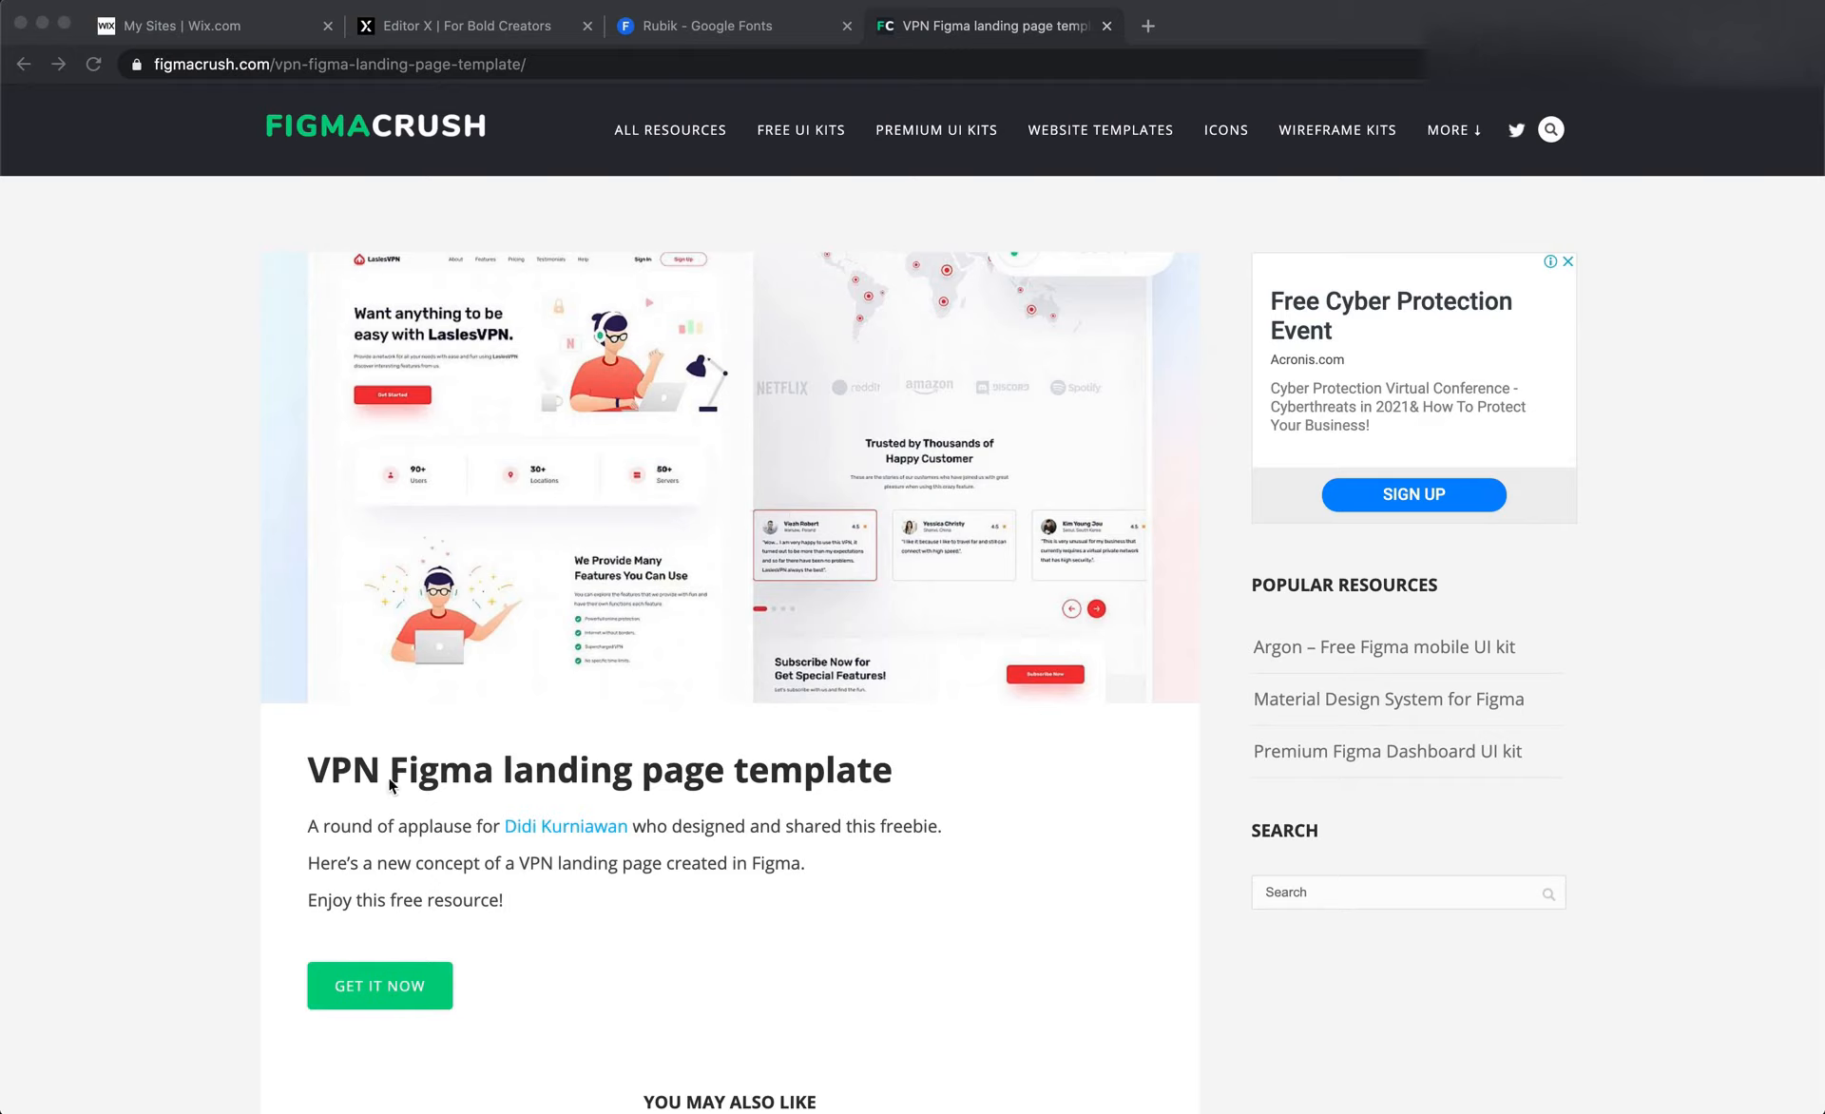
View the VPN landing page template's download page, and switch to its LaslesVPN design file in Figma
click(428, 774)
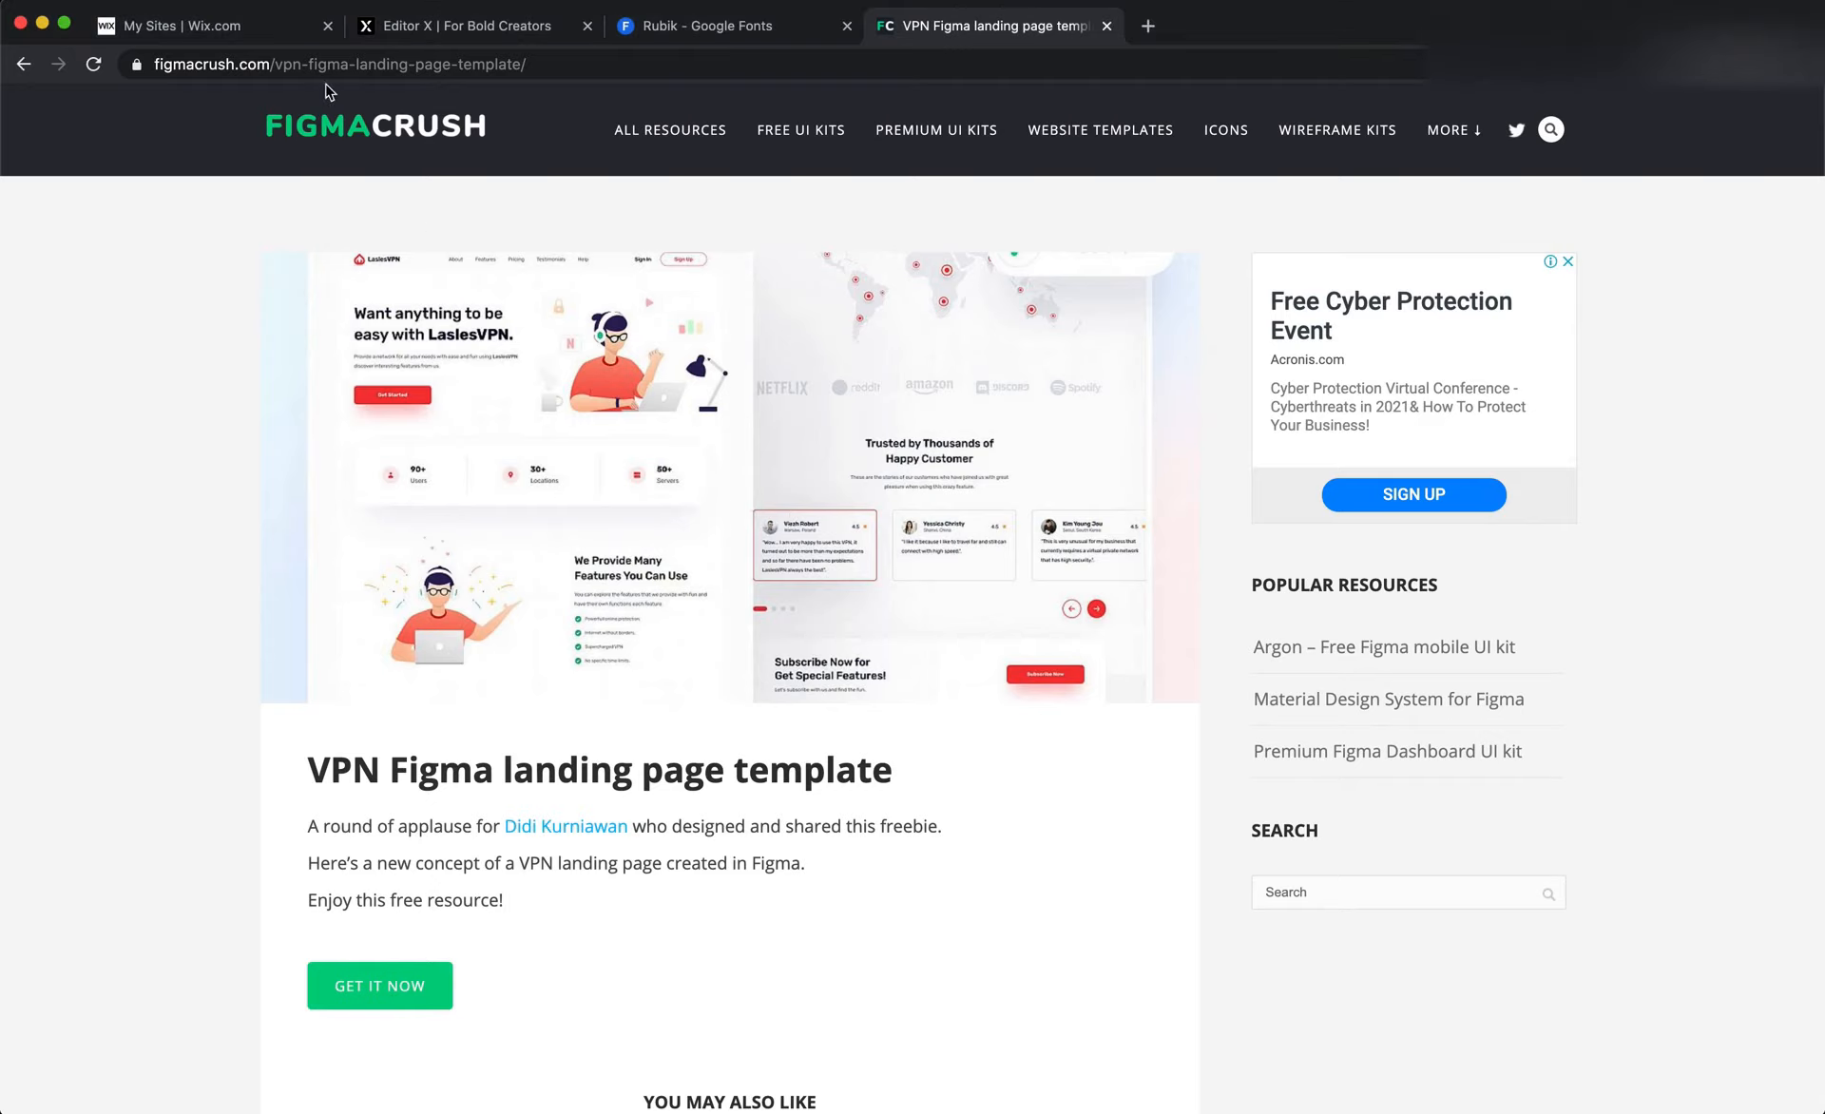
click(359, 65)
click(494, 376)
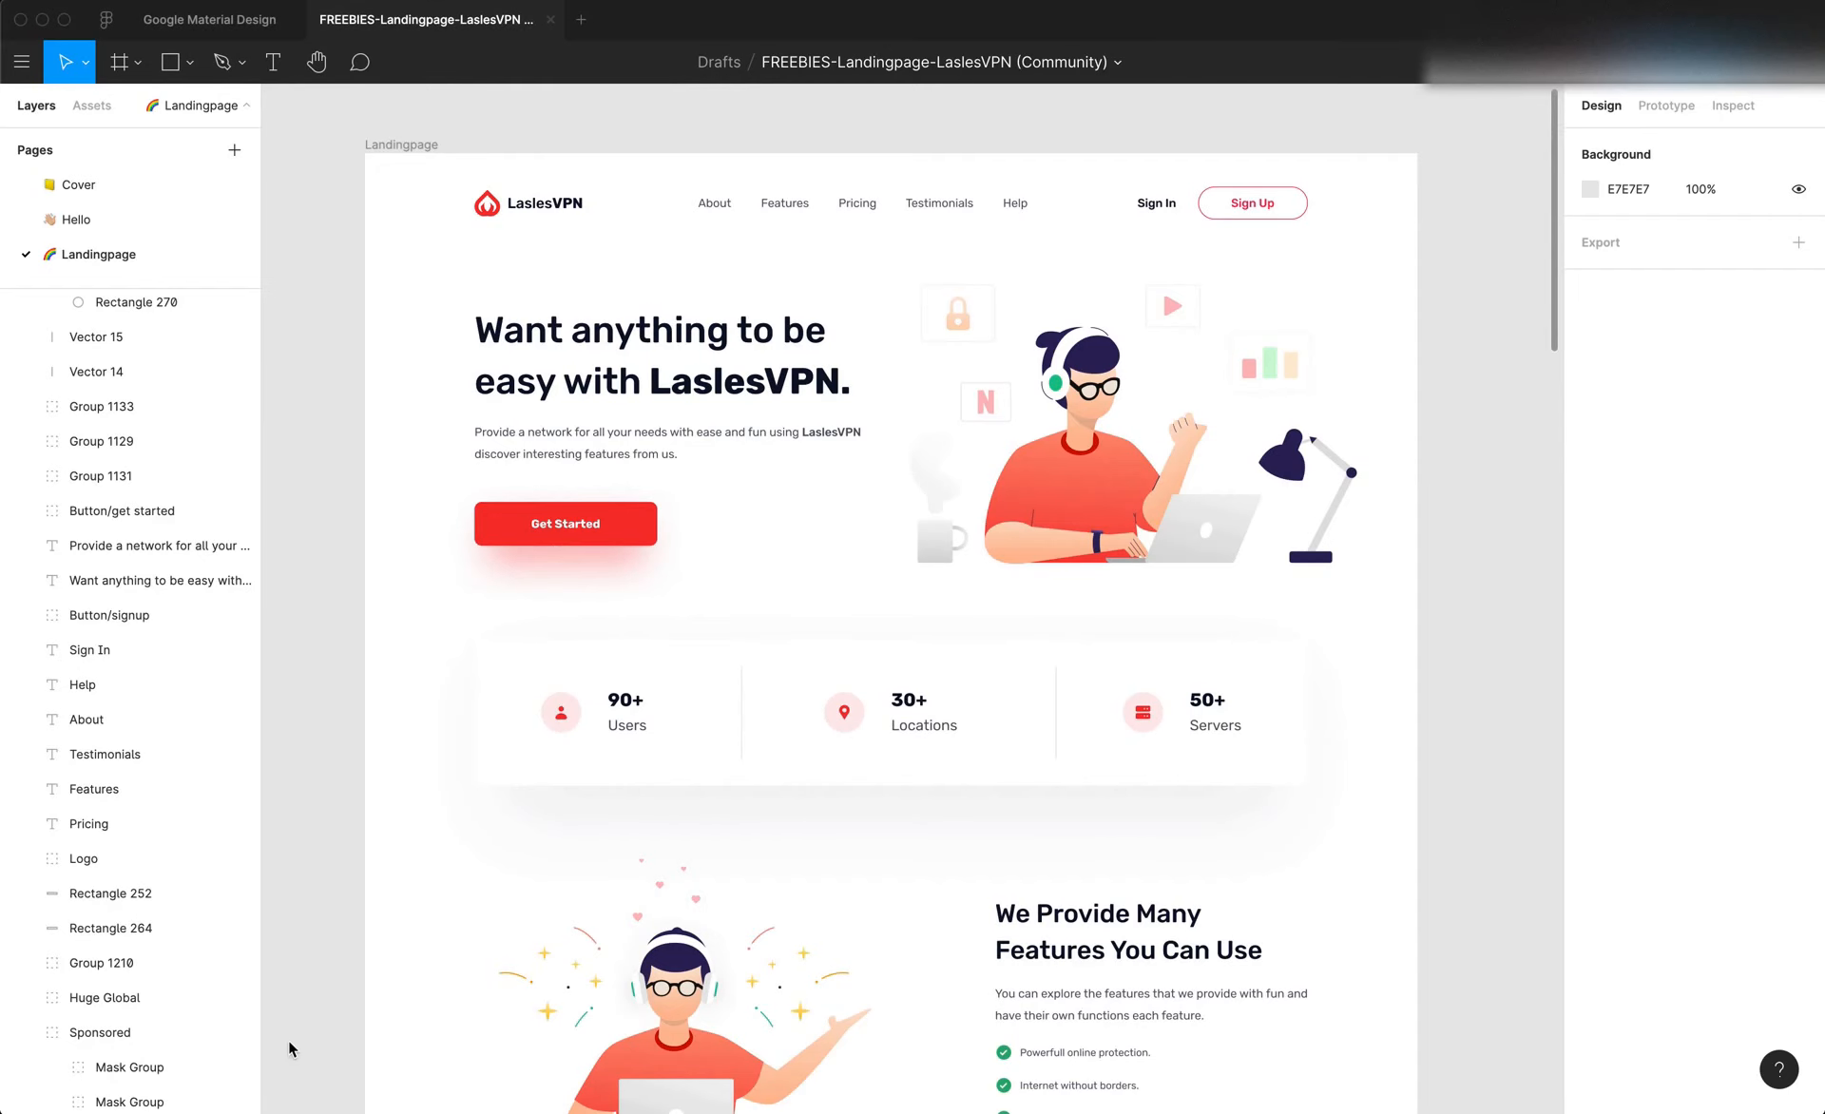
mouse_move(380, 1083)
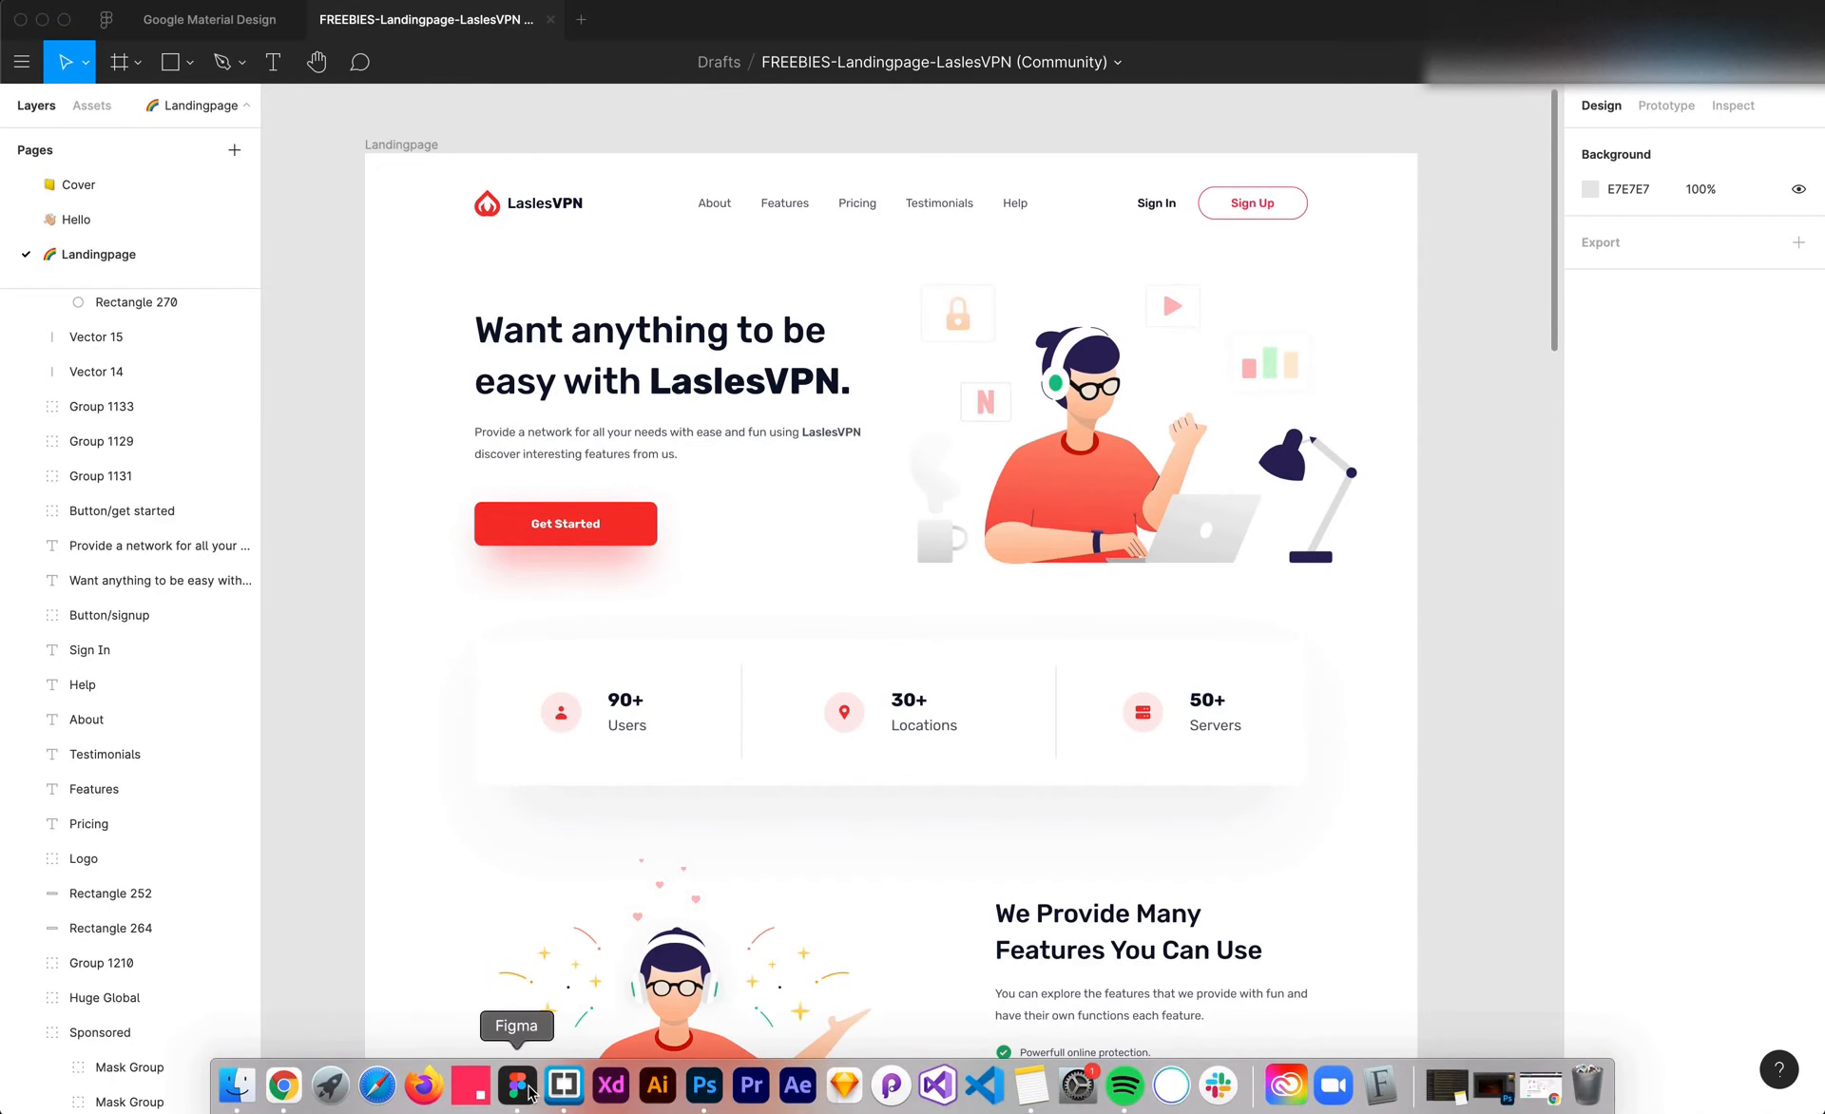
Examine the LaslesVPN landing page design from the hero through the plans, map and testimonials to the footer
scroll(297, 781, up, 3)
scroll(297, 781, down, 2)
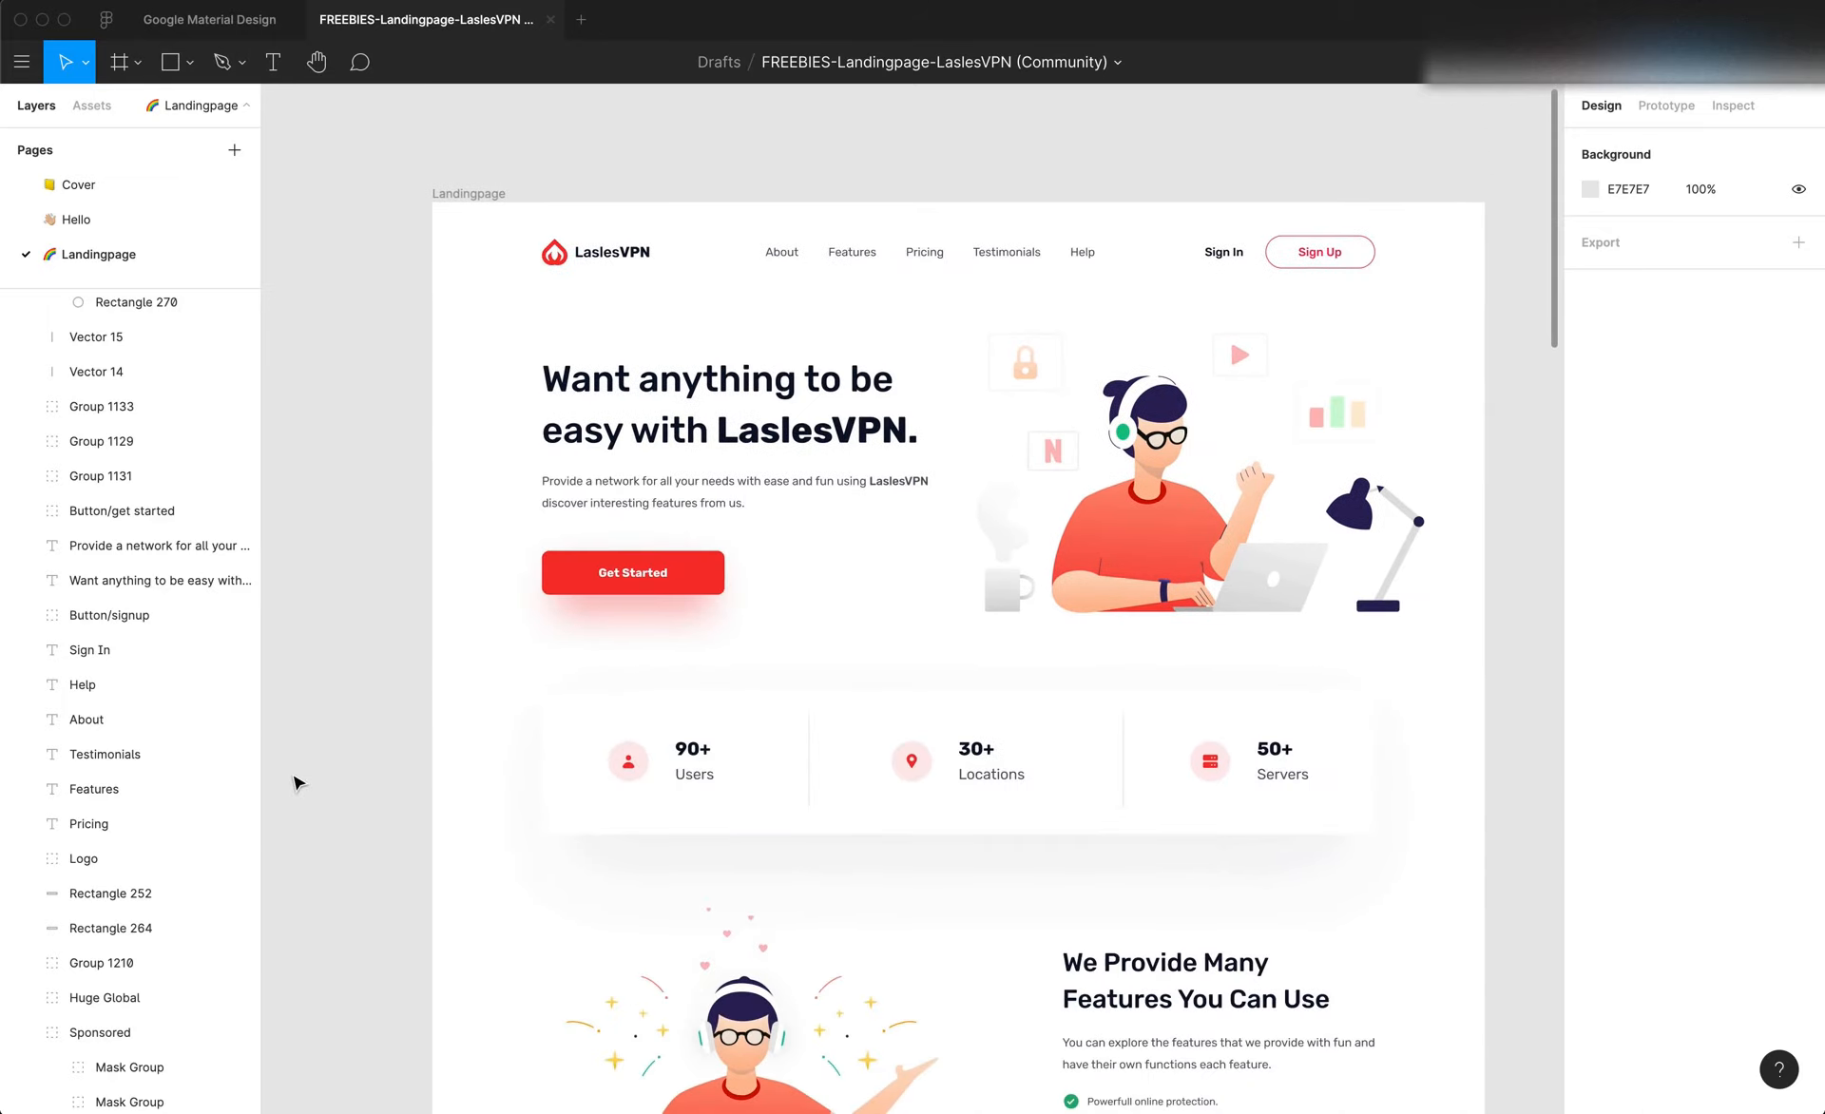
scroll(297, 781, down, 3)
scroll(297, 781, down, 5)
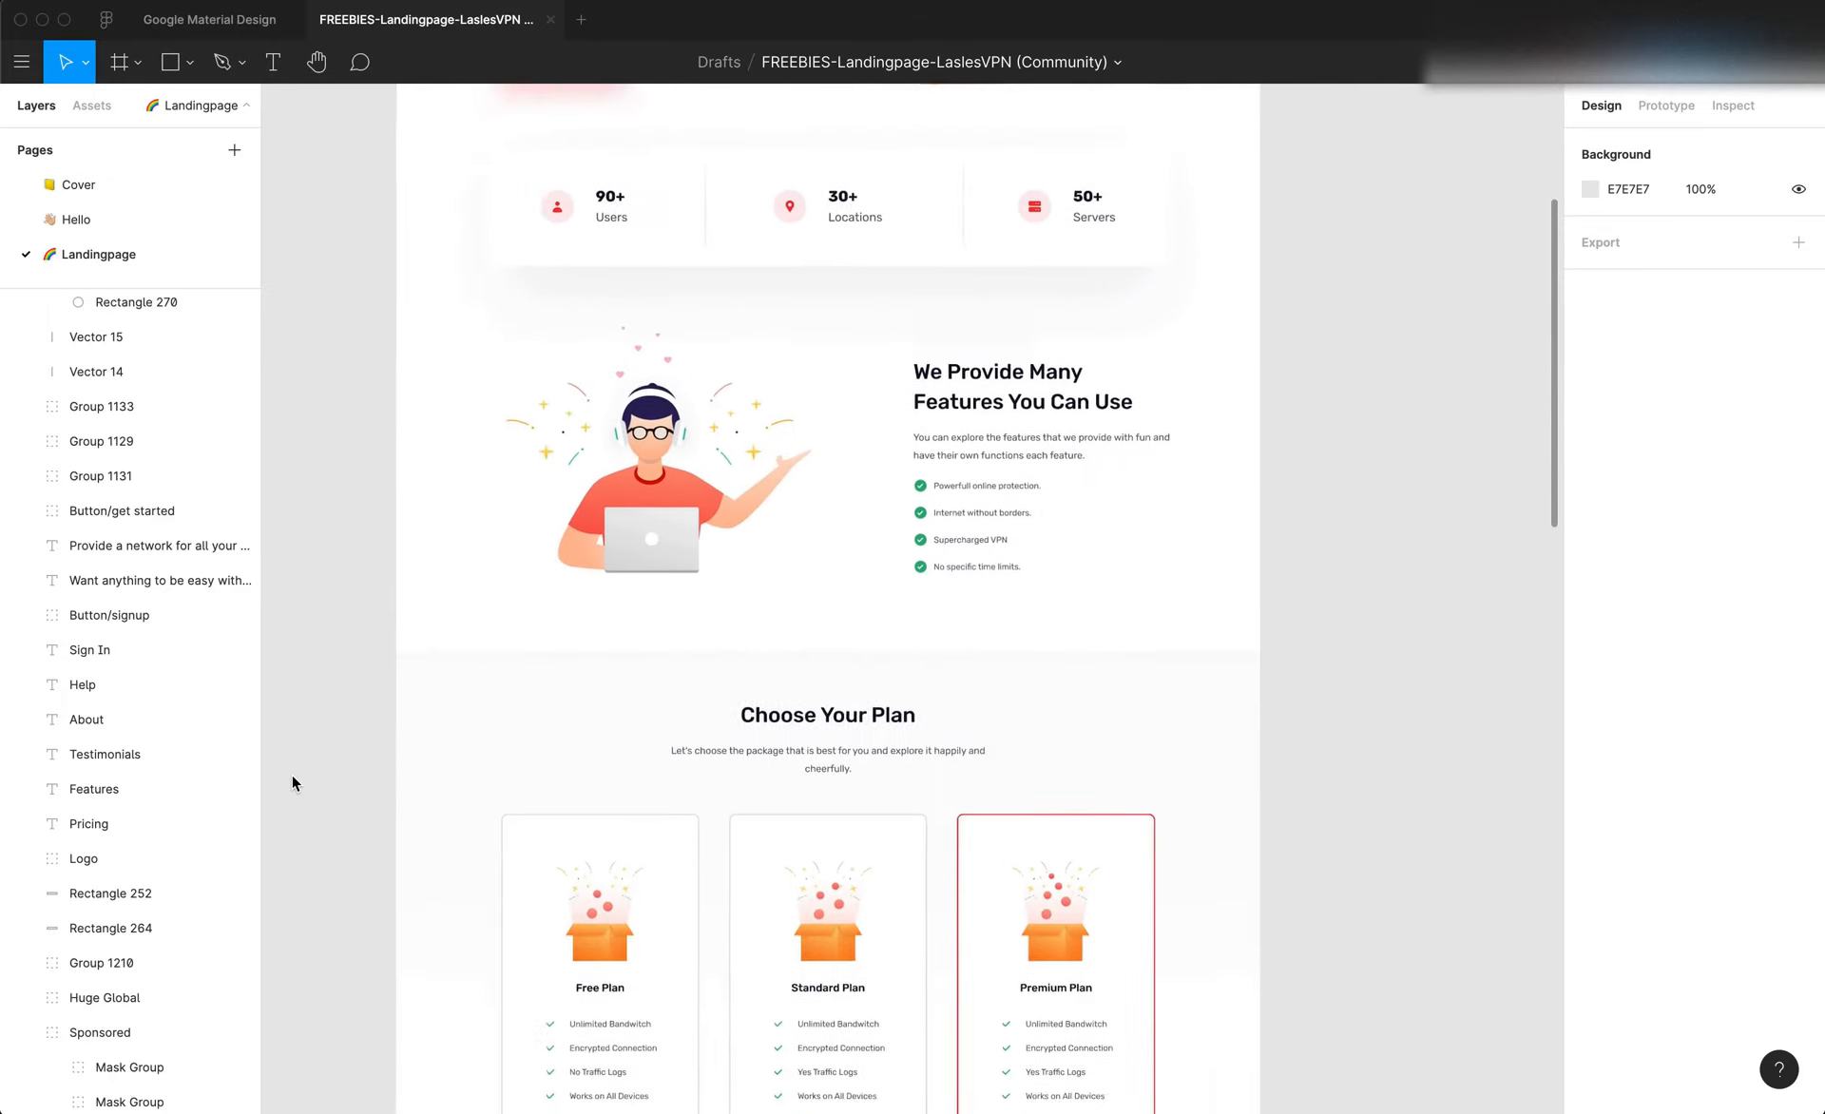
scroll(292, 781, down, 15)
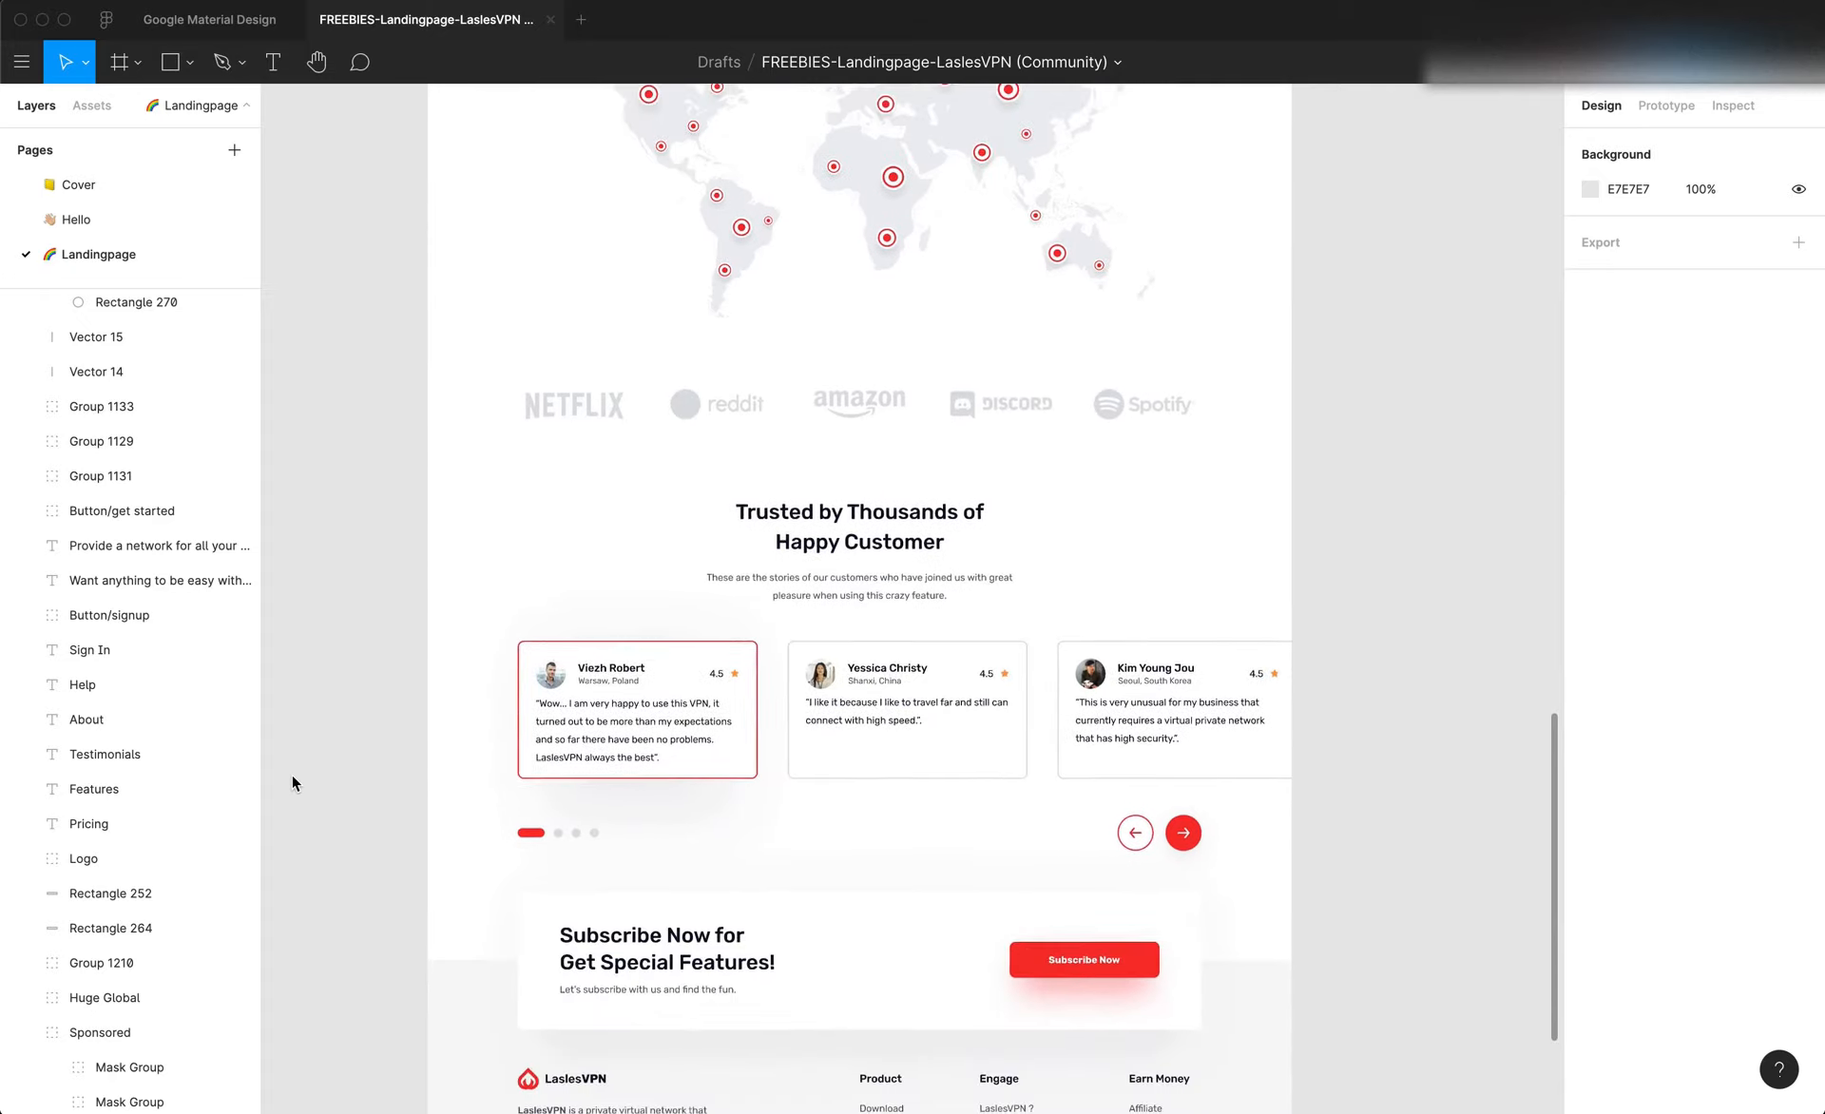
scroll(291, 781, down, 5)
scroll(292, 781, up, 15)
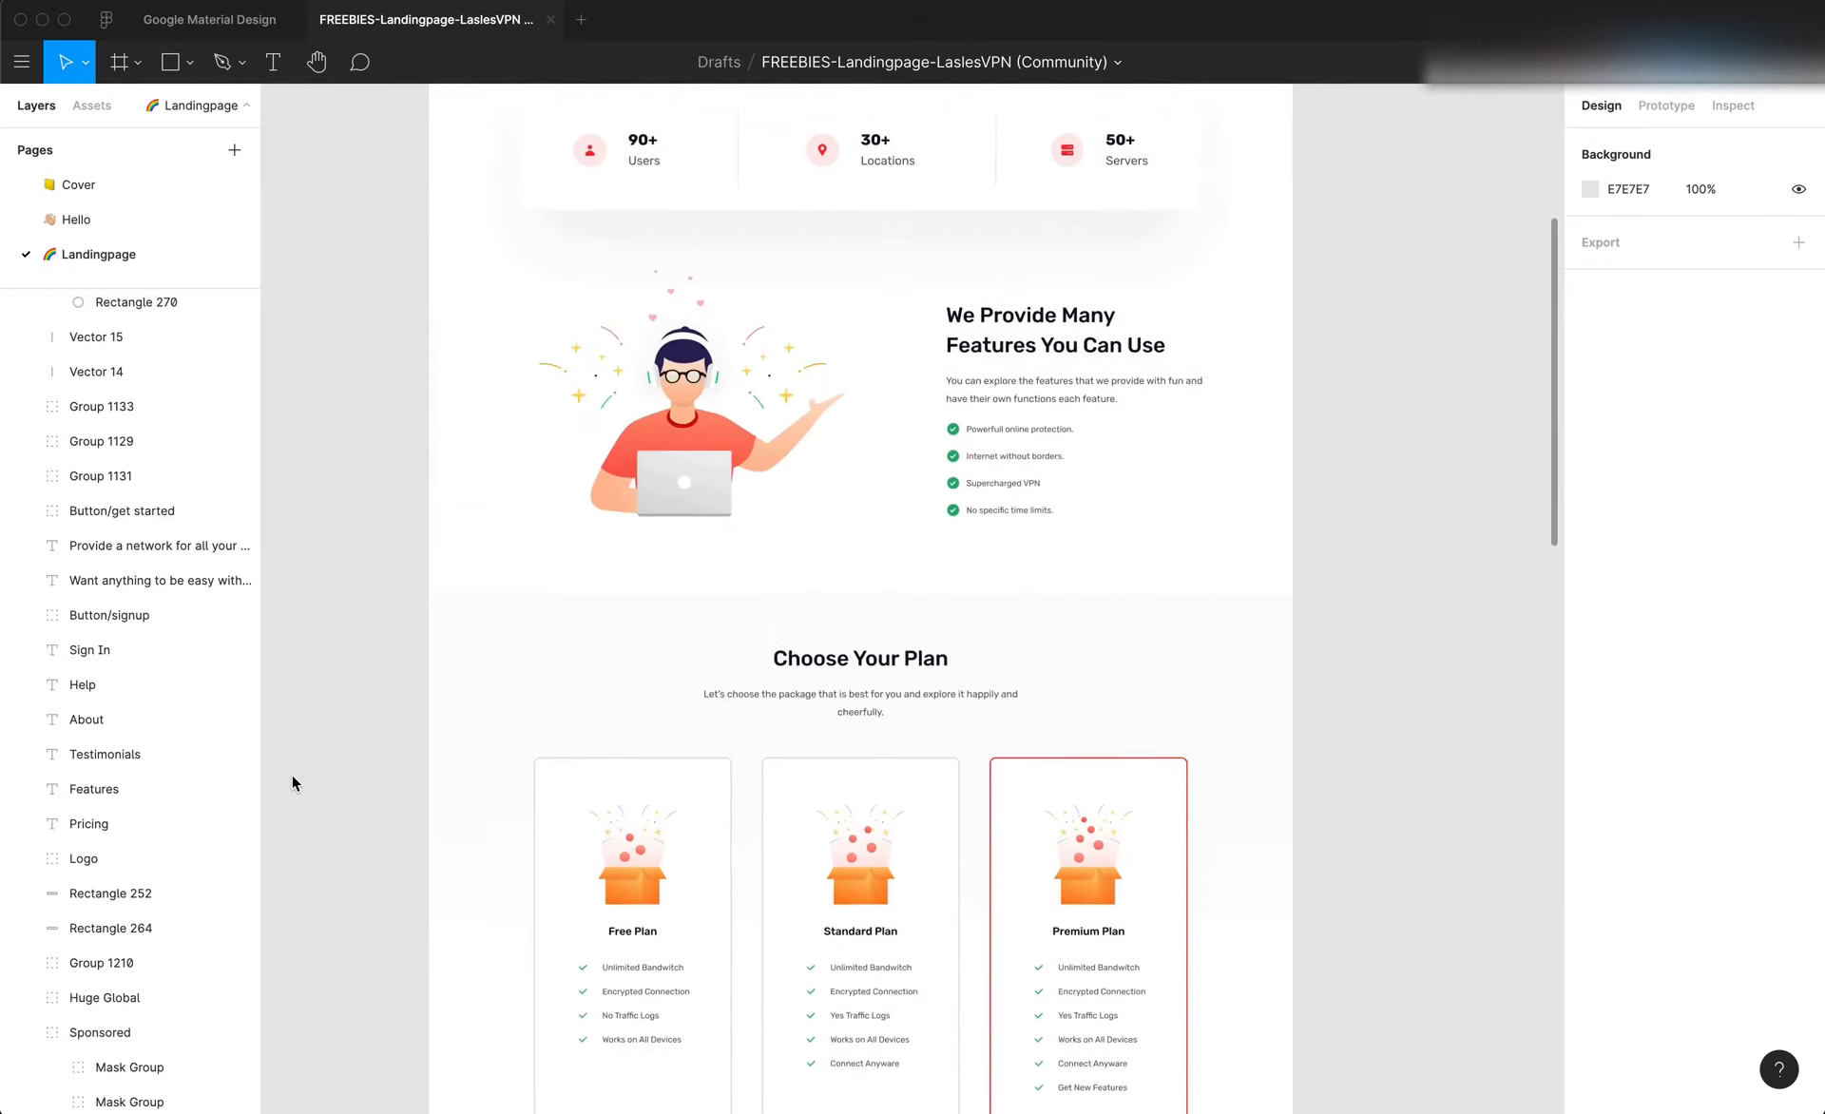
scroll(291, 773, up, 10)
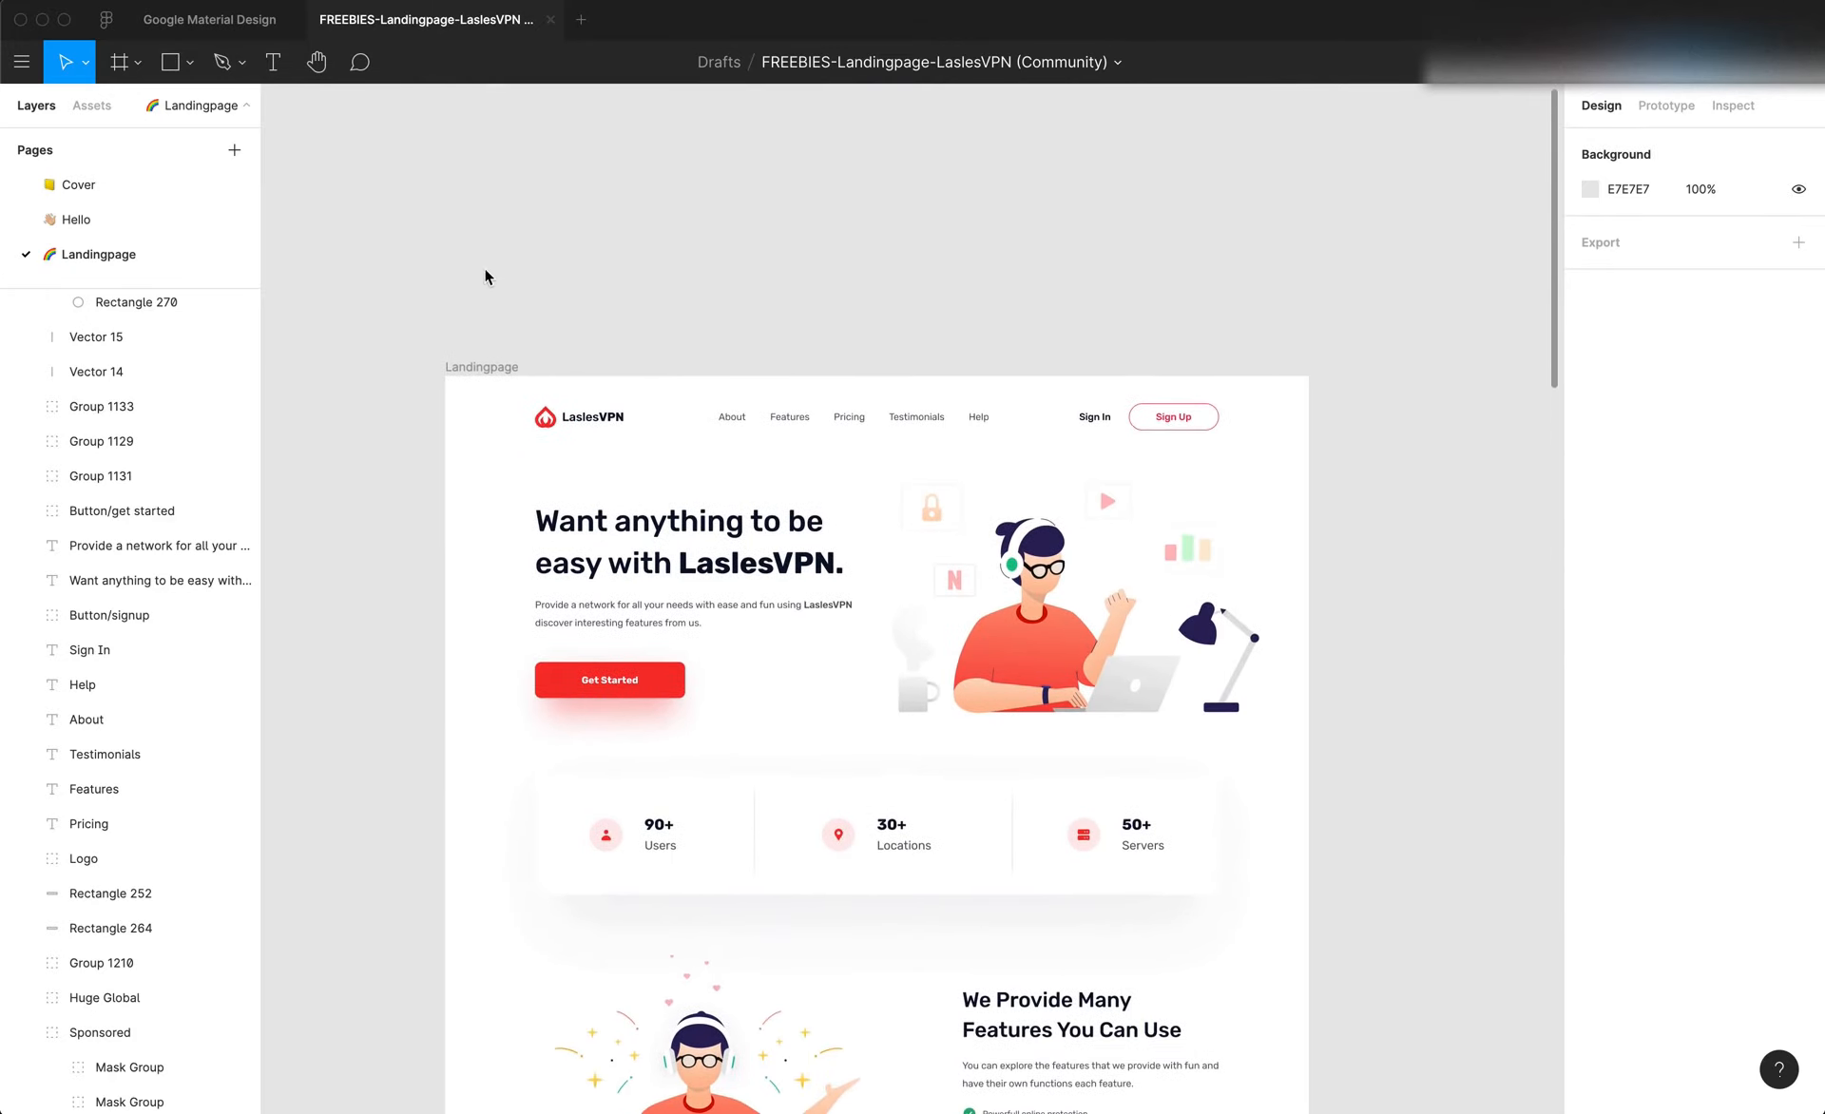
scroll(580, 322, down, 3)
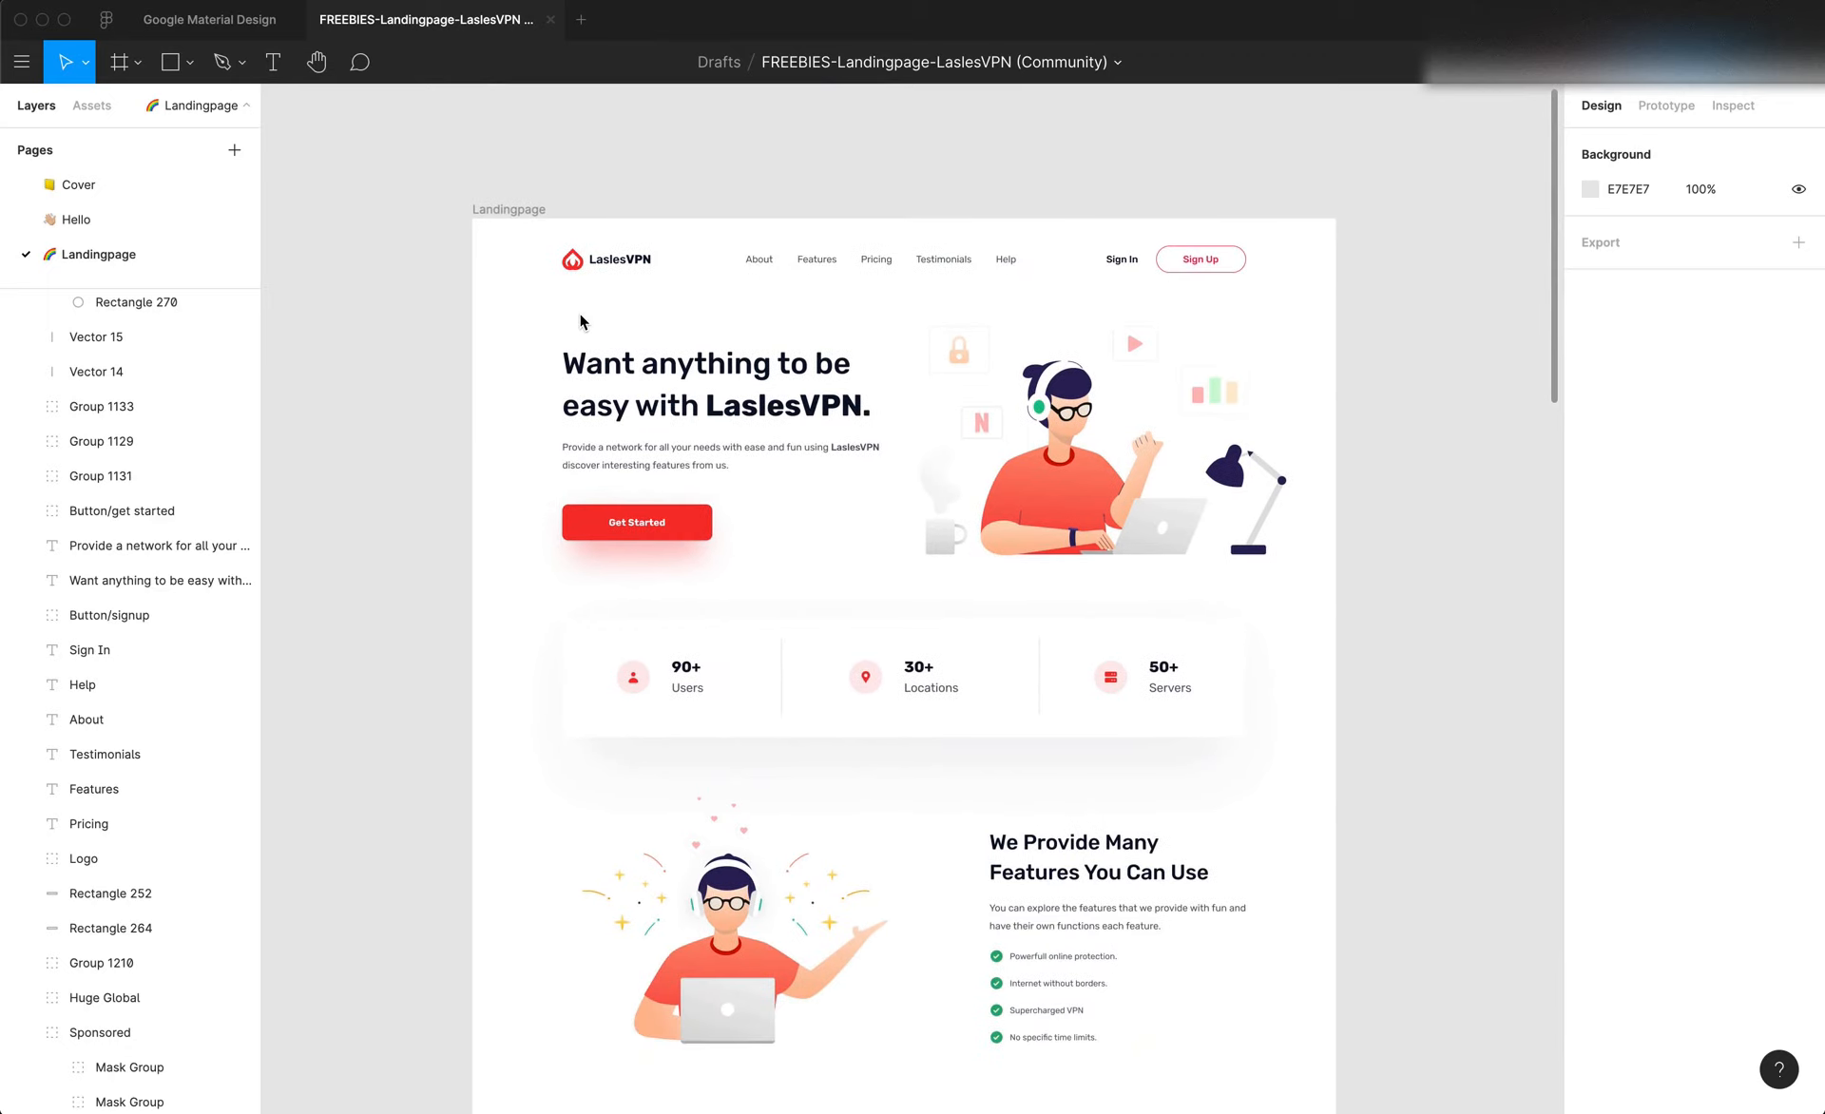
scroll(631, 319, up, 3)
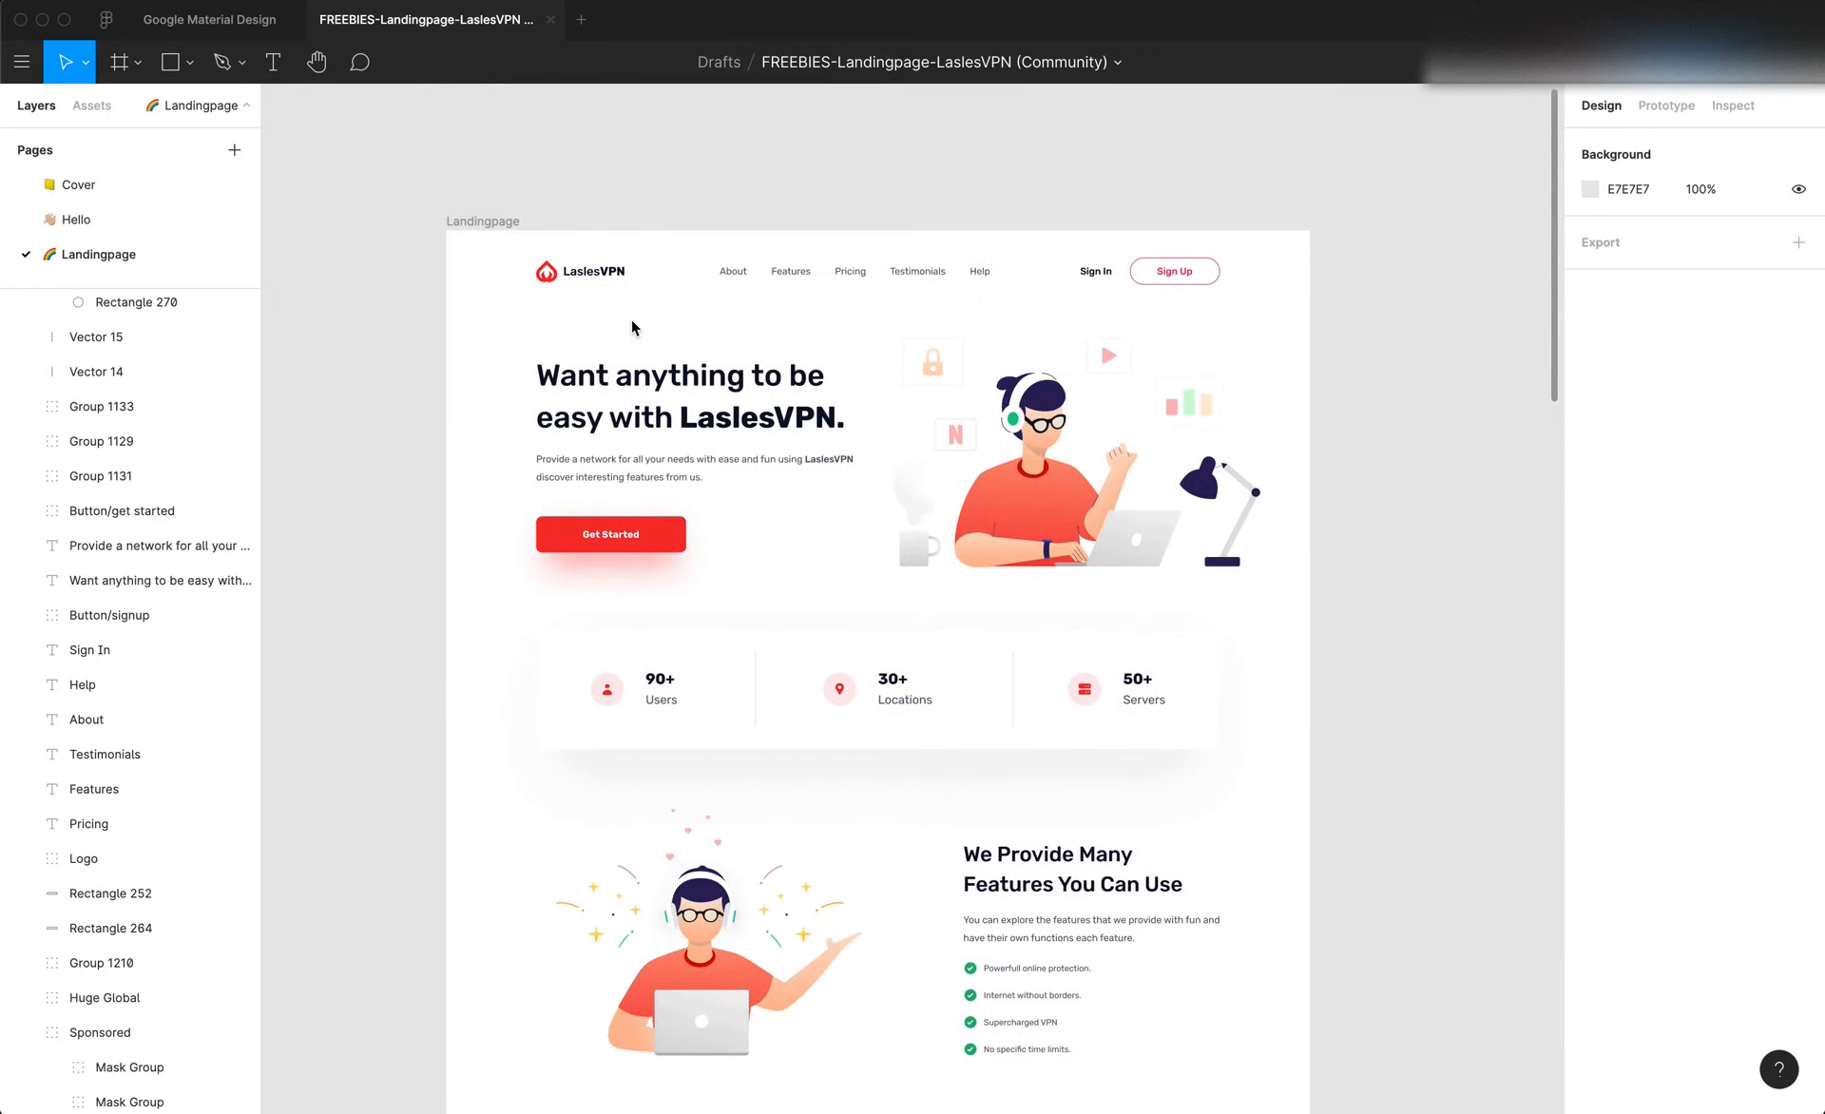
scroll(631, 321, right, 1)
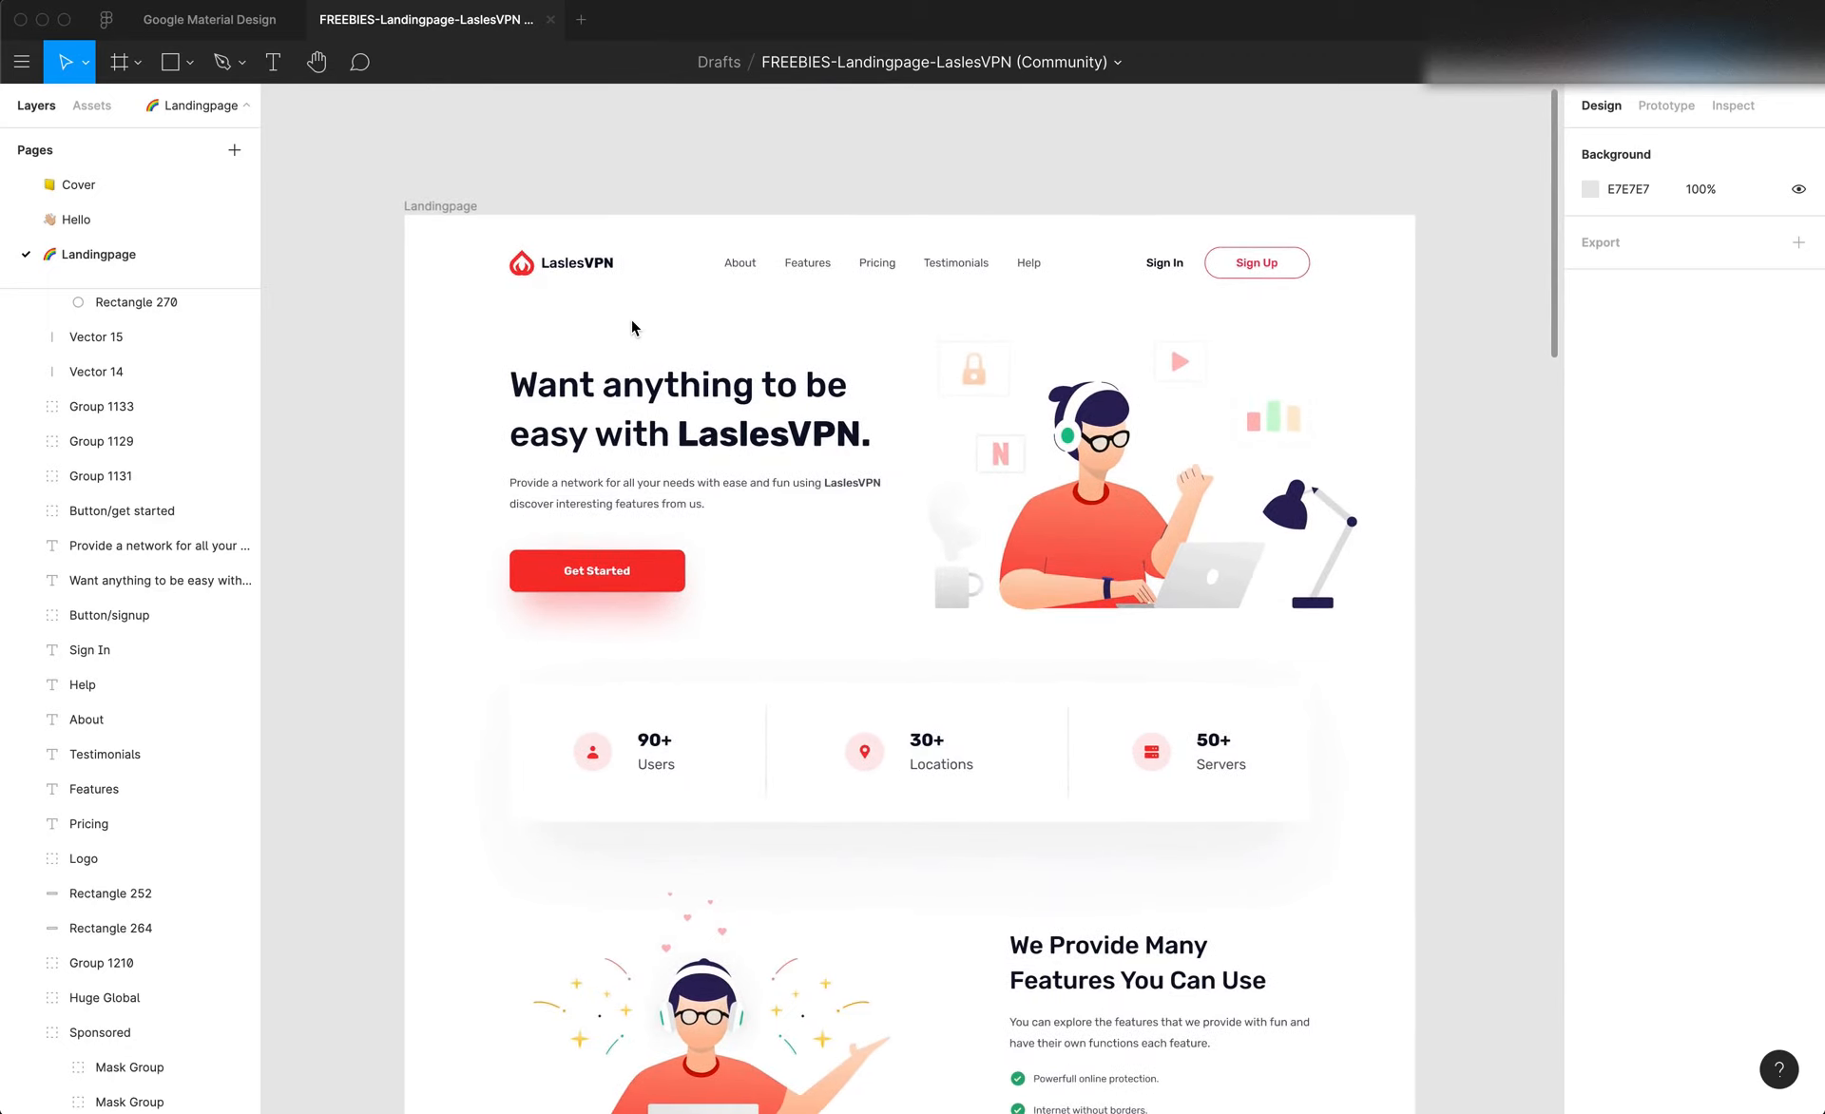
Select the hero illustration group and look over the graphics used further down the landing page
click(989, 461)
scroll(988, 466, down, 1)
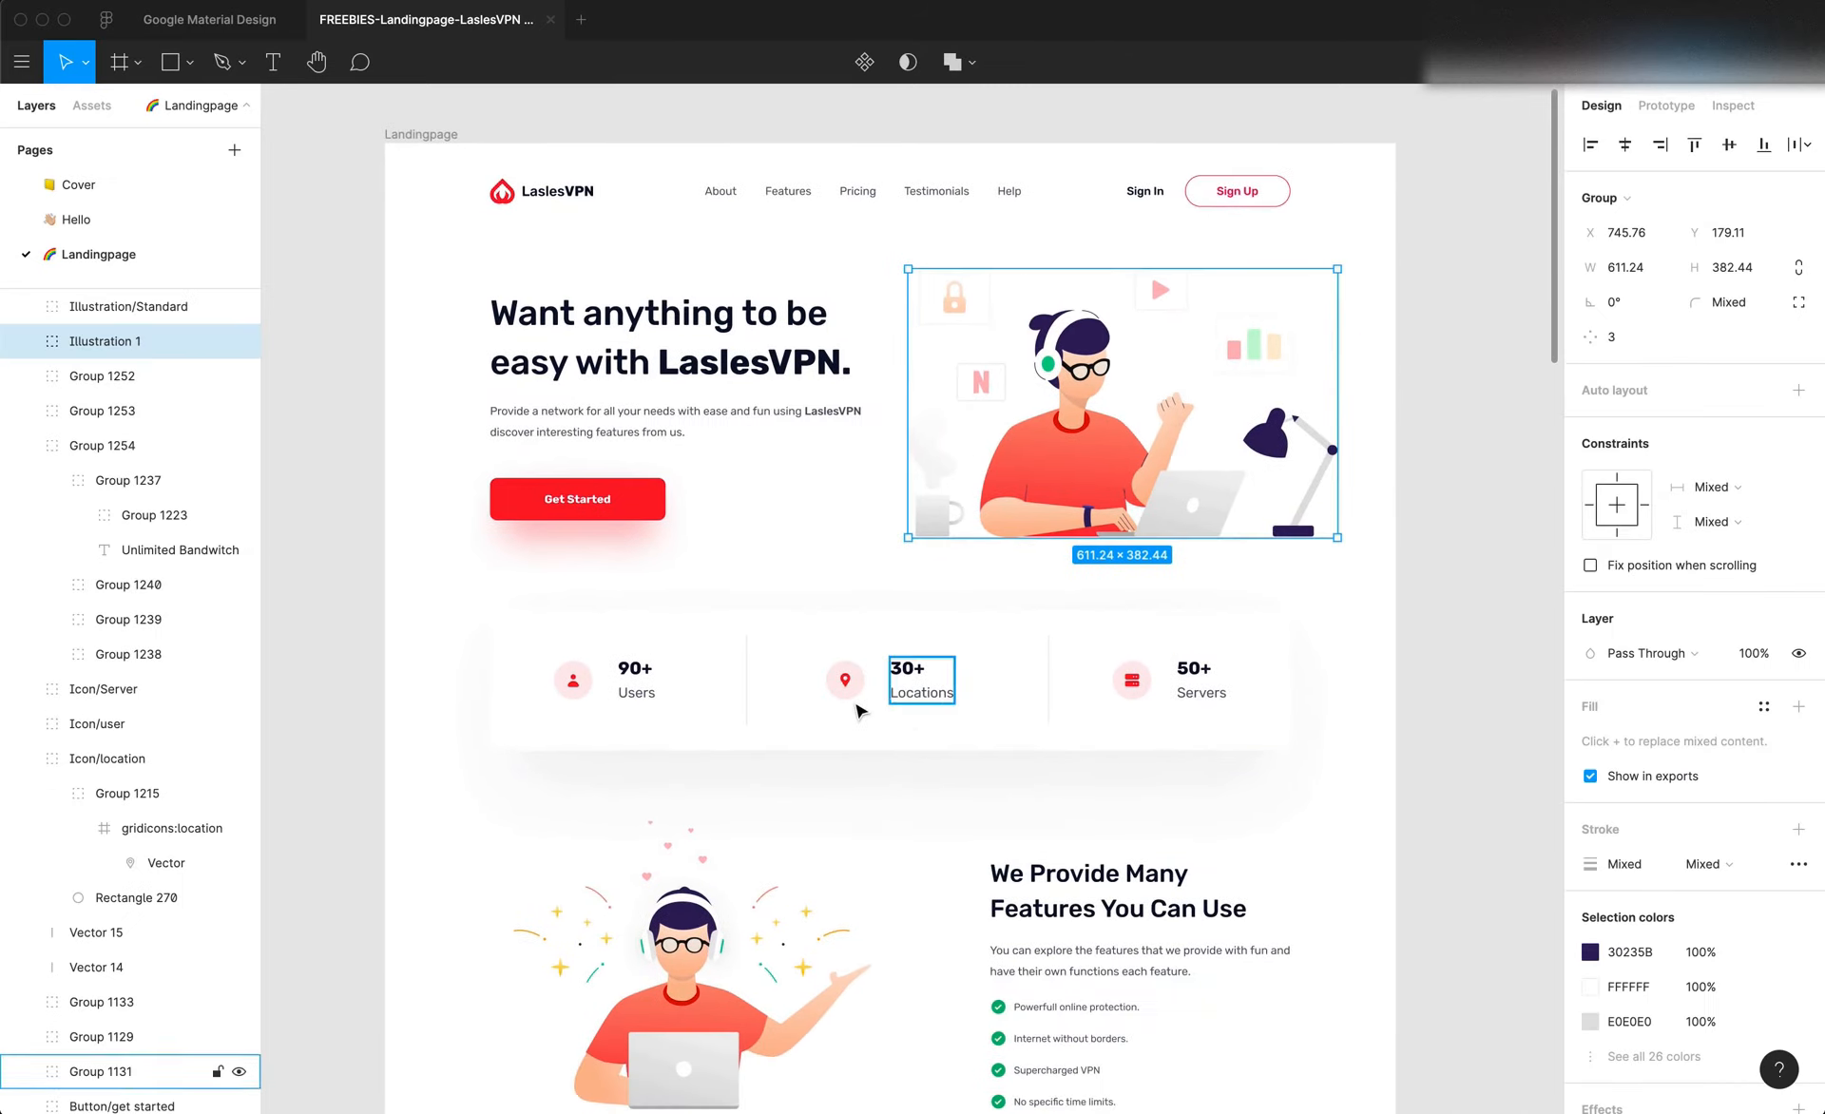
scroll(855, 711, down, 15)
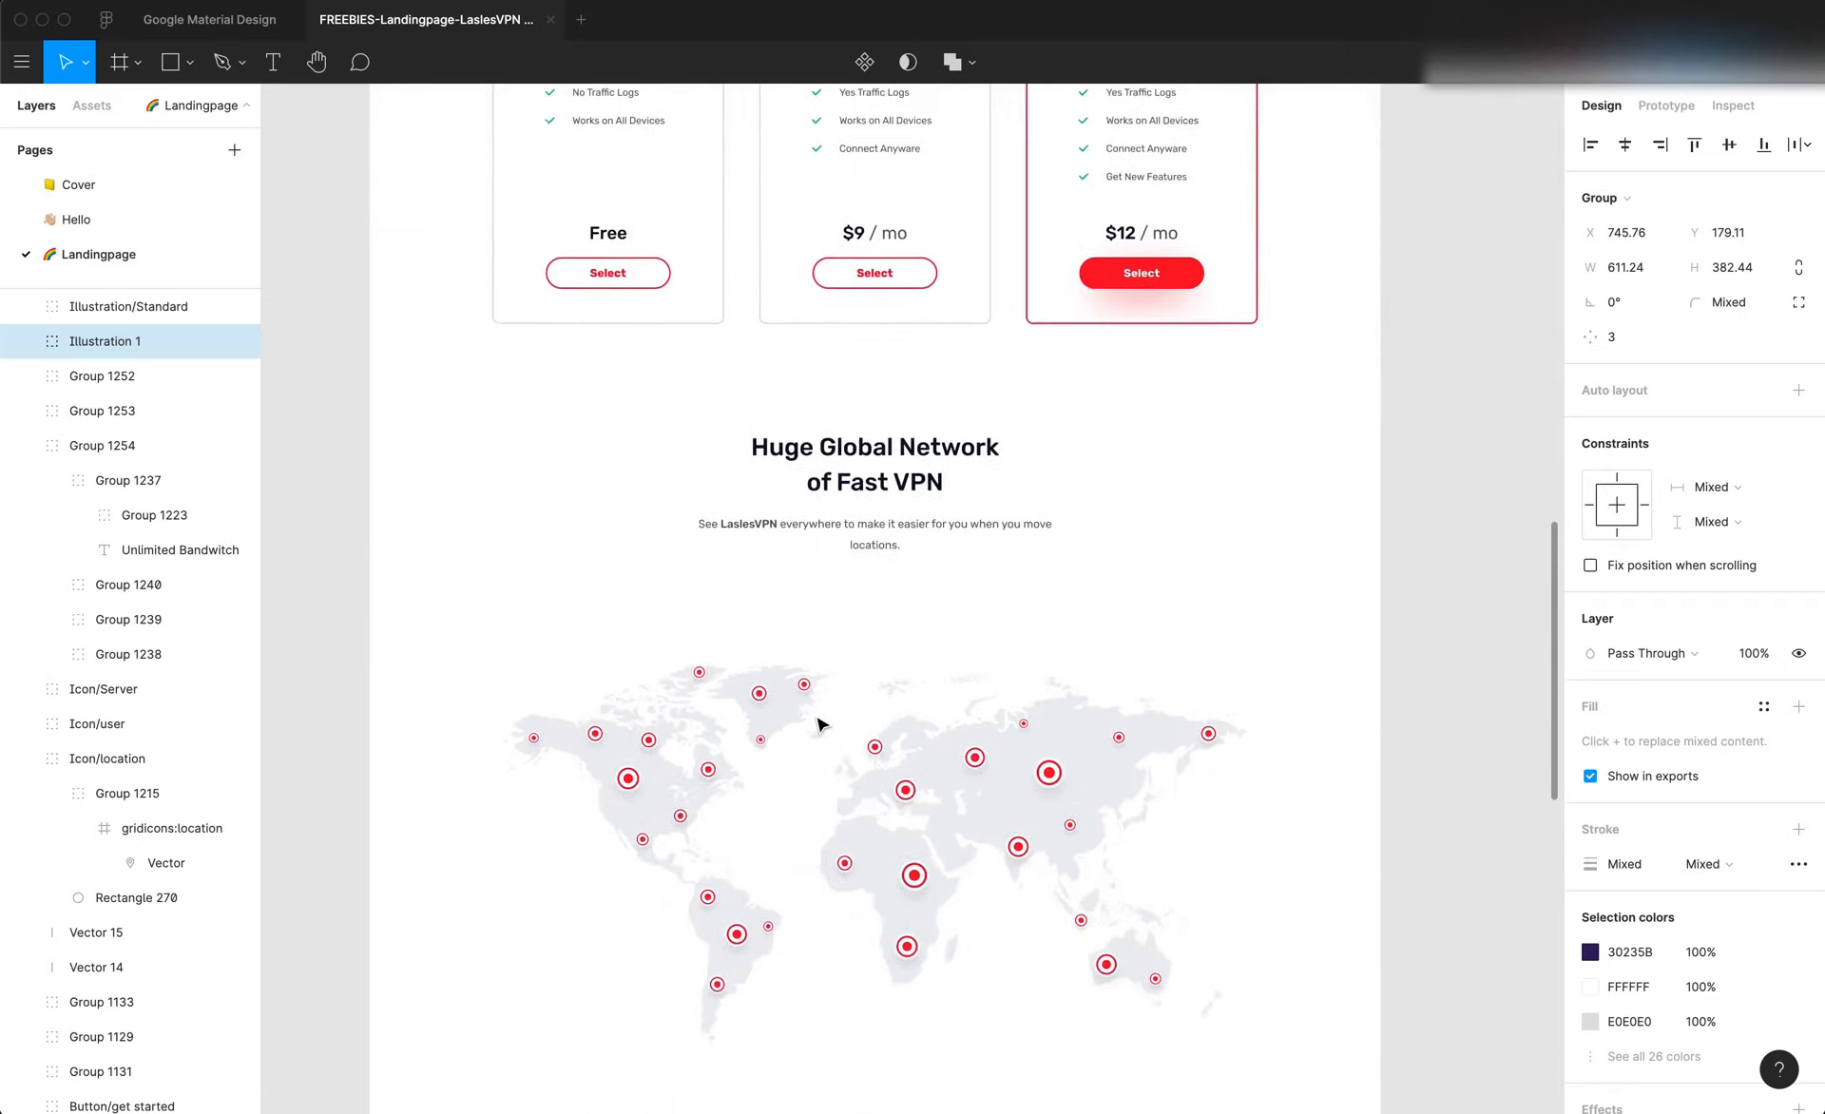
scroll(817, 722, up, 15)
scroll(834, 703, down, 1)
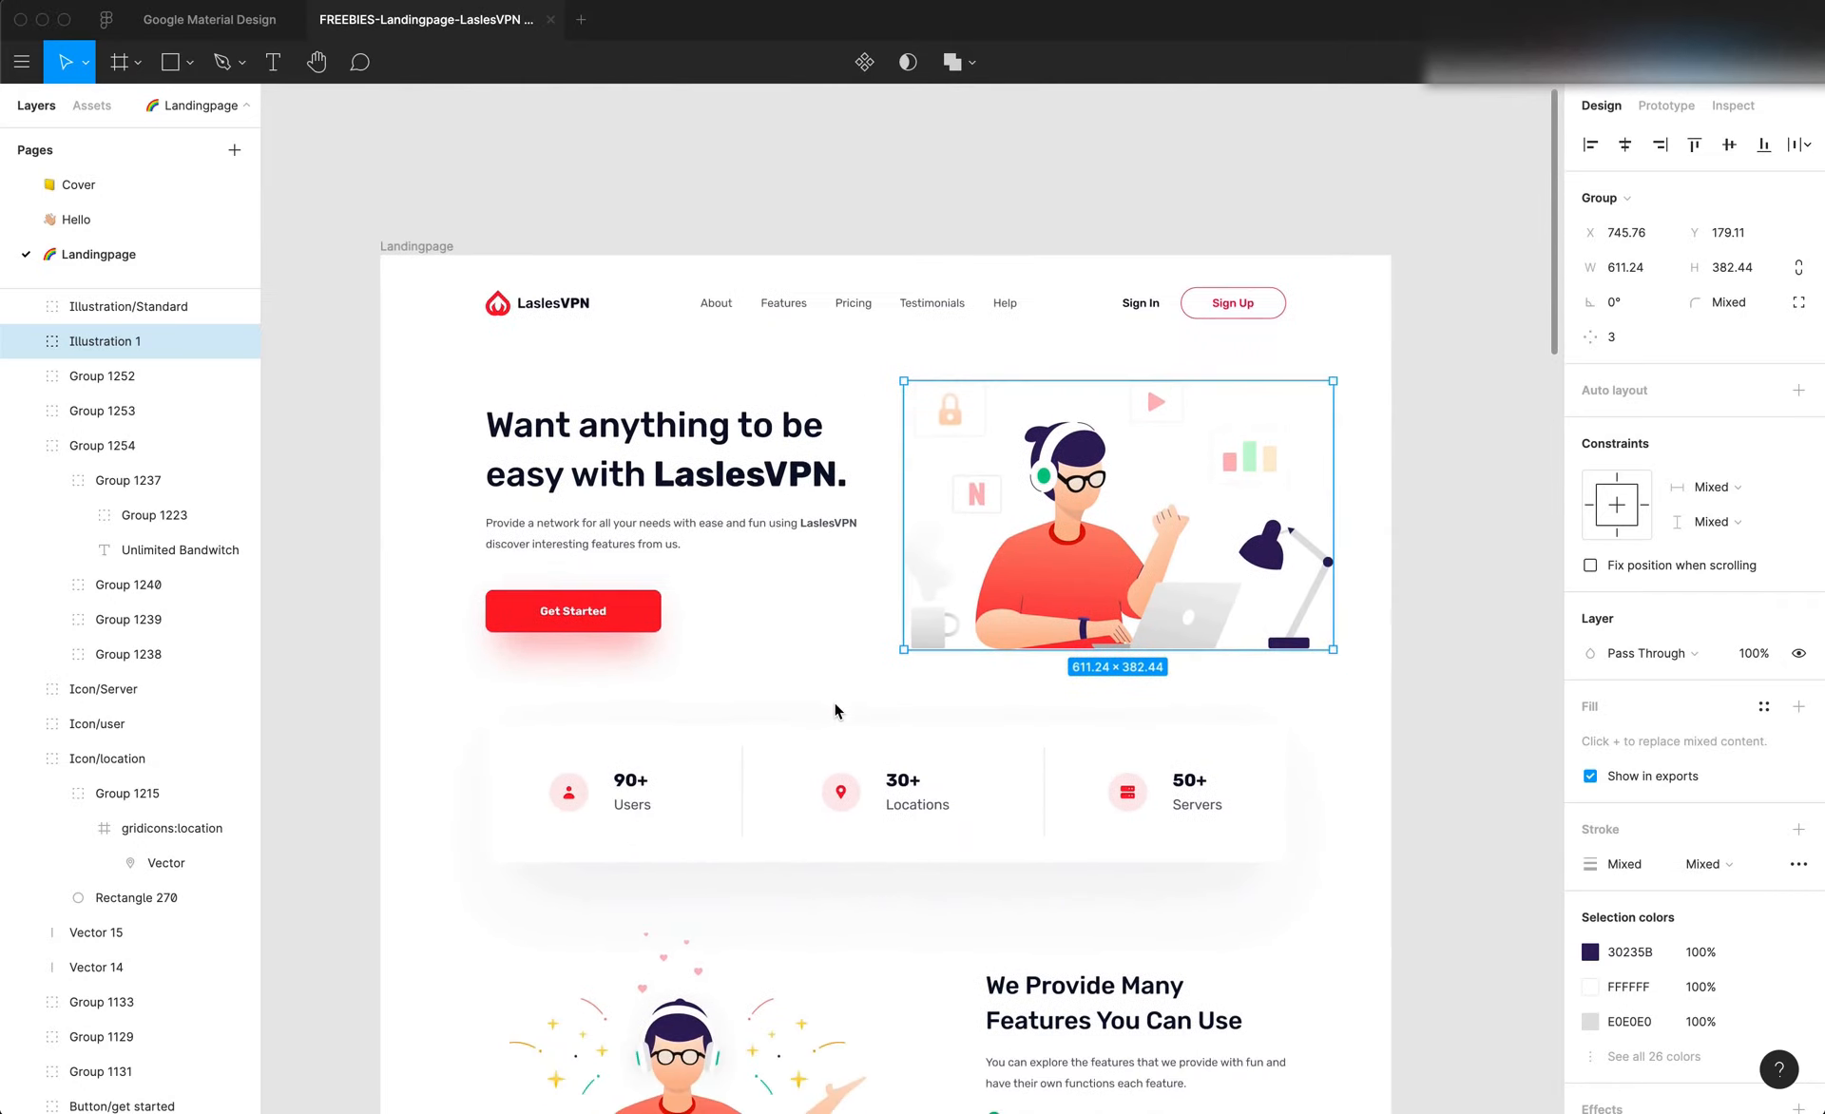
Switch to the Editor X site in the browser and open the upload window for site media
key(super+Tab)
click(441, 28)
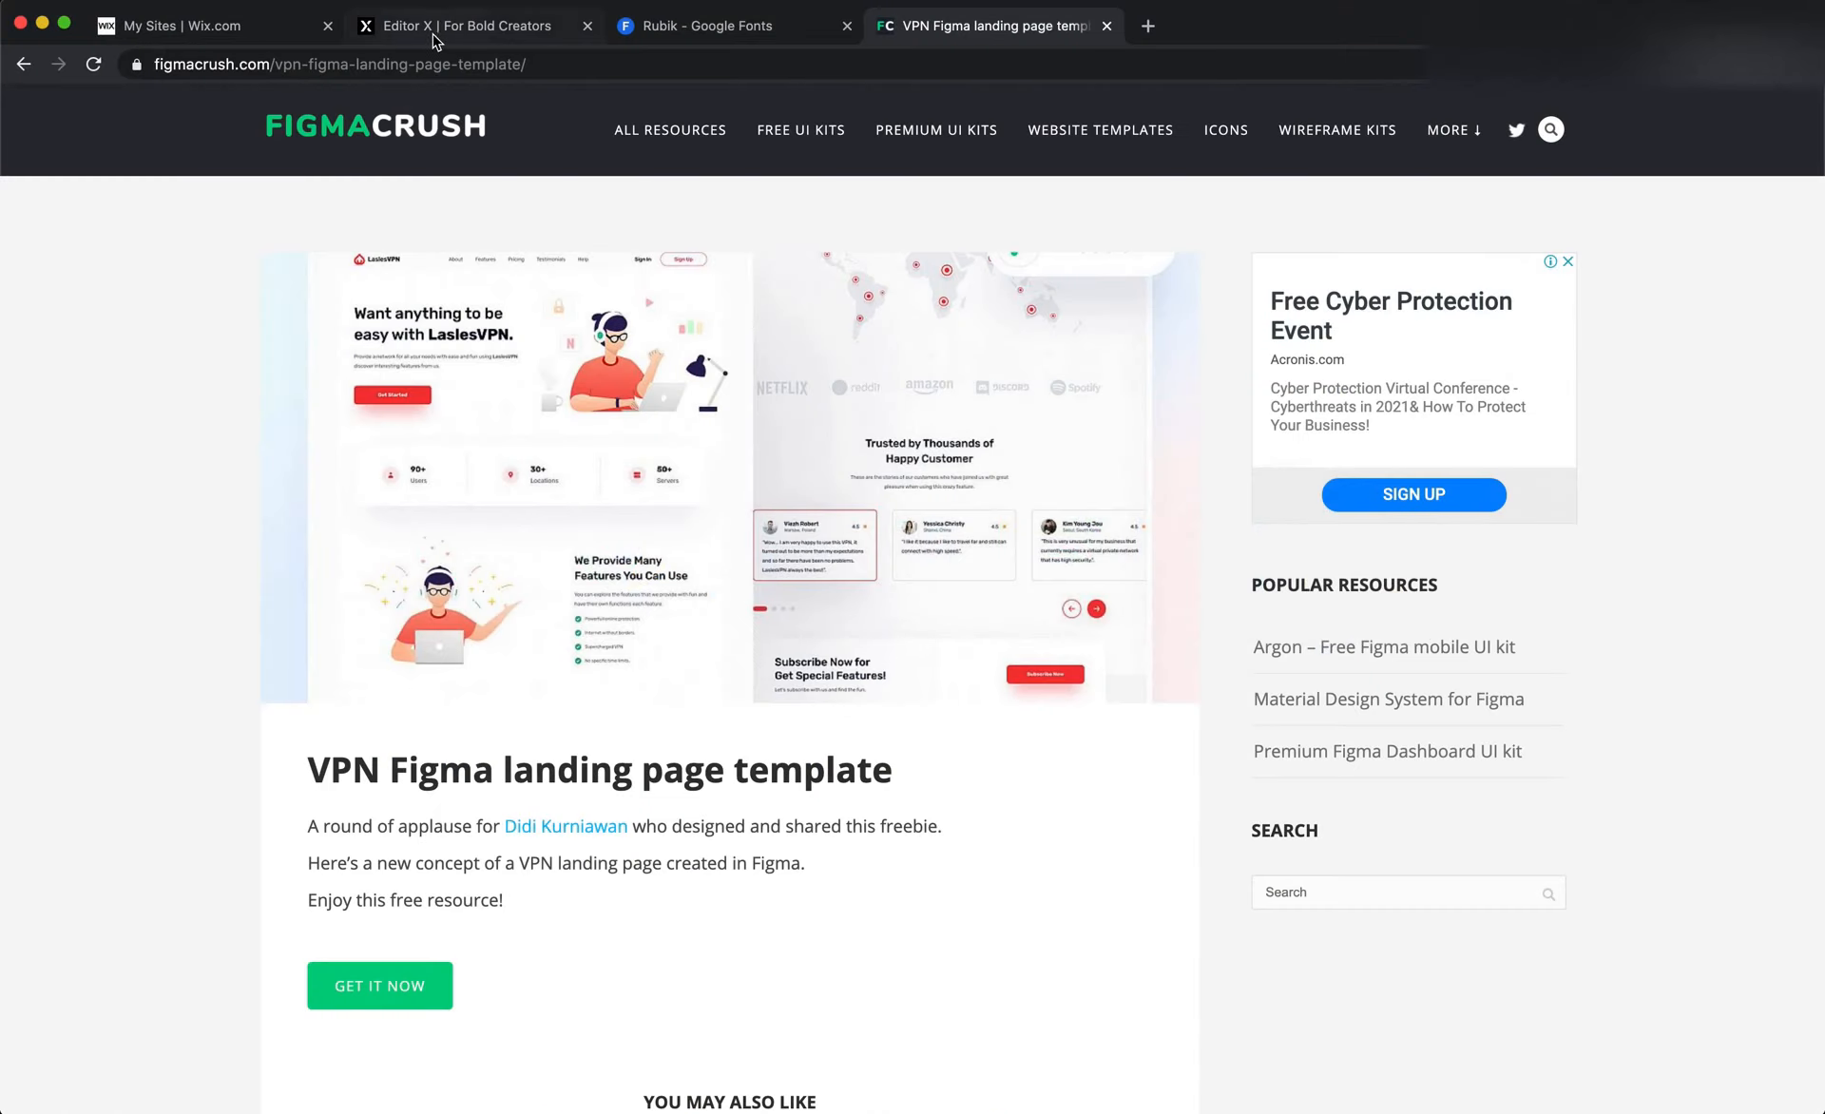
click(578, 555)
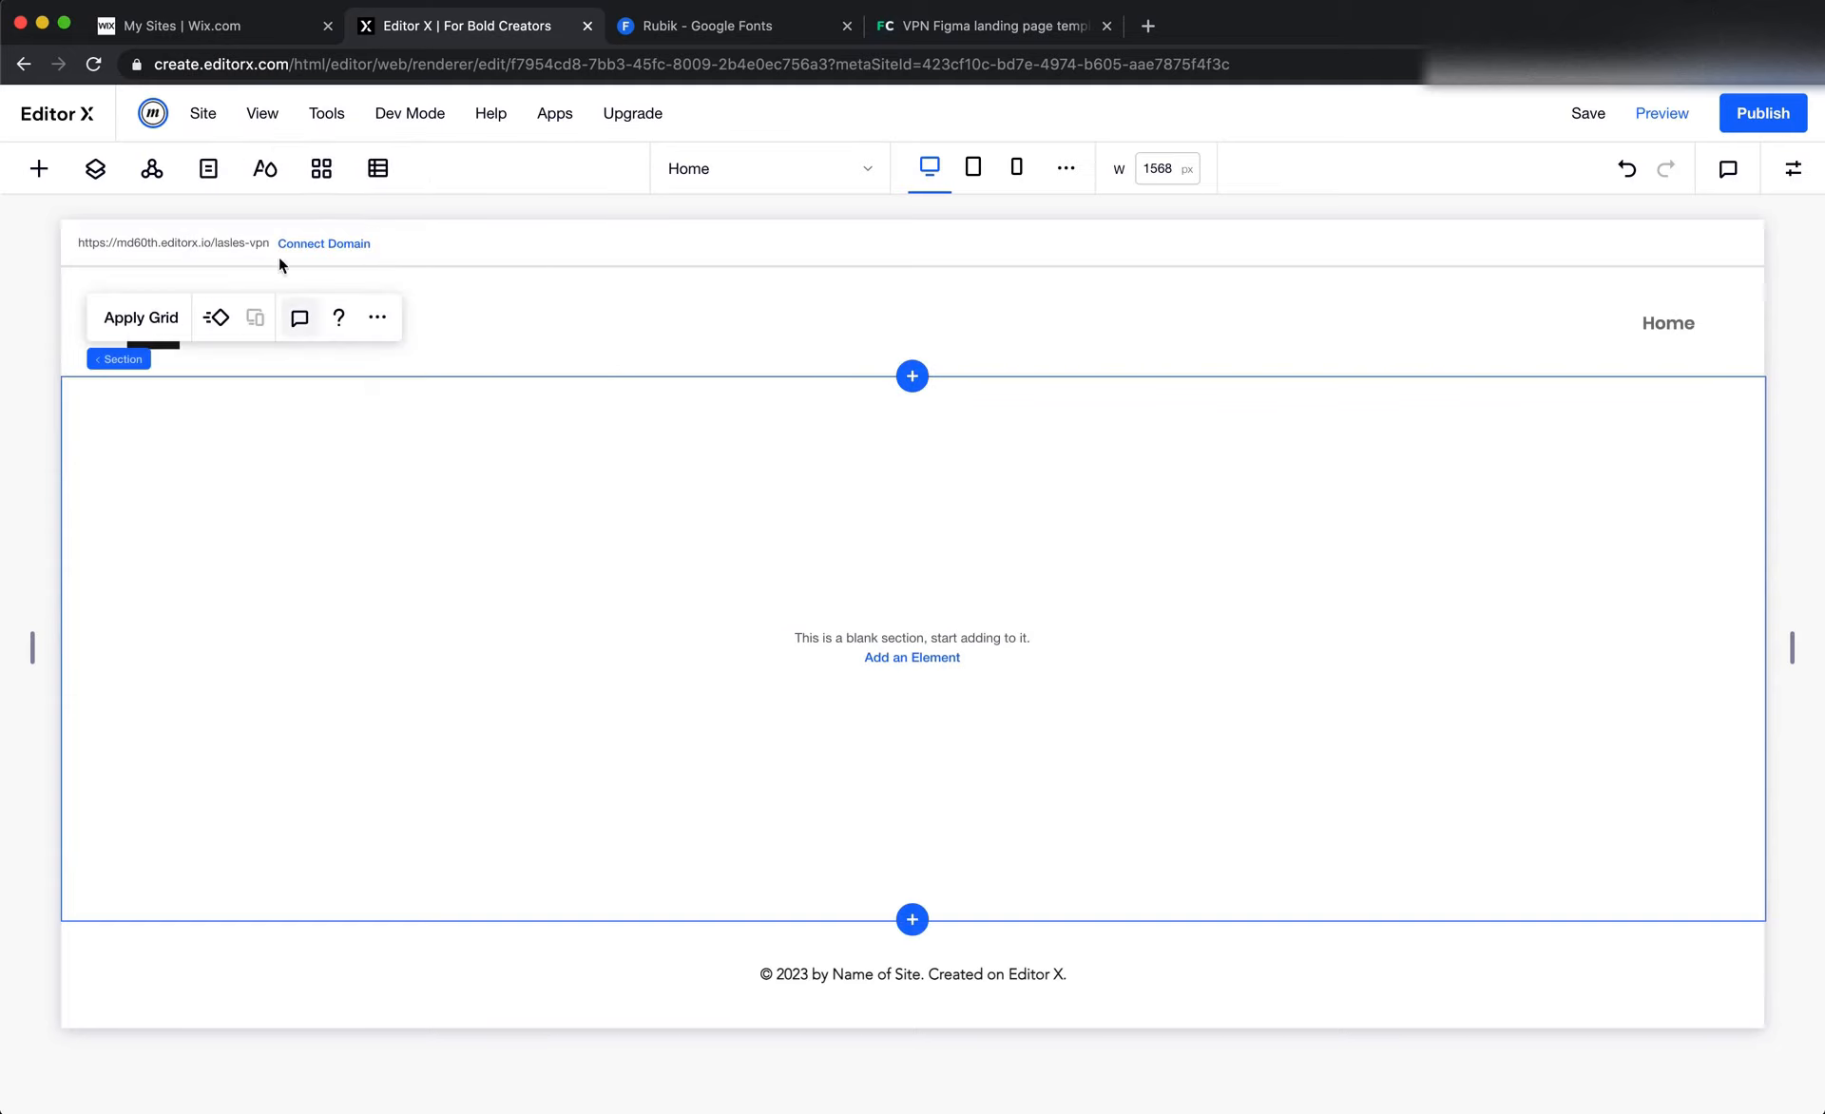
click(36, 171)
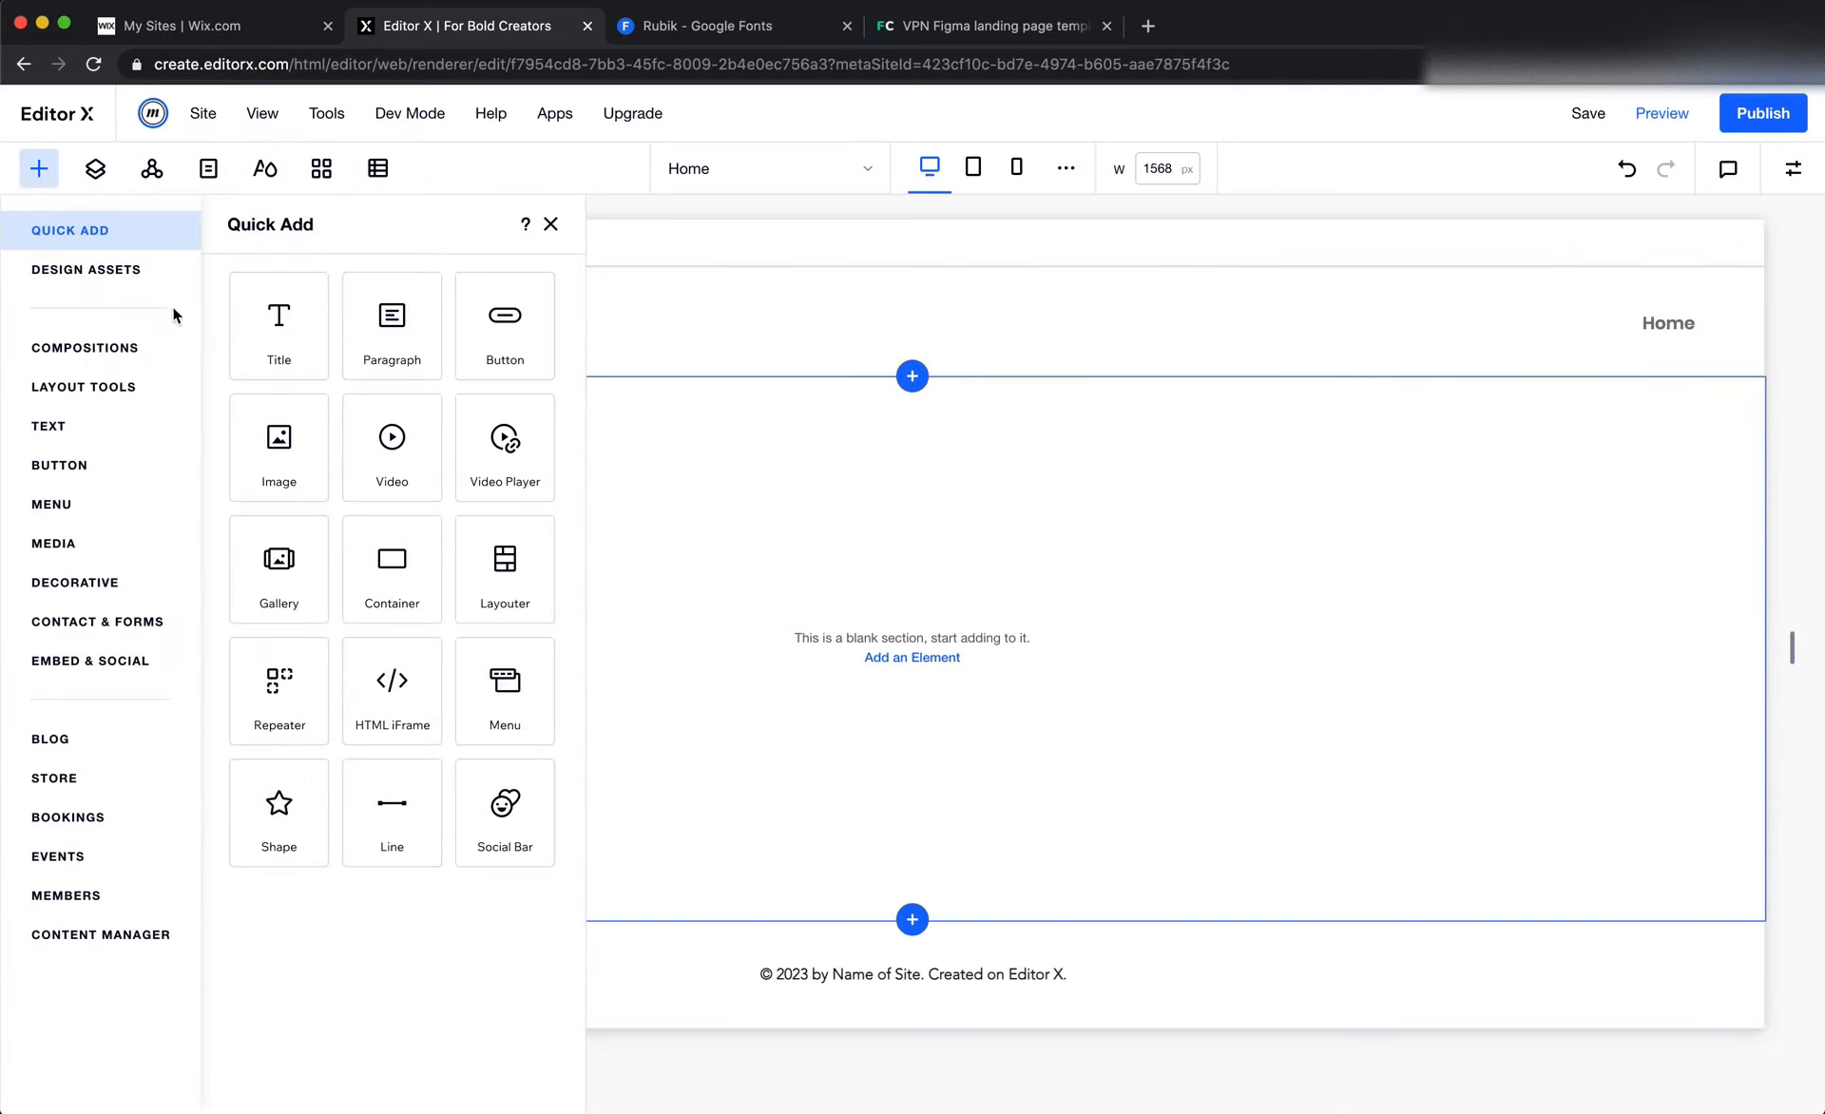
click(86, 548)
click(457, 337)
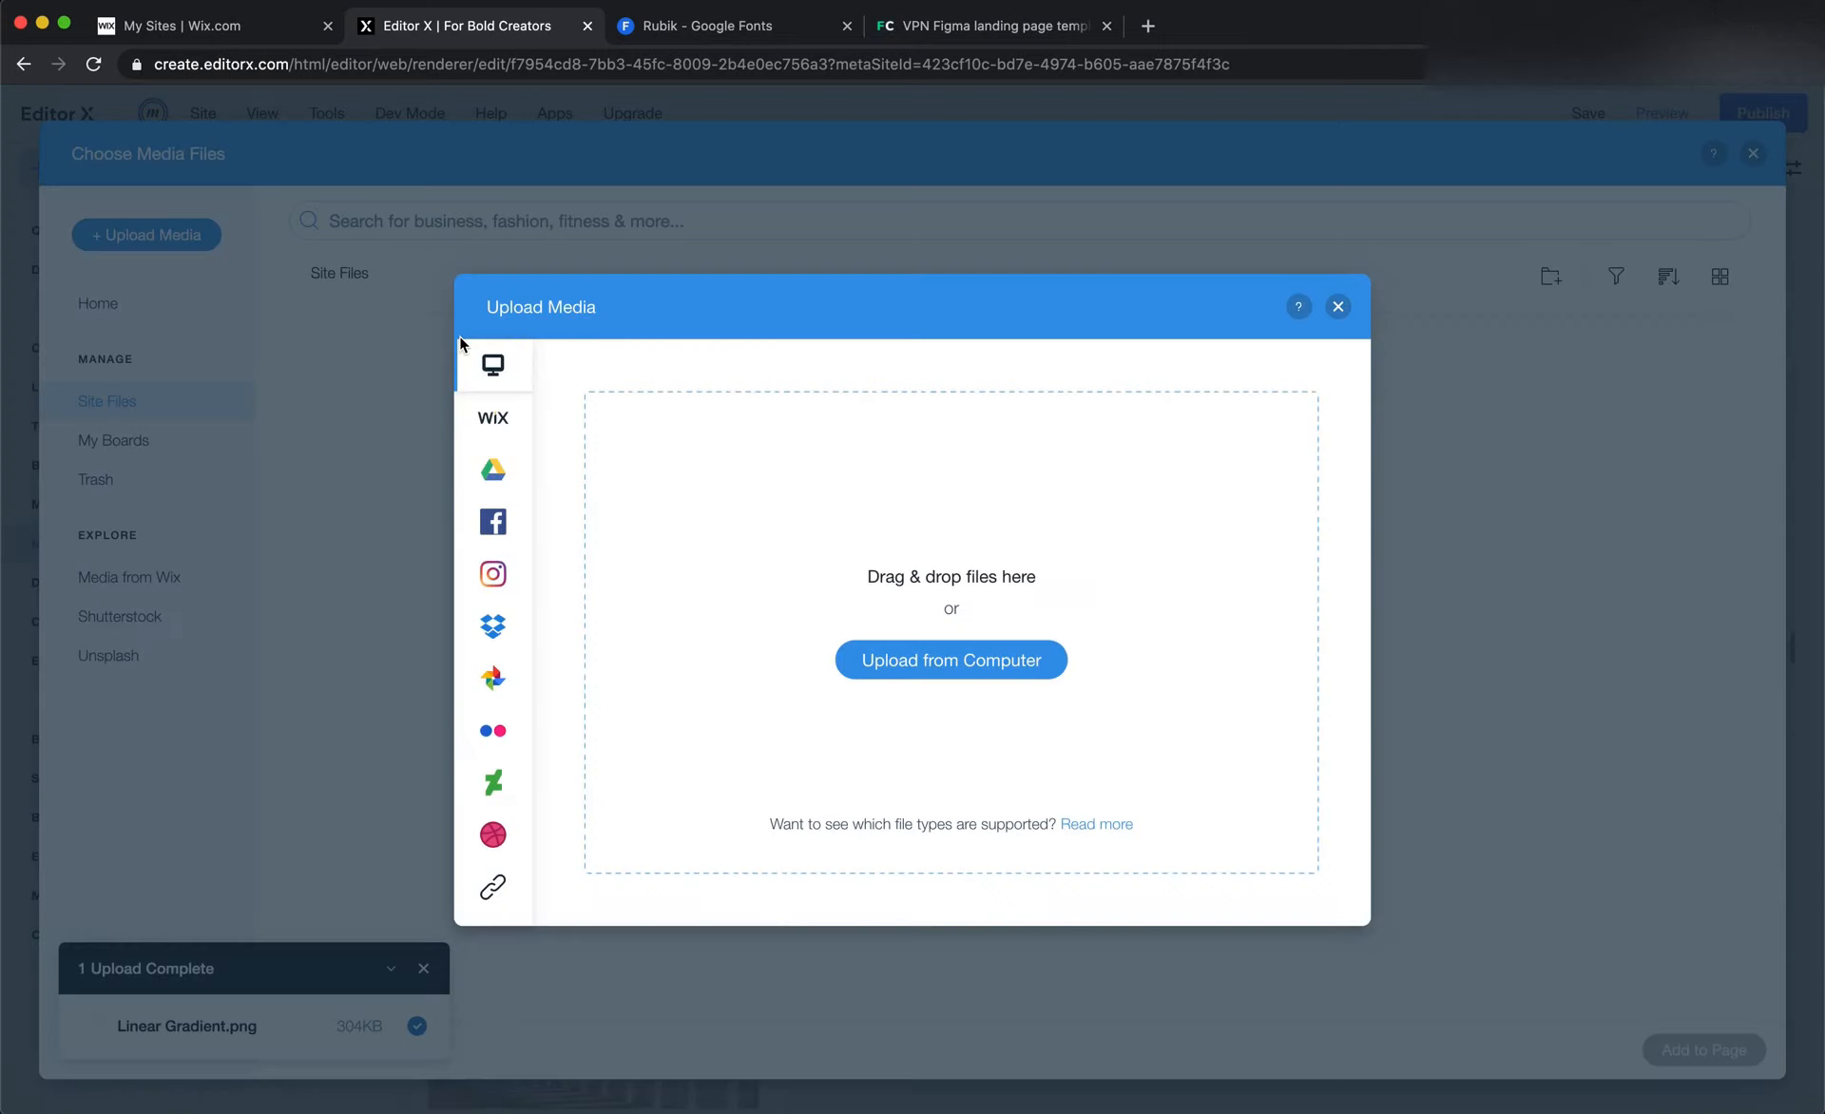
Dismiss the upload window, inspect the Icons folder in Site Files, and close the media manager
click(1338, 306)
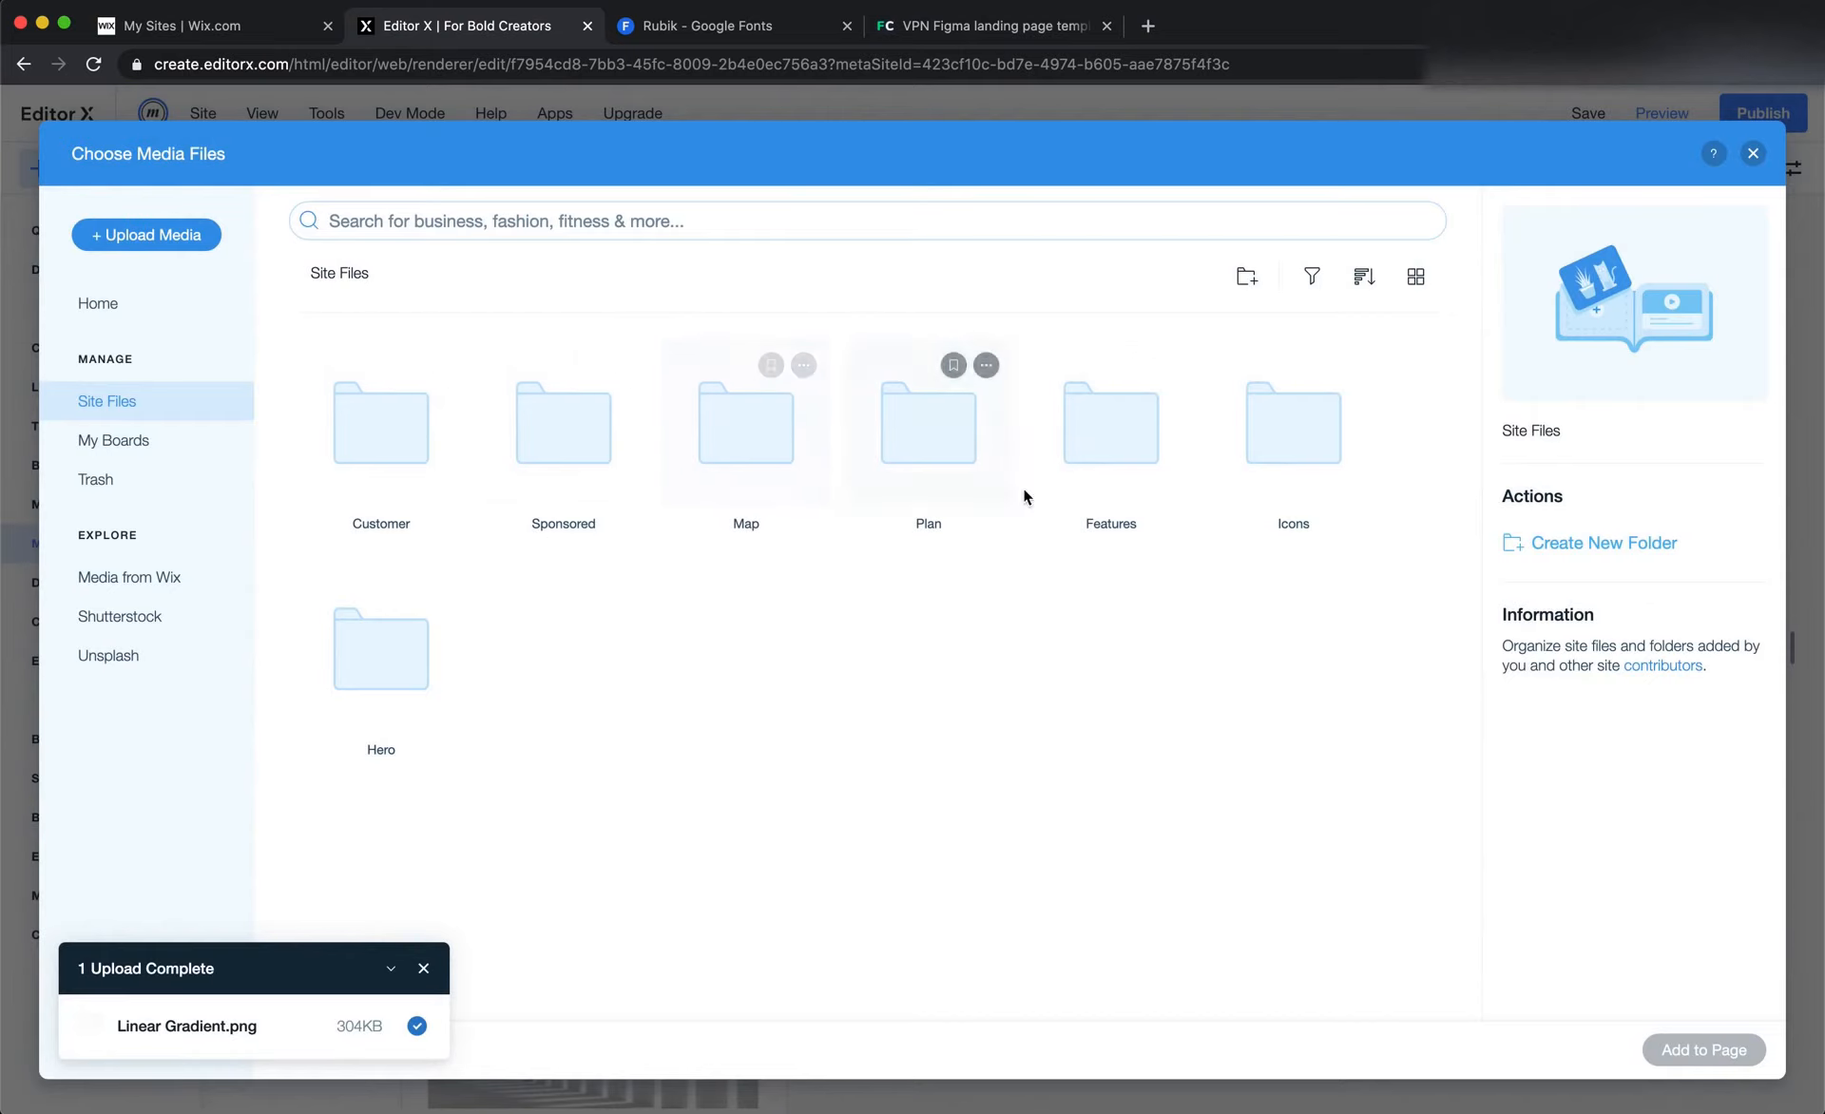
double_click(1277, 444)
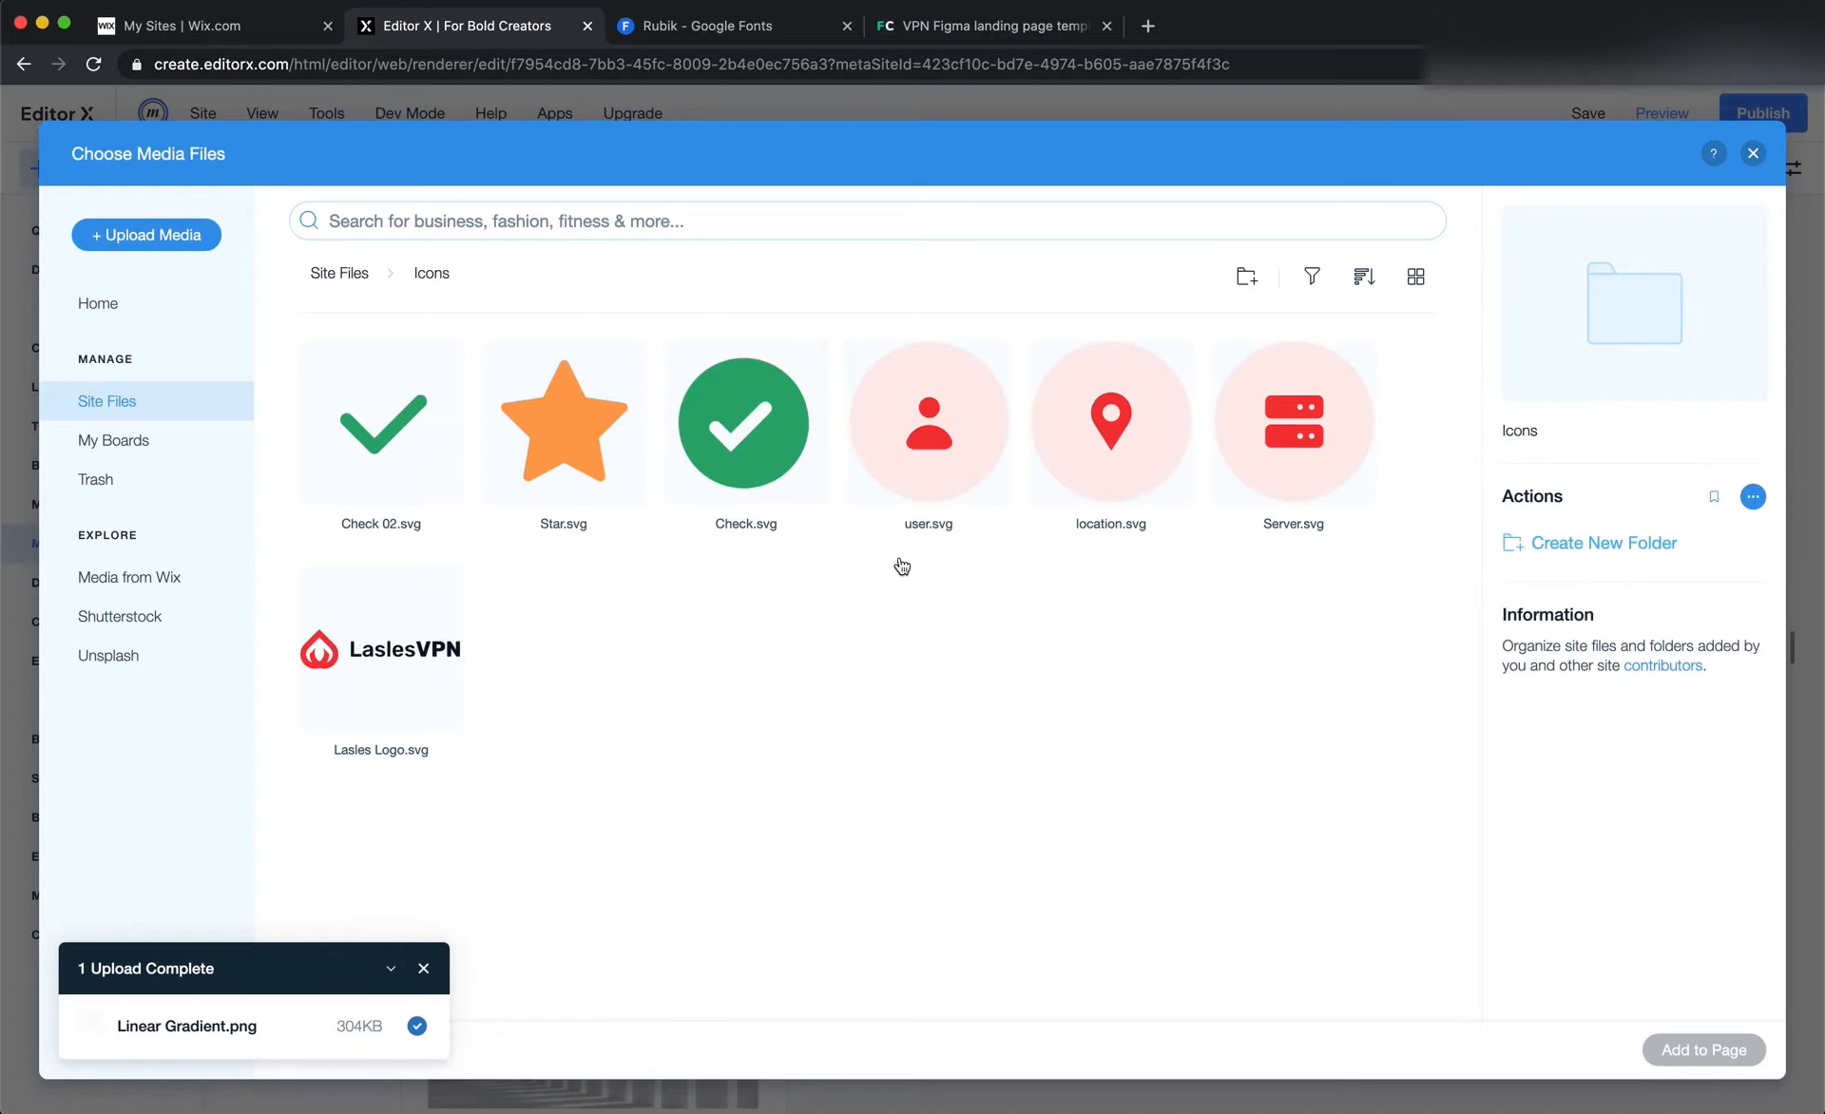
click(342, 276)
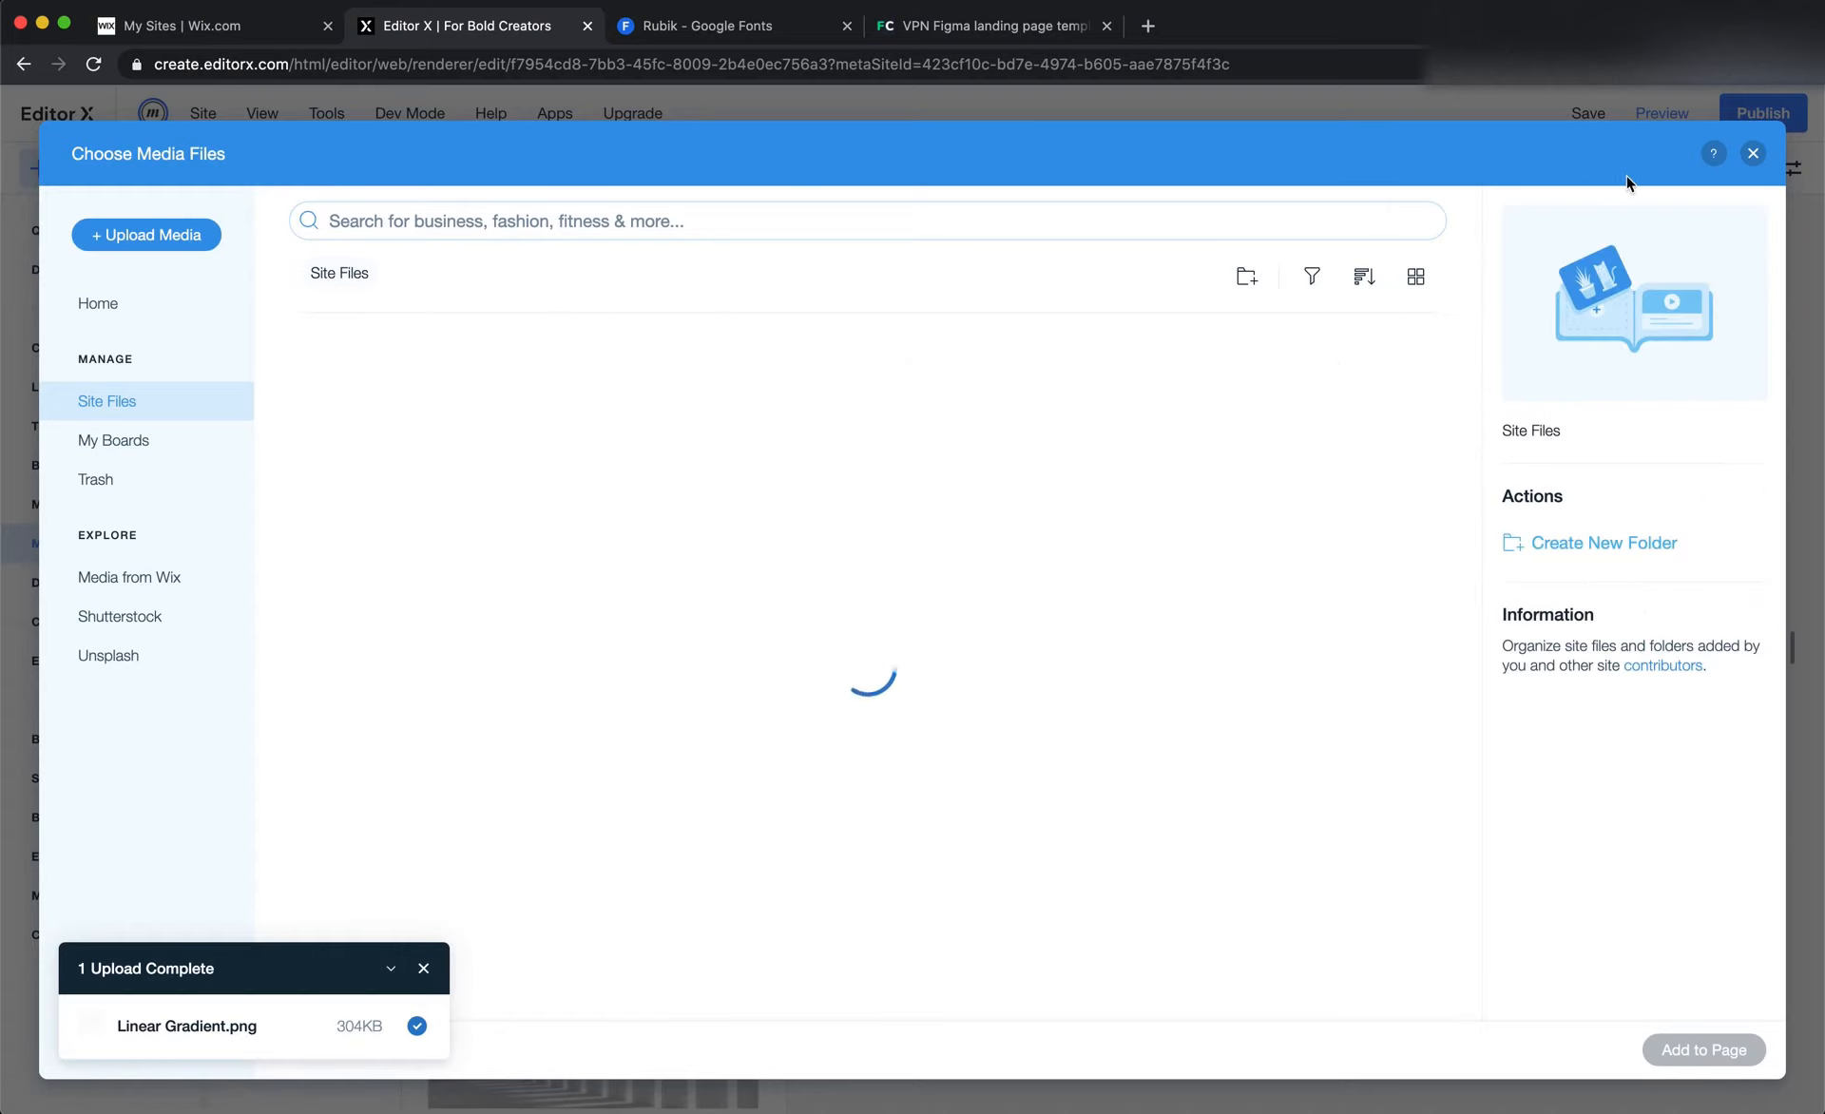
click(1755, 154)
Switch to Figma and inspect the font of the hero heading "Want anything to be easy with LaslesVPN."
key(super+Tab)
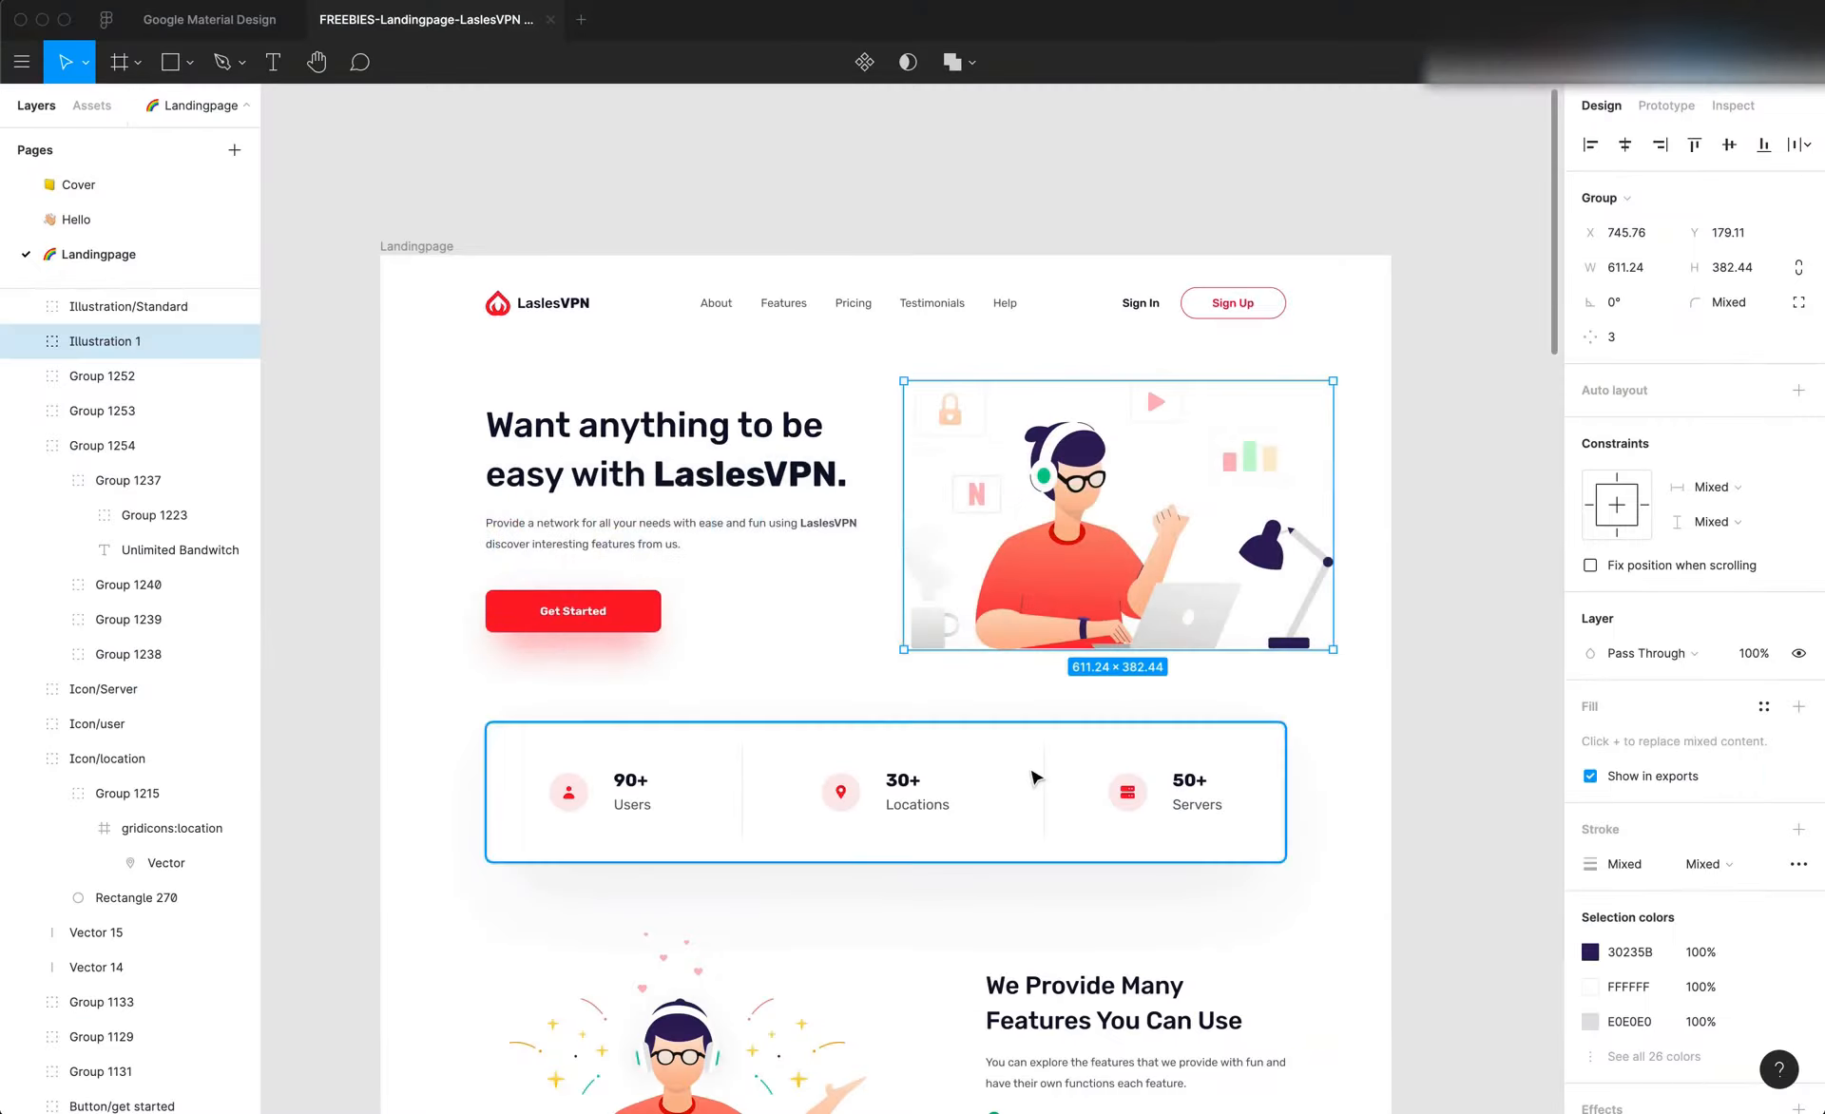
click(831, 665)
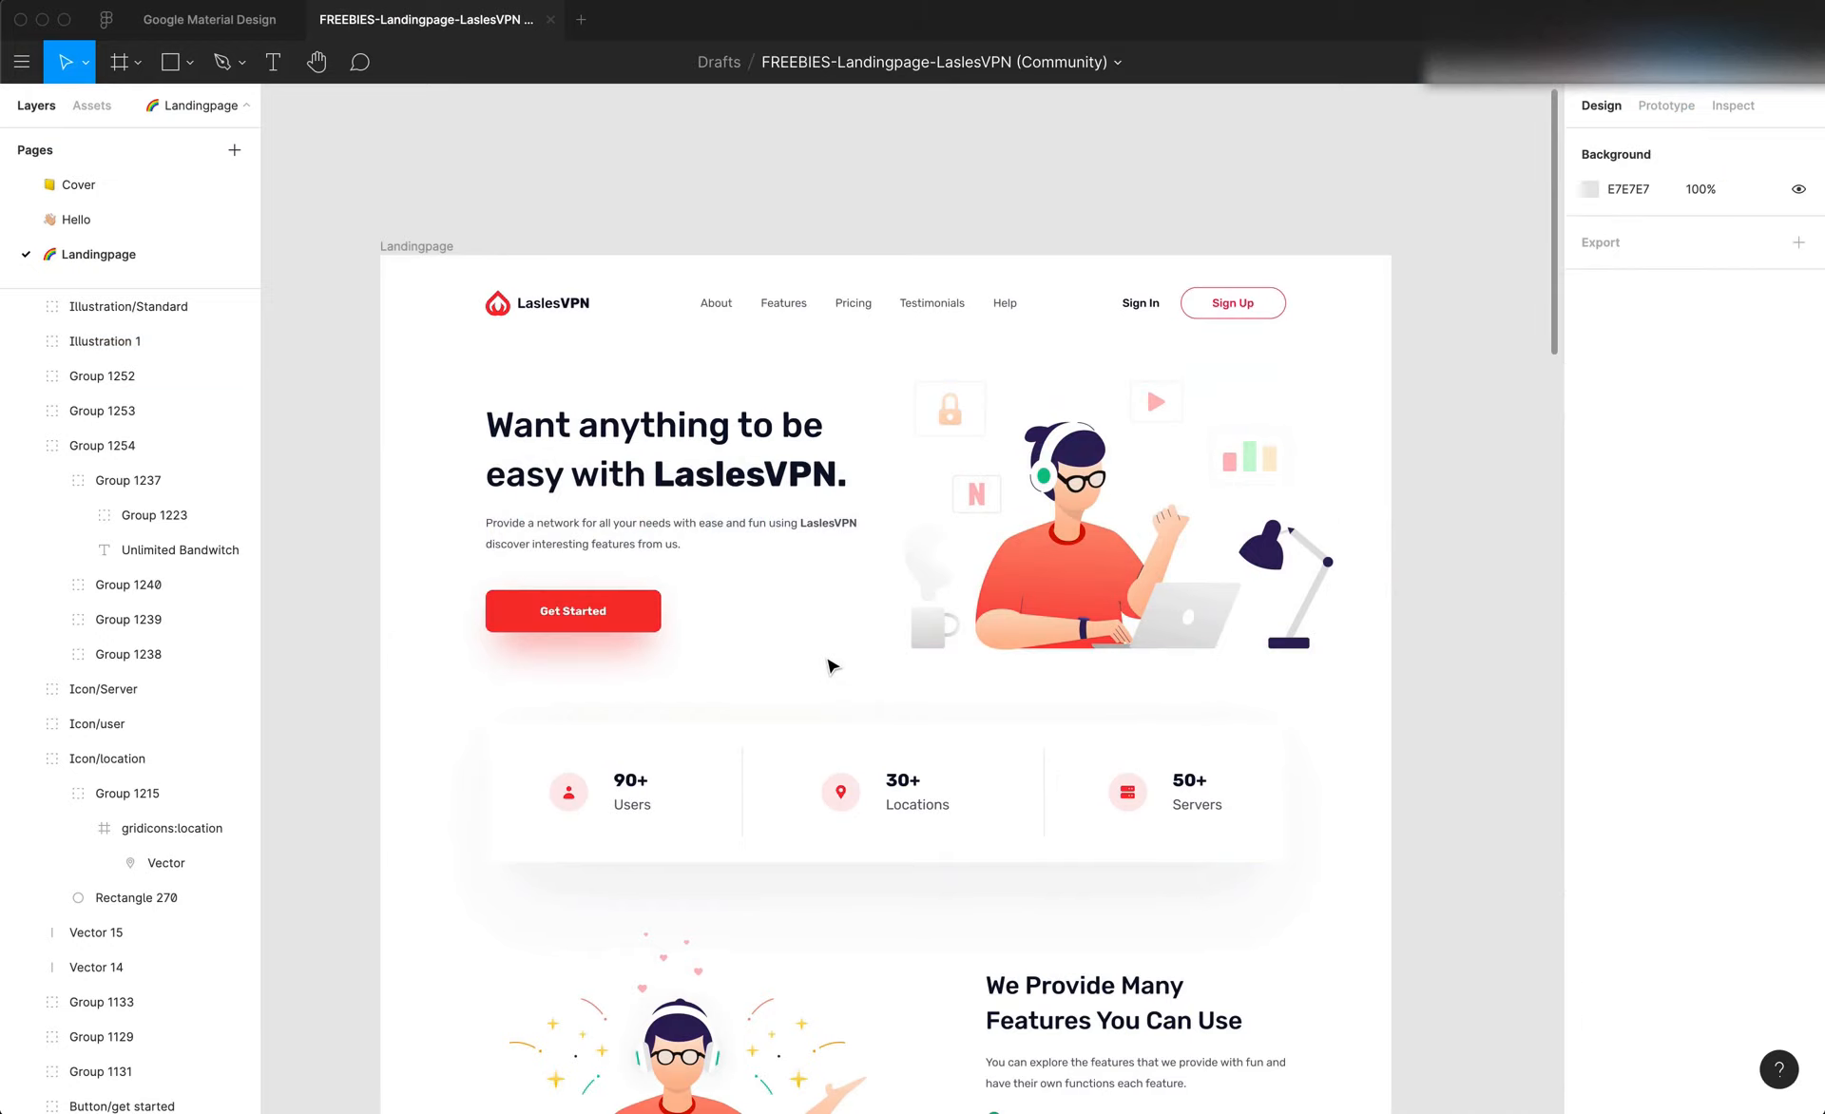
scroll(793, 480, up, 3)
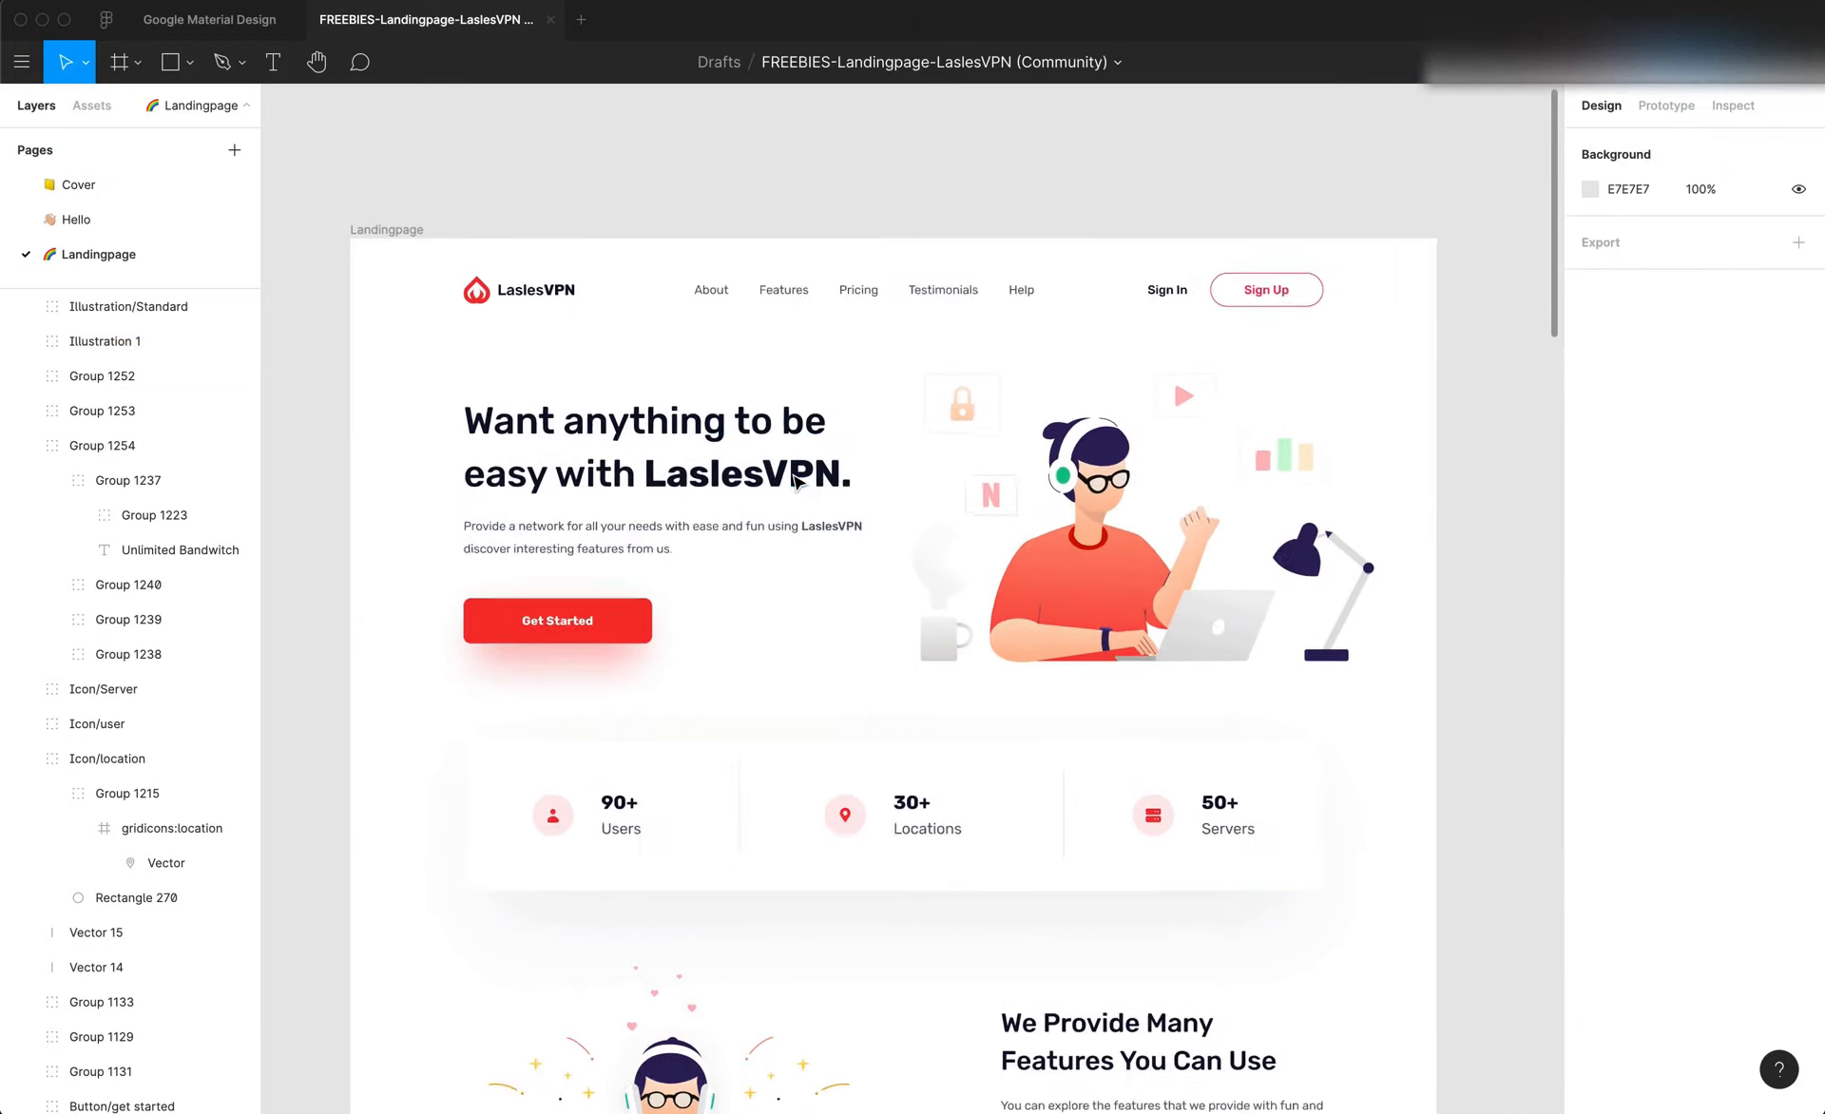
click(662, 430)
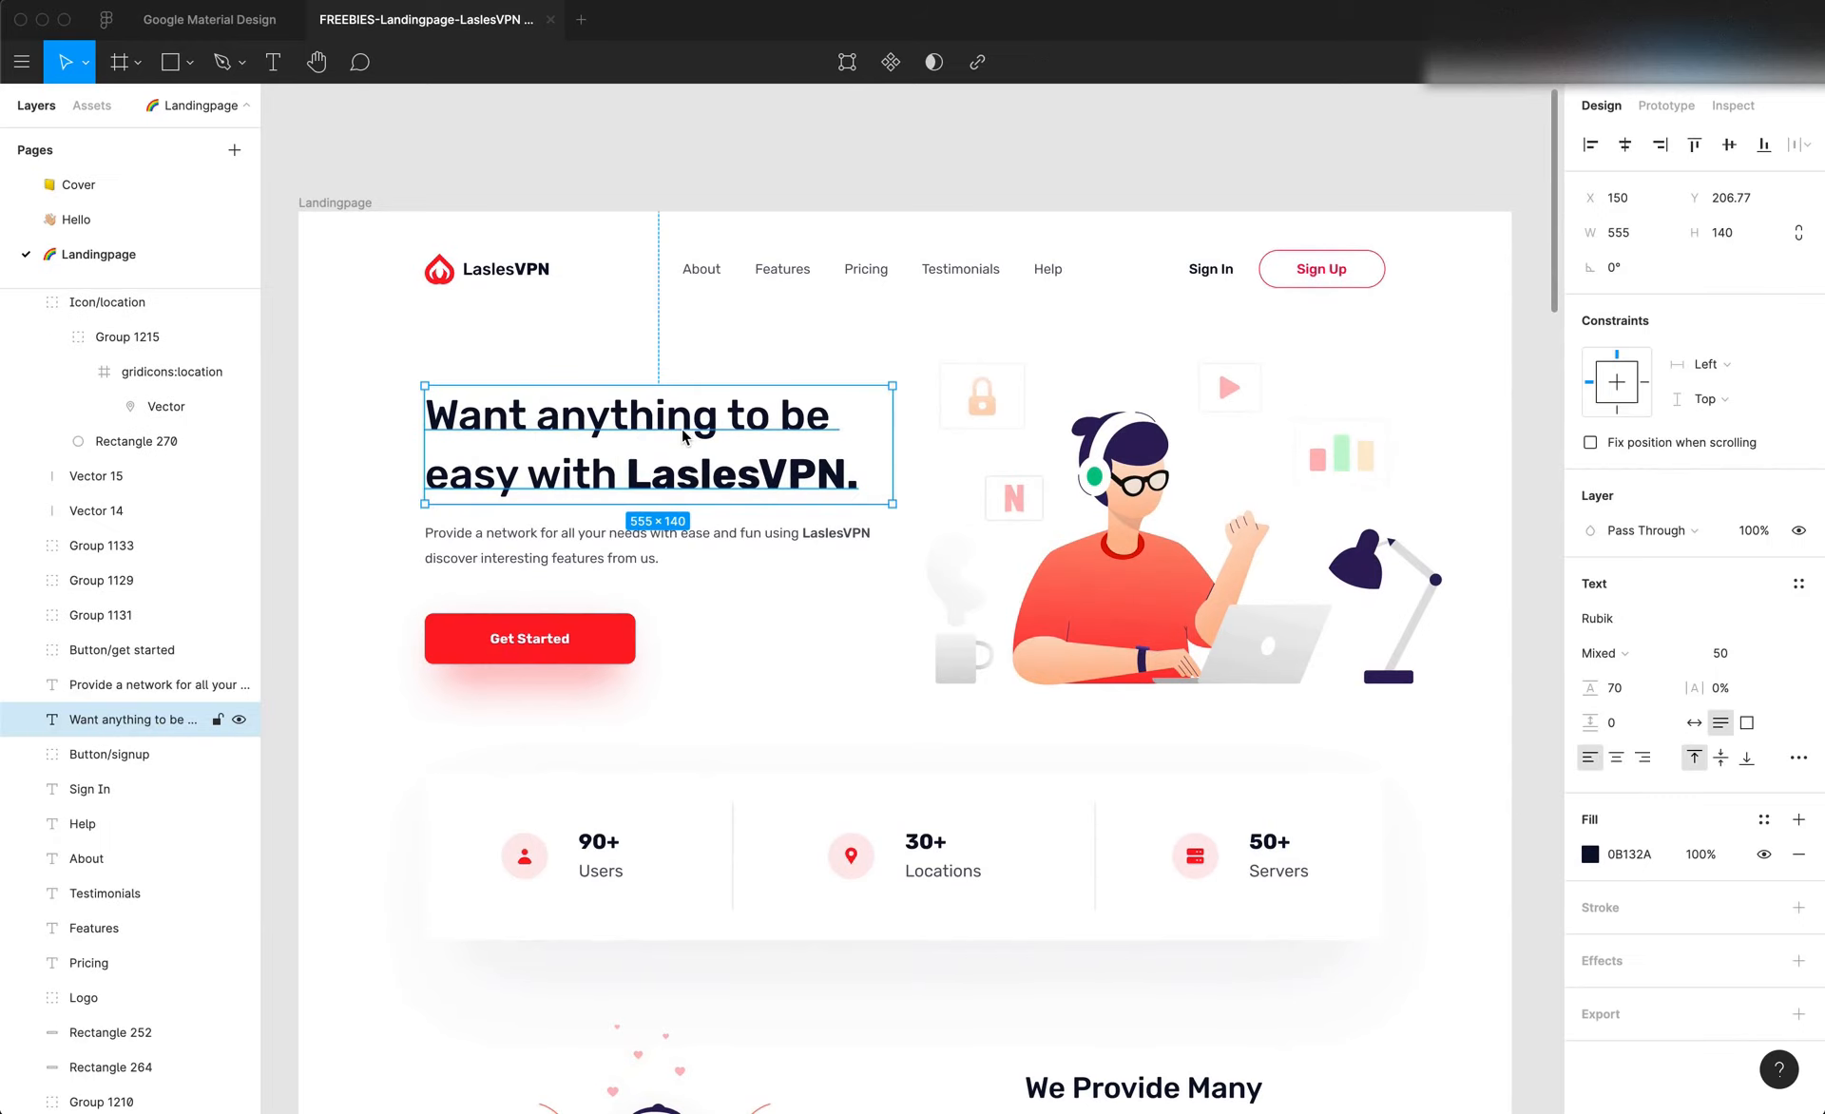
click(1608, 625)
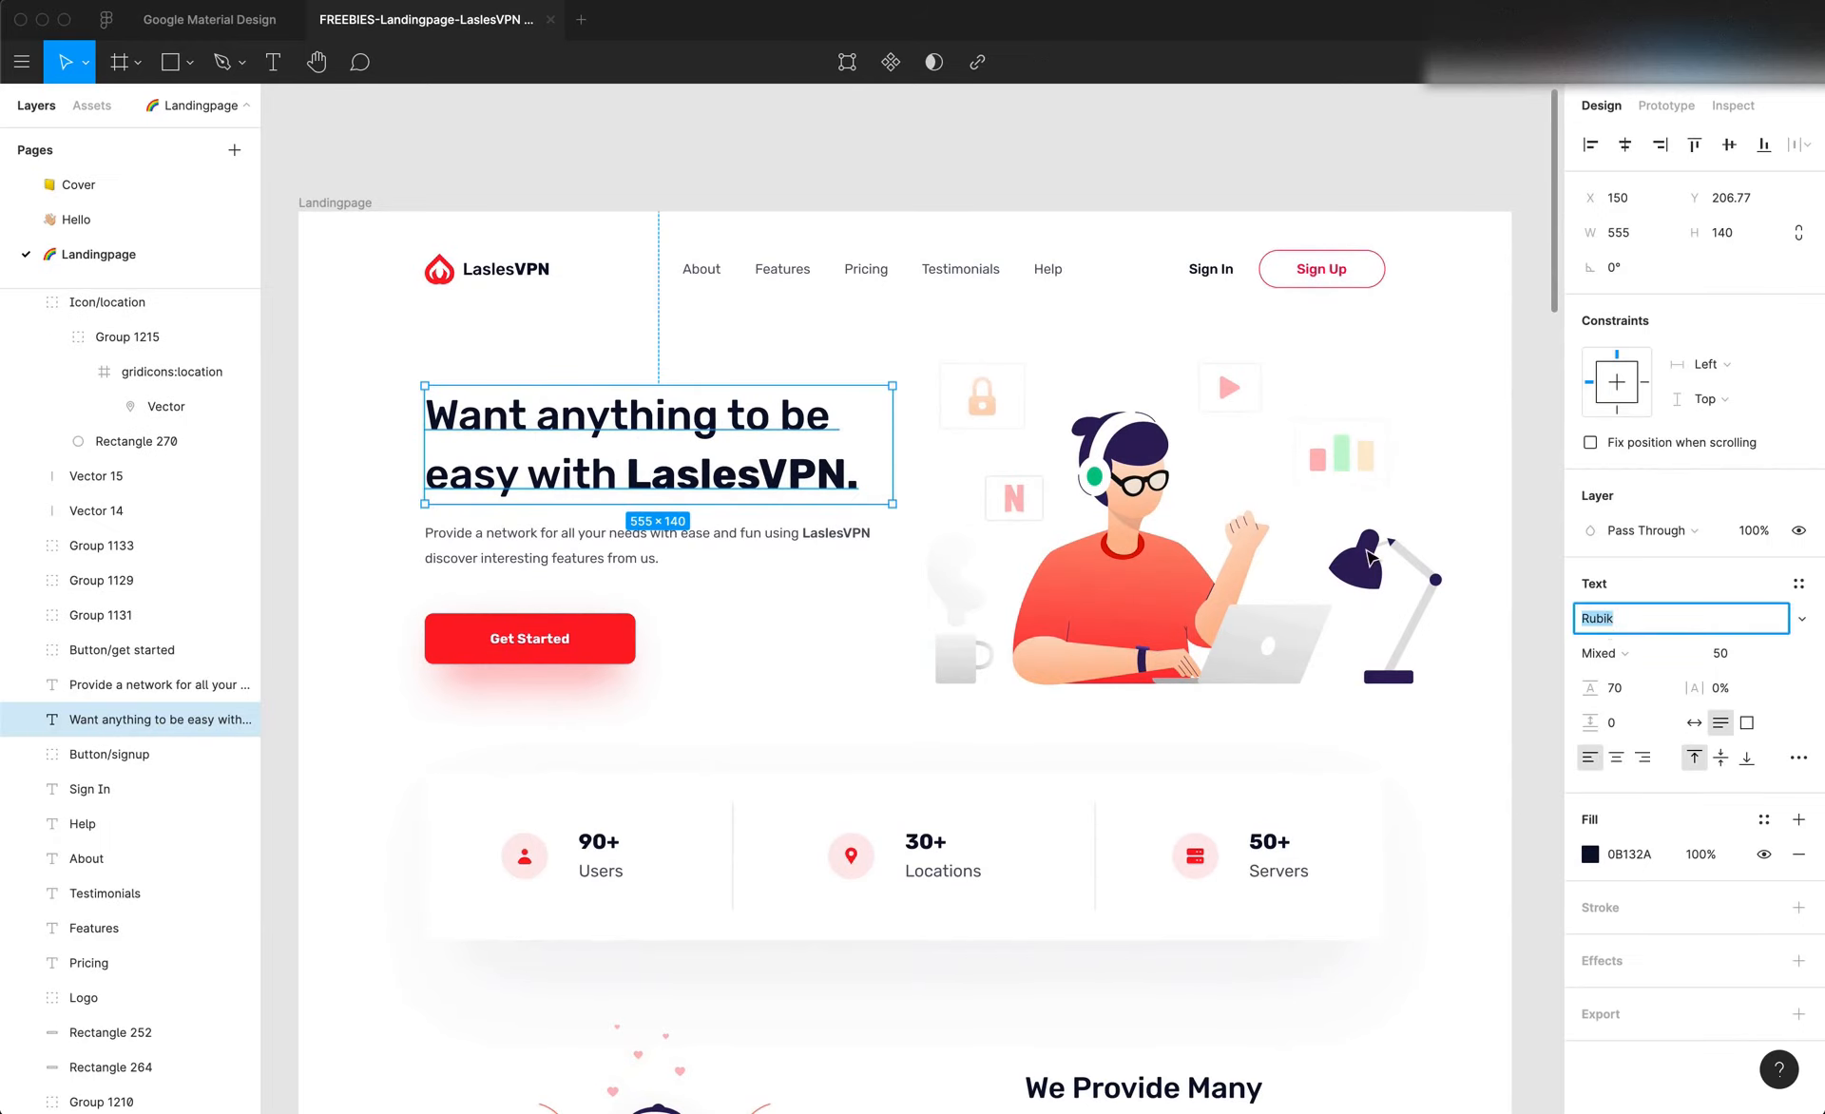
Switch to the browser and view the Rubik family's page on Google Fonts
key(super+Tab)
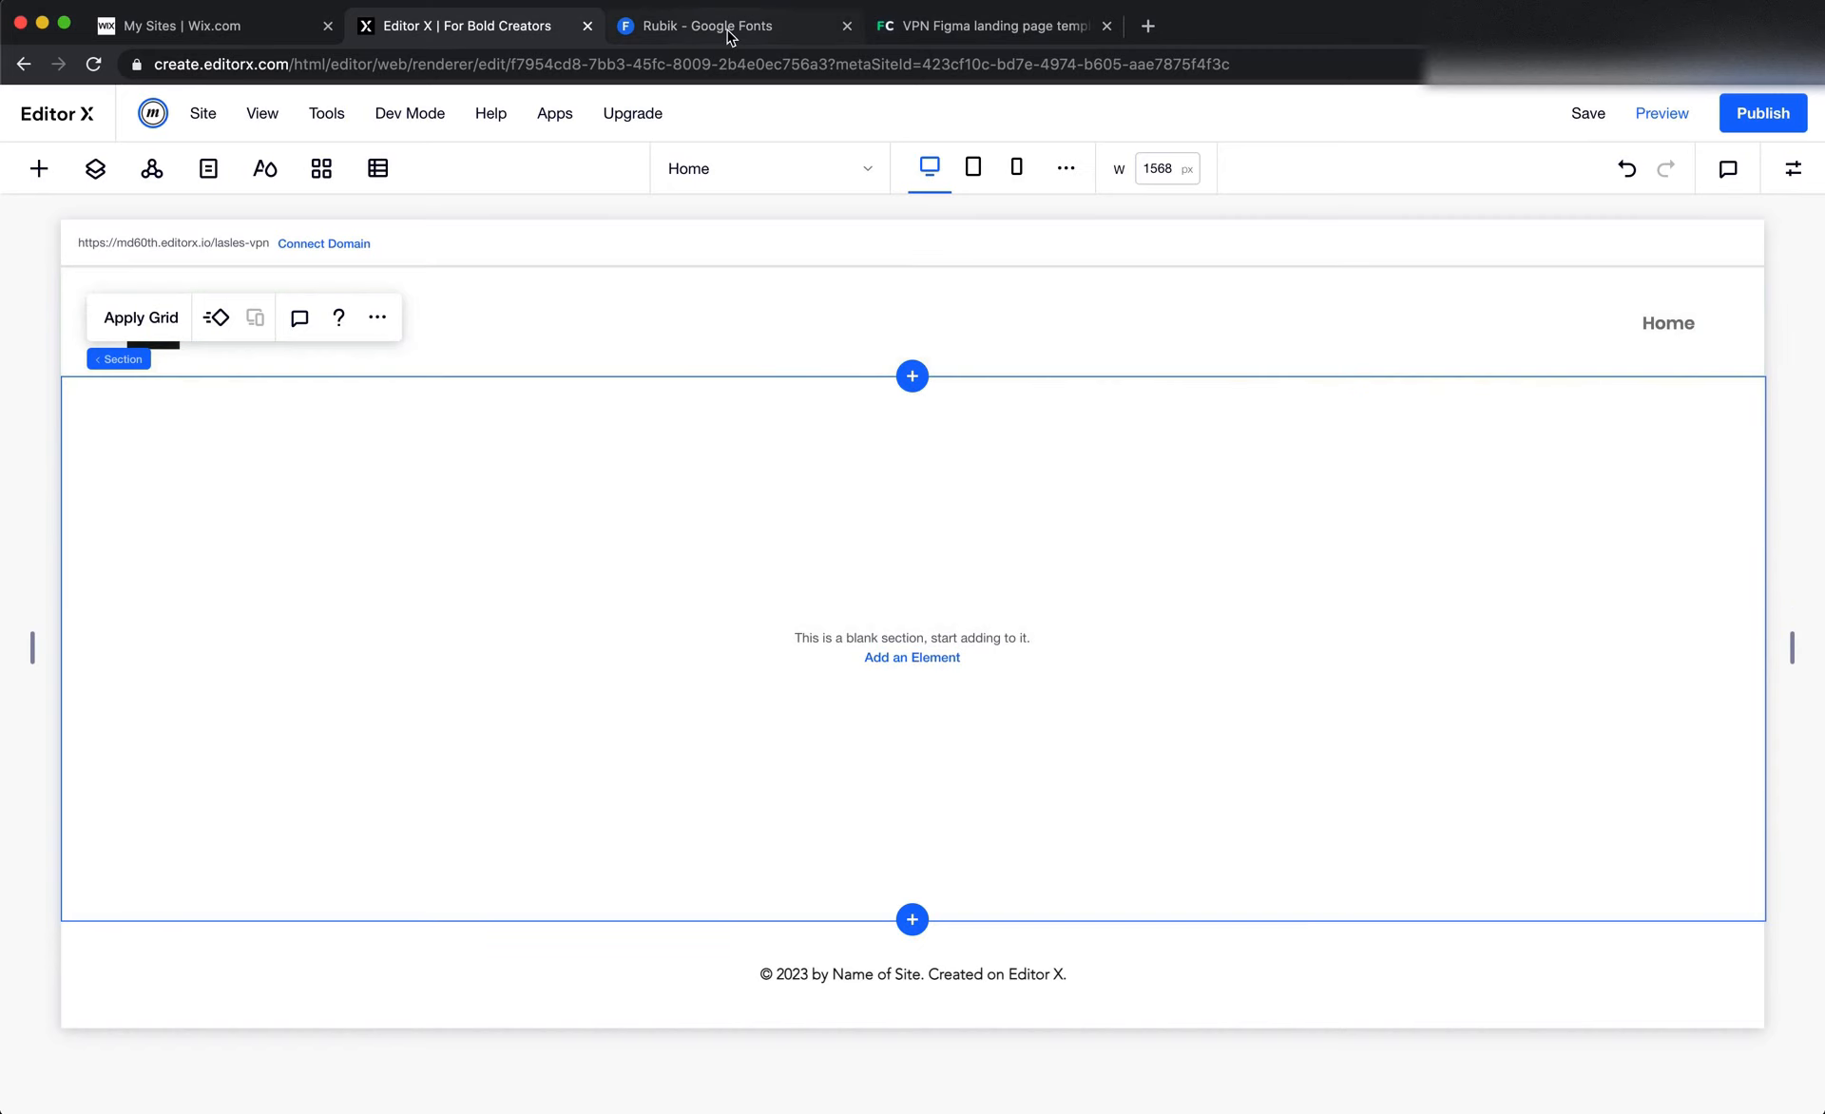
click(725, 29)
click(266, 215)
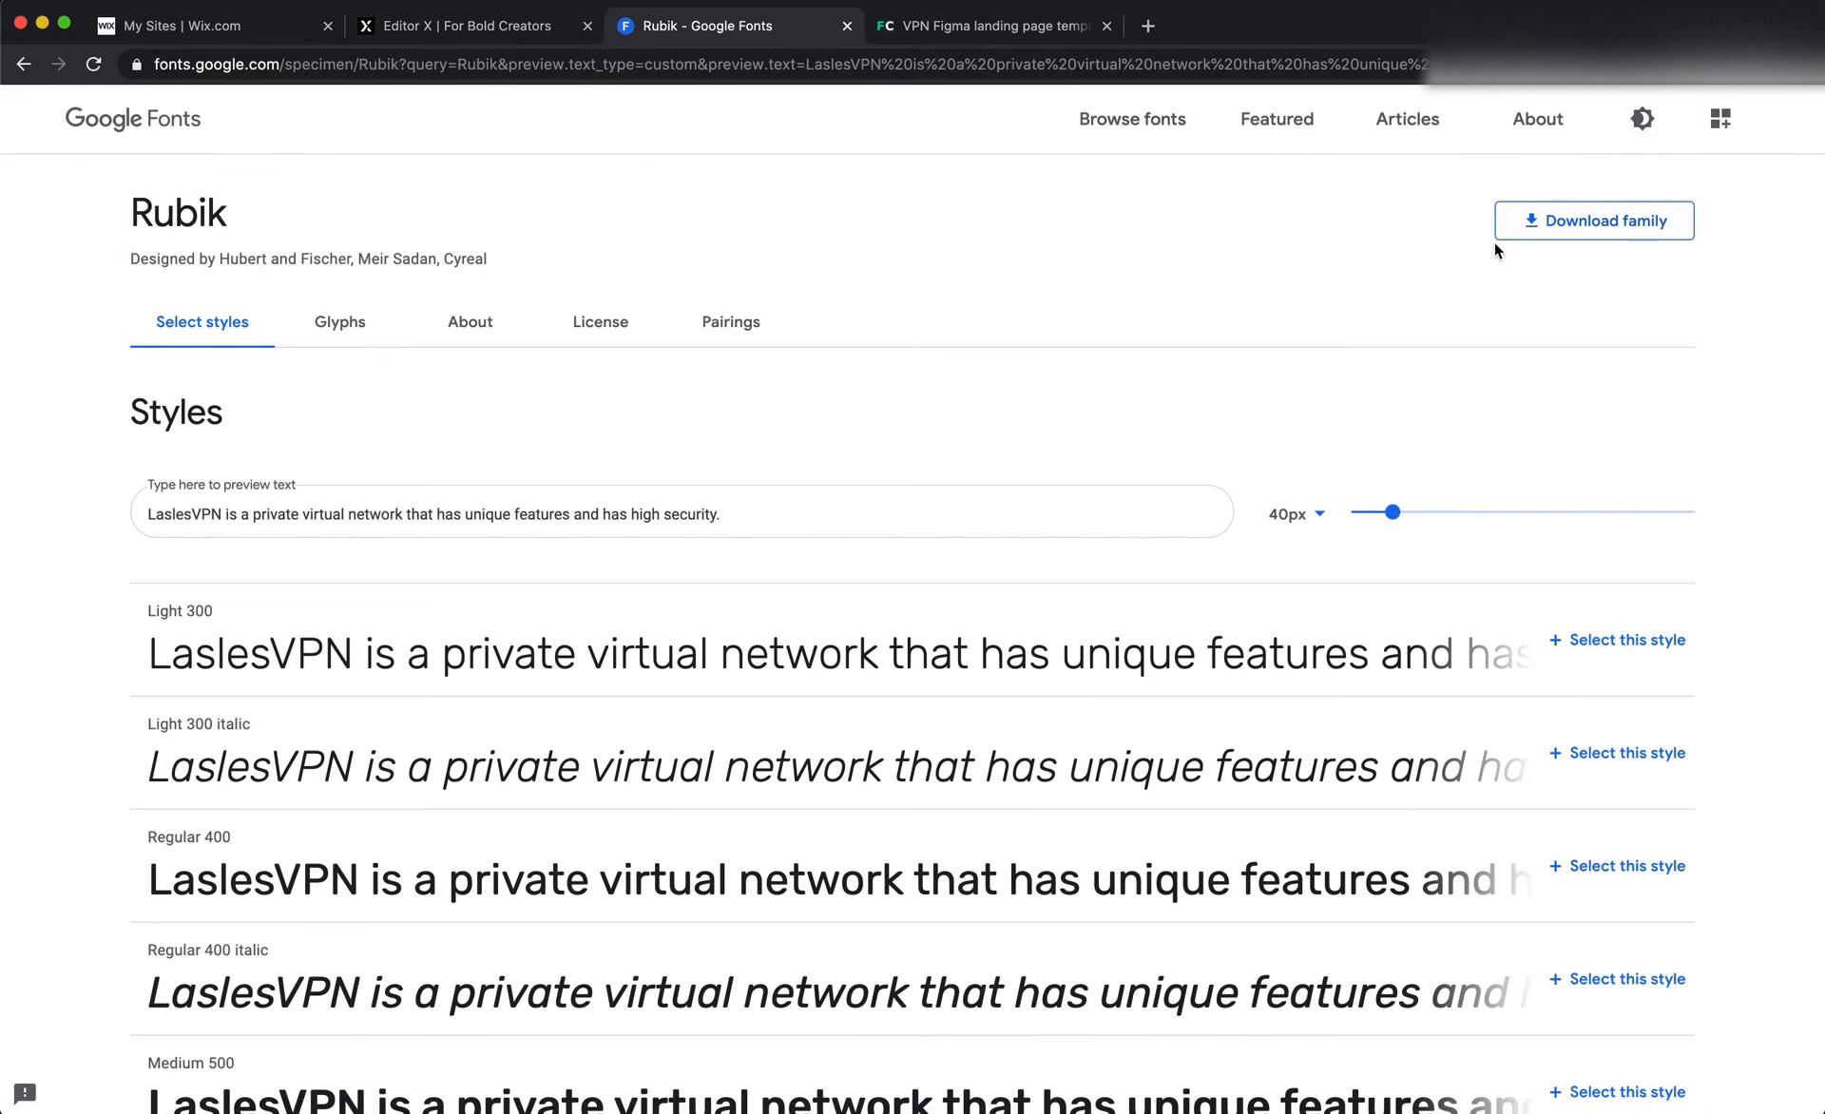
Return to the Editor X site and add a title text element to the blank section
click(486, 28)
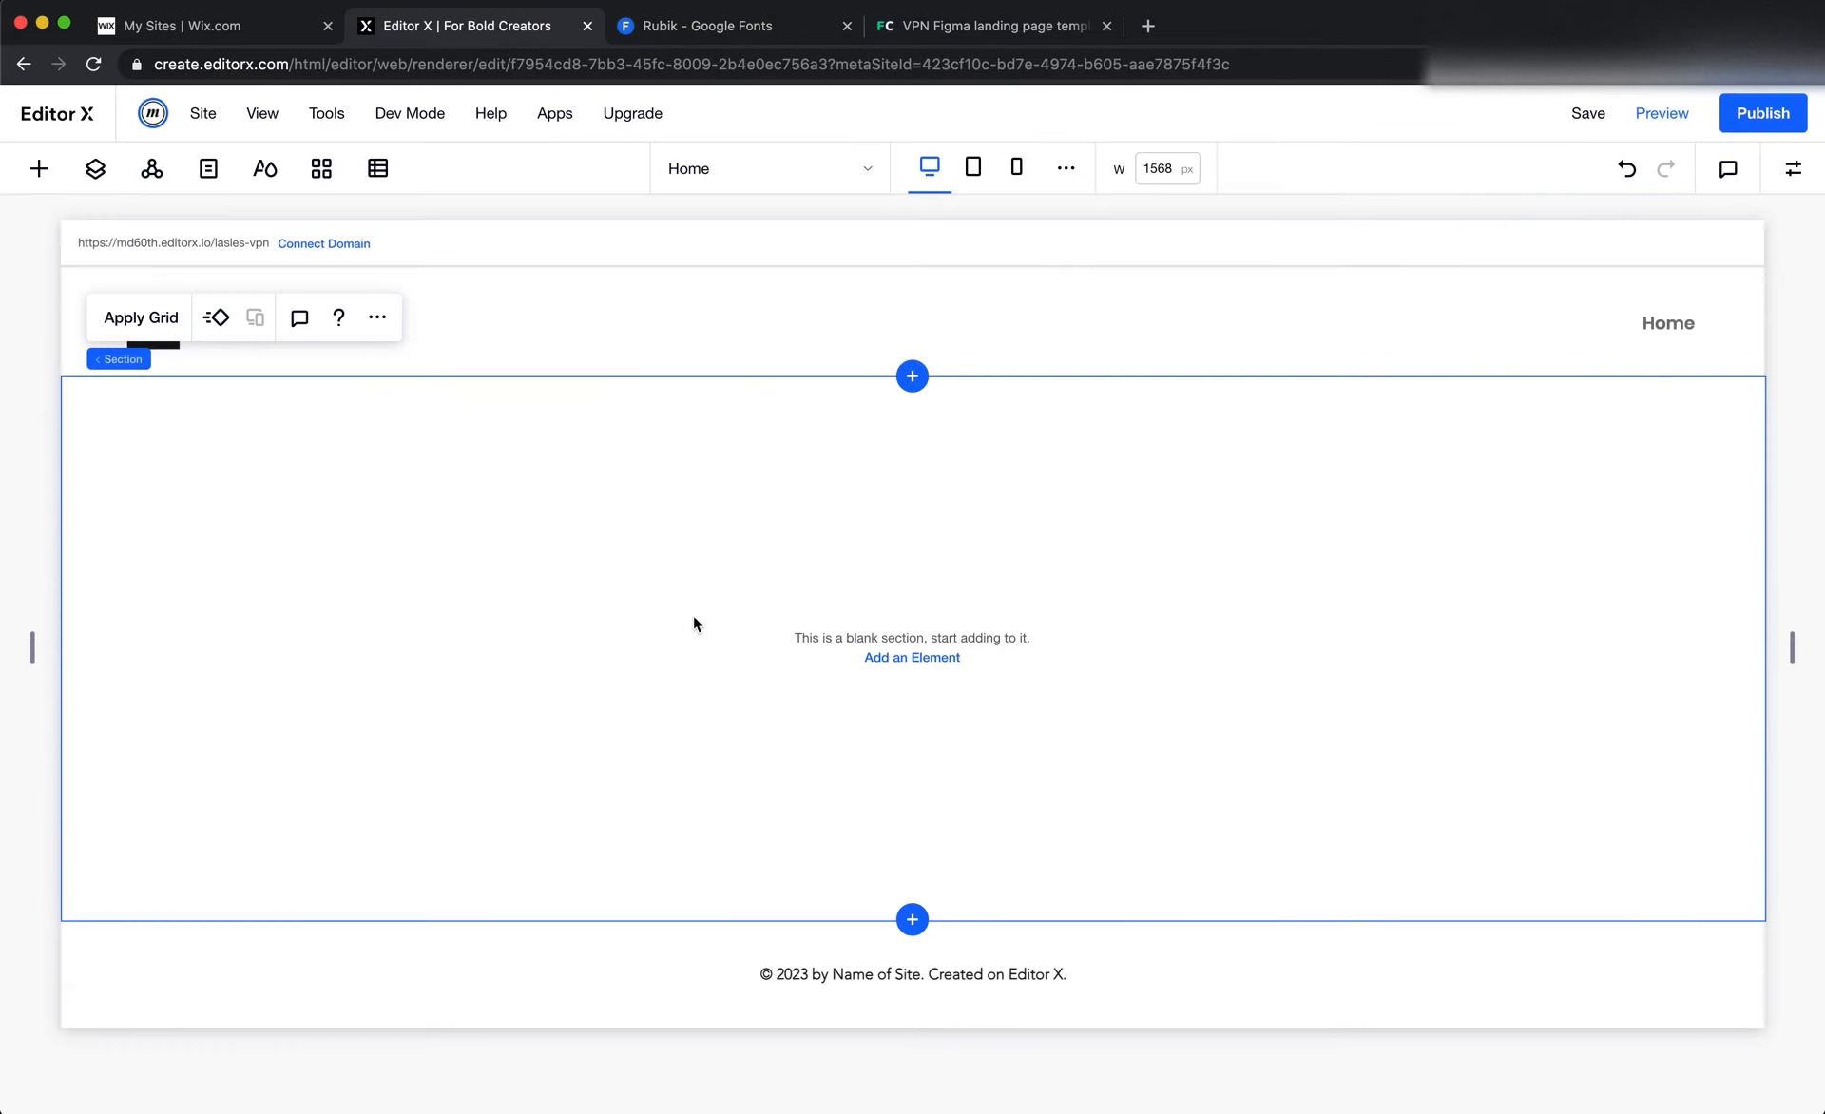
click(39, 169)
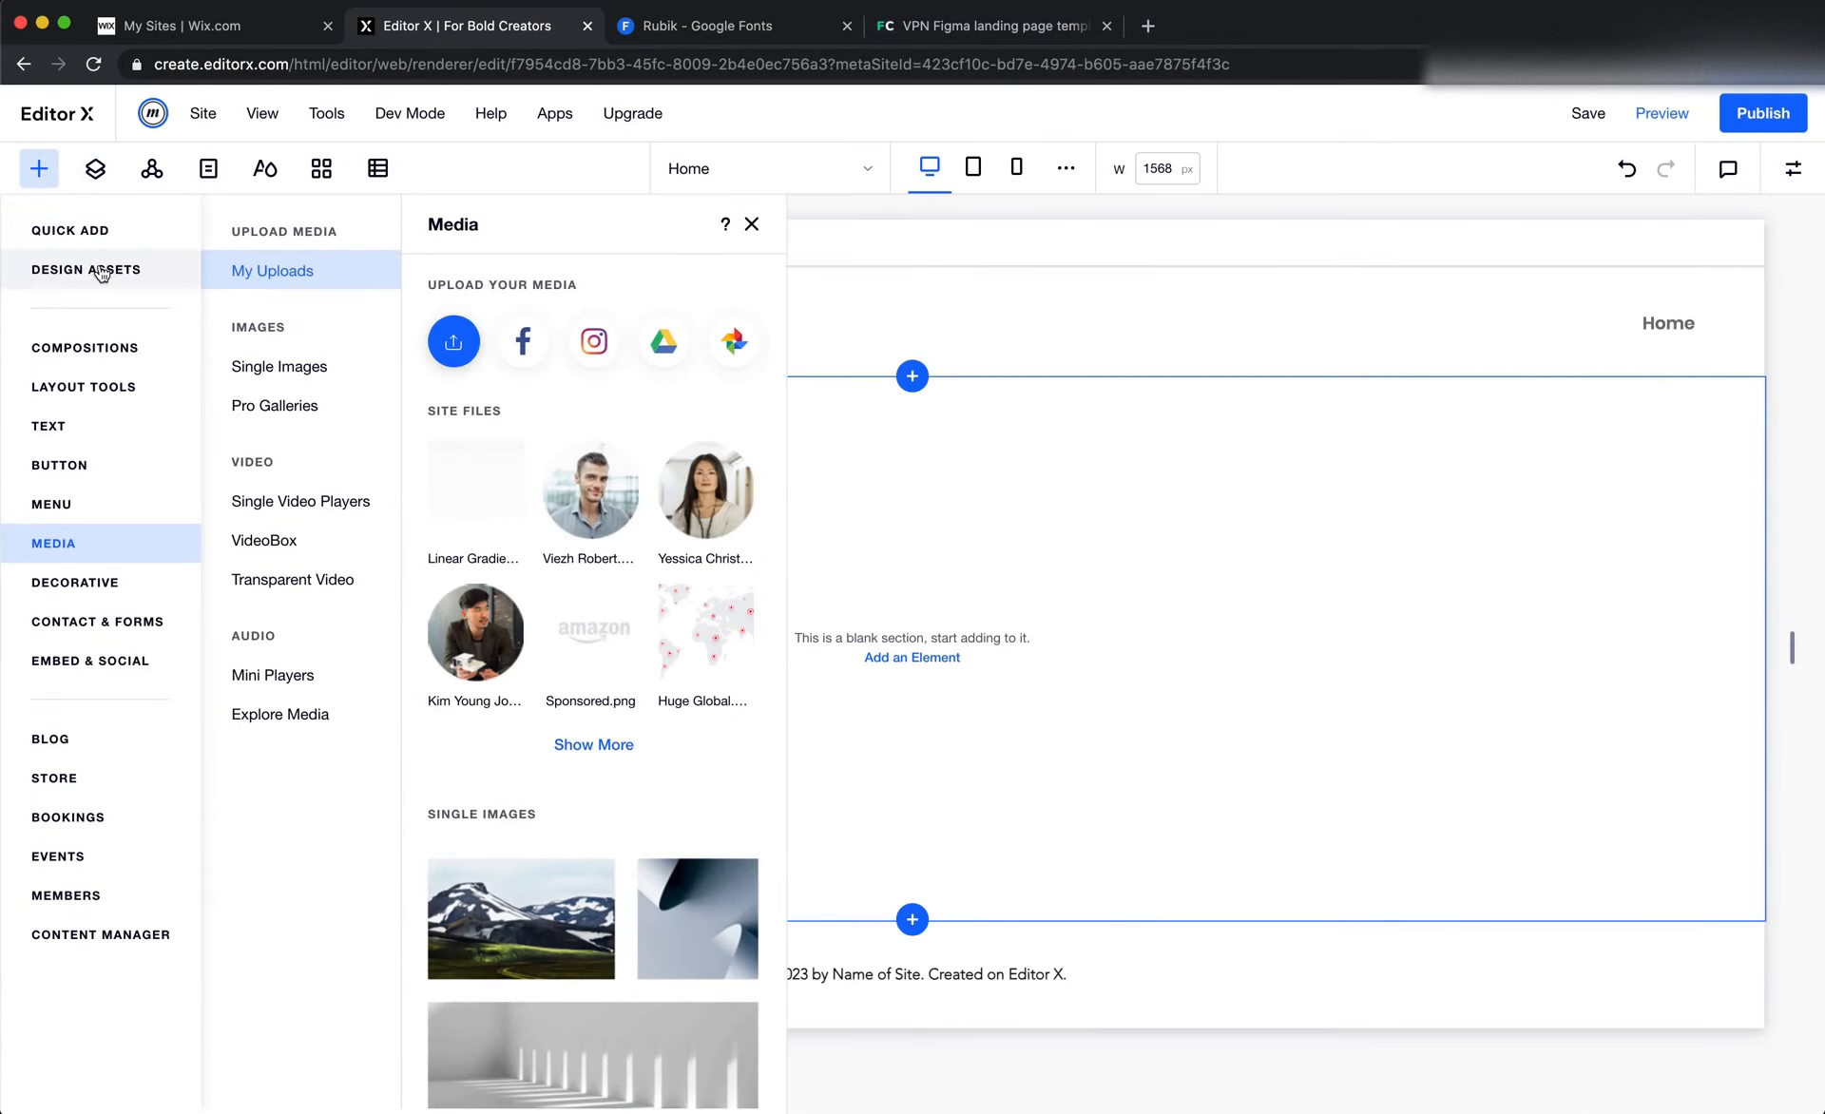
click(90, 232)
drag(288, 353, 814, 607)
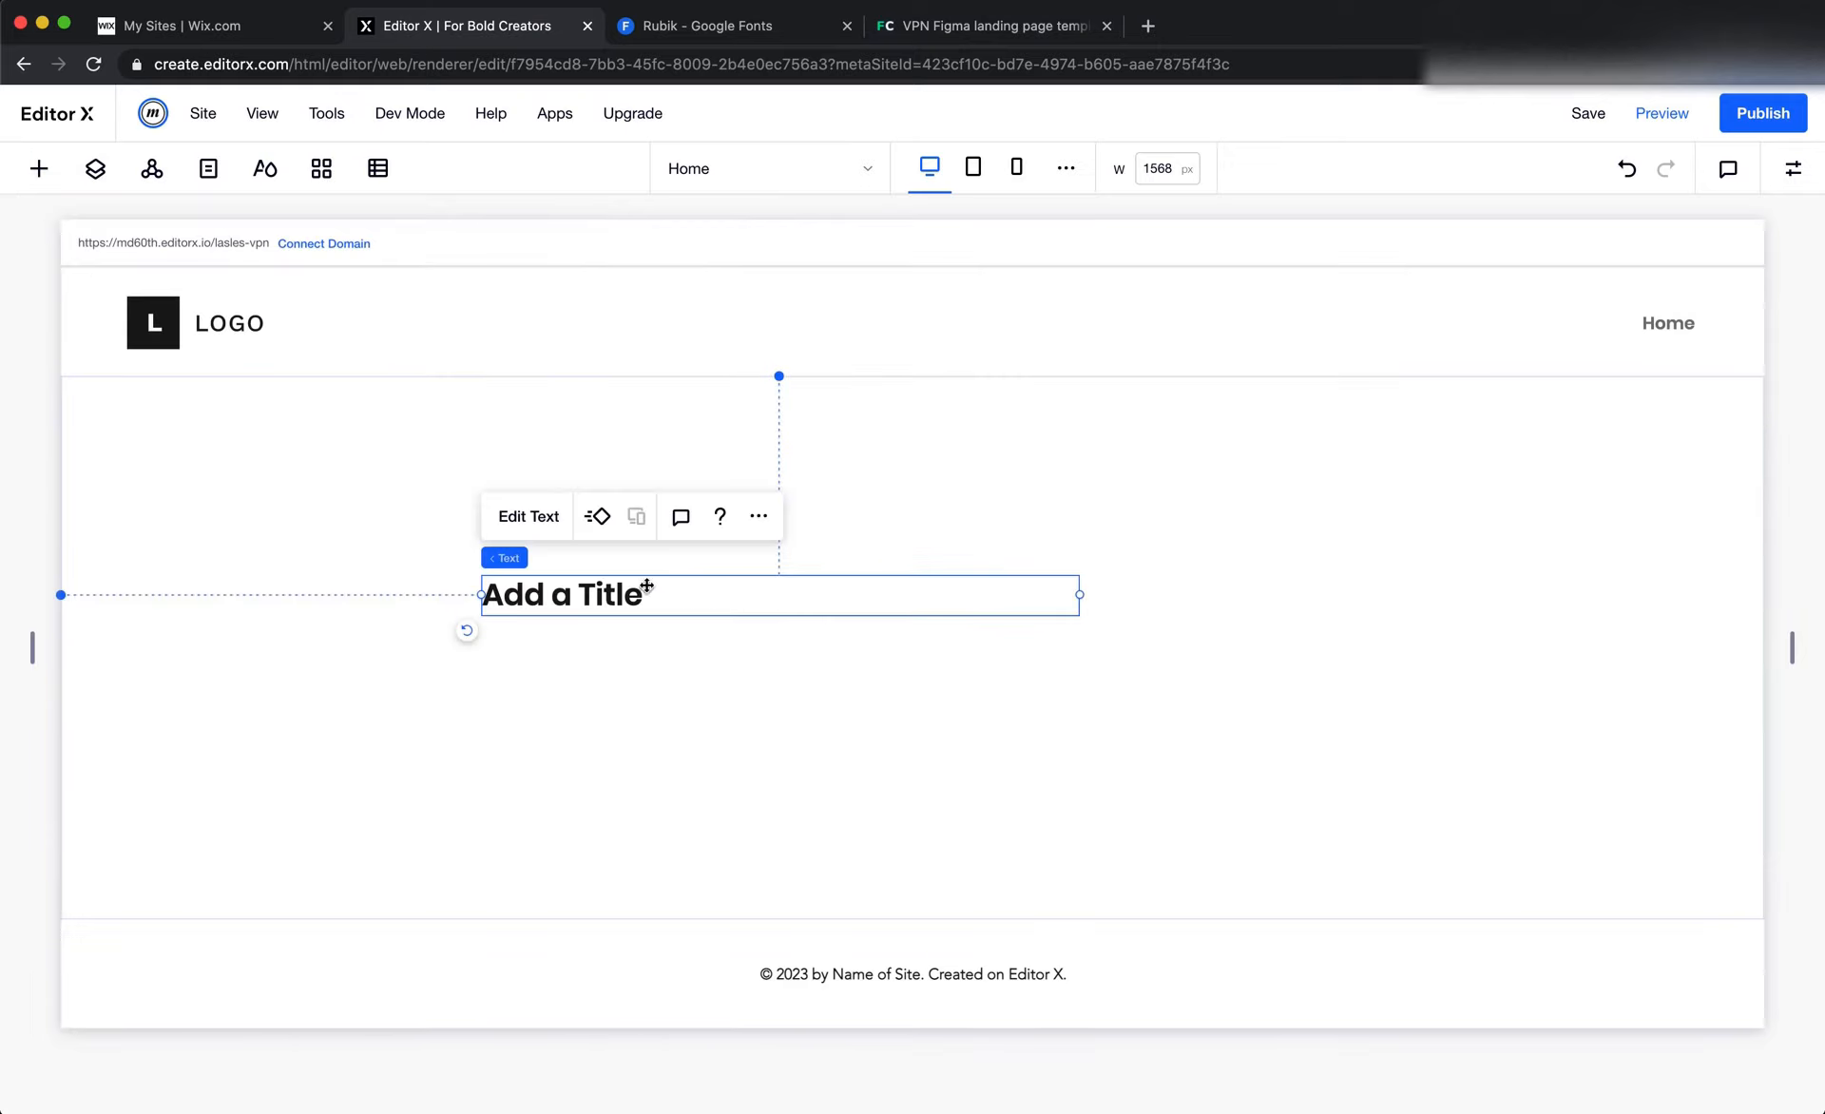
Start editing the title's text, browse its available fonts, and open the manager for uploaded fonts
click(531, 518)
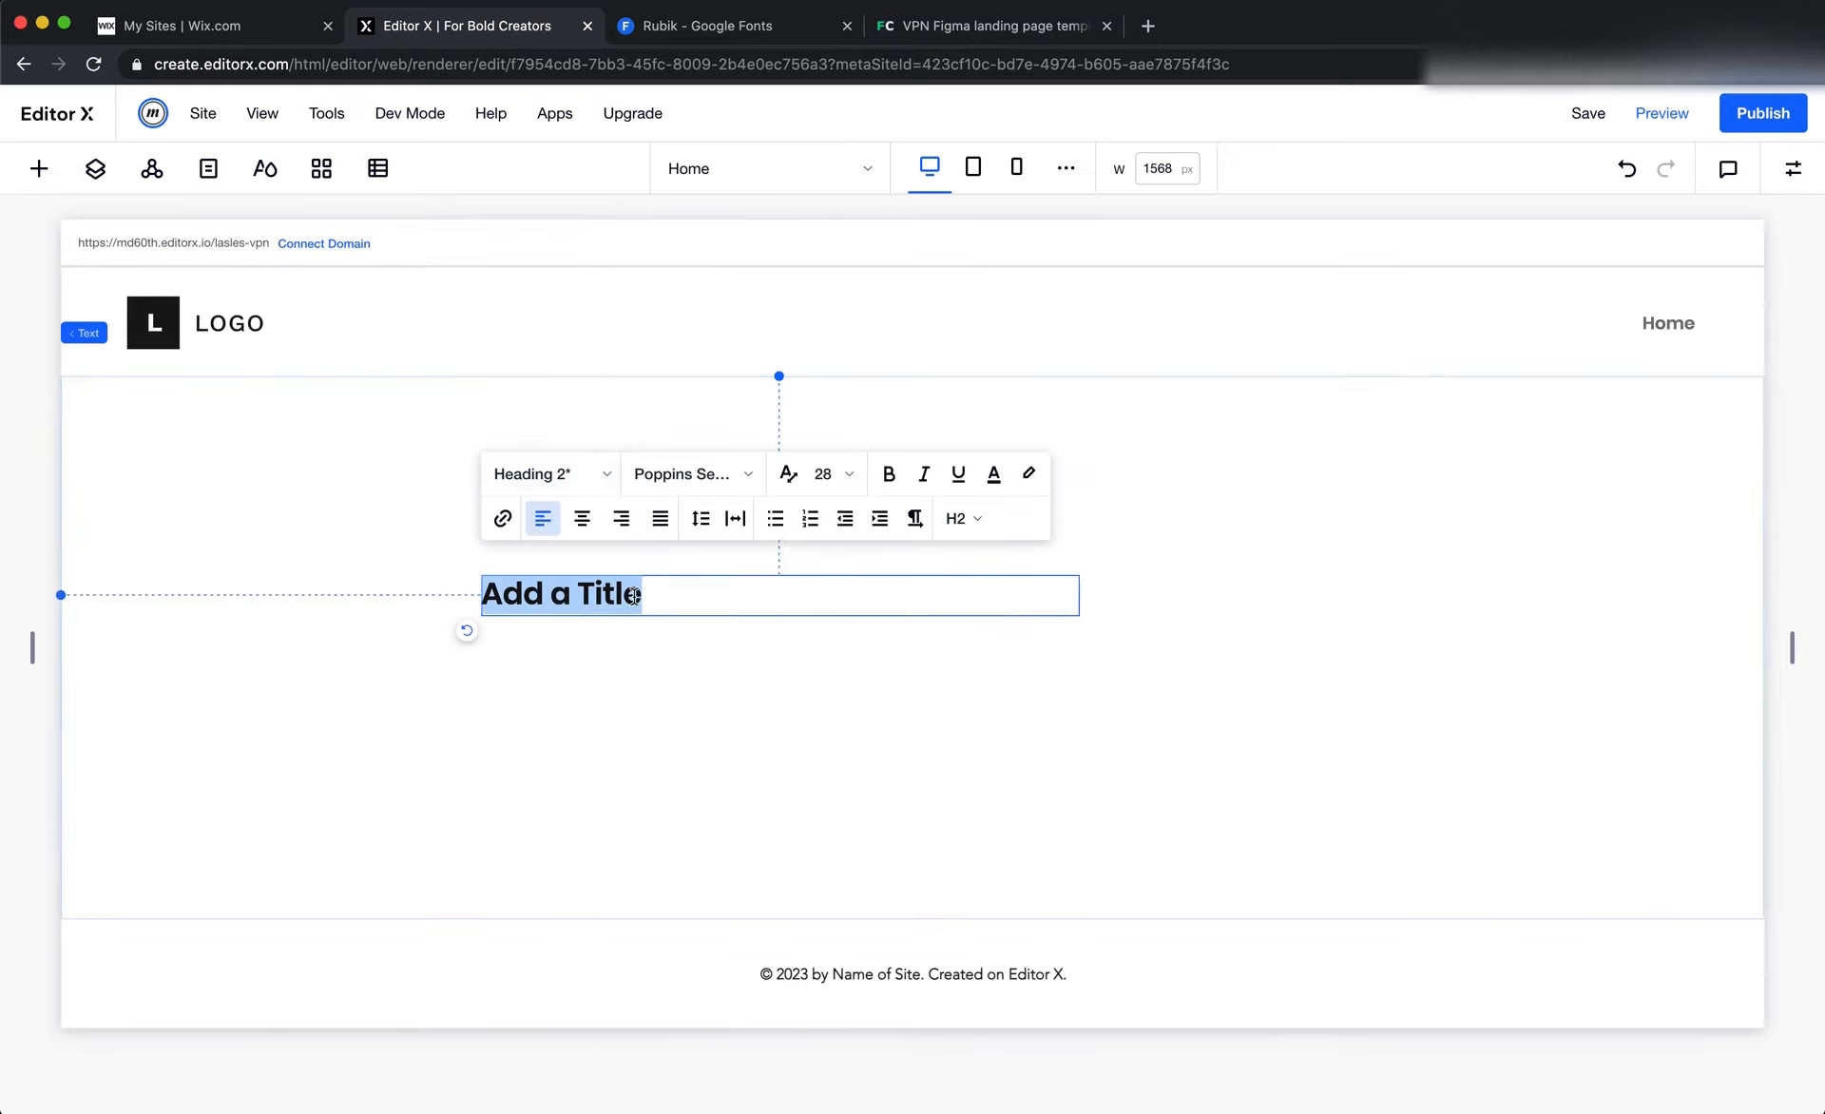
click(708, 475)
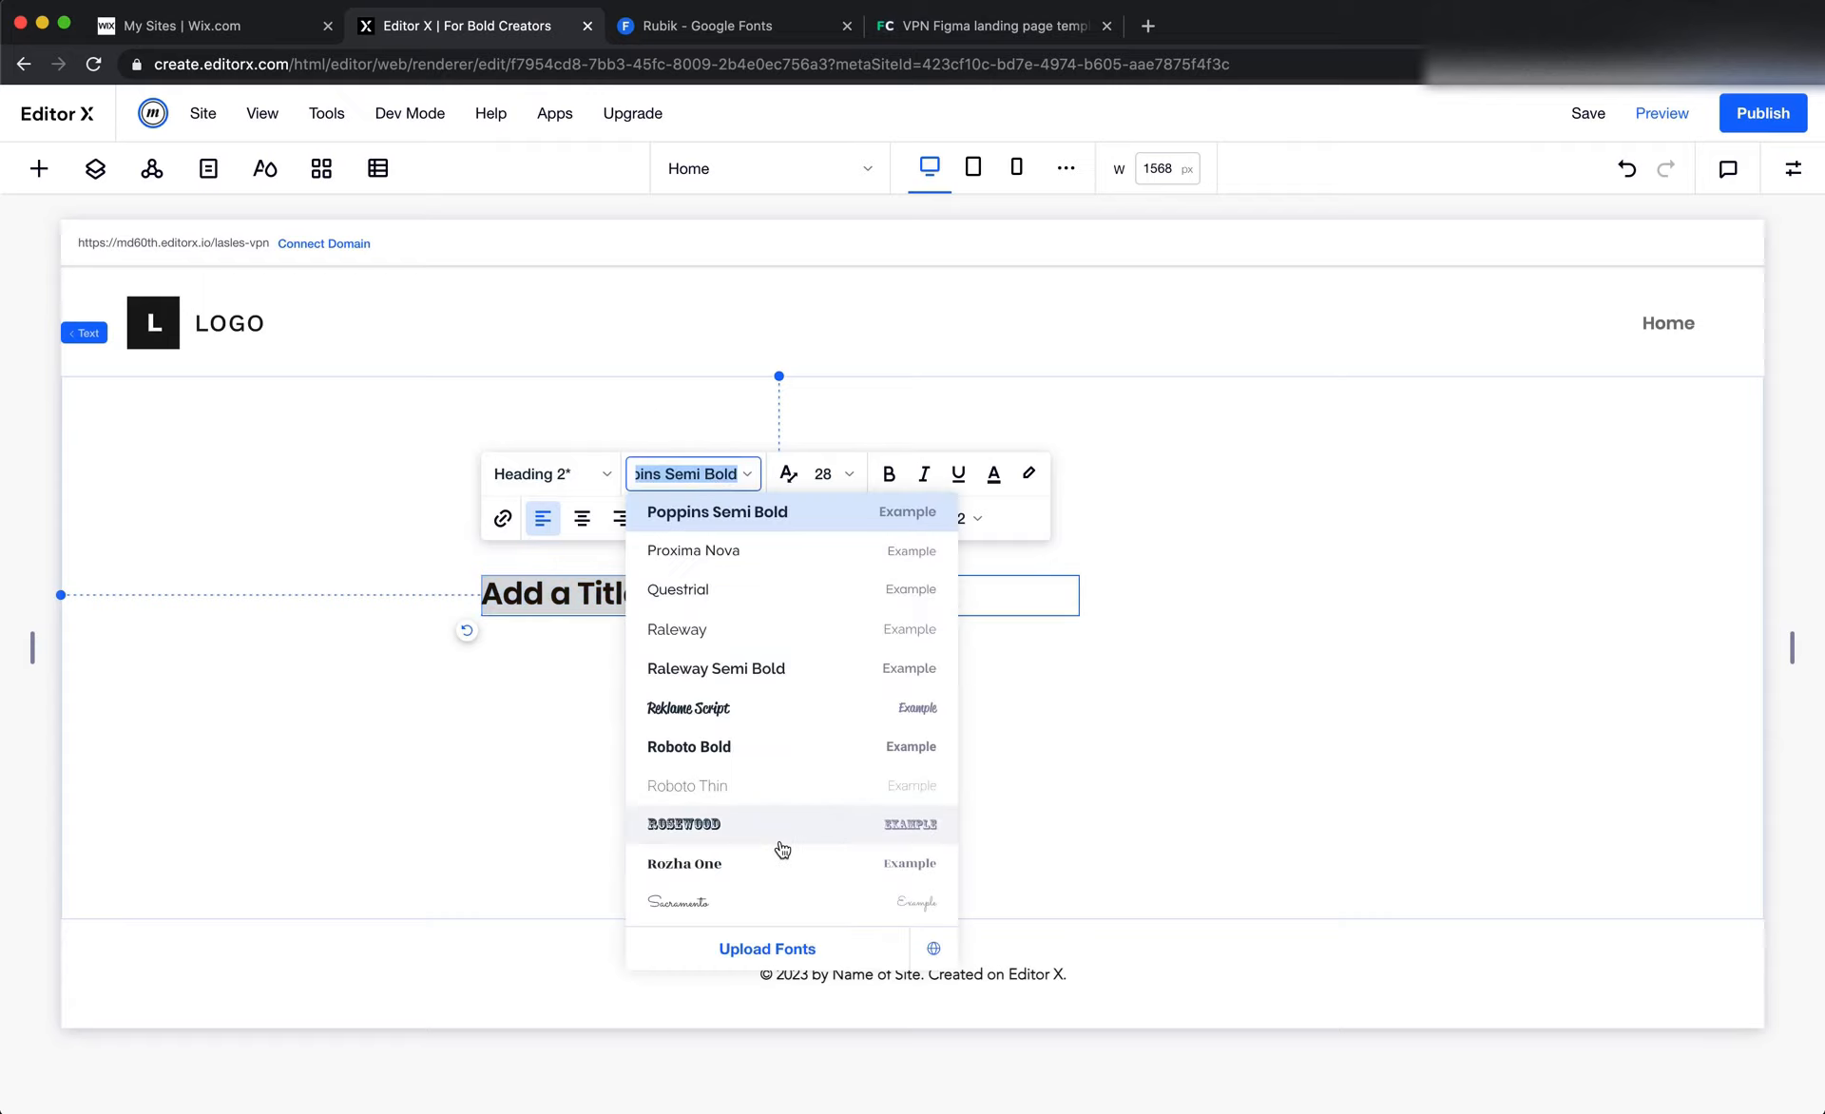
scroll(778, 847, down, 1)
scroll(778, 847, up, 6)
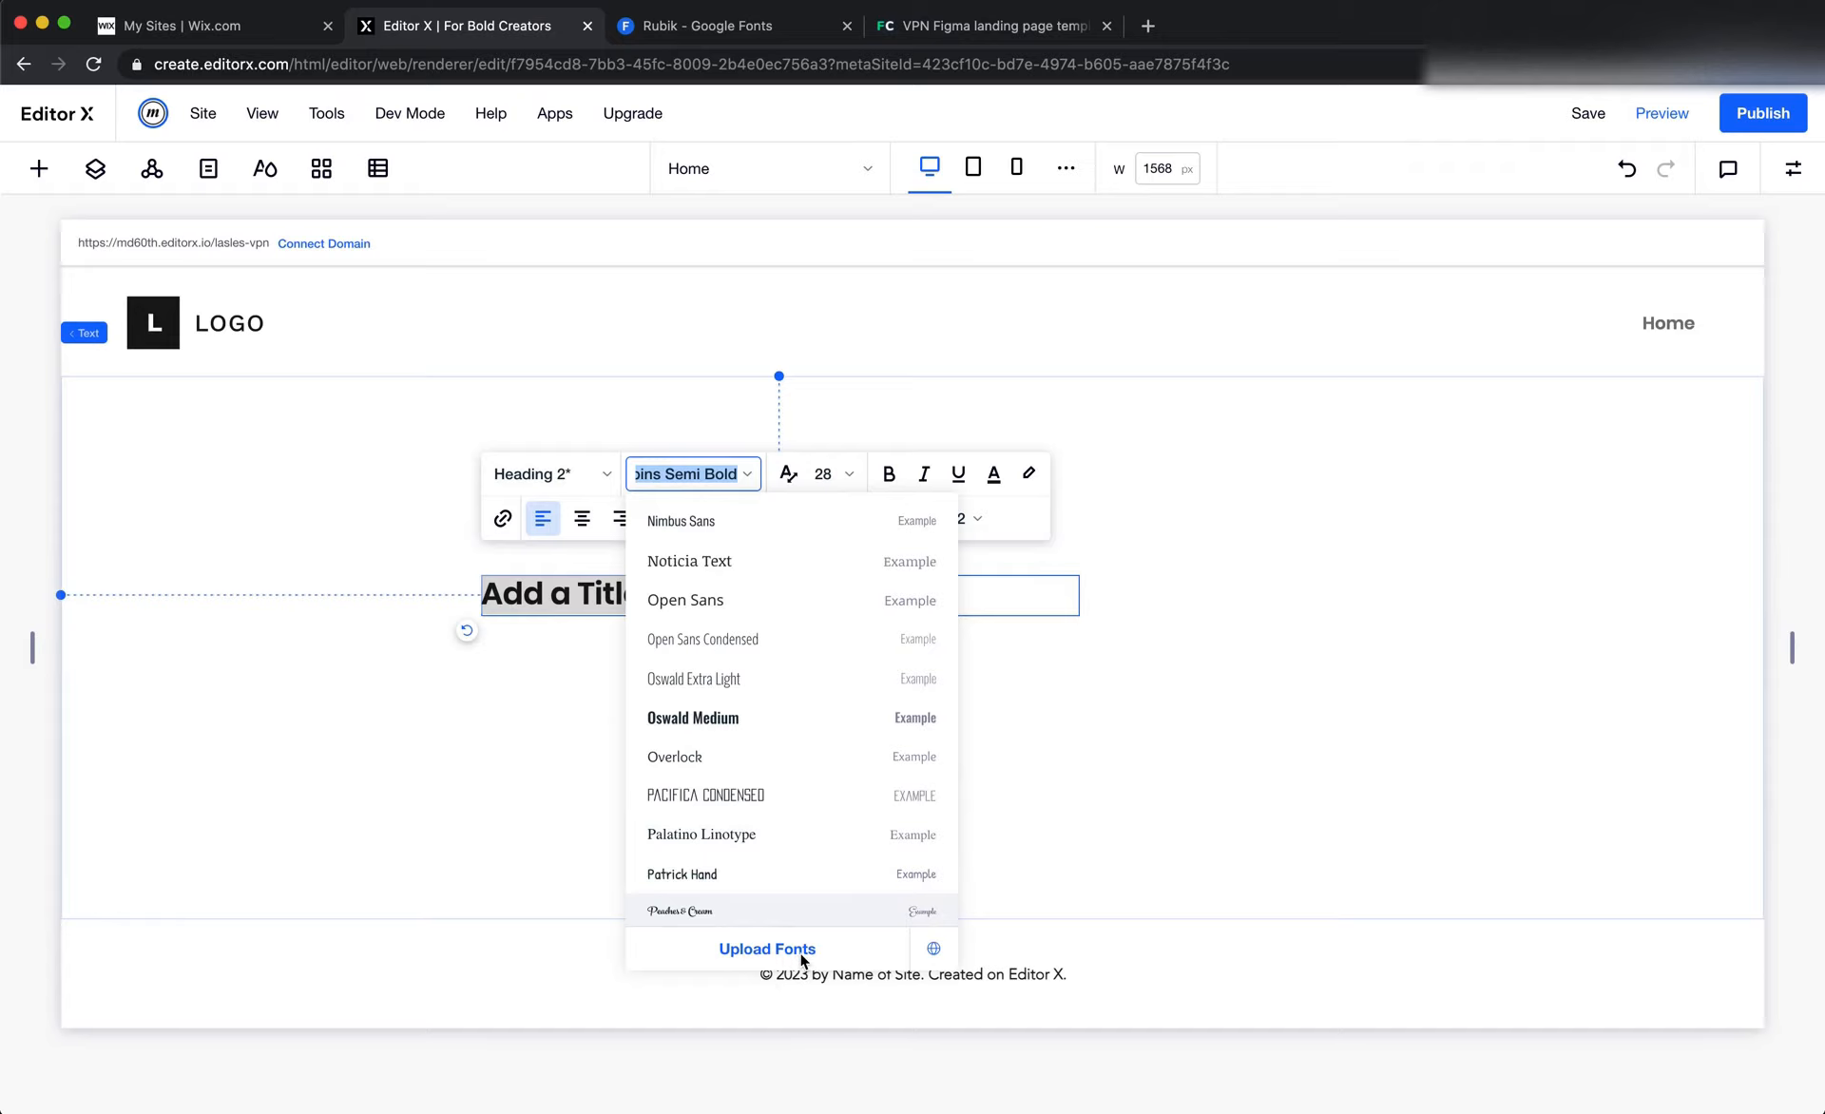
click(801, 953)
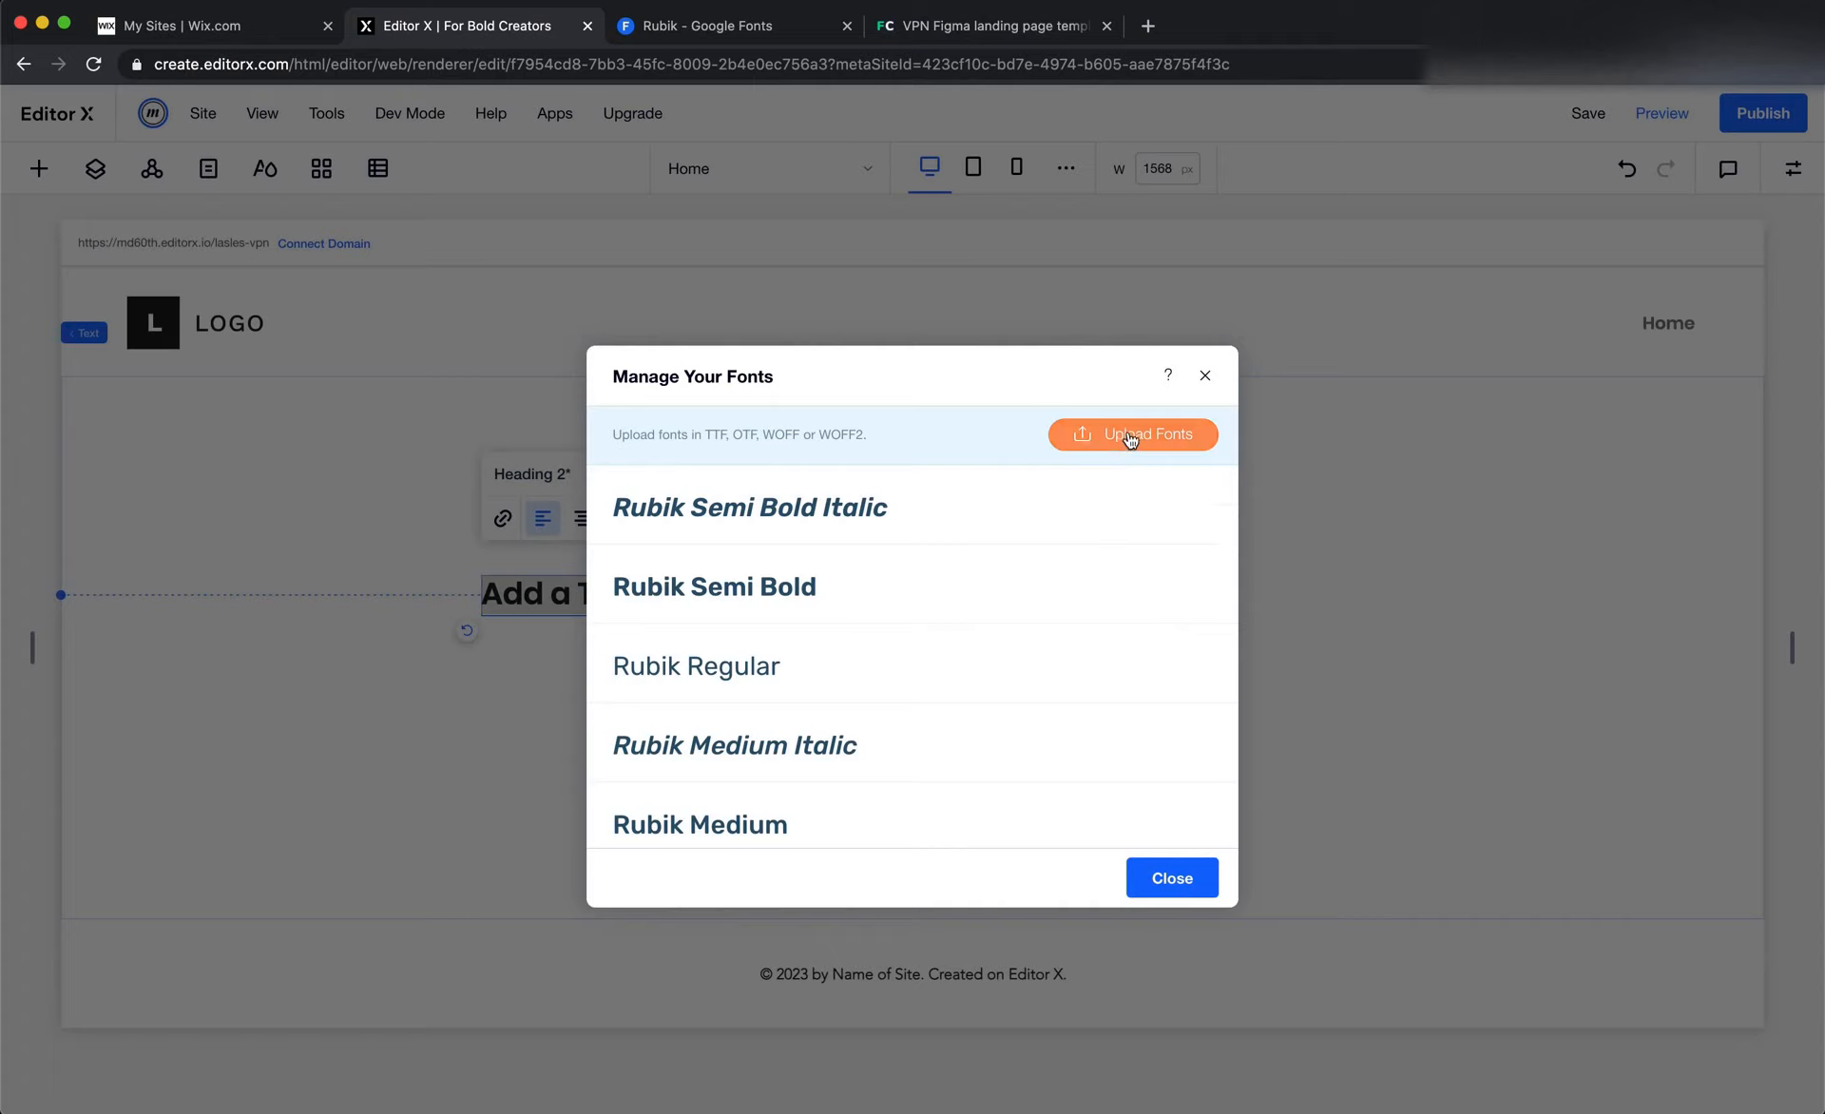
Review the uploaded Rubik font styles, close the font manager, and leave the title's text editing
scroll(785, 538, down, 1)
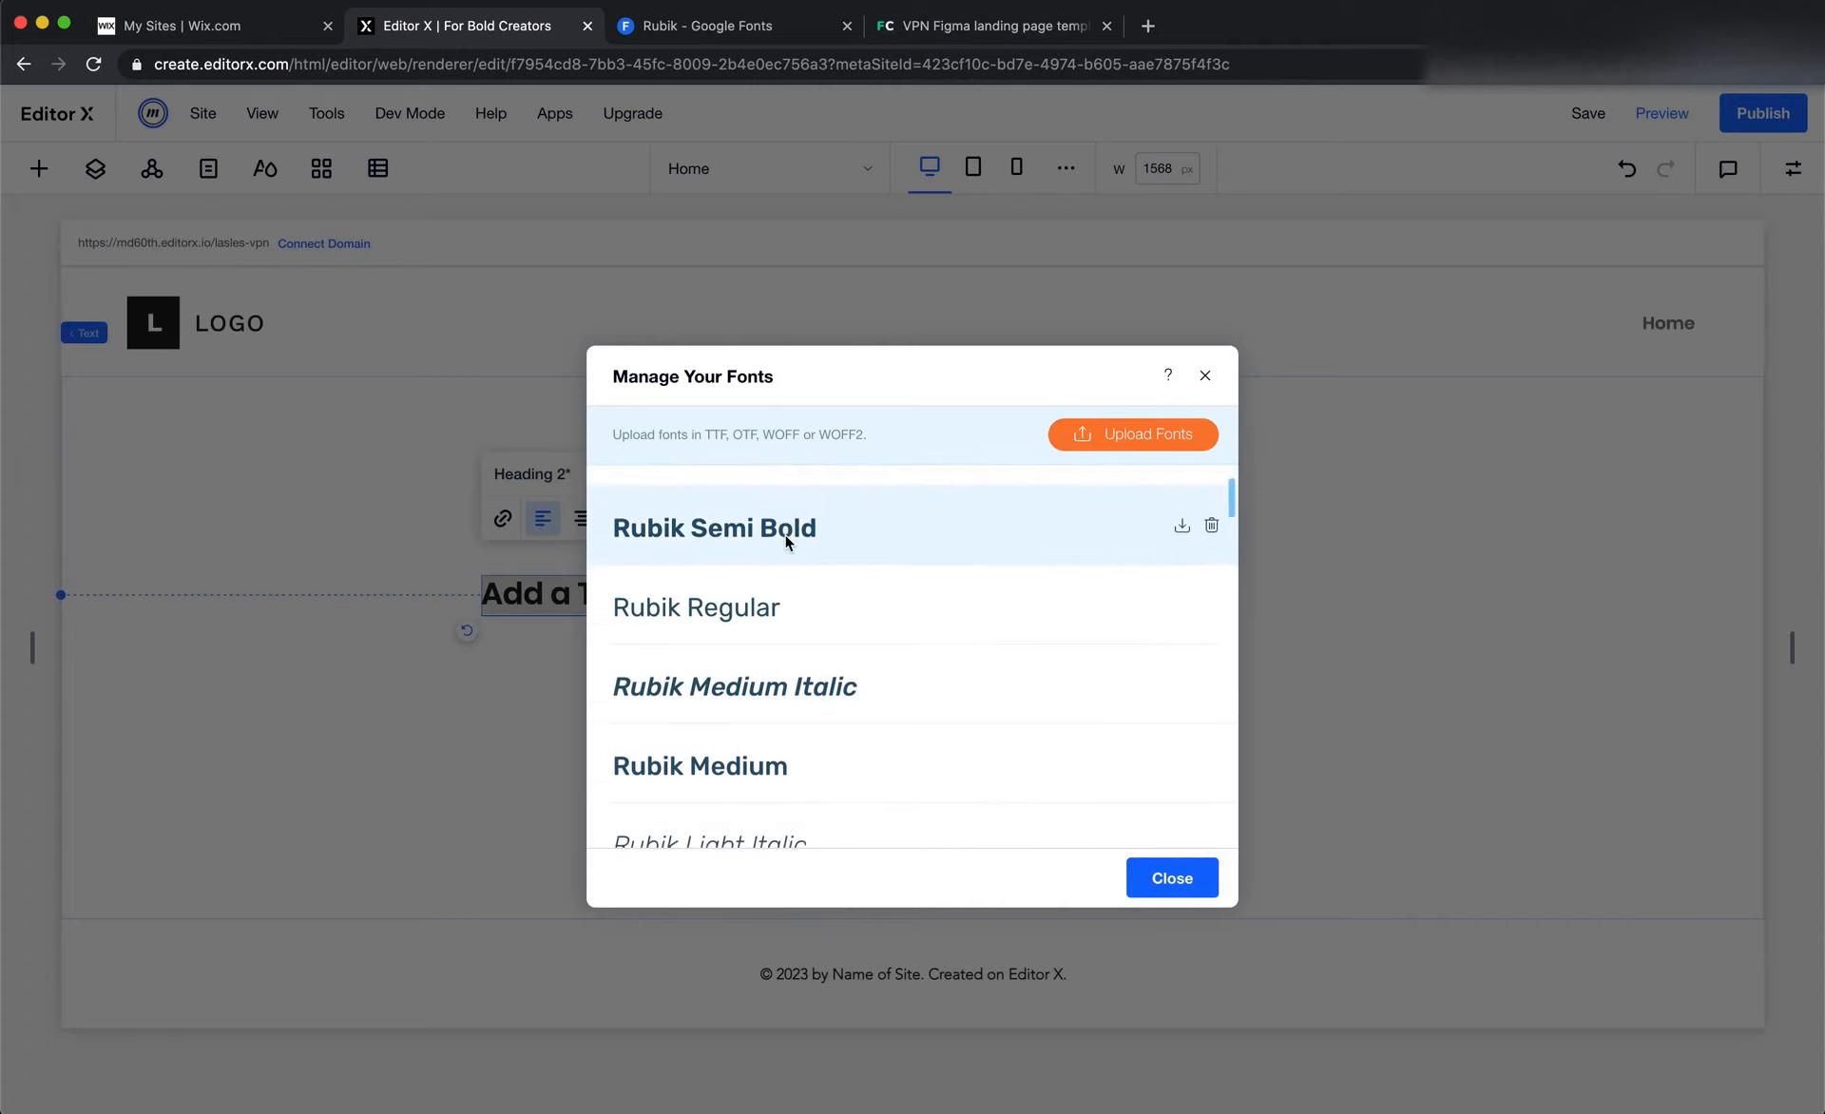
scroll(785, 538, down, 2)
scroll(747, 696, down, 2)
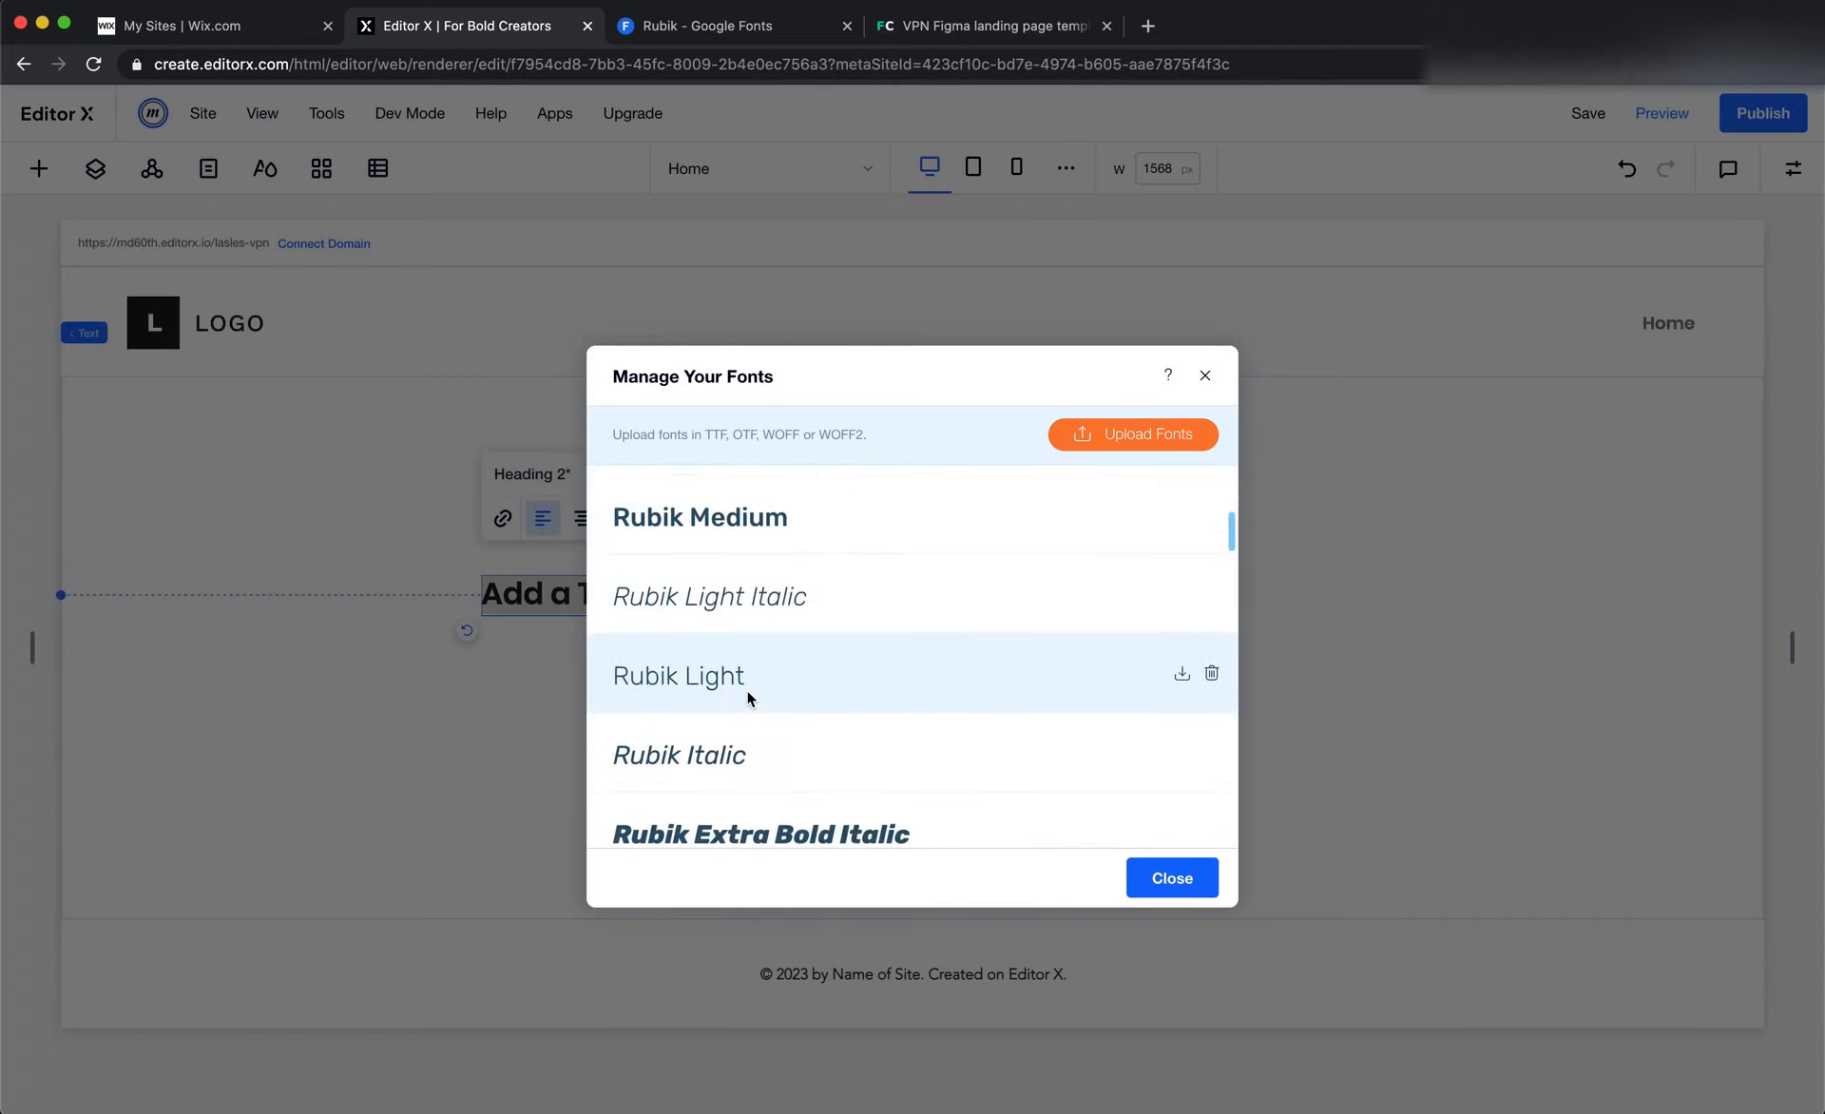
scroll(747, 697, up, 4)
click(1205, 379)
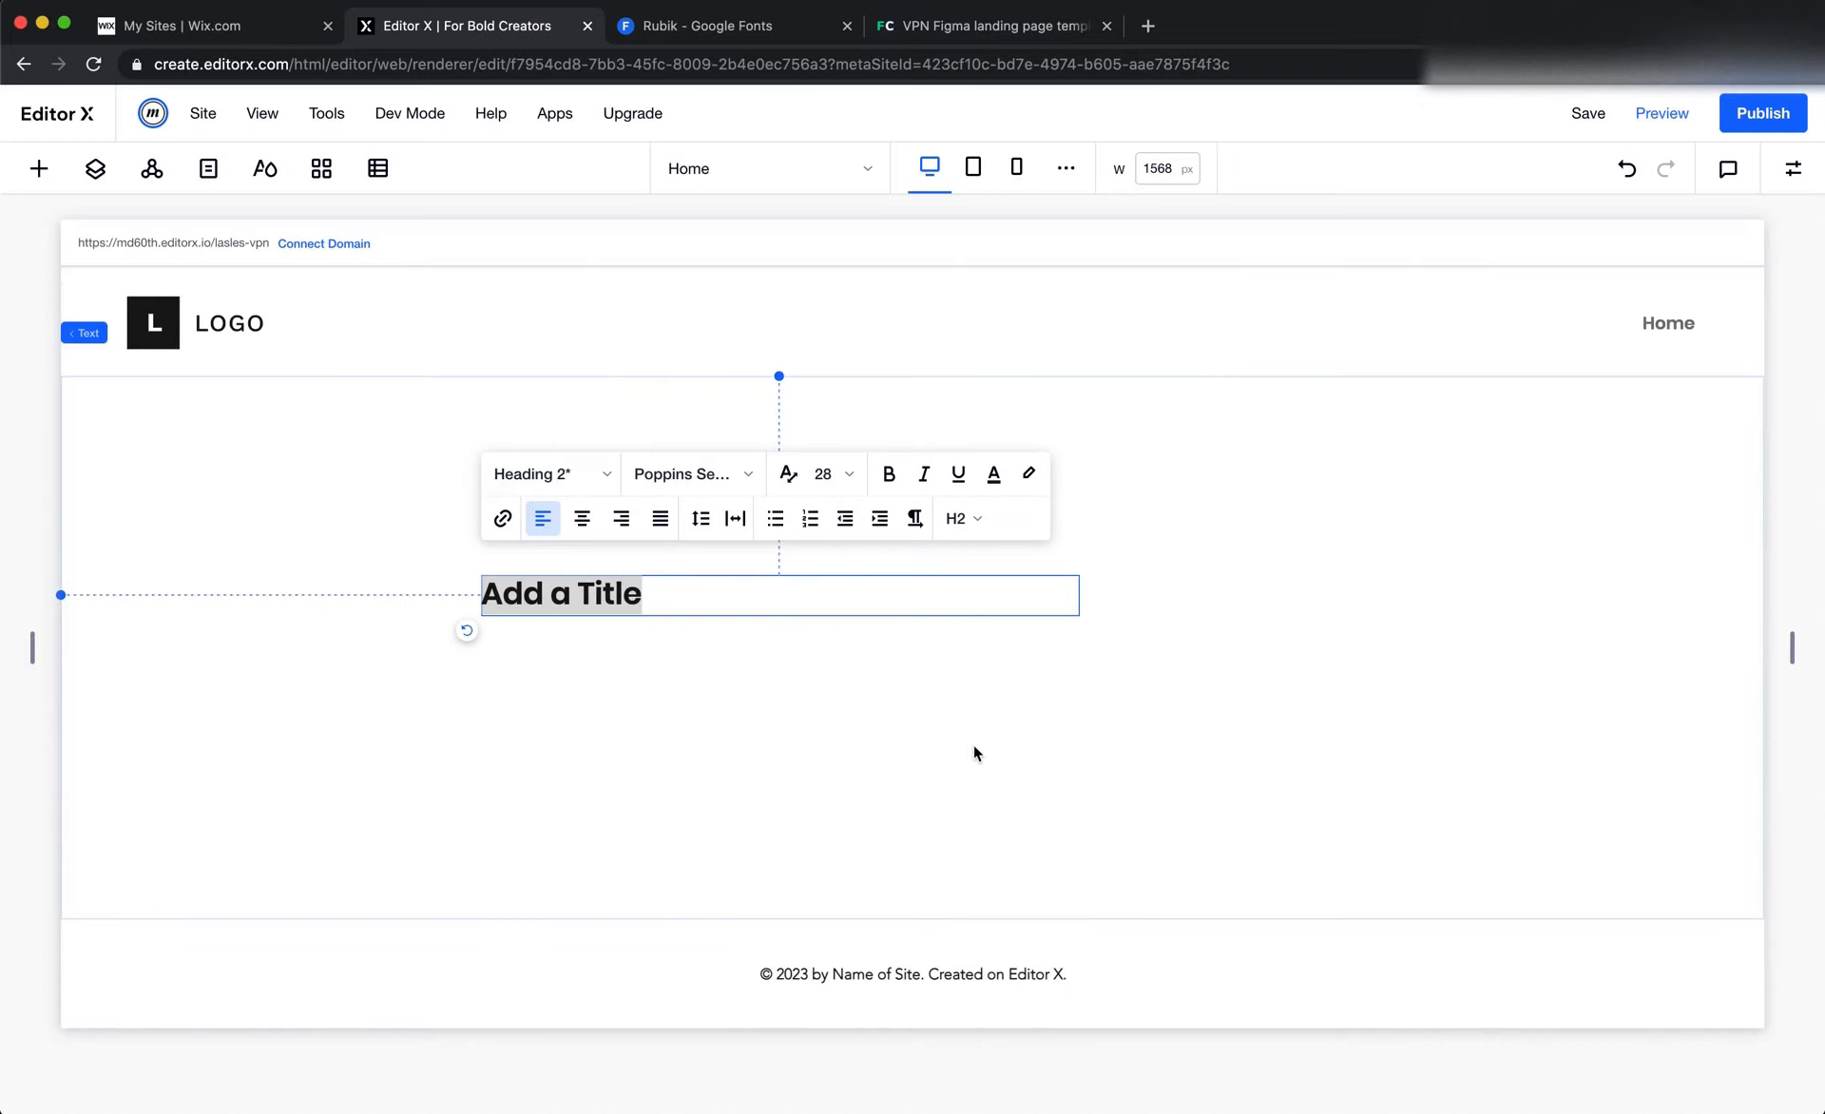
click(971, 746)
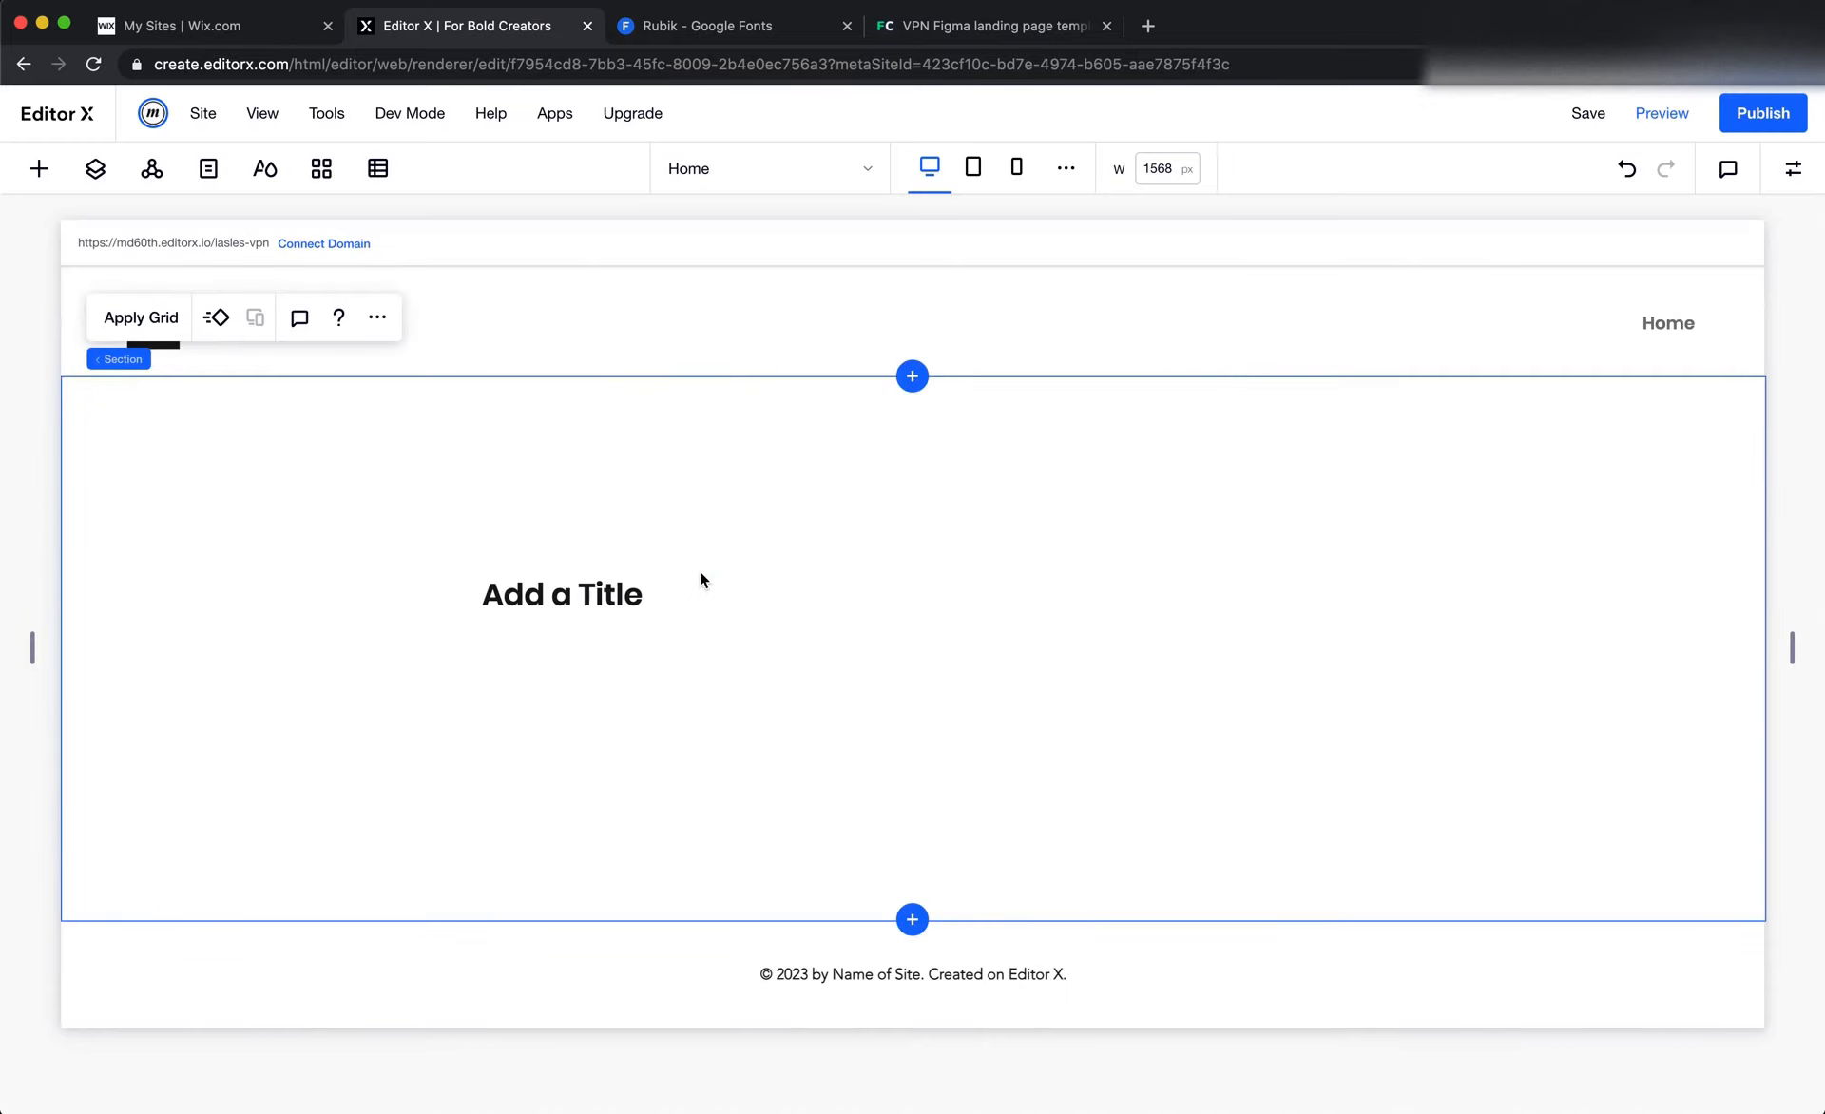
Switch to Figma and look through the landing page's sections, including the pricing plans and the customer testimonials
key(super+Tab)
scroll(874, 657, down, 3)
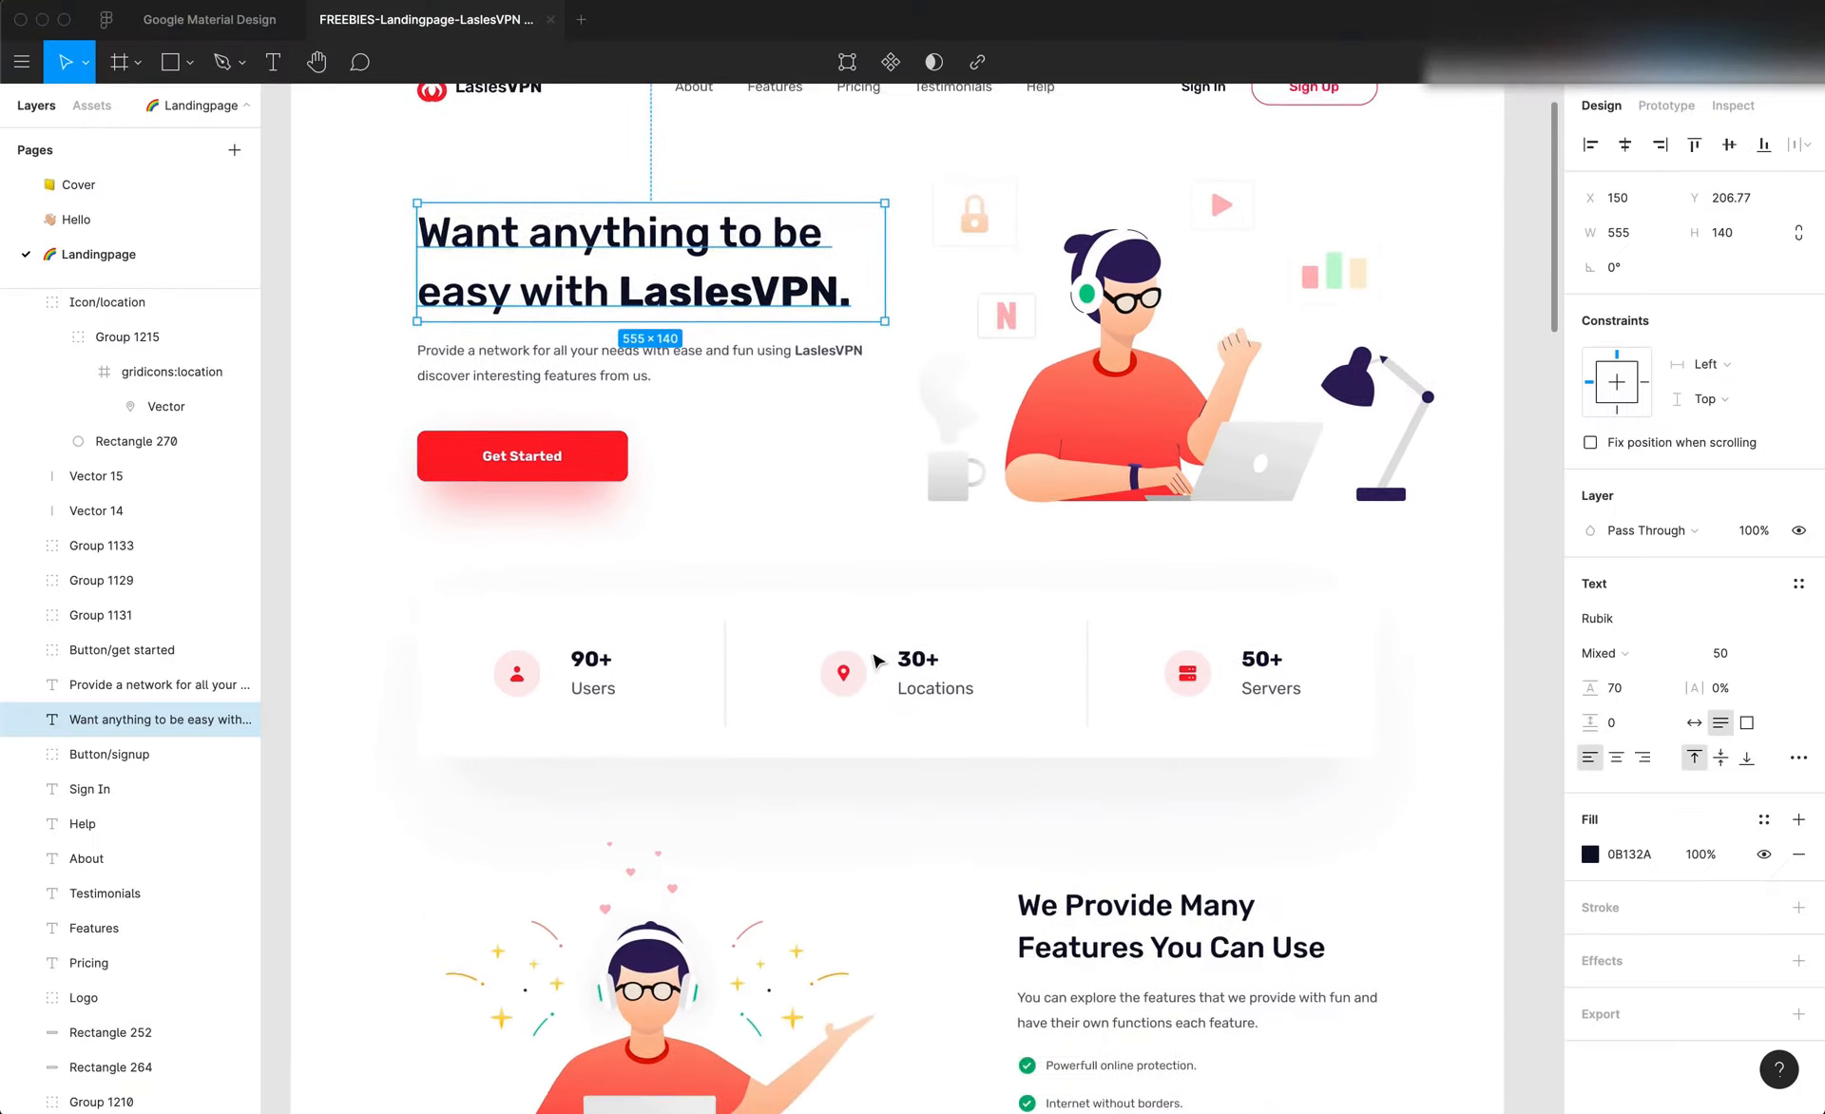
scroll(875, 659, down, 15)
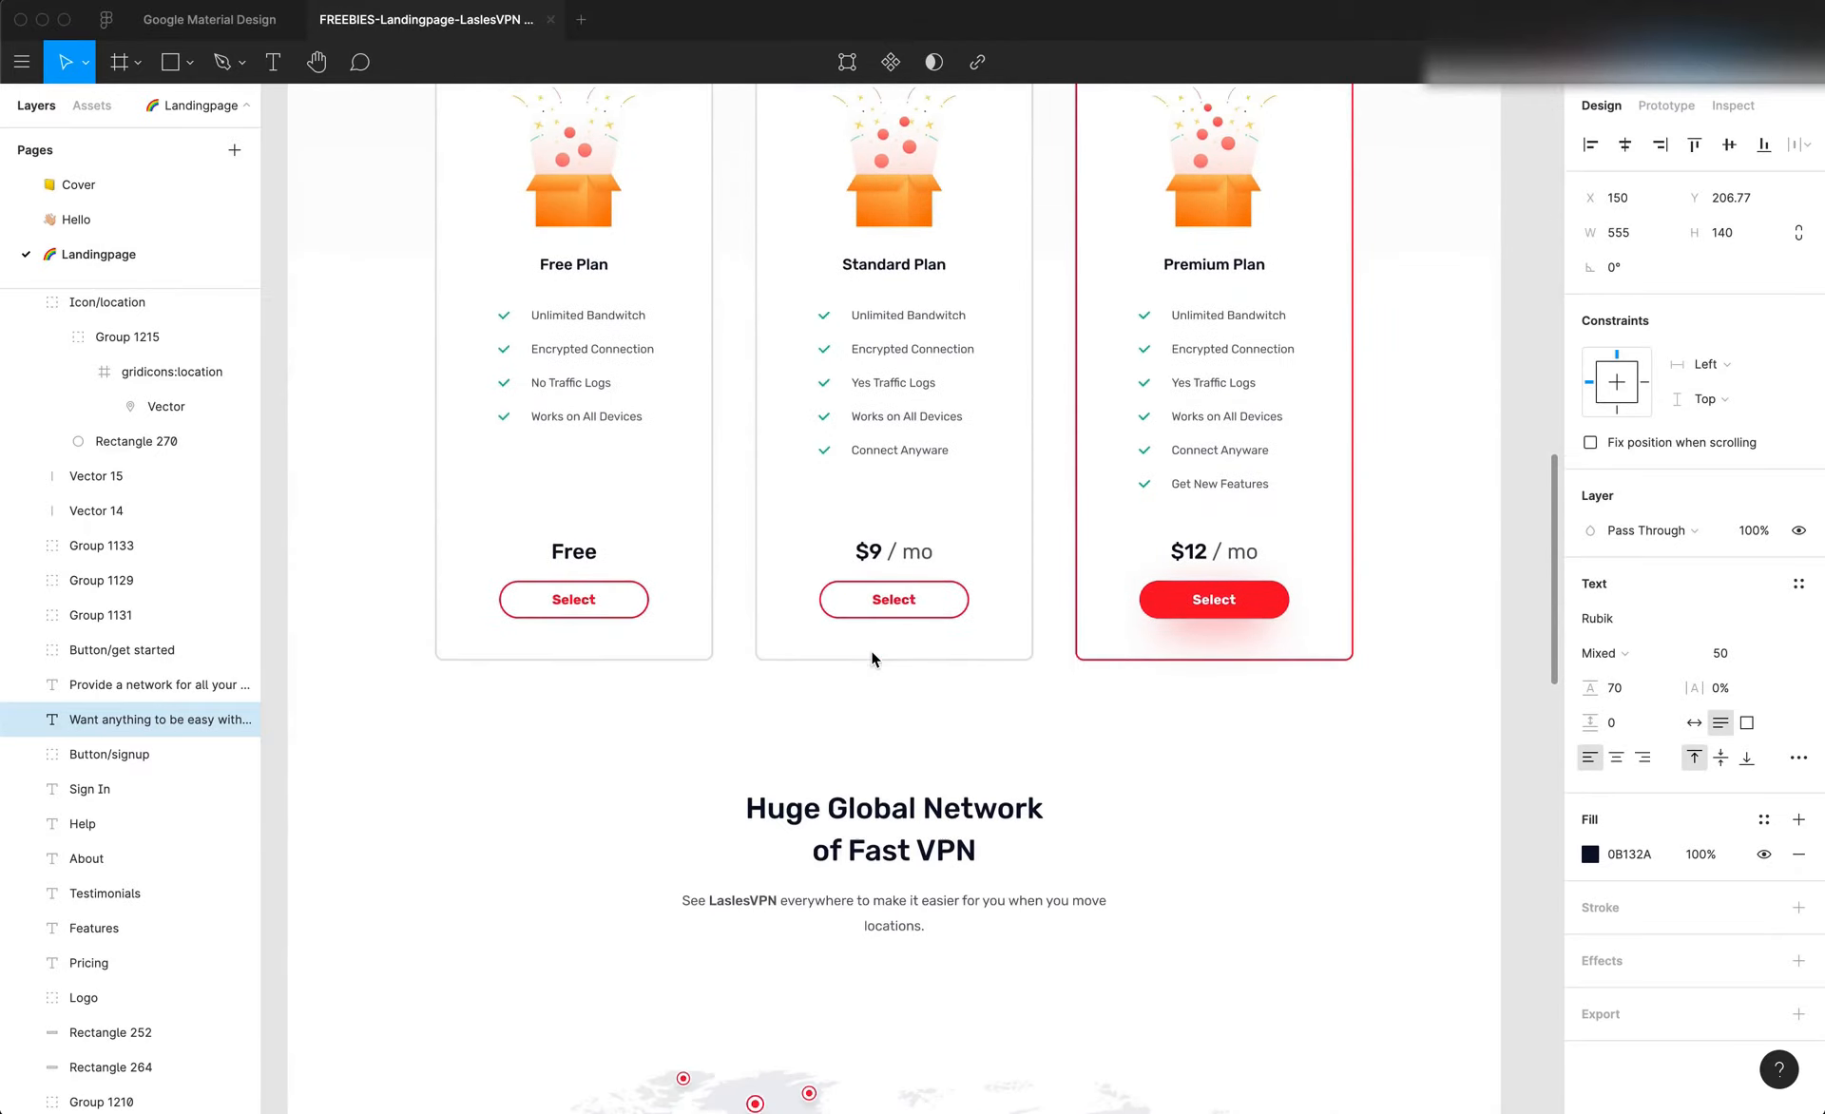
scroll(873, 657, down, 15)
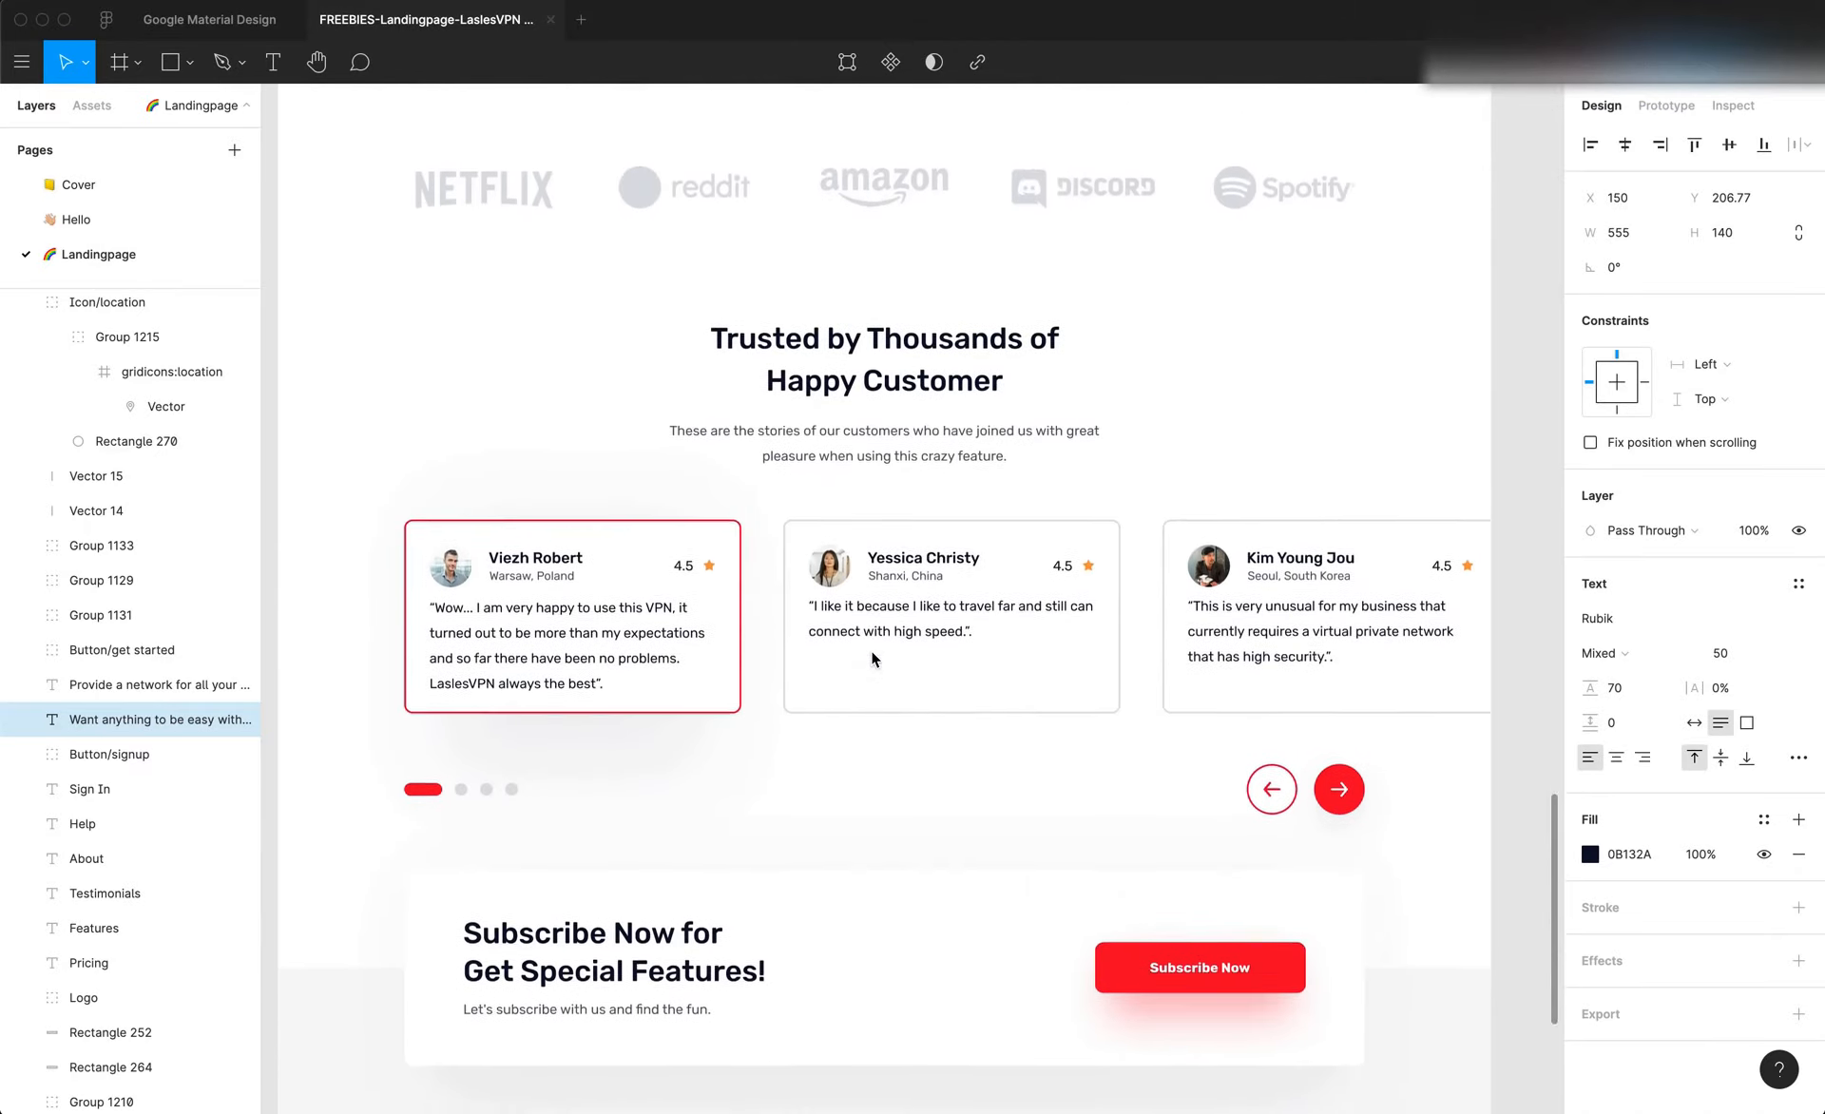
scroll(872, 657, down, 5)
scroll(873, 658, up, 5)
scroll(873, 658, left, 2)
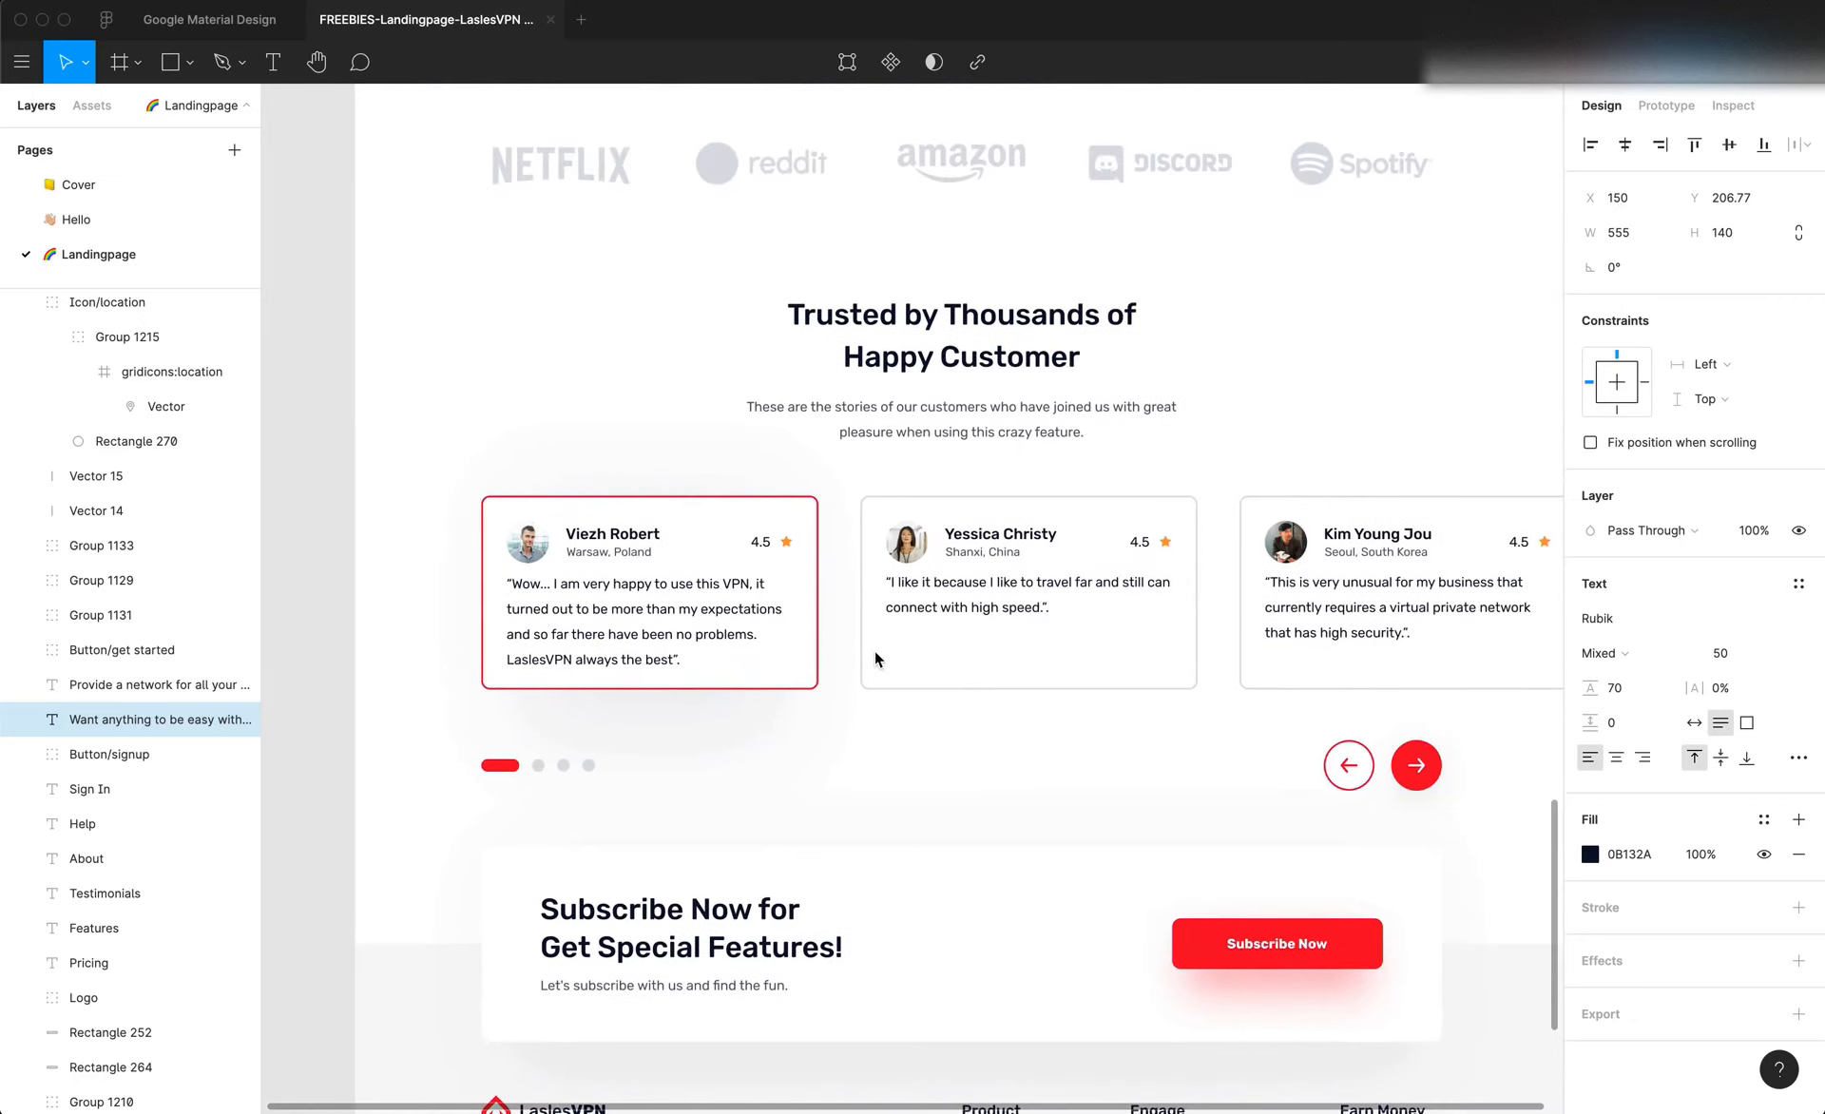
click(1416, 768)
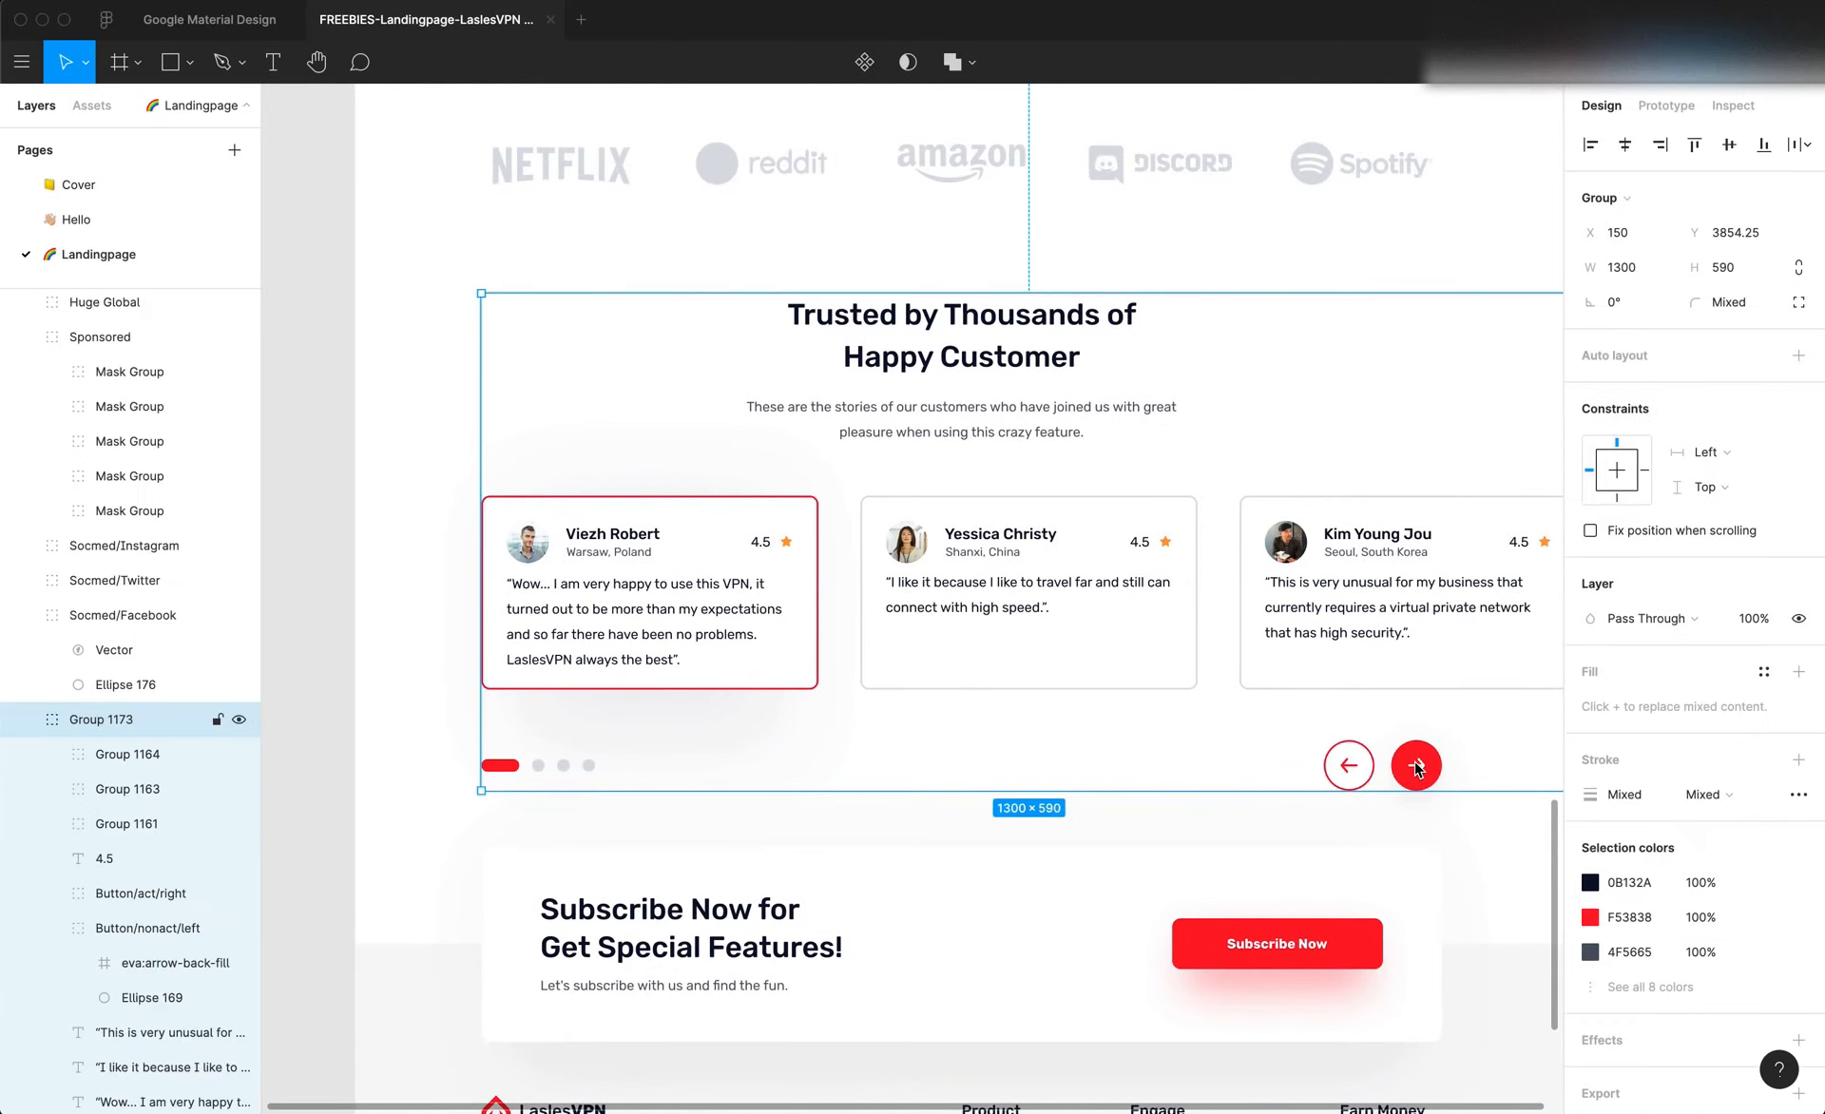
scroll(1416, 768, up, 20)
scroll(1414, 760, down, 6)
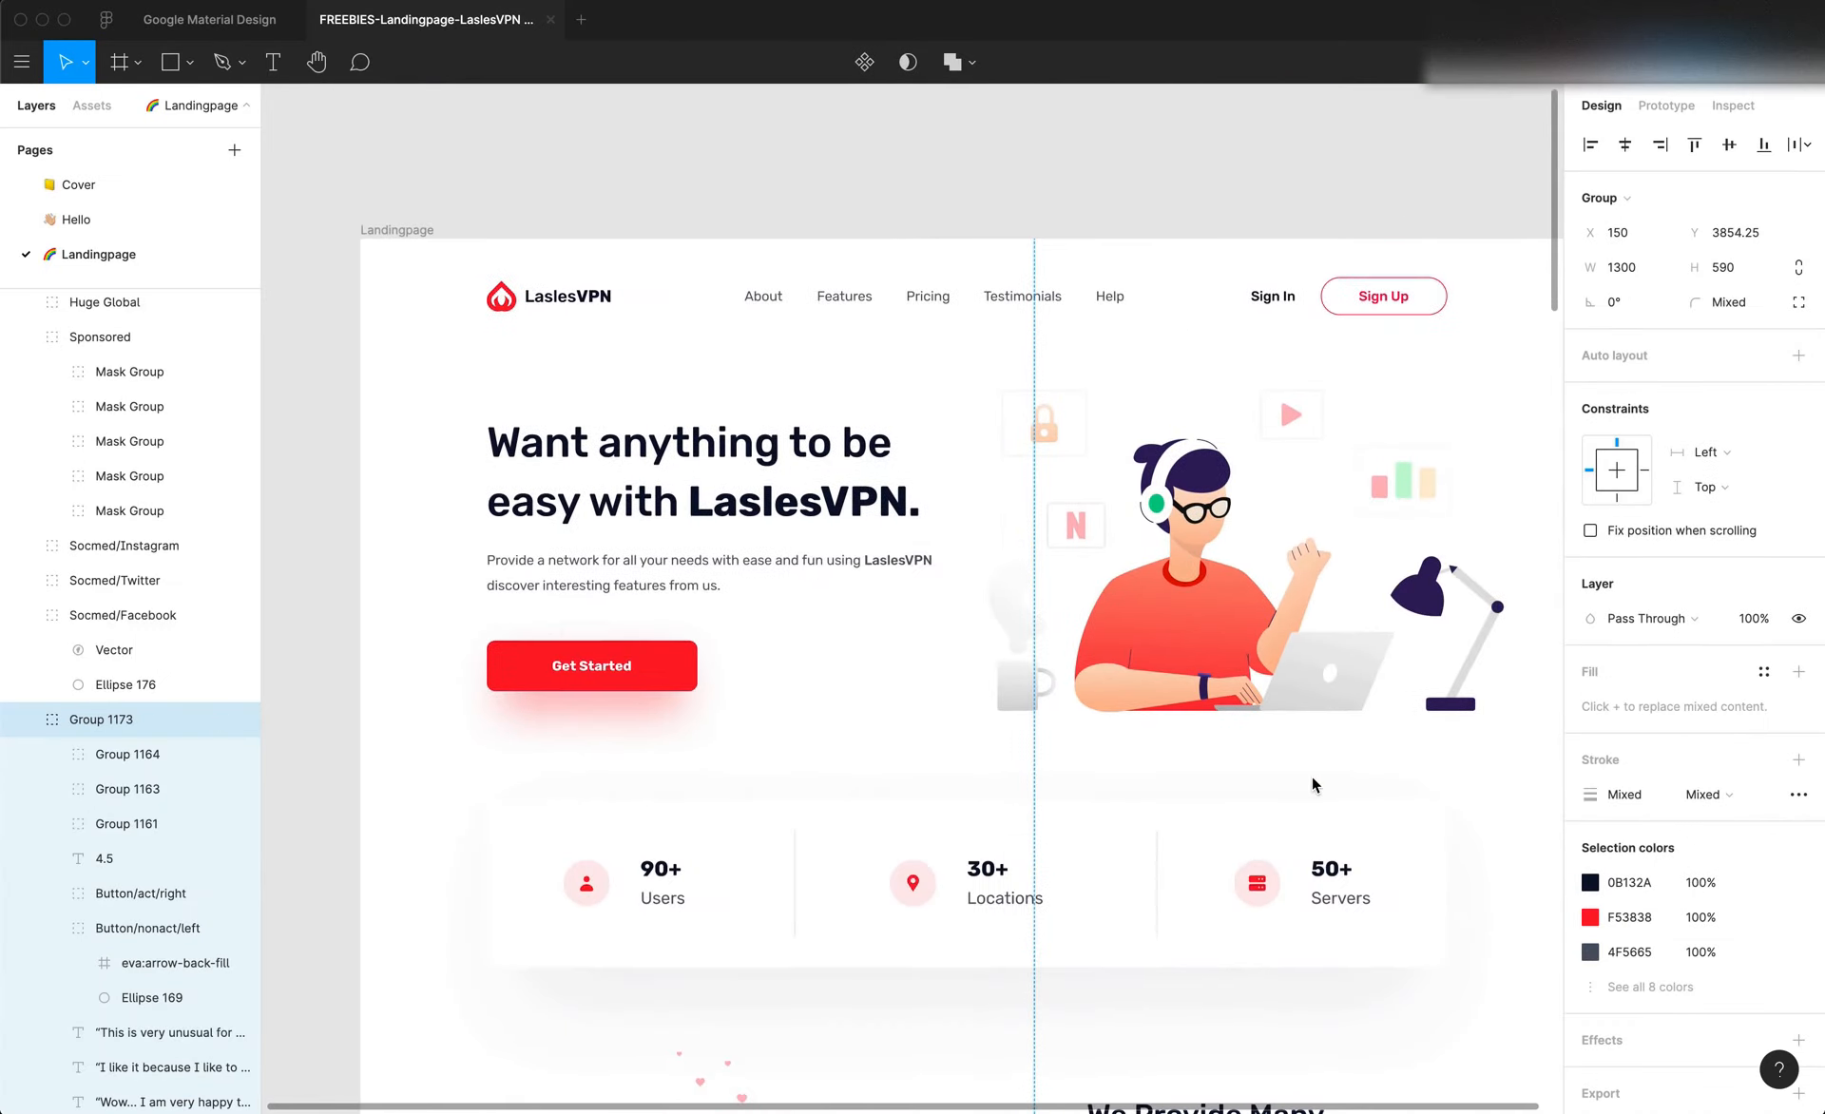
Inspect the background rectangle of the hero's Get Started button and copy its hex colour F53838
click(663, 671)
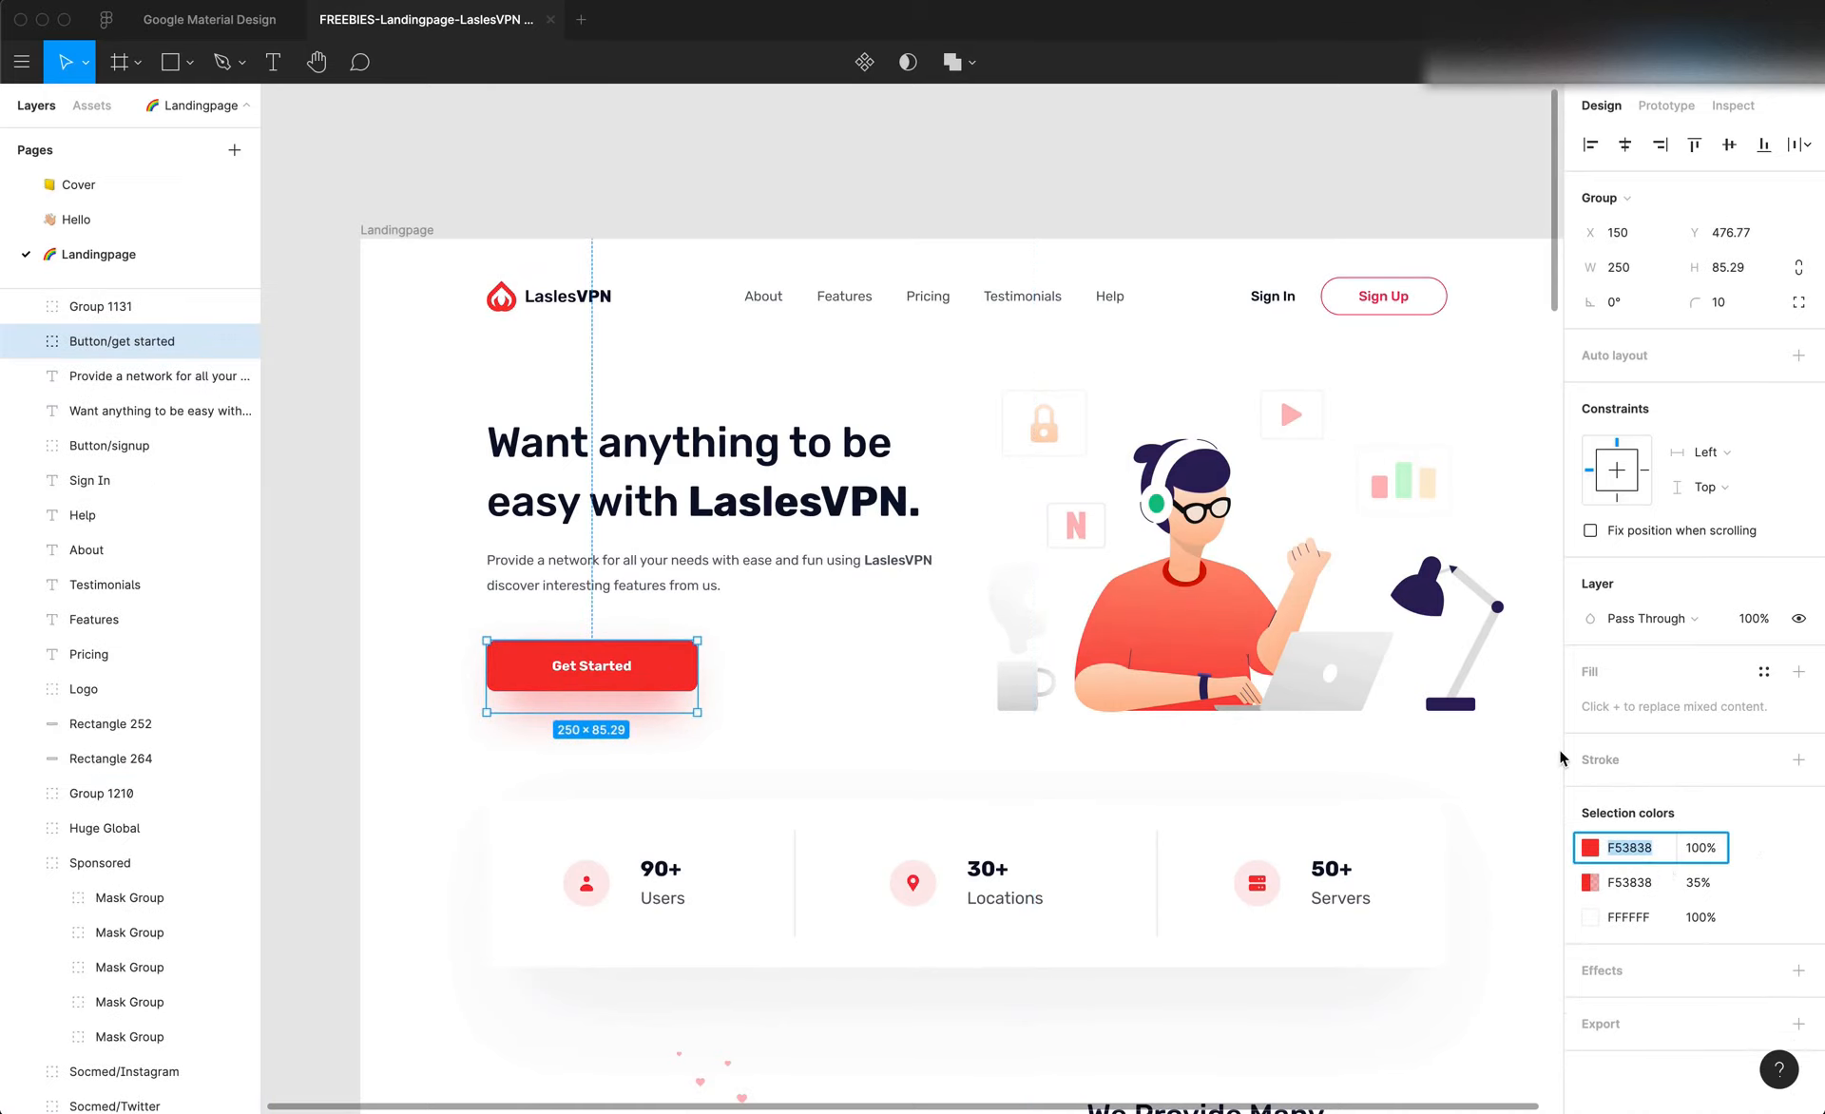
click(1732, 106)
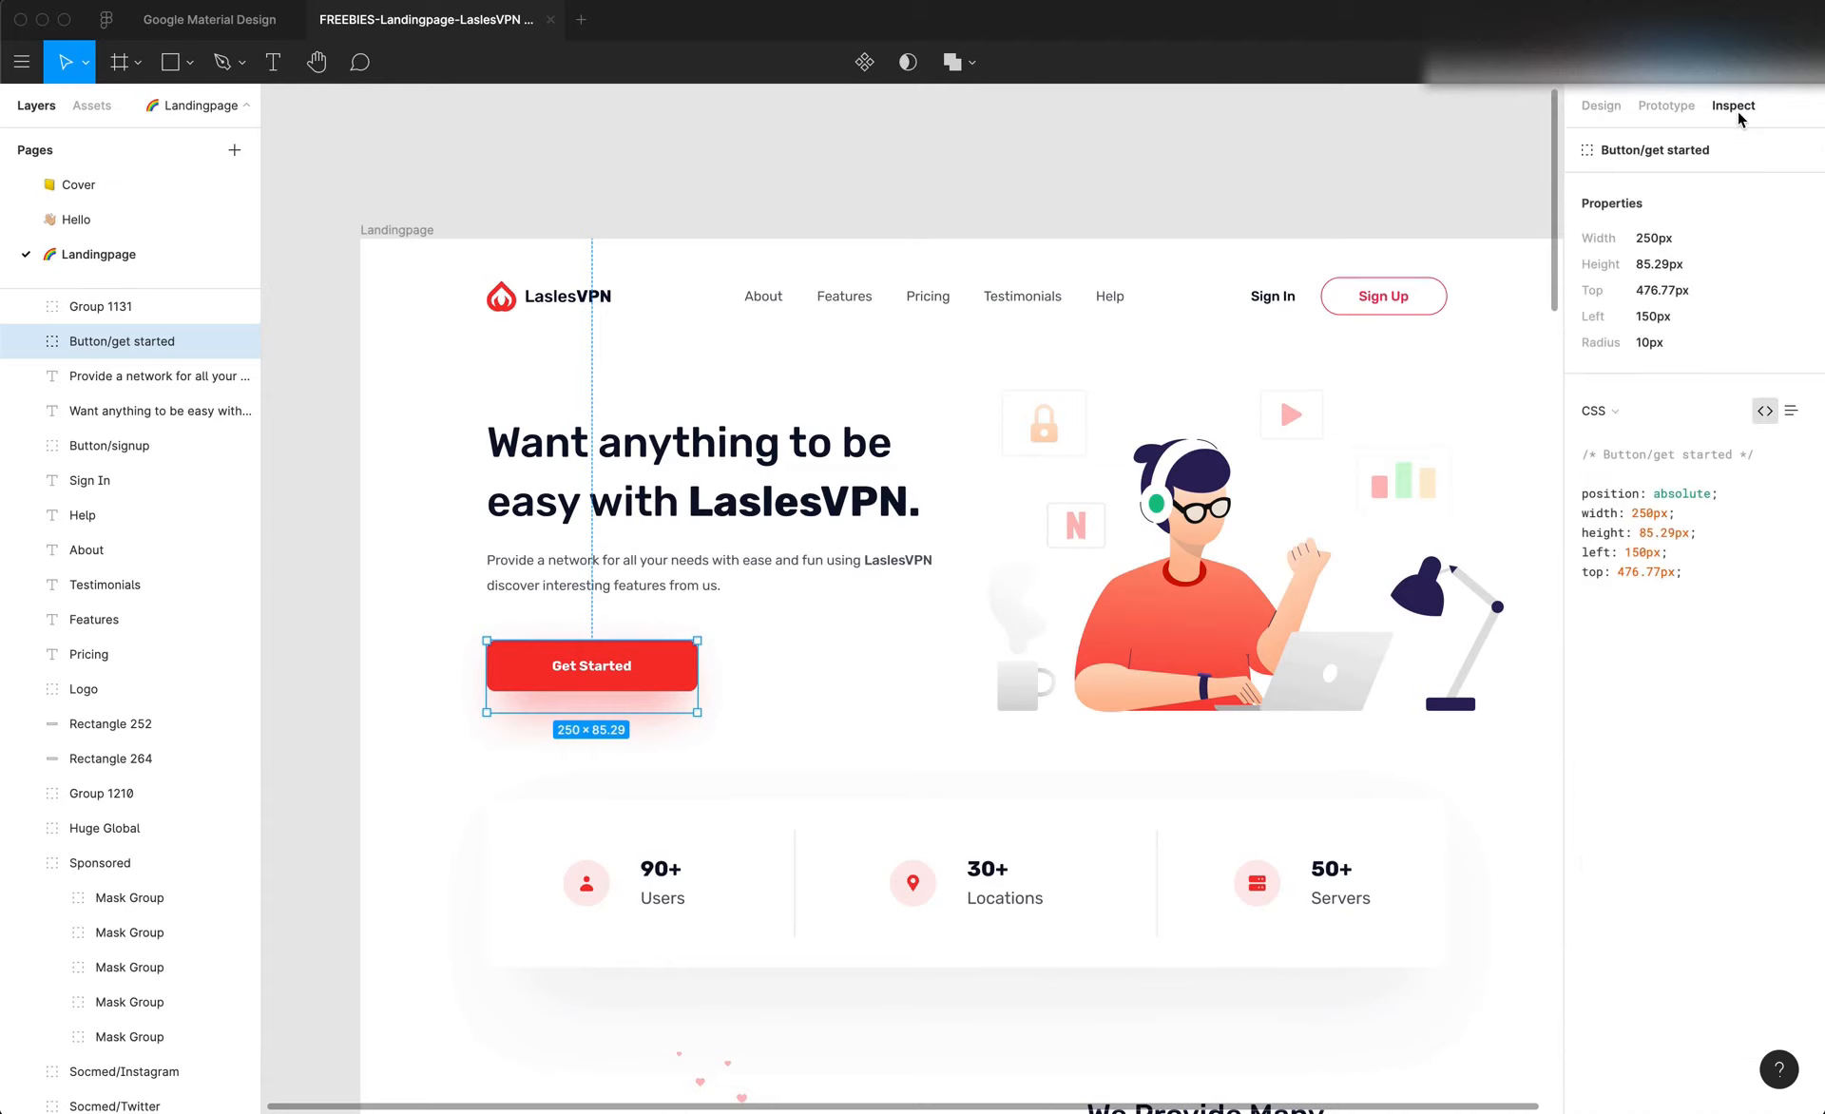
double_click(666, 682)
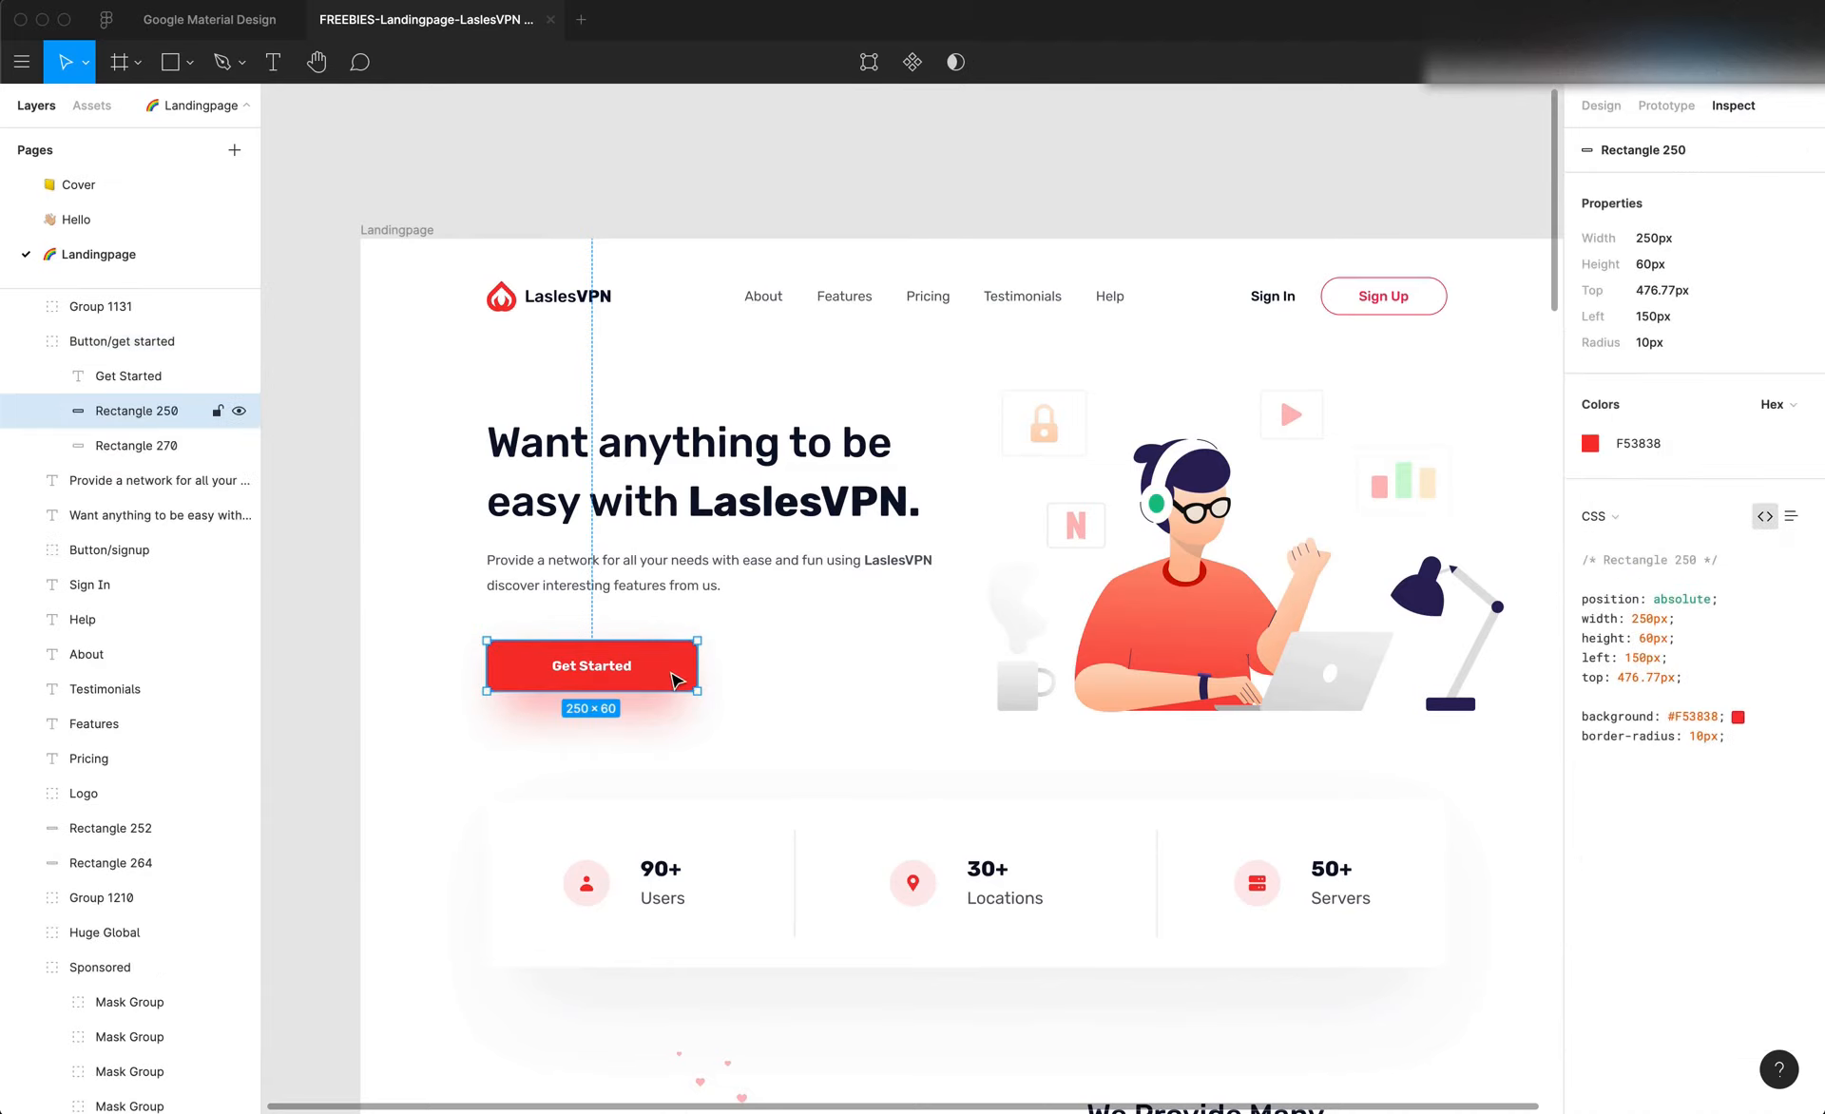
click(1635, 458)
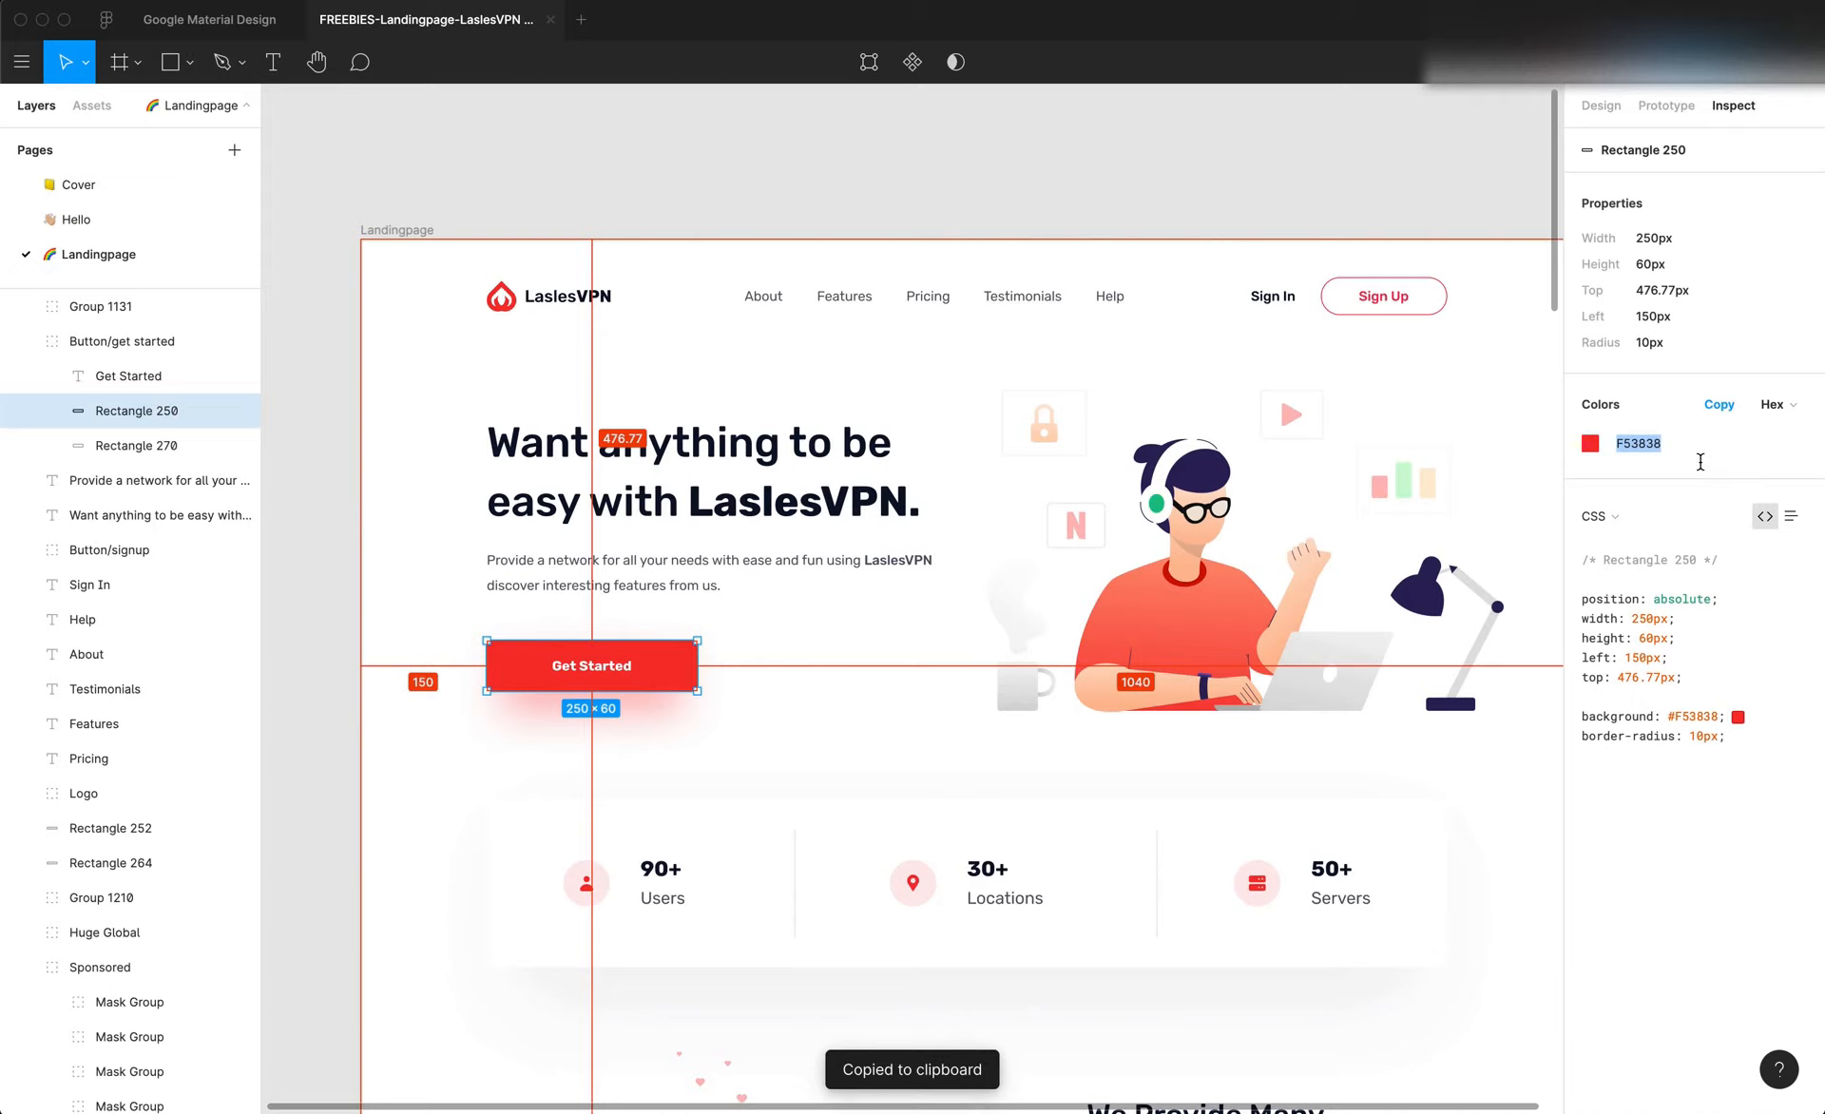
Return to Editor X and set the site theme's action colours to #F53838
key(super+Tab)
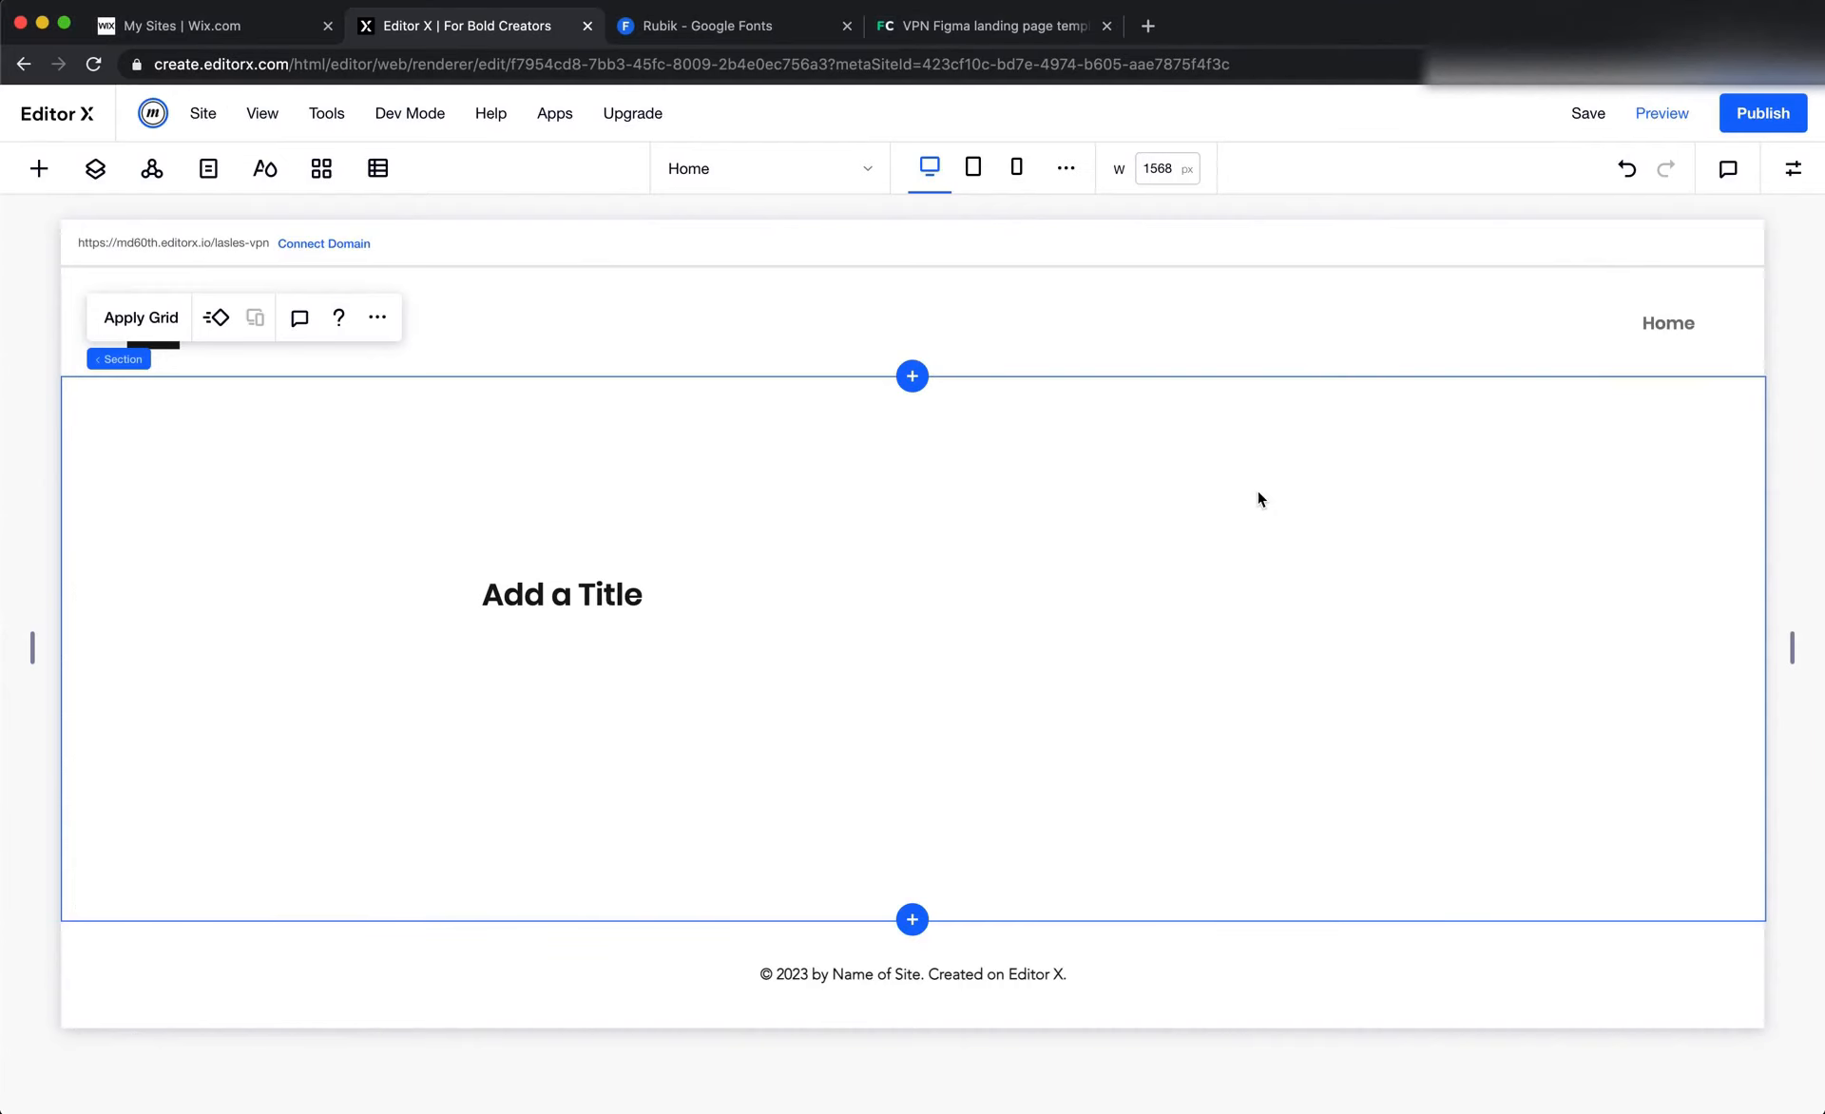
click(39, 171)
click(266, 168)
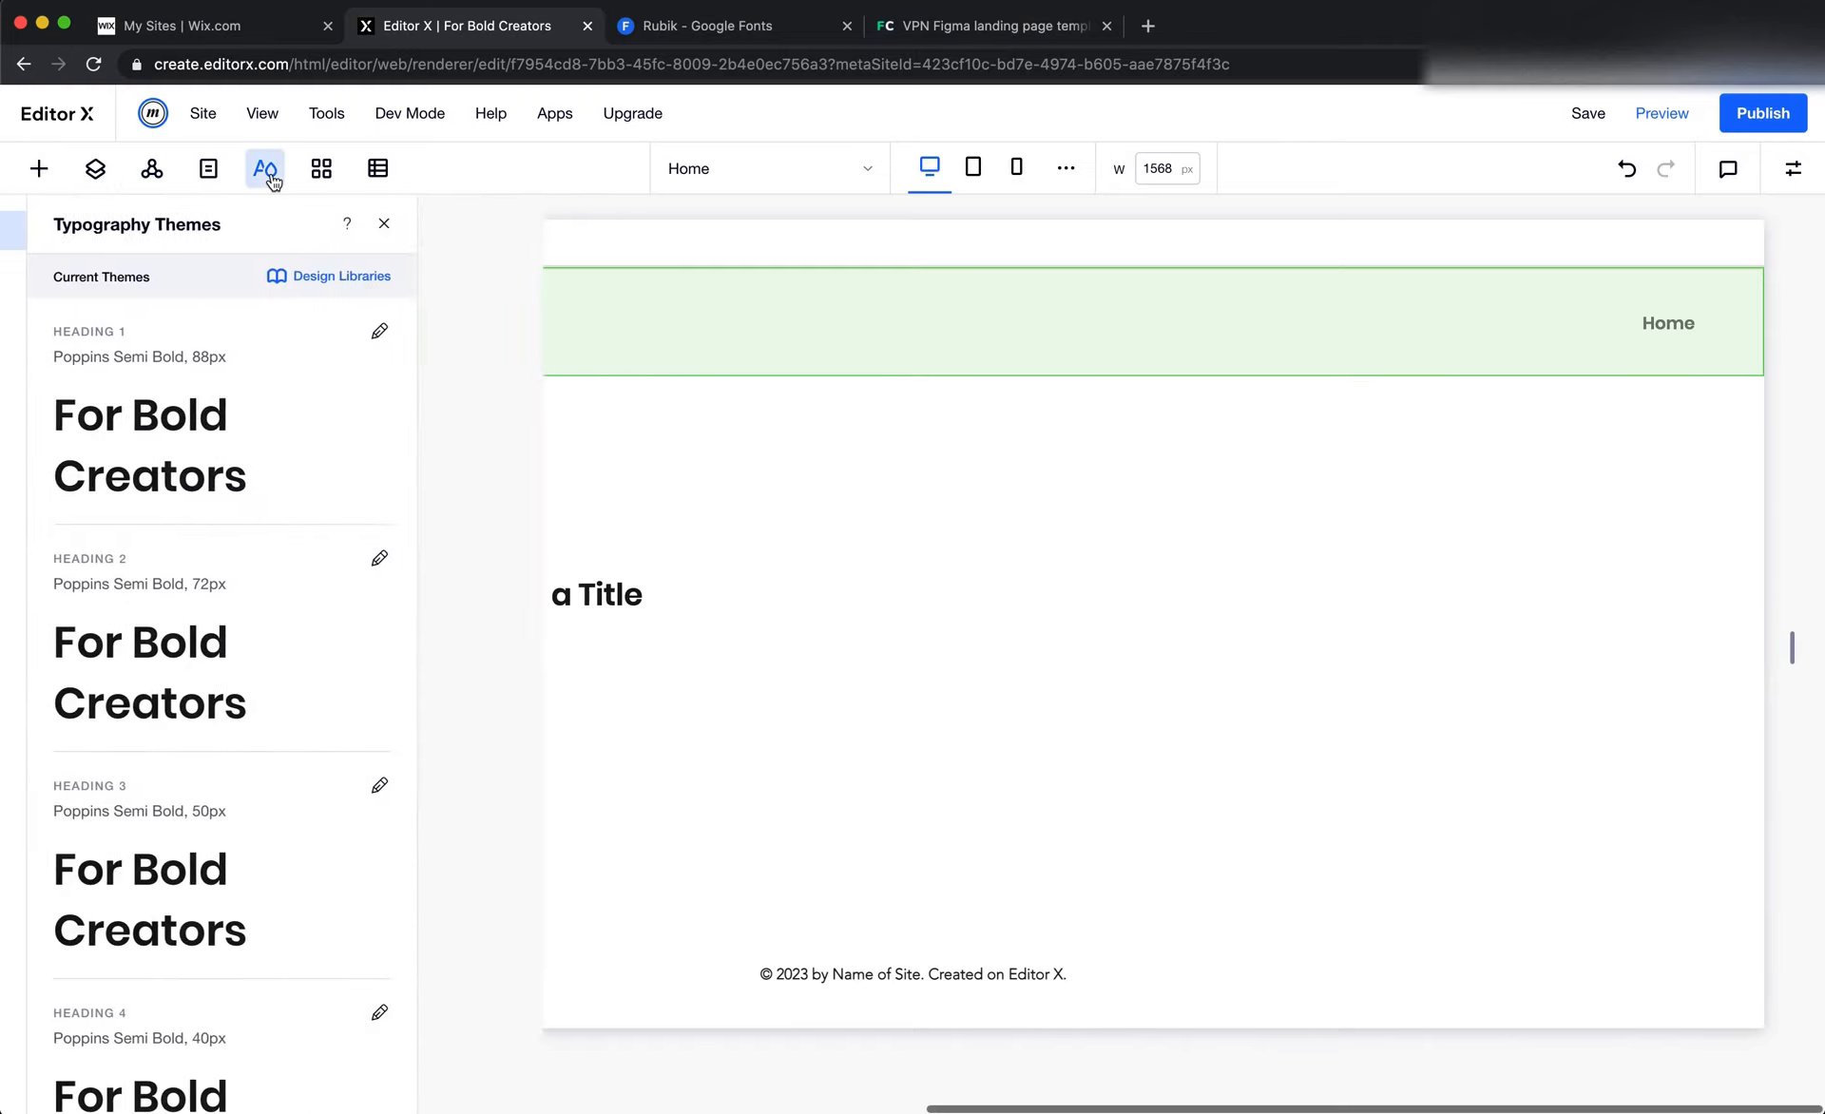
click(72, 273)
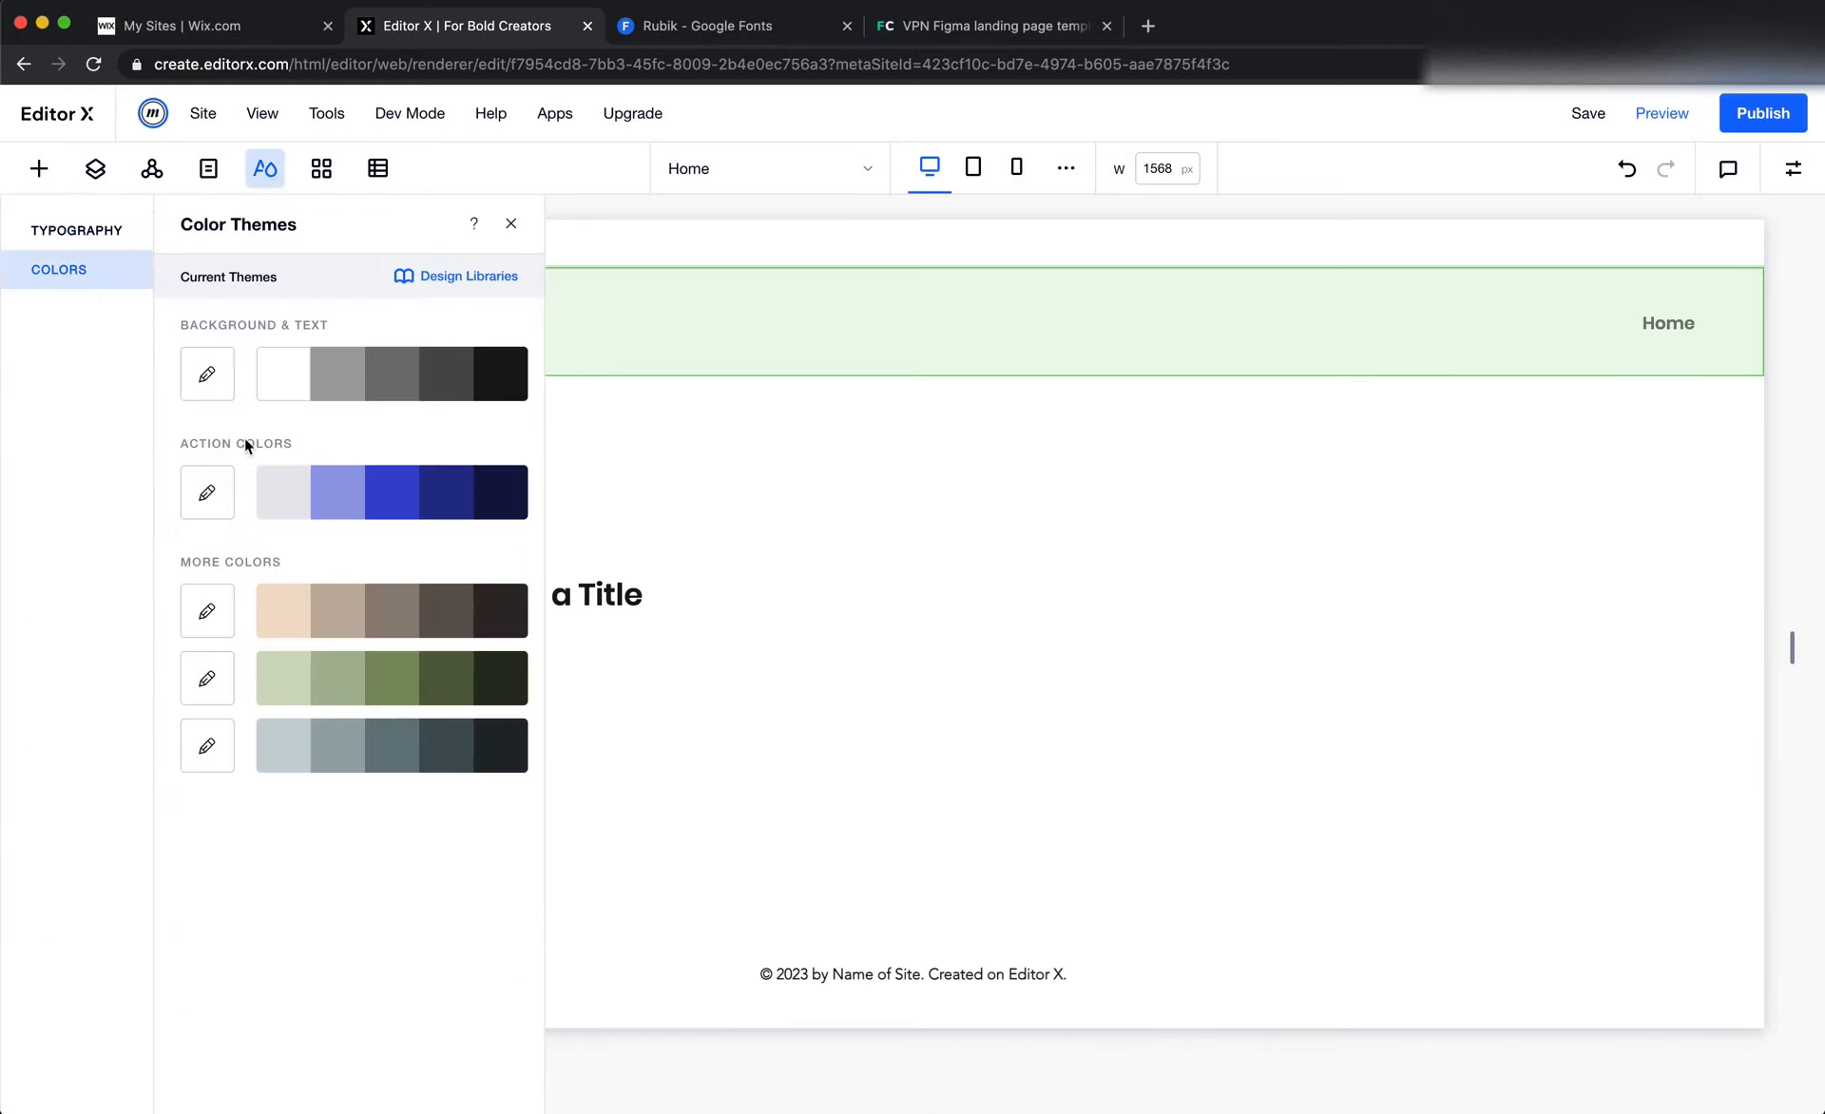
click(207, 492)
double_click(699, 695)
key(ctrl+v)
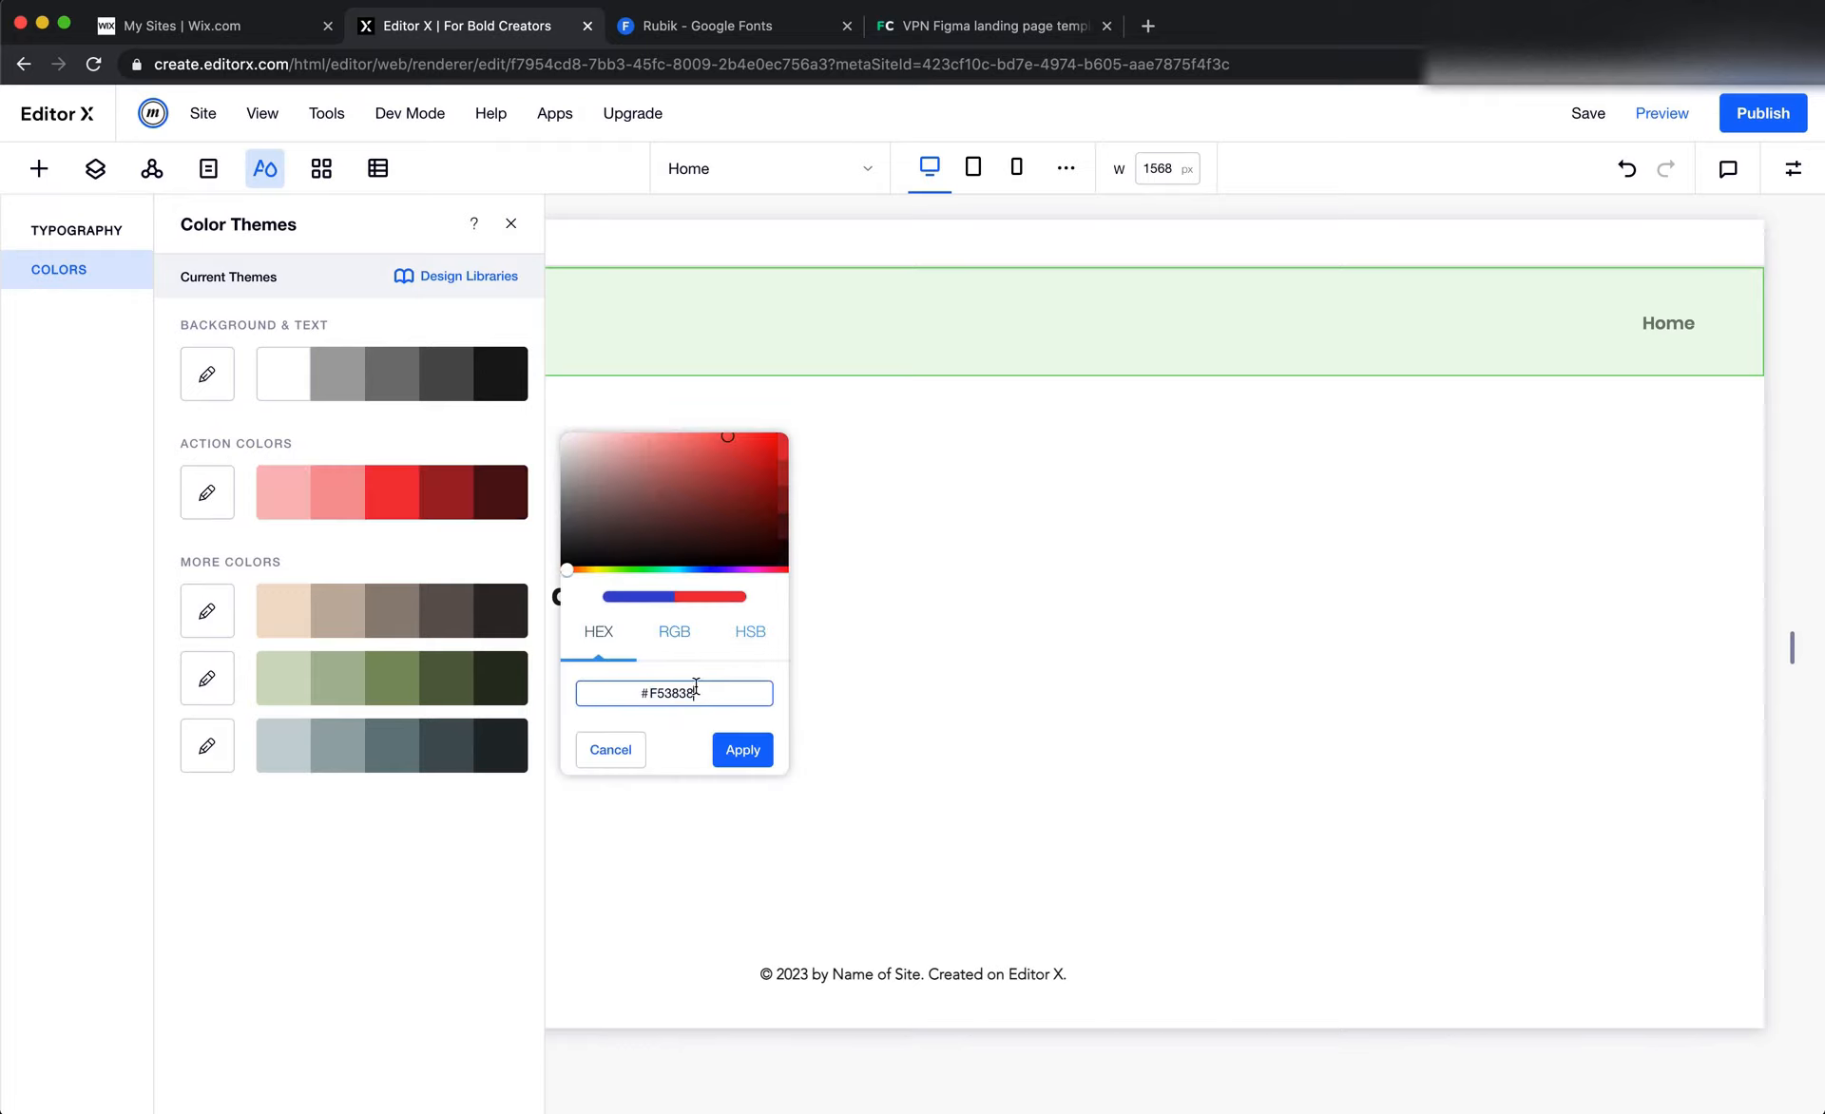
click(766, 760)
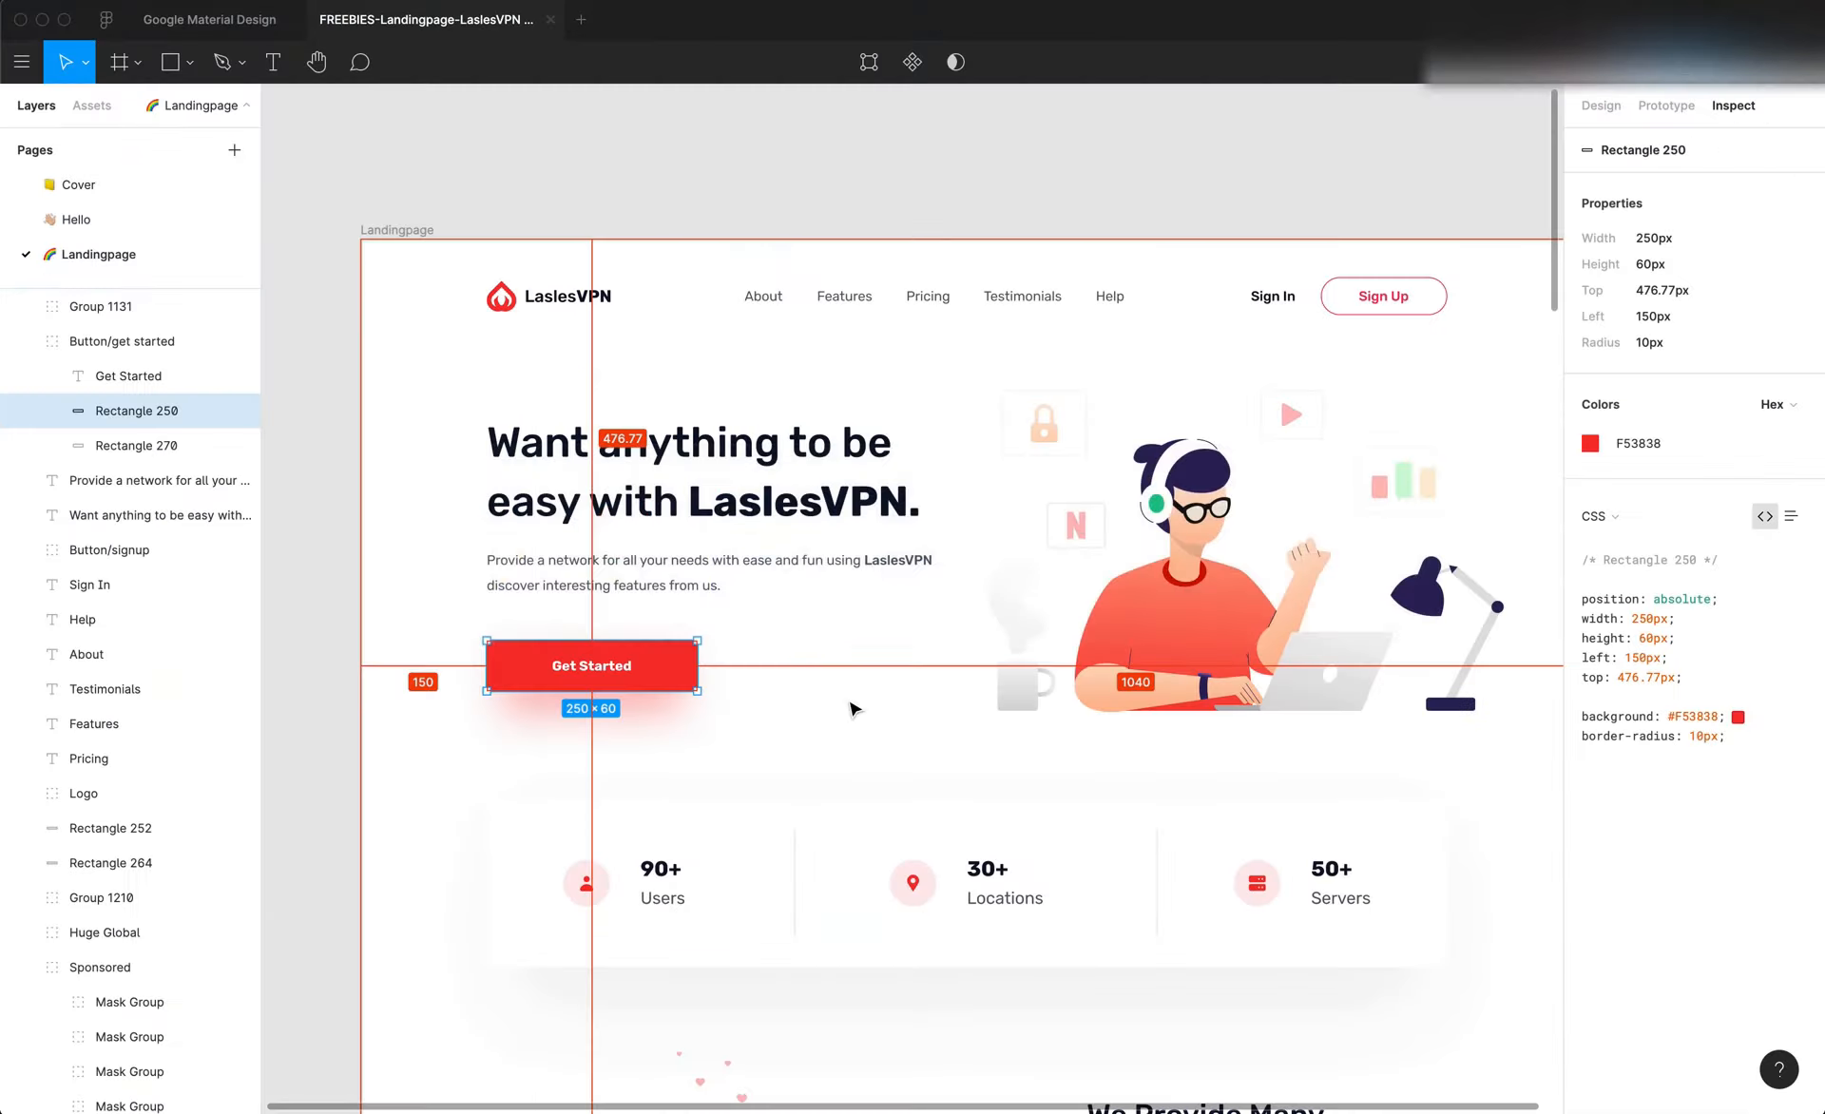
In Figma, change the fill of the Get Started button's background rectangle to cyan 38F5F5
scroll(852, 708, down, 3)
scroll(853, 708, down, 10)
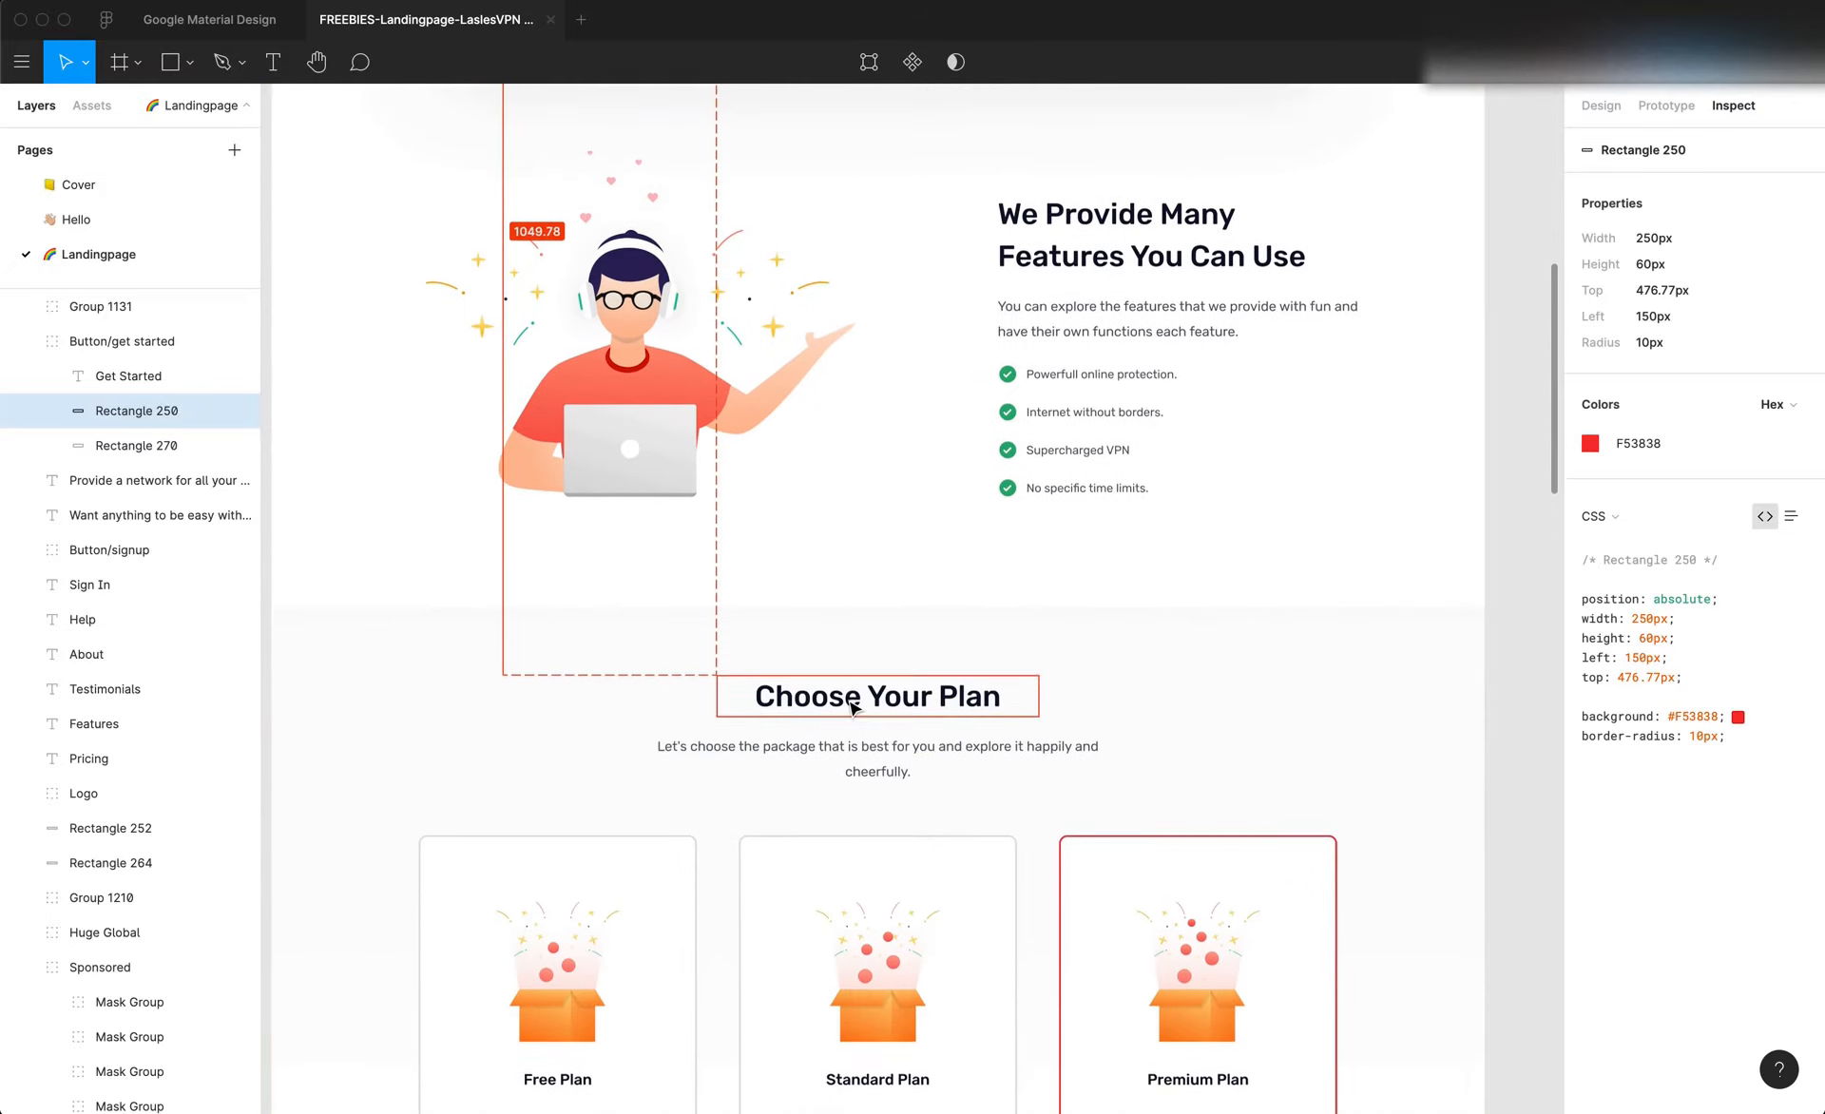
scroll(853, 708, up, 15)
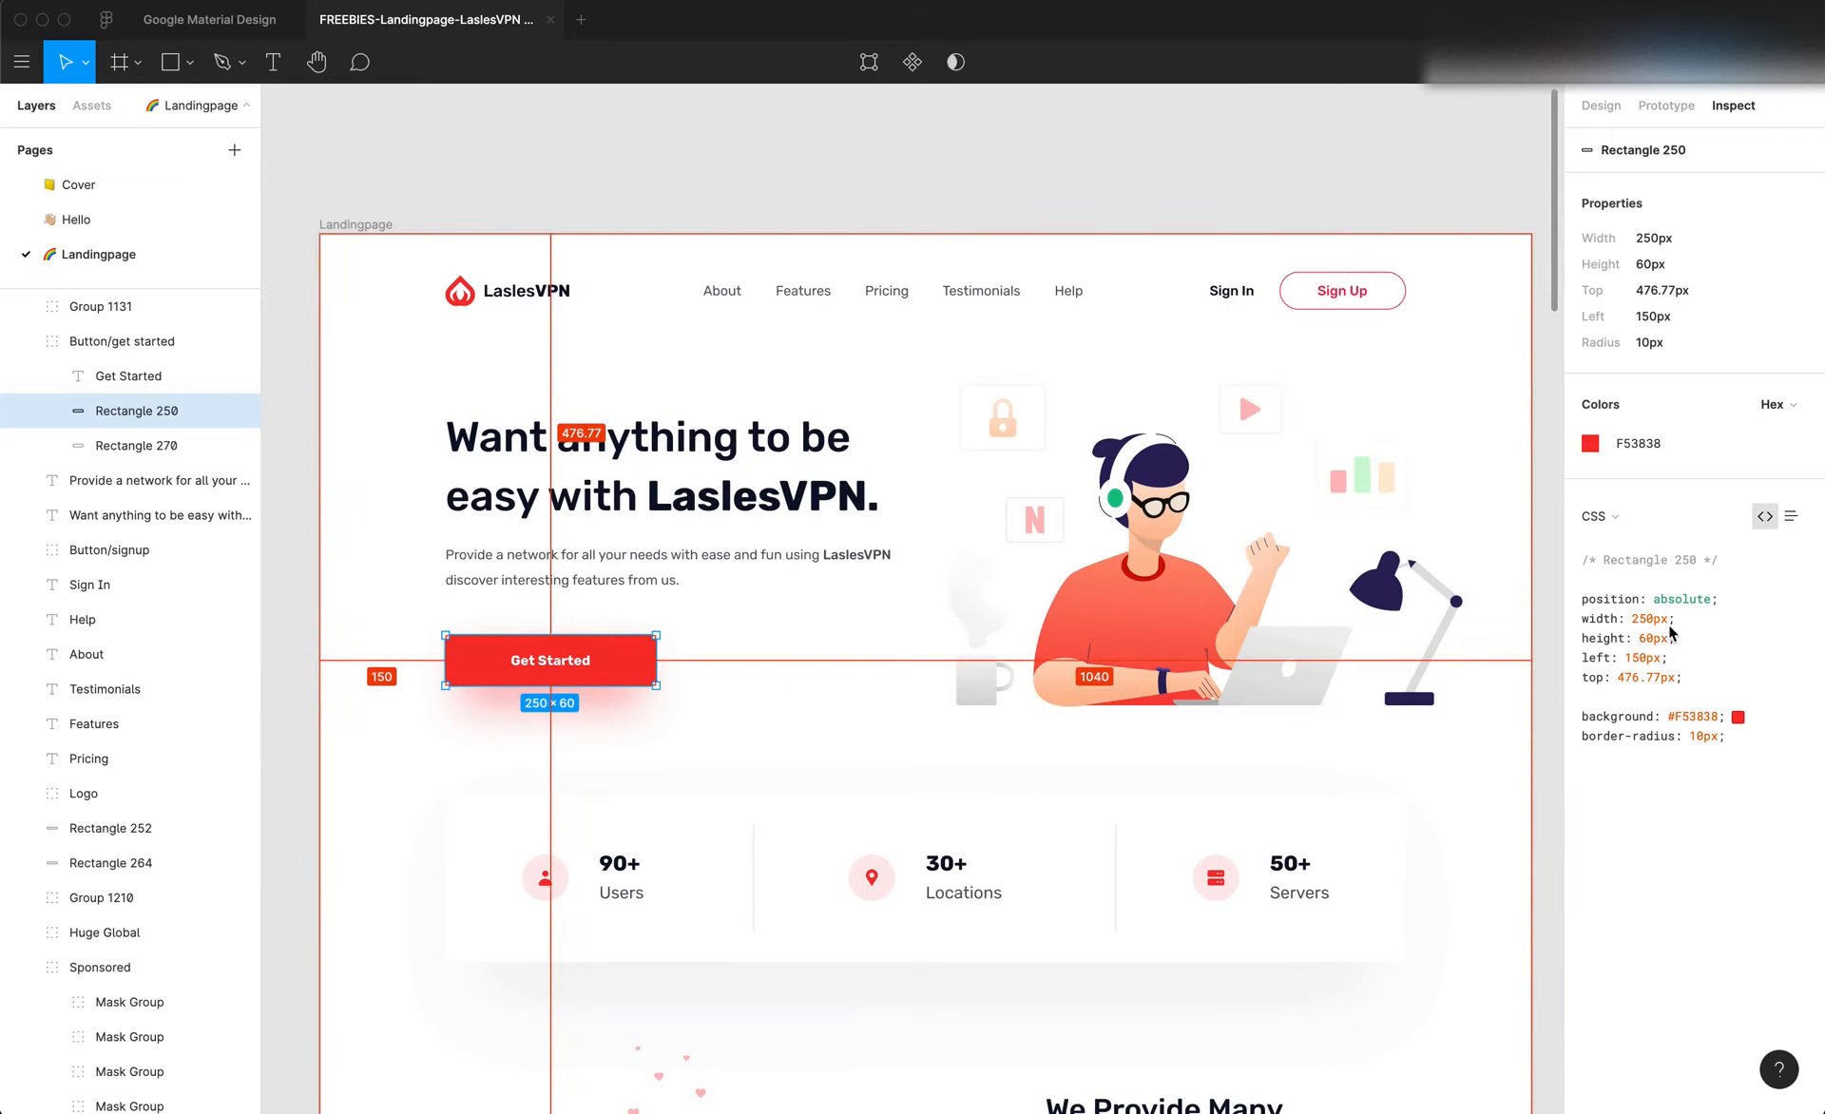
click(1591, 443)
click(1601, 106)
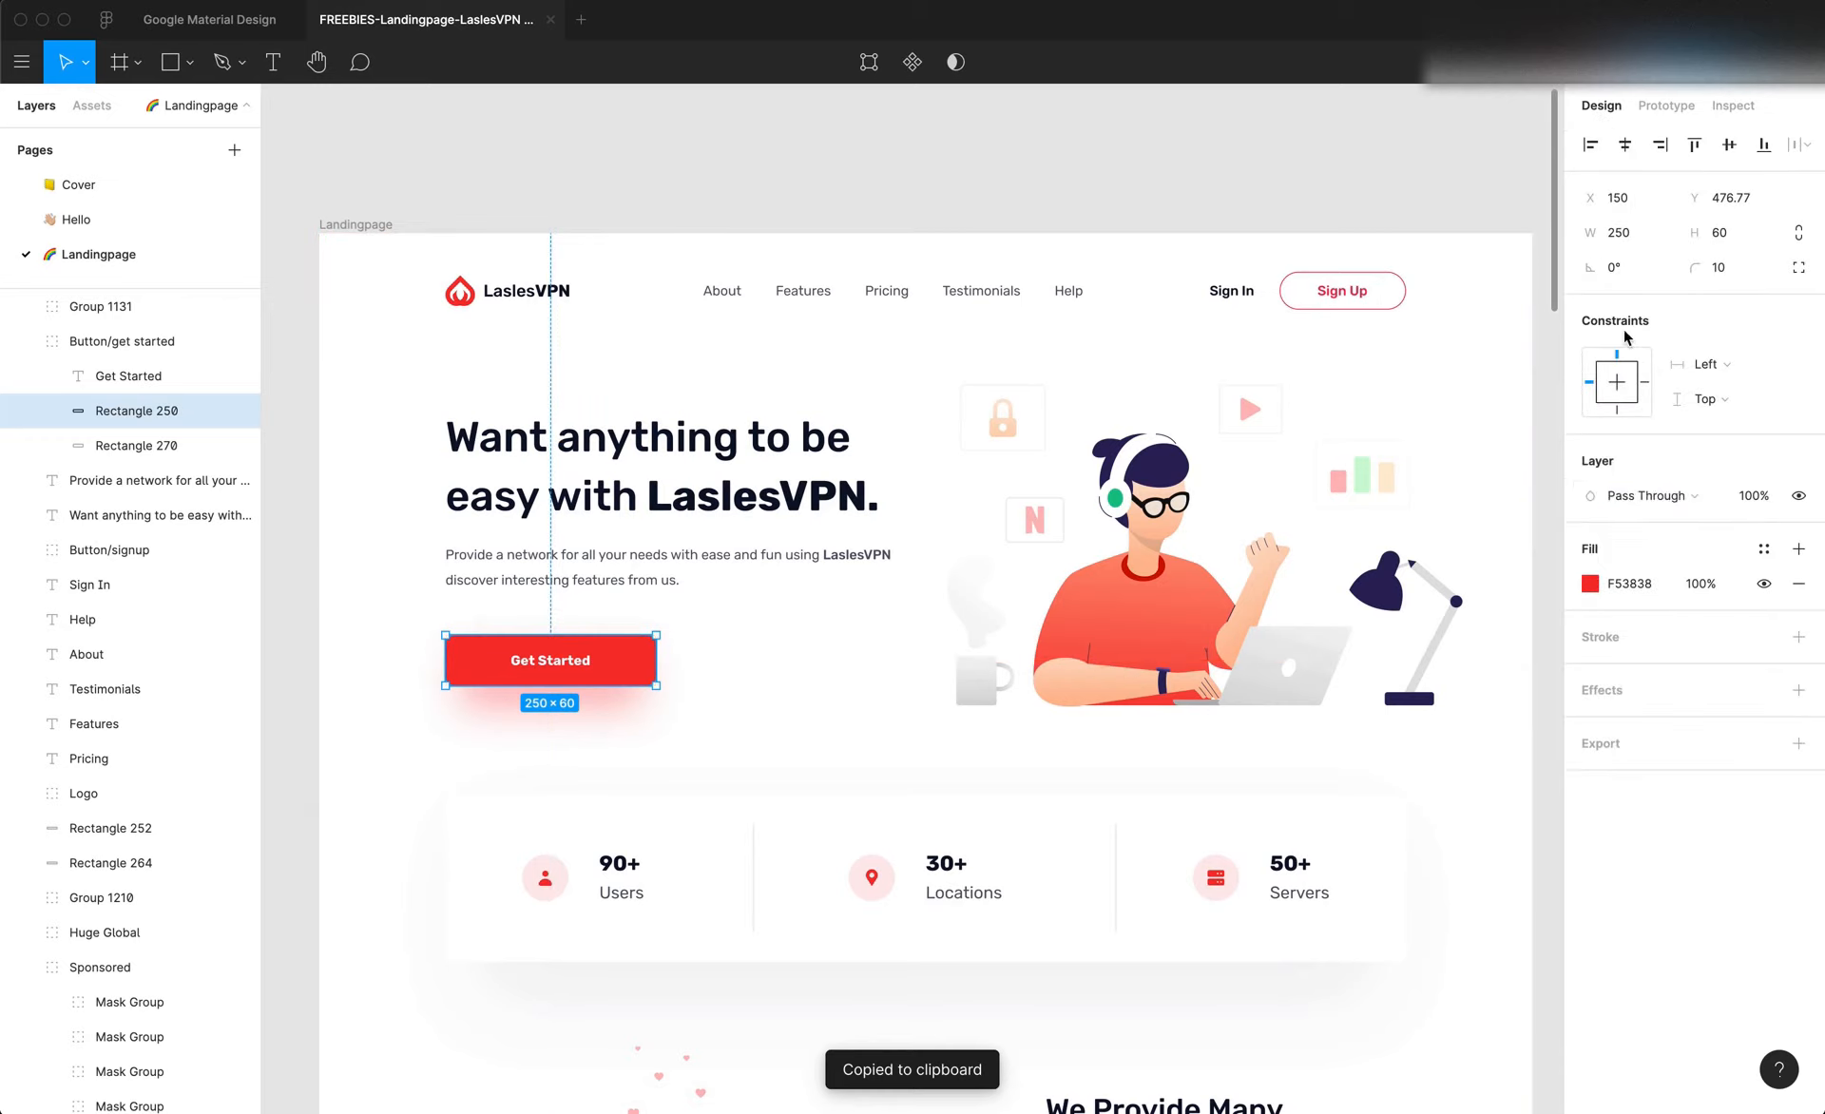
click(1592, 584)
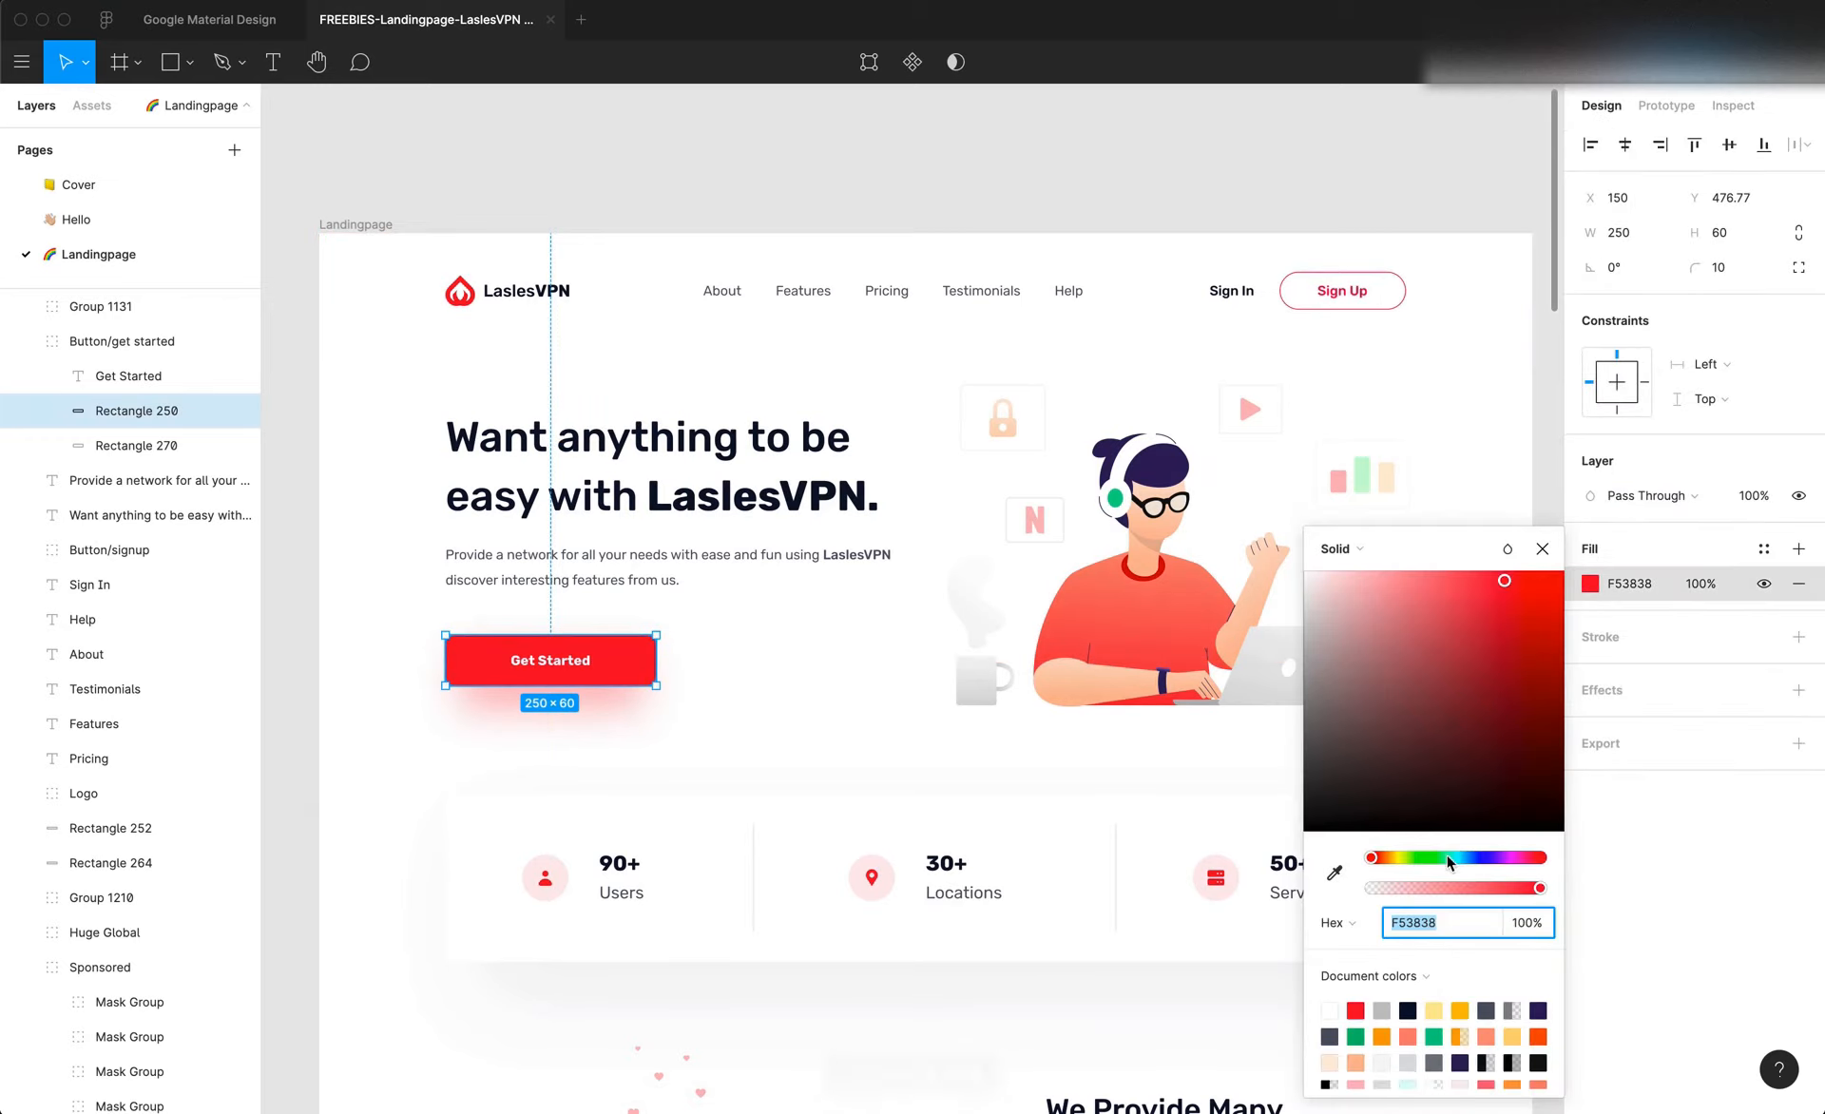
drag(1380, 862, 1456, 857)
click(1425, 922)
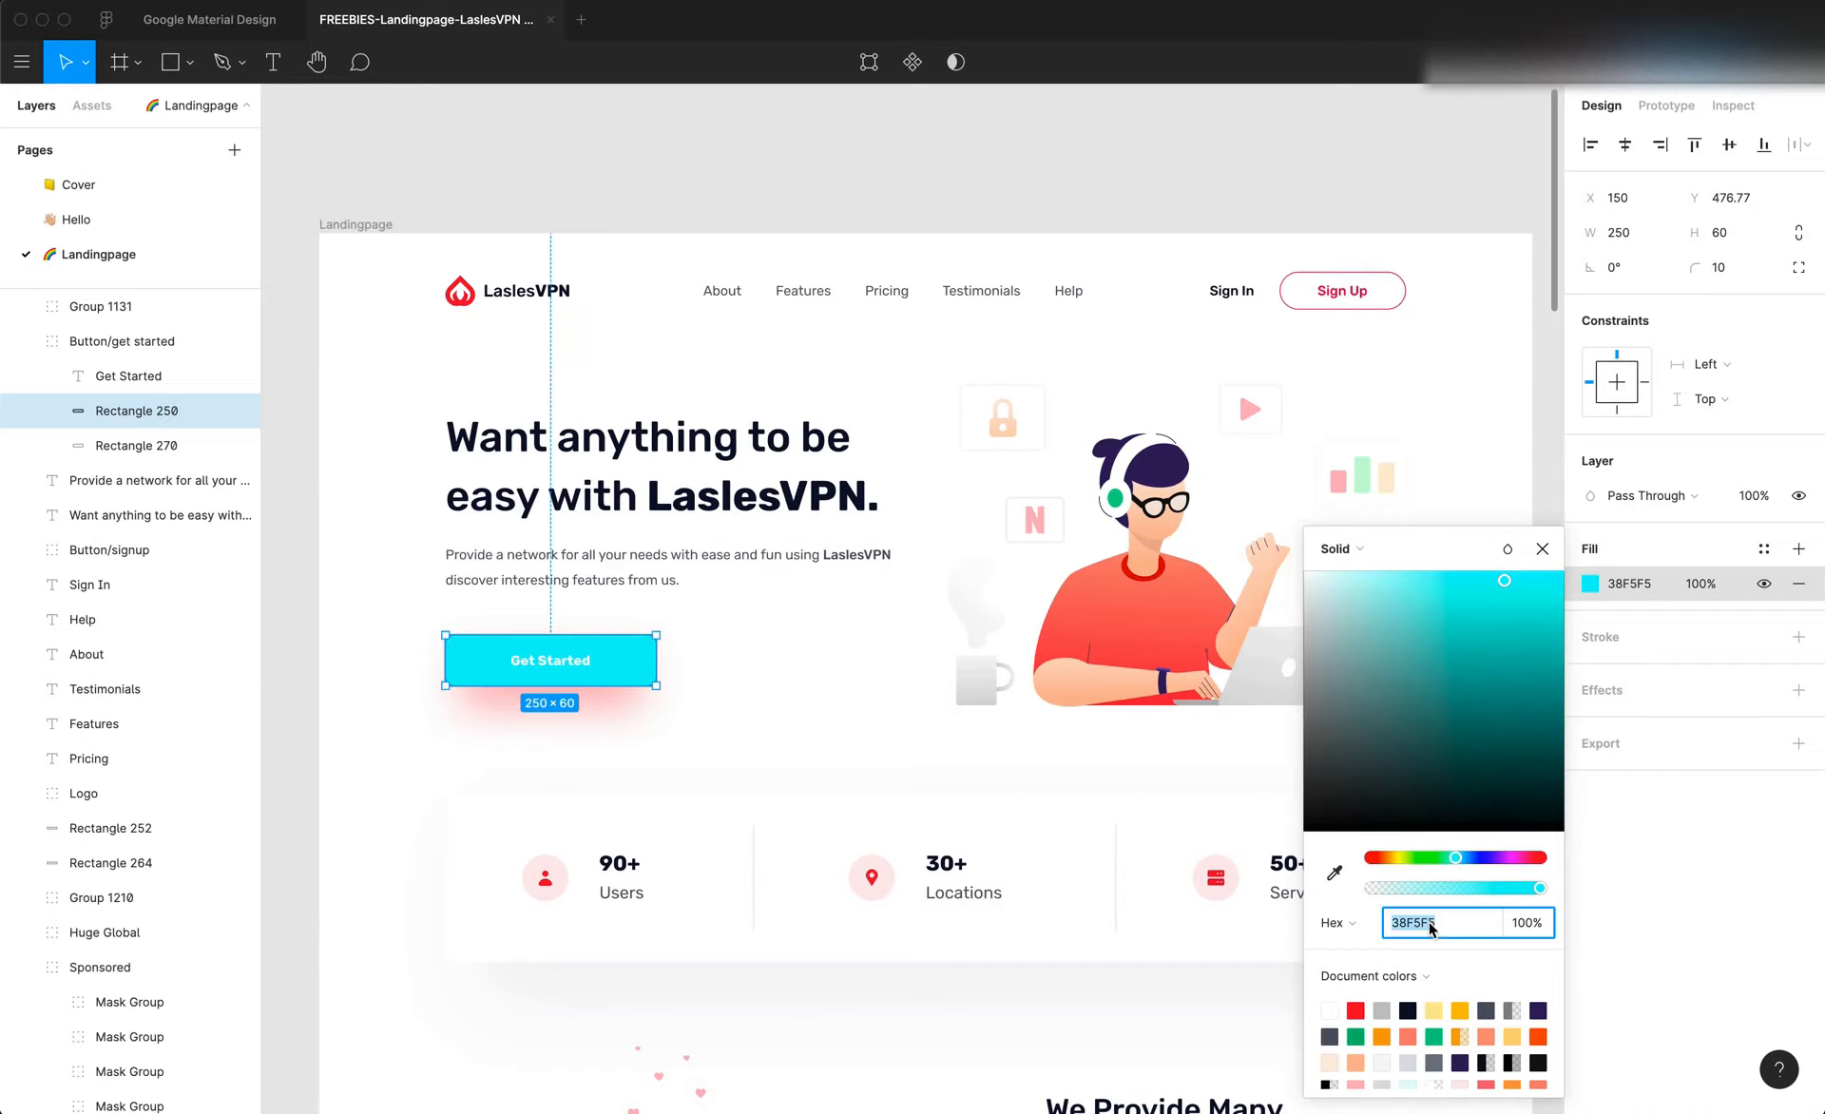
click(945, 722)
Switch back to Editor X and add a container to the blank section, beside the title
key(super+Tab)
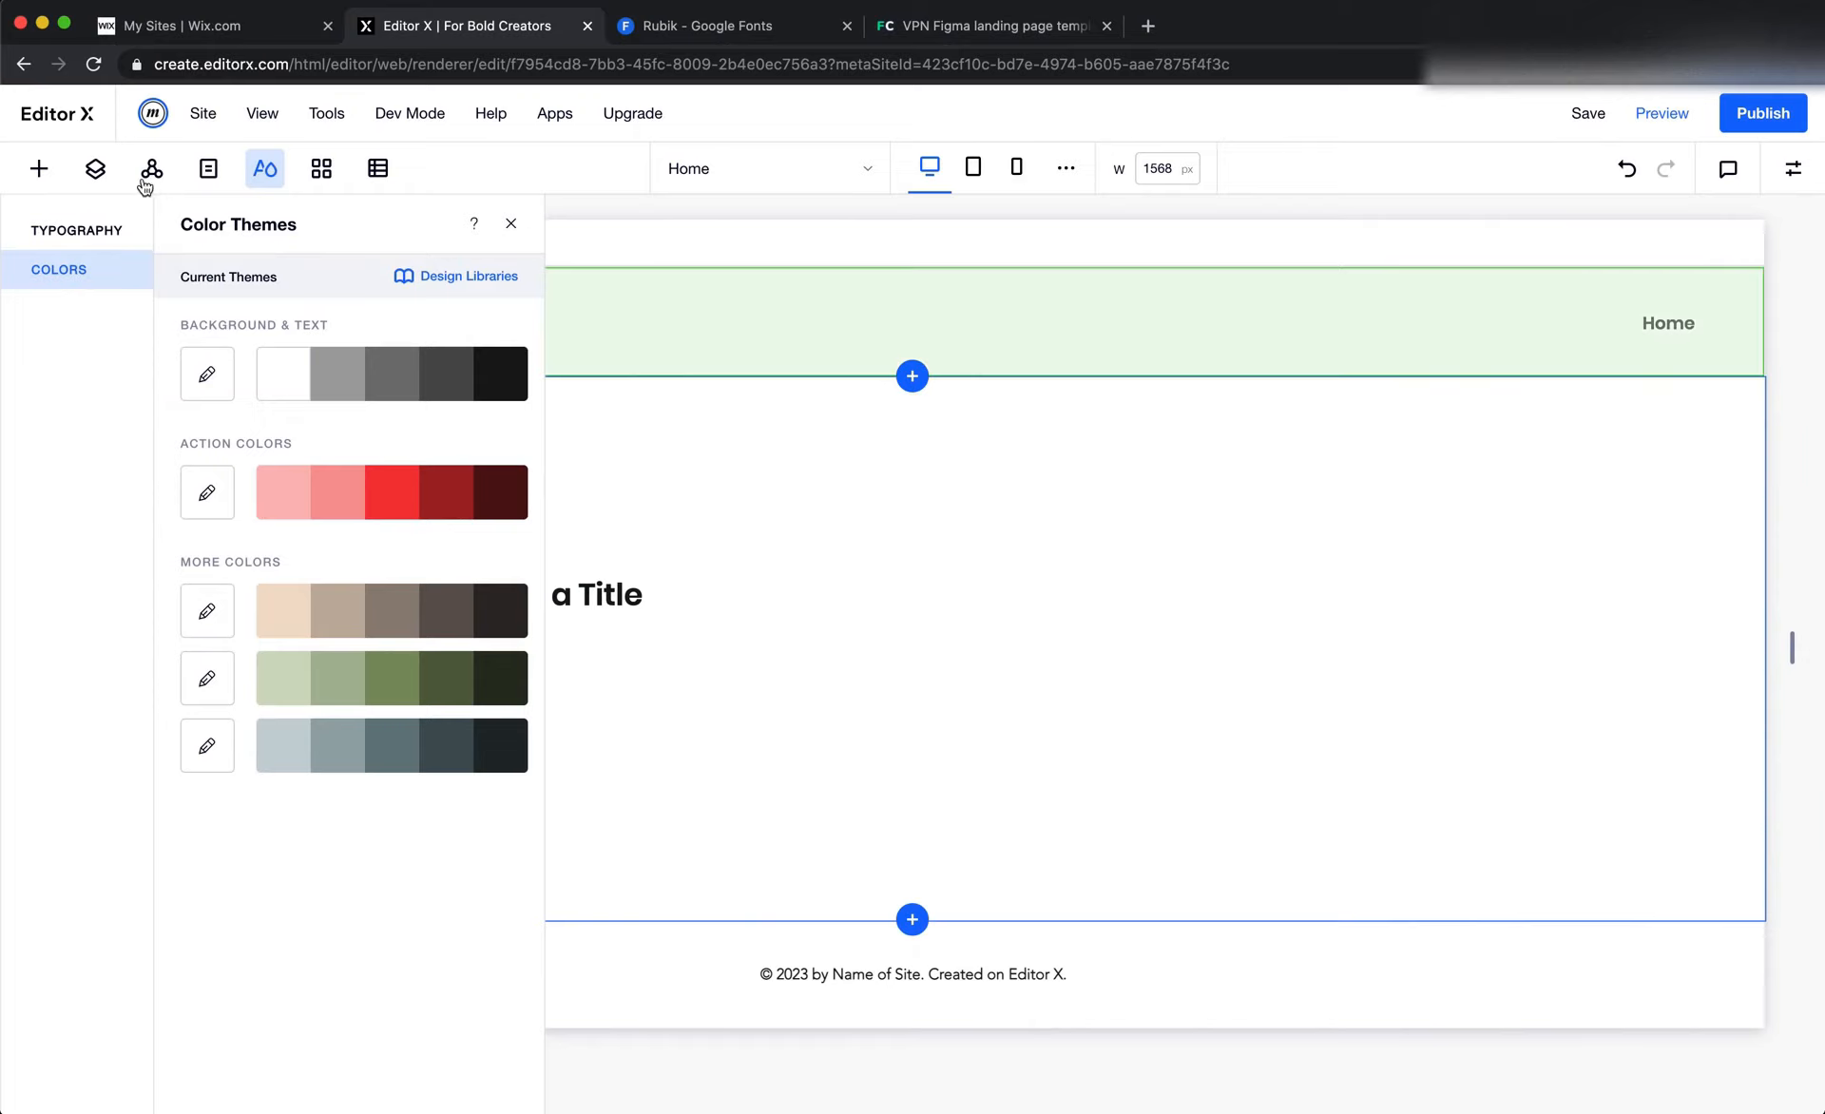
click(39, 168)
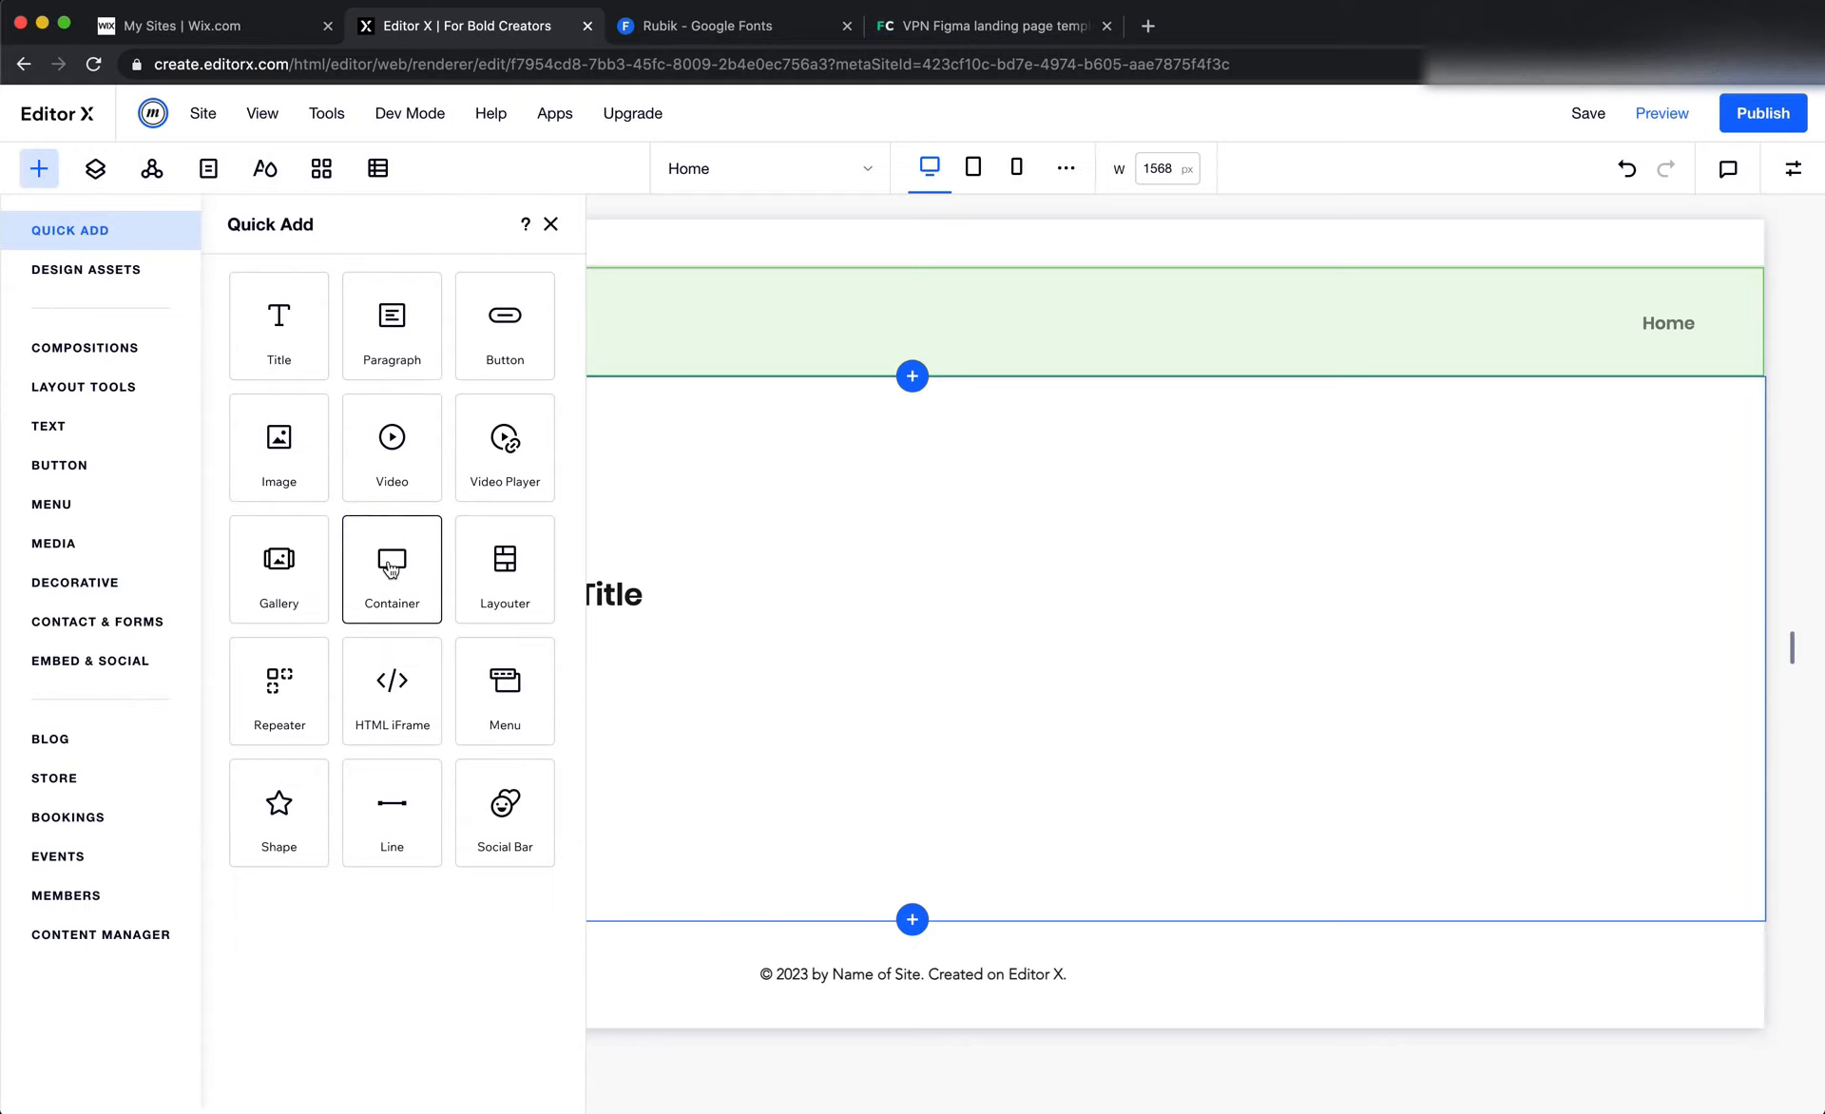
drag(390, 567, 1027, 610)
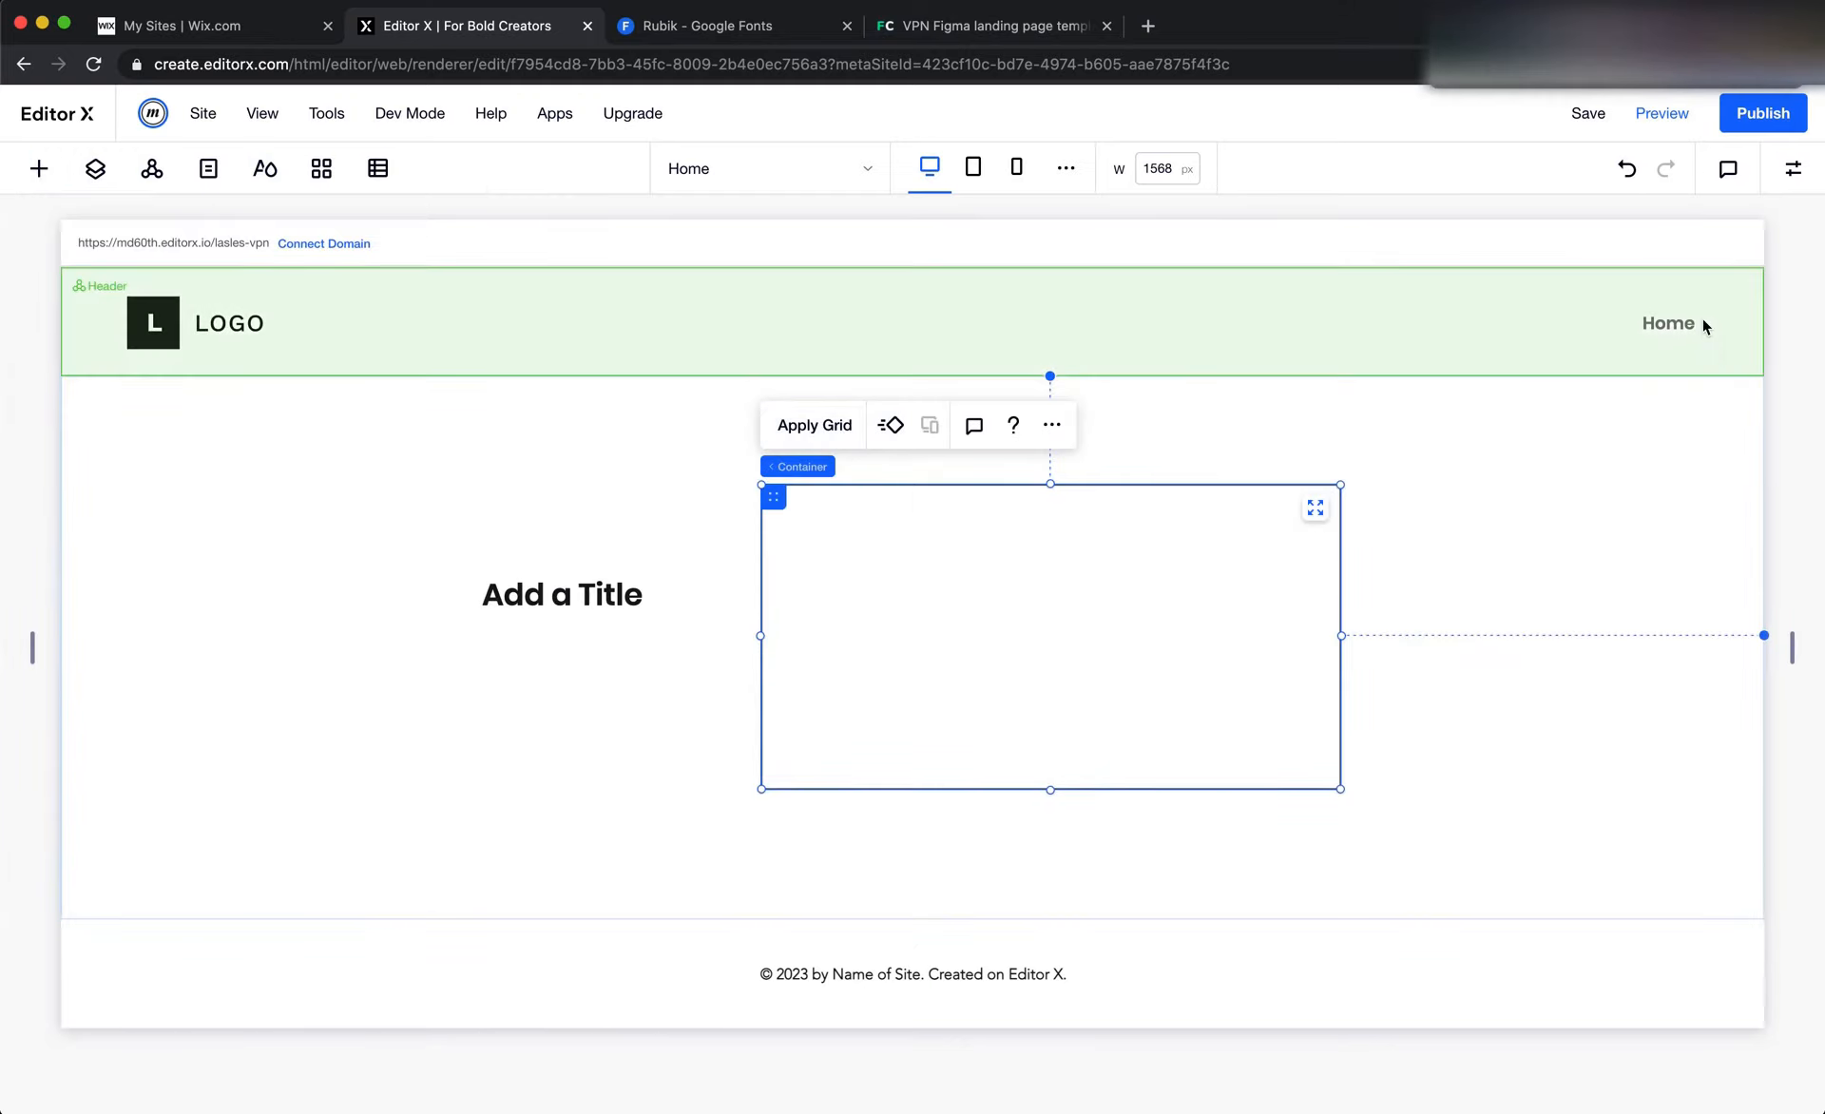
Fill the container's background with the red site colour #F53838
click(1793, 171)
click(1750, 361)
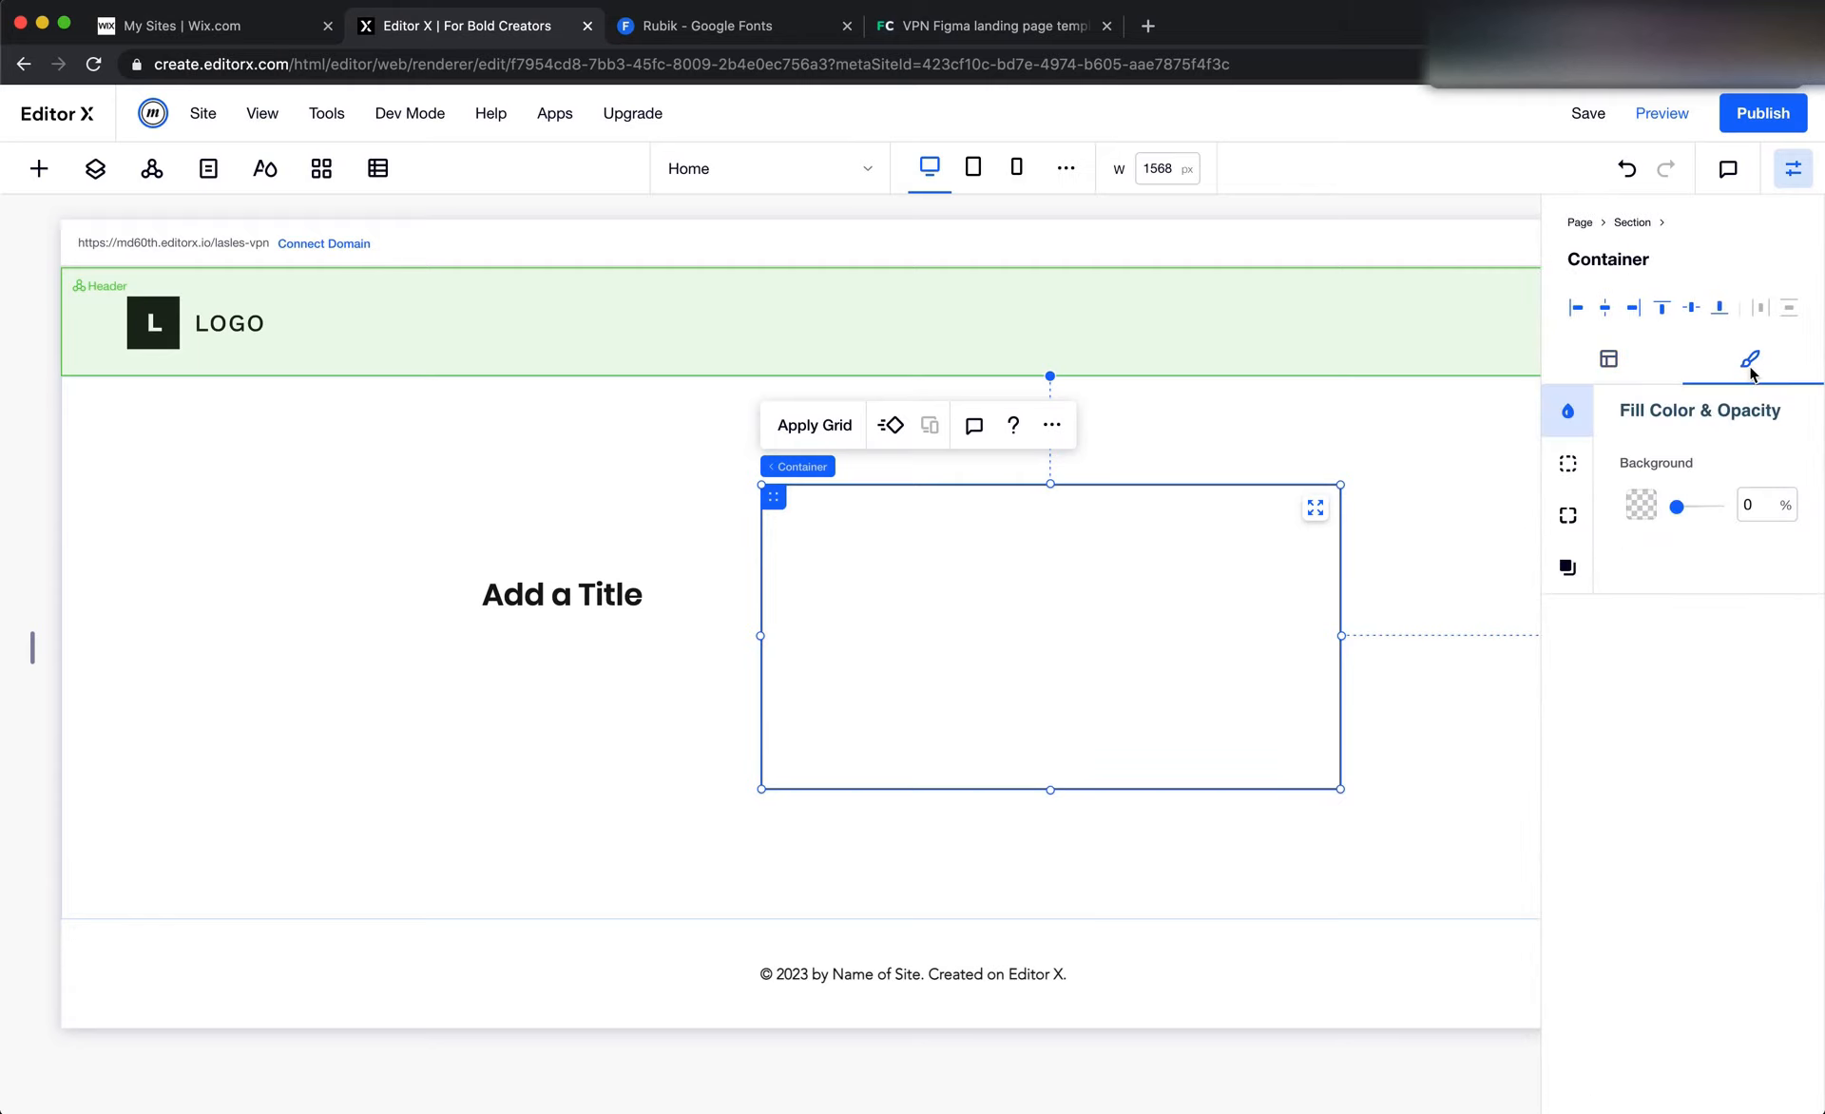
click(1645, 503)
click(1665, 662)
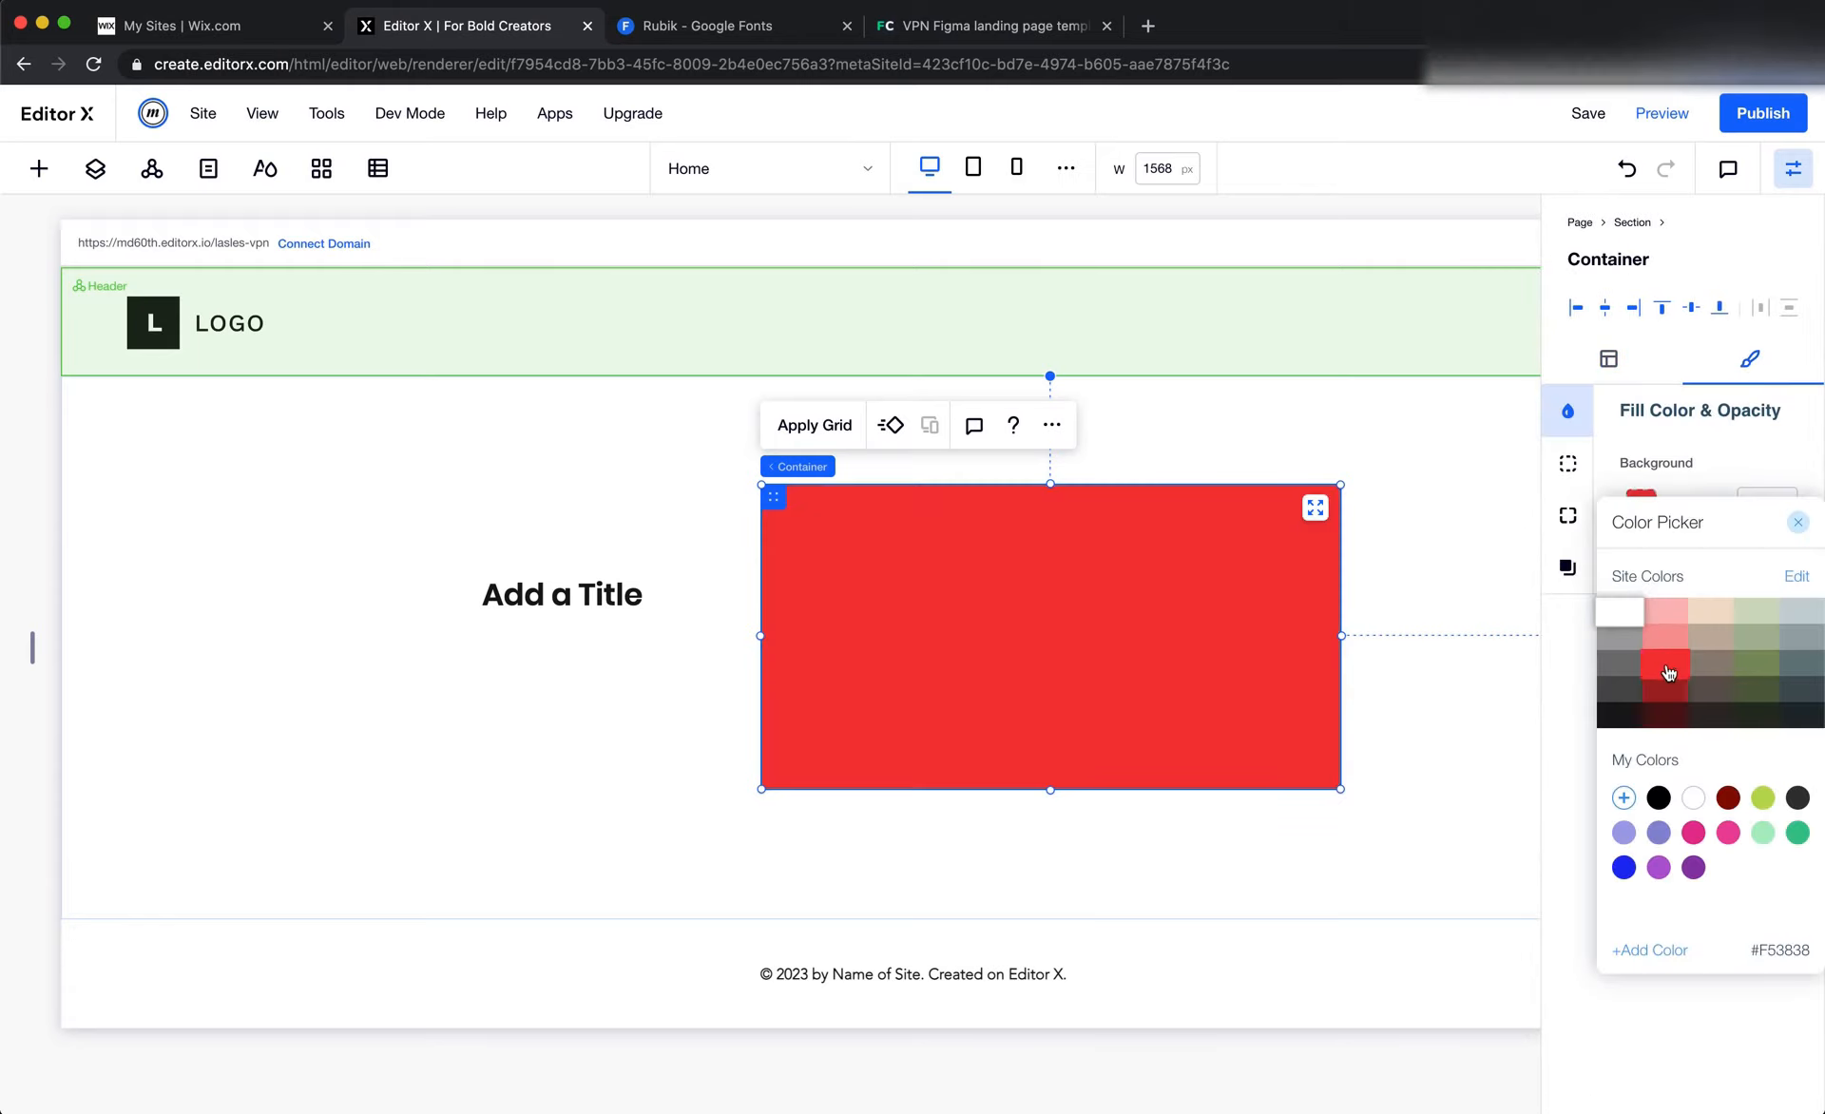
click(1504, 516)
click(1494, 517)
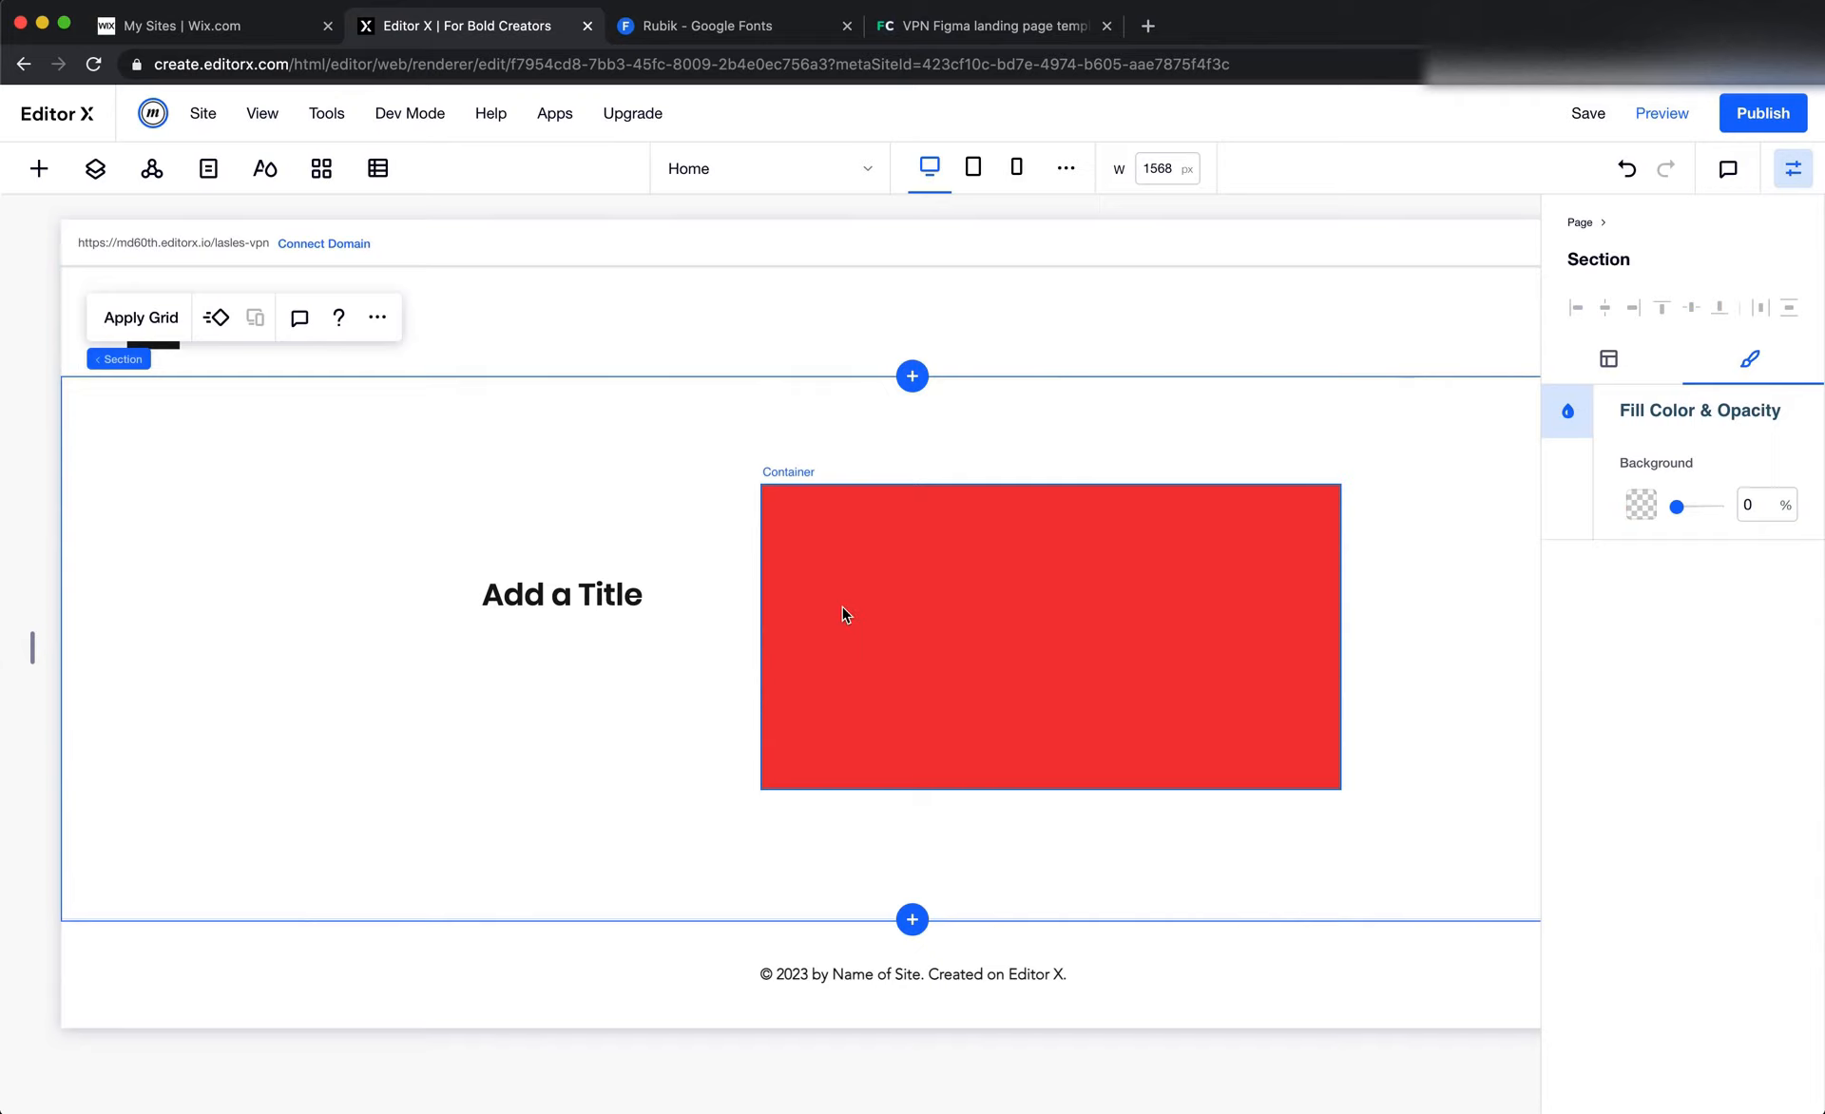
Set the colour of the "Add a Title" text to the main red of the site's action colours
click(879, 597)
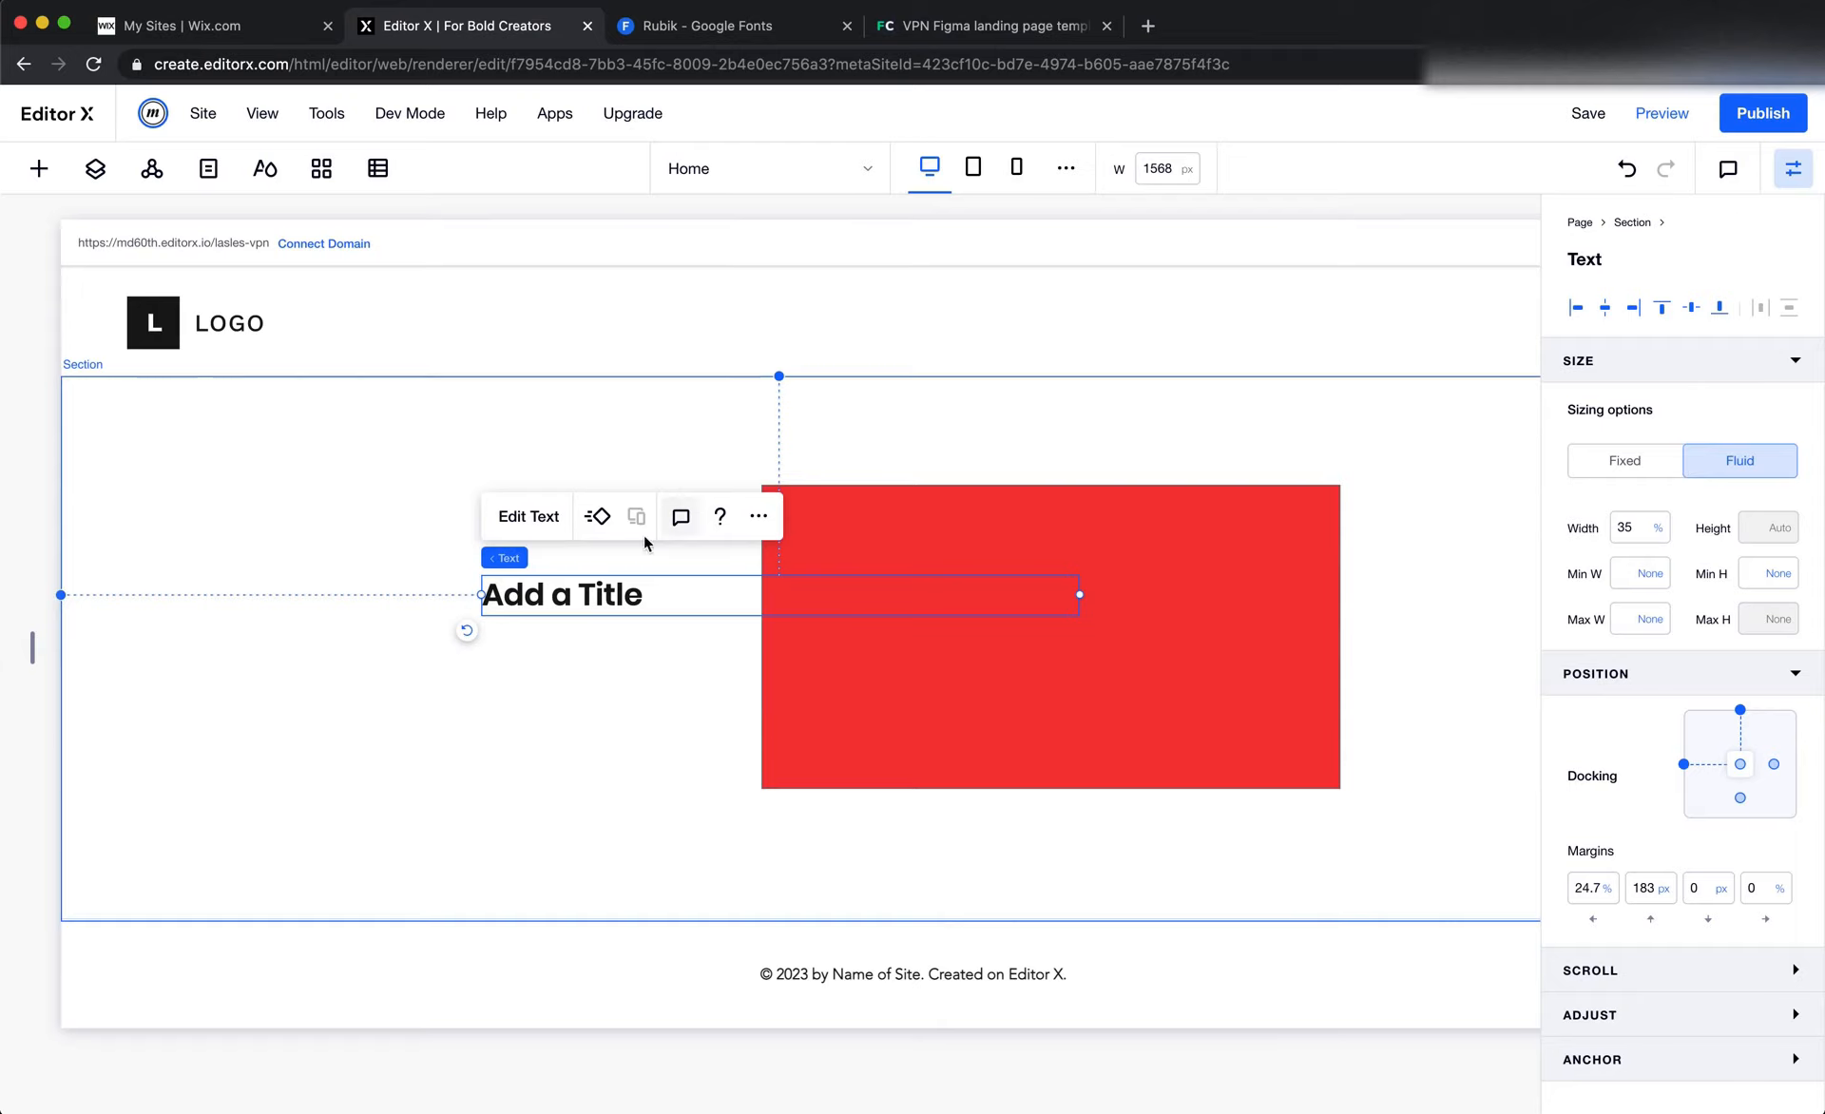
double_click(634, 590)
click(993, 474)
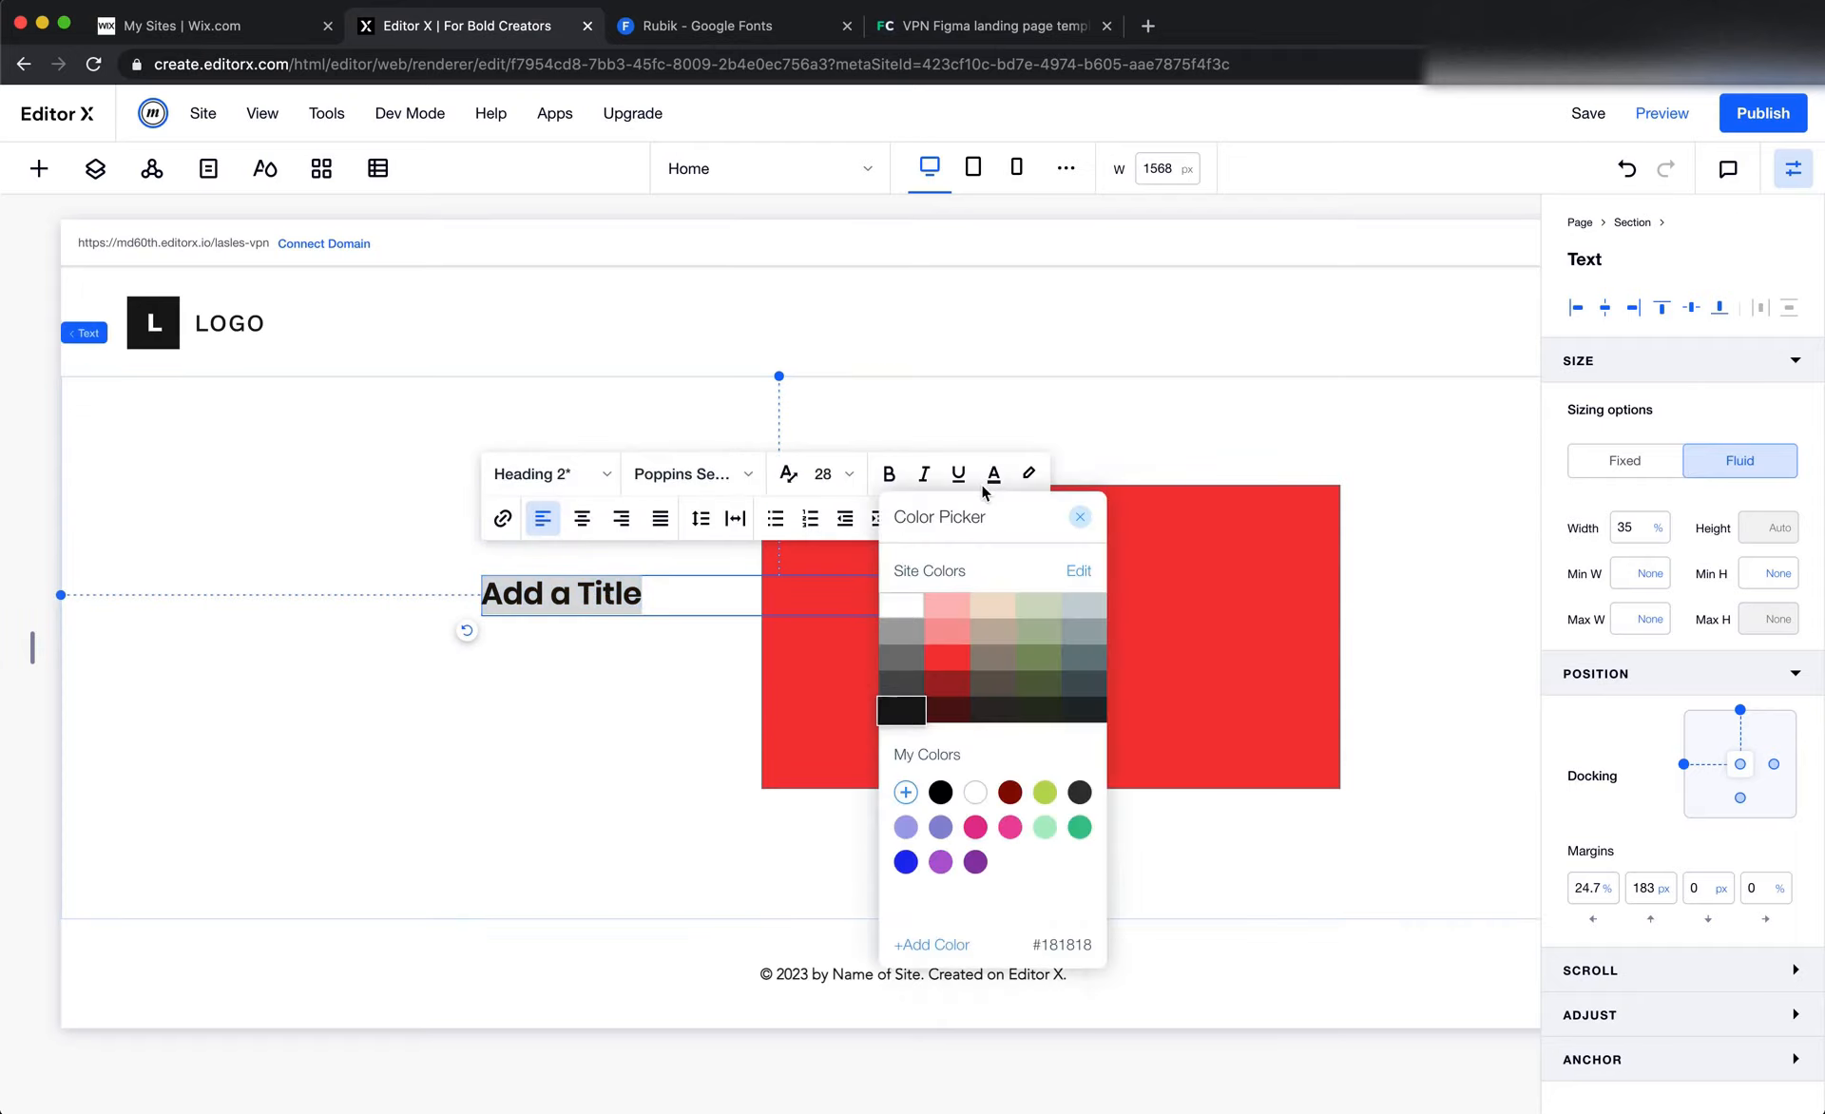
click(947, 658)
click(618, 682)
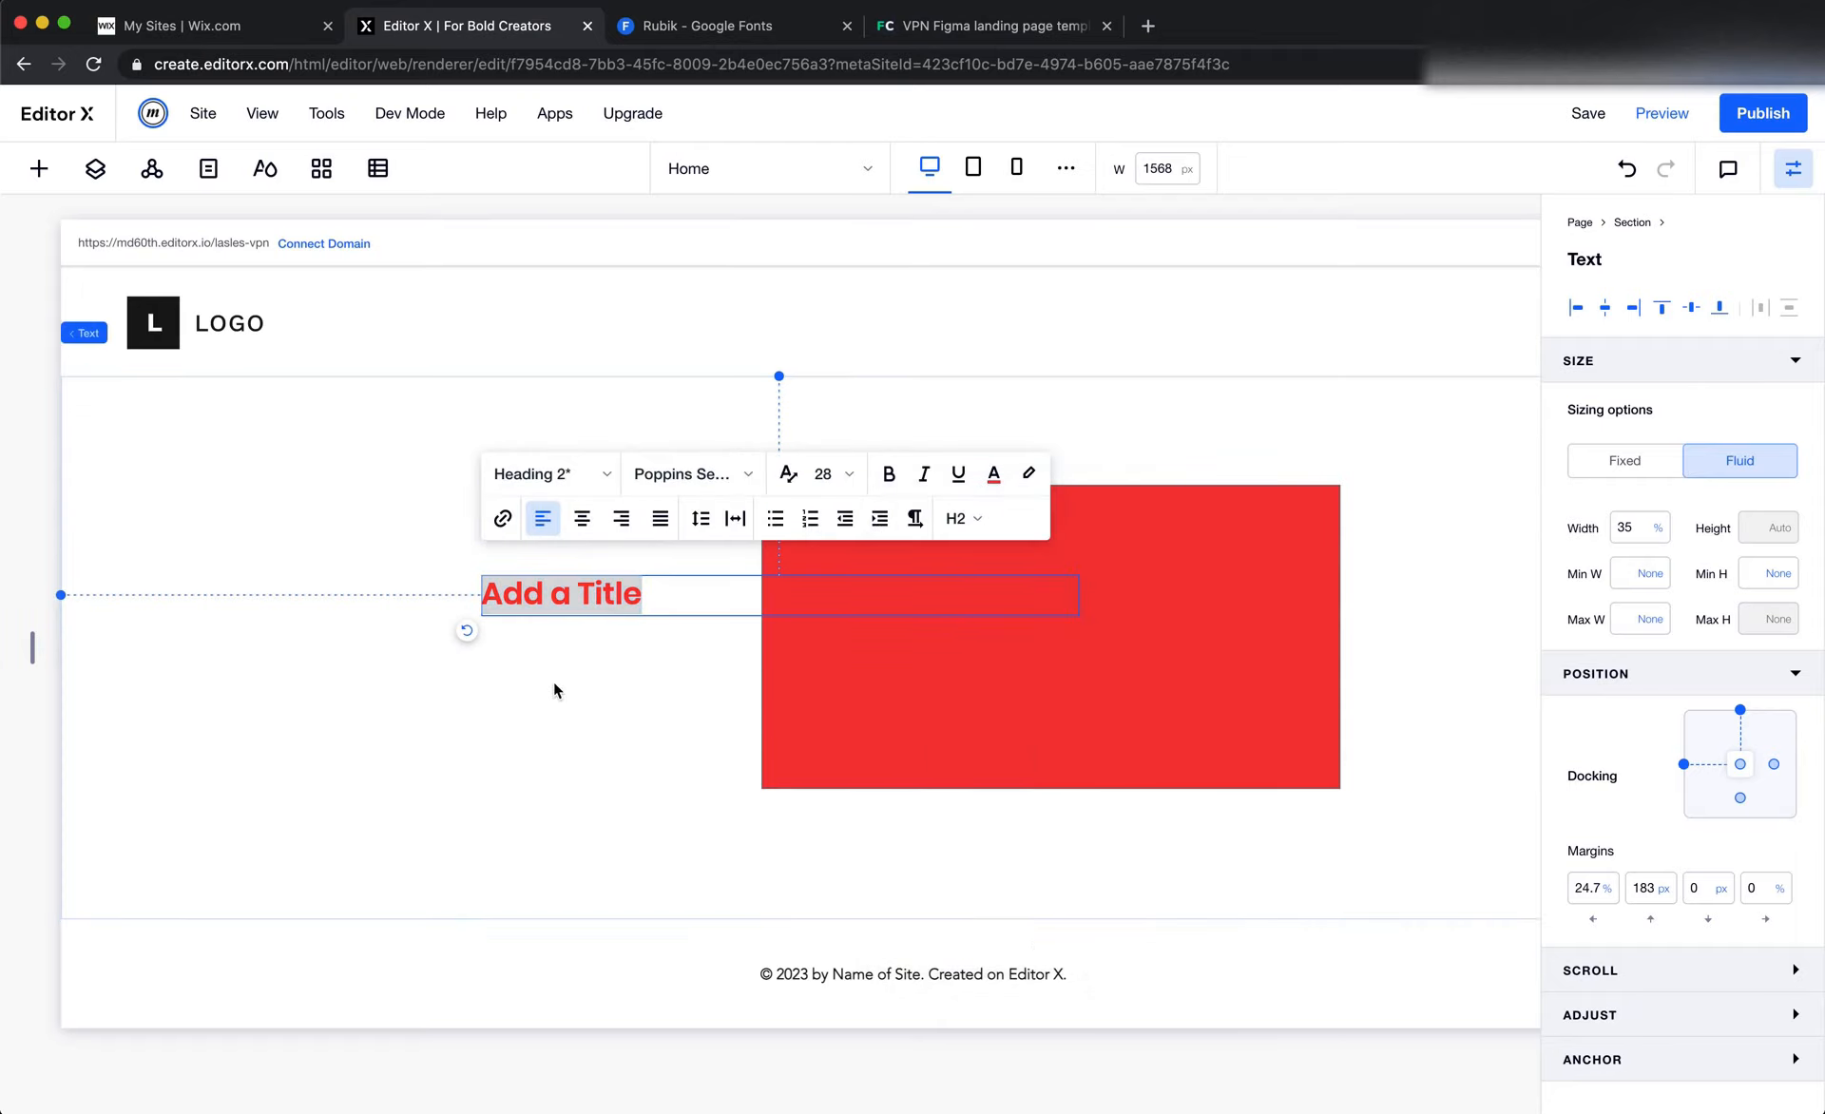
click(478, 700)
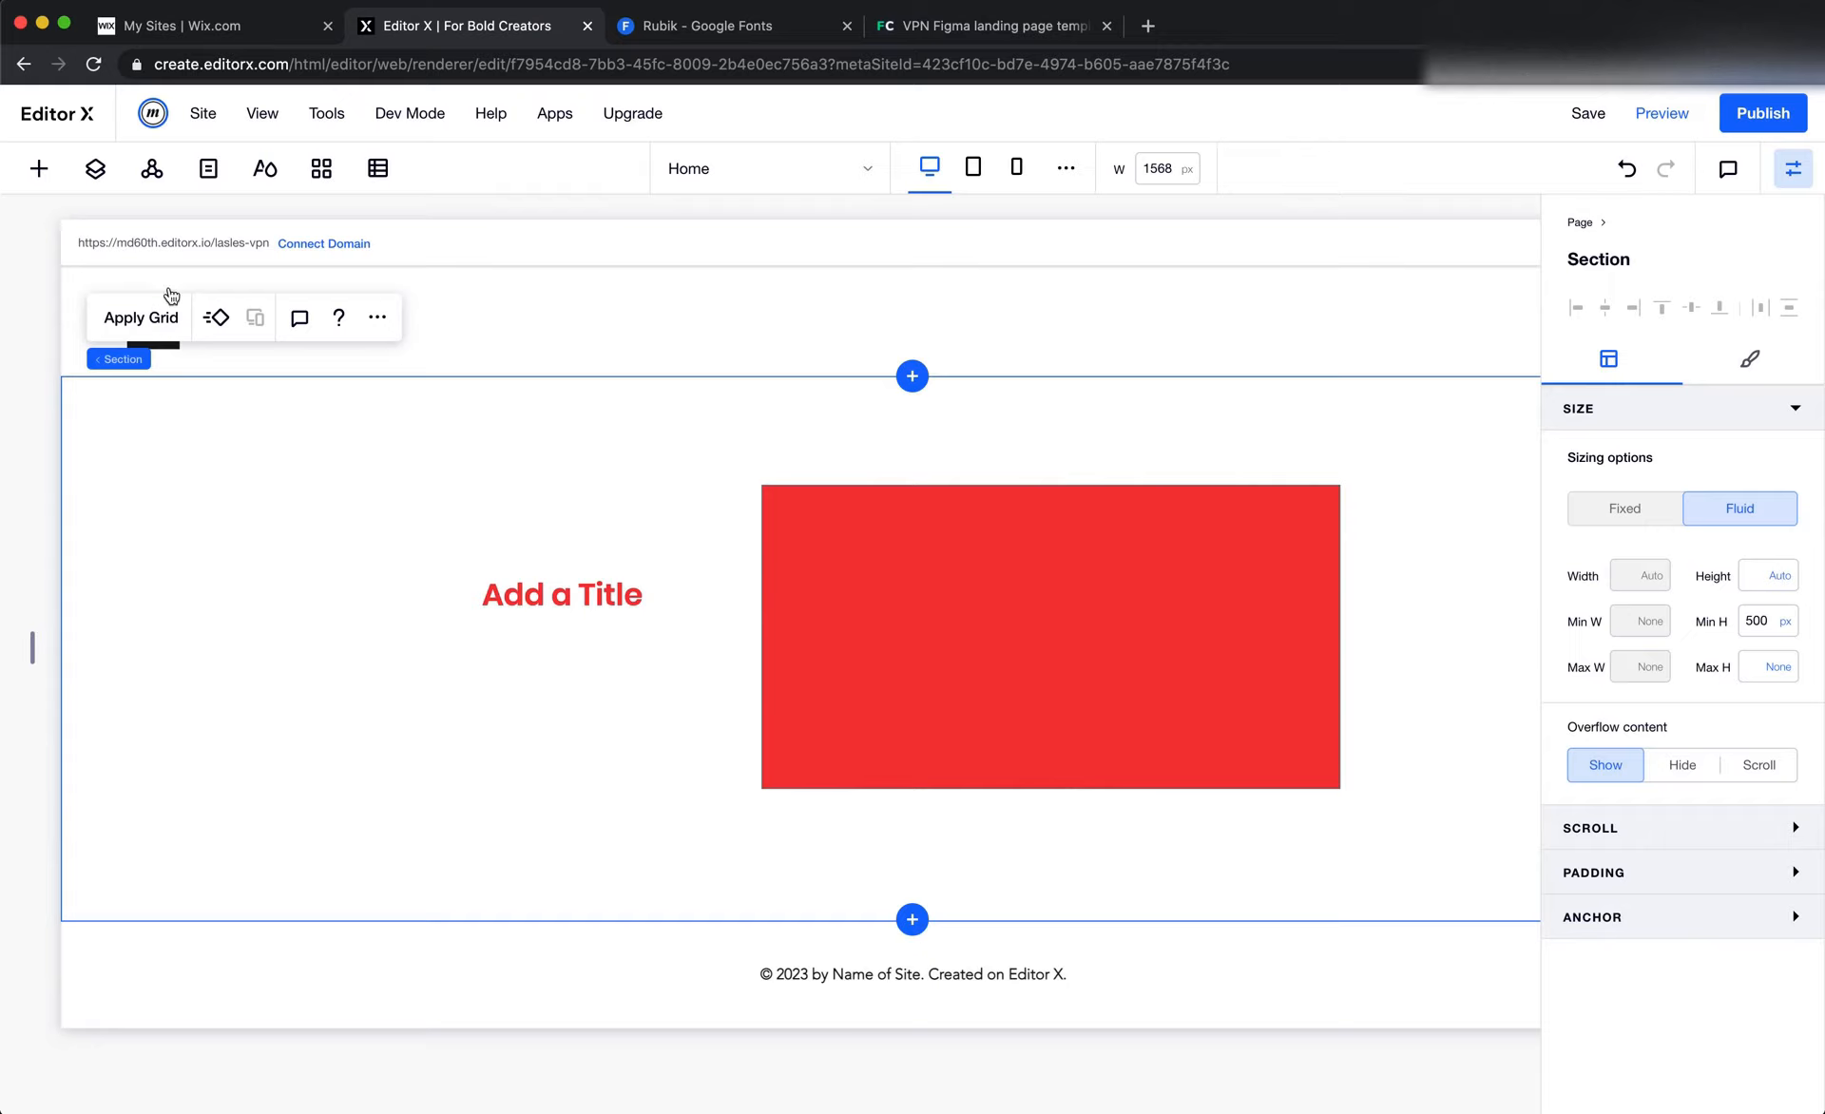
Change the site theme's main action colour to cyan 38F5F5 and undo the change
click(267, 185)
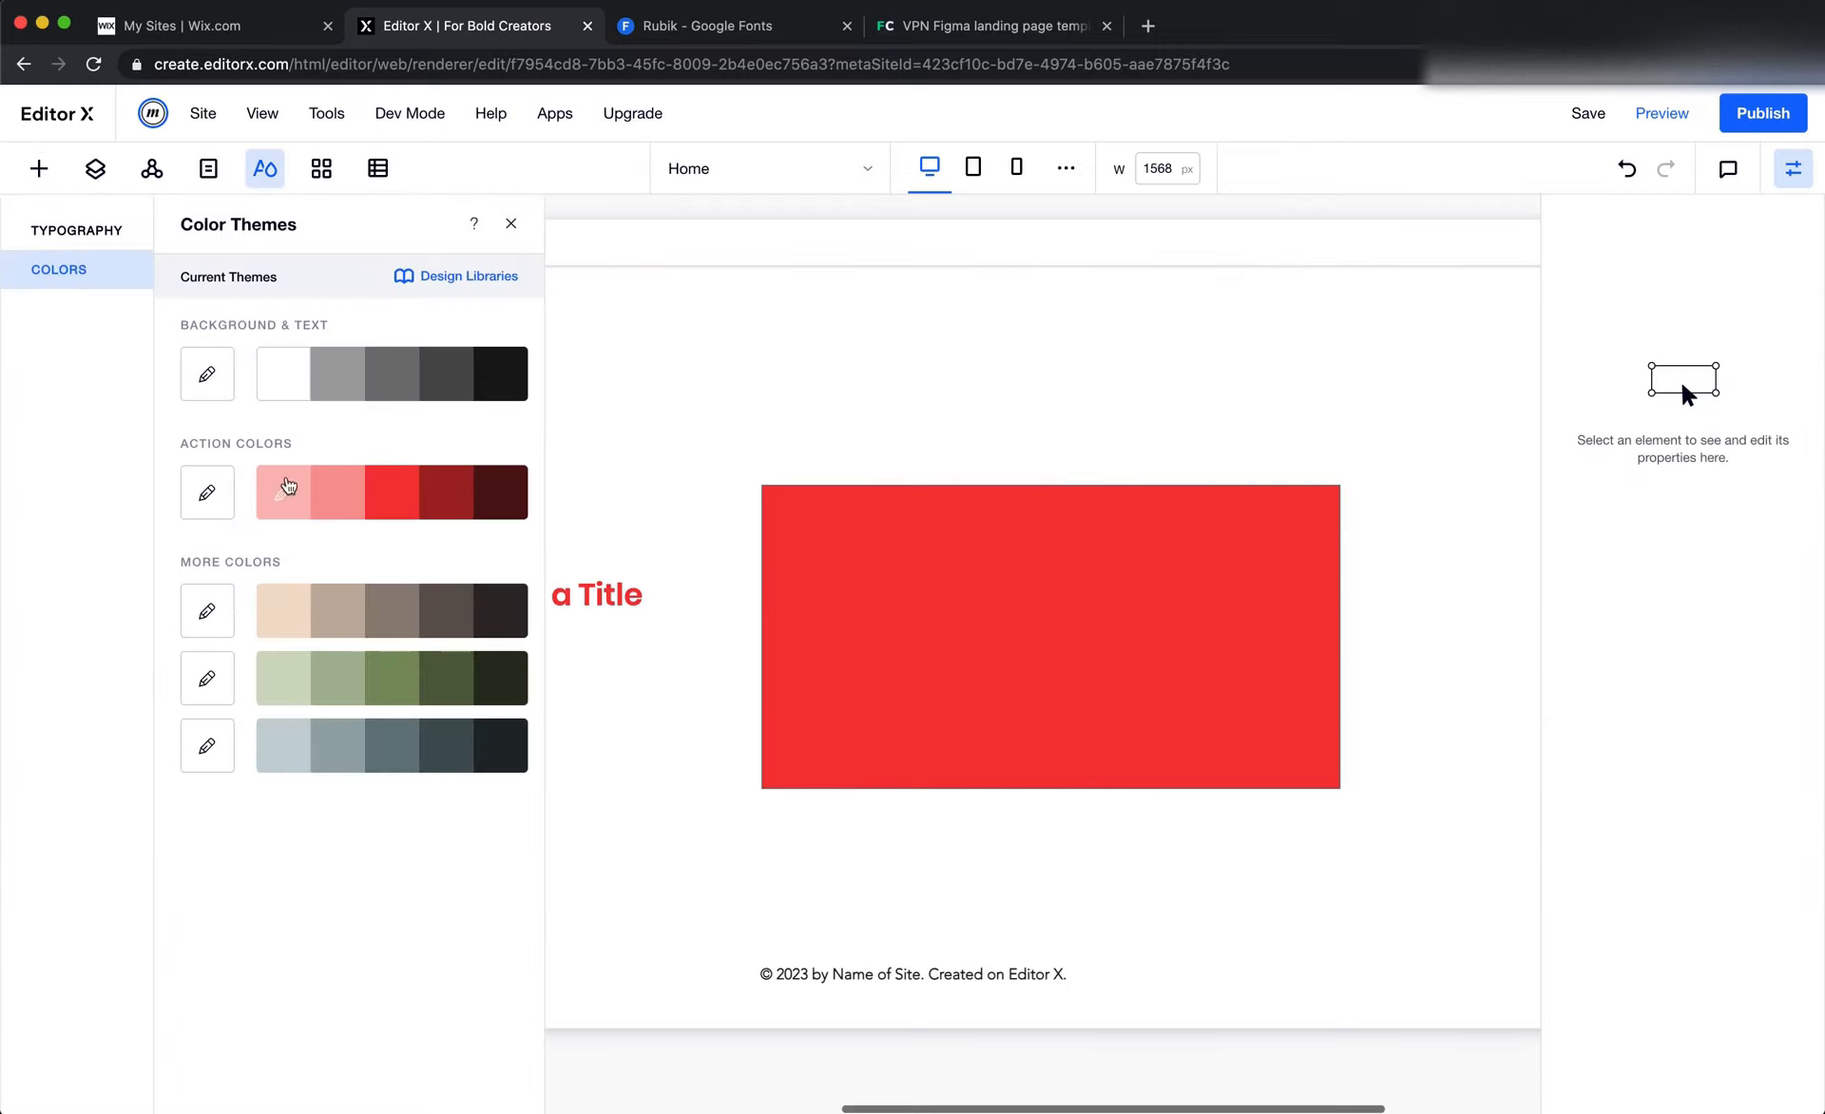
click(208, 499)
click(704, 693)
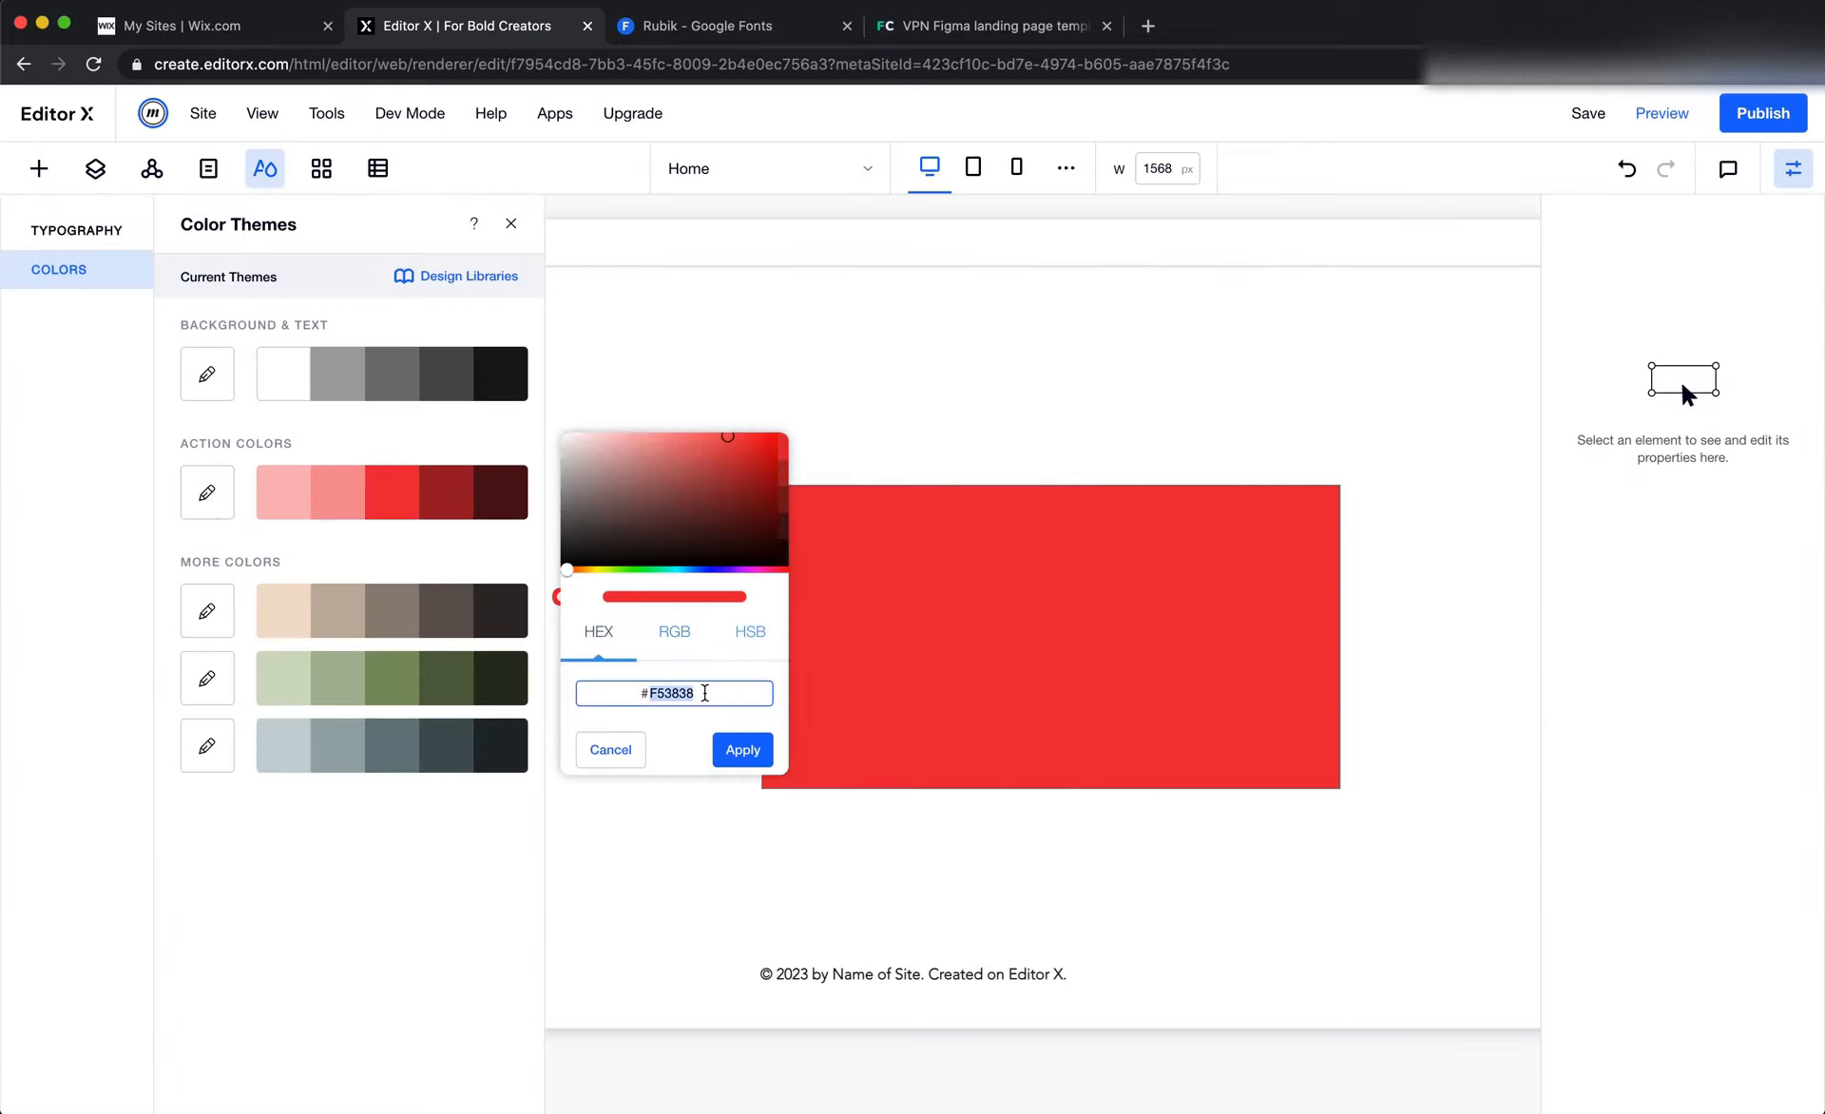
key(super+v)
click(742, 749)
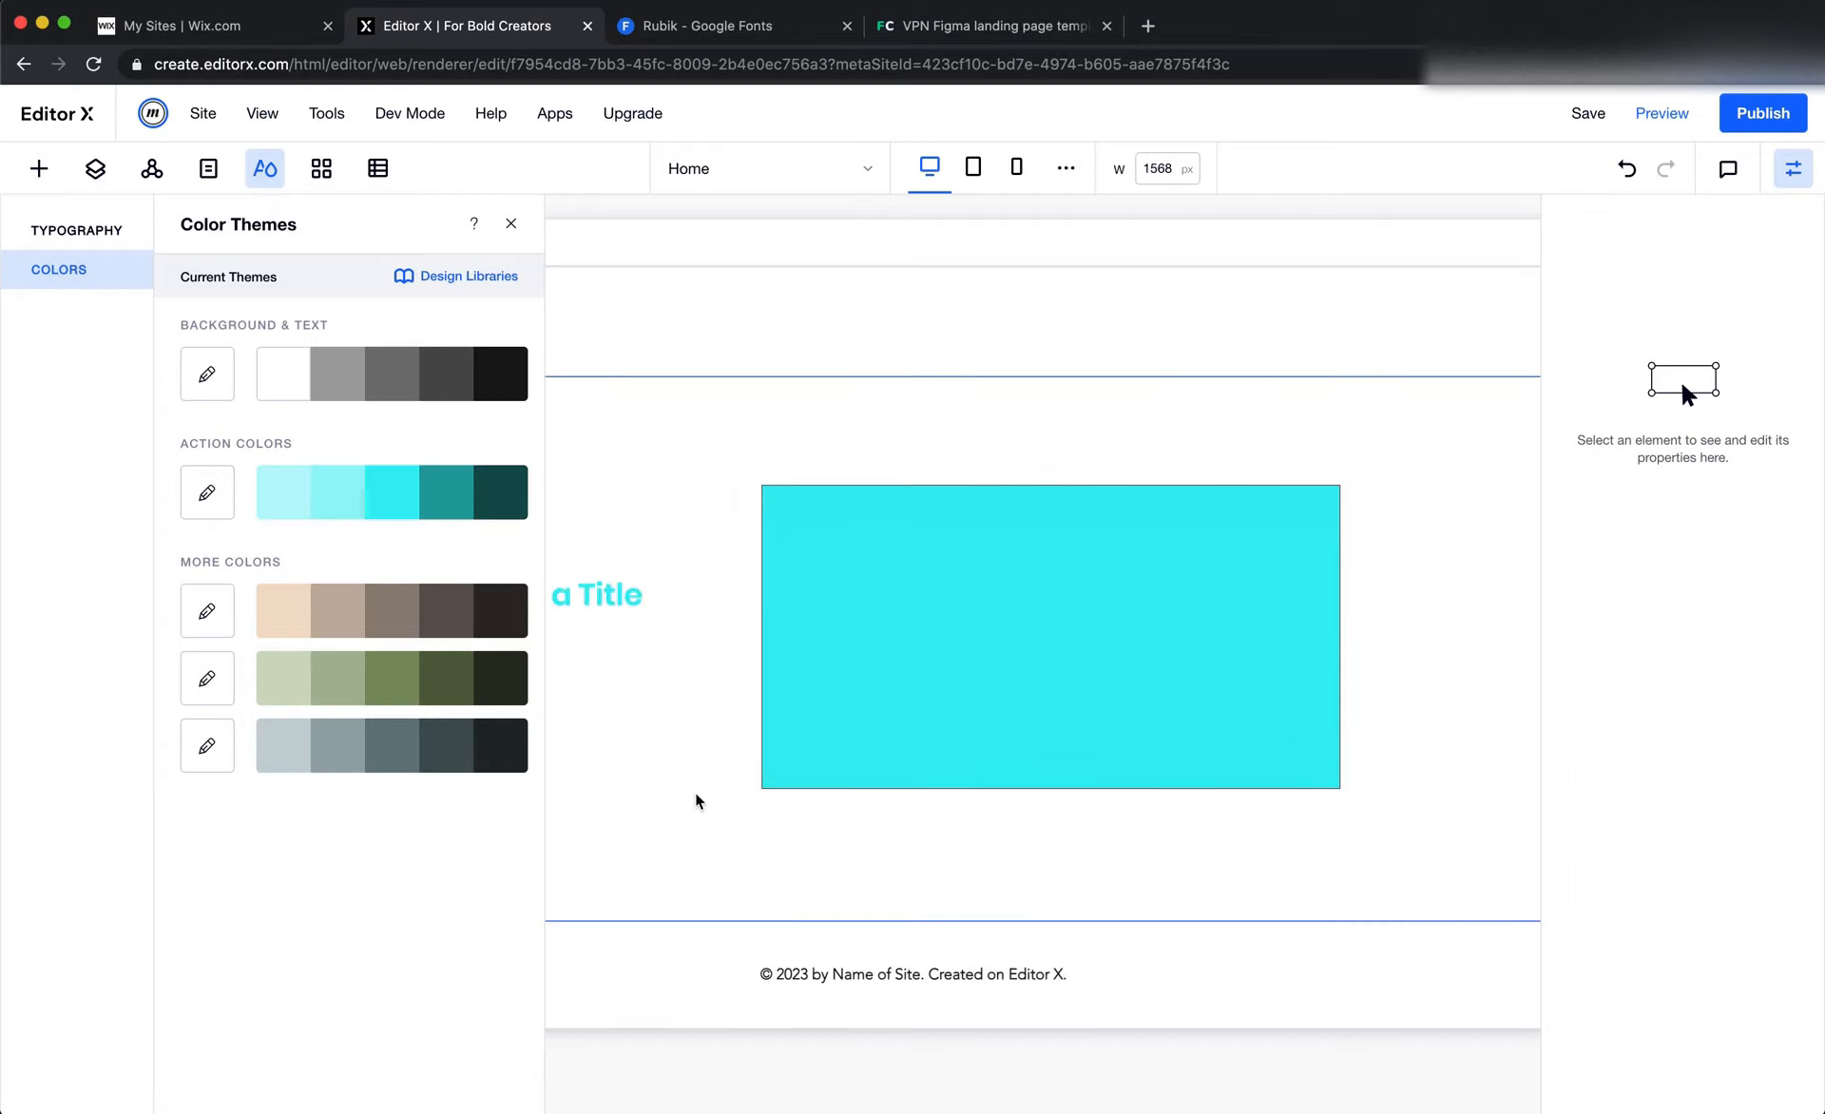
click(689, 792)
click(510, 223)
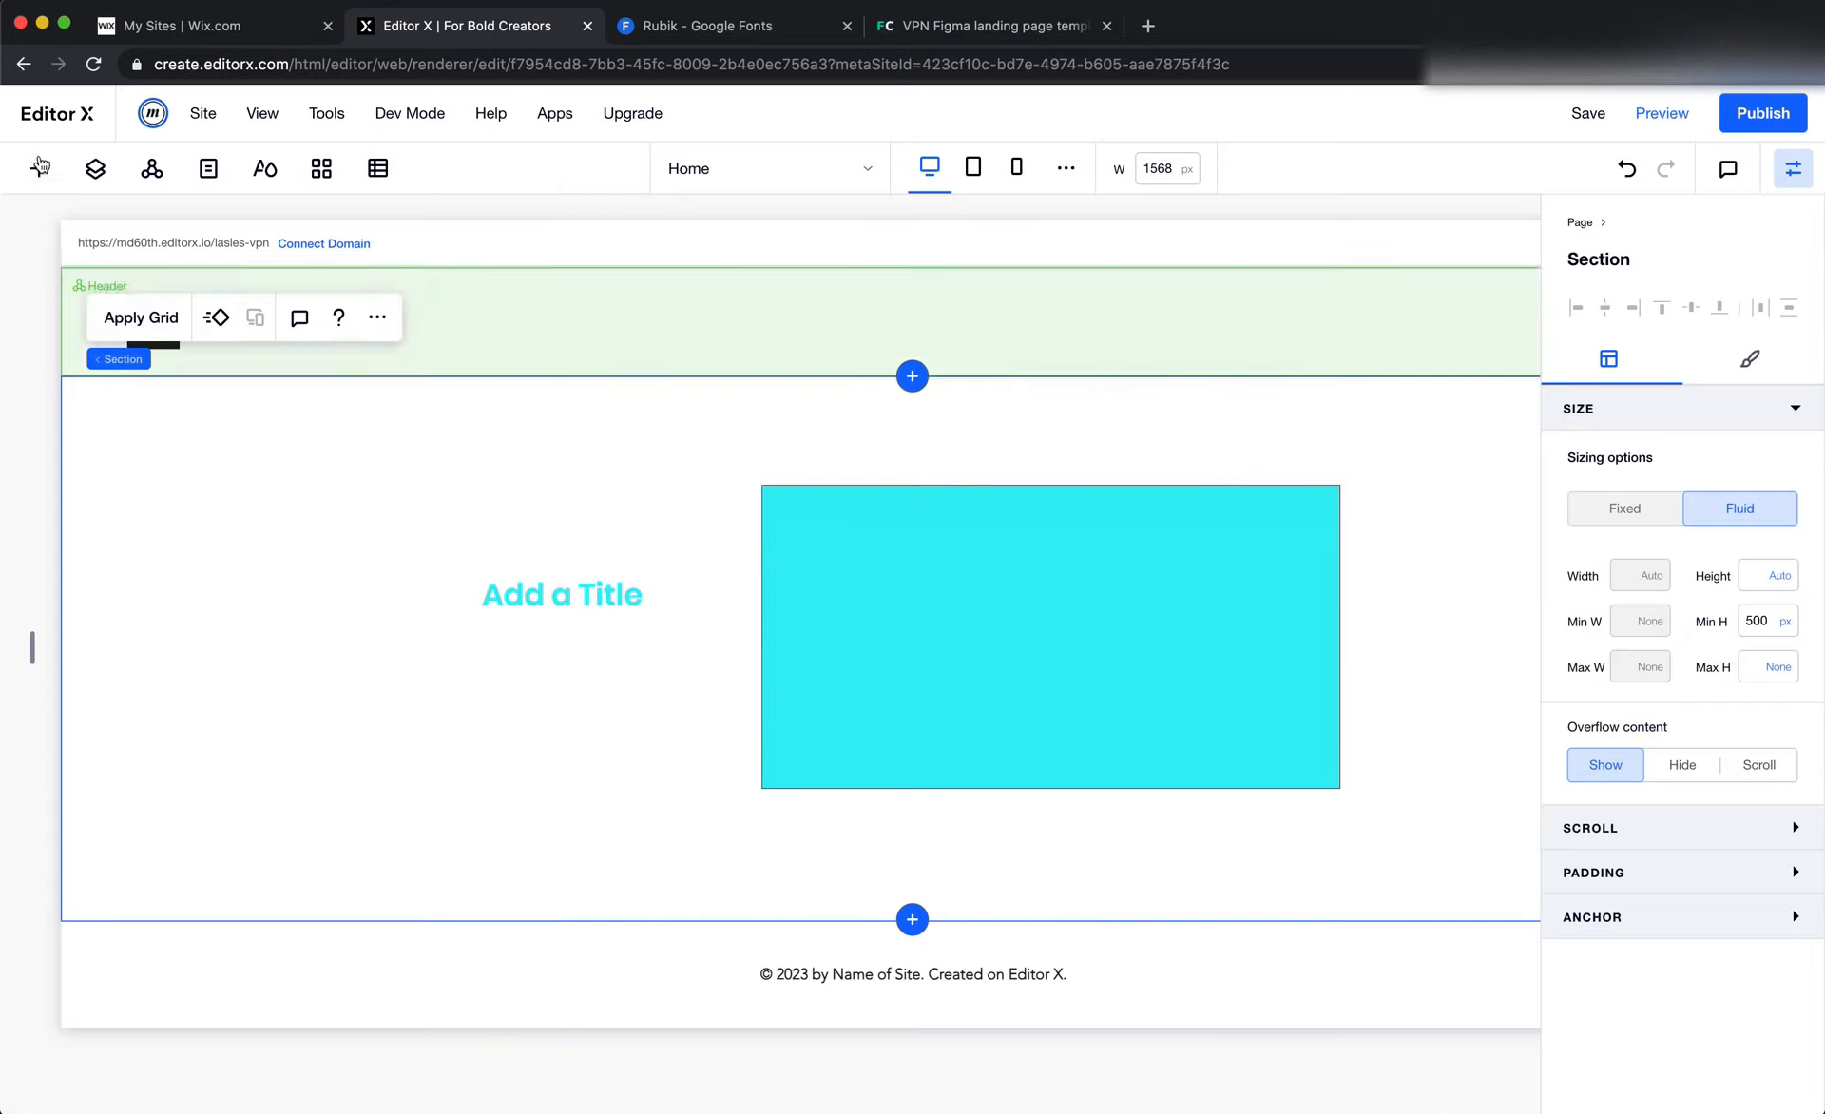
click(1623, 173)
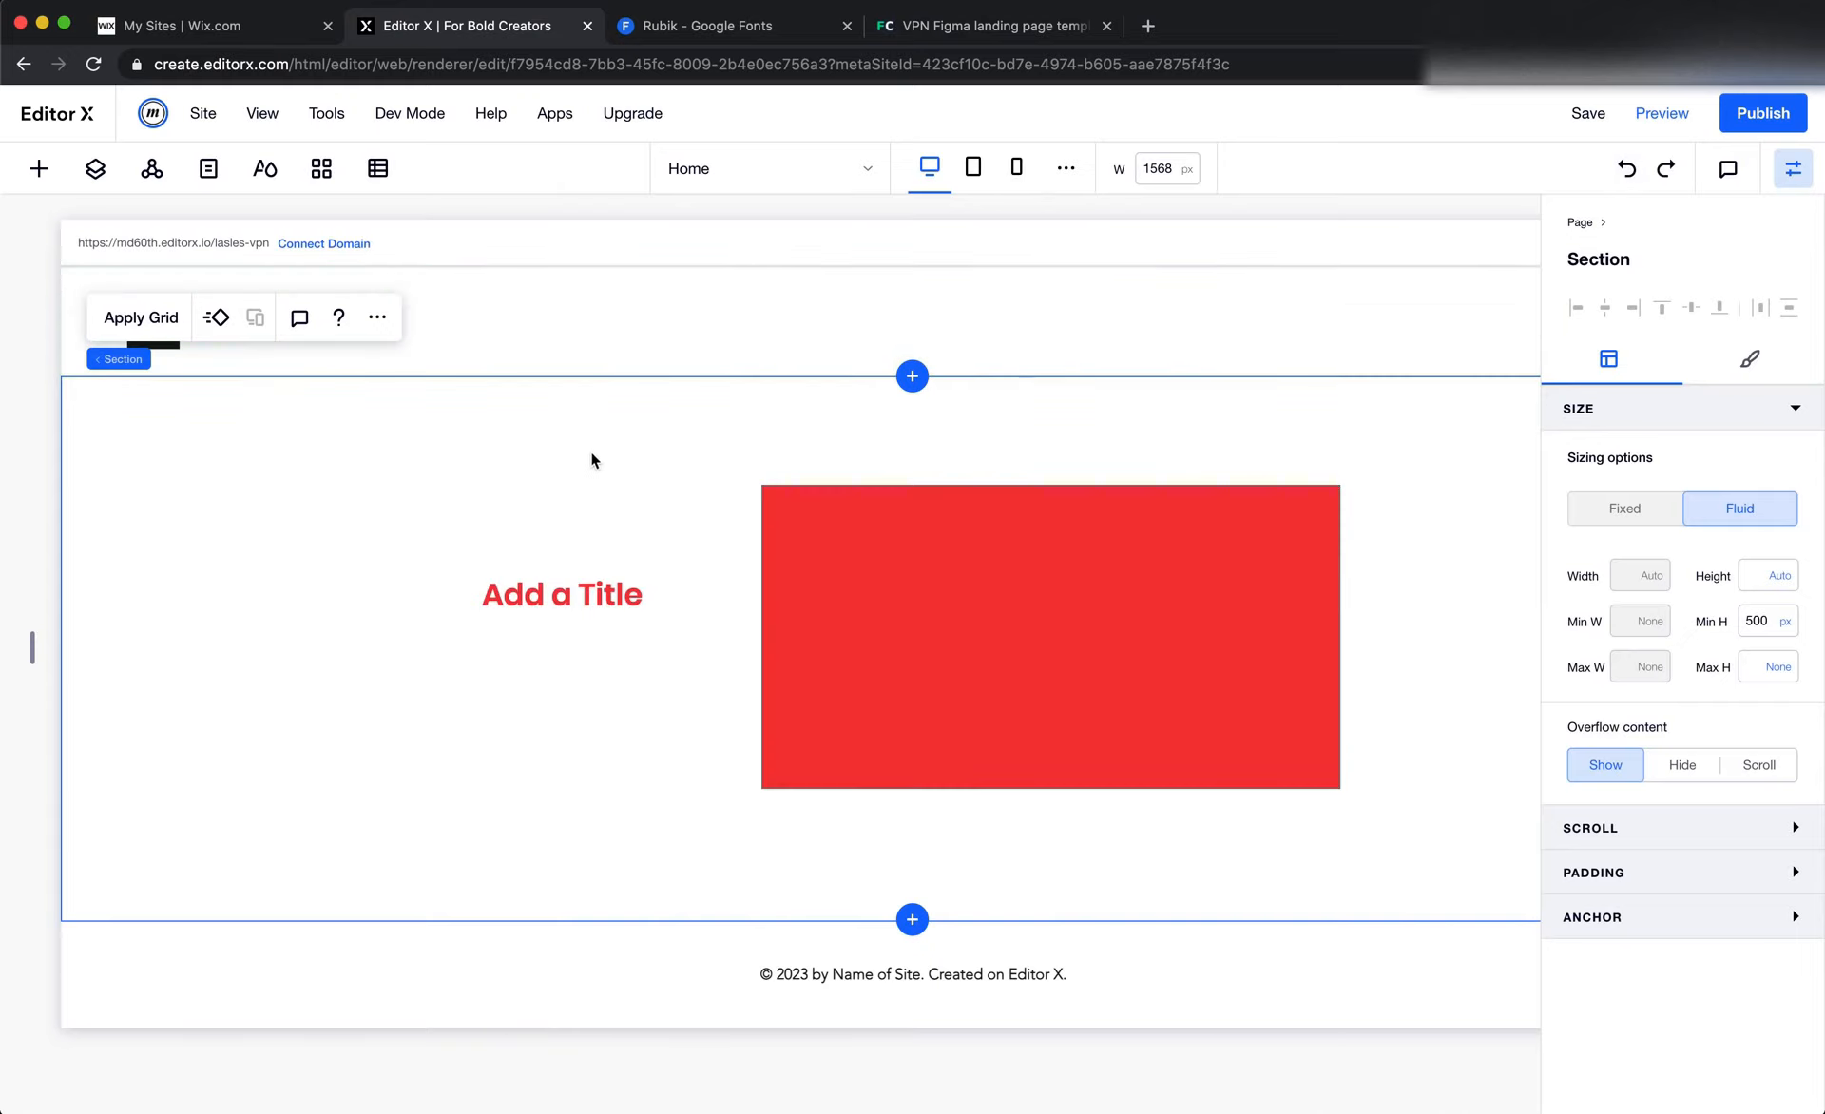
Switch to Figma and undo the cyan fill of the Get Started button
key(super+Tab)
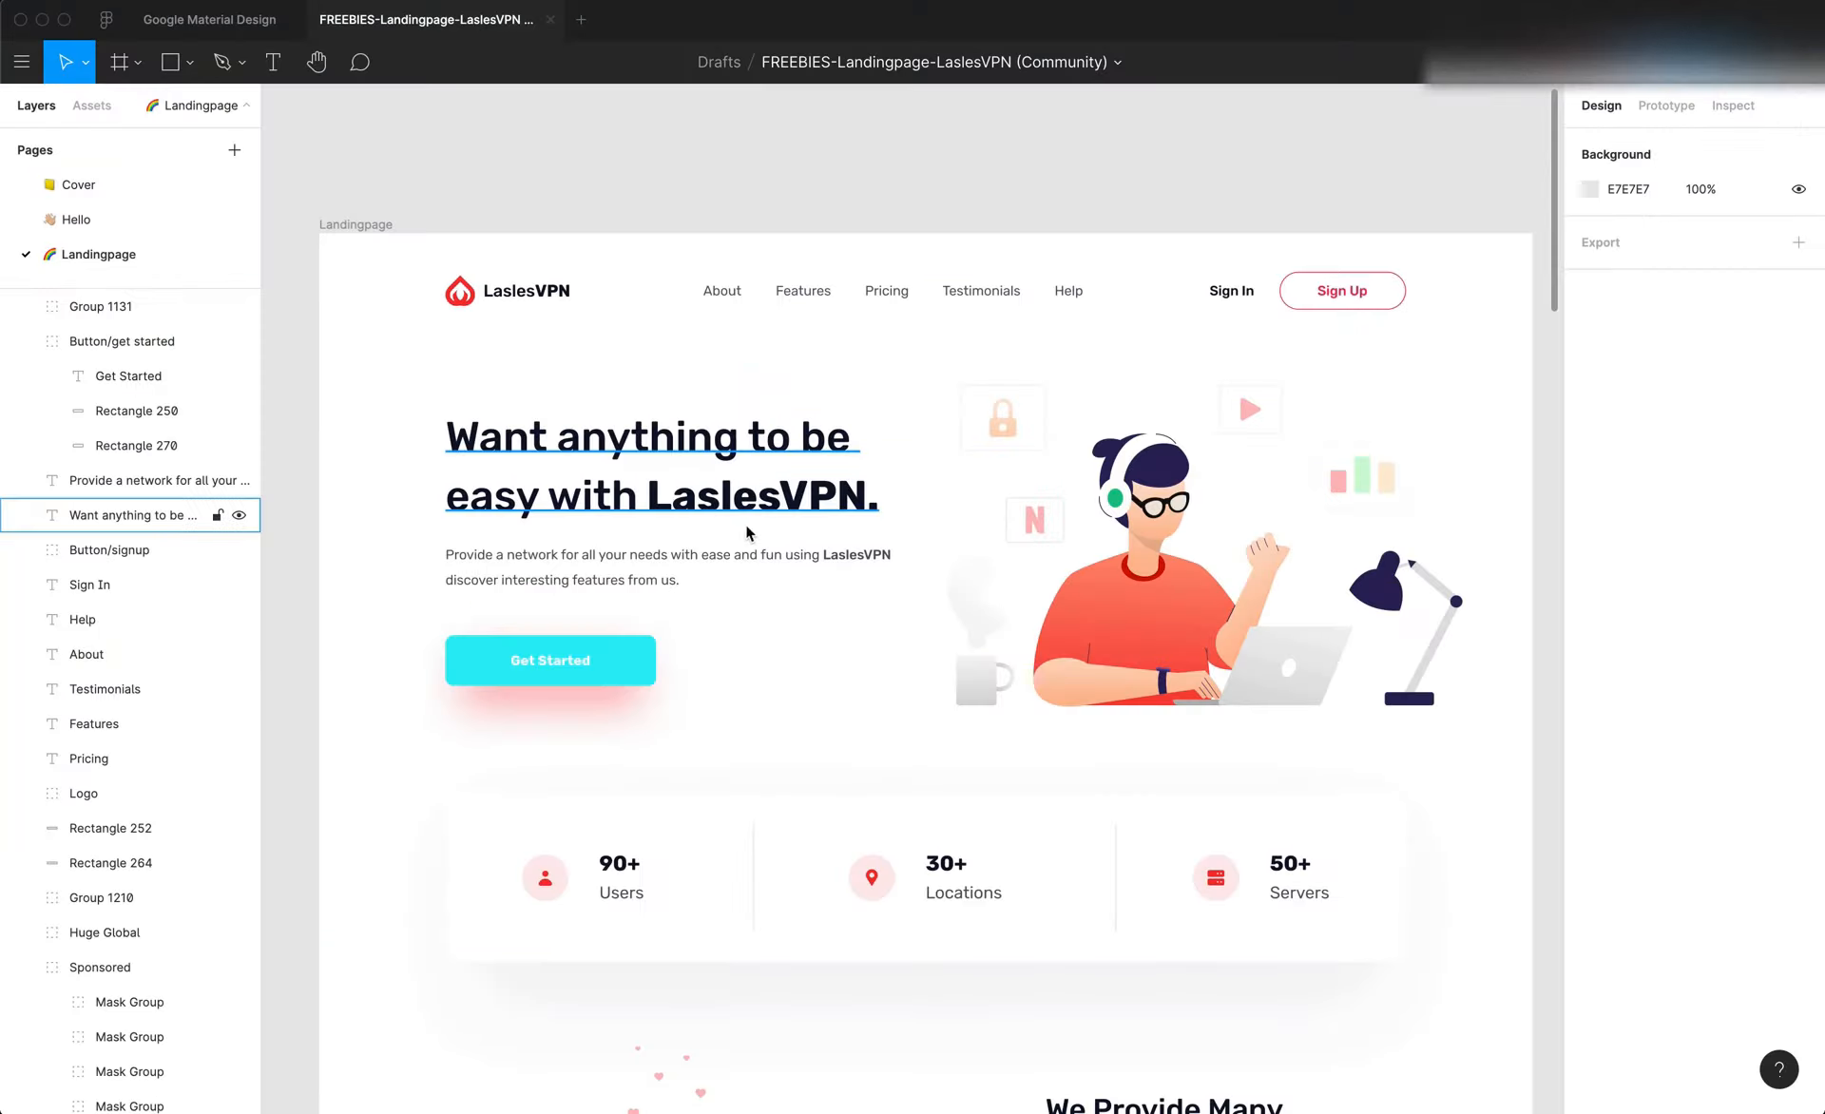
scroll(836, 565, down, 2)
click(1117, 531)
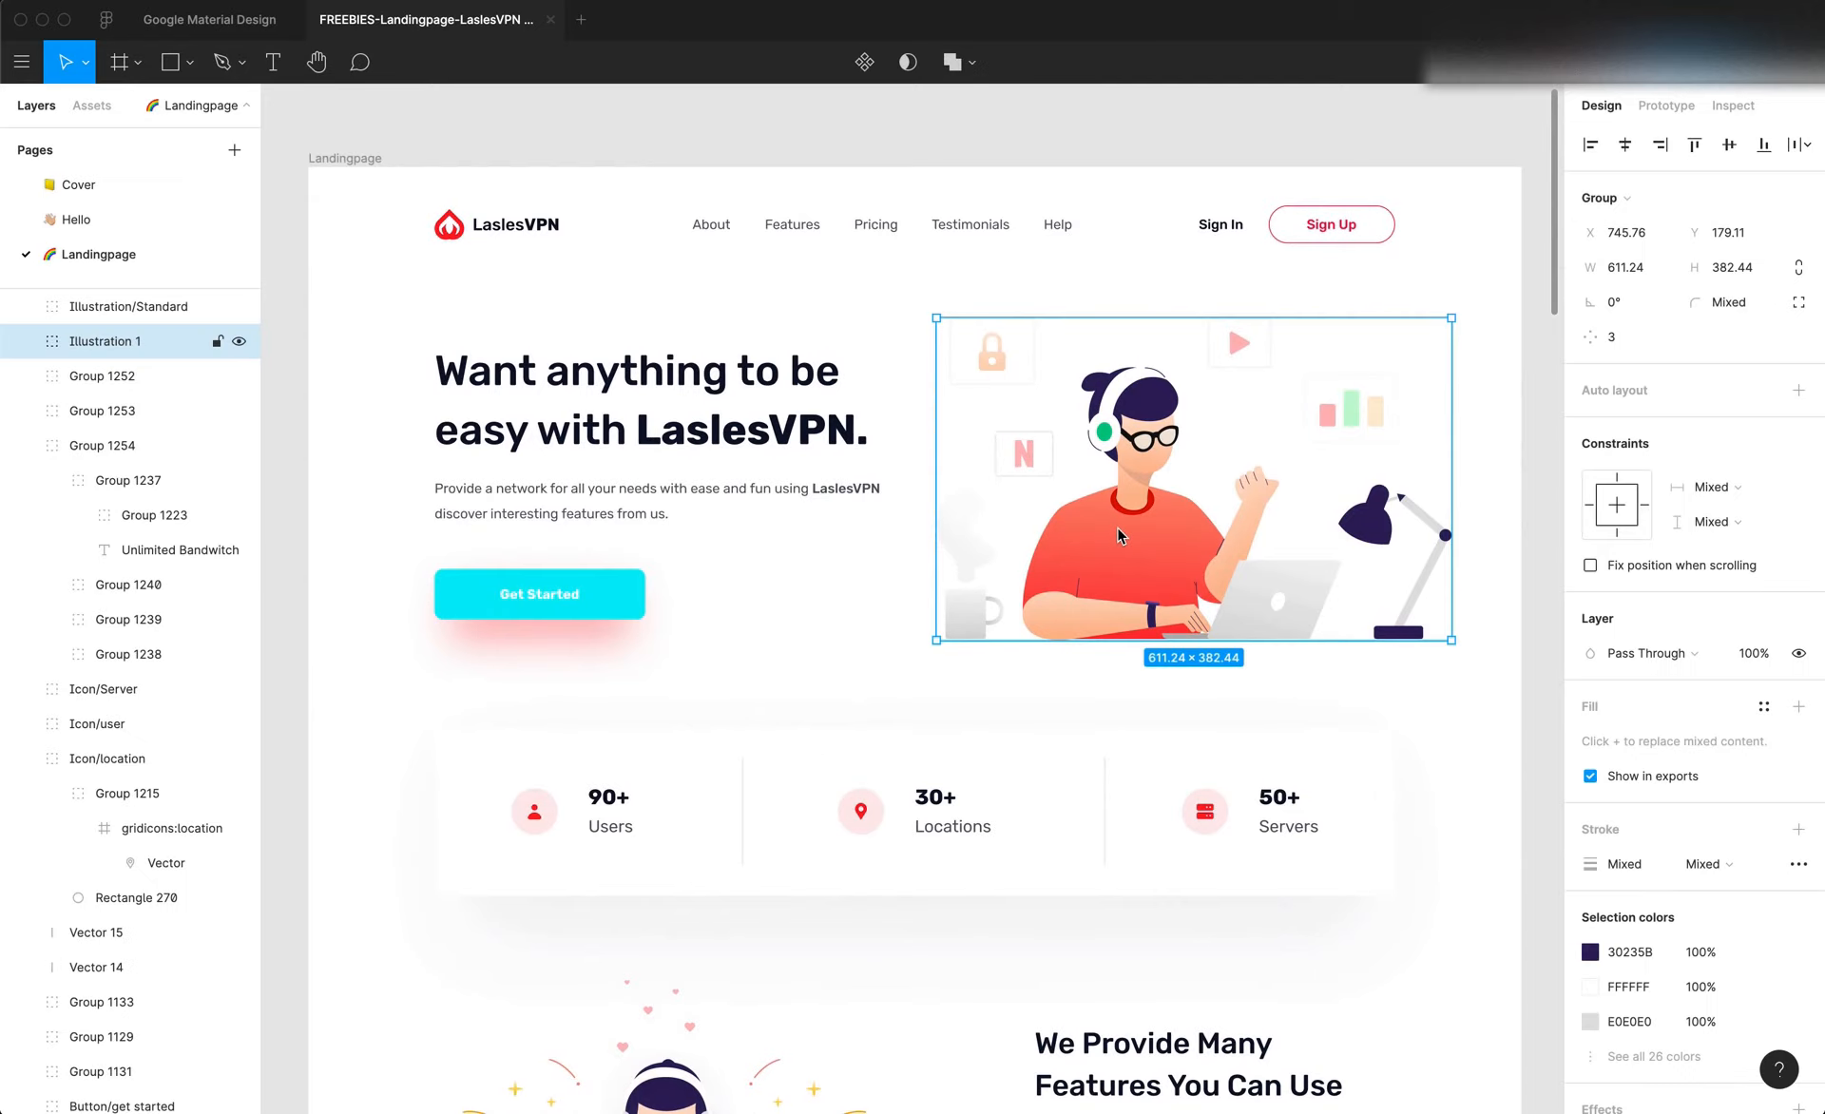
click(858, 584)
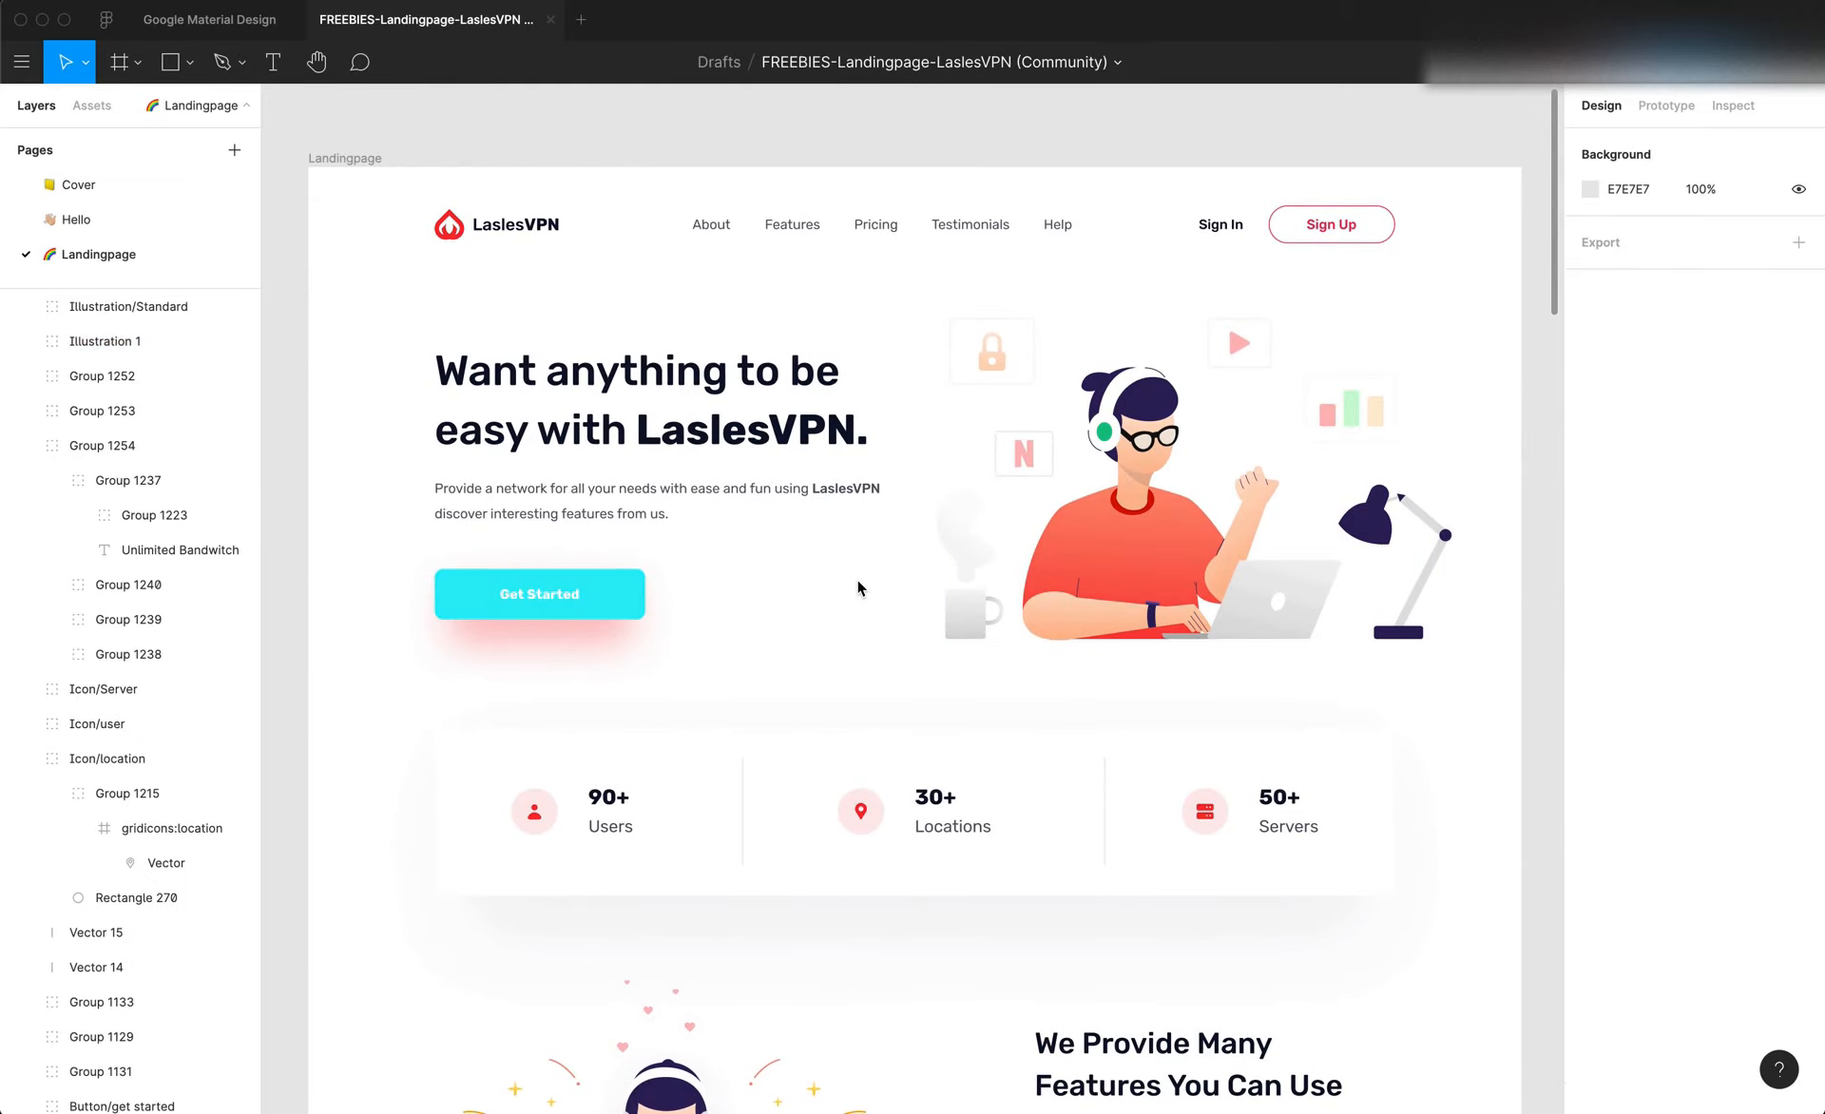
key(ctrl+z)
click(857, 580)
scroll(865, 475, up, 3)
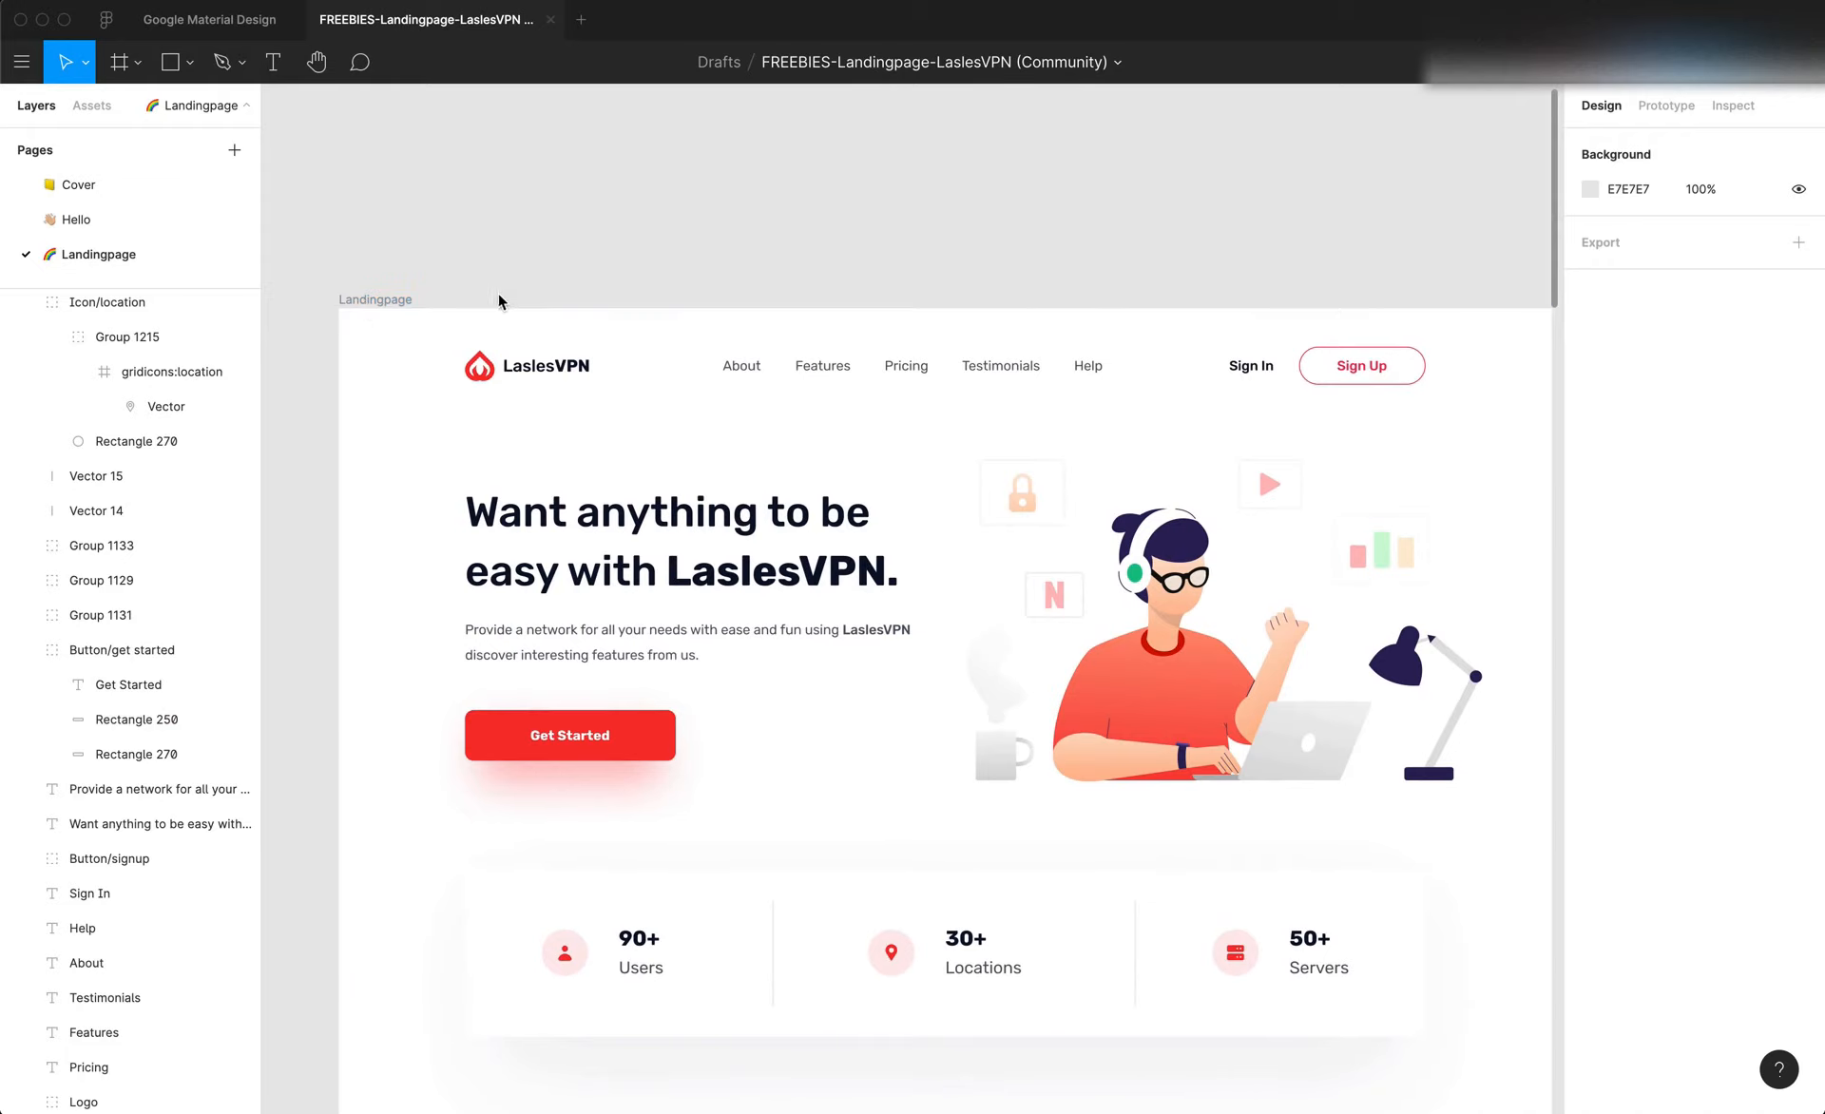
Check the Landingpage frame's width in Figma and set the page canvas width in Editor X to 1440 px
click(361, 300)
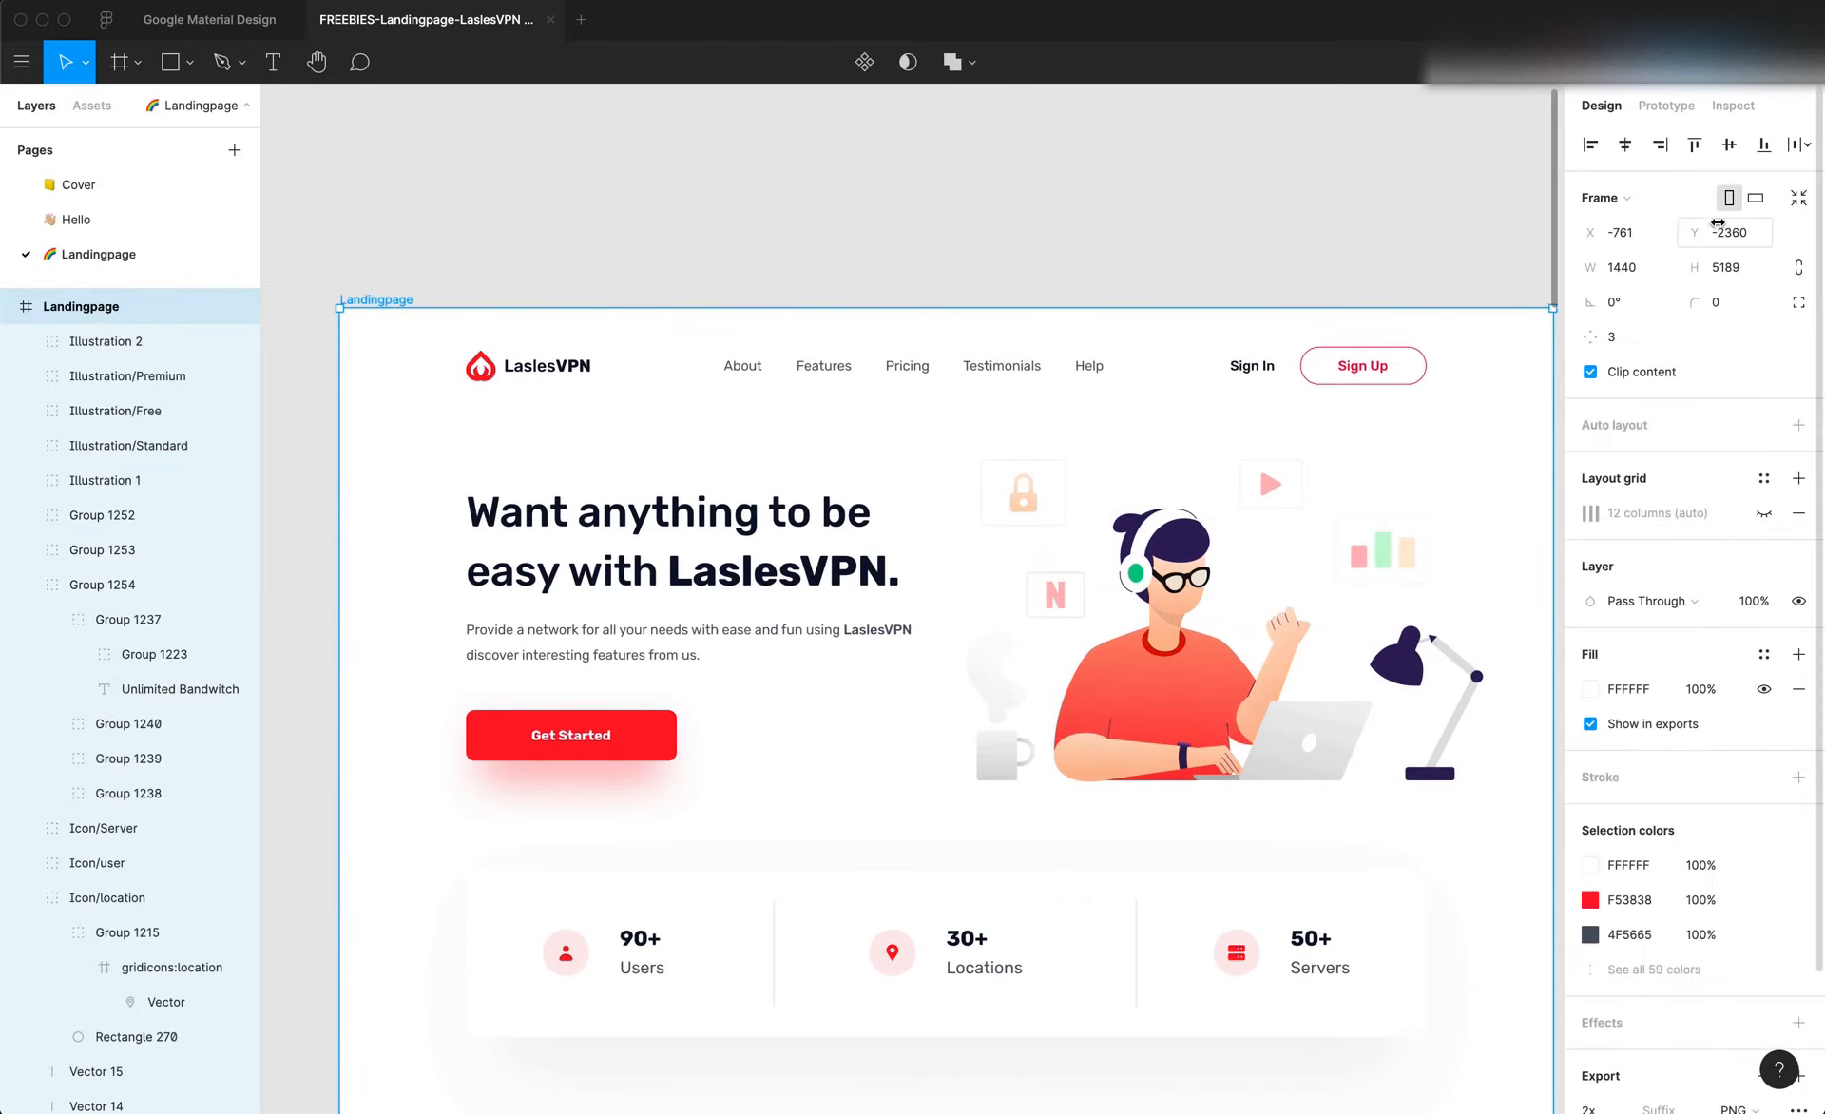
click(1636, 273)
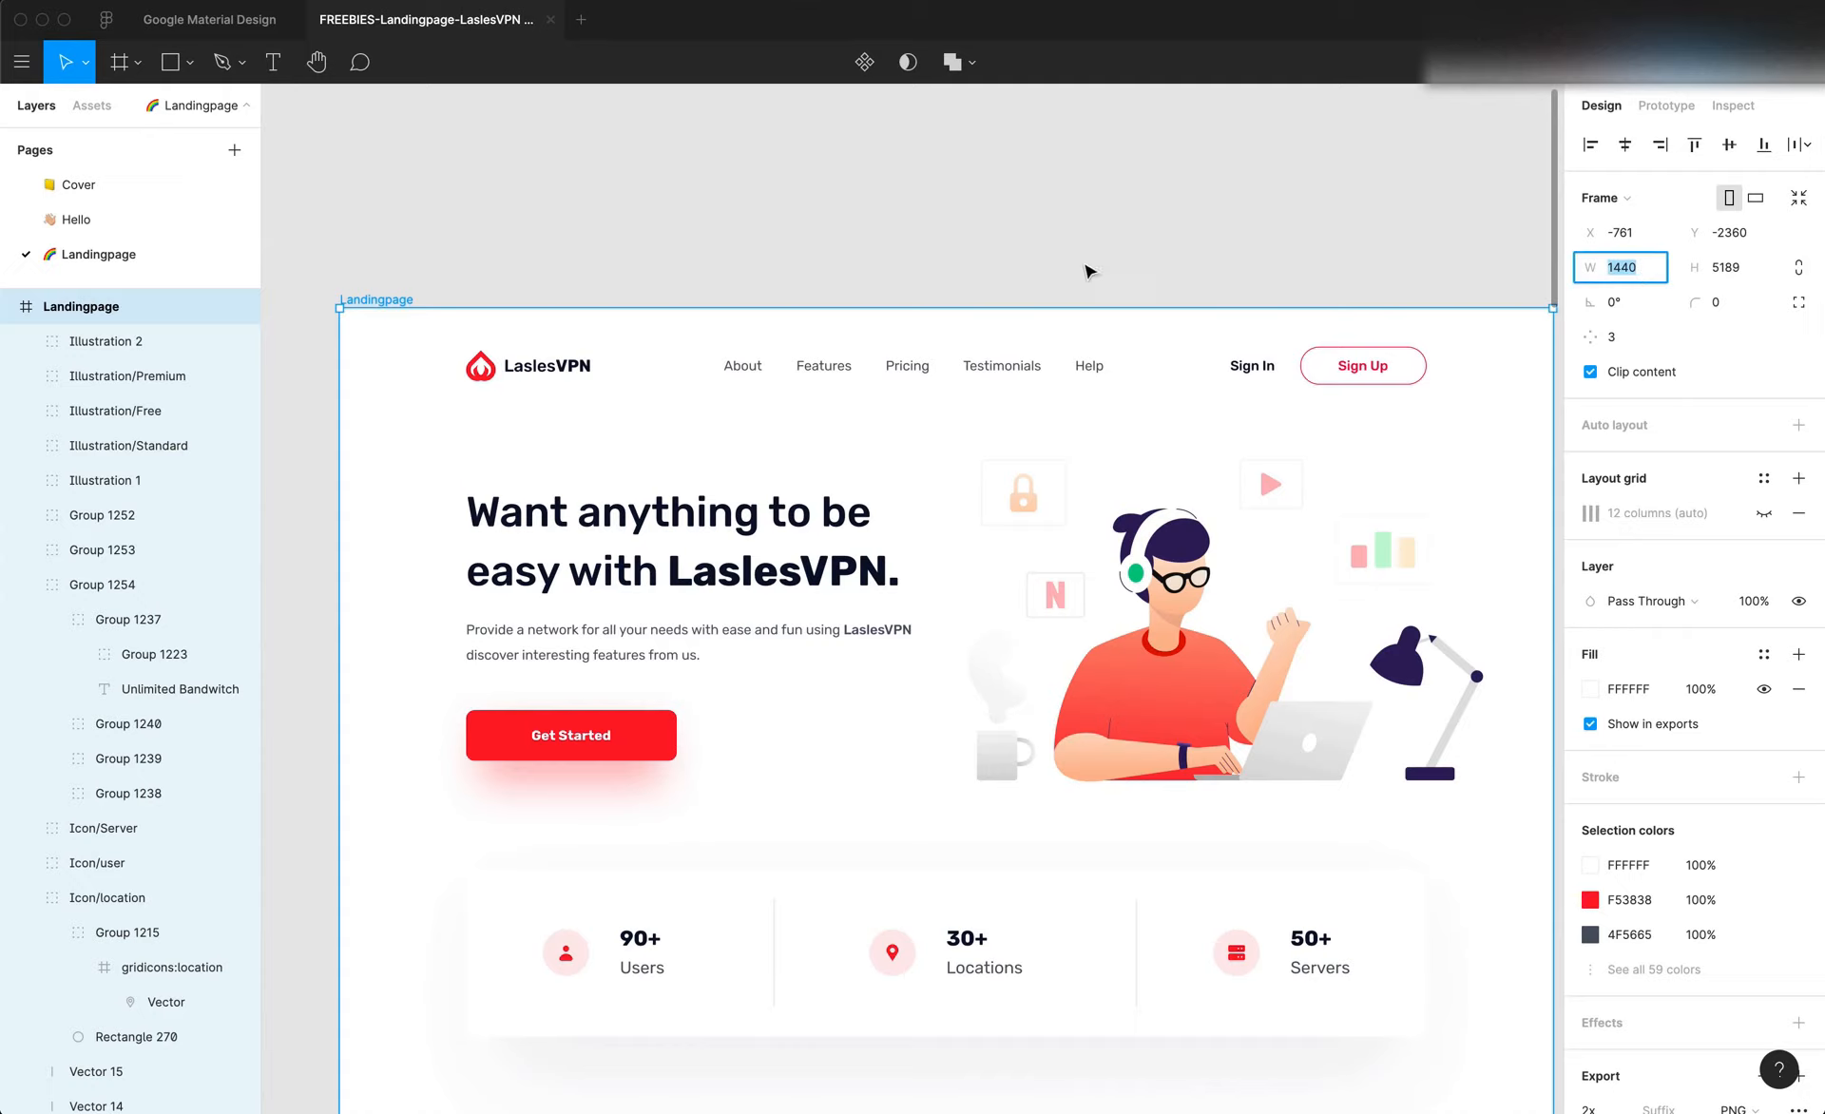
key(super+Tab)
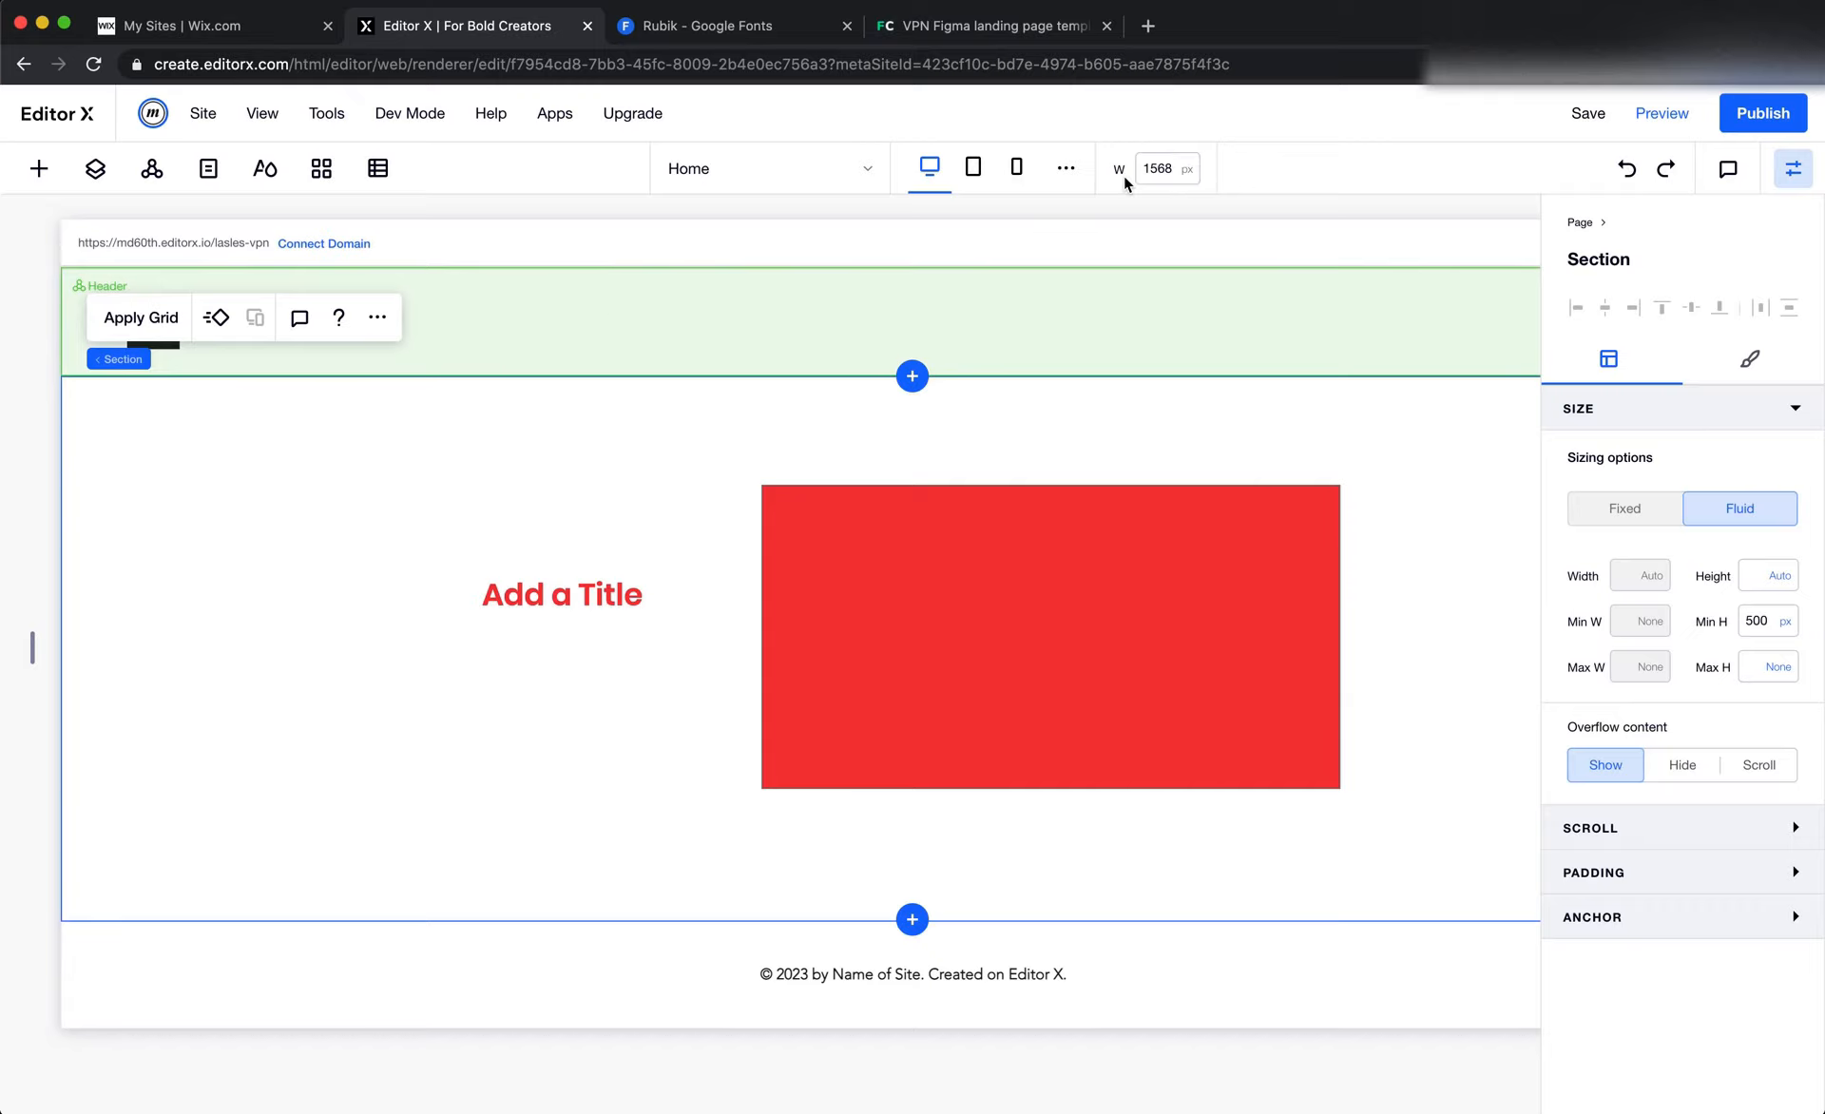
scroll(1153, 181, up, 5)
scroll(1152, 181, up, 1)
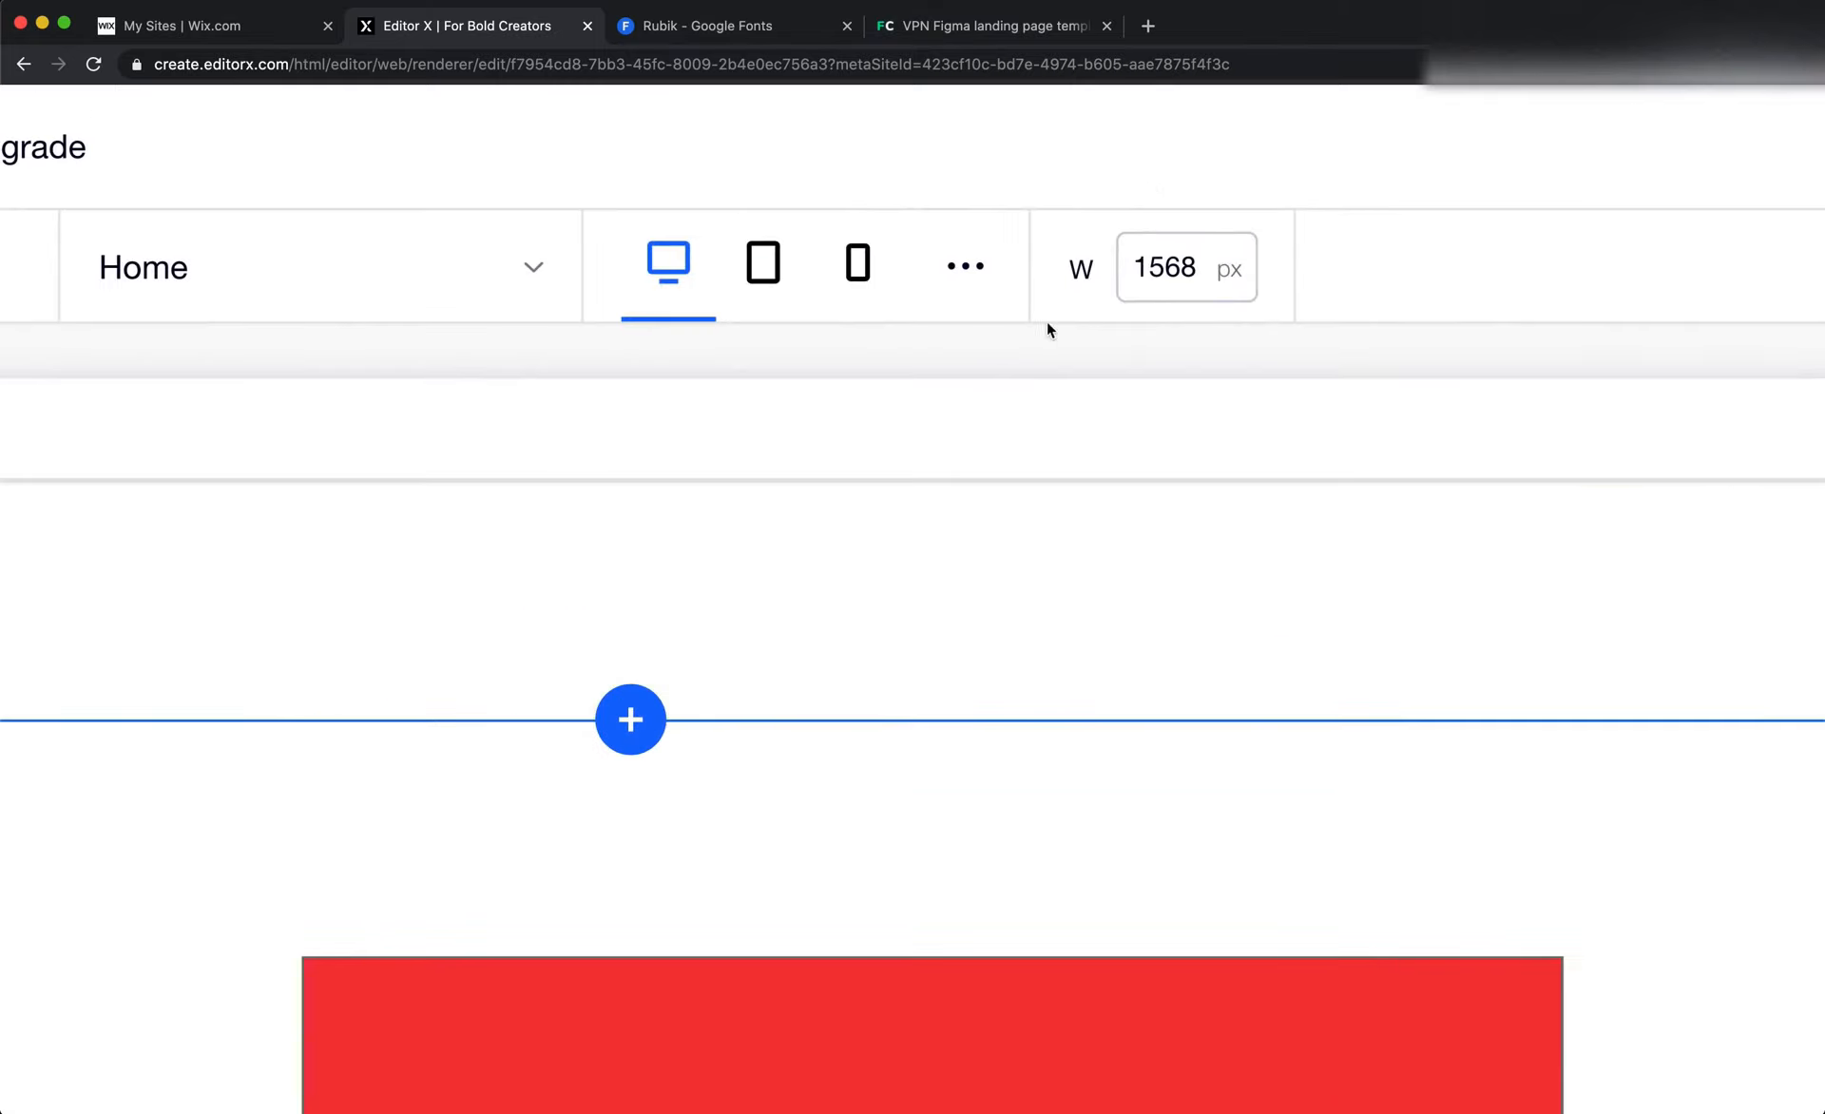
click(1197, 302)
text(1440)
scroll(1195, 296, down, 3)
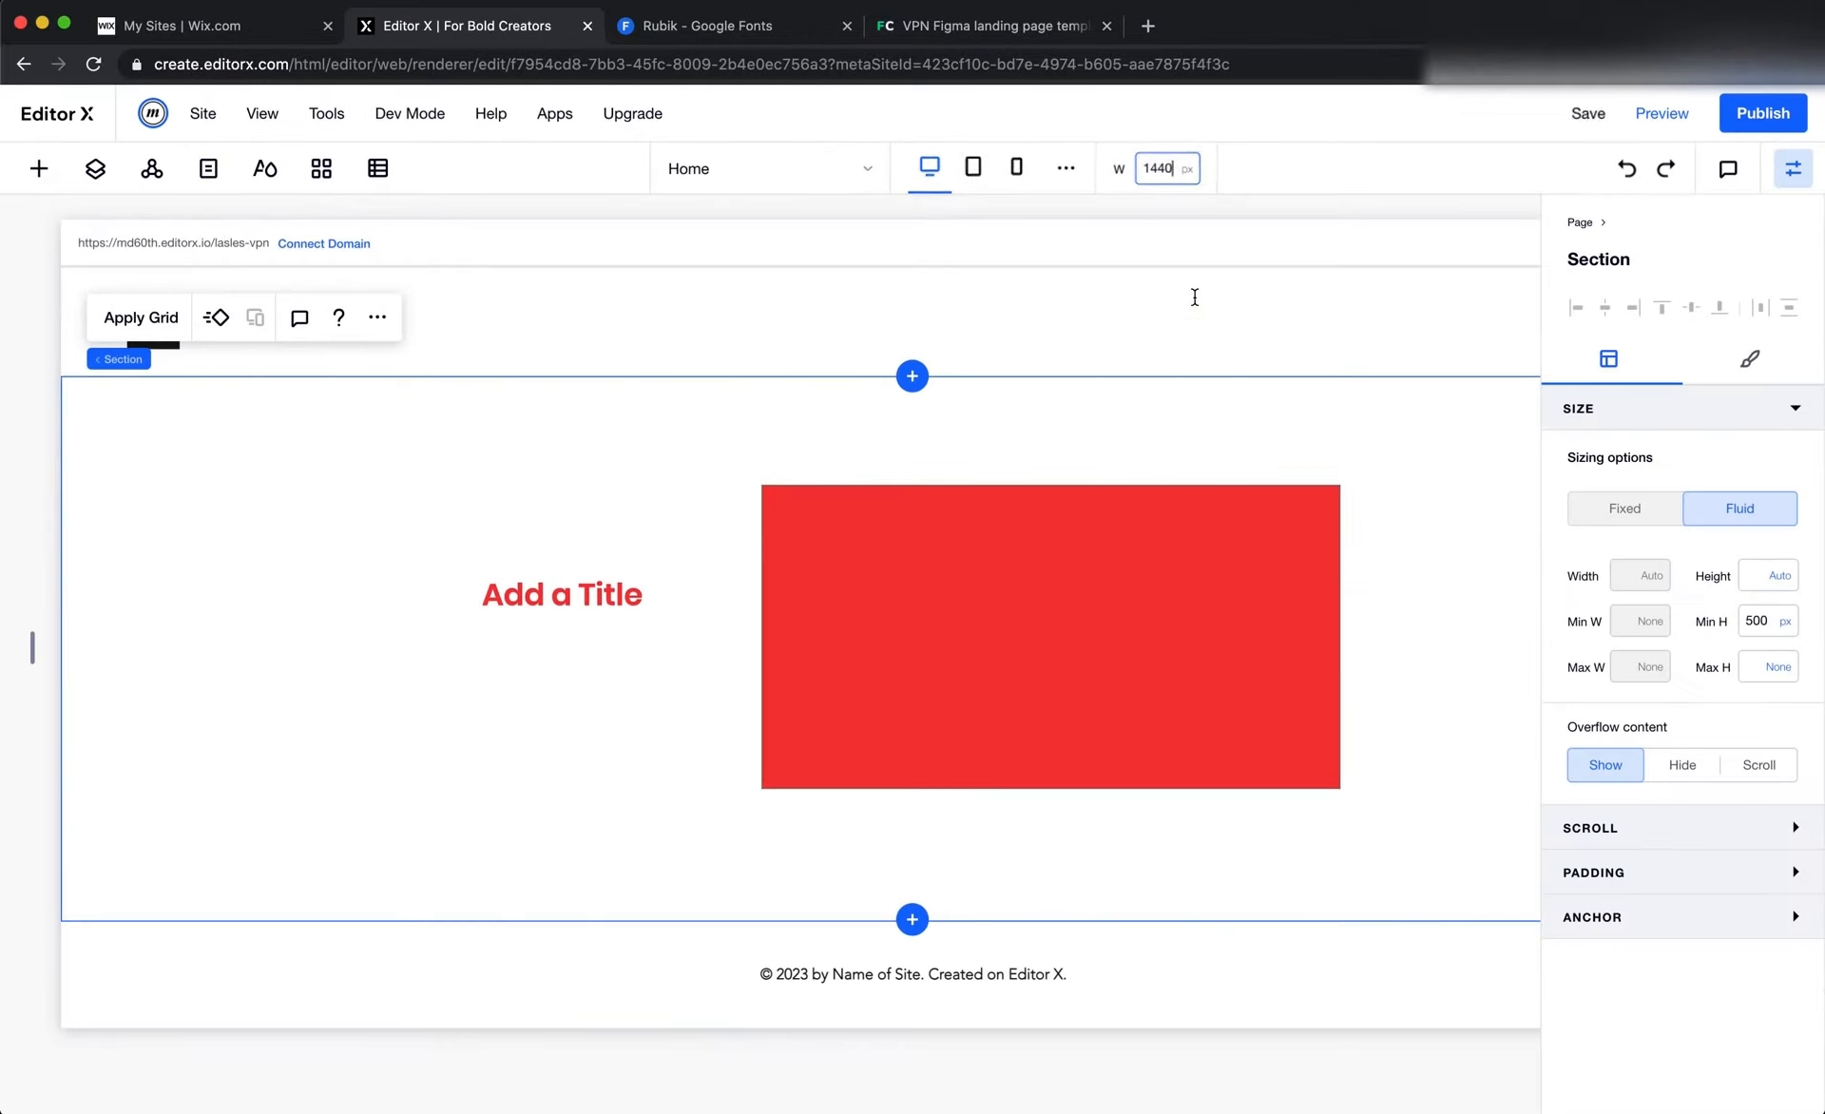
key(Return)
scroll(1036, 437, right, 3)
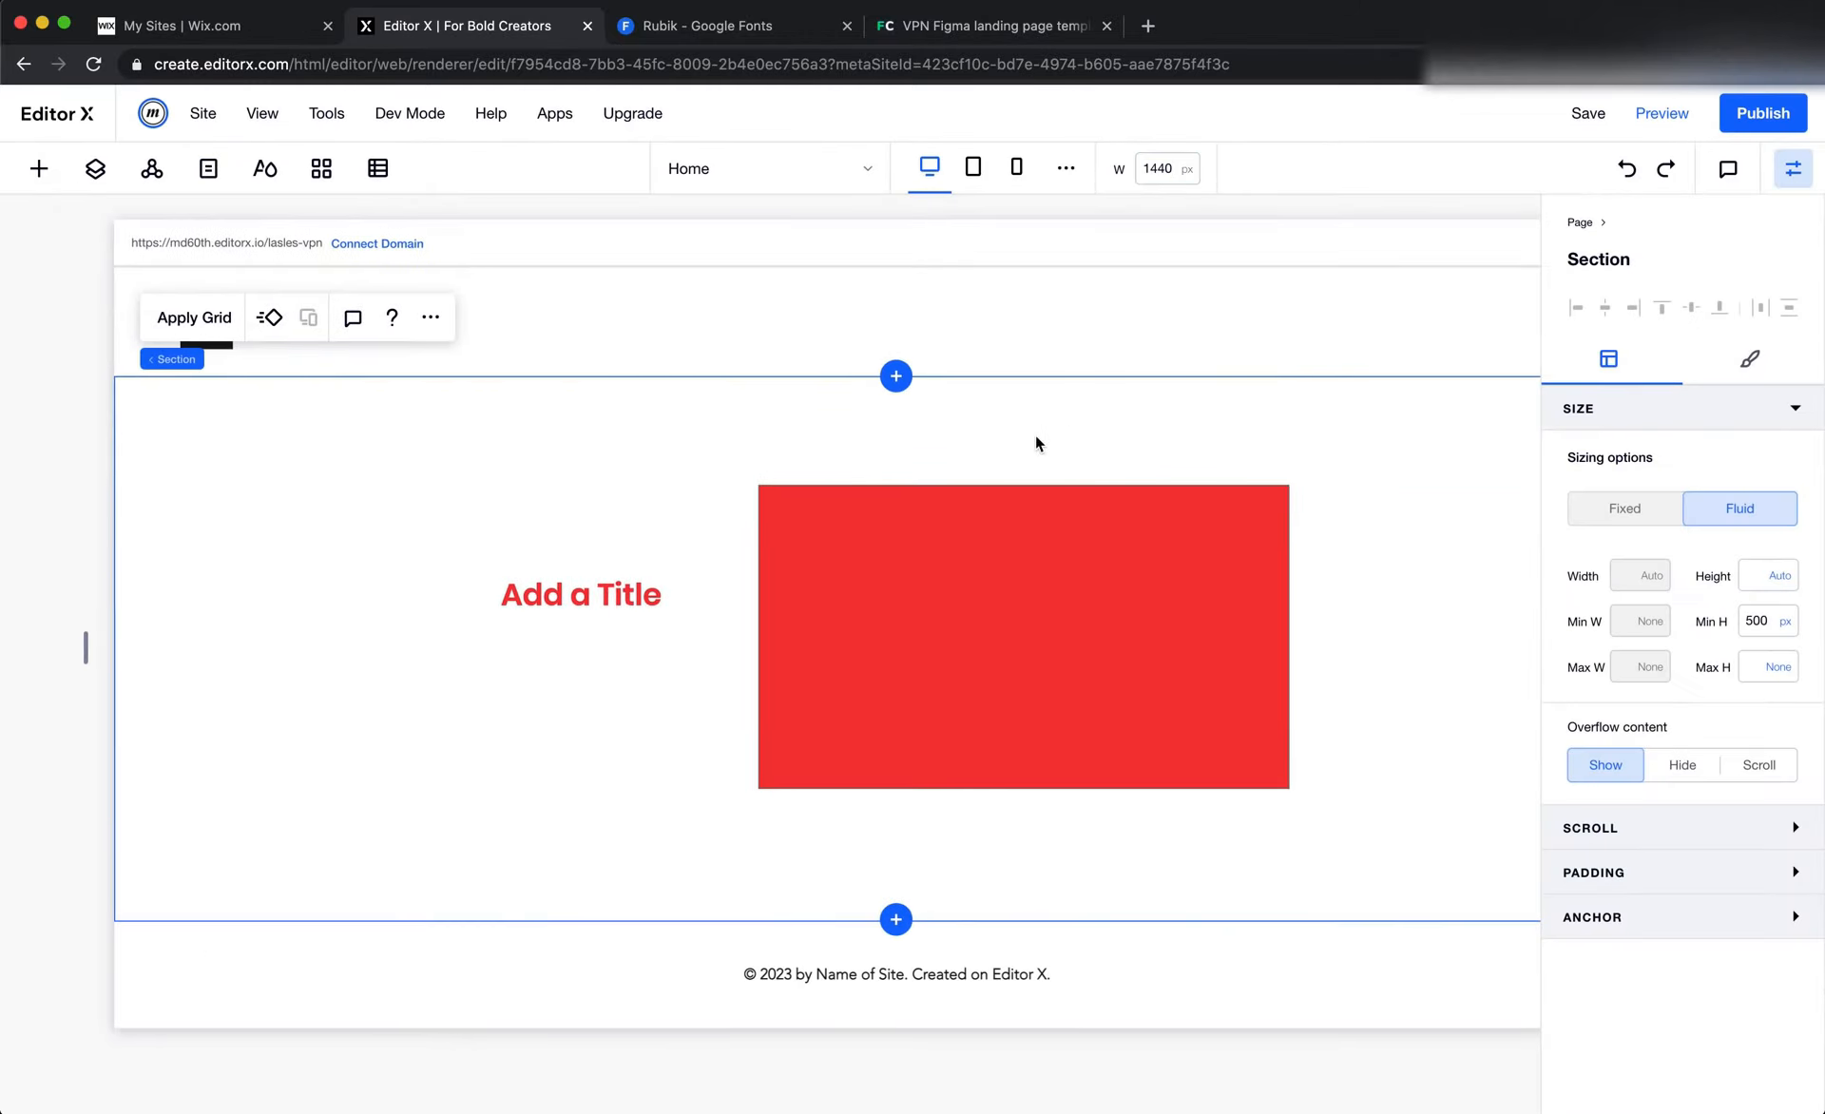
scroll(1036, 440, left, 2)
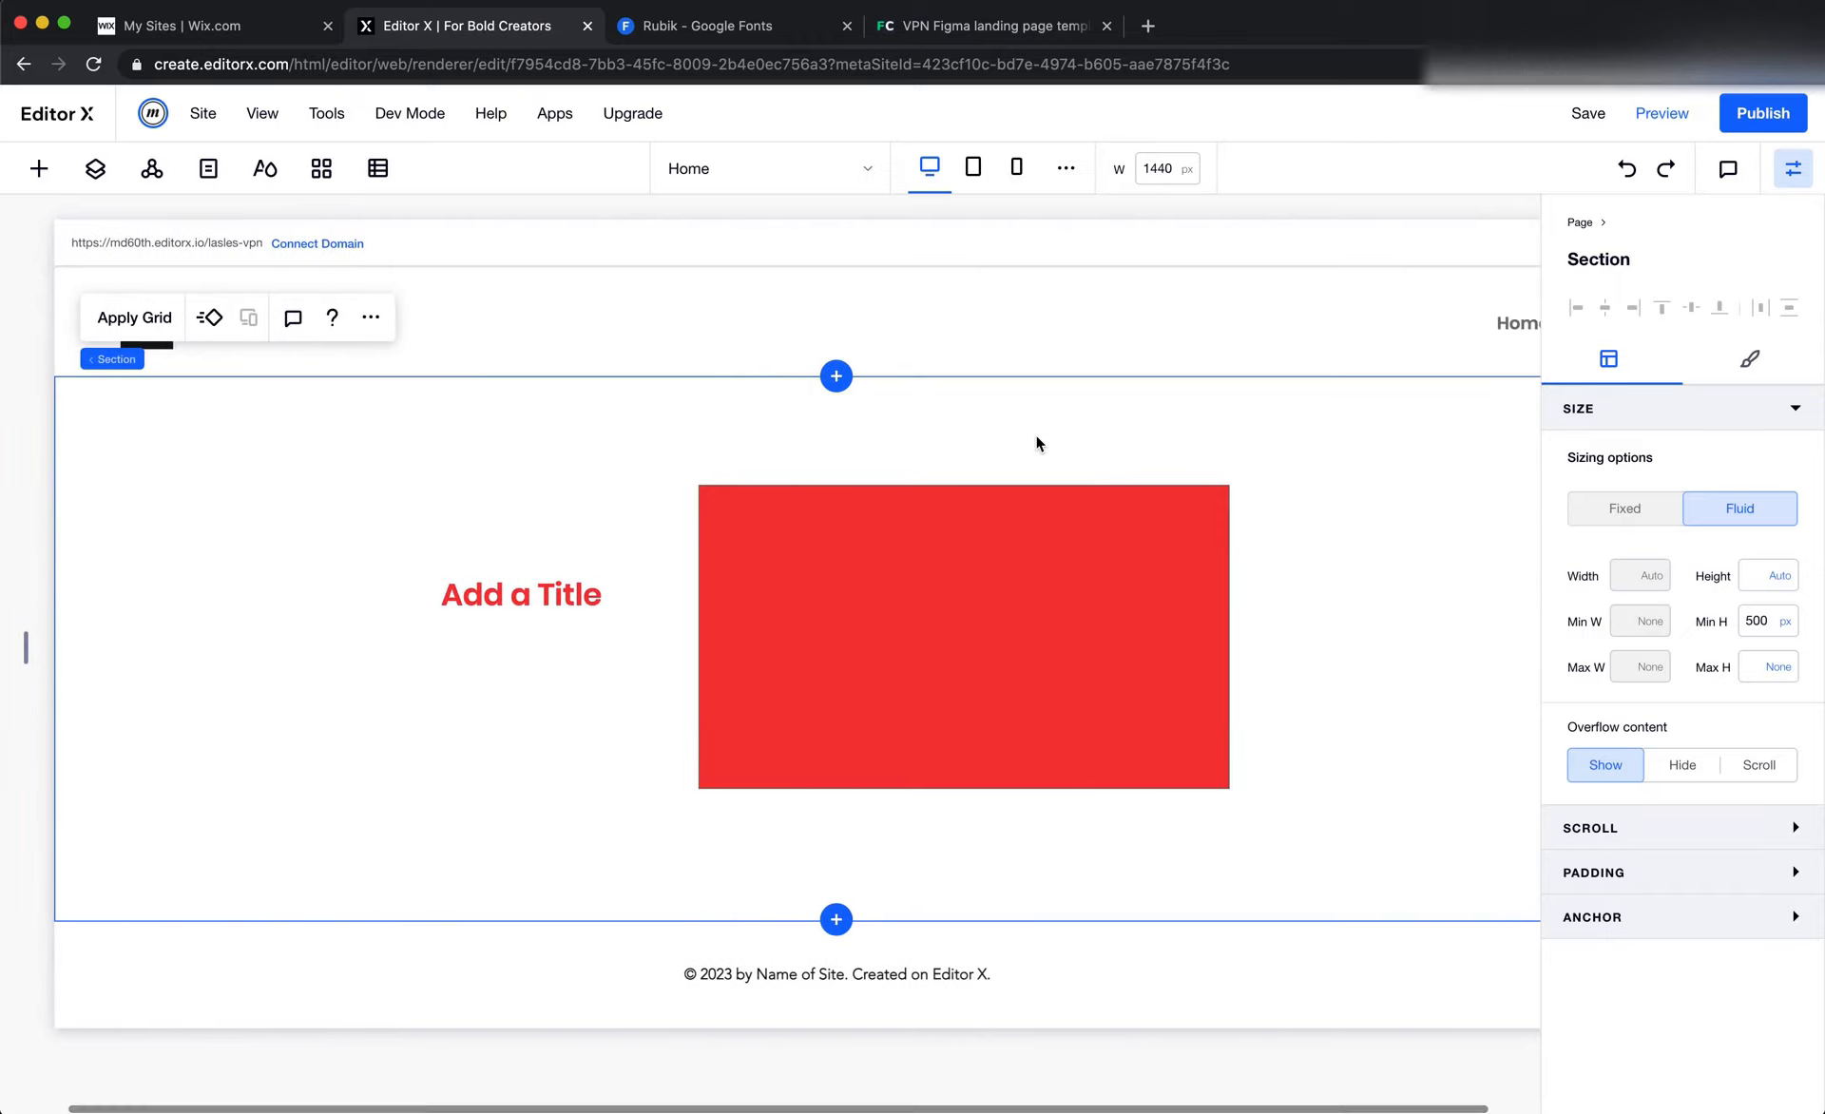
Delete the red container and the "Add a Title" text from the section below the header
click(981, 623)
key(Delete)
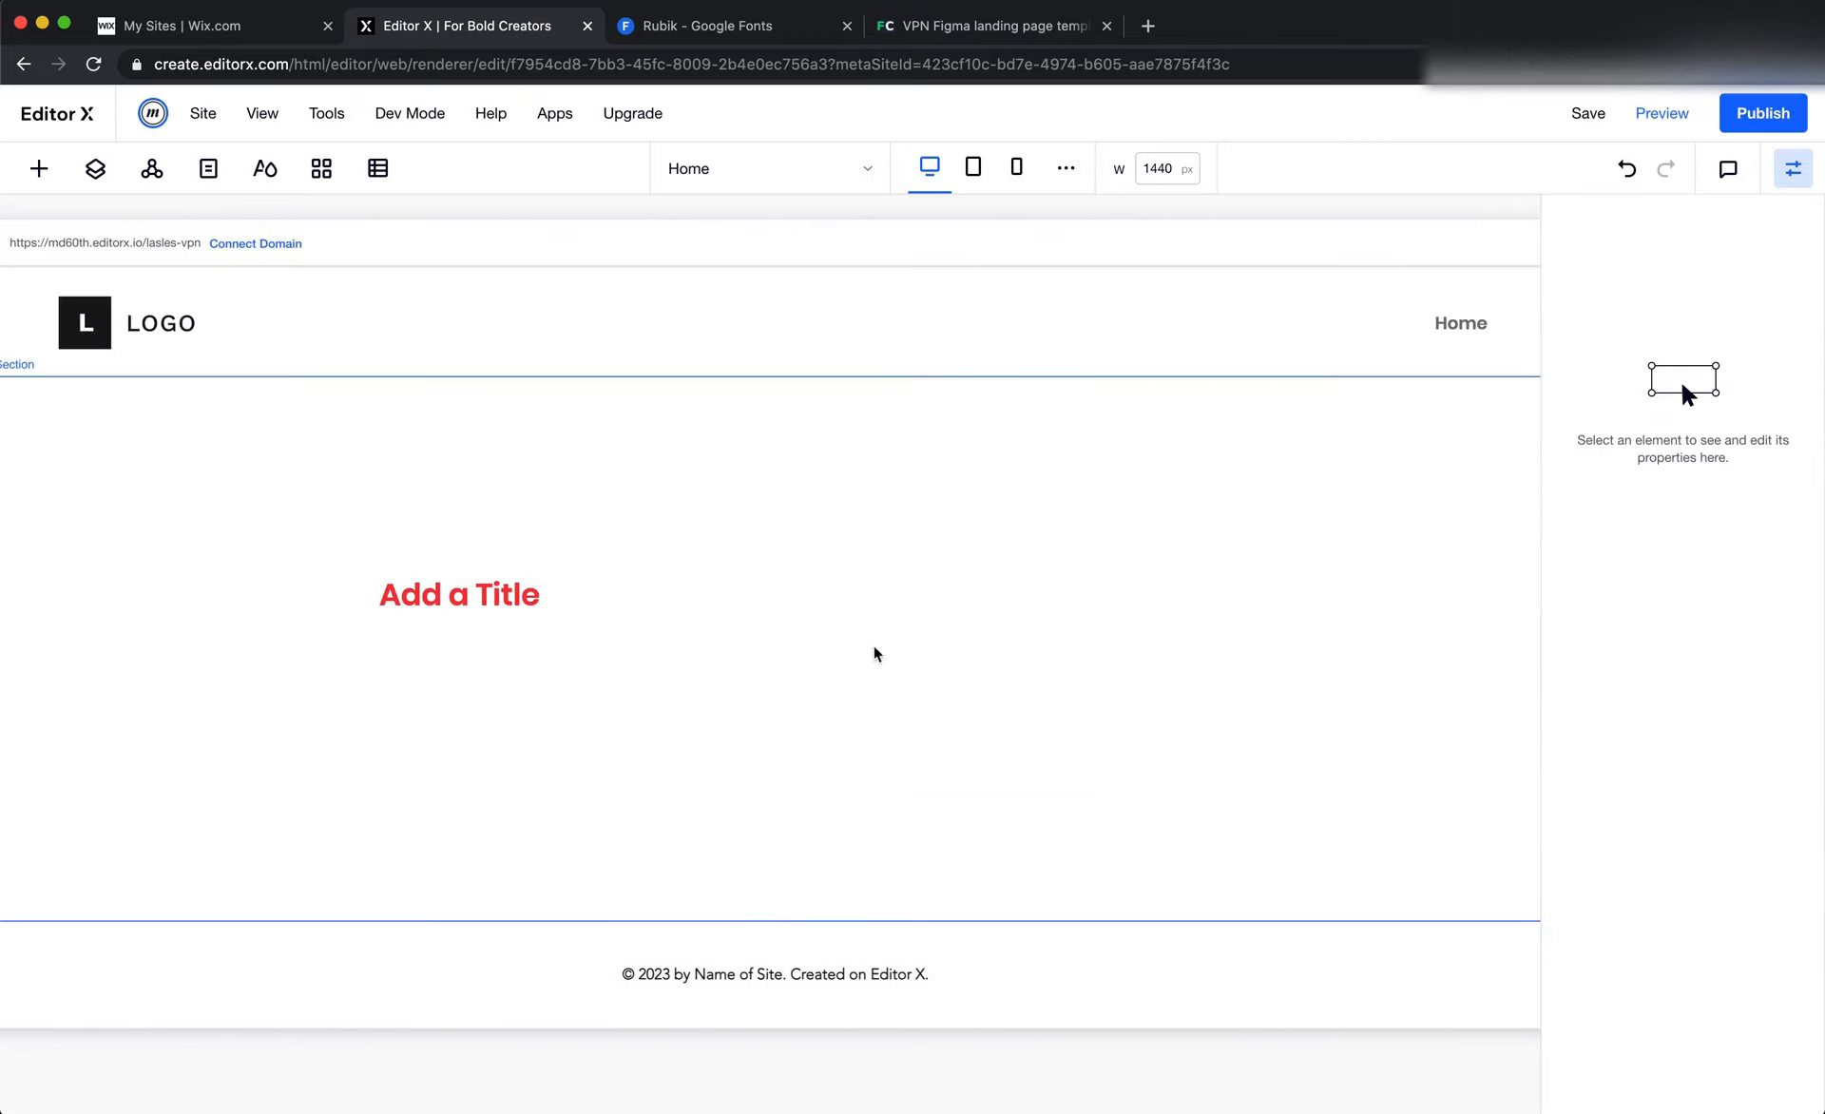
click(495, 592)
key(Delete)
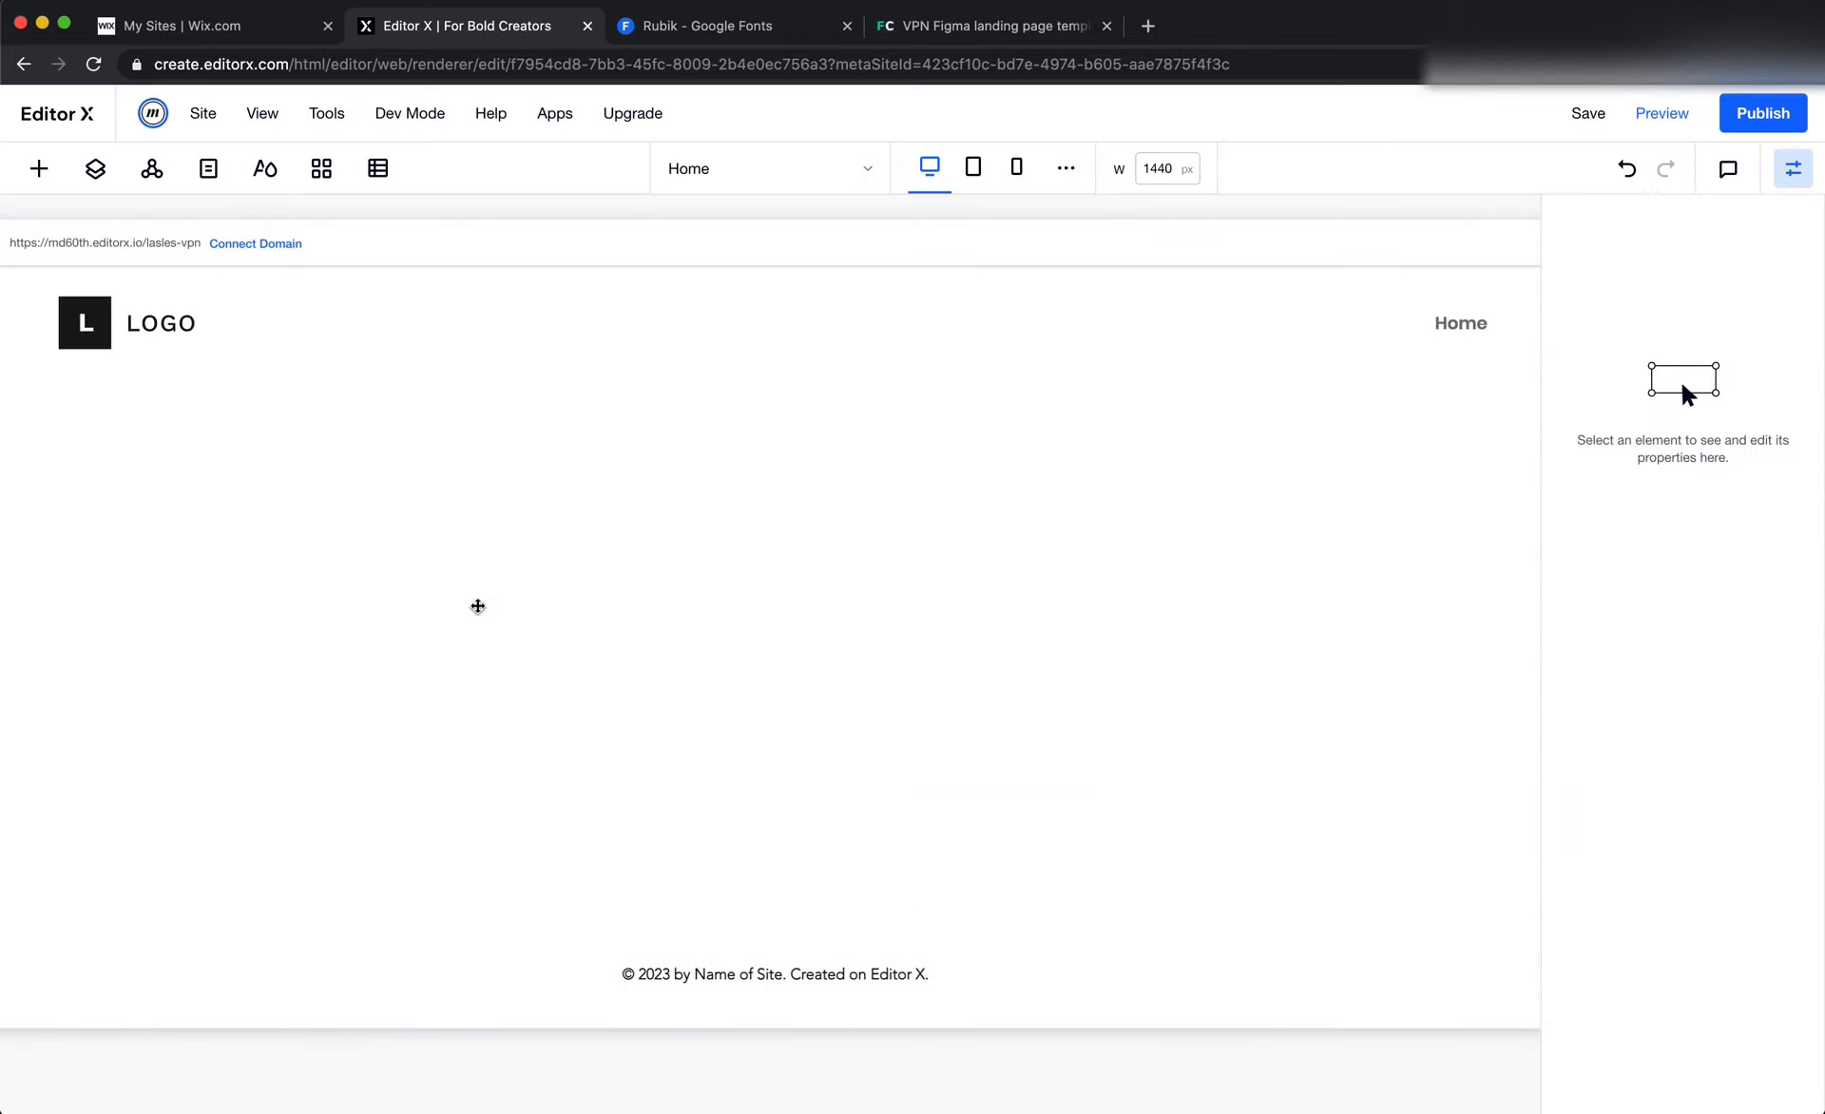
scroll(419, 599, left, 2)
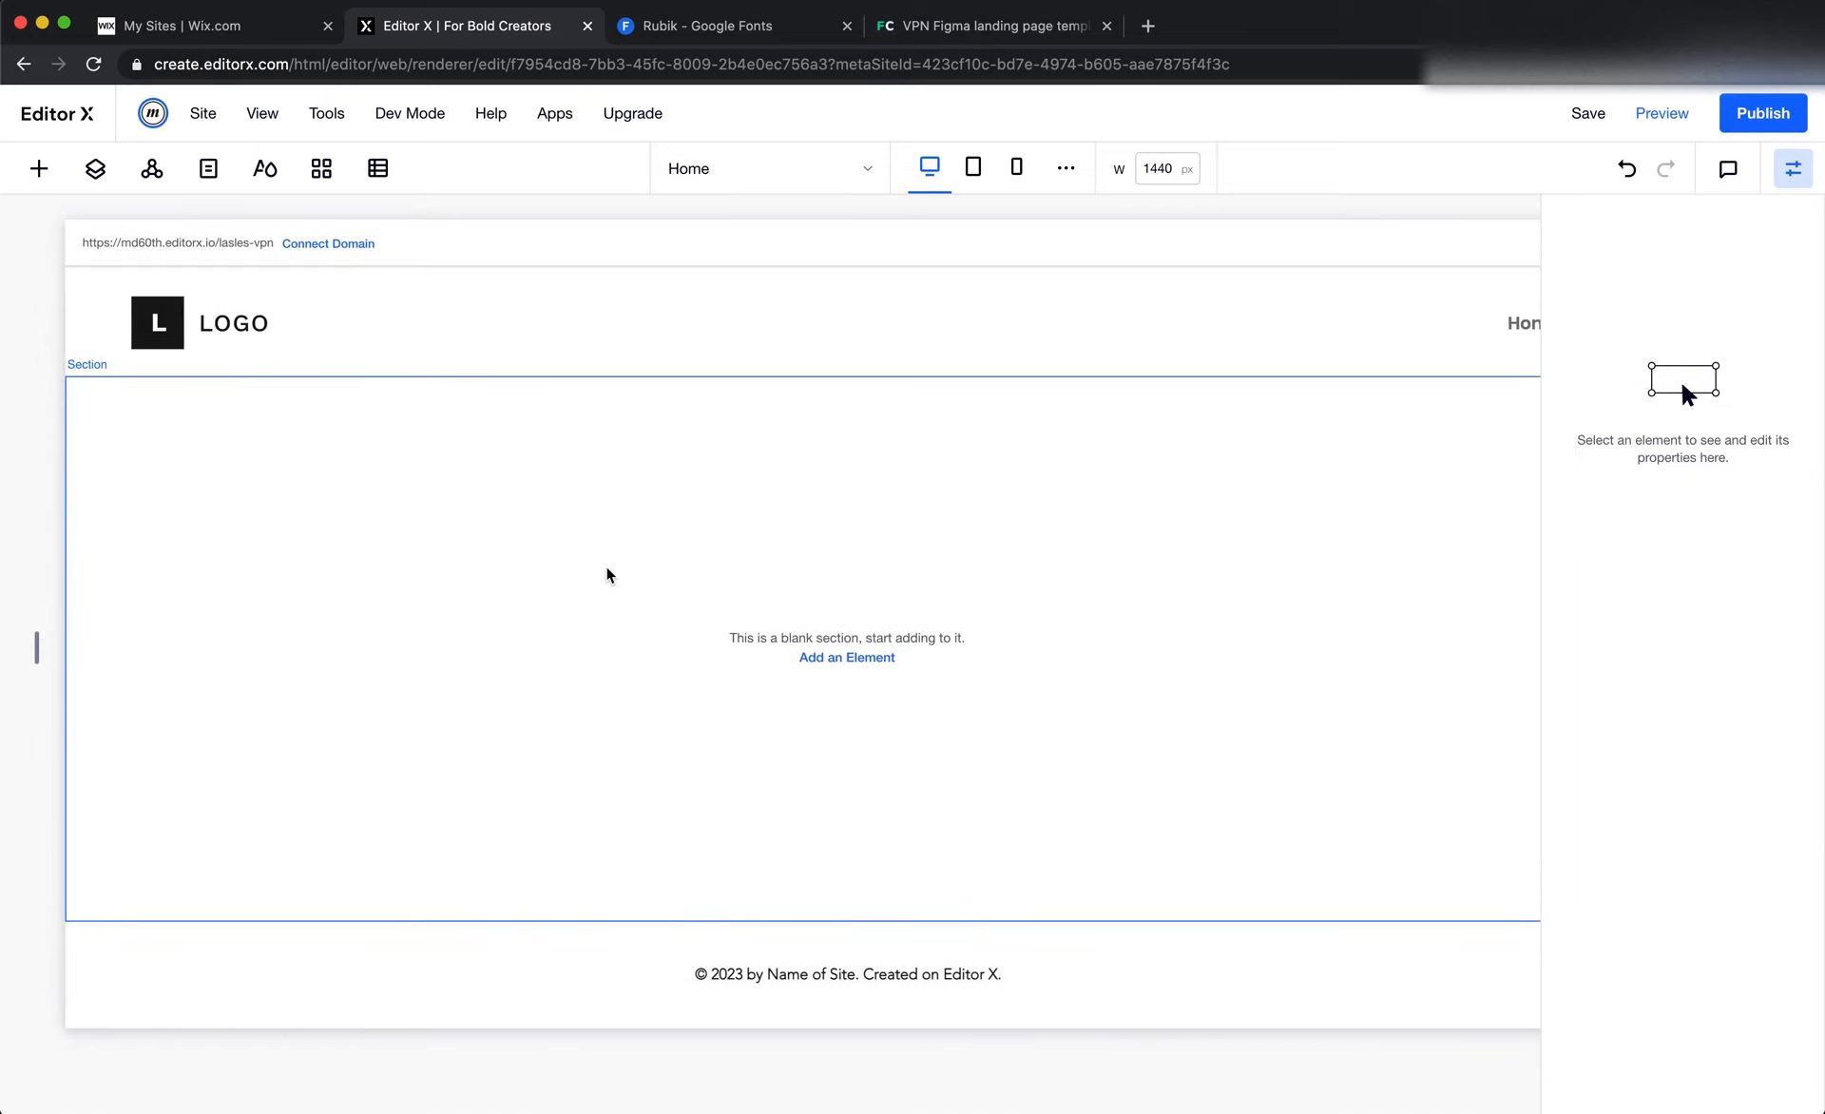
In Figma, measure the logo's distance from the Landingpage frame's edges and inspect the Sign Up button's placement for the header padding
key(super+Tab)
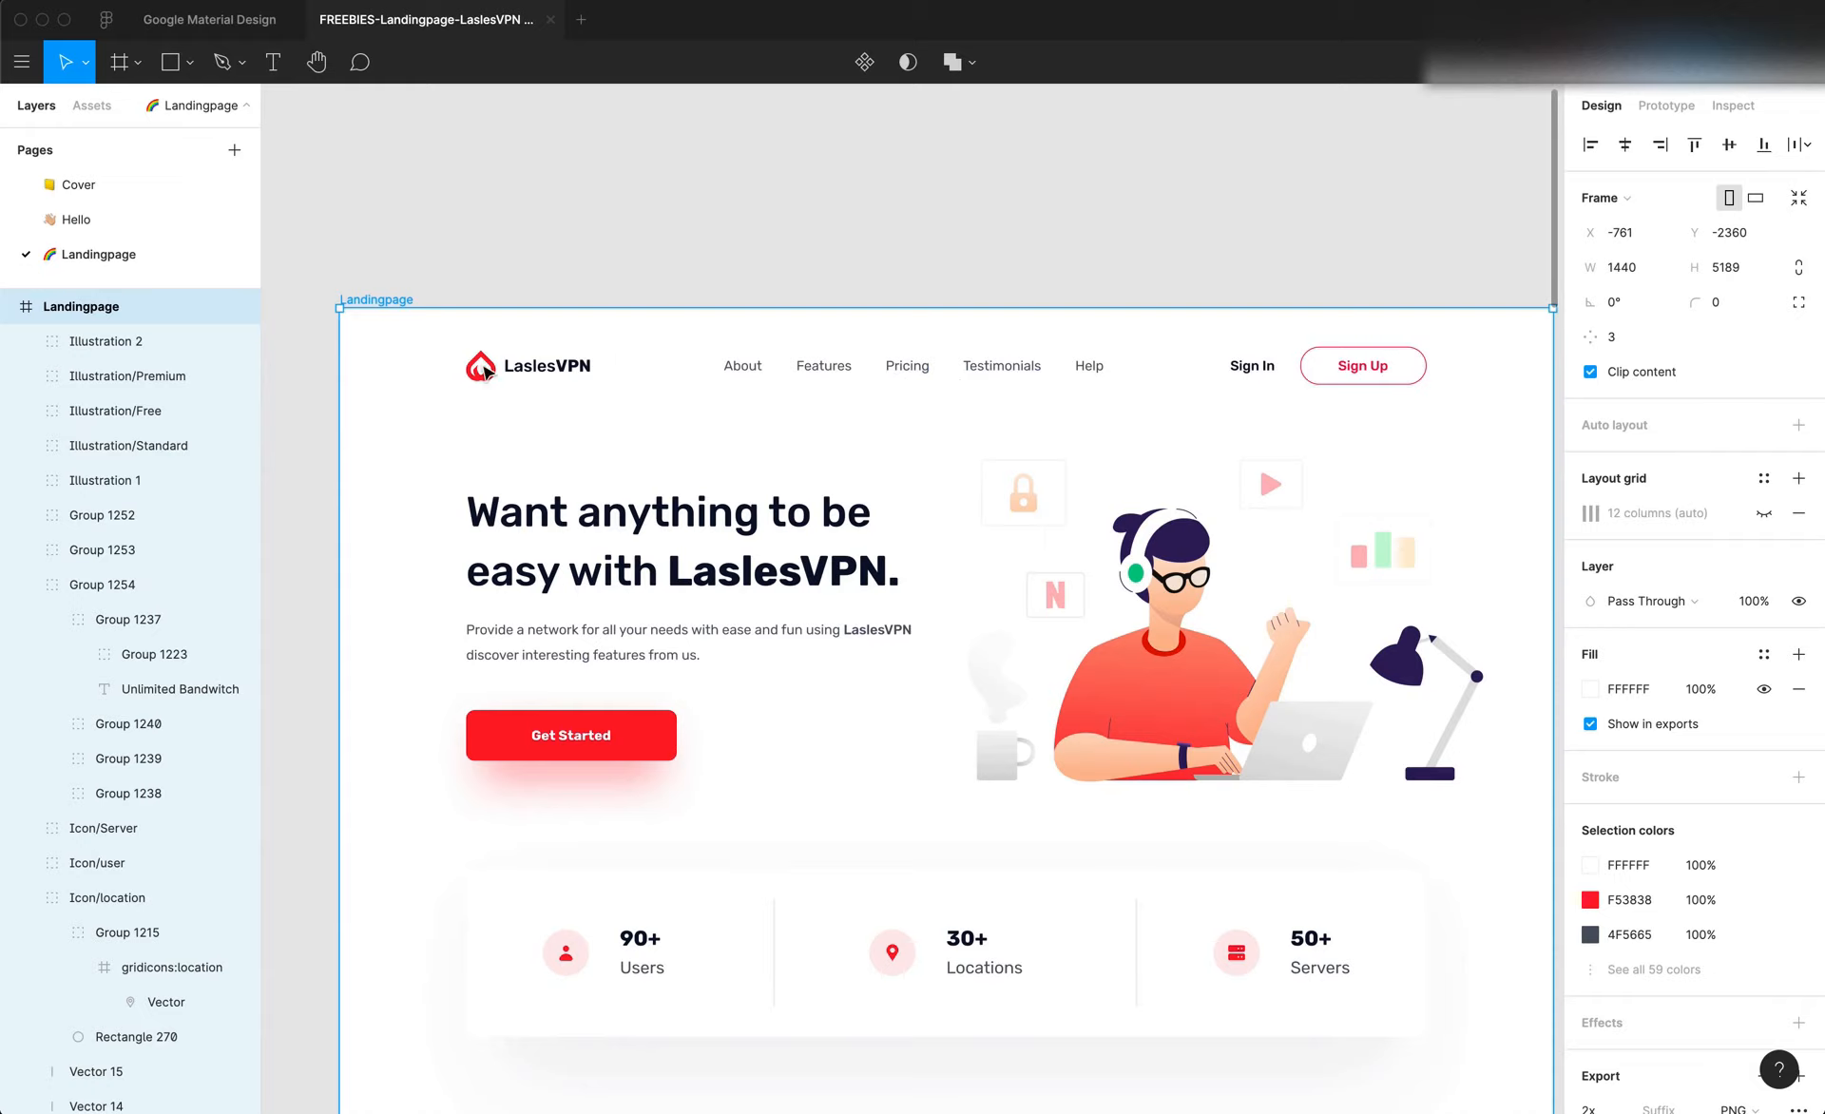
key(alt)
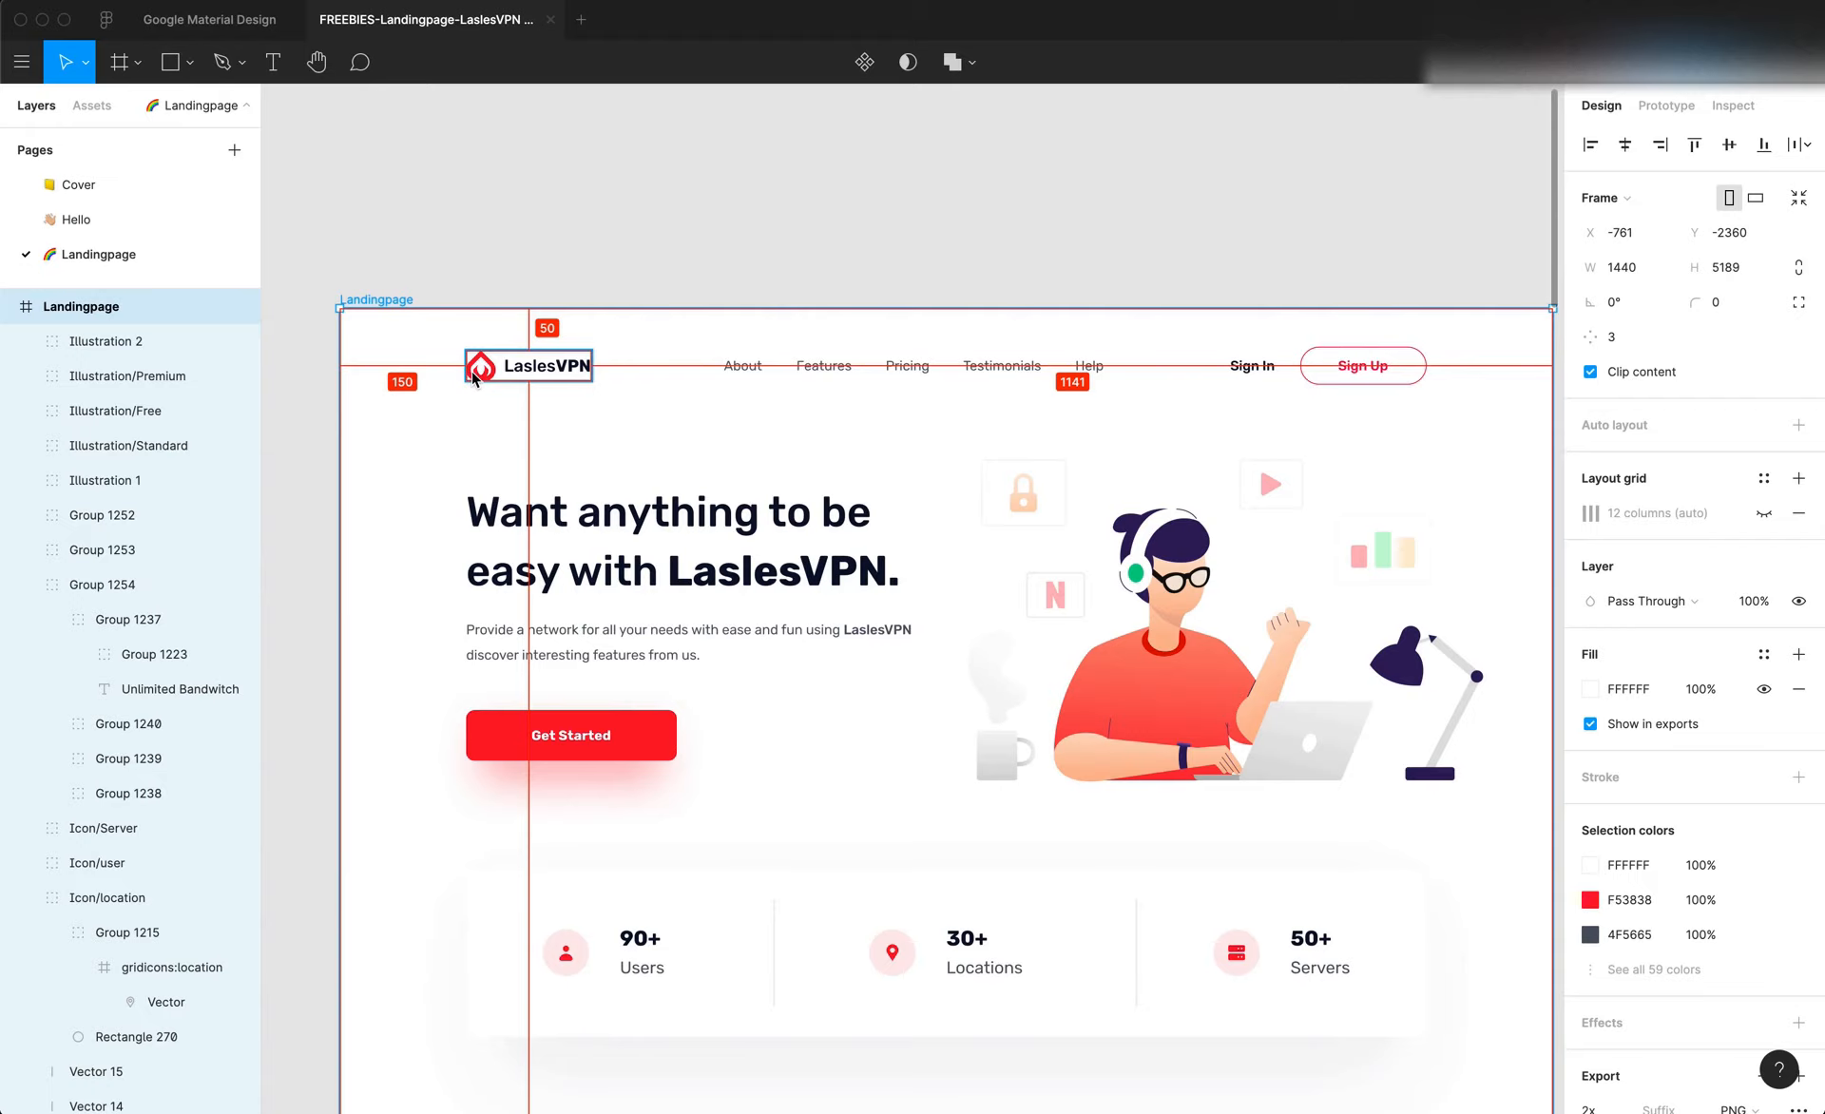
key(super+Tab)
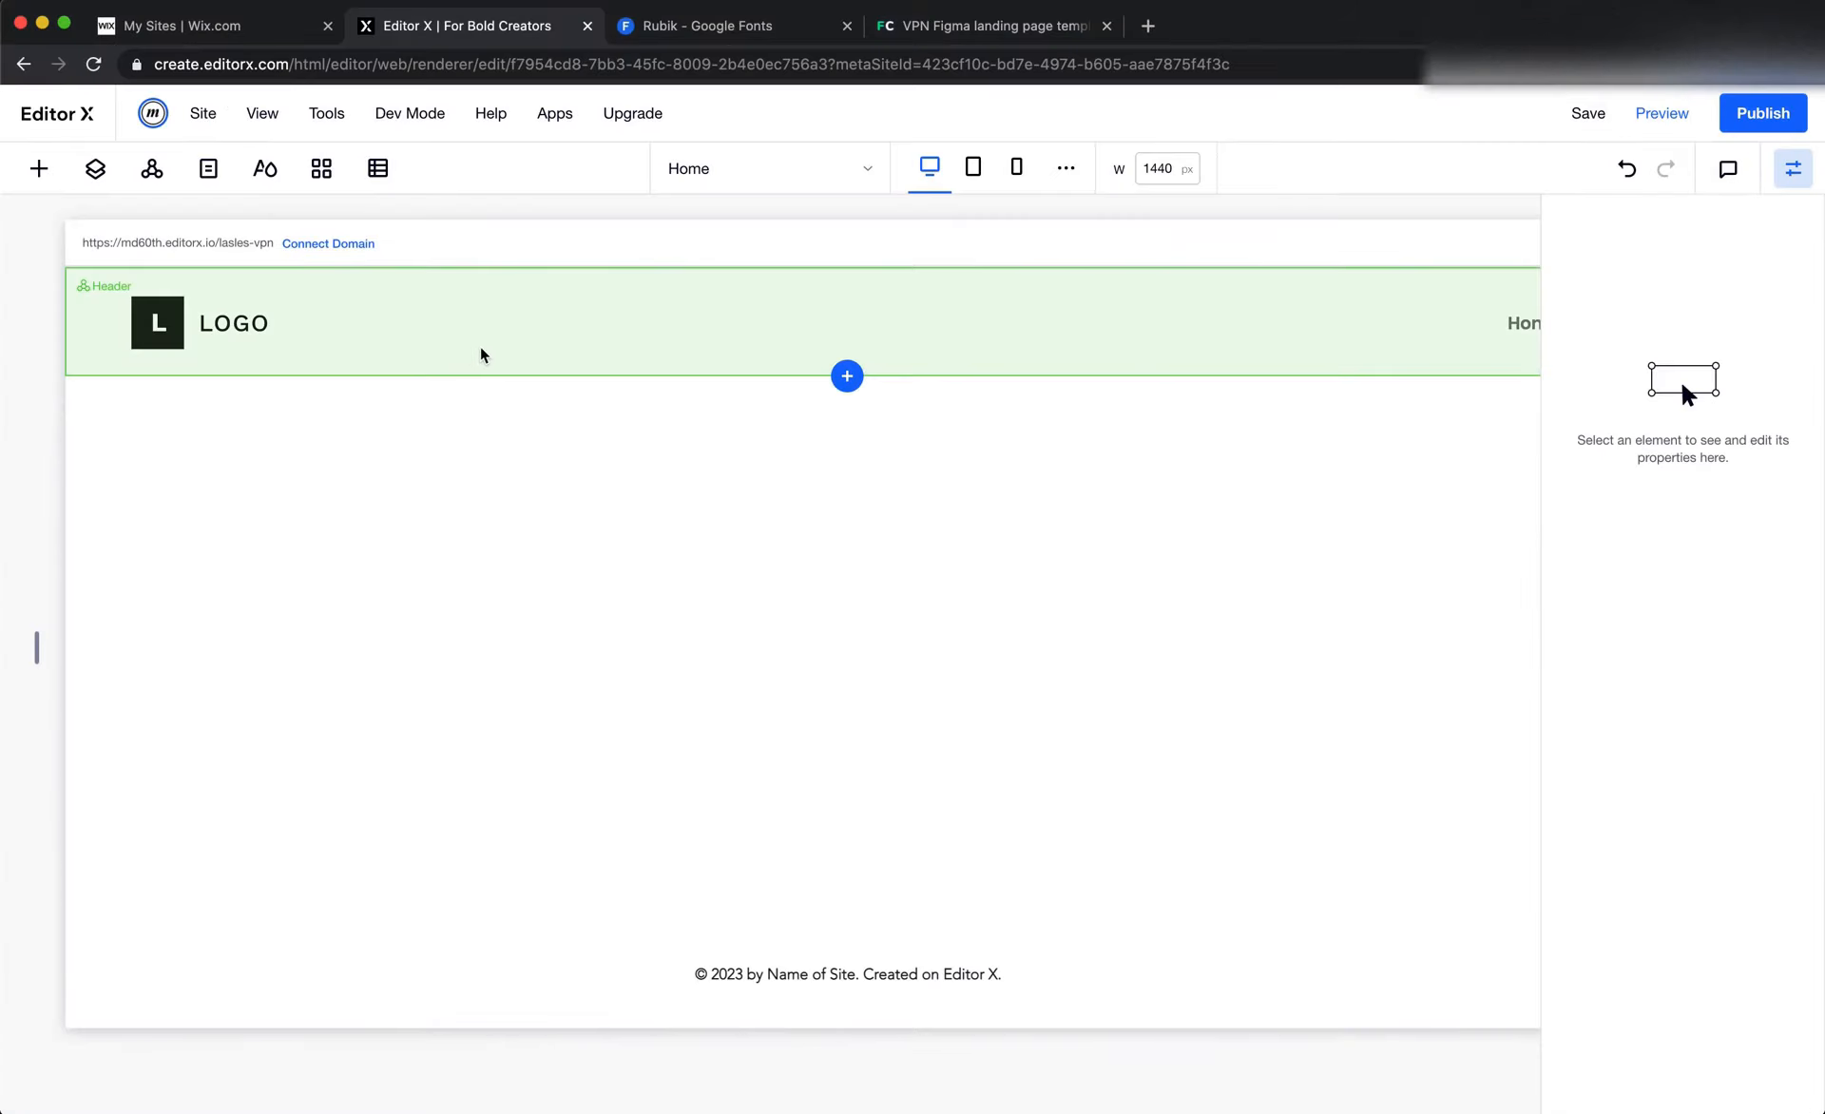
click(482, 355)
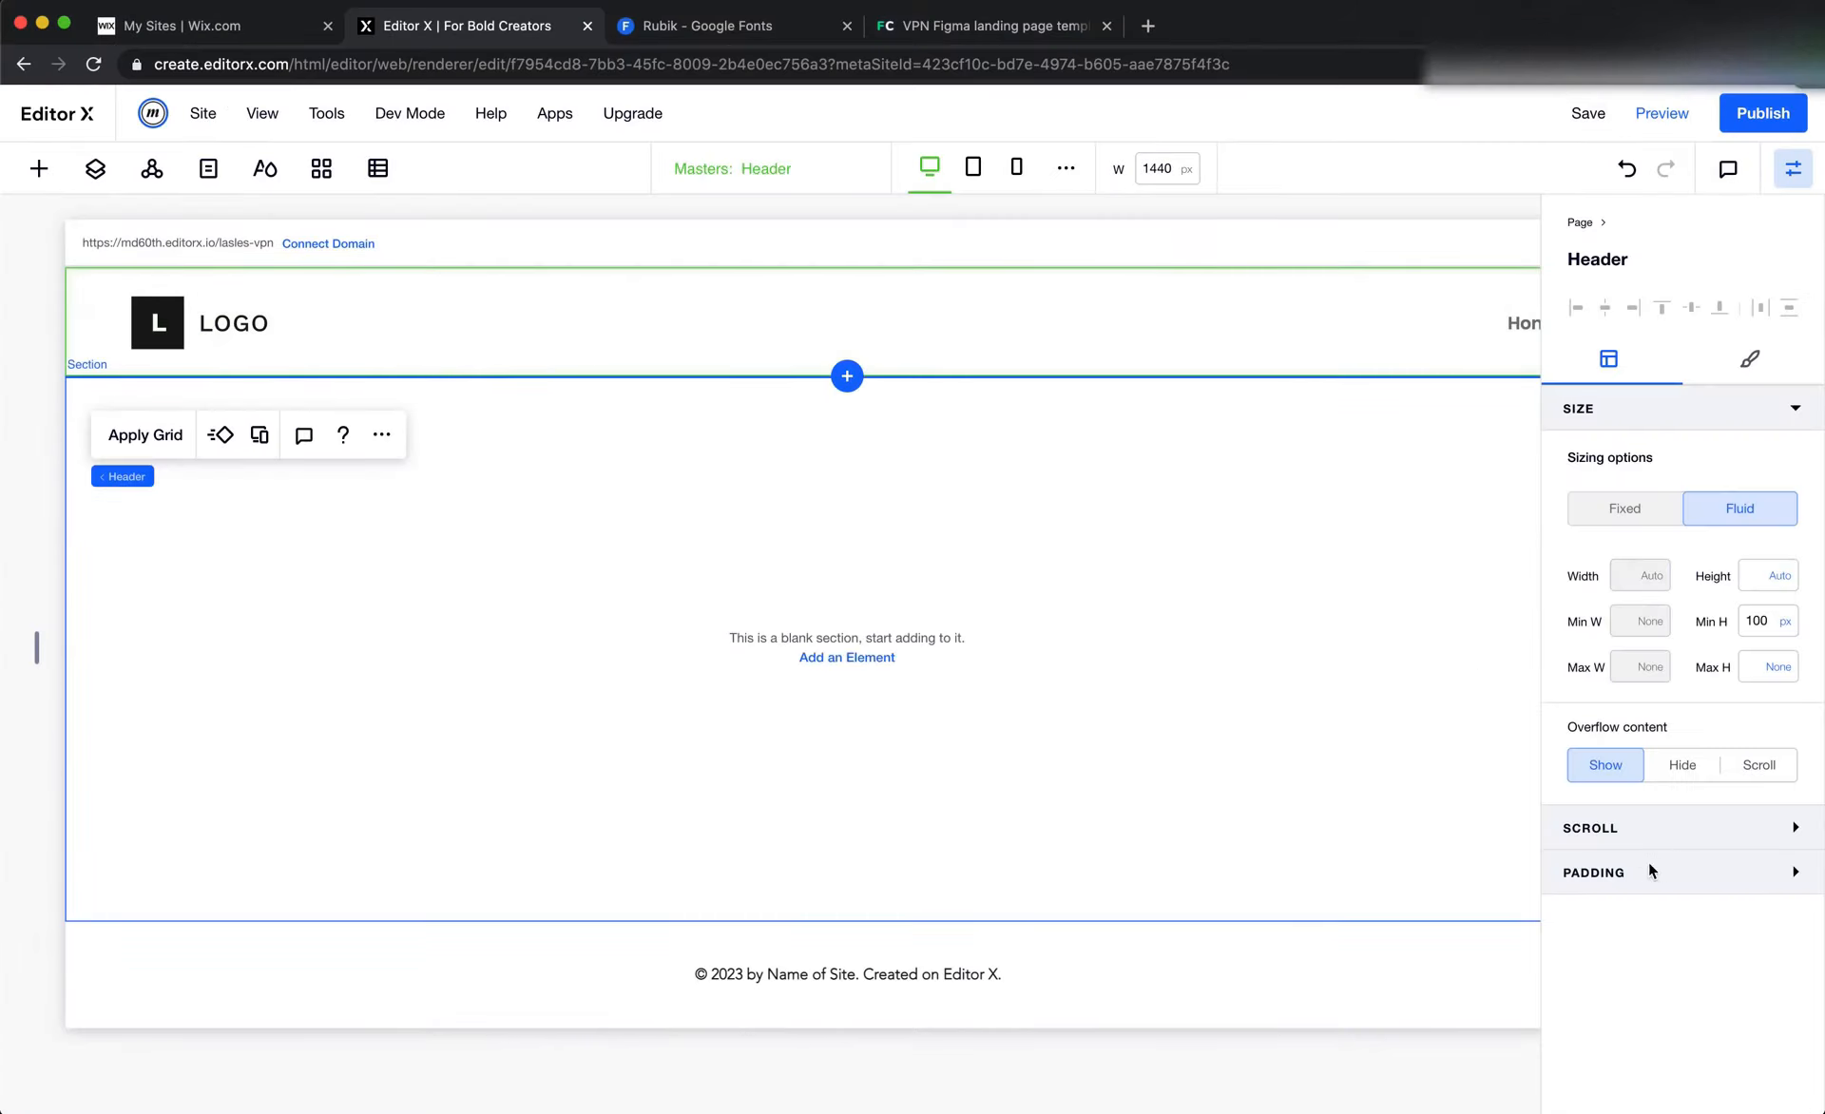
key(super+Tab)
scroll(1243, 345, right, 3)
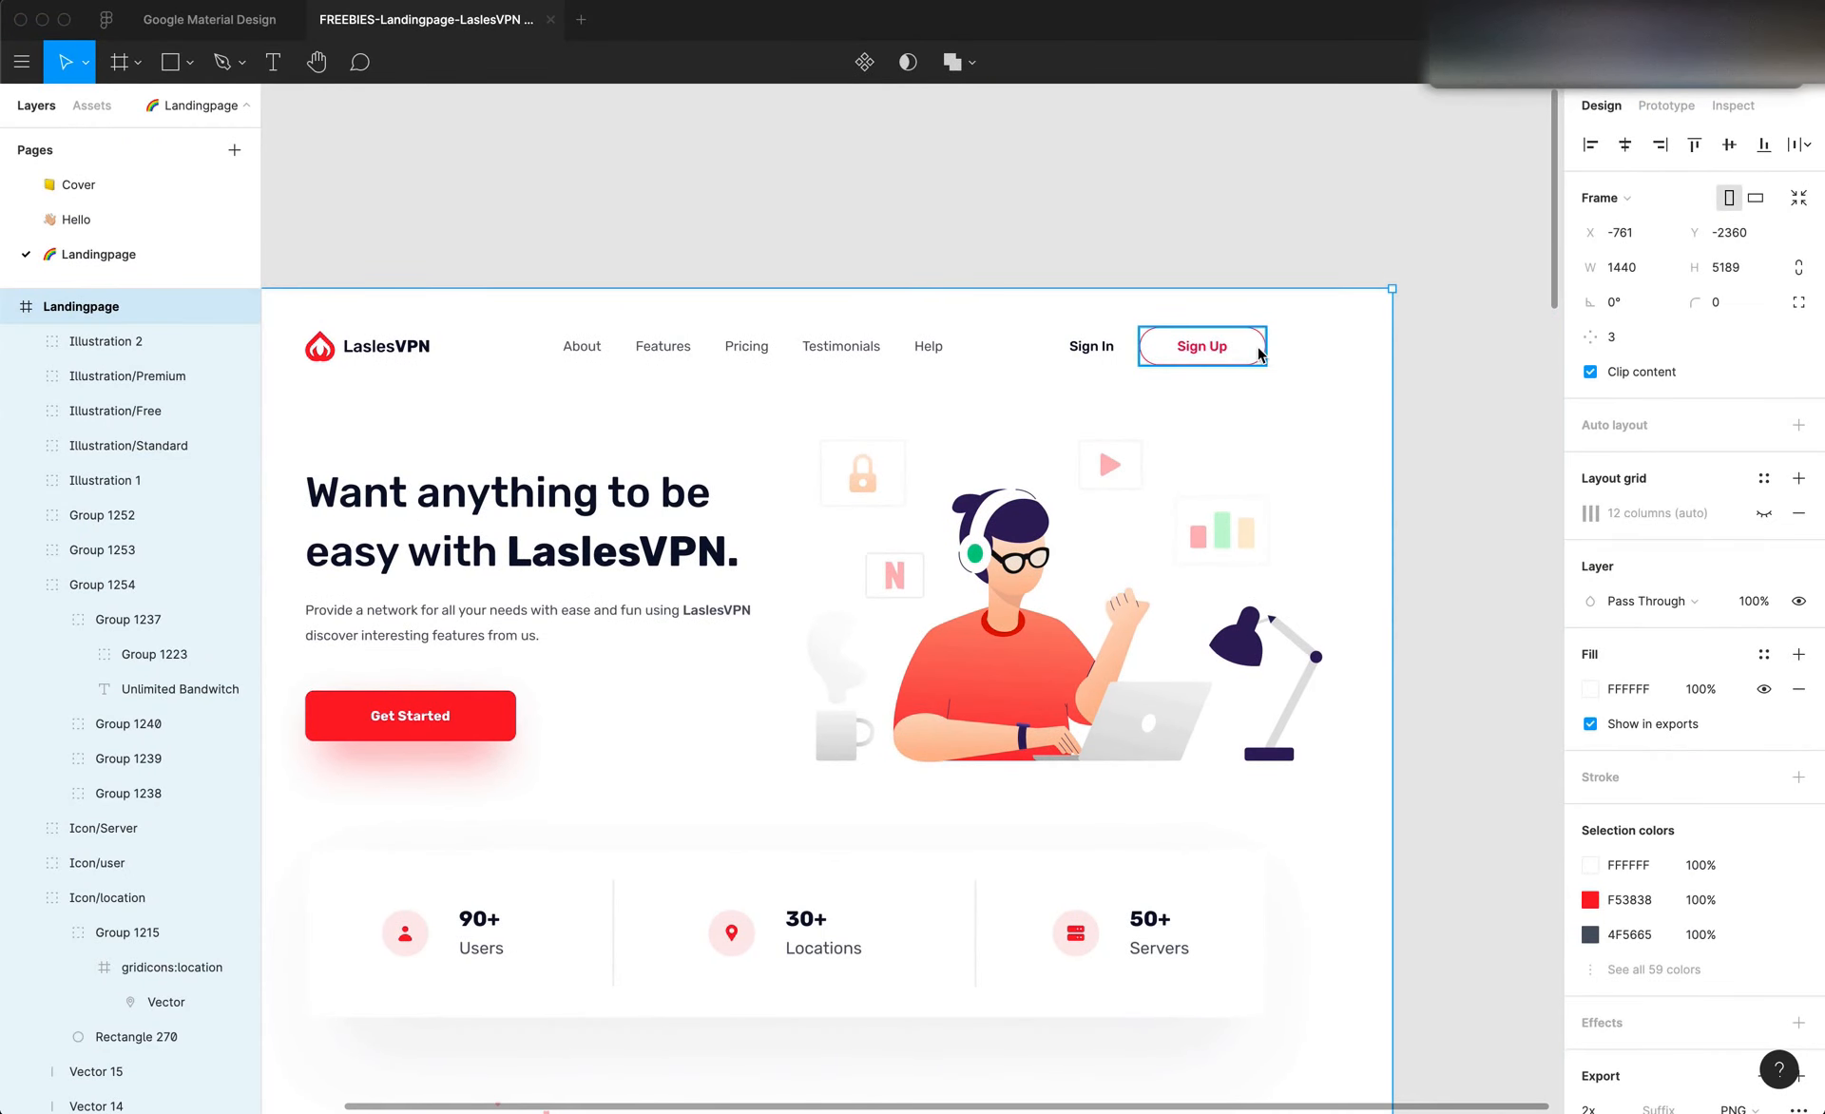
click(1257, 355)
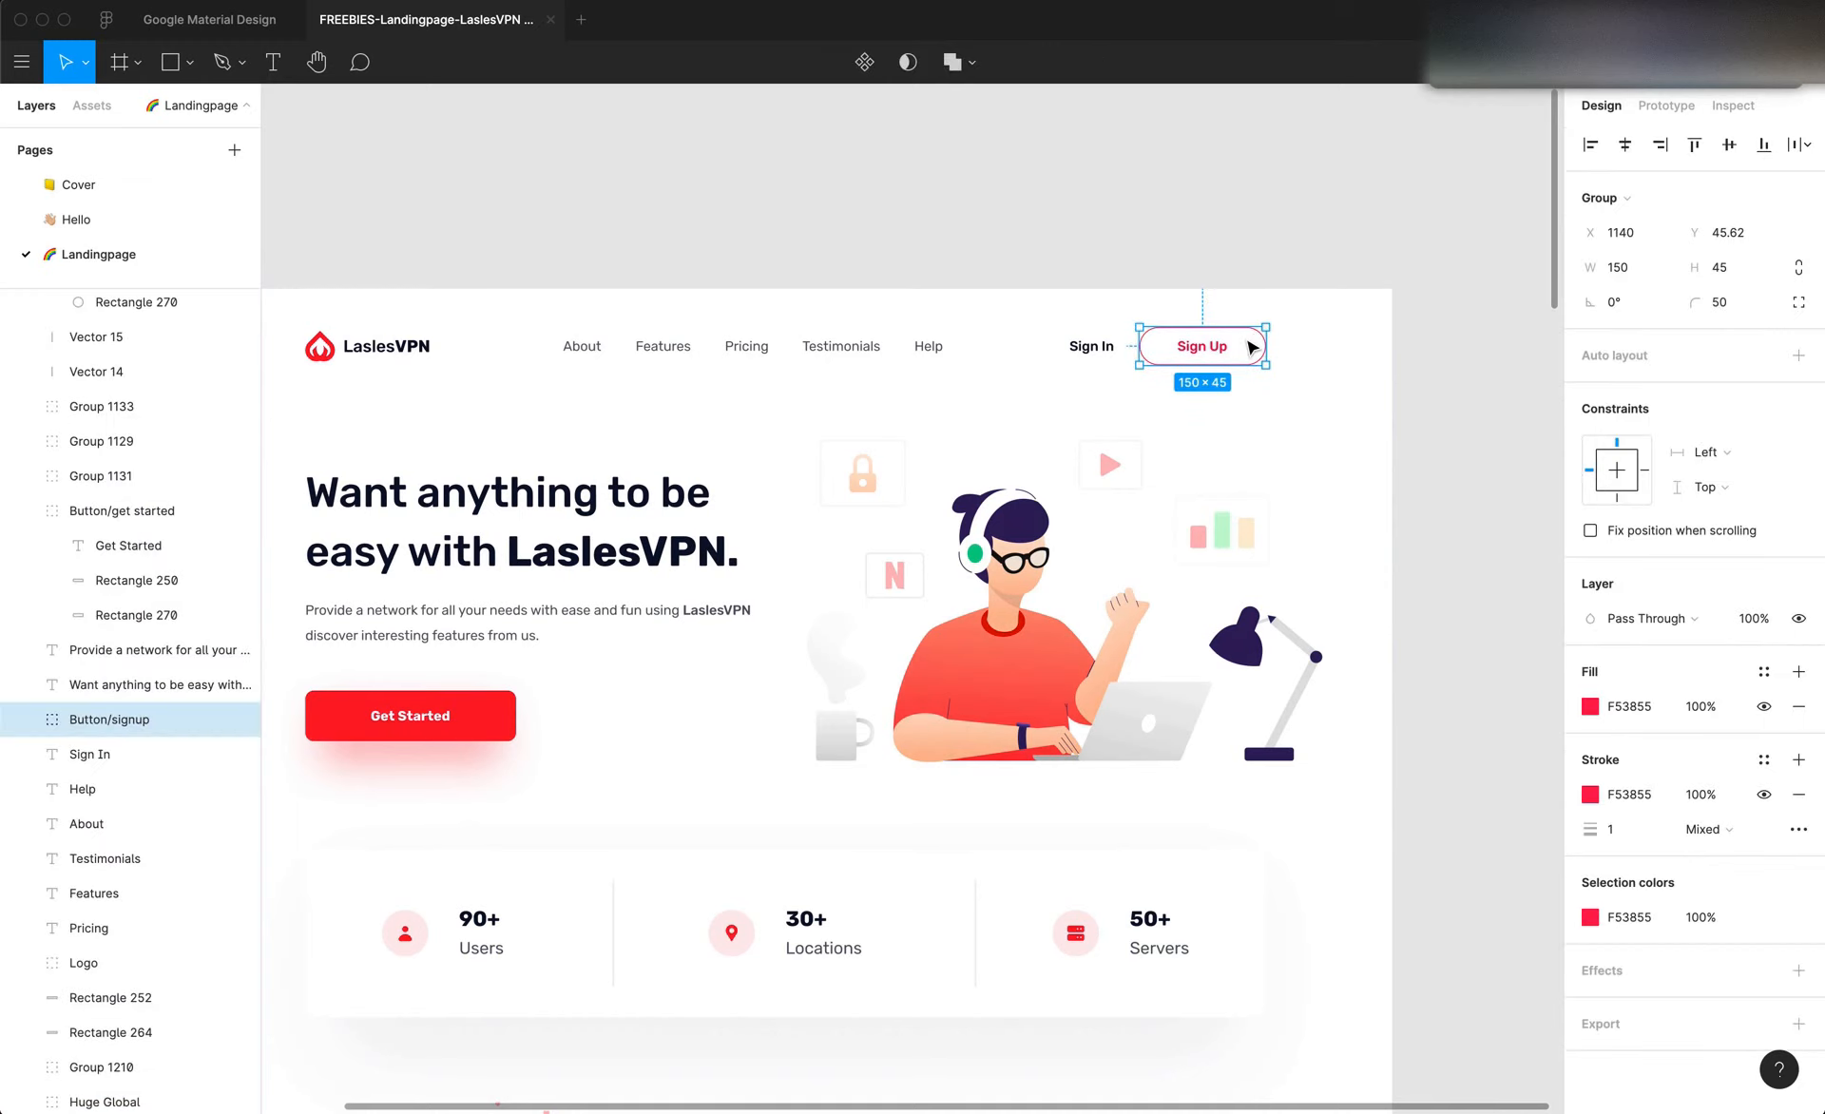
scroll(1252, 347, left, 5)
Switch back to Editor X and set the header's left and right padding to 150 px each
key(super+Tab)
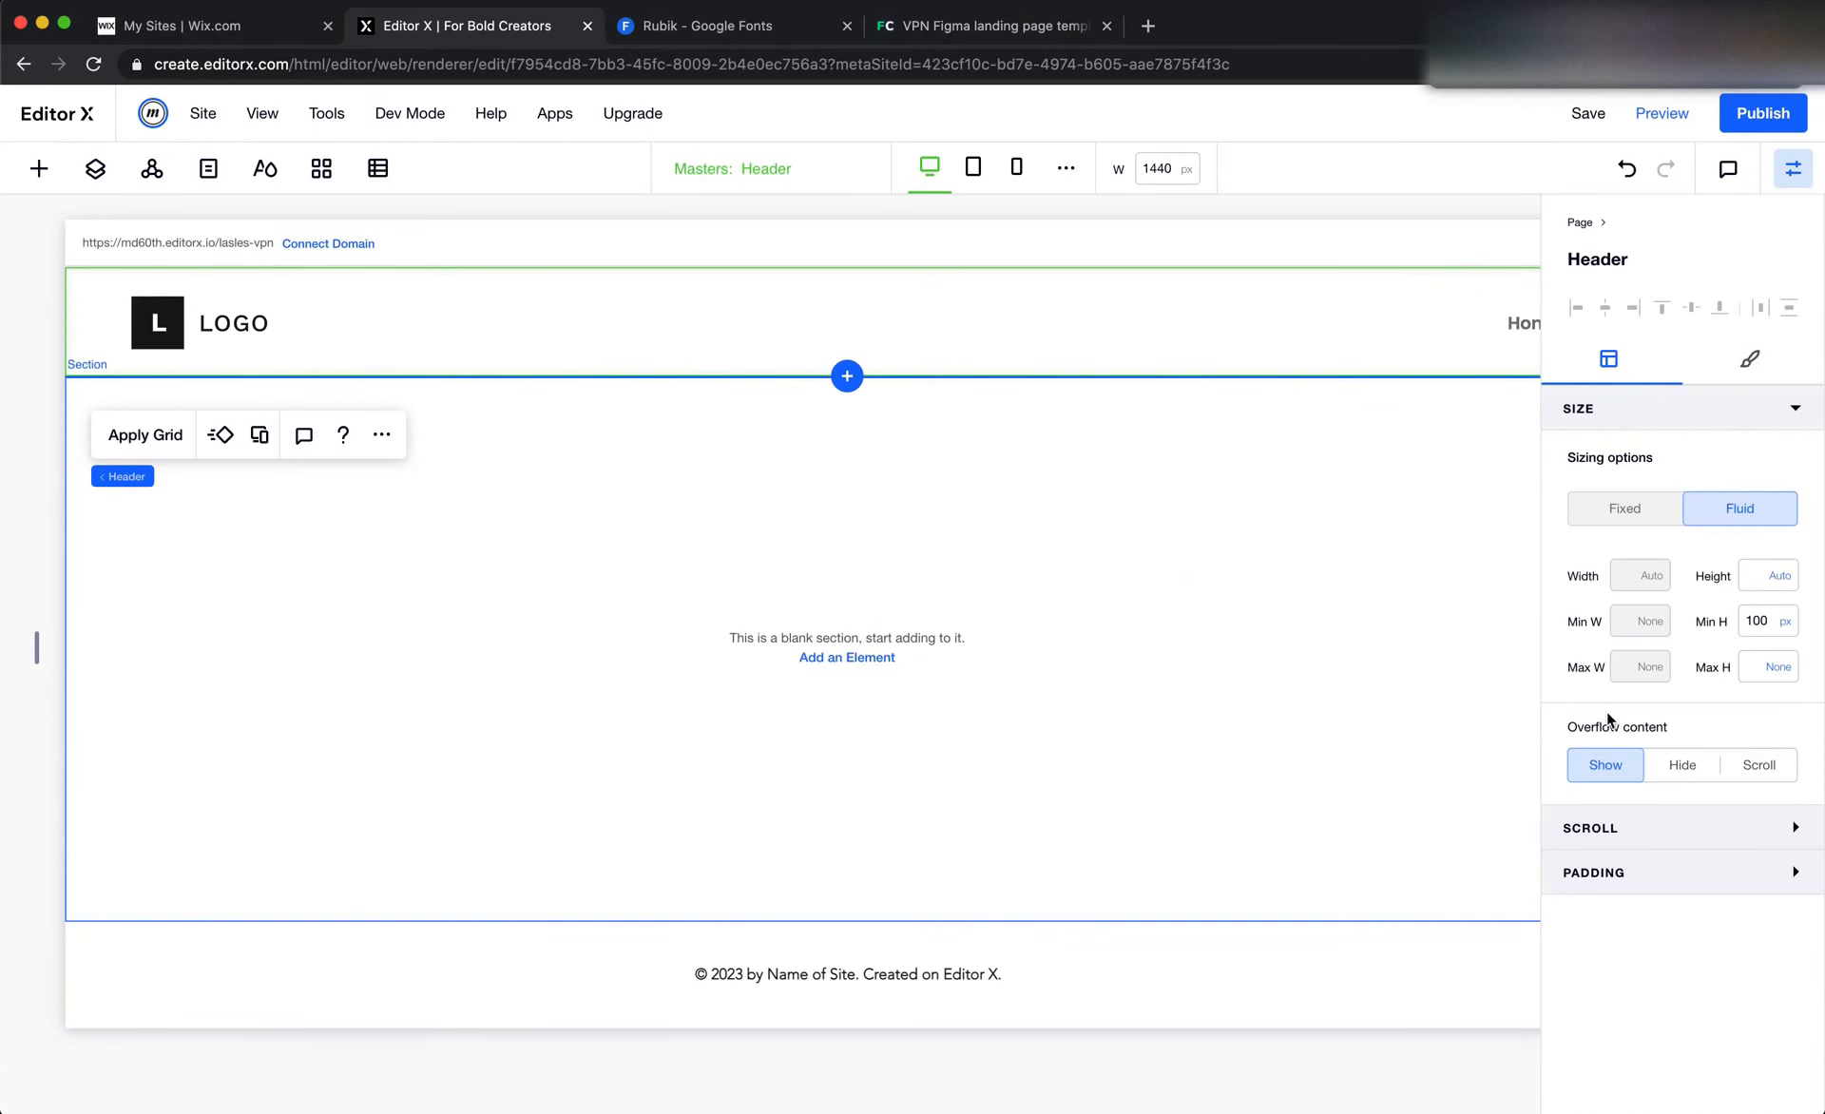
click(1657, 874)
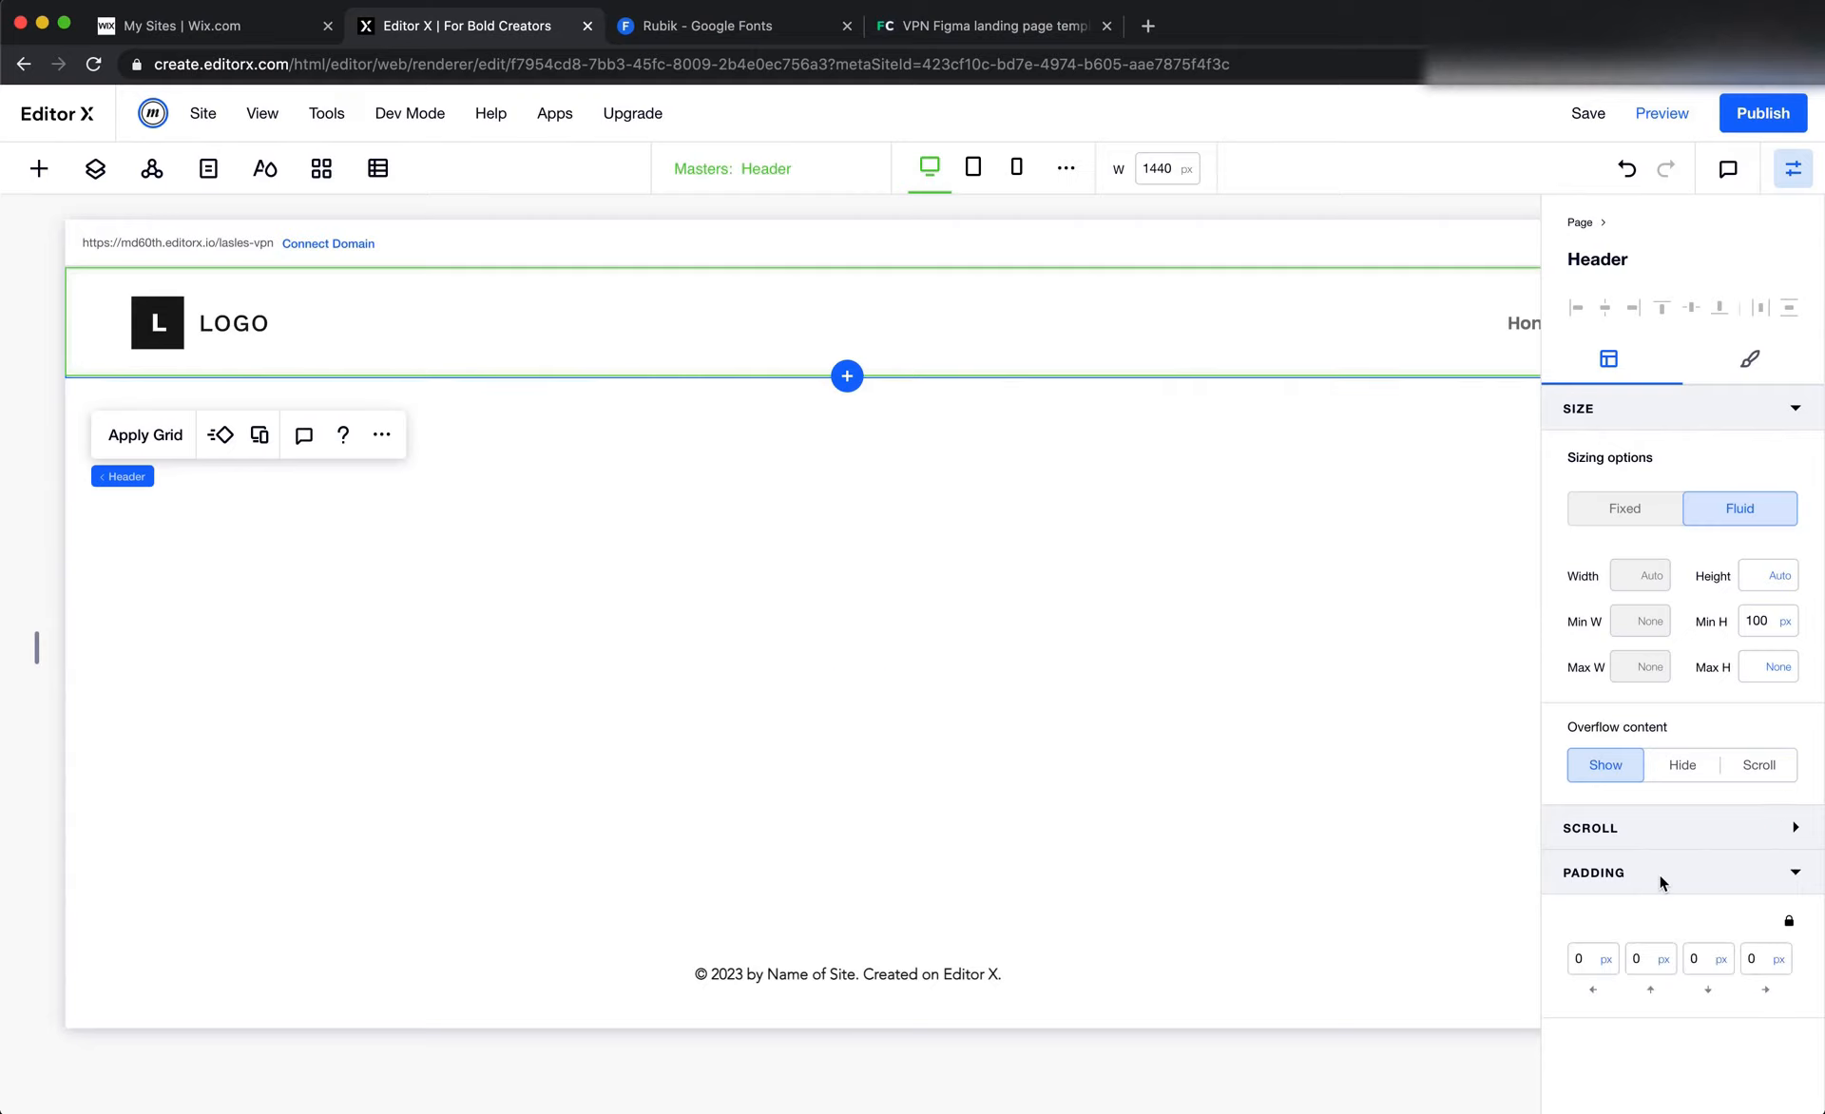
click(1582, 962)
click(1756, 962)
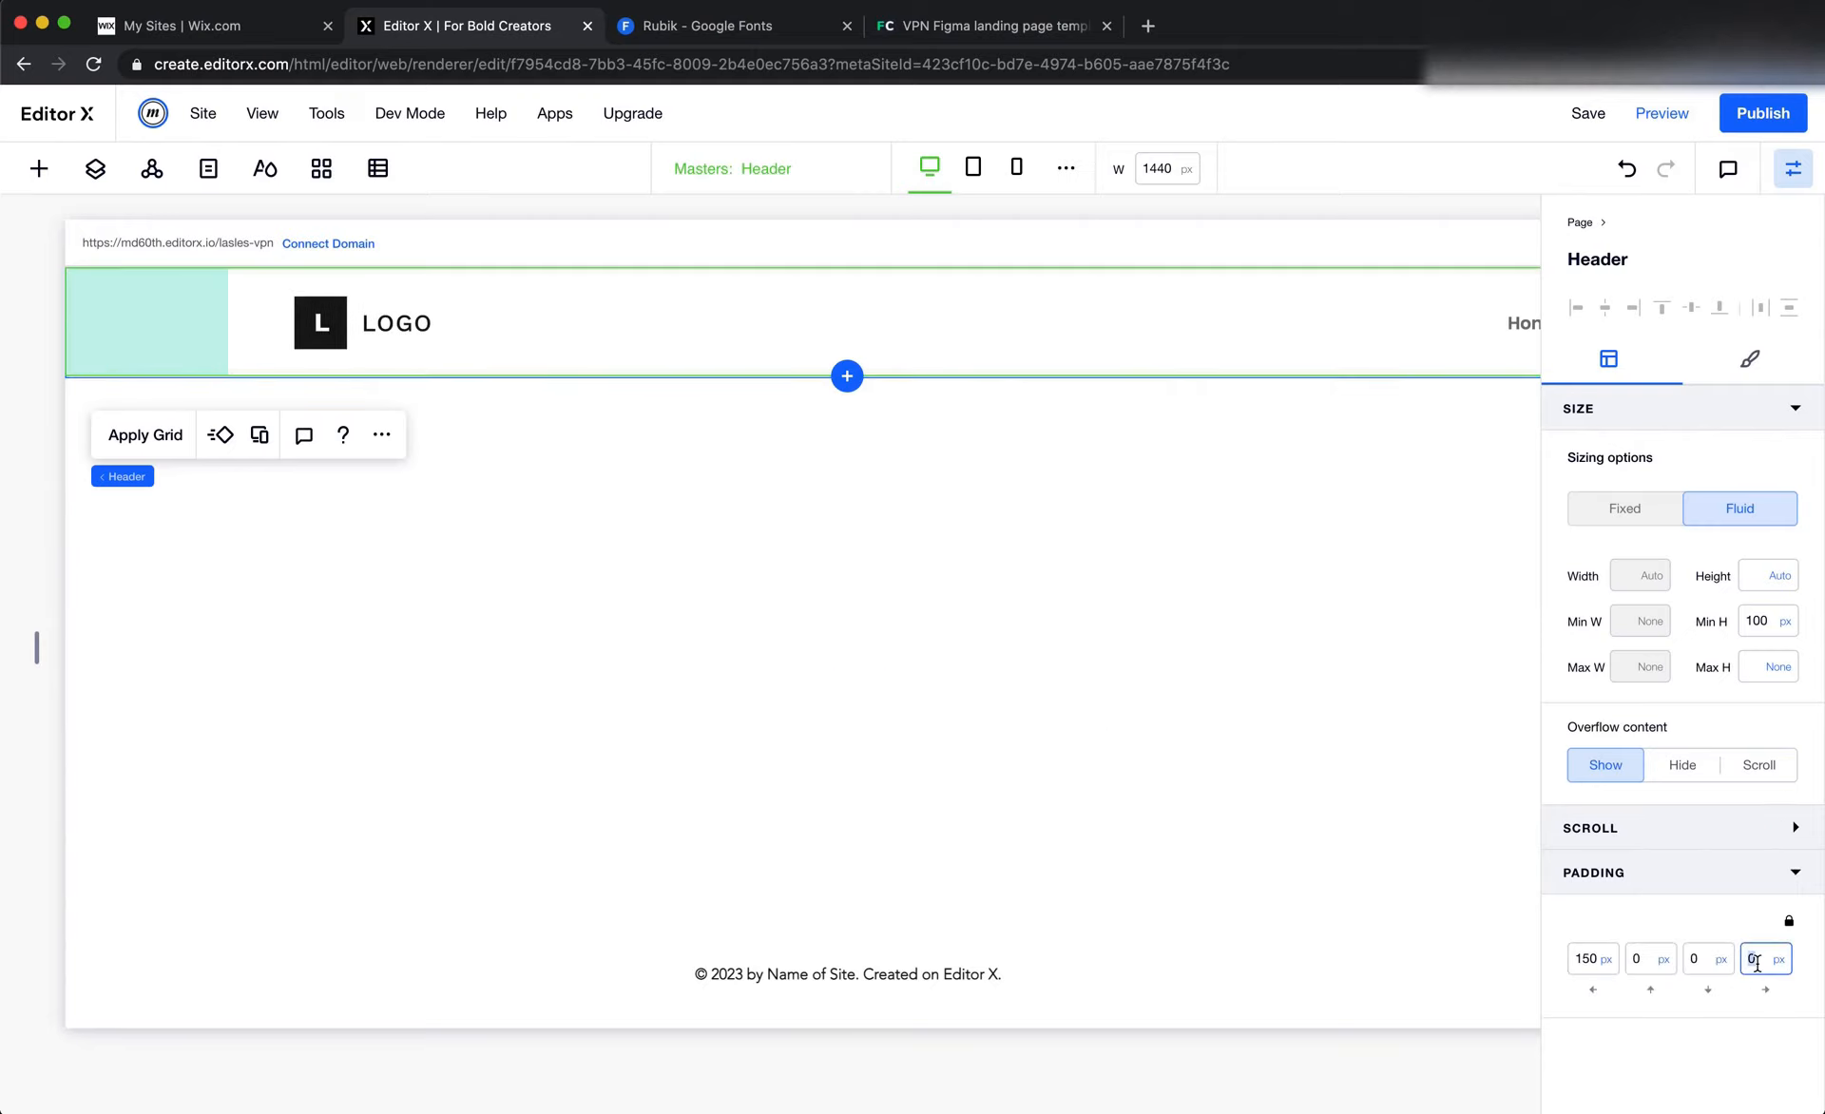
key(Return)
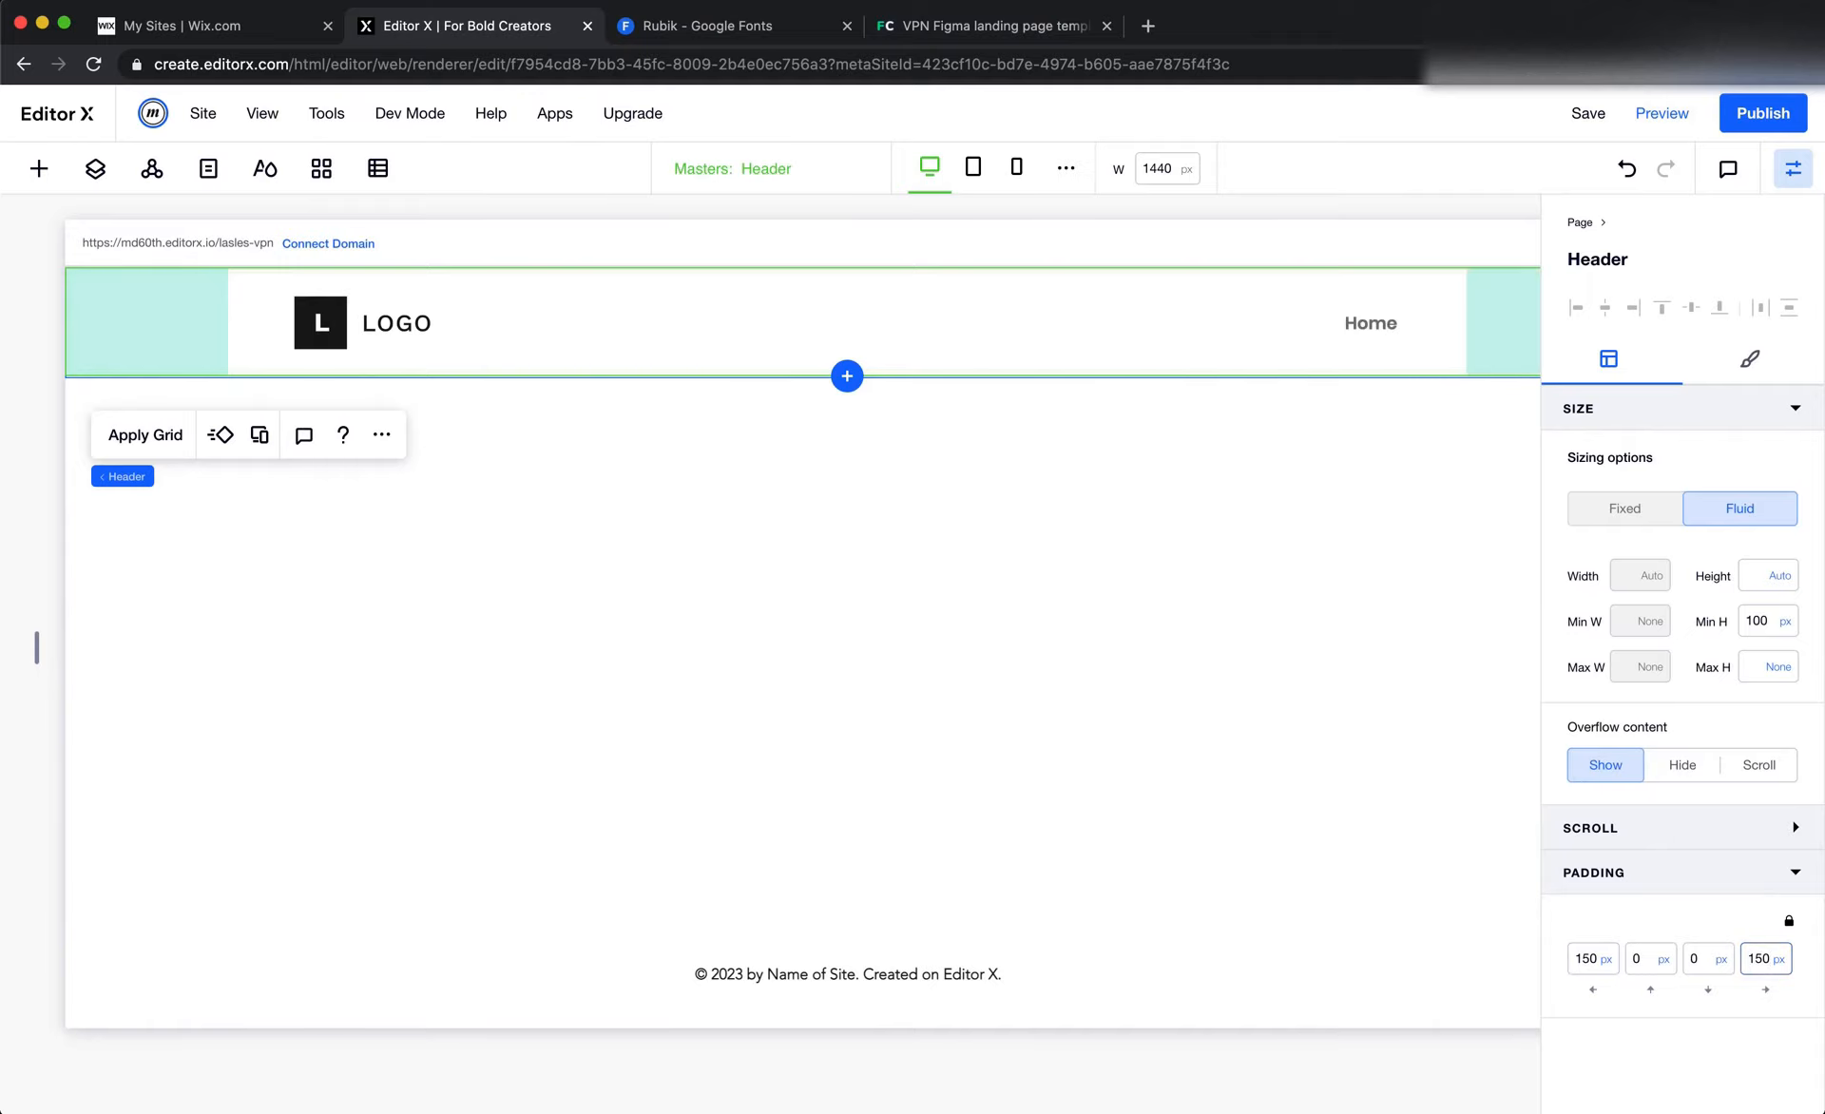
scroll(1131, 807, right, 2)
scroll(1078, 461, left, 2)
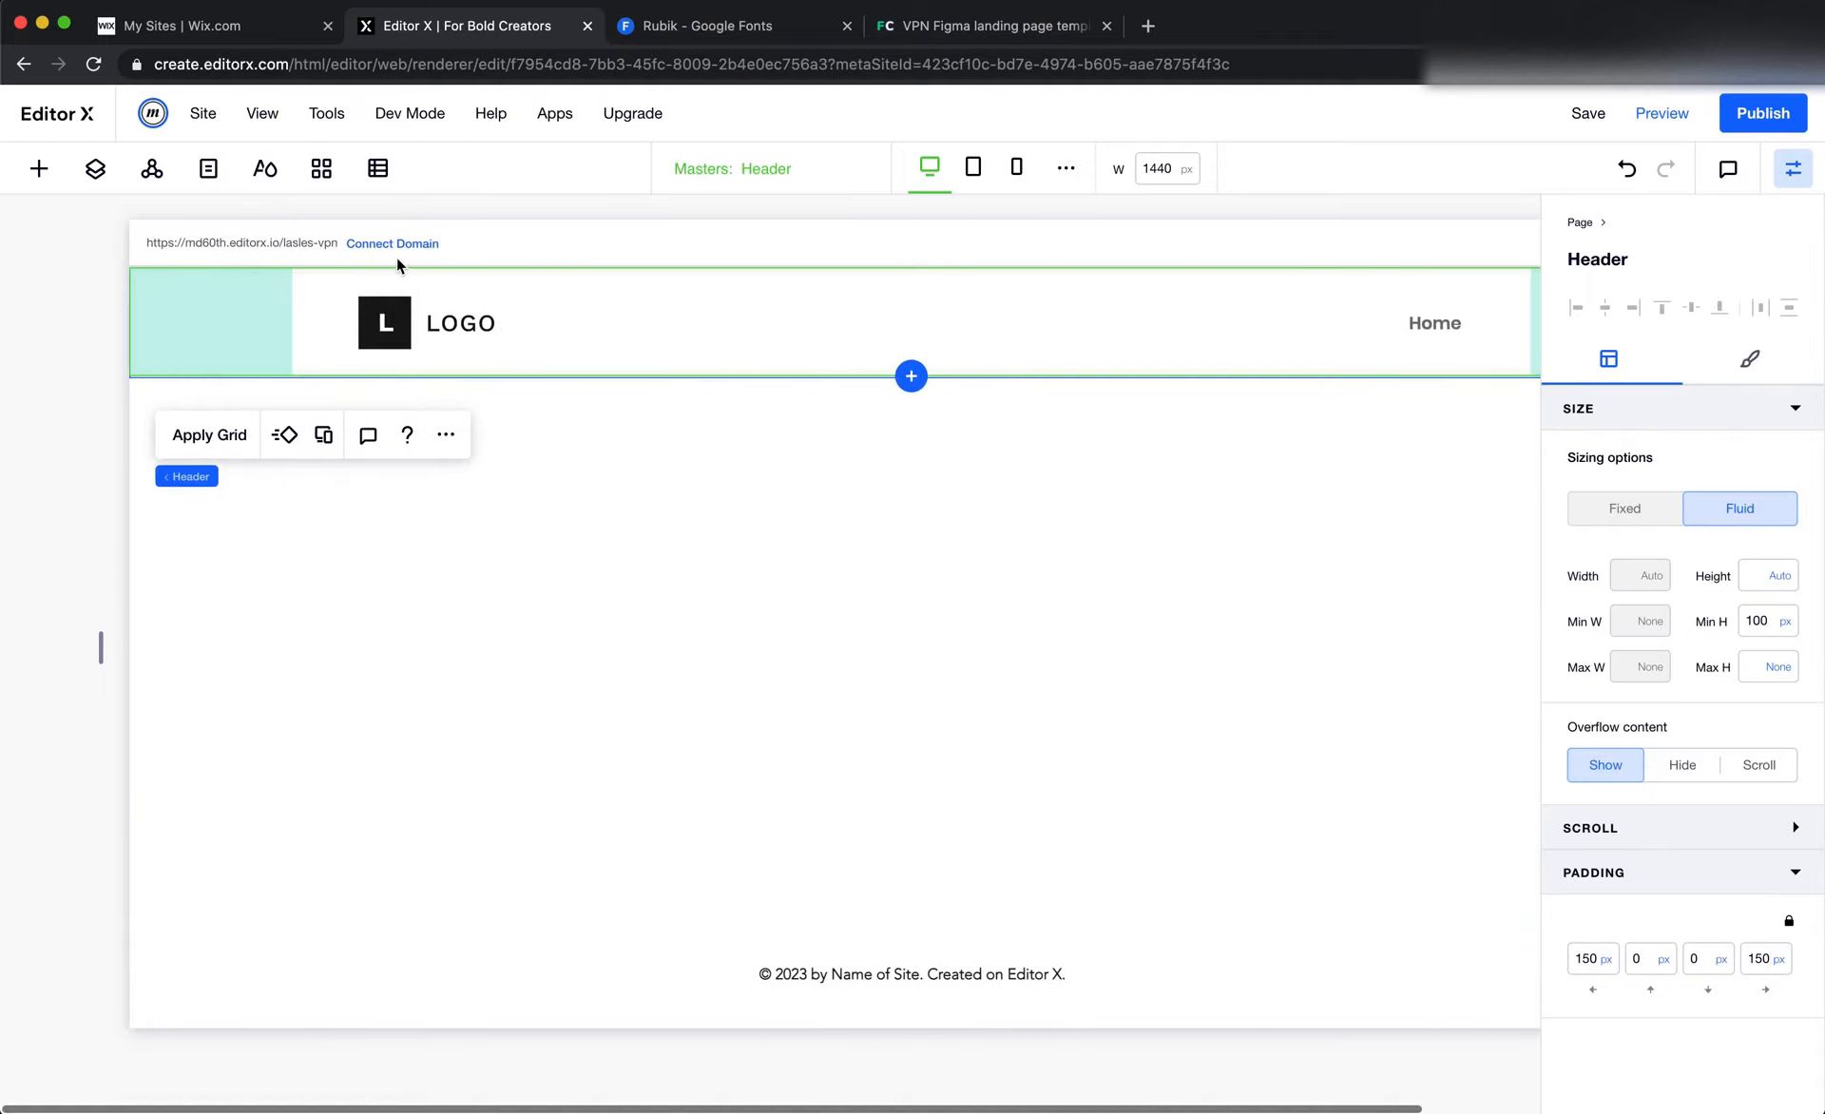
Select the placeholder logo in the header, and inspect the LaslesVPN logo of the Landingpage frame in Figma
click(444, 336)
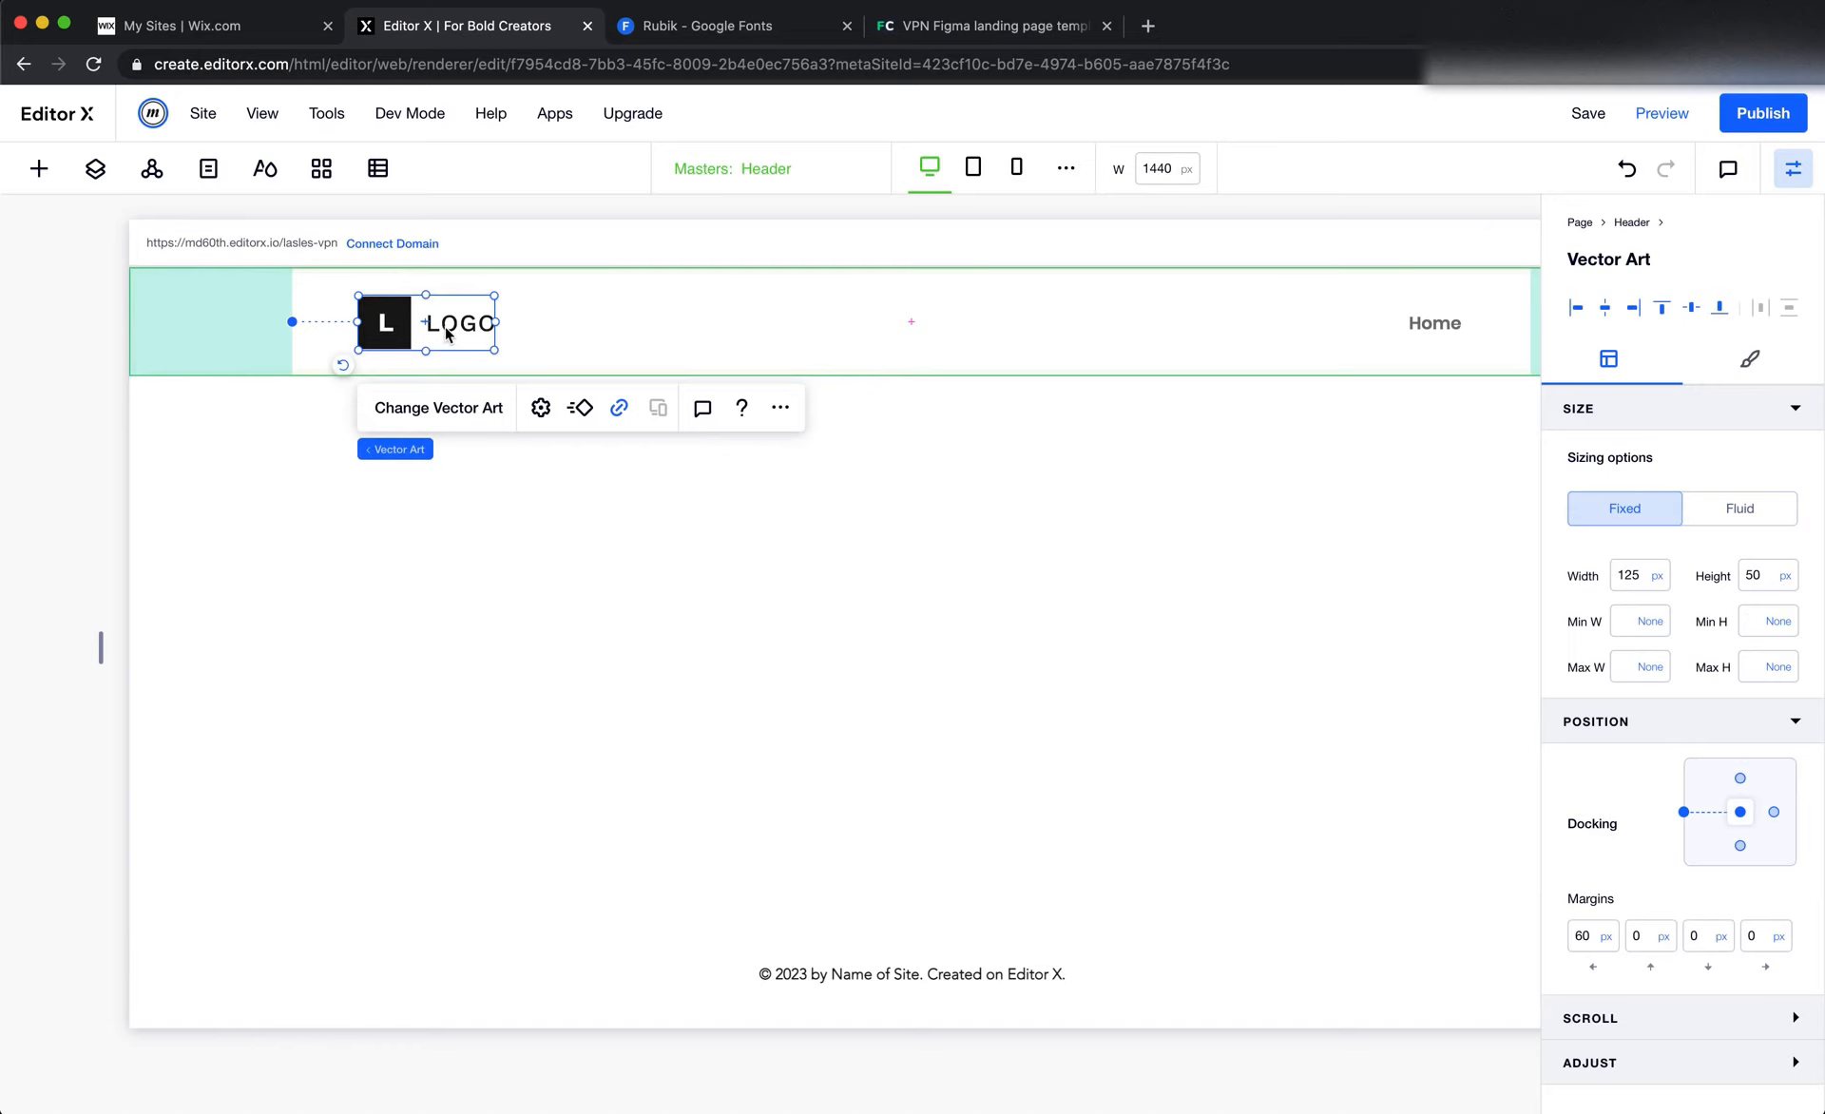
key(super+Tab)
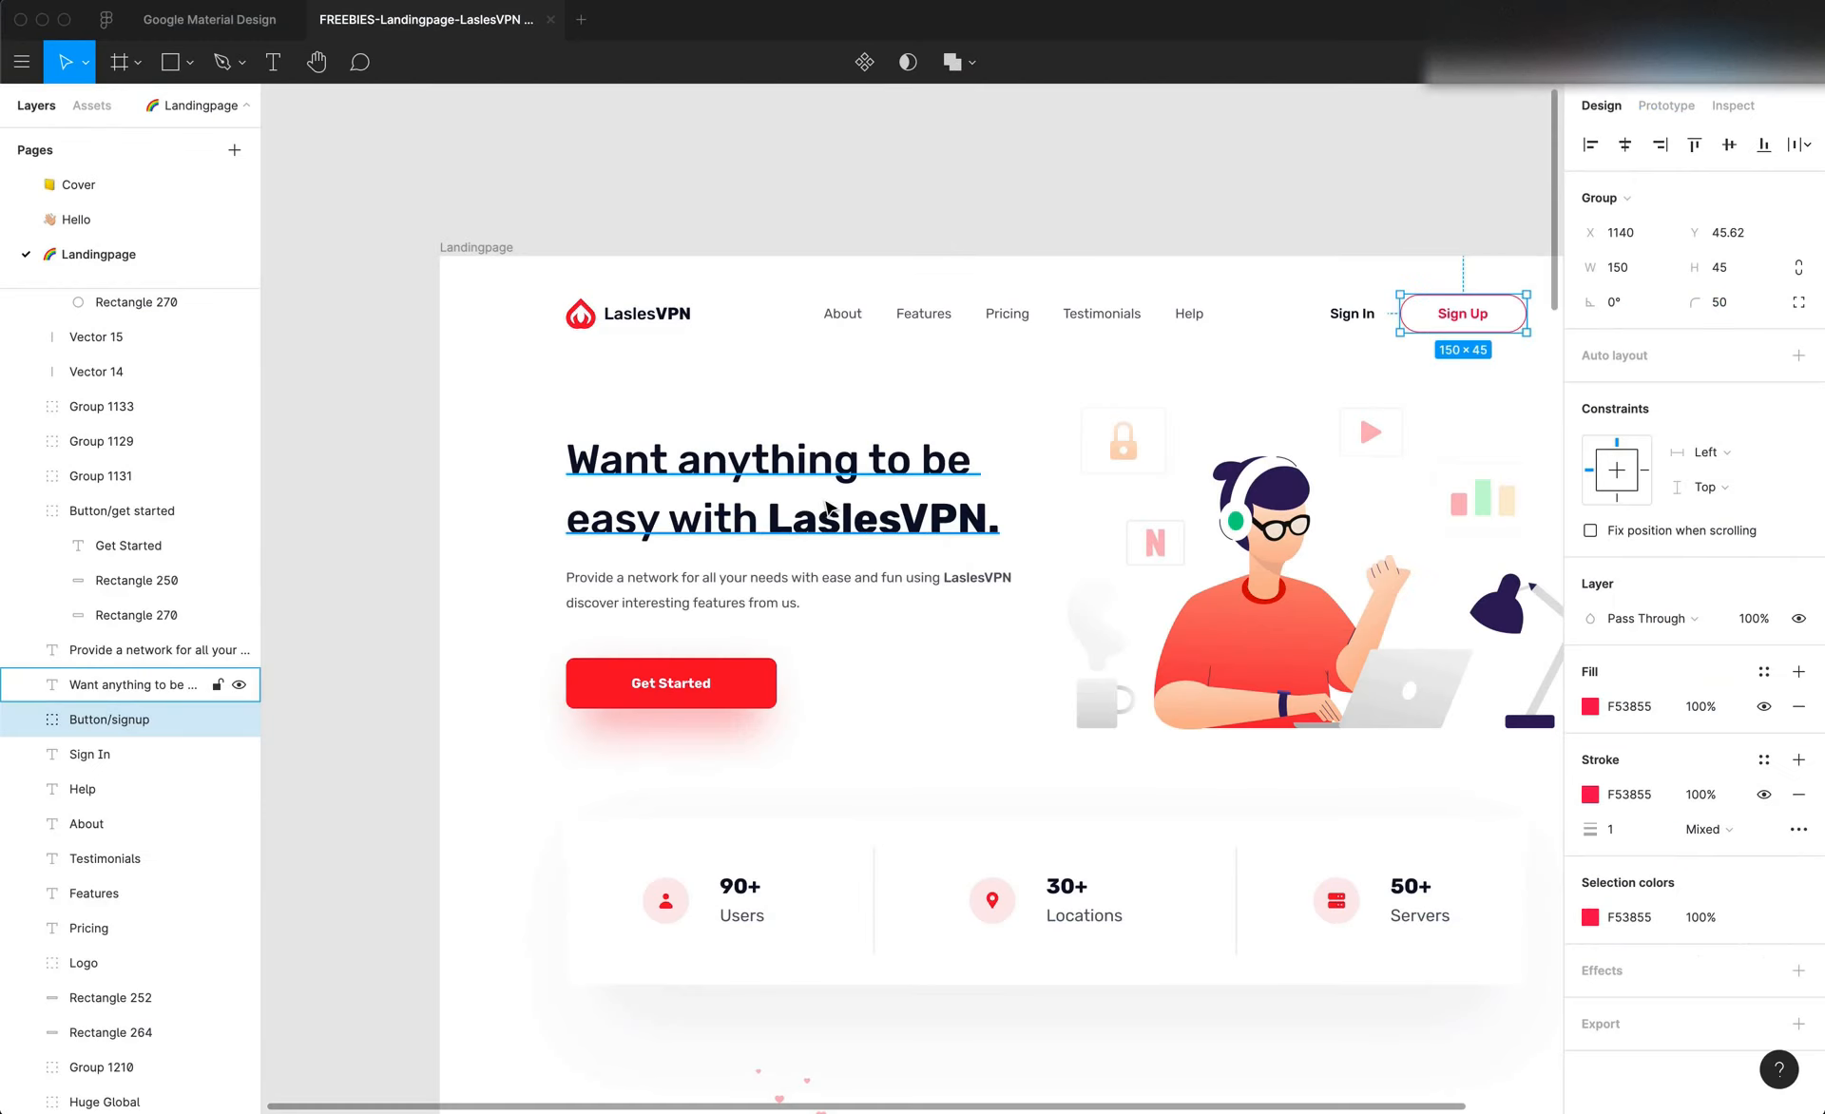
scroll(779, 446, right, 3)
click(532, 325)
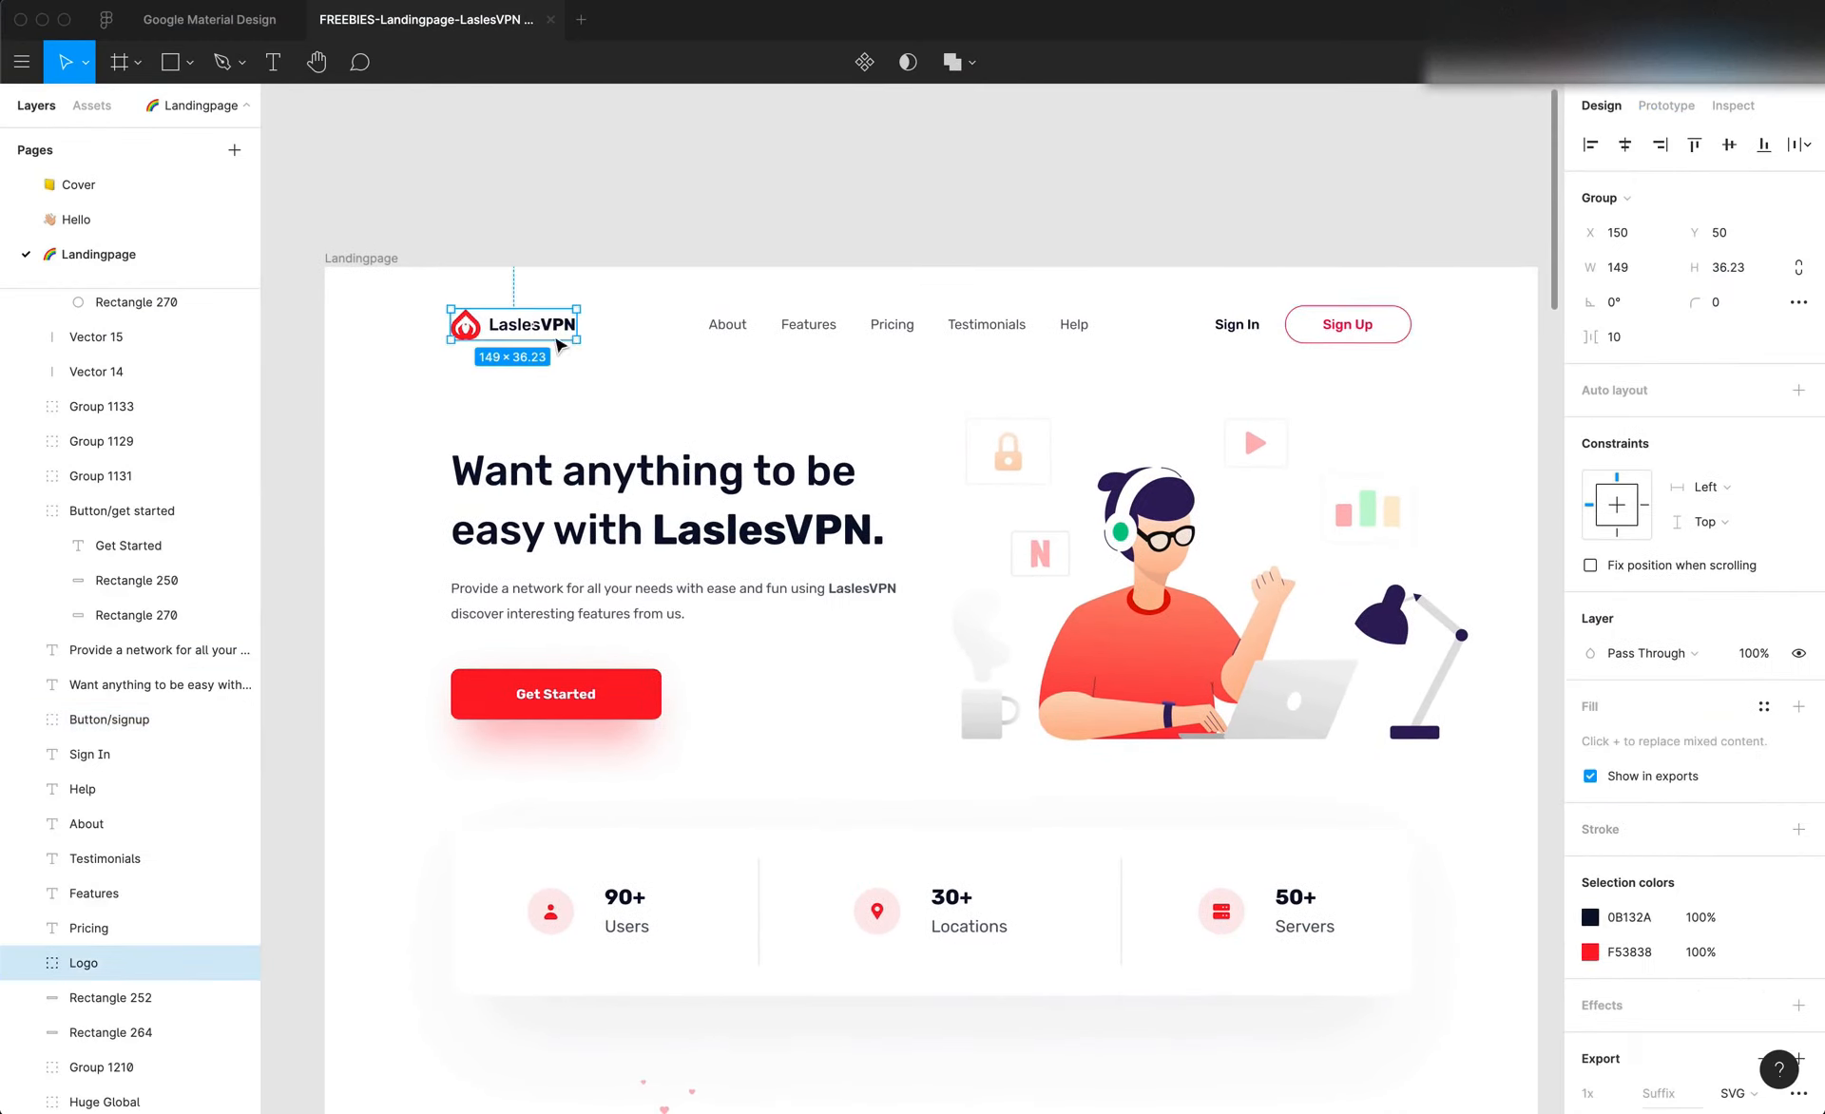
Switch back to Editor X and replace the header's placeholder logo with Lasles Logo.svg from the Icons folder in Site Files
key(super+Tab)
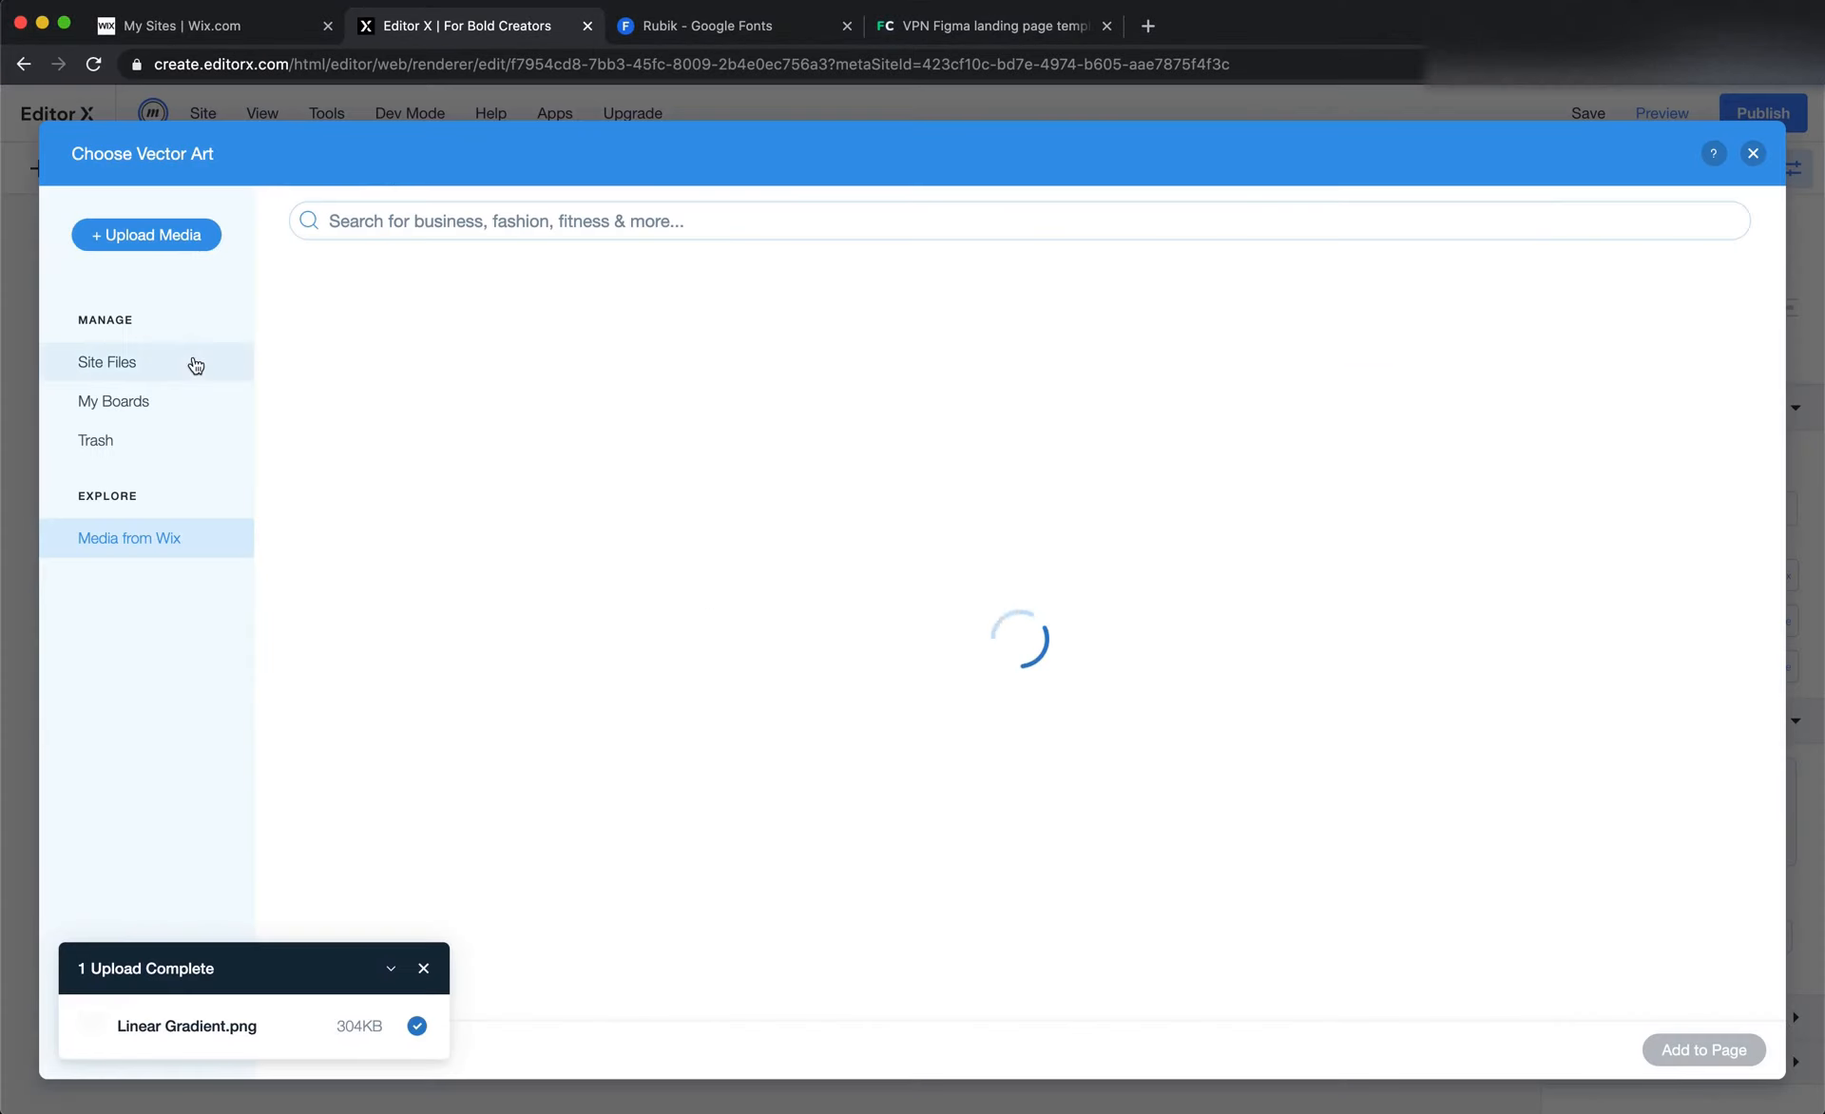
click(175, 367)
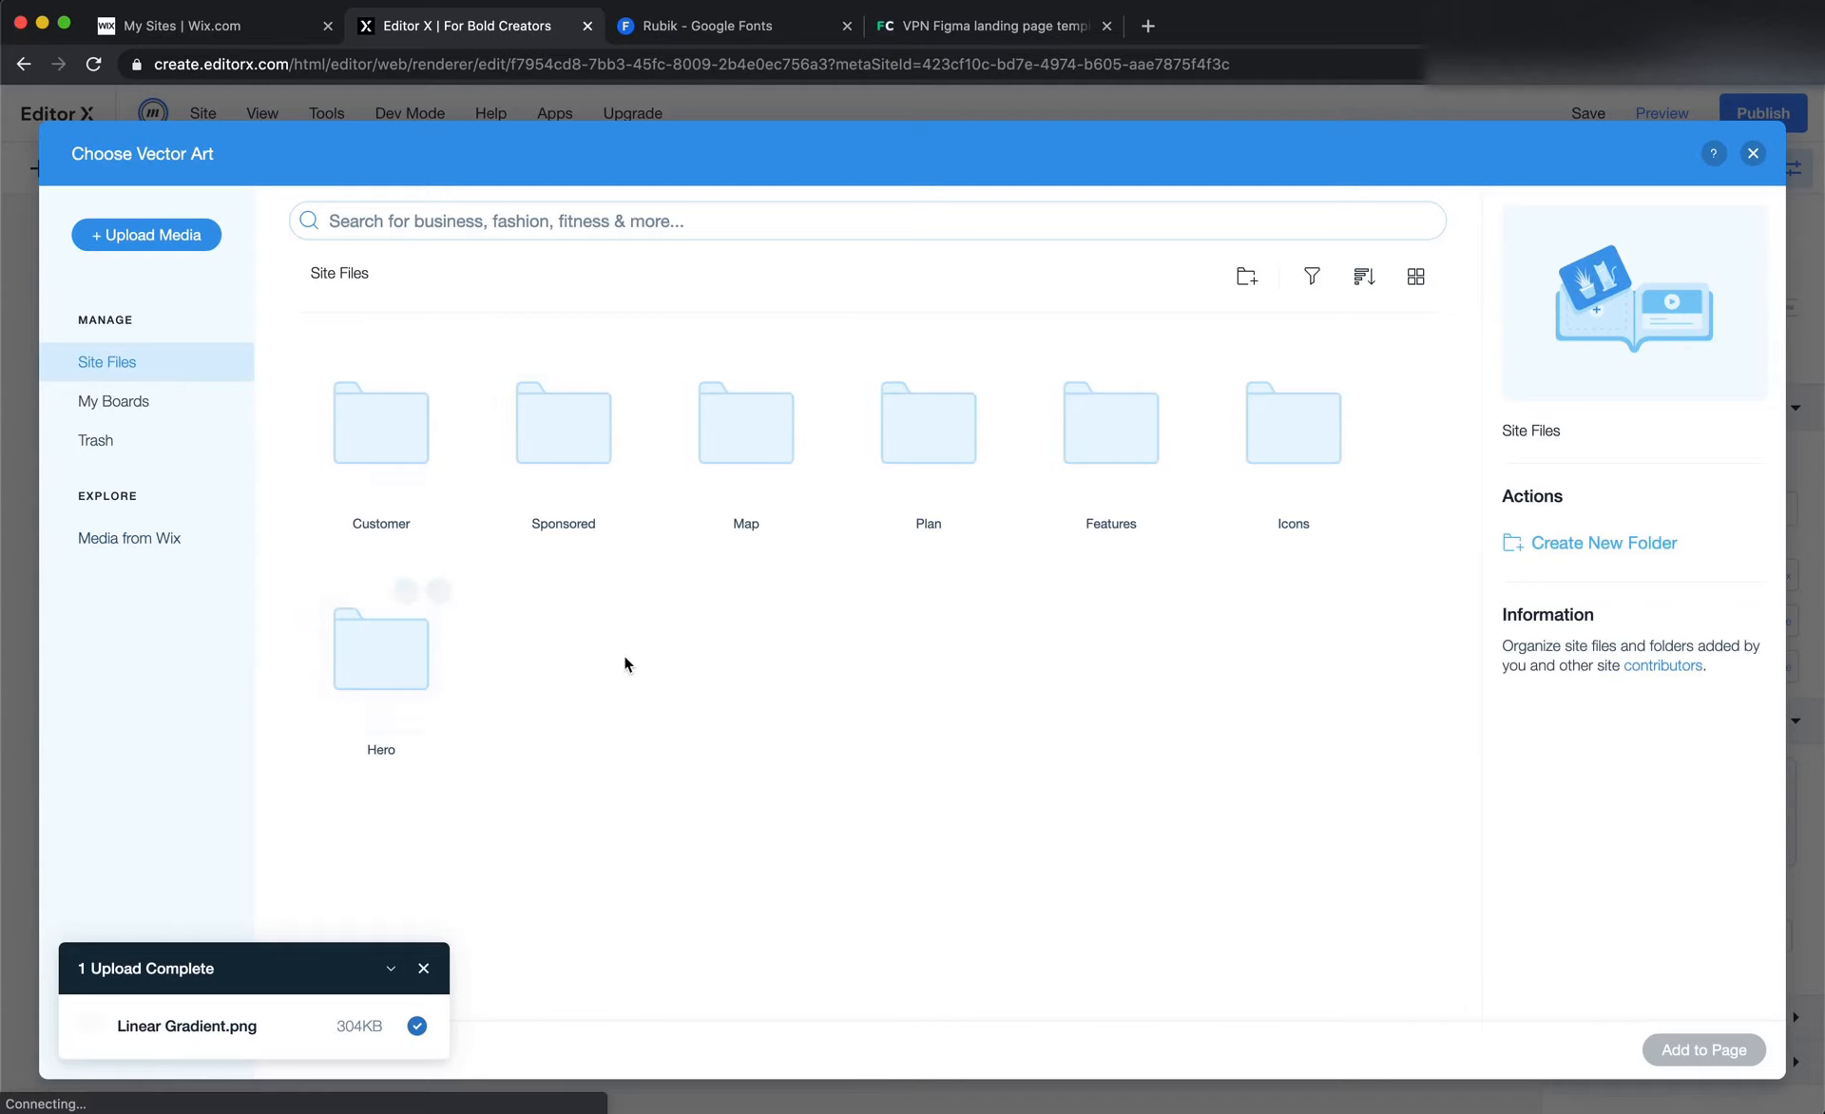
click(1291, 456)
double_click(1290, 458)
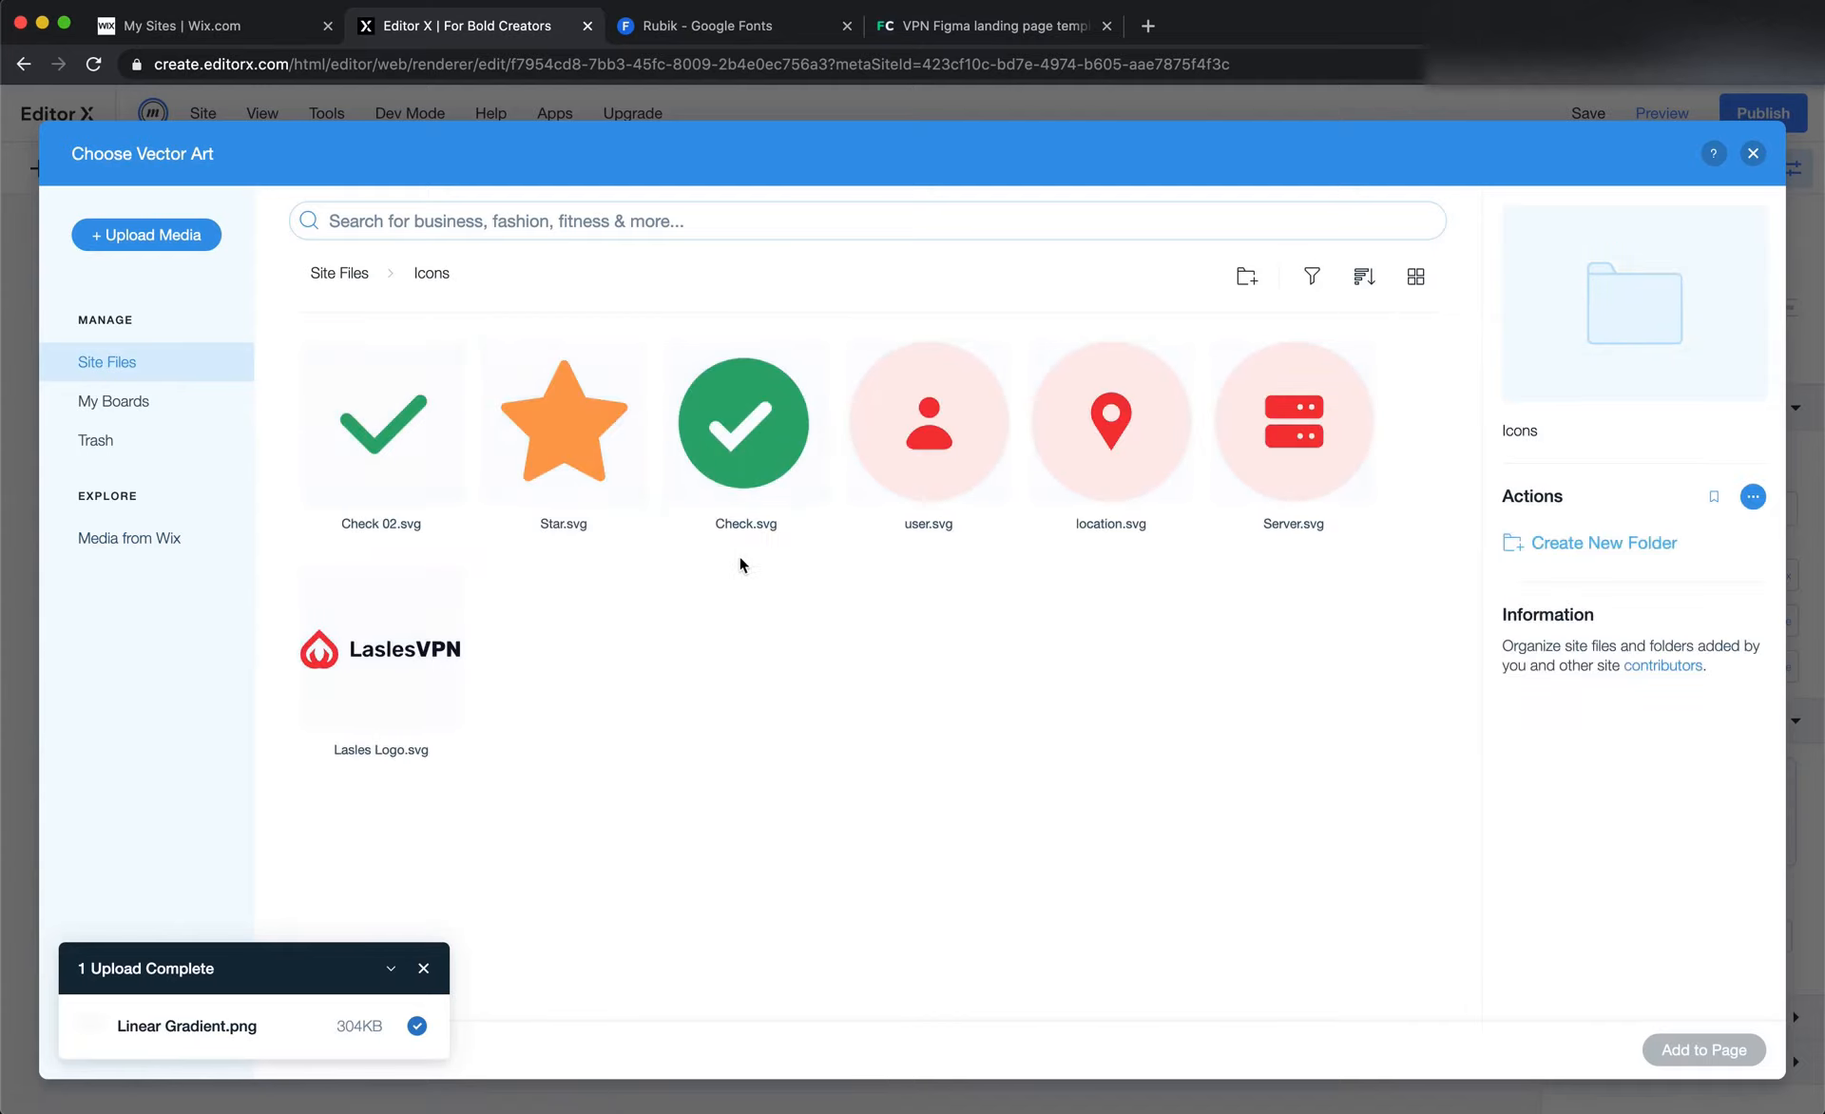
double_click(375, 653)
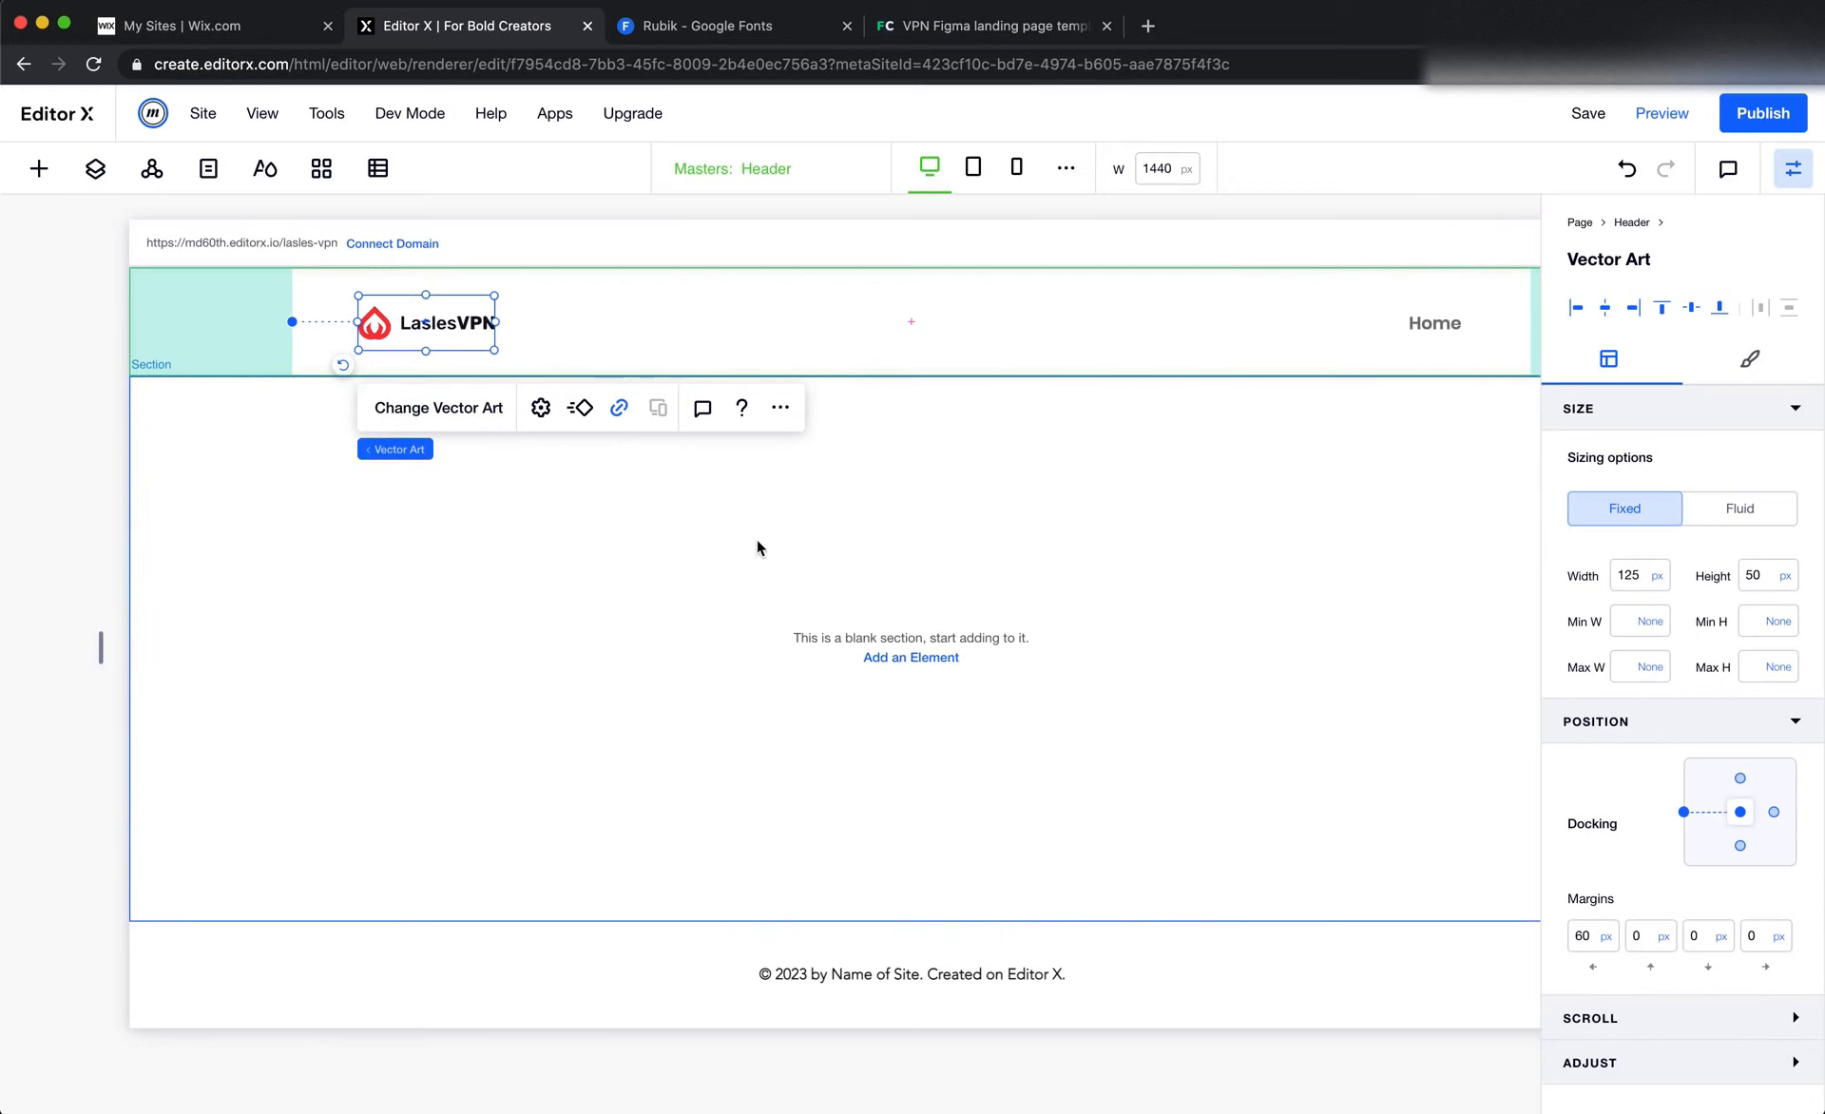
Check the Logo group's width in Figma and set the header logo's width in Editor X to 149 px
key(super+Tab)
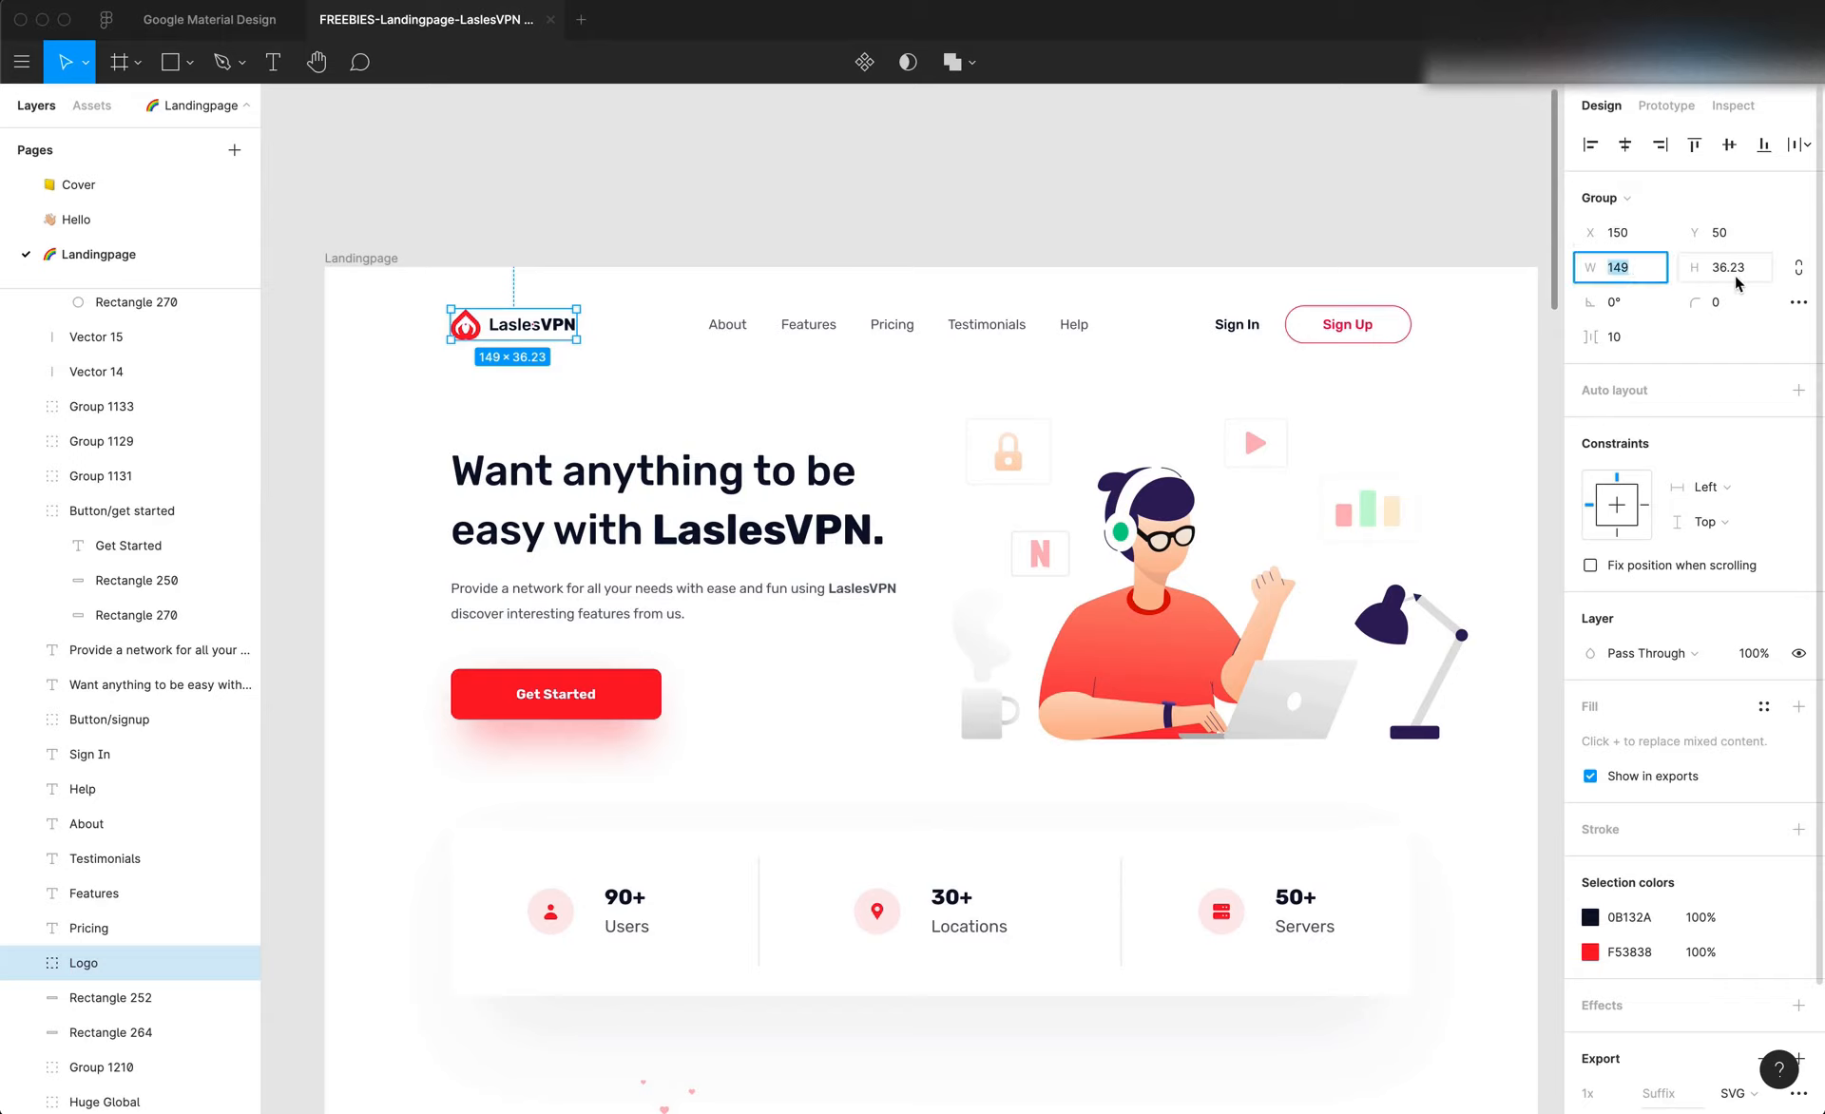
key(super+Tab)
click(1646, 582)
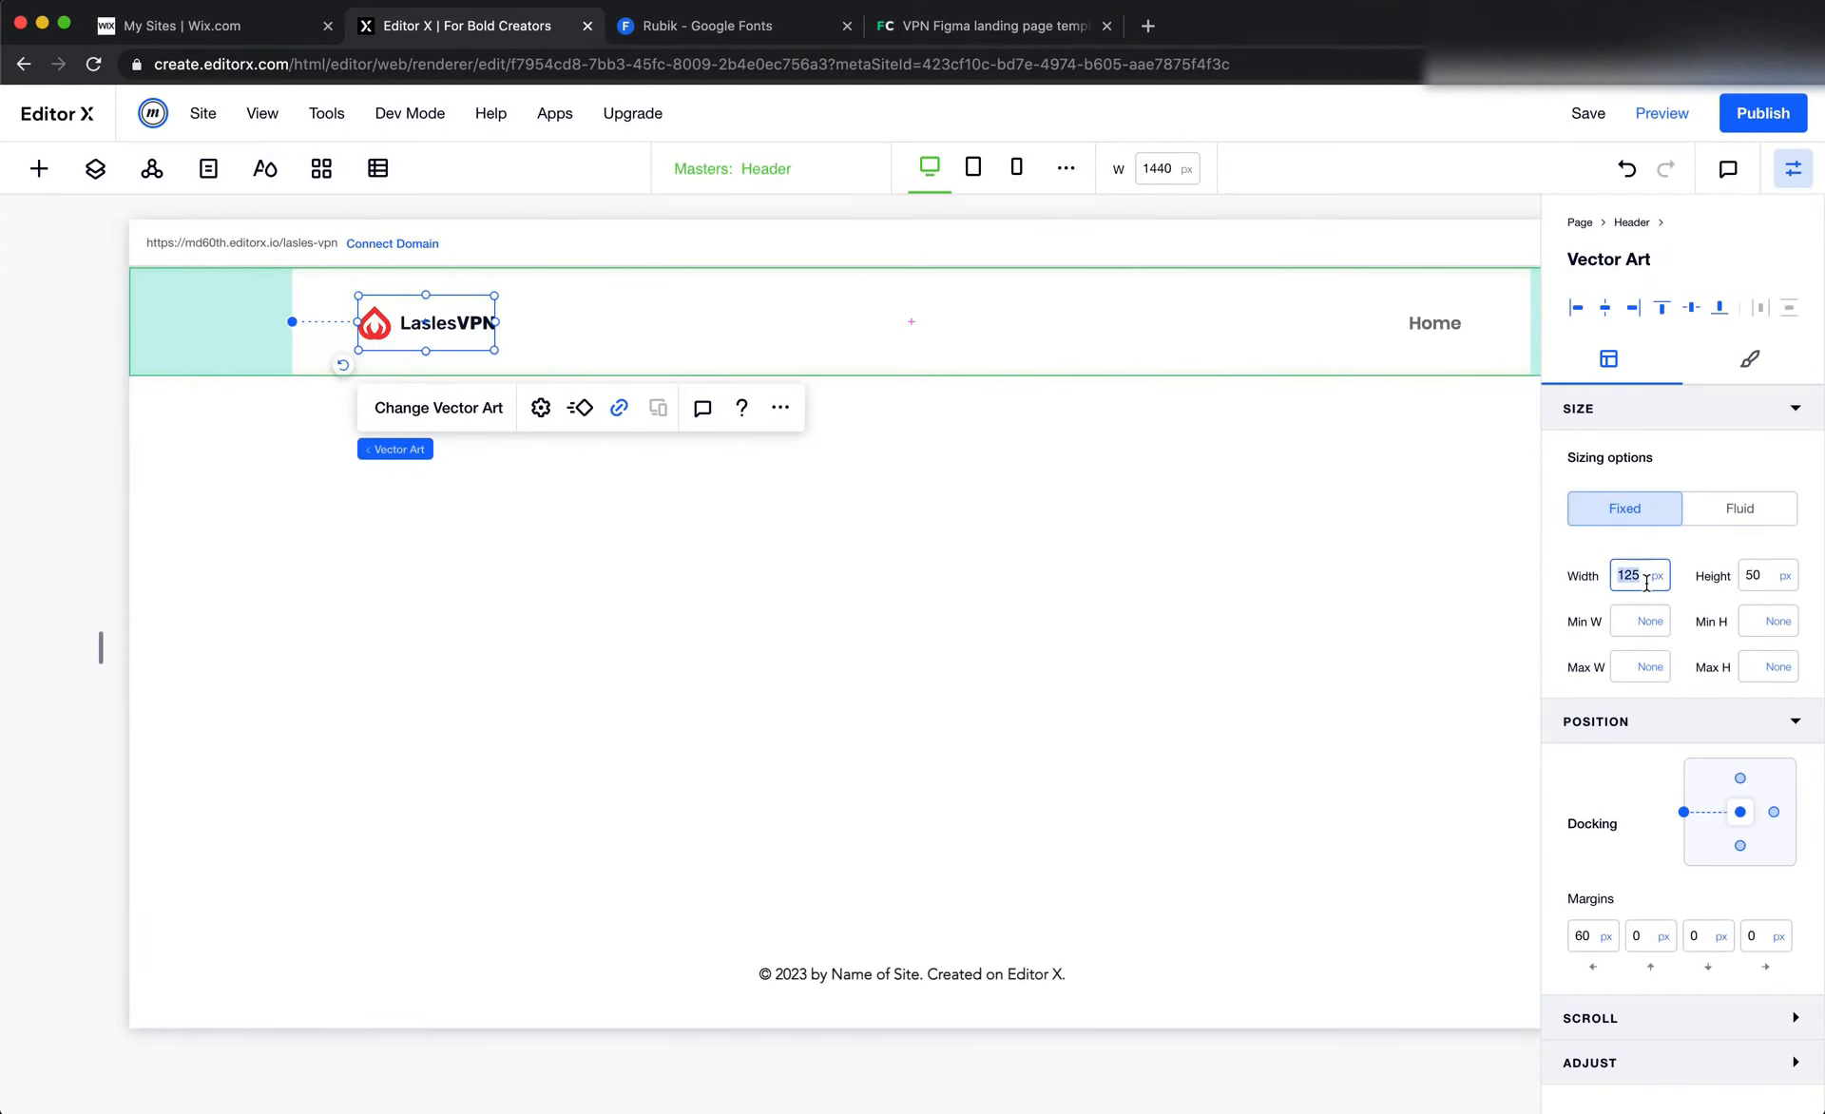
text(149)
key(Return)
Check the Logo group's height in Figma and set the header logo's height in Editor X to 36 px
key(super+Tab)
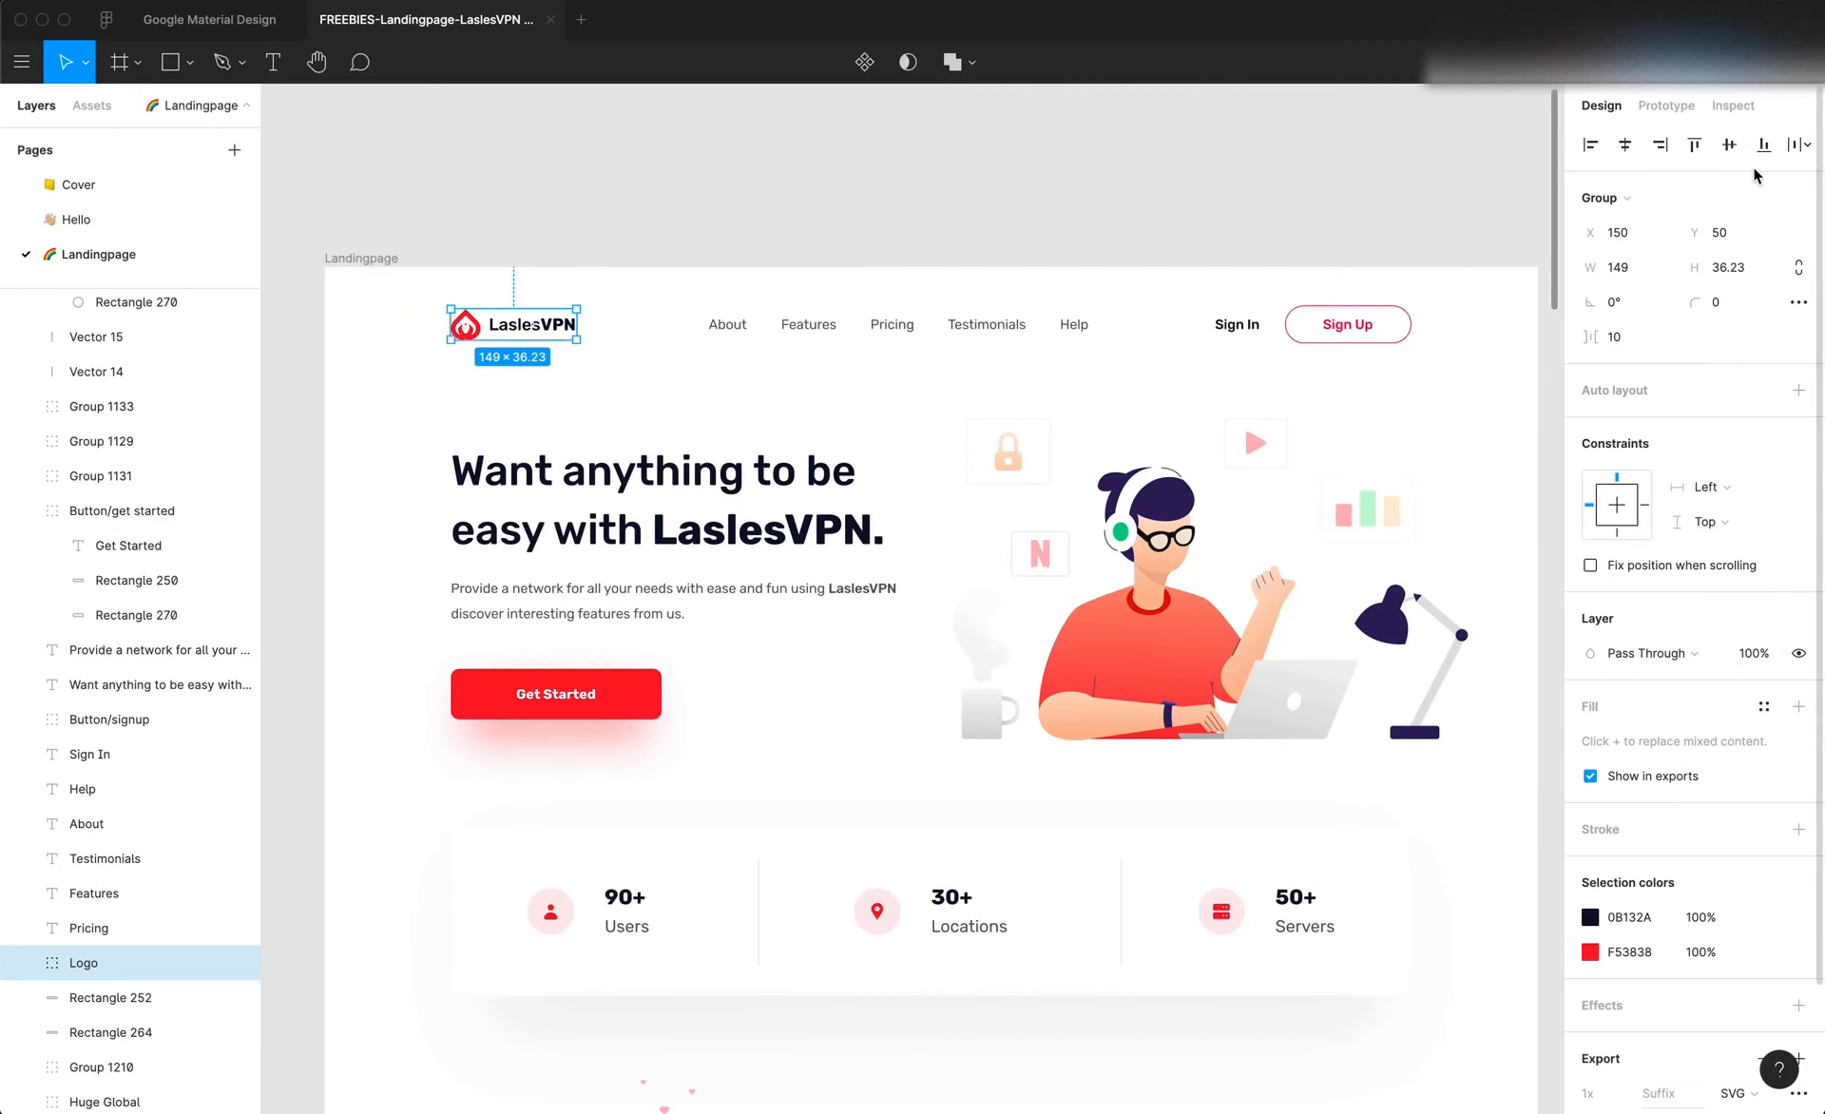
click(1733, 106)
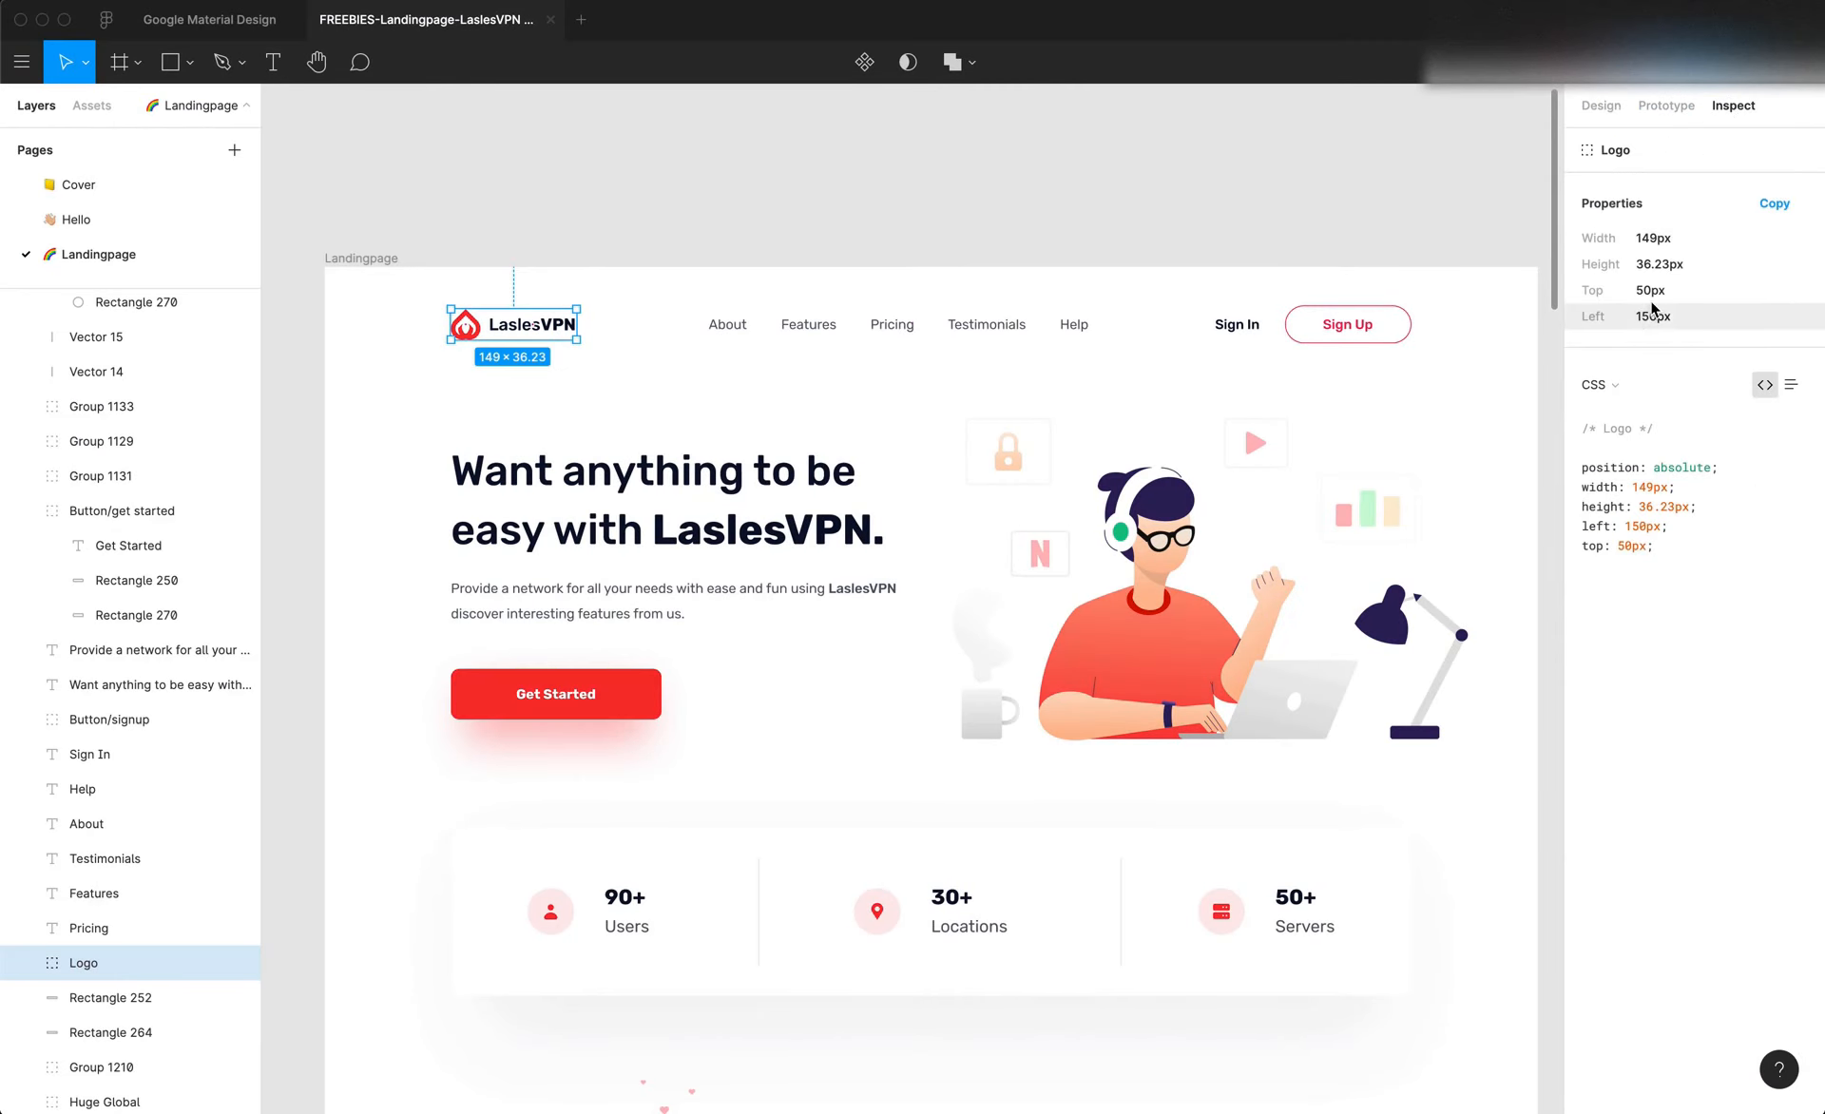
click(1658, 268)
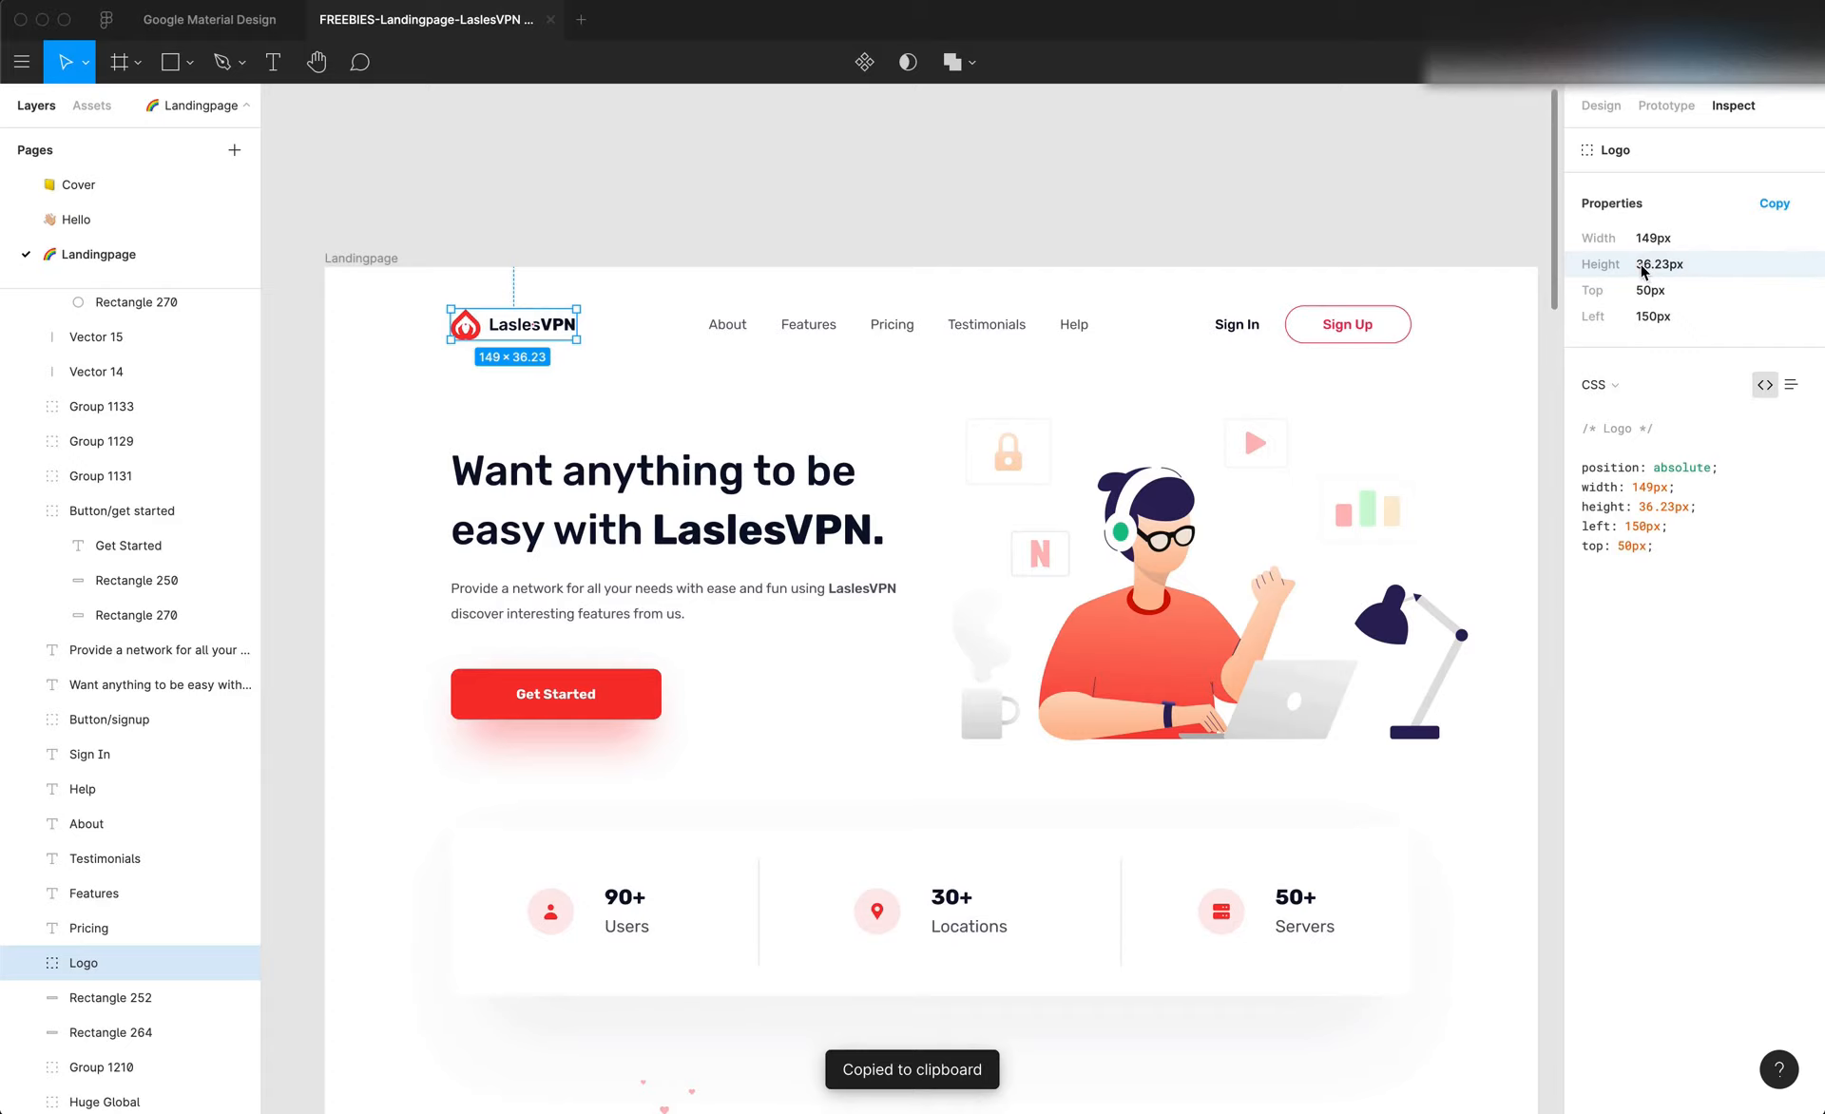
click(1601, 106)
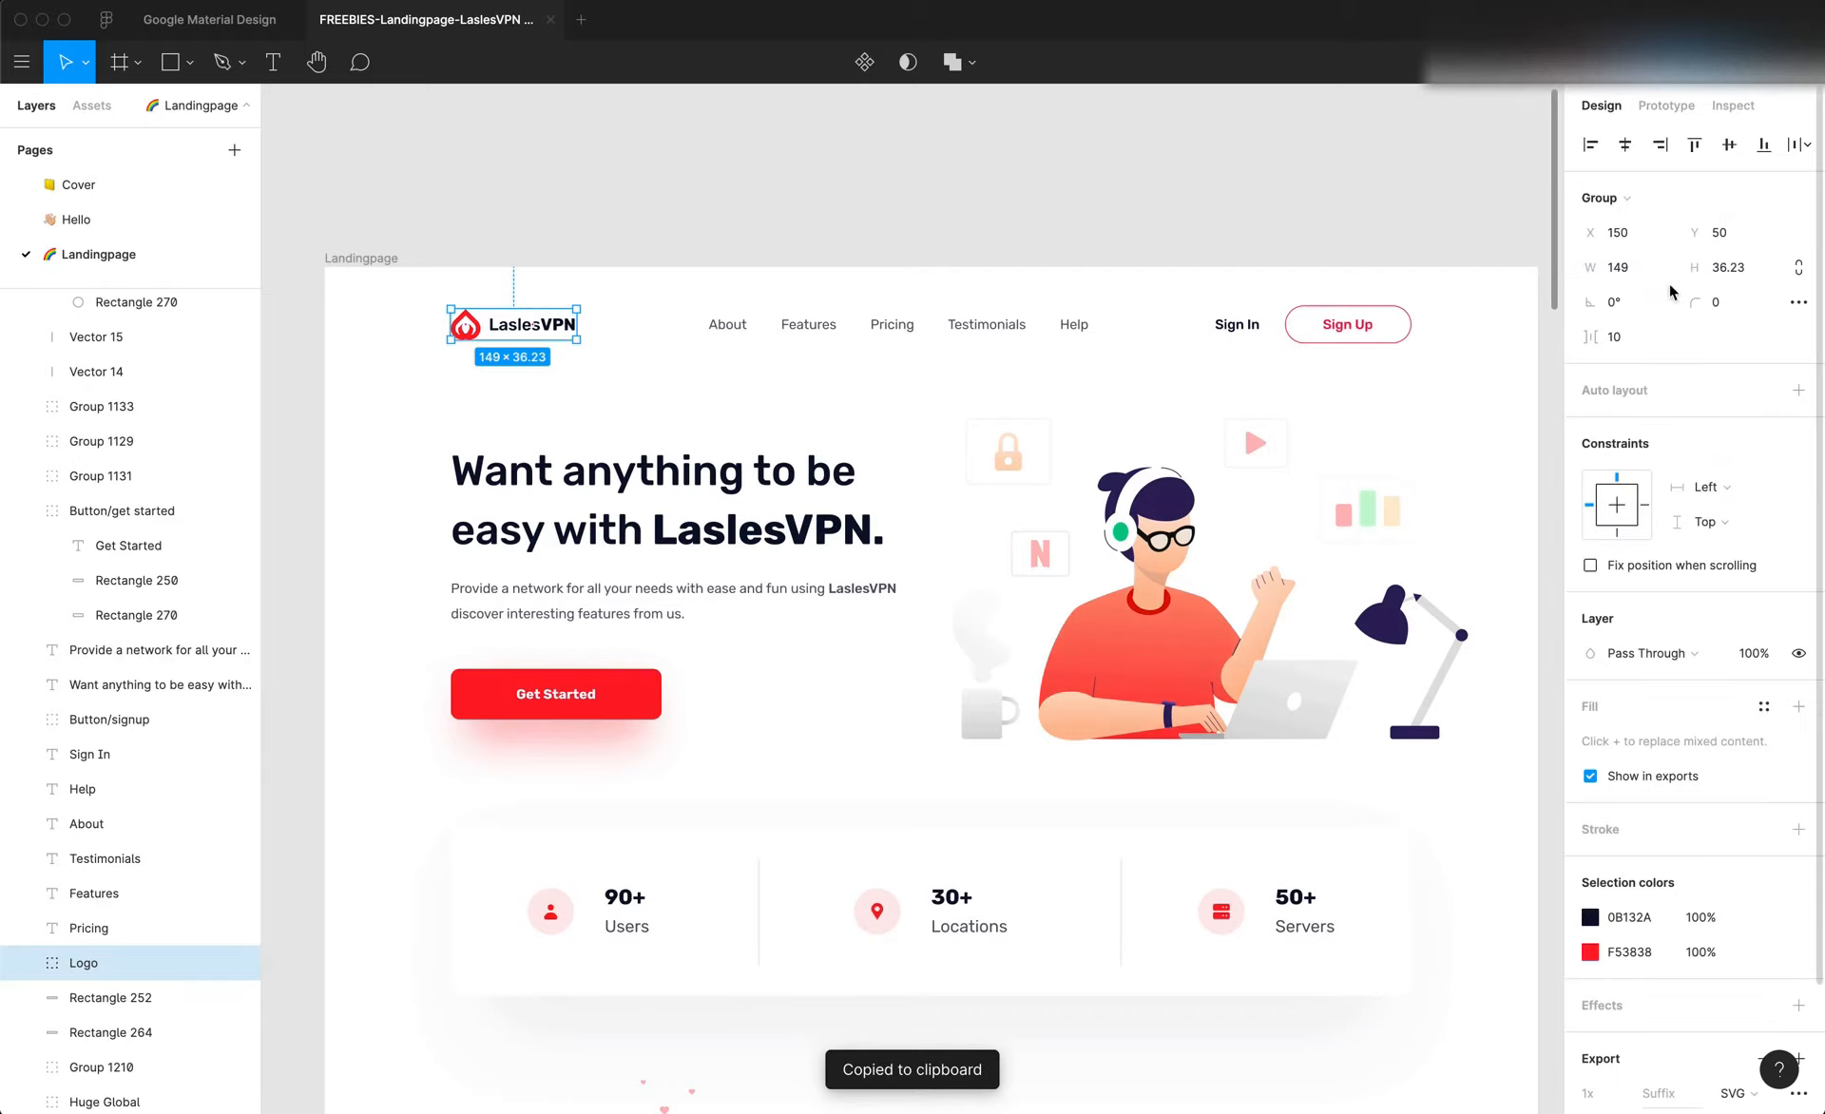
click(1727, 267)
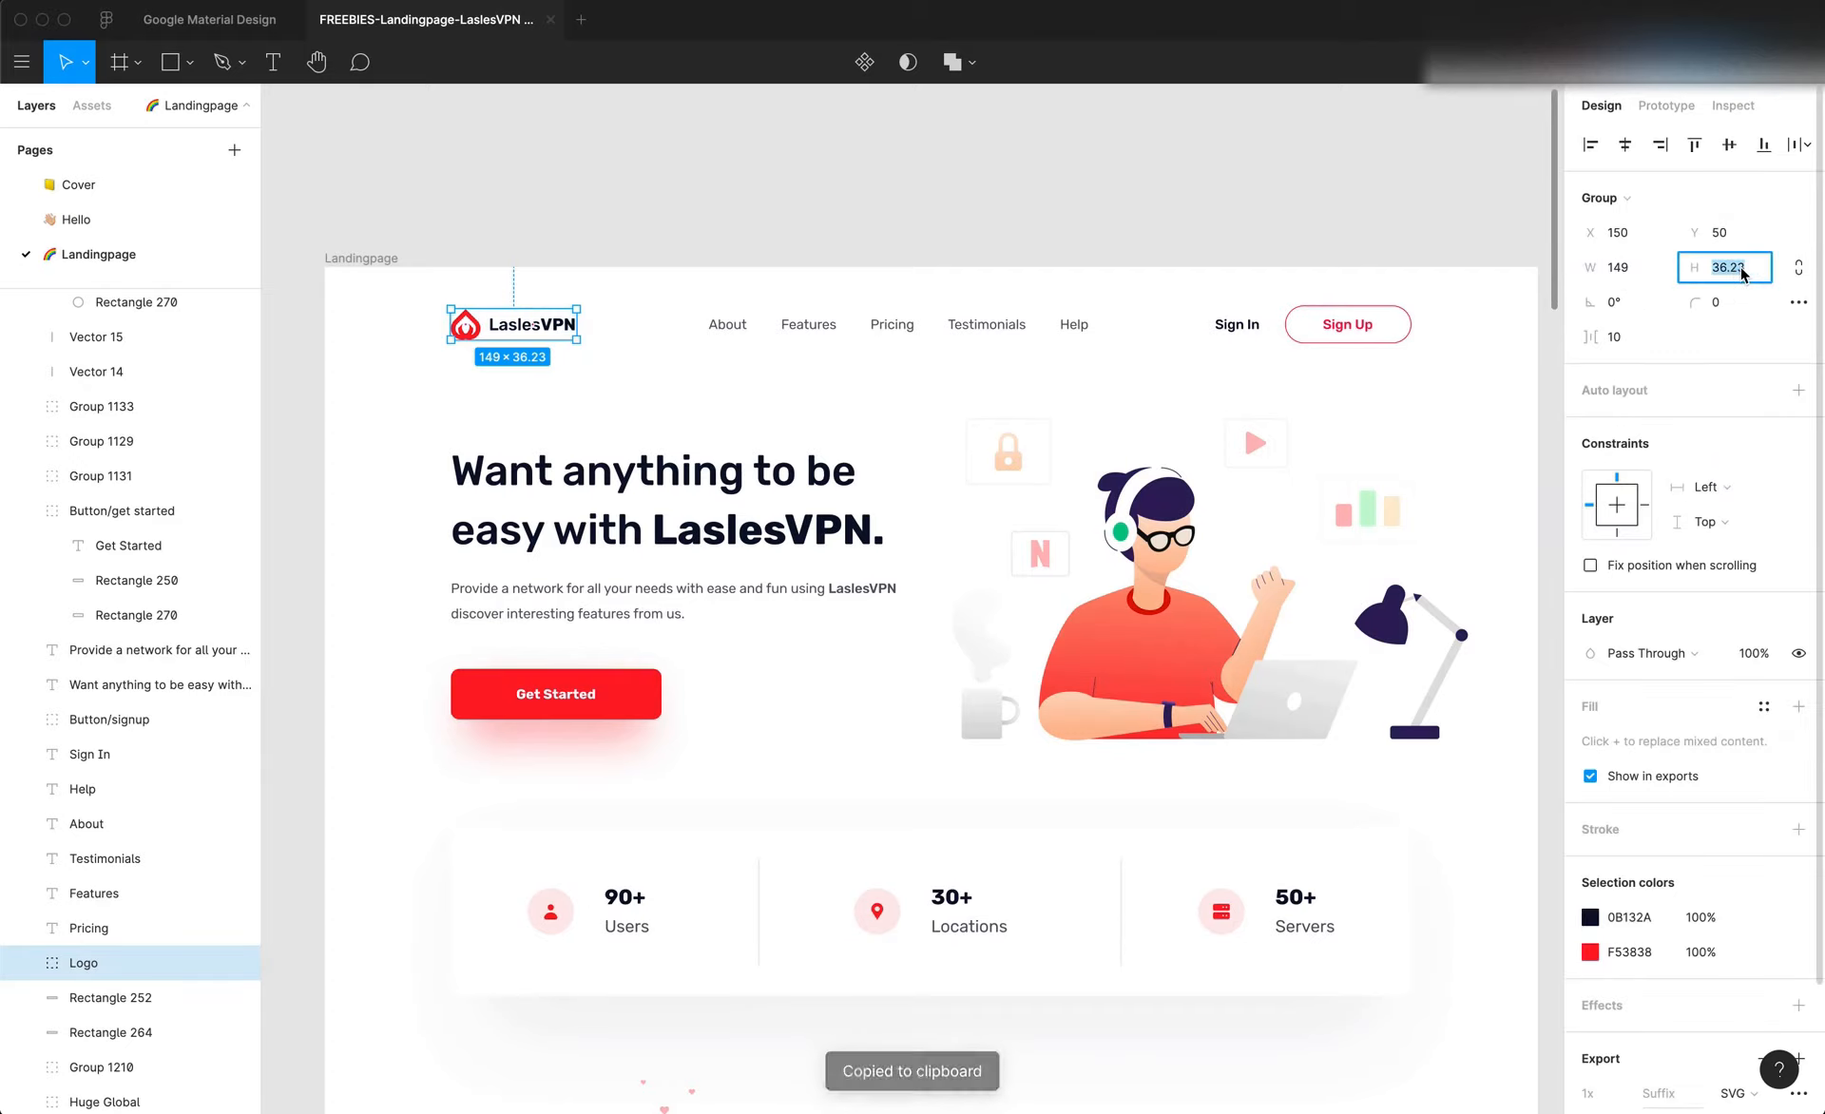
key(super+Tab)
click(1752, 575)
text(36)
key(Return)
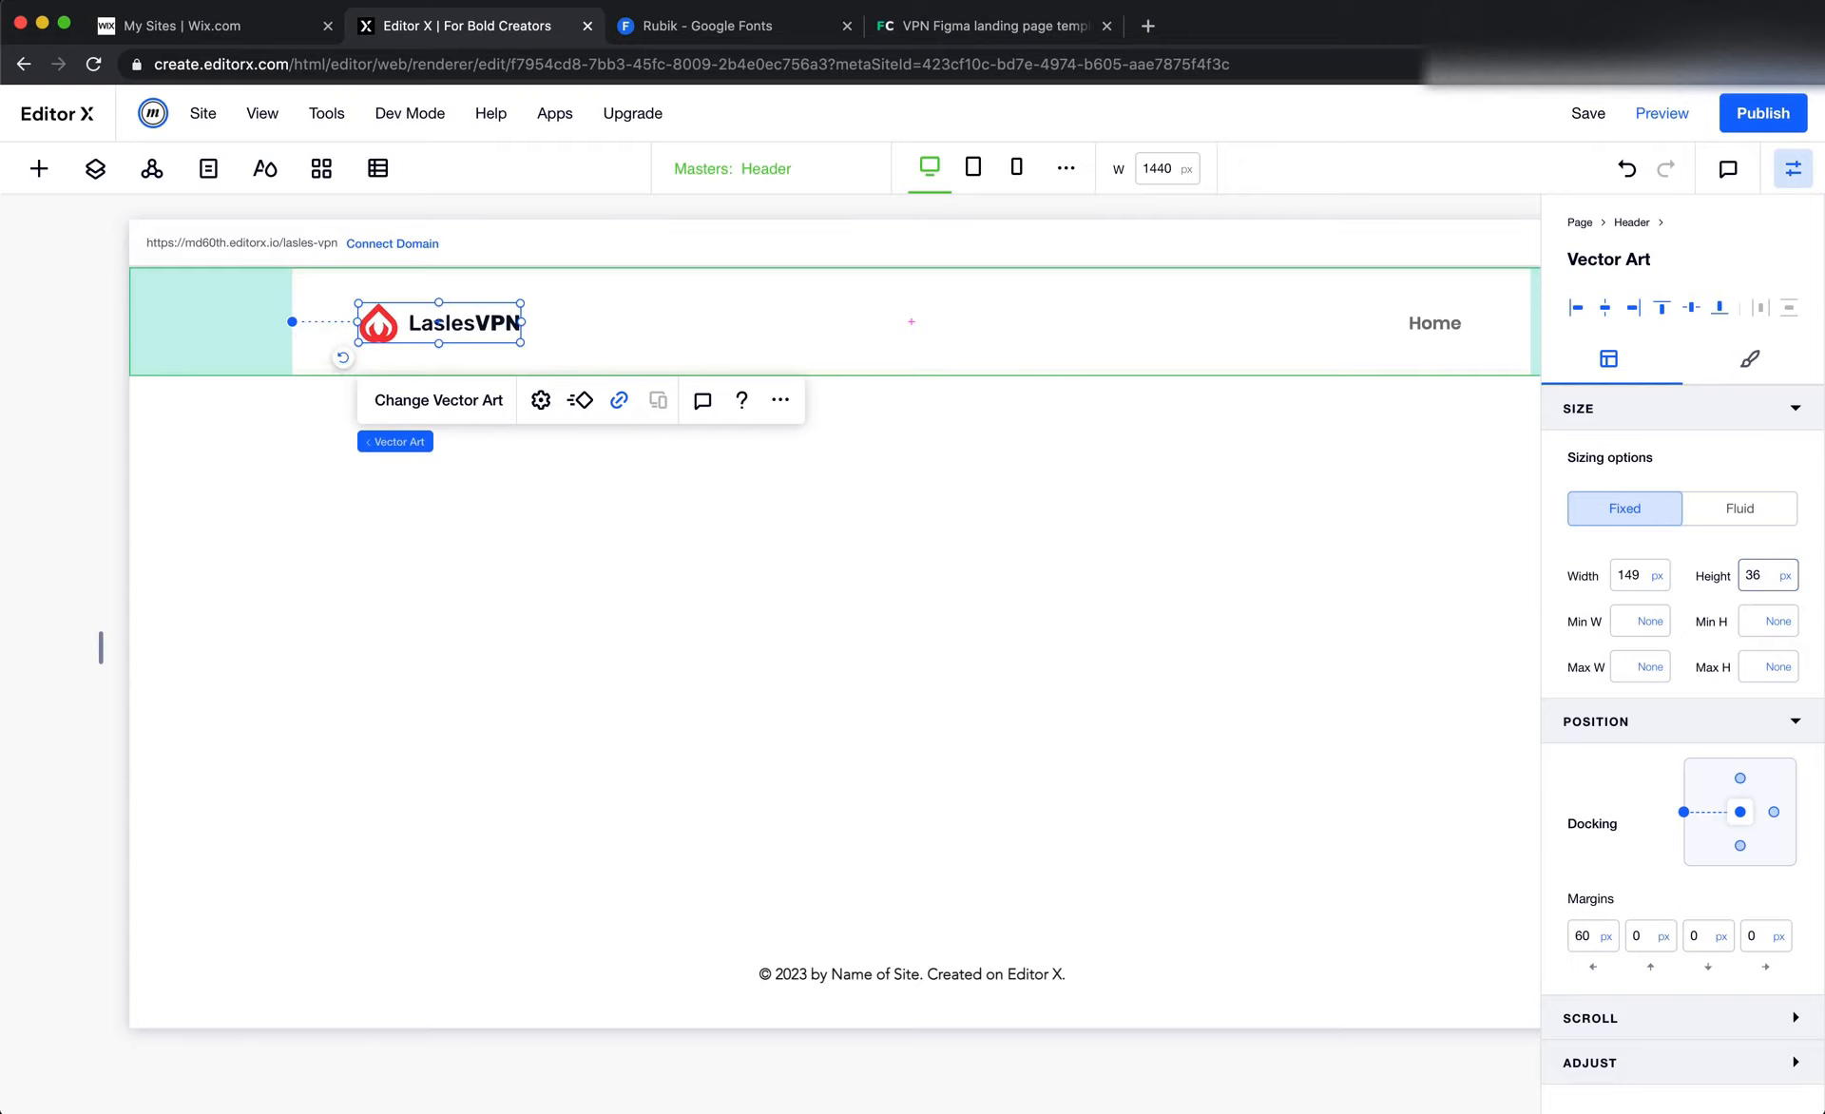
click(1001, 528)
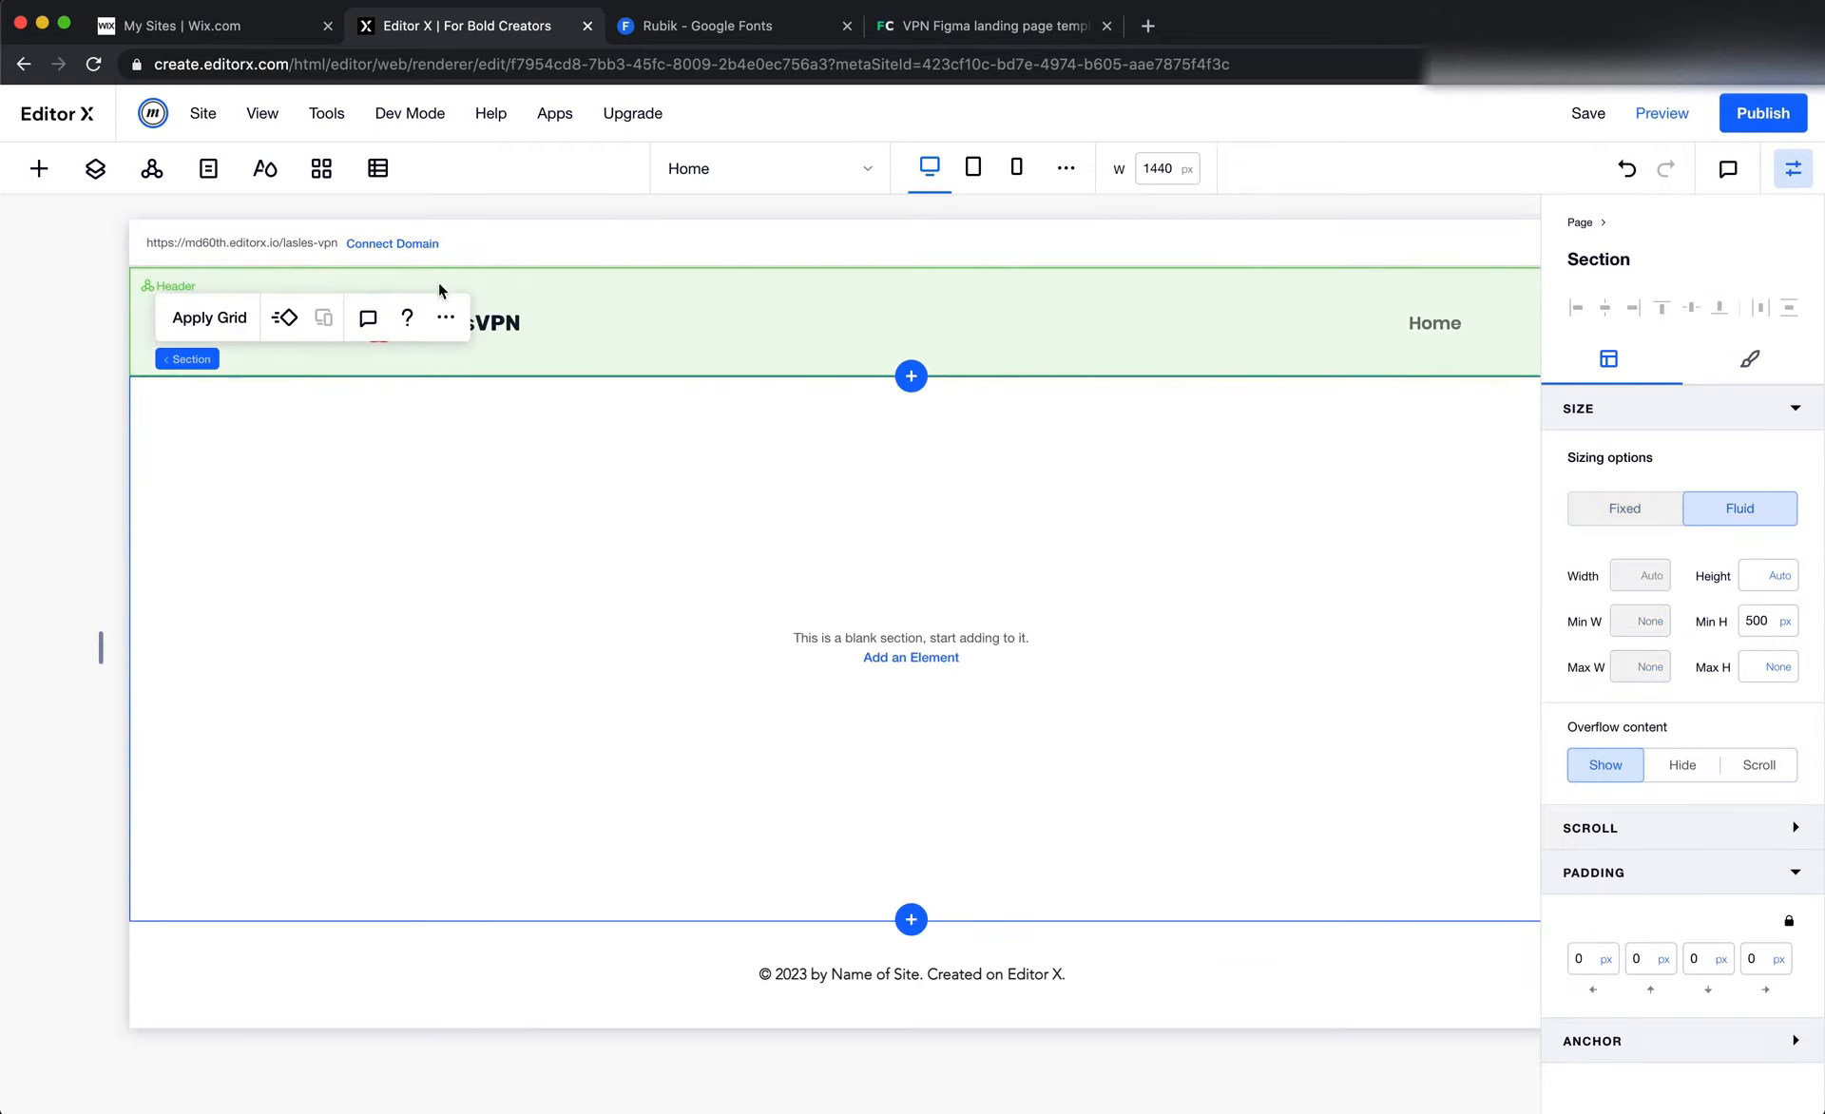
Set the header logo's left margin to 0 px so it aligns with the header padding
click(502, 325)
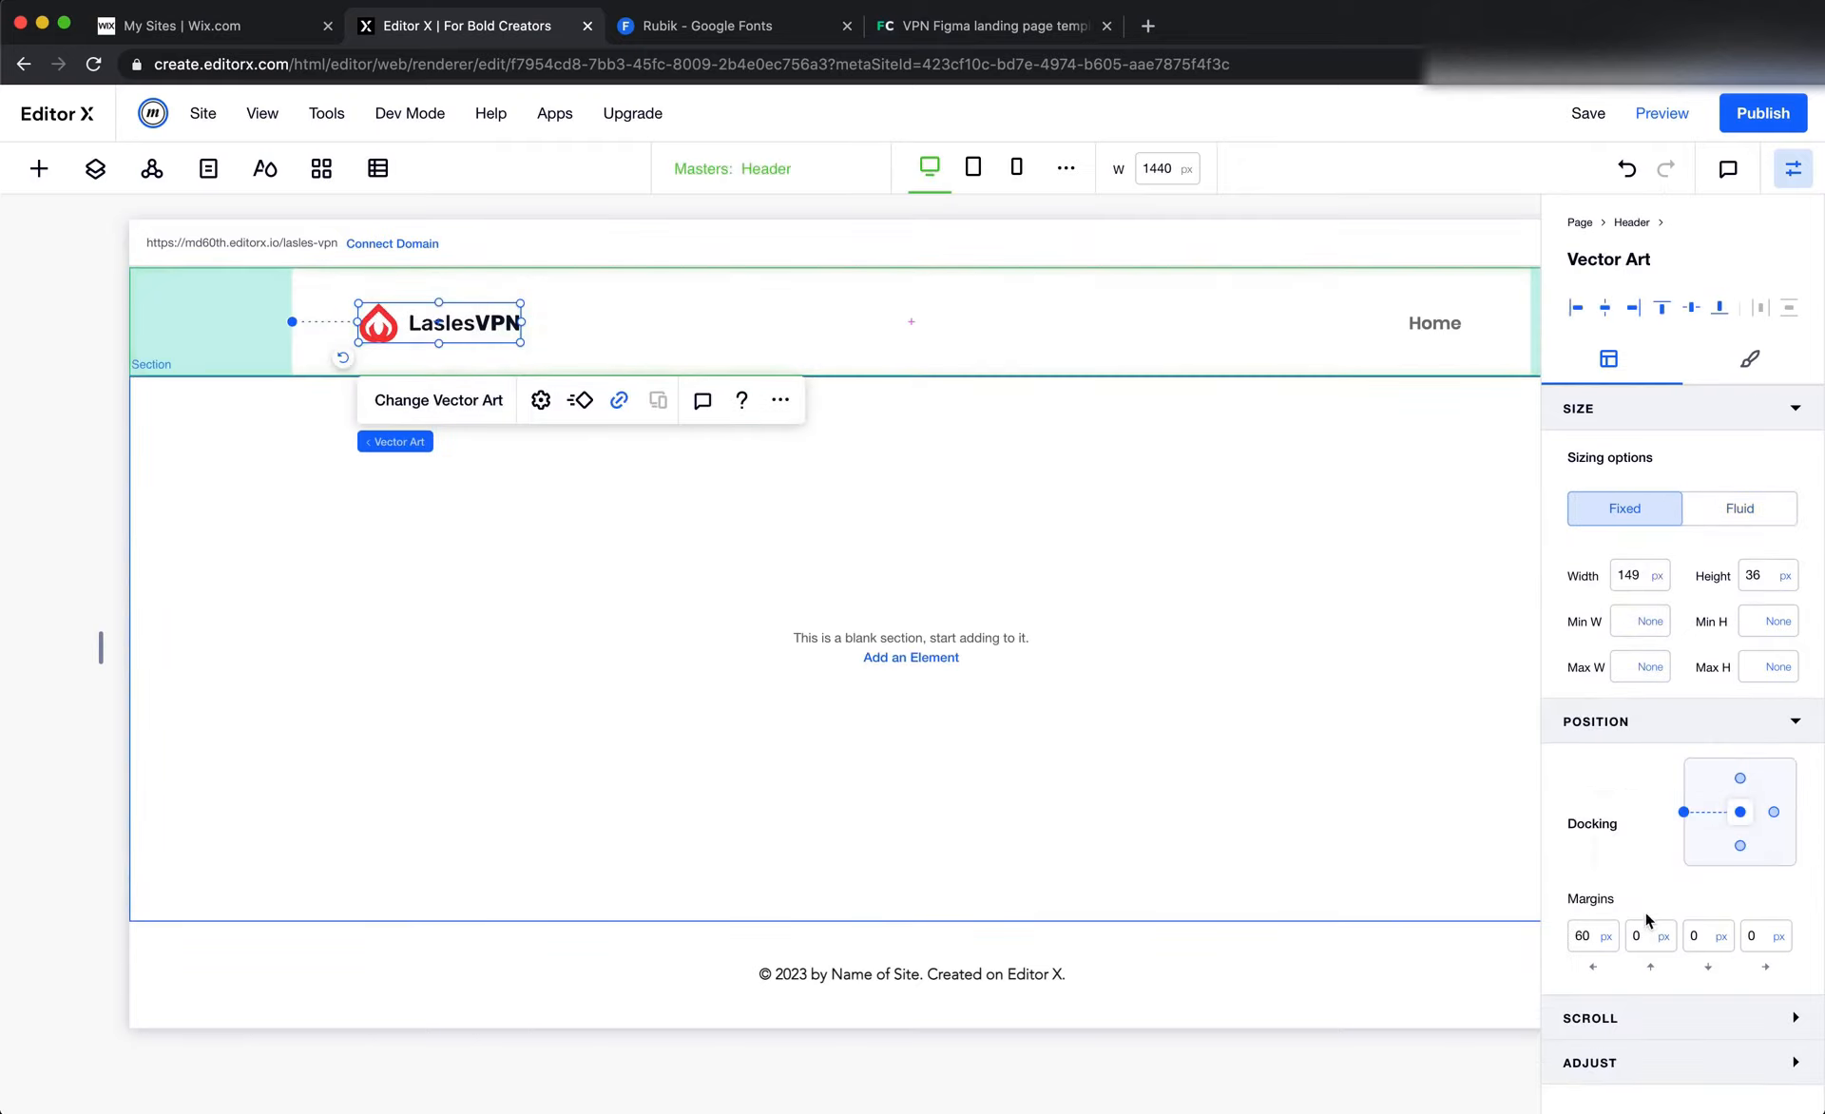
click(1588, 946)
text(0)
key(Return)
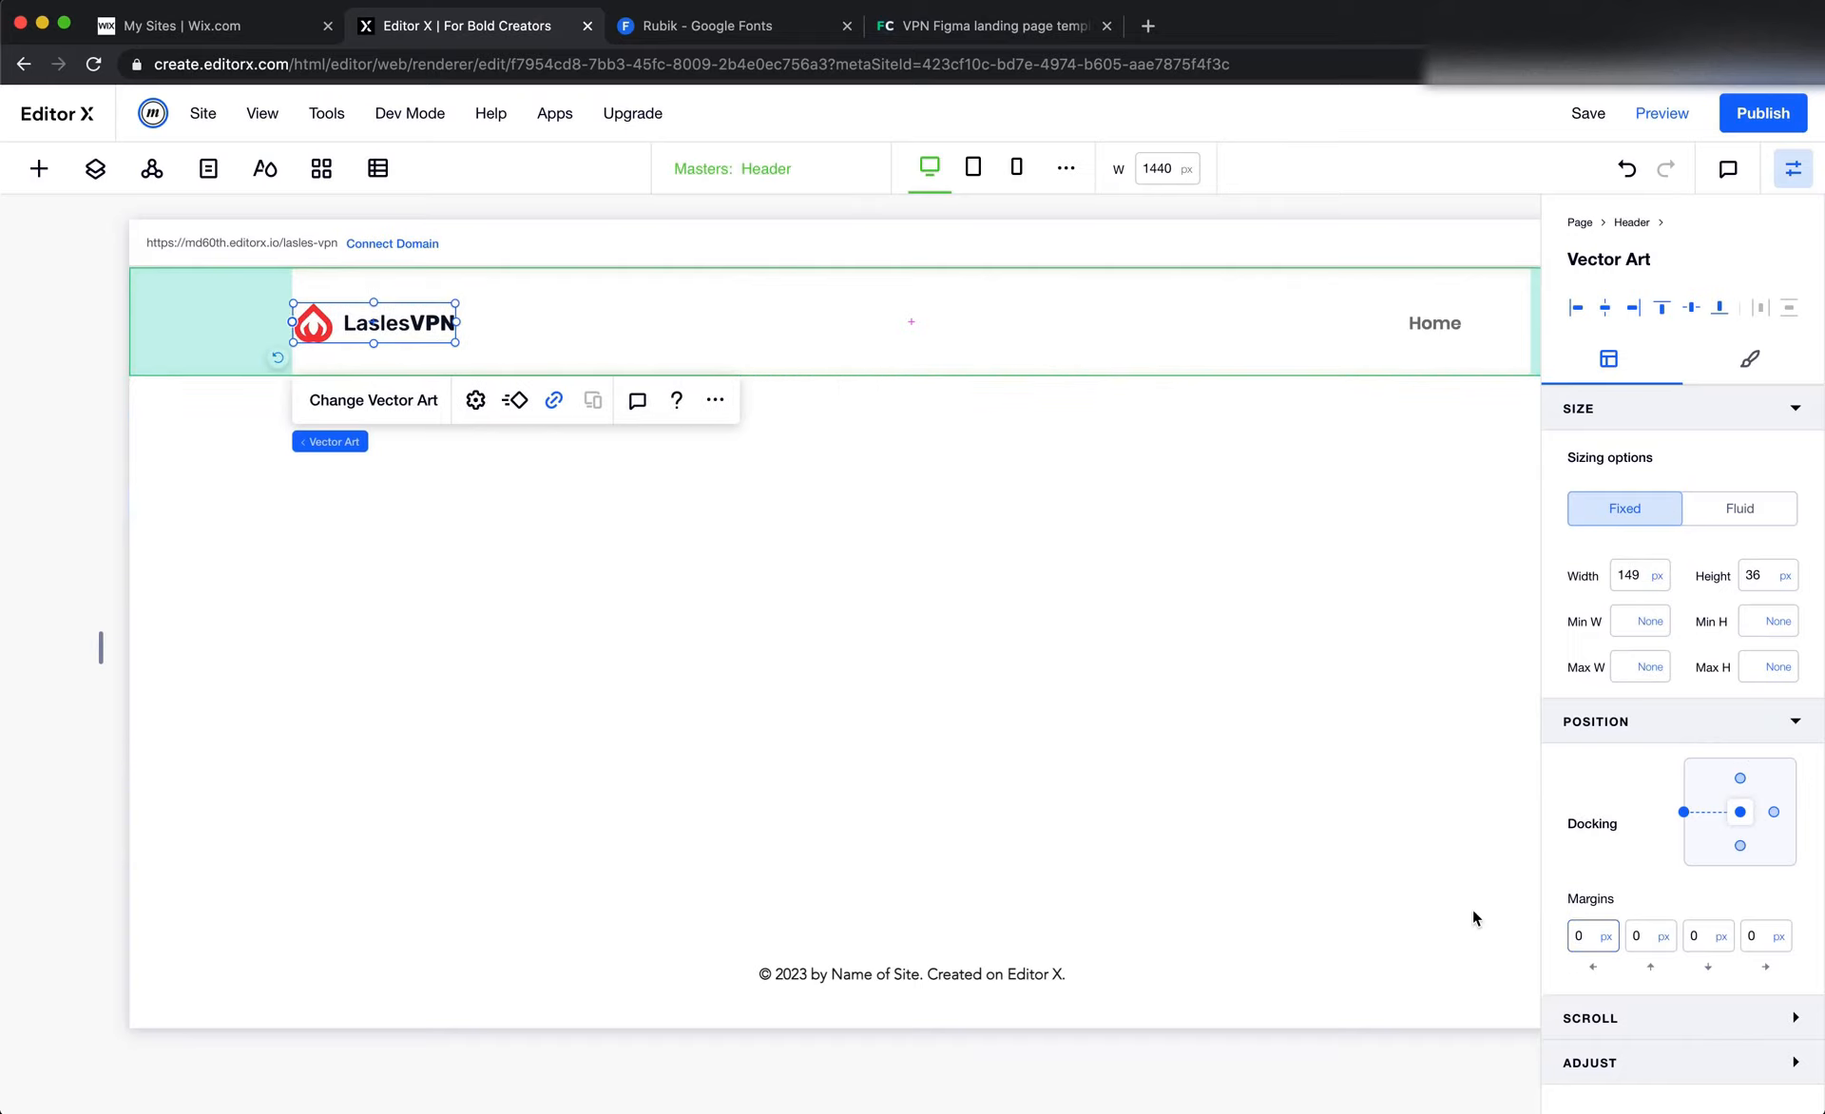
click(1076, 674)
click(570, 340)
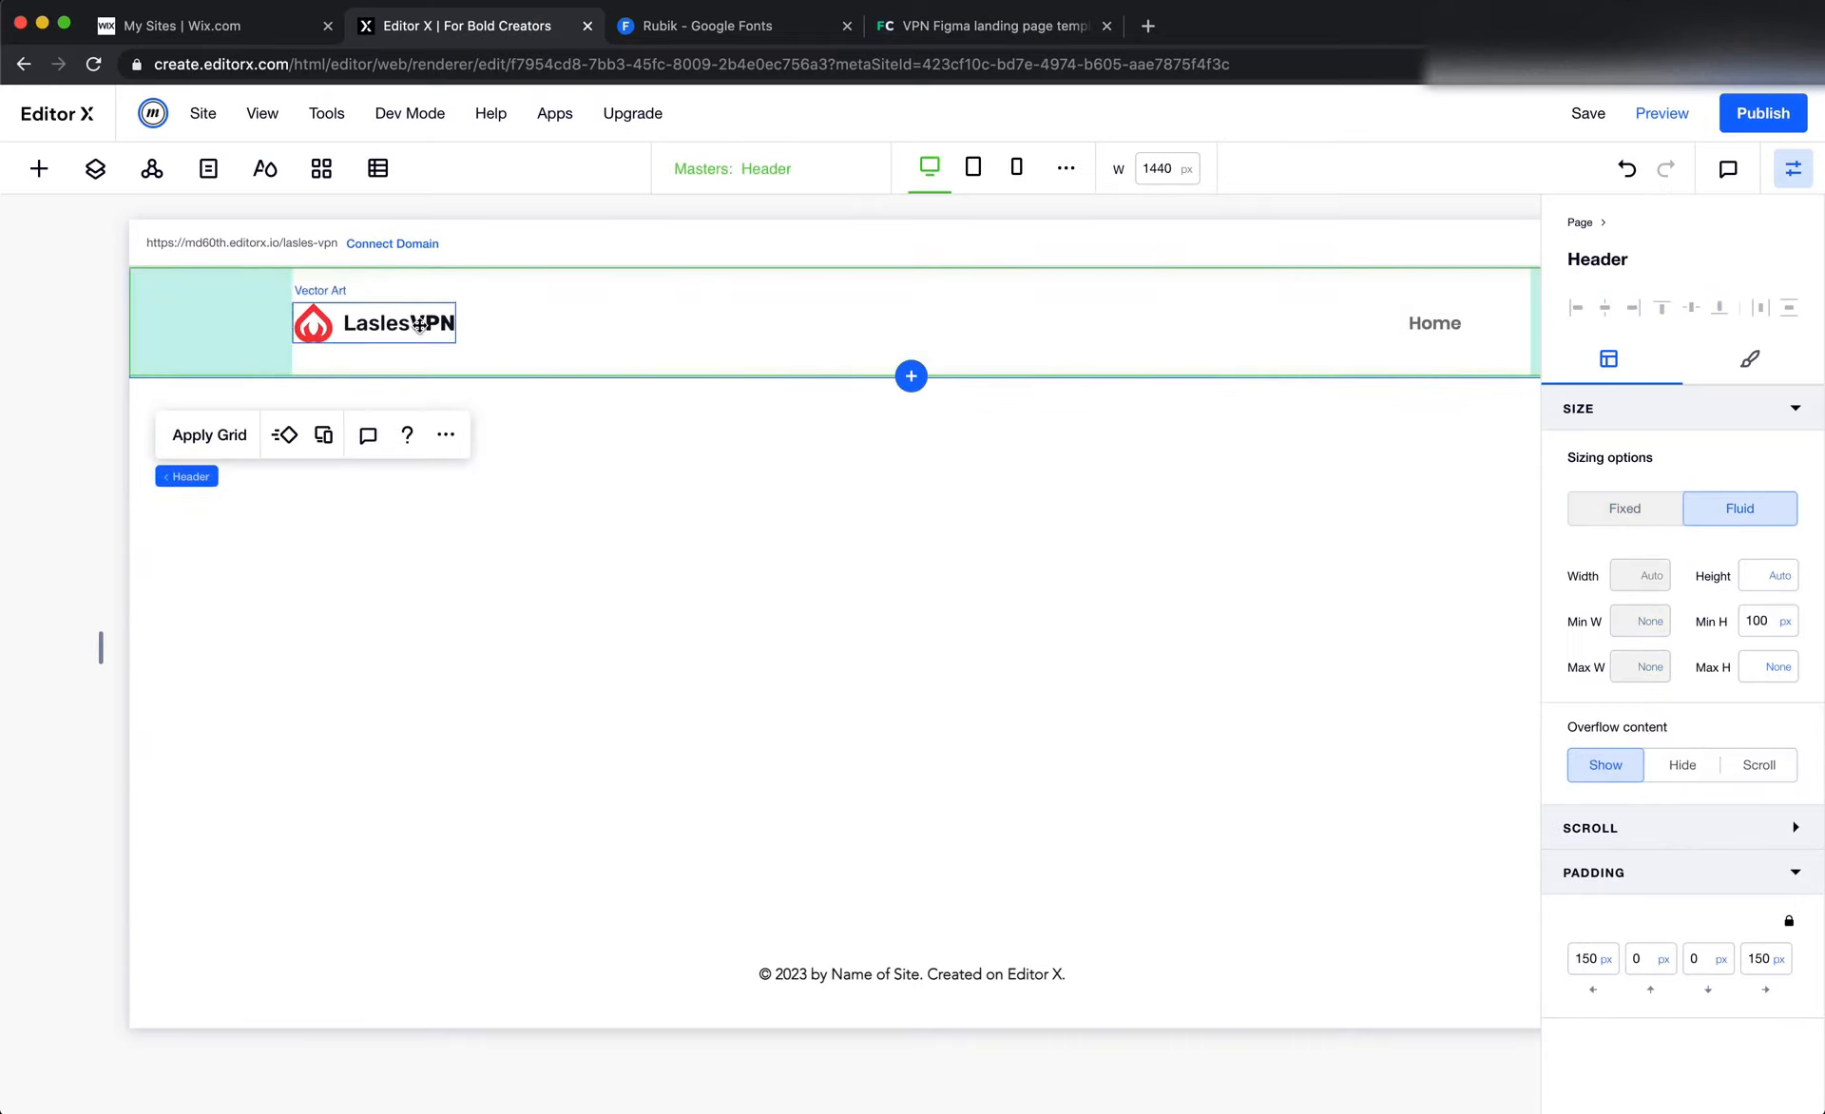
click(419, 321)
In Figma, draw a frame of about 1440 by 131 px over the Landingpage header to measure its height
key(super+Tab)
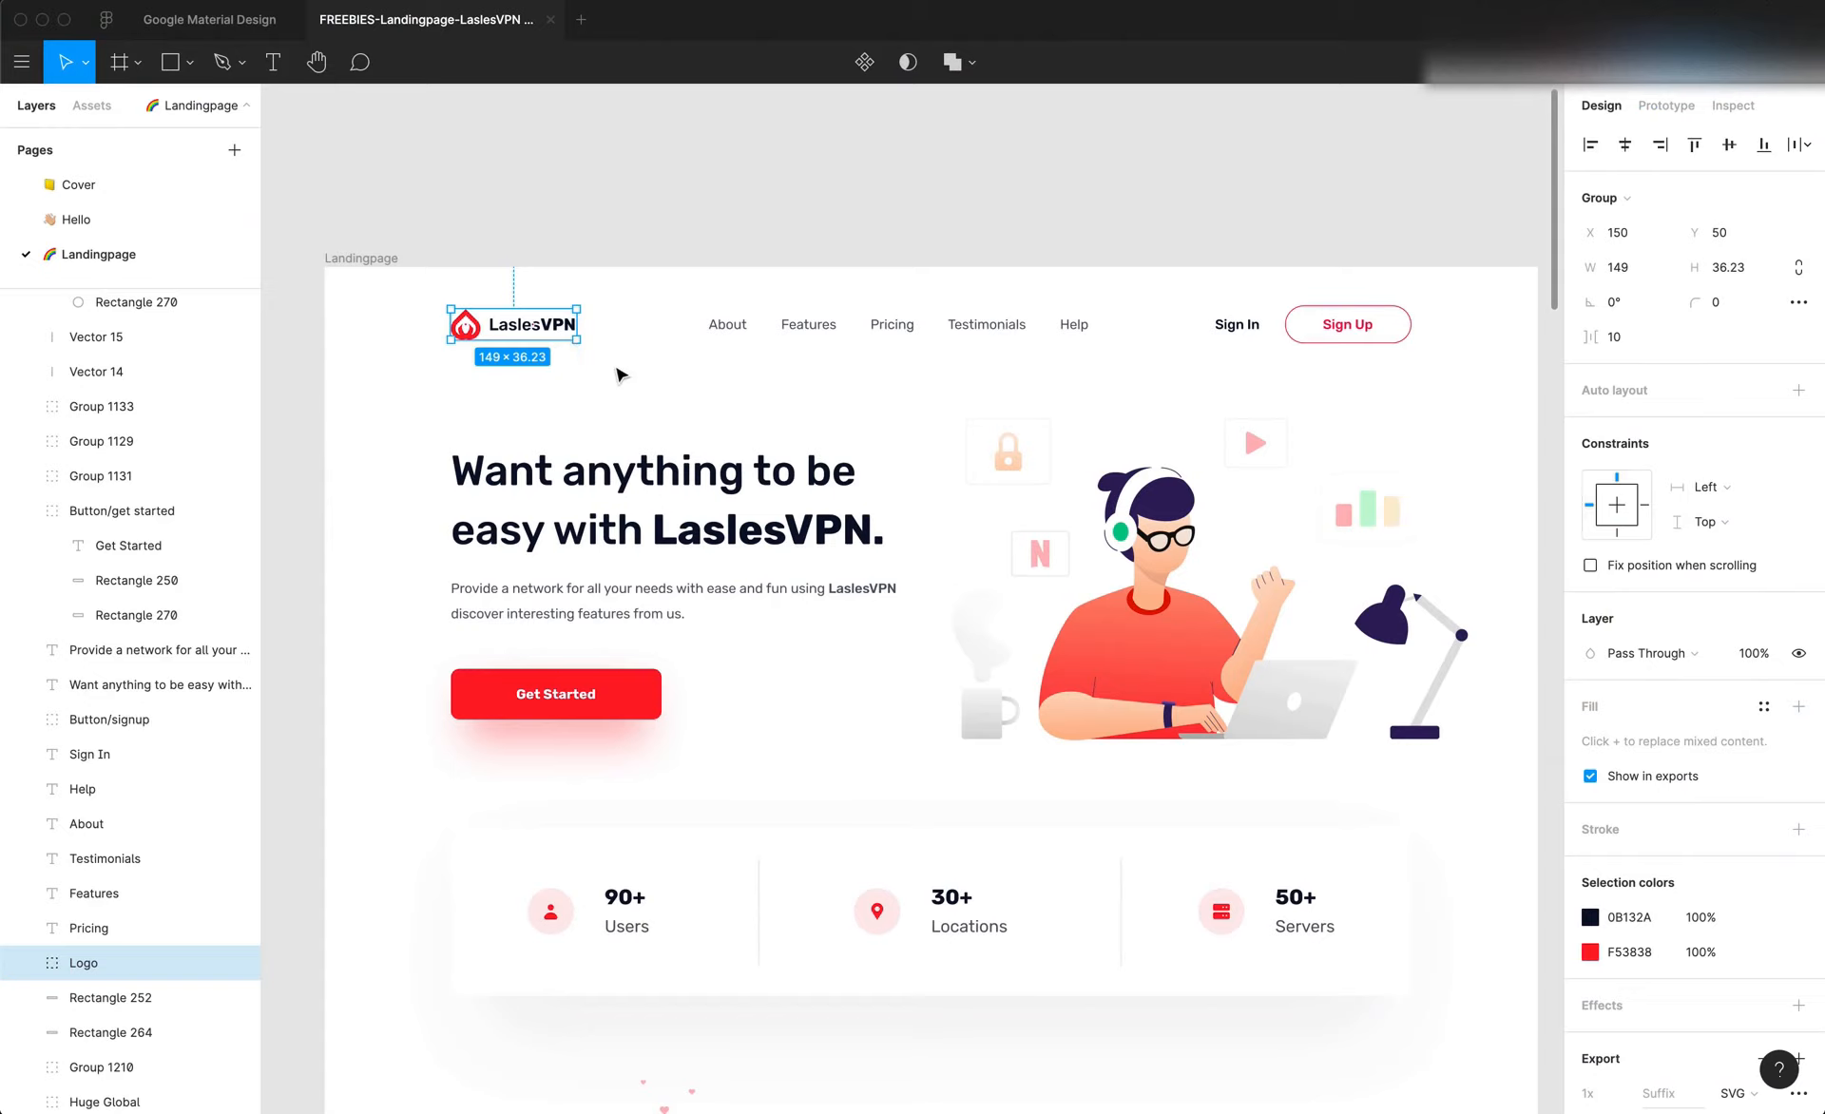
click(909, 357)
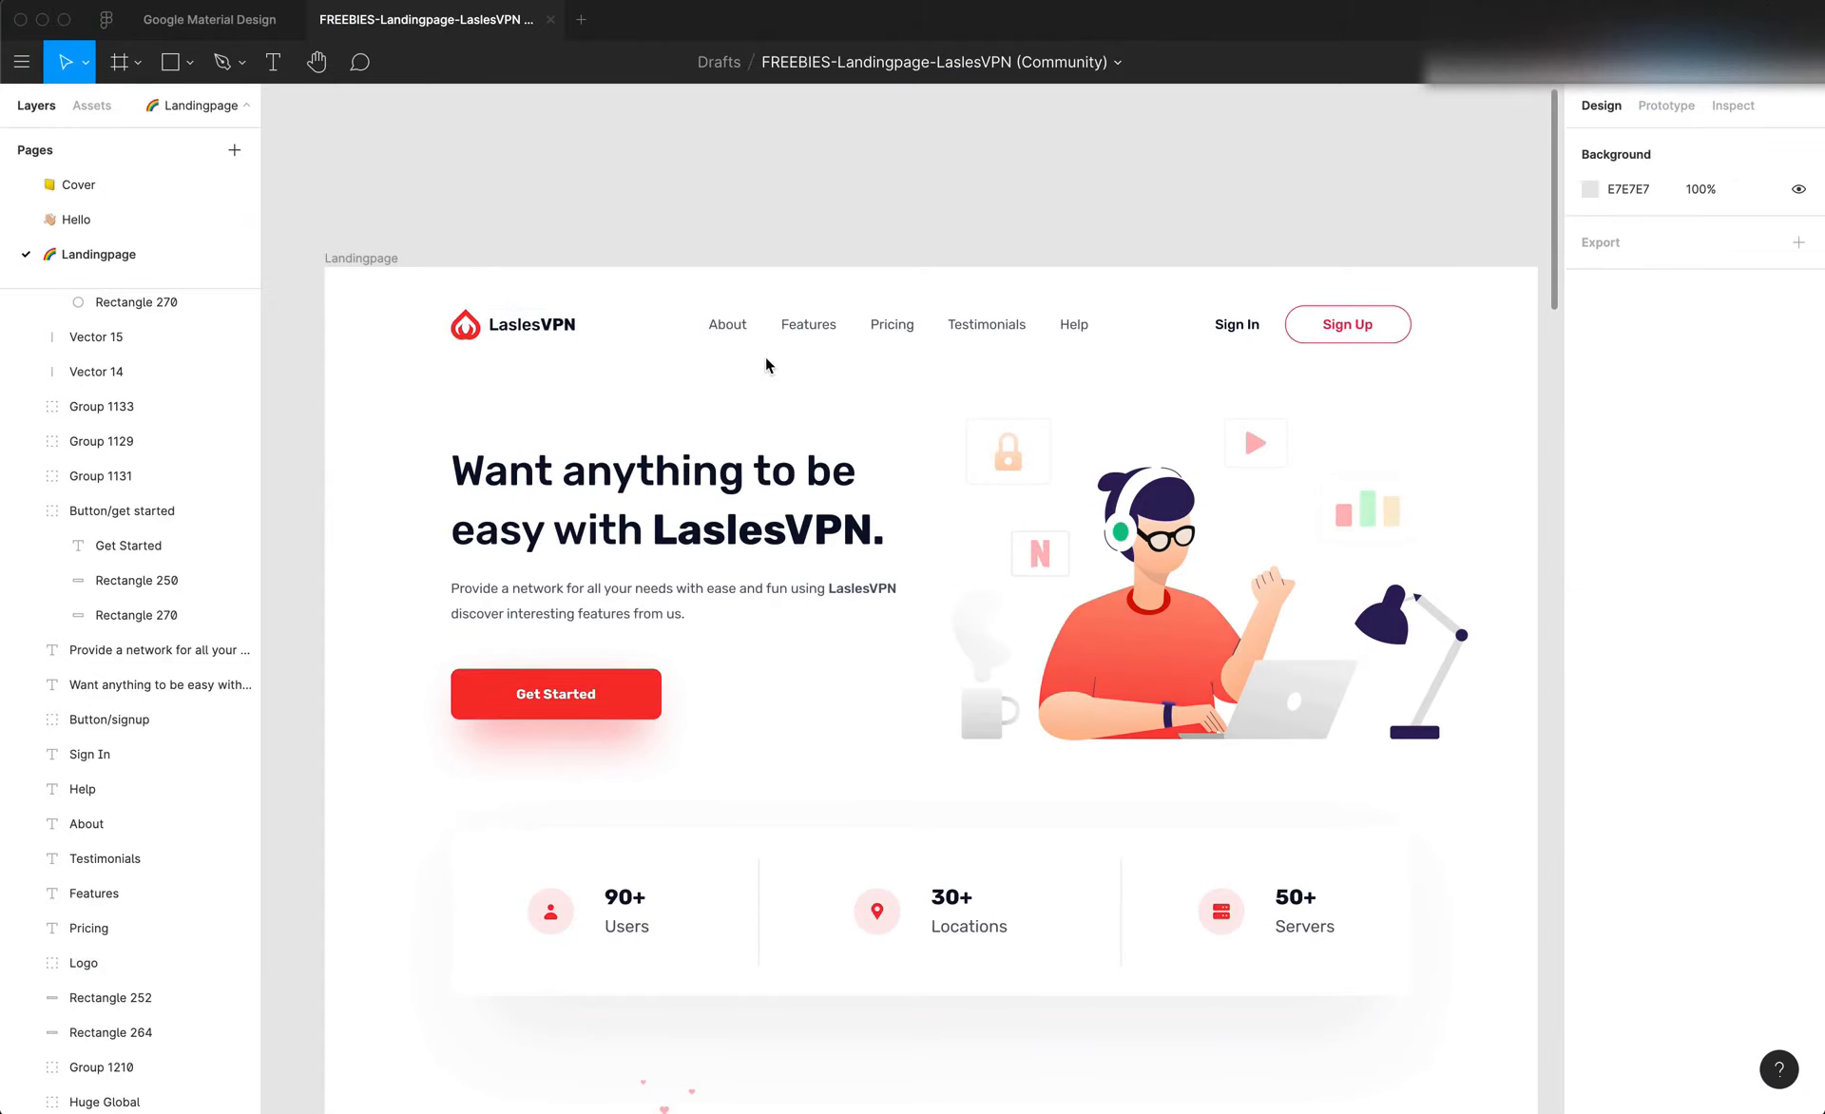
key(f)
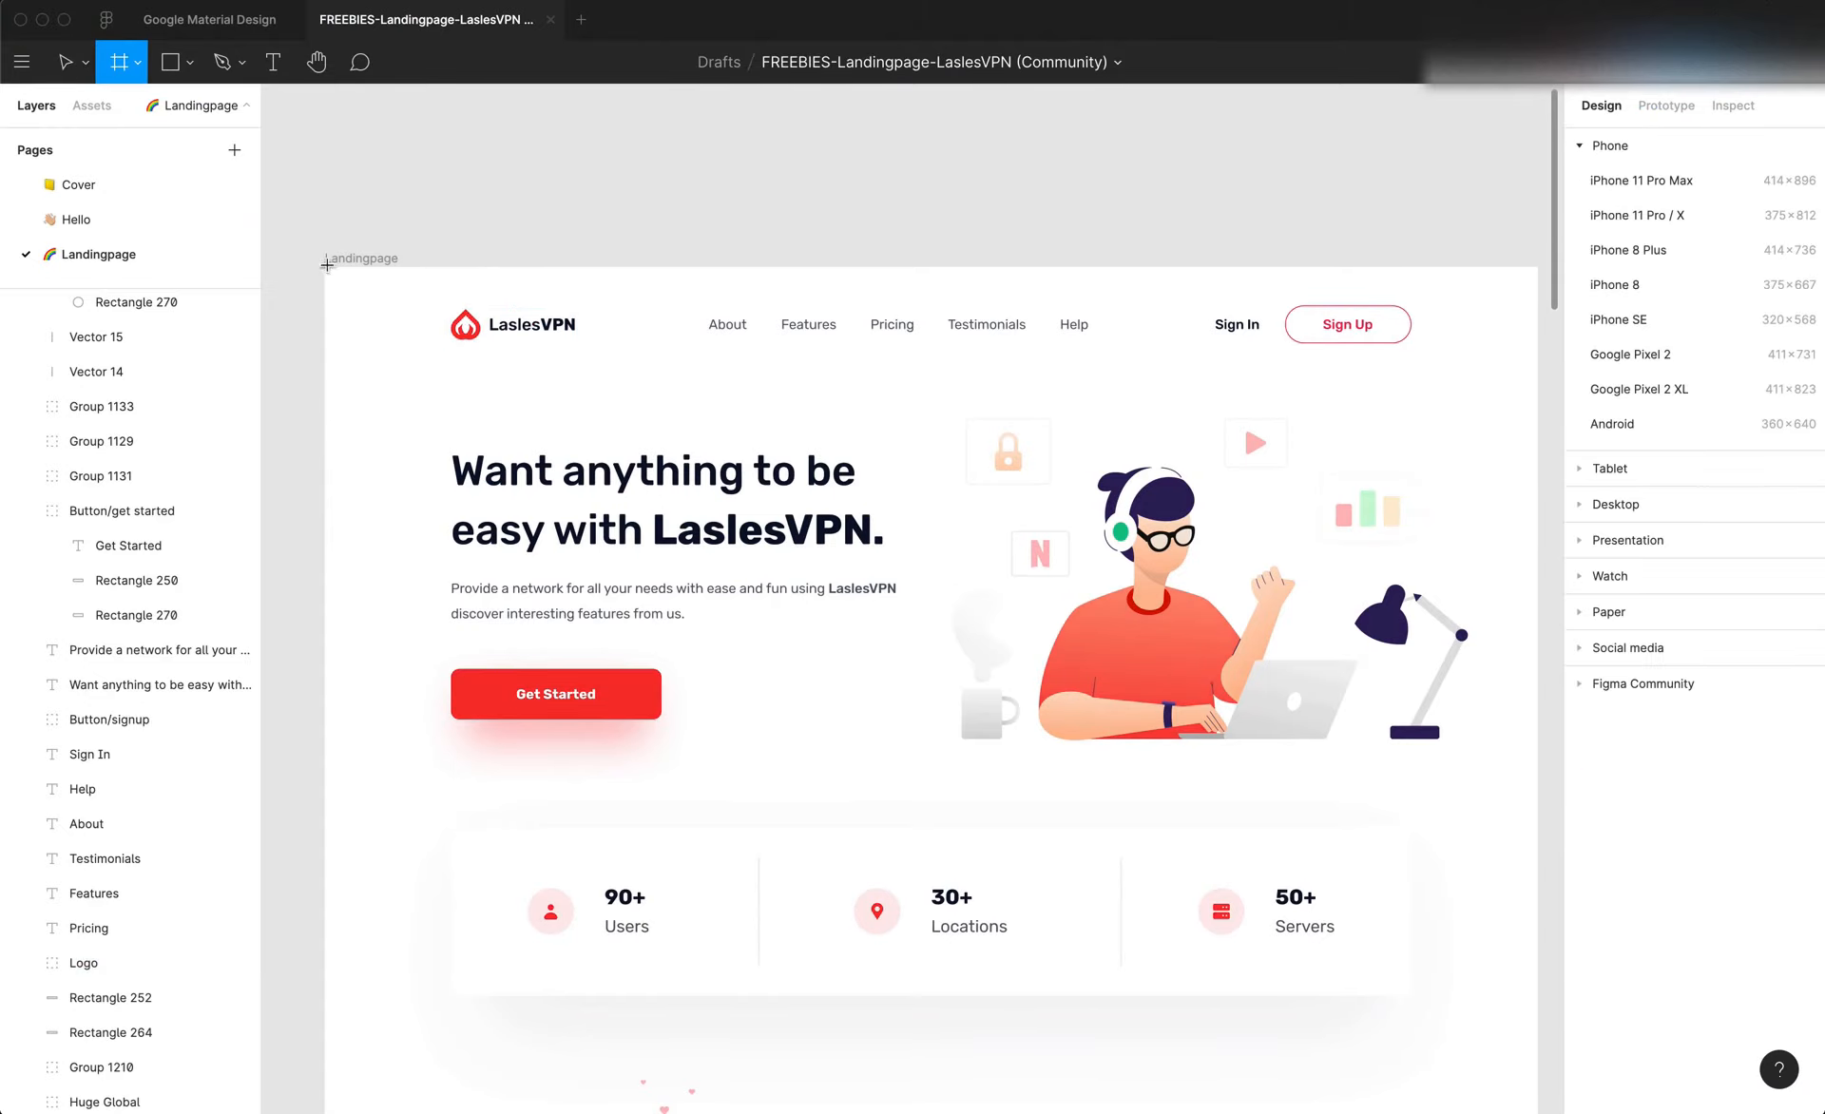
drag(325, 265, 1483, 378)
Switch back to Editor X and set the header's minimum height to 130 px
key(super+Tab)
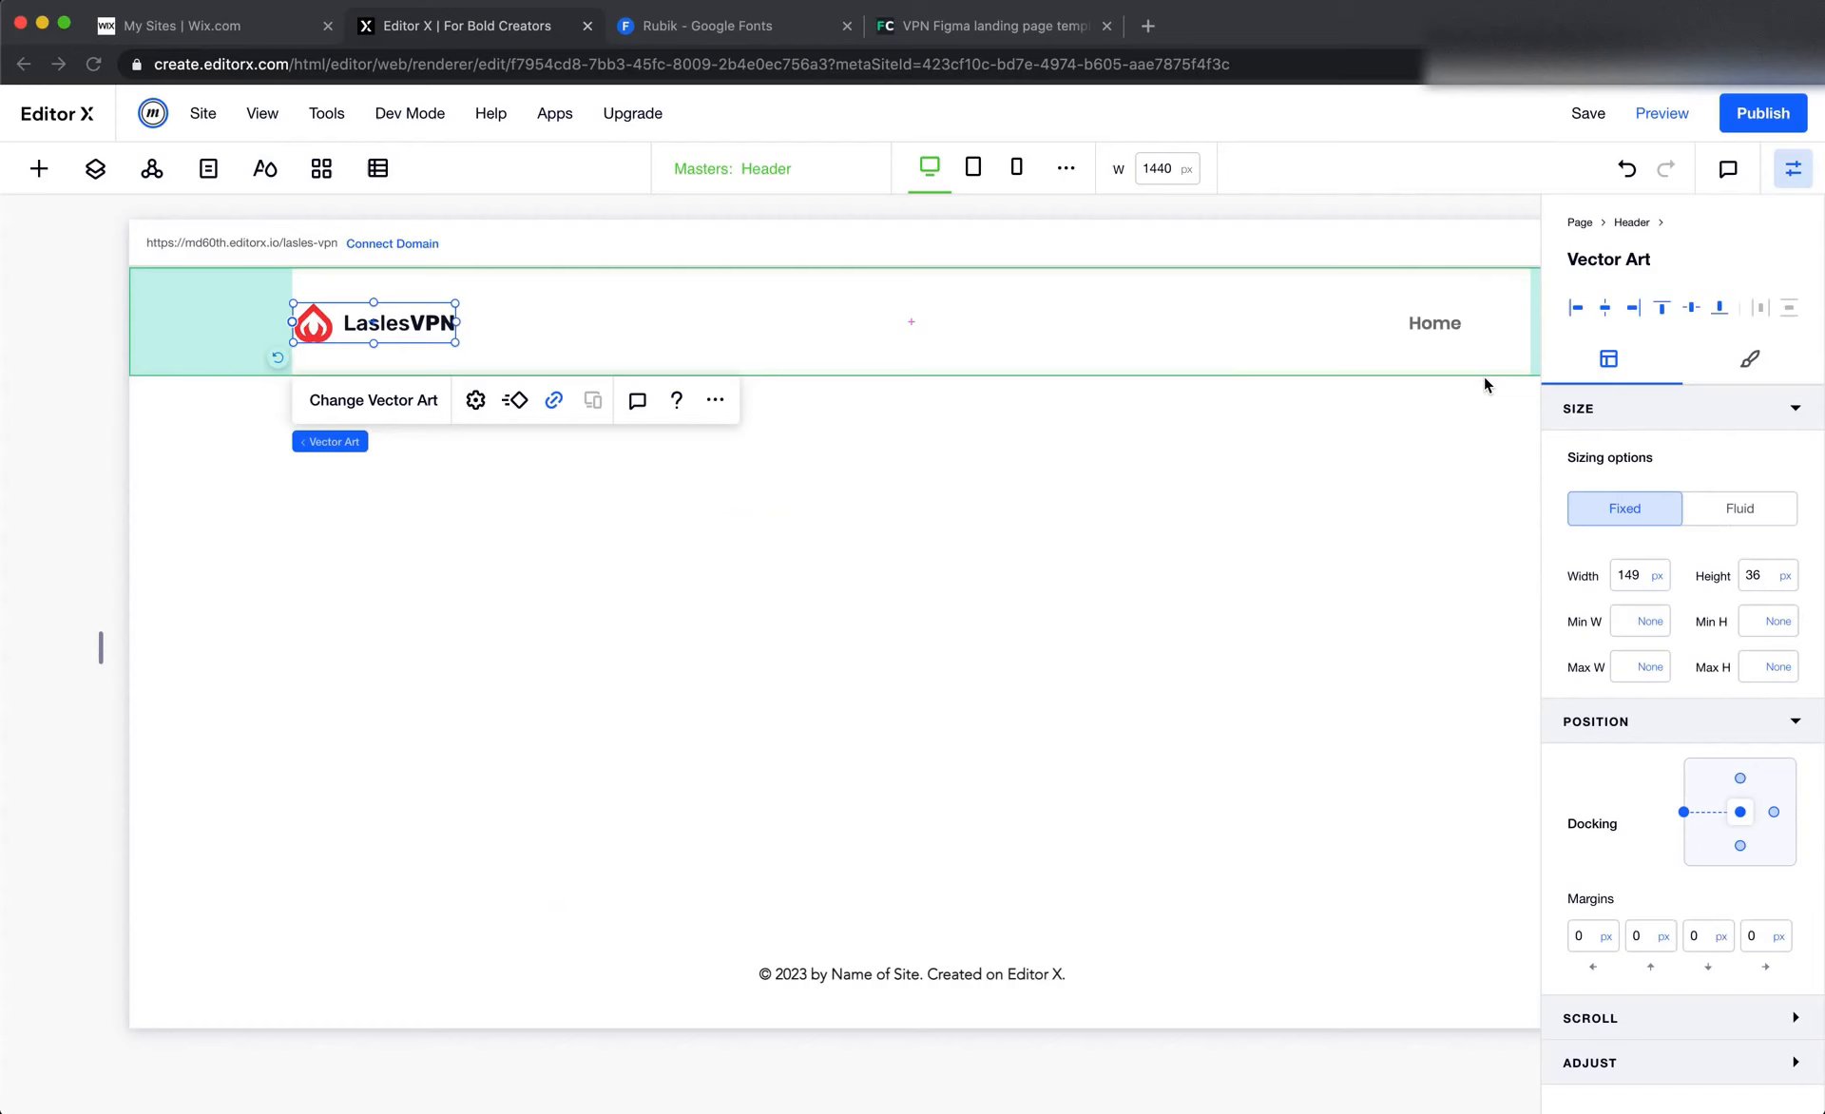
click(949, 340)
click(866, 338)
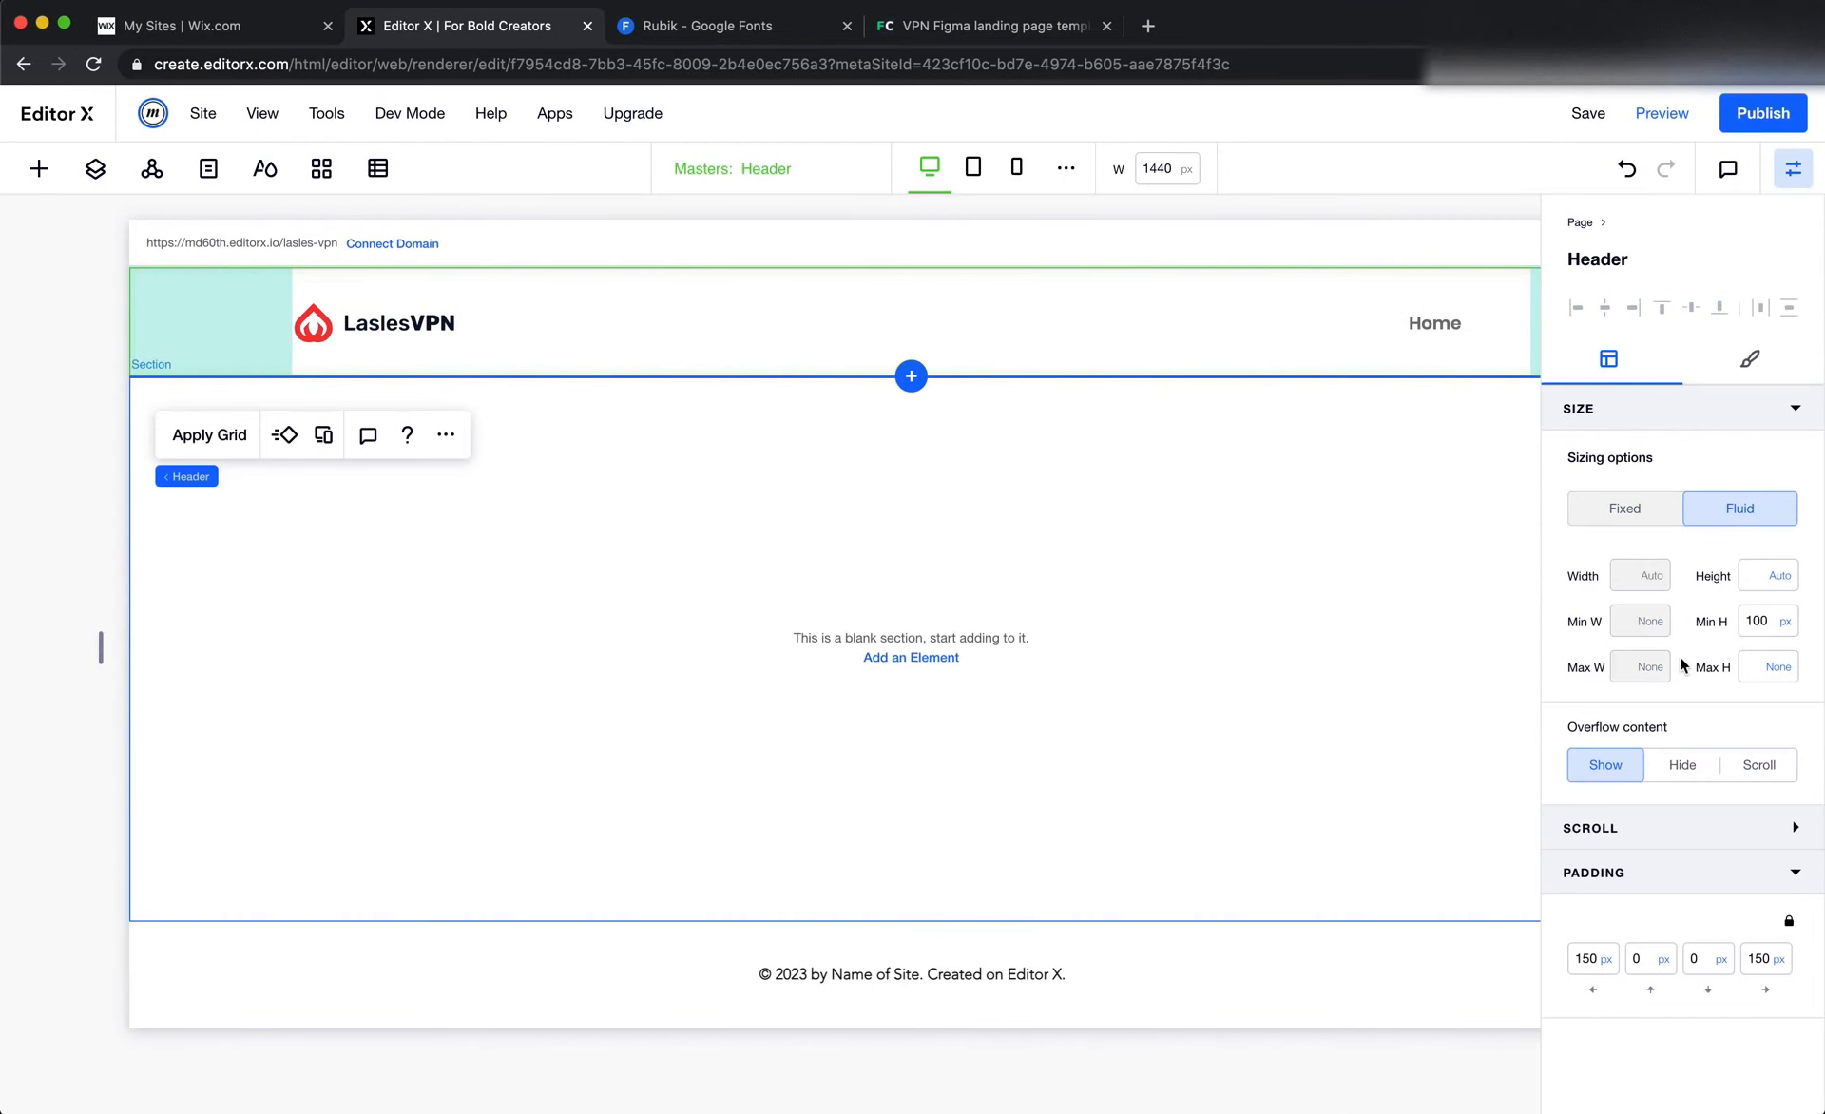
click(1761, 621)
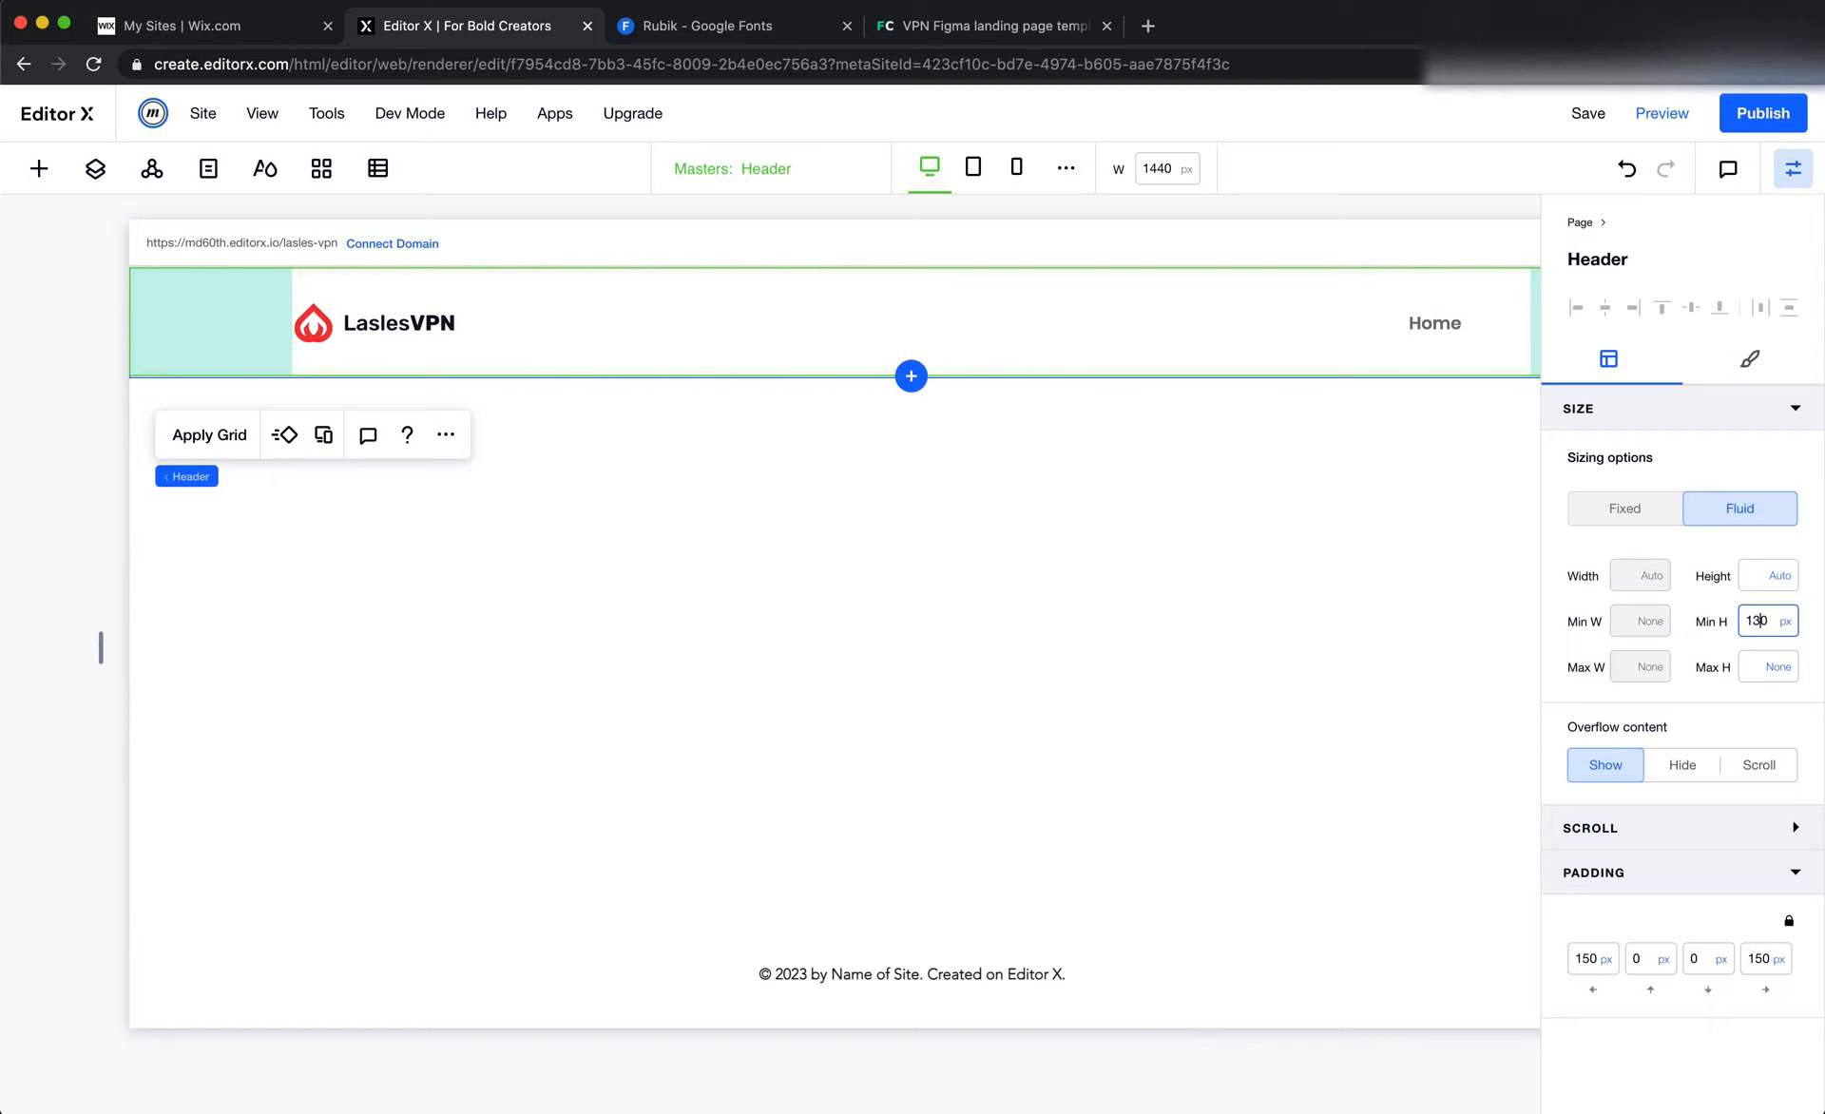
key(Return)
click(1085, 471)
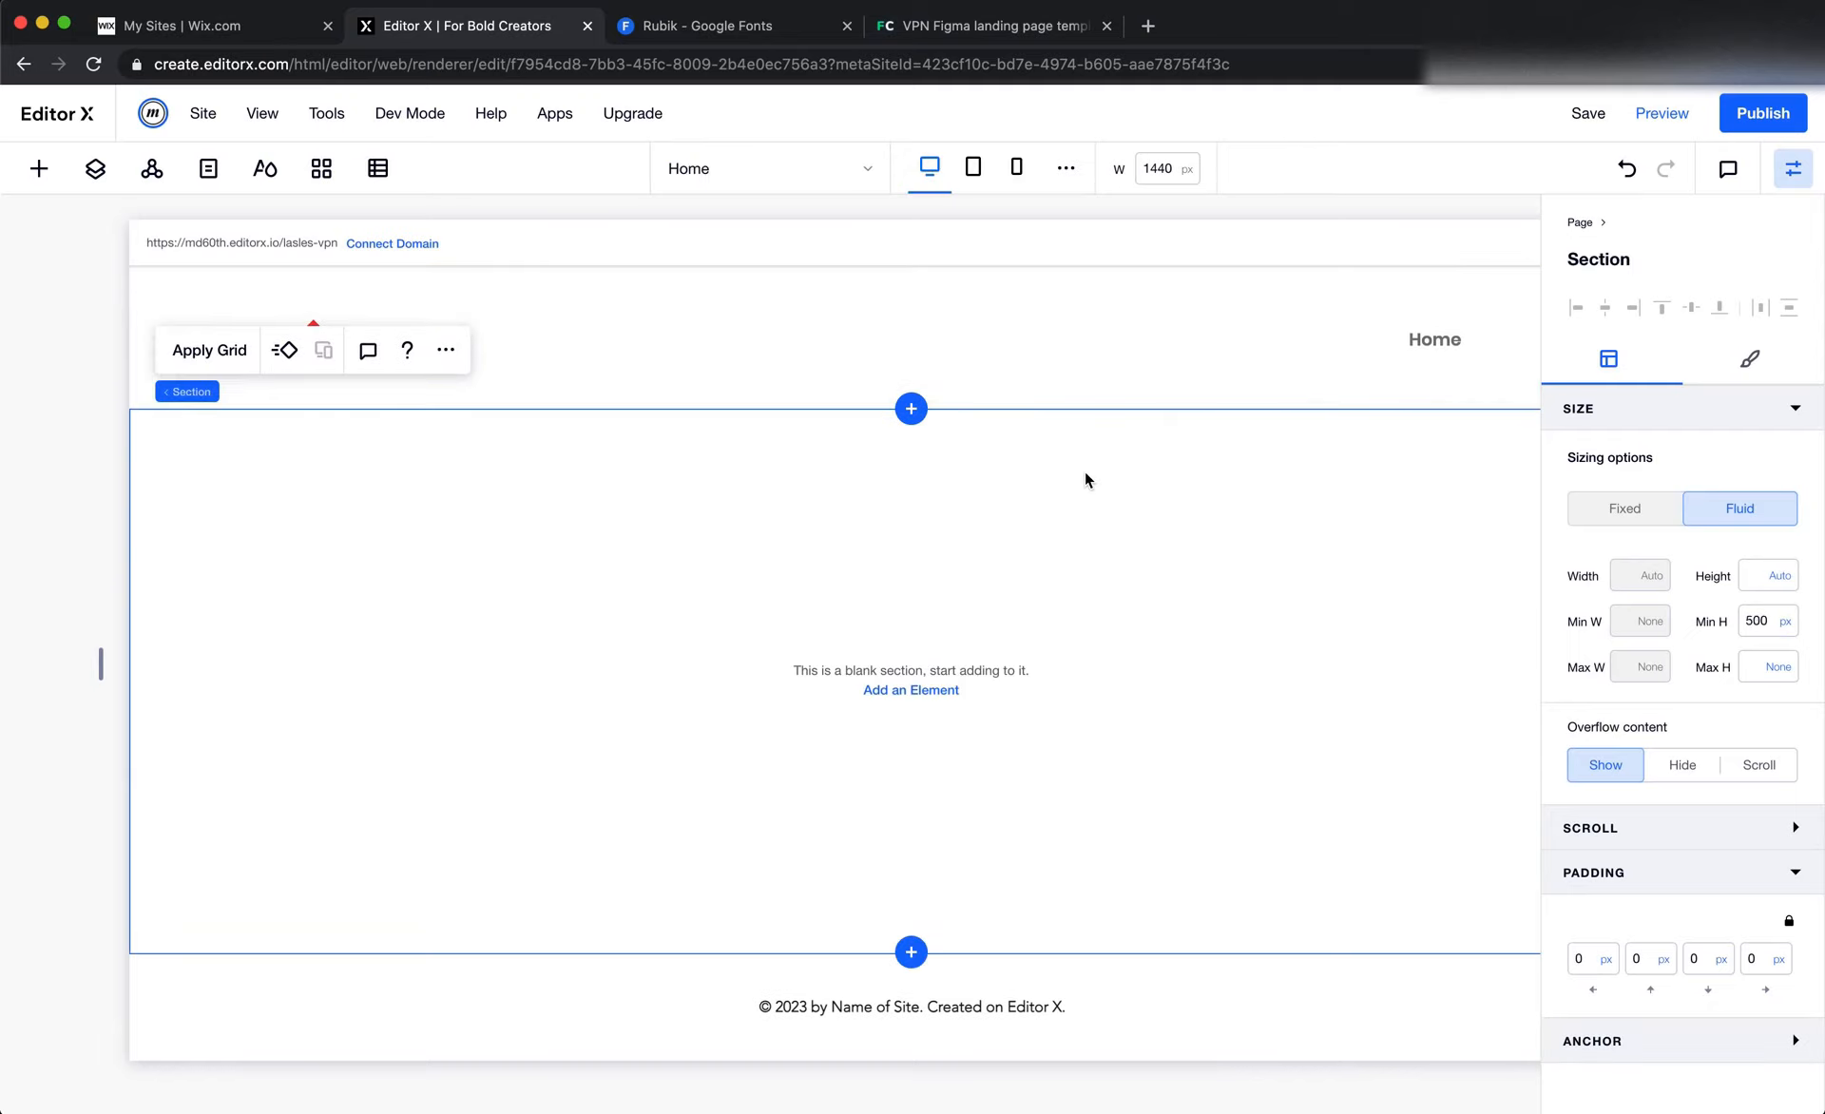
In Figma, try to delete the frame drawn over the Landingpage header and undo the deletion
key(super+Tab)
click(646, 353)
key(Delete)
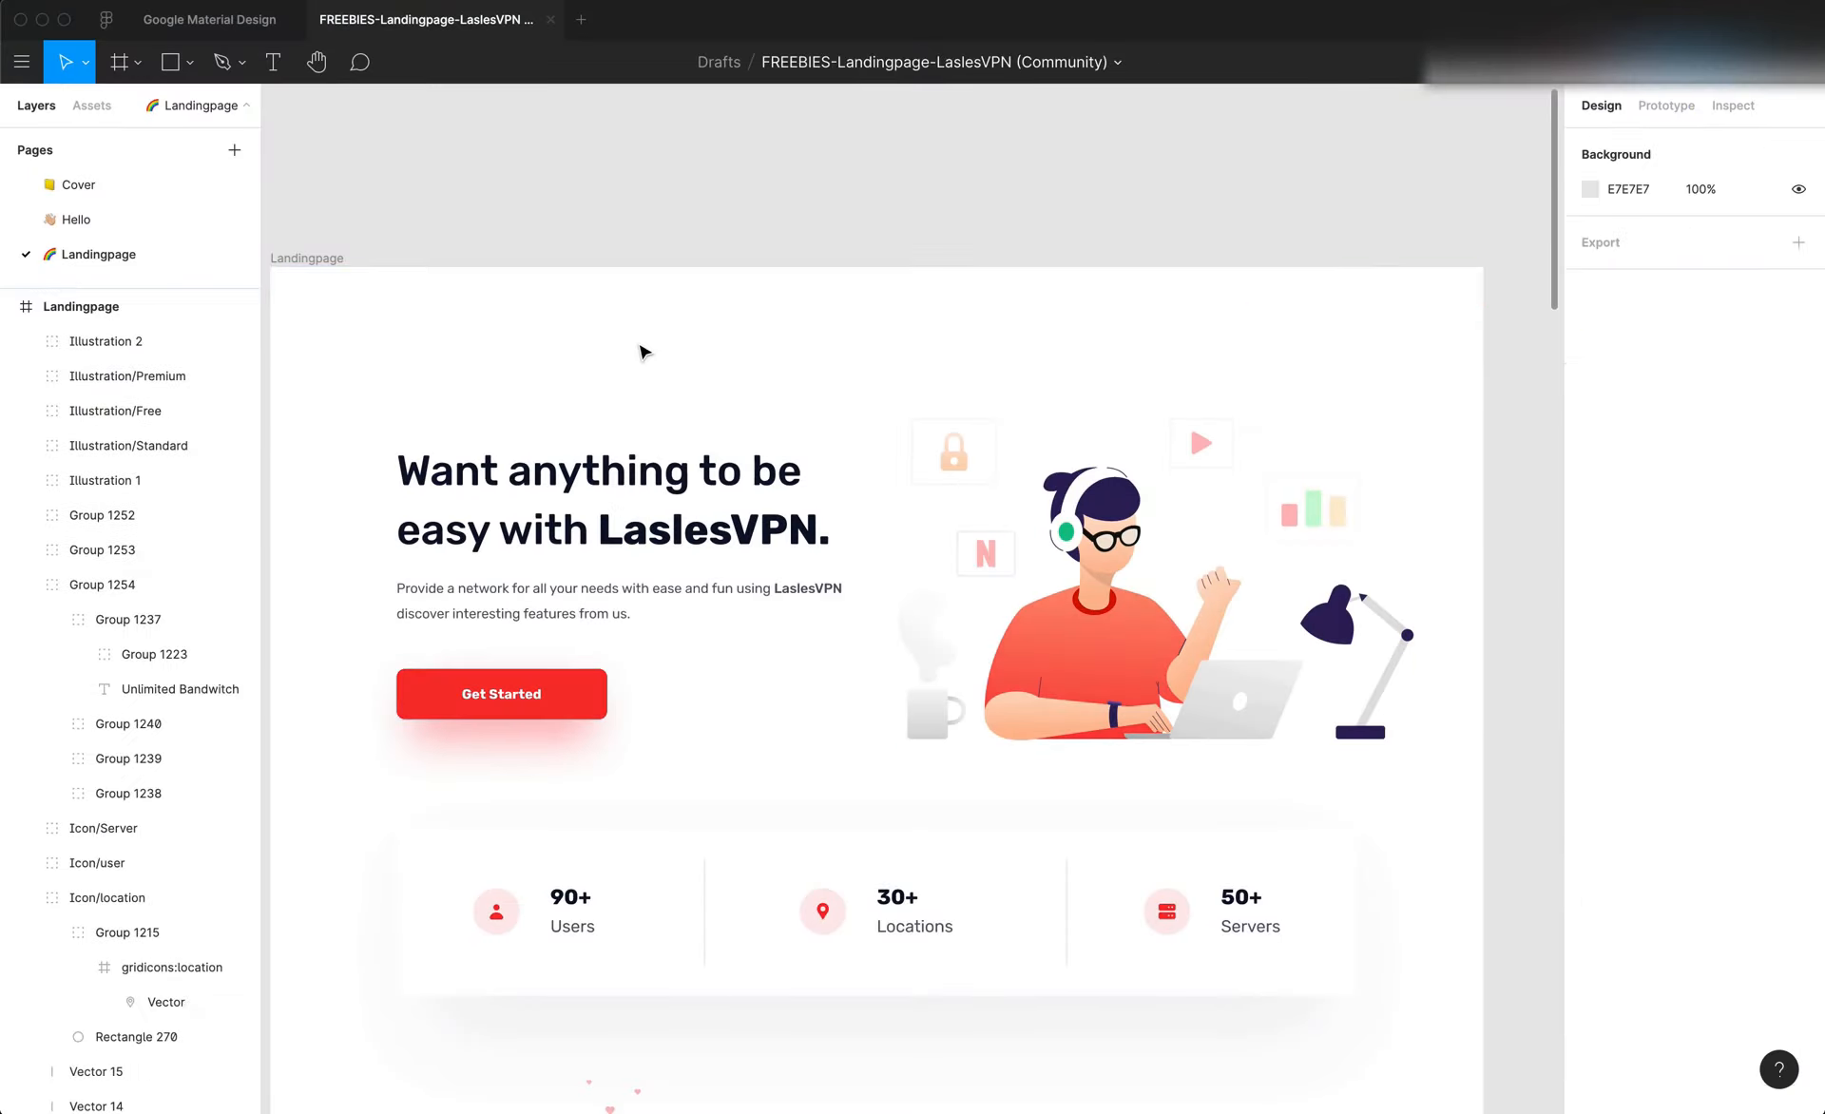
key(super+z)
click(676, 239)
click(713, 330)
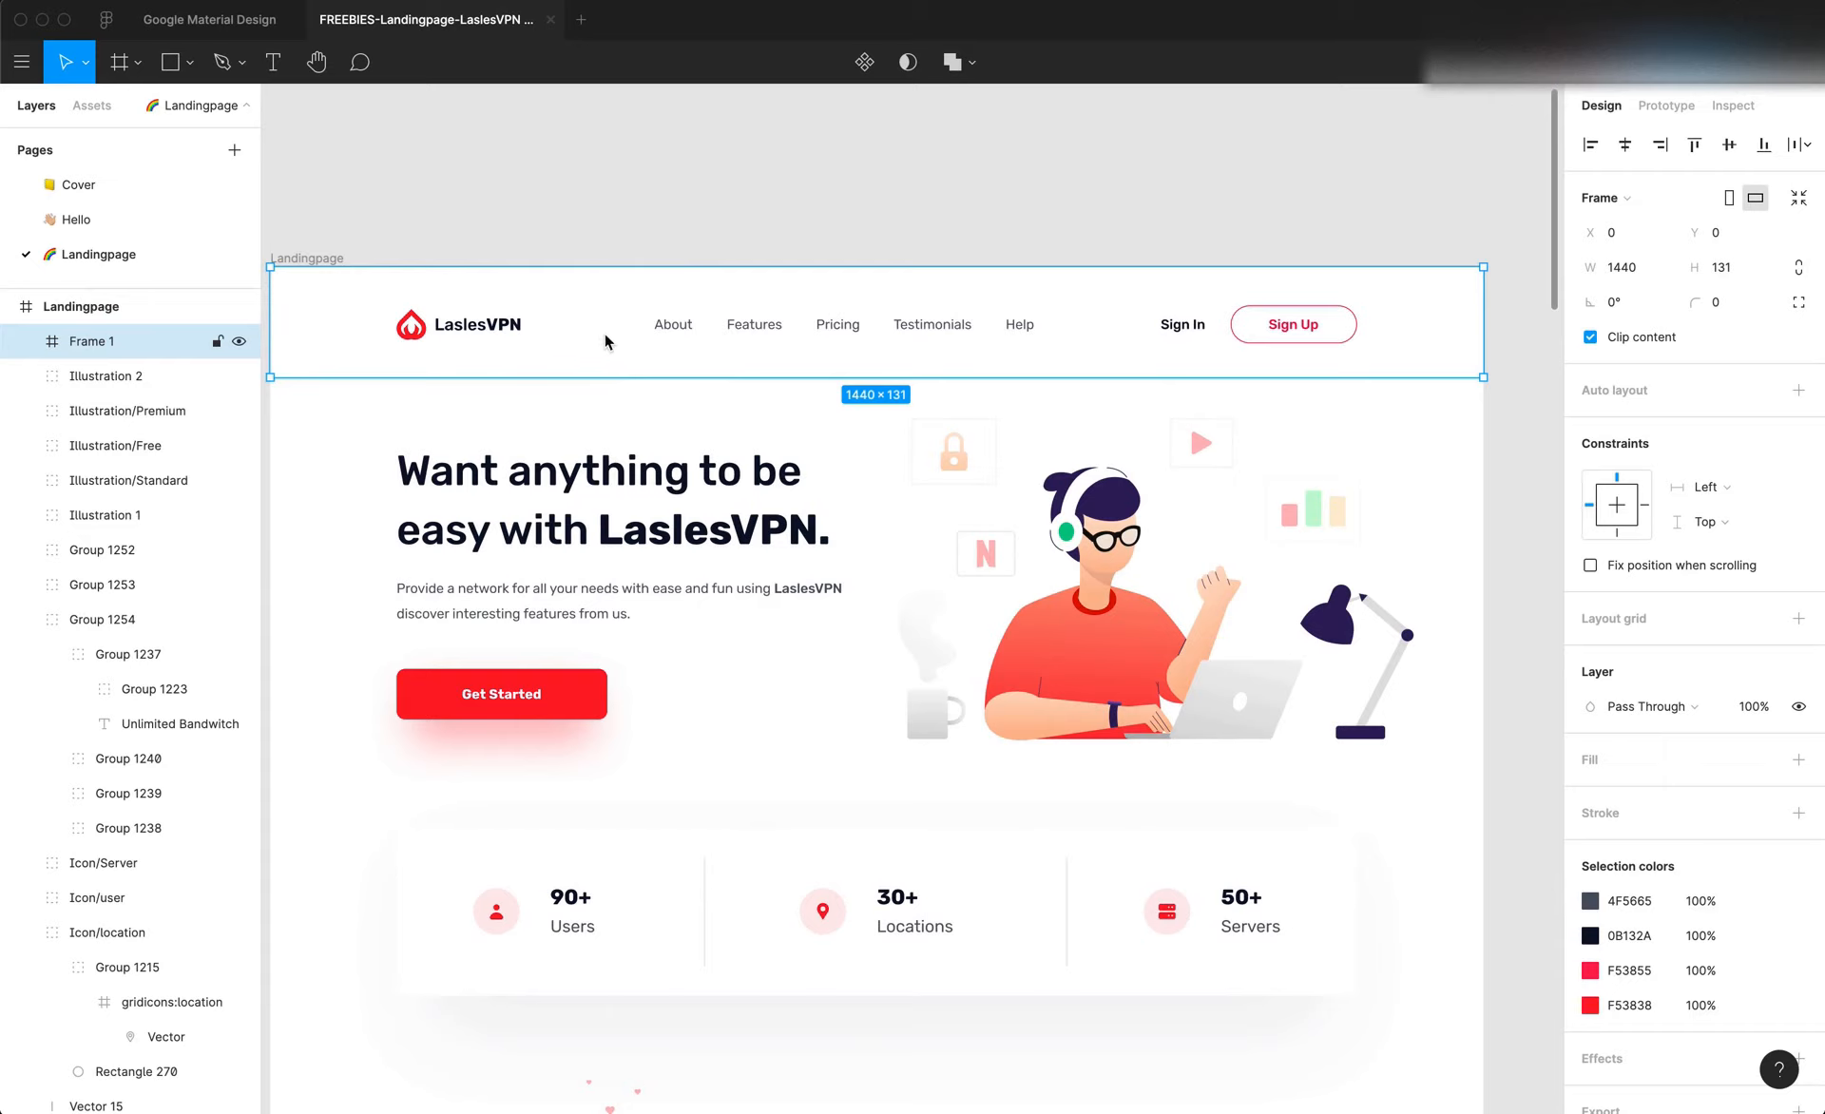
Undo the frame drawn over the Landingpage header
click(468, 216)
click(571, 306)
key(super+z)
key(super+z)
key(super+z)
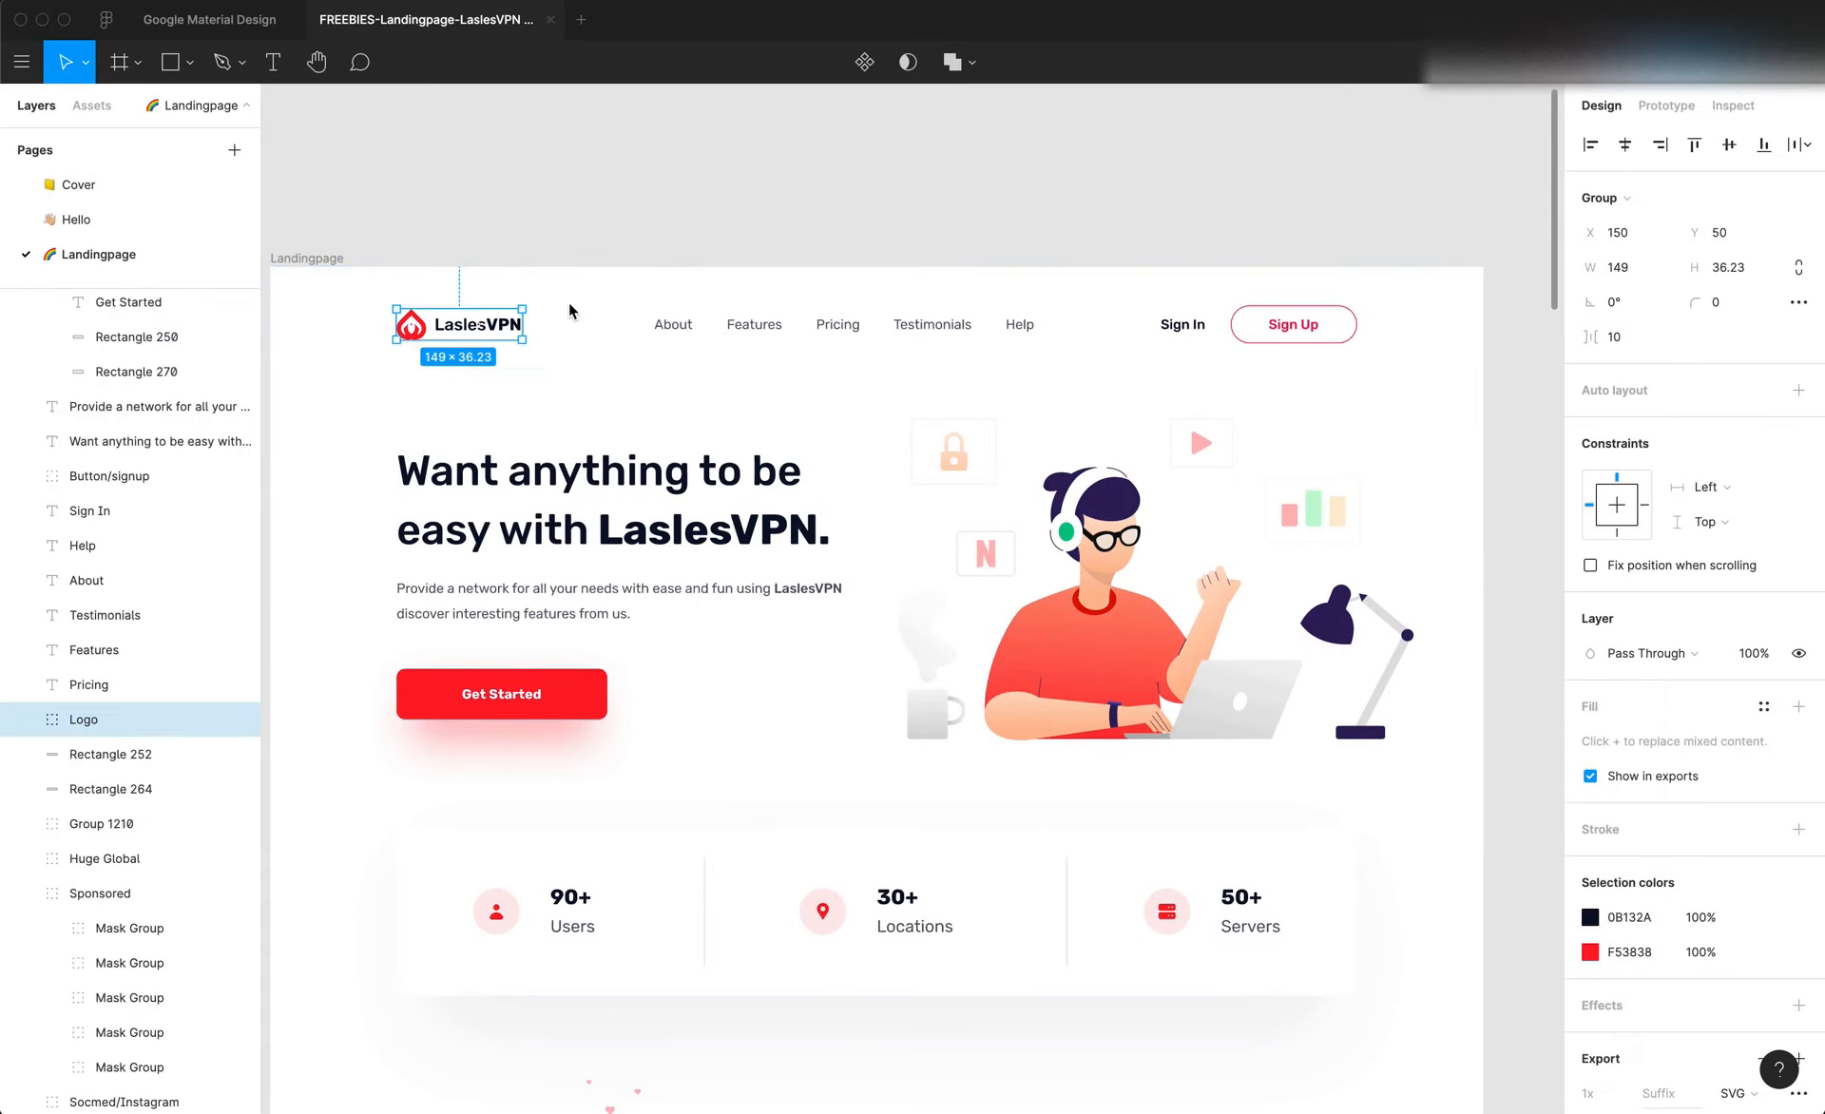
Inspect the font, size and color of the Features and About menu texts in the Landingpage header
click(610, 253)
click(751, 325)
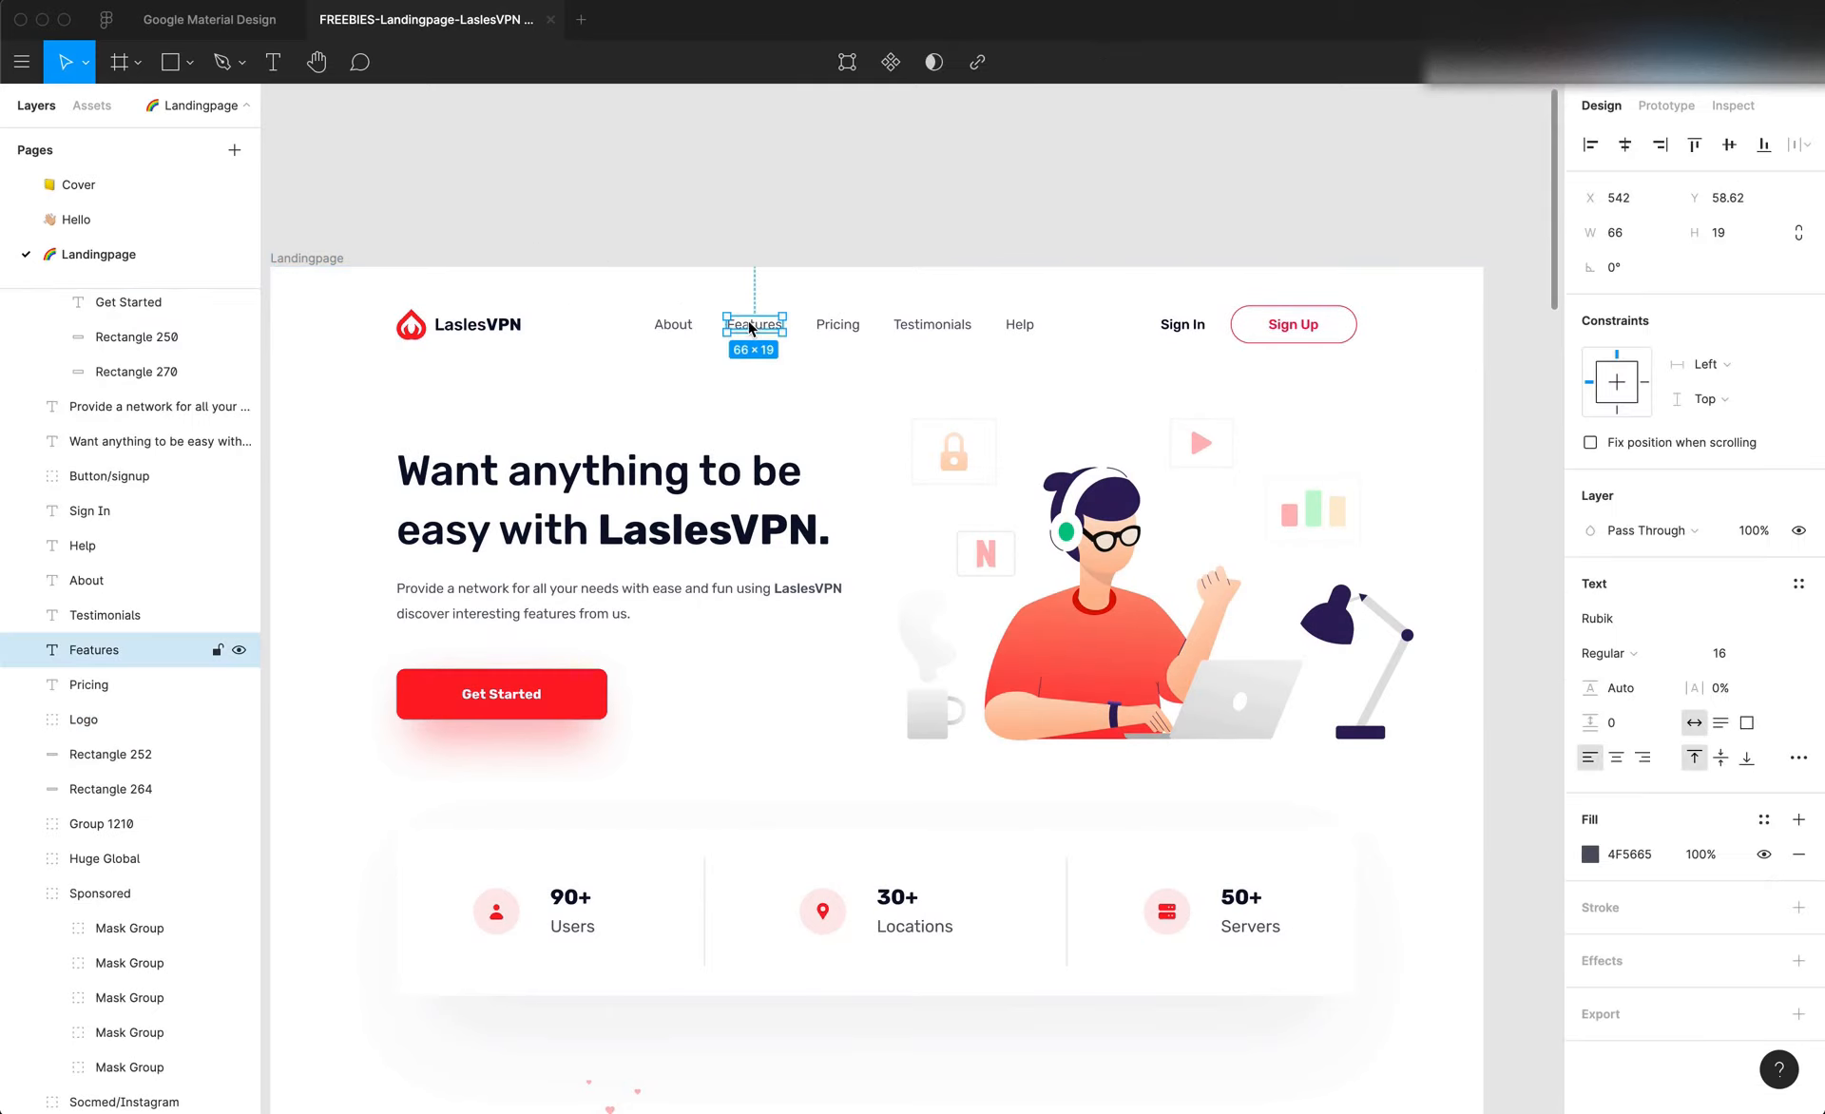
click(677, 329)
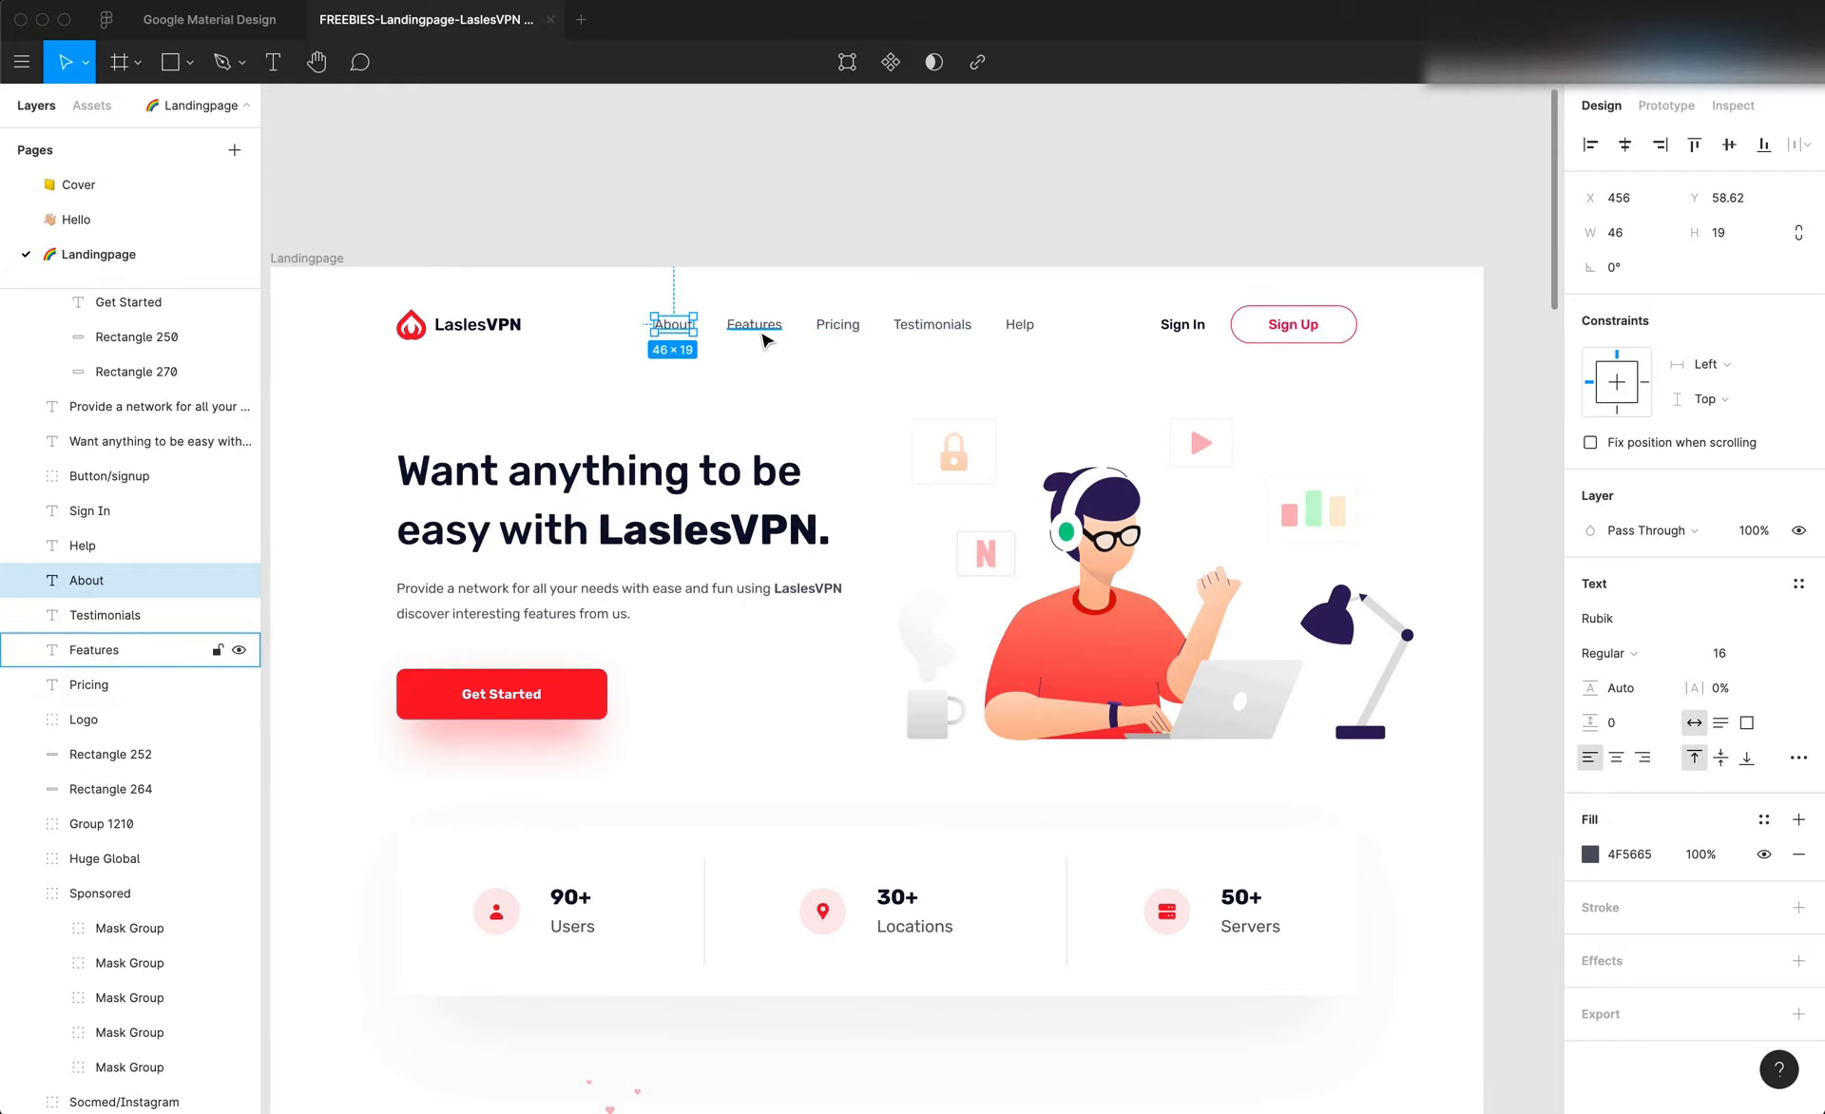
double_click(673, 331)
Switch to Editor X and duplicate New Menu from the header menu's list of all menus
key(super+Tab)
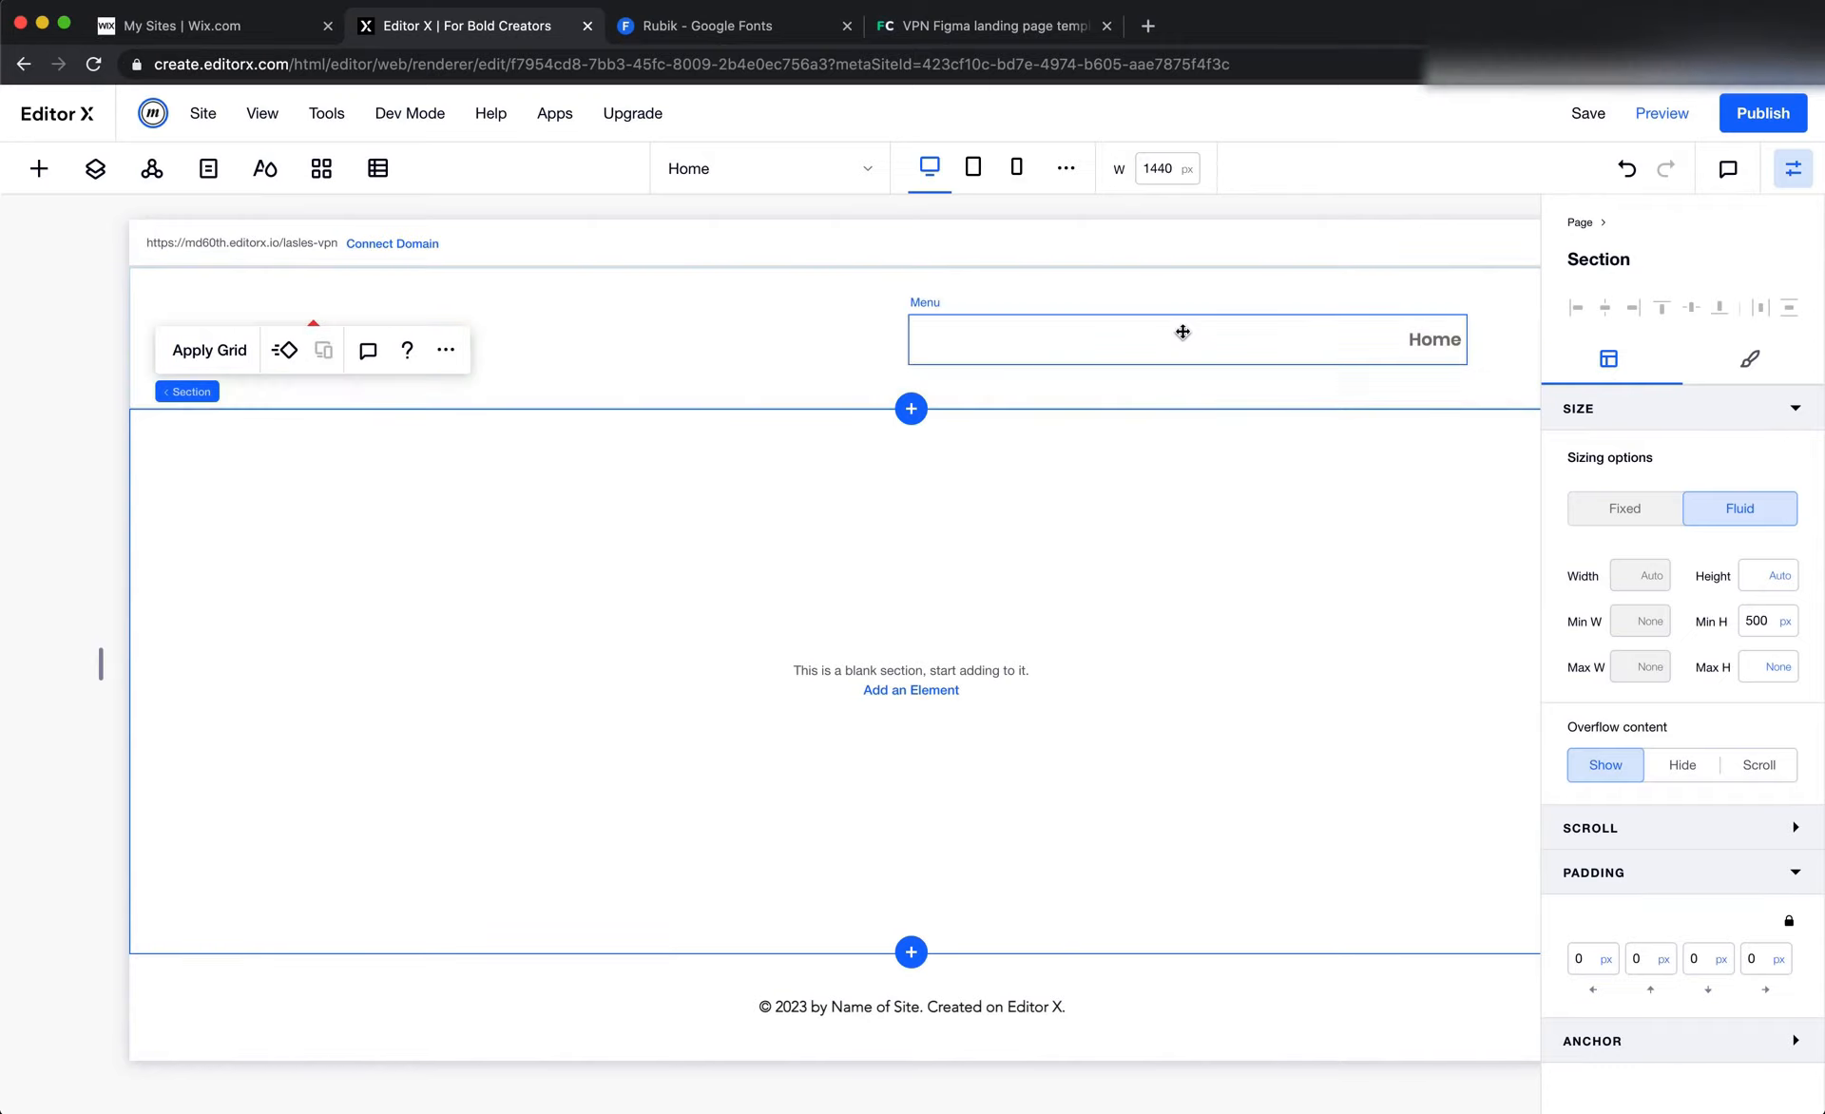
click(1183, 331)
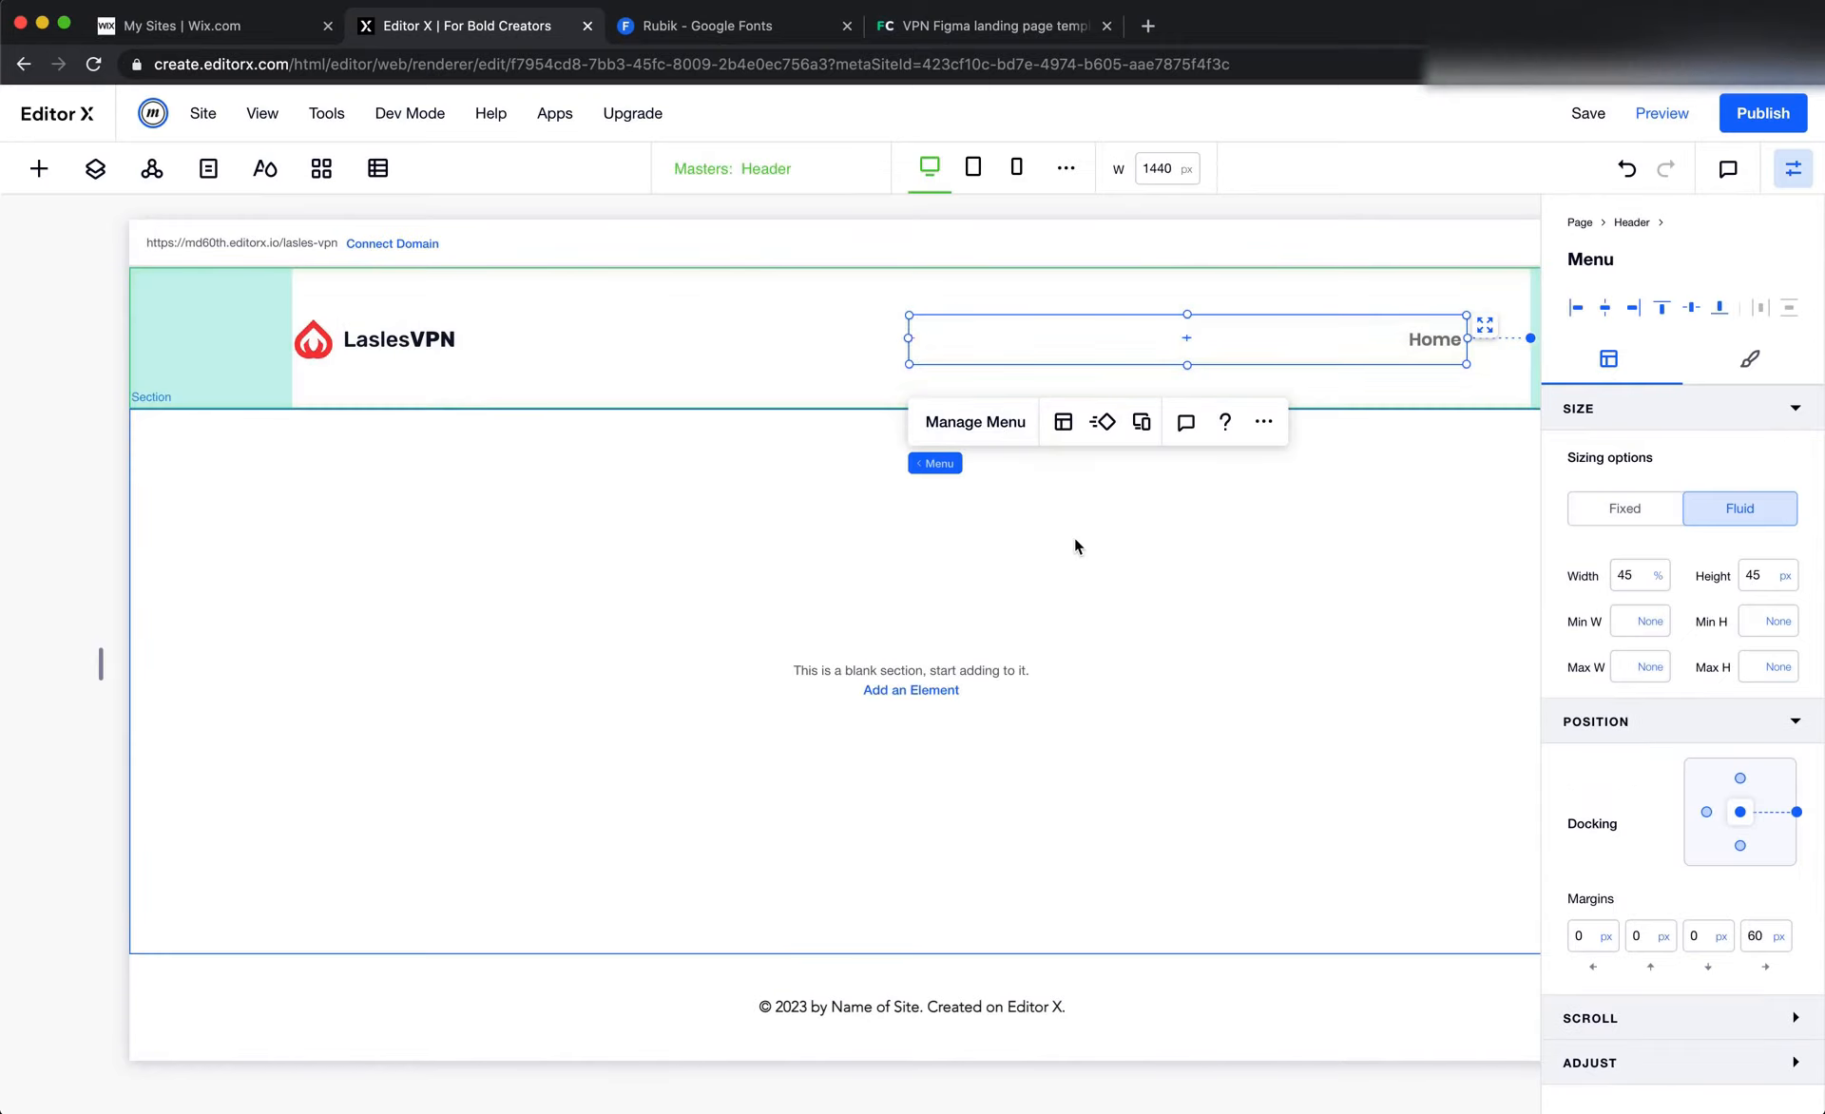
click(975, 421)
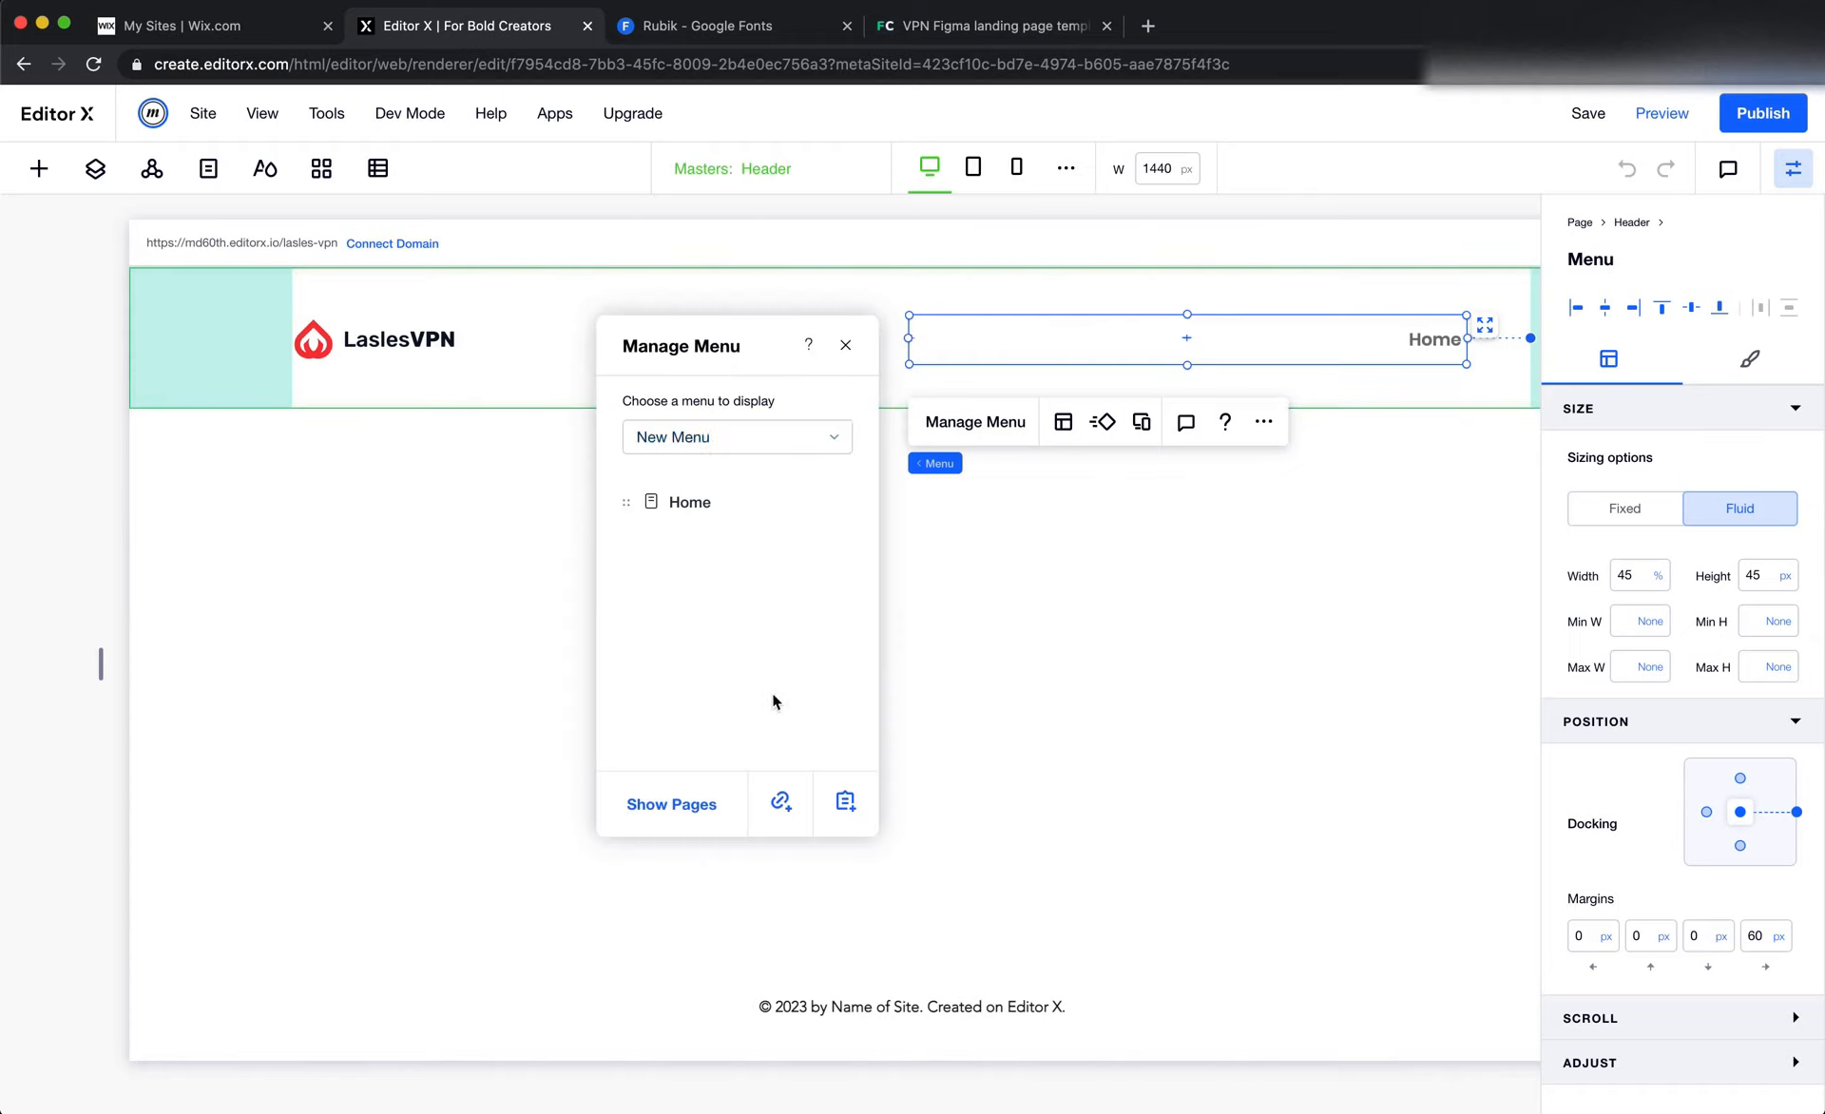
click(746, 438)
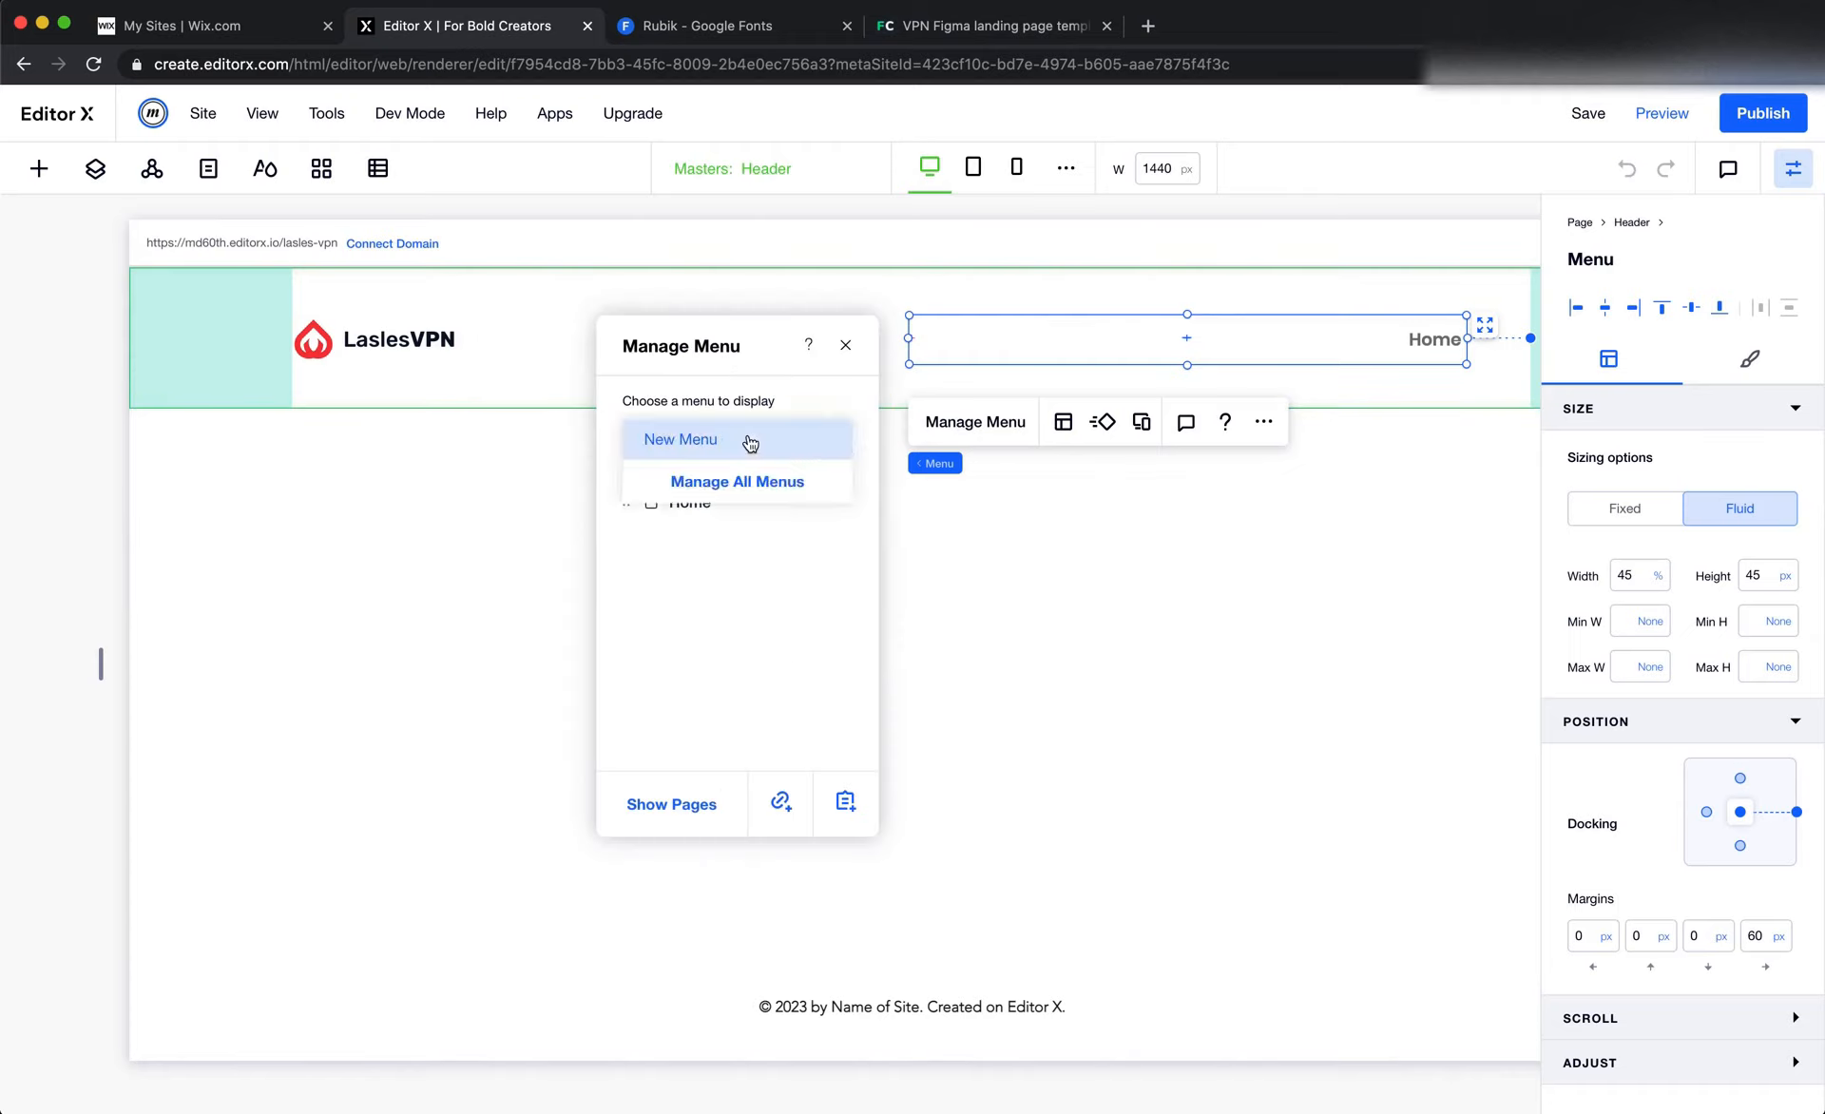
click(708, 485)
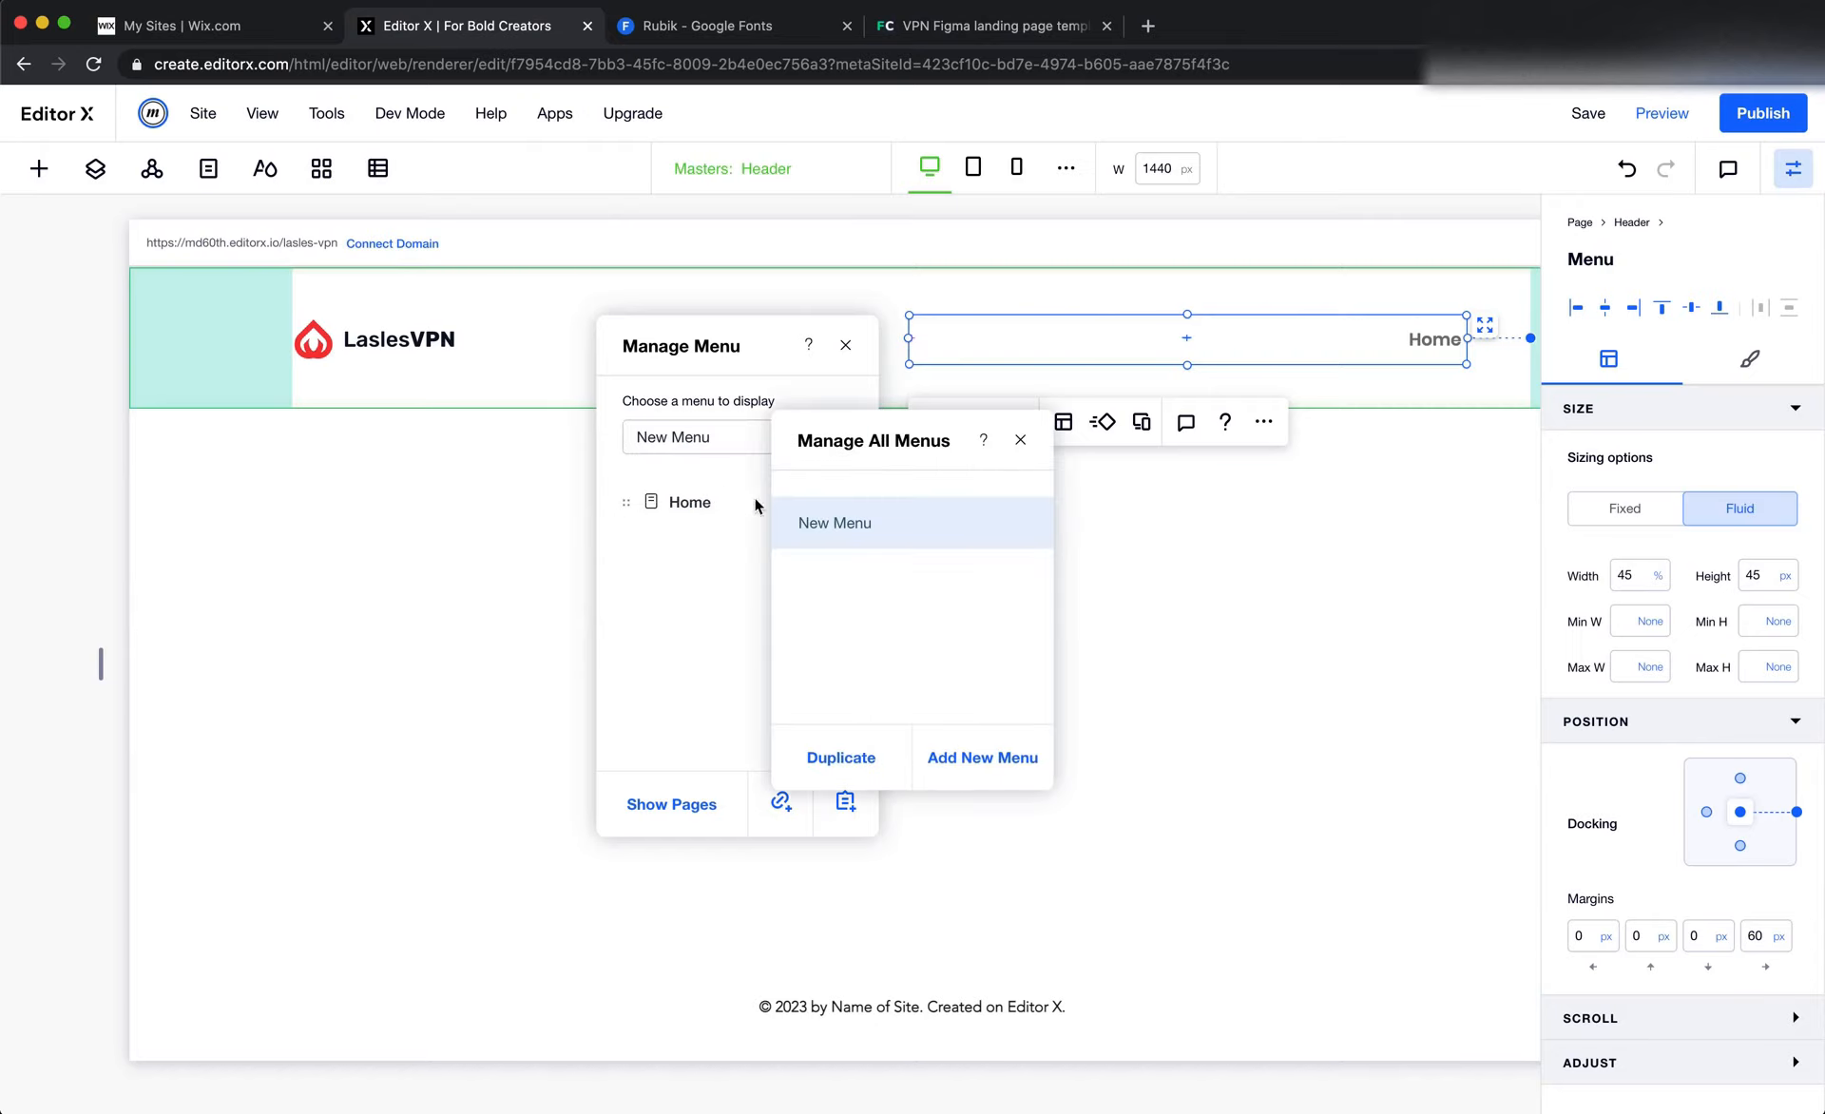
click(839, 759)
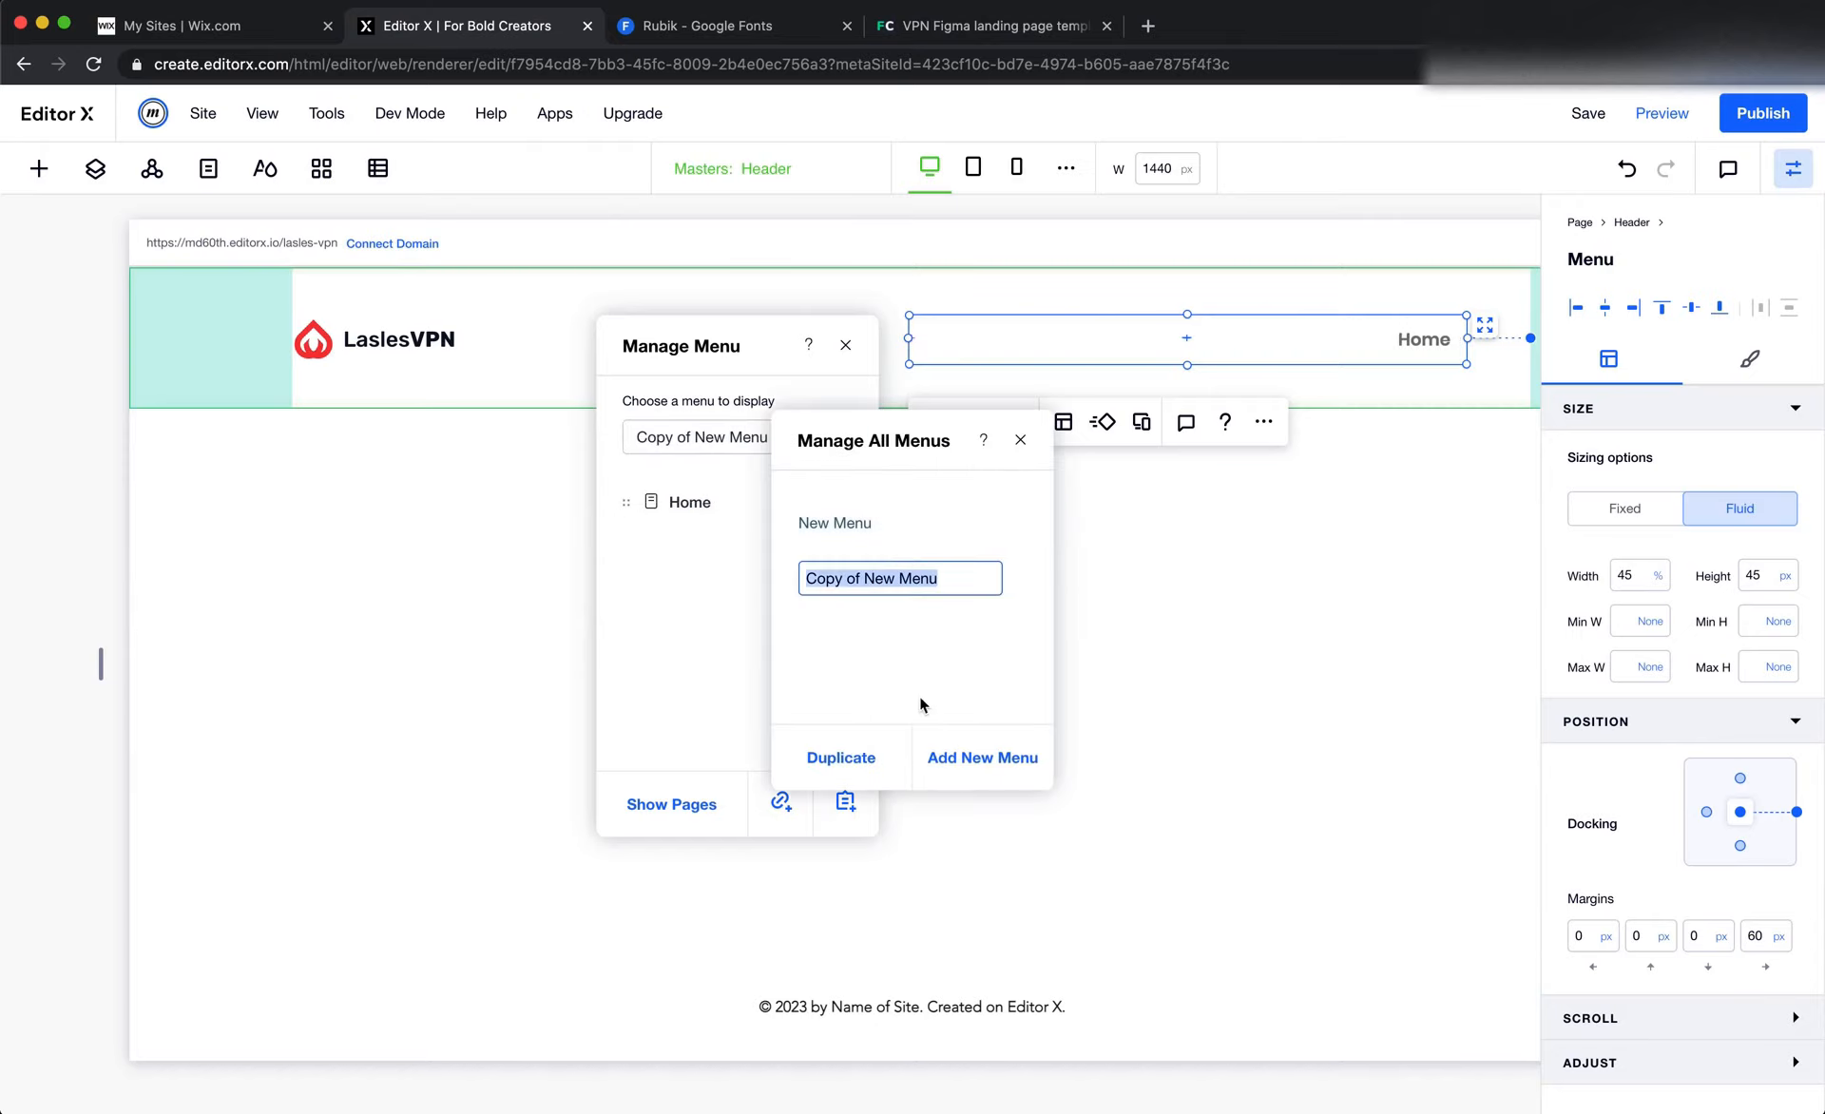
click(987, 619)
click(1023, 443)
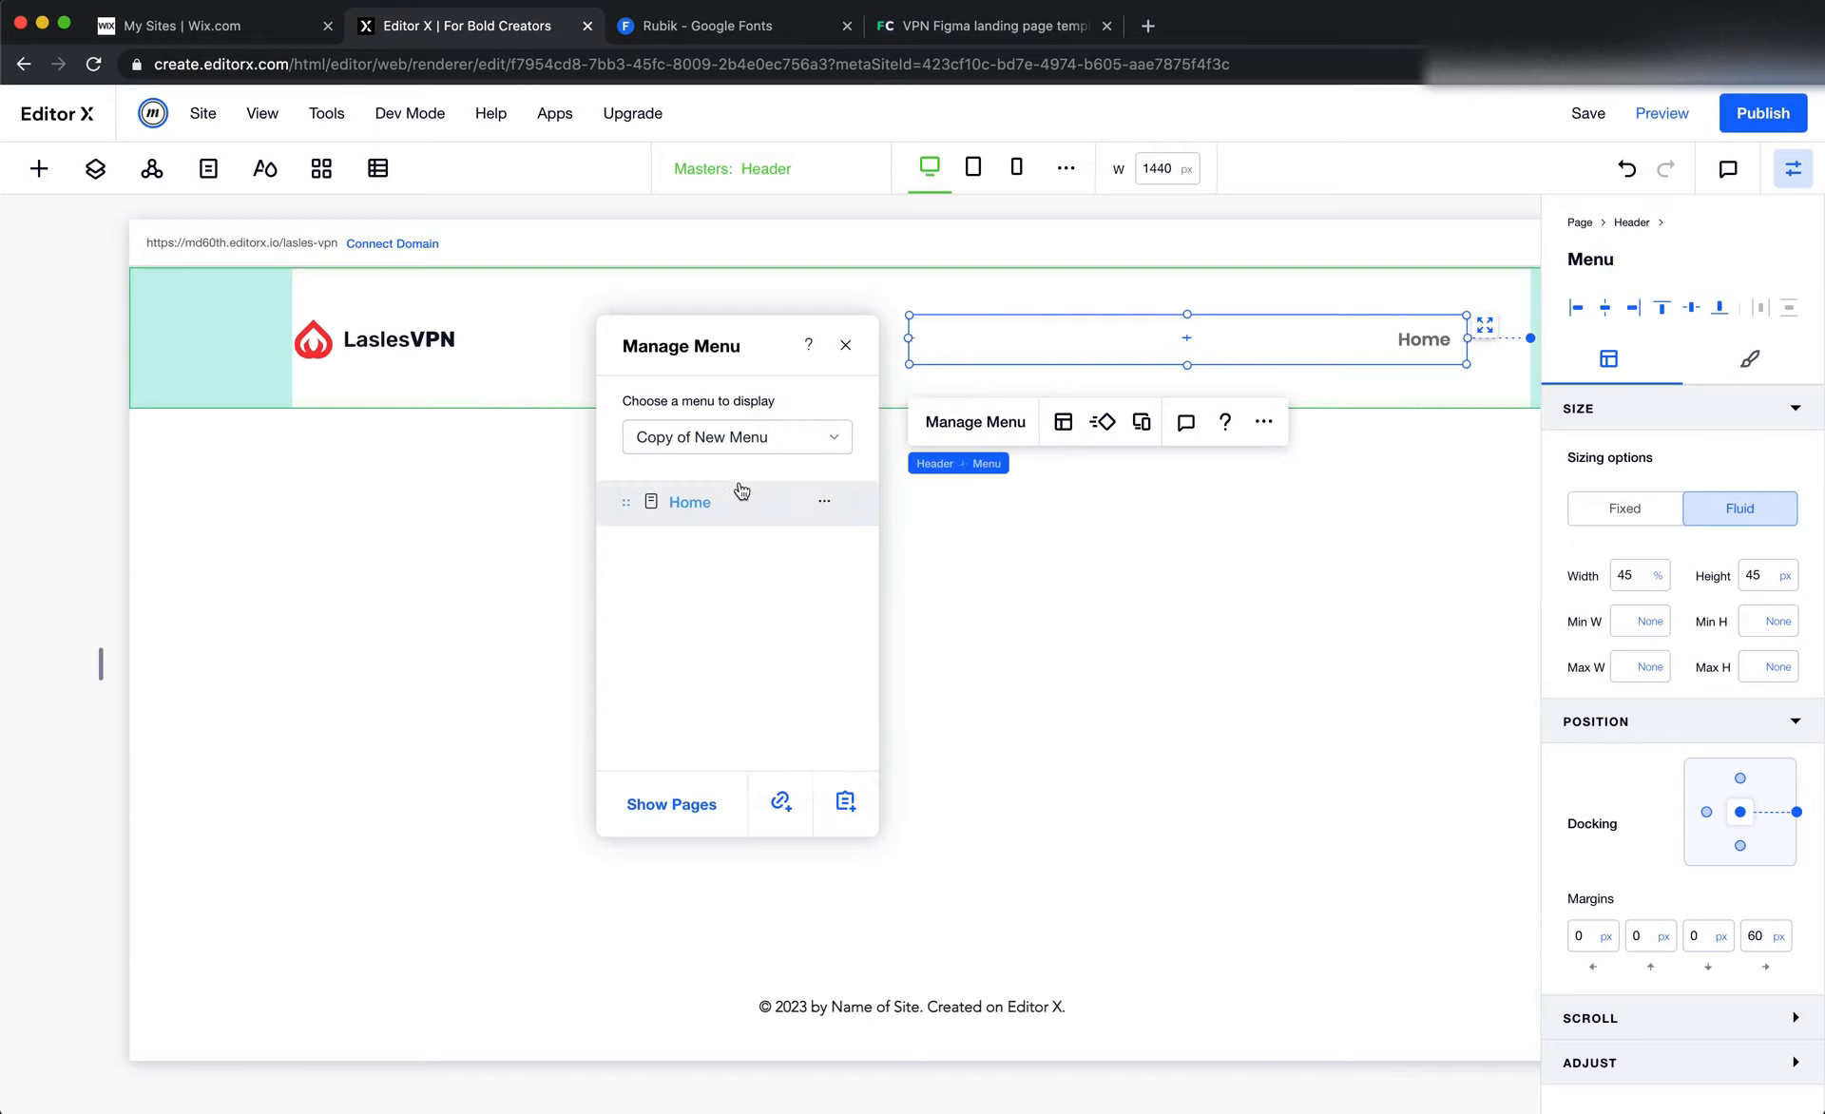
click(780, 802)
click(689, 552)
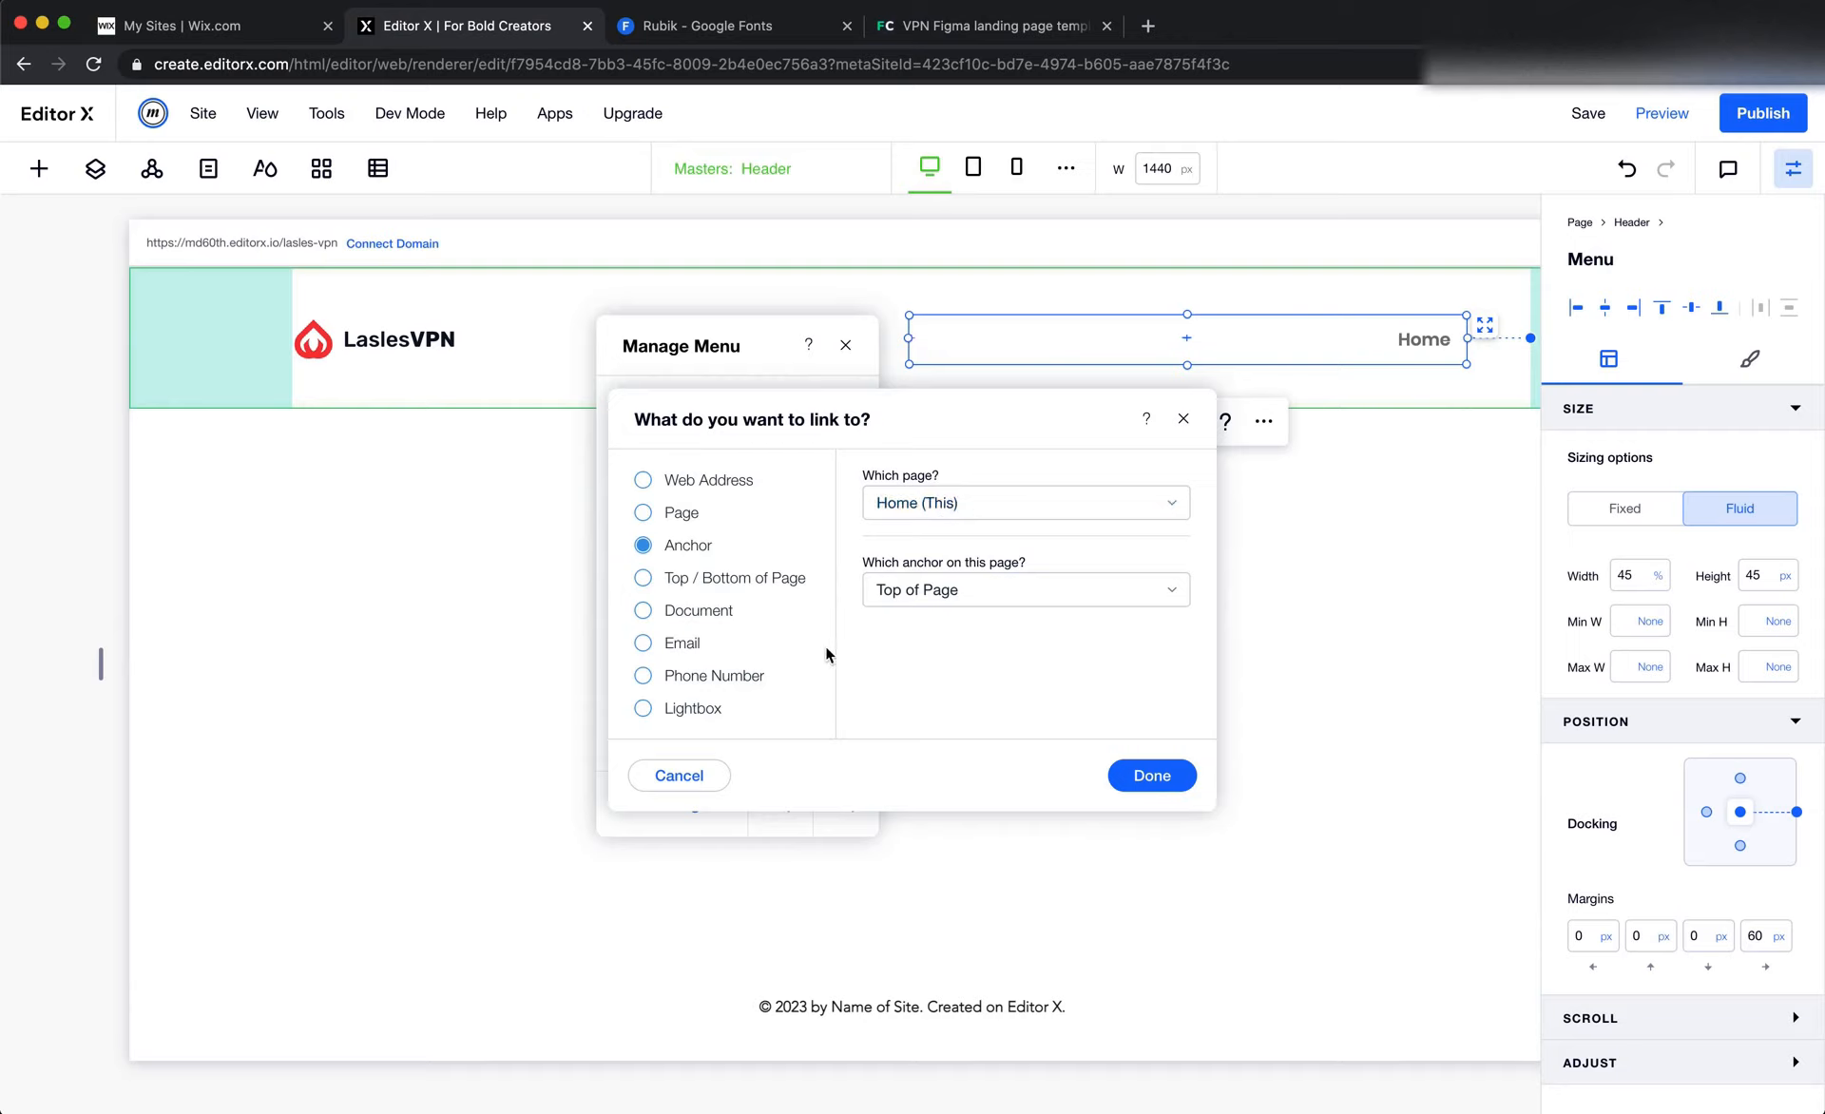
click(1183, 419)
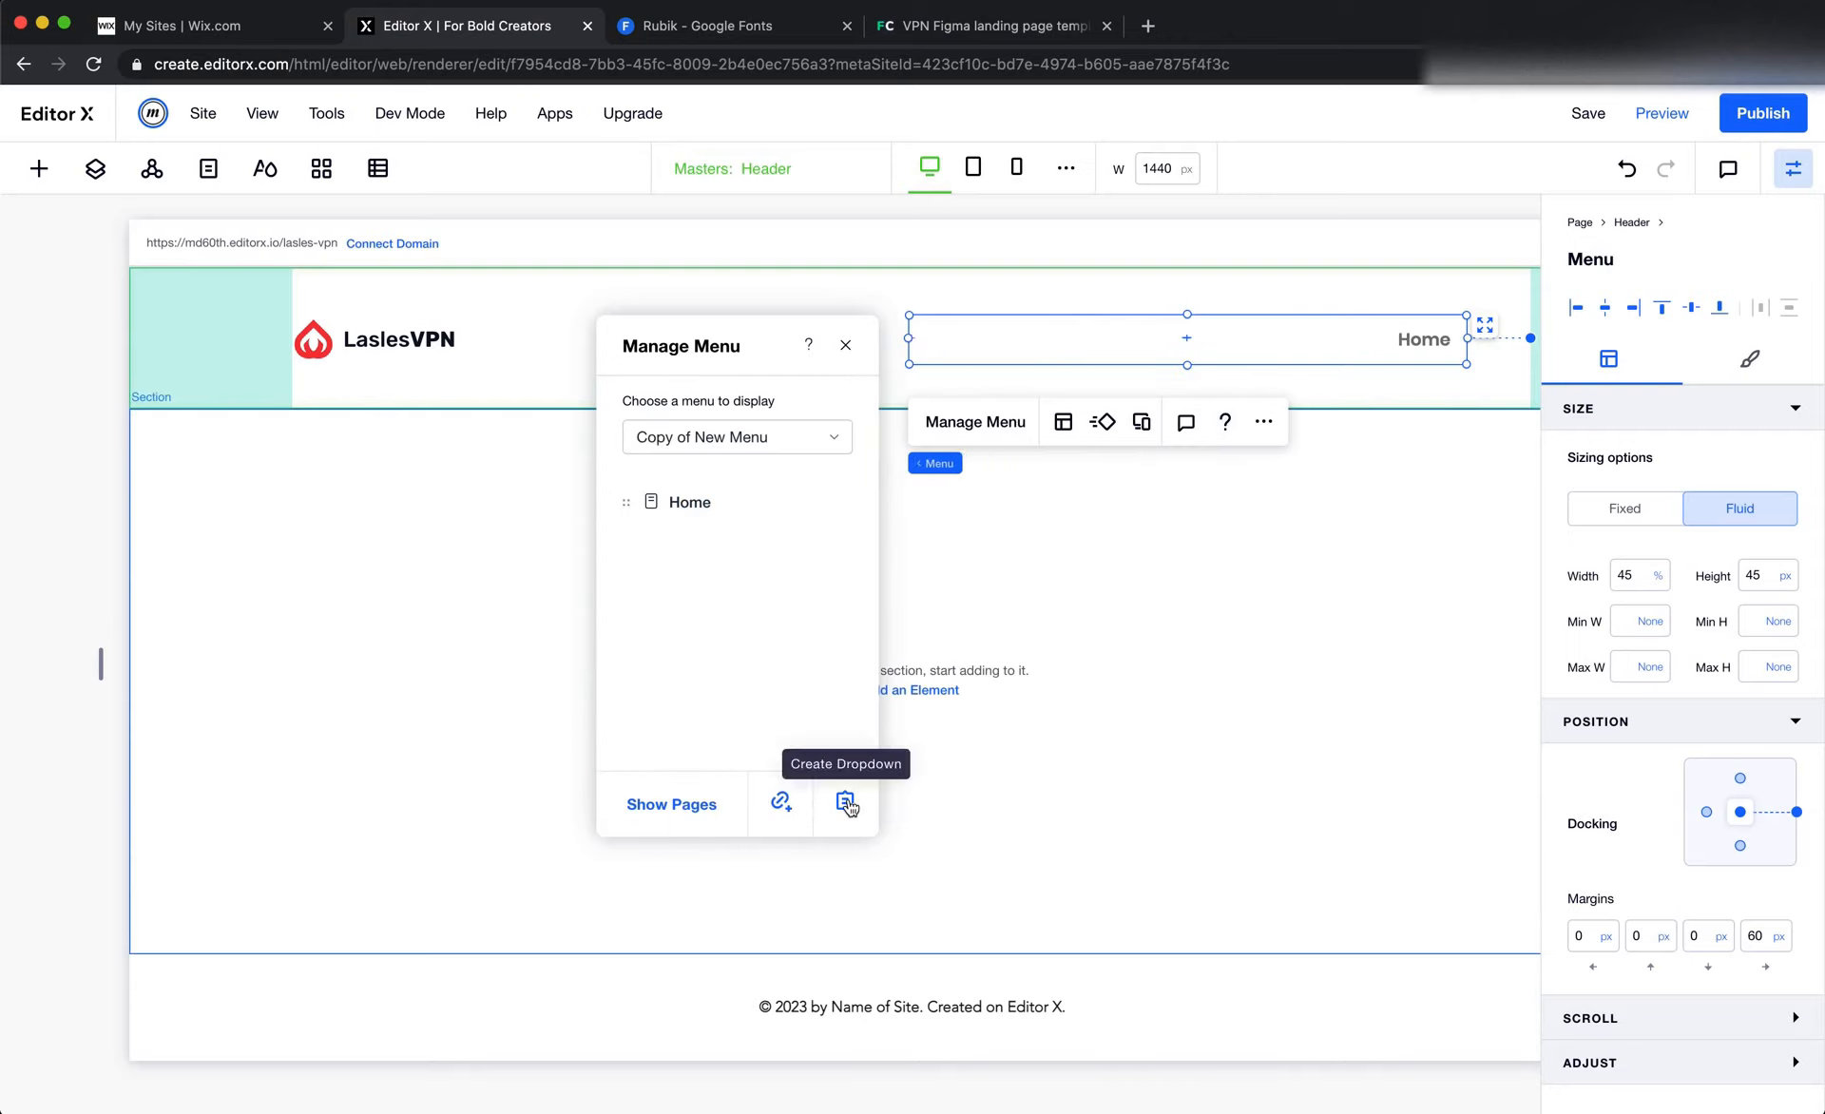
Add an About link to Copy of New Menu, pointing to the top of the page
click(779, 800)
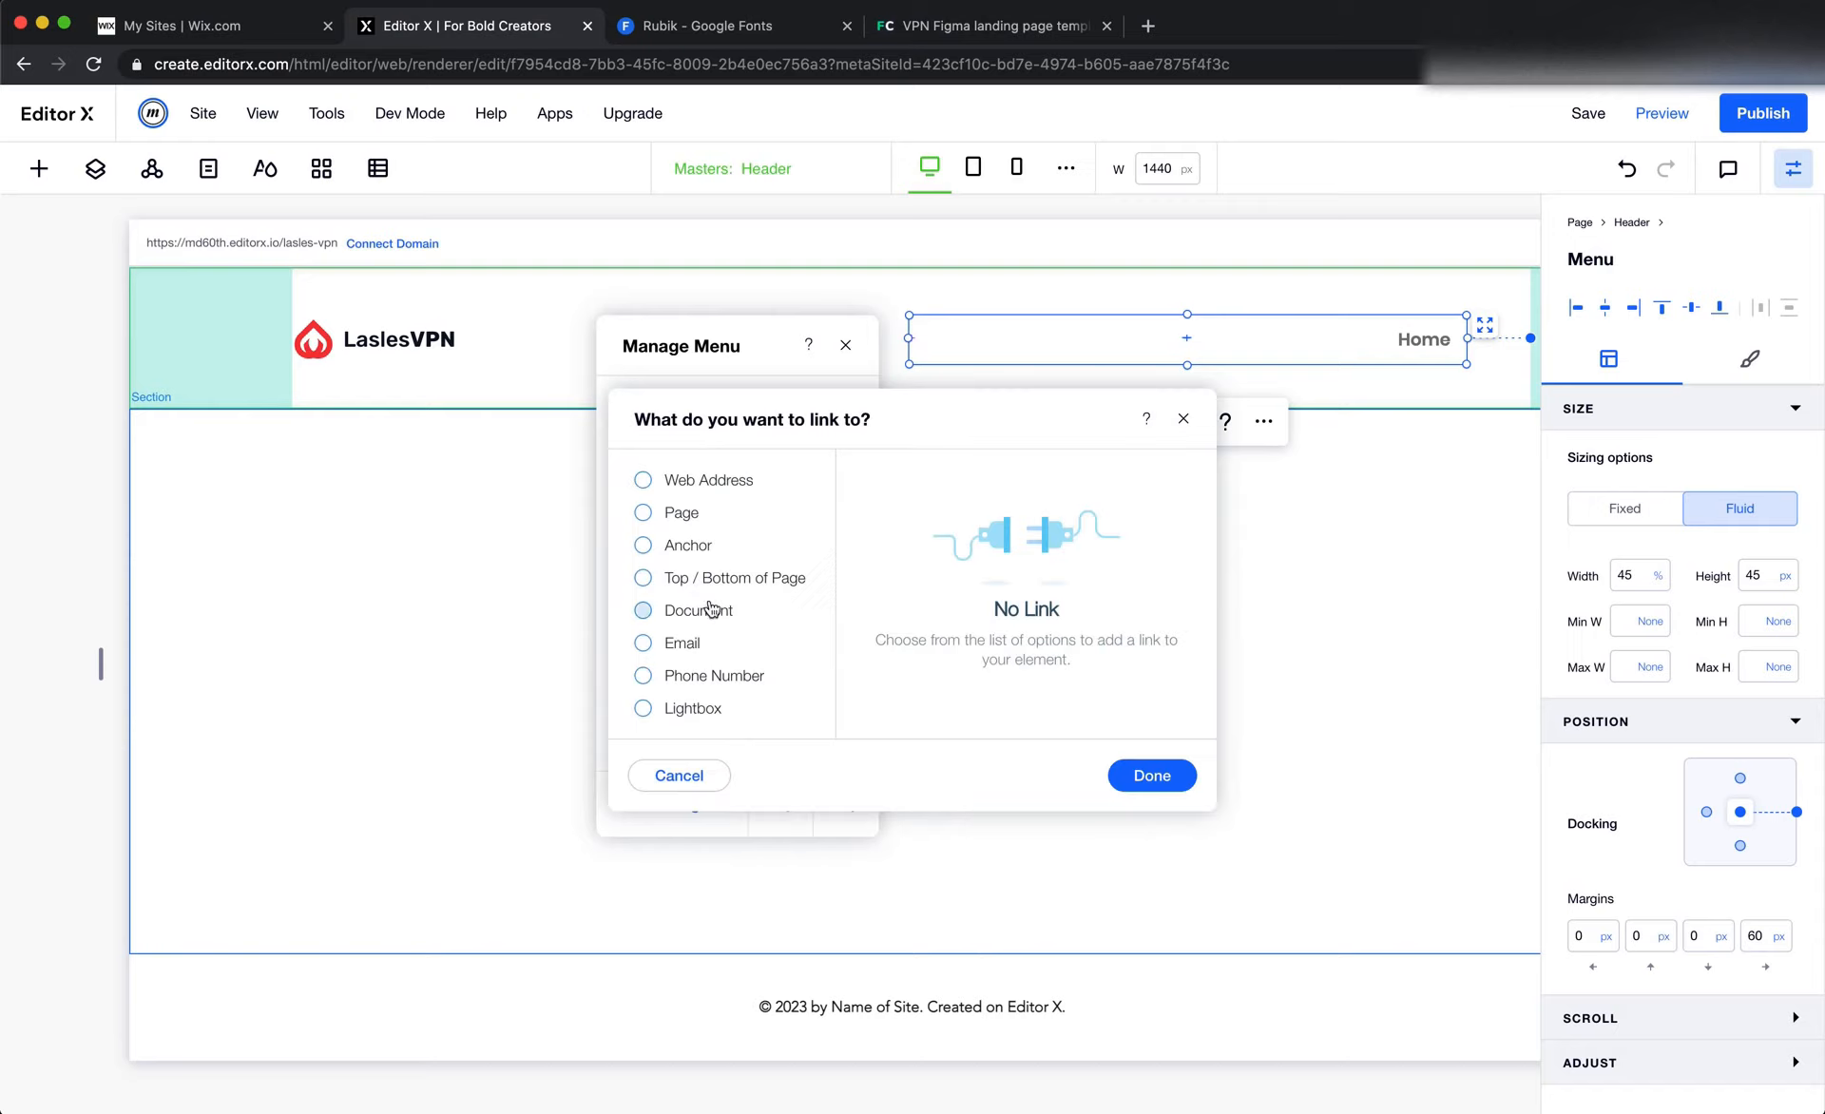
click(663, 549)
click(683, 581)
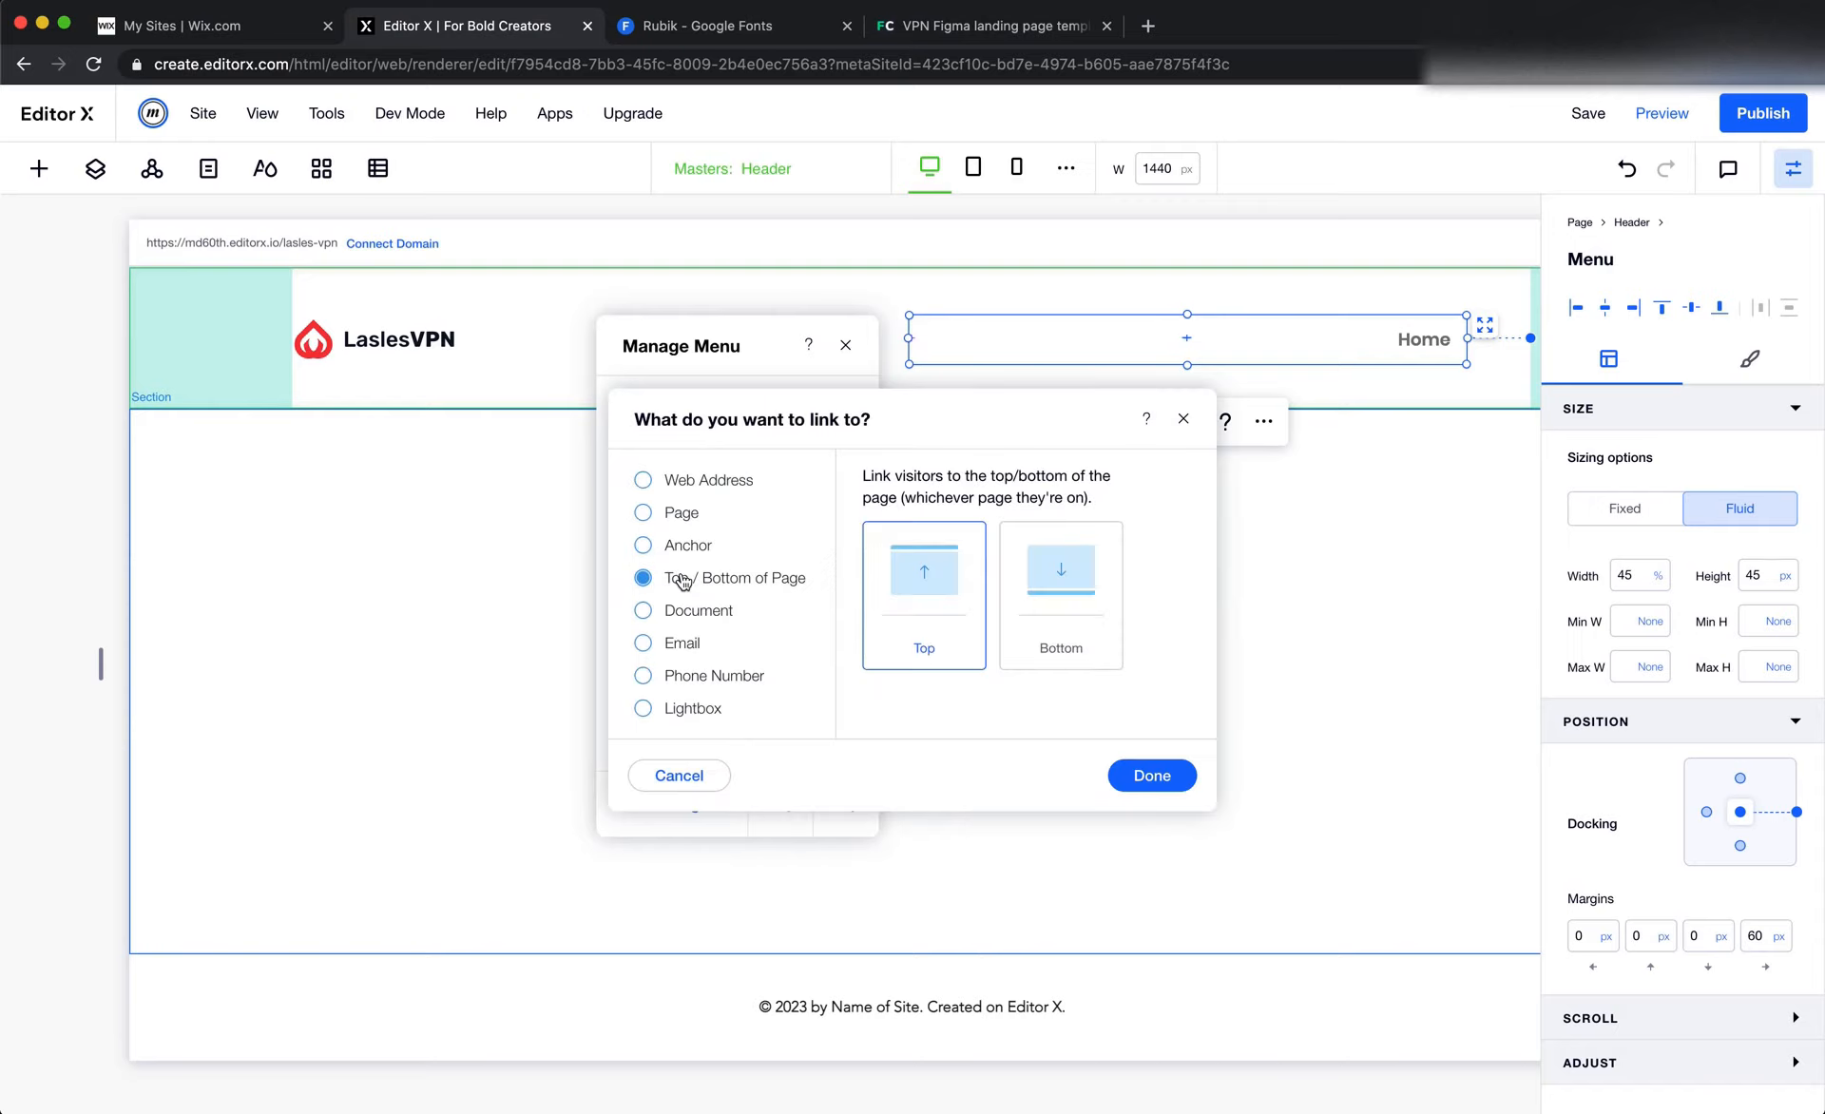
click(1152, 773)
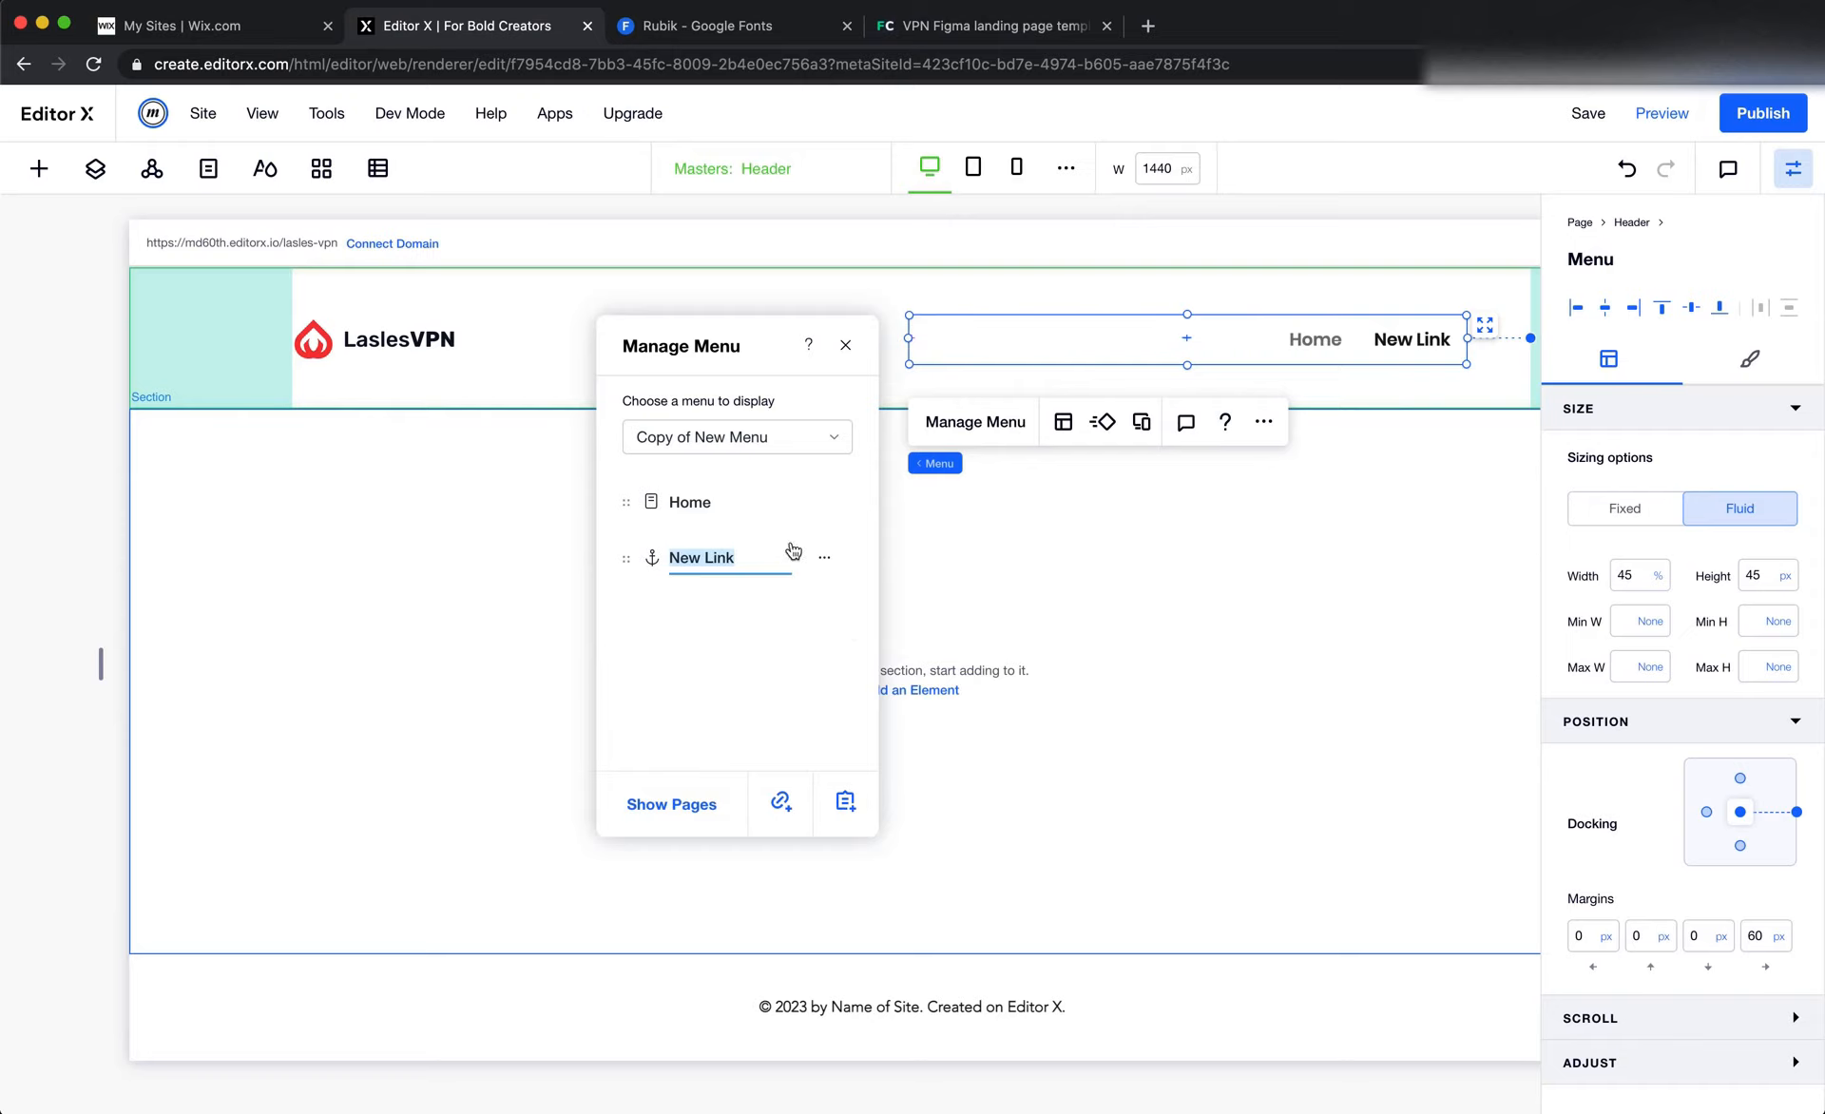
text(About)
click(743, 619)
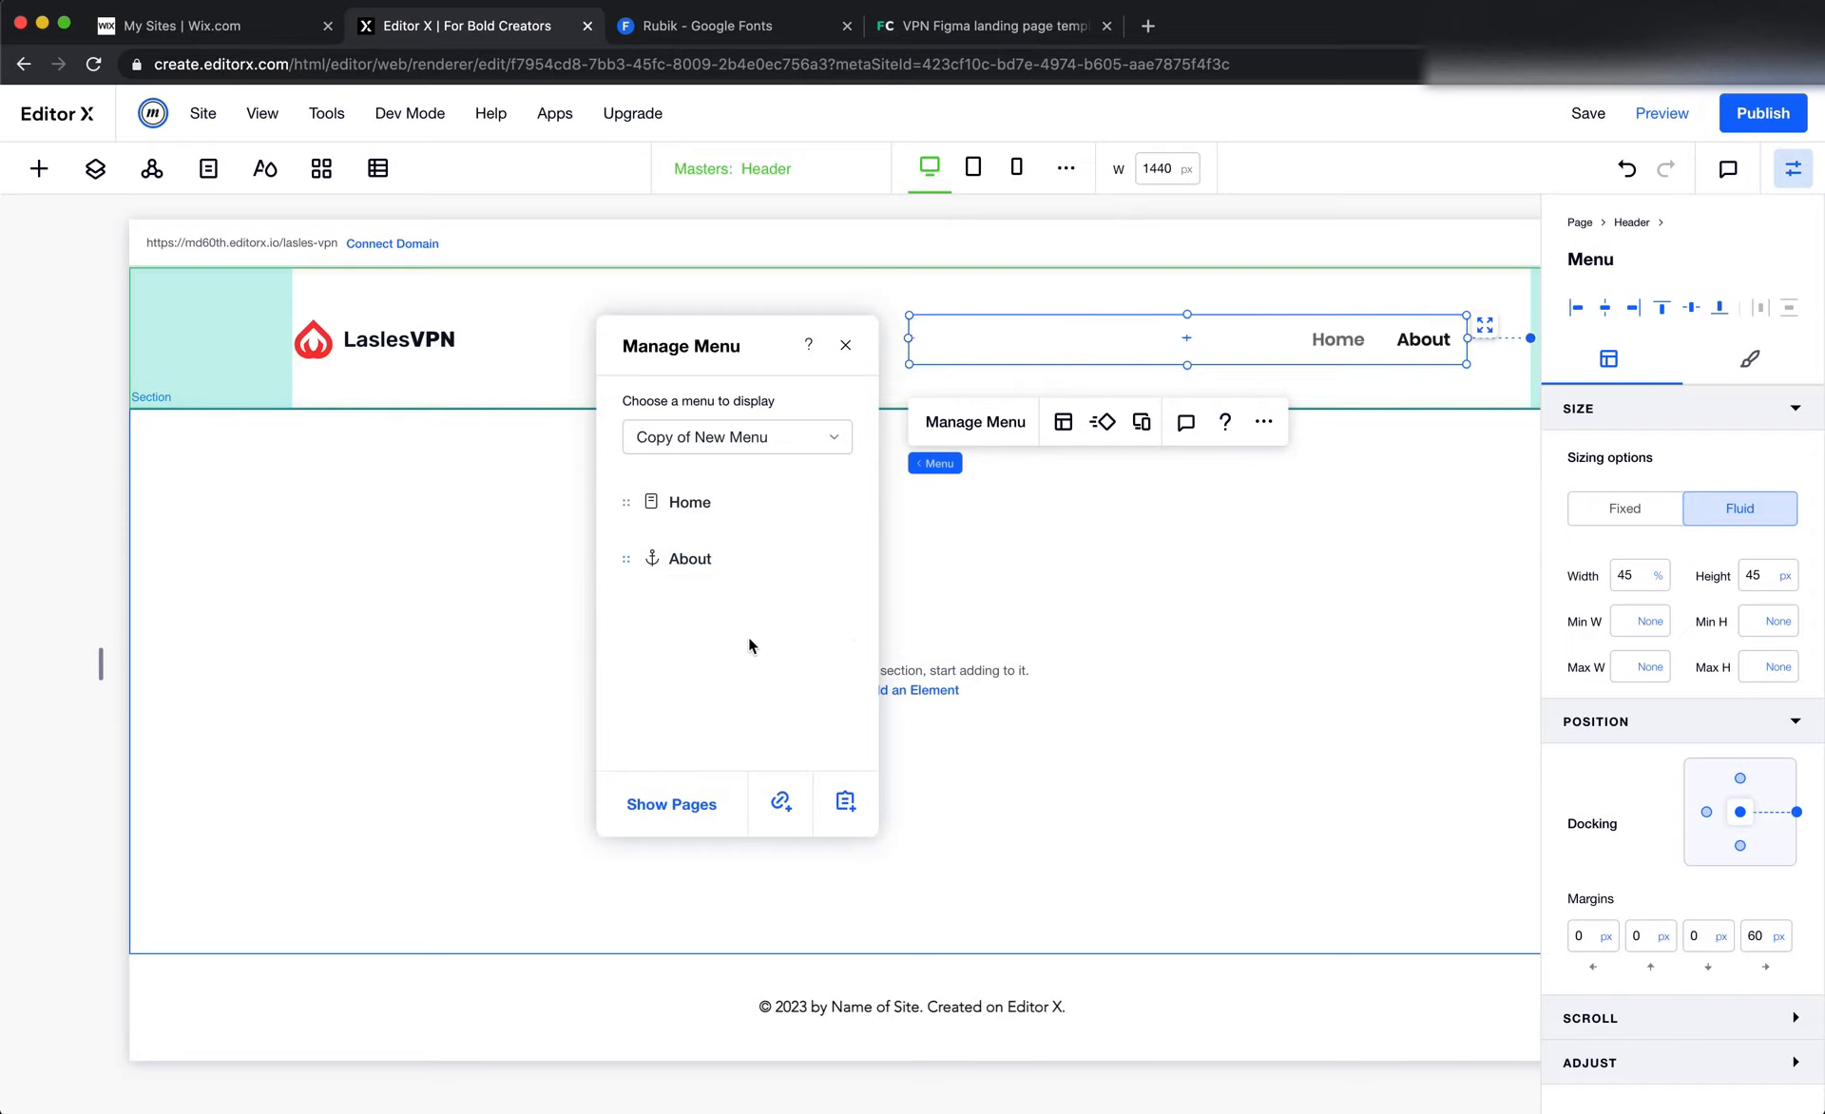
Copy the Features label from the Figma header and add it in Editor X as a menu link to the top of the page
key(super+Tab)
click(749, 325)
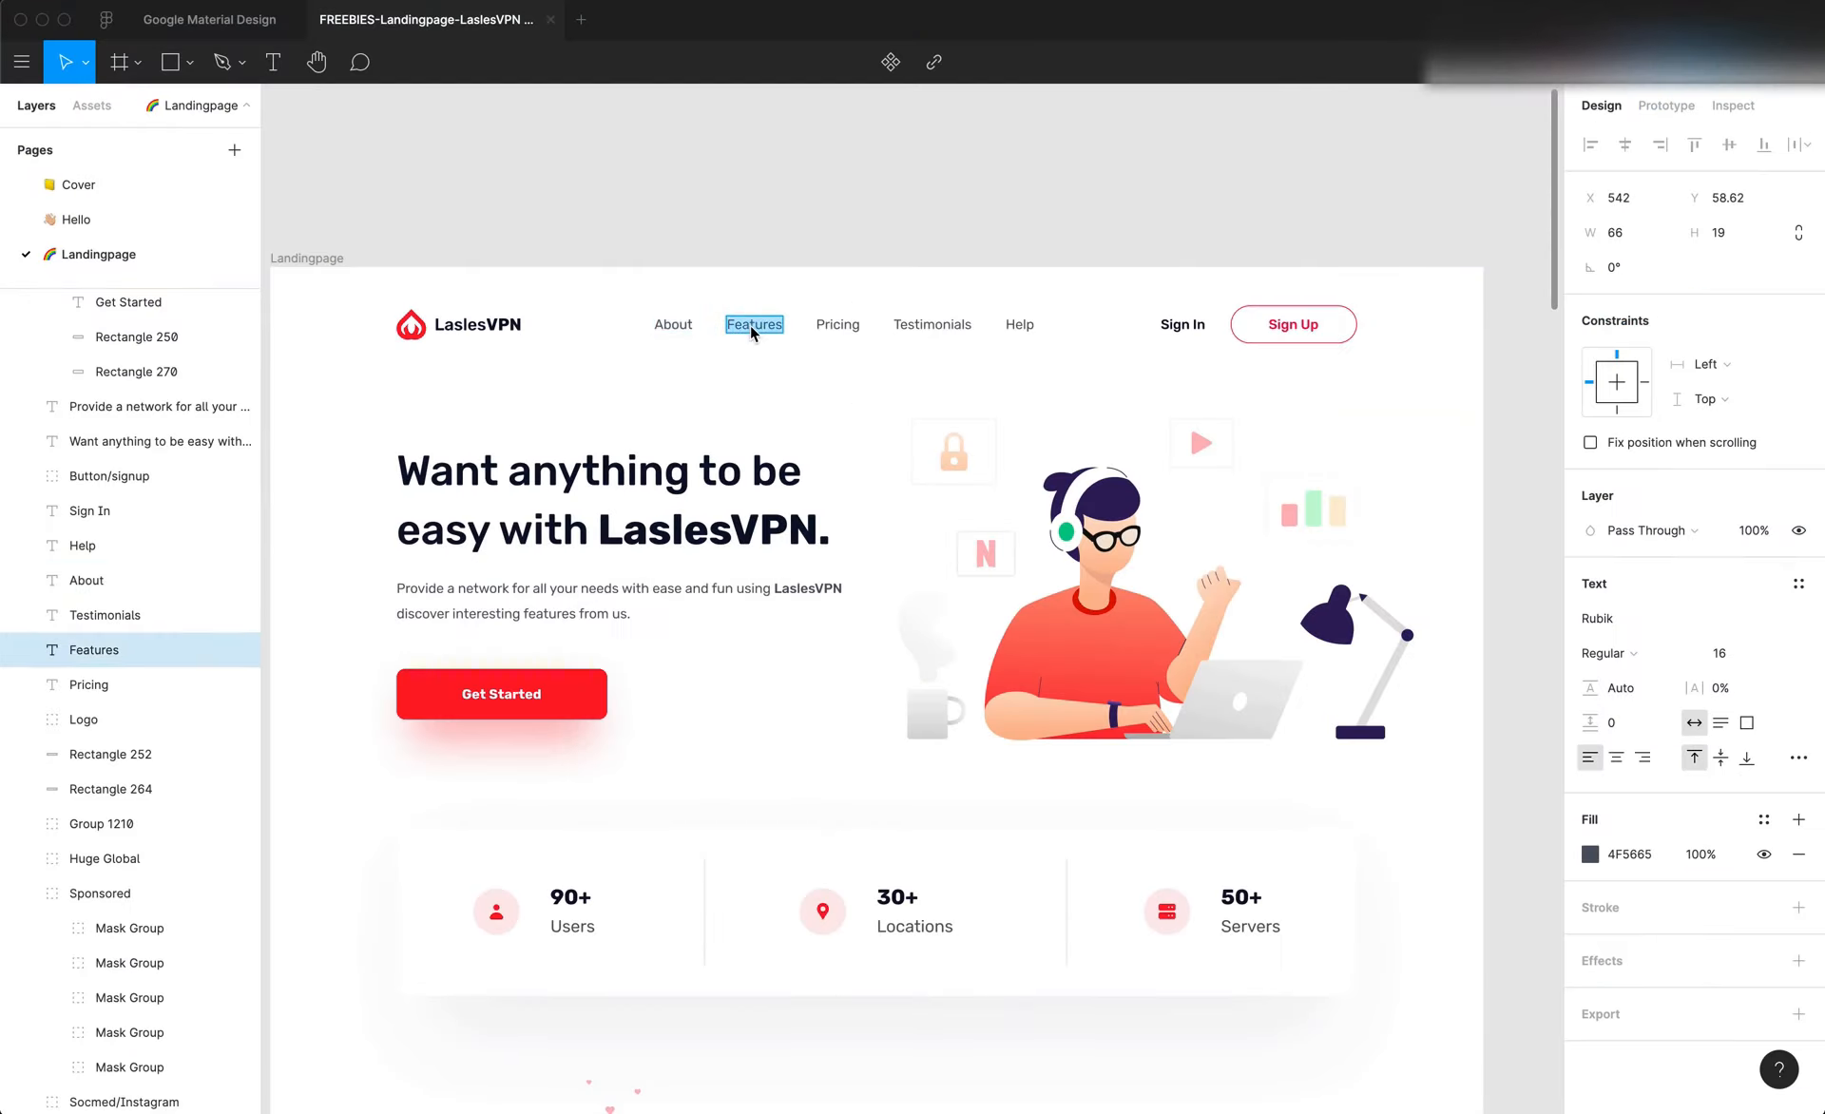
key(super+Tab)
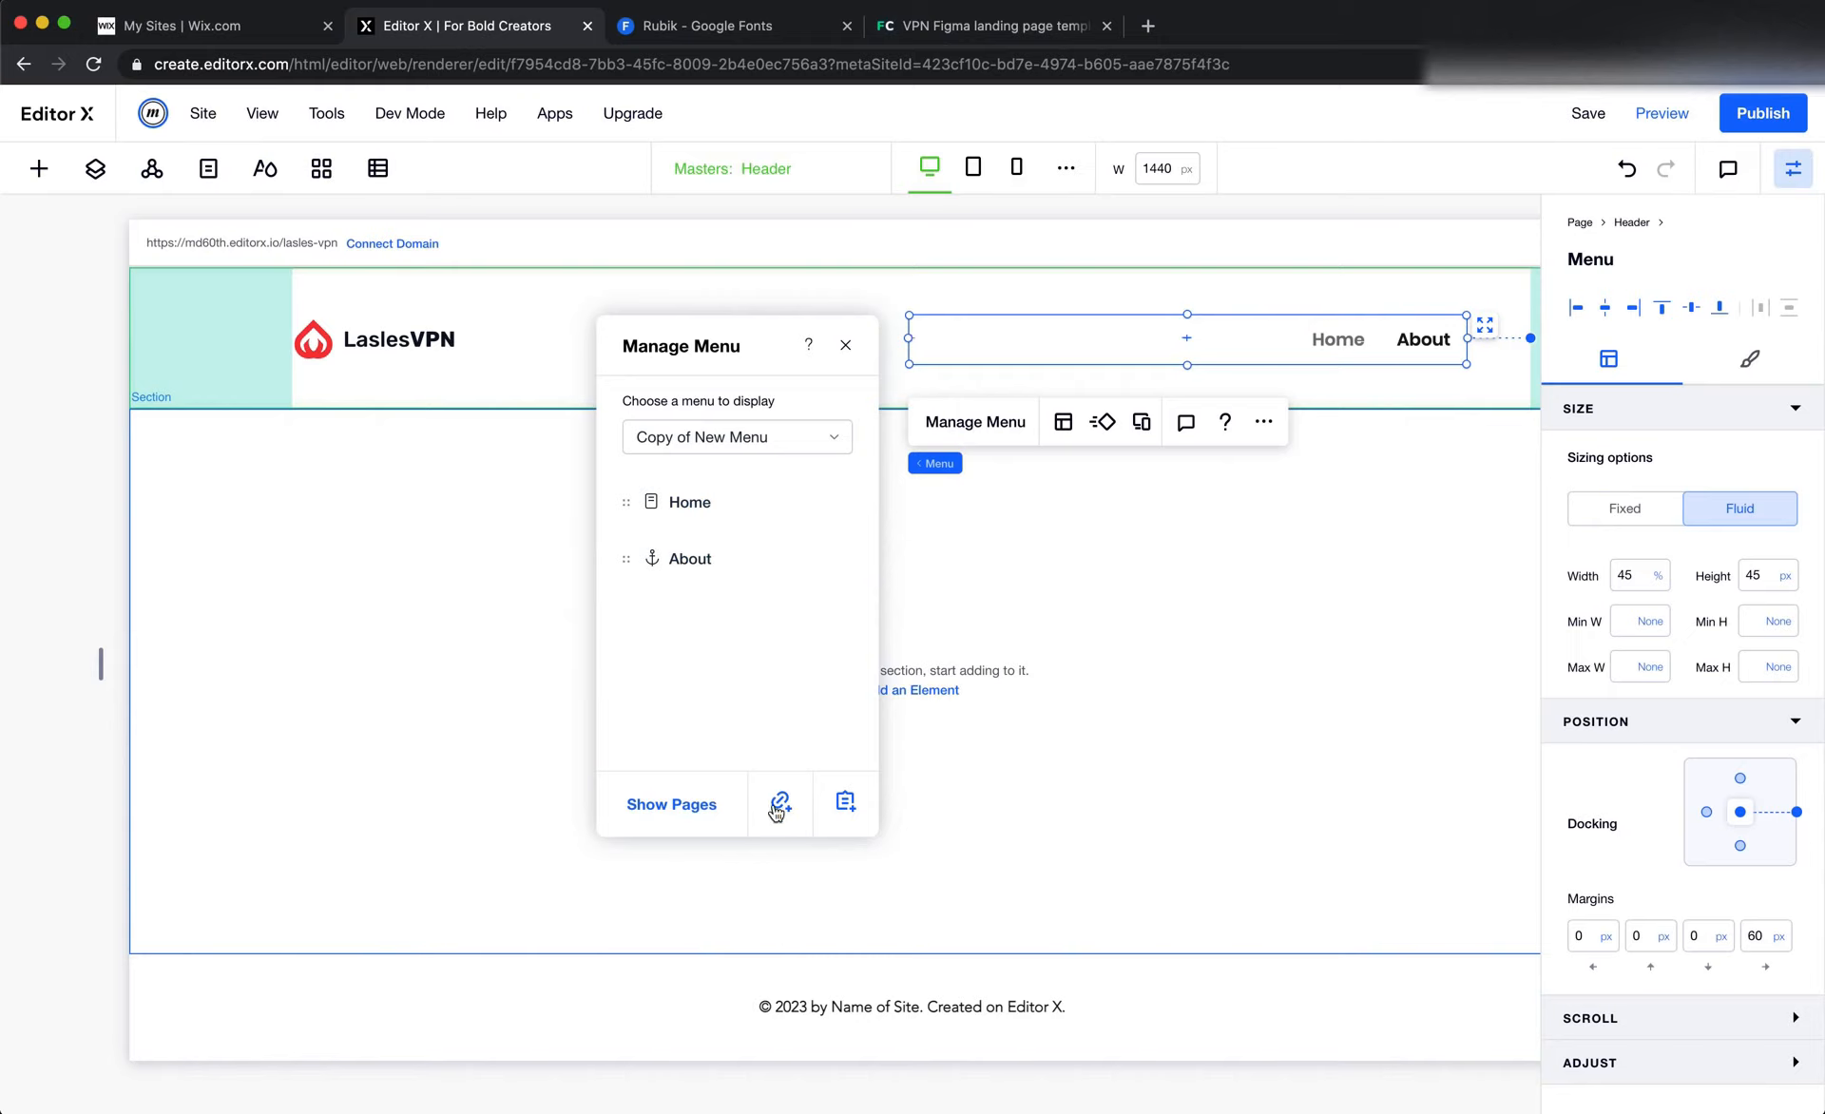
click(775, 803)
click(693, 579)
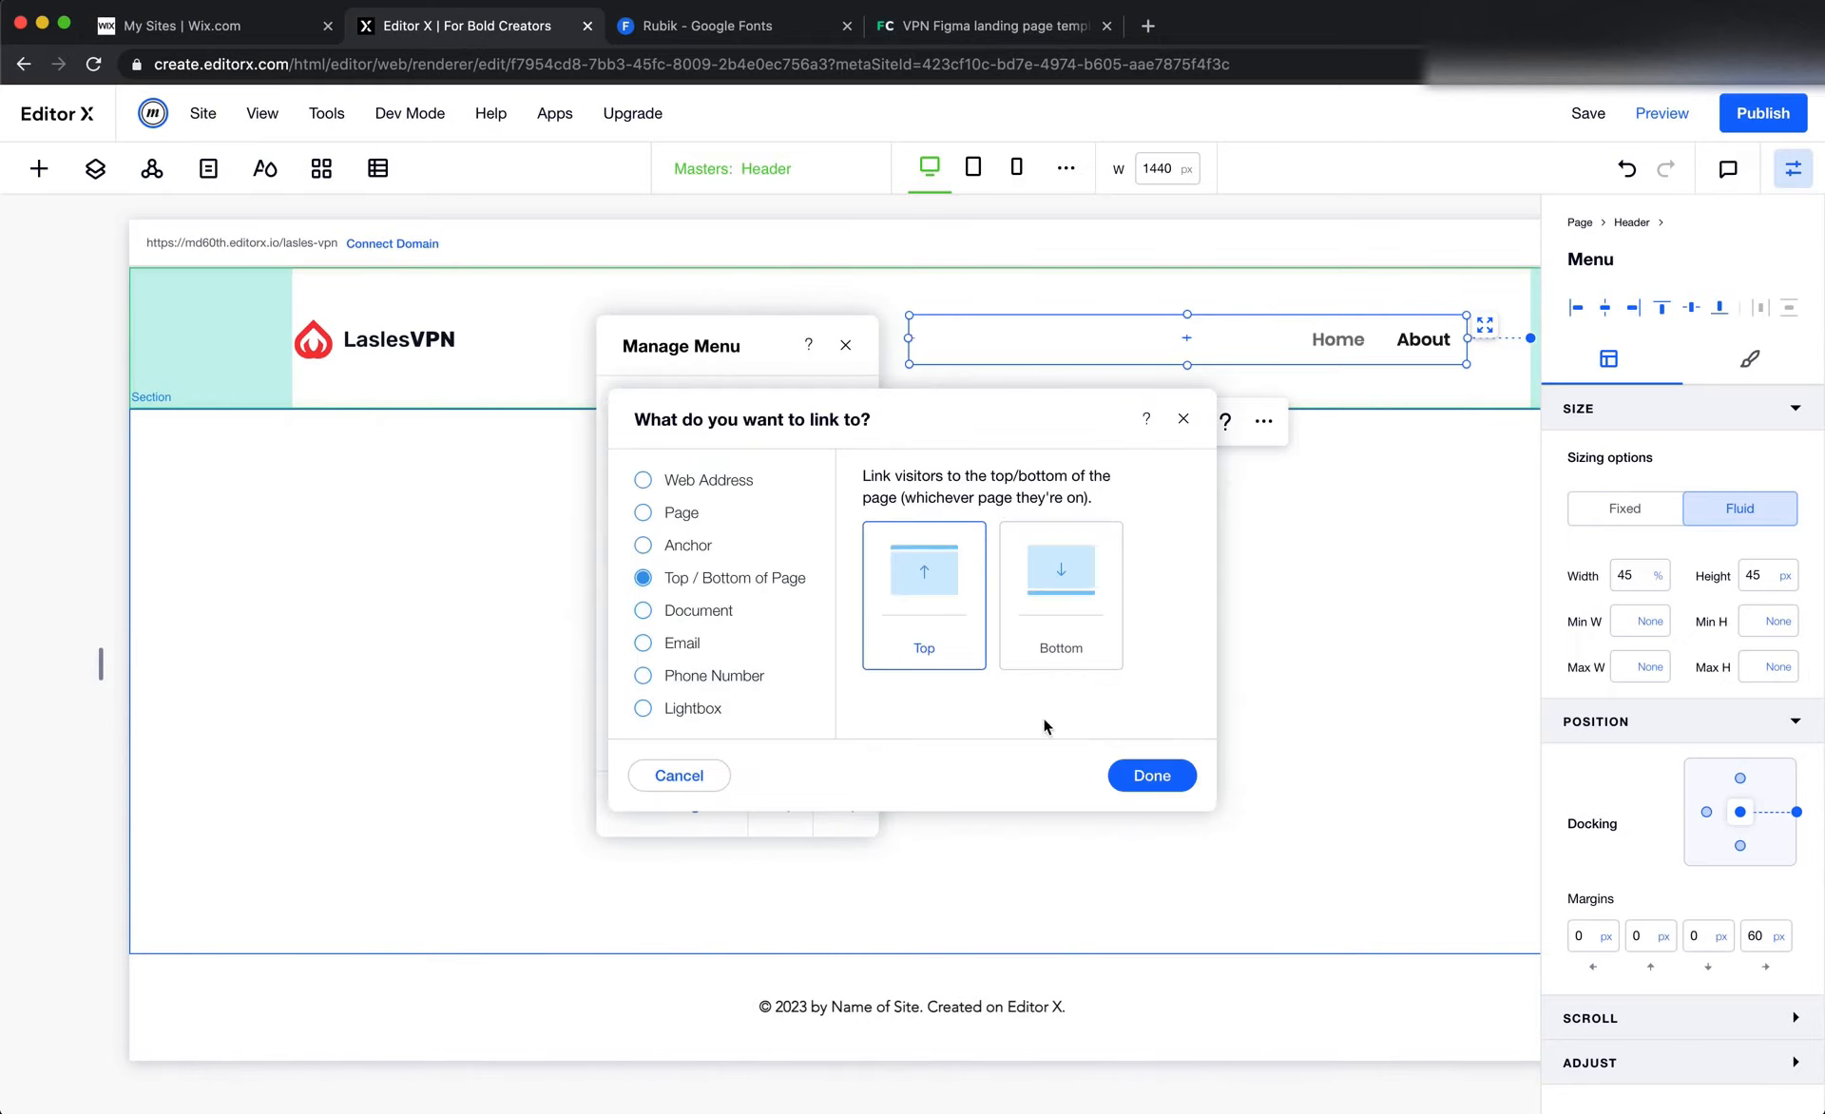
click(1150, 775)
text(Features)
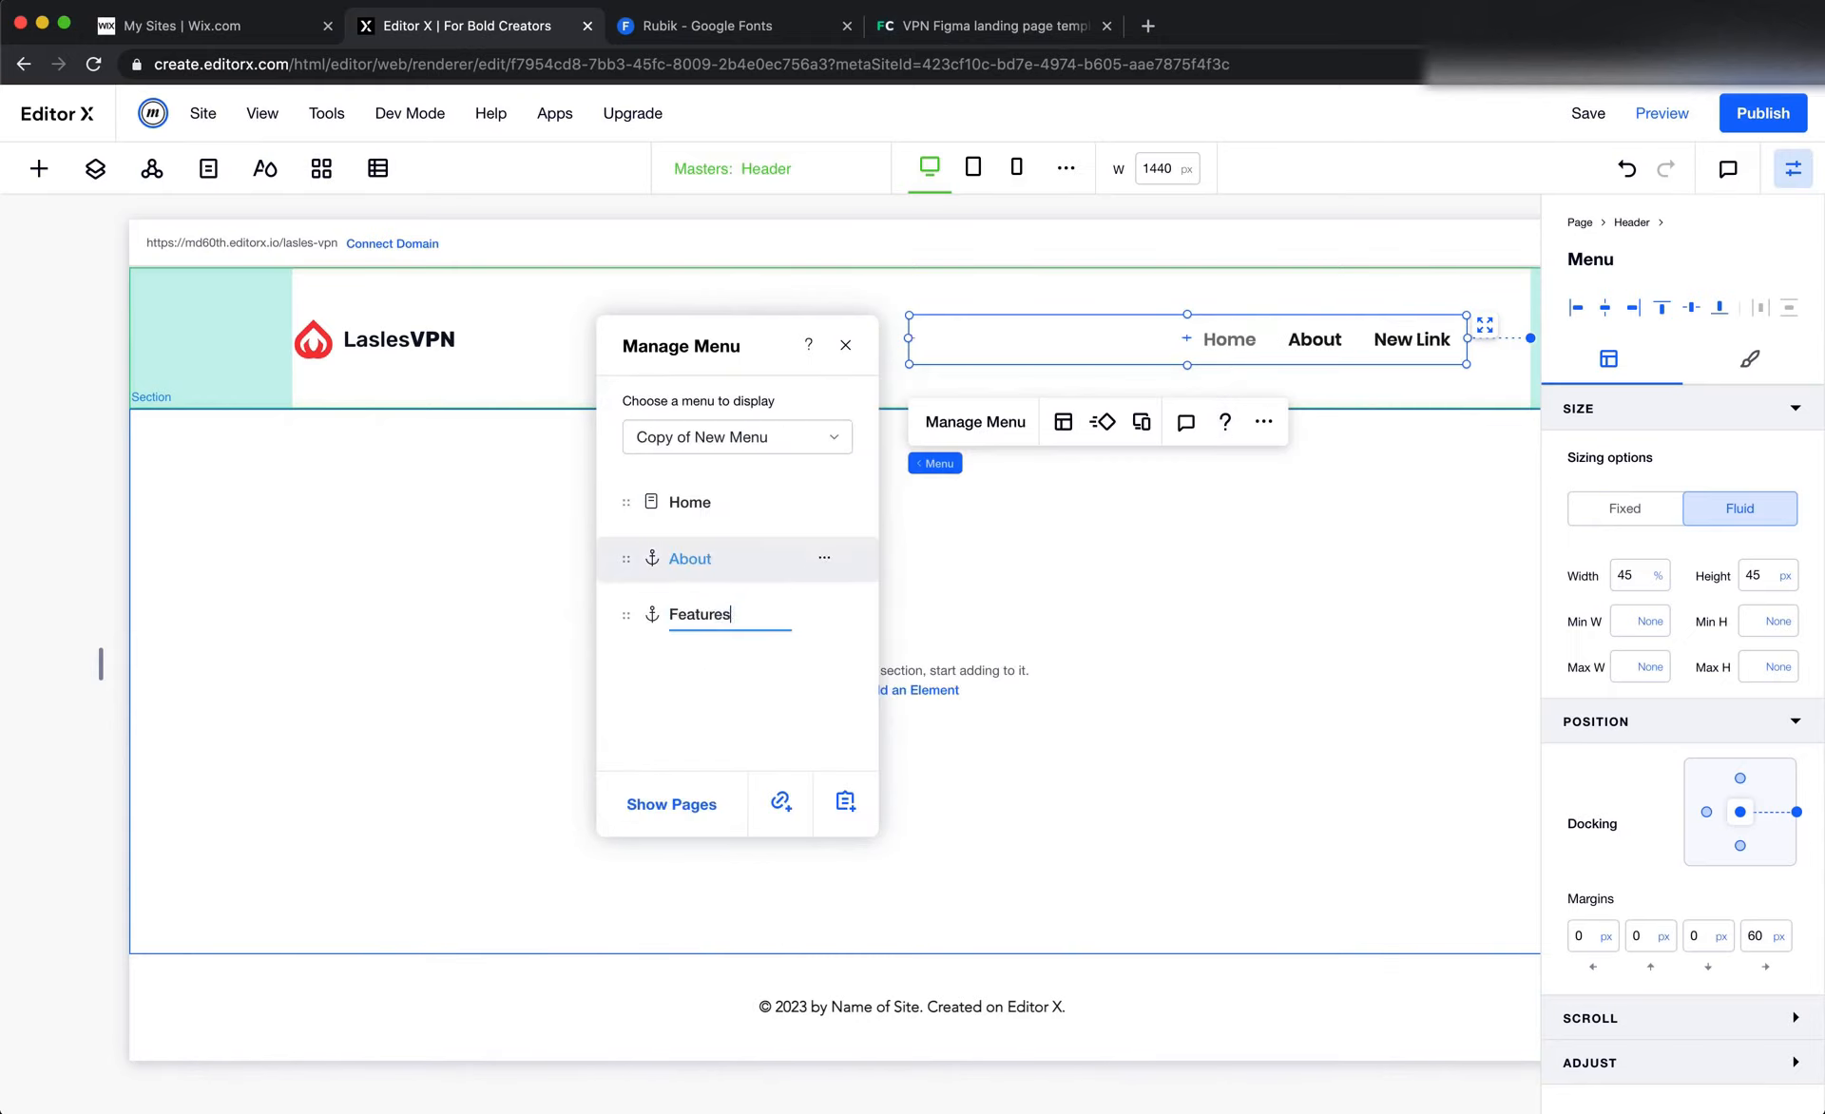
key(Return)
Copy the Pricing label from the Figma header and add it in Editor X as a menu link to the top of the page
key(super+Tab)
double_click(829, 337)
key(ctrl+c)
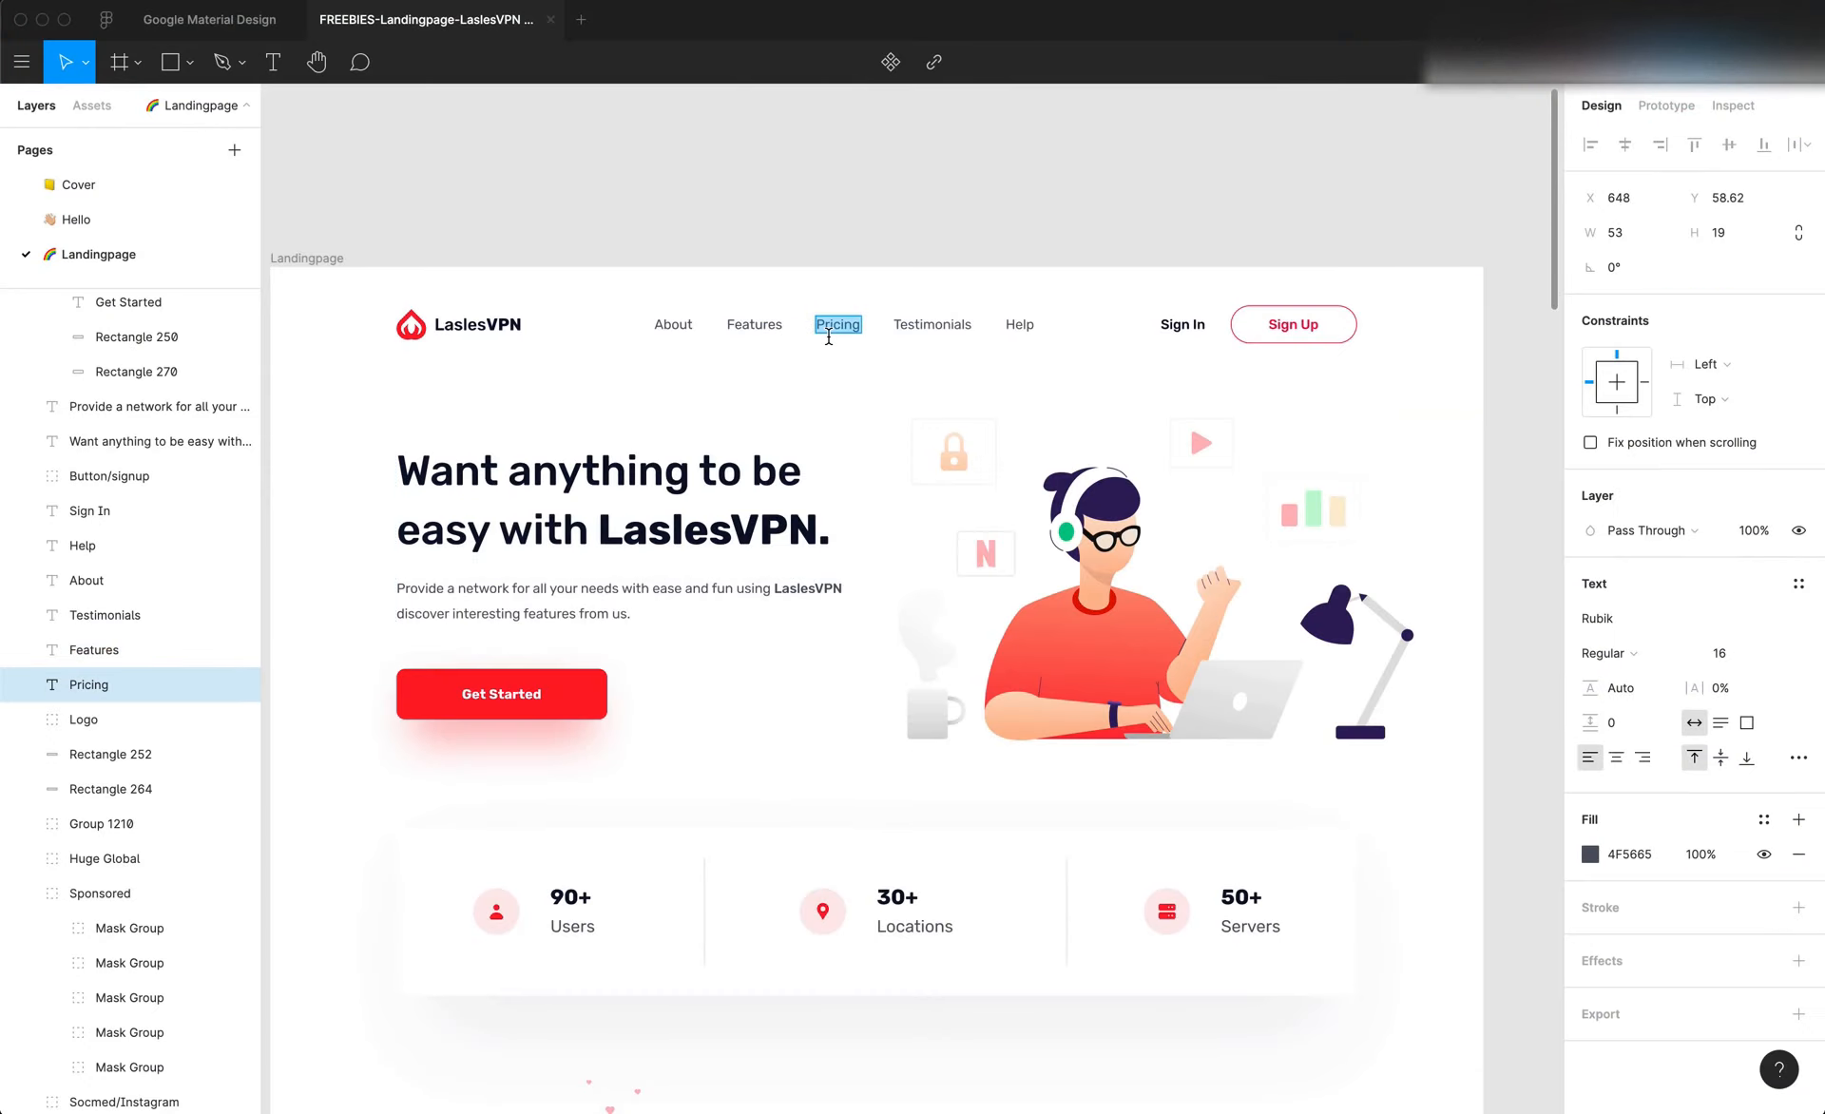
key(super+Tab)
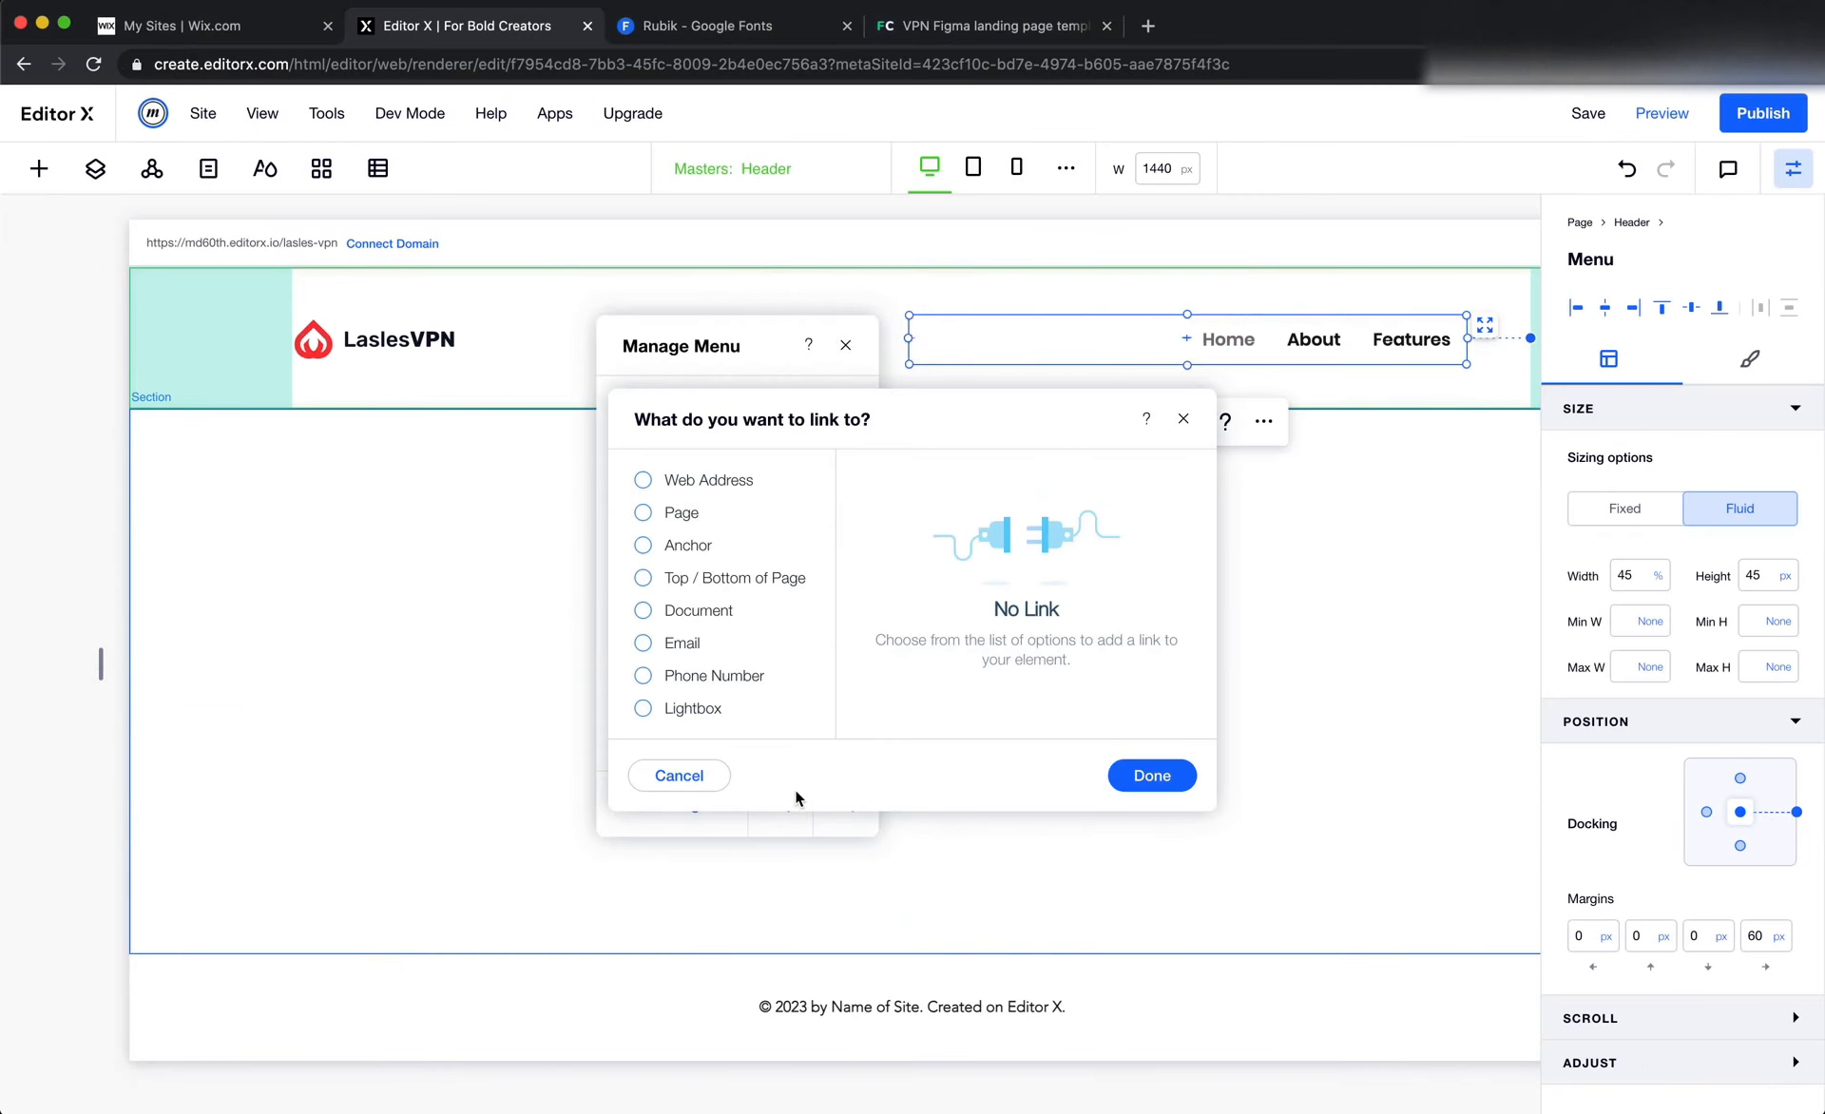
click(797, 801)
click(700, 578)
click(1158, 777)
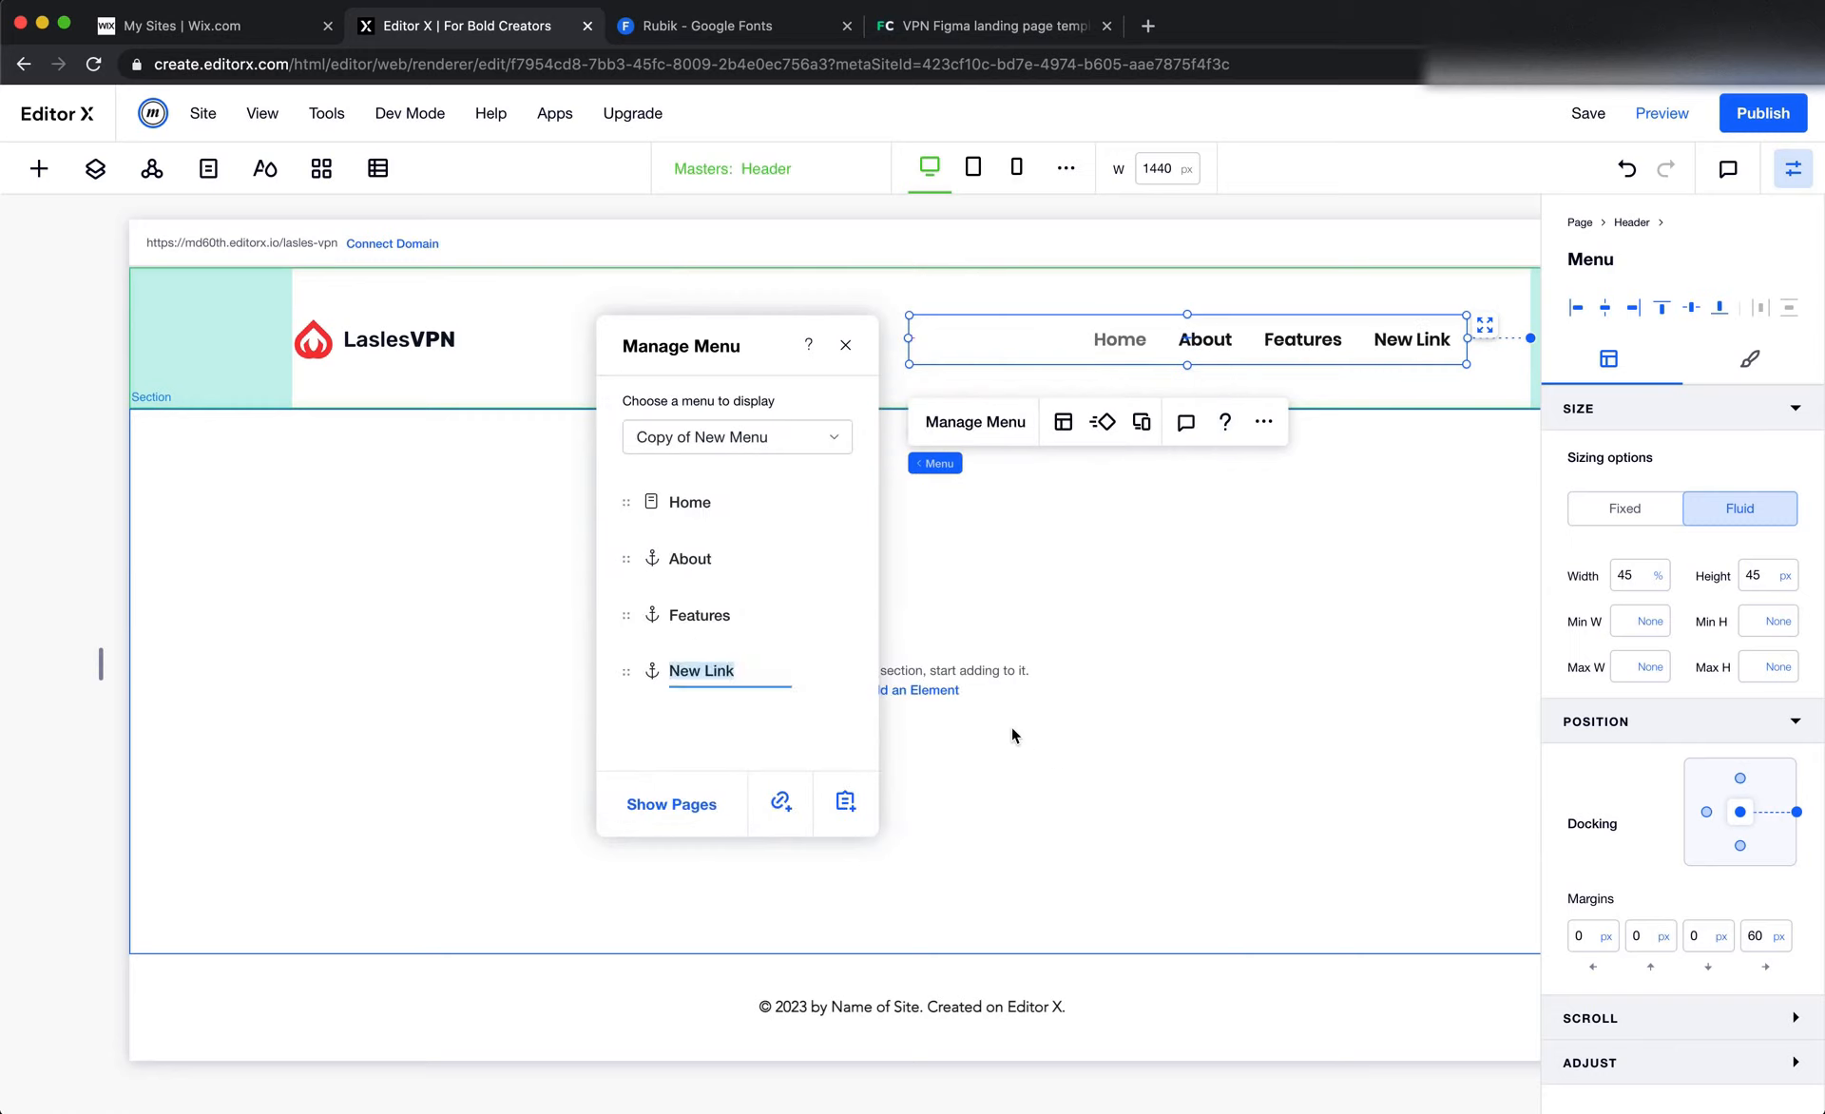
key(ctrl+v)
key(Return)
Copy the Testimonials label from the Figma header and add it in Editor X as a menu link to the top of the page
key(super+Tab)
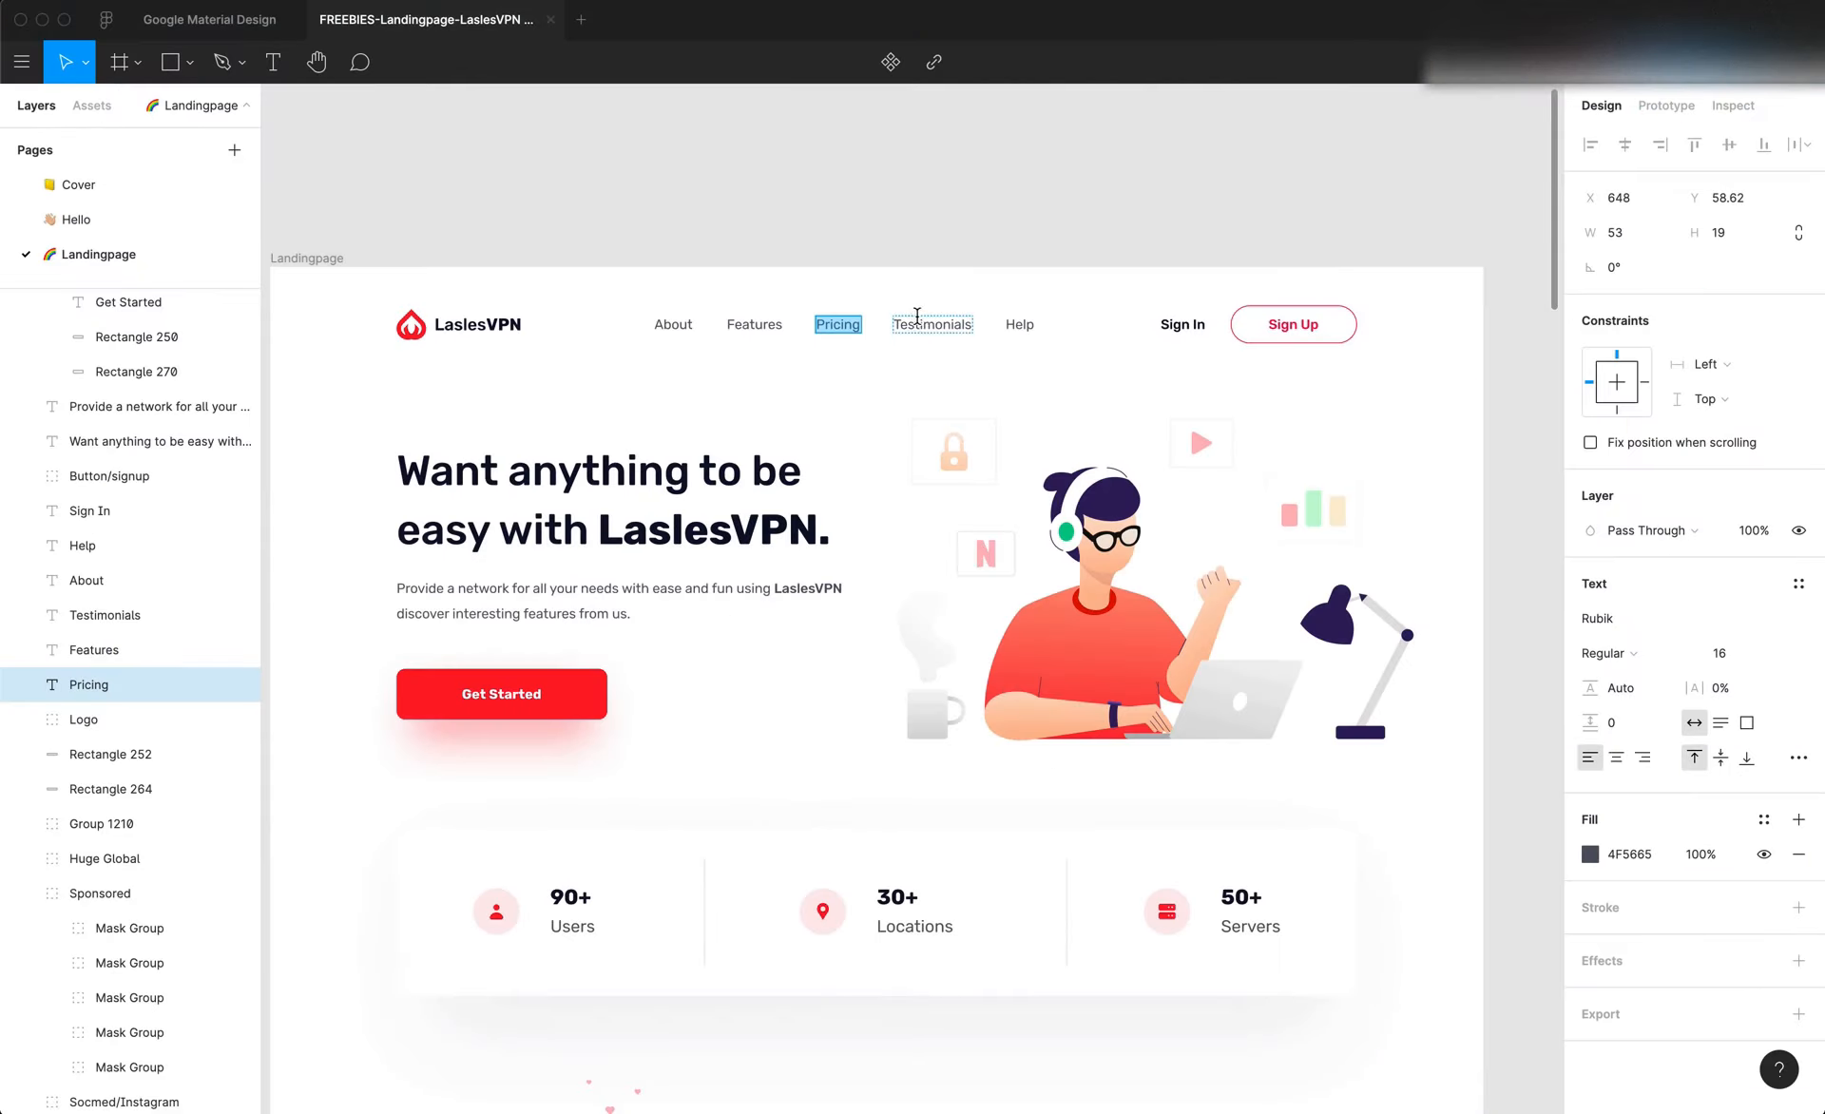
double_click(917, 323)
key(ctrl+c)
key(super+Tab)
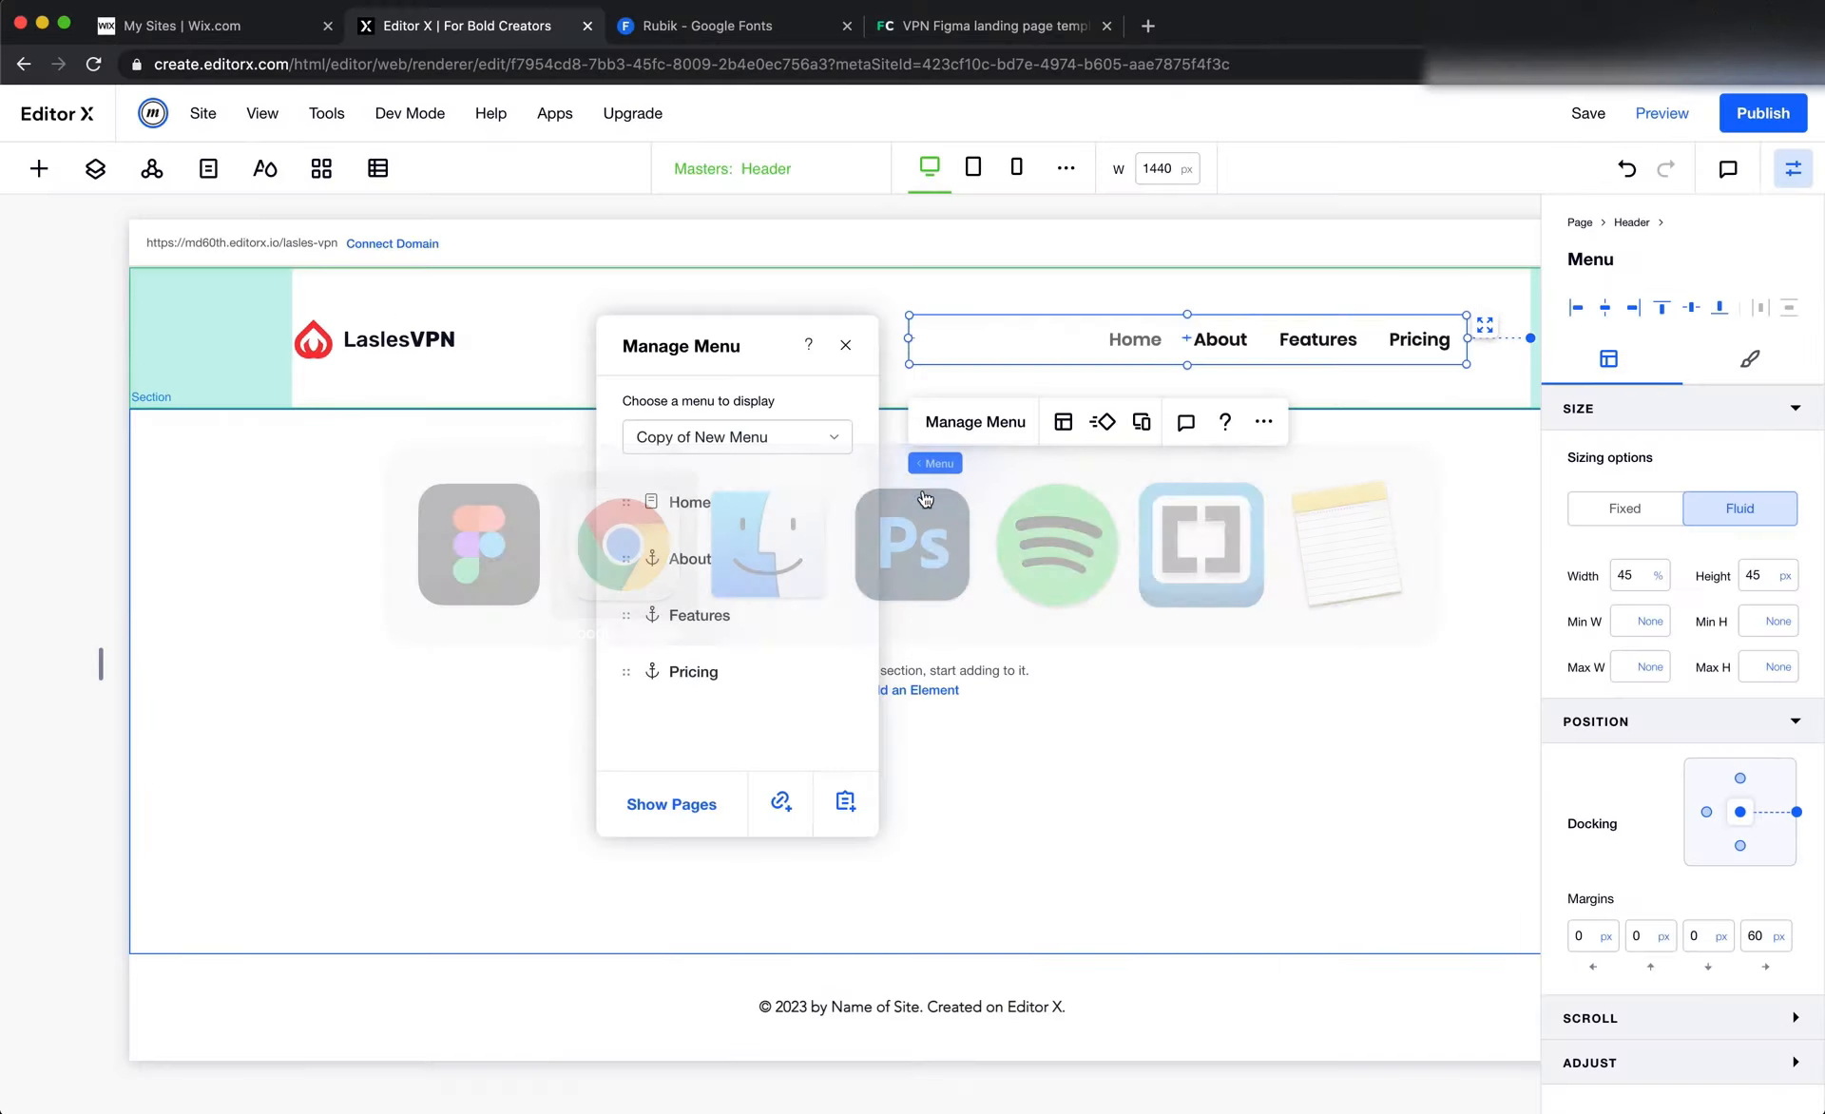
key(super+Tab)
key(super+Tab)
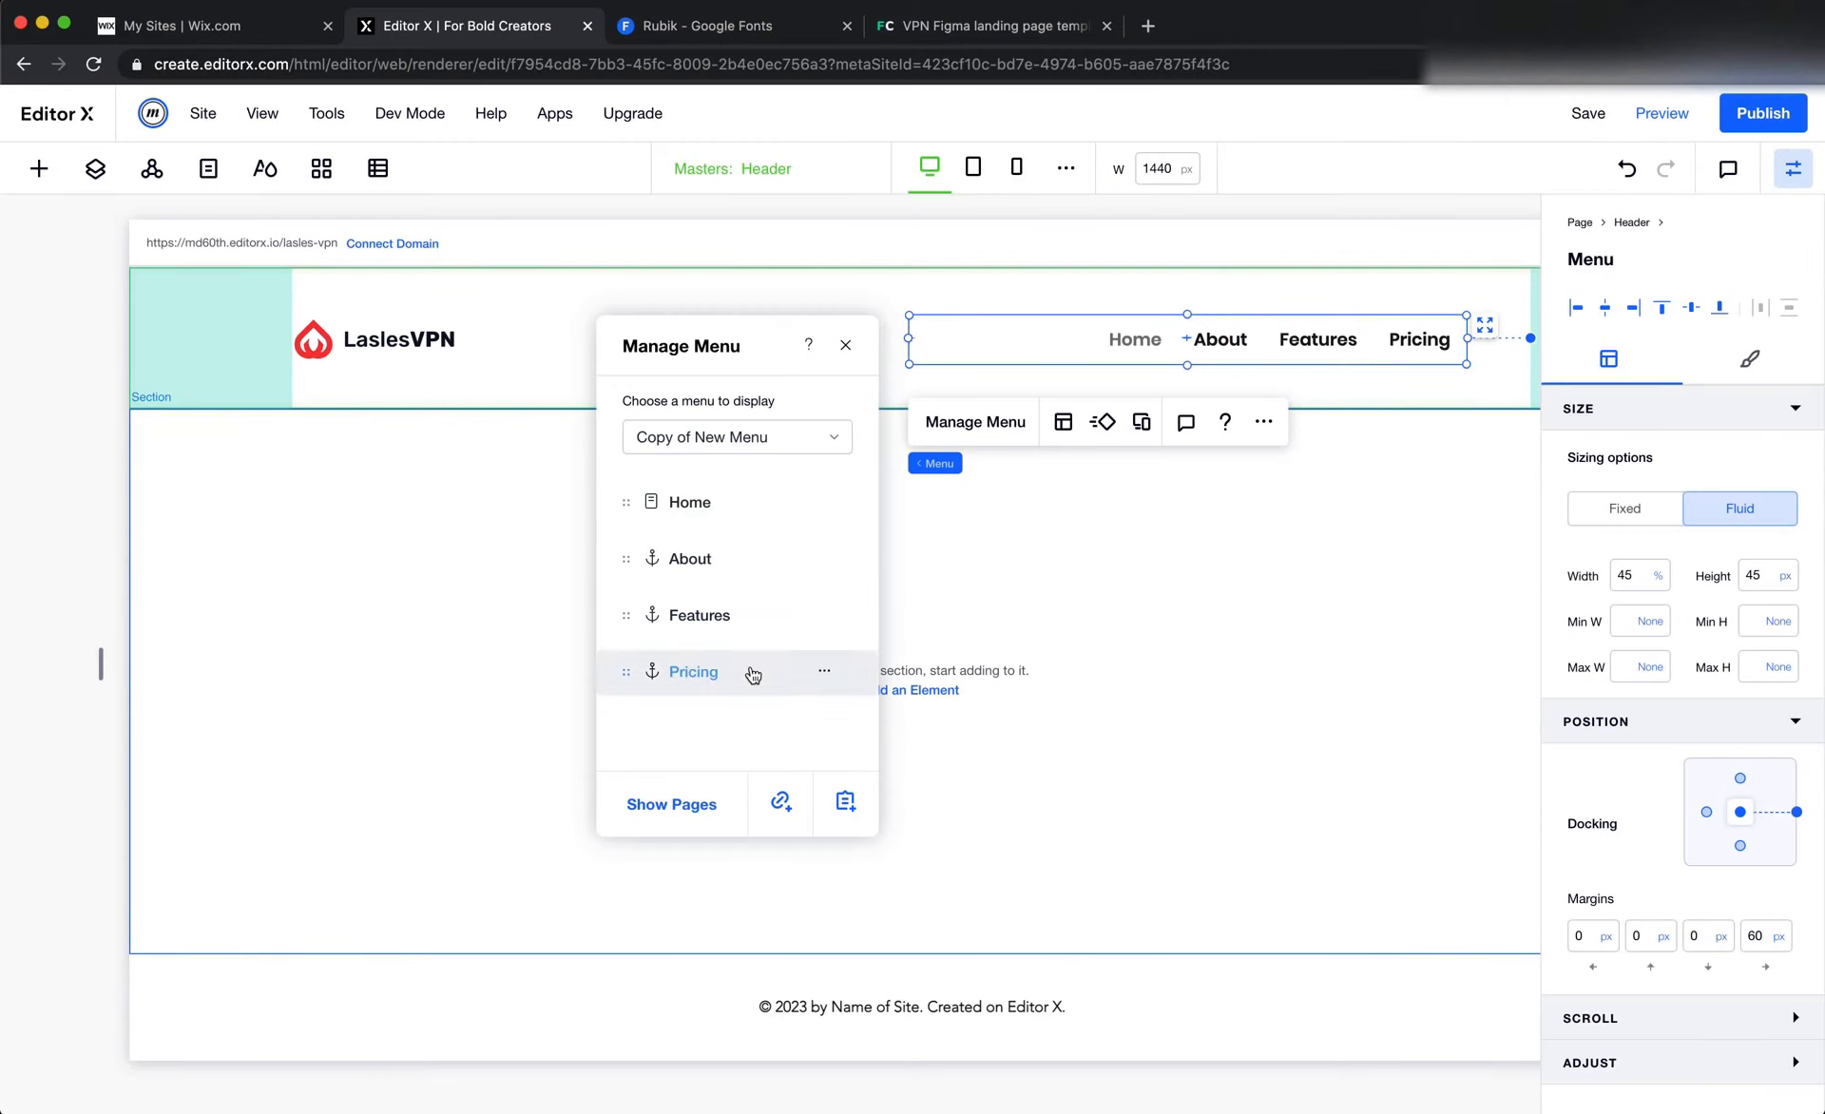
click(780, 801)
click(703, 578)
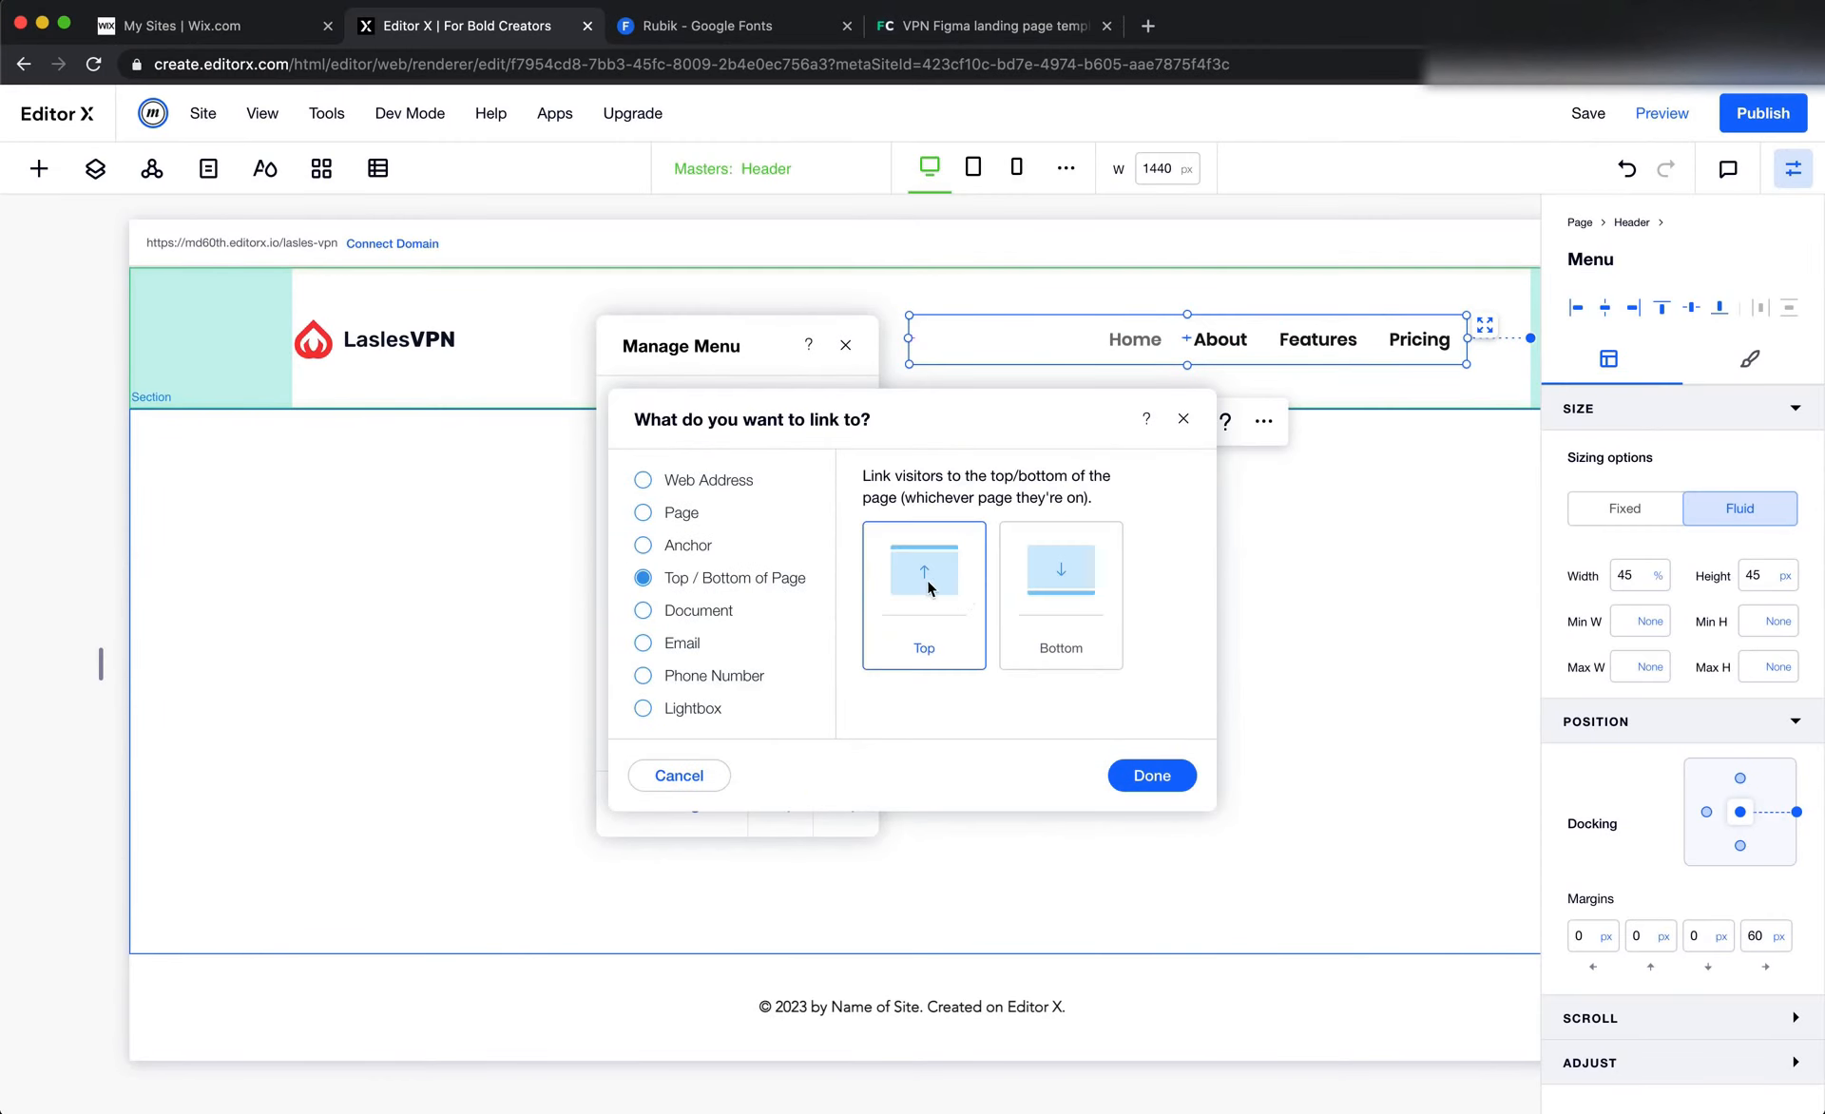
click(1141, 778)
key(ctrl+v)
key(Return)
Look up the Help label in the Figma header and add a Help menu link to the top of the page in Editor X
key(super+Tab)
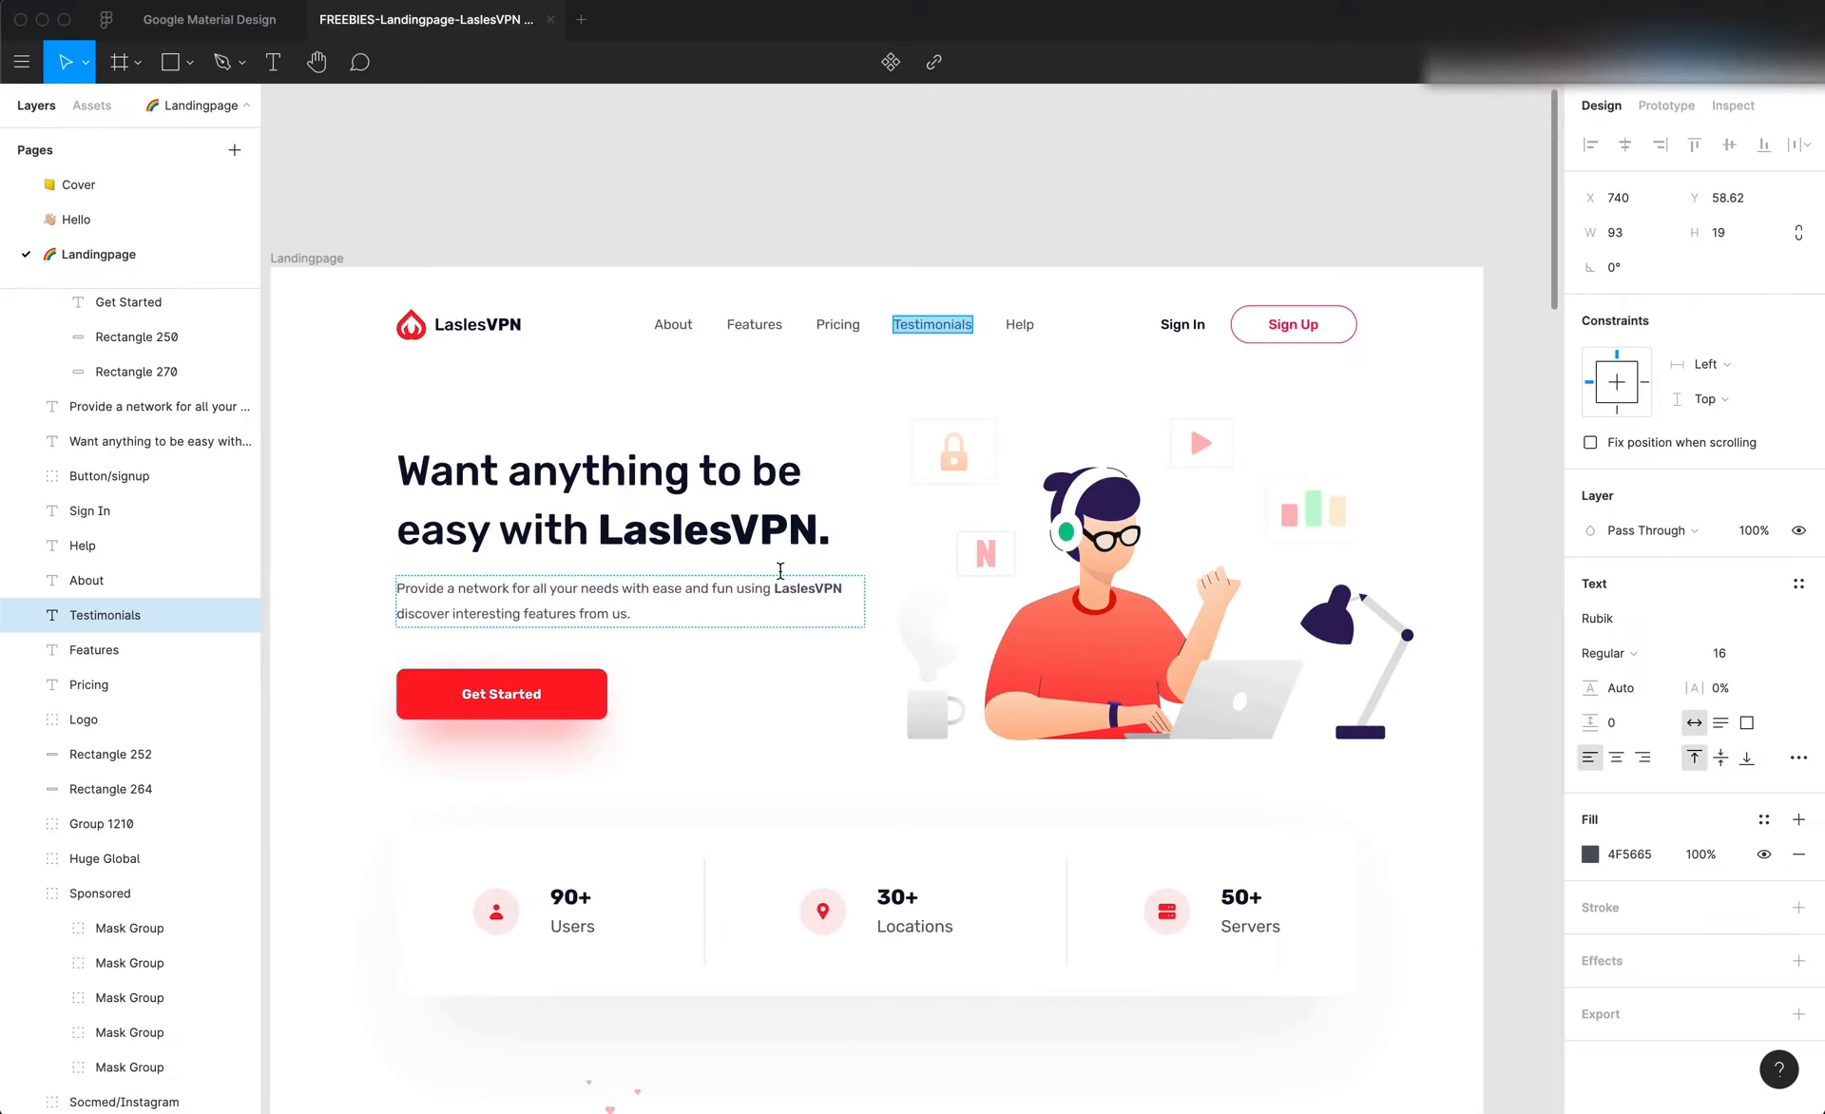
click(1016, 320)
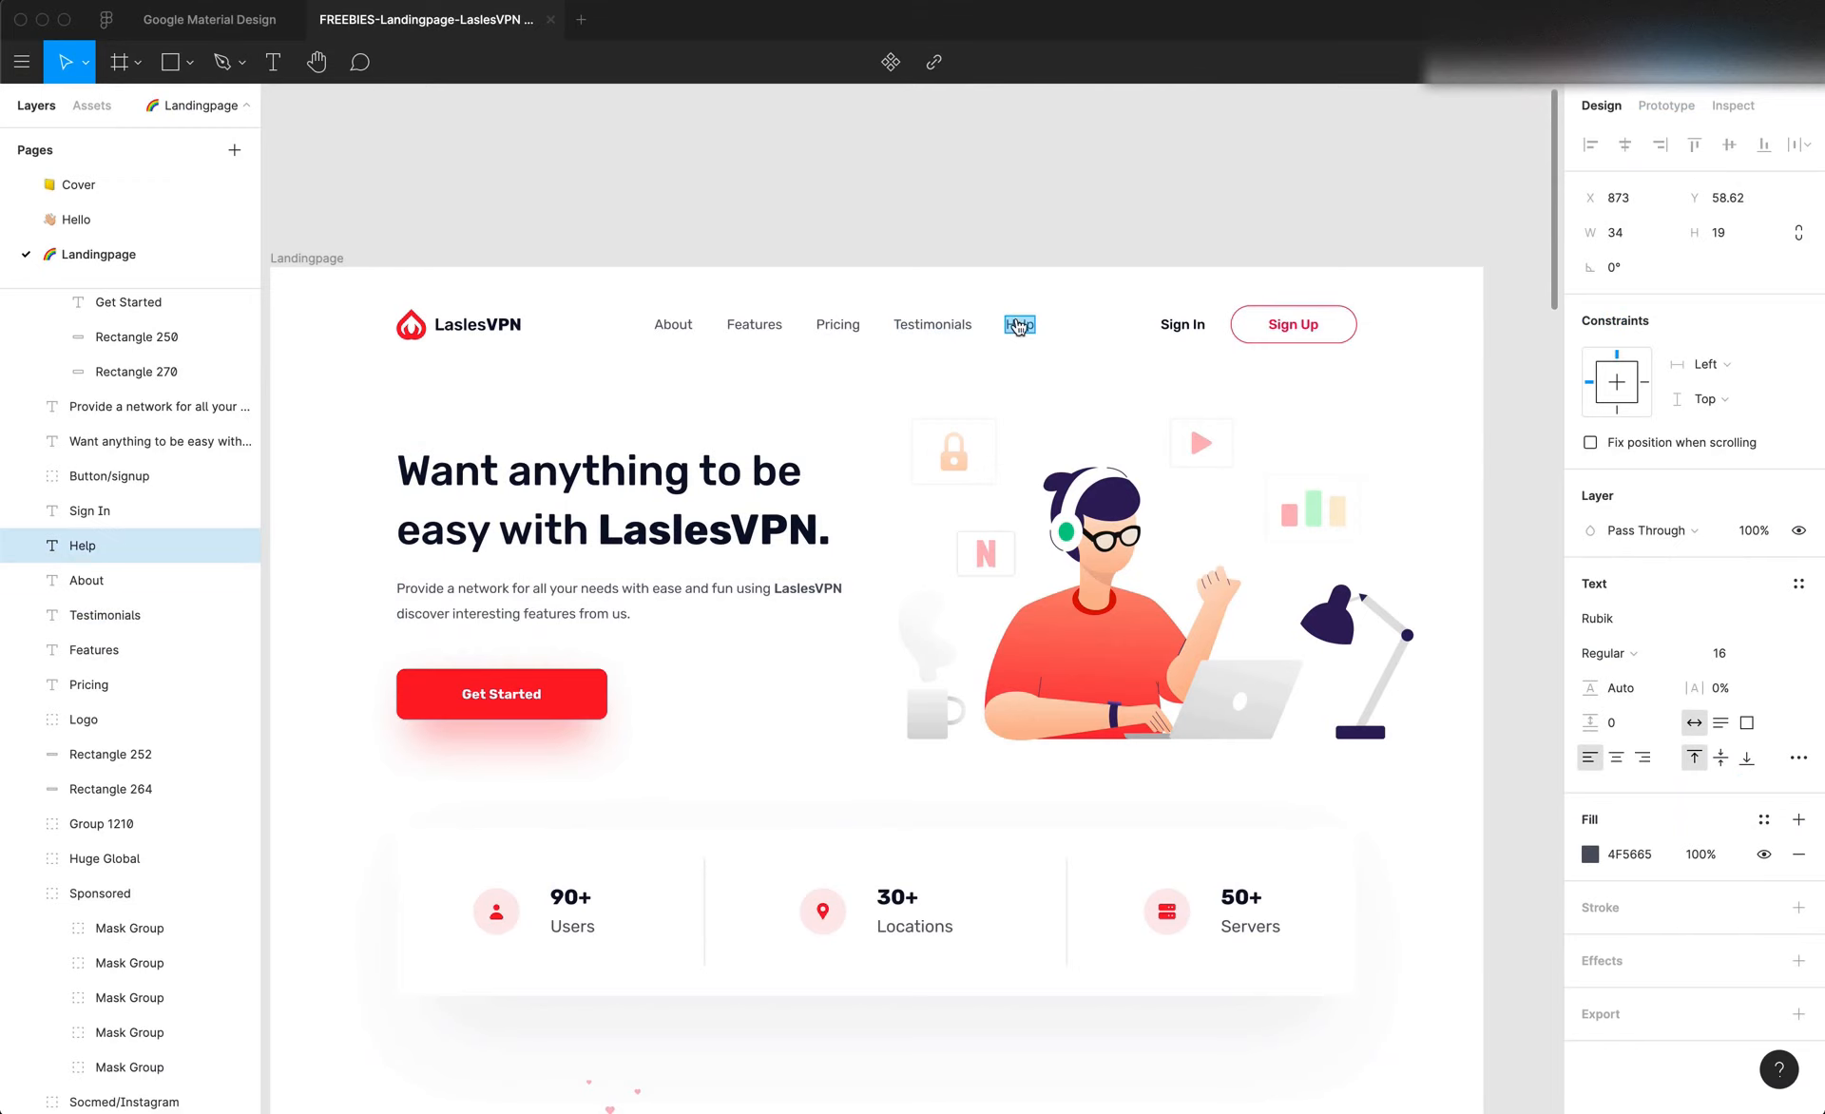
key(super+Tab)
click(781, 801)
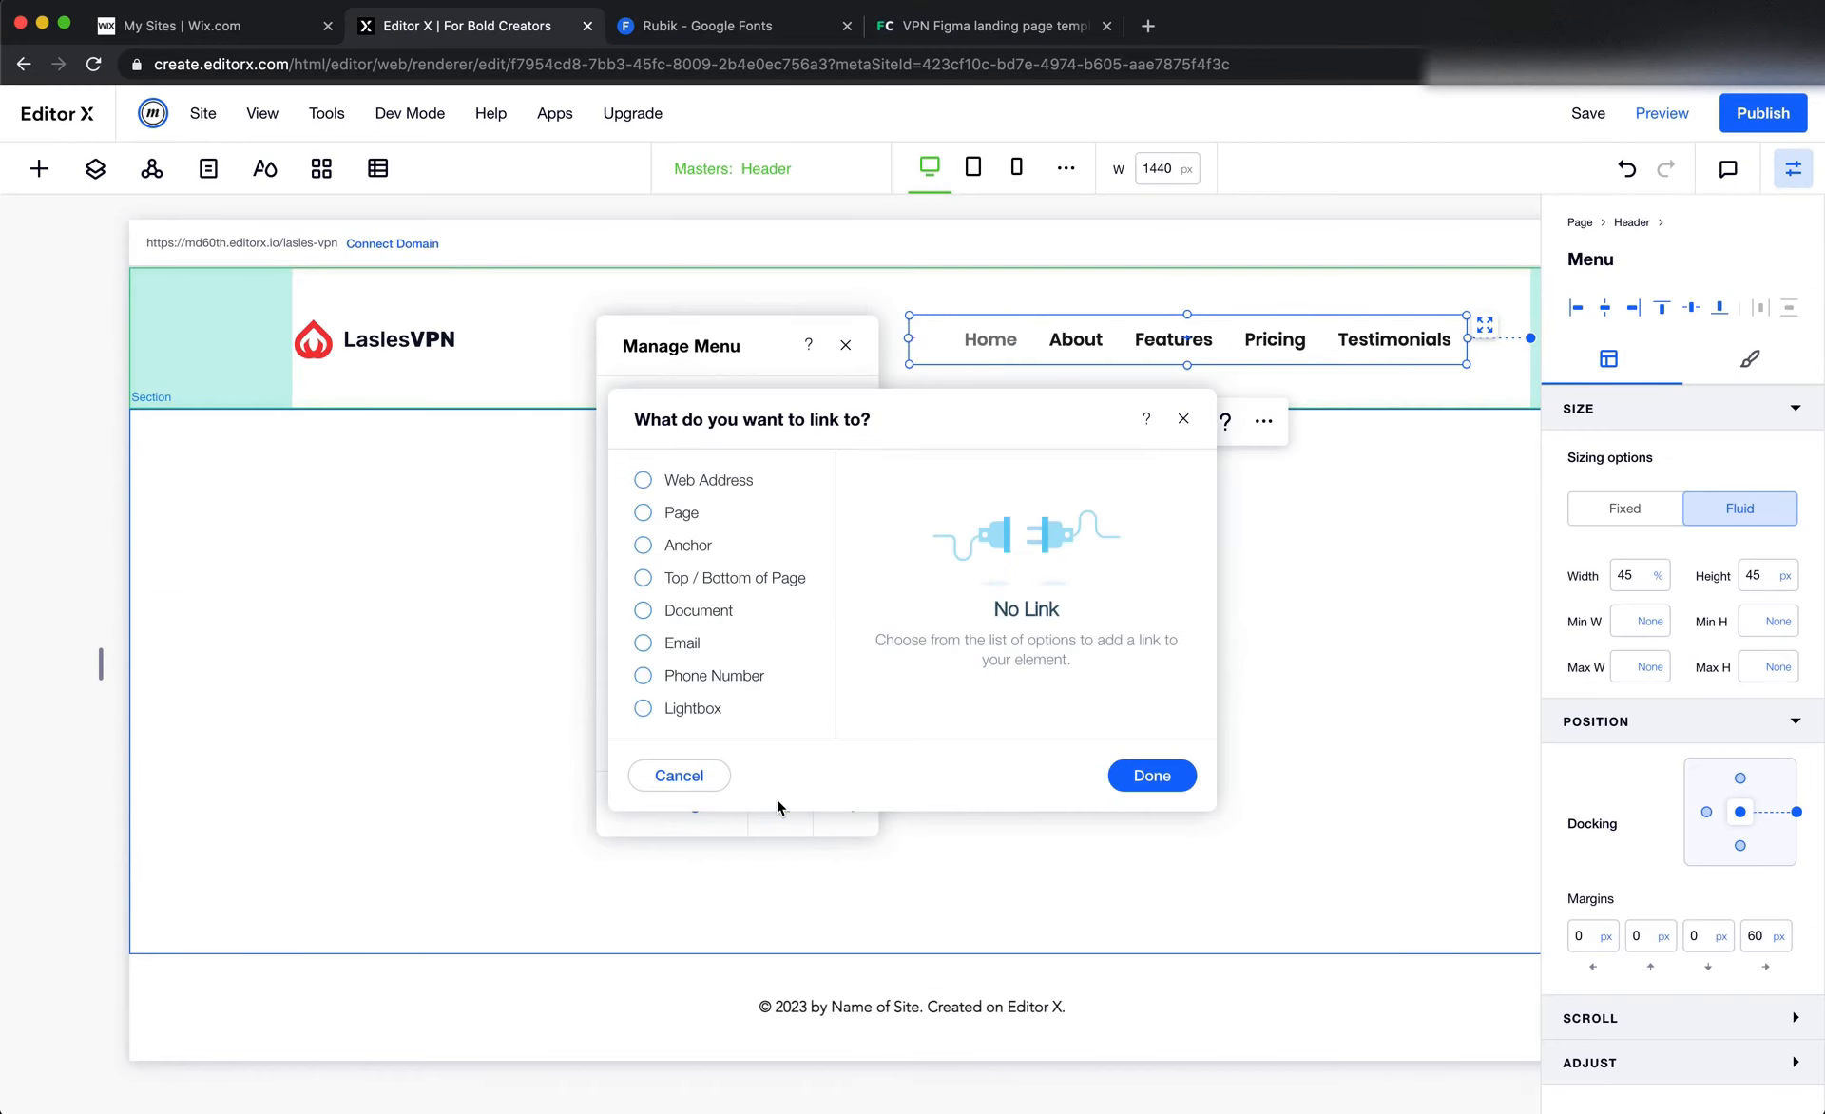
click(723, 577)
click(1172, 784)
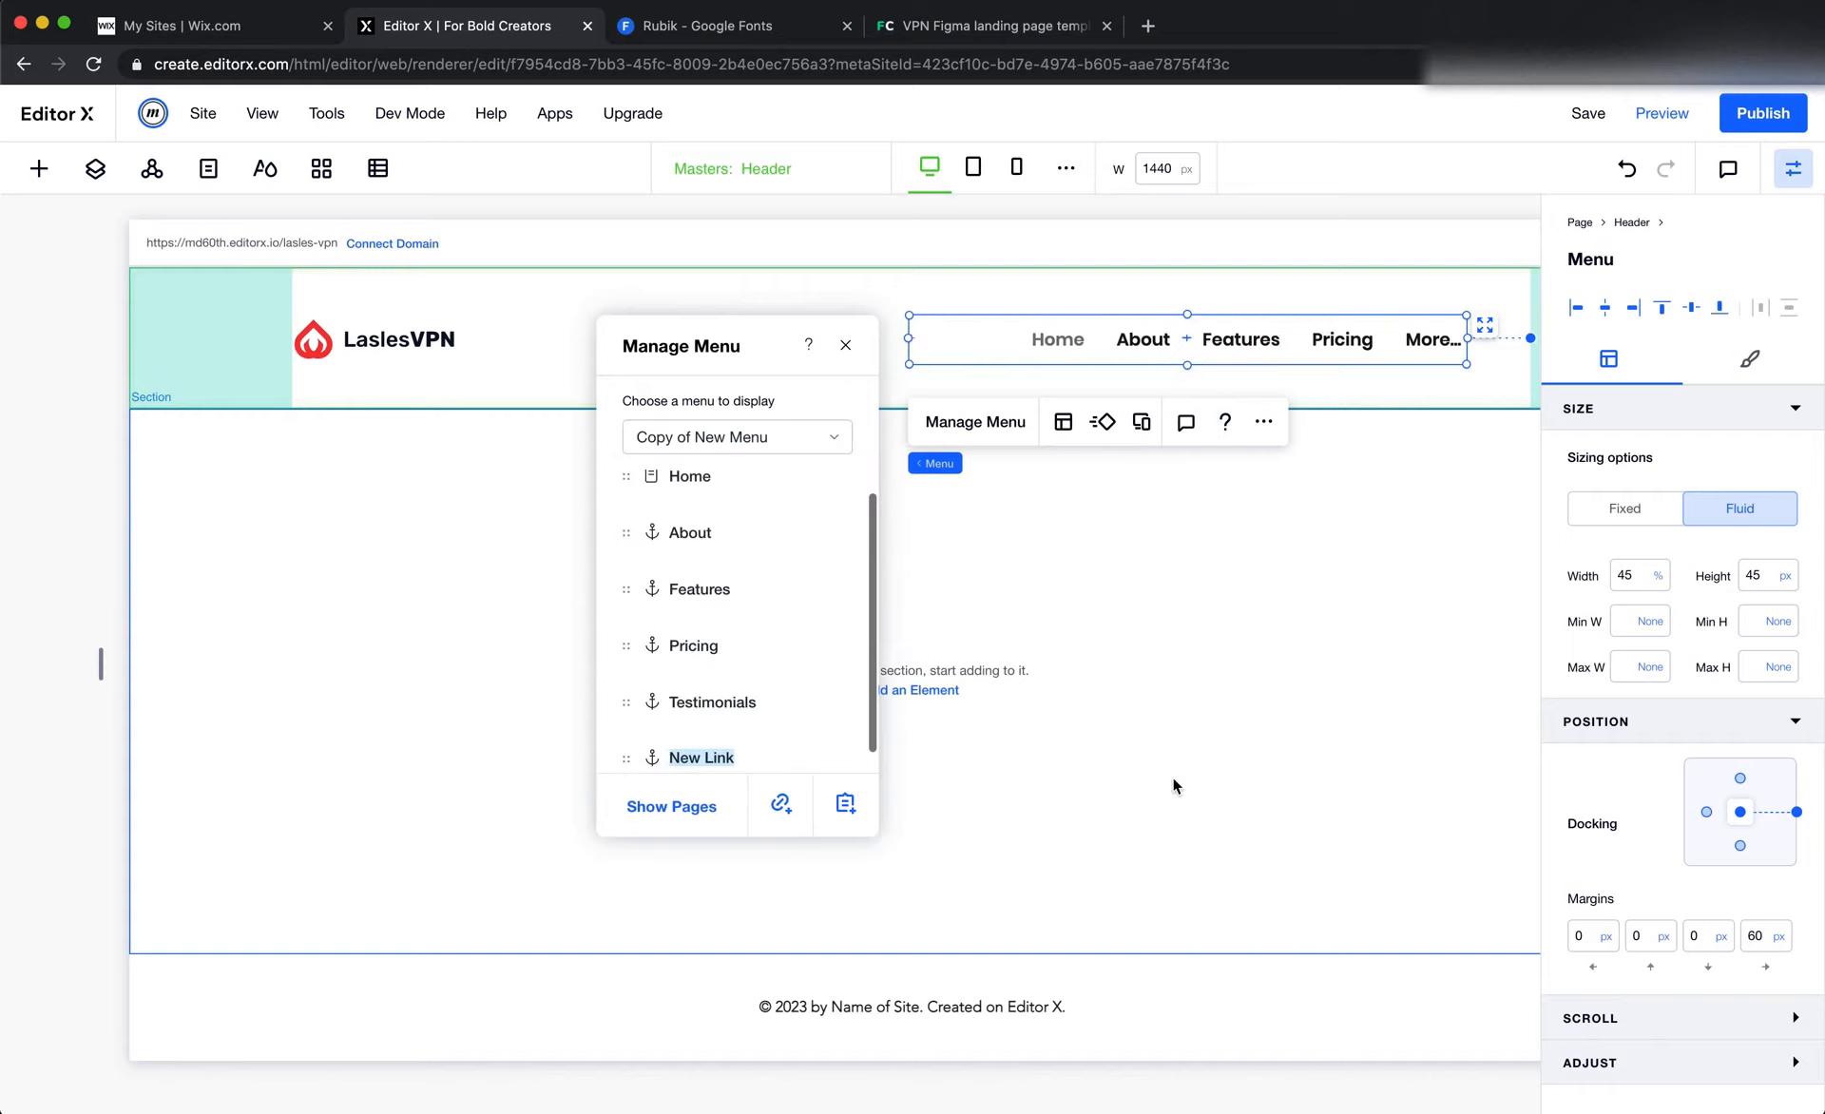
text(Help)
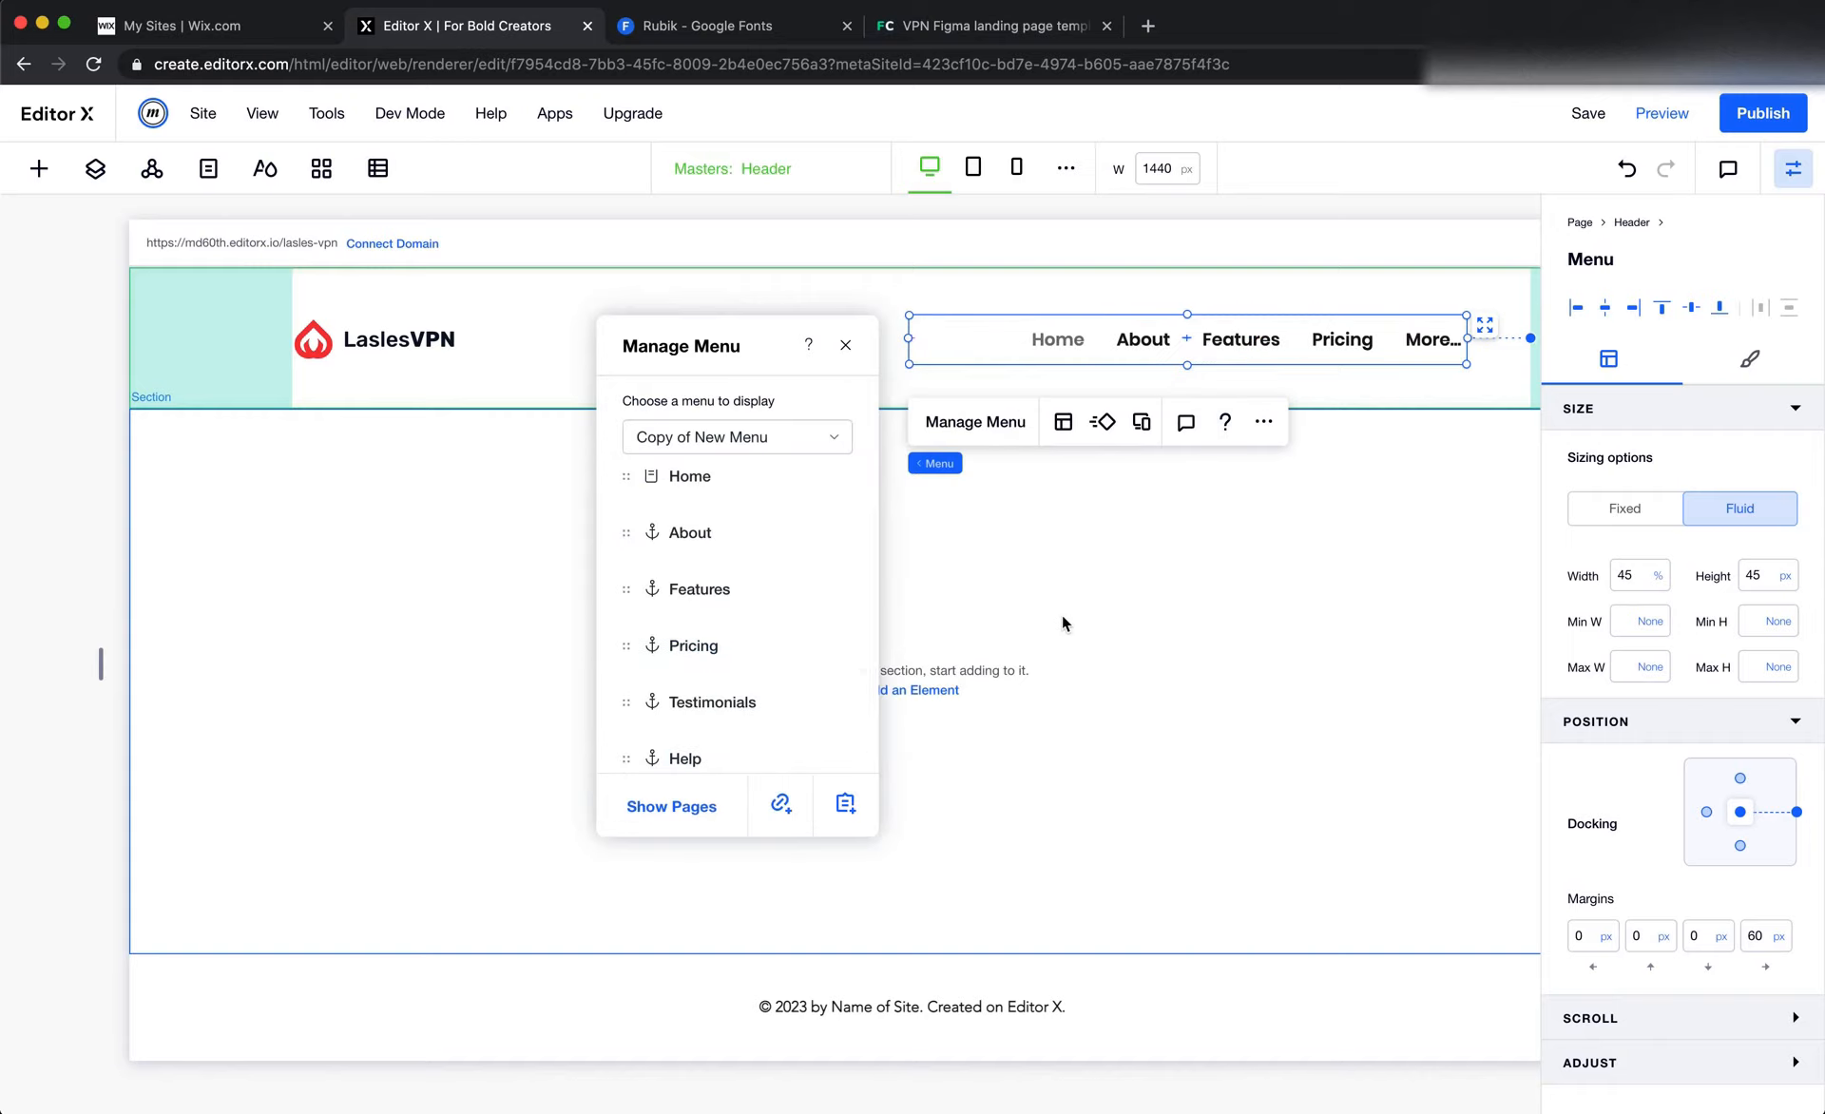
Center the header menu's text and items, then undock the menu's right side and set its right margin to 0 px
click(1063, 422)
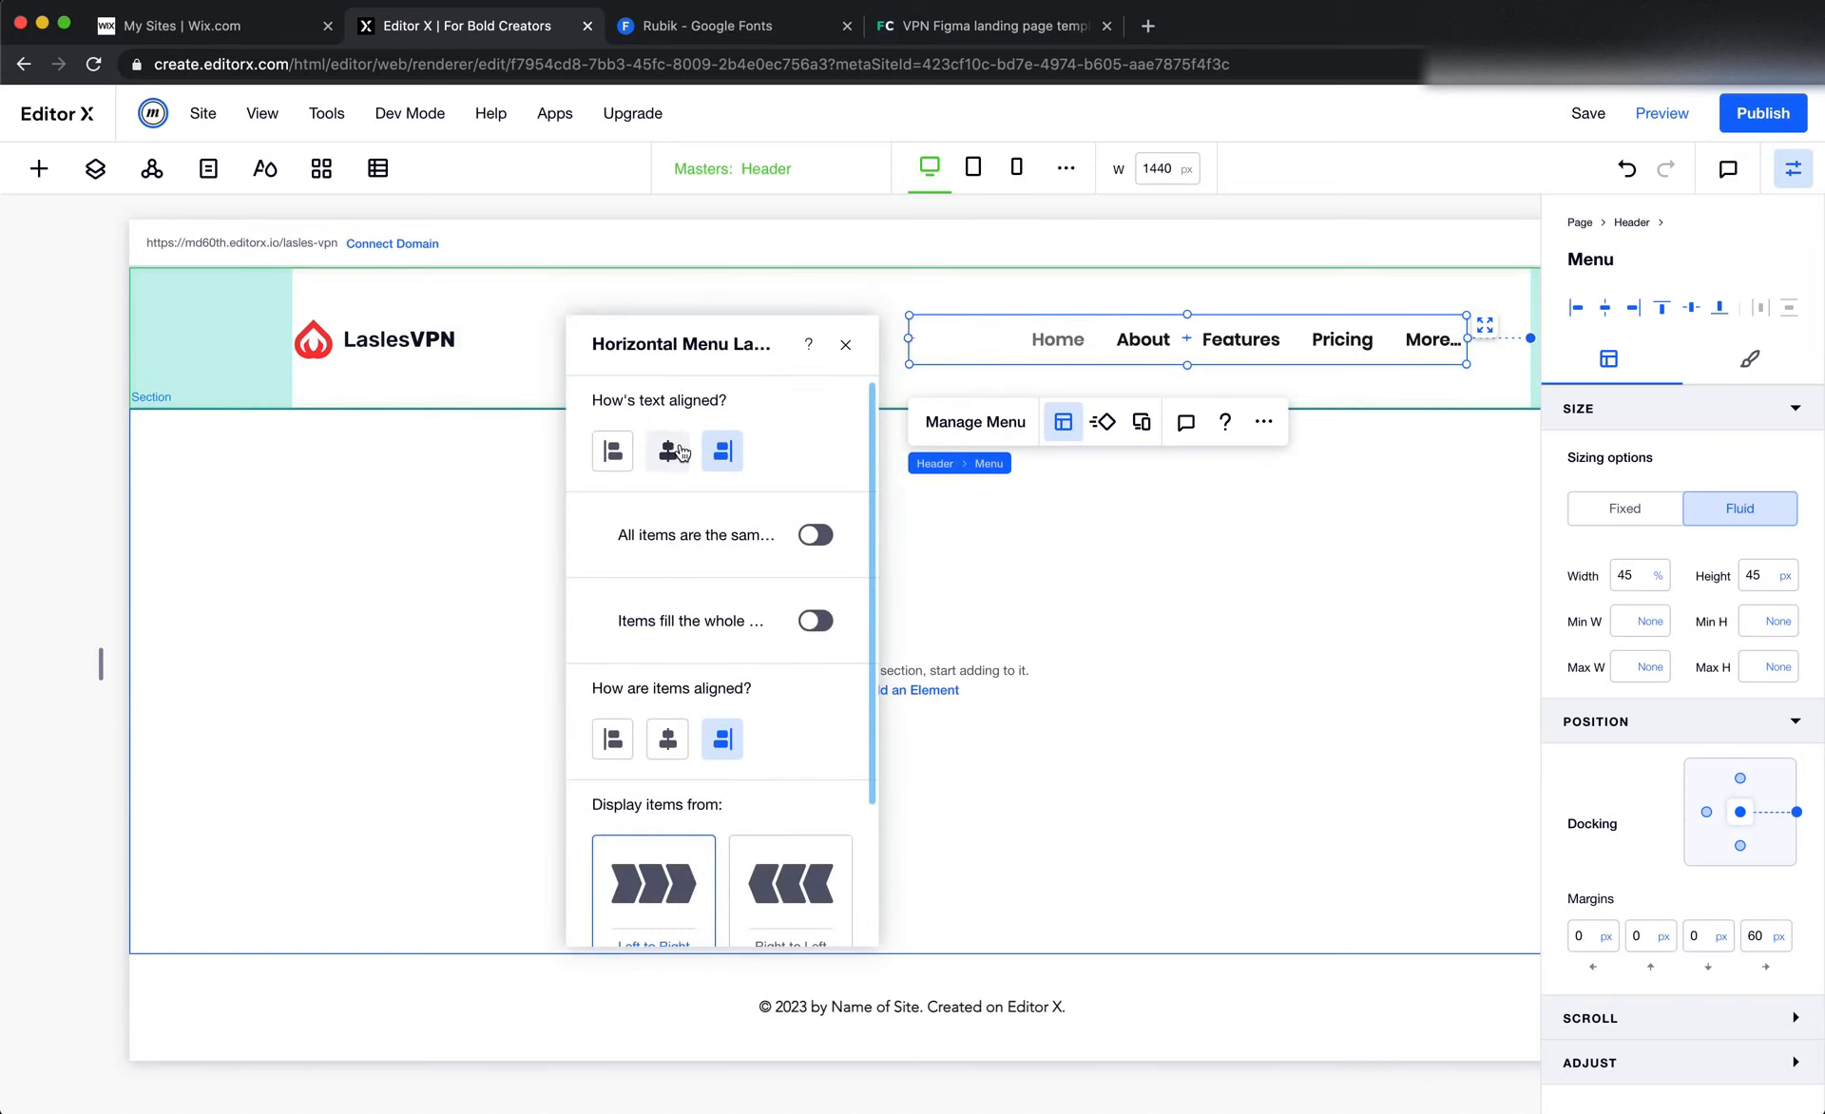
click(665, 741)
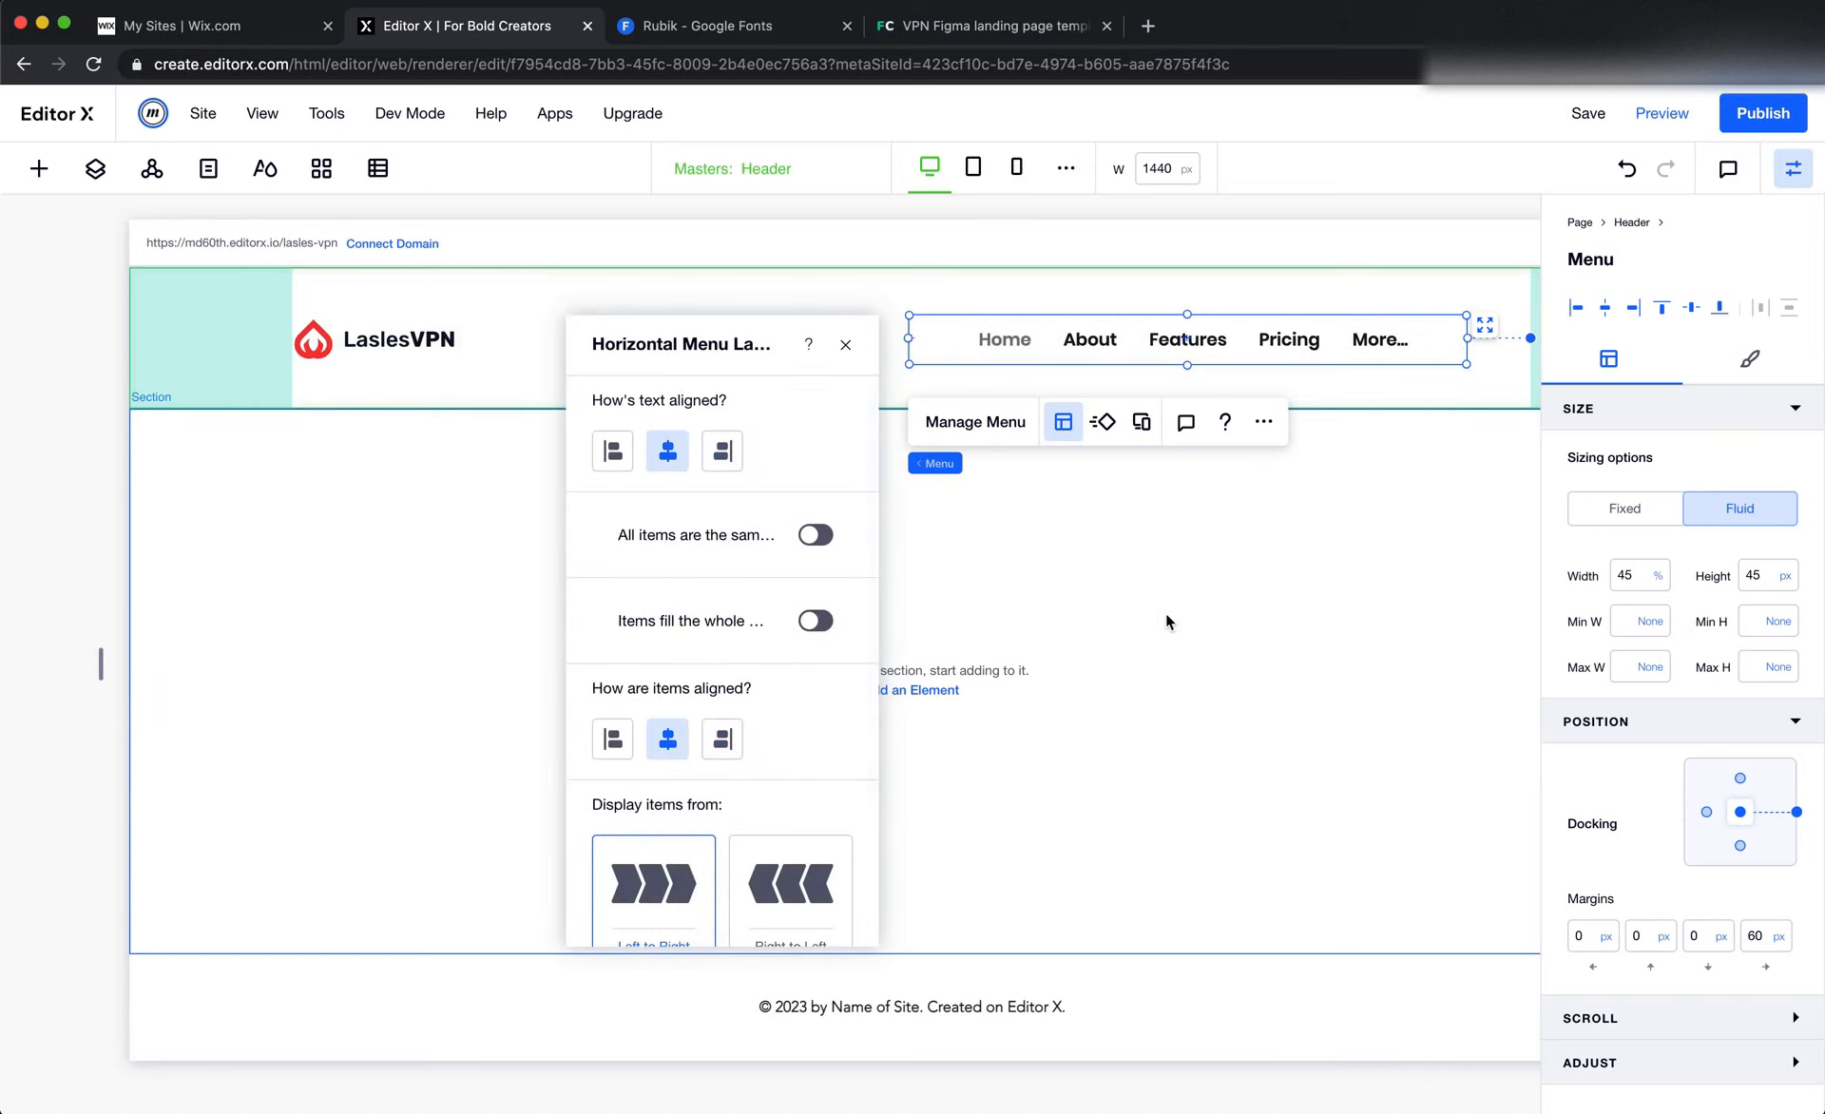
click(1796, 814)
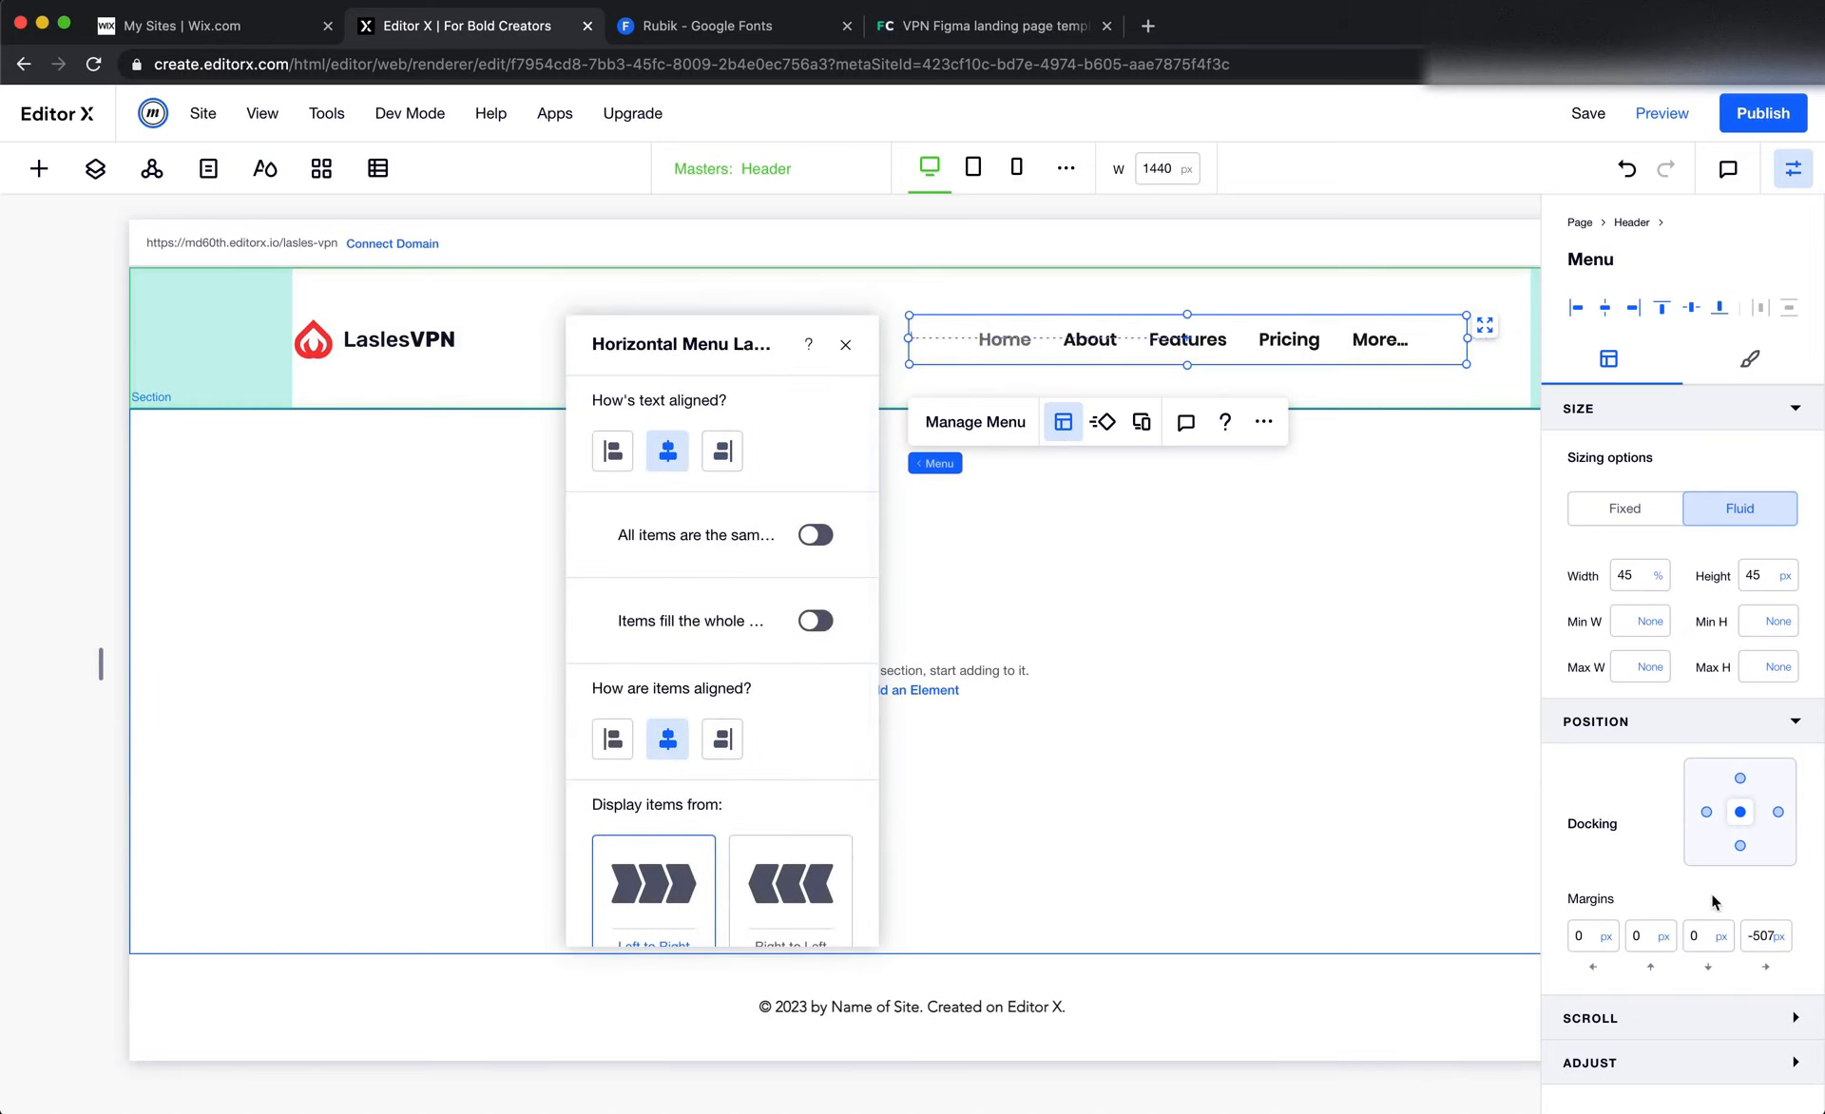
click(1758, 943)
text(0)
key(Return)
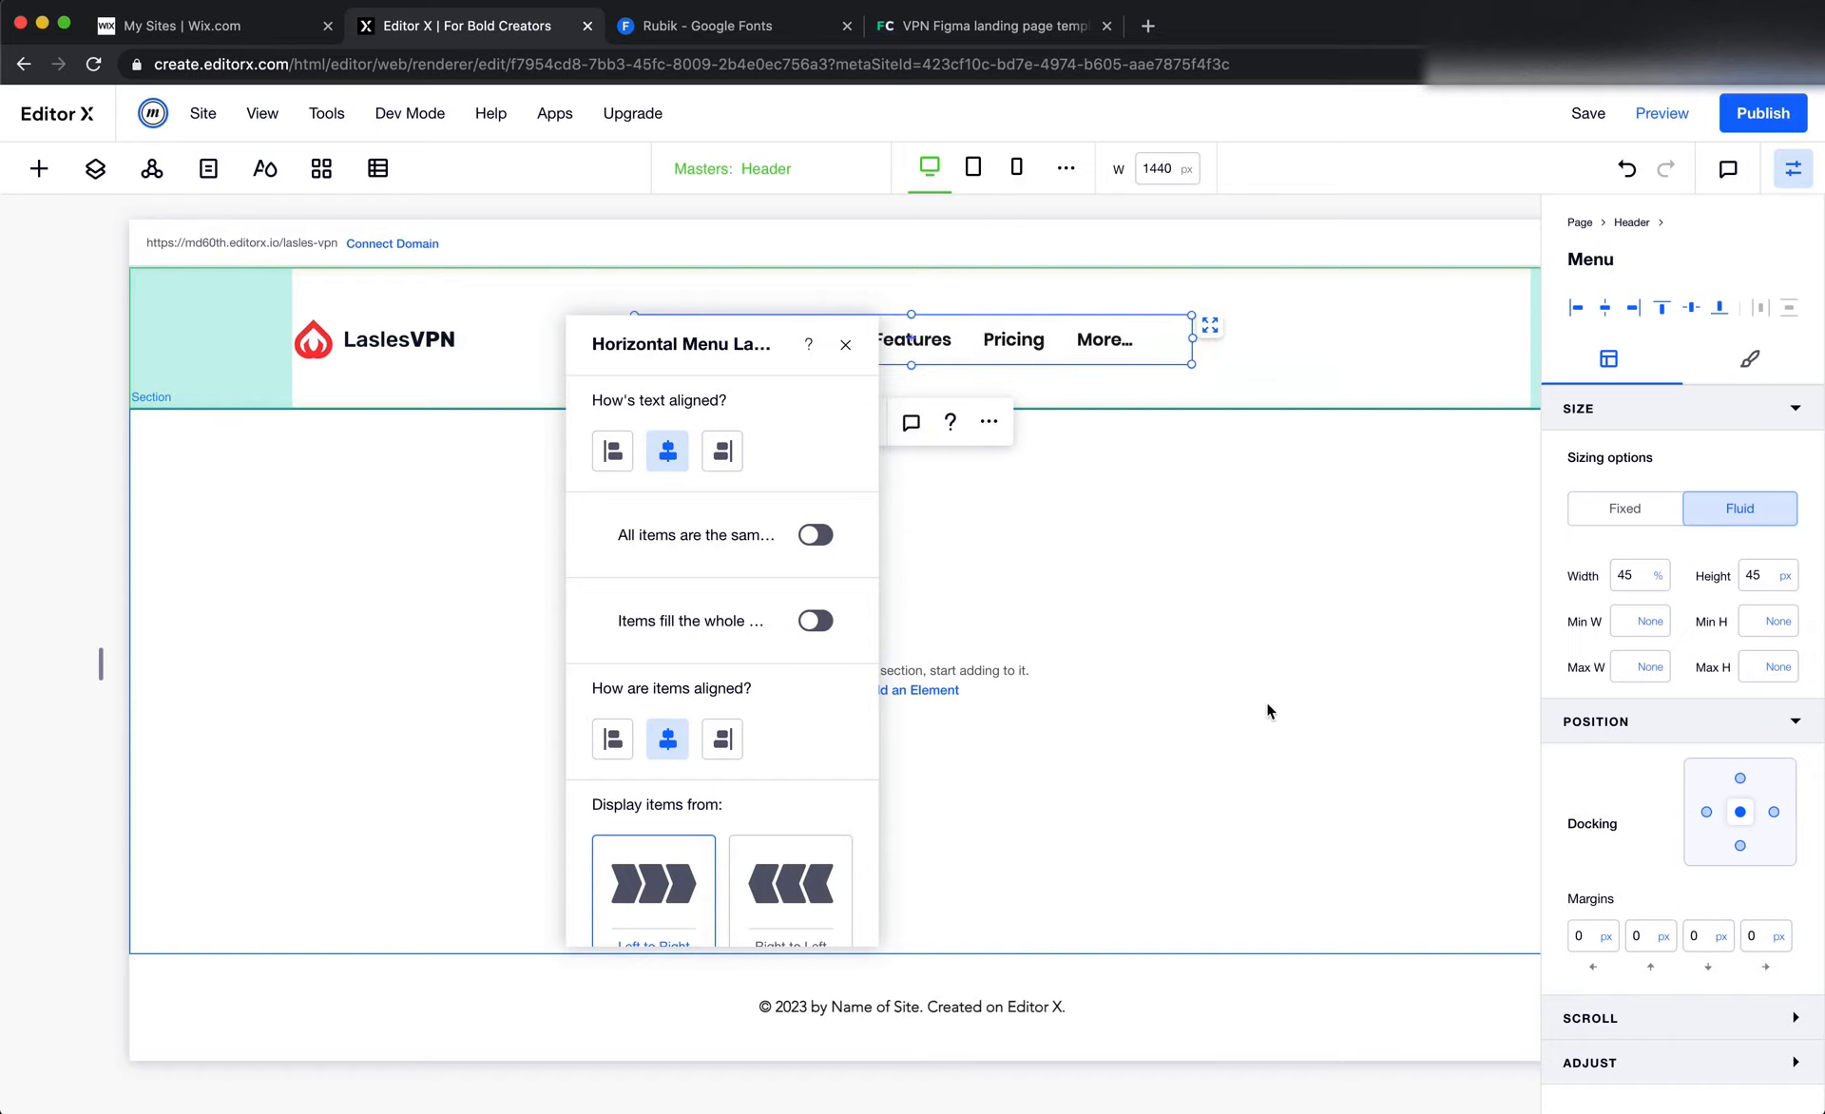
click(1266, 701)
Set the header menu's regular text font to Rubik Regular in its design settings
key(super+Tab)
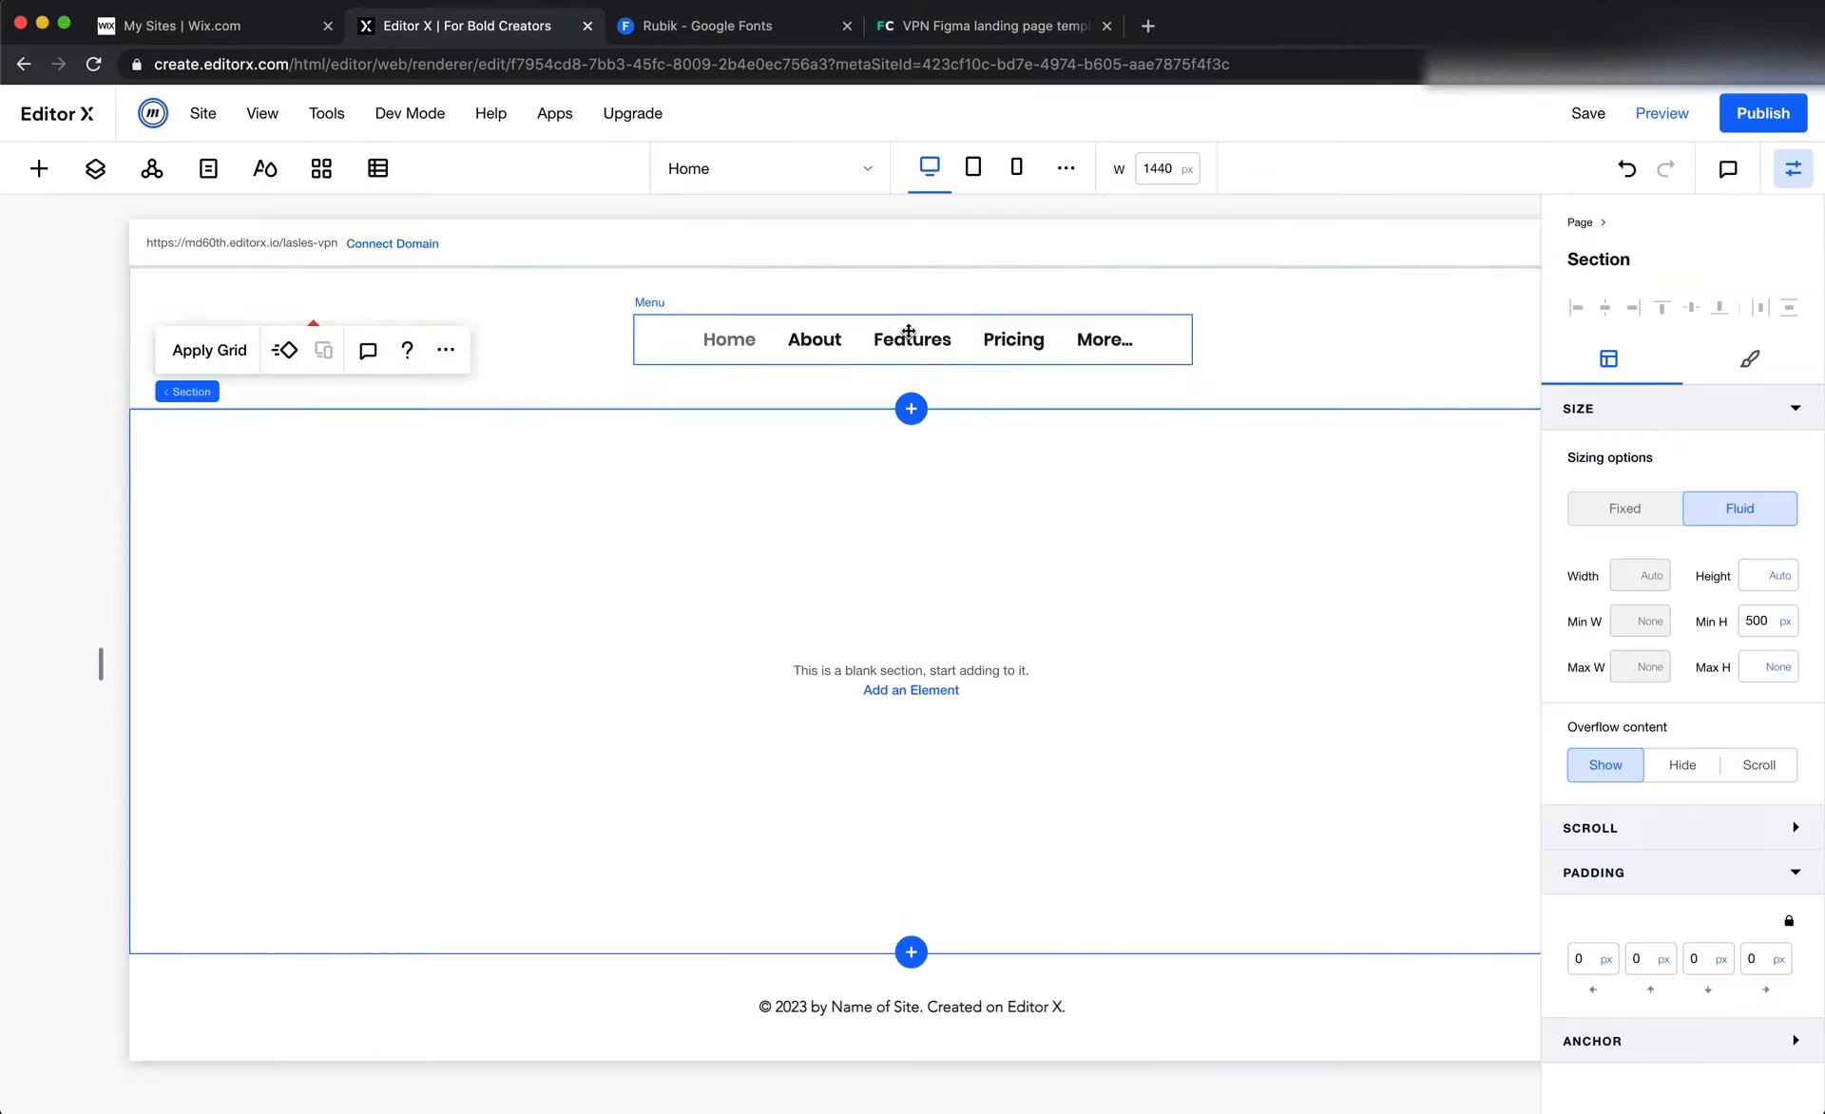
click(904, 328)
click(1748, 358)
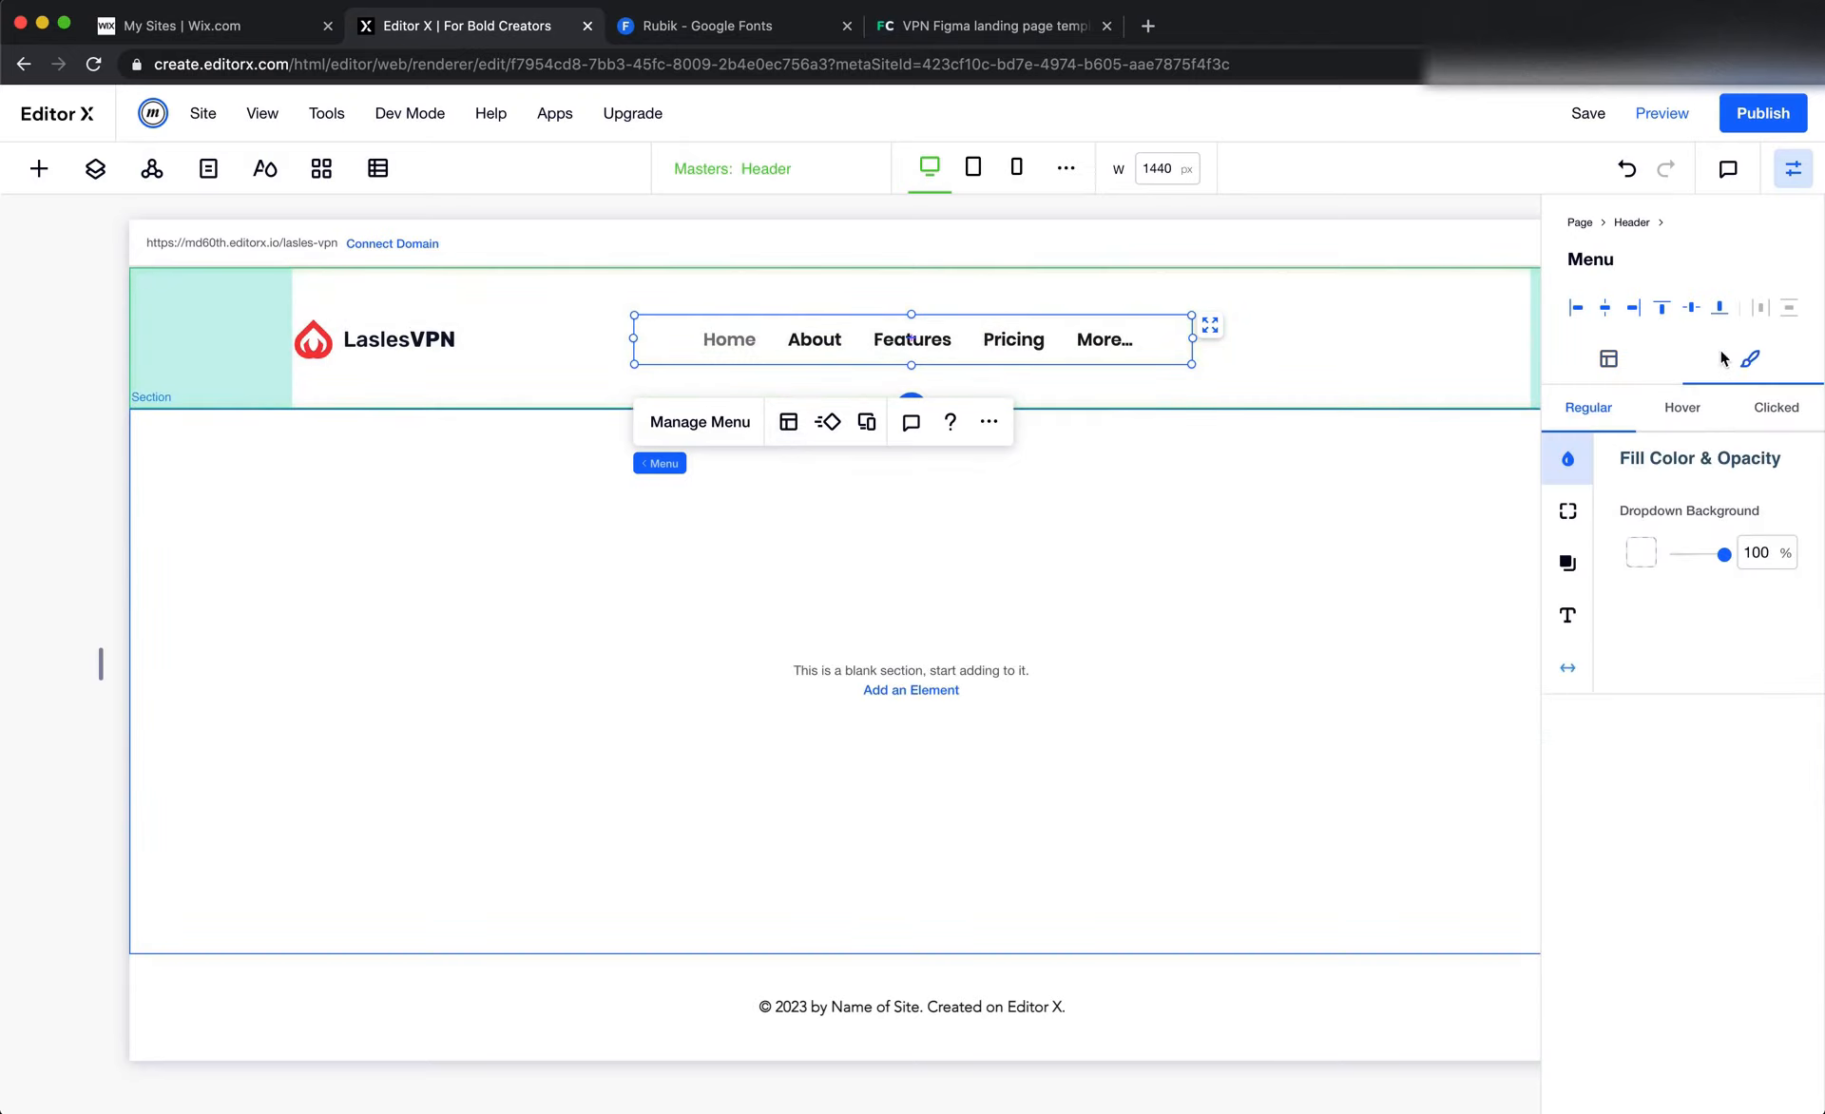
click(1567, 615)
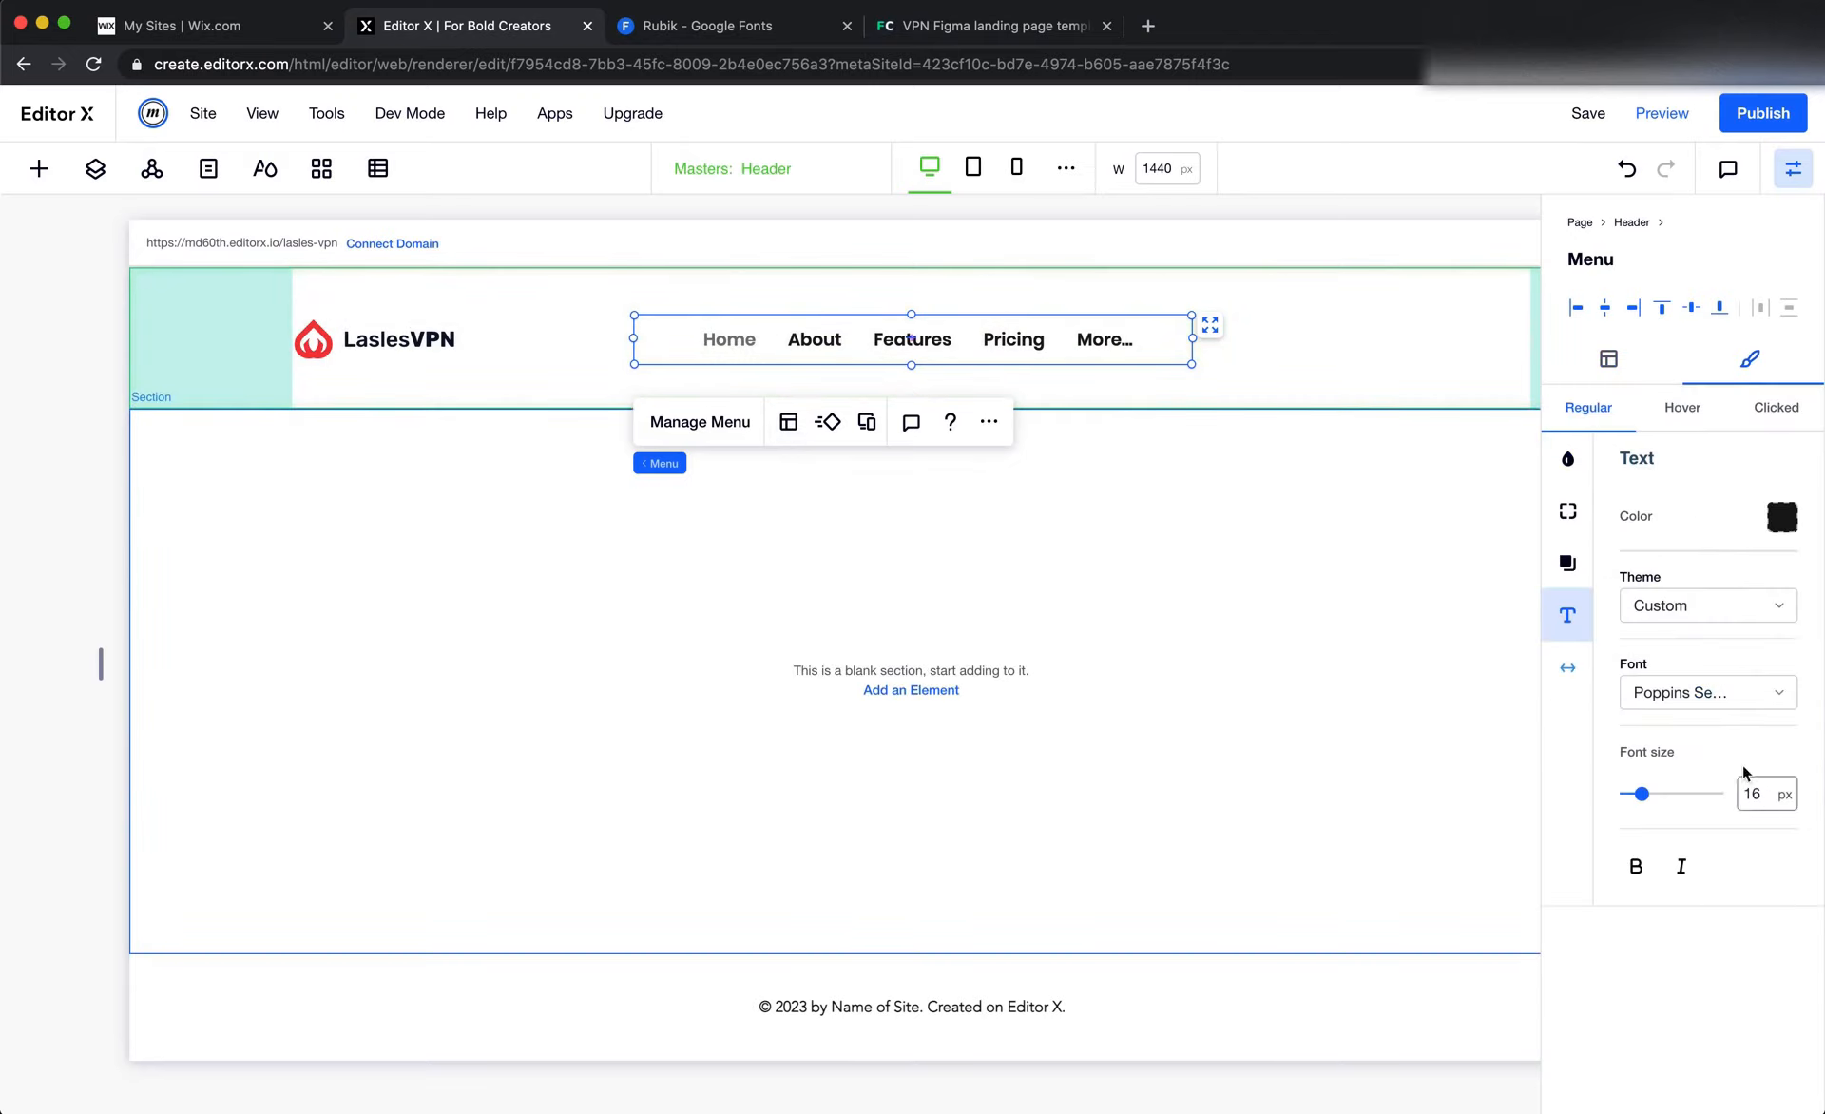
click(1717, 693)
scroll(1616, 888, up, 5)
scroll(1673, 891, down, 10)
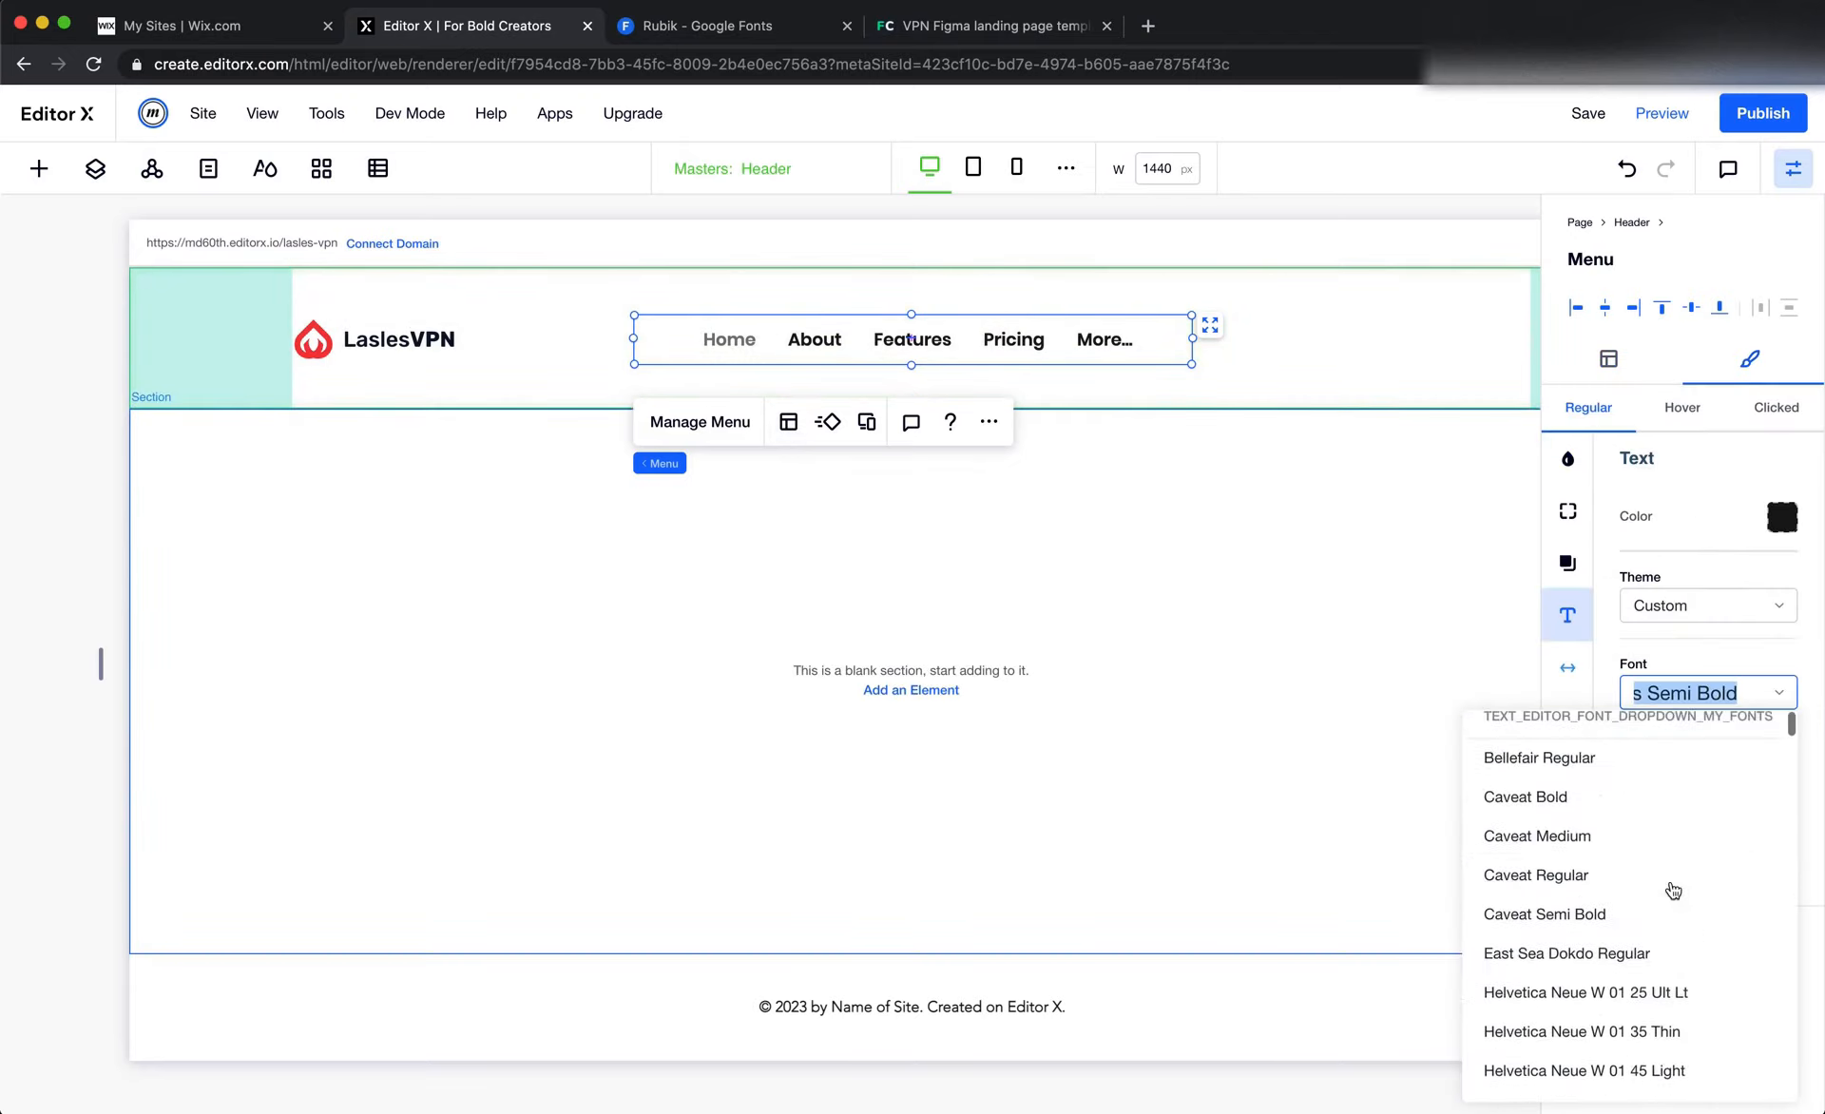
scroll(1668, 846, up, 3)
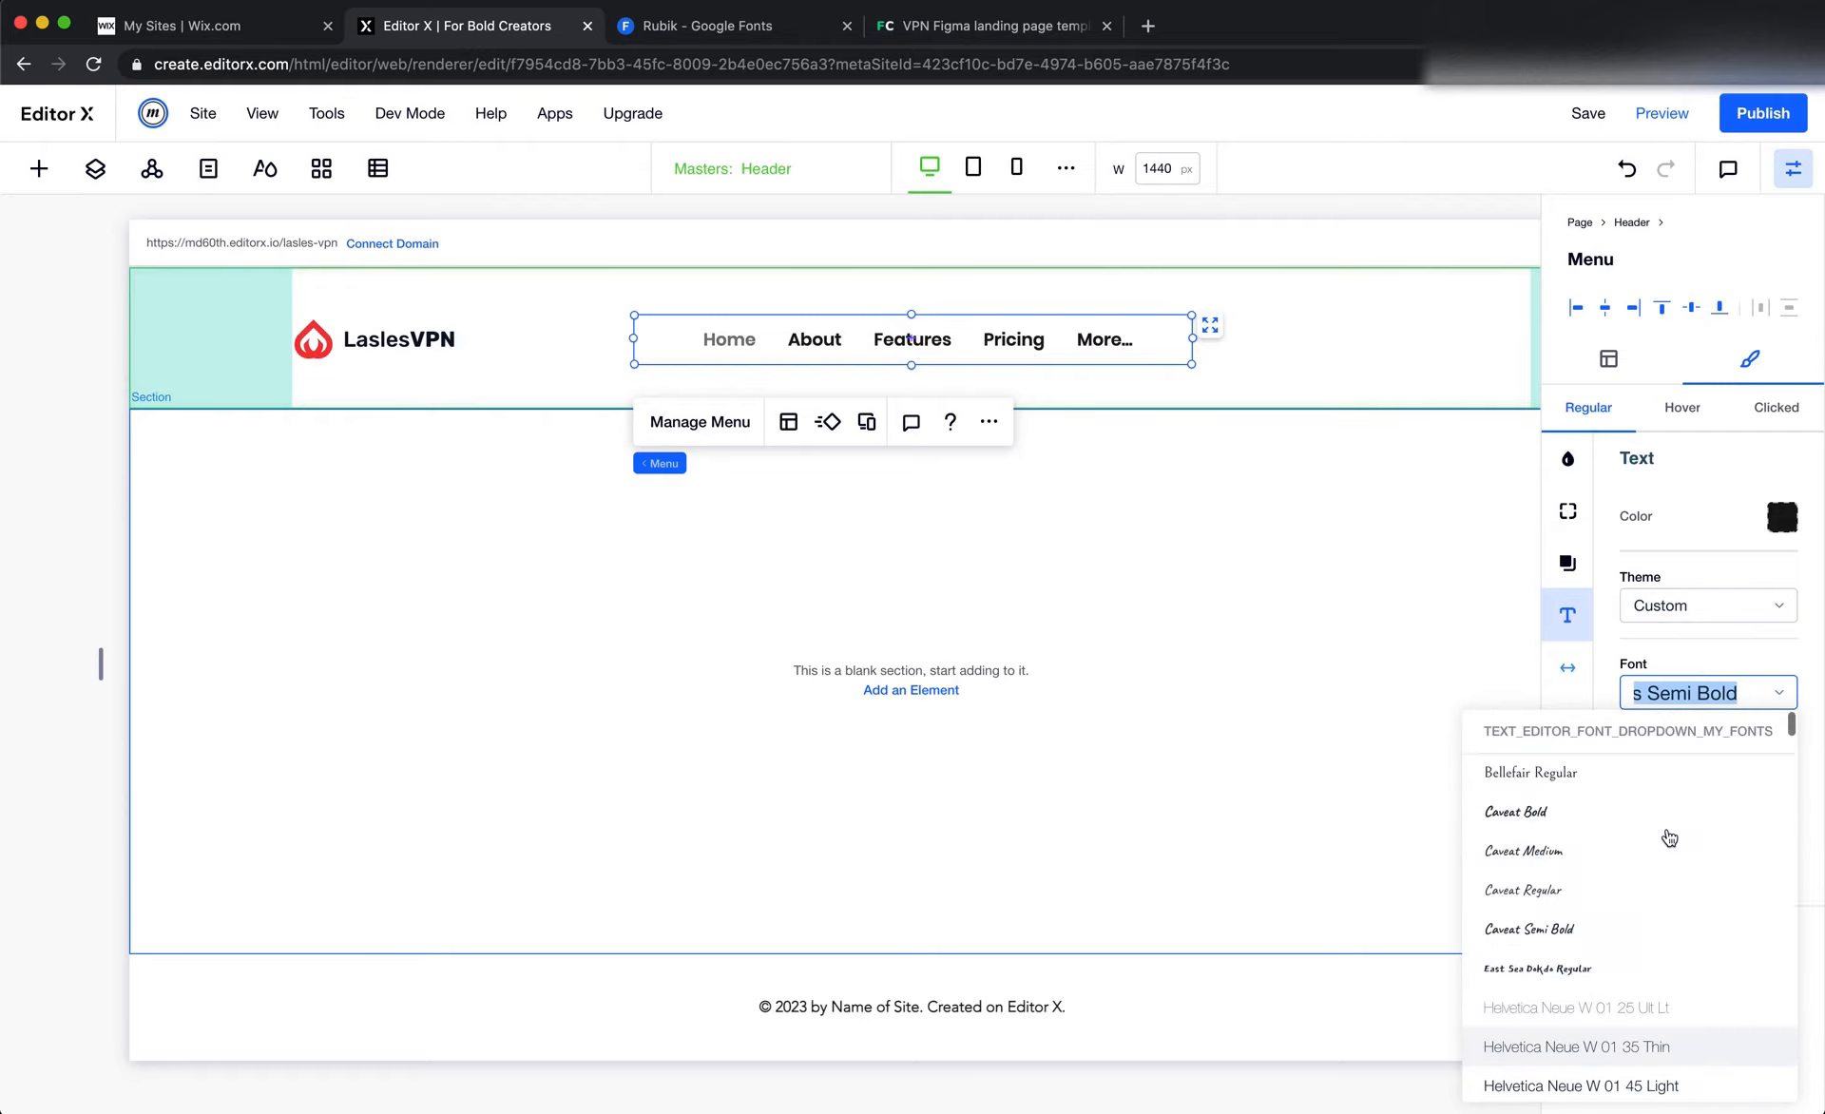
scroll(1691, 840, down, 3)
scroll(1698, 841, down, 6)
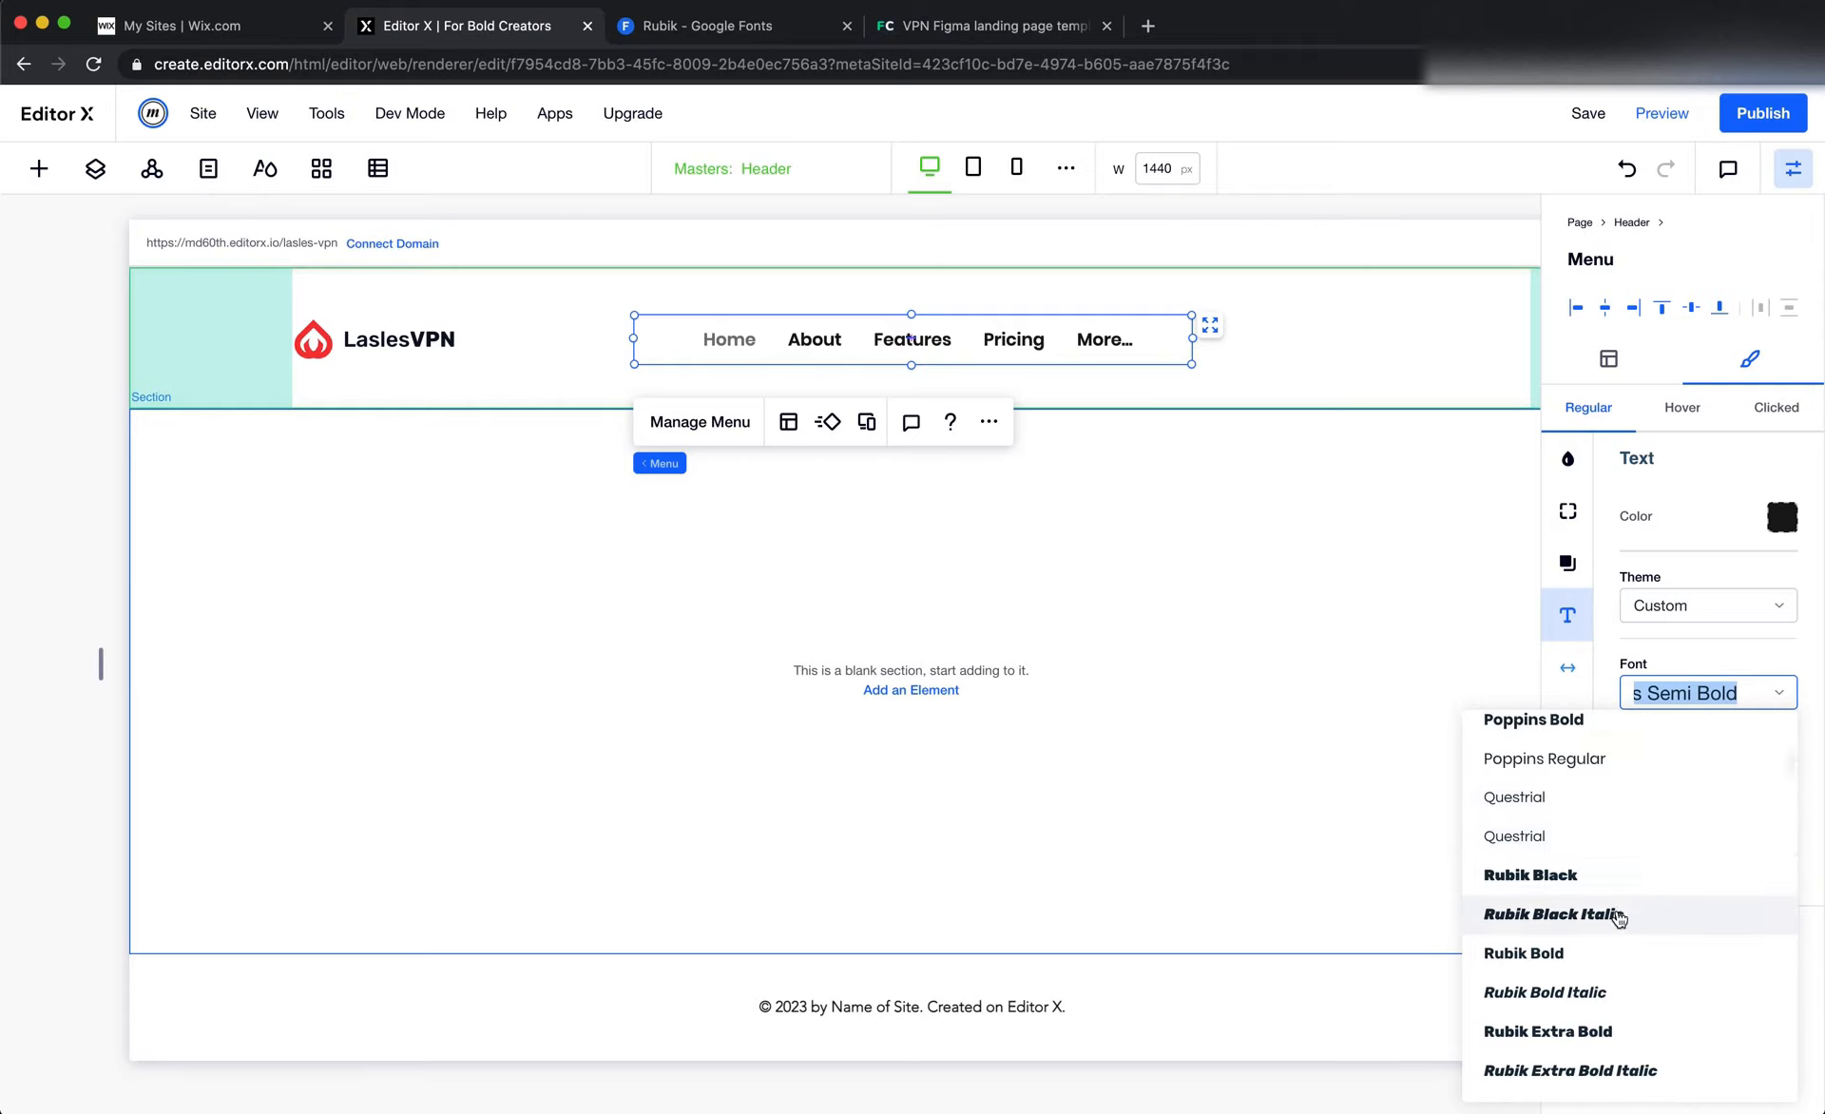
scroll(1619, 912, down, 5)
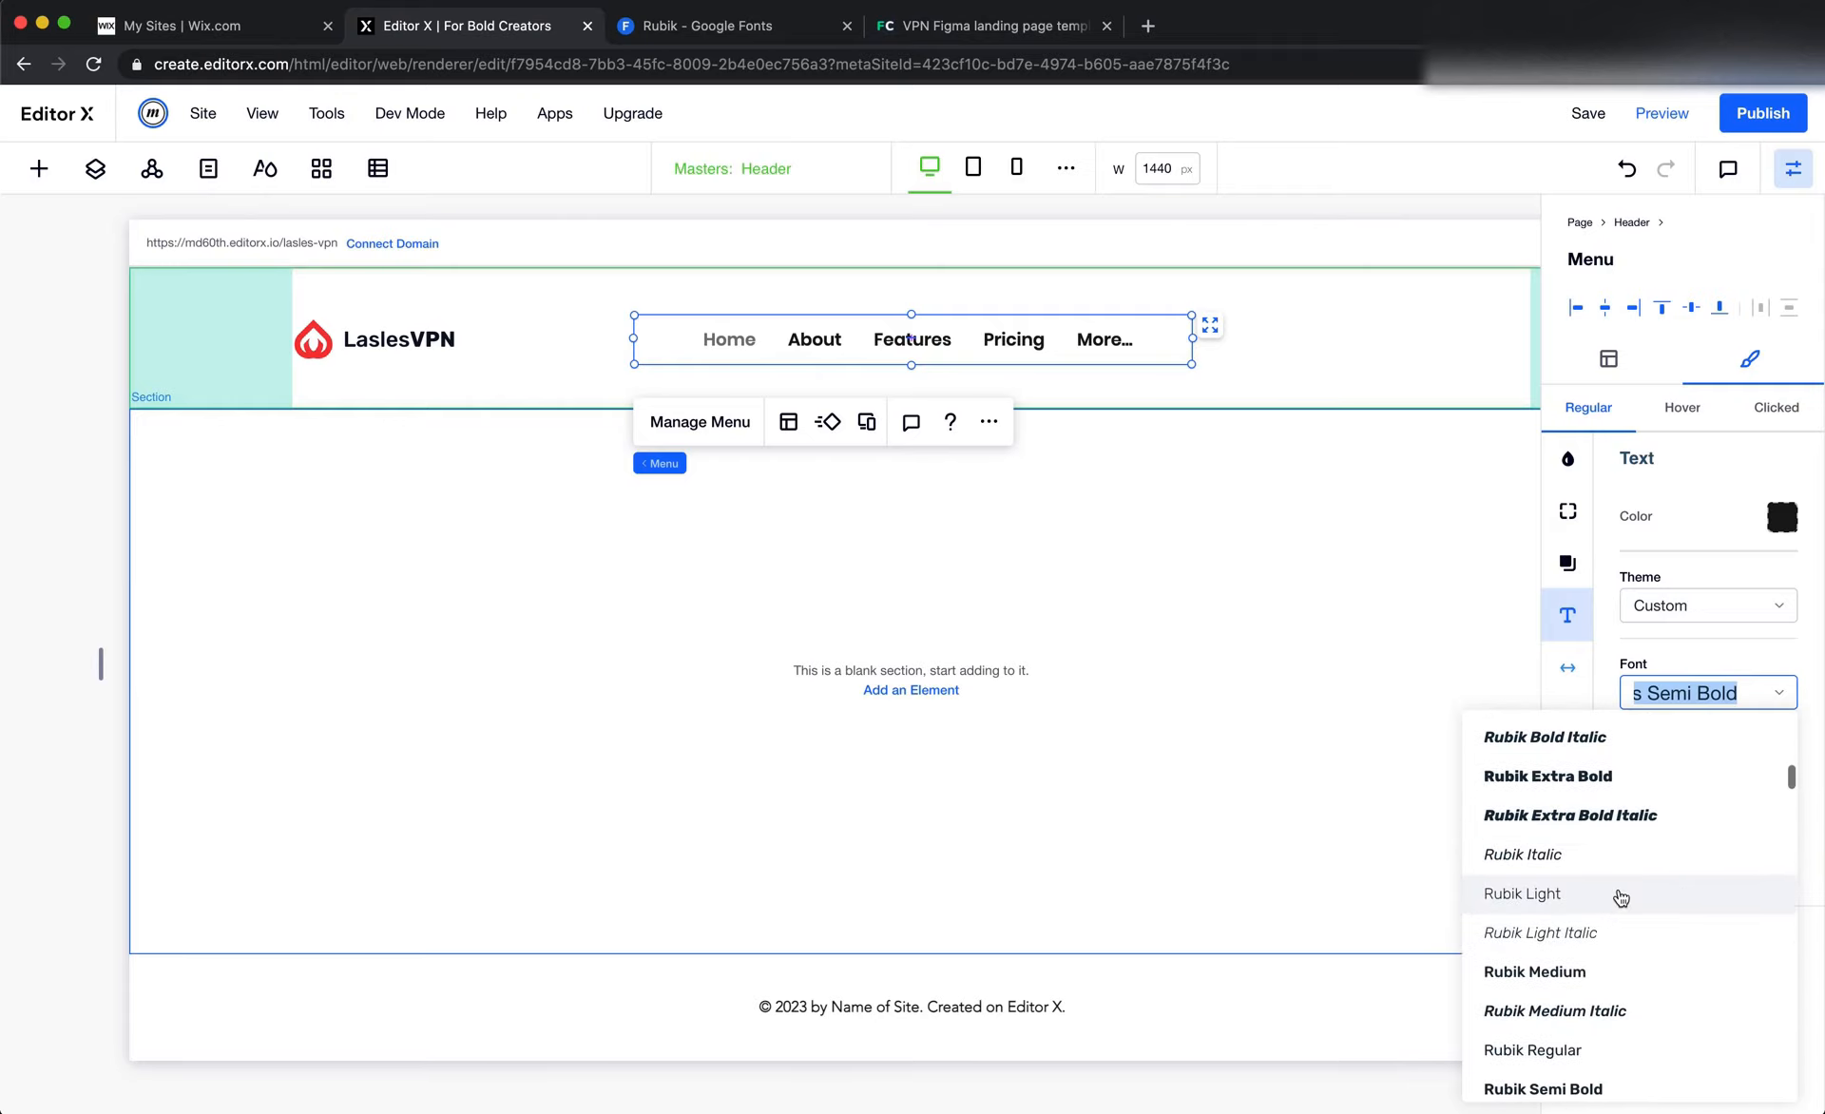
scroll(1619, 914, down, 2)
click(1581, 931)
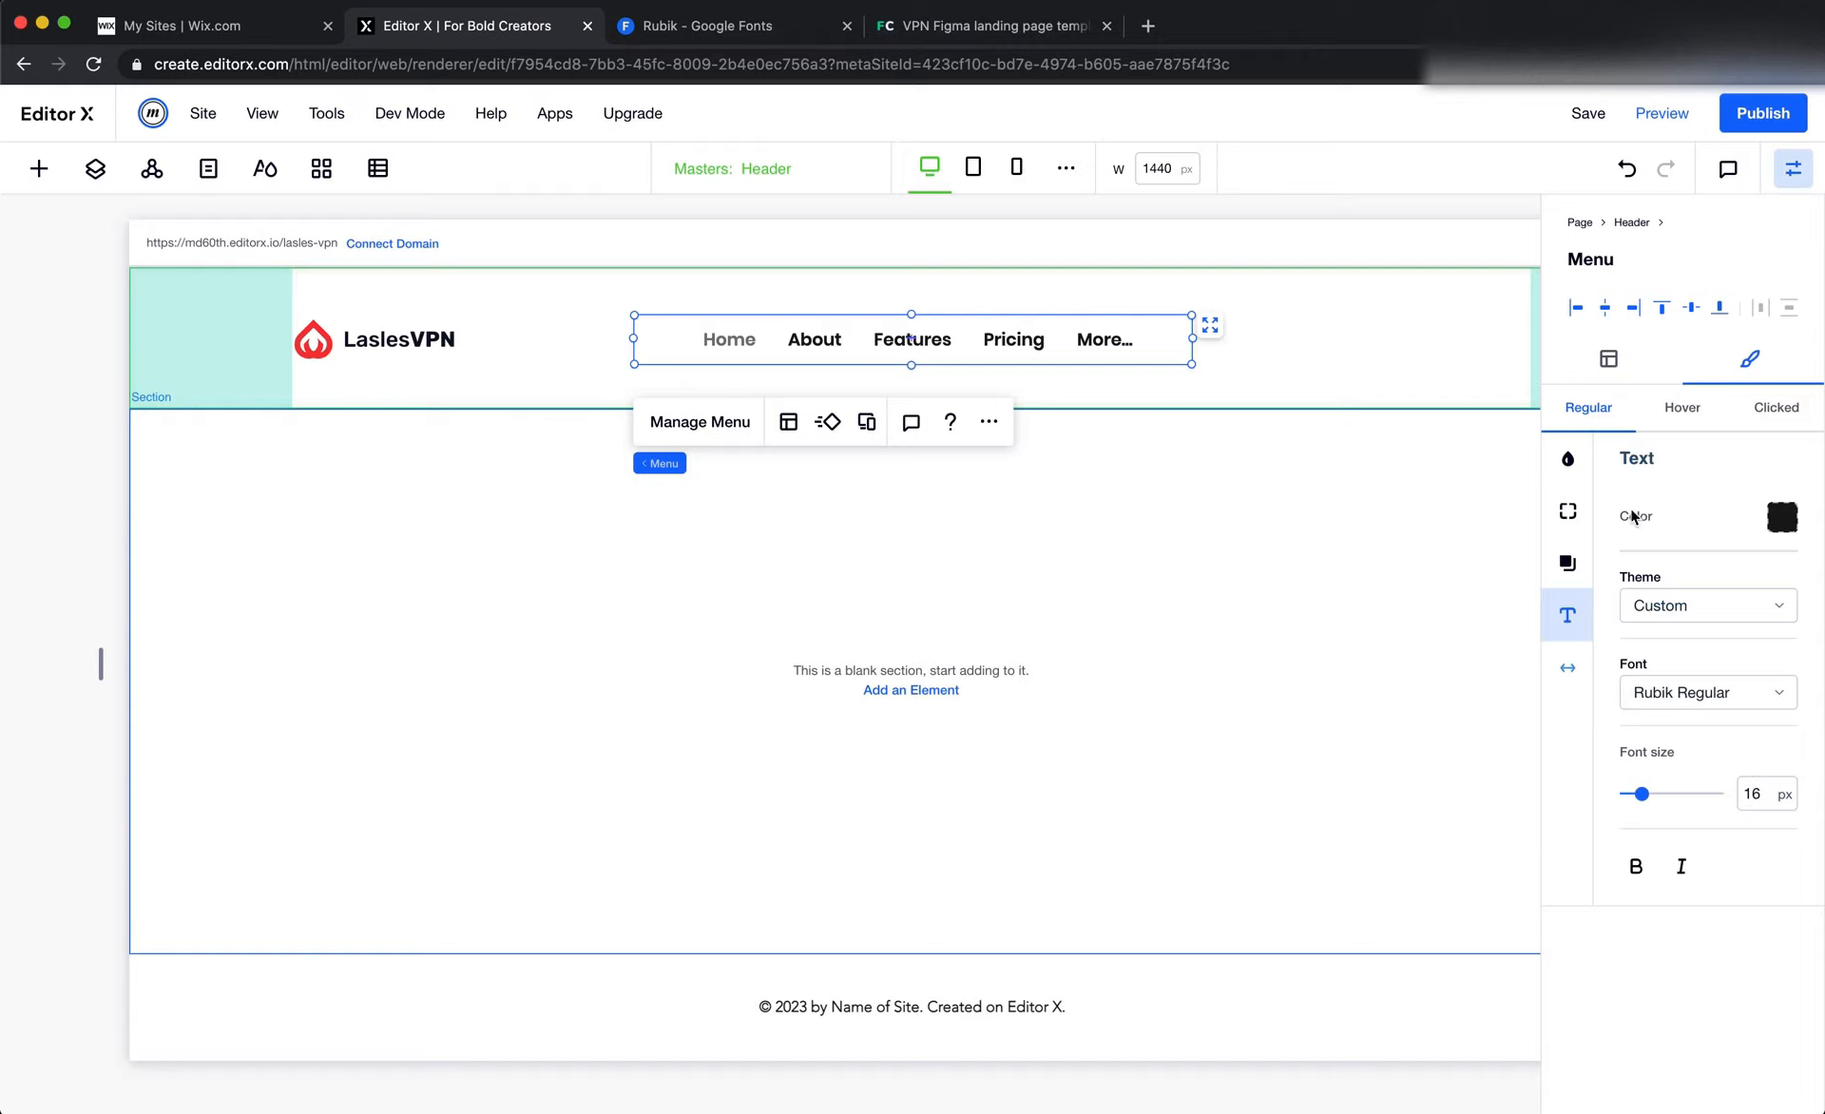
Copy the Help label's fill color 4F5665 from the Figma header and return to Editor X
key(super+Tab)
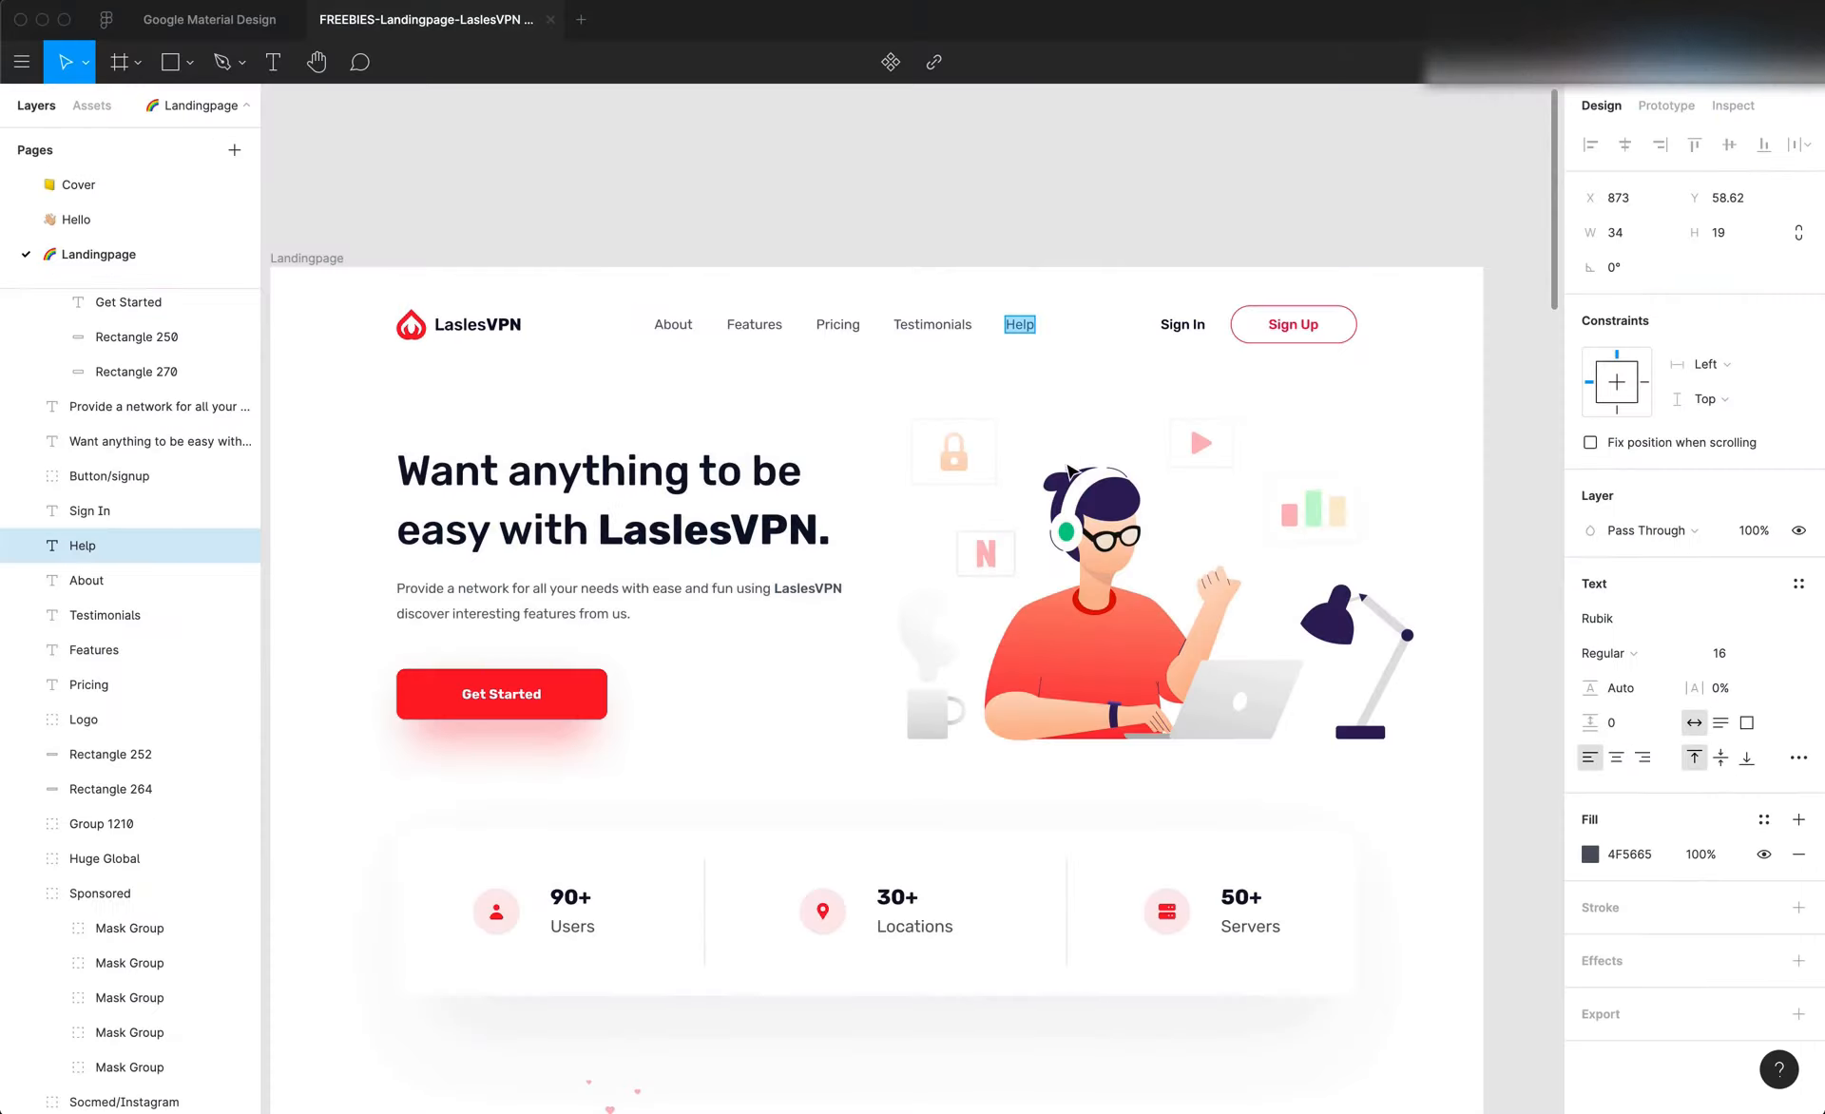
click(1629, 854)
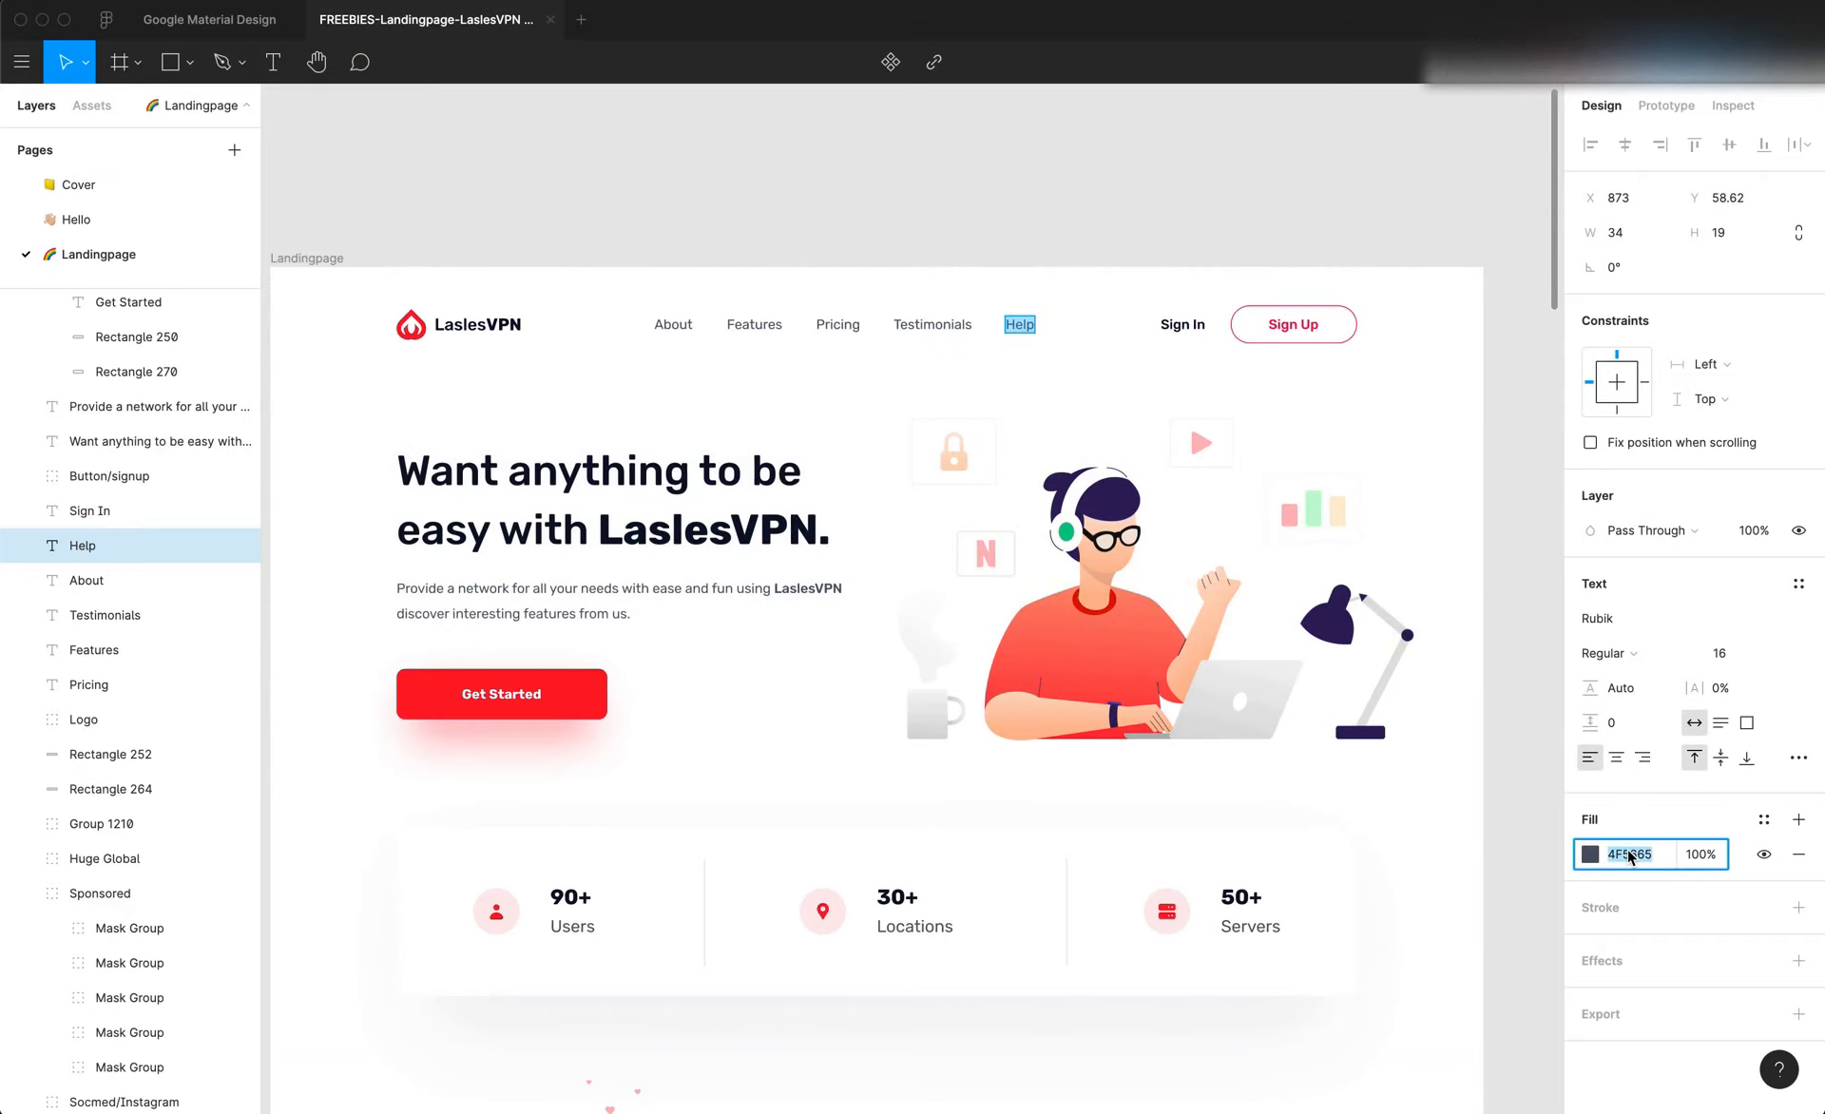
key(super+Tab)
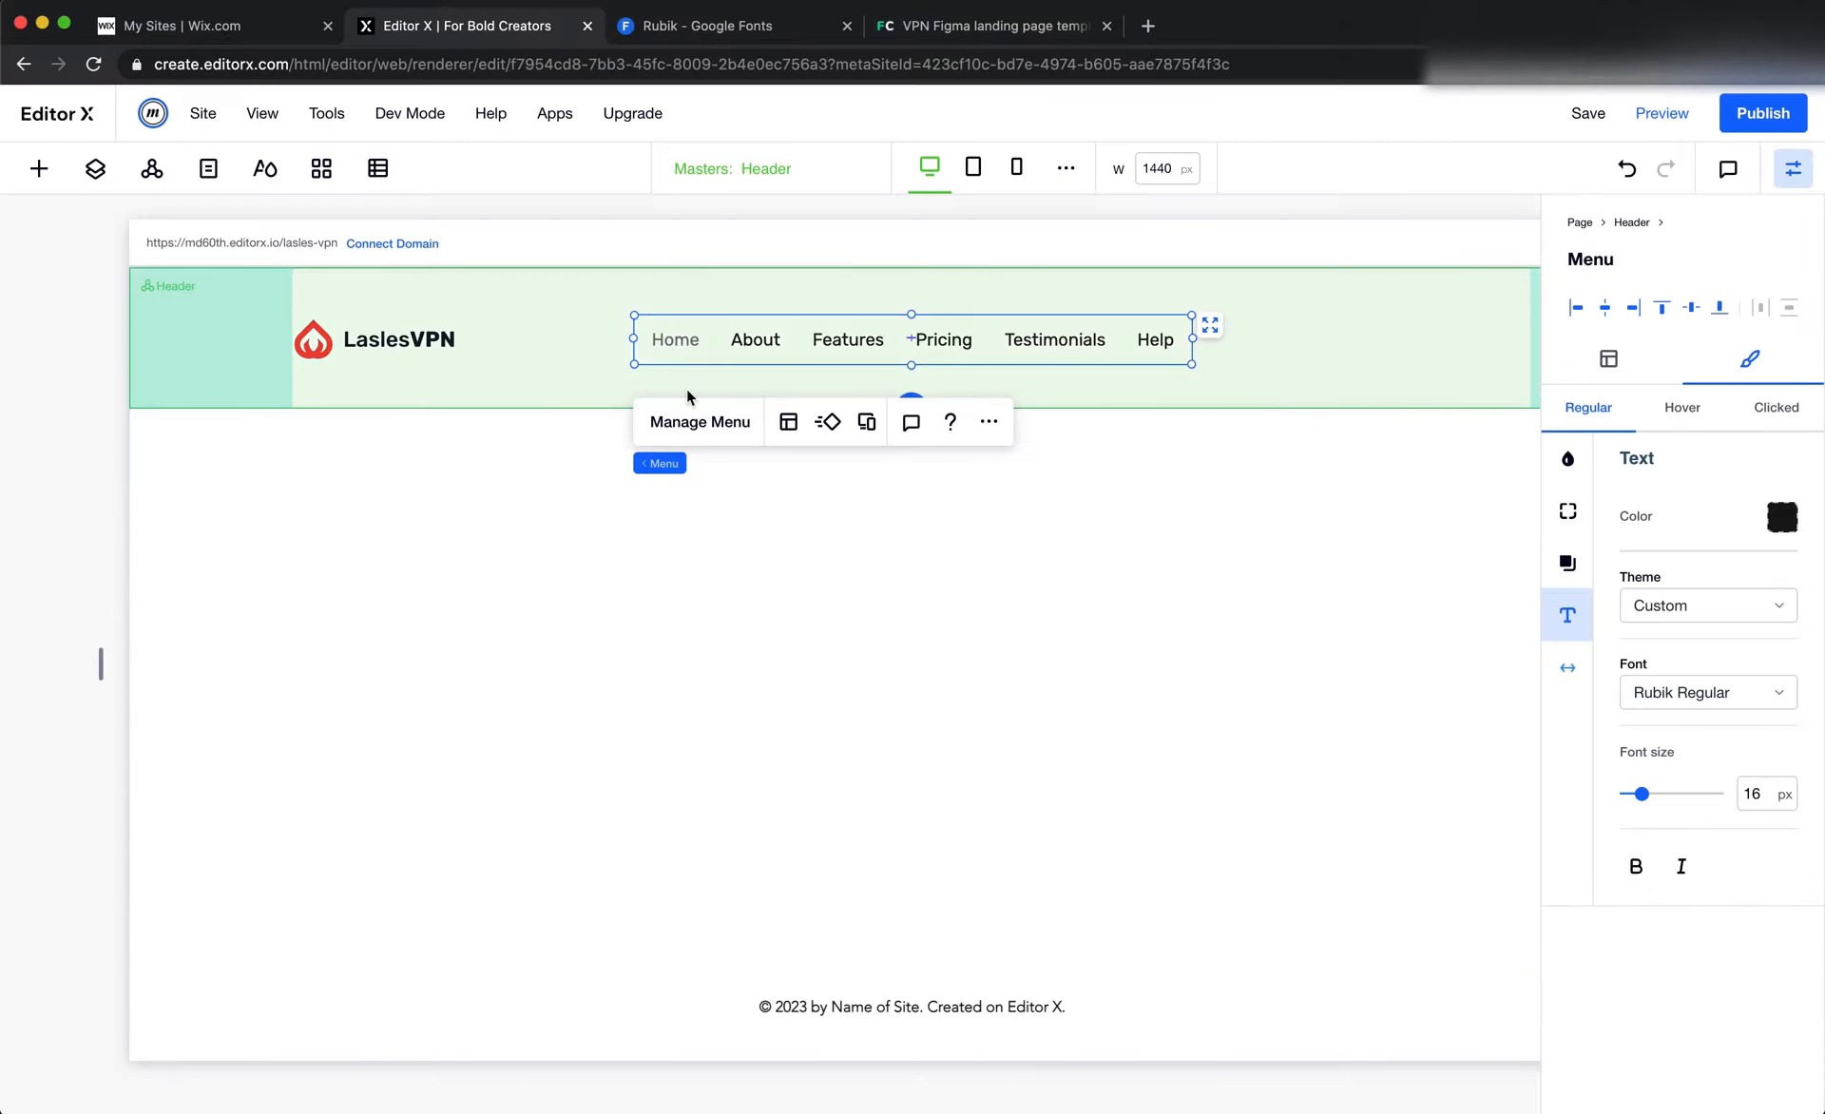
Copy the hero headline's fill color 0B132A from Figma and apply it as the Background & Text base color in Editor X's color themes
click(273, 177)
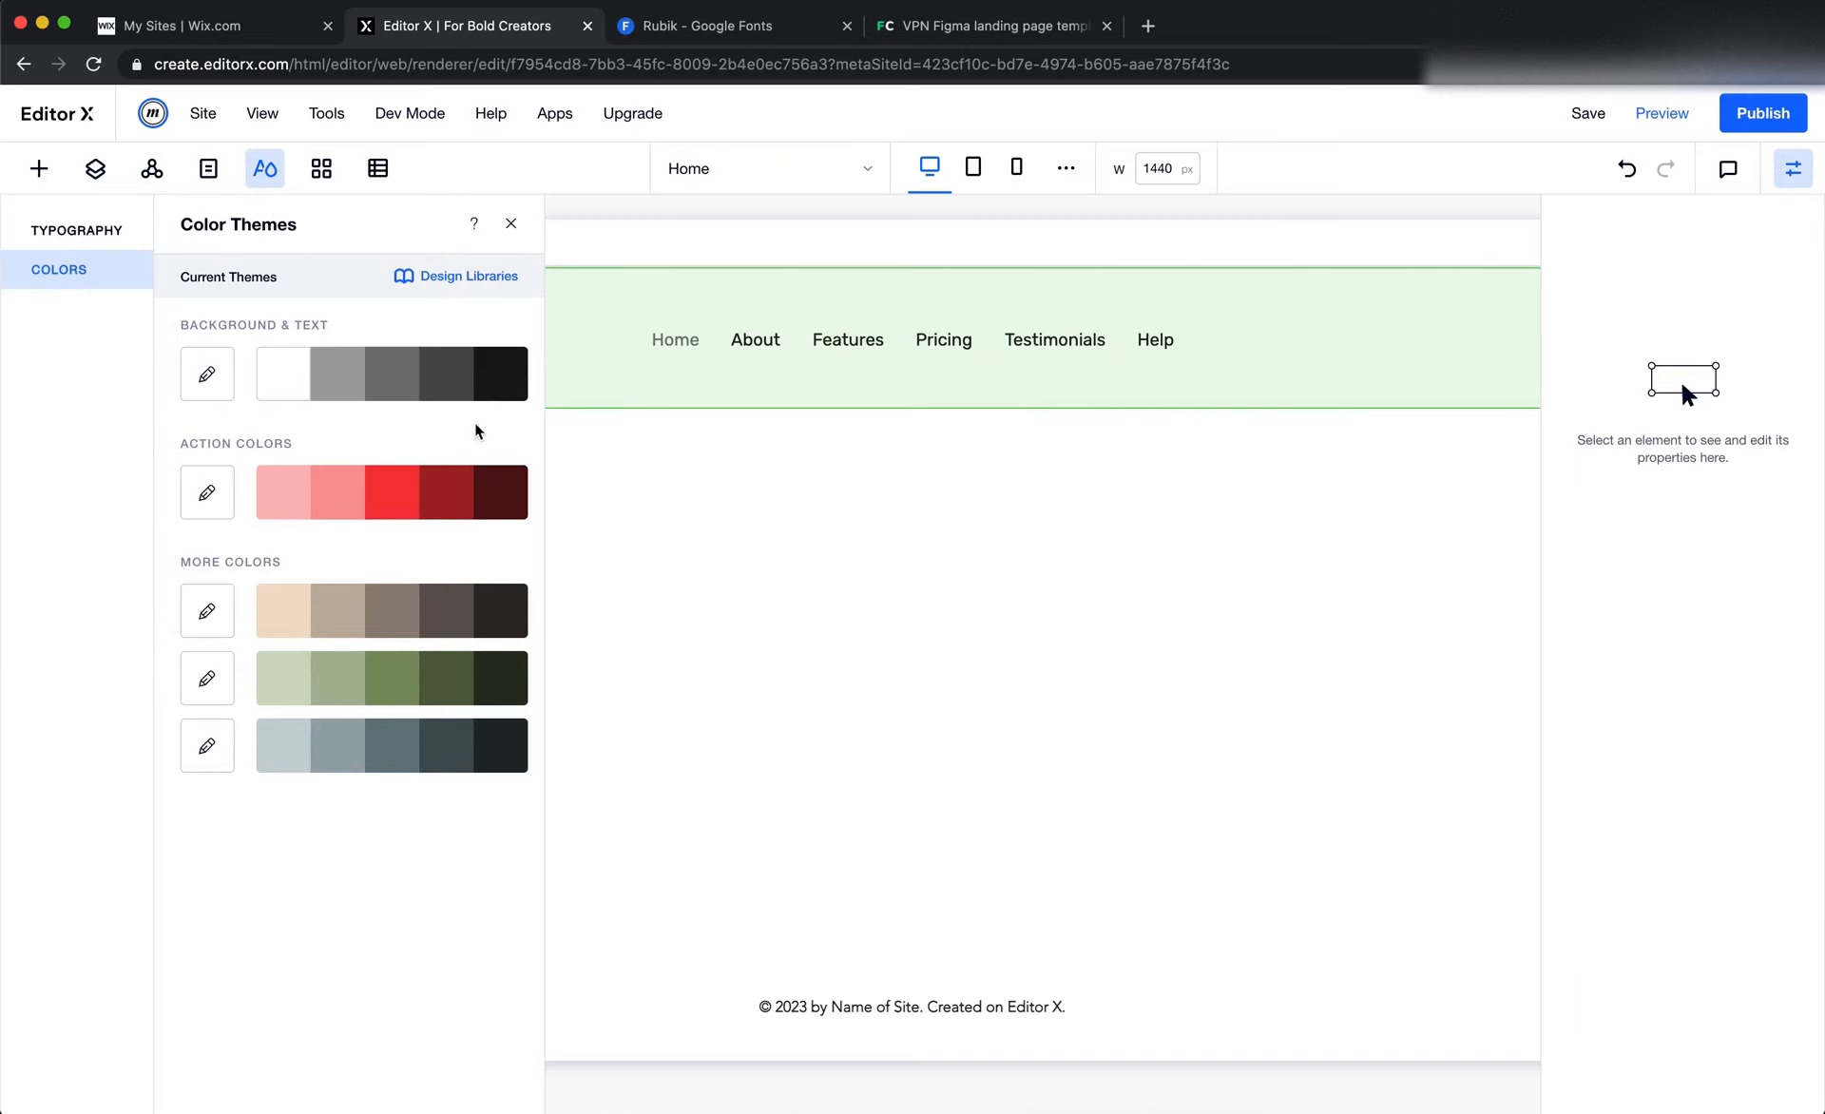
key(super+Tab)
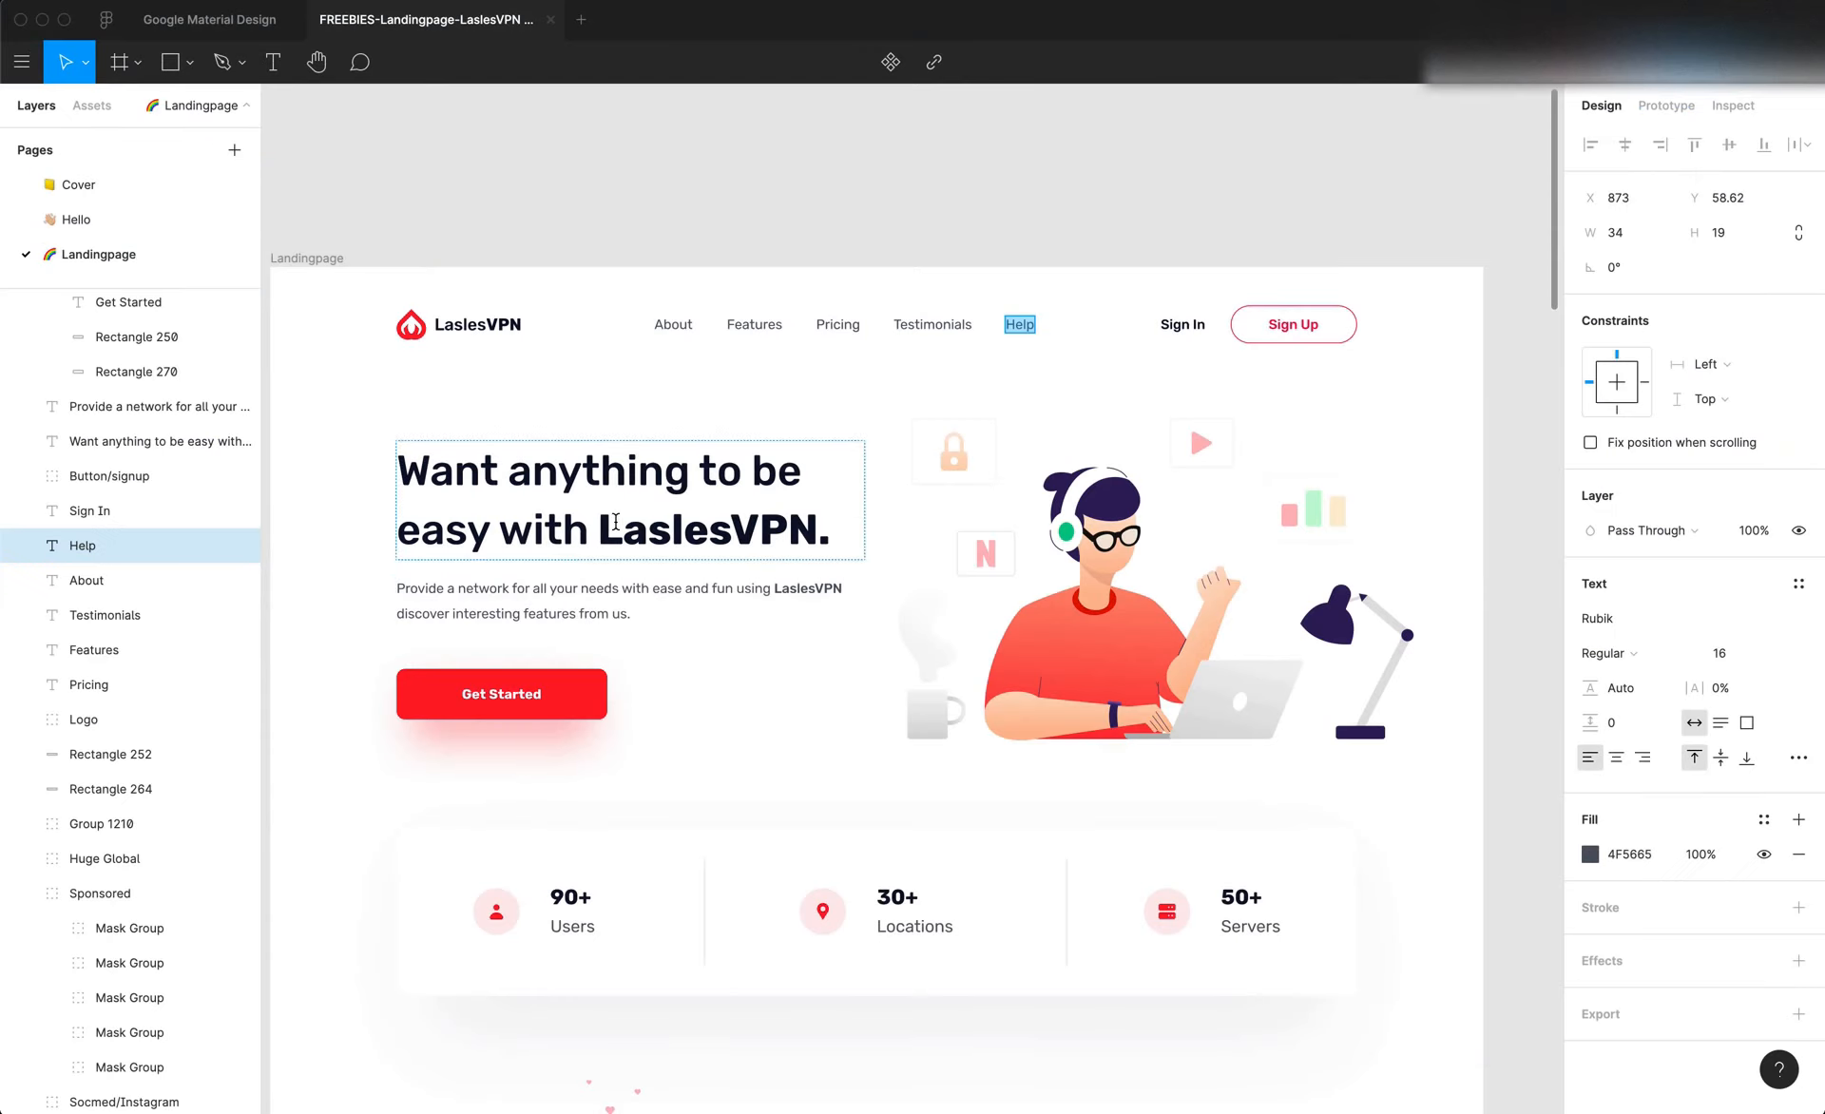
double_click(614, 522)
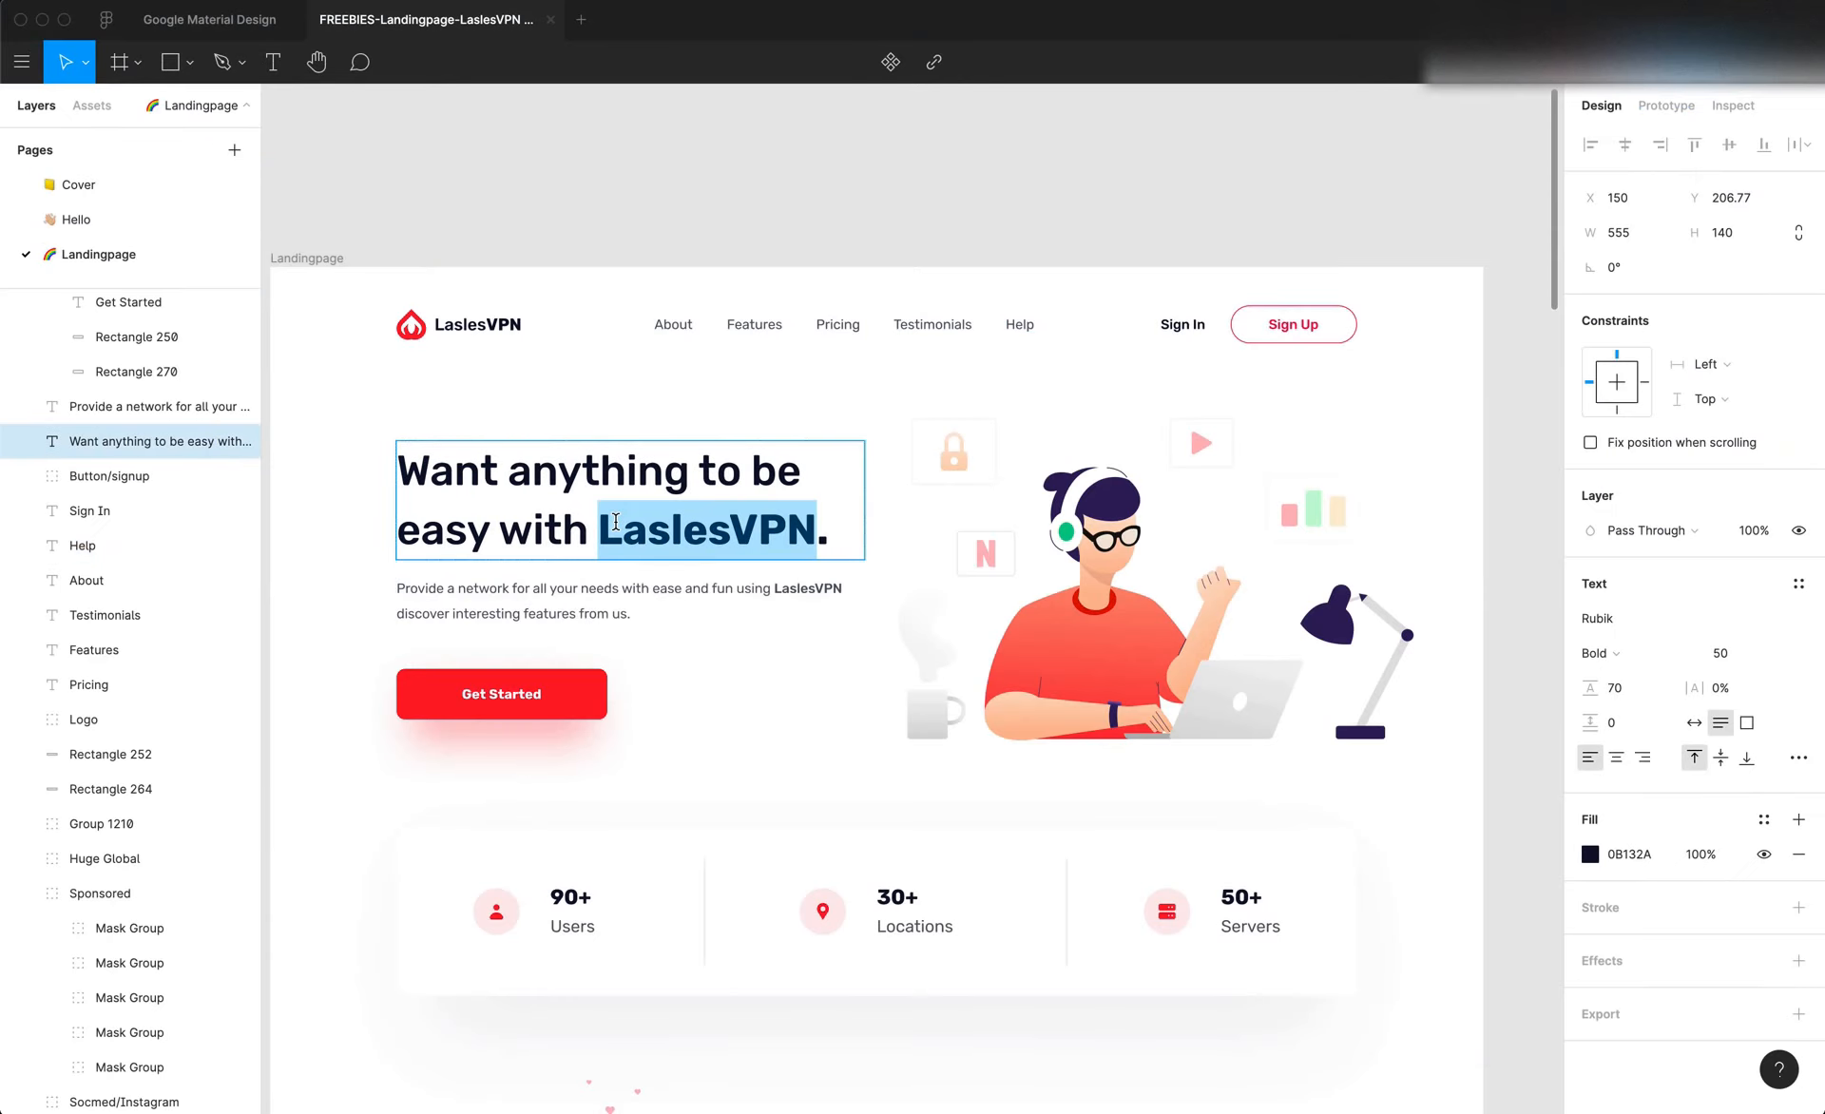
click(1629, 854)
key(super+c)
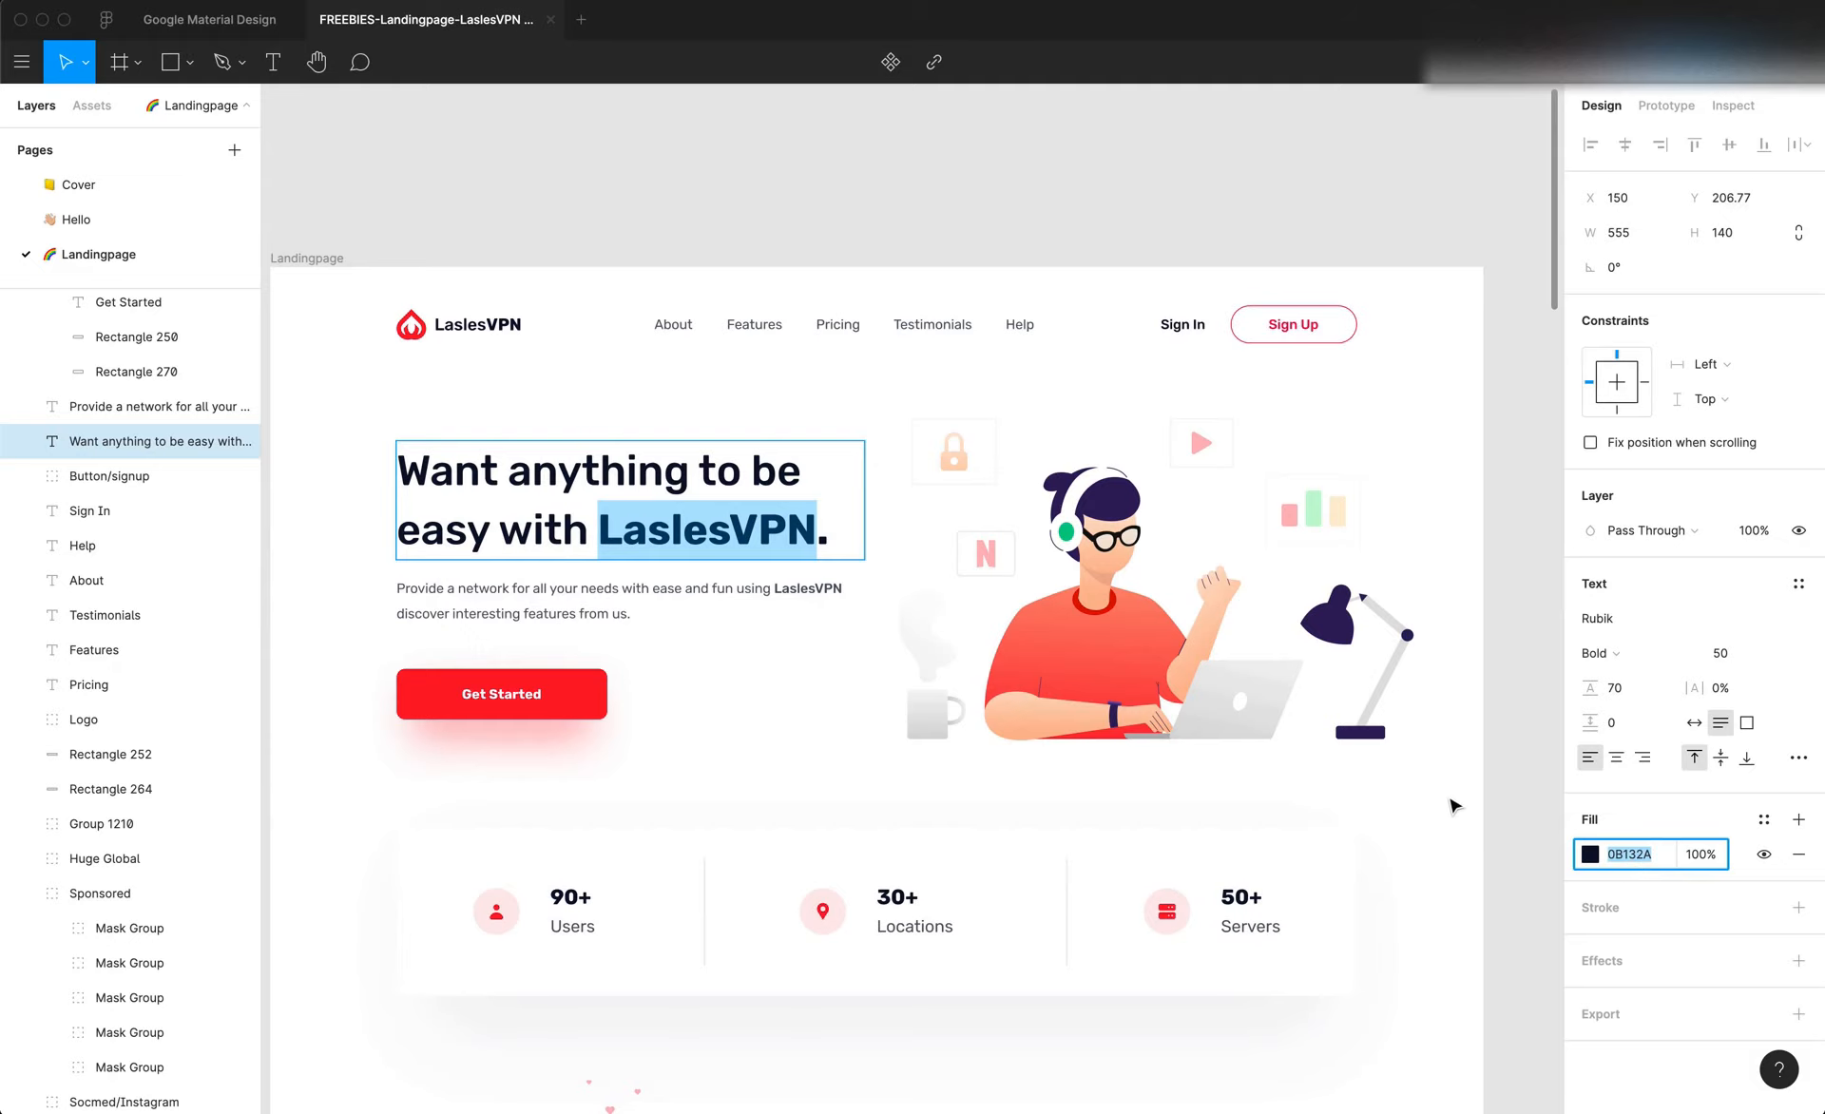
key(super+Tab)
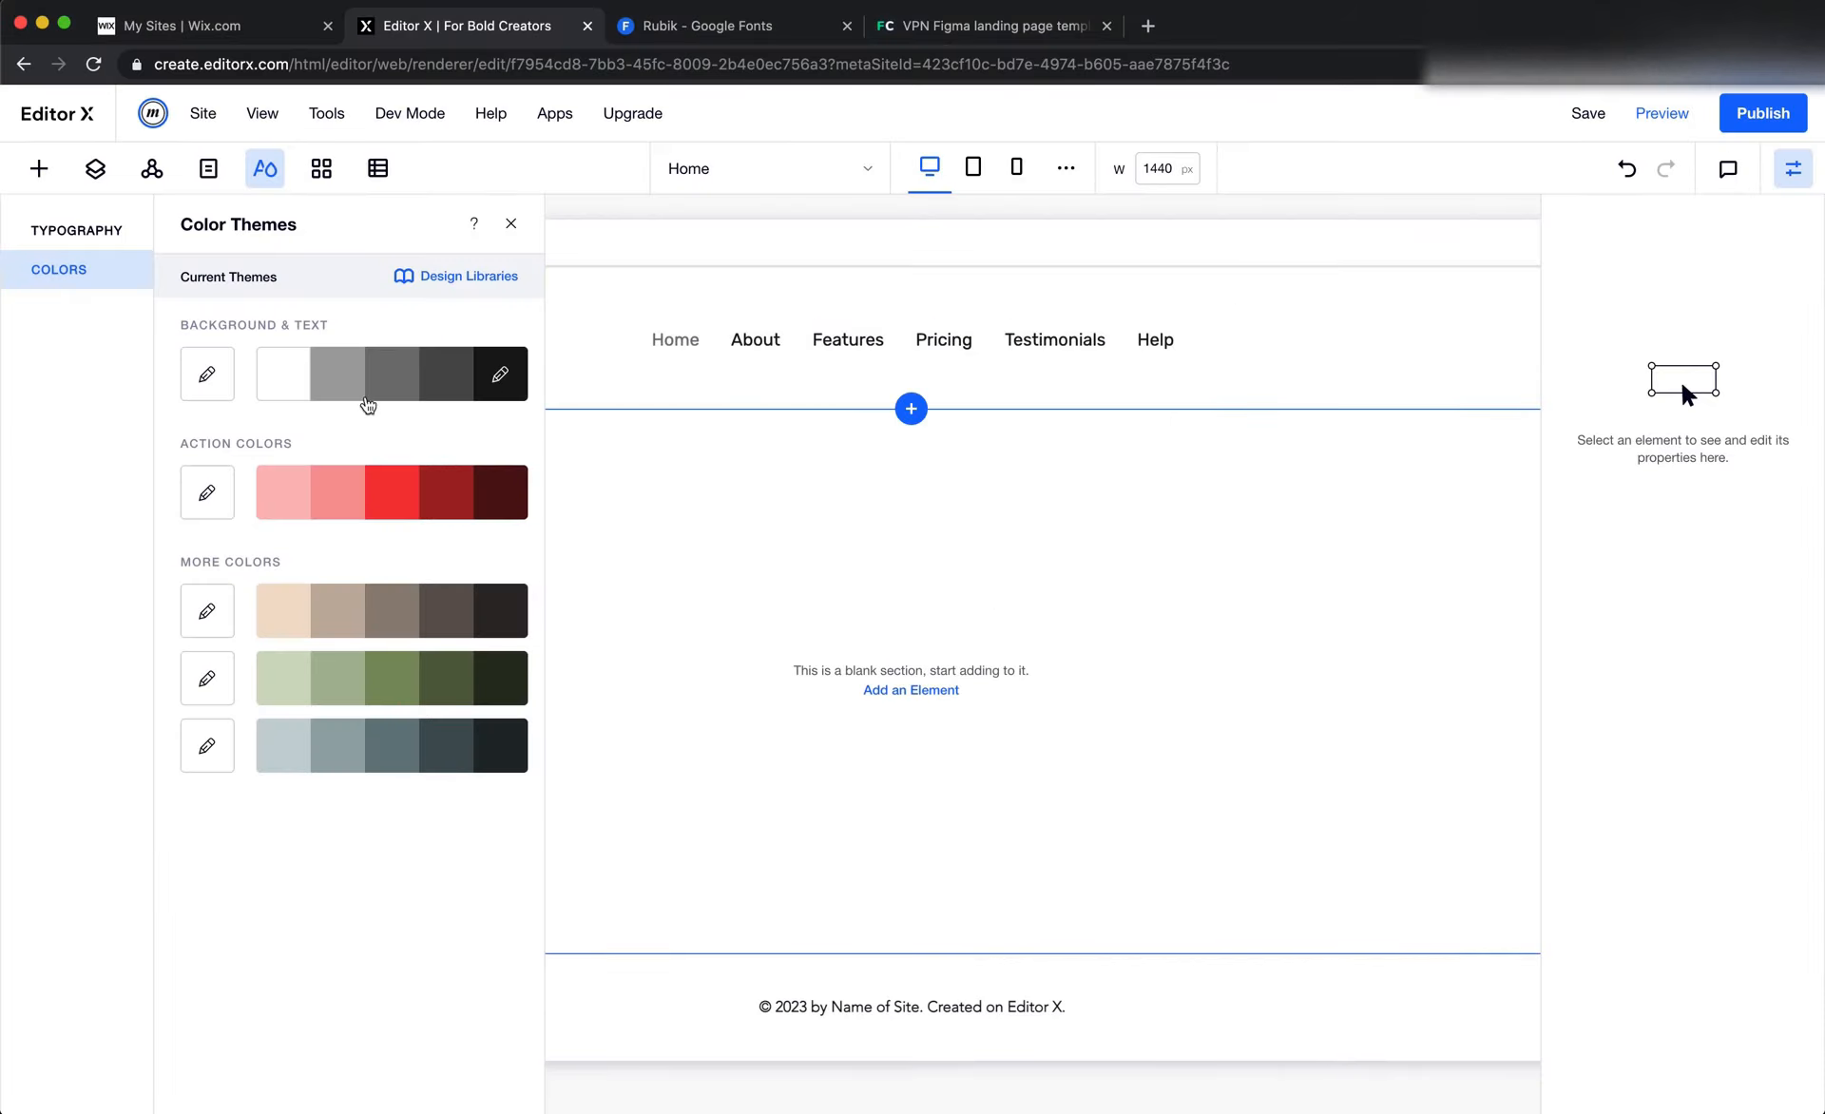
click(207, 379)
click(712, 575)
key(super+v)
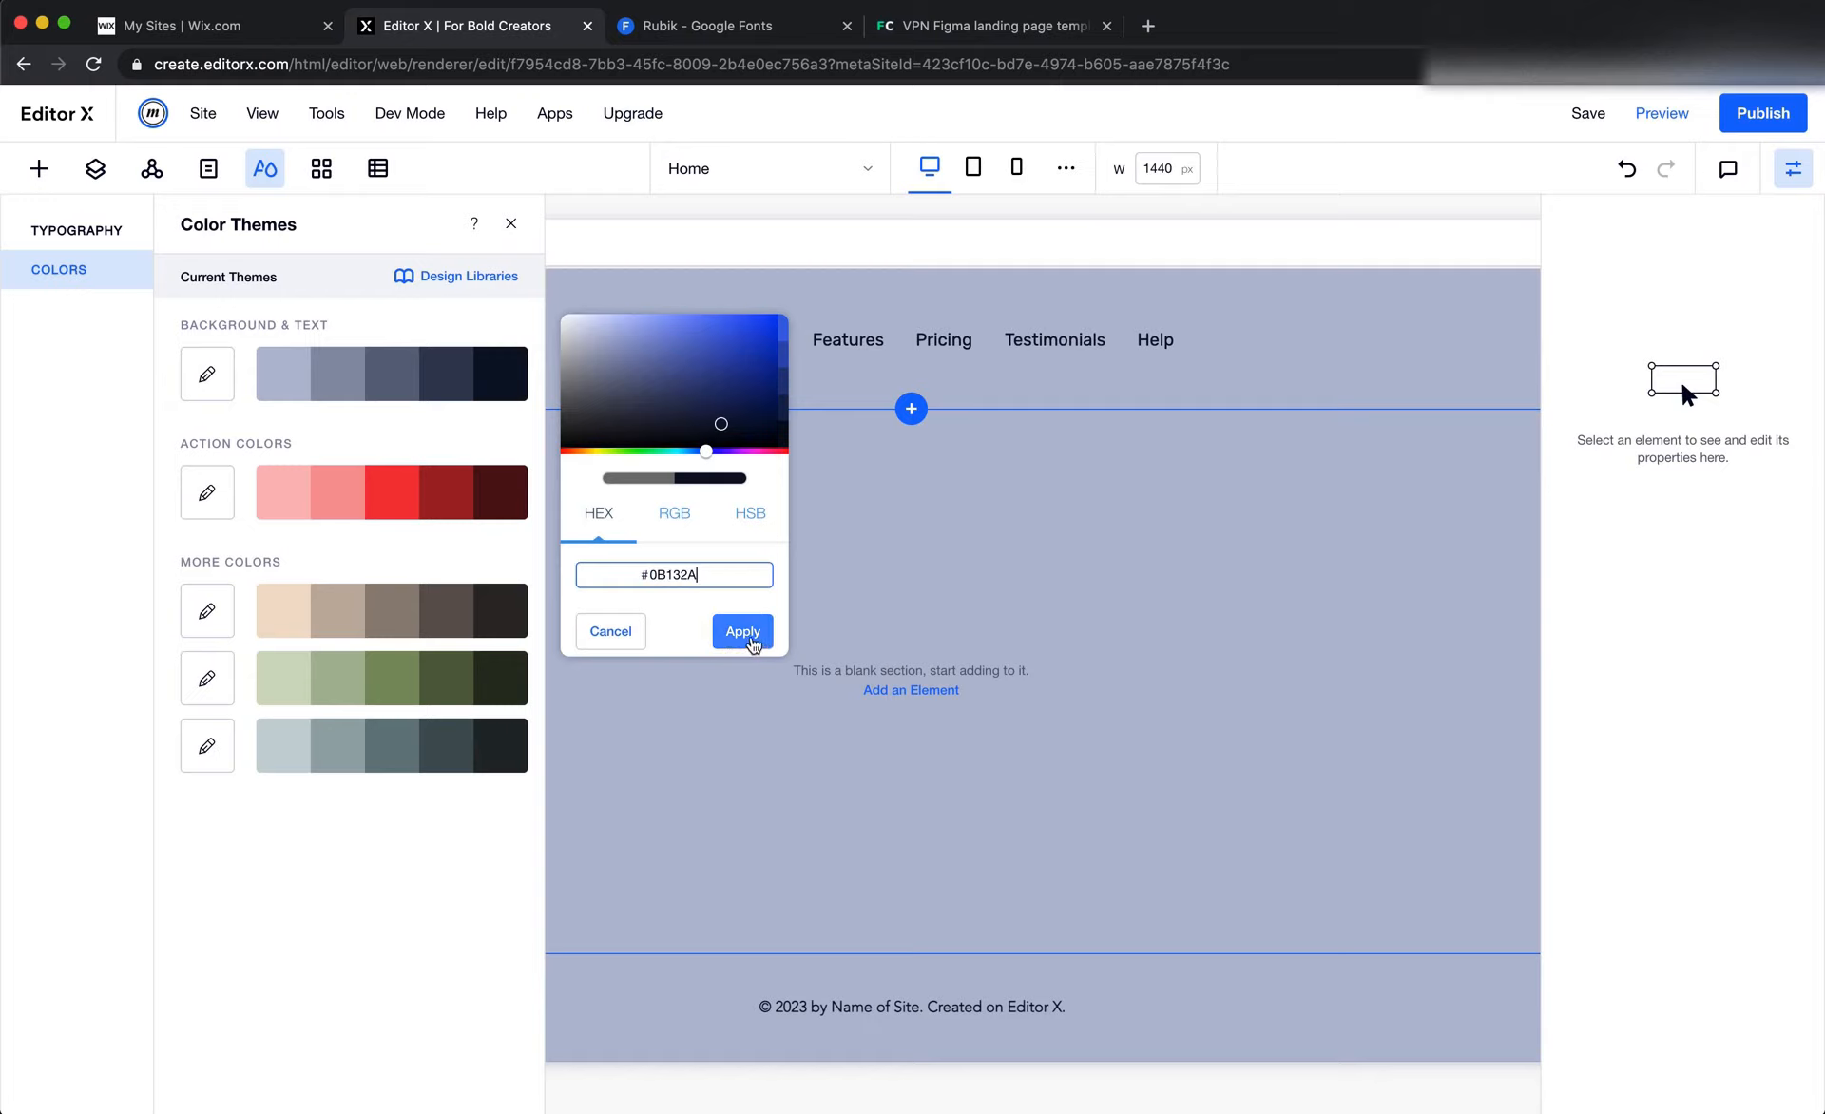
click(748, 639)
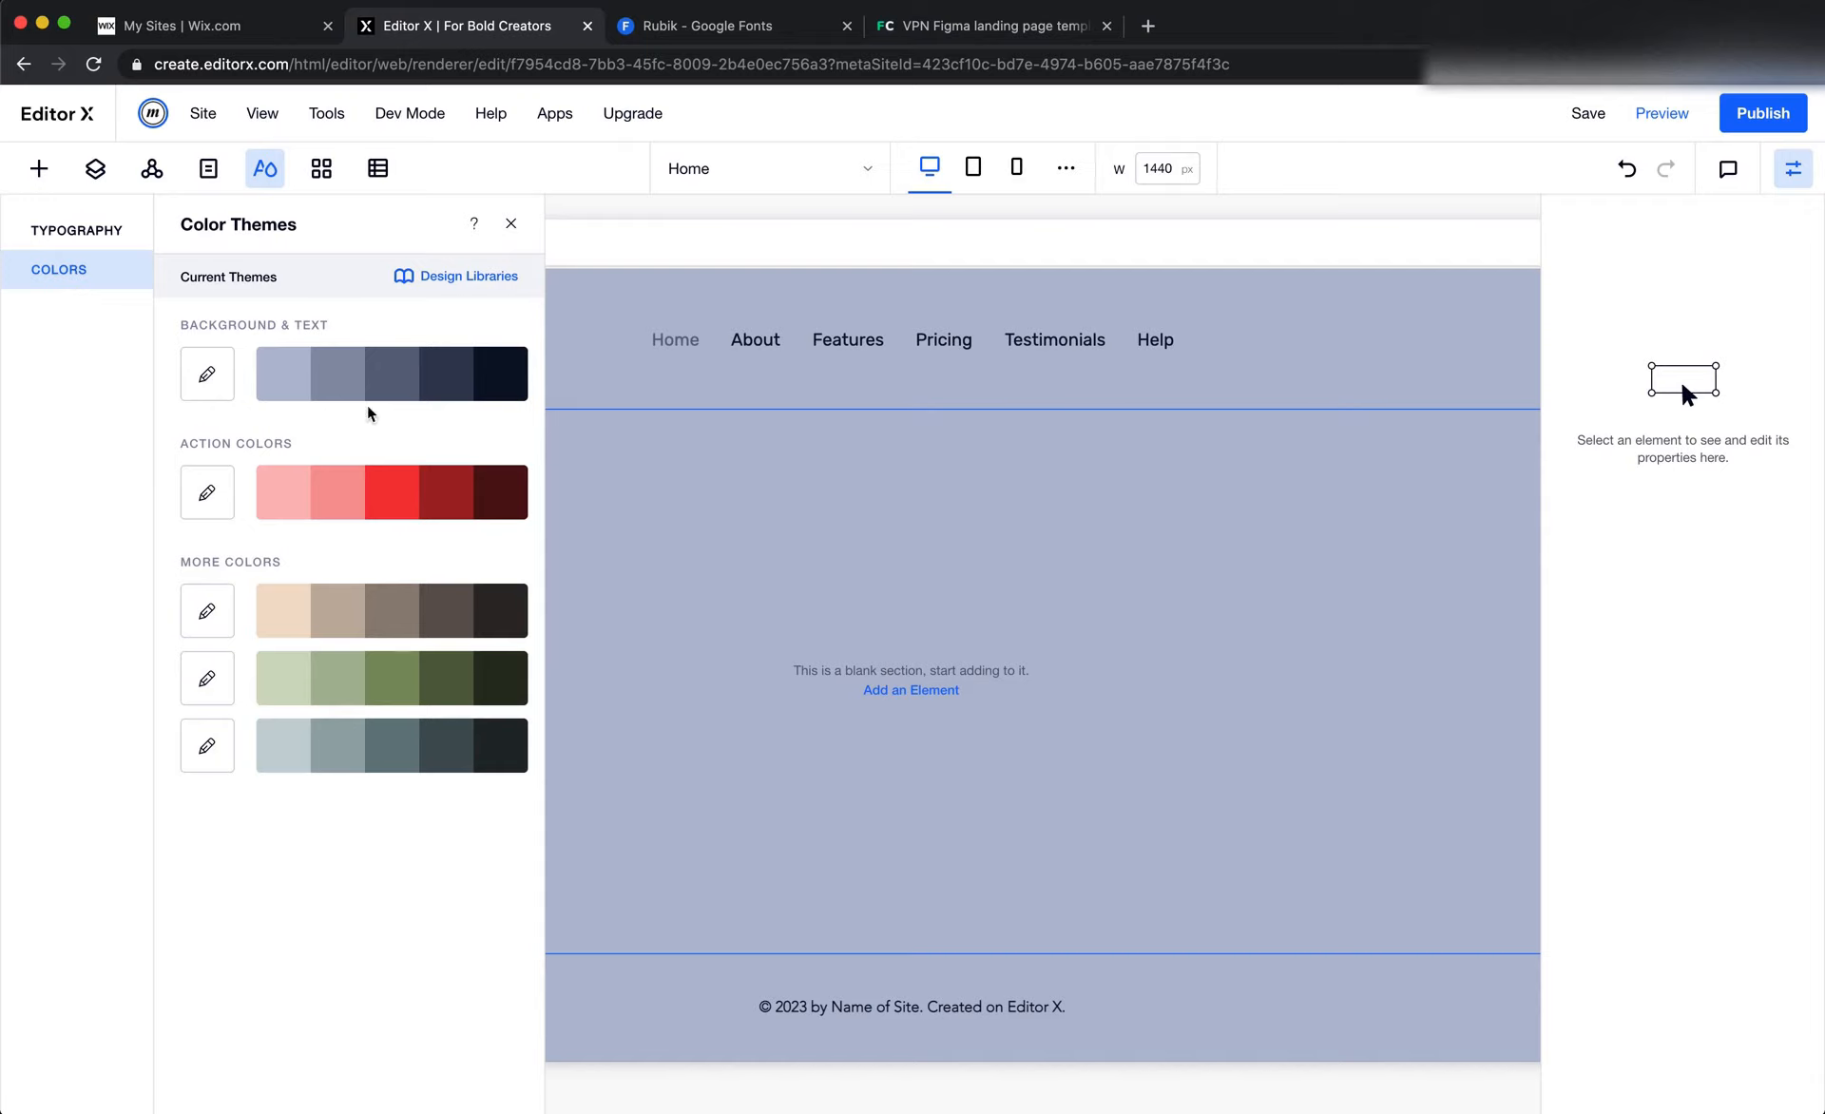
Turn the lightest Background & Text theme shade white by using minimum saturation and full brightness
click(282, 374)
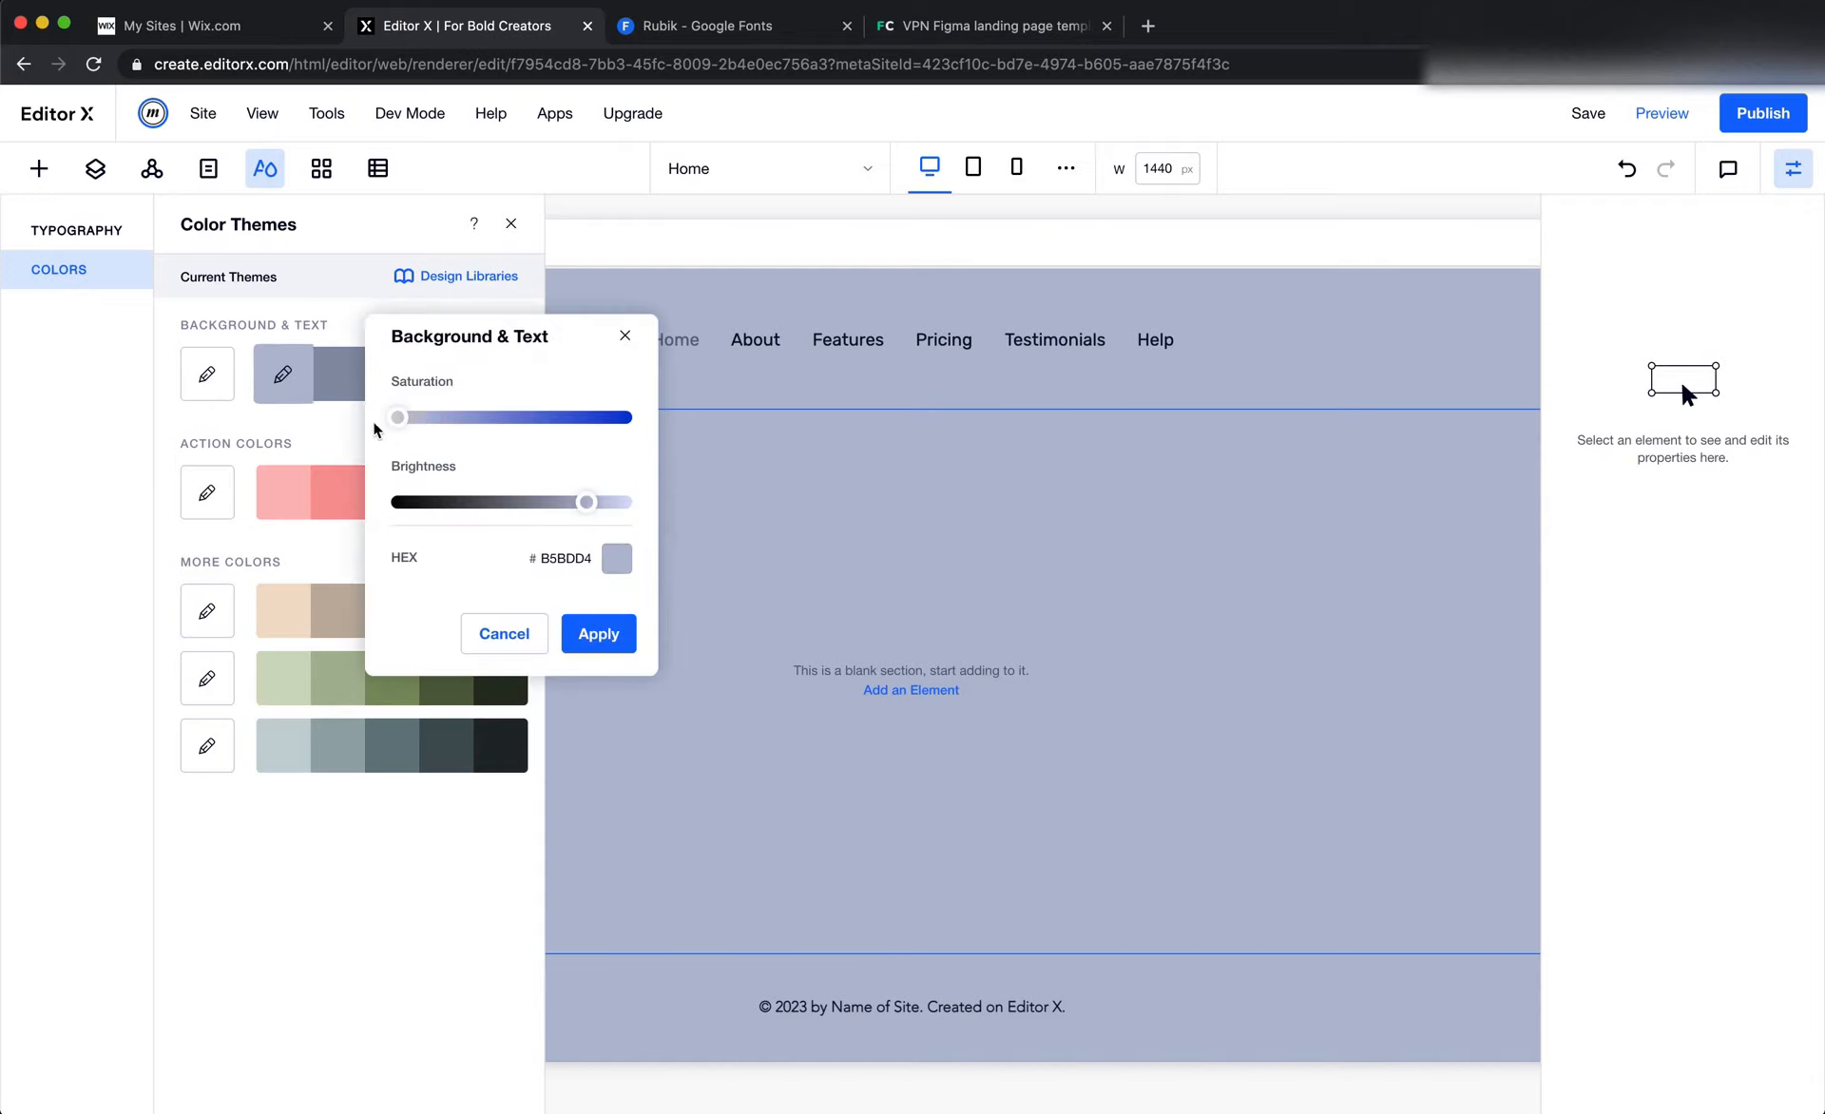
drag(373, 423, 347, 424)
drag(586, 502, 681, 509)
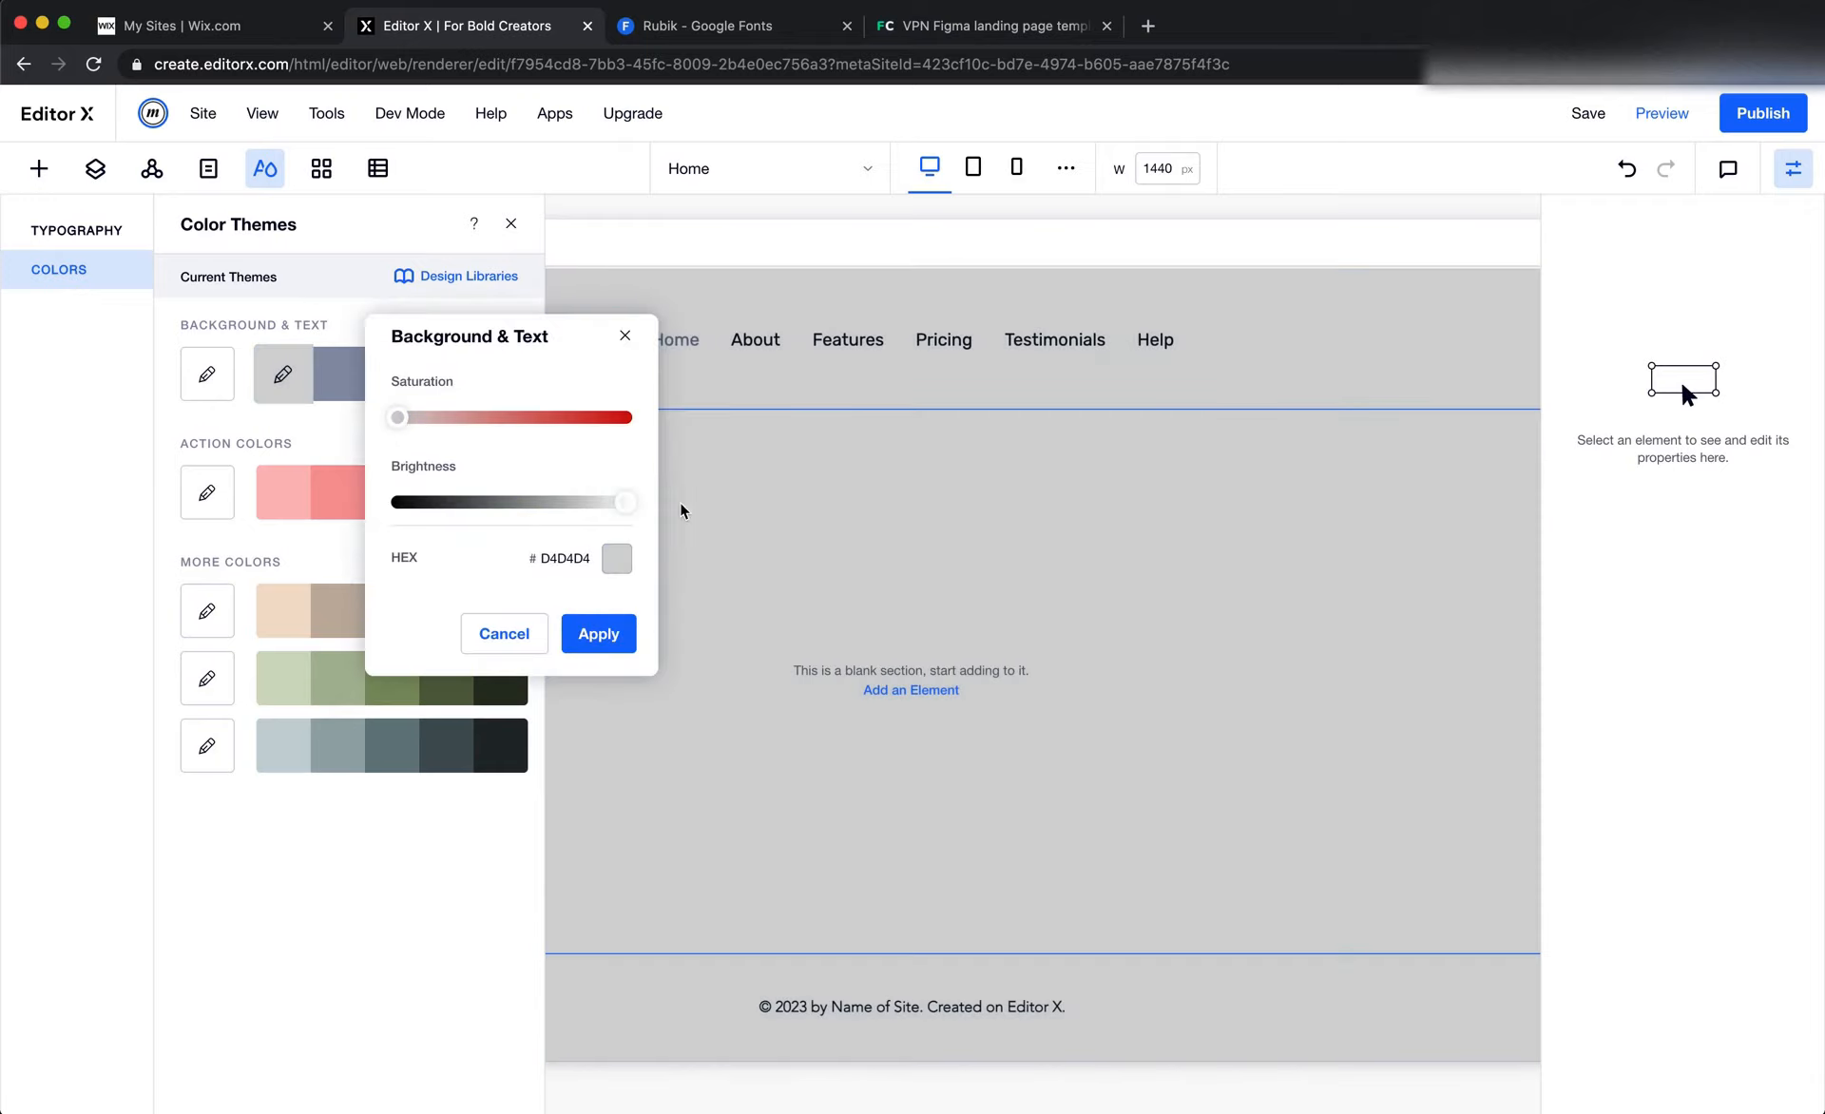
click(598, 634)
click(729, 592)
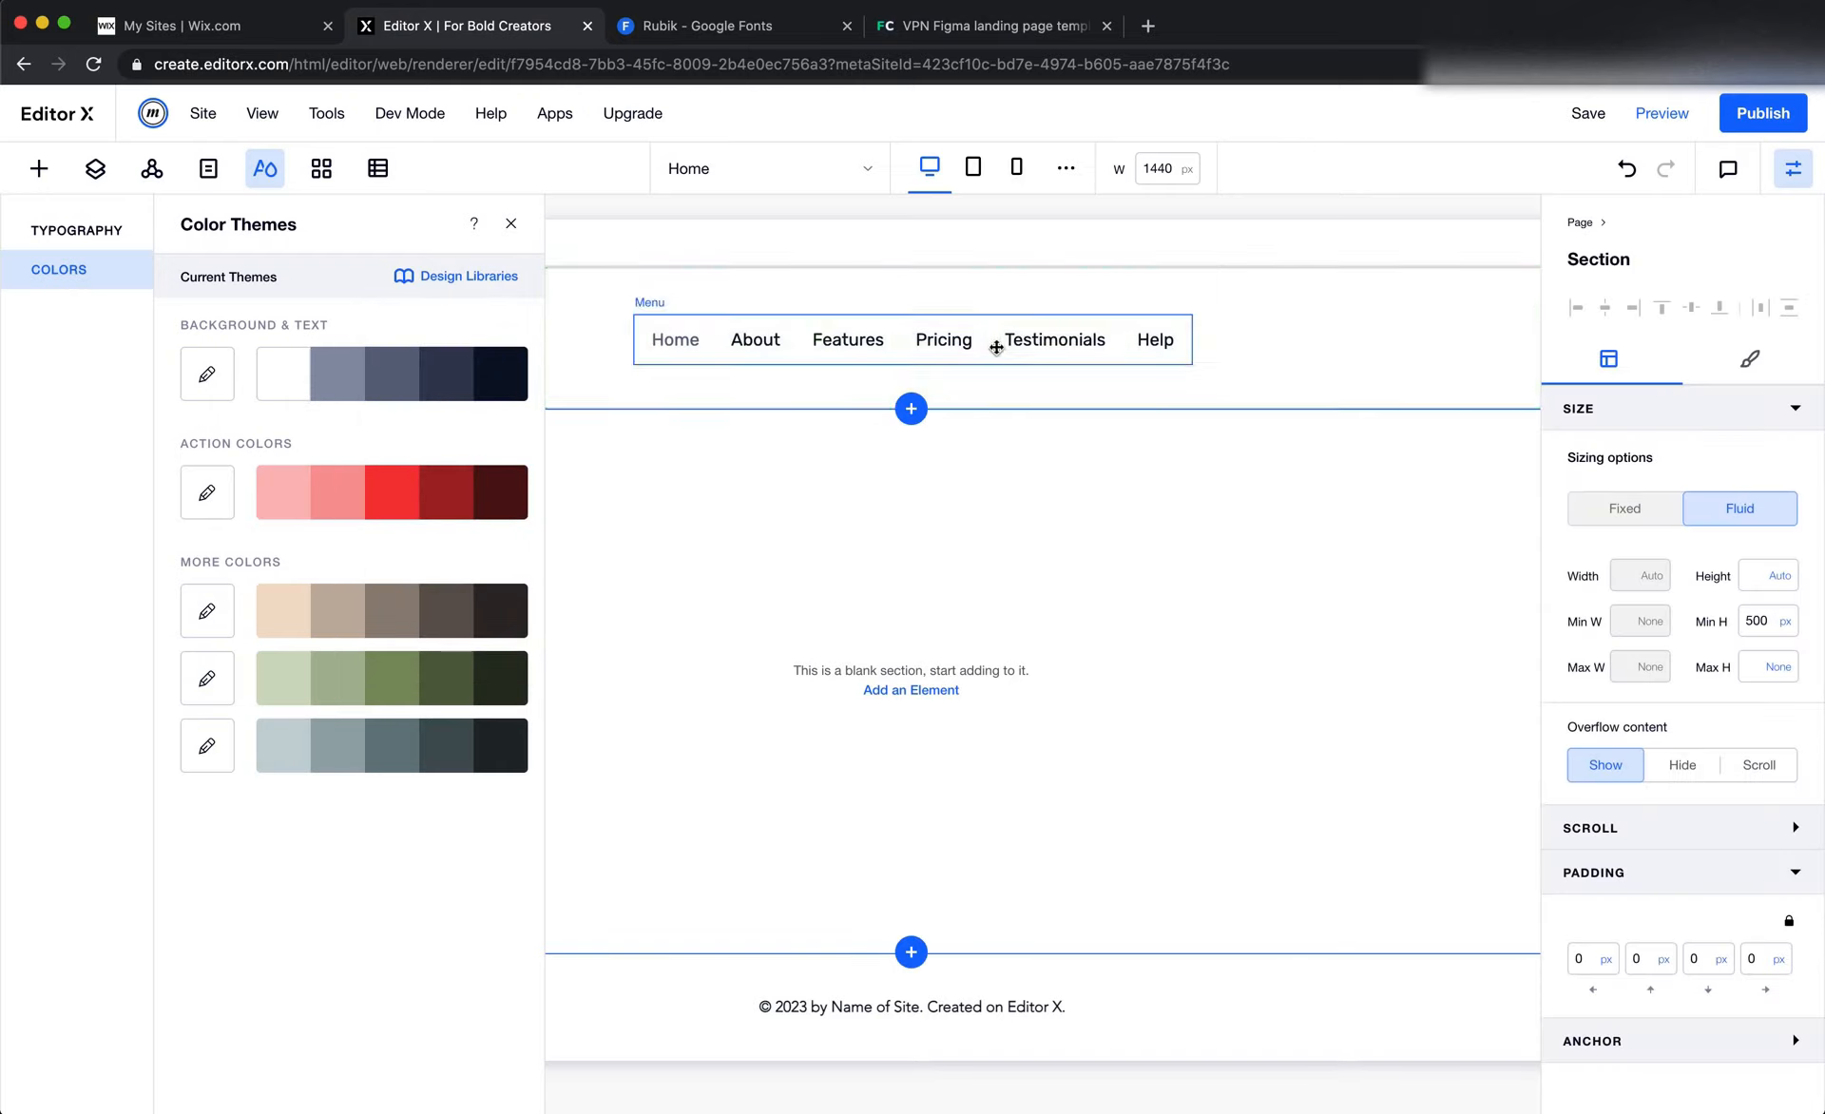
Copy the Testimonials label's fill color 4F5665 from the Figma header and open the color picker for the Editor X menu's text
click(1045, 350)
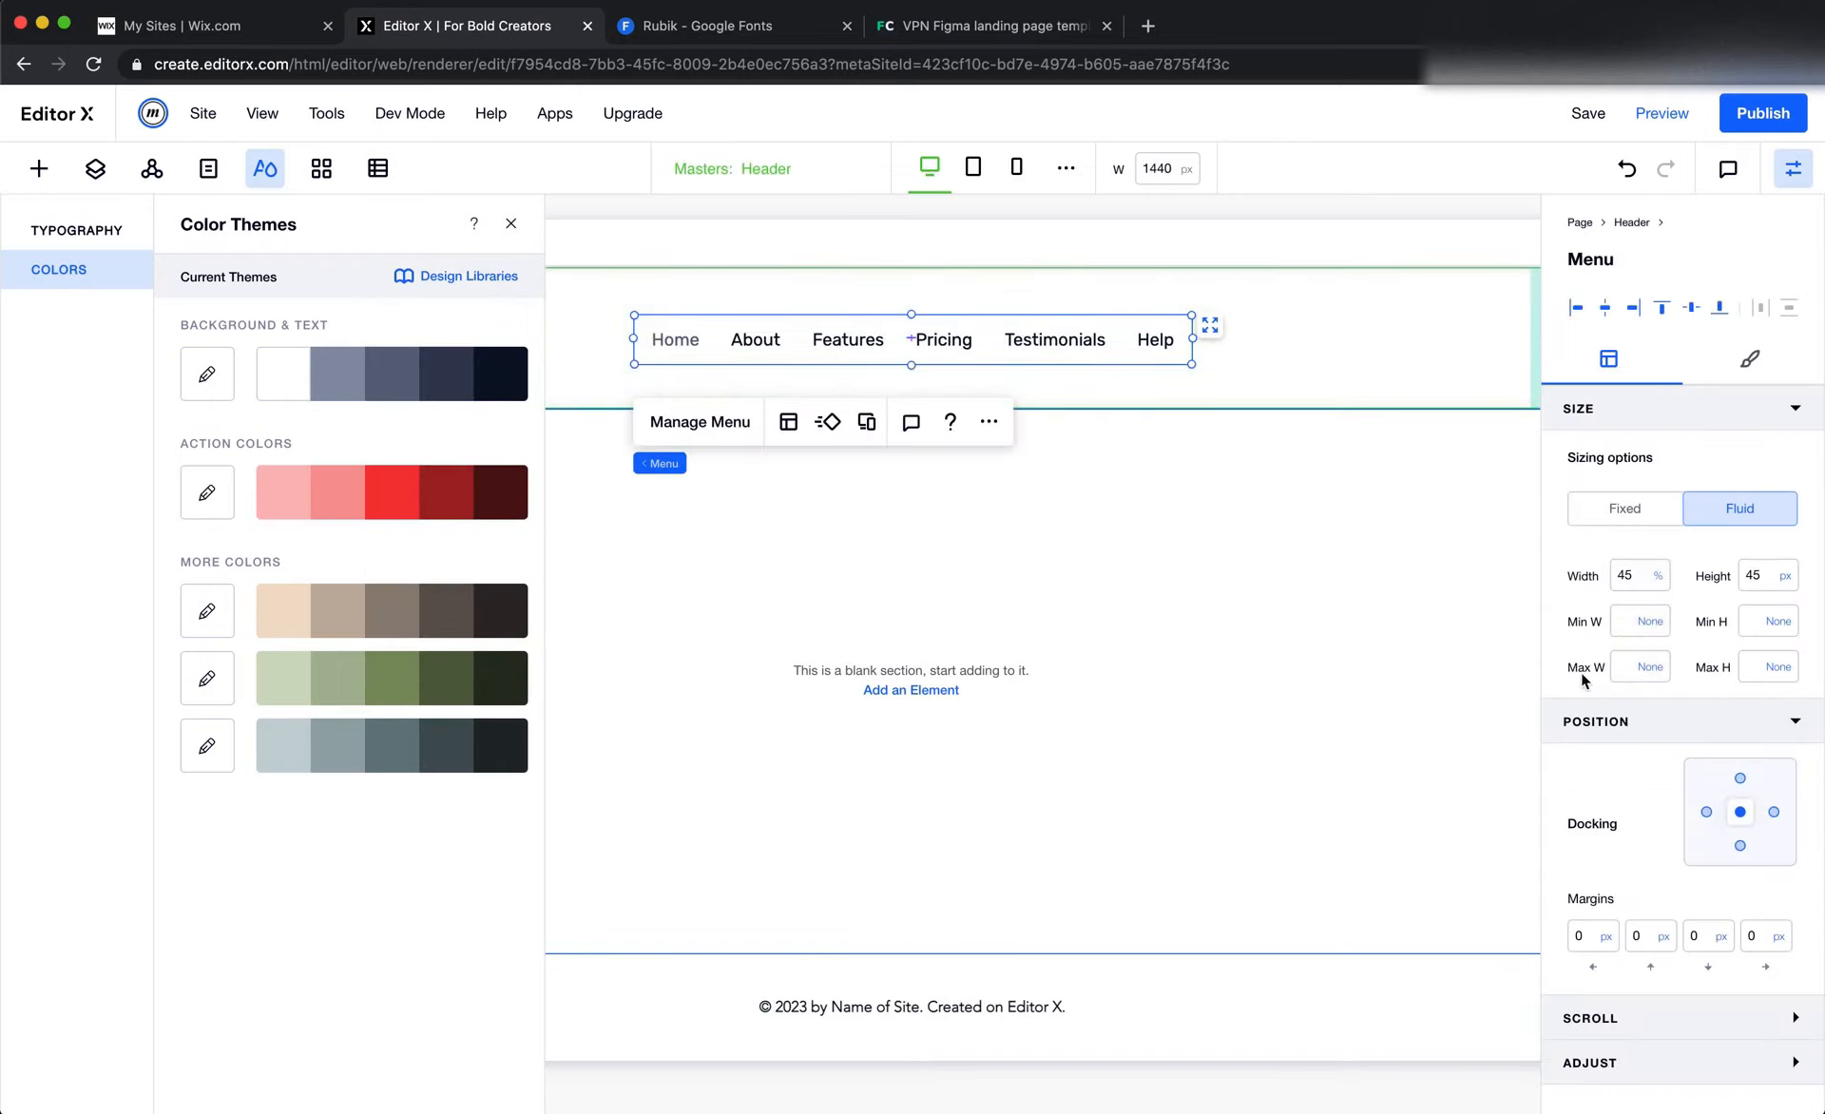
click(1718, 369)
click(1567, 615)
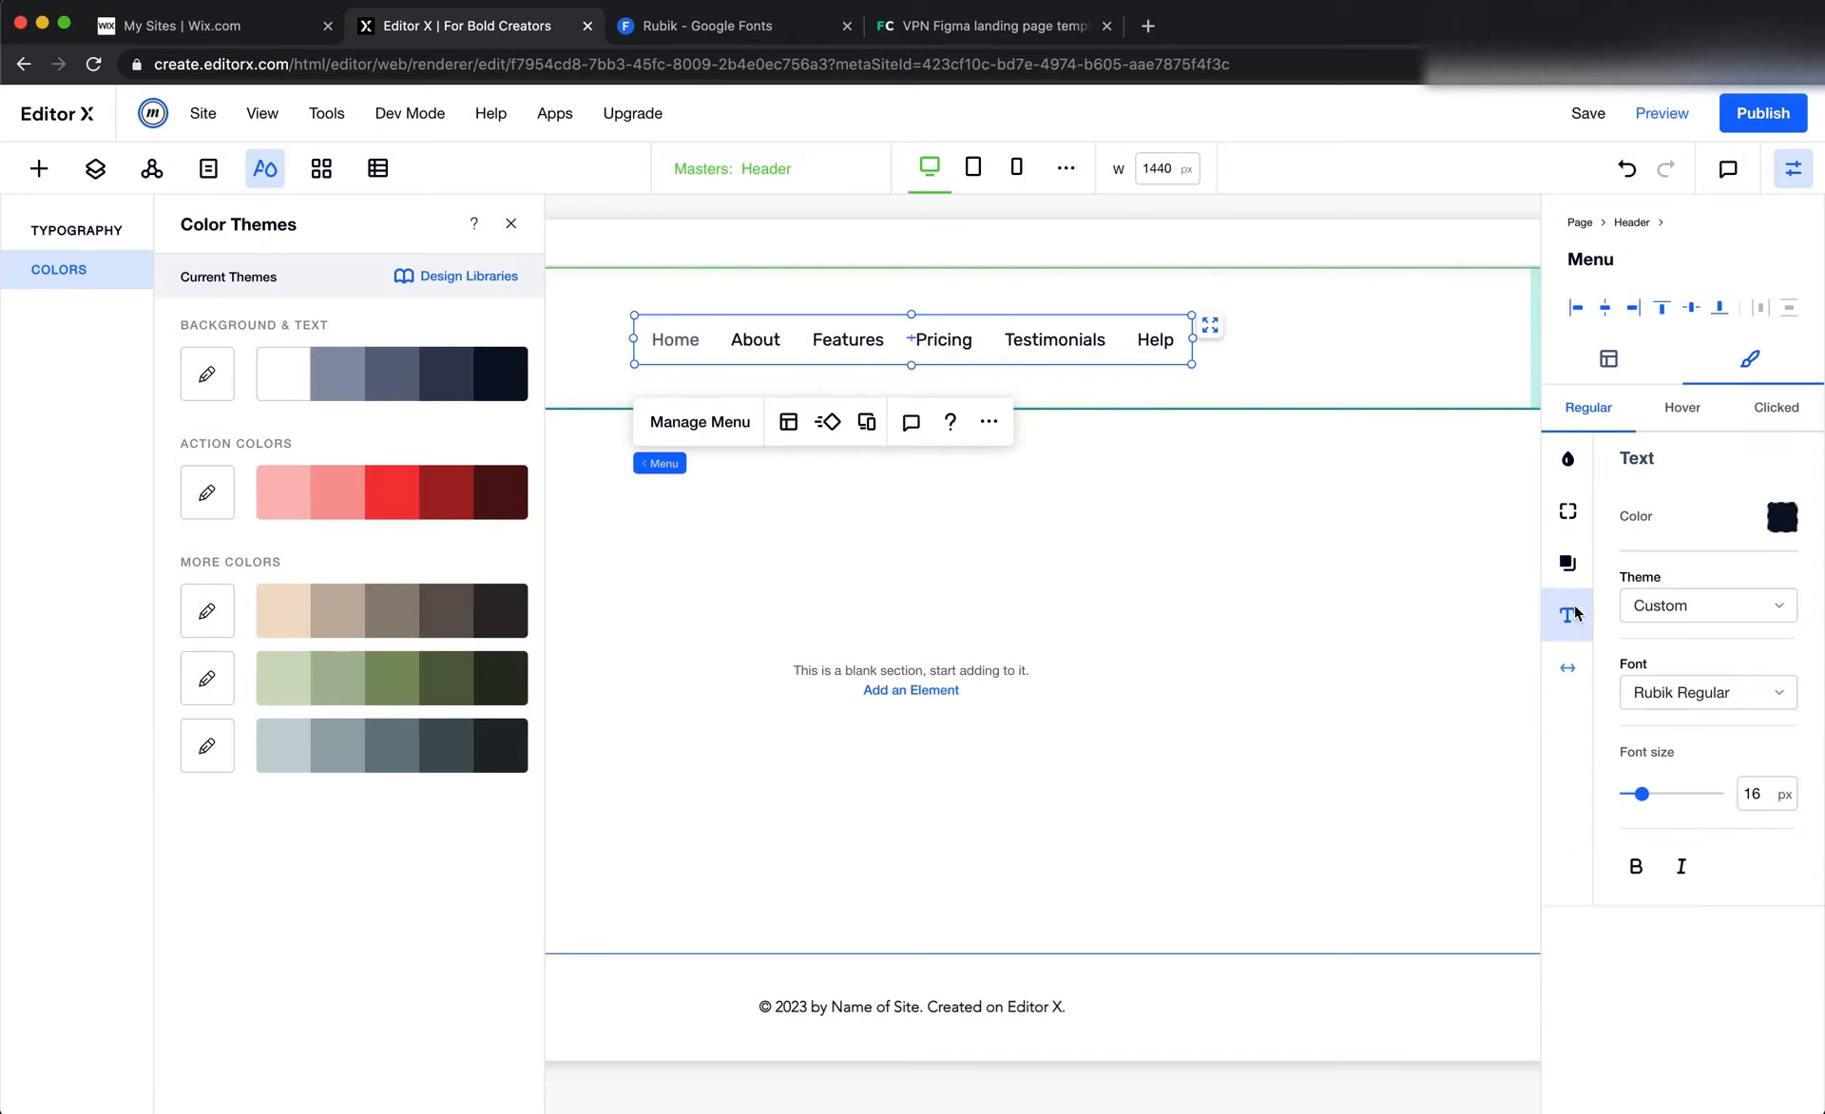
key(super+Tab)
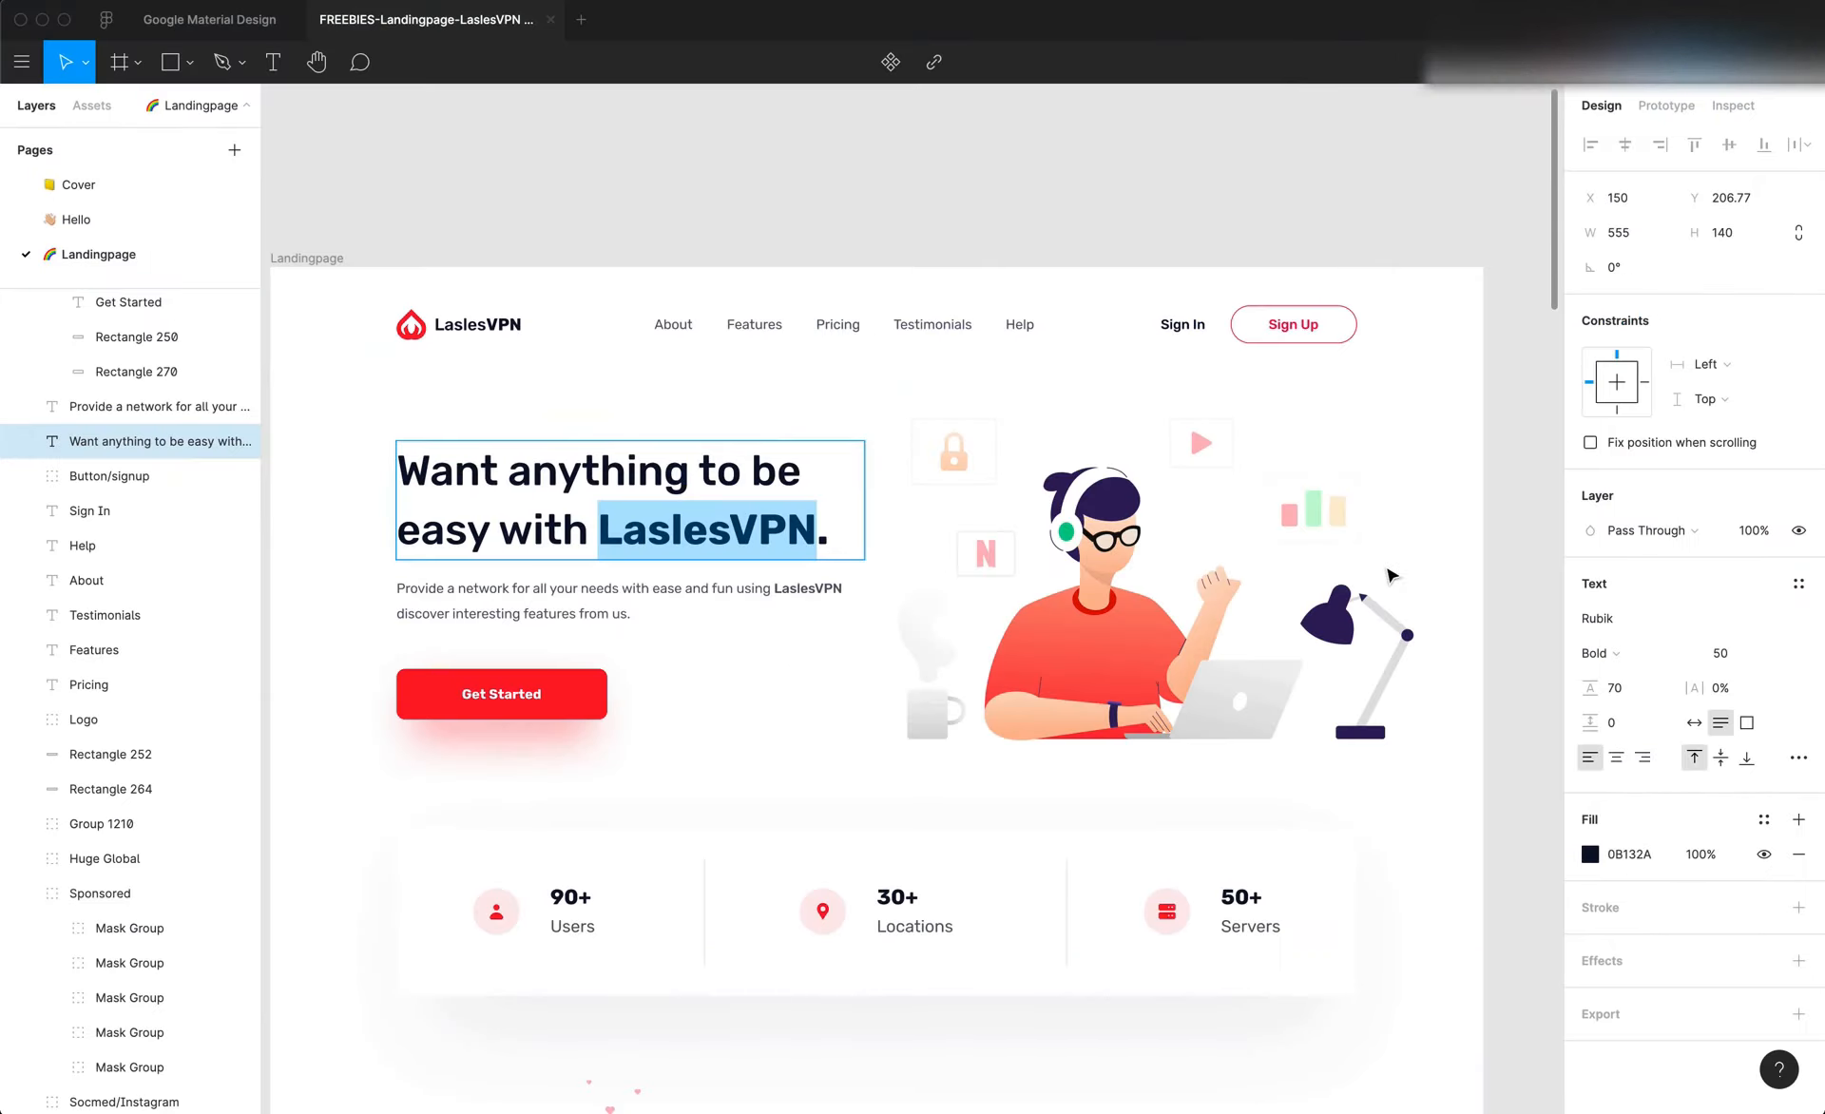
click(927, 325)
click(1629, 855)
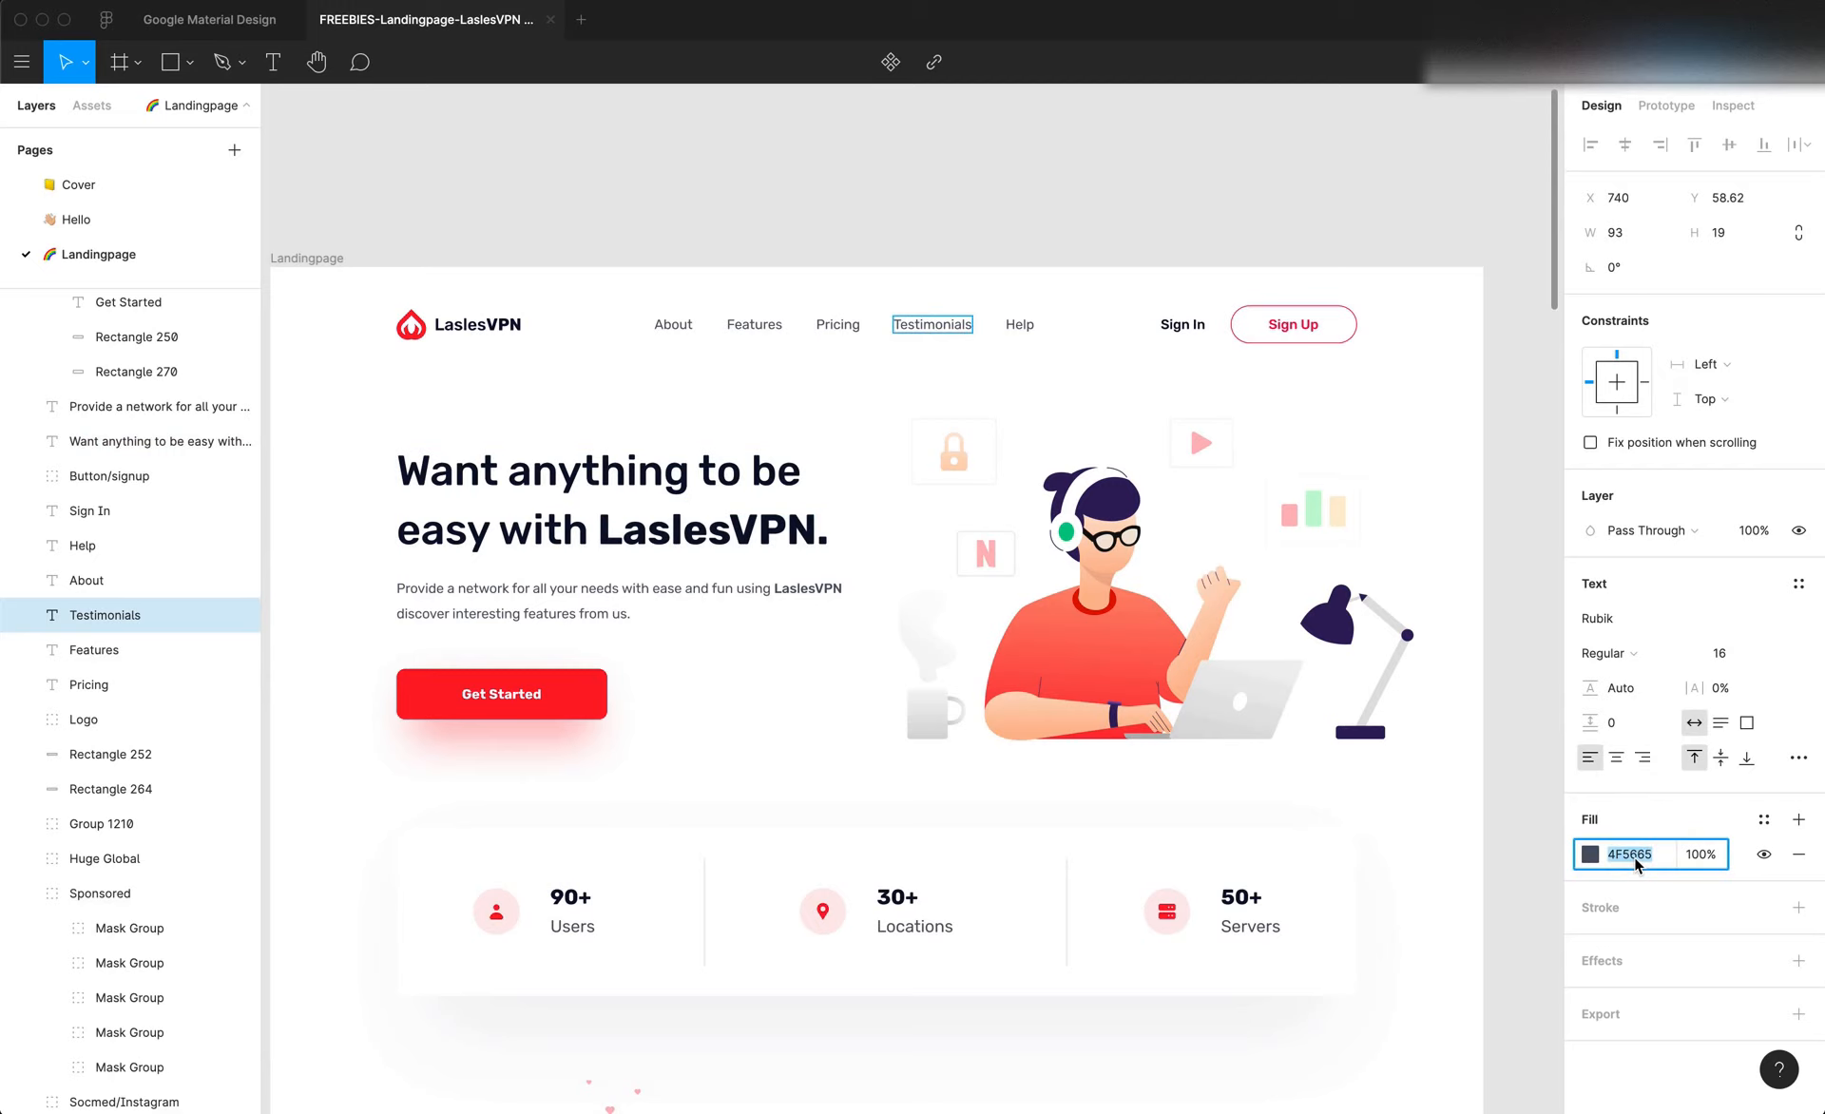
key(super+Tab)
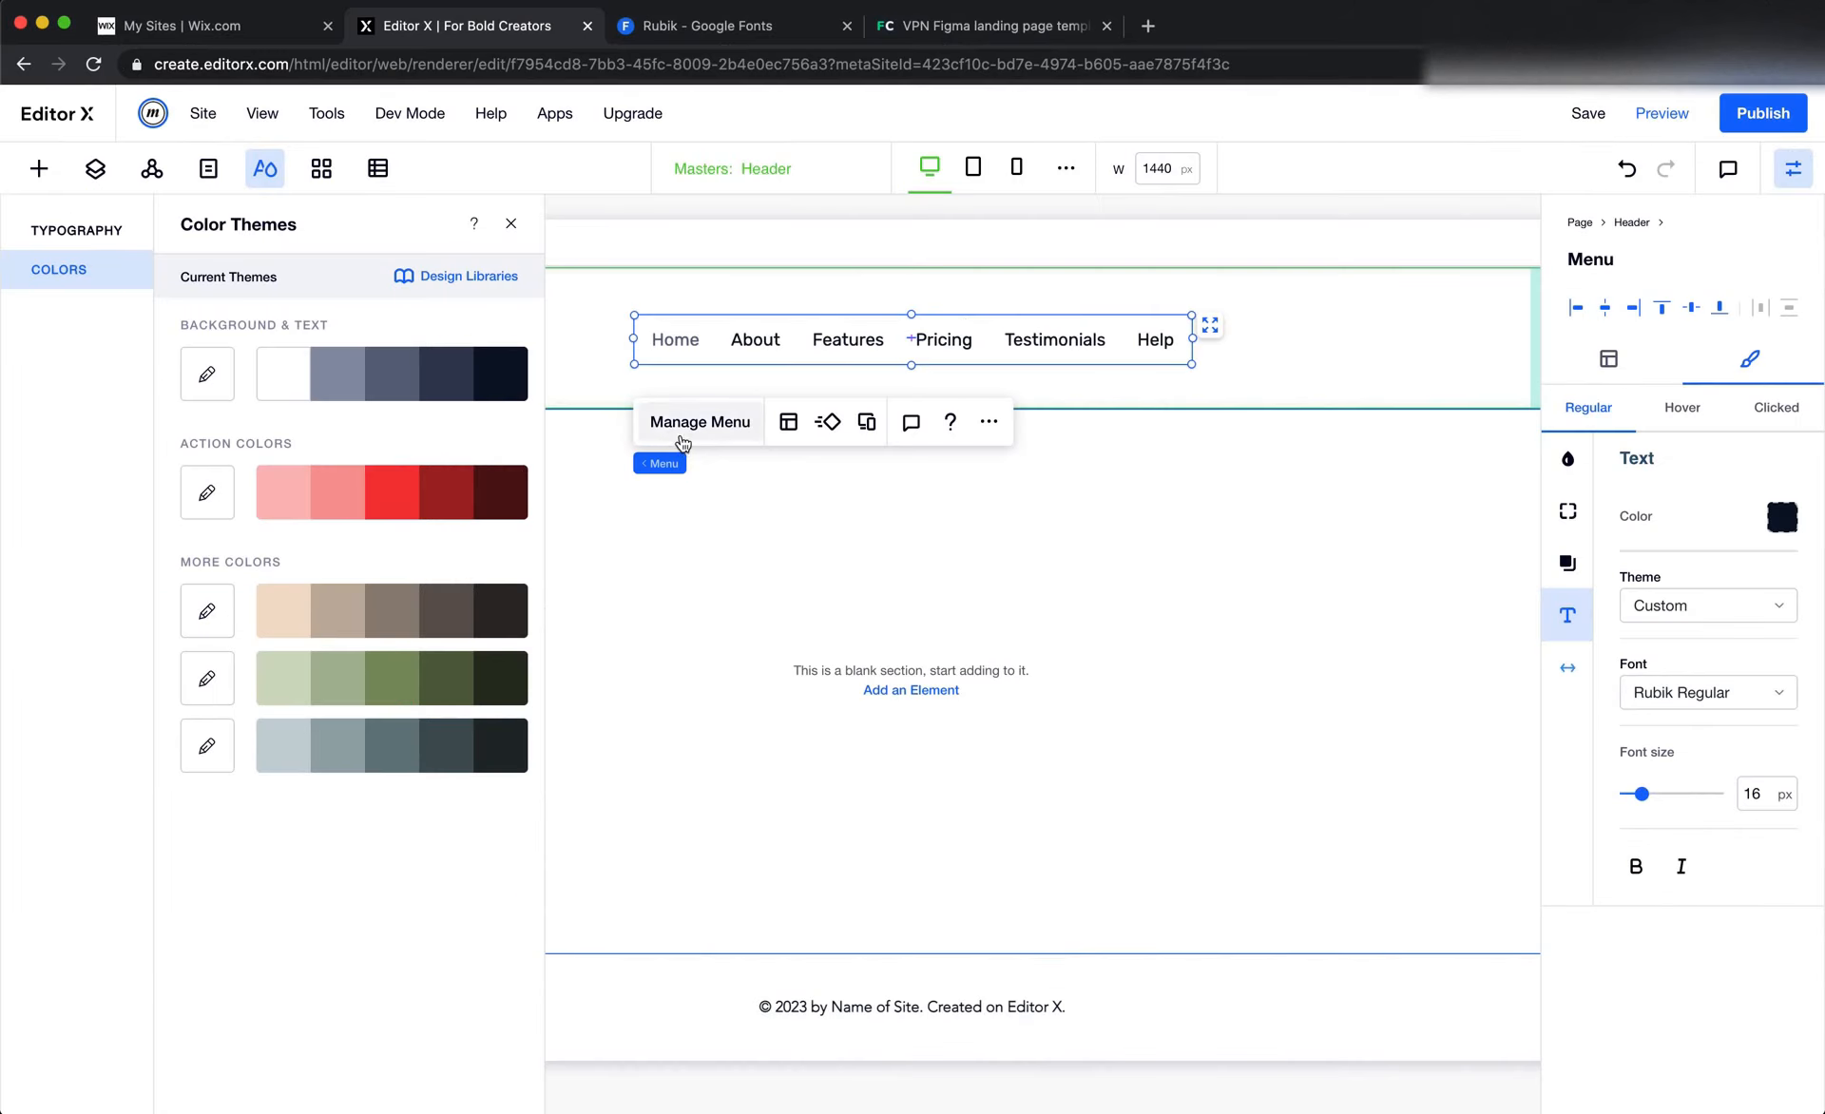
click(1781, 516)
drag(105, 390, 909, 585)
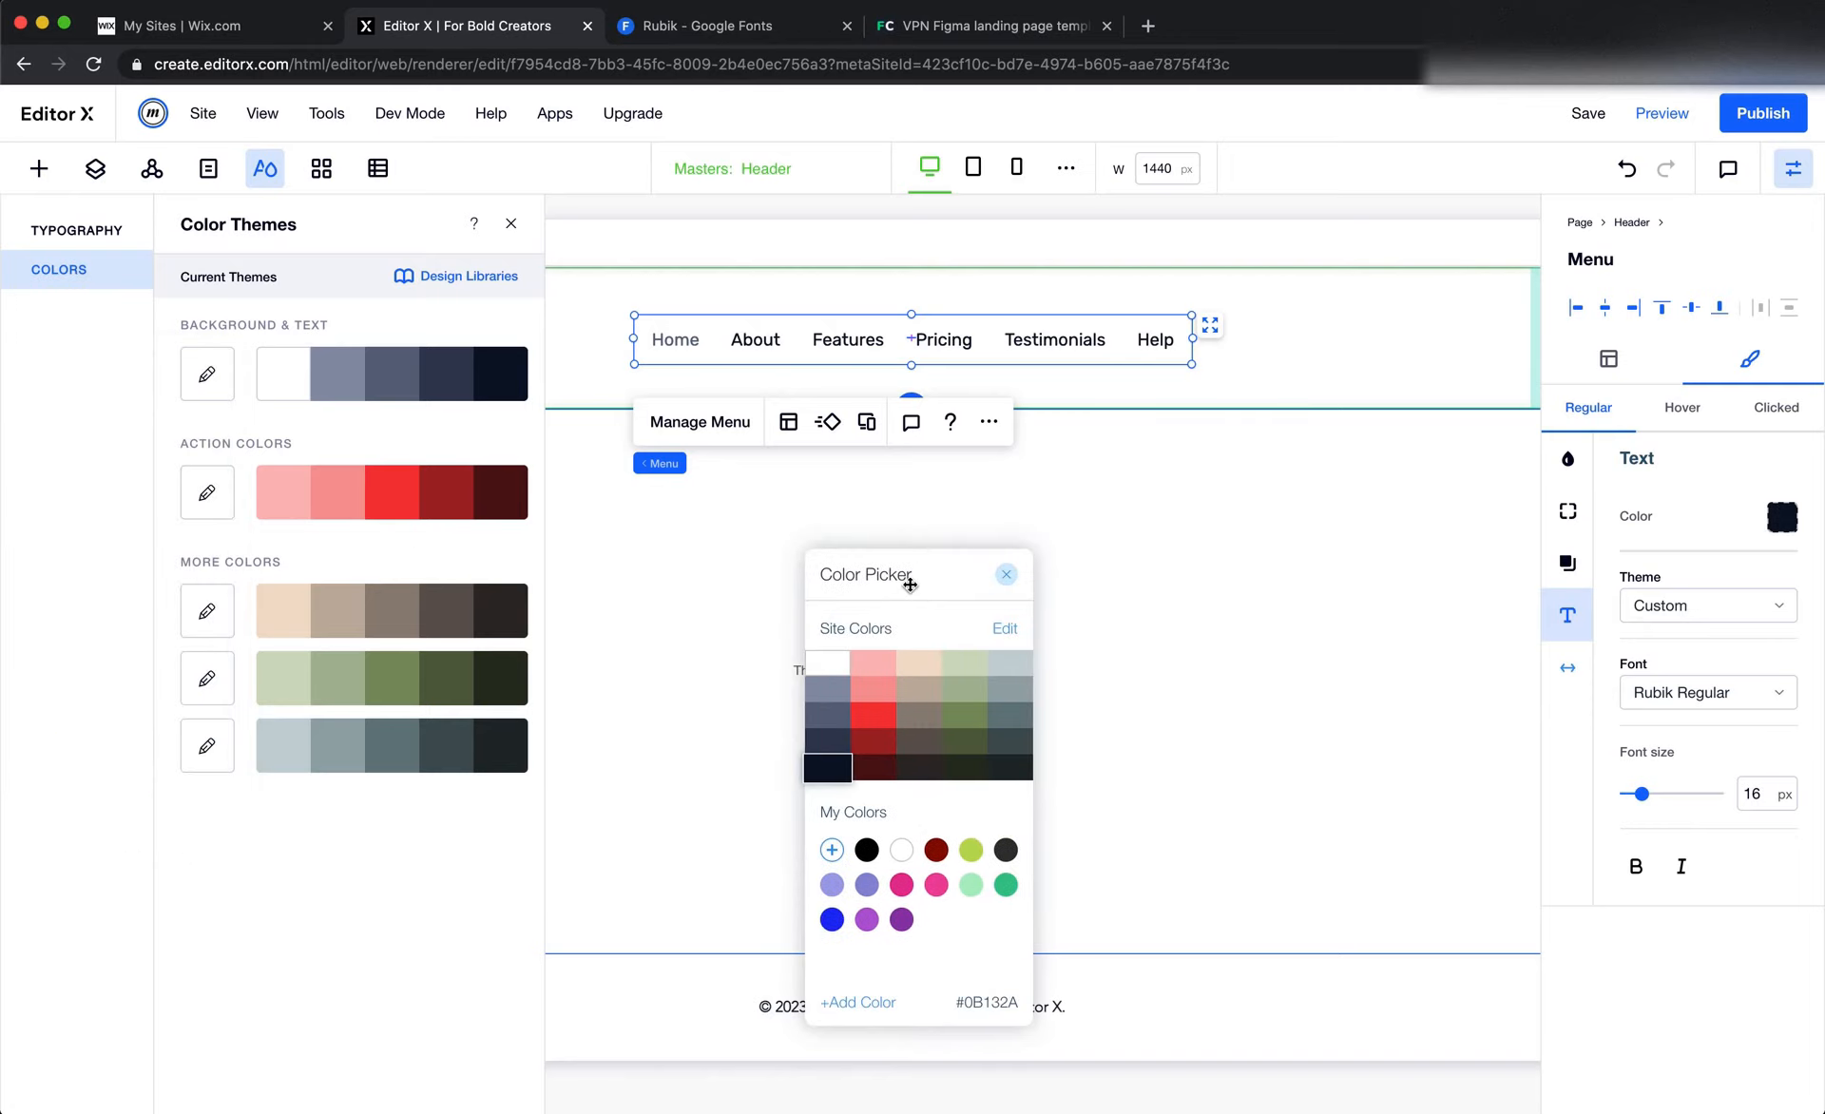
Try the theme shade #60687F as the menu's text color, compare it with the Figma header, and go back to #0B132A
click(845, 704)
key(super+Tab)
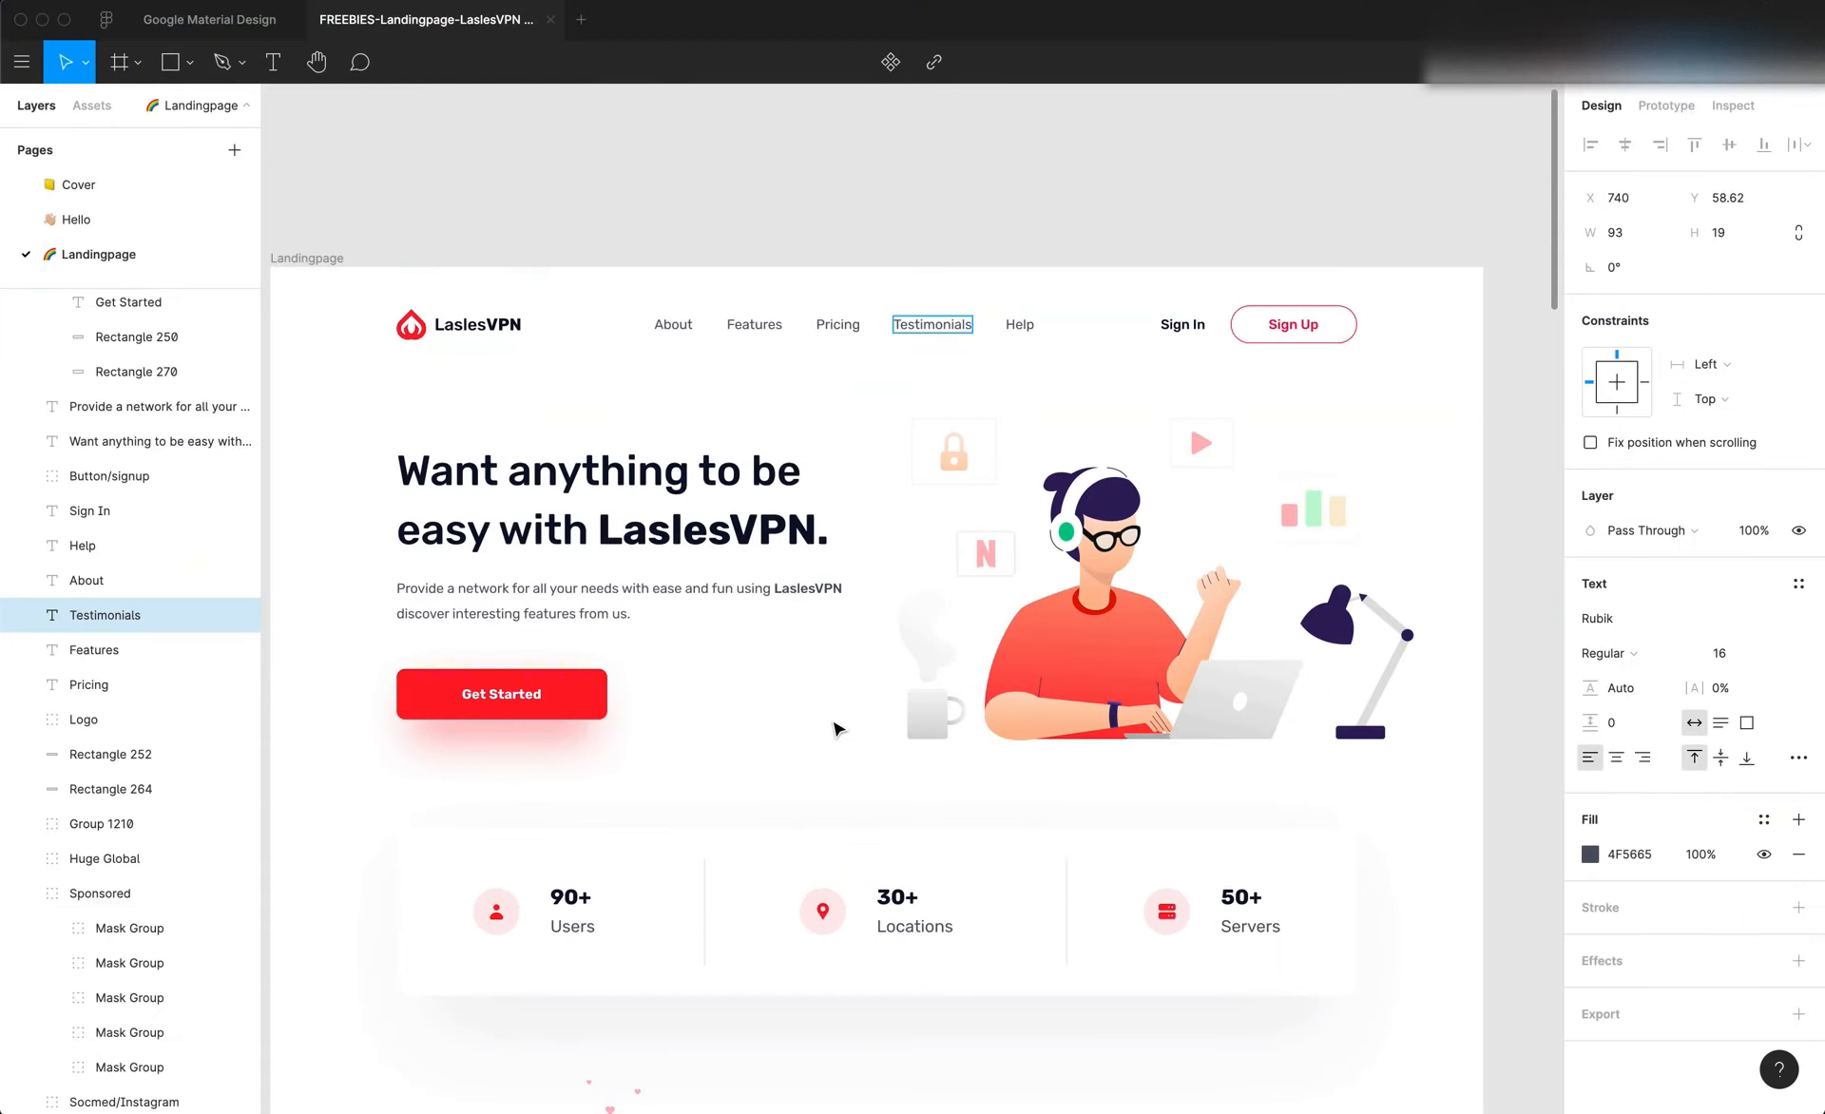
key(super+Tab)
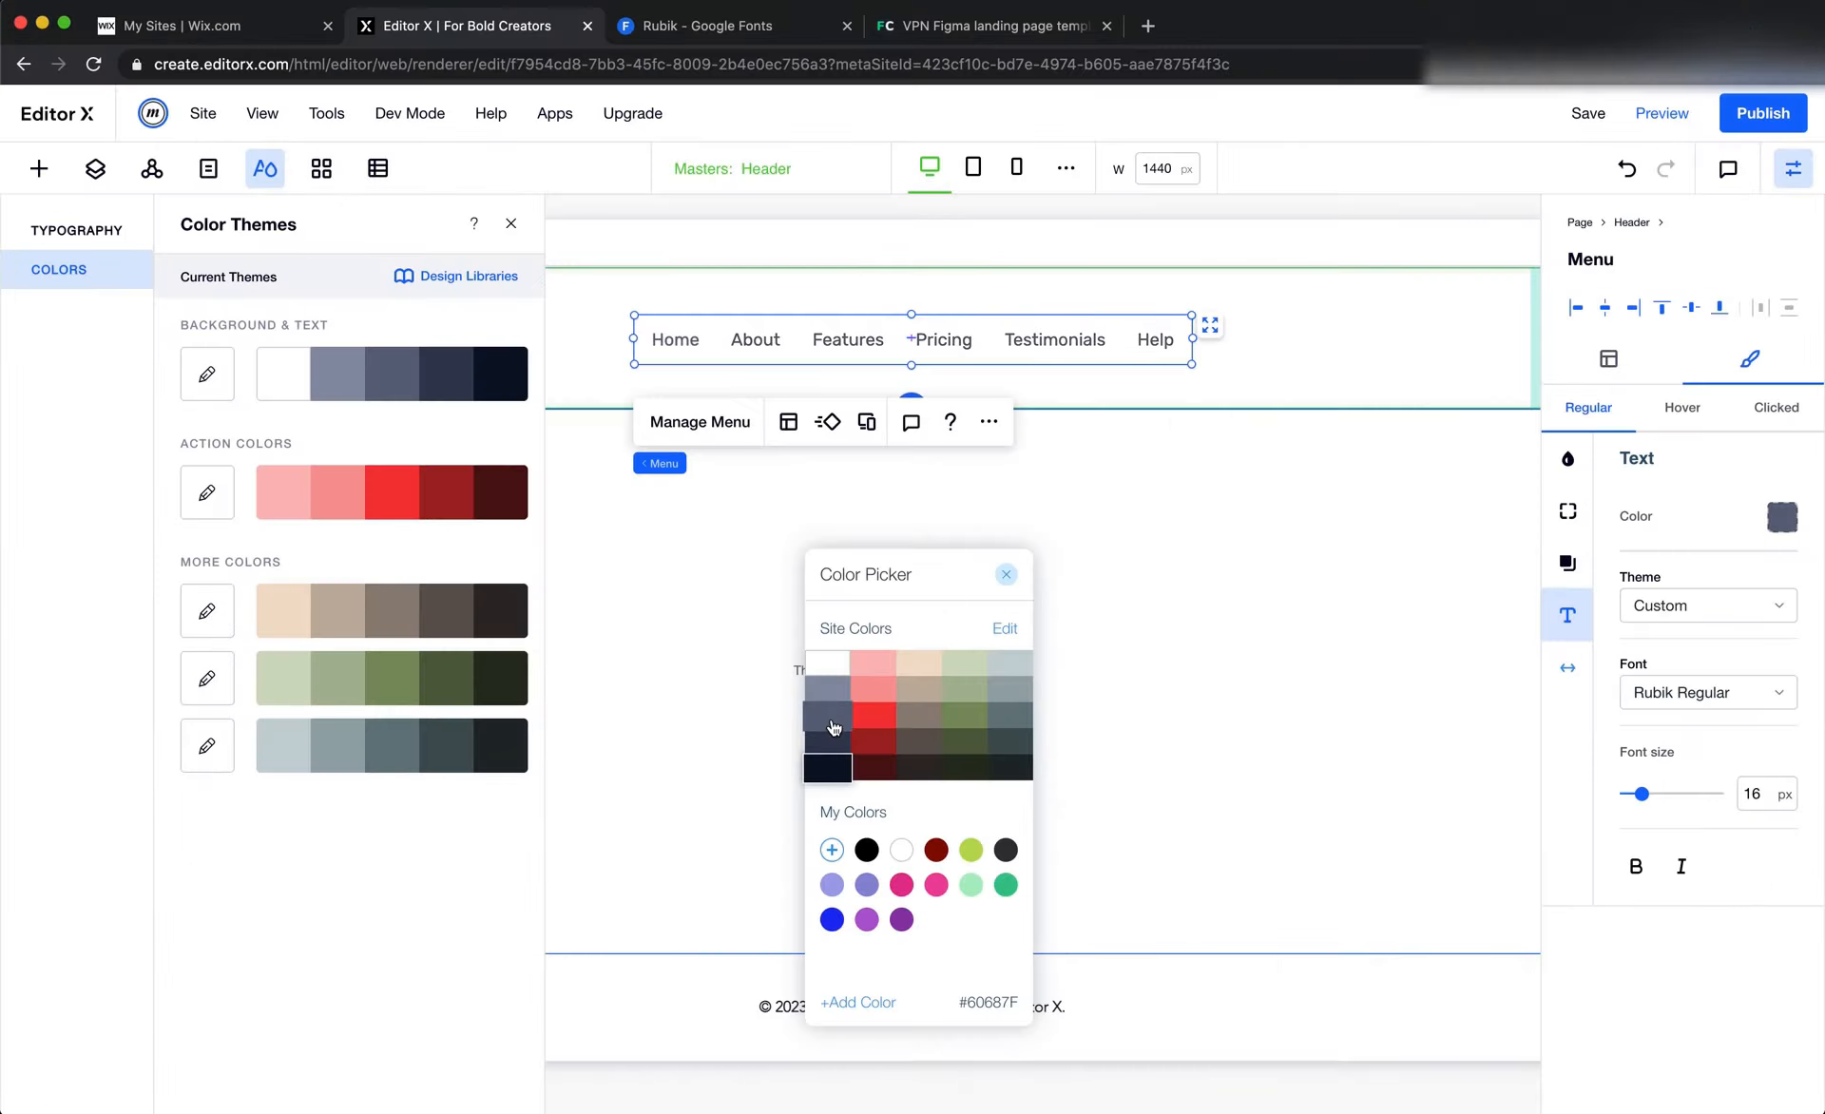
click(827, 714)
click(827, 766)
Add the copied 4F5665 as a custom color, apply it to the header menu's text, and close the color picker
click(831, 849)
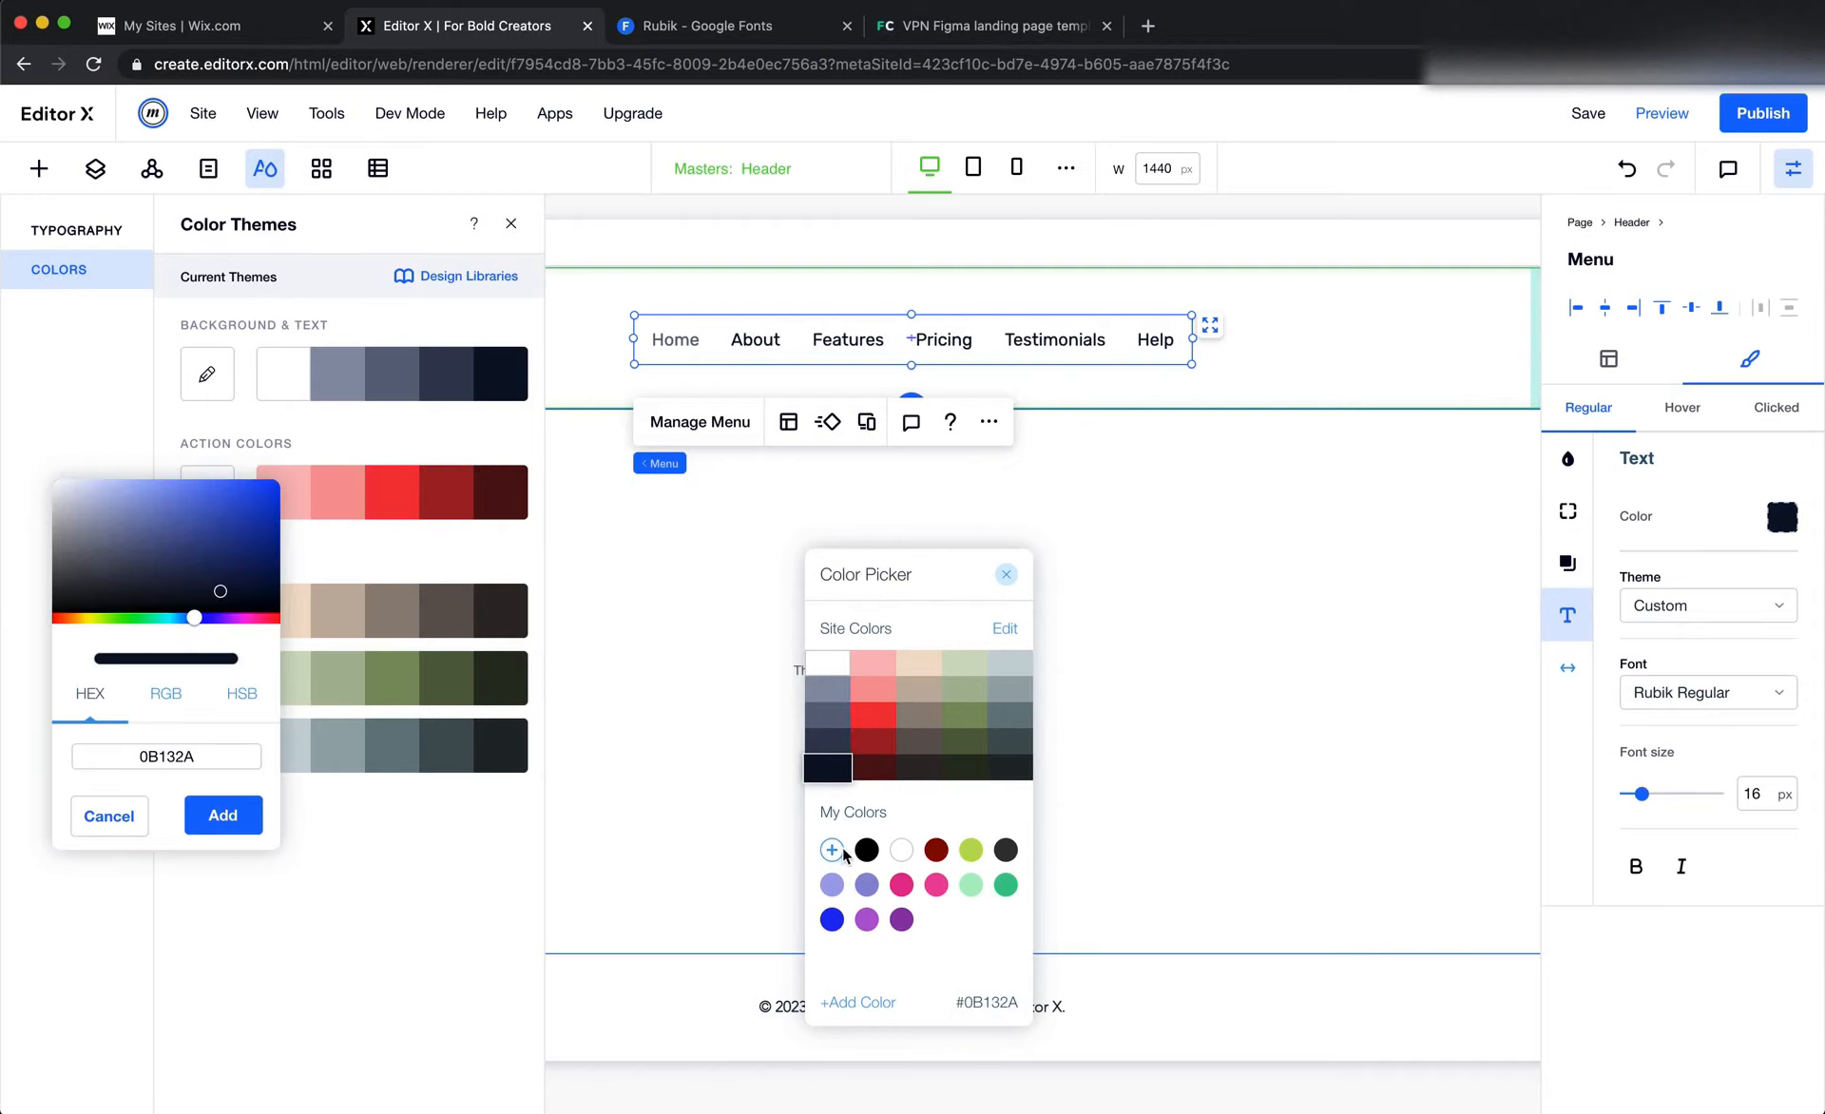
double_click(208, 757)
key(super+v)
click(223, 814)
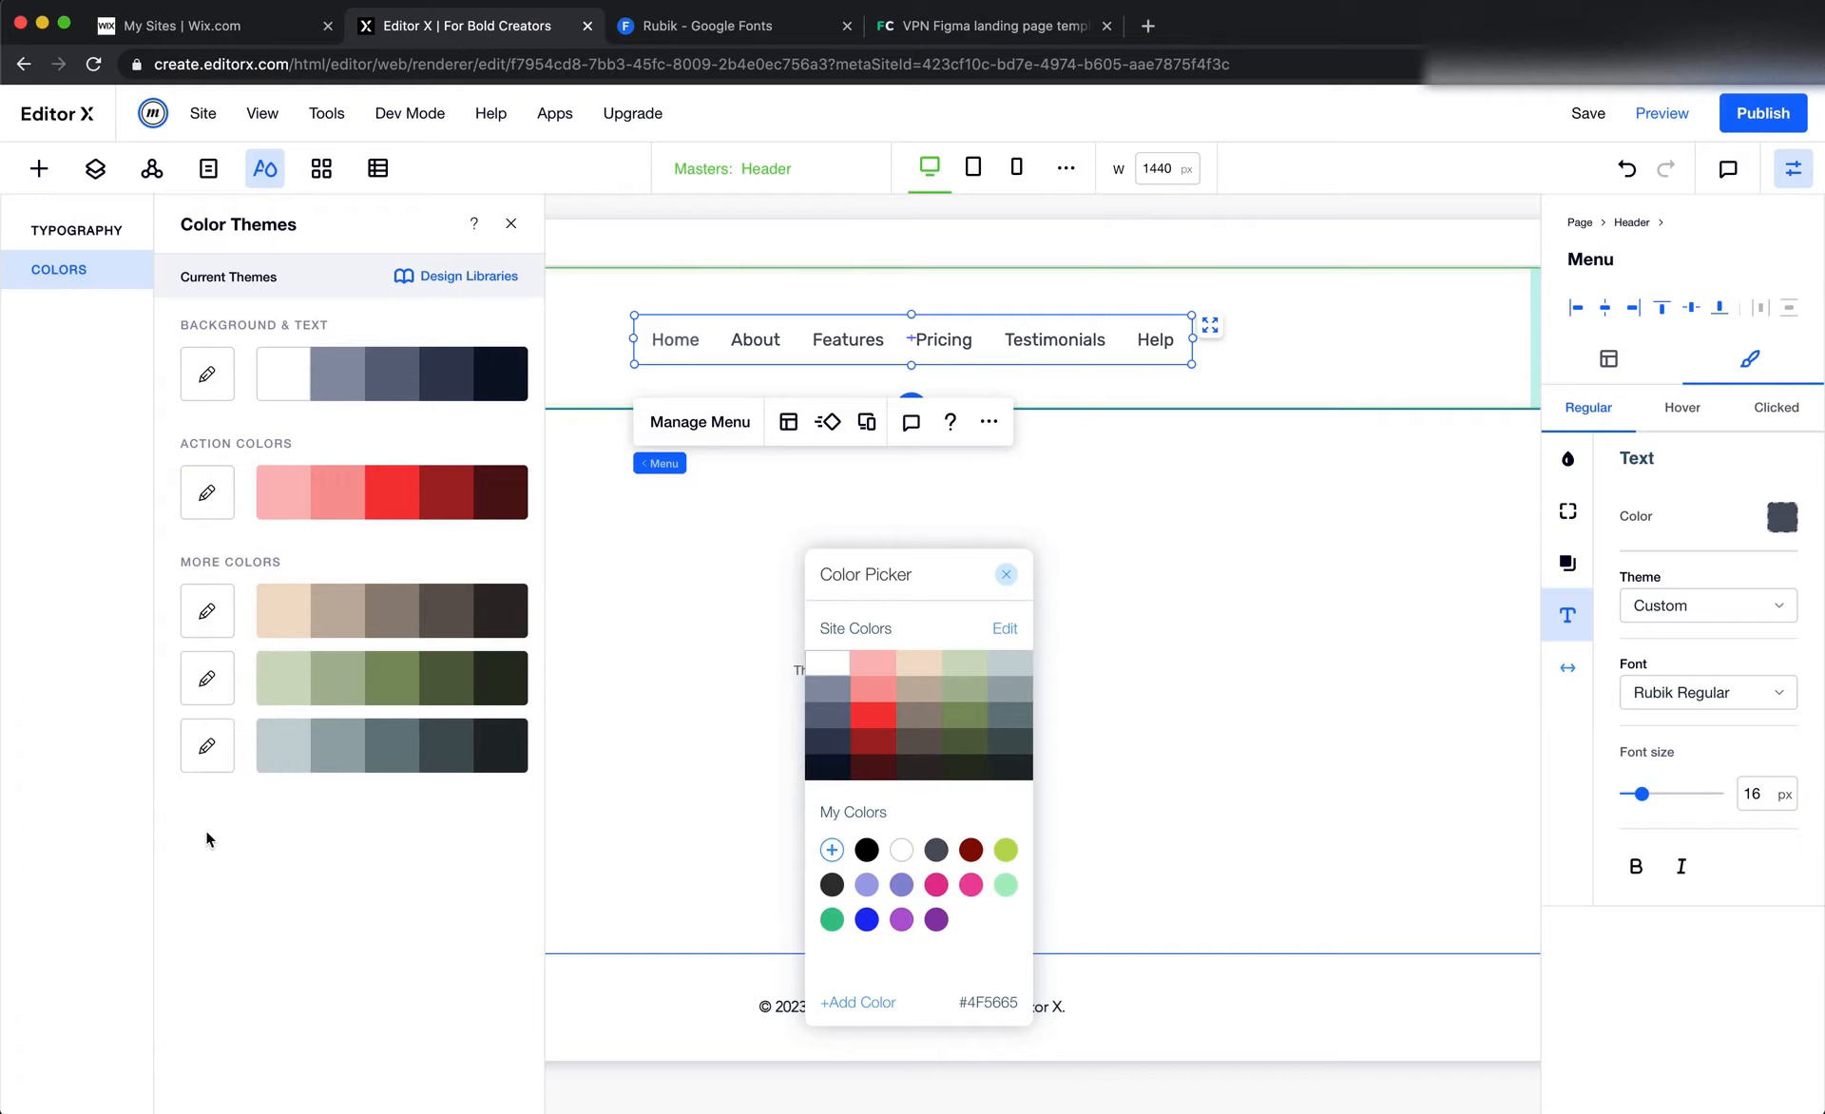
click(936, 883)
click(936, 849)
click(1188, 658)
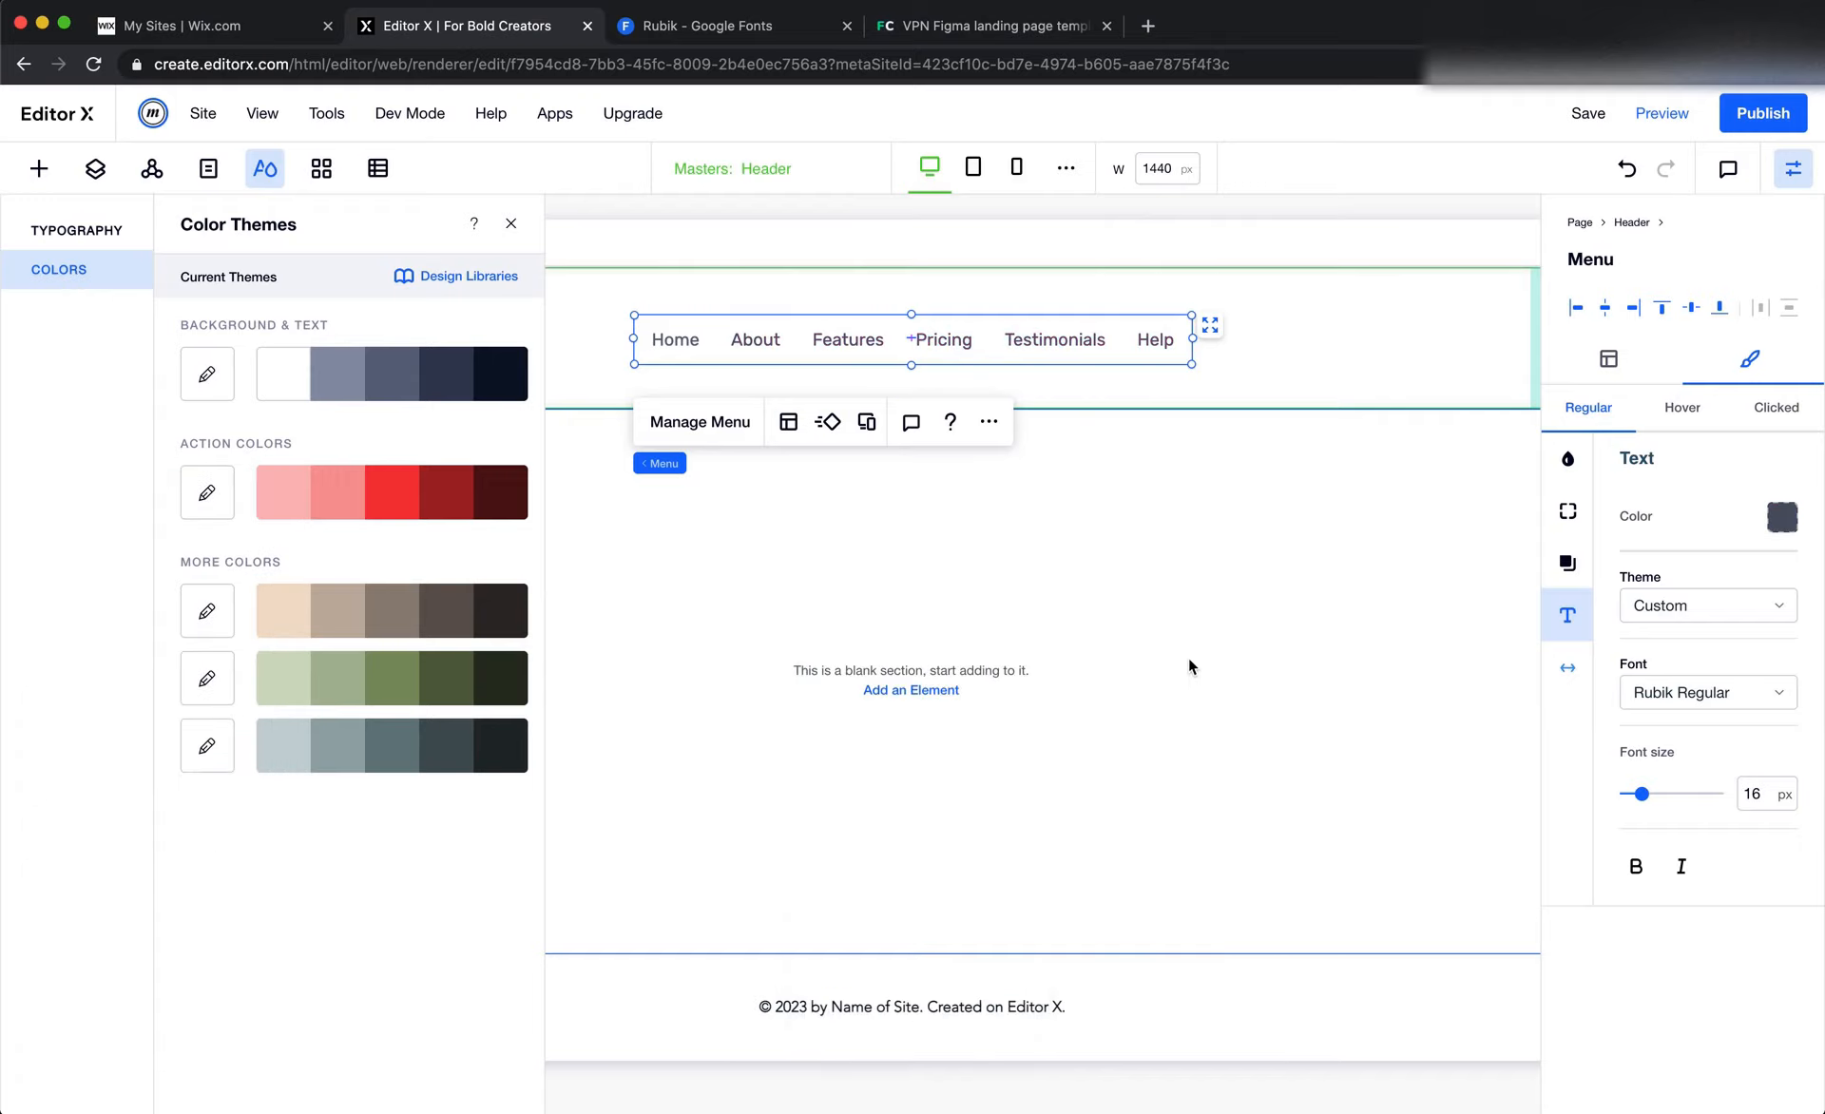
click(1148, 724)
Check the Pricing label's text properties in the Figma header and reselect the header menu in Editor X
key(super+Tab)
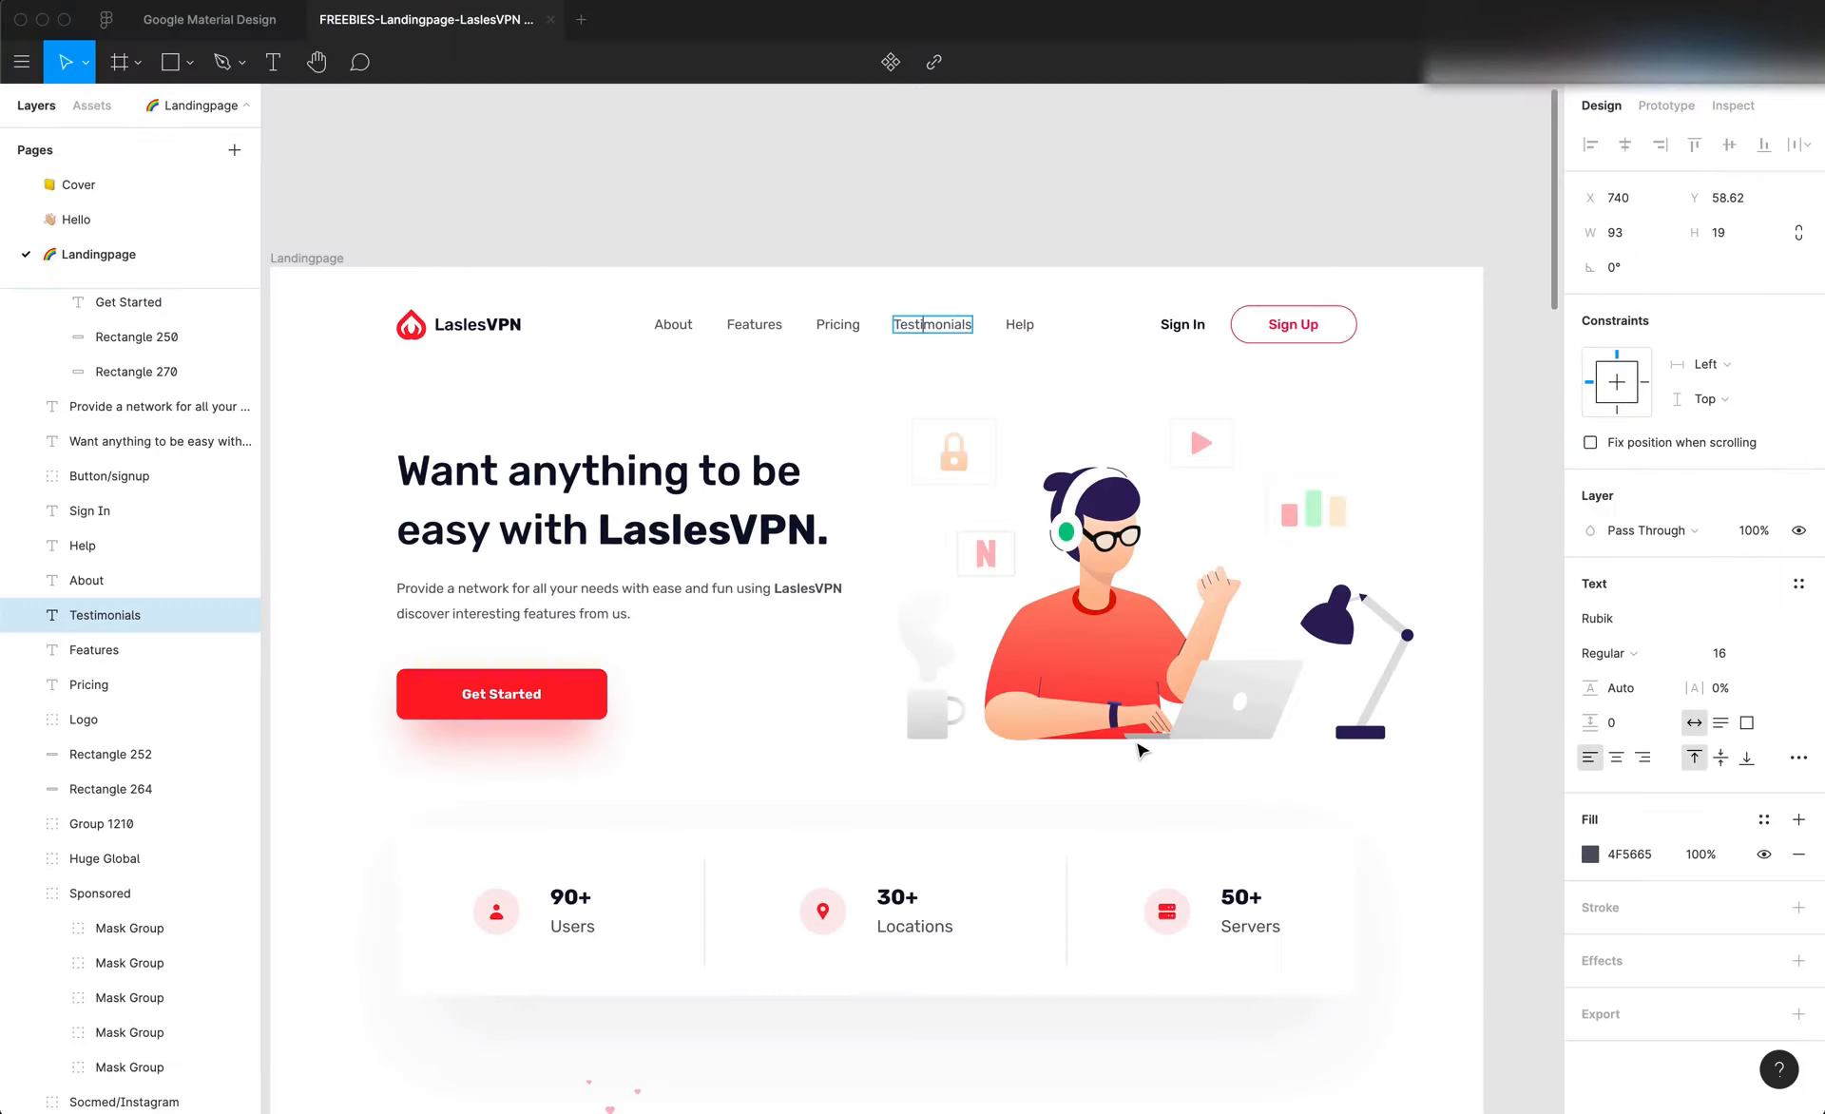
click(794, 448)
double_click(834, 326)
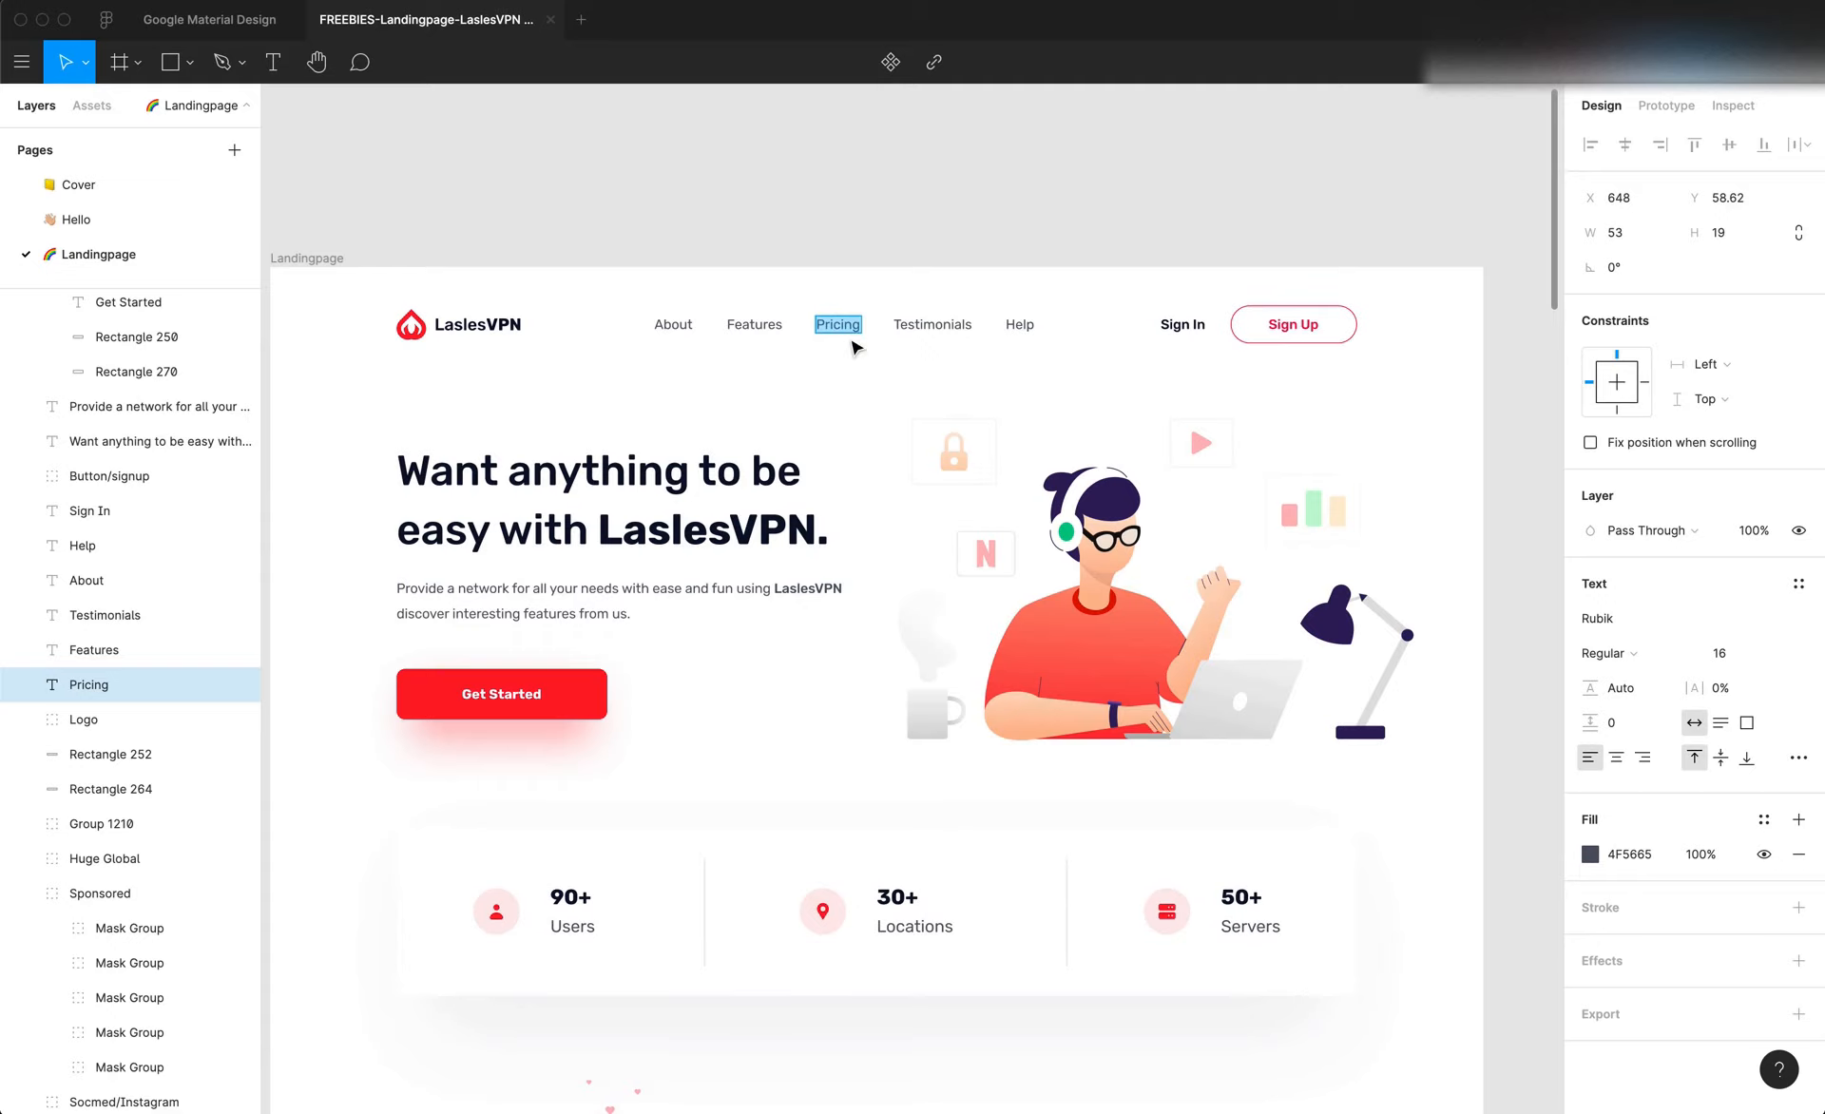
key(super+Tab)
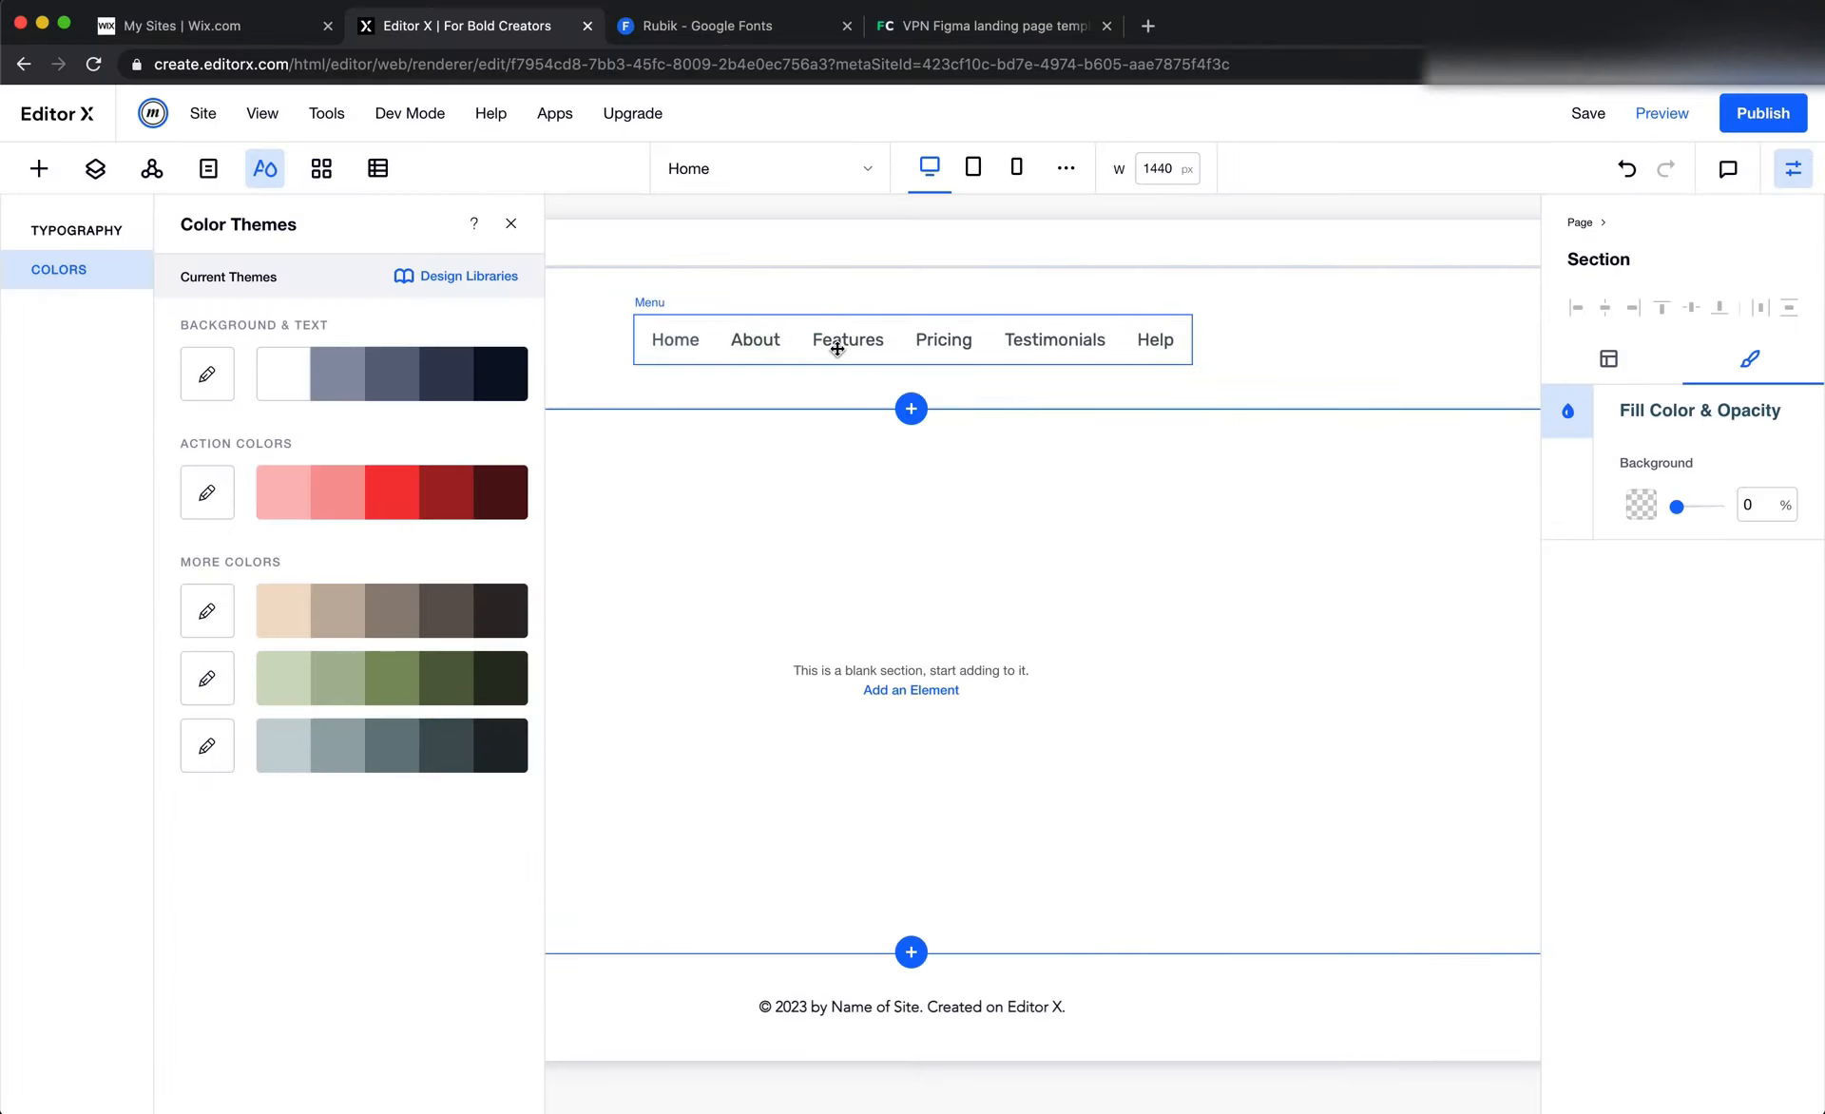
click(837, 342)
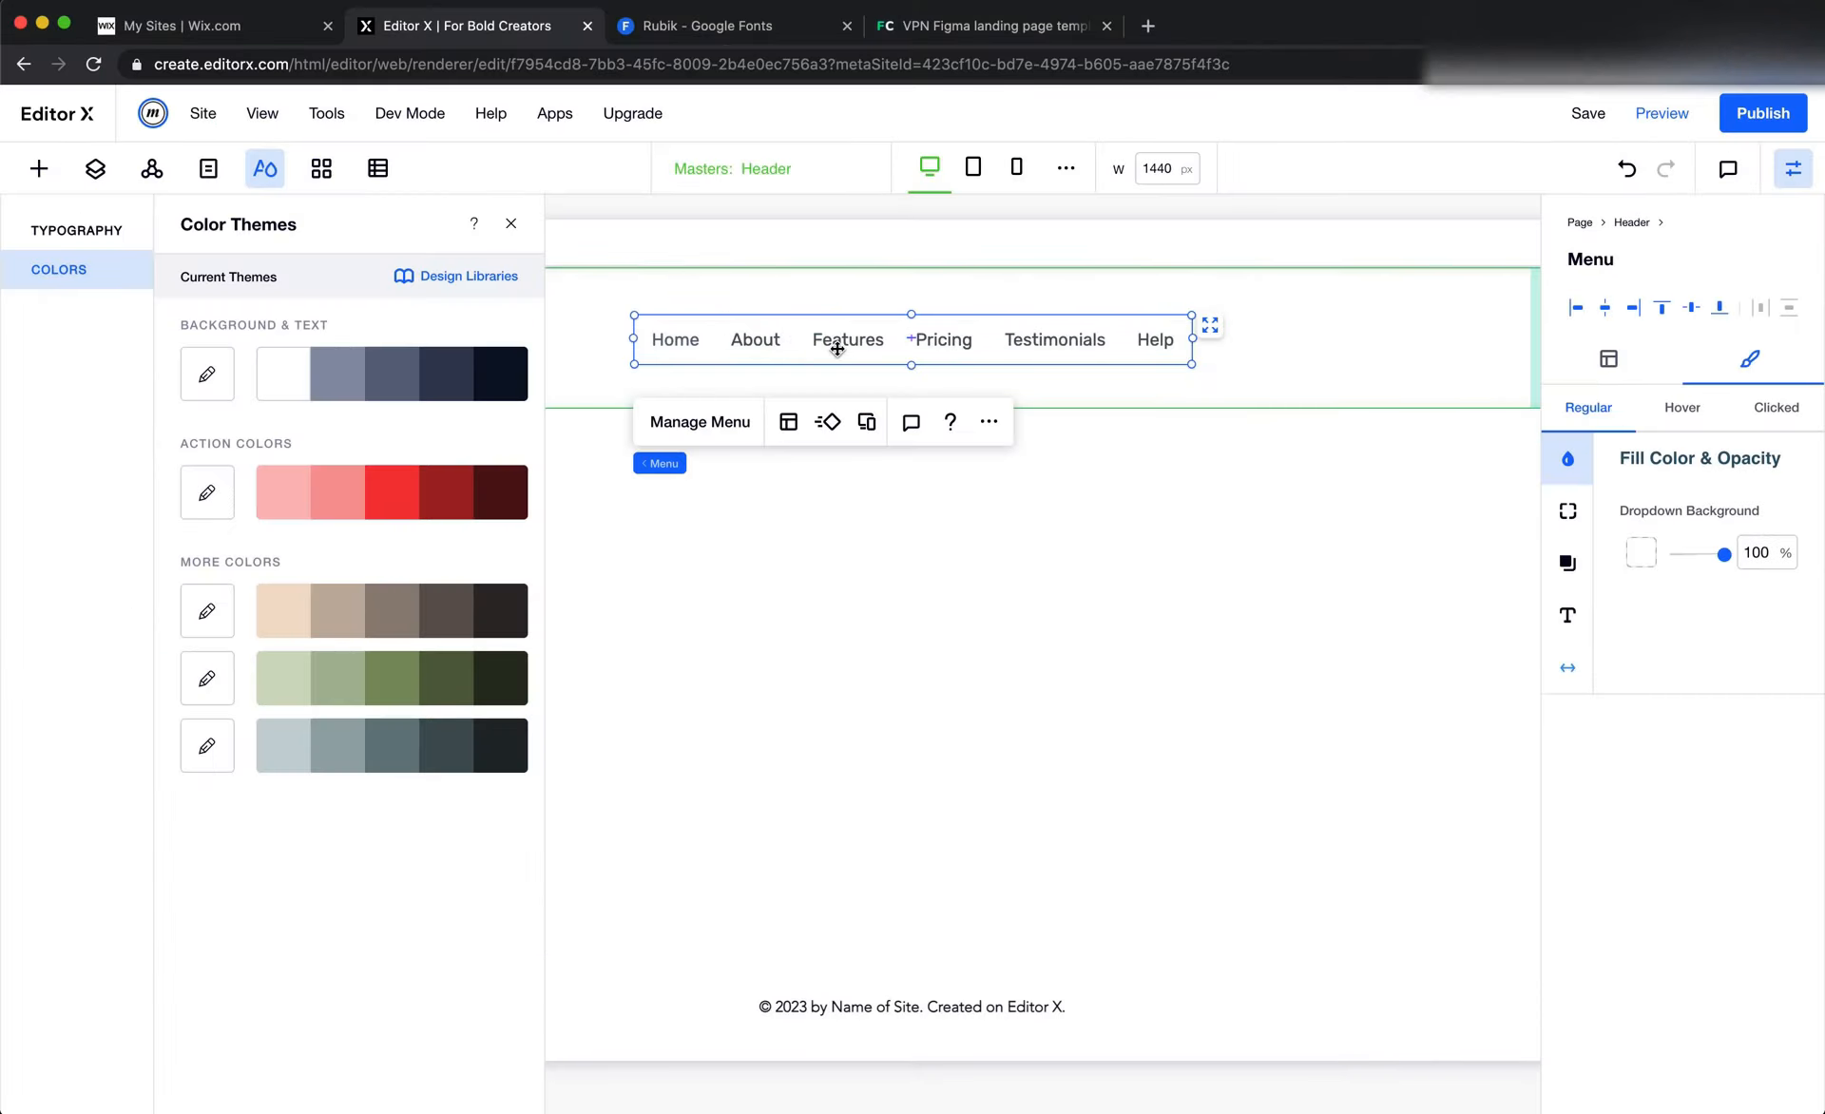
Switch to Figma and draw a frame of about 486 × 66 px around the header's About to Help labels
click(927, 528)
key(super+Tab)
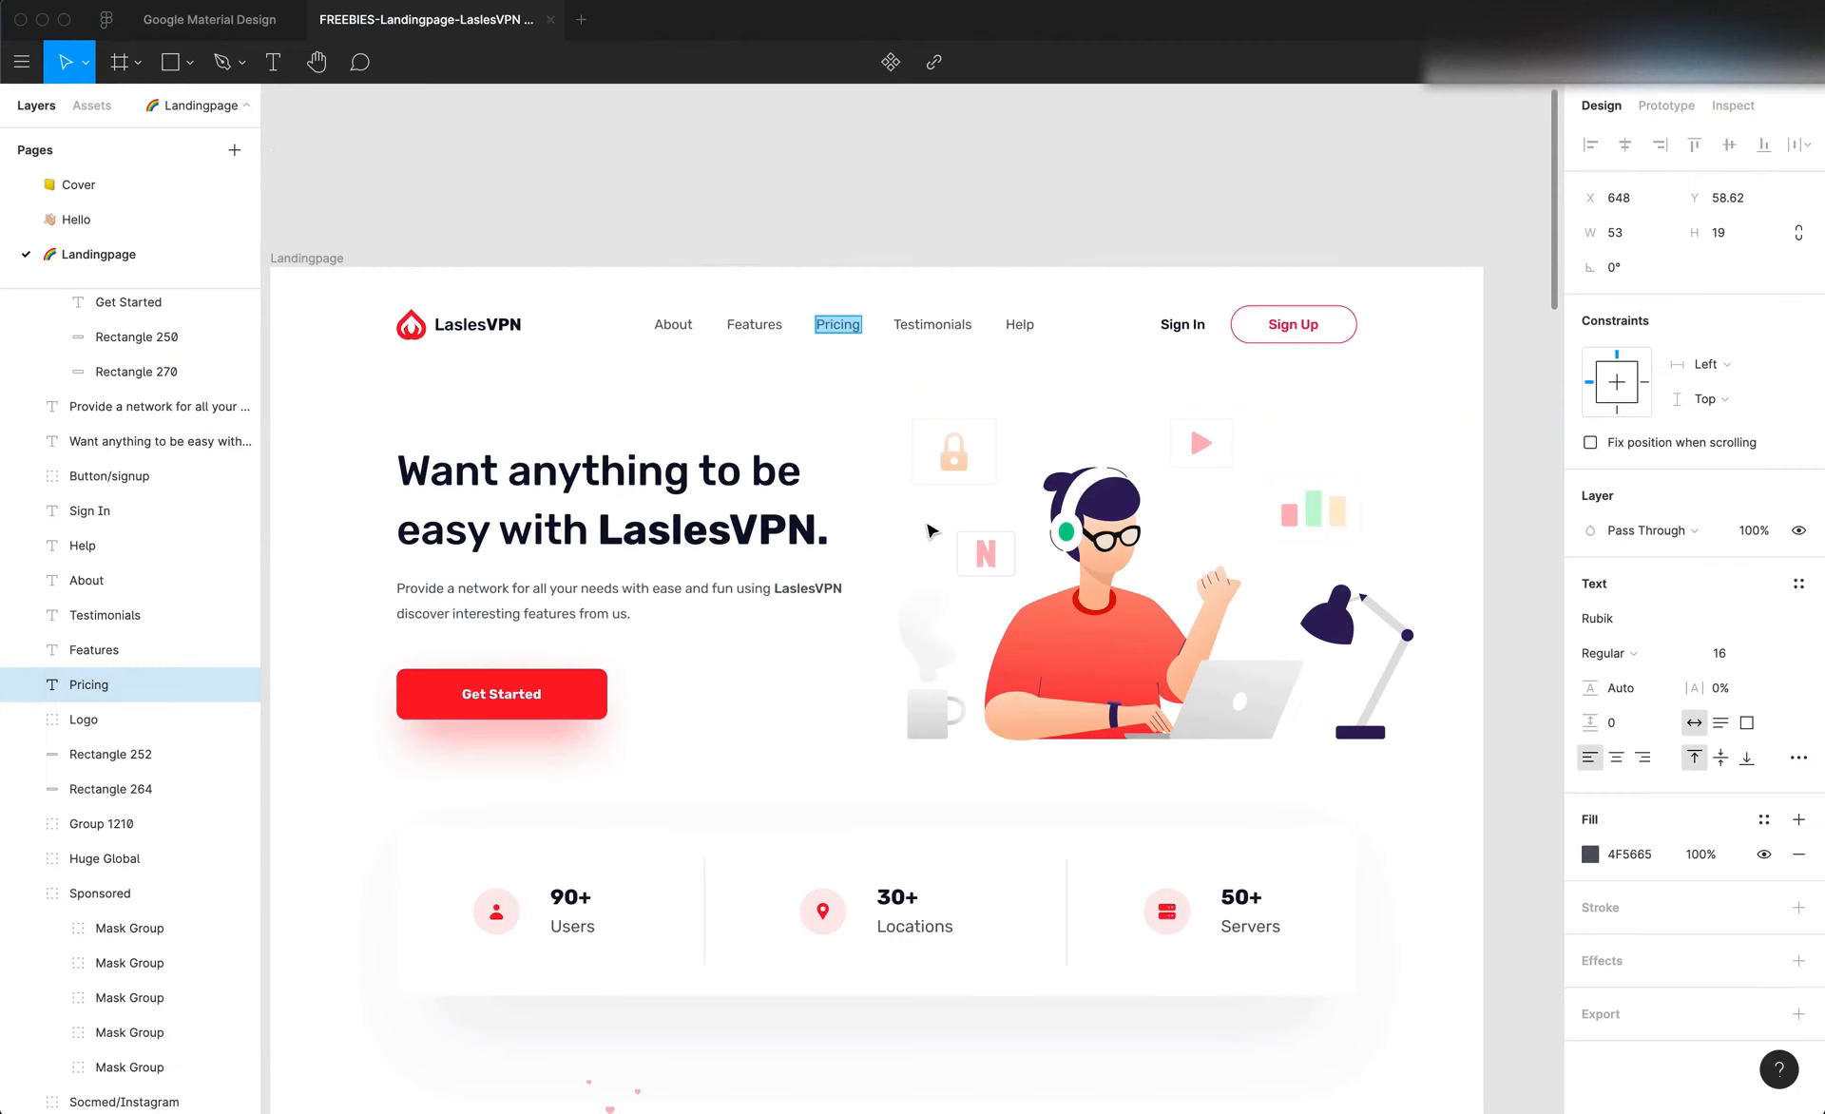
click(851, 346)
click(912, 331)
click(769, 373)
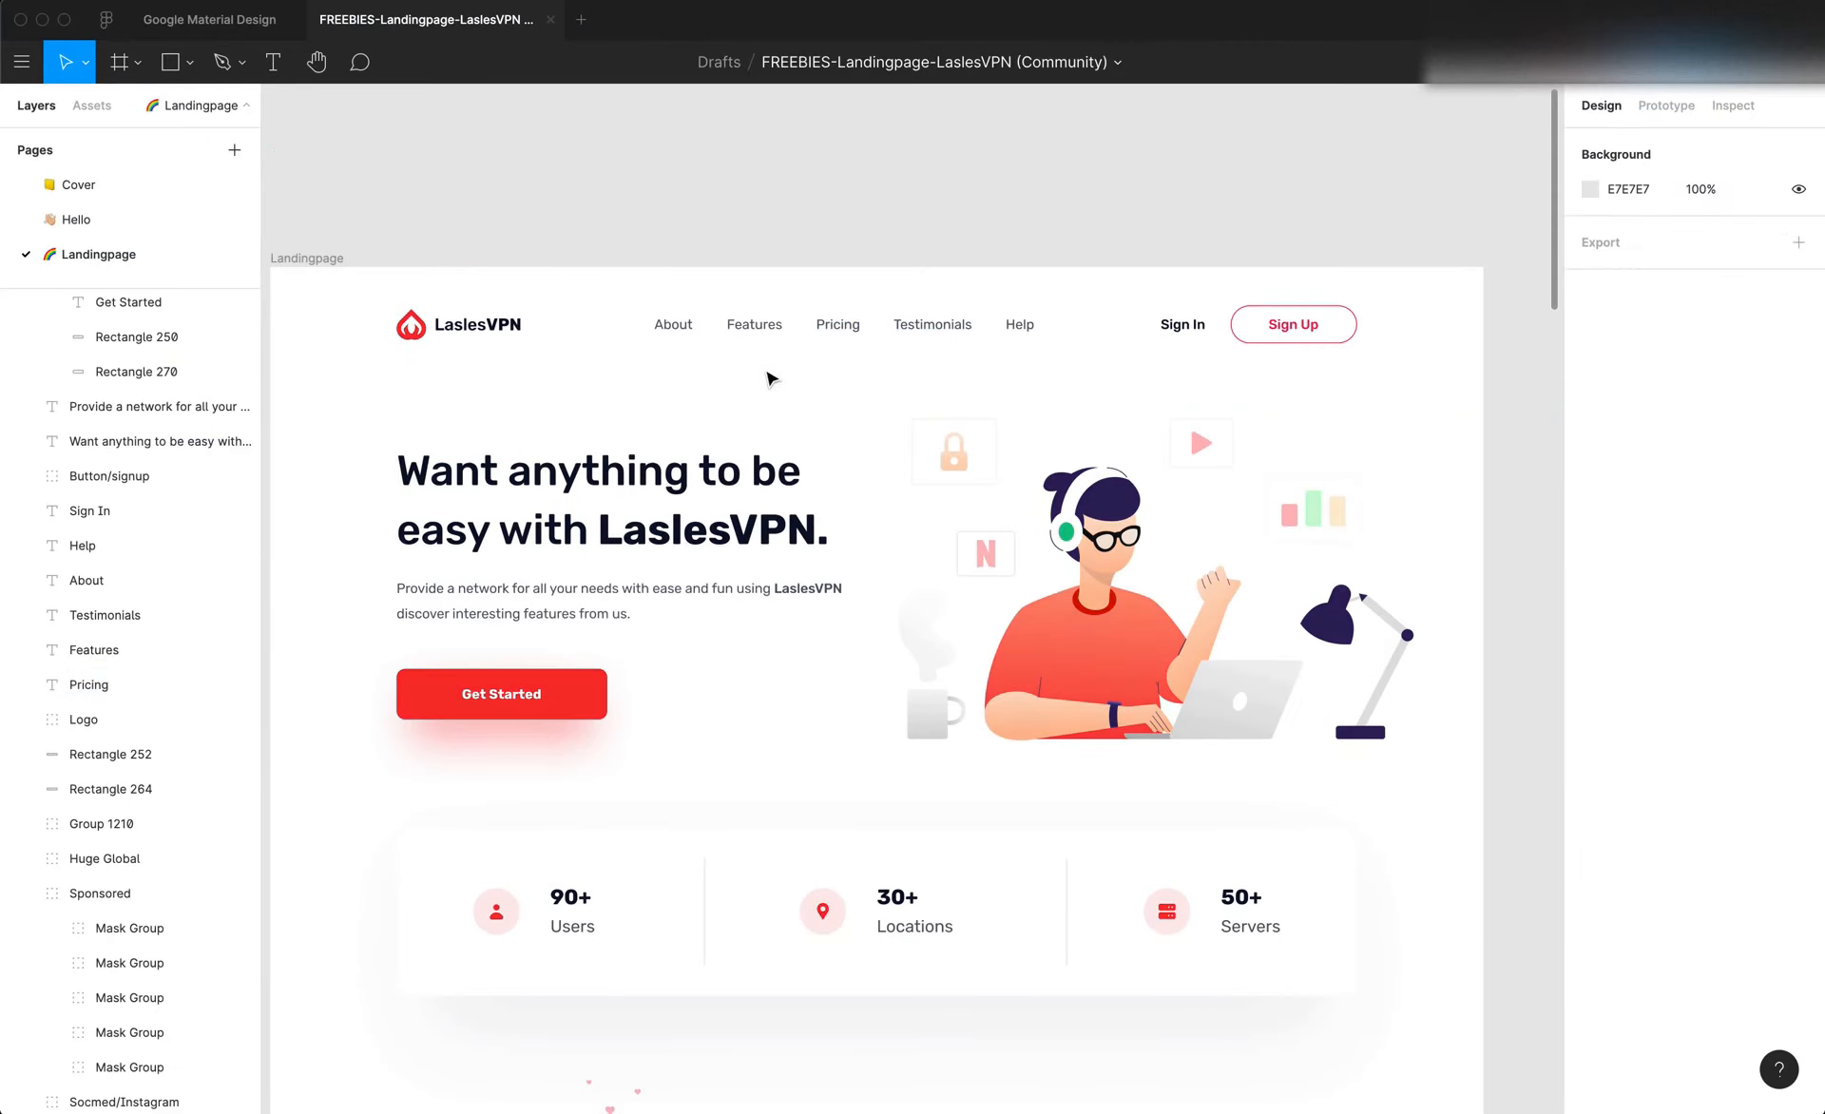
key(f)
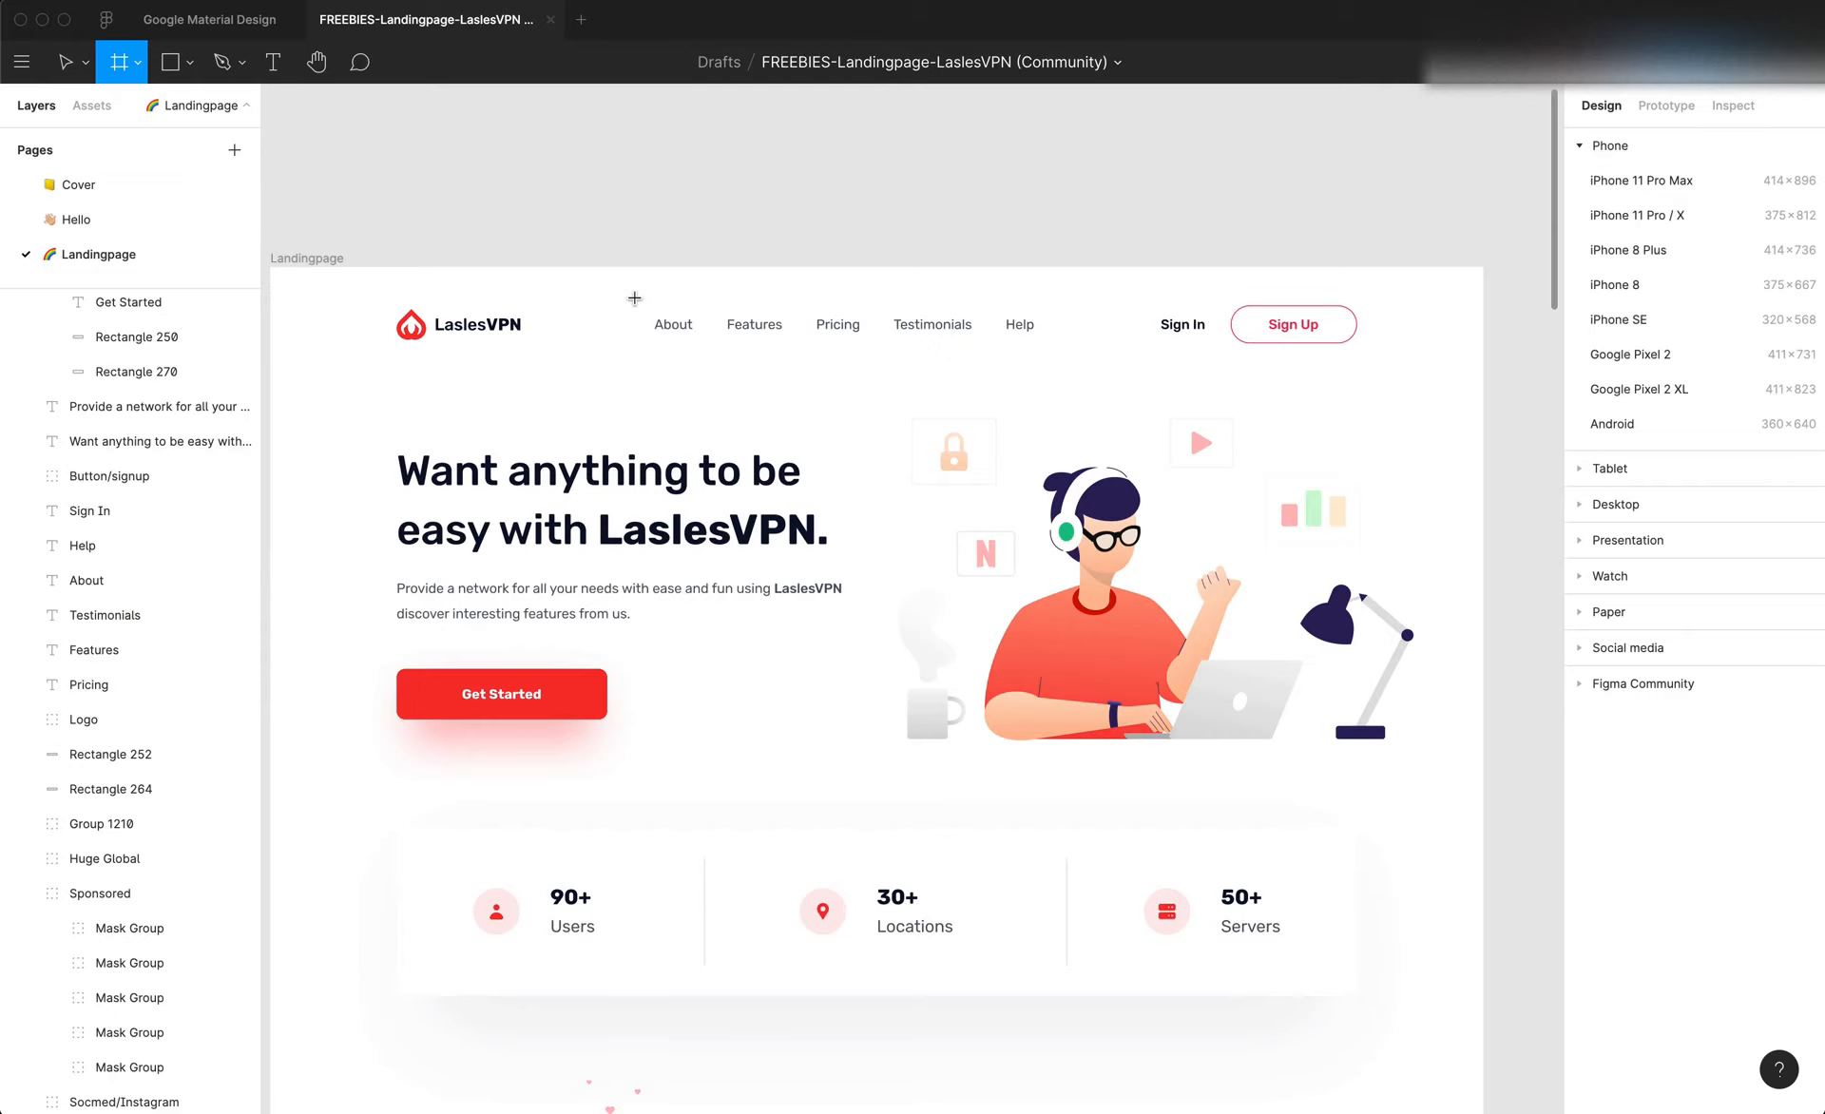
drag(634, 297, 1046, 356)
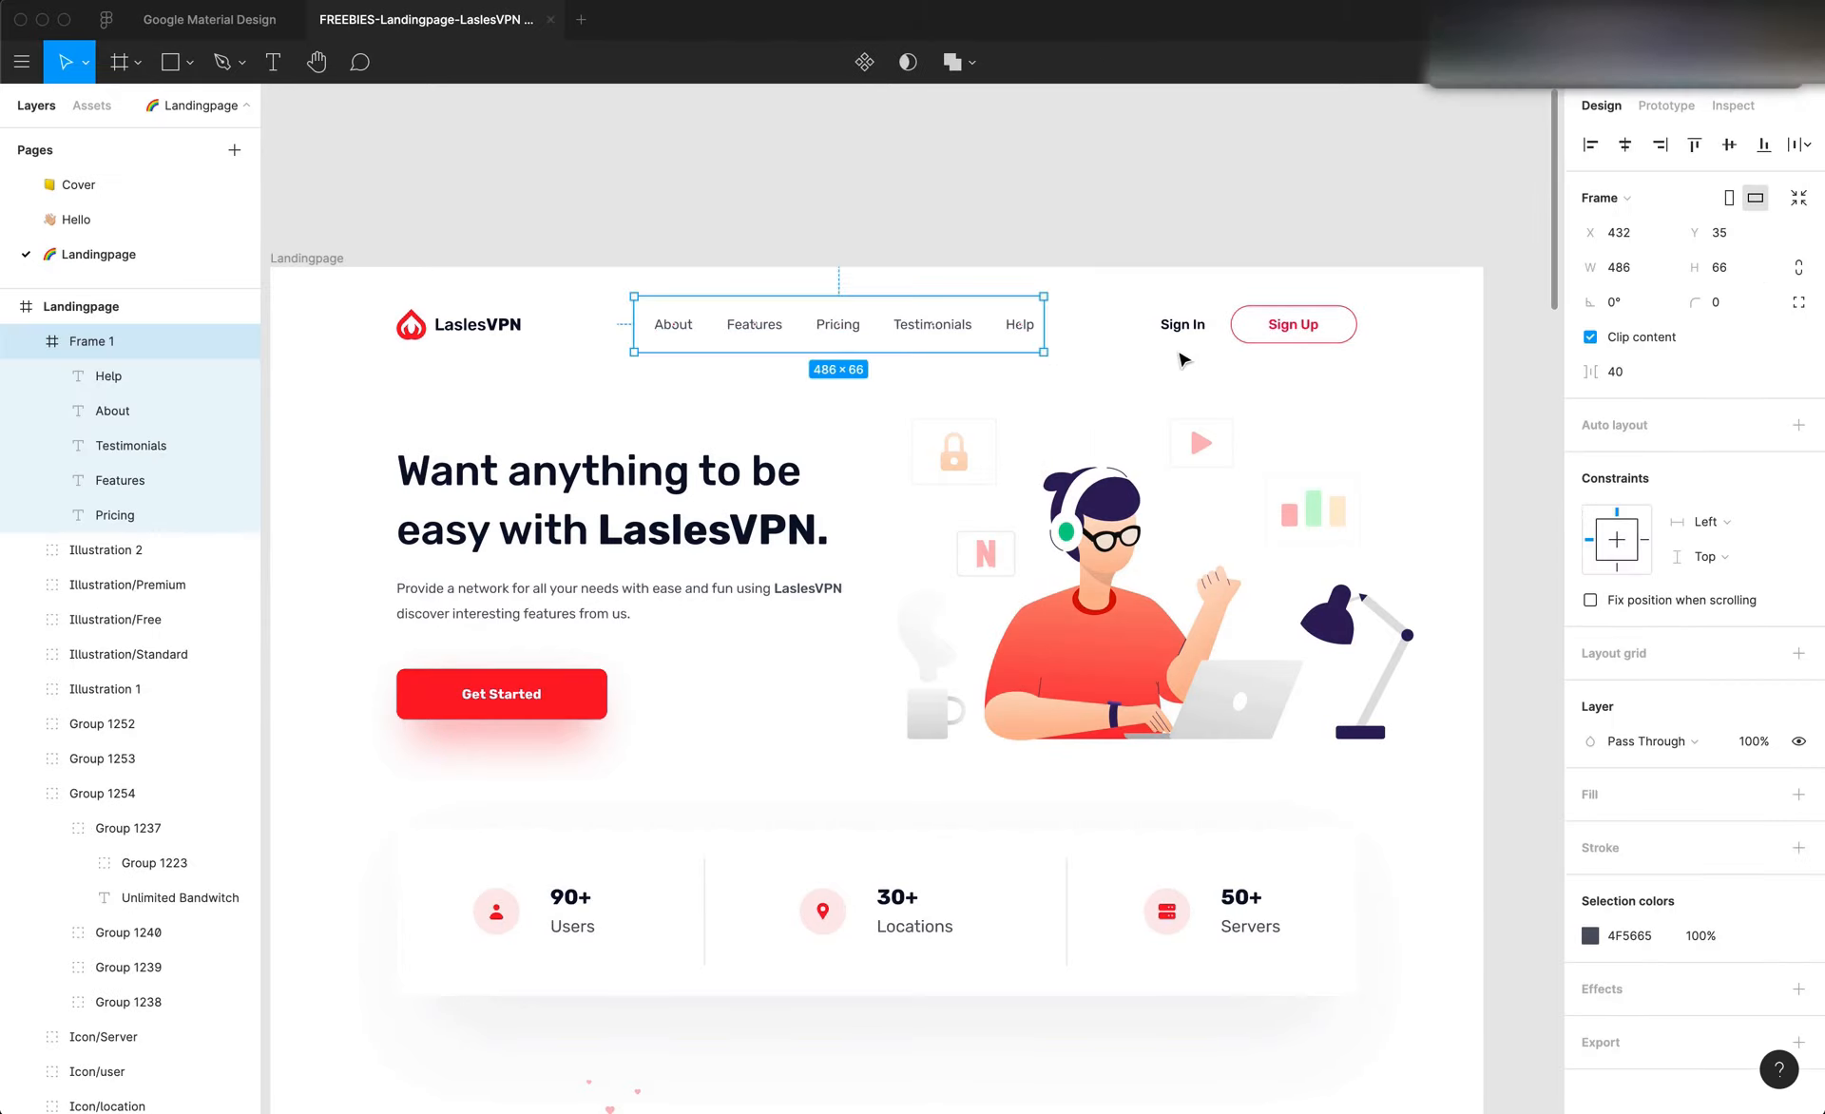
click(1621, 236)
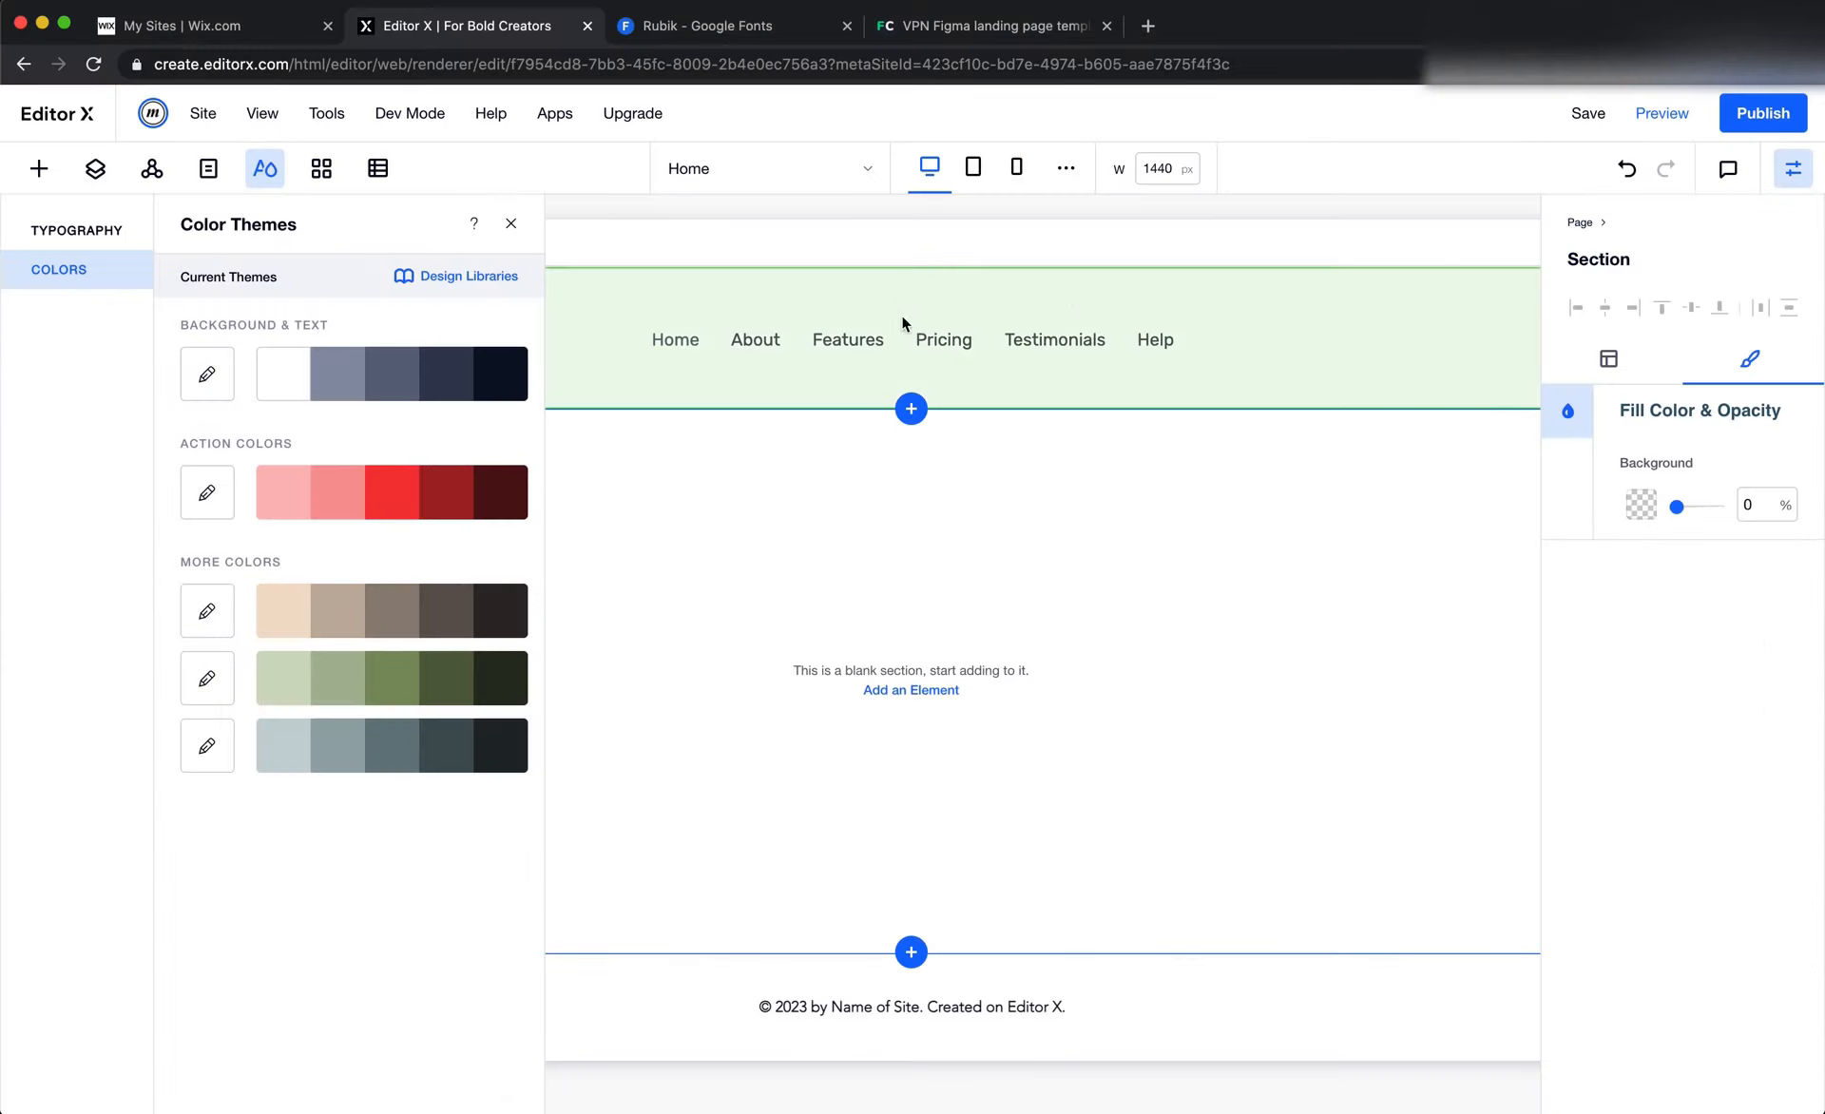
Switch to Editor X and change the header menu's width unit to pixels, setting the width to 432 px
click(904, 339)
click(1612, 376)
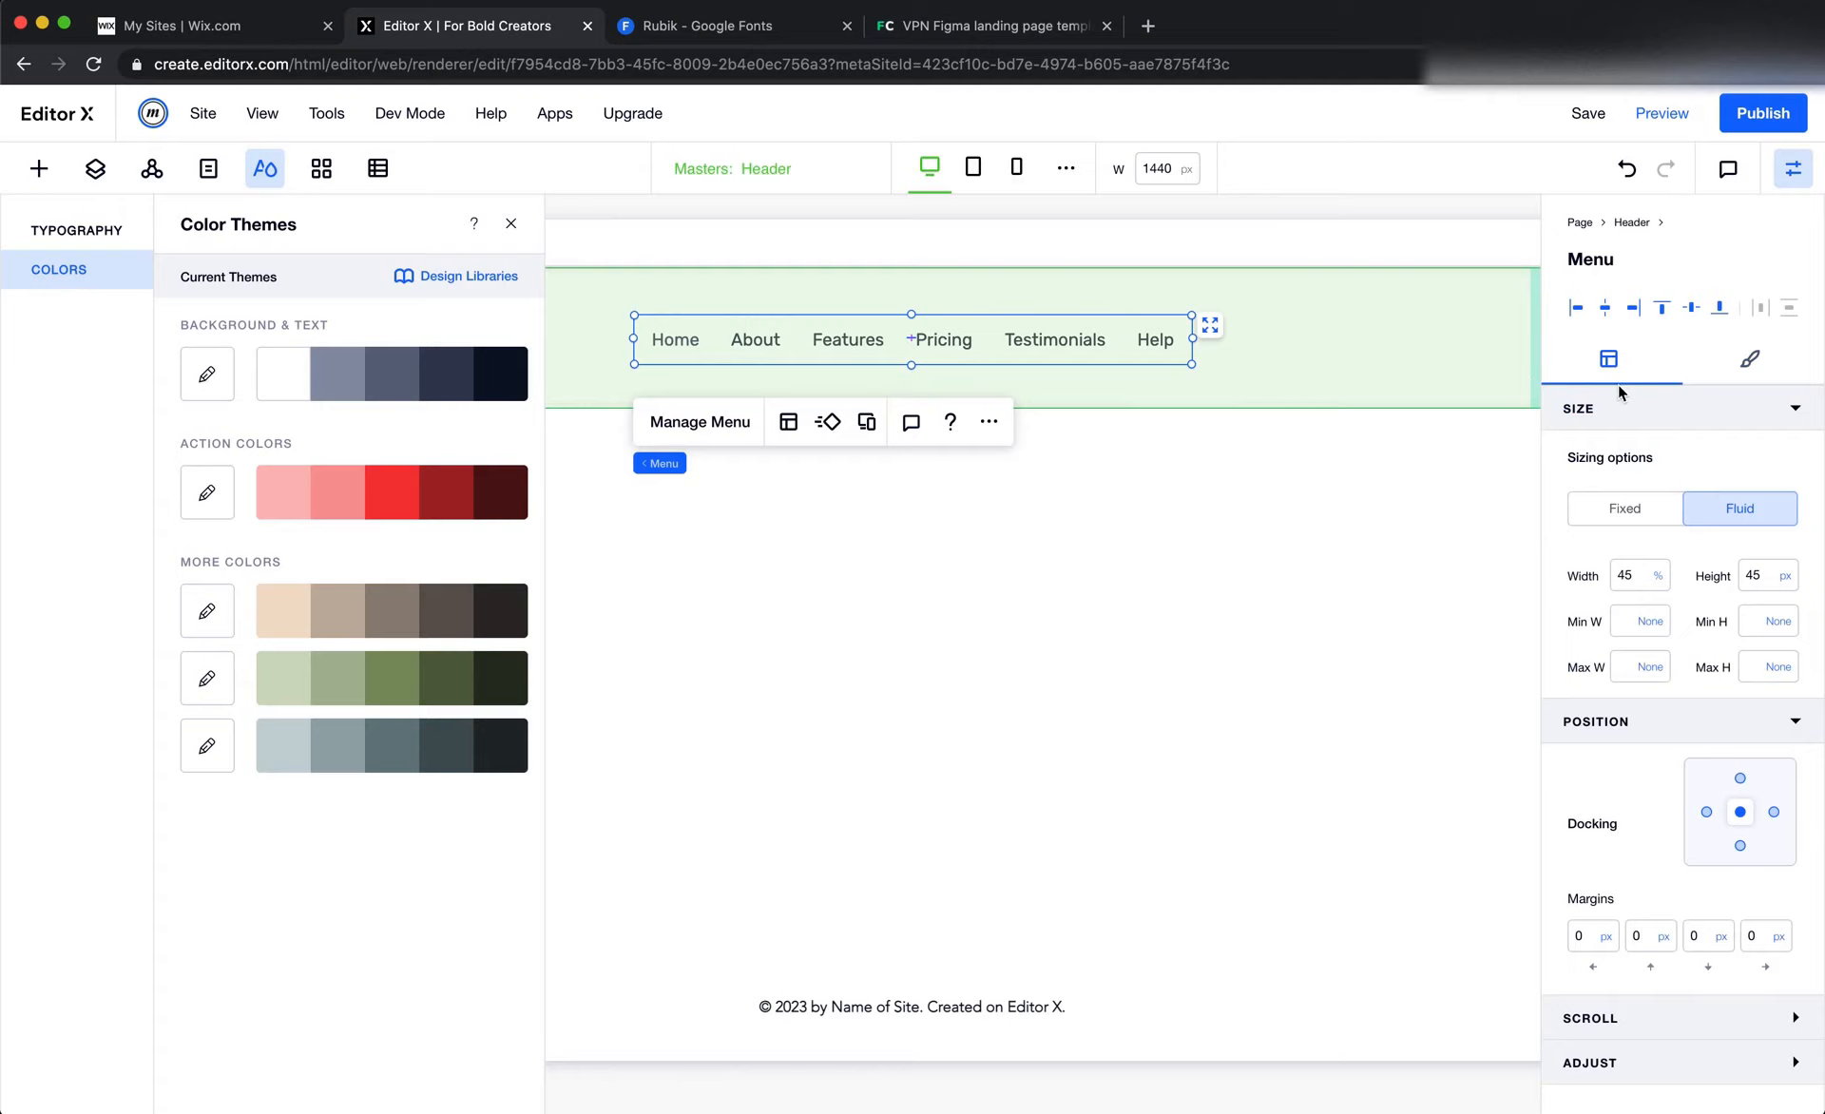
click(1667, 577)
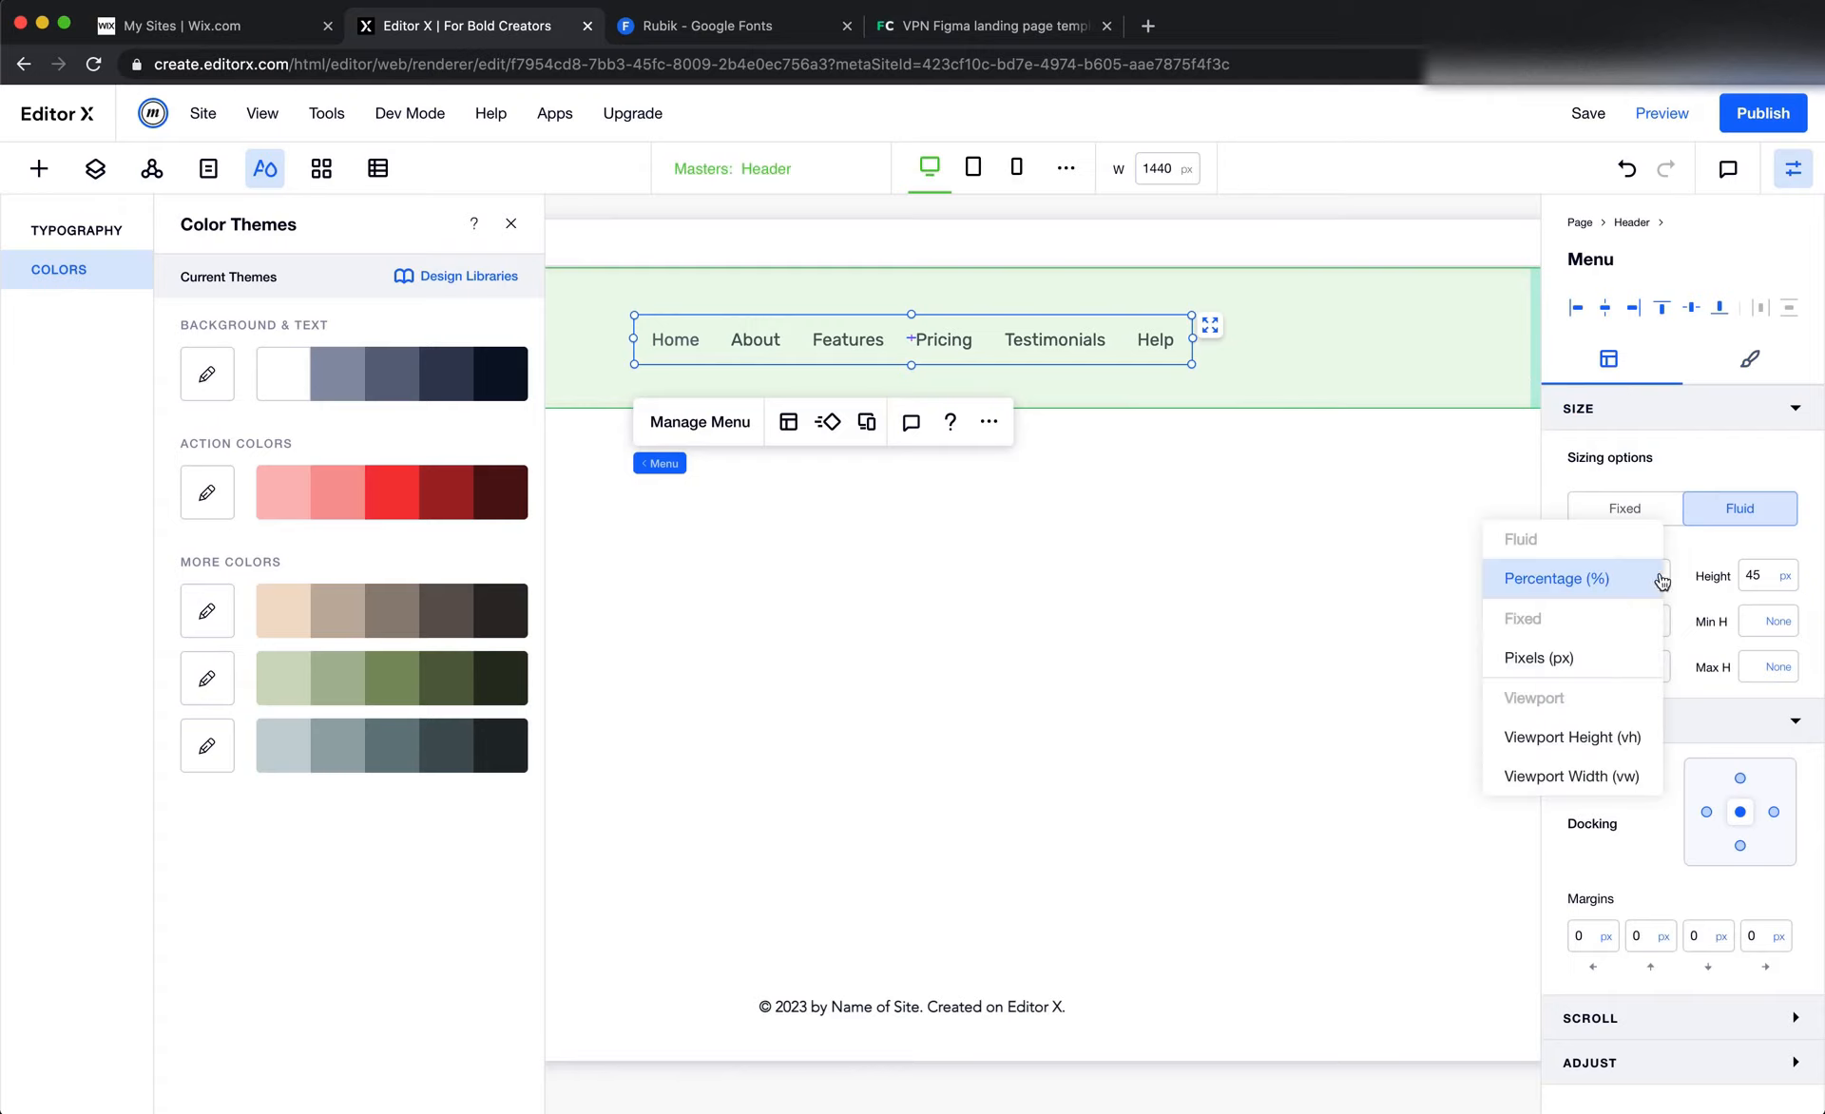
click(1612, 655)
click(1635, 581)
text(432)
key(Return)
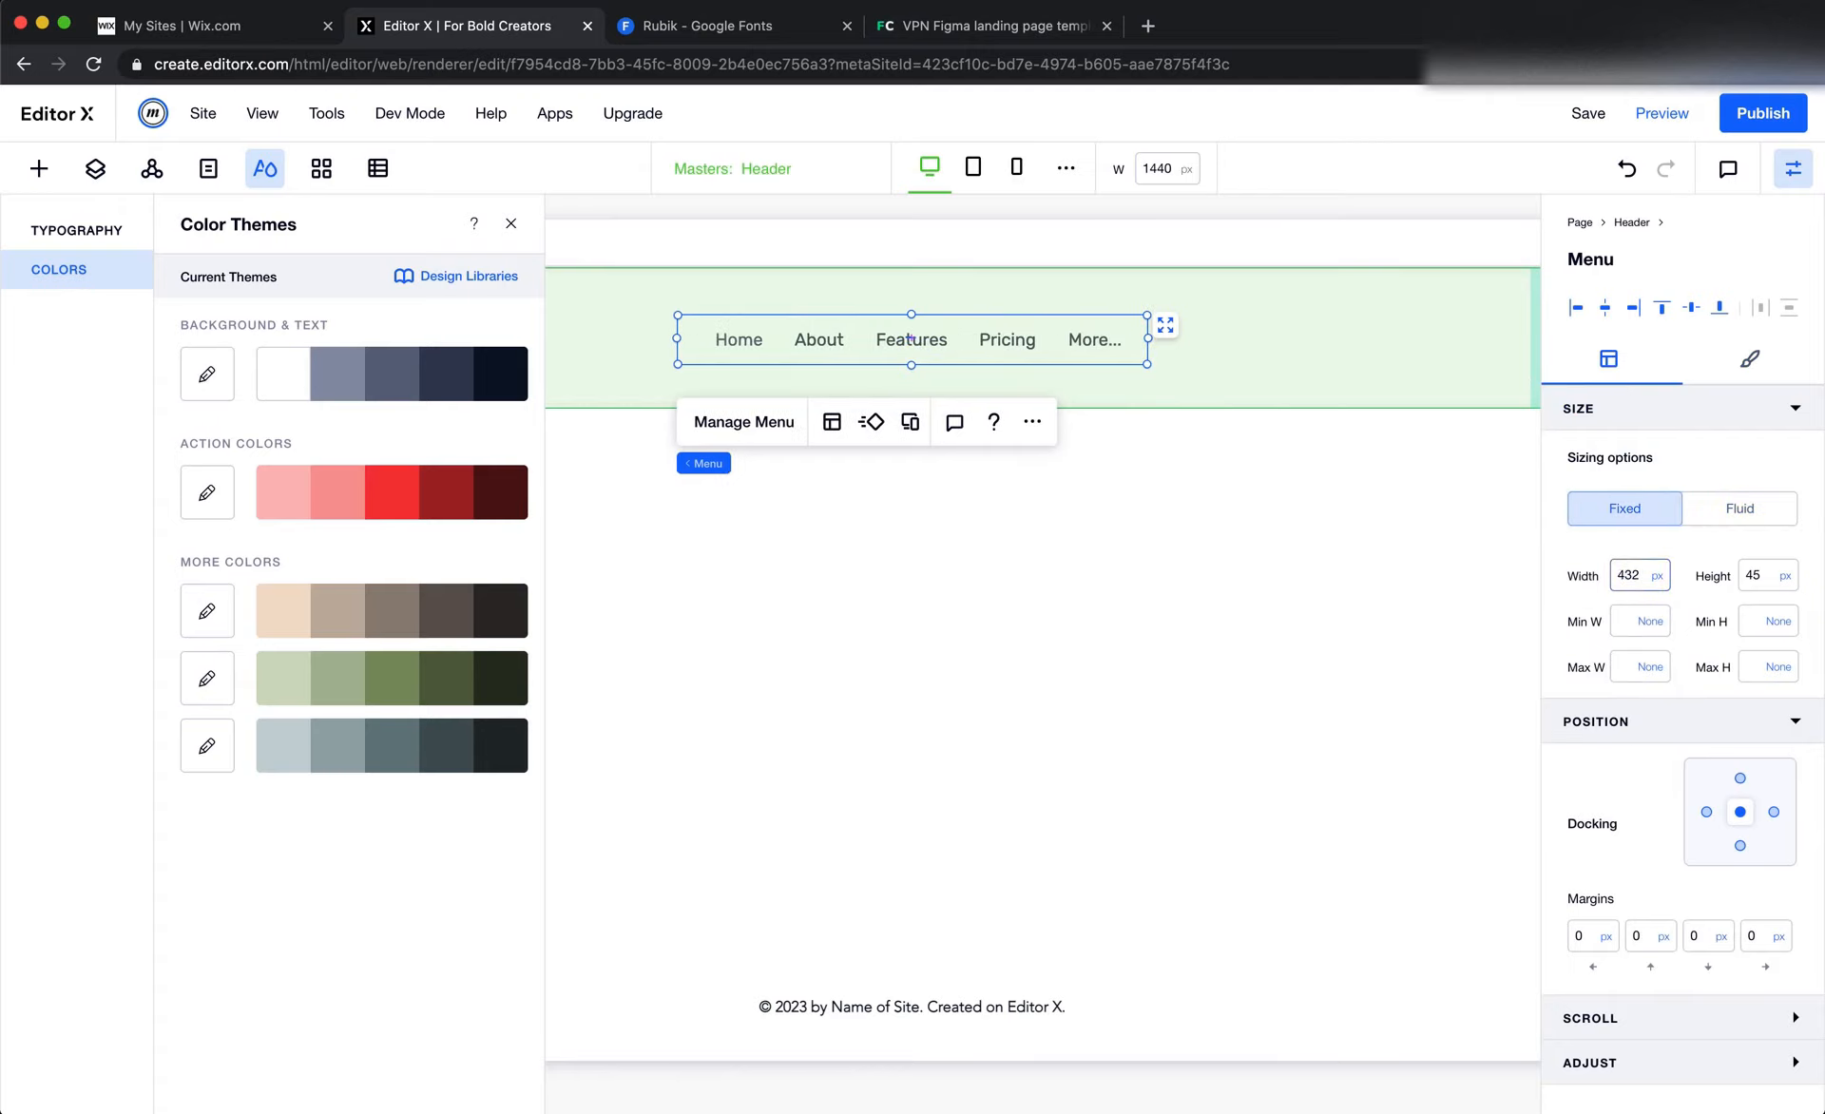
Check the menu frame's width in Figma and try widths of 480 px and 500 px for the Editor X header menu
key(super+Tab)
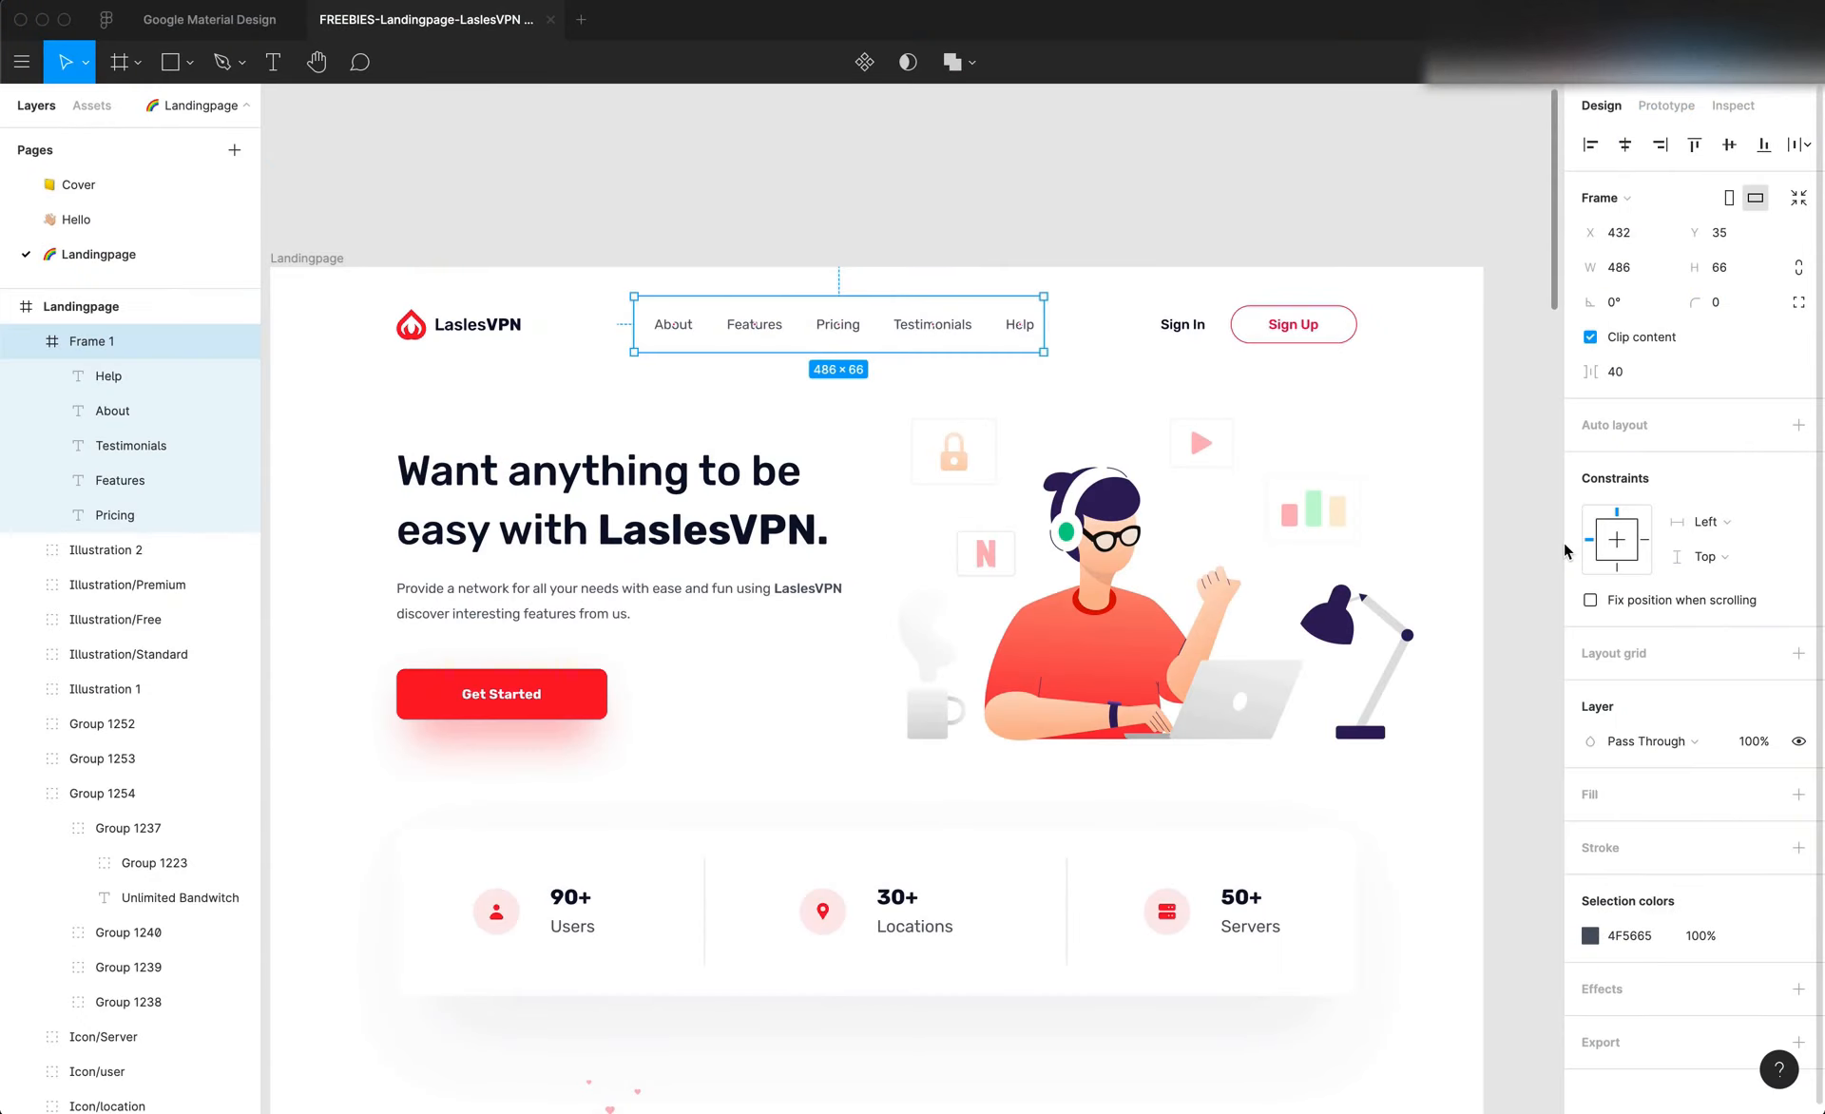
key(super+Tab)
click(1638, 578)
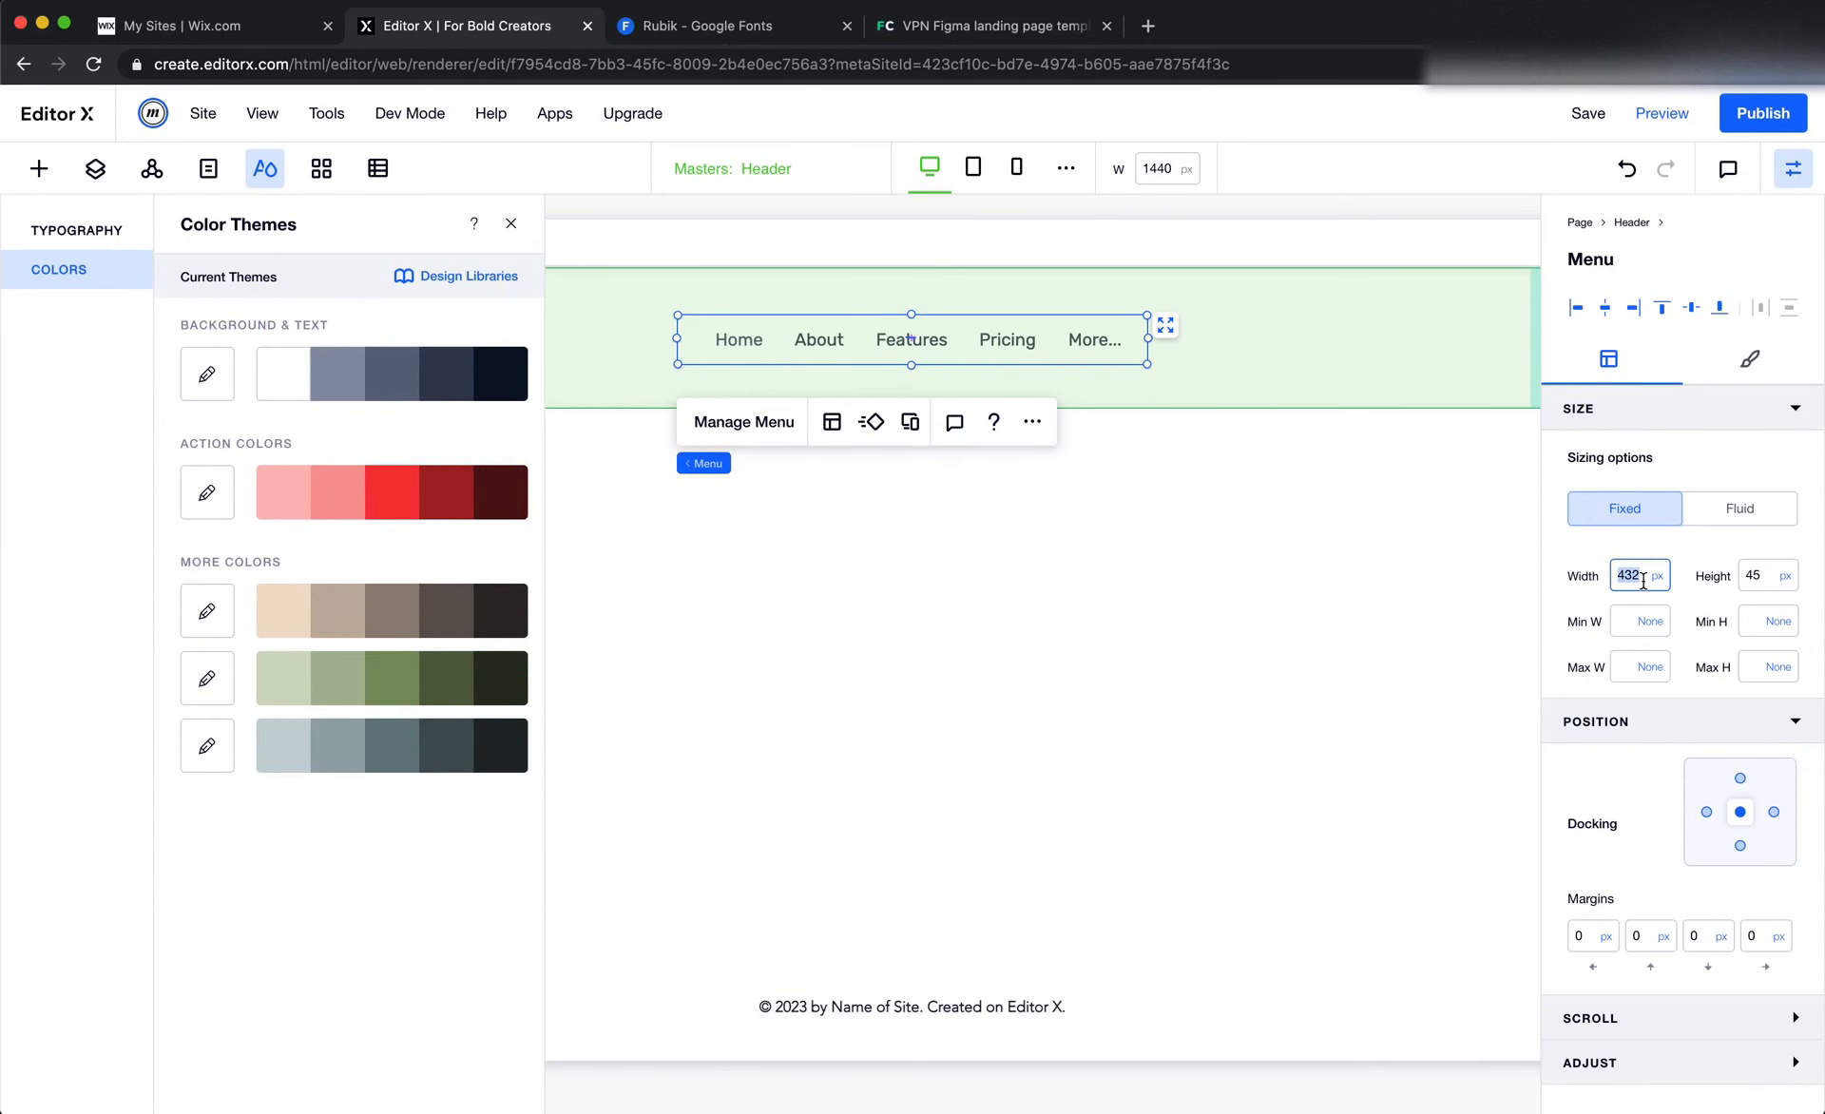
text(480)
key(Return)
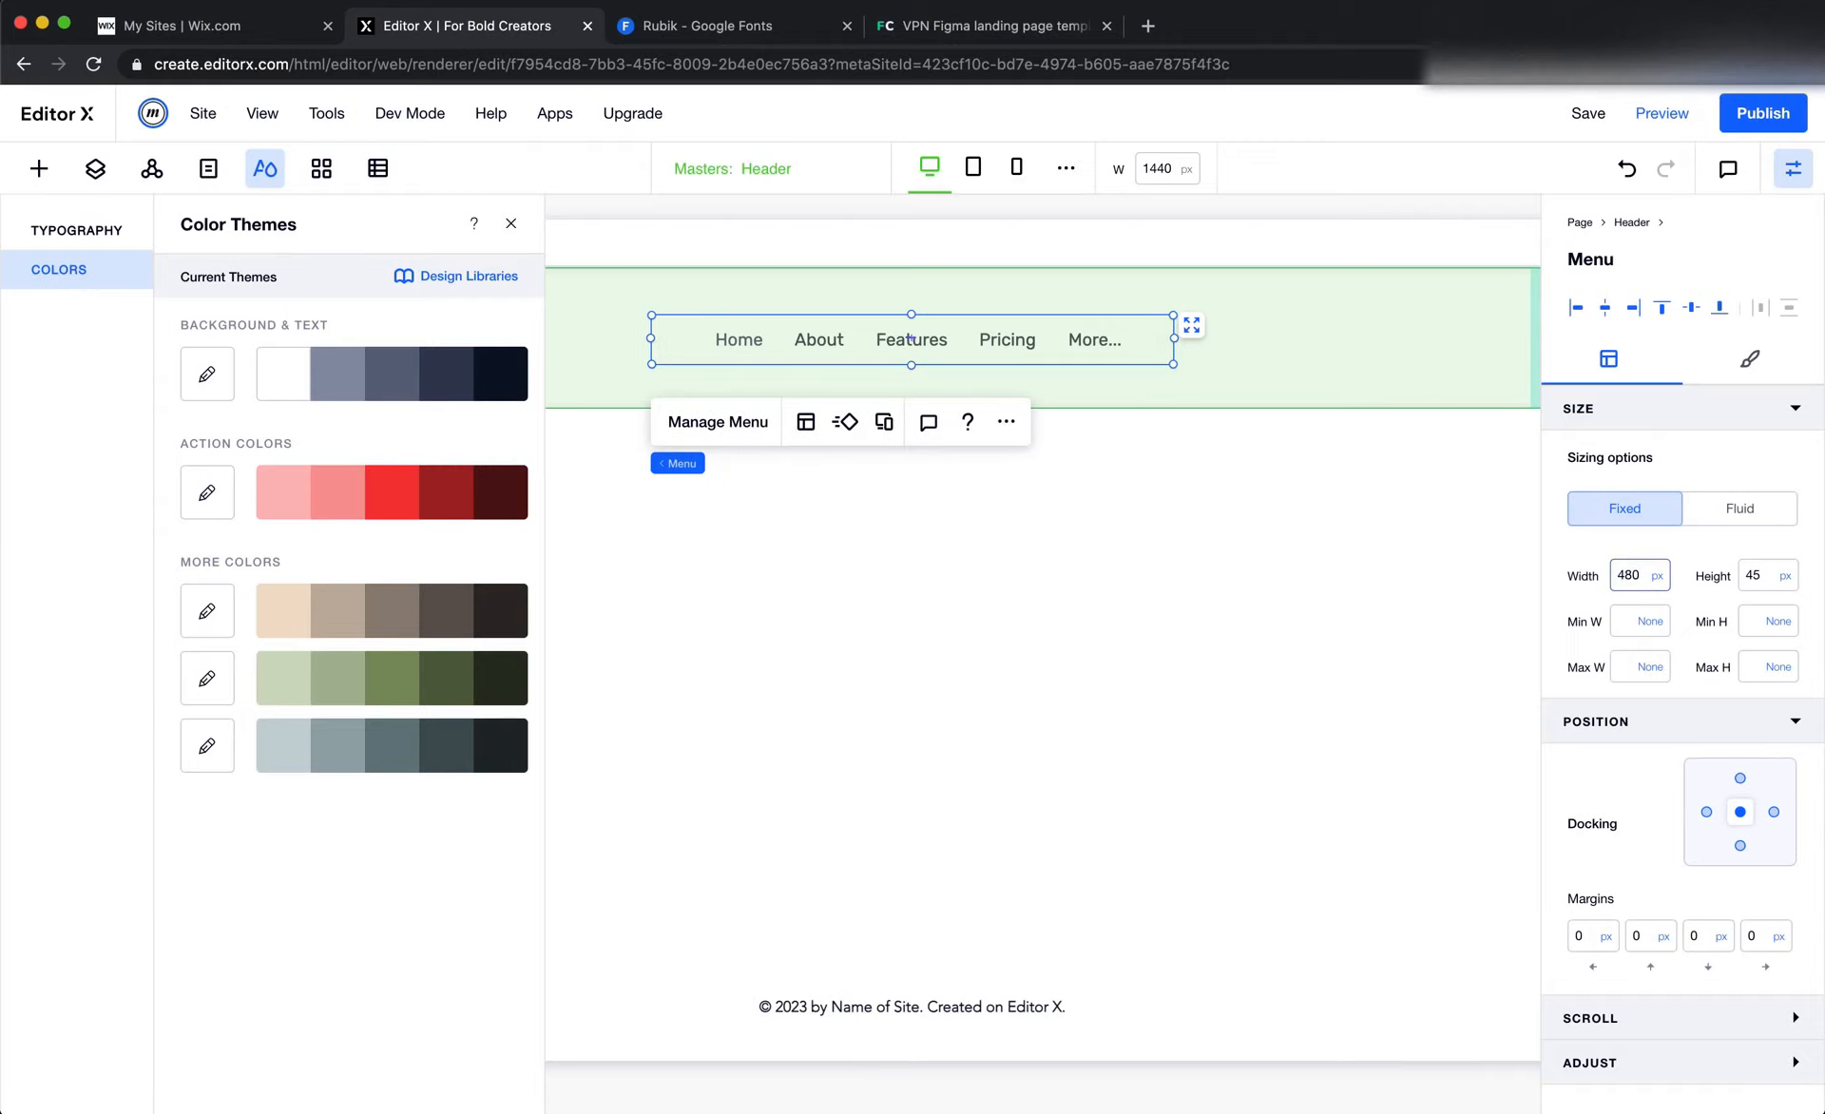
click(1637, 582)
key(Return)
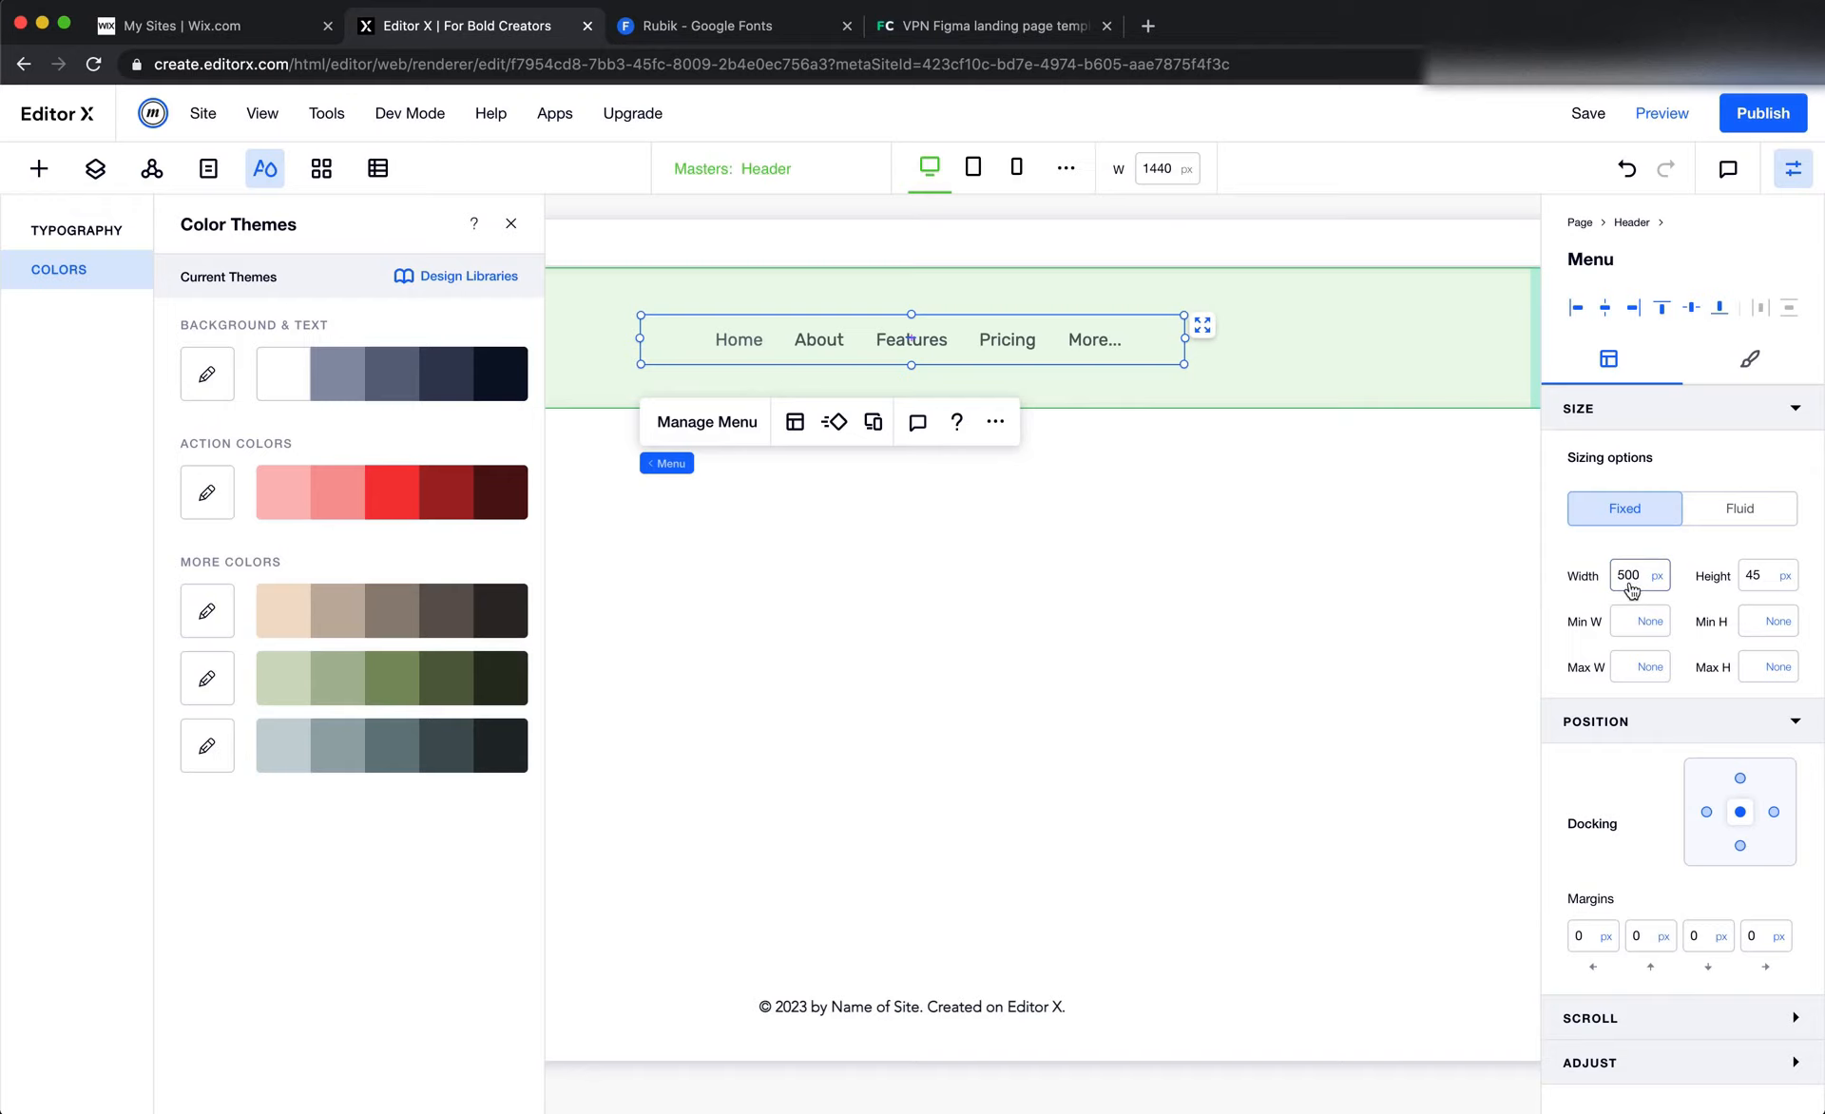
Make the items fill the whole header menu, widen the menu further, and close the color themes
click(794, 421)
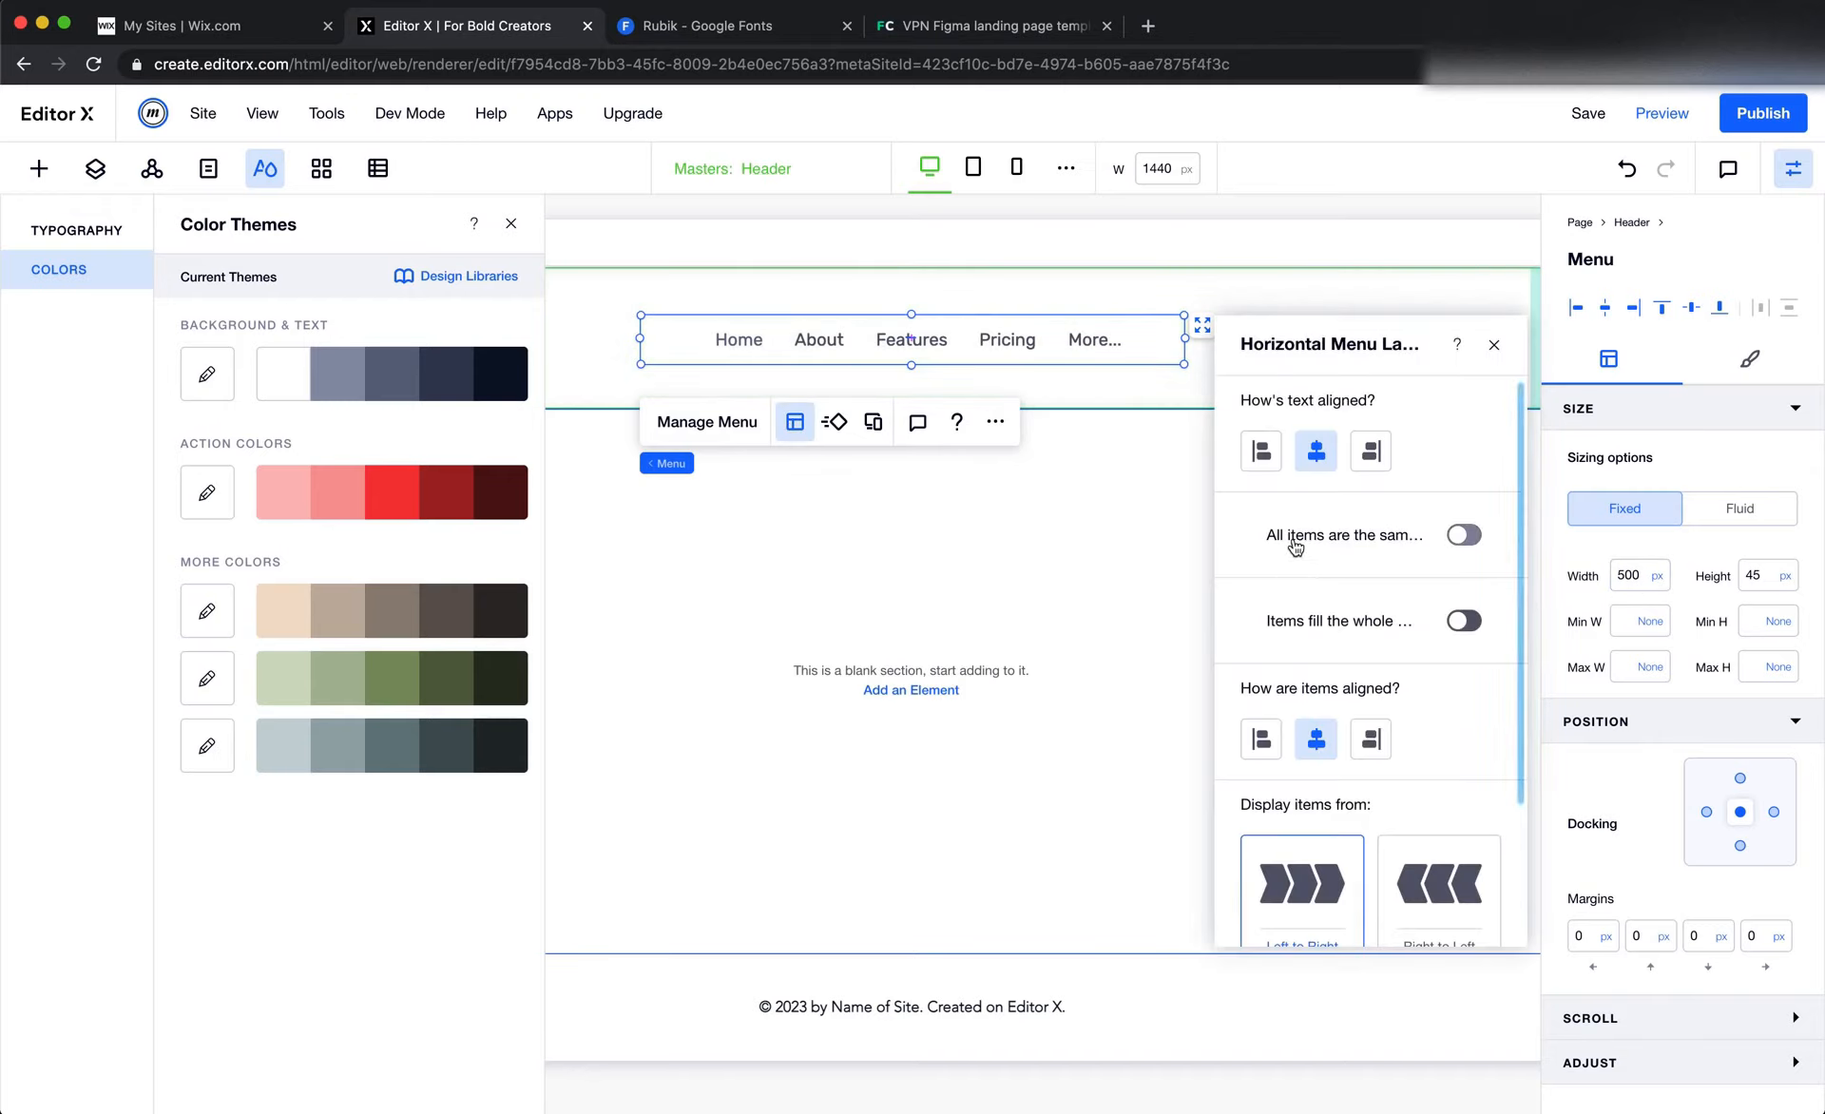
click(1468, 623)
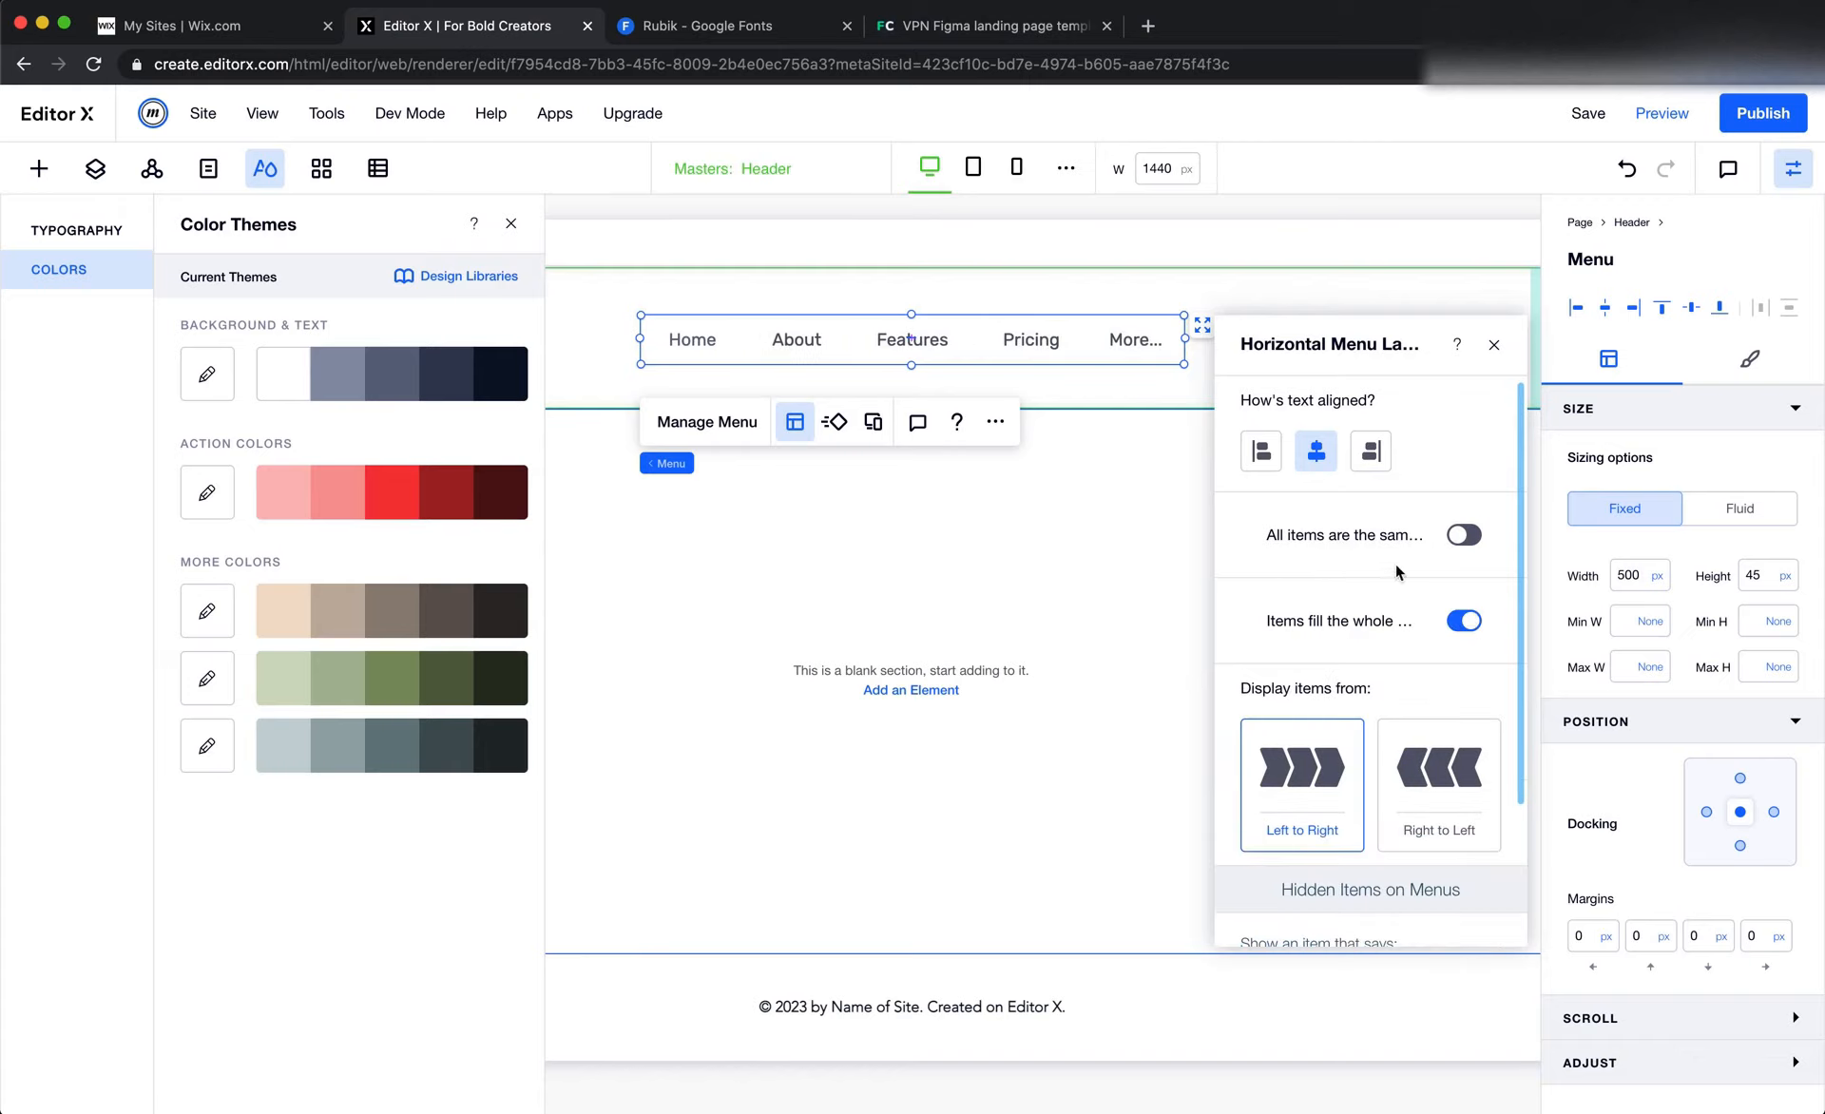
click(1655, 576)
click(1644, 578)
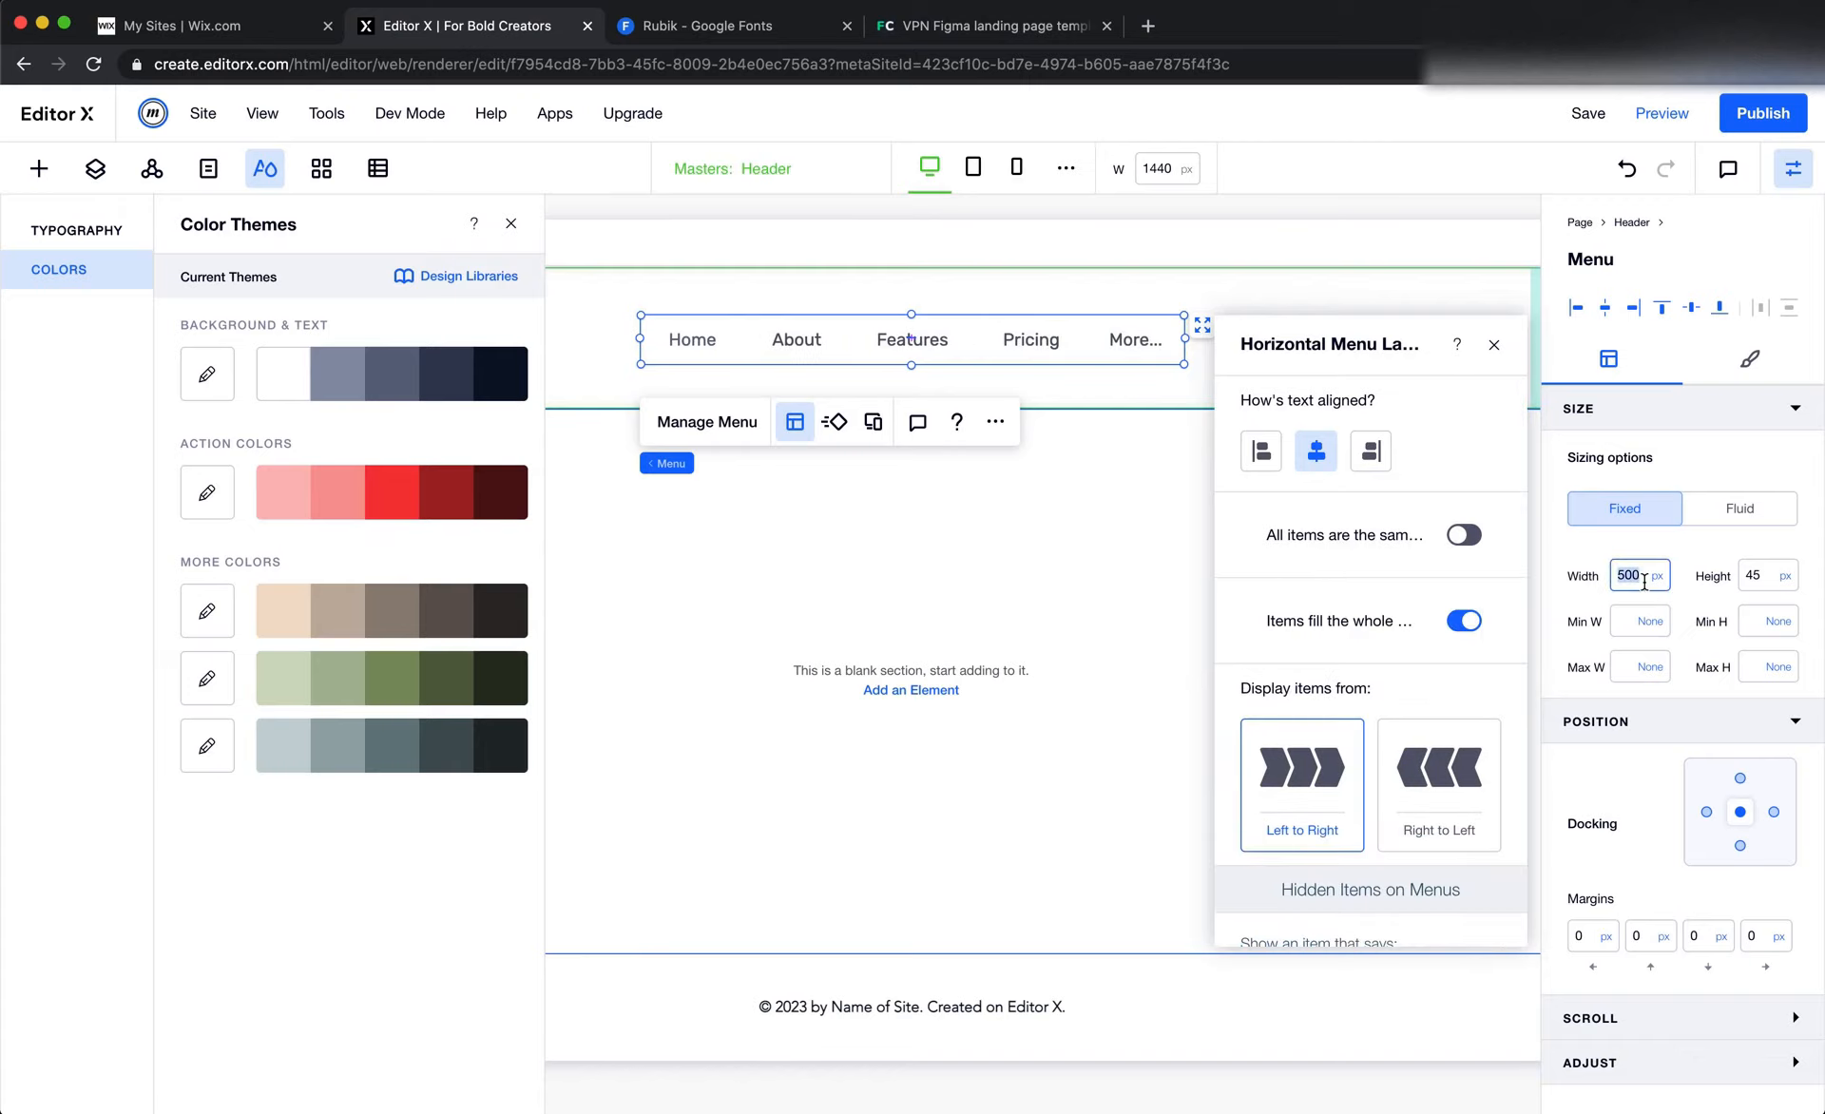
key(Return)
click(1143, 584)
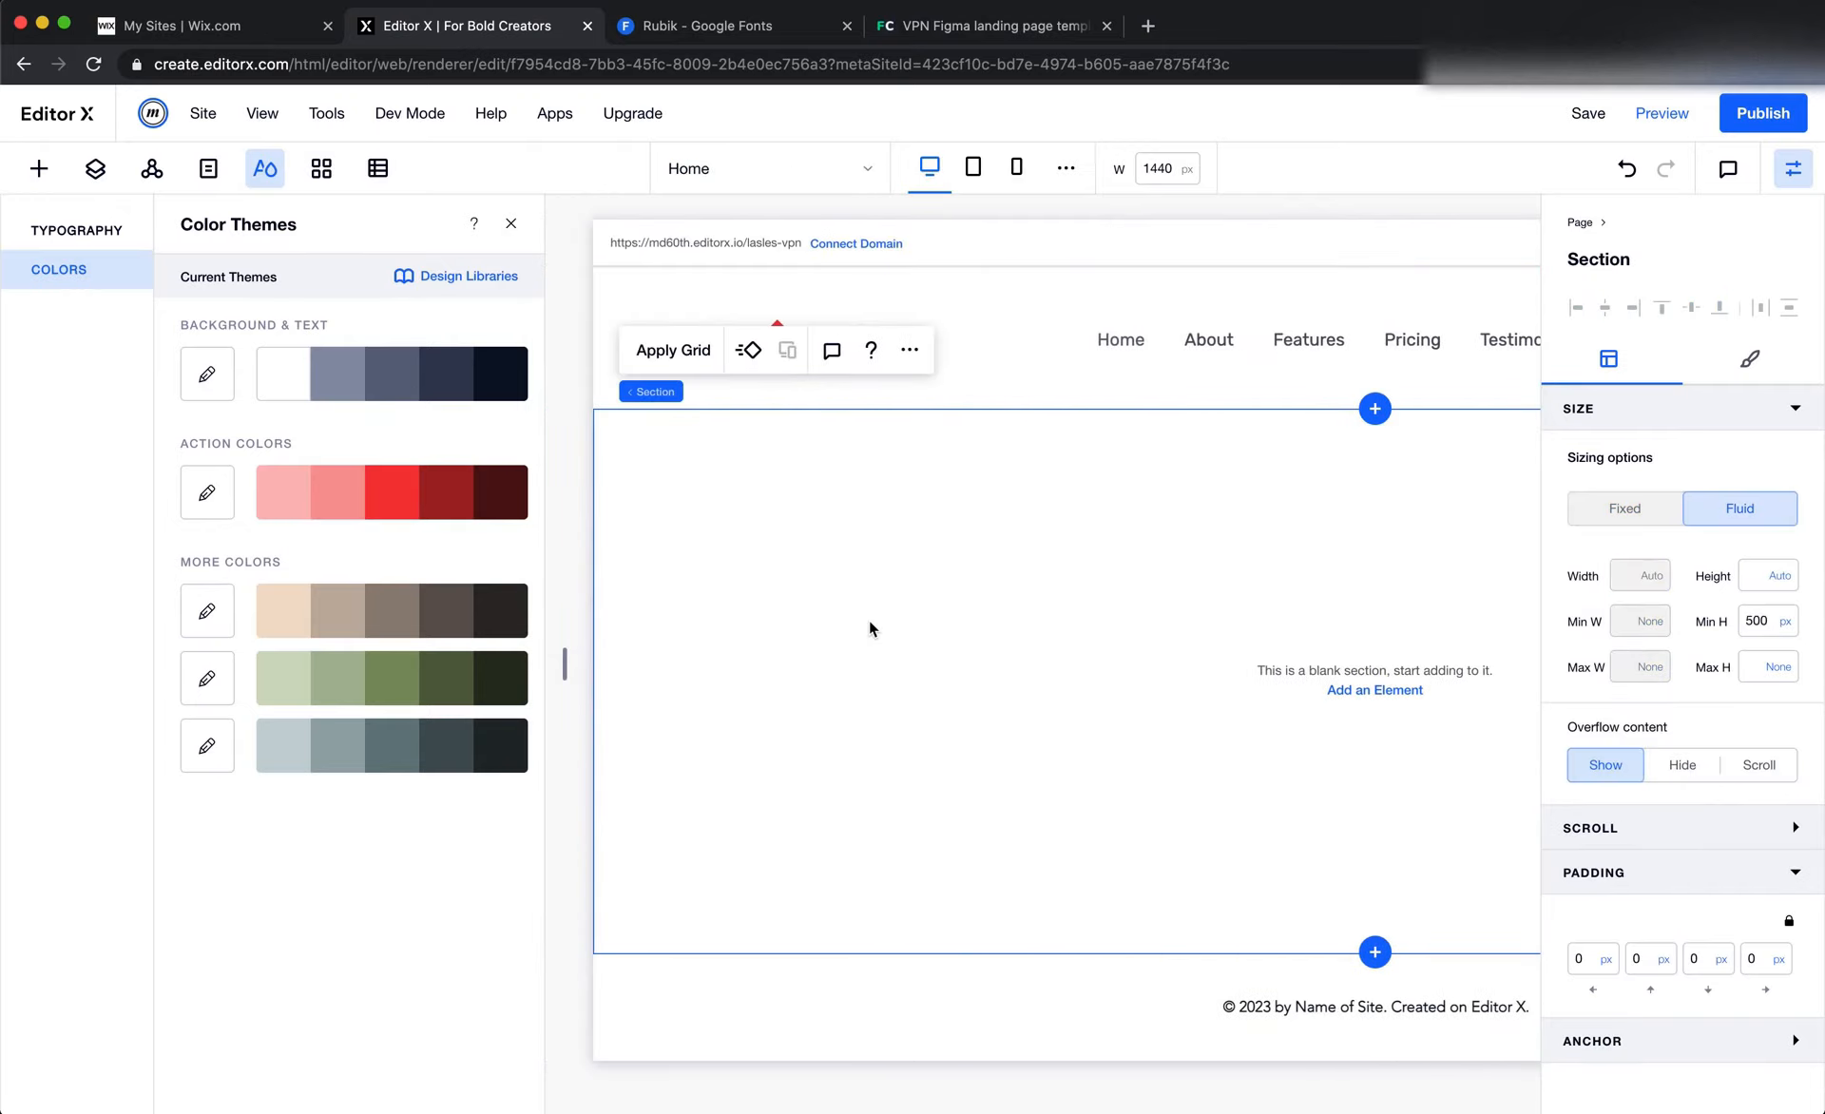
click(510, 226)
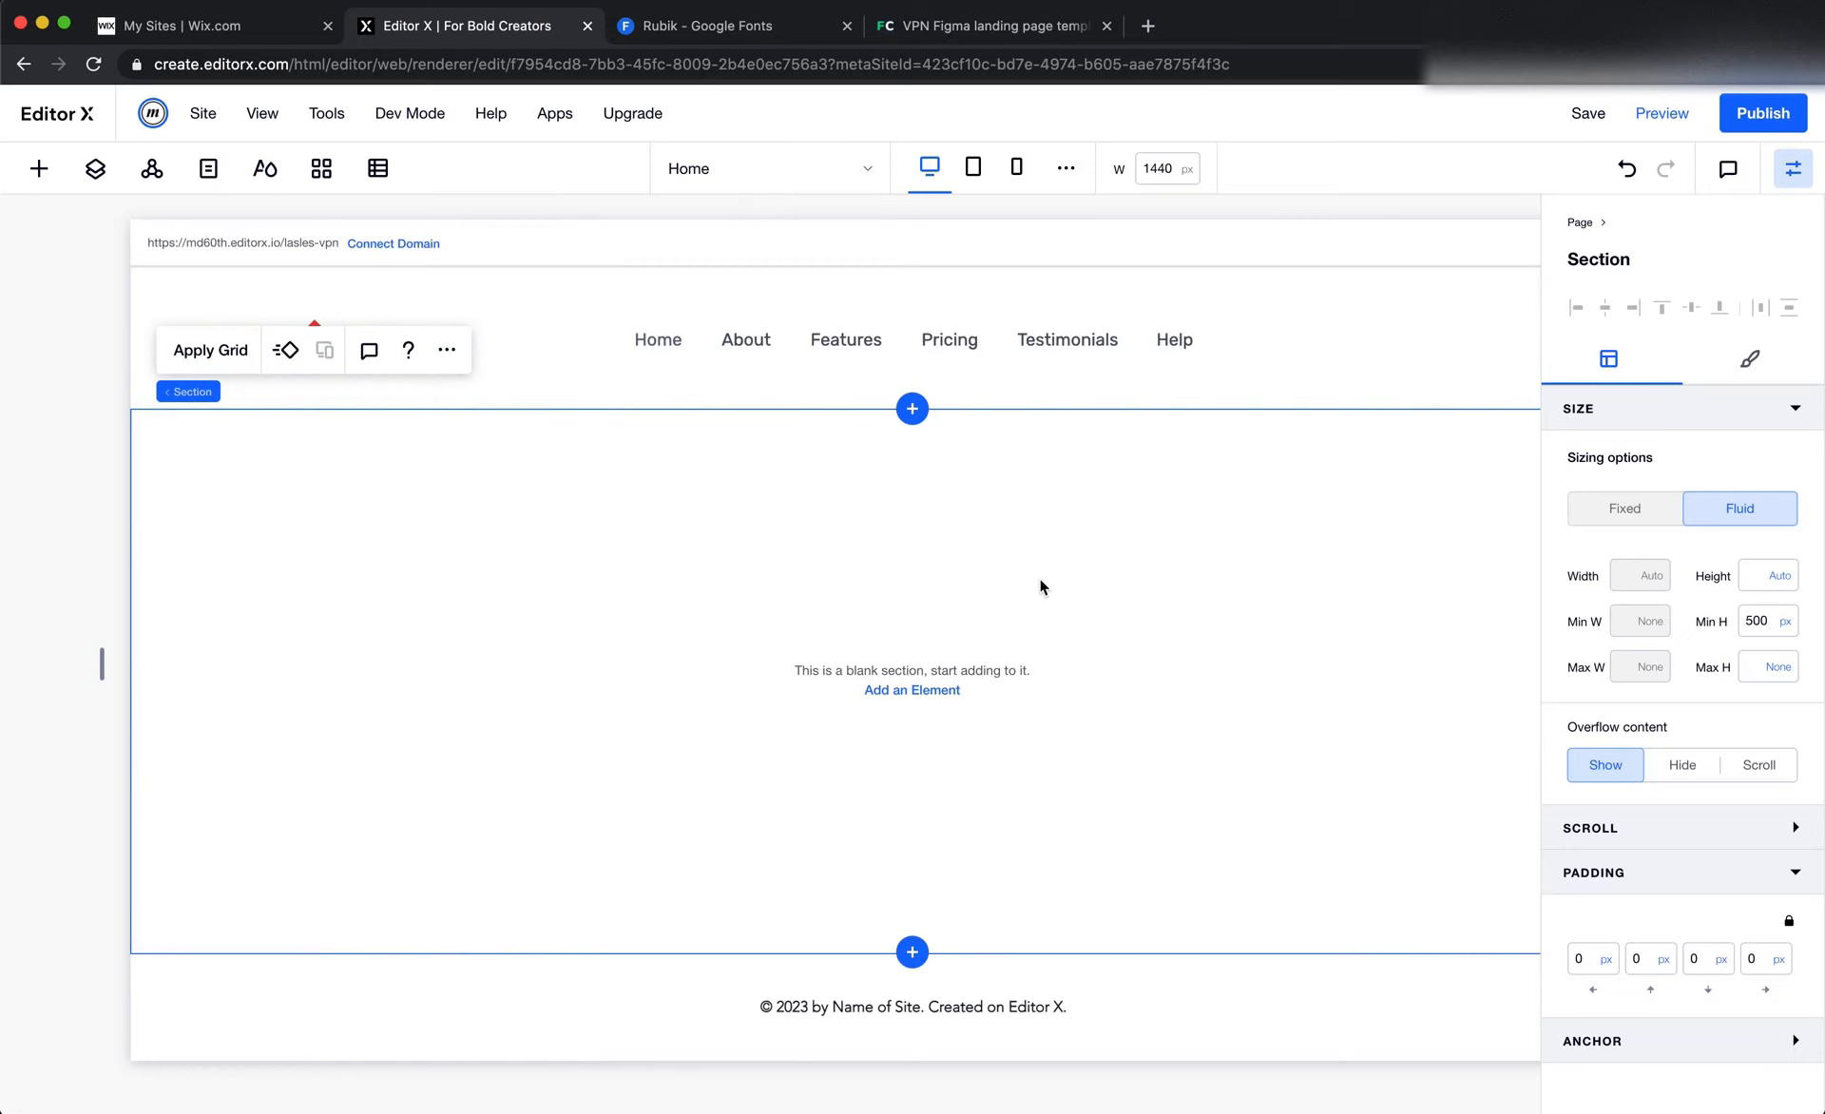
Check the Sign In and Sign Up area in Figma and add an outlined Start Now button at the Editor X header's right end
key(super+Tab)
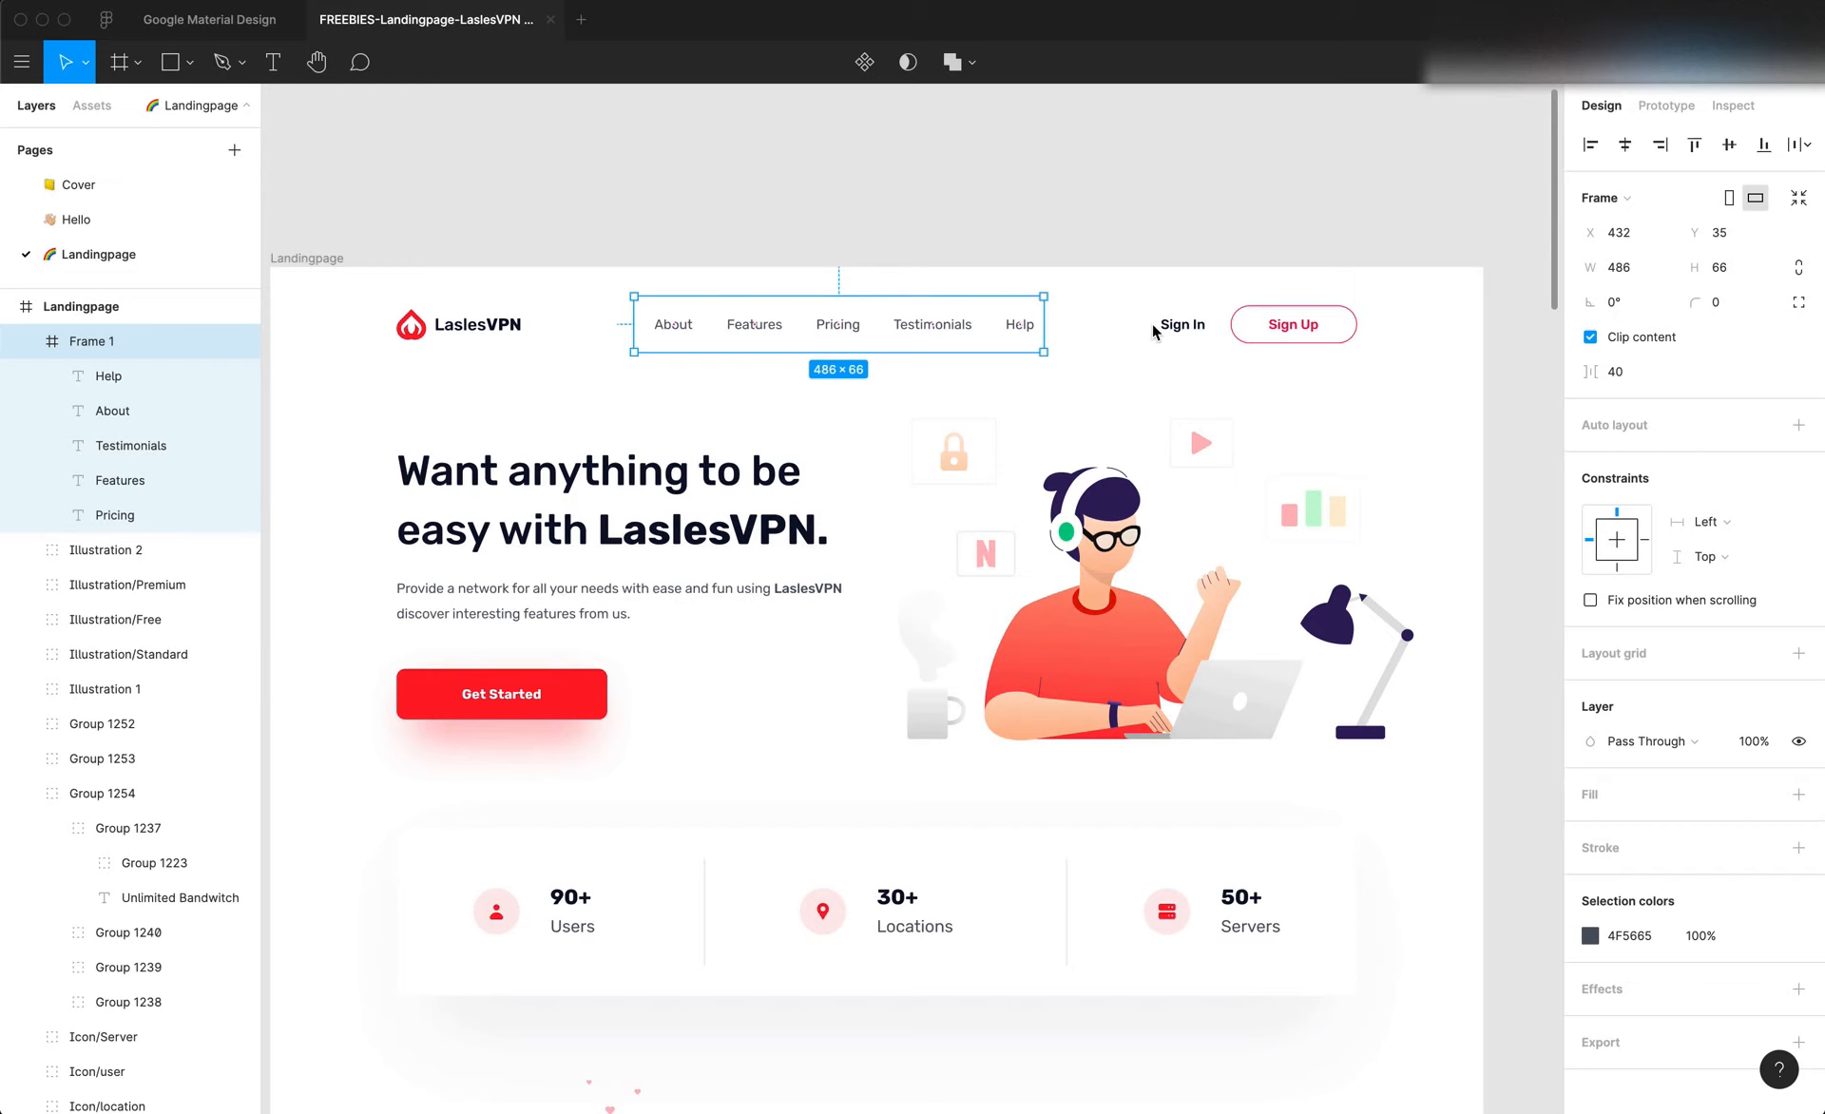
key(super+Tab)
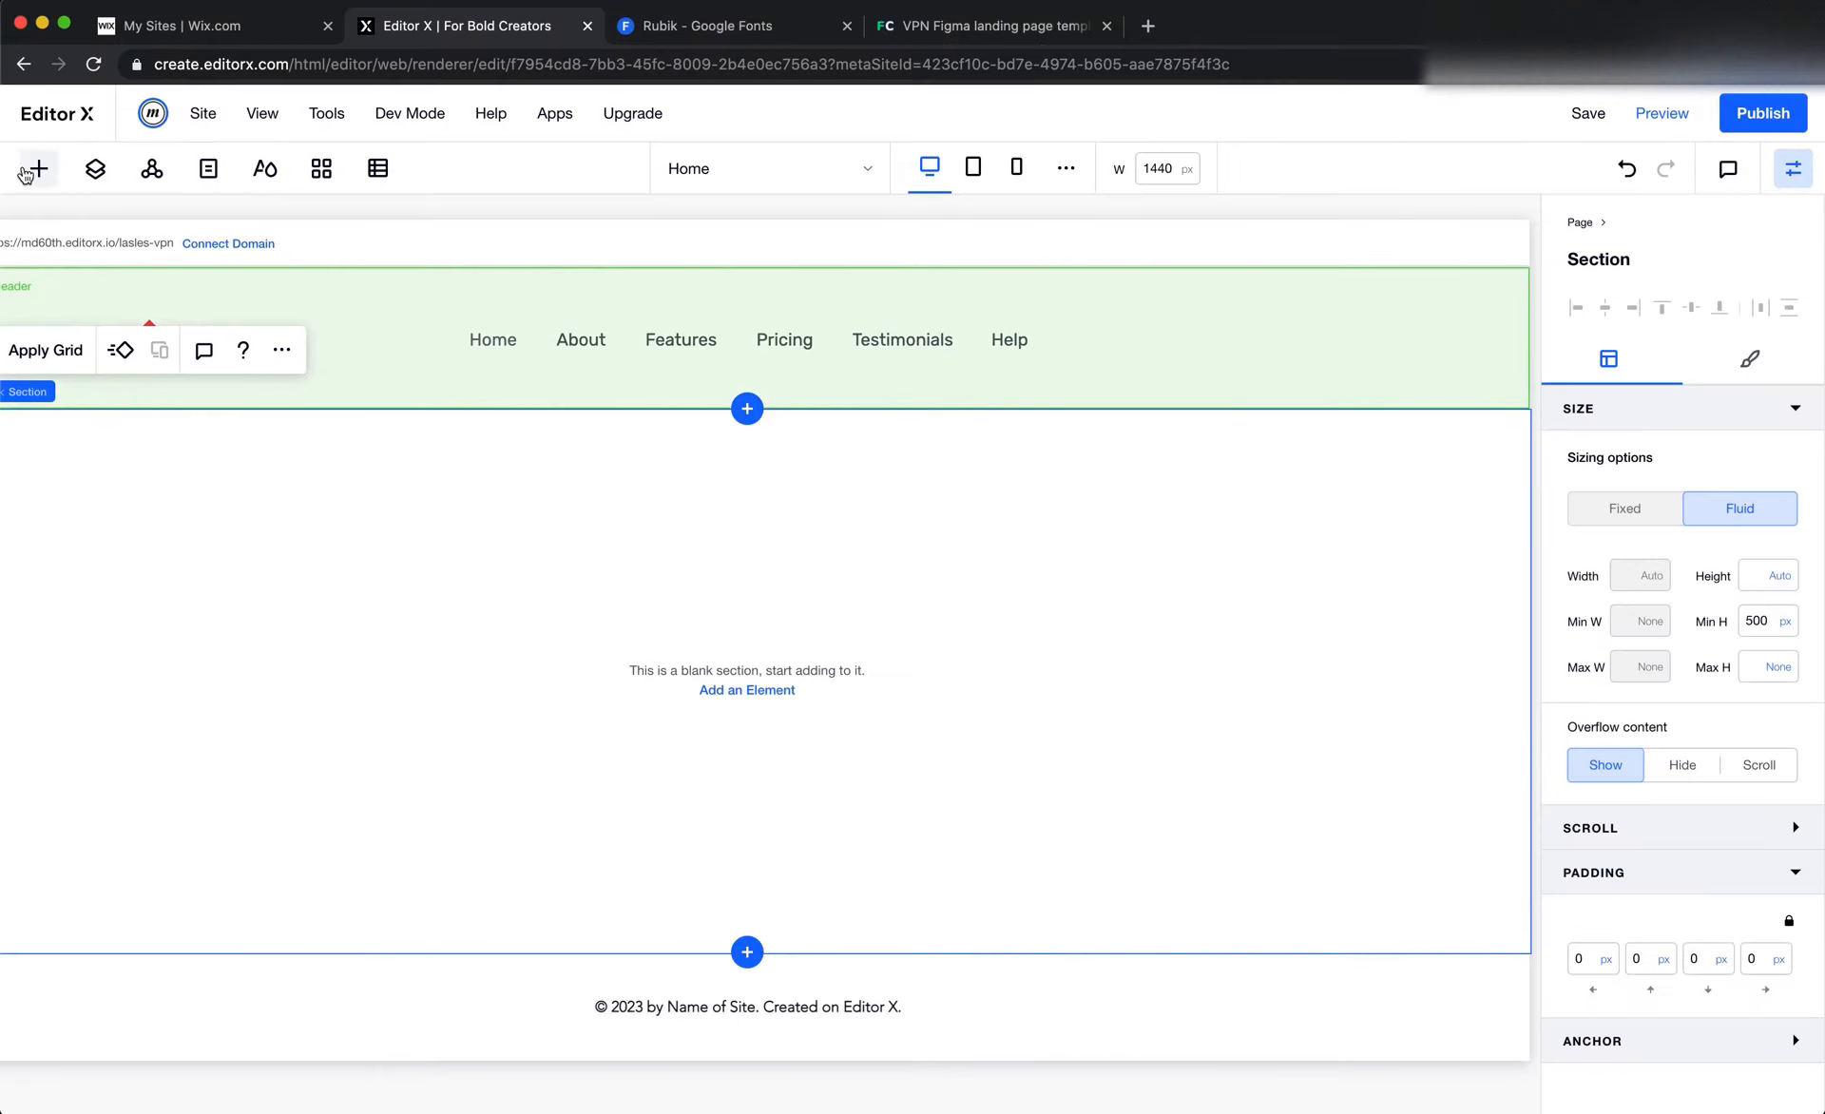
click(28, 171)
drag(480, 353, 1161, 358)
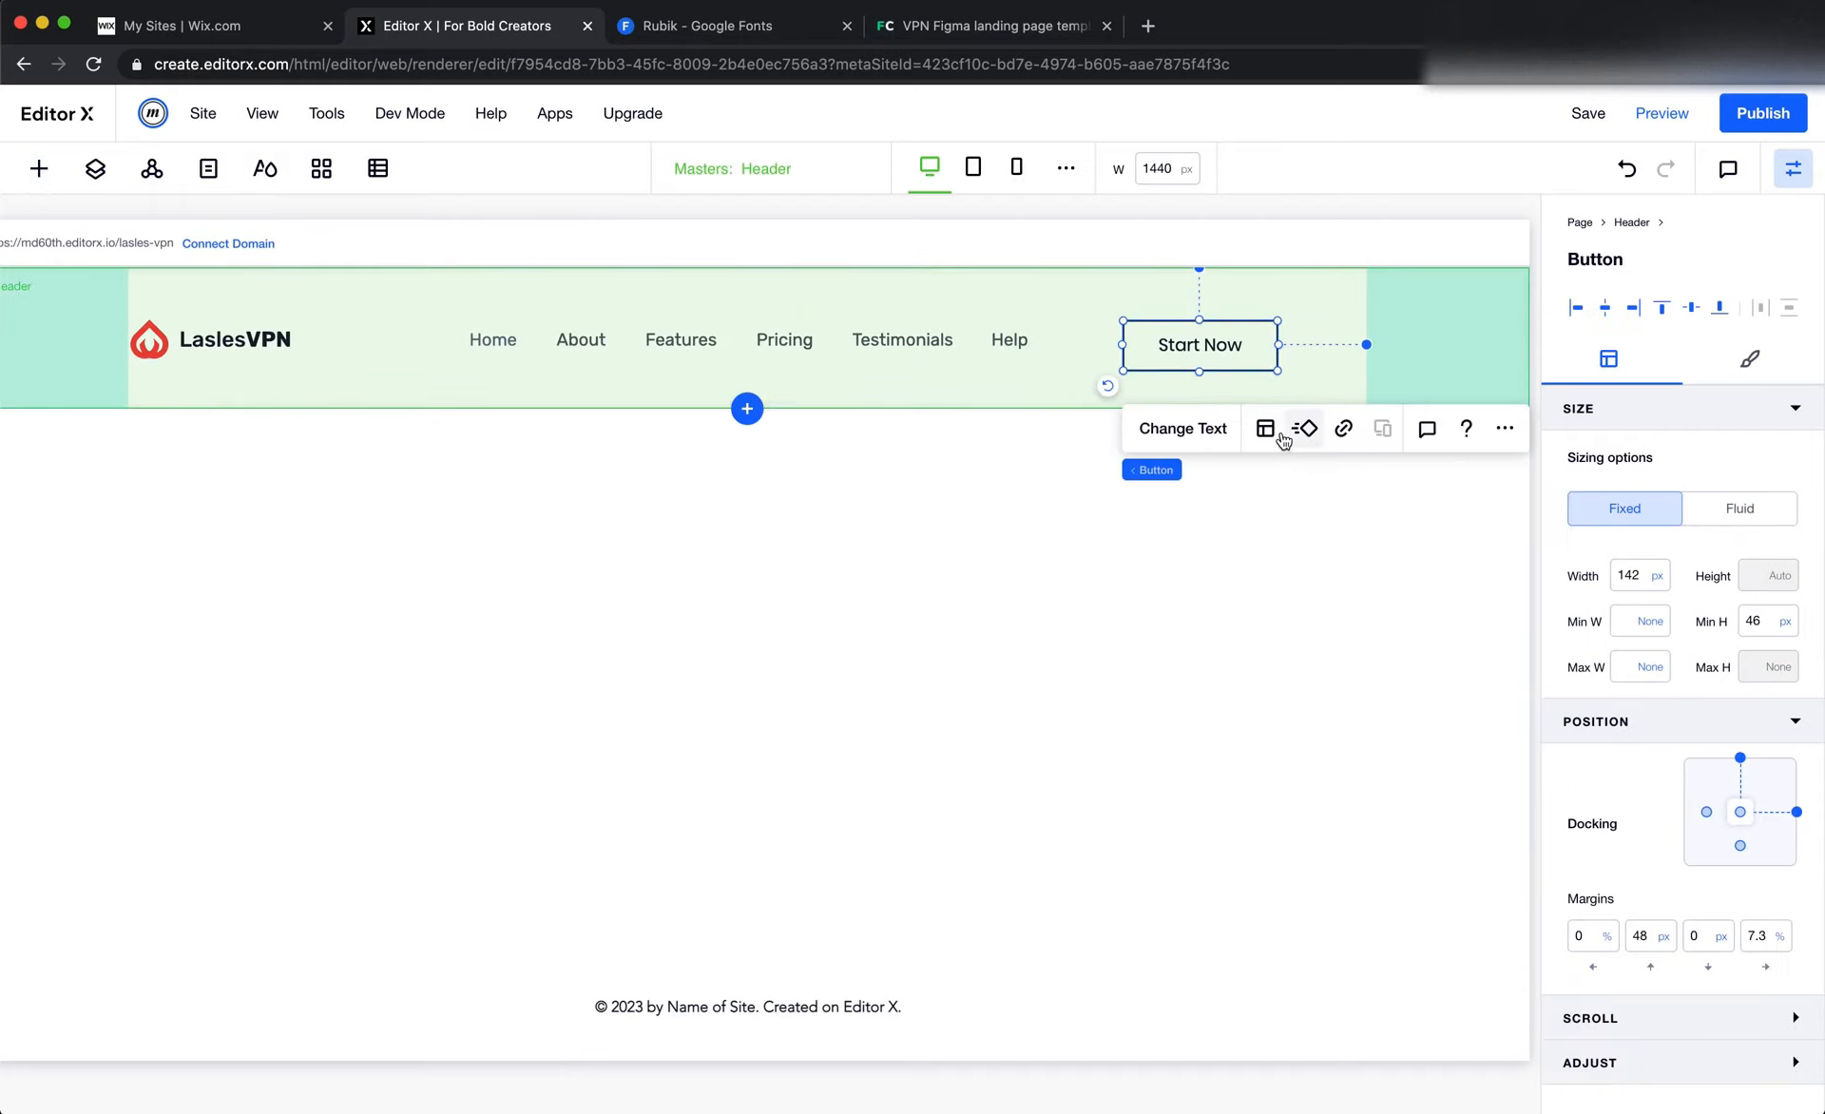
Round the header button by setting all its corner radii to 999 px
click(1750, 365)
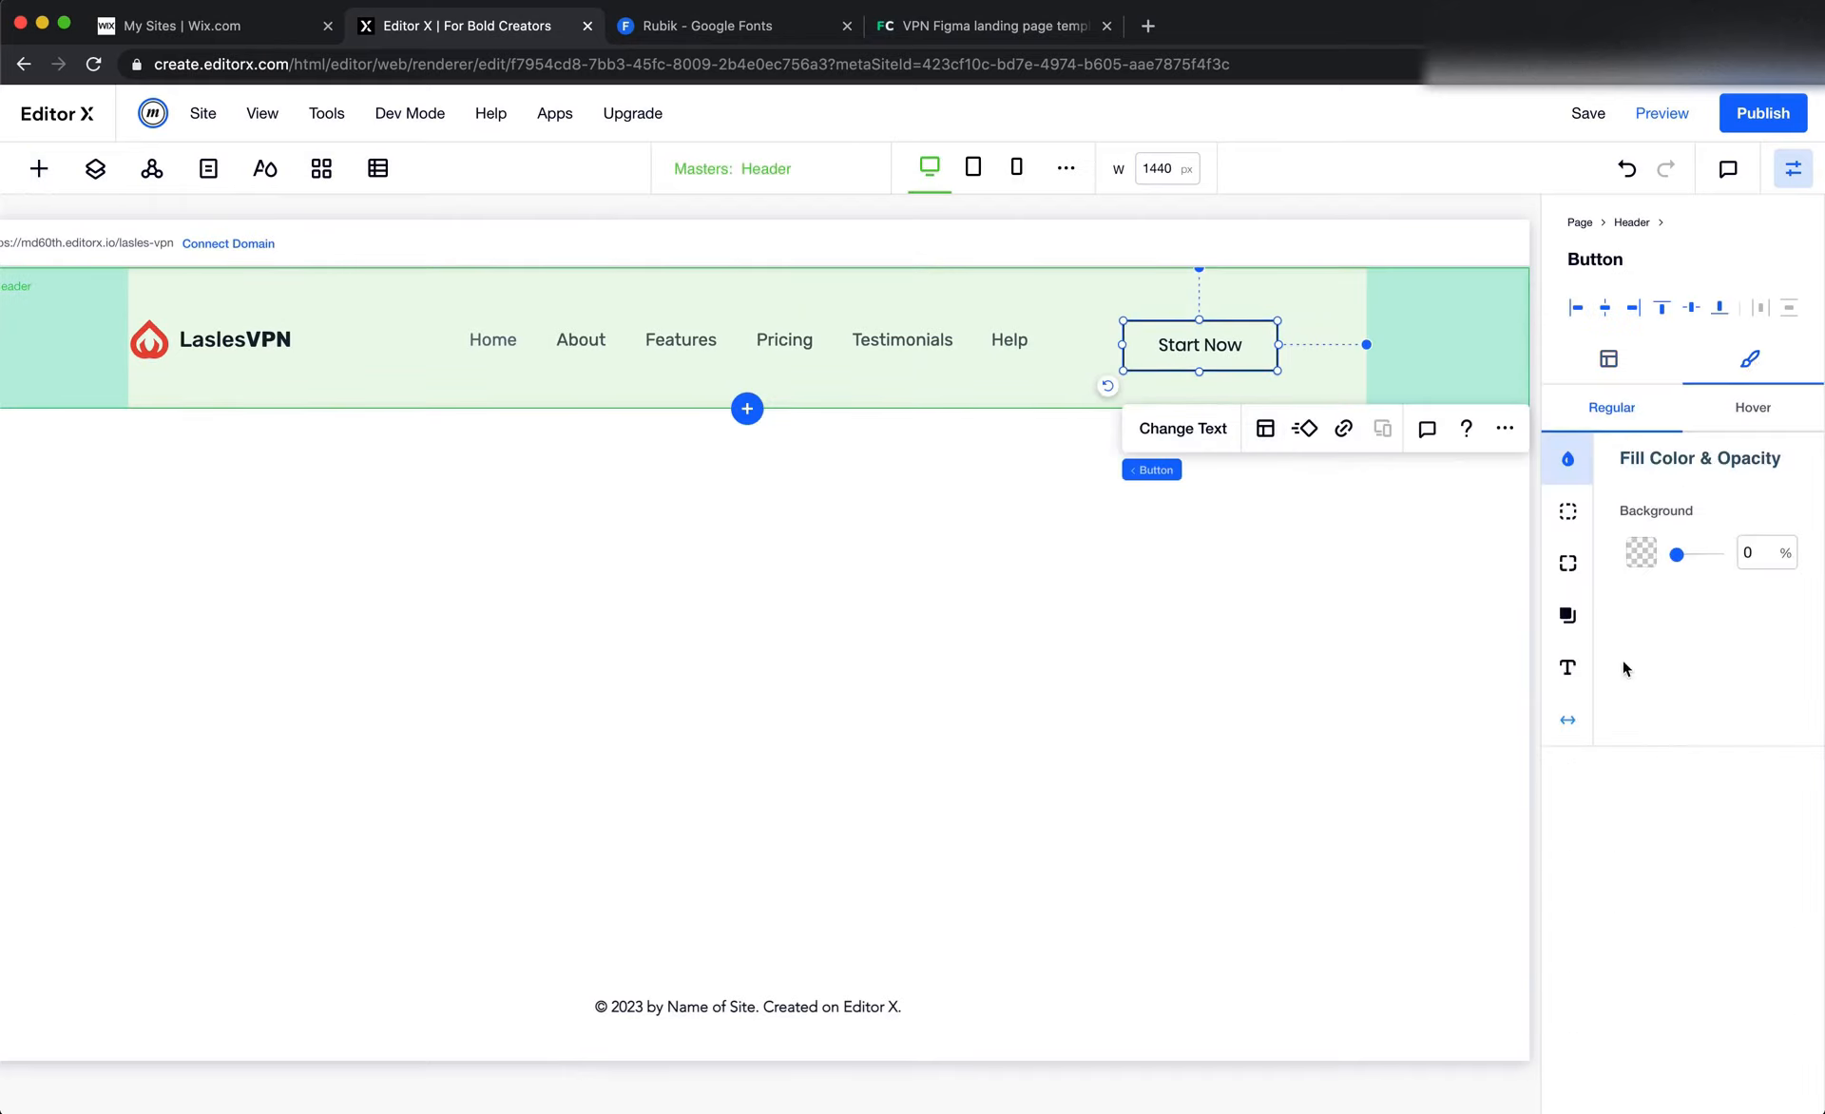
click(1568, 563)
click(1639, 544)
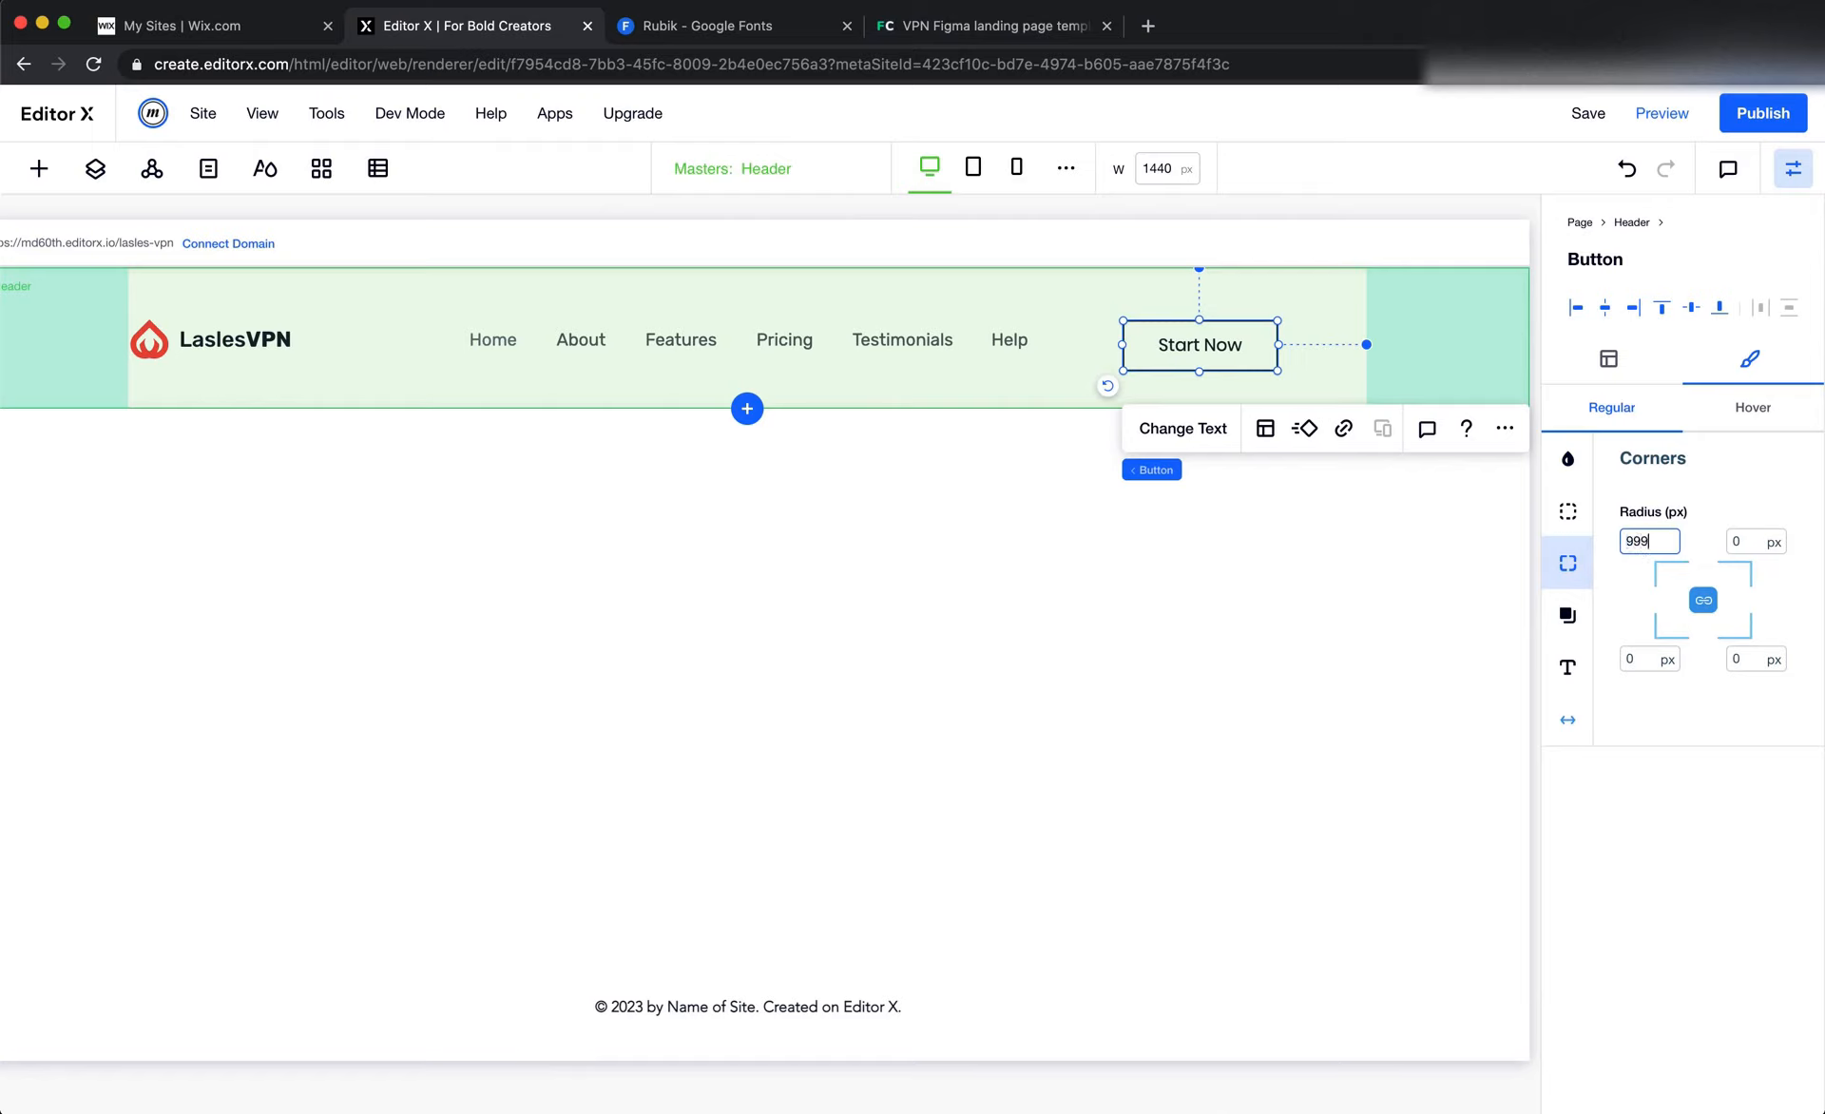
text(999)
key(Return)
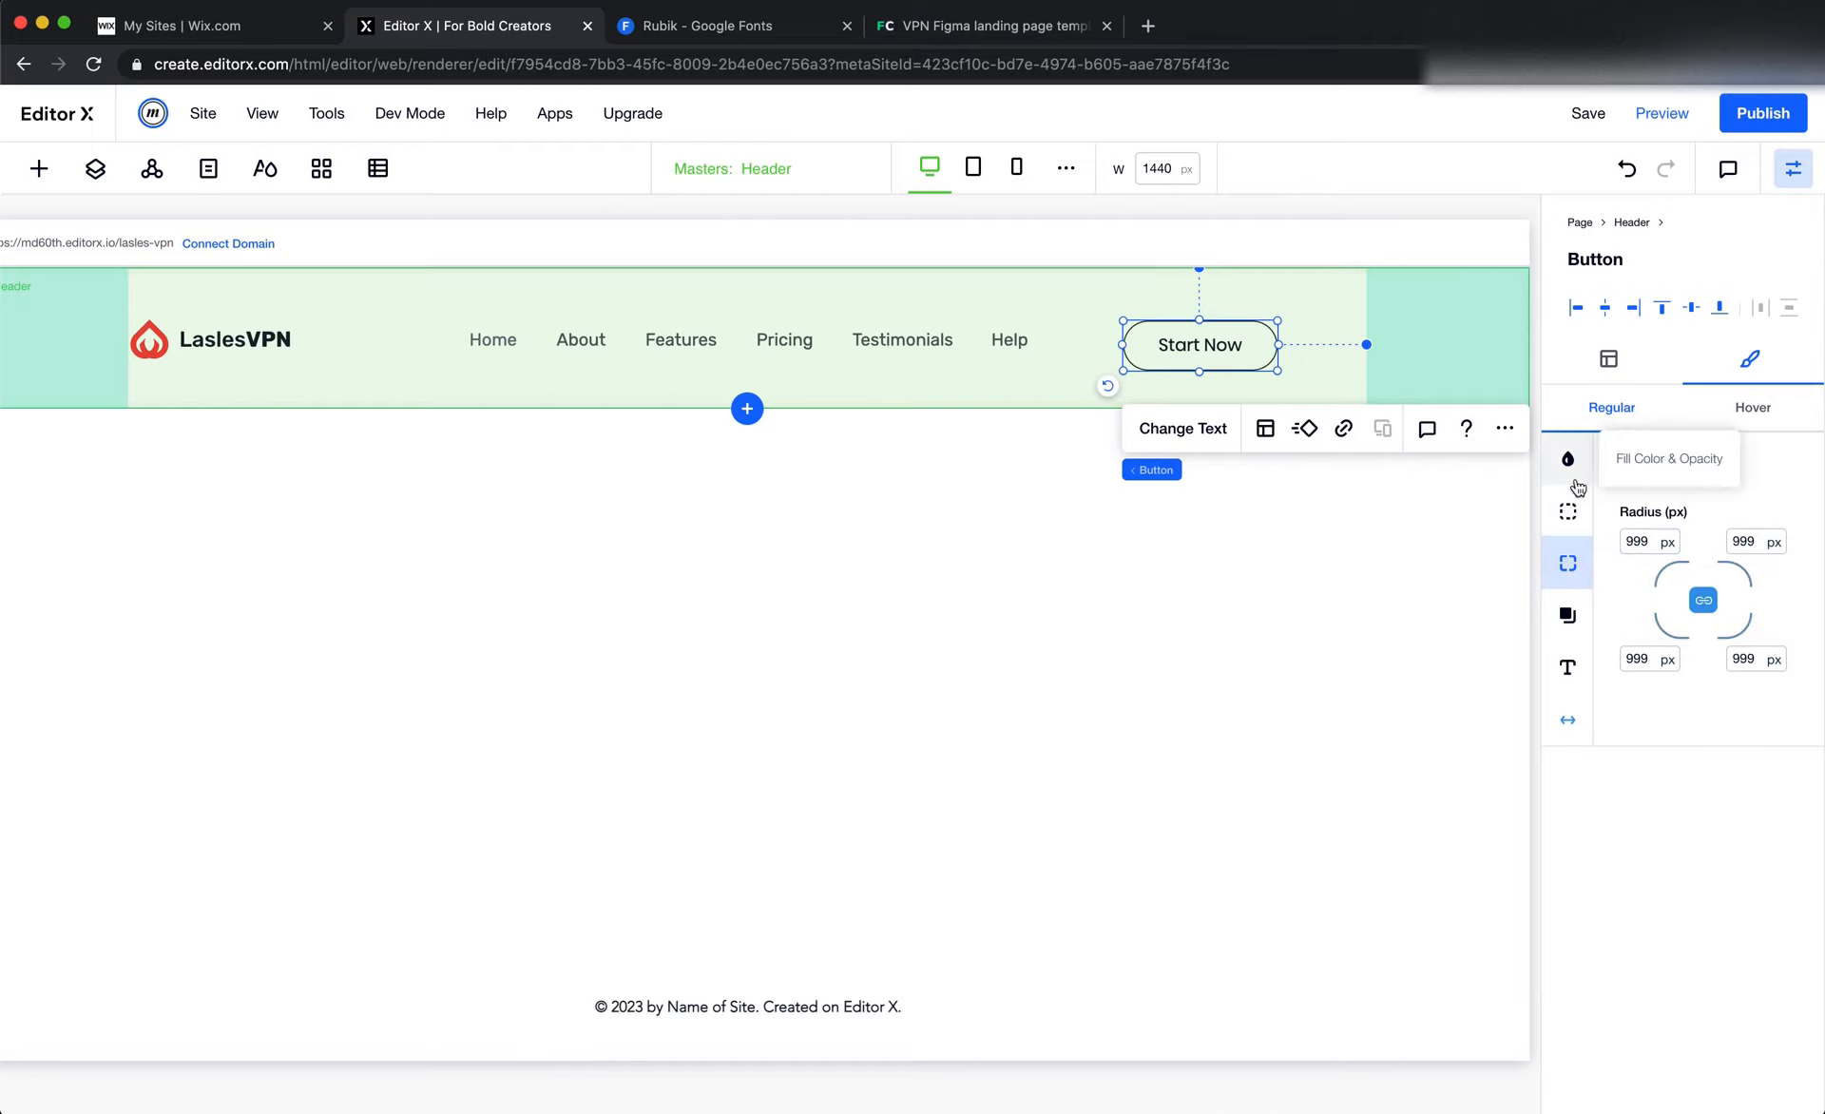
Change the header button's border color to the bright red site color from the action colors
click(1570, 463)
click(1569, 512)
click(1640, 553)
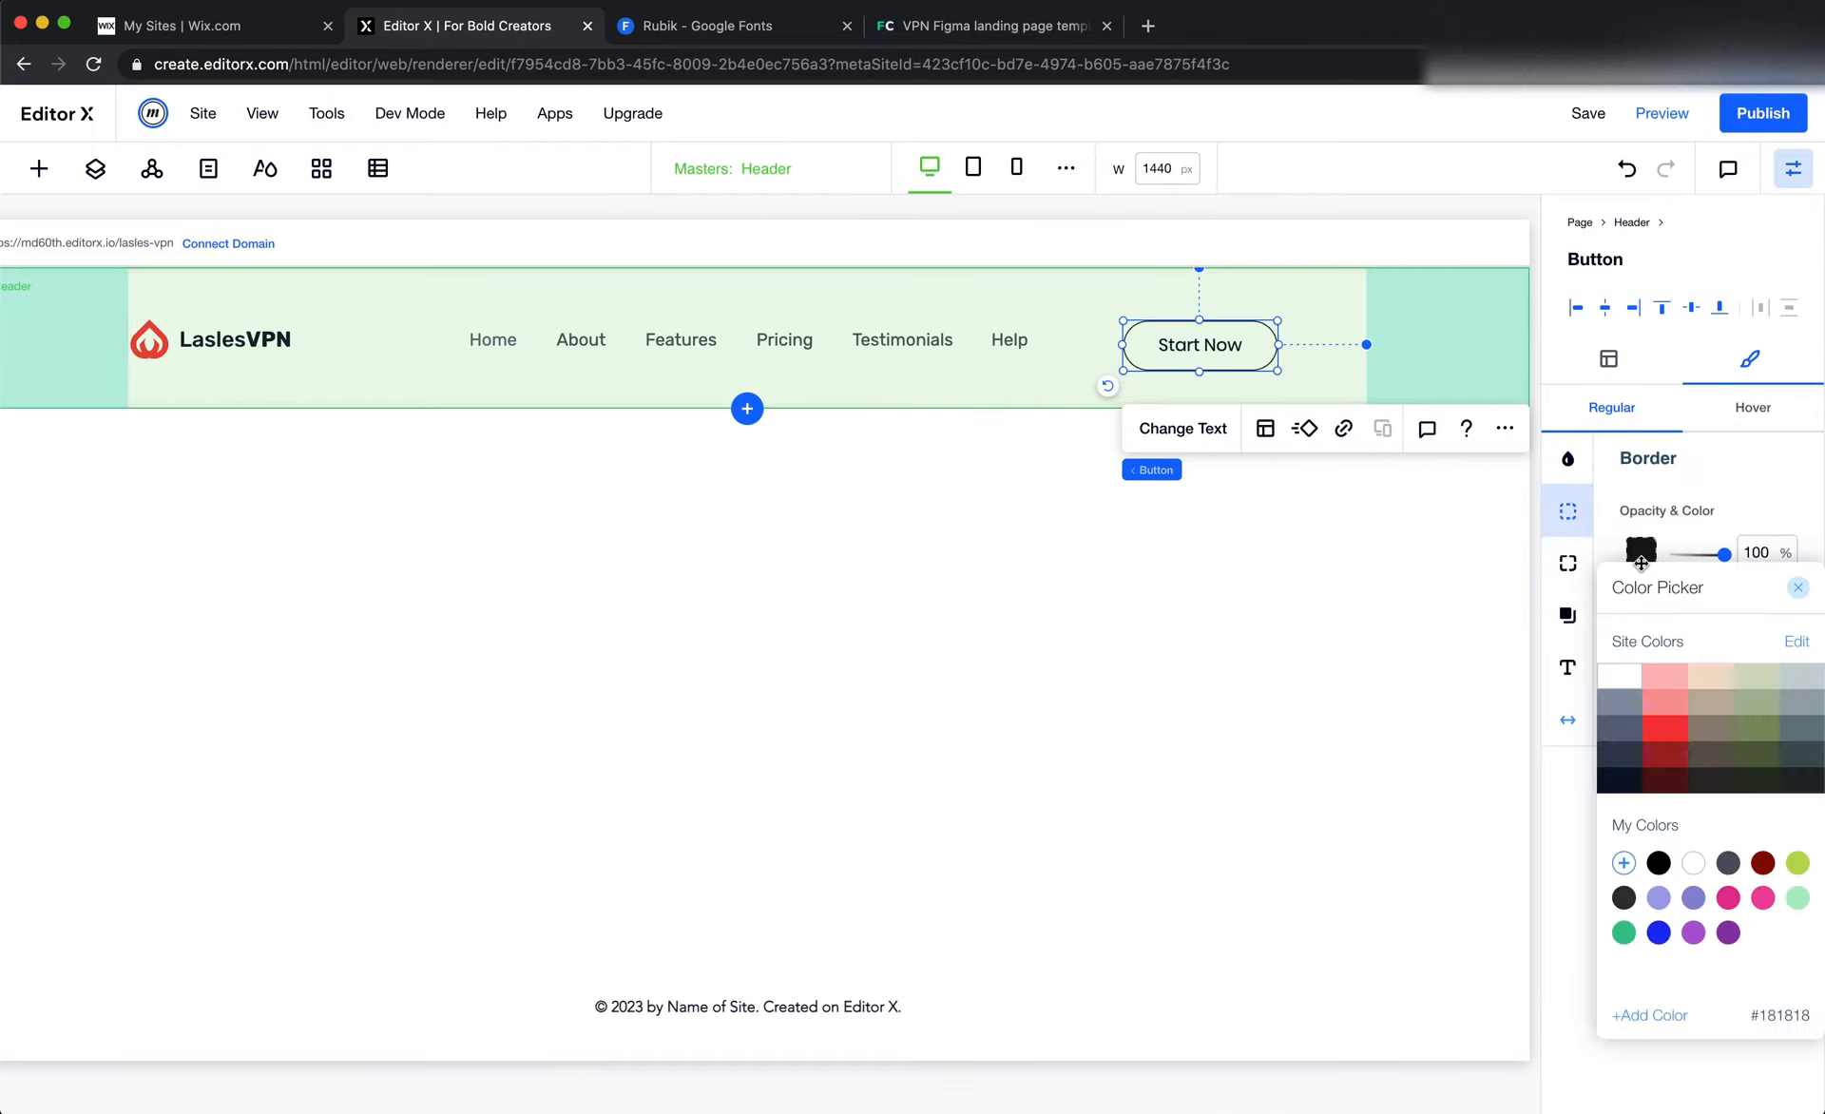
click(1664, 753)
click(1664, 728)
click(1729, 509)
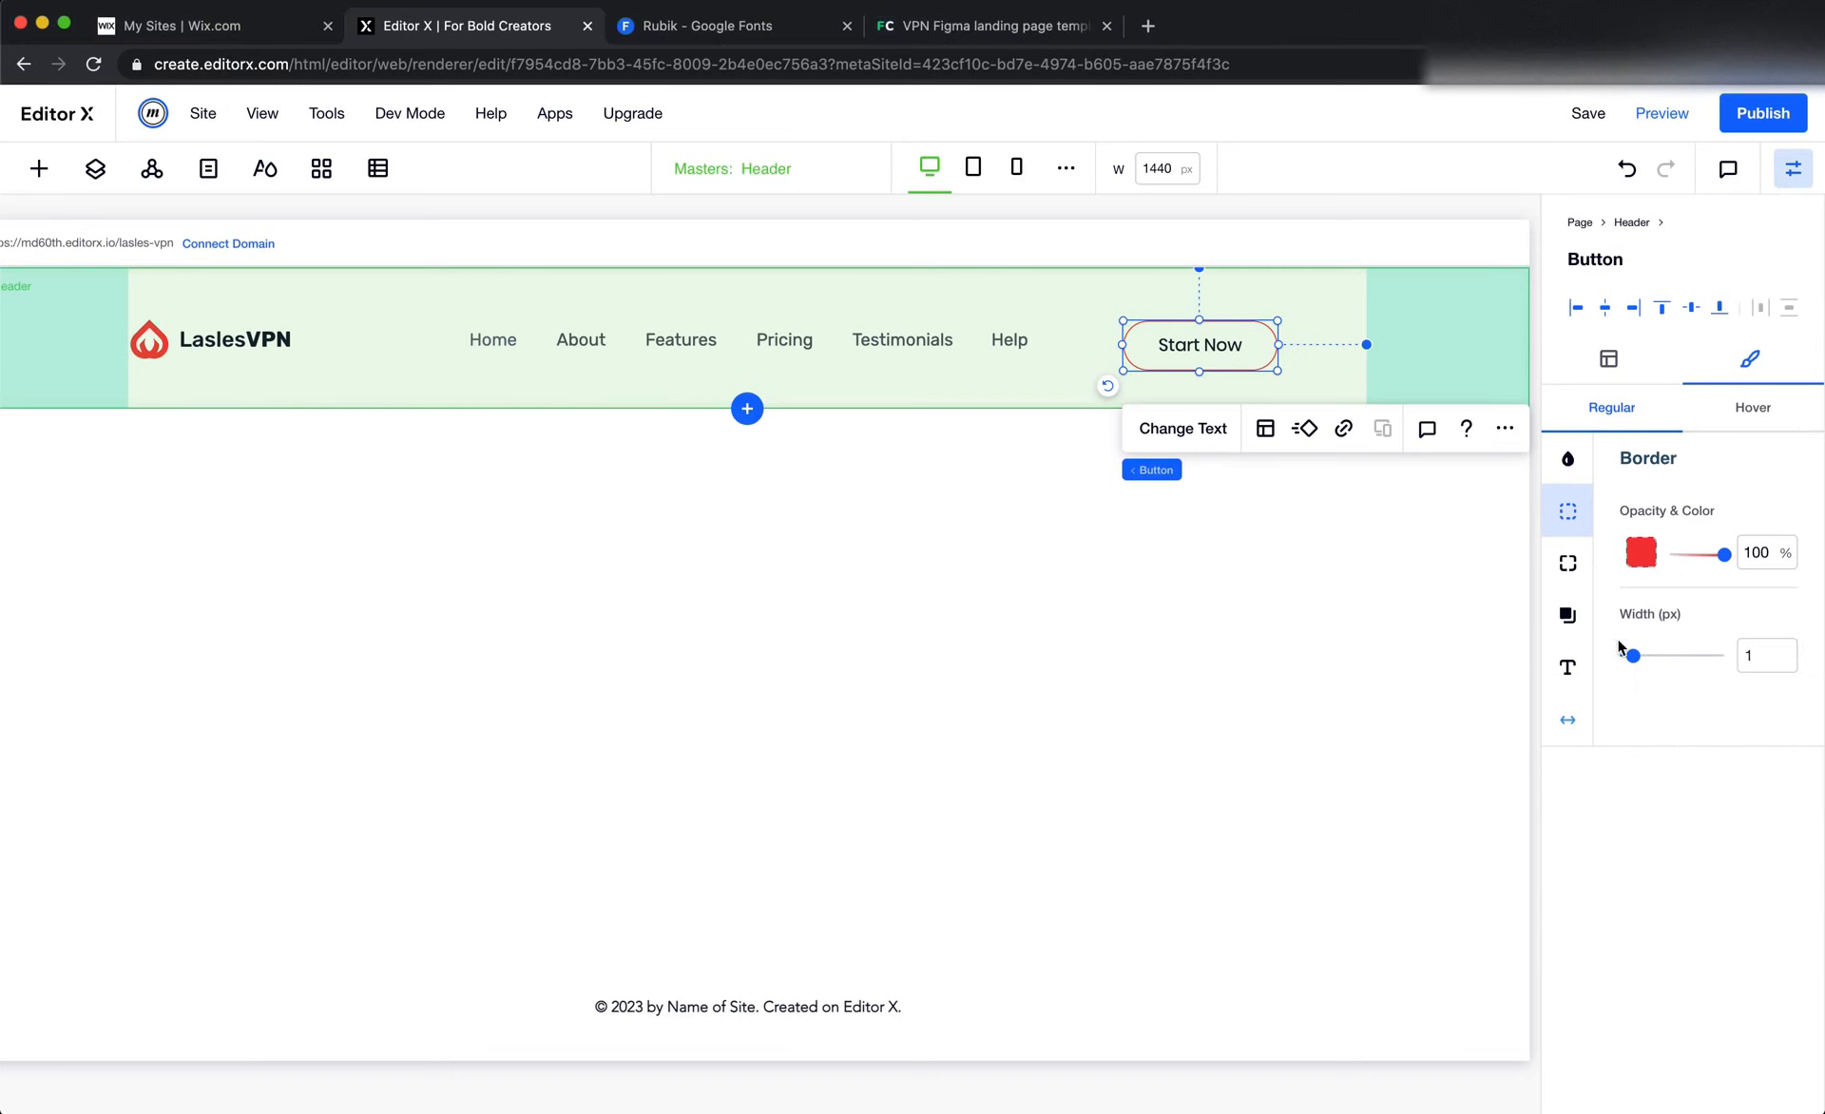
Change the header button's text color to the same bright red site color as its border
click(1568, 669)
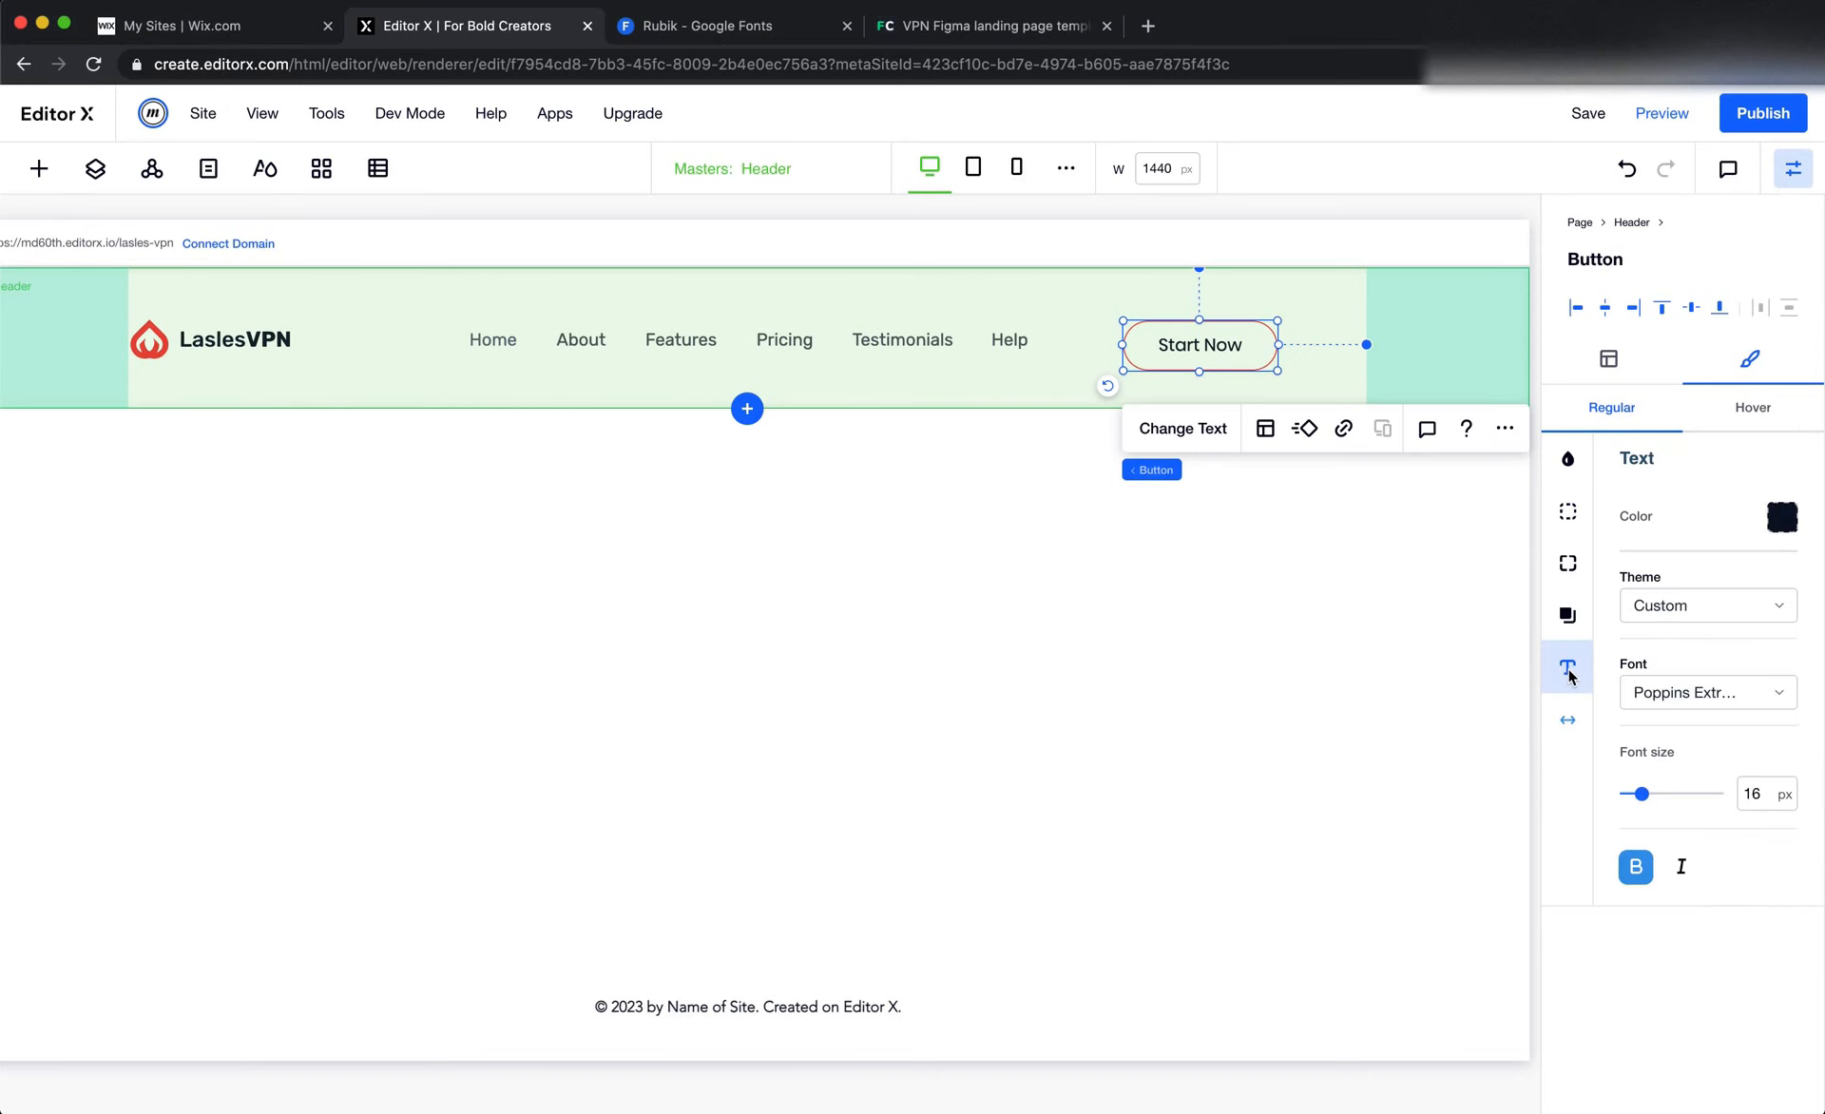
click(1780, 518)
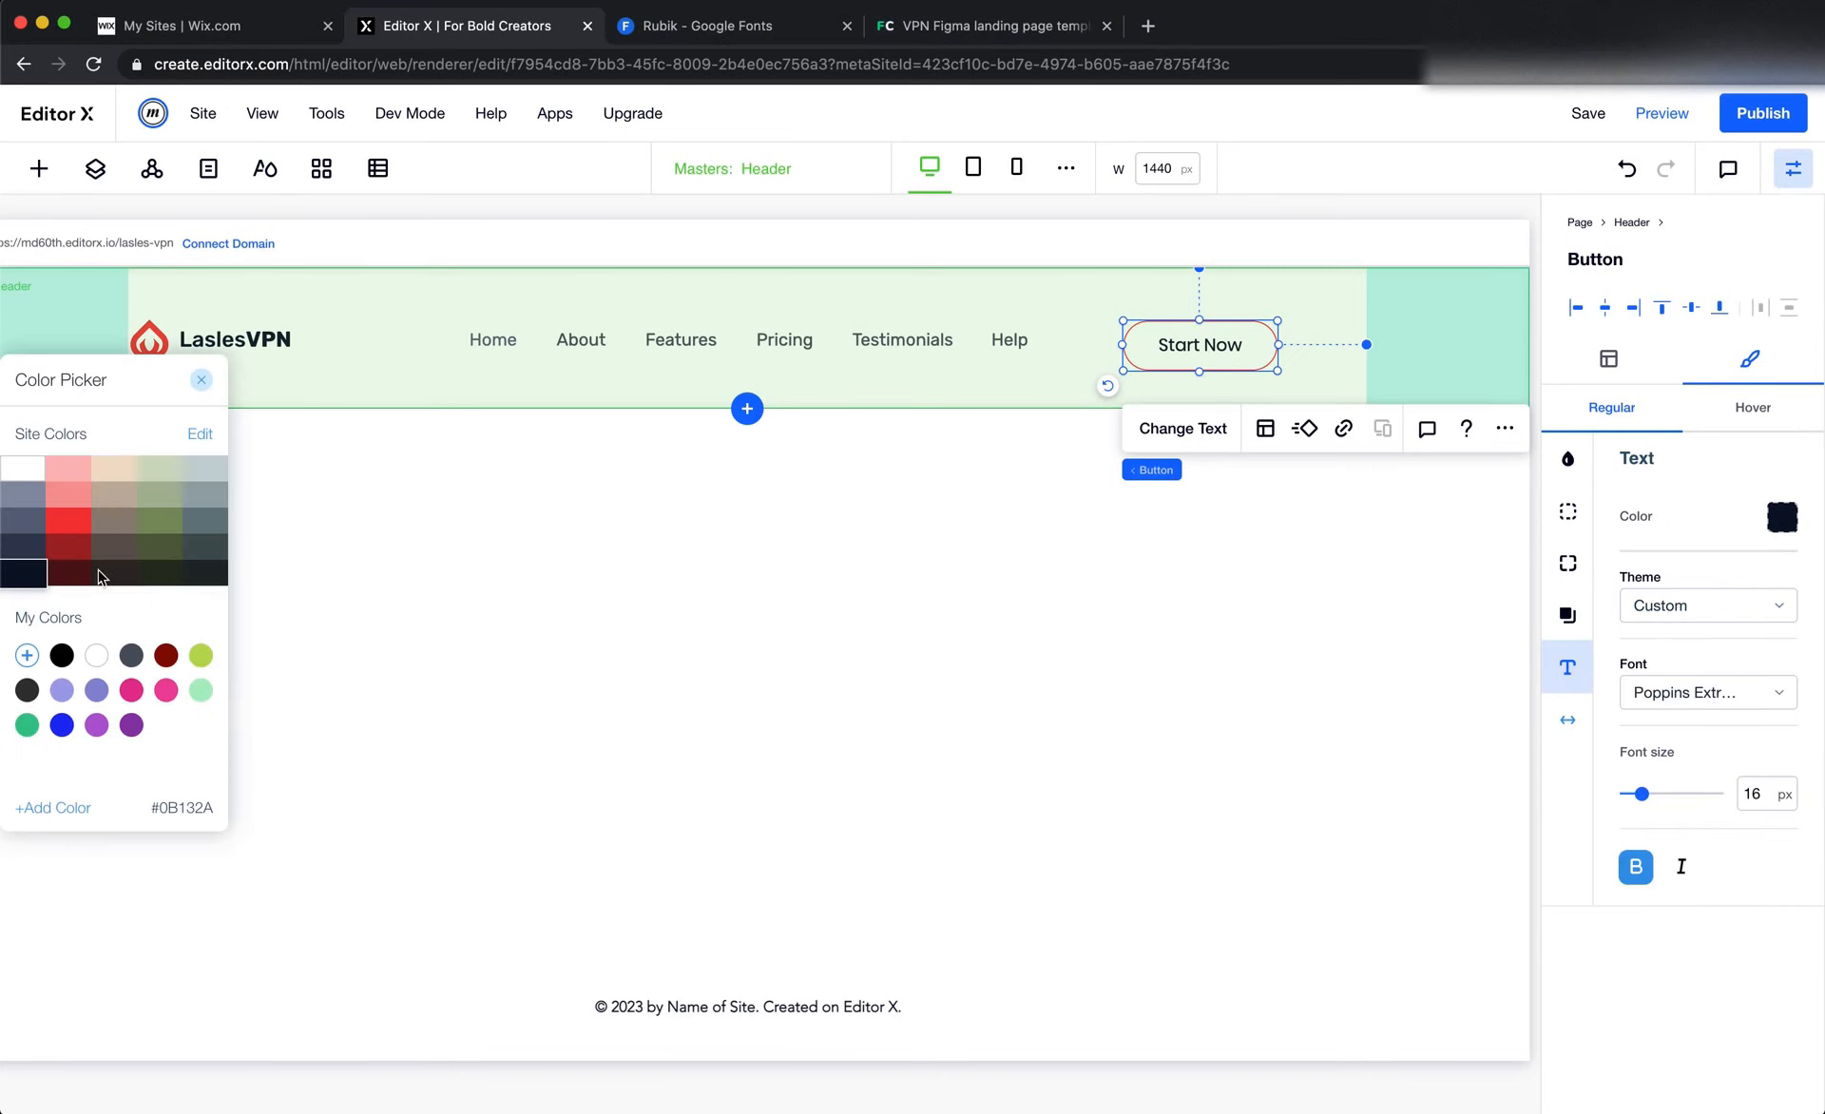
click(63, 520)
click(1715, 522)
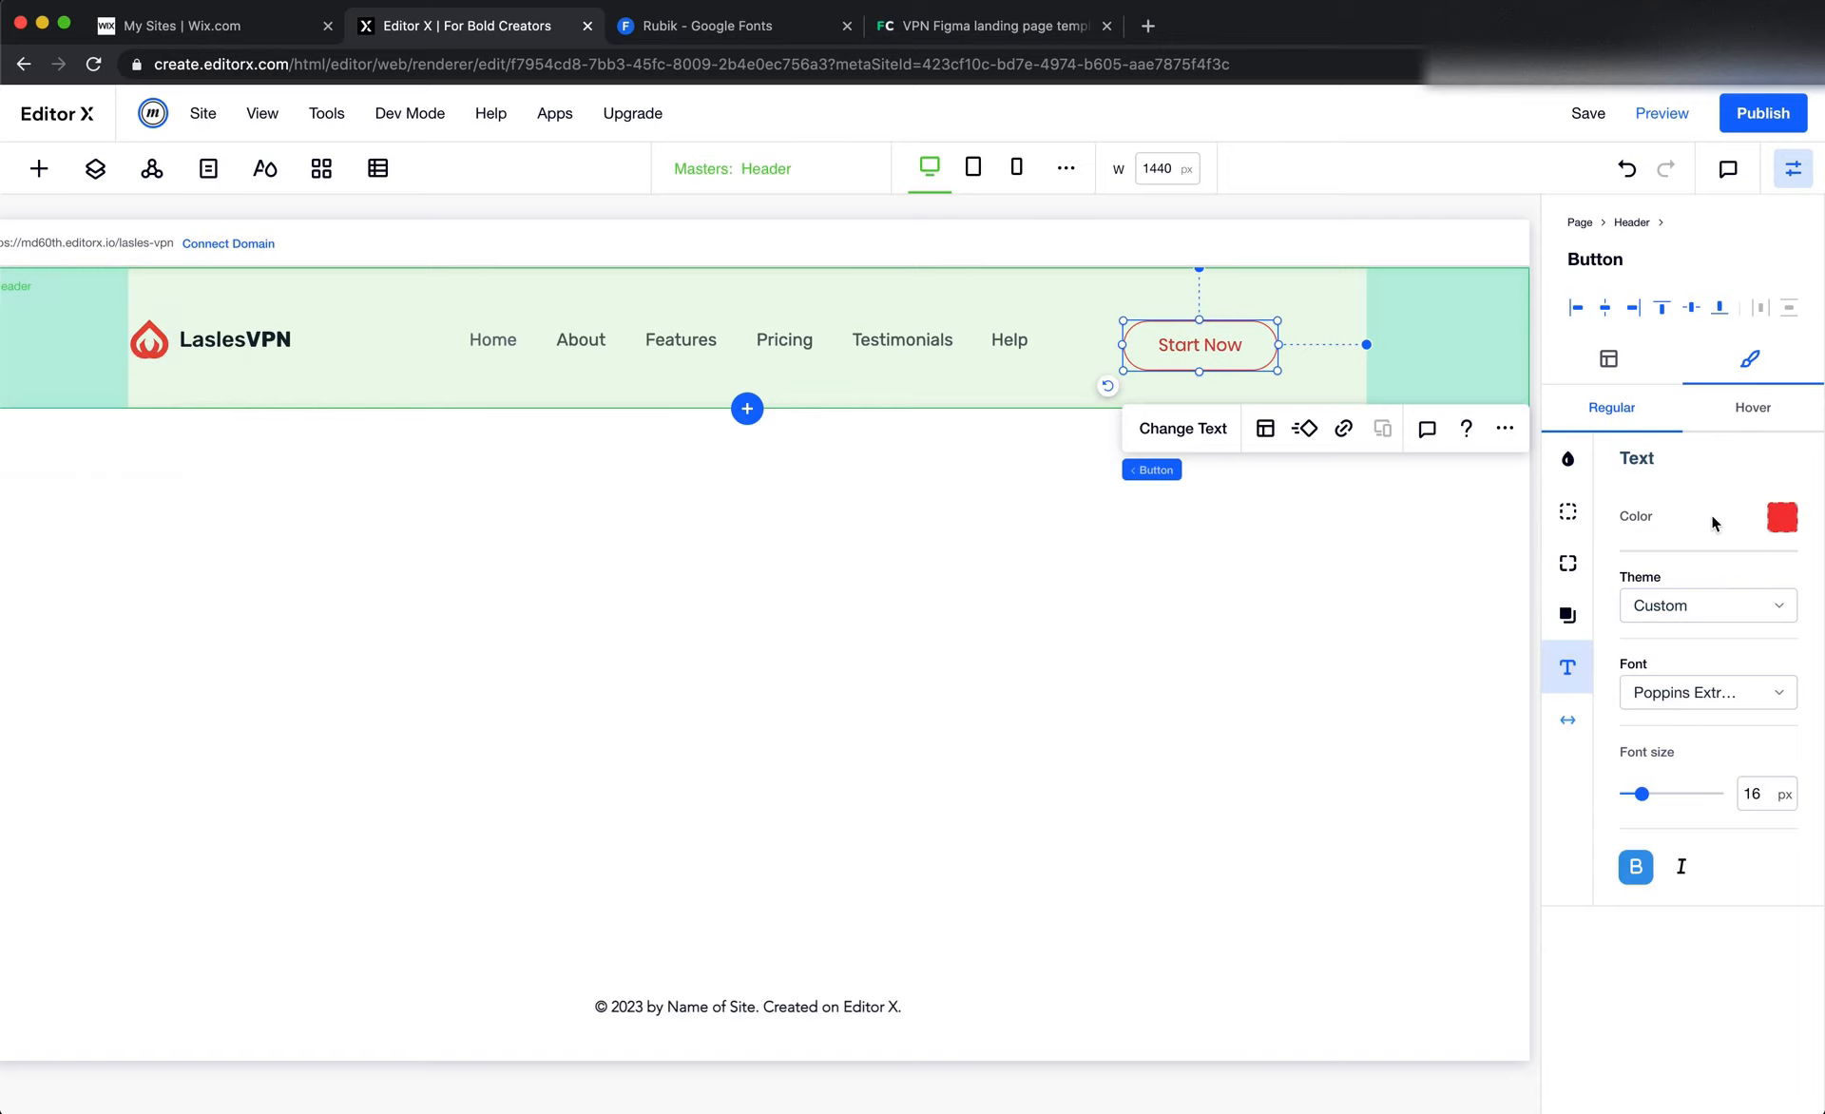
Check the Sign Up label's font in Figma and set the Editor X header button's font to Rubik Medium with bold turned off
key(super+Tab)
double_click(1293, 322)
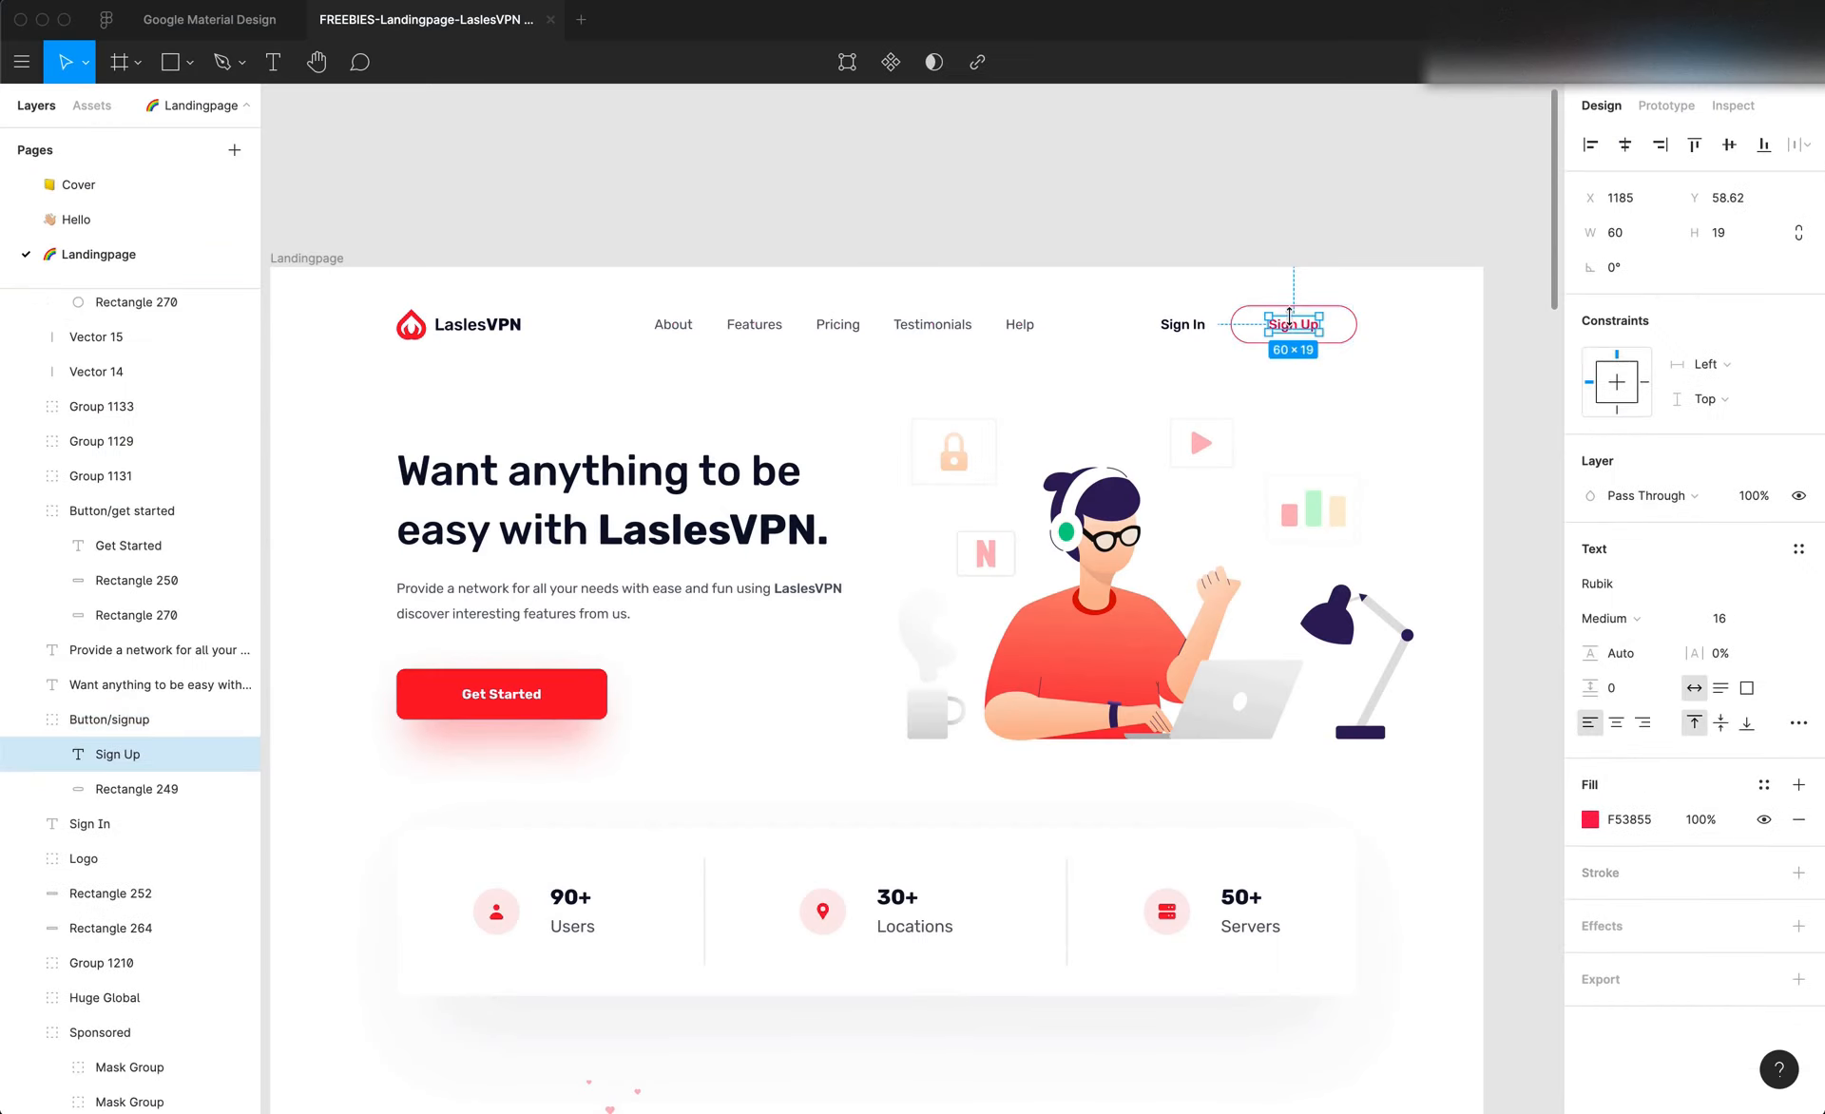
double_click(1294, 329)
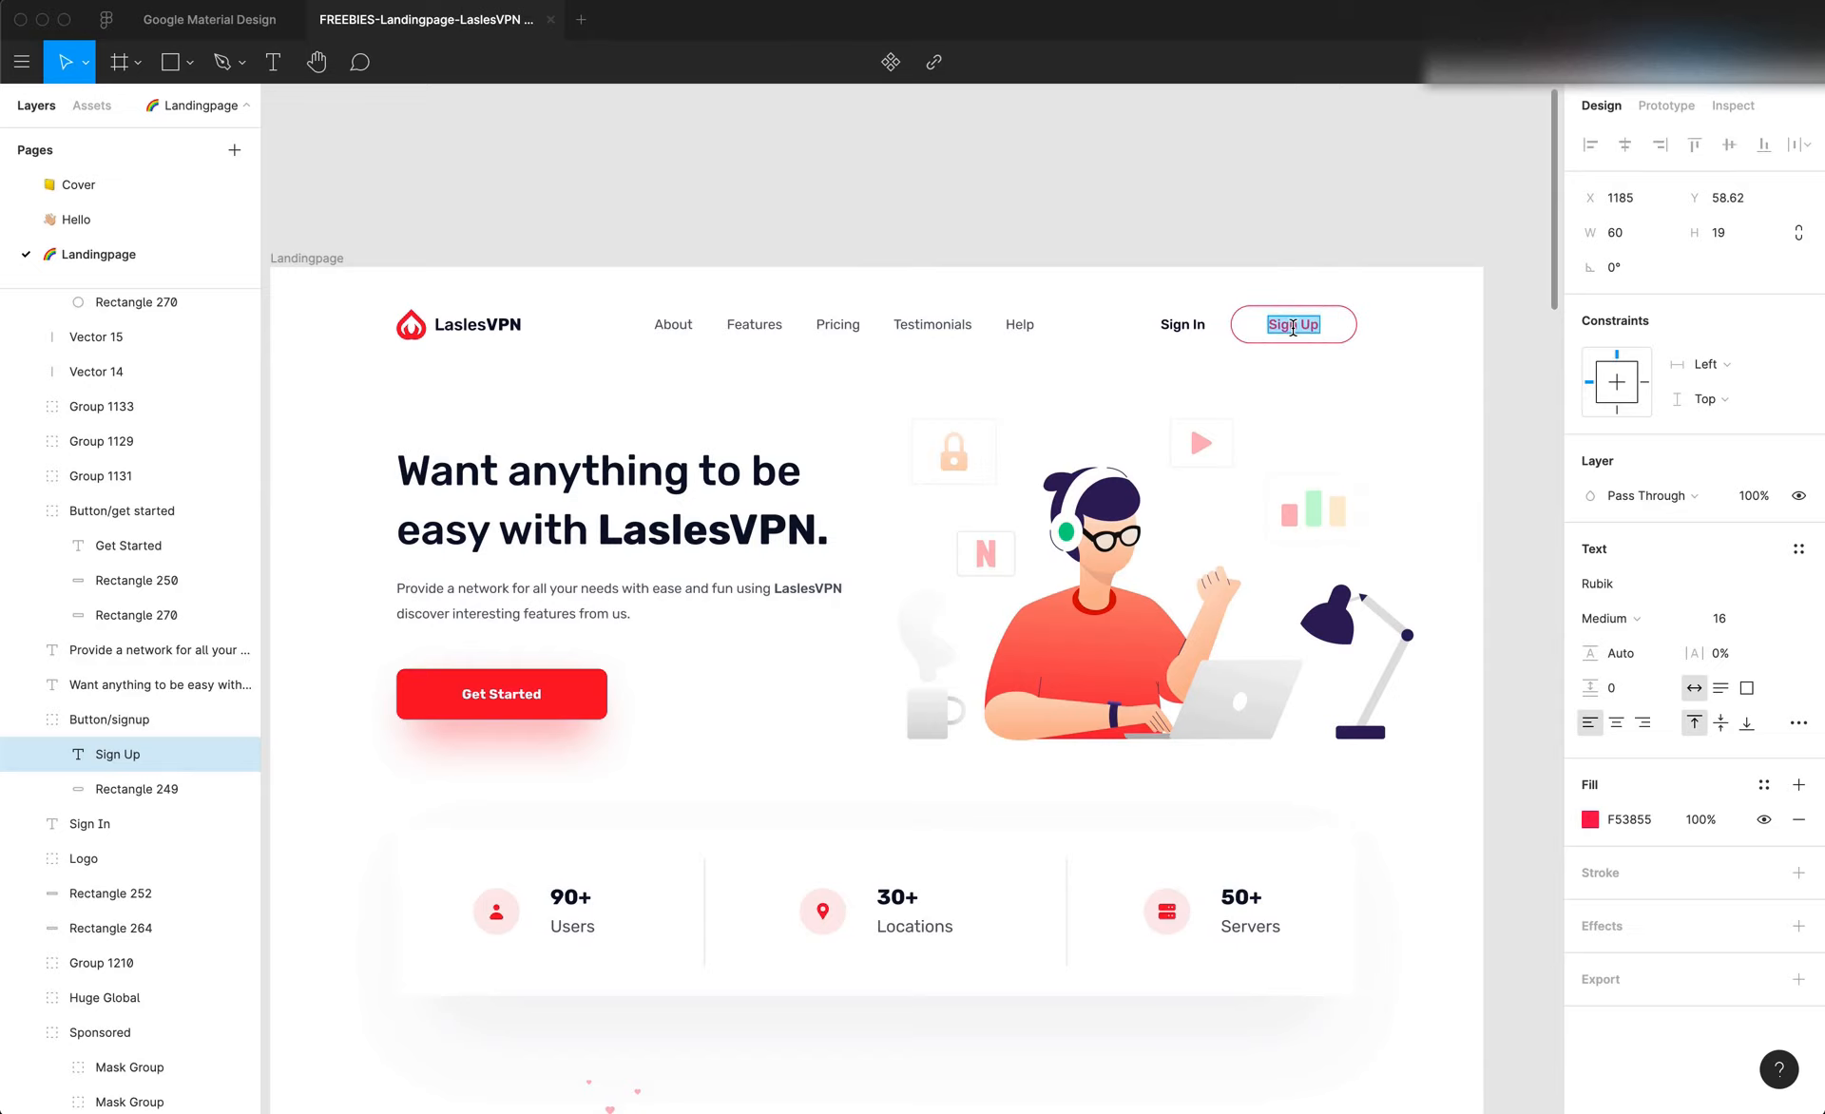
click(1616, 587)
key(super+Tab)
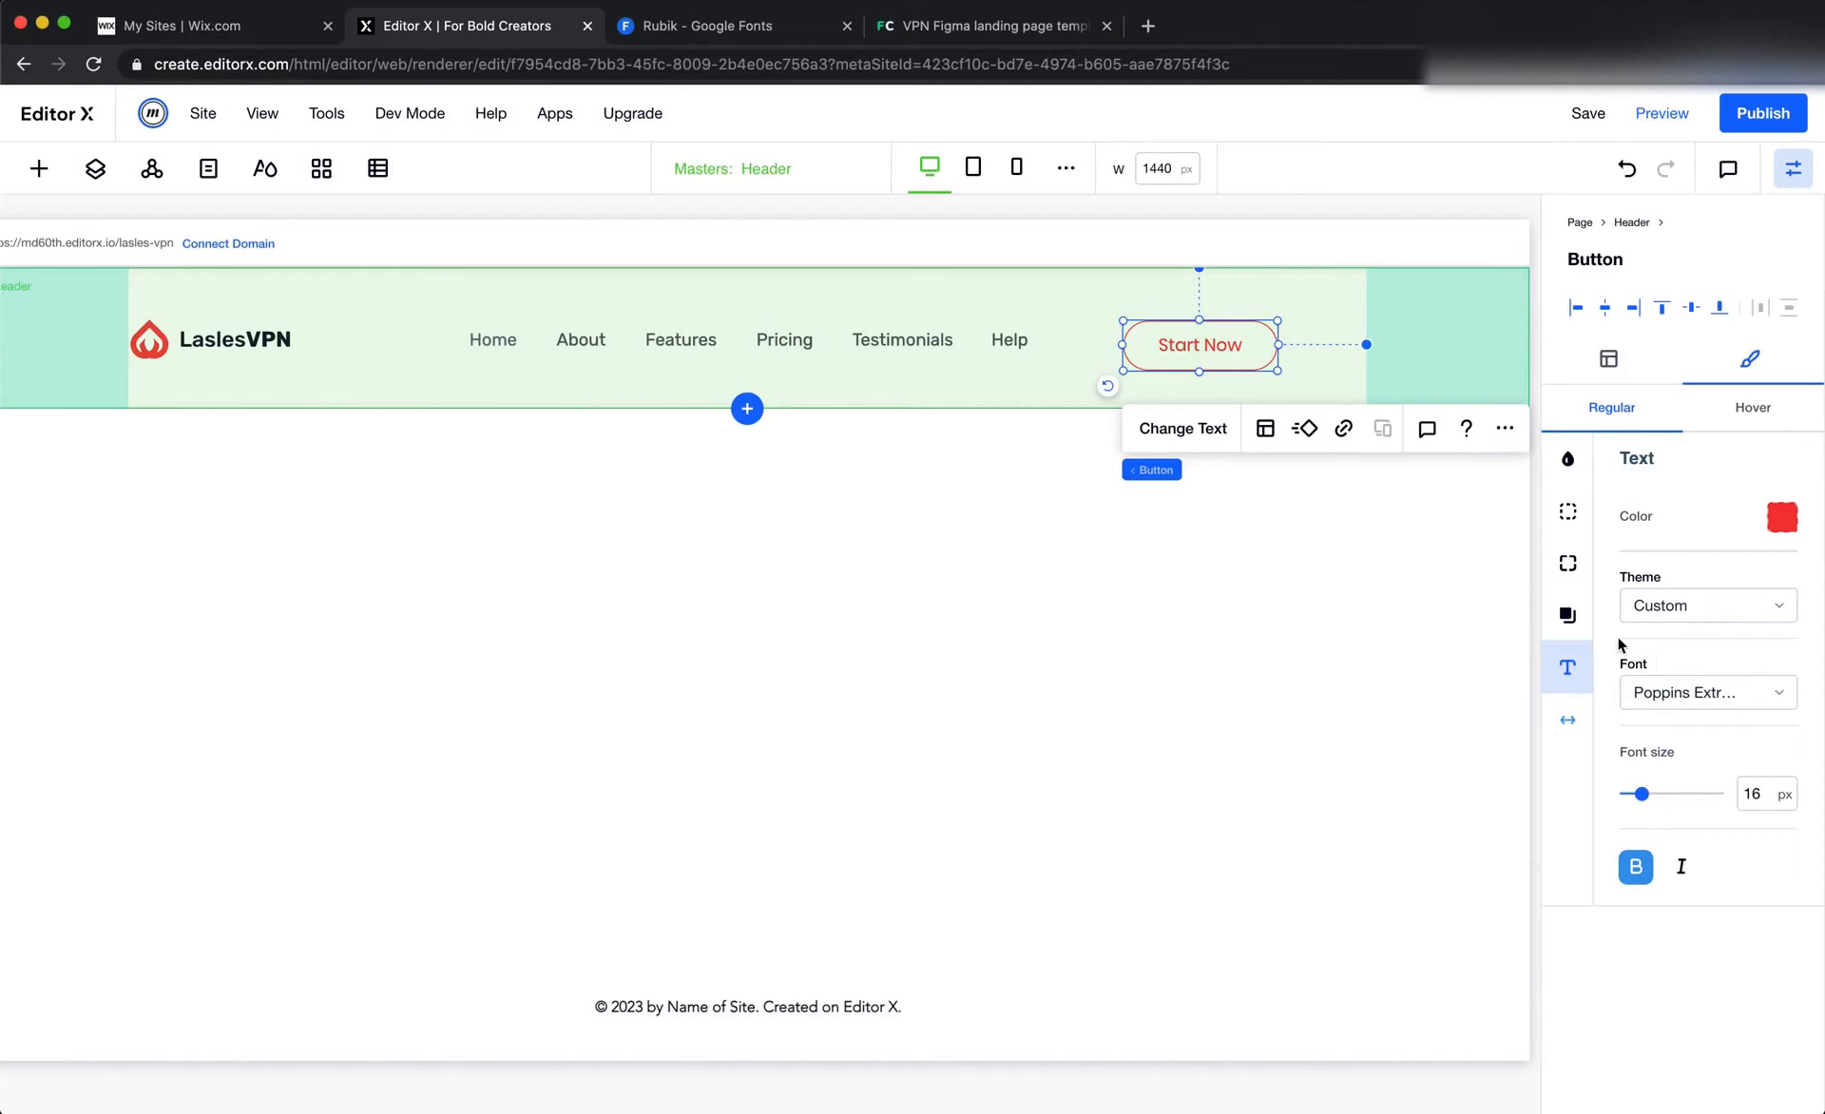
click(1712, 696)
scroll(1719, 945, up, 15)
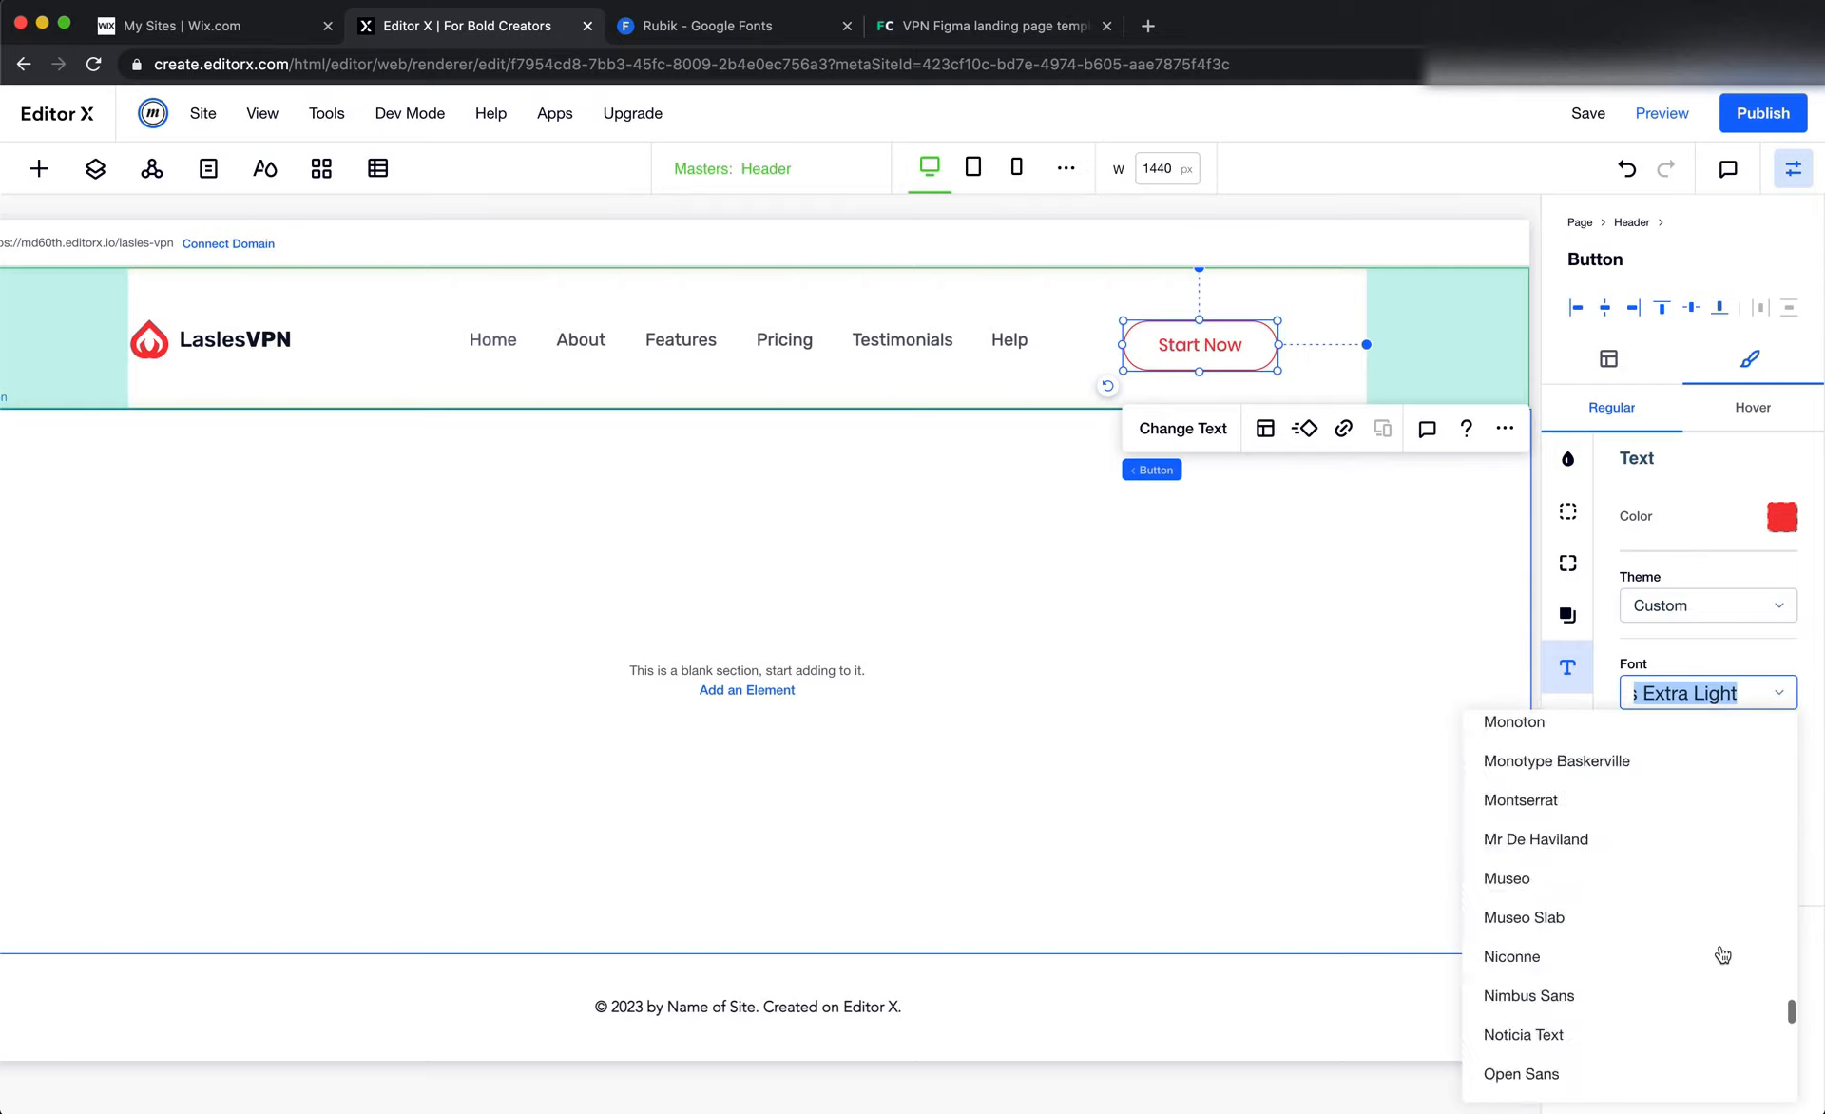
scroll(1720, 945, up, 3)
scroll(1719, 944, down, 4)
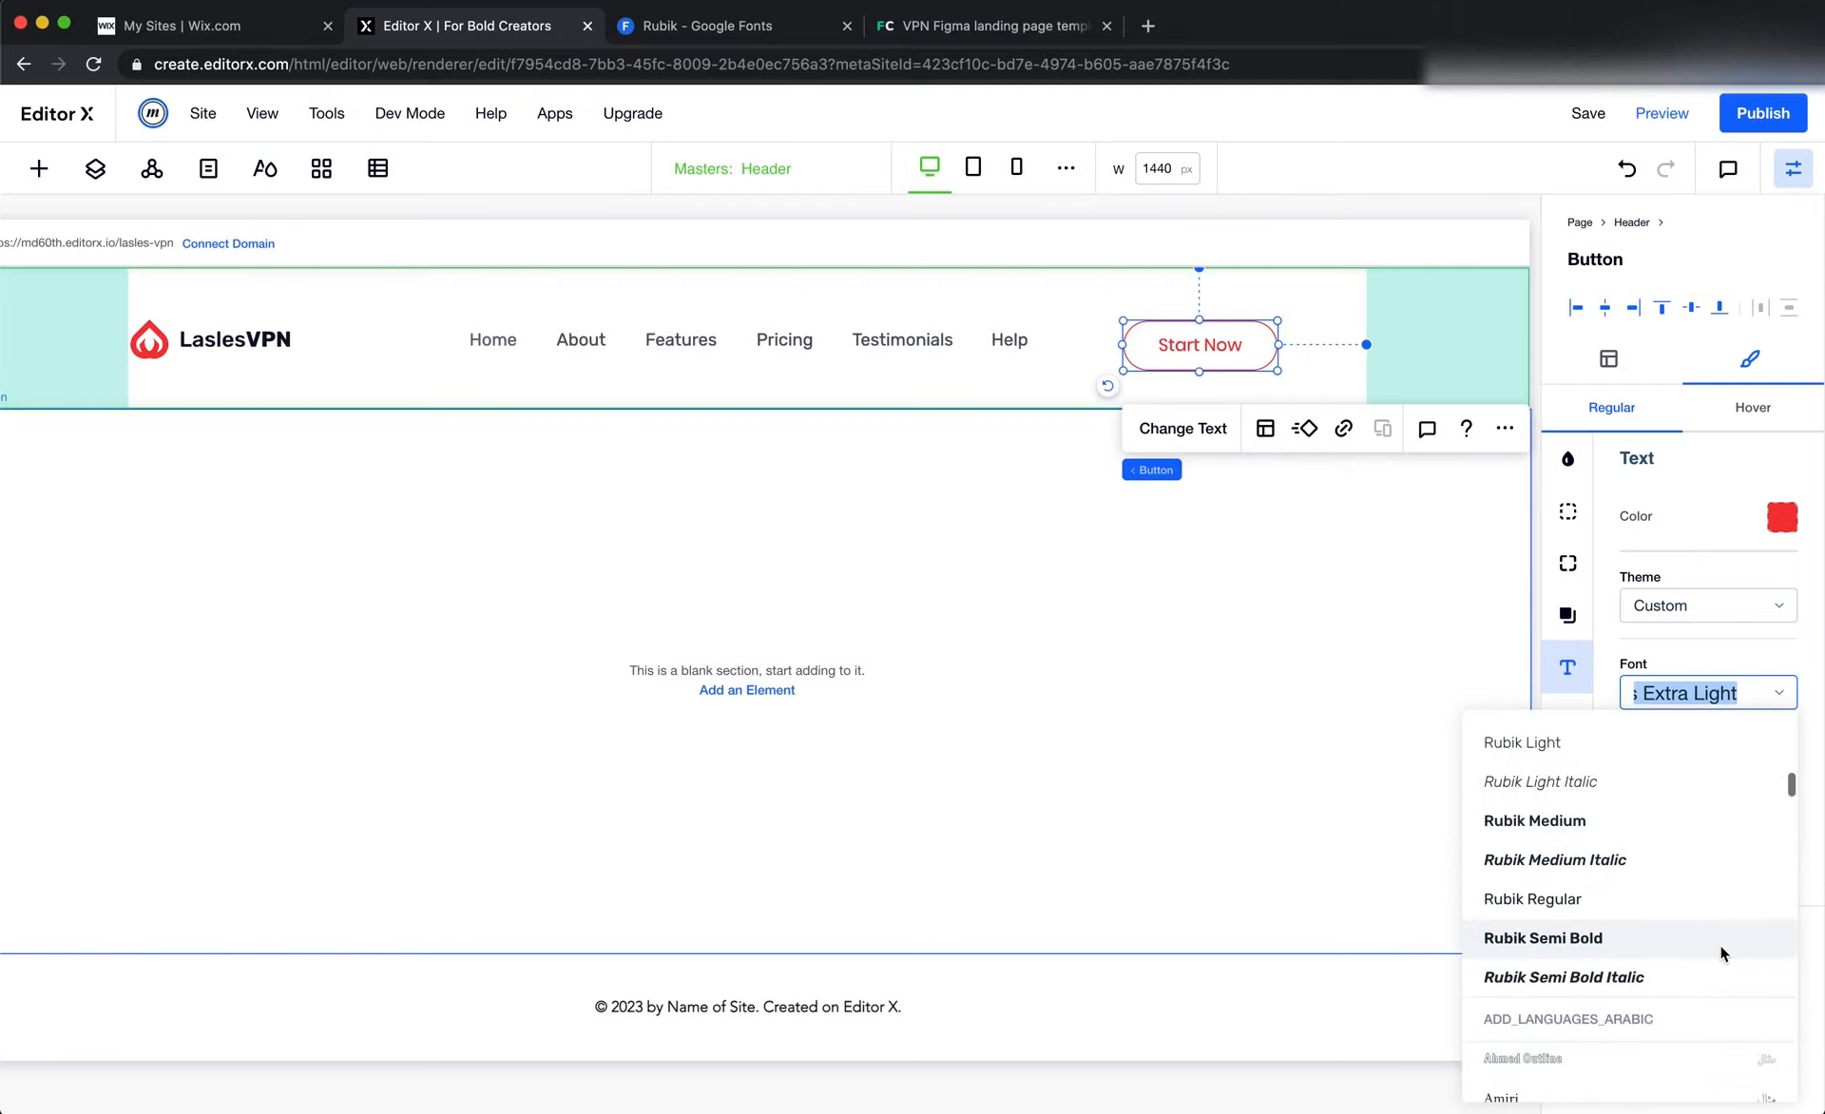
click(1644, 820)
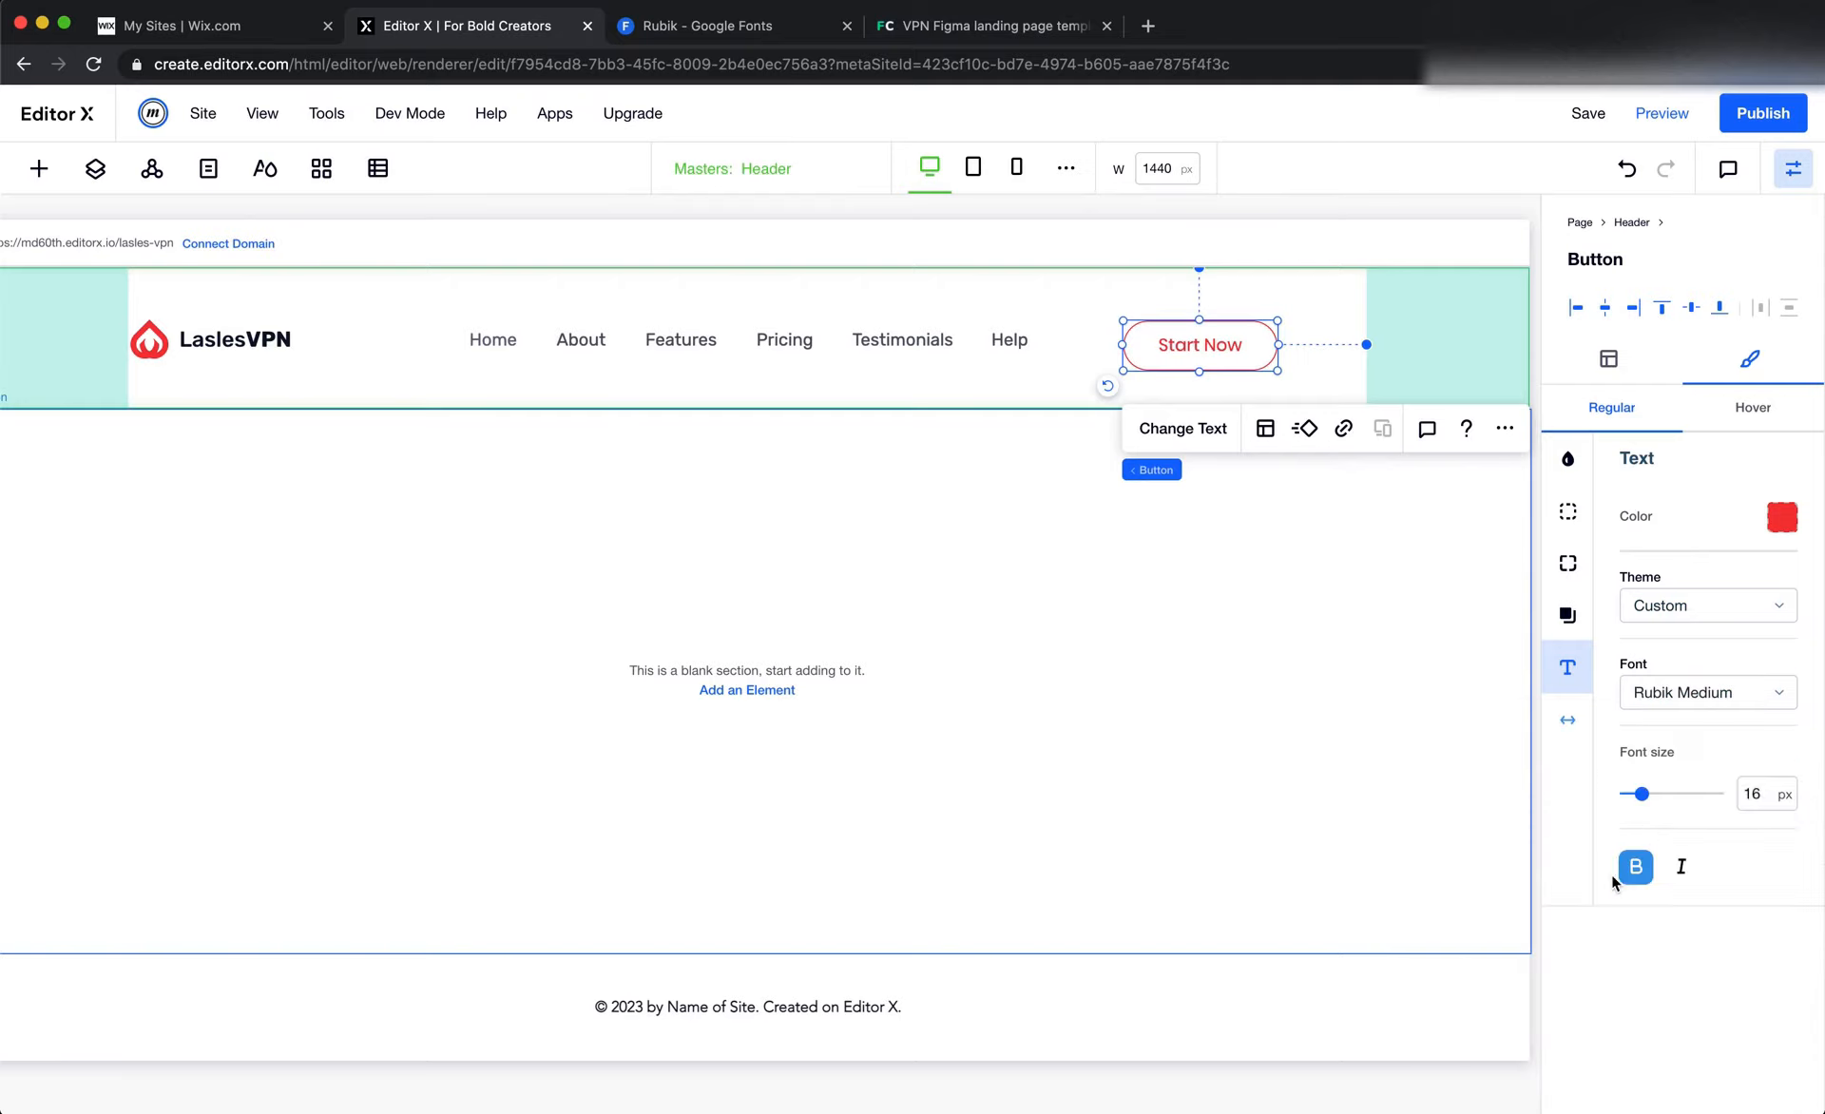
click(1635, 866)
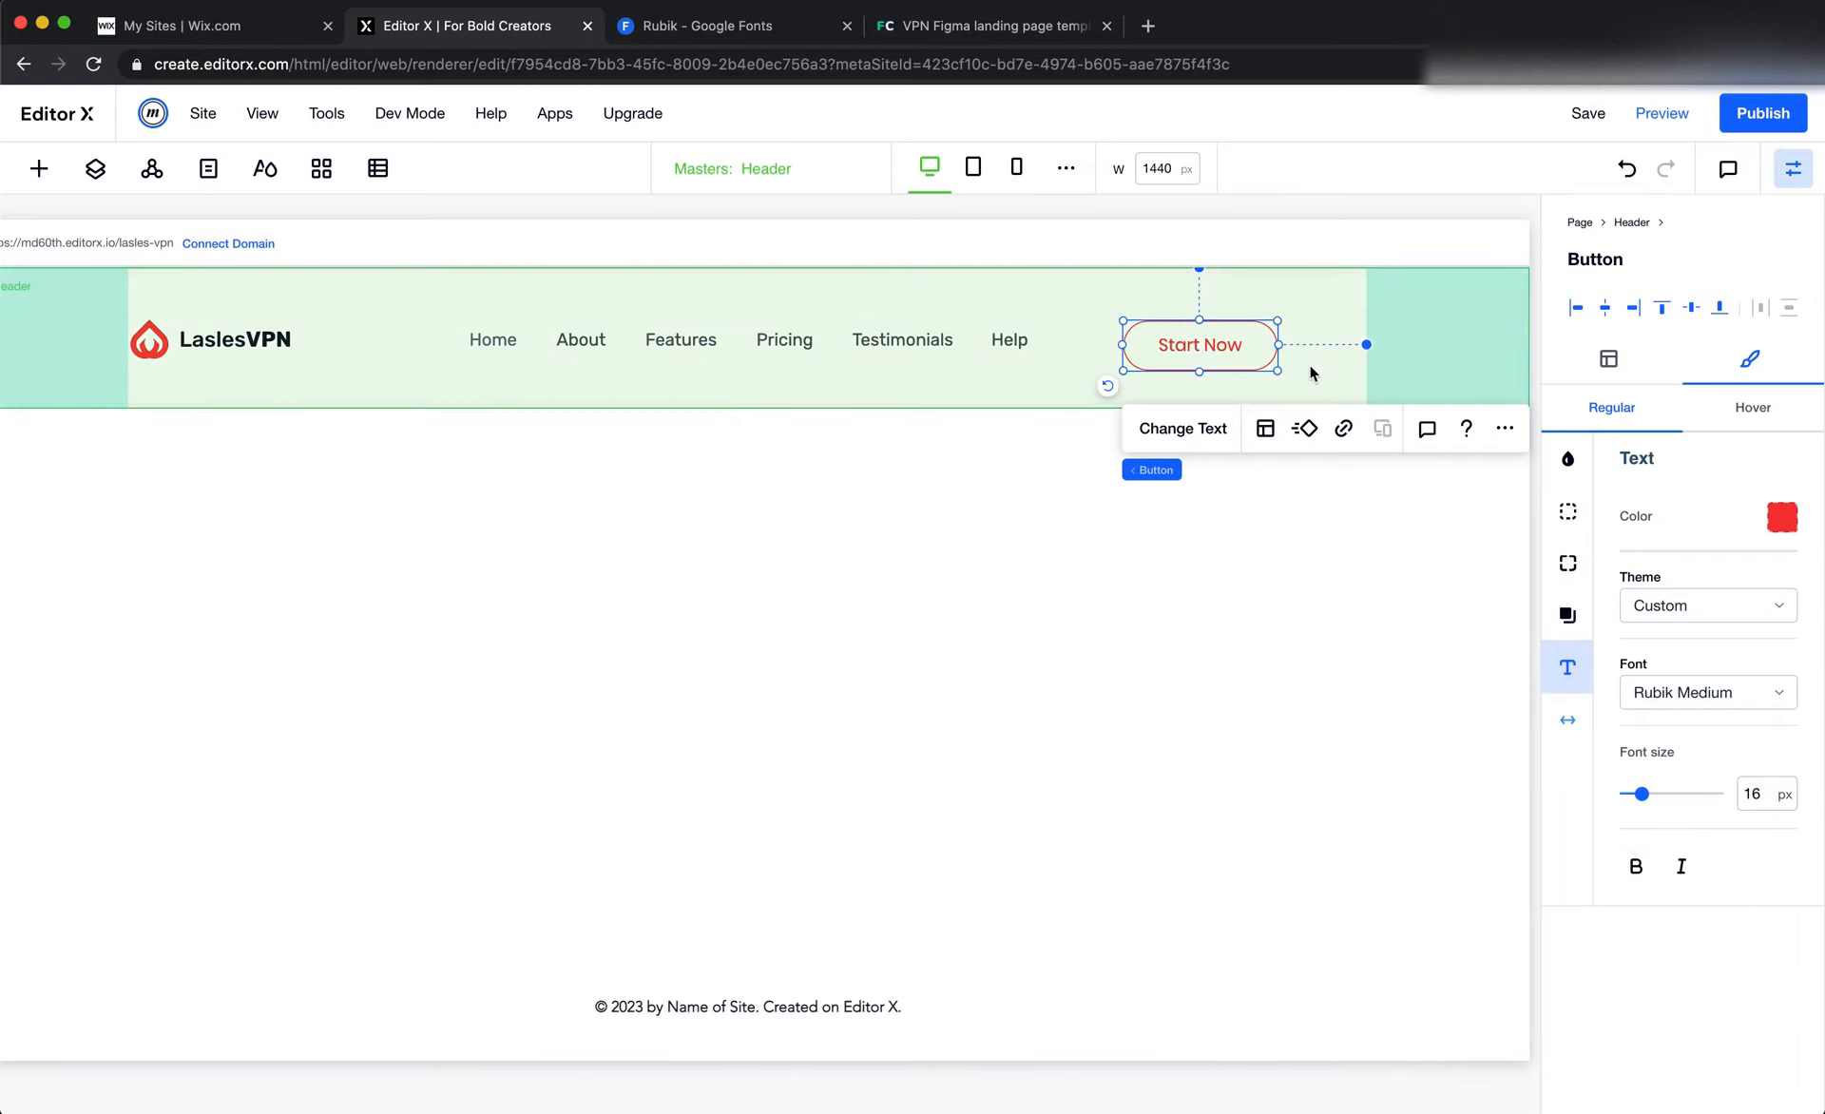
Change the header button's label to "Sign Up" and set its hover background to the bright red site color
click(1183, 427)
text(Sign Up)
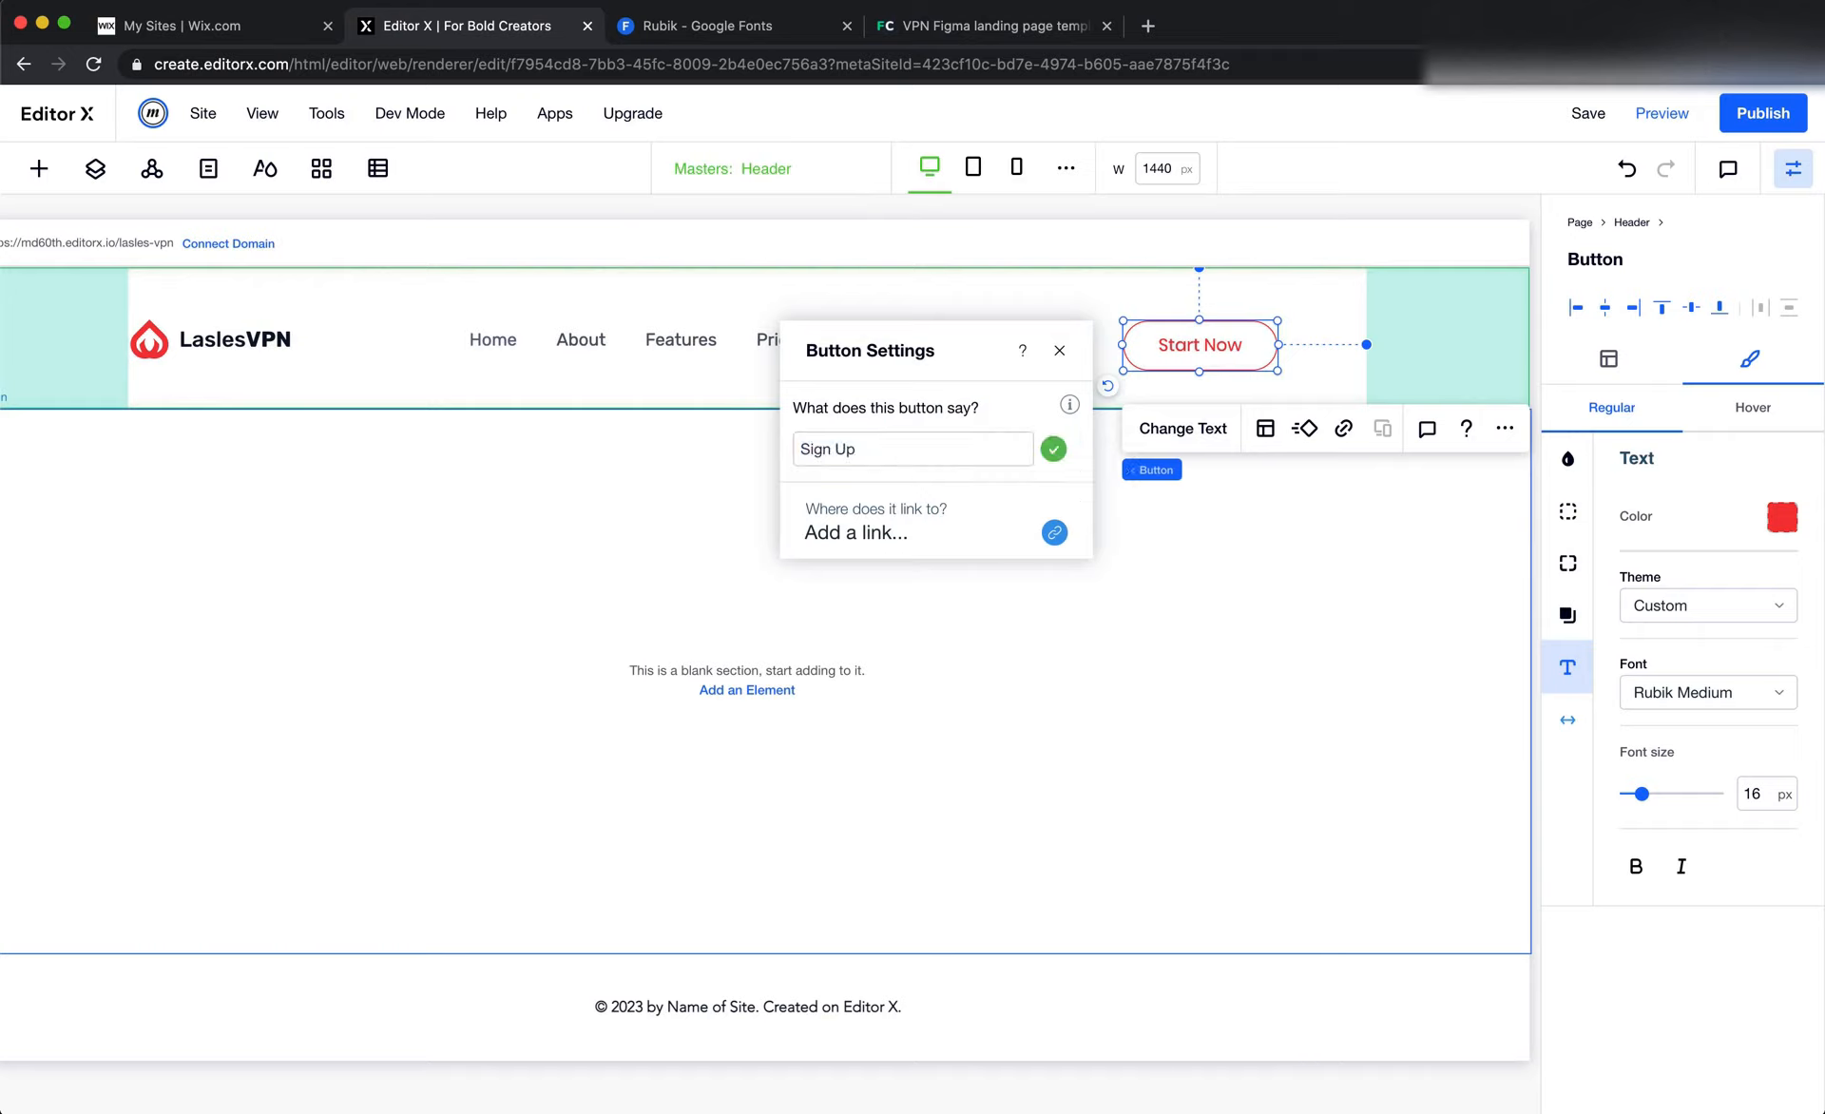
click(1716, 414)
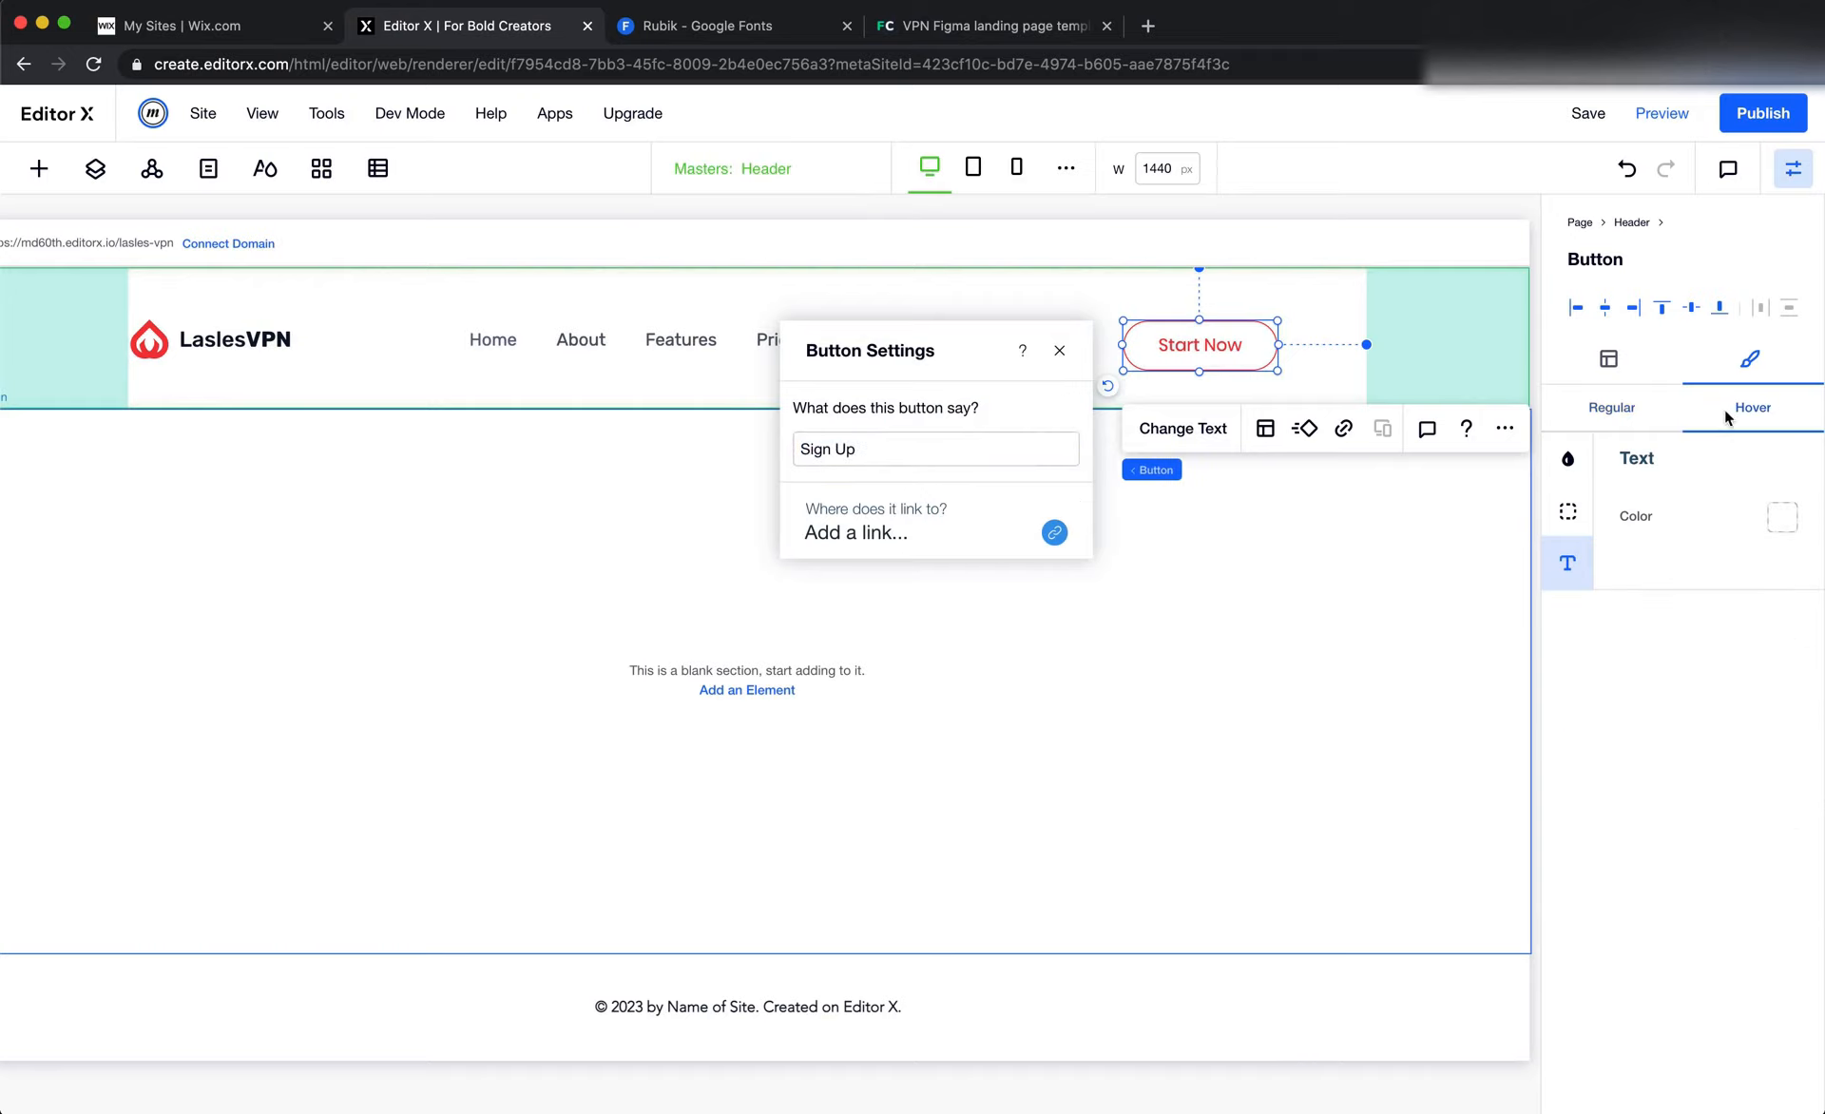
click(1568, 458)
click(1641, 551)
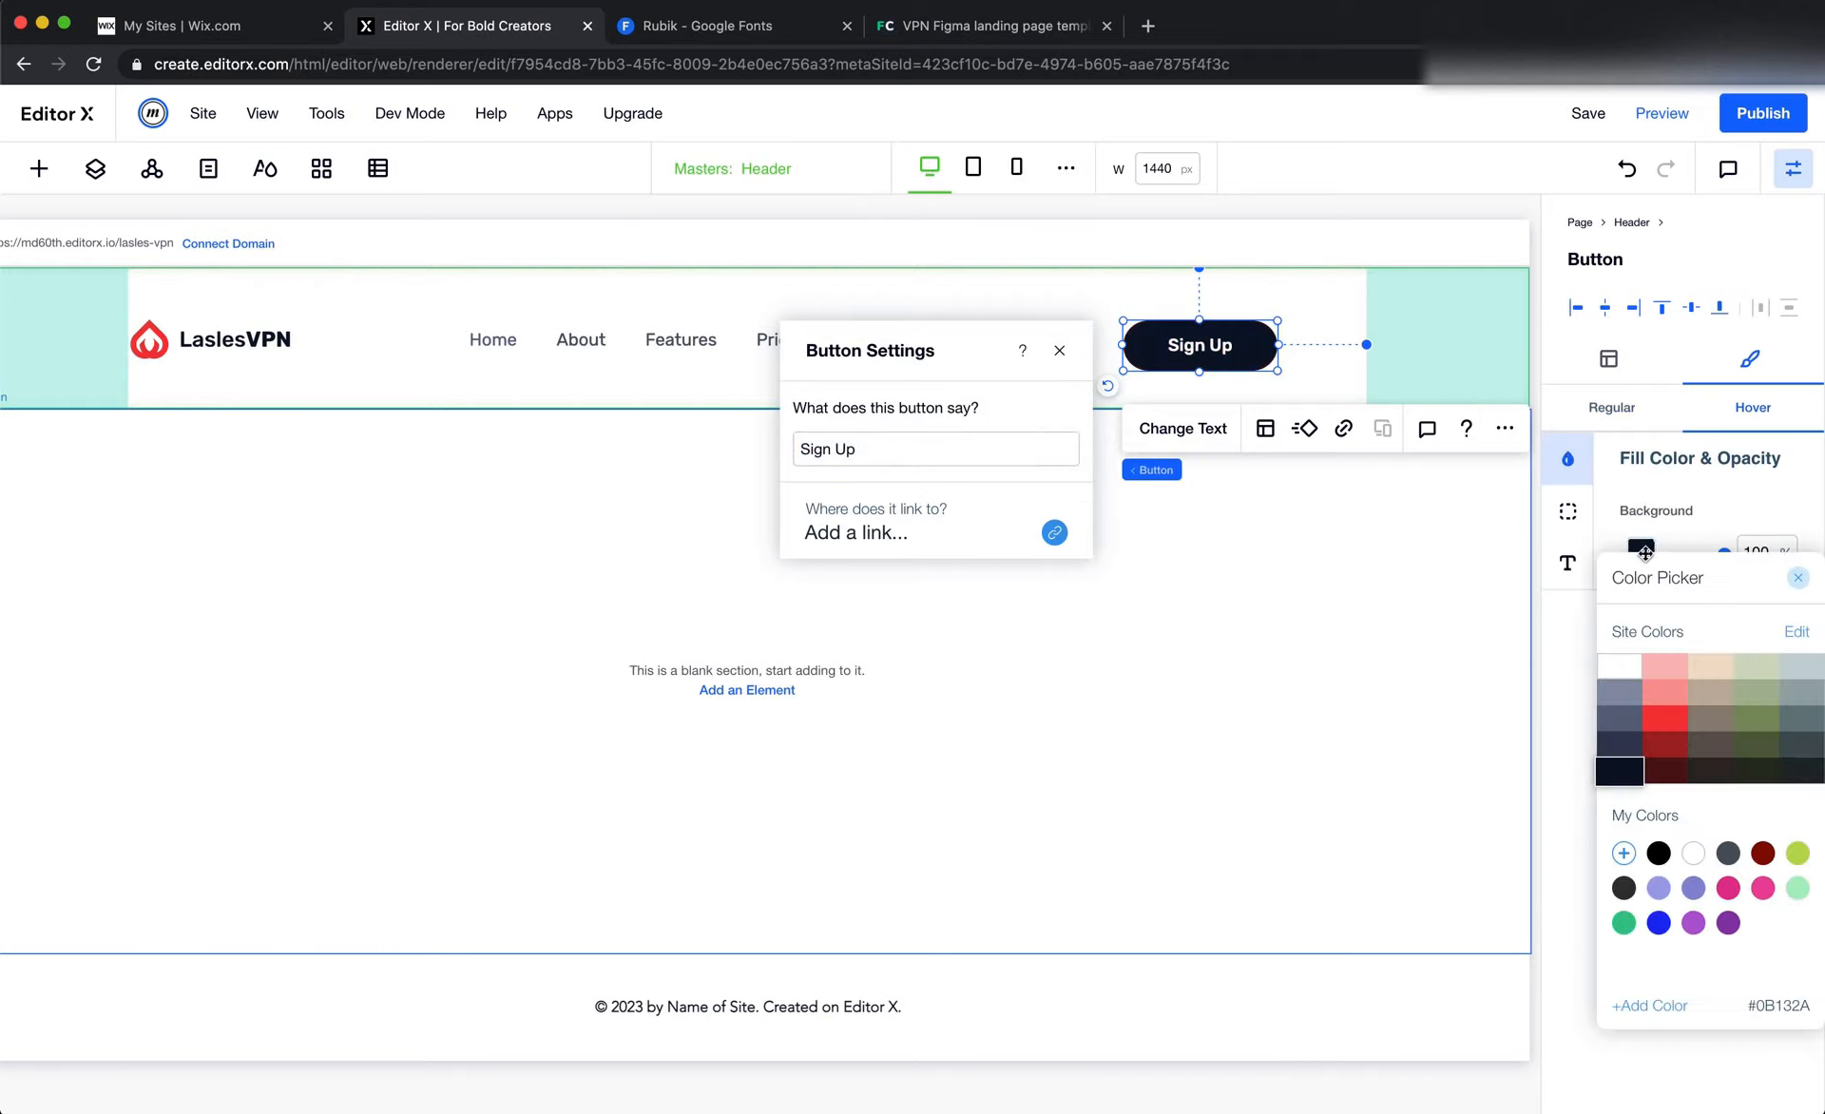
click(1661, 723)
click(1698, 514)
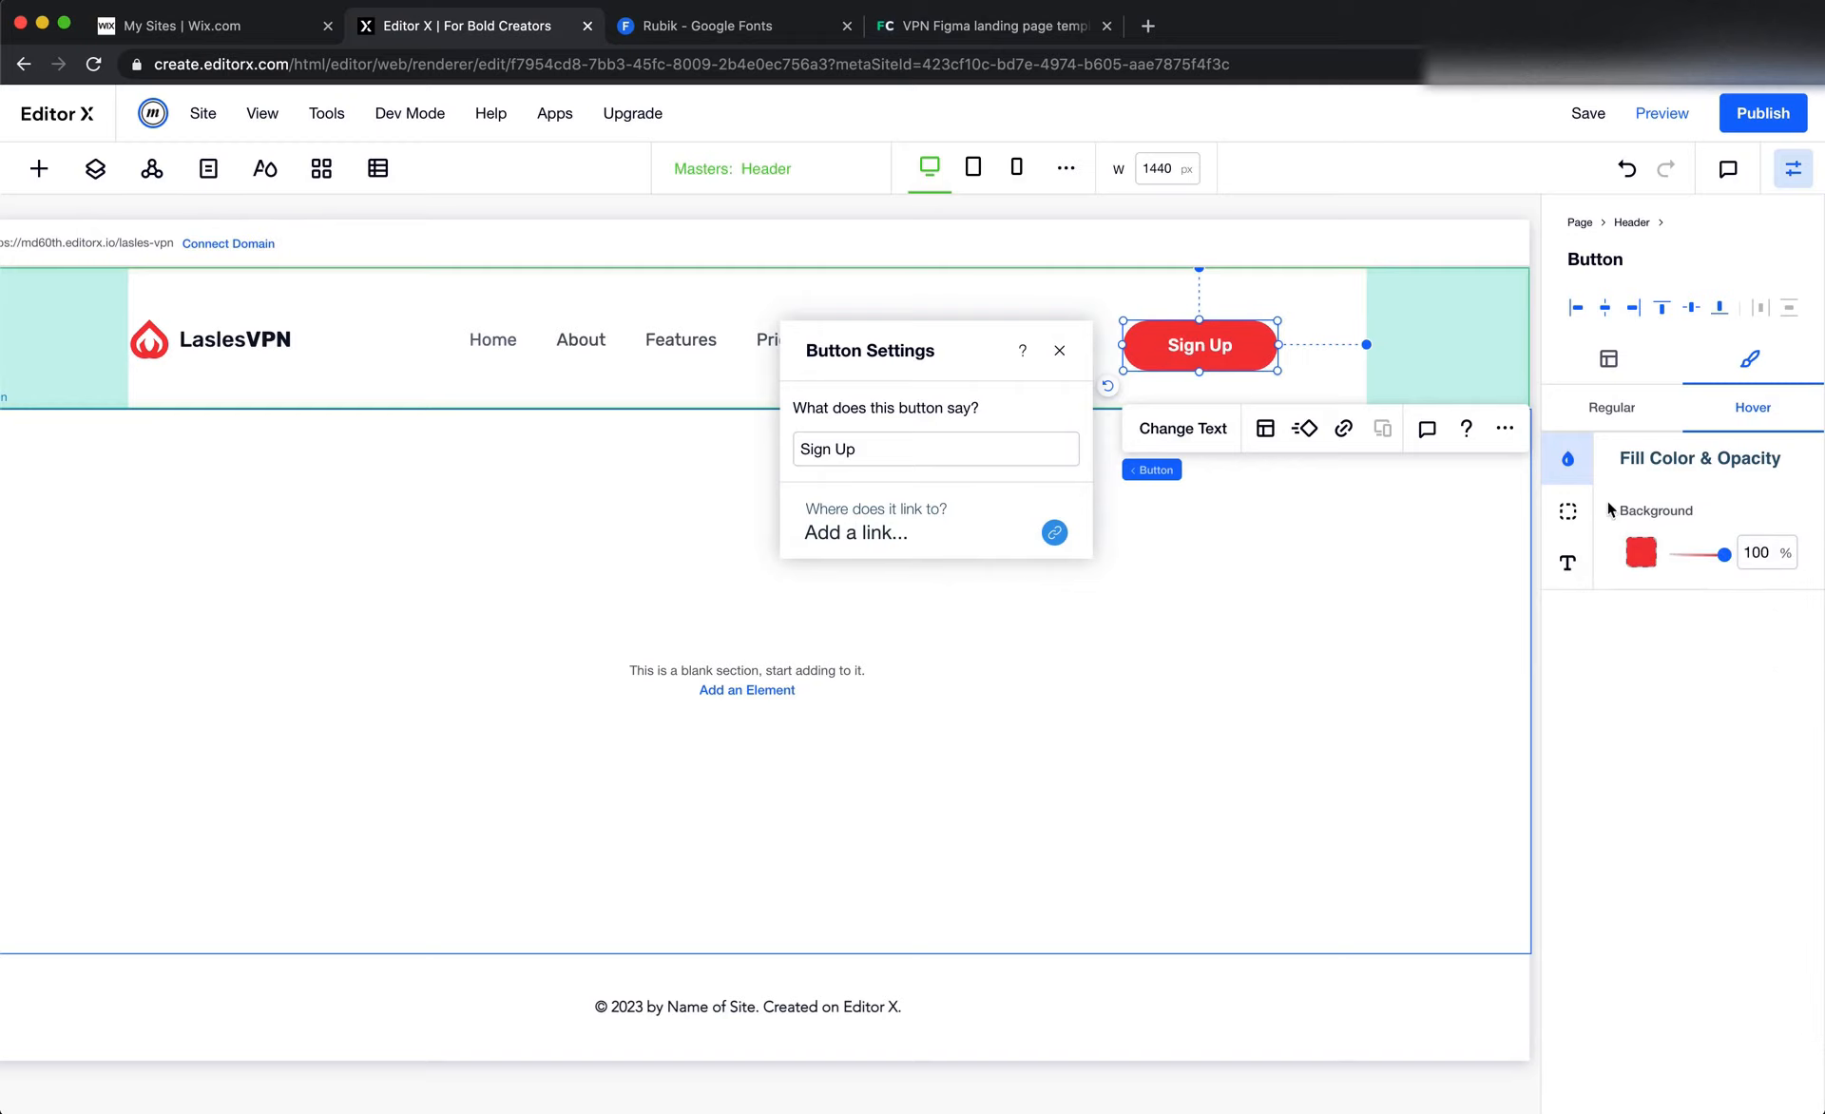
click(1615, 407)
Check the Sign Up button's size in Figma and set the Editor X button to 150 px wide with a 45 px minimum height
key(super+Tab)
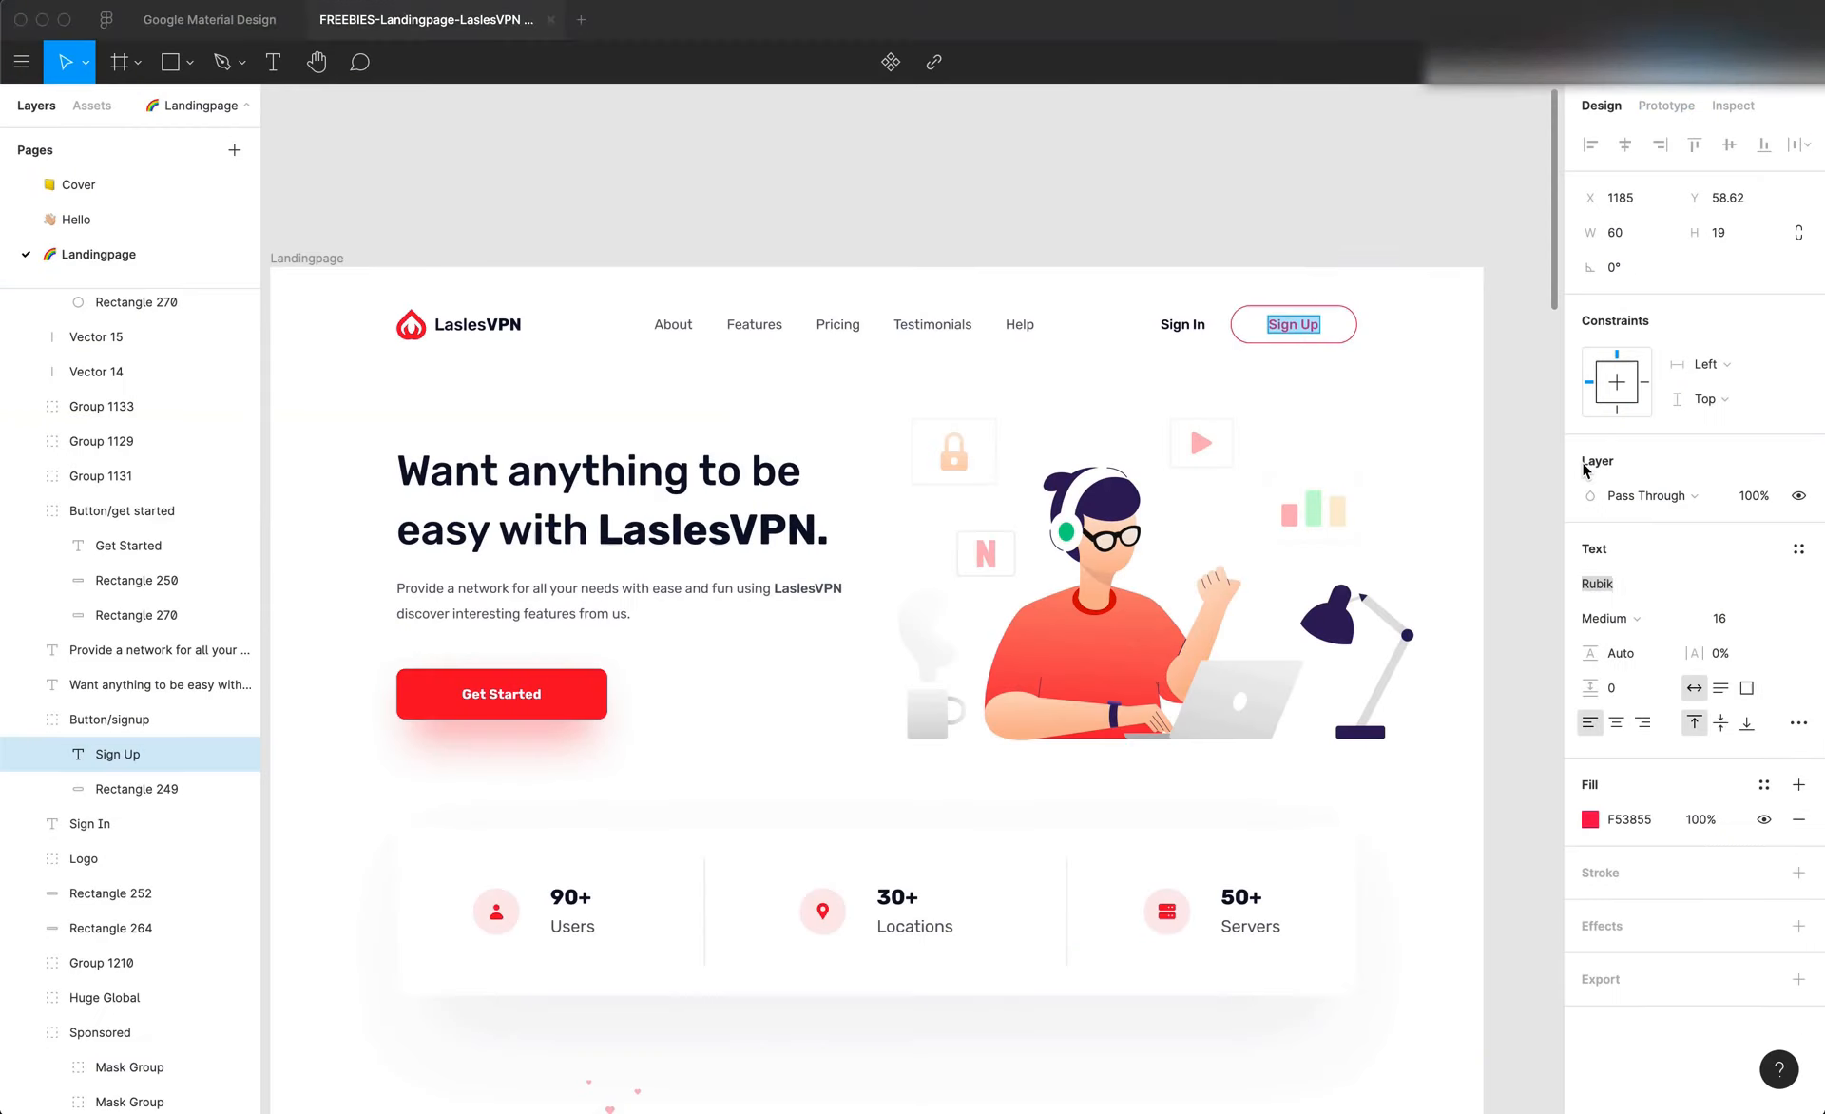
click(1353, 324)
click(1380, 312)
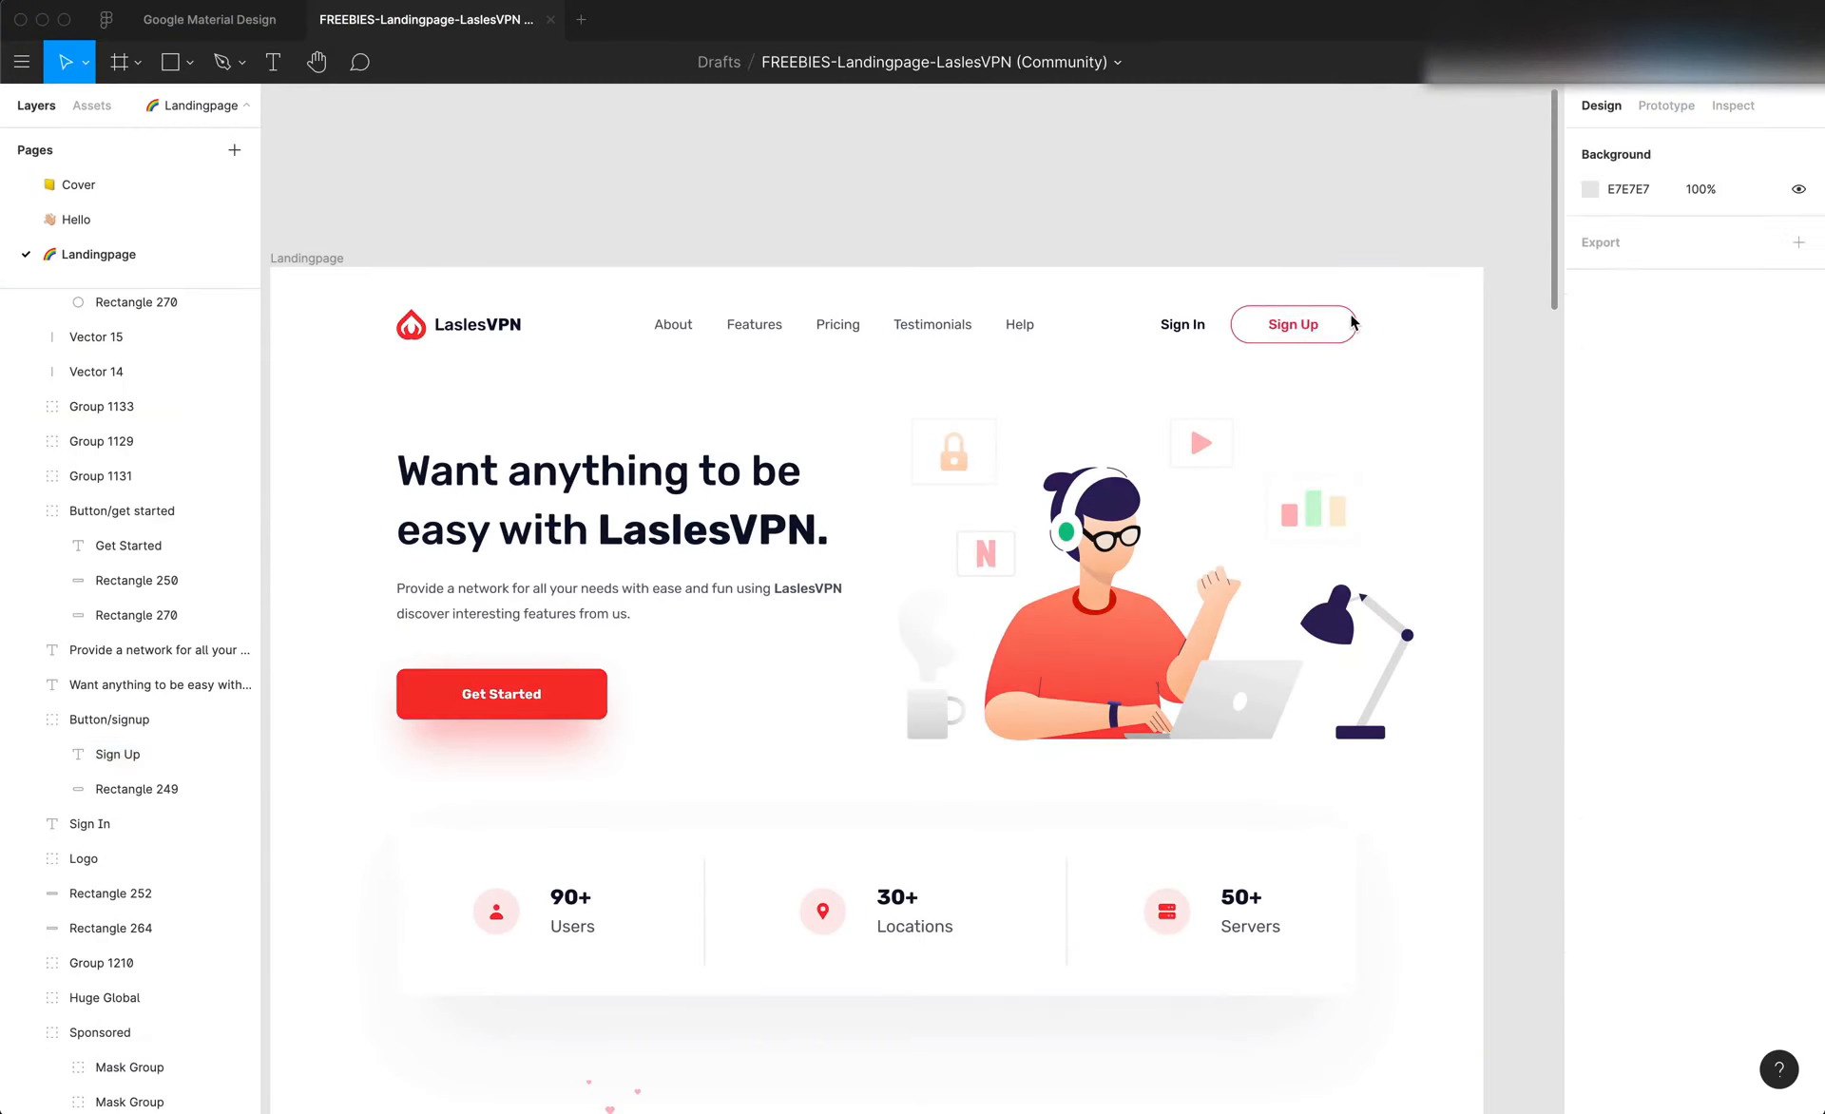
click(1348, 323)
scroll(1348, 314, up, 5)
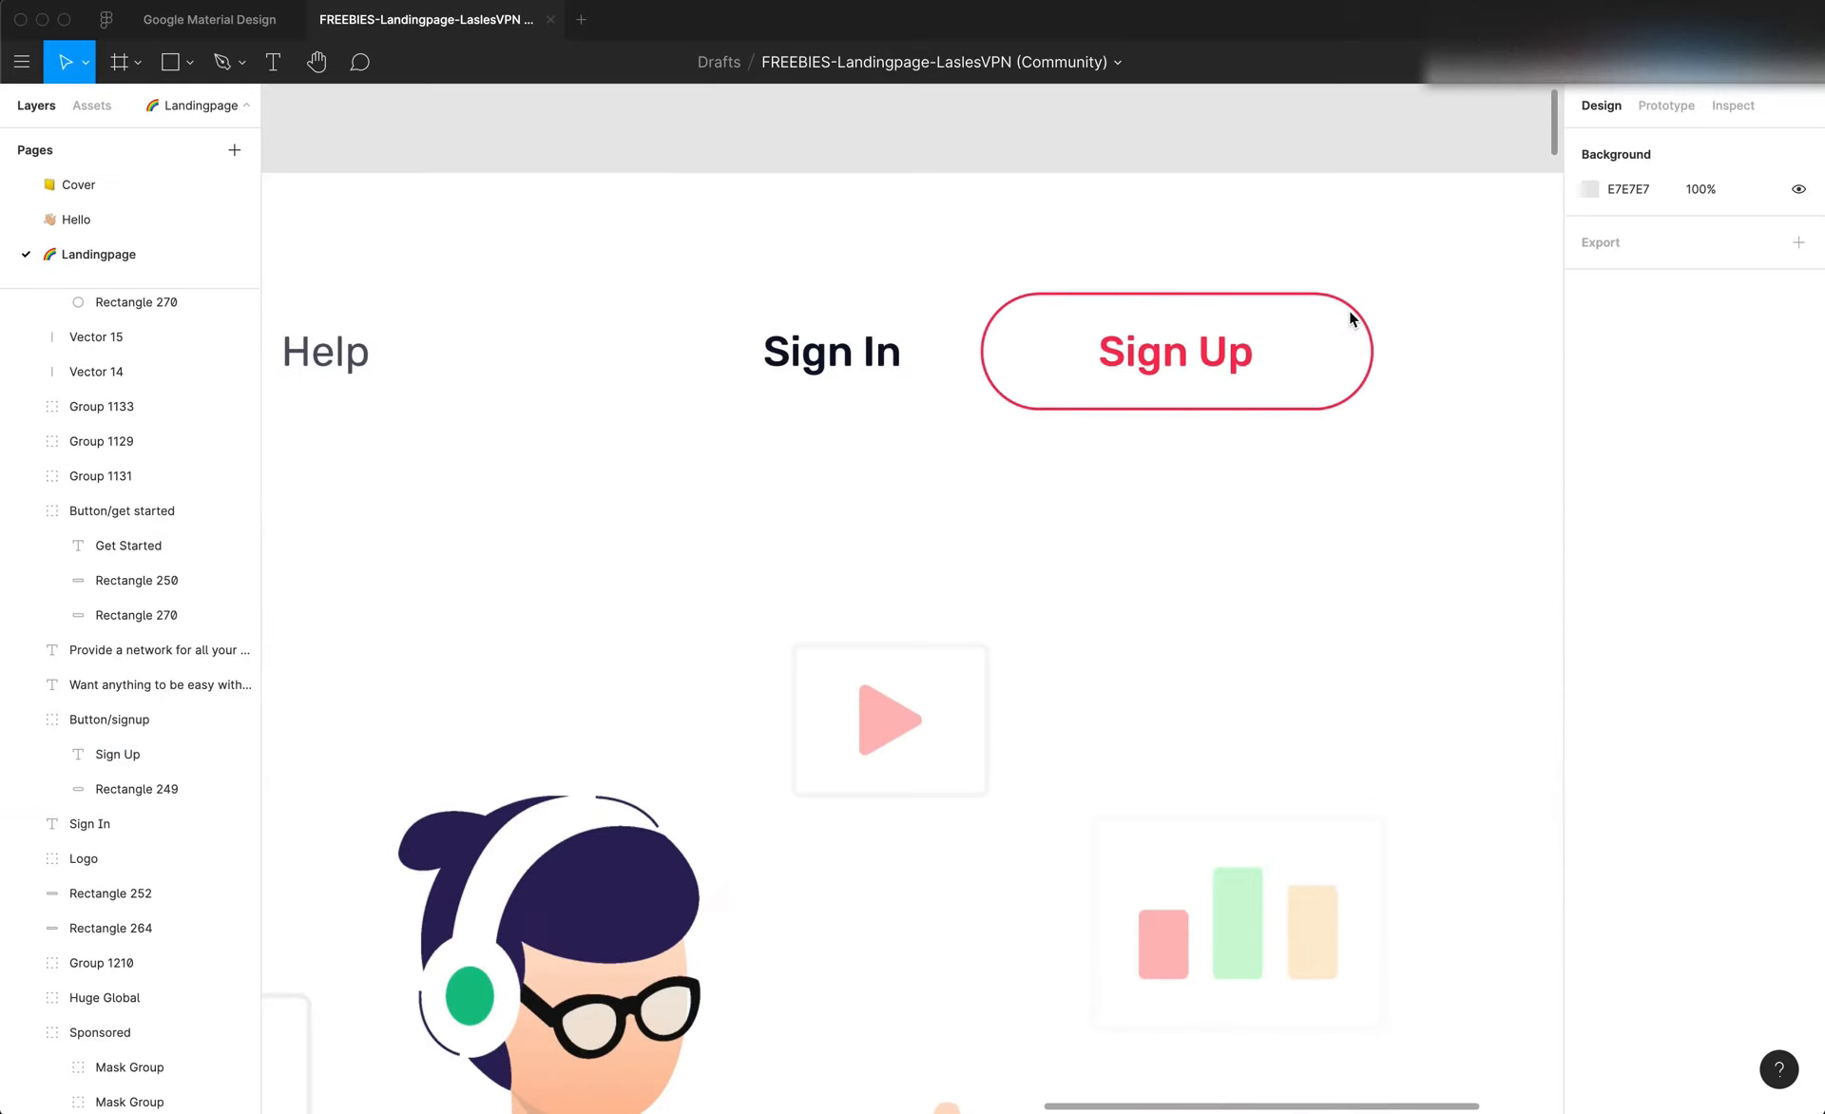
scroll(1353, 314, down, 5)
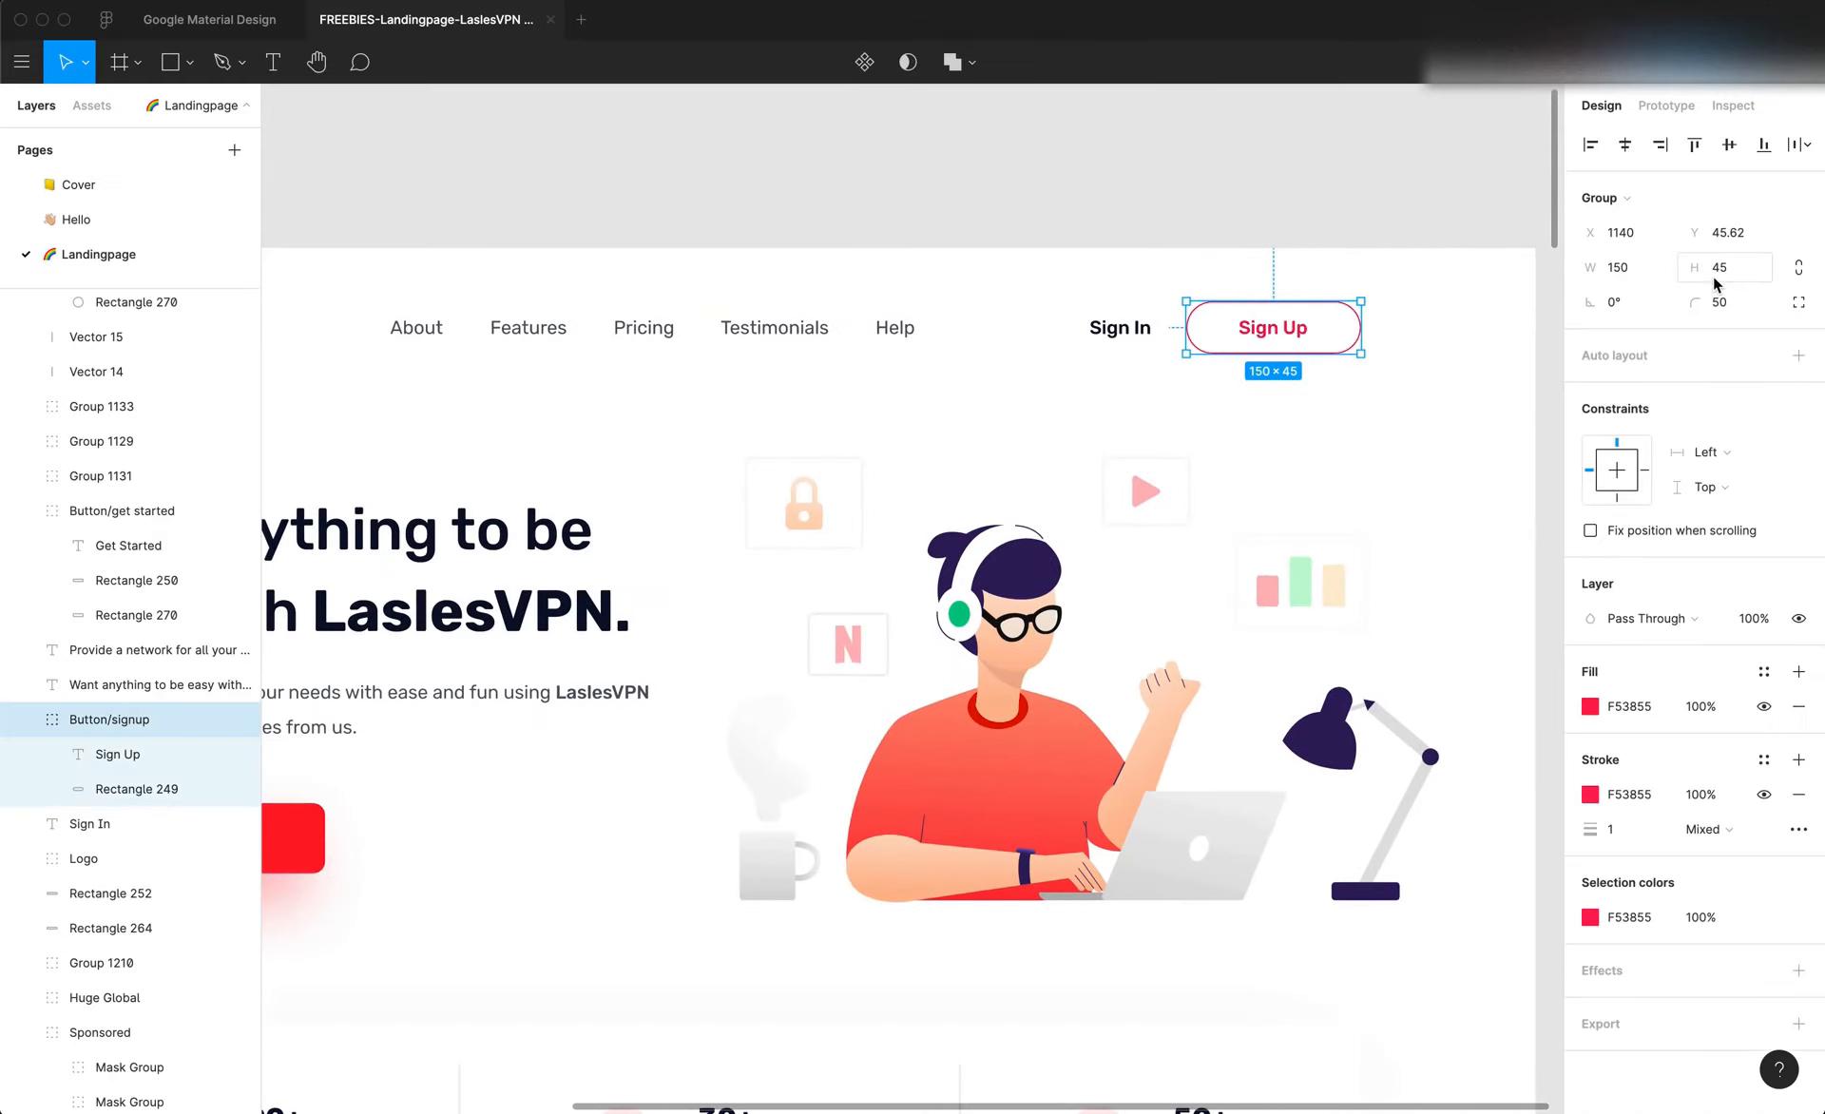
key(super+Tab)
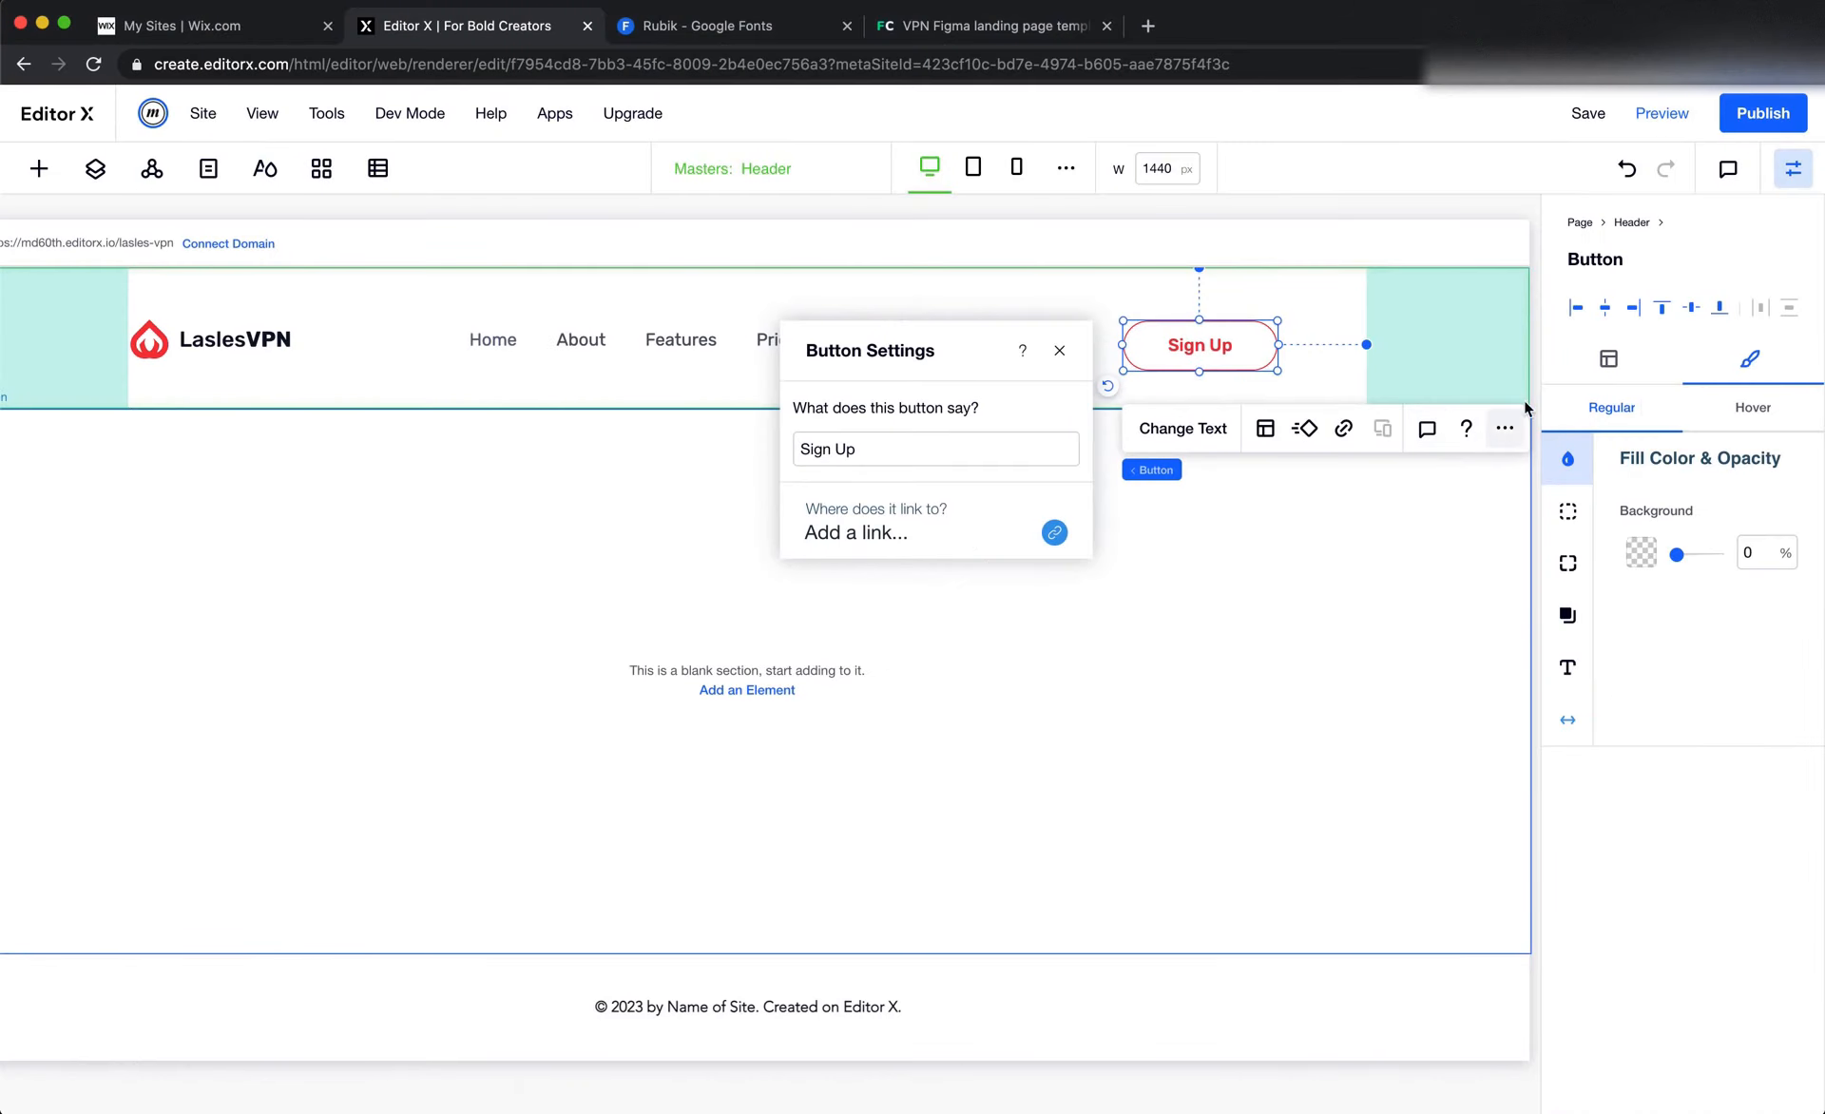
click(1618, 376)
click(1756, 625)
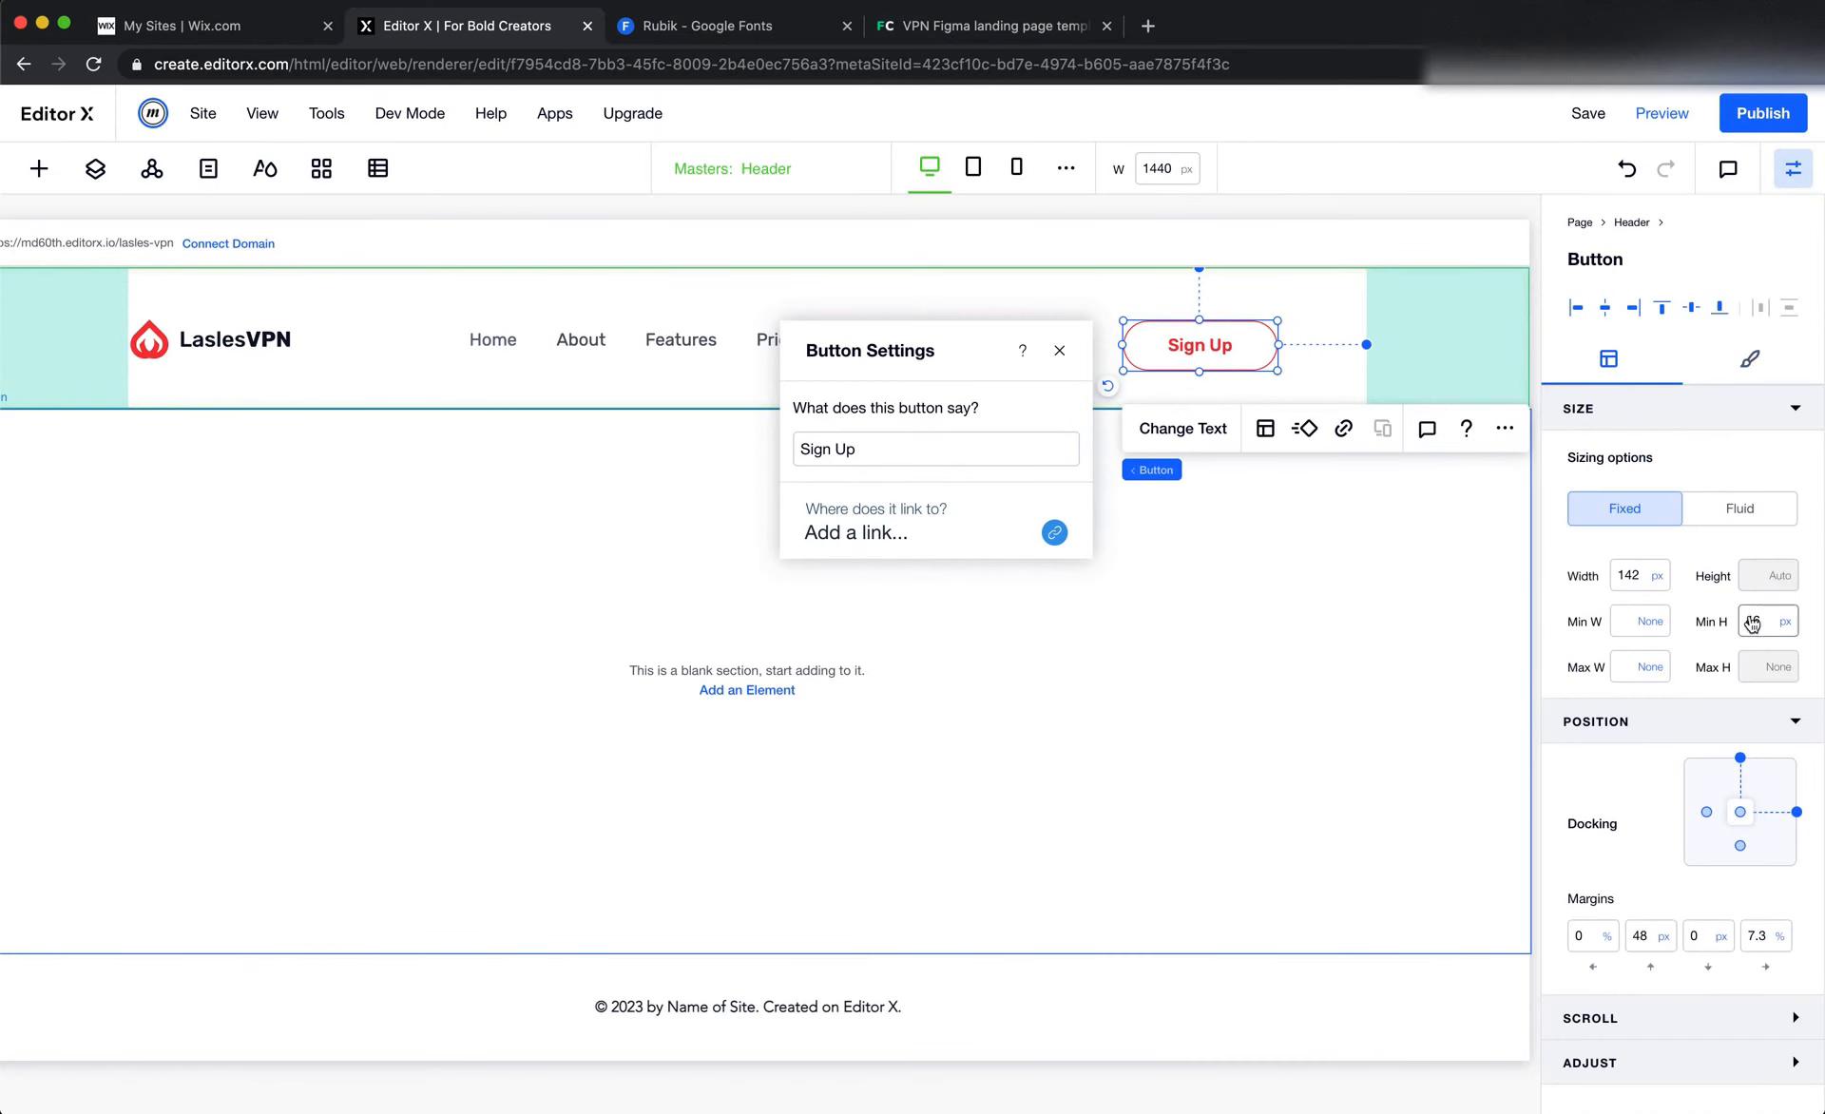
text(45)
key(Return)
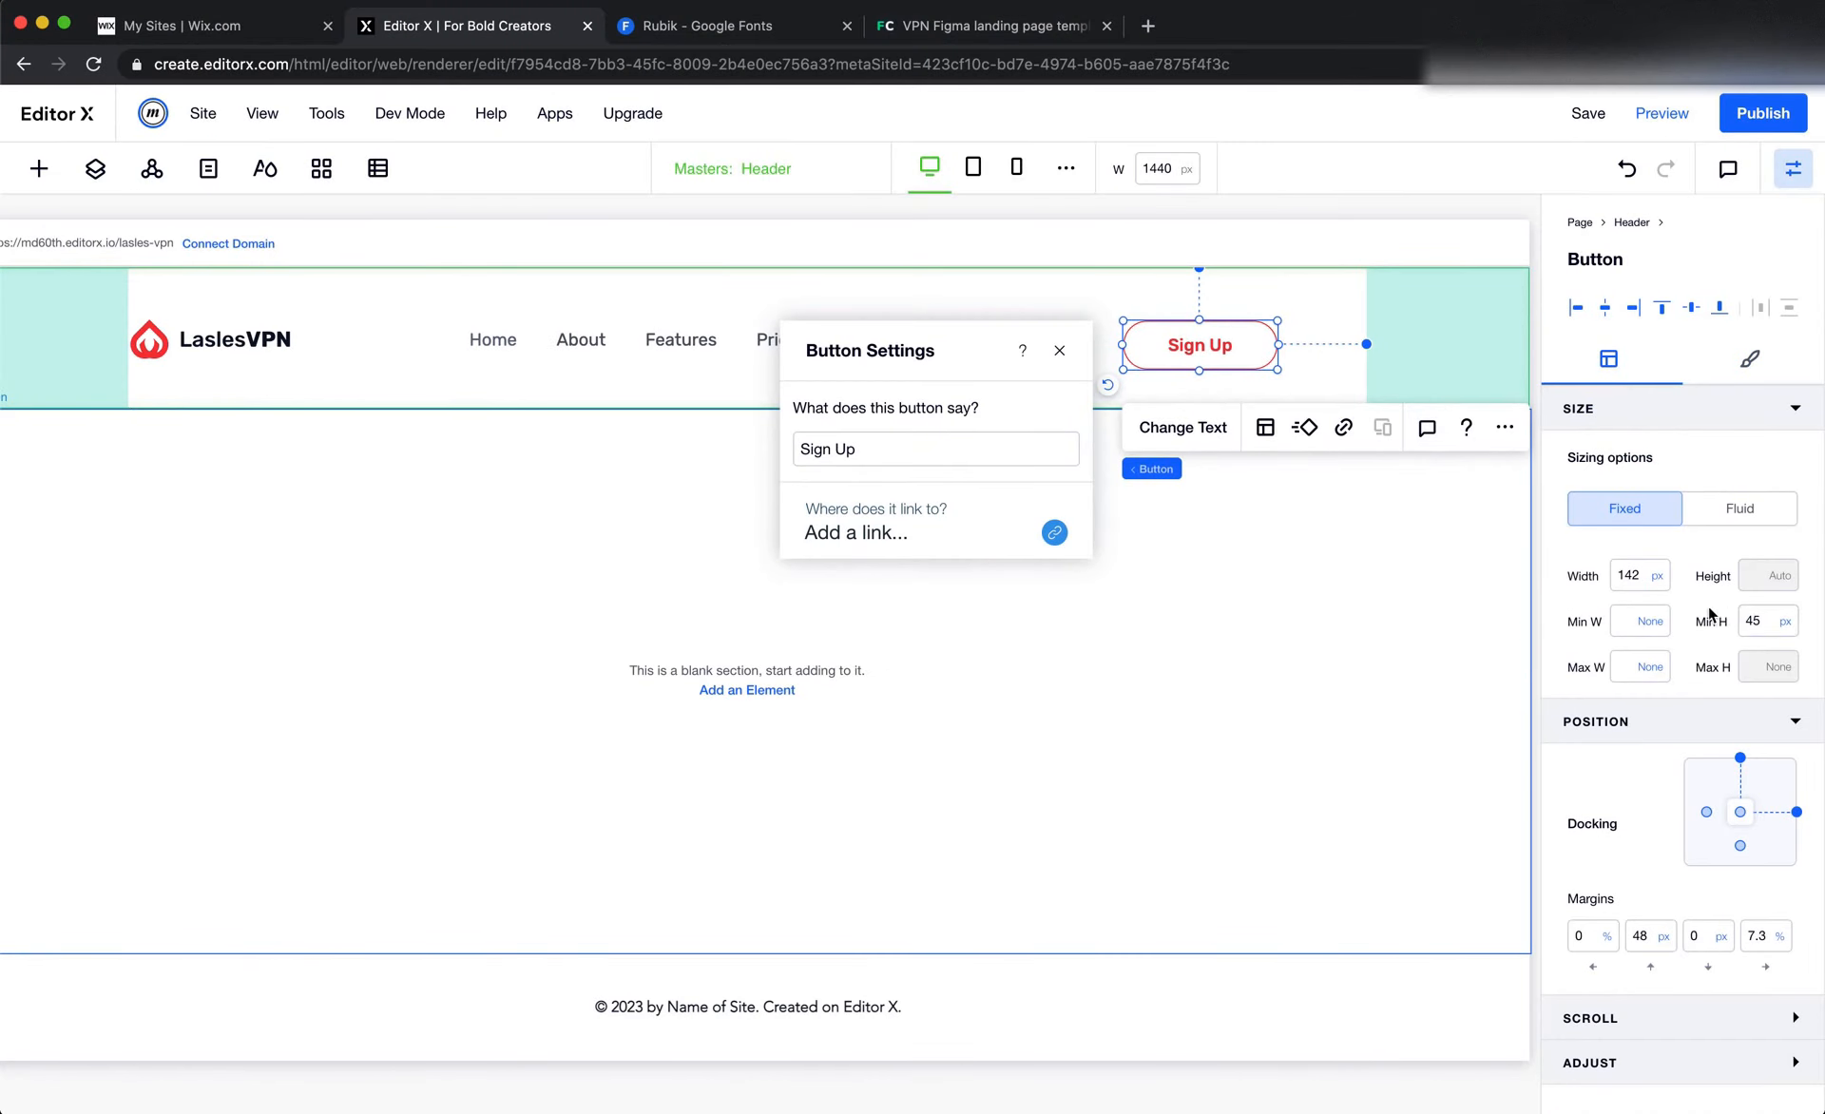
click(1636, 577)
text(150)
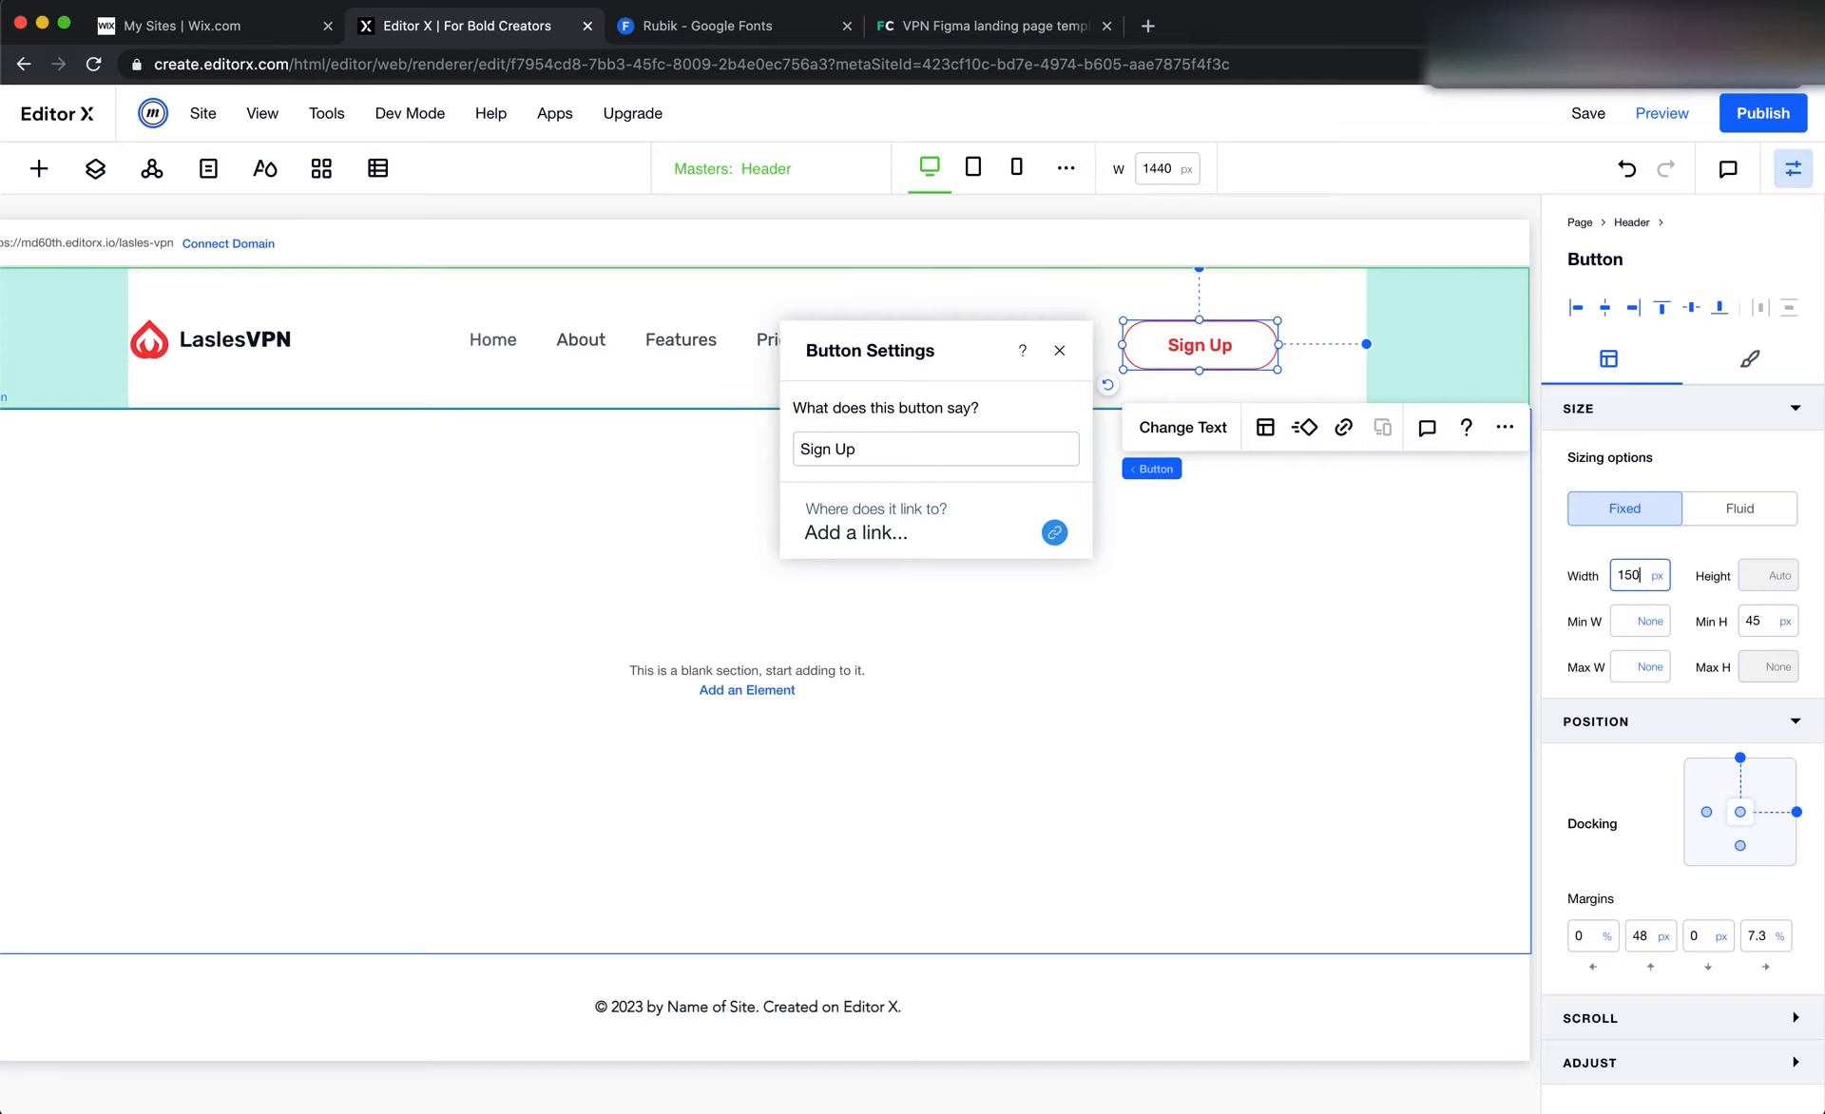
key(Return)
Check the Sign In label's text style in Figma and duplicate the Sign Up button in the Editor X header
key(super+Tab)
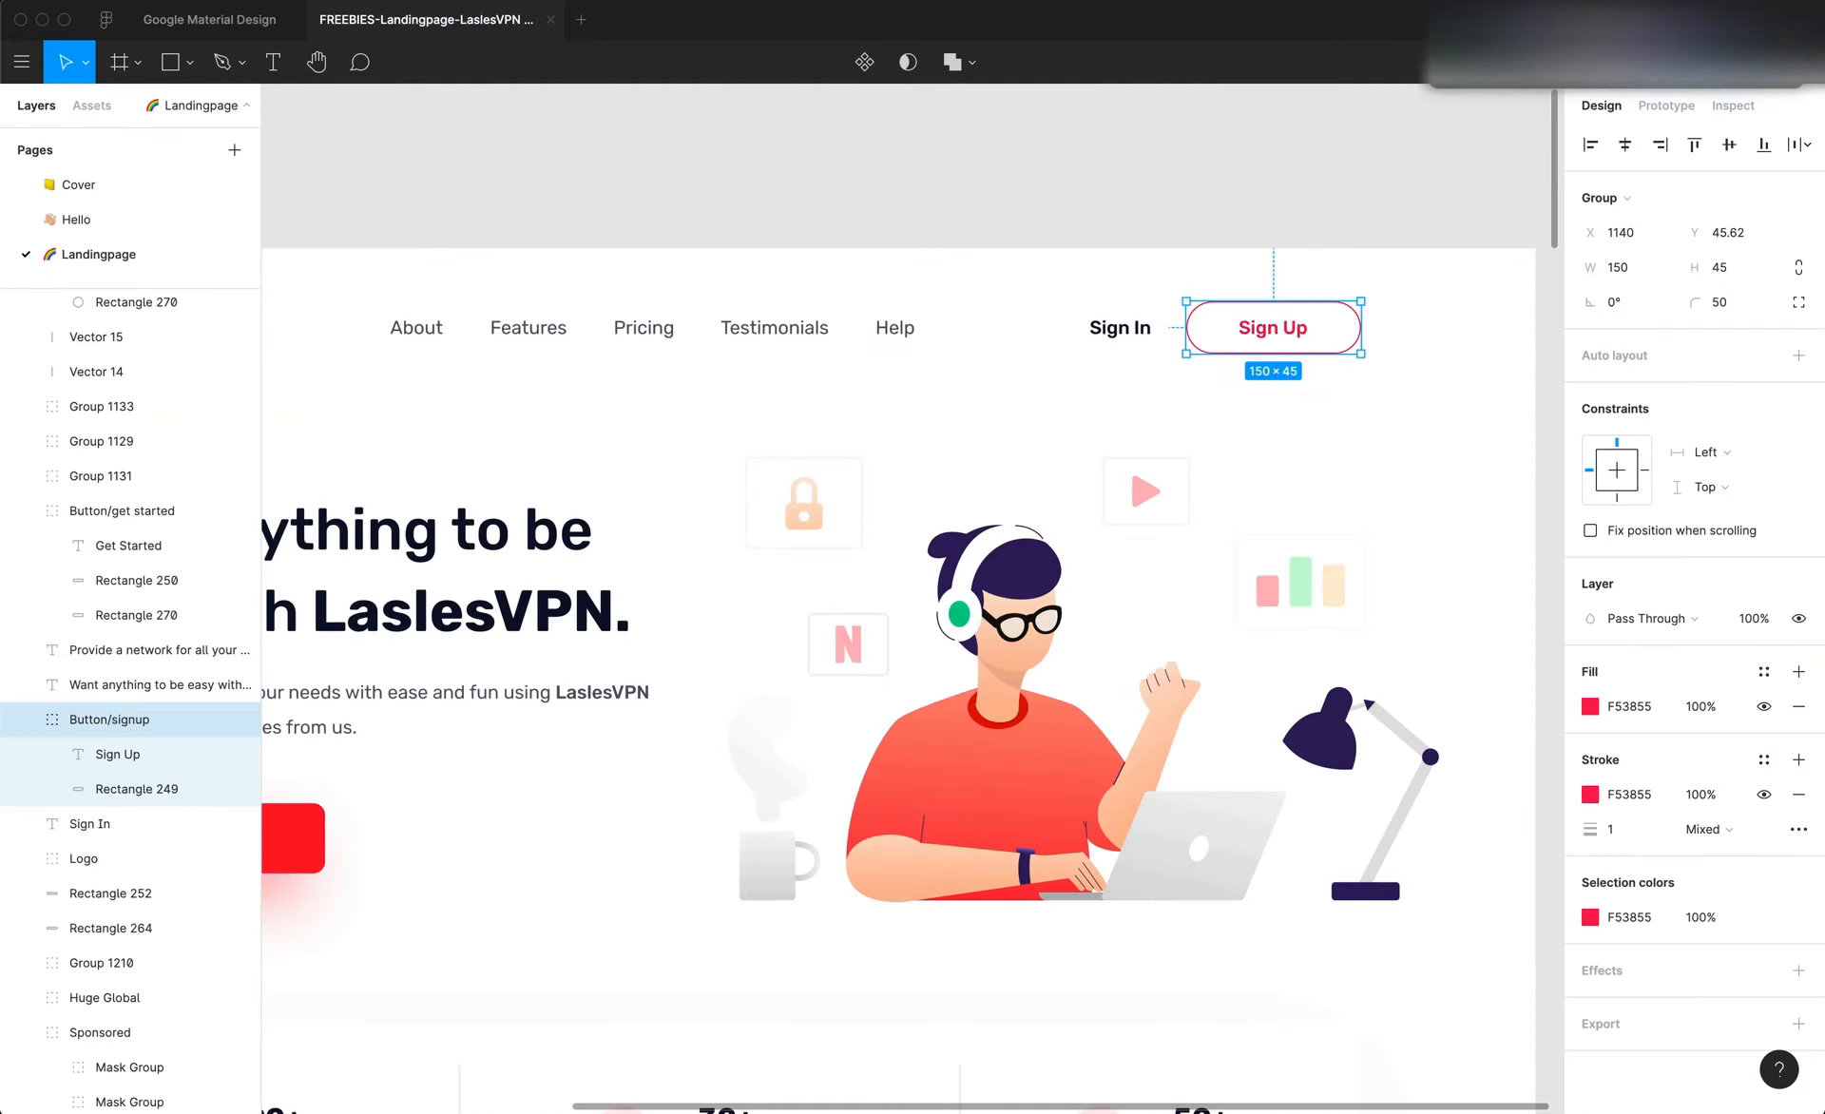
scroll(1345, 302, left, 2)
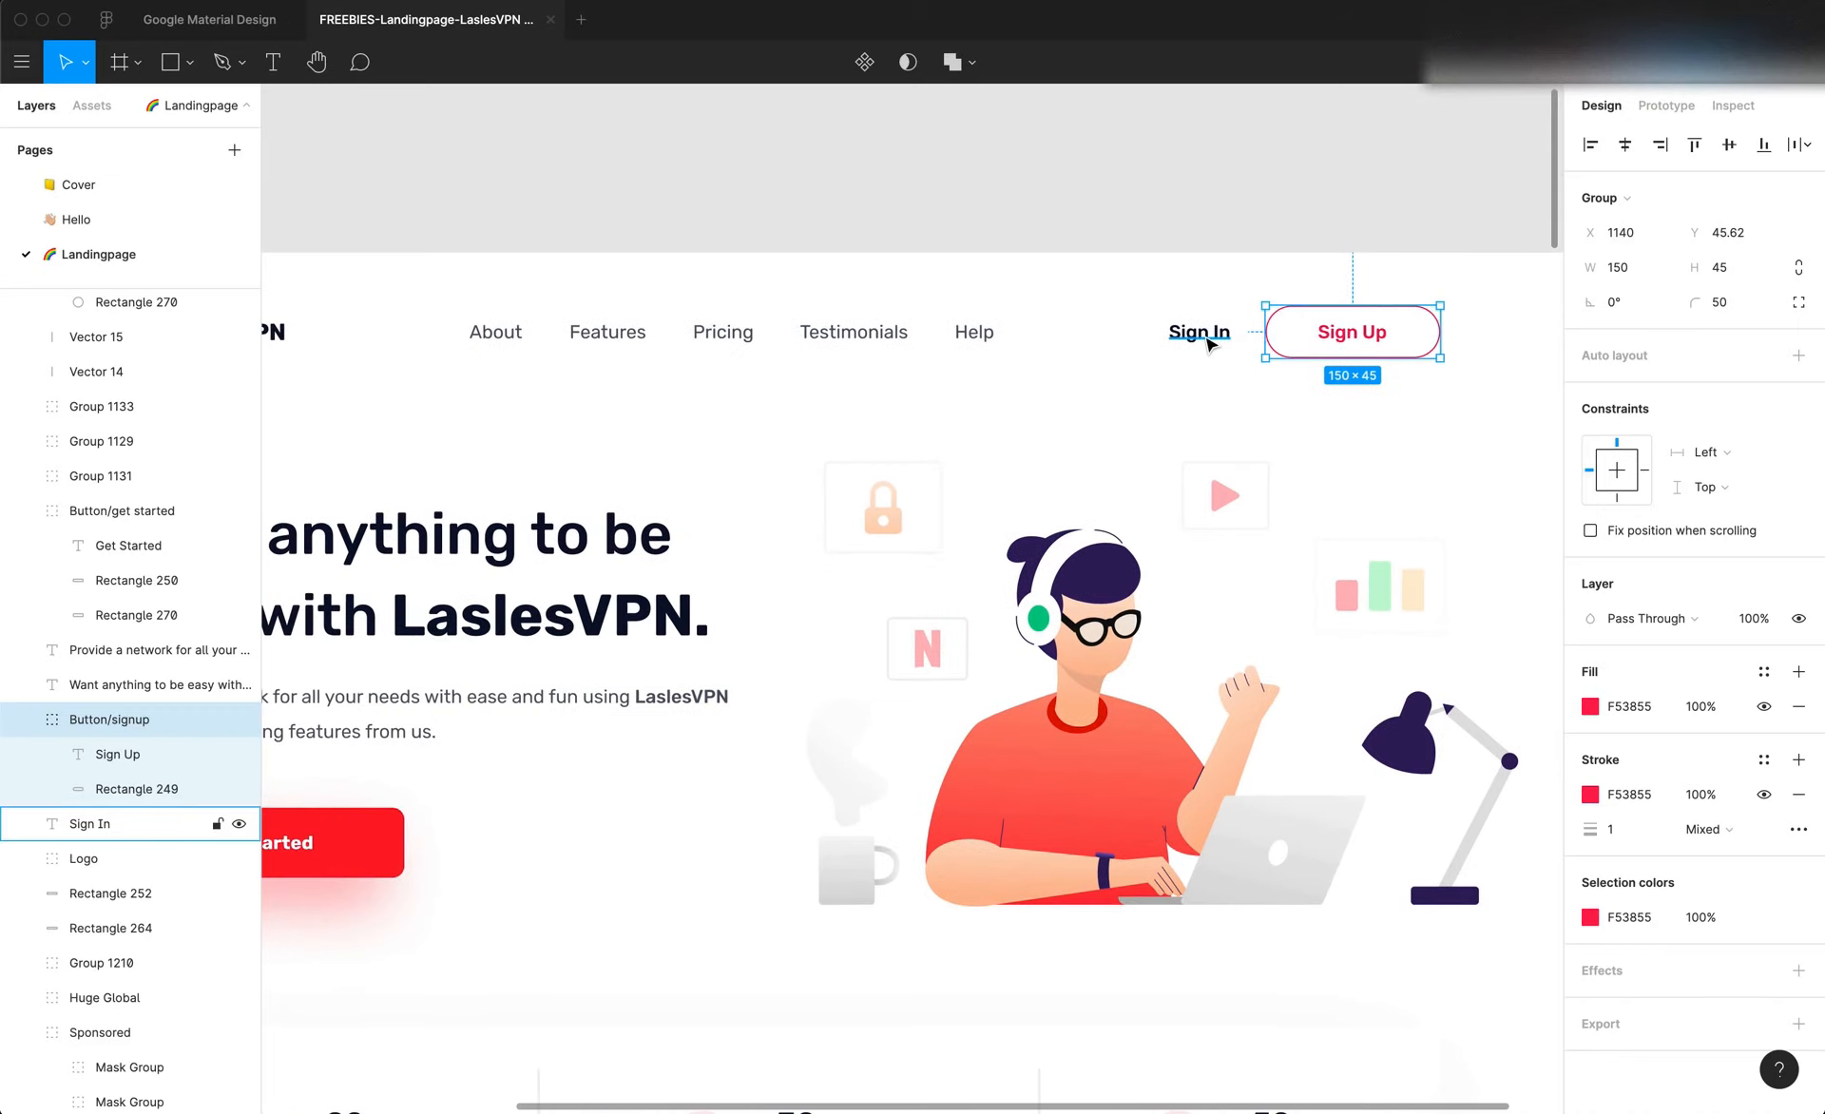
click(1209, 340)
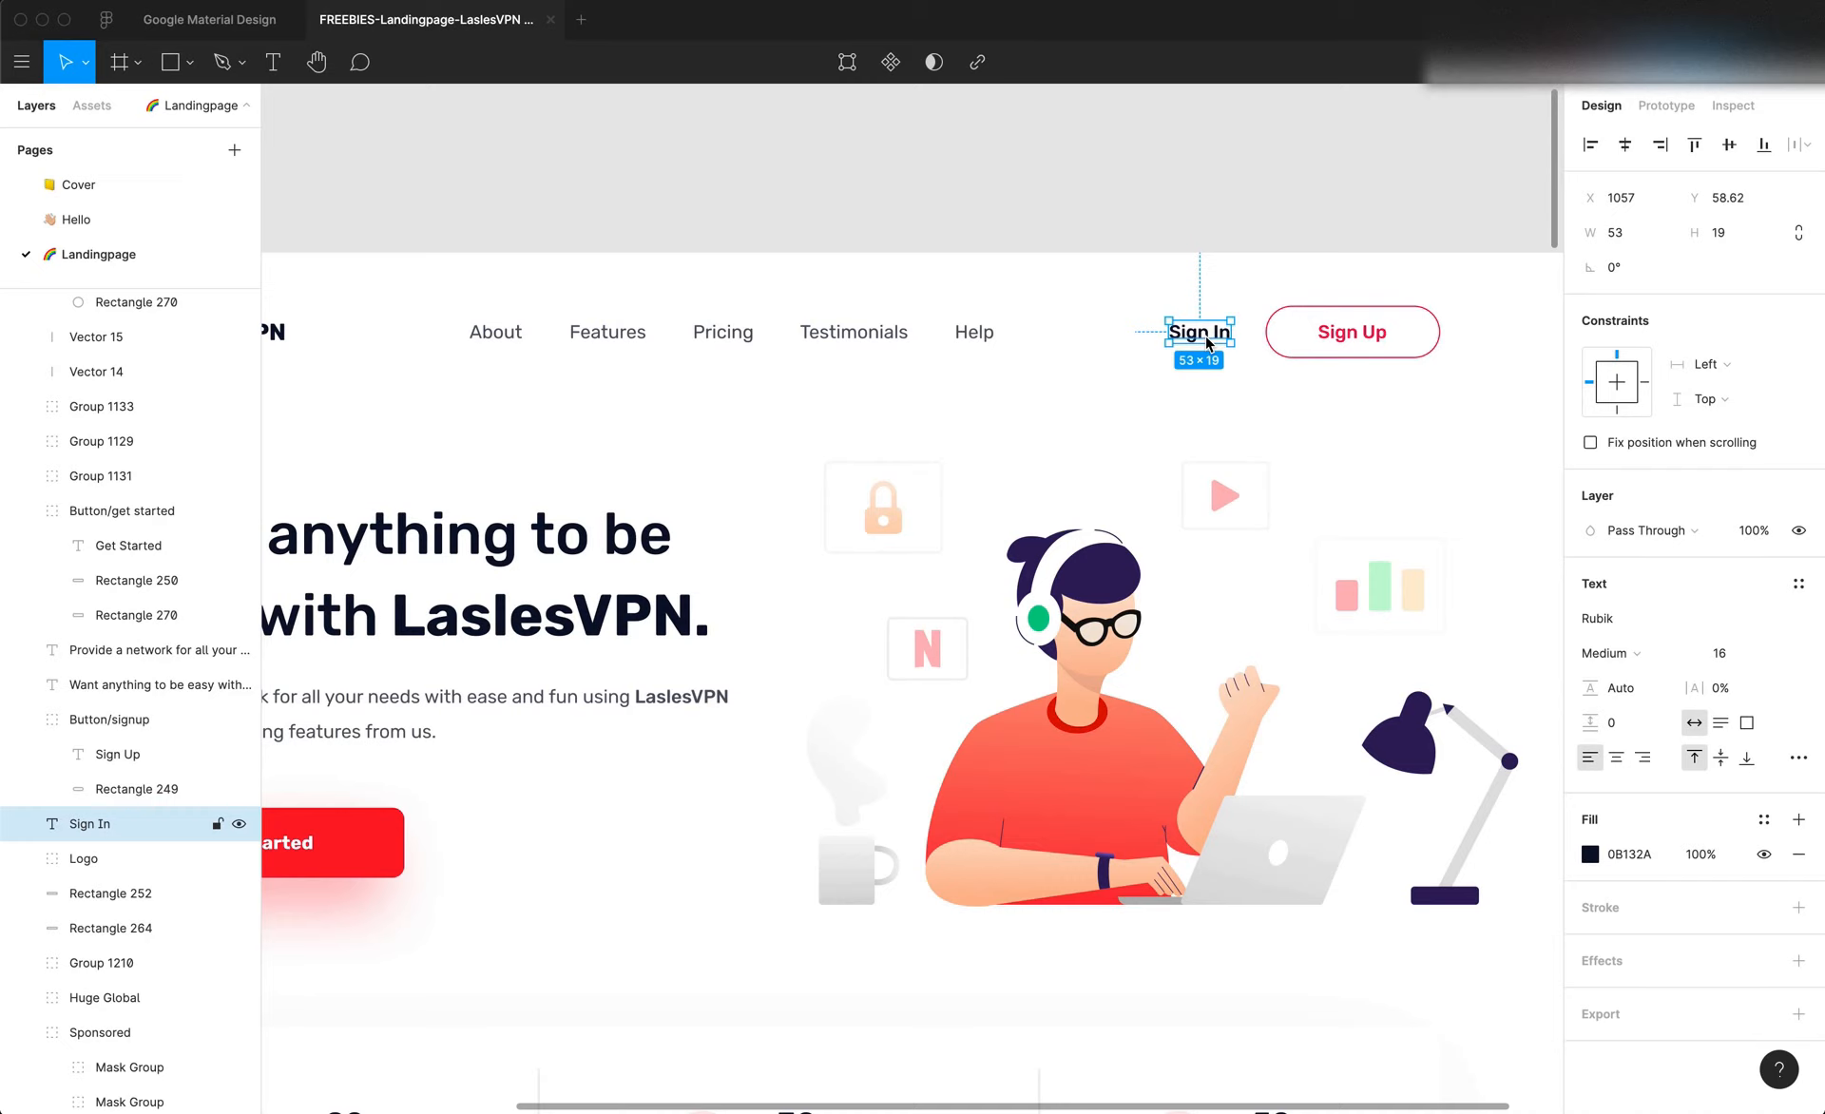
key(super+Tab)
right_click(1215, 346)
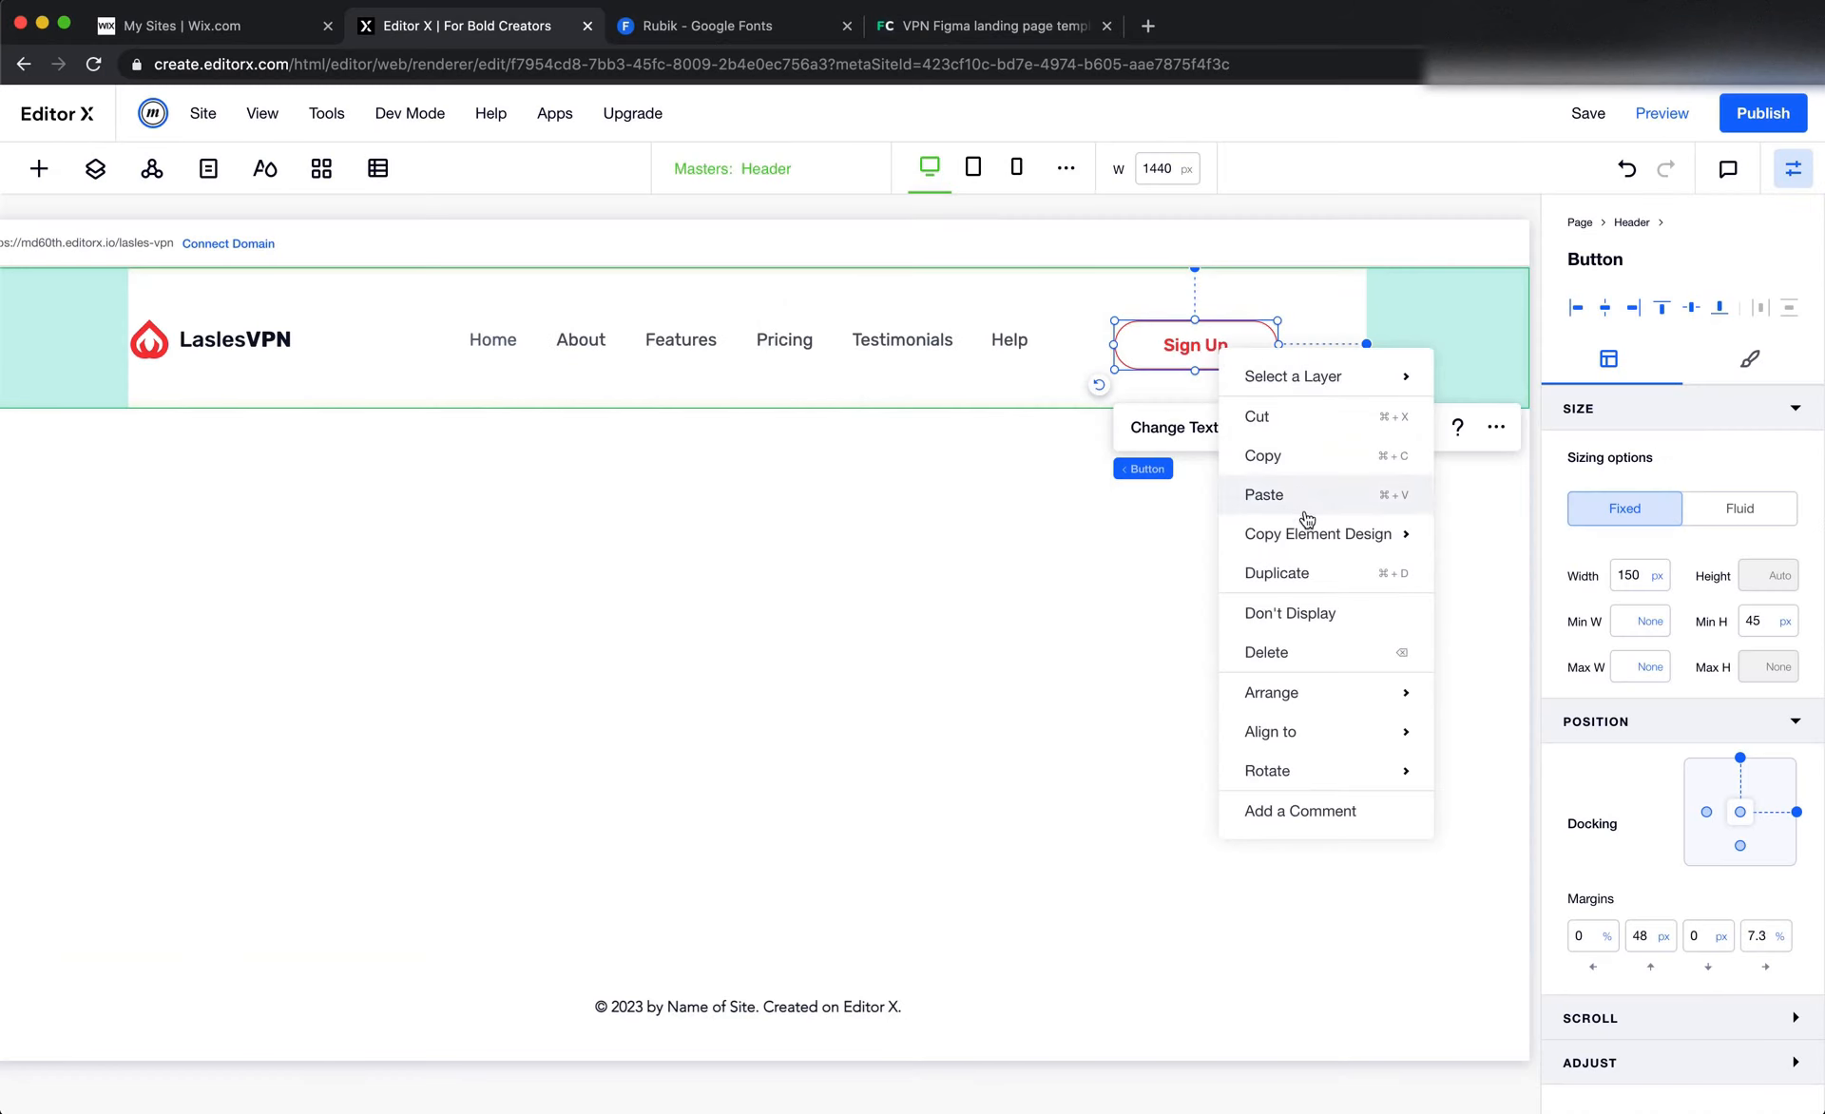
click(1310, 574)
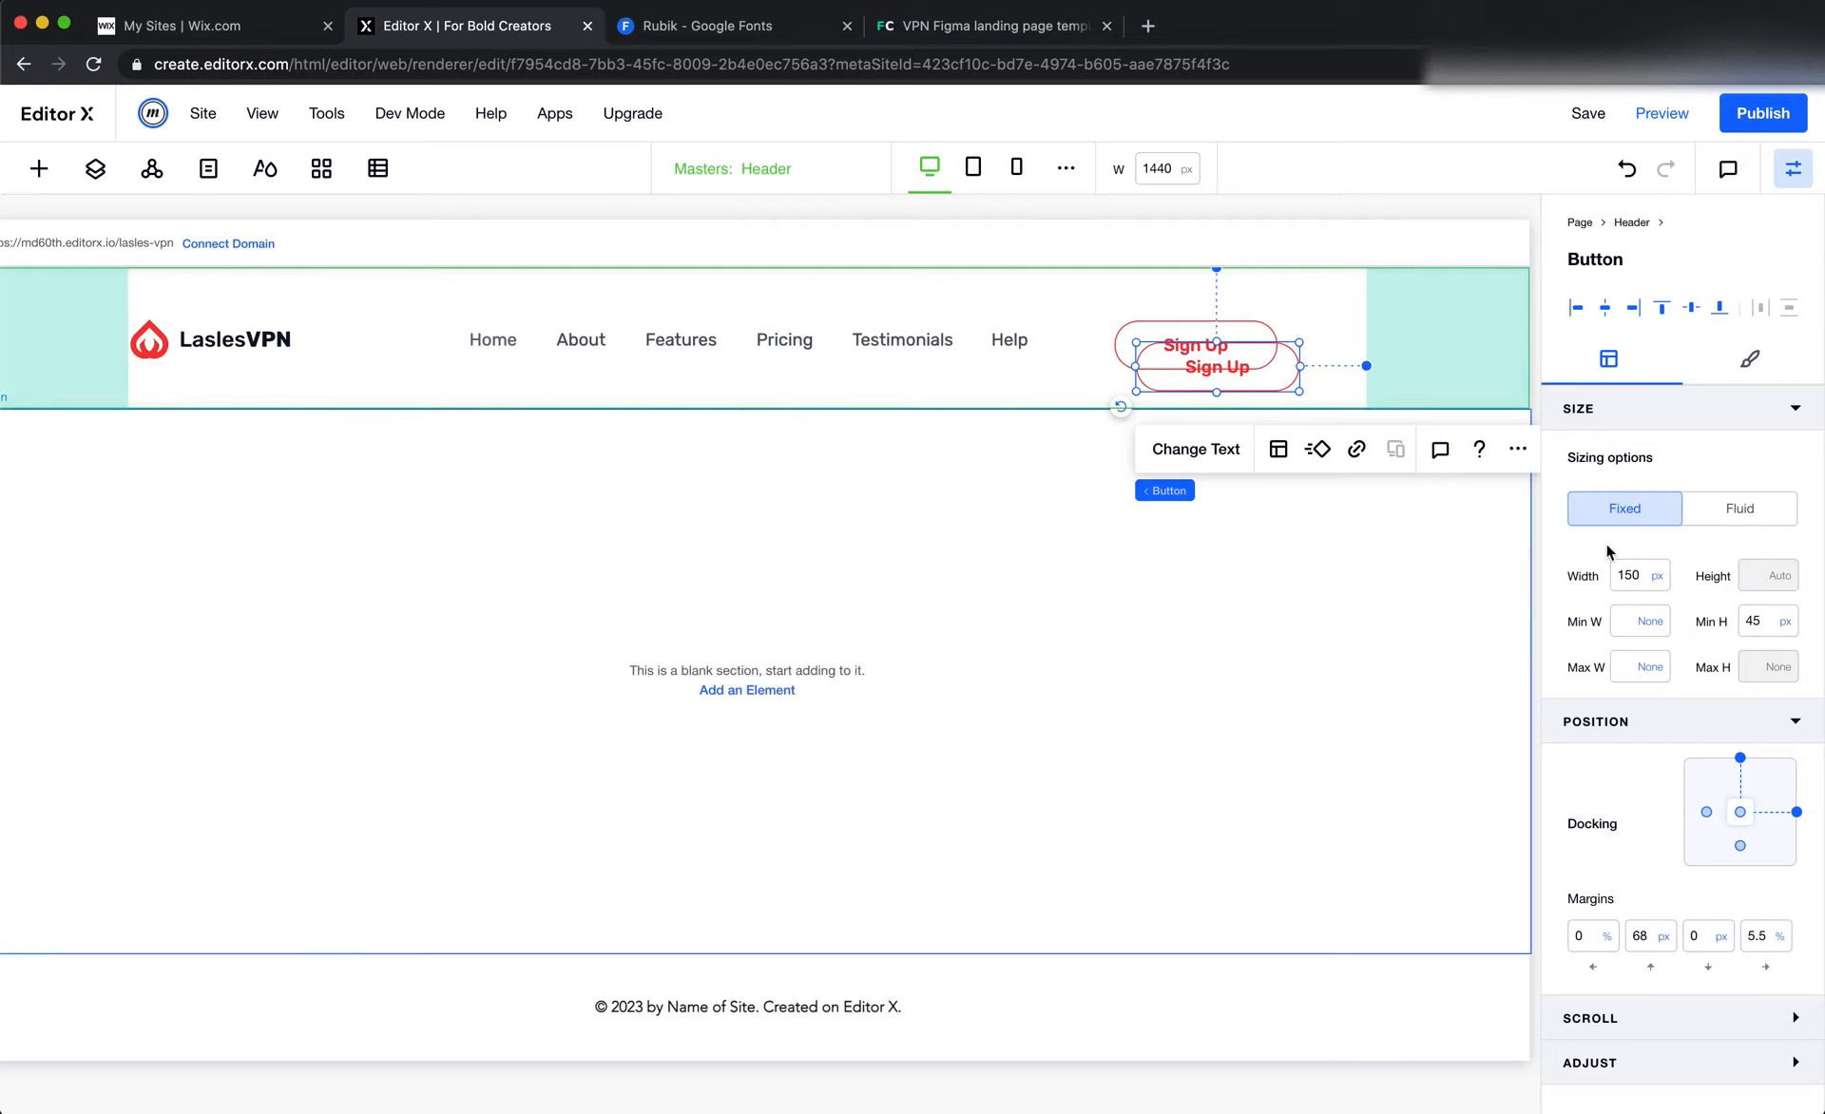
Remove the outline of the duplicated header button by setting its border width to 0
click(1743, 358)
click(1577, 561)
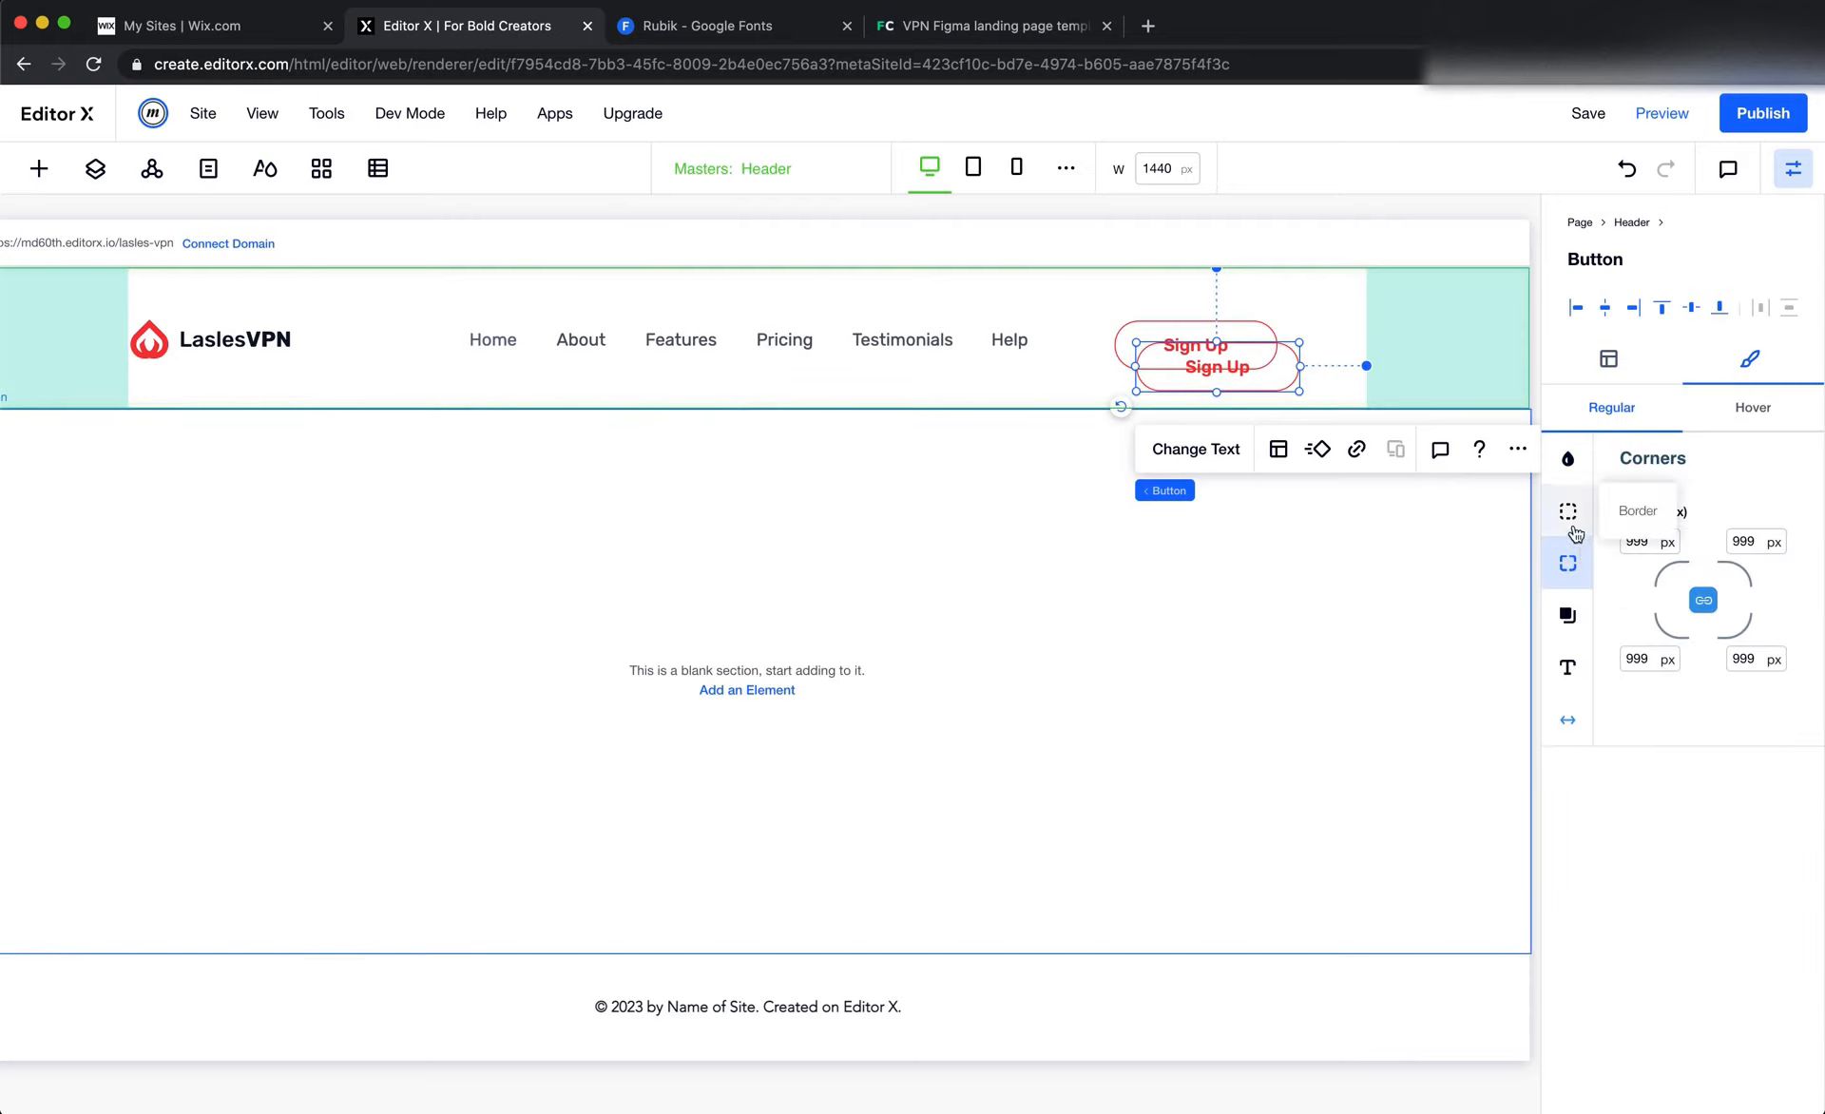
click(1574, 522)
click(1747, 657)
text(0)
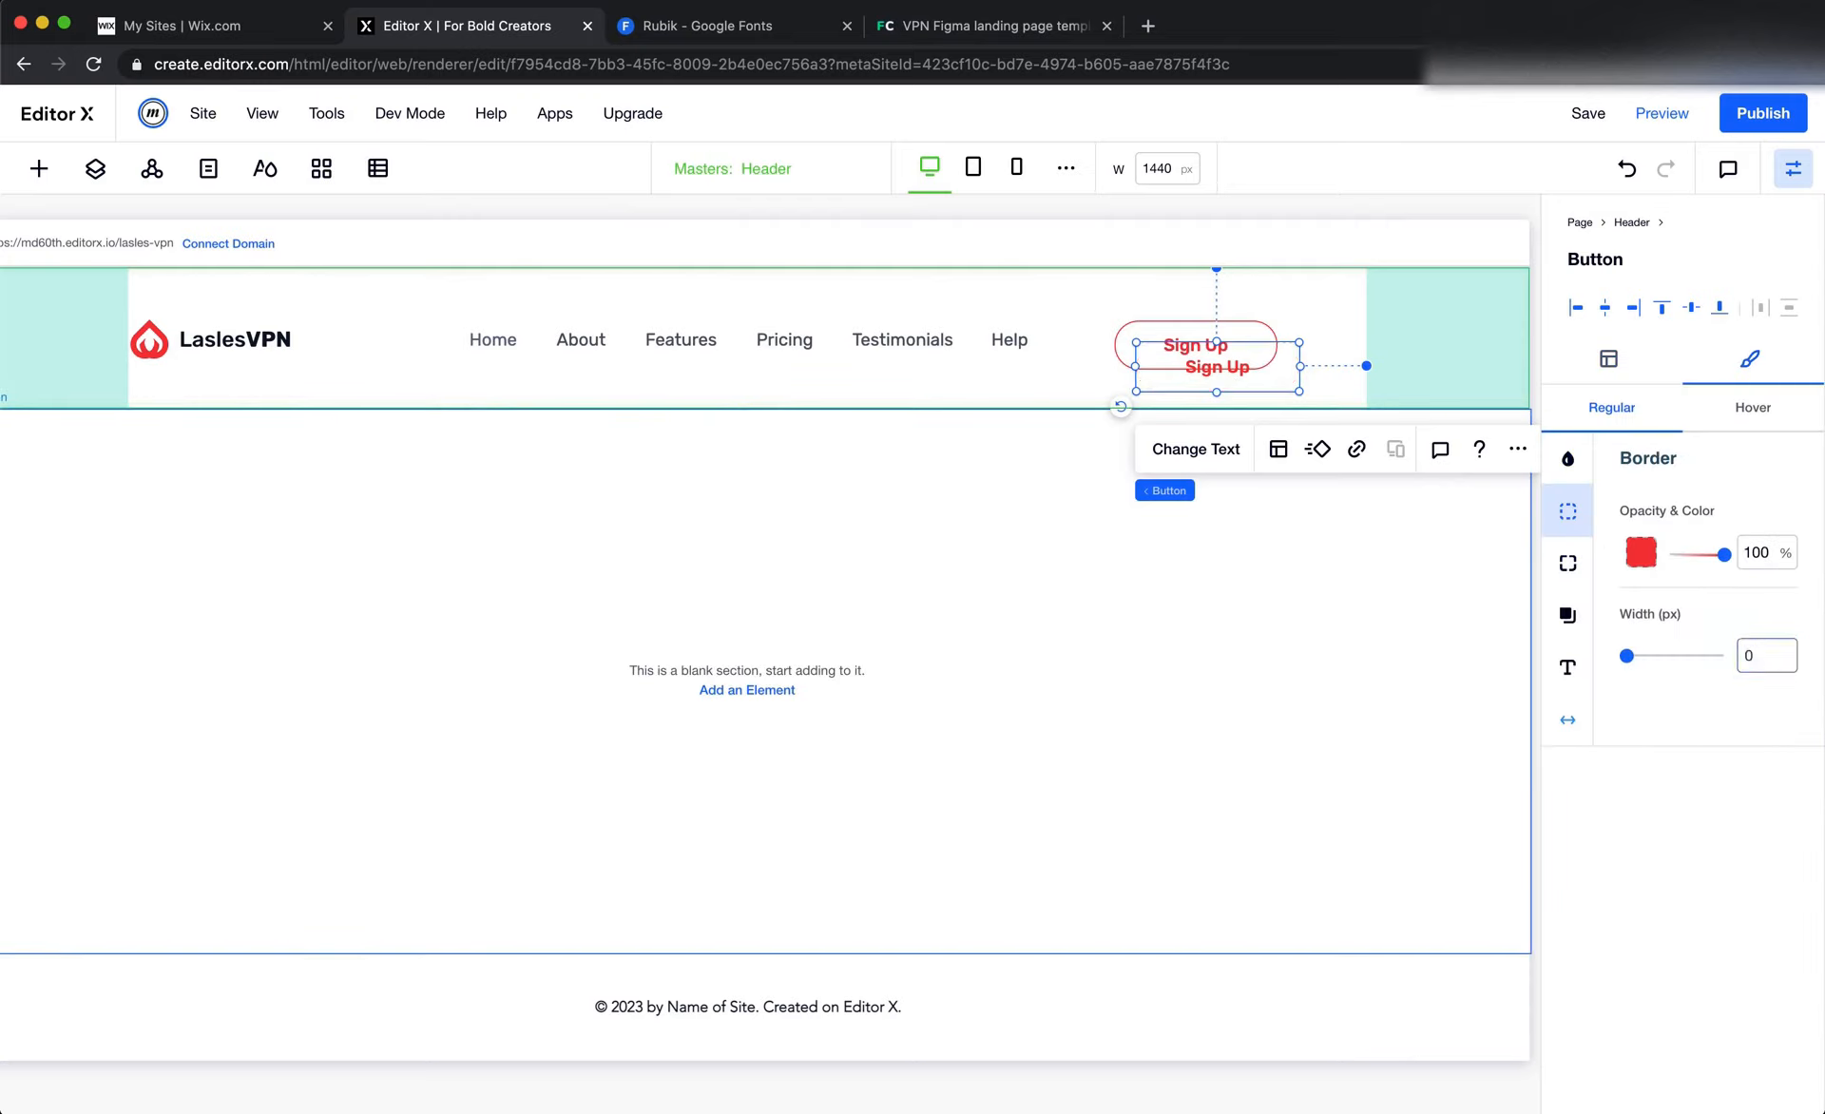
Change the duplicated button's regular text color to black (#000000)
click(1567, 666)
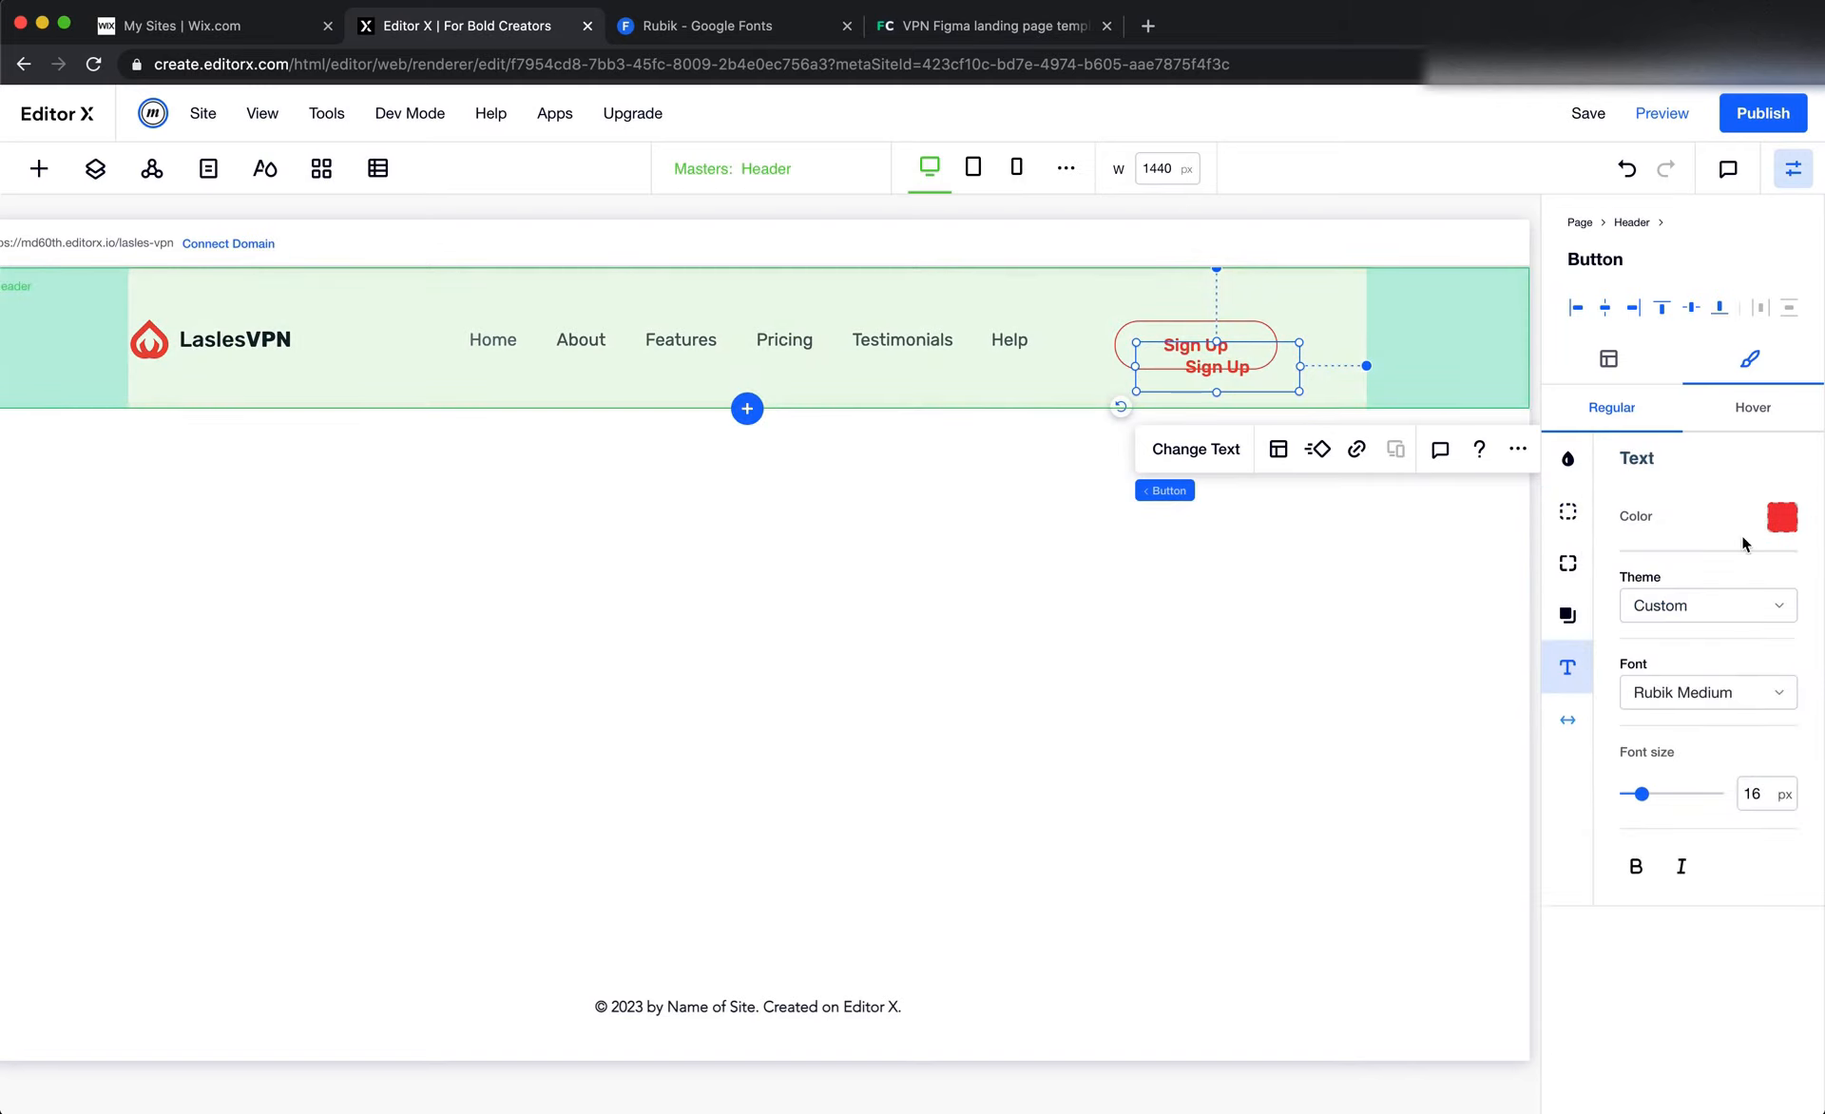
click(1753, 518)
click(61, 655)
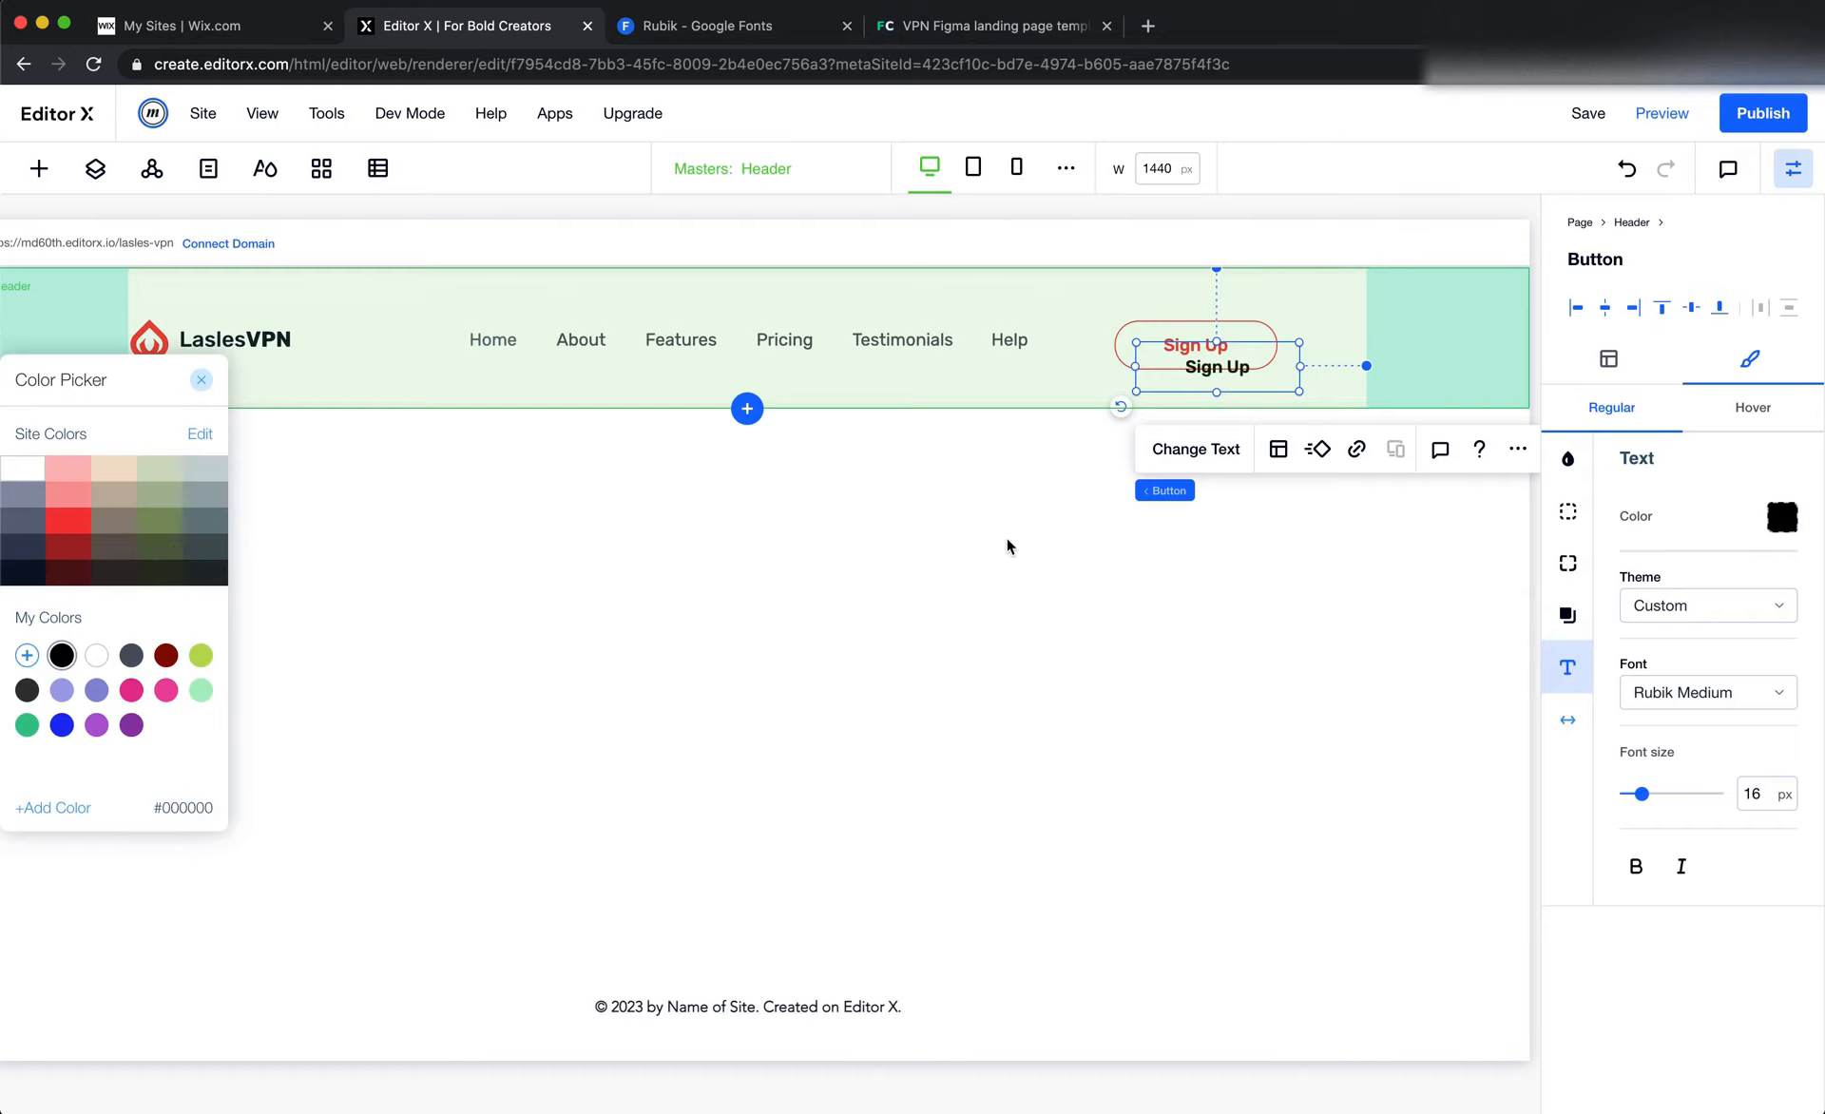
Make the duplicated button's hover background transparent by setting its opacity to 0%
click(1753, 409)
click(1753, 409)
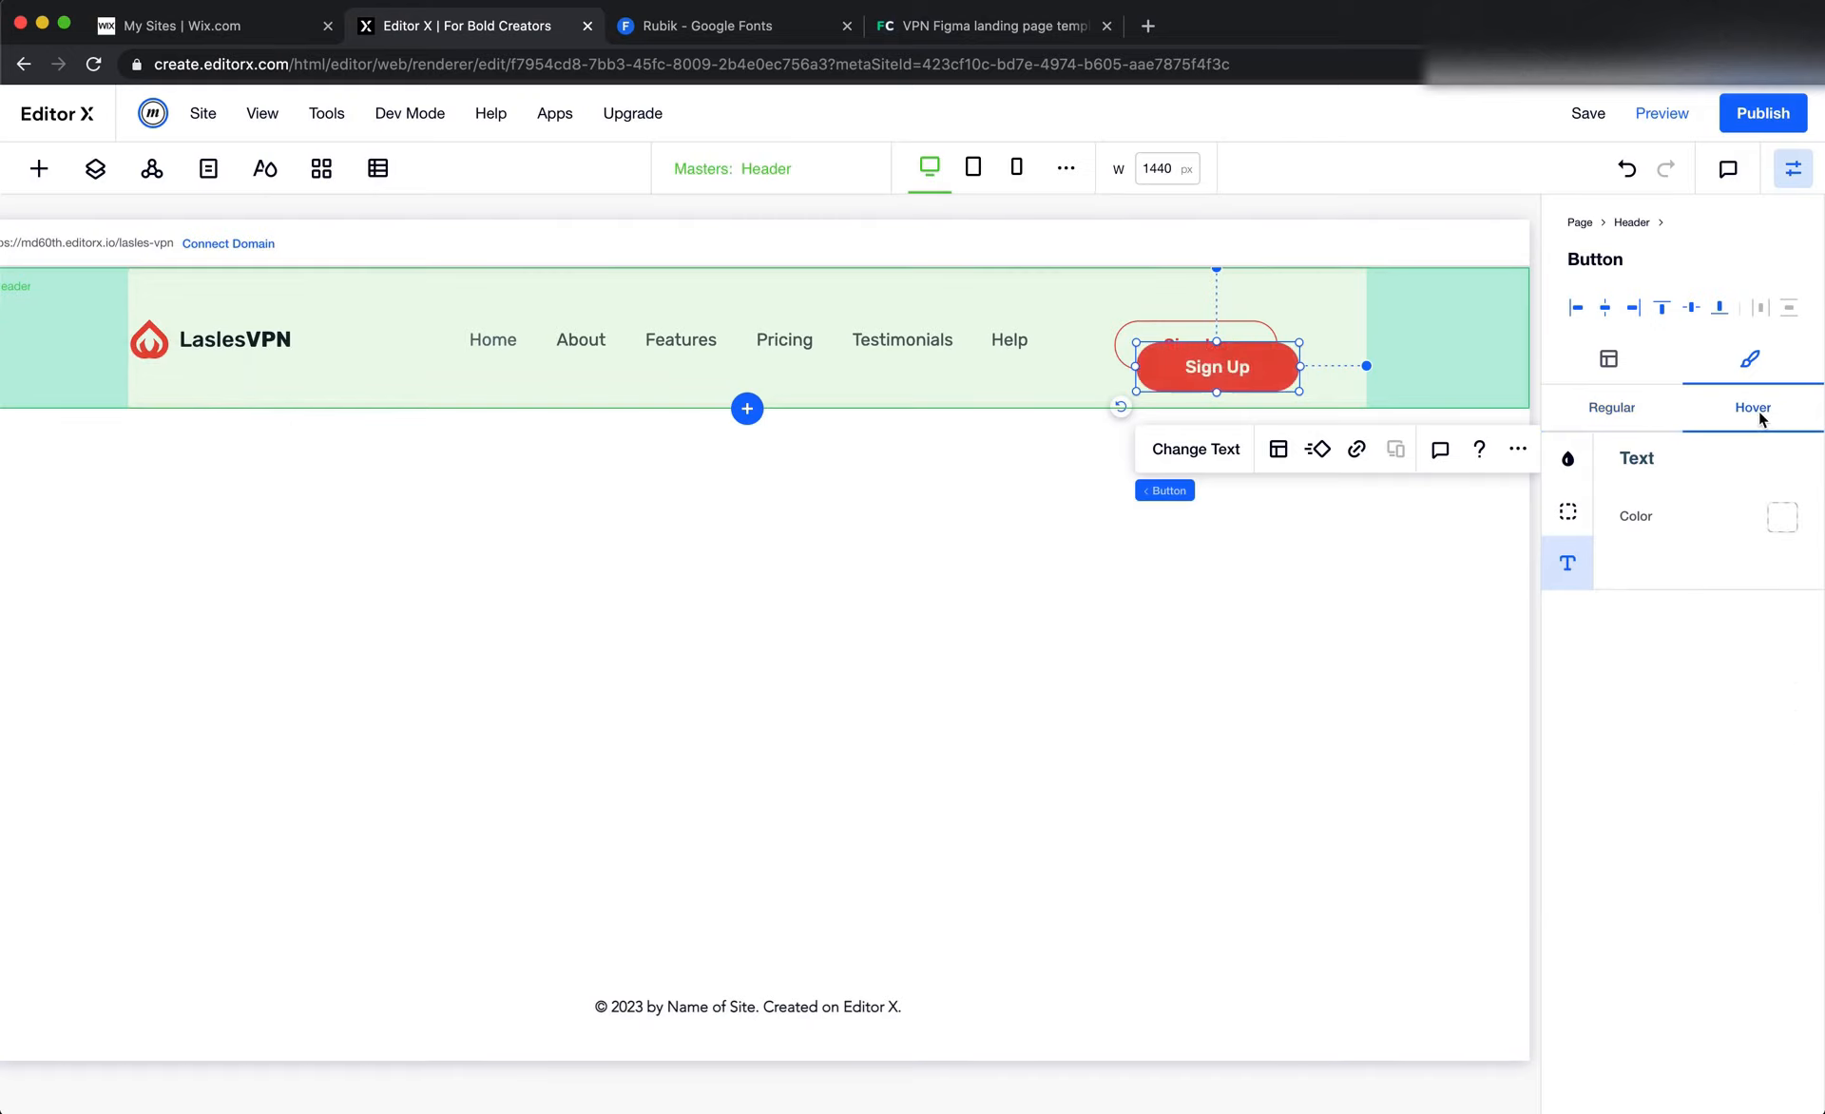
click(1570, 461)
click(1755, 554)
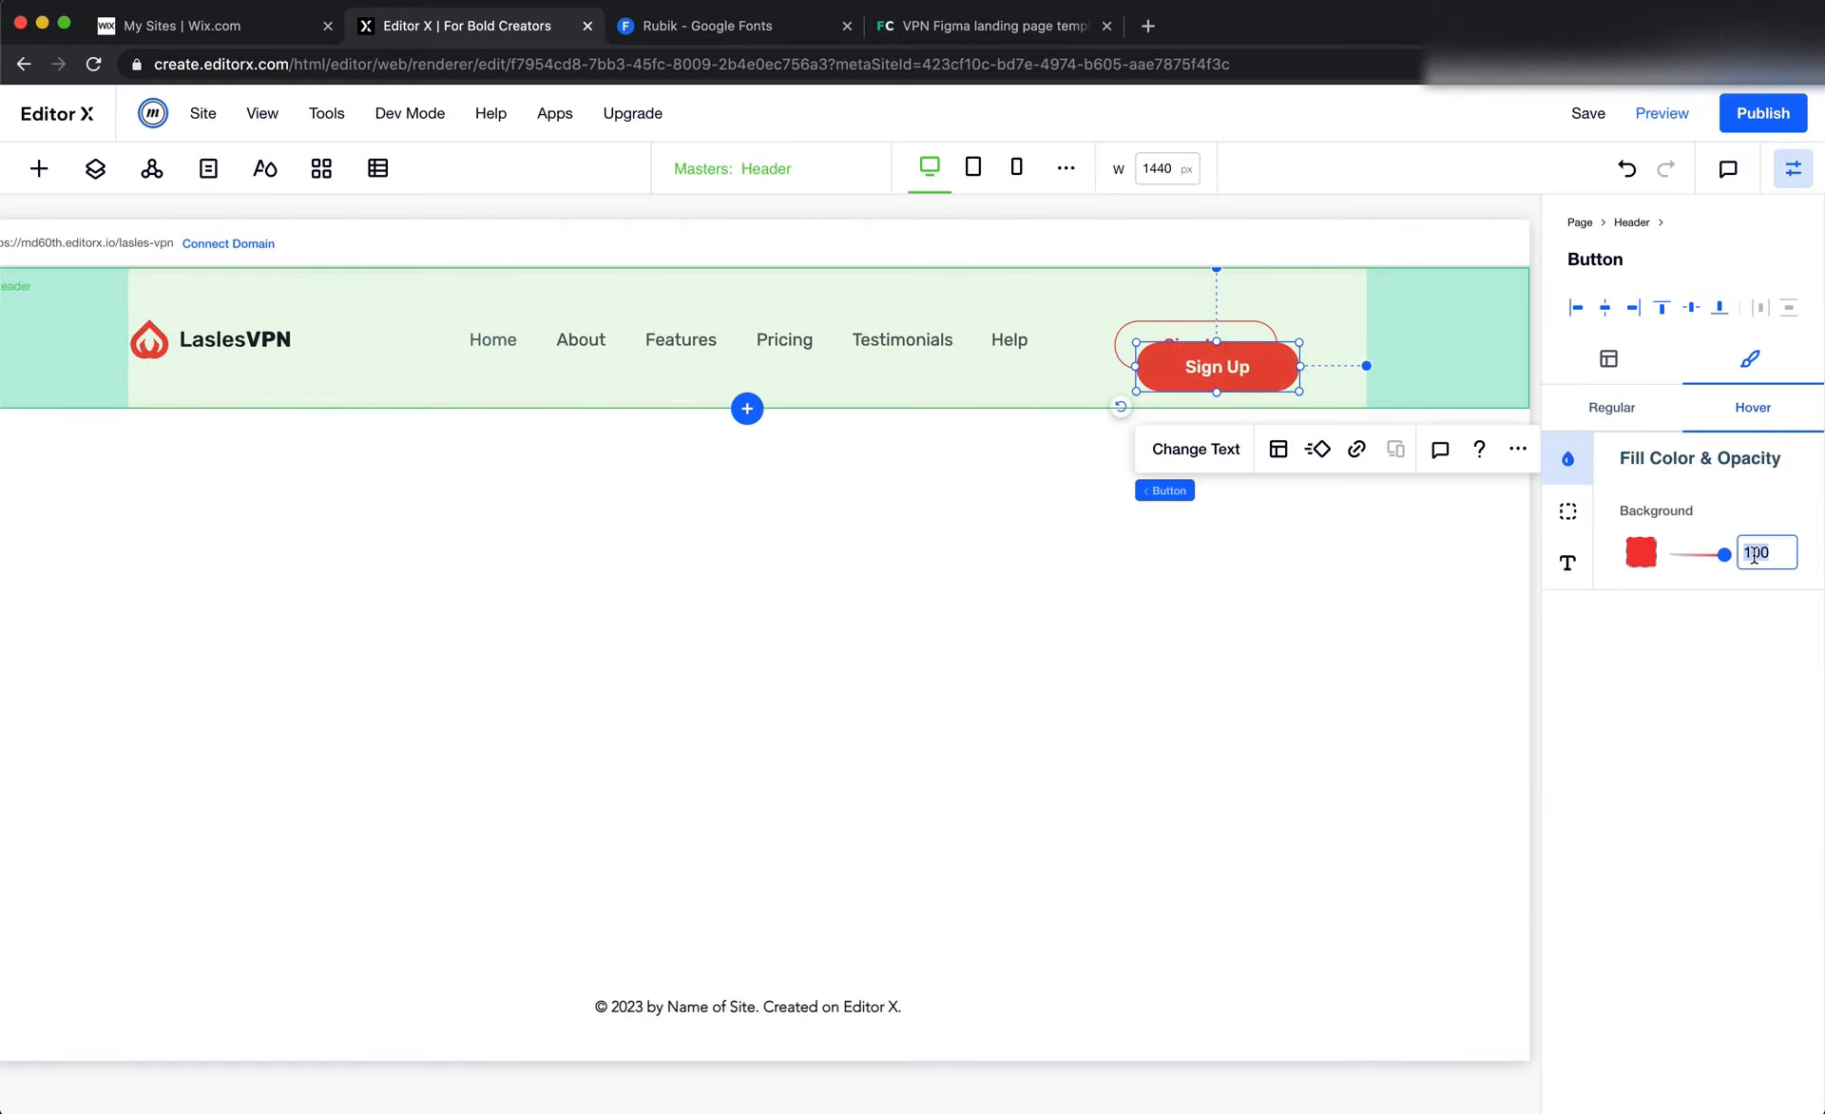
text(0)
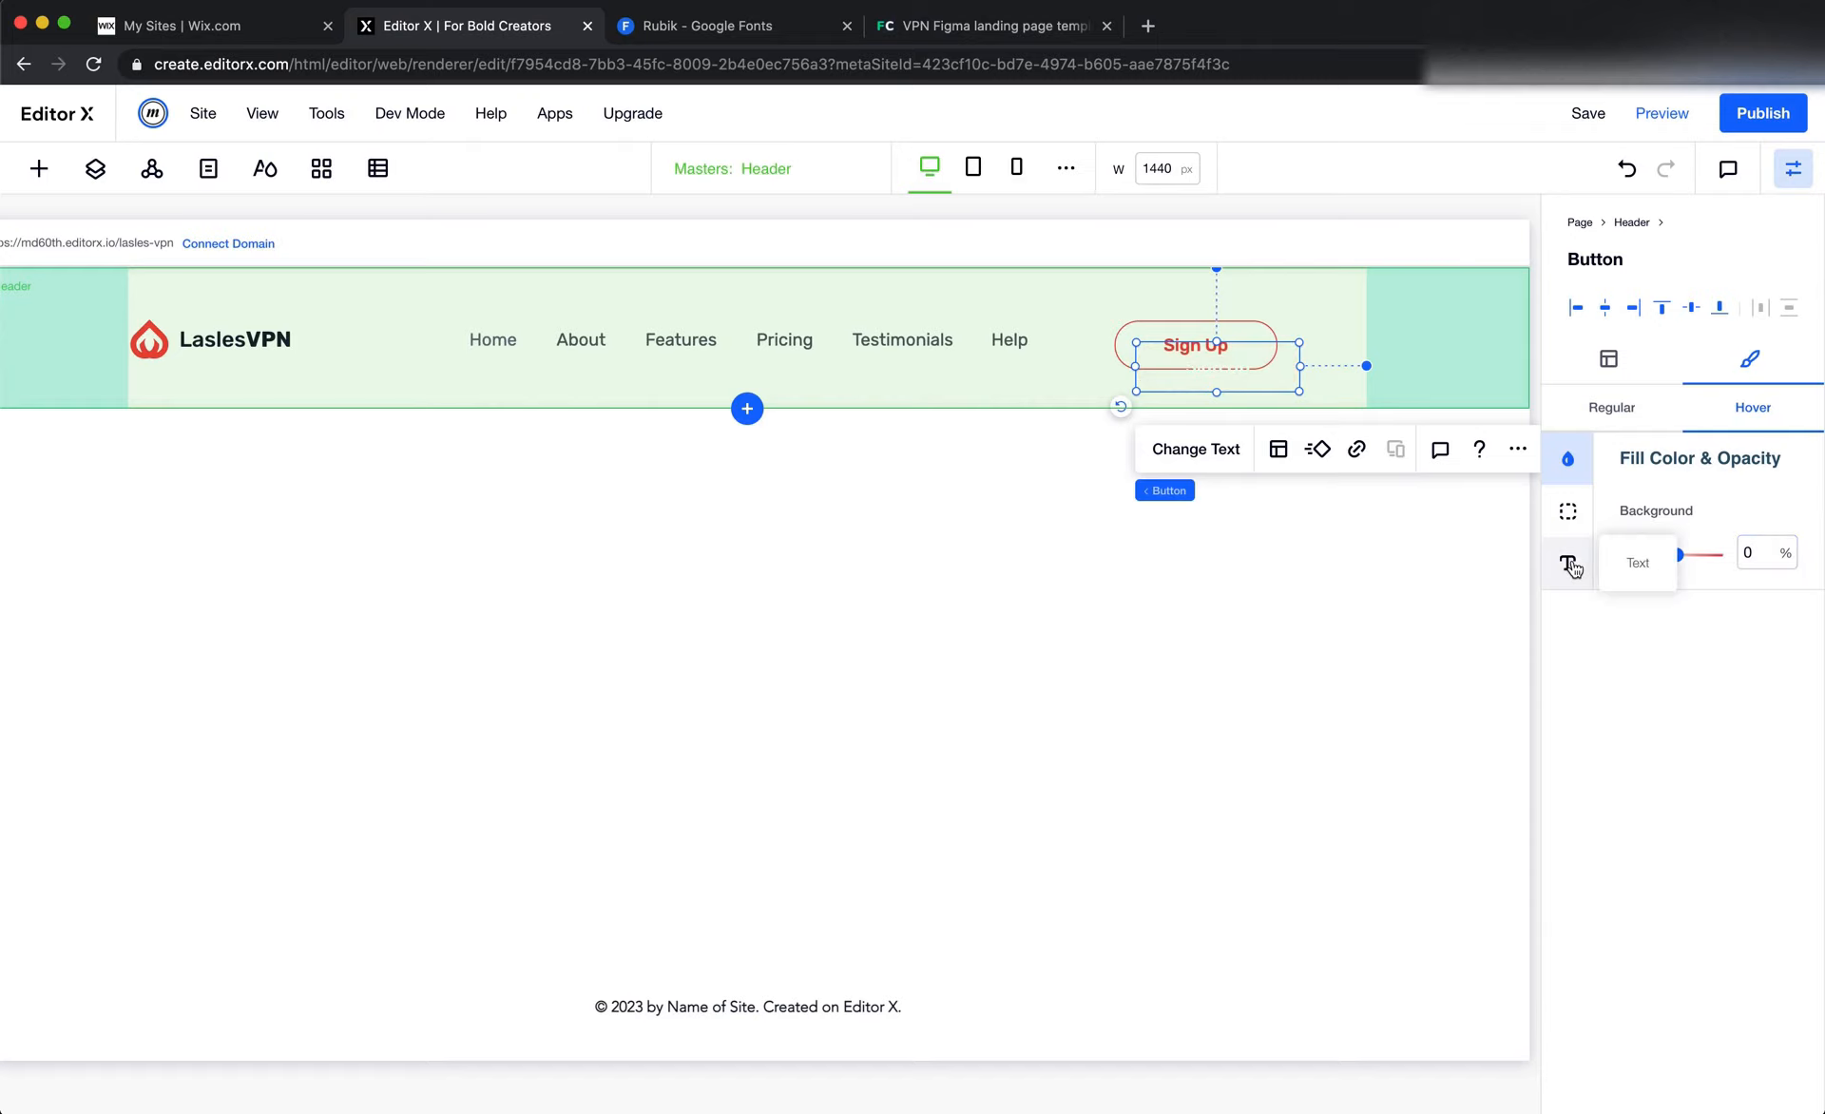
Set the duplicated button's hover text color to the bright red site color and return to its regular state
click(1568, 563)
click(1781, 522)
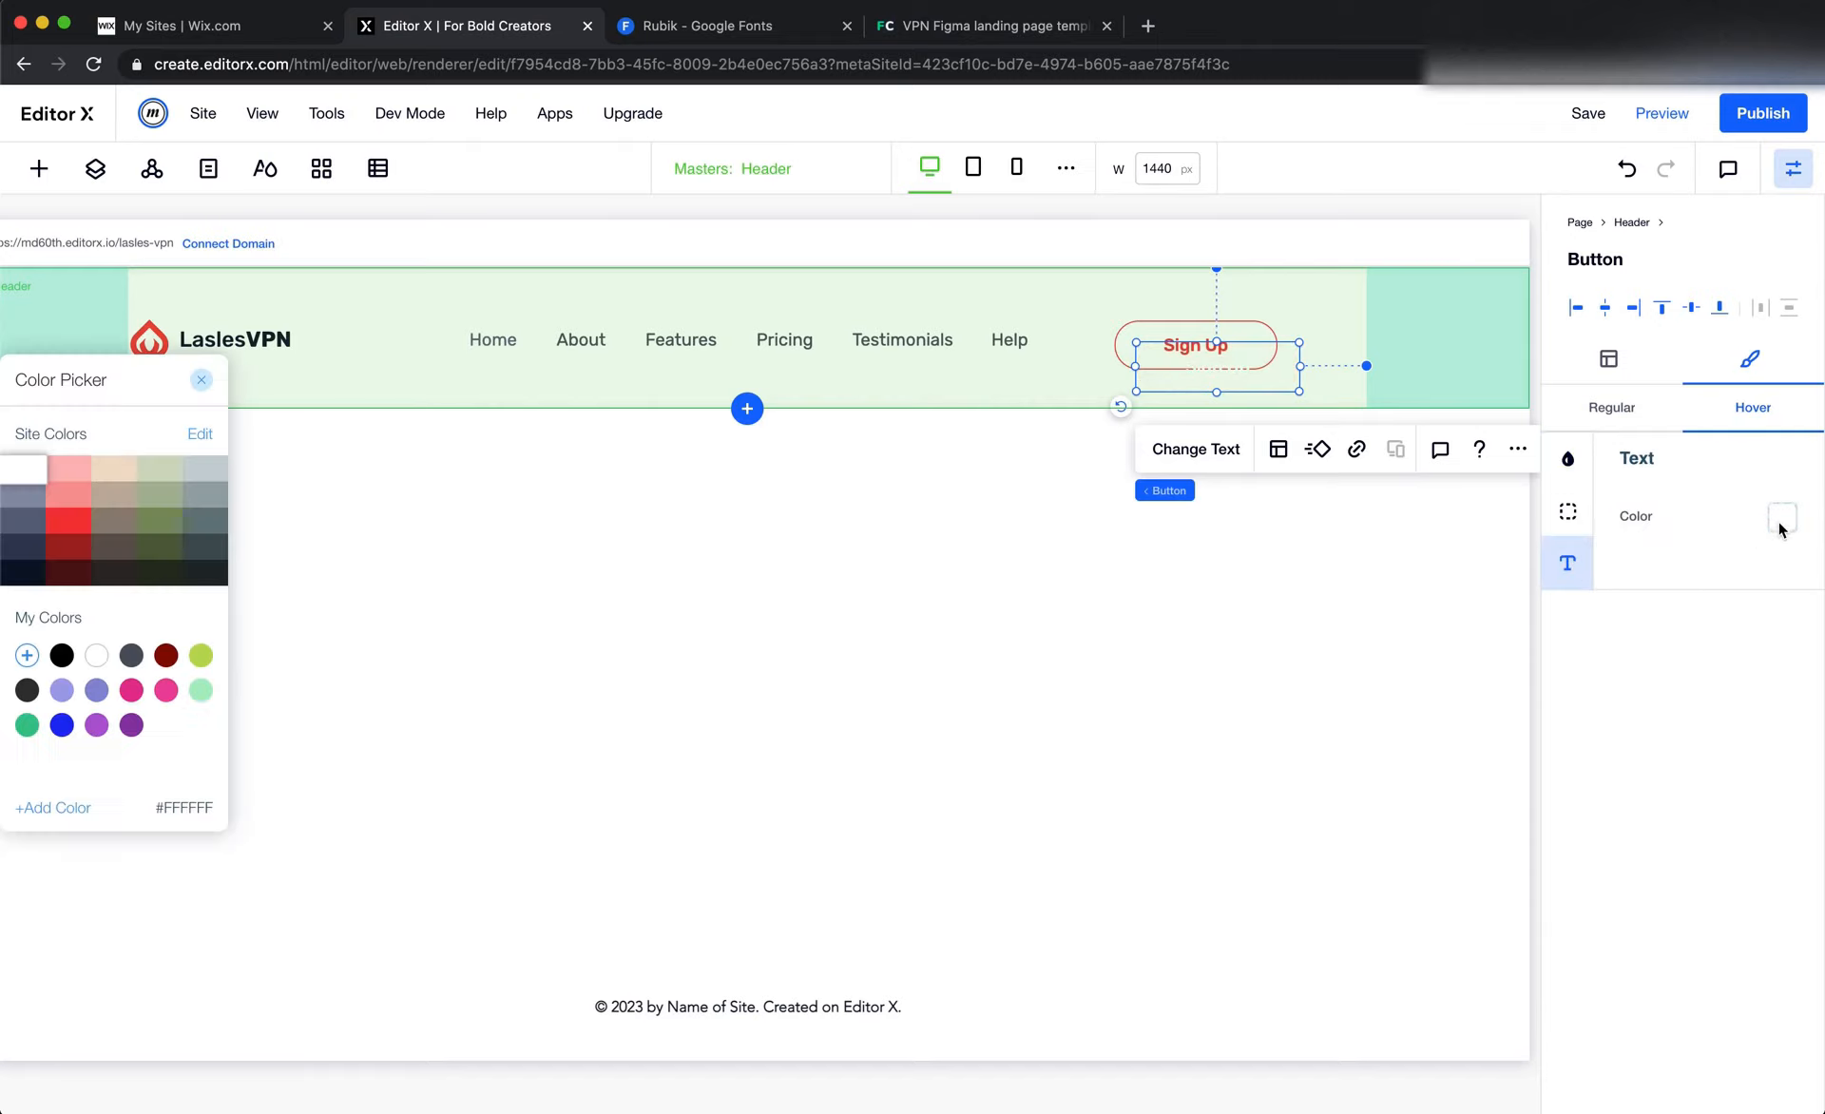
click(85, 523)
click(201, 379)
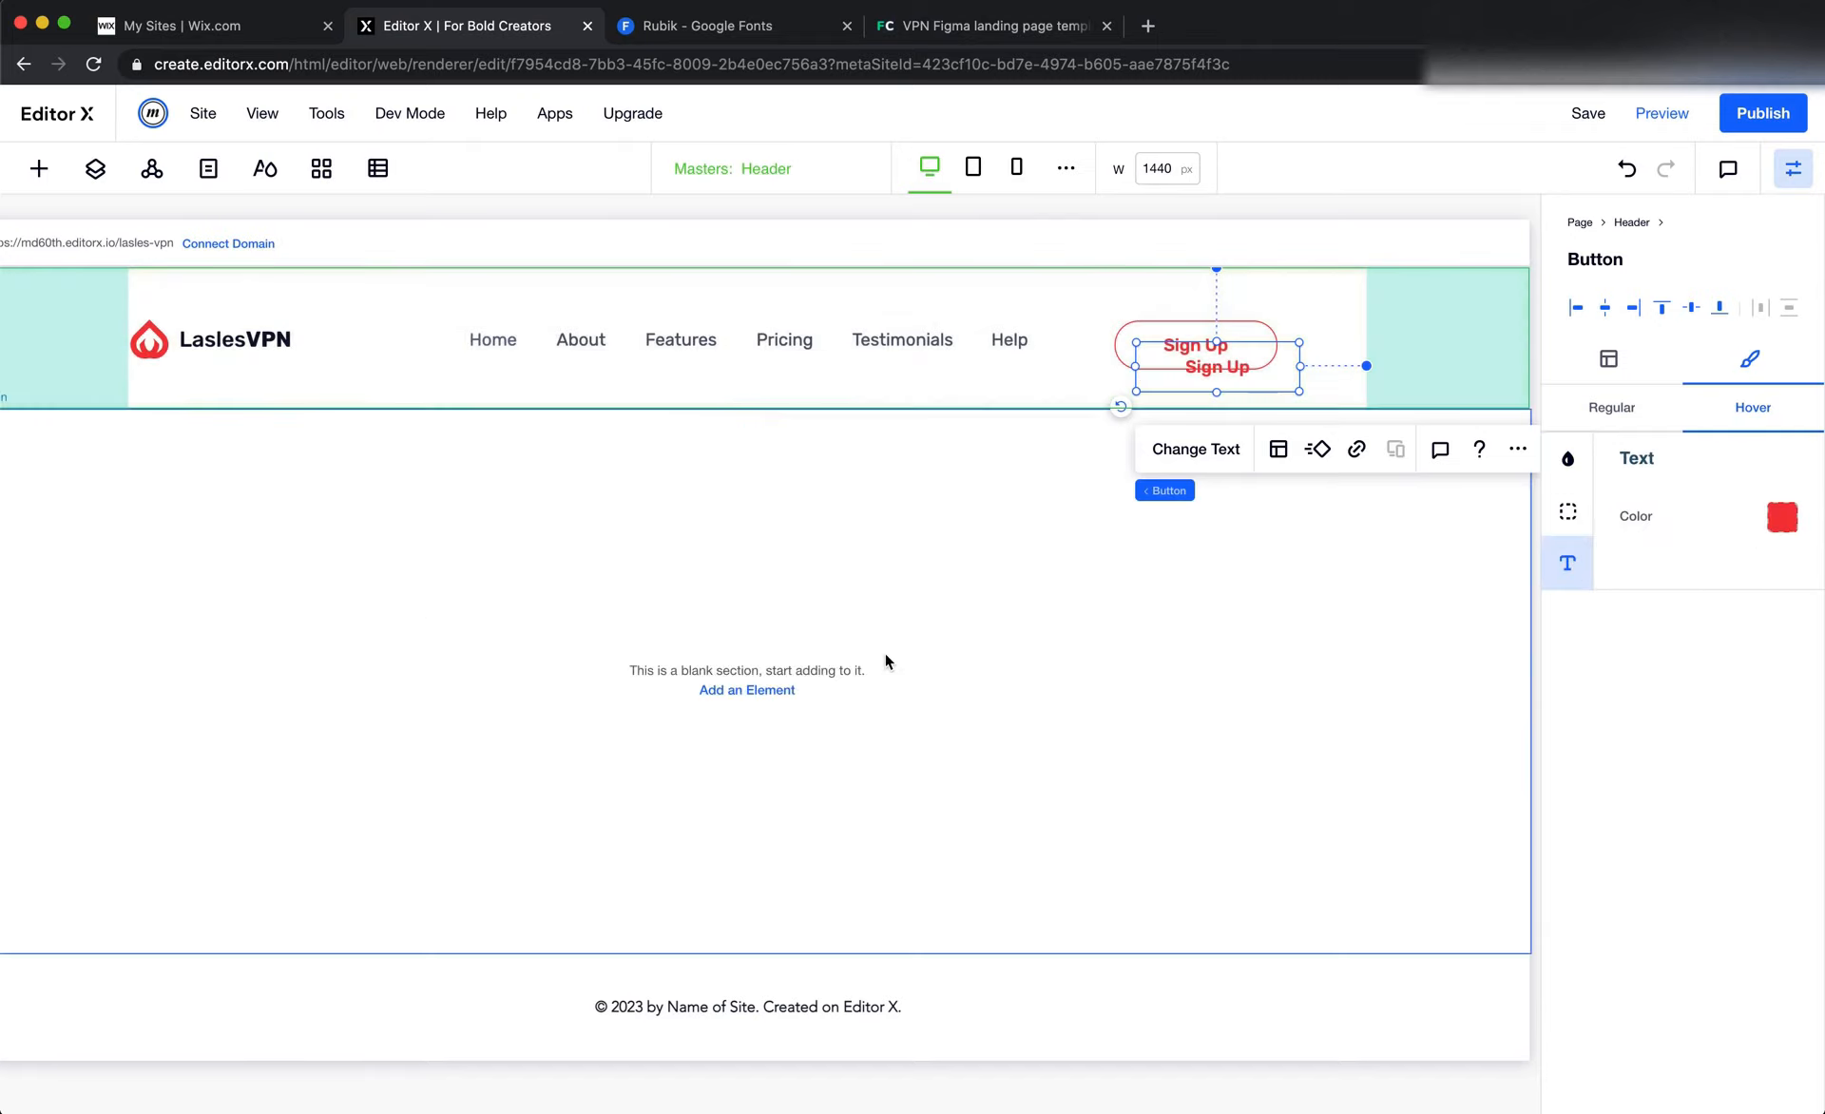
click(1611, 407)
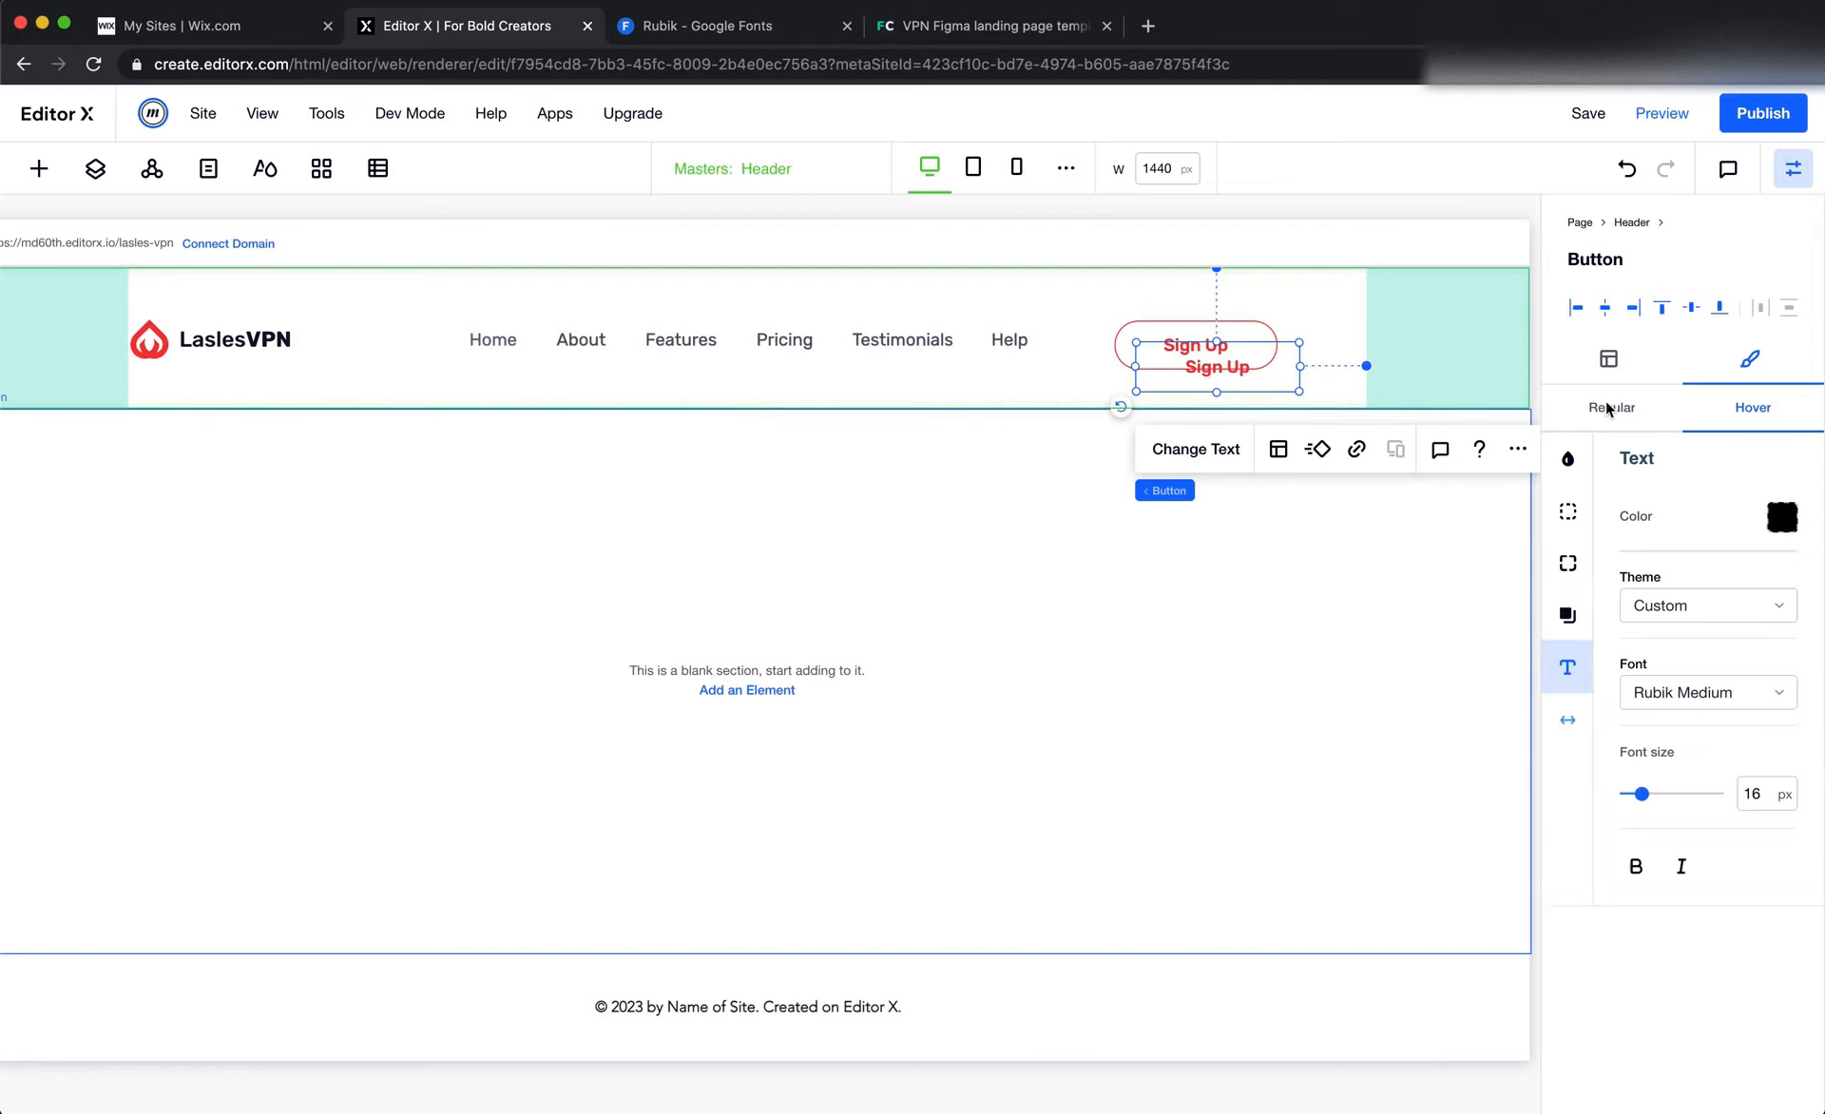
Set the width of the black-text duplicate button to 100 px
click(1212, 563)
click(1217, 371)
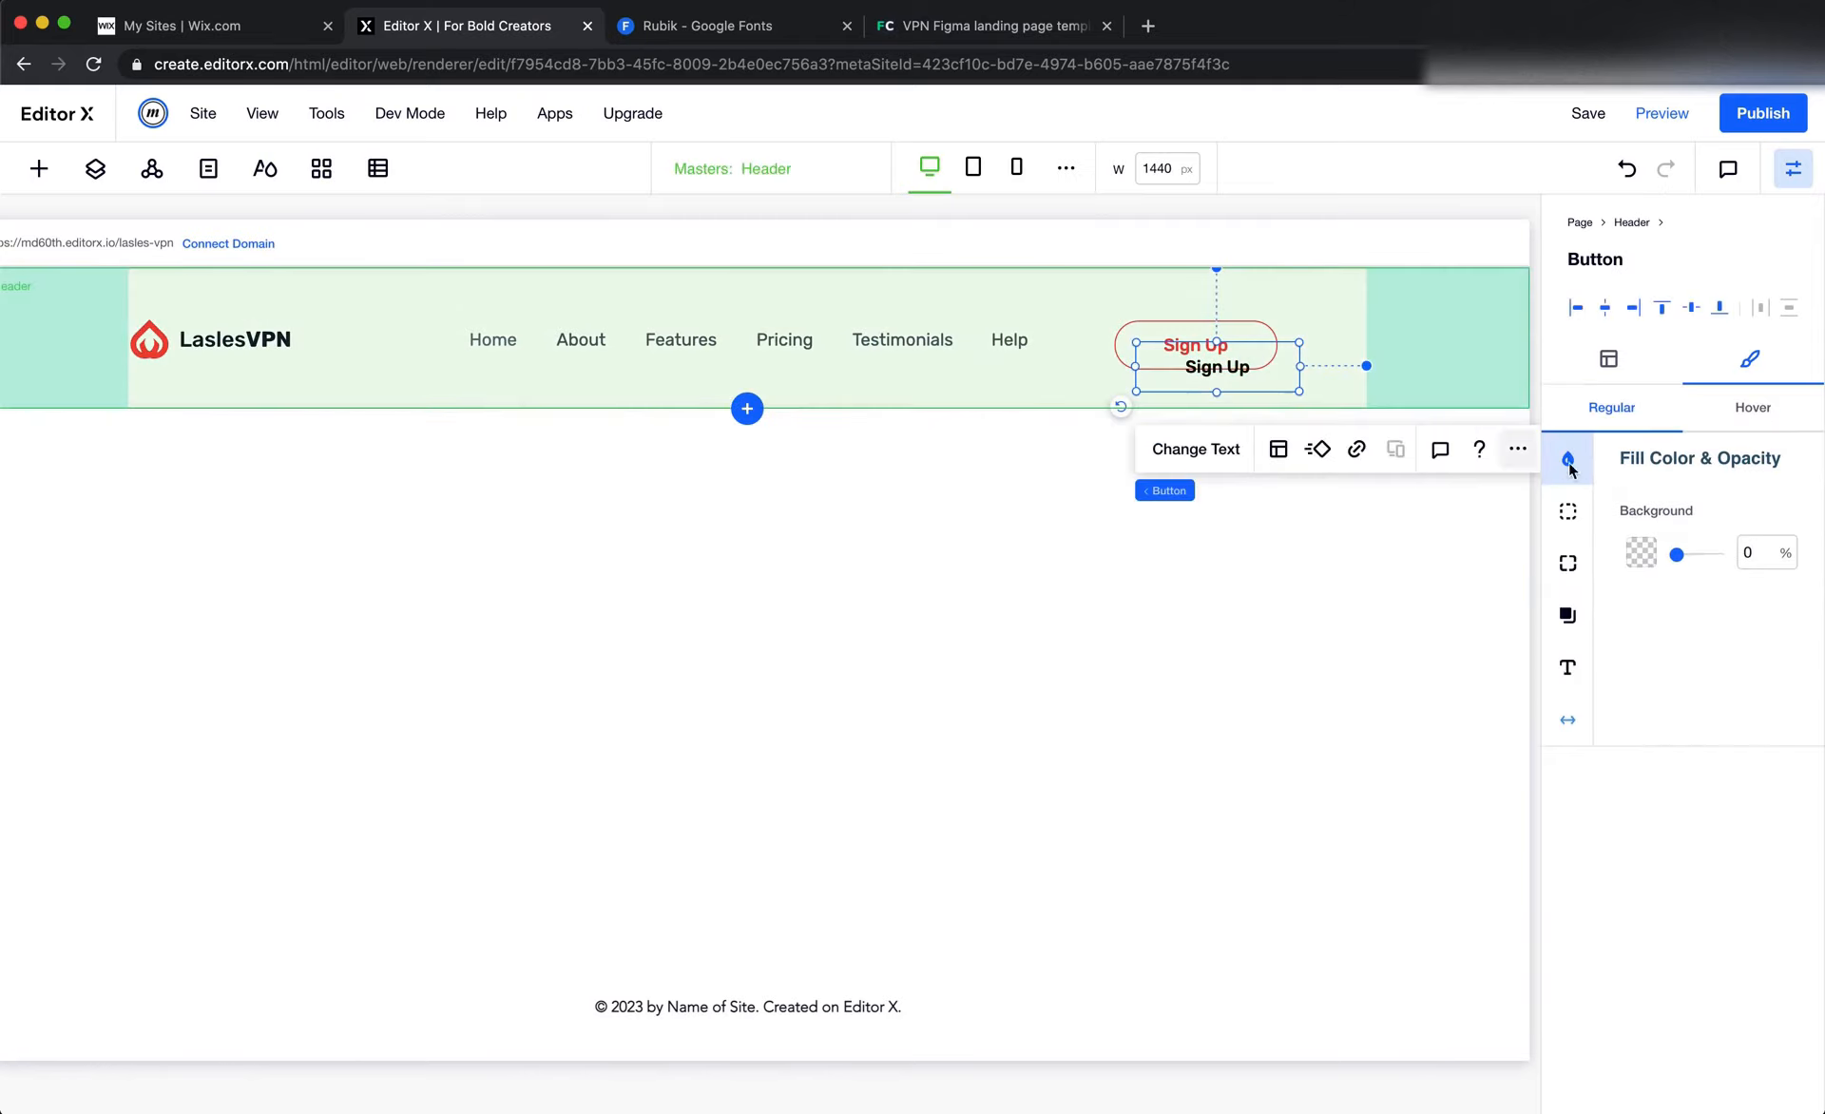
click(1611, 372)
click(1644, 573)
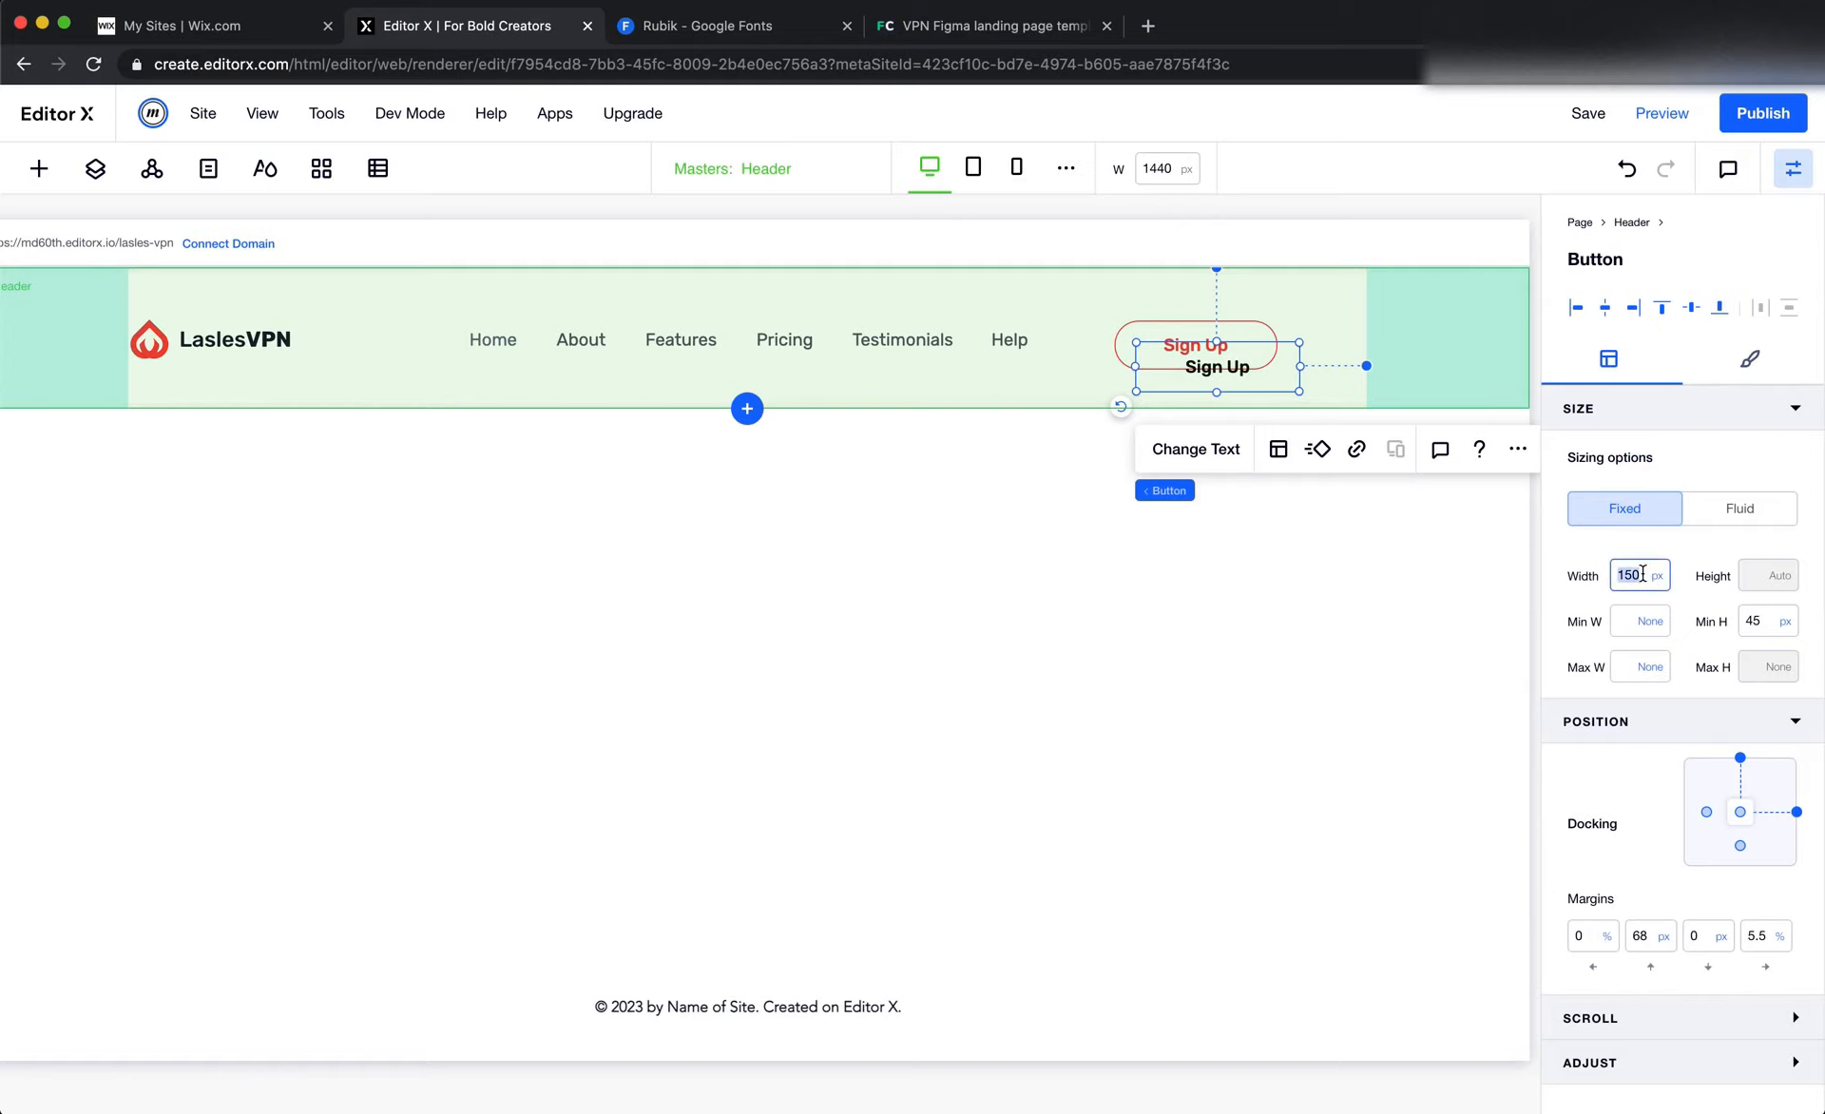
text(100)
click(1382, 561)
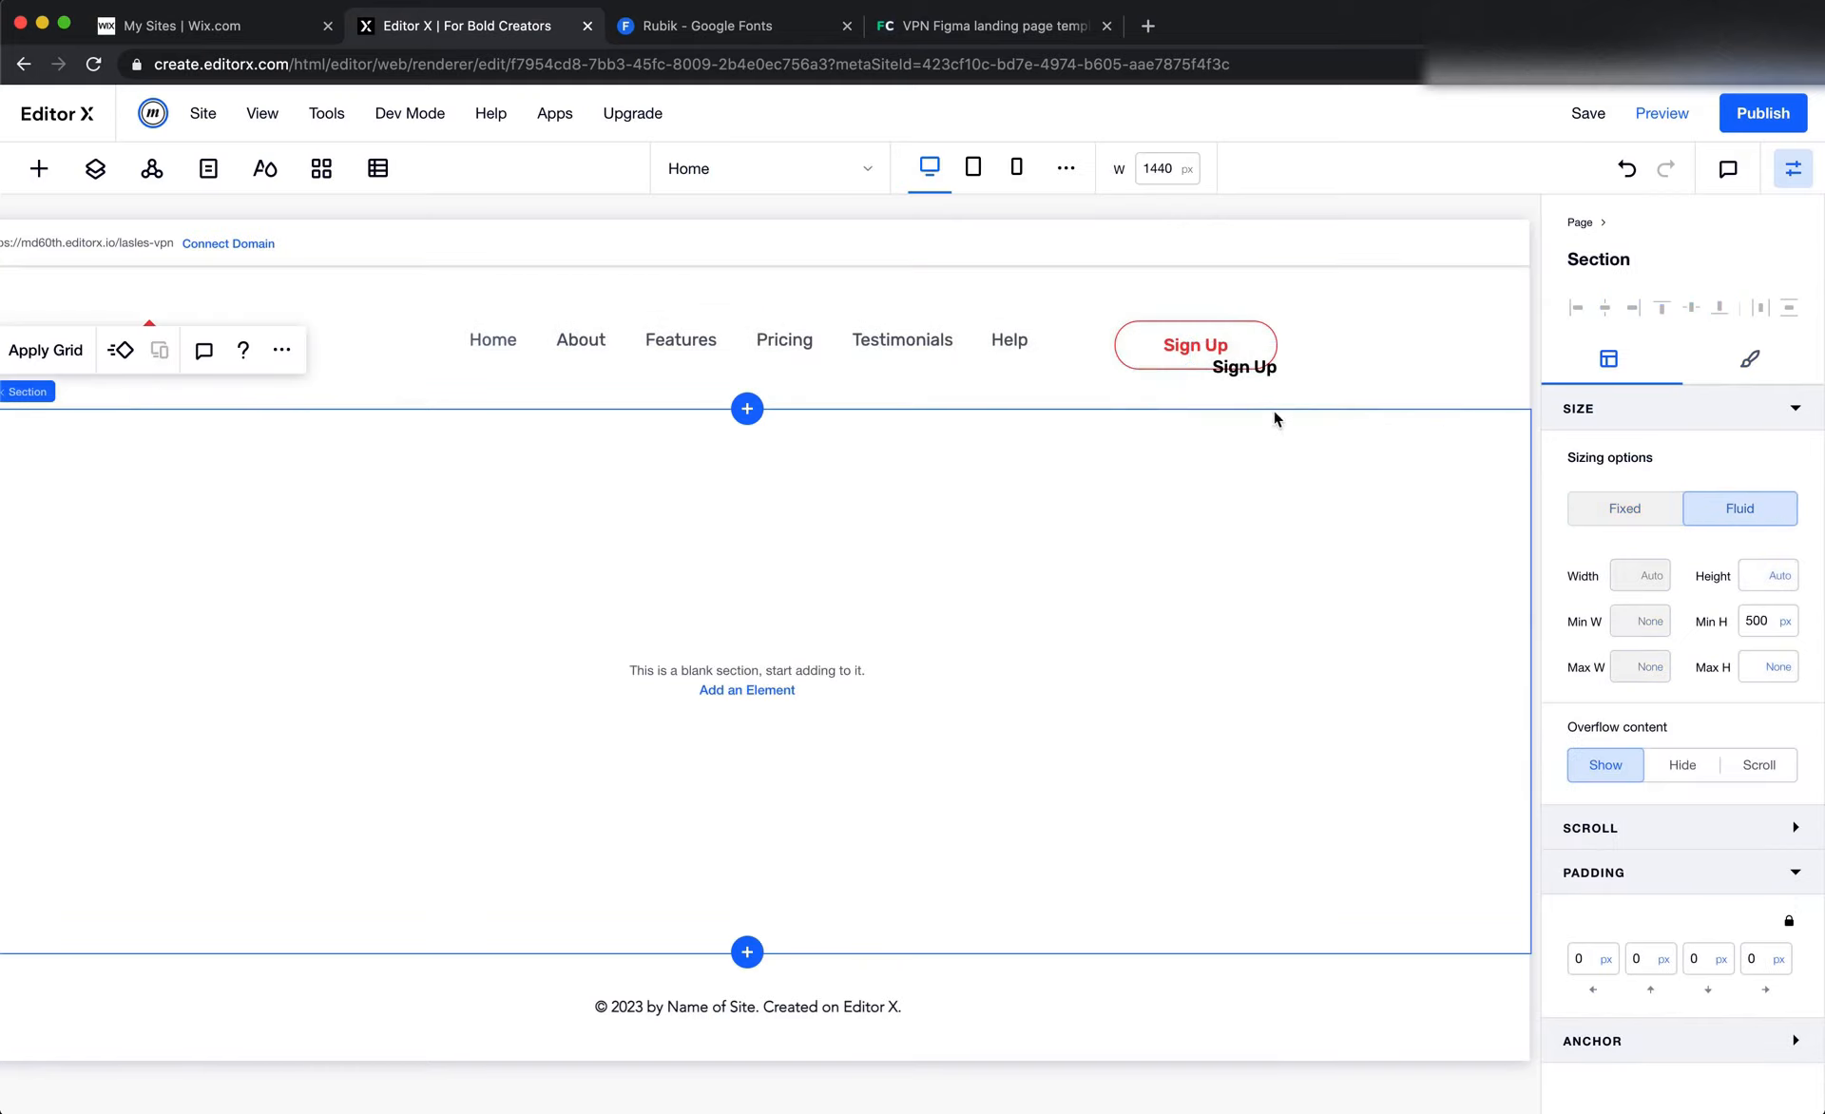
Dock the outlined Sign Up button to the header's vertical center and set its top, bottom and right margins to 0
click(1250, 371)
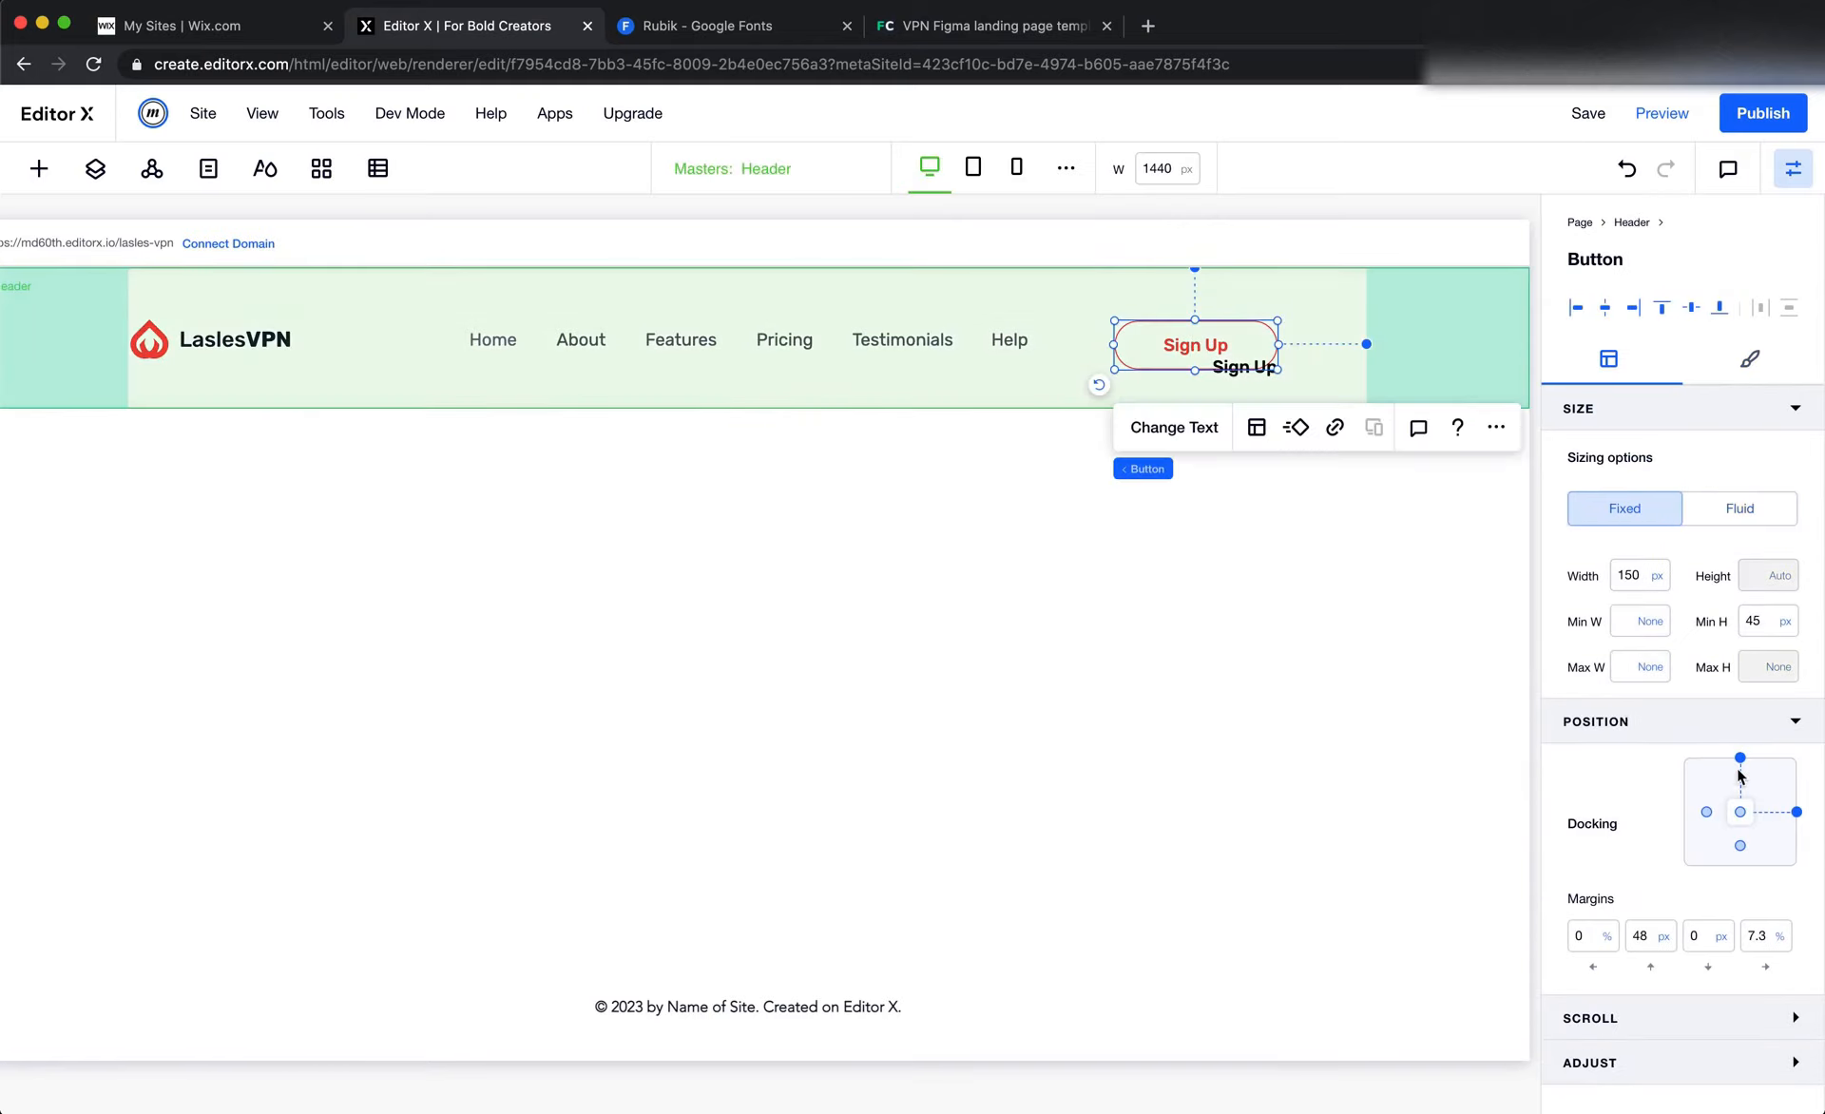
click(1645, 941)
text(0)
key(Tab)
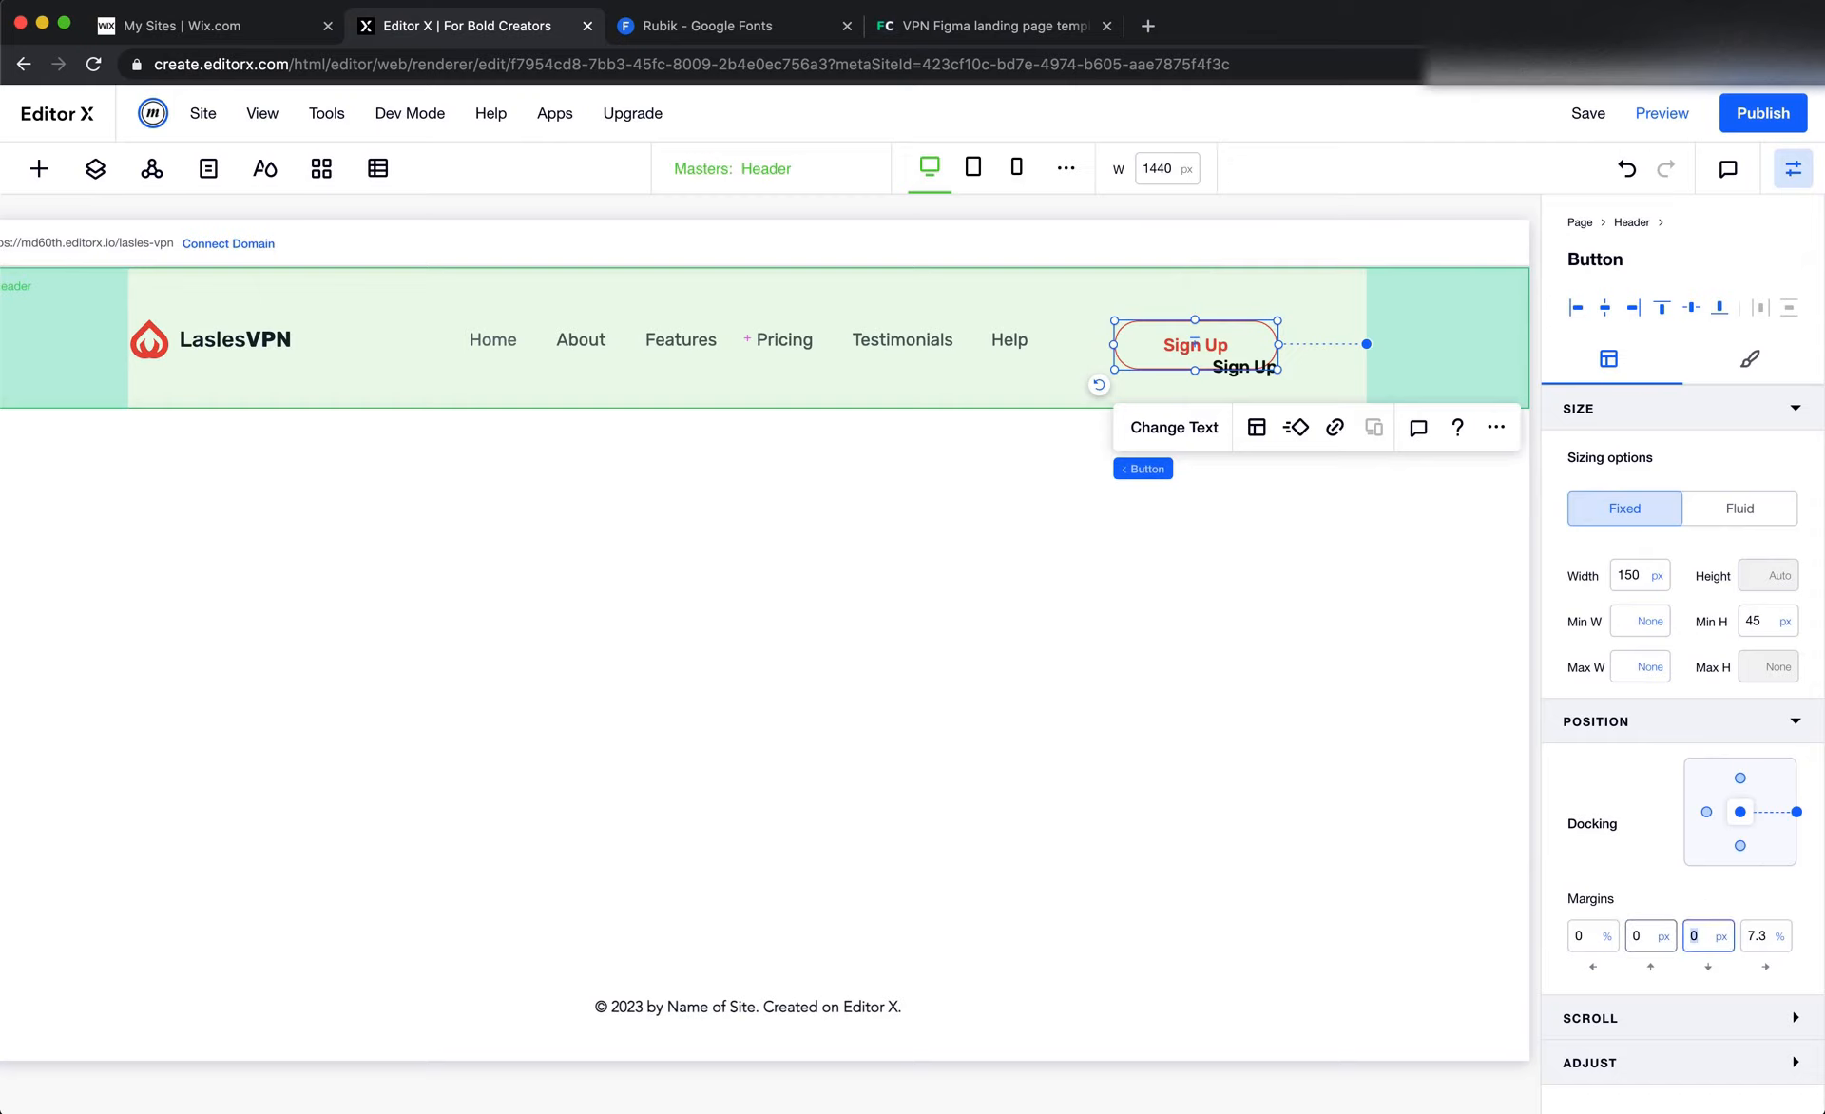
key(Tab)
text(0)
key(Tab)
key(Tab)
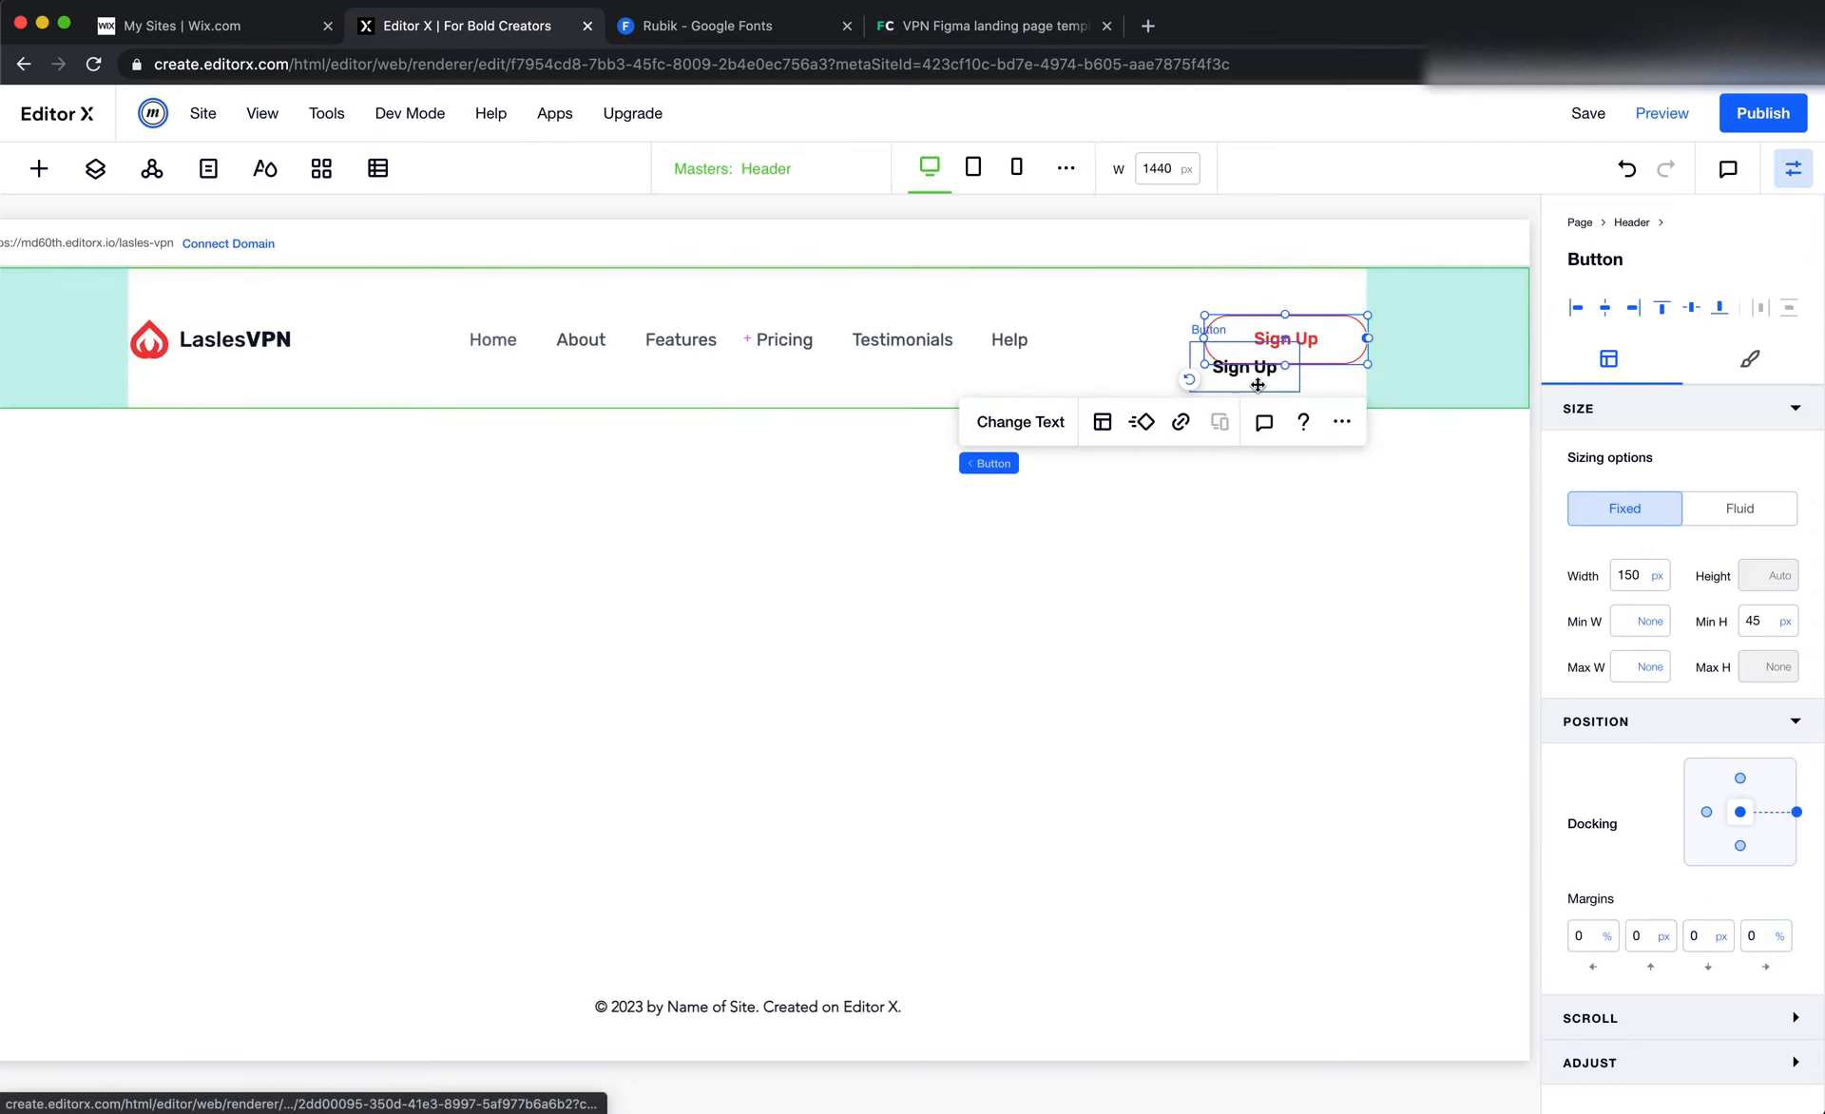
Move the black-text duplicate button to the left of the outlined Sign Up button, level with it in the header
drag(1262, 367, 1147, 351)
click(1199, 507)
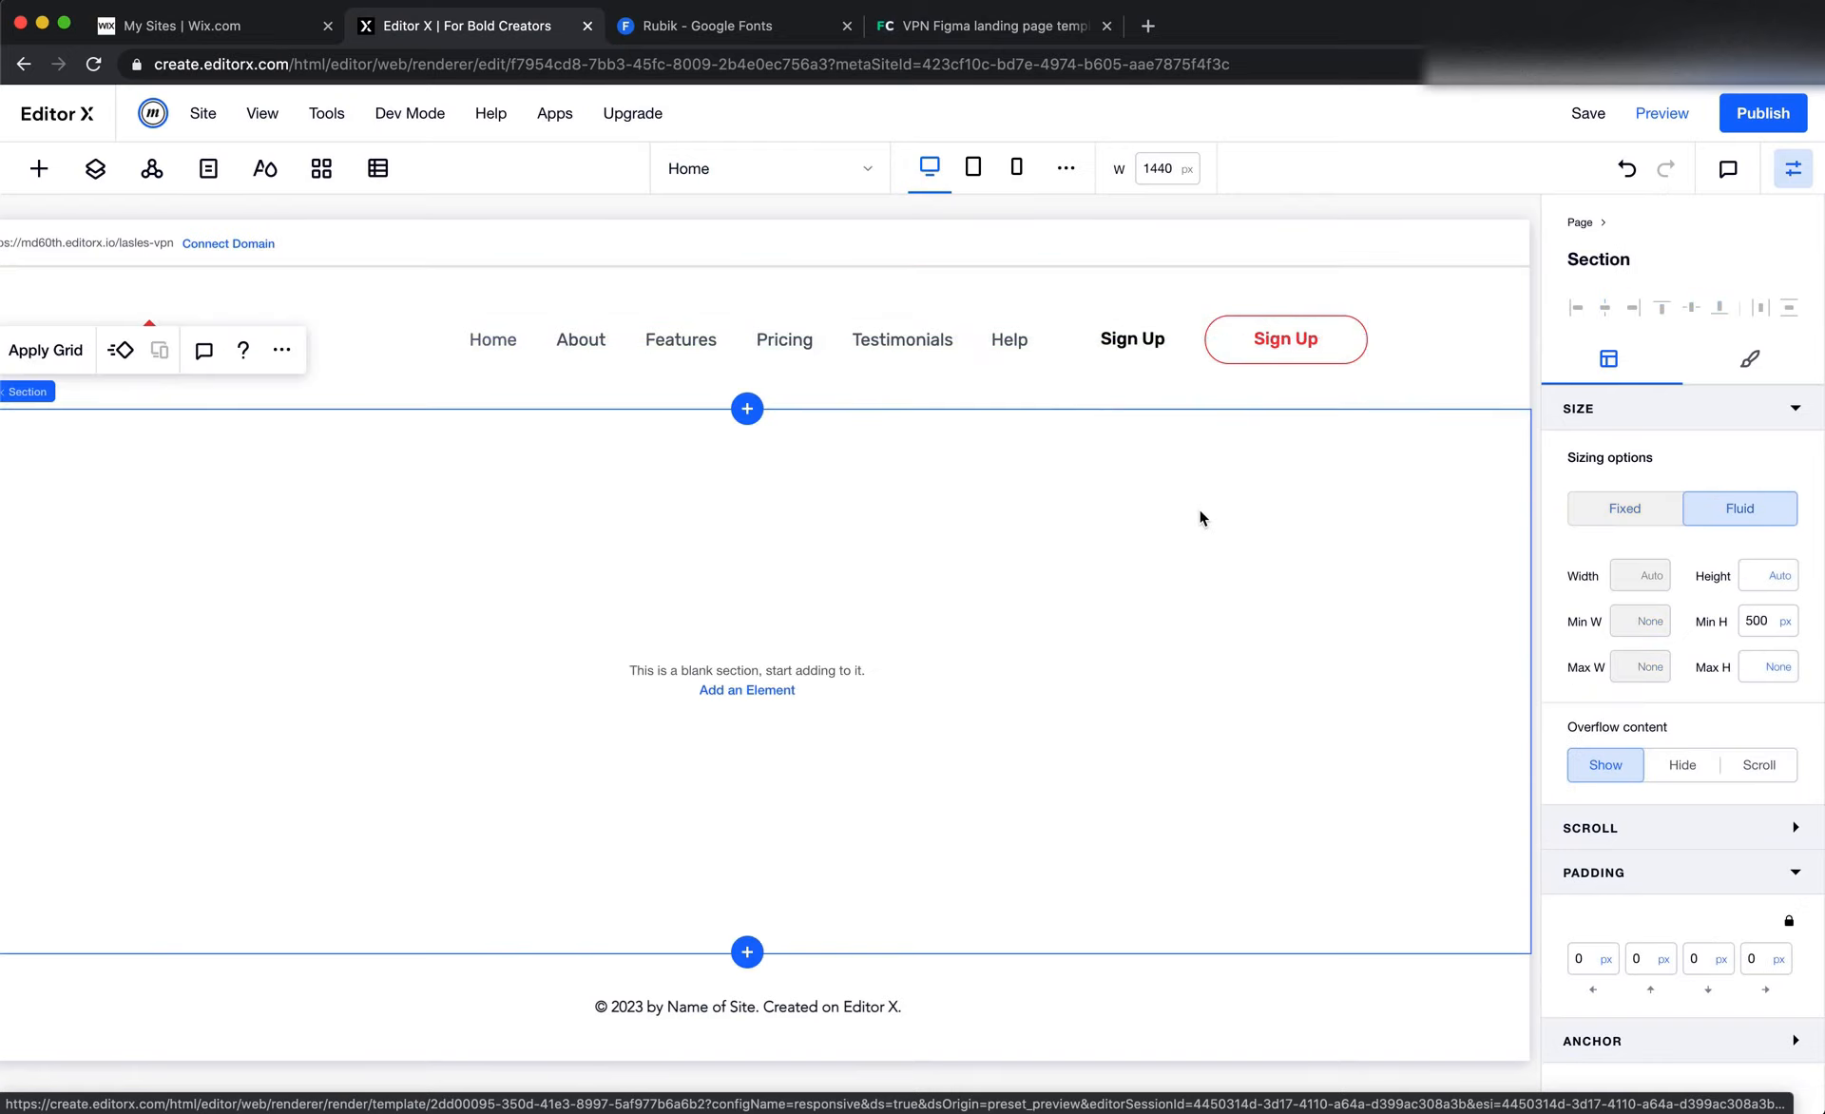
click(745, 344)
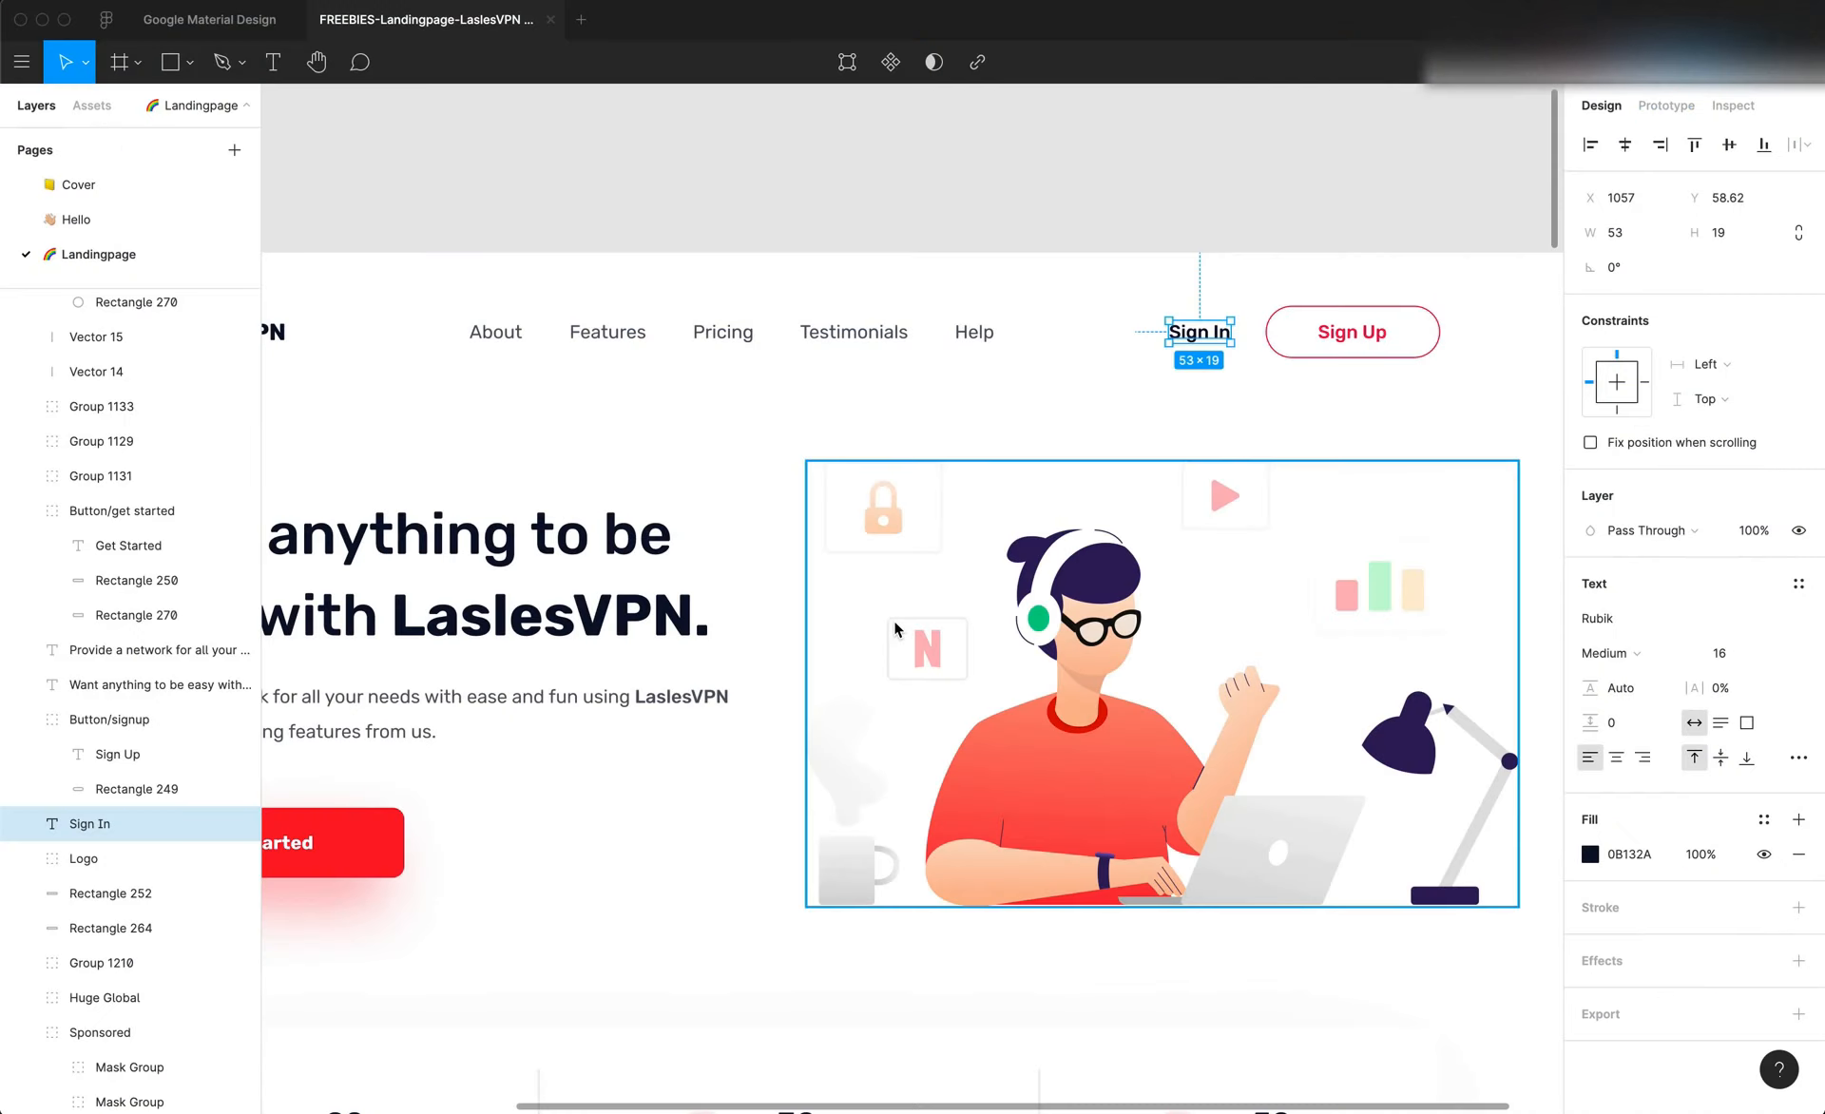
Examine the logo's size and placement in the Figma header and compare it with the Editor X header
scroll(470, 435, down, 5)
scroll(470, 435, left, 2)
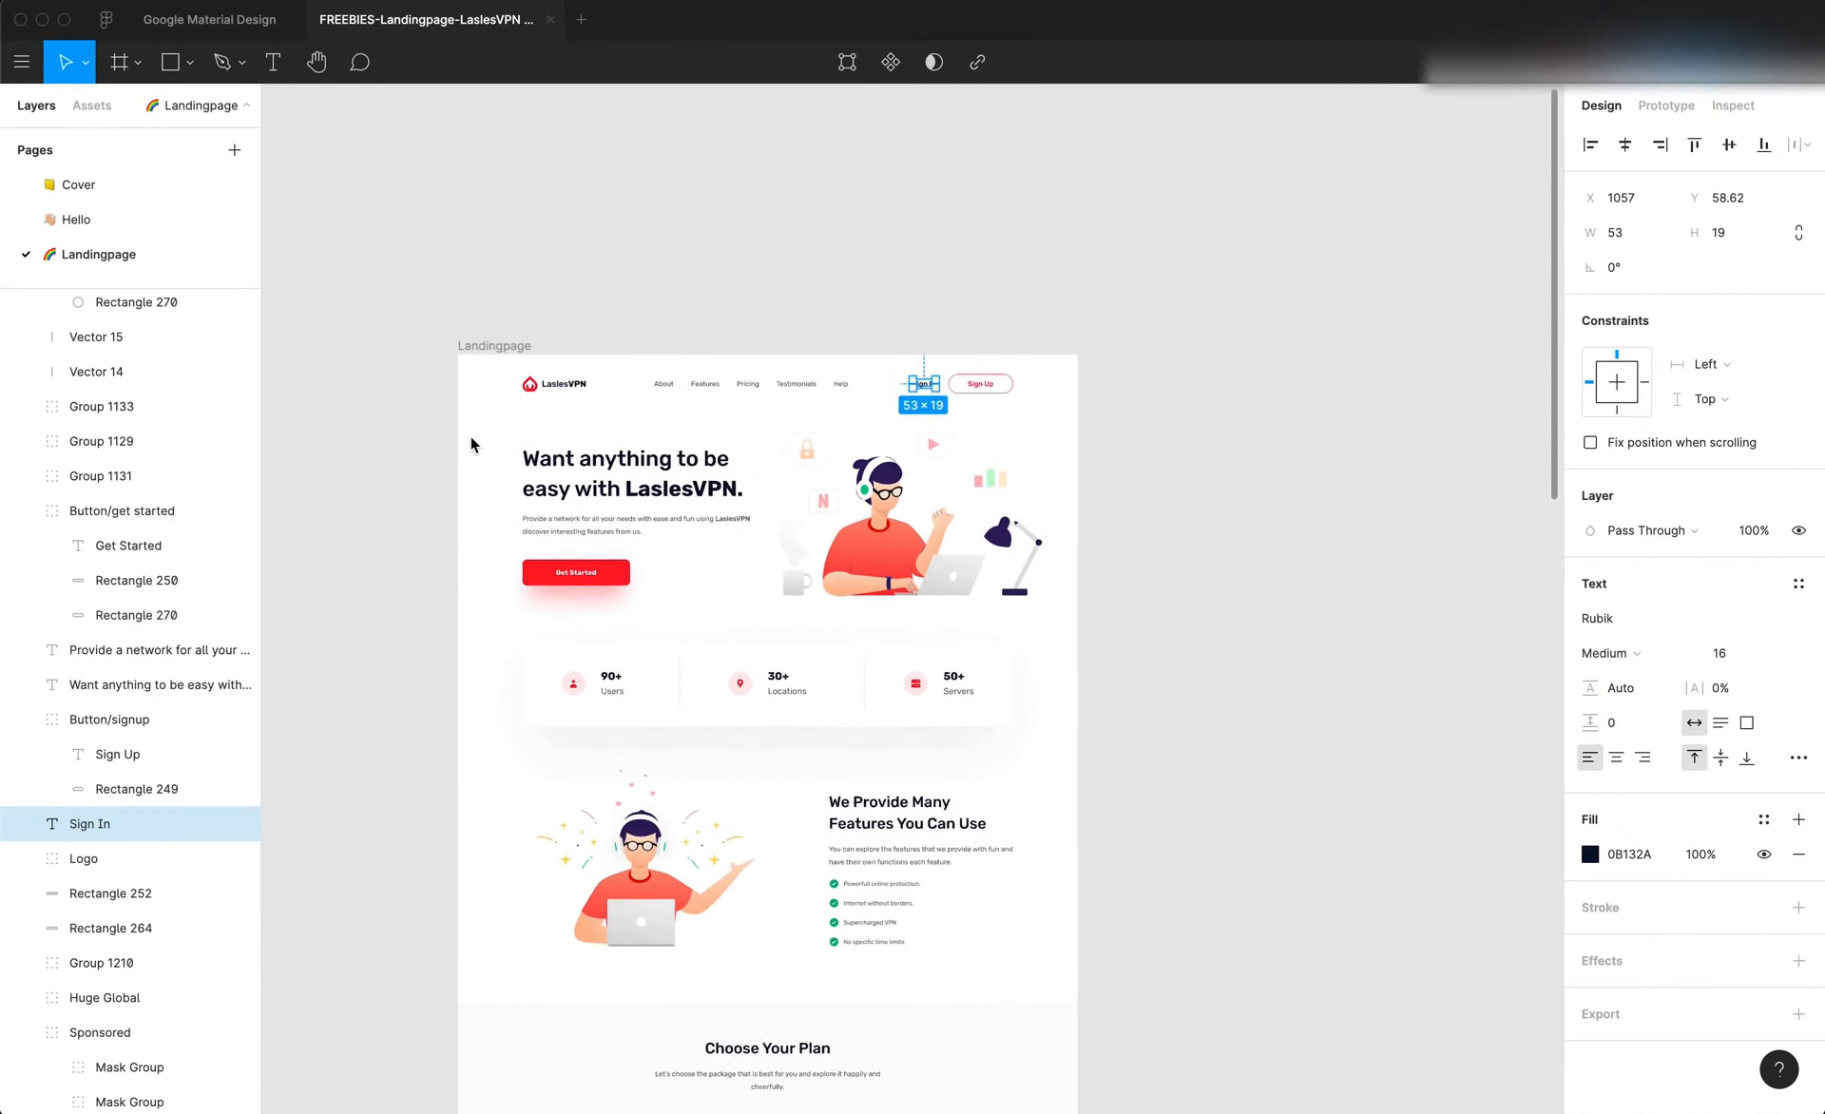
scroll(469, 436, right, 1)
scroll(469, 435, up, 3)
scroll(470, 435, down, 1)
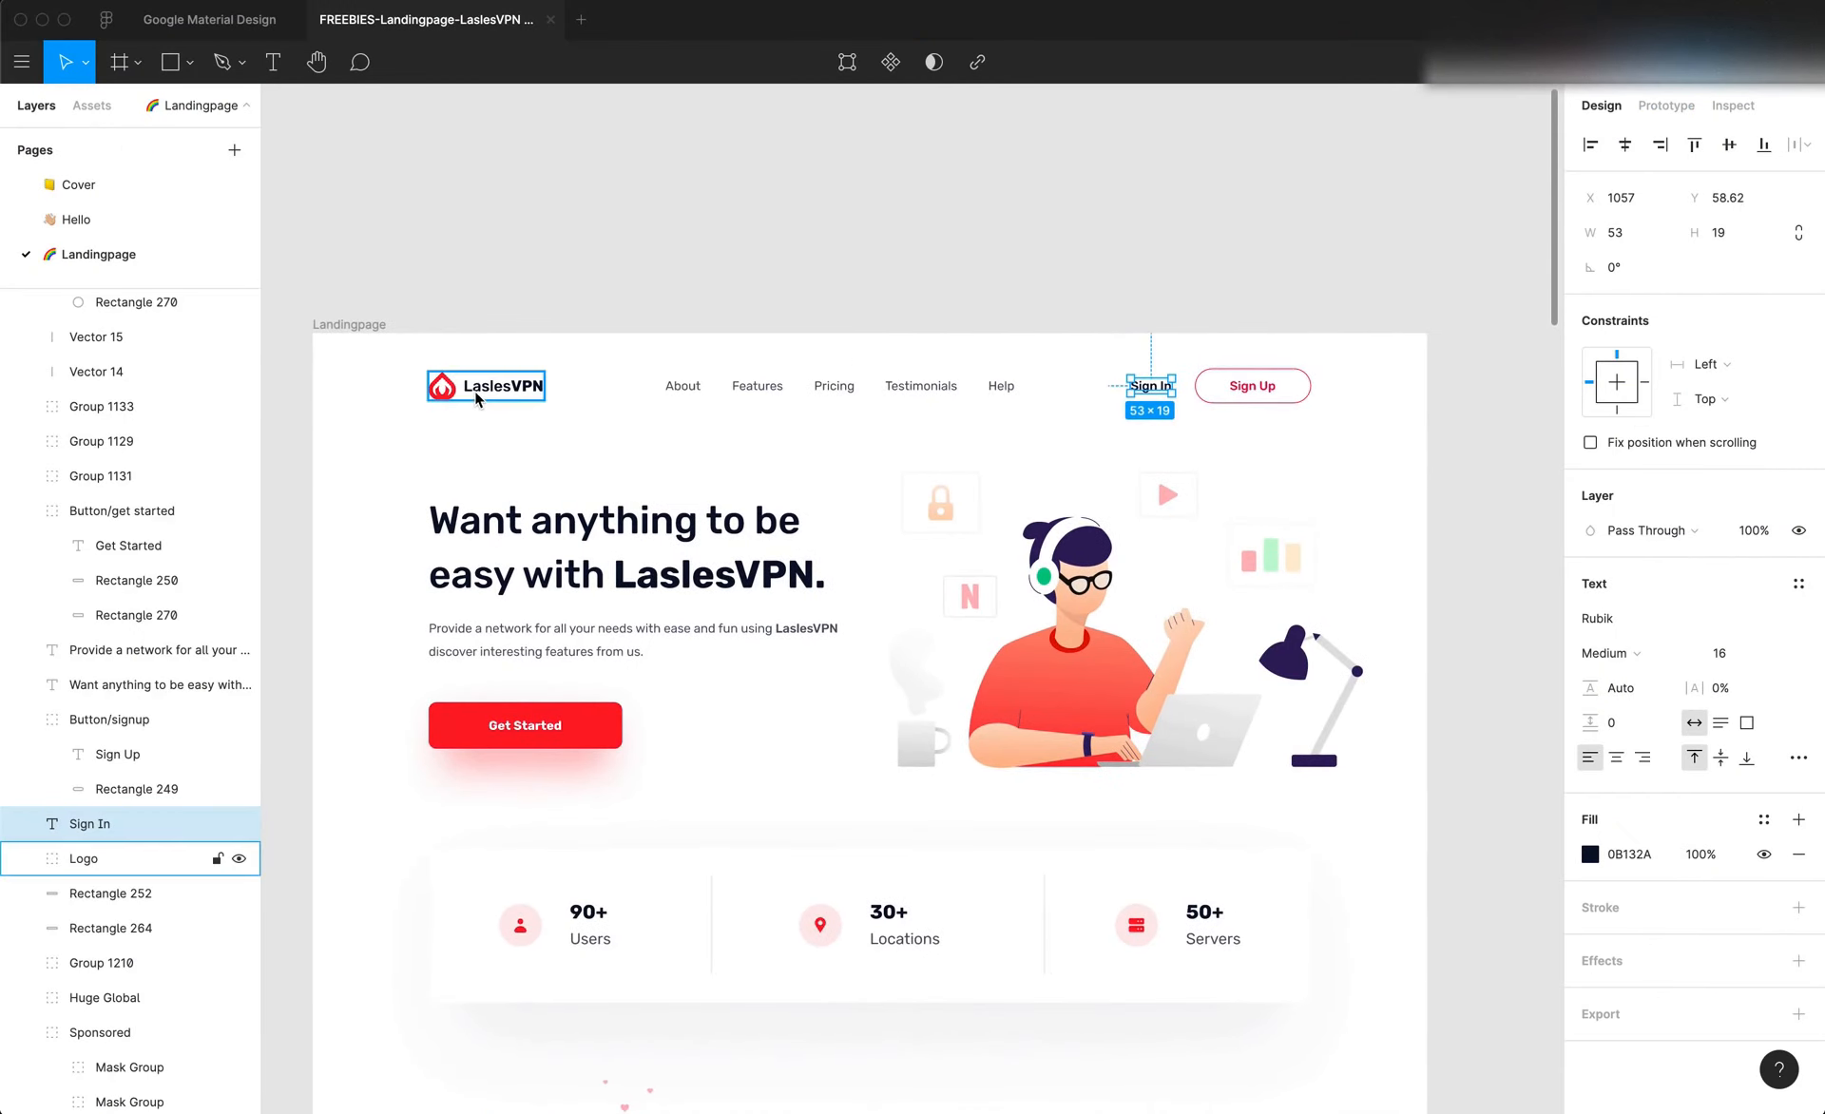
click(474, 390)
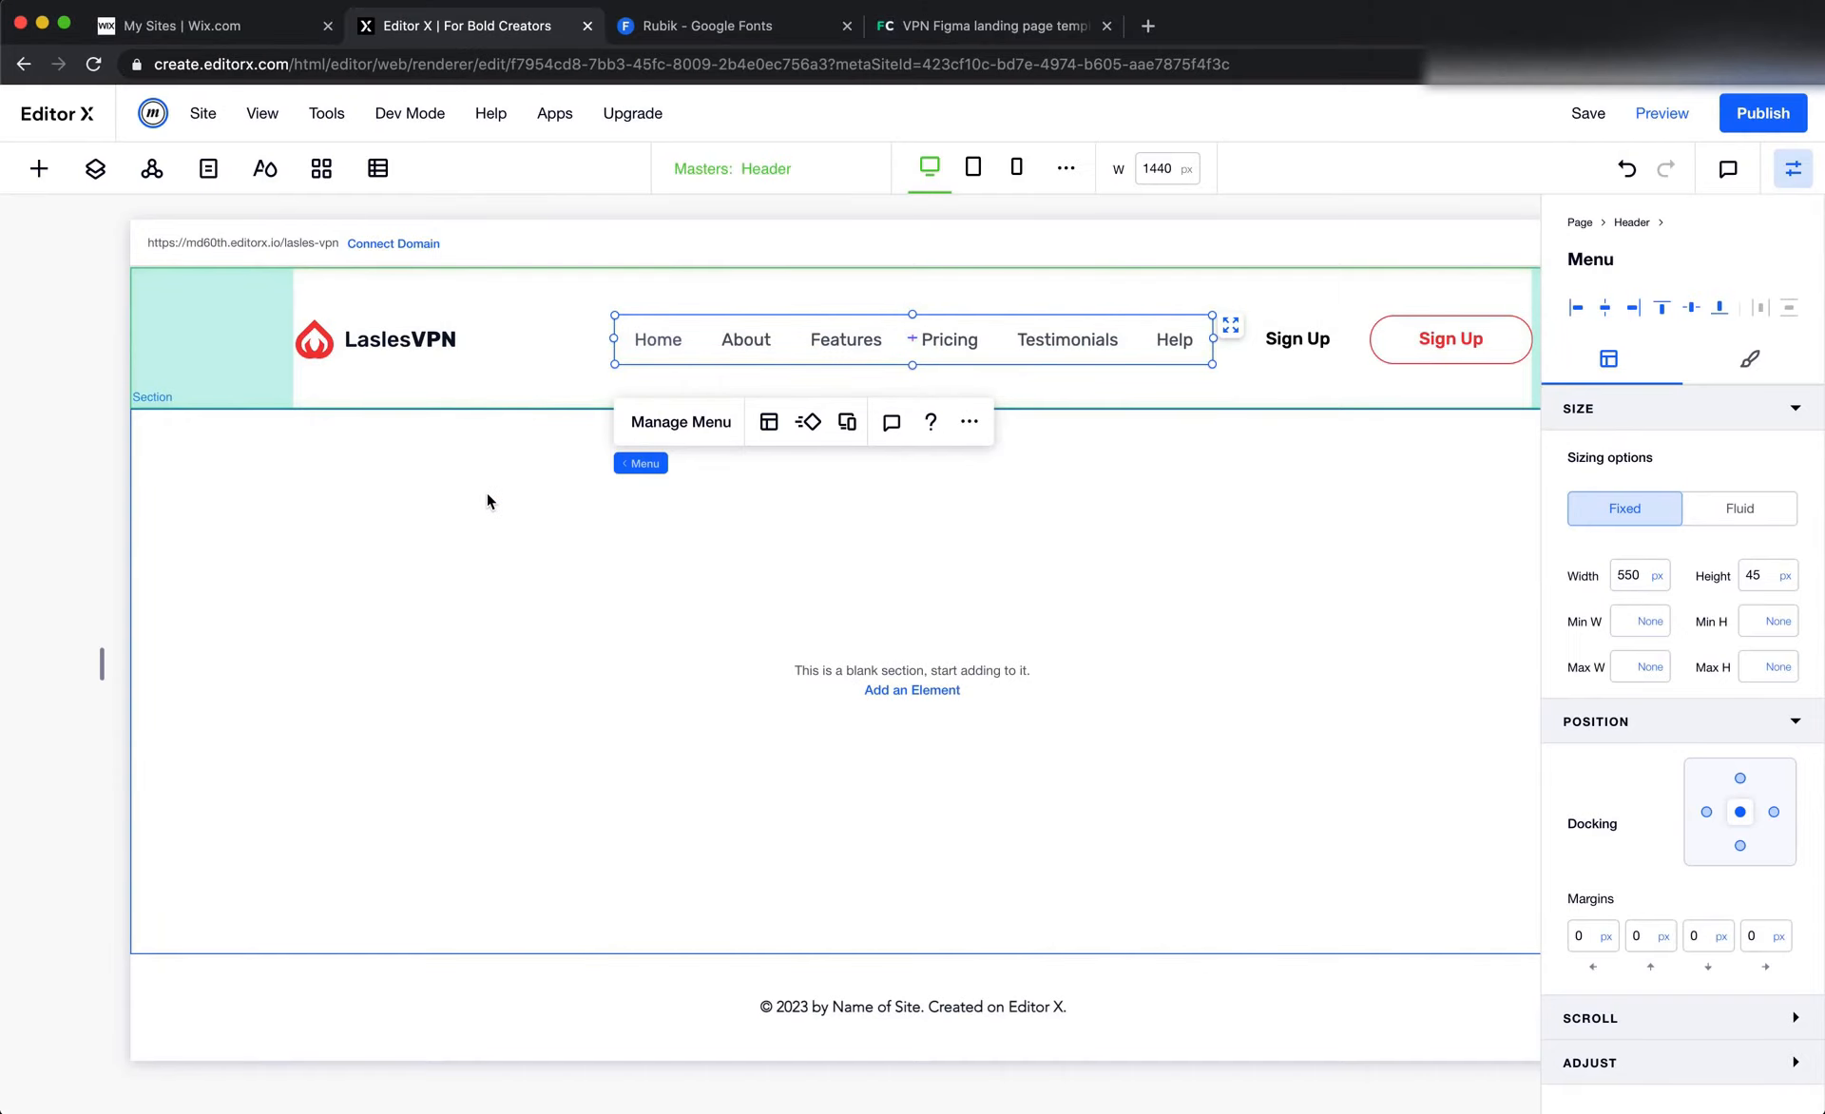
click(486, 492)
click(254, 314)
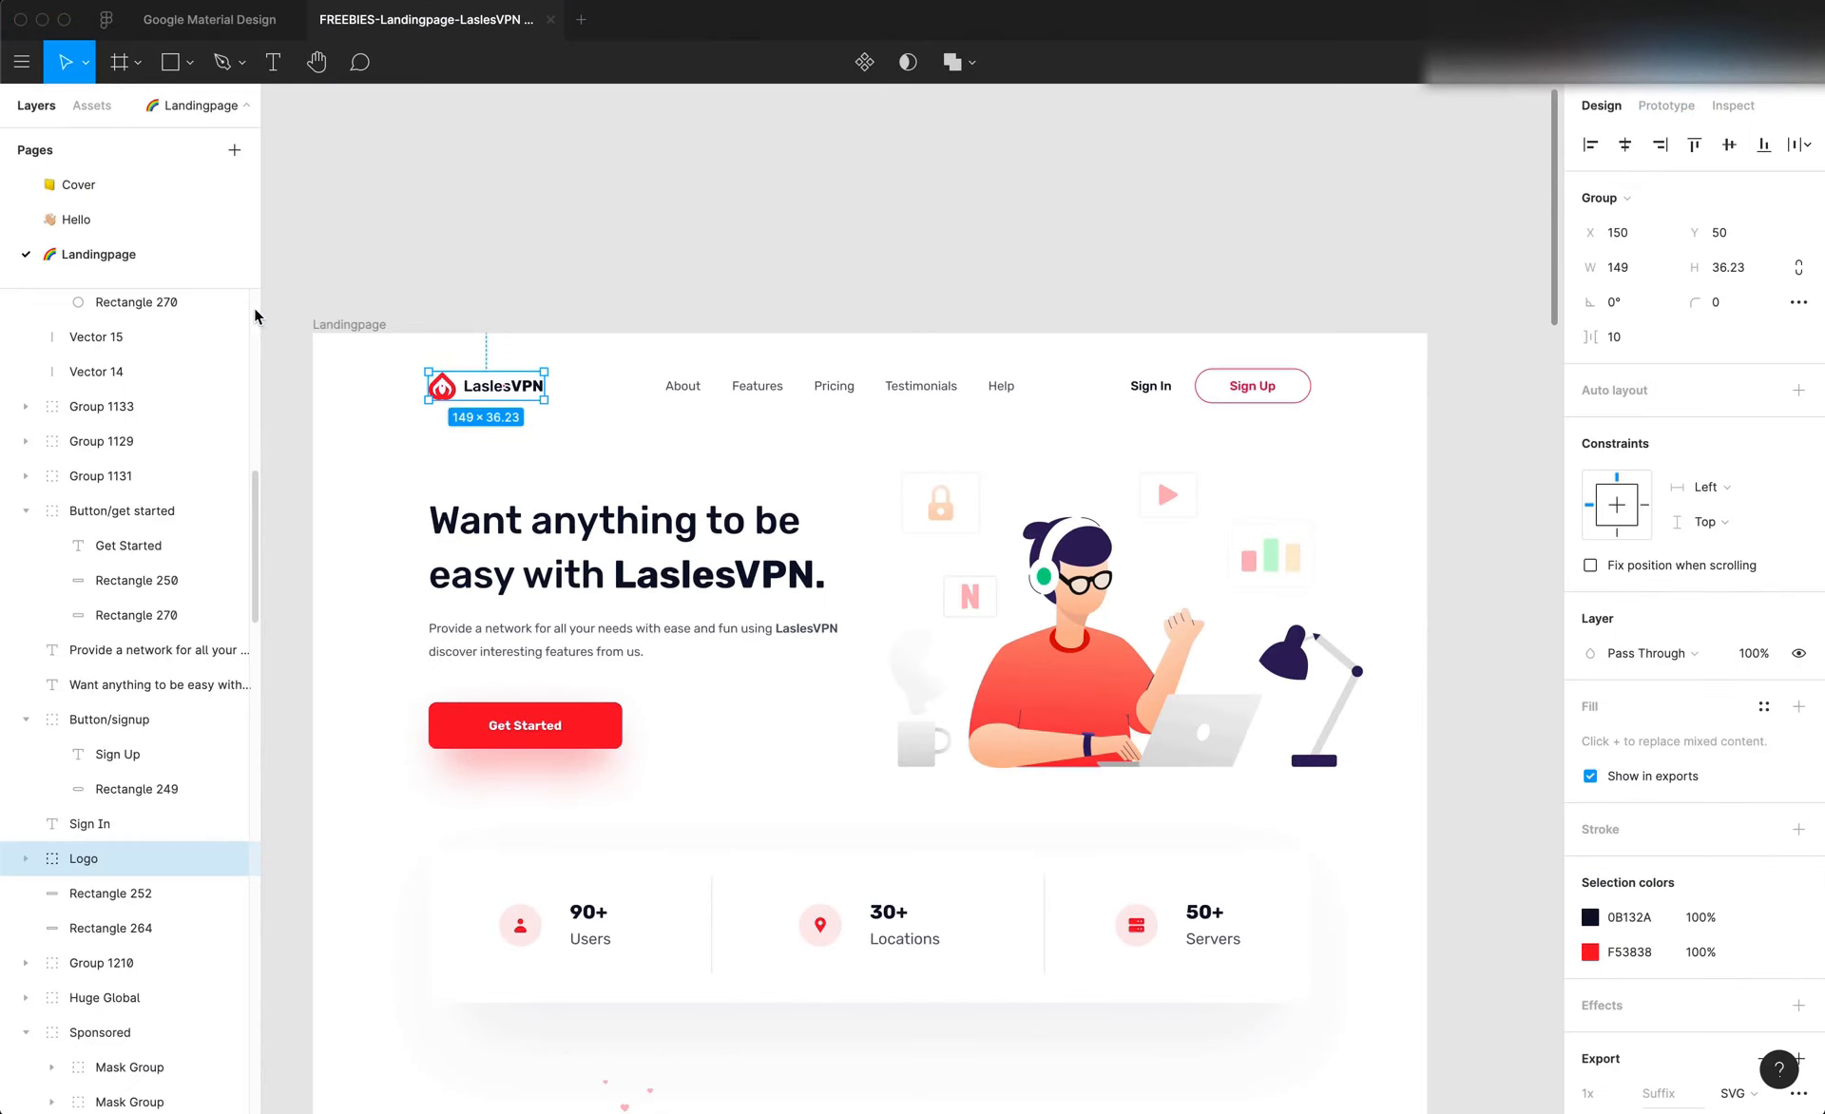
key(f)
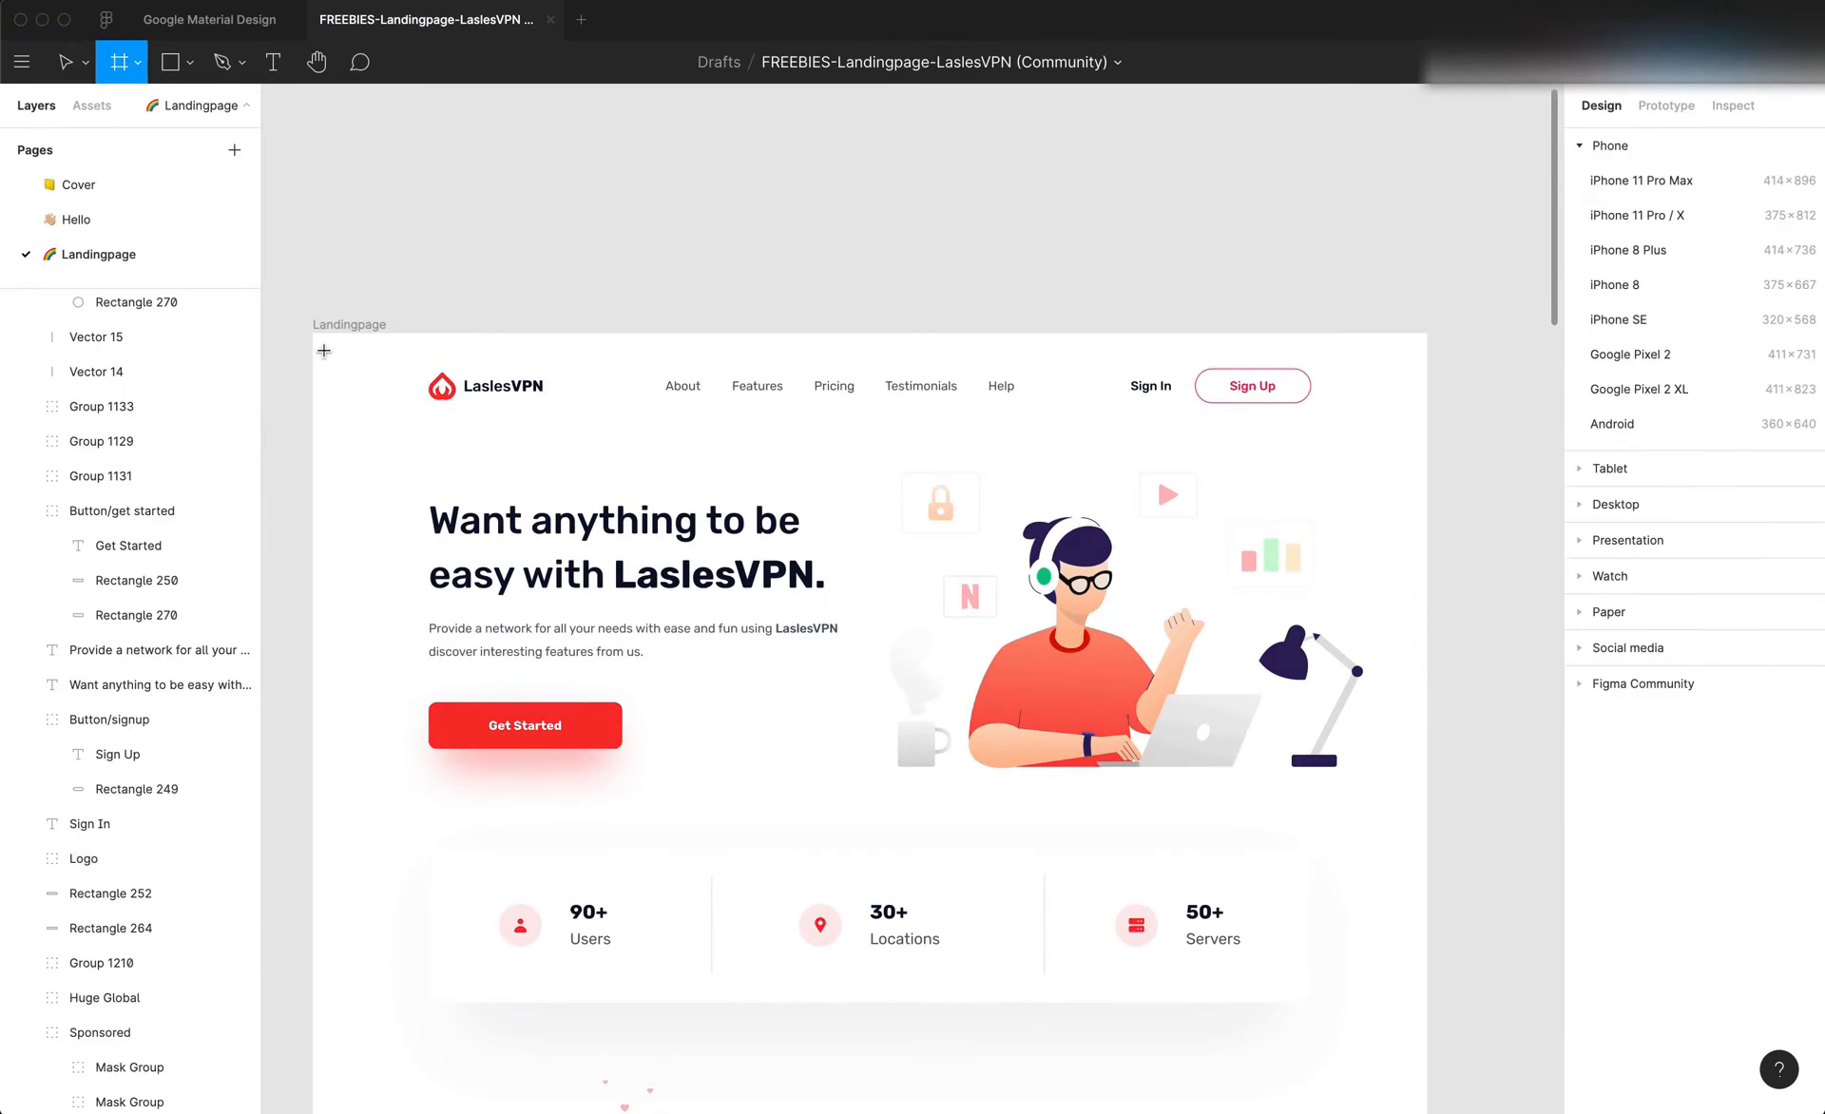
key(Escape)
click(438, 385)
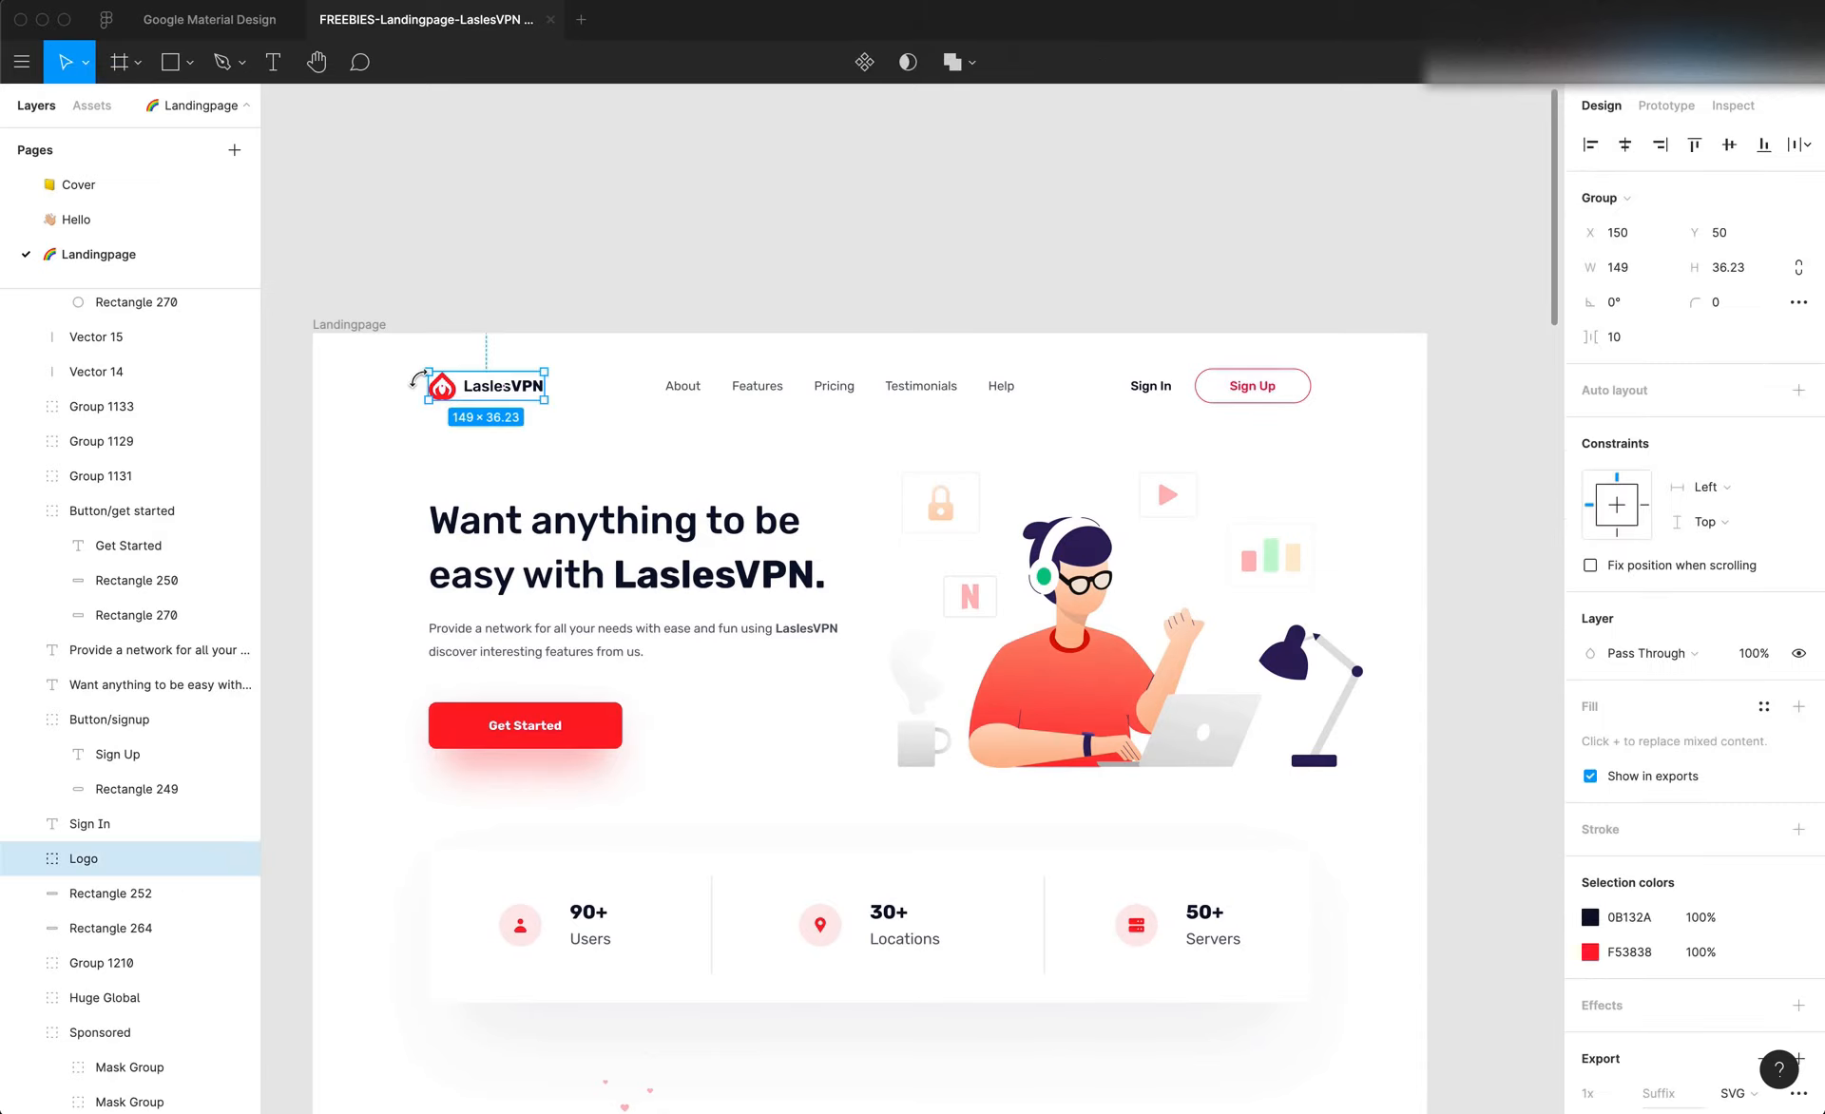
key(alt)
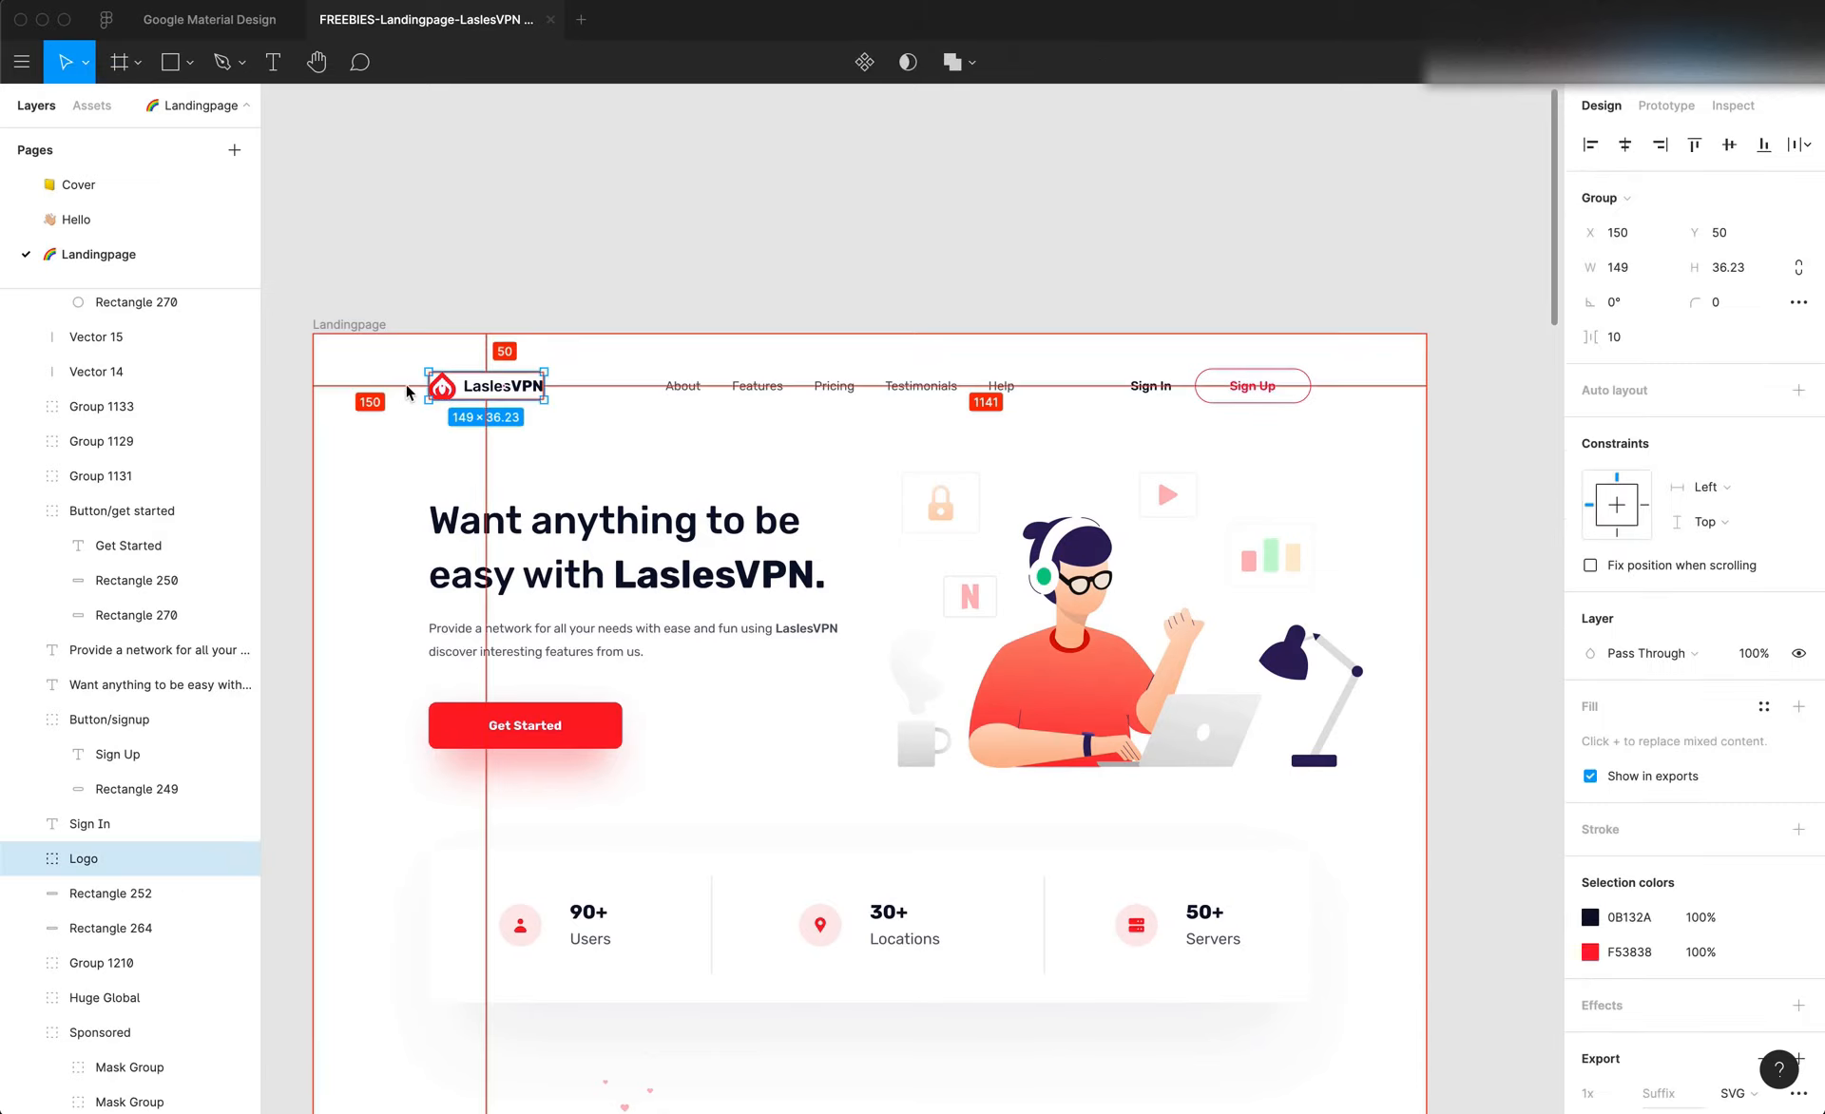
Compare the navigation links and their frame in the Figma header with the header menu in Editor X
click(765, 408)
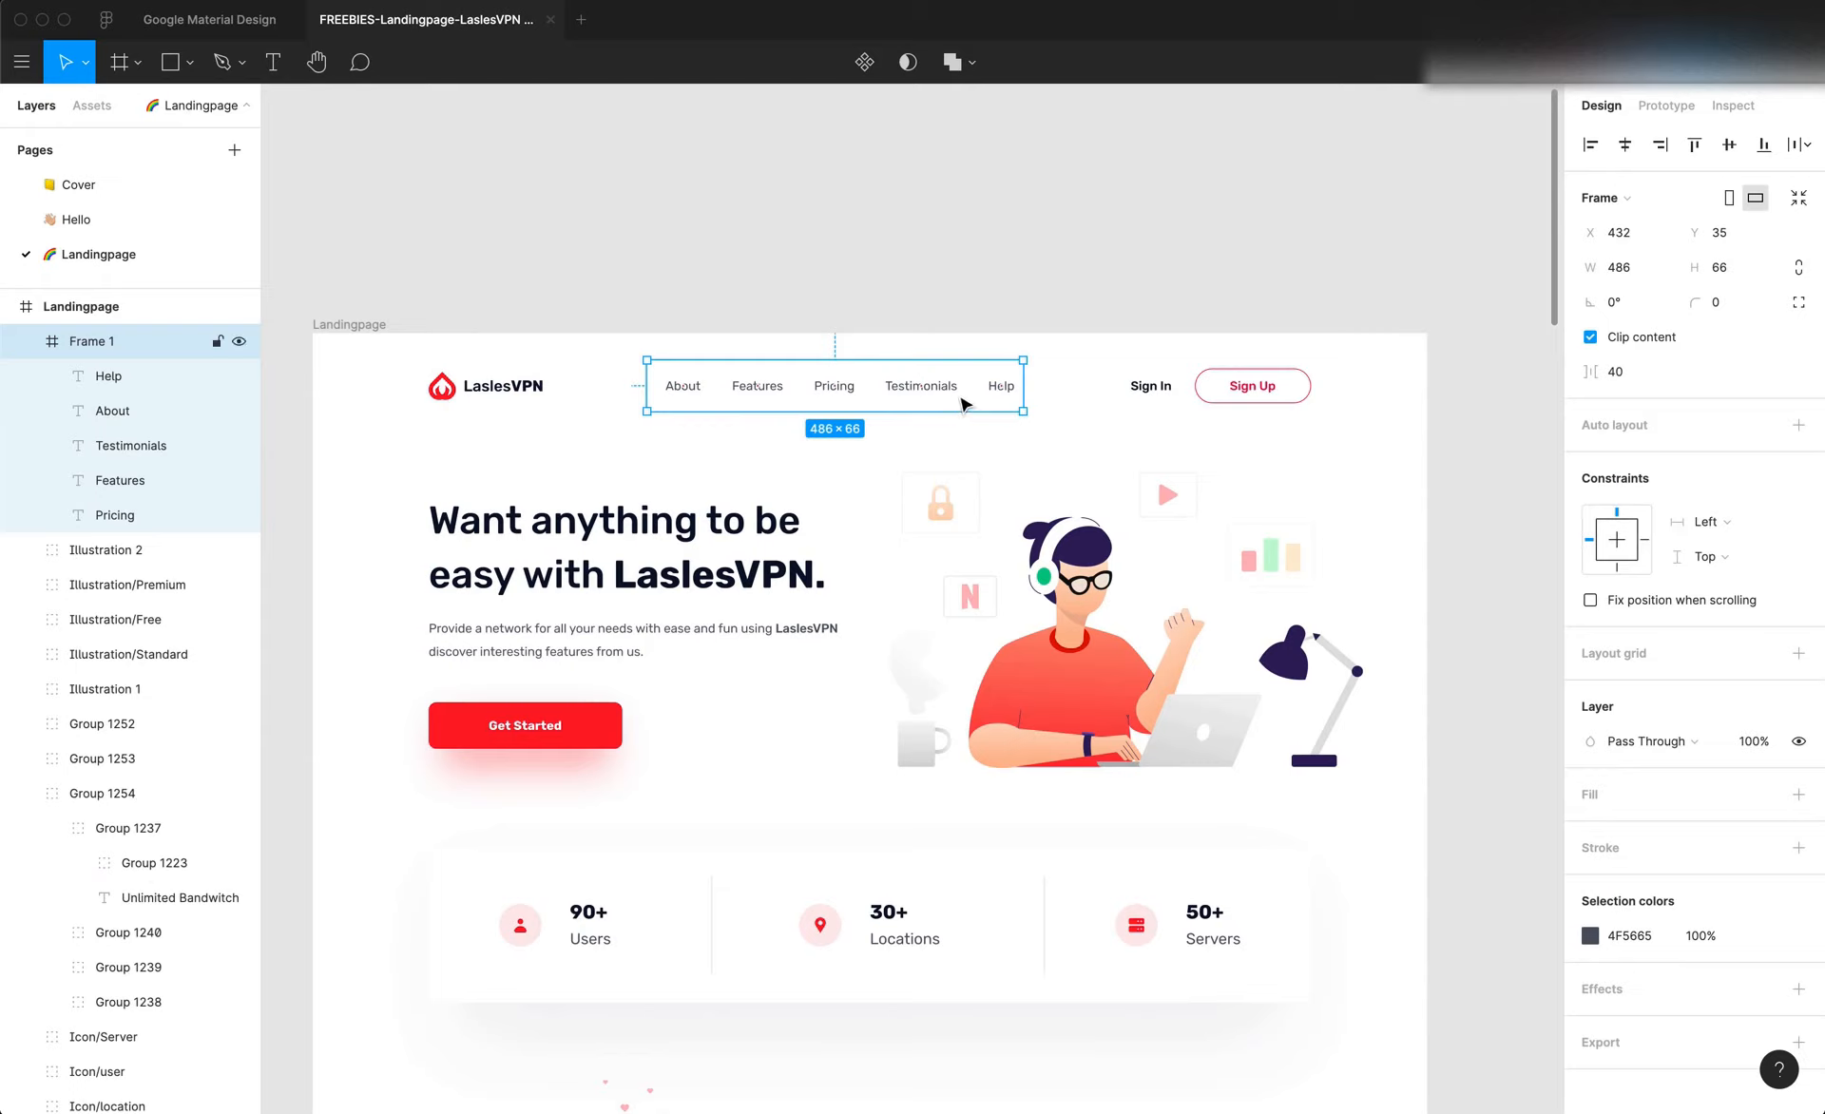
click(951, 391)
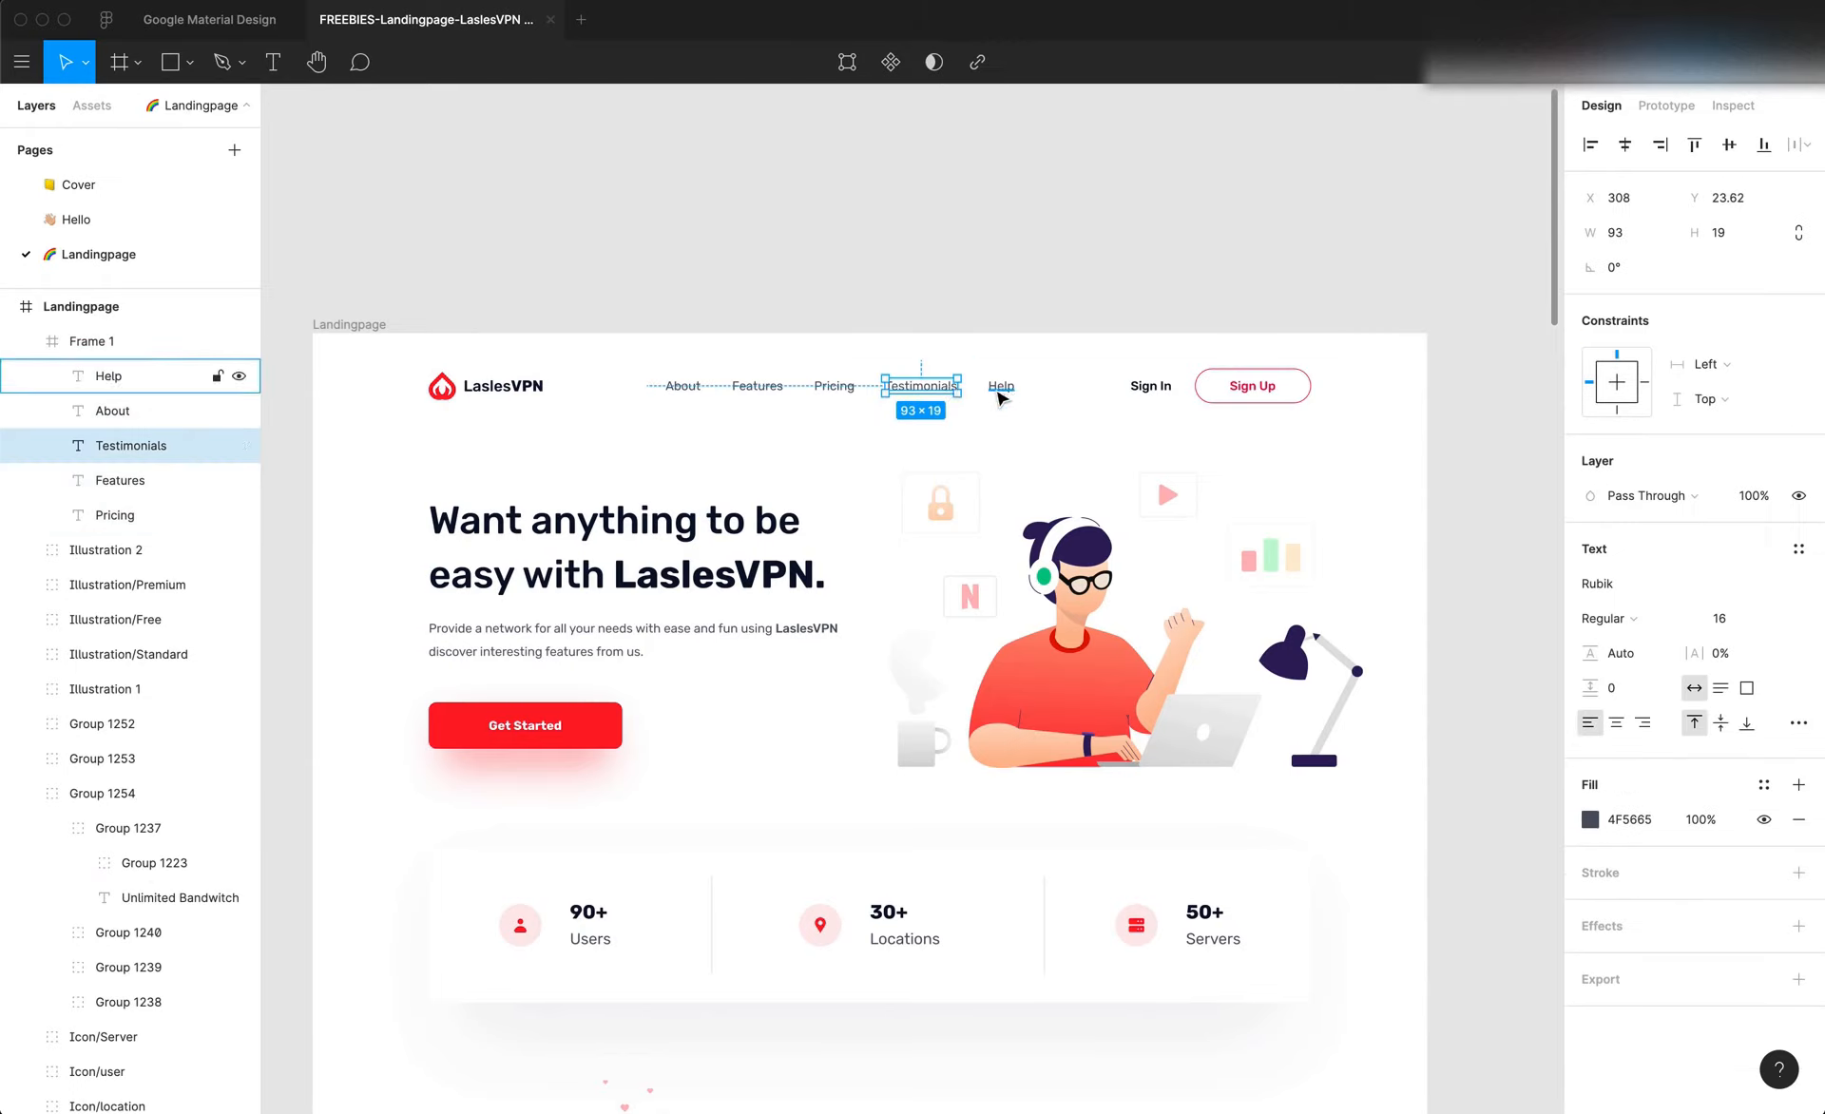
click(983, 411)
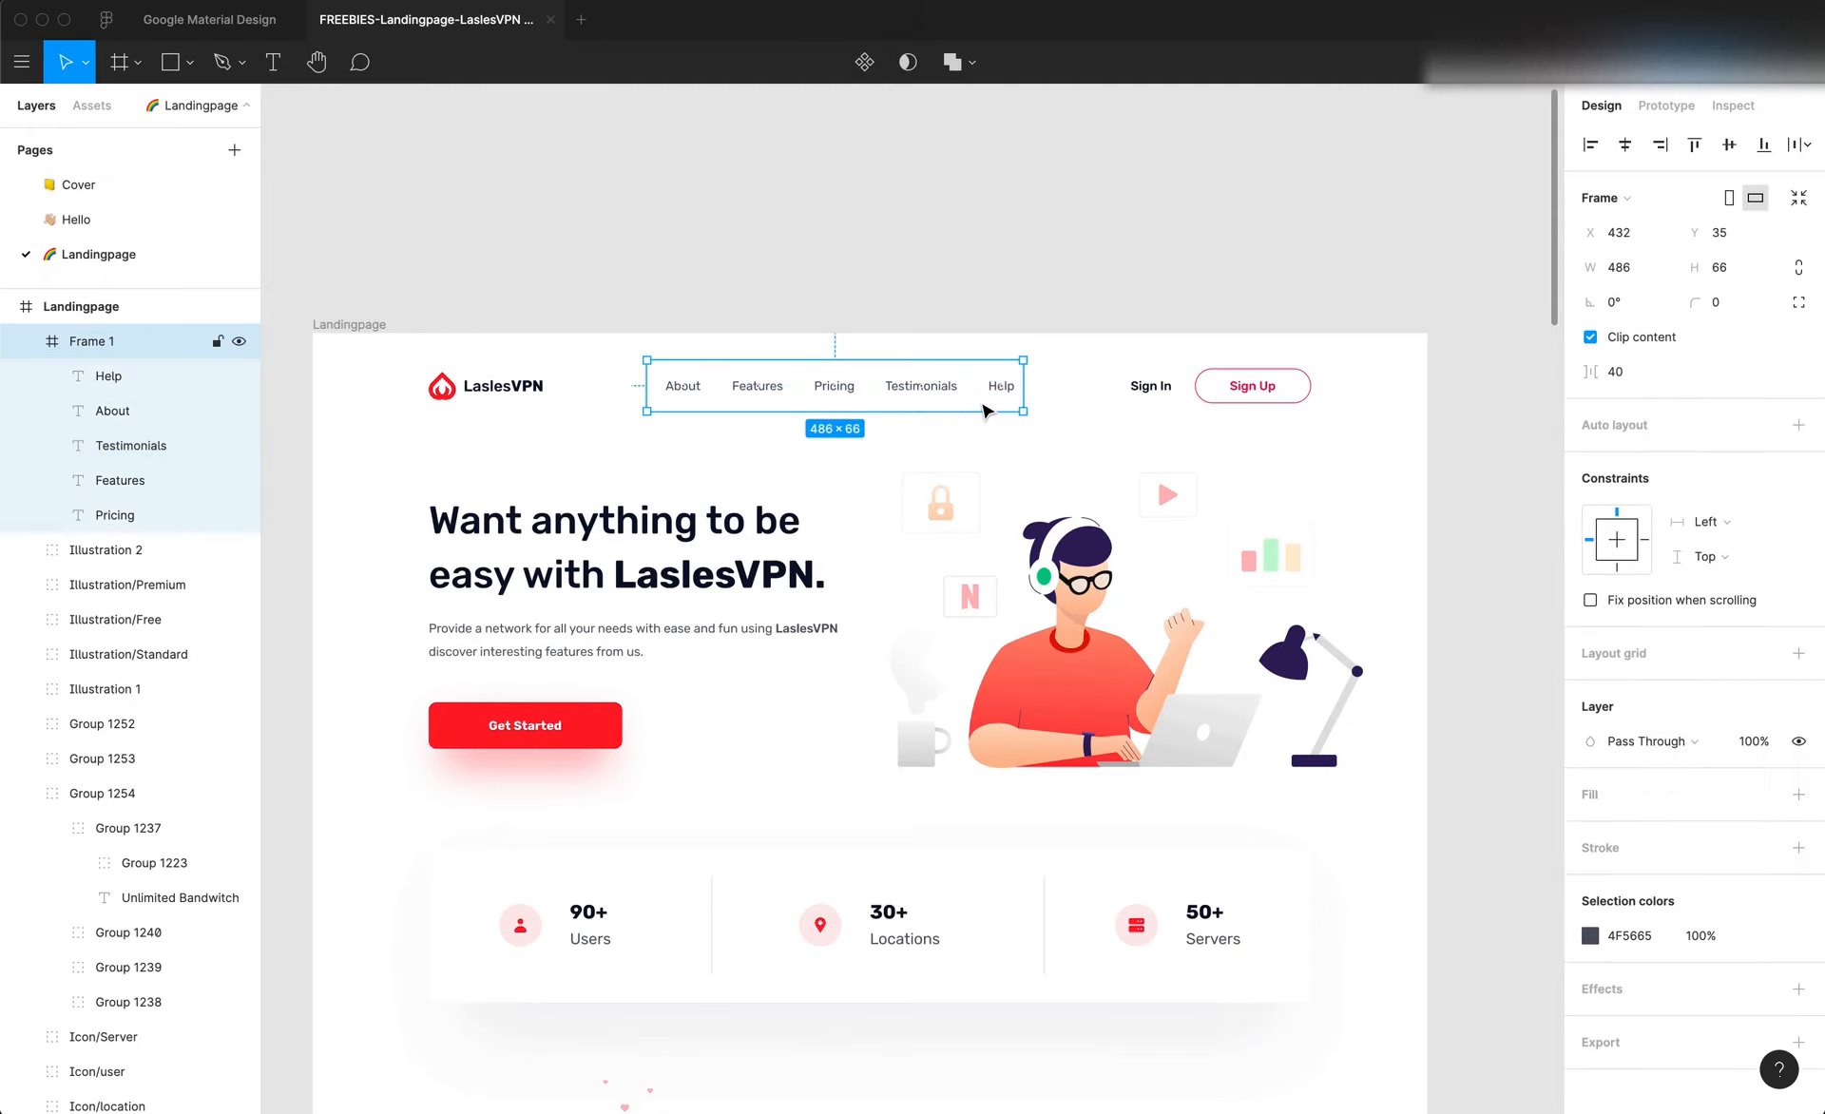
key(super+Tab)
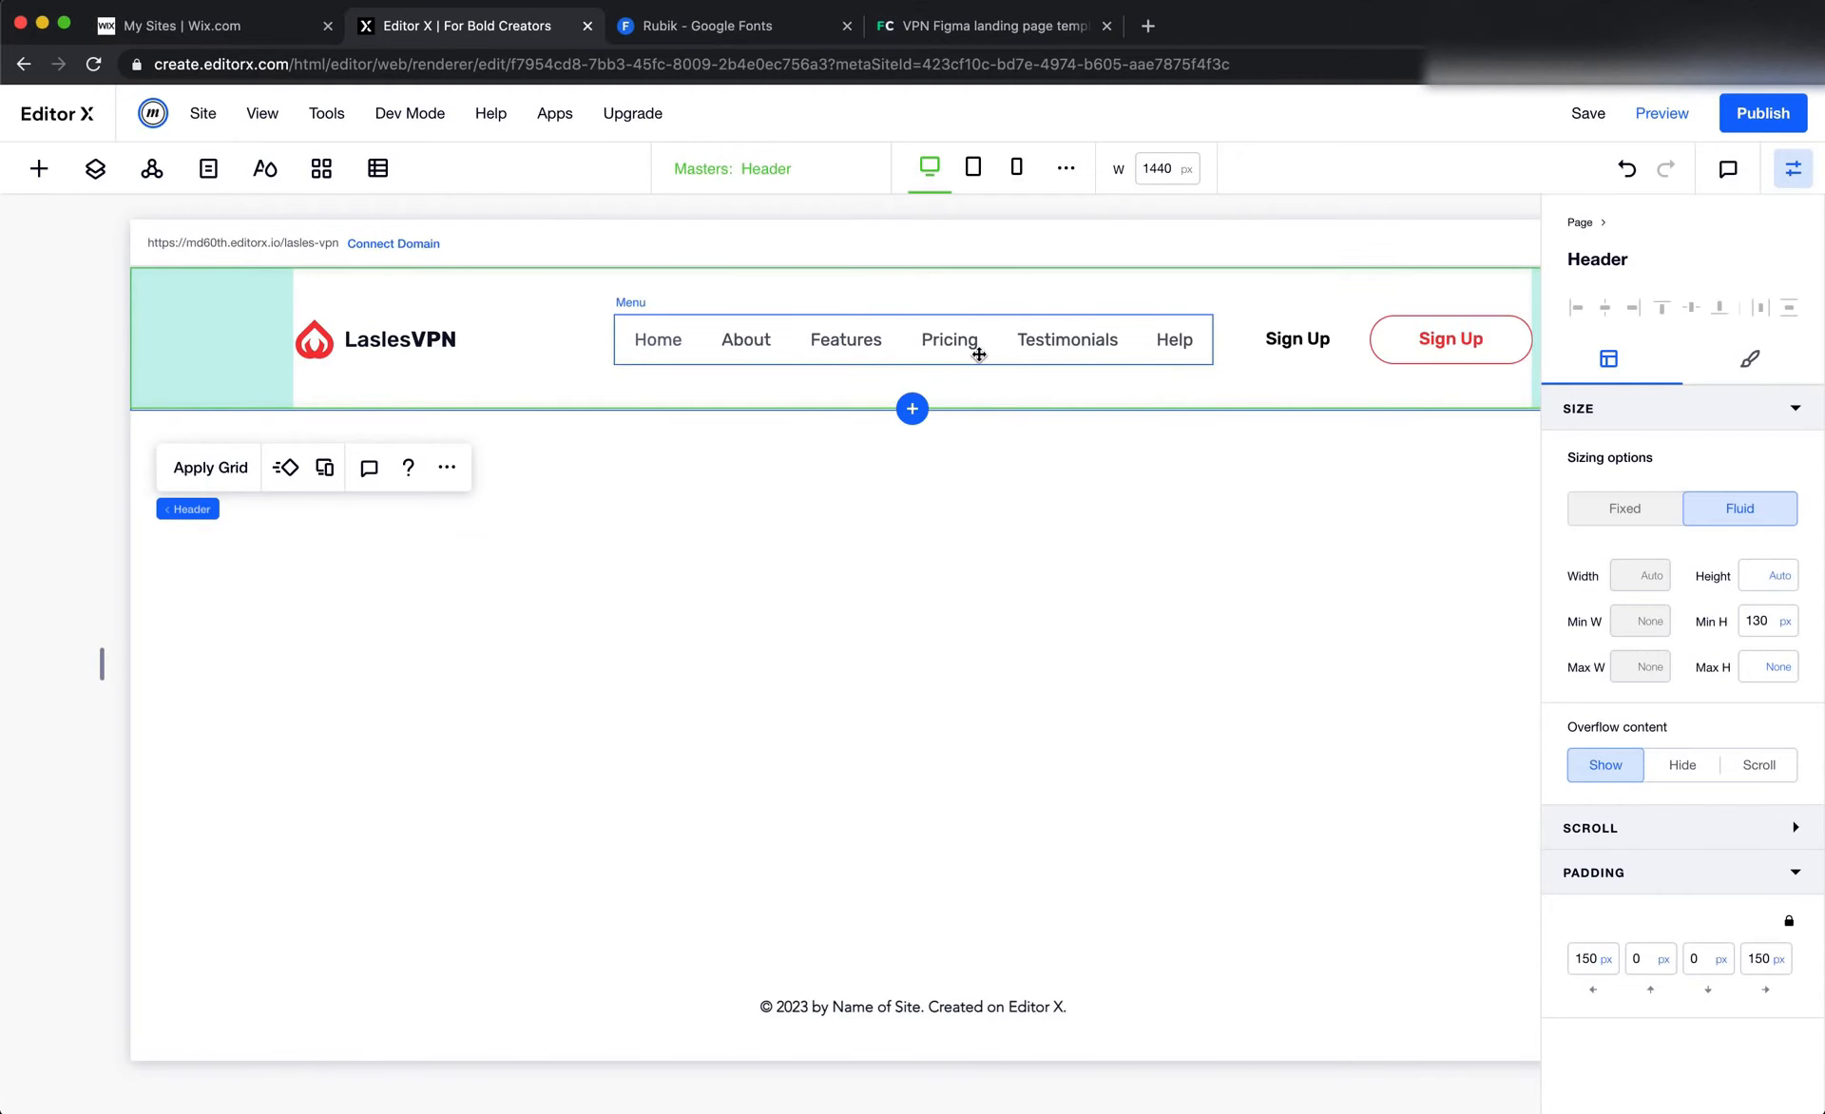
click(978, 355)
key(super+Tab)
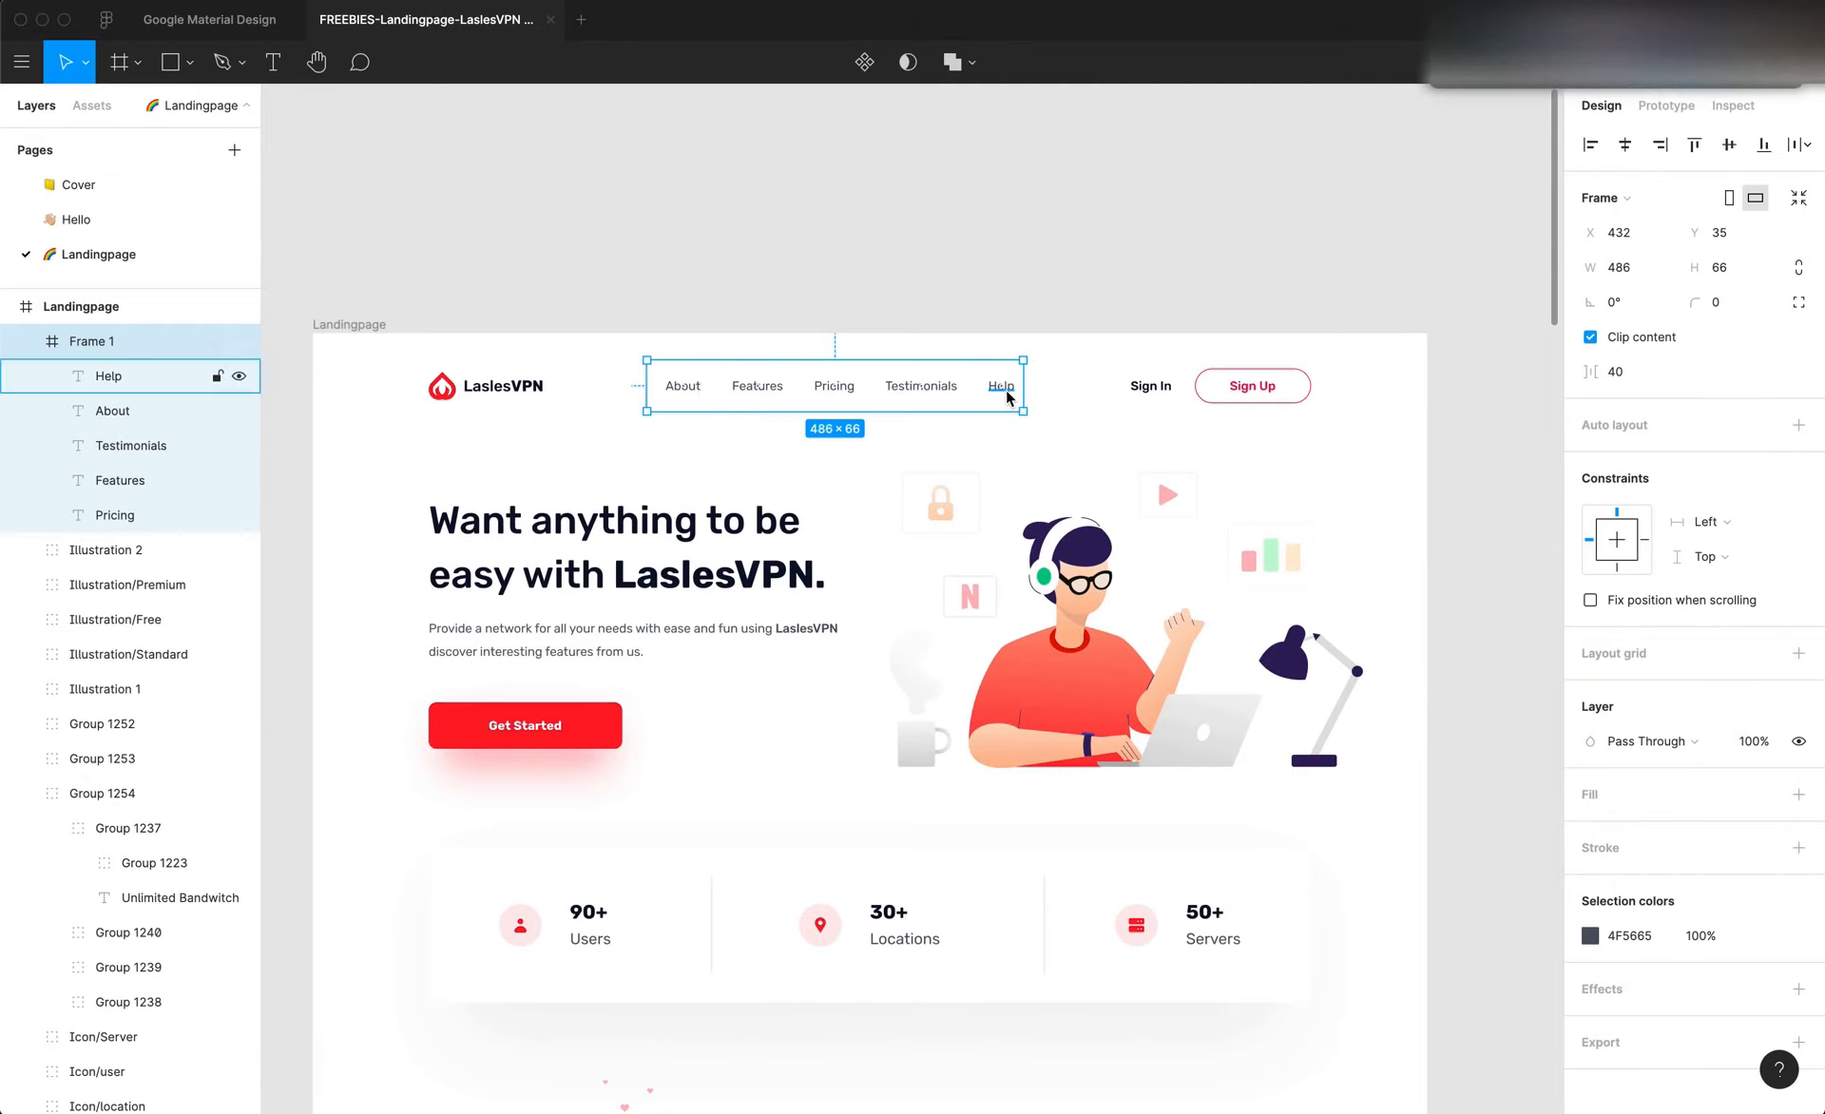
key(super+Tab)
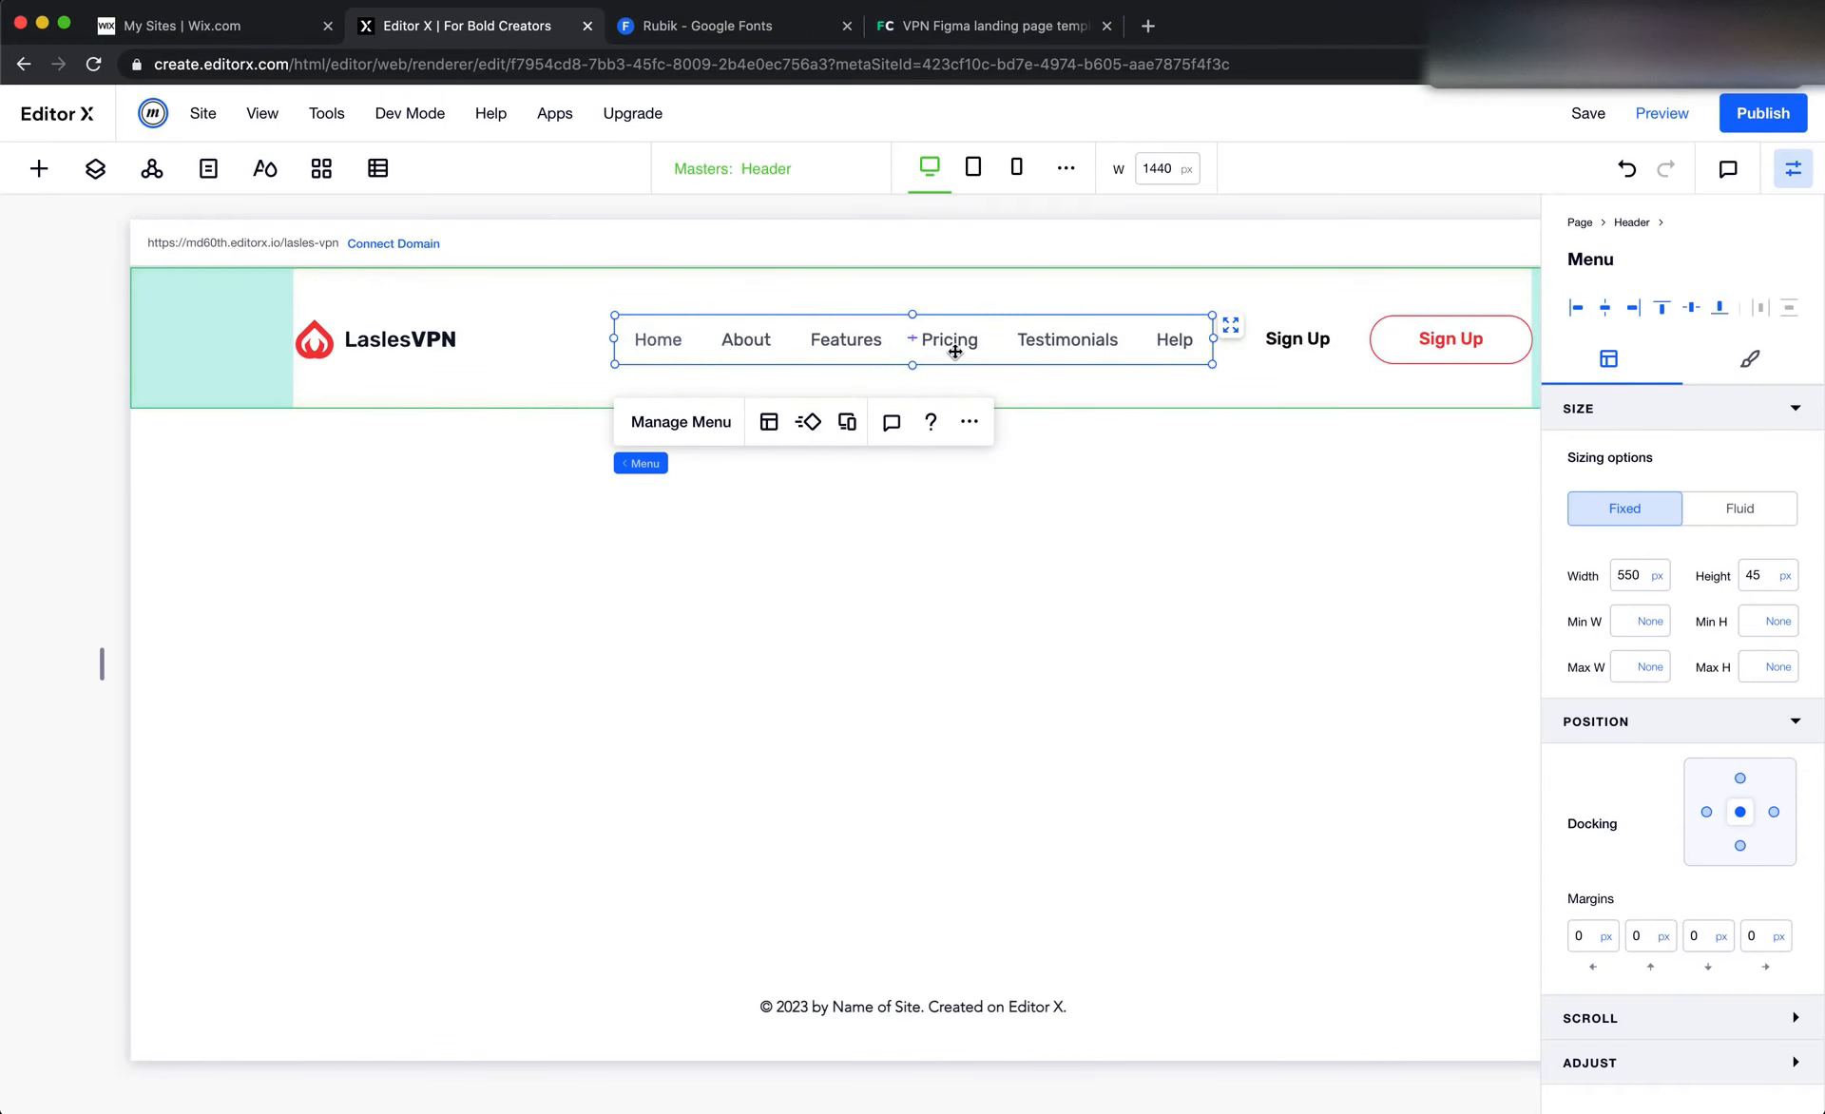
key(super+Tab)
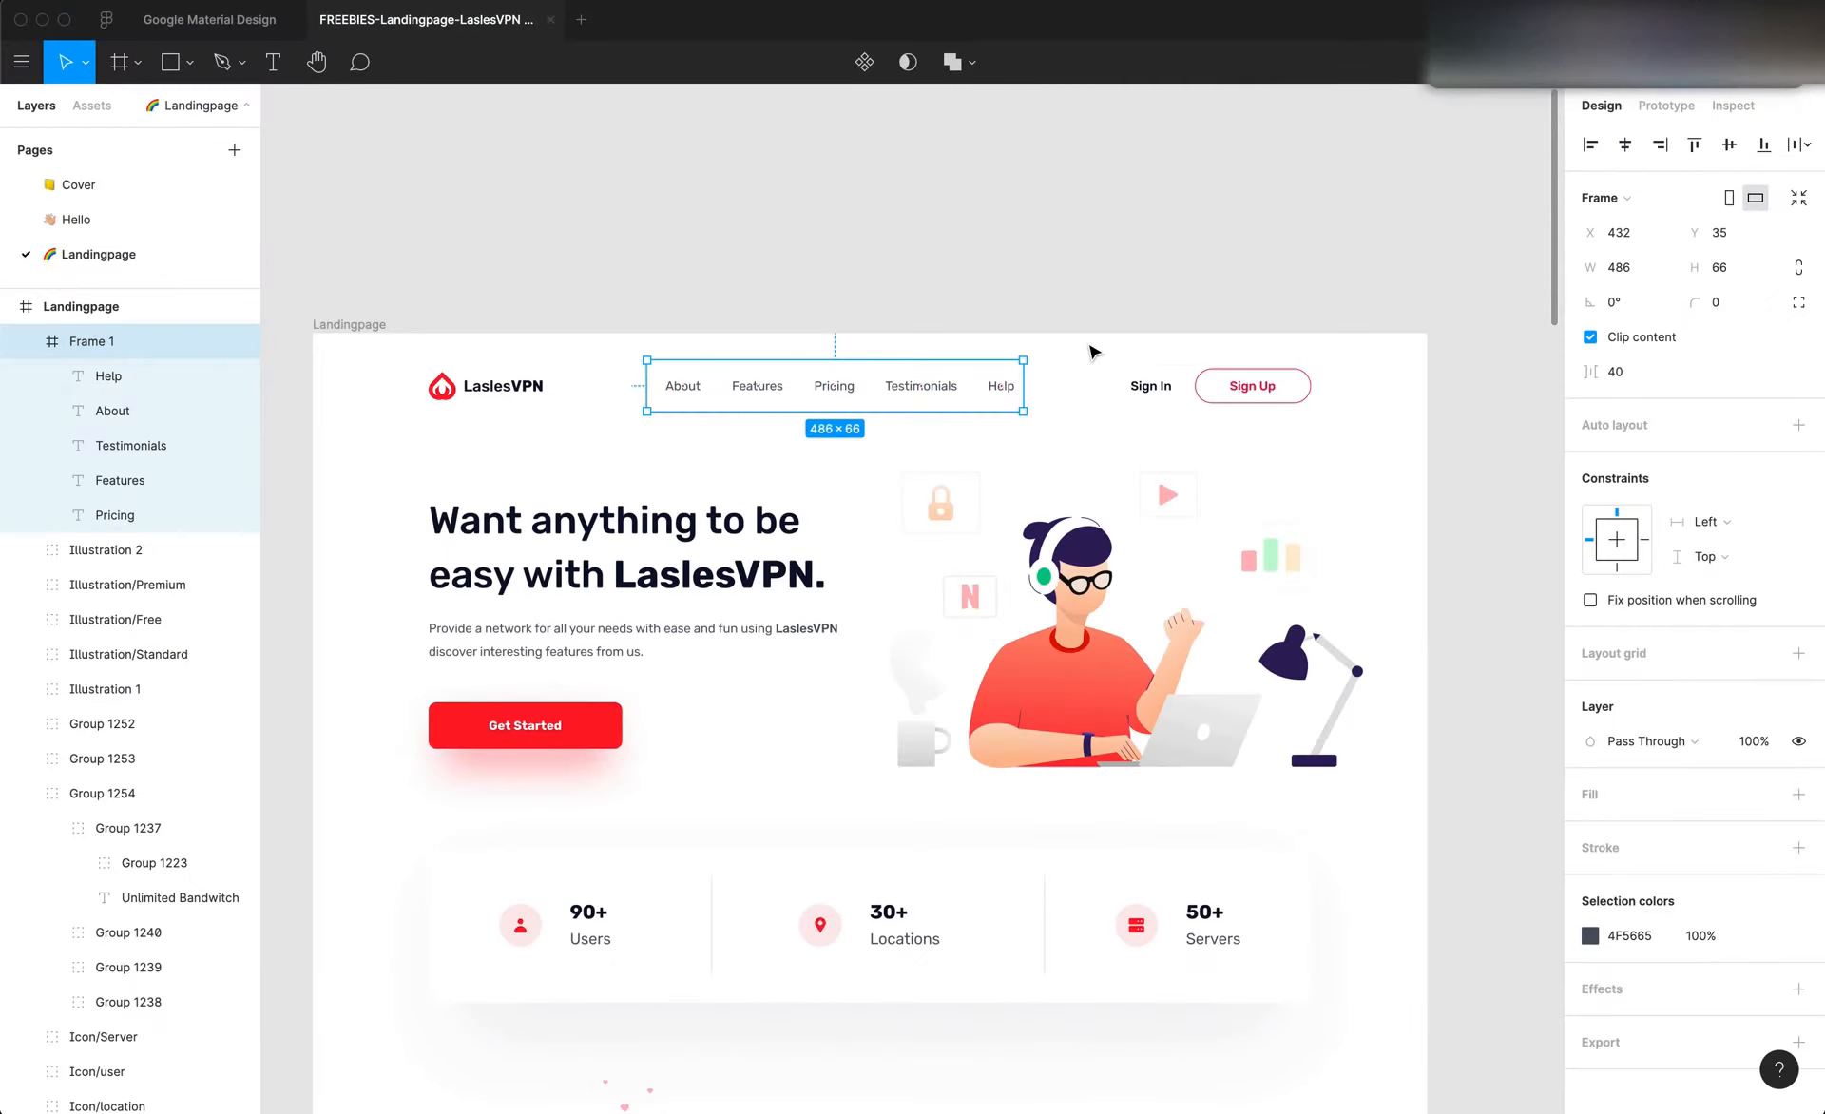
key(super+Tab)
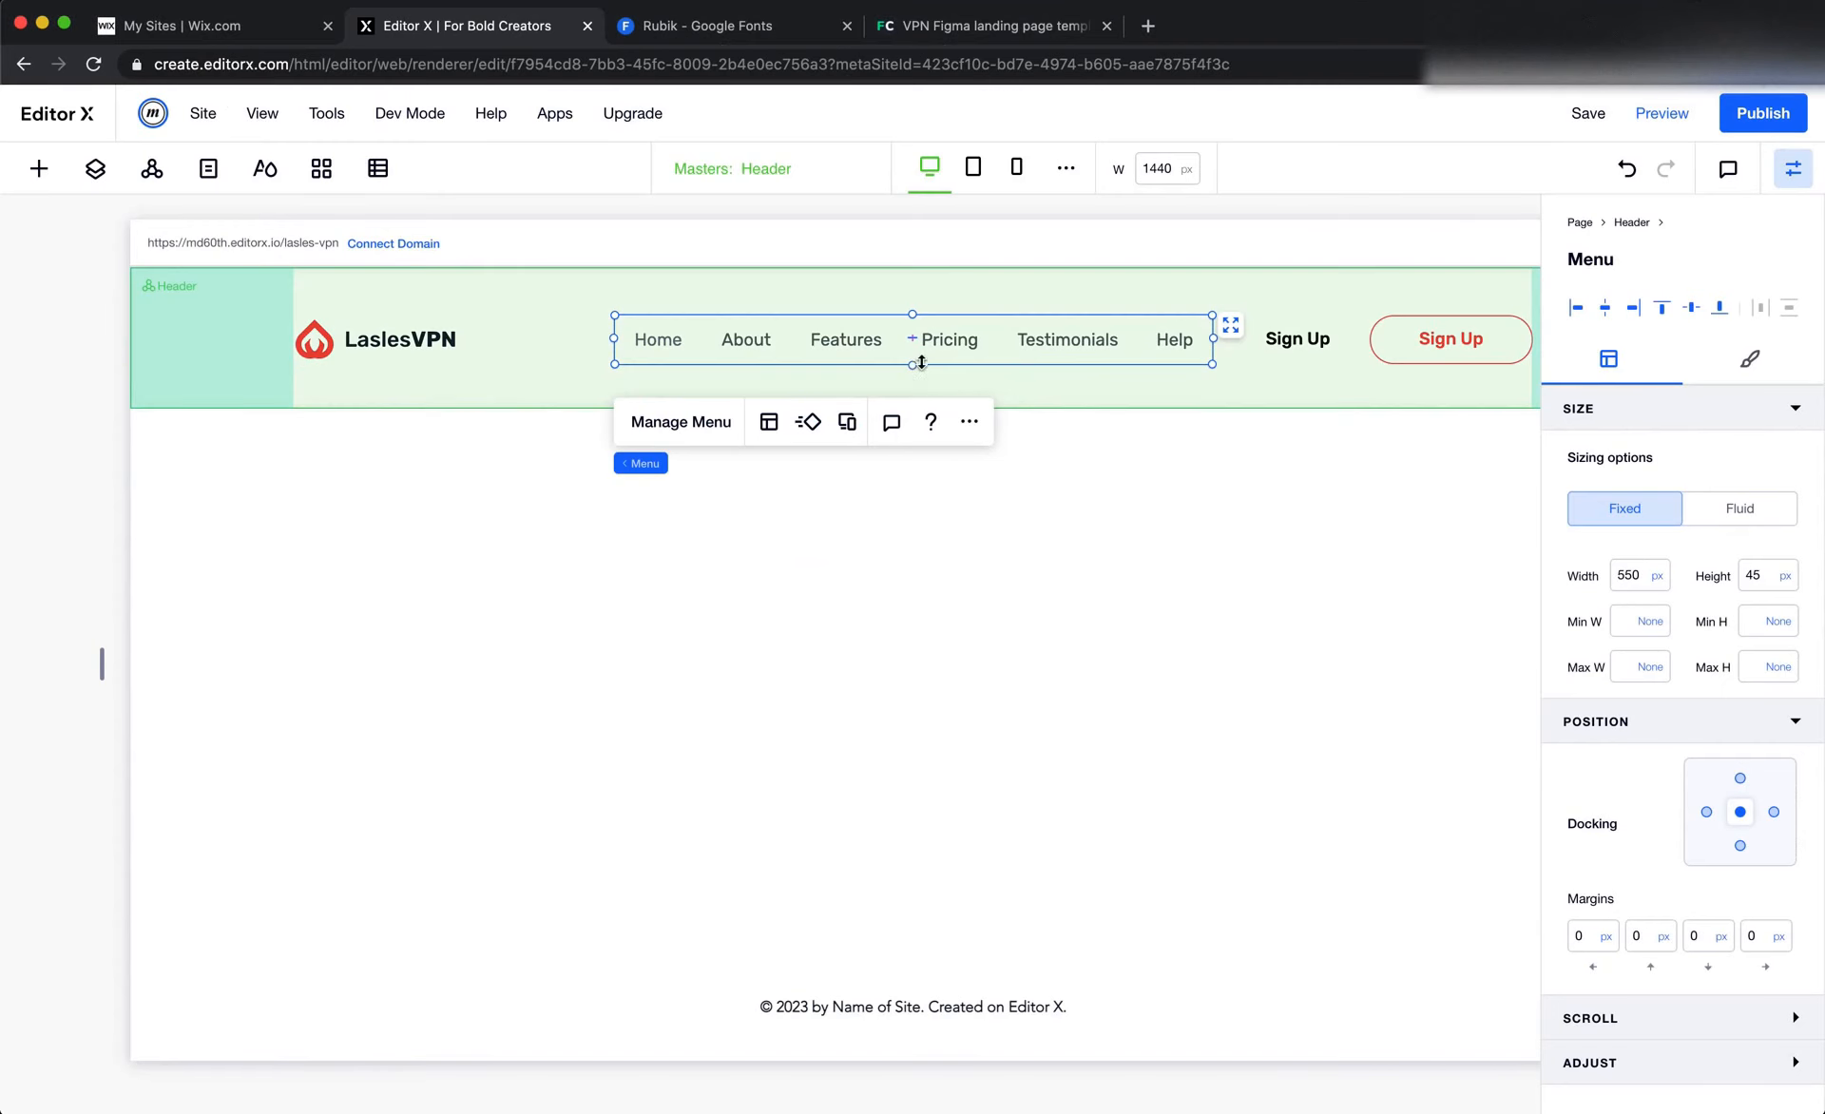
Remove the Home item from the header menu in Editor X
click(680, 422)
click(1496, 504)
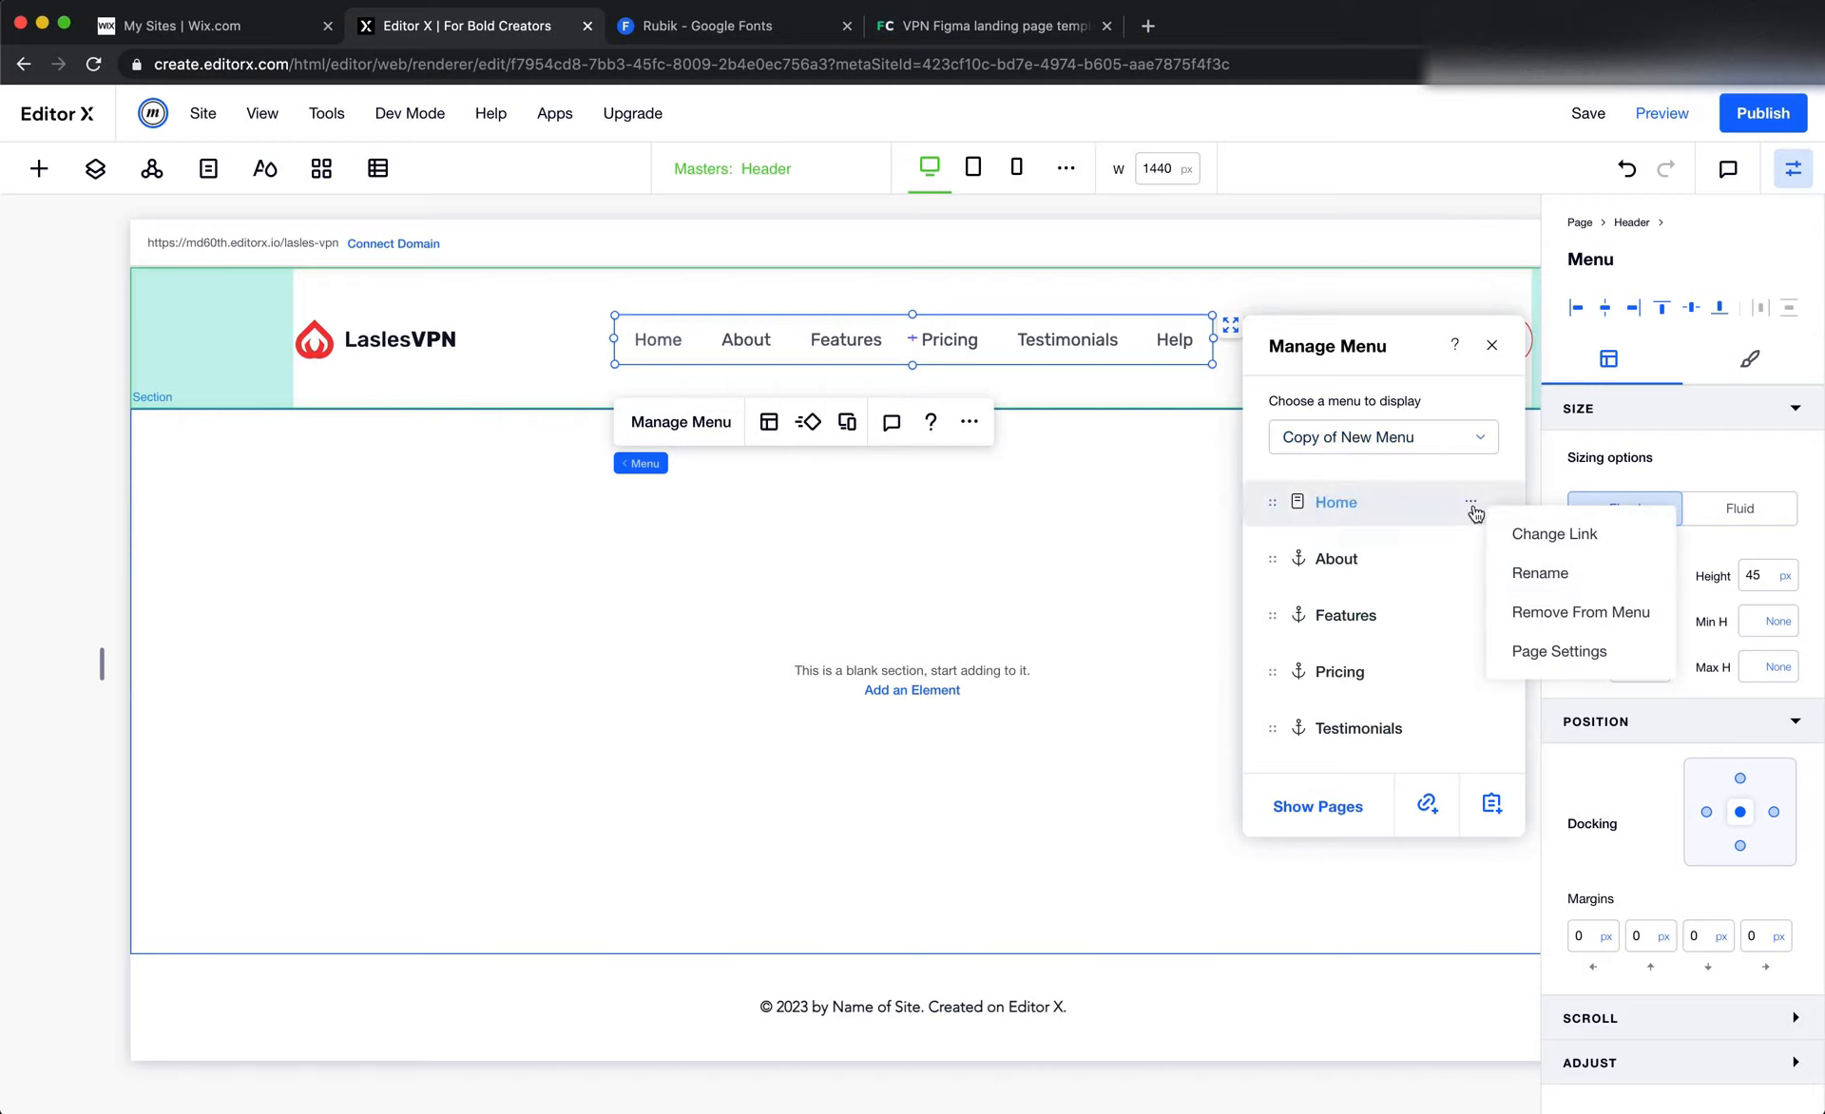
click(1596, 622)
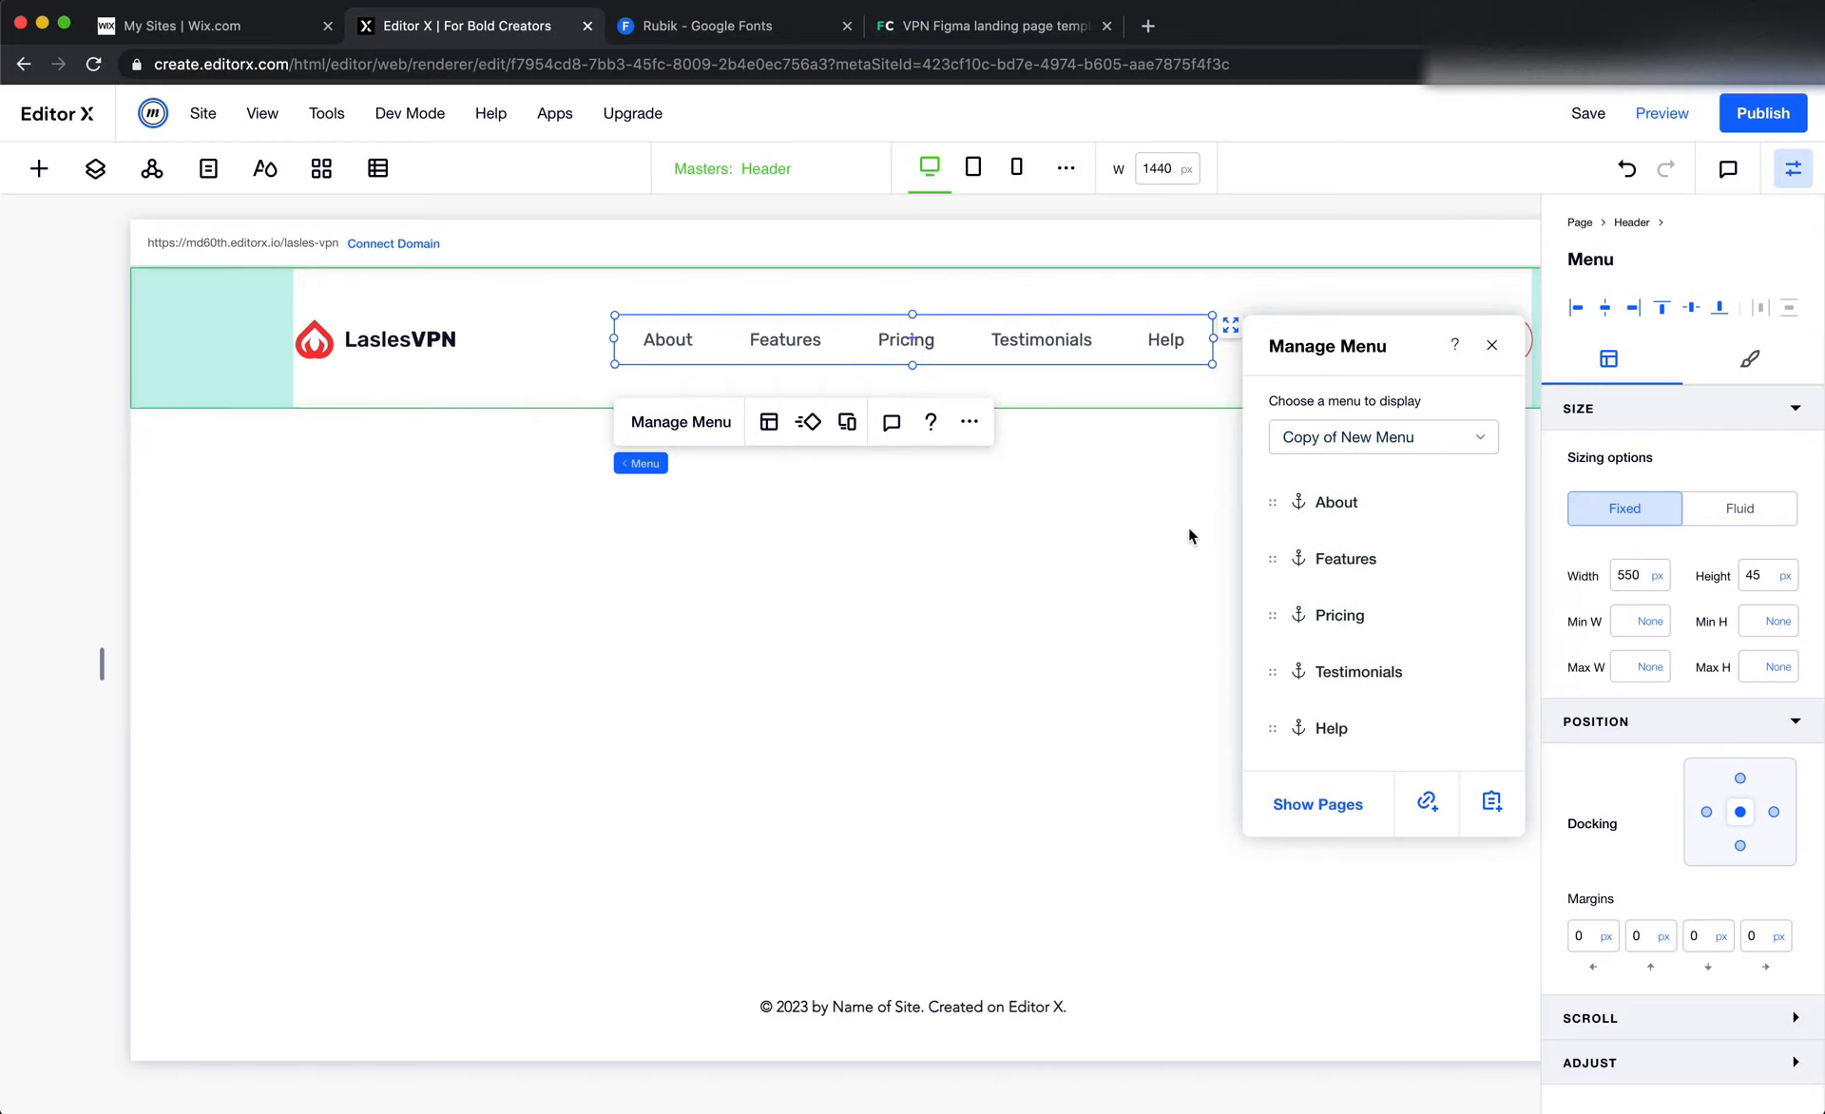
click(1493, 350)
Set the header menu's width to 500 px
click(1644, 589)
text(500)
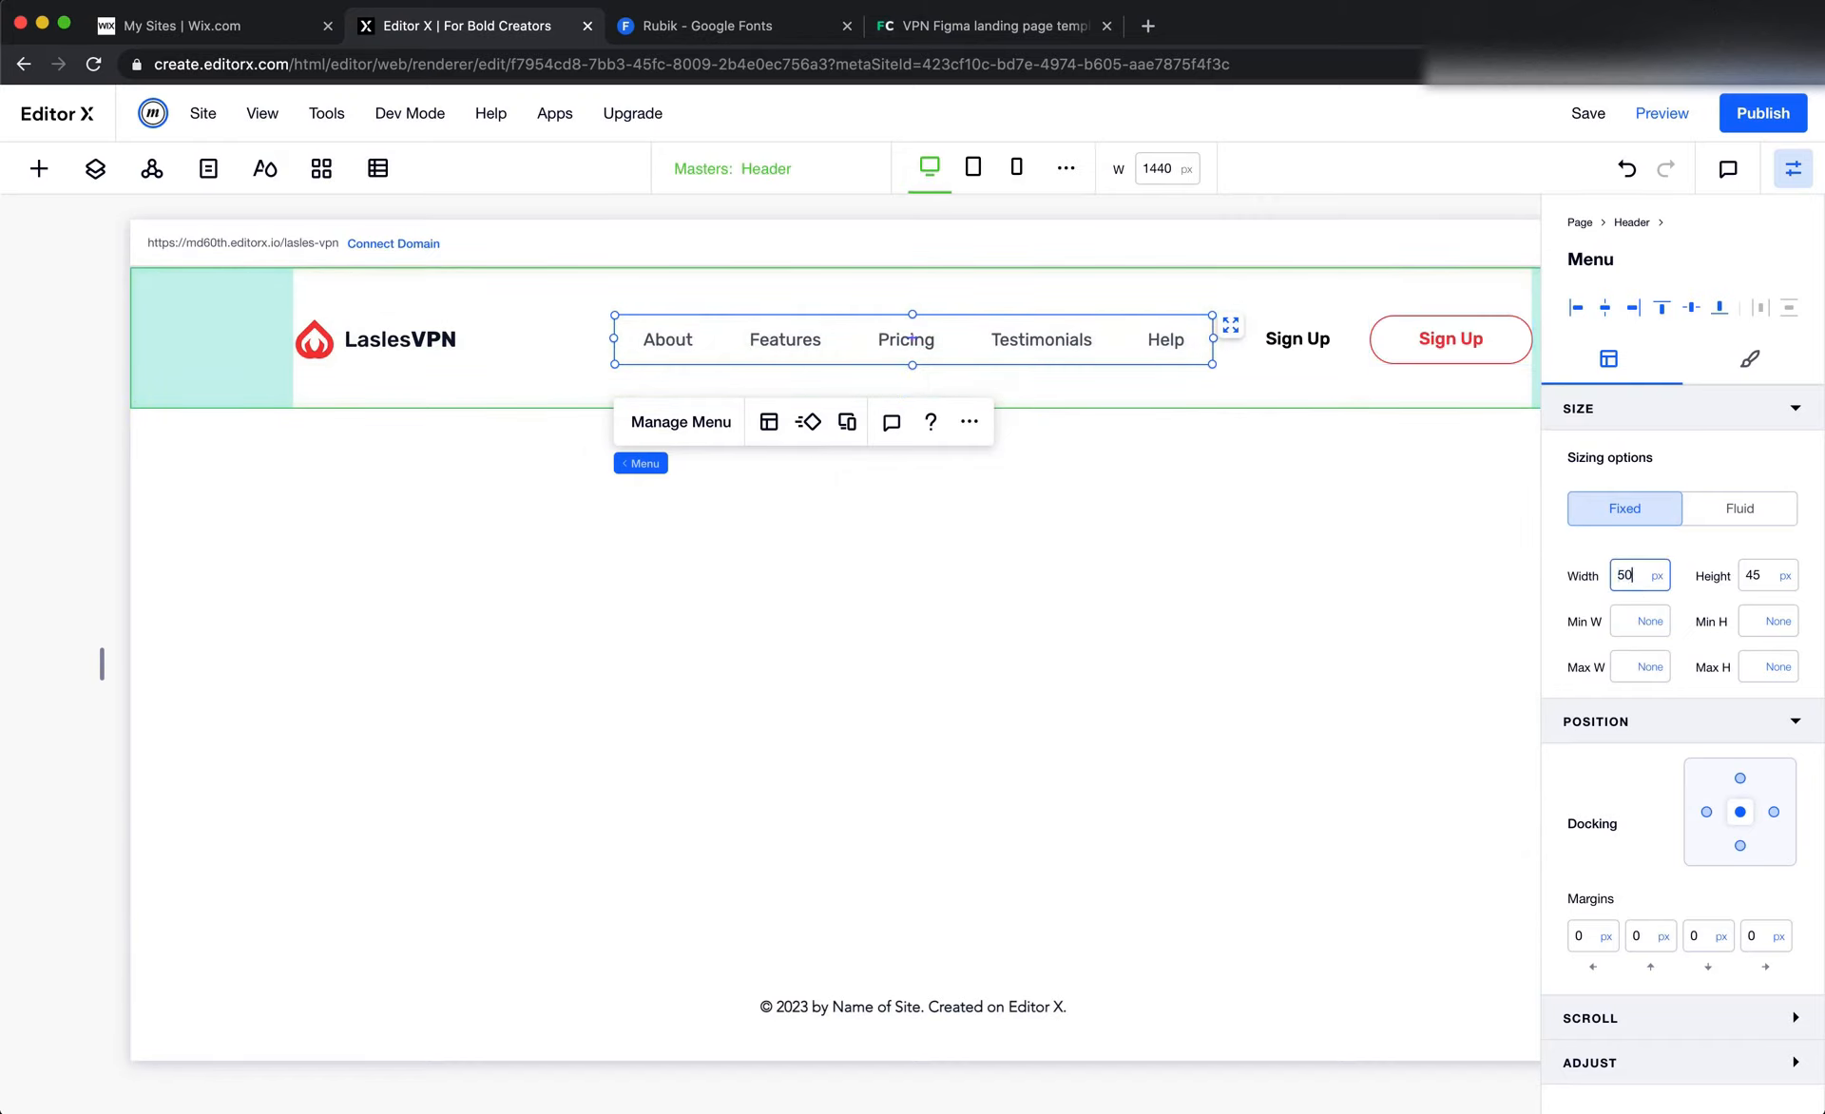
key(Return)
click(1043, 688)
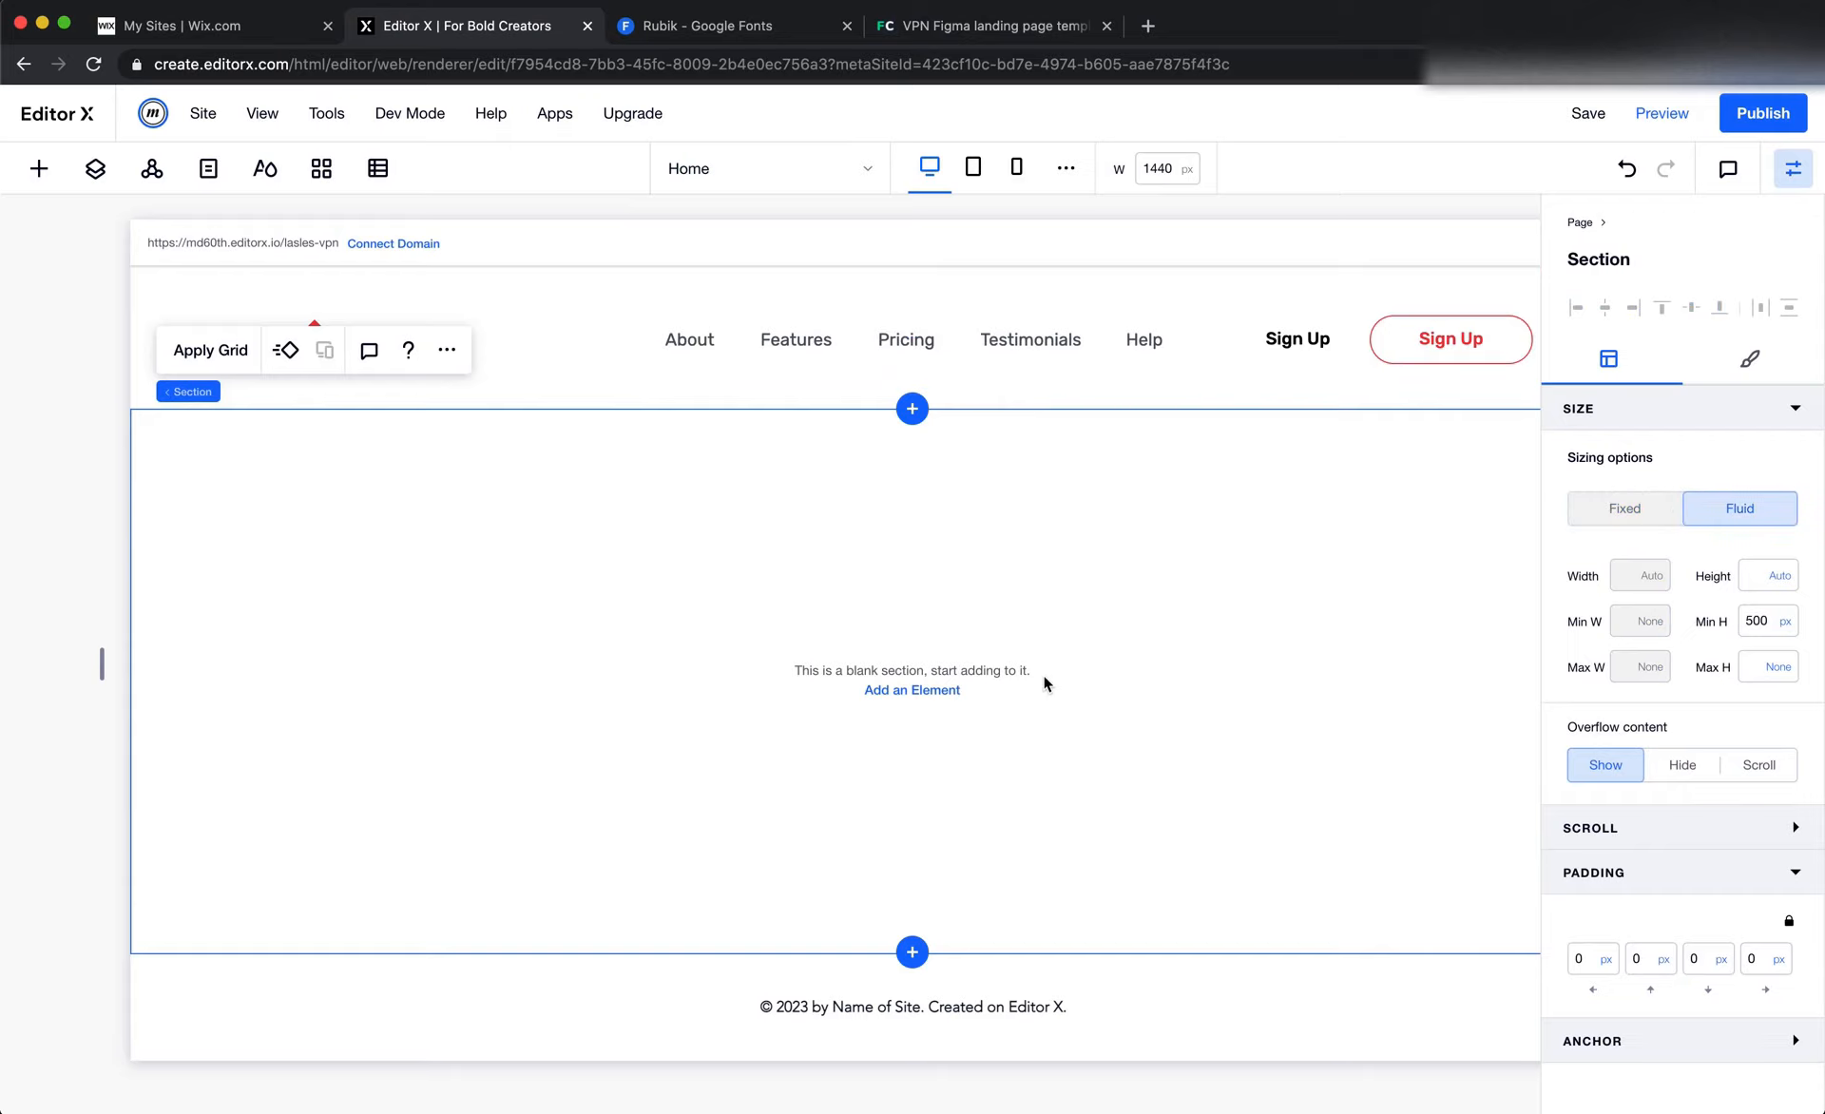
Check the header's layout across its full width and save the site
scroll(1032, 657, right, 4)
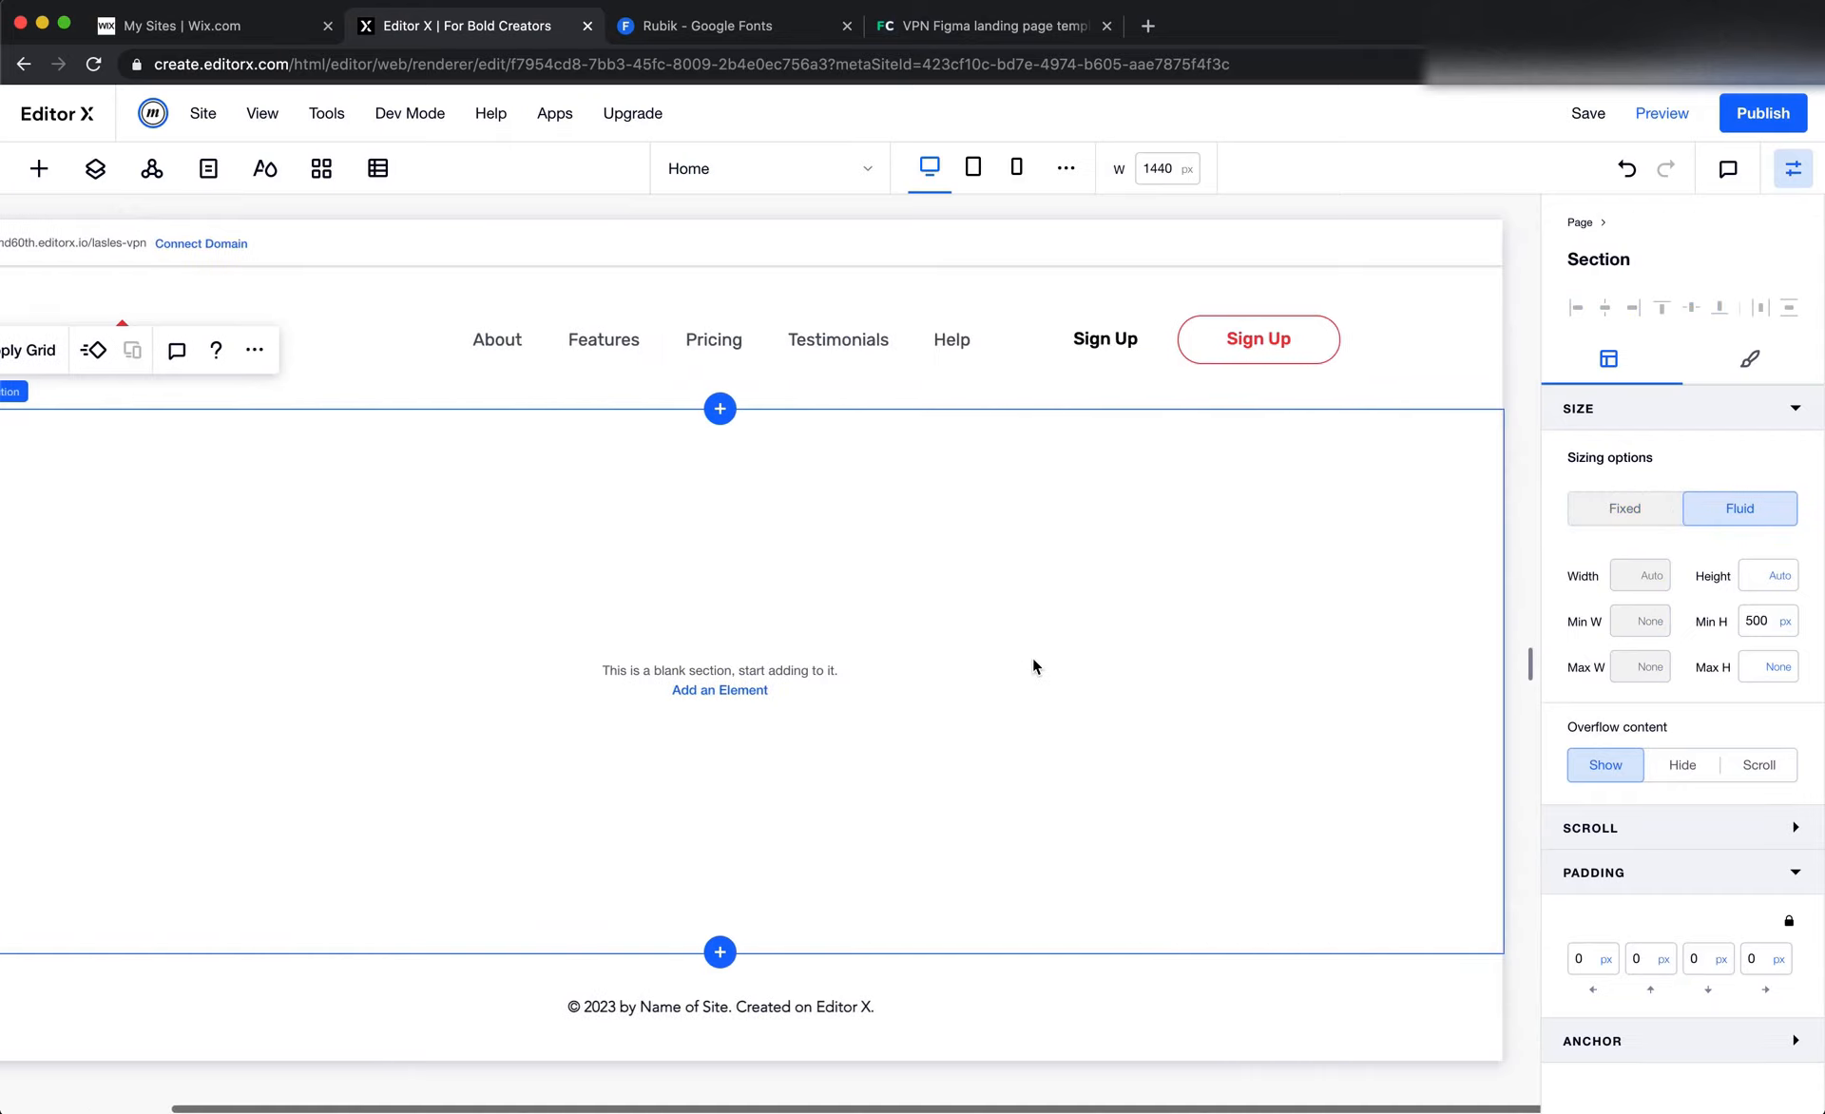
click(1369, 340)
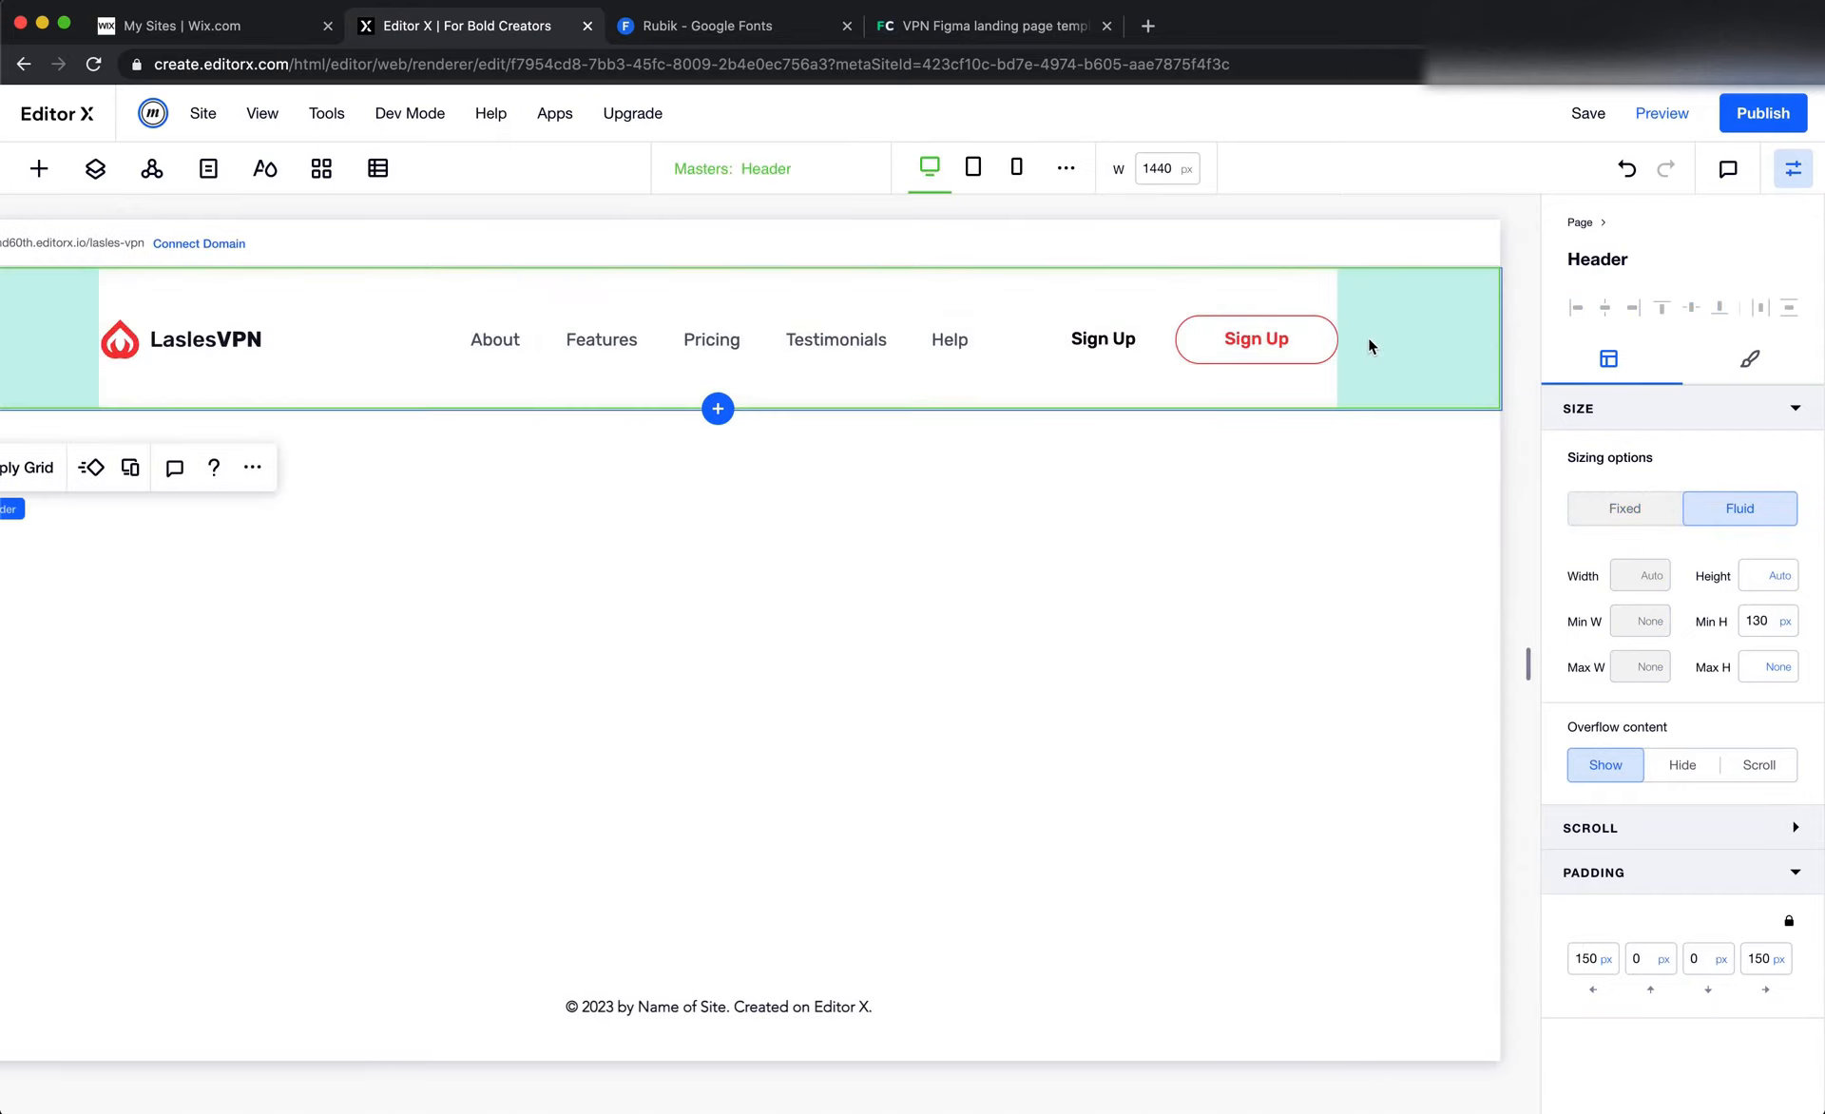
scroll(1124, 469, left, 2)
click(1124, 470)
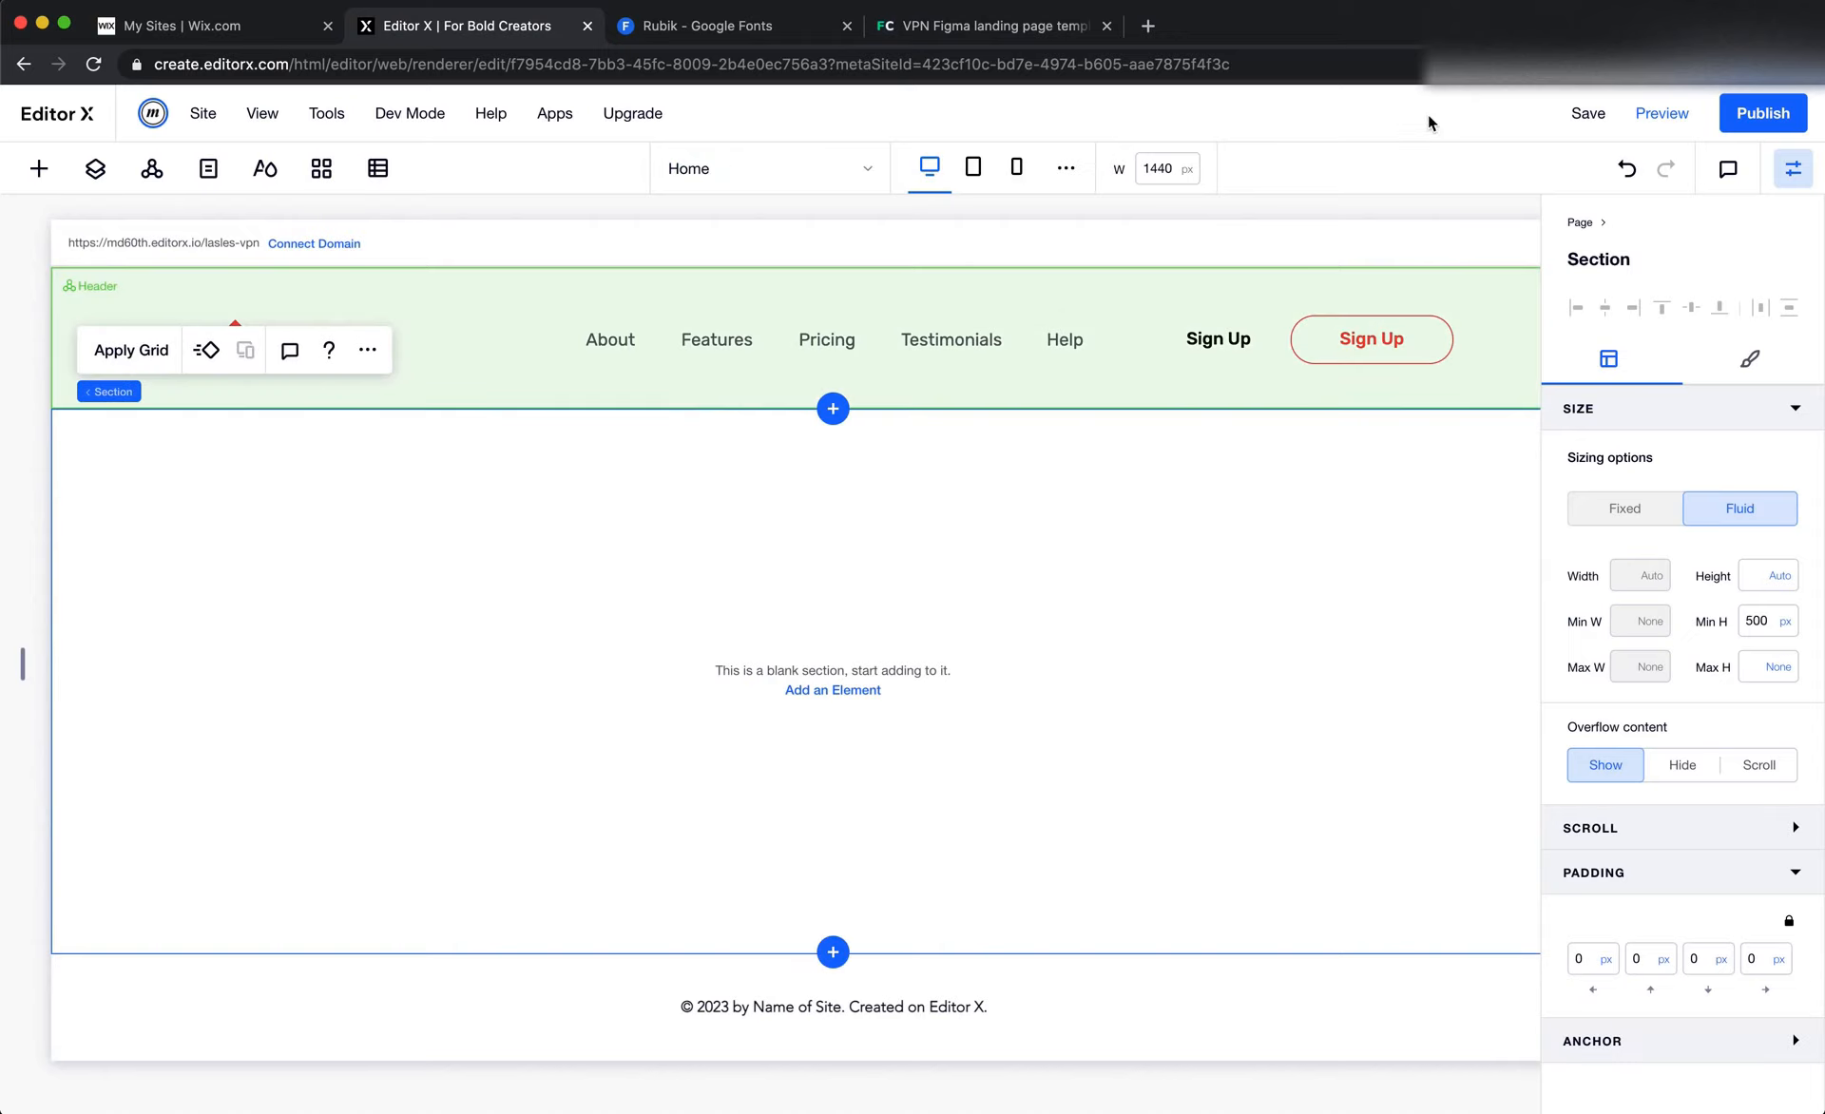
click(1587, 113)
Switch to Figma and examine the hero section below the header, including its heading, text, button and illustration
key(super+Tab)
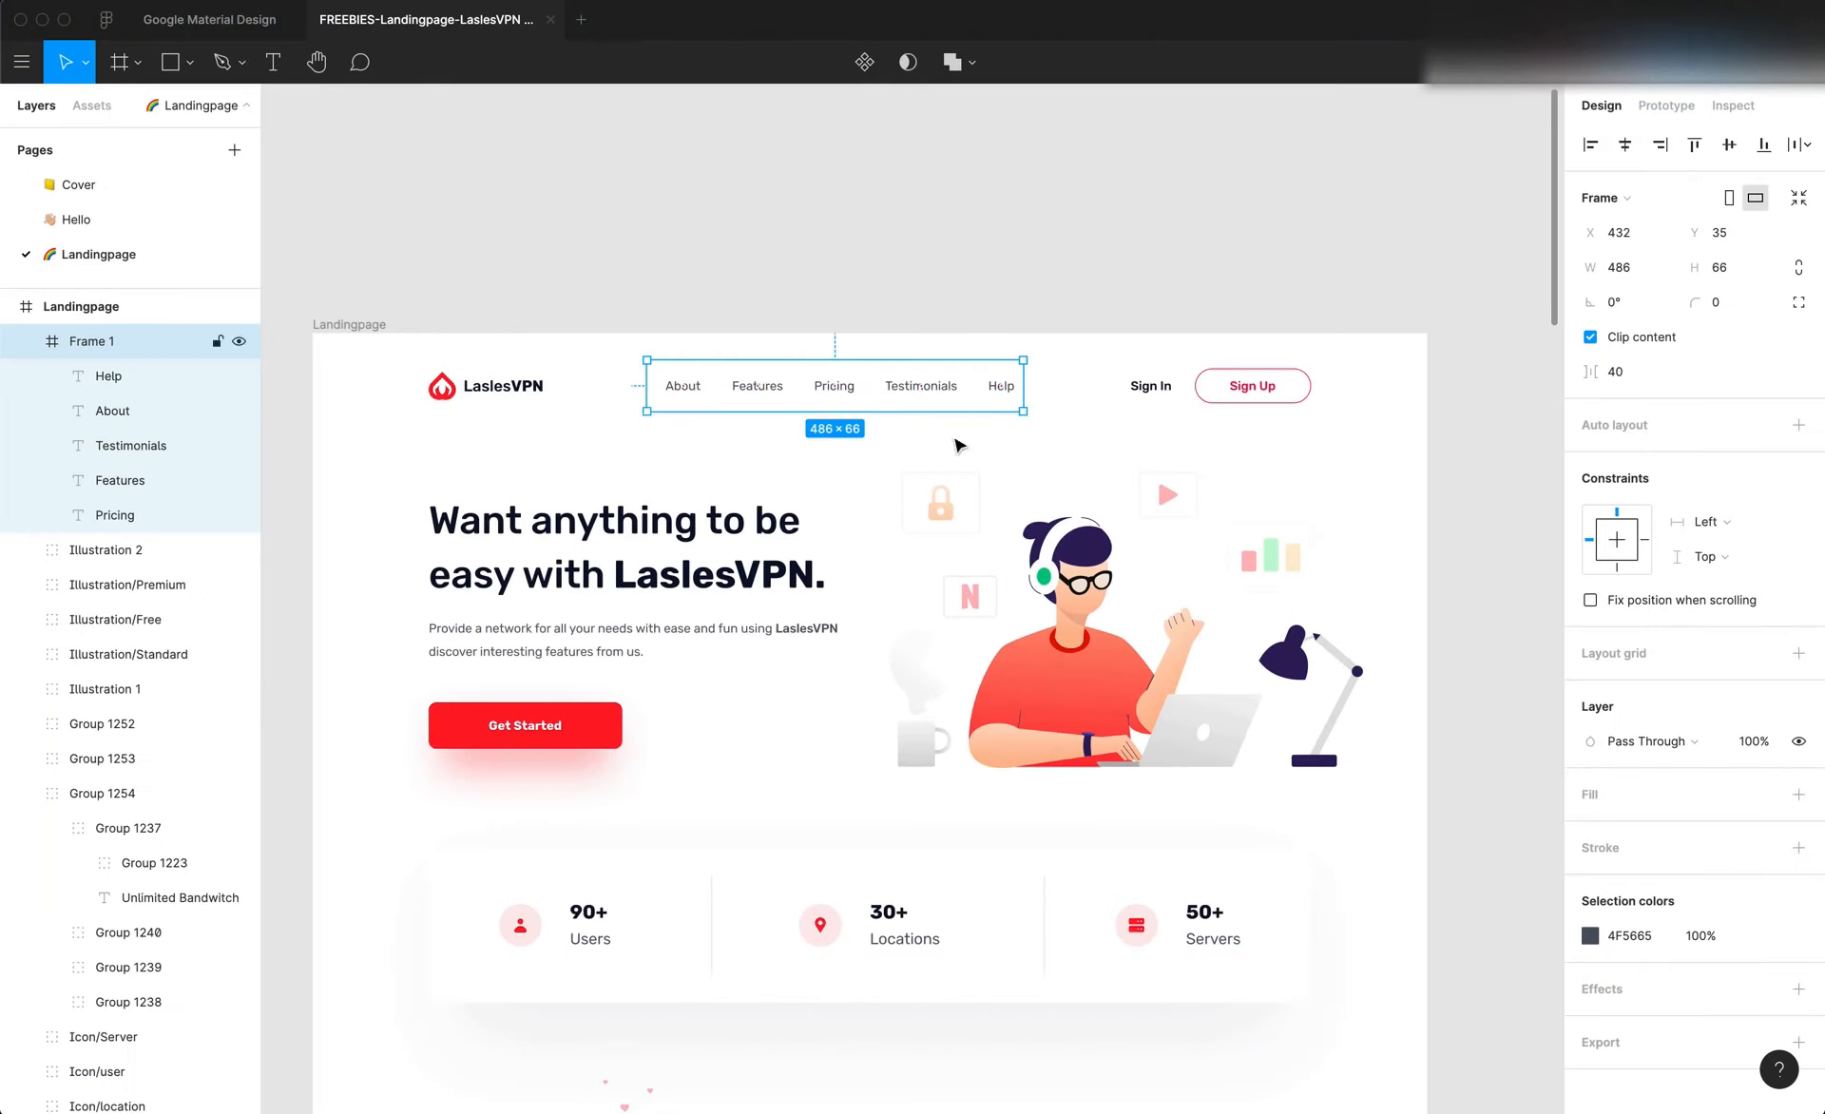
click(884, 539)
scroll(883, 540, left, 2)
scroll(882, 540, left, 1)
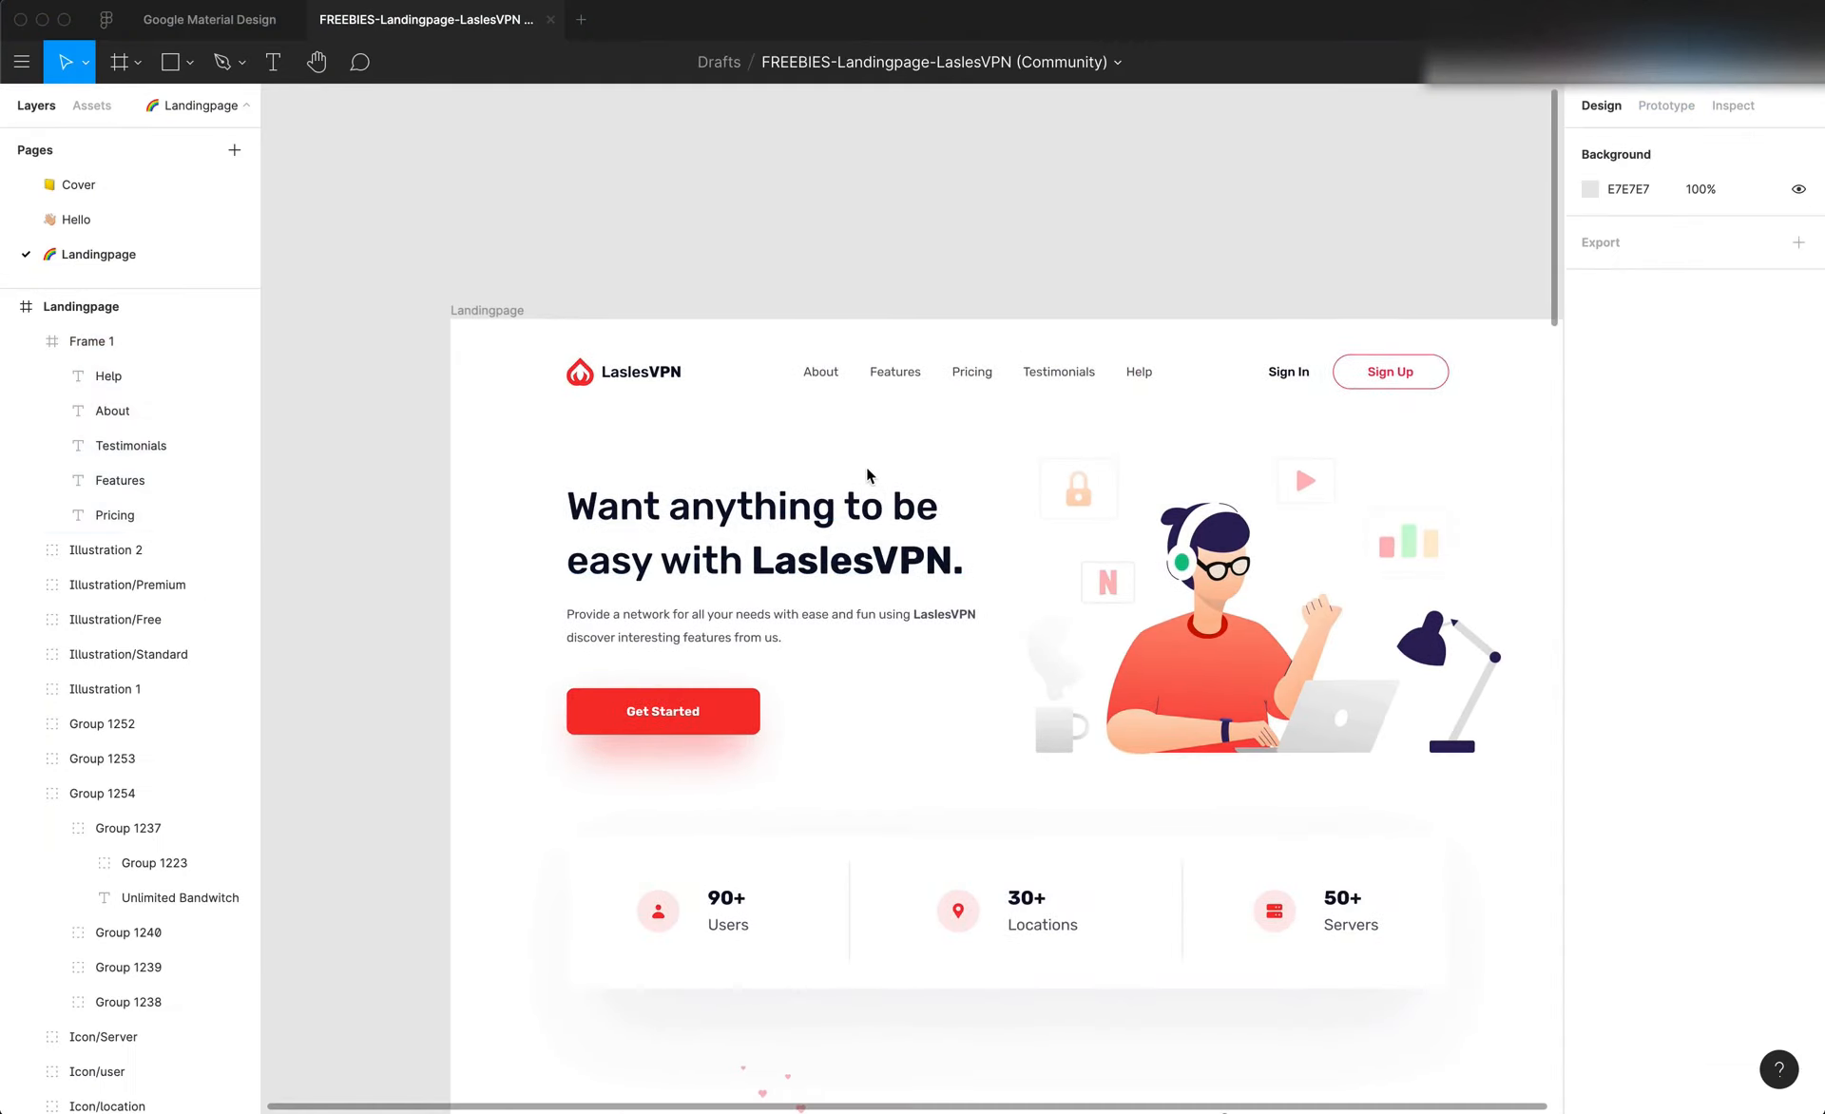
scroll(889, 455, down, 1)
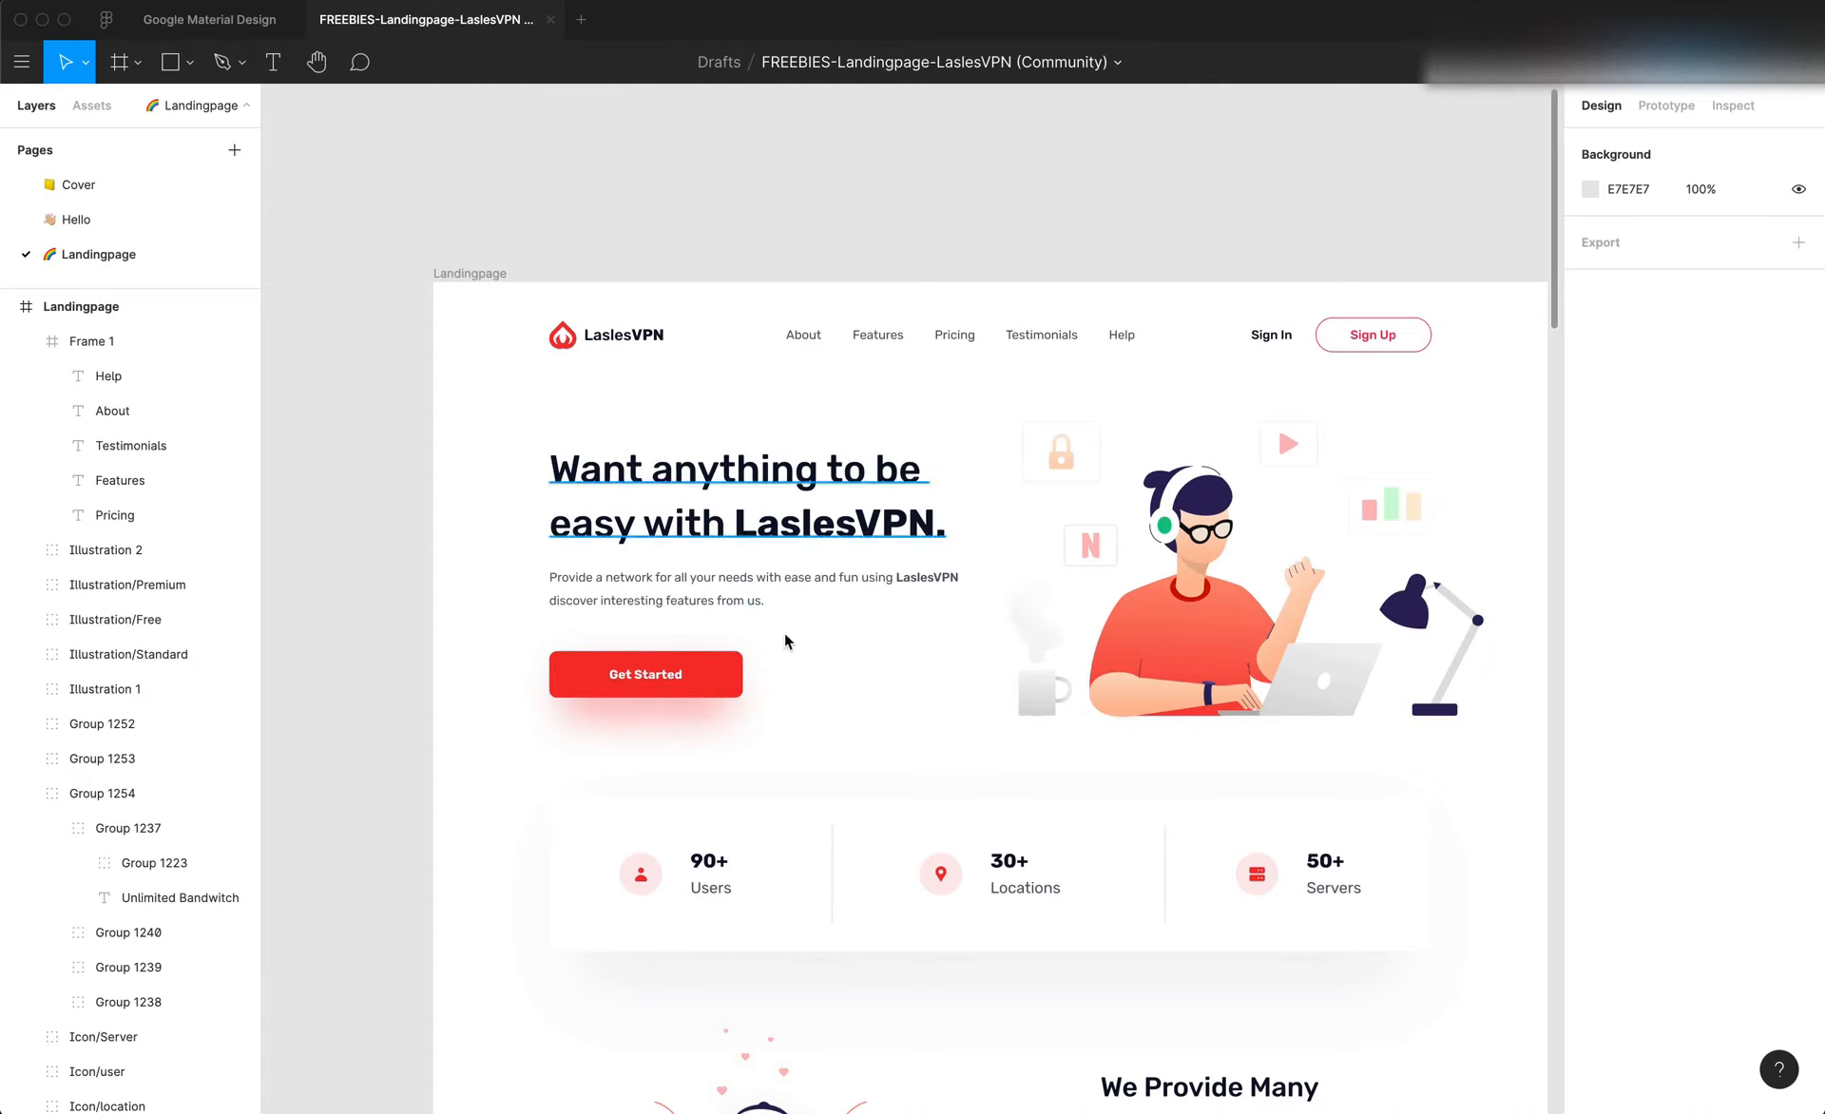
Inspect the hero section's illustration, heading, paragraph and Get Started button as separate elements, including the three text-side elements selected together
click(1222, 598)
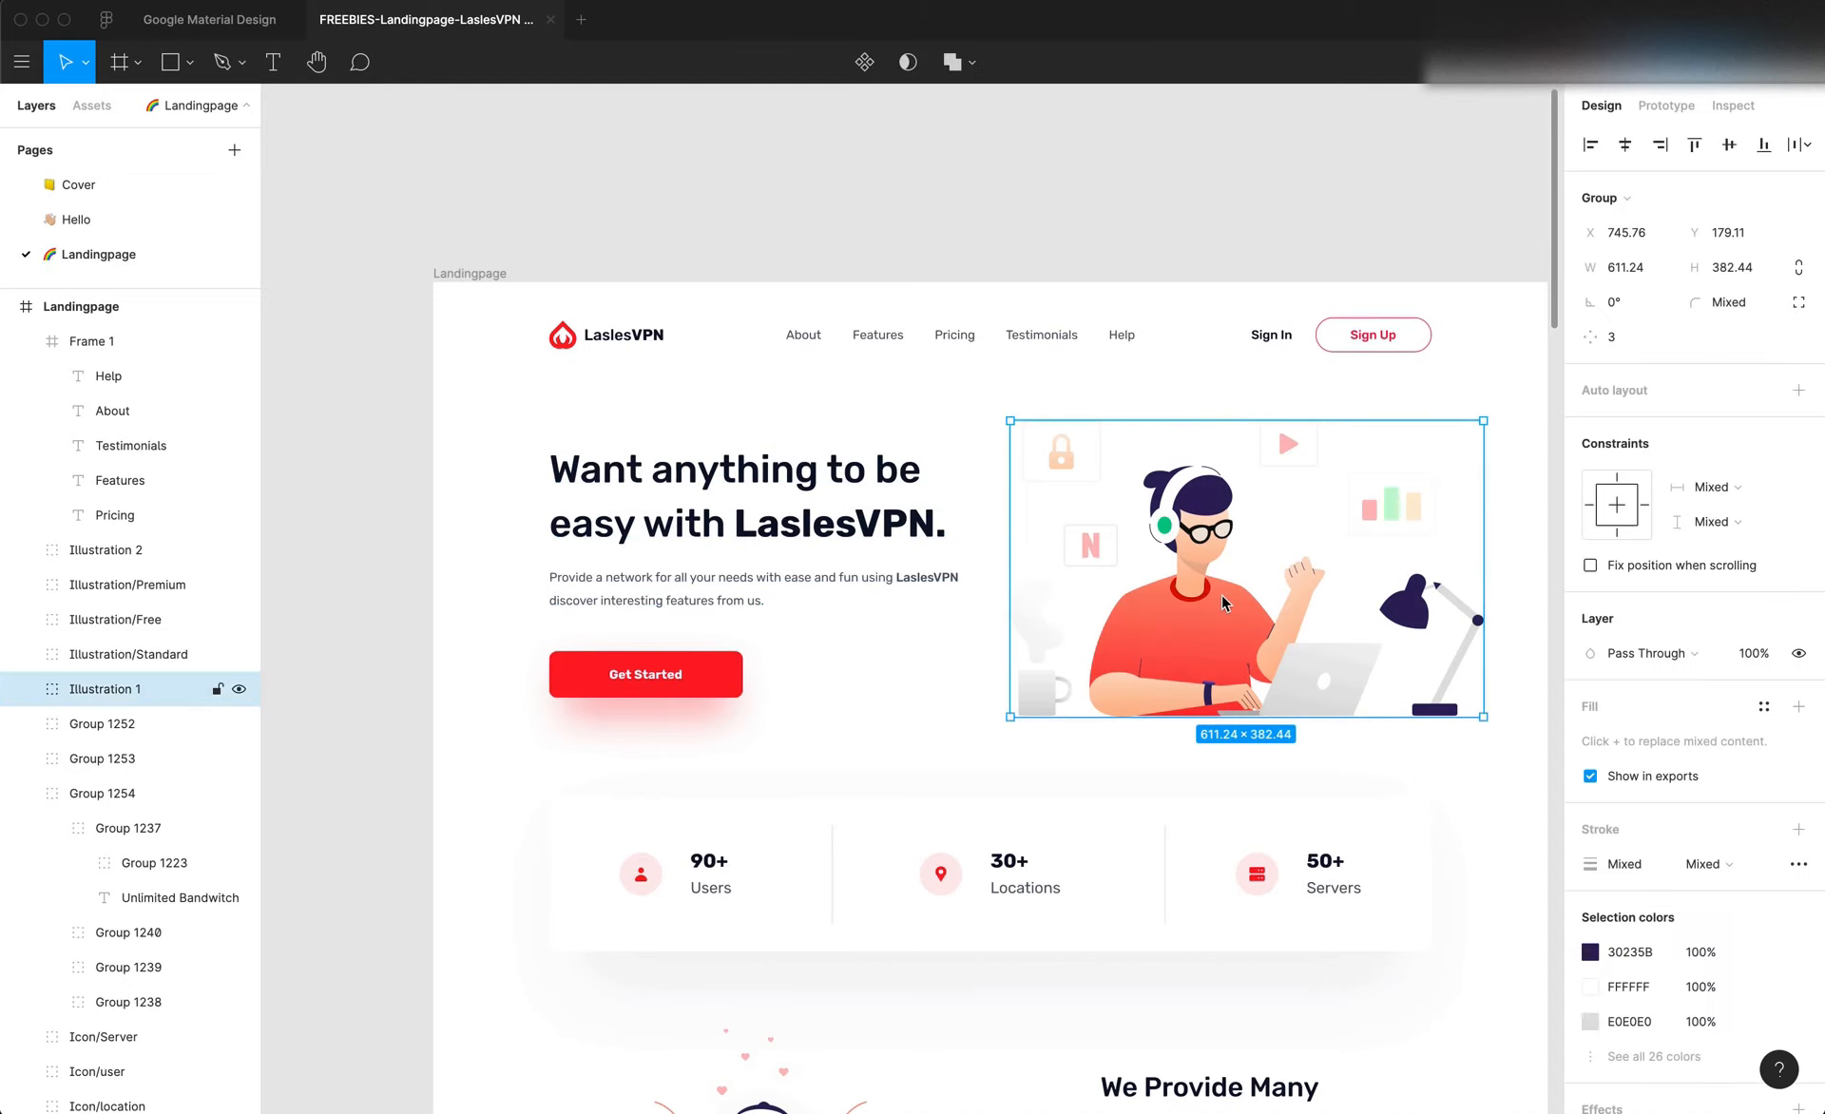
click(696, 493)
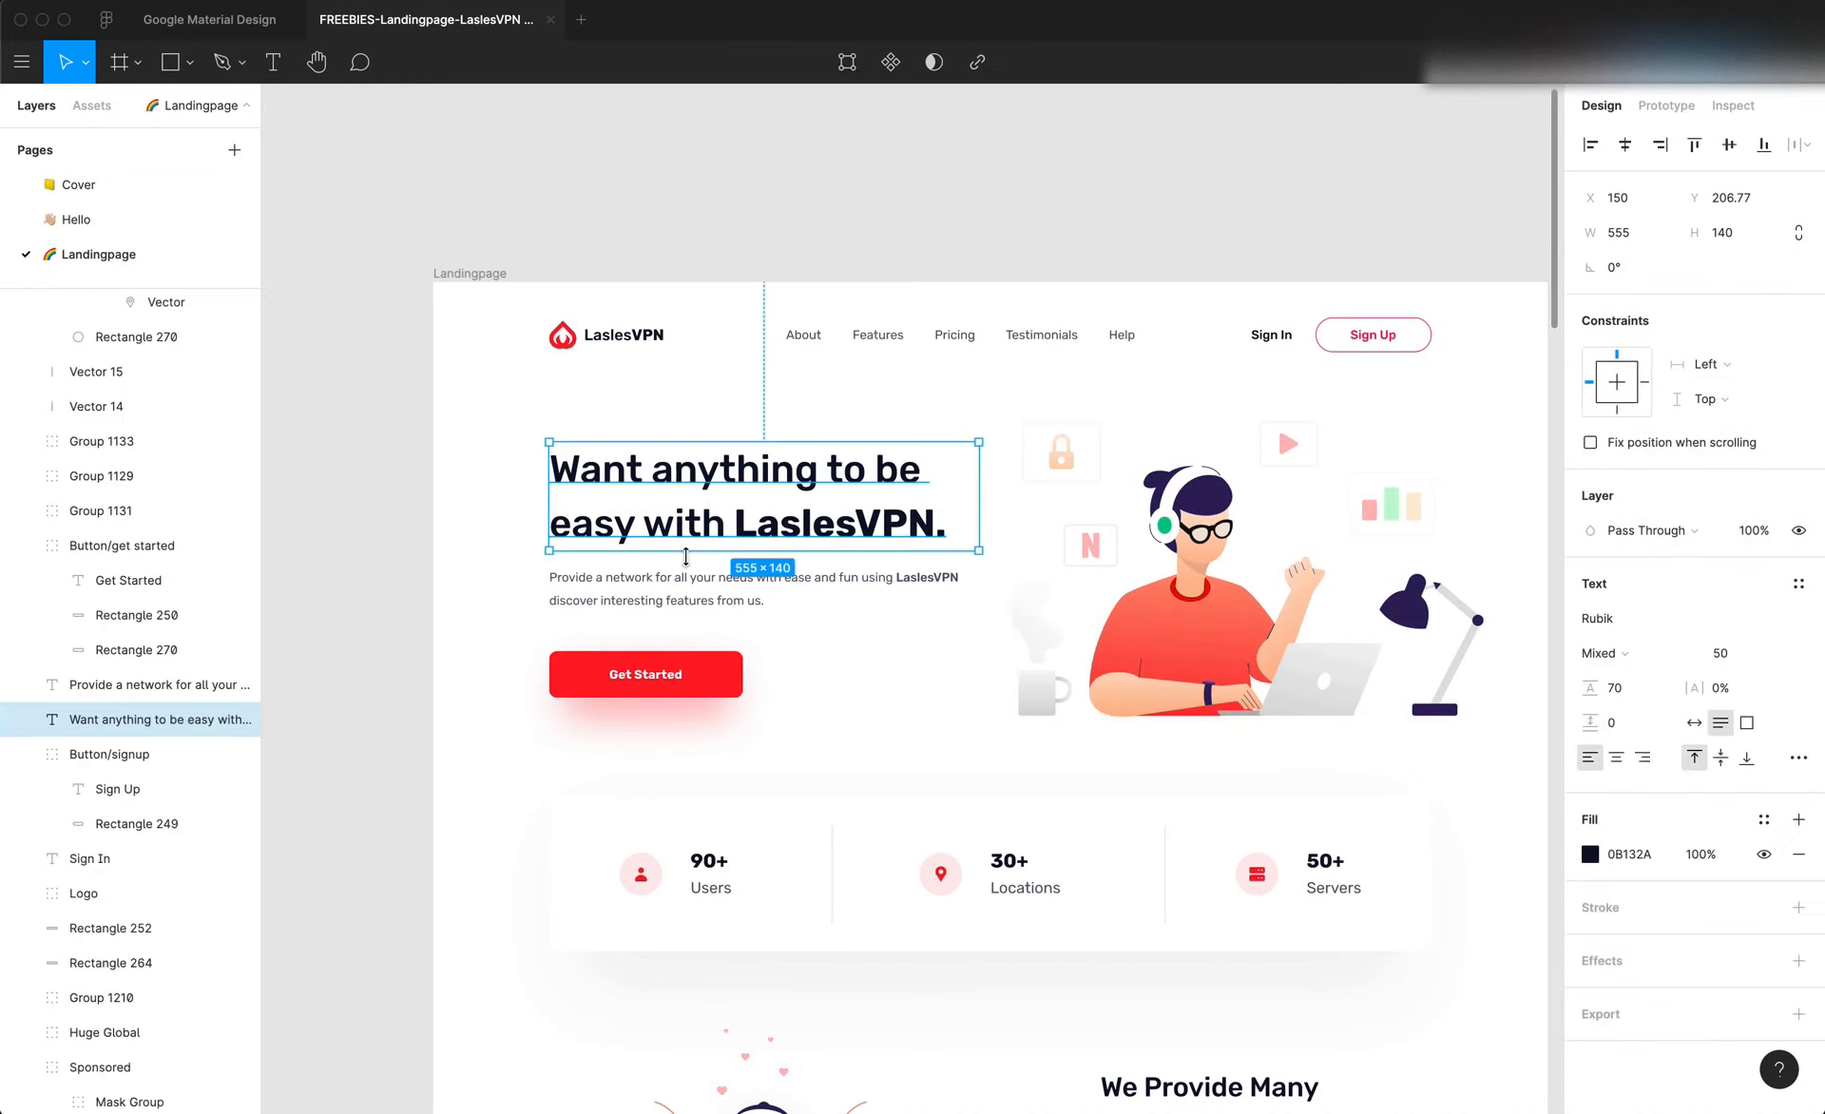
click(680, 581)
click(675, 666)
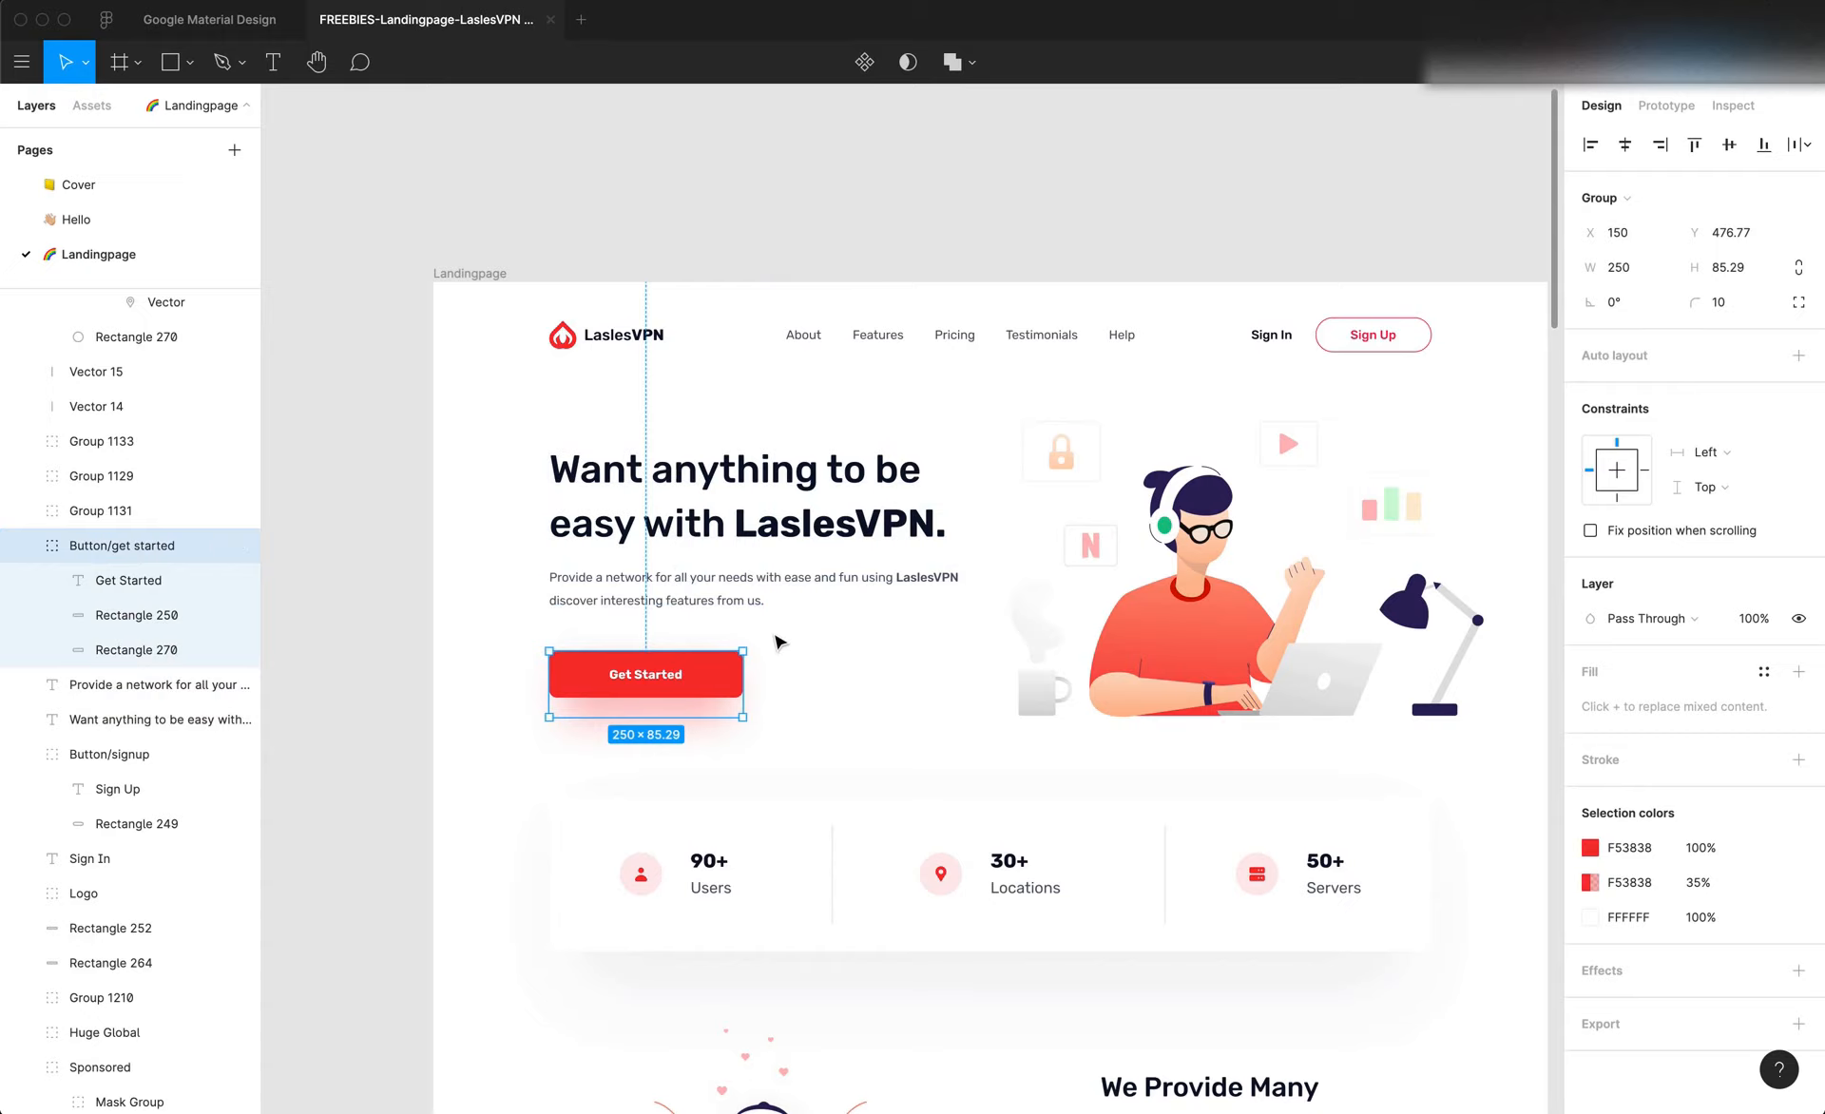
click(692, 527)
shift+click(684, 579)
shift+click(708, 665)
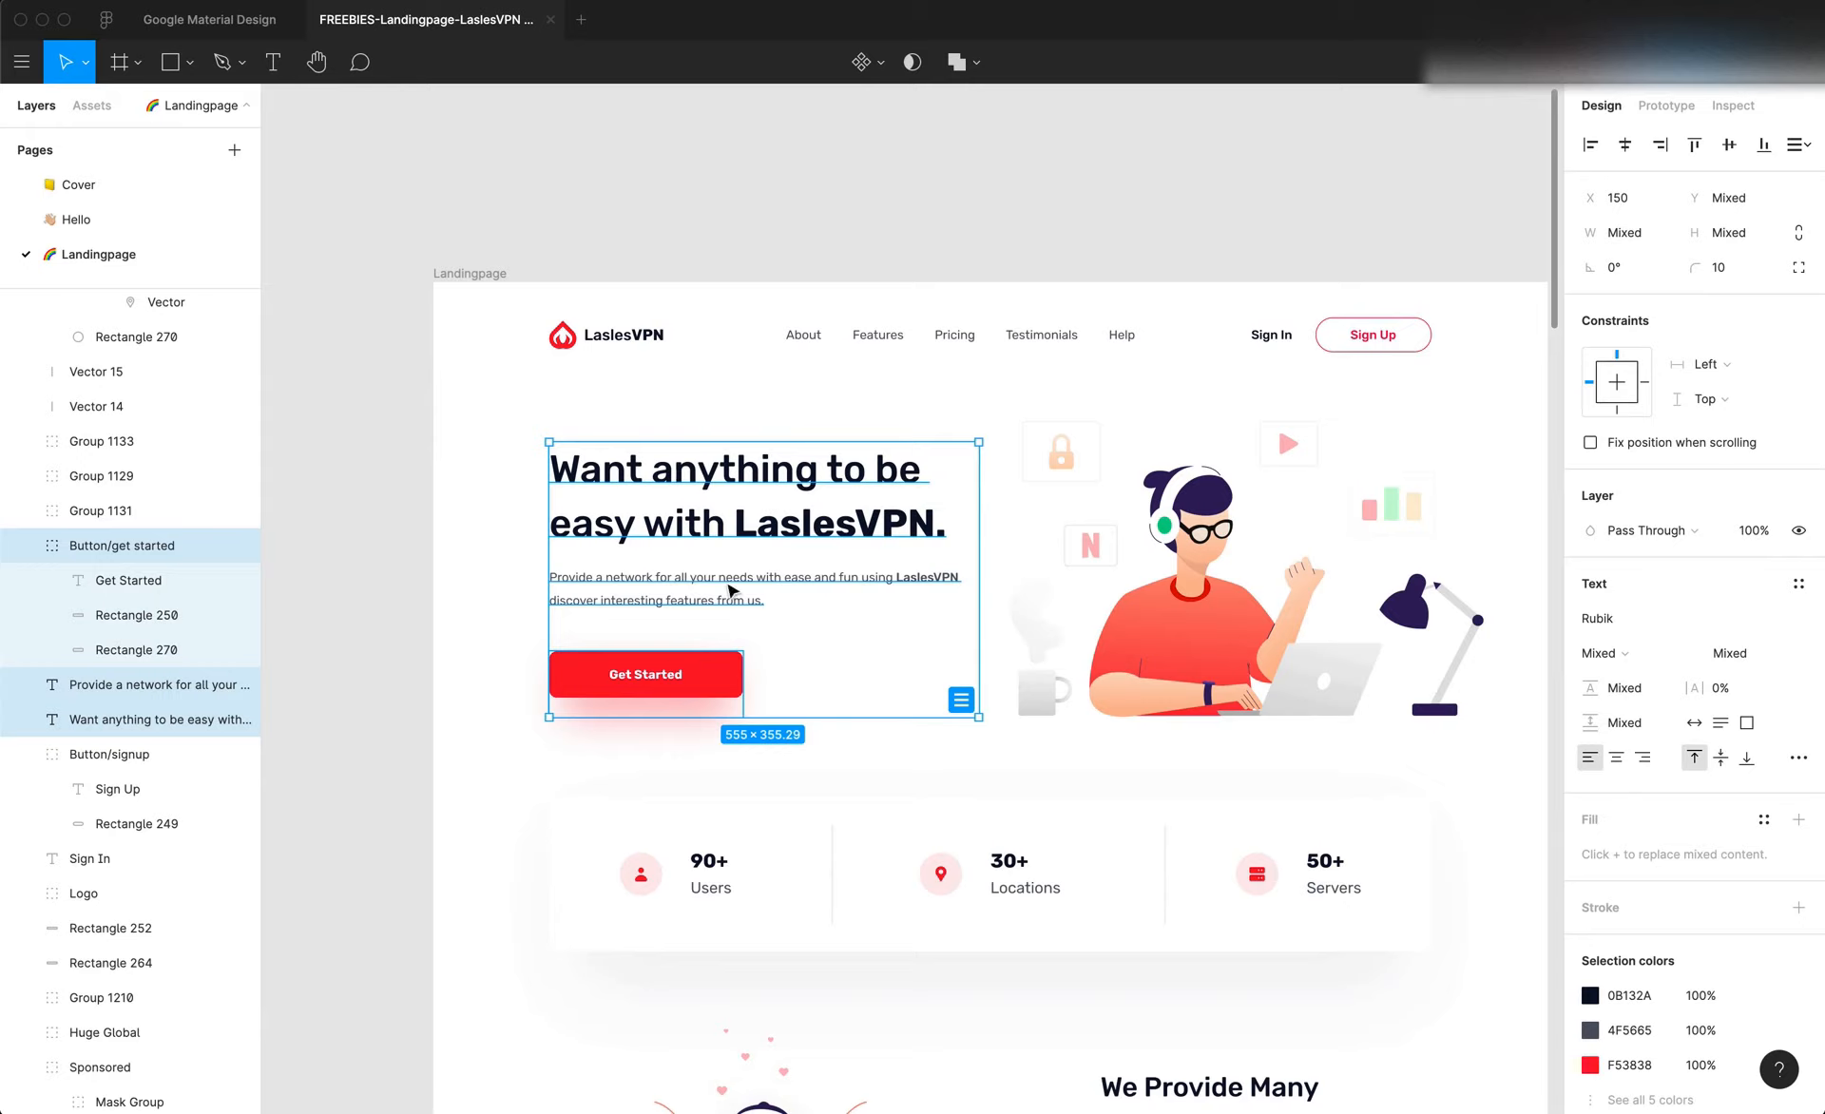
click(1013, 549)
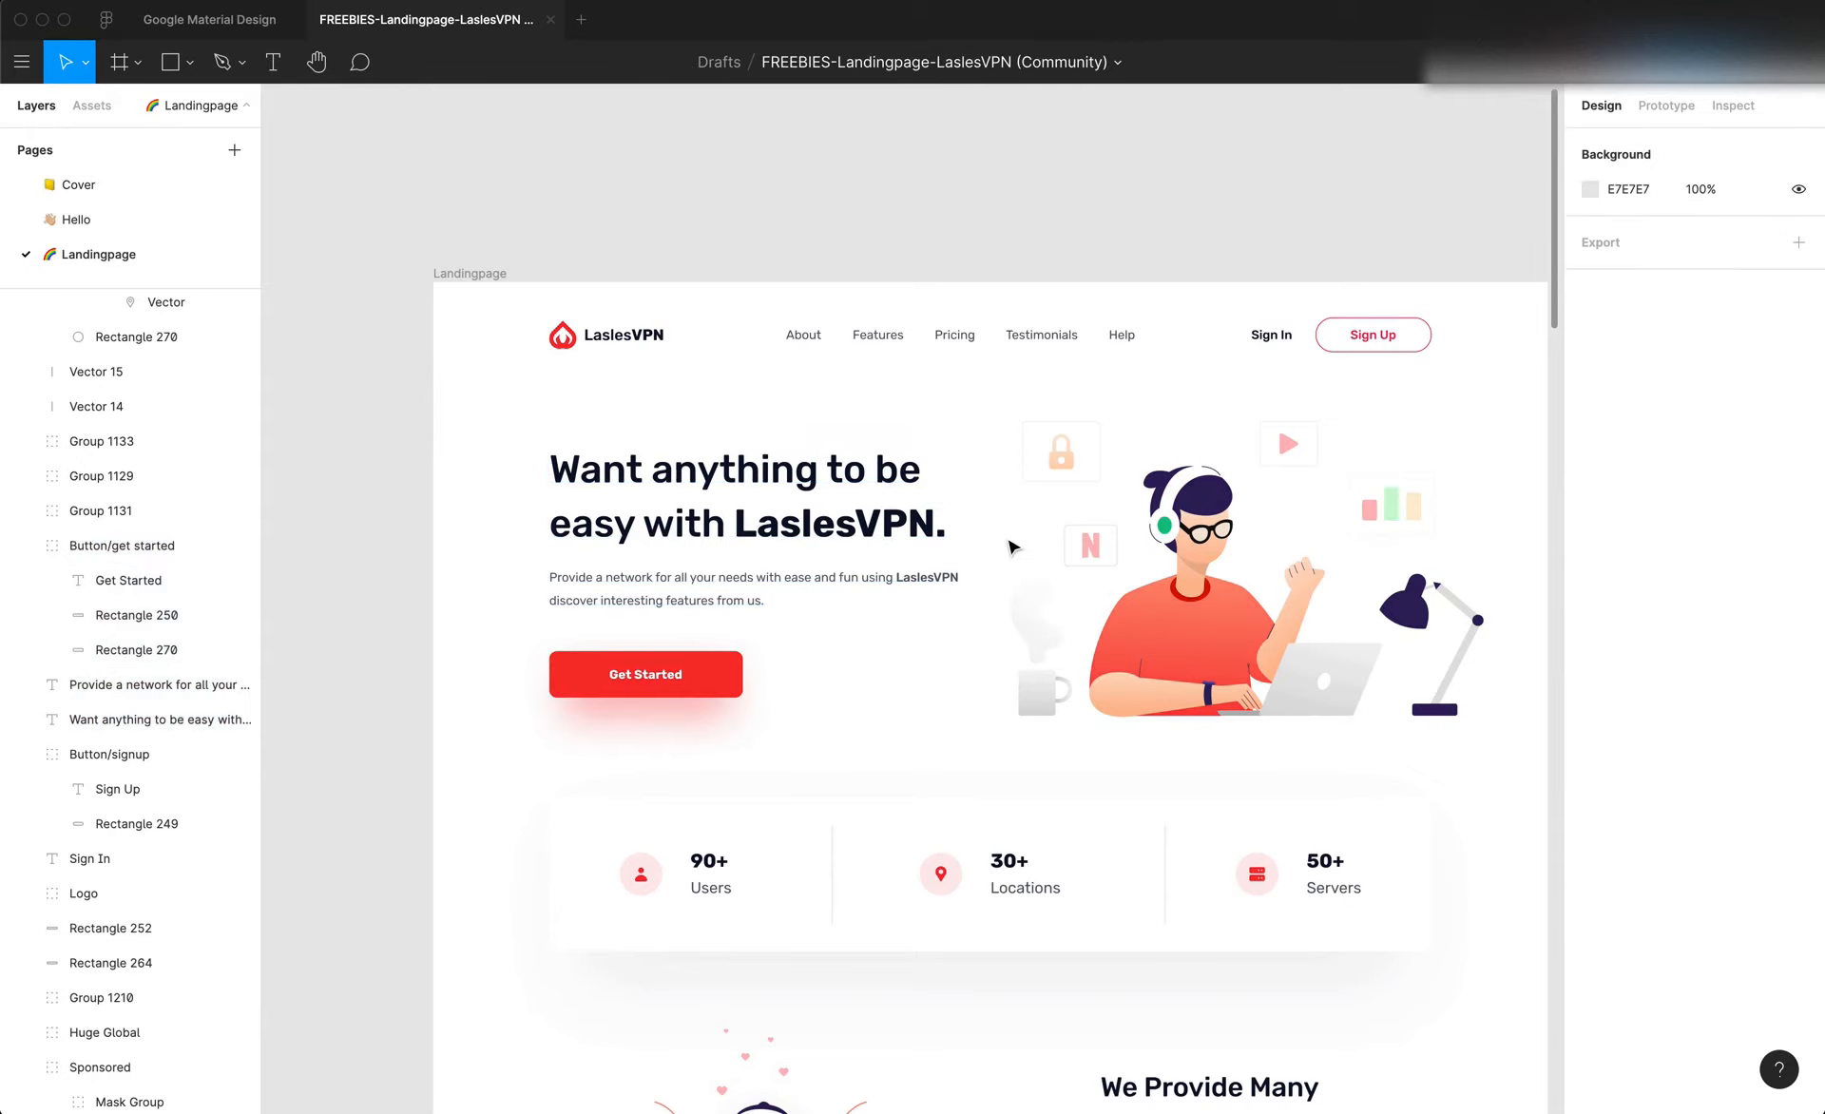
Copy the hero heading's text and check the font weight of "anything" and of "LaslesVPN" in it
double_click(772, 490)
key(super+c)
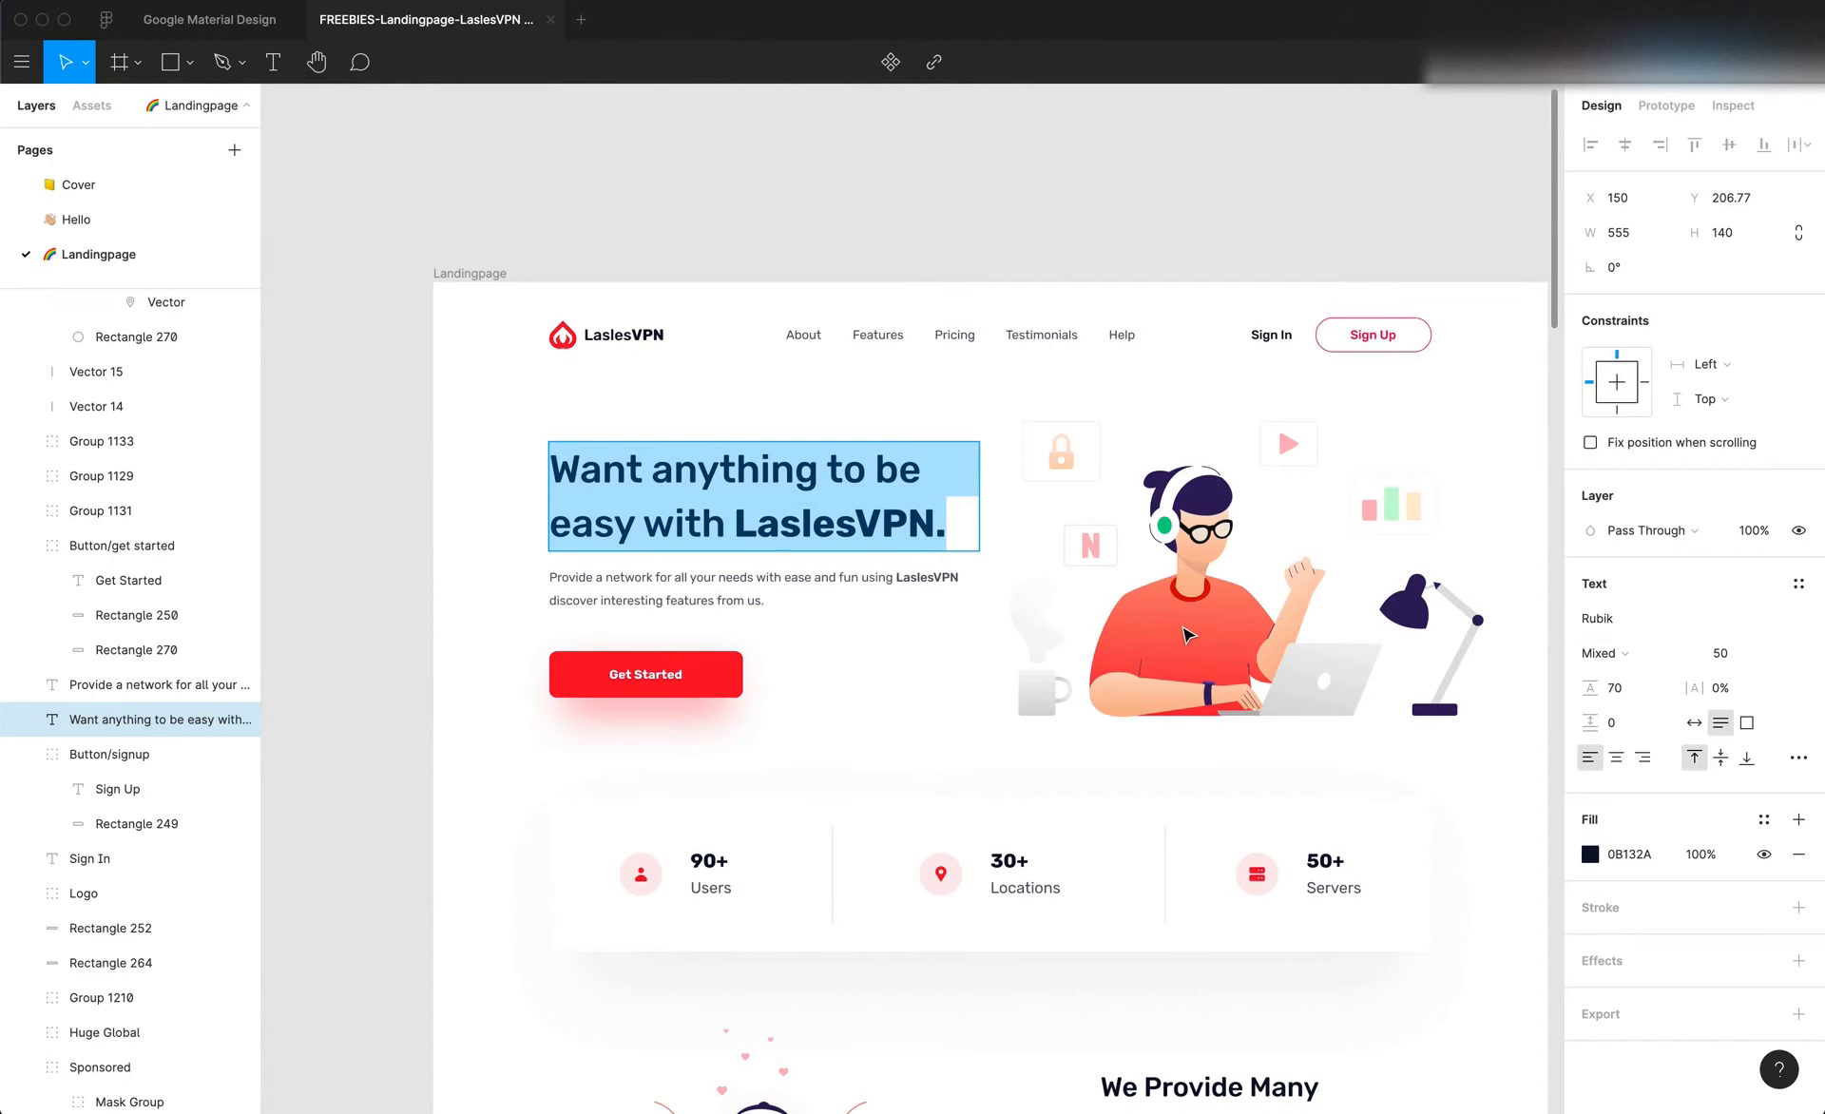
double_click(721, 475)
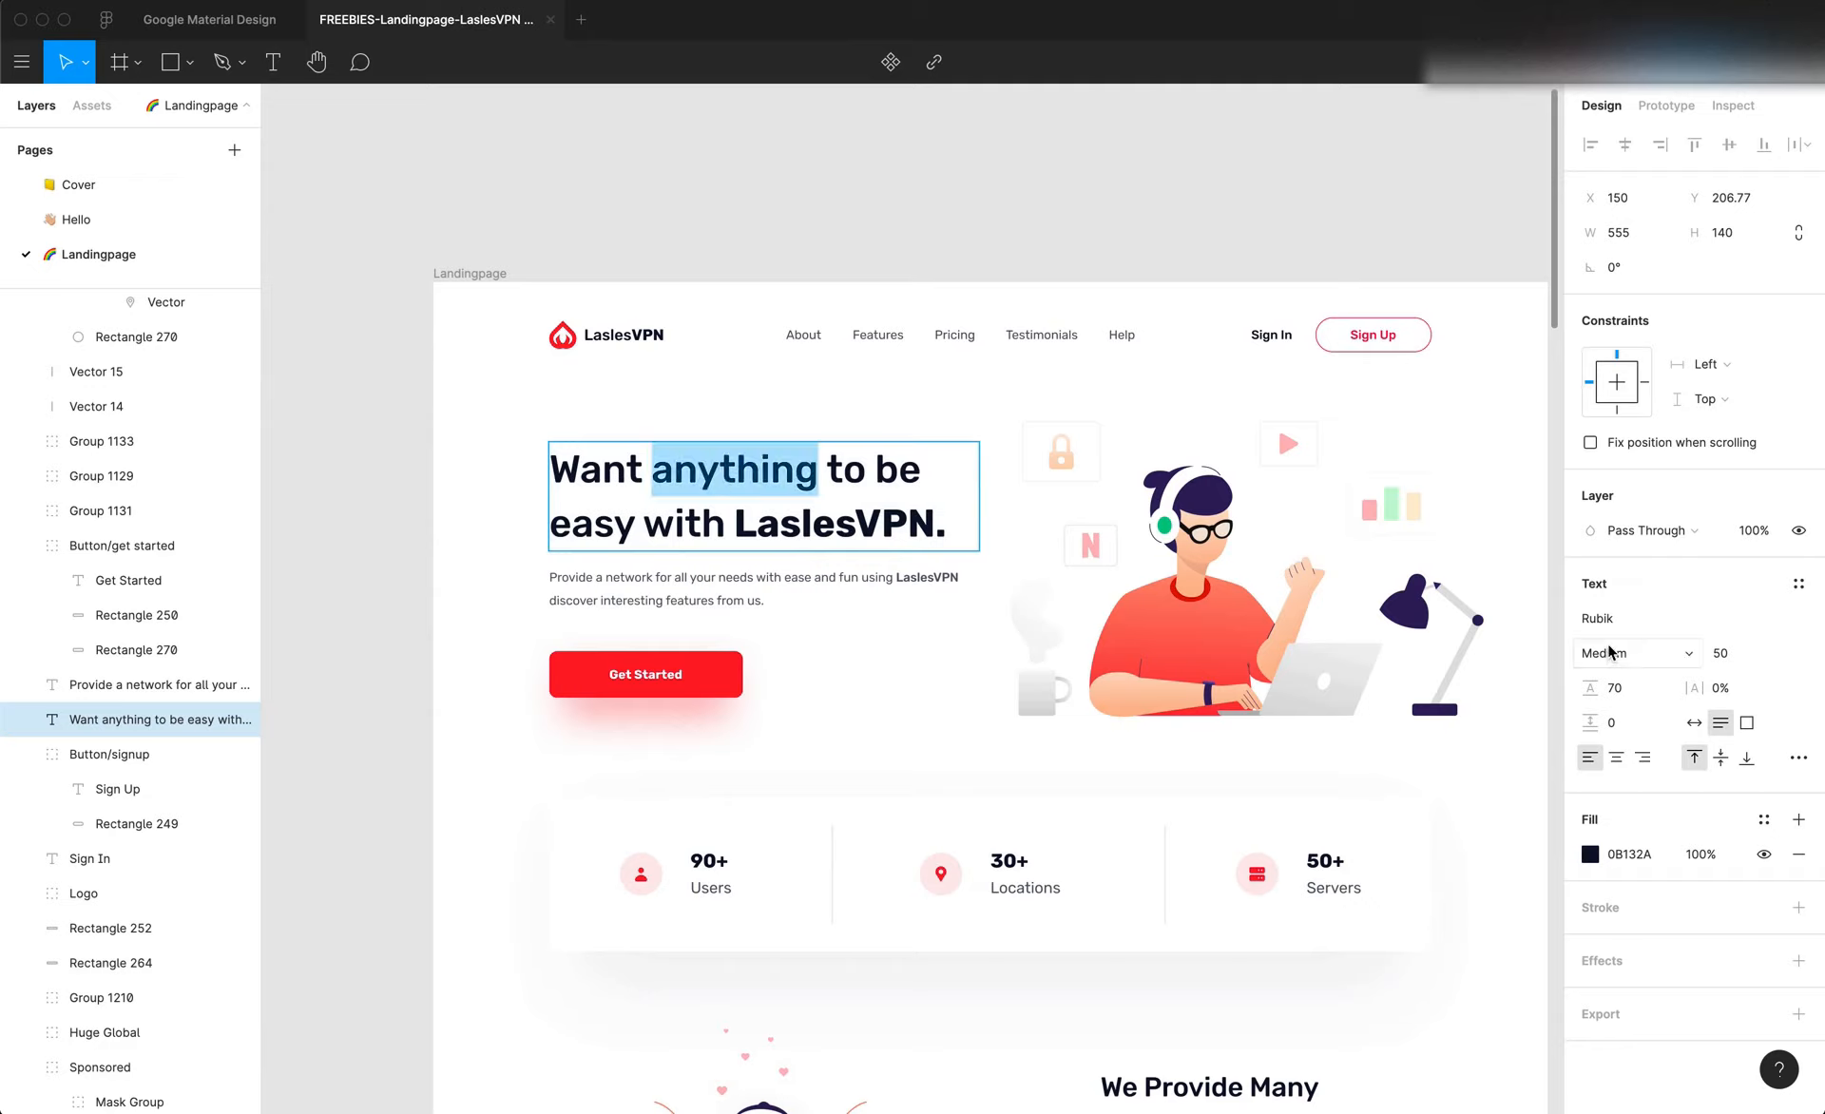
click(888, 523)
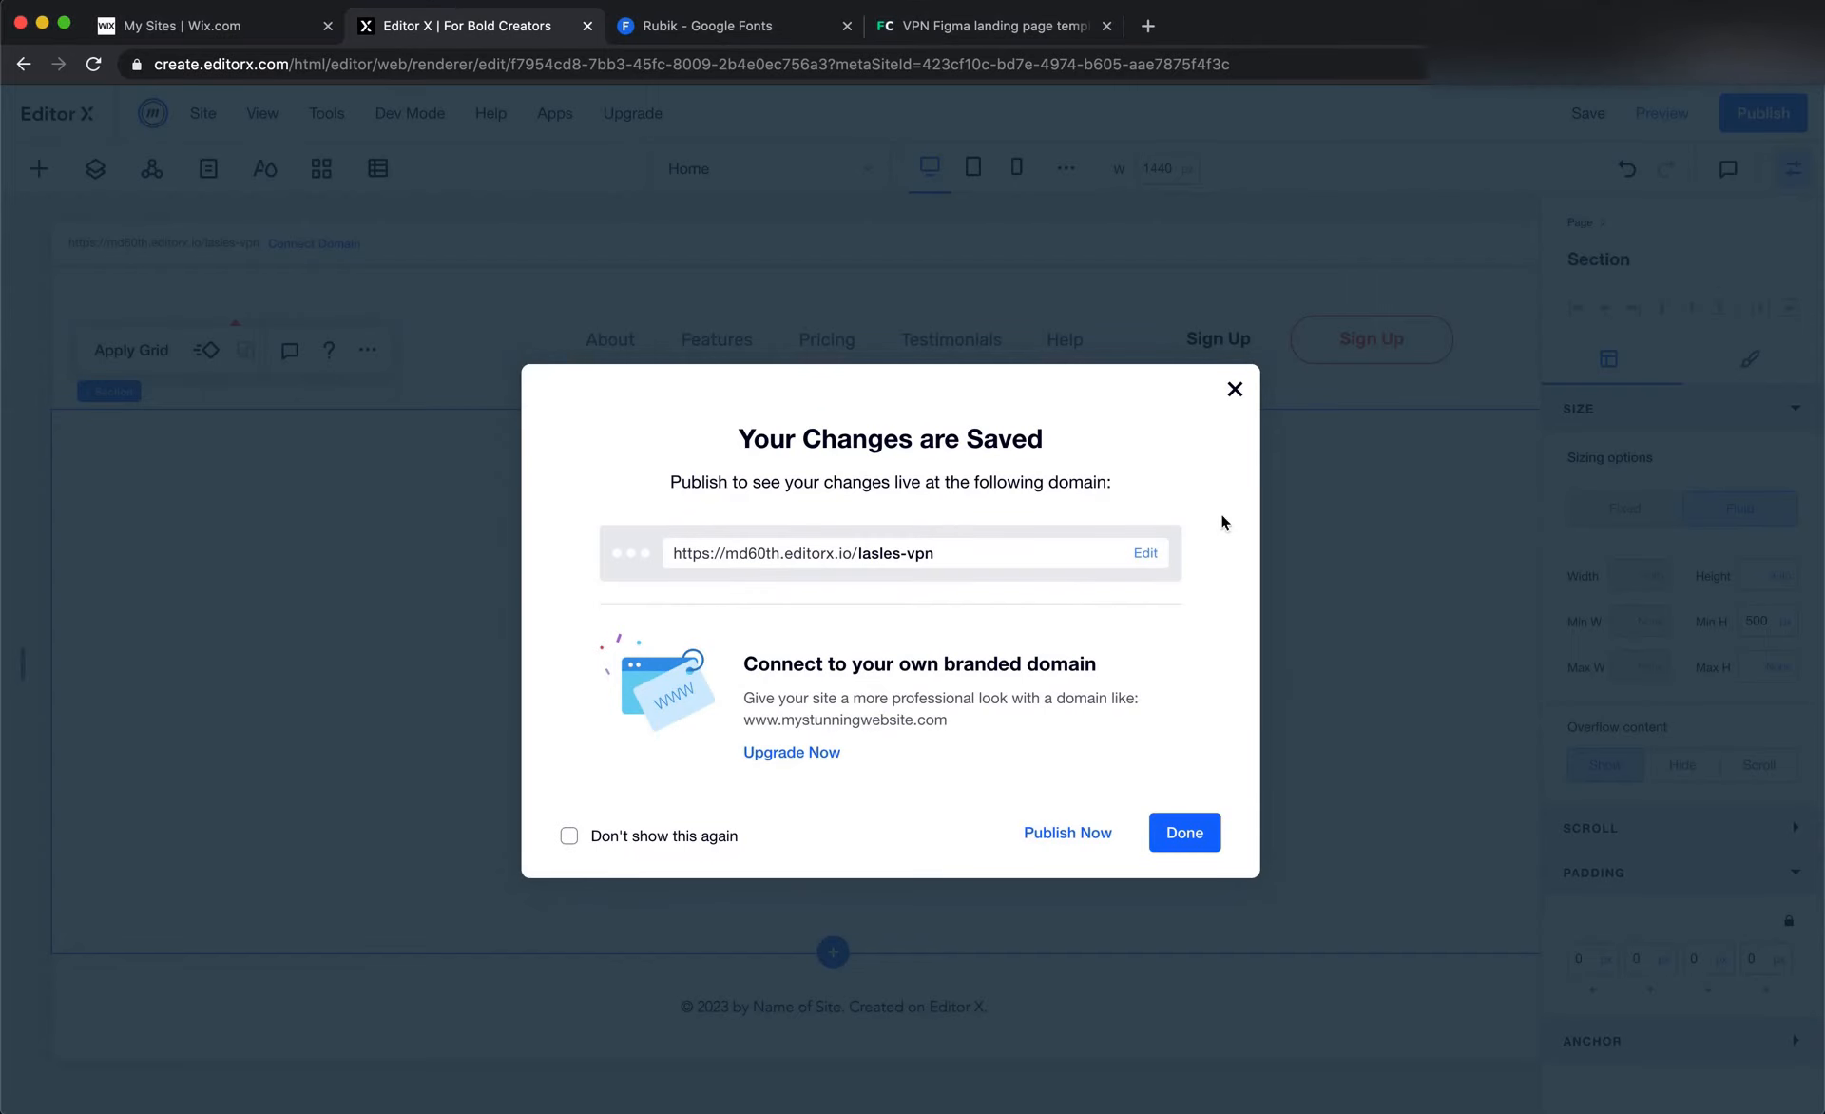
Switch to Editor X and add a title element to the blank section below the header
click(382, 499)
right_click(382, 499)
mouse_move(508, 603)
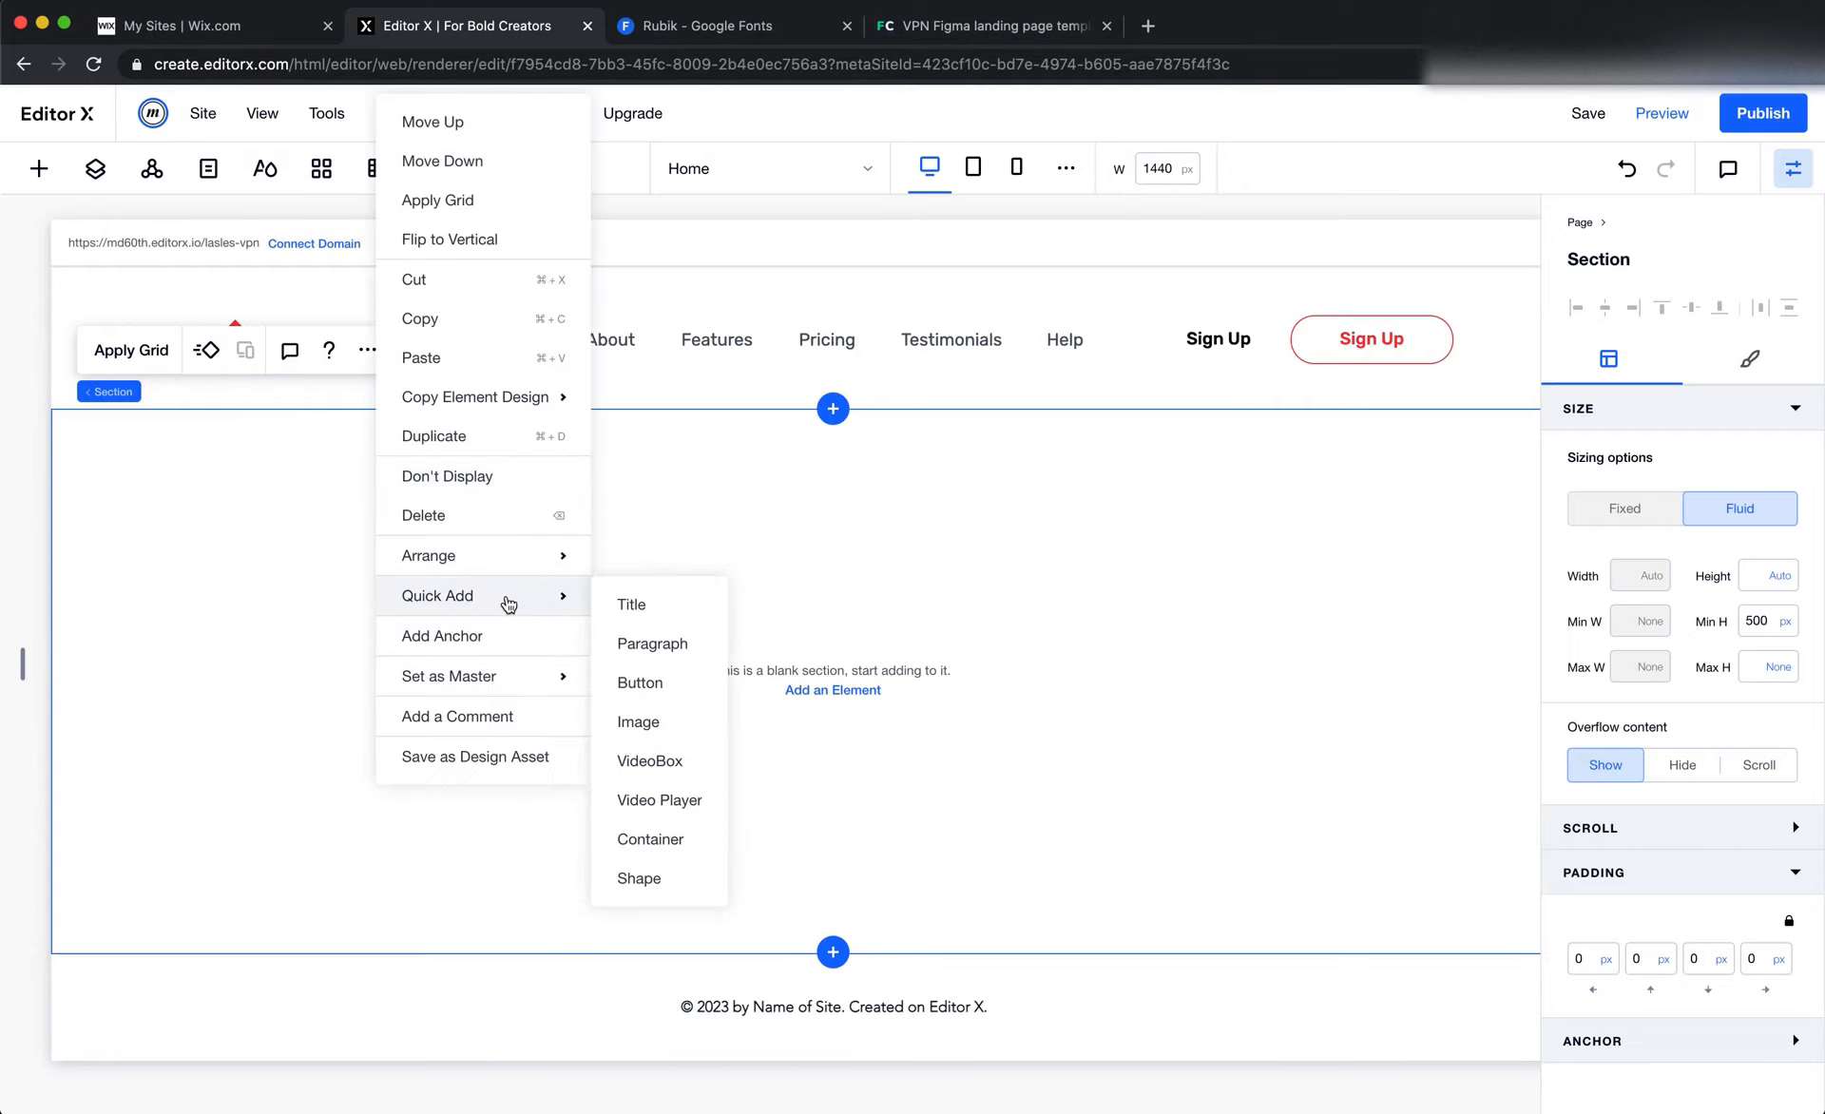
click(663, 604)
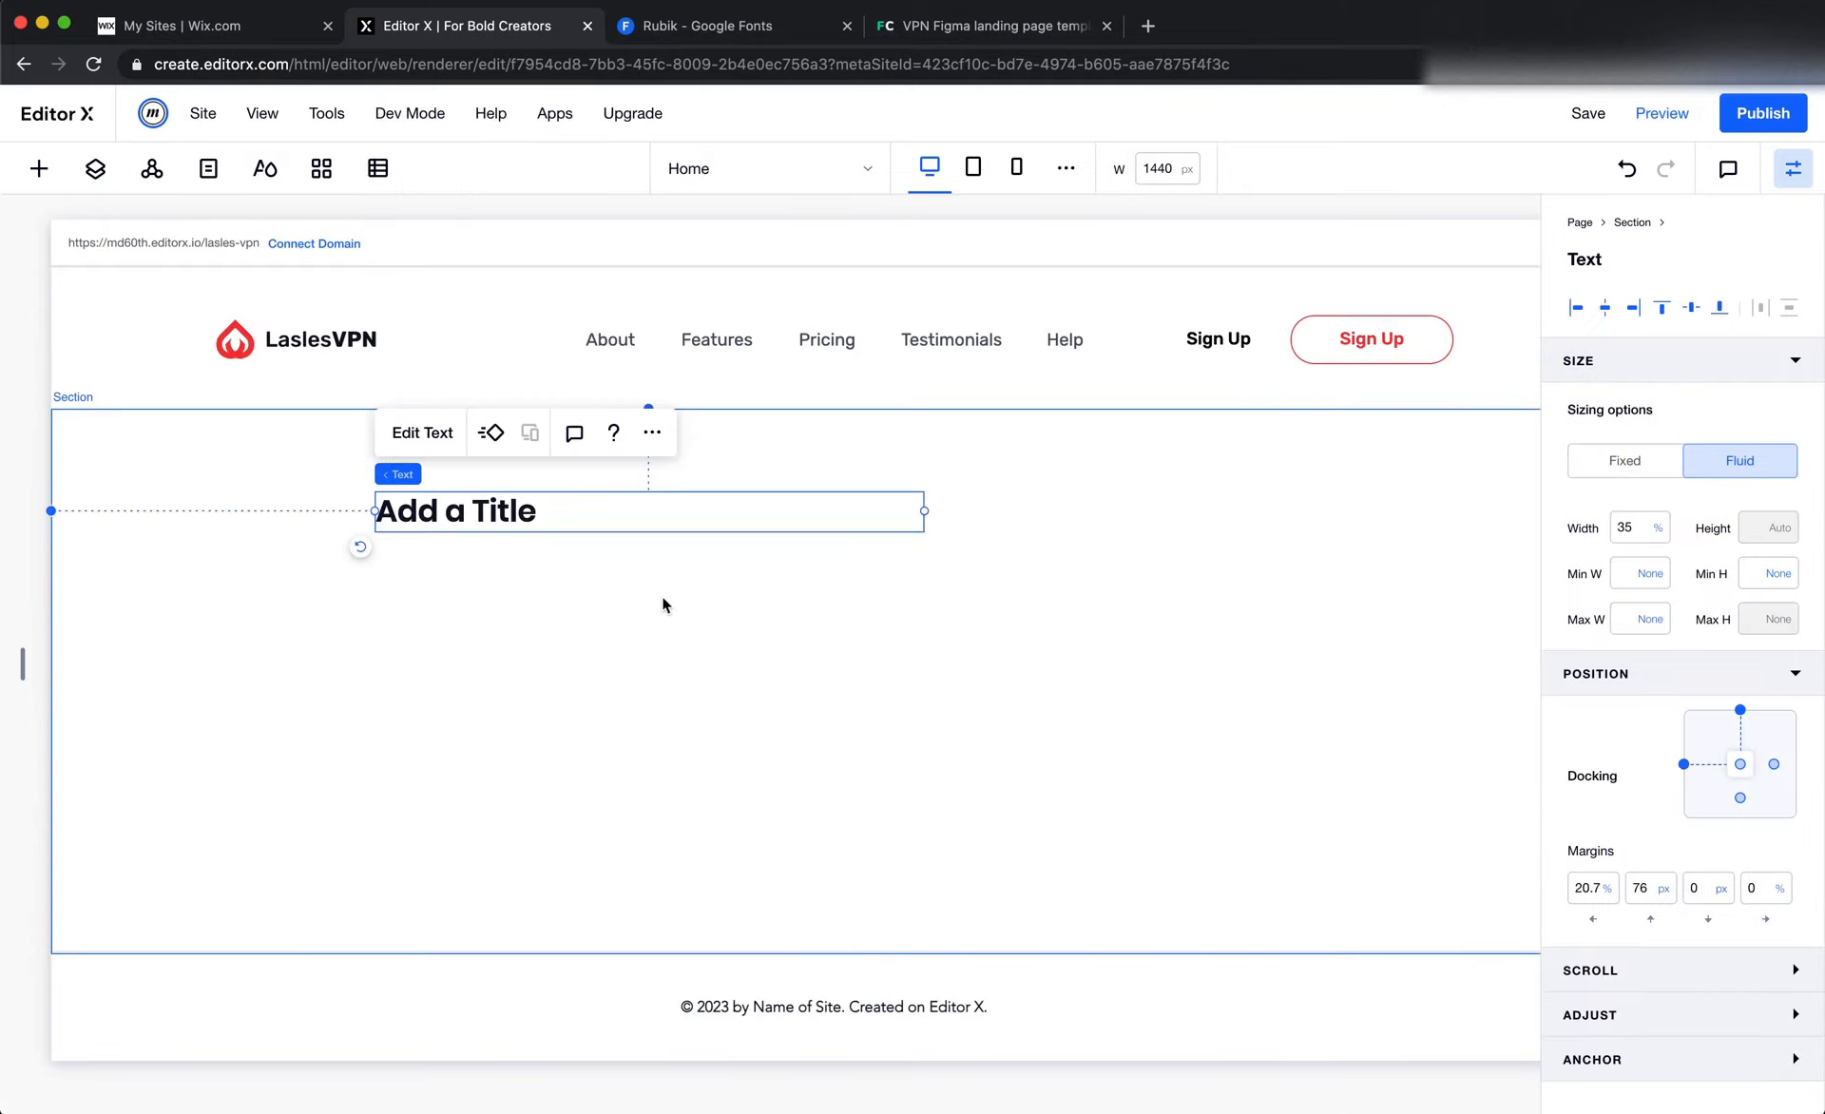
Set the title's HTML tag to H1 and replace its text with "Want anything to be easy with LaslesVPN."
click(420, 429)
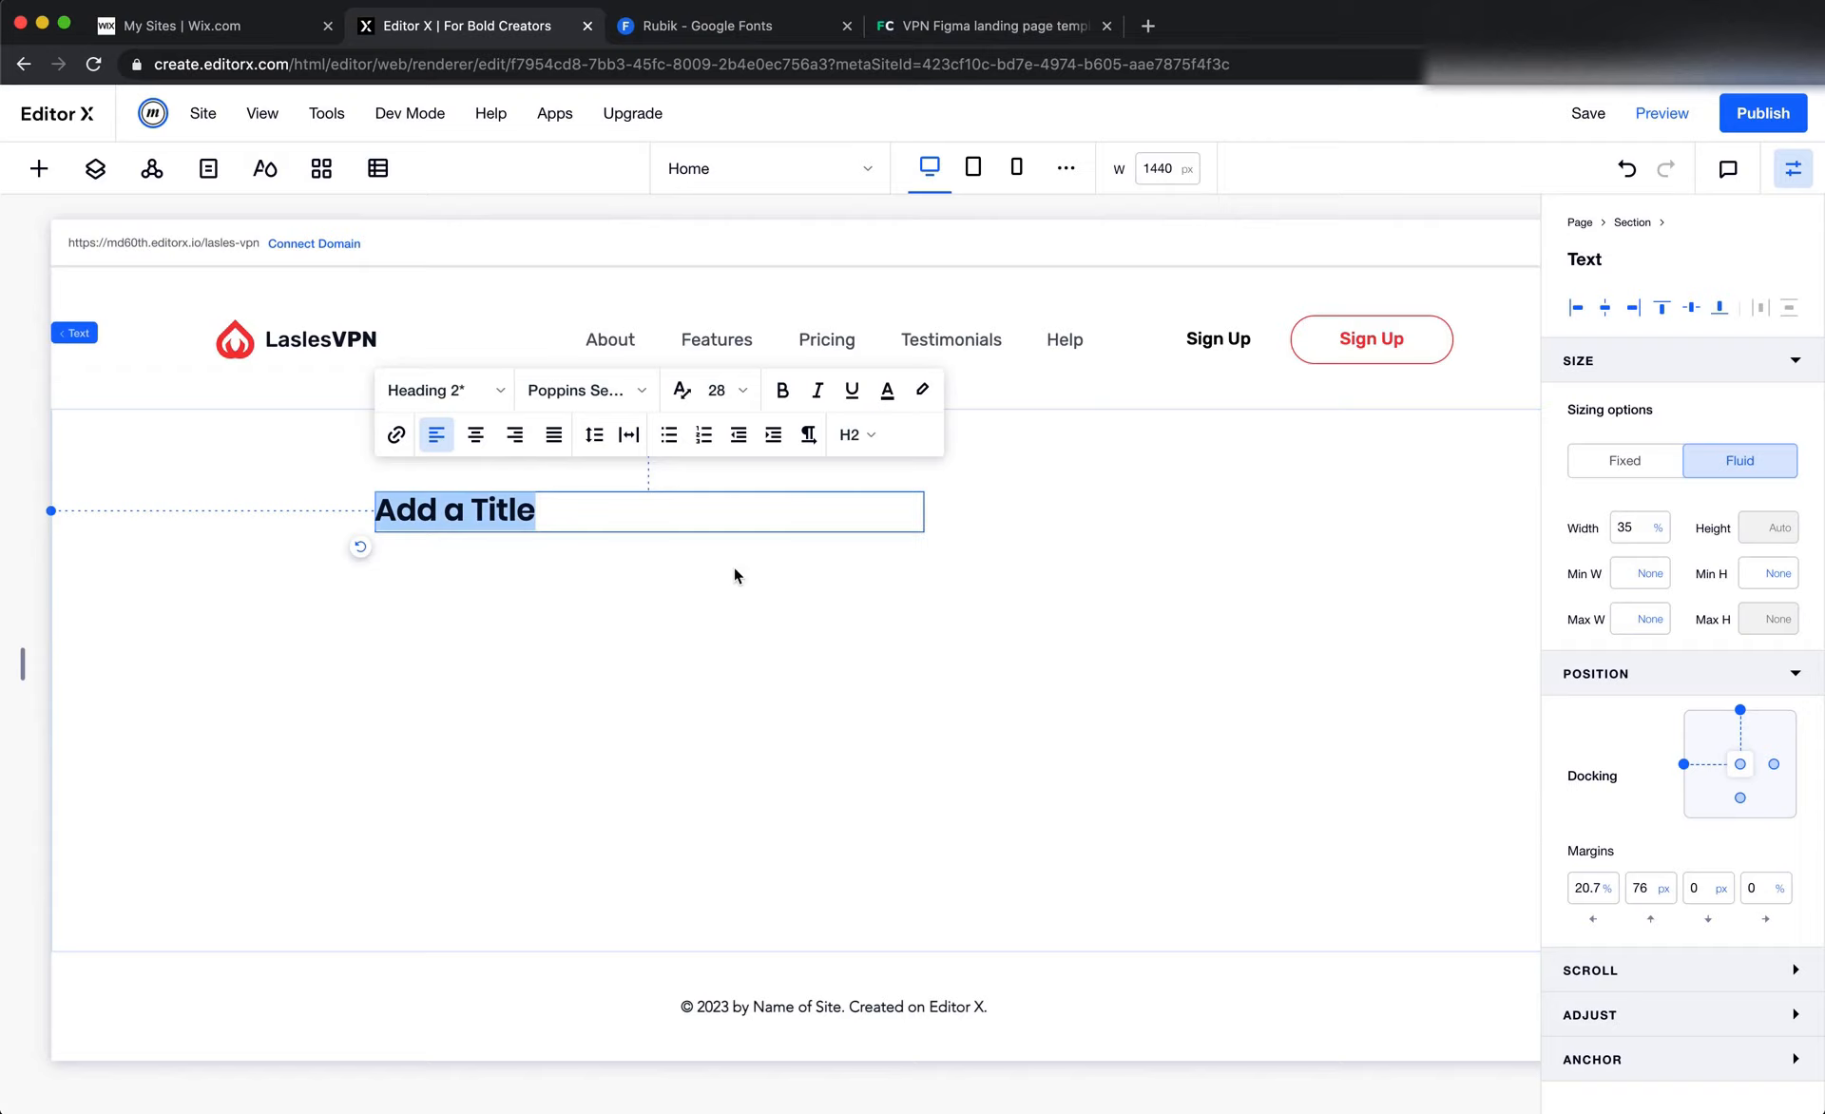
click(861, 435)
click(860, 472)
triple_click(533, 518)
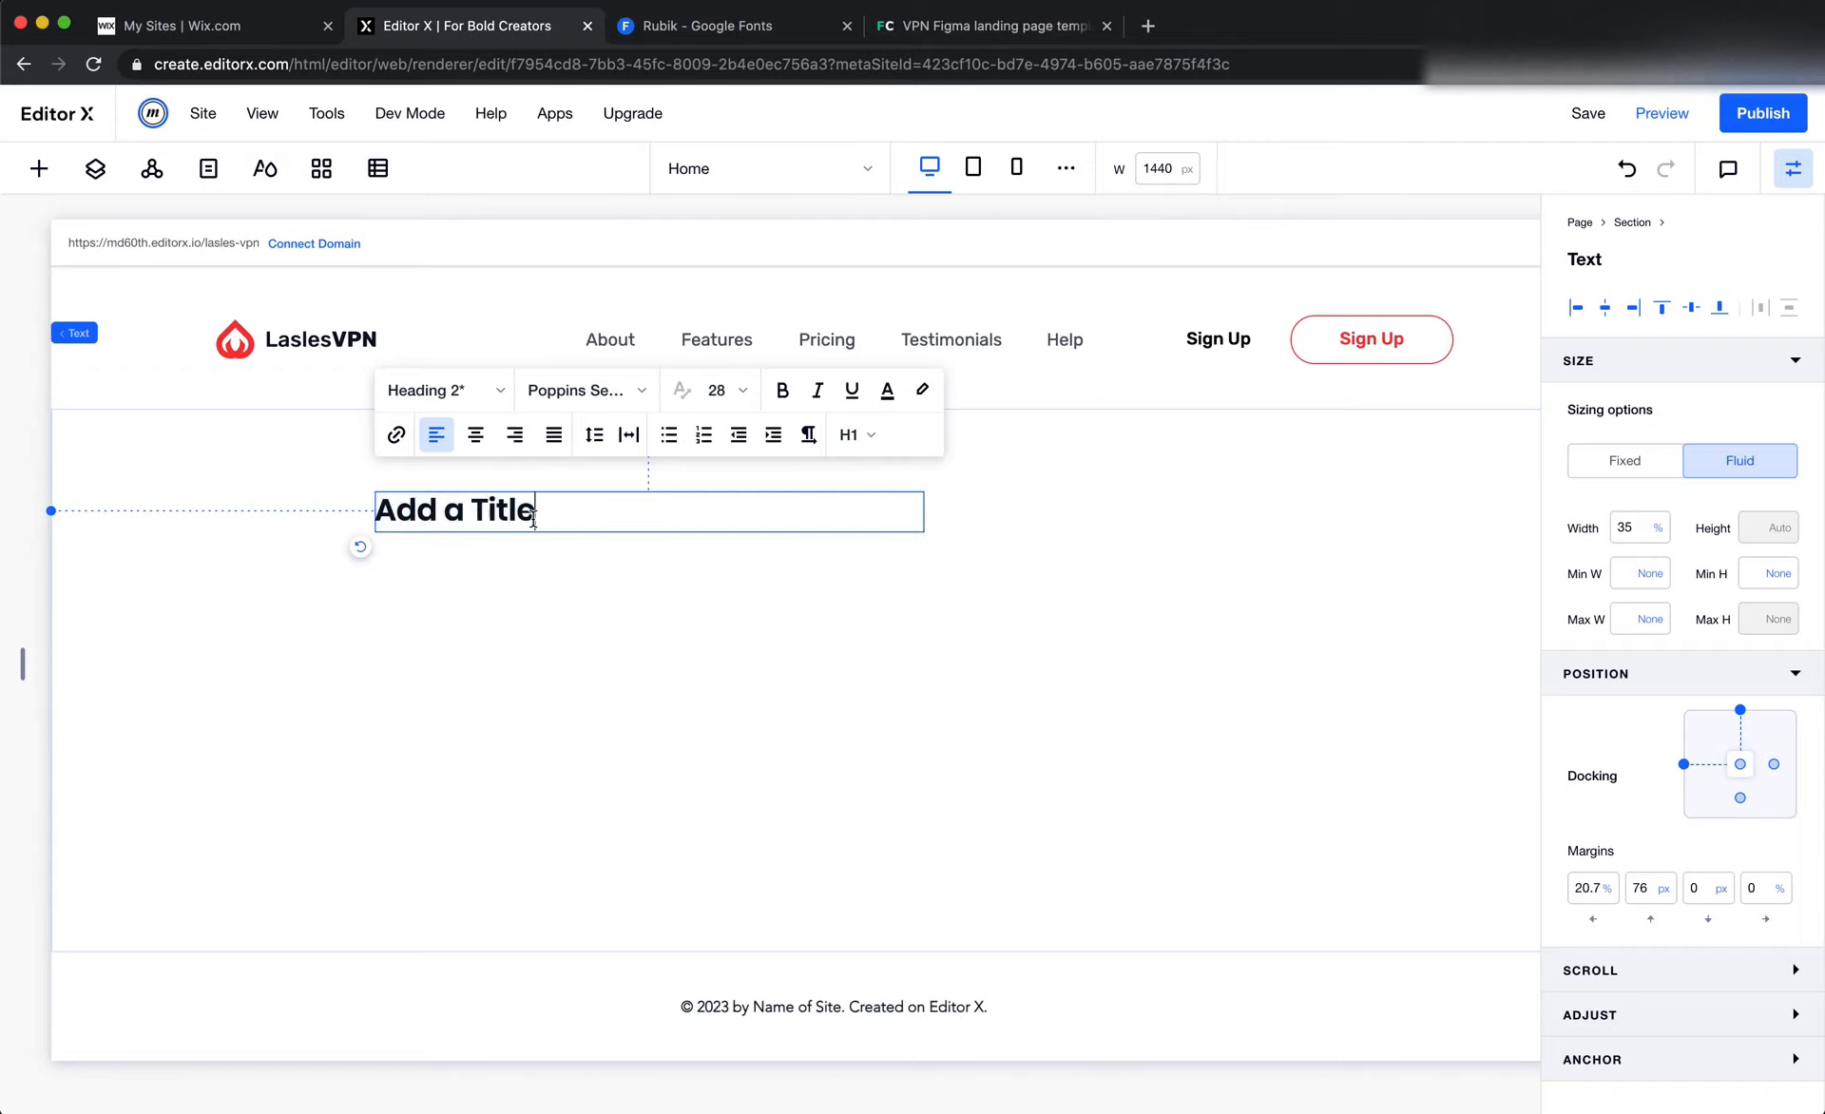
key(super+v)
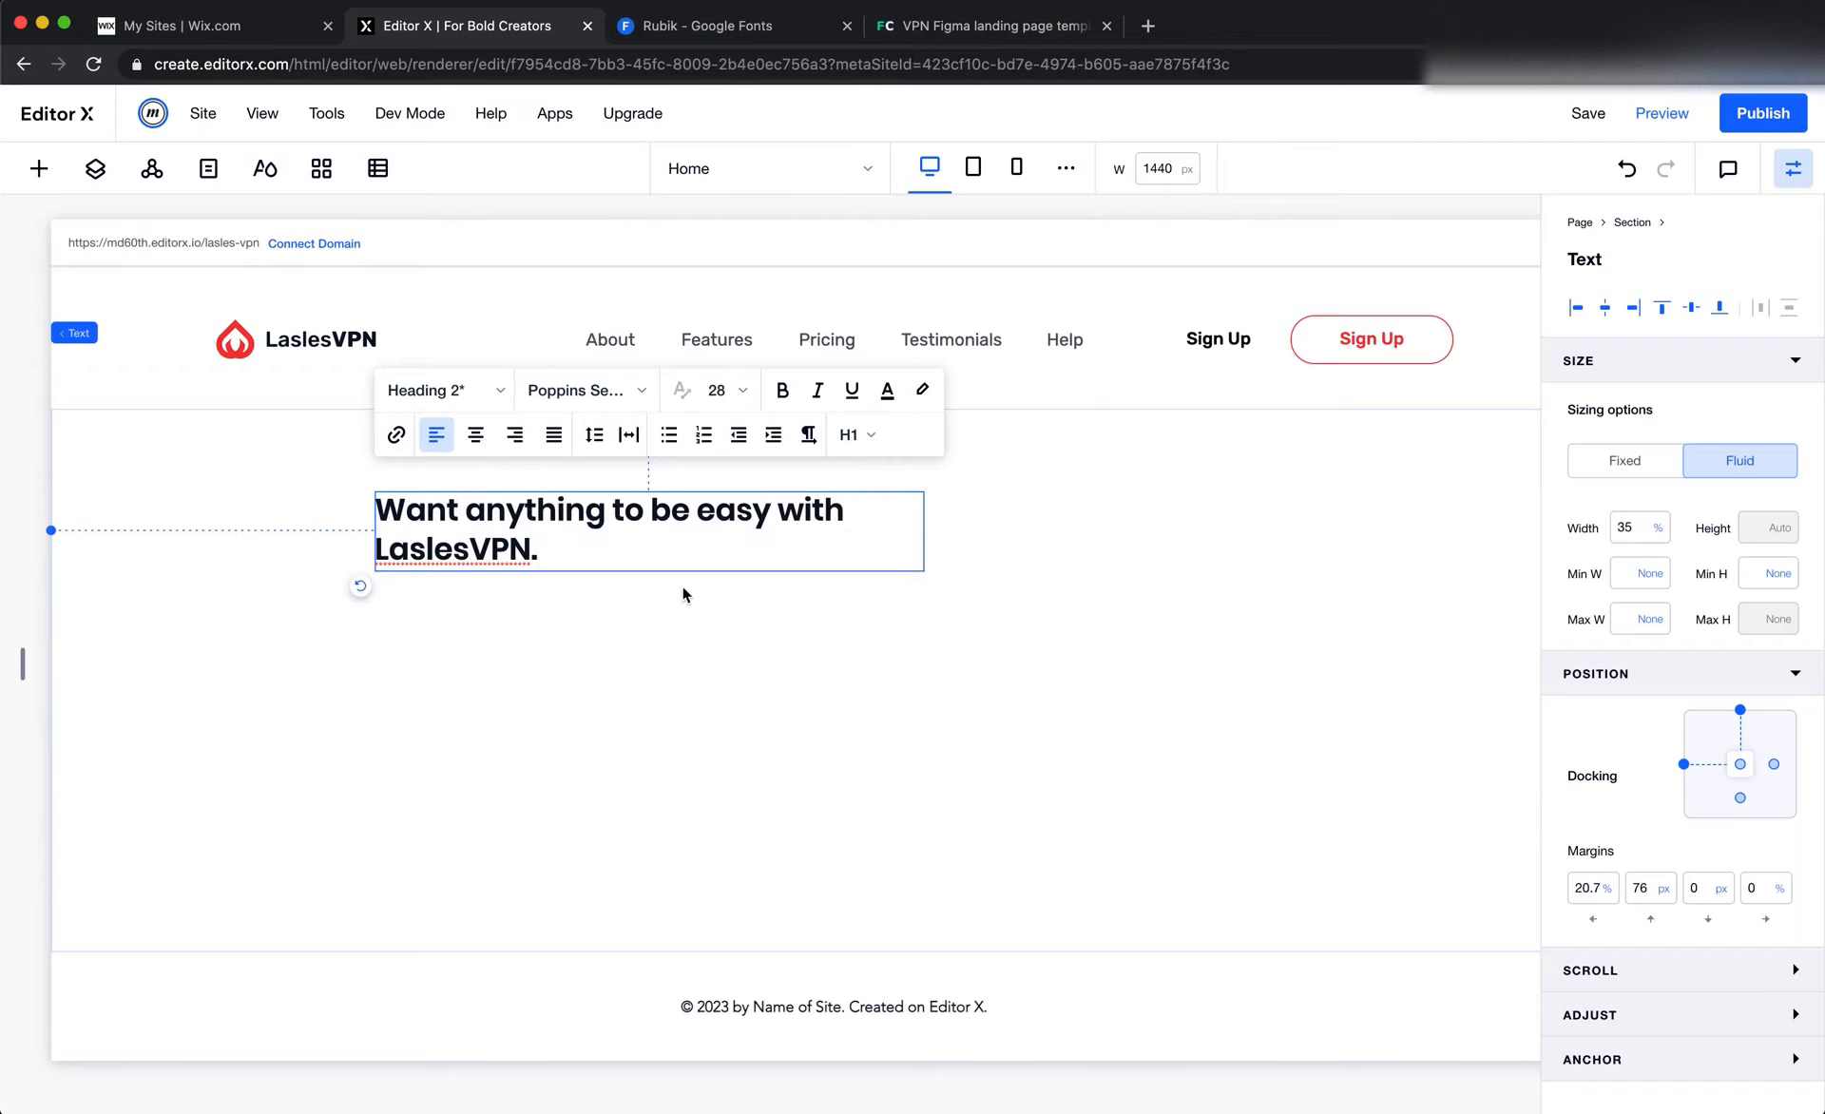
key(super+a)
click(529, 625)
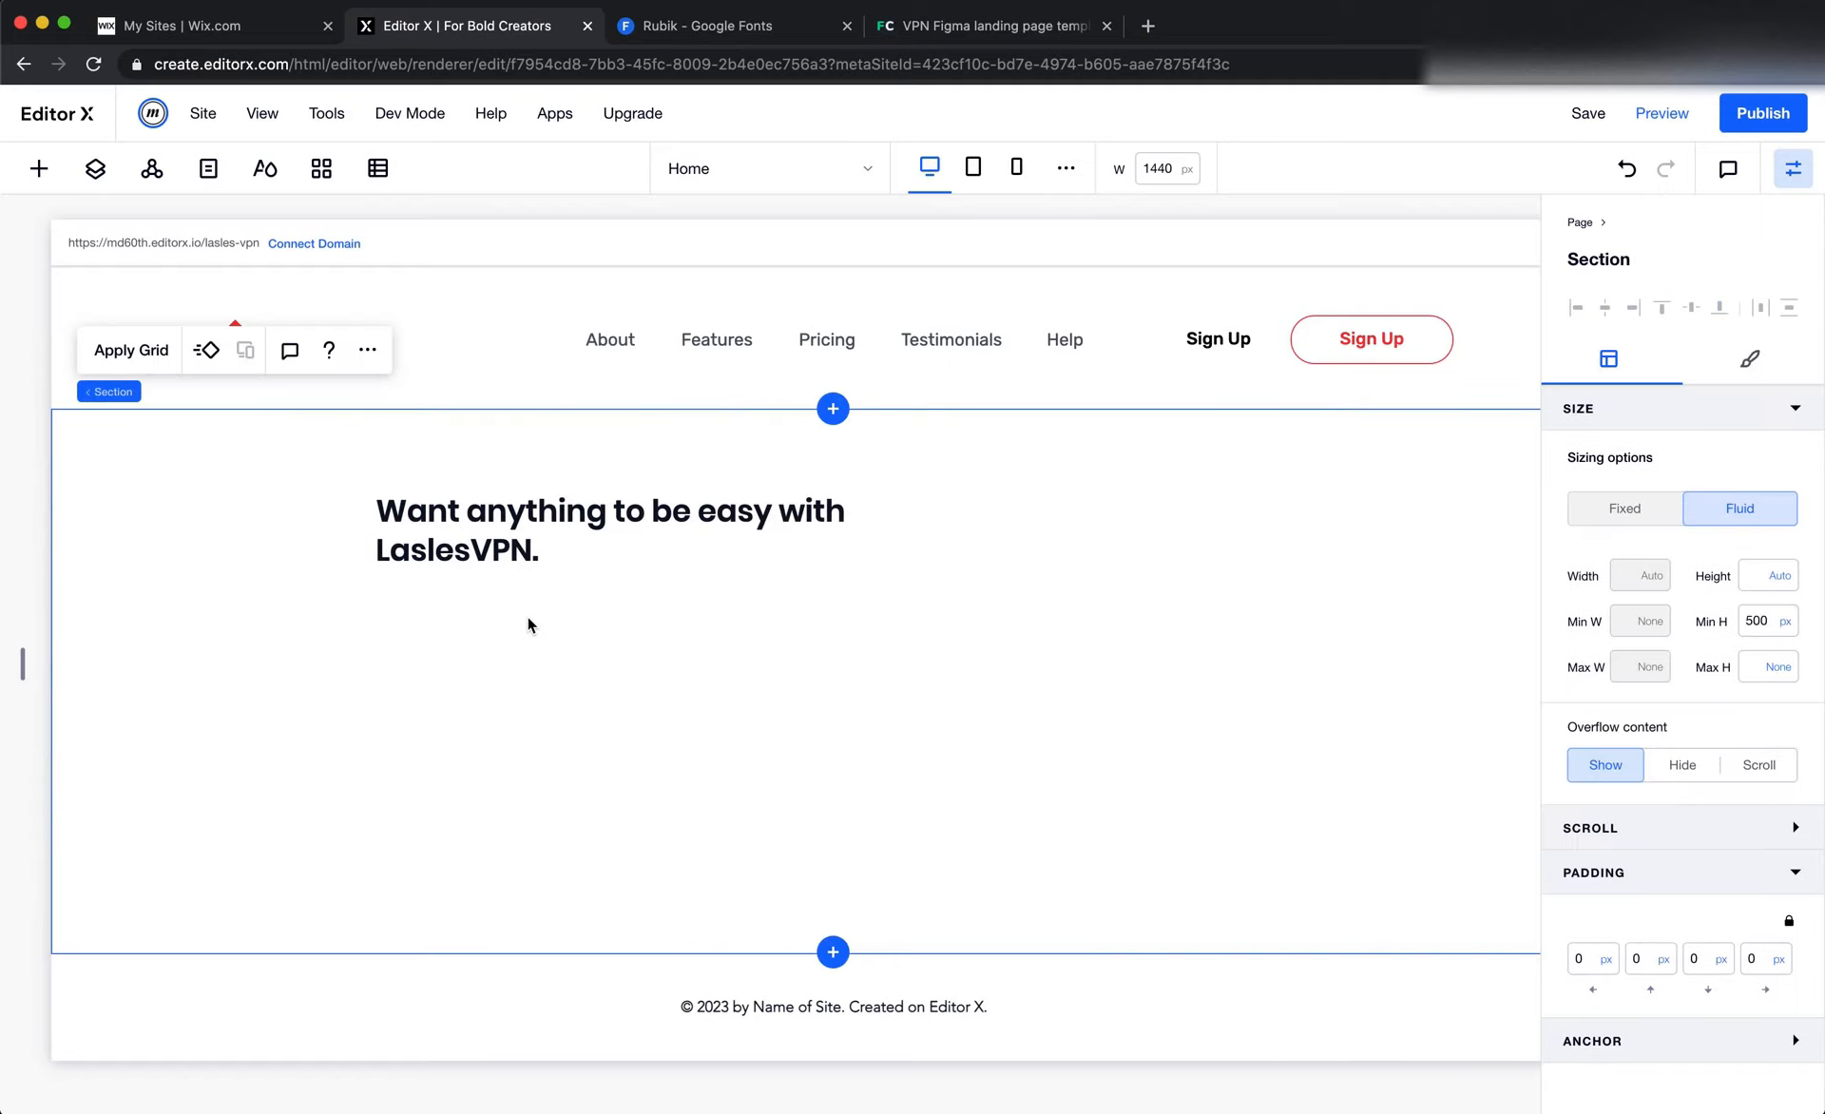
Edit the site's Heading 1 typography theme and set its font to Rubik Medium, matching the weight checked in Figma
click(520, 545)
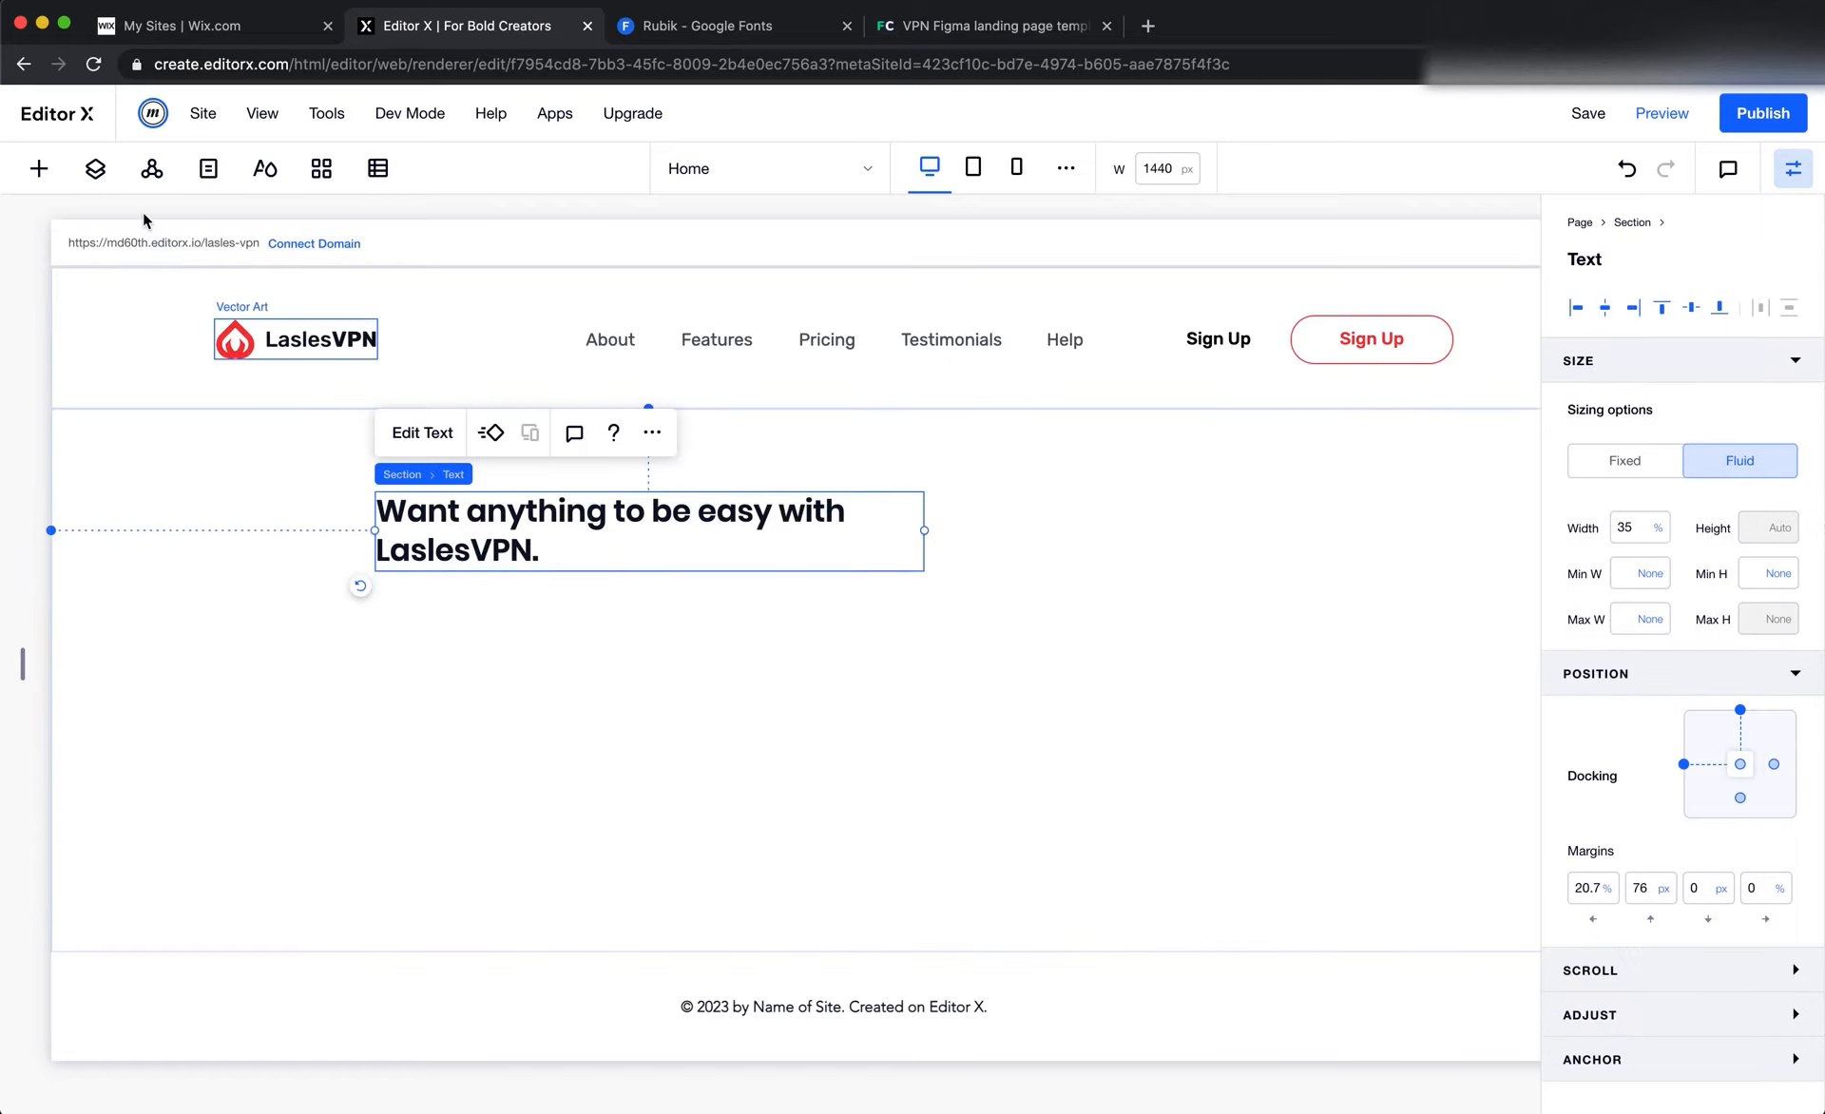
click(263, 177)
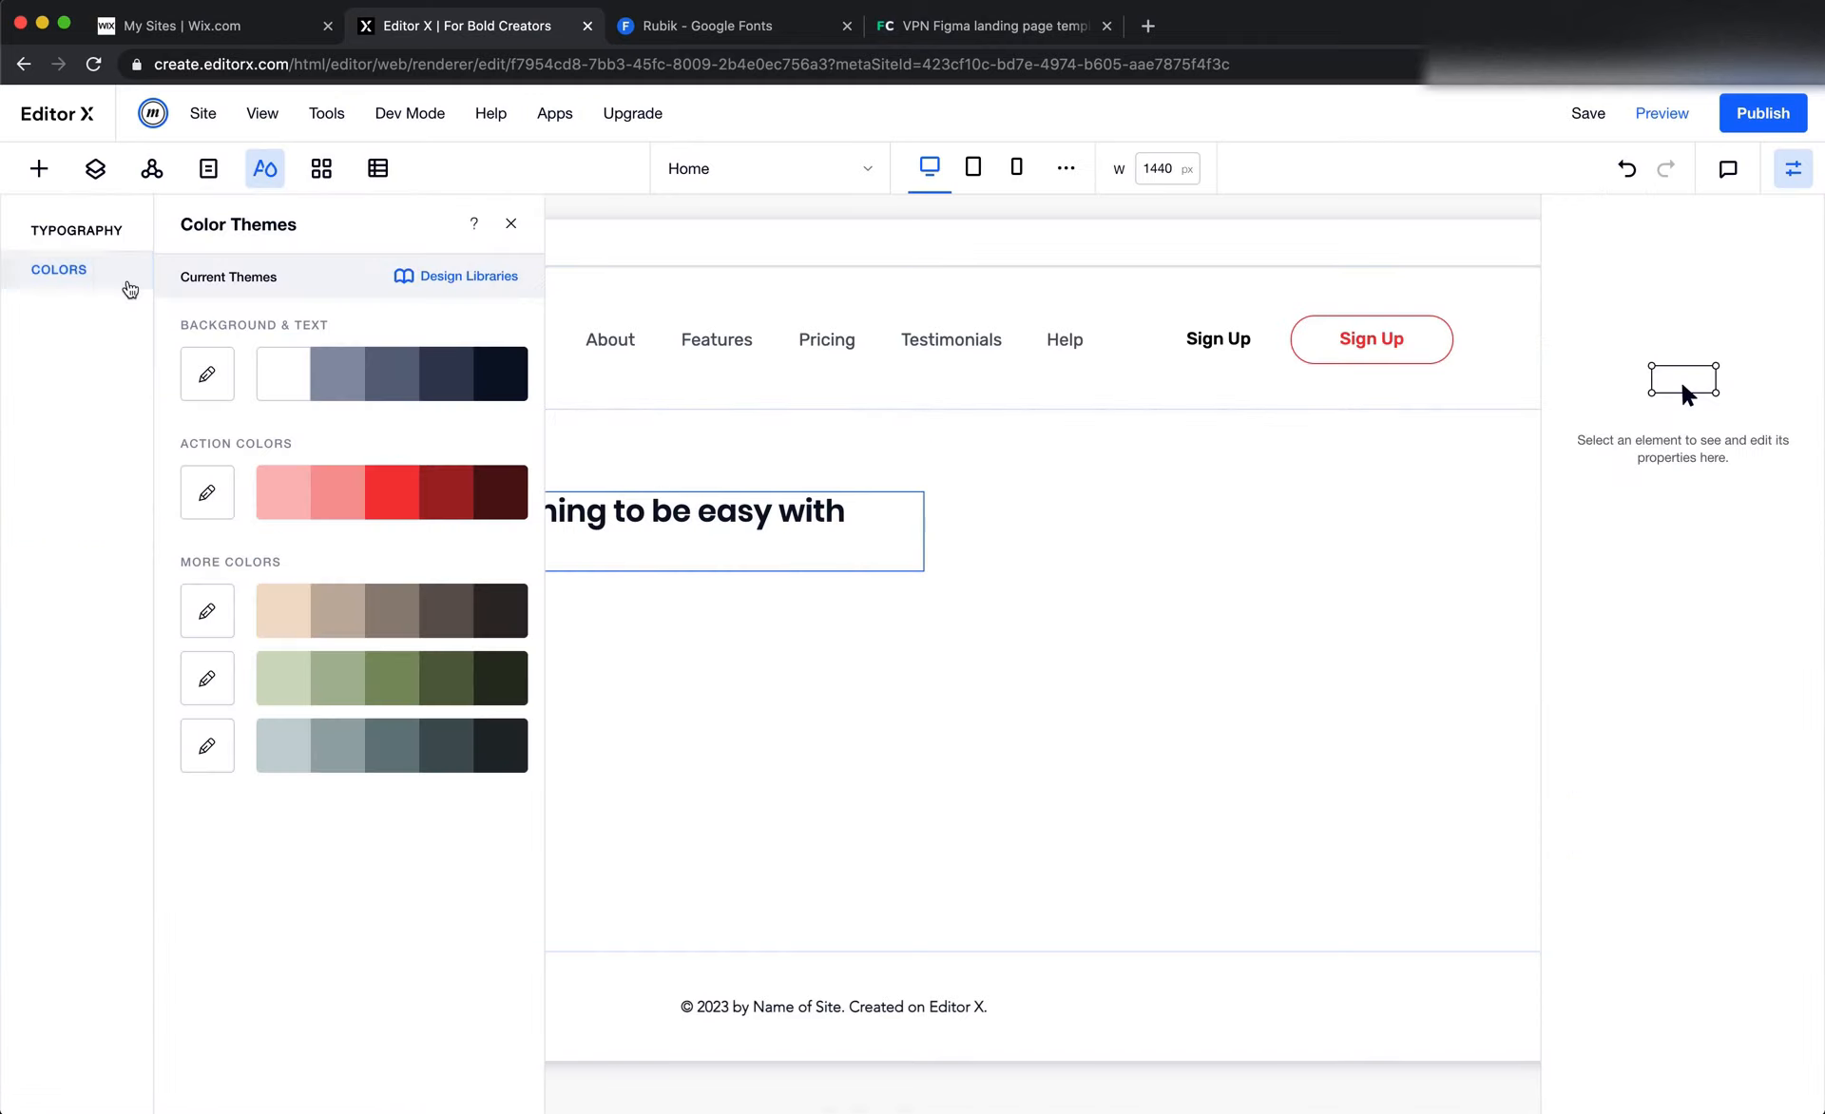
click(107, 245)
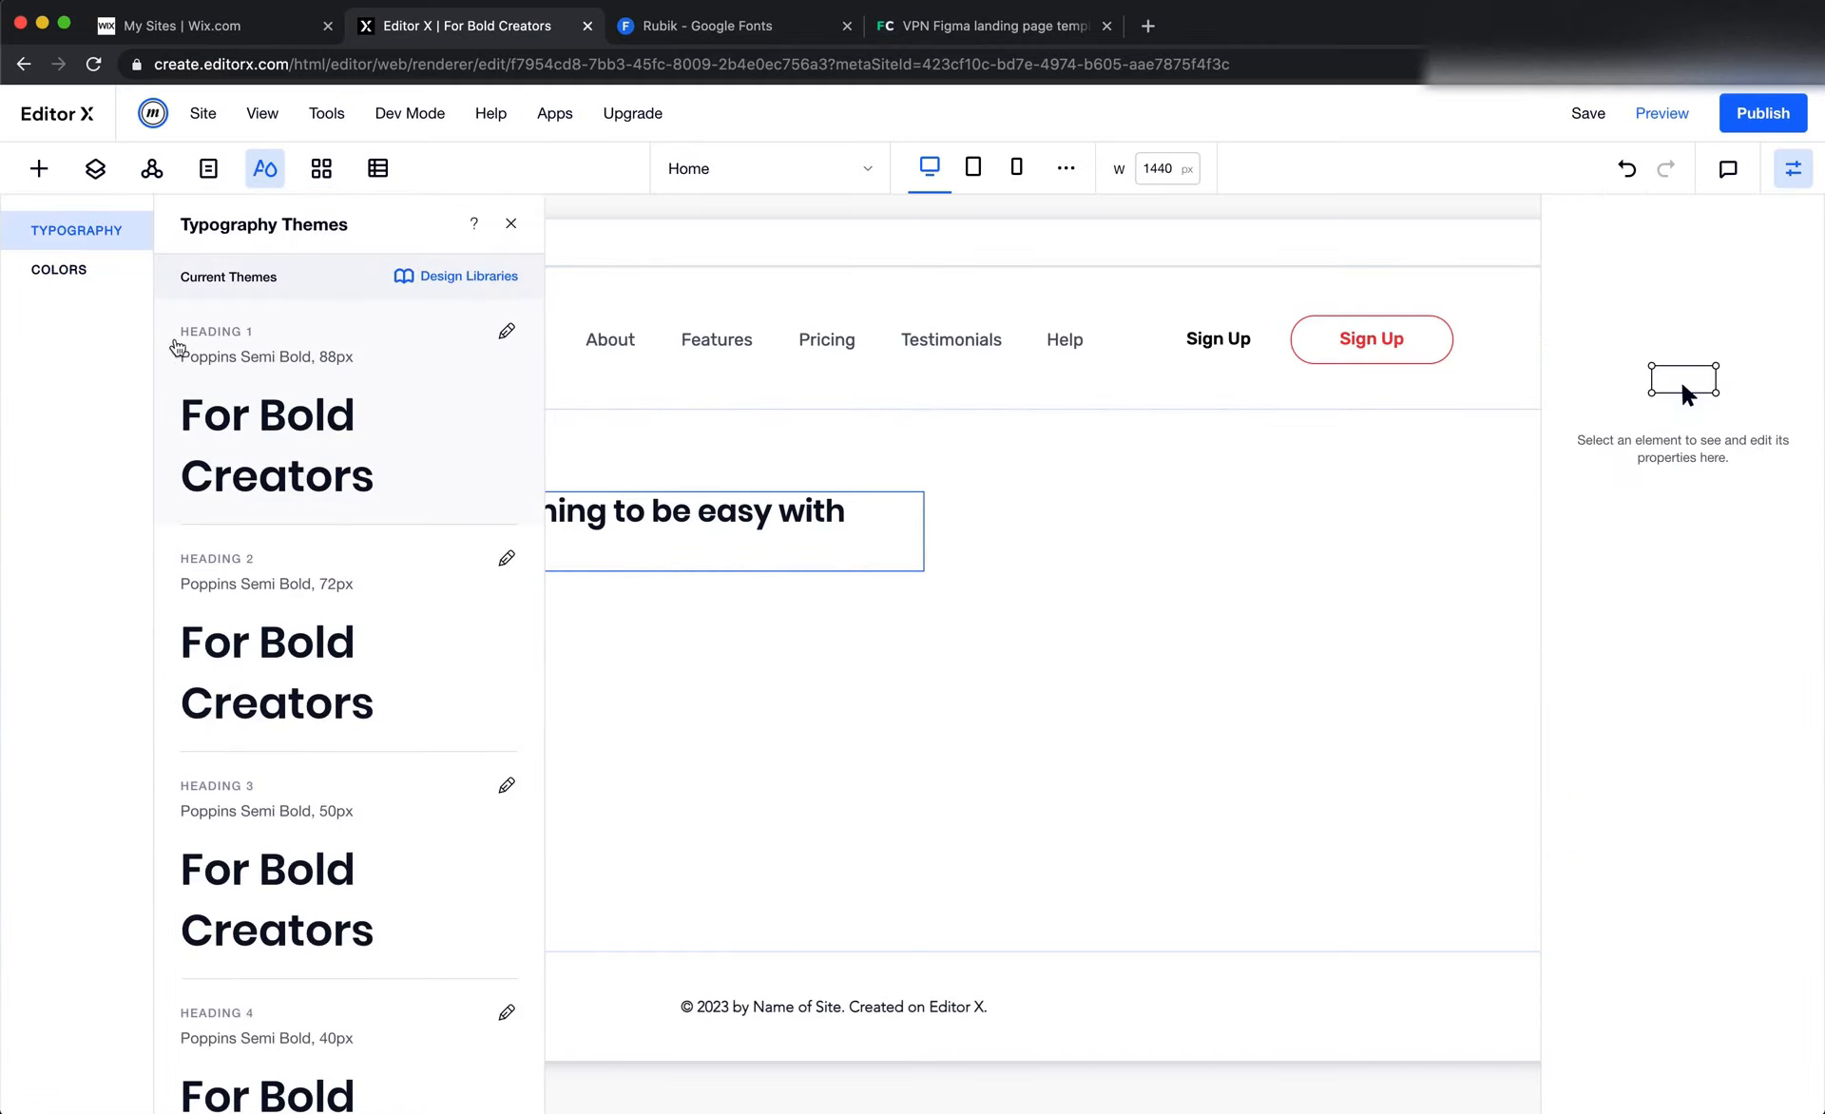
click(506, 332)
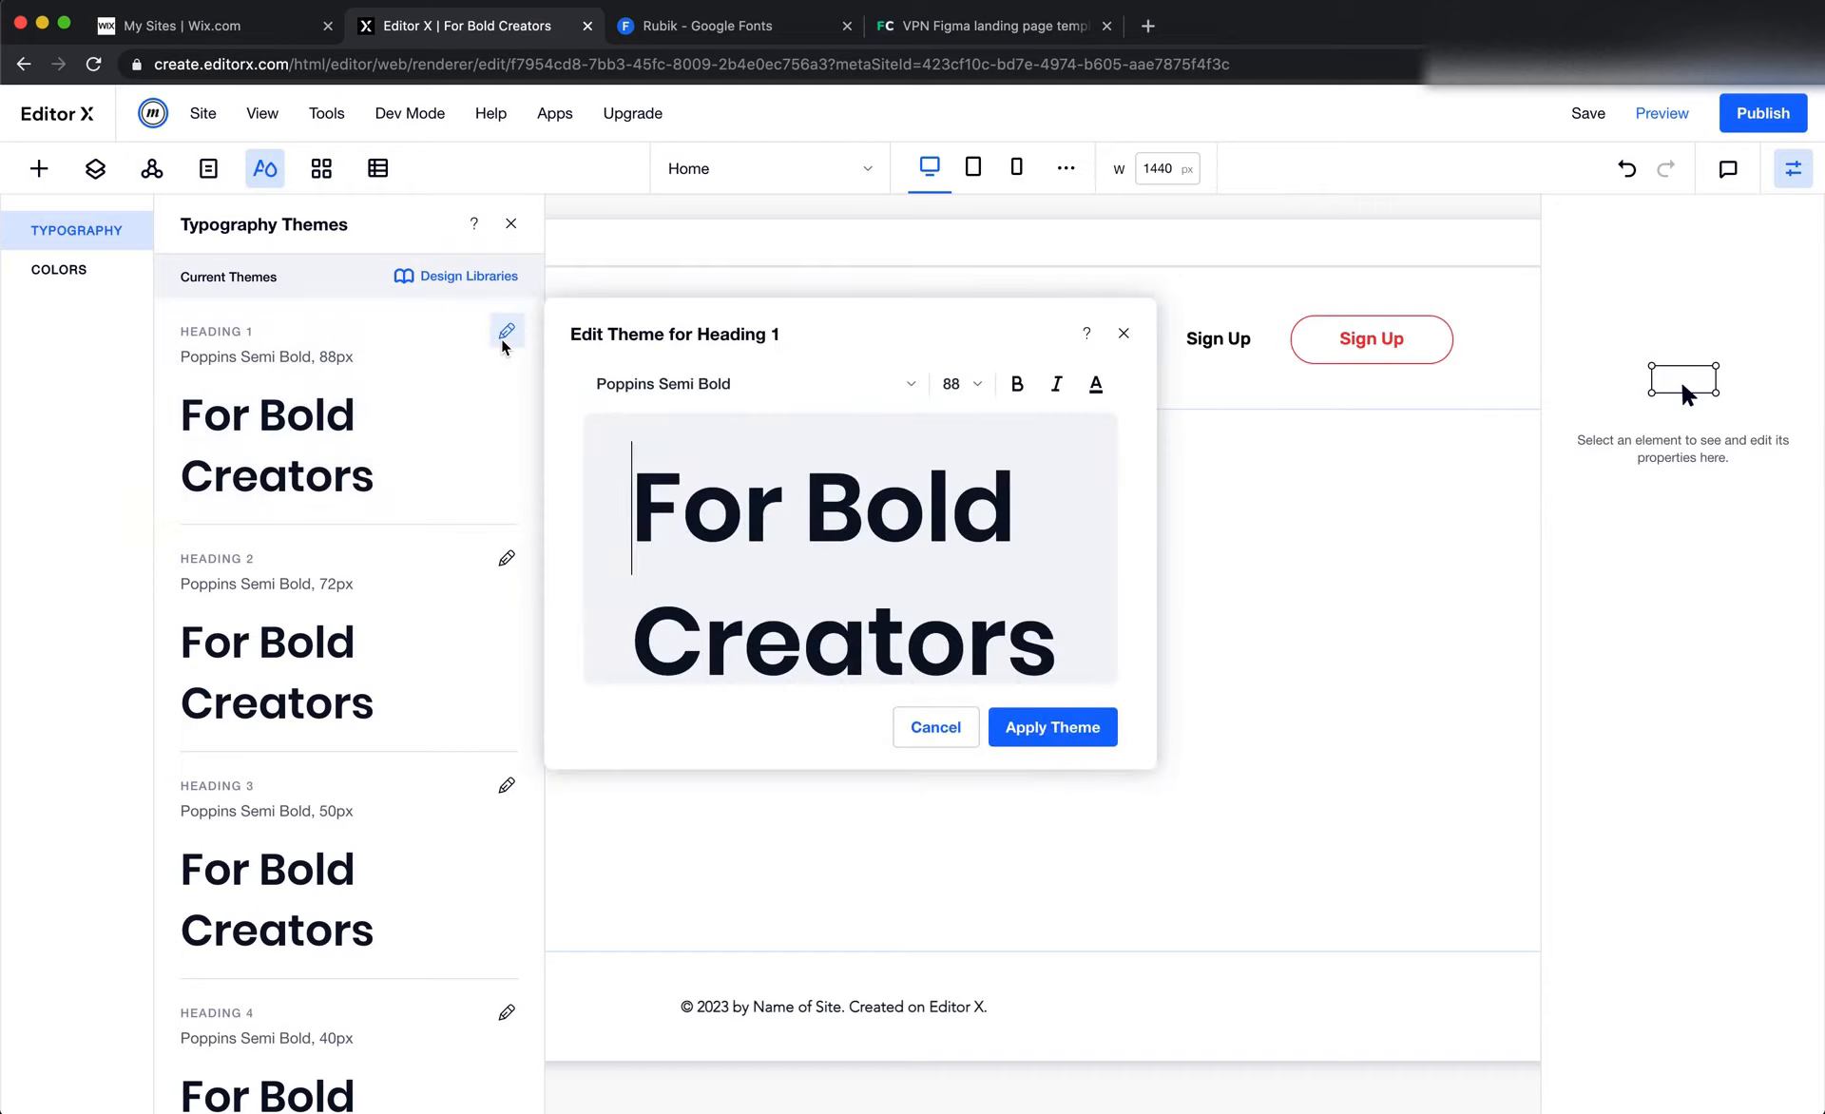
click(763, 385)
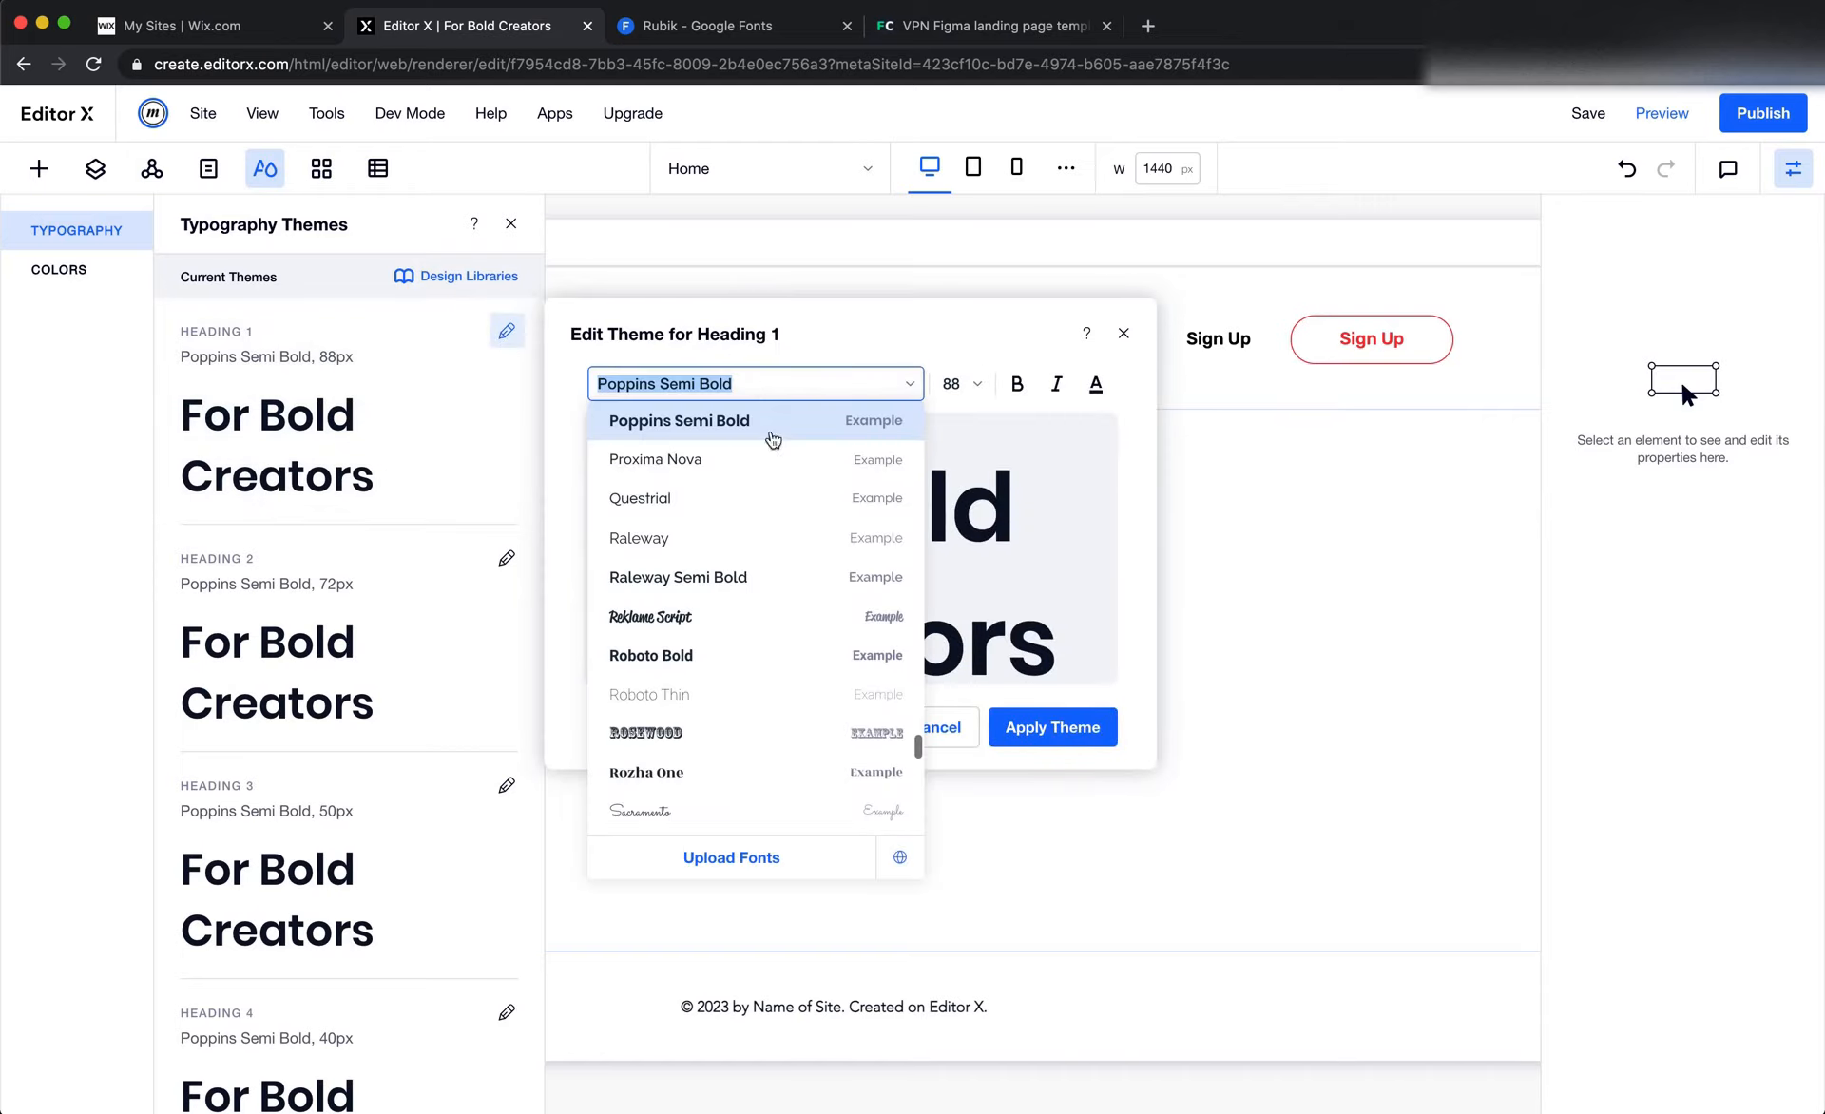
scroll(785, 589, up, 5)
scroll(785, 589, up, 15)
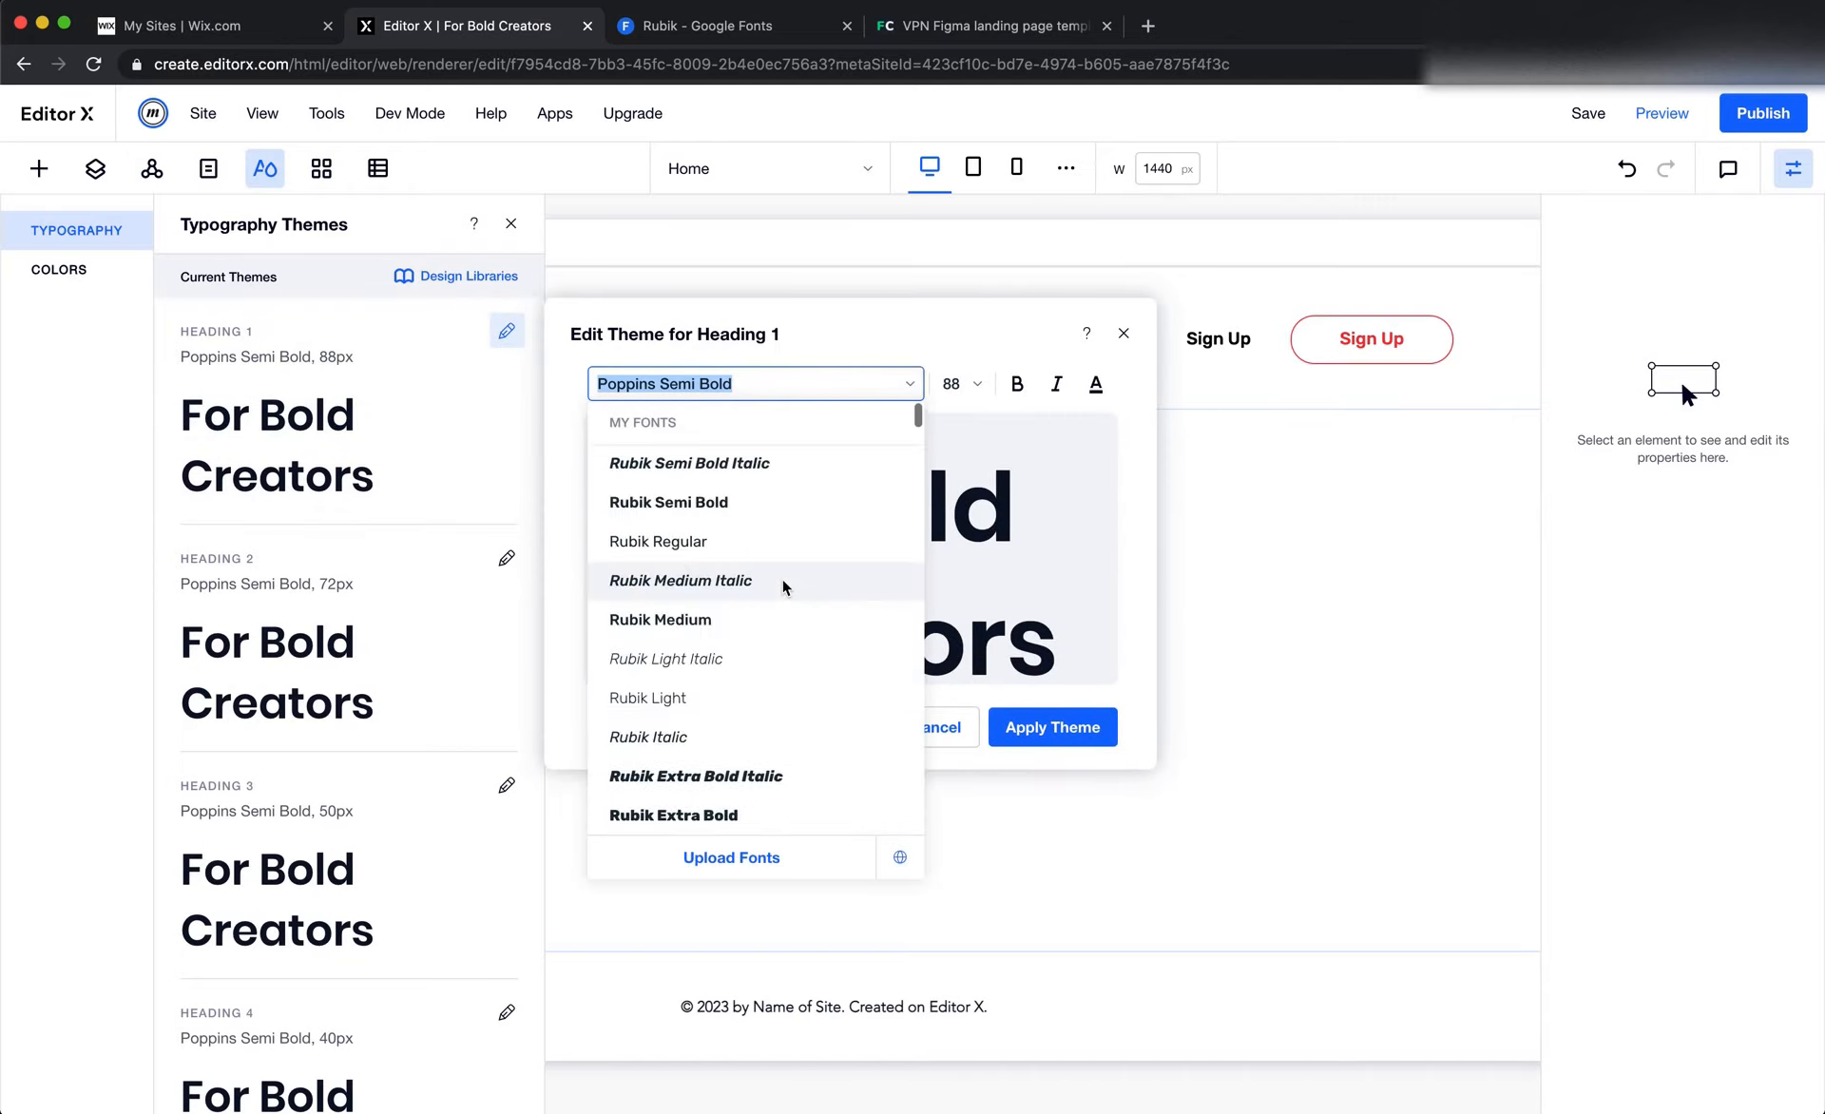
key(super+Tab)
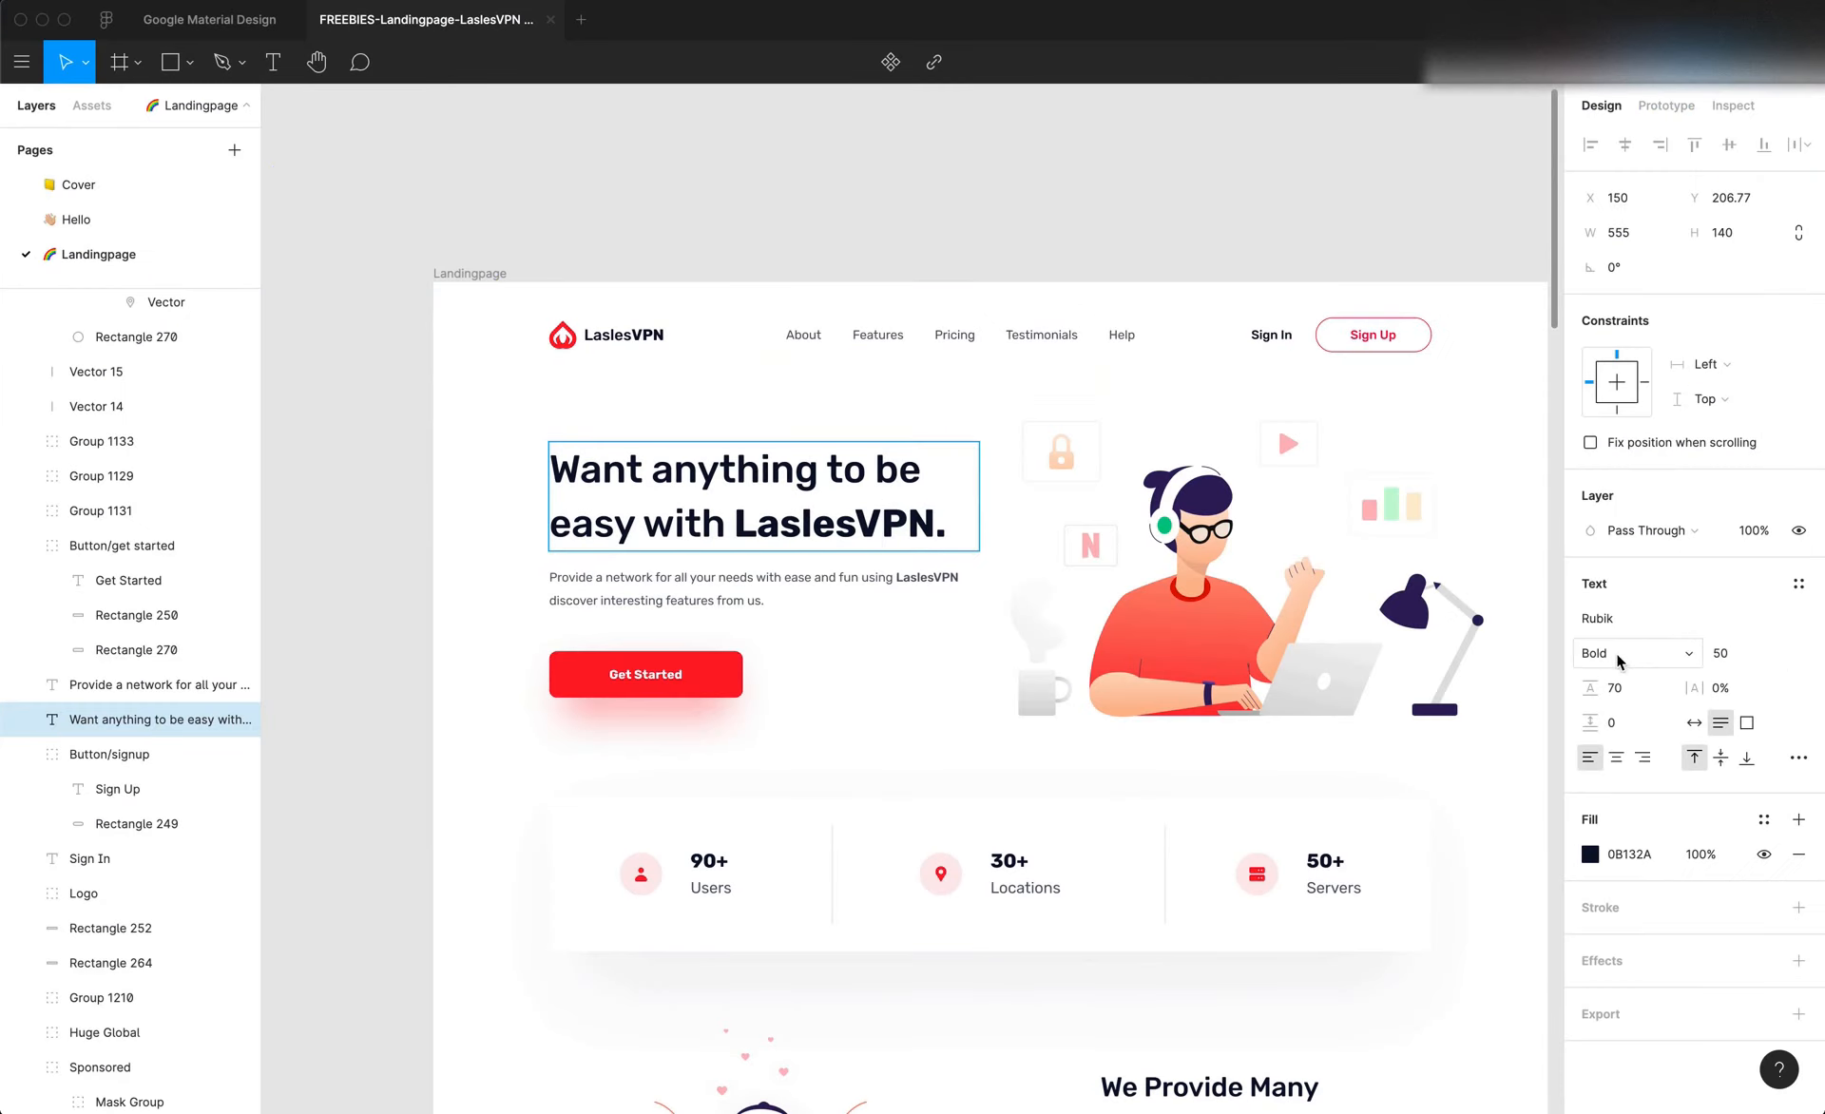
double_click(772, 472)
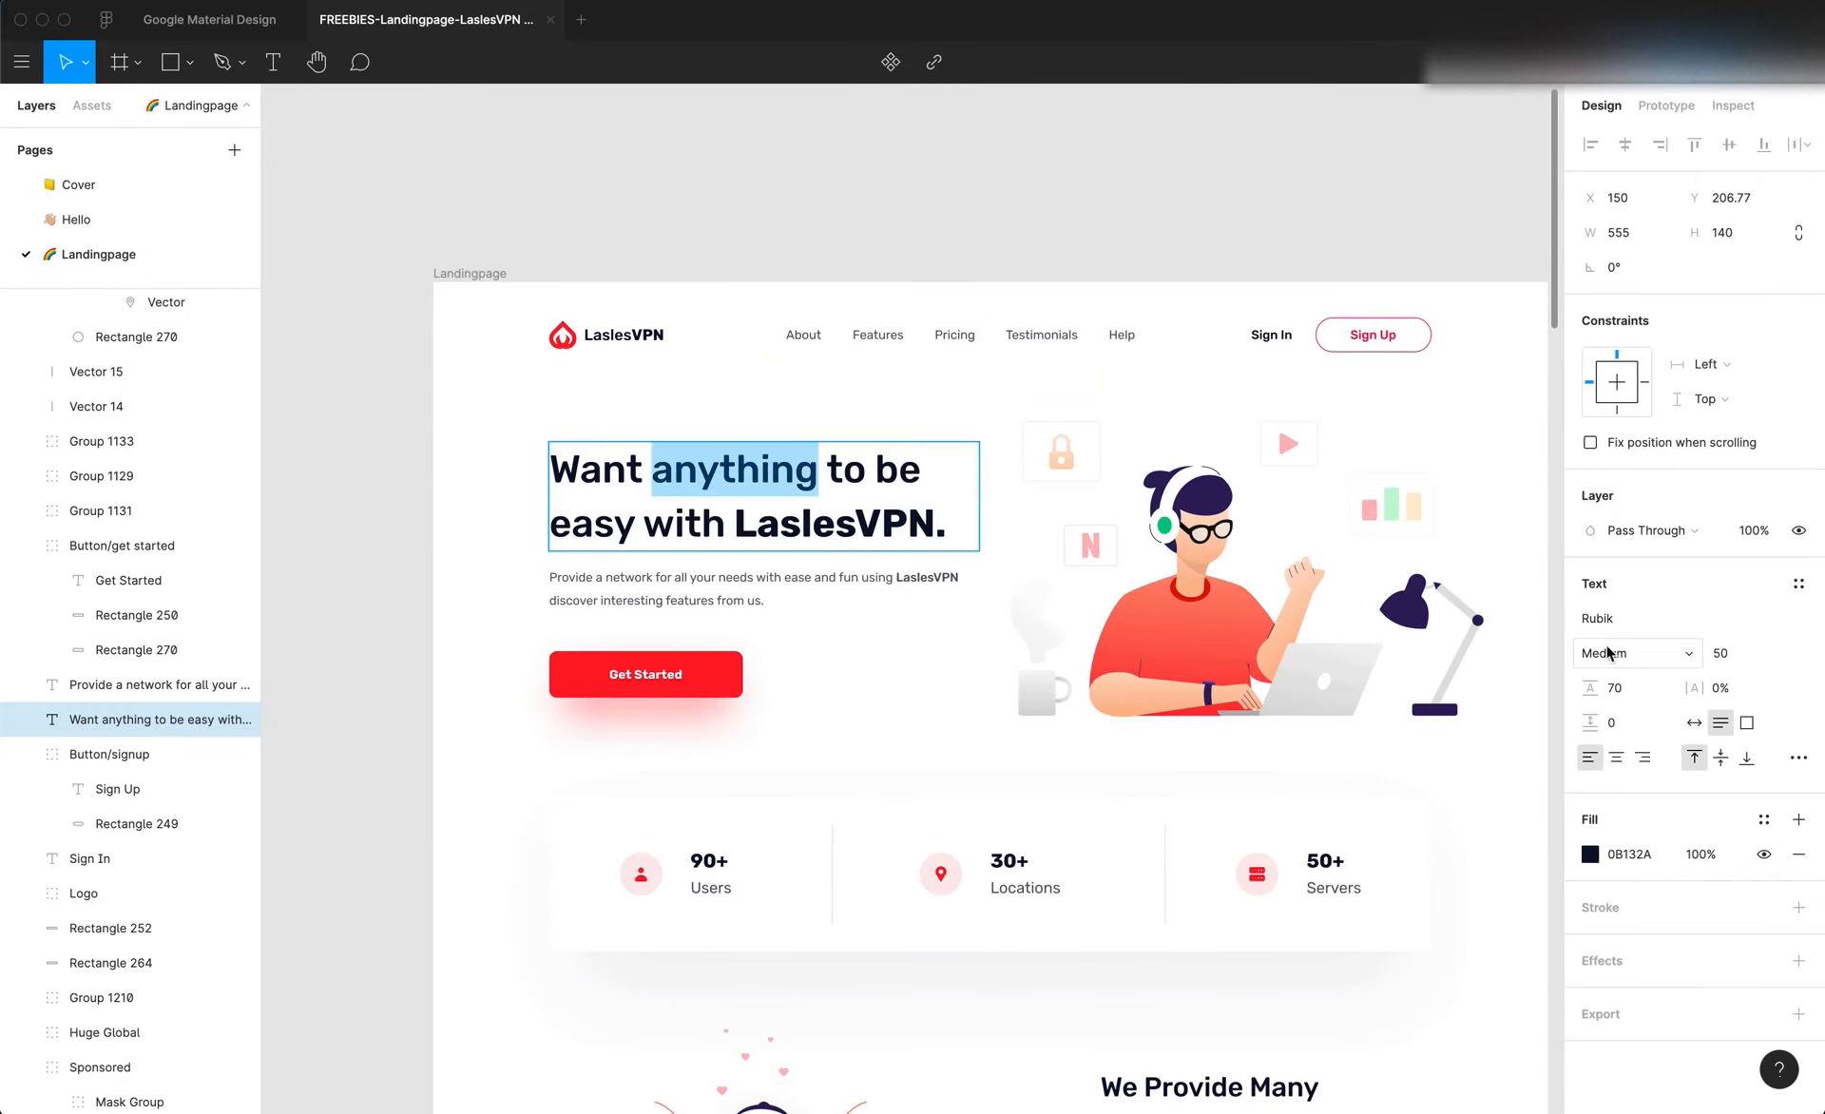
key(super+Tab)
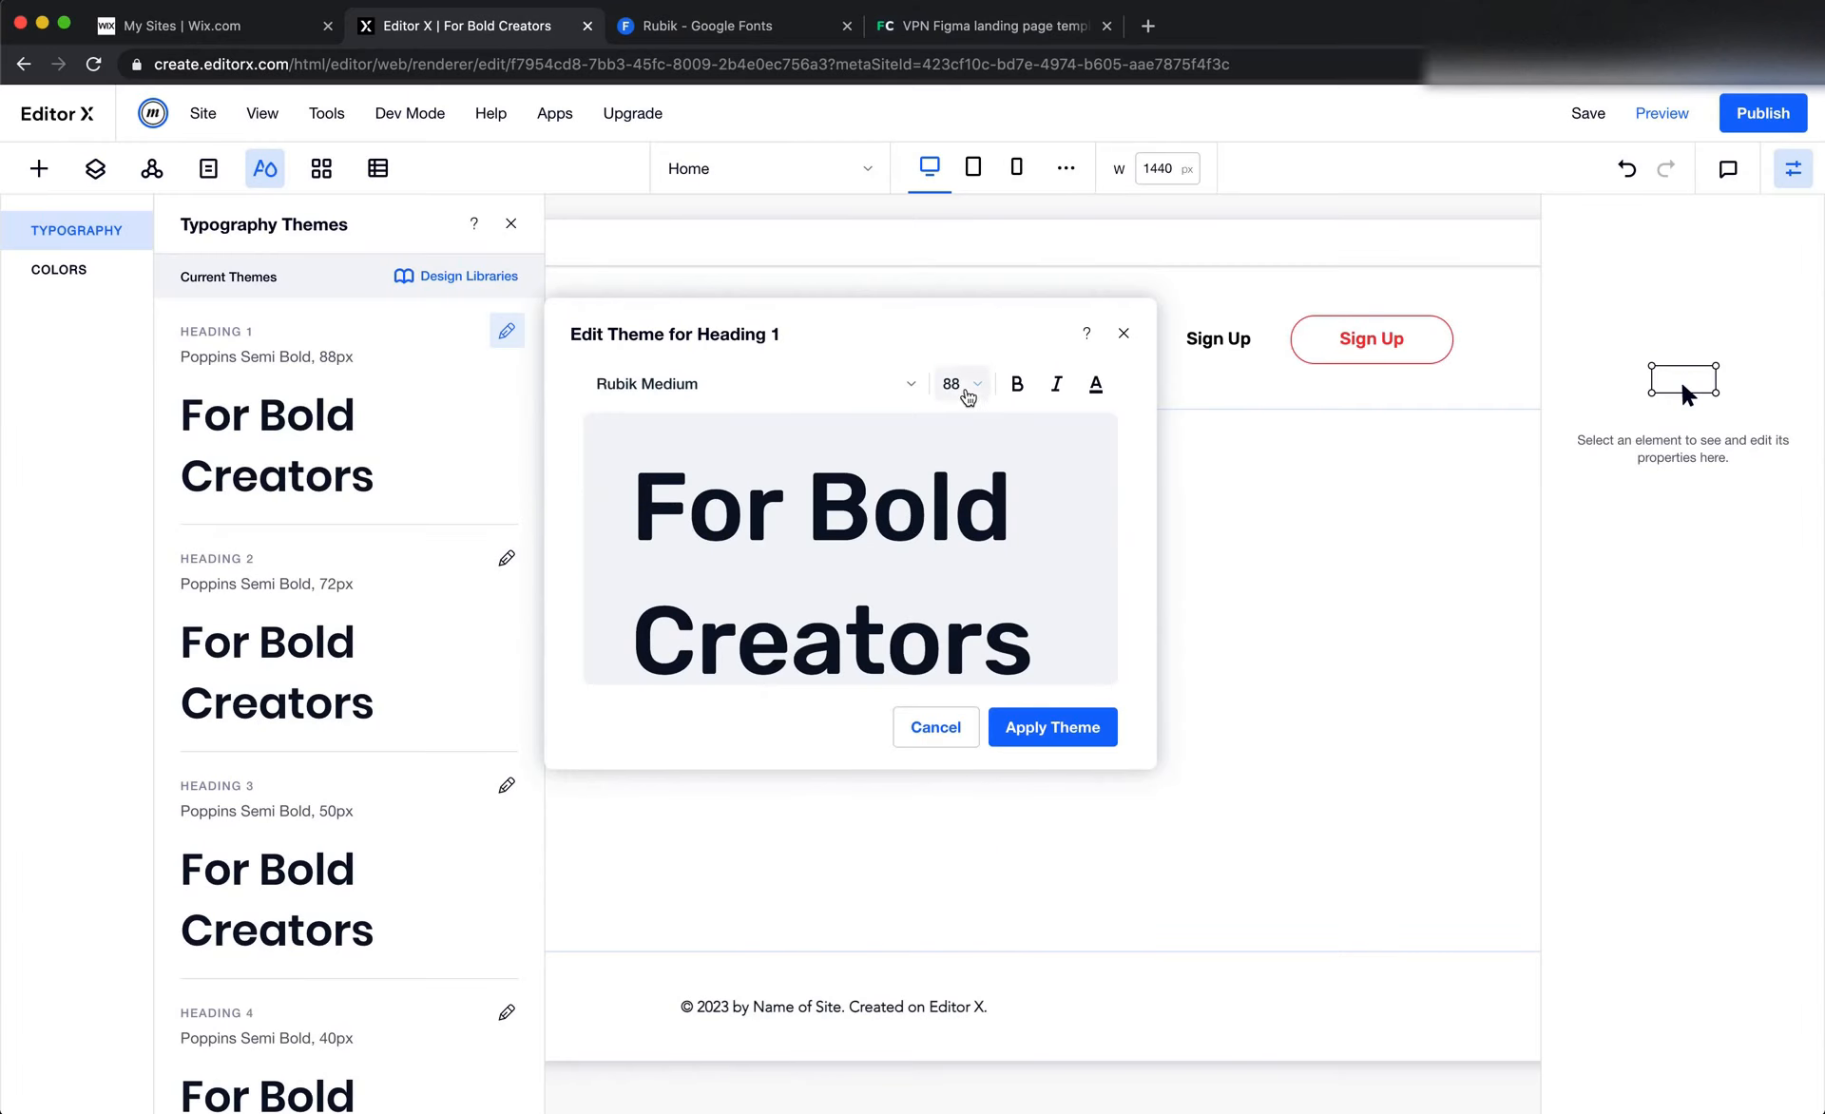
Set the Heading 1 theme's font size to 50, check its color against the Figma heading, and apply the theme
click(958, 383)
text(50)
key(Return)
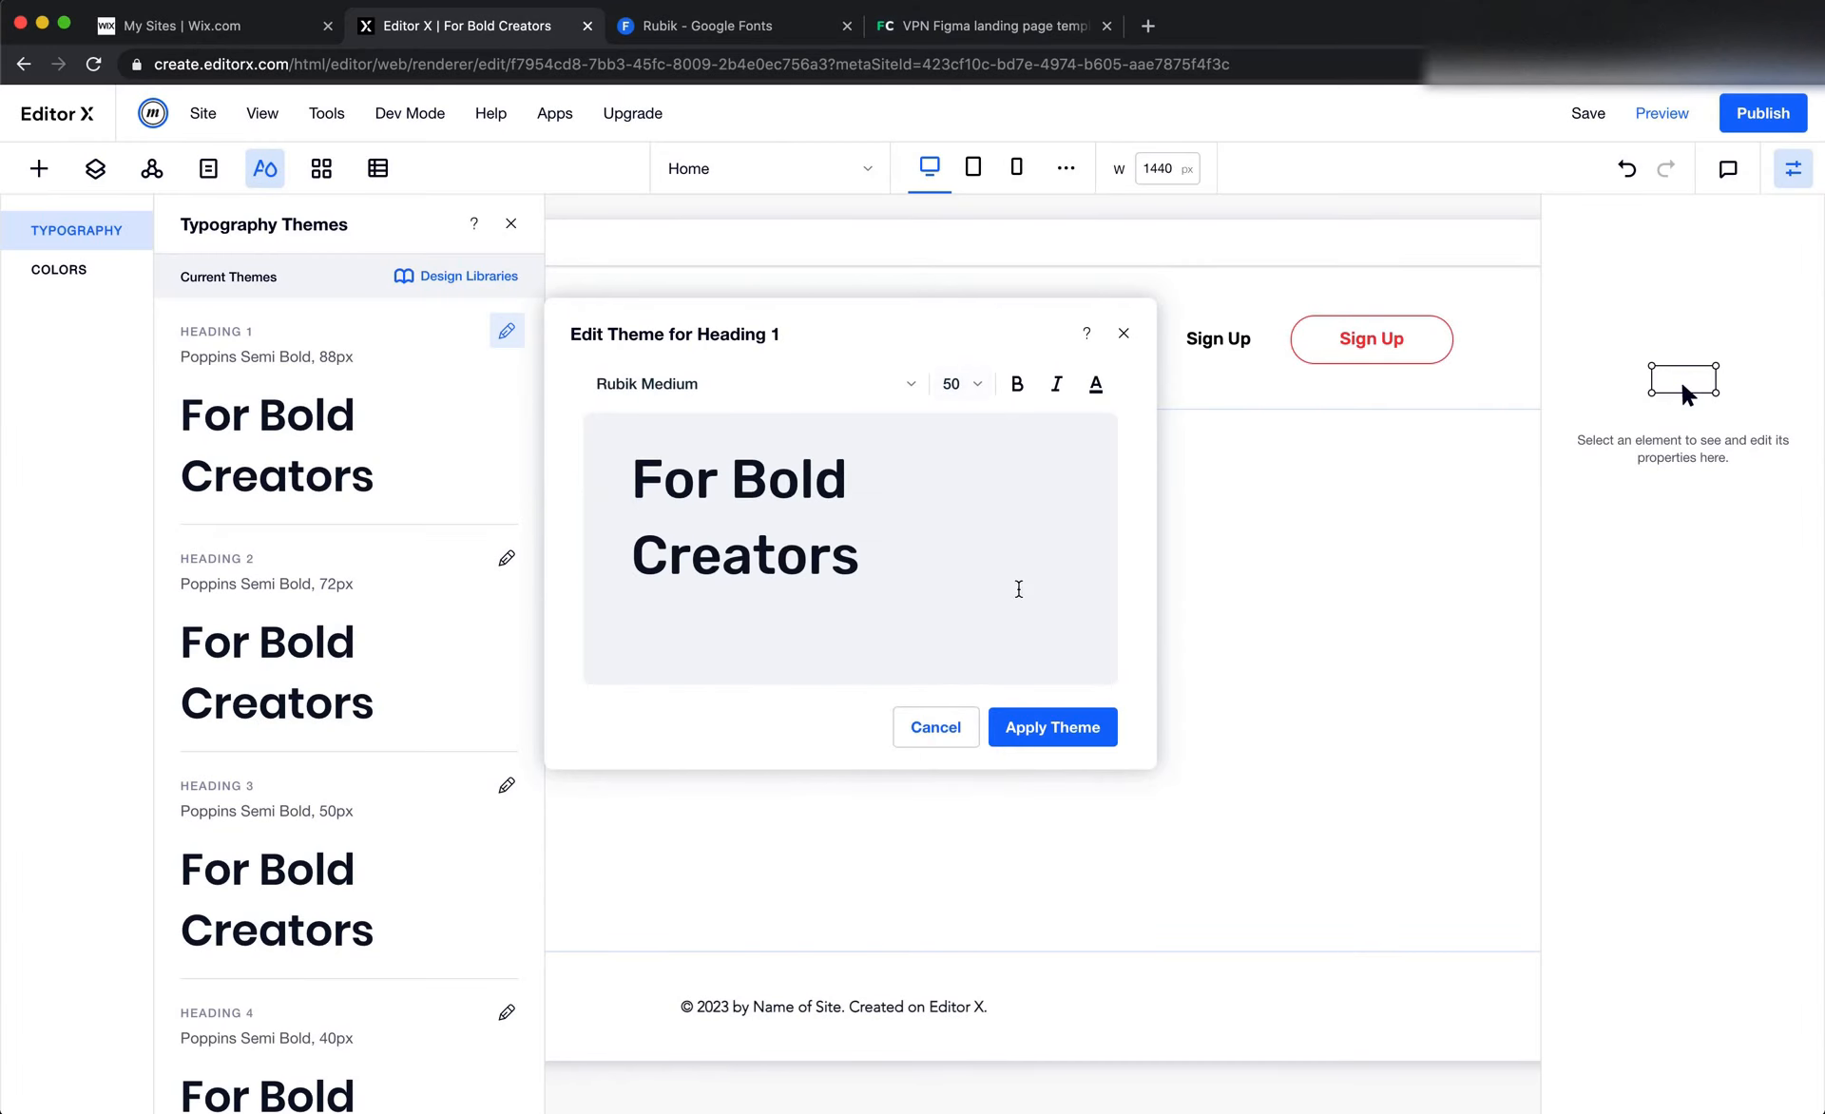
key(super+Tab)
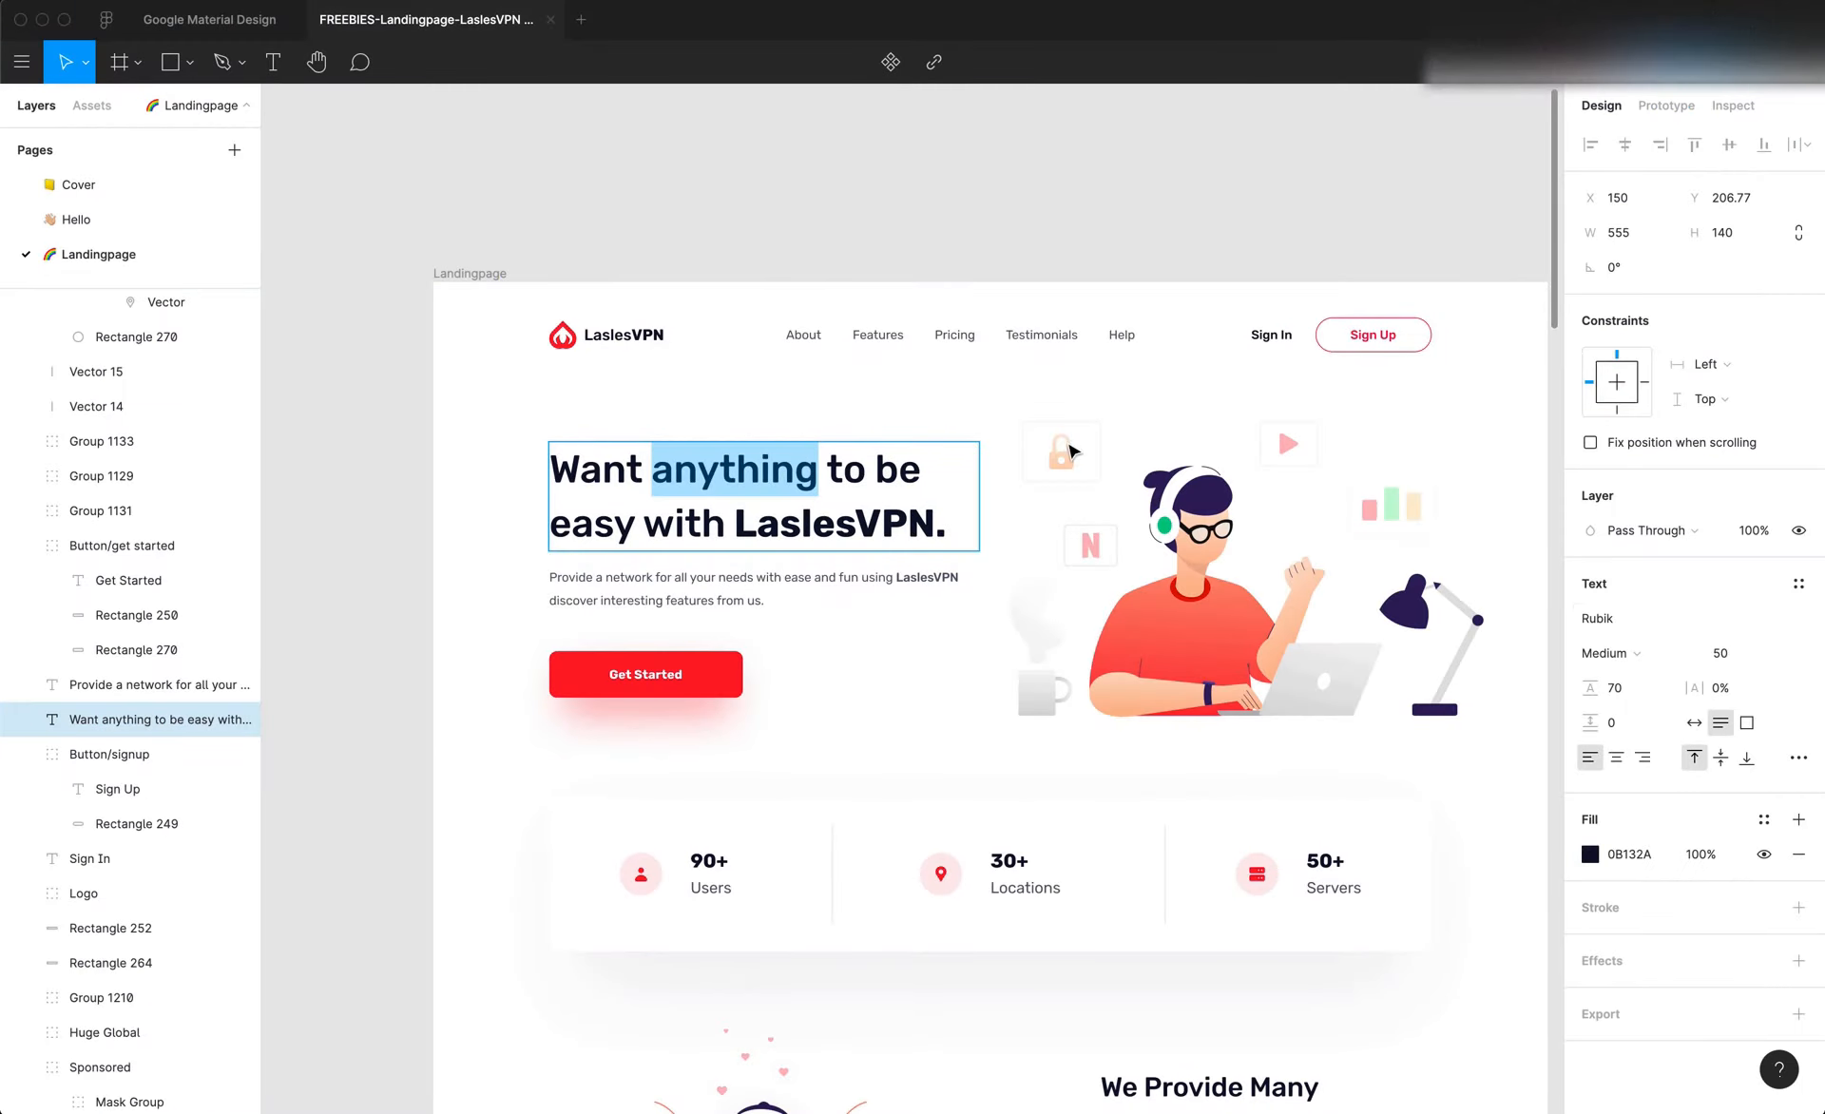
key(super+Tab)
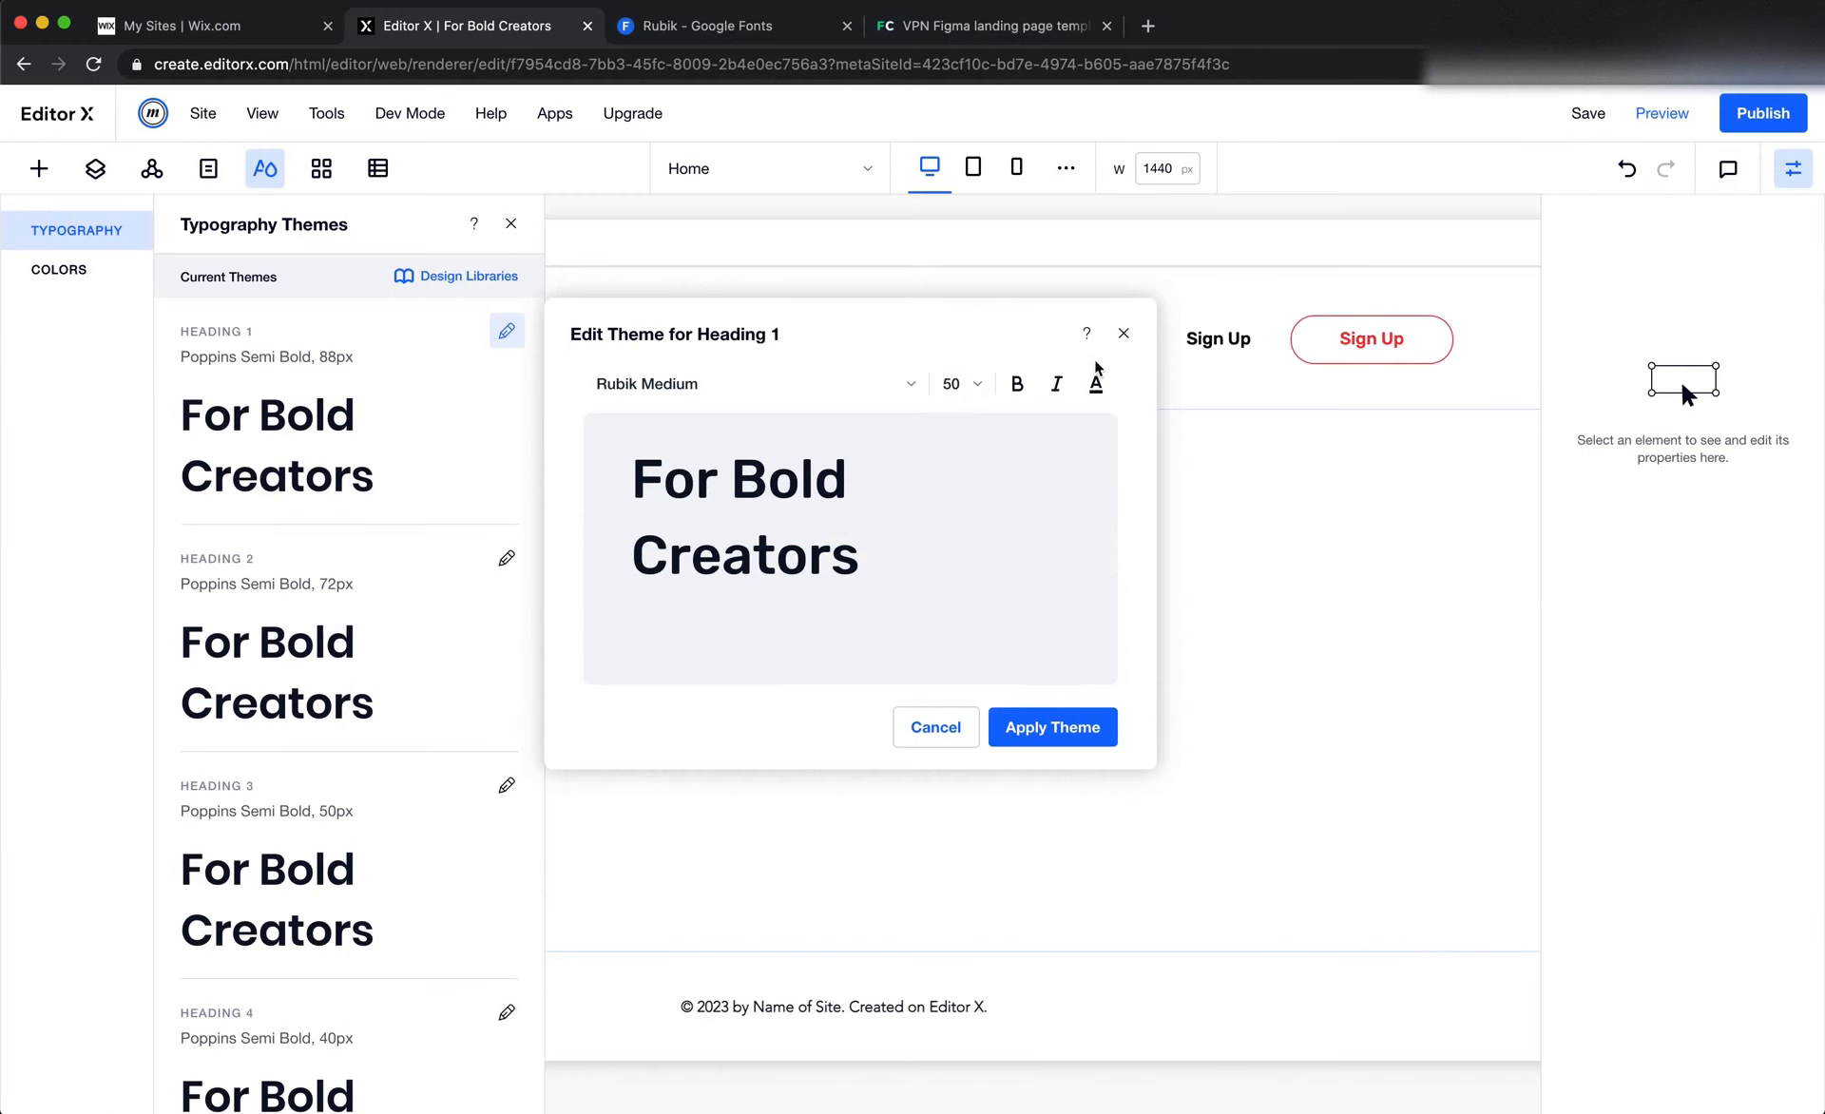
click(1097, 383)
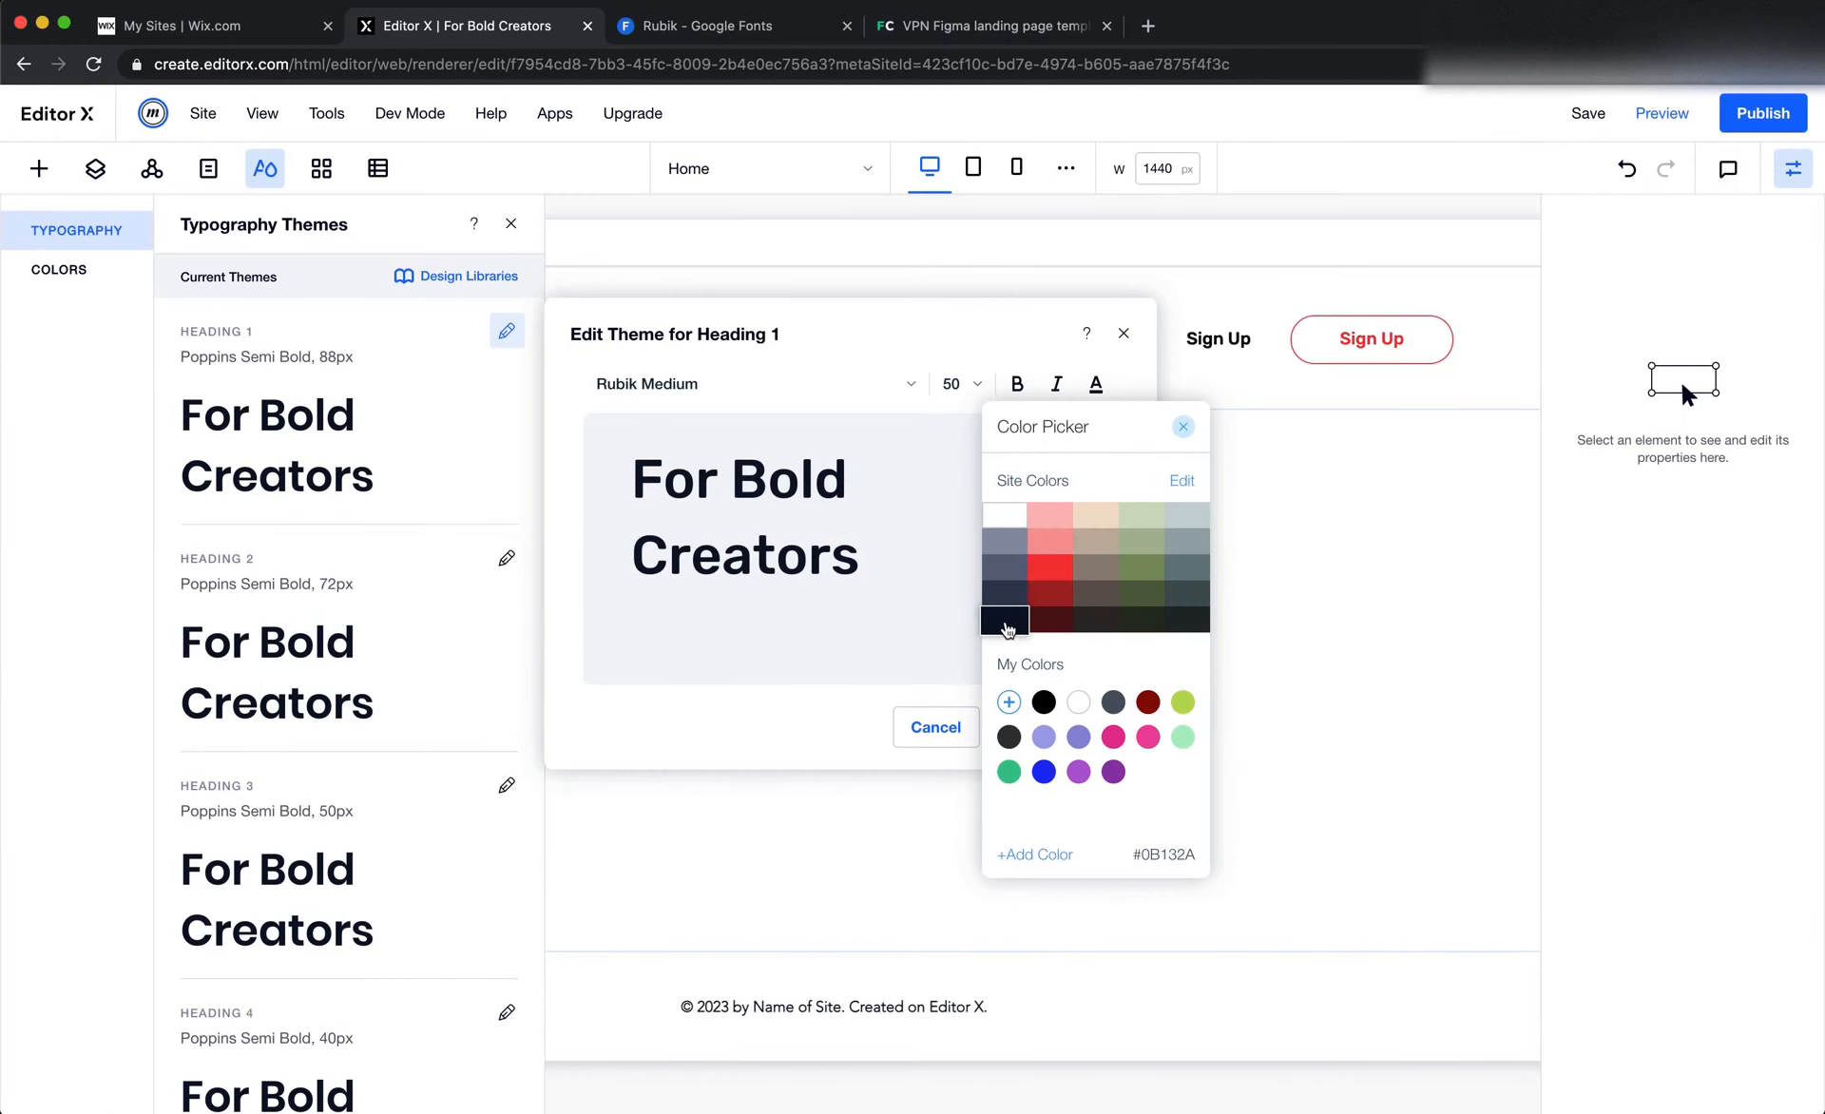
click(882, 620)
click(1070, 743)
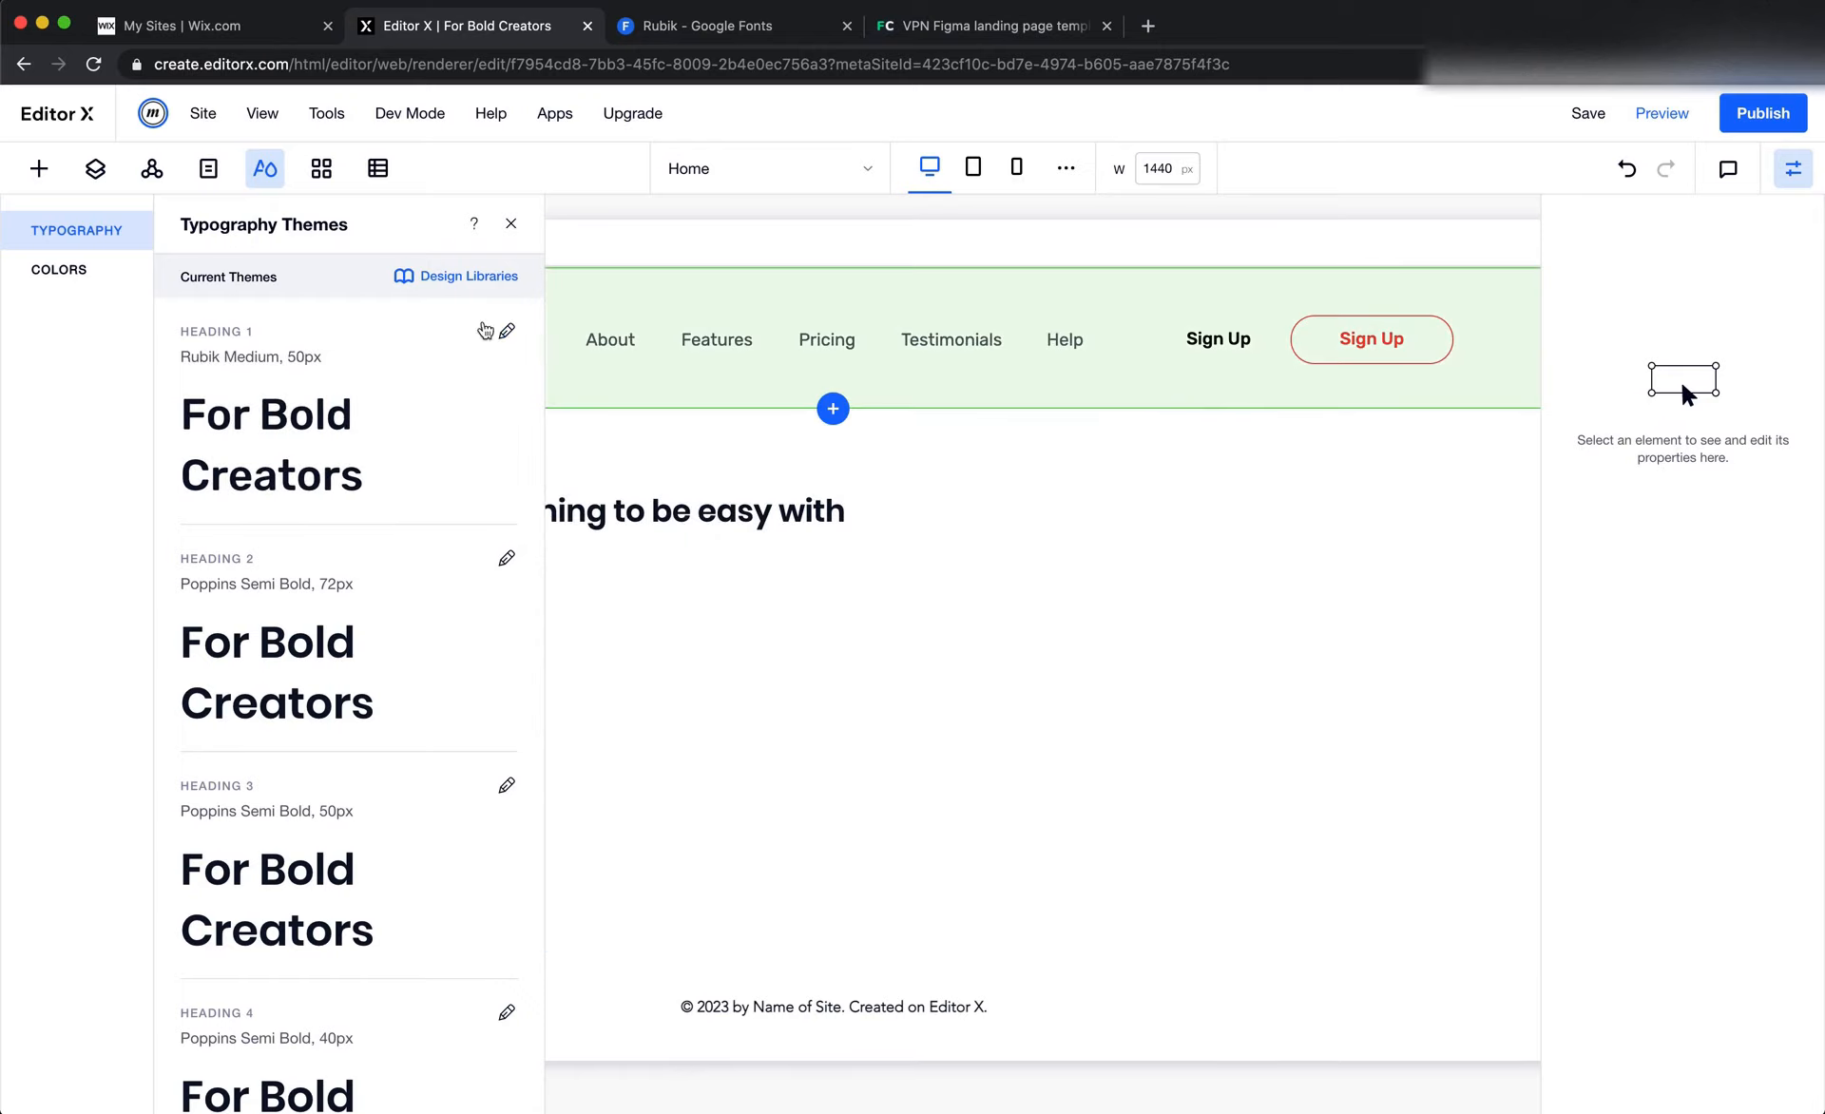
Close the typography themes and apply the Heading 1 style to the hero title
click(513, 223)
click(542, 518)
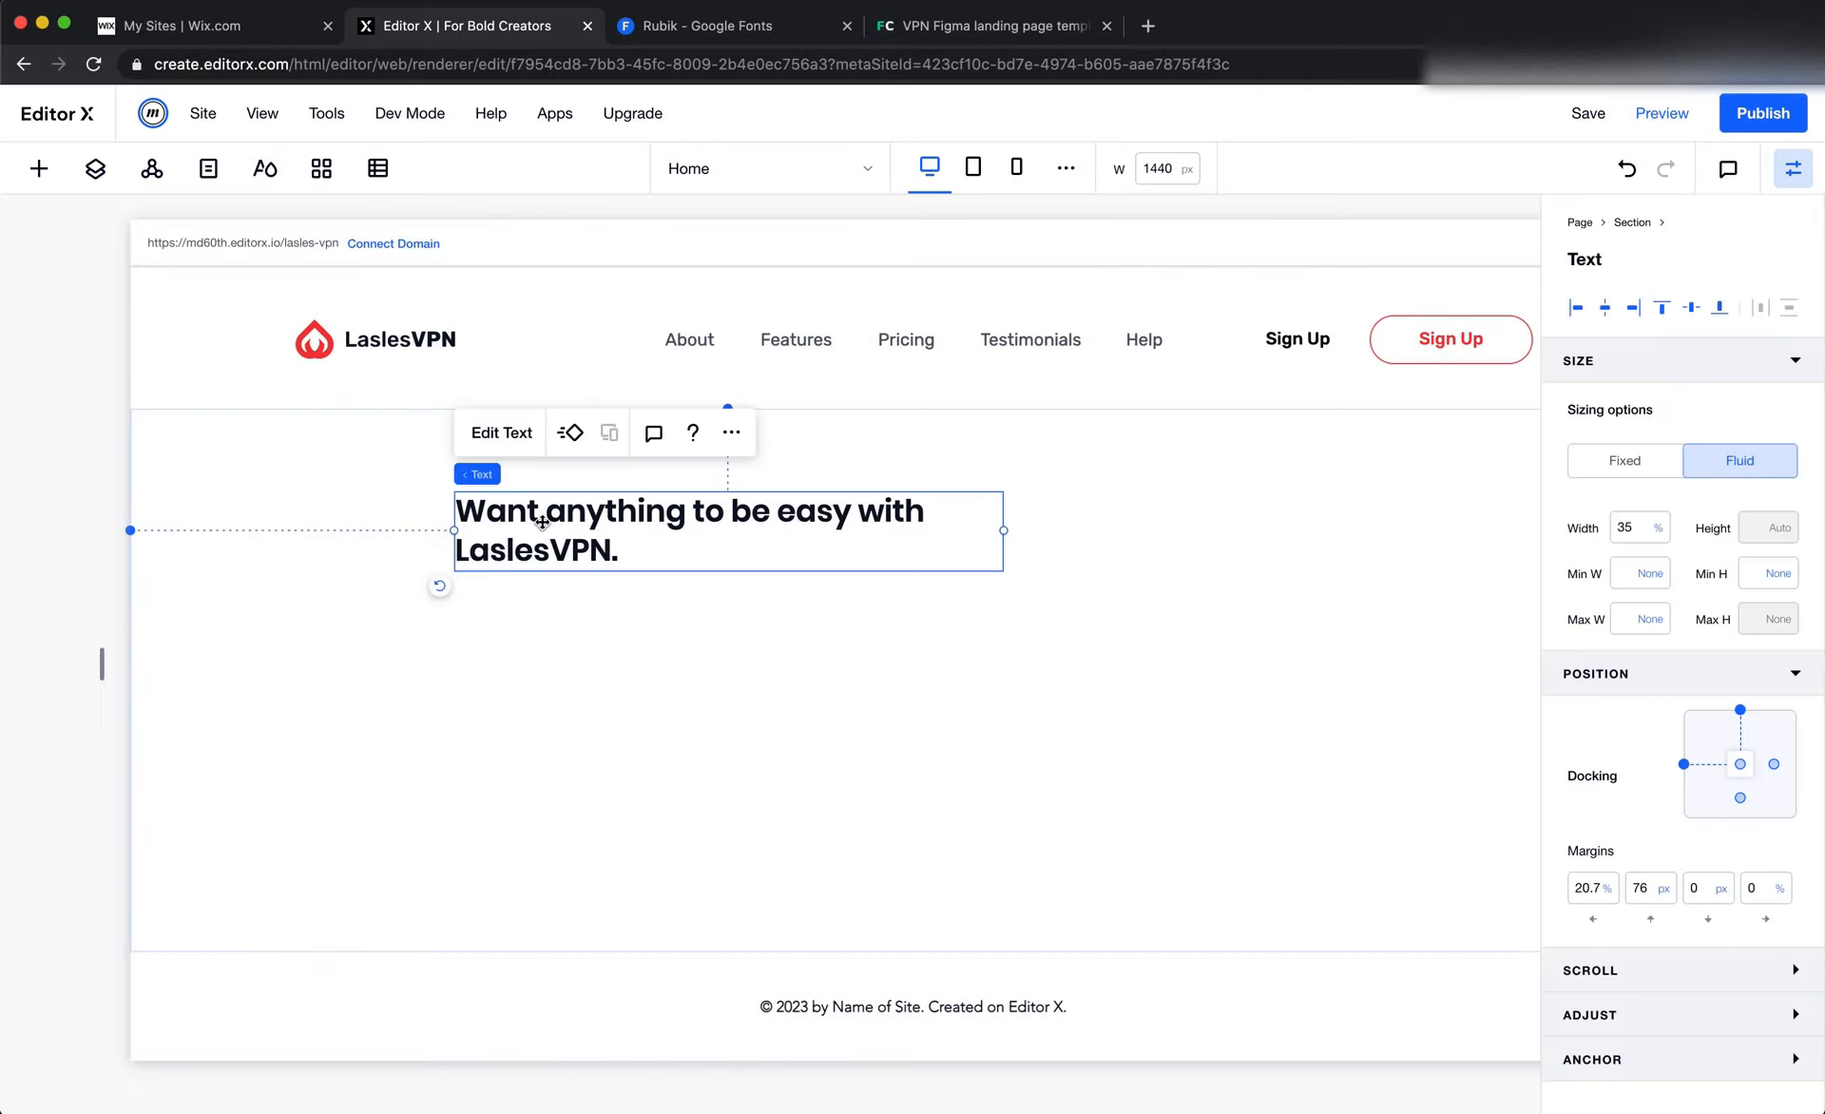
click(516, 439)
click(534, 391)
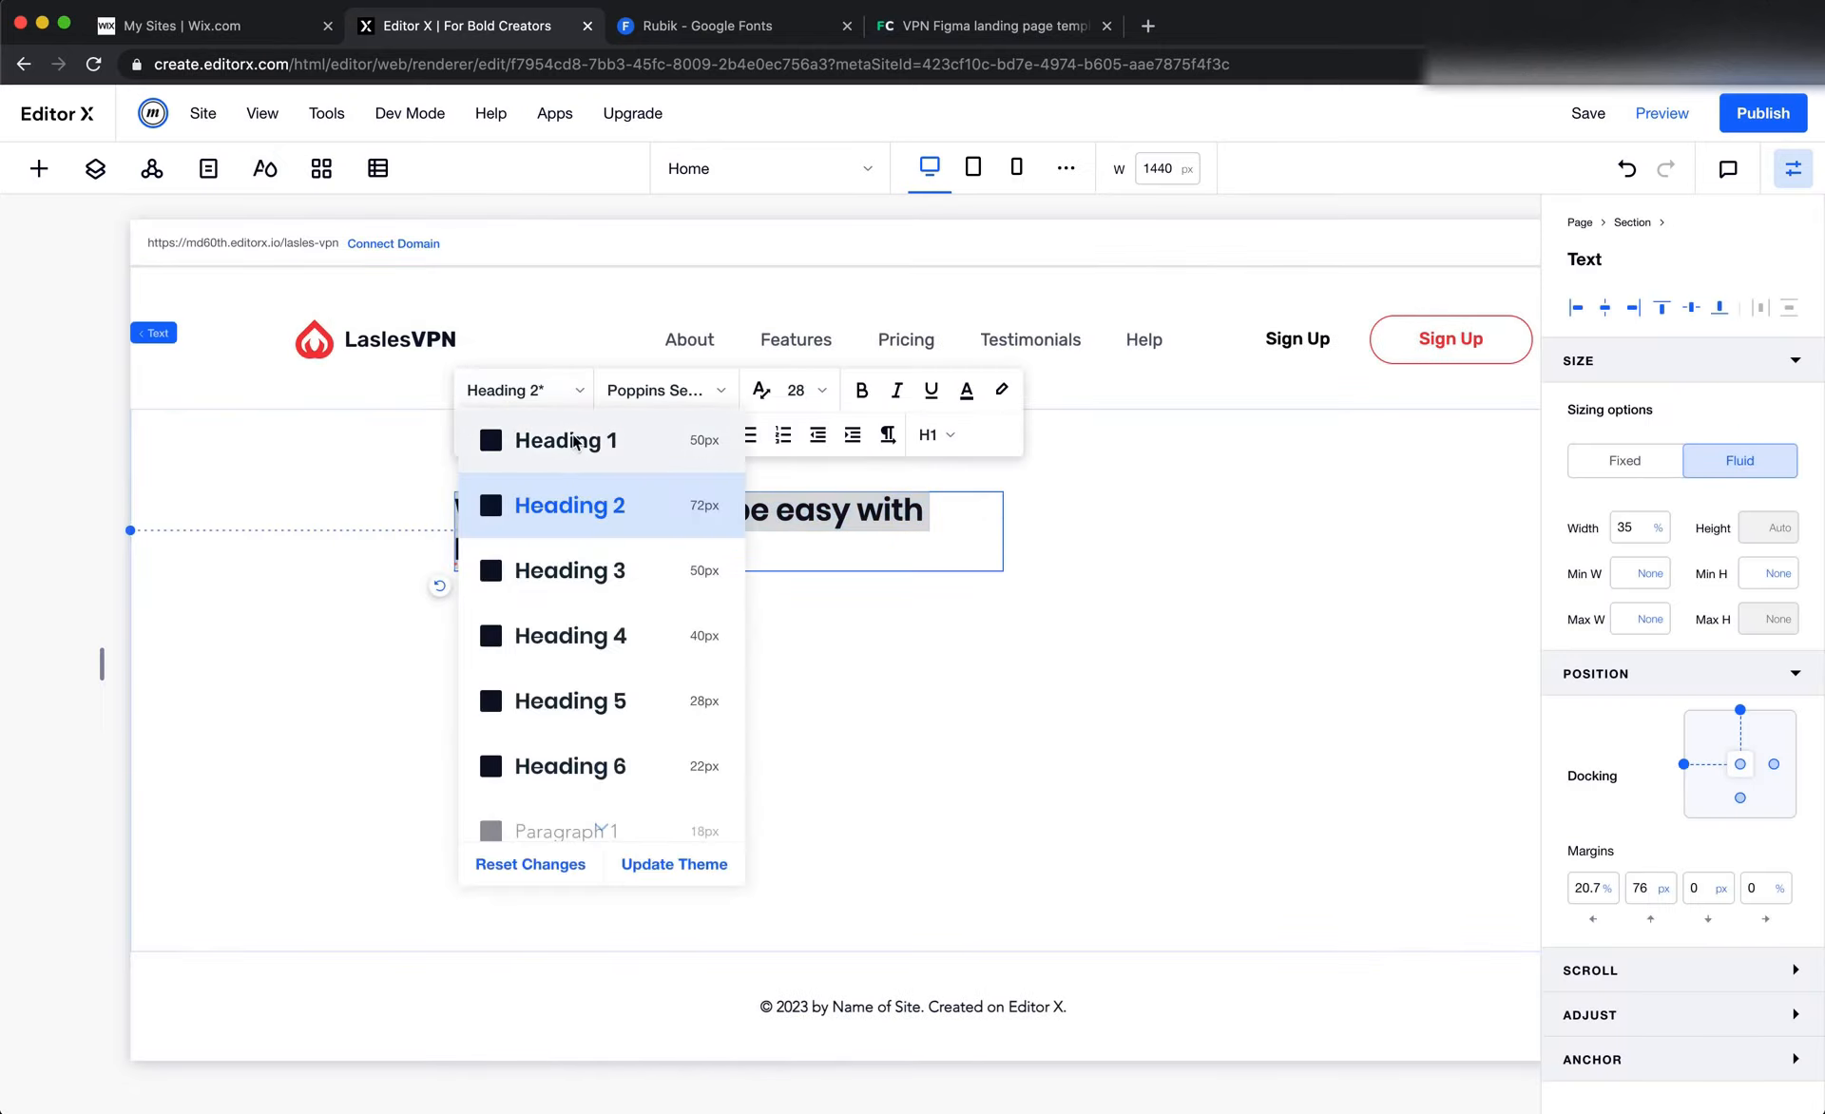
click(575, 440)
click(1099, 628)
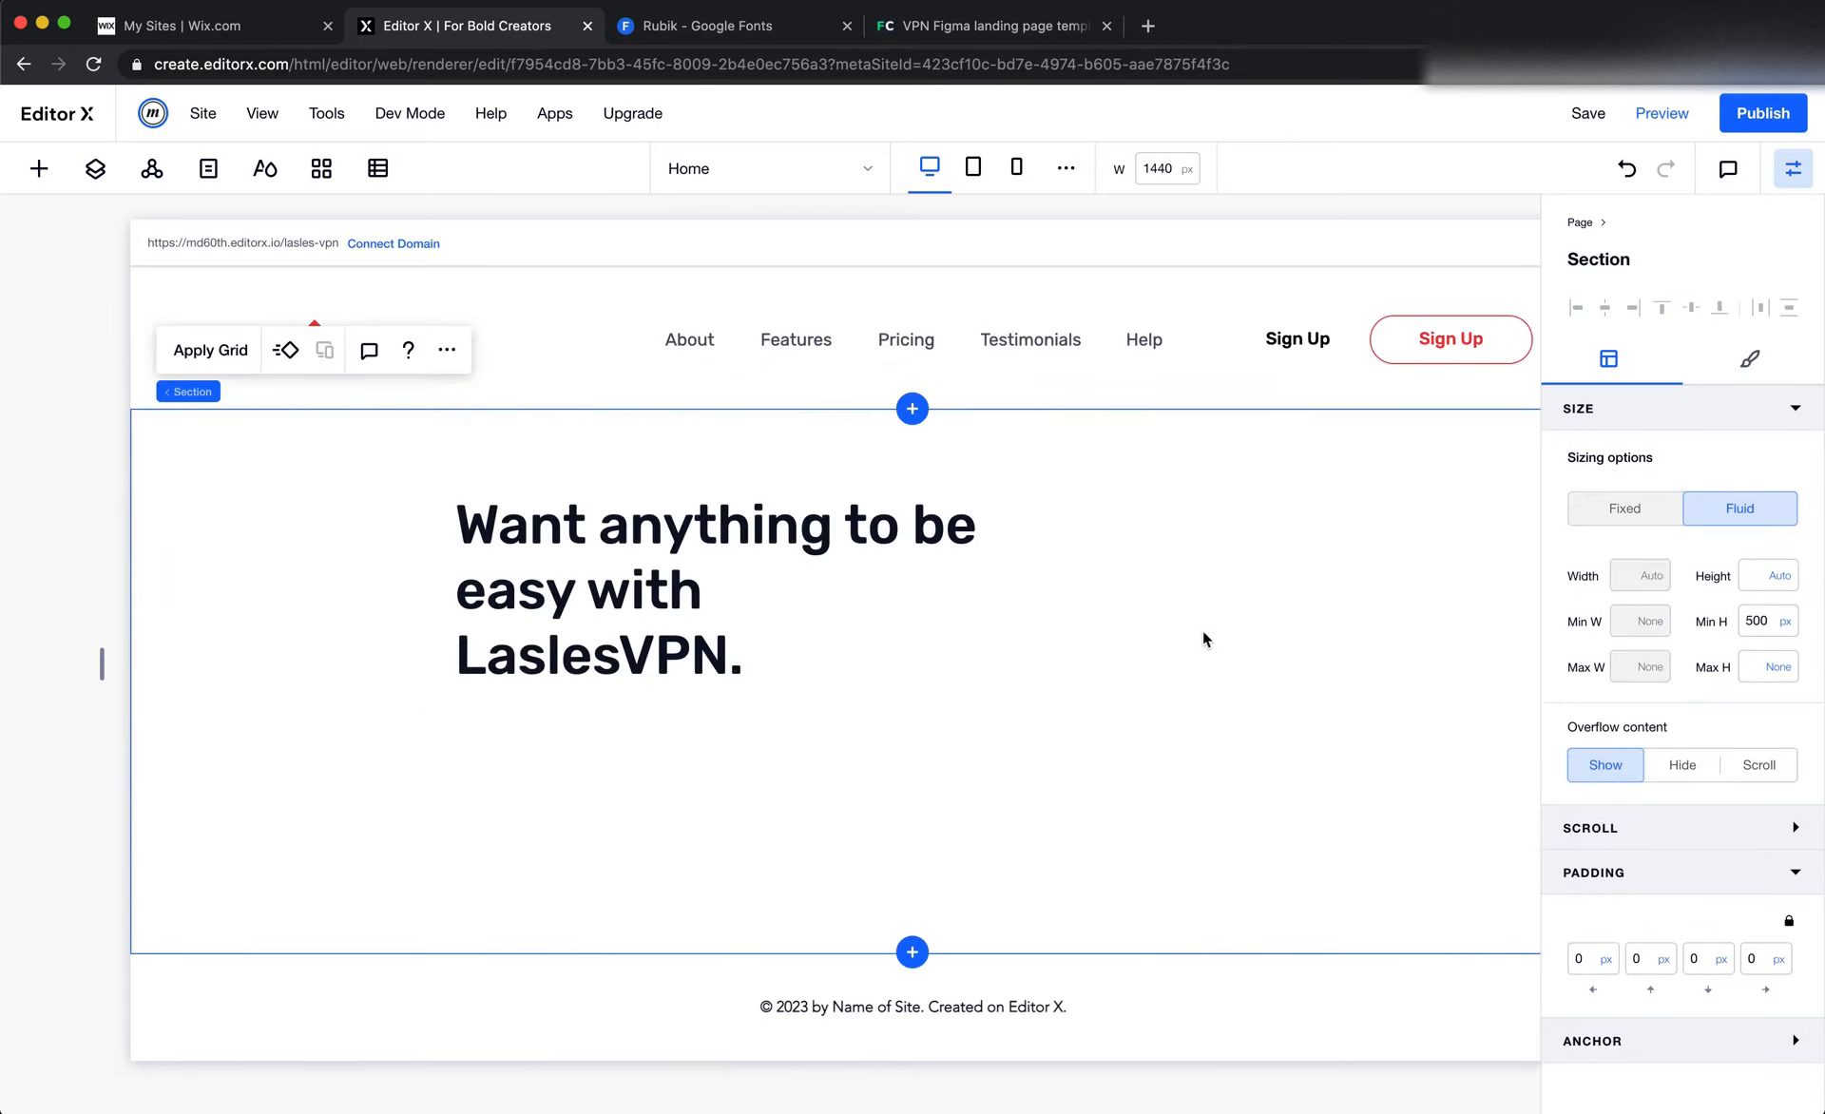
Widen the hero title's text box to about 43.3% so that the heading fits on two lines
click(822, 562)
drag(1002, 587, 1131, 589)
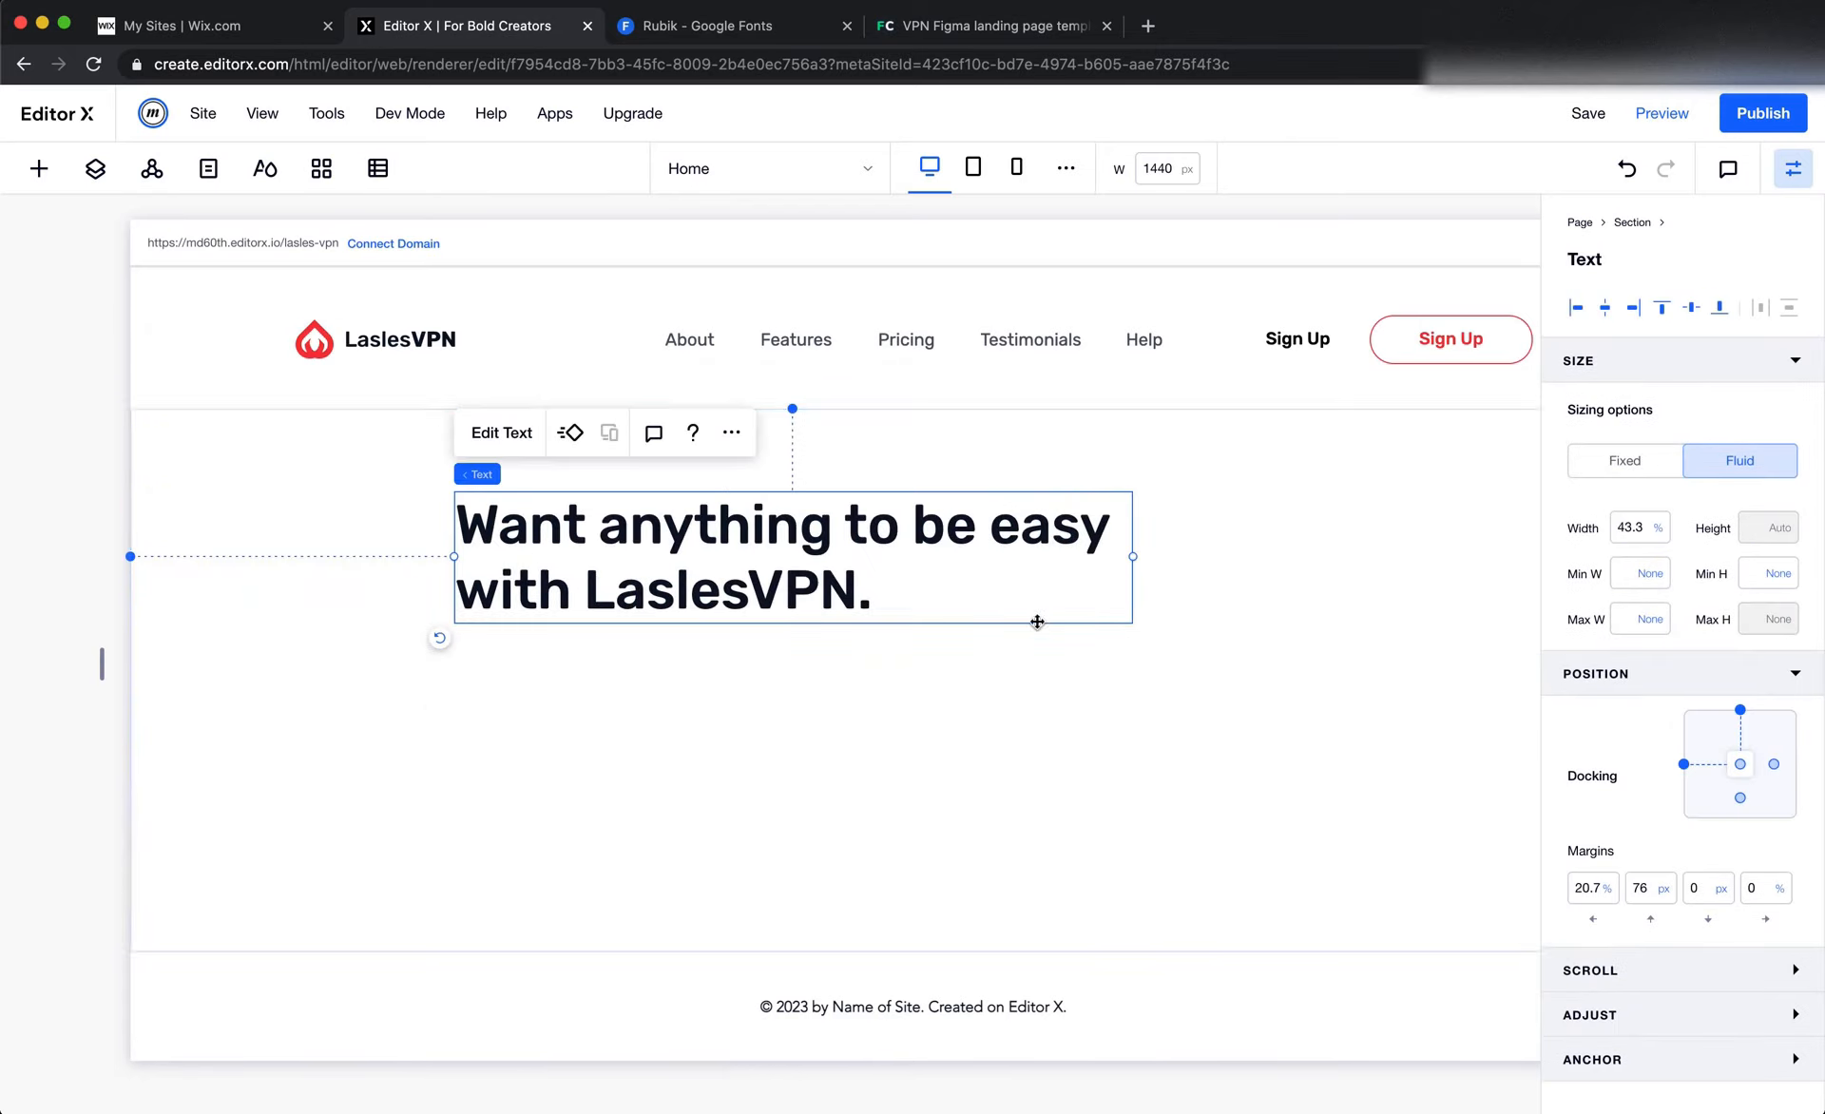
click(925, 692)
Set the words "LaslesVPN." in the hero title to Rubik Bold, after checking that word's weight in Figma
click(671, 591)
click(672, 591)
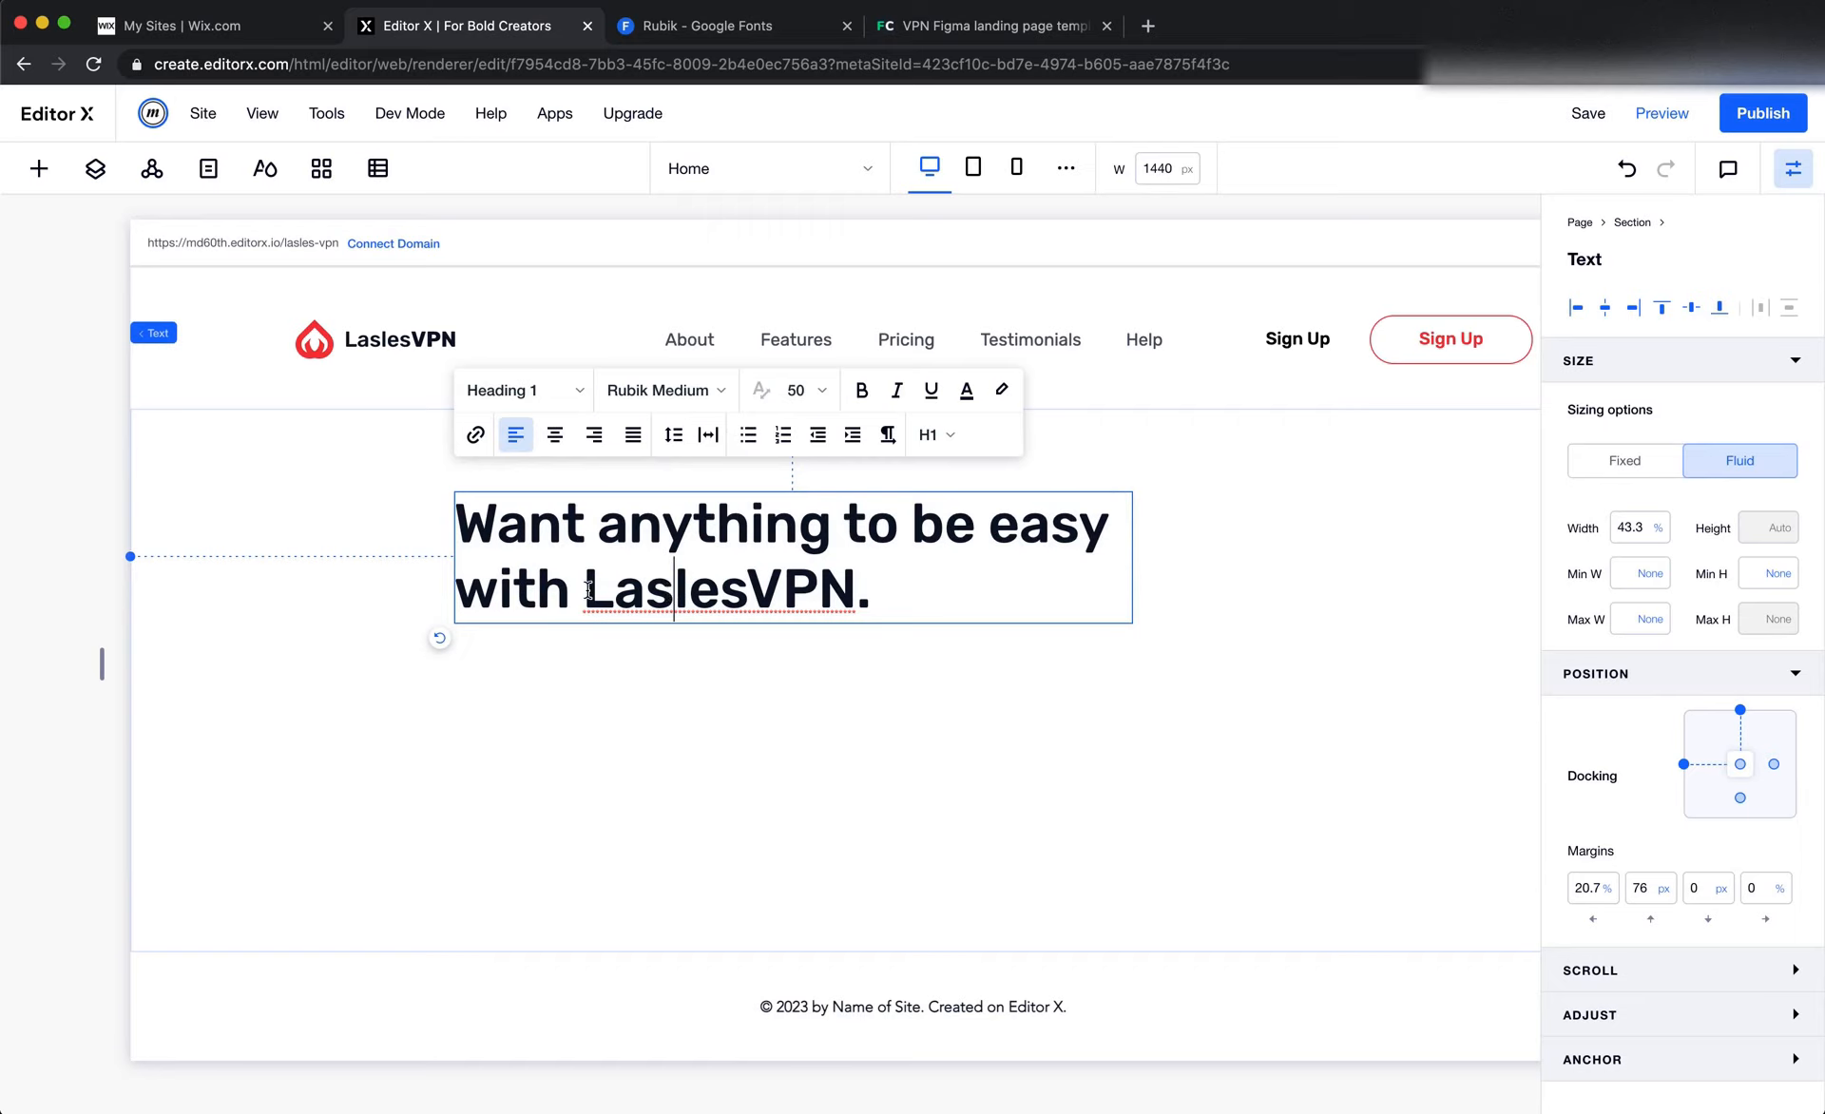
drag(586, 591, 868, 592)
key(super+Tab)
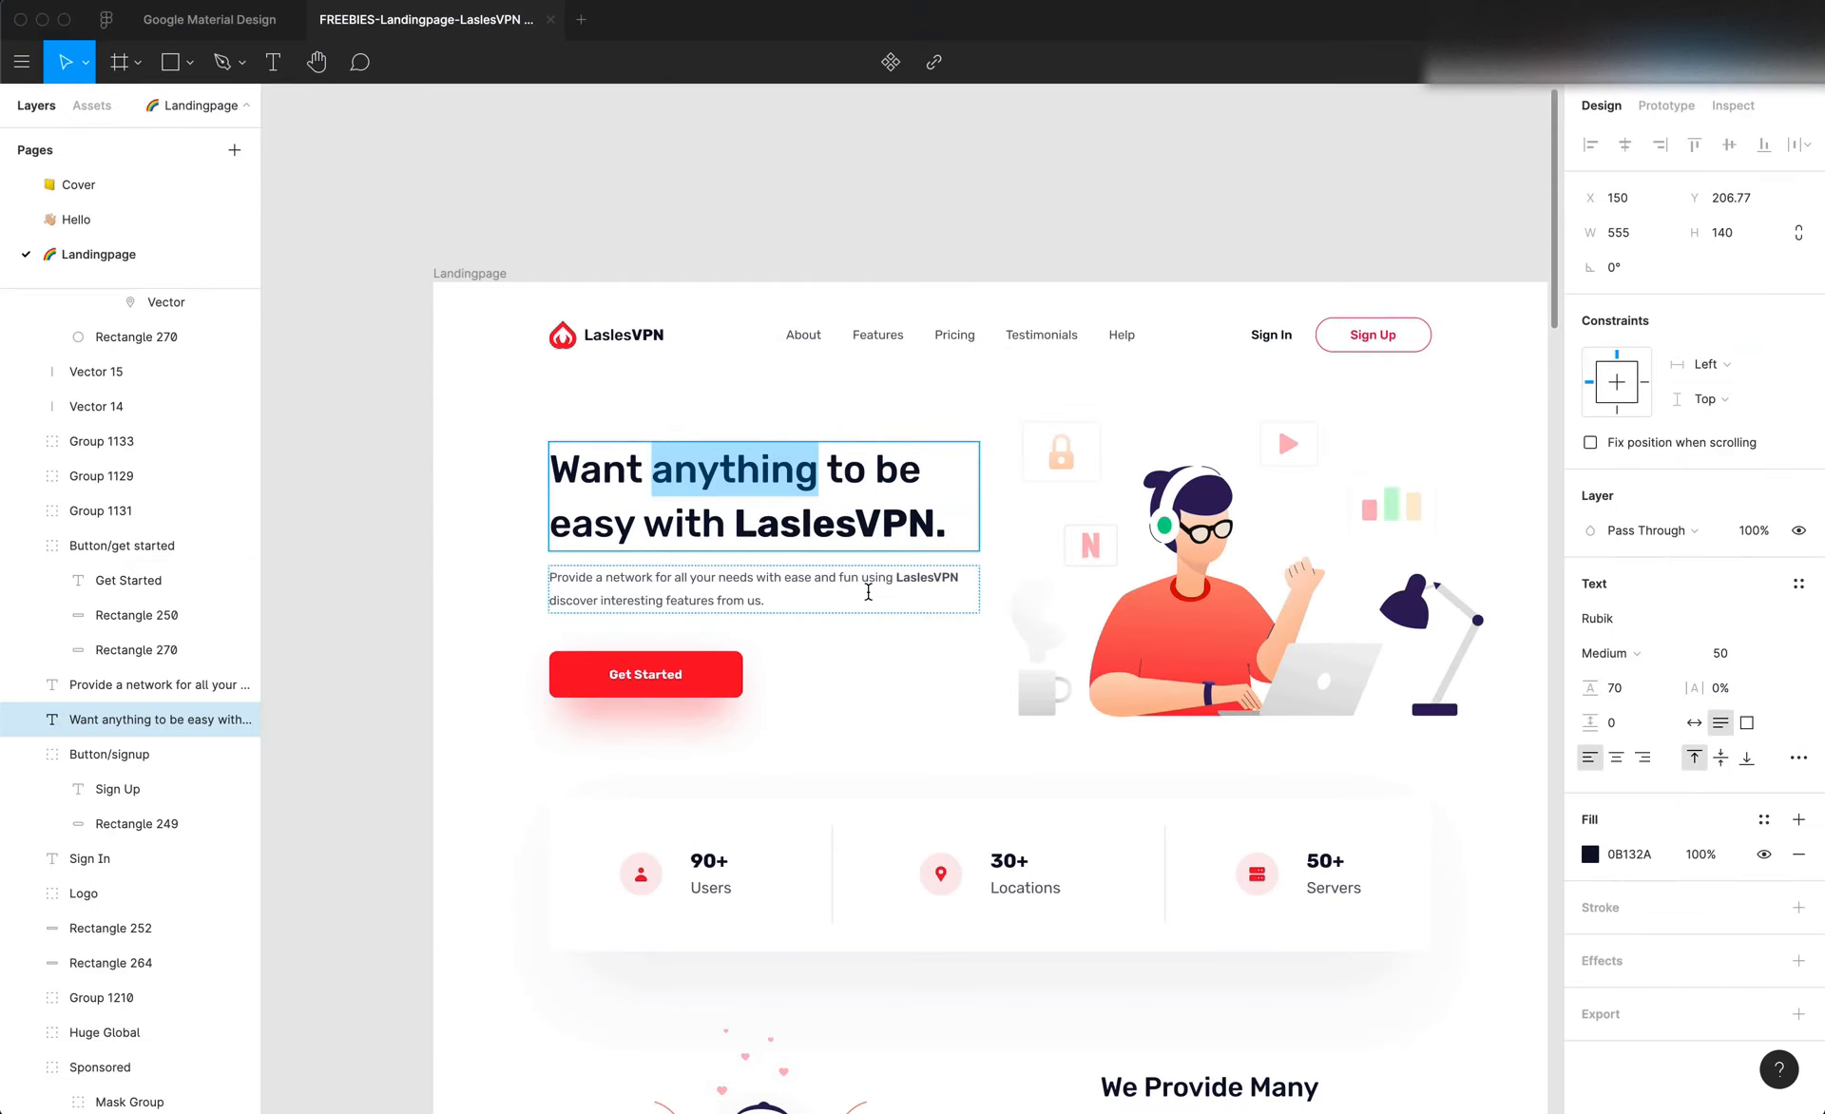
double_click(846, 523)
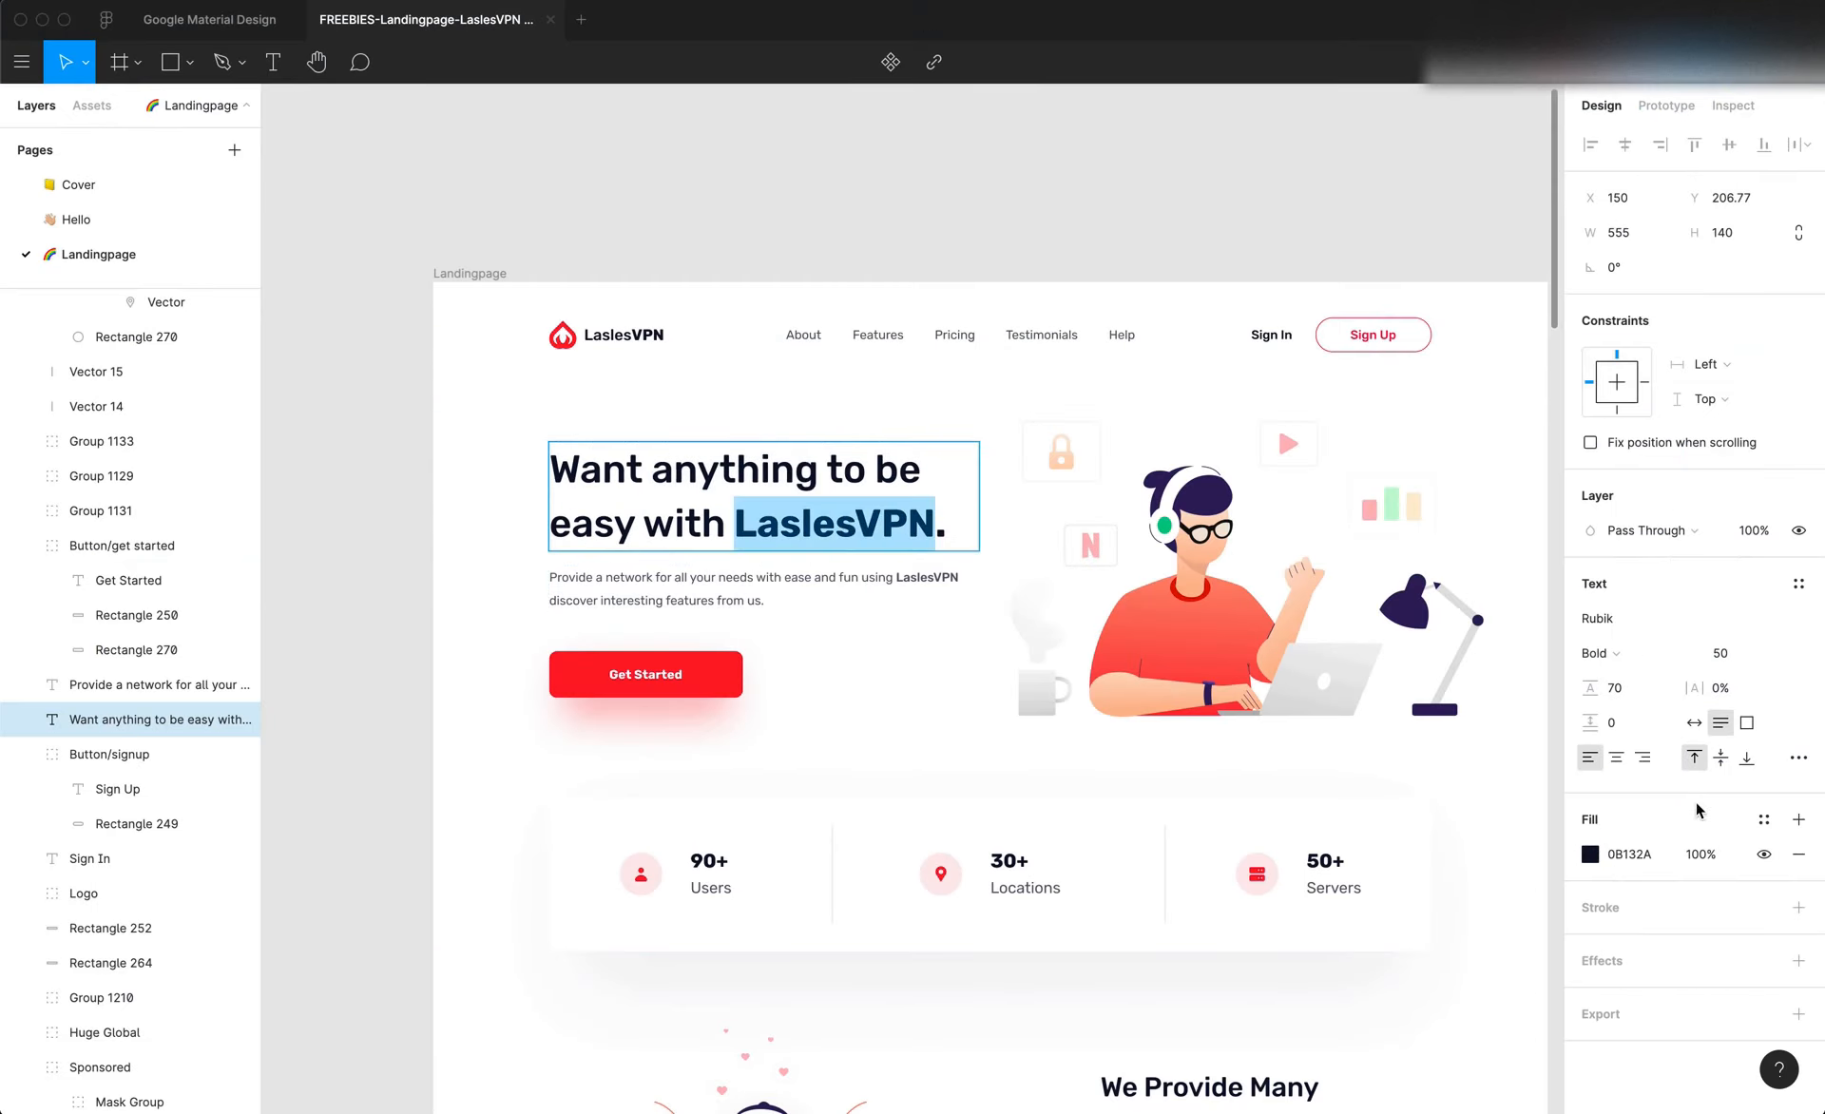
key(super+Tab)
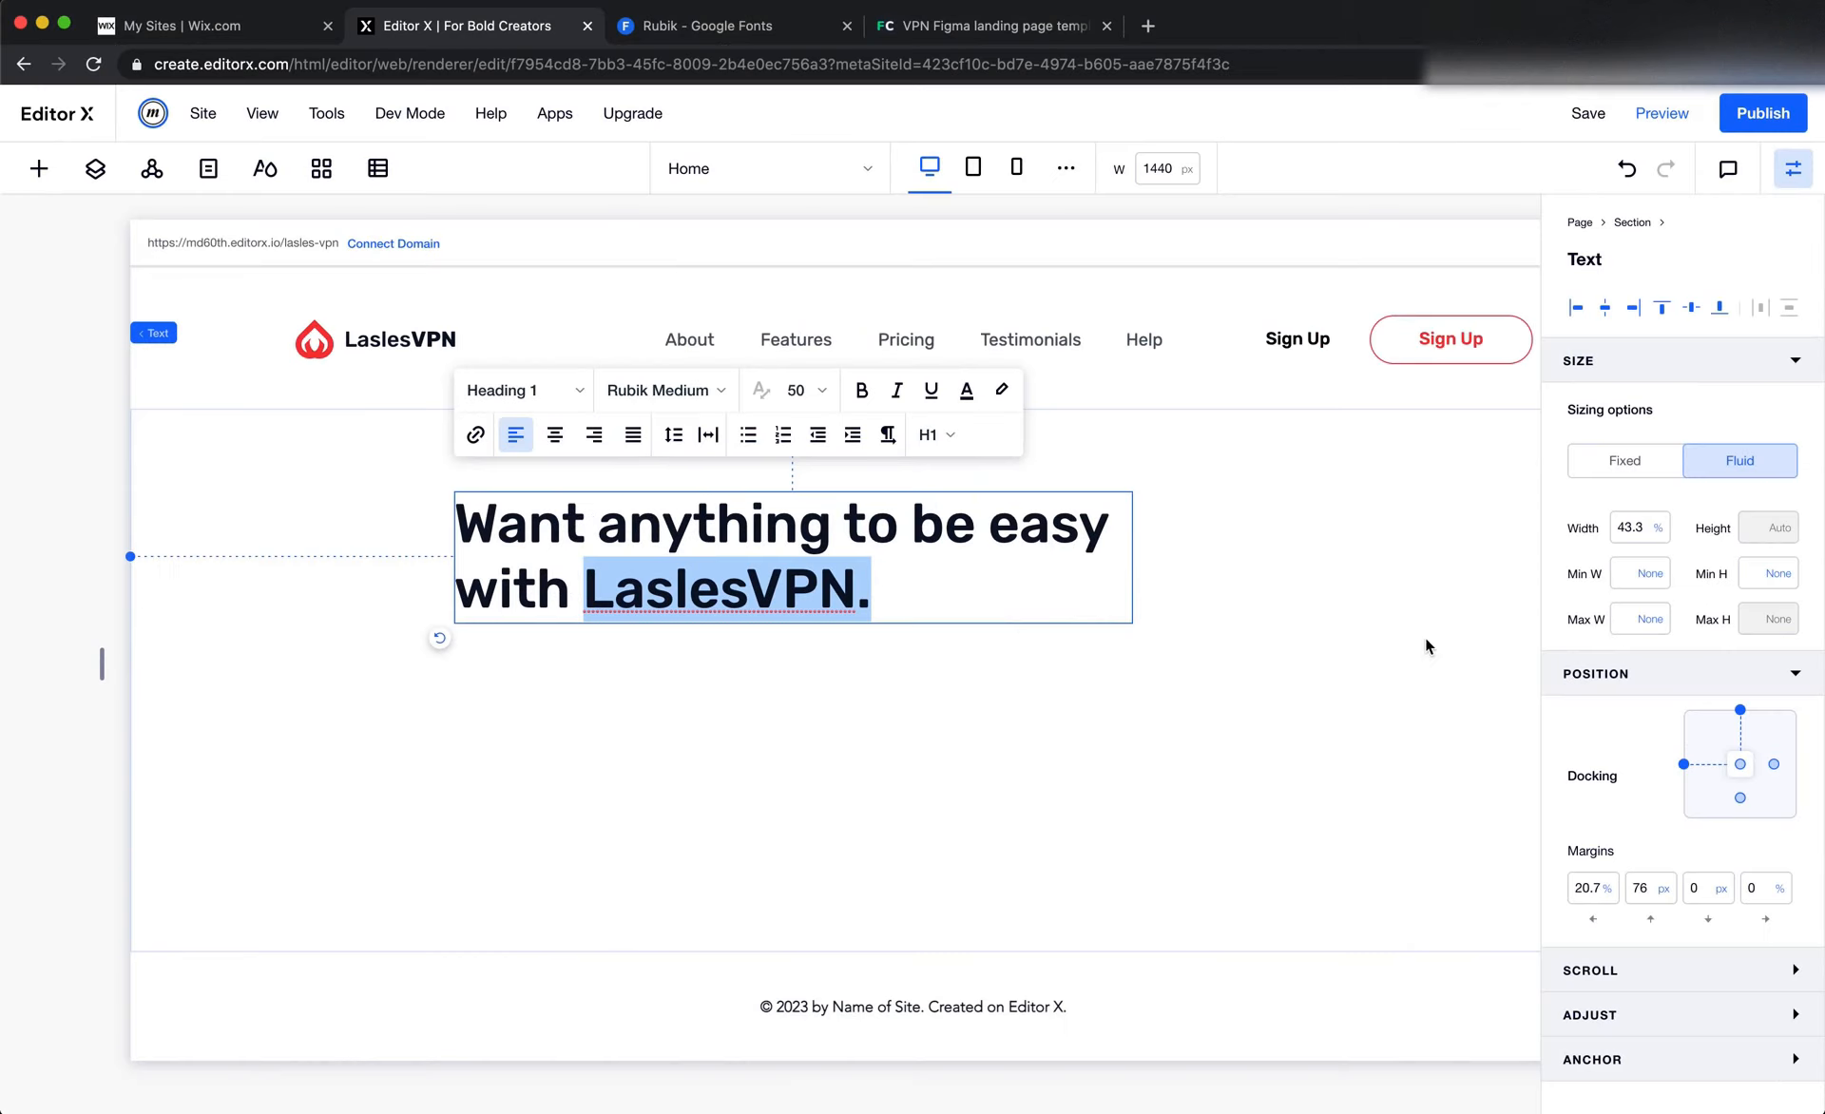
click(663, 389)
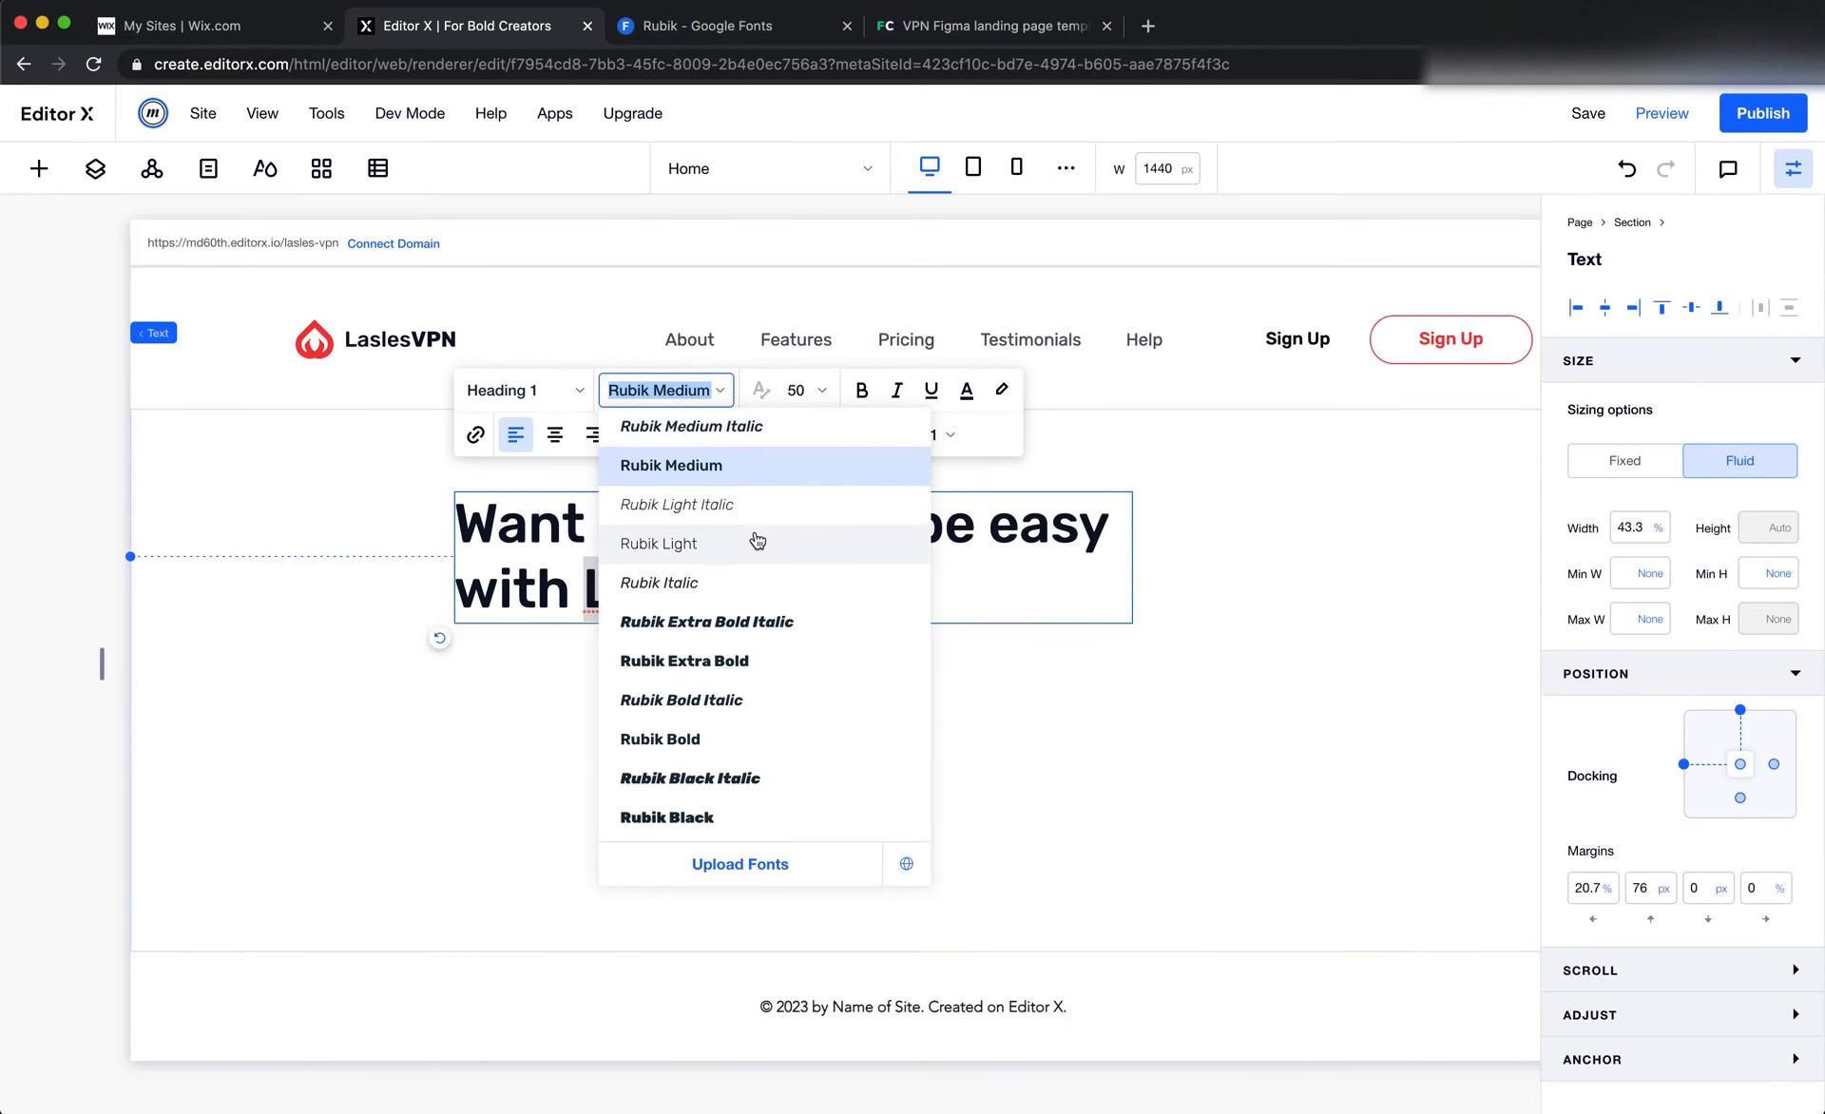
scroll(751, 538, up, 2)
scroll(758, 540, up, 2)
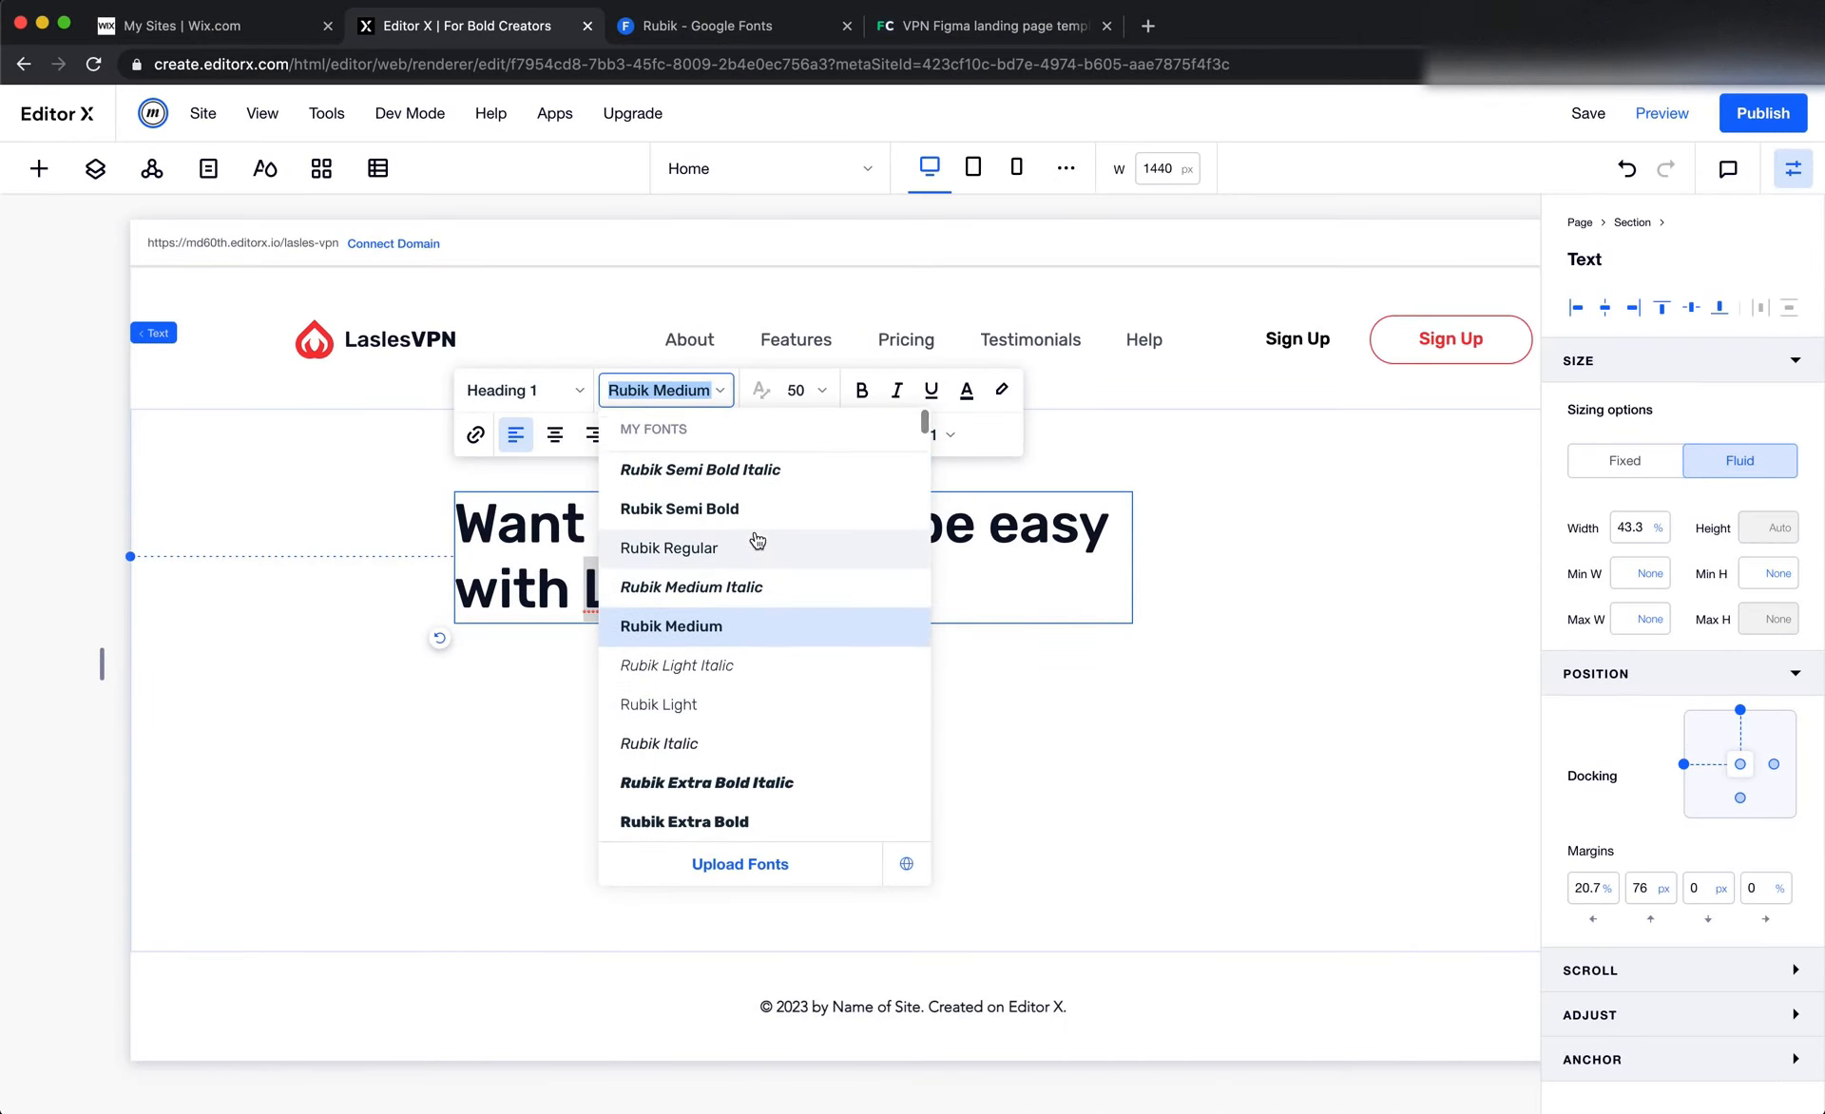
scroll(736, 538, down, 5)
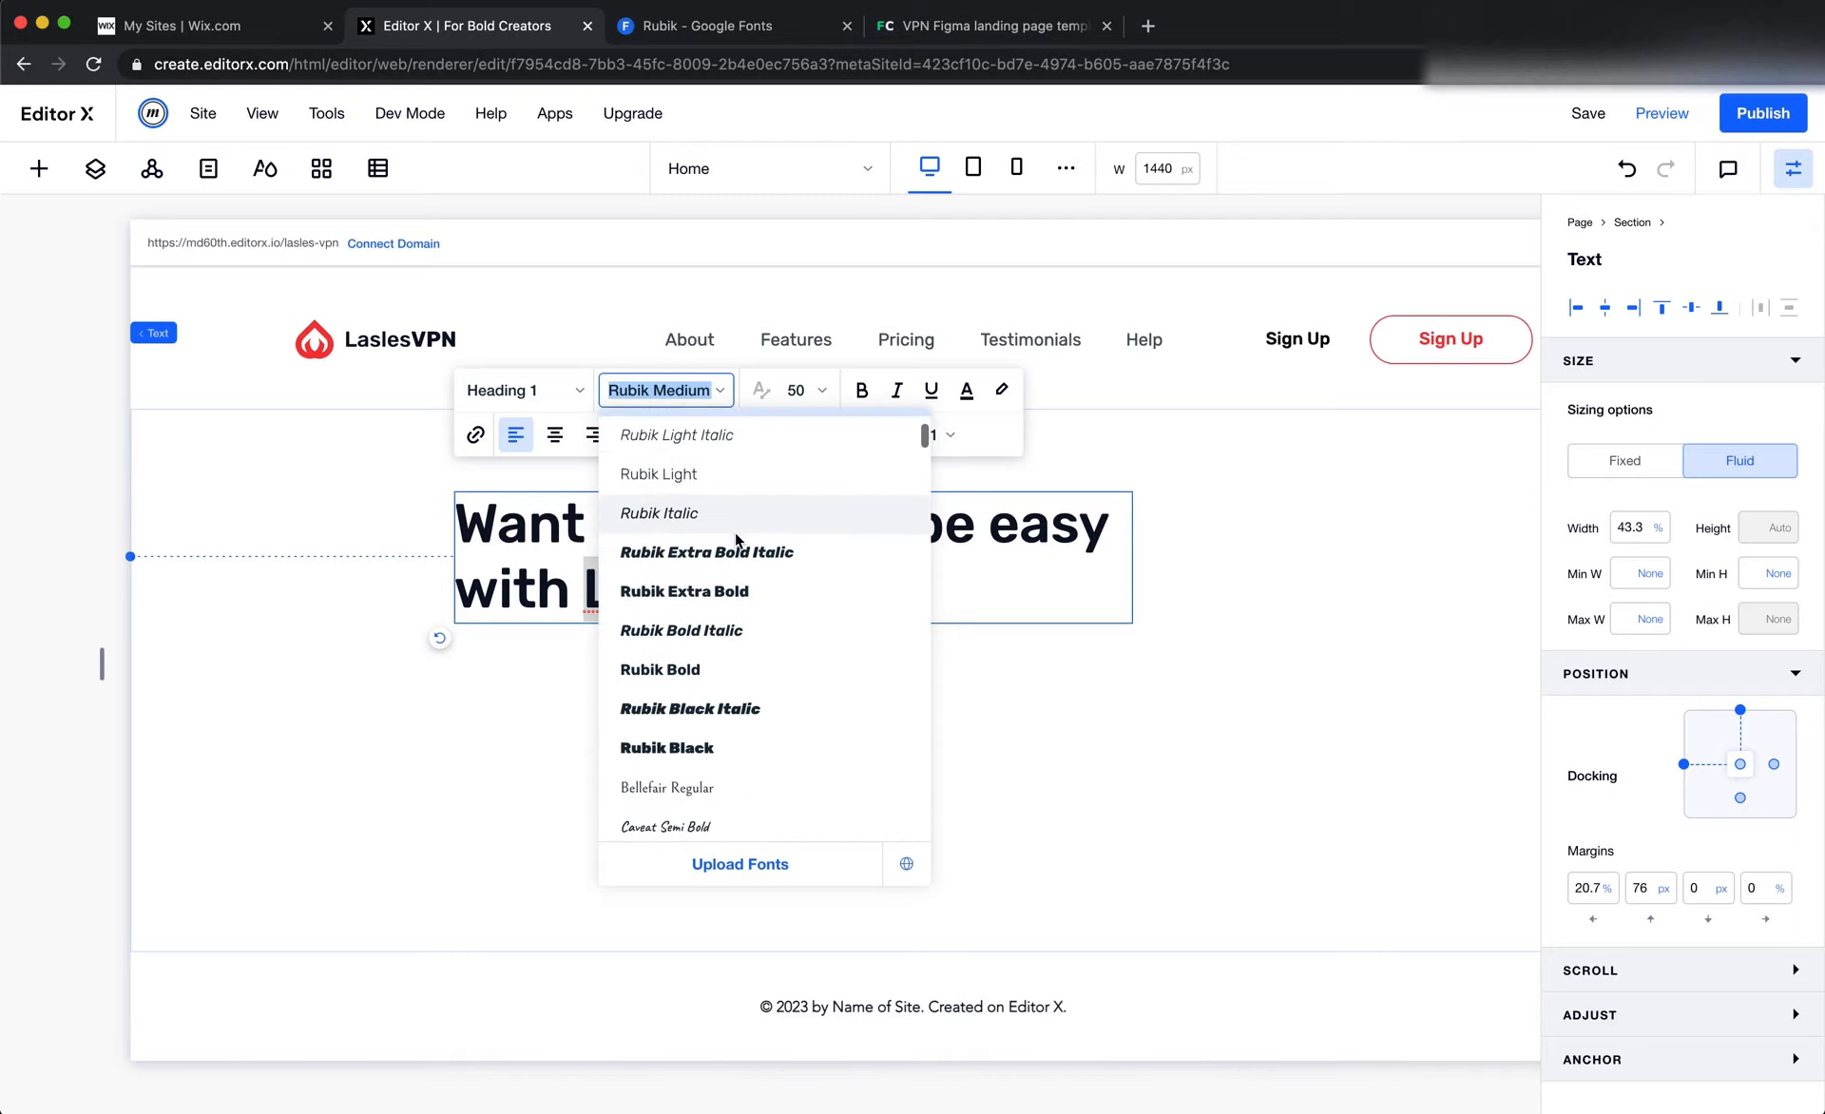
scroll(732, 590, down, 2)
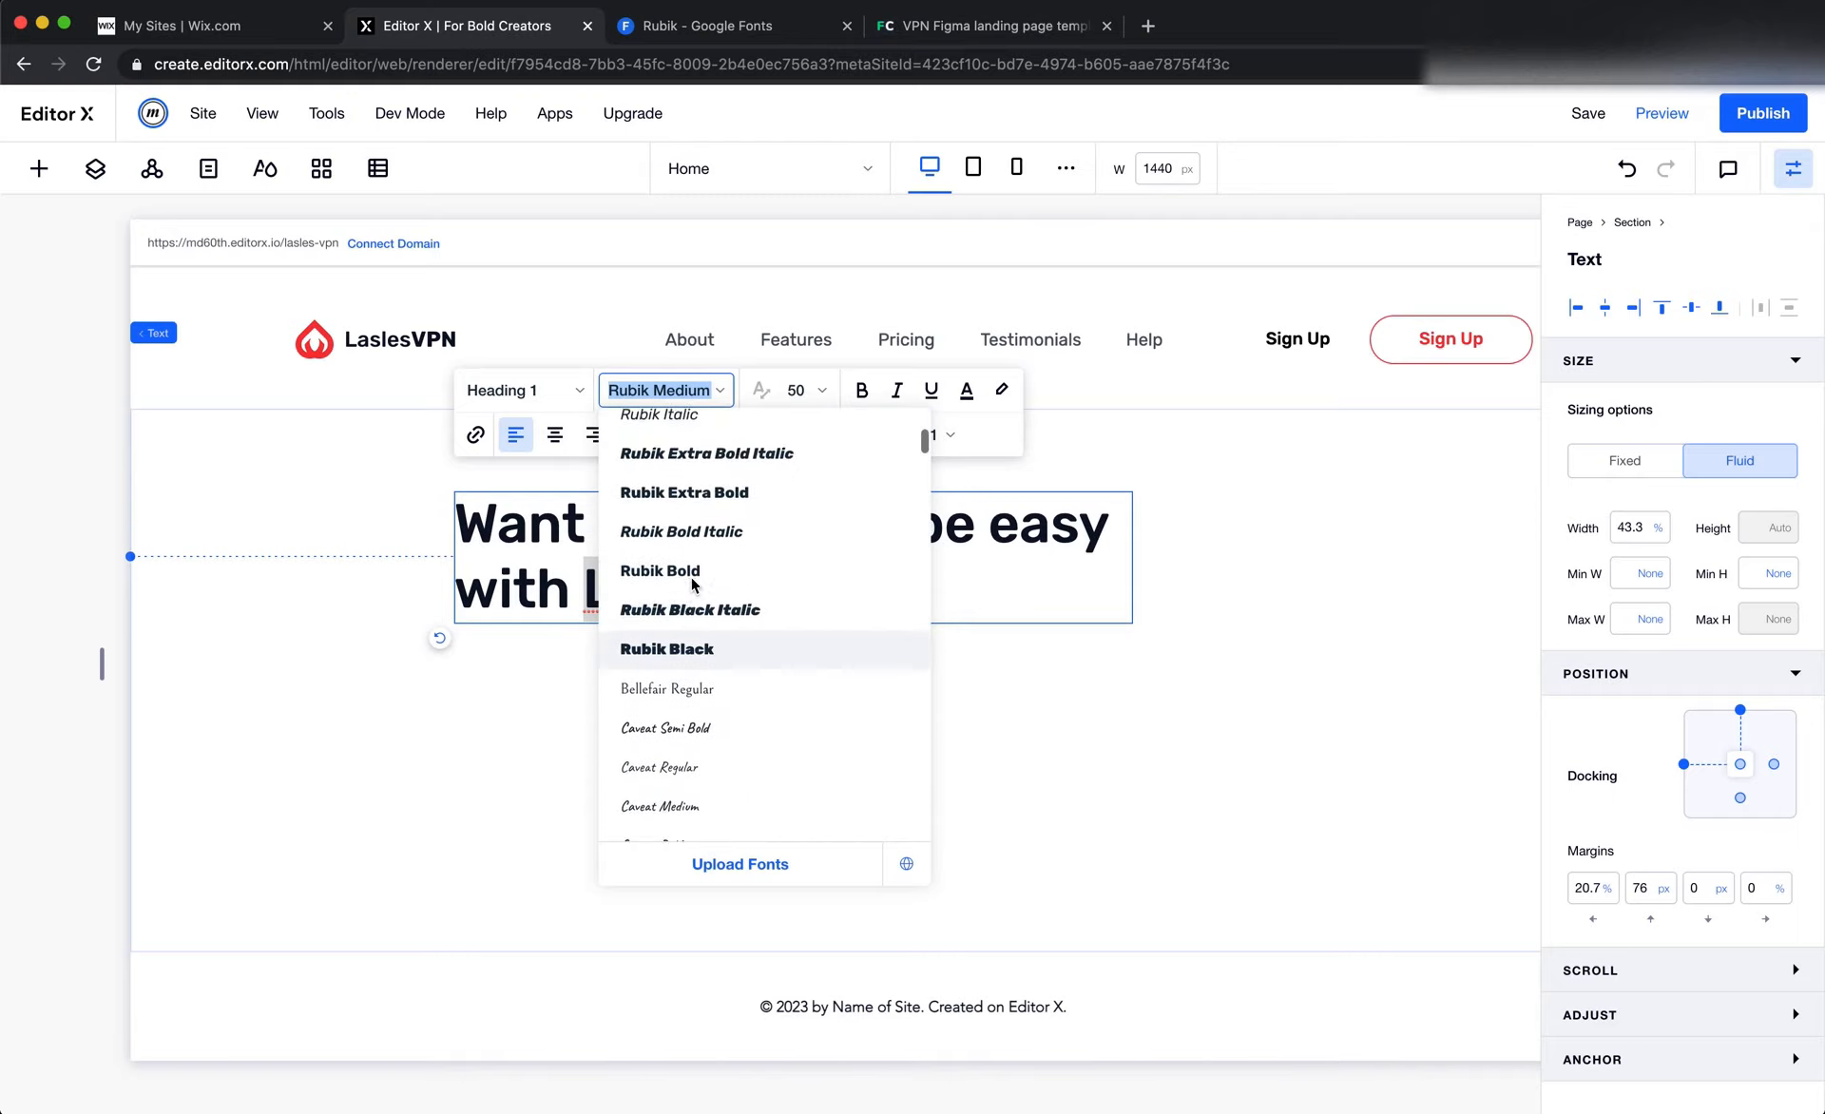
click(694, 573)
click(921, 720)
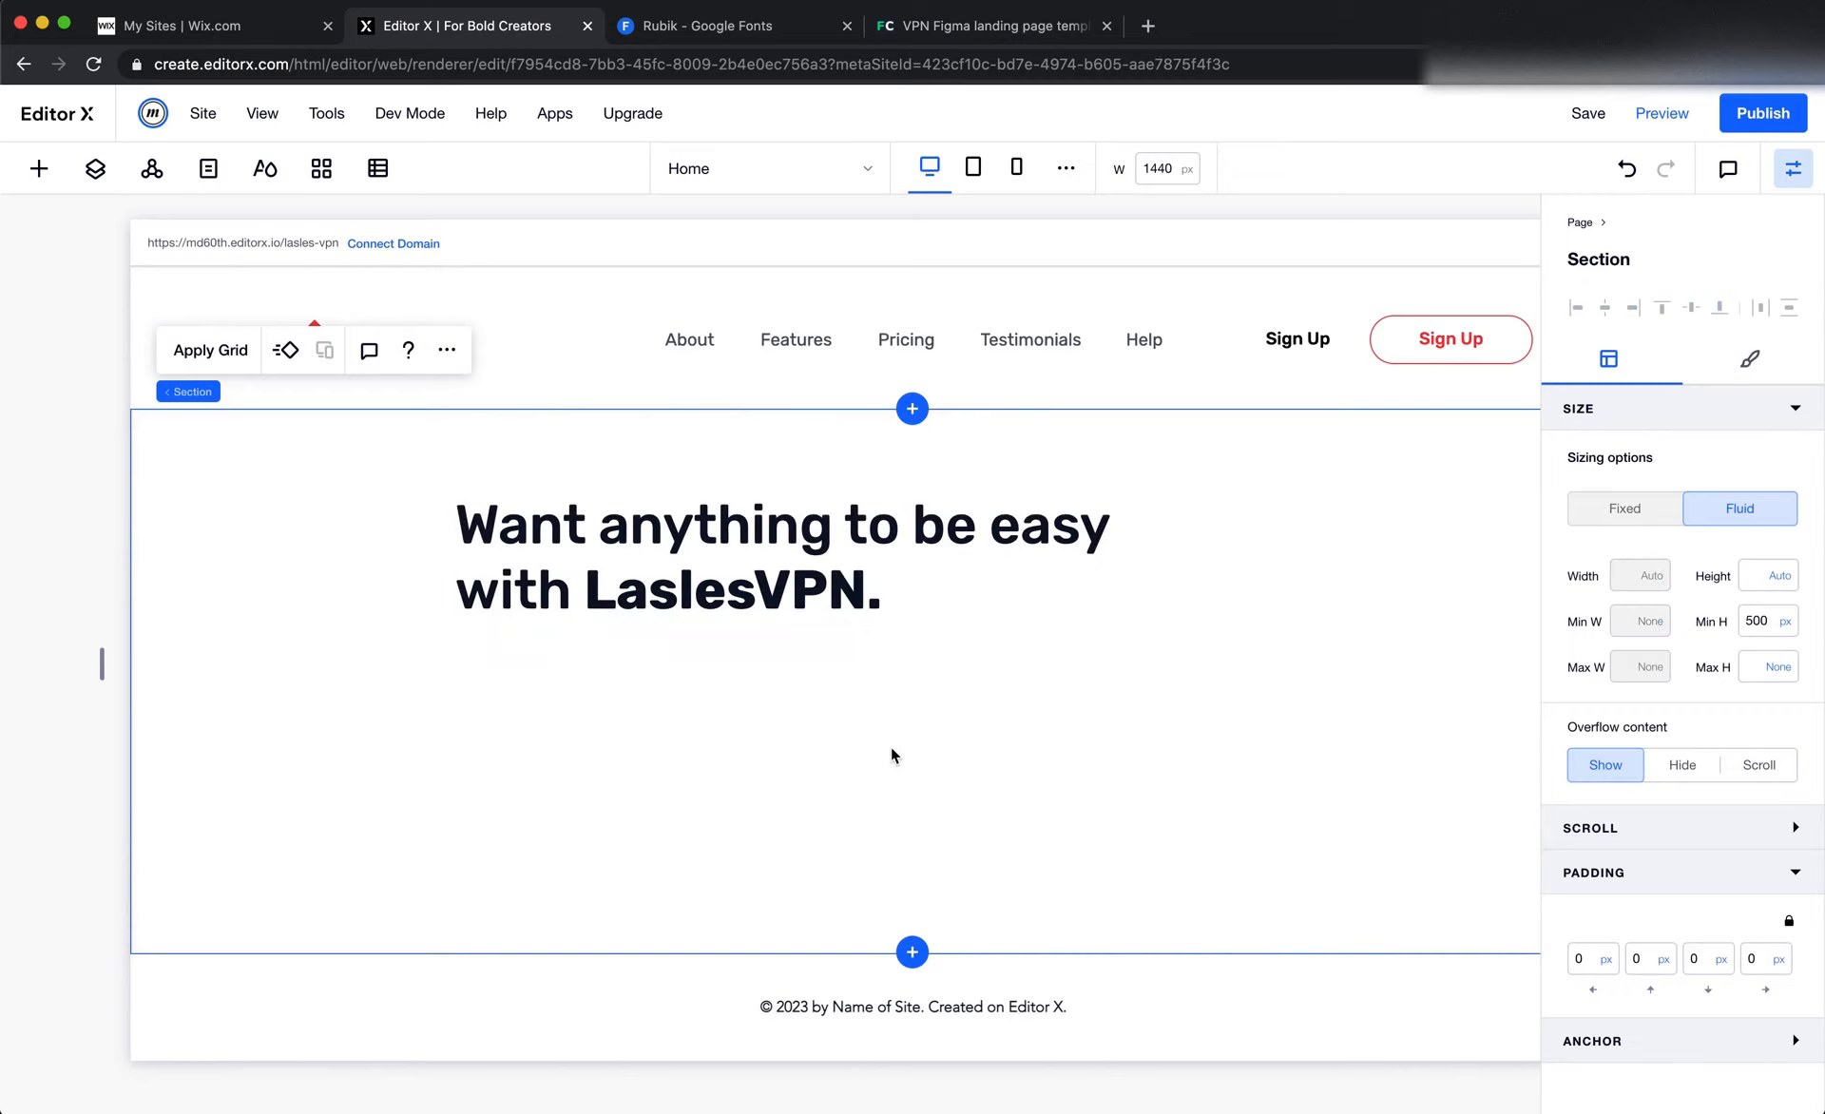
Move the hero title to an 18% left and 103 px top margin and narrow its text box to about 37.2%
drag(932, 570, 888, 599)
click(1217, 702)
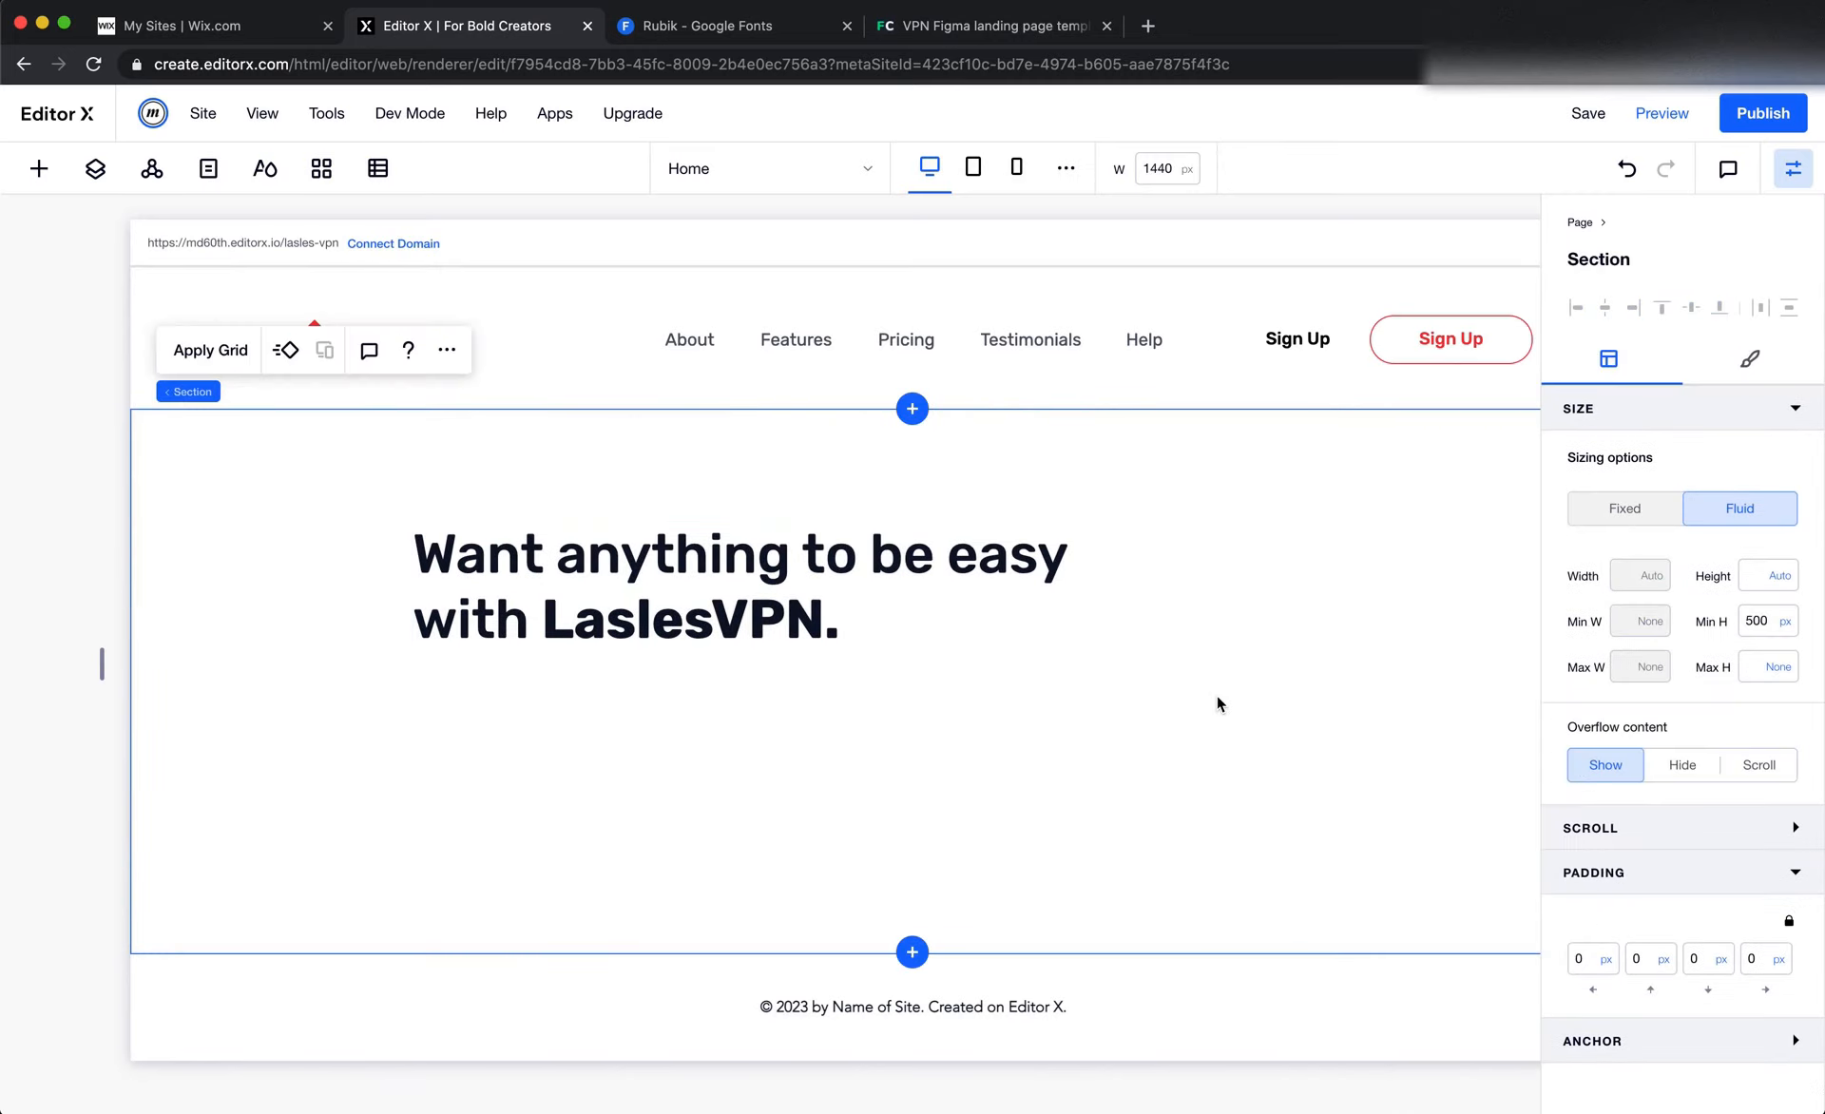
key(super+Tab)
Switch to Figma, check the hero heading's width, and select the text of the paragraph below it
key(super+Tab)
click(1050, 581)
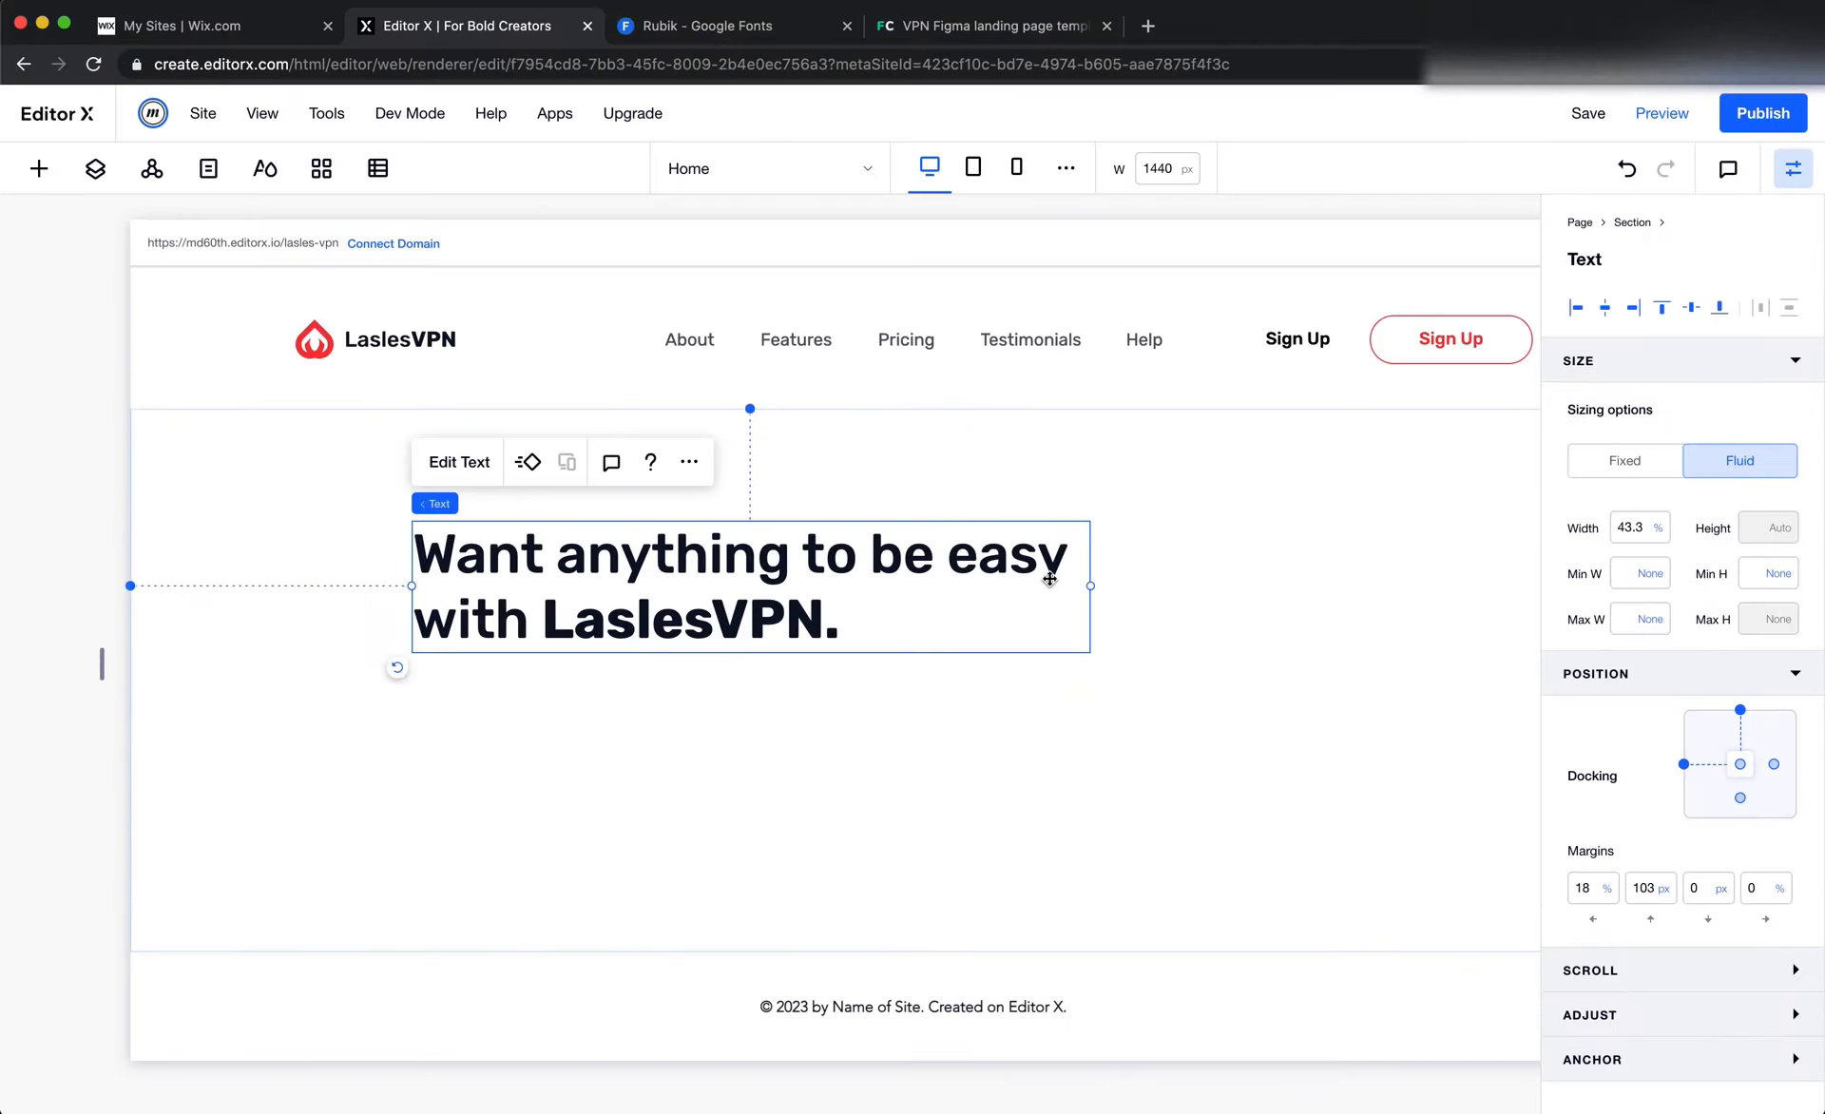
drag(1091, 585, 994, 585)
click(1046, 595)
key(super+Tab)
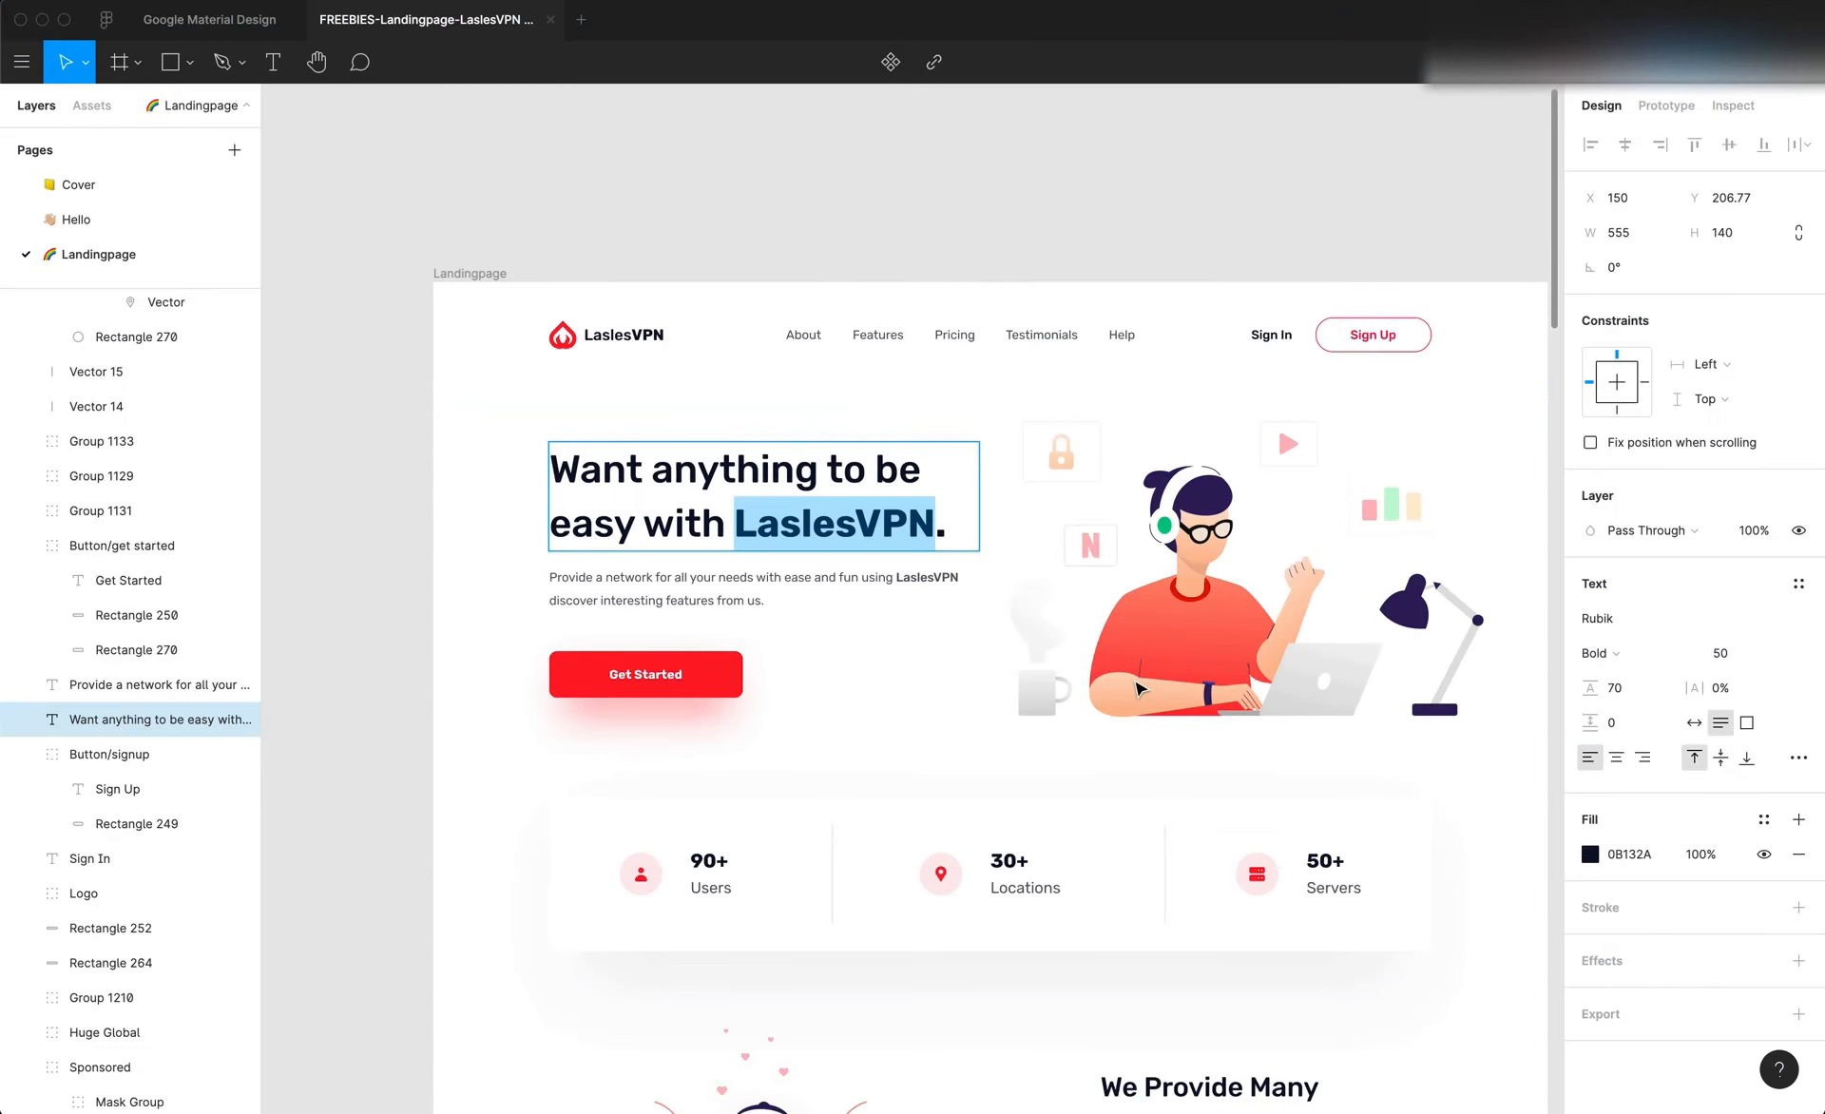
key(Escape)
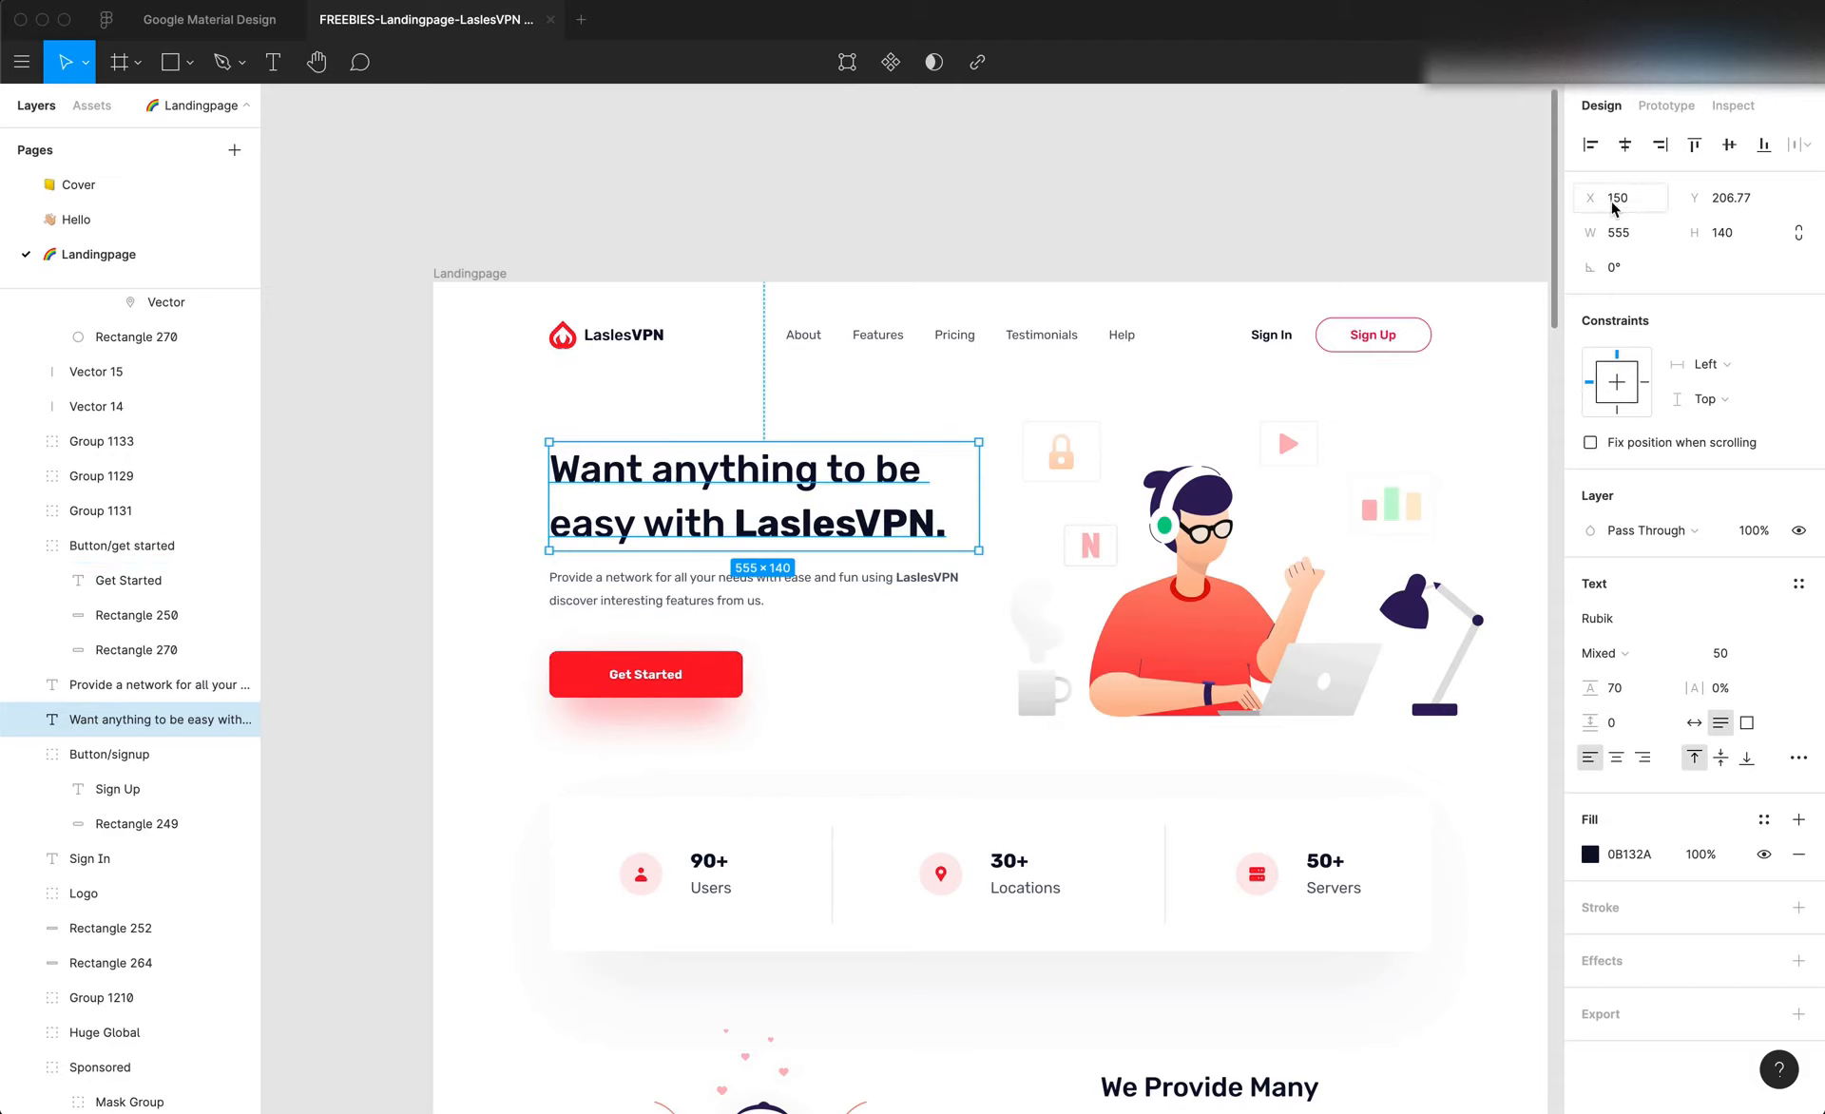
click(1625, 229)
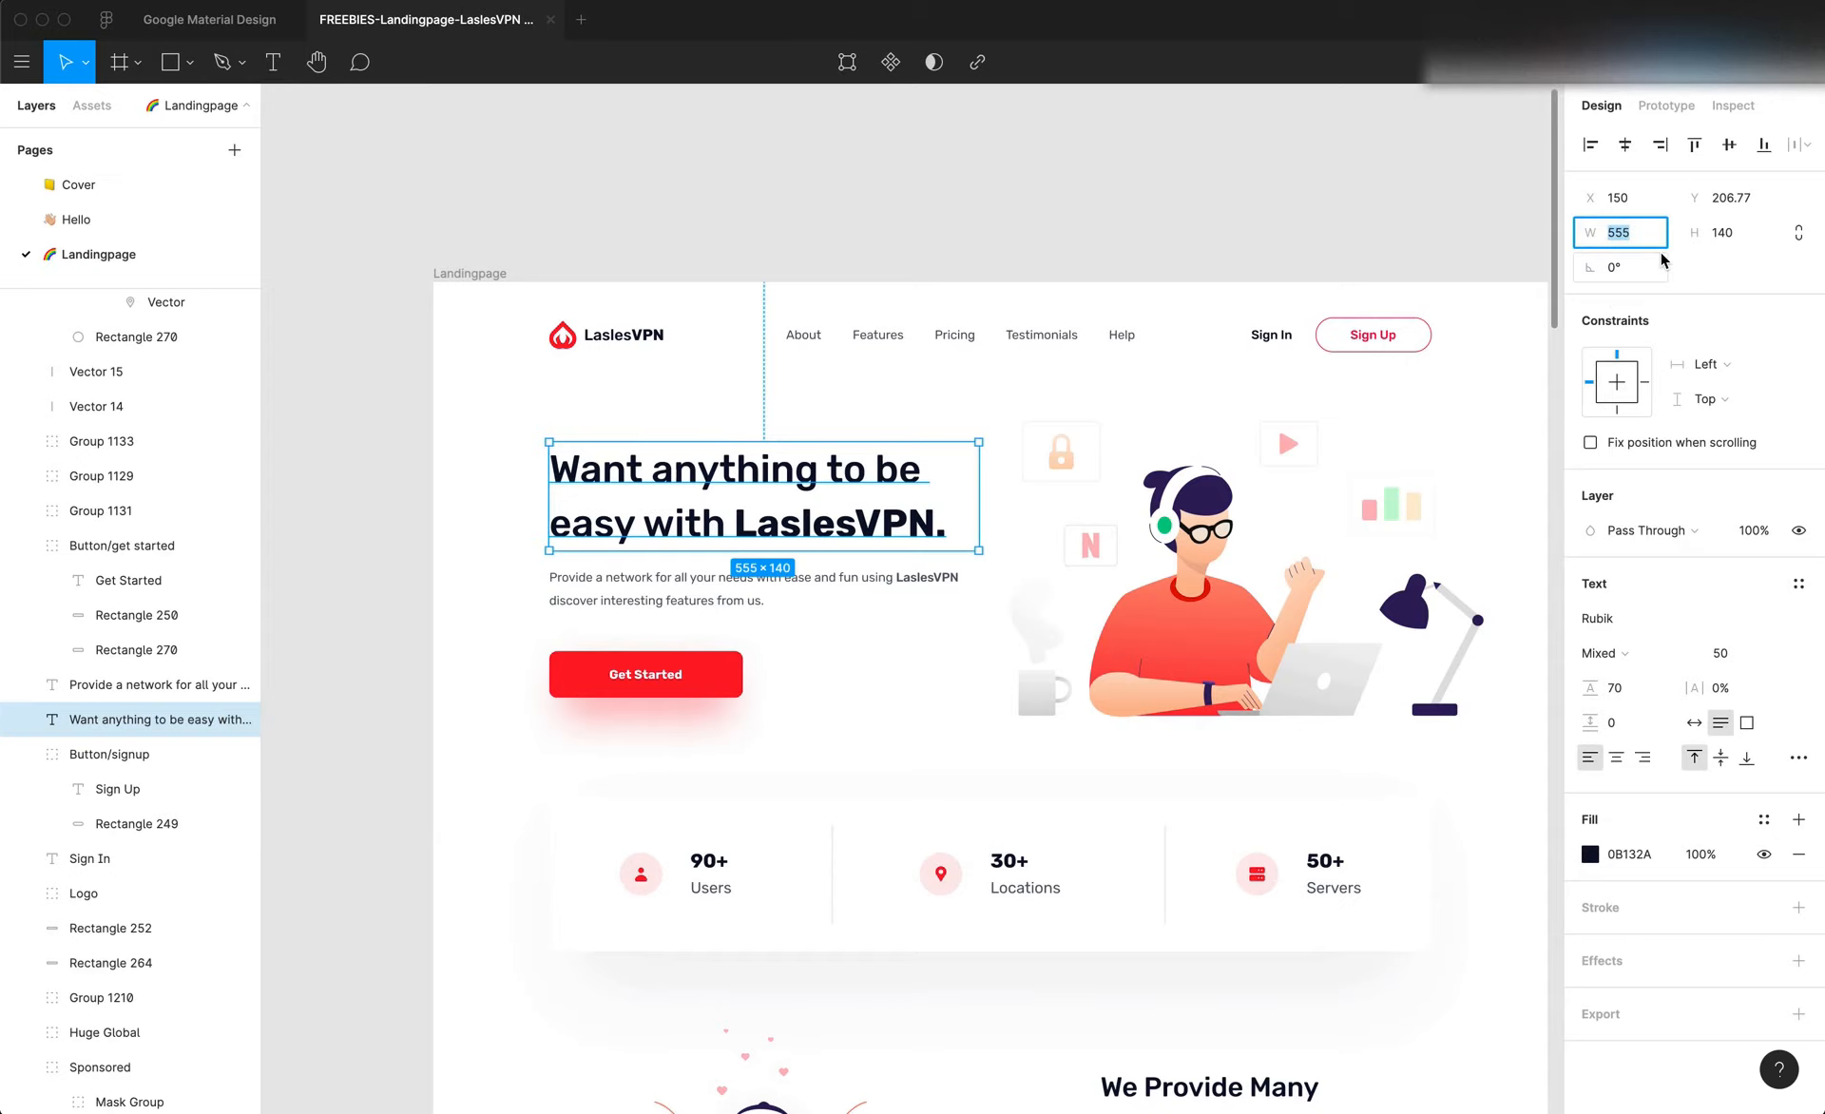
click(709, 596)
double_click(709, 596)
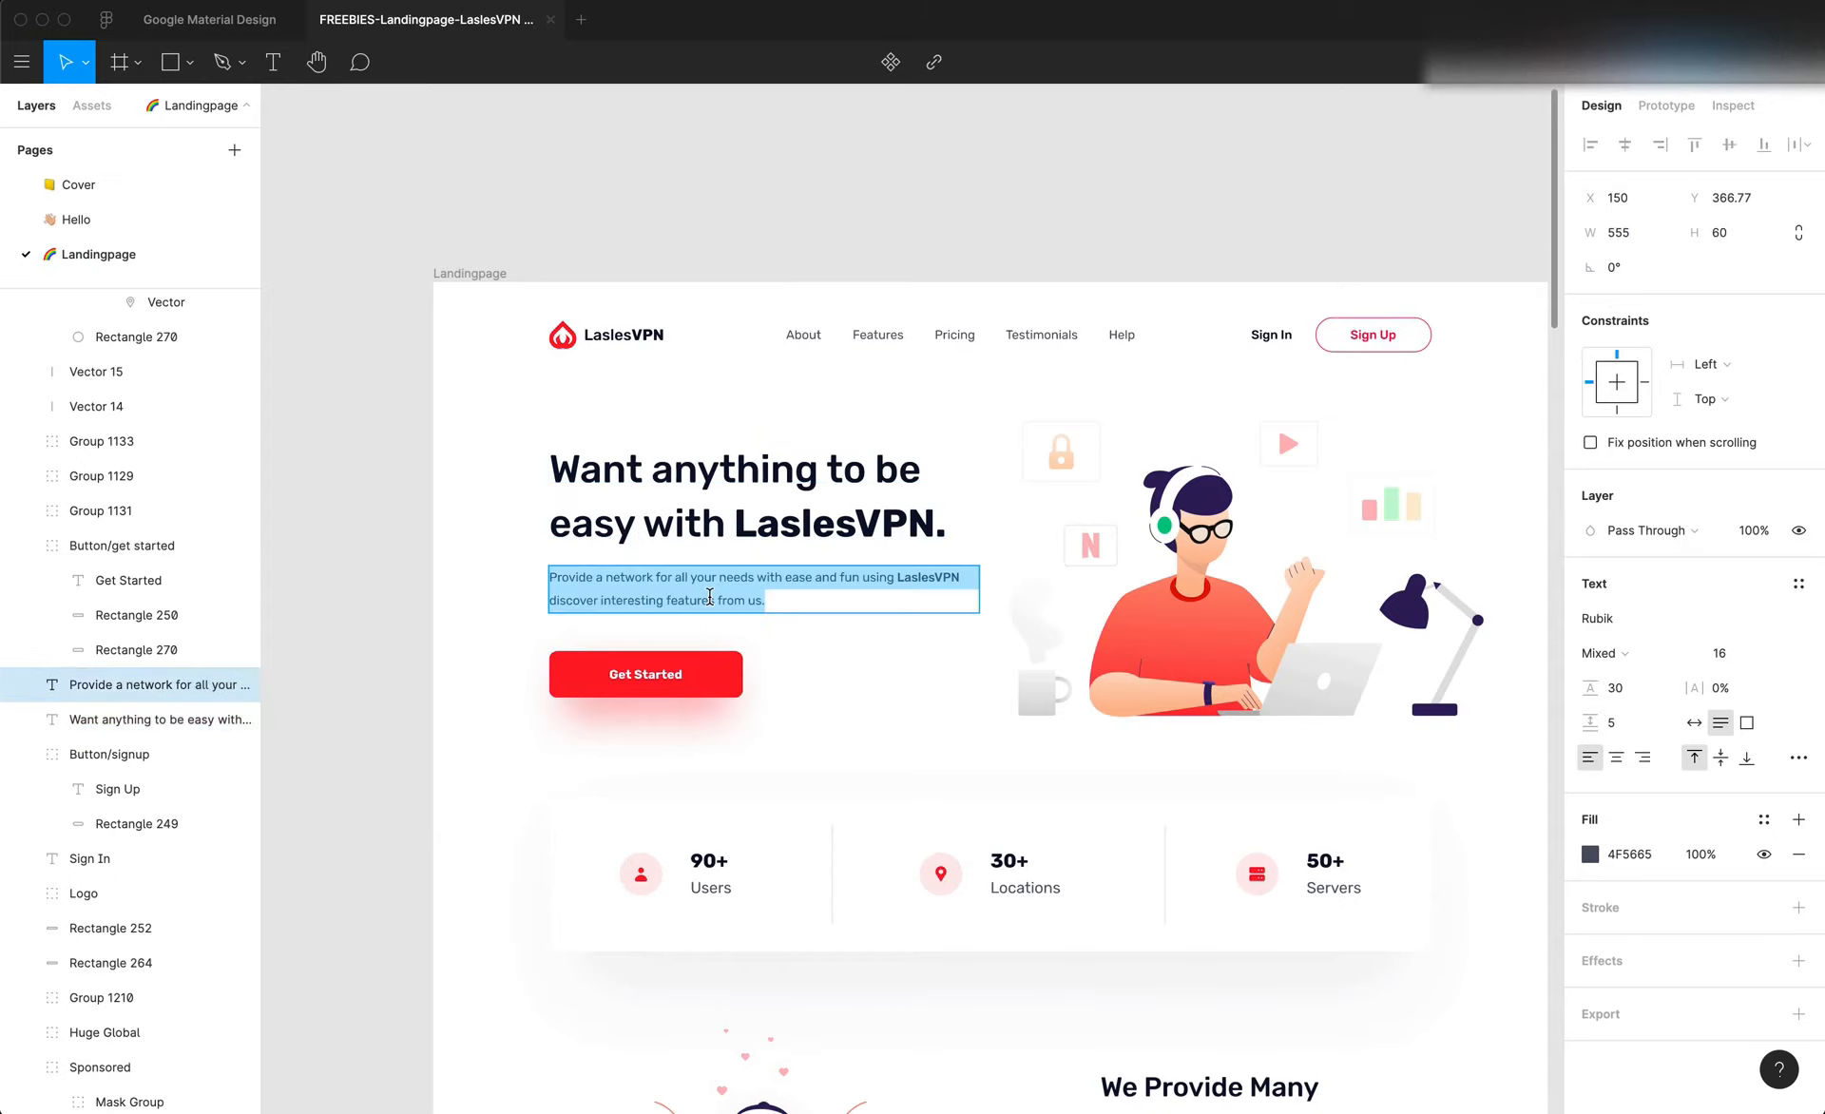
Switch to Editor X, duplicate the hero title and place the copy below it, at 18% left and 250 px top margins
key(super+Tab)
right_click(656, 587)
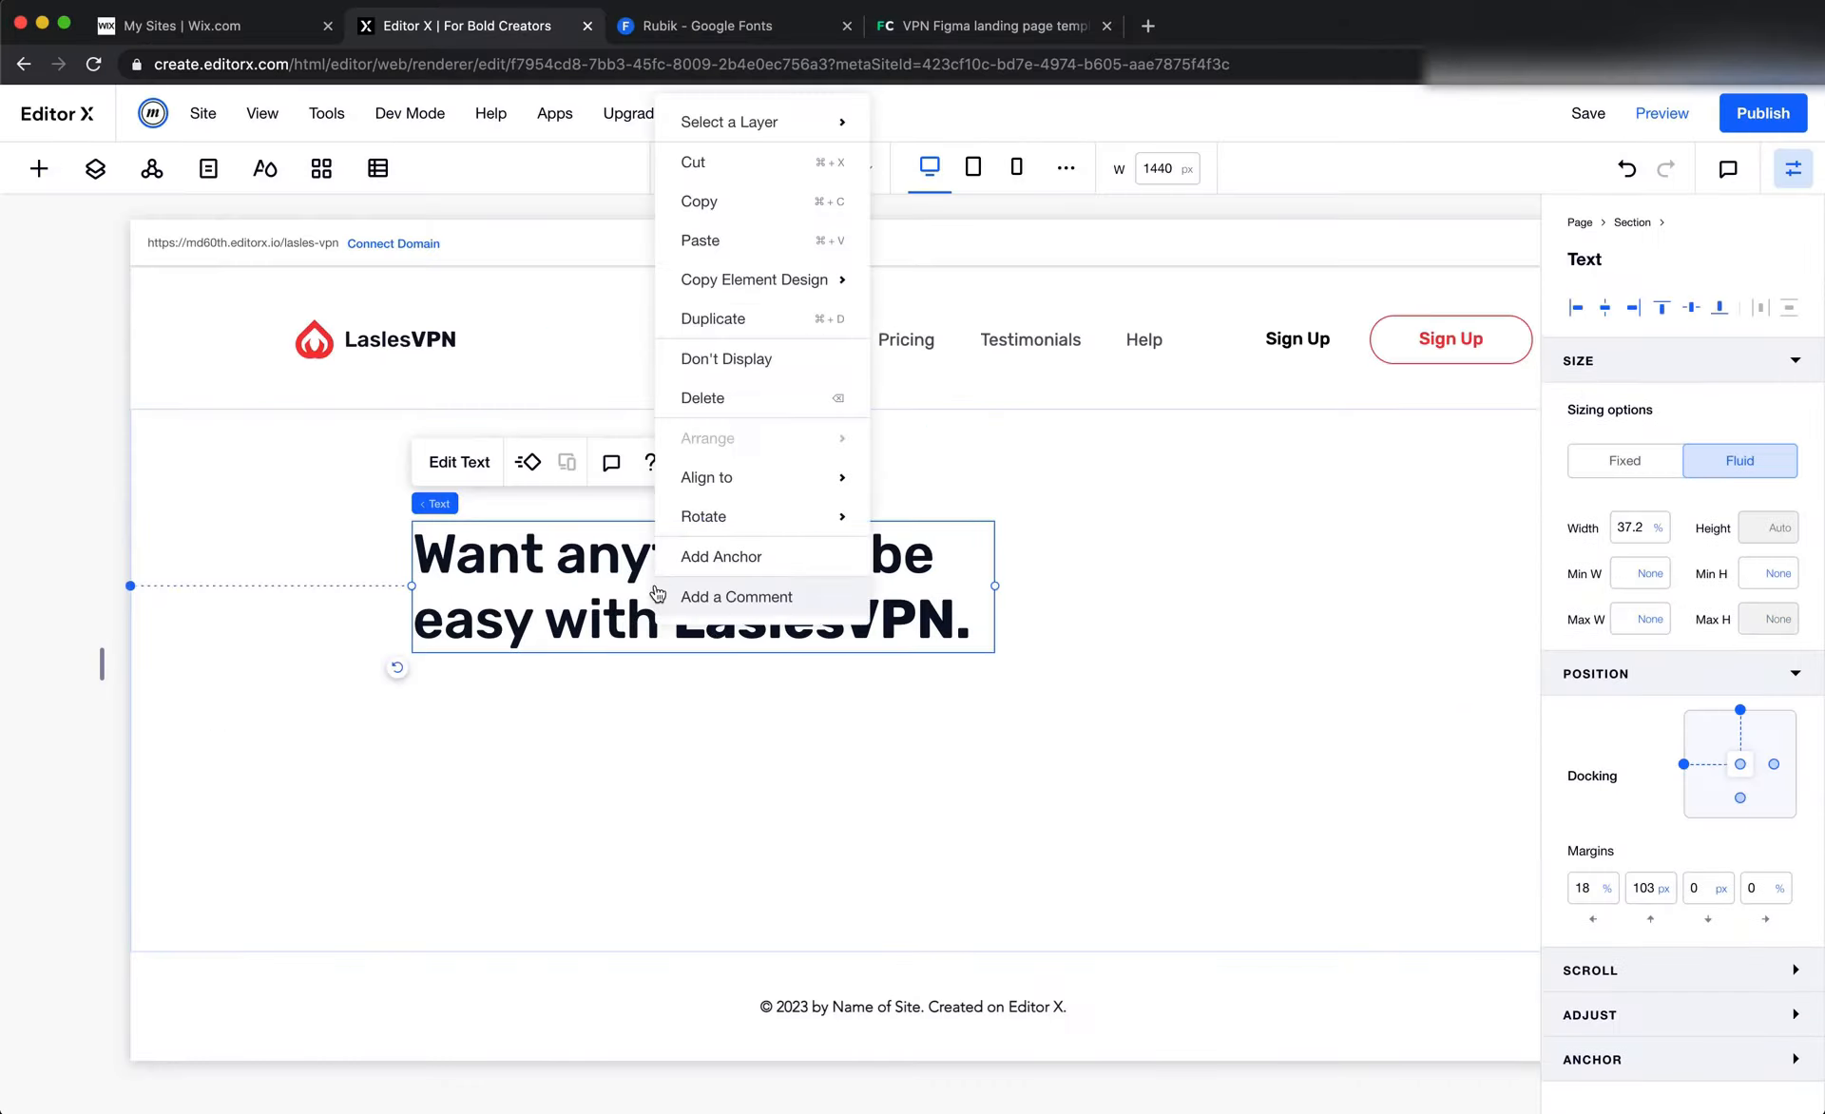
click(709, 318)
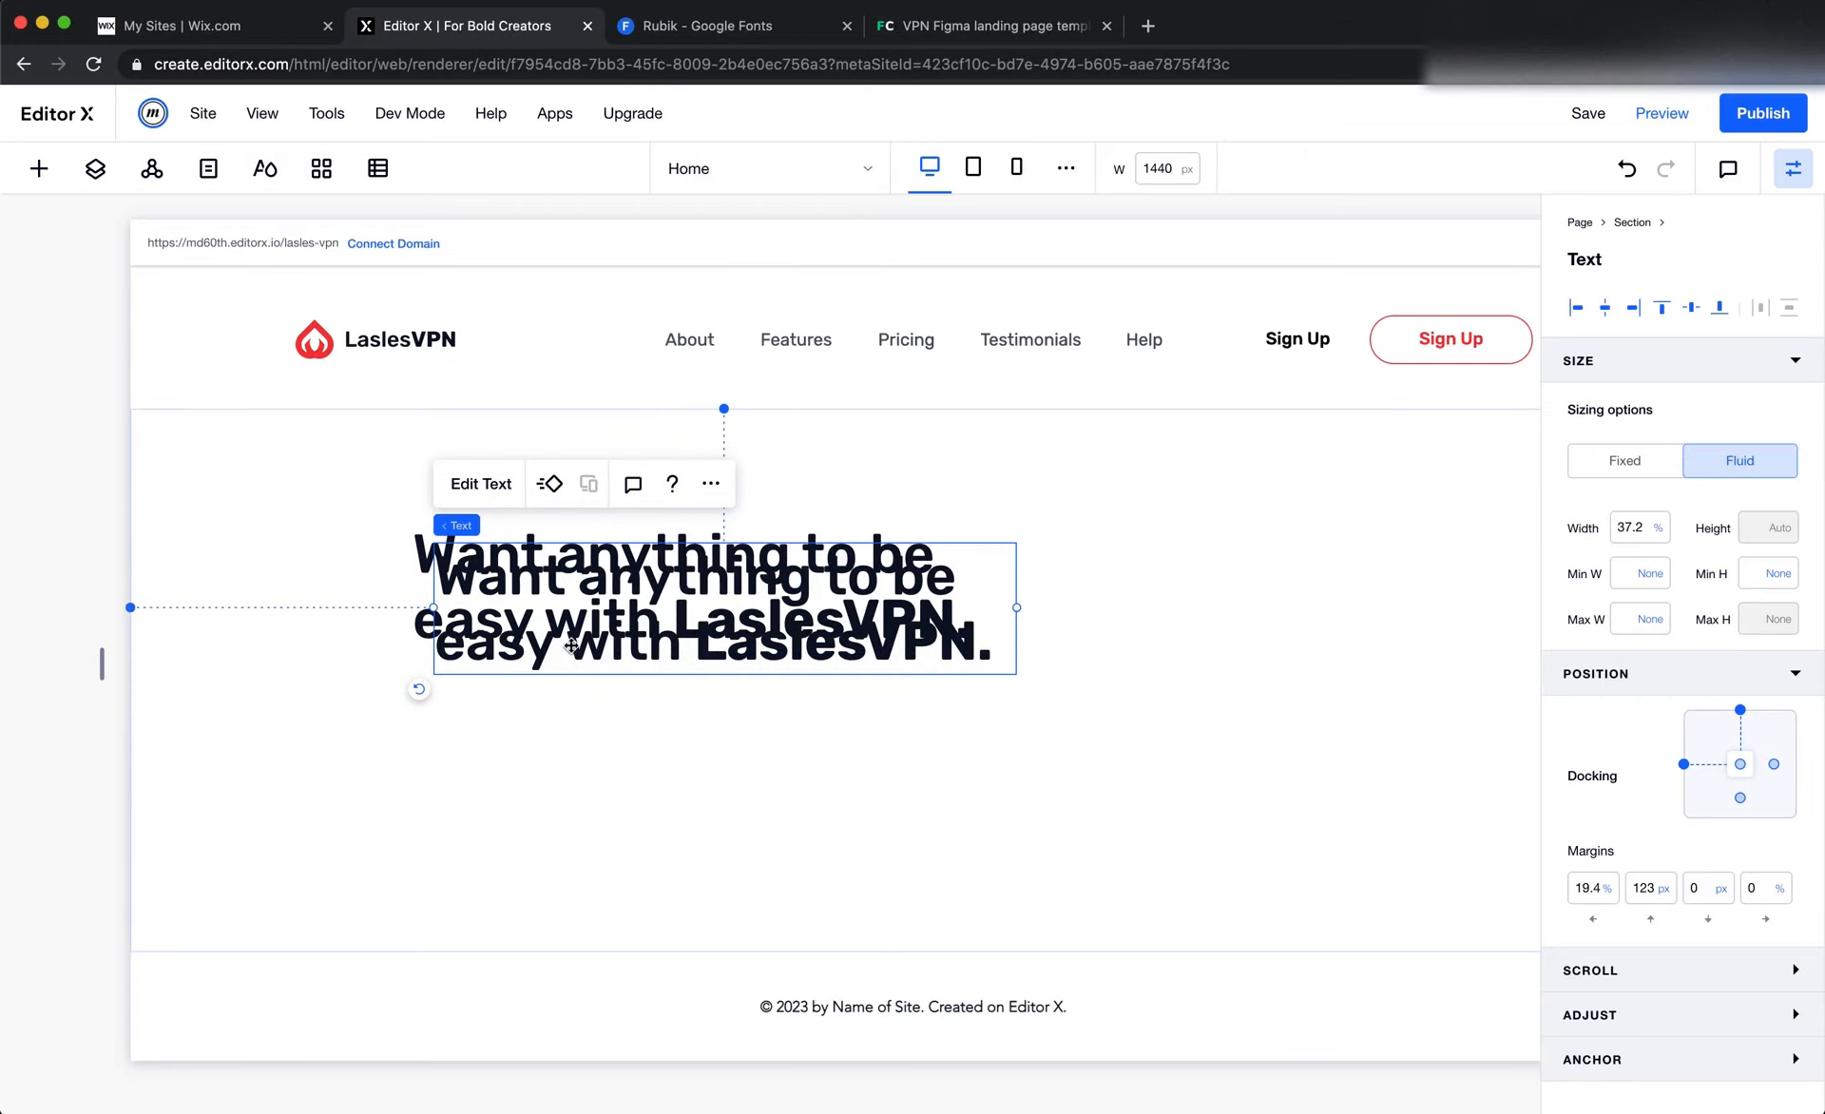
drag(570, 647, 569, 777)
Switch to Figma, examine the hero paragraph's text settings, and survey the paragraph text in the landing page's other sections
key(super+Tab)
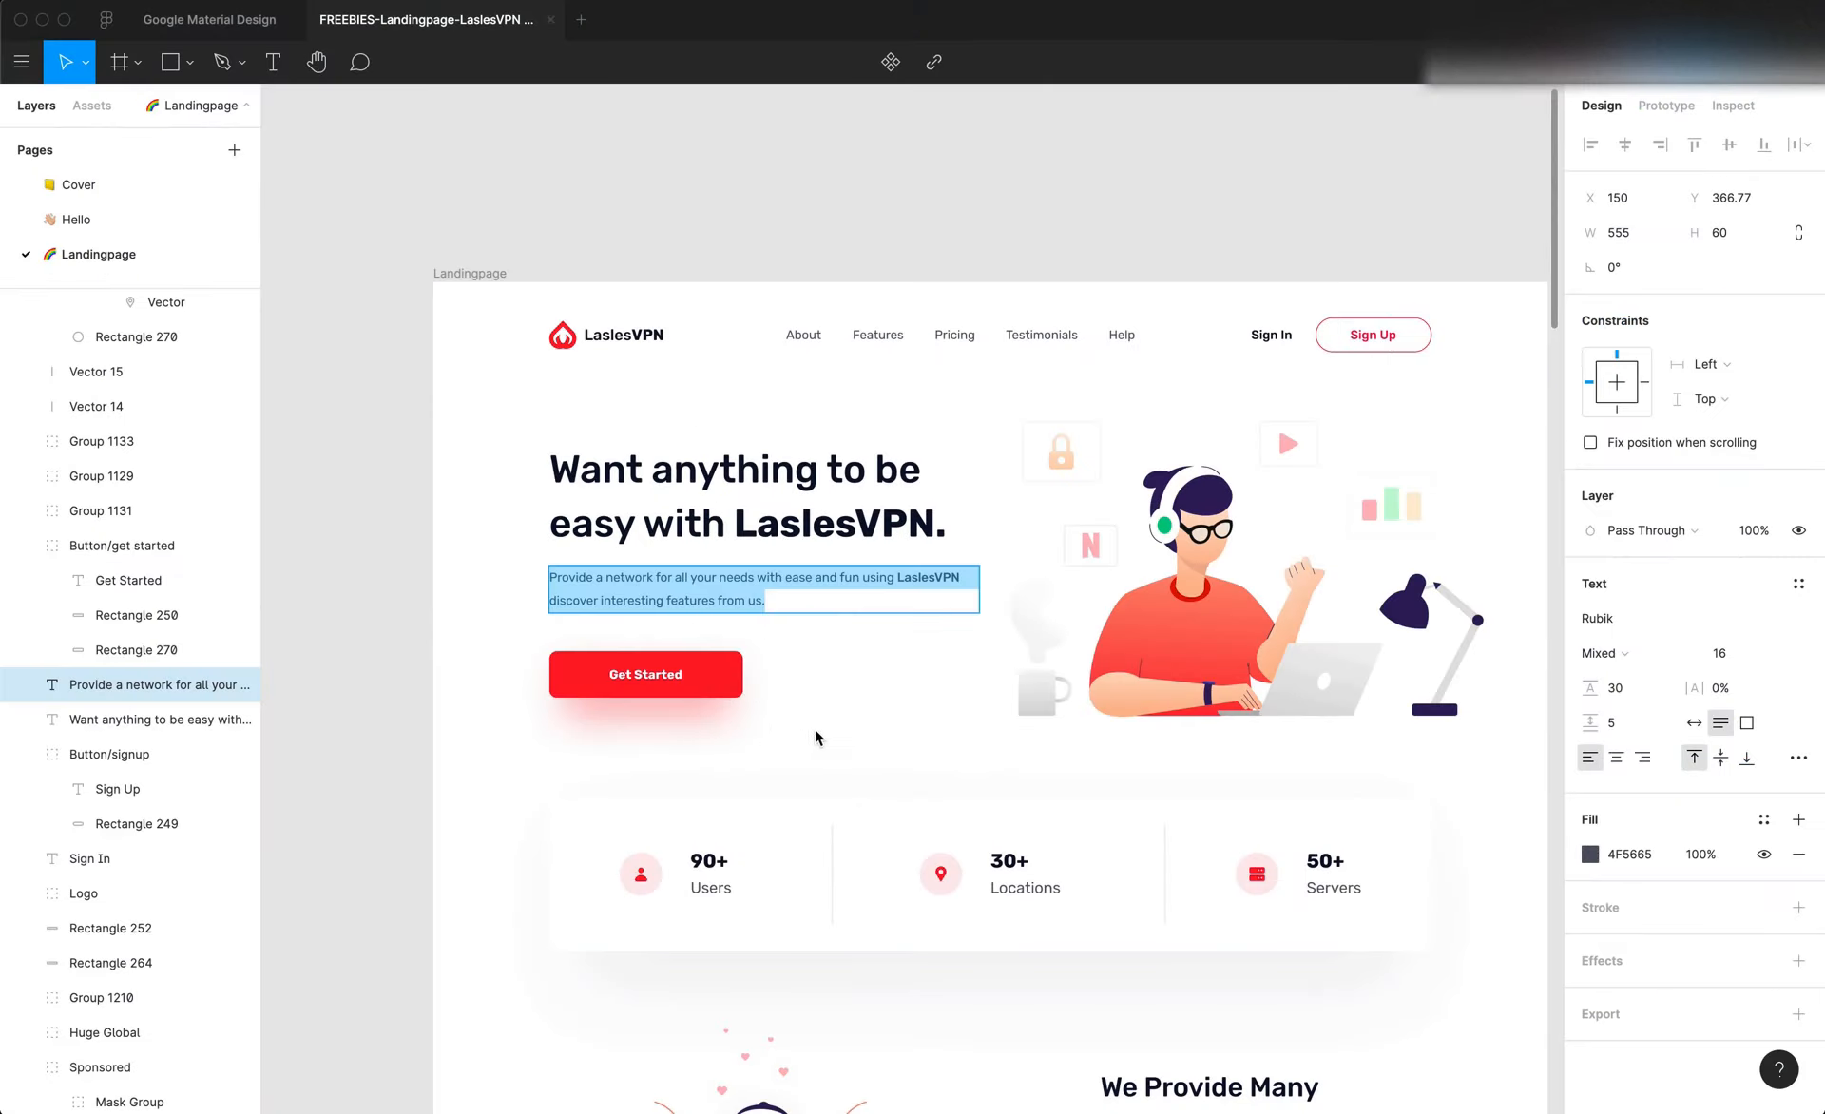
scroll(801, 701, down, 7)
scroll(800, 702, up, 8)
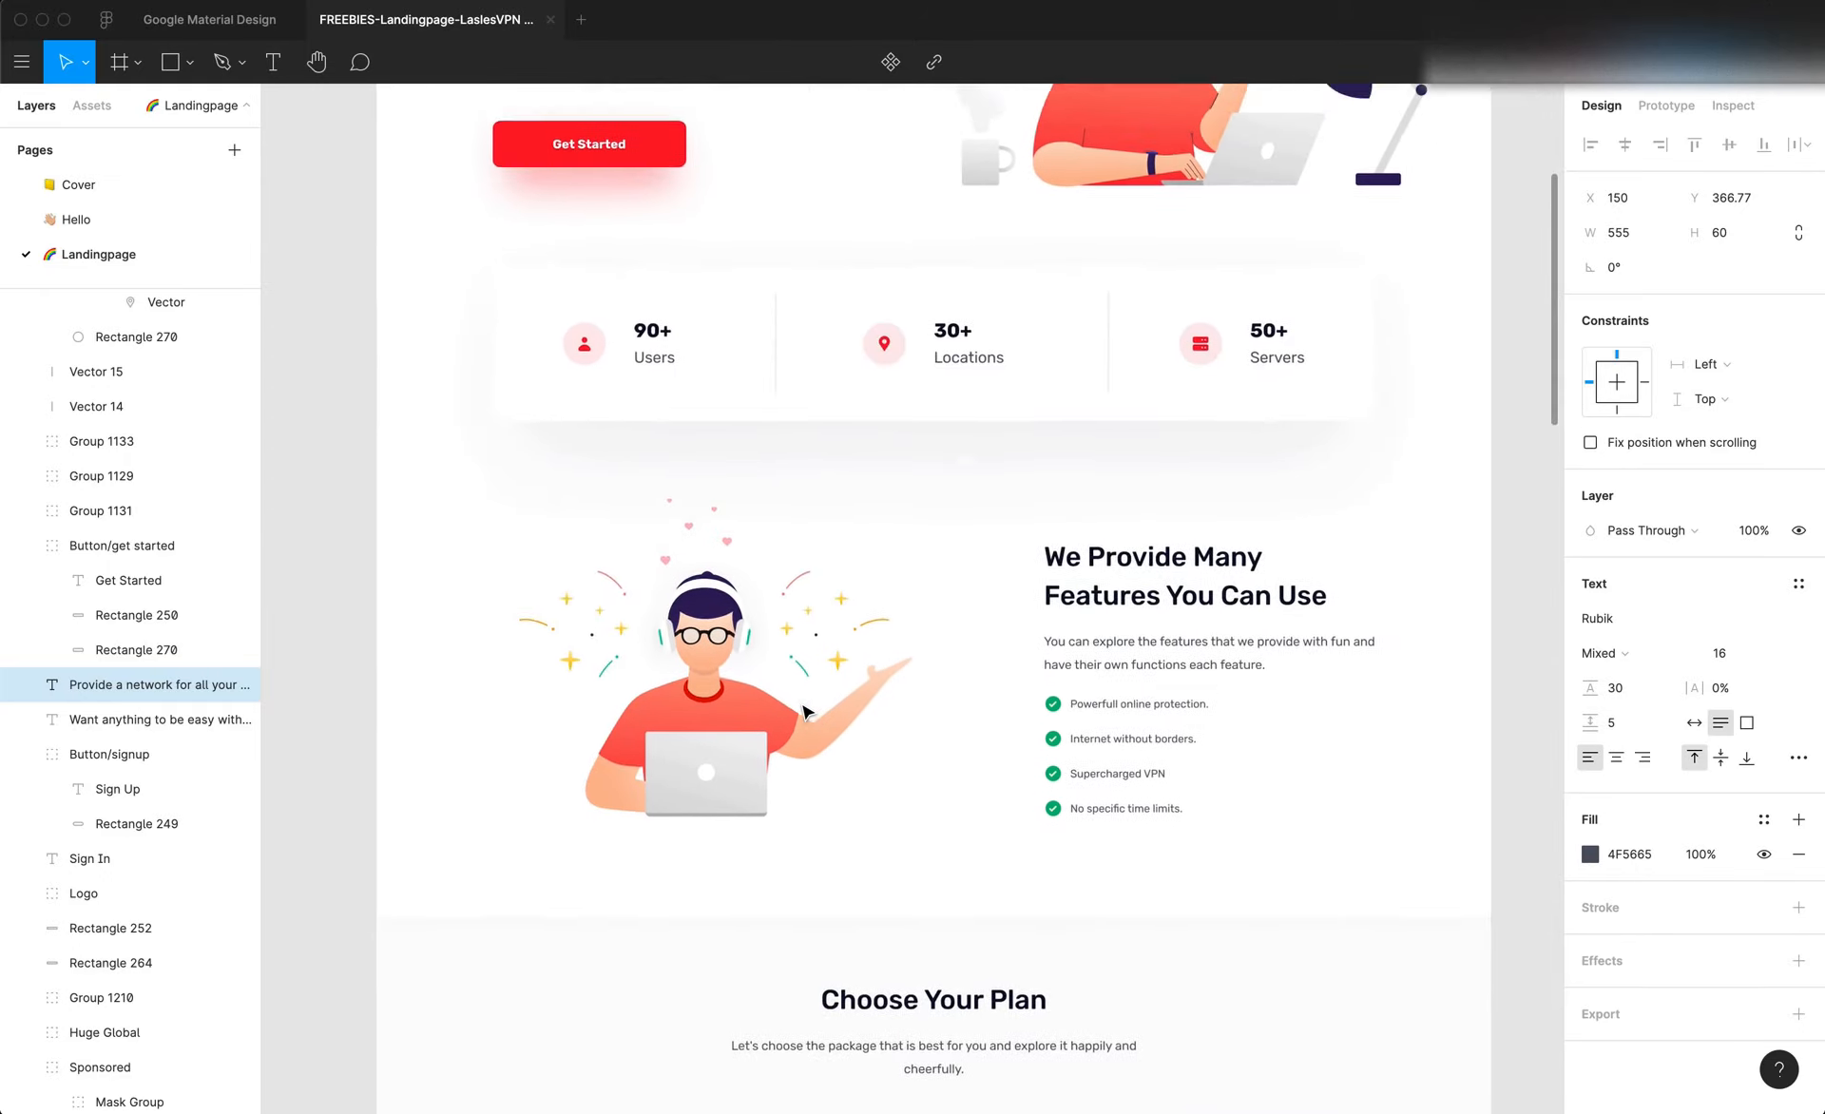
key(Escape)
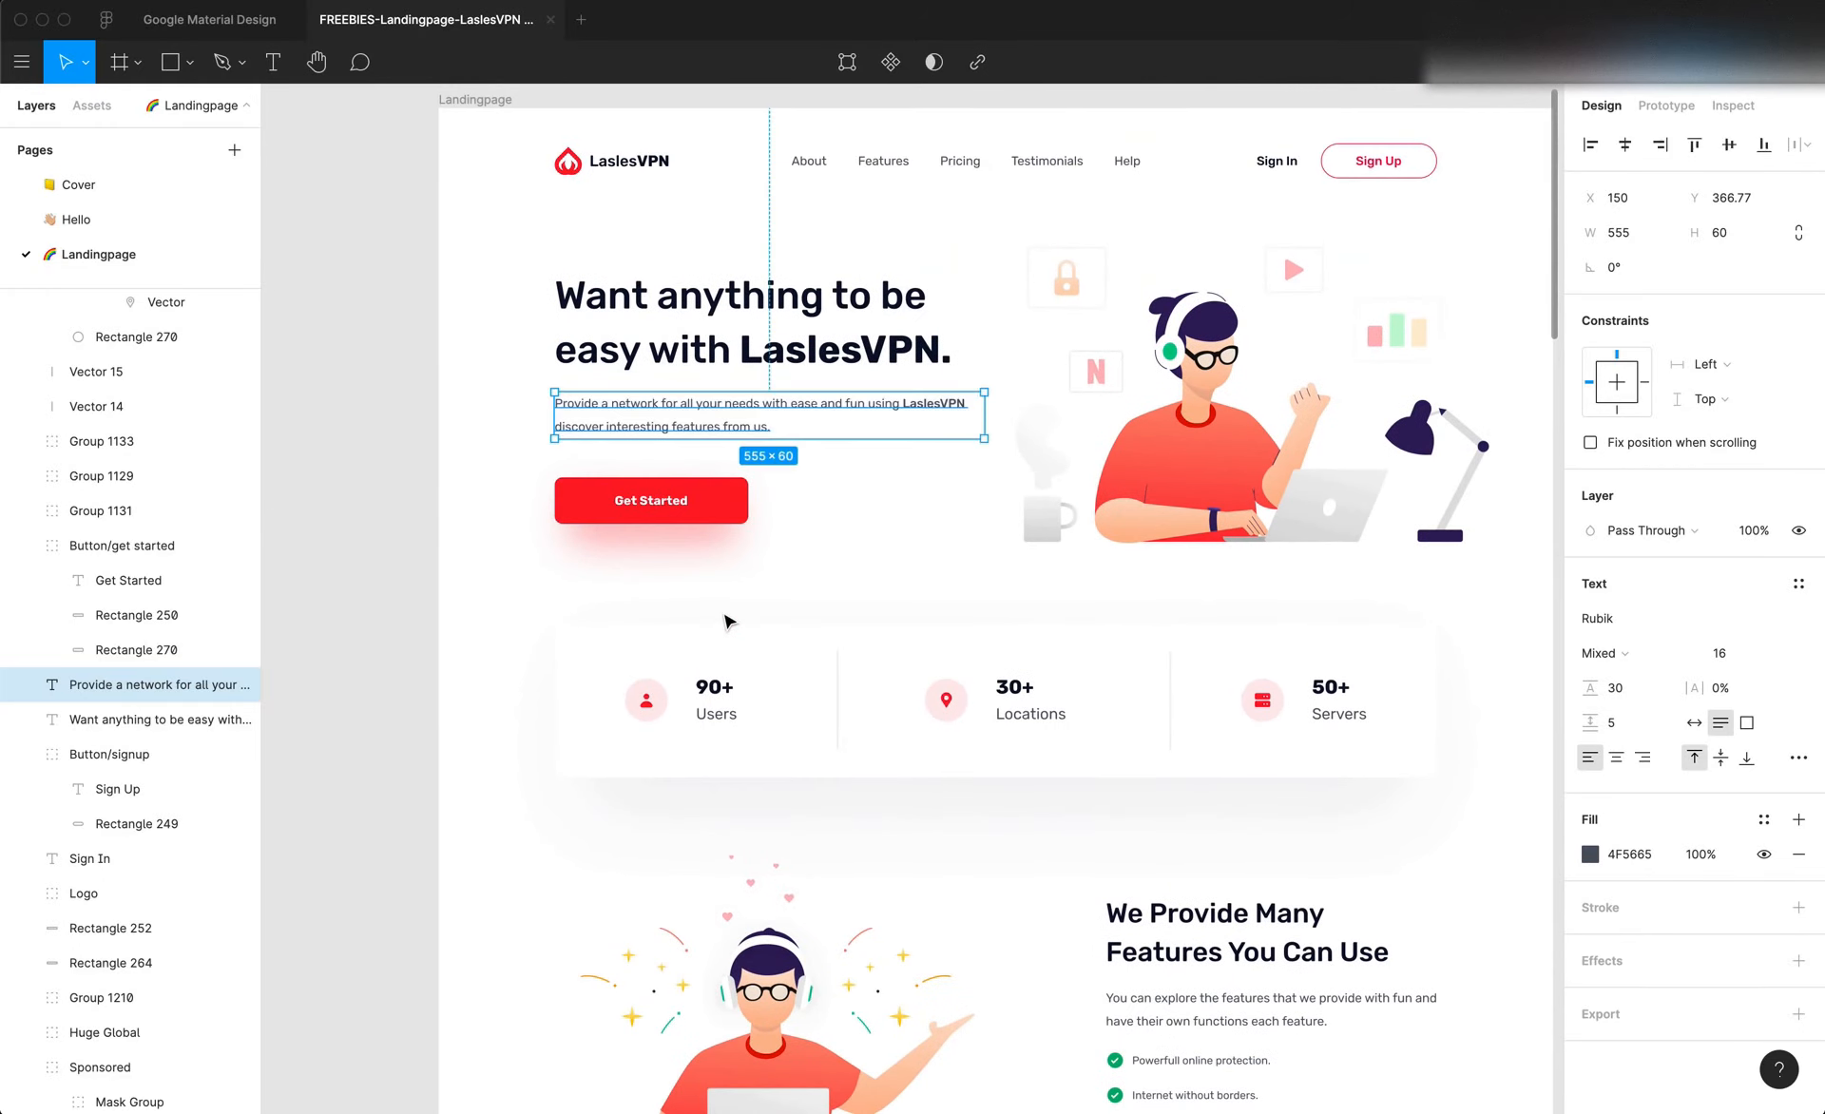
double_click(740, 409)
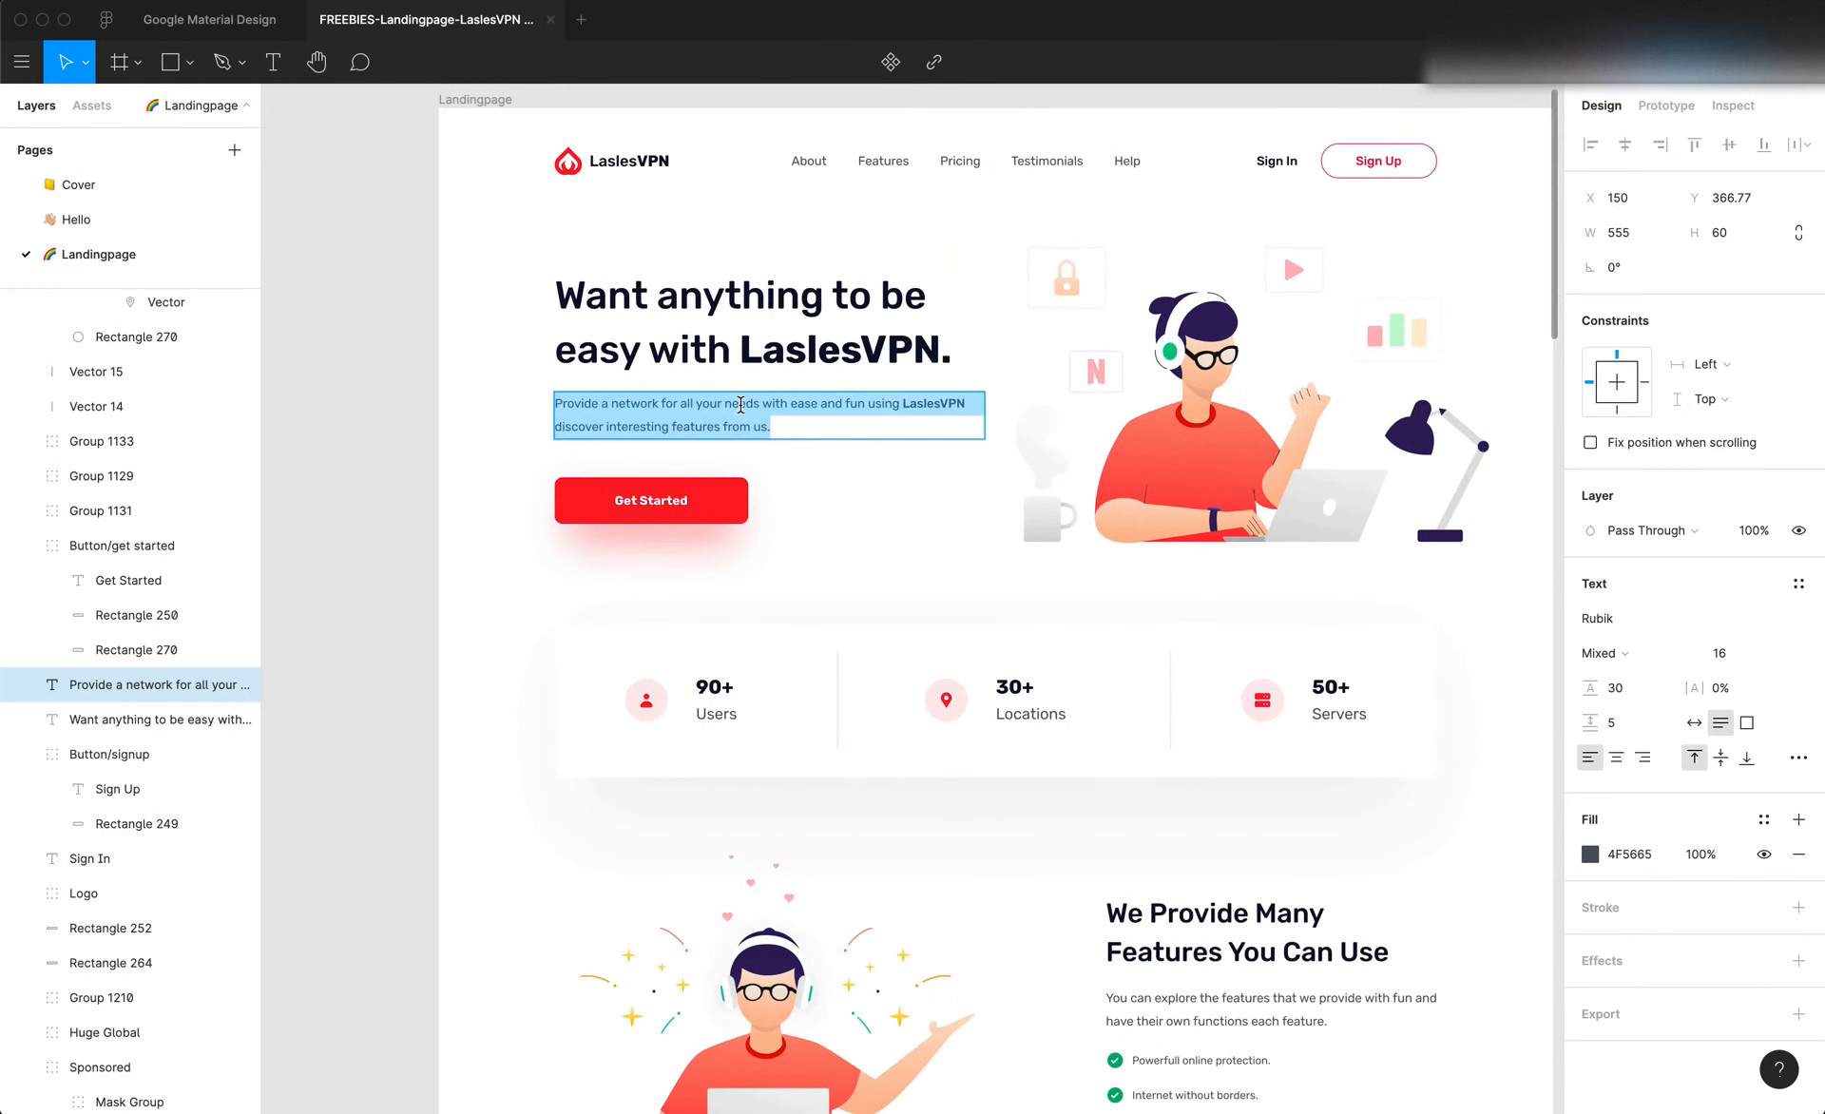
scroll(802, 460, down, 5)
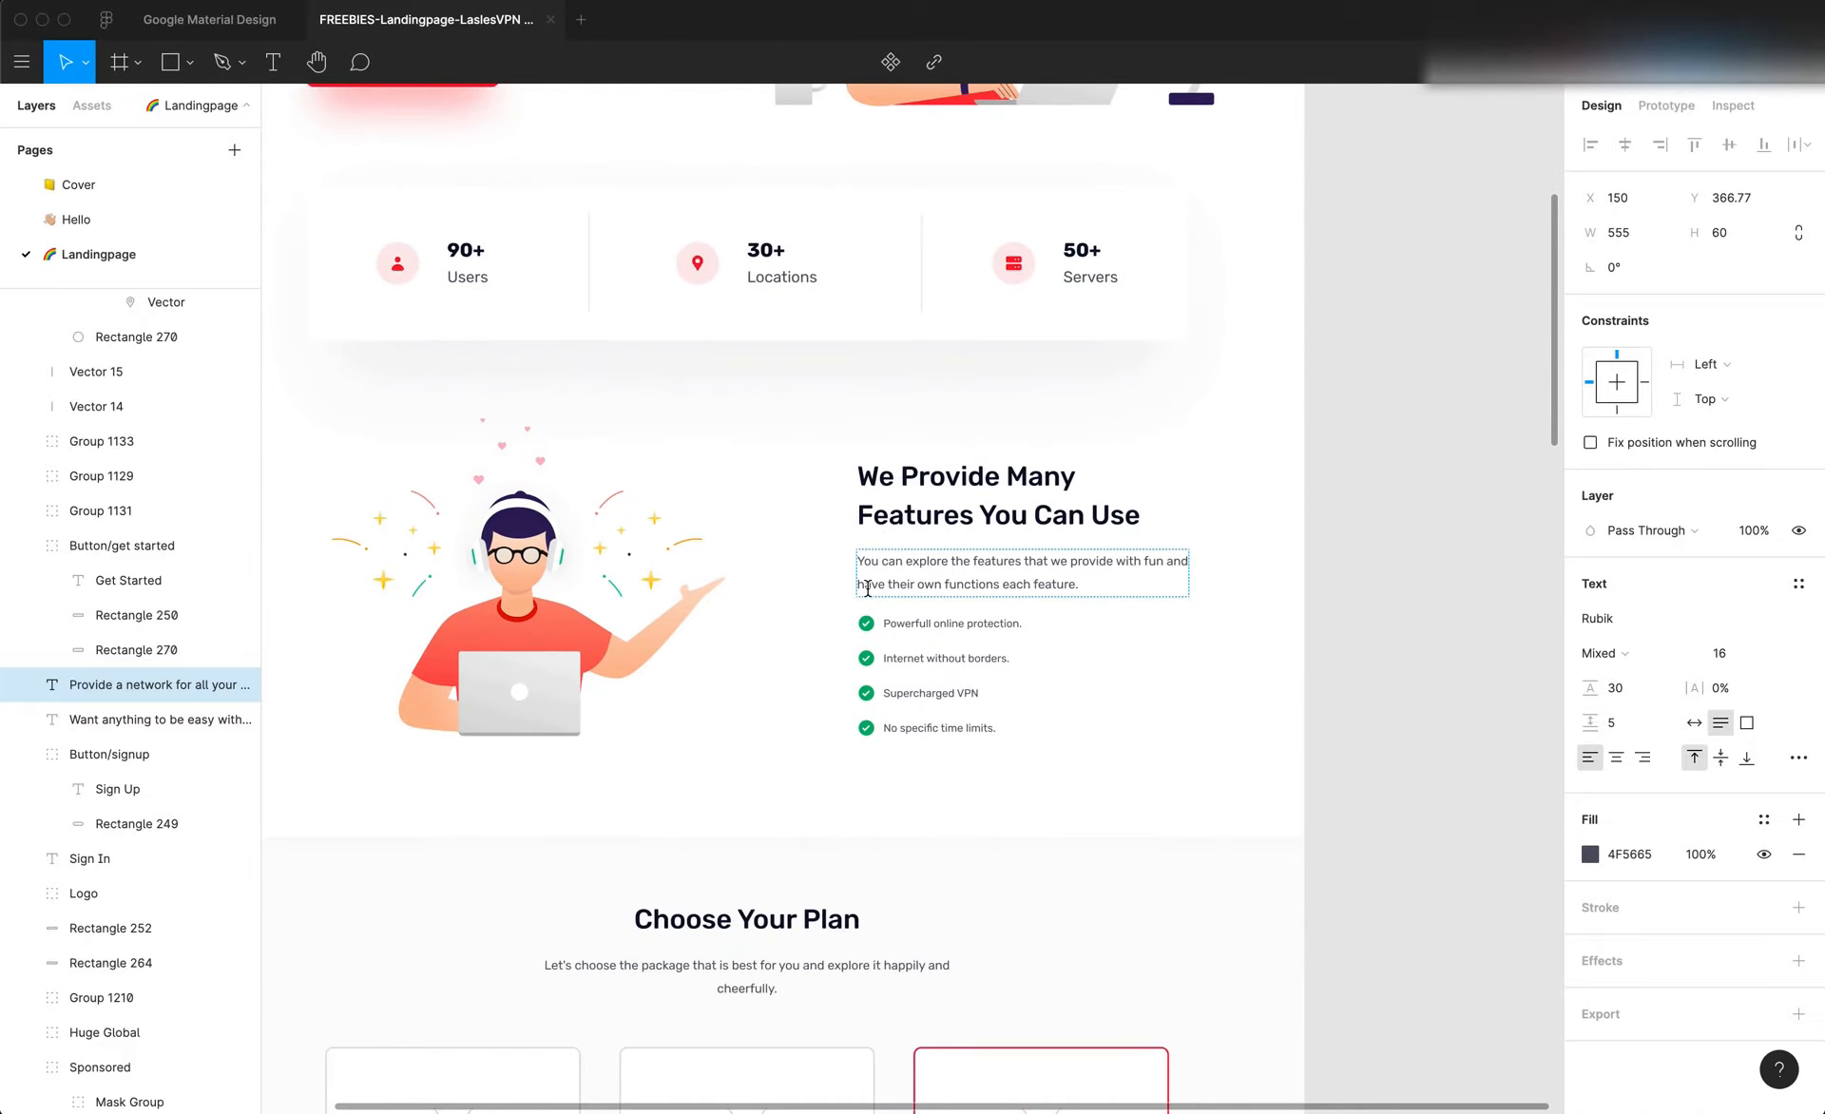
scroll(867, 594, down, 4)
scroll(865, 593, down, 10)
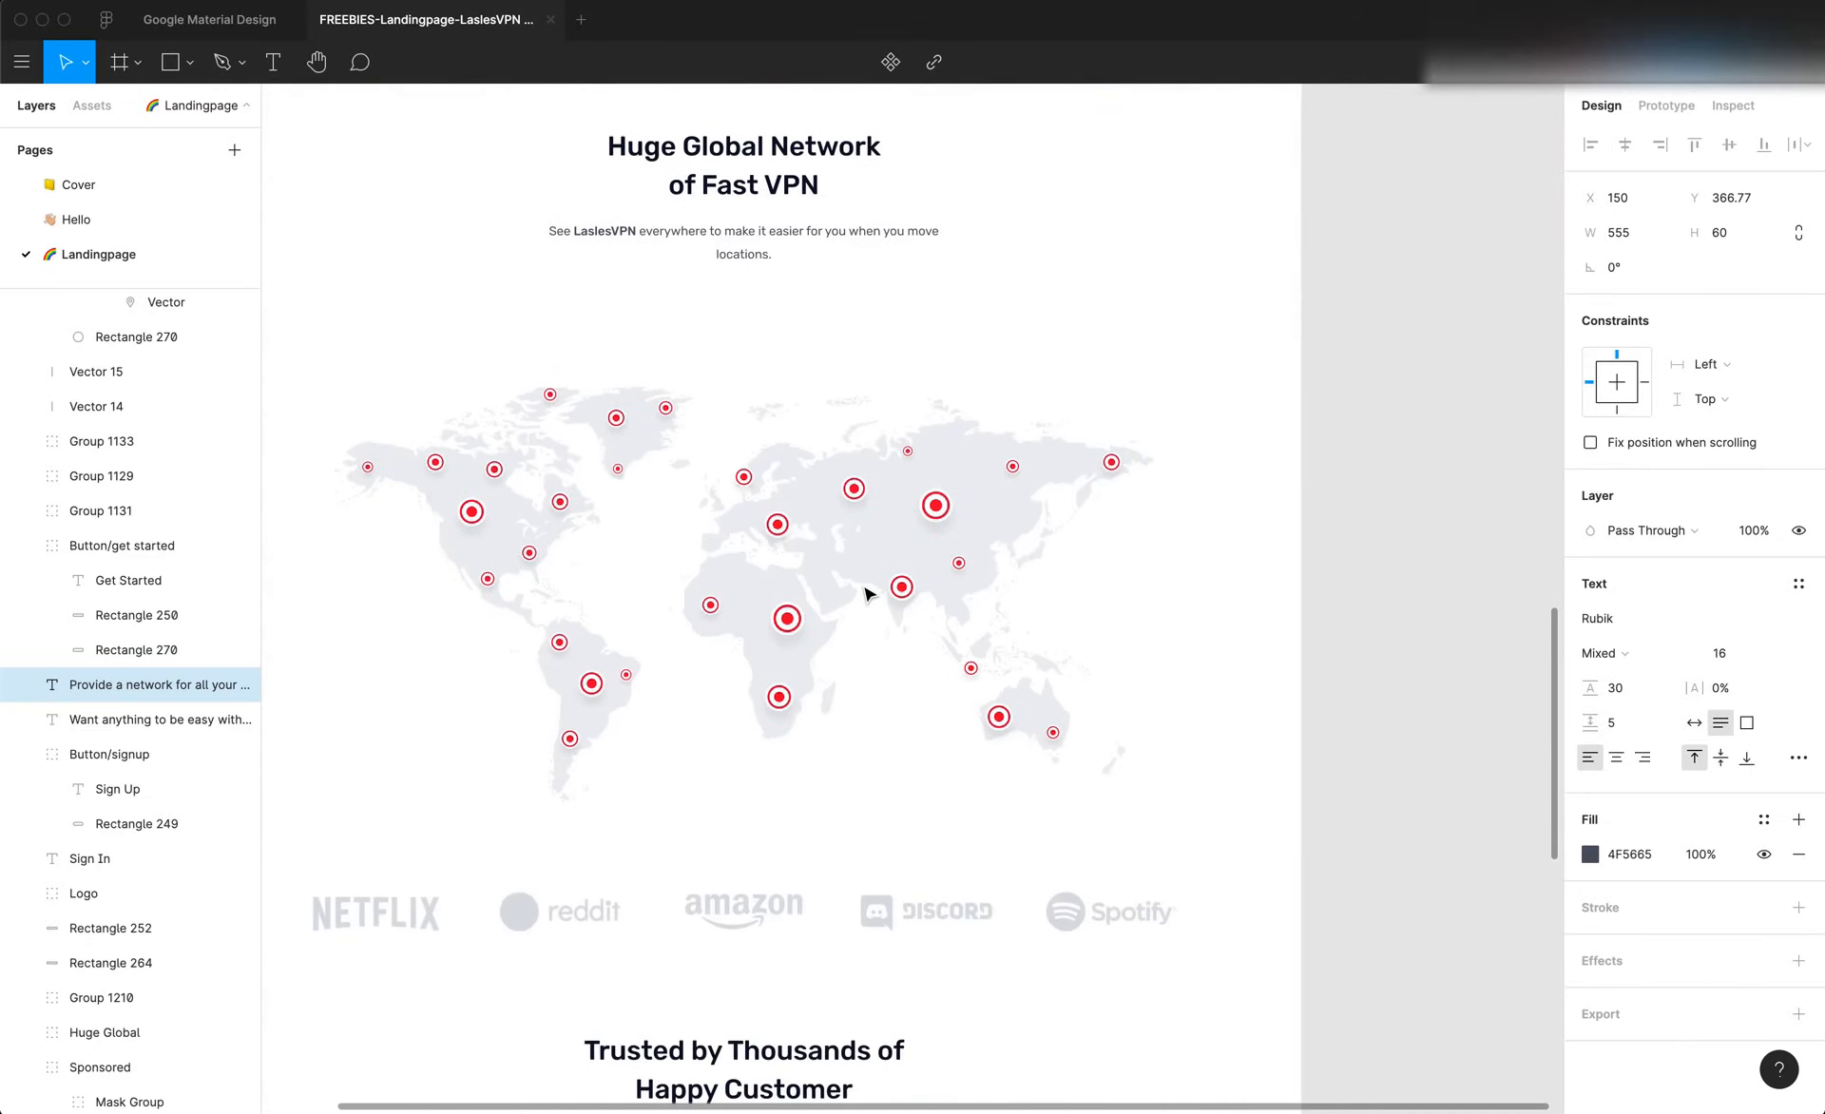
scroll(863, 592, up, 2)
scroll(863, 591, up, 15)
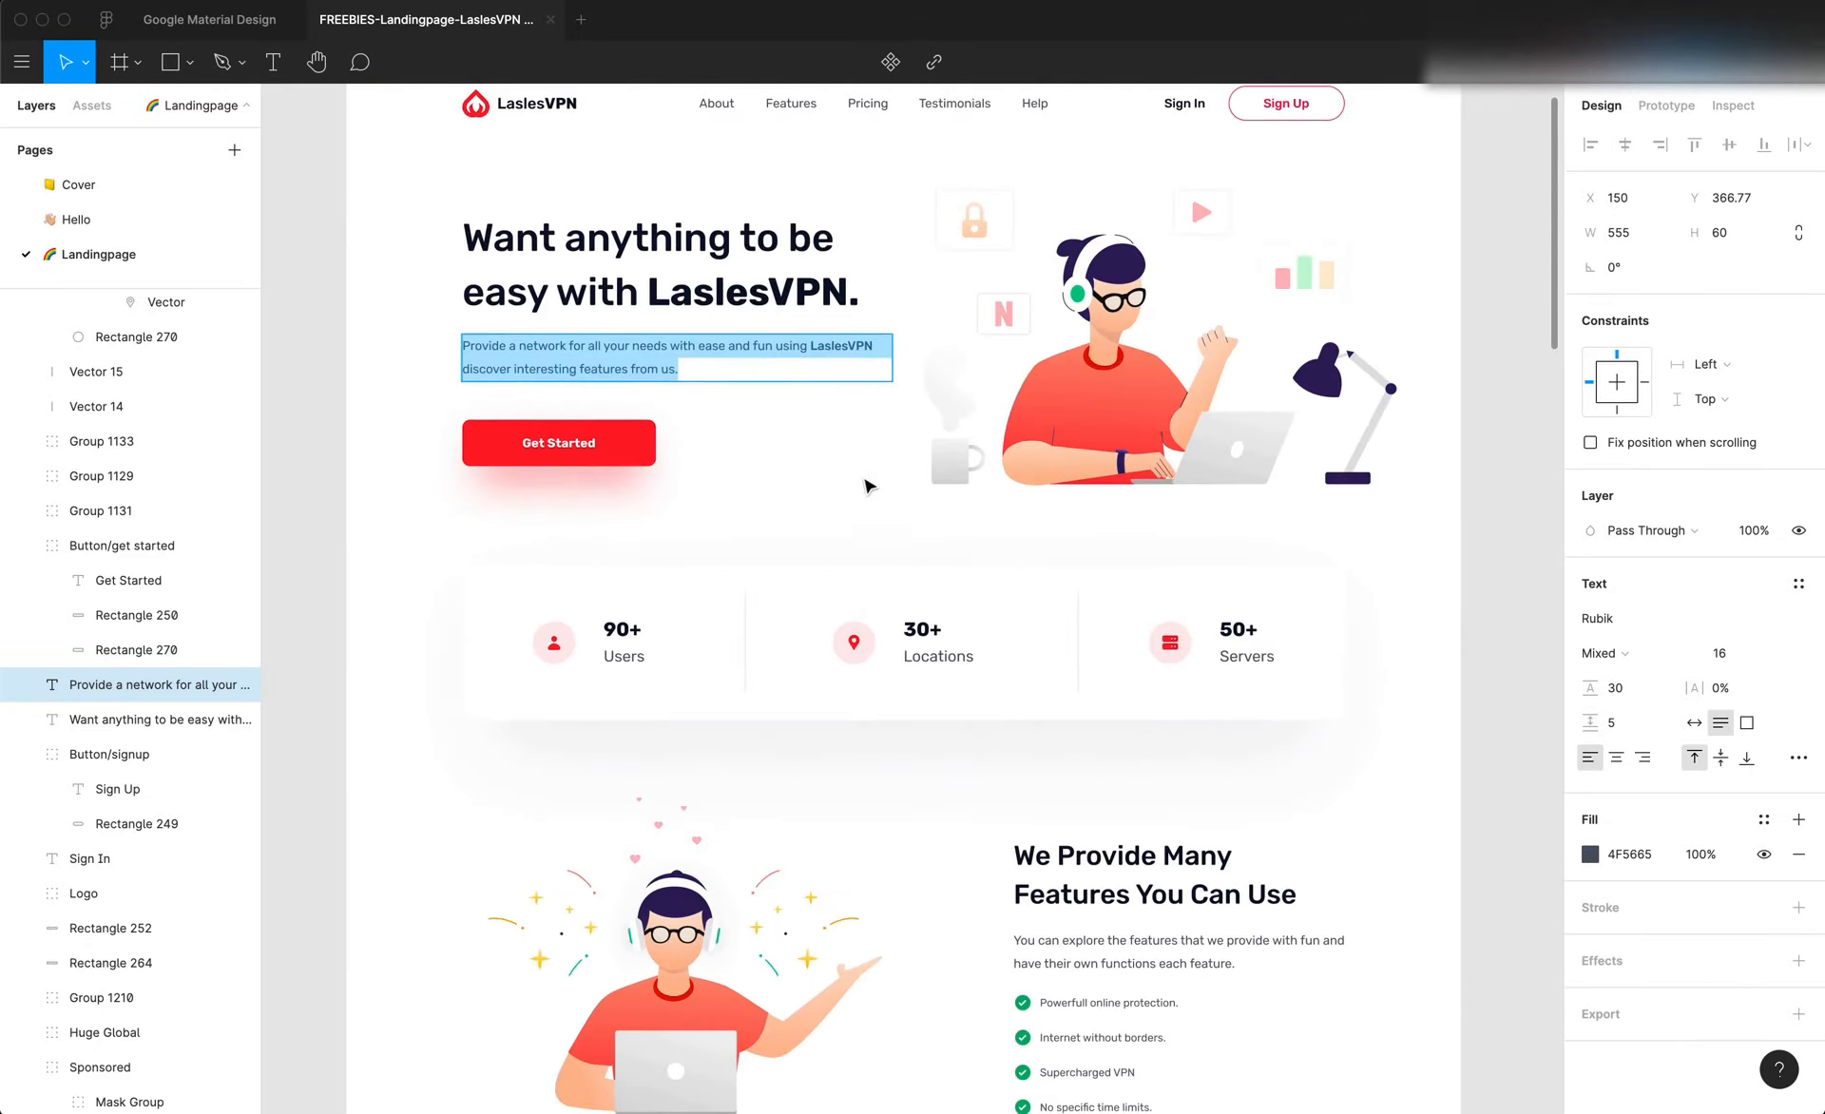
Compare the font size and weight of the features section's description with those of its checklist items
scroll(1063, 574, down, 2)
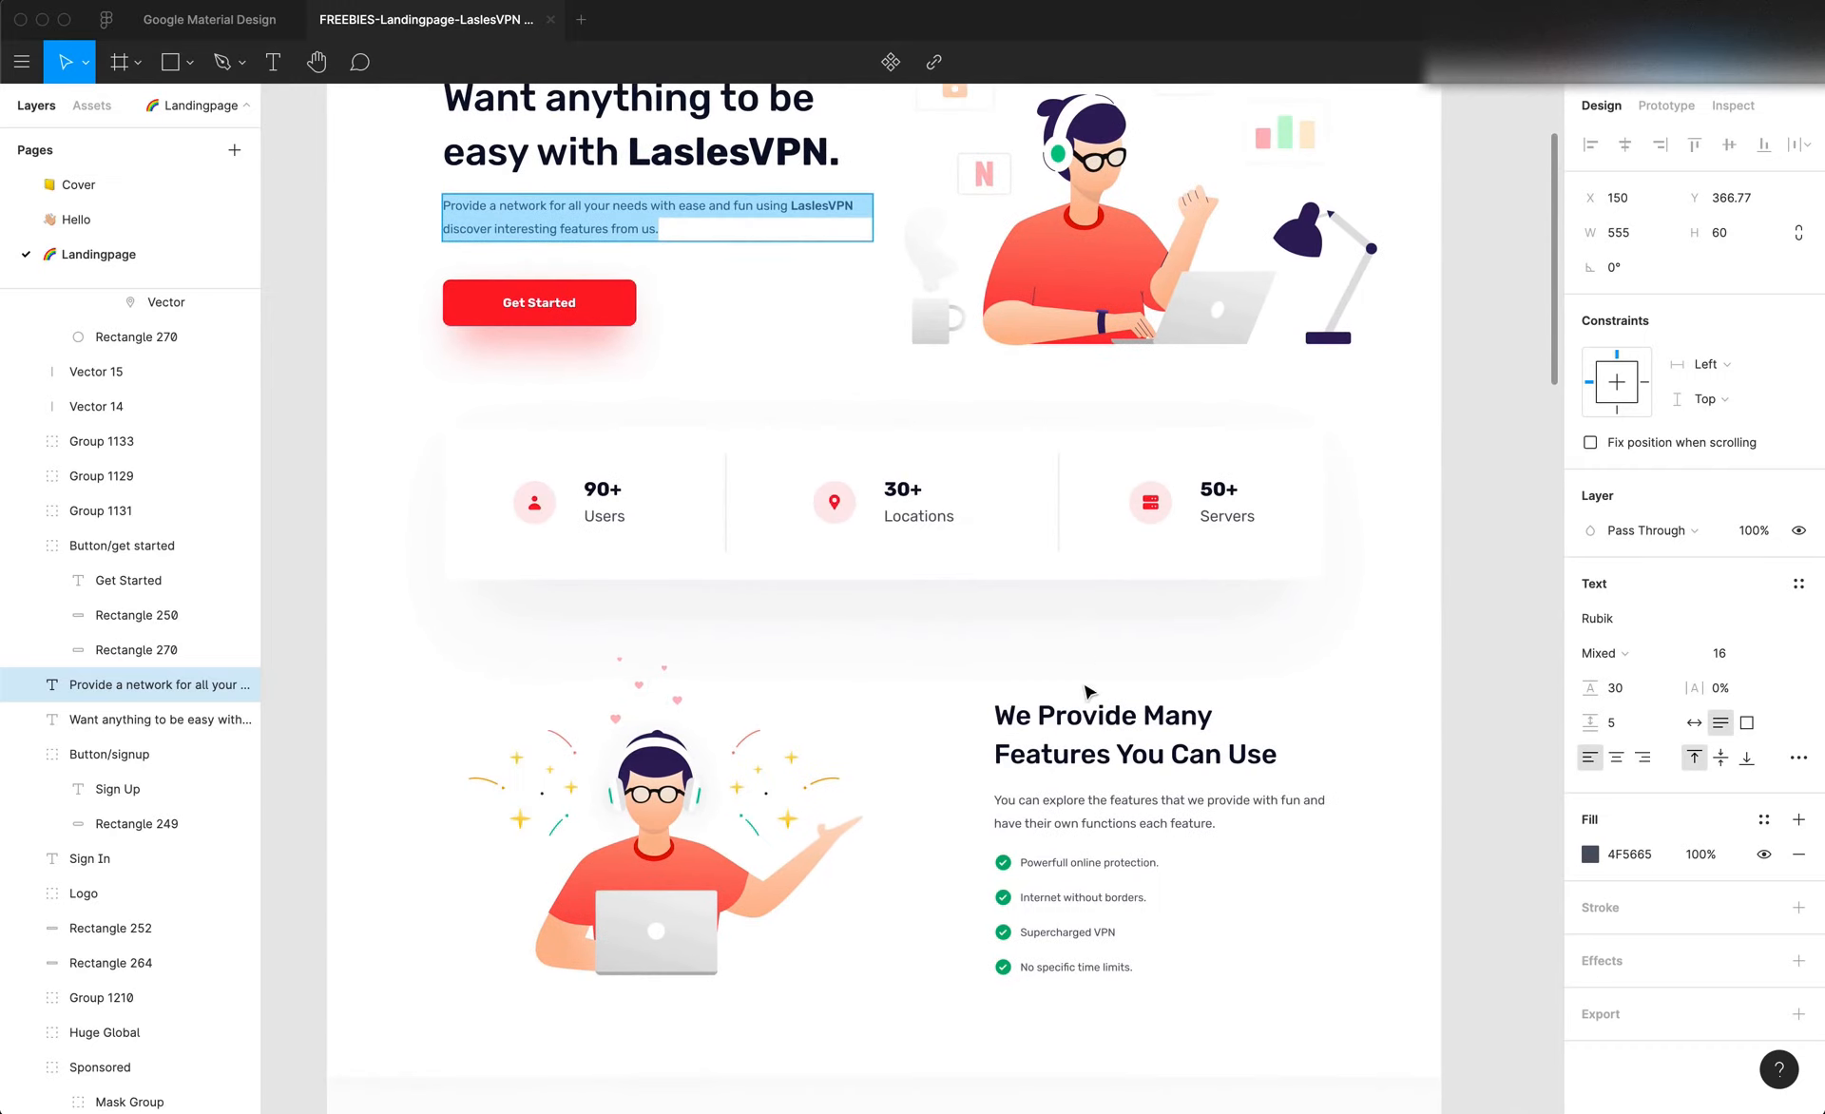
double_click(1095, 803)
scroll(1125, 815, down, 4)
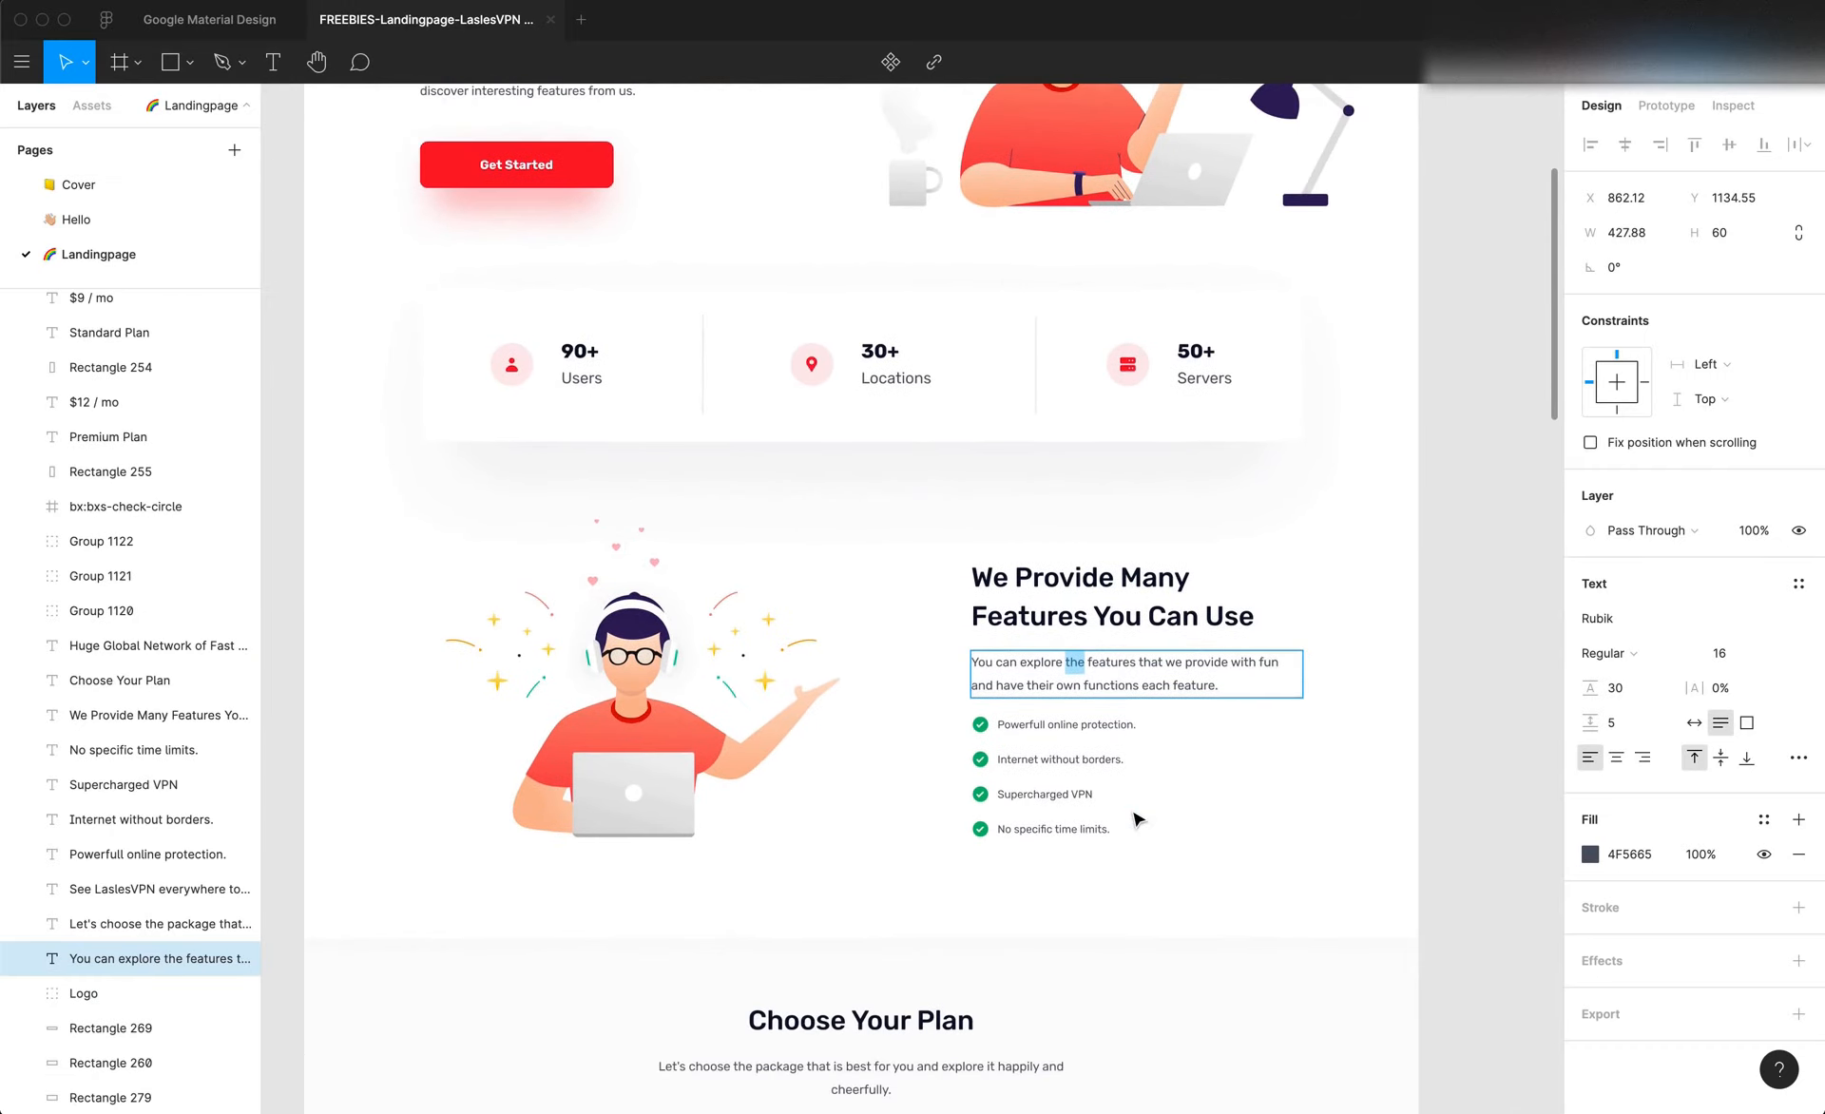
double_click(1085, 637)
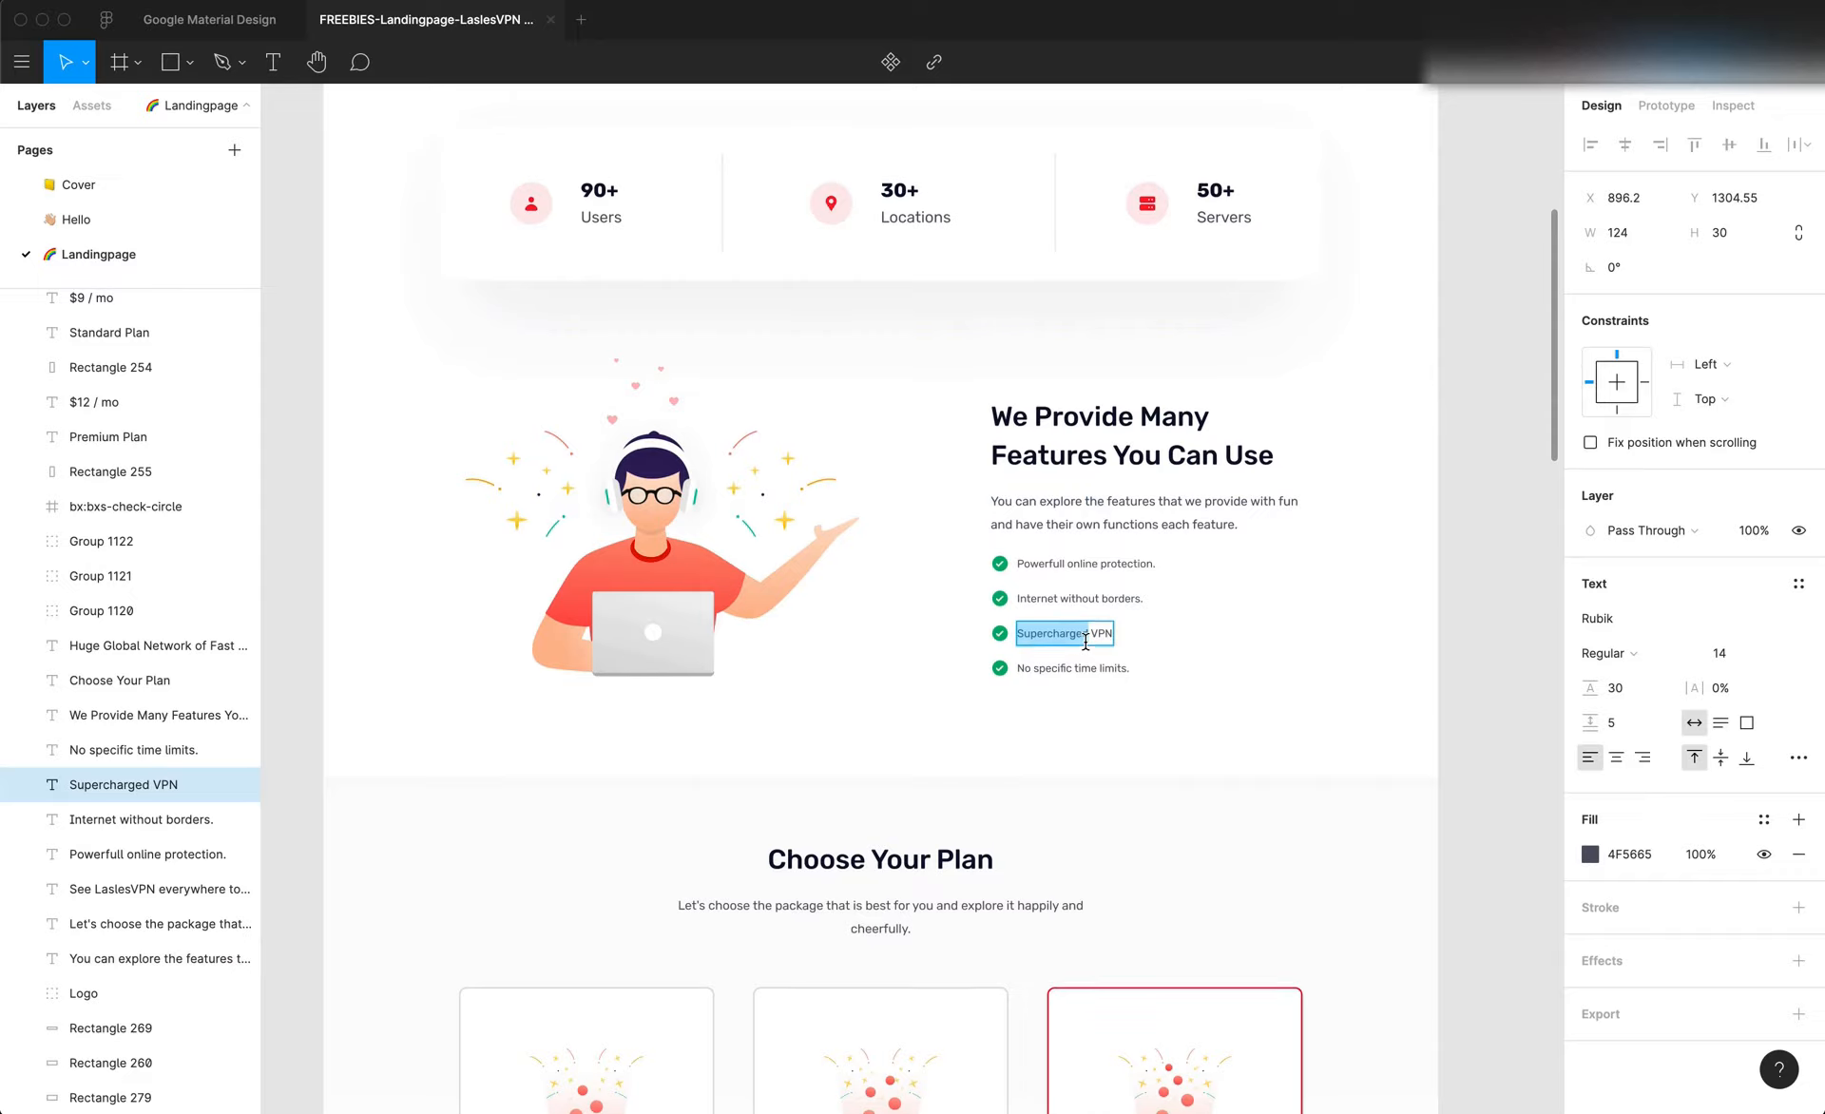
scroll(1088, 646, up, 4)
scroll(1089, 646, up, 3)
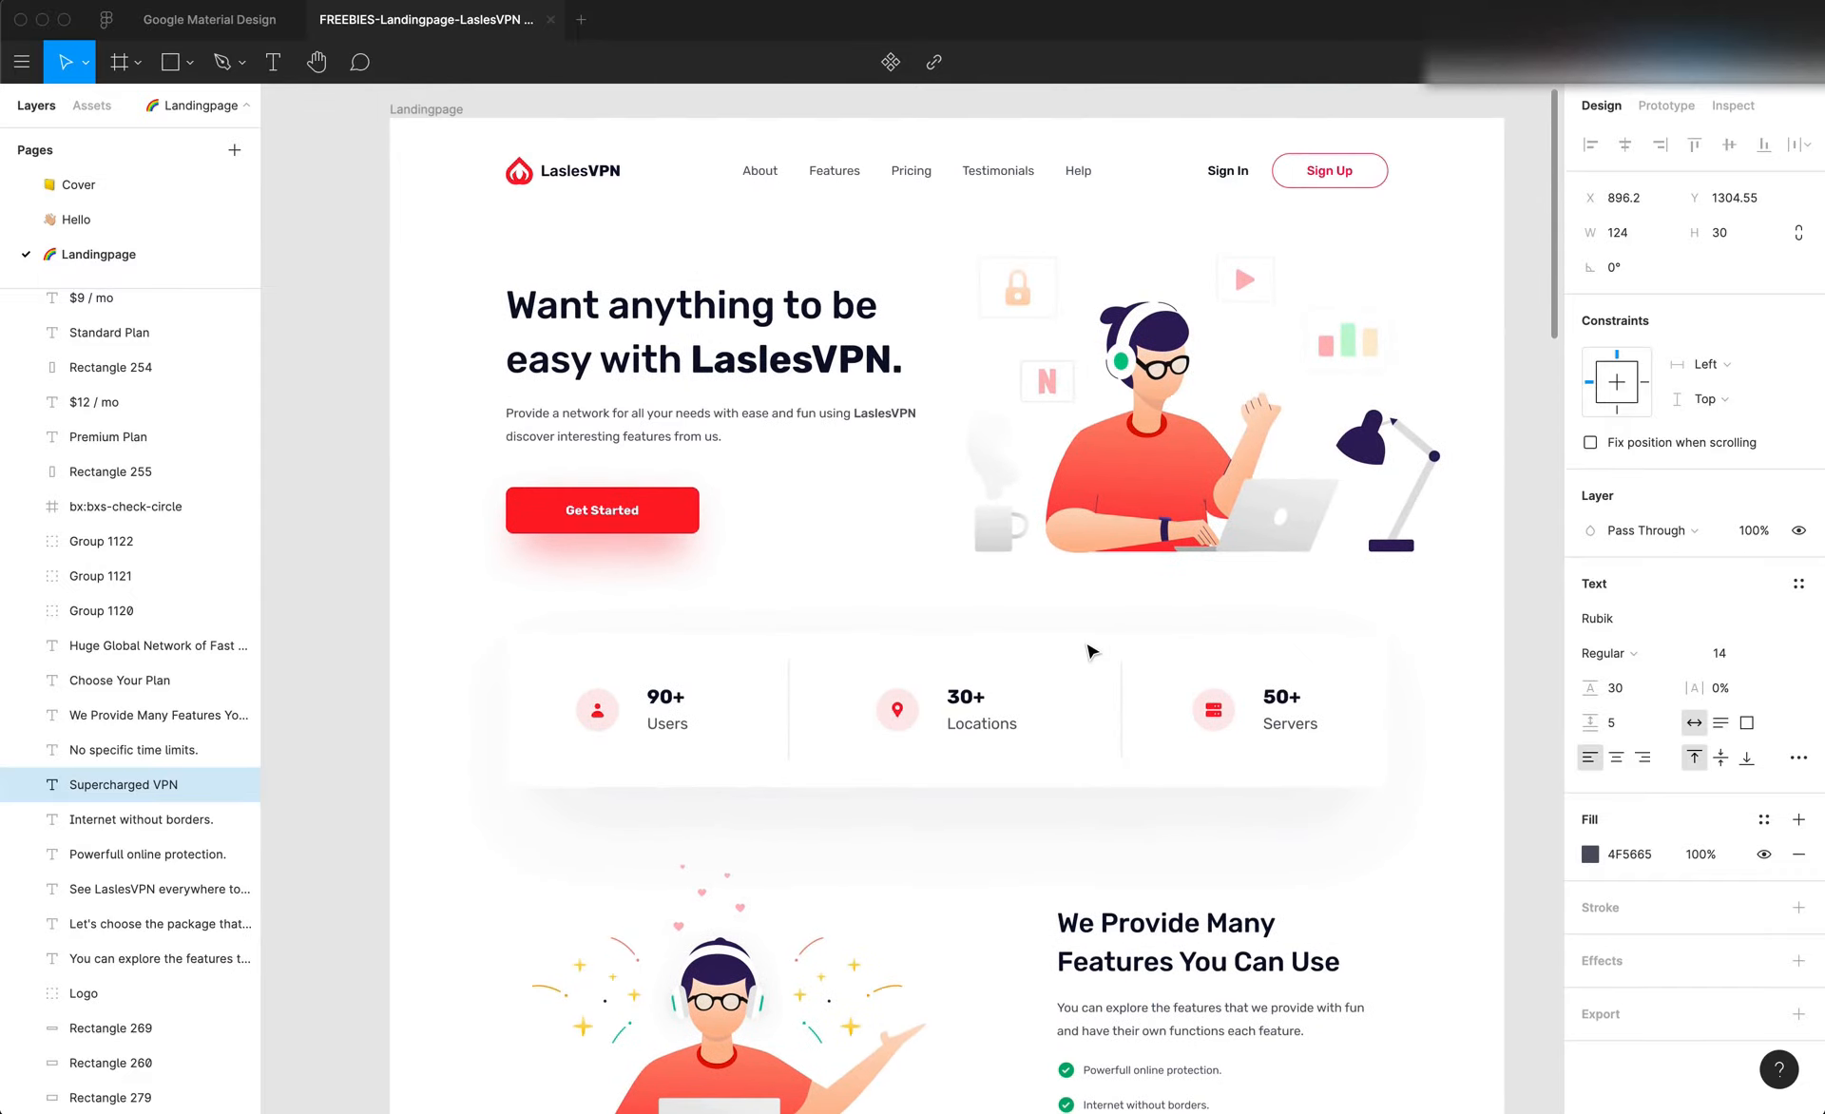
scroll(1089, 647, down, 4)
double_click(1093, 766)
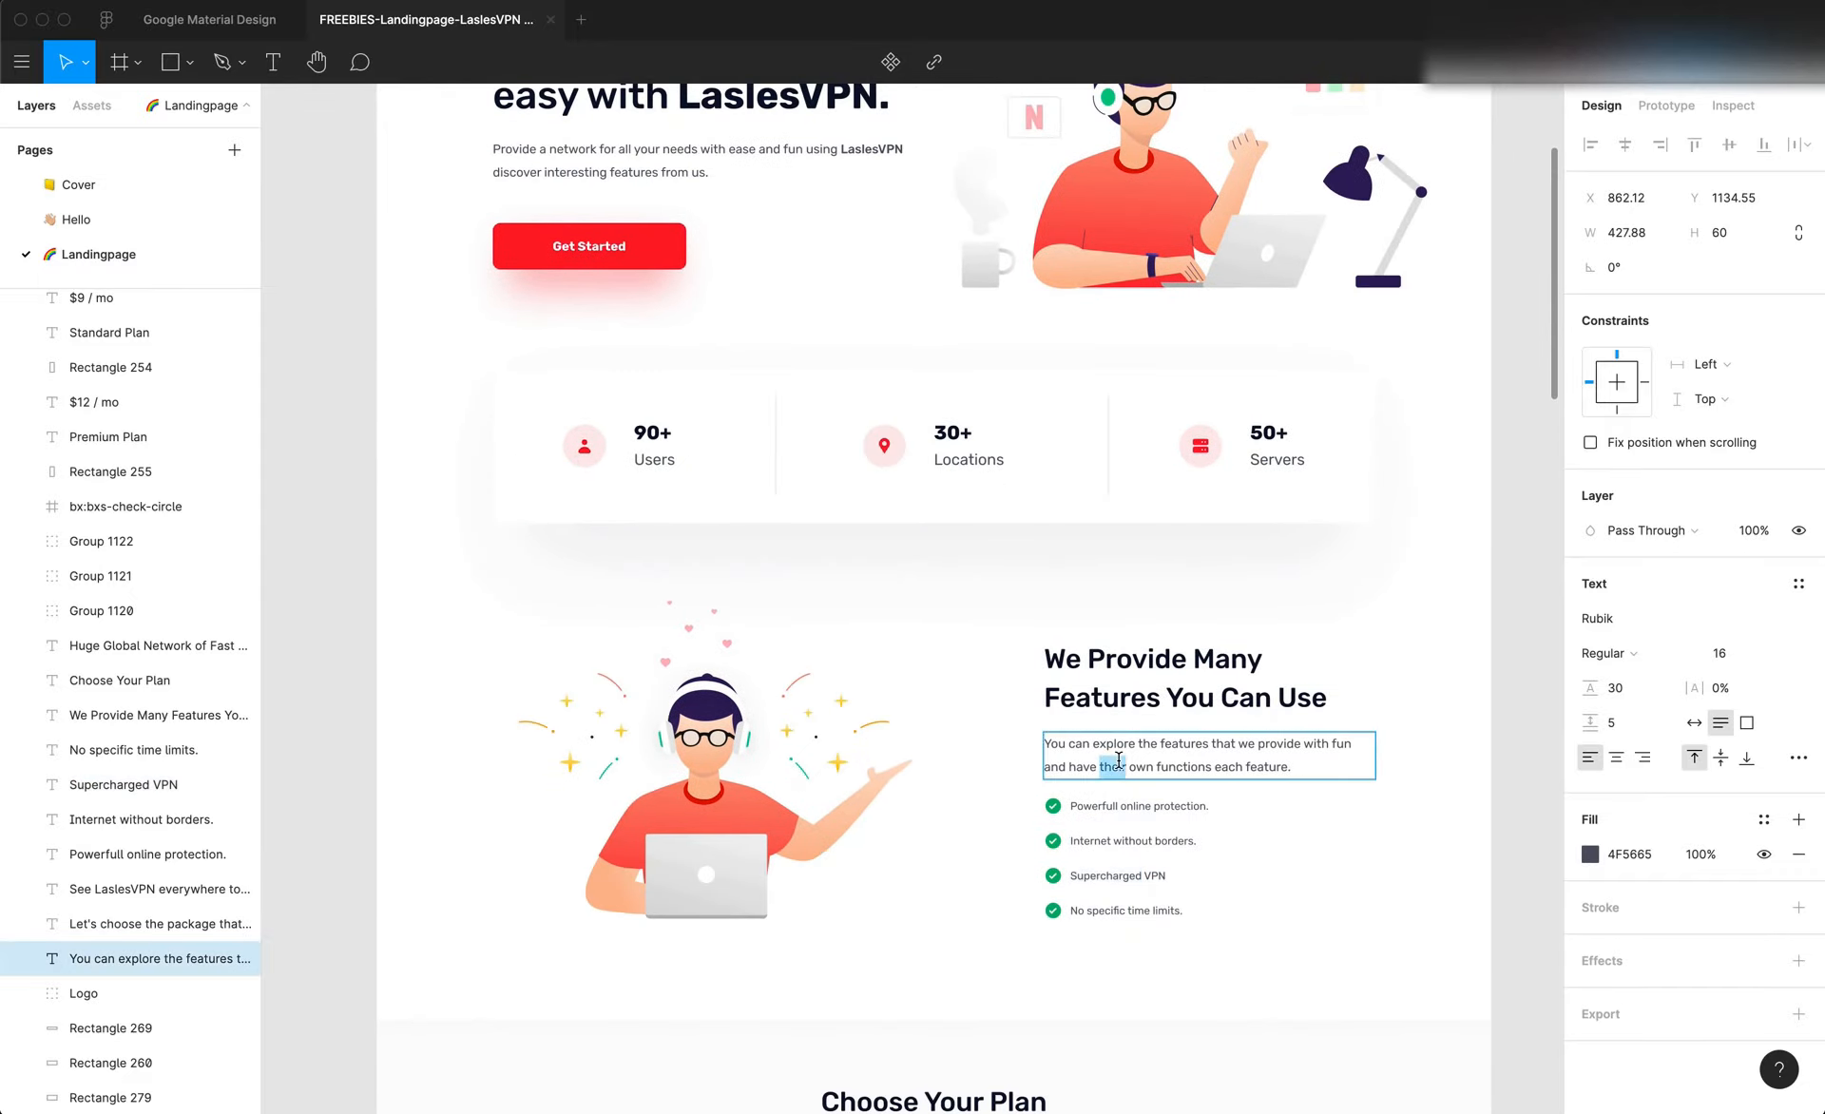
scroll(1119, 759, down, 1)
click(1118, 760)
scroll(1119, 759, down, 10)
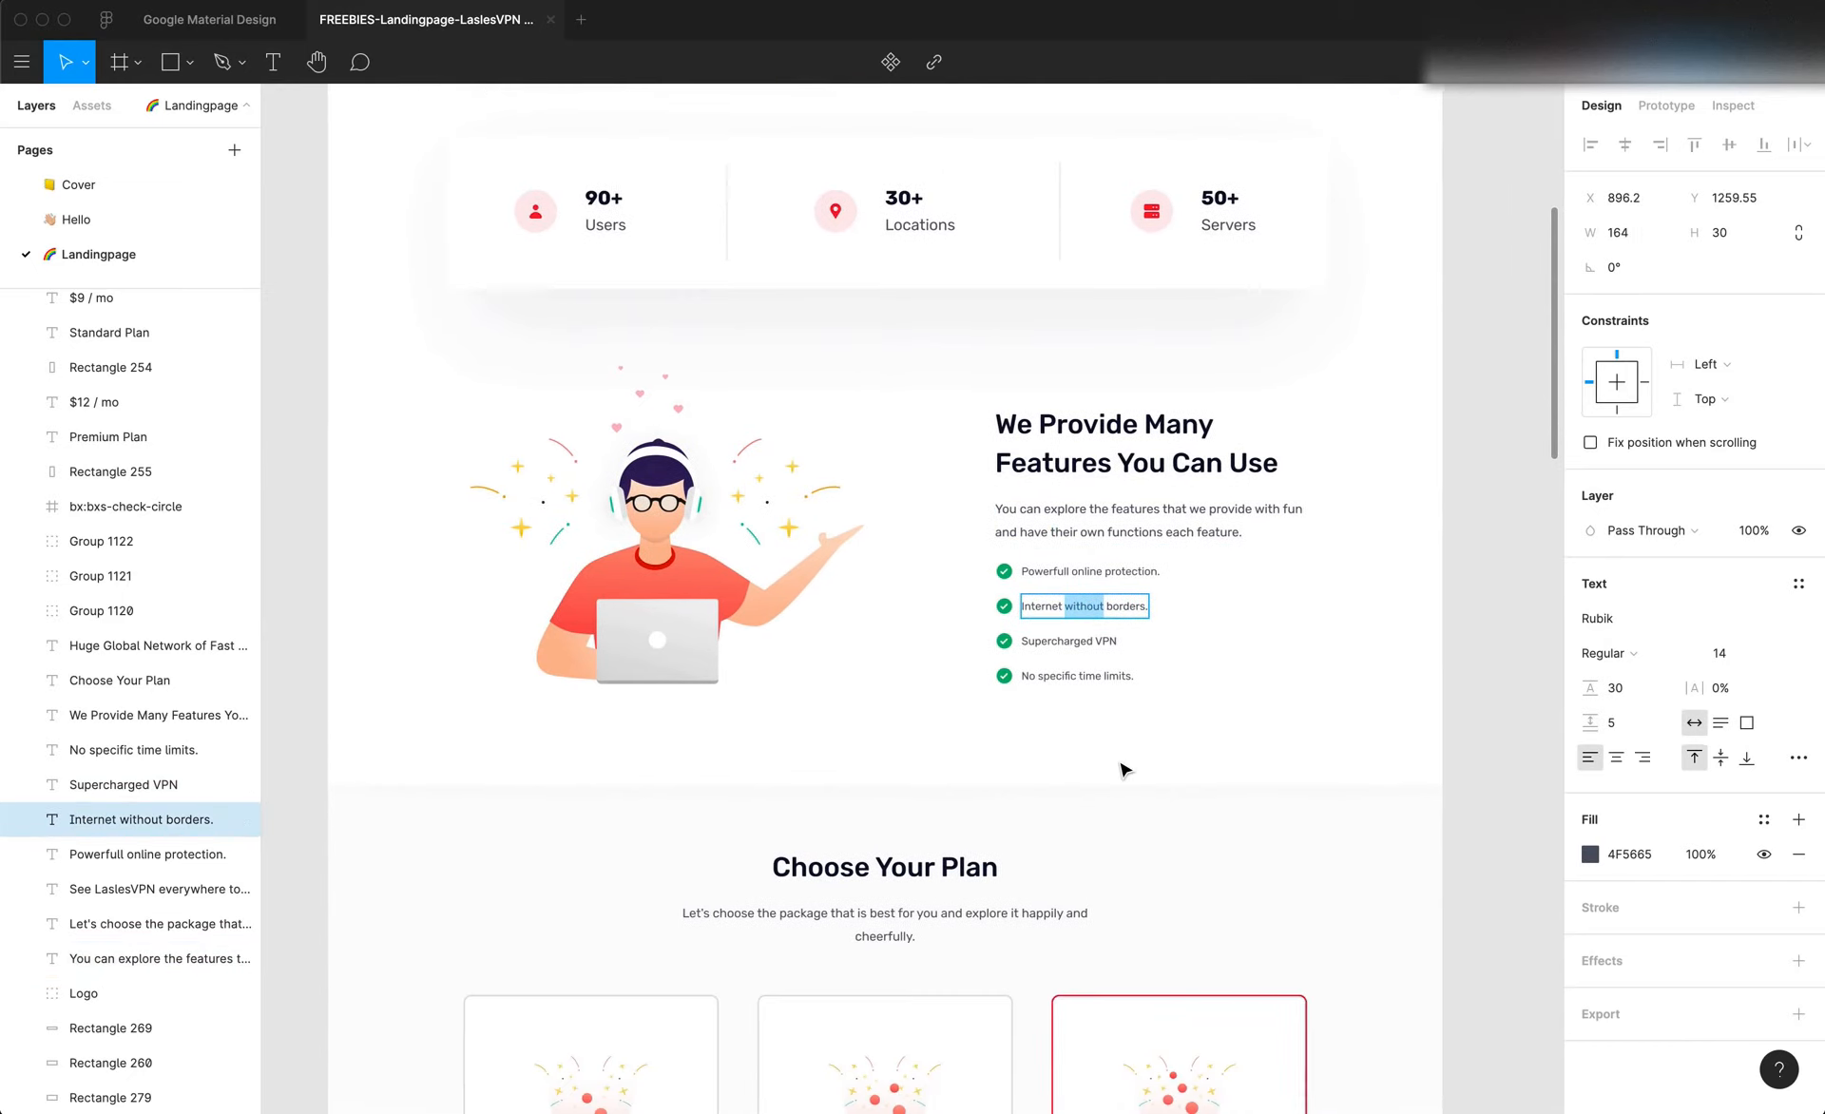
Check the text settings of the "Choose Your Plan" description and the Premium Plan's "Unlimited Bandwitch" line
double_click(886, 290)
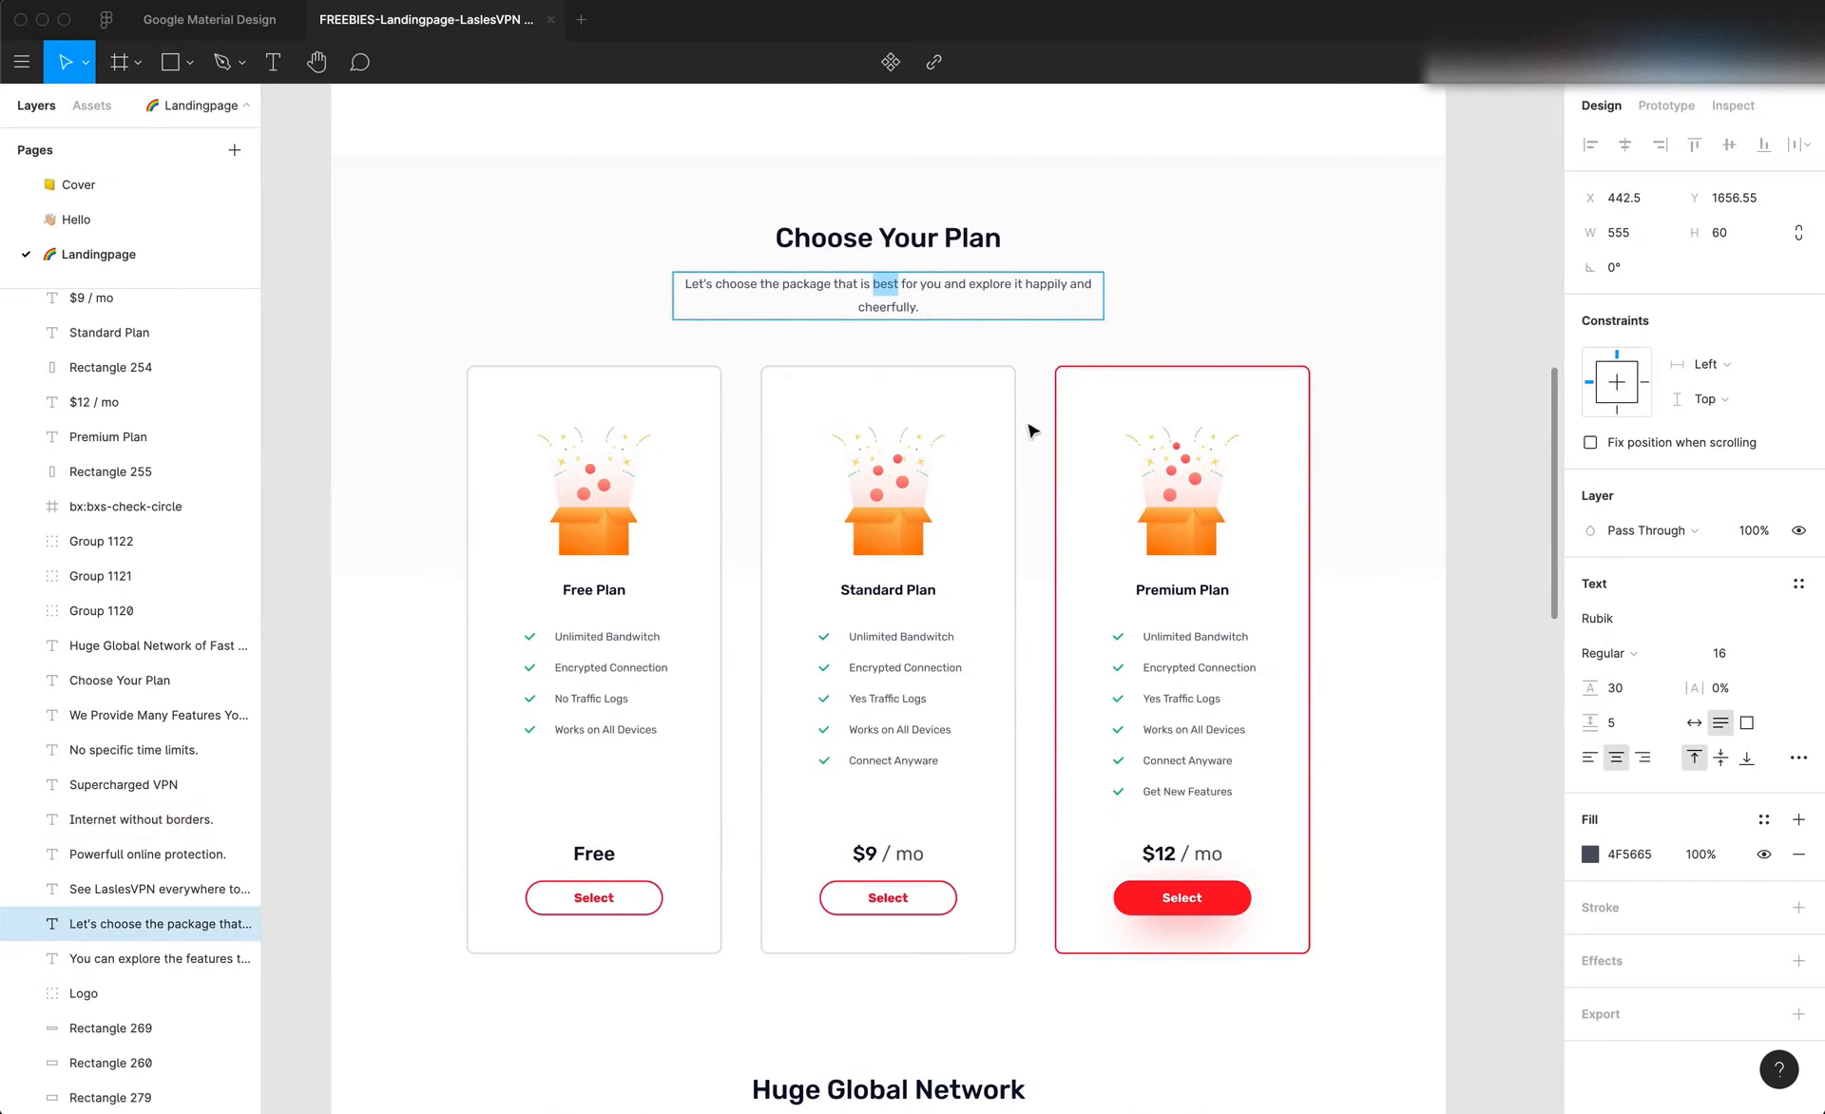
double_click(1176, 637)
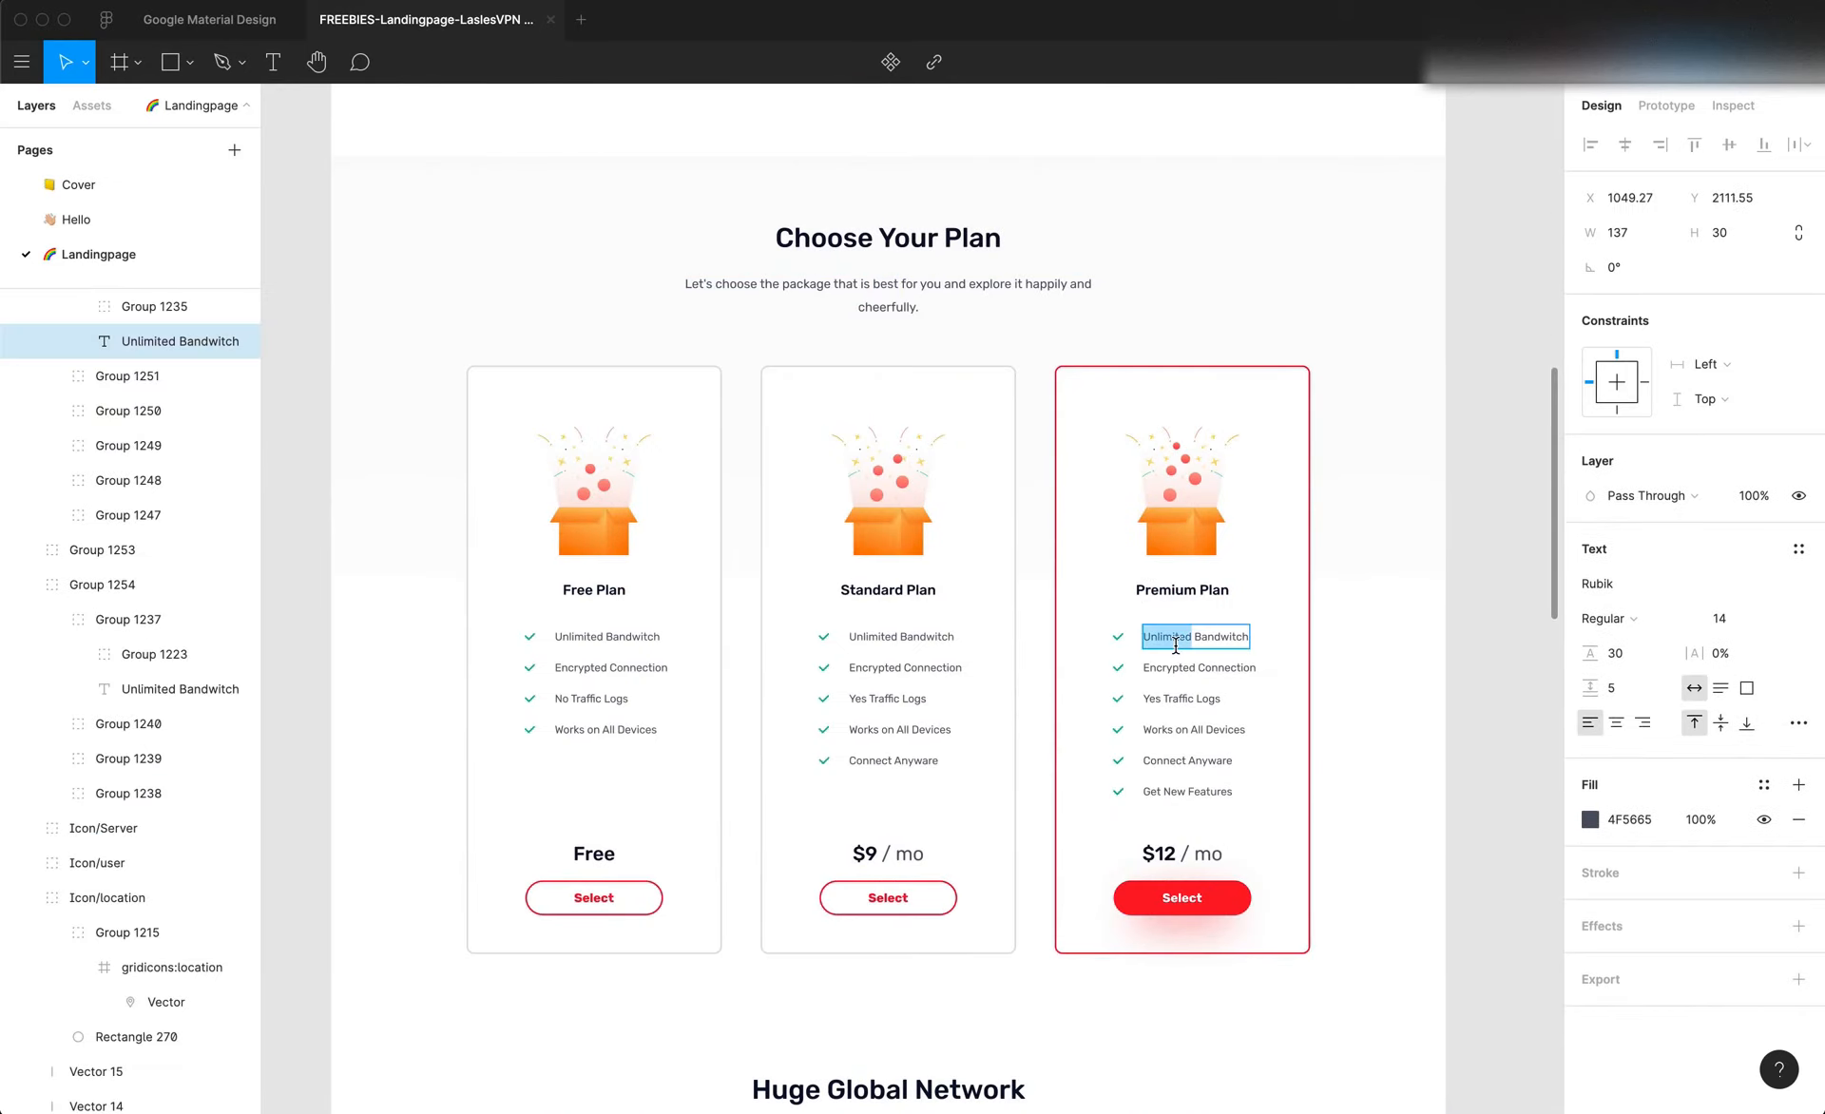
scroll(1175, 646, up, 20)
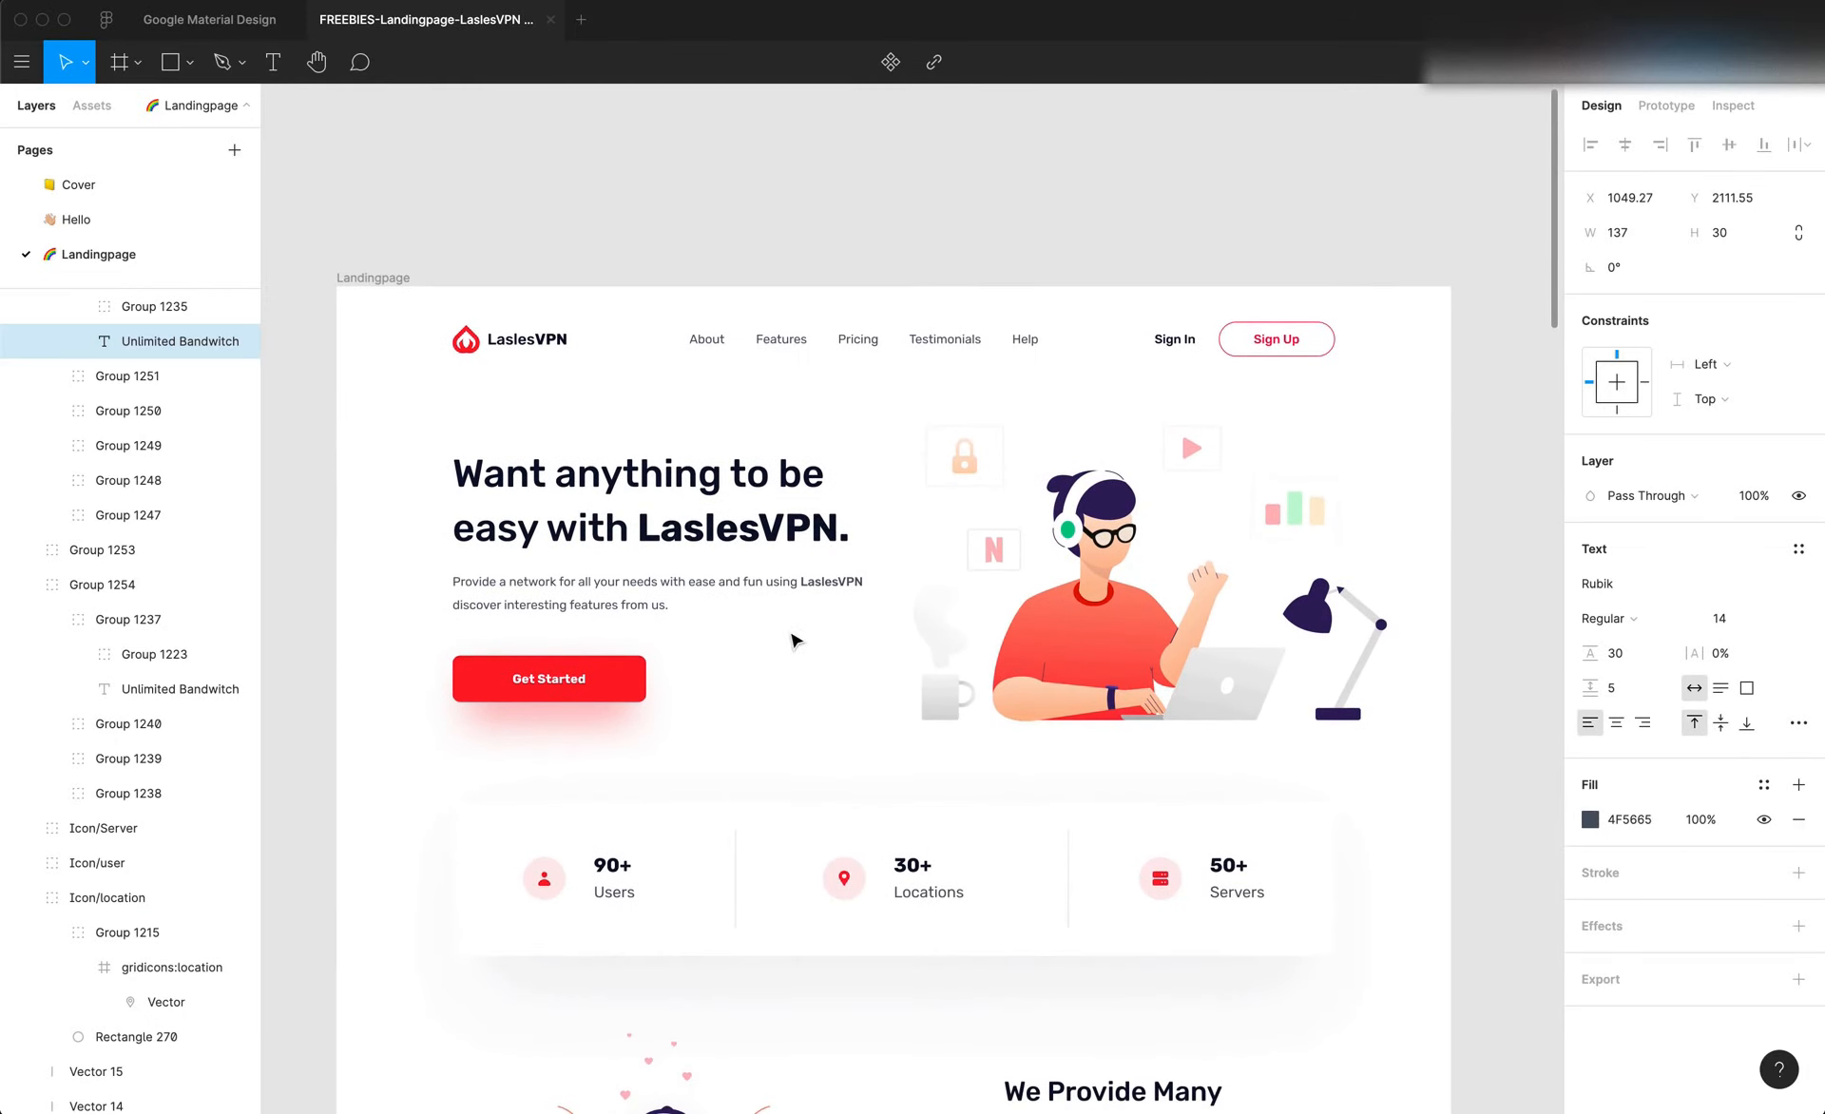
Switch to Editor X and set the Paragraph 1 typography theme to Rubik Regular at 16 px
click(757, 585)
key(super+Tab)
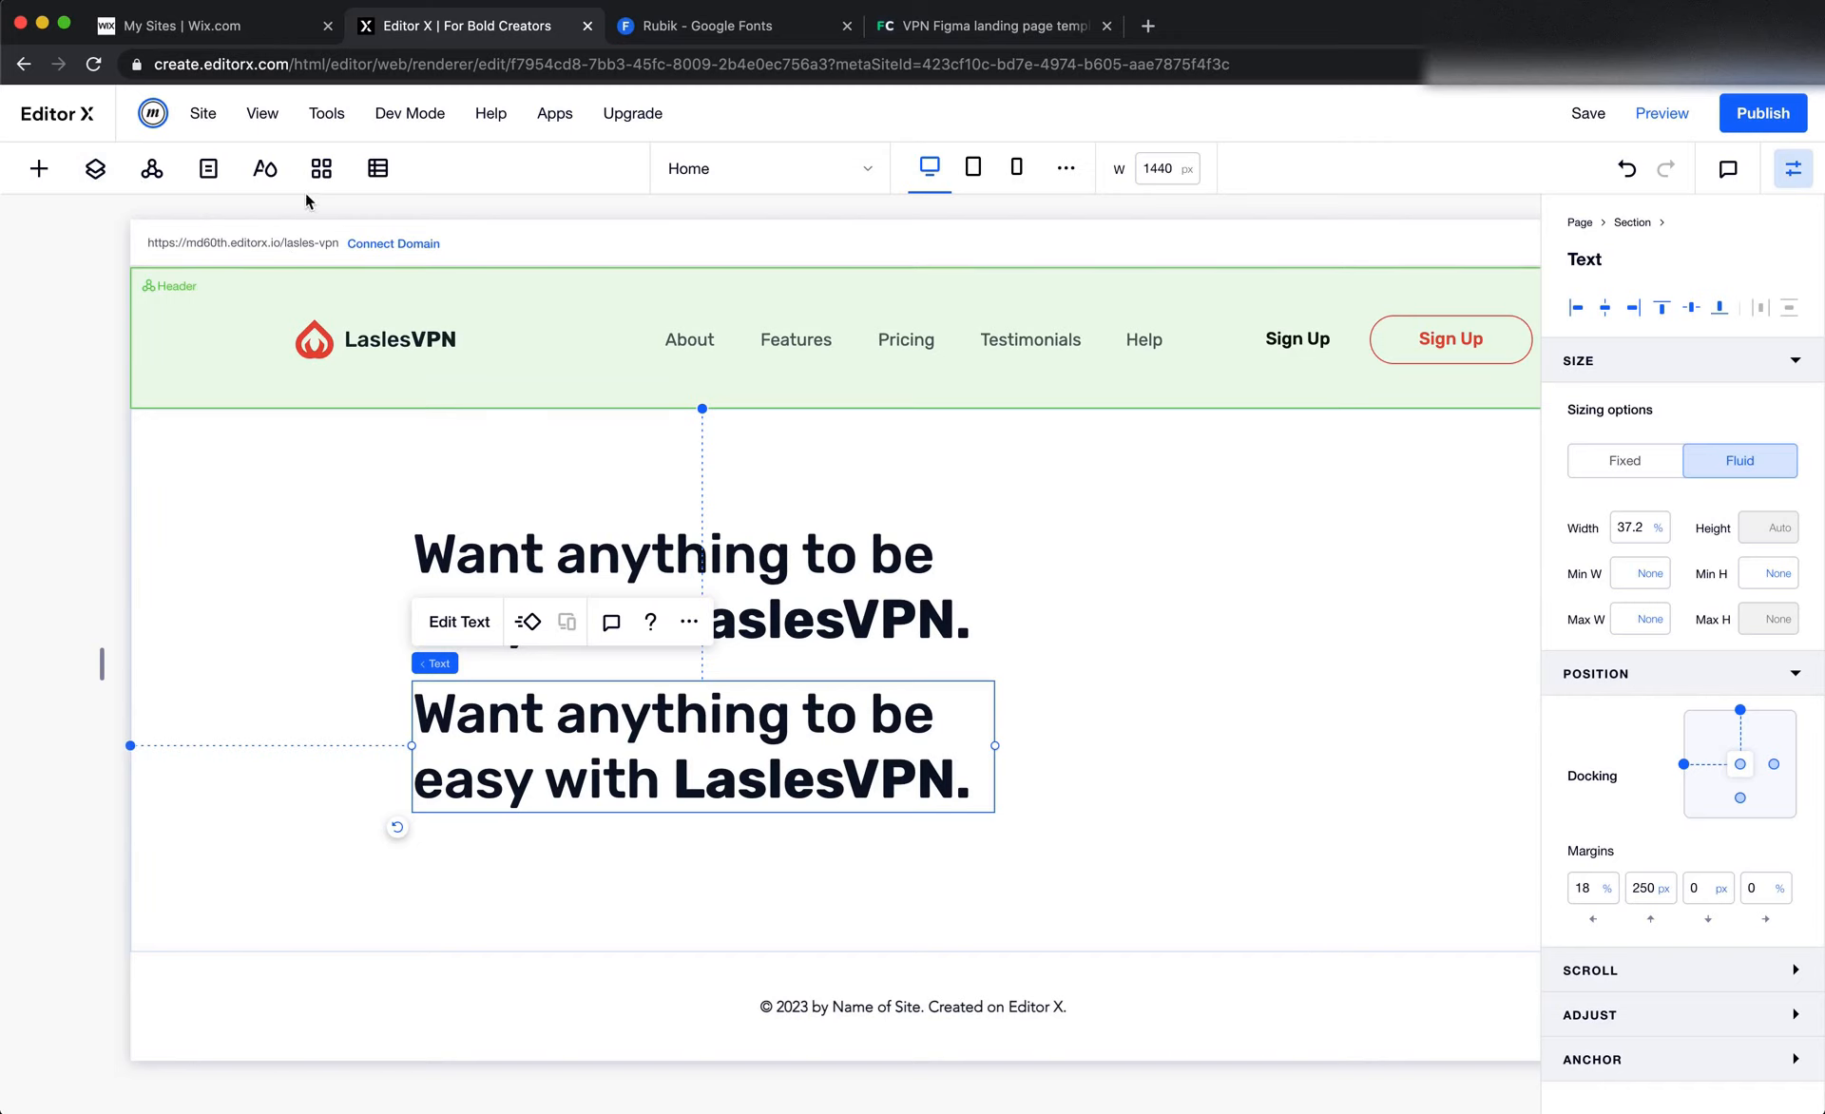
click(265, 169)
scroll(300, 582, down, 8)
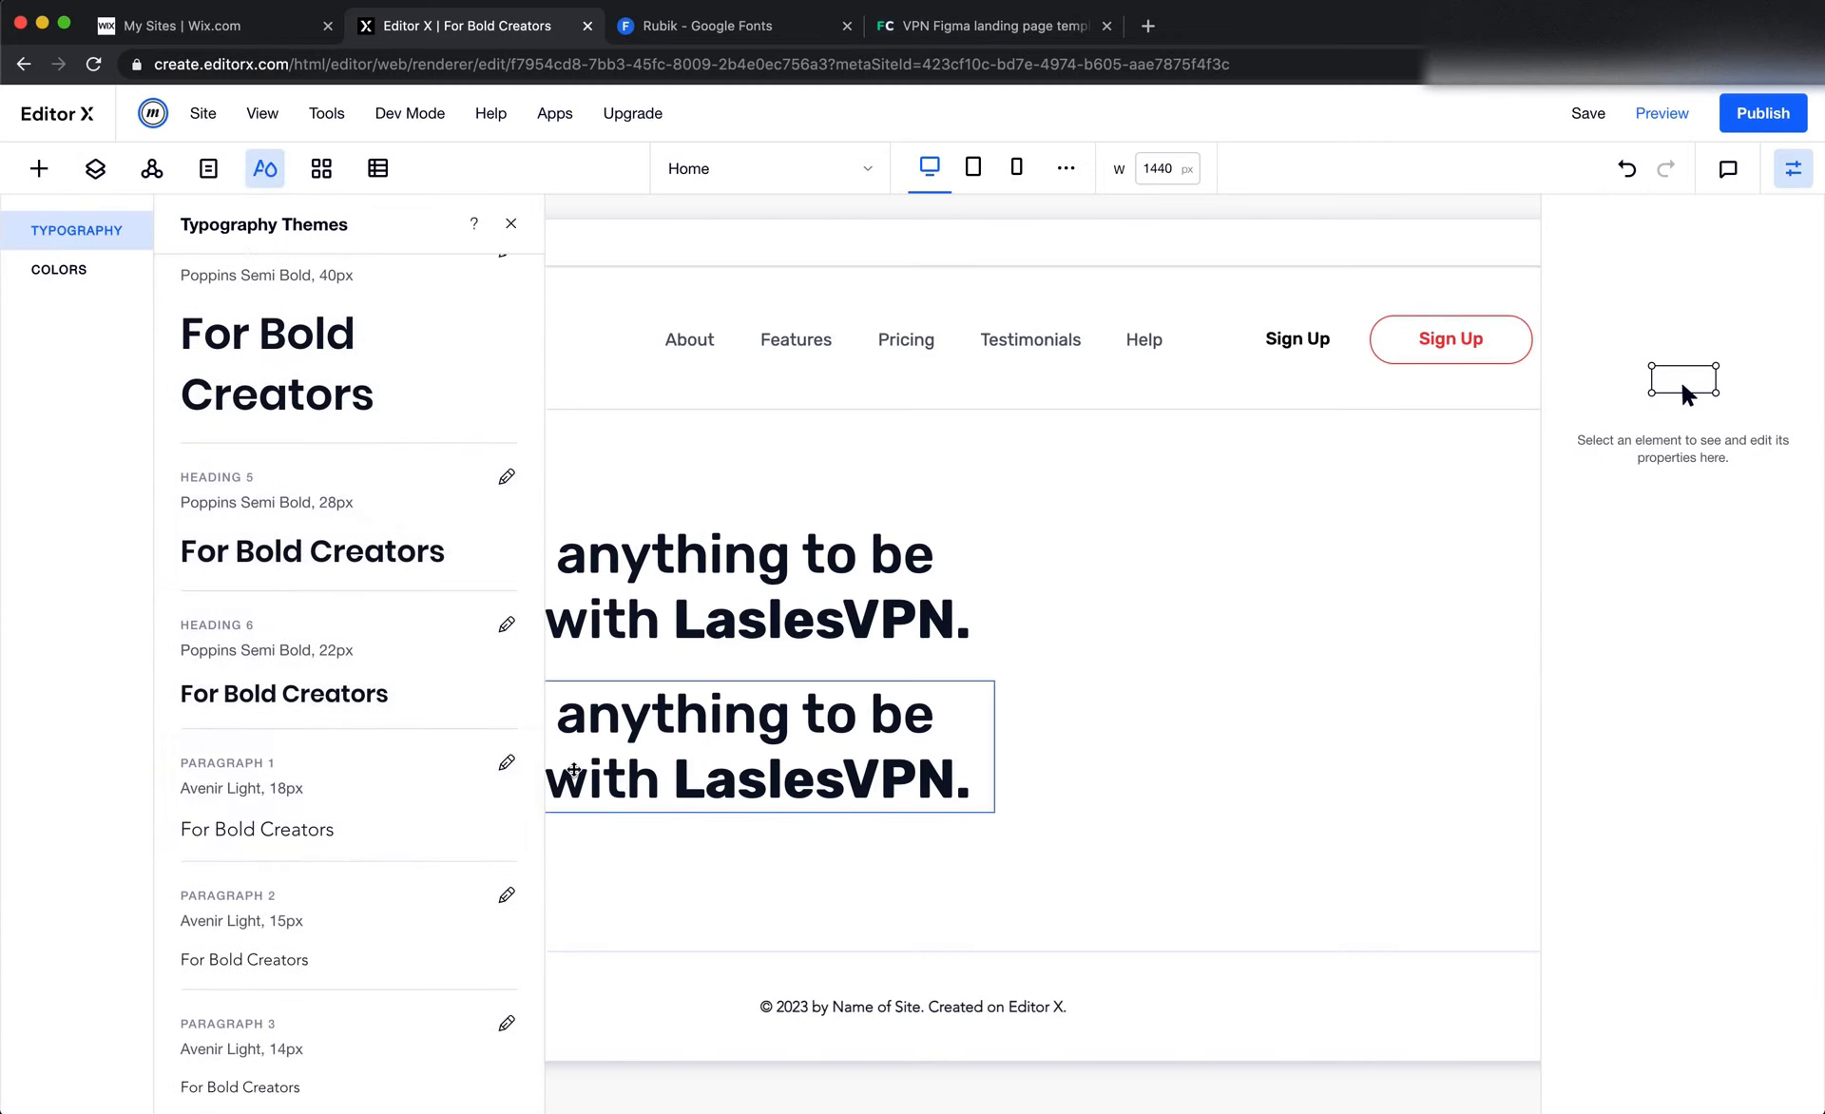
click(507, 763)
click(819, 727)
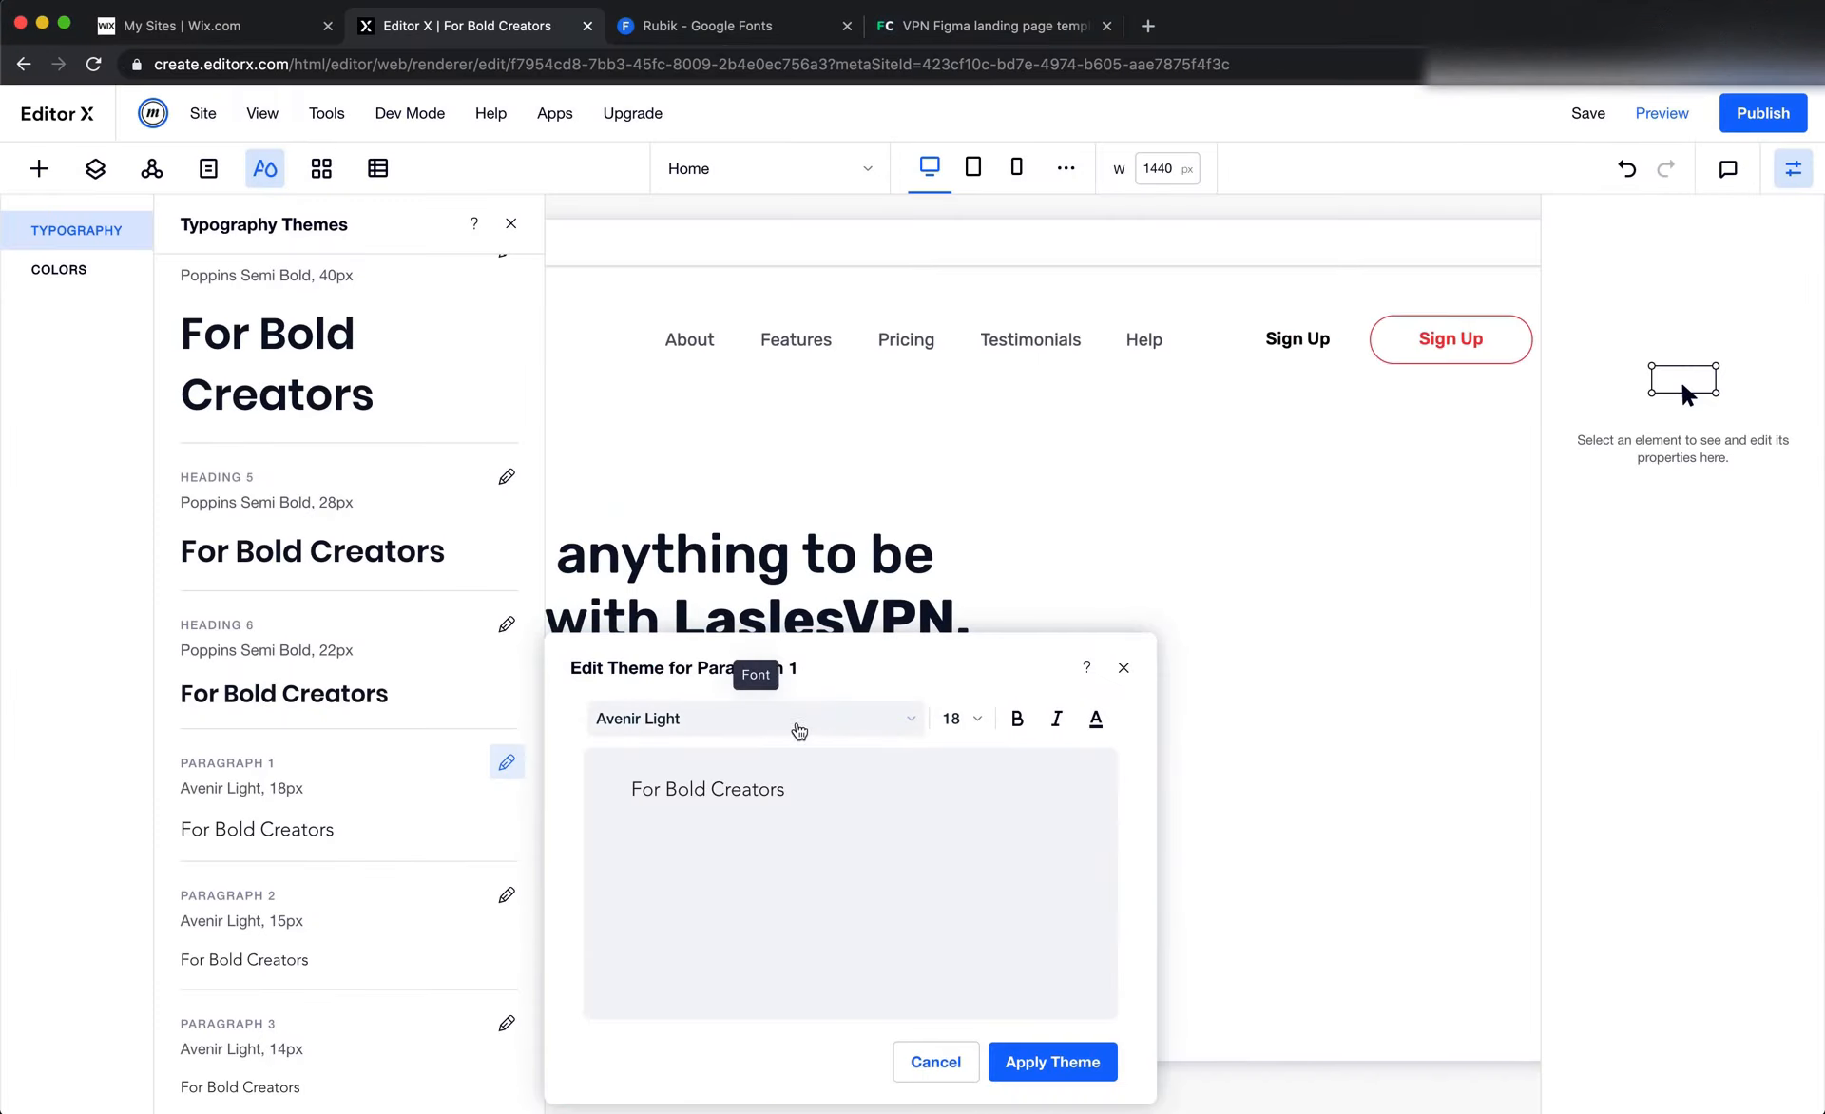
click(799, 726)
scroll(834, 898, up, 5)
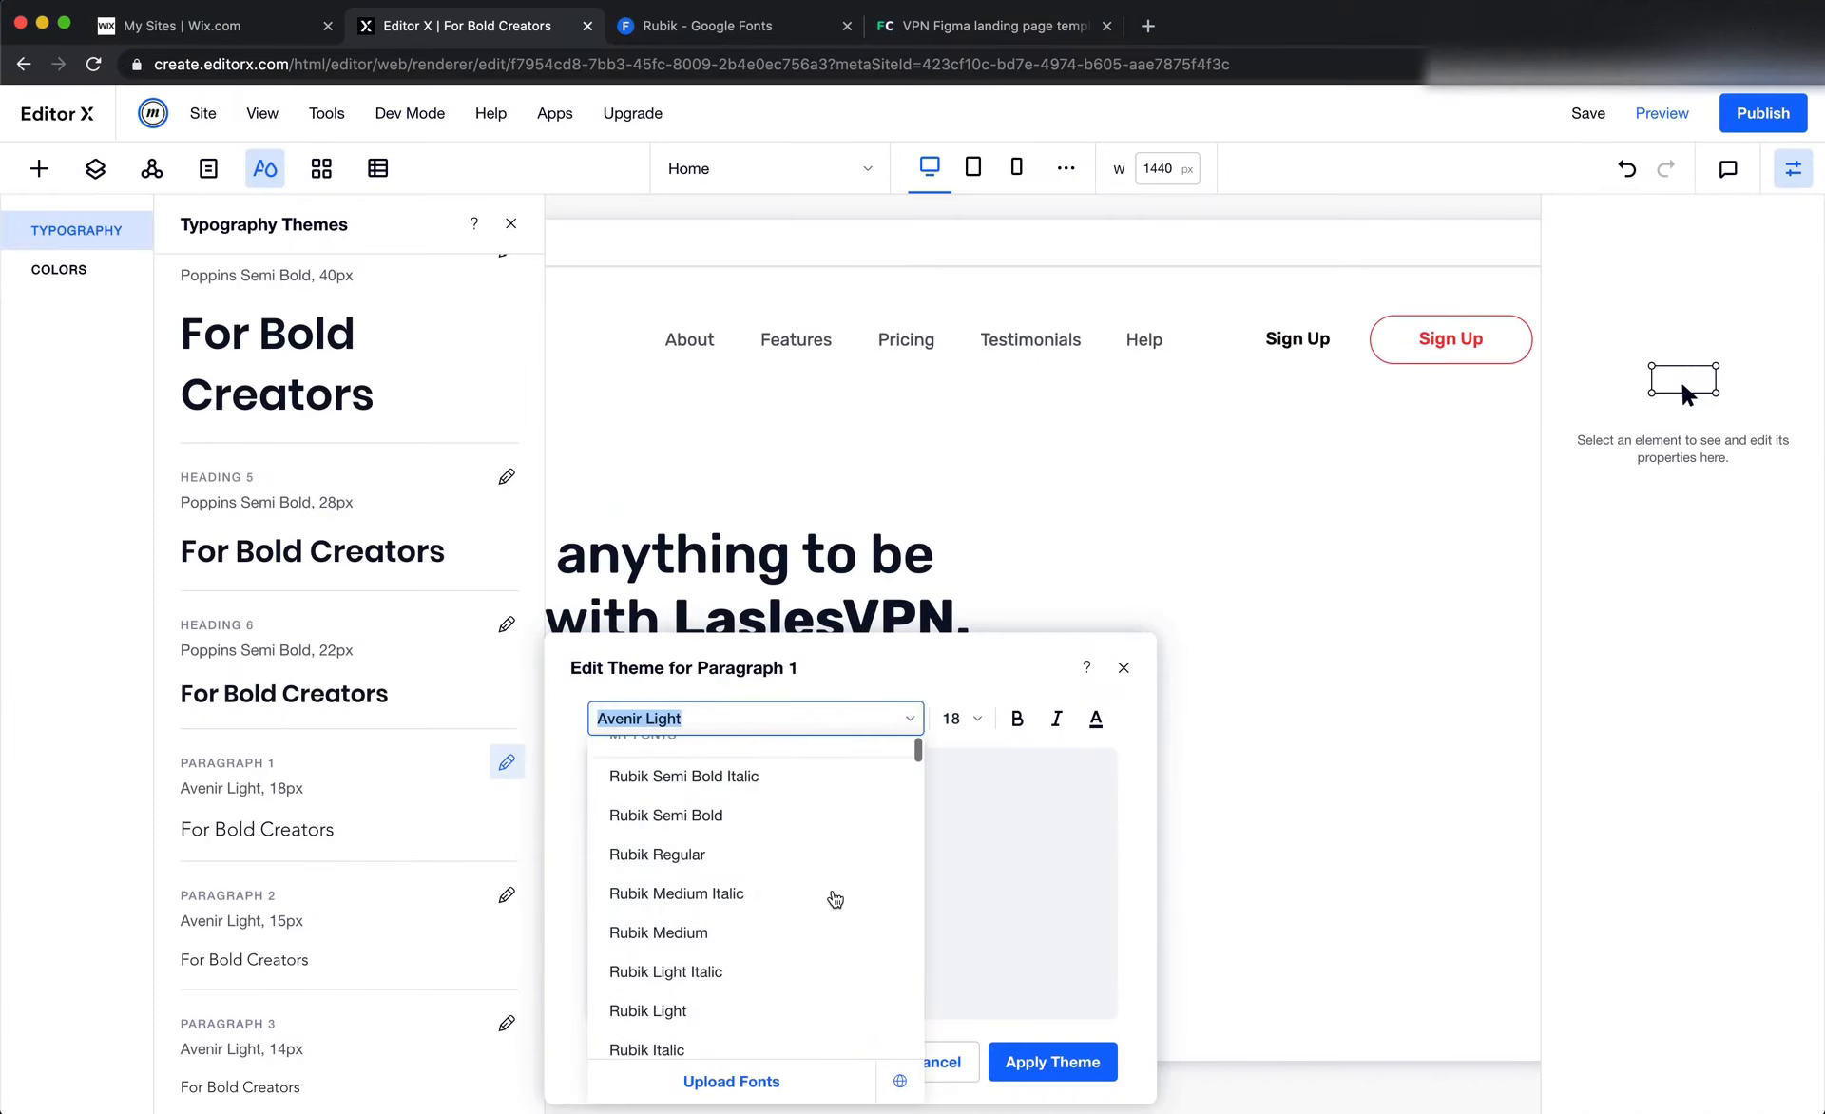
click(715, 885)
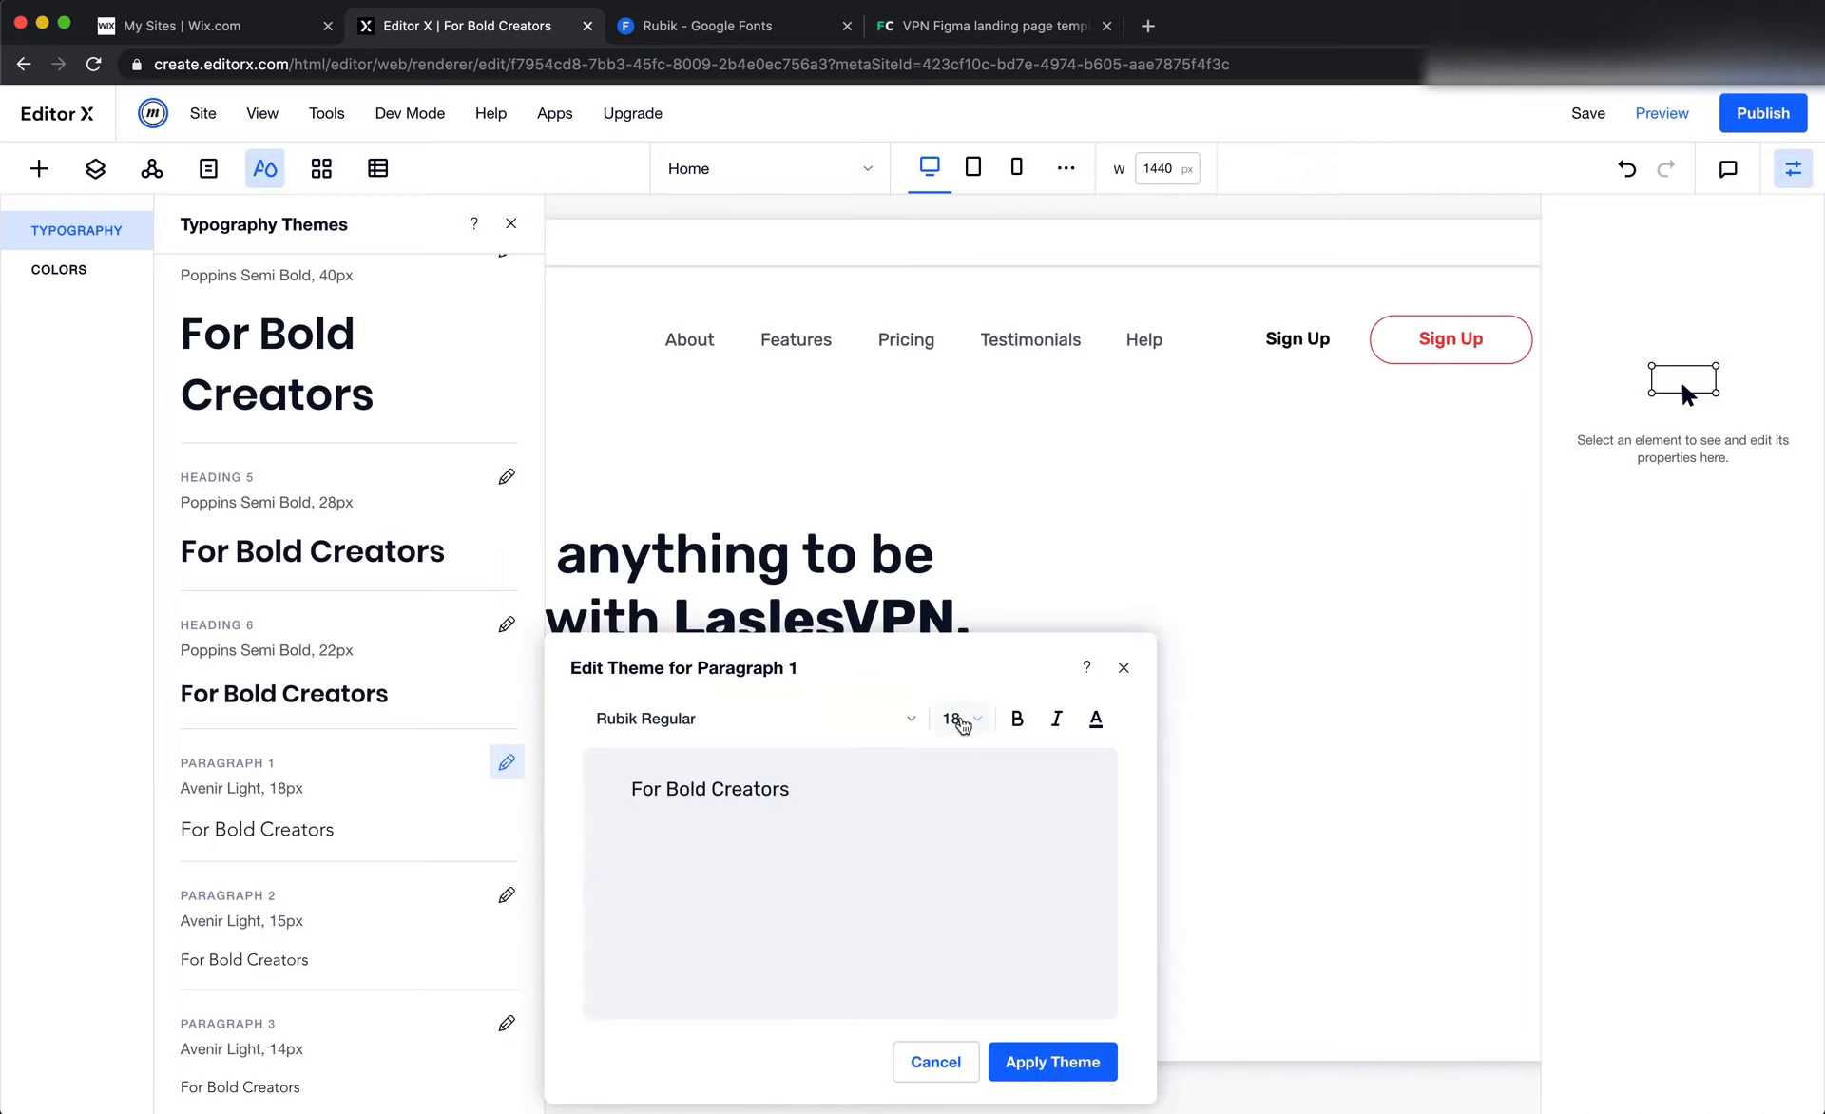
click(962, 722)
text(16)
key(Return)
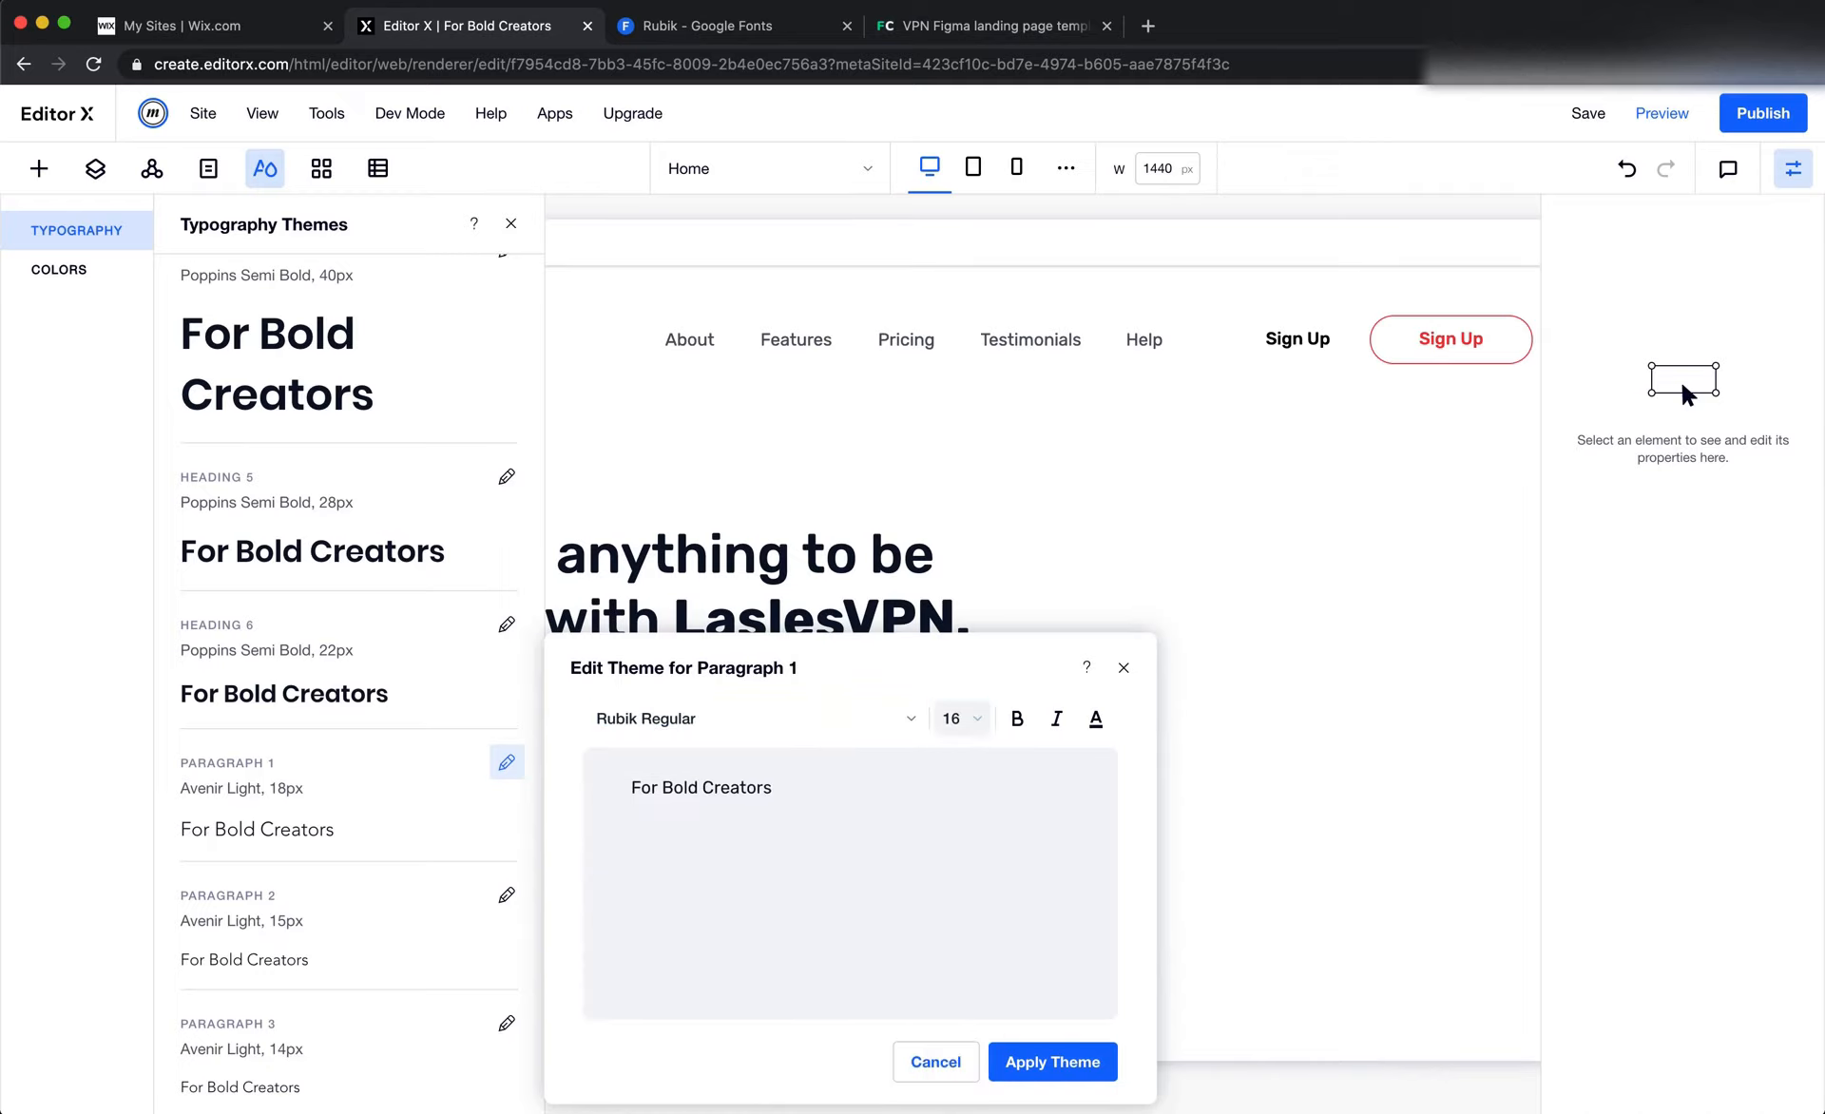
Copy the hero paragraph's fill 4F5665 from Figma, add it as the Paragraph 1 text color, and apply the theme
key(super+Tab)
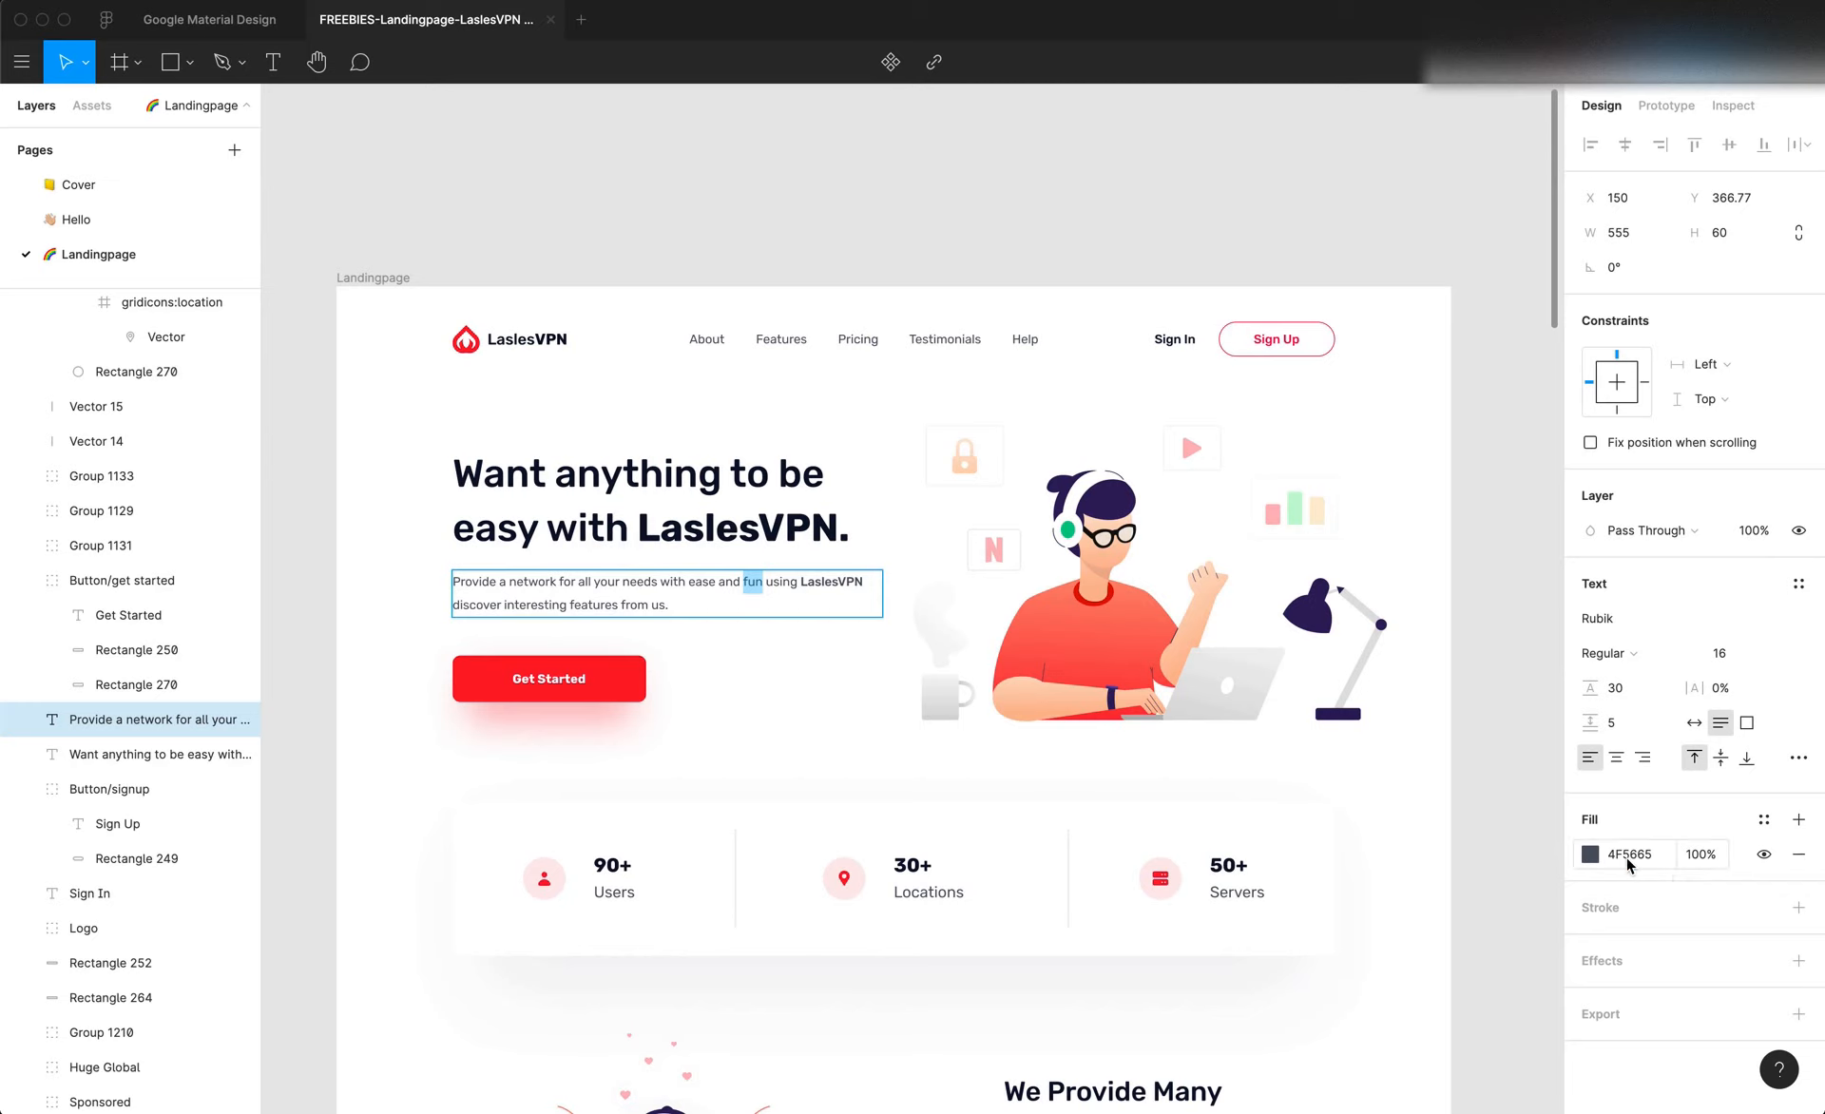
key(super+Tab)
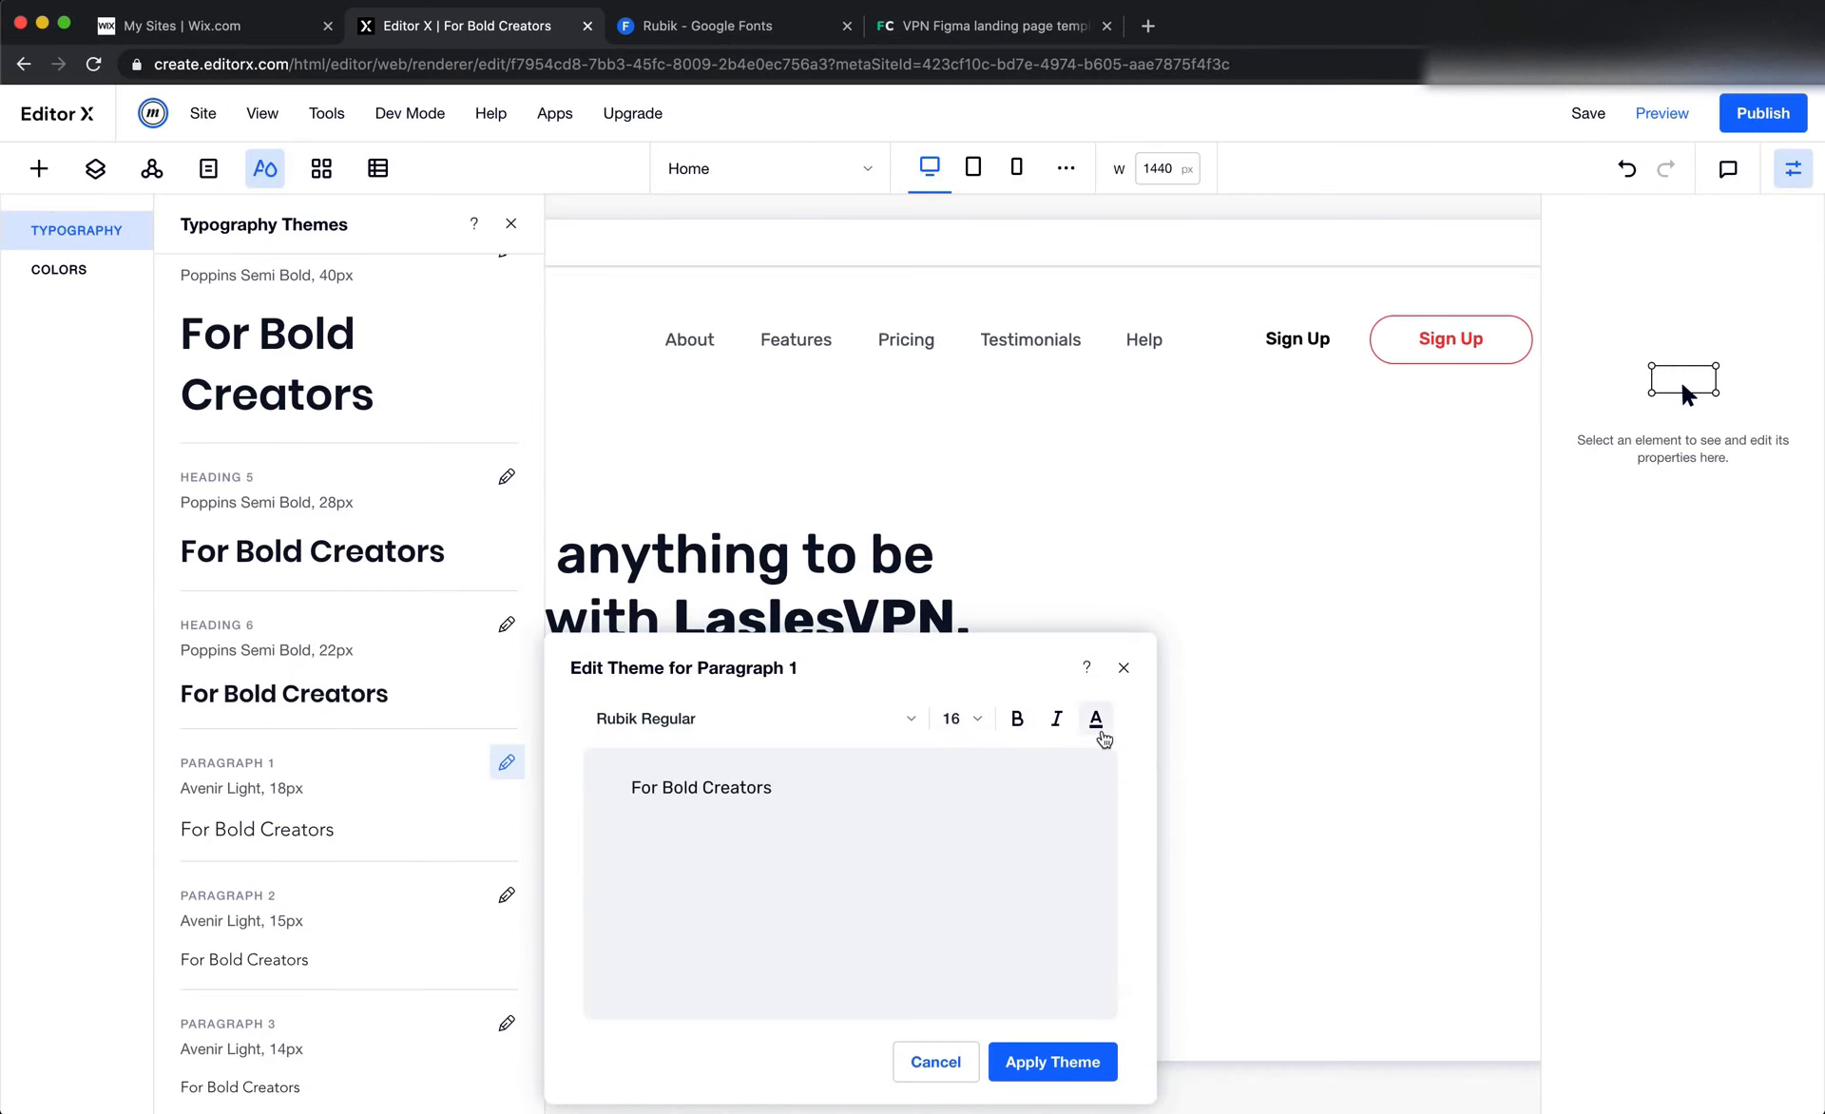
click(1095, 723)
click(1008, 939)
click(1178, 1021)
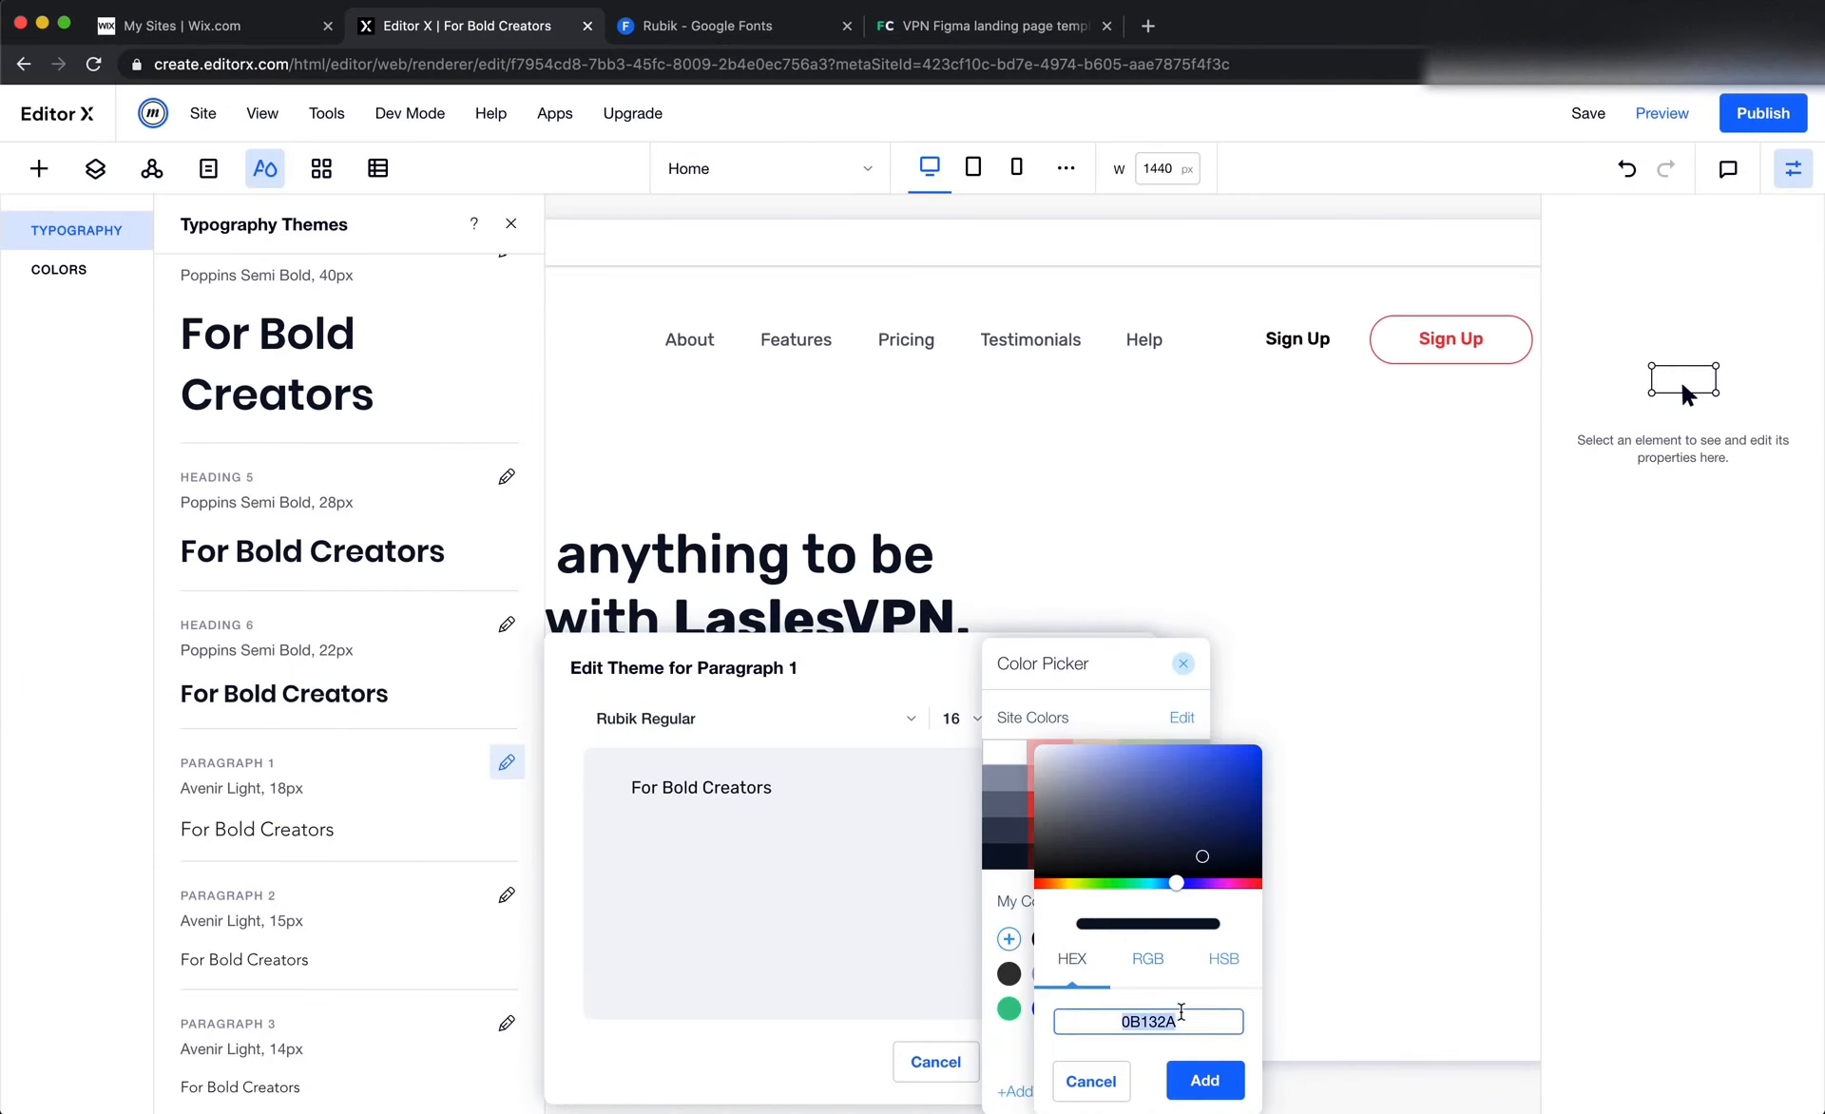
text(4F5665)
click(1207, 1074)
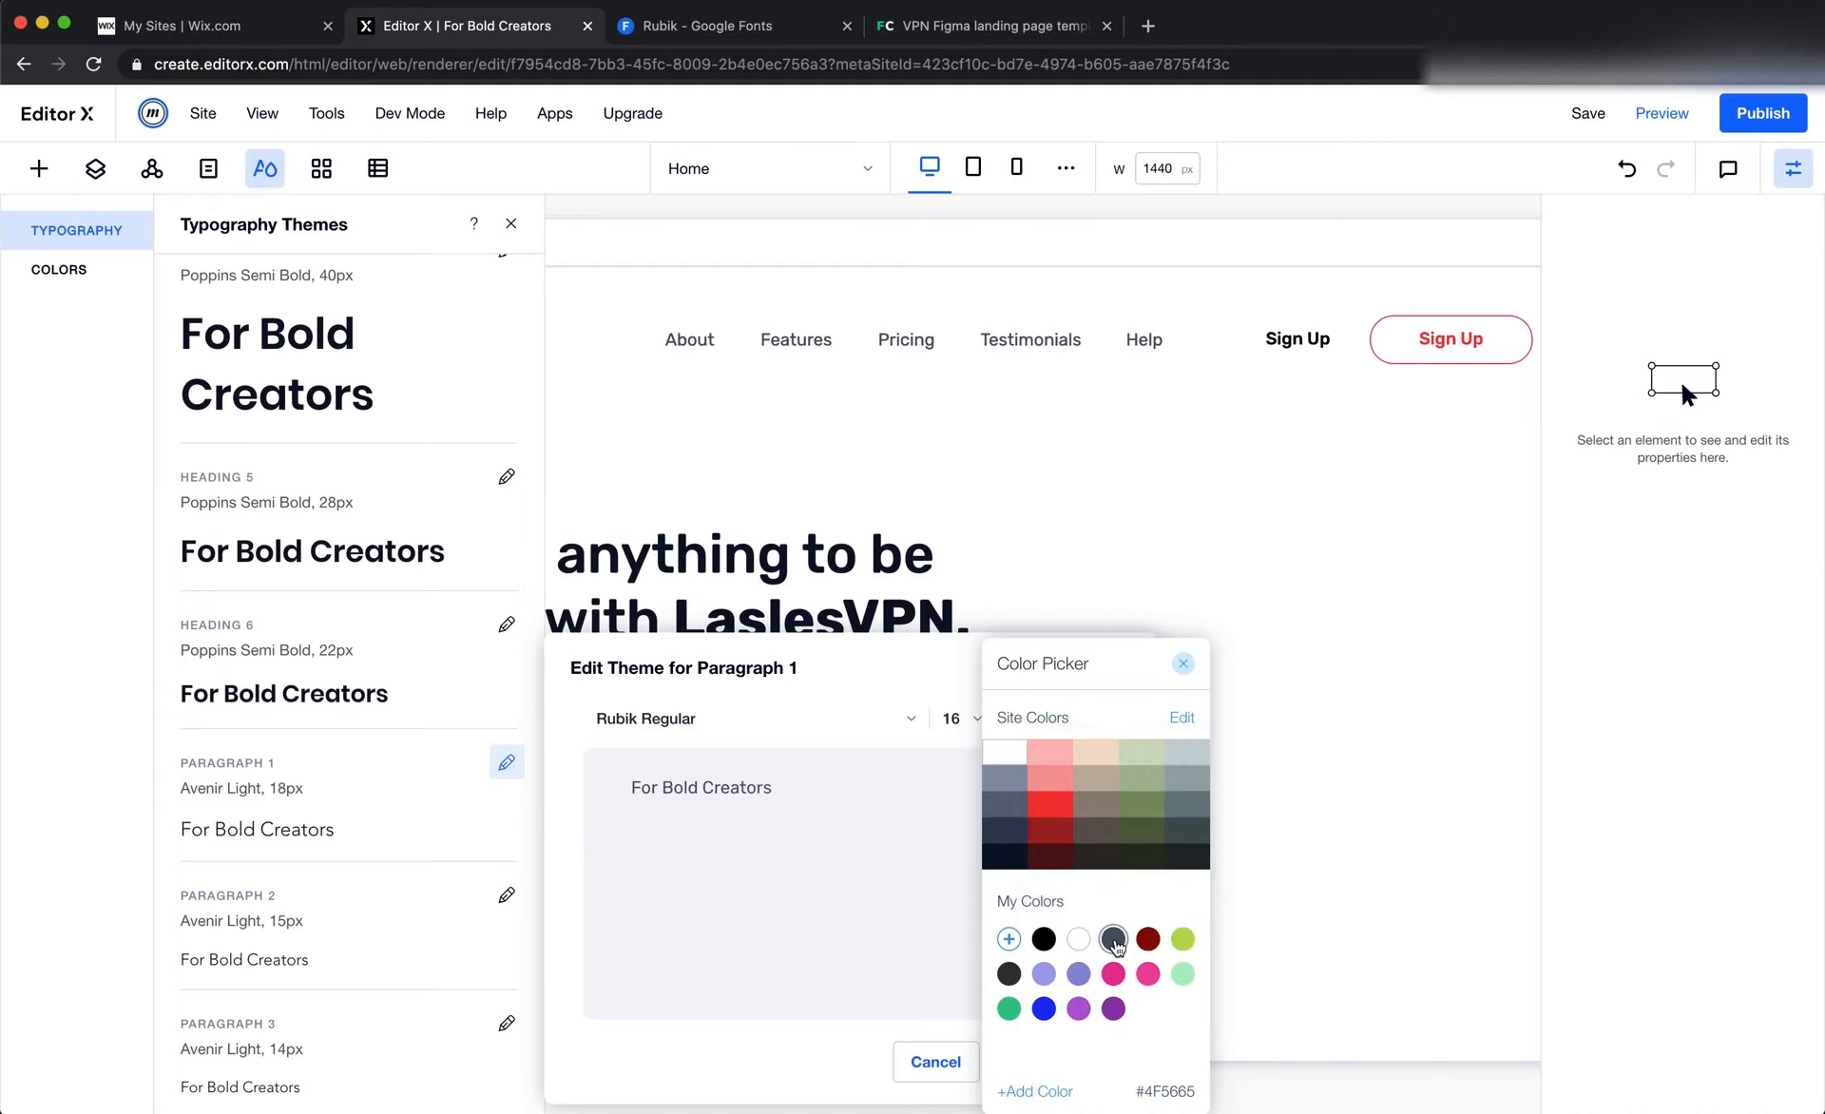
click(1184, 669)
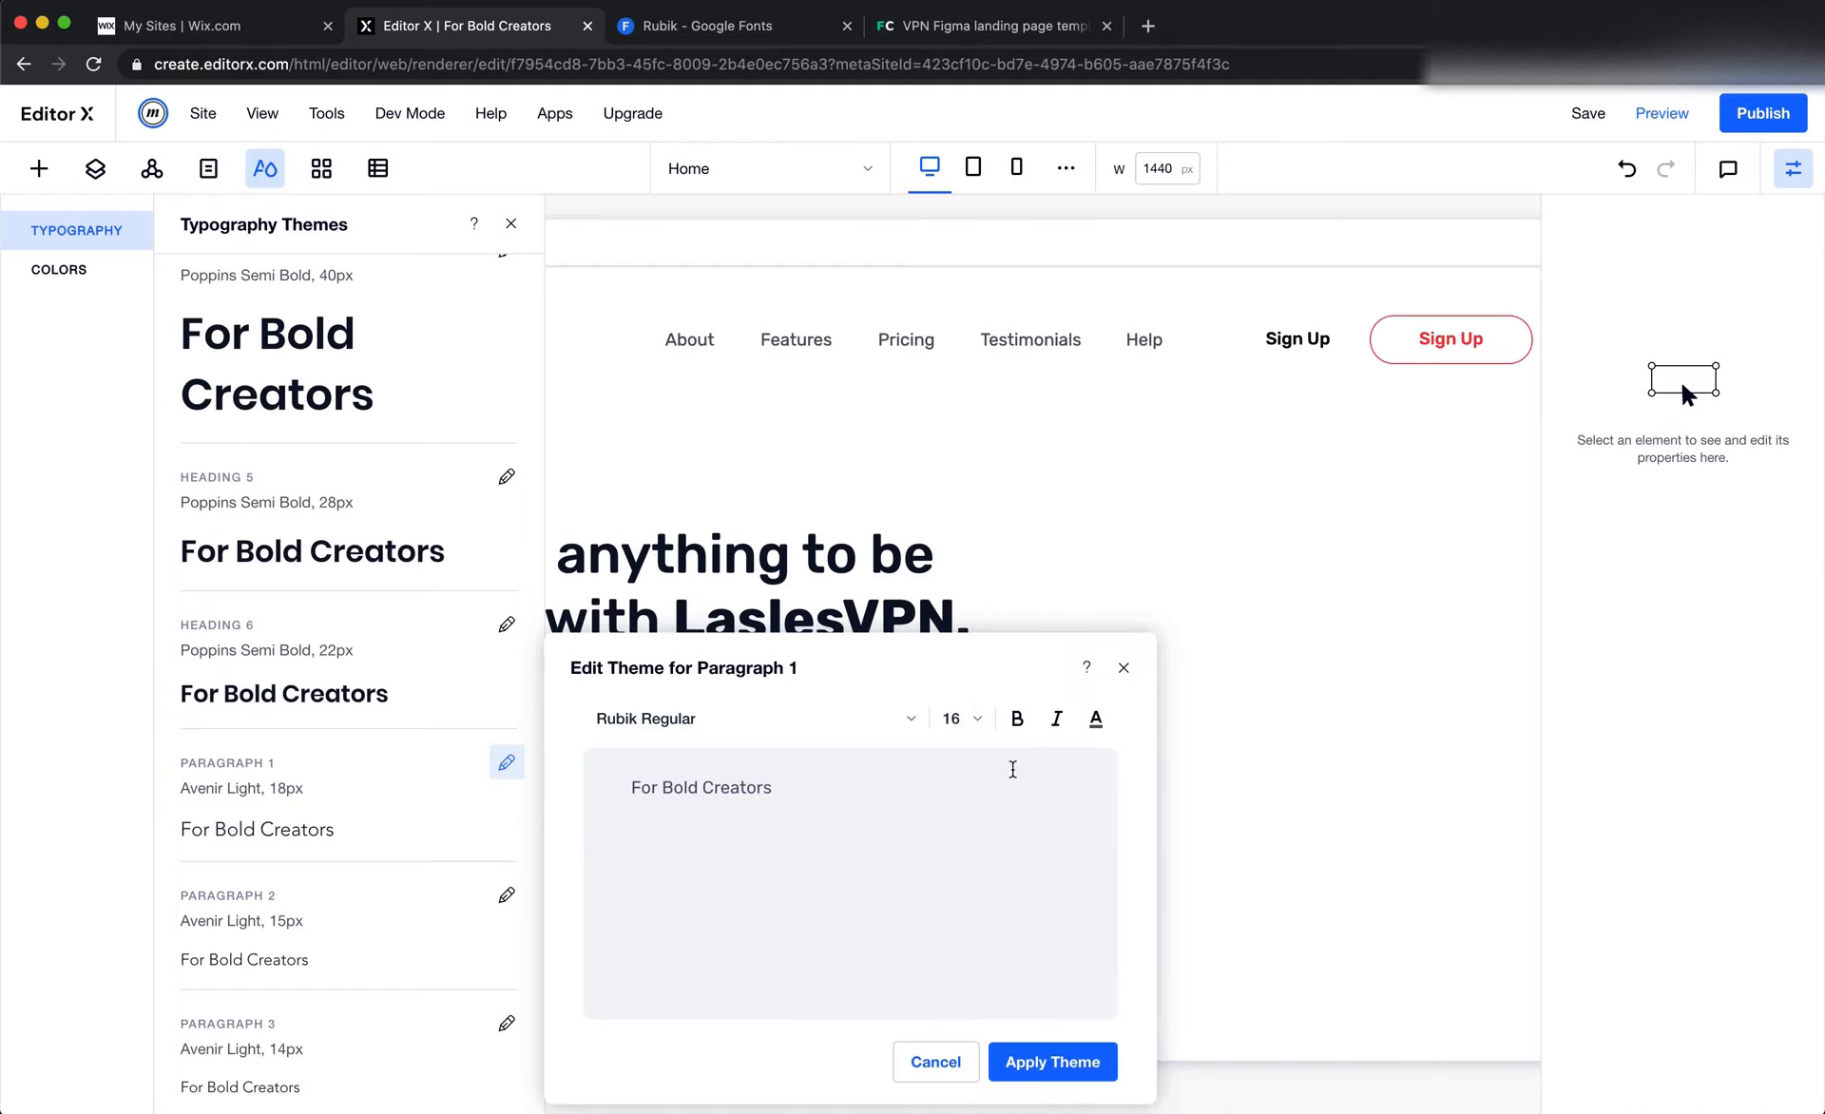
click(1040, 1061)
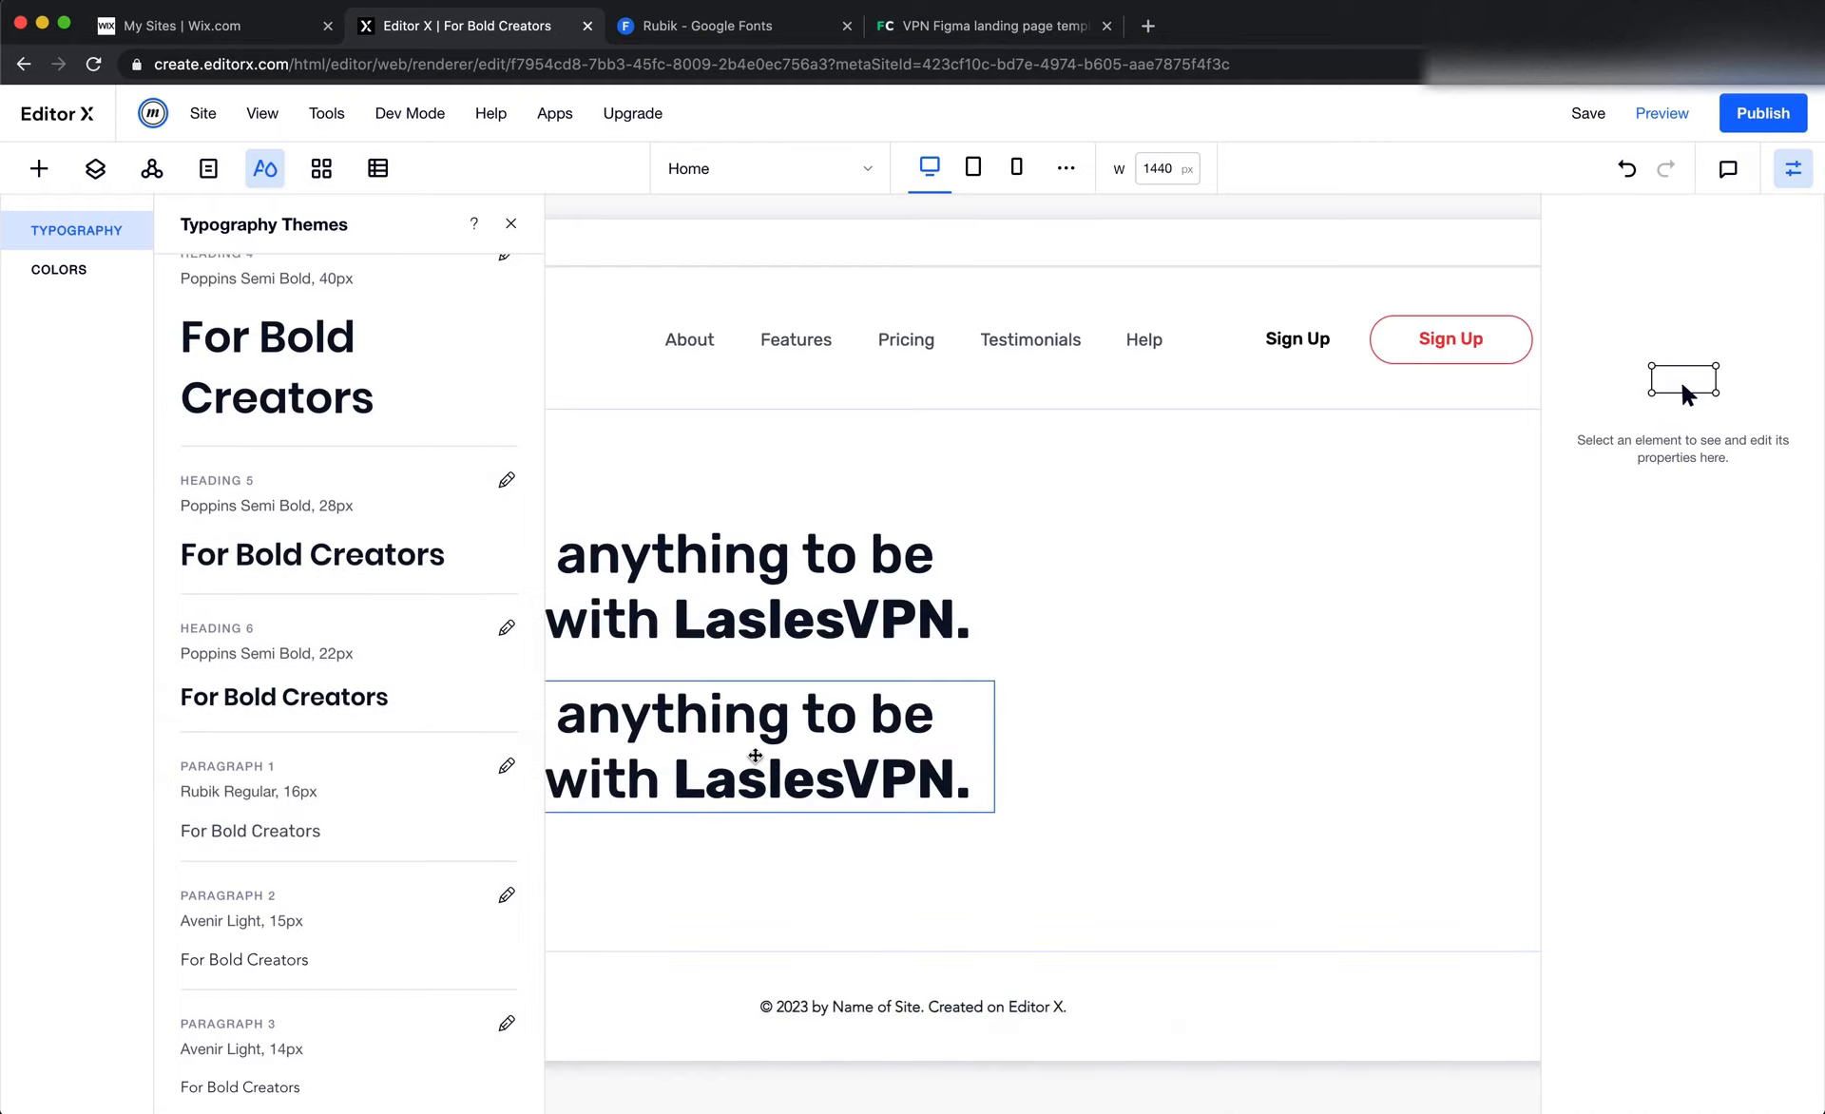
click(758, 757)
click(511, 224)
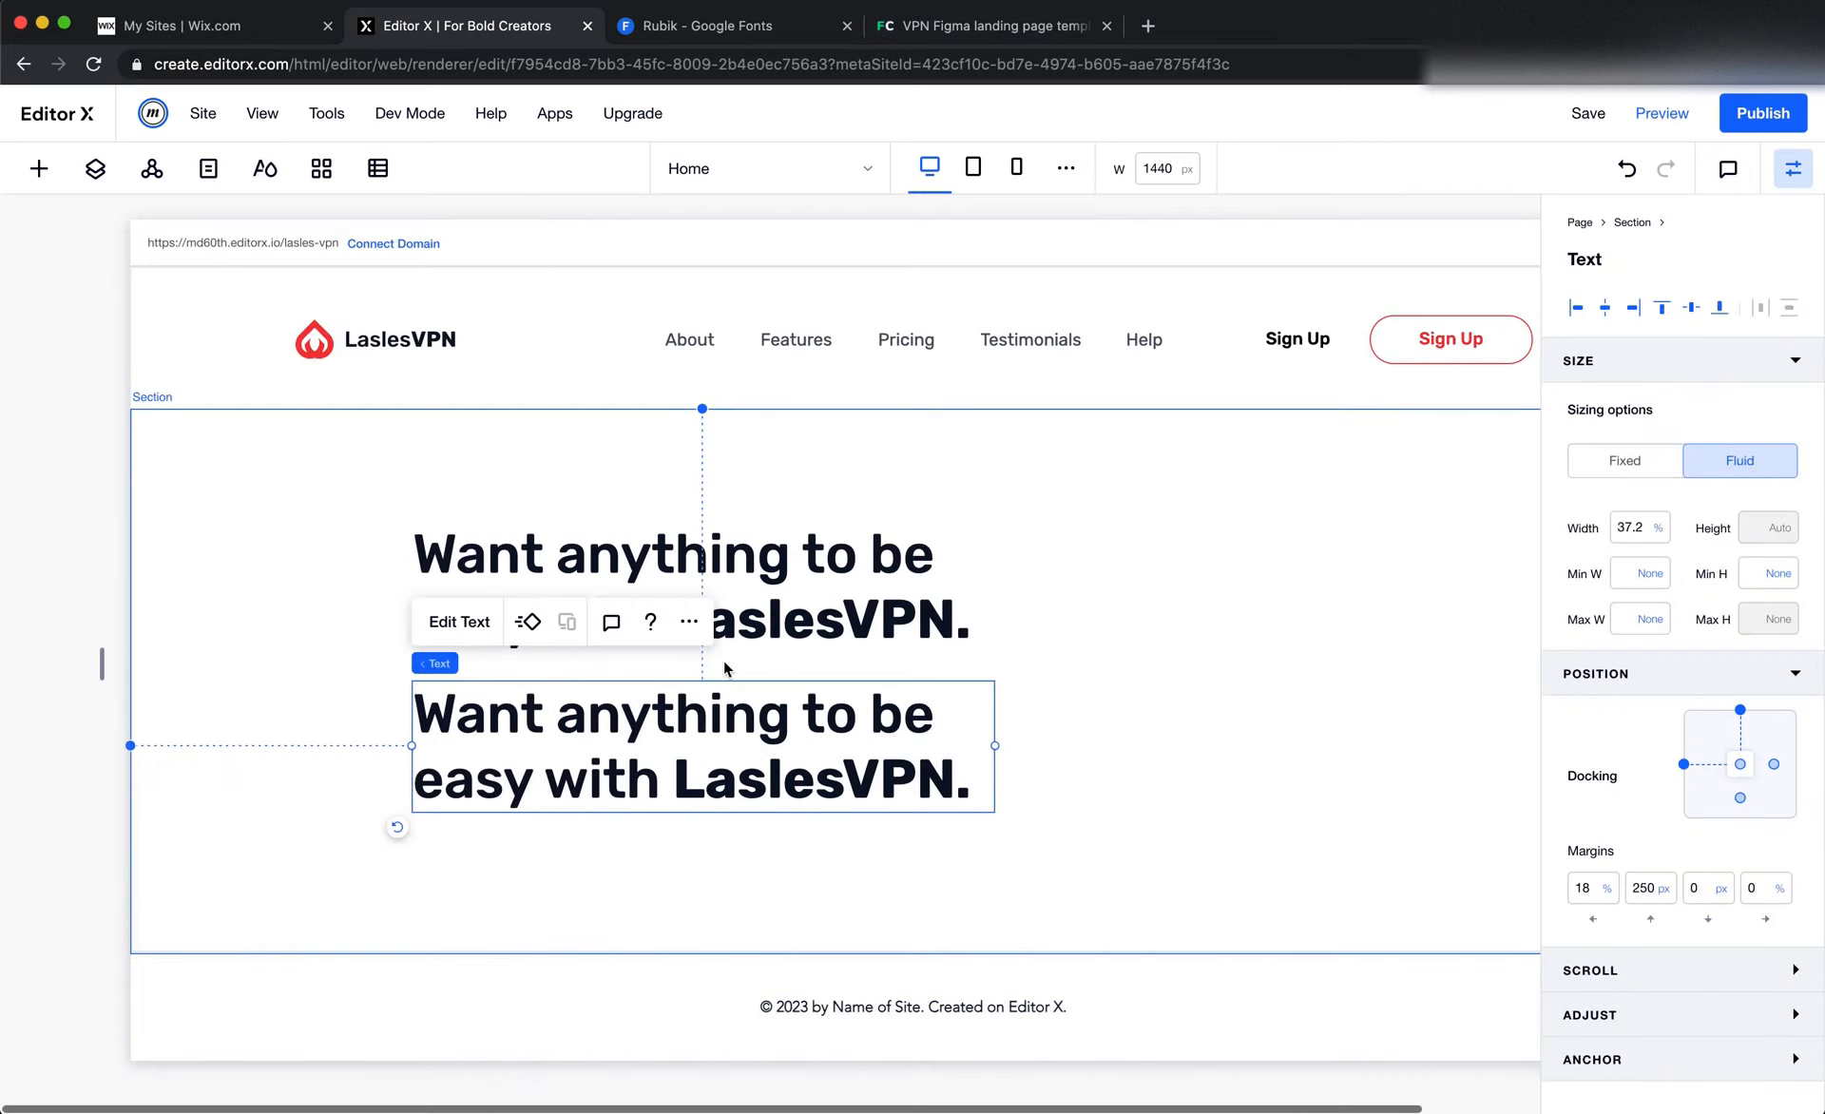
Duplicate the lower hero title and place the copy beside it, at a 3.4% right margin and 250 px top margin
right_click(727, 748)
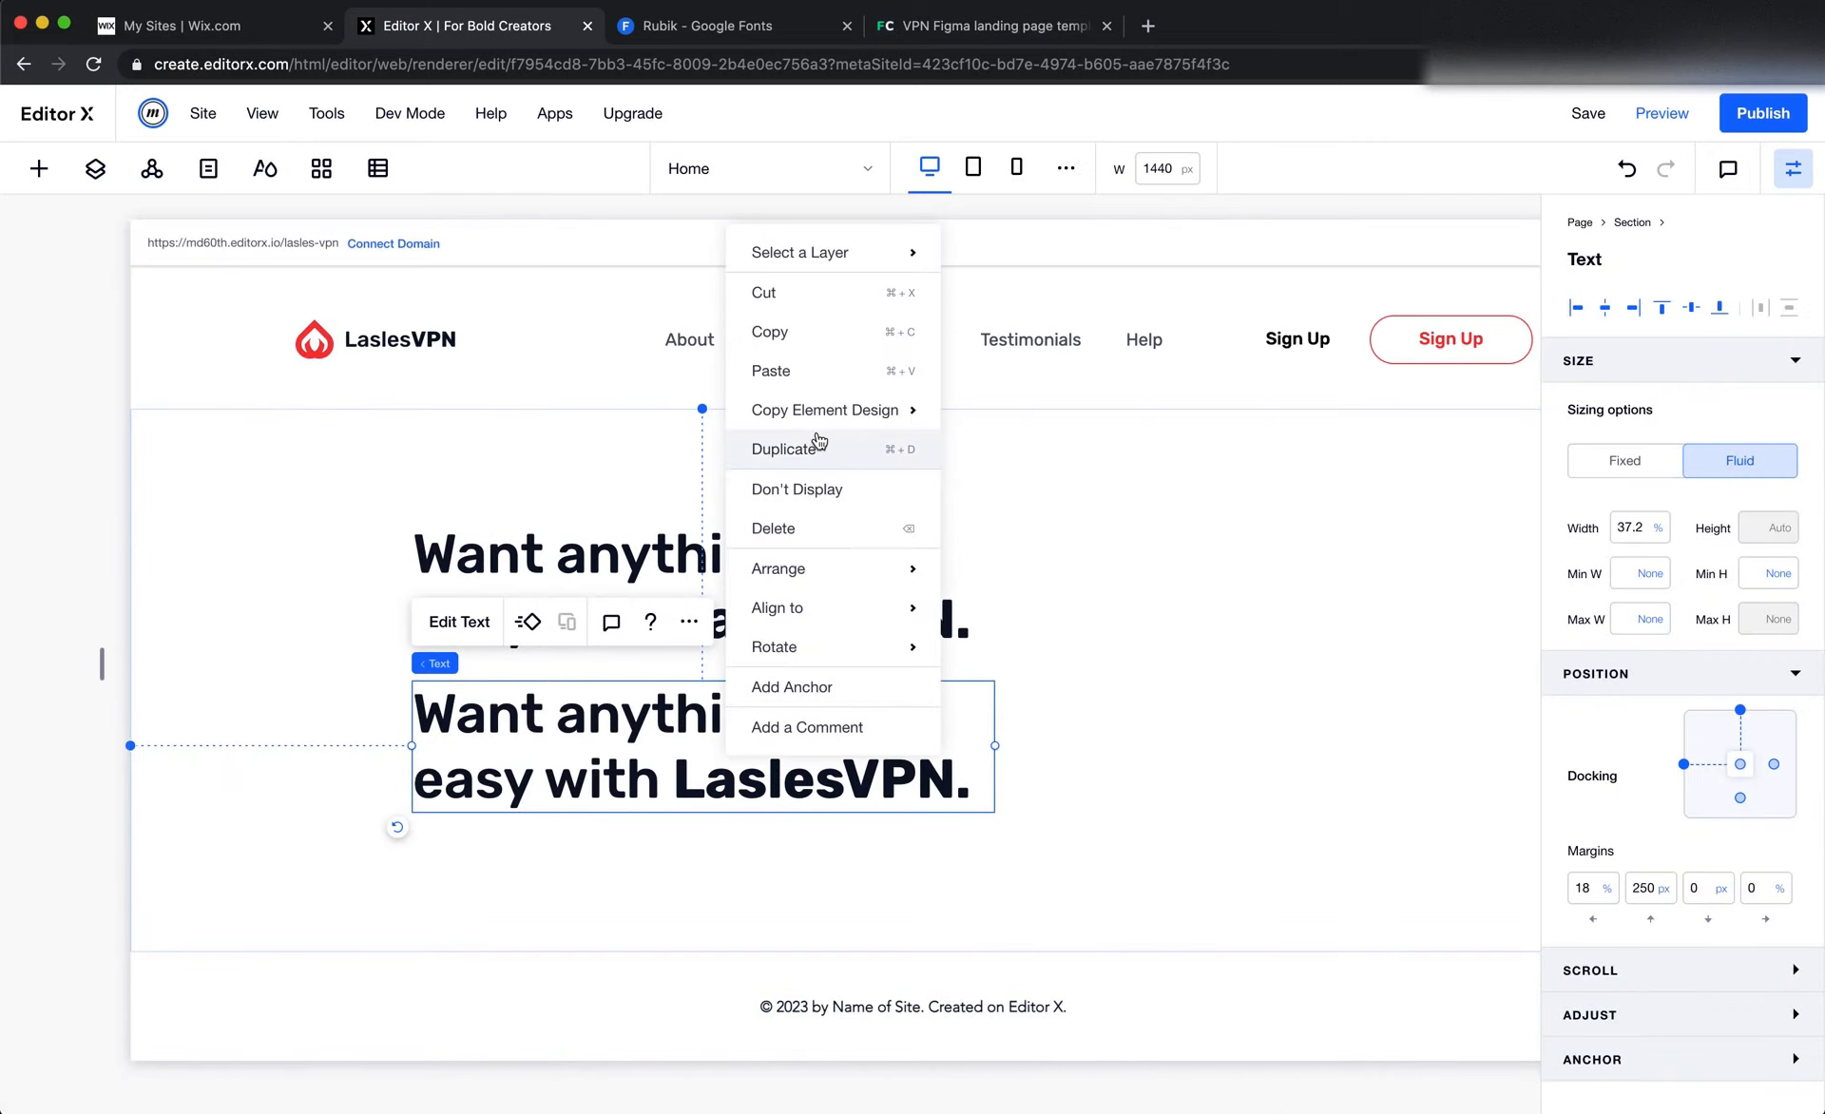
mouse_move(810, 397)
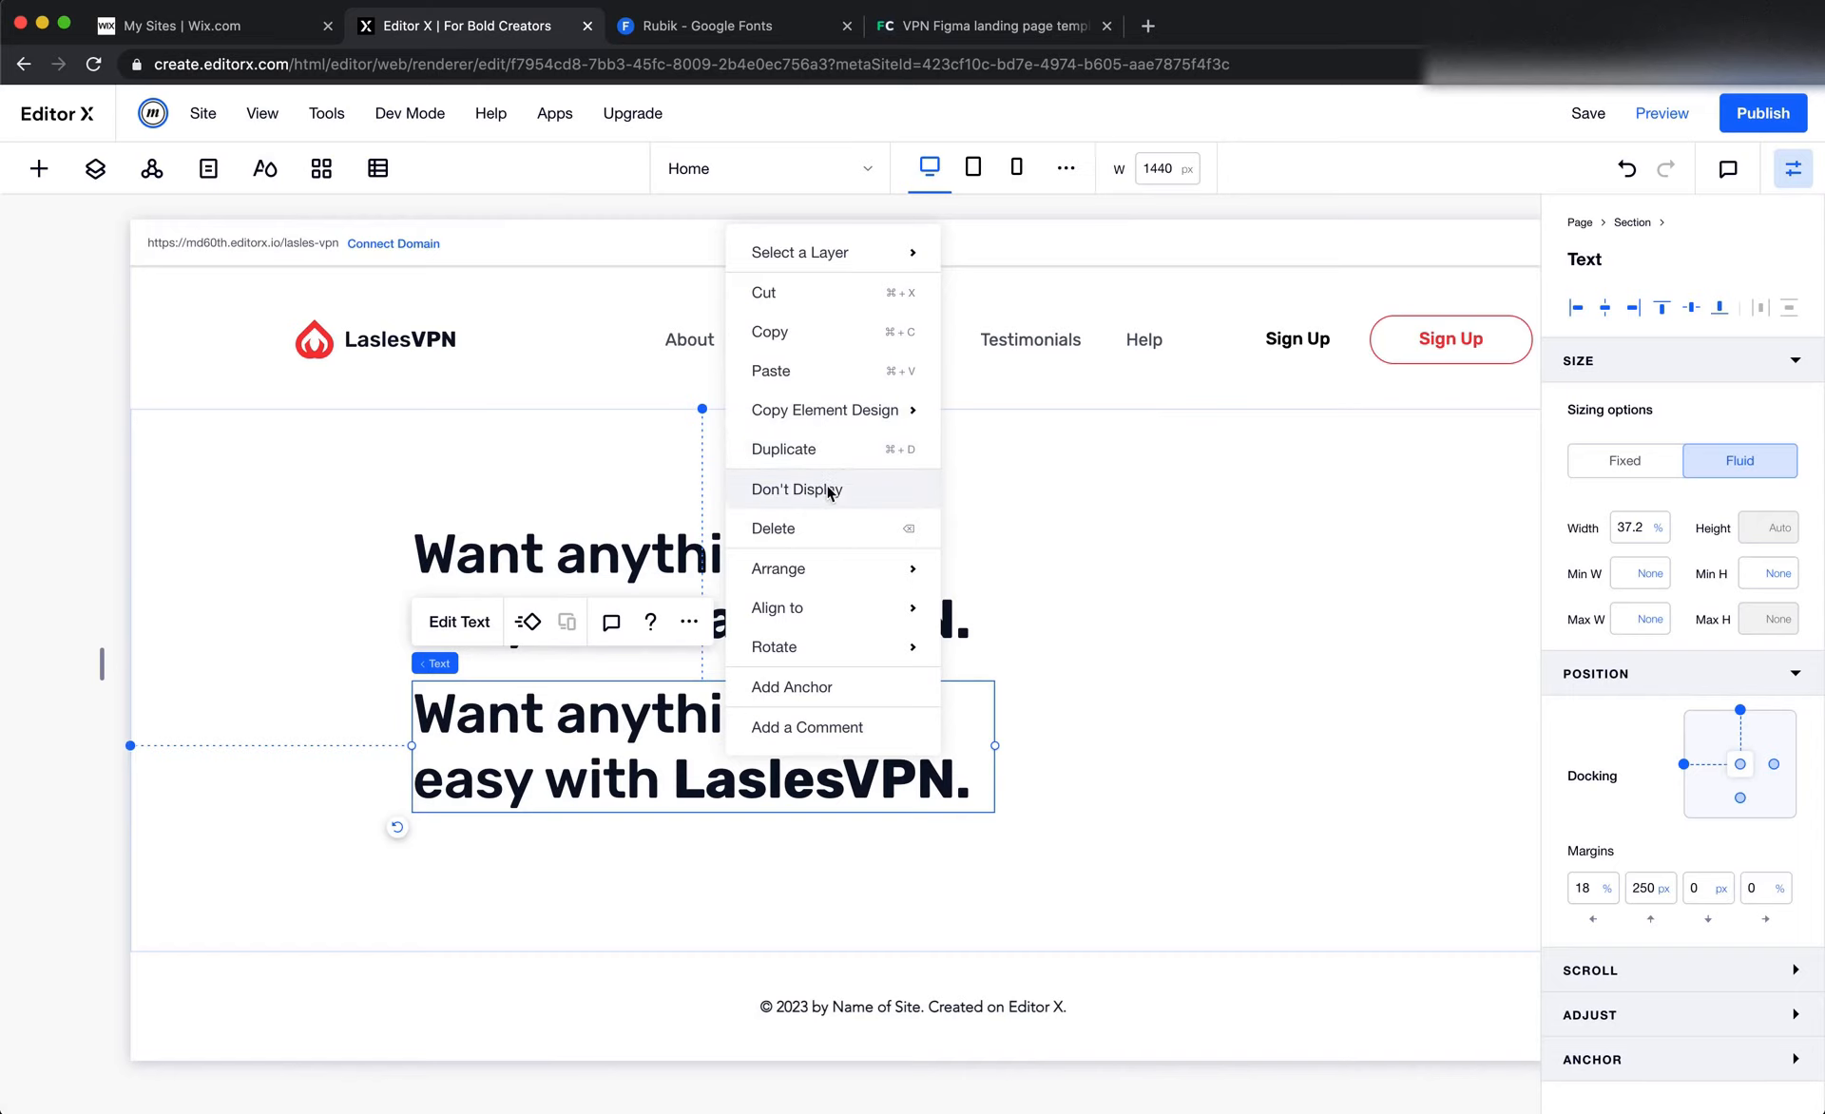
click(829, 457)
drag(599, 768, 1225, 743)
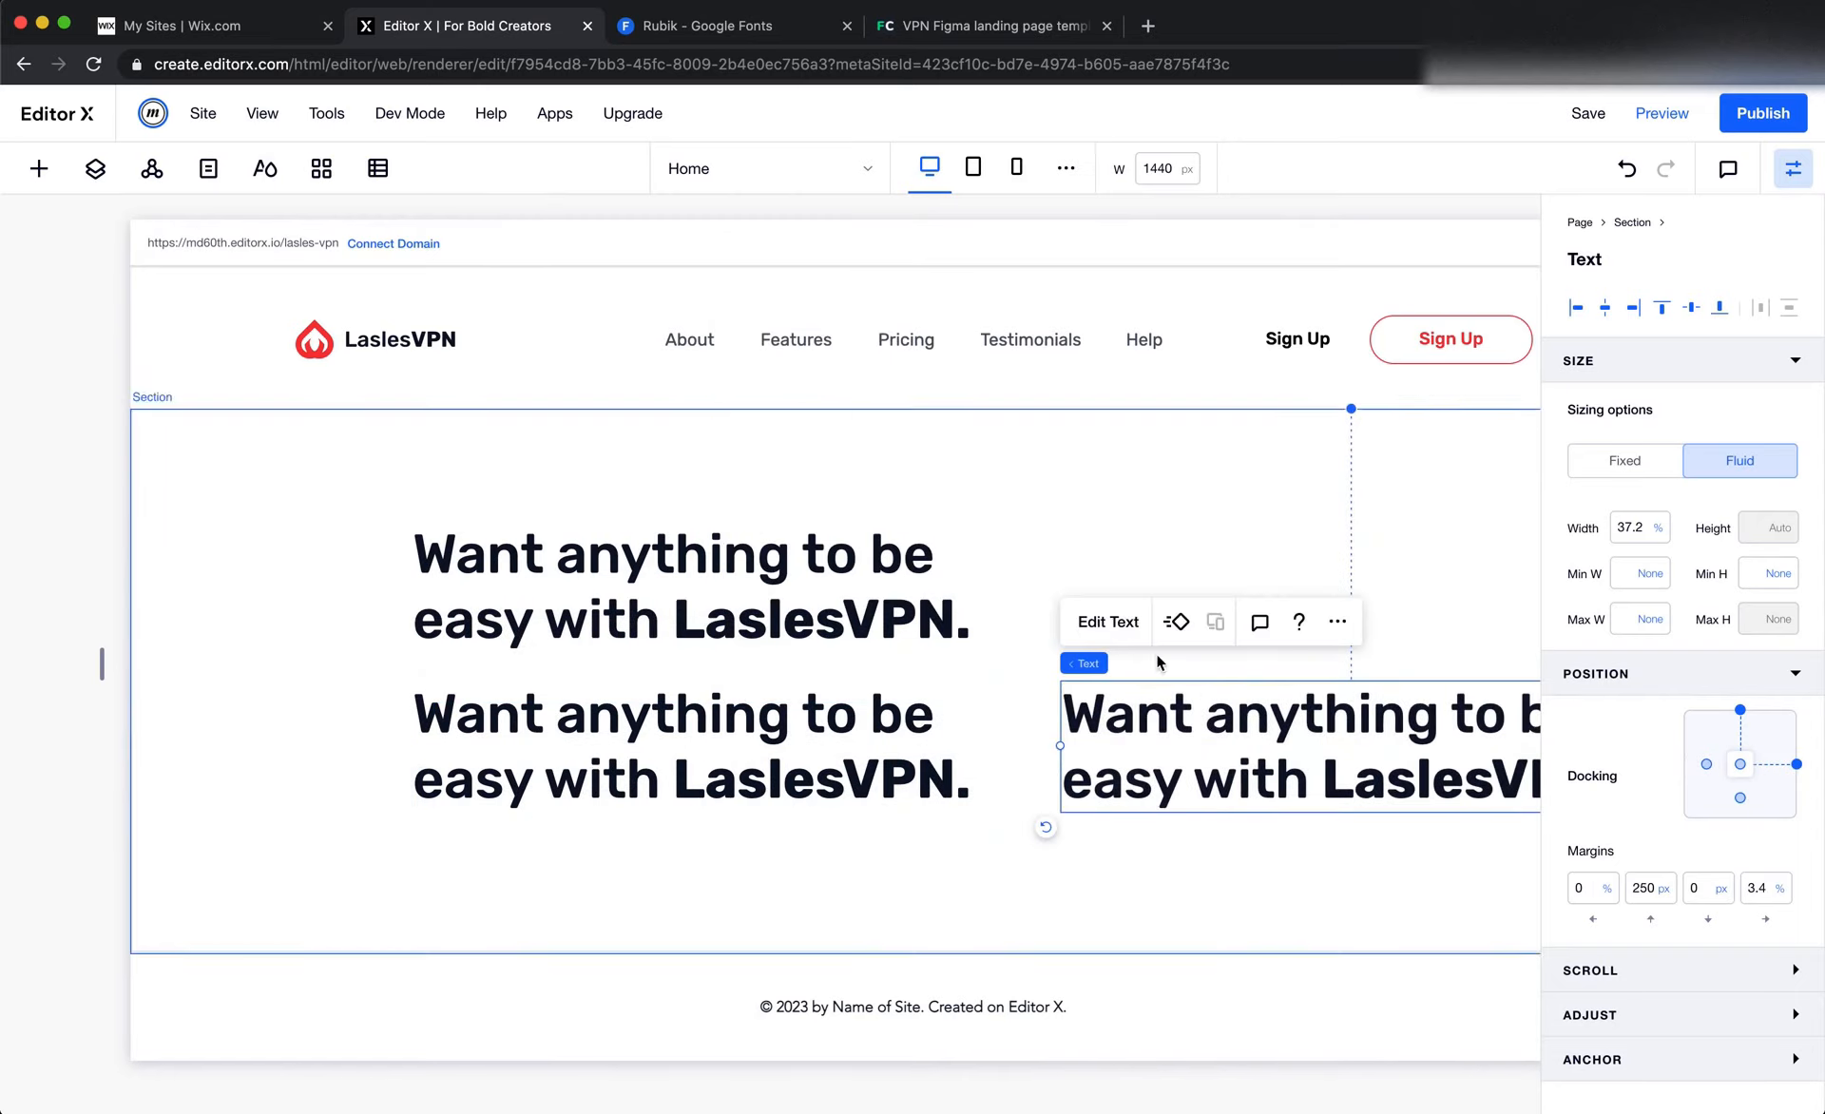
Apply the Paragraph 1 style to the title copy on the right of the hero section
click(1118, 627)
scroll(1119, 631, right, 3)
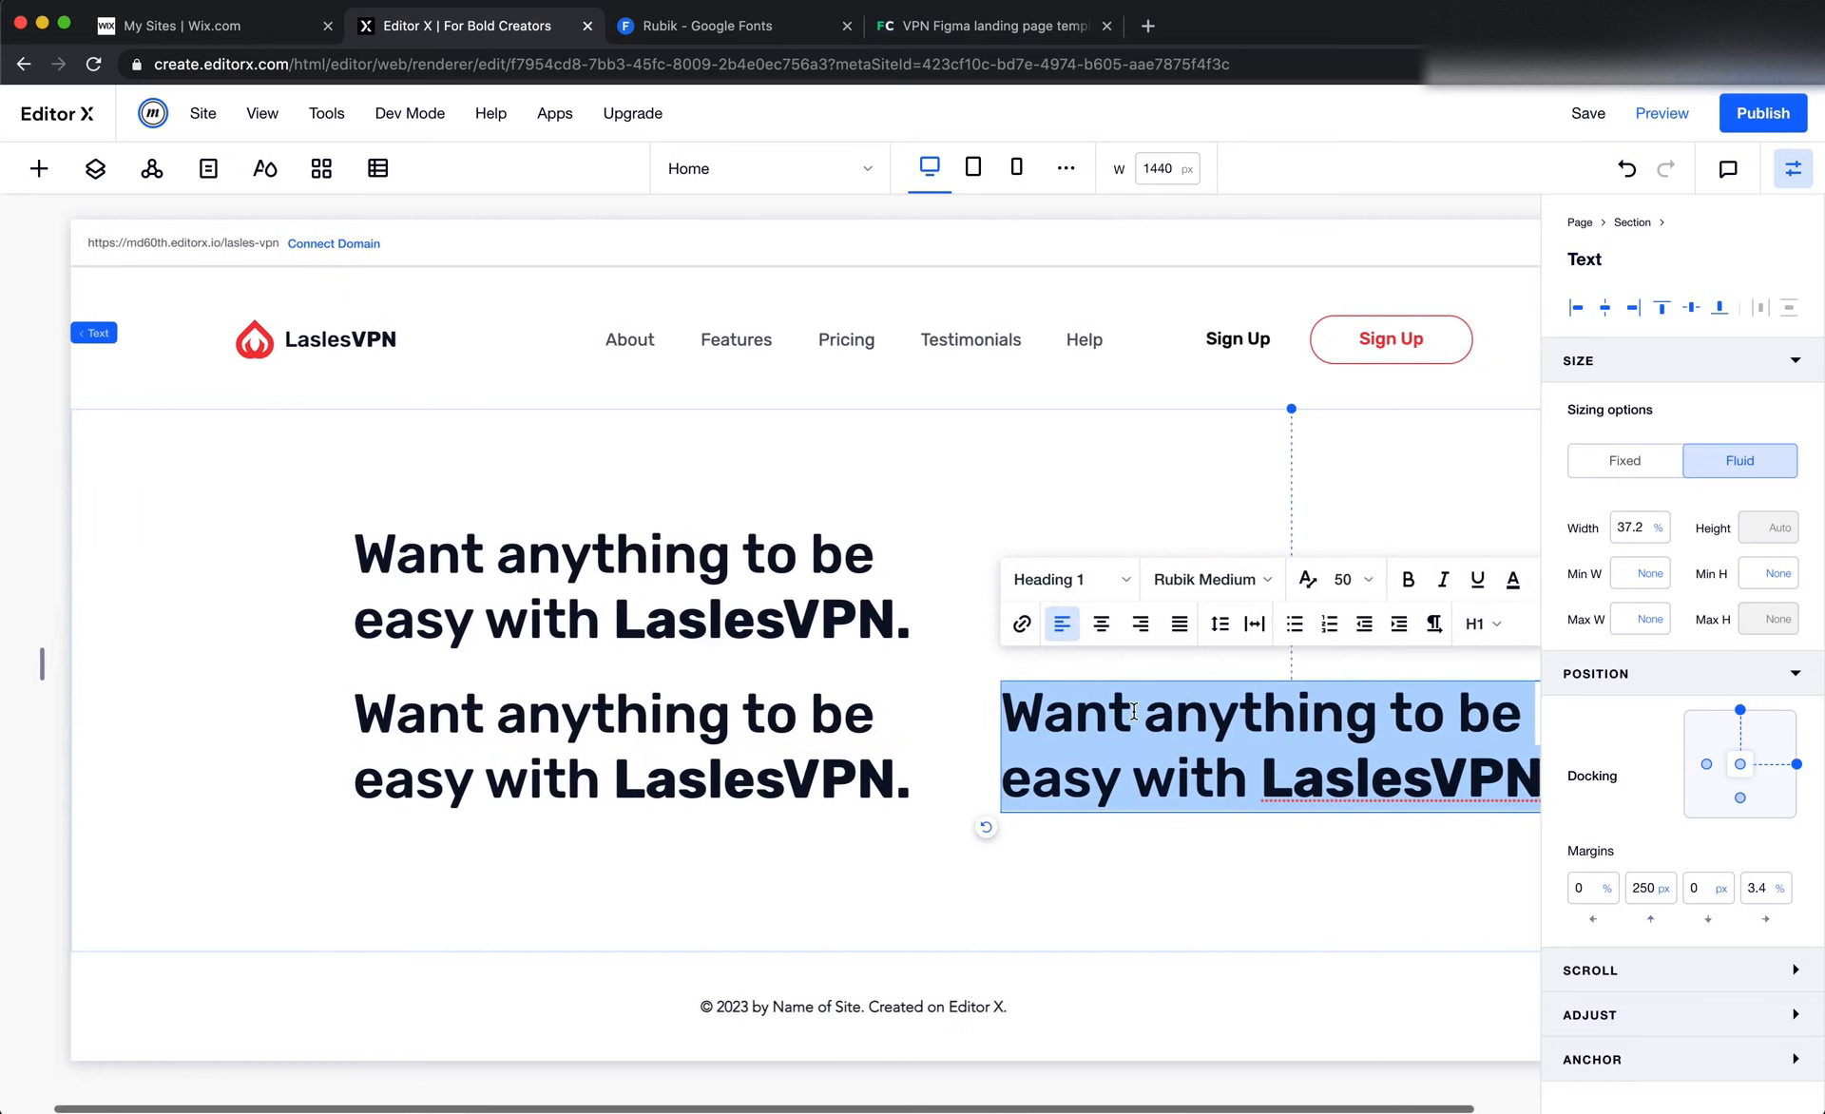
click(1005, 587)
scroll(1065, 879, down, 1)
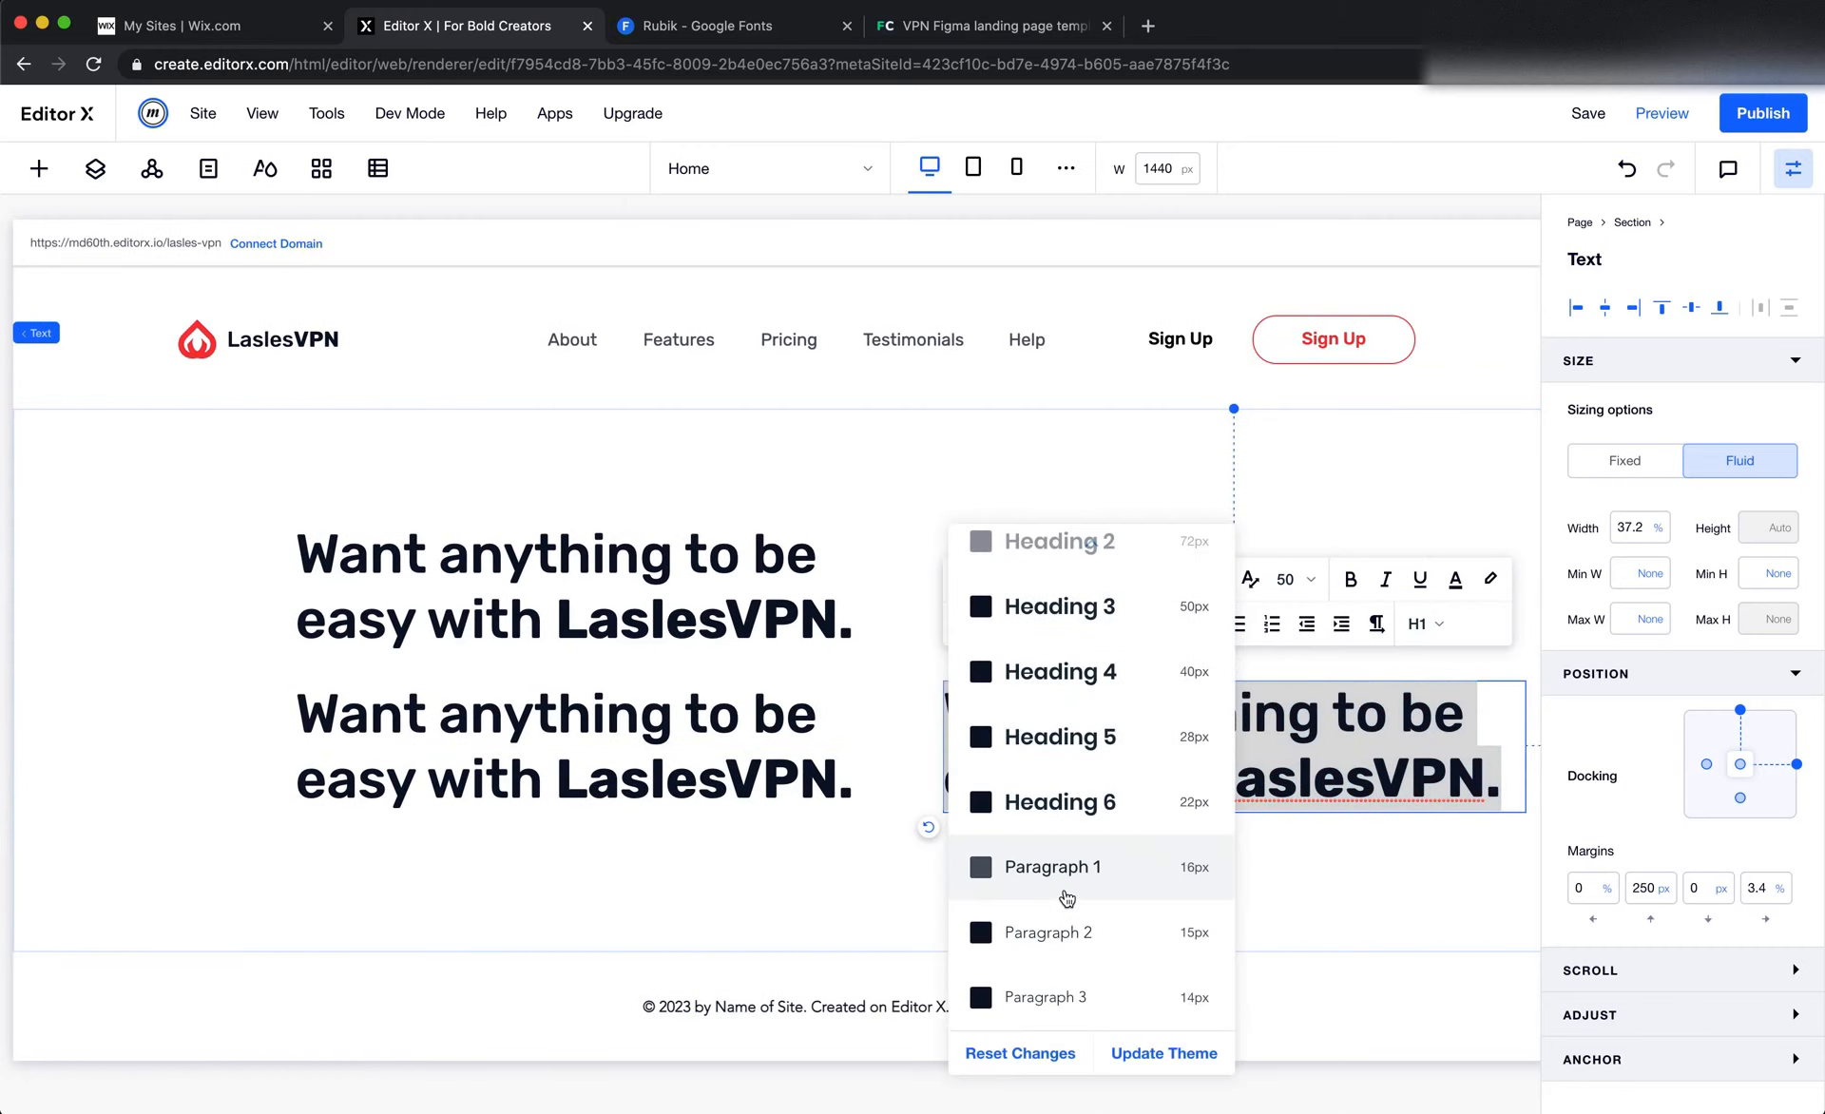
click(1119, 876)
click(1010, 893)
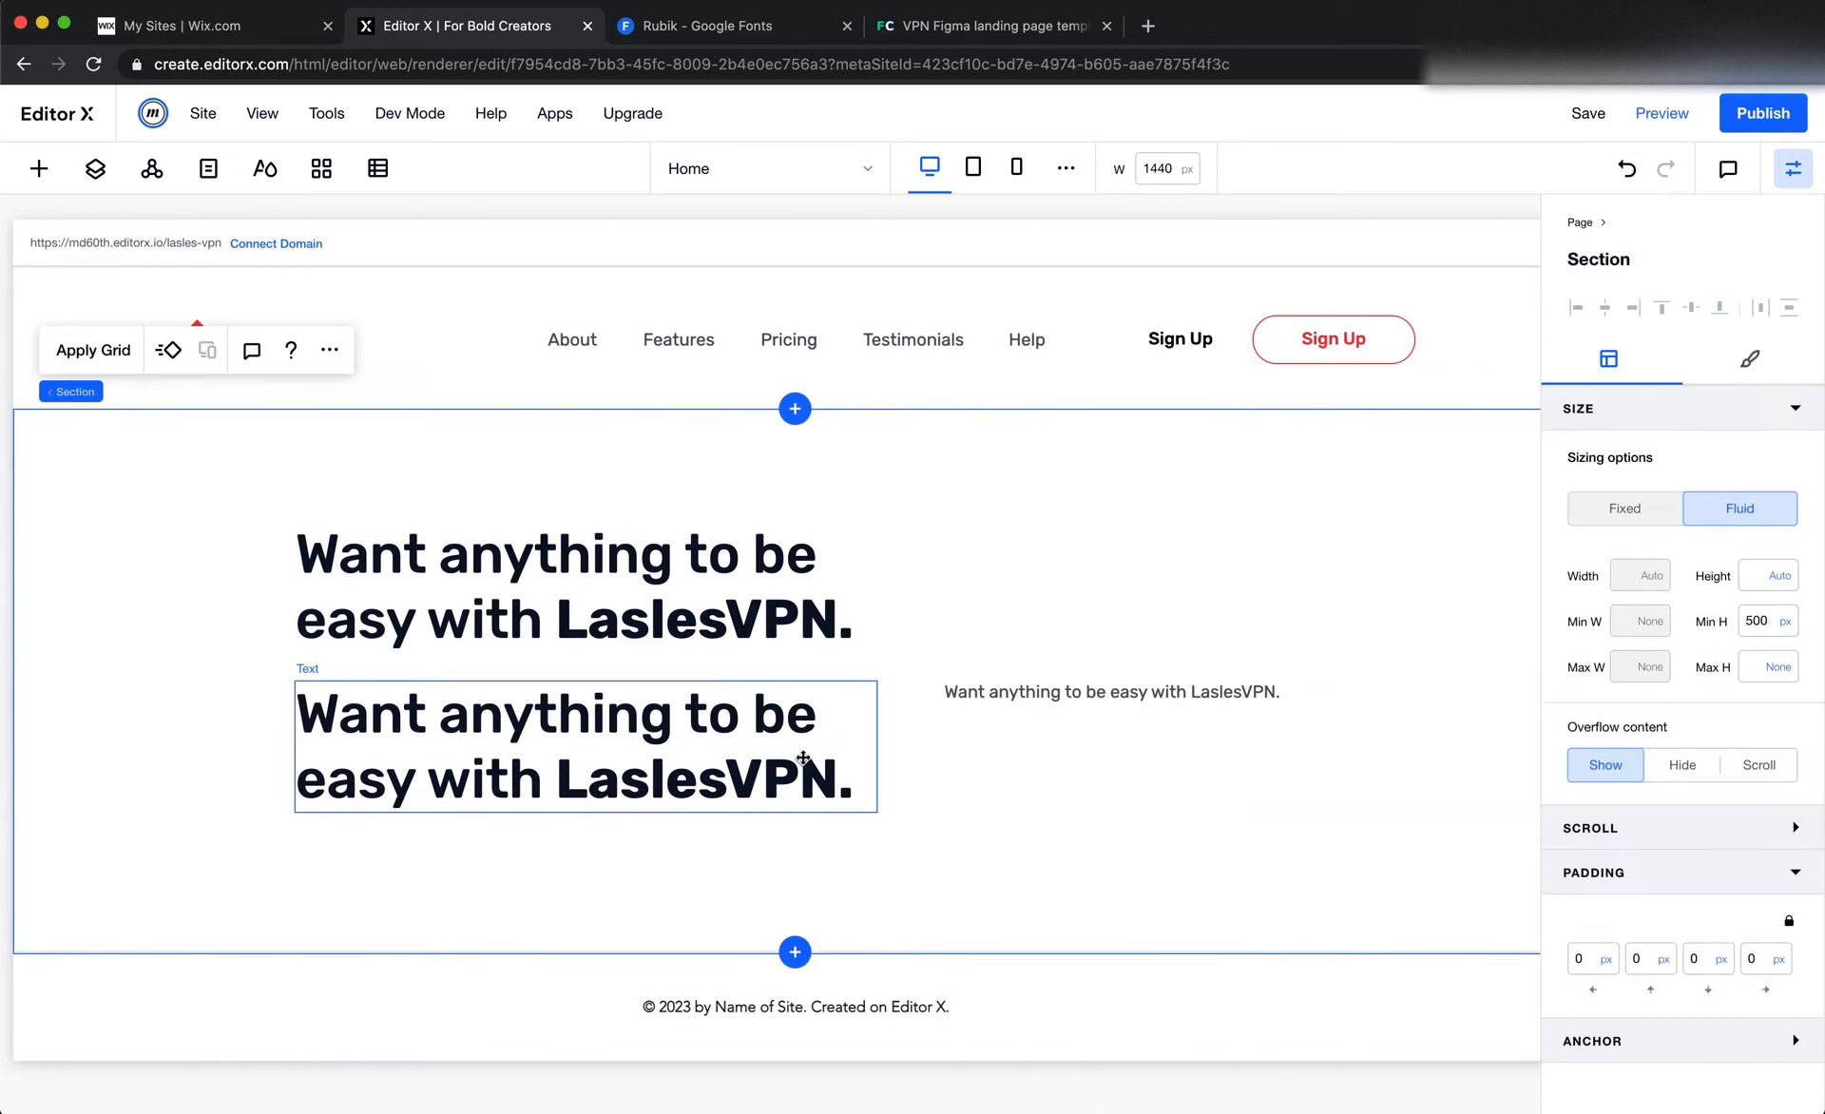
Apply the Paragraph 1 style to the duplicated title directly below the main hero title
click(589, 722)
click(342, 621)
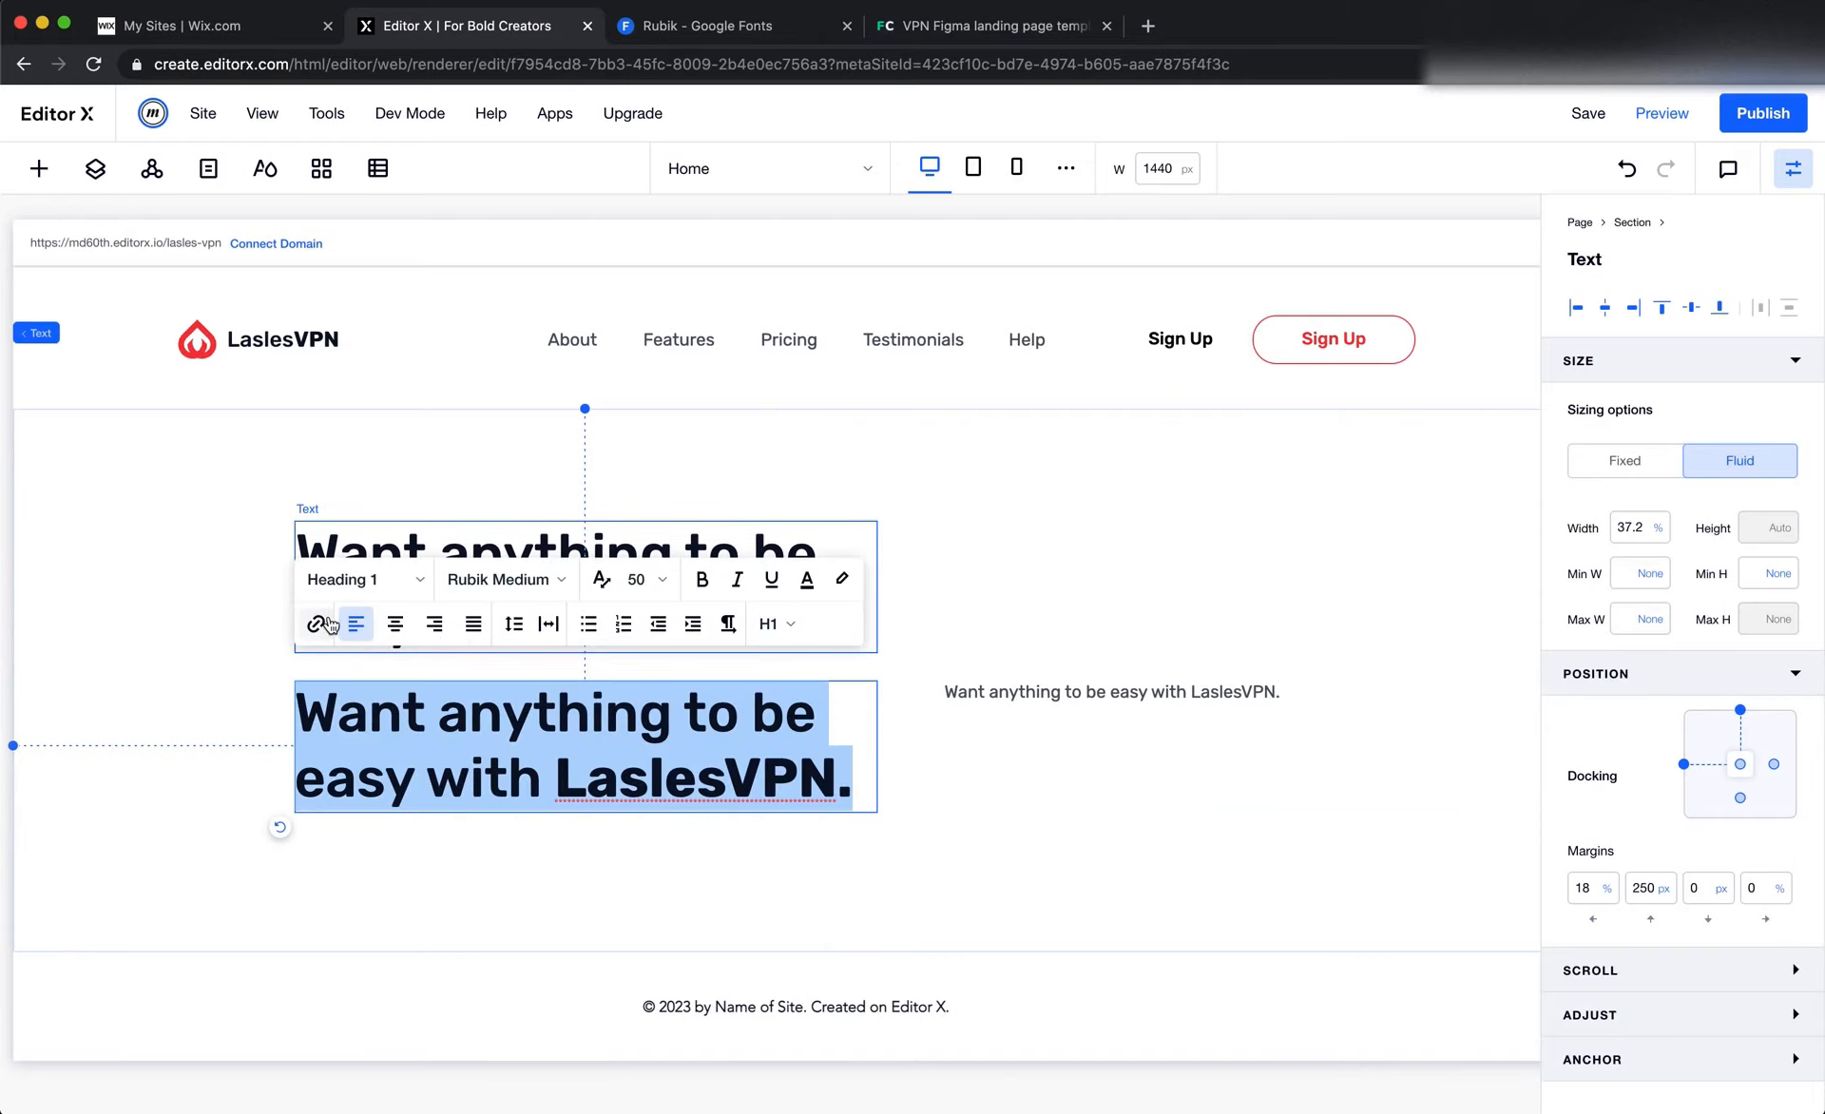
click(370, 596)
scroll(395, 884, down, 1)
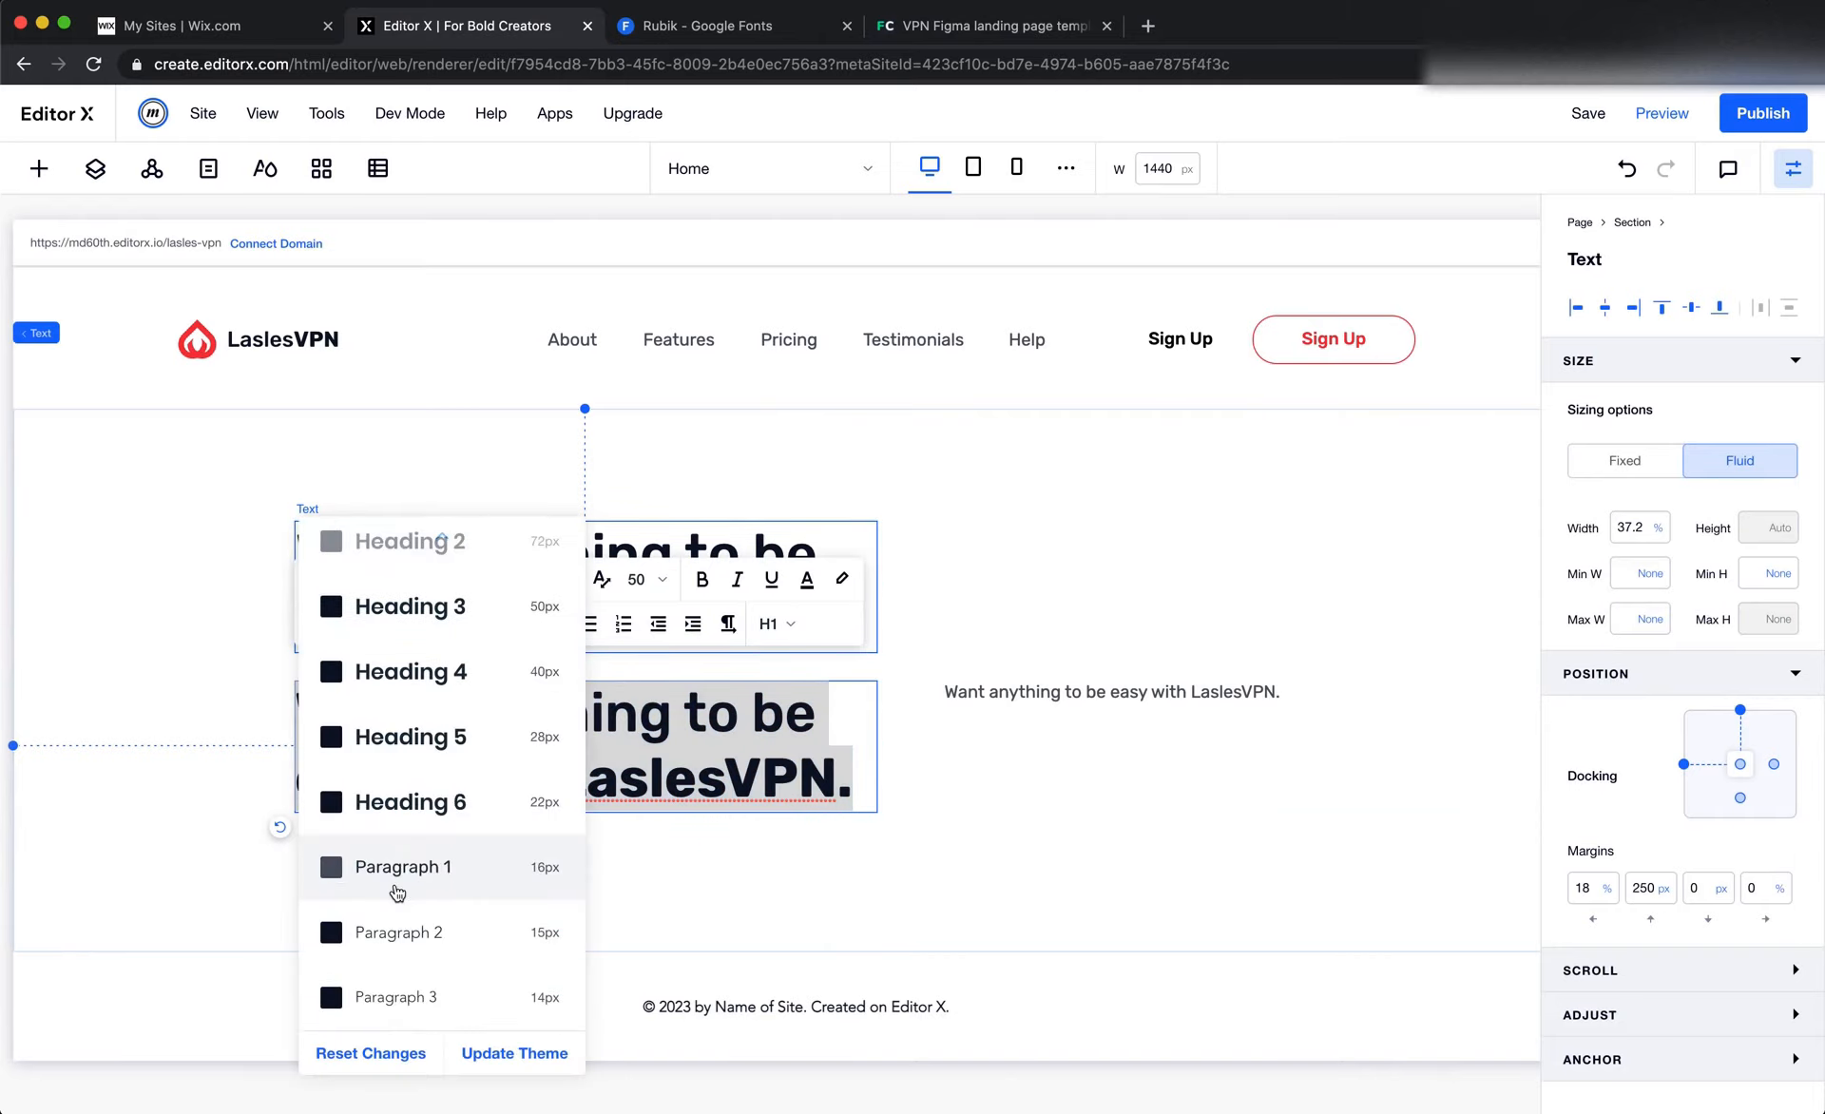
click(403, 879)
click(760, 860)
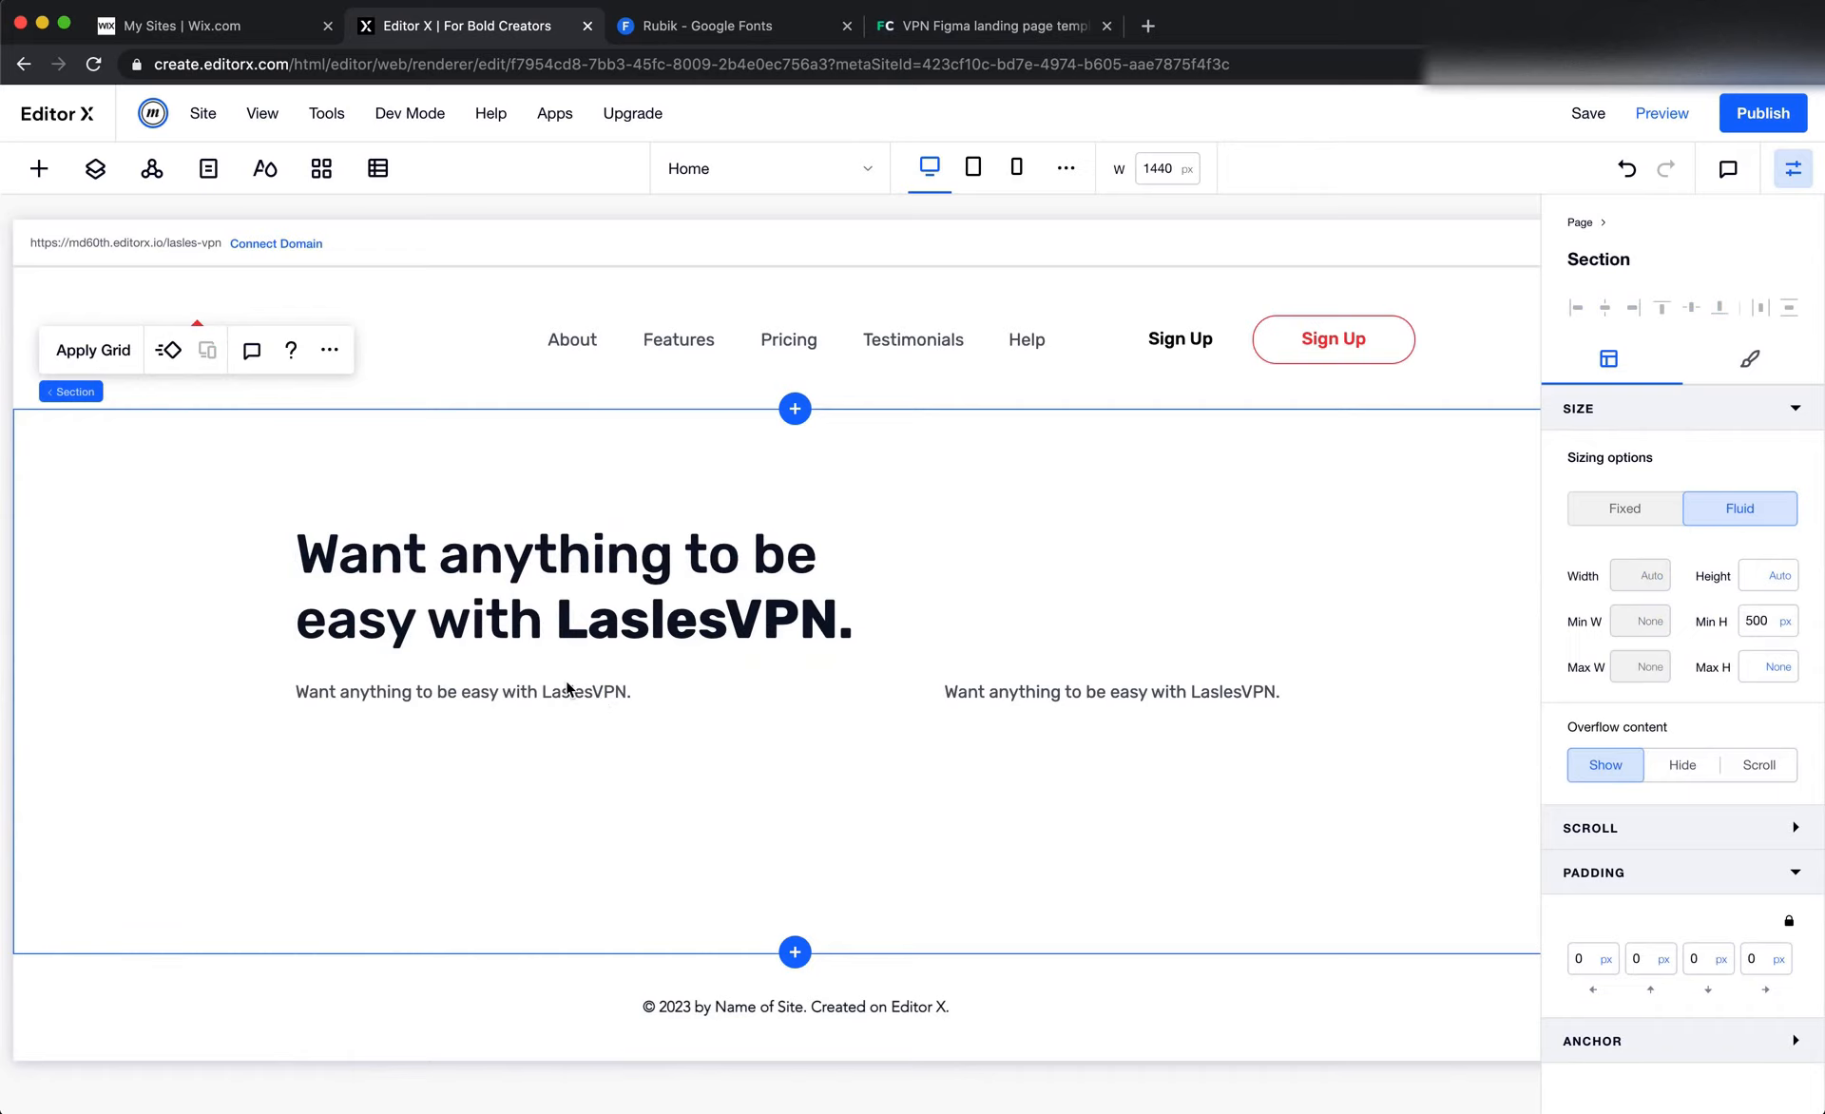
Change the Paragraph 1 theme's text color to the red site color and apply the theme
click(95, 168)
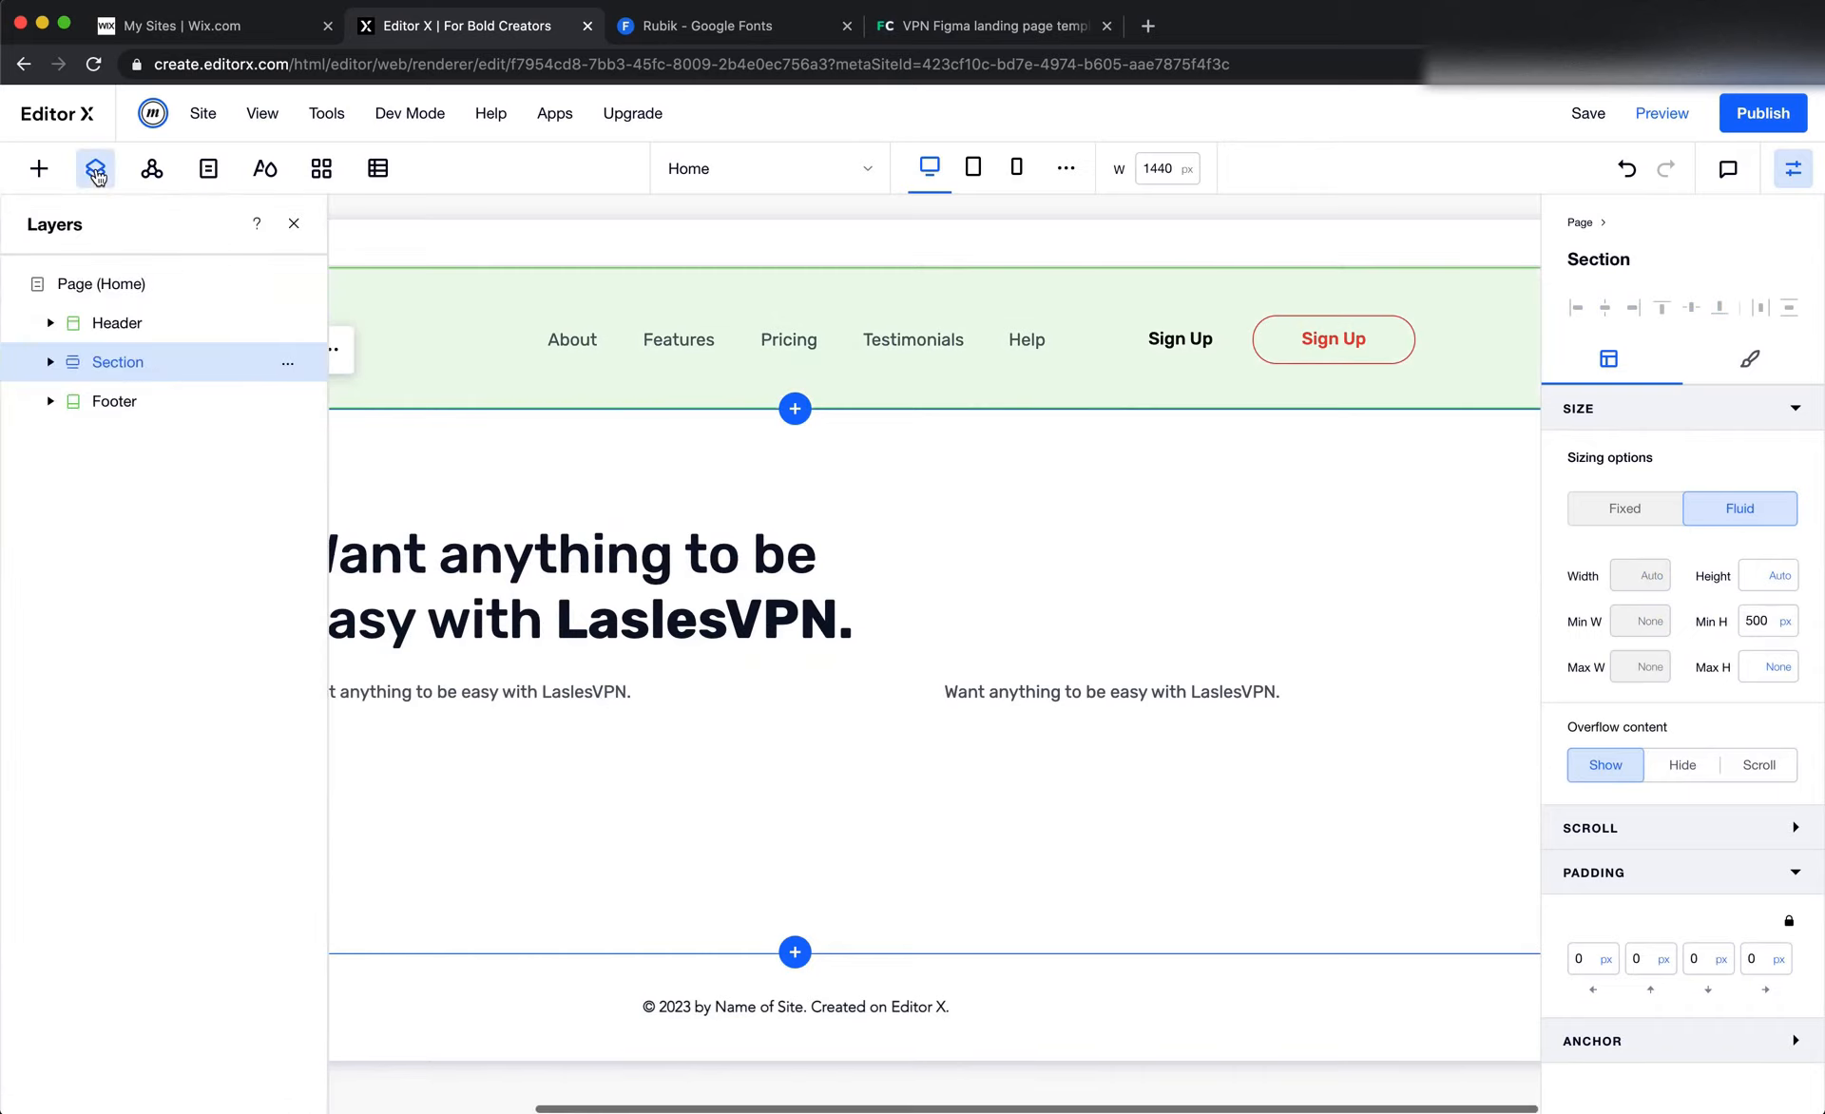
click(266, 168)
scroll(294, 607, down, 5)
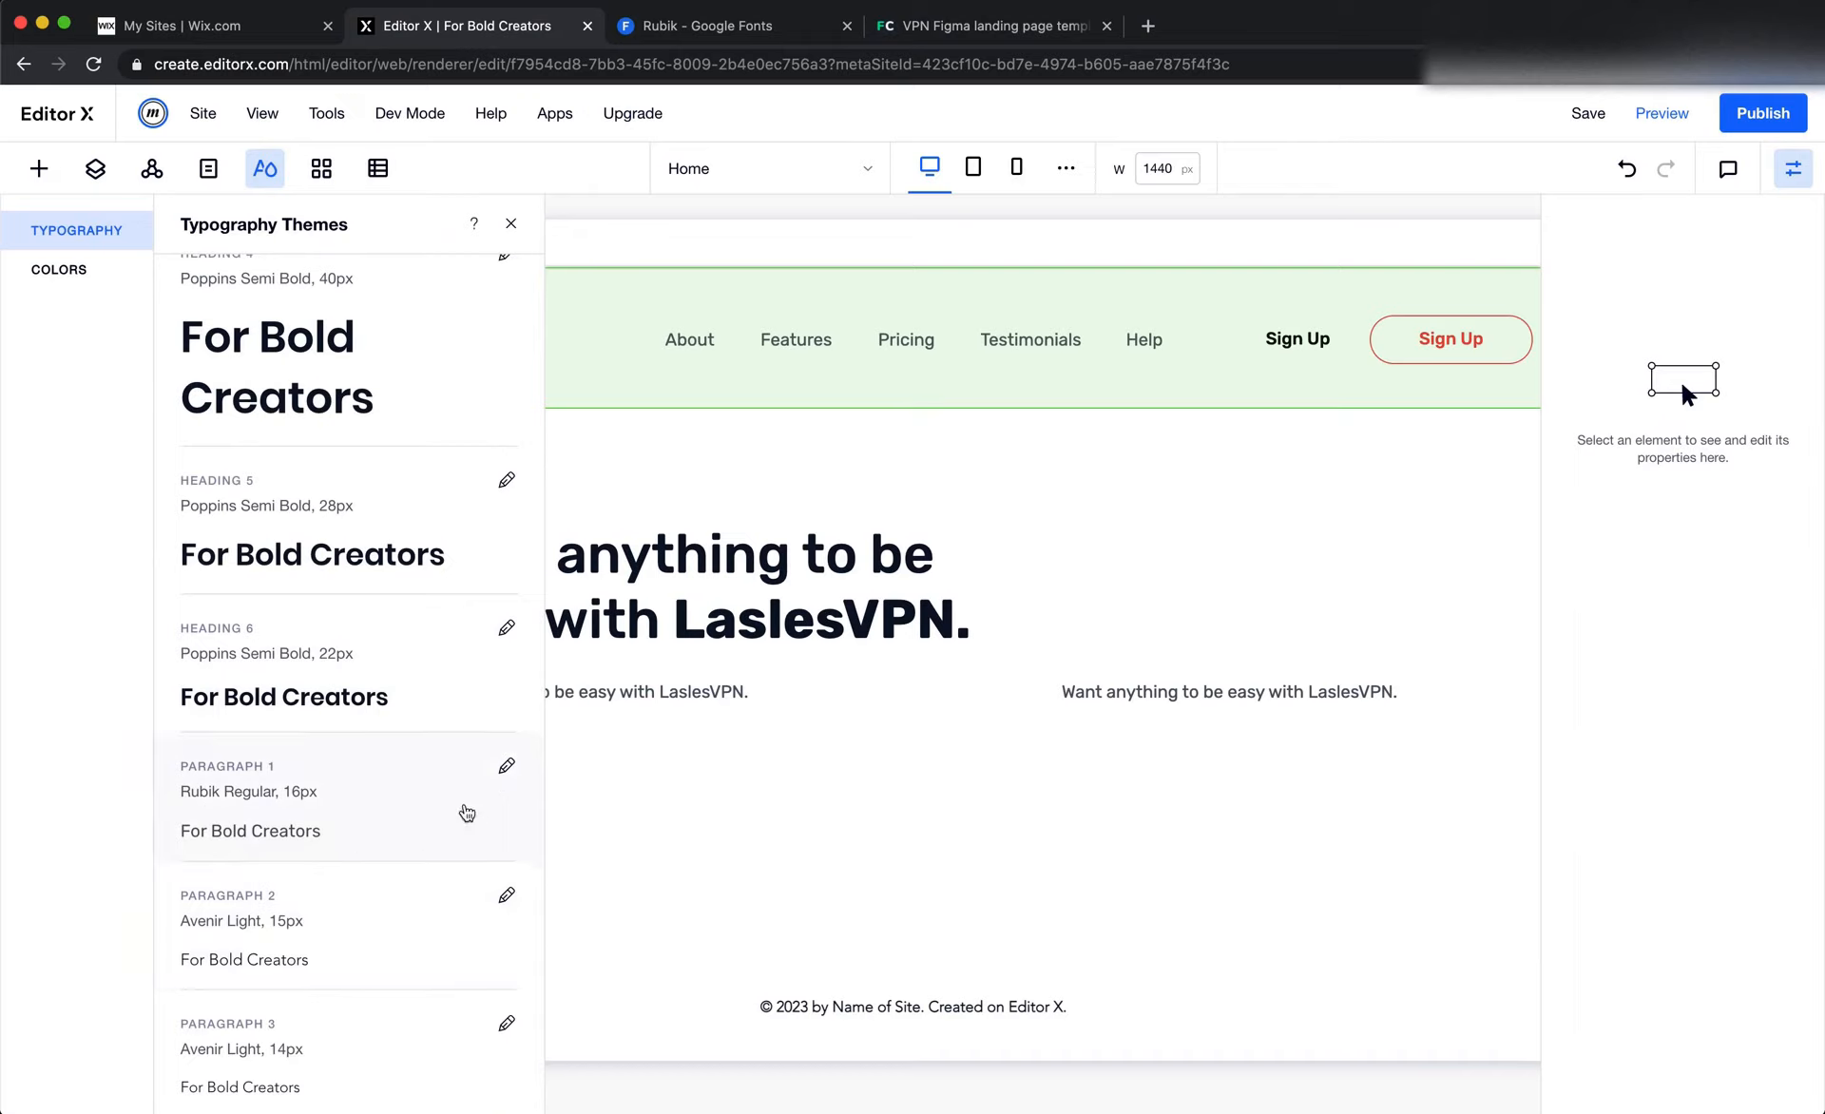
click(506, 765)
click(1098, 734)
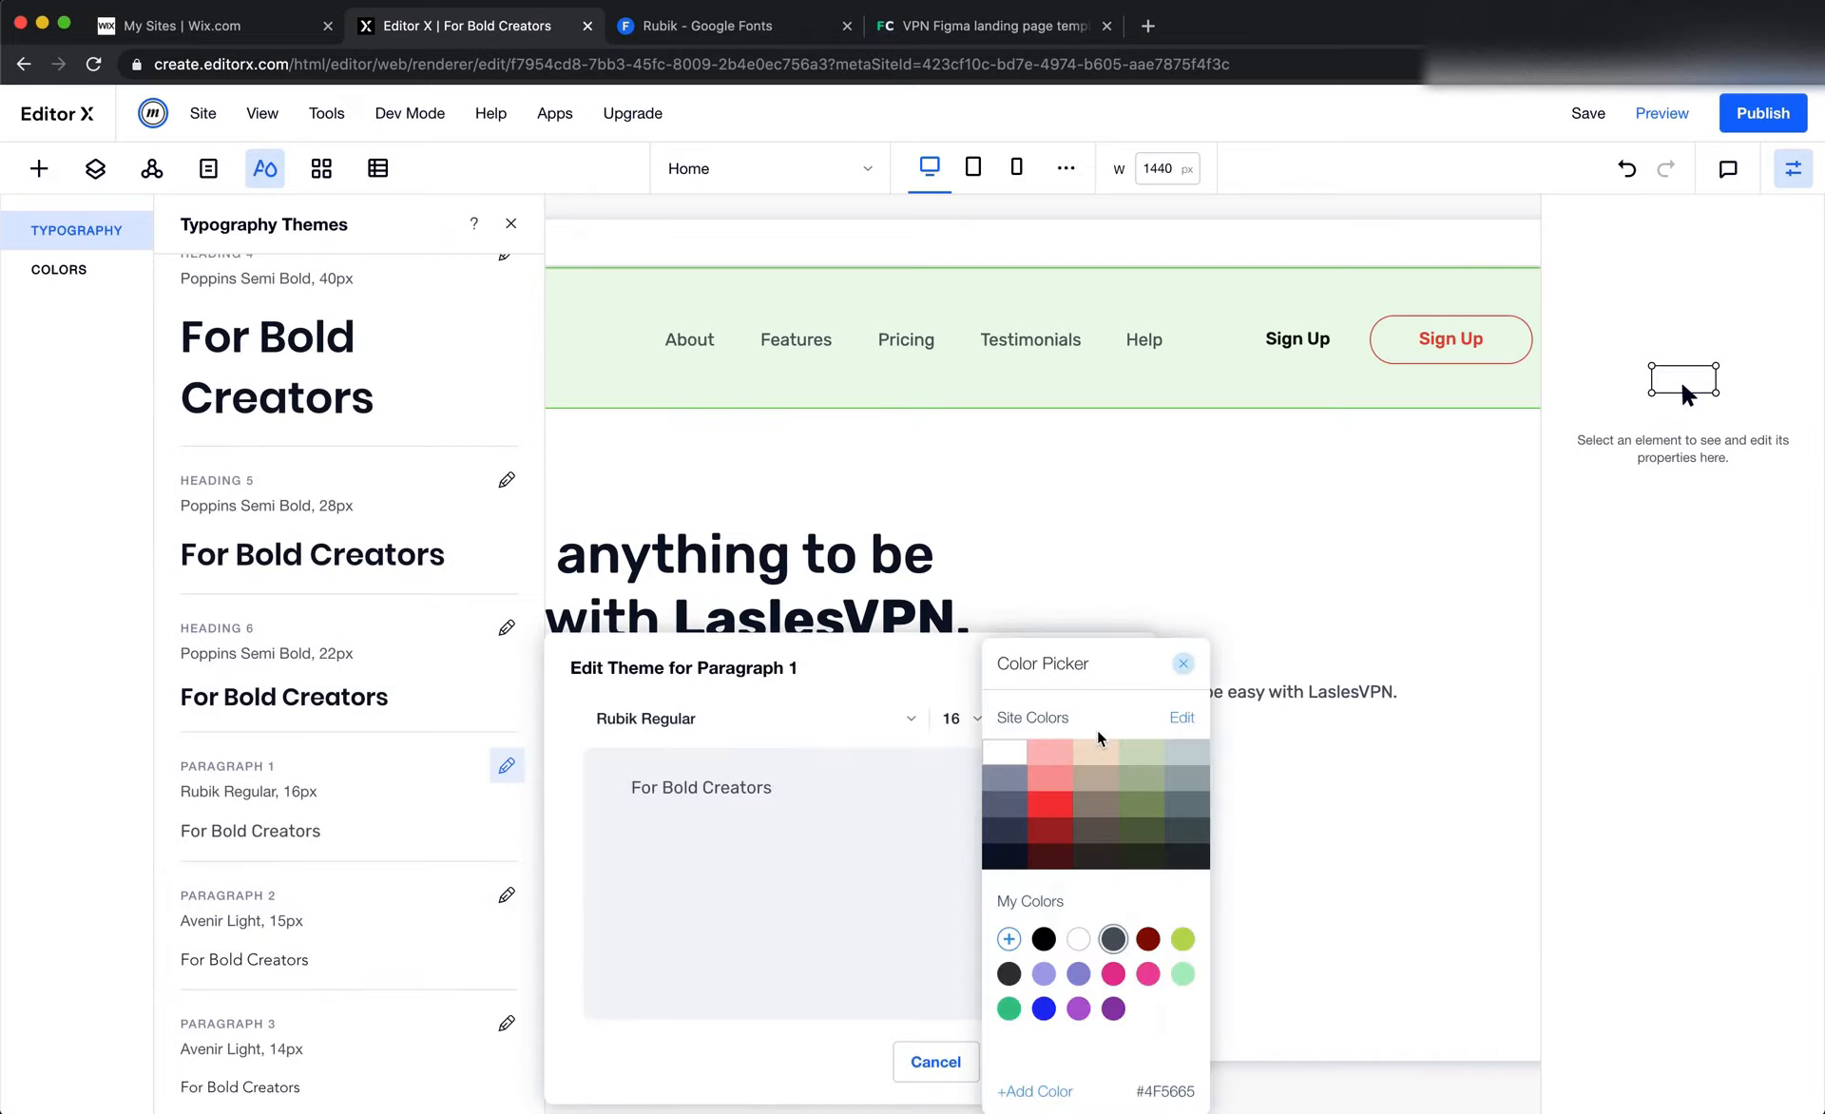
click(1050, 804)
click(914, 967)
click(1062, 1059)
click(1235, 974)
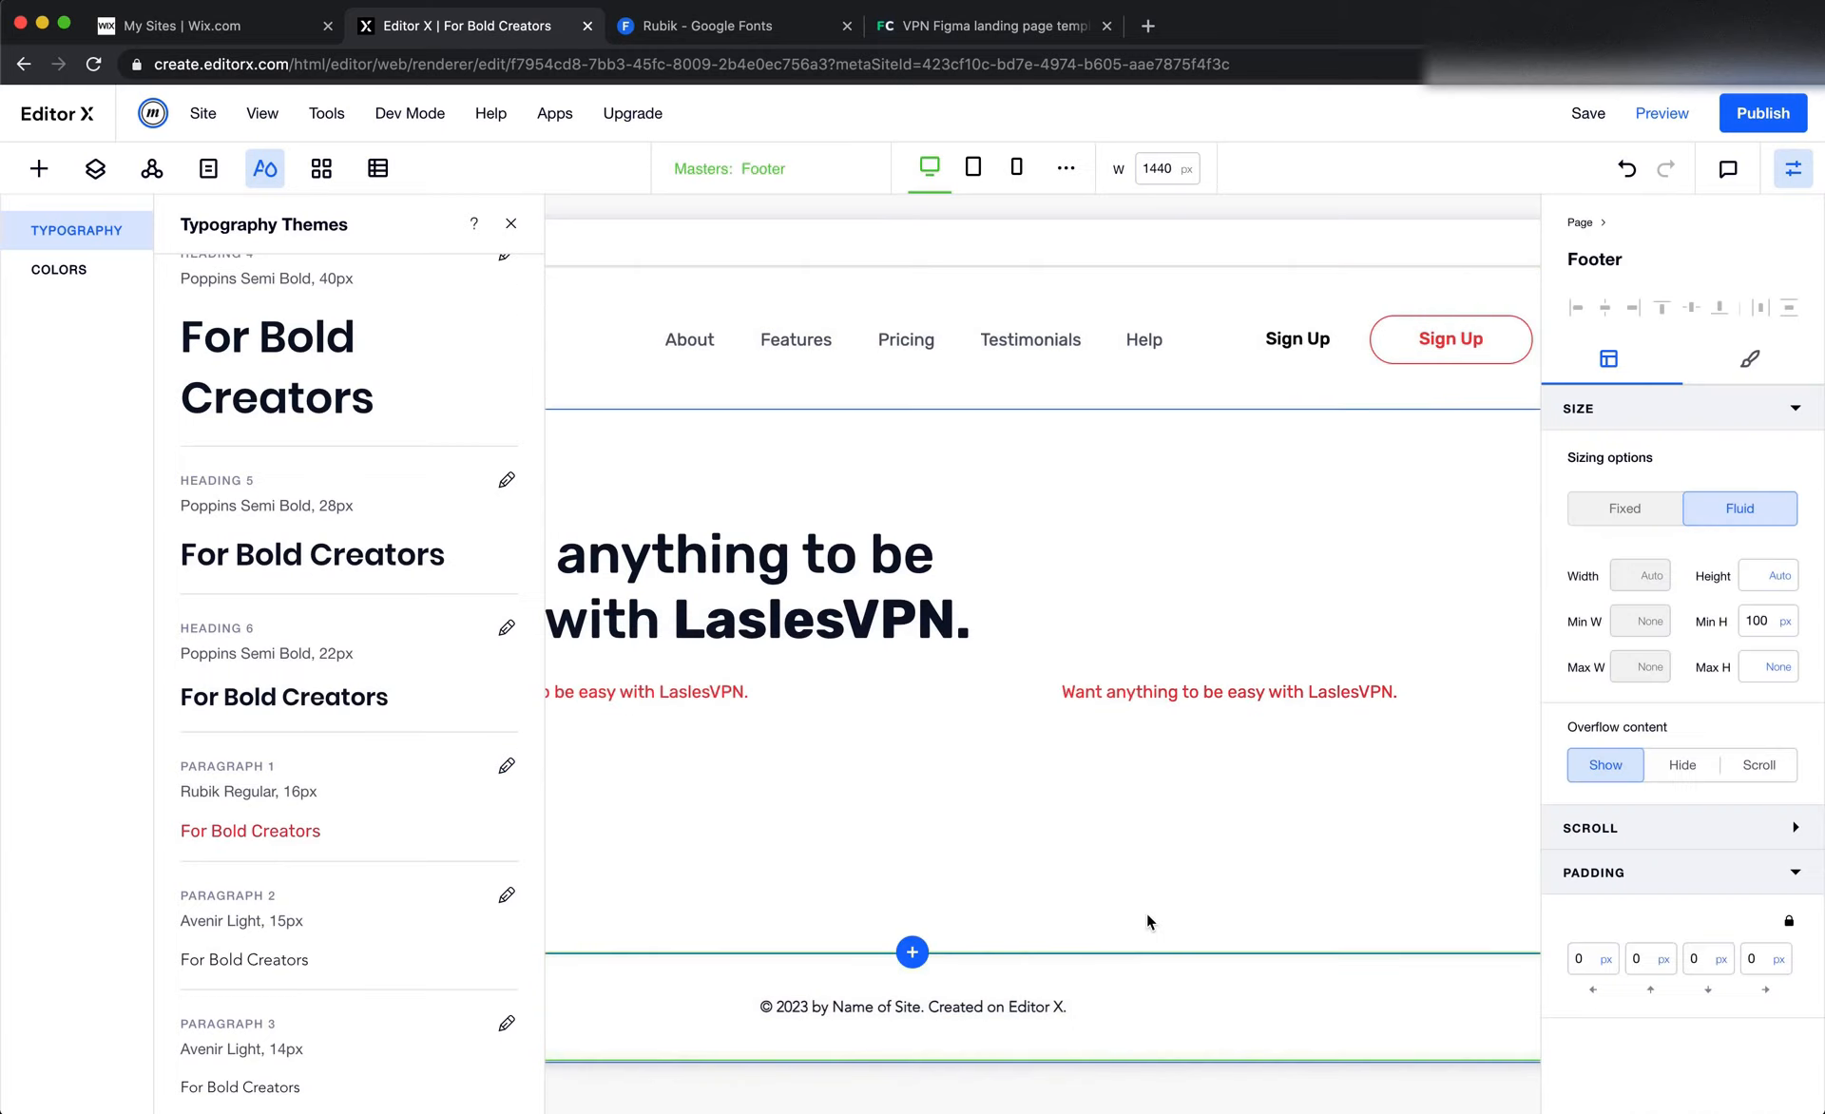
Undo the red Paragraph 1 theme color and delete the extra text copy on the right of the hero section
scroll(1147, 916, left, 5)
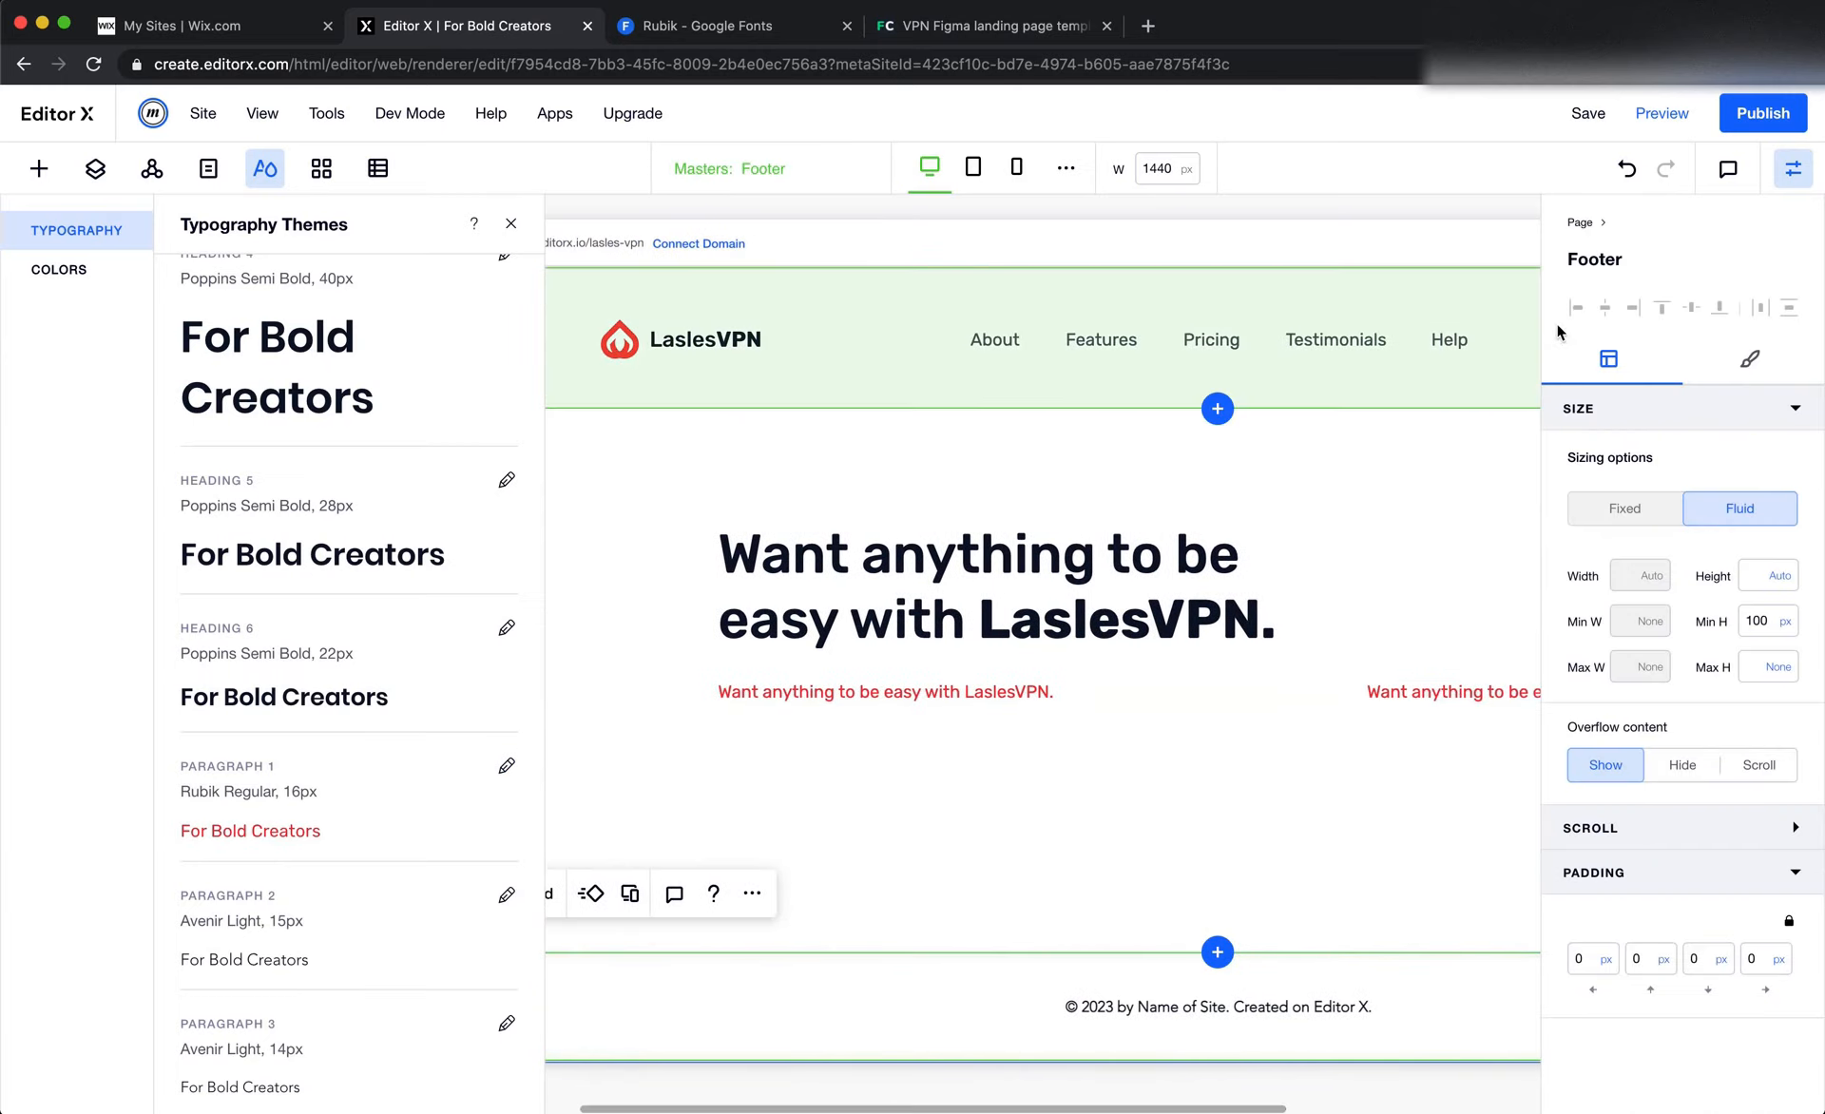
click(1627, 168)
click(1150, 825)
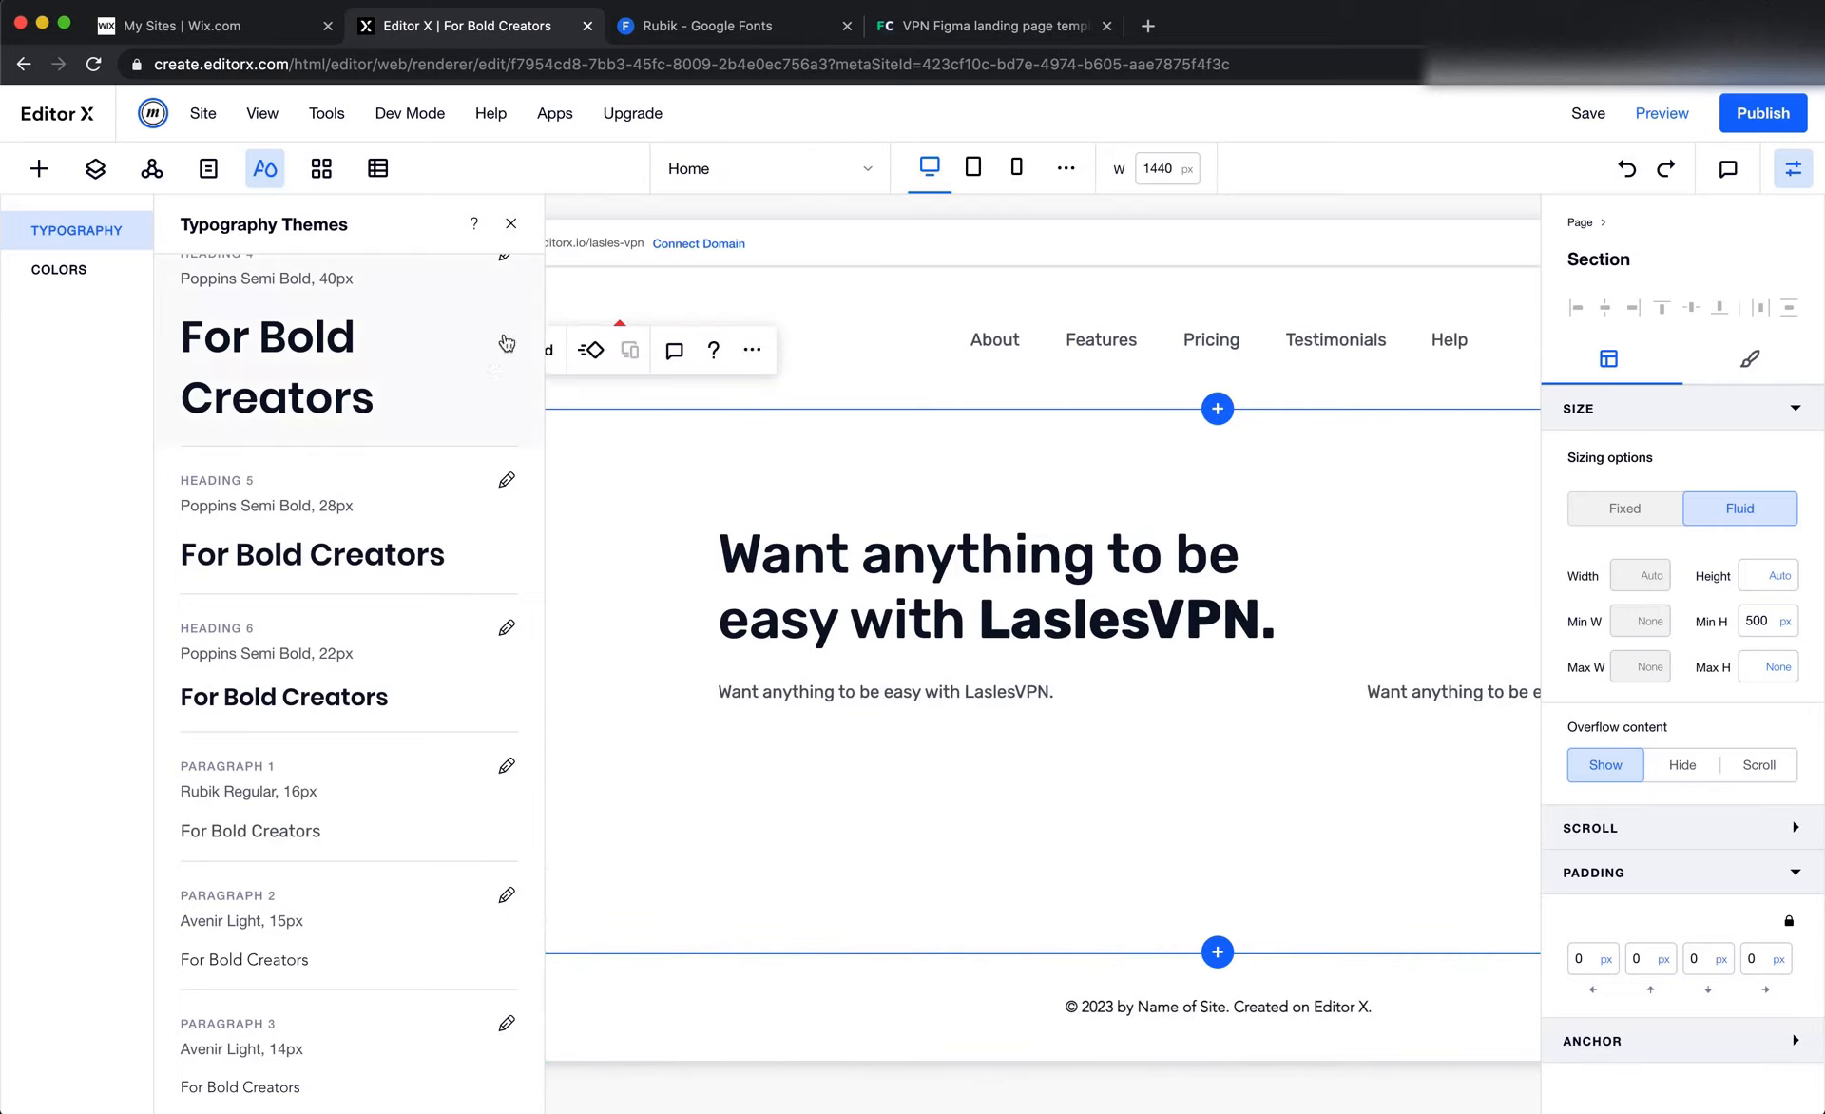
click(511, 228)
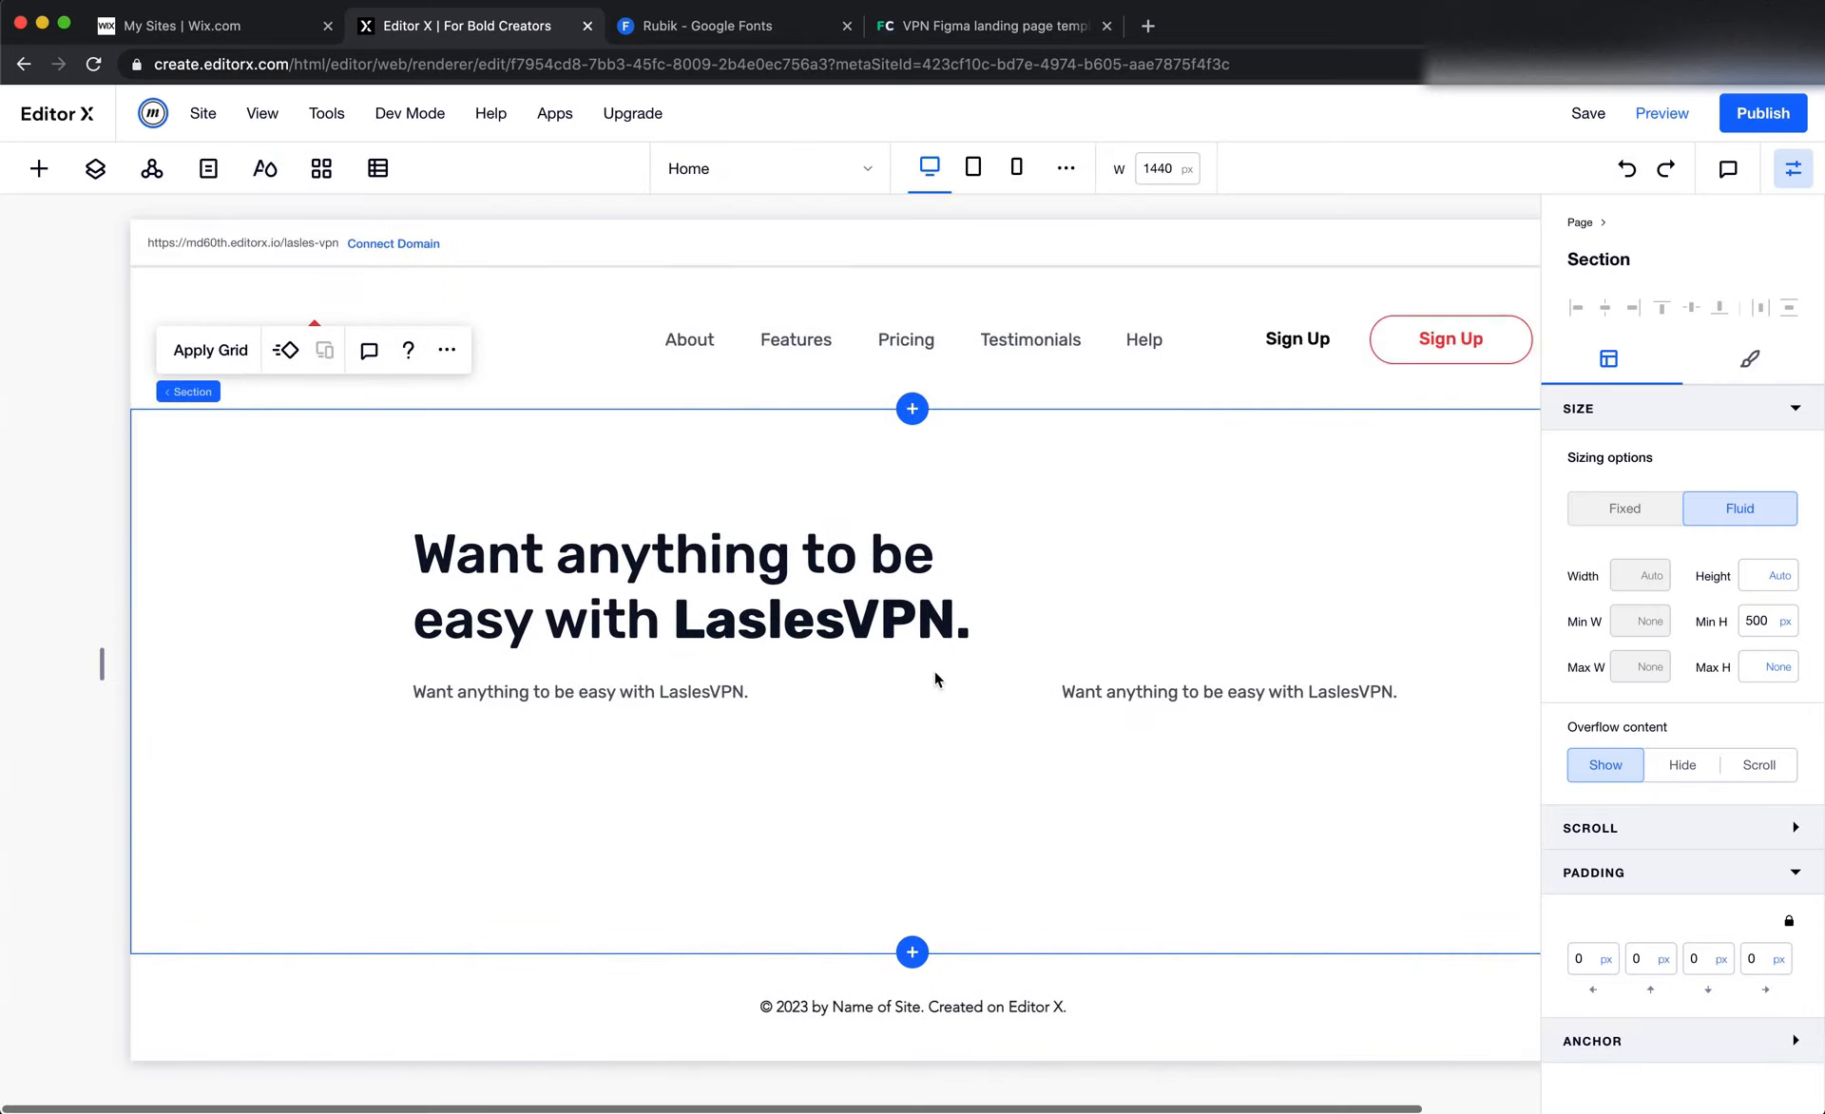
click(1104, 686)
key(Delete)
Replace the text below the hero title with the "Provide a network for all your needs…" paragraph copied from the Figma hero
click(564, 700)
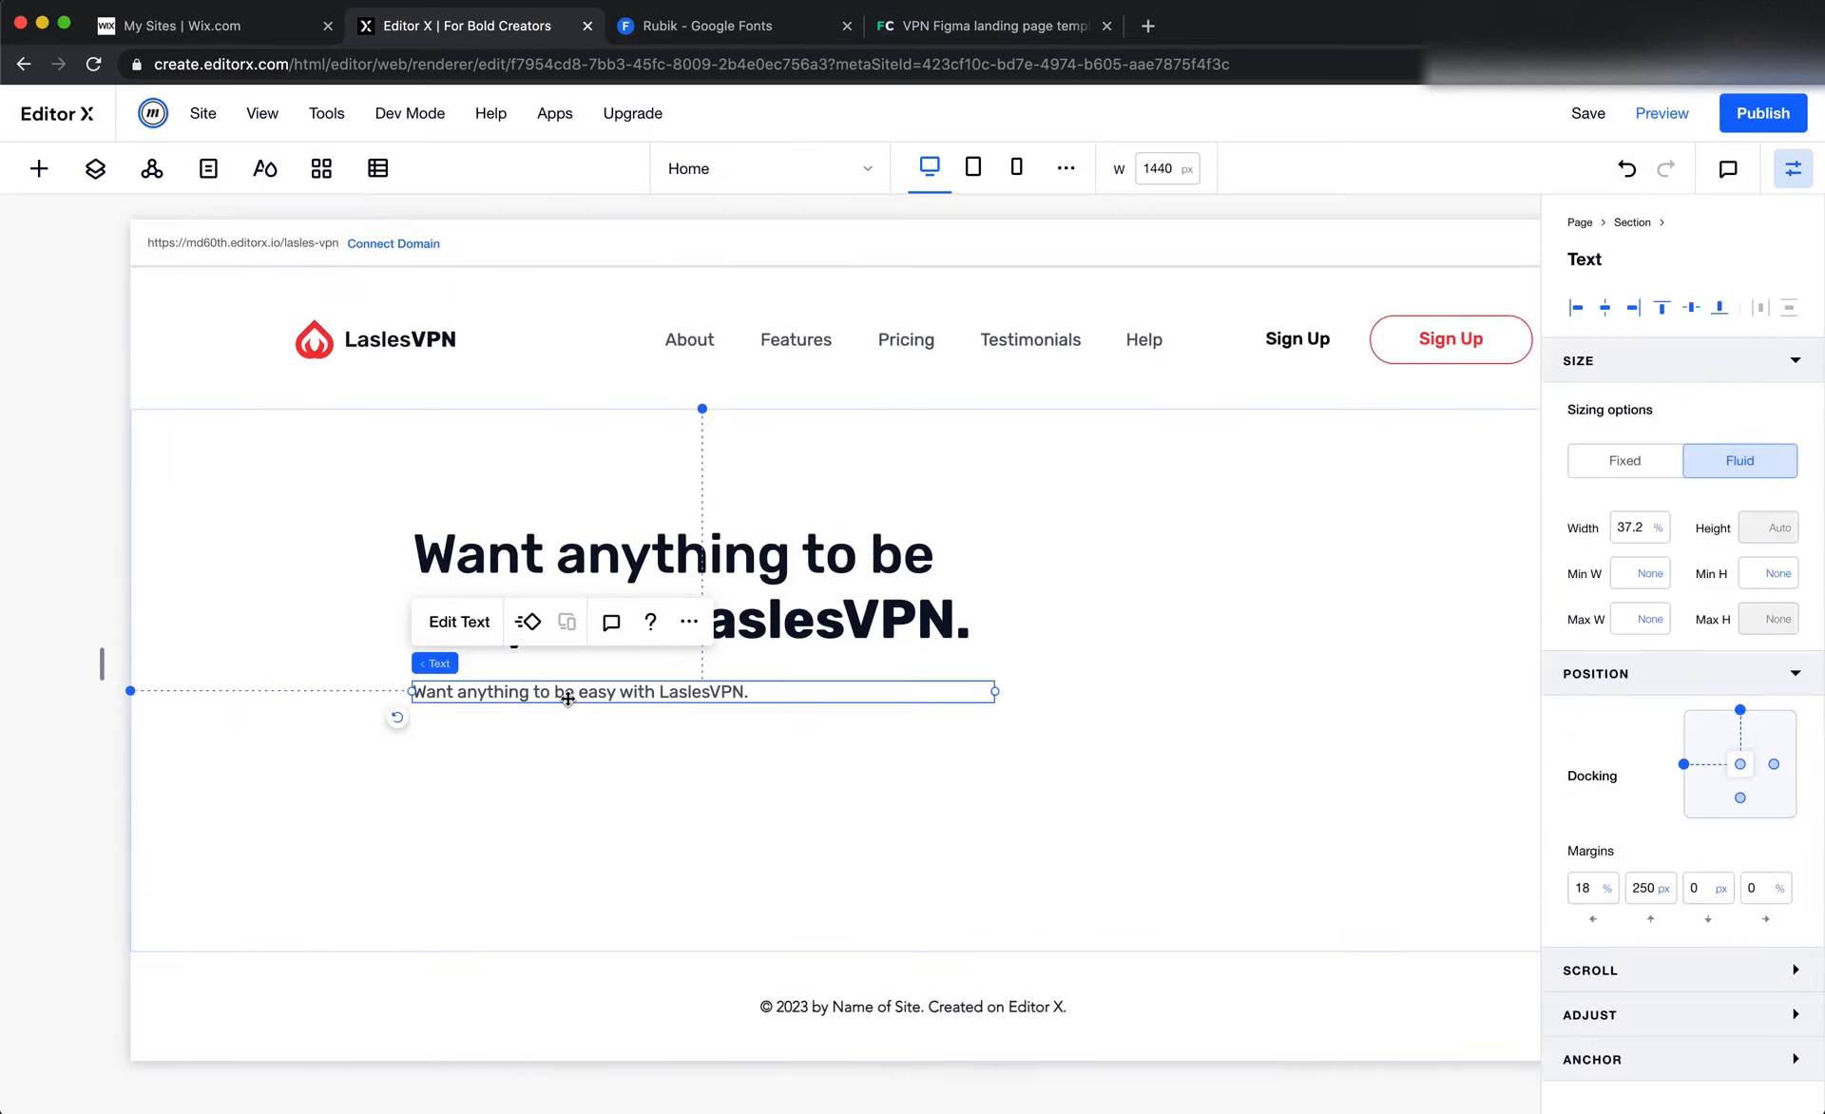
double_click(567, 699)
text(4F5665)
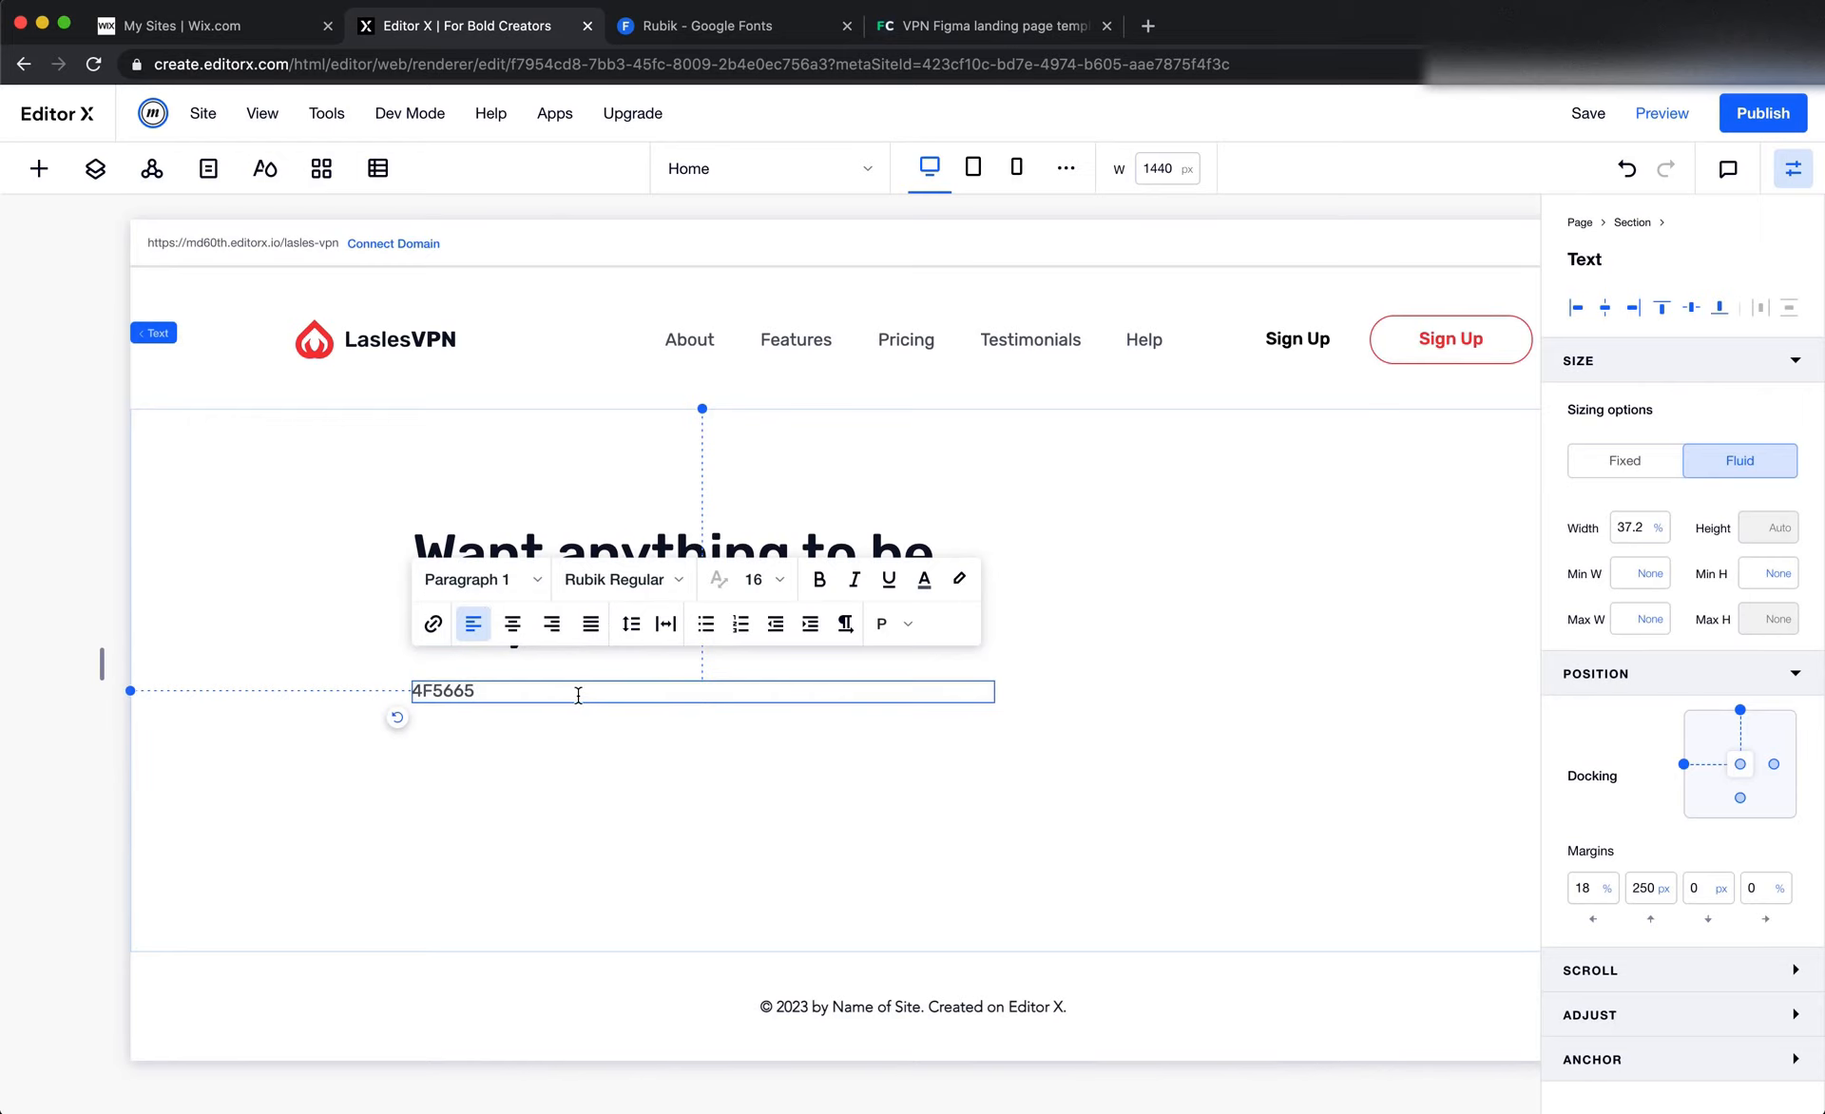
key(super+Tab)
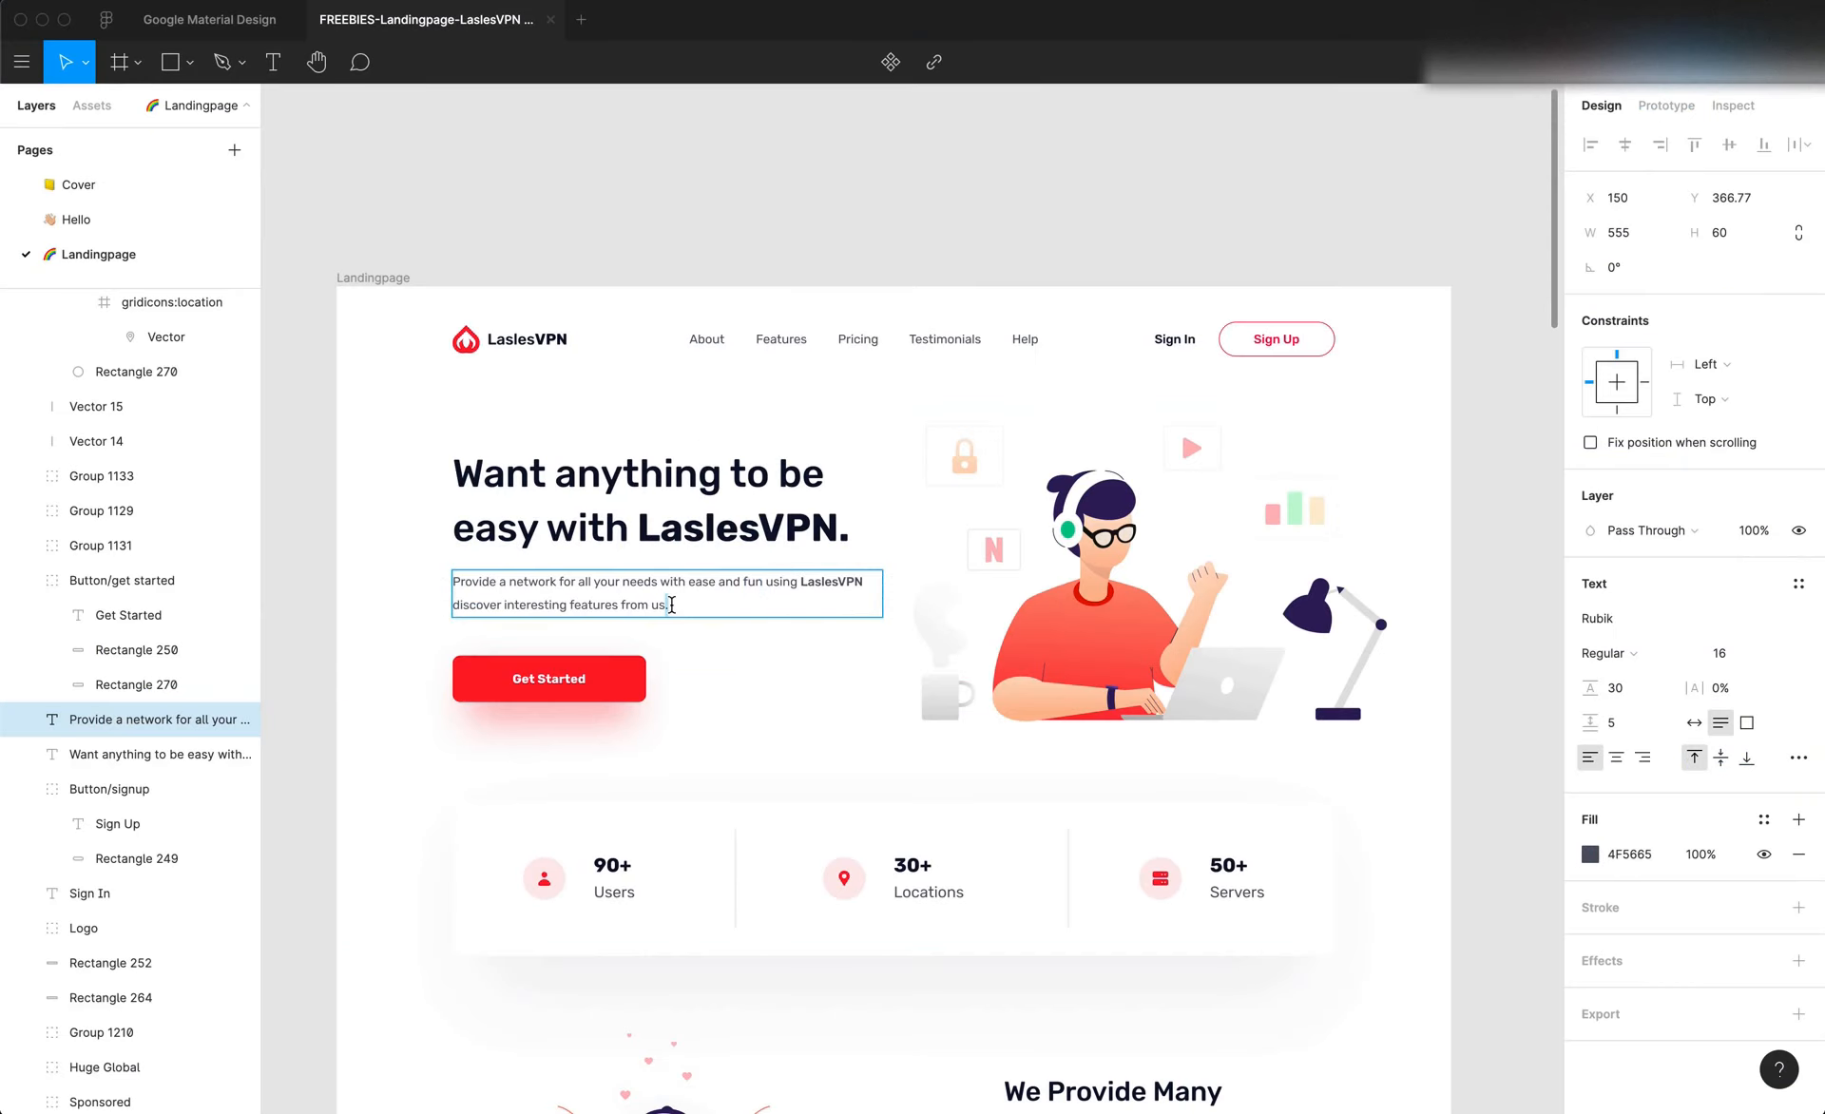
key(super+a)
key(super+c)
key(super+Tab)
key(super+a)
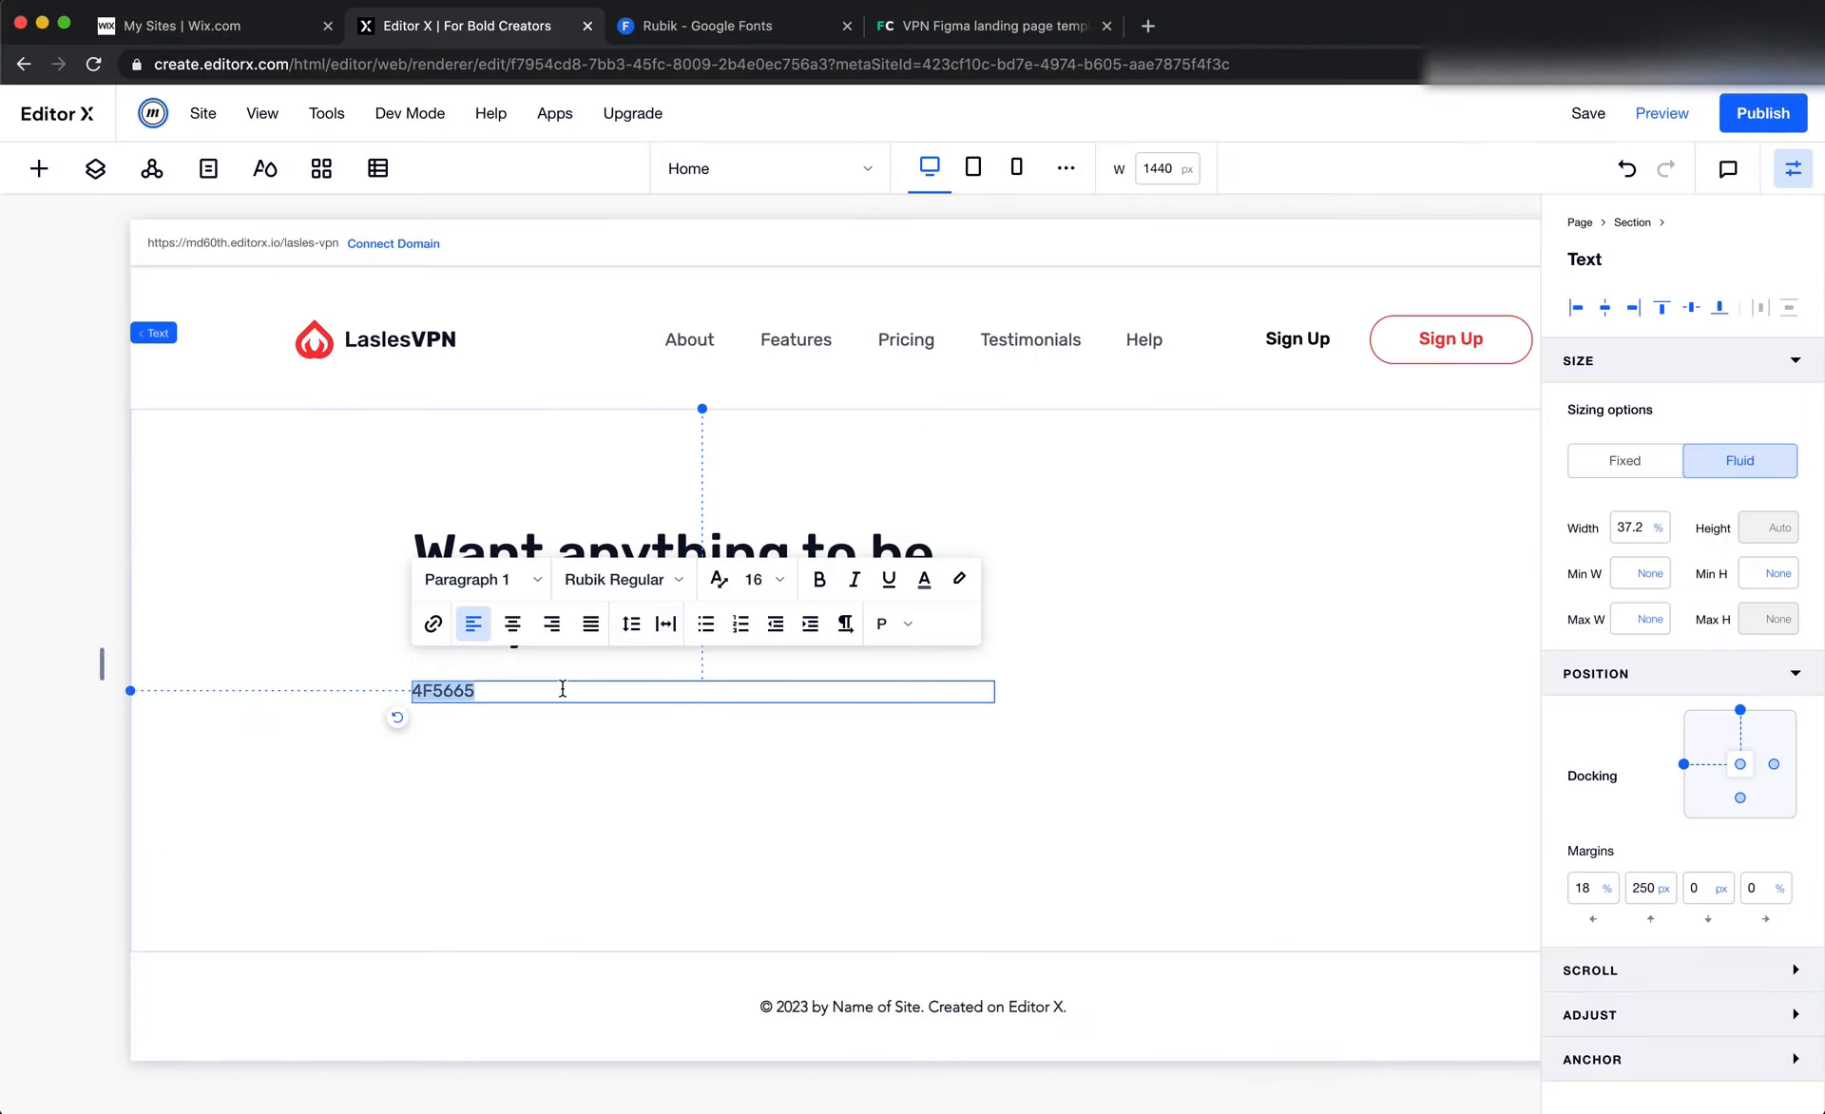
key(super+v)
Select the word "LaslesVPN" in the pasted paragraph, then switch to Figma and check that word's font weight
double_click(926, 696)
key(super+Tab)
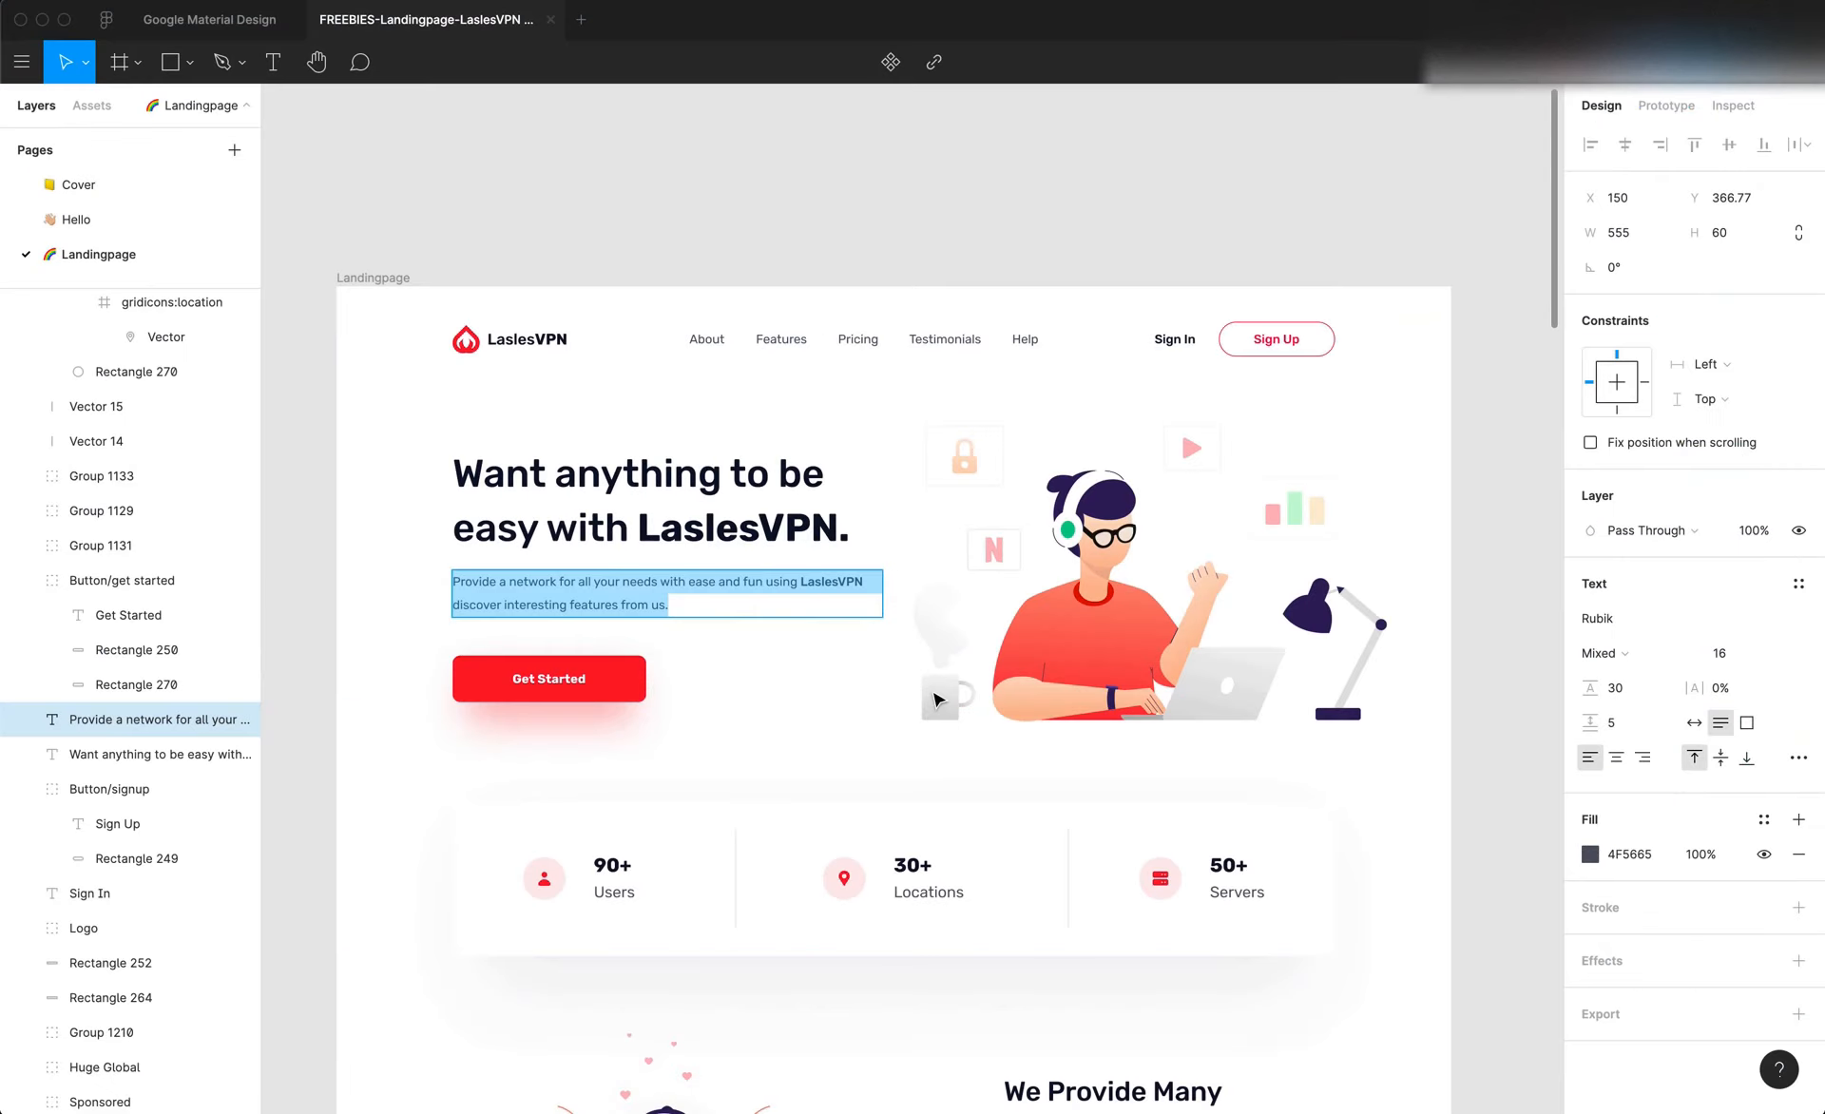
double_click(825, 576)
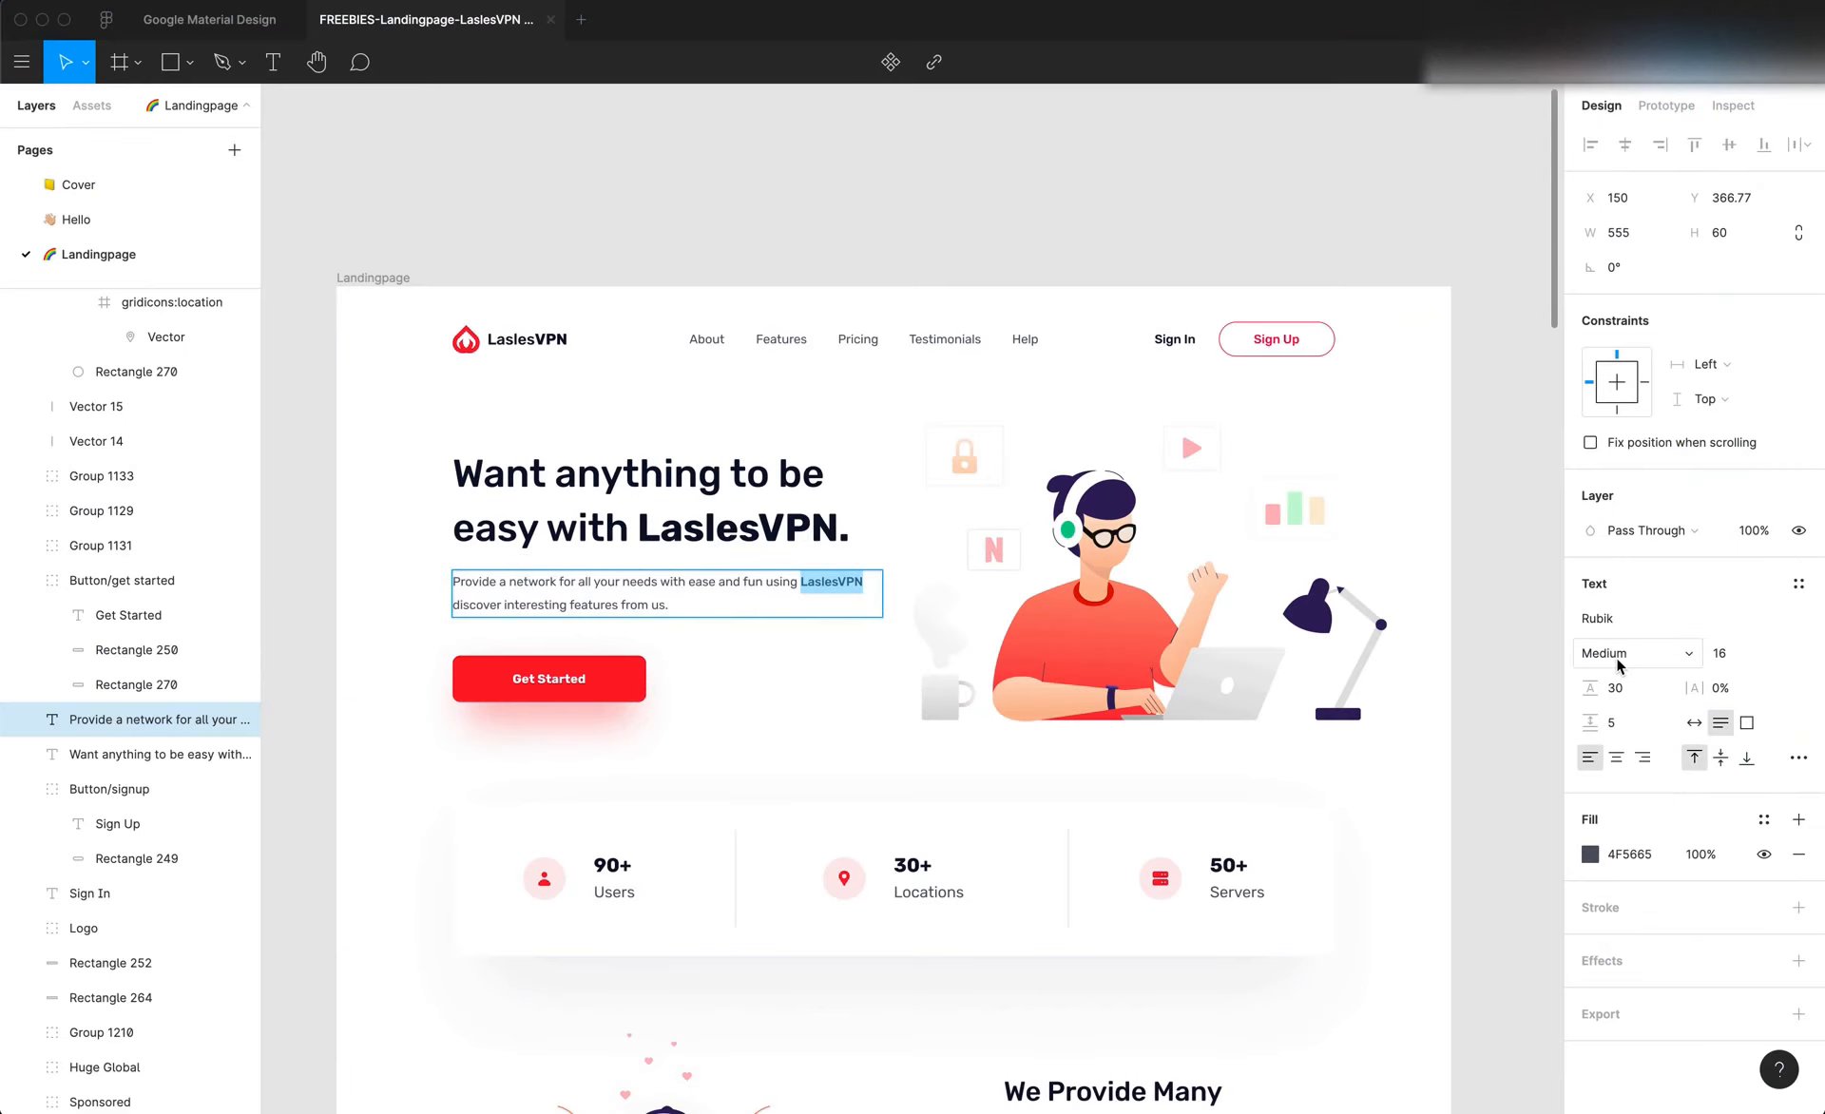
Switch back to Editor X and set the word "LaslesVPN" in the hero paragraph to Rubik Medium
key(super+Tab)
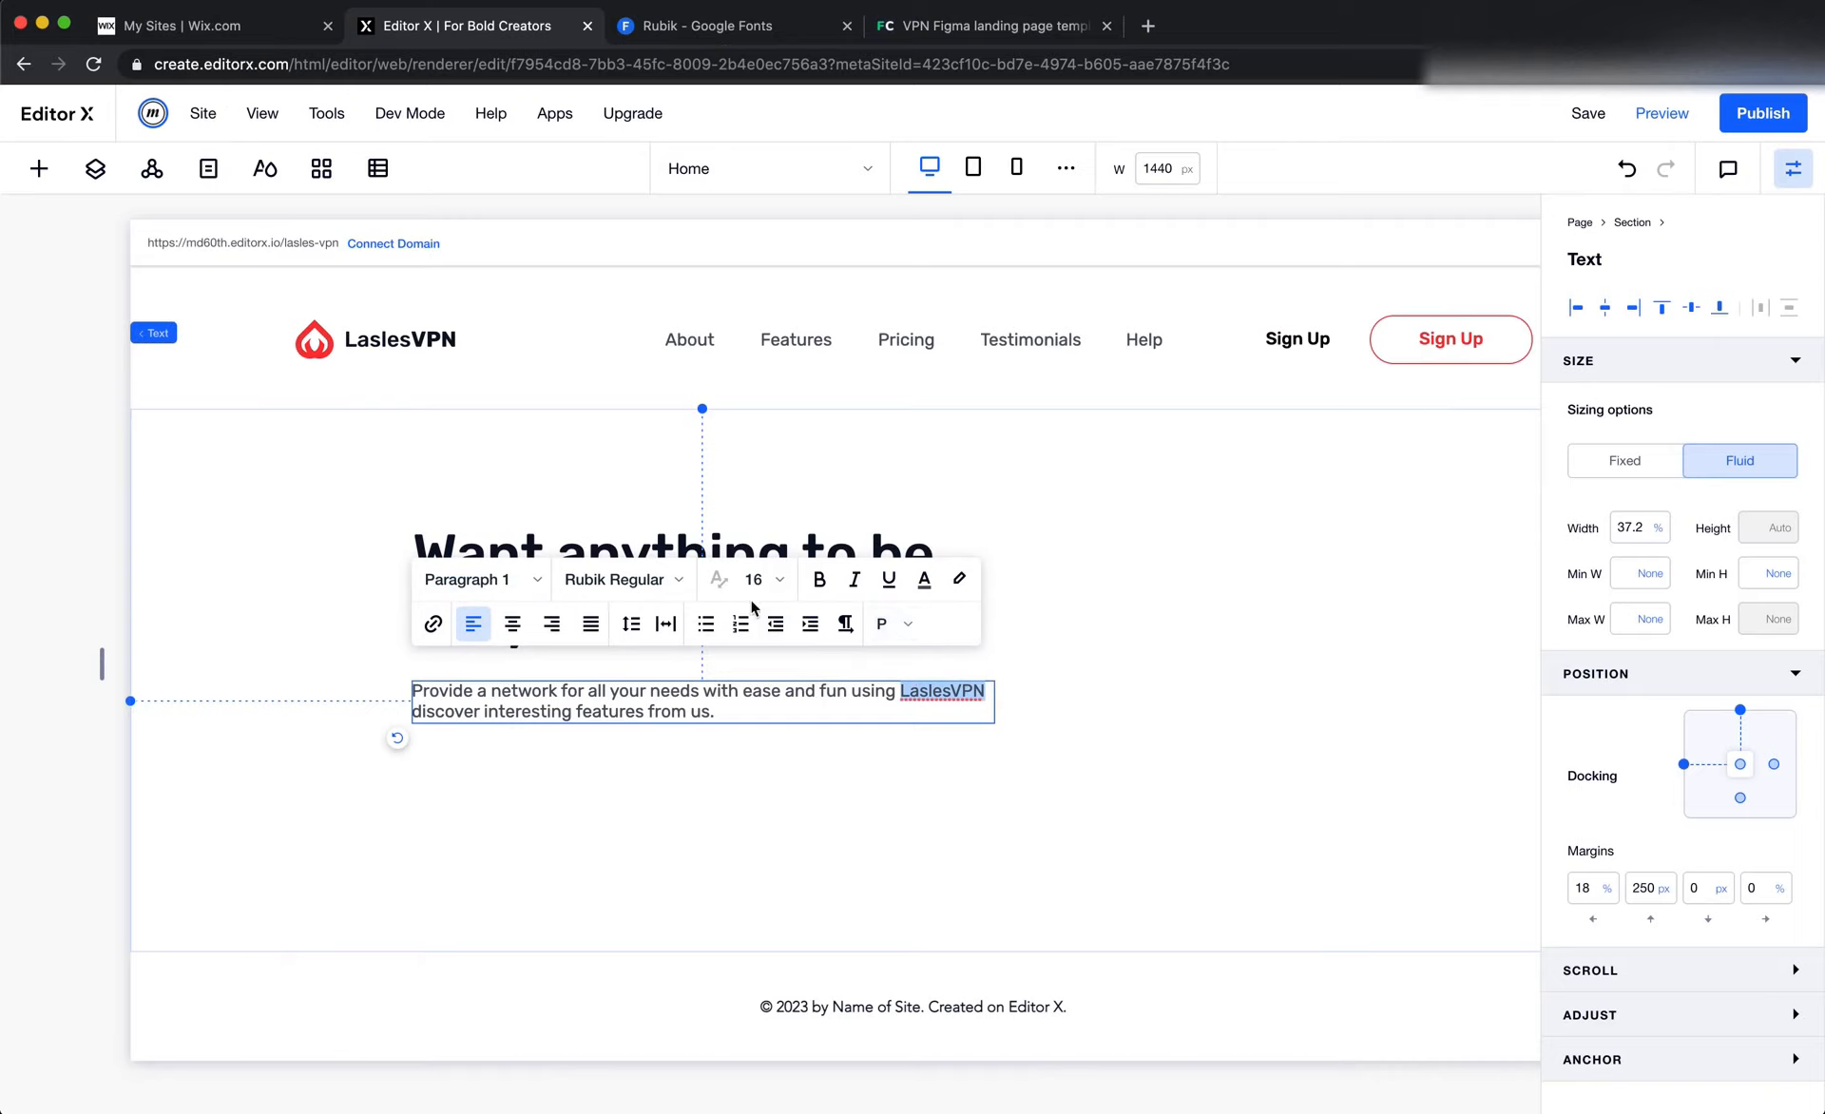
click(661, 591)
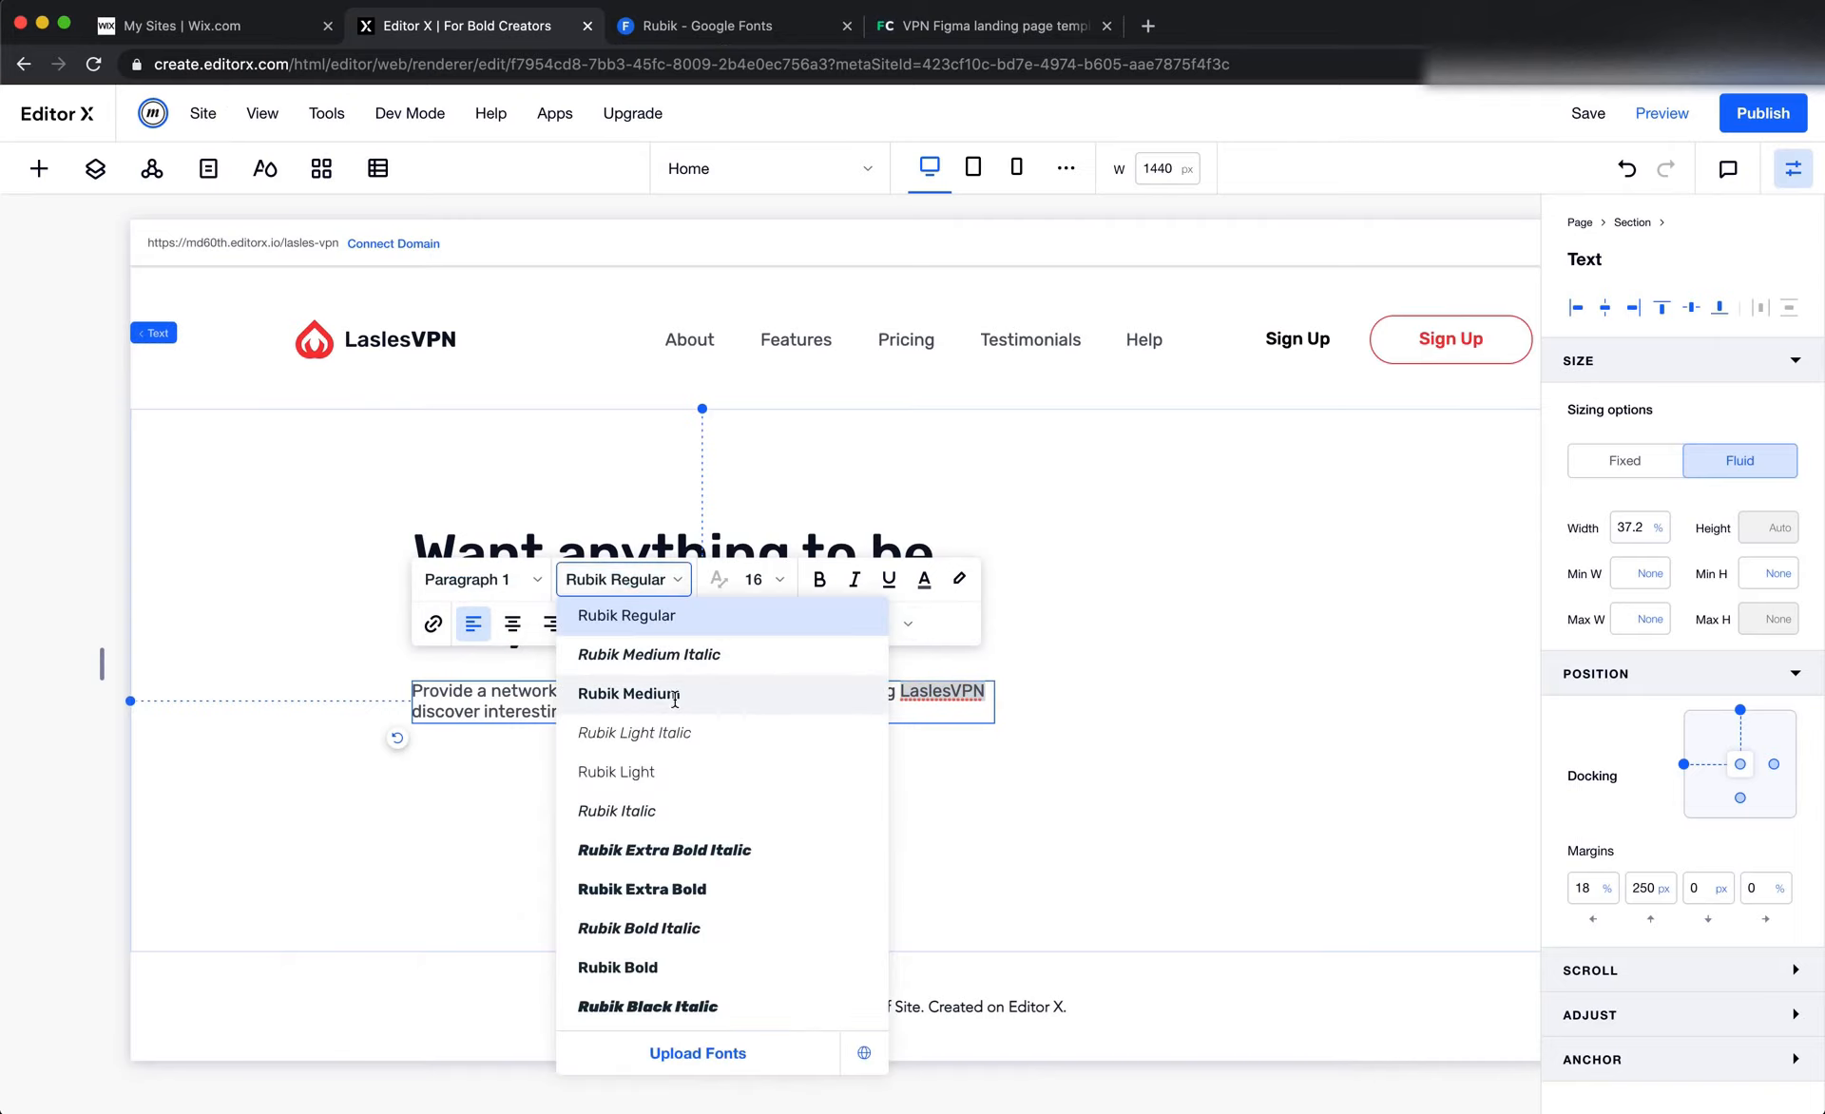
click(674, 695)
click(1014, 818)
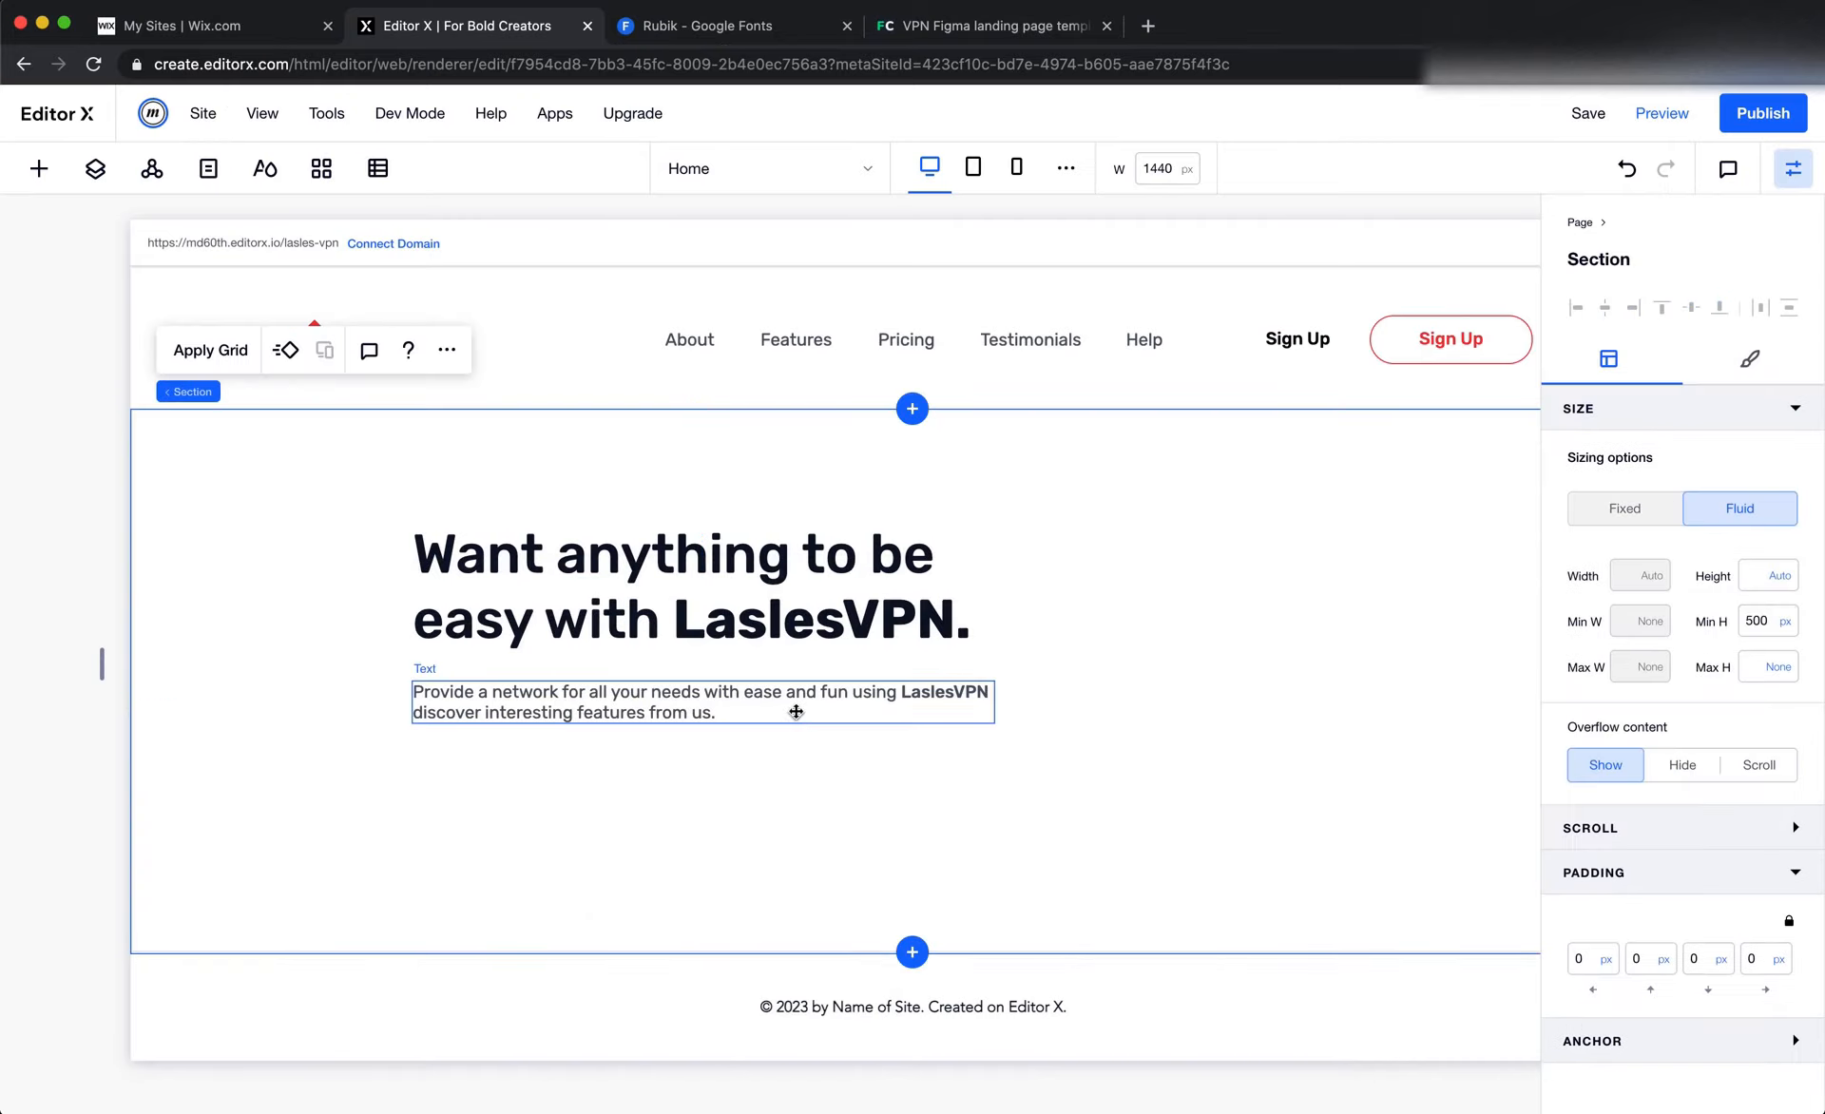
Compare the hero paragraph with the Figma design, then turn off its auto line spacing in Editor X and set the spacing to 1.5
key(super+Tab)
key(Escape)
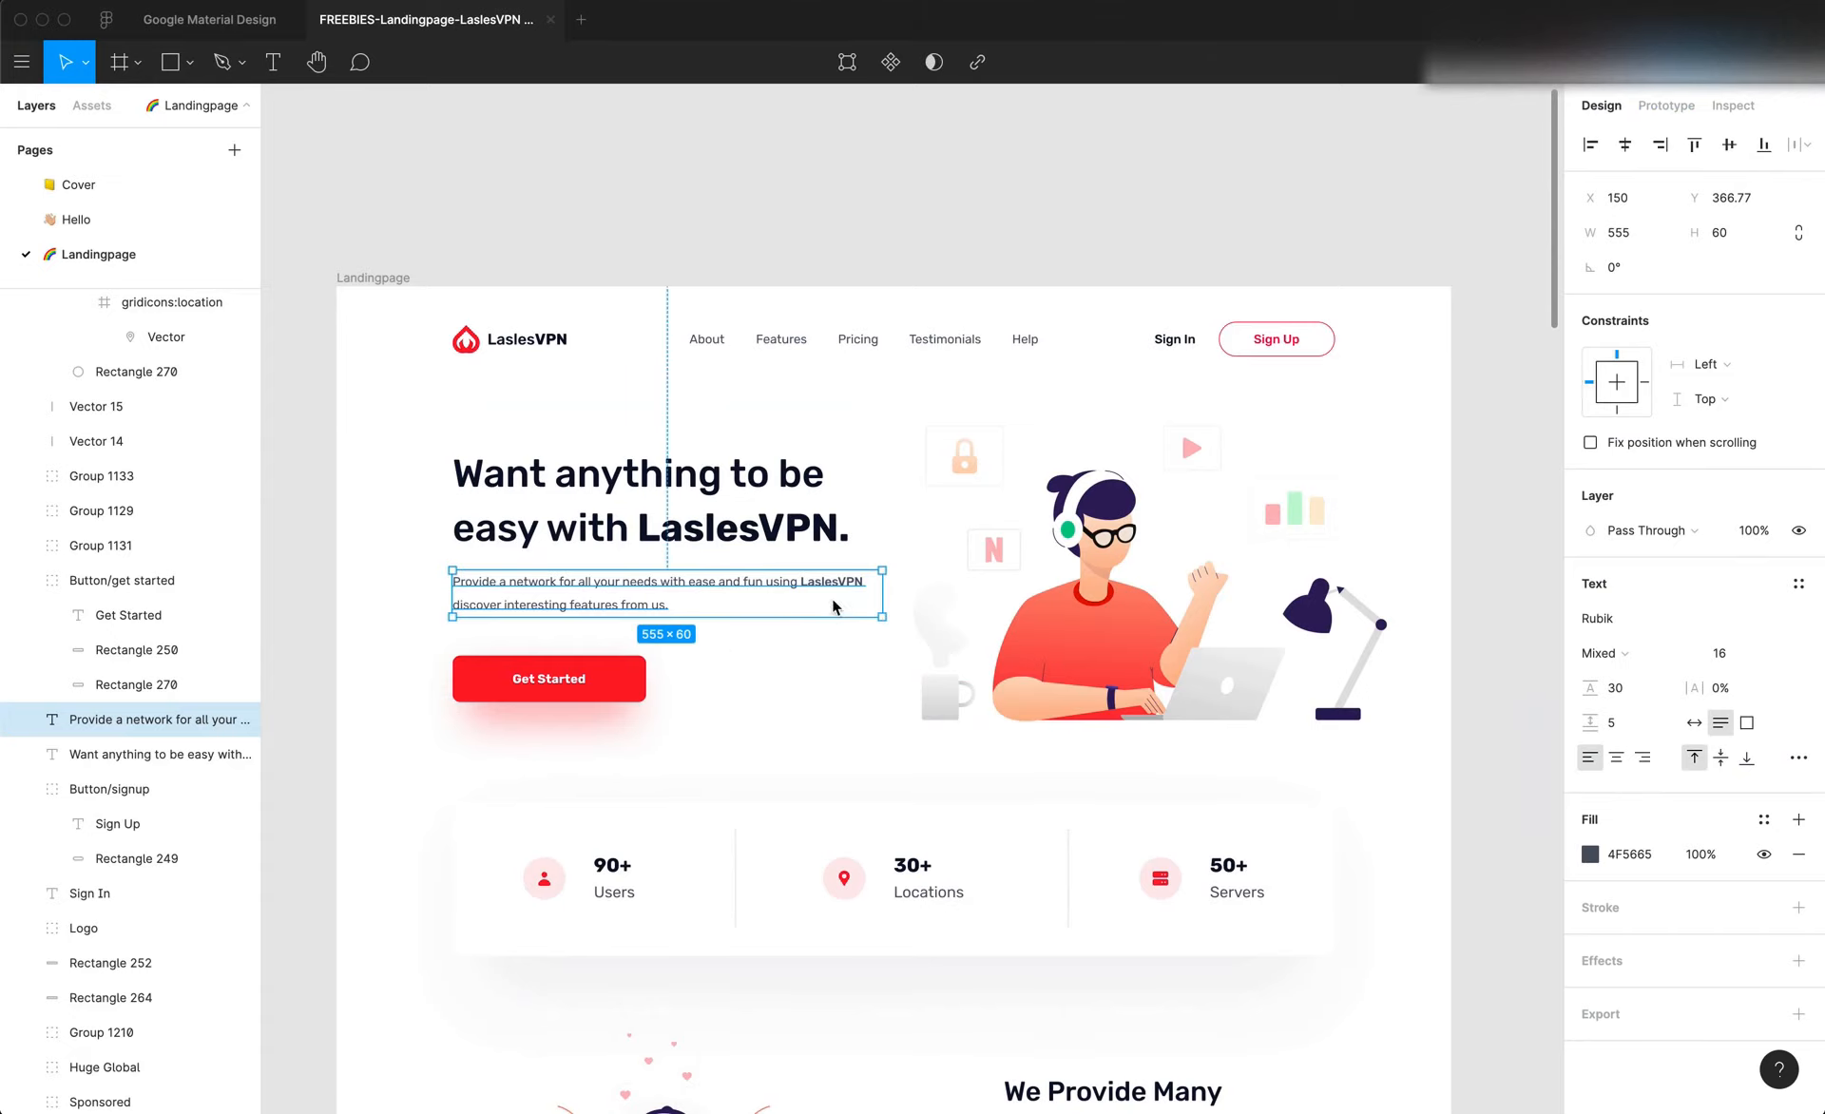
key(super+Tab)
click(683, 684)
click(462, 620)
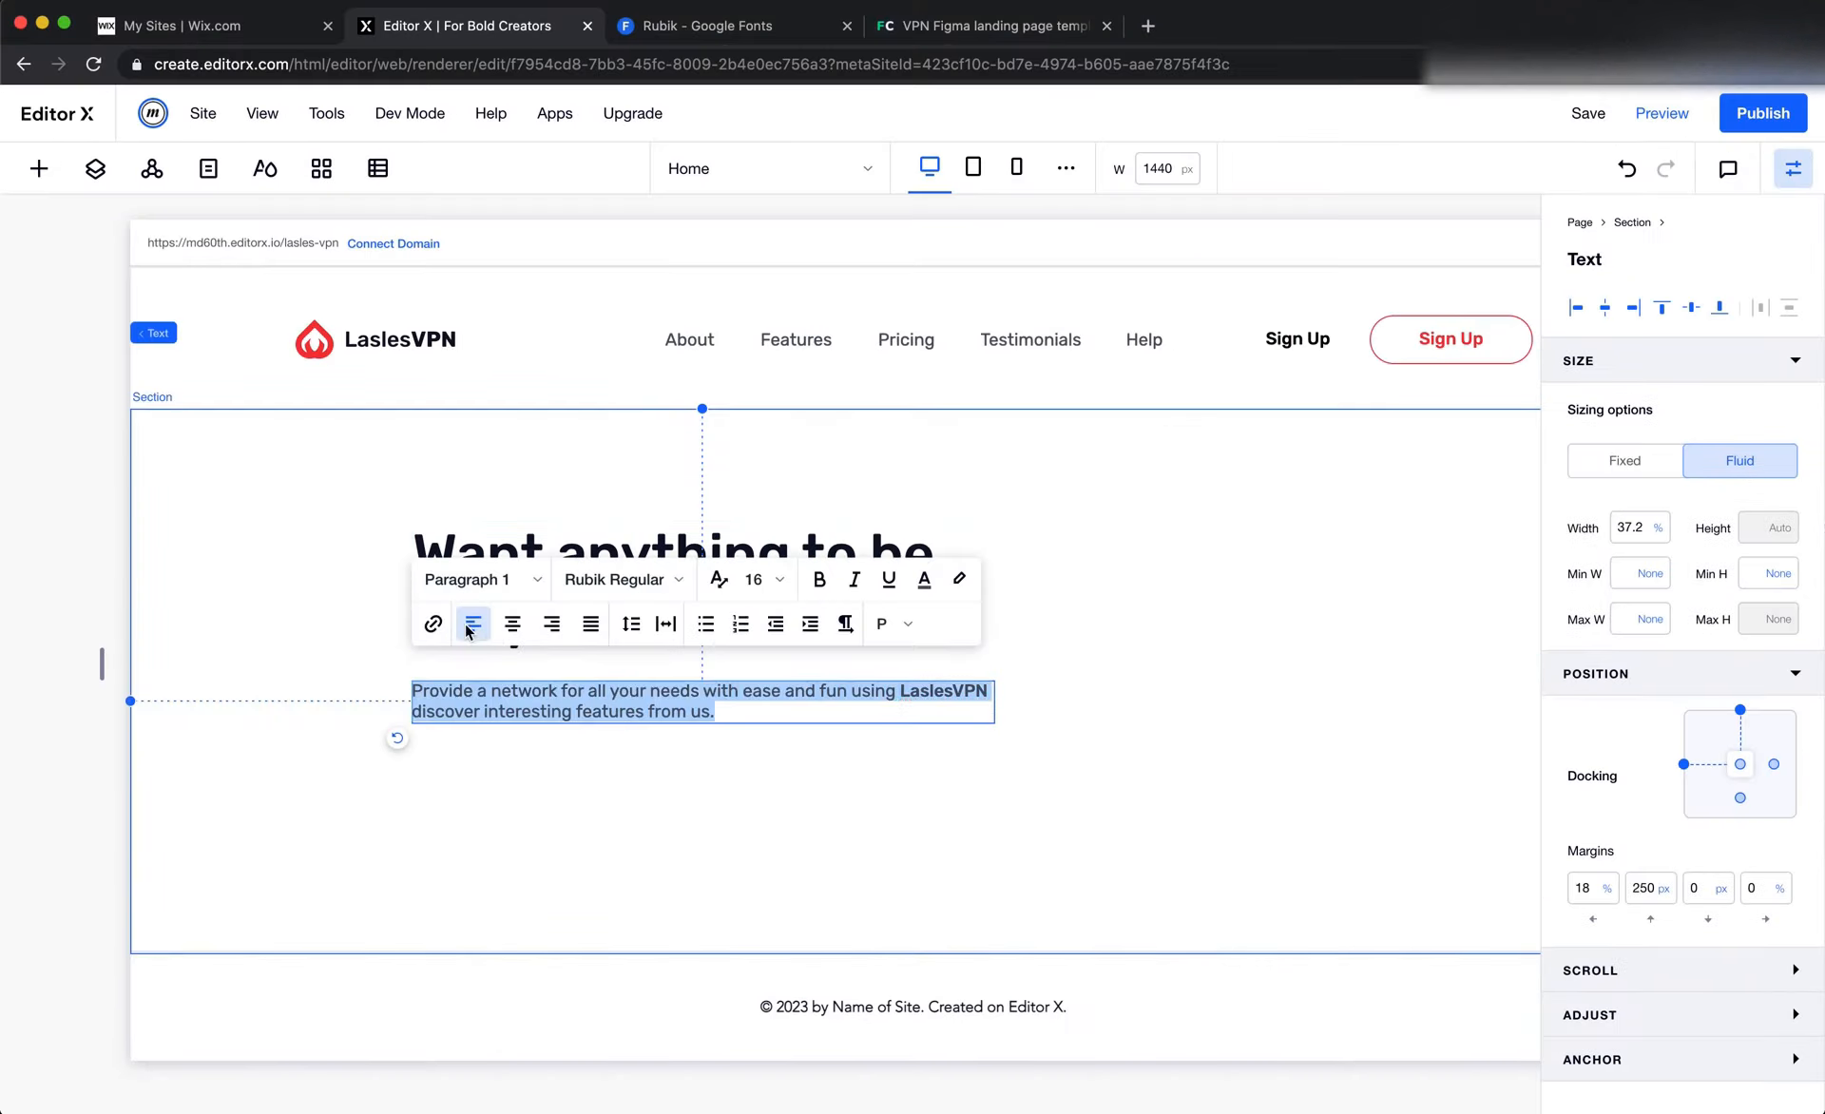
click(632, 631)
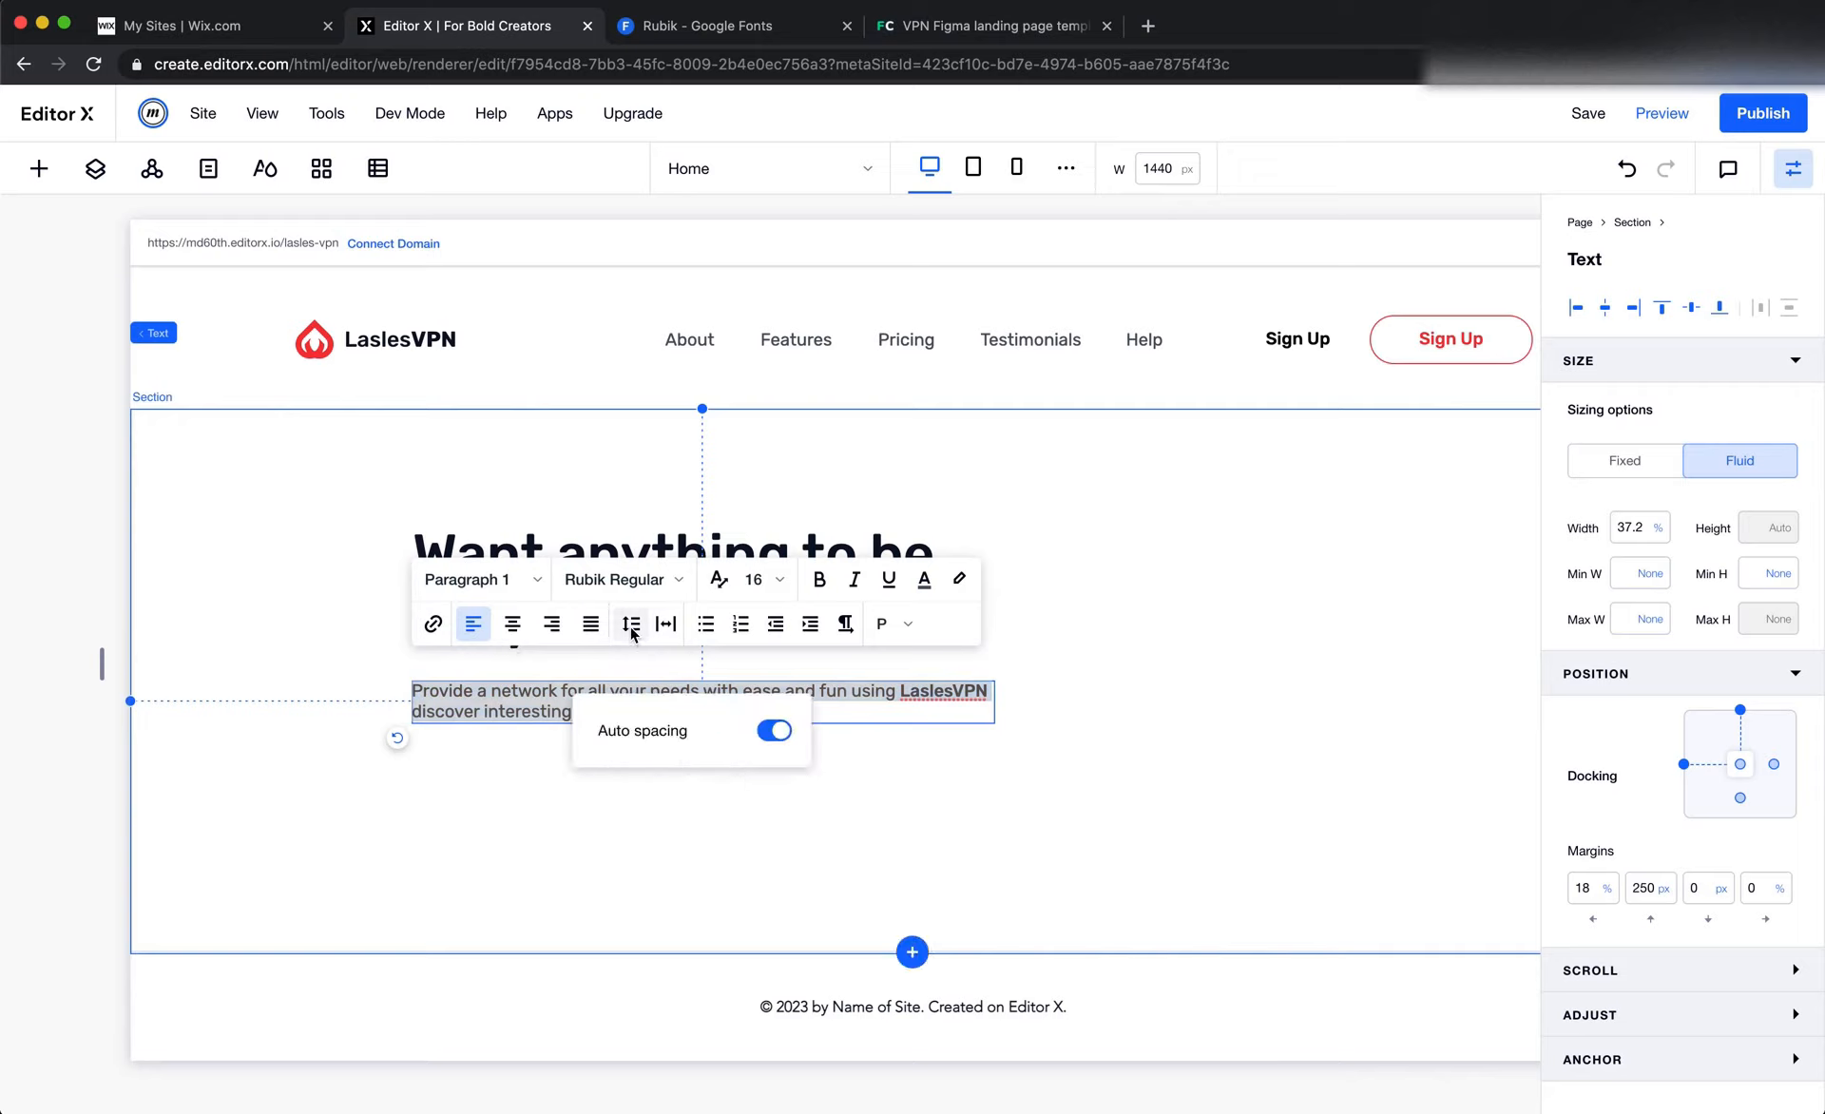
click(774, 731)
click(765, 801)
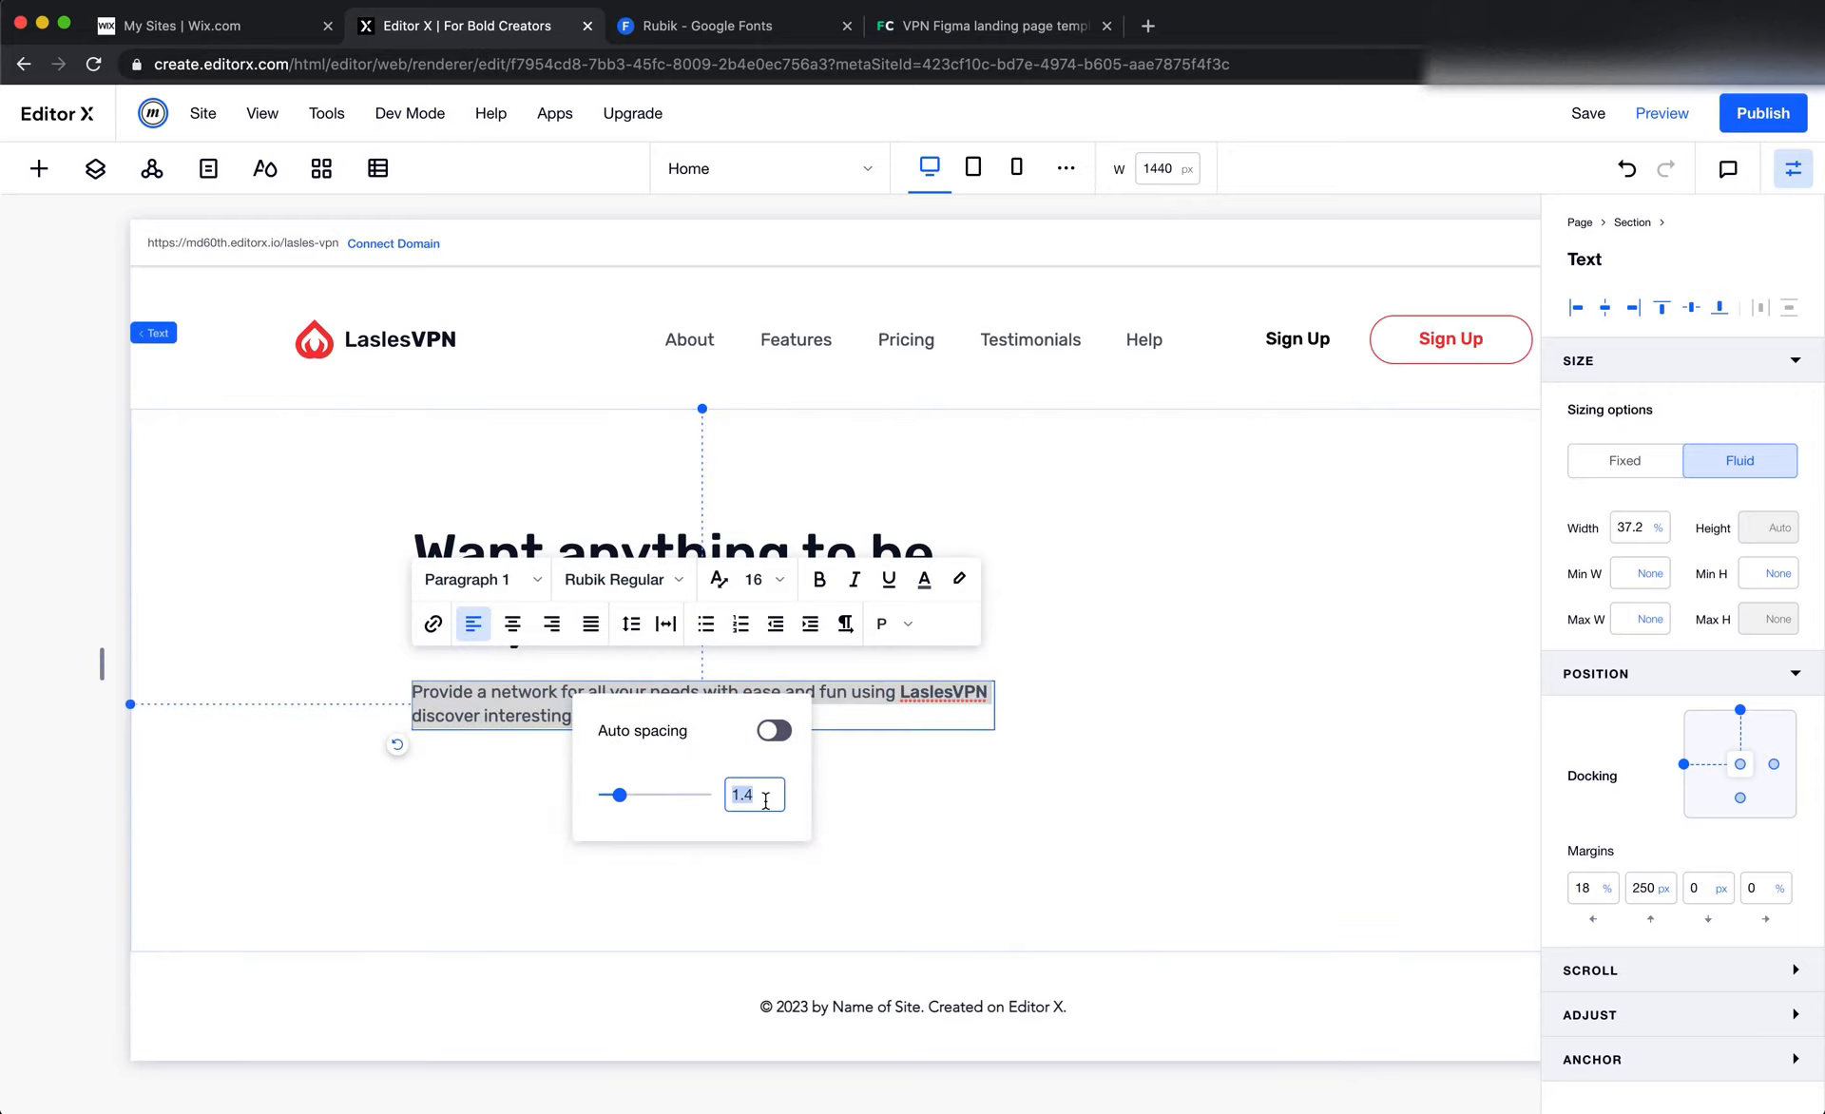
key(Right)
key(shift+Left)
text(5)
key(Return)
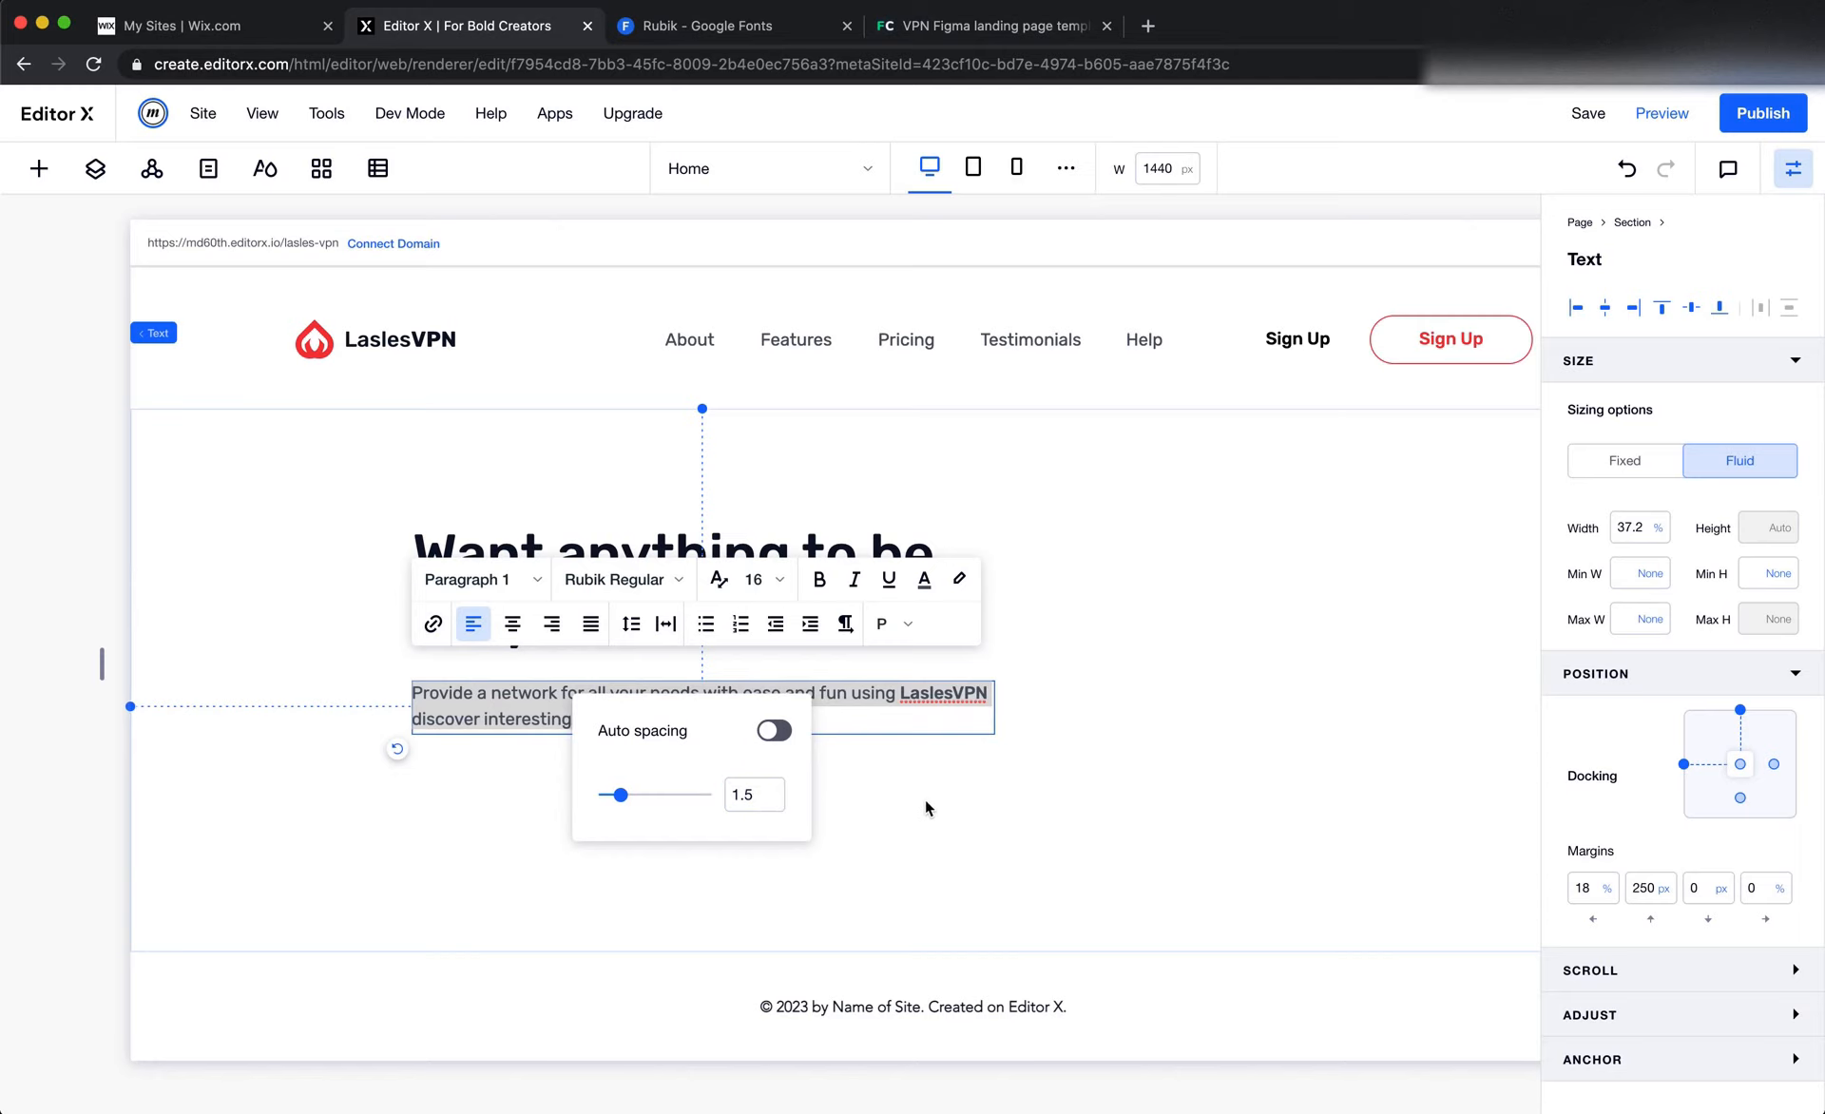
click(911, 841)
Recheck the paragraph in Figma, then try line spacings of 1.8 and 2 on the Editor X hero paragraph
key(super+Tab)
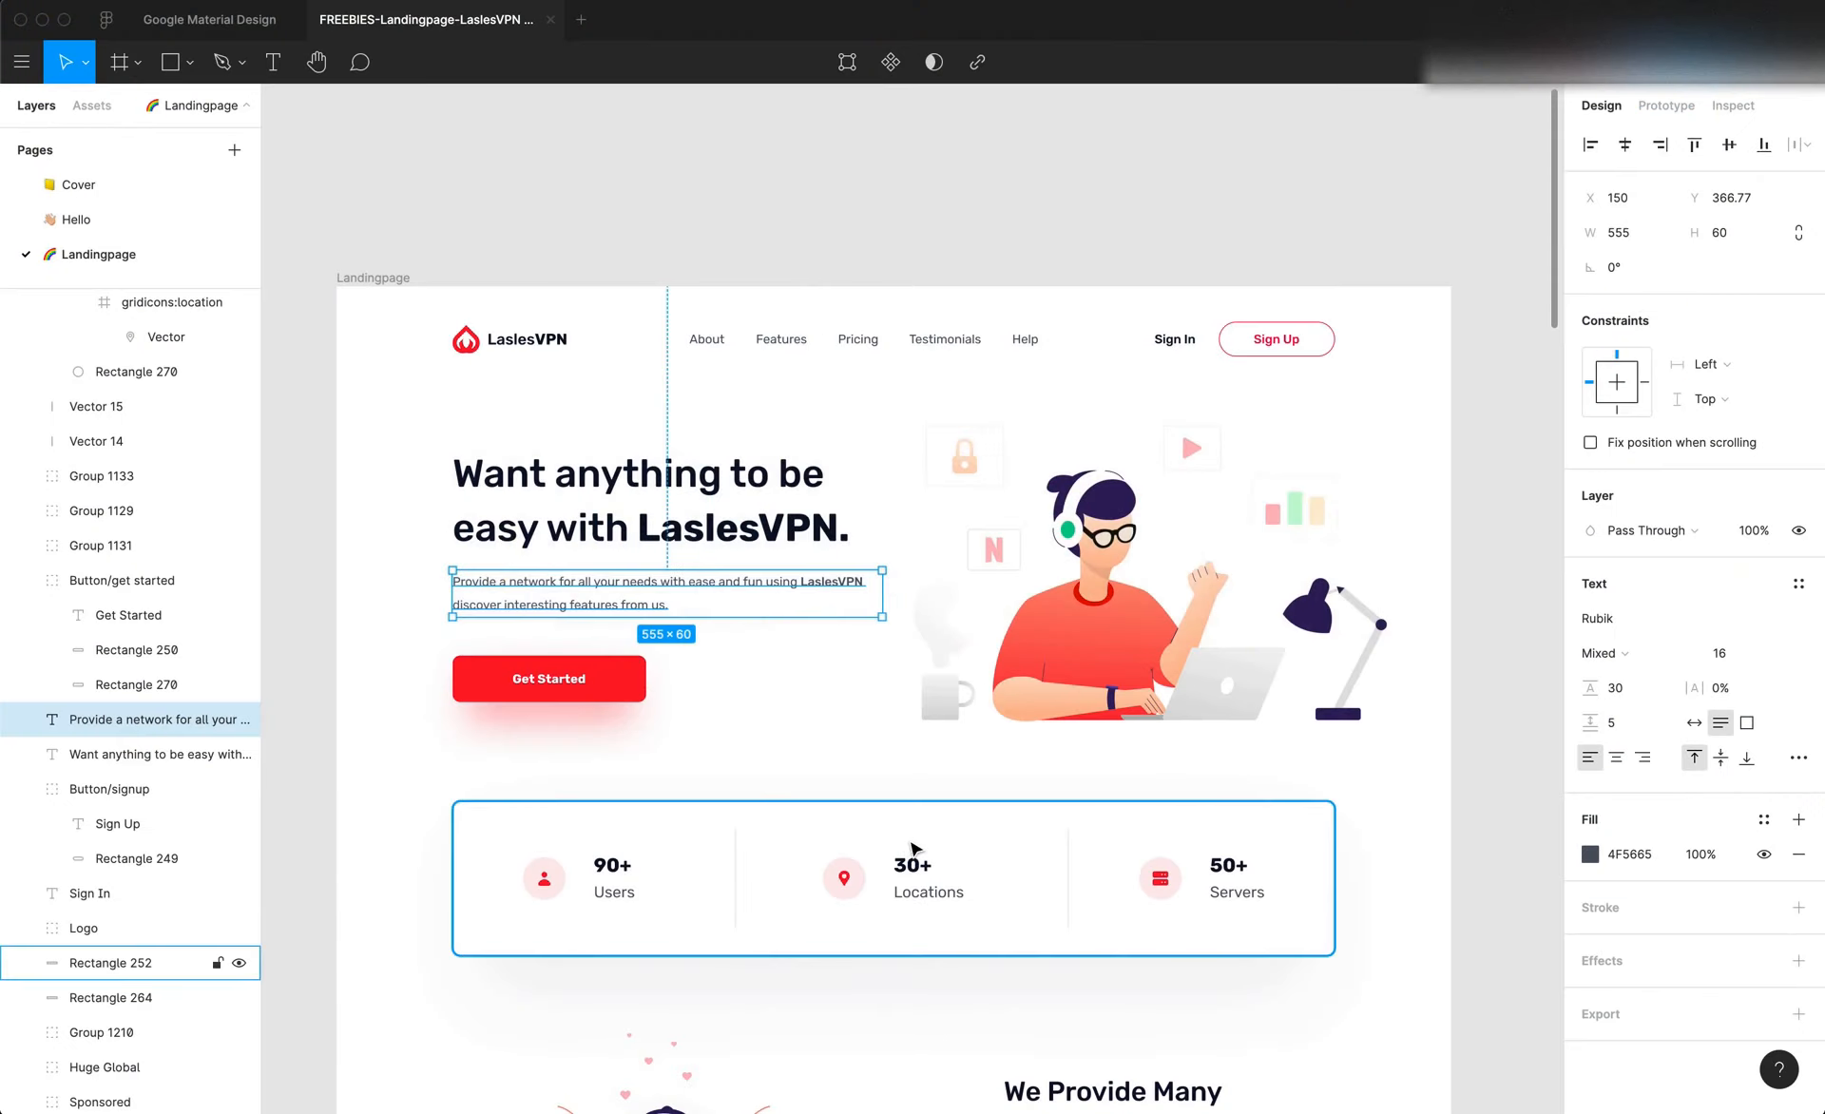
key(super+Tab)
click(639, 711)
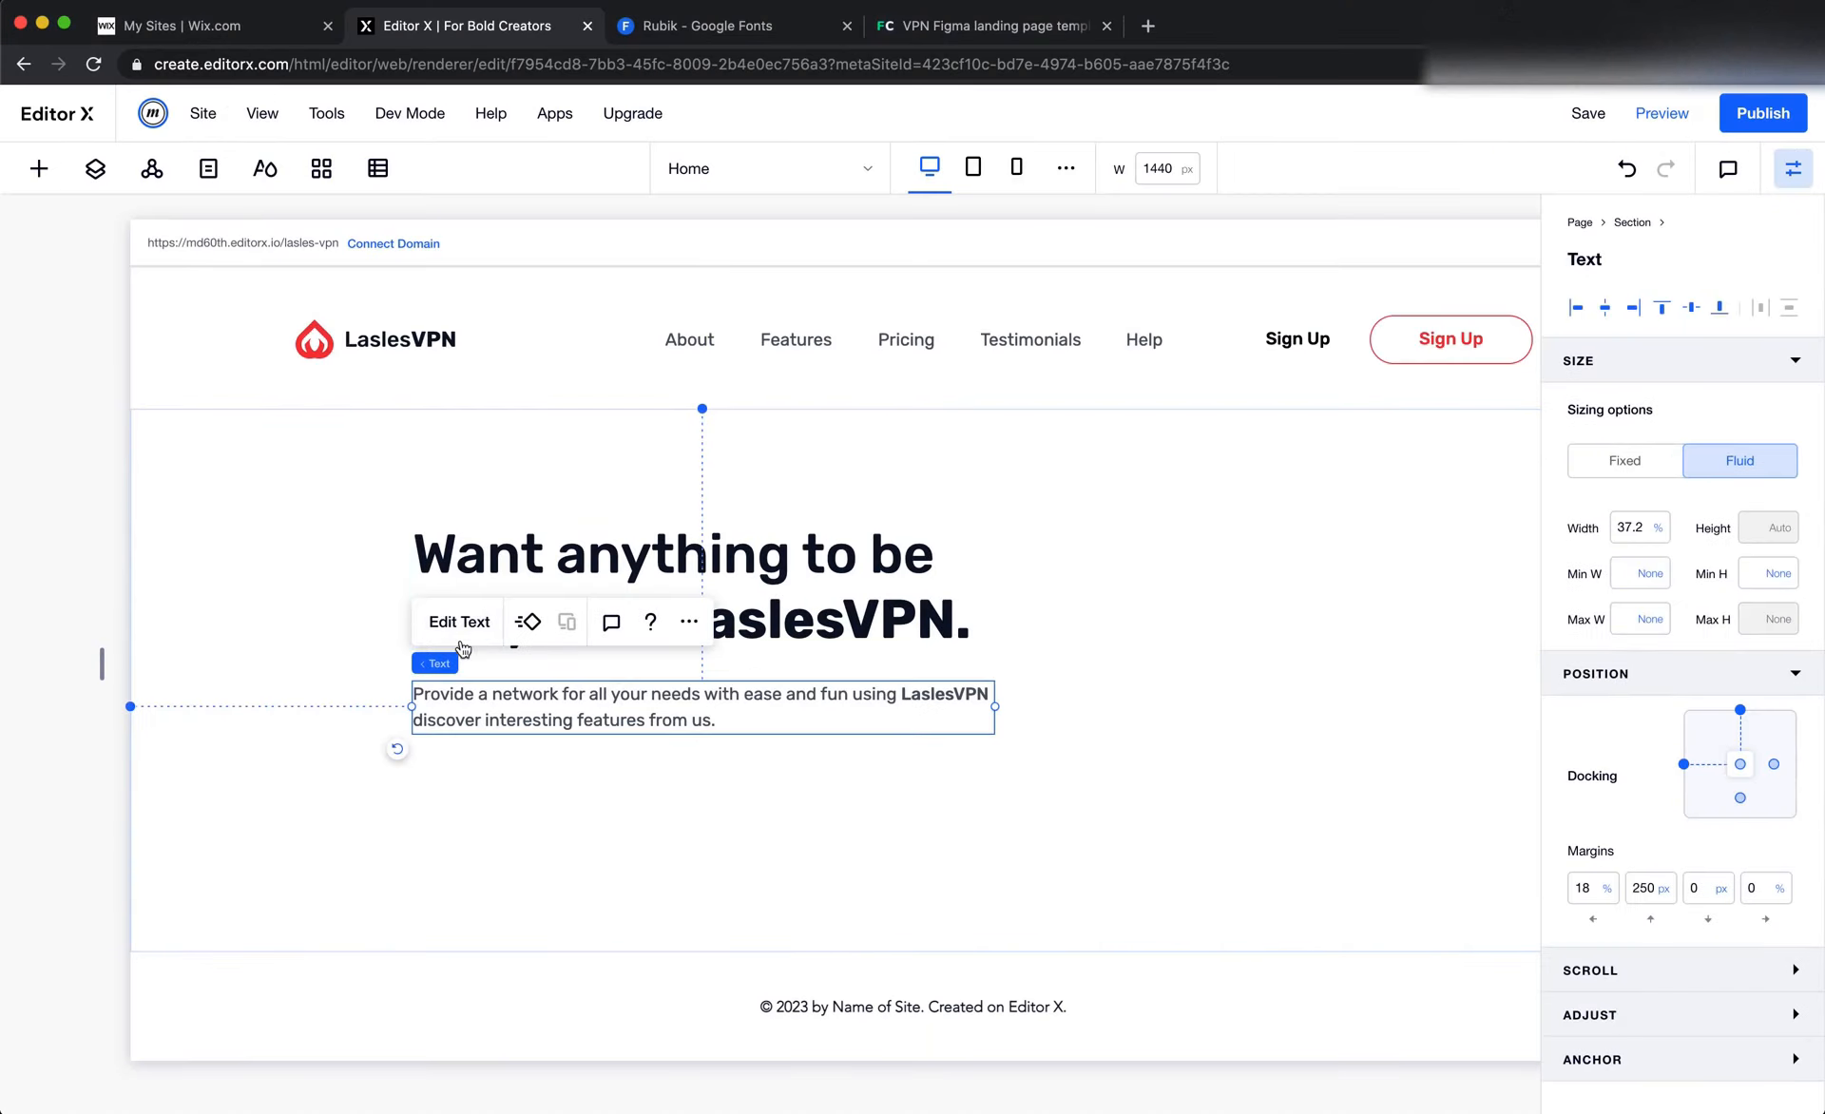
double_click(638, 711)
click(632, 625)
click(765, 798)
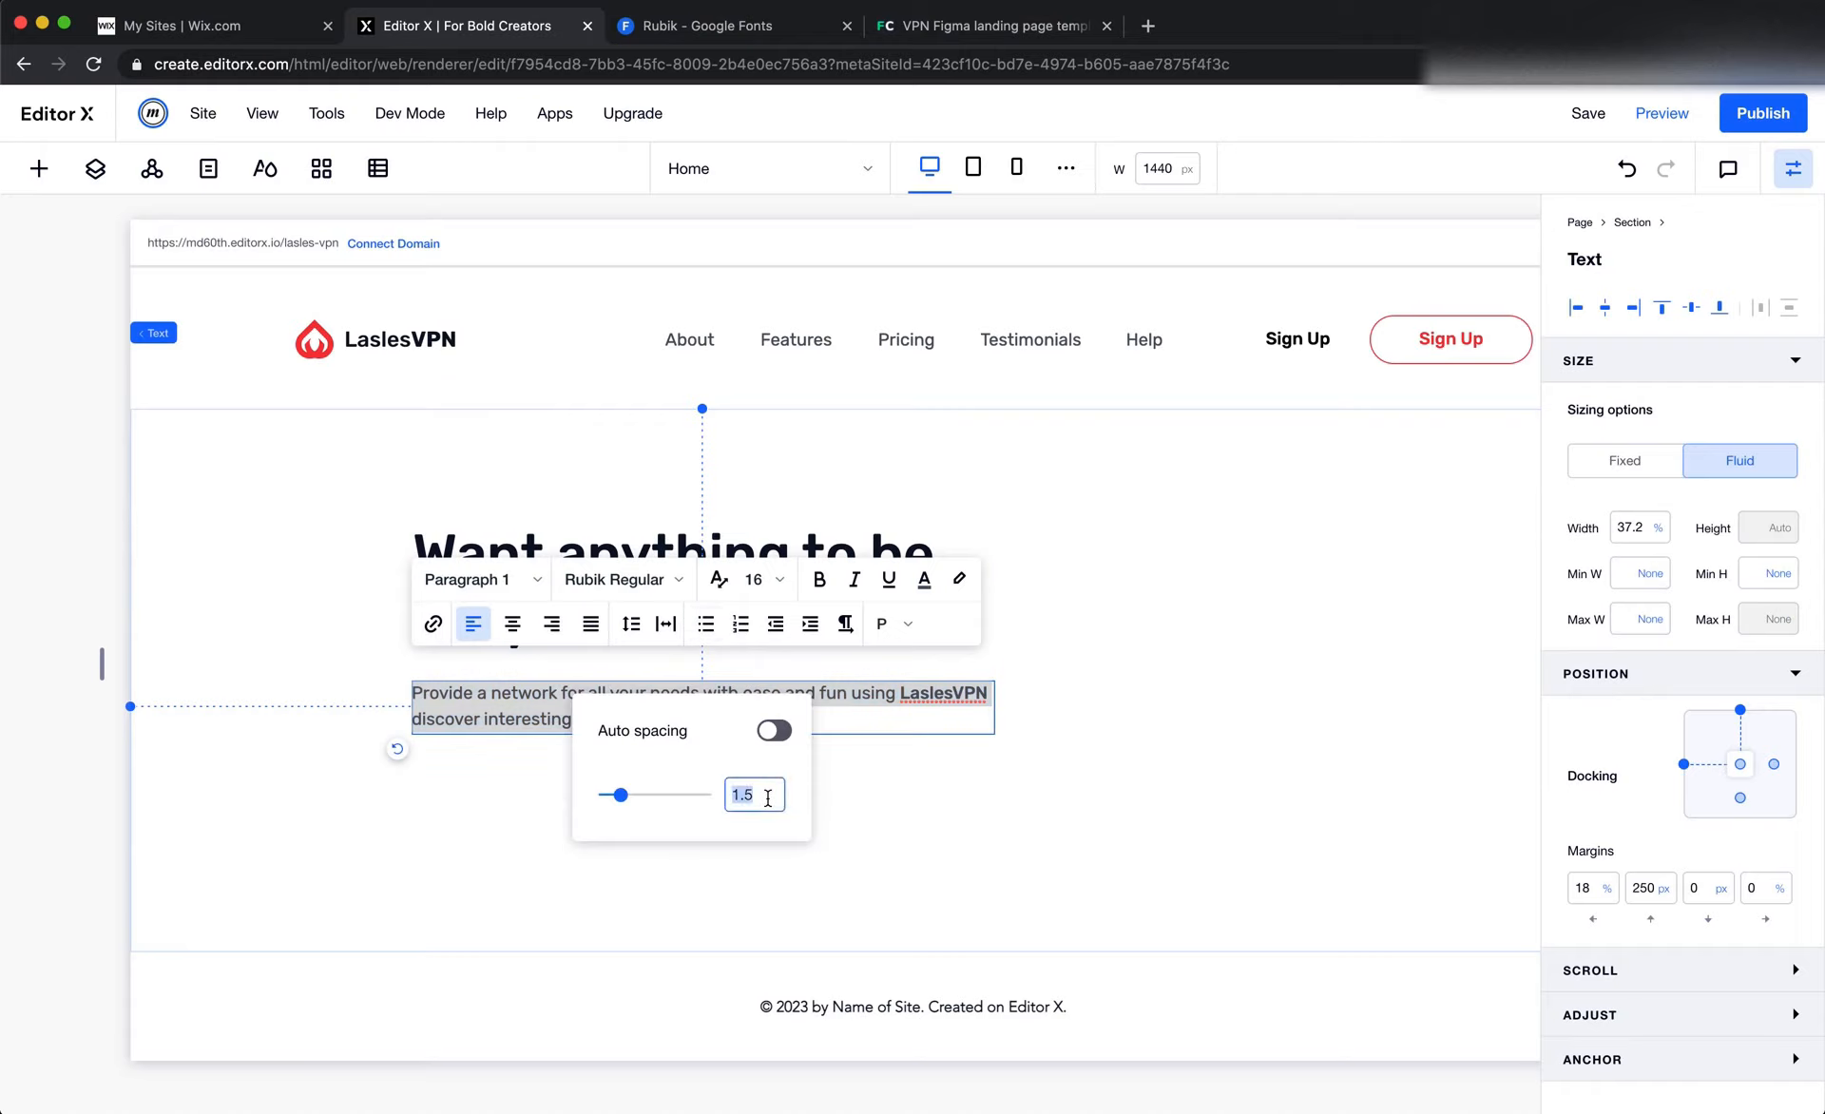
key(Right)
key(BackSpace)
text(8)
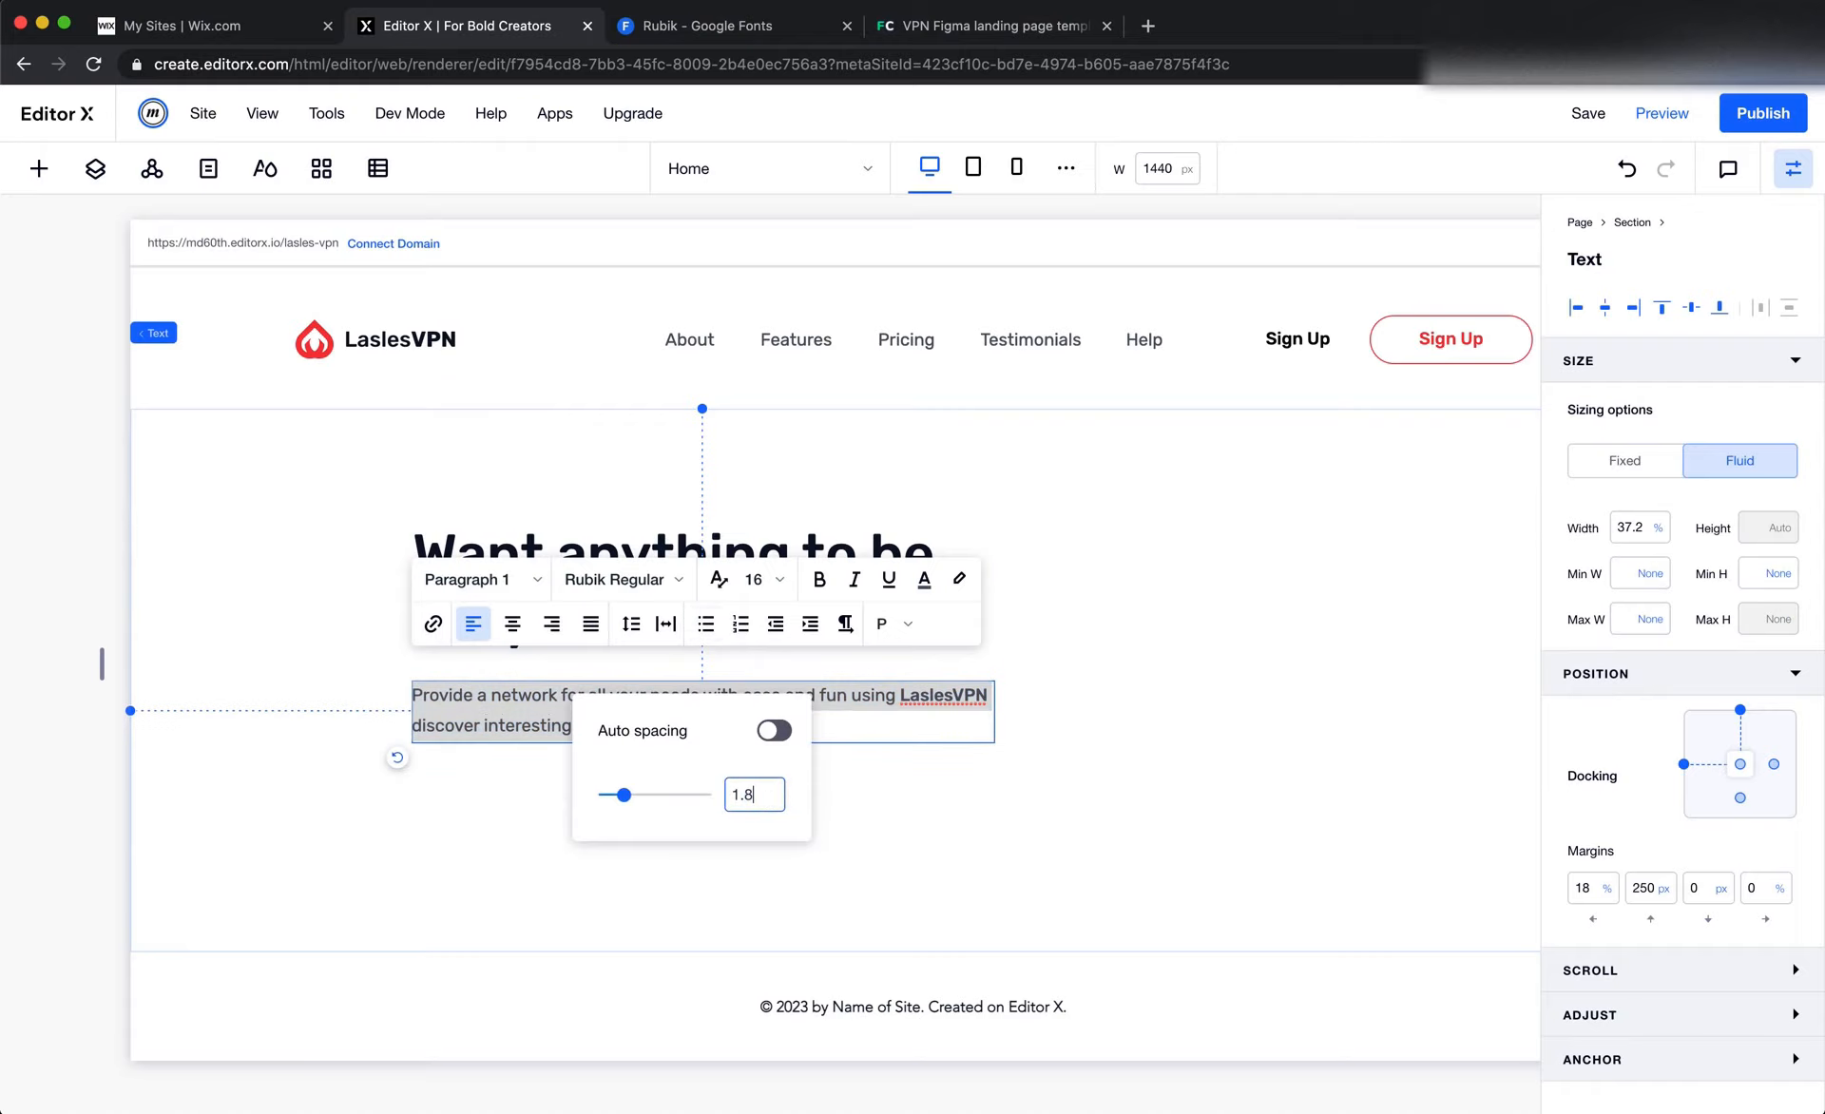
click(768, 798)
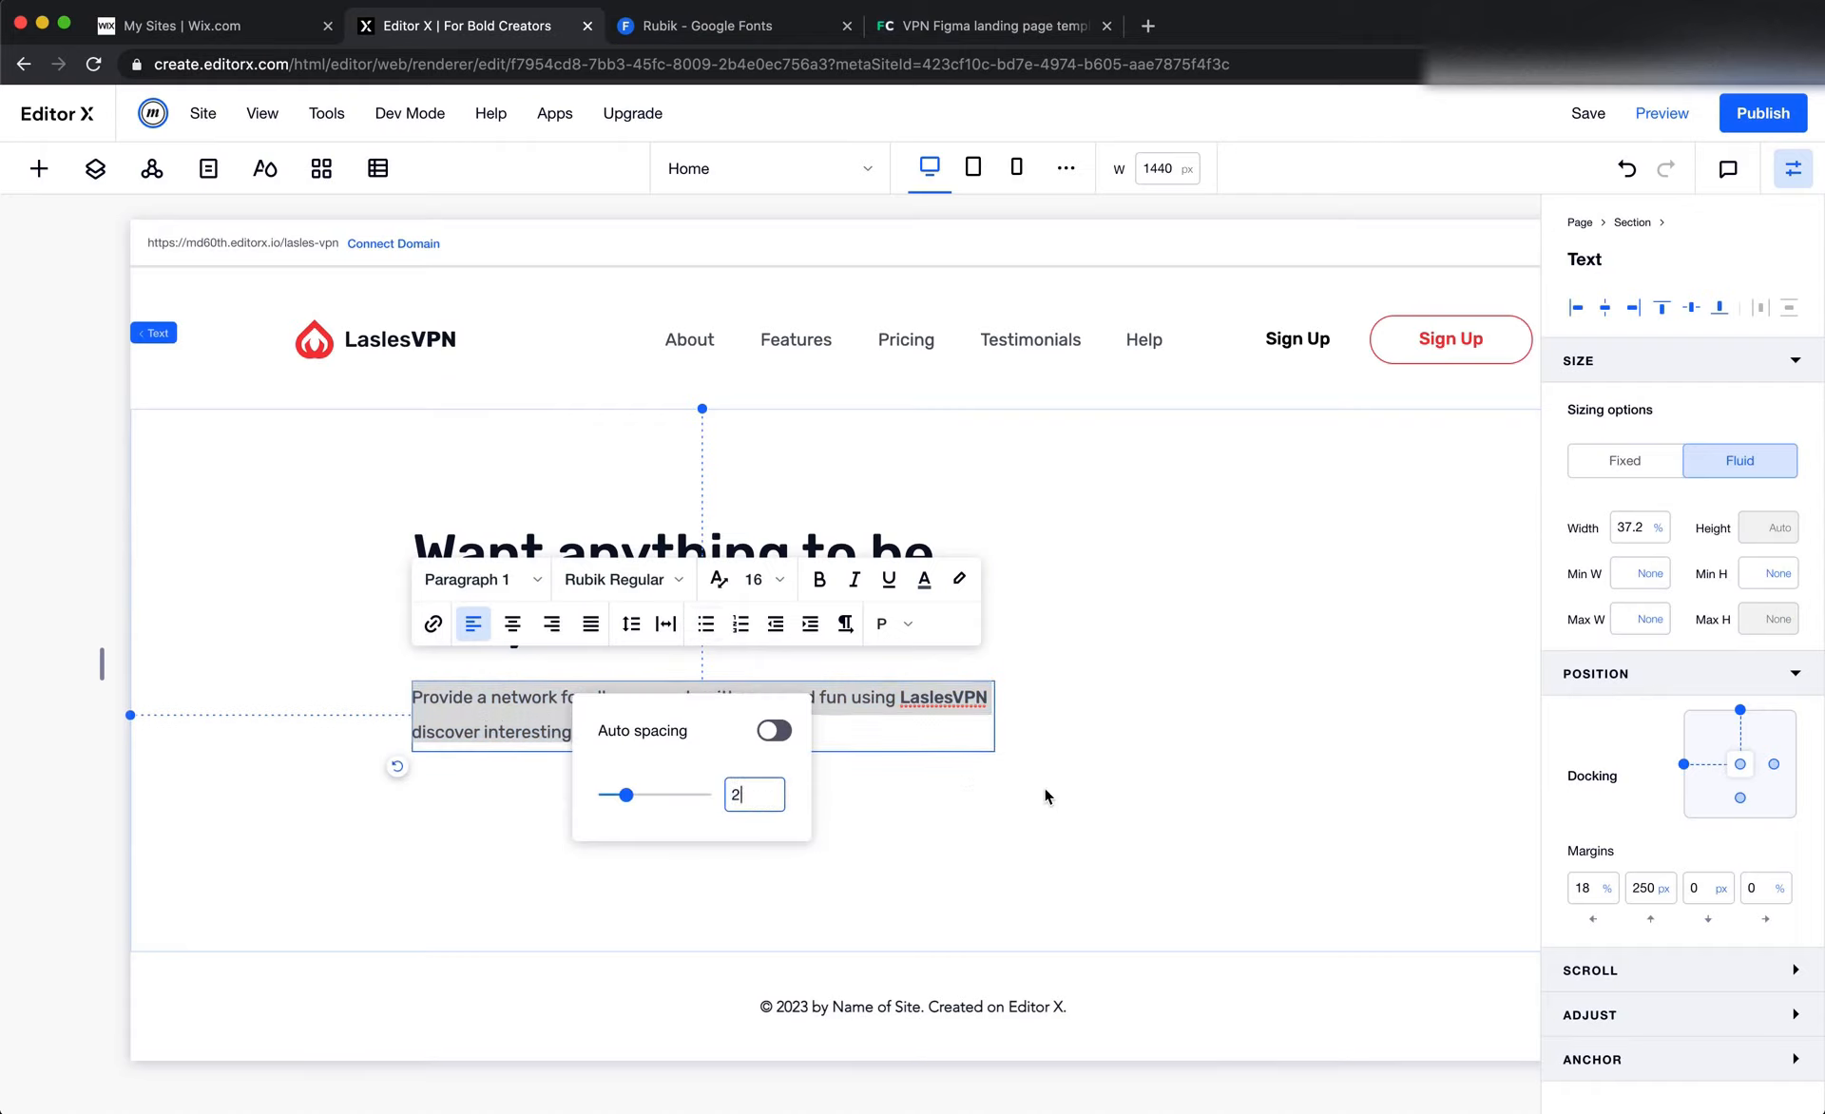
click(1082, 799)
Set the hero paragraph's line spacing in Editor X to 1.8, comparing it with the Figma hero text
key(super+Tab)
click(835, 728)
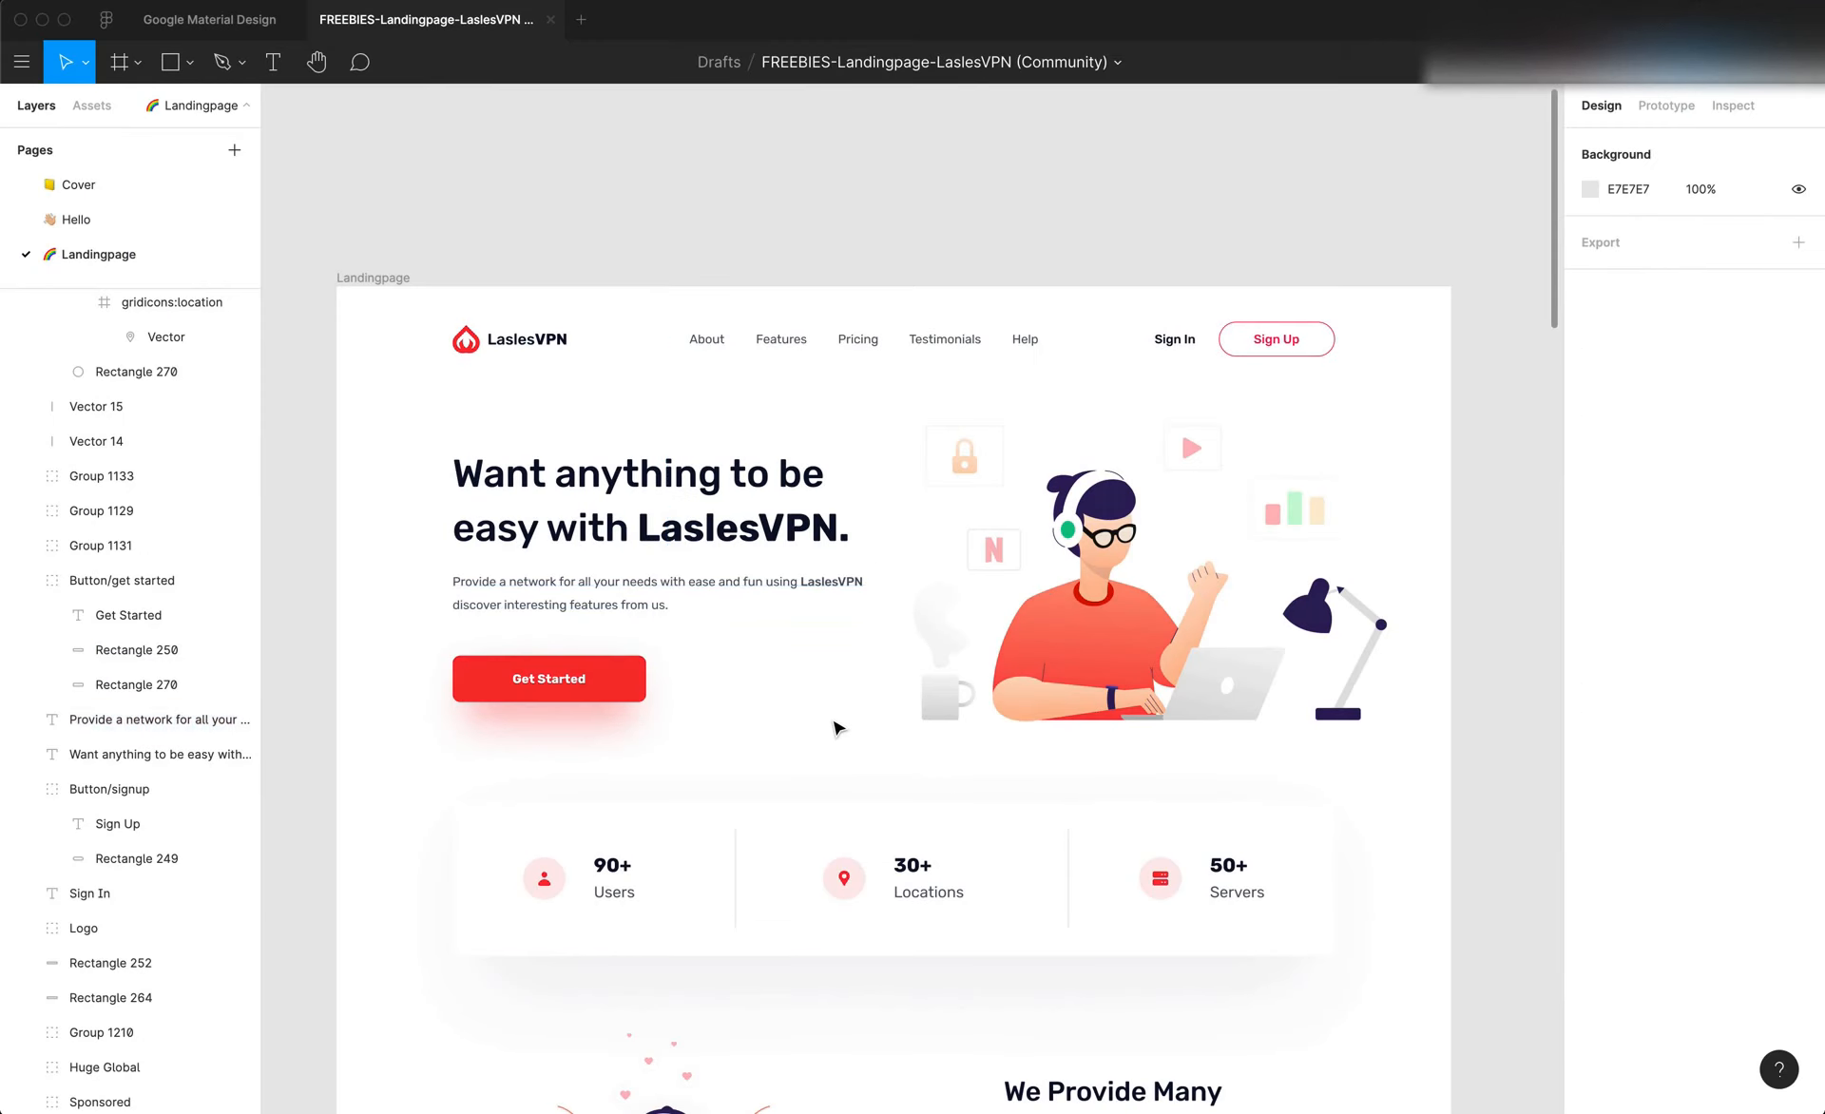
key(super+Tab)
double_click(776, 719)
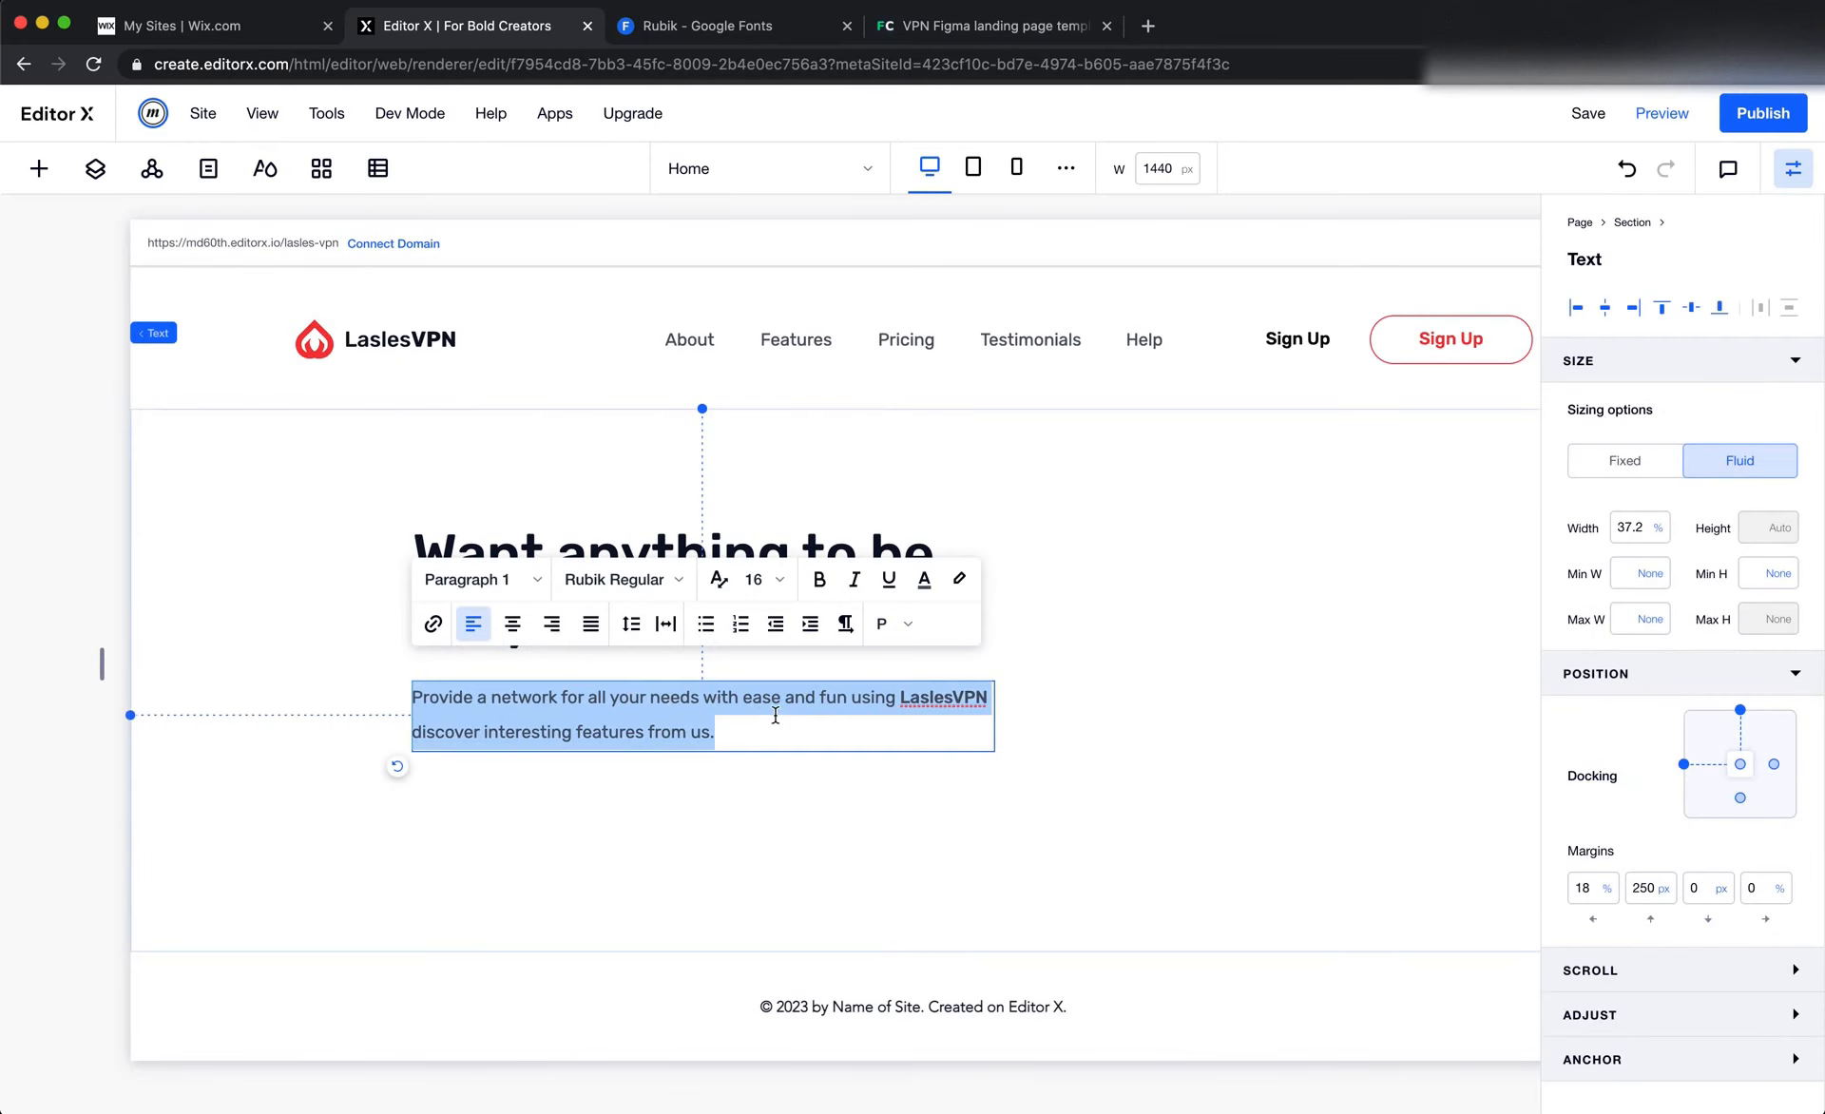
click(631, 624)
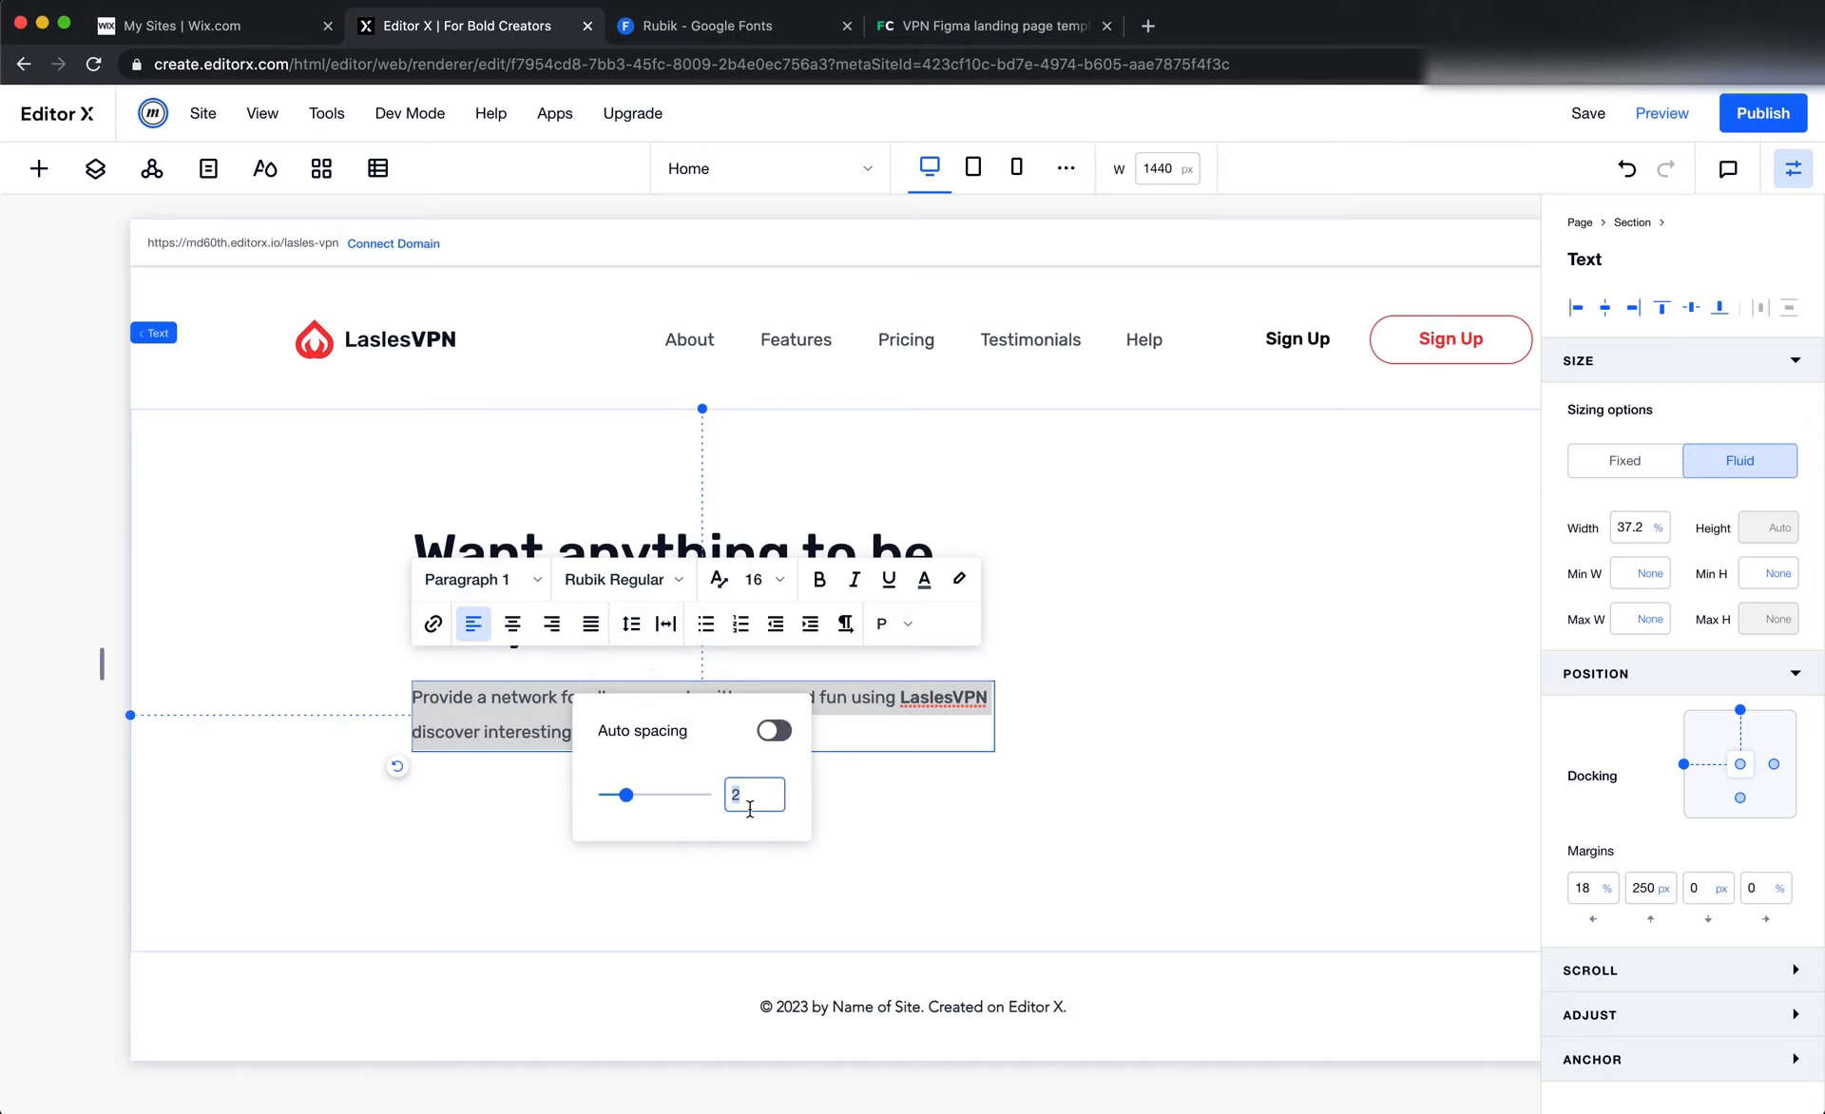
text(1.6)
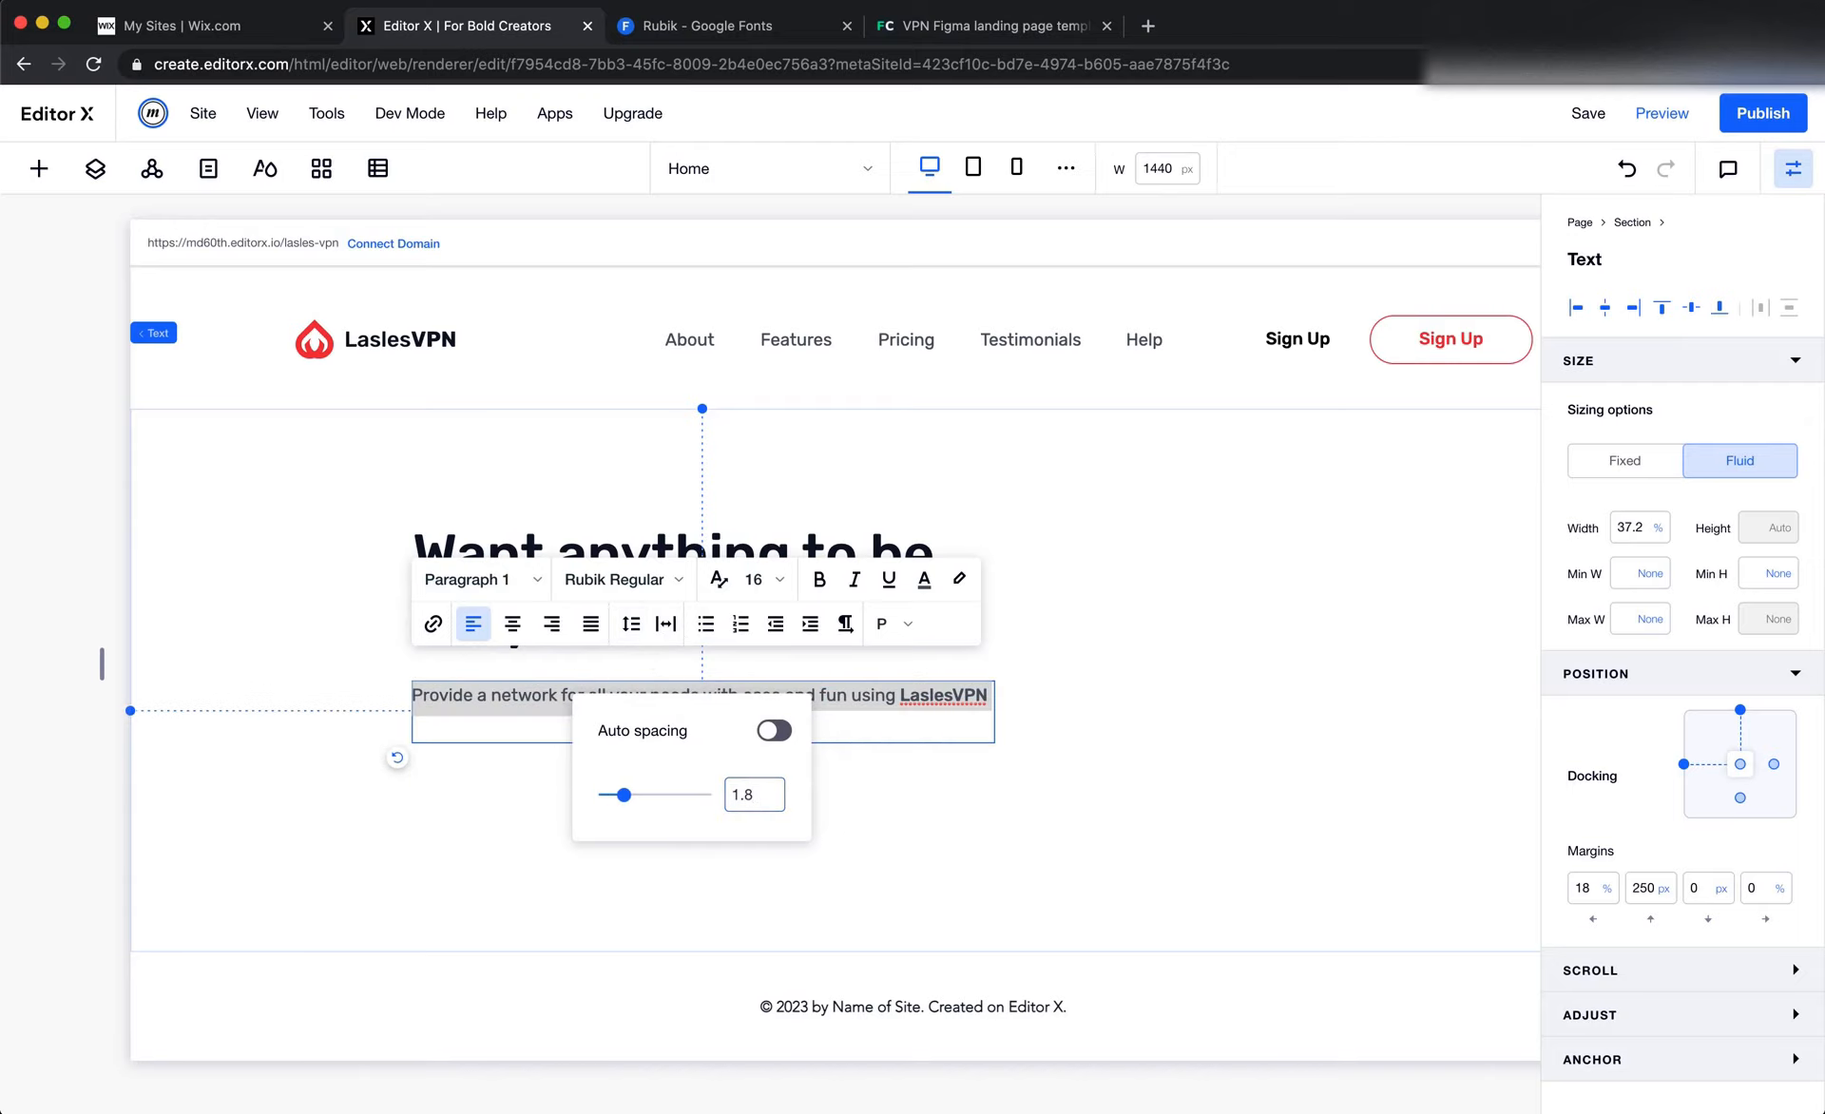
click(1075, 808)
key(super+Tab)
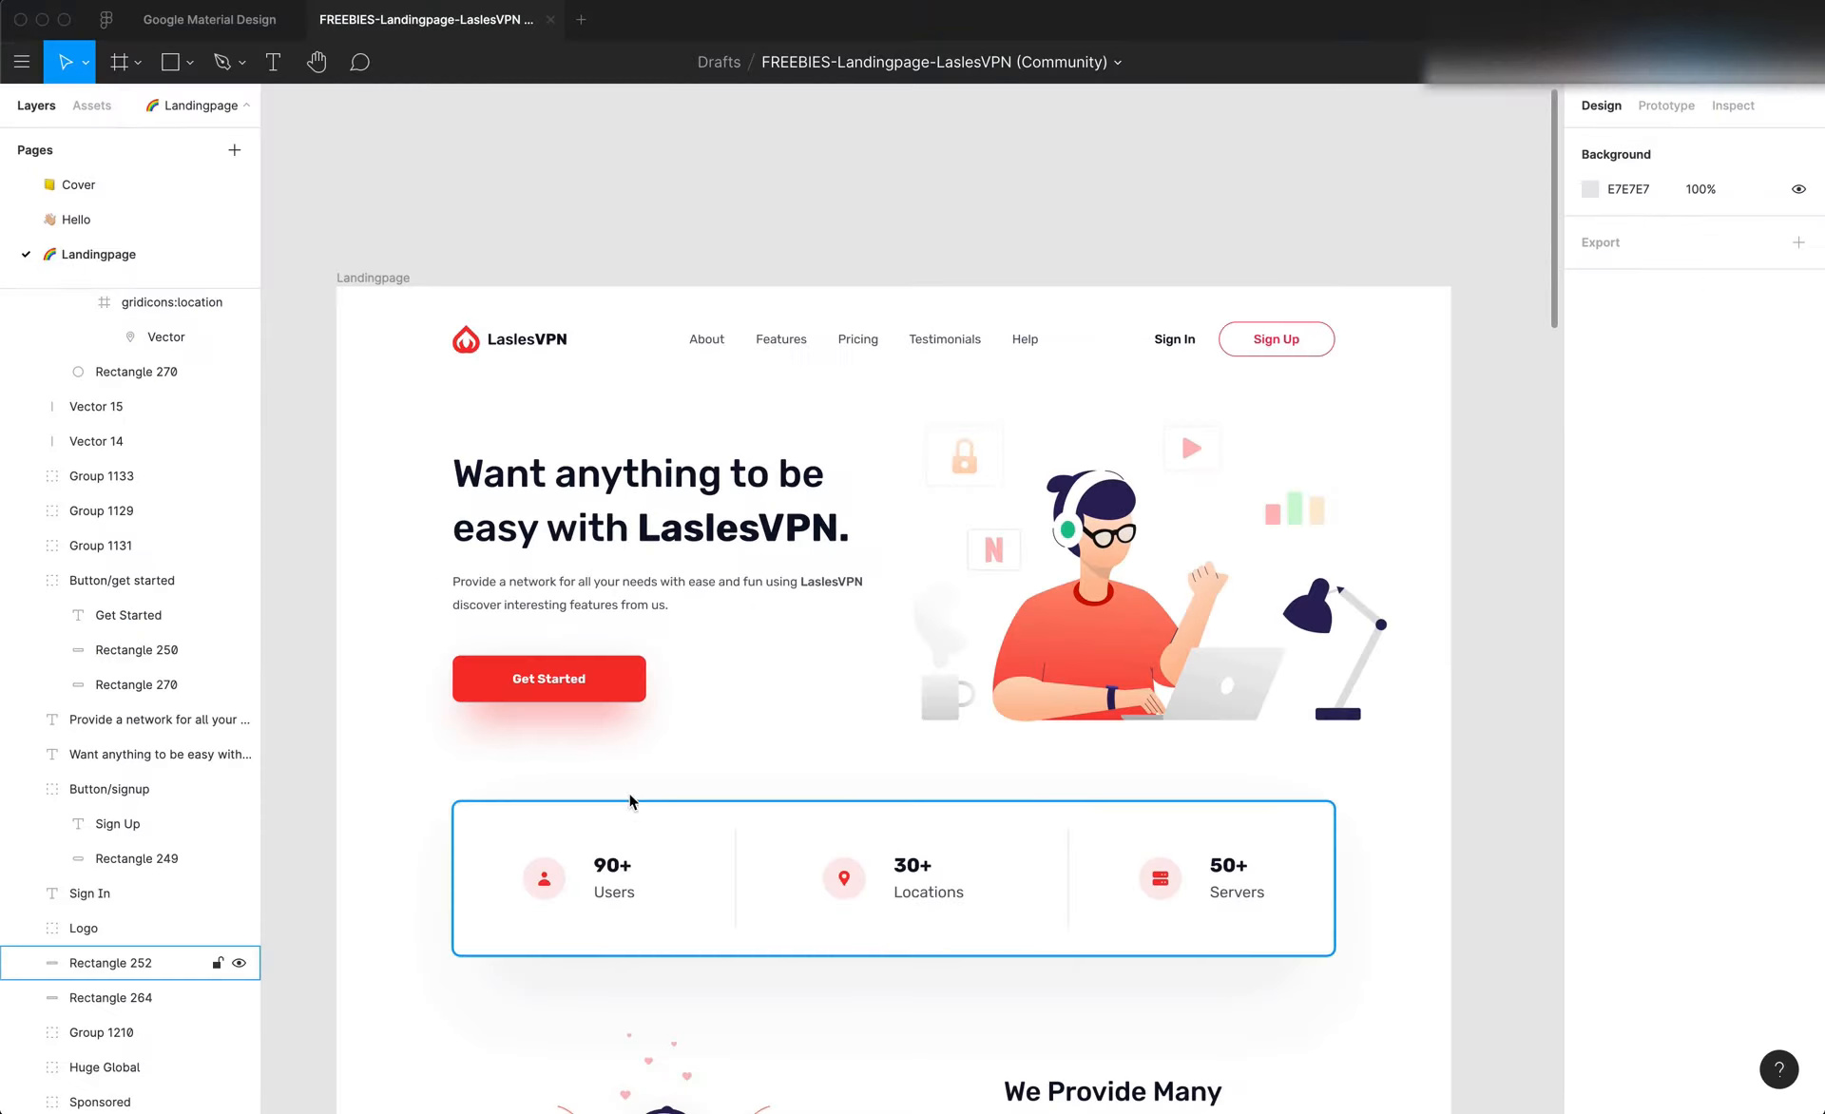
key(super+Tab)
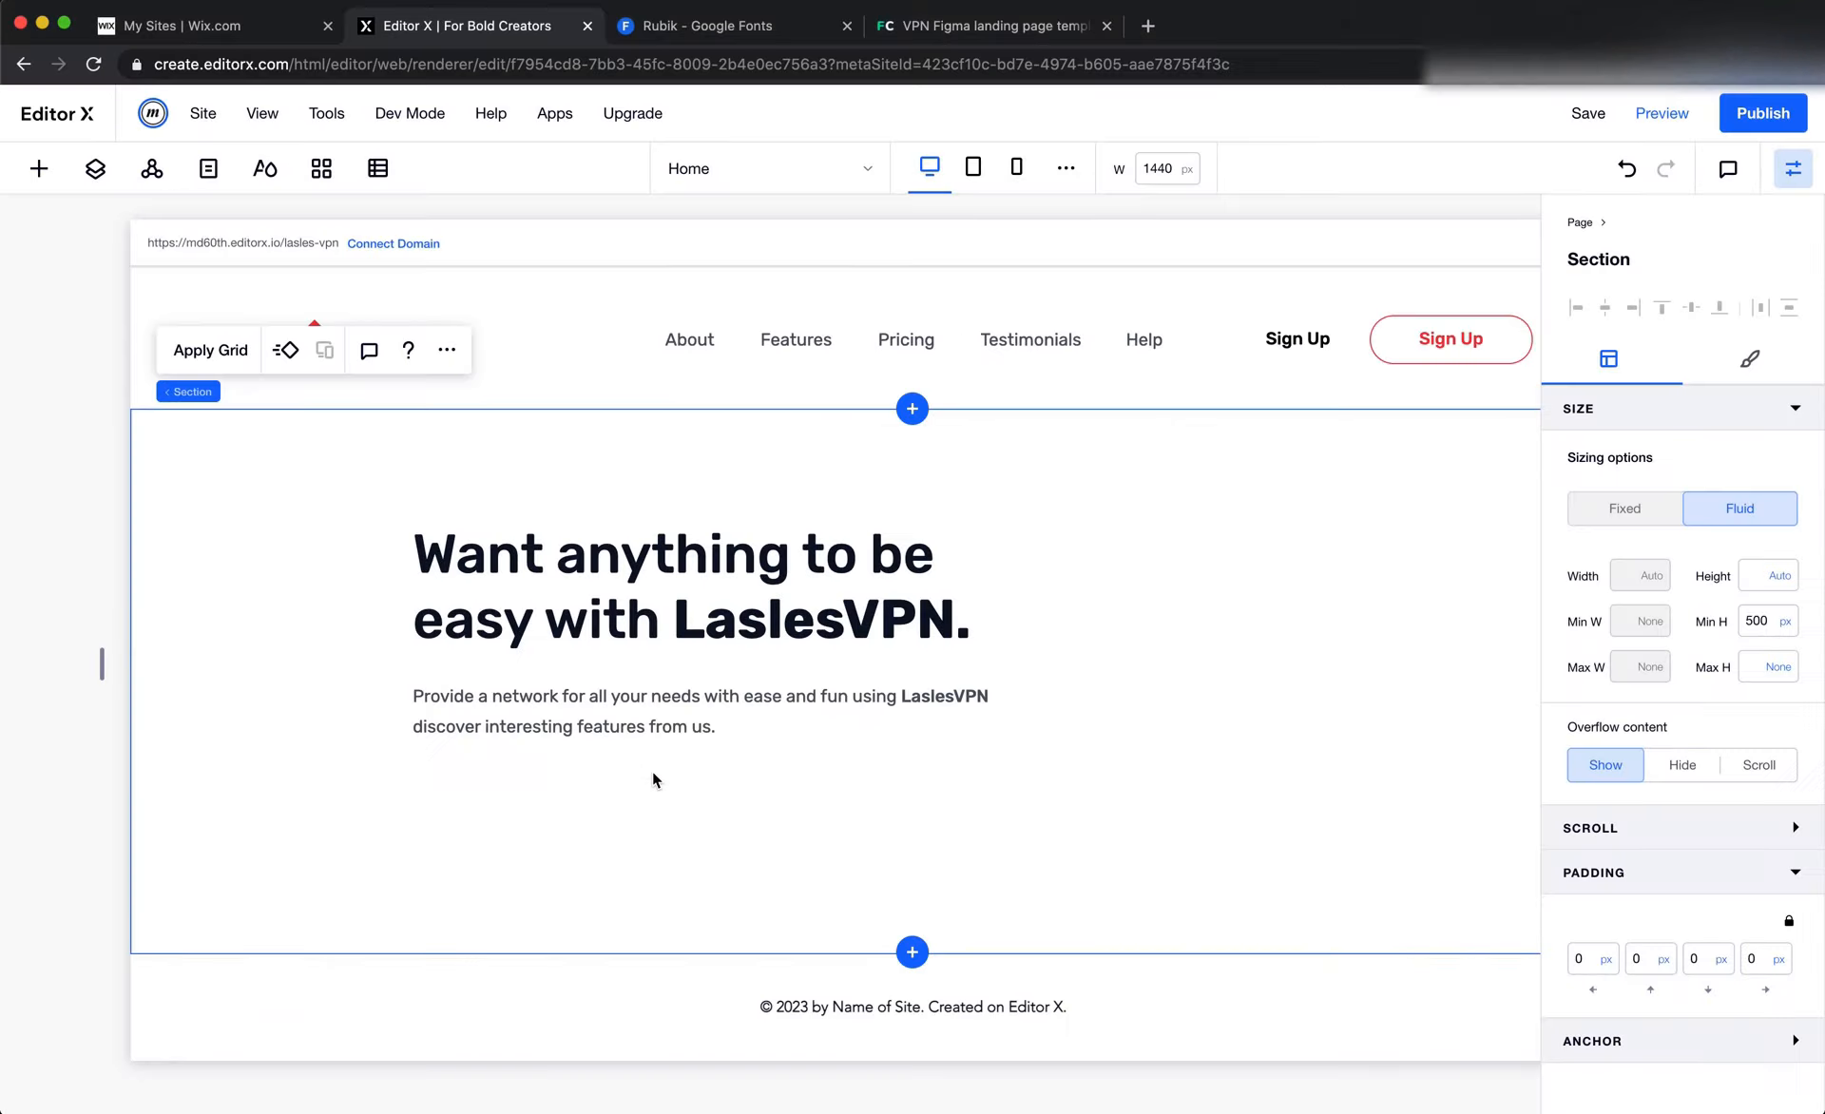
Duplicate the outlined Sign Up button in the header and place the copy below the hero paragraph, aligned with its left edge
right_click(1452, 339)
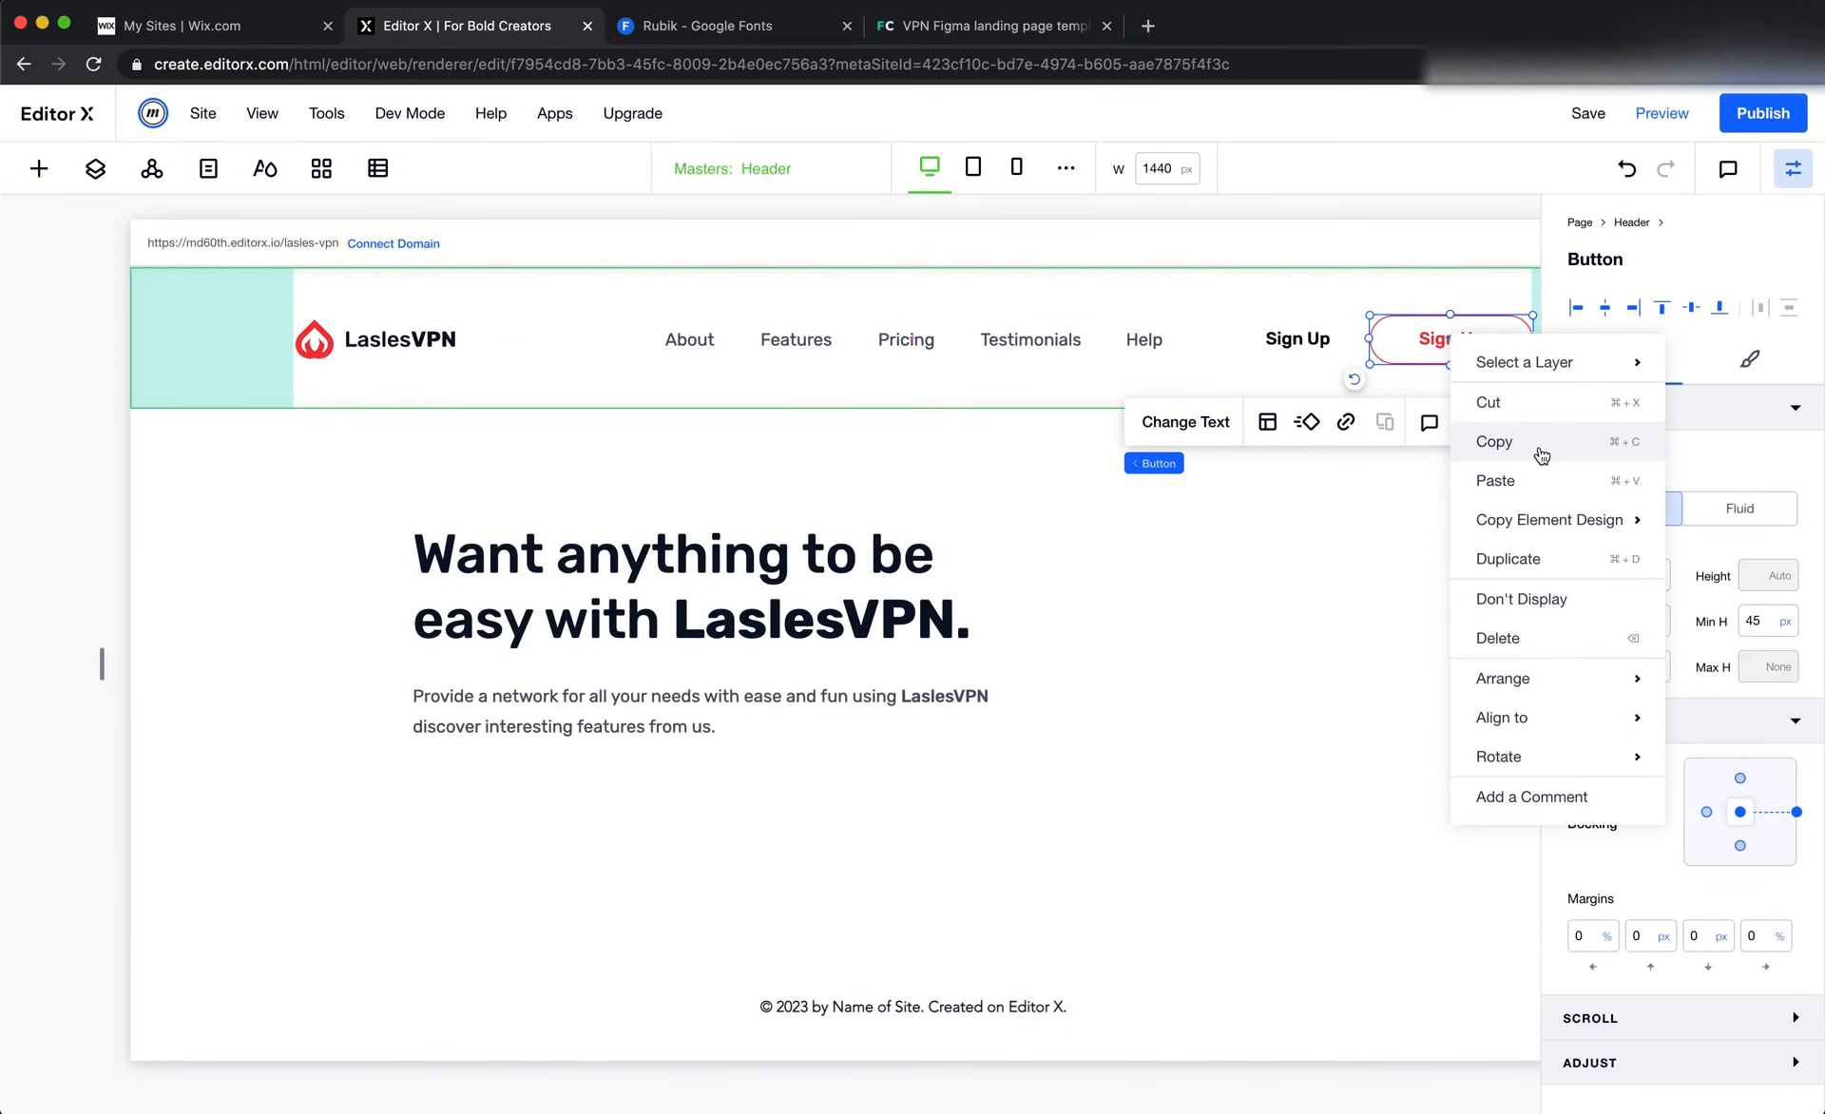
click(1520, 559)
drag(1449, 365, 470, 801)
Switch to Figma and inspect the size, corner radius and fill of the Get Started button's red rectangle
key(super+Tab)
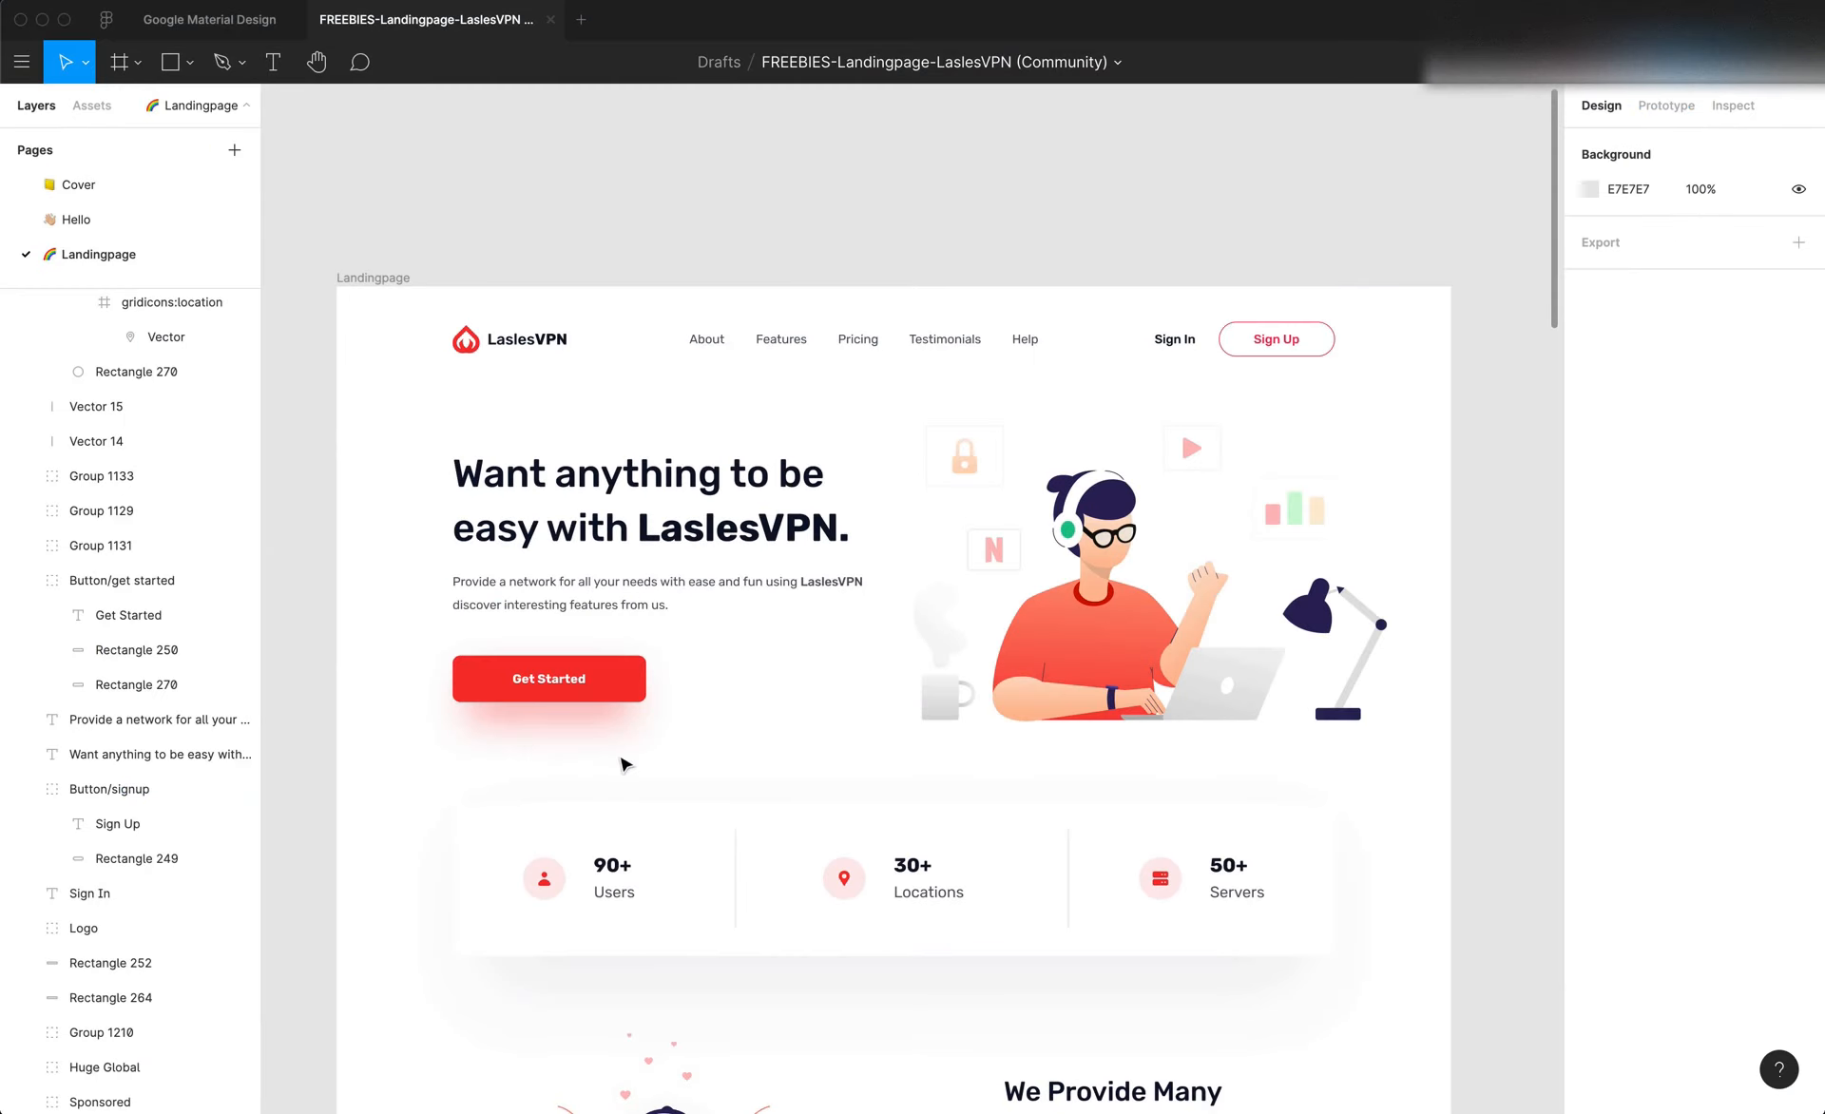
click(620, 688)
double_click(627, 671)
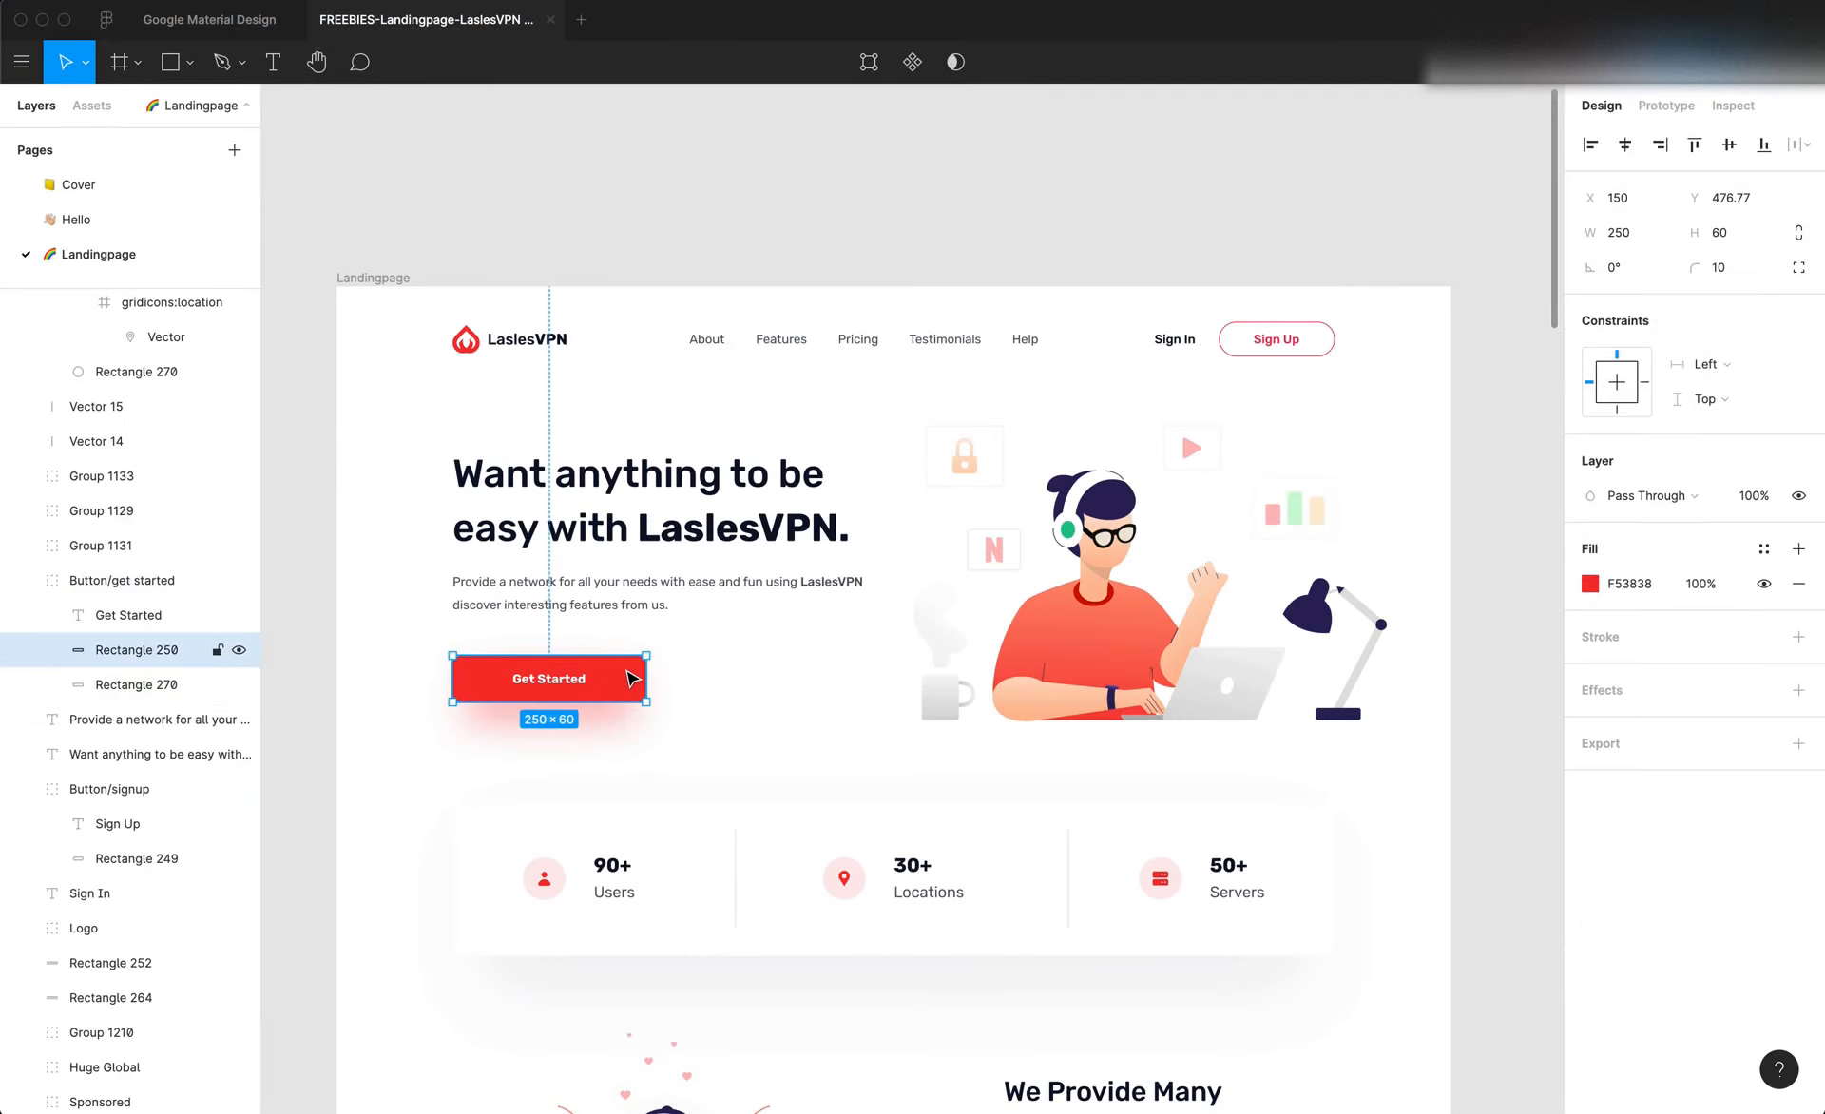
click(1724, 113)
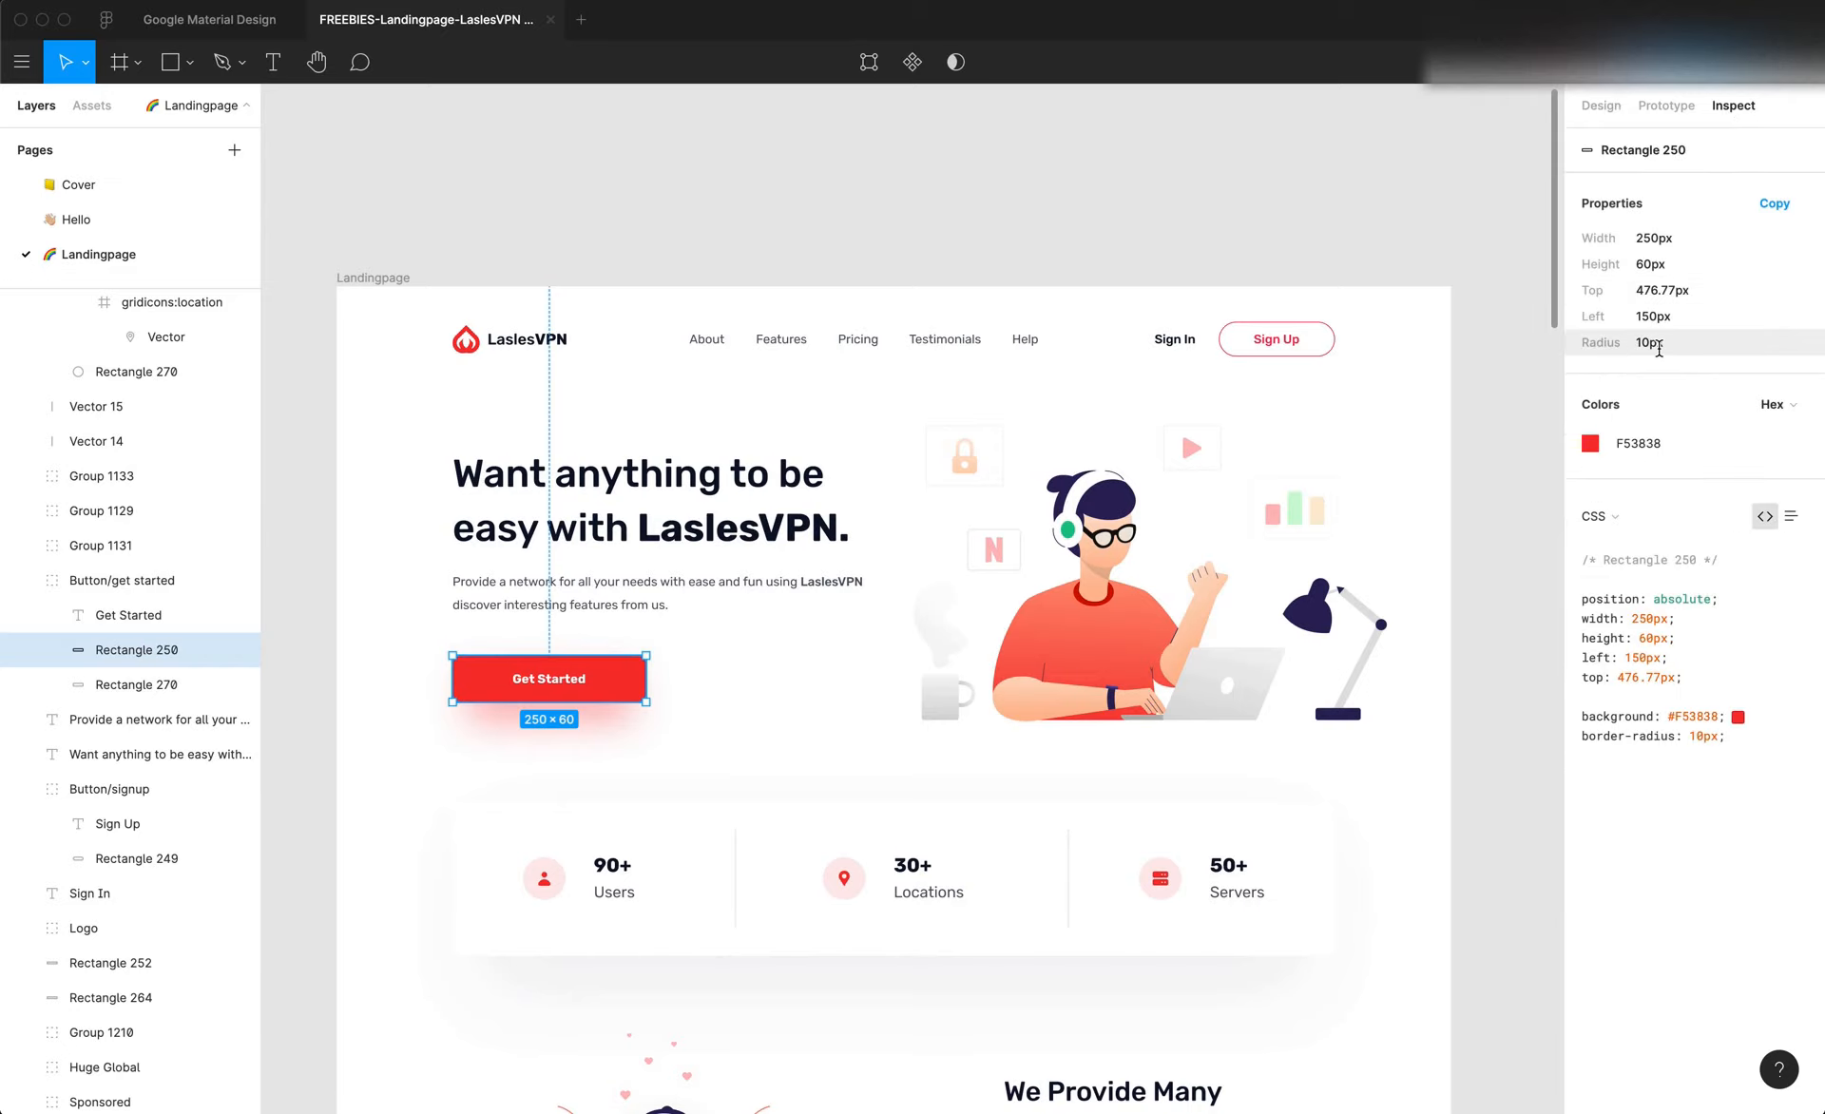
click(1600, 105)
Return to Editor X and set the corner radius of the copied hero button to 10 px
key(super+Tab)
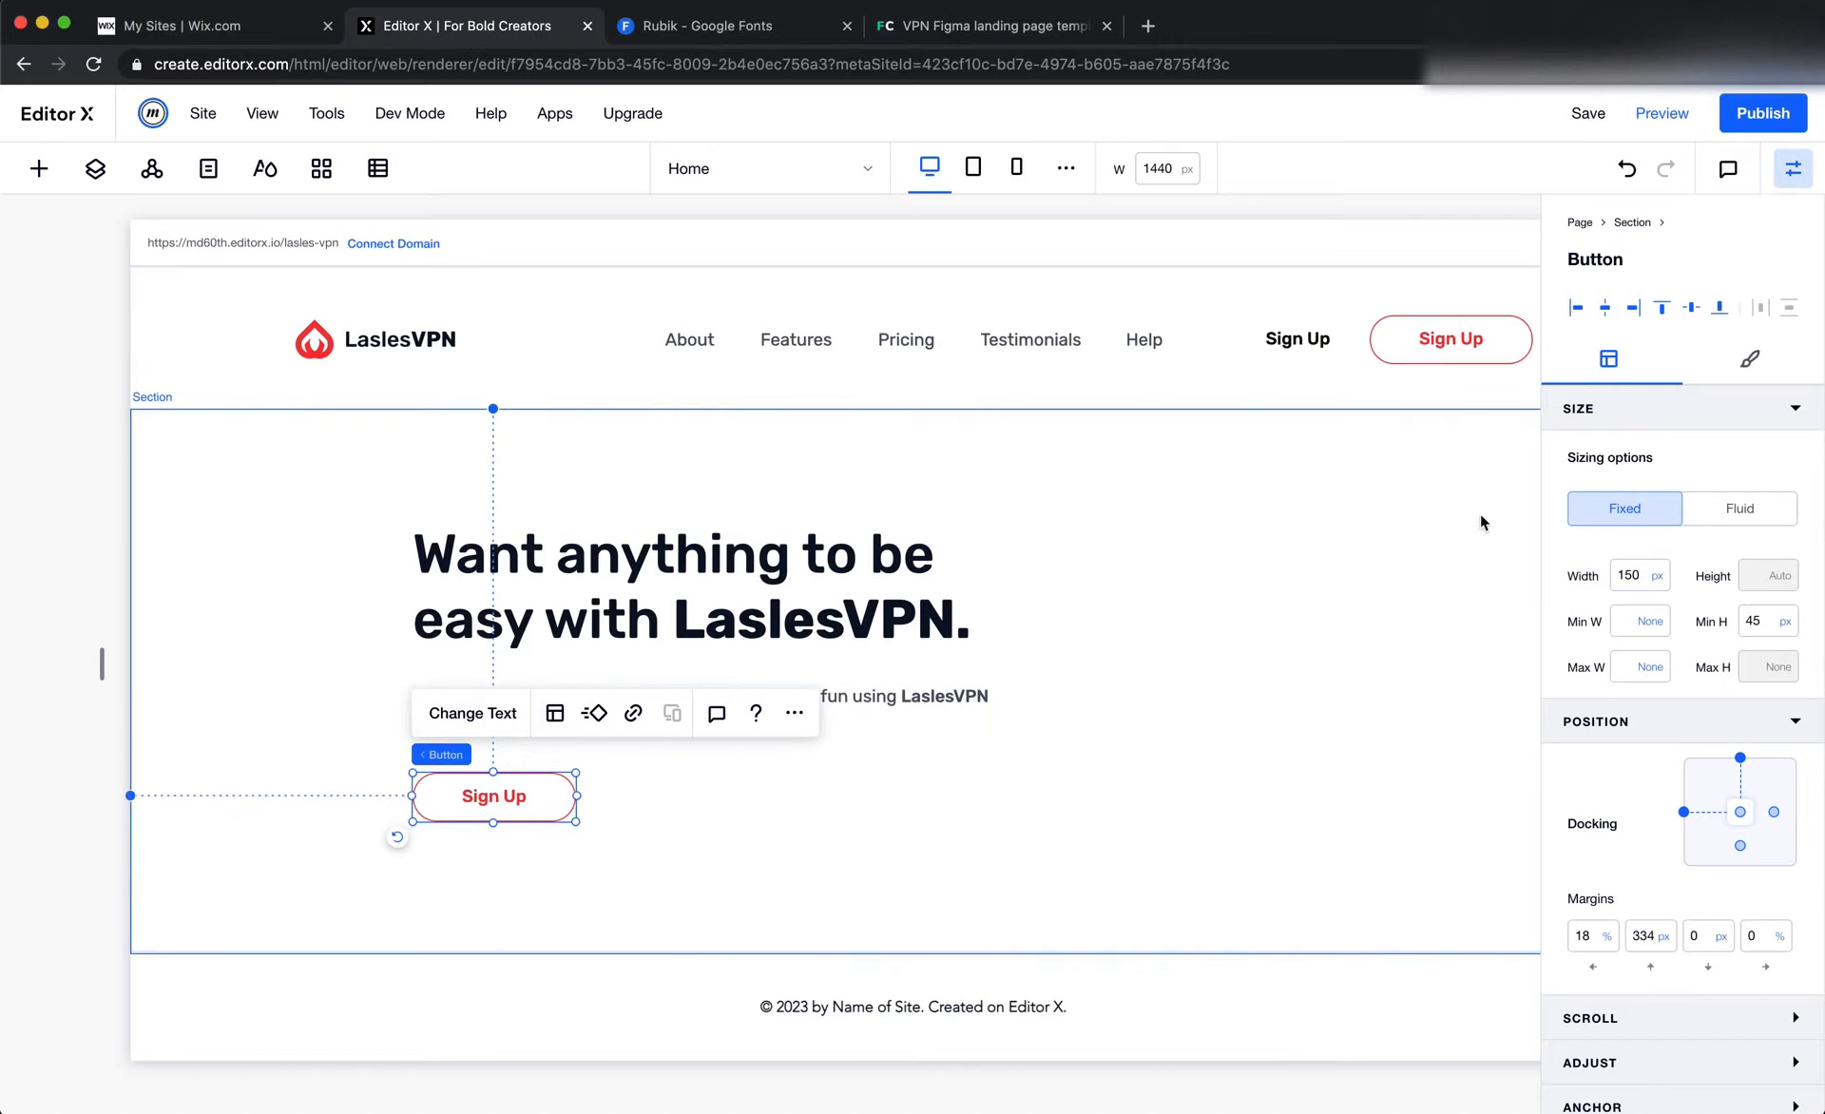
click(1749, 359)
click(1569, 560)
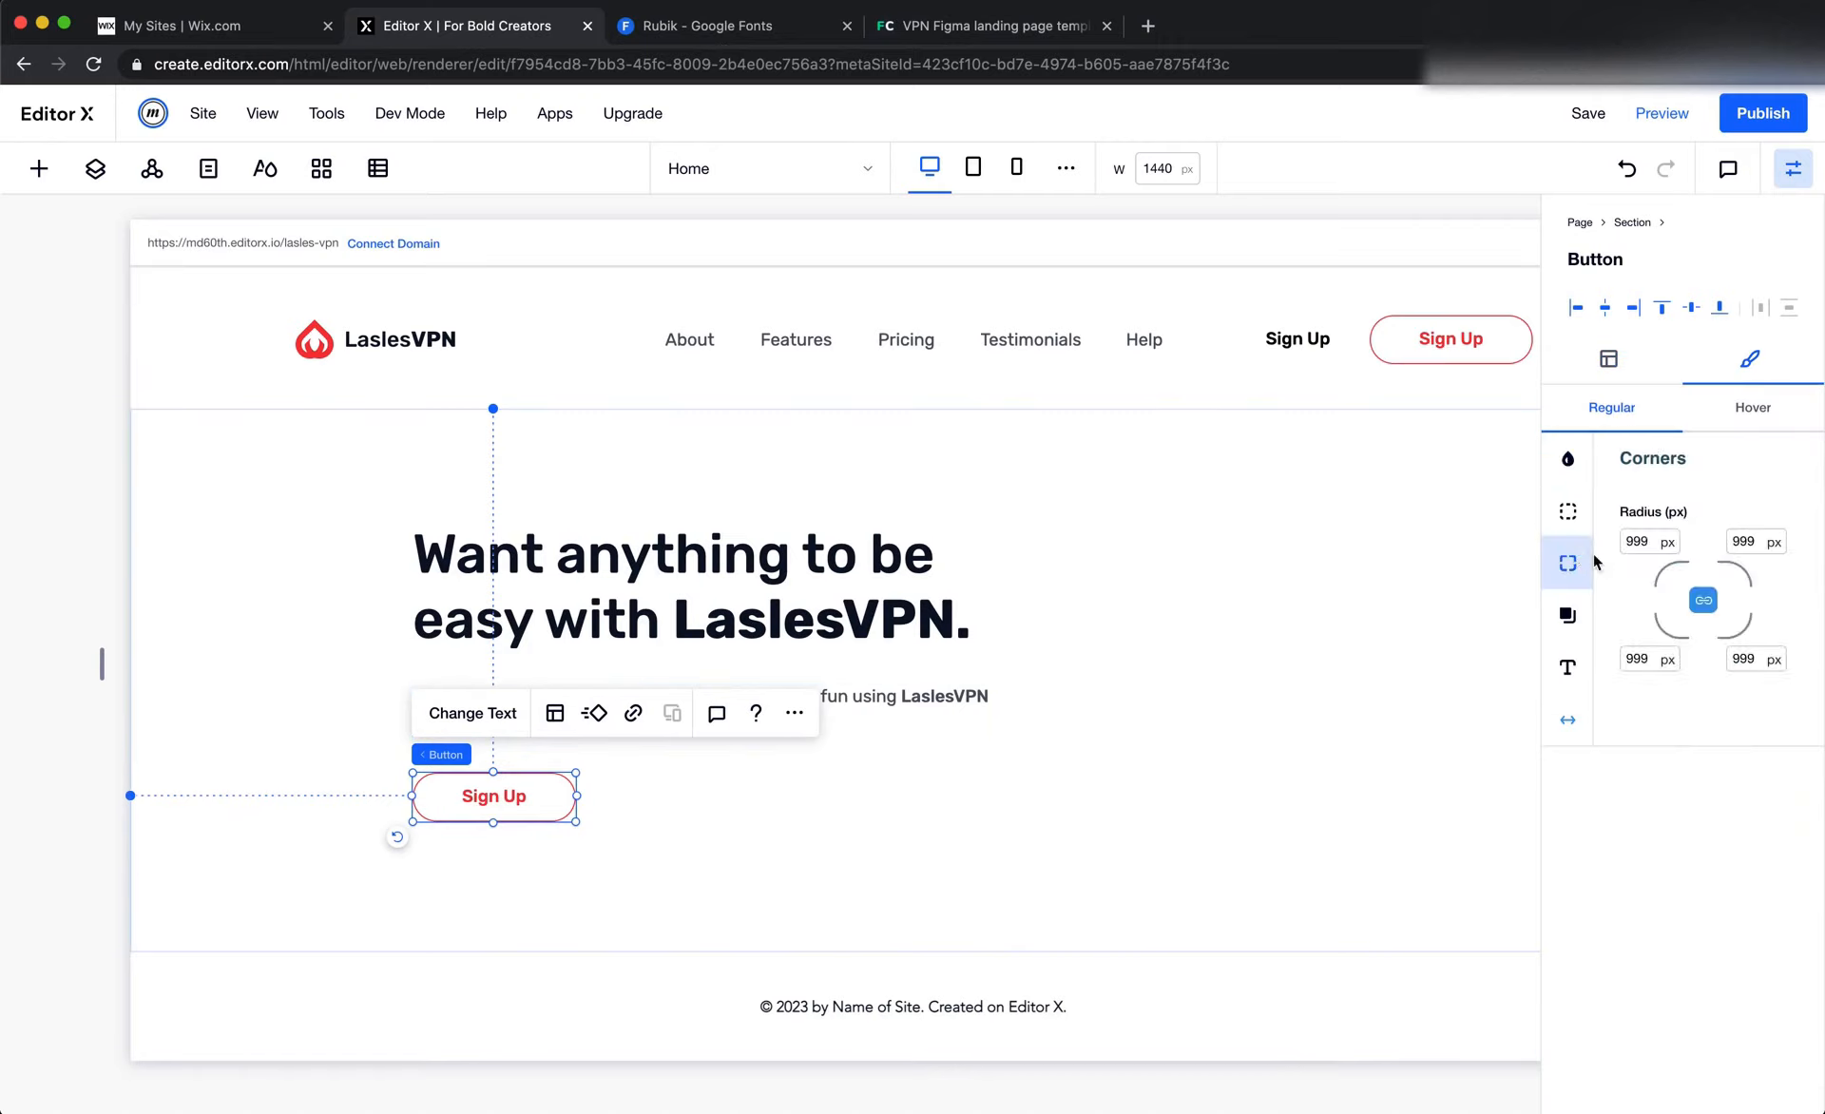
click(1646, 546)
key(Return)
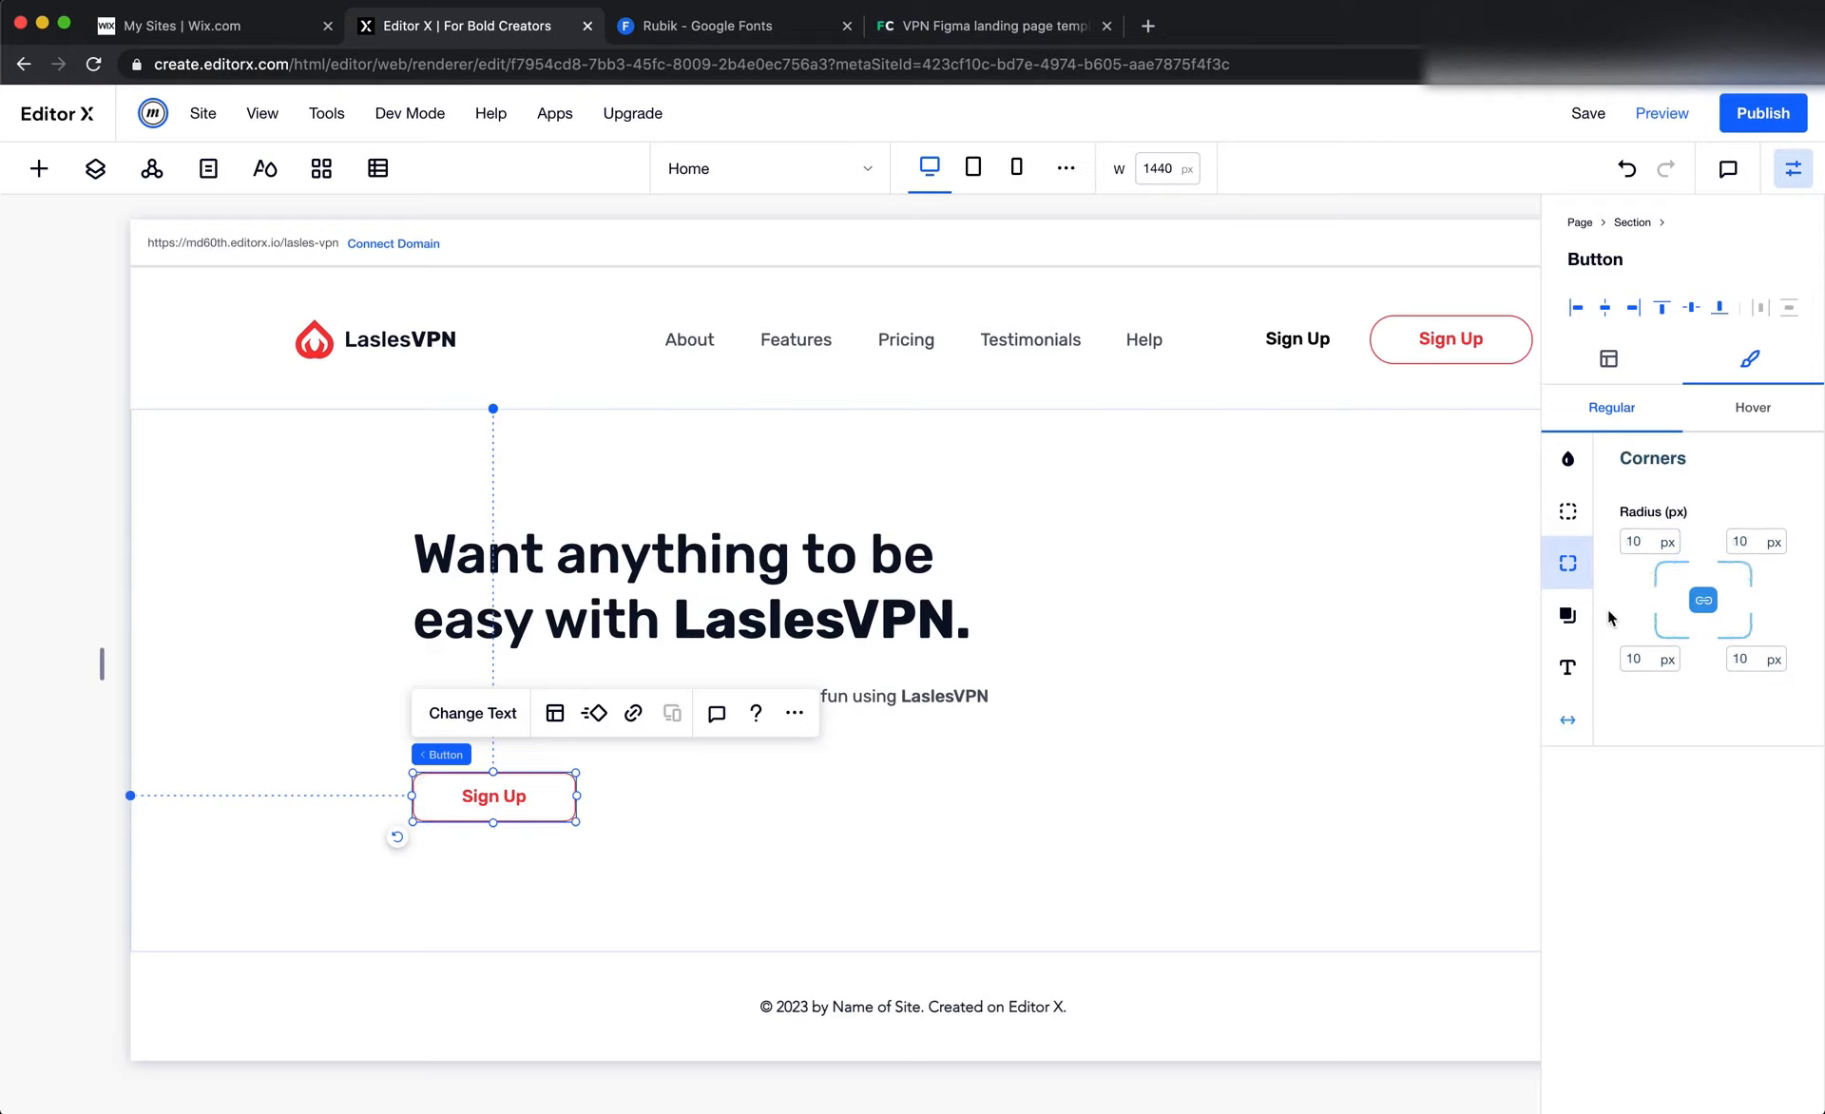
Remove the hero button's border and fill its background with the red site color #F53838
click(1568, 511)
click(1755, 654)
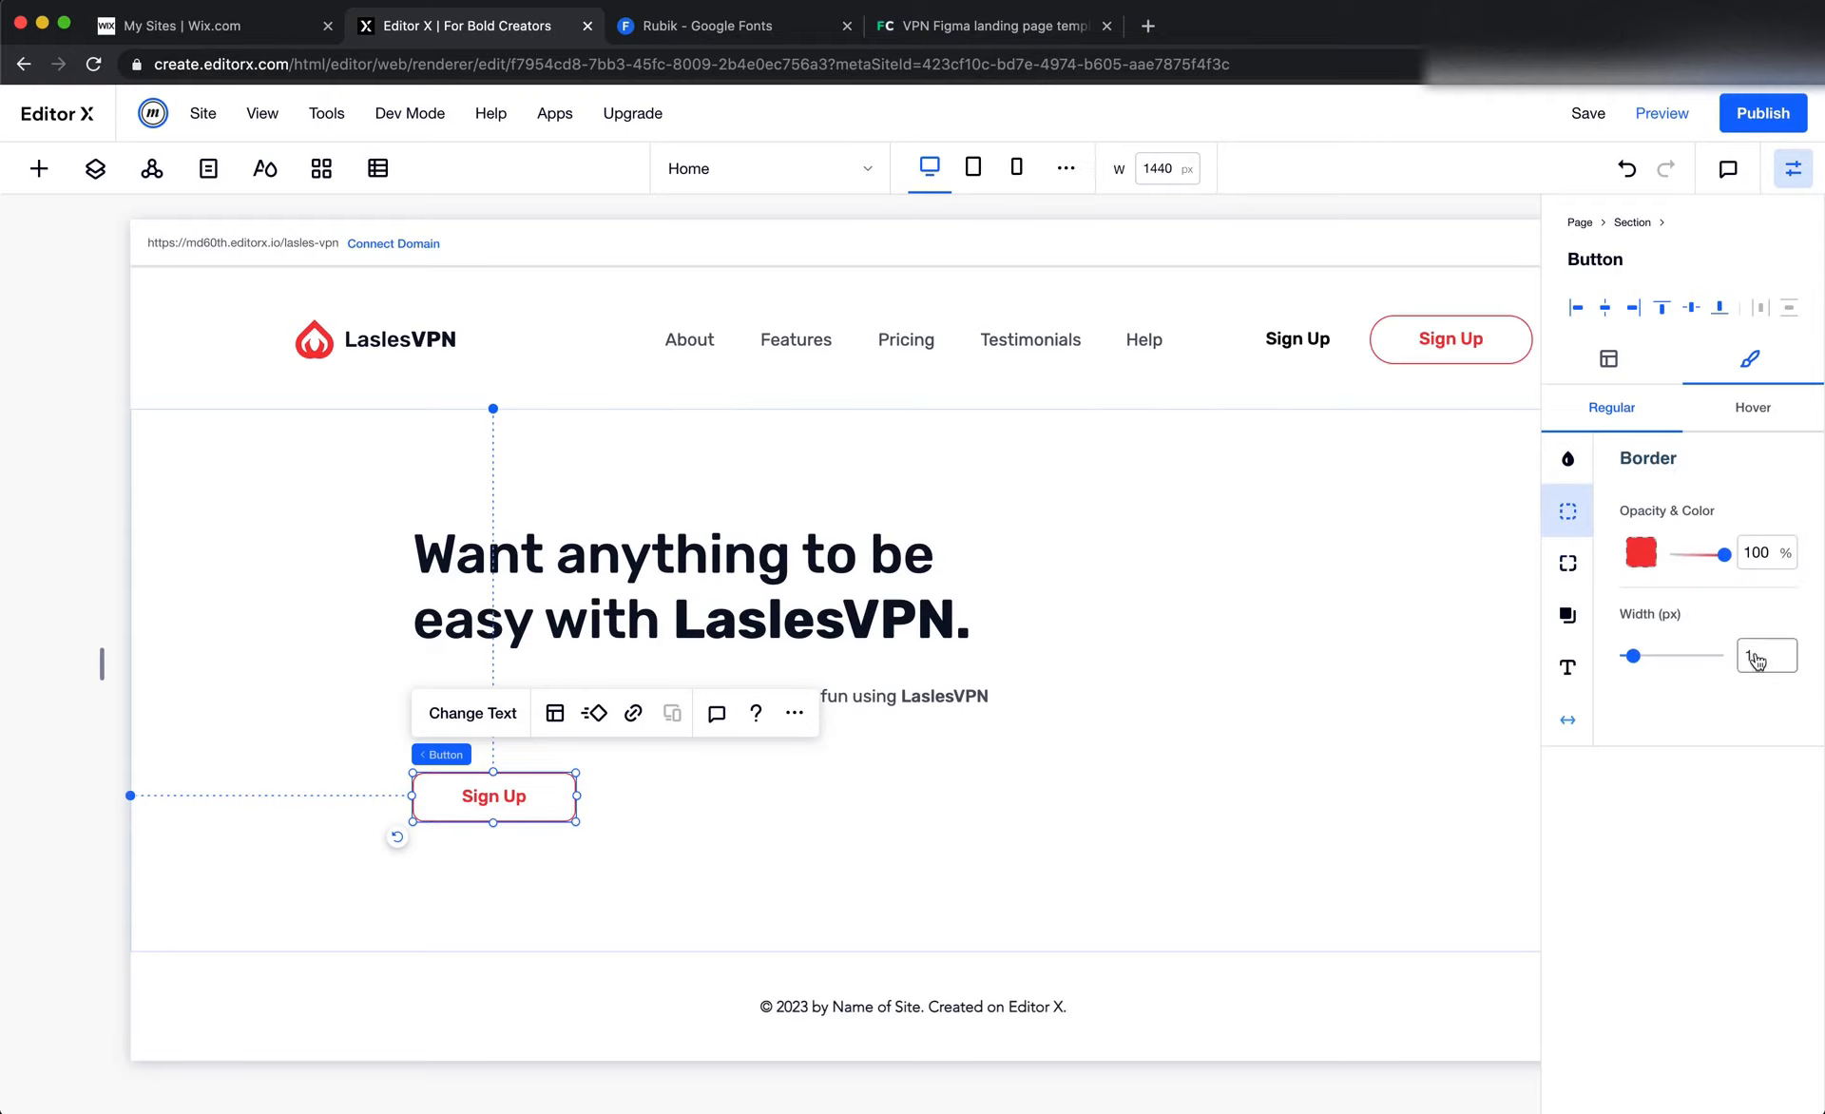
click(1570, 472)
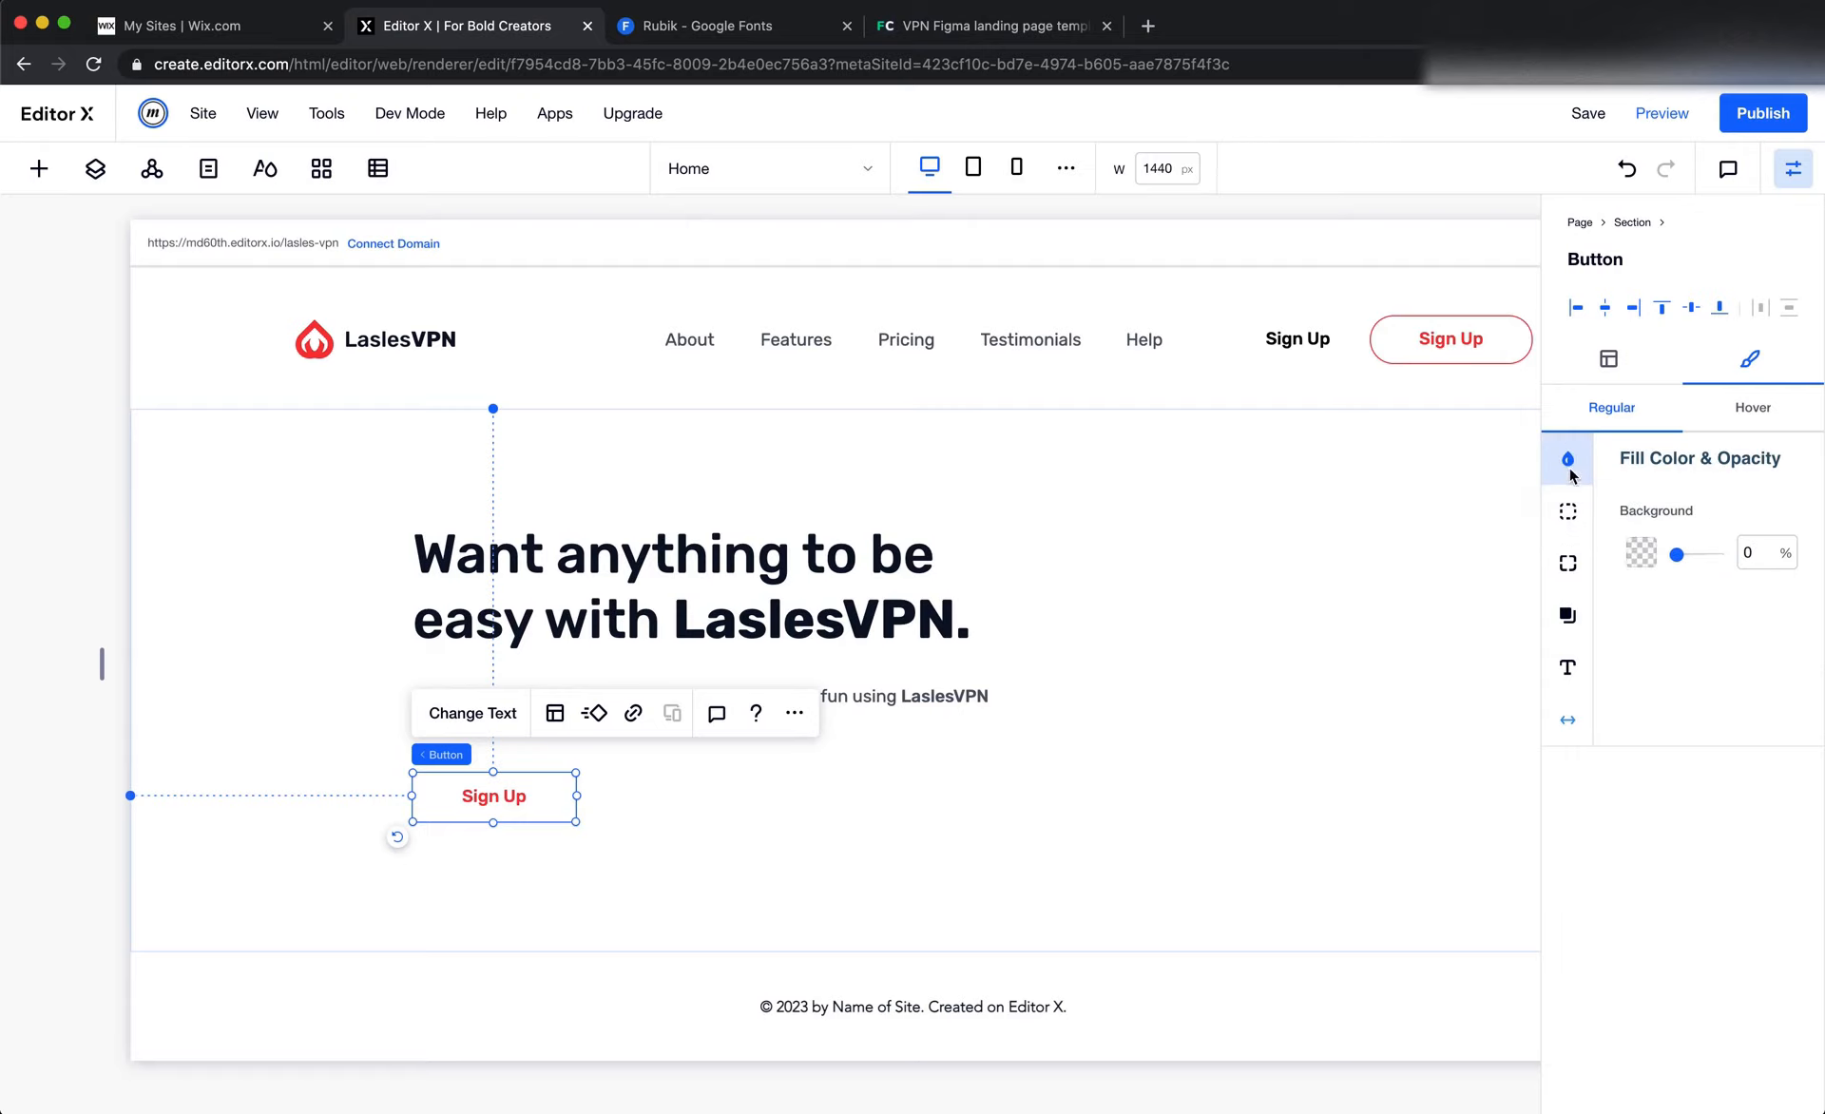
click(1636, 560)
click(1661, 733)
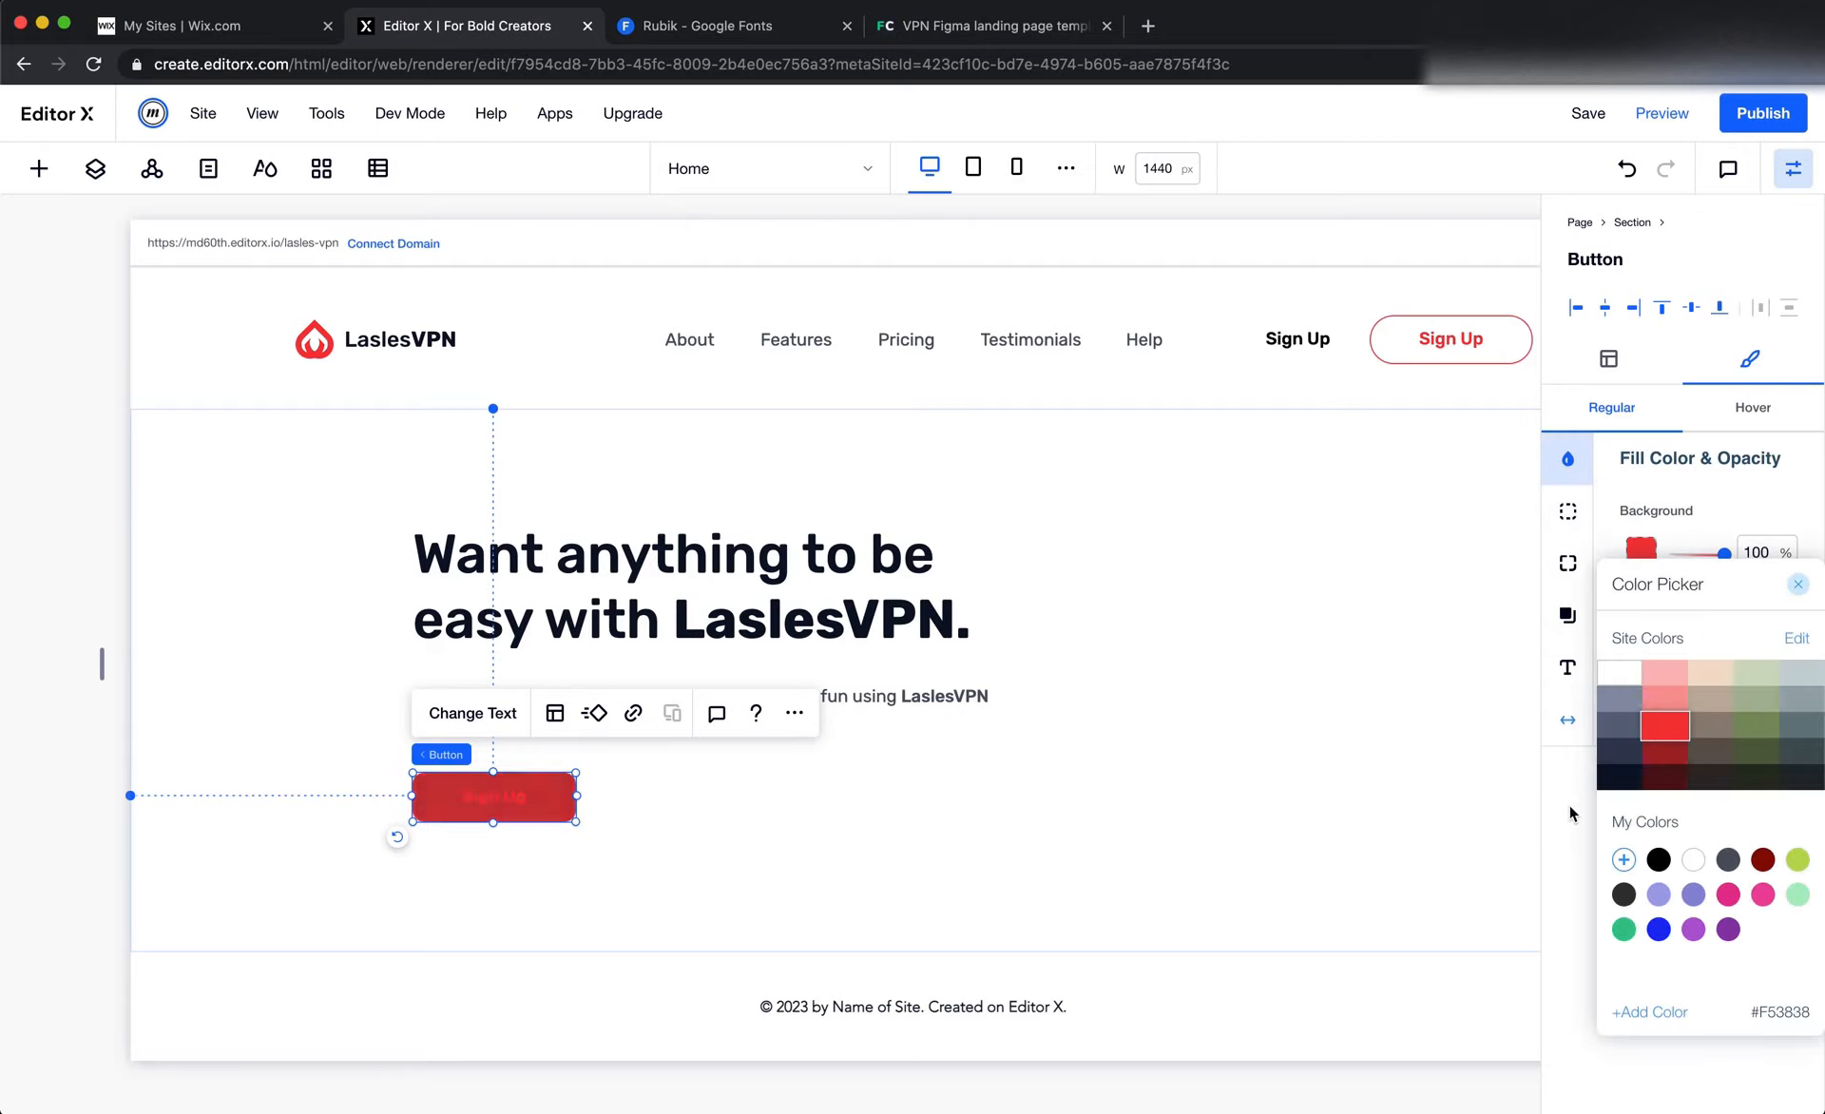
Change the hero button's text color to white #FFFFFF
click(1569, 668)
click(1780, 518)
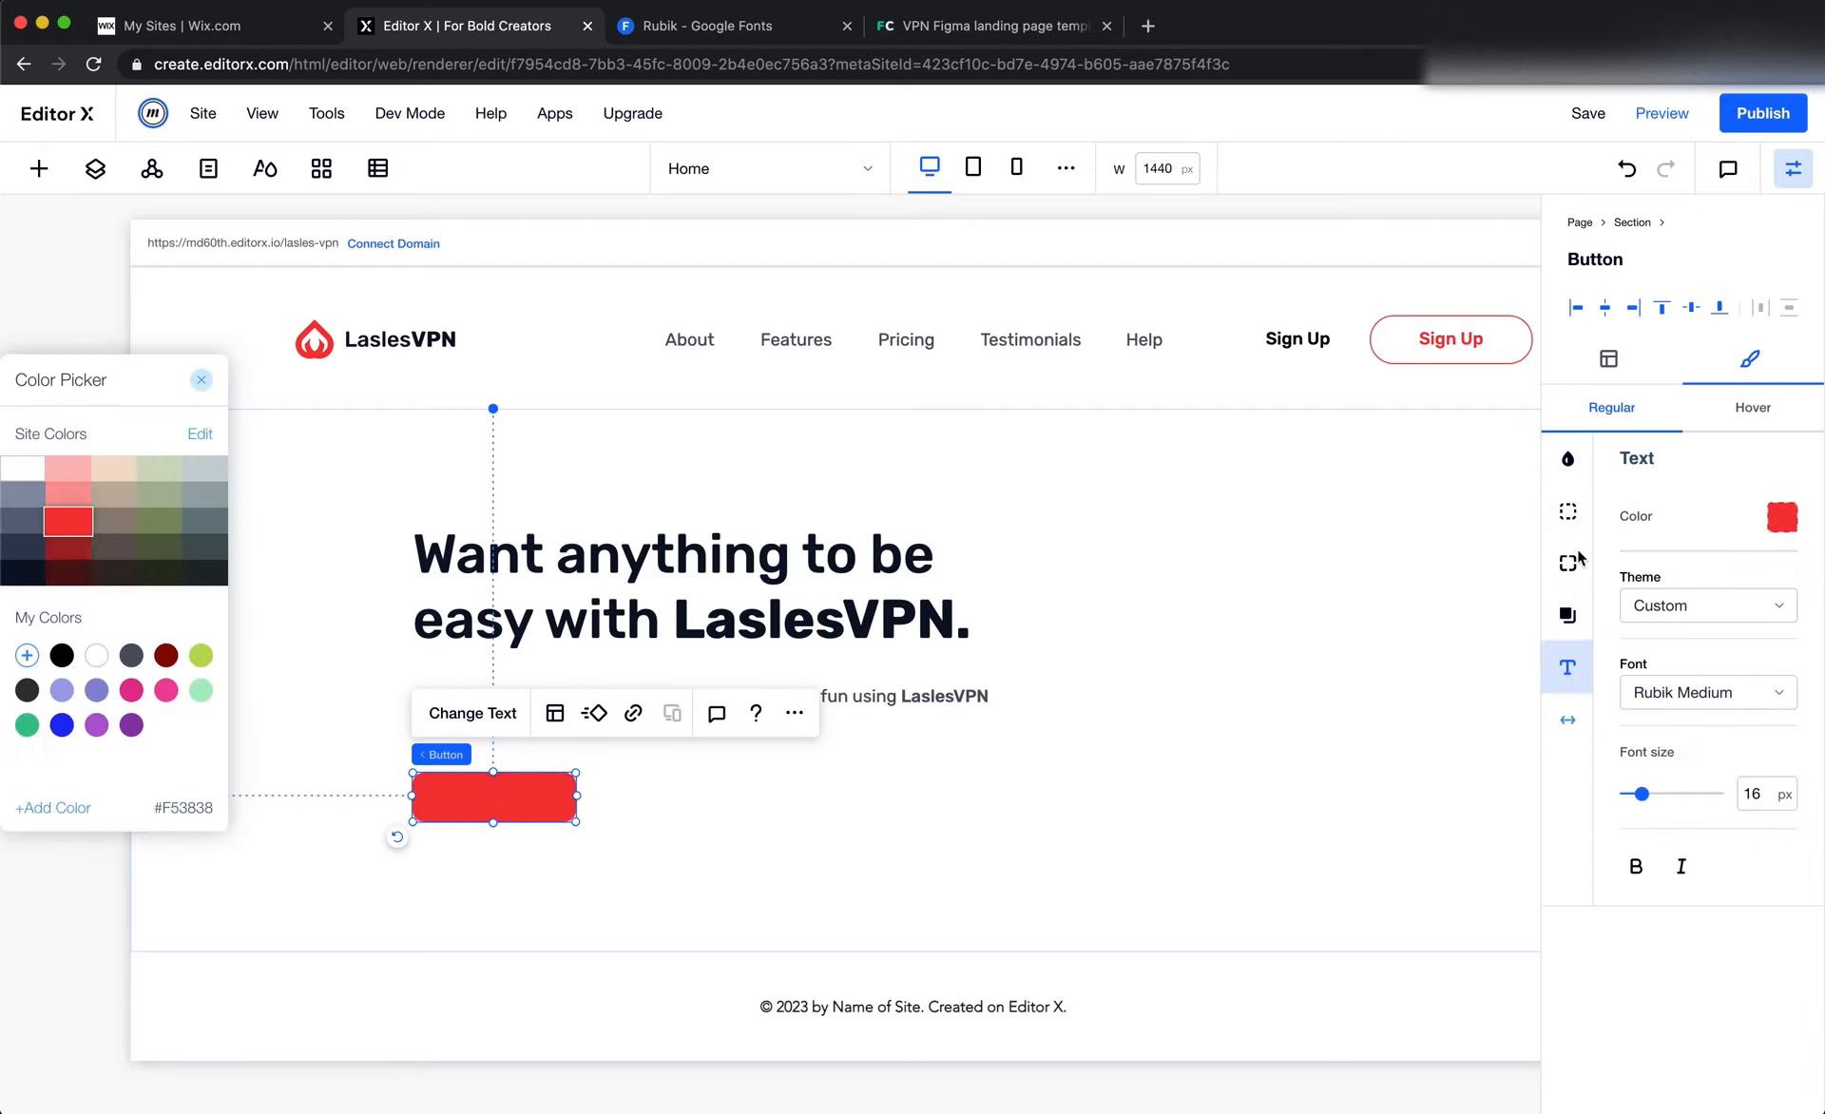
click(23, 467)
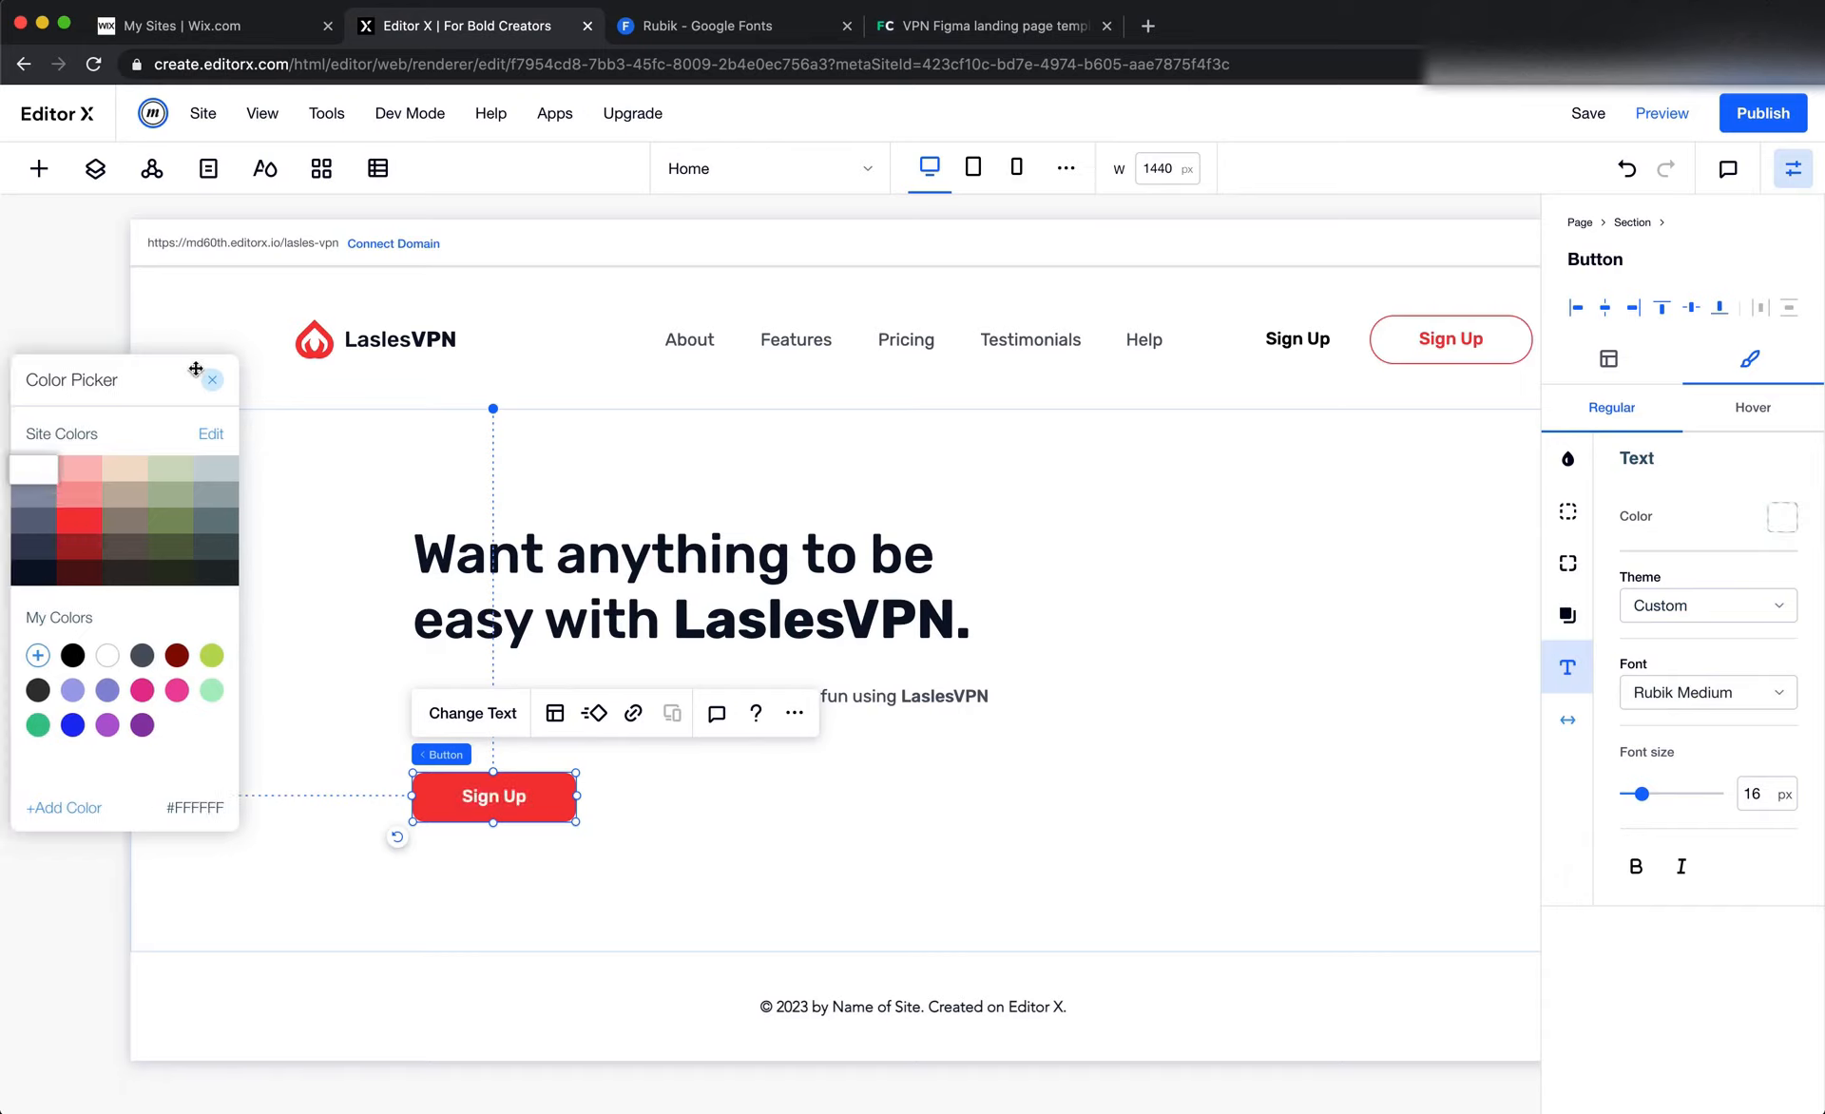
click(212, 380)
Enable a shadow on the hero button and set the shadow color to the red site color #F53838
click(1569, 634)
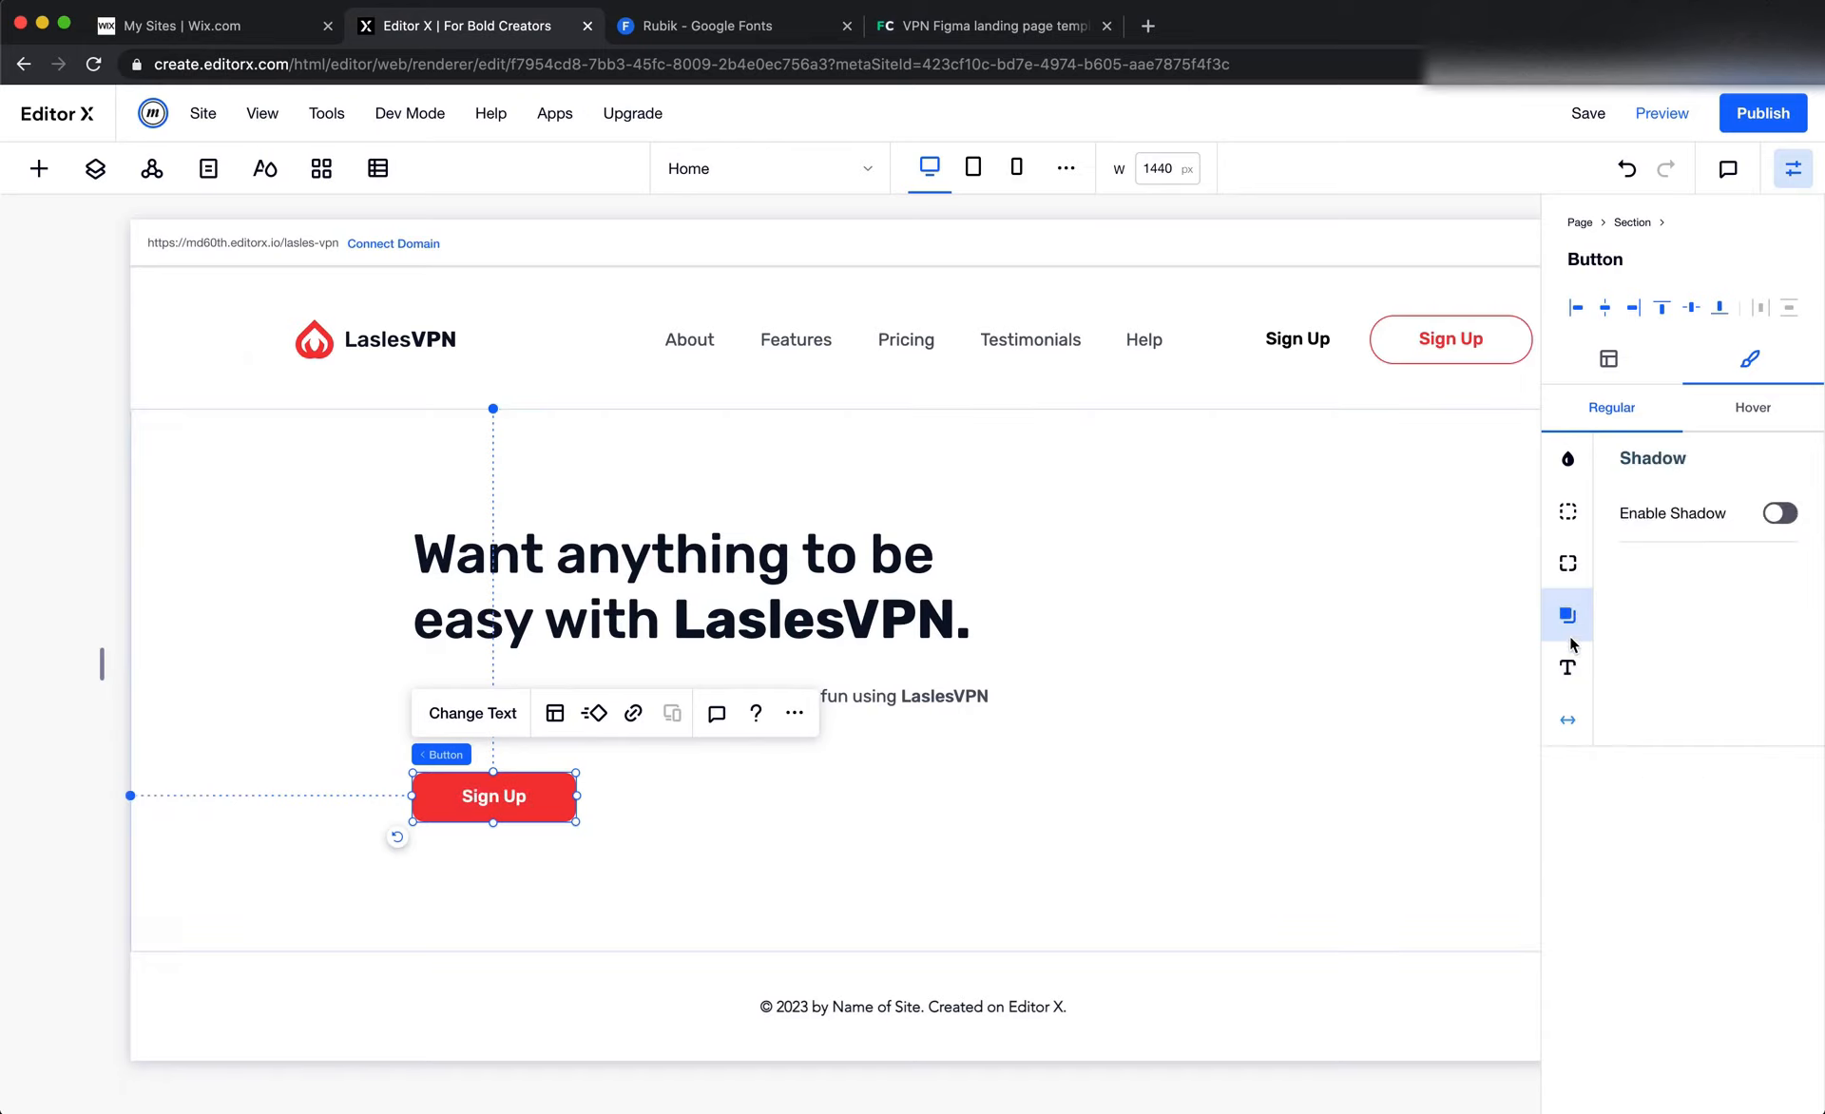
click(1793, 515)
scroll(1695, 781, down, 1)
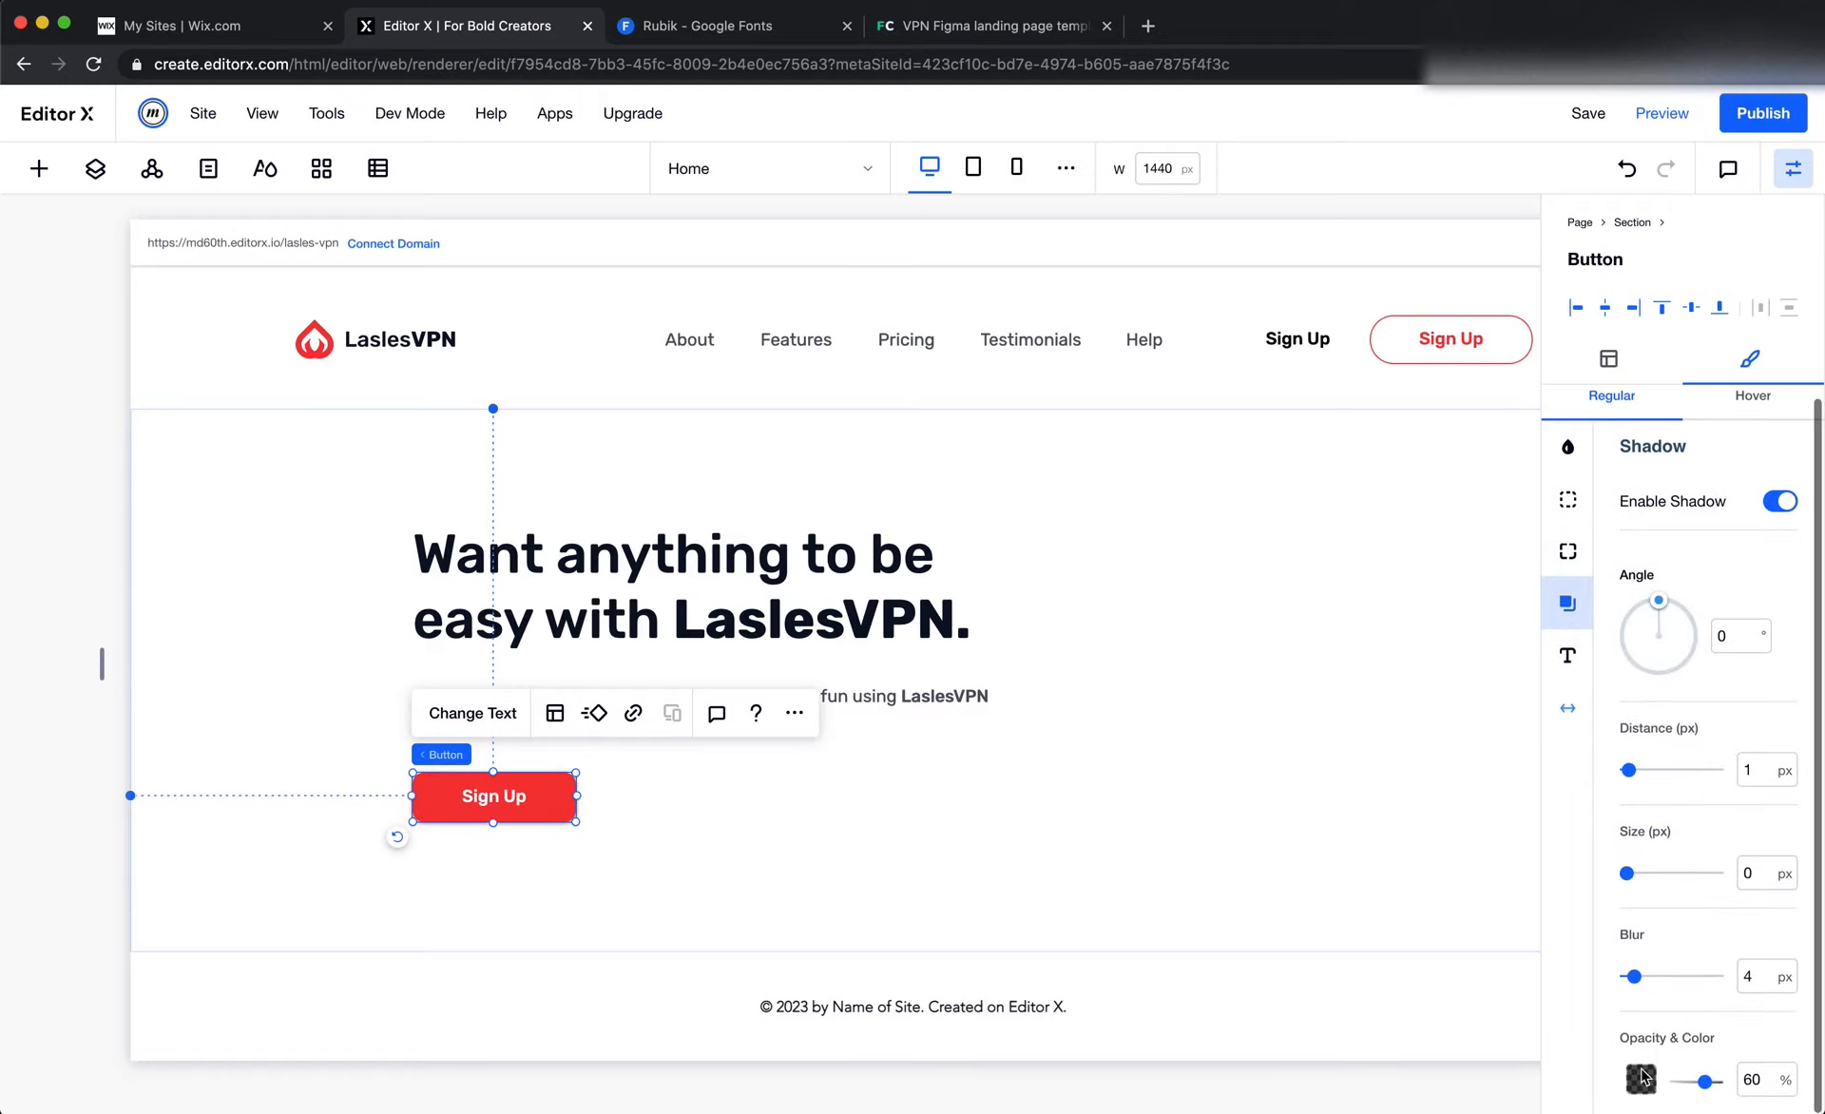
click(1642, 1079)
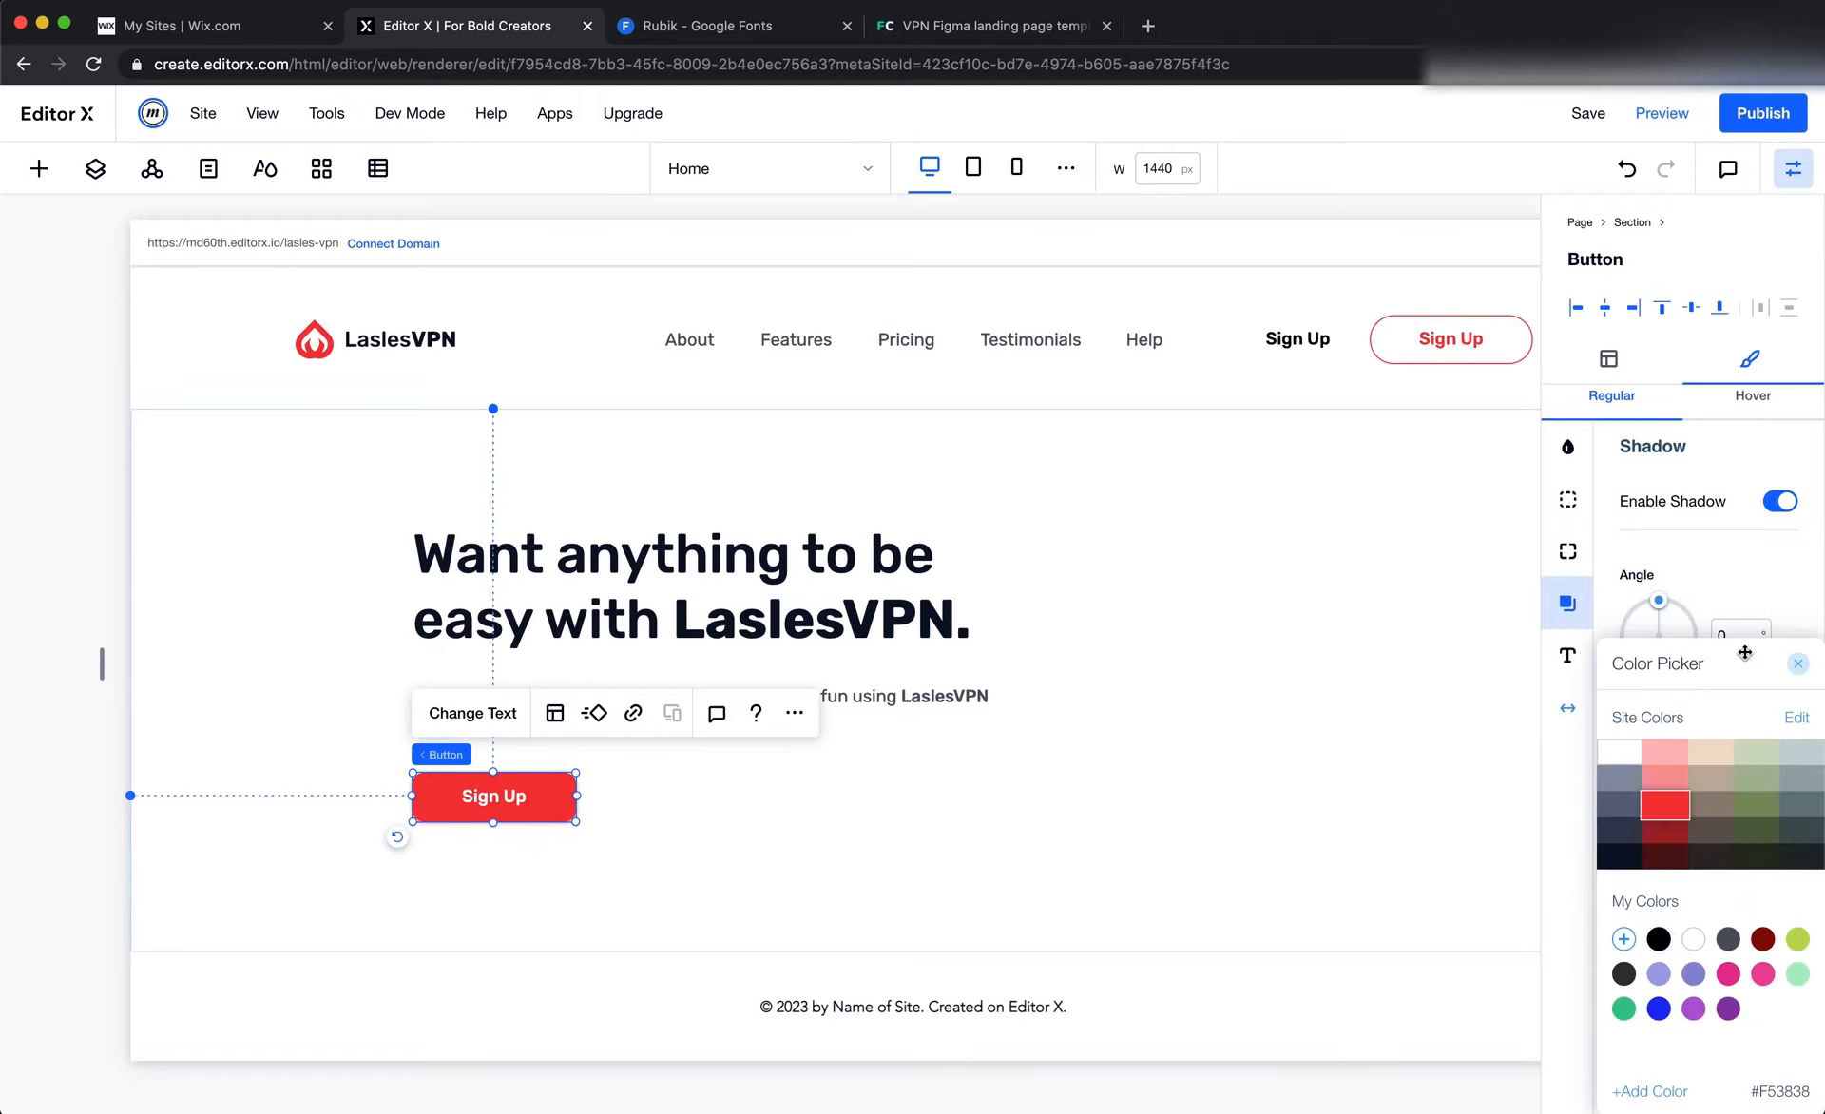
click(1797, 664)
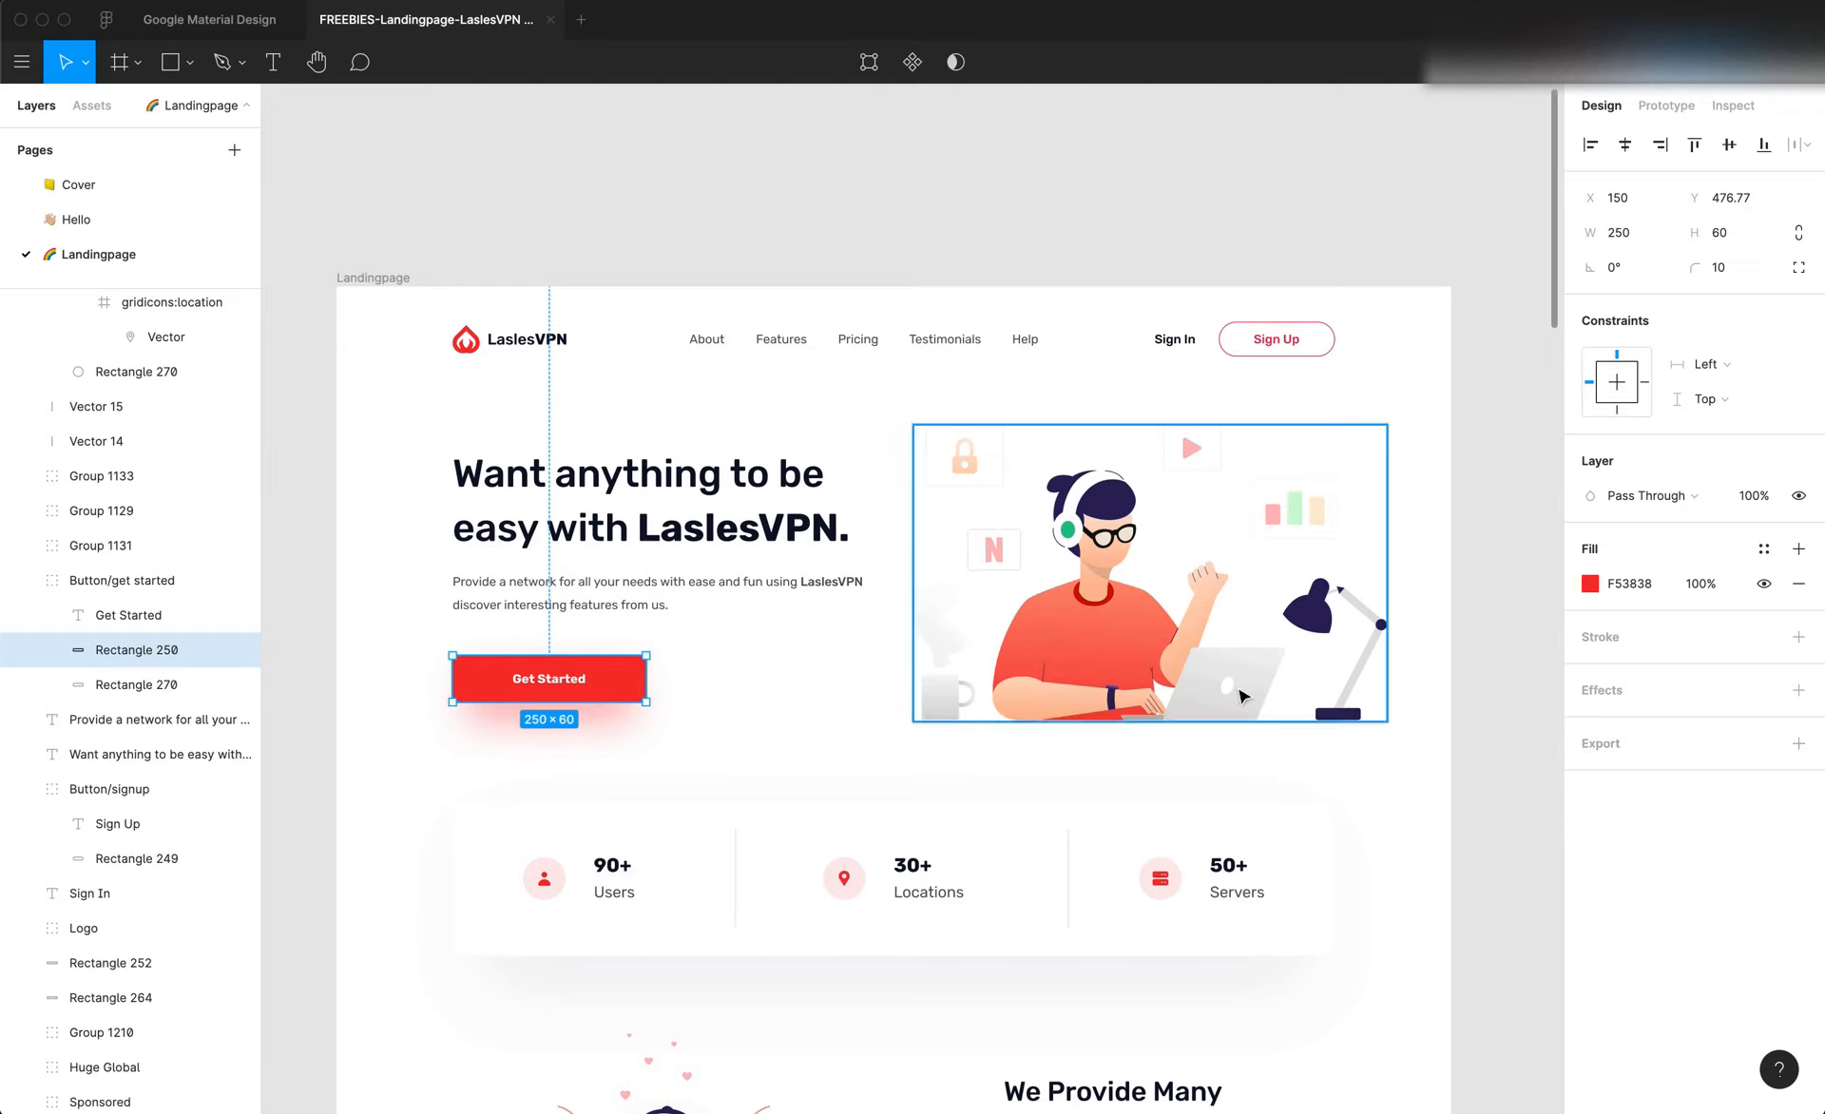
Check the Get Started button's colors in Figma, undoing the stray stroke, and set the Editor X hero button's shadow opacity to 35%
click(1656, 638)
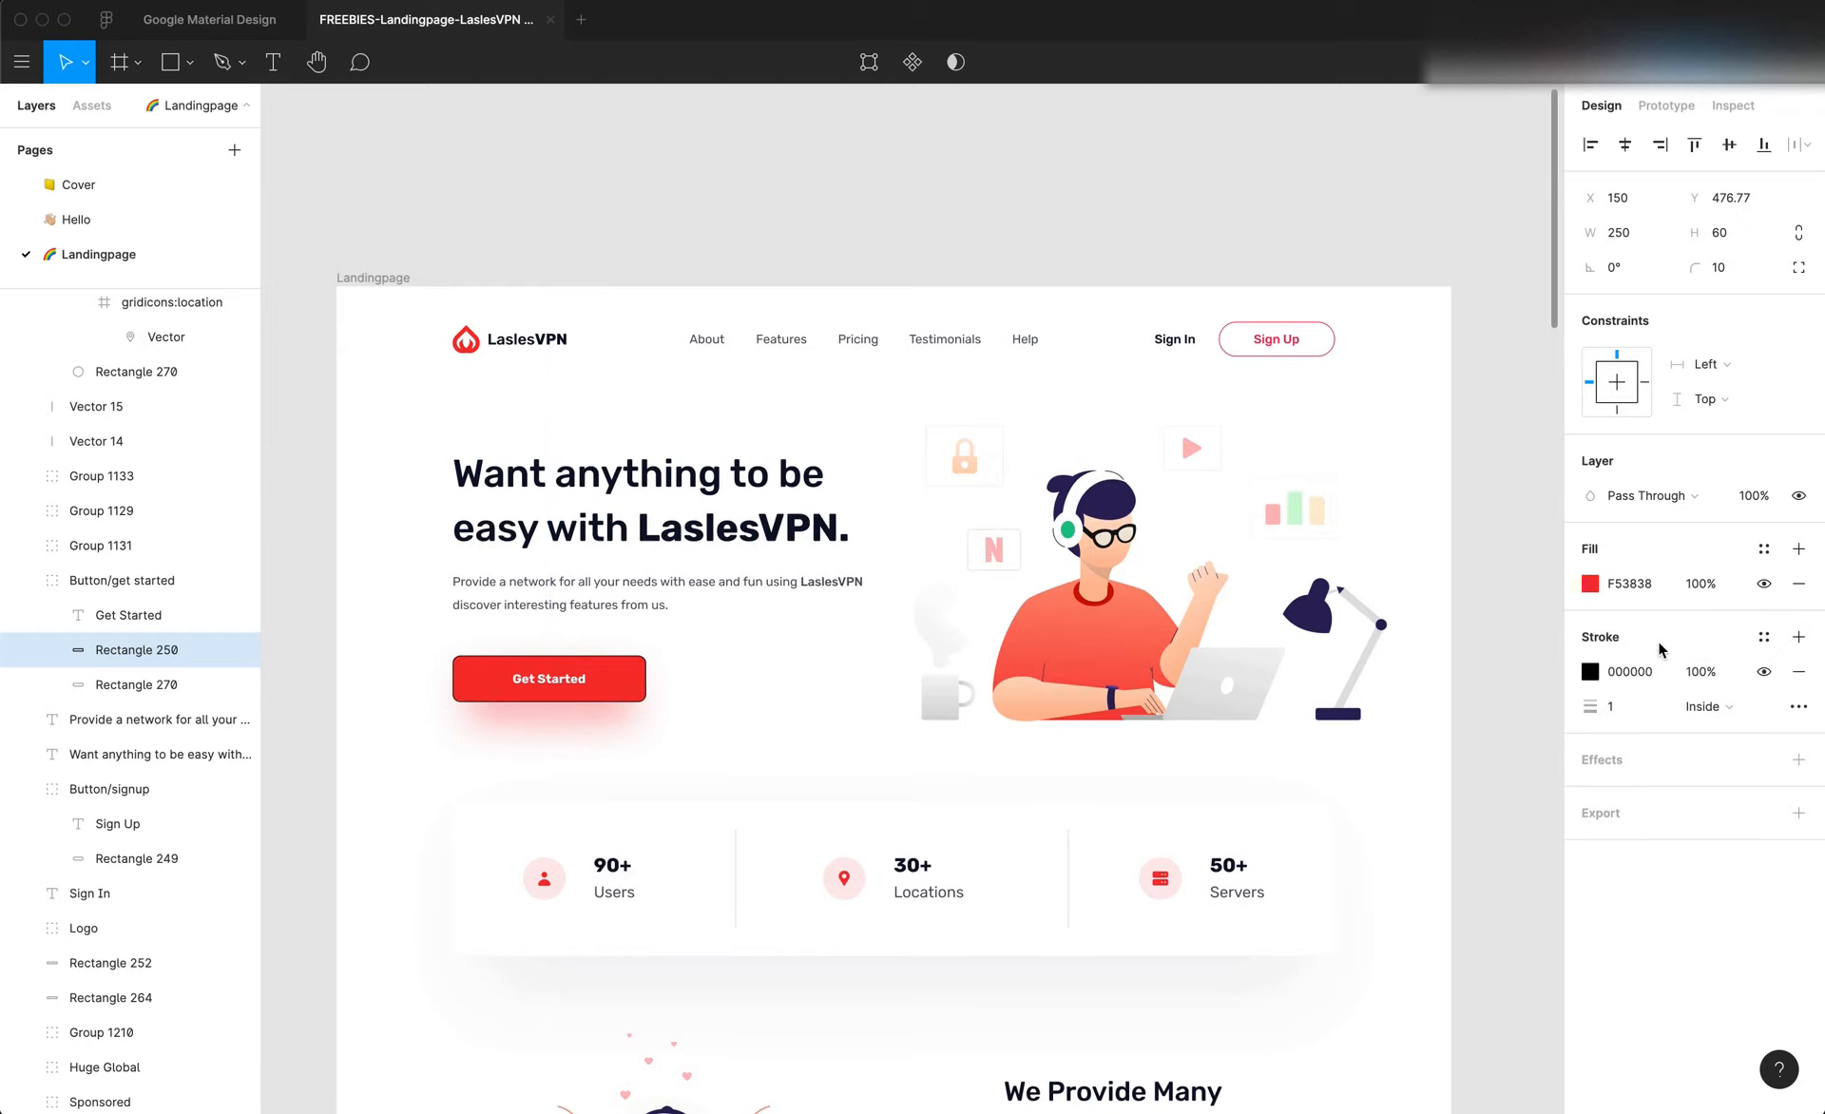
key(super+z)
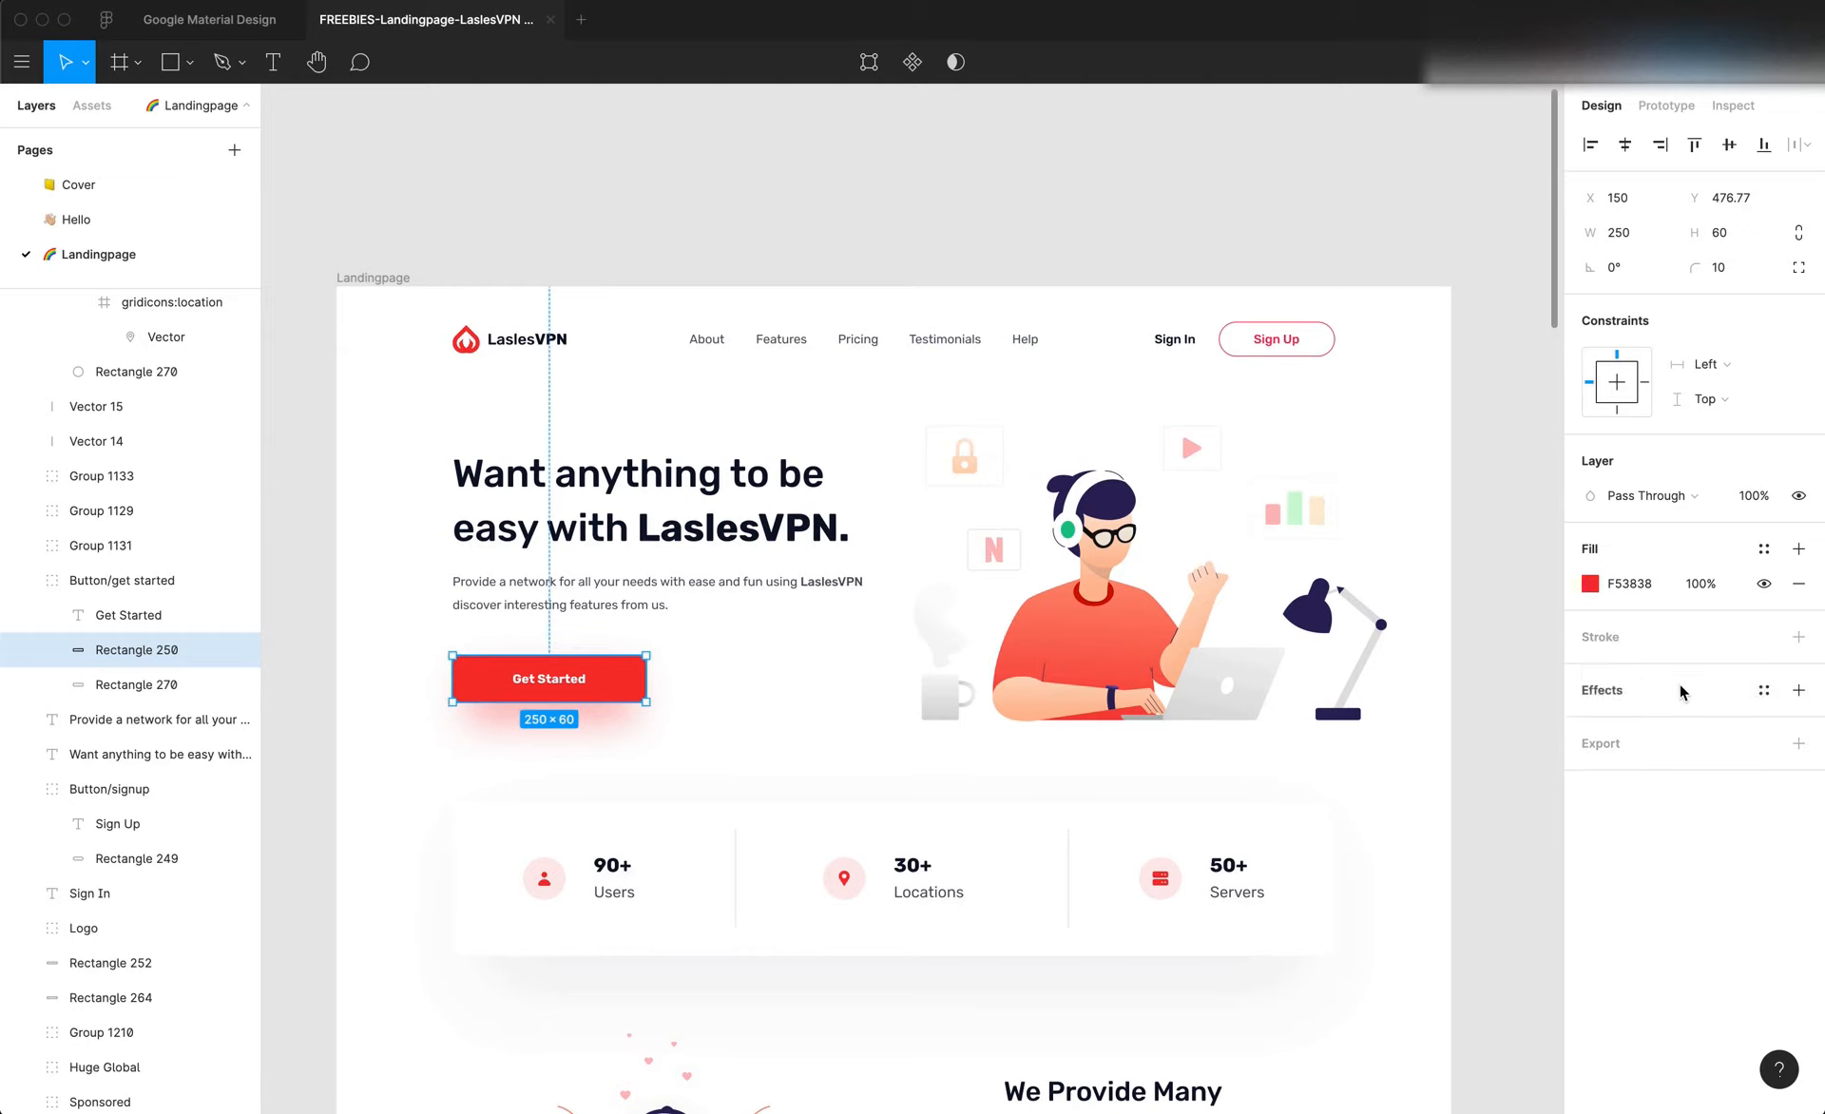
click(722, 766)
click(635, 690)
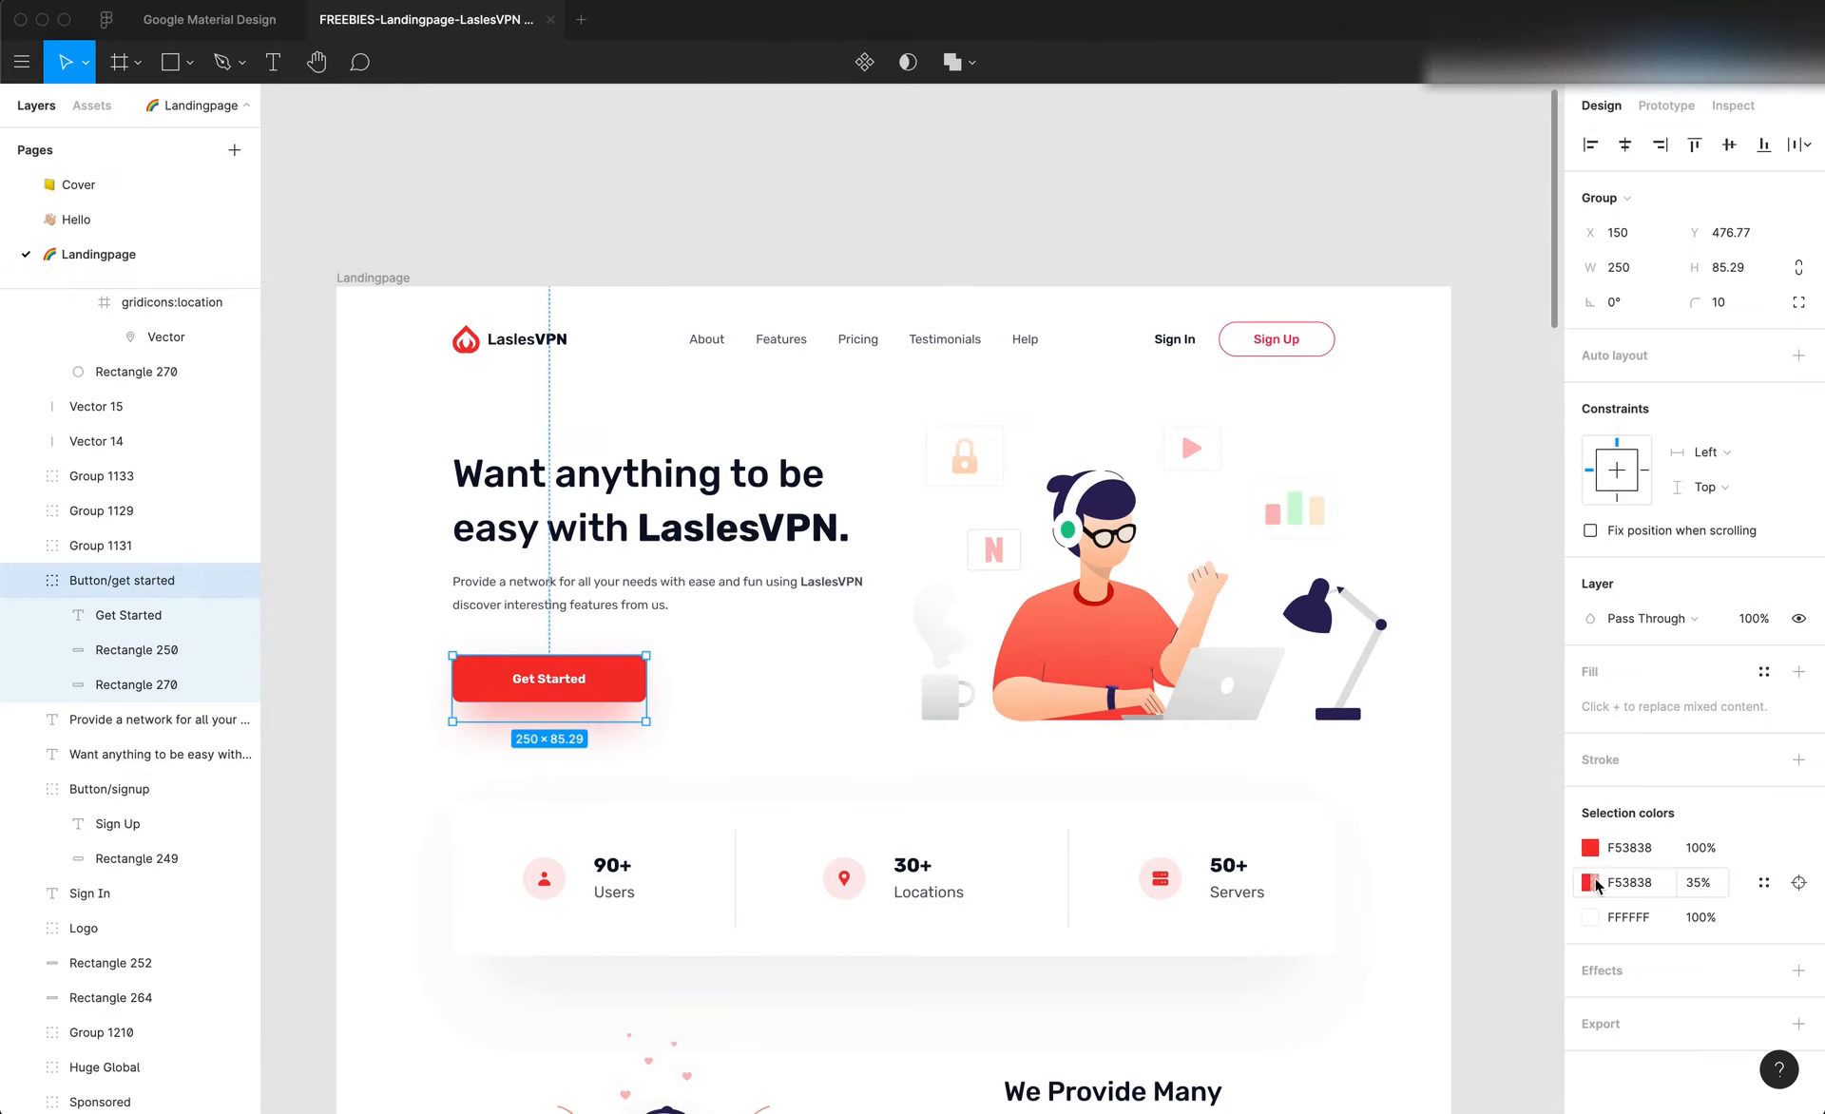
click(1629, 847)
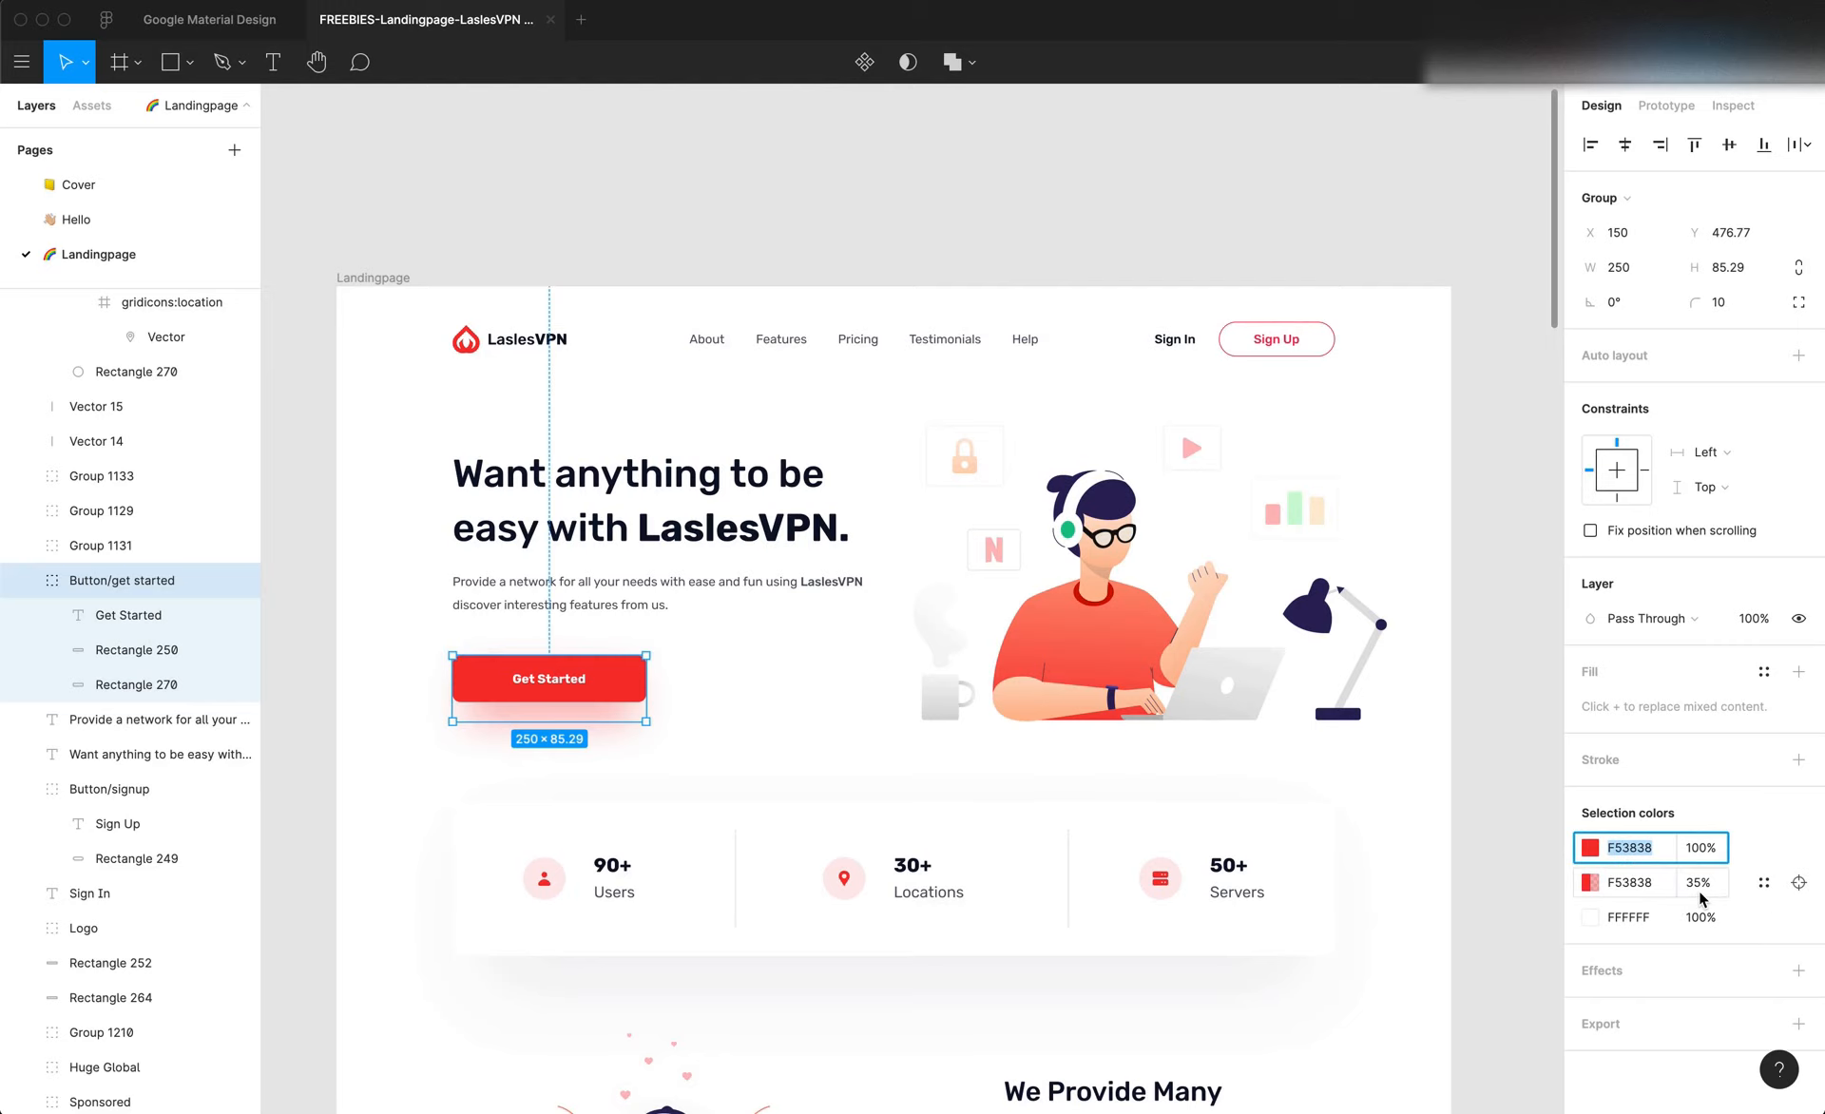
key(super+Tab)
click(1767, 1080)
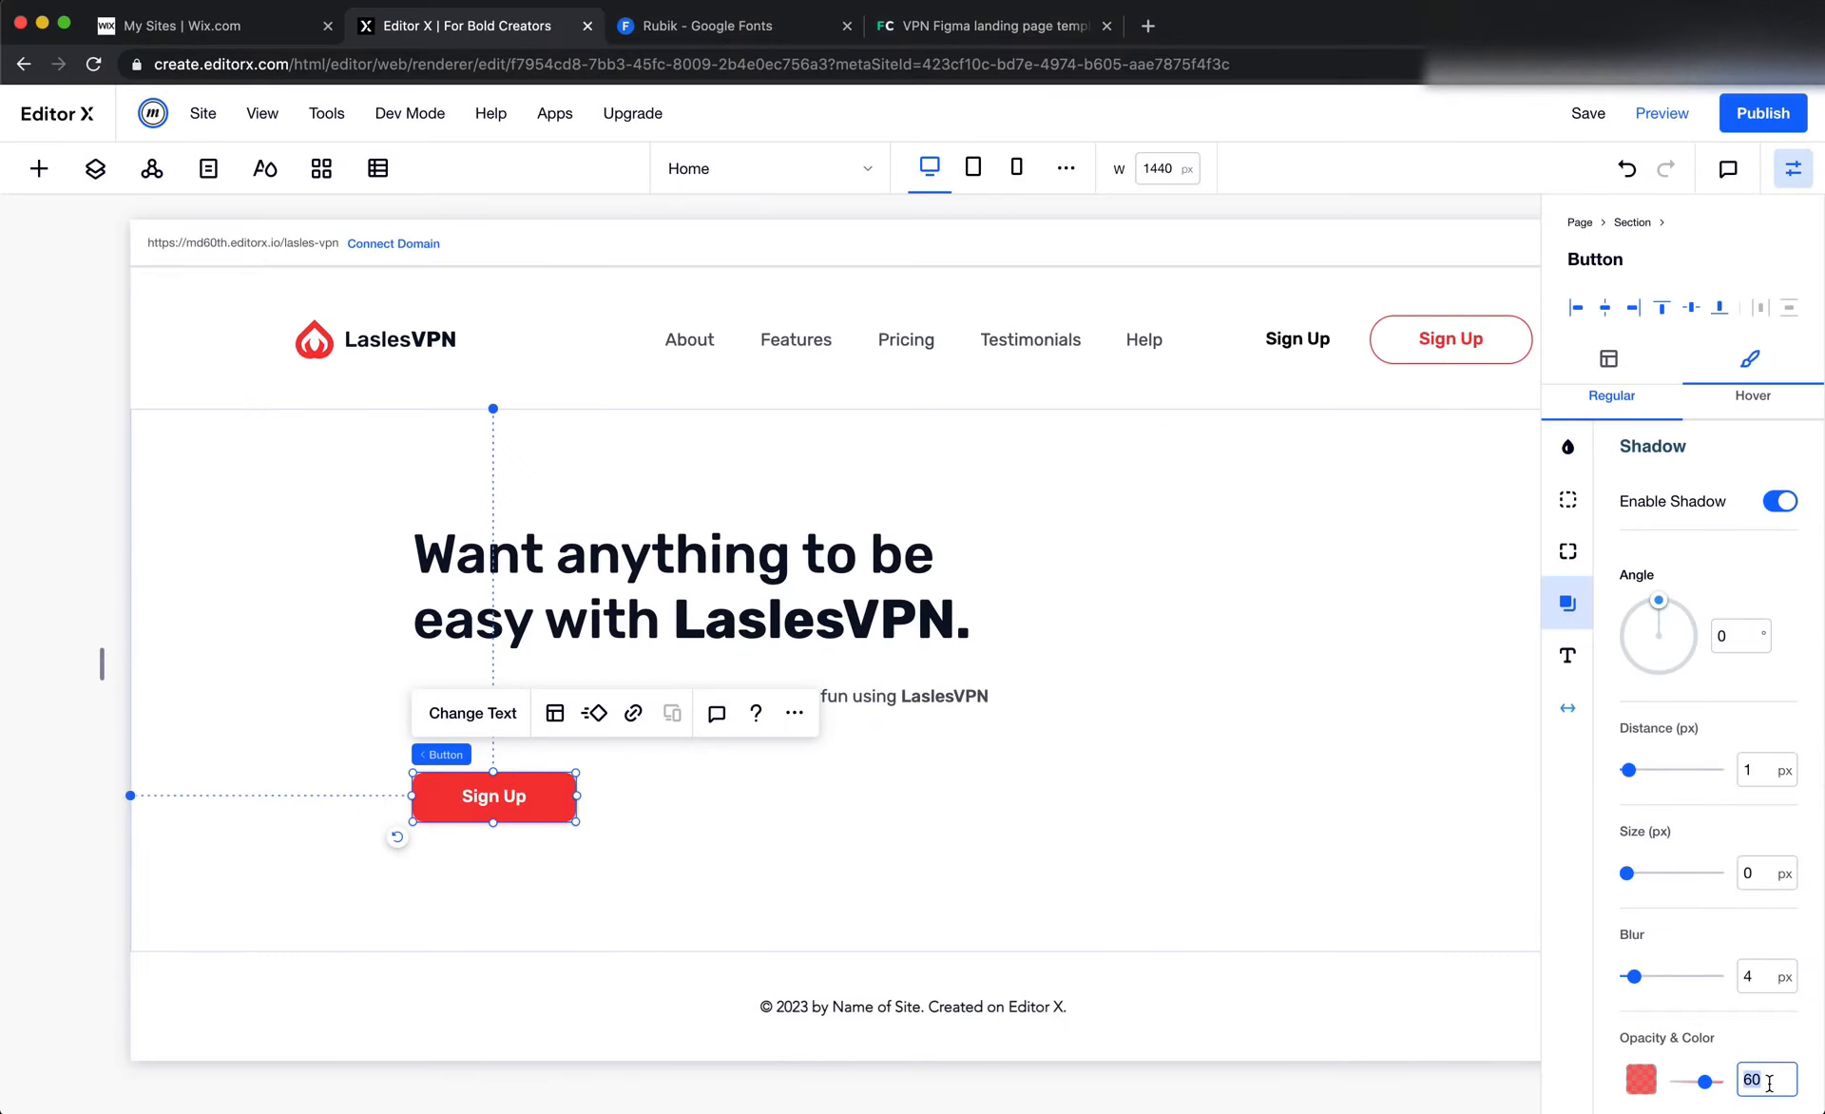
text(35)
Set the hero button's shadow distance to 15 px and raise its blur slightly above 24 px to match the Figma design
key(super+Tab)
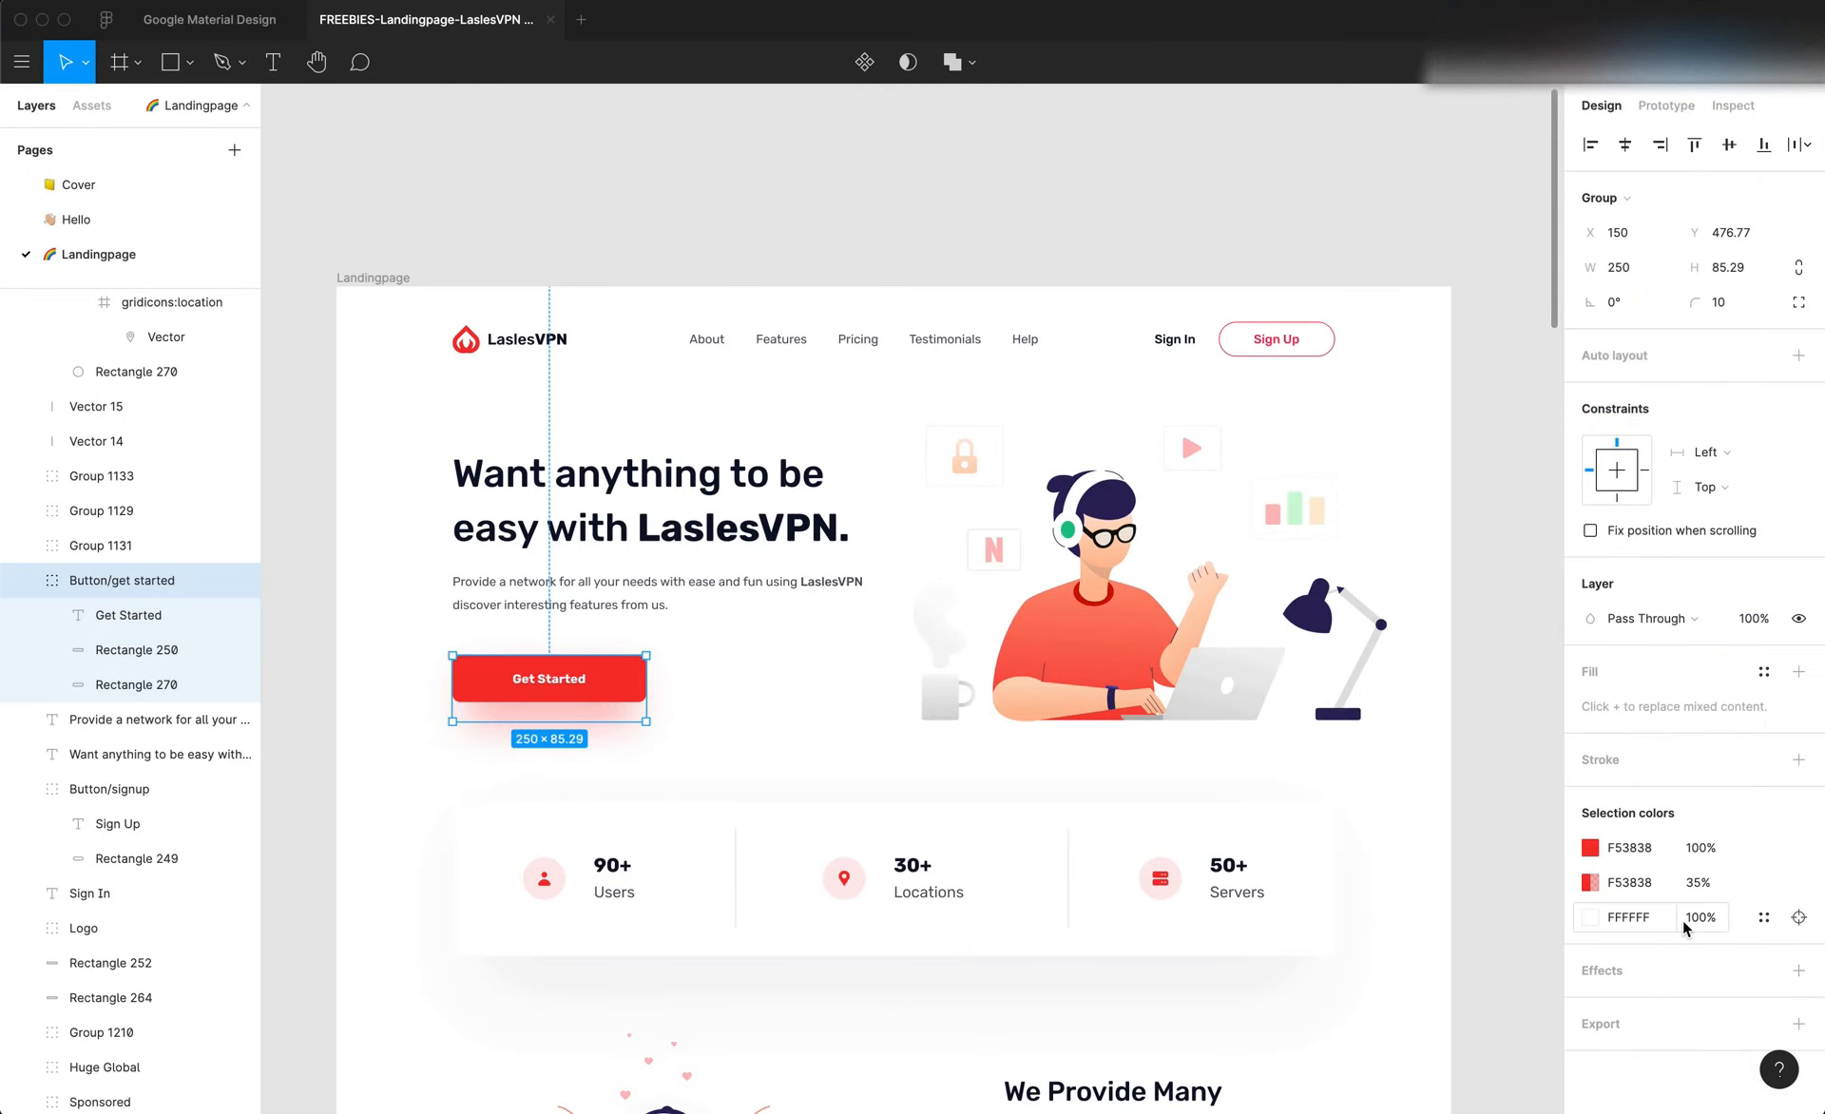
key(super+Tab)
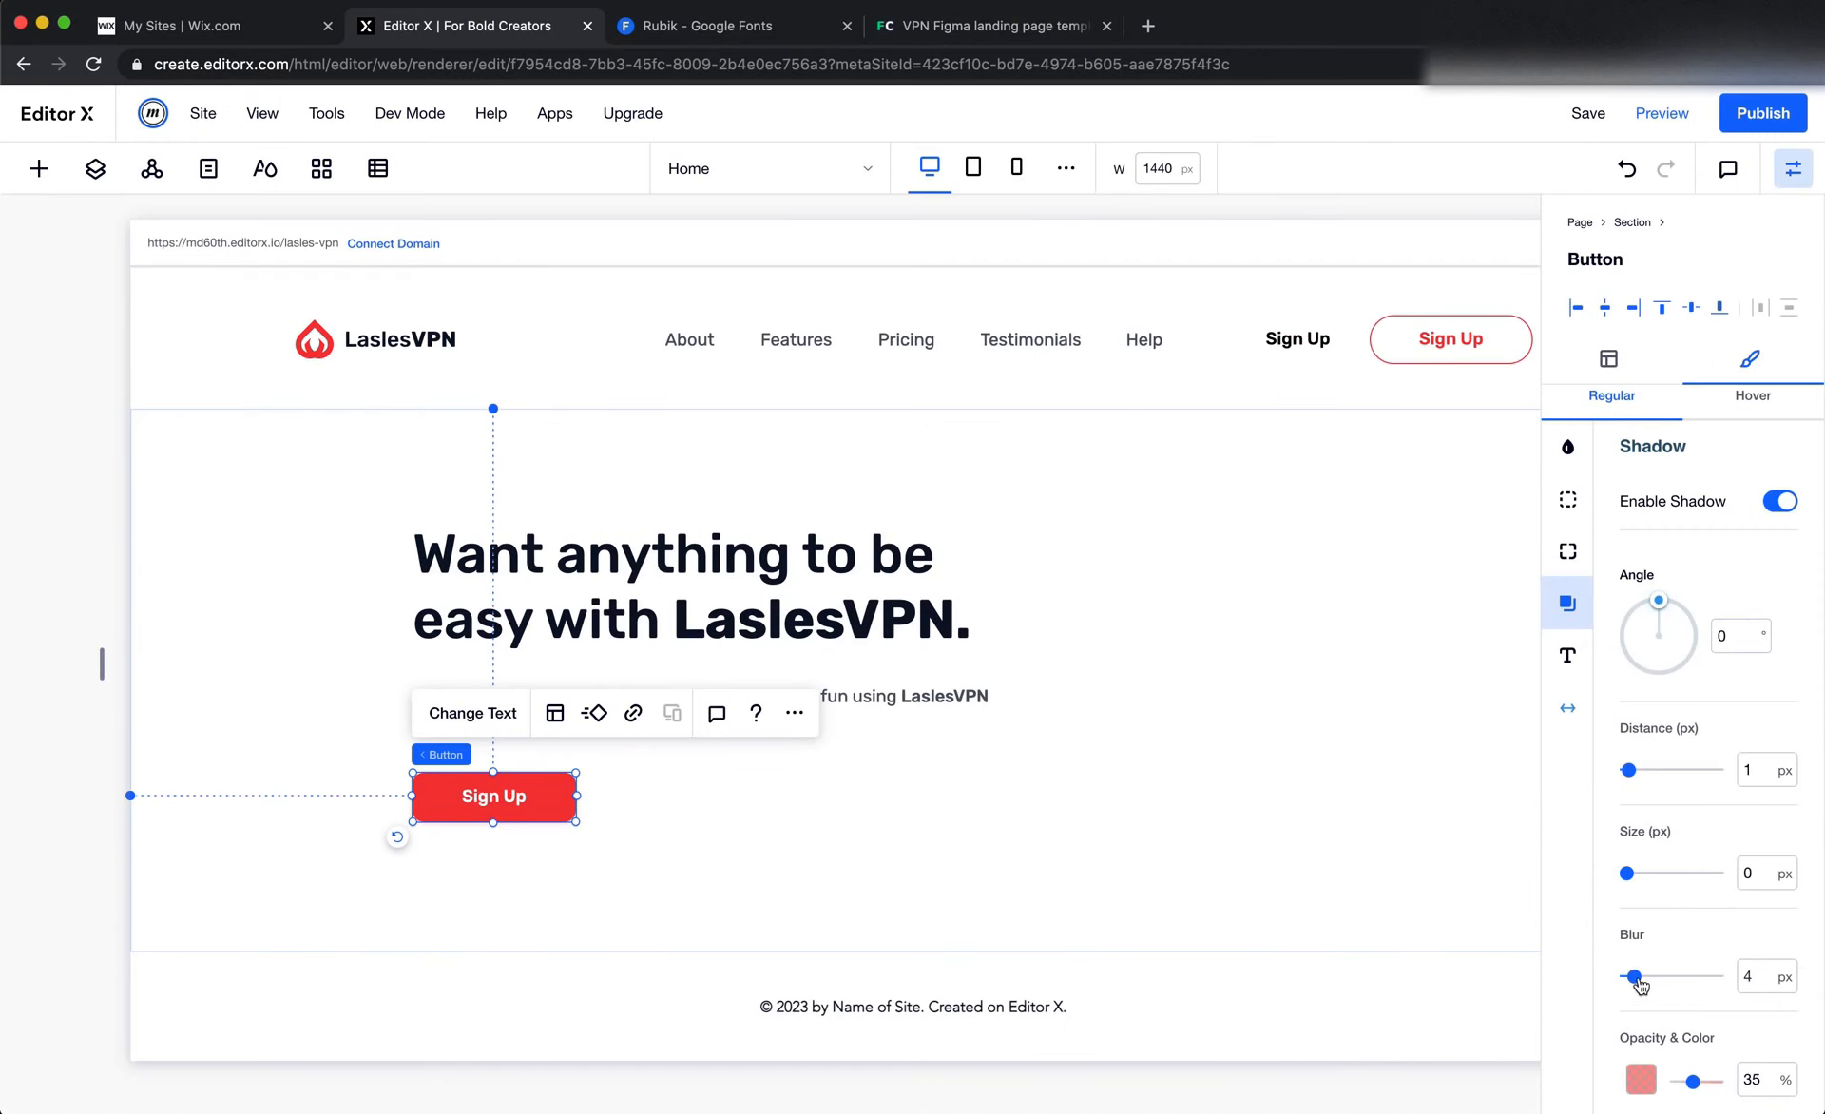
drag(1637, 979, 1653, 980)
drag(1630, 771, 1653, 772)
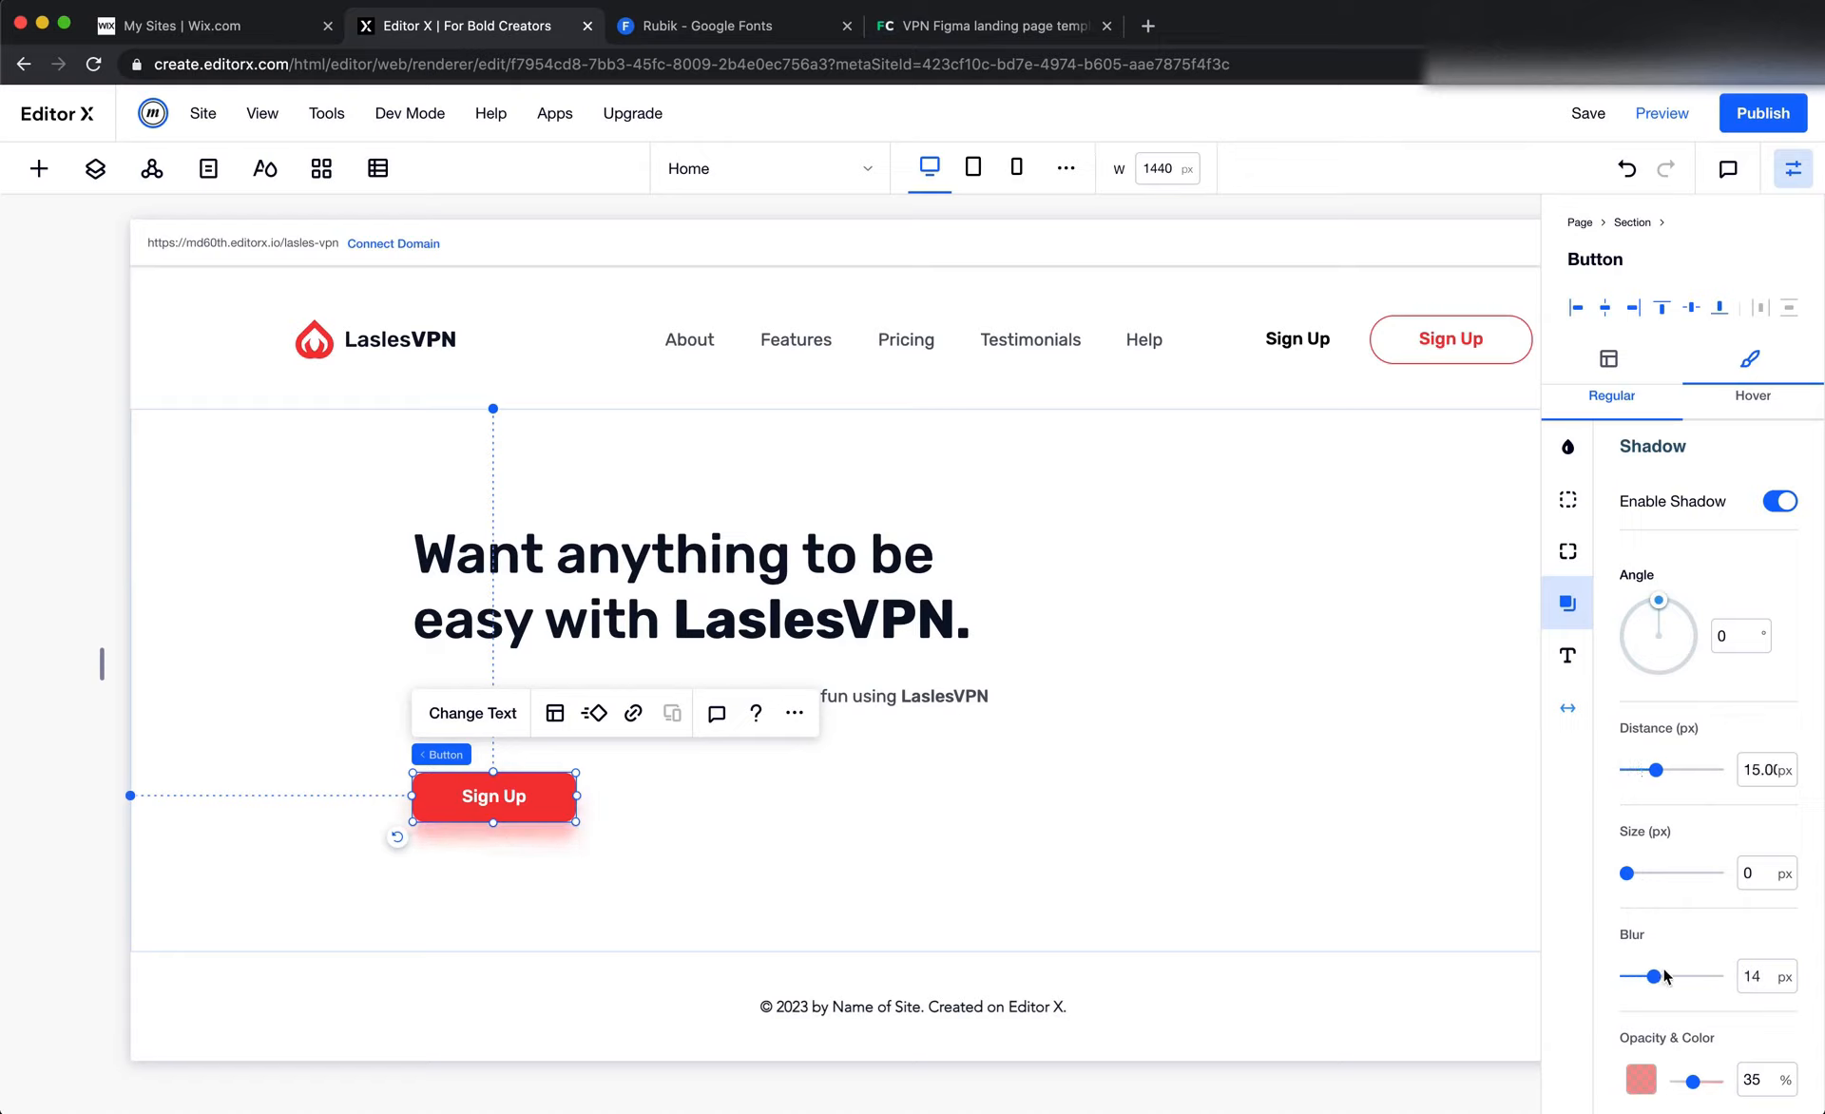
drag(1664, 976, 1672, 983)
key(super+Tab)
click(1132, 929)
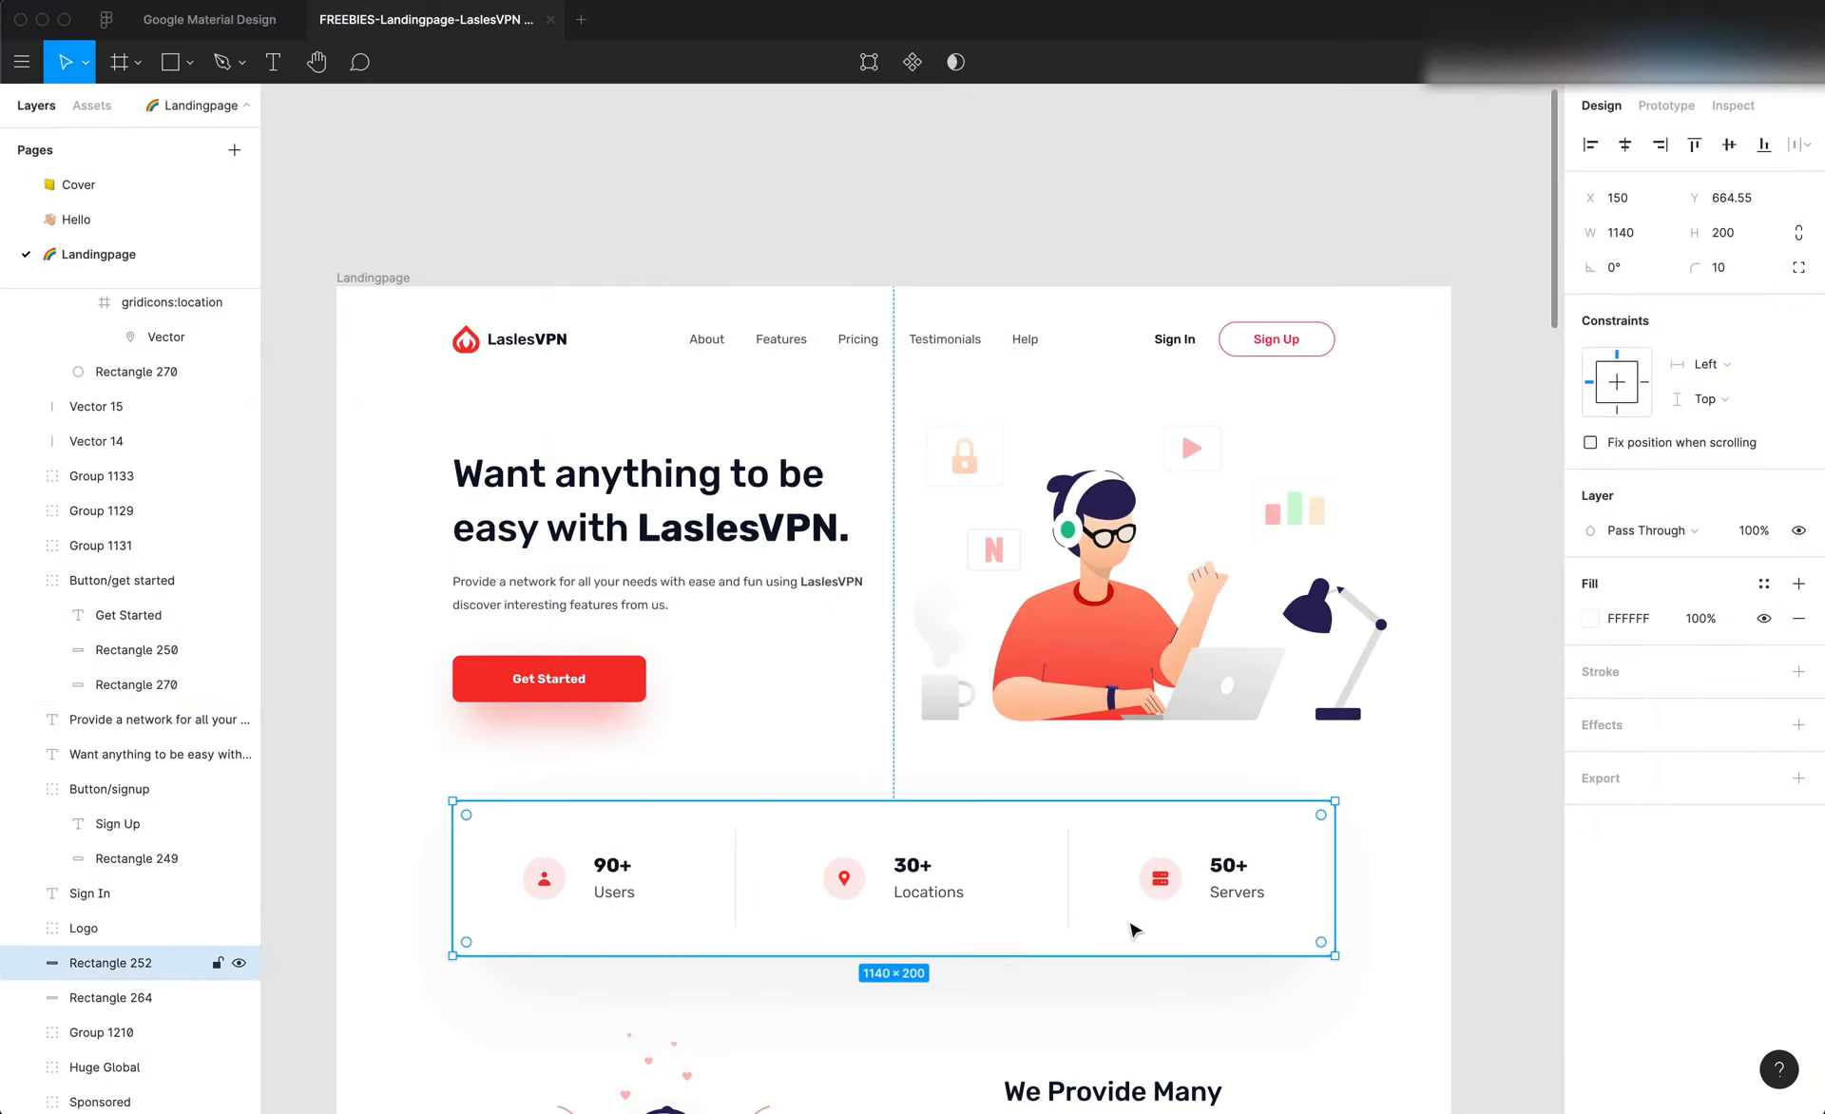
key(super+Tab)
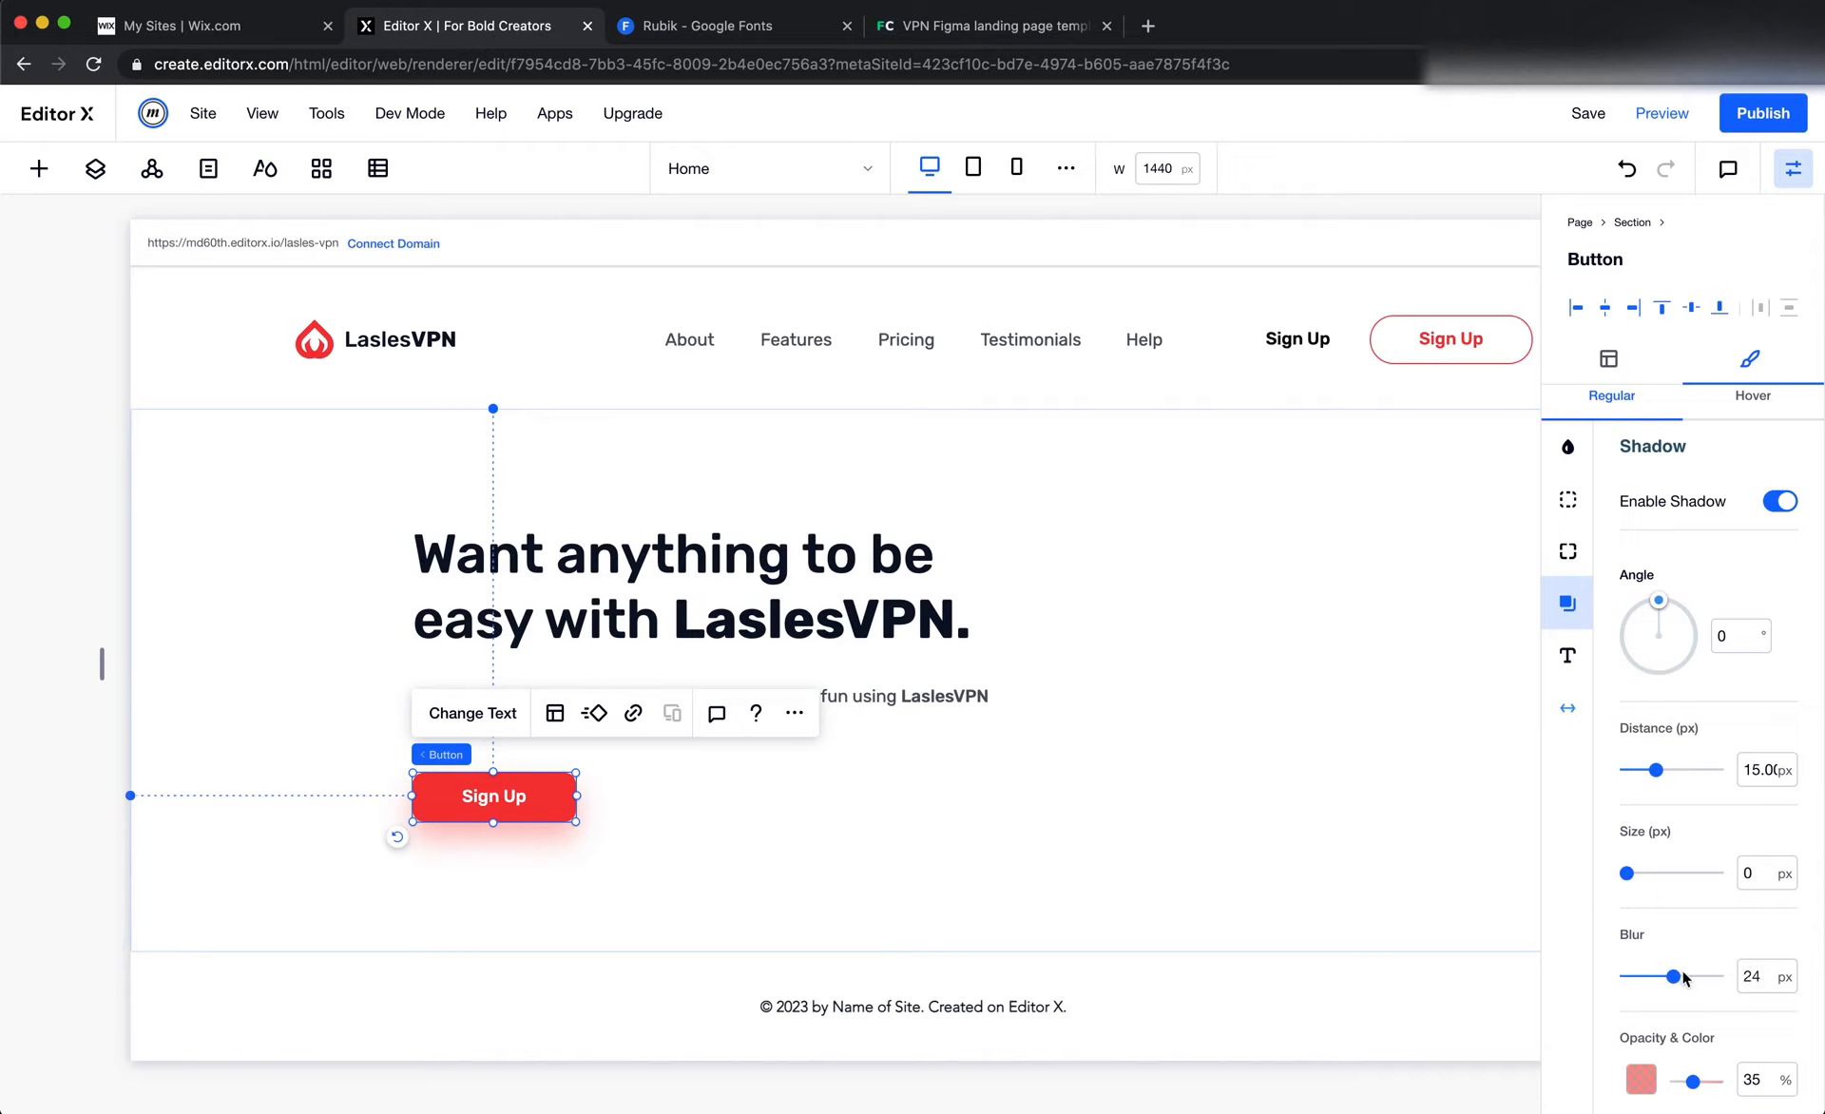
drag(1673, 977, 1679, 978)
click(1248, 805)
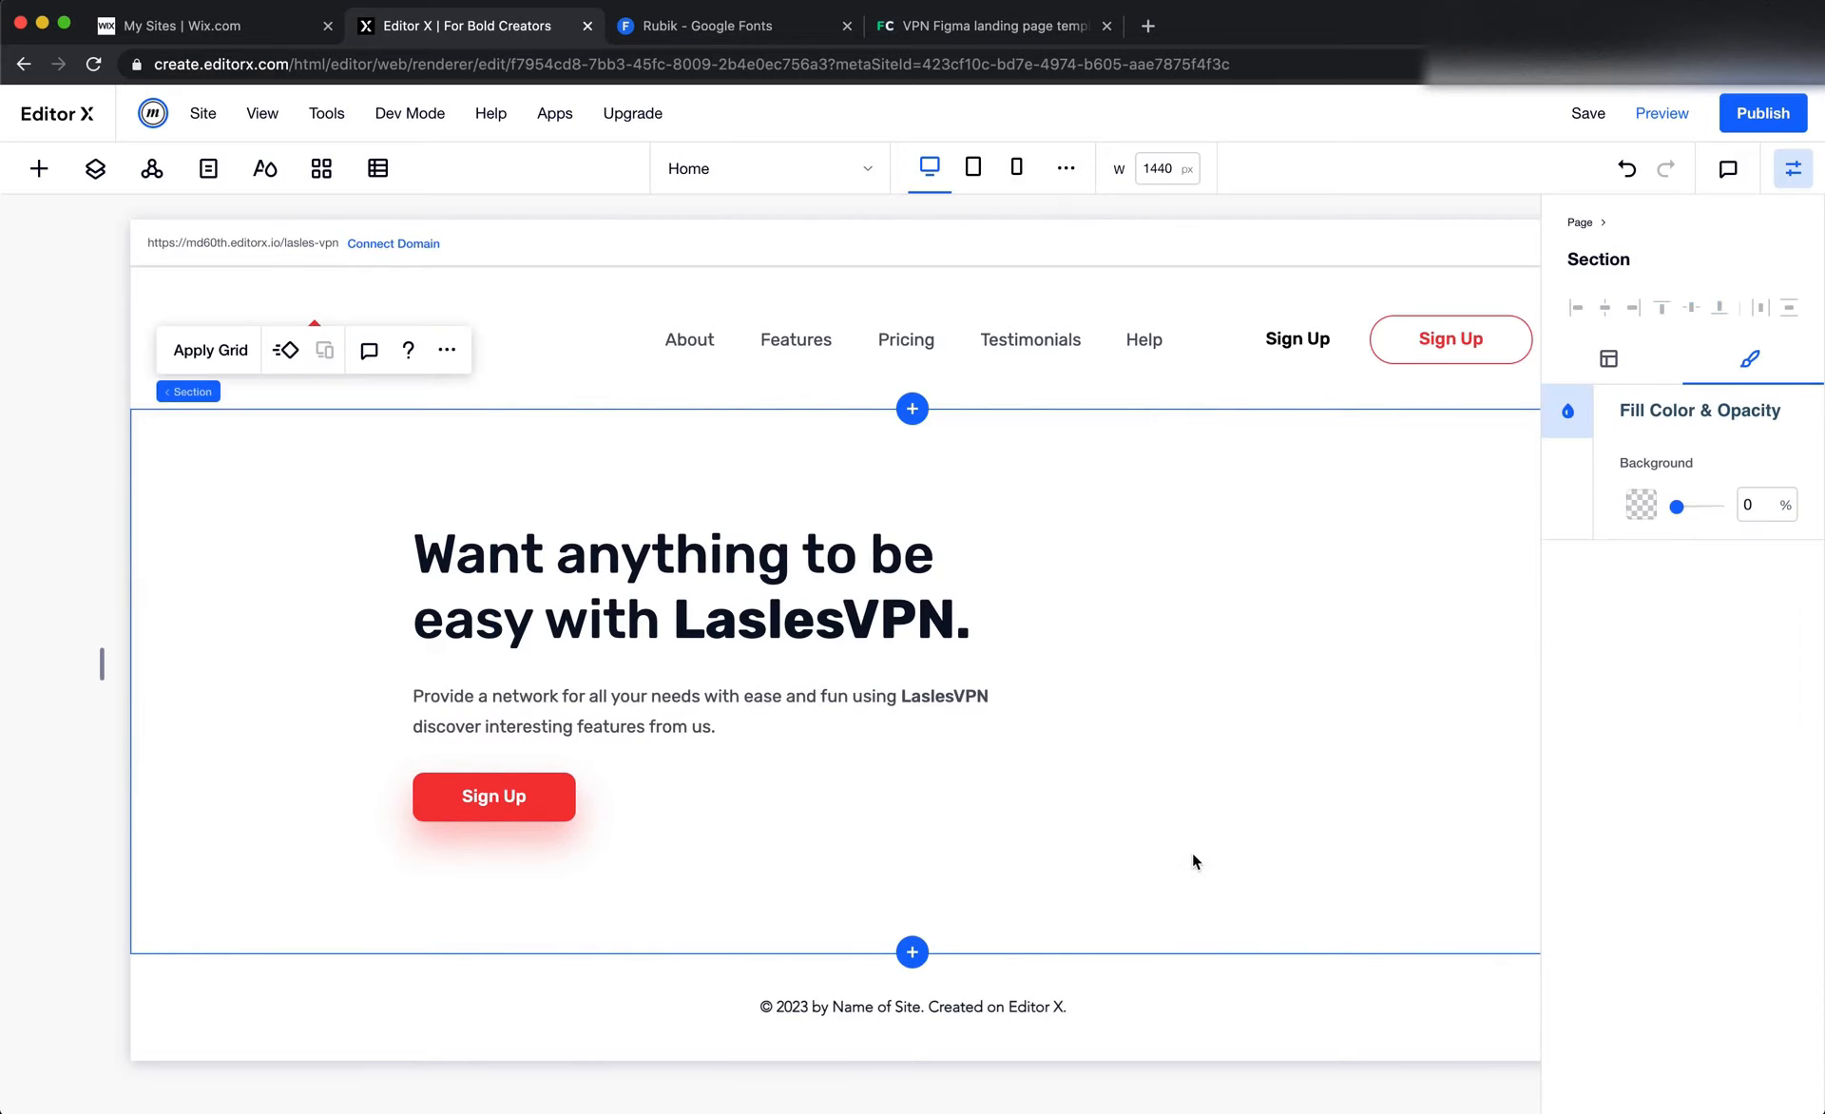
Check the Get Started text style in Figma, then set the Editor X hero button's font to Rubik Bold and its label to "Get Started"
key(super+Tab)
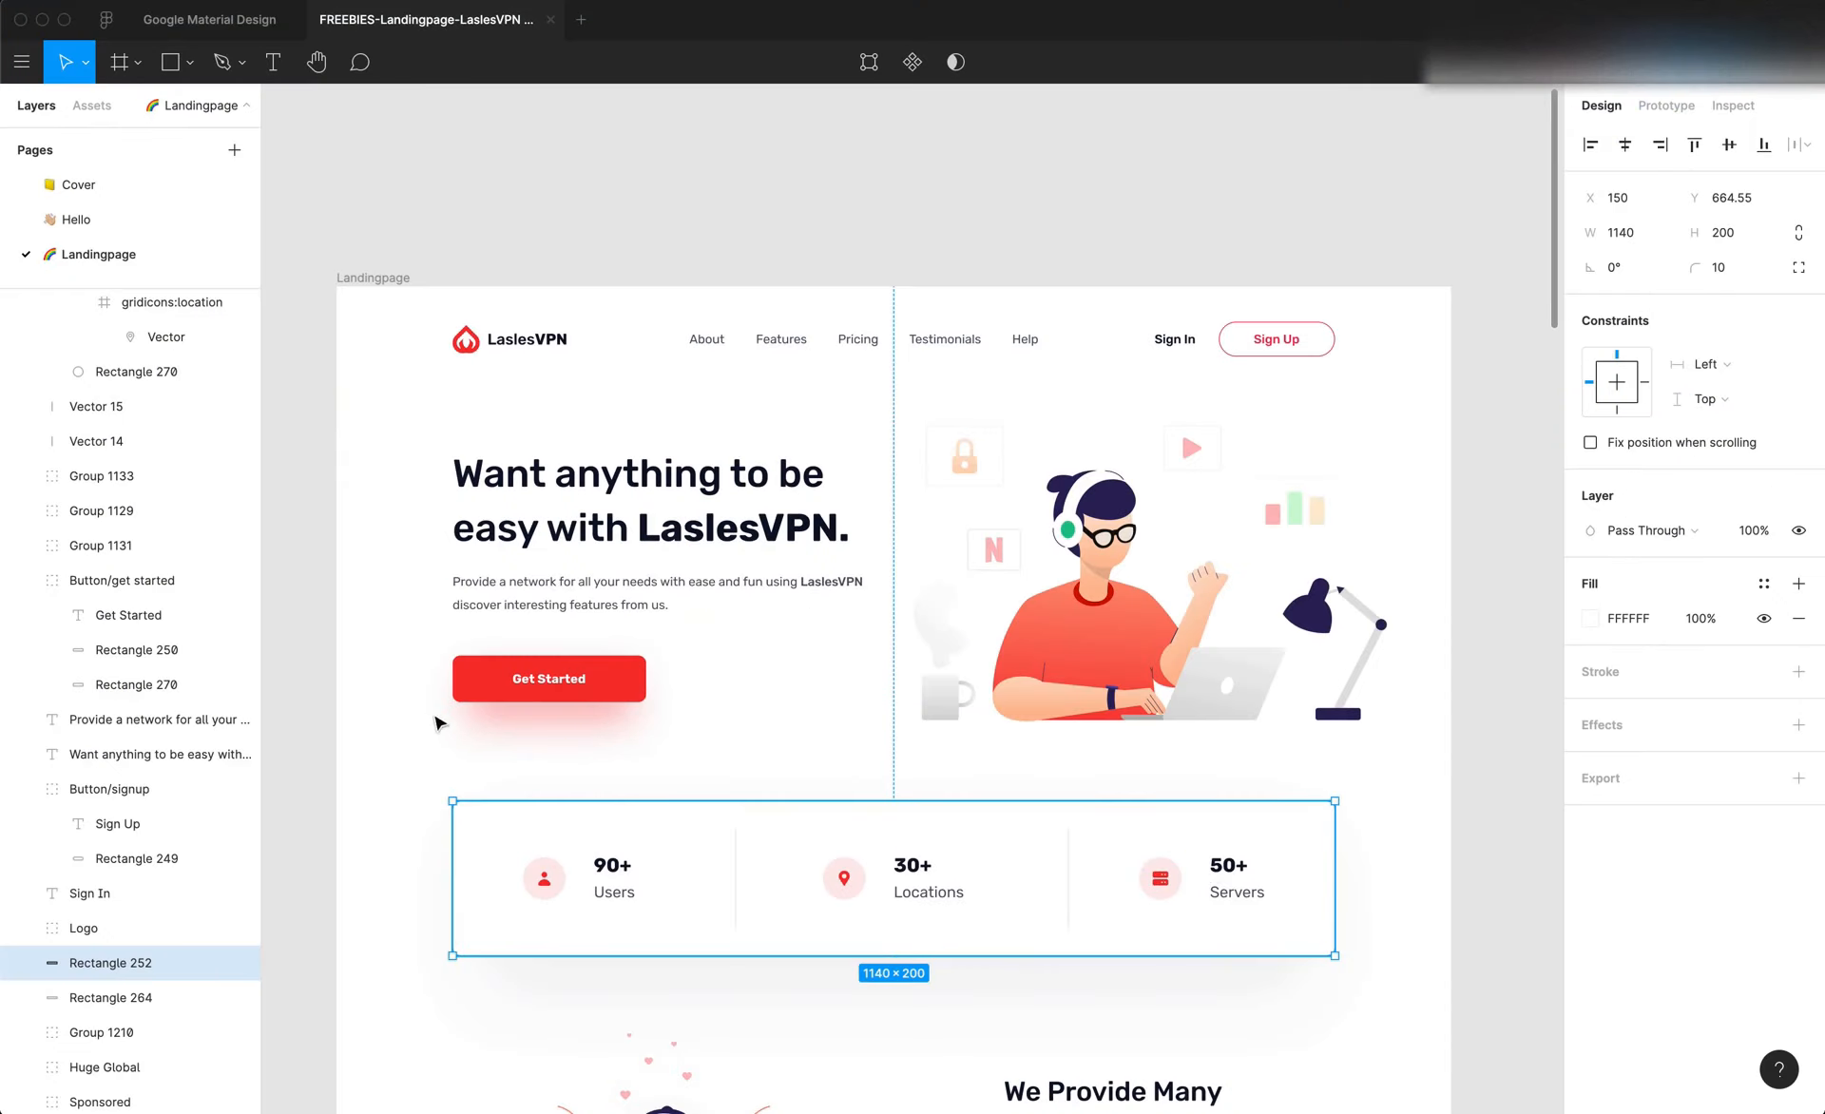
double_click(549, 681)
double_click(548, 679)
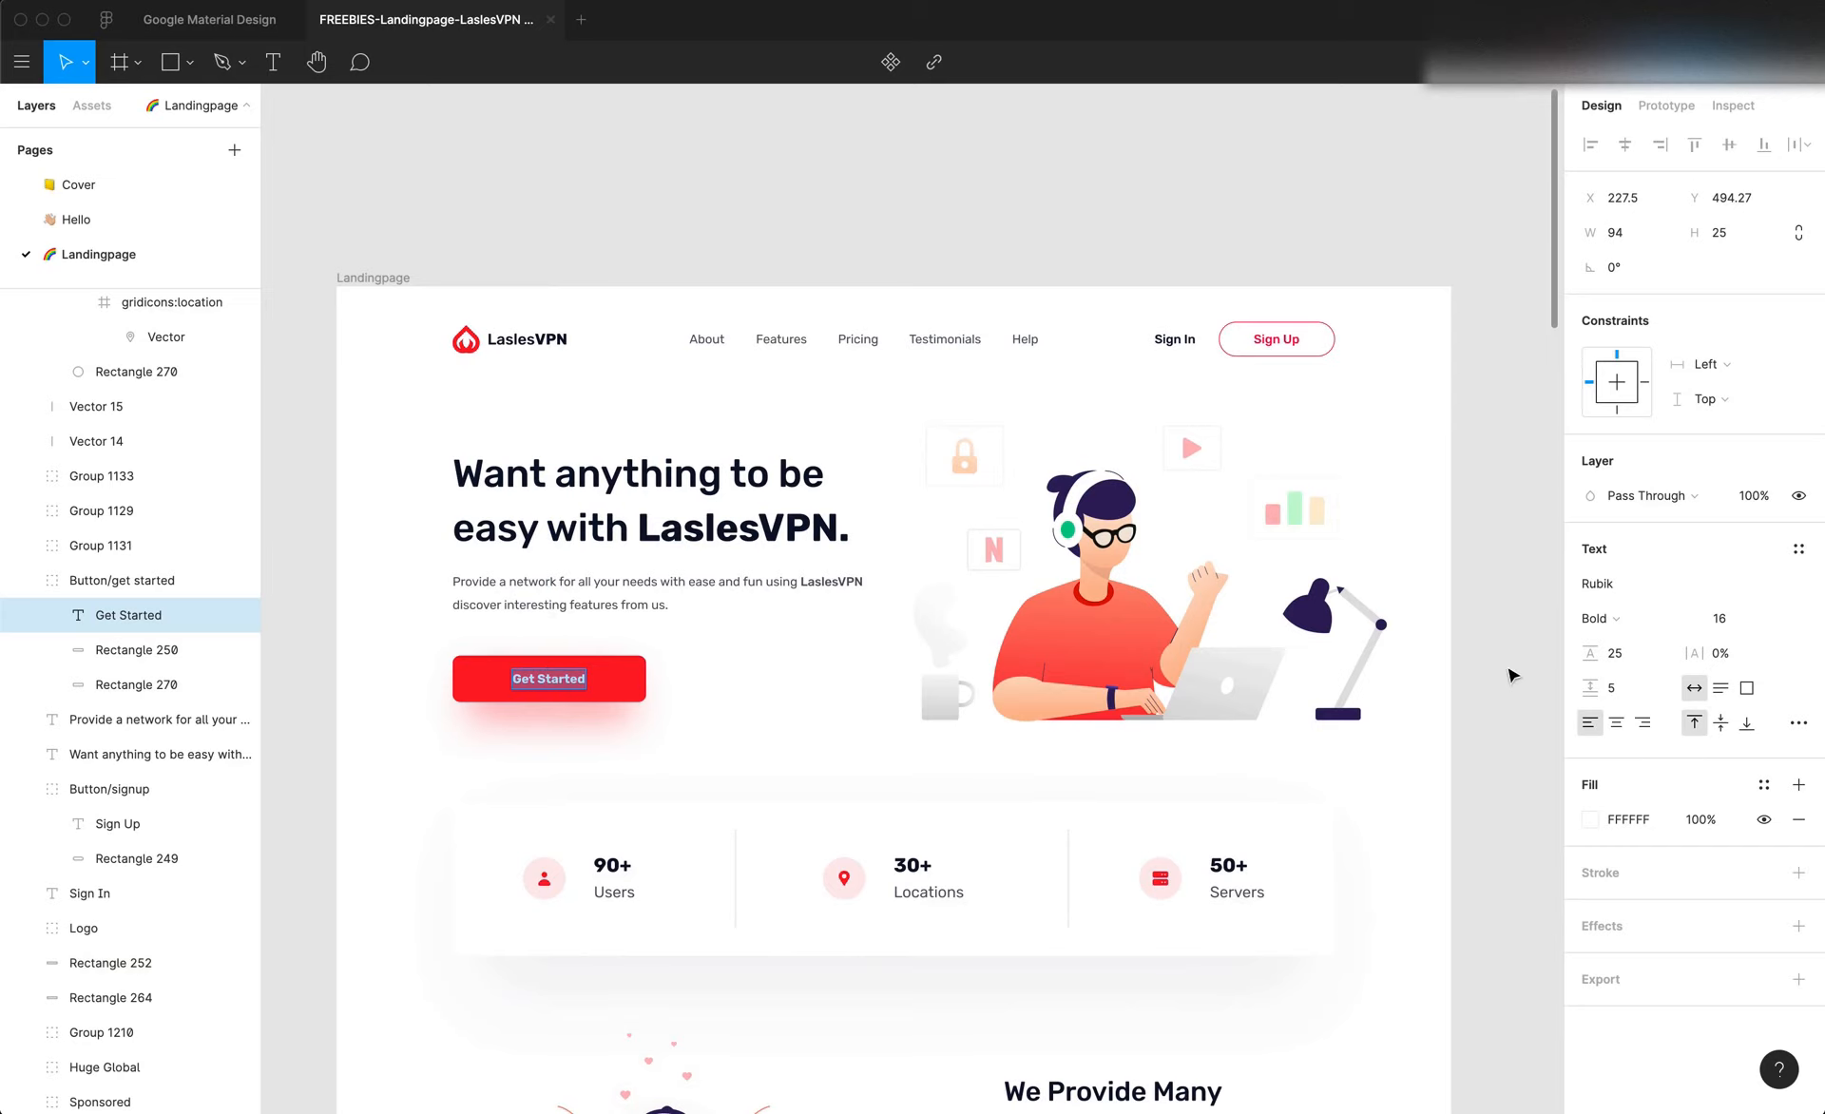
key(super+Tab)
click(492, 804)
click(504, 722)
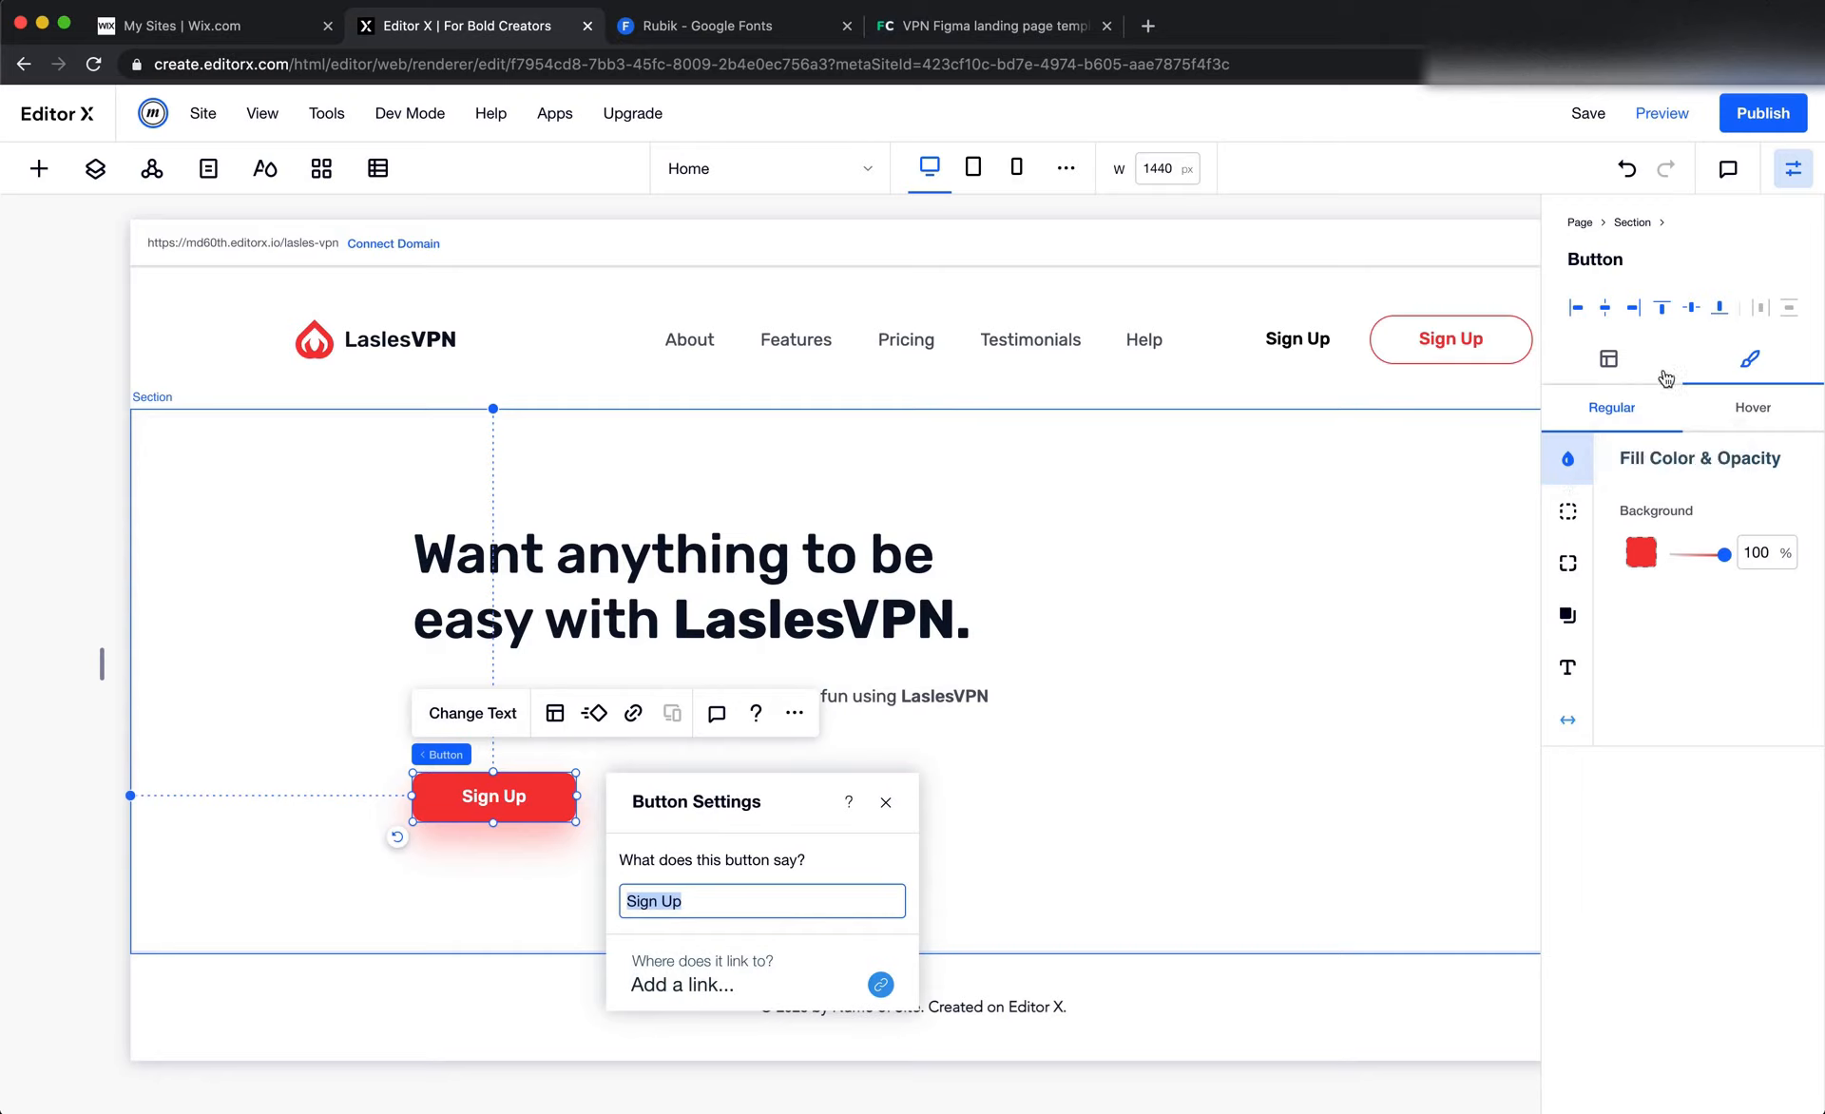
click(1567, 667)
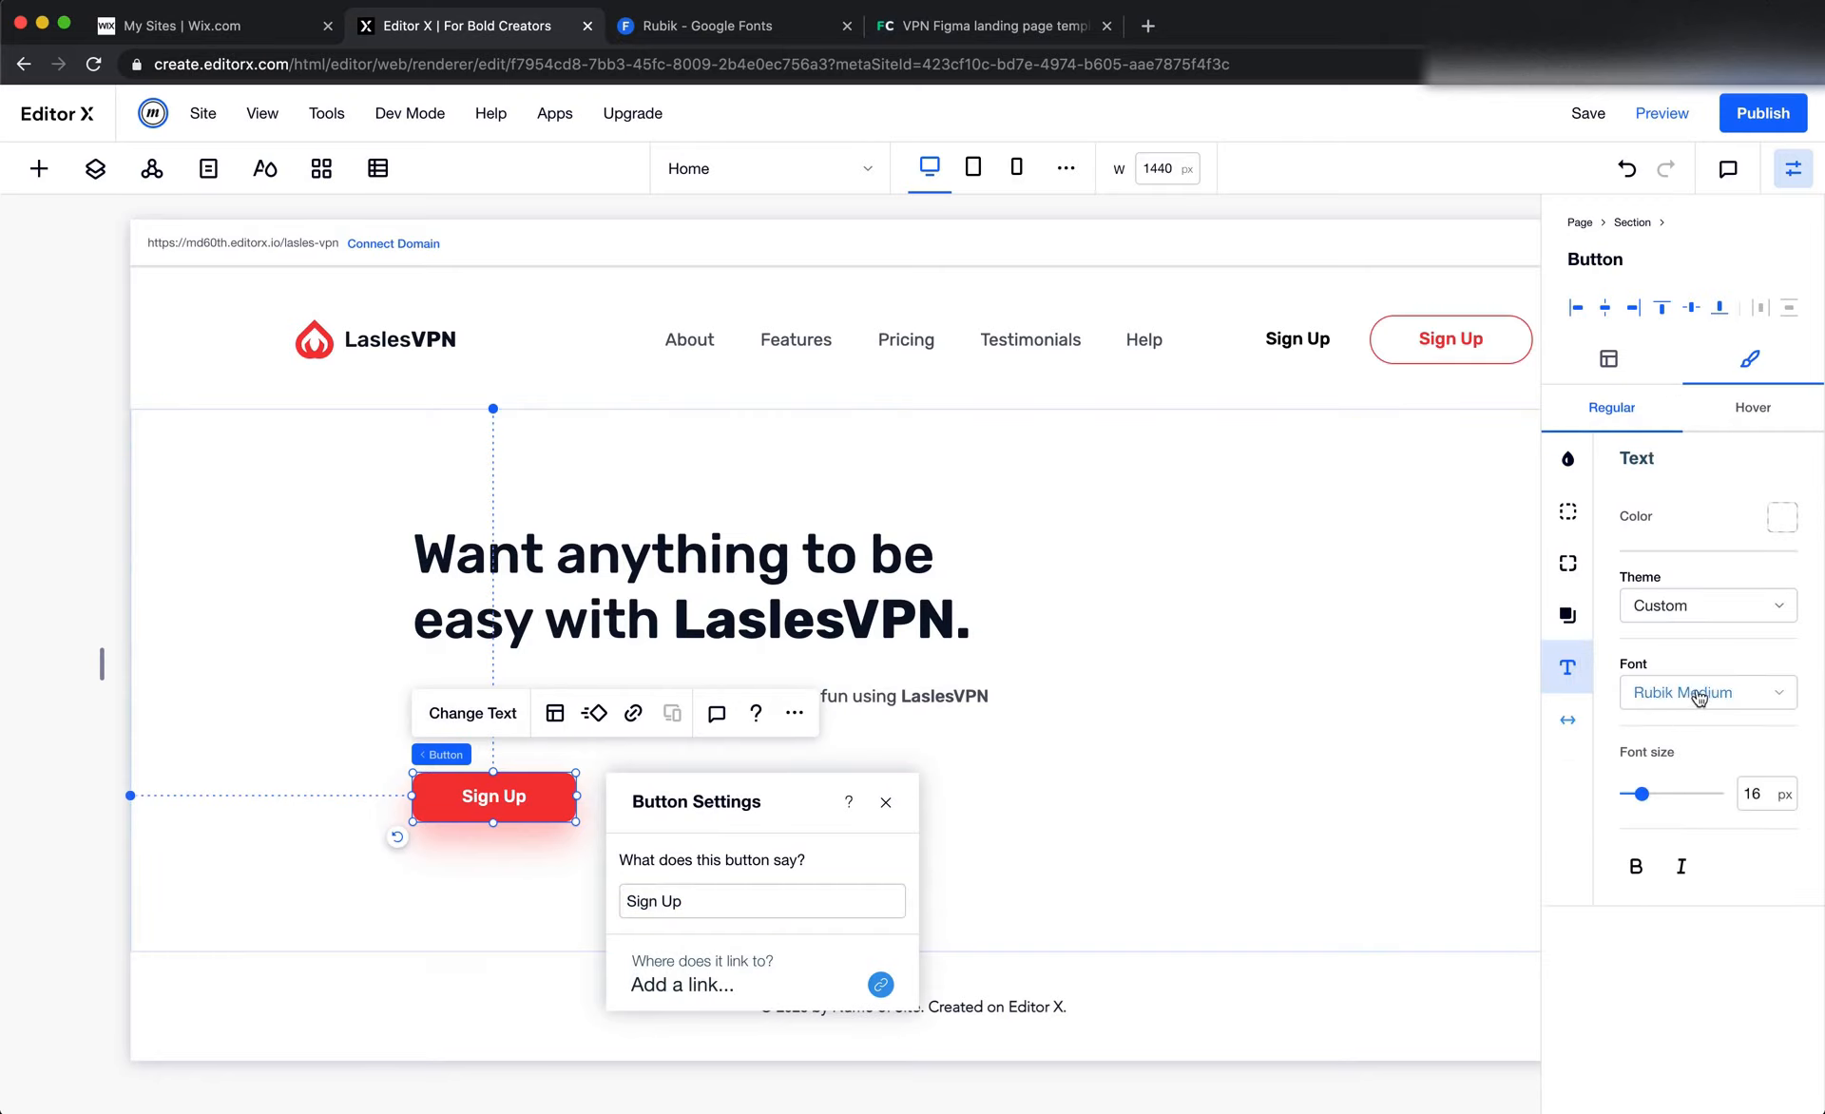
click(1696, 688)
scroll(1654, 810, up, 1)
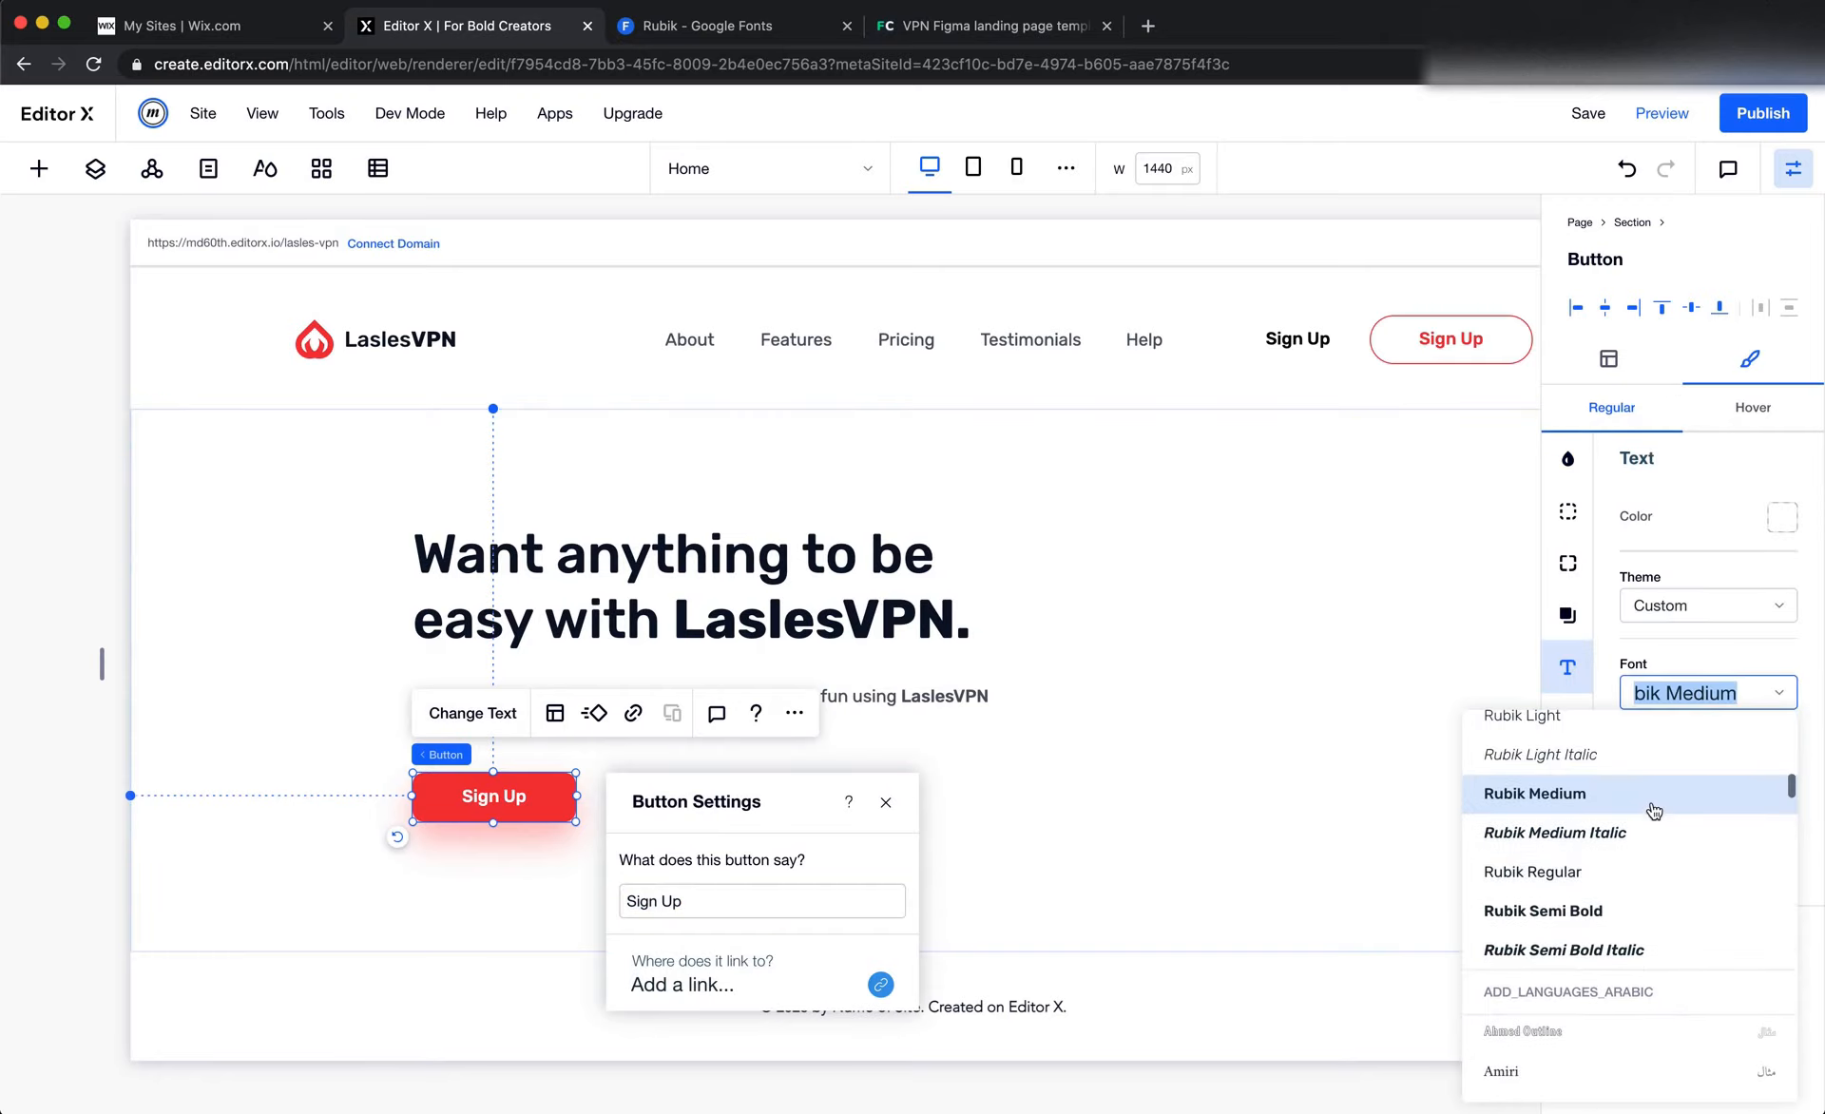
scroll(1653, 809, up, 10)
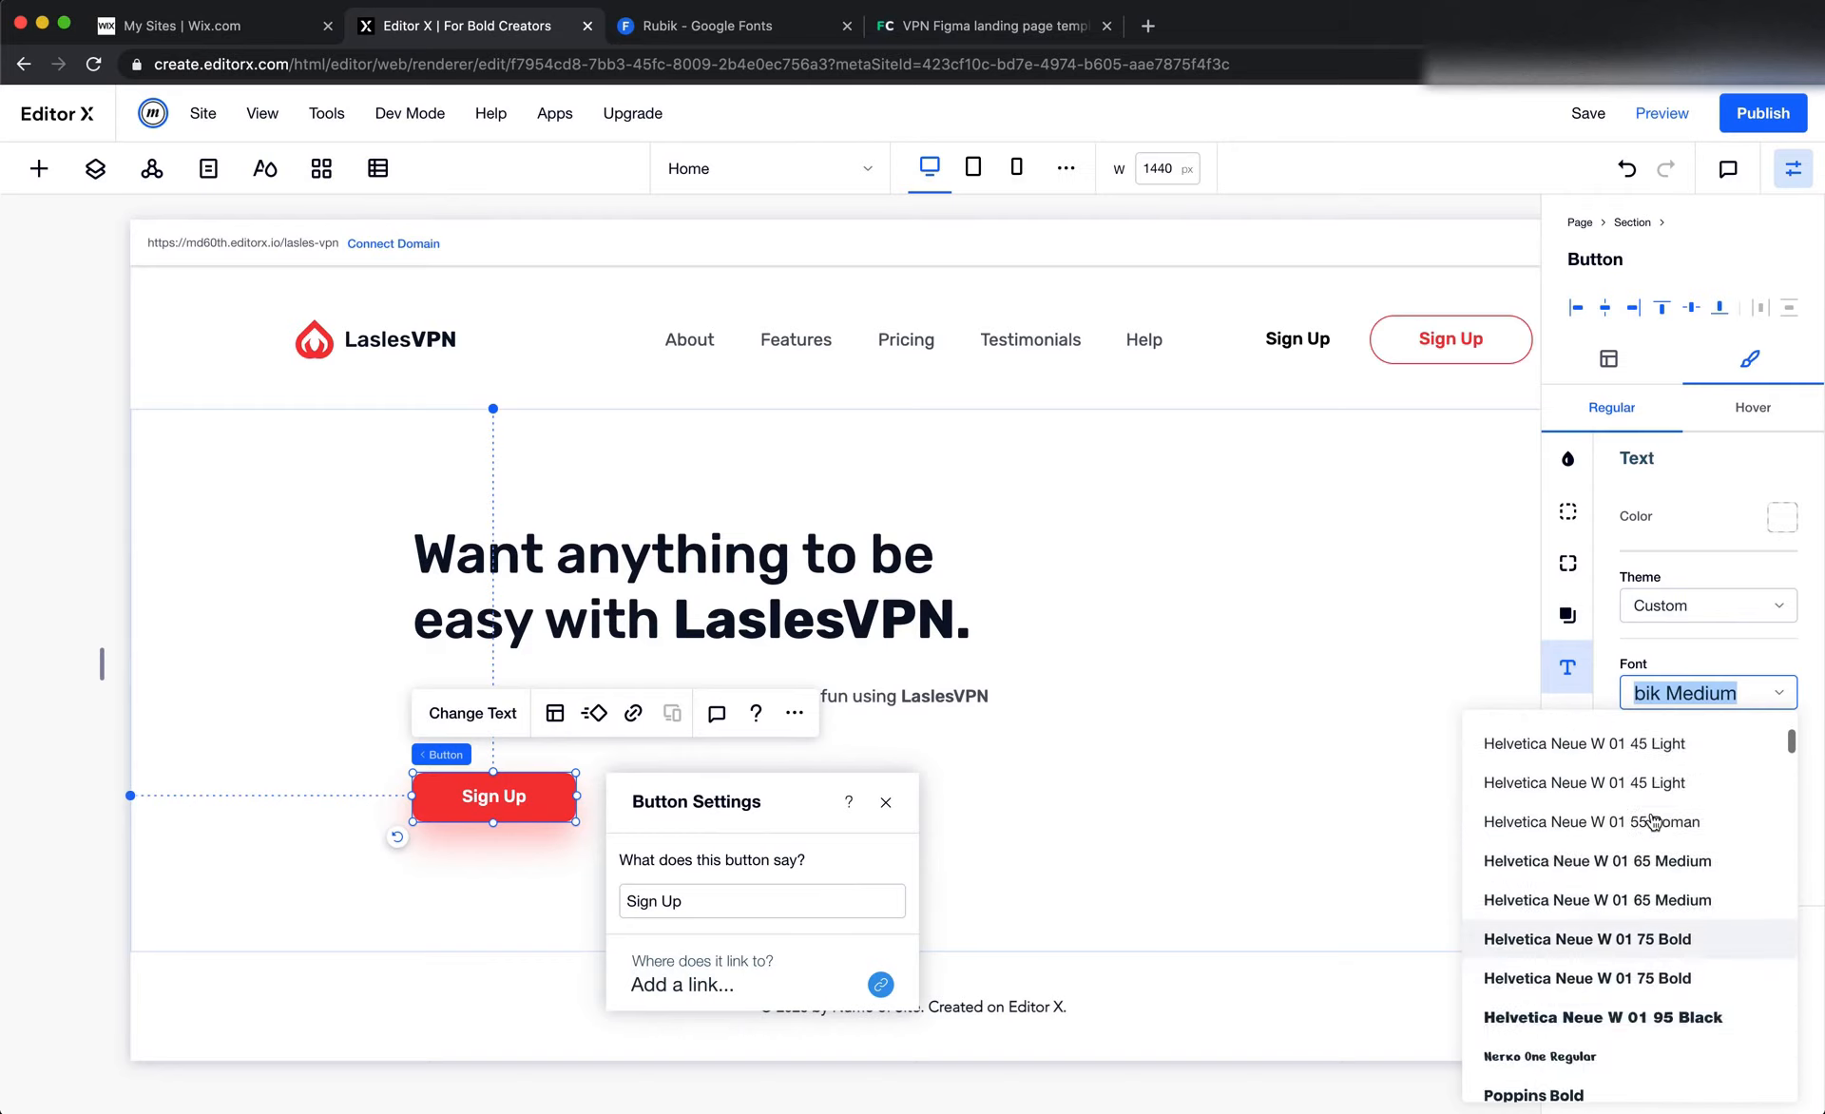
scroll(1654, 821, down, 7)
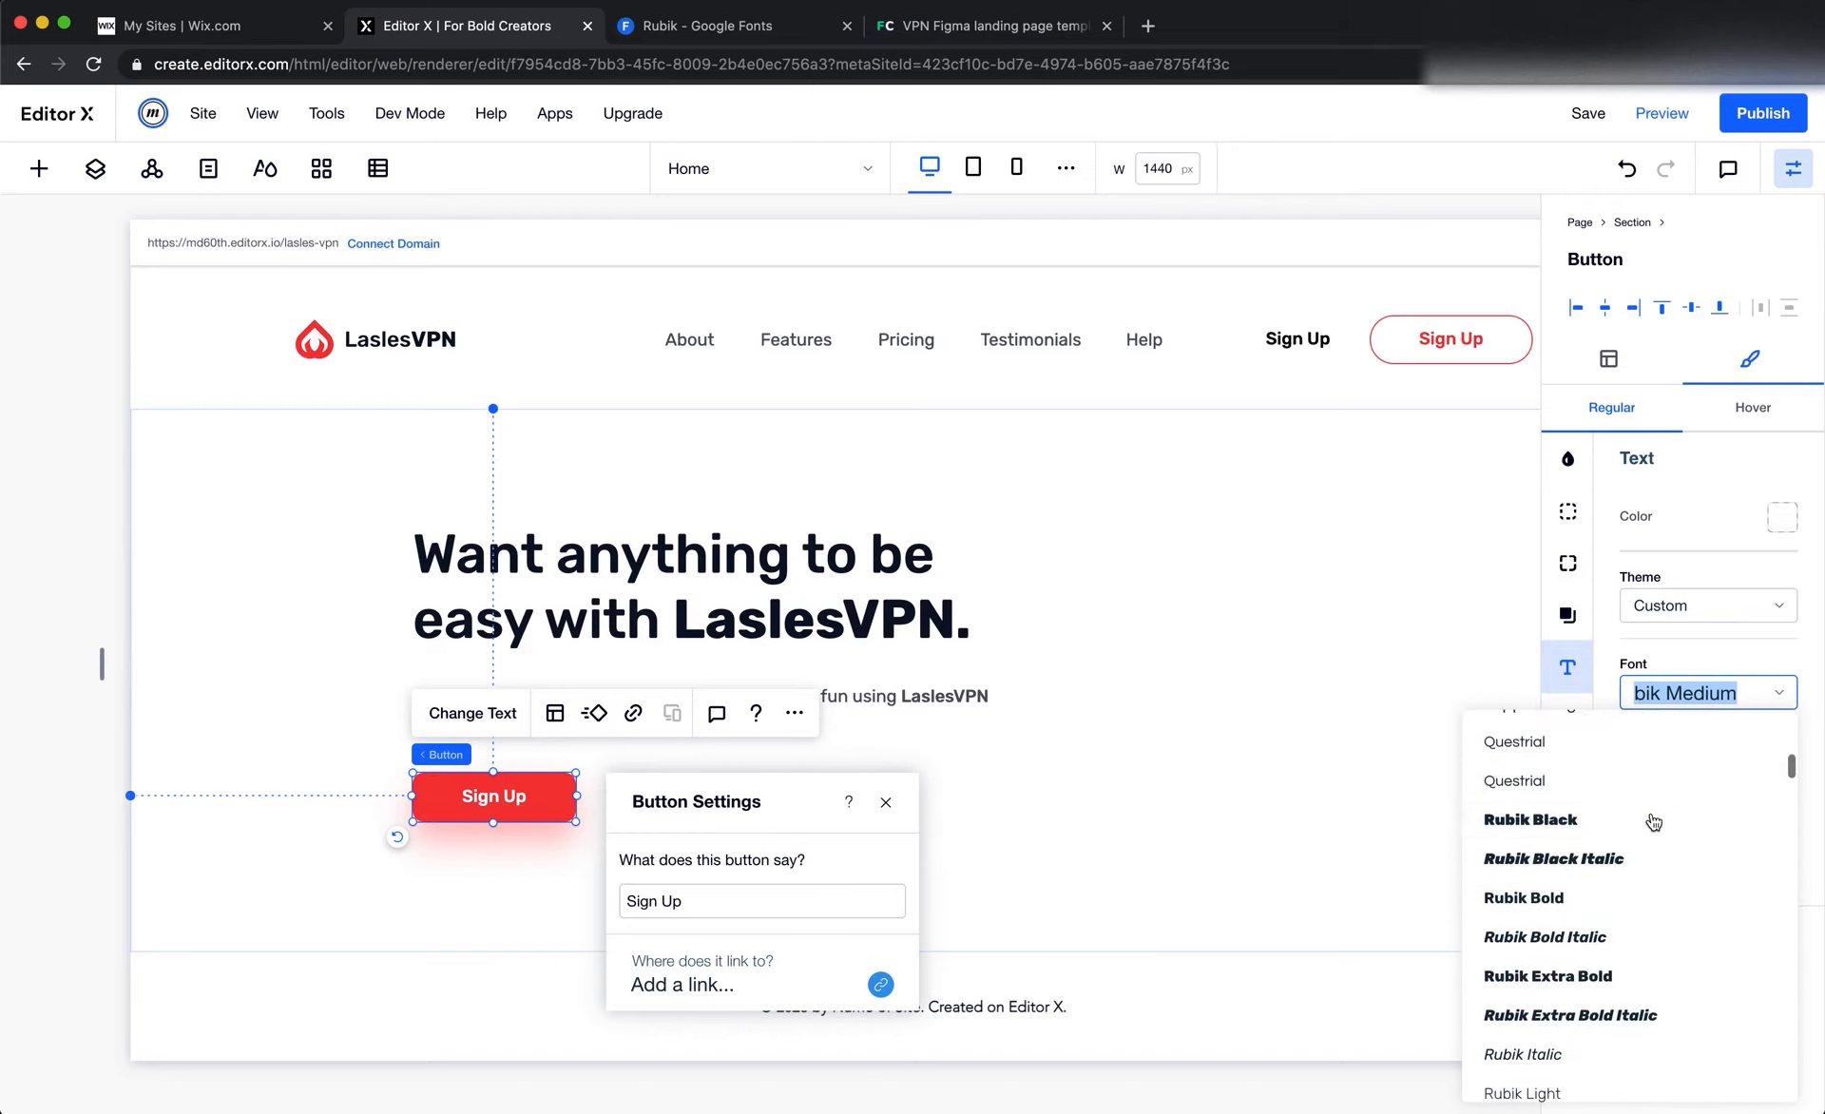
scroll(1654, 821, down, 1)
click(1652, 815)
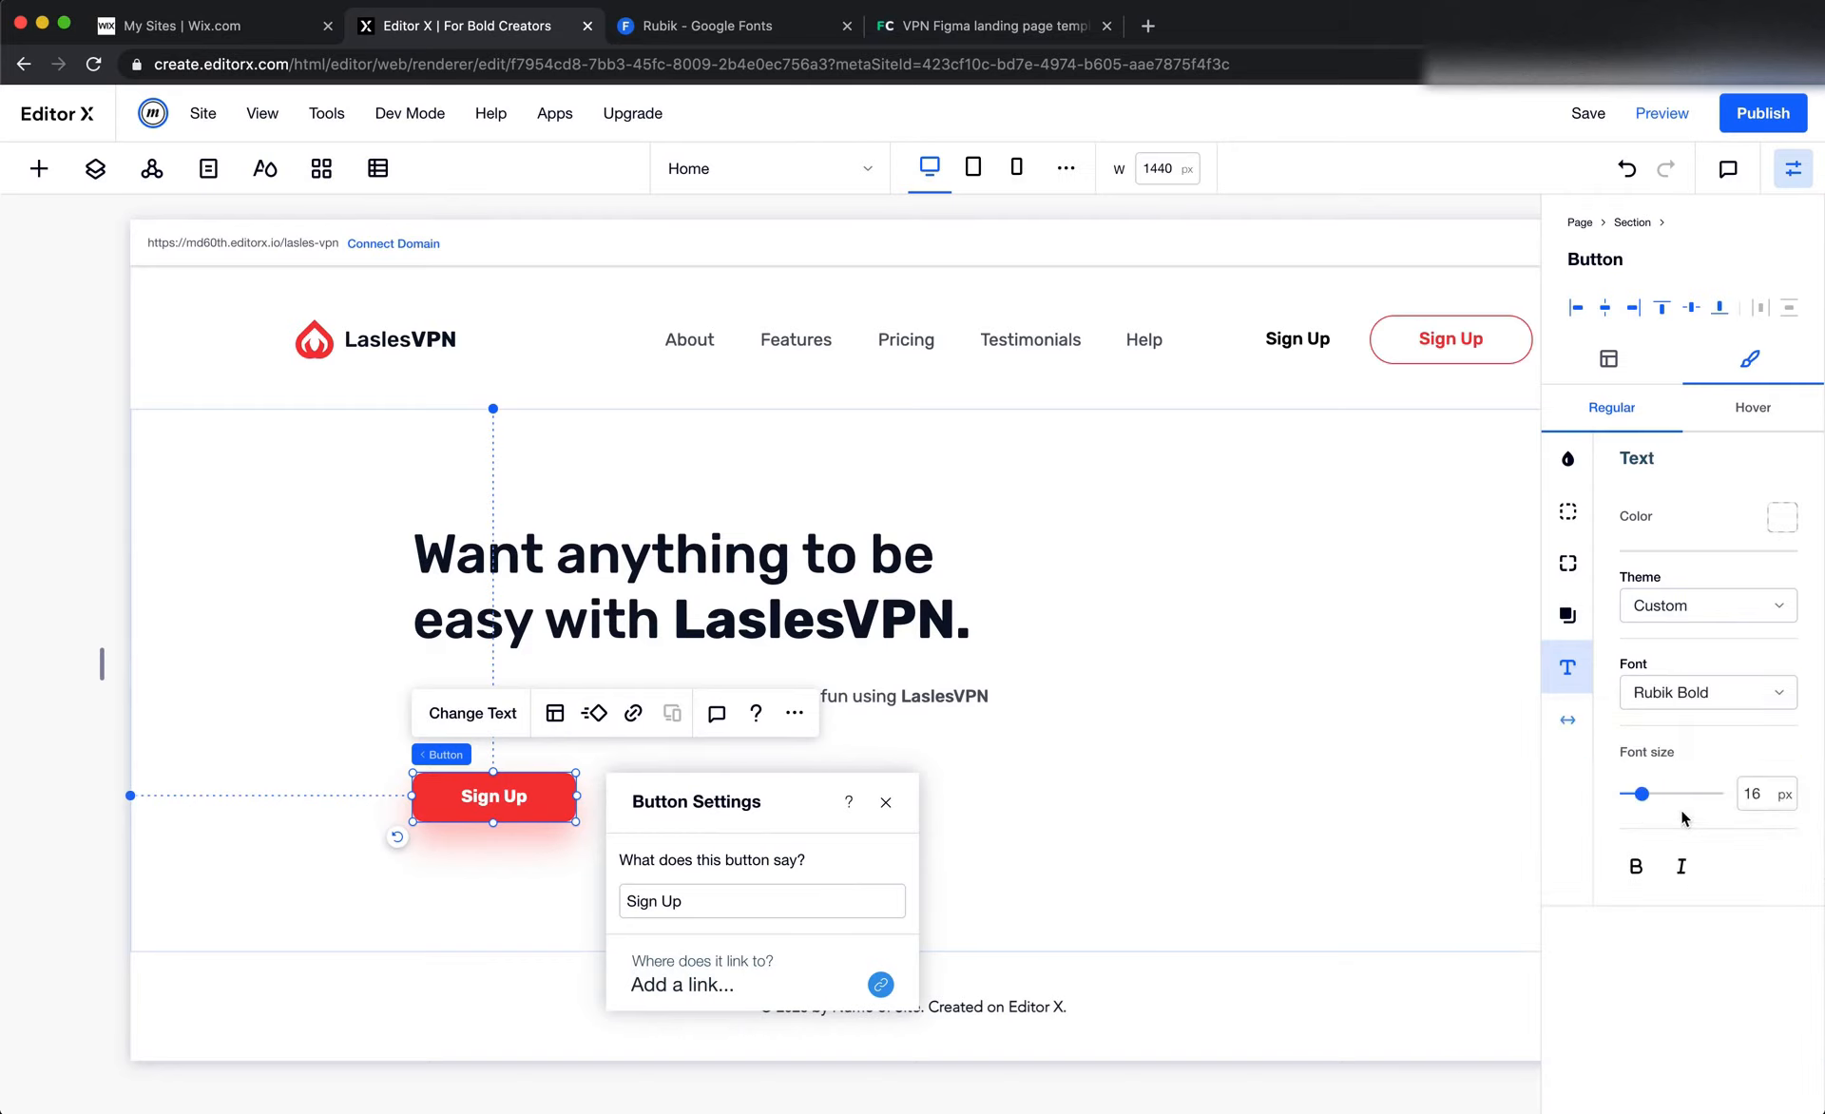
triple_click(665, 901)
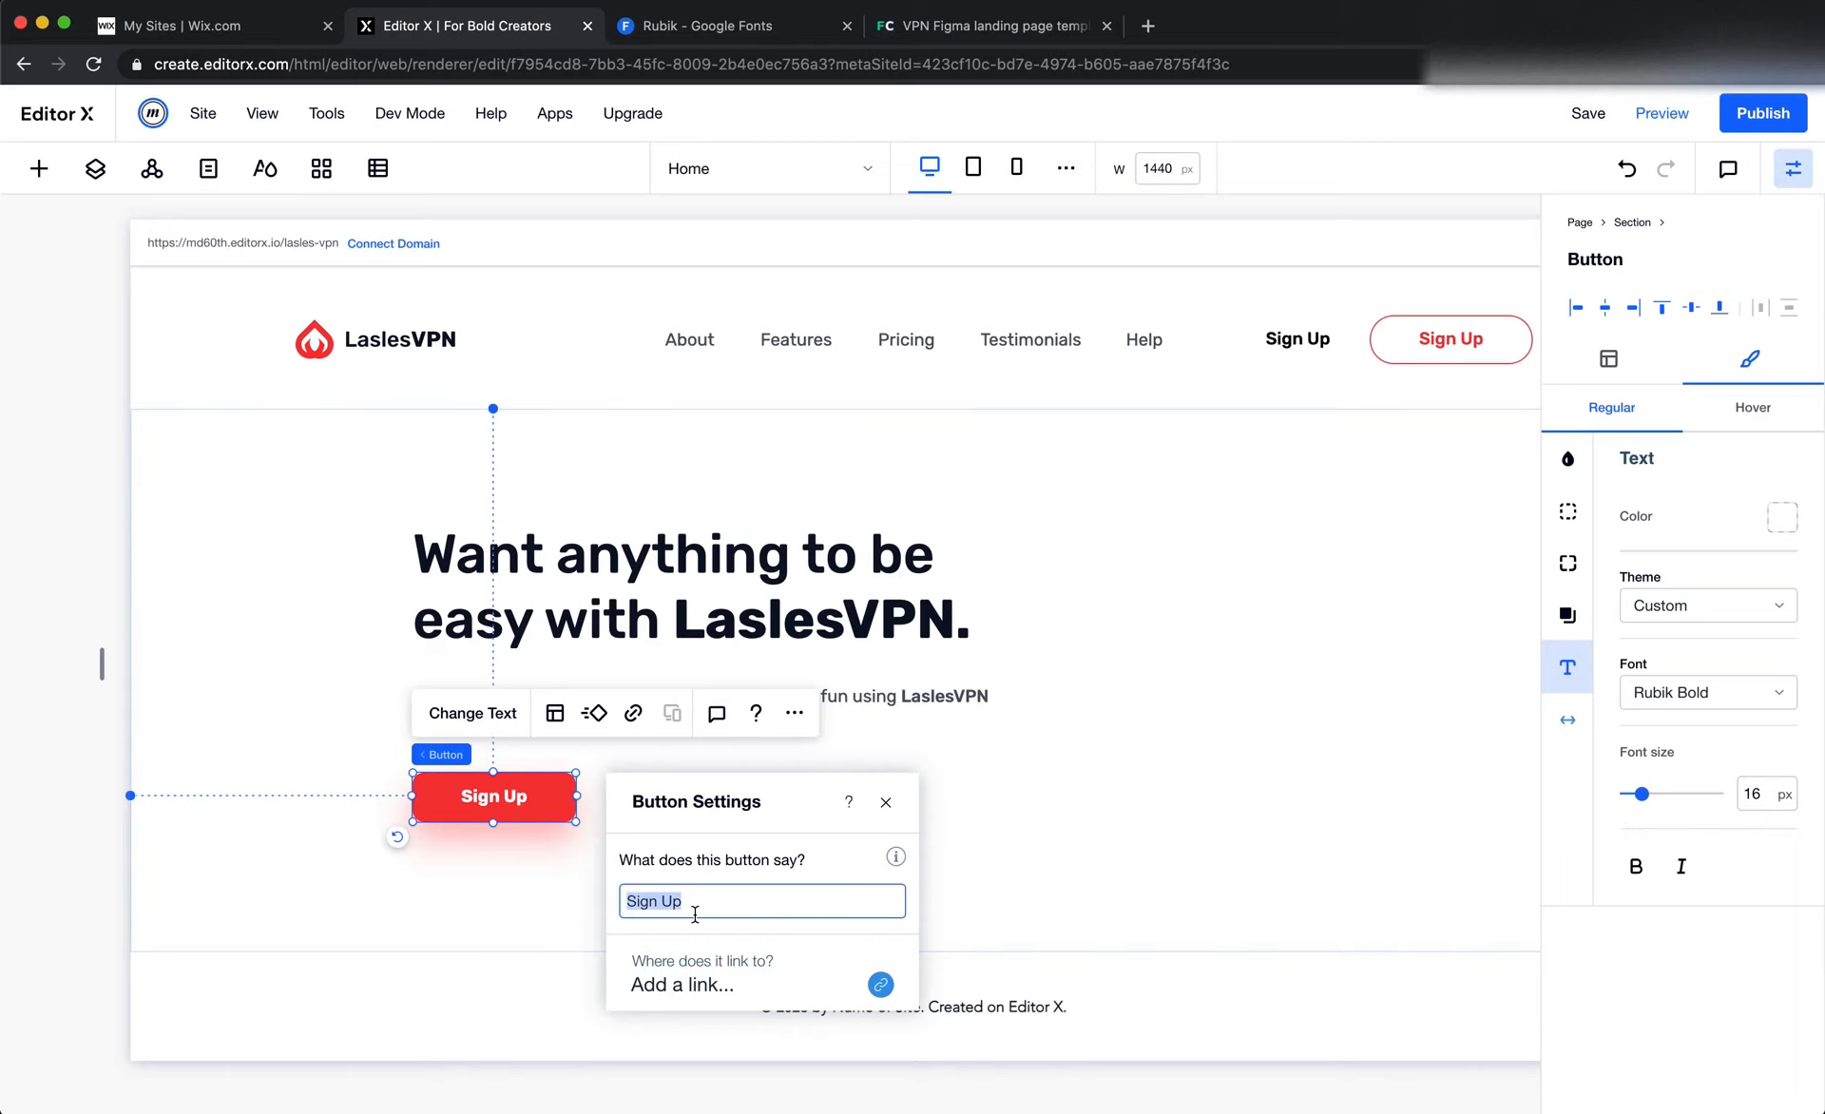
text(Get Started)
Look up the button's dimensions in Figma and set the Editor X hero button's width to 250 px and minimum height to 60 px
key(super+Tab)
click(625, 680)
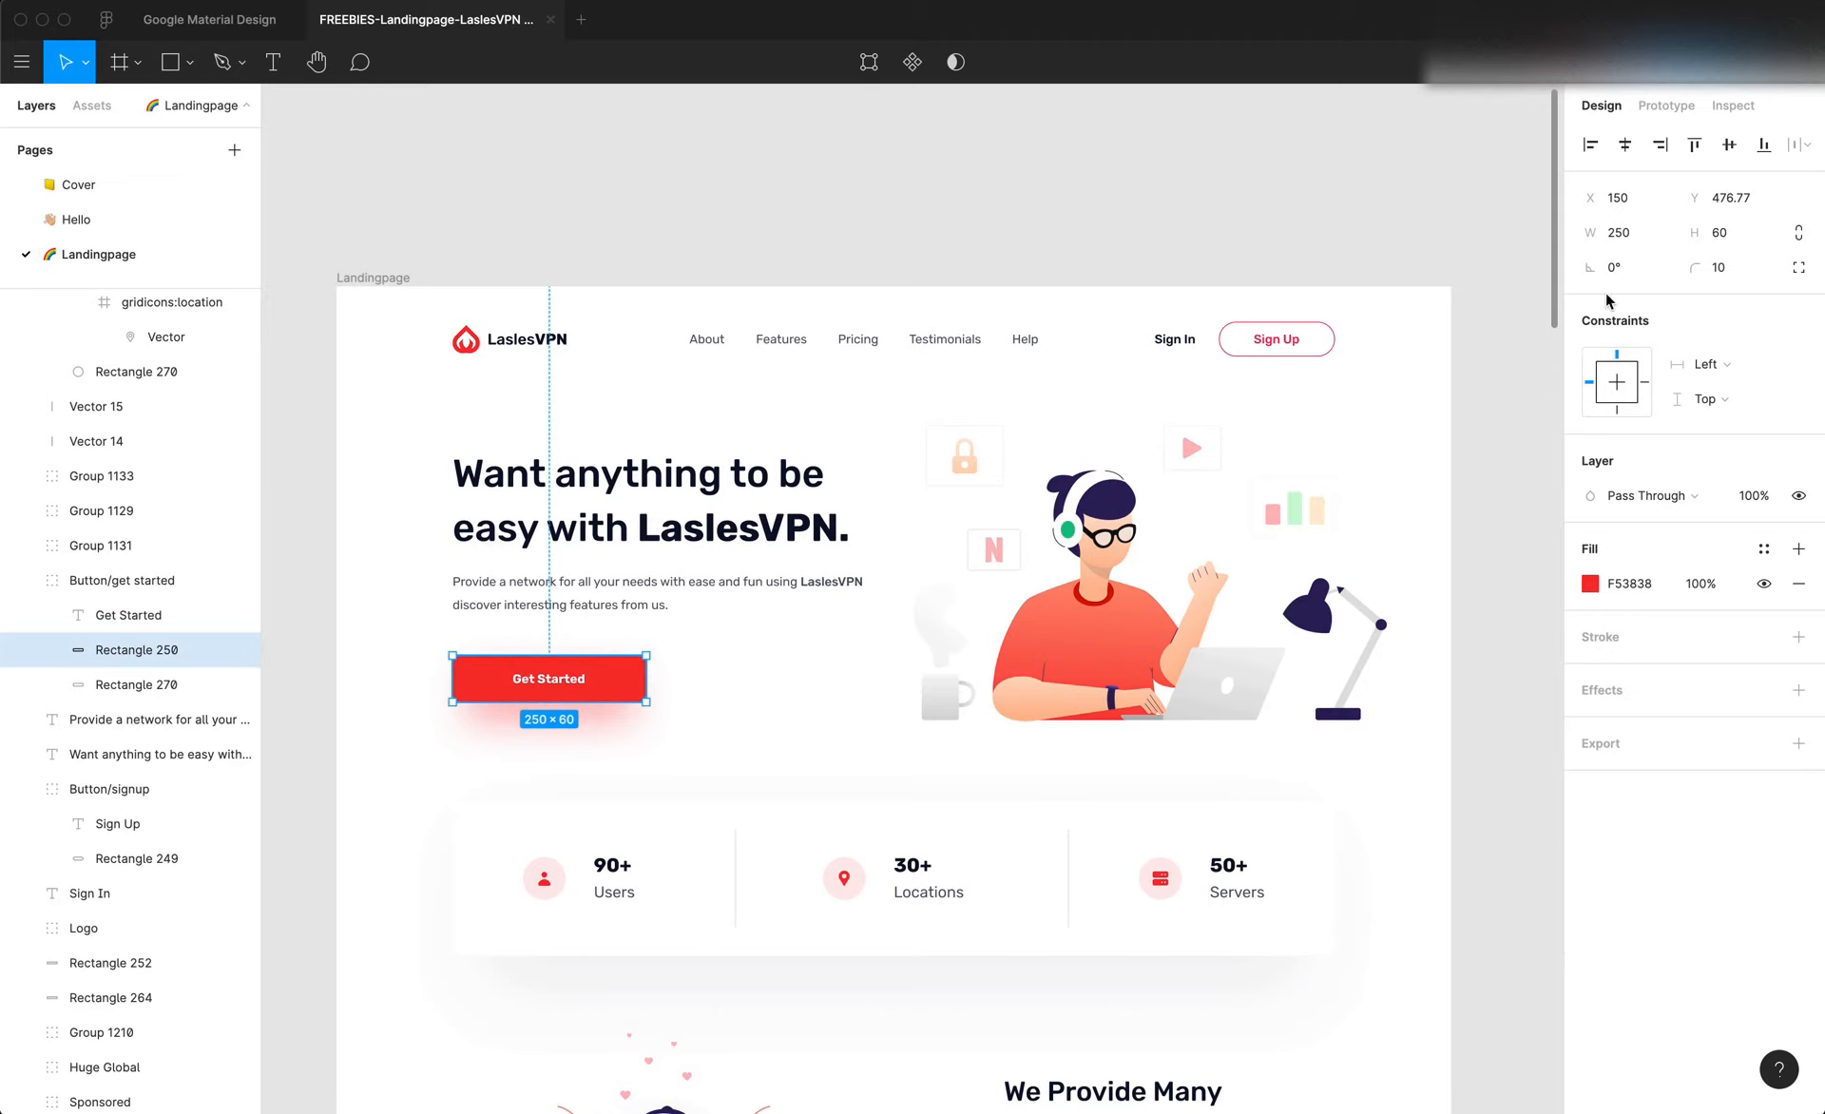
click(1648, 207)
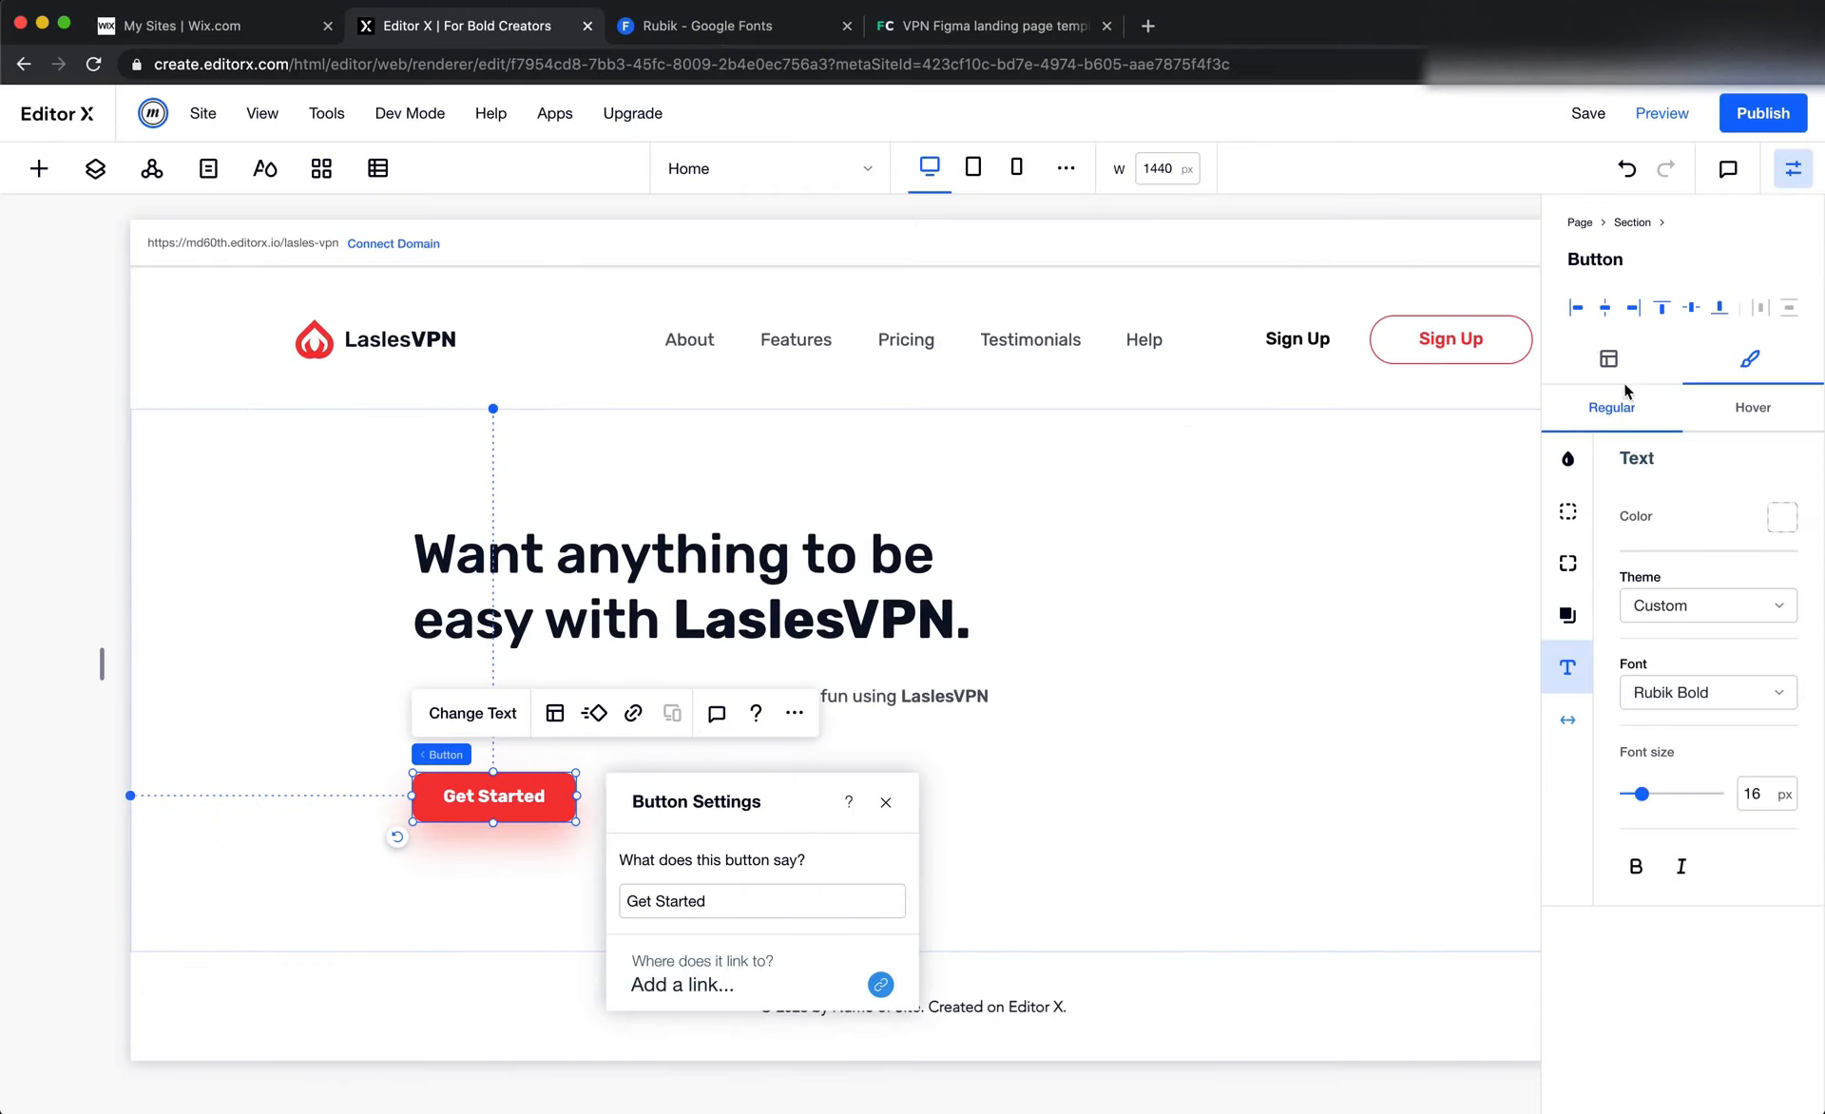
click(1622, 373)
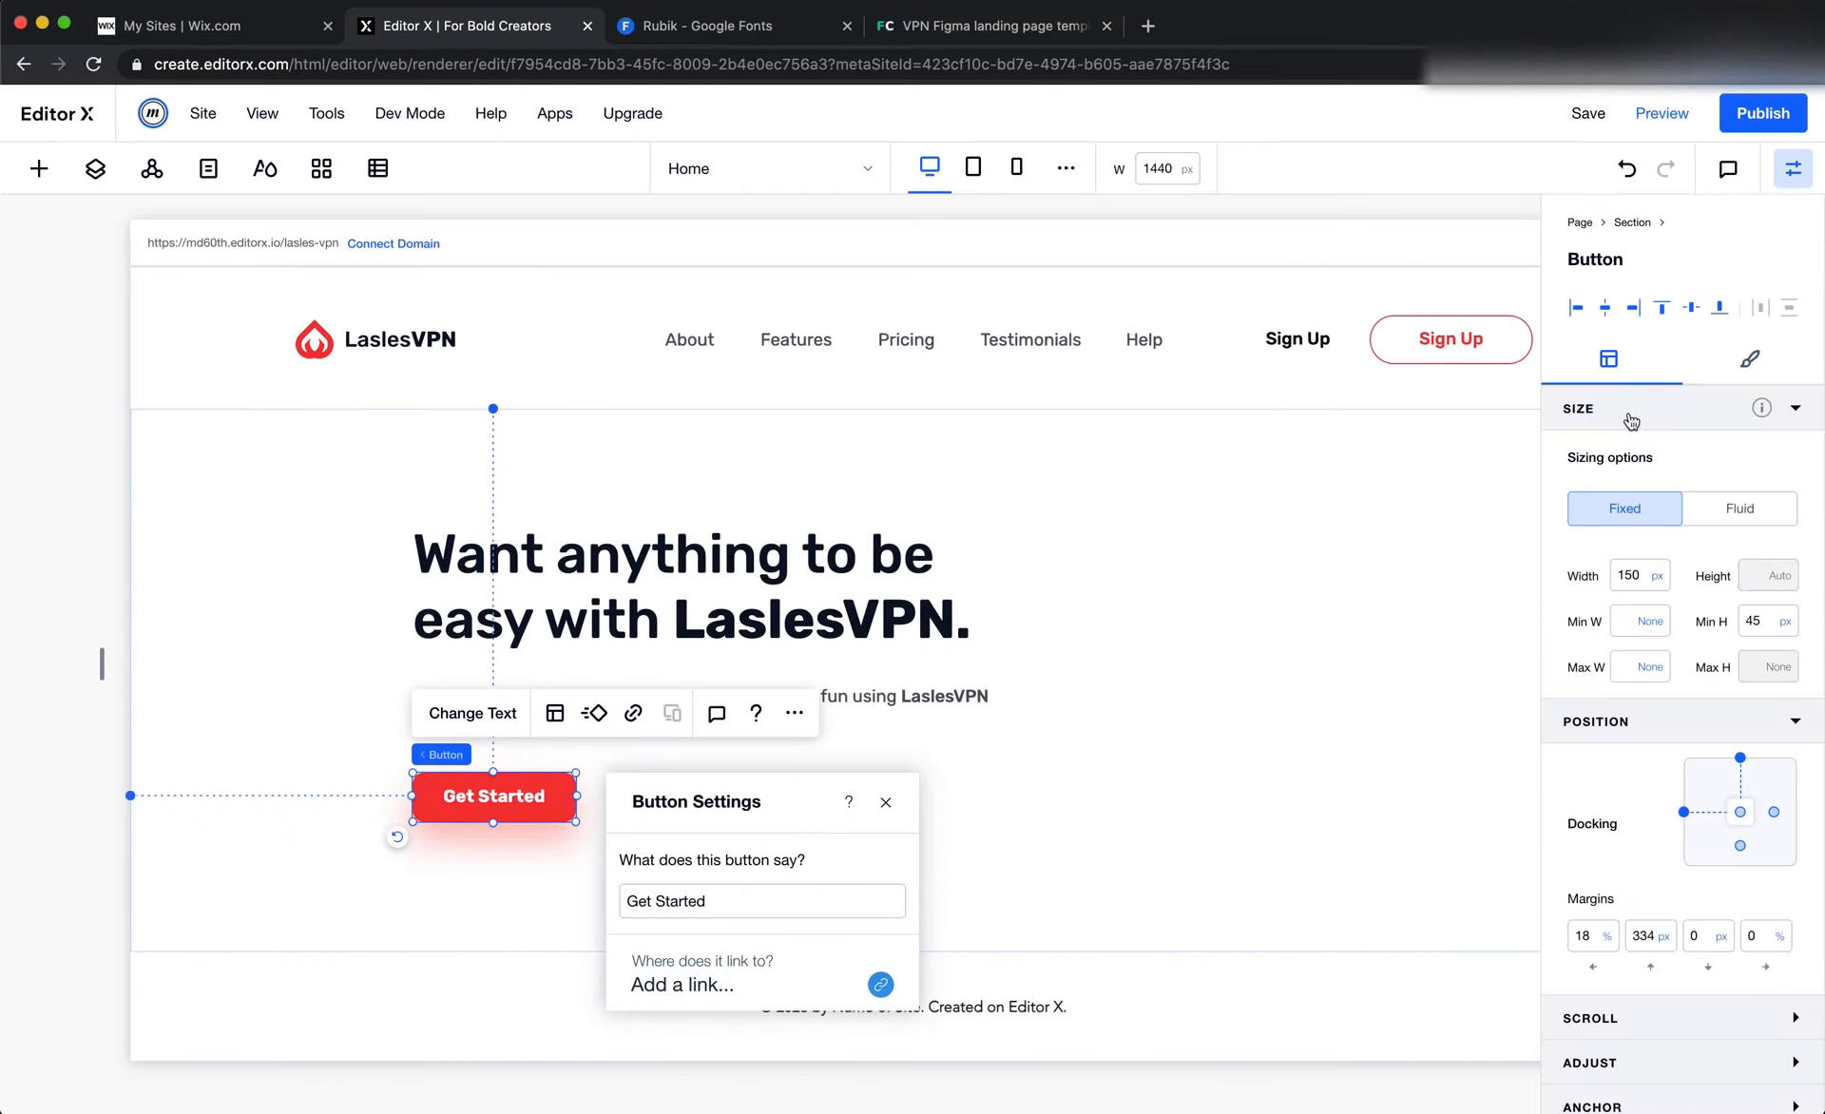
click(1628, 575)
text(250)
key(Return)
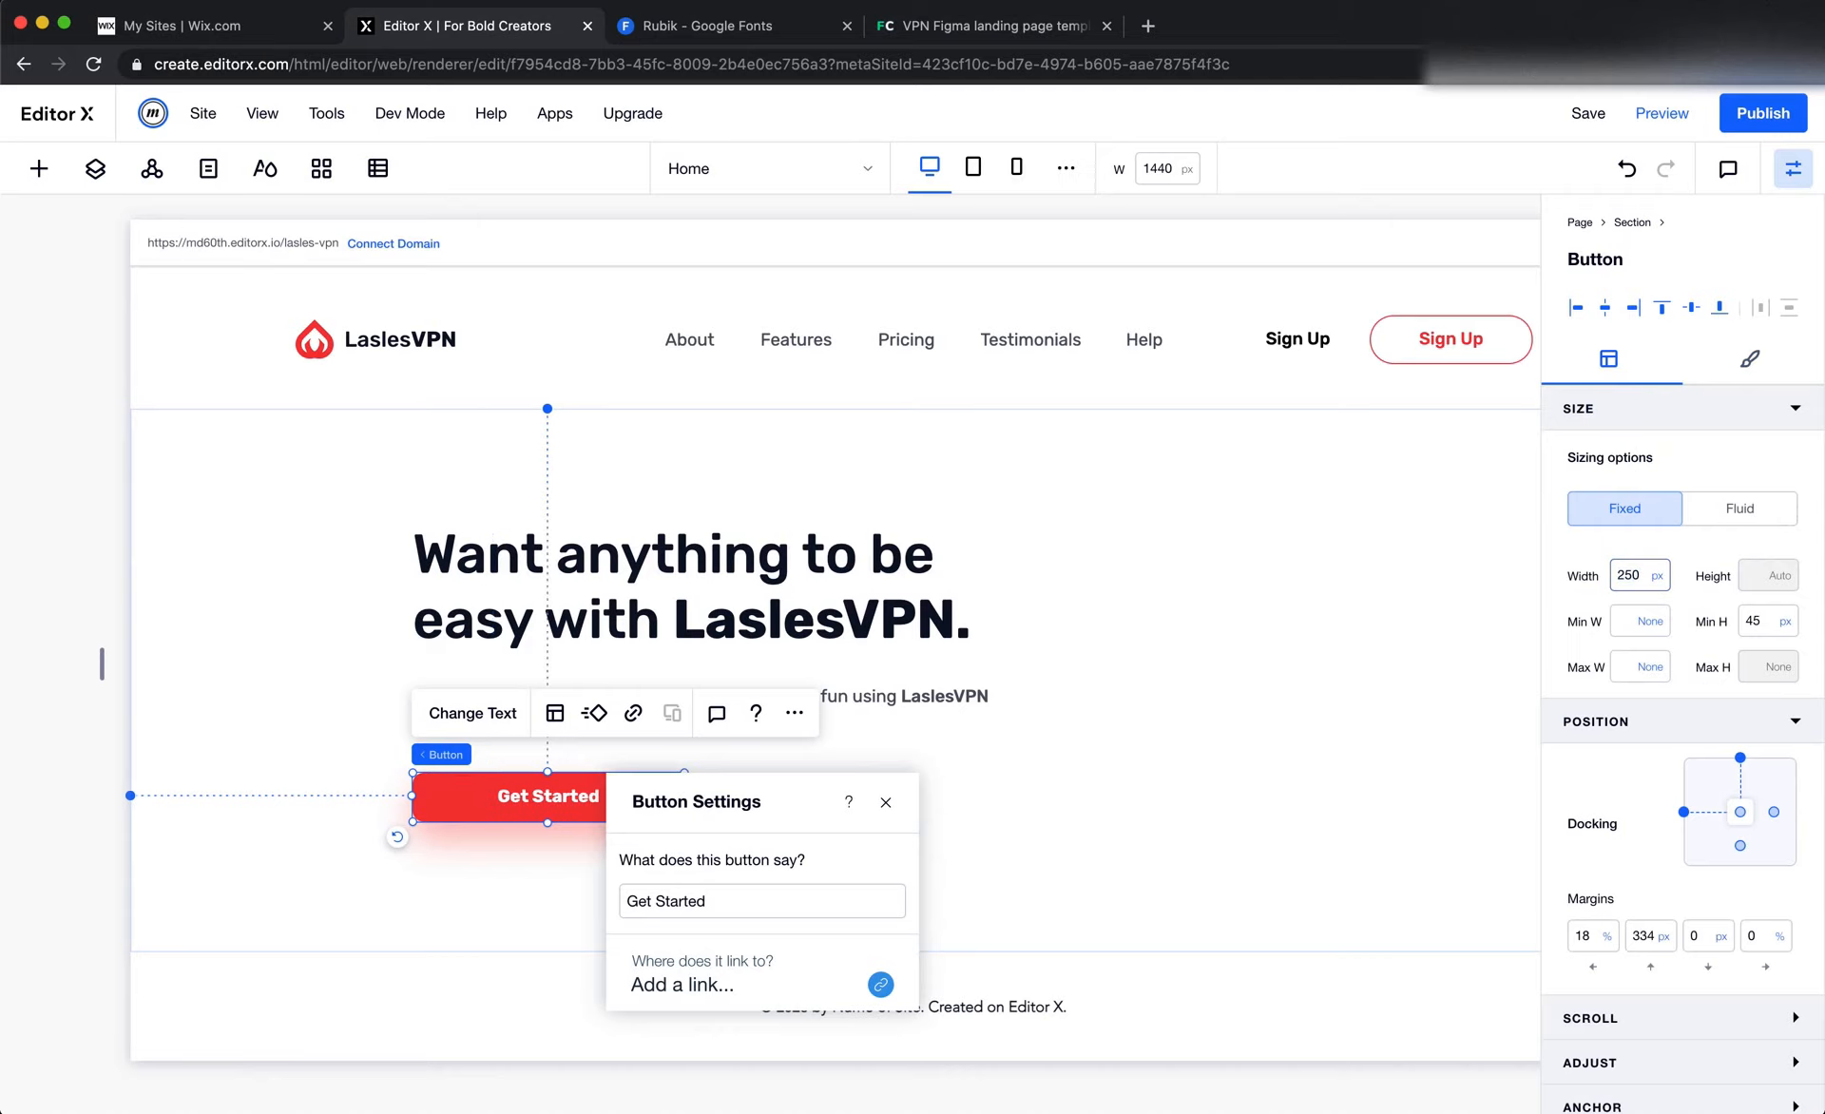
click(994, 818)
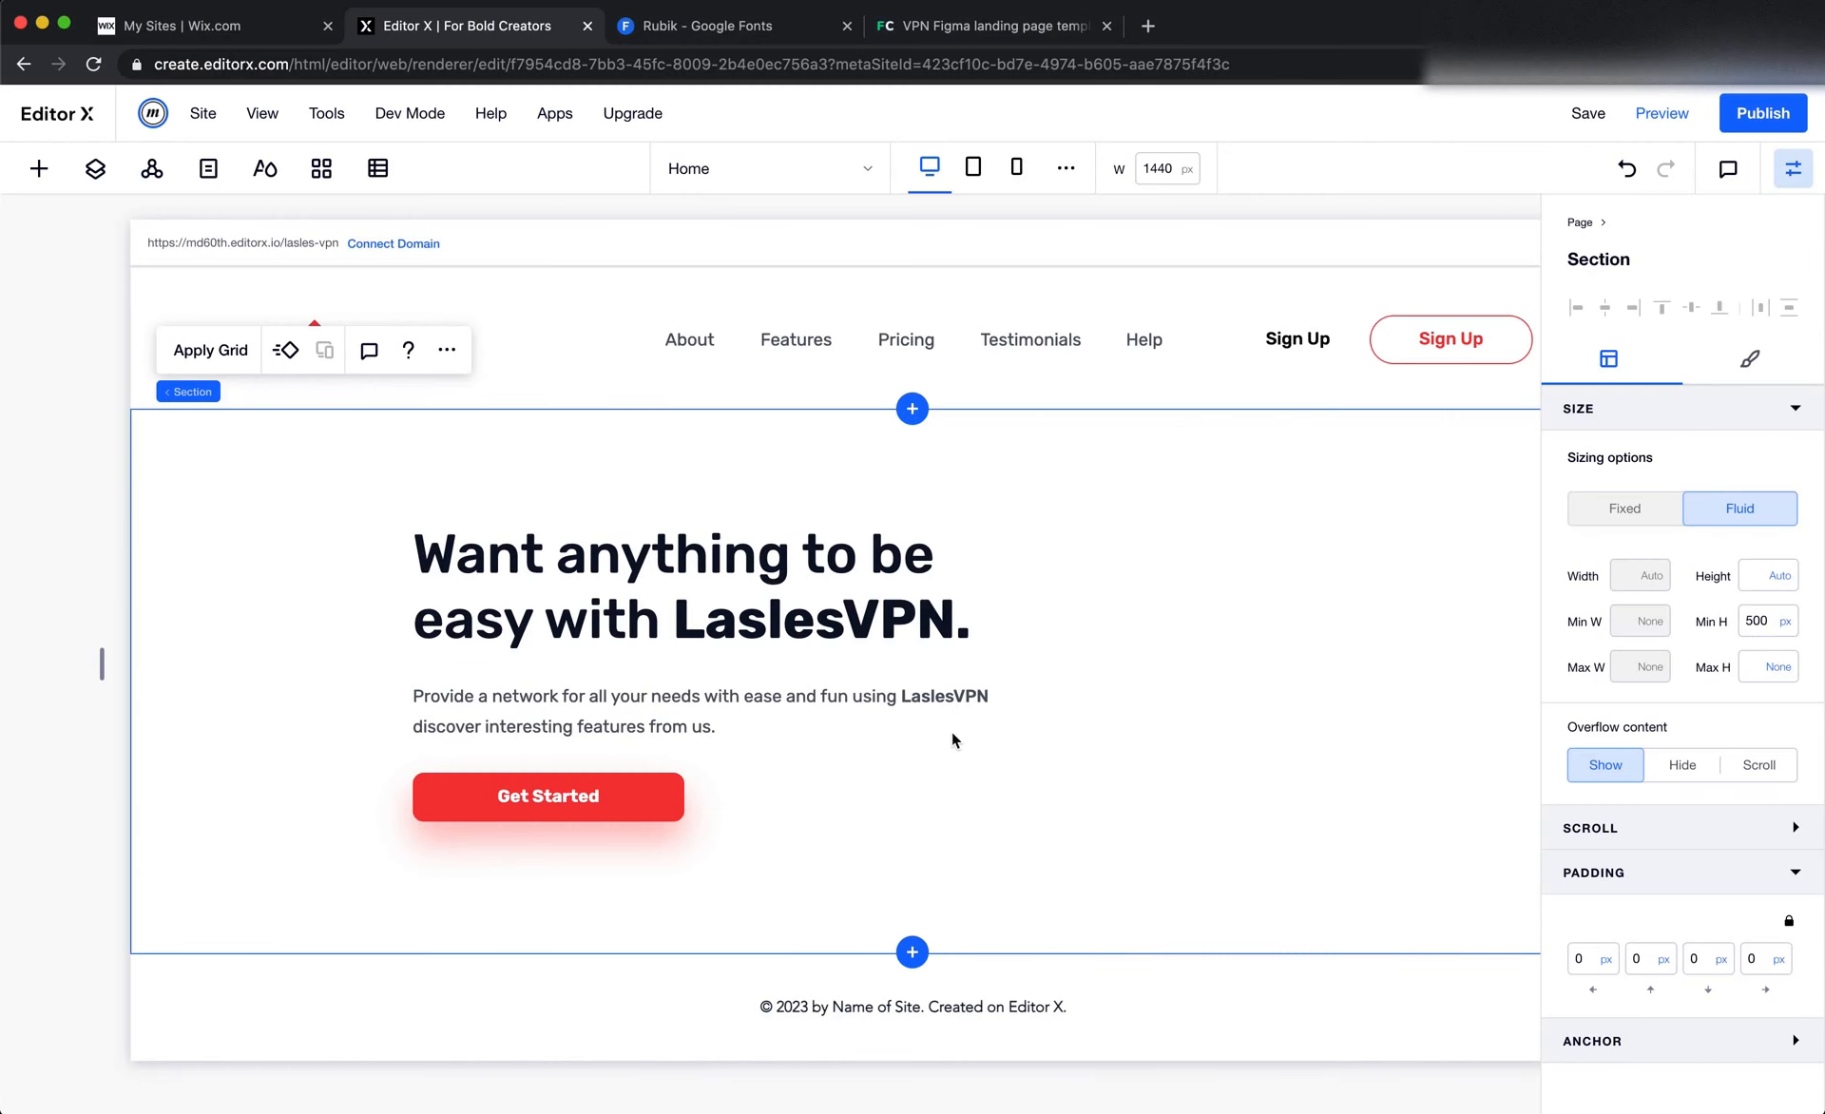
click(570, 806)
click(1757, 623)
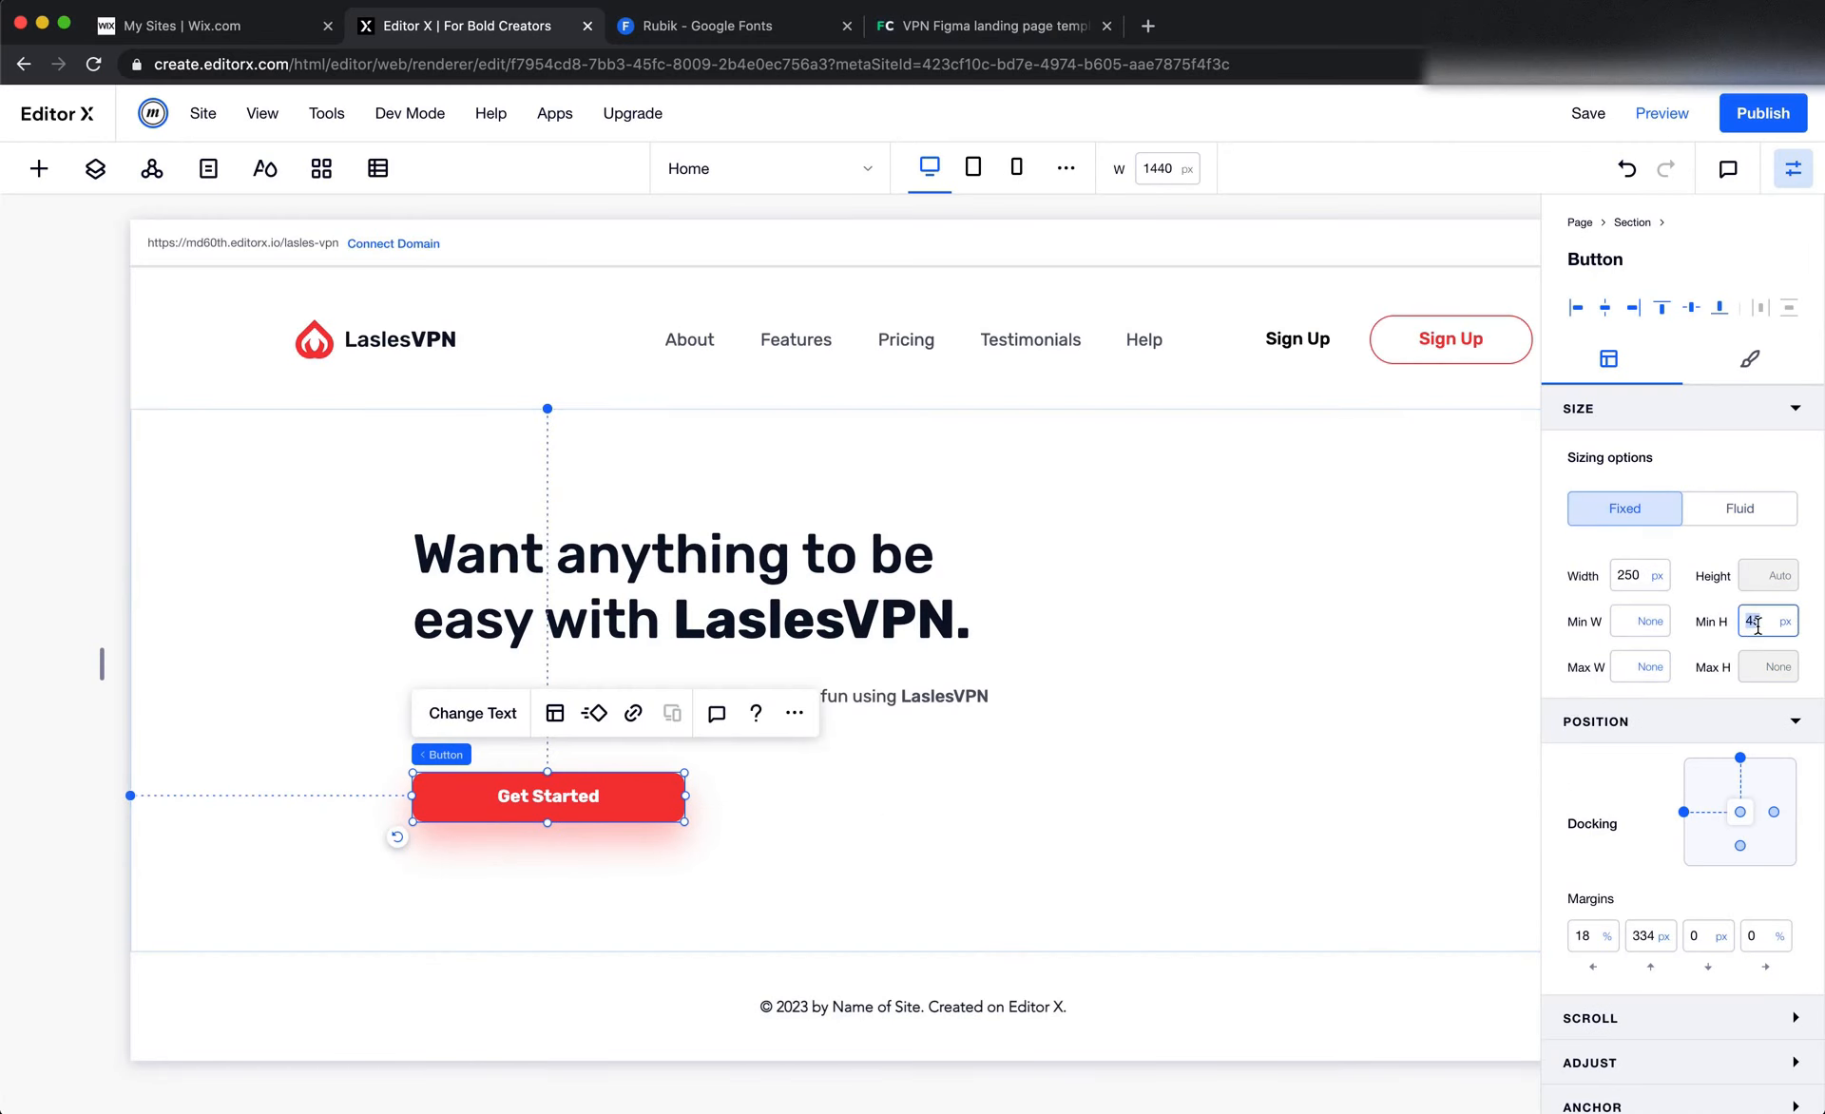
key(Return)
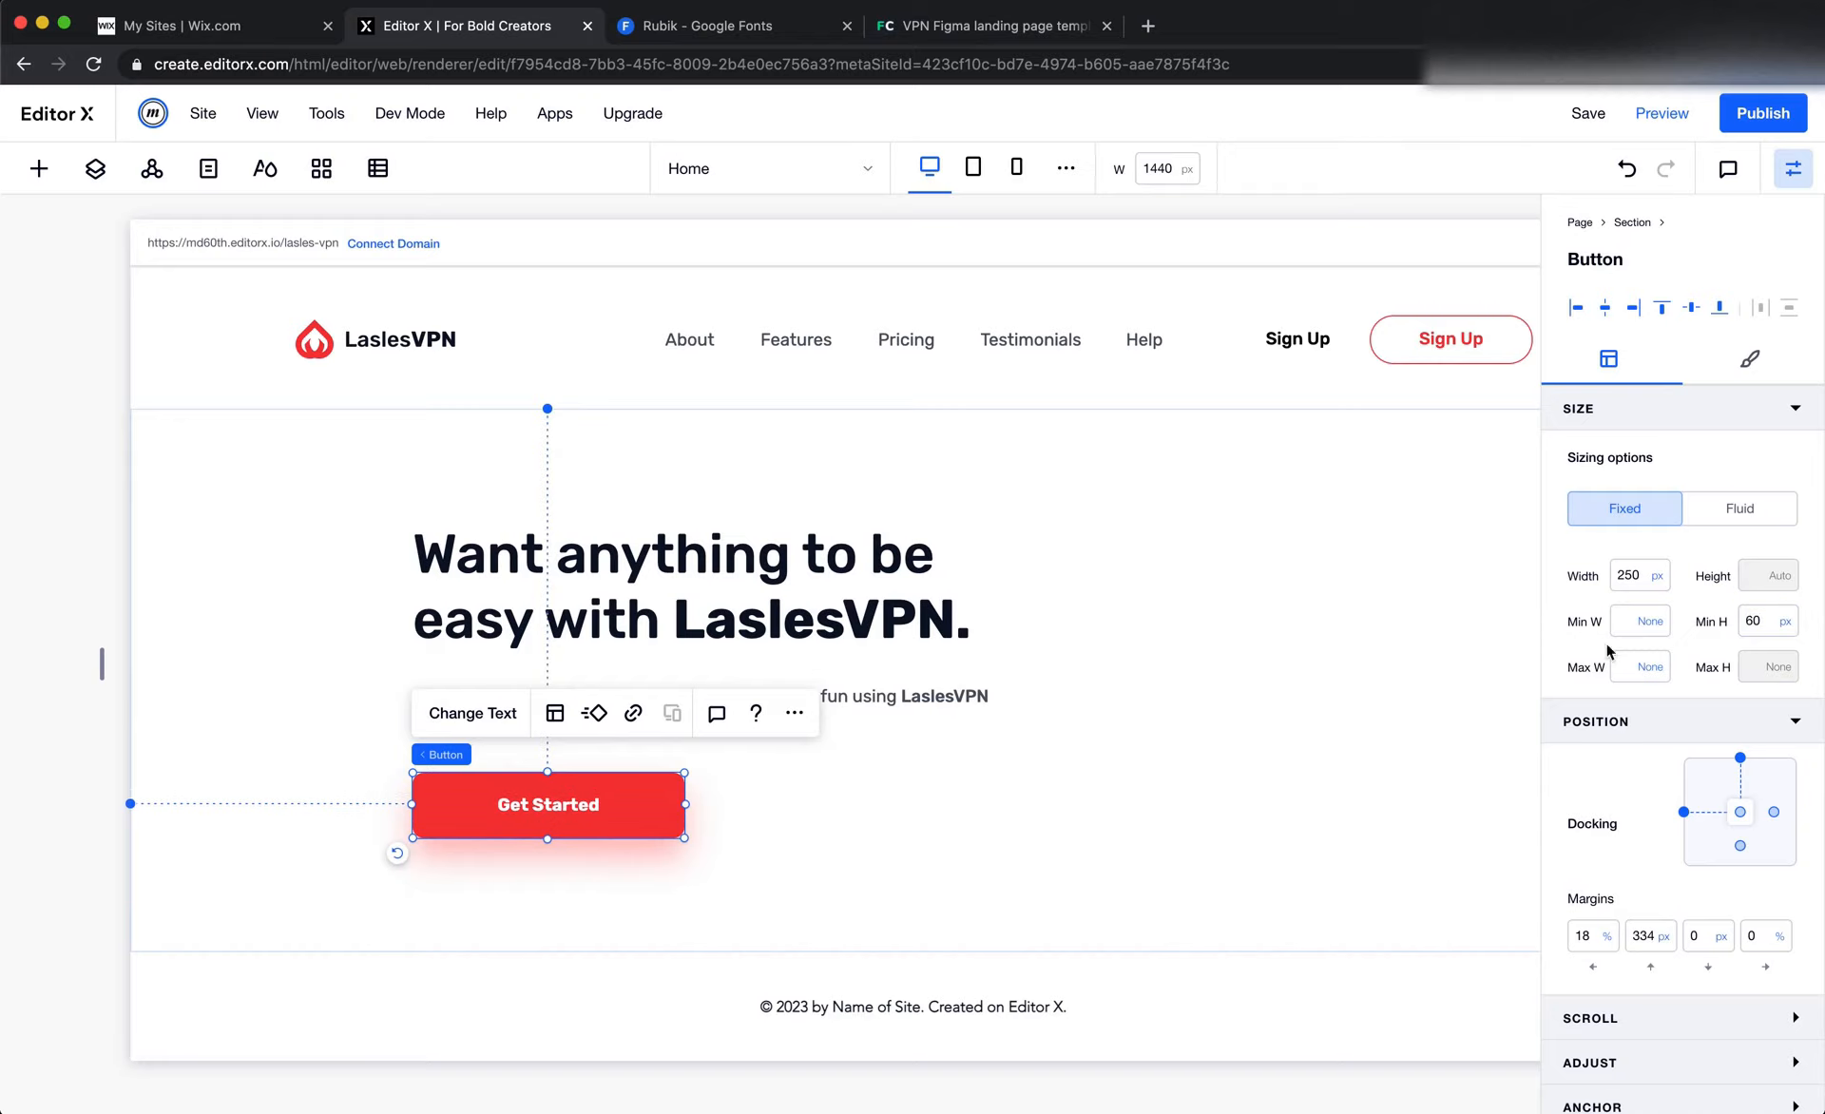
click(1204, 781)
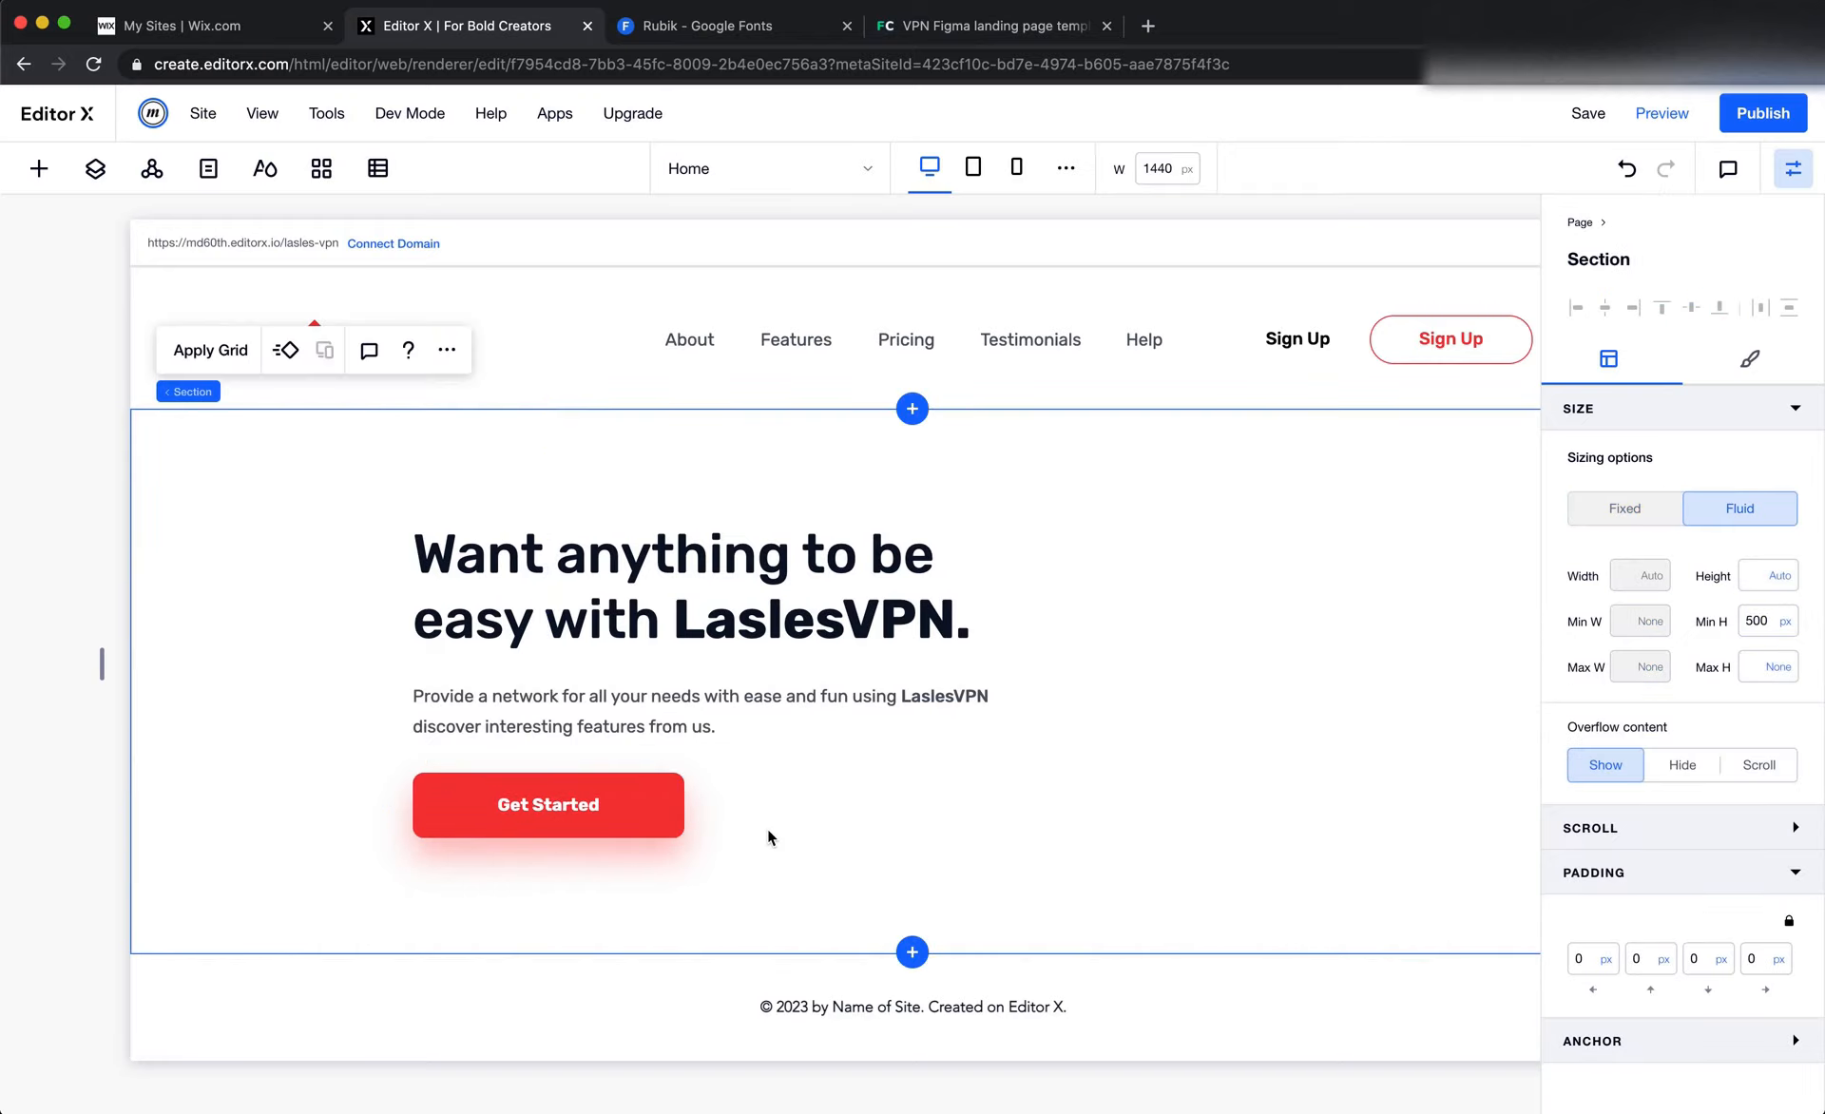
Move the Get Started button down to a top margin of 348 px and compare its spacing with the Figma design
drag(627, 798, 626, 811)
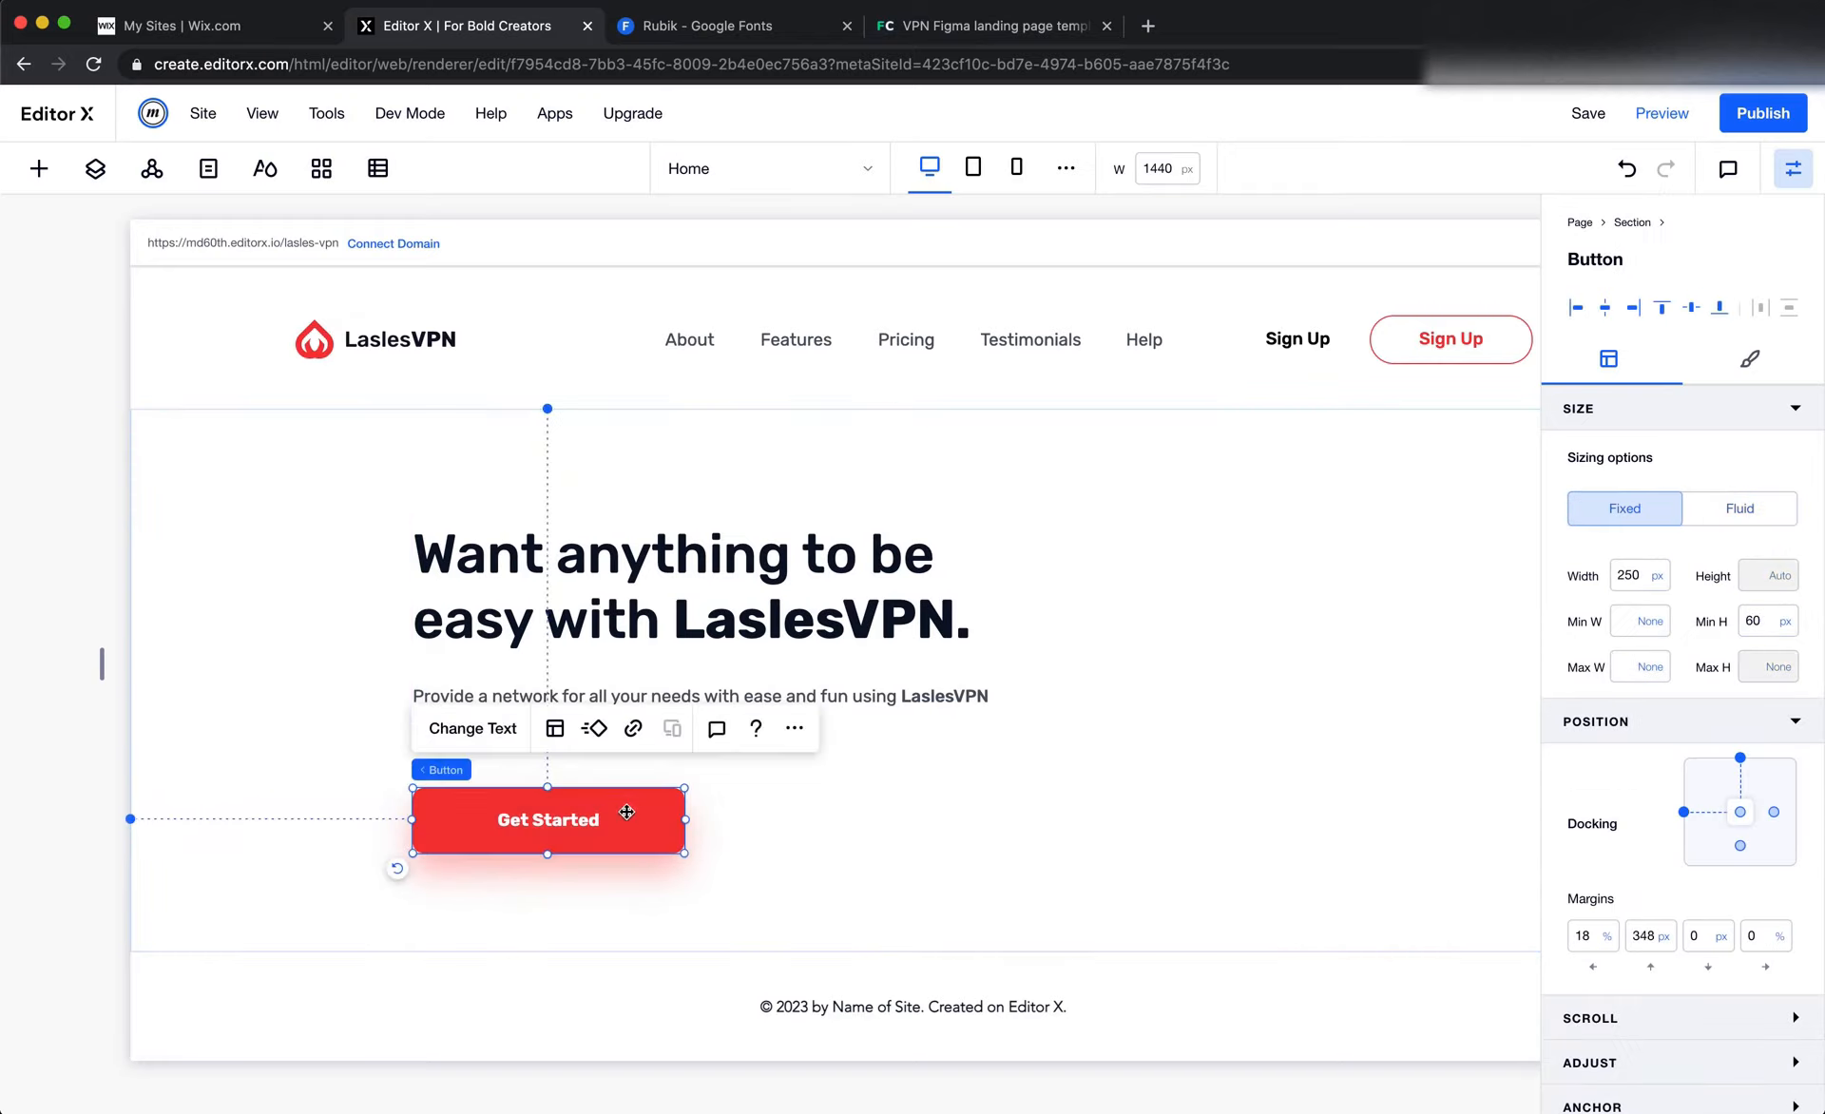
click(857, 811)
key(super+Tab)
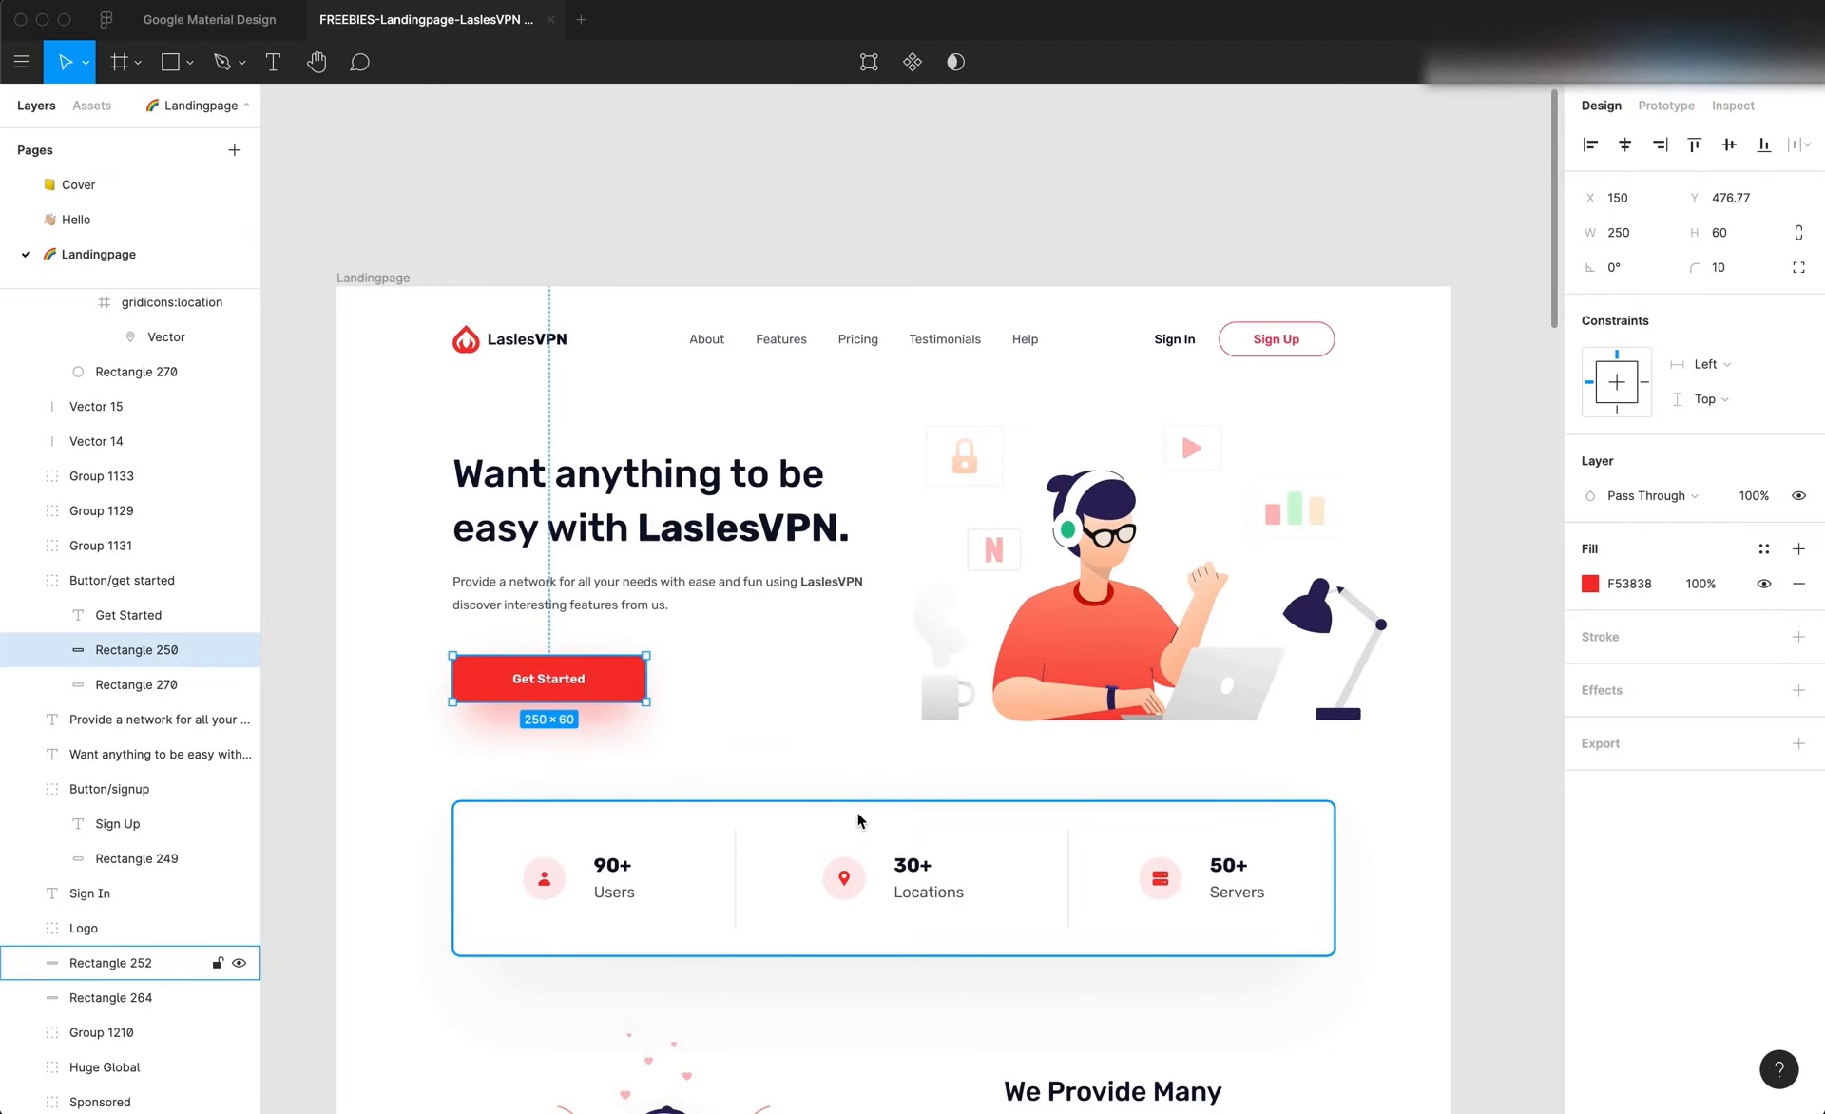
key(super+Tab)
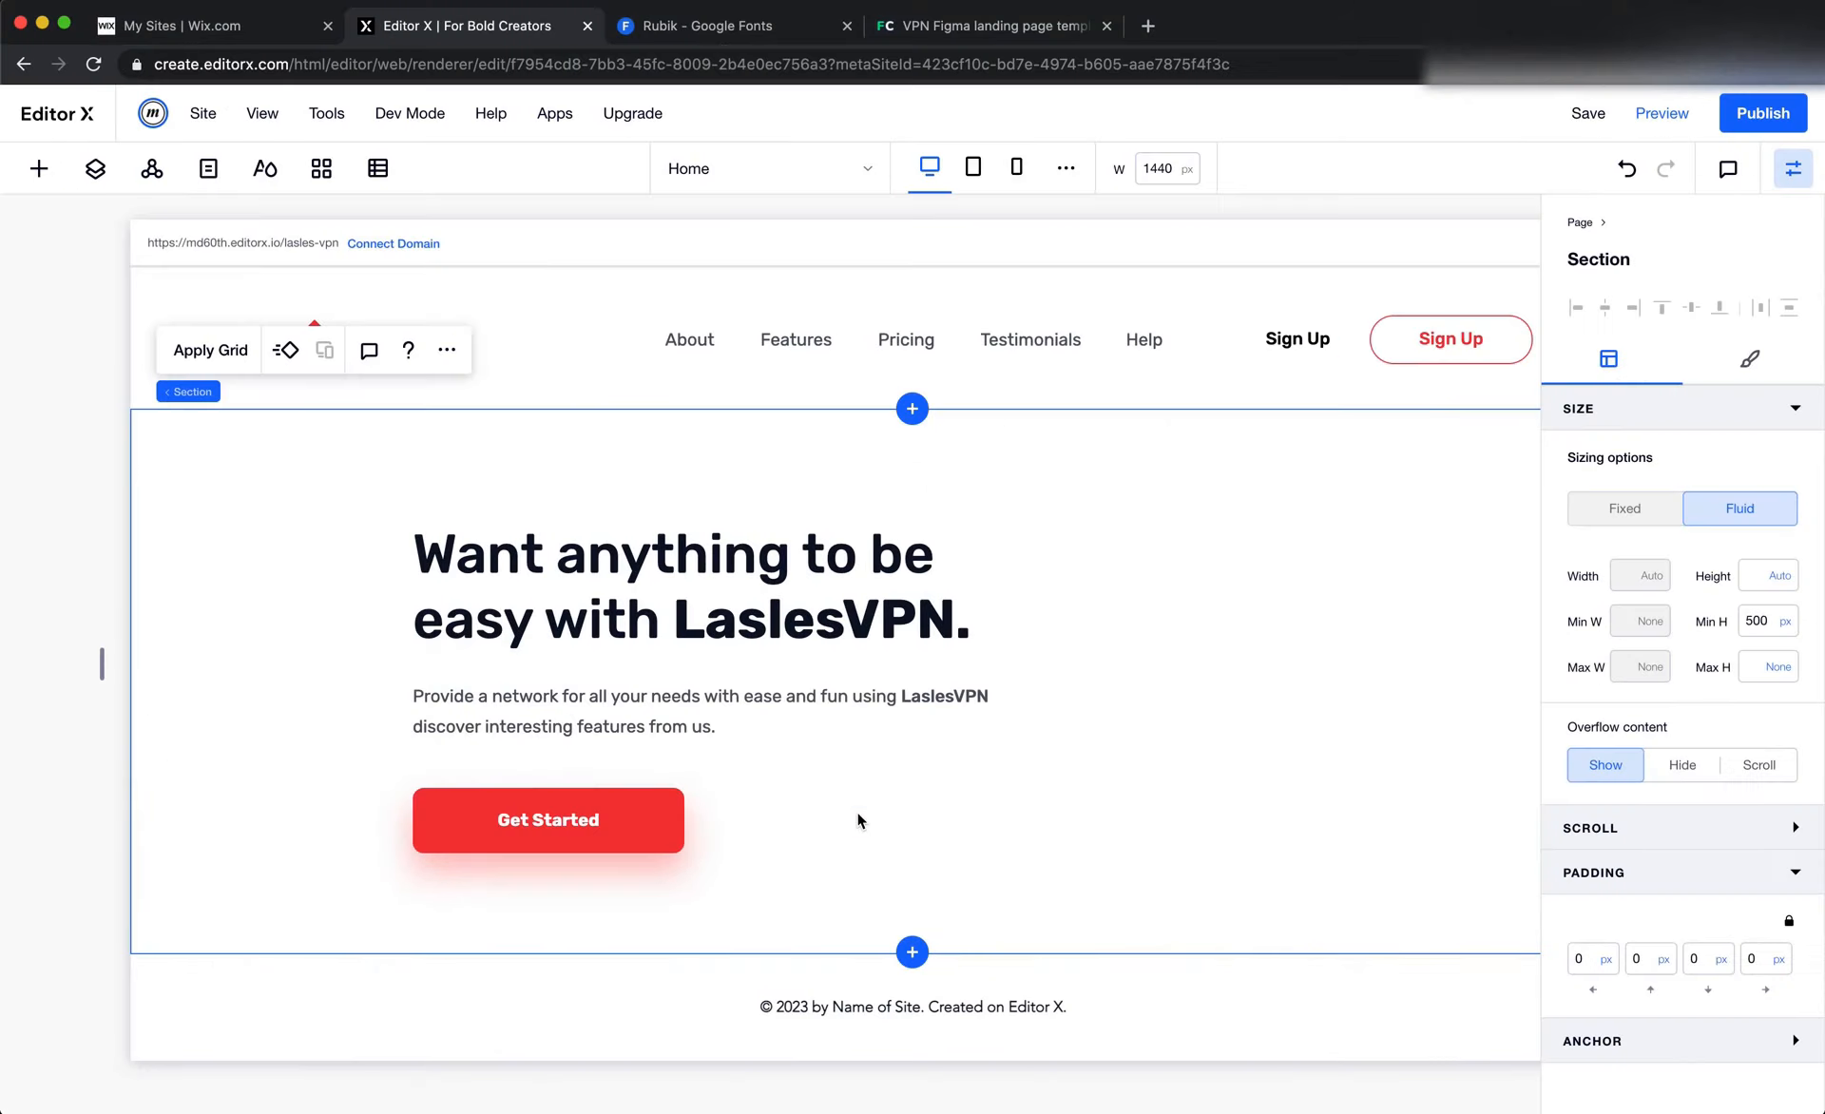
Inspect the Get Started button's group, rectangle and text in Figma, then return to Editor X and select the hero button for comparison
key(super+Tab)
click(954, 784)
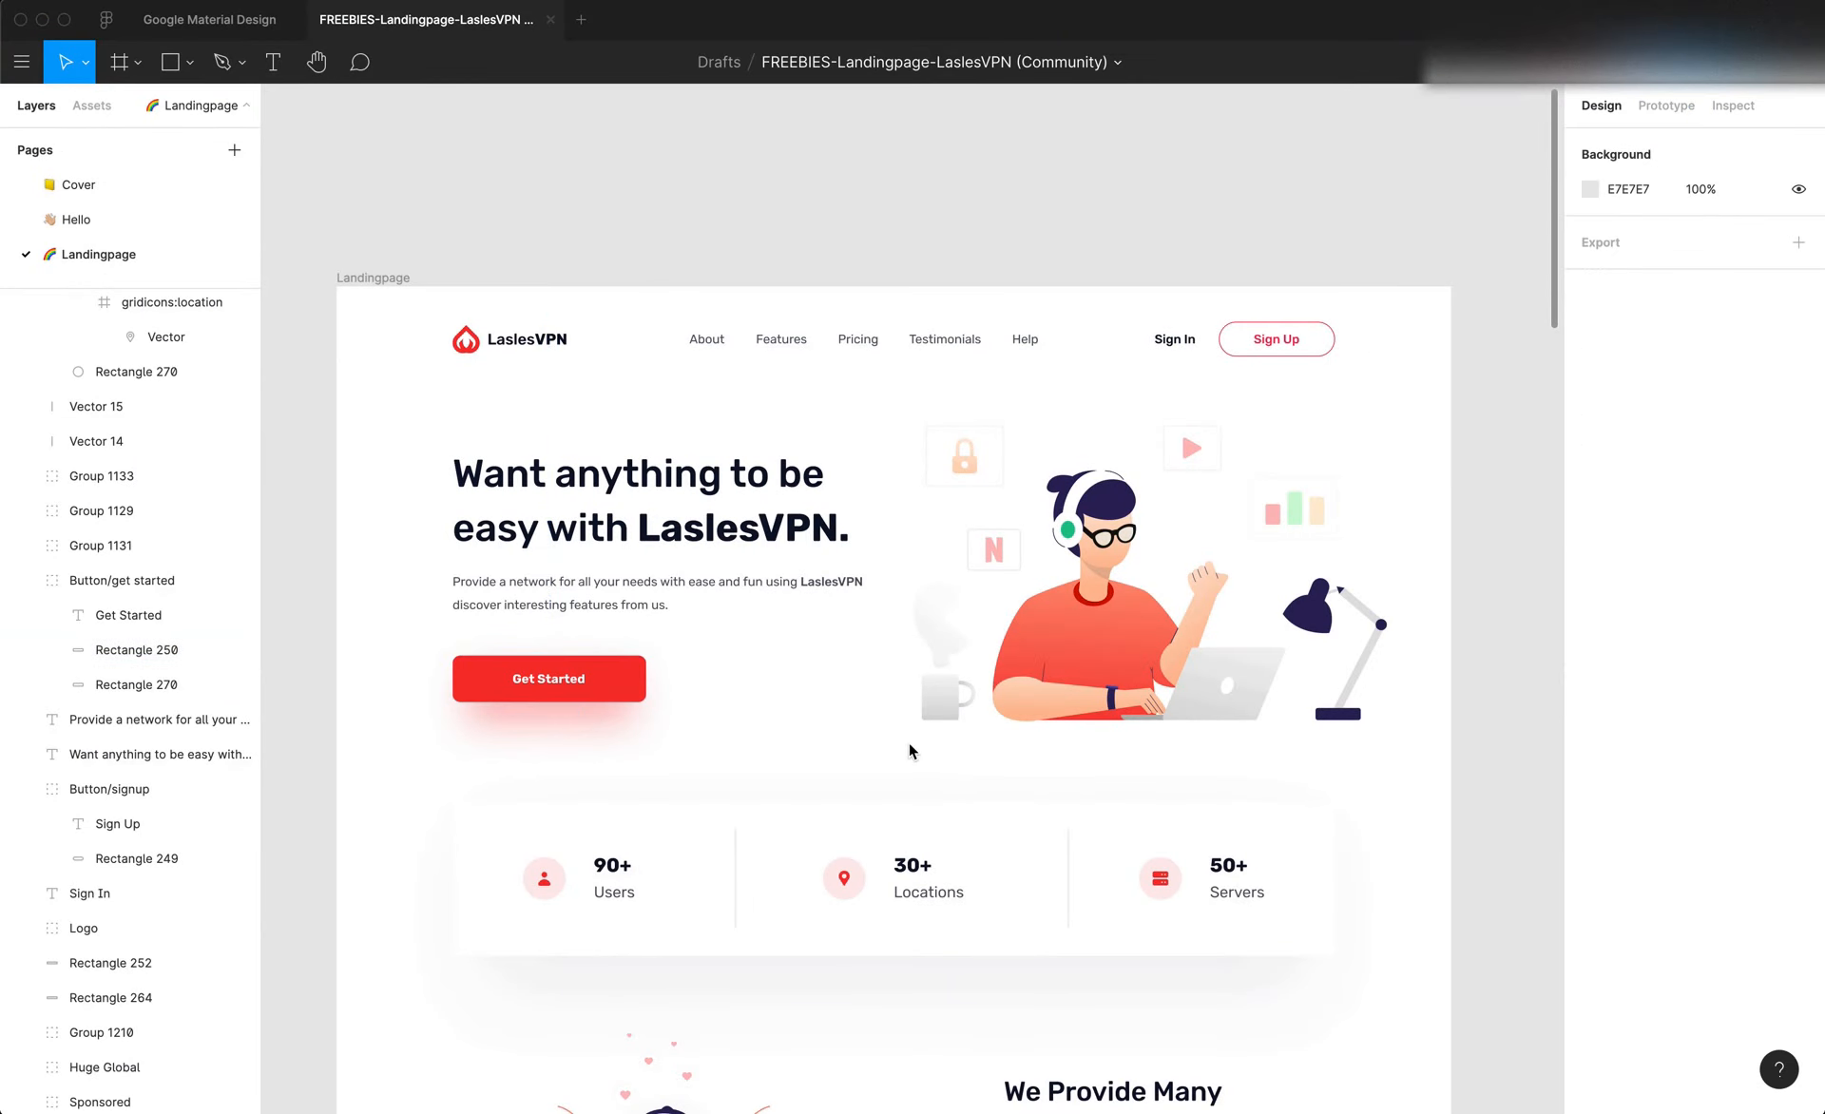
scroll(908, 743, down, 3)
click(646, 586)
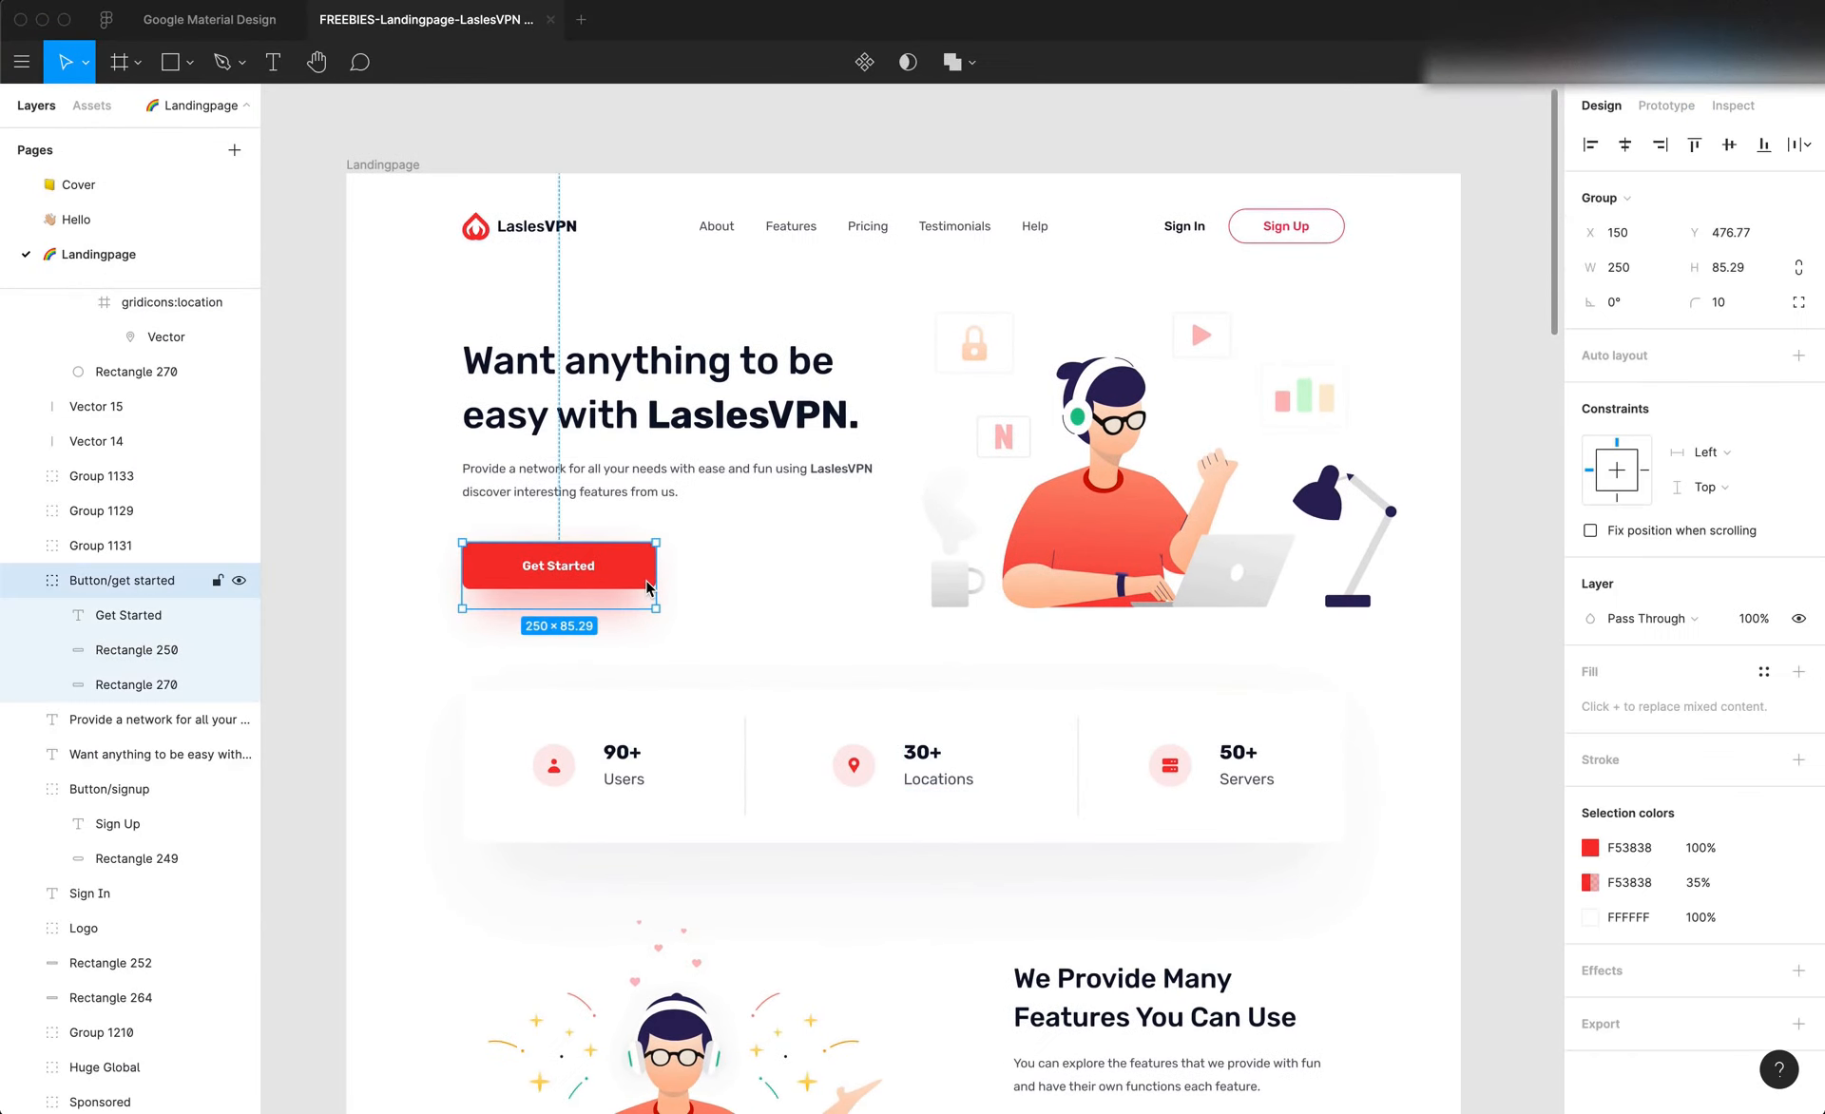
double_click(646, 584)
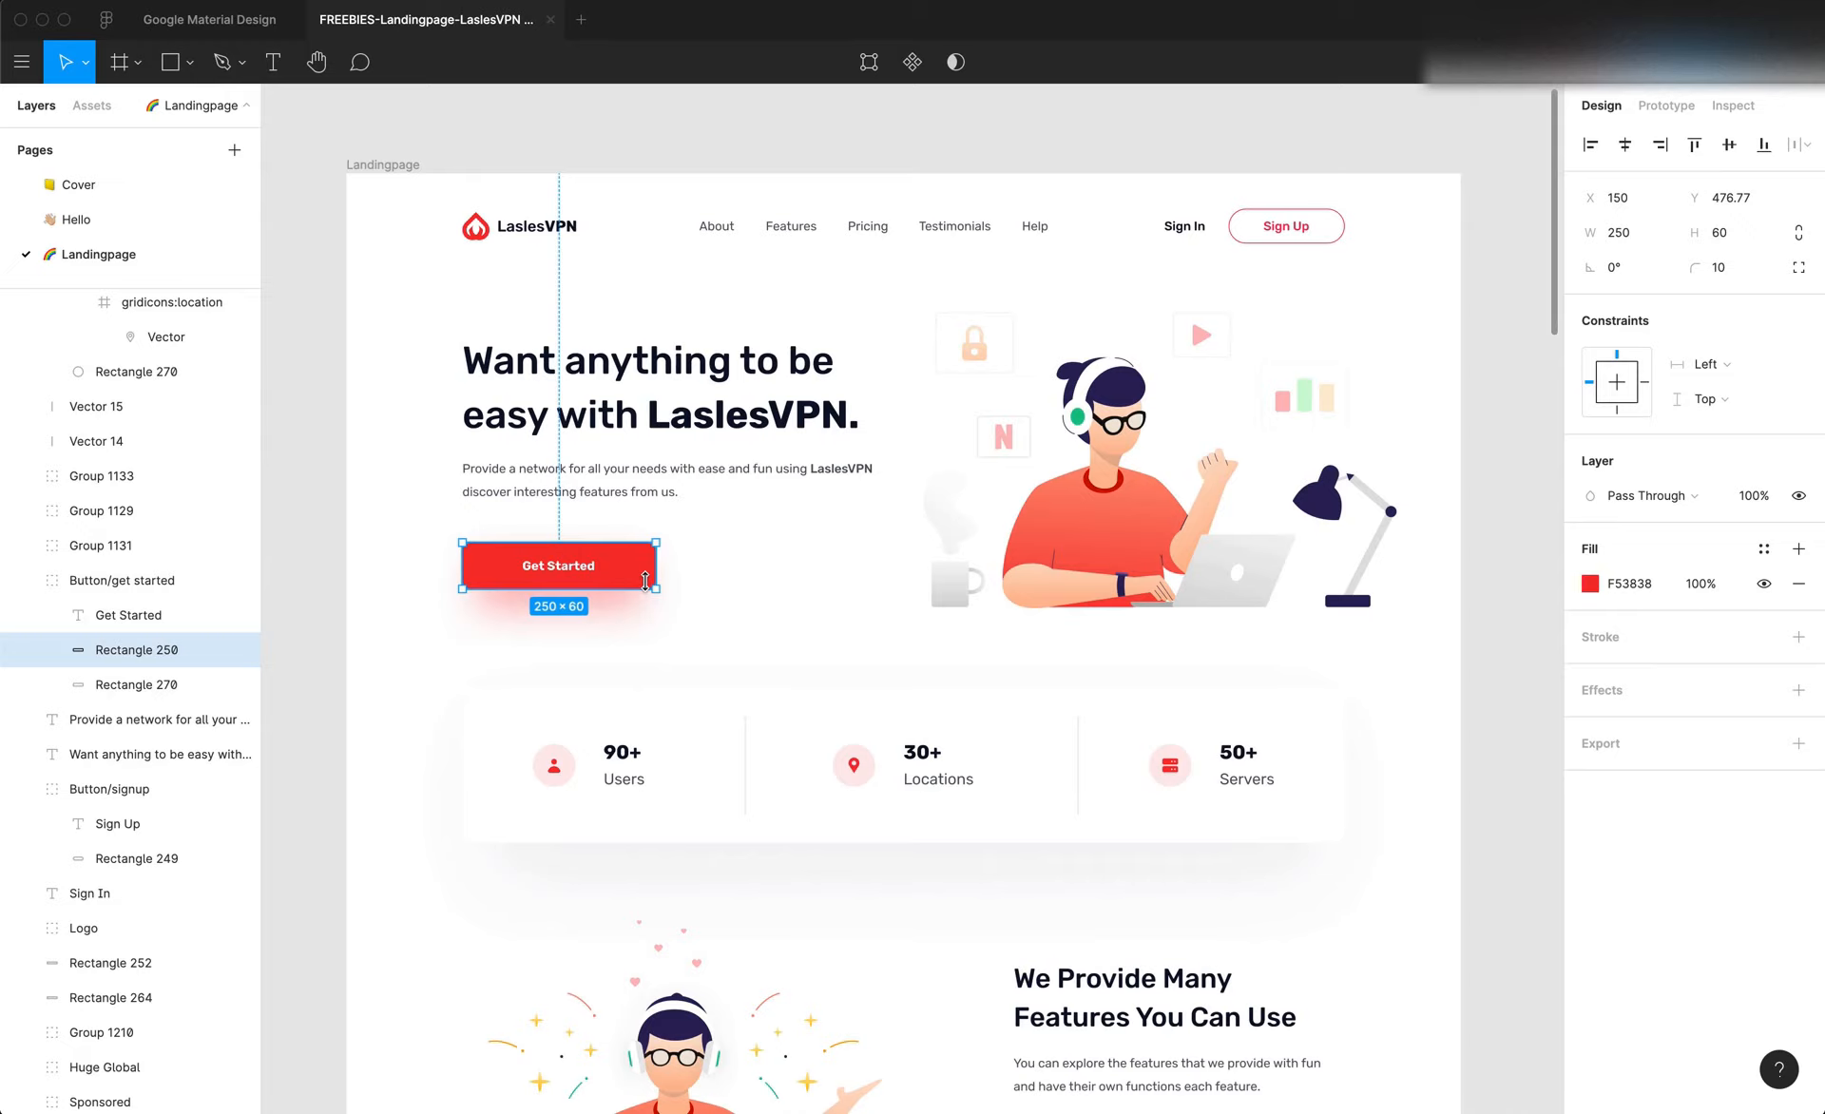
double_click(571, 564)
click(741, 592)
key(super+Tab)
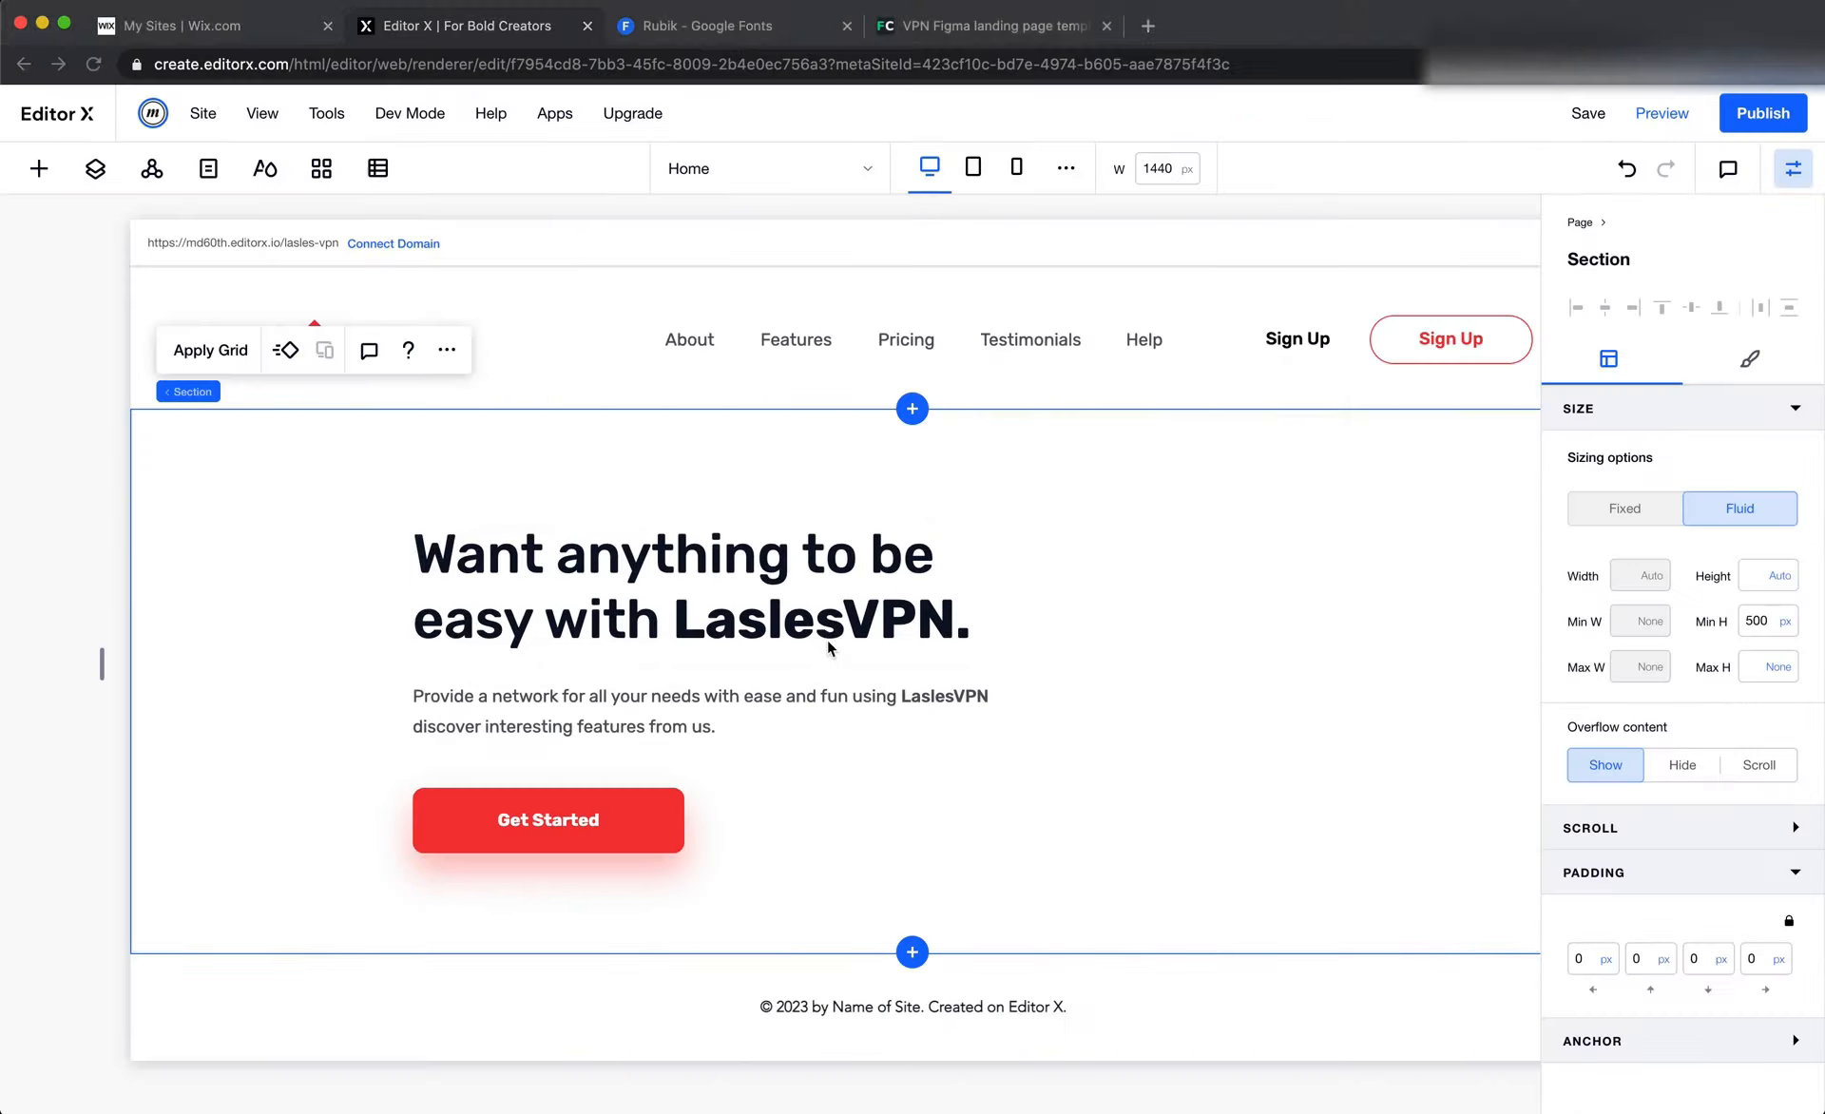
click(614, 811)
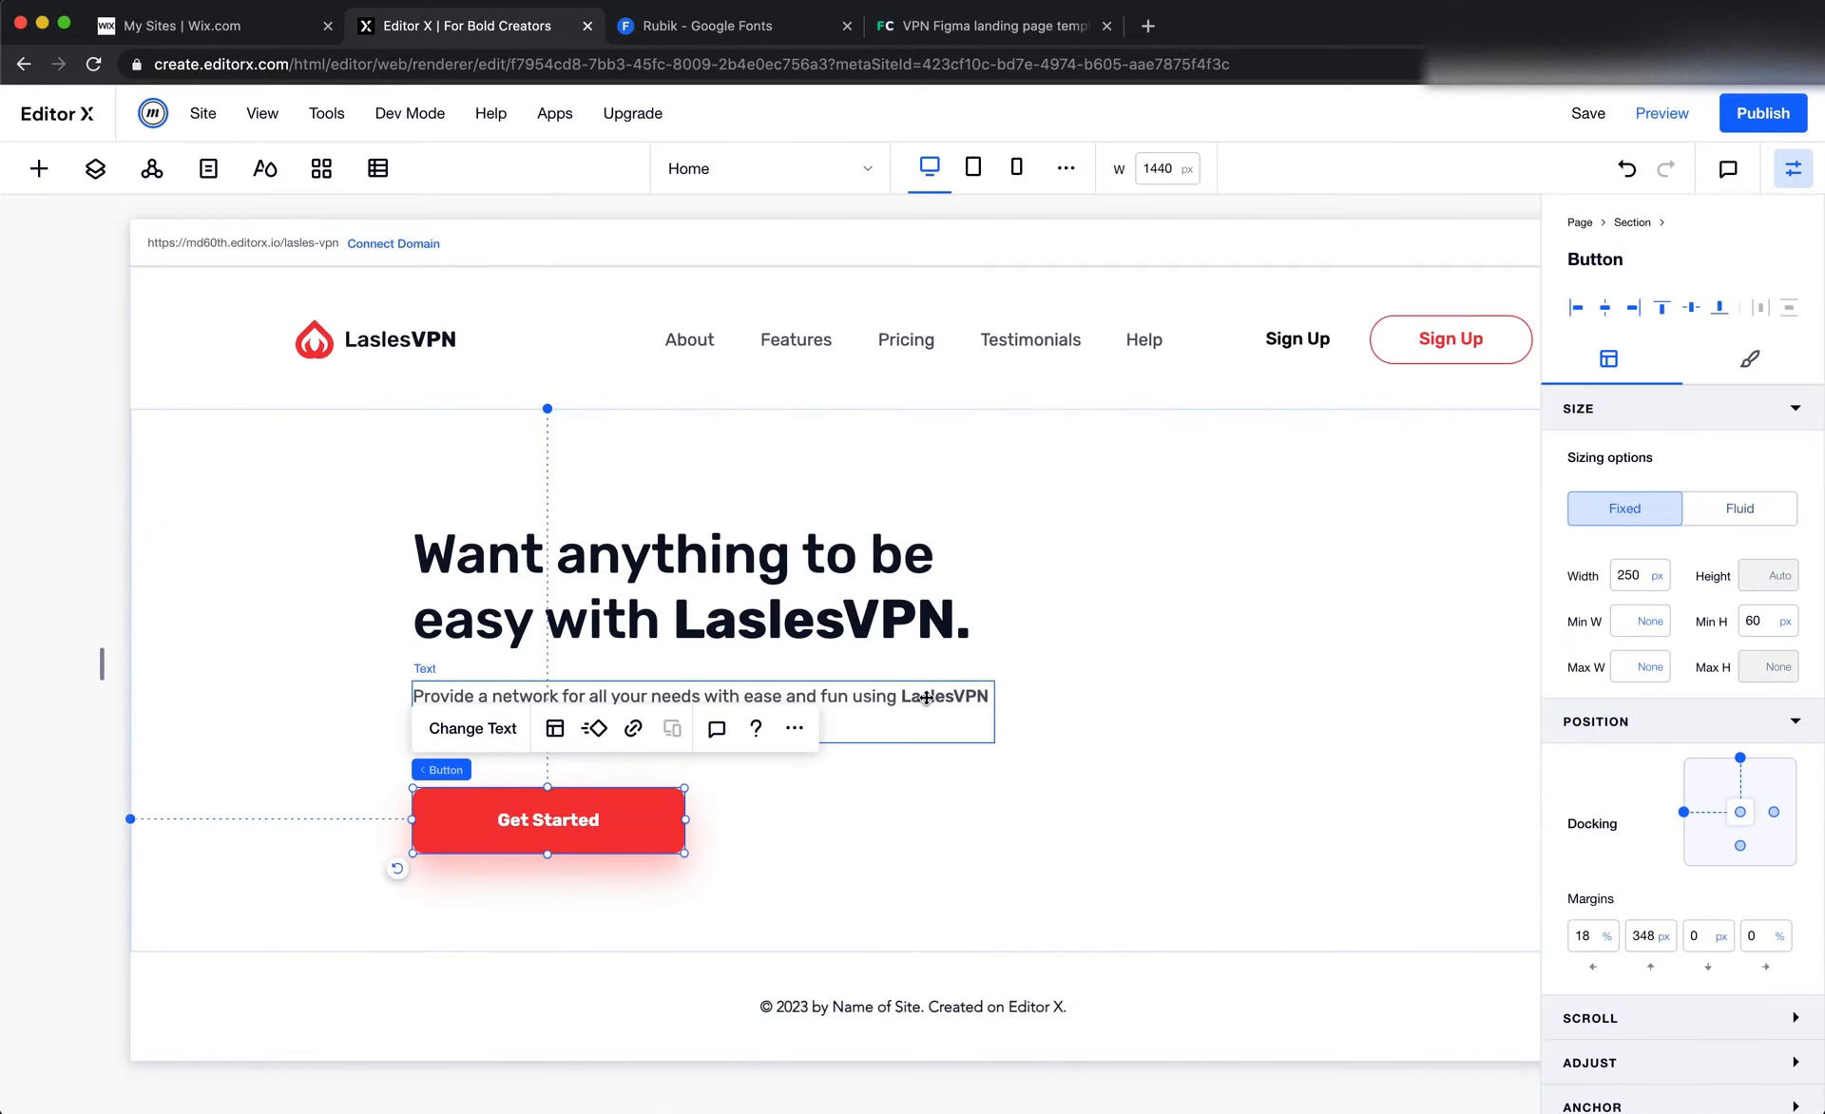
Stack the hero heading, the paragraph below it and the Get Started button together
click(816, 592)
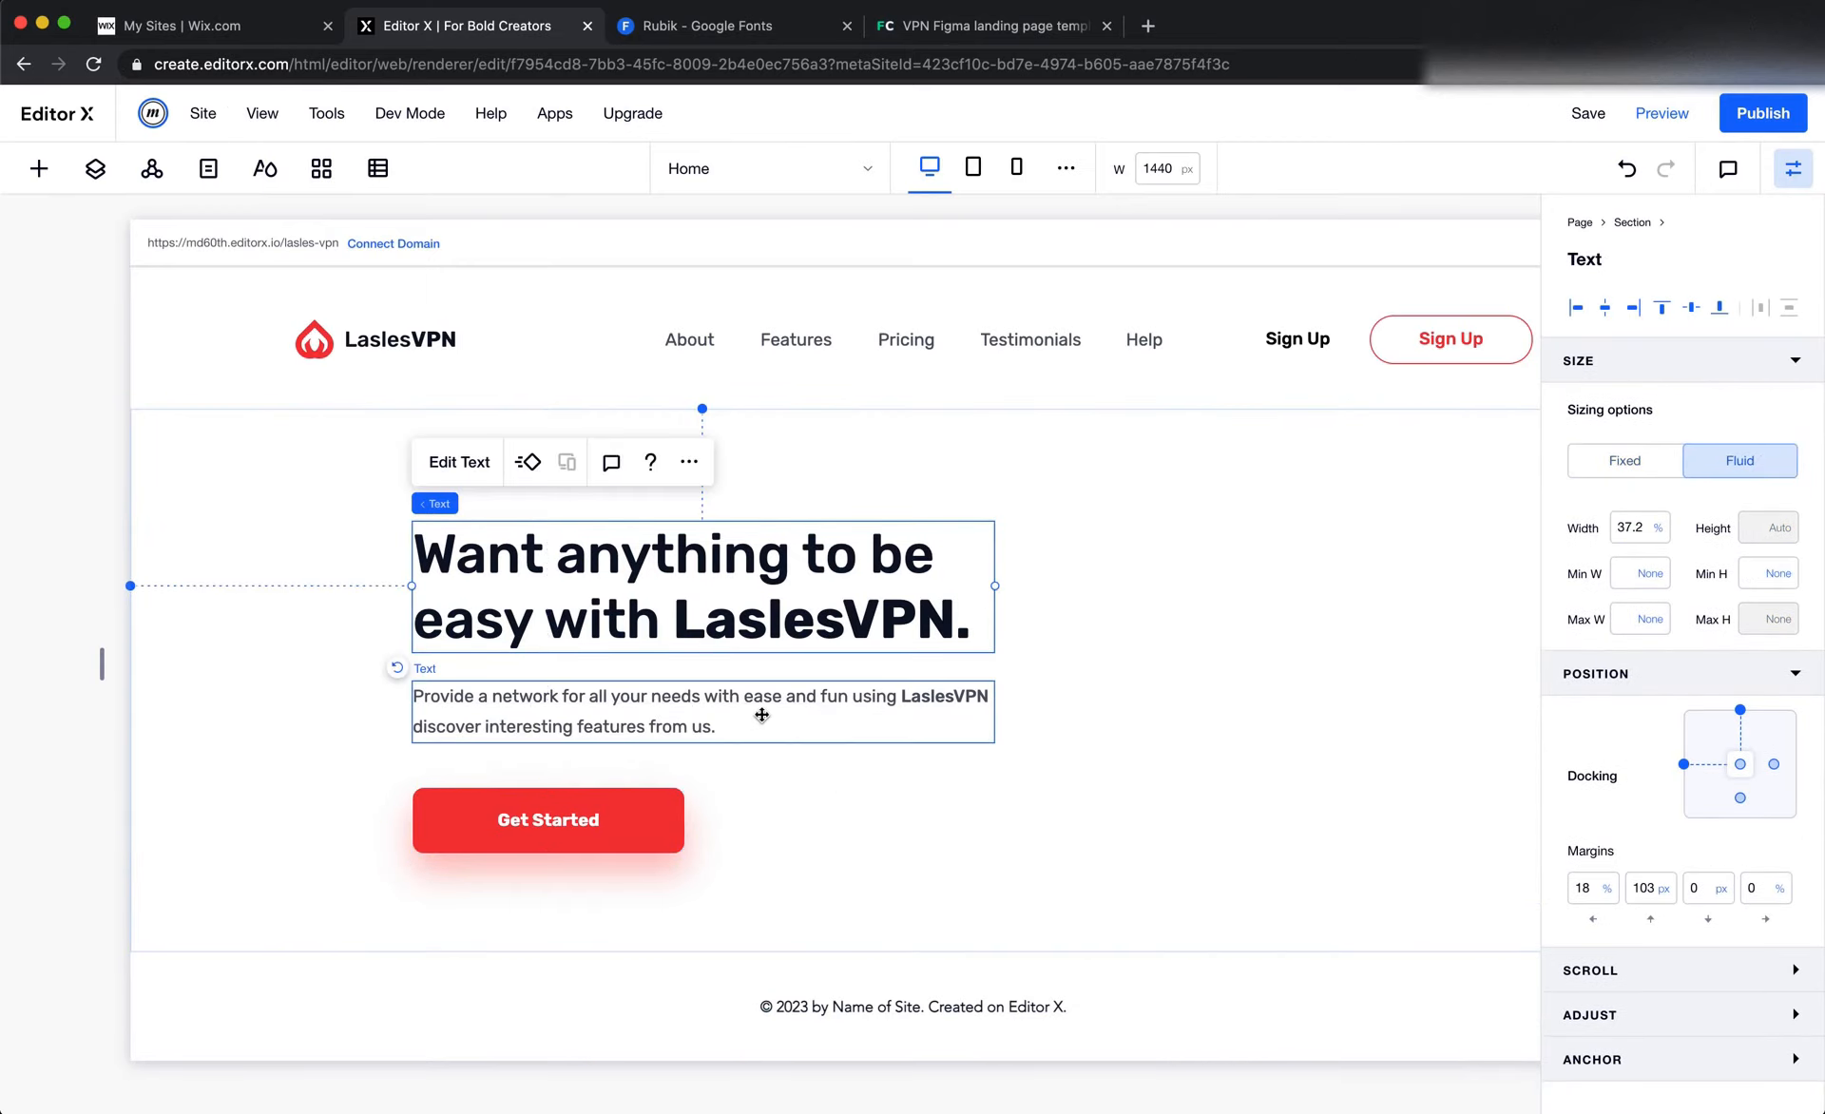
shift+click(728, 721)
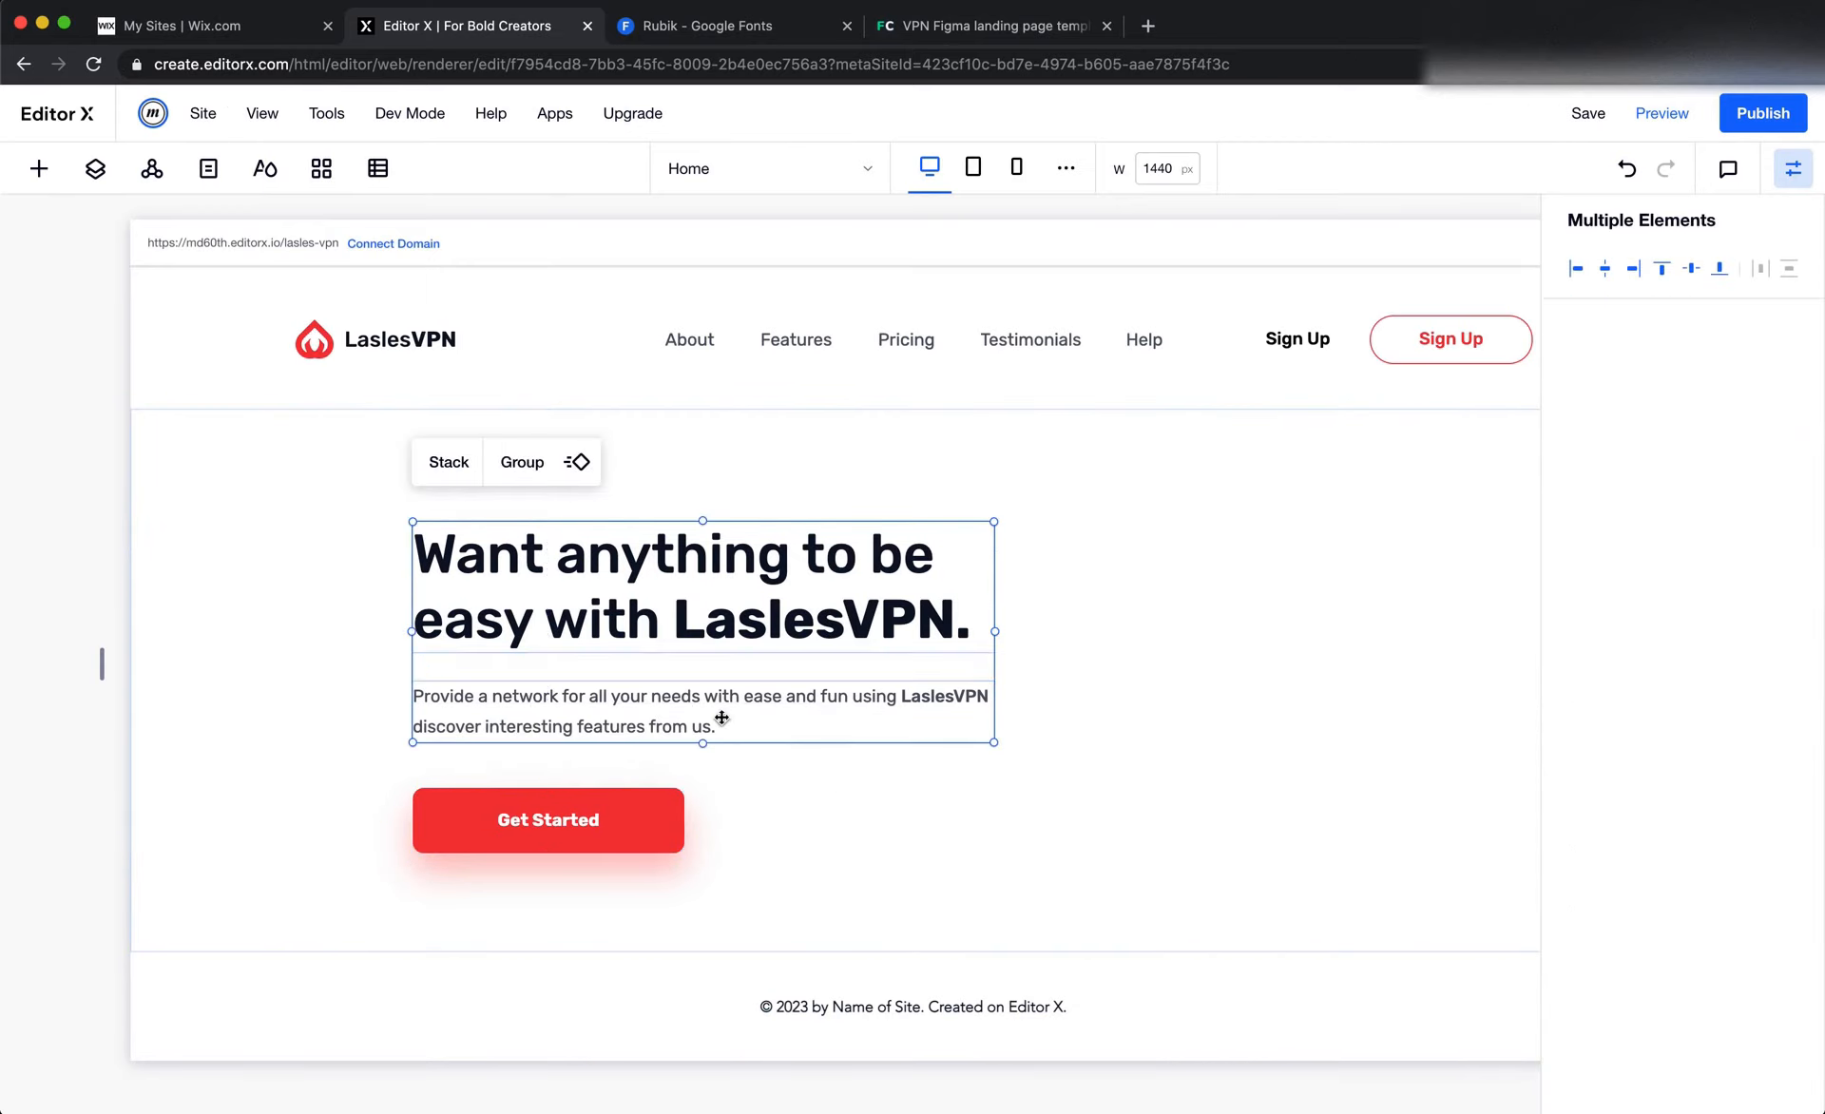
click(448, 462)
Switch to Figma and measure the hero paragraph's spacing to the heading, then select the Get Started button
key(super+Tab)
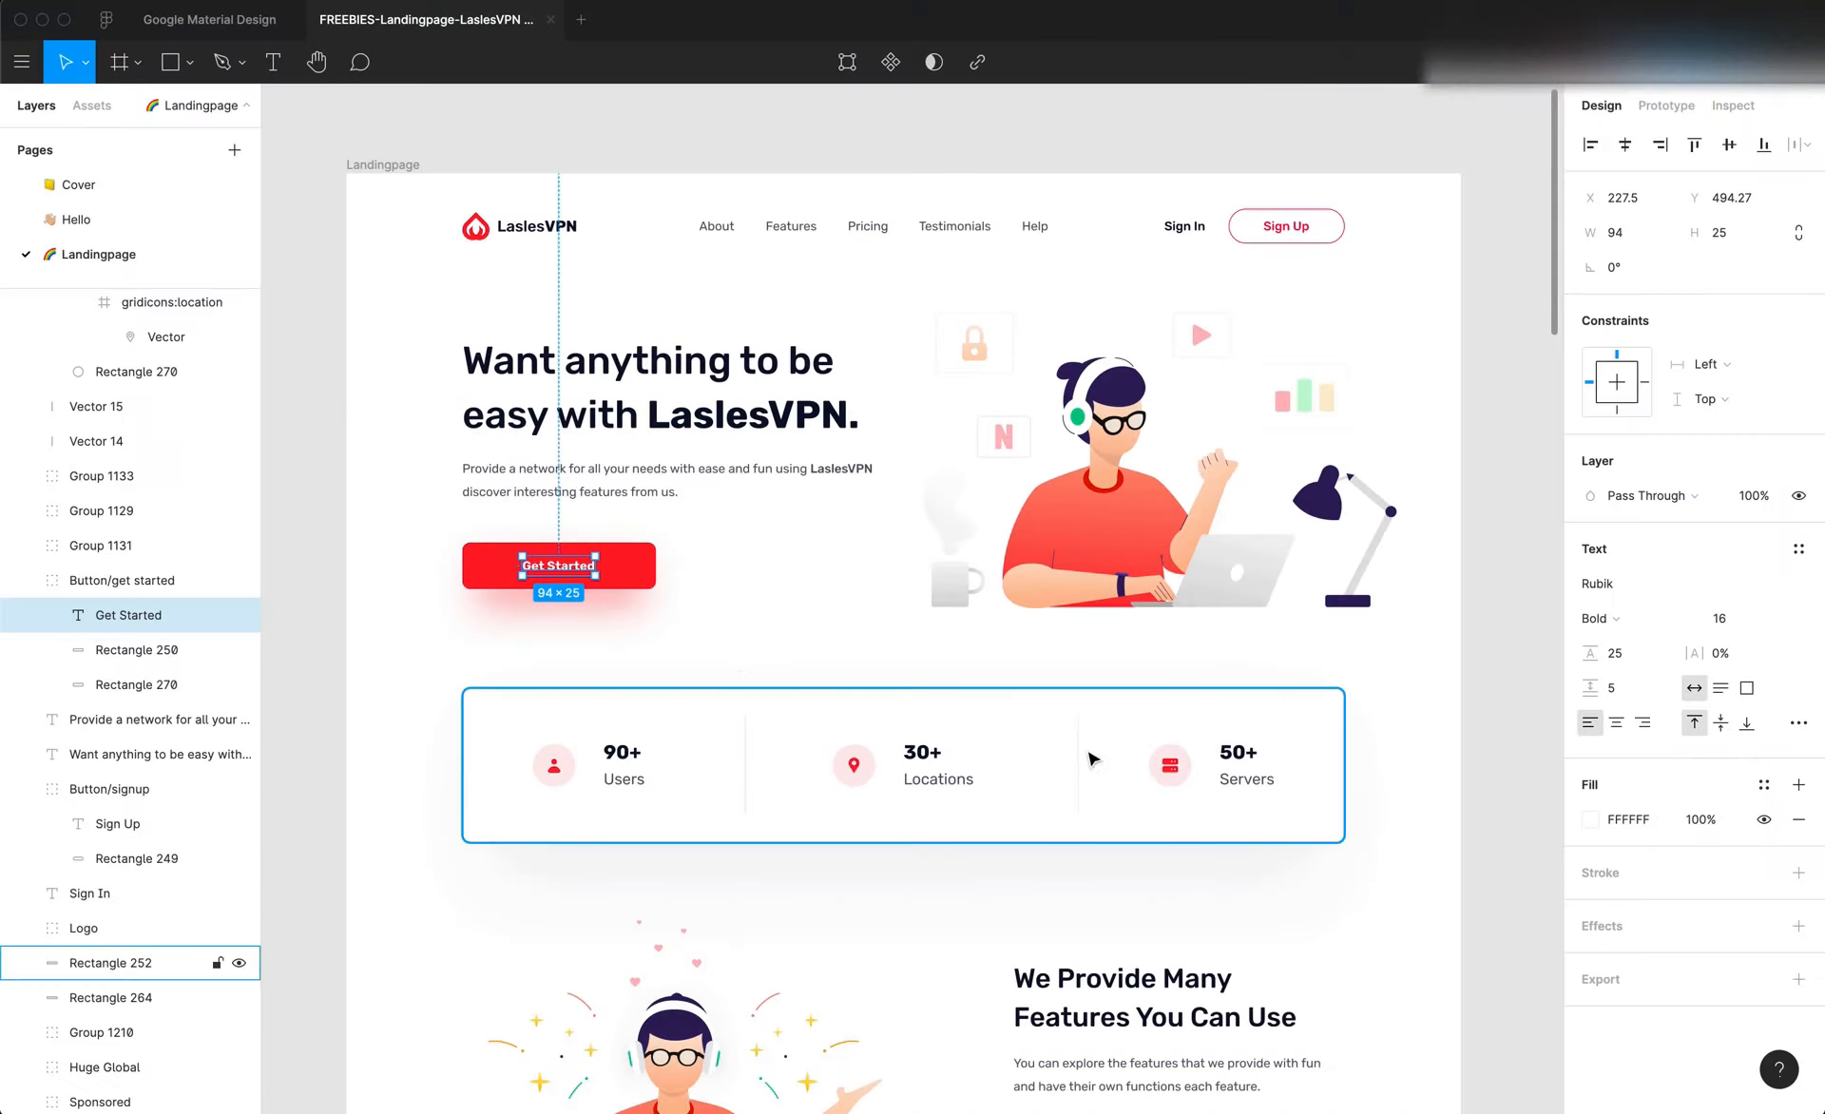
click(677, 552)
click(589, 482)
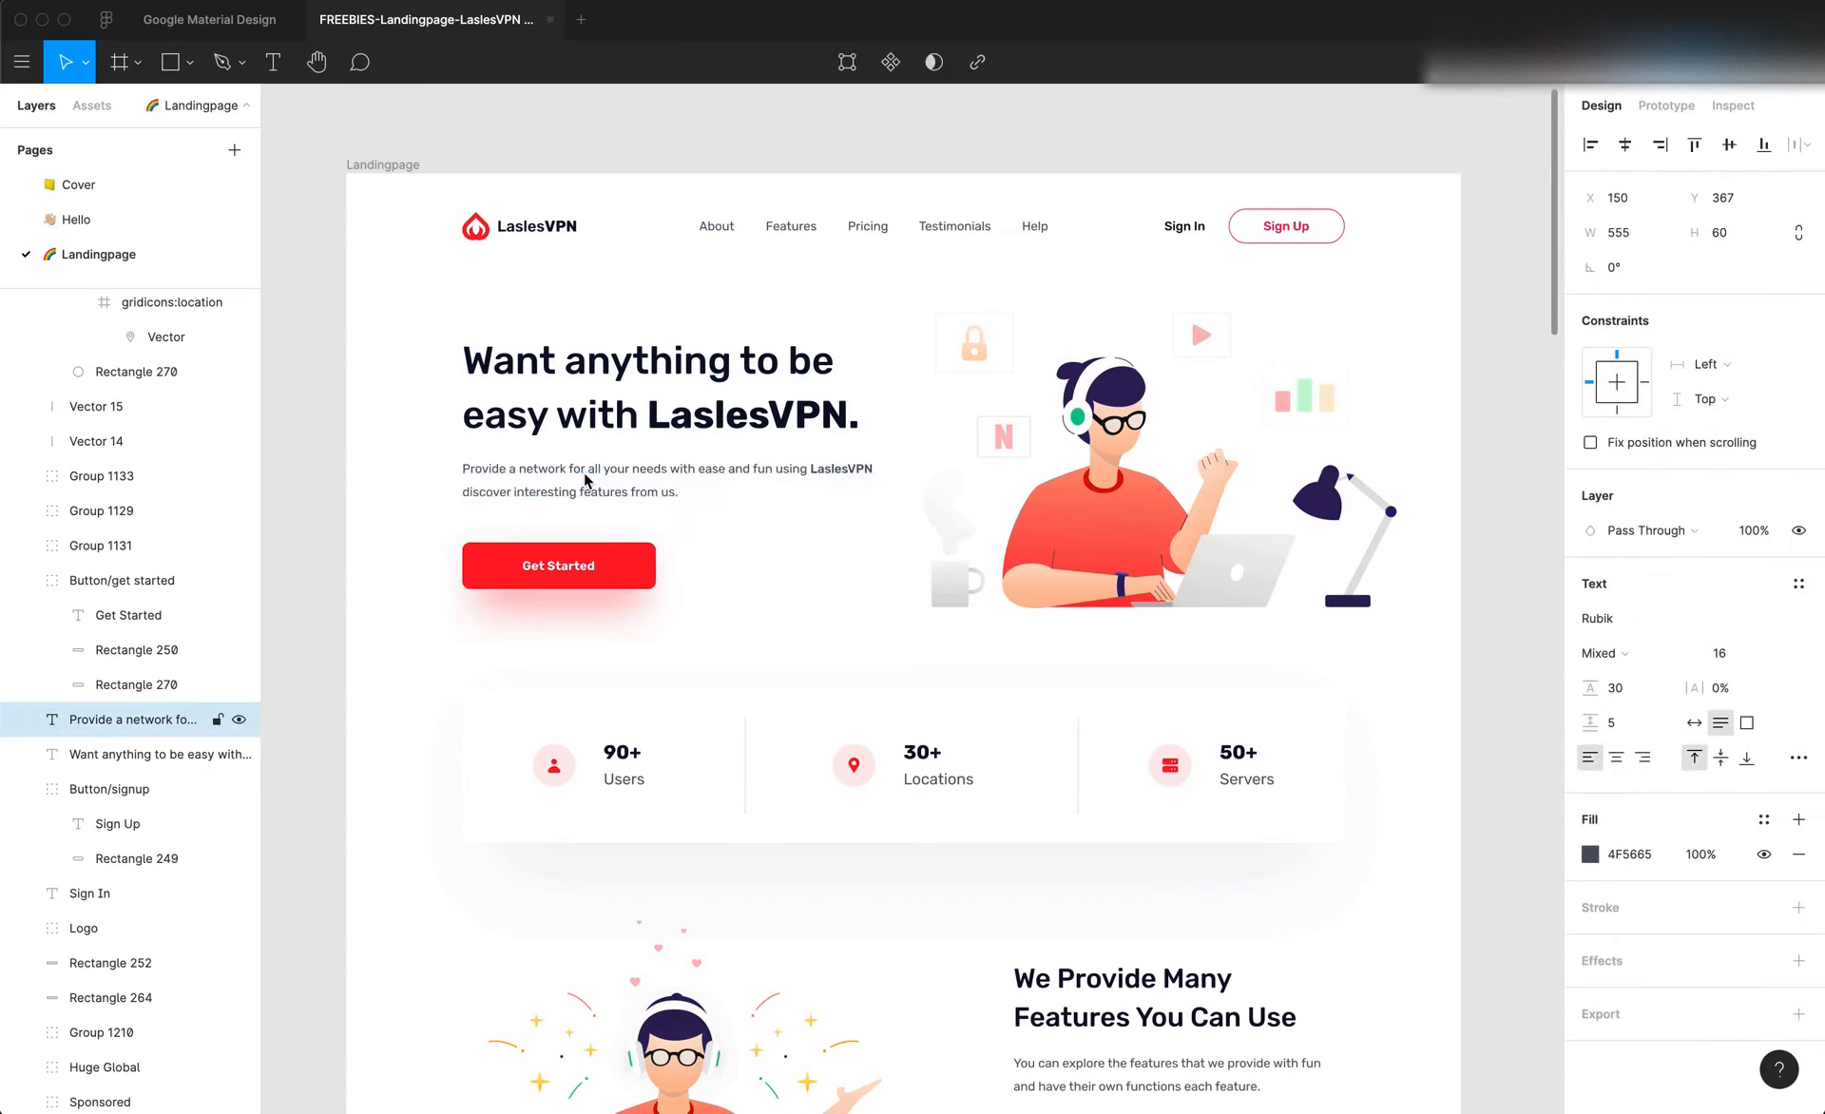
key(alt)
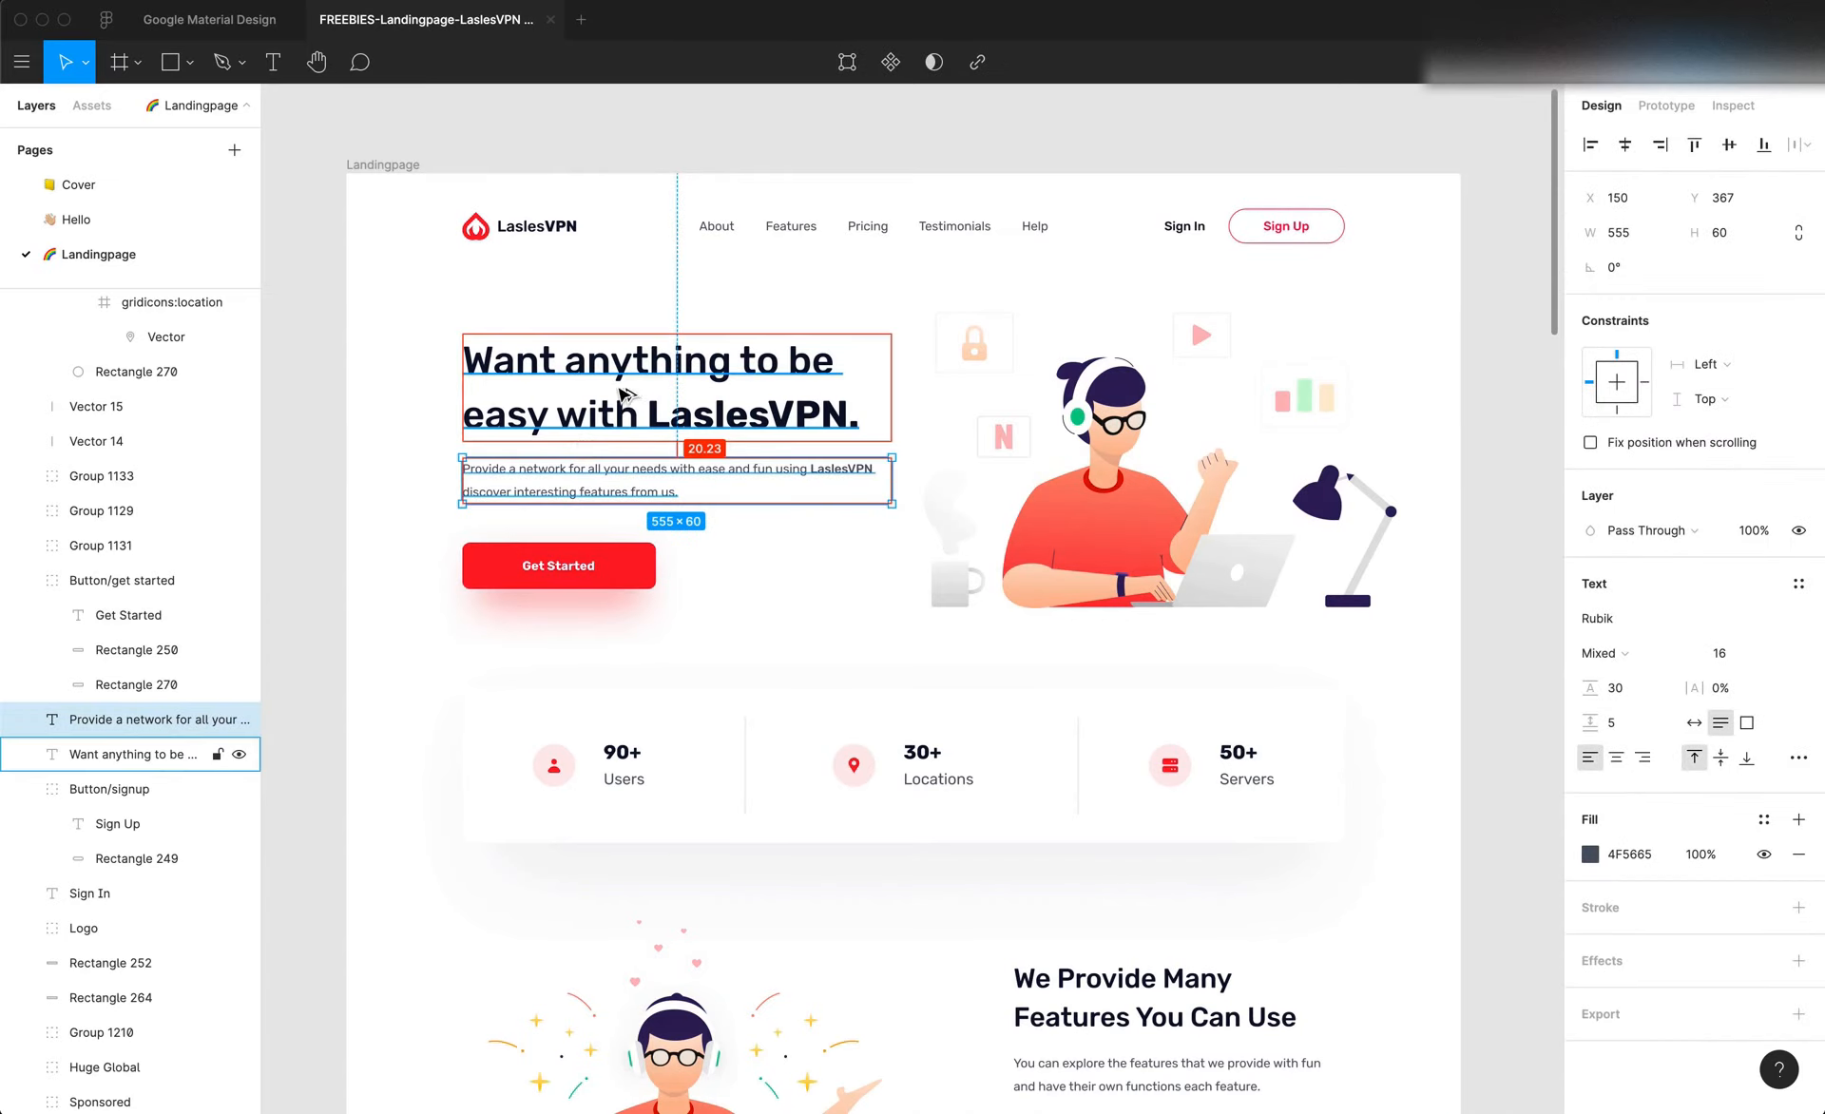
click(589, 565)
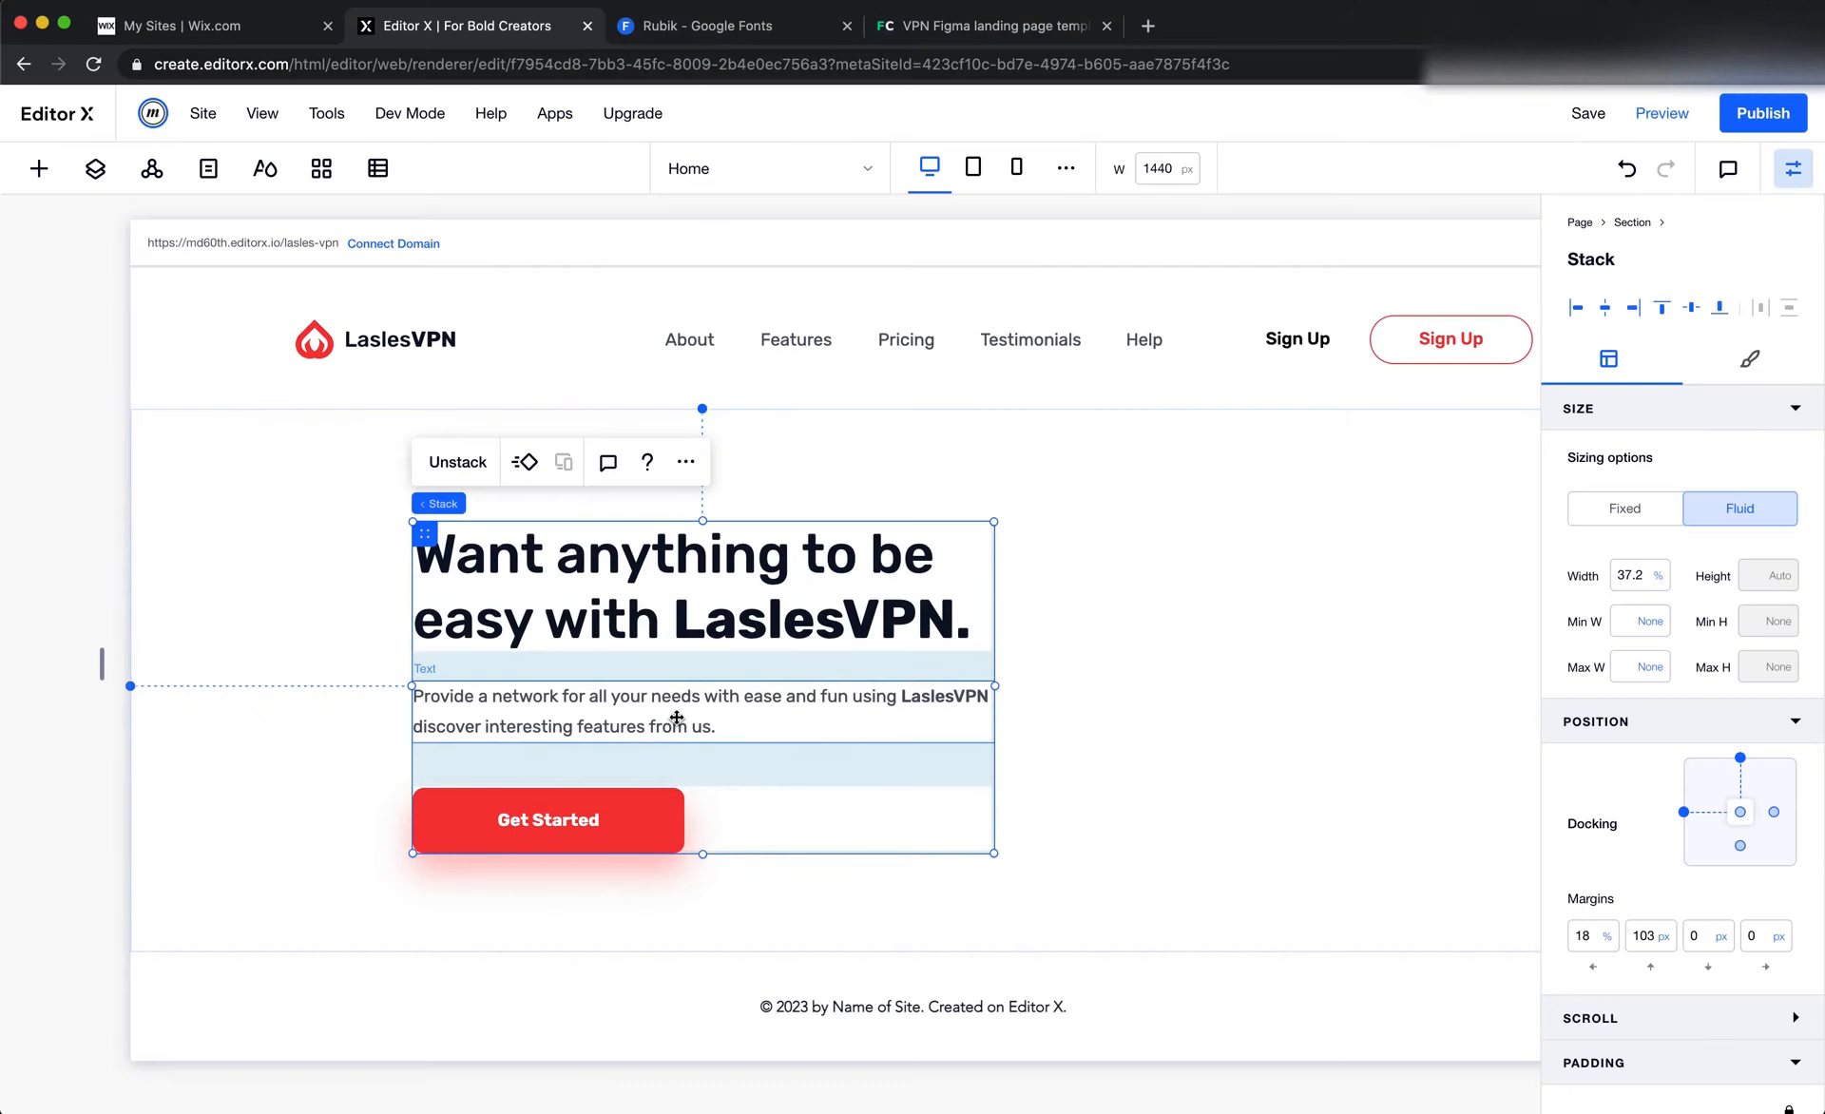
In the Editor X stack, set the paragraph's top margin to 20 px and the Get Started button's top margin to 50 px
click(729, 701)
click(1654, 891)
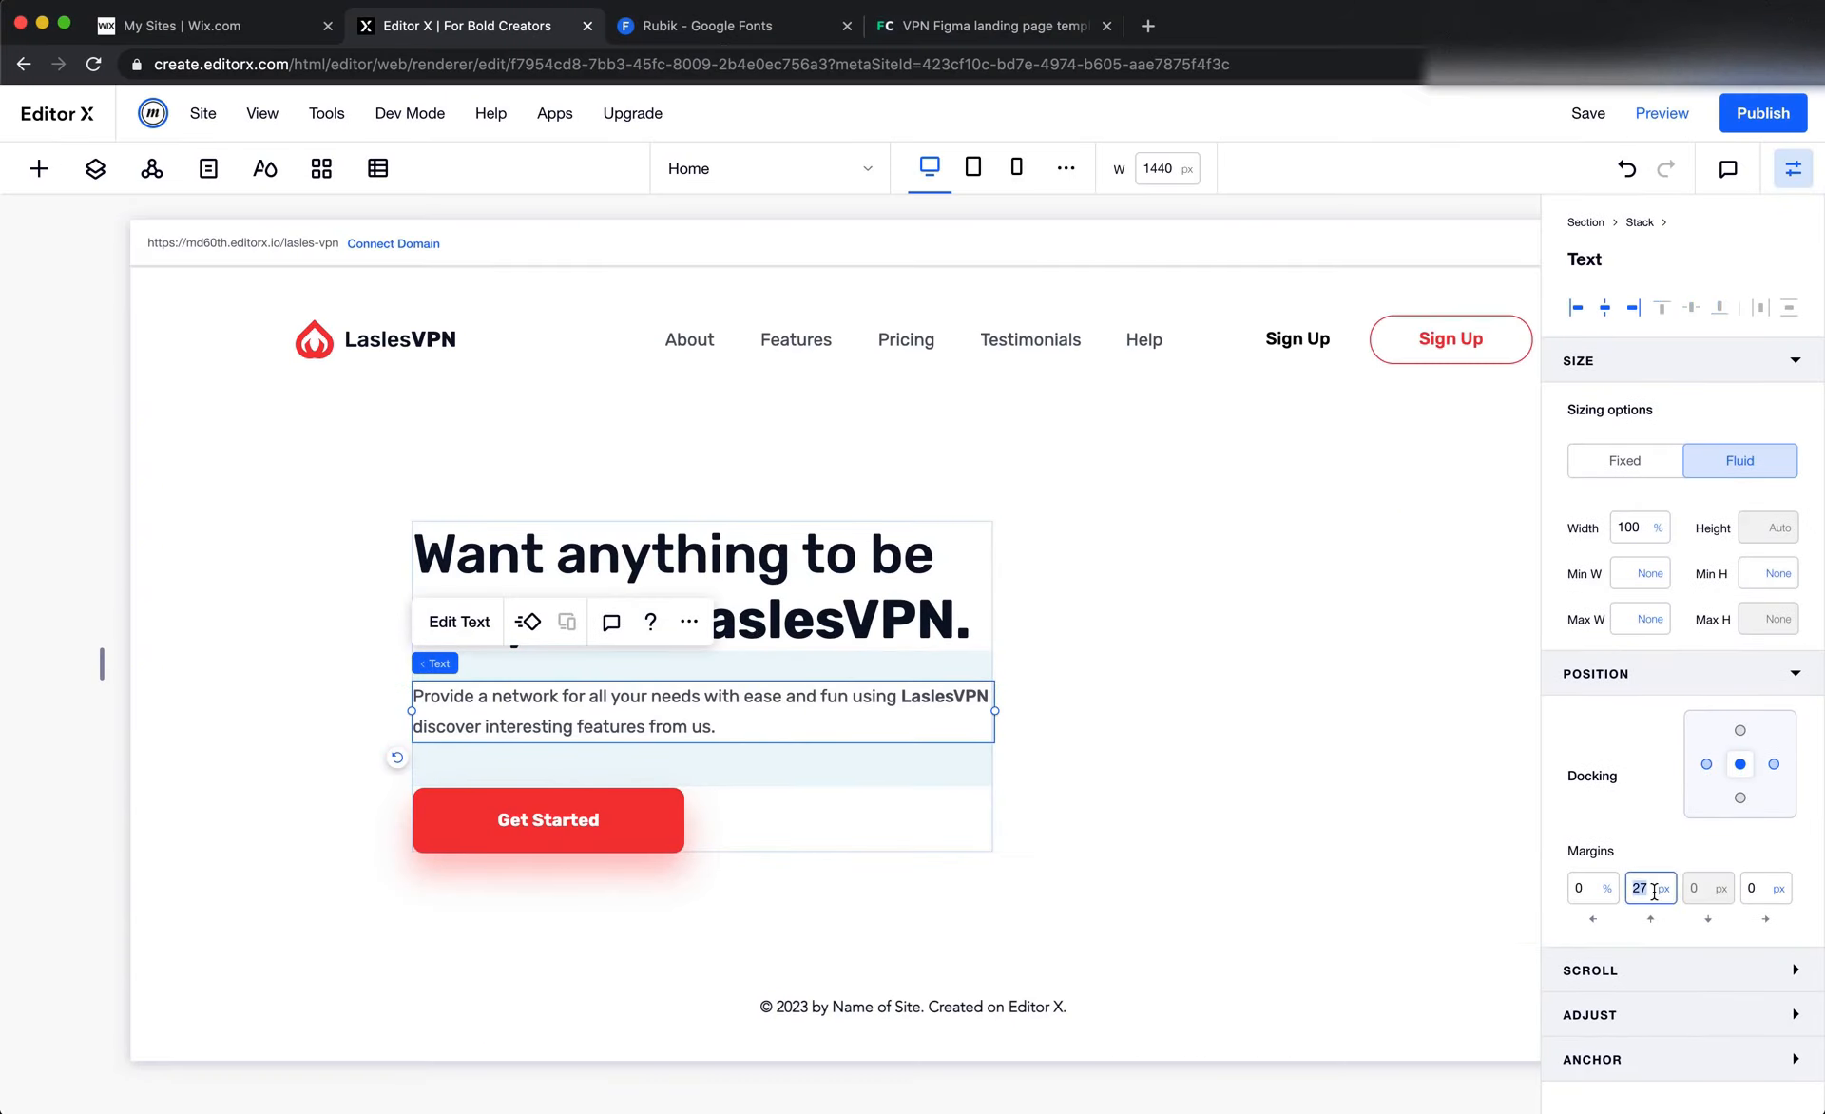
text(20)
key(Return)
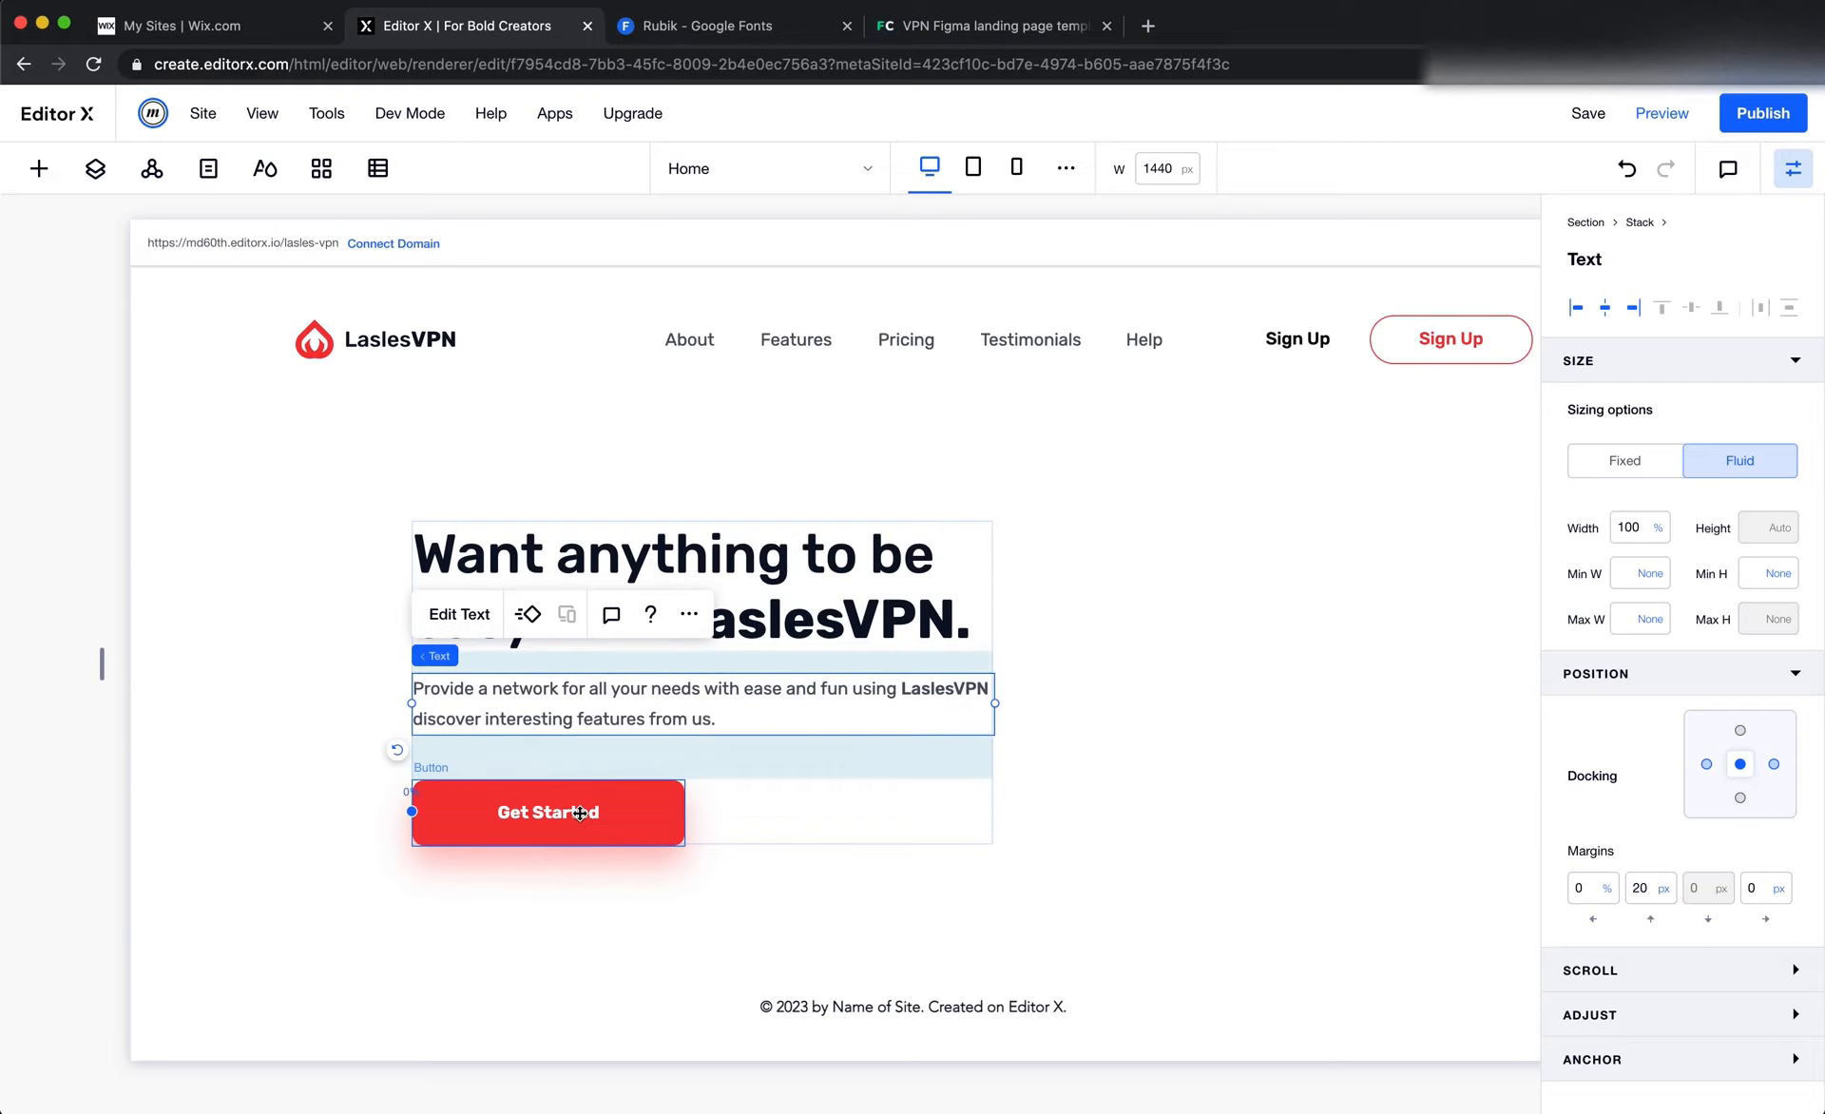
click(581, 812)
click(1646, 939)
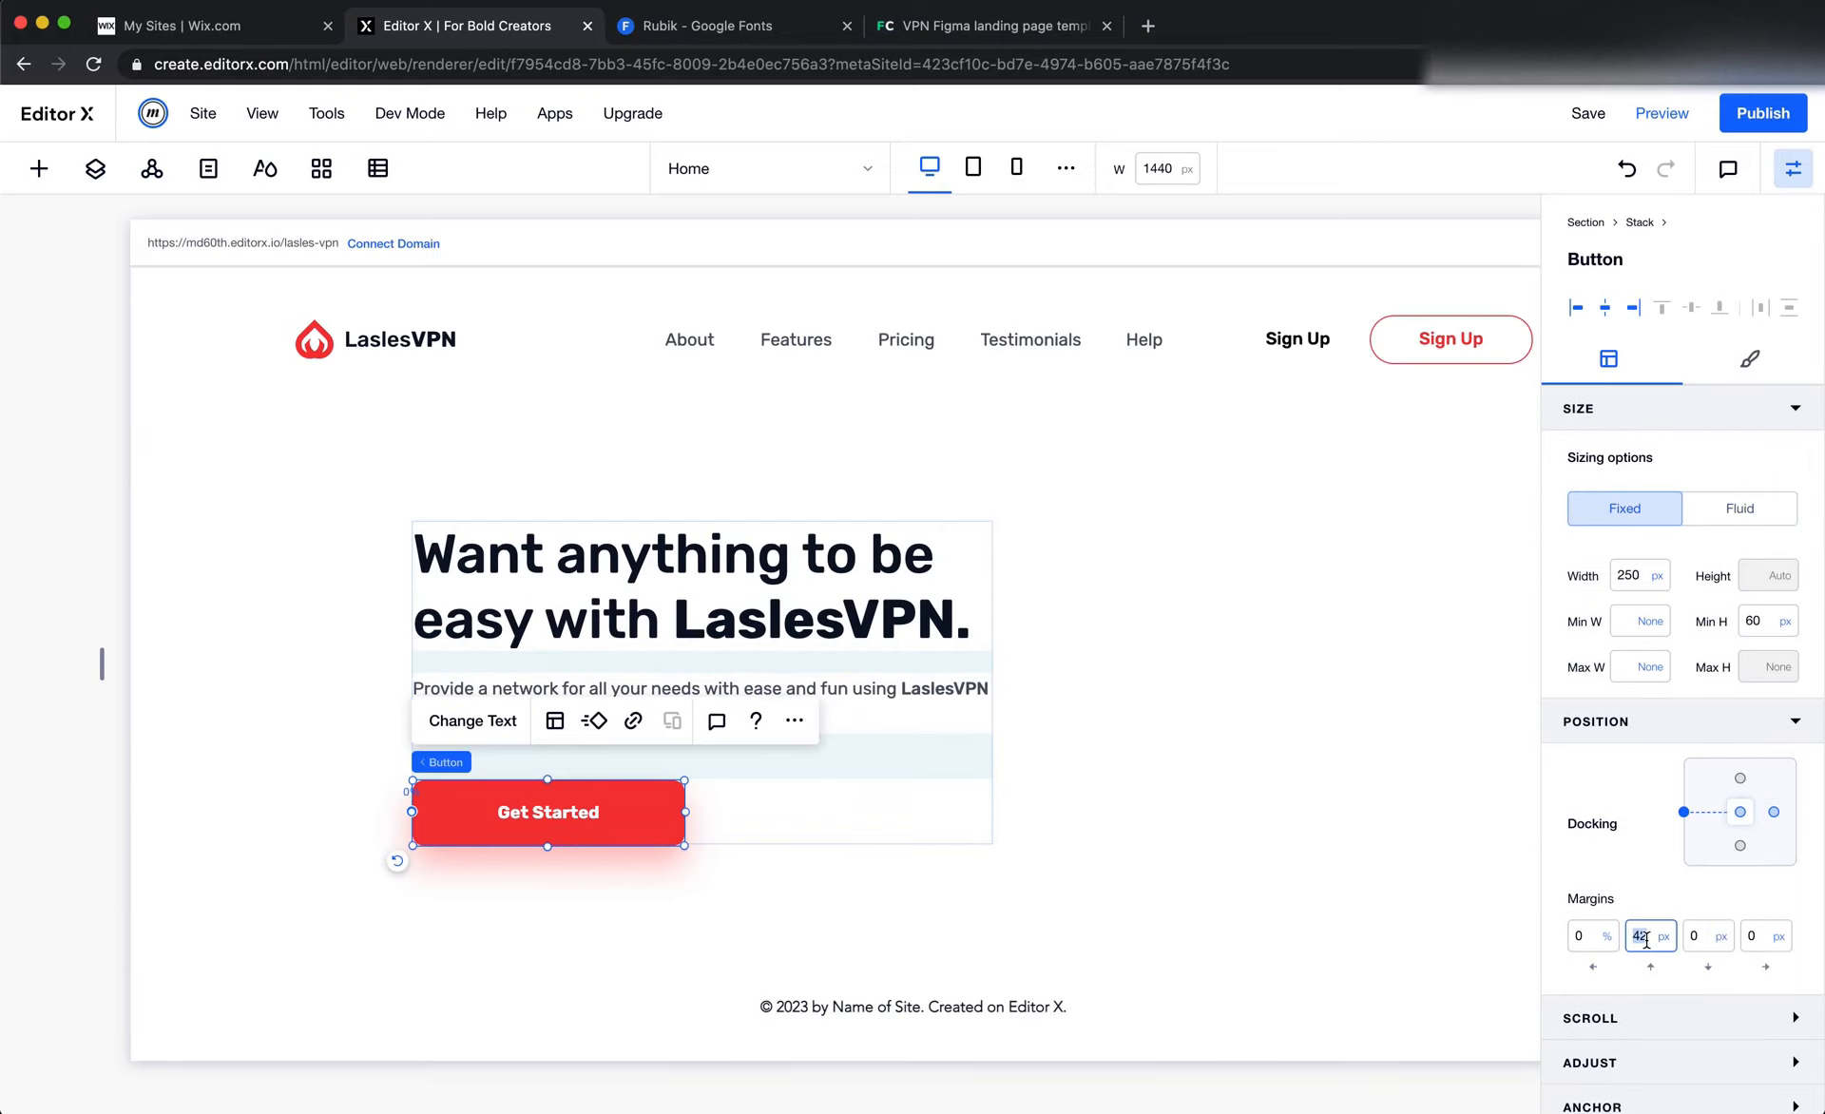
key(Return)
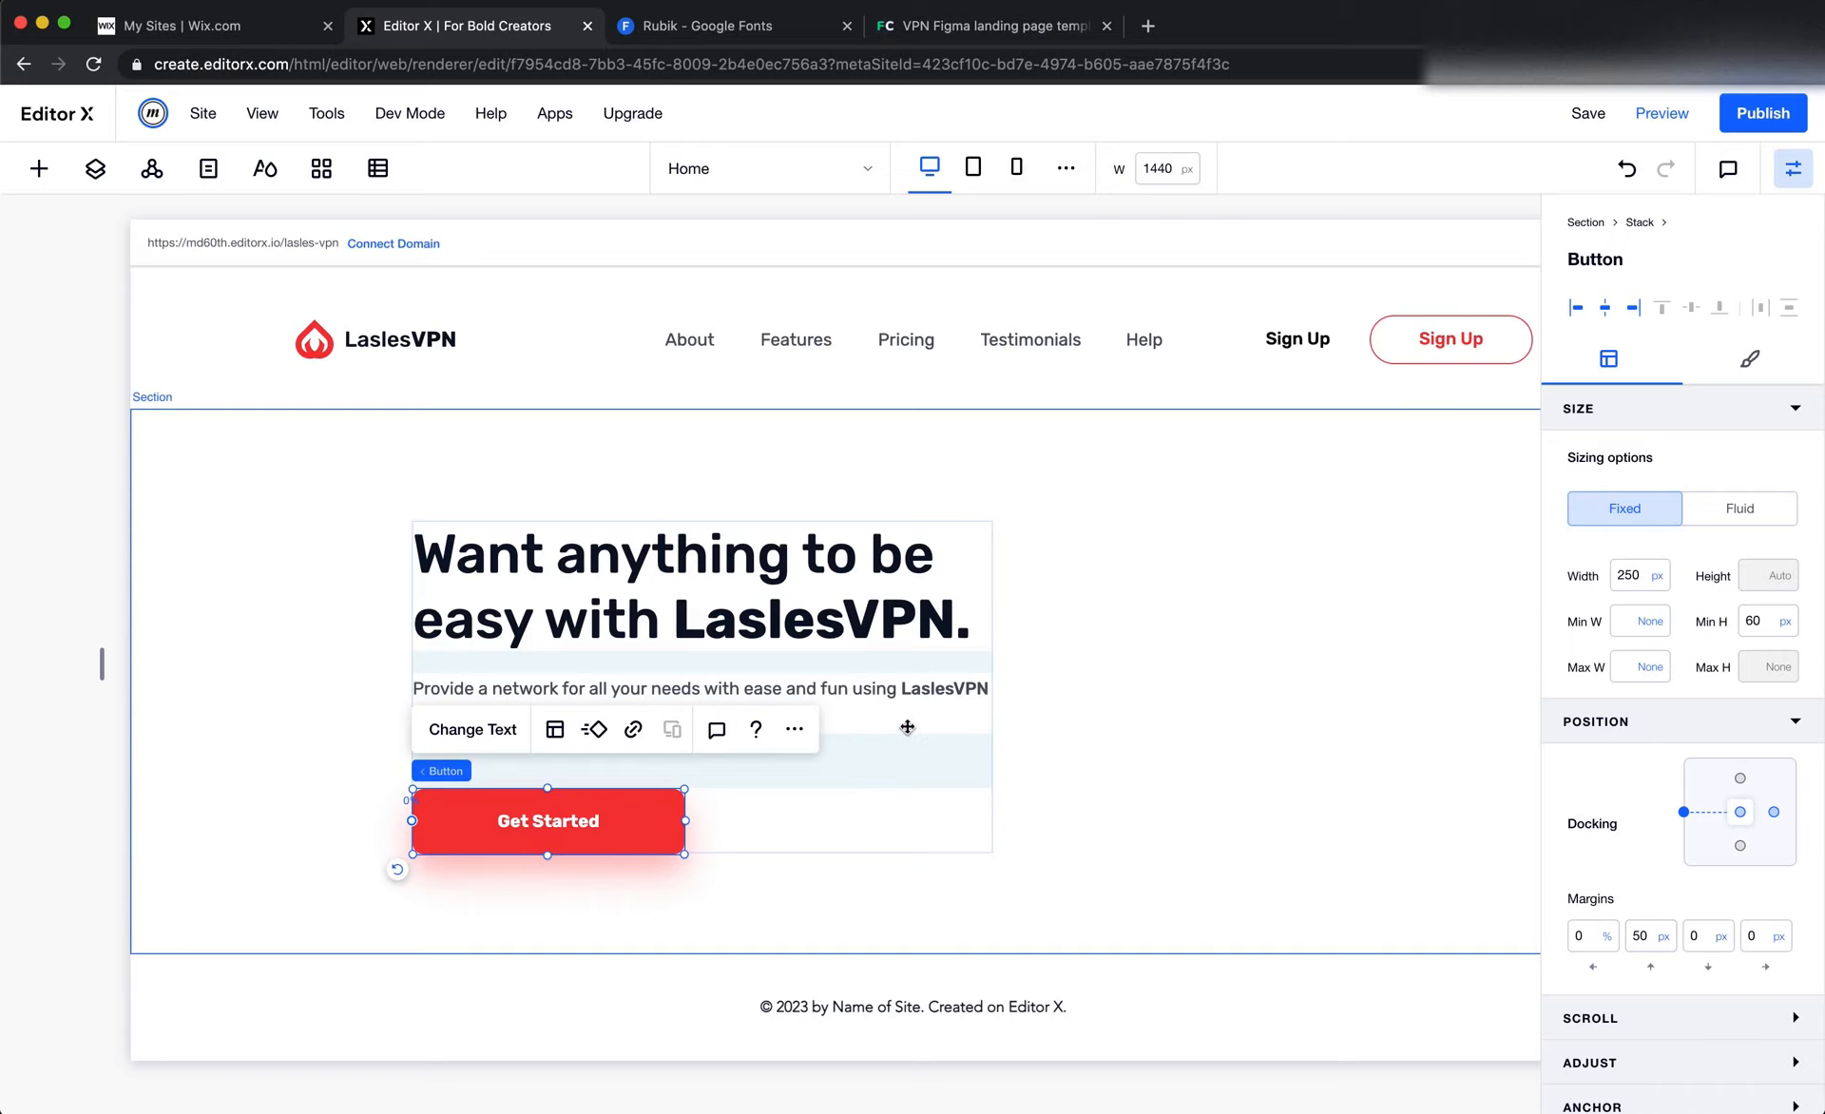
Look up the hero heading's width in Figma, then give the Editor X stack a fixed width of 555 px
click(900, 761)
key(super+Tab)
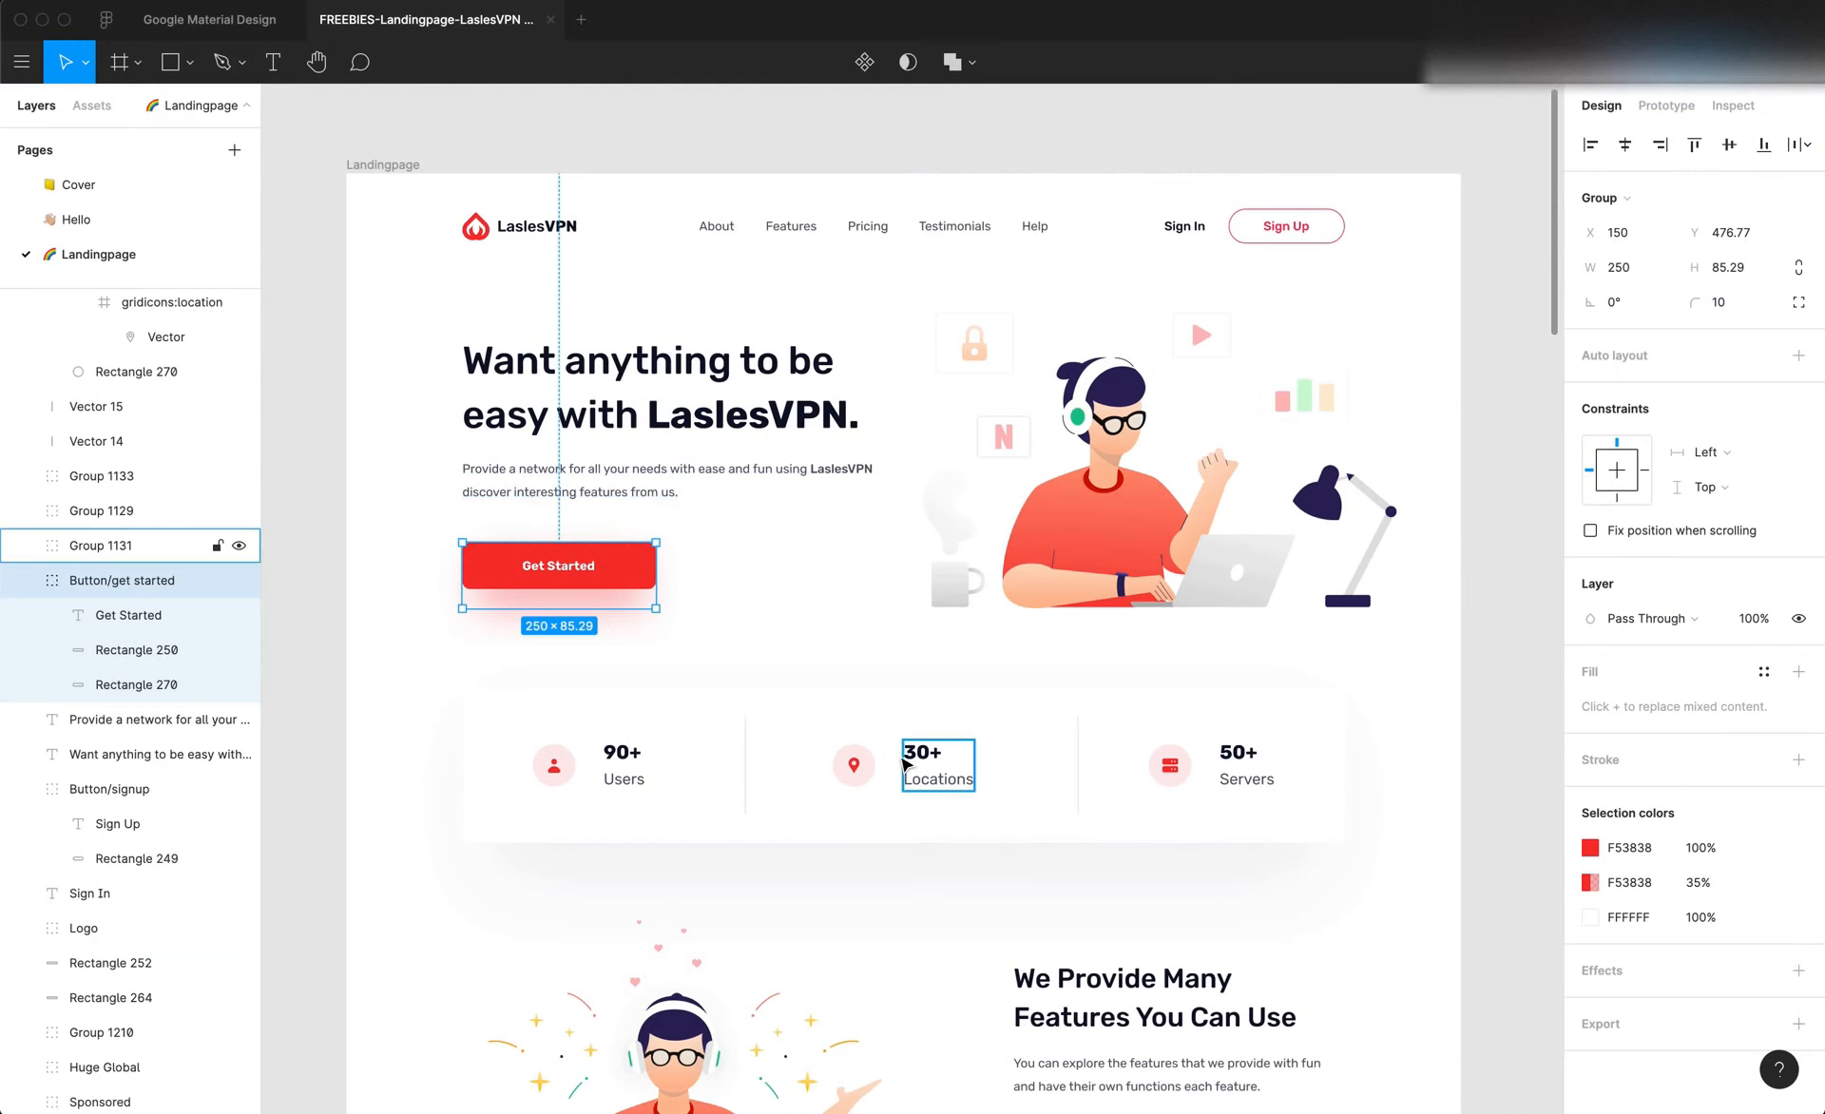
click(713, 427)
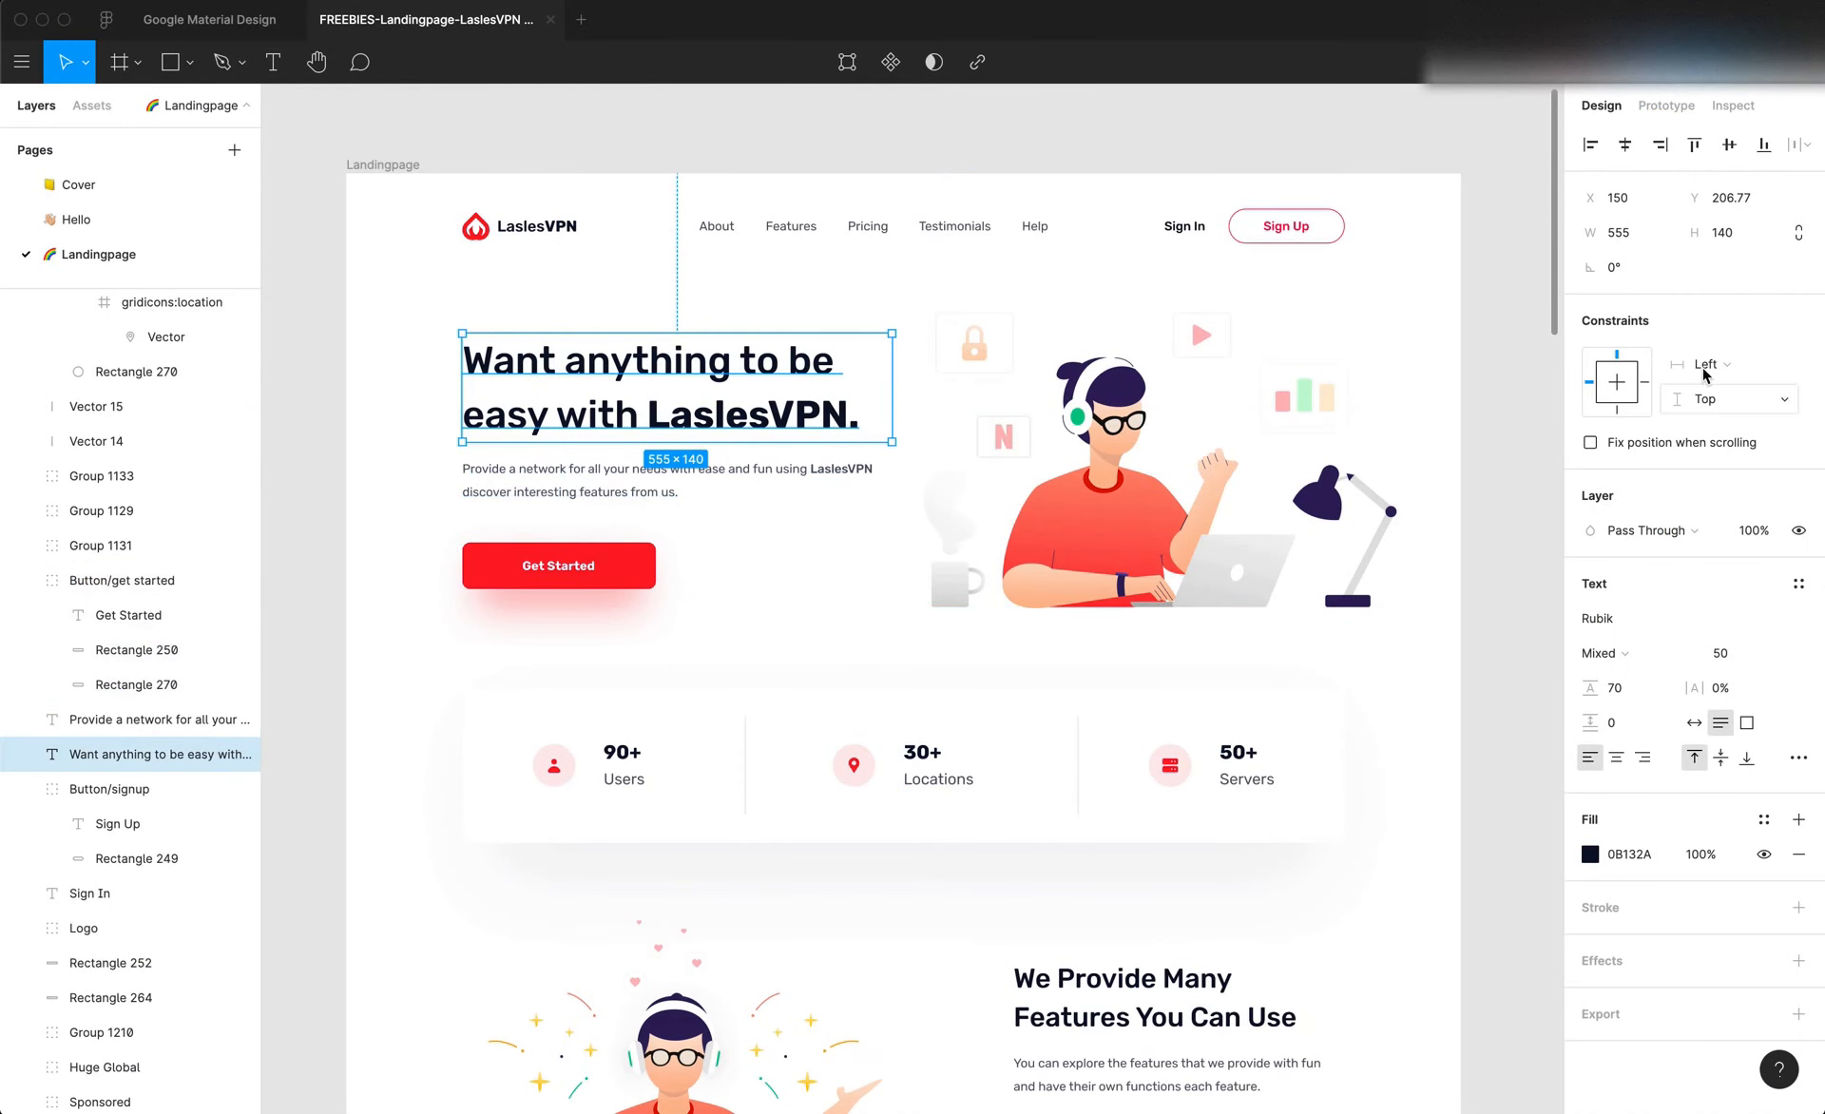
click(1623, 246)
key(super+Tab)
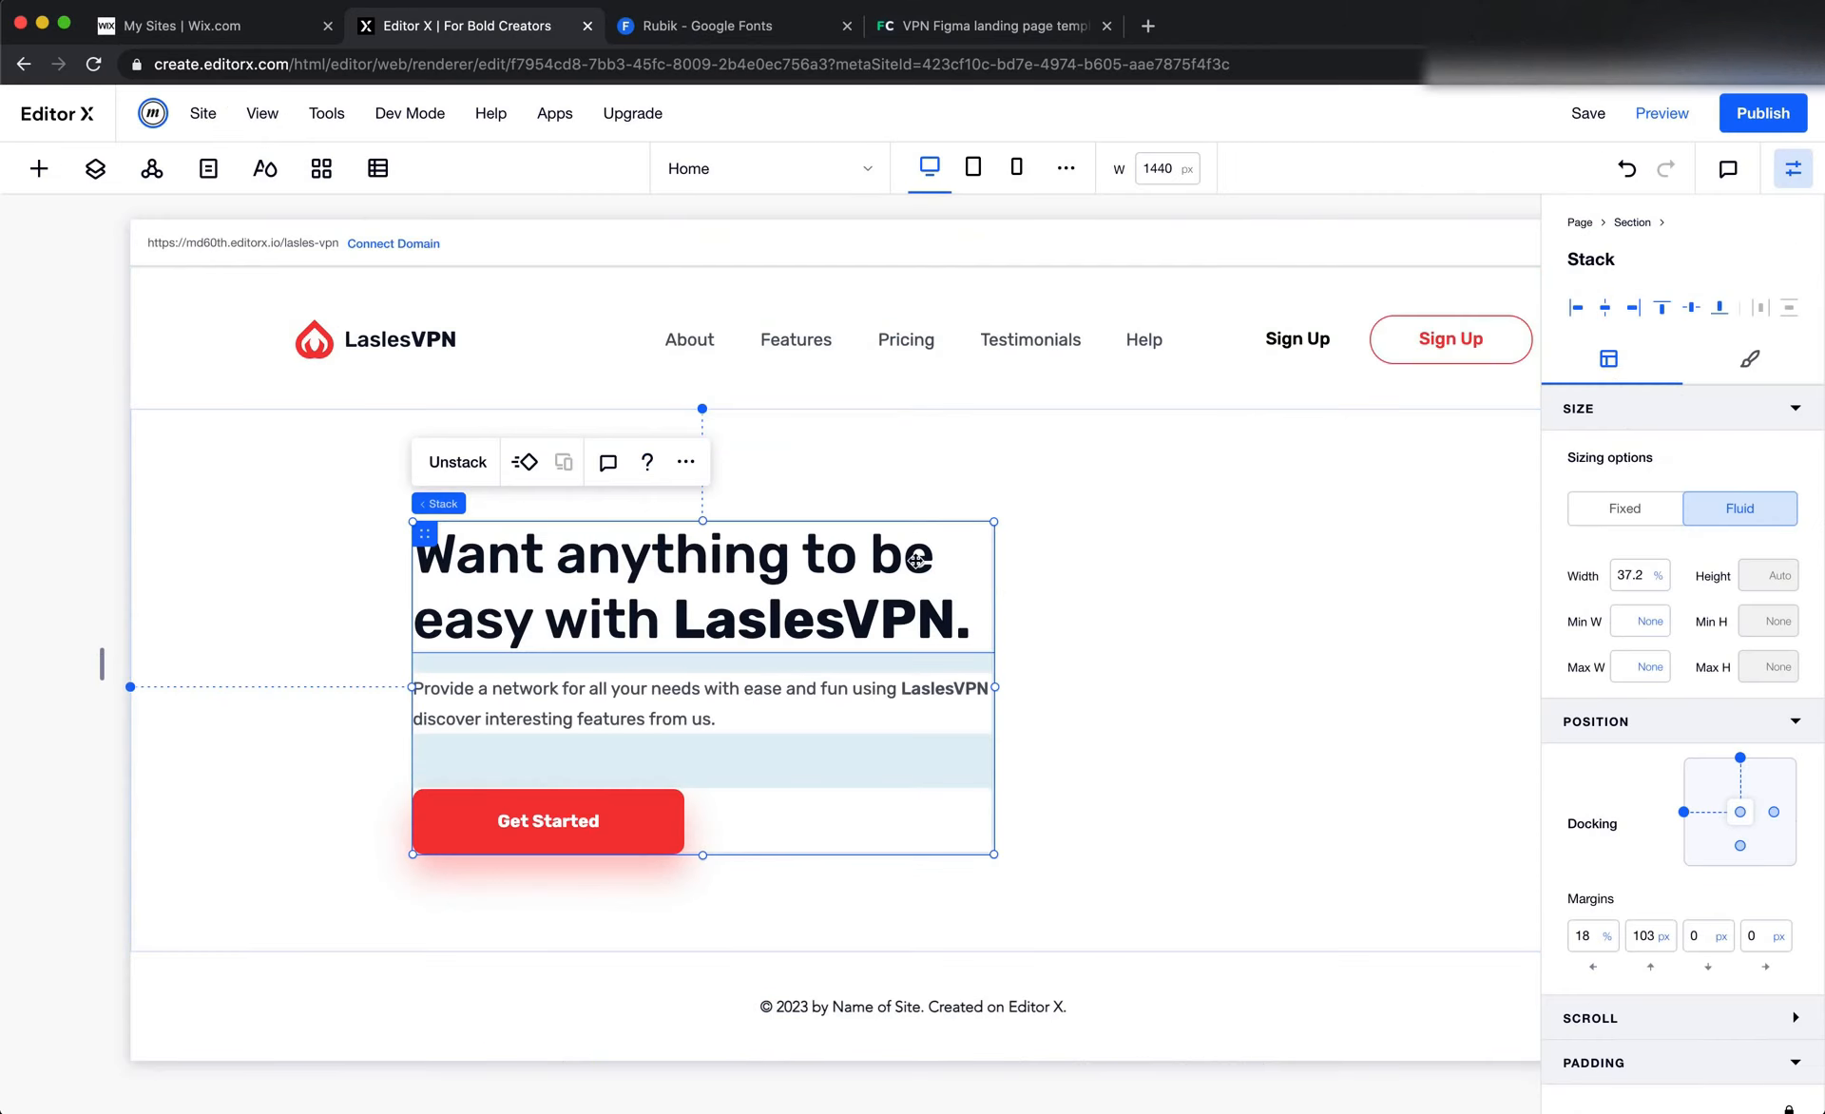
click(882, 582)
click(914, 665)
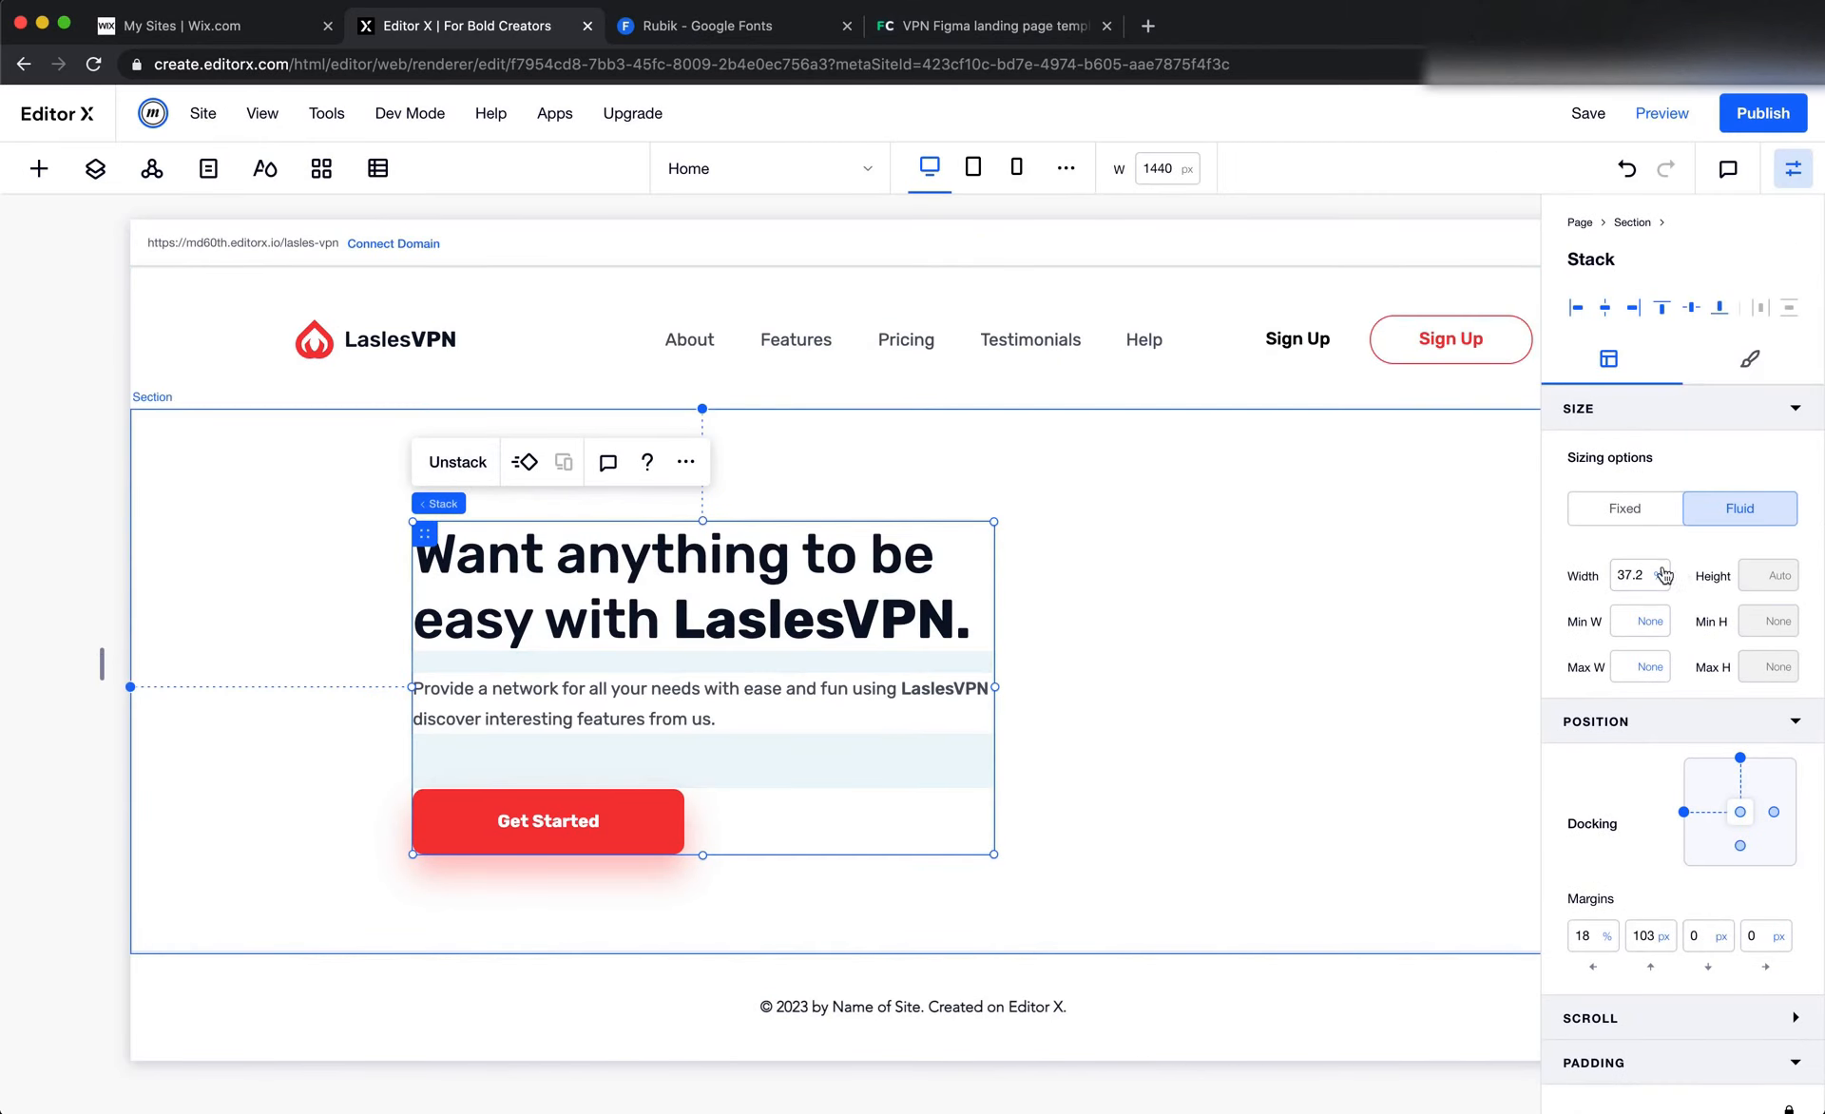
click(1627, 510)
click(1647, 578)
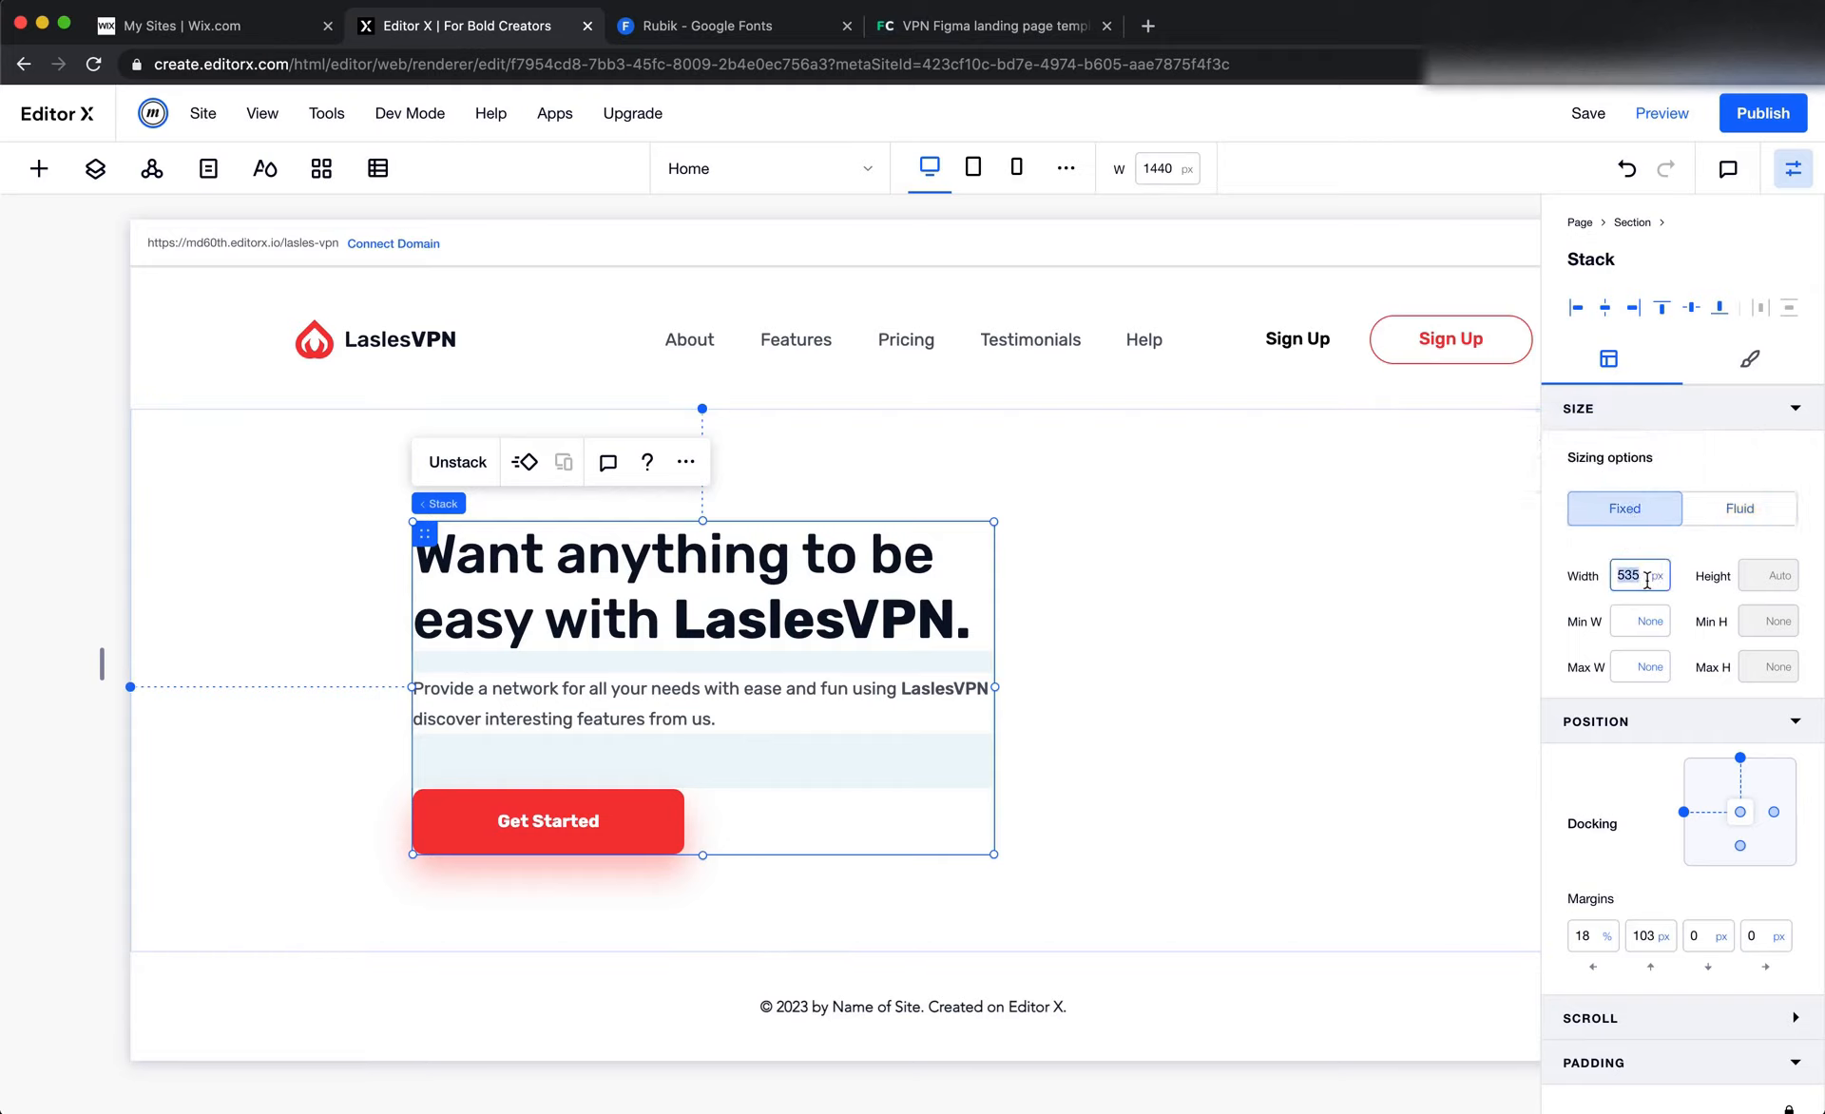
text(555)
key(Return)
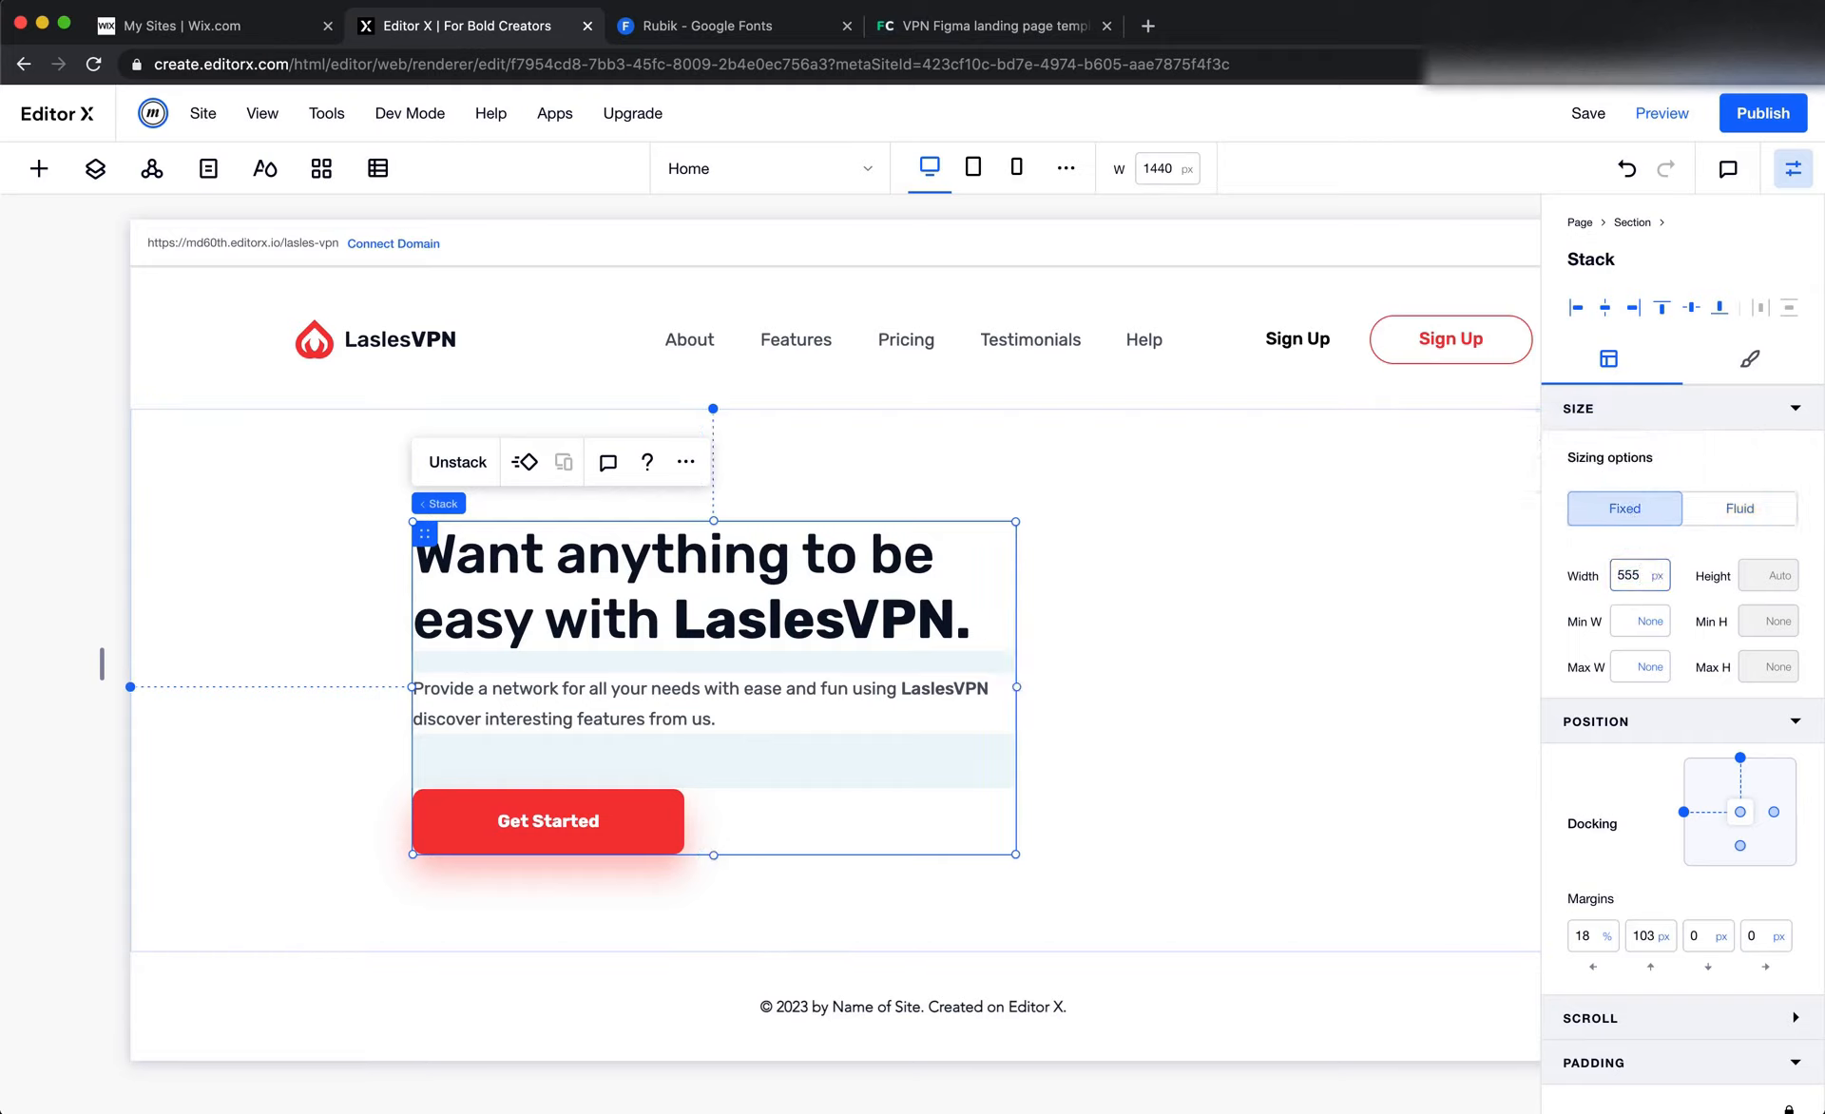
Switch to Figma, show the 12-column layout grid on the Landingpage frame and clear the selection
click(1217, 663)
key(super+Tab)
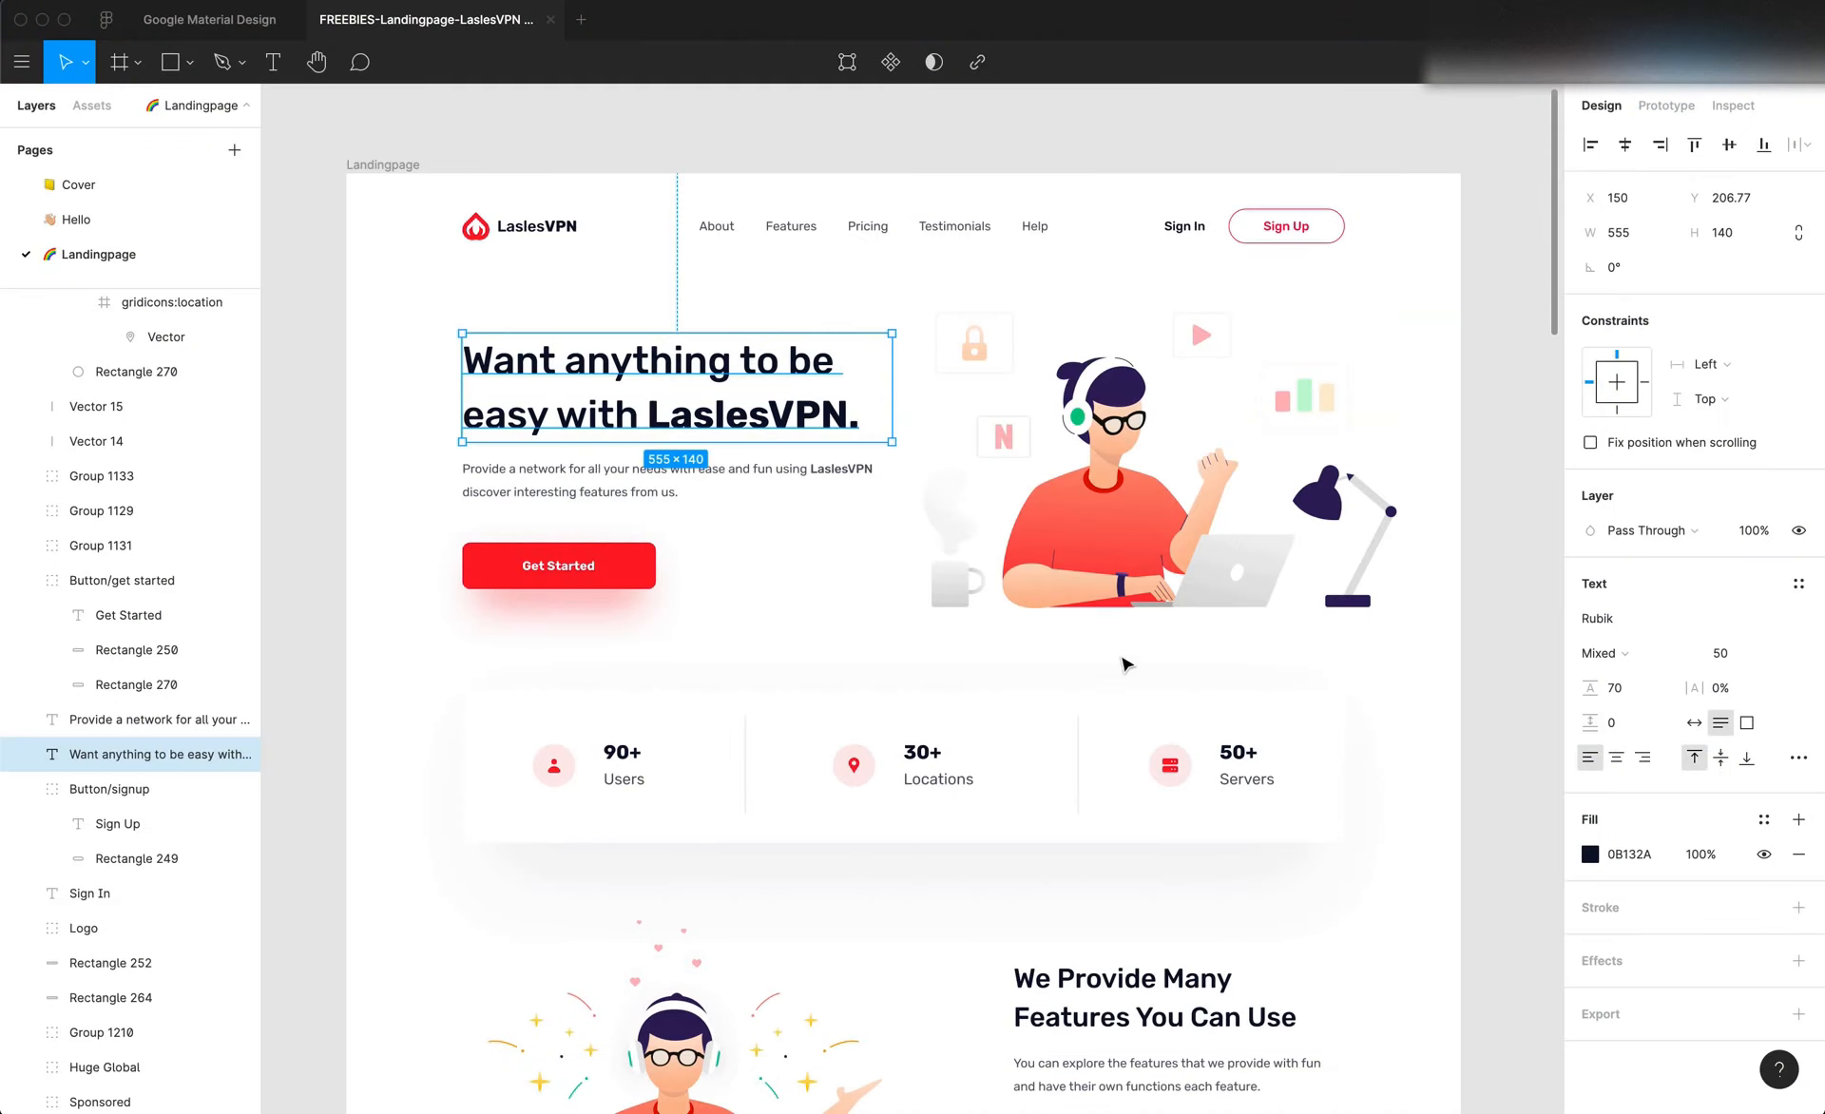
click(417, 680)
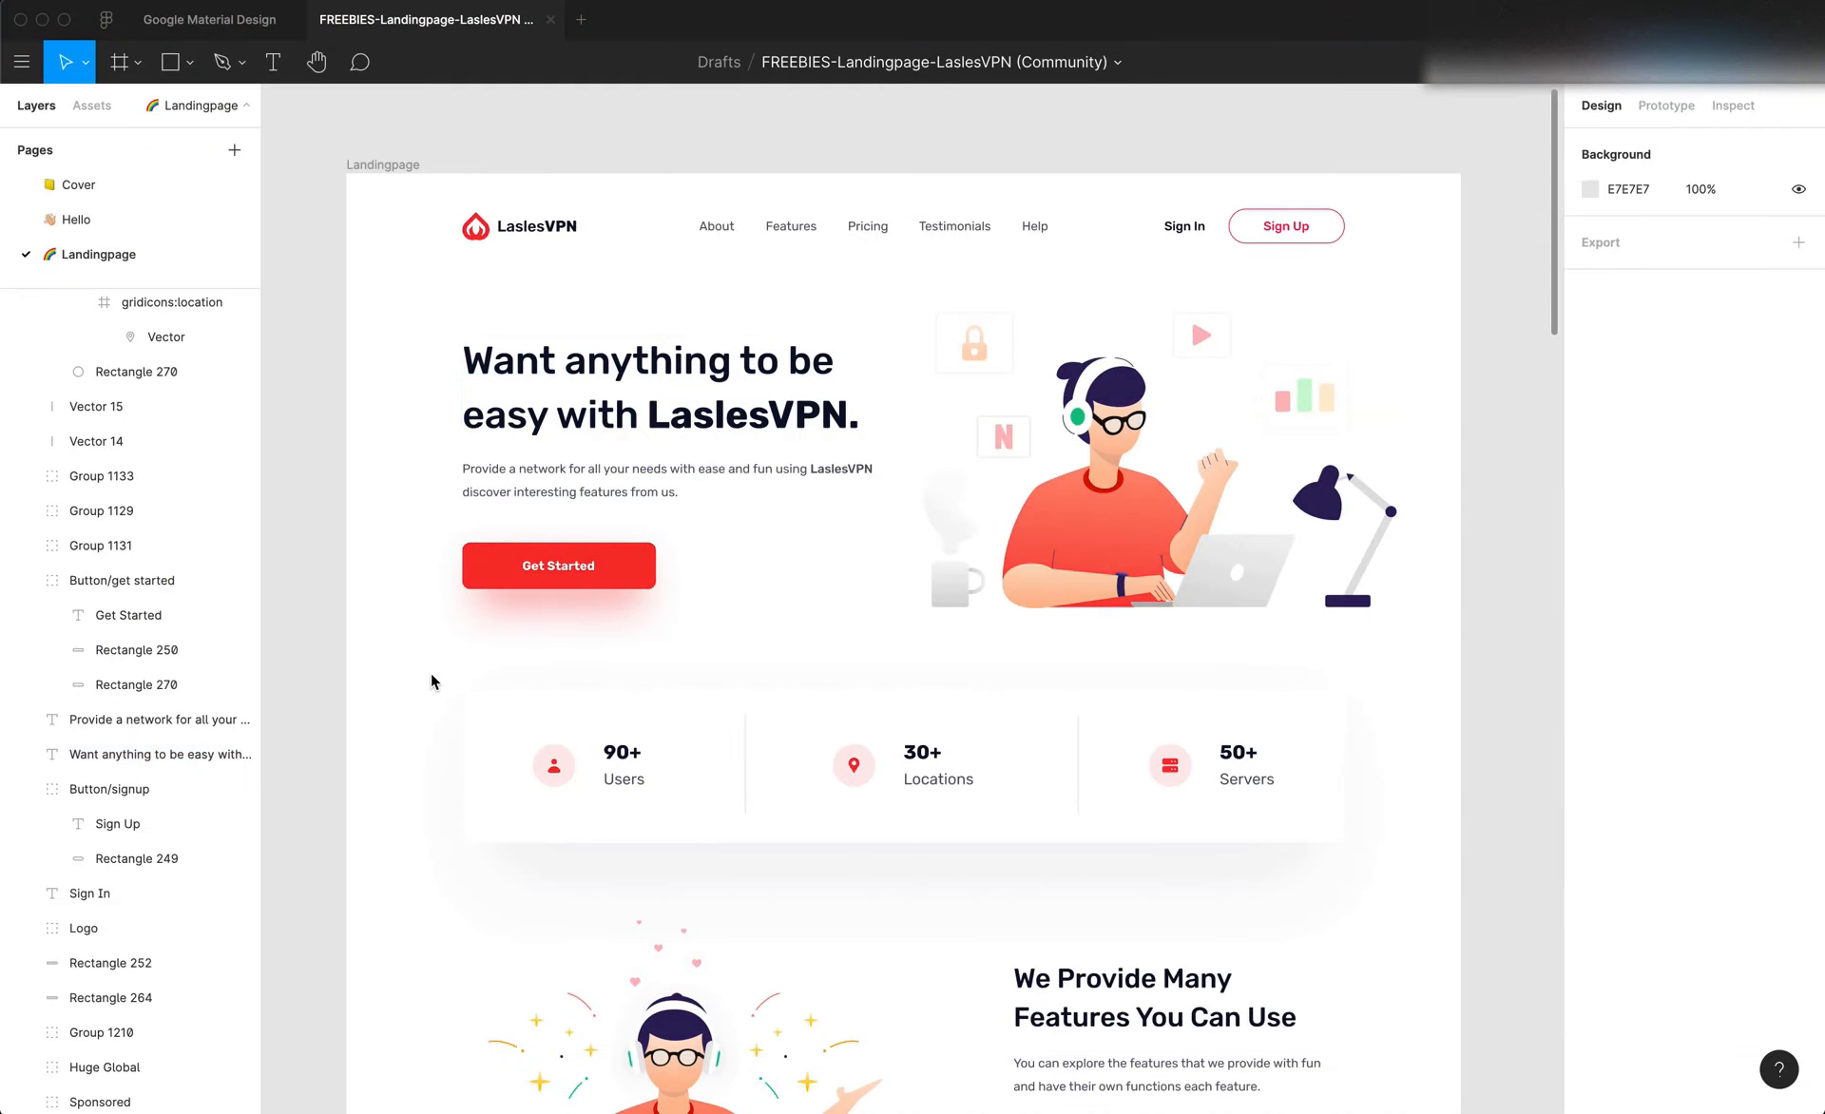
click(374, 165)
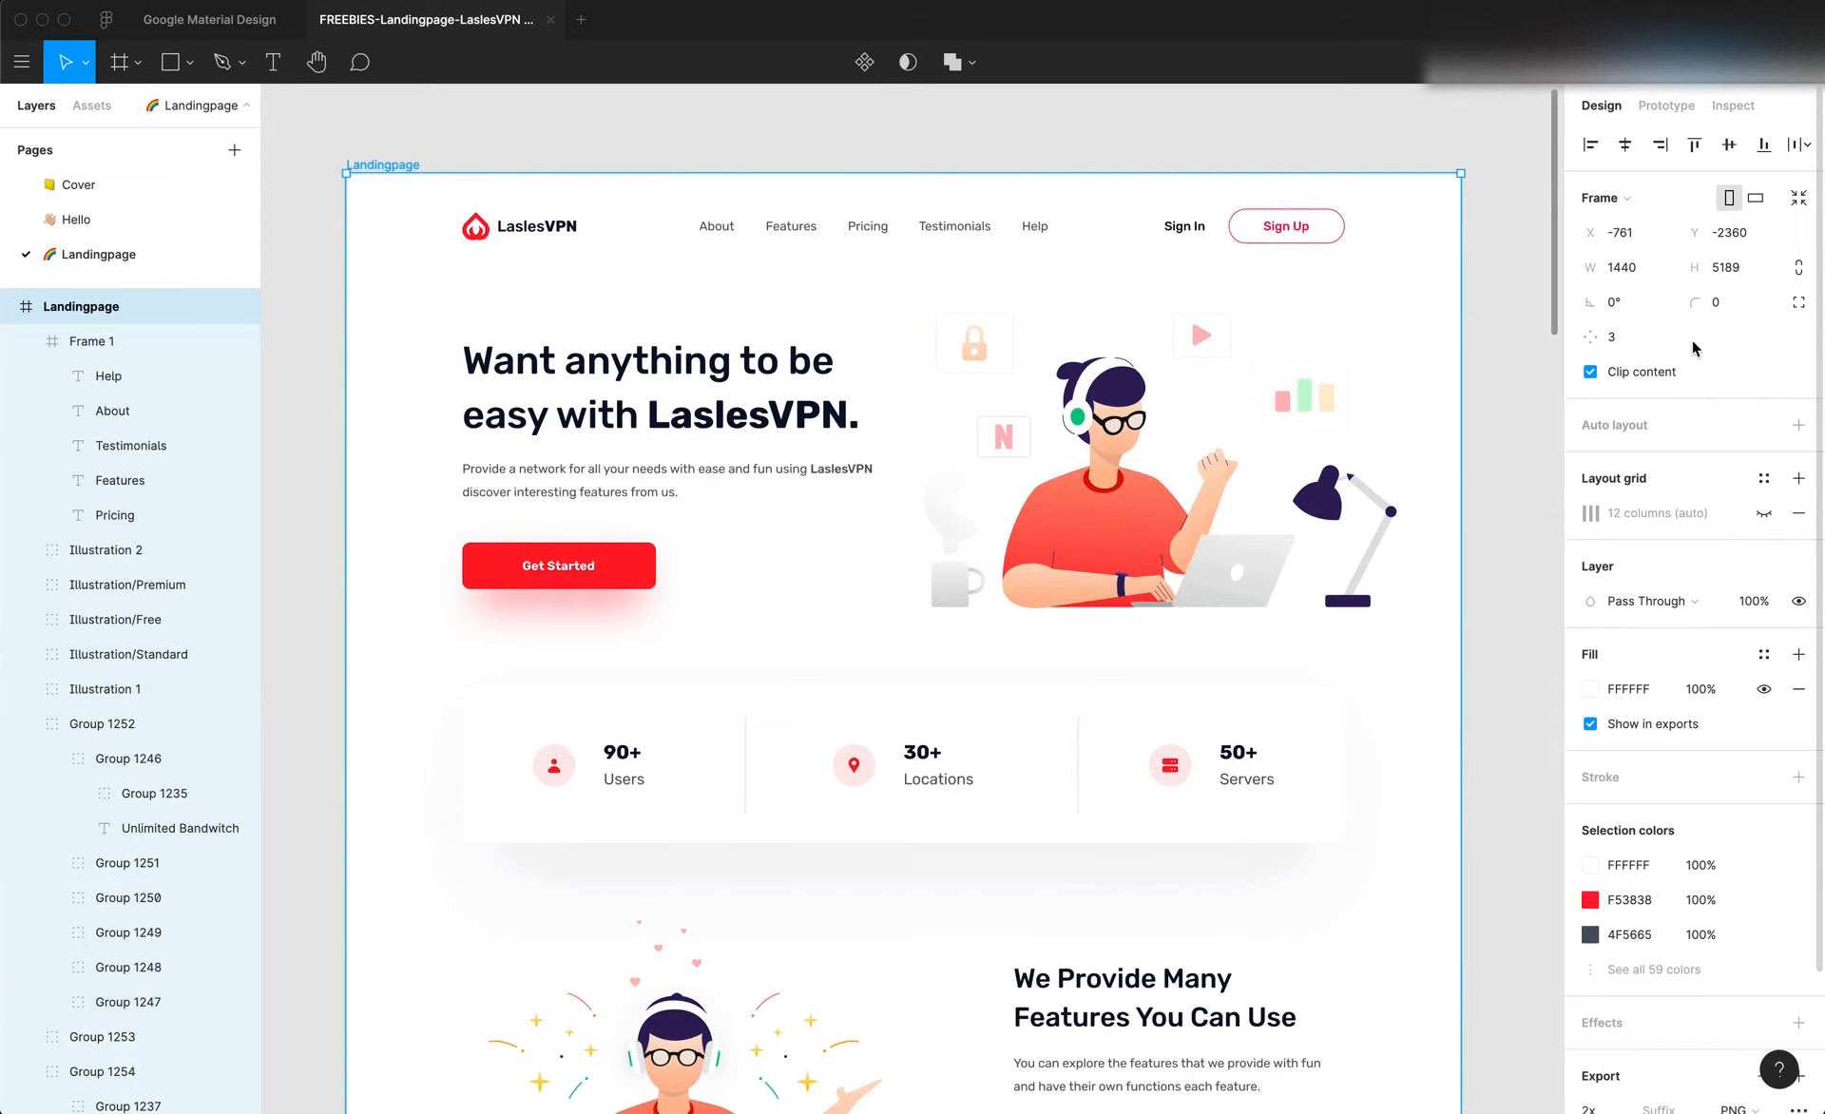
click(1763, 513)
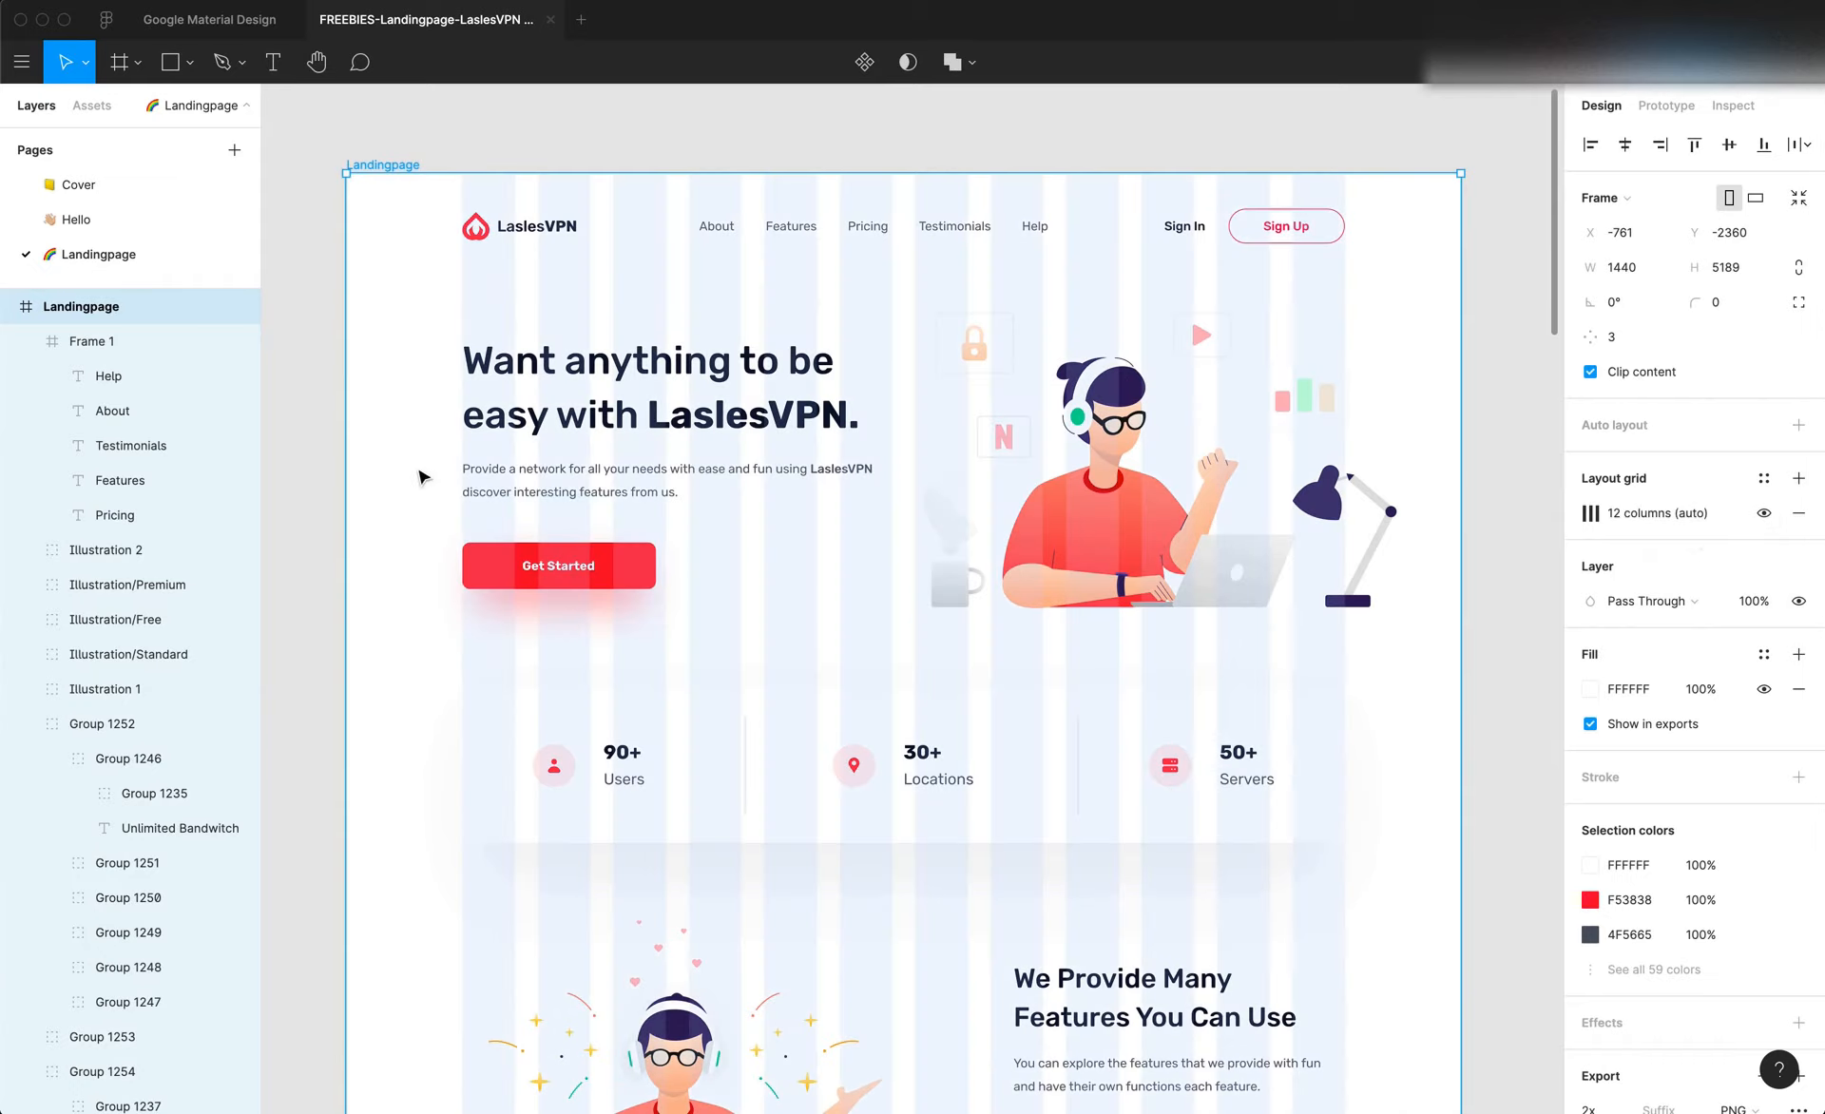
click(416, 302)
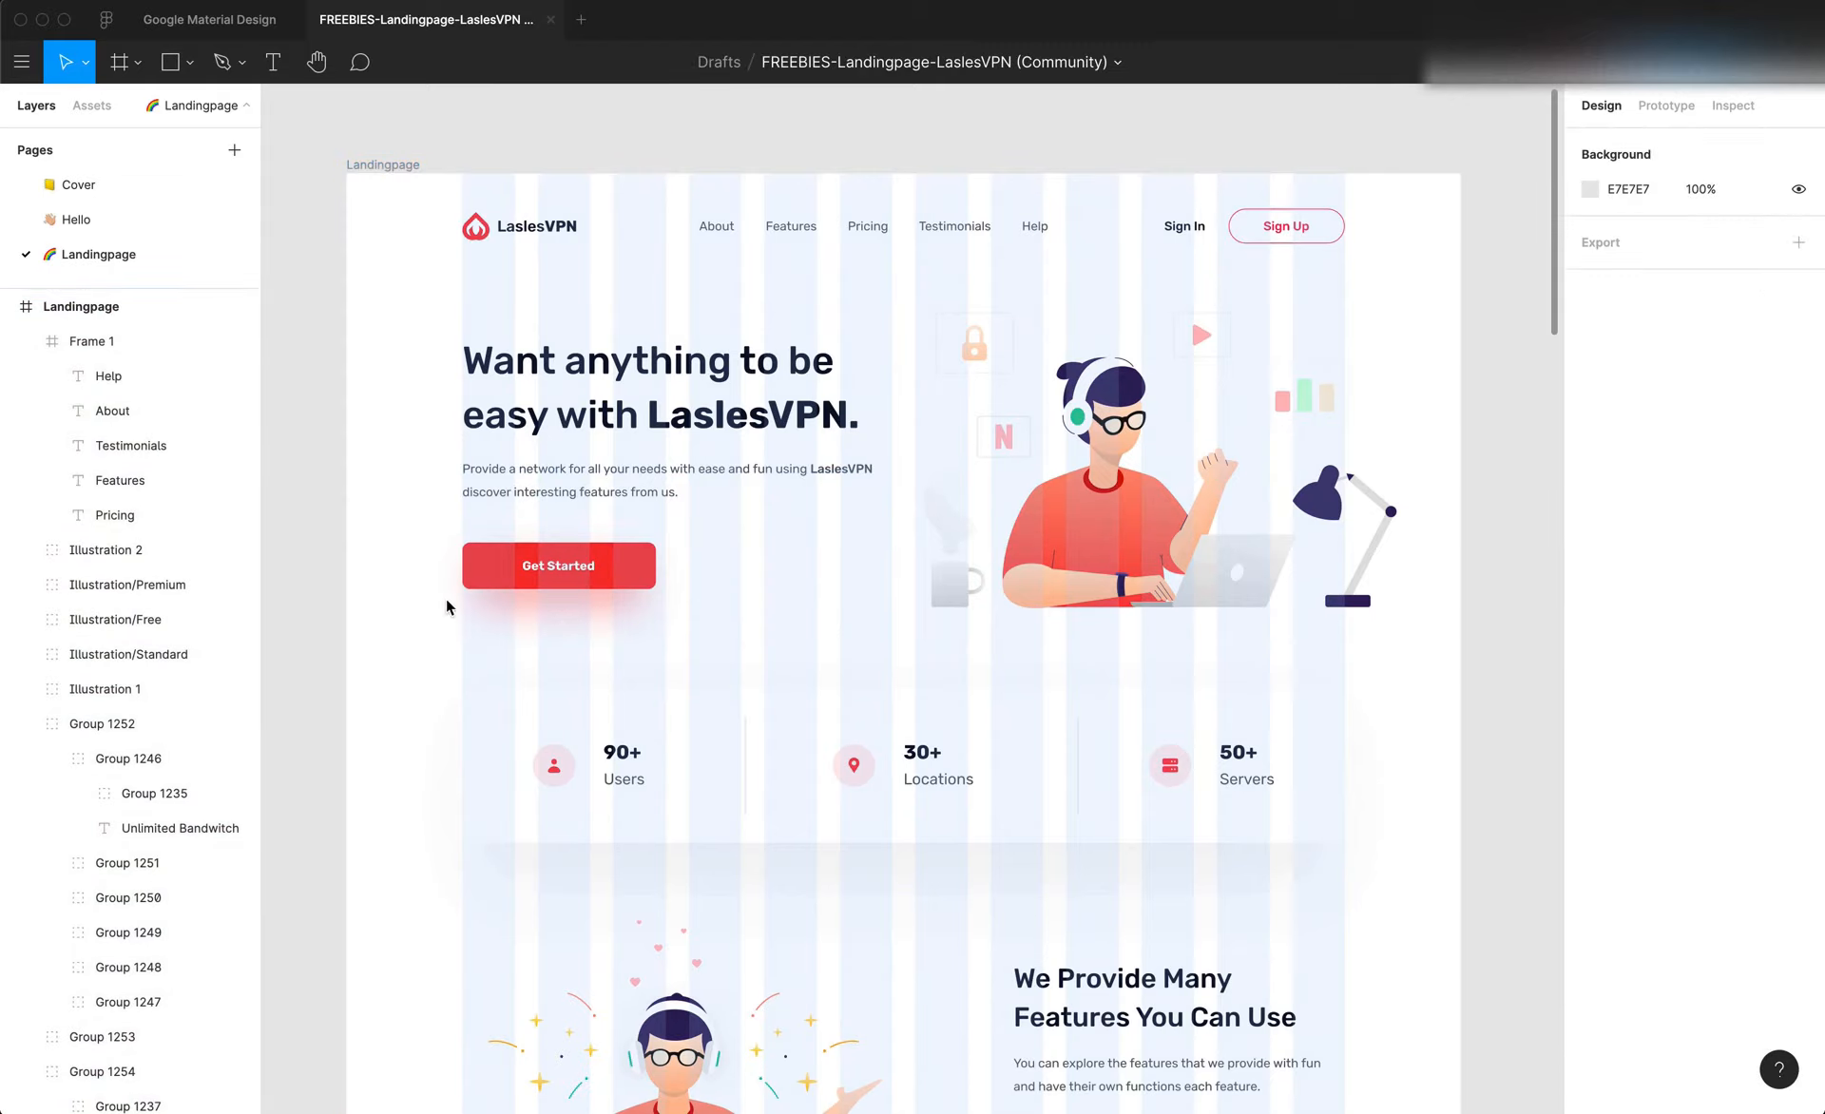
Examine how the hero, features, pricing and network sections of the Figma landing page align with the column grid
scroll(444, 622, down, 15)
scroll(443, 624, down, 10)
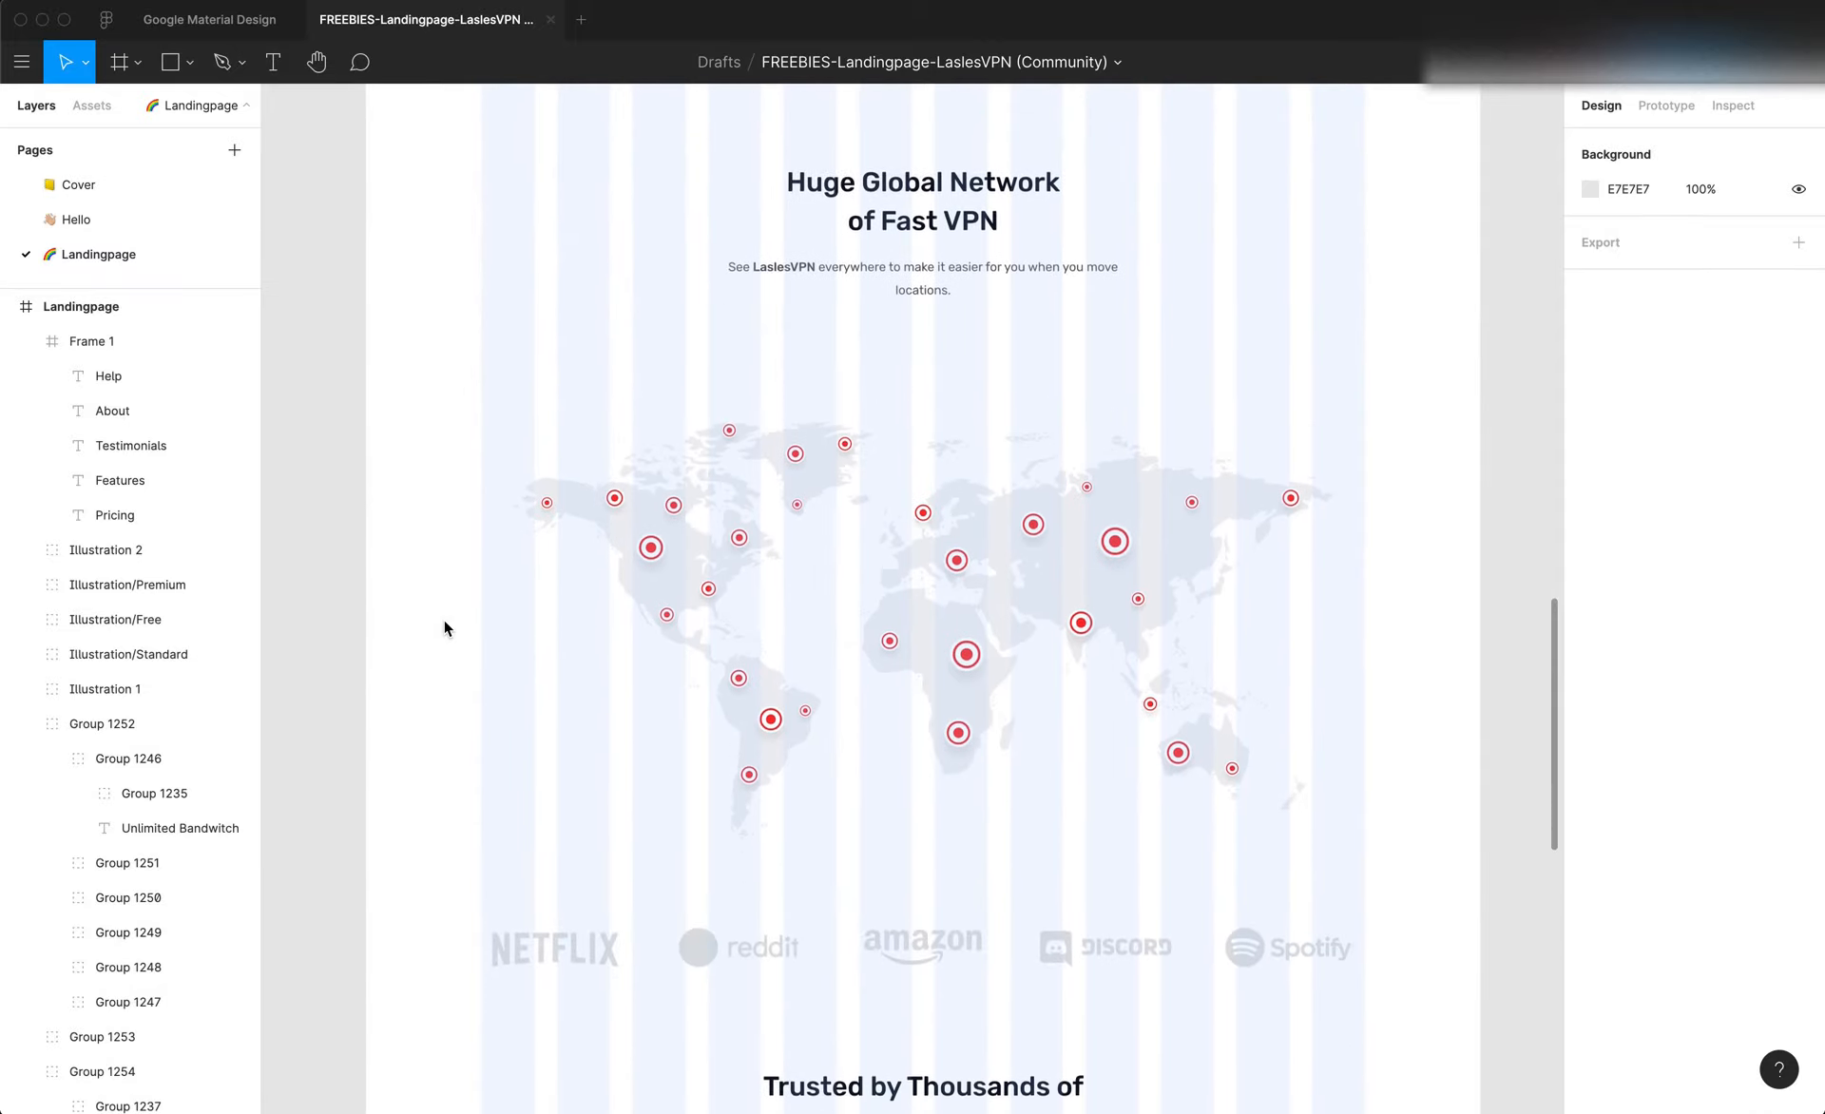
scroll(443, 623, up, 11)
scroll(444, 621, up, 8)
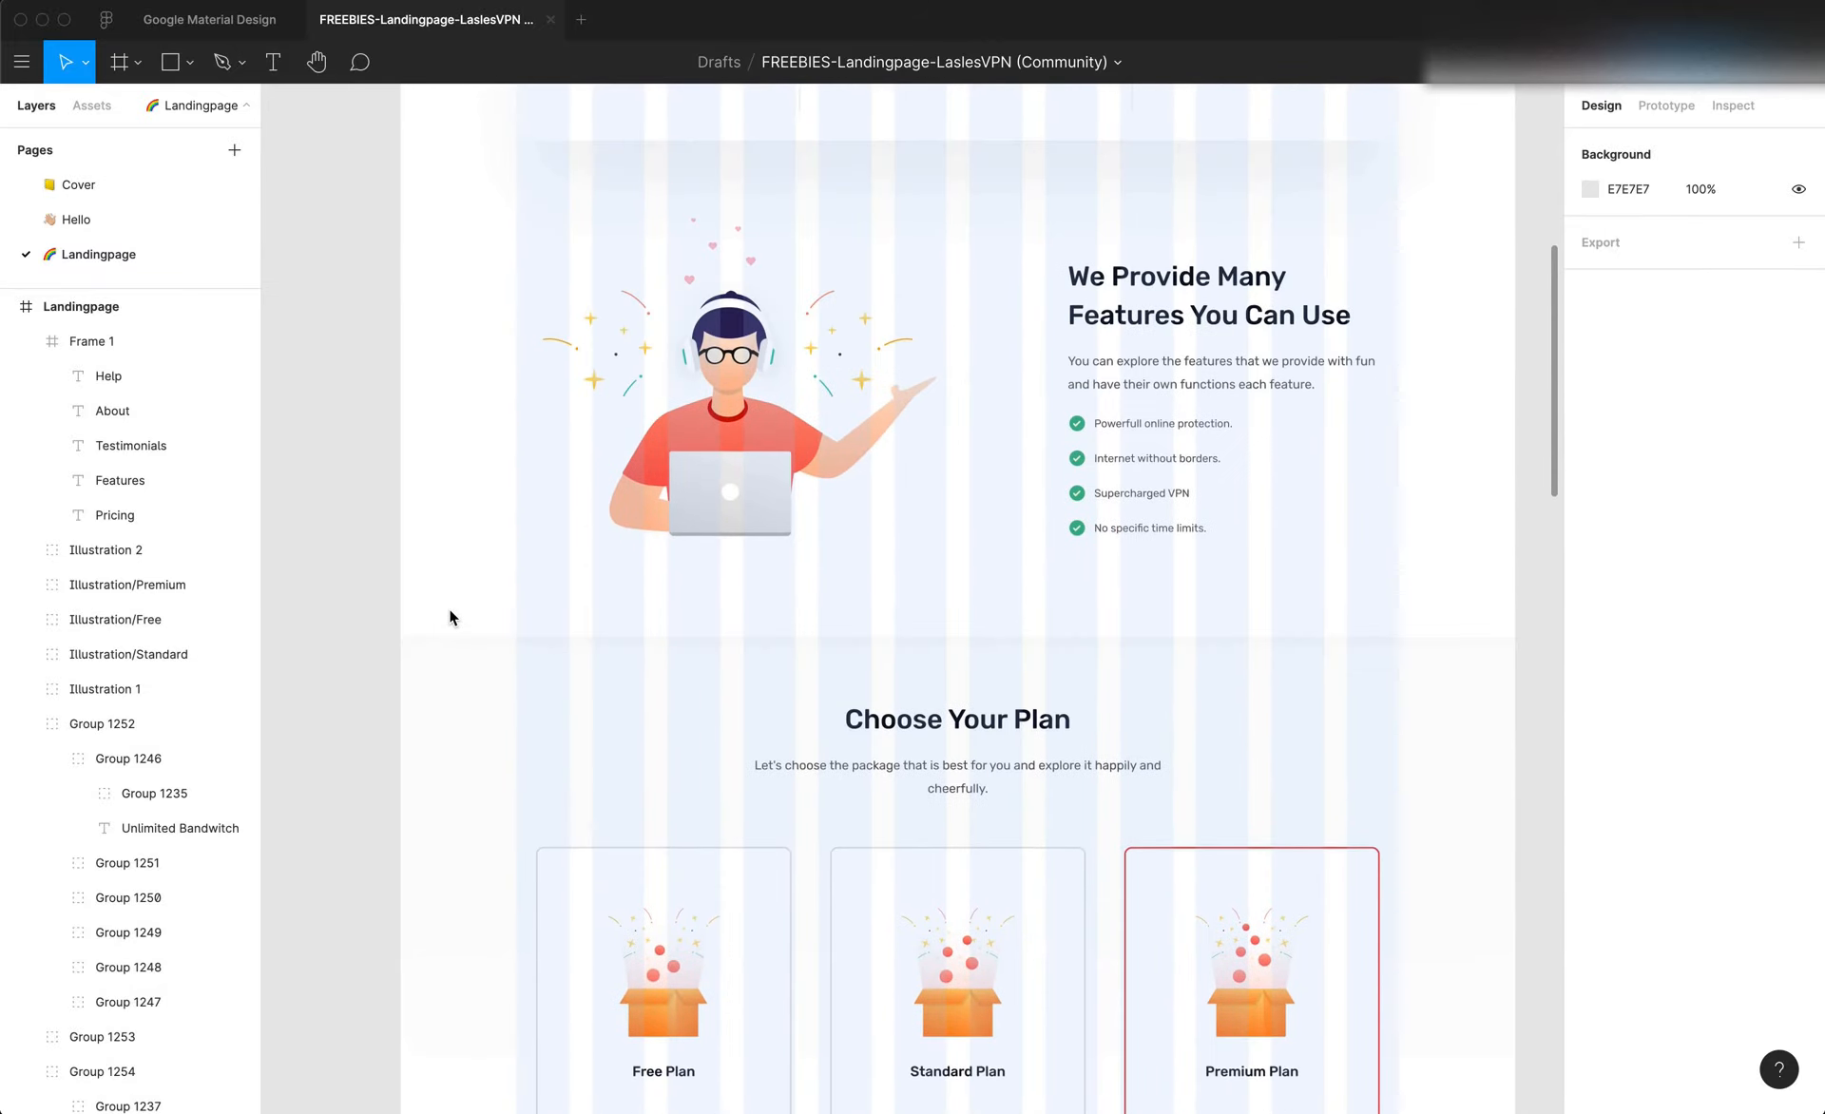
scroll(510, 605, down, 5)
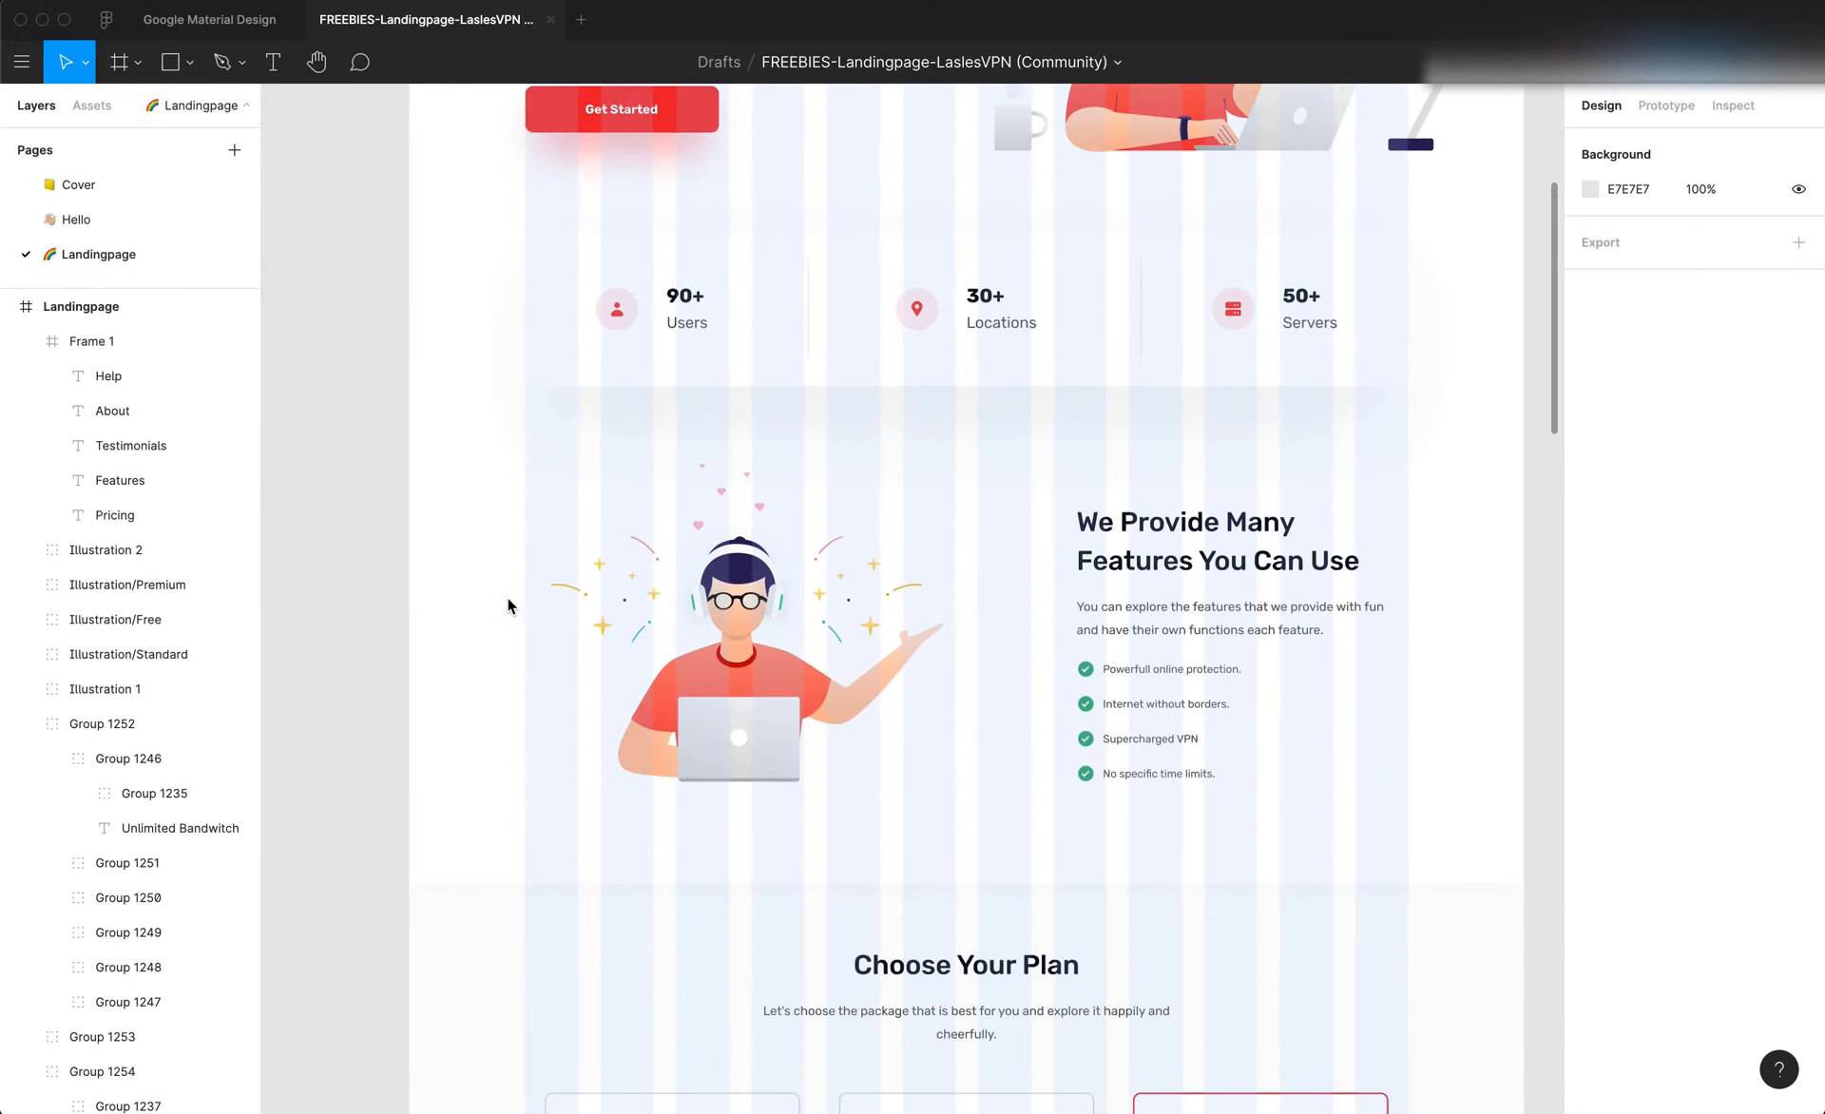
scroll(341, 538, down, 9)
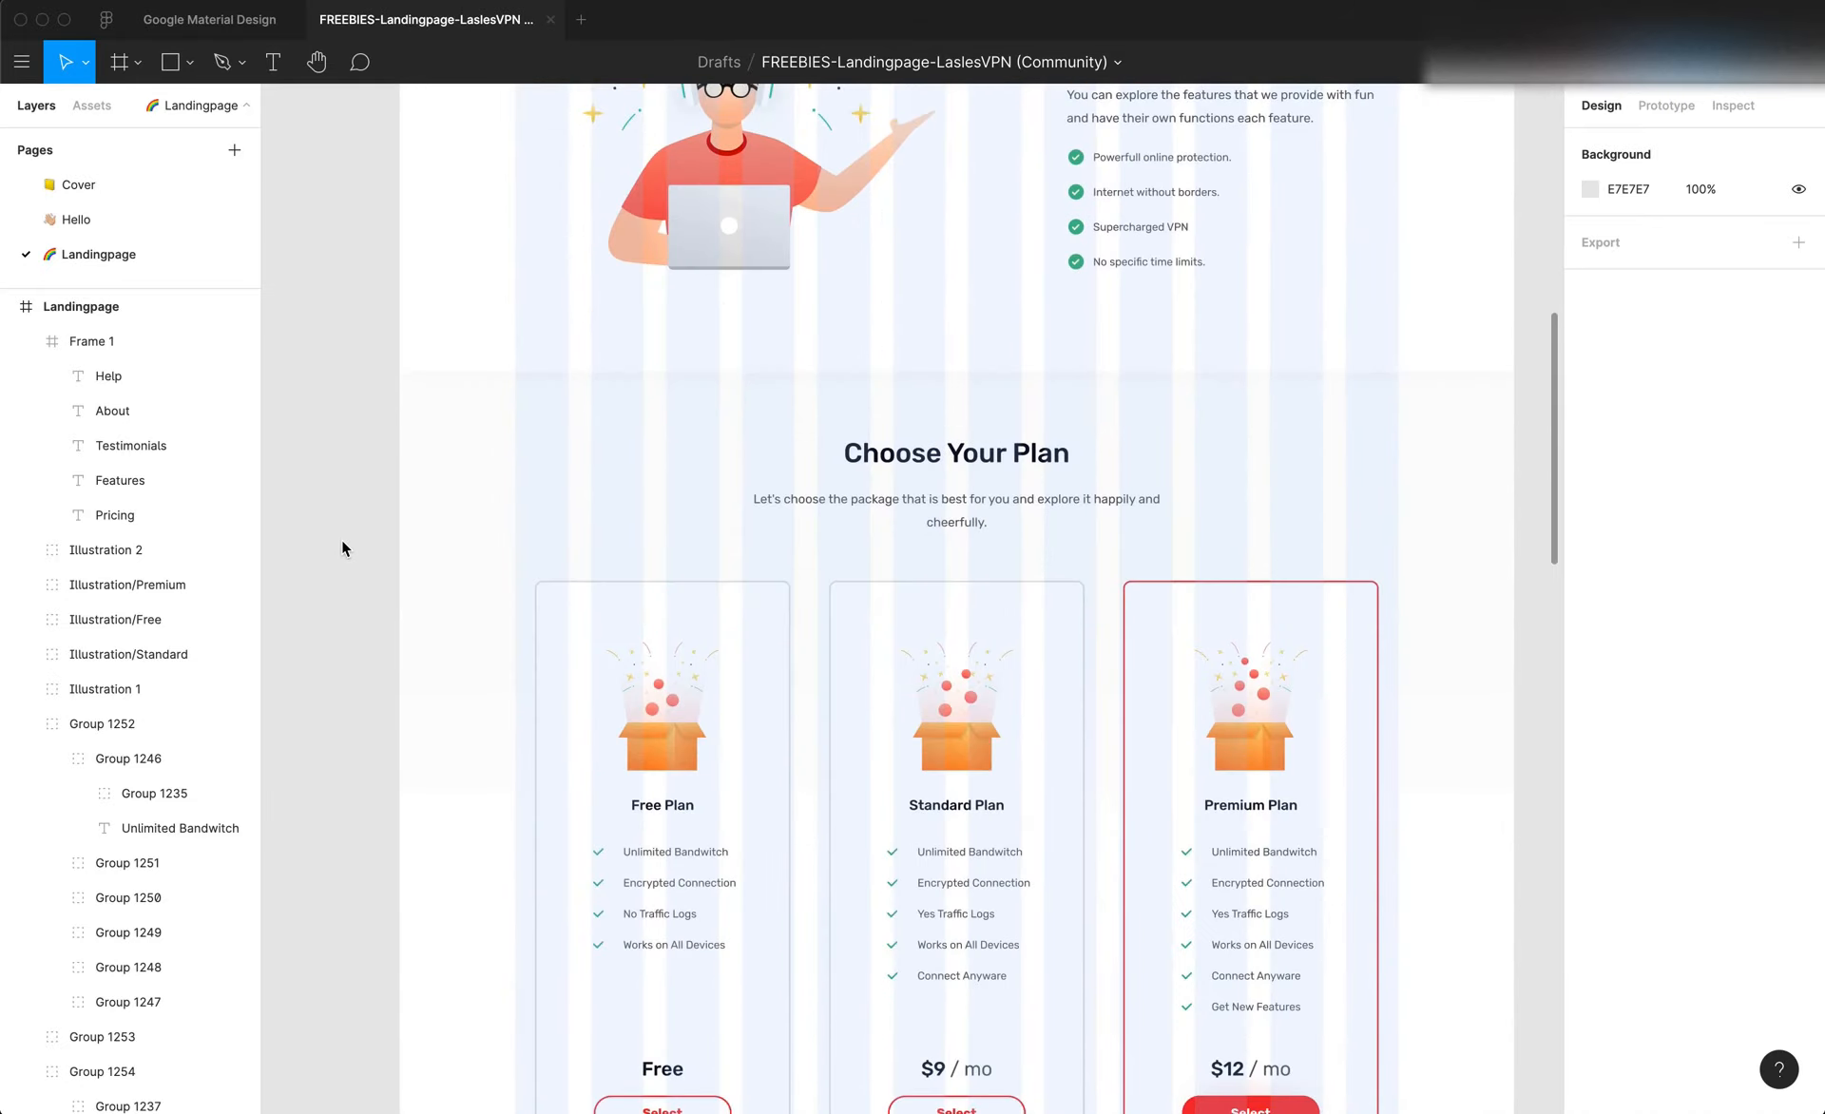
click(464, 505)
click(351, 461)
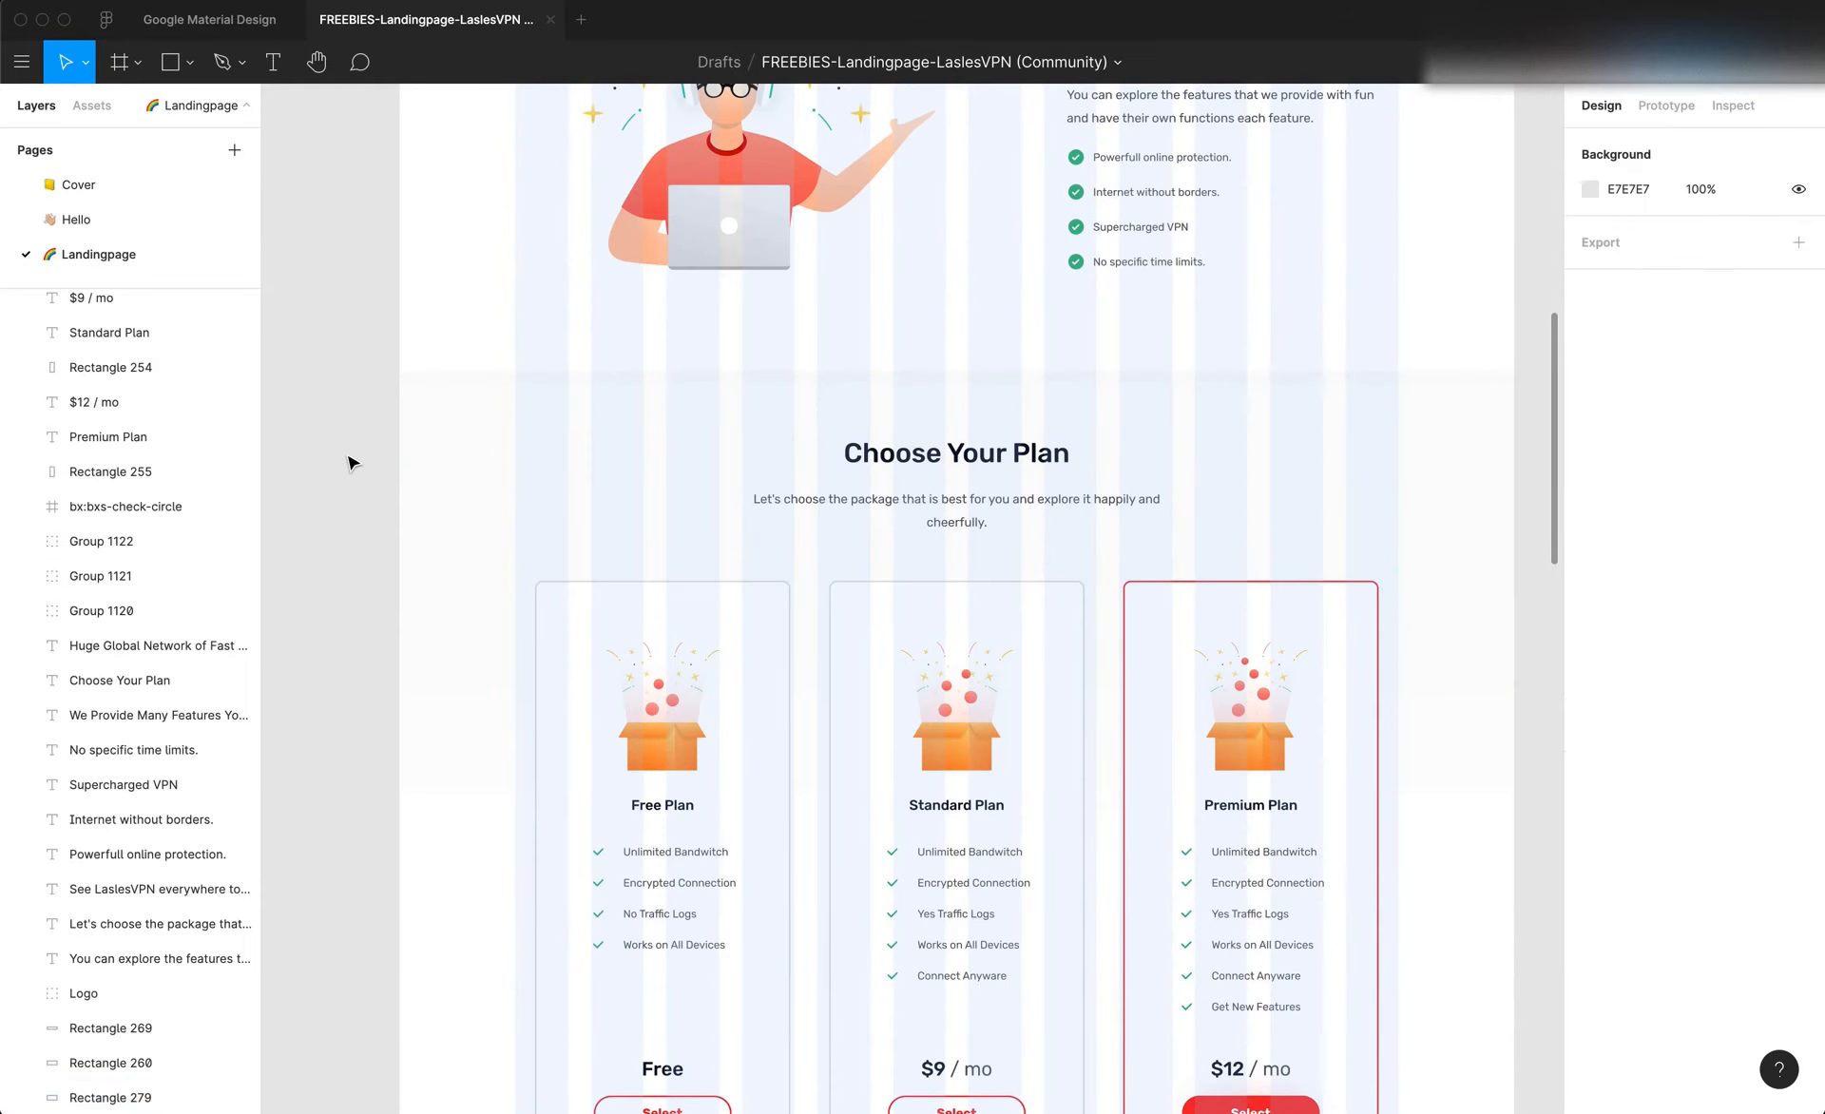
scroll(424, 598, up, 7)
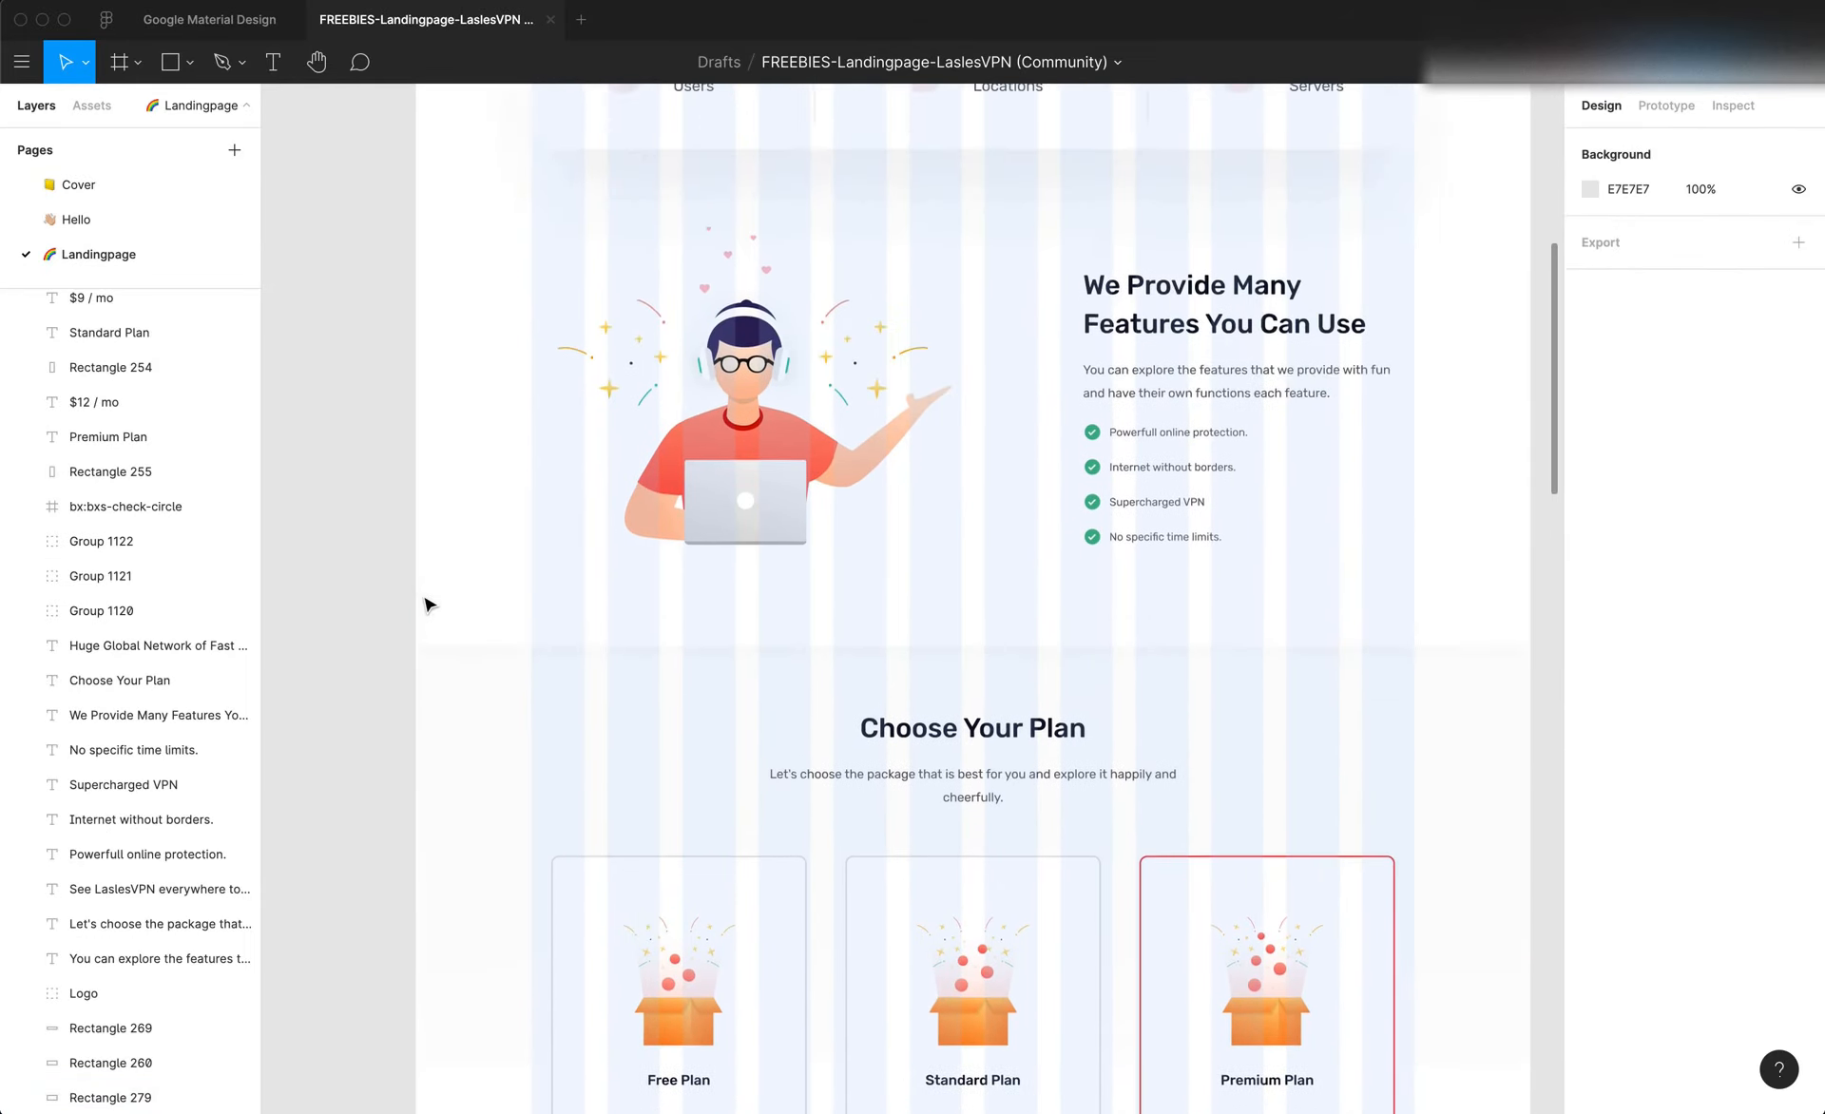
scroll(422, 593, down, 3)
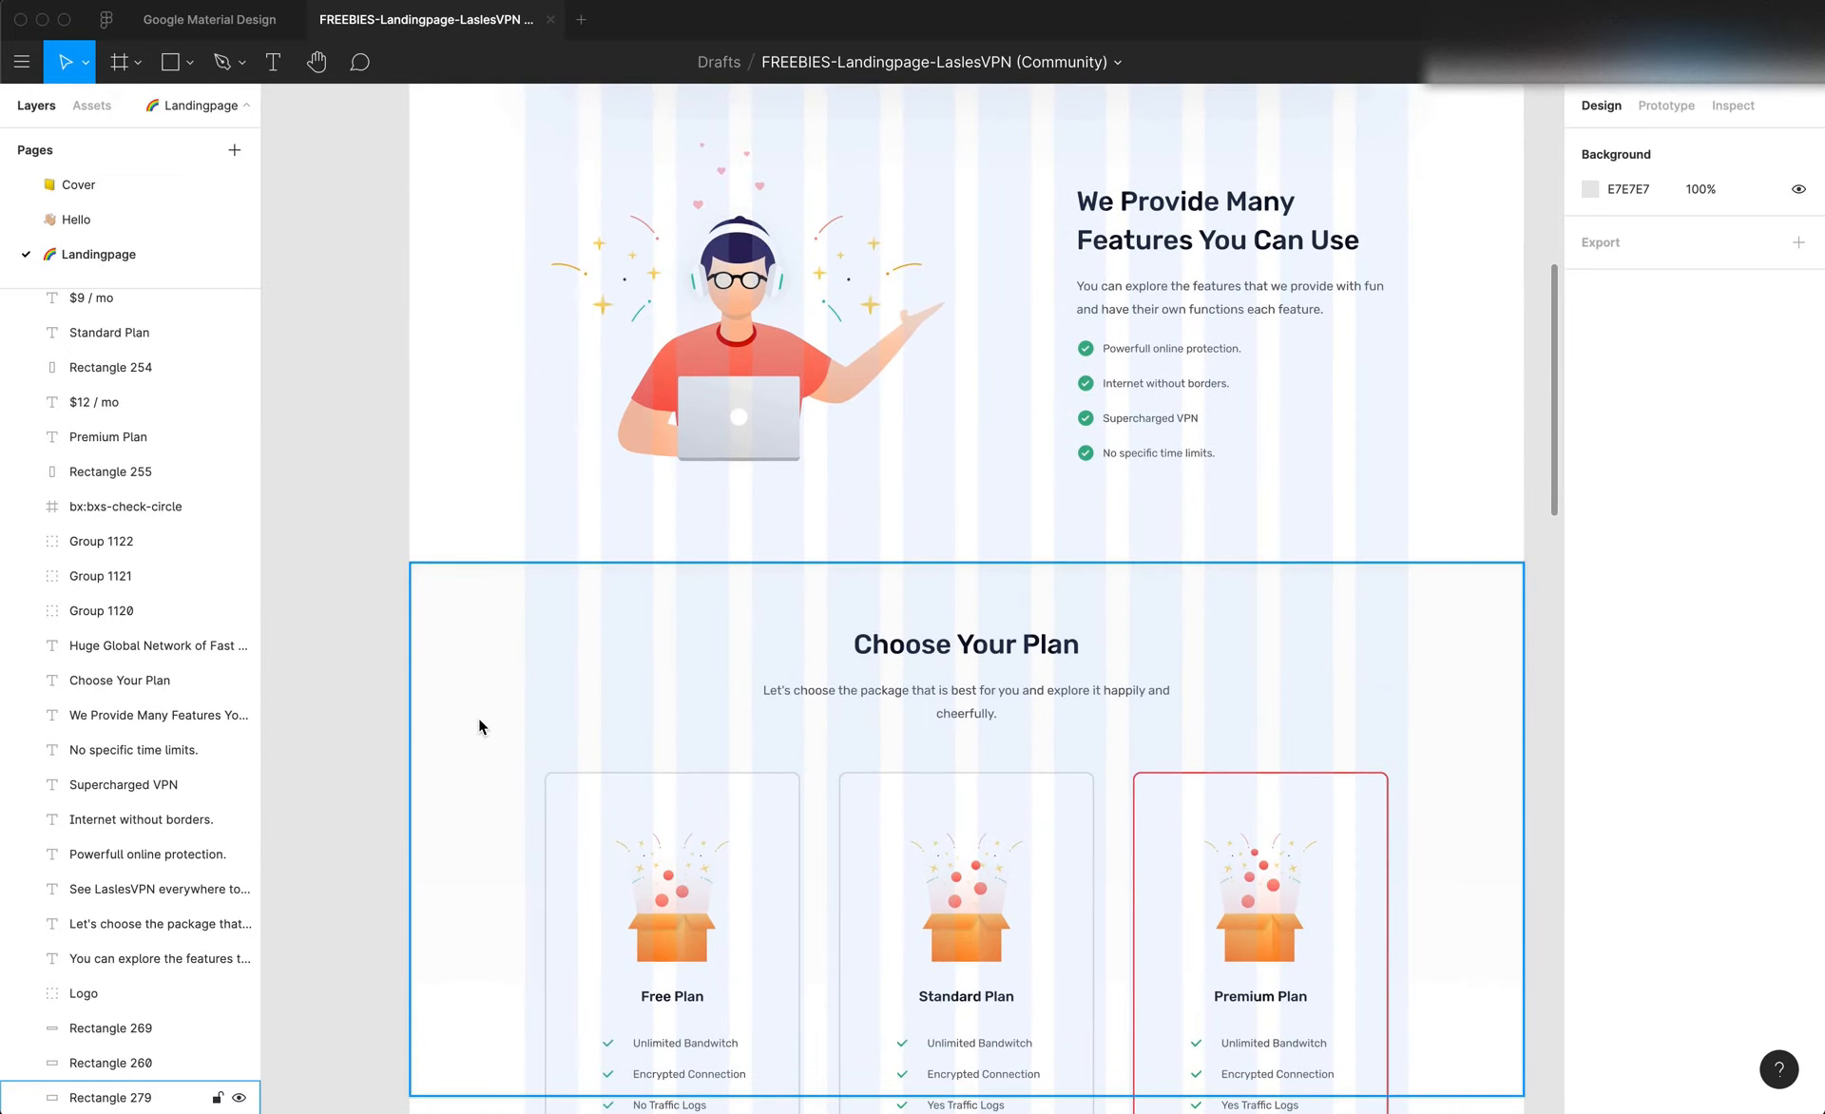
scroll(478, 726, down, 1)
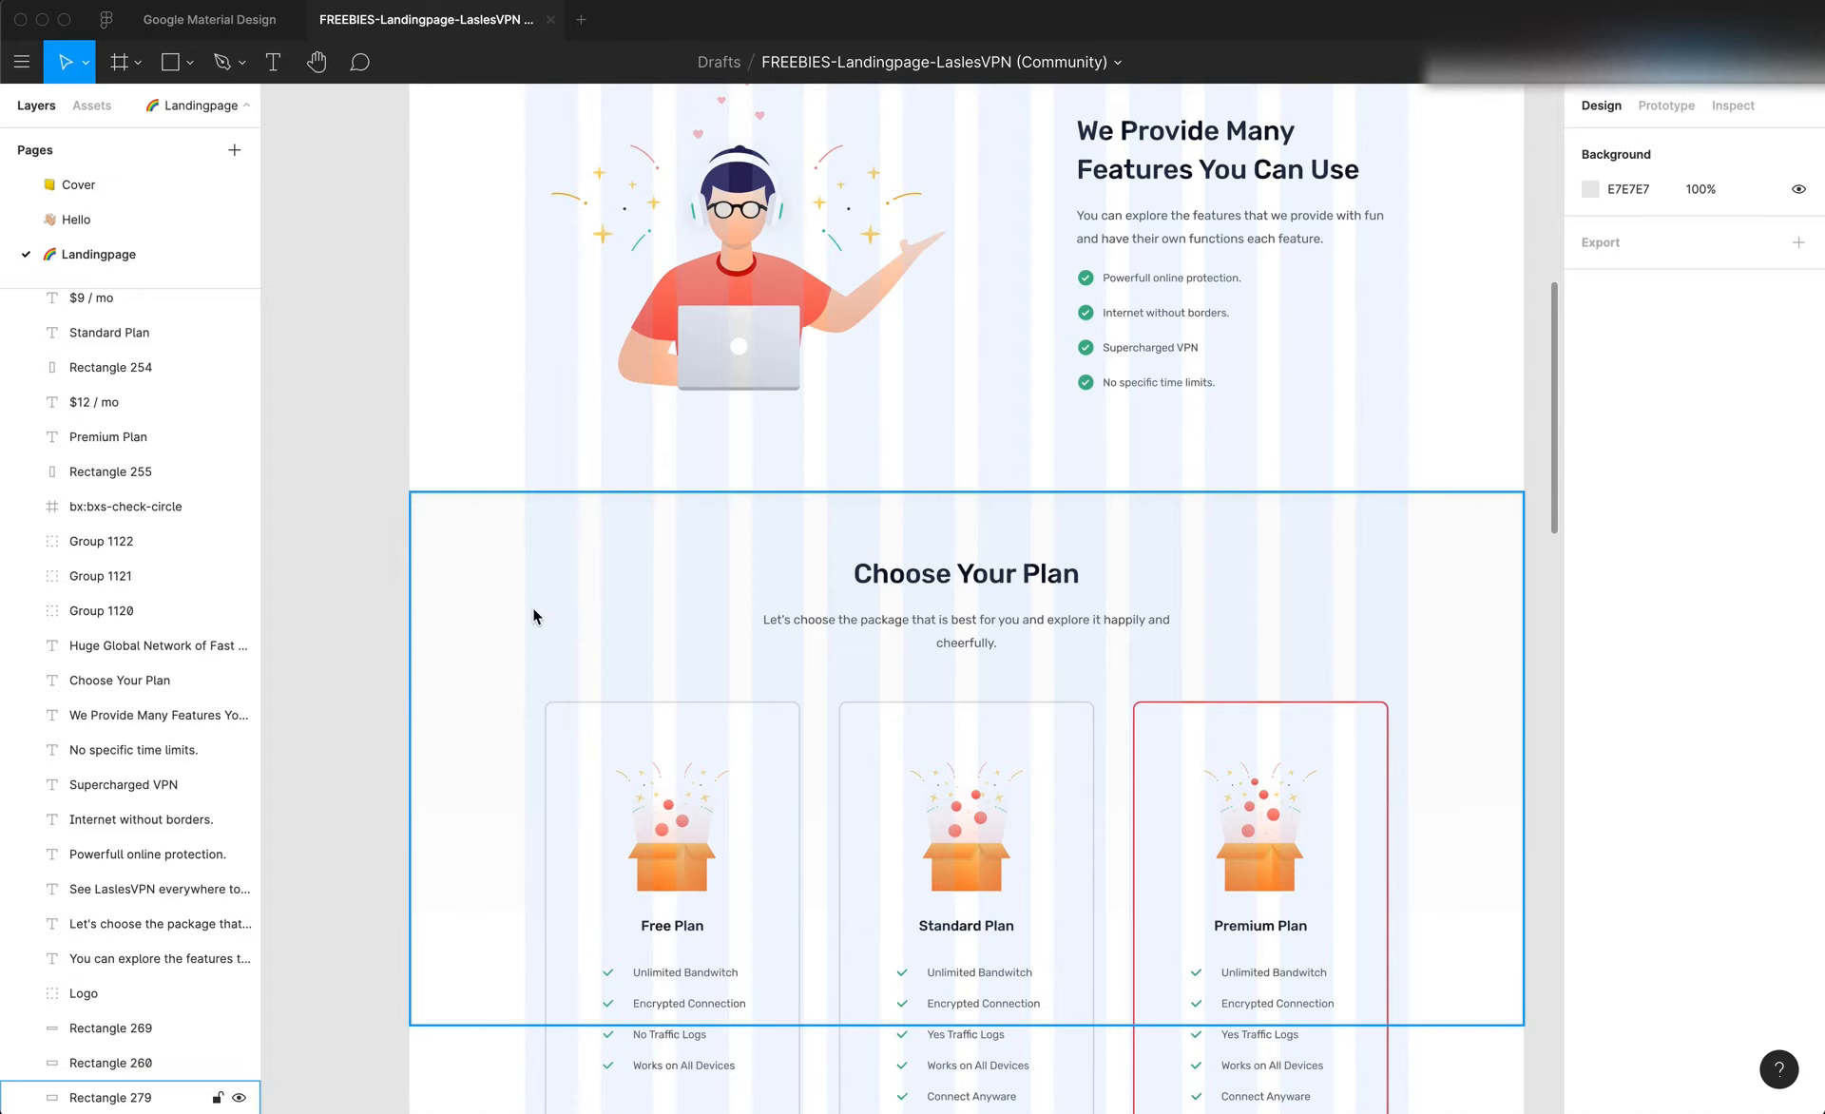
scroll(470, 532, up, 6)
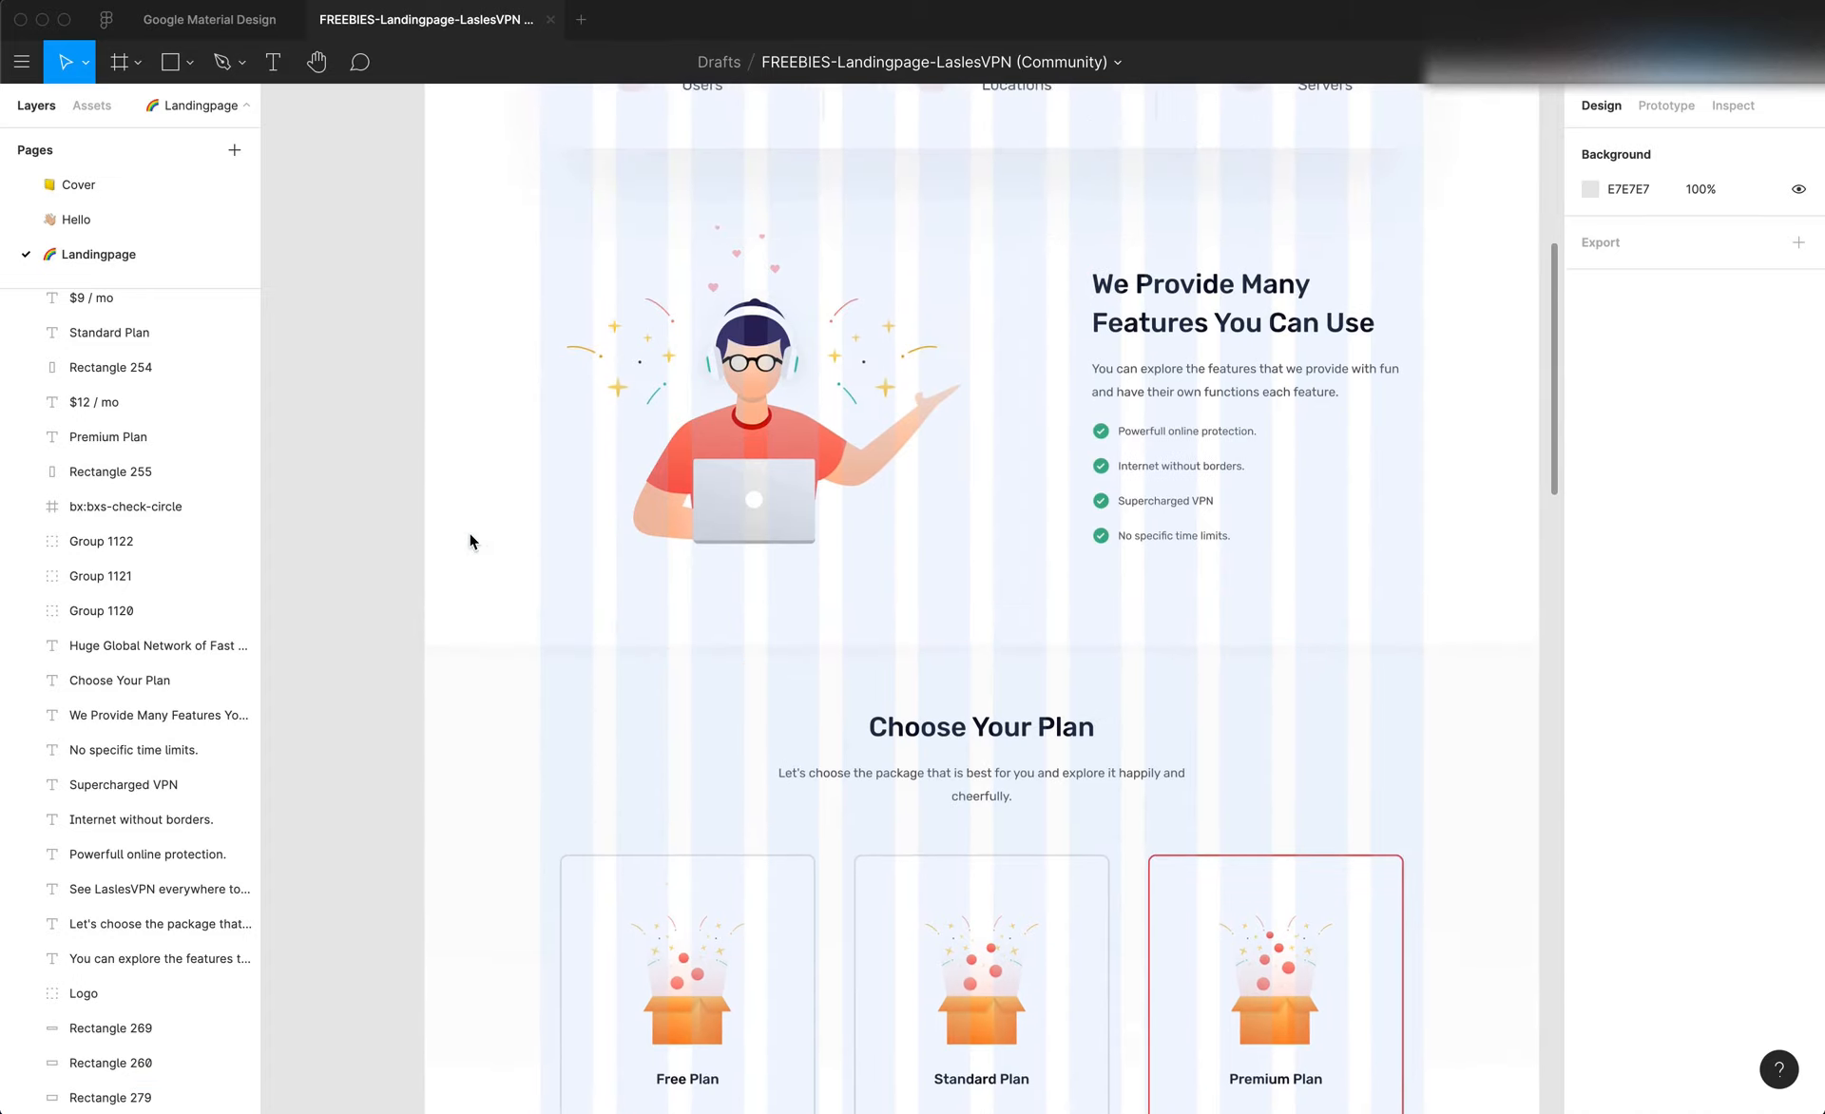
scroll(608, 551, up, 2)
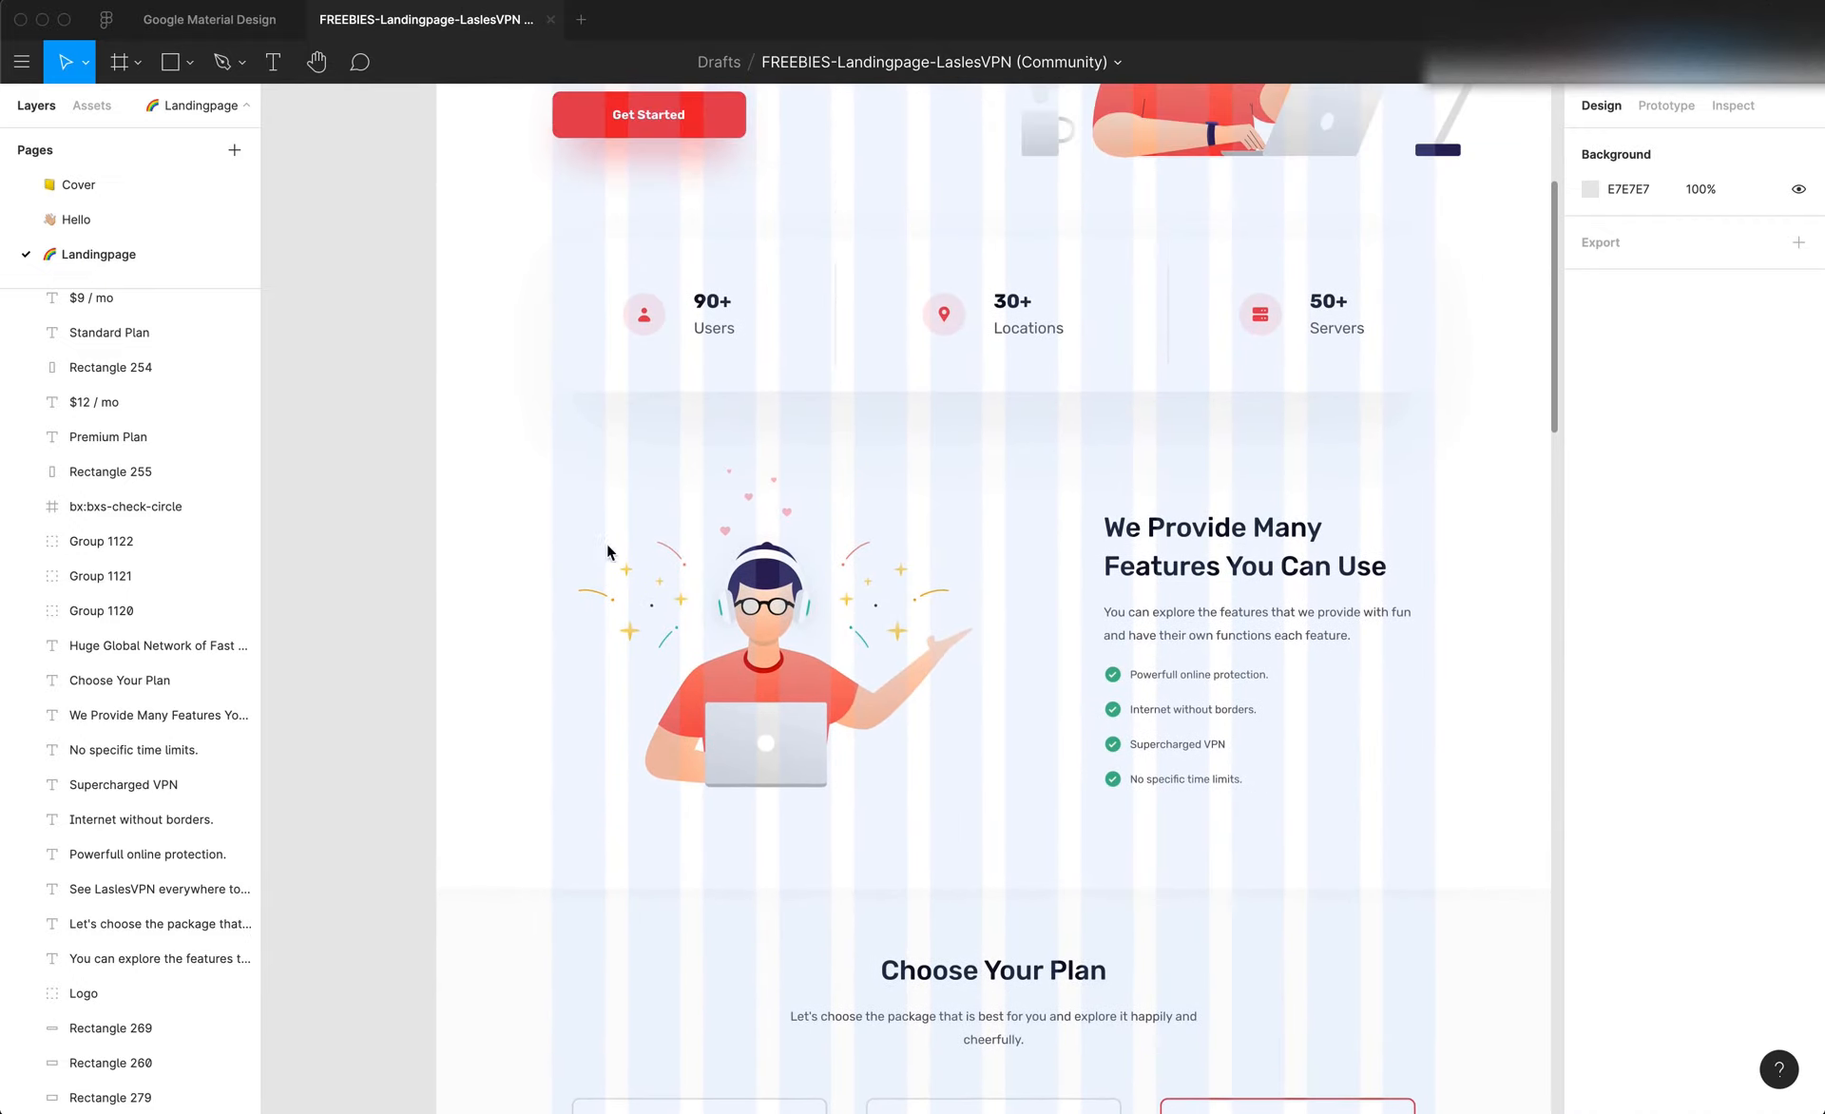
scroll(558, 559, up, 5)
scroll(558, 558, left, 2)
scroll(555, 560, up, 4)
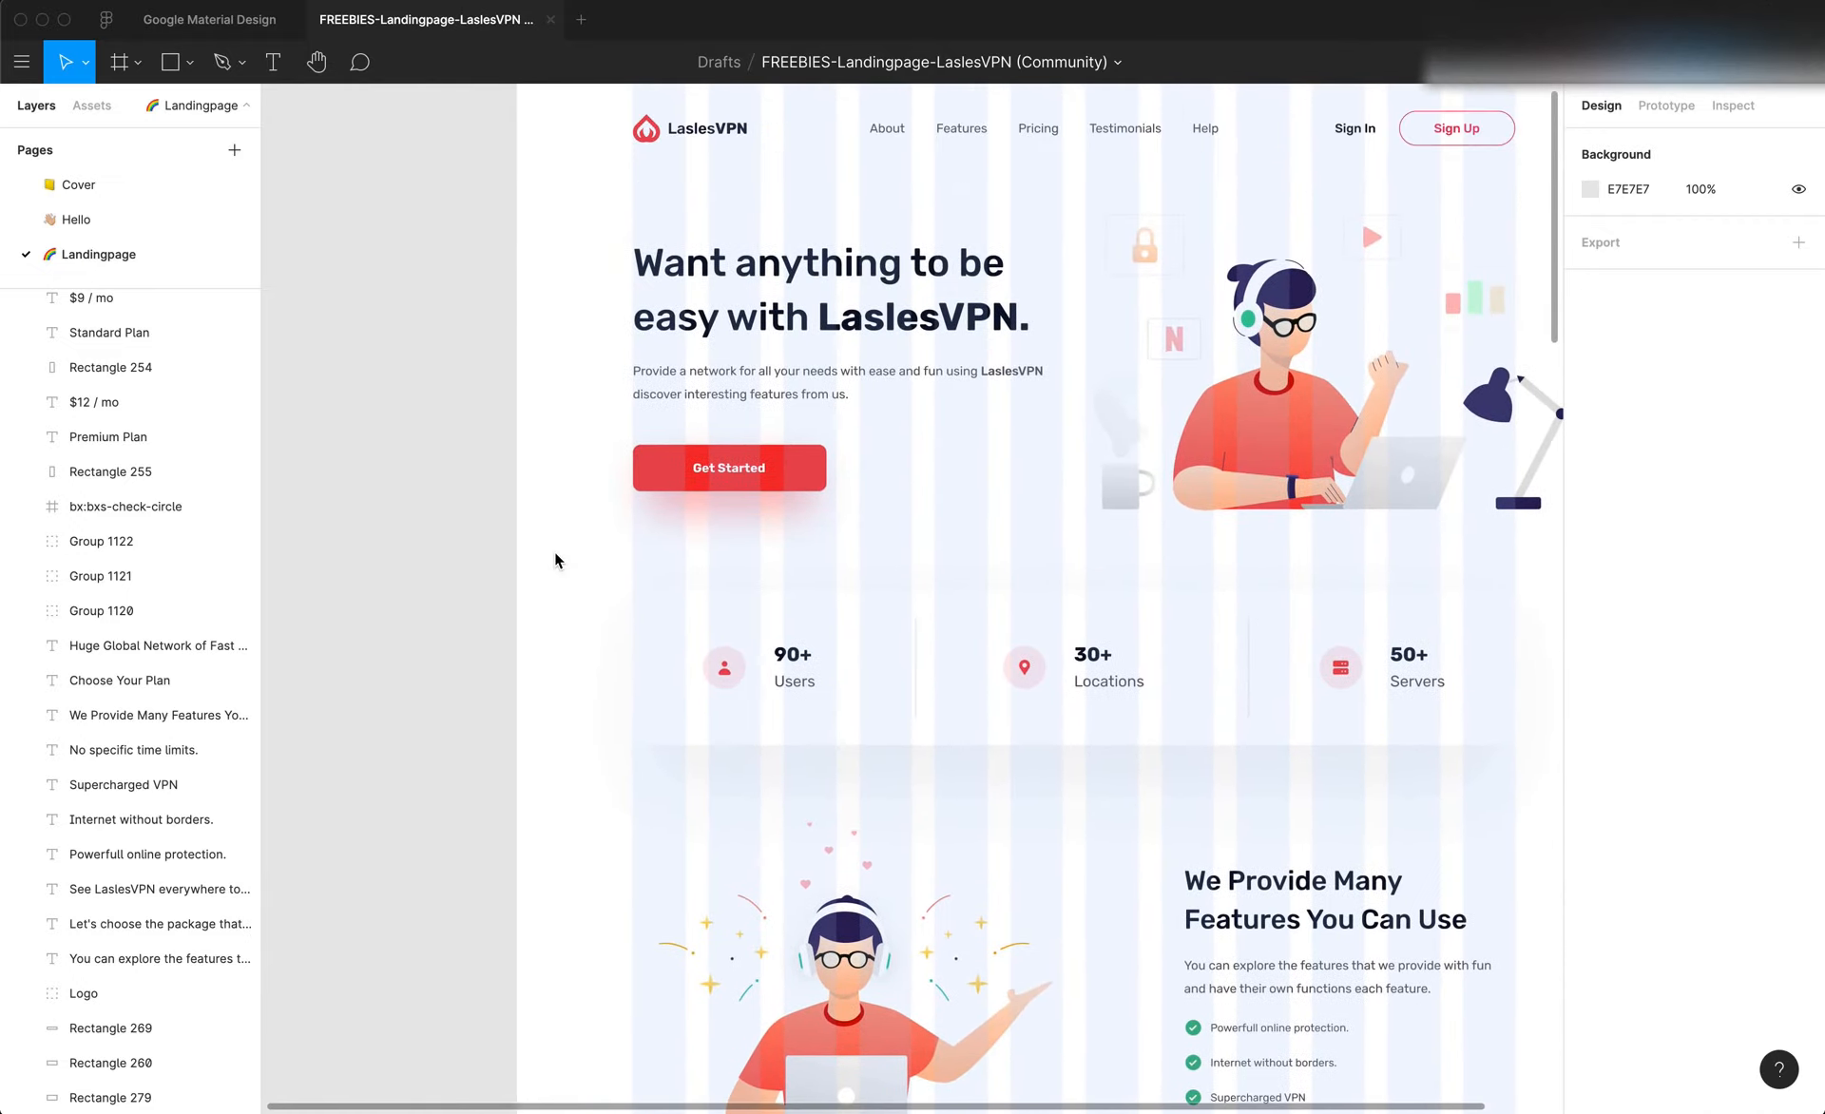
Inspect the background rectangle behind the Choose Your Plan section, then return to the hero section and clear the selection
scroll(555, 560, down, 12)
scroll(555, 559, down, 6)
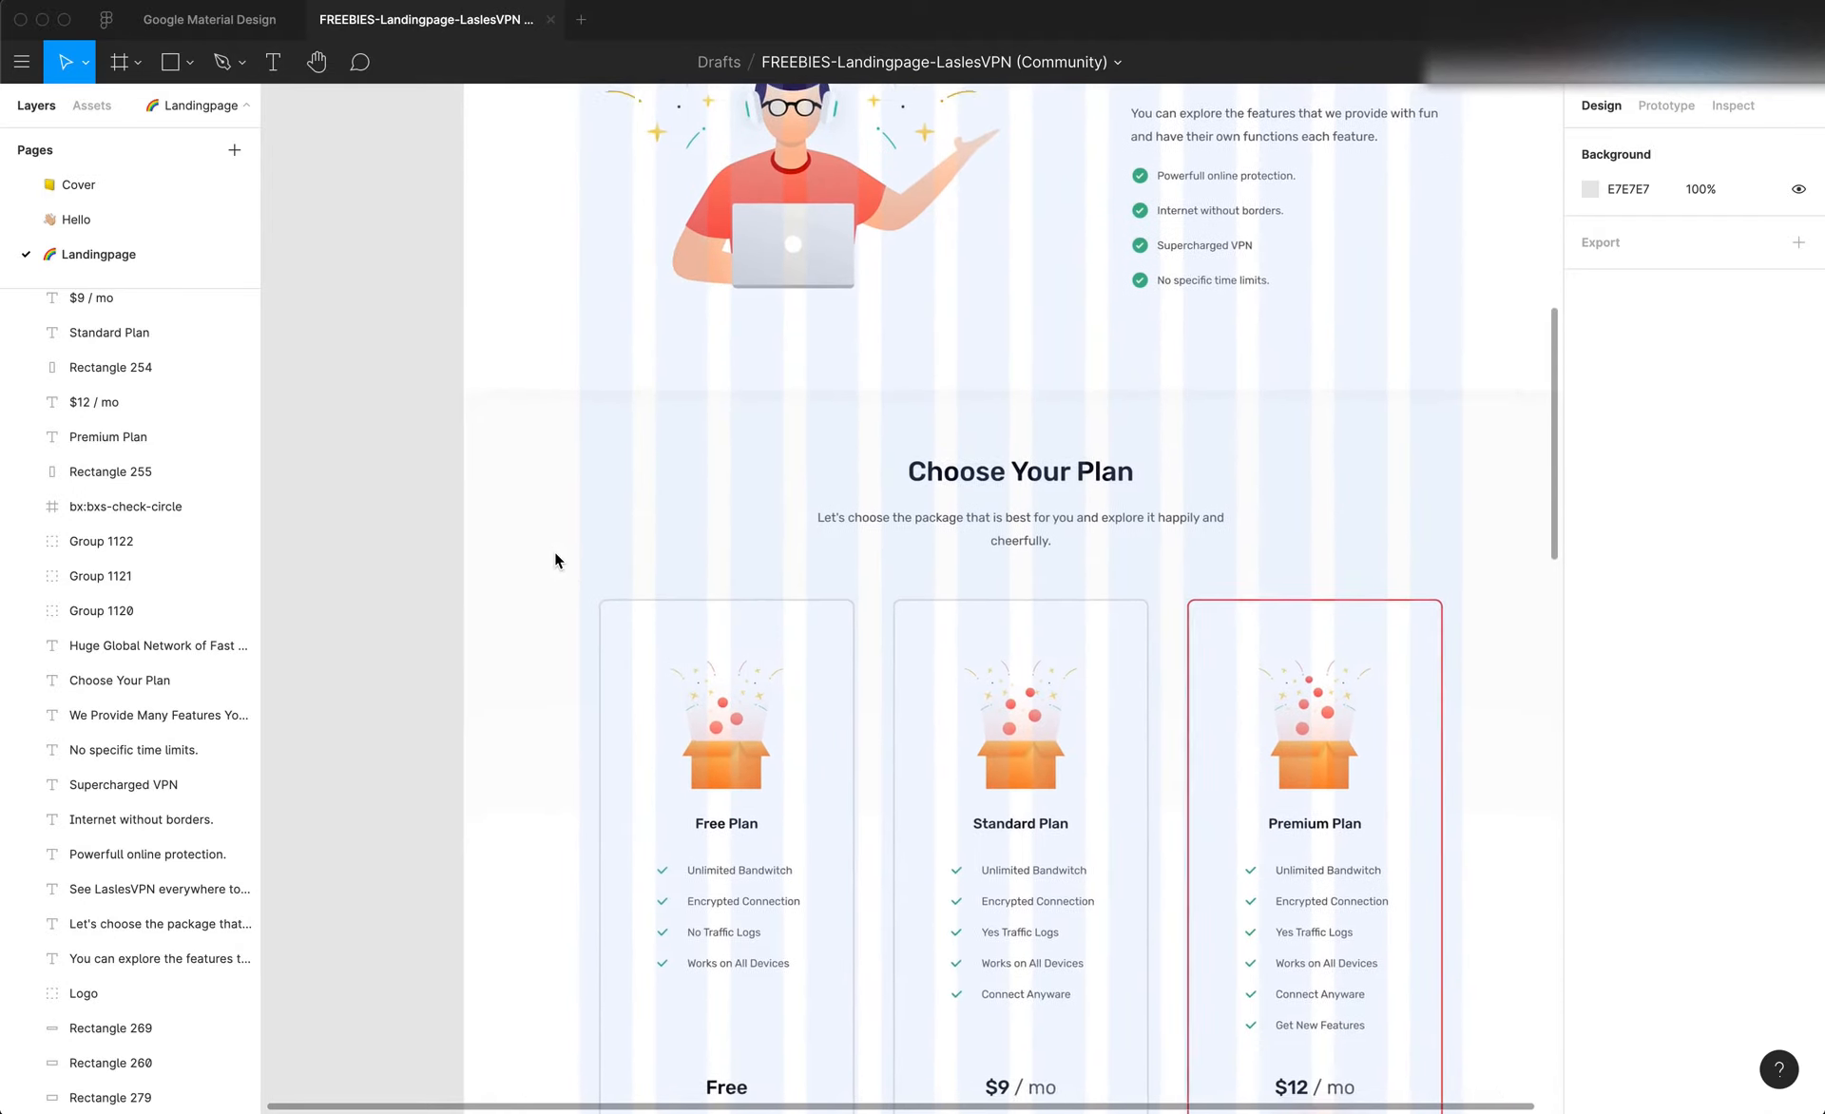
click(532, 504)
scroll(533, 509, up, 8)
scroll(532, 503, up, 6)
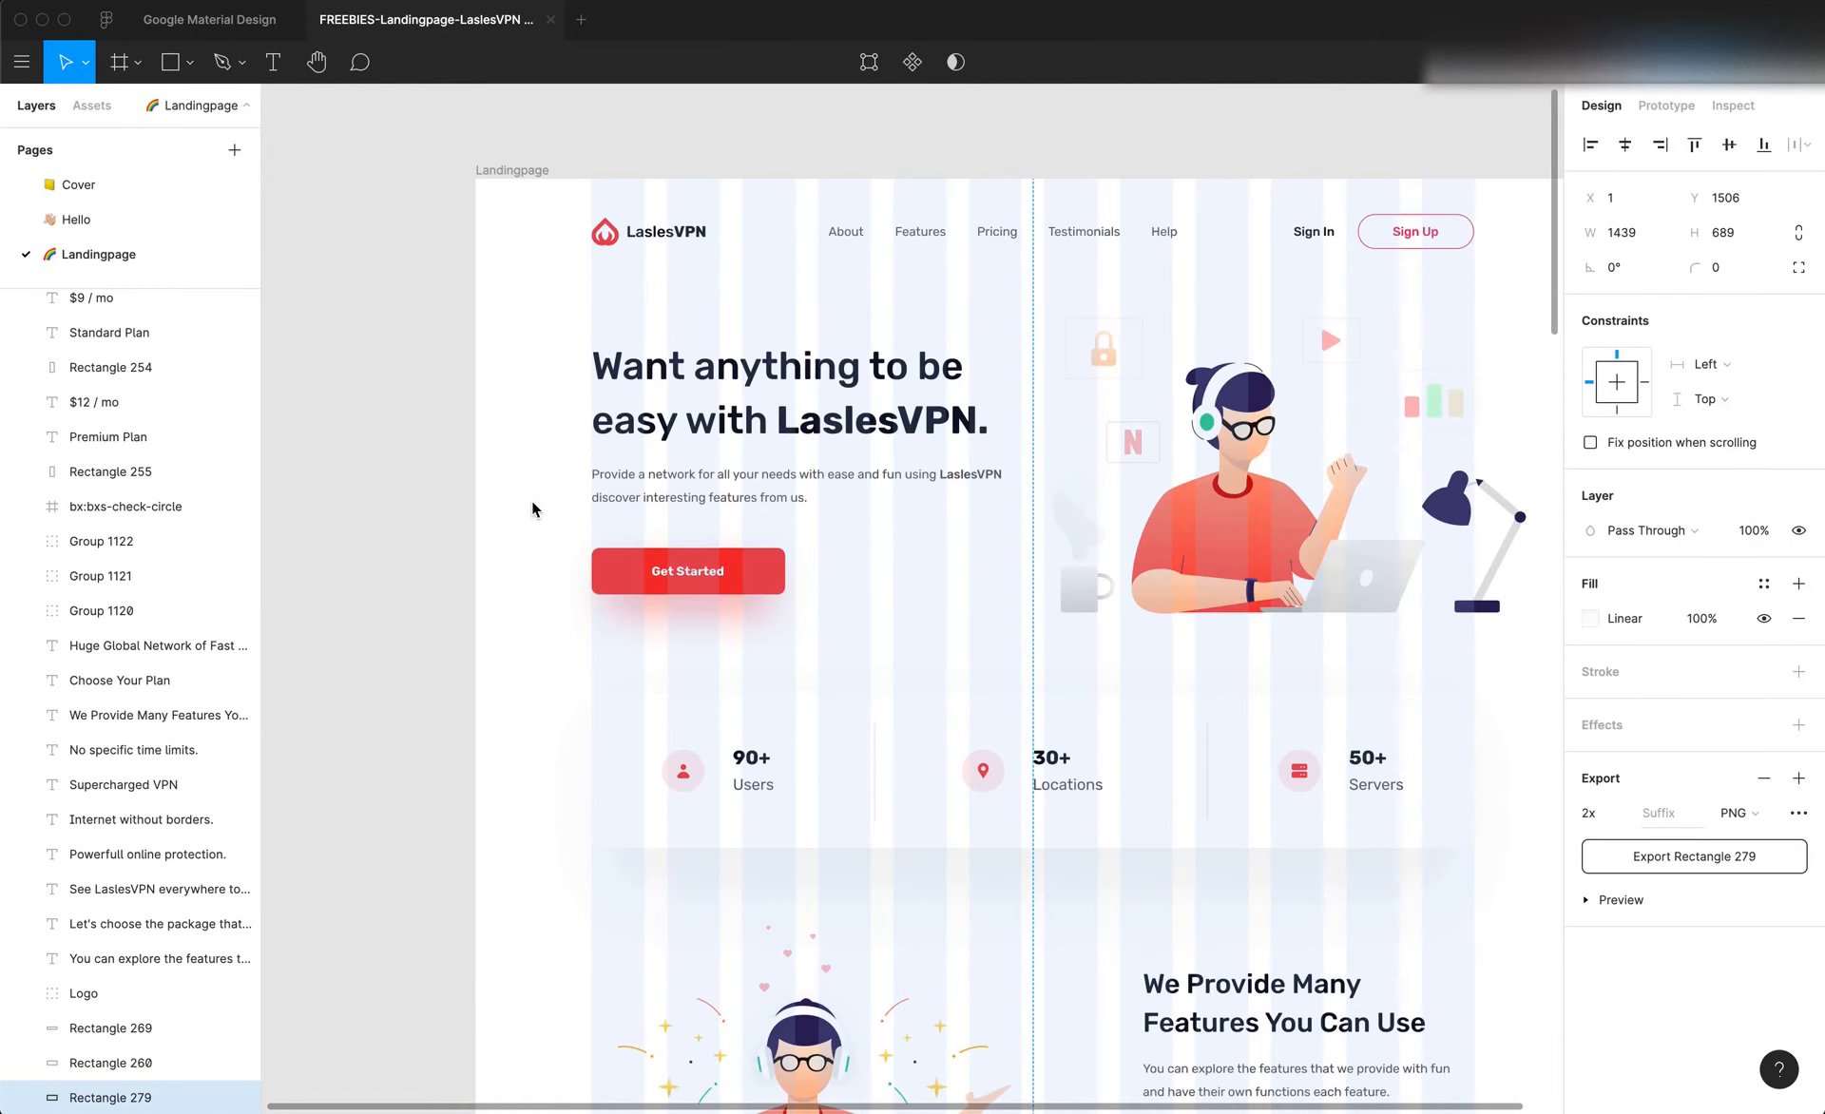
click(528, 481)
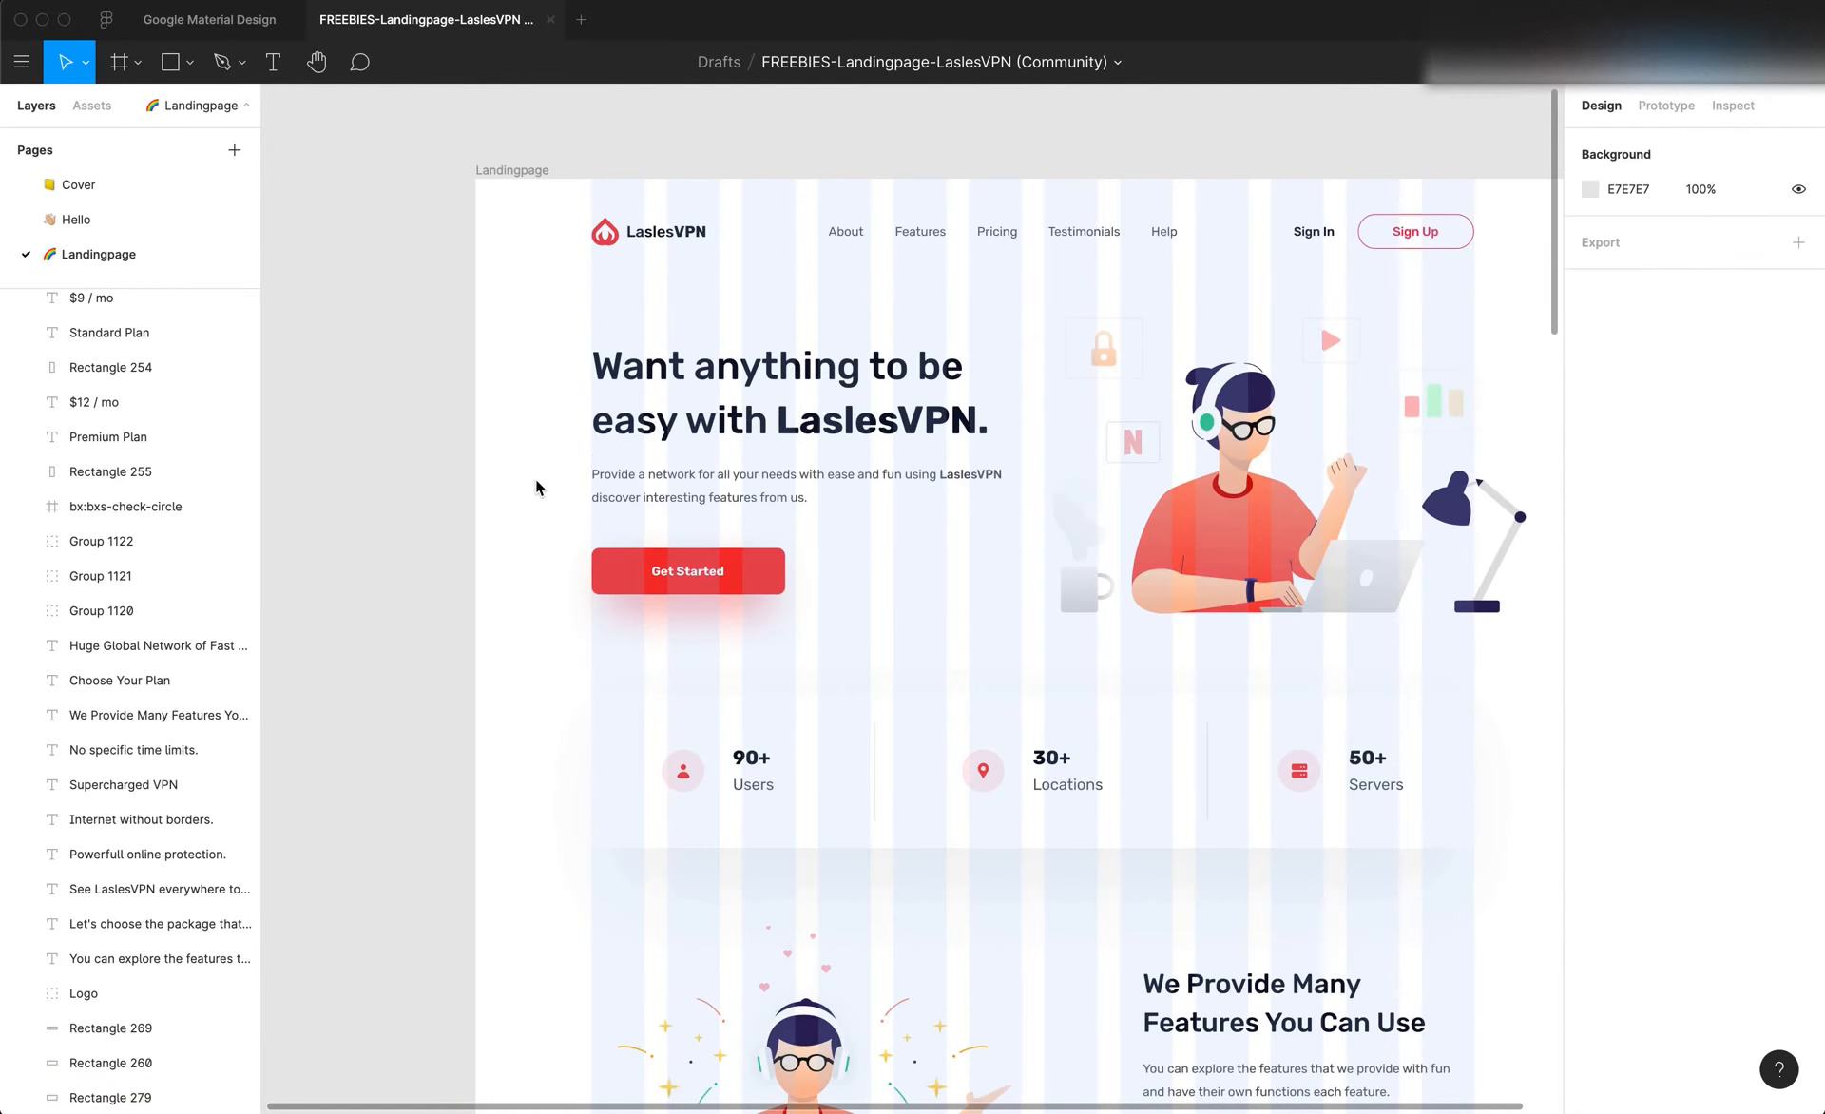
Switch to Editor X and set the hero section's padding to 150 px on the left and 105 px on the right
key(super+Tab)
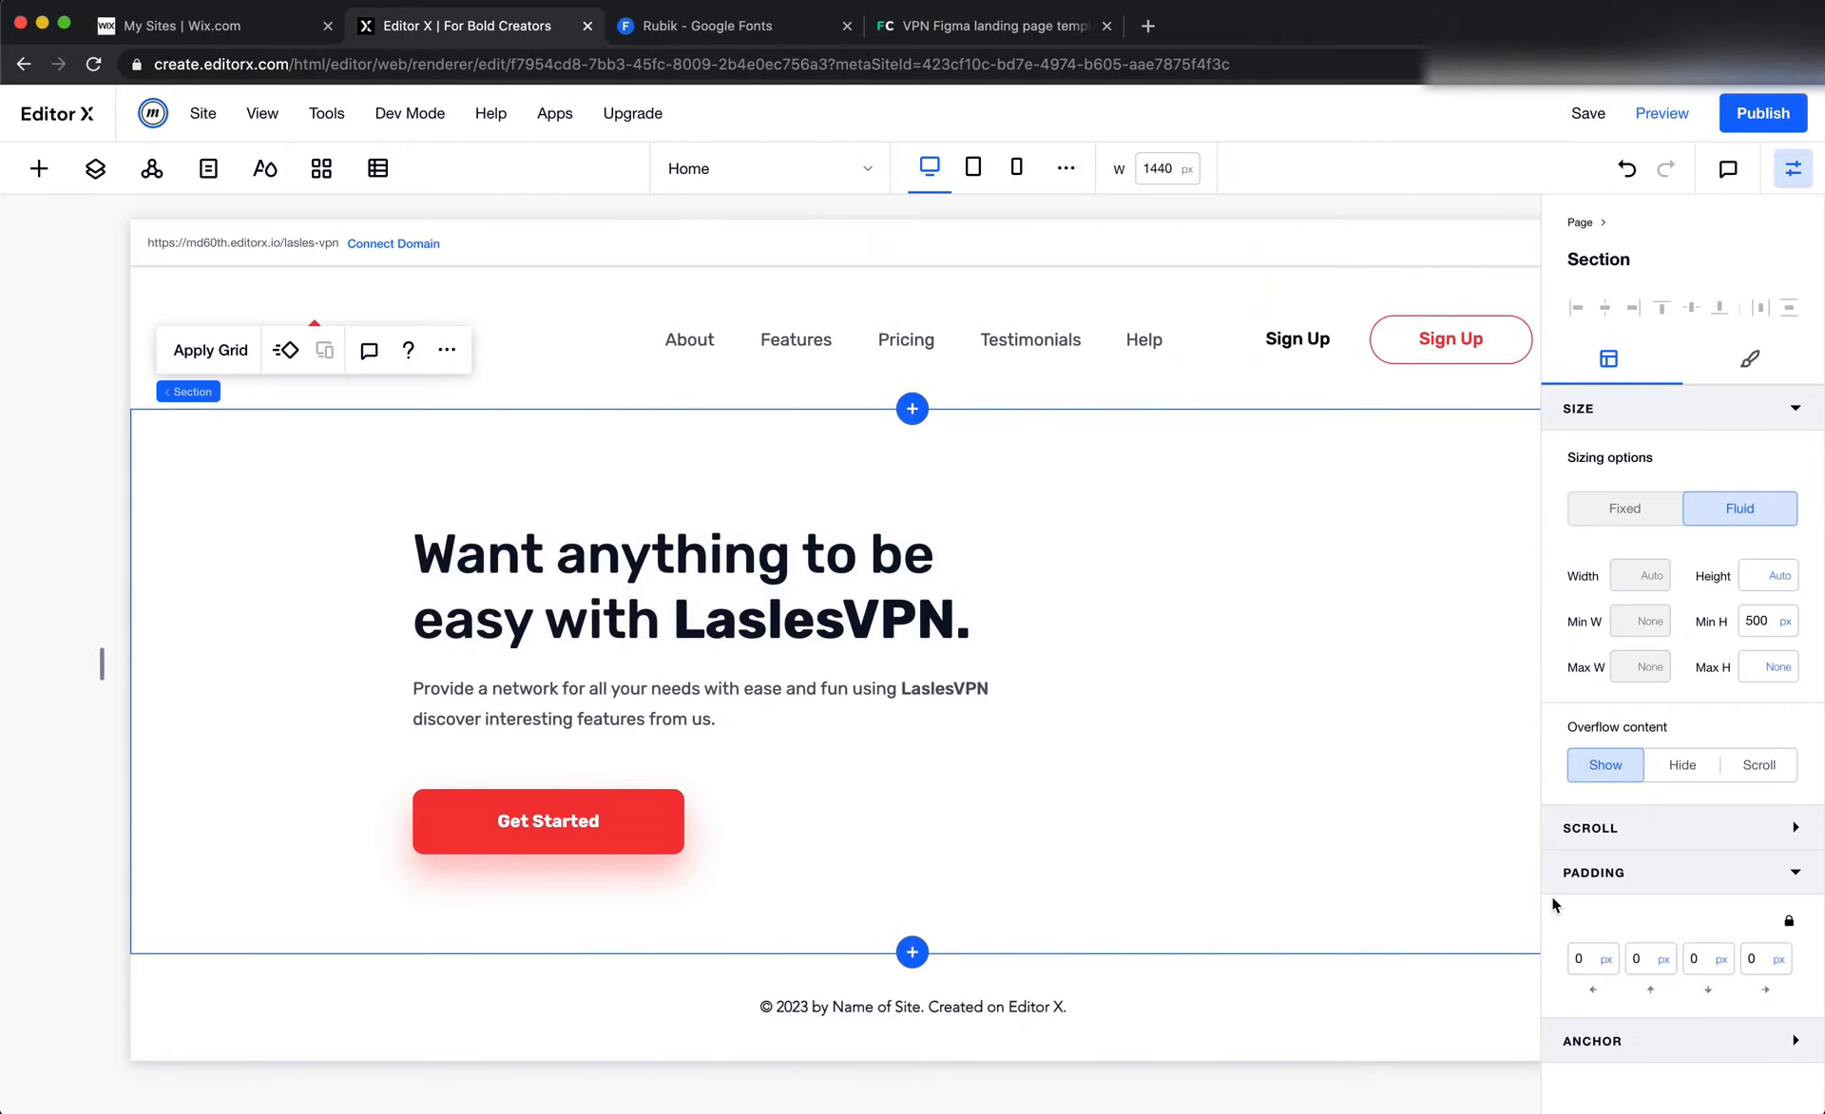
click(1589, 958)
text(150)
key(Tab)
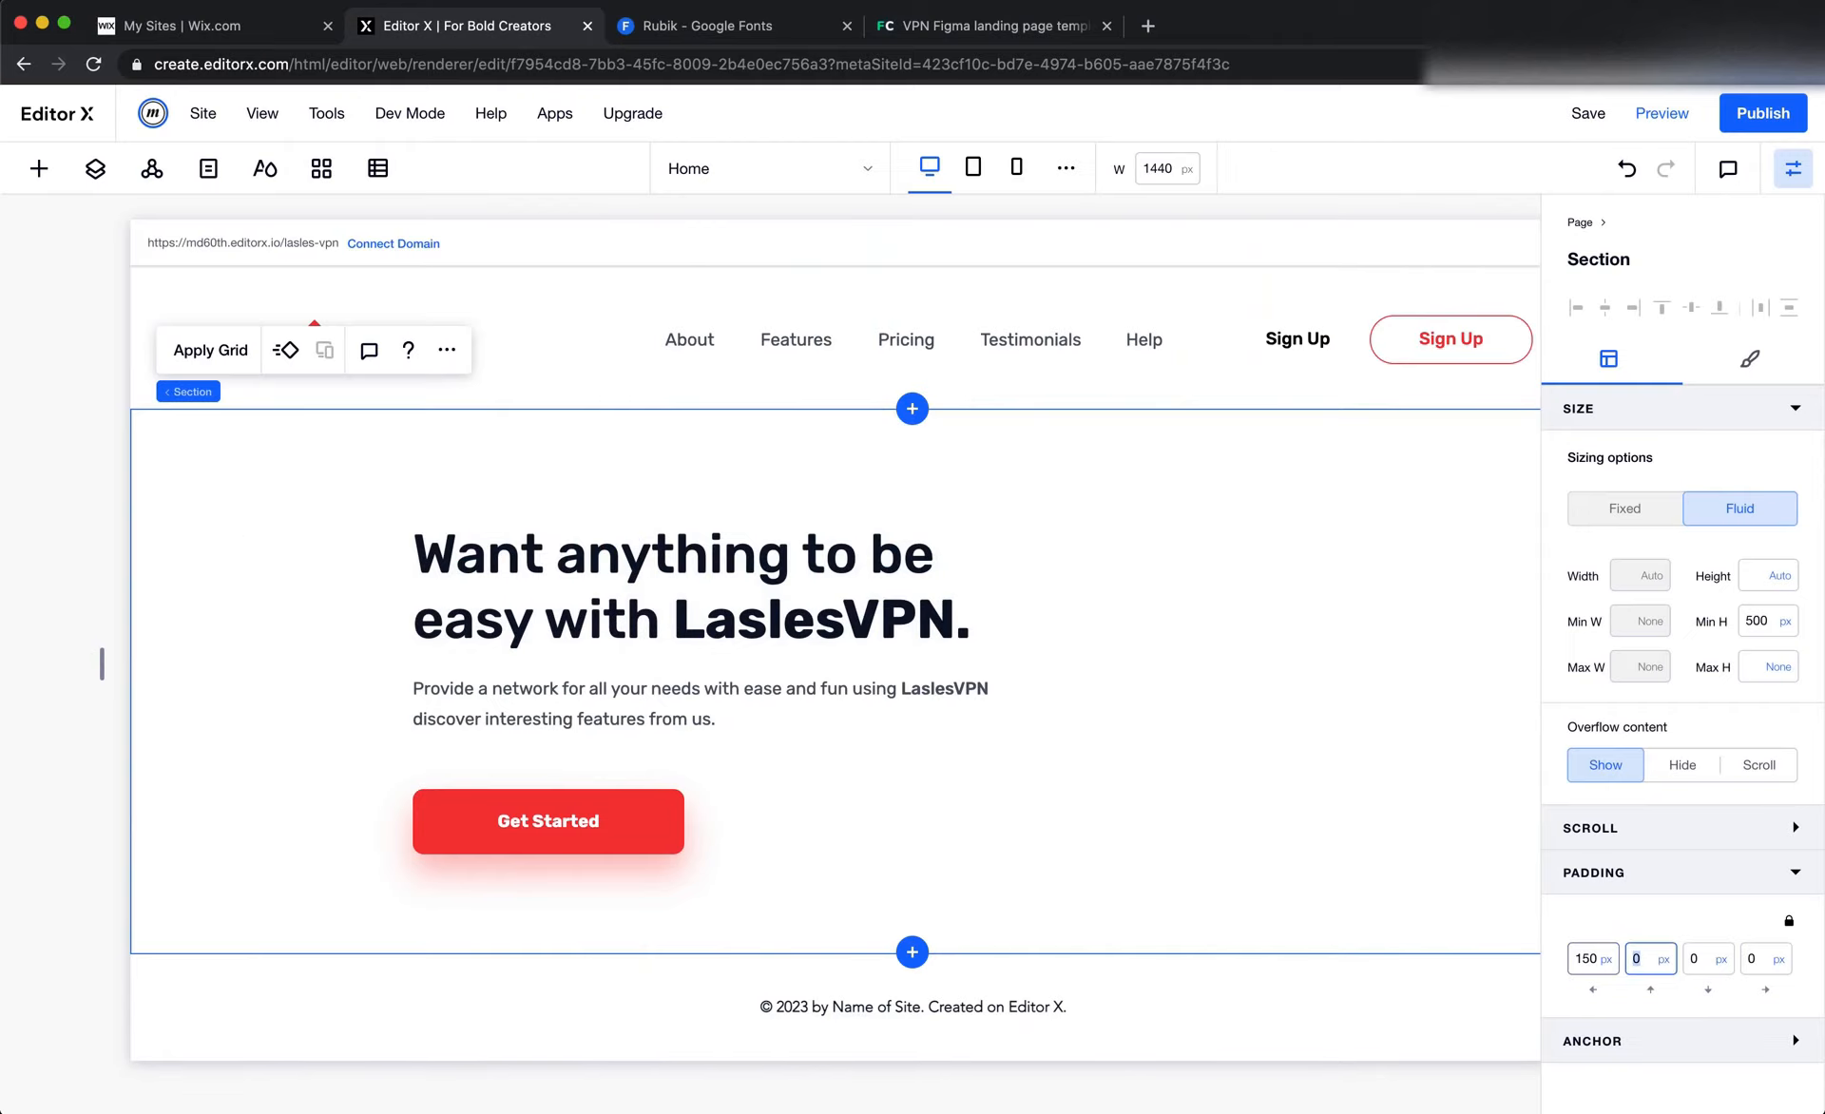
text(1)
key(Tab)
key(Tab)
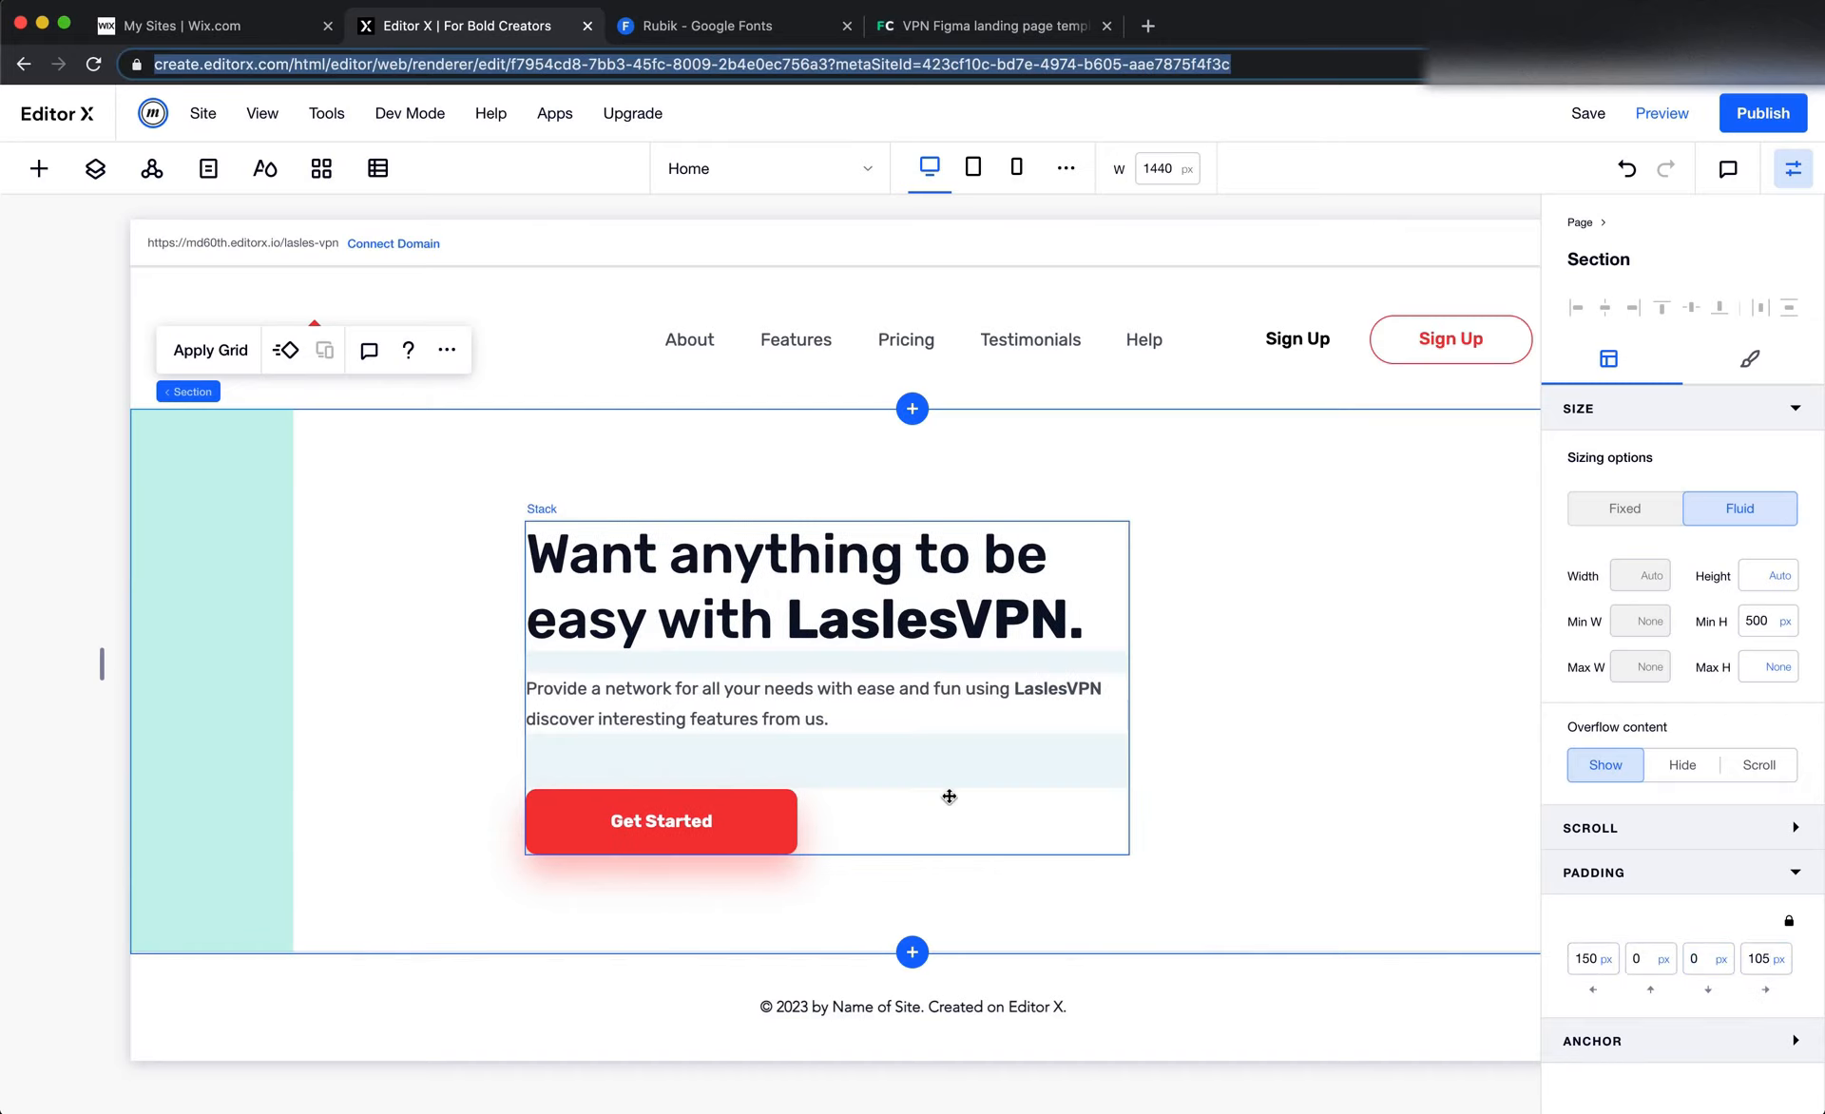
Set the left margin of the hero text stack to 0%
click(948, 795)
click(1592, 943)
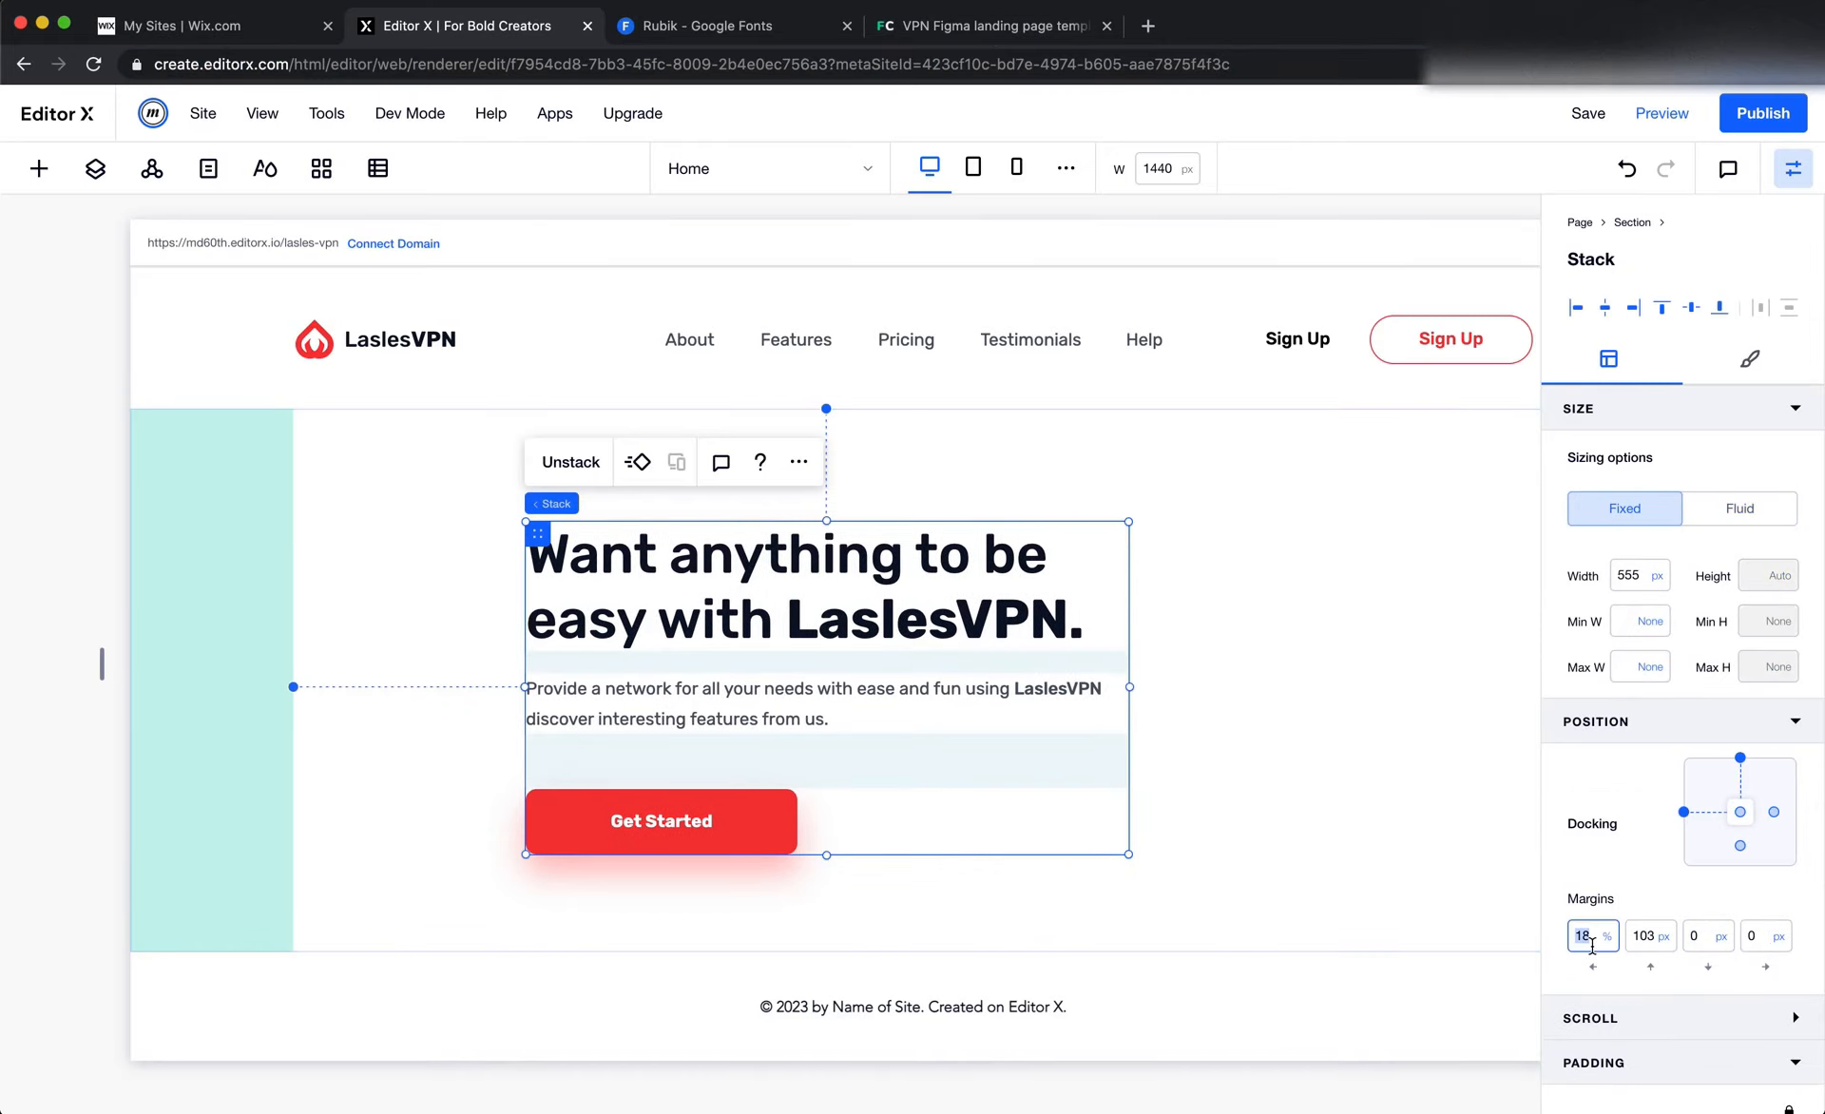
text(0)
key(Tab)
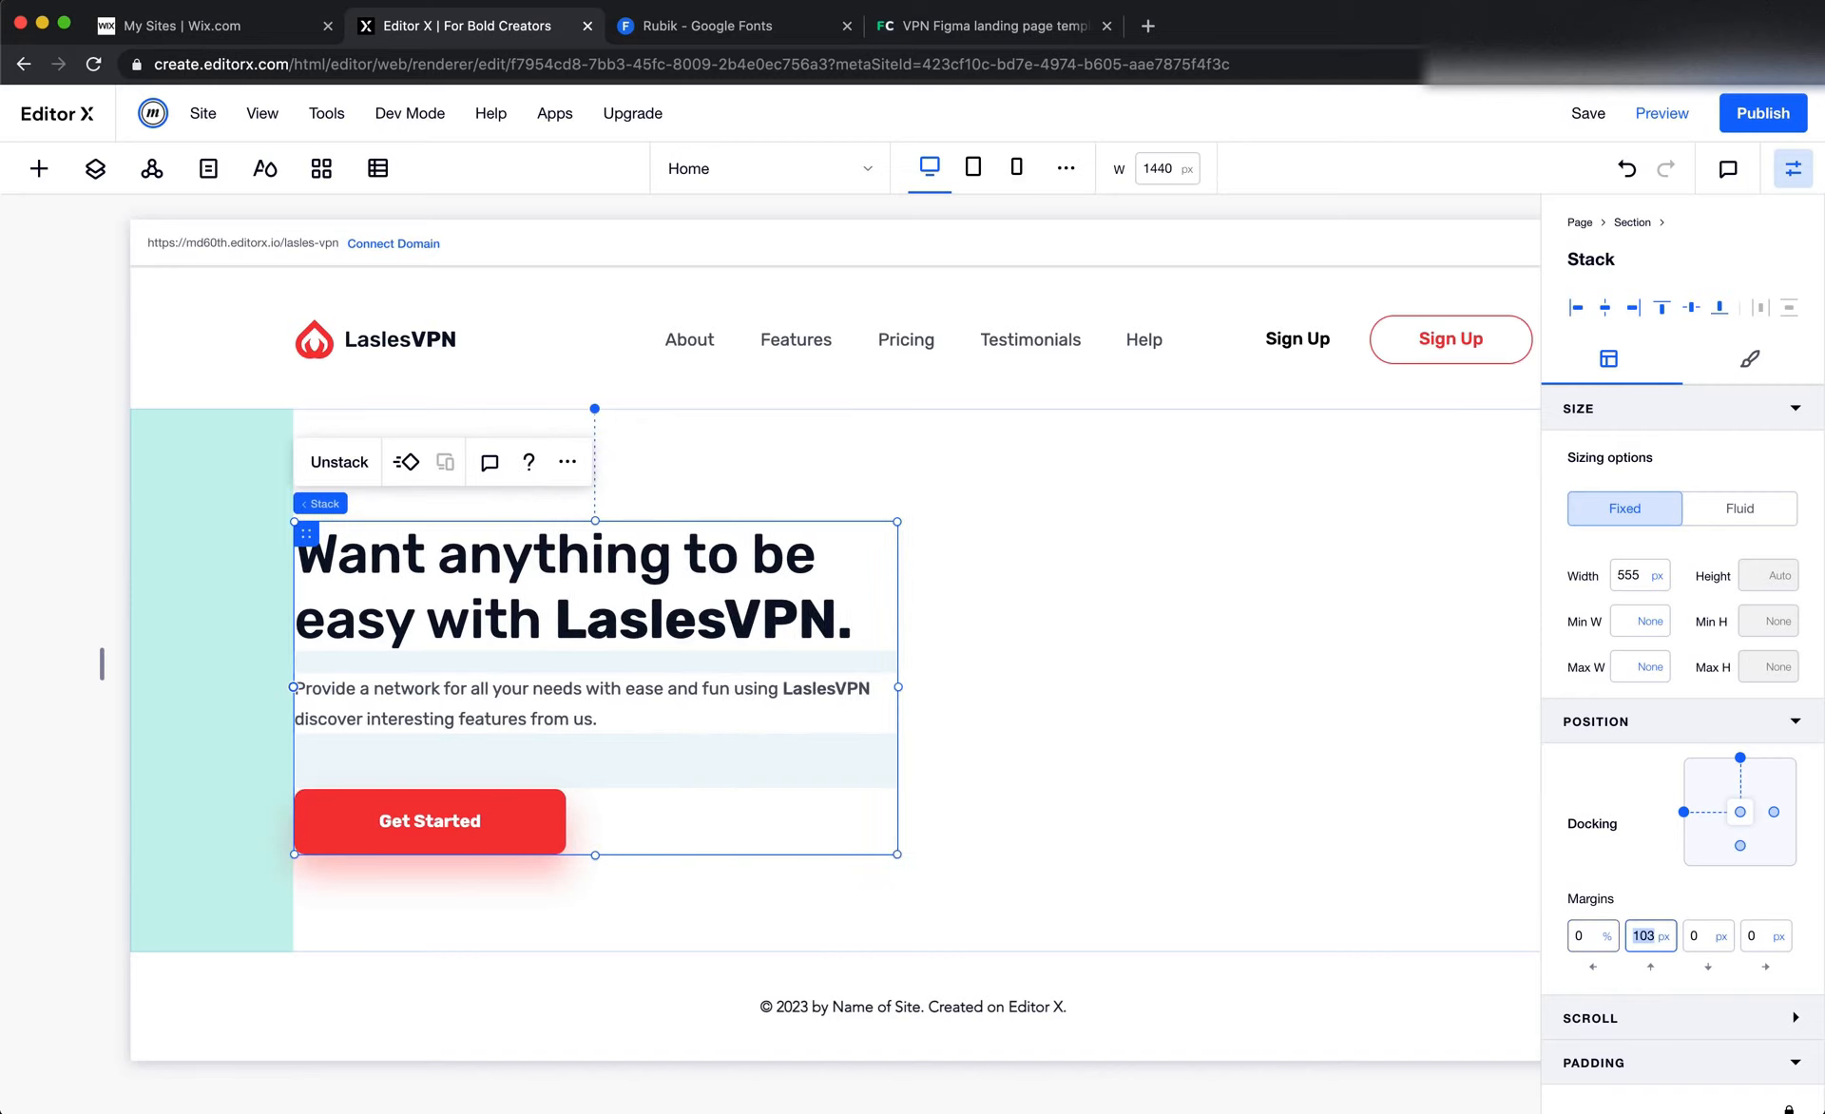
Switch to Figma, hide the 12-column layout grid on the Landingpage frame and clear the selection
key(super+Tab)
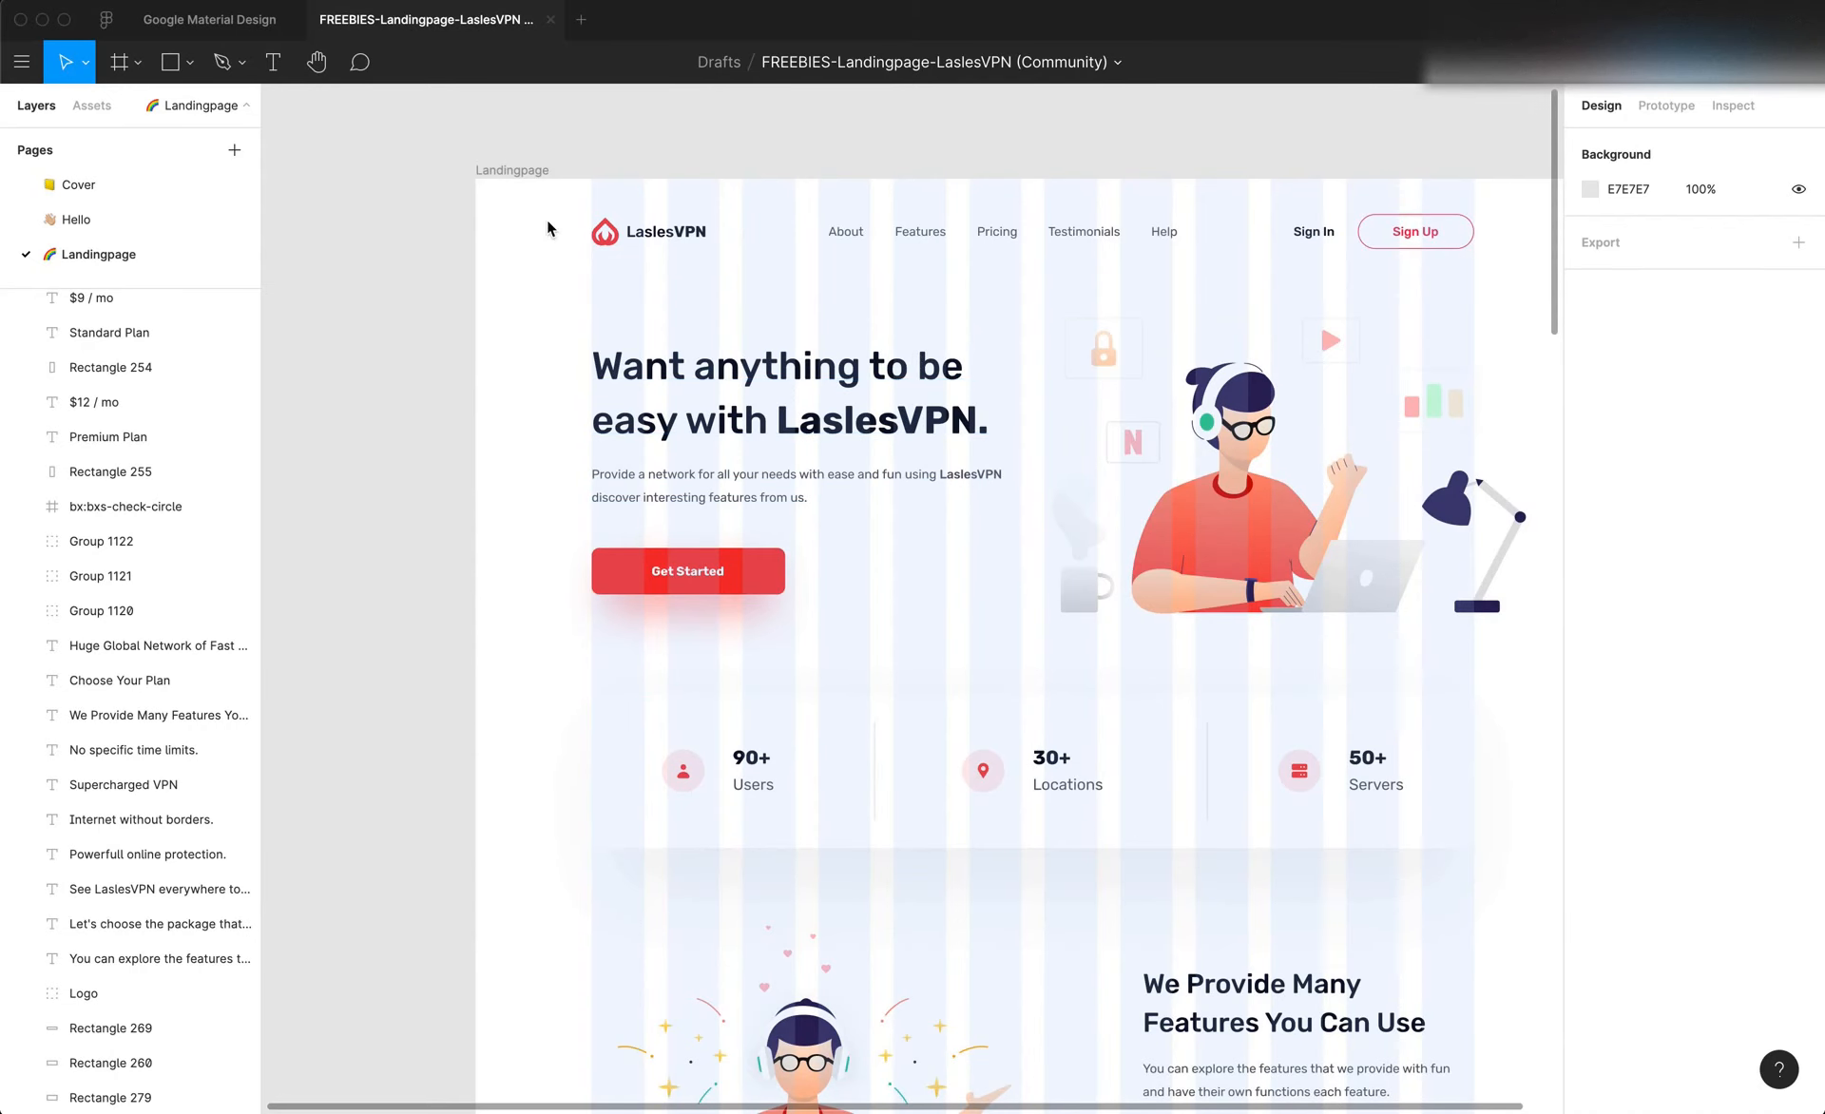
click(512, 170)
click(1763, 513)
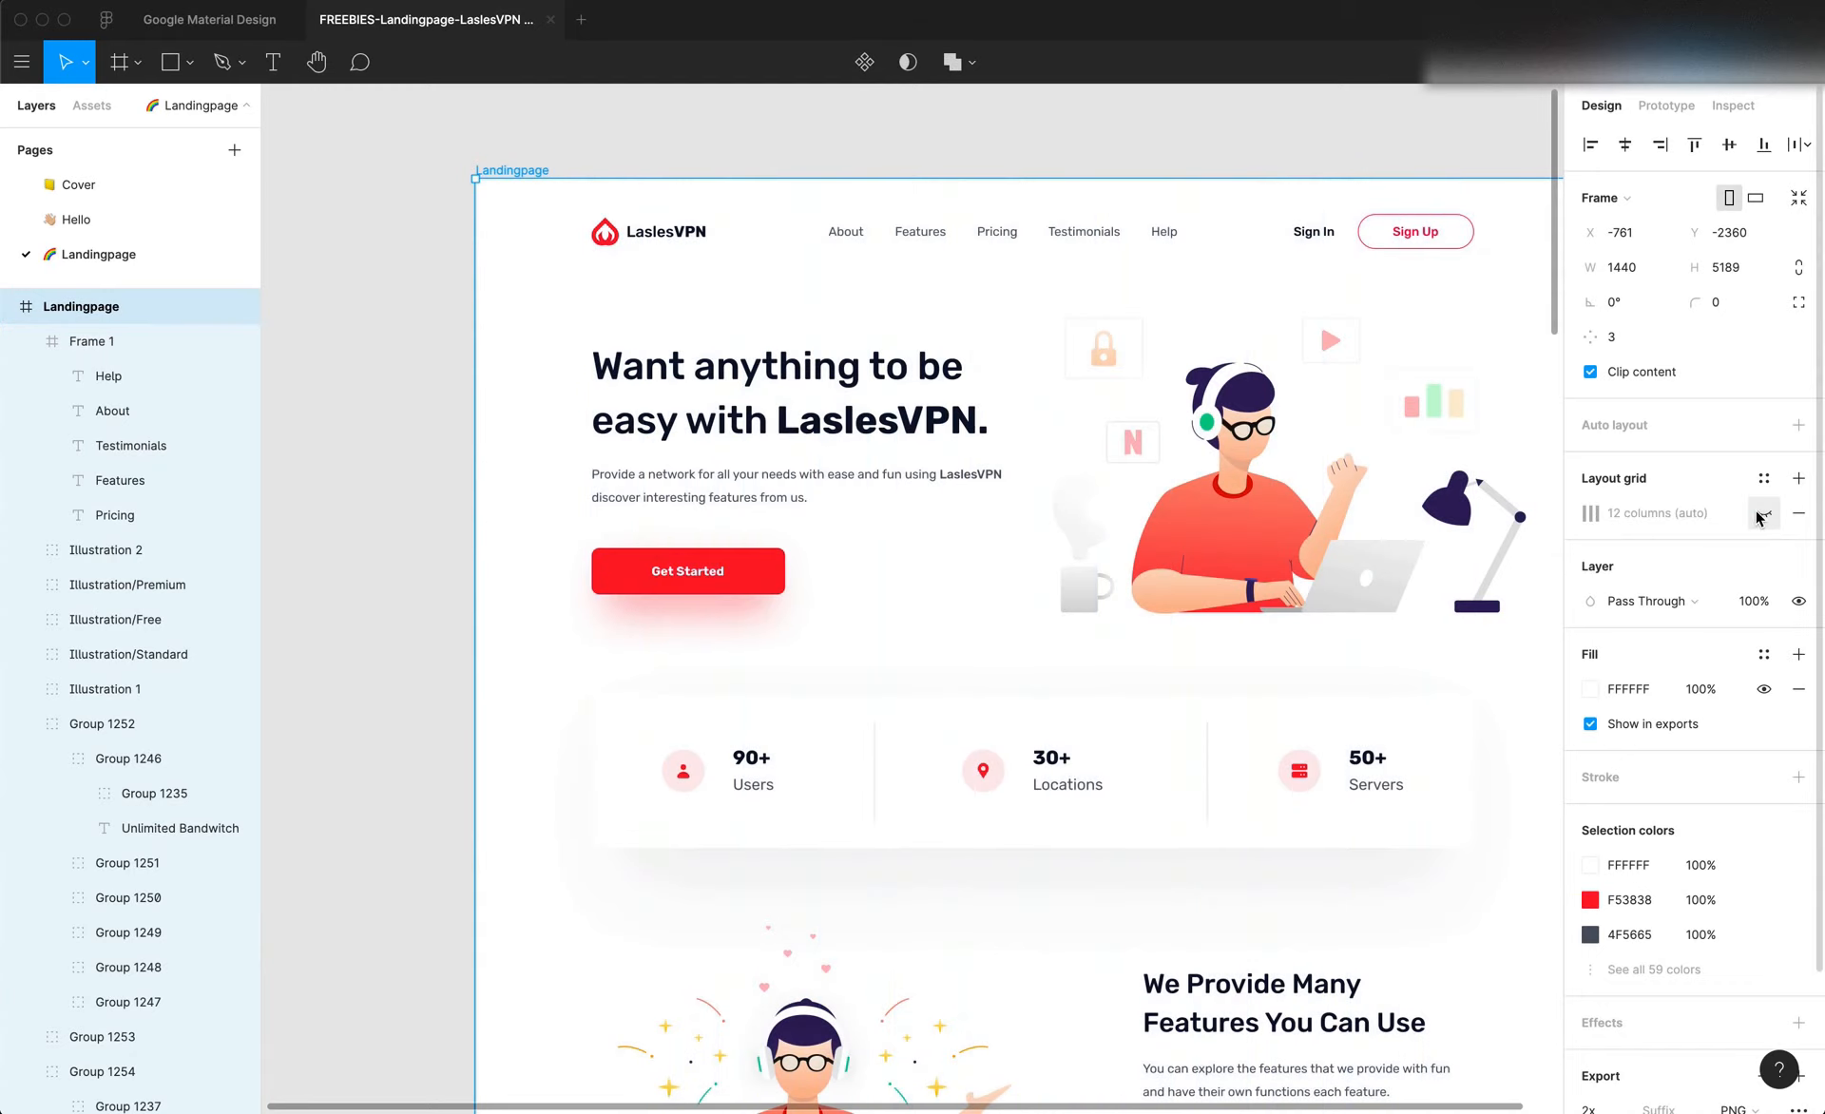
scroll(989, 412, right, 4)
key(Escape)
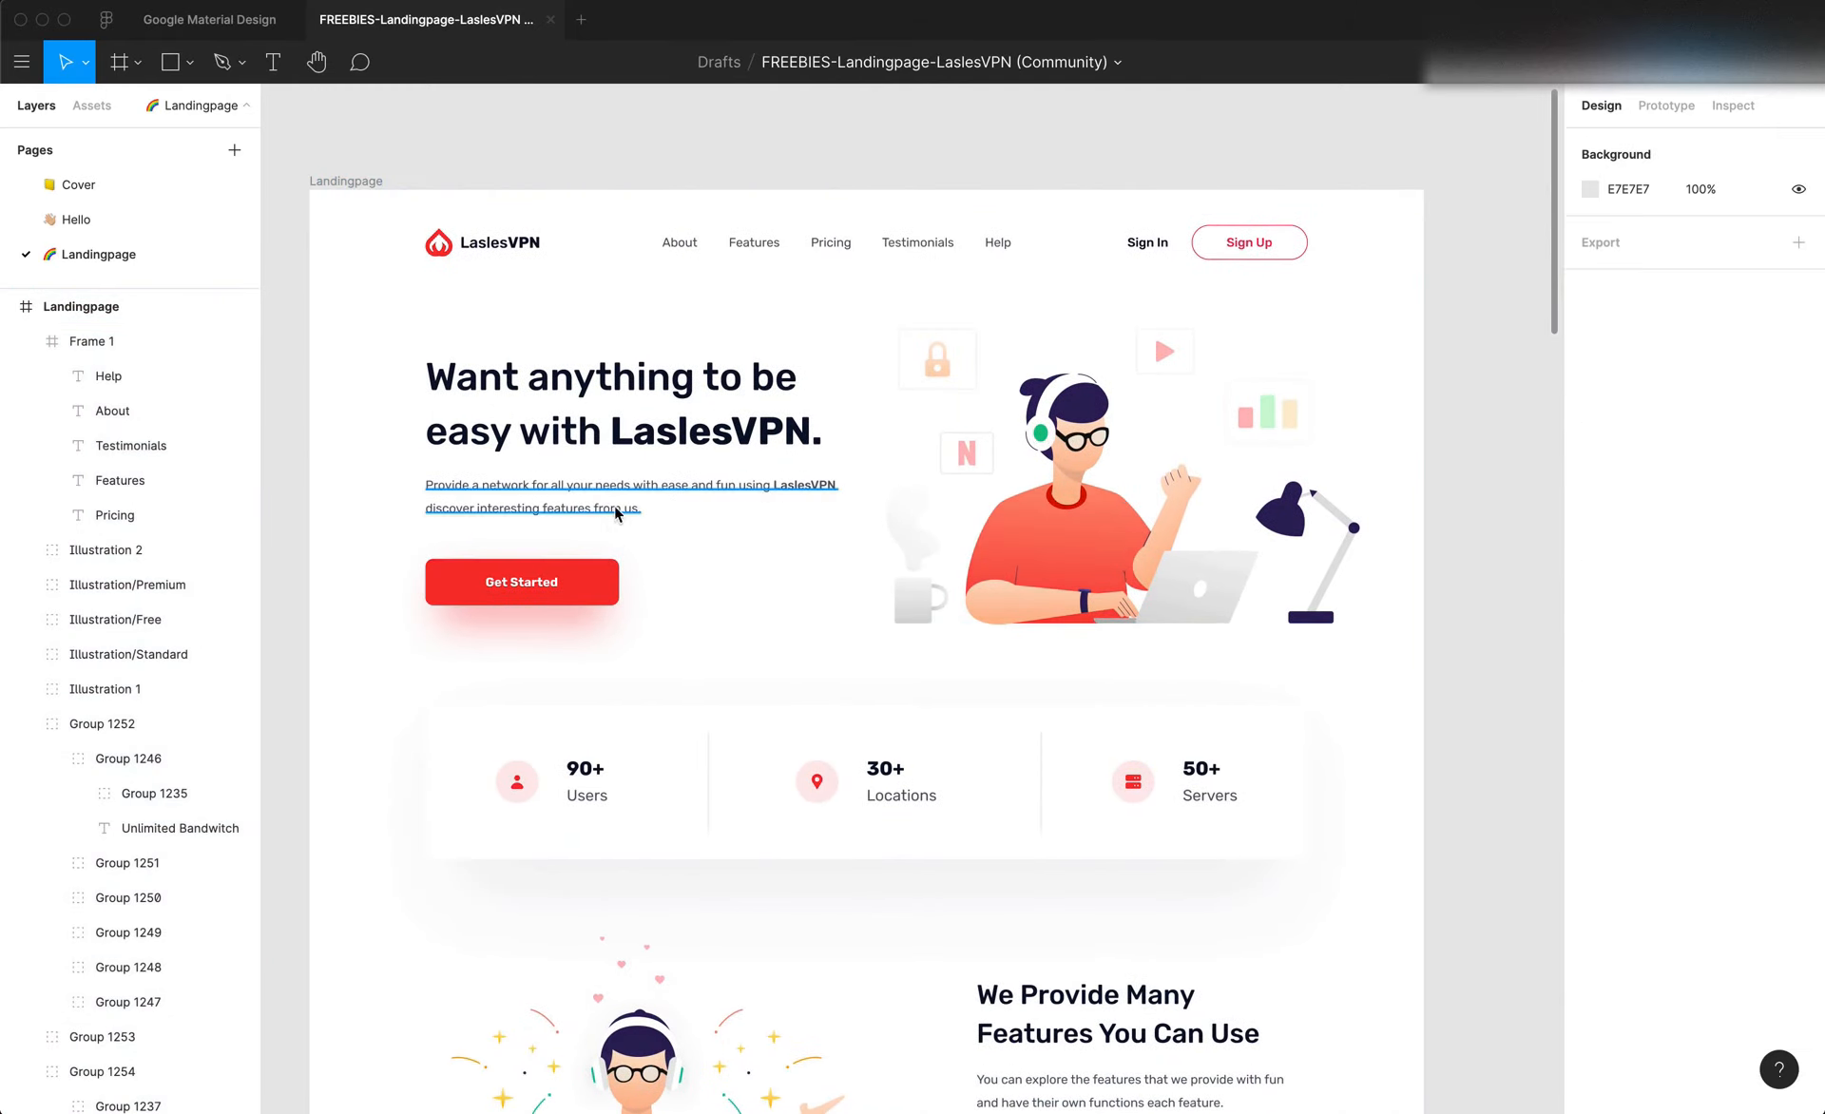
Return to Editor X and dock the hero stack to the section's vertical centre with a 0 px top margin
click(1000, 544)
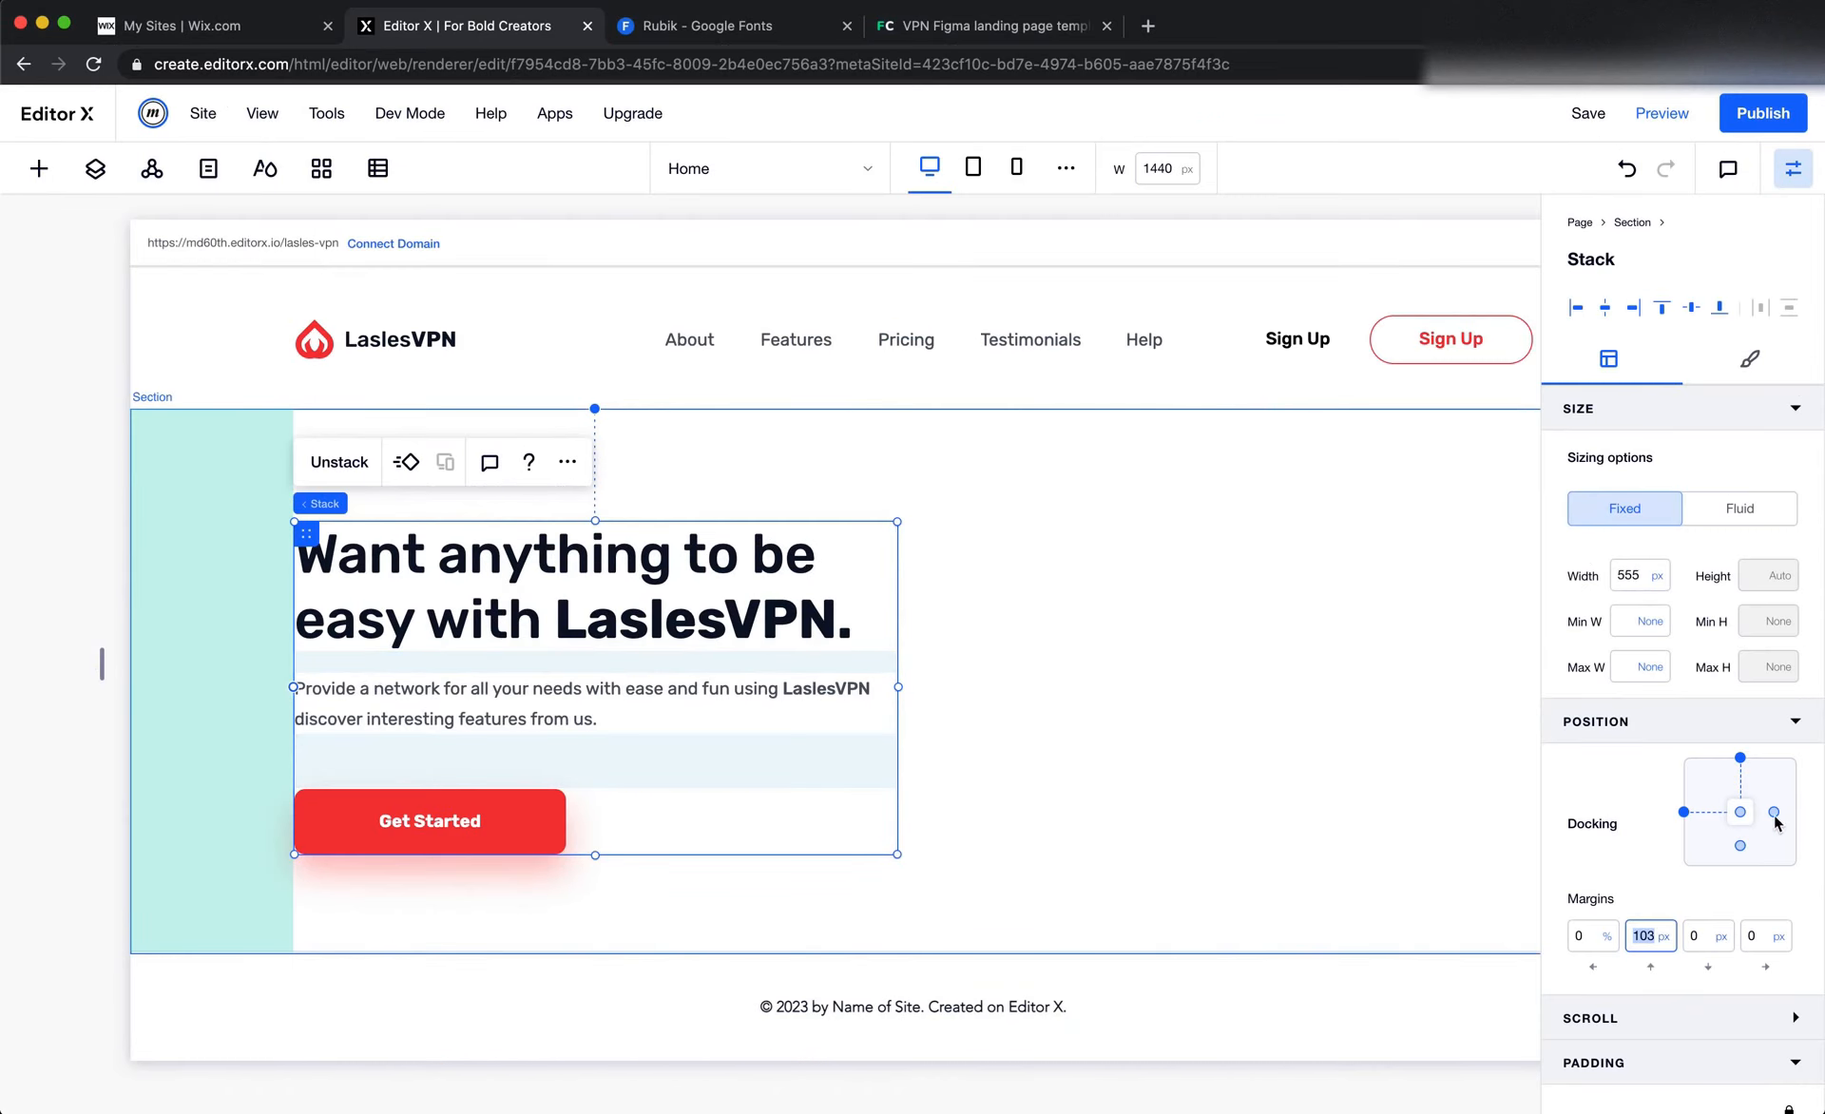
click(1740, 758)
text(0)
key(Return)
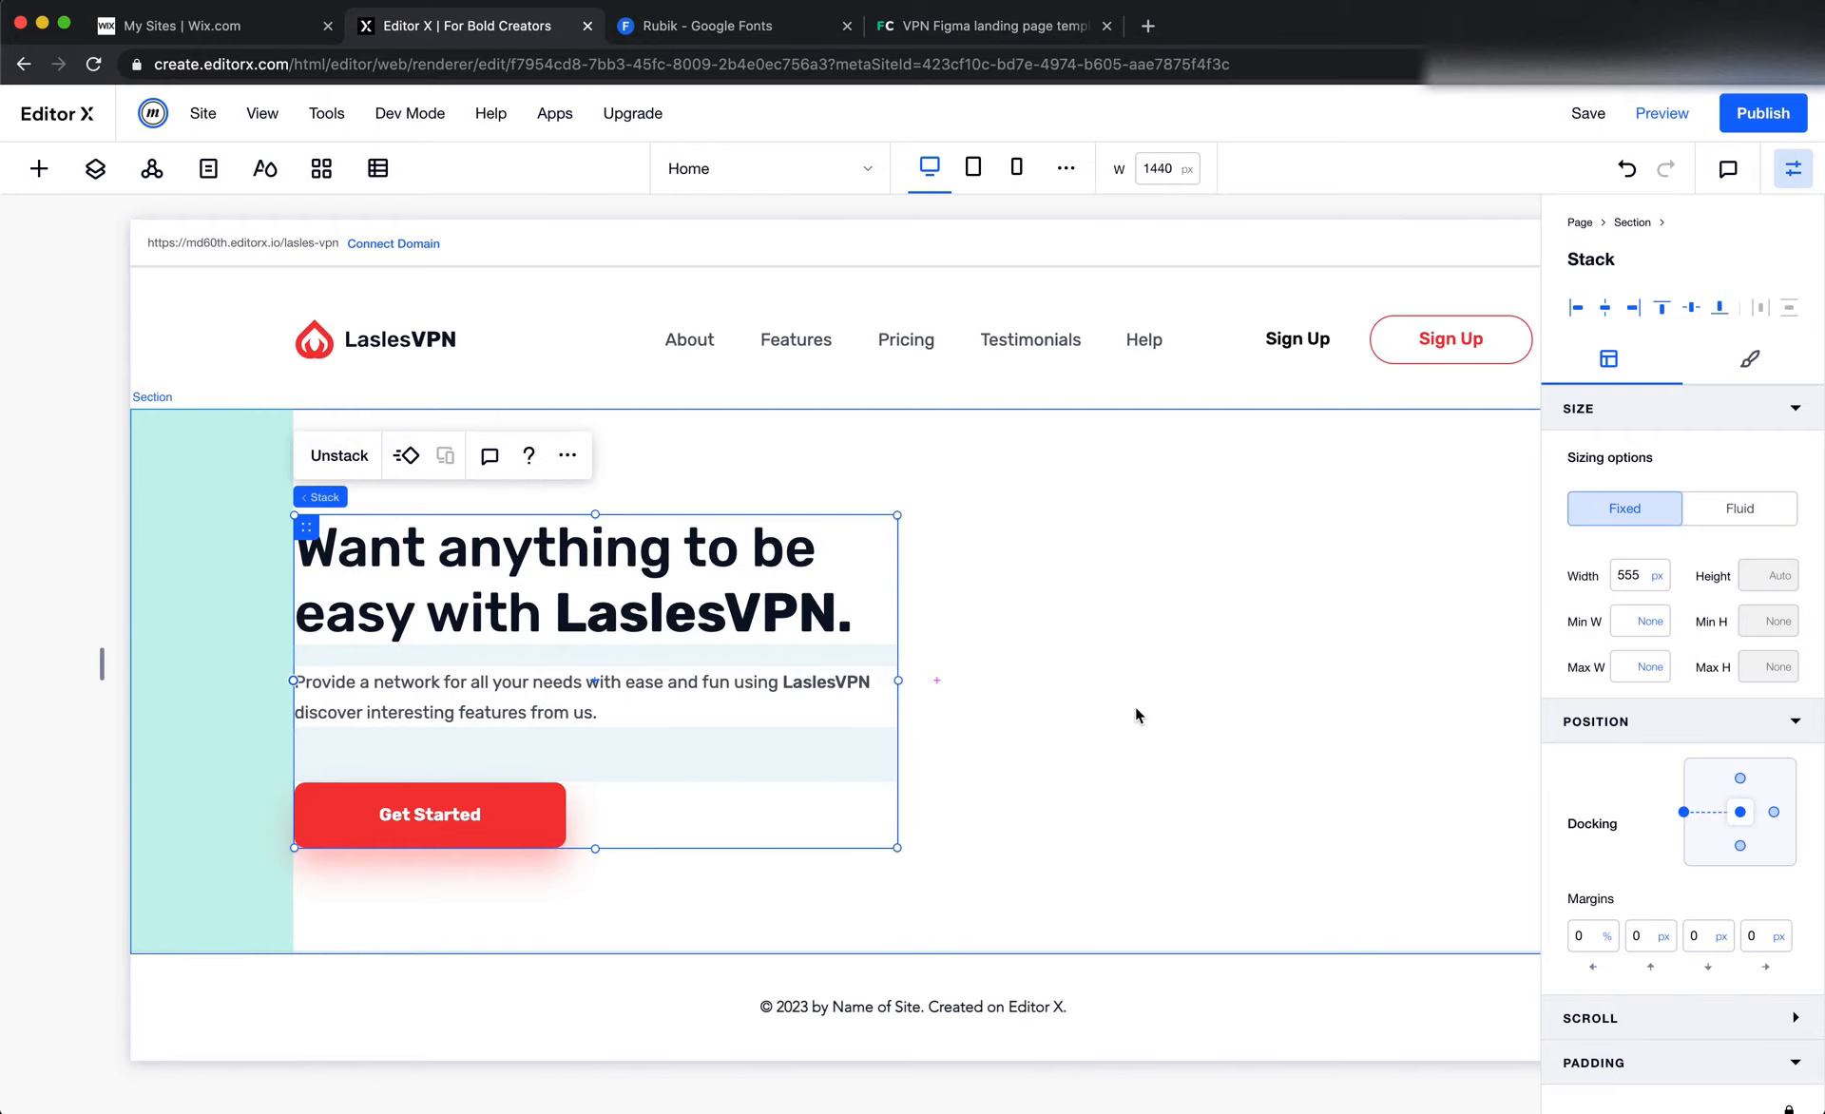
Apply a 2x1 grid layout to the hero section and open that grid for editing
click(1102, 690)
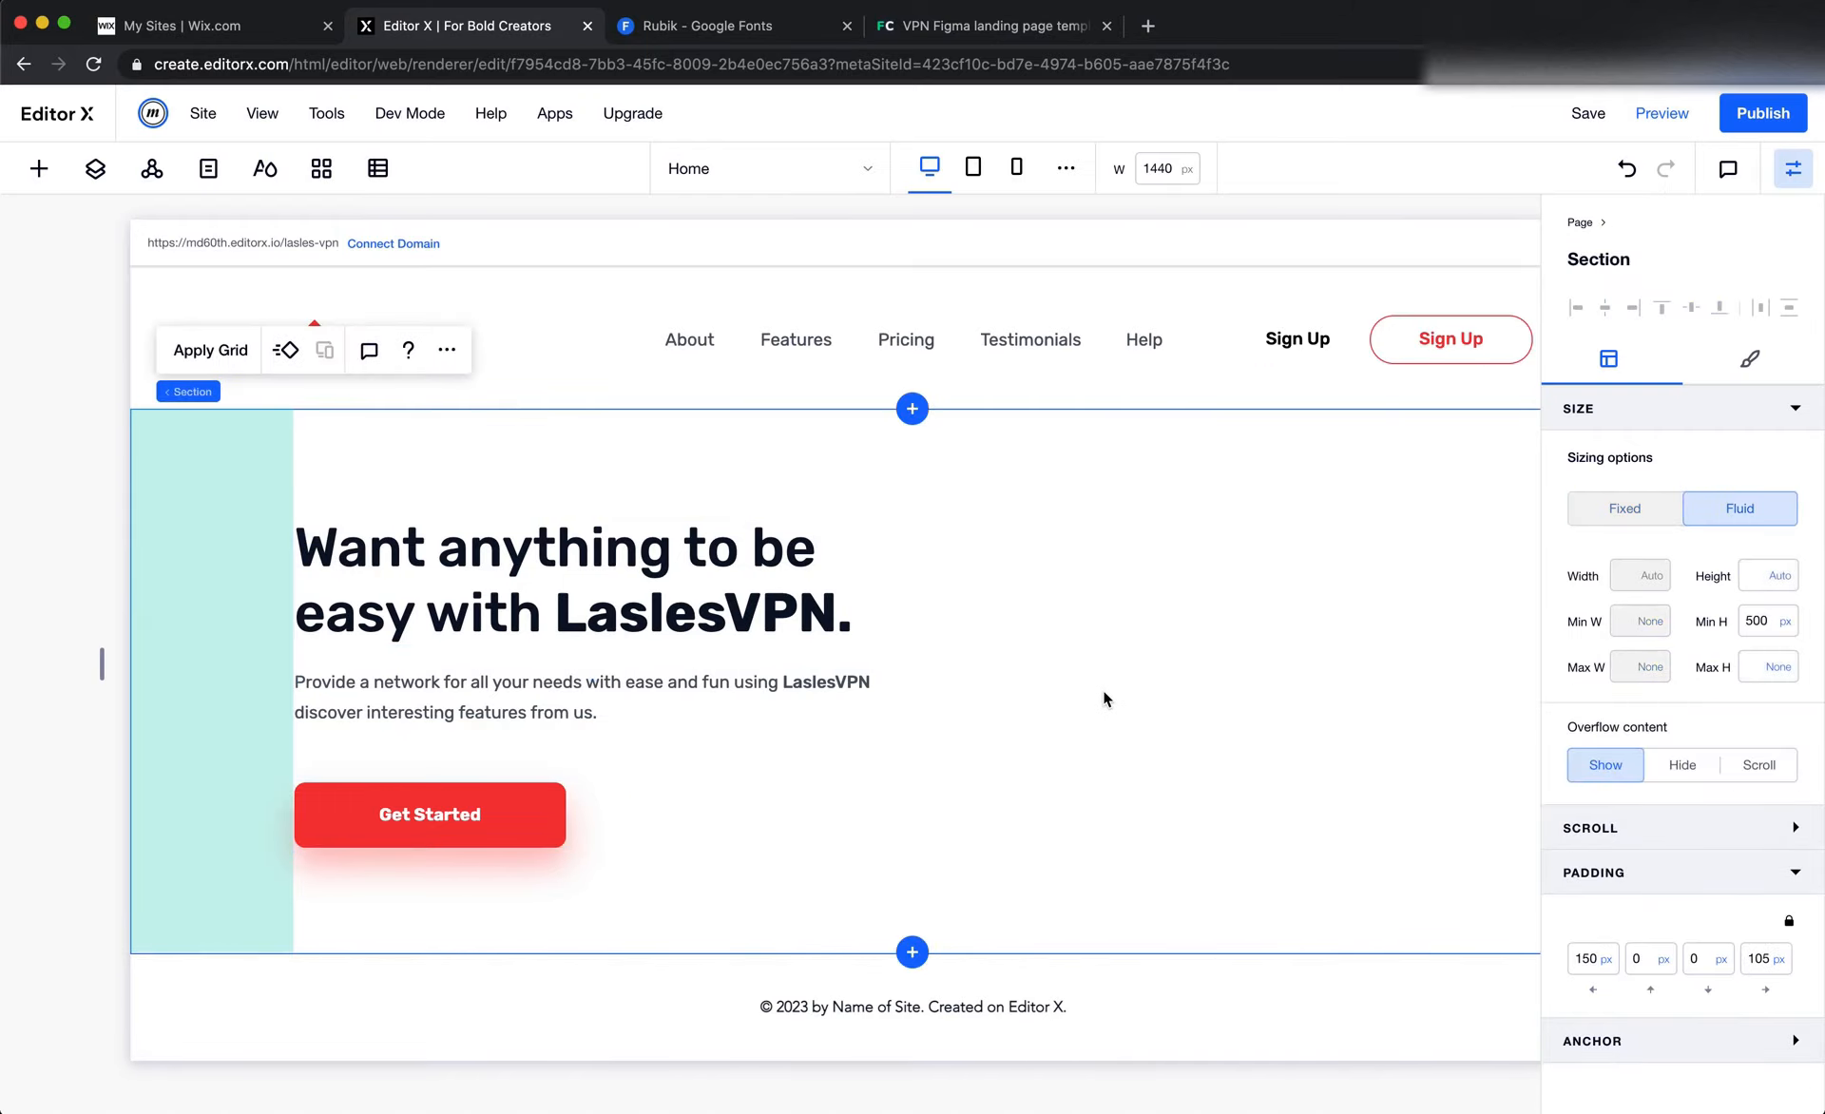
click(205, 353)
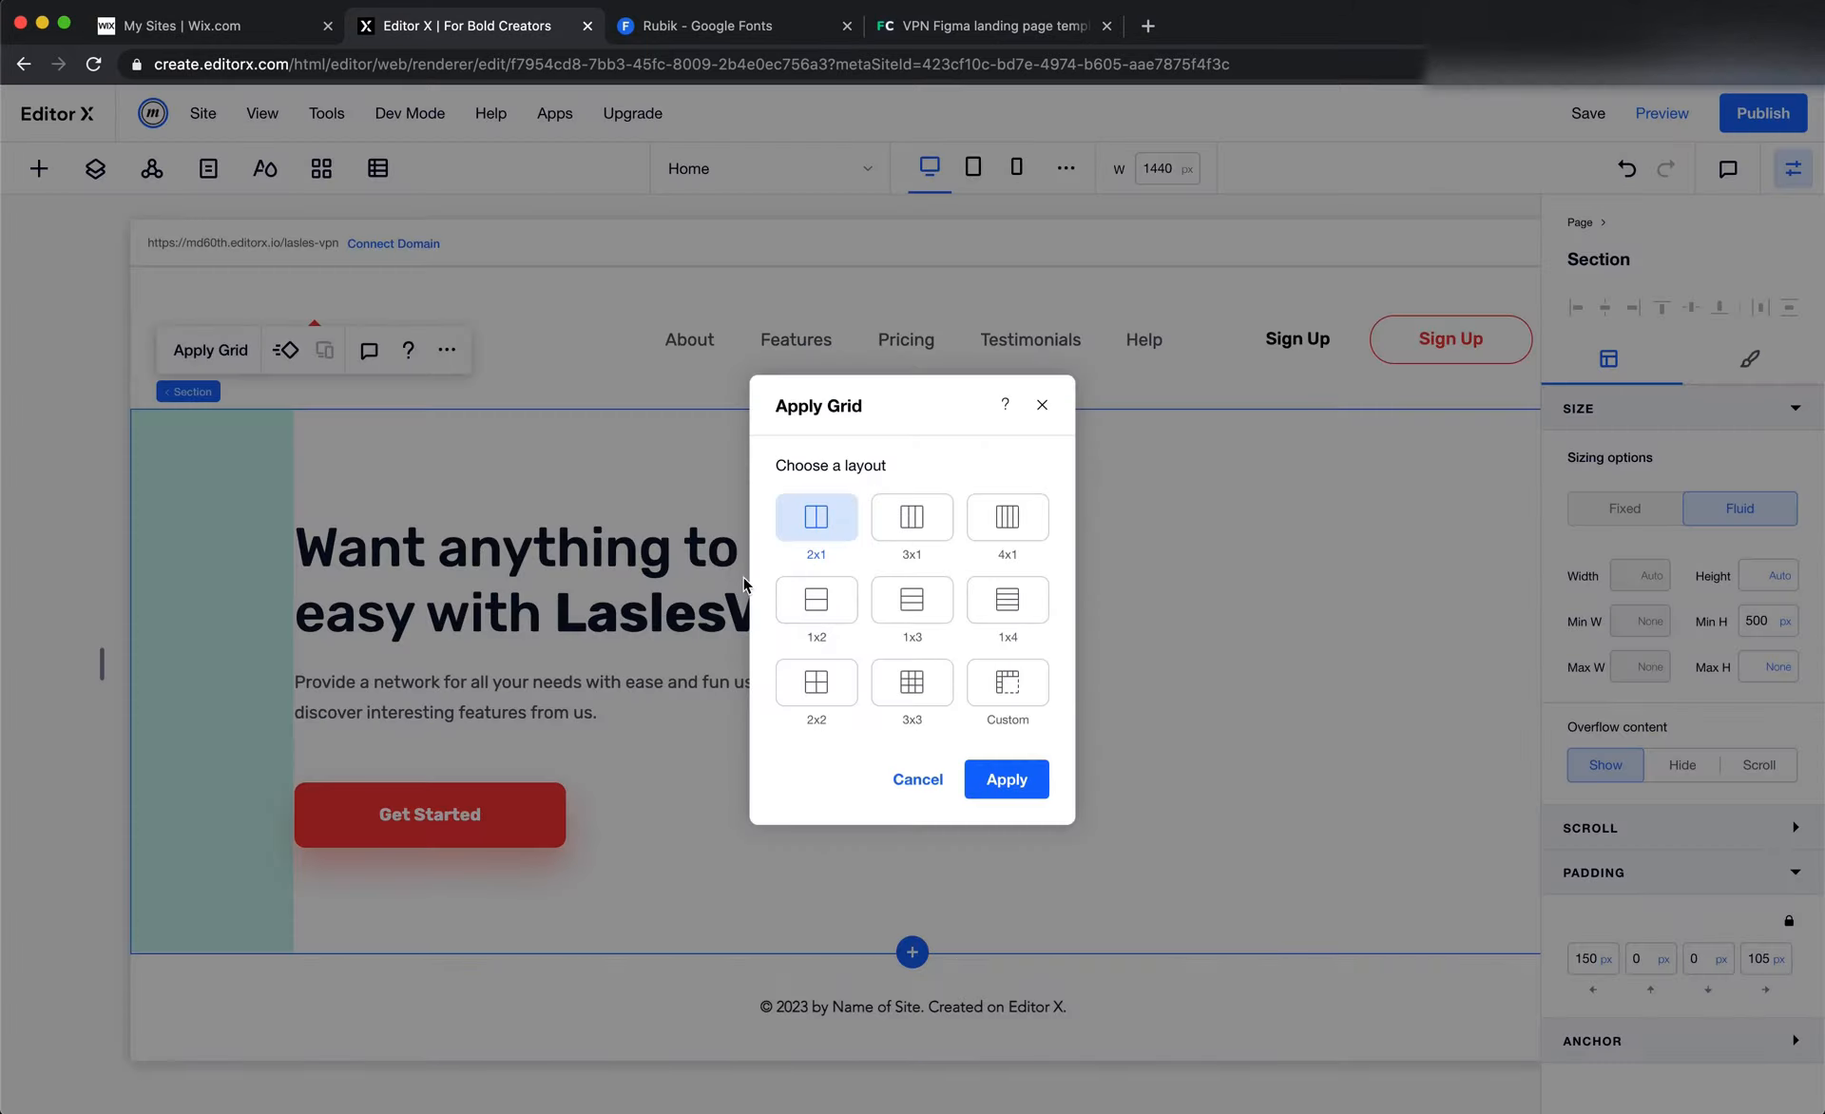
click(1019, 790)
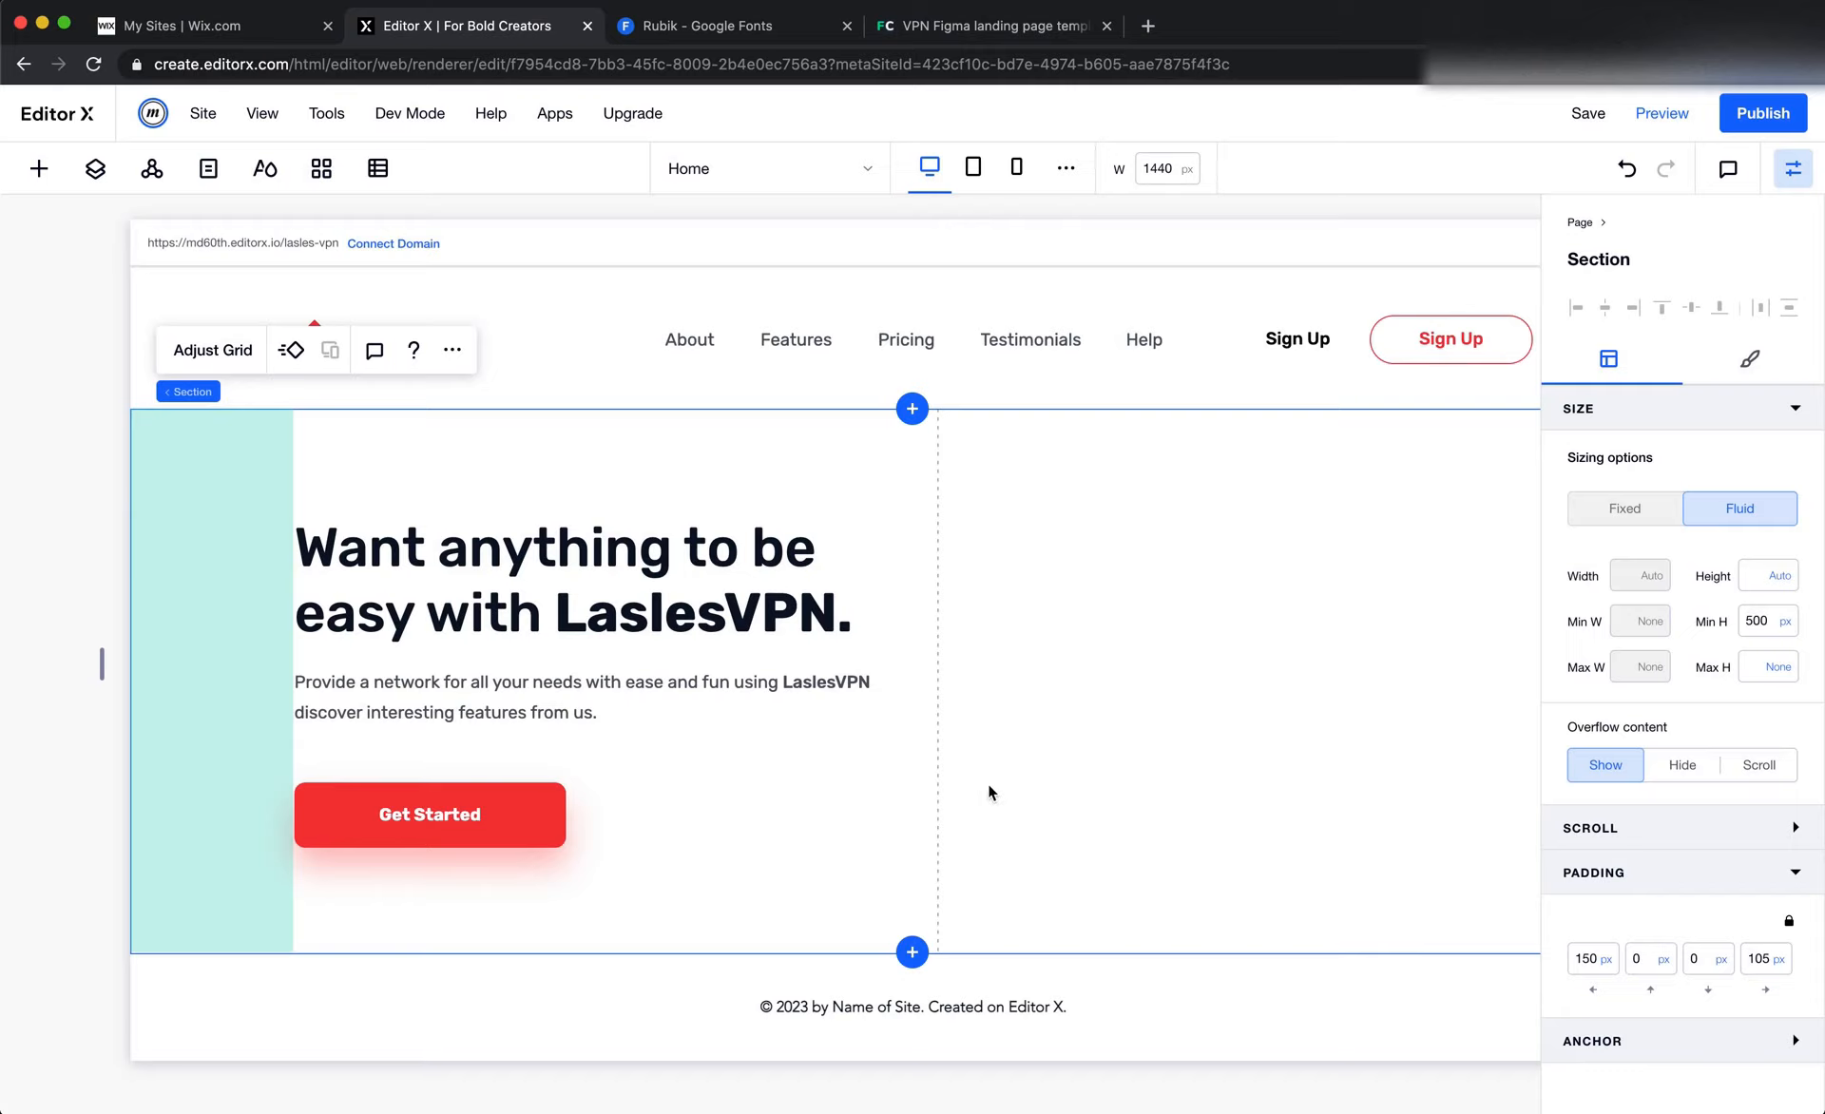
click(221, 353)
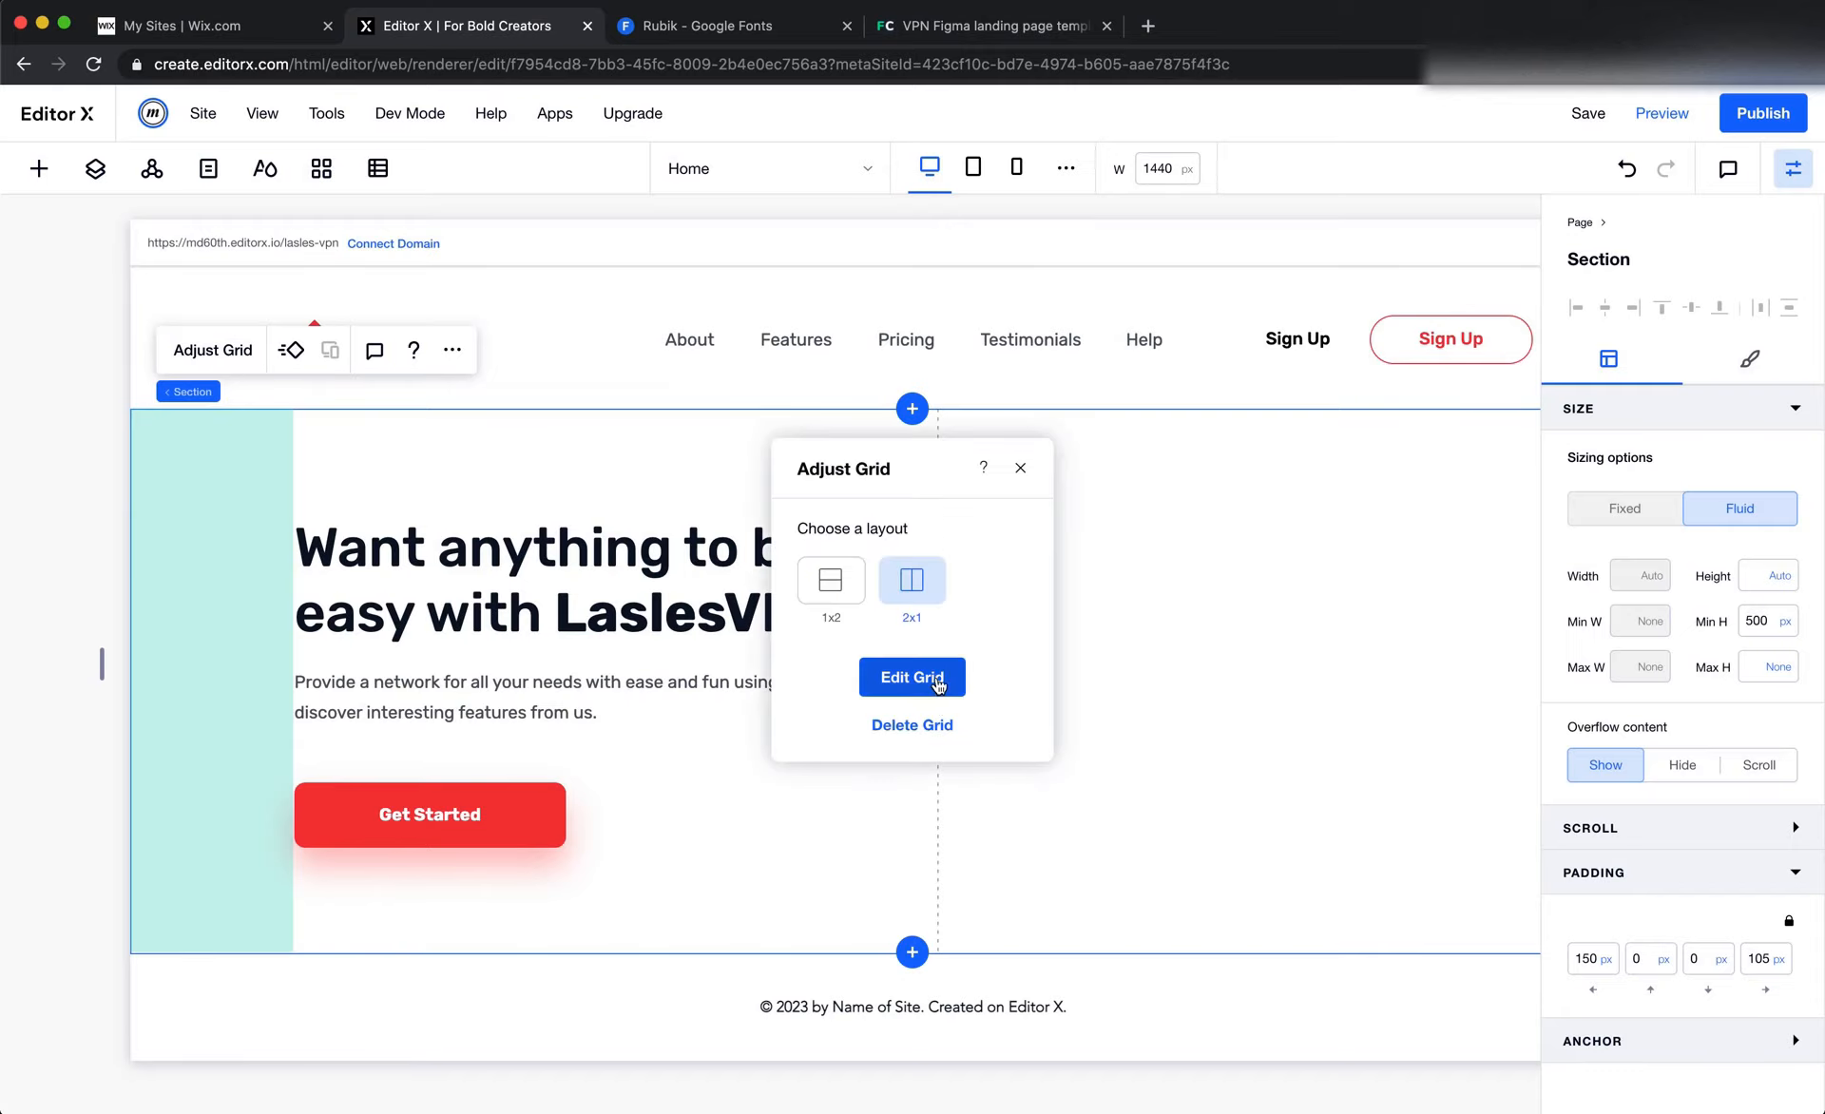
click(918, 676)
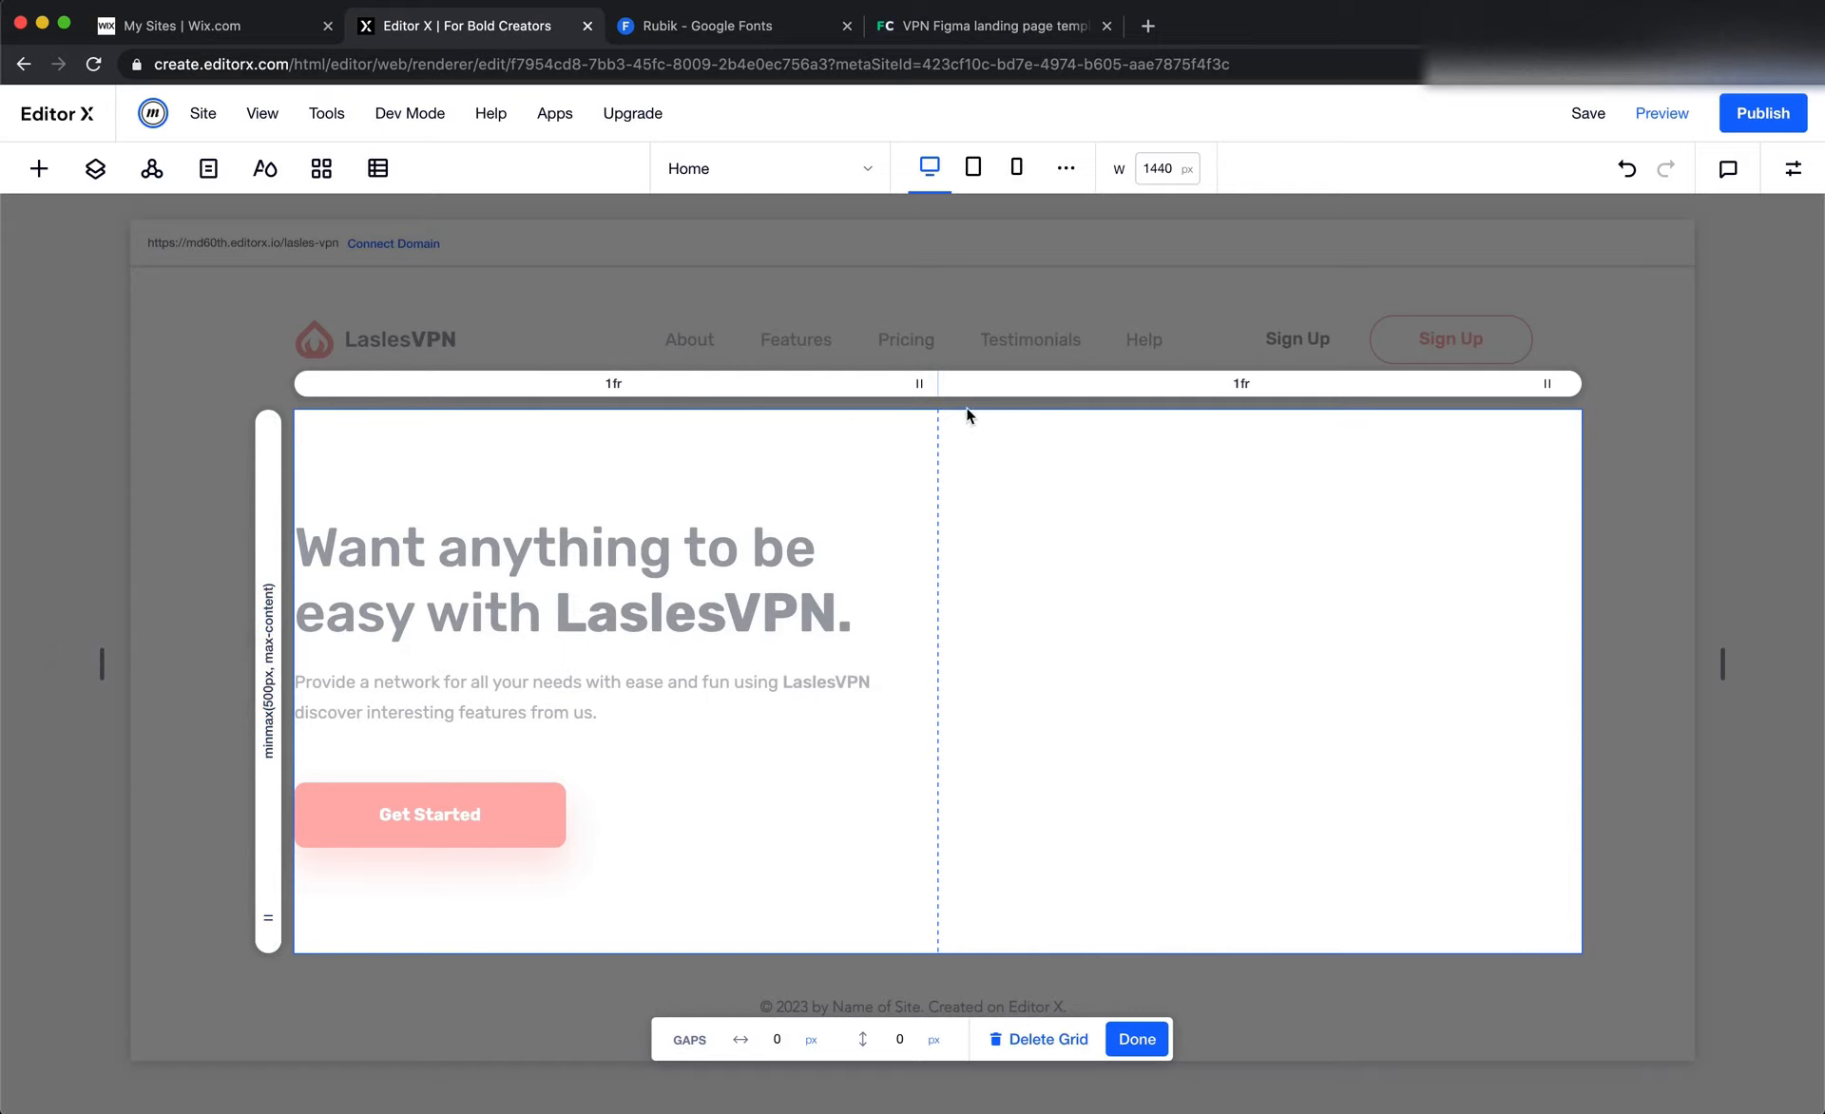
Set the hero grid's row height to Max Content and finish editing the grid
click(268, 595)
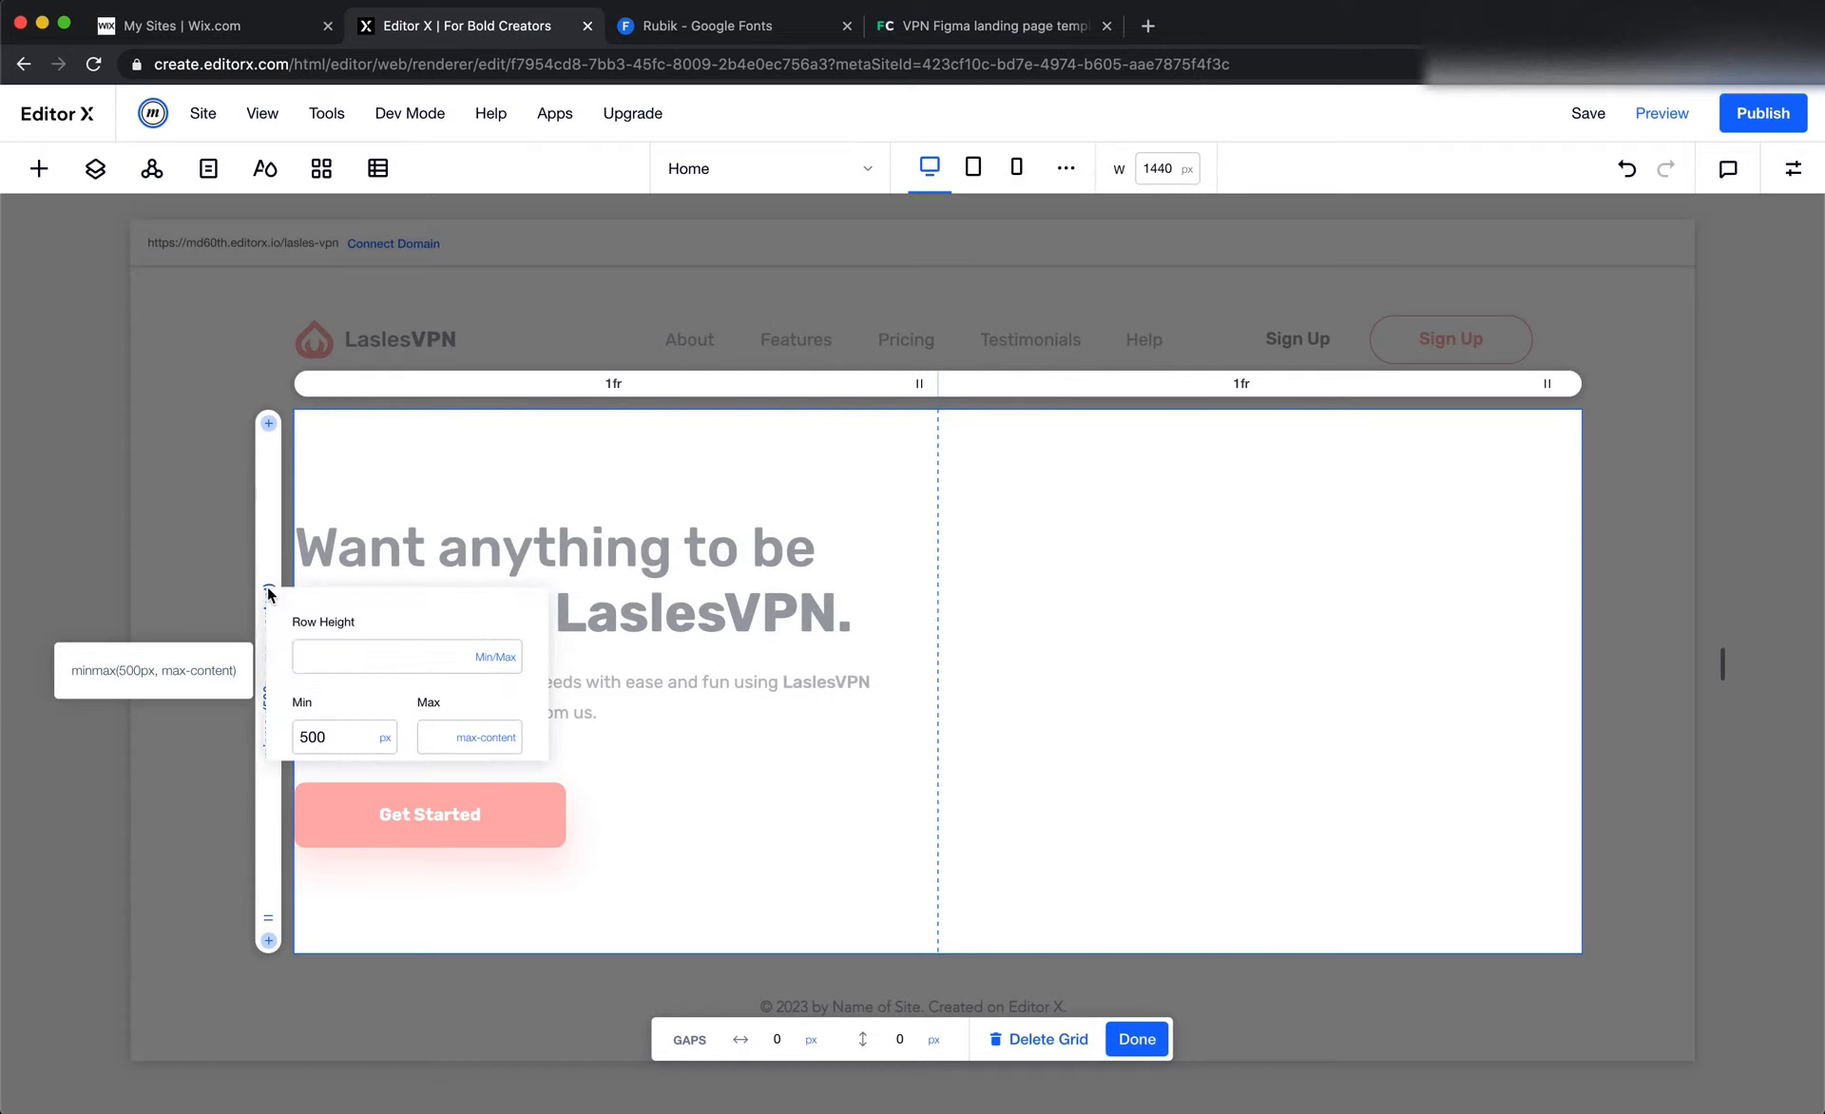
click(491, 523)
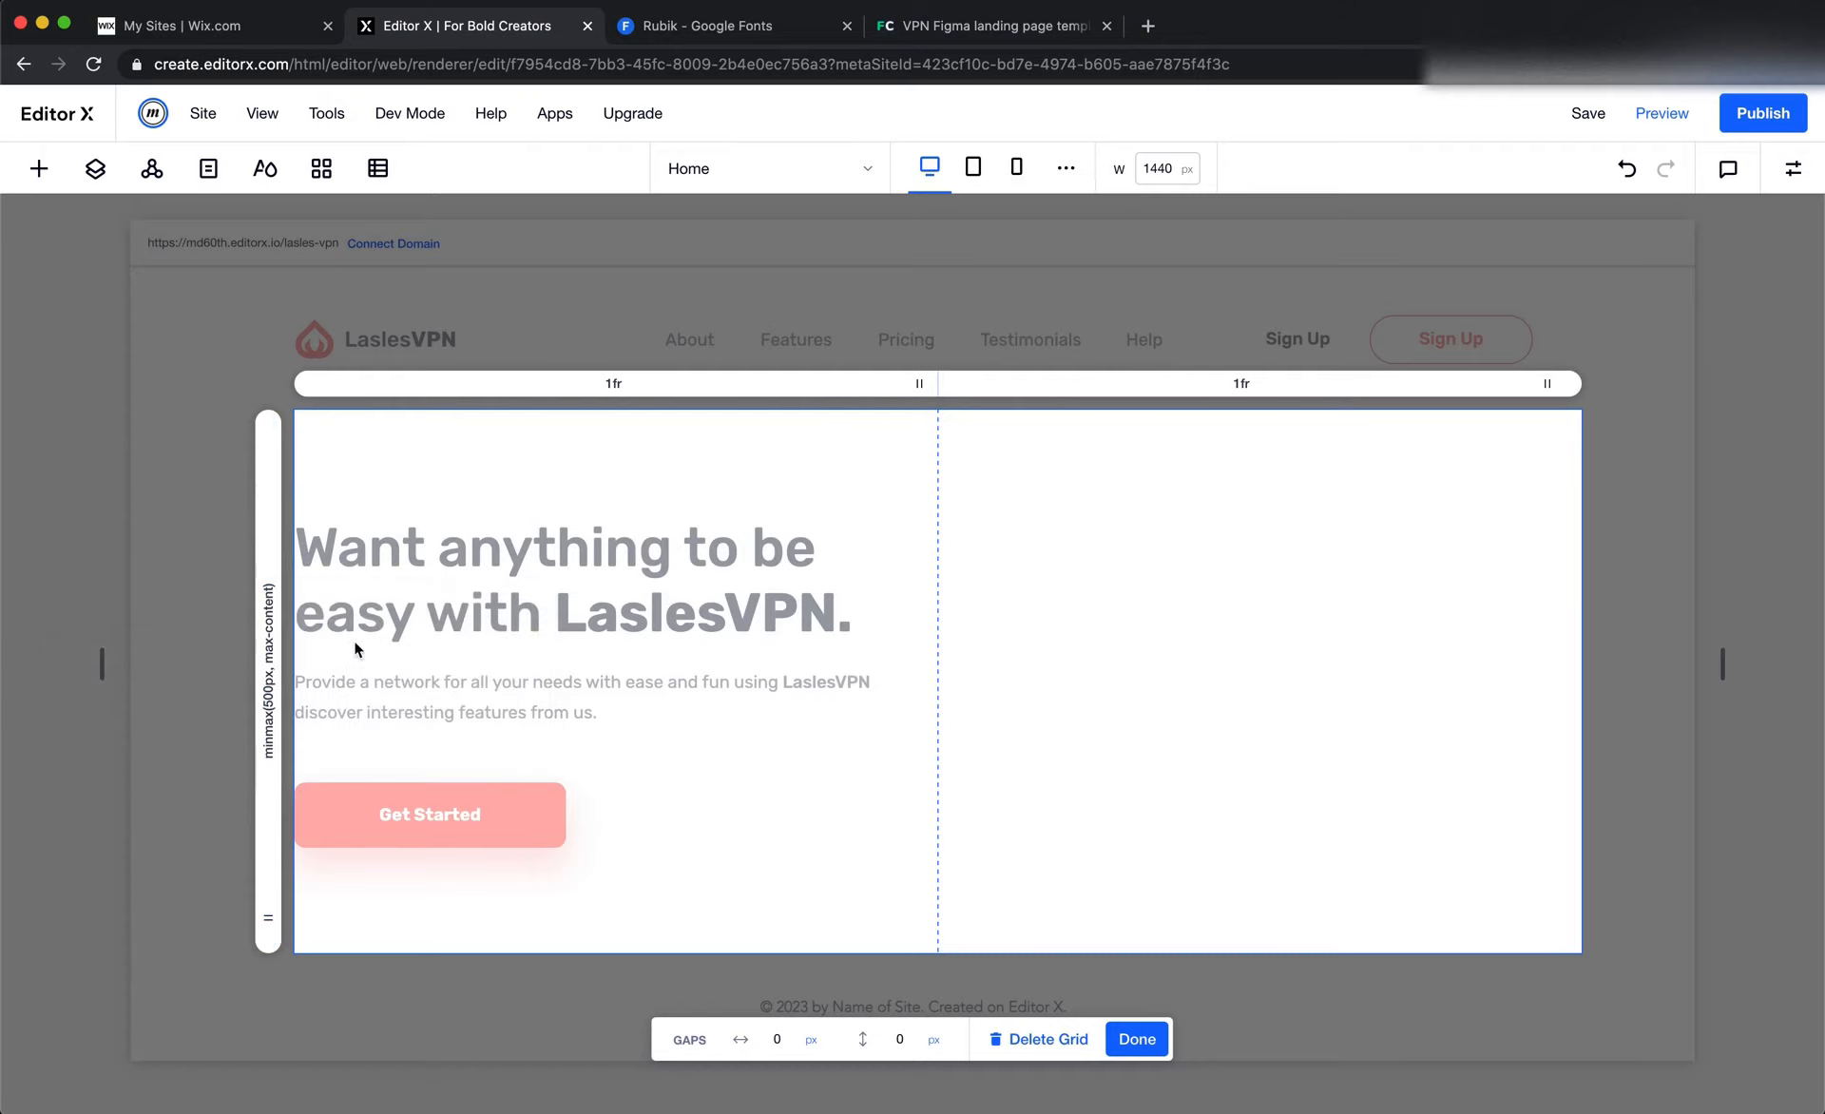
click(269, 597)
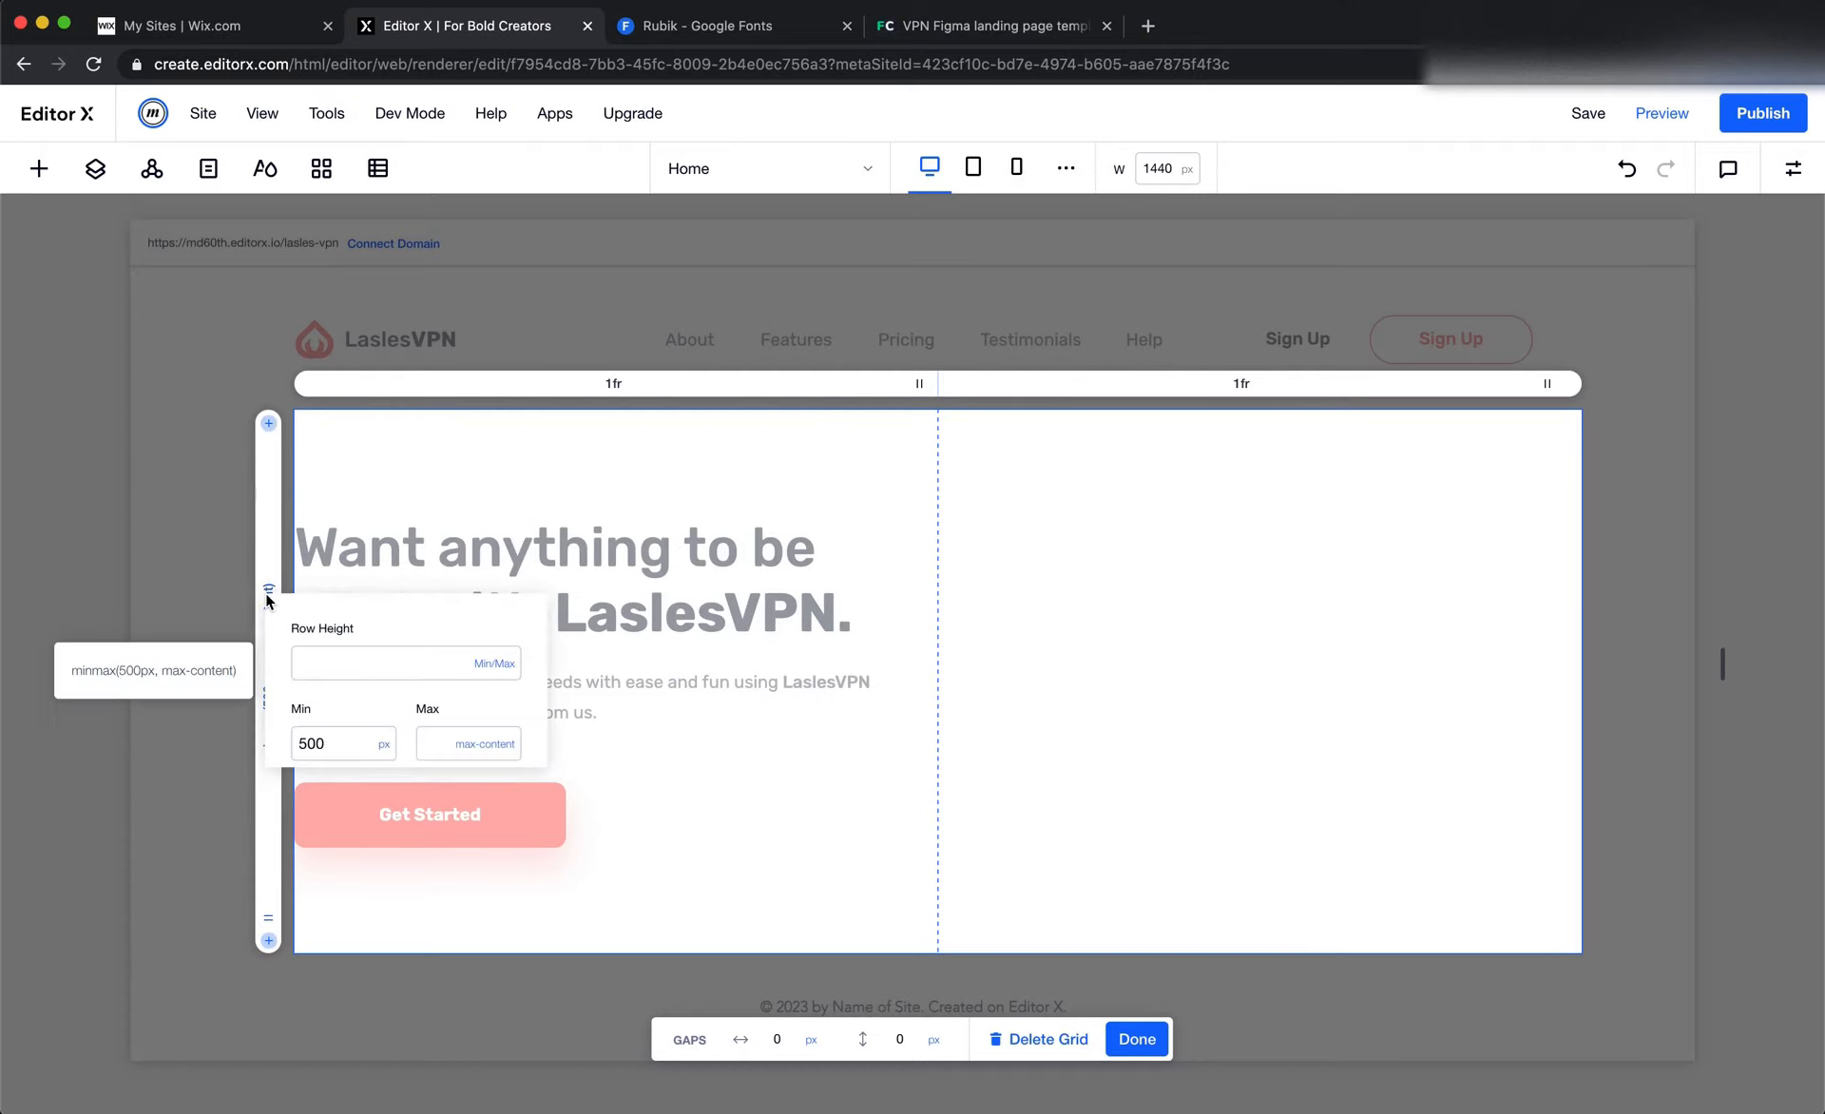
click(508, 667)
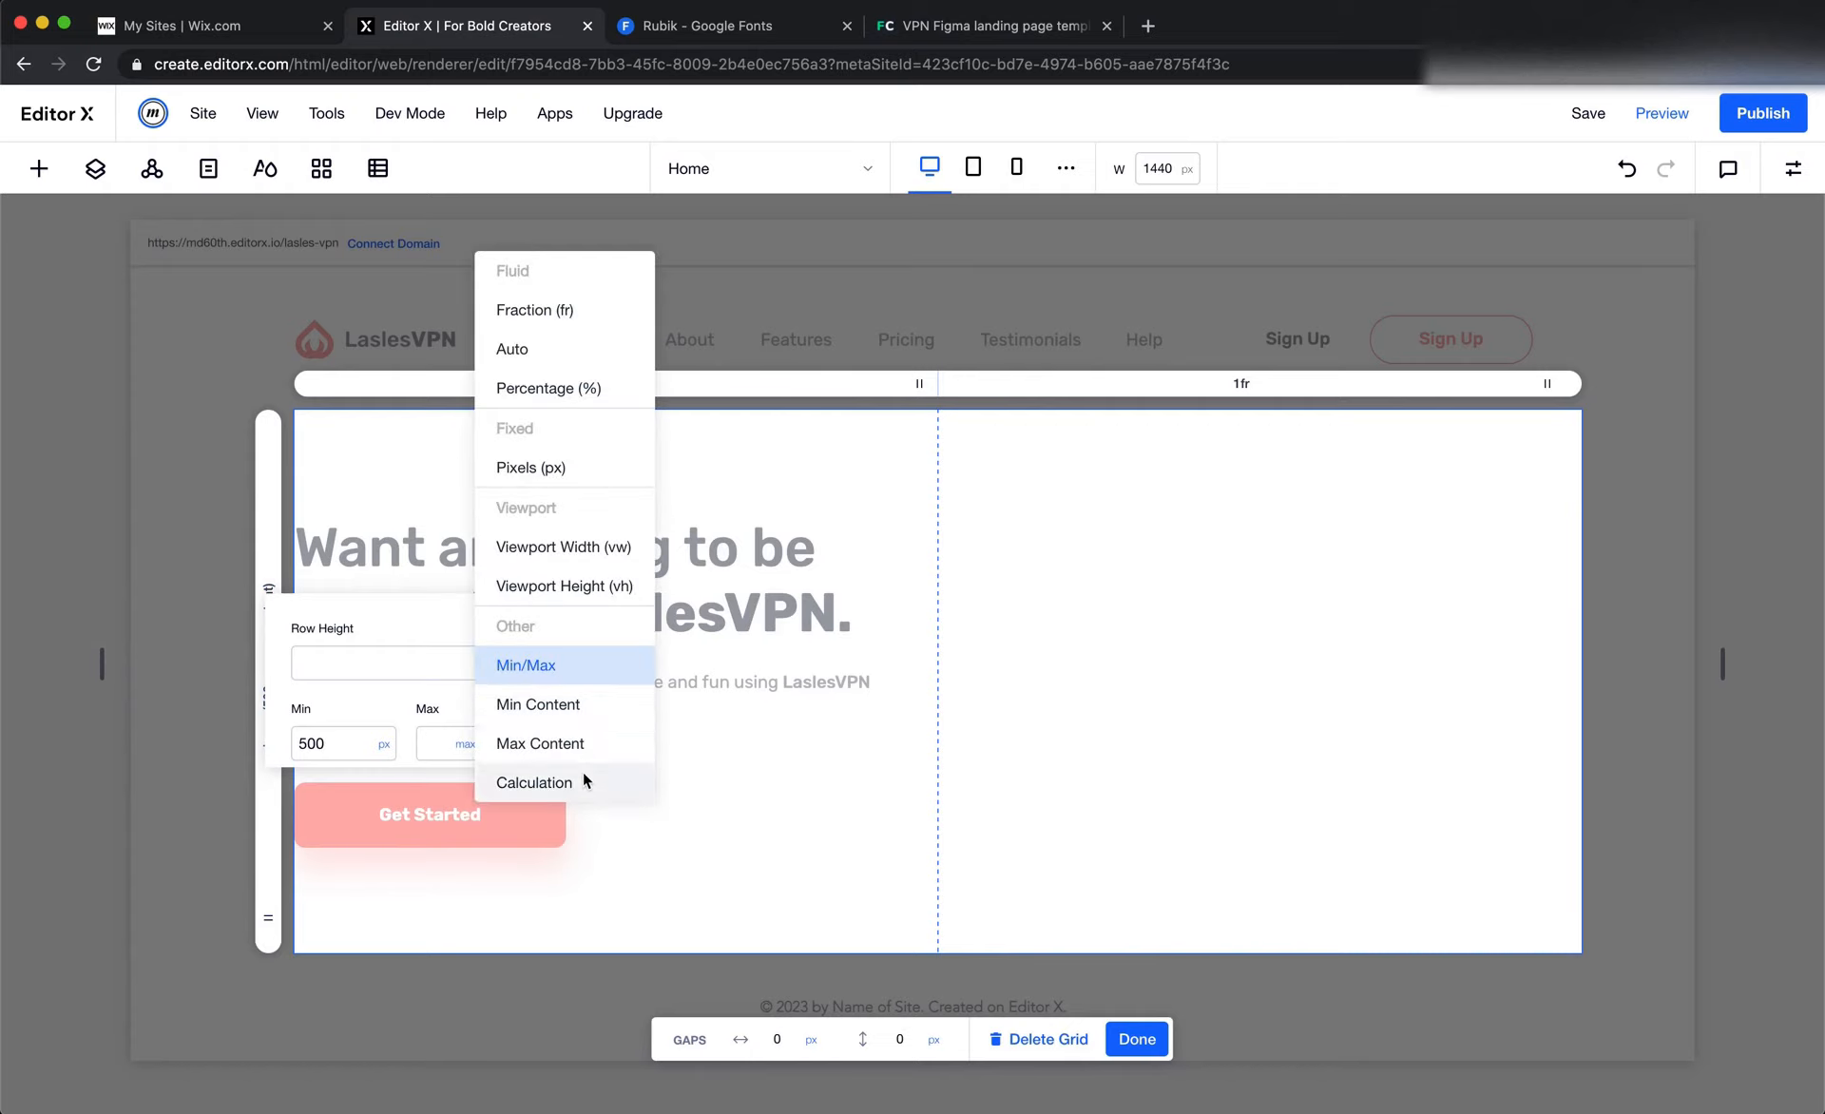
click(585, 744)
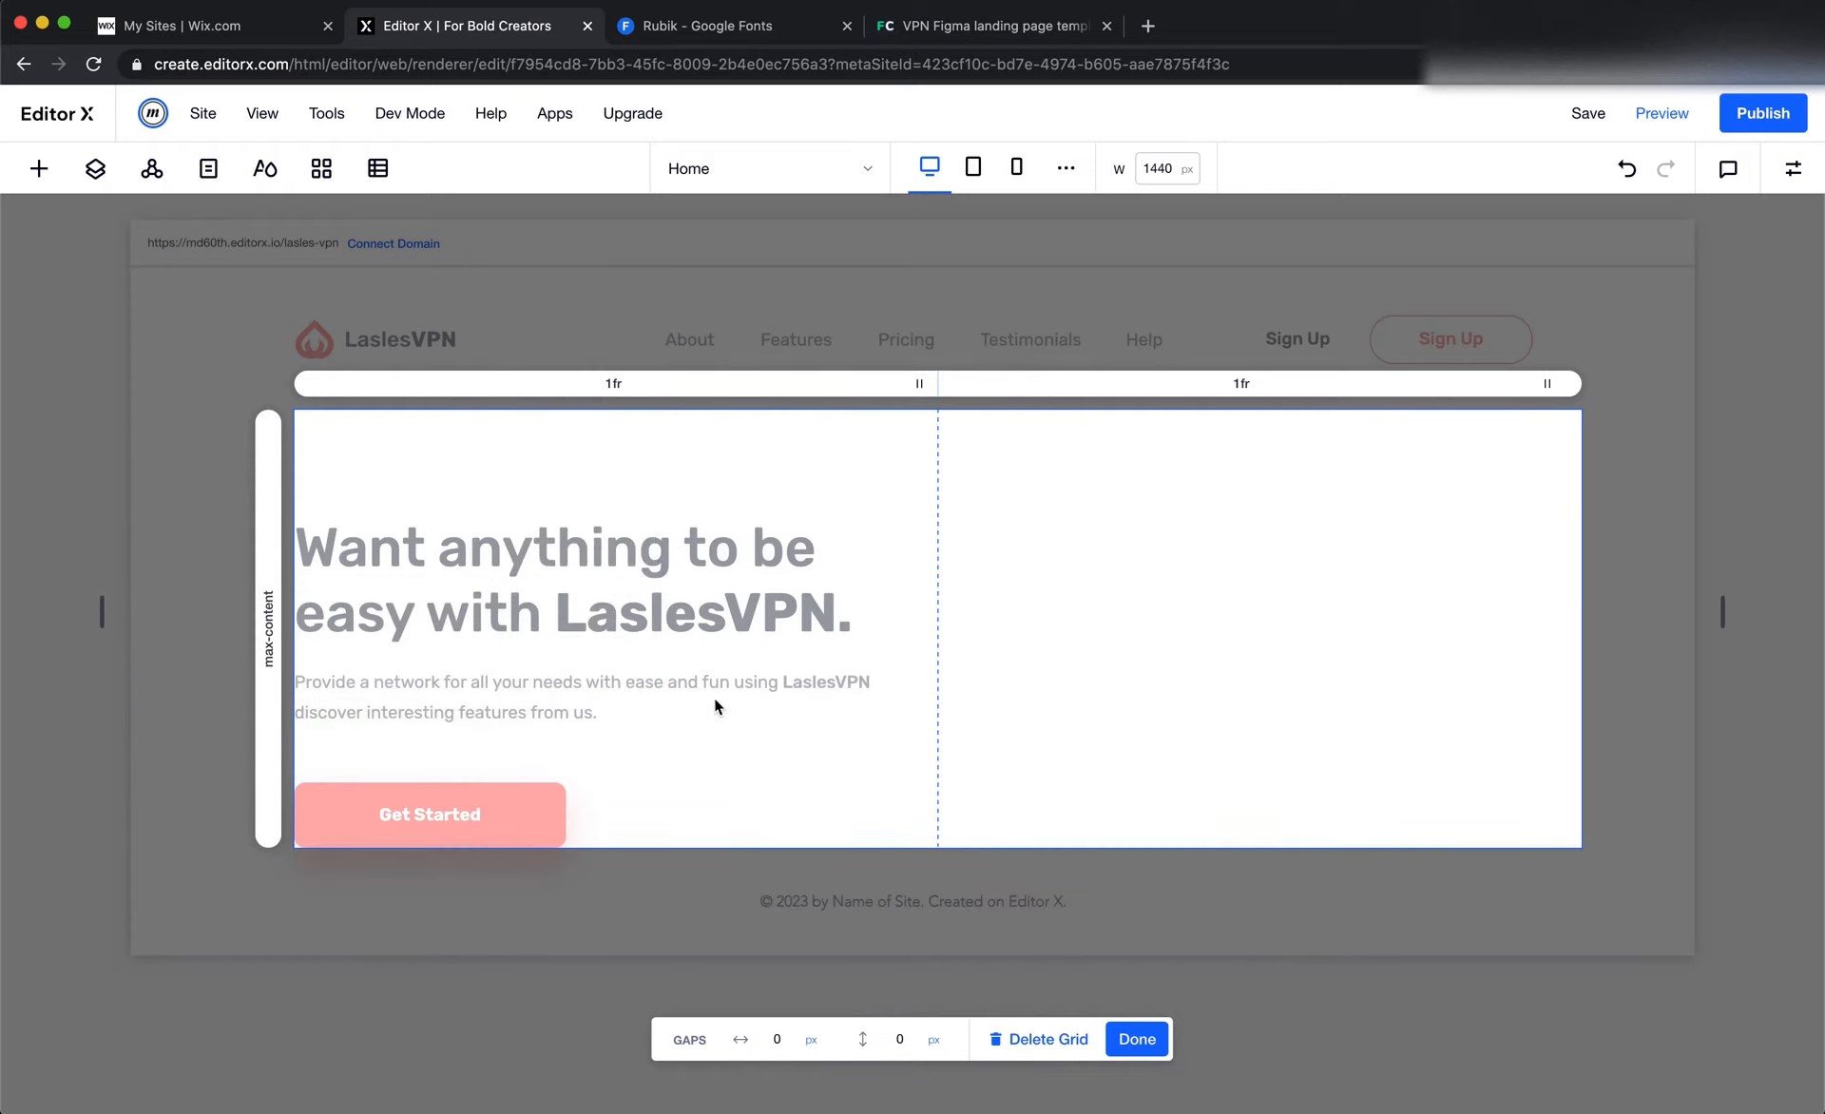
click(1136, 1039)
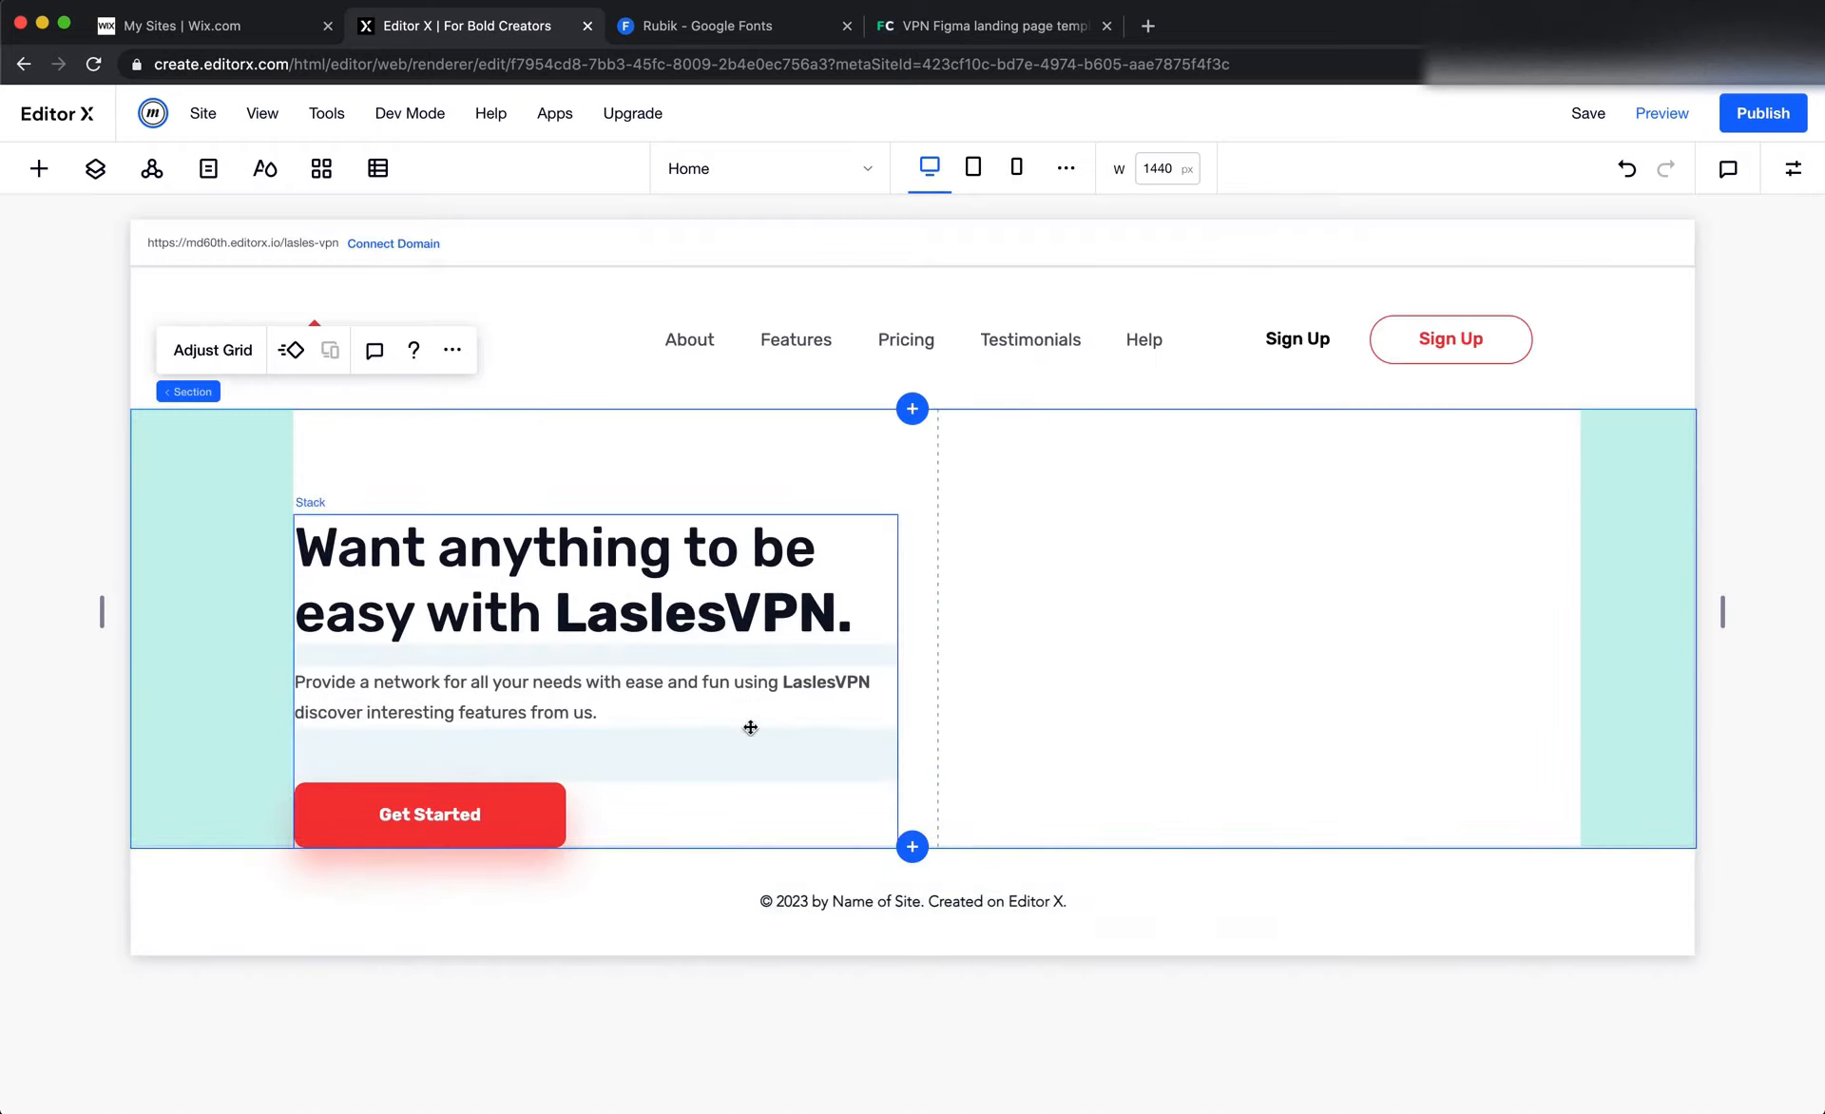
Dock the hero text stack to the vertical centre of its grid cell and set its top margin to 0 px
click(705, 760)
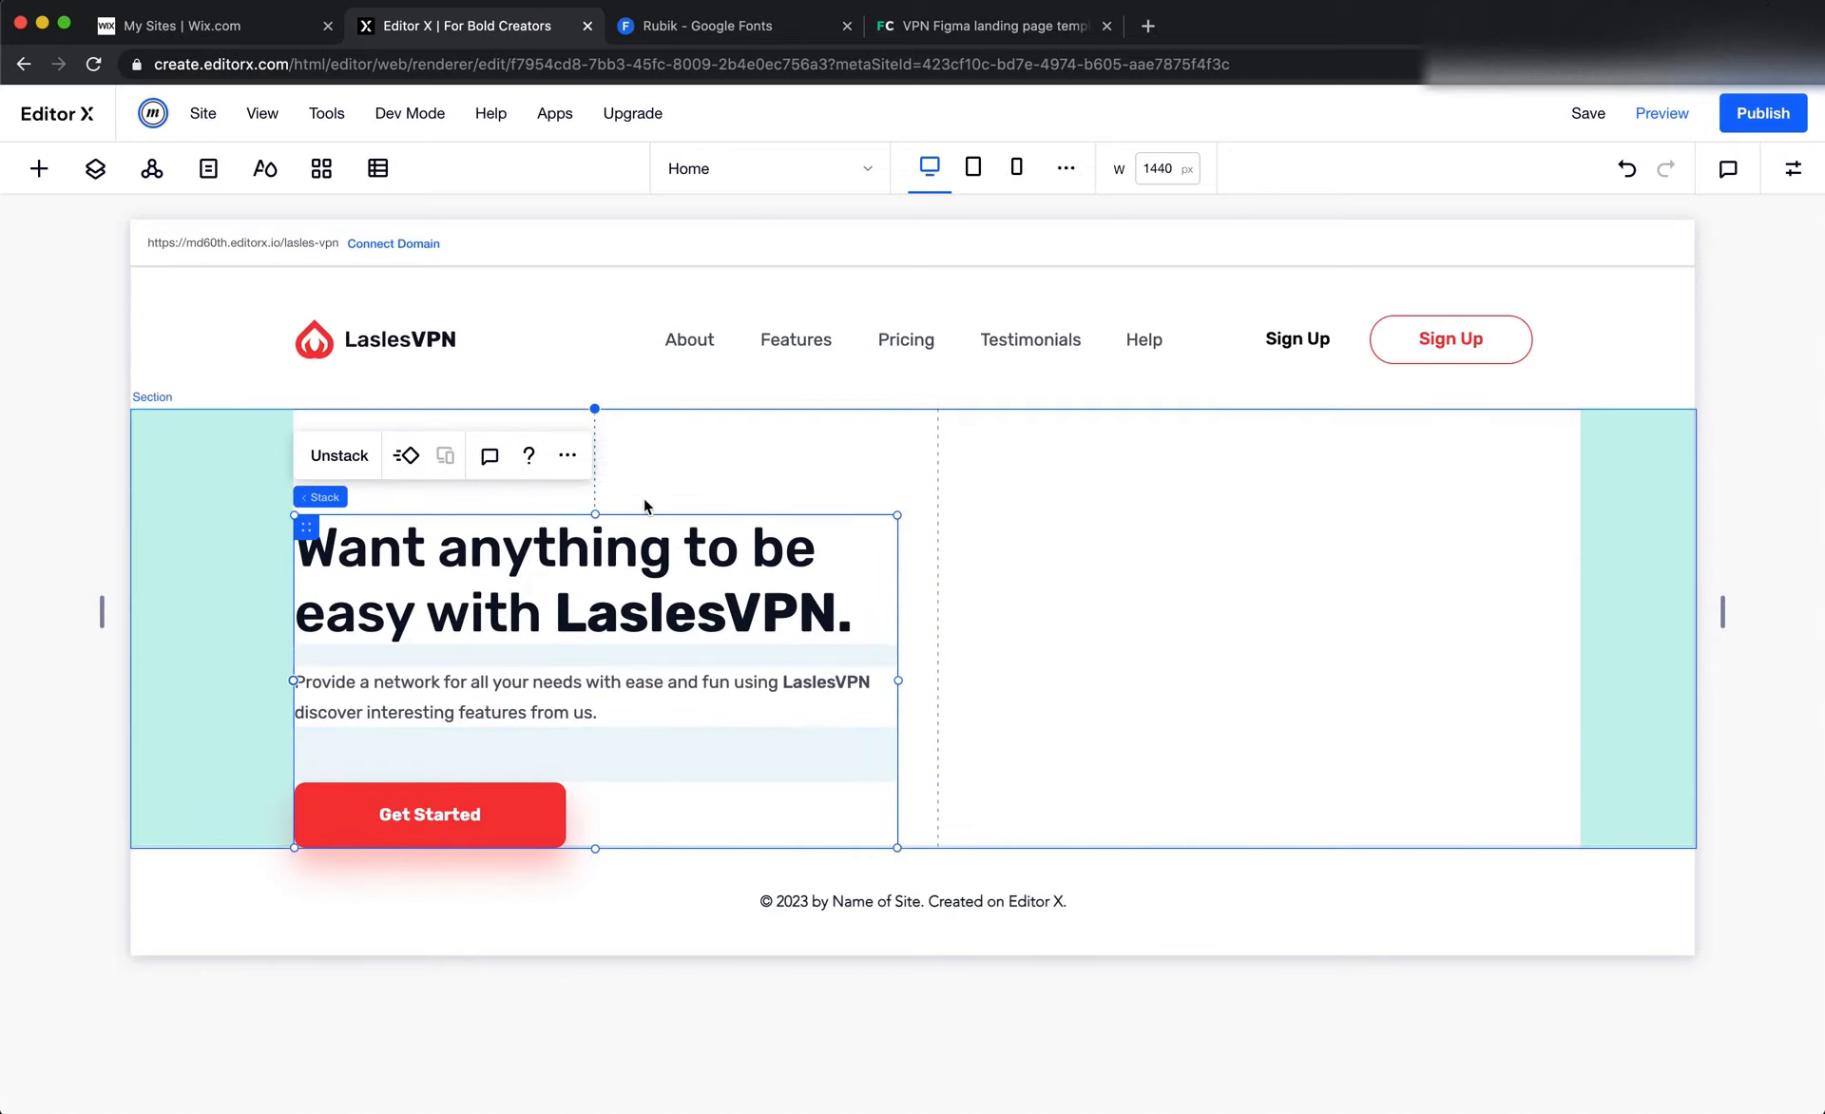
click(1792, 168)
click(1740, 758)
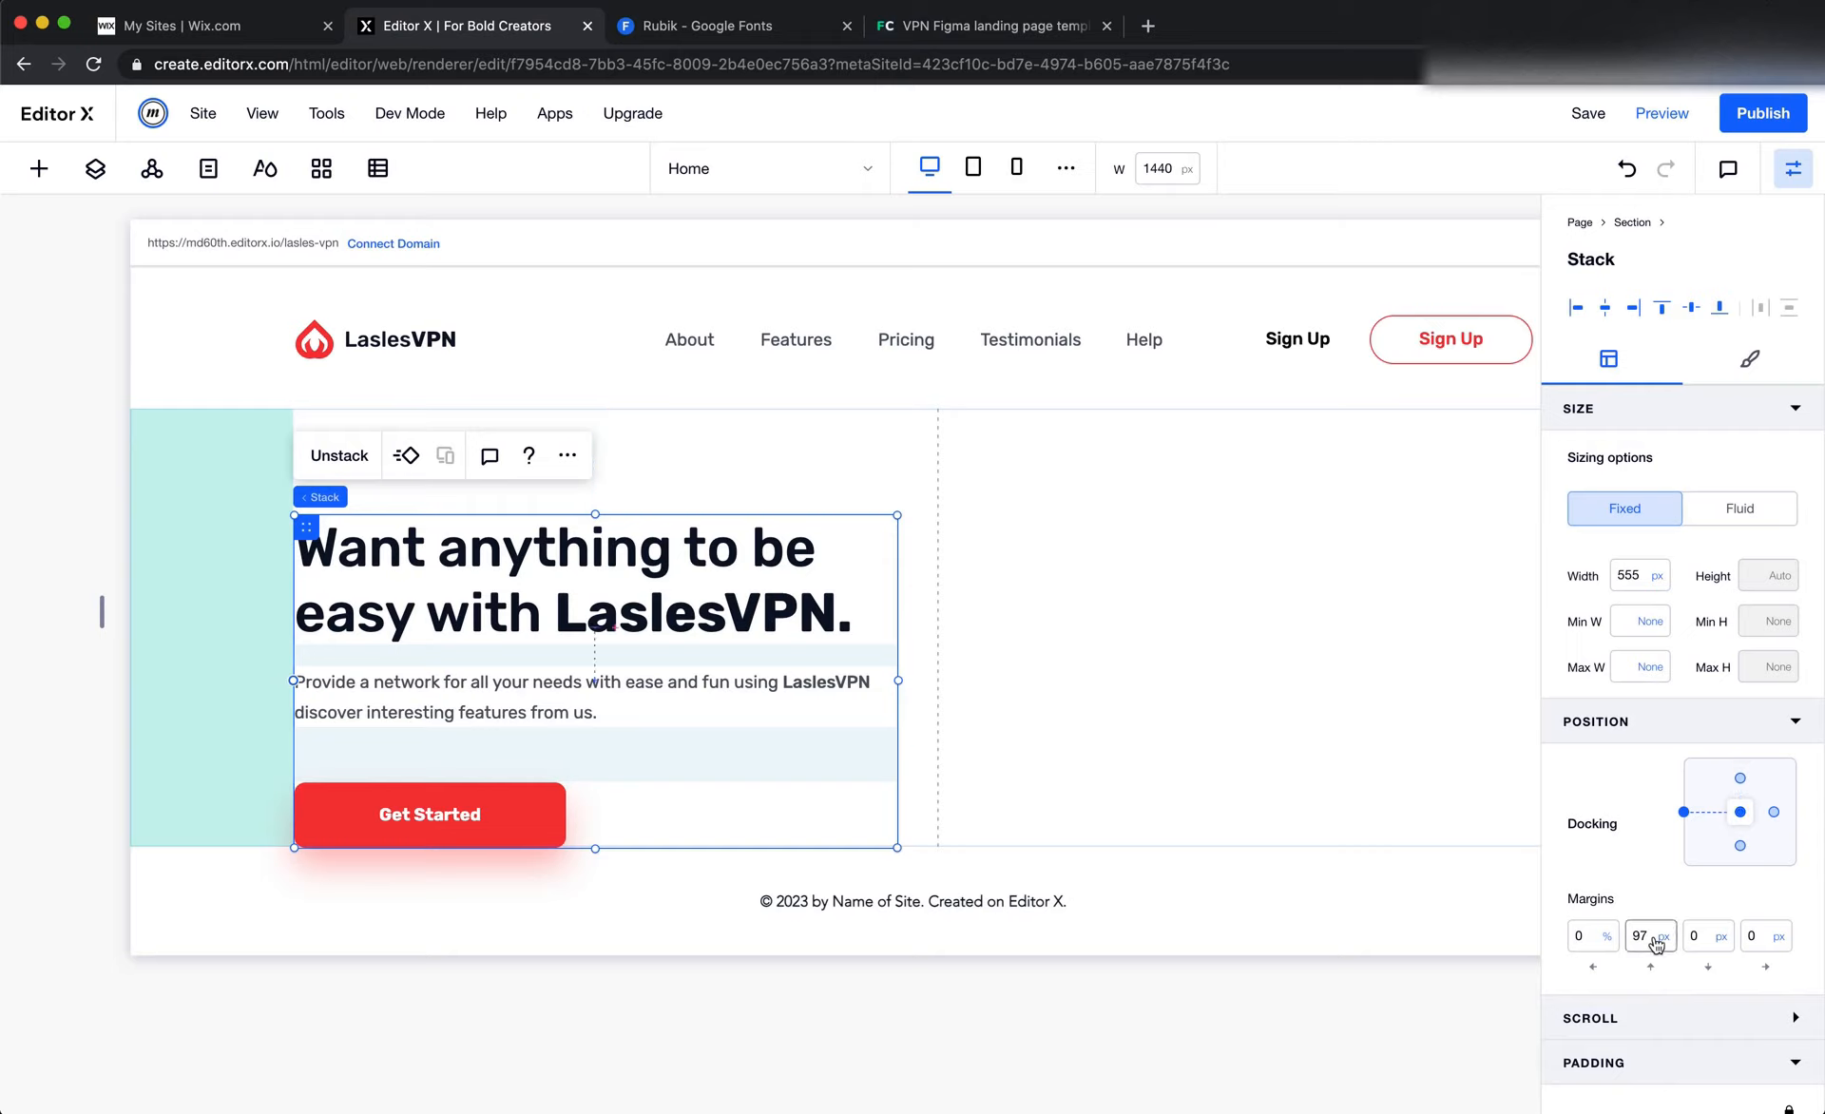
double_click(1651, 937)
text(0)
key(Return)
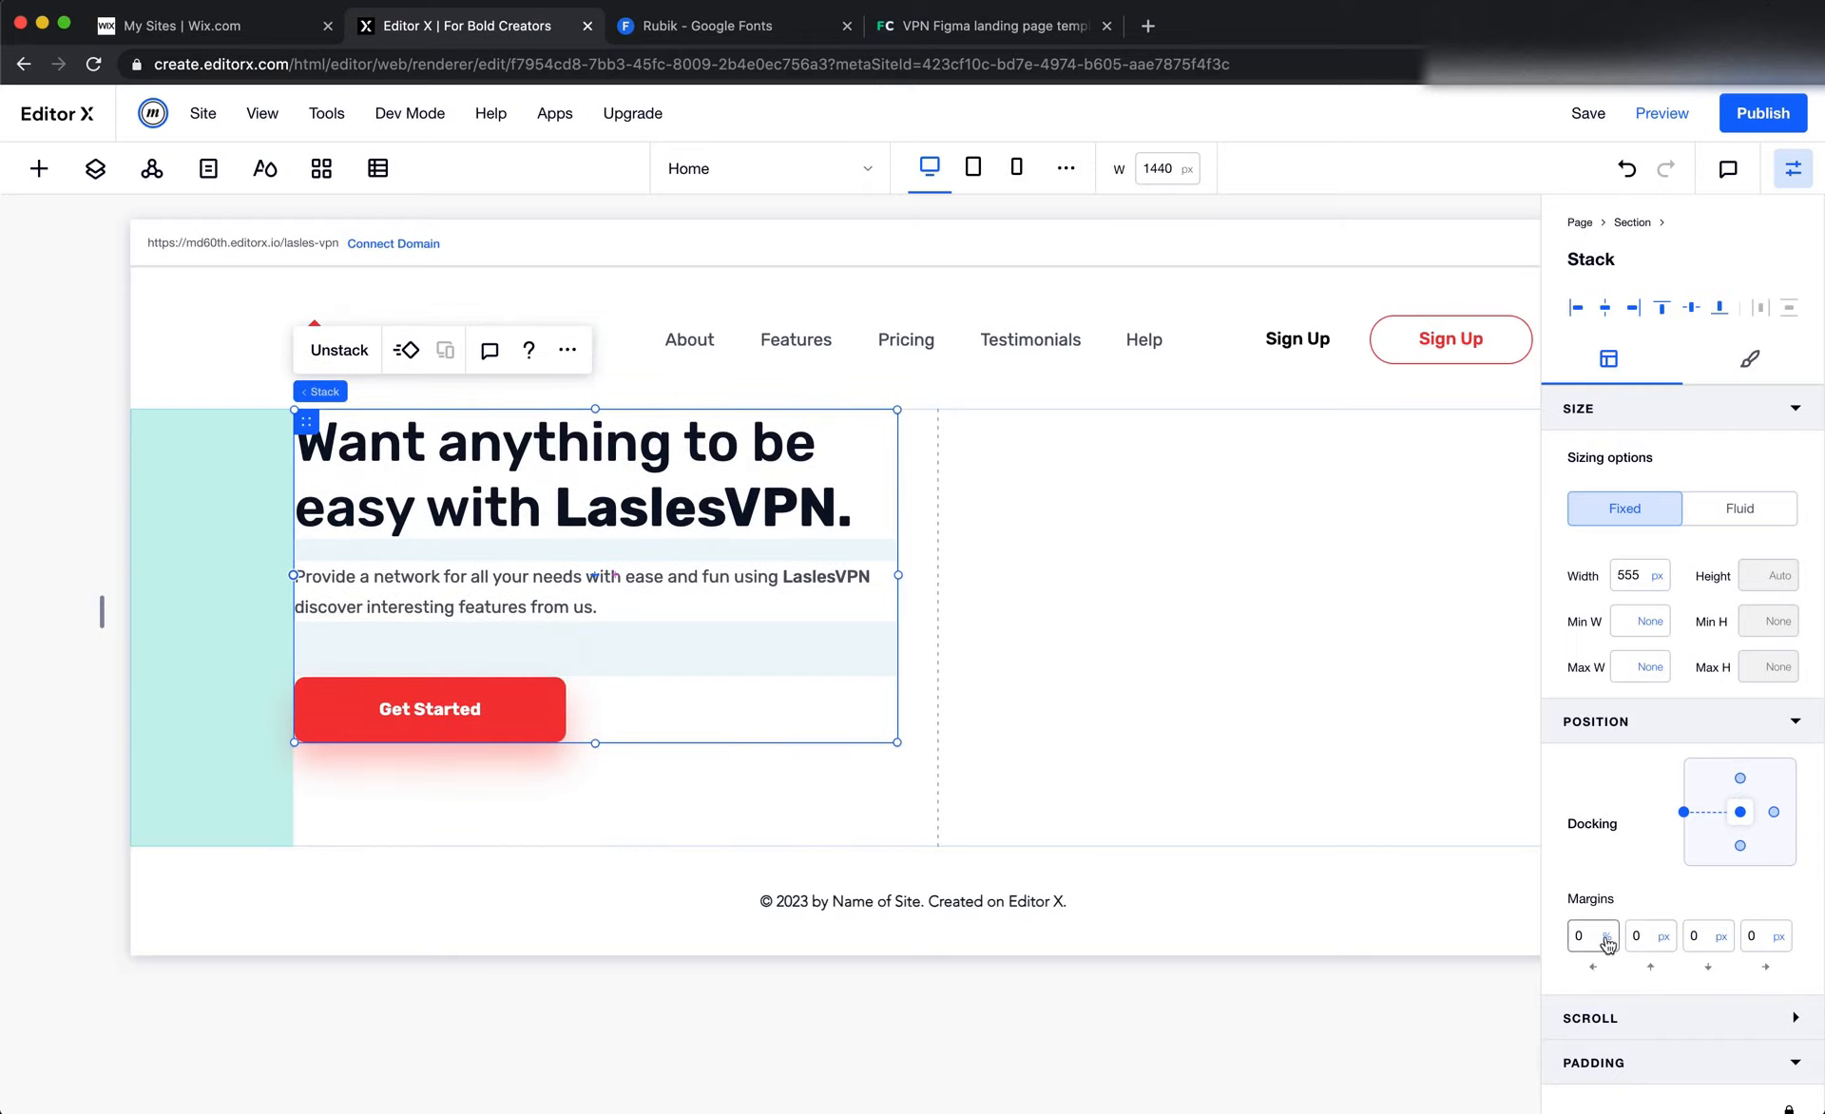
Remove the hero section's minimum height by setting Min H to None
click(1328, 784)
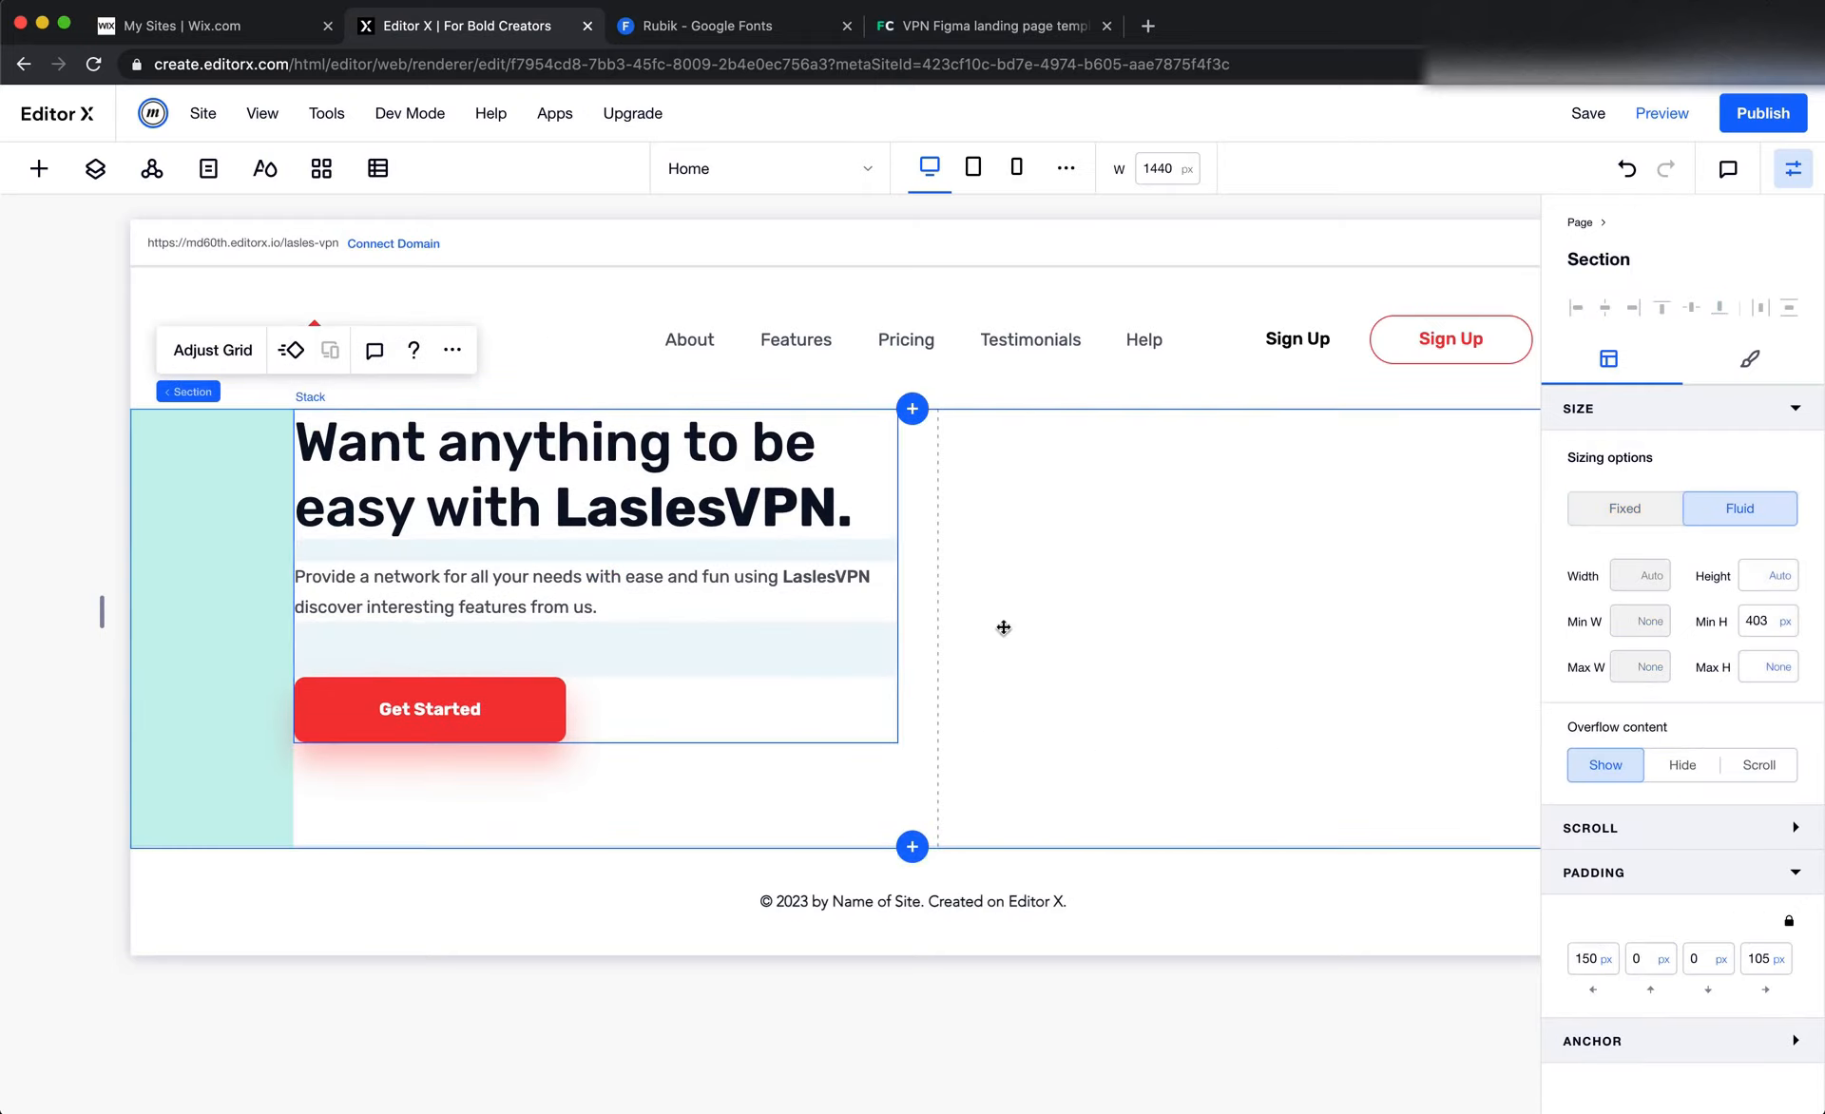
click(1786, 628)
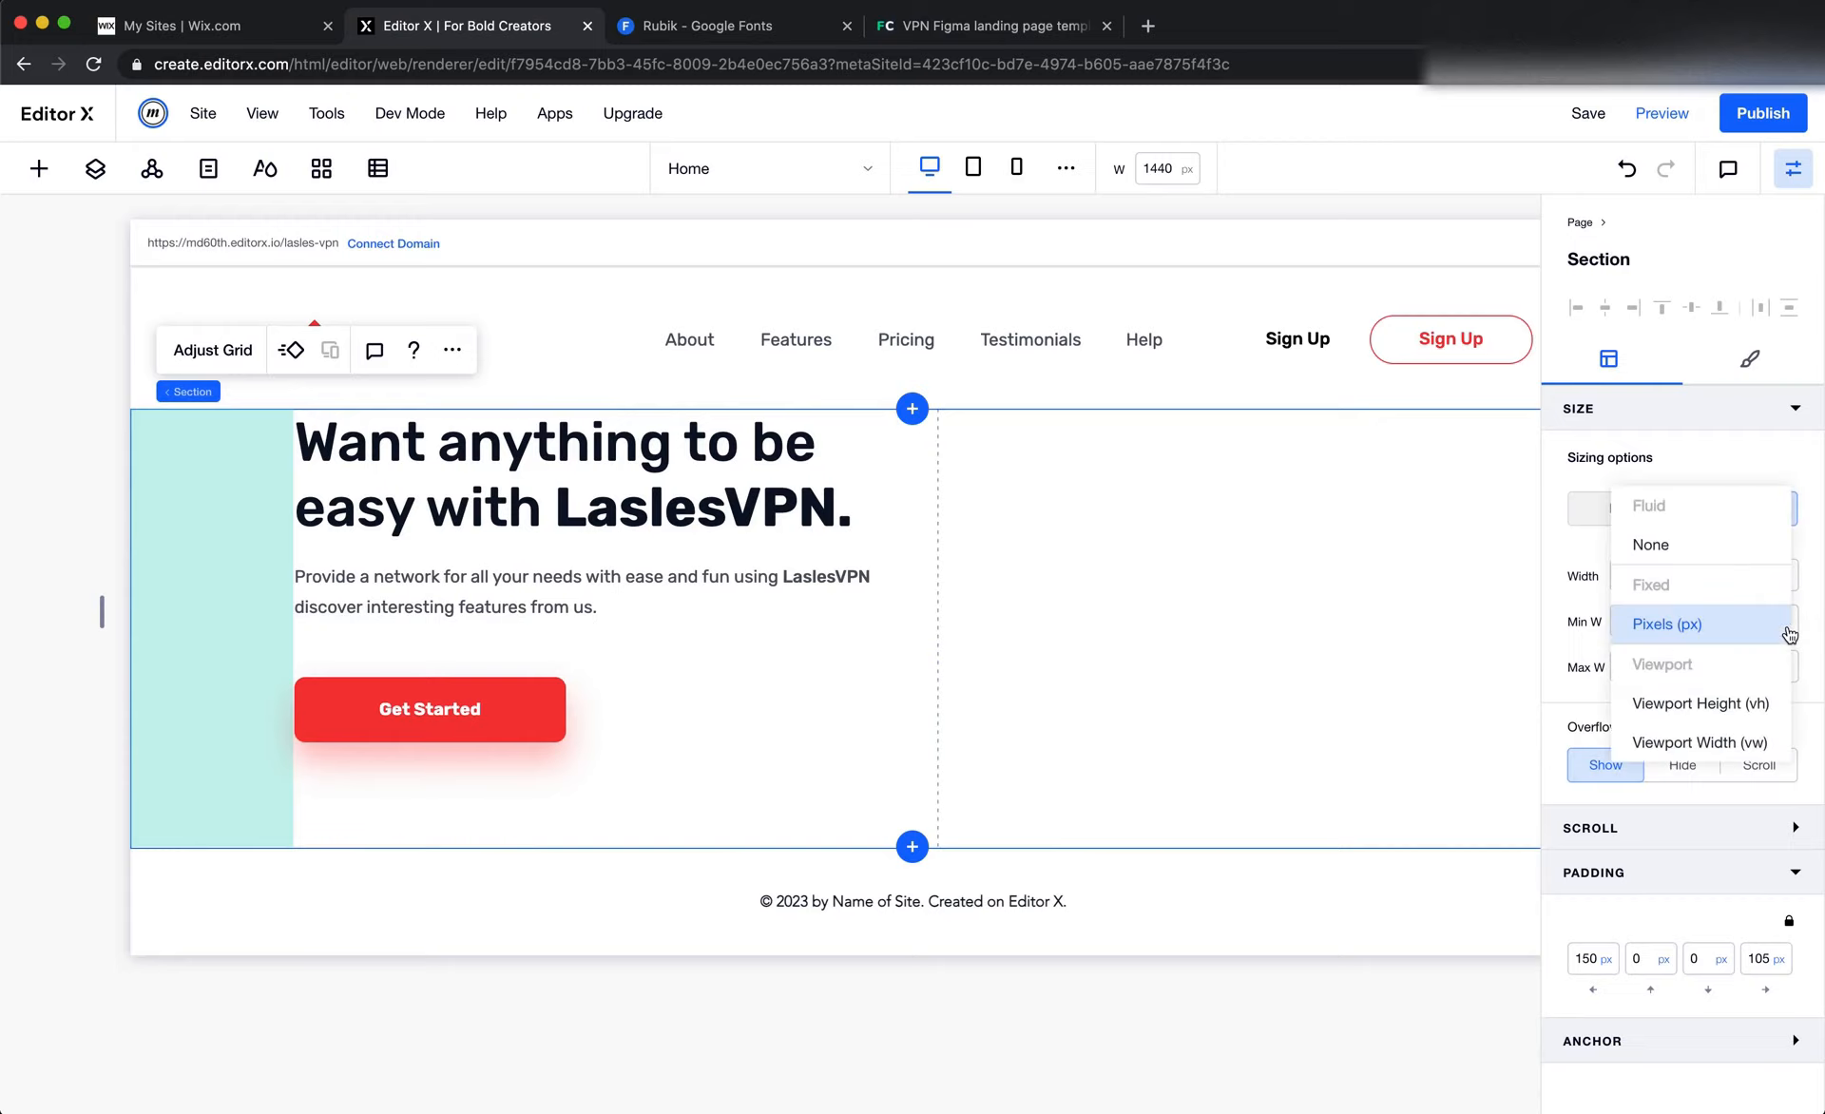
click(1688, 558)
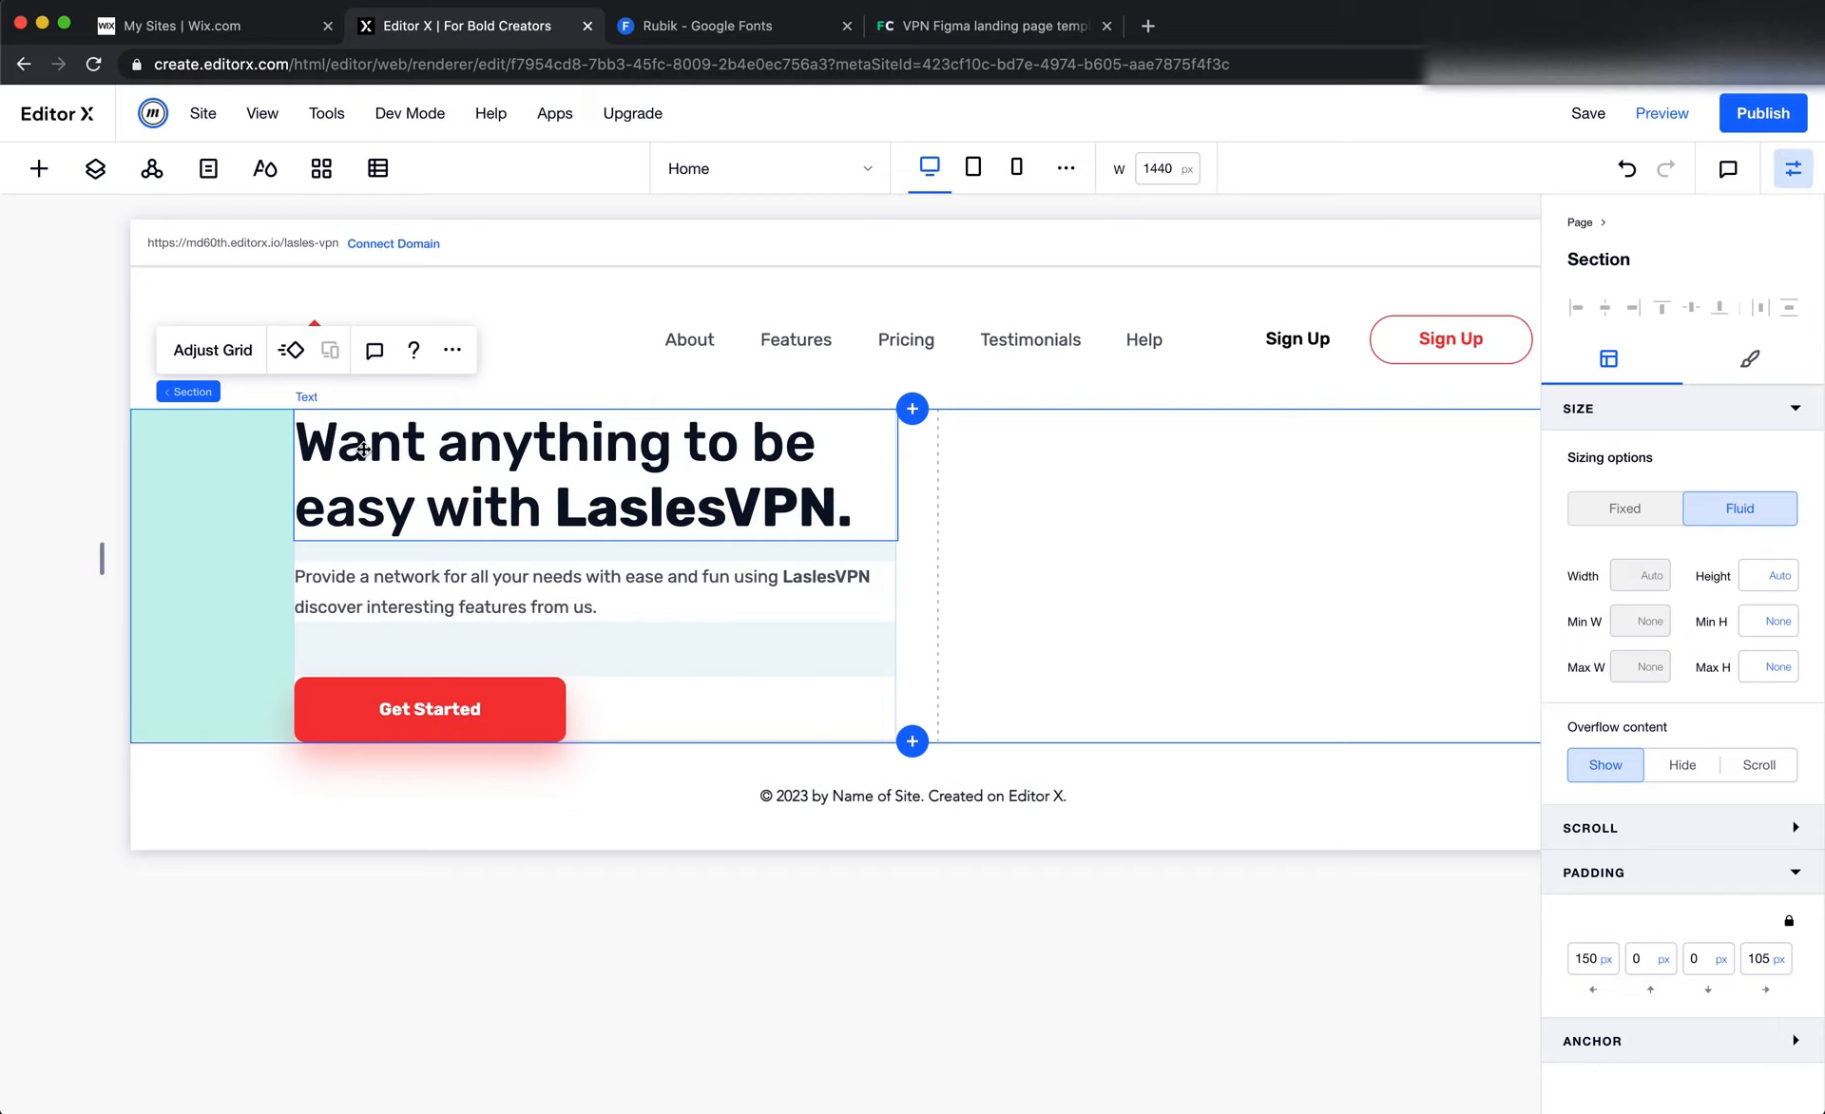
click(39, 168)
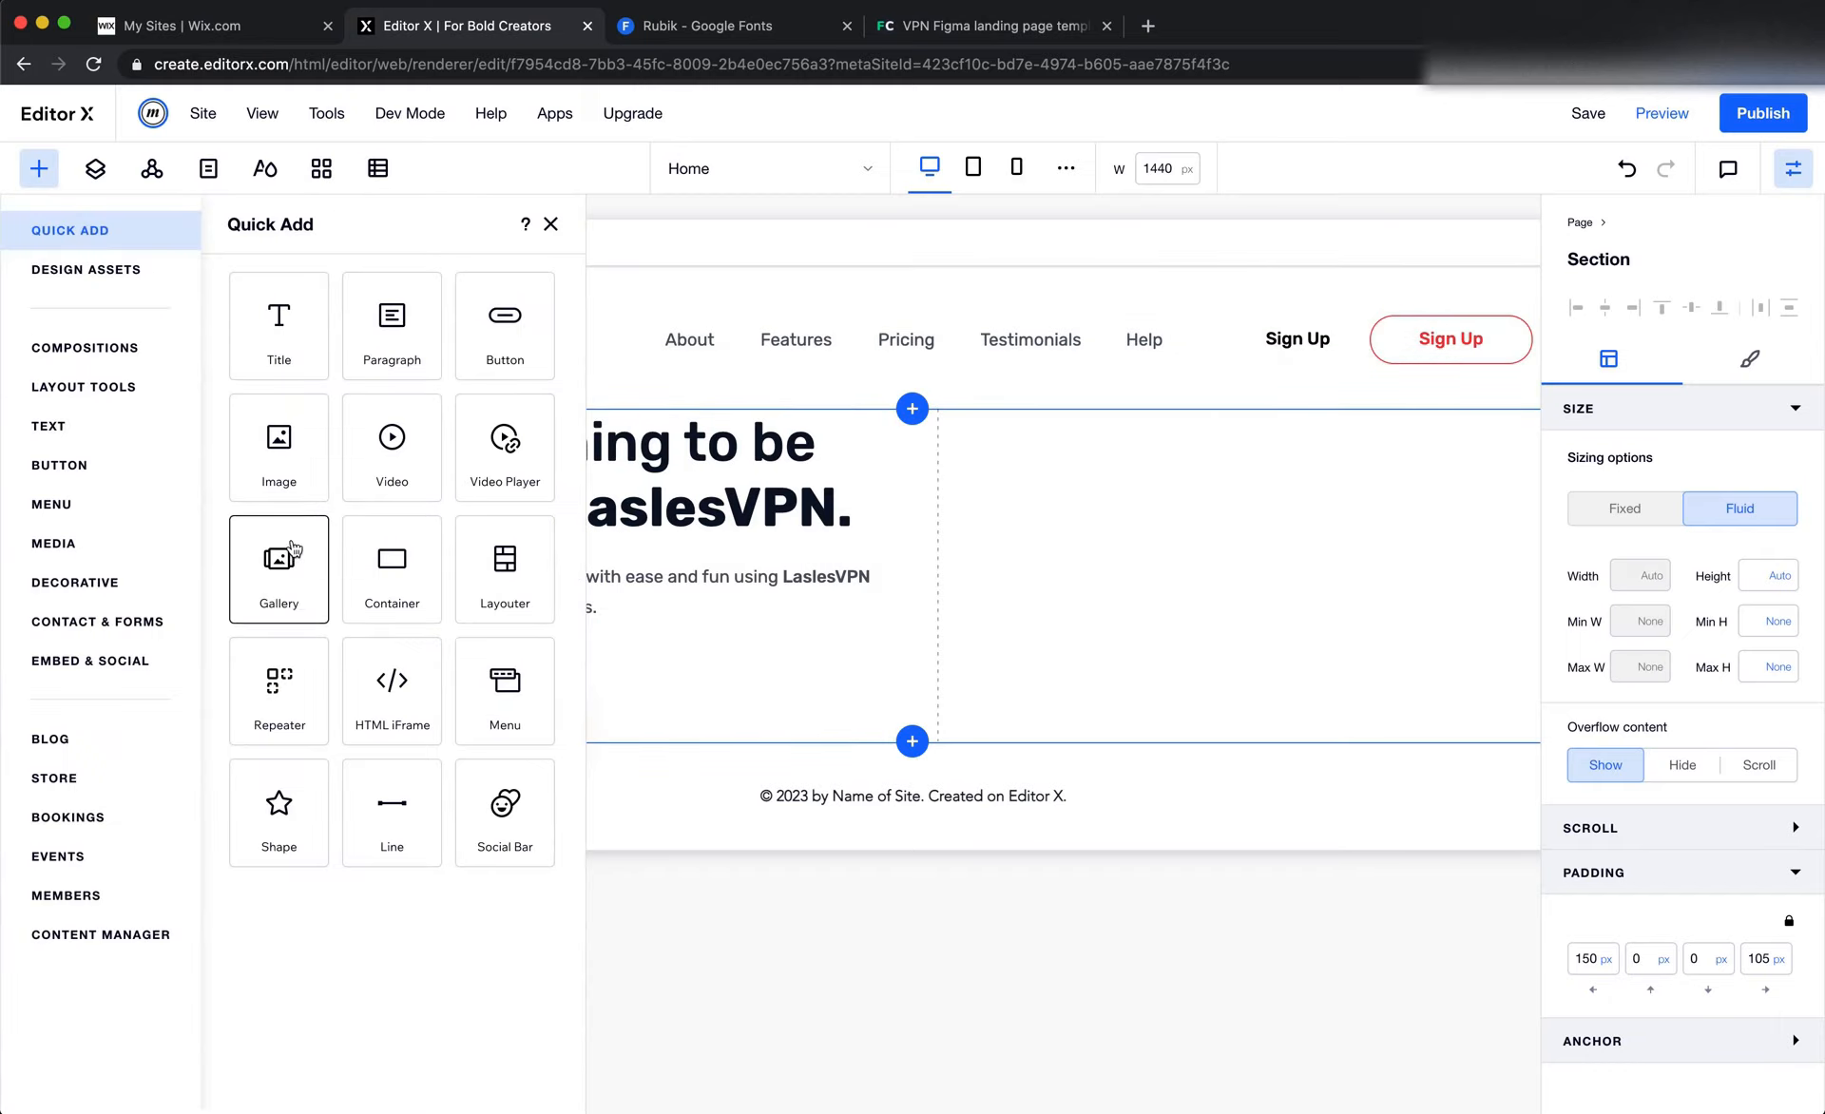
drag(285, 469, 1119, 547)
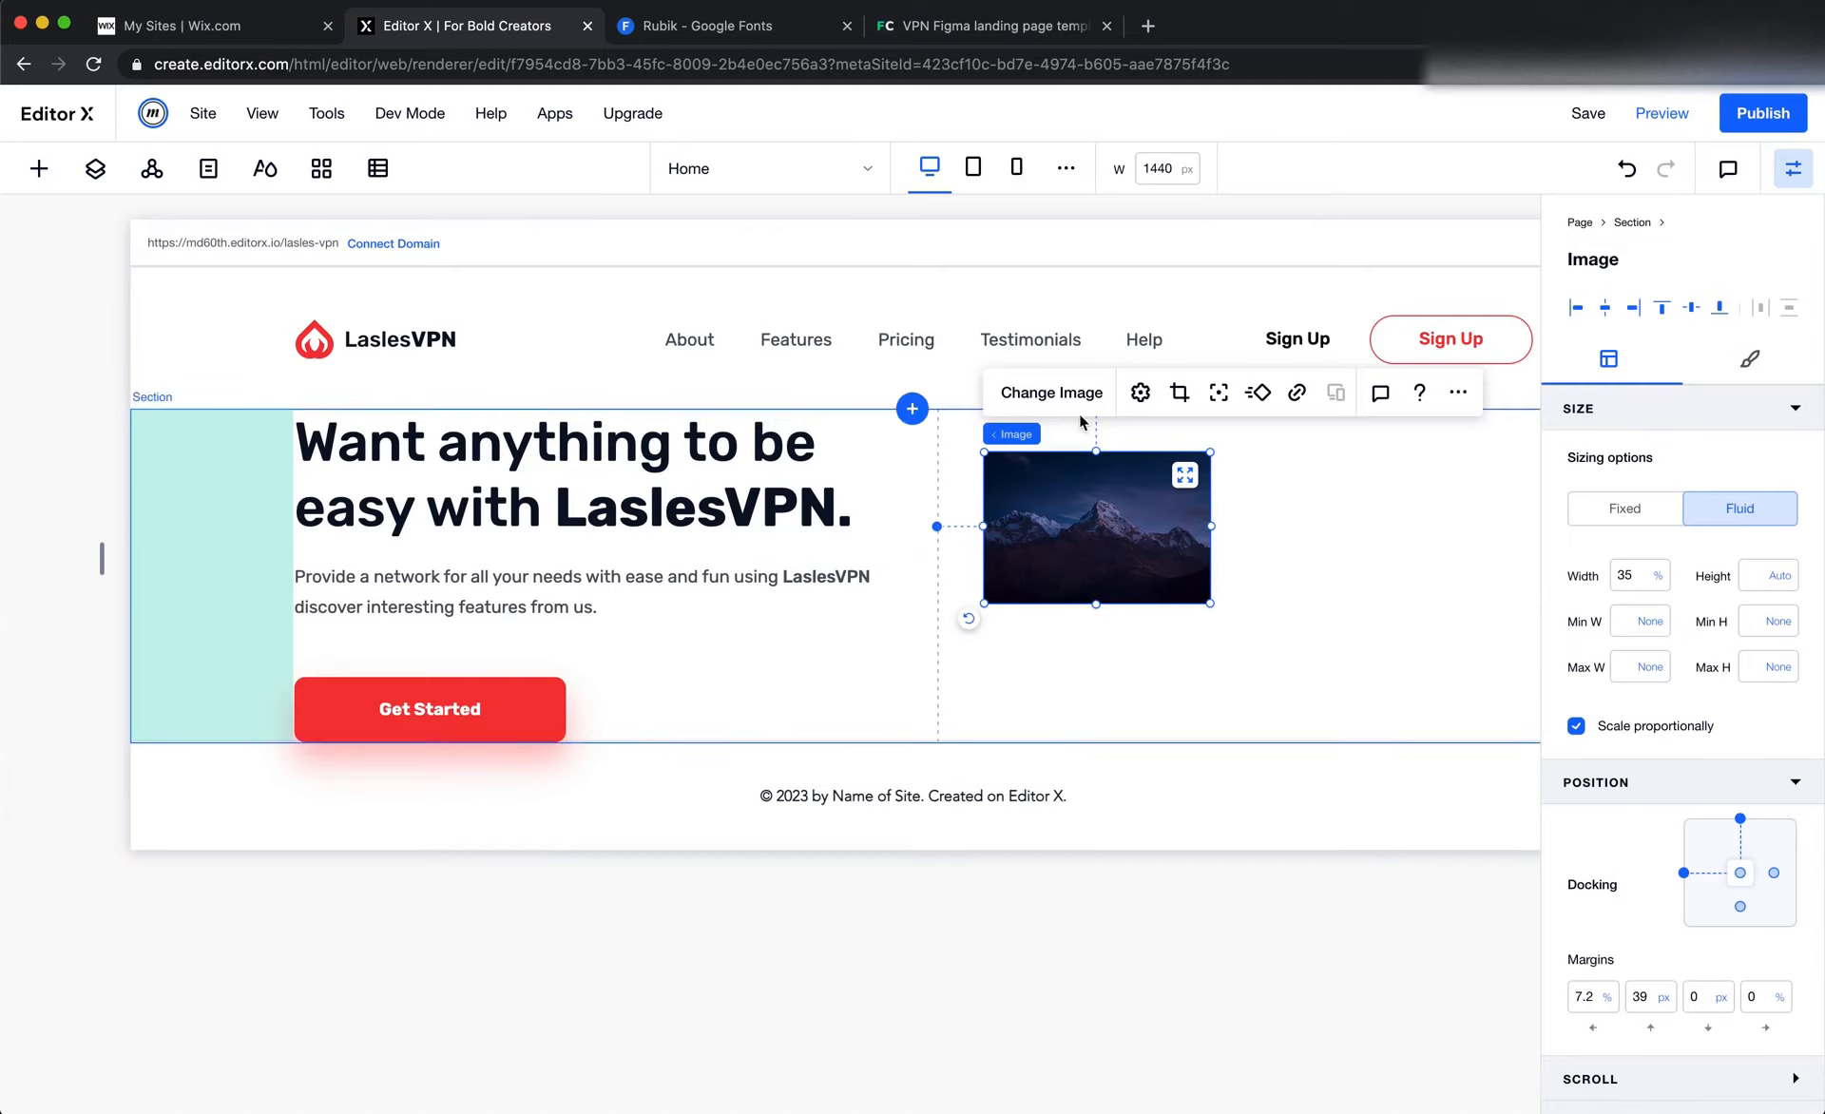
click(1051, 393)
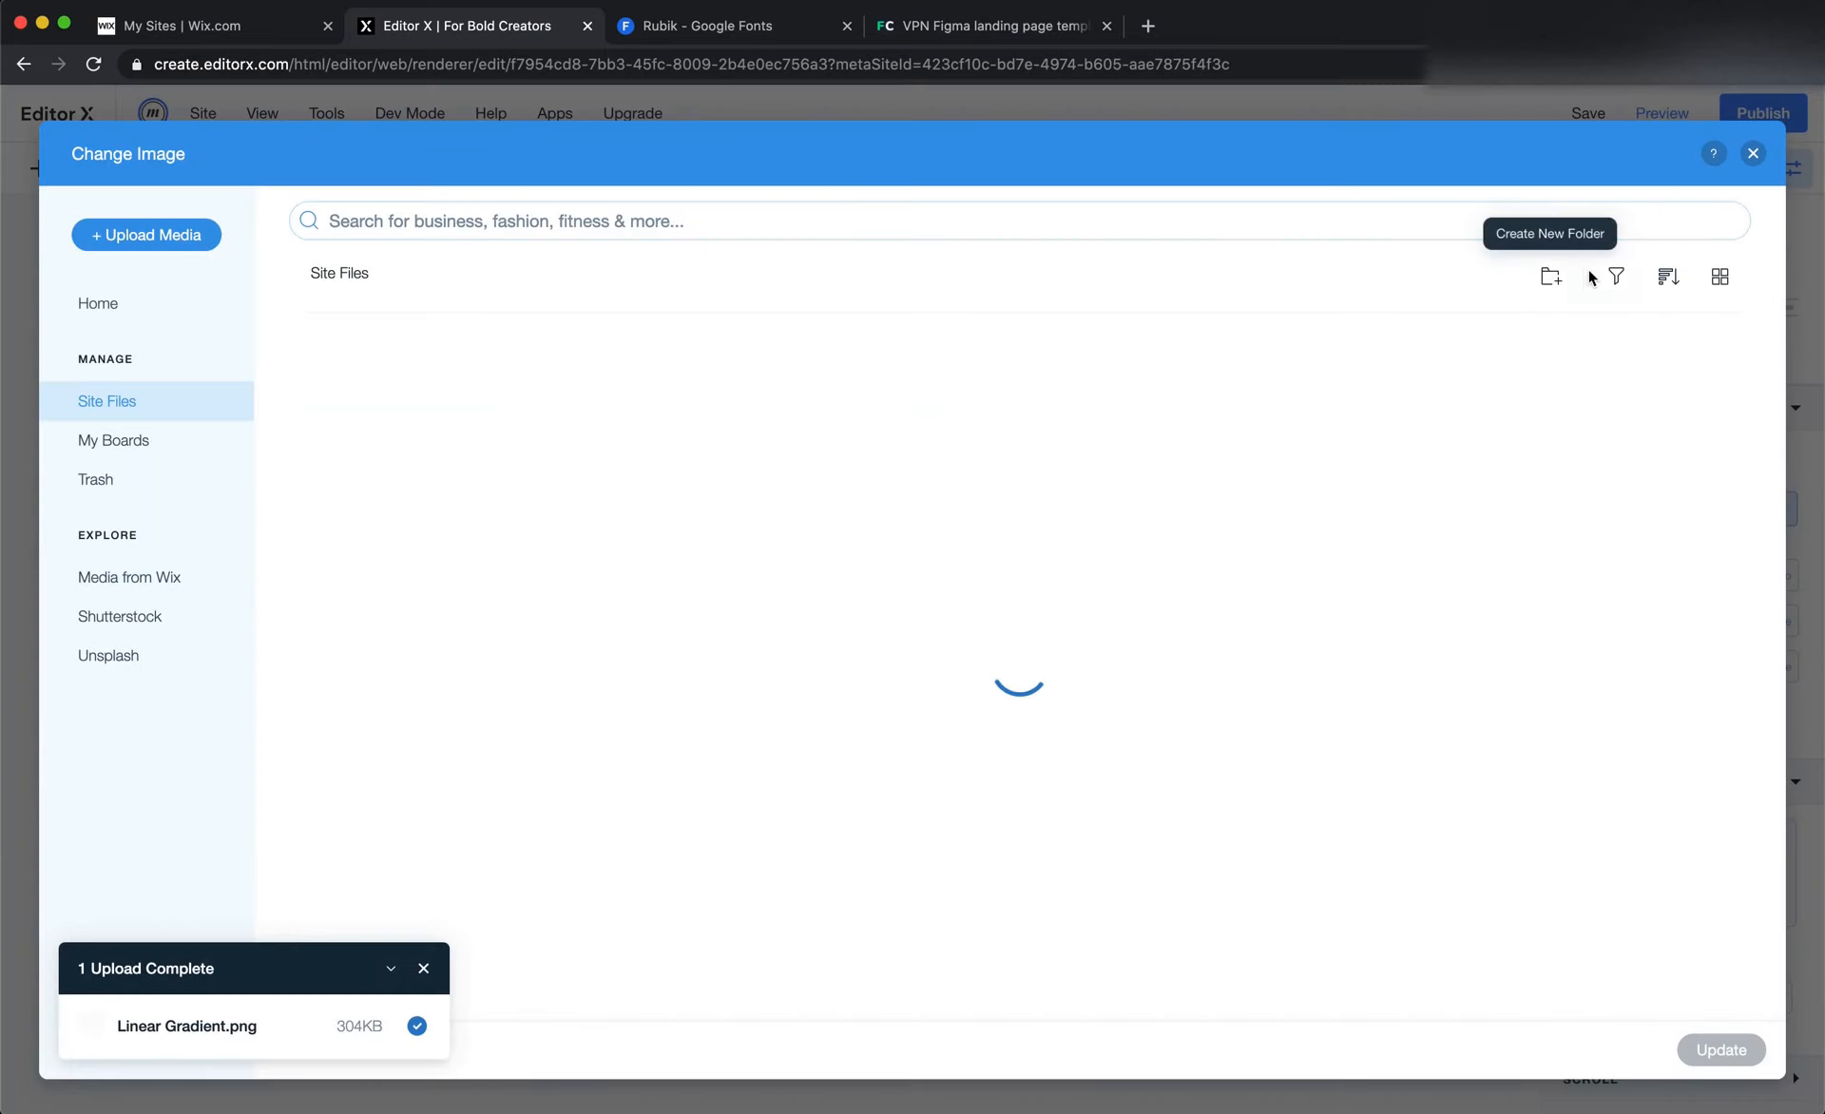
click(1752, 153)
right_click(1122, 508)
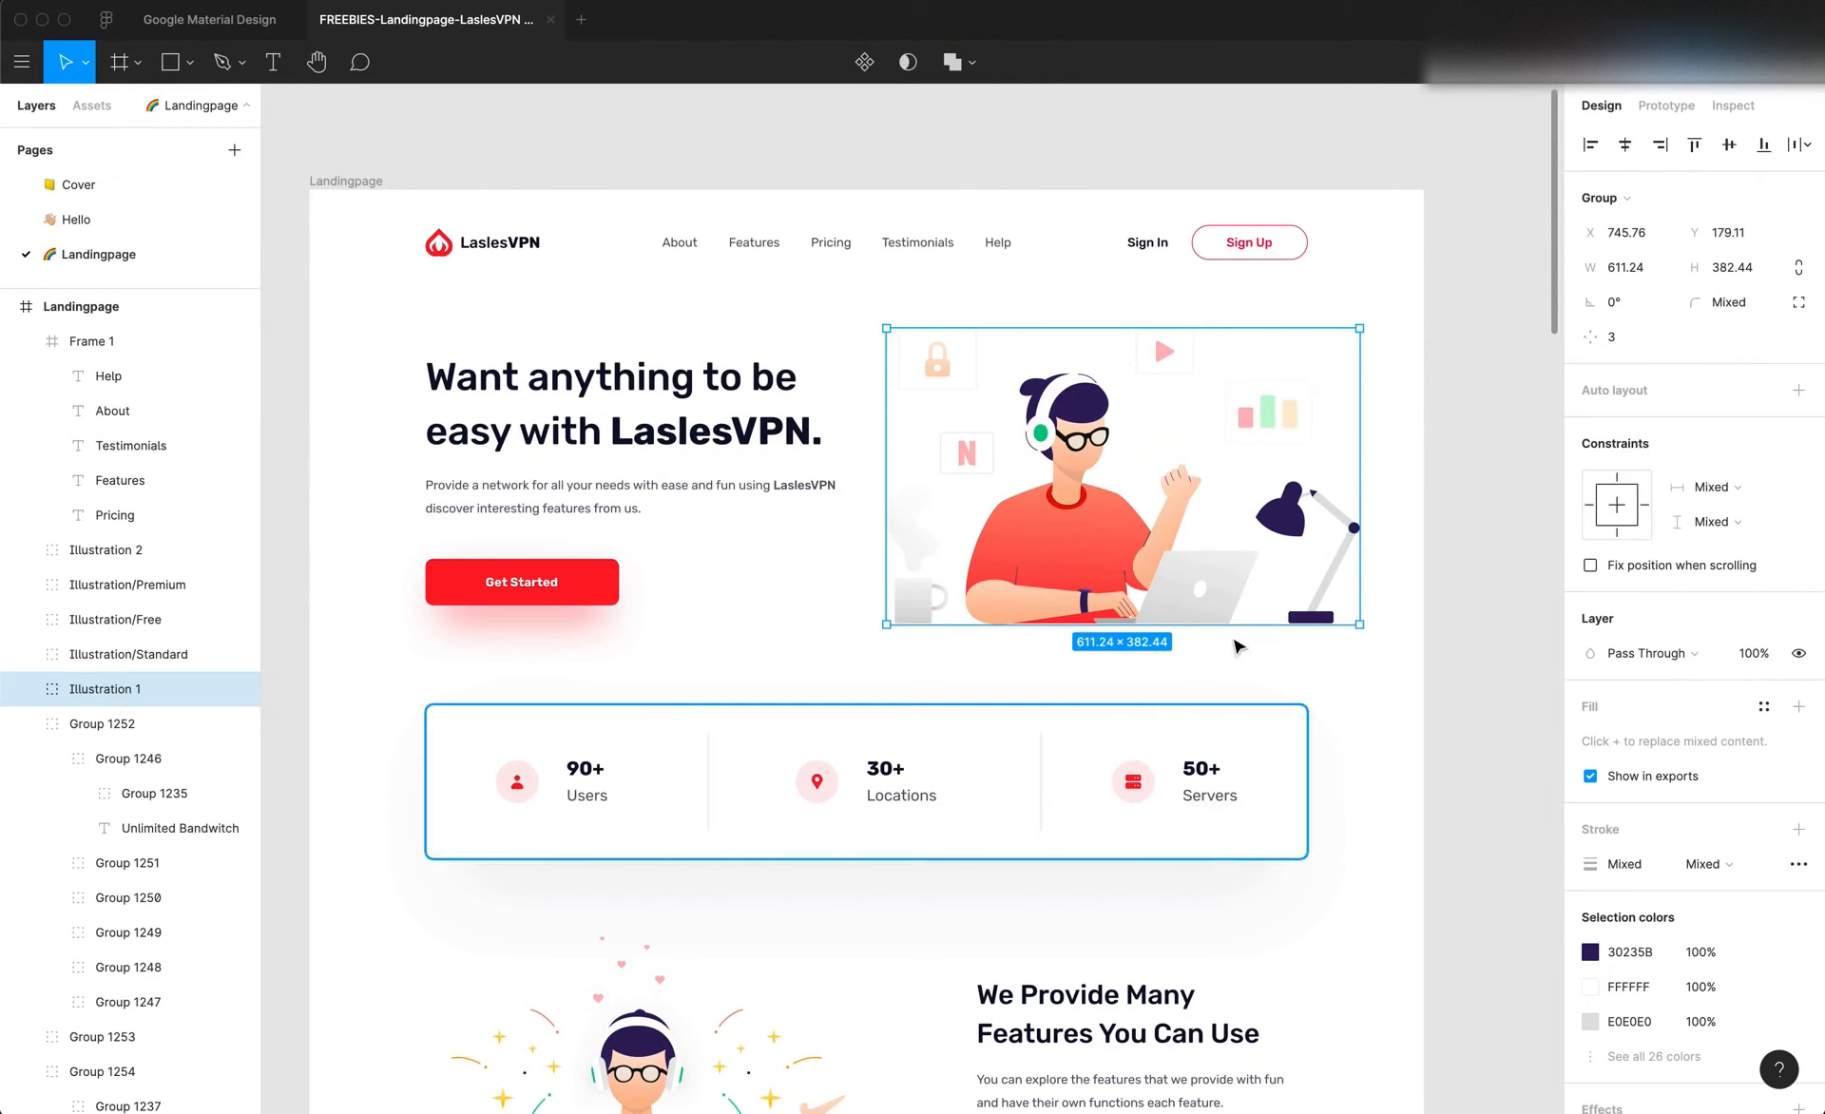
scroll(1212, 535, up, 5)
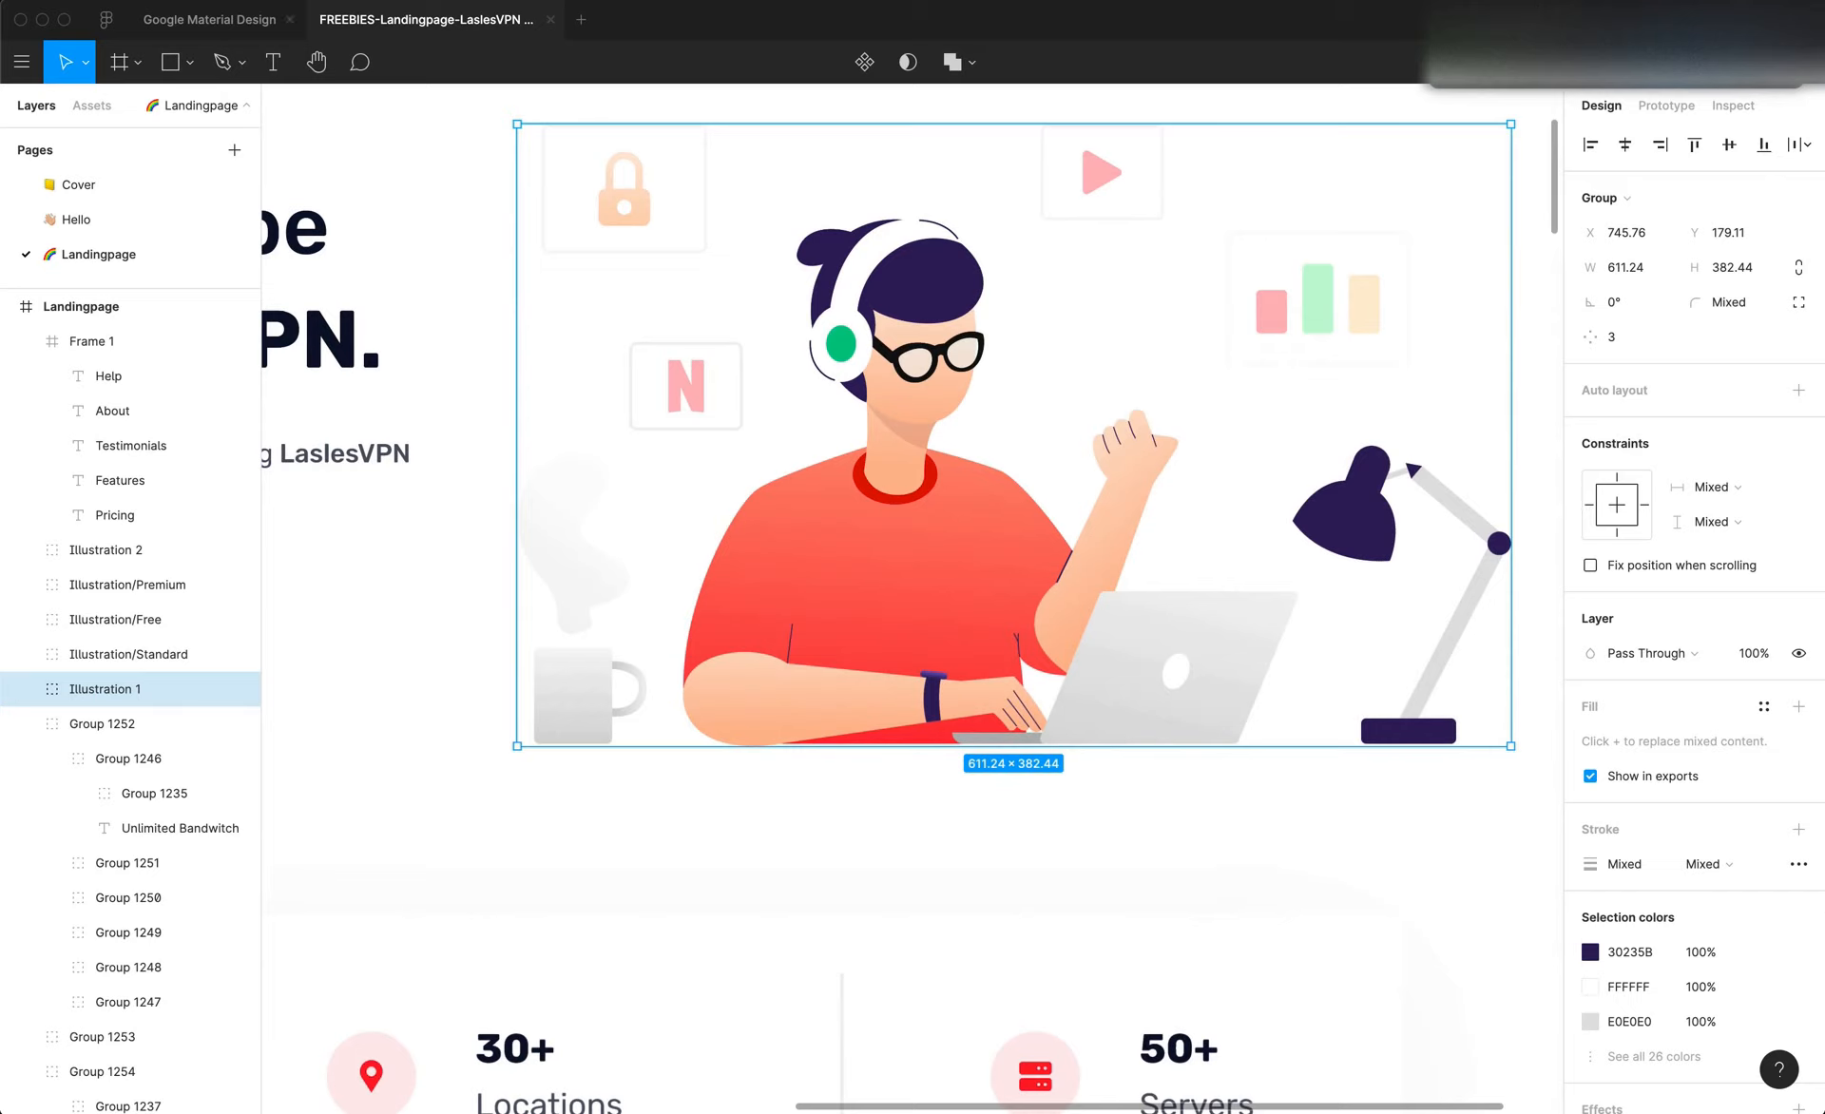
scroll(1300, 362, down, 4)
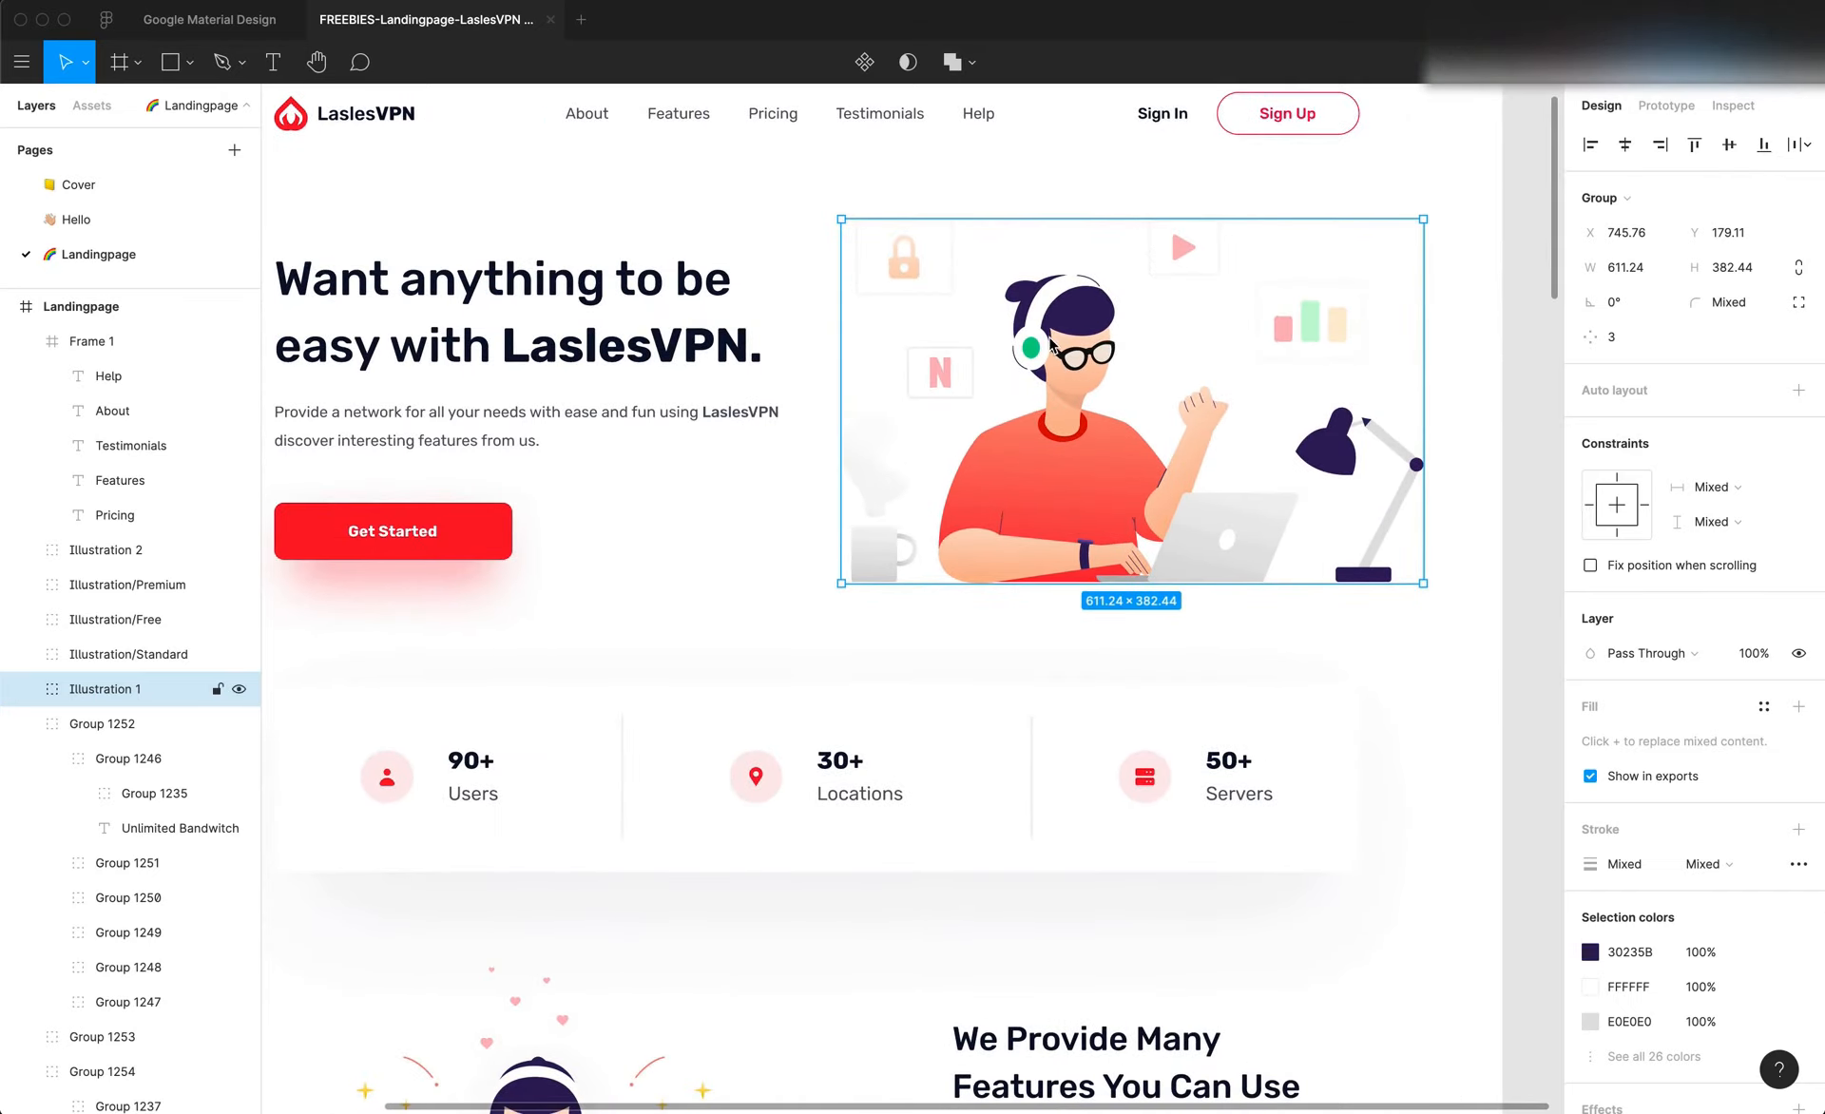
scroll(1050, 344, down, 5)
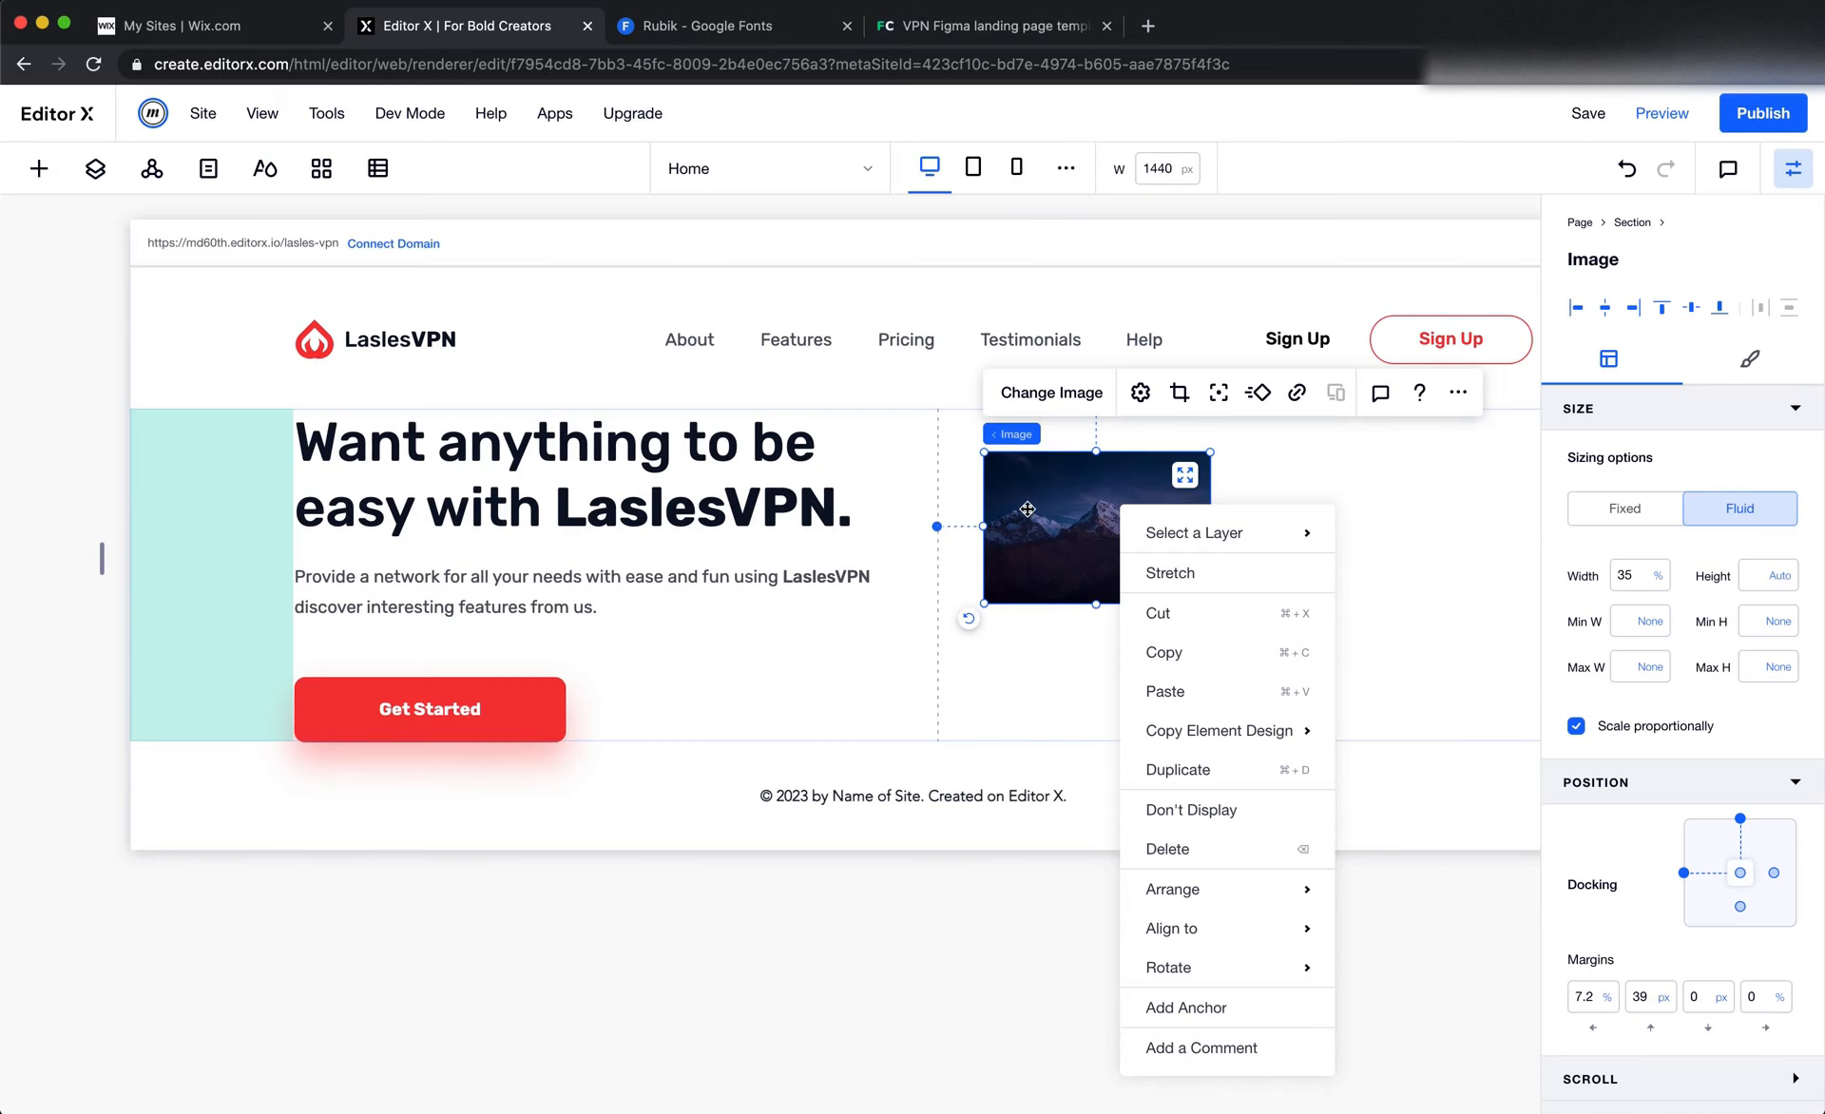
click(1037, 504)
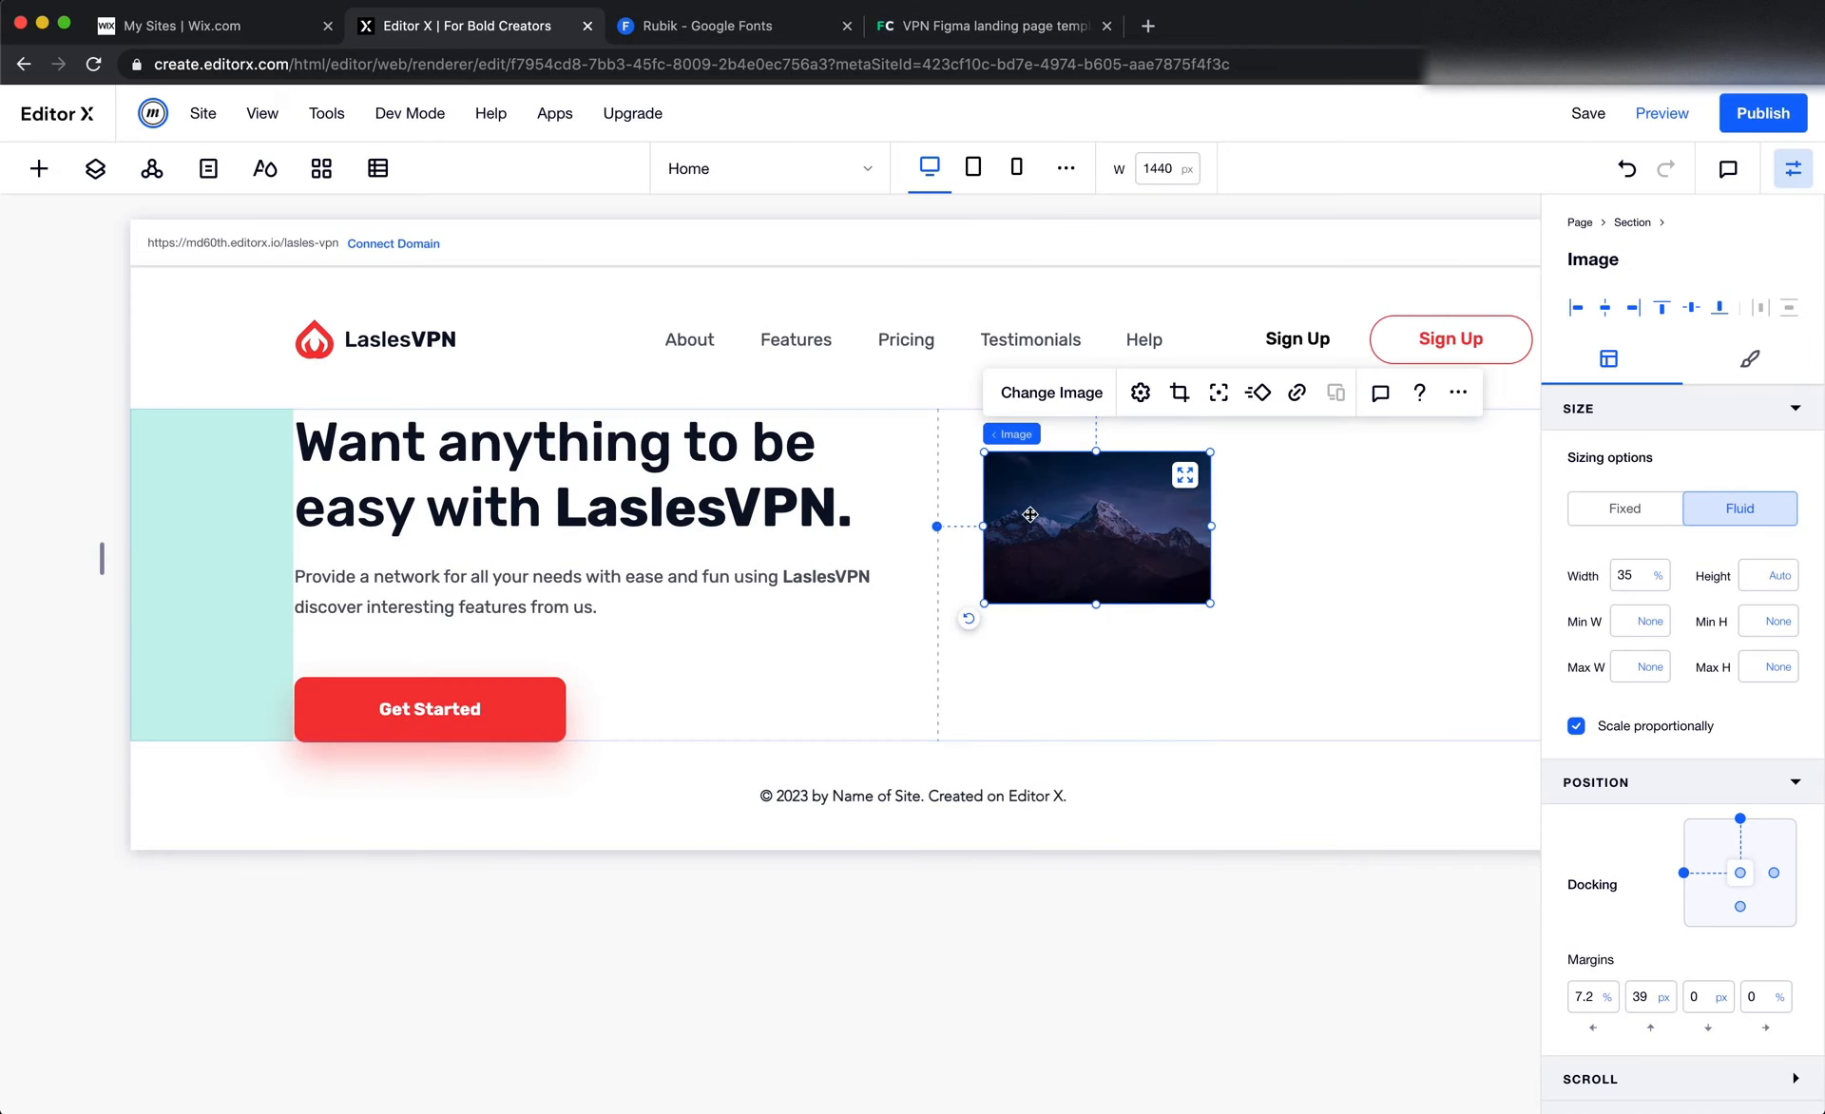
right_click(1085, 529)
mouse_move(1177, 936)
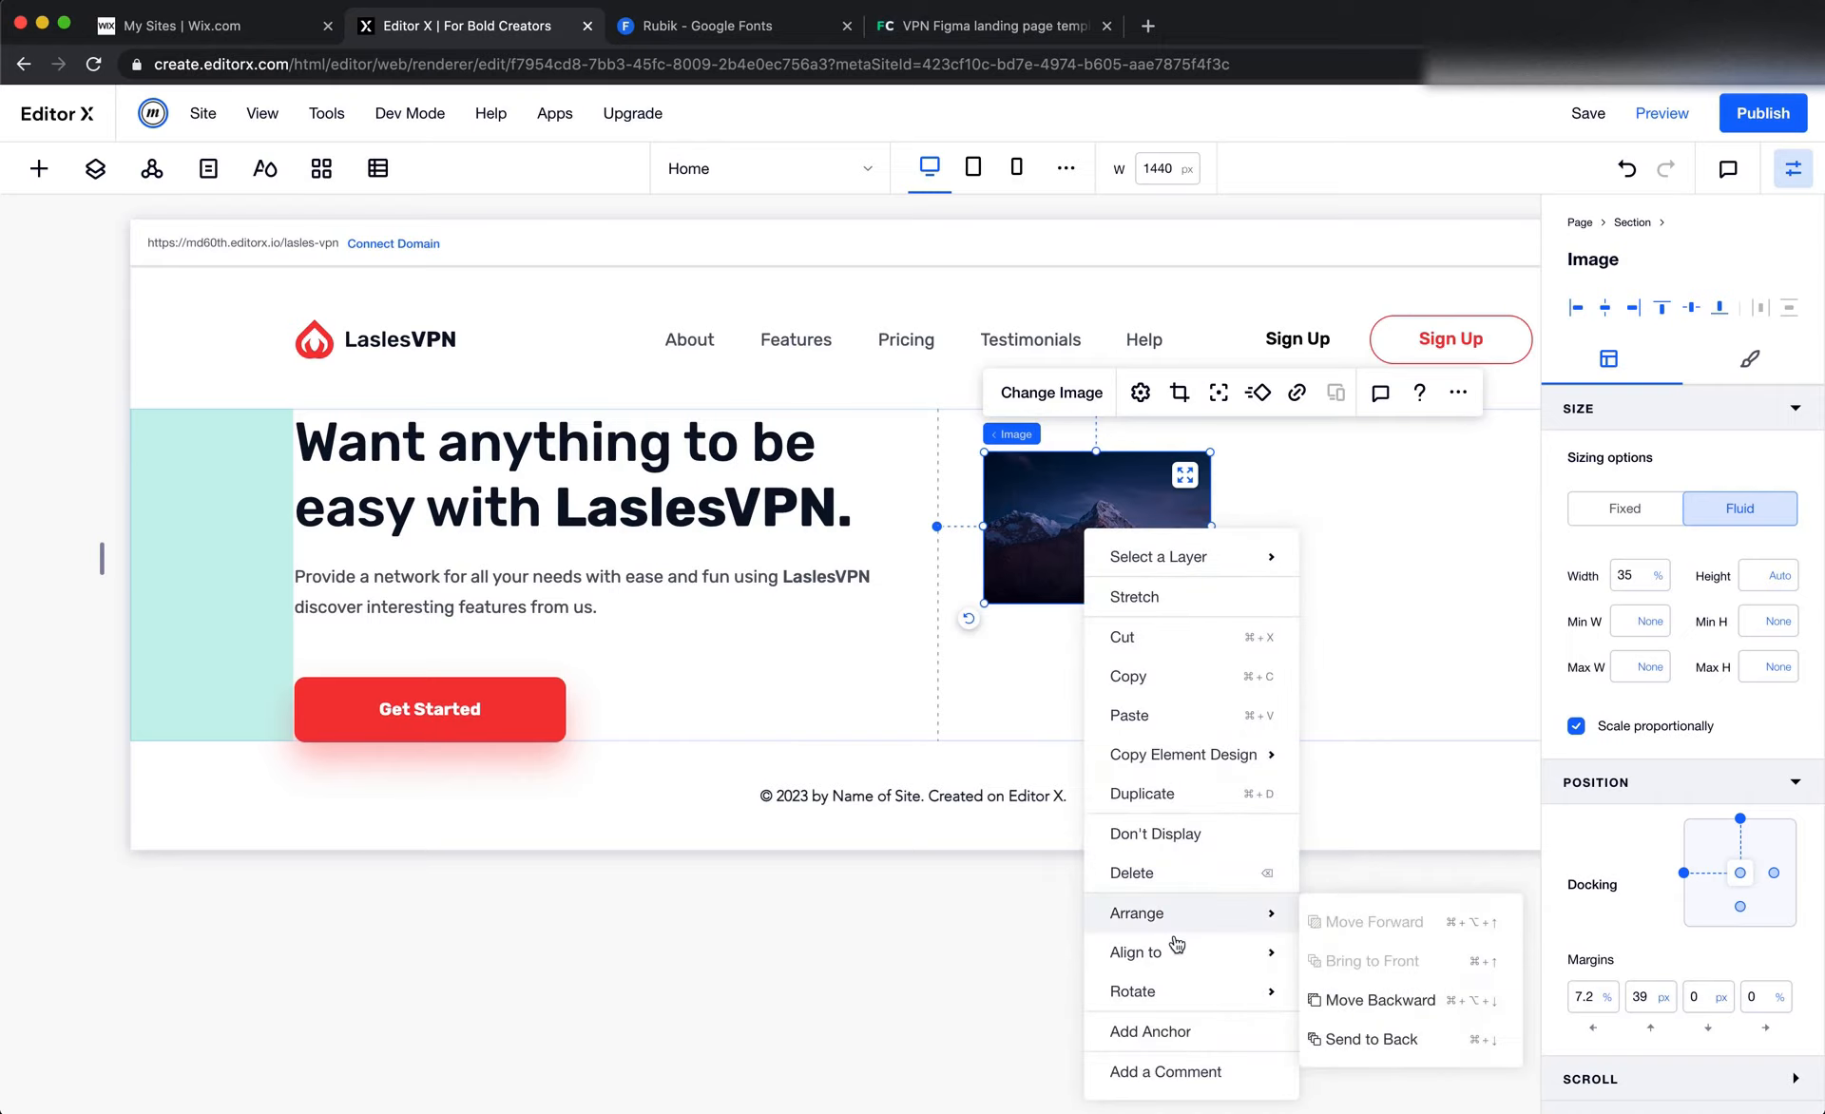
click(1179, 872)
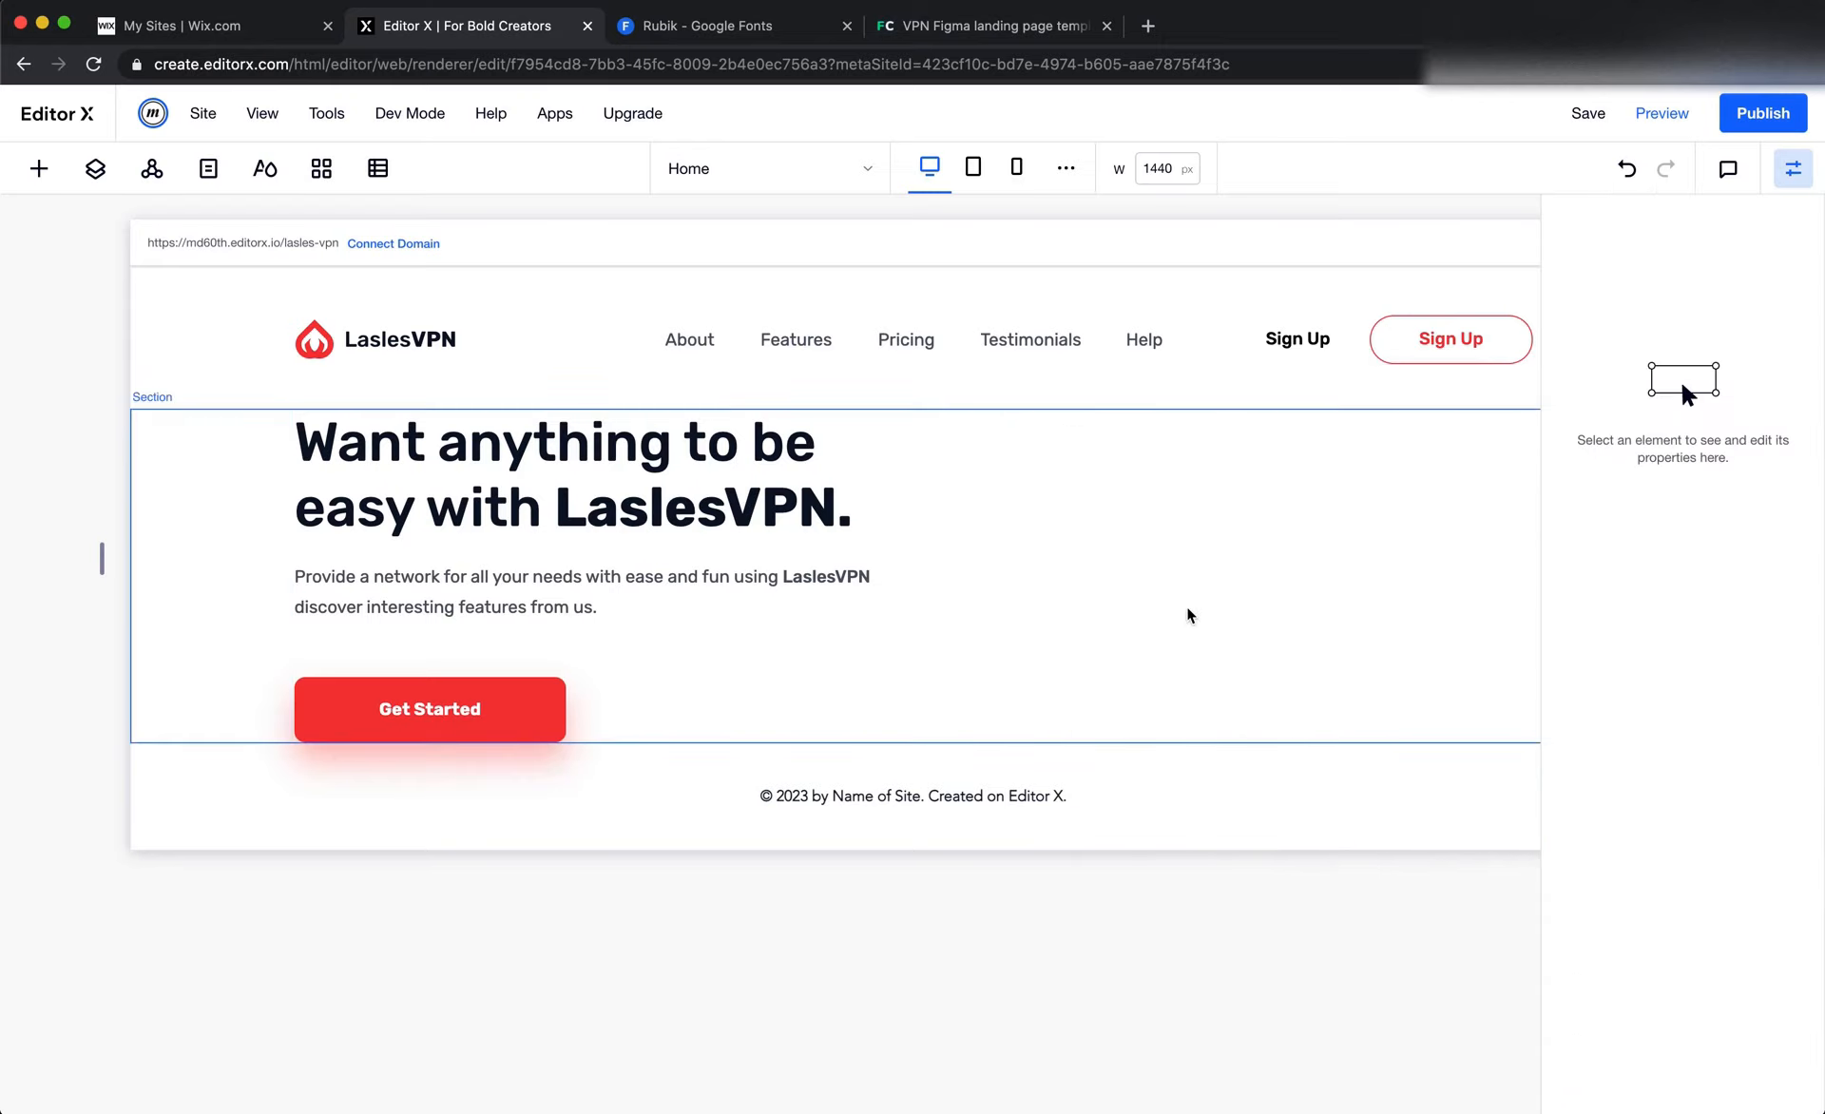
Add a vector shape to the hero section's empty second column, using Hero Illustration.svg.svg from the Hero folder in Site Files
click(1186, 609)
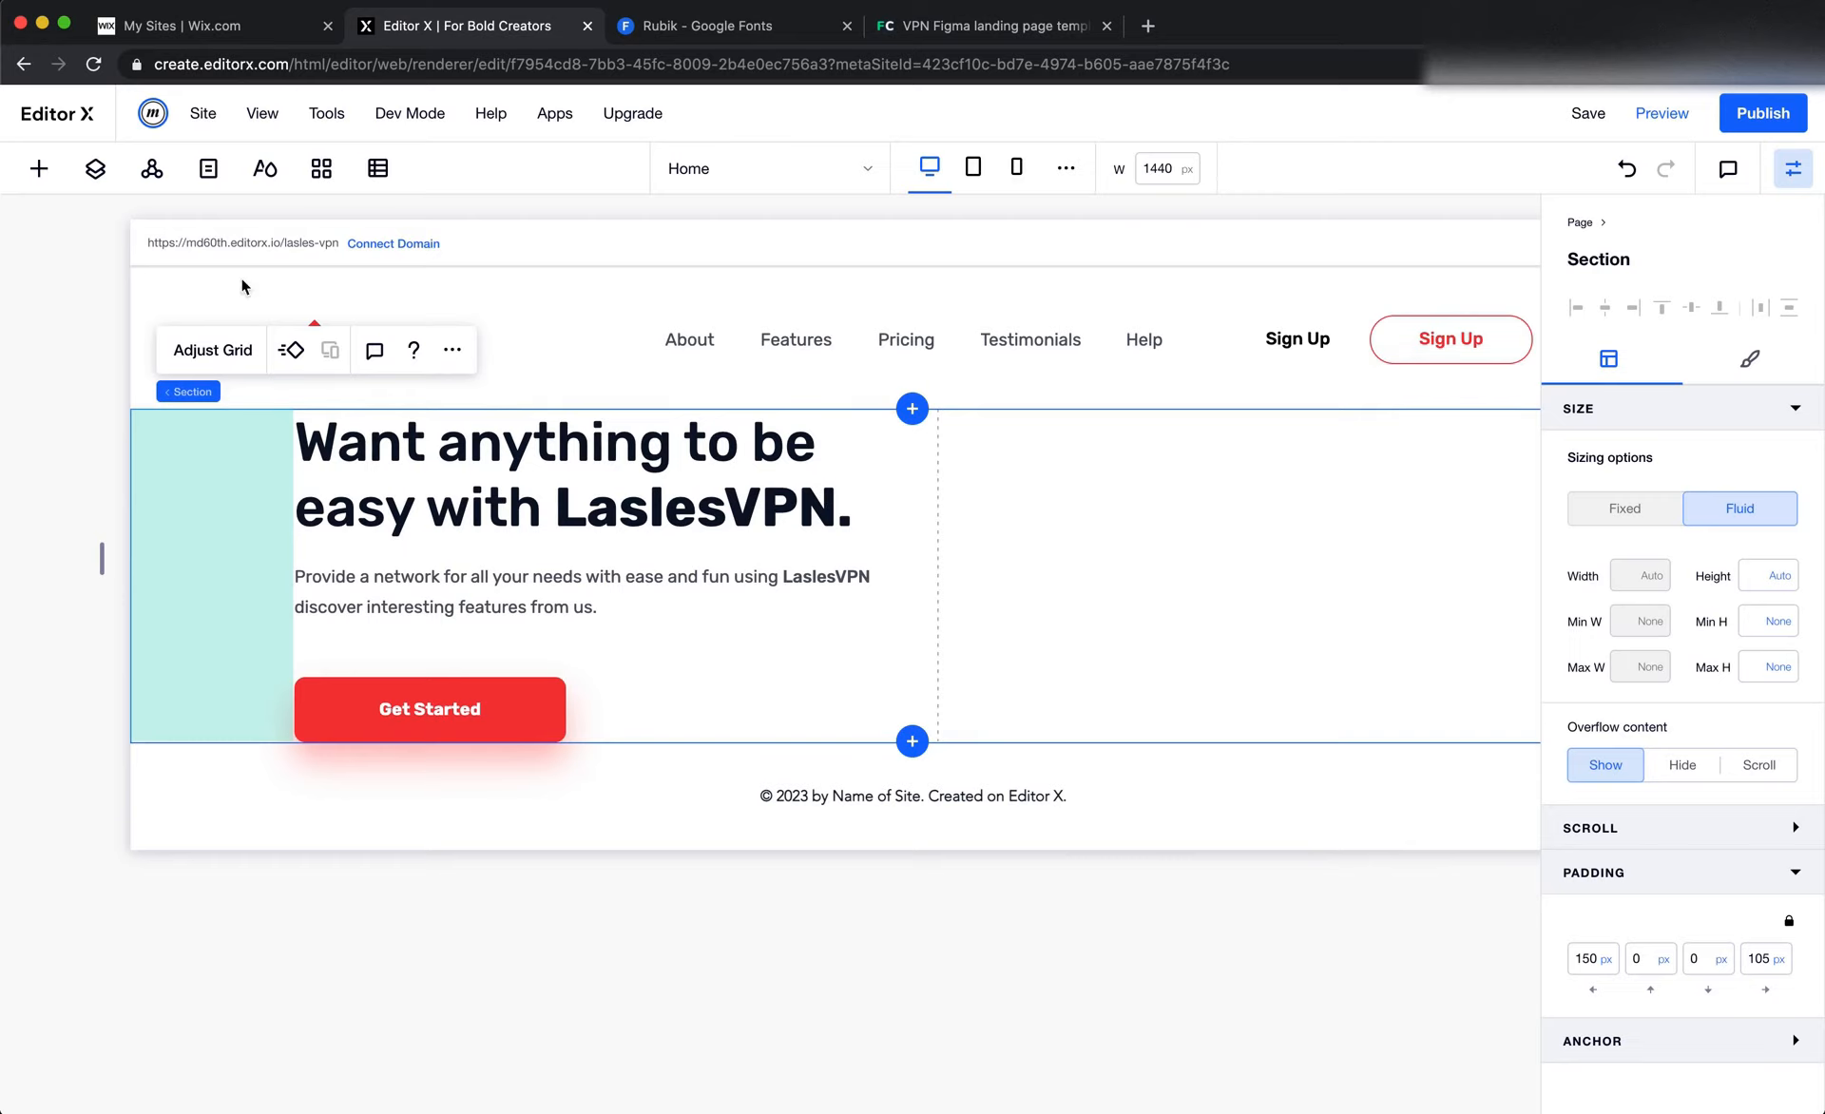
click(38, 169)
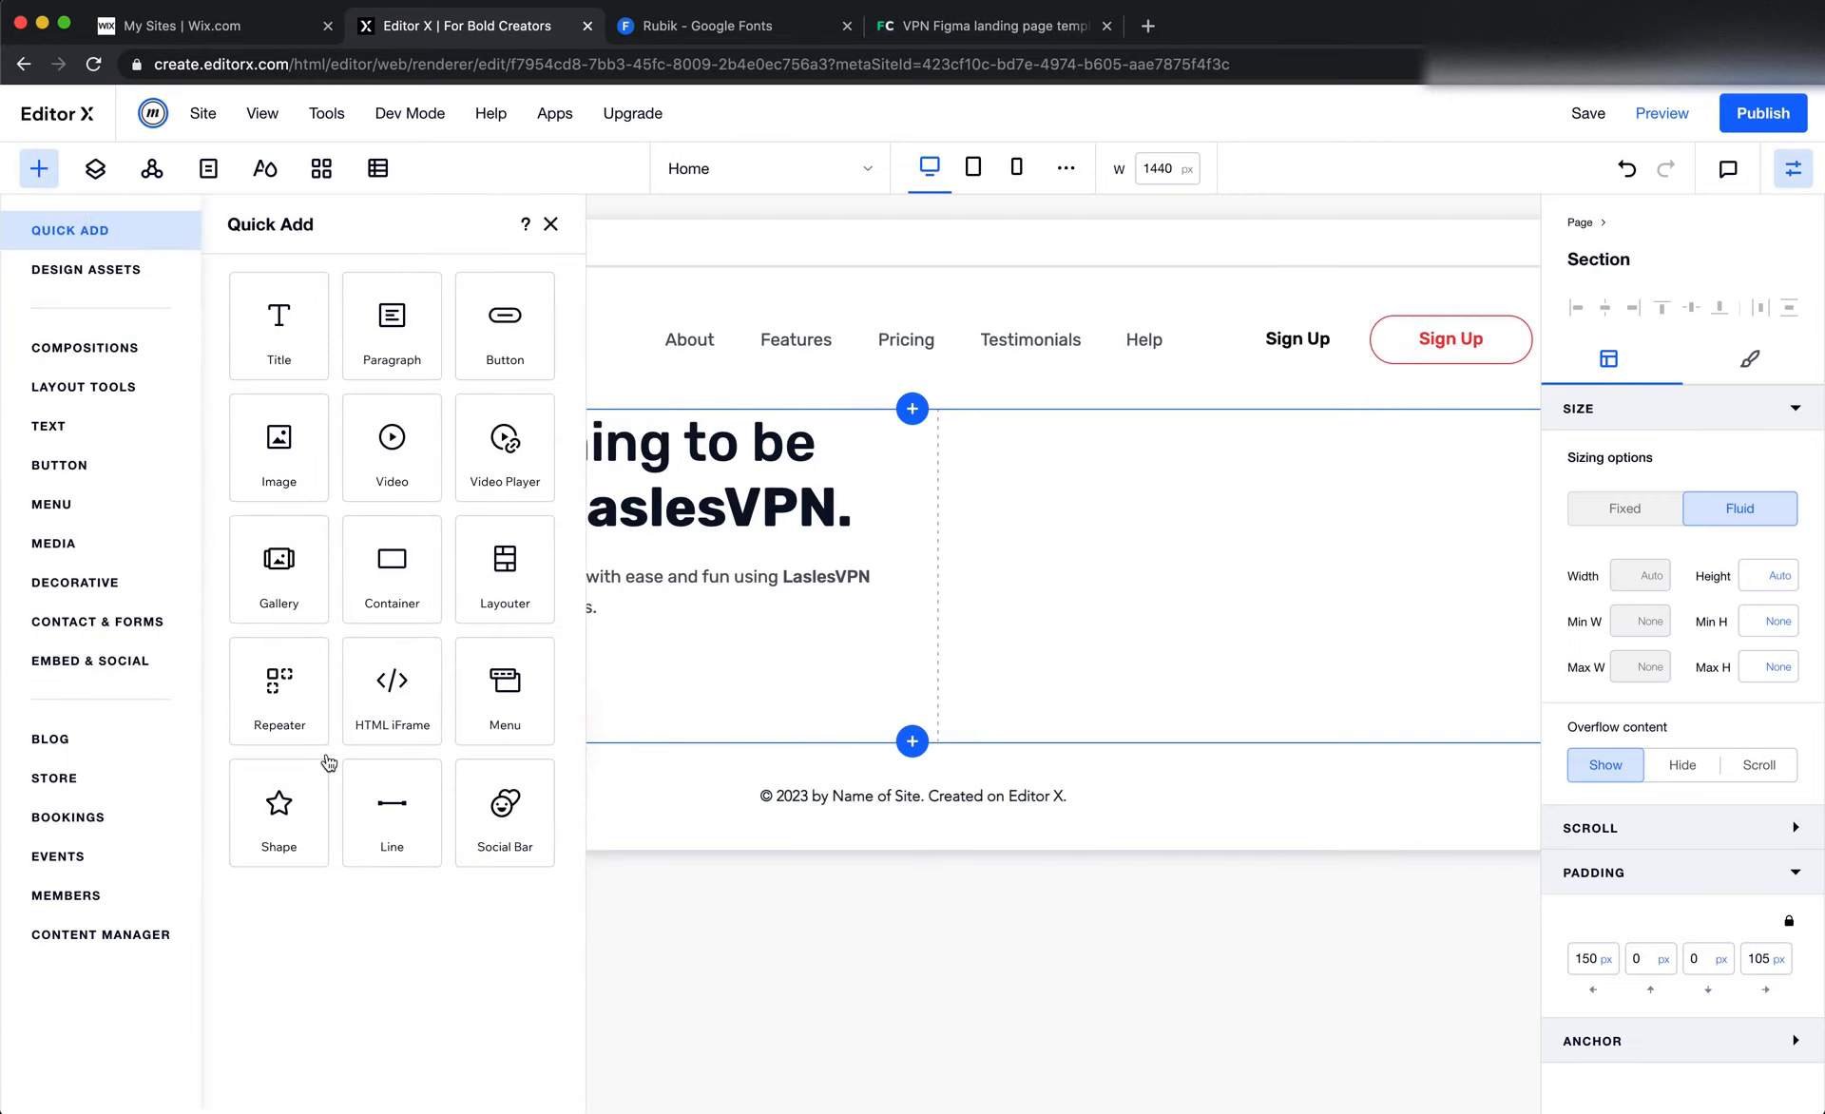
drag(276, 814, 1272, 562)
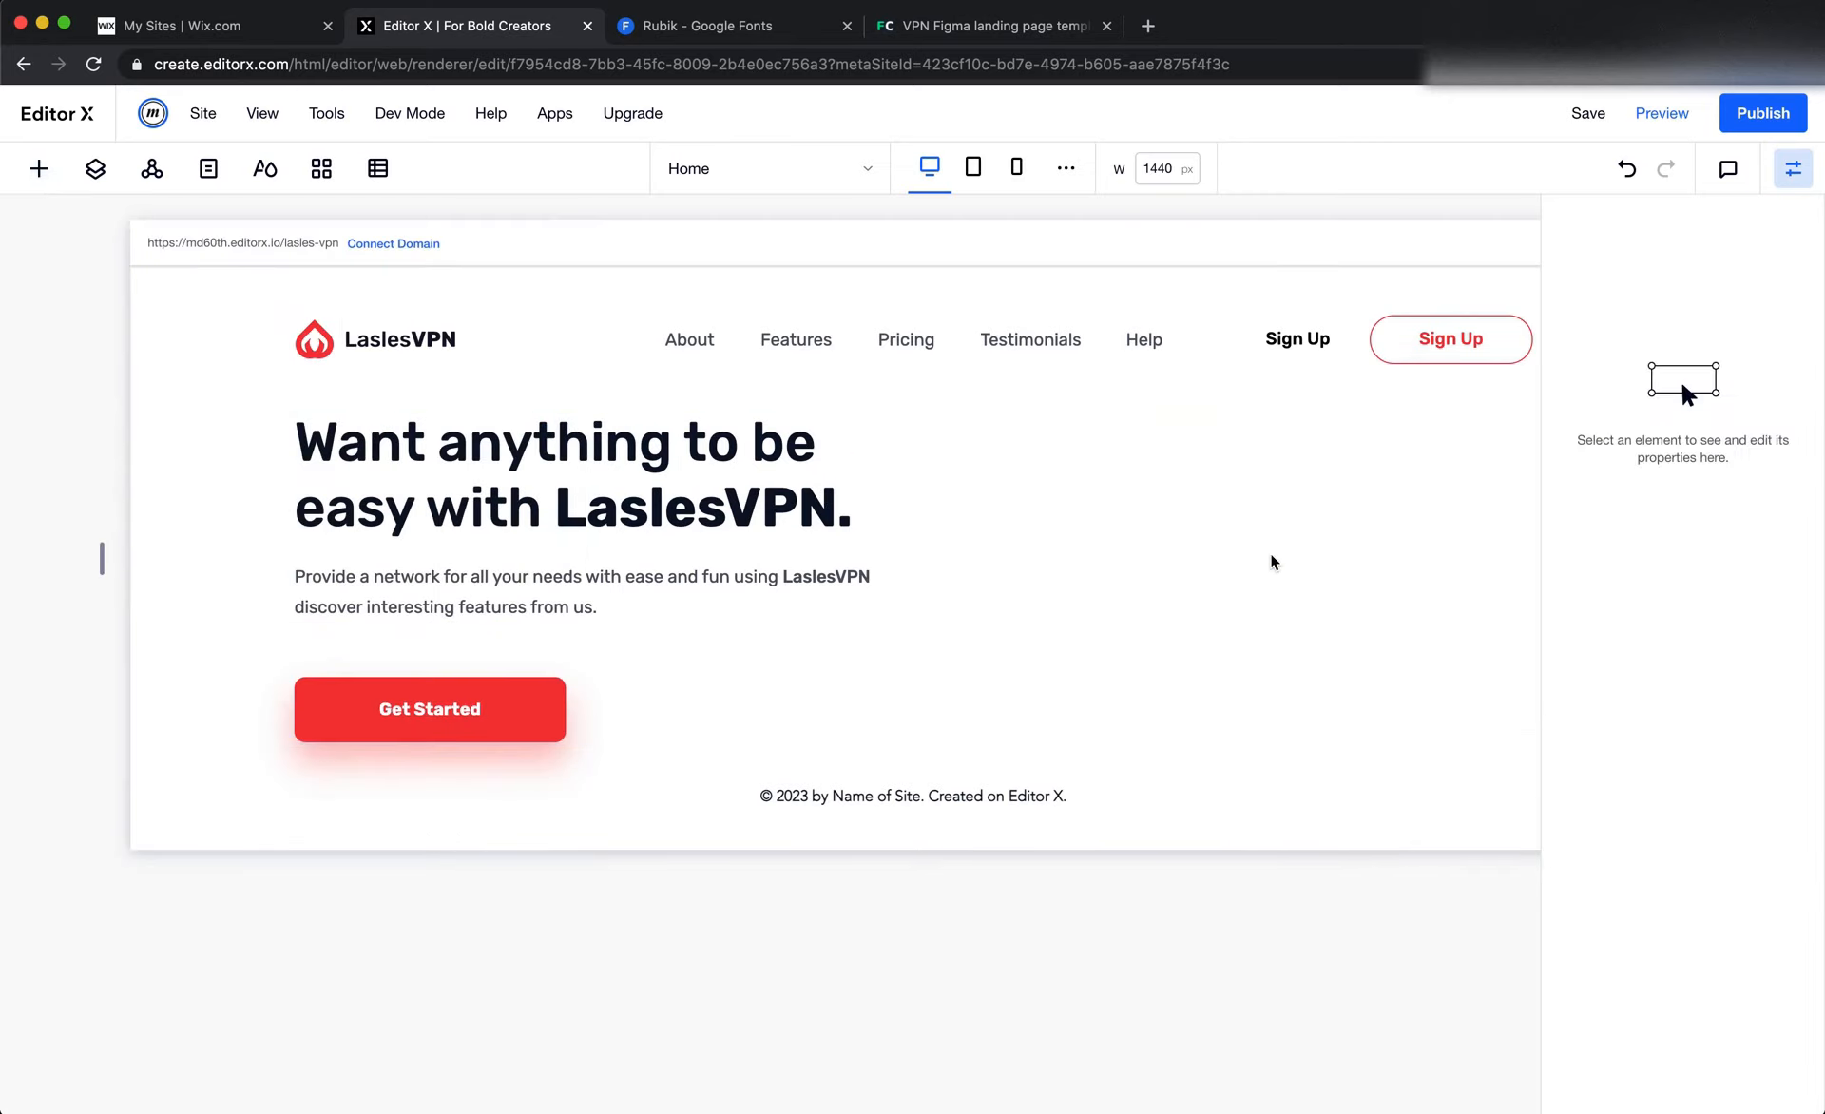
click(1288, 461)
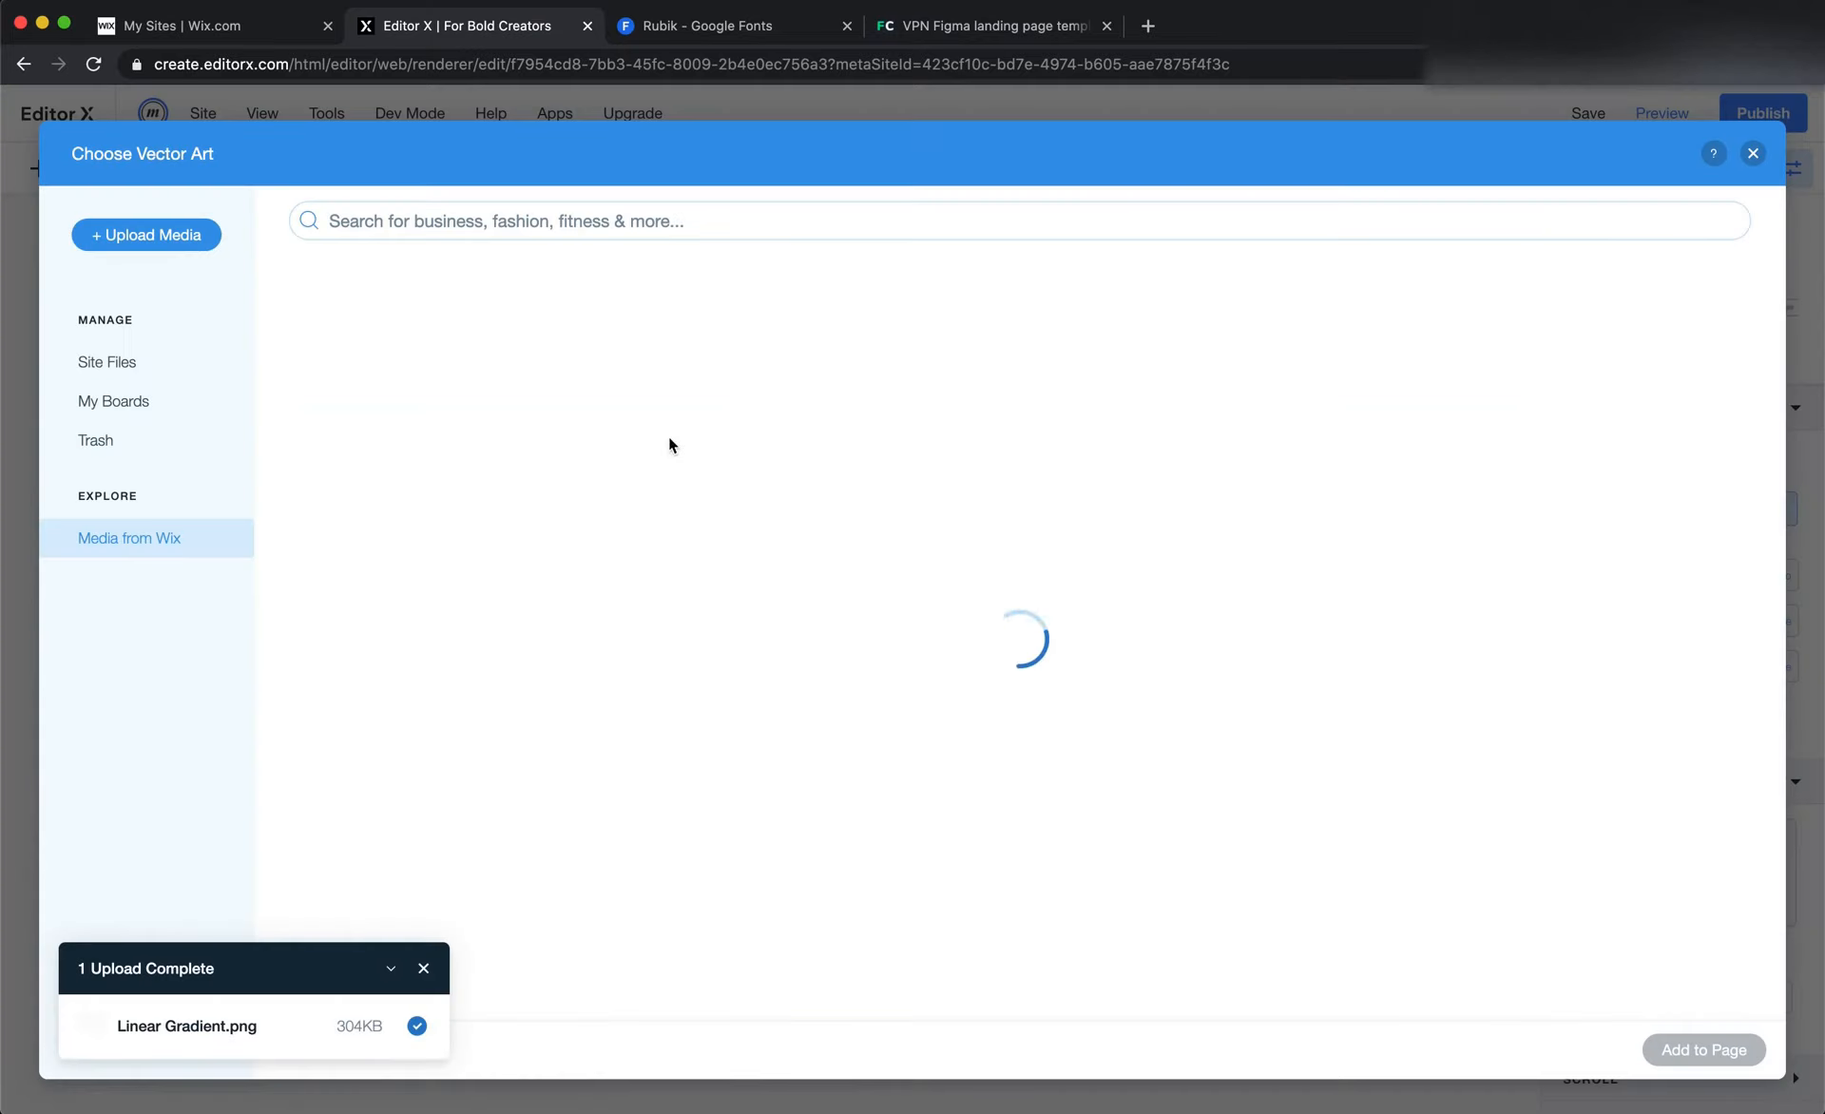
click(144, 367)
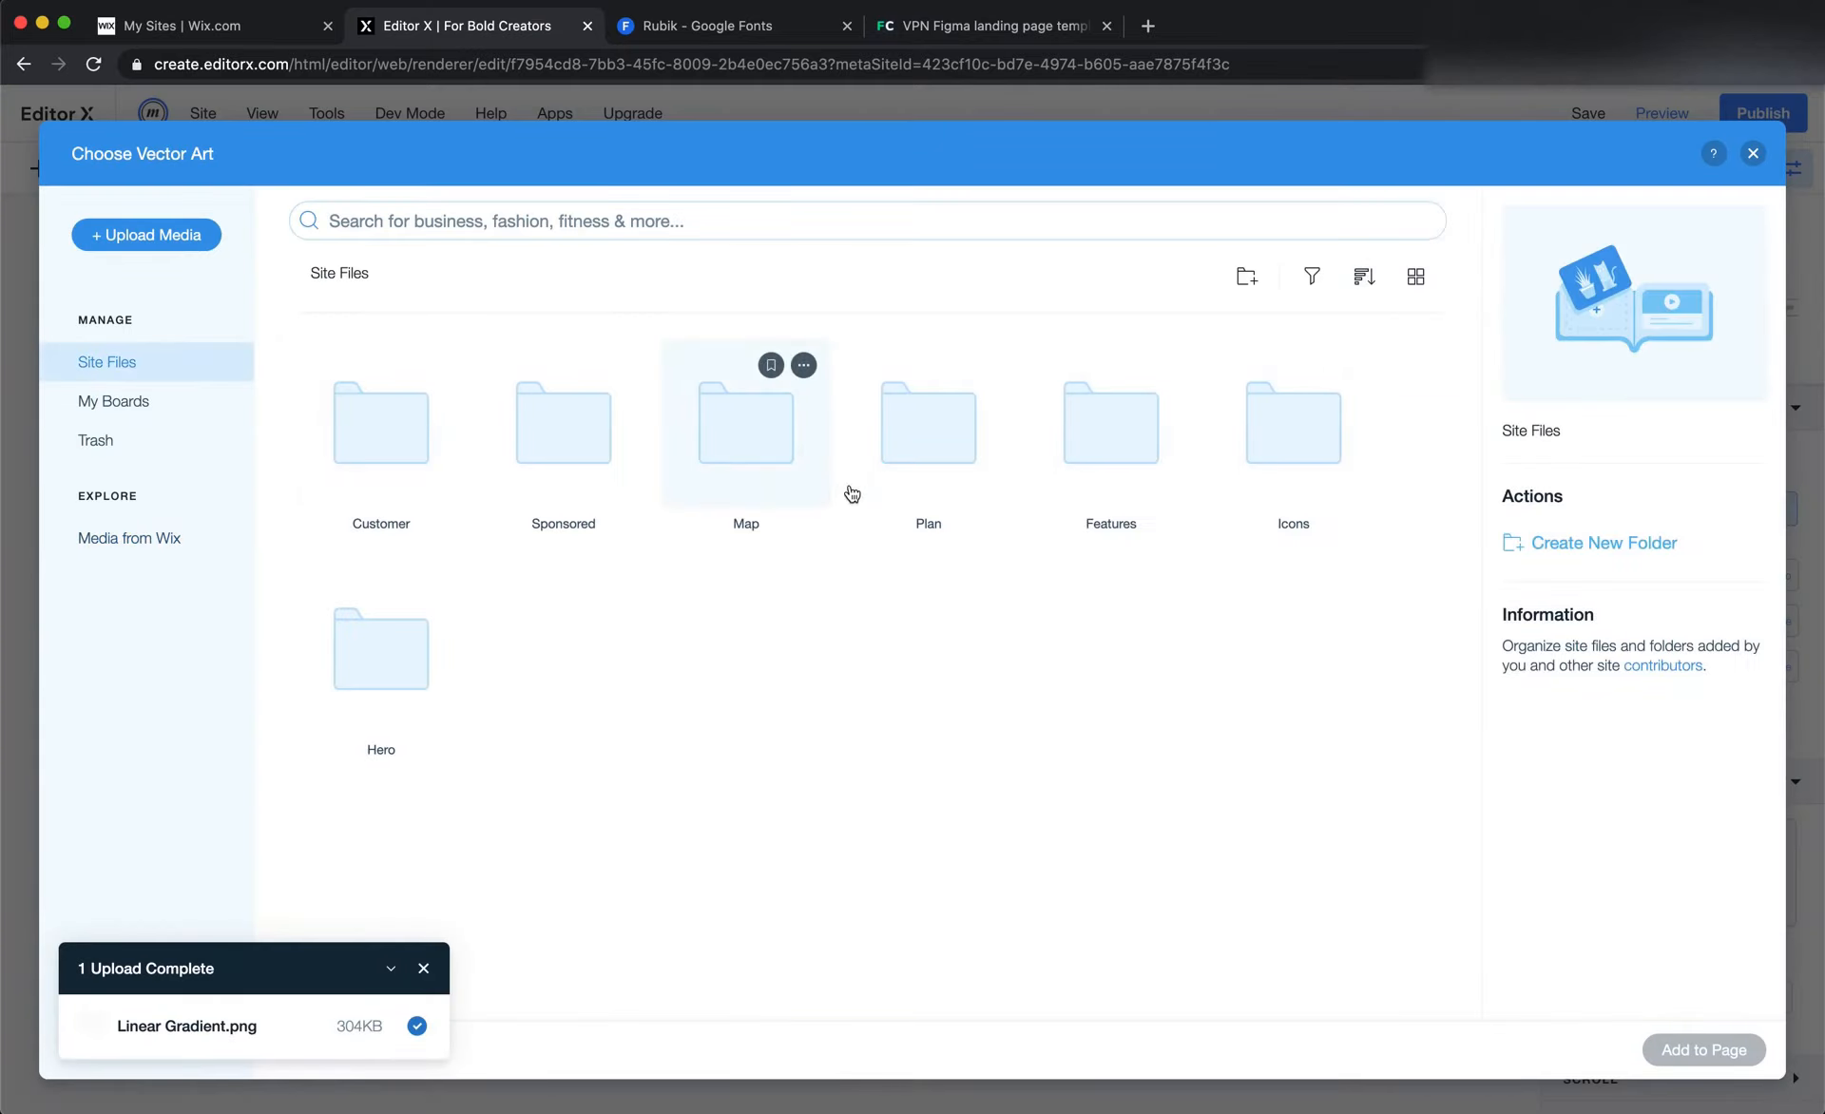
double_click(391, 667)
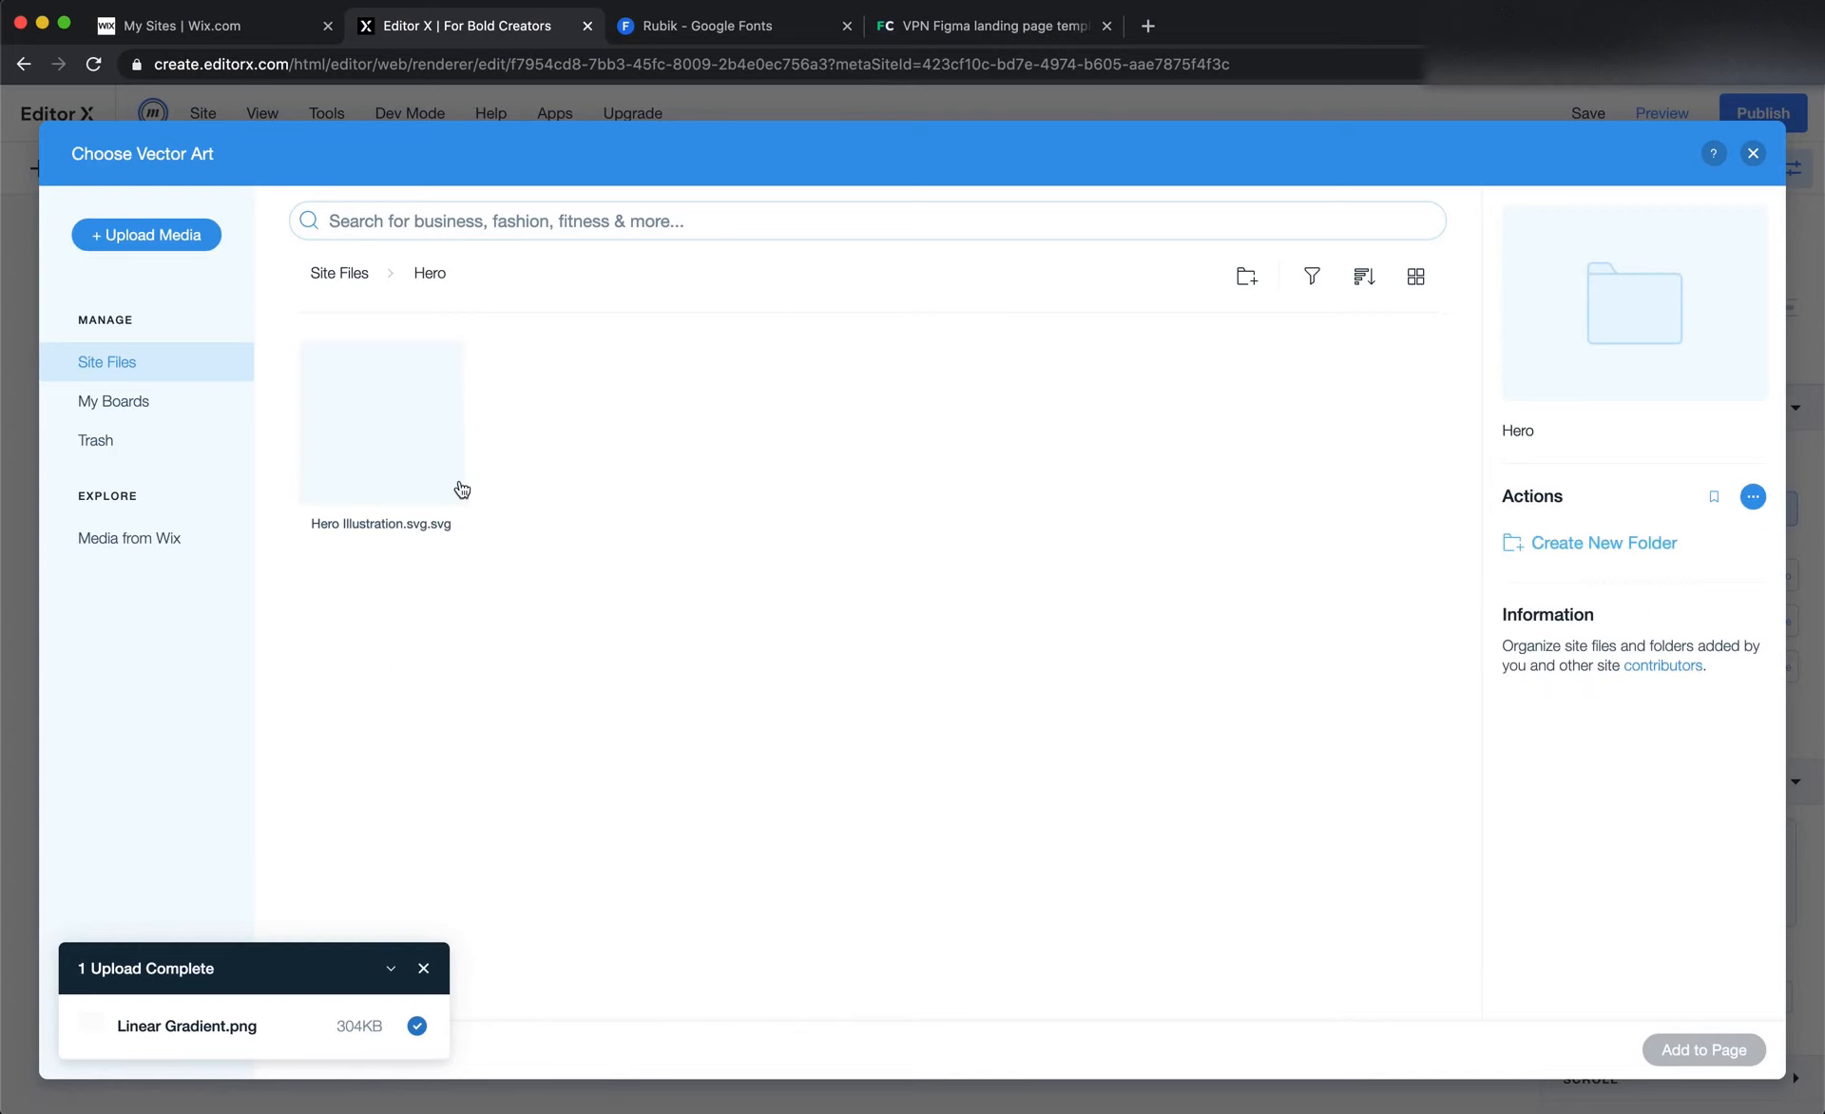
double_click(462, 490)
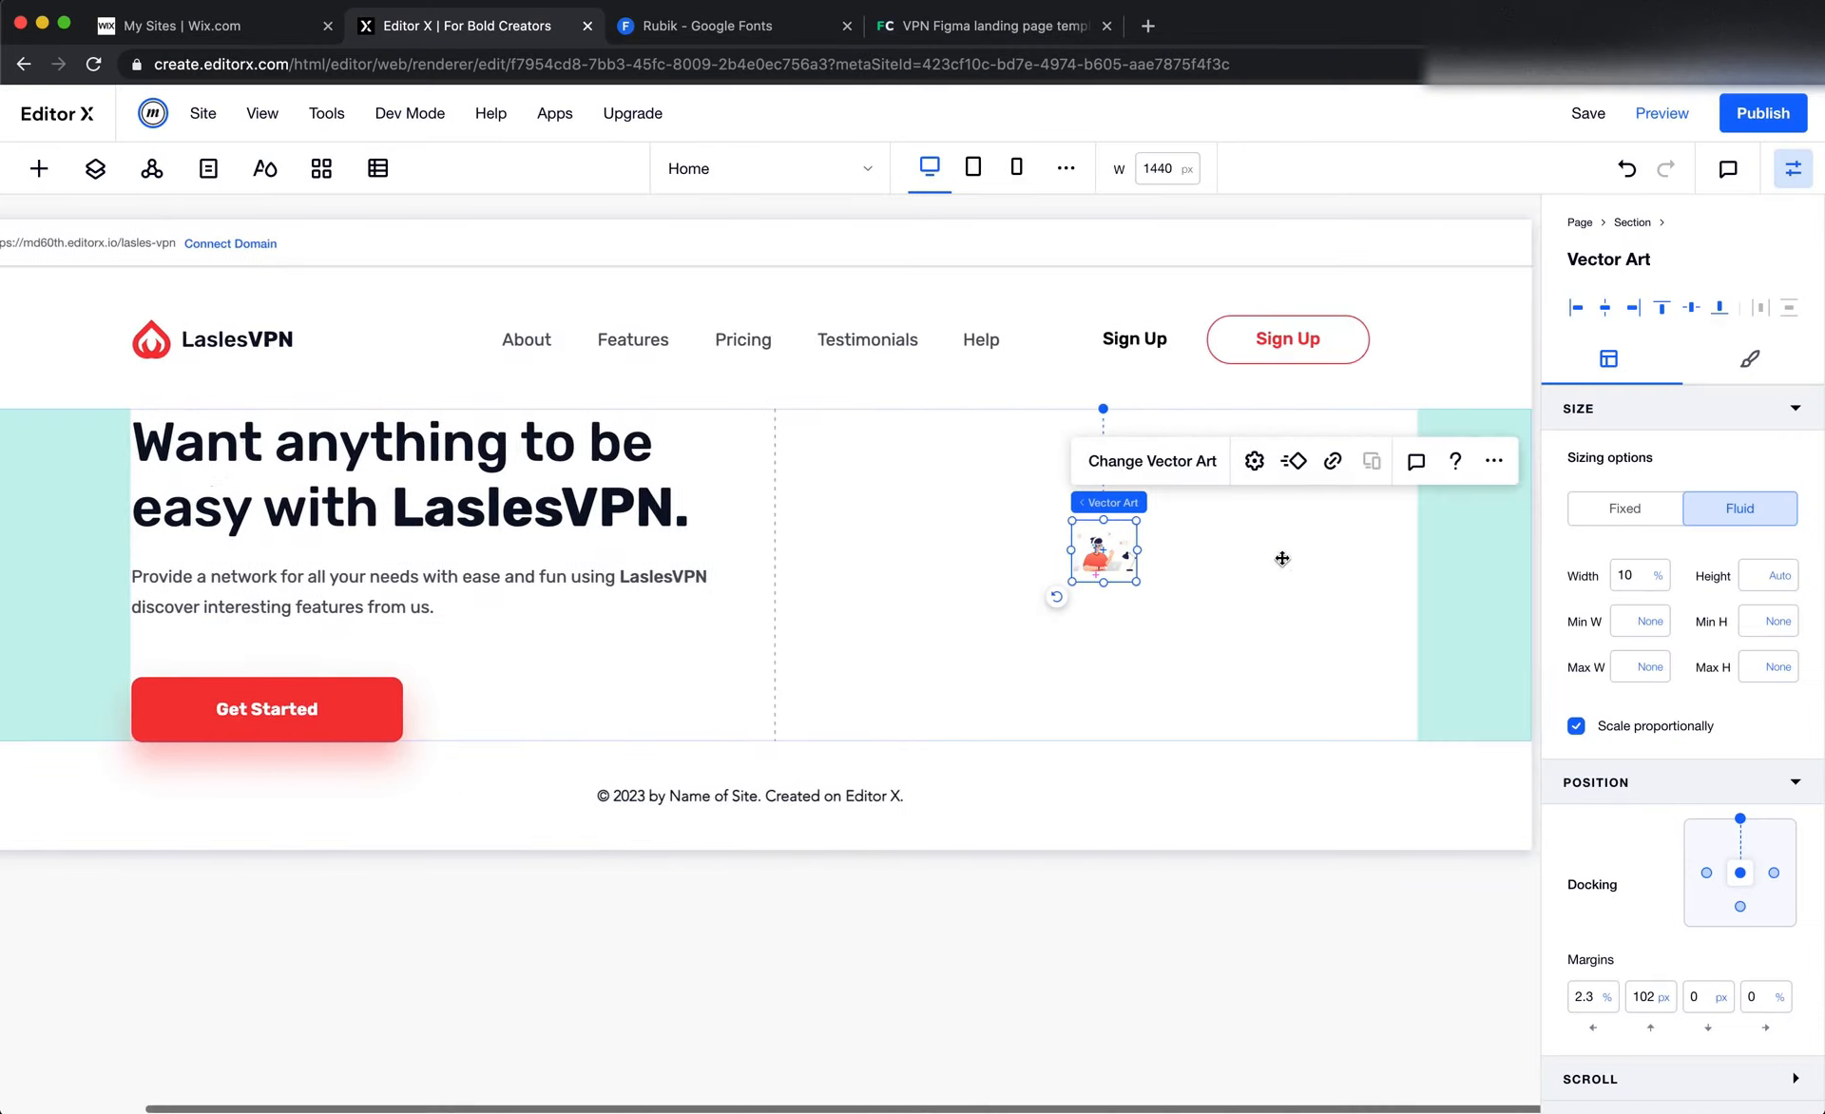
Copy the hero illustration's X value 745.76 from Figma and paste it in Editor X as the vector art's fixed pixel width
key(super+Tab)
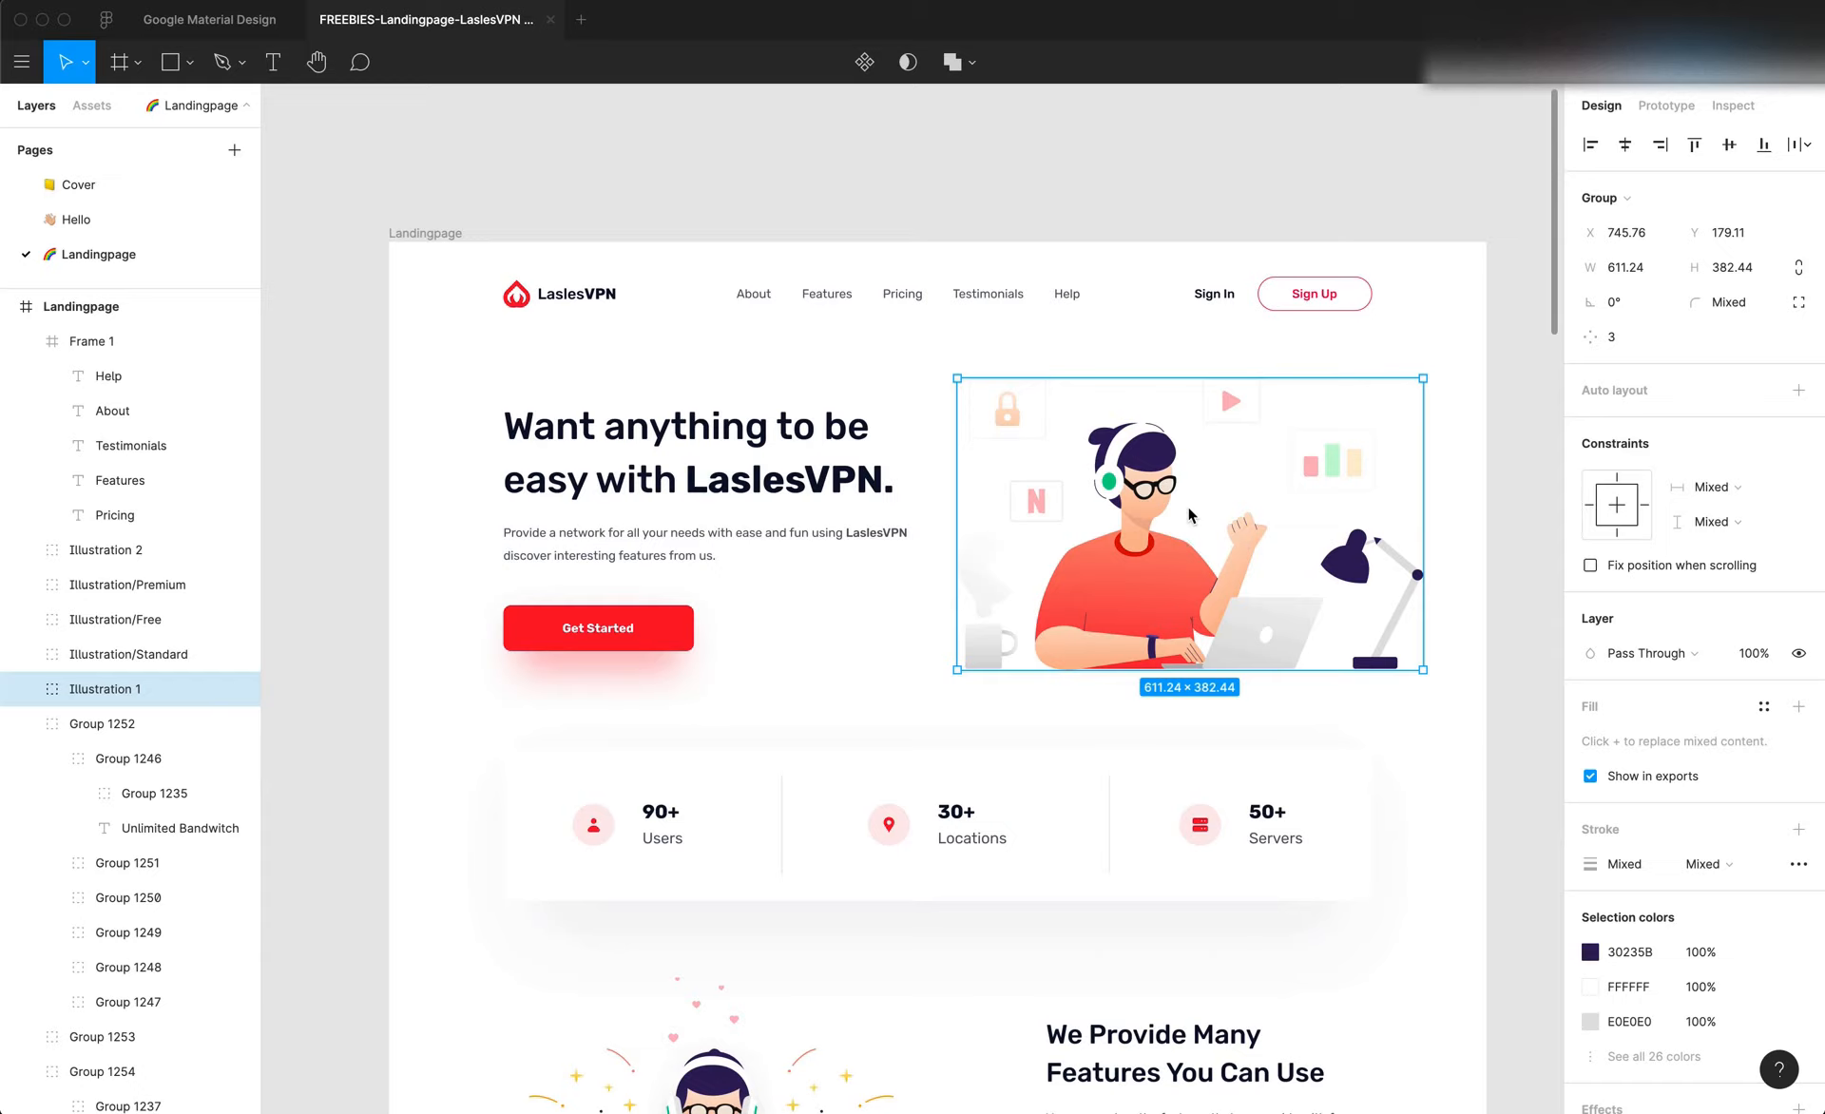
click(1637, 236)
key(super+c)
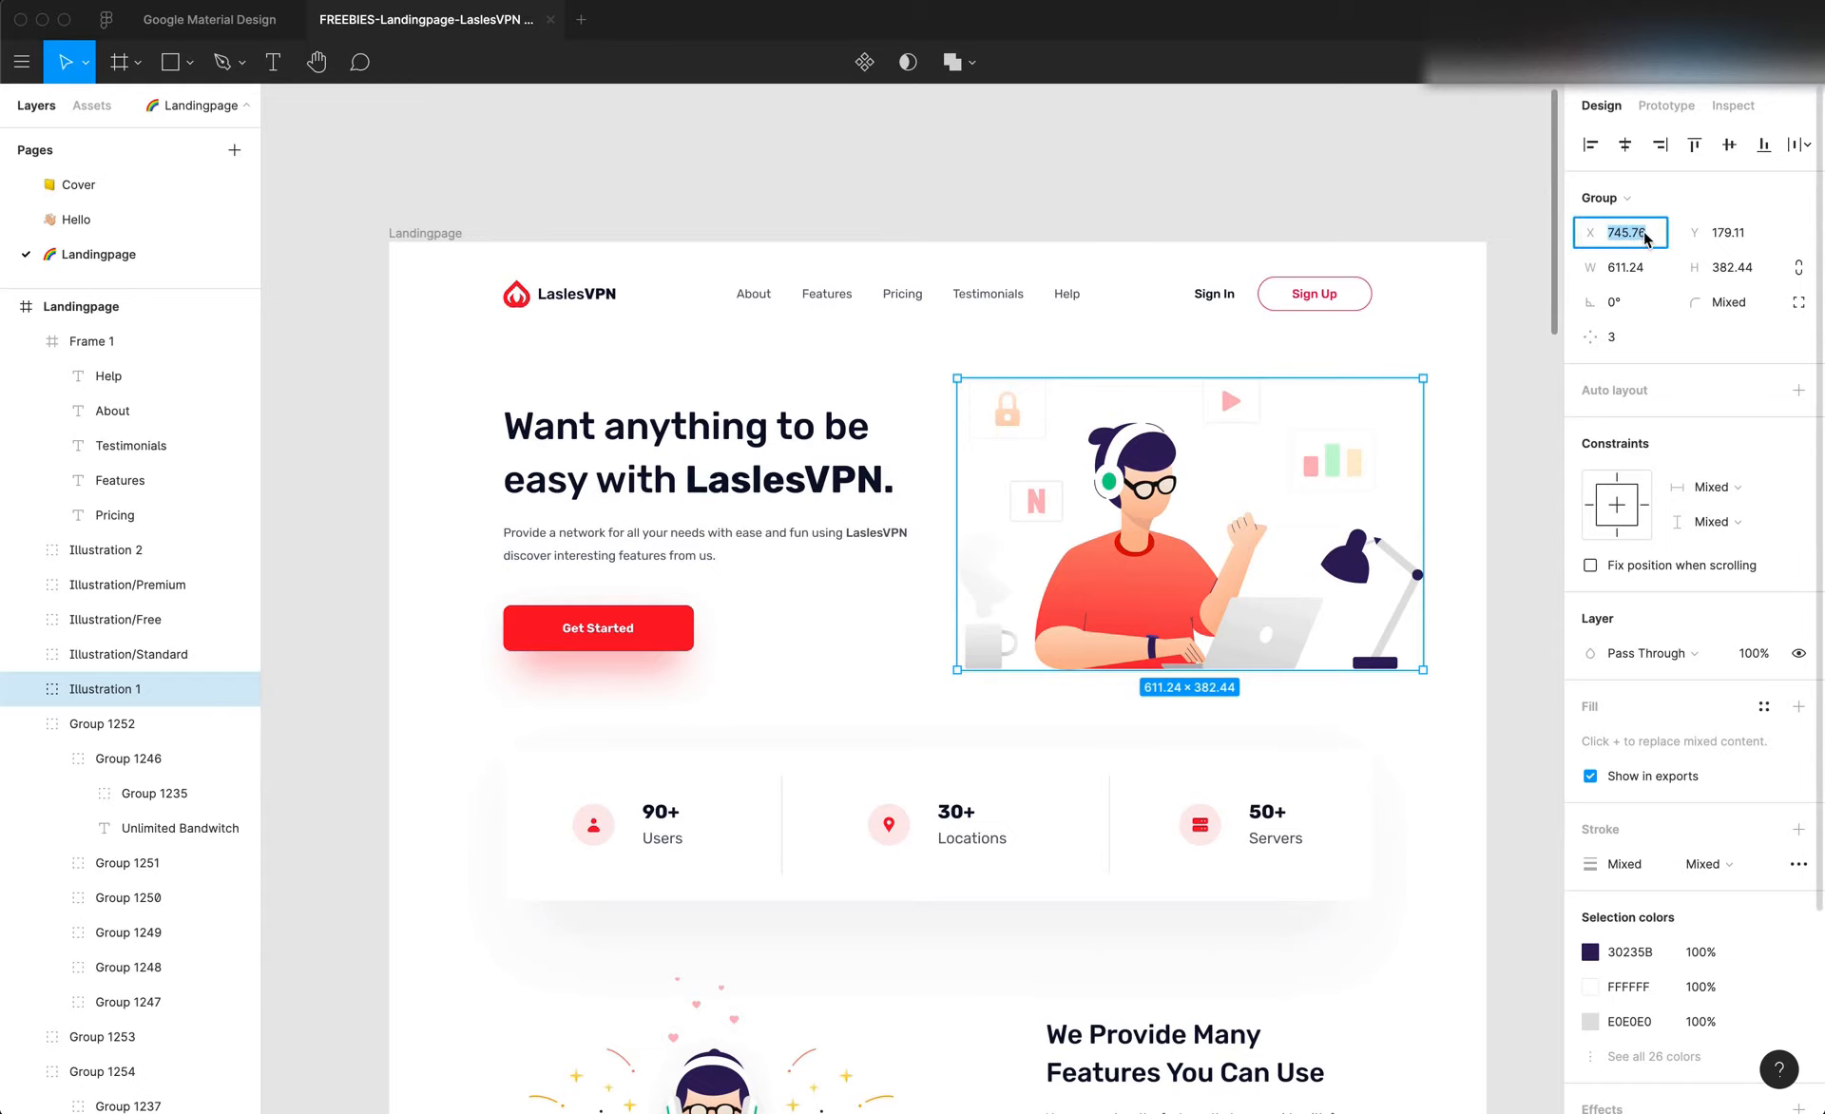
key(super+Tab)
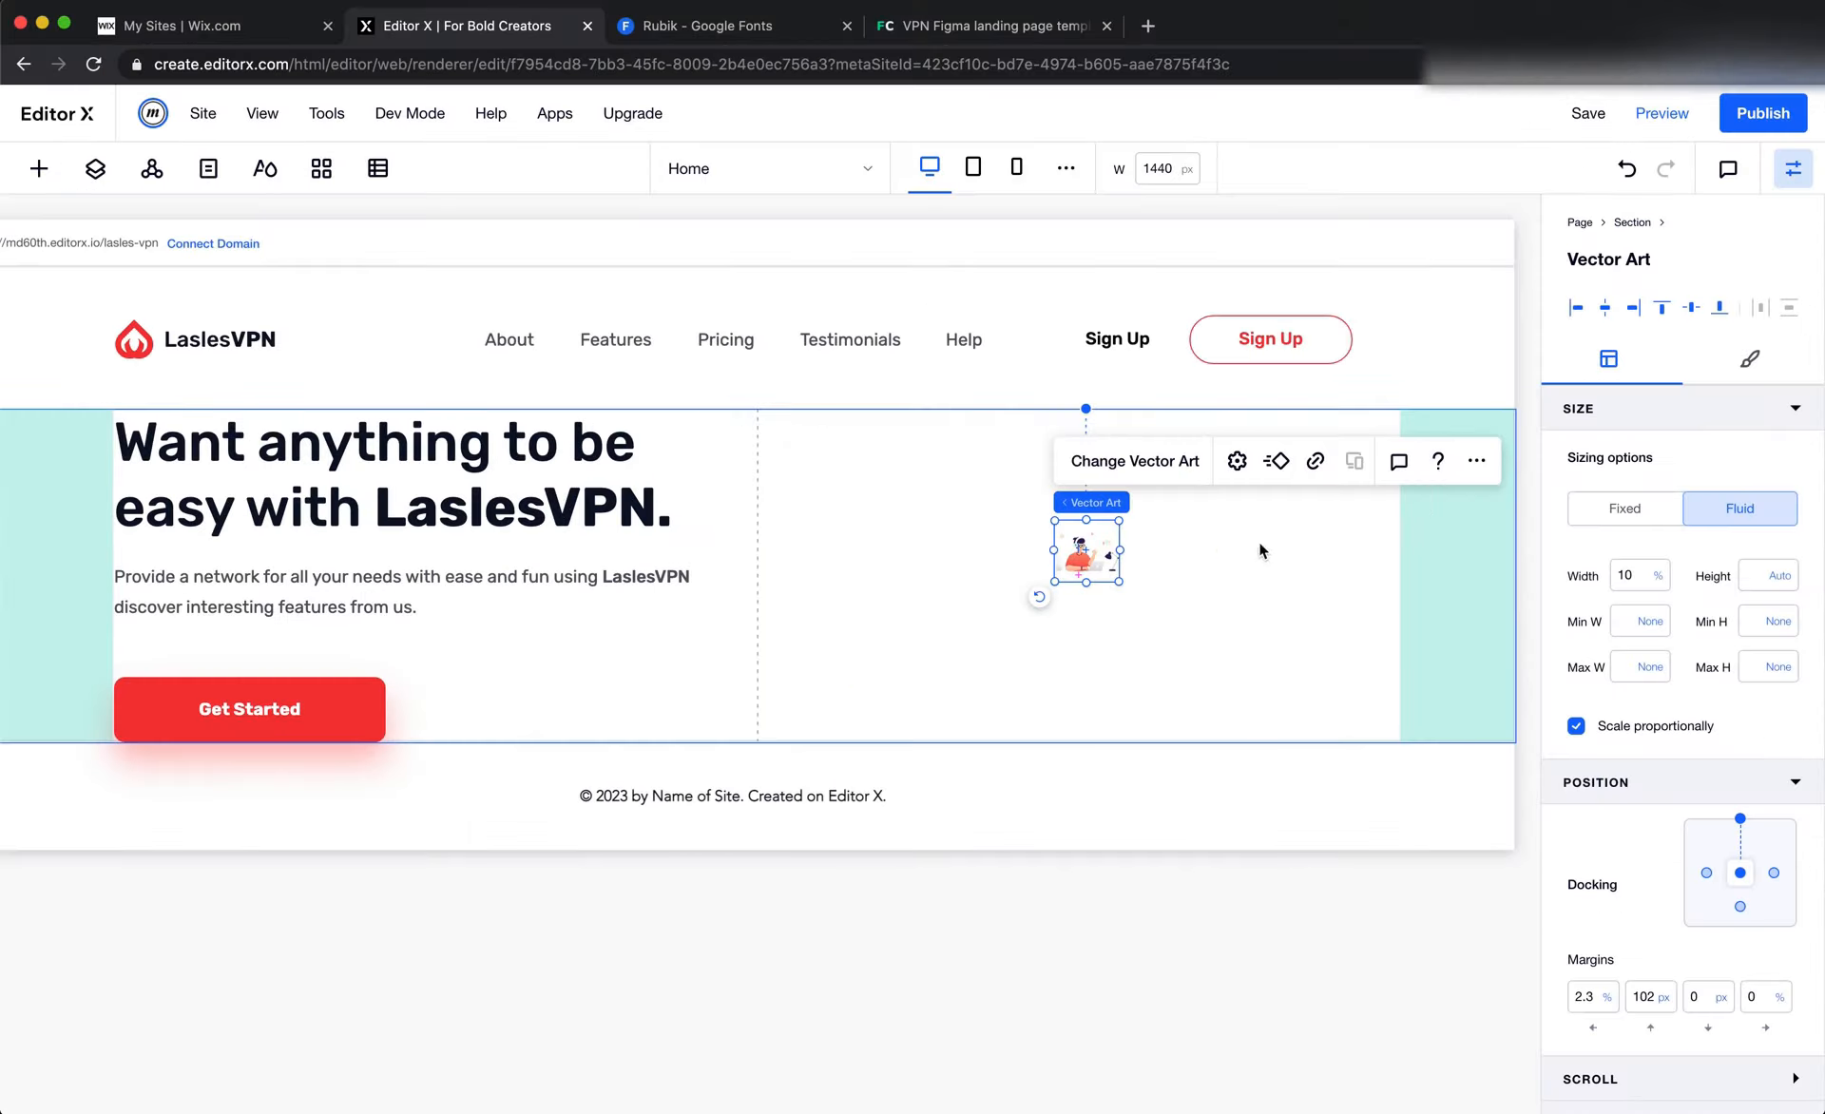
click(1645, 581)
key(super+v)
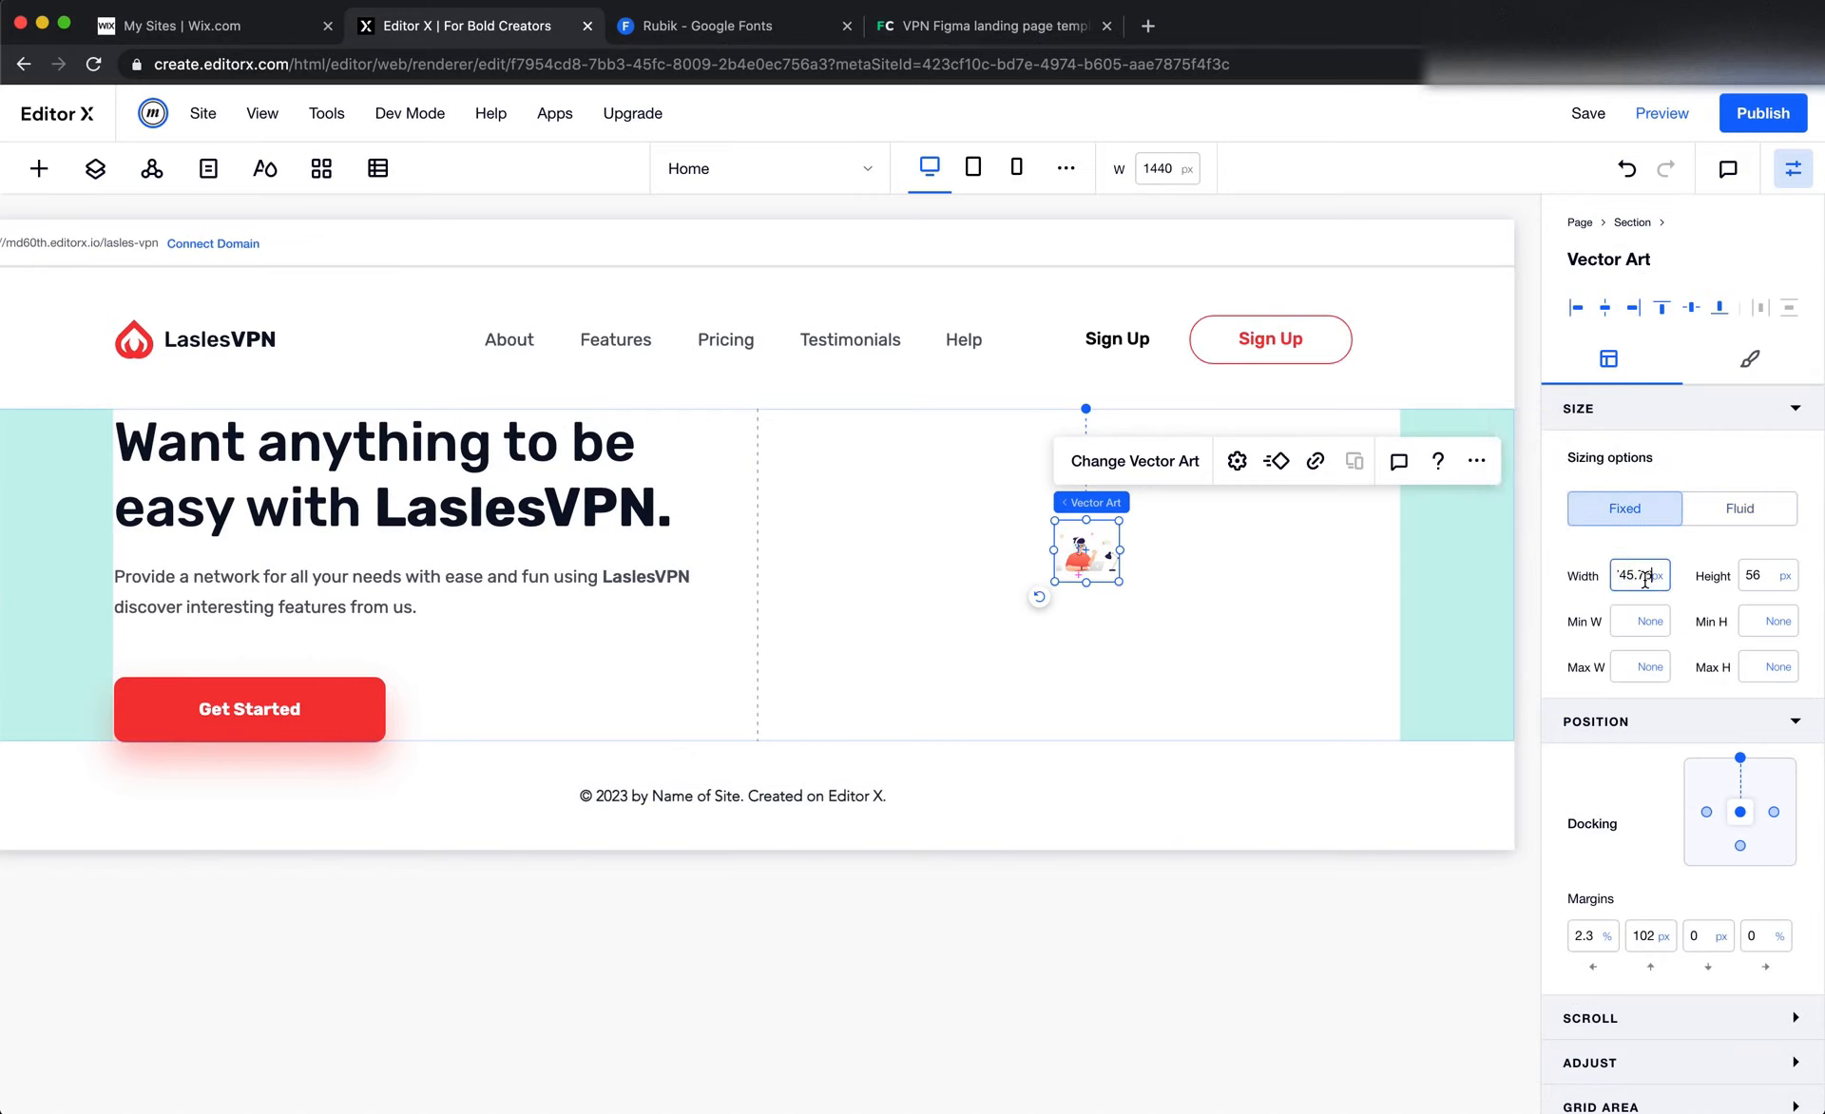
key(Return)
Copy the hero illustration's width and height from Figma into Editor X, making the vector art 611 px wide and 382 px high
key(super+Tab)
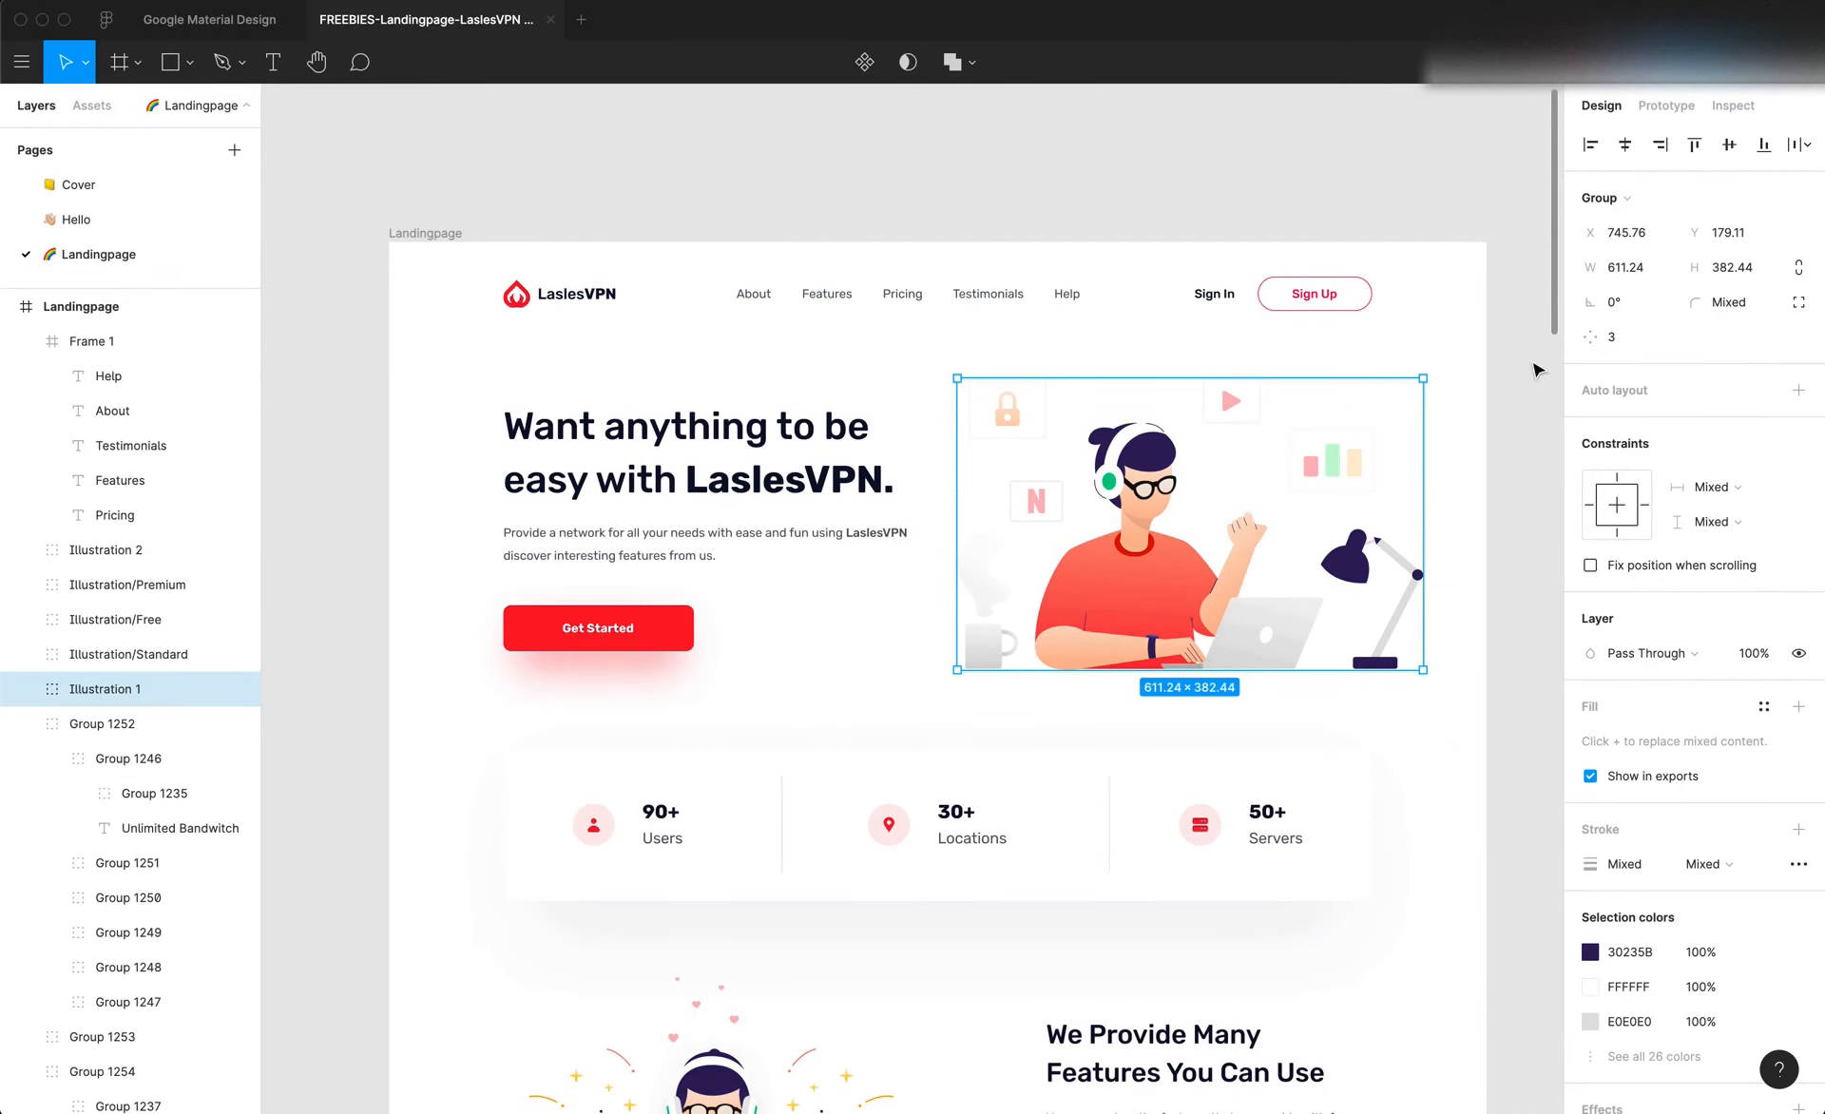
click(1626, 274)
click(1629, 273)
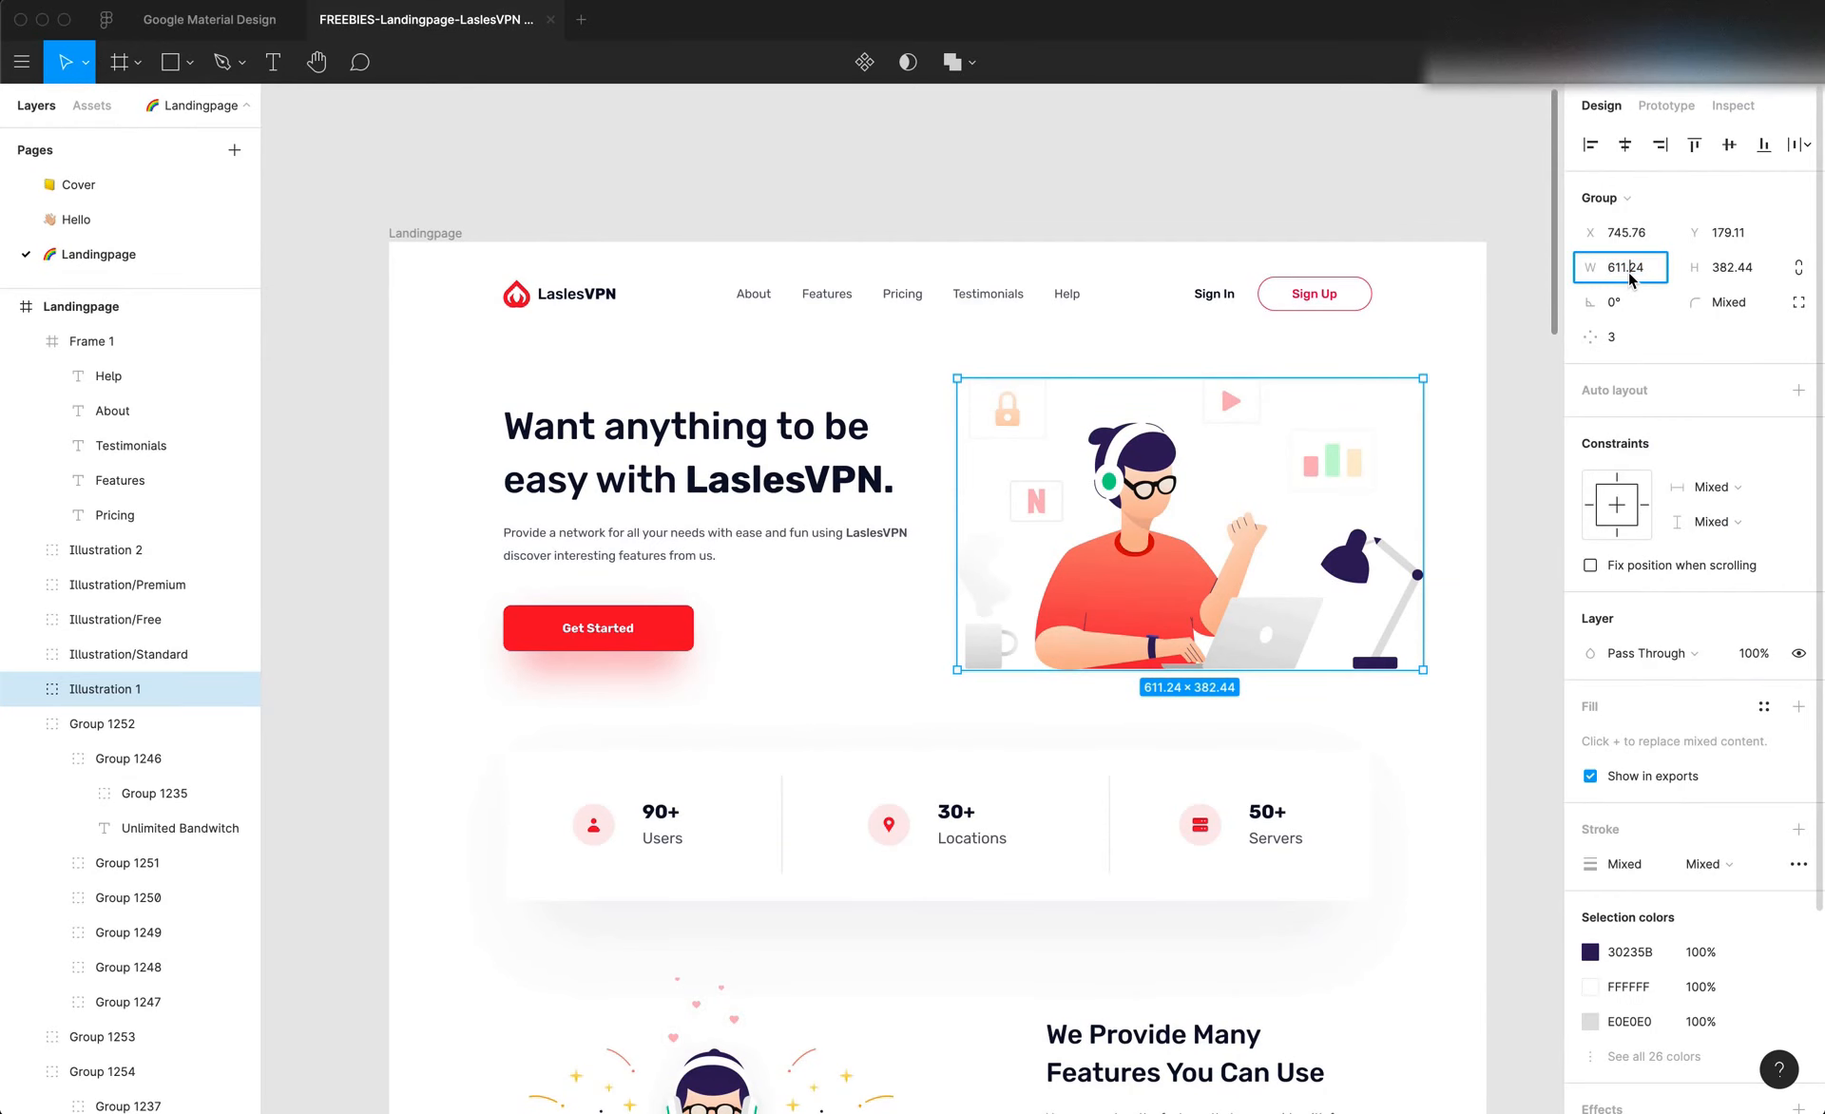
double_click(1631, 276)
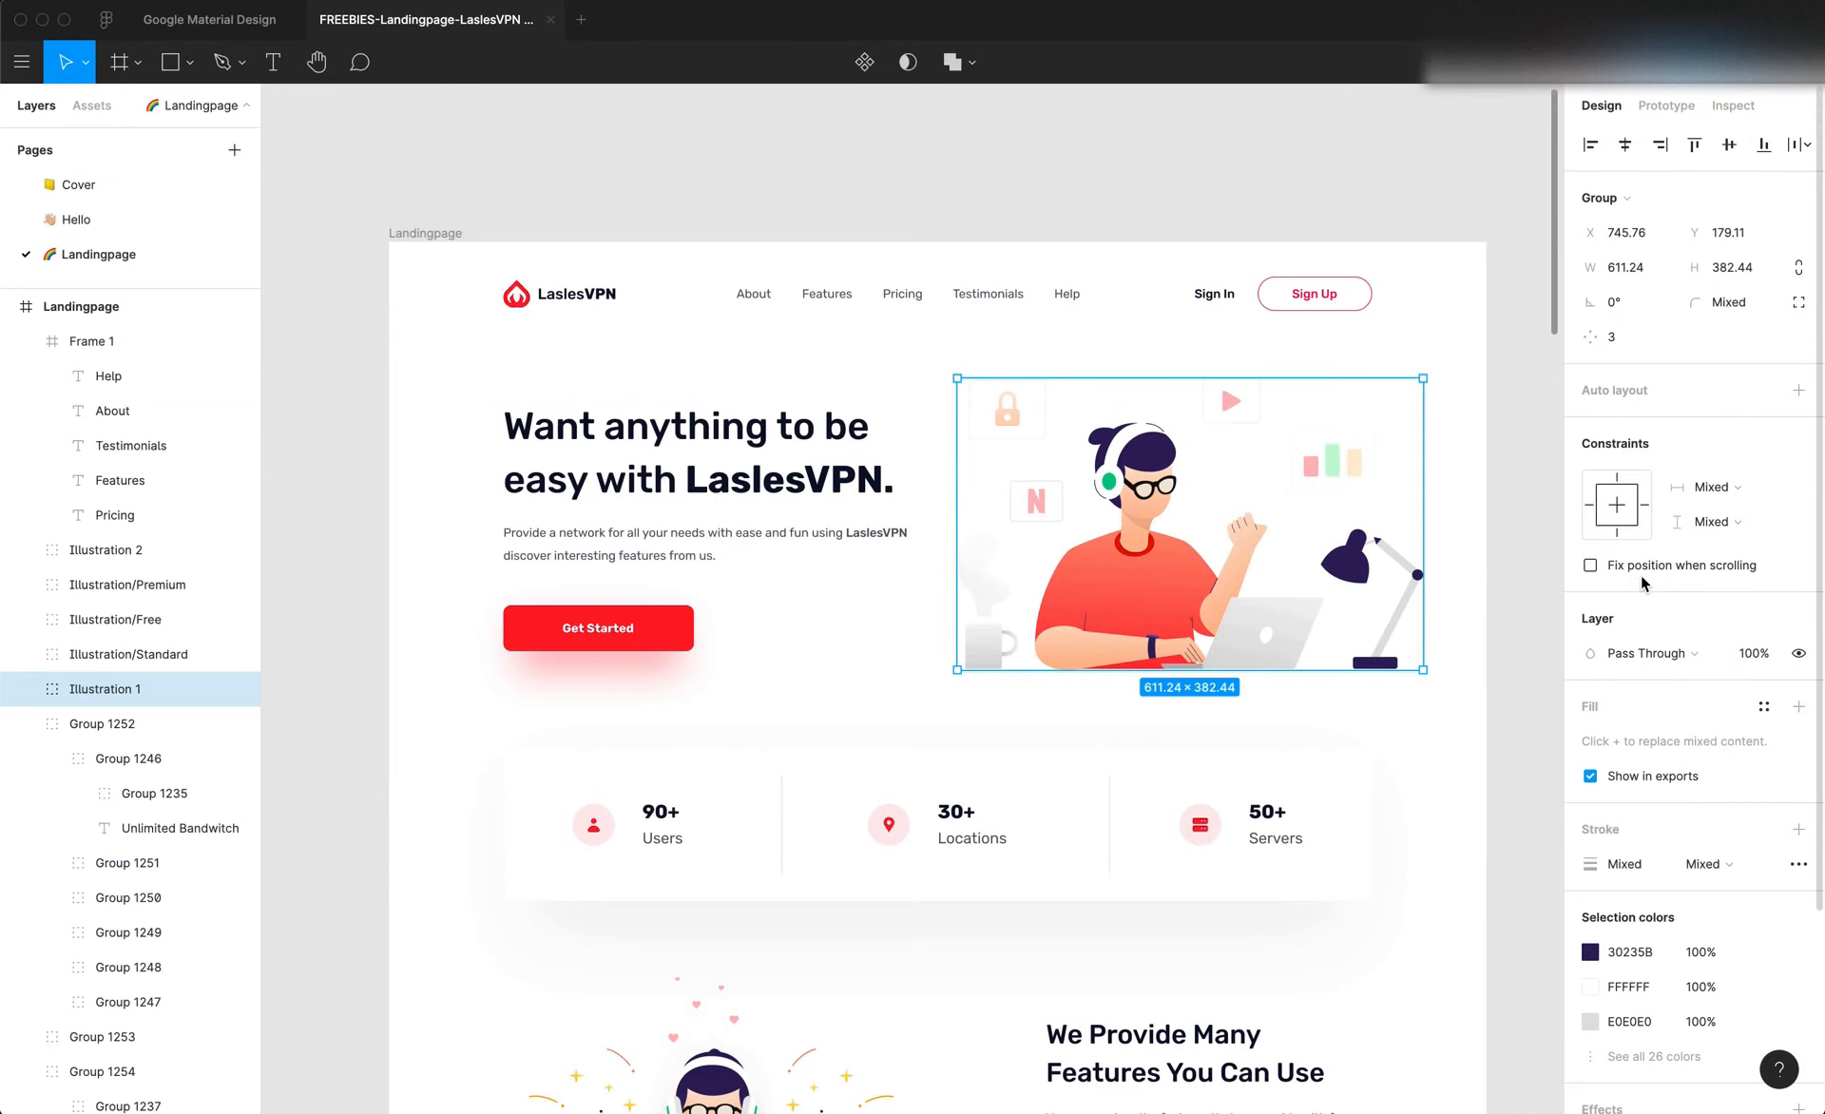
click(1735, 269)
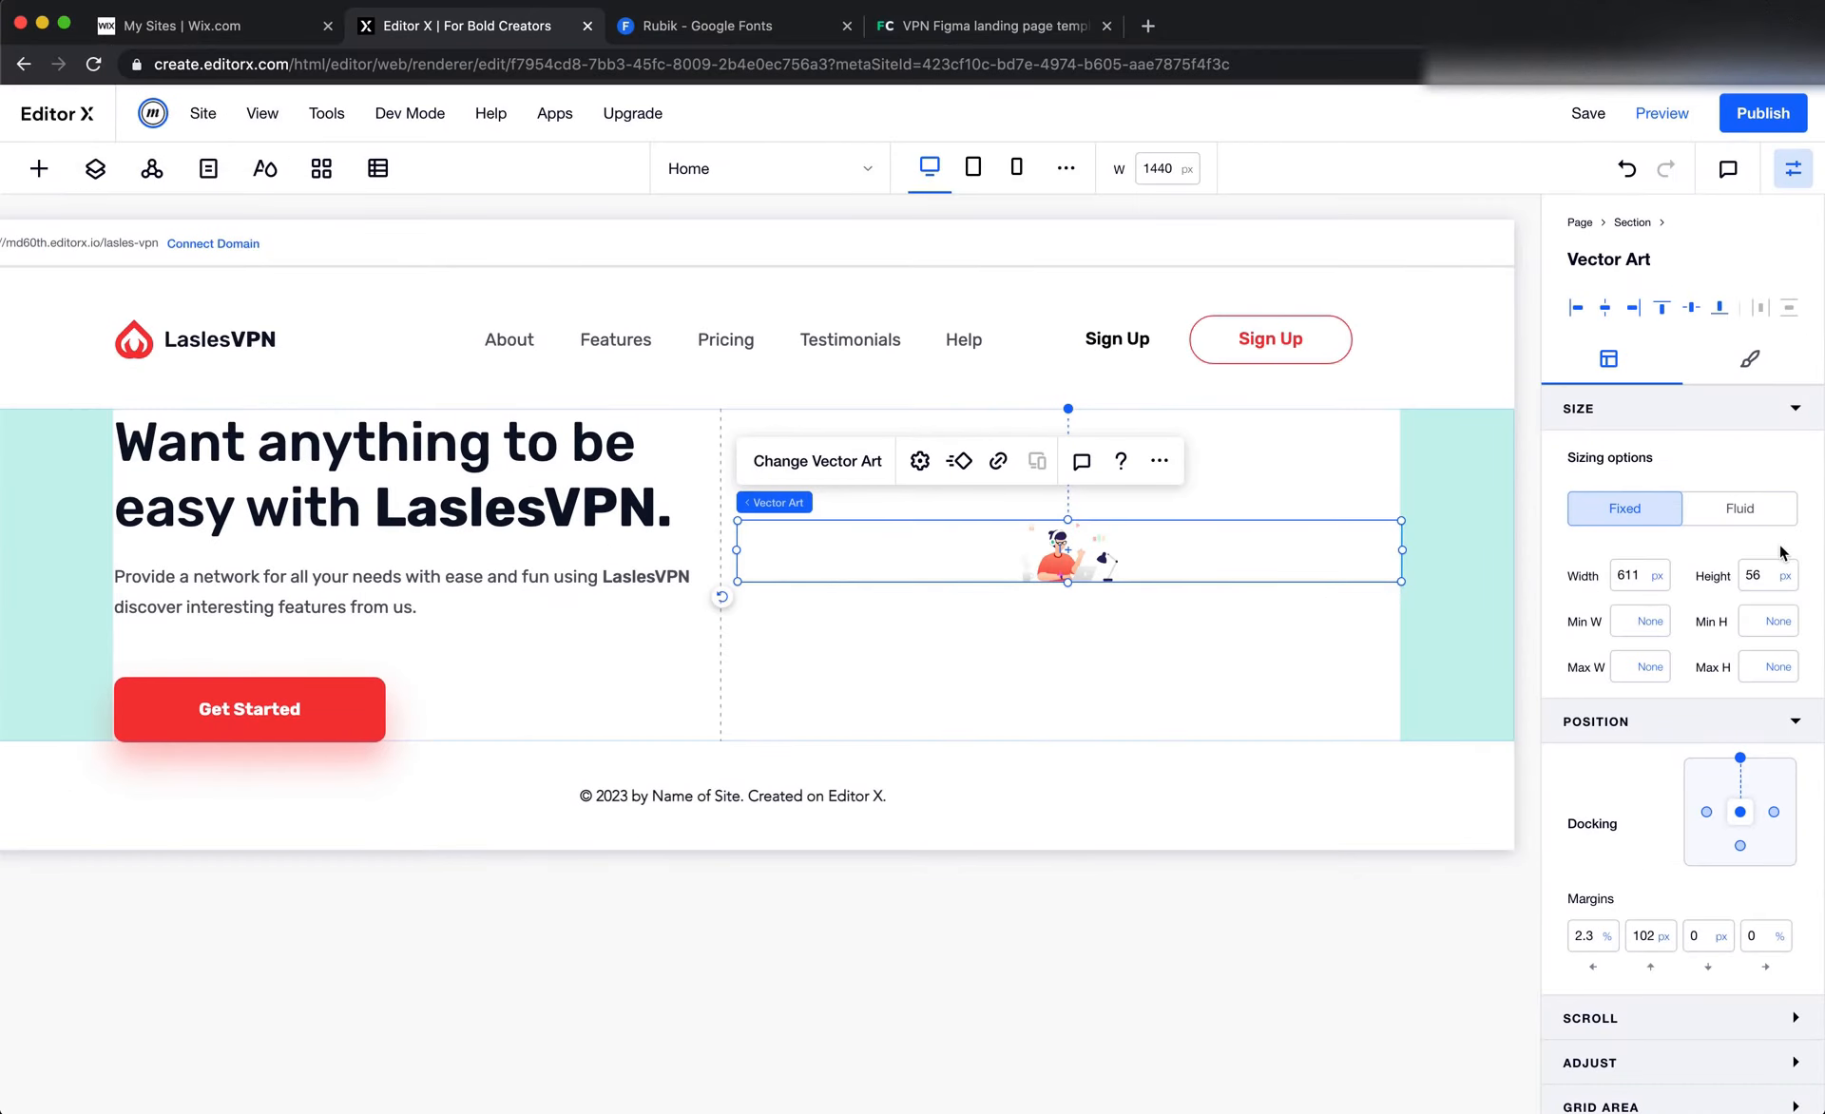
click(1760, 575)
text(382)
key(Return)
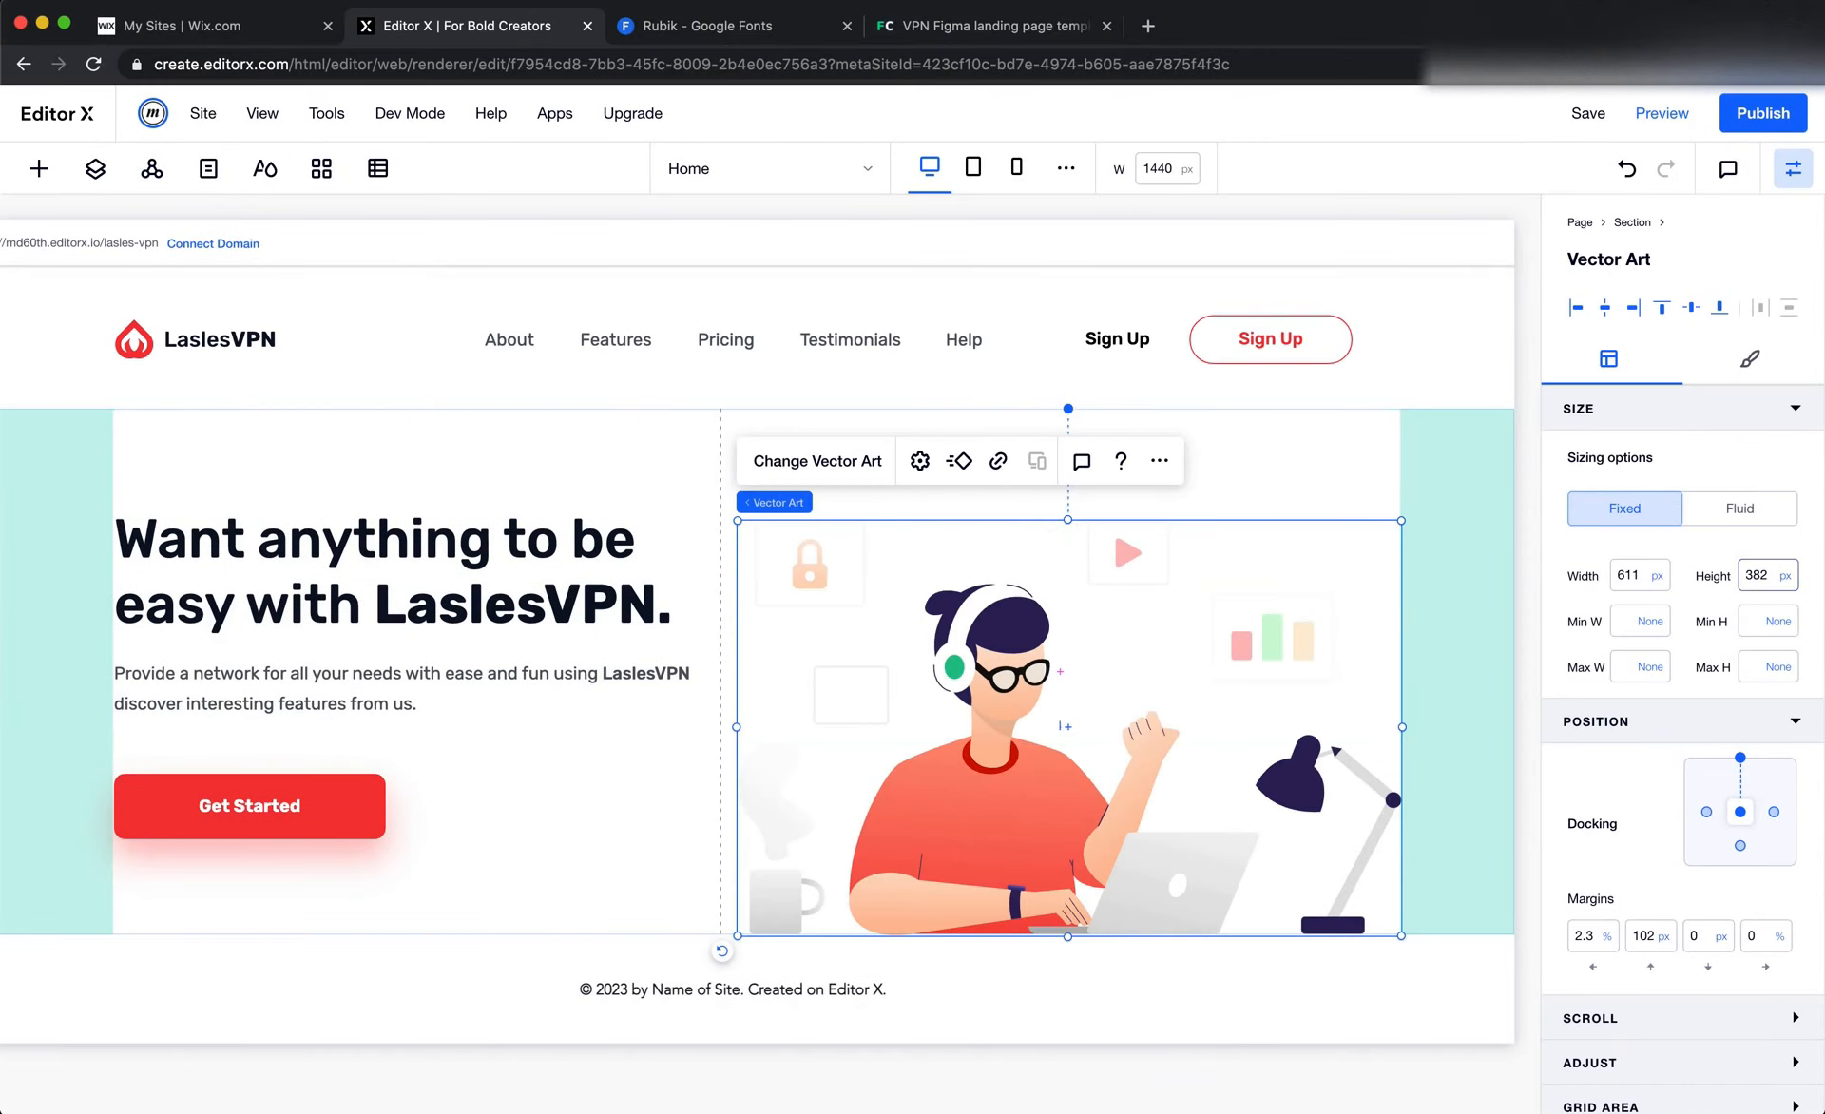
Dock the vector art to the right of its cell instead of the top, with left and top margins of 0
click(1740, 759)
click(1601, 941)
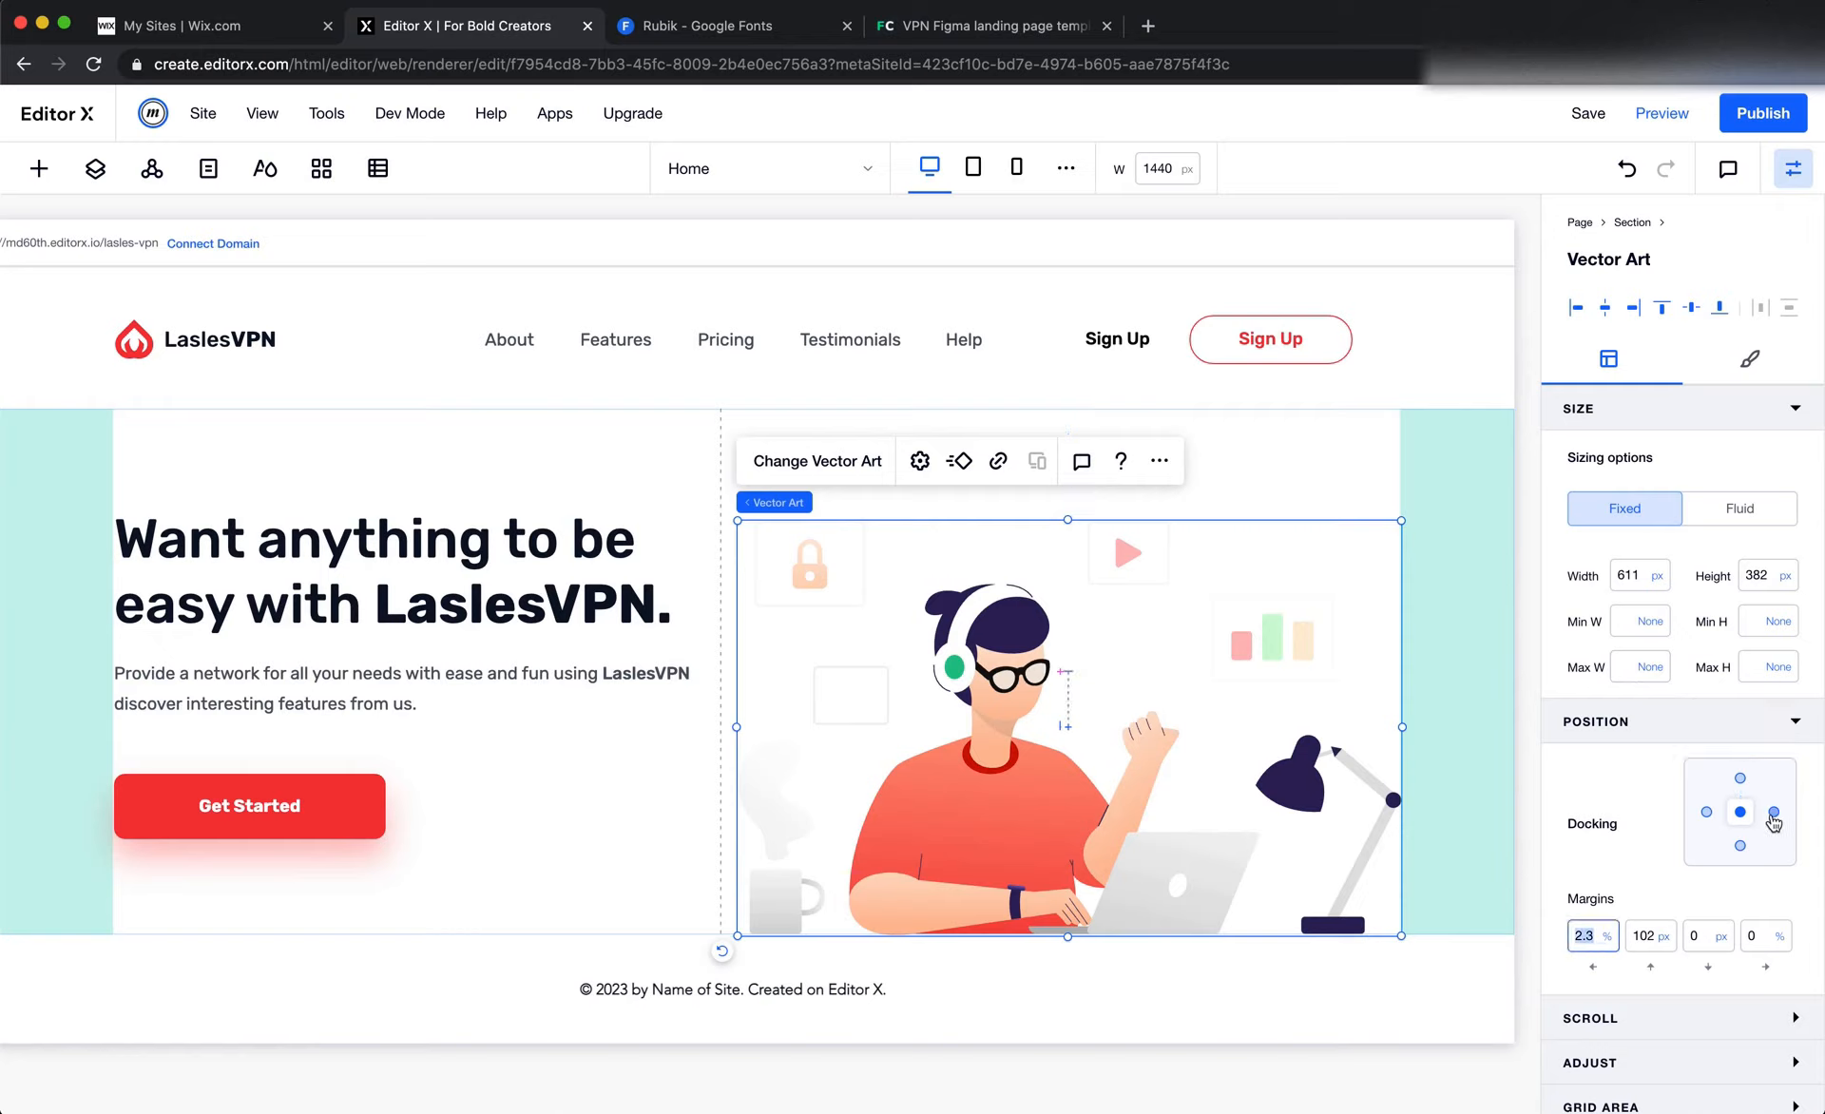
click(1774, 813)
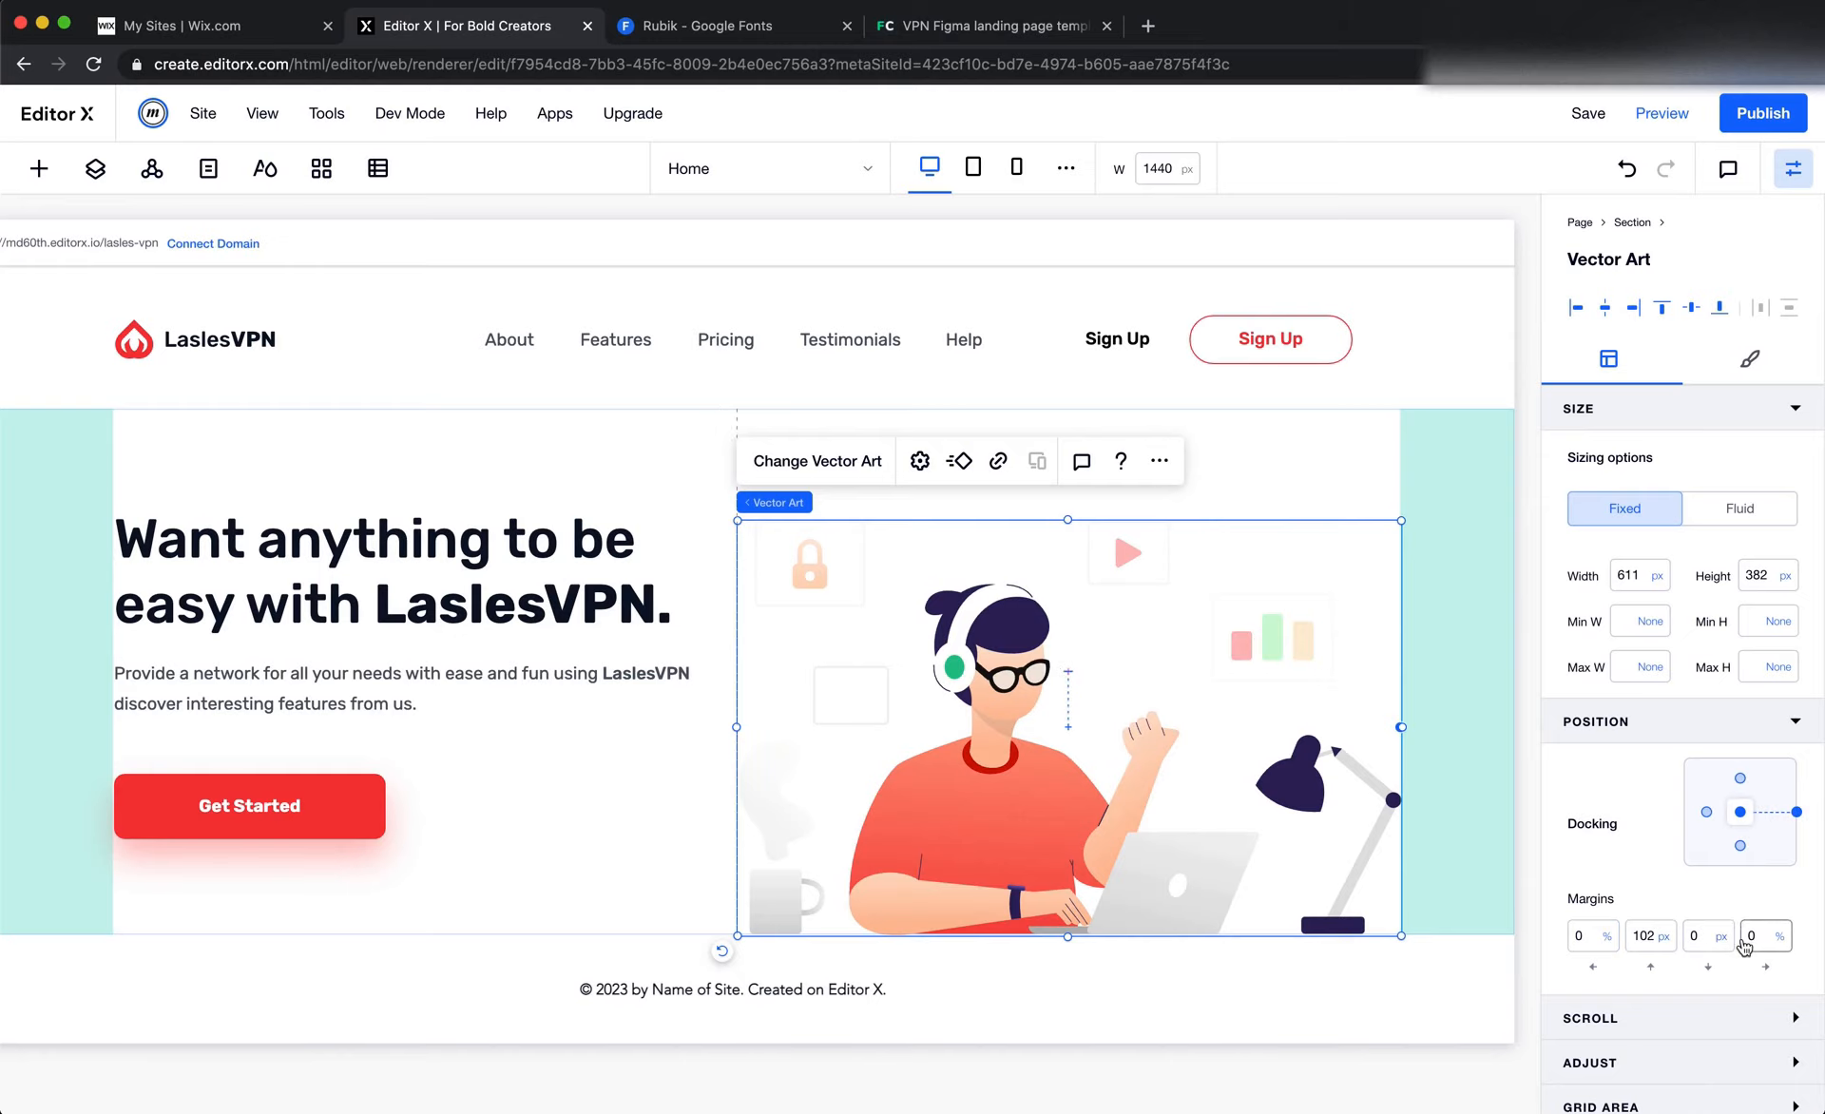
click(1640, 941)
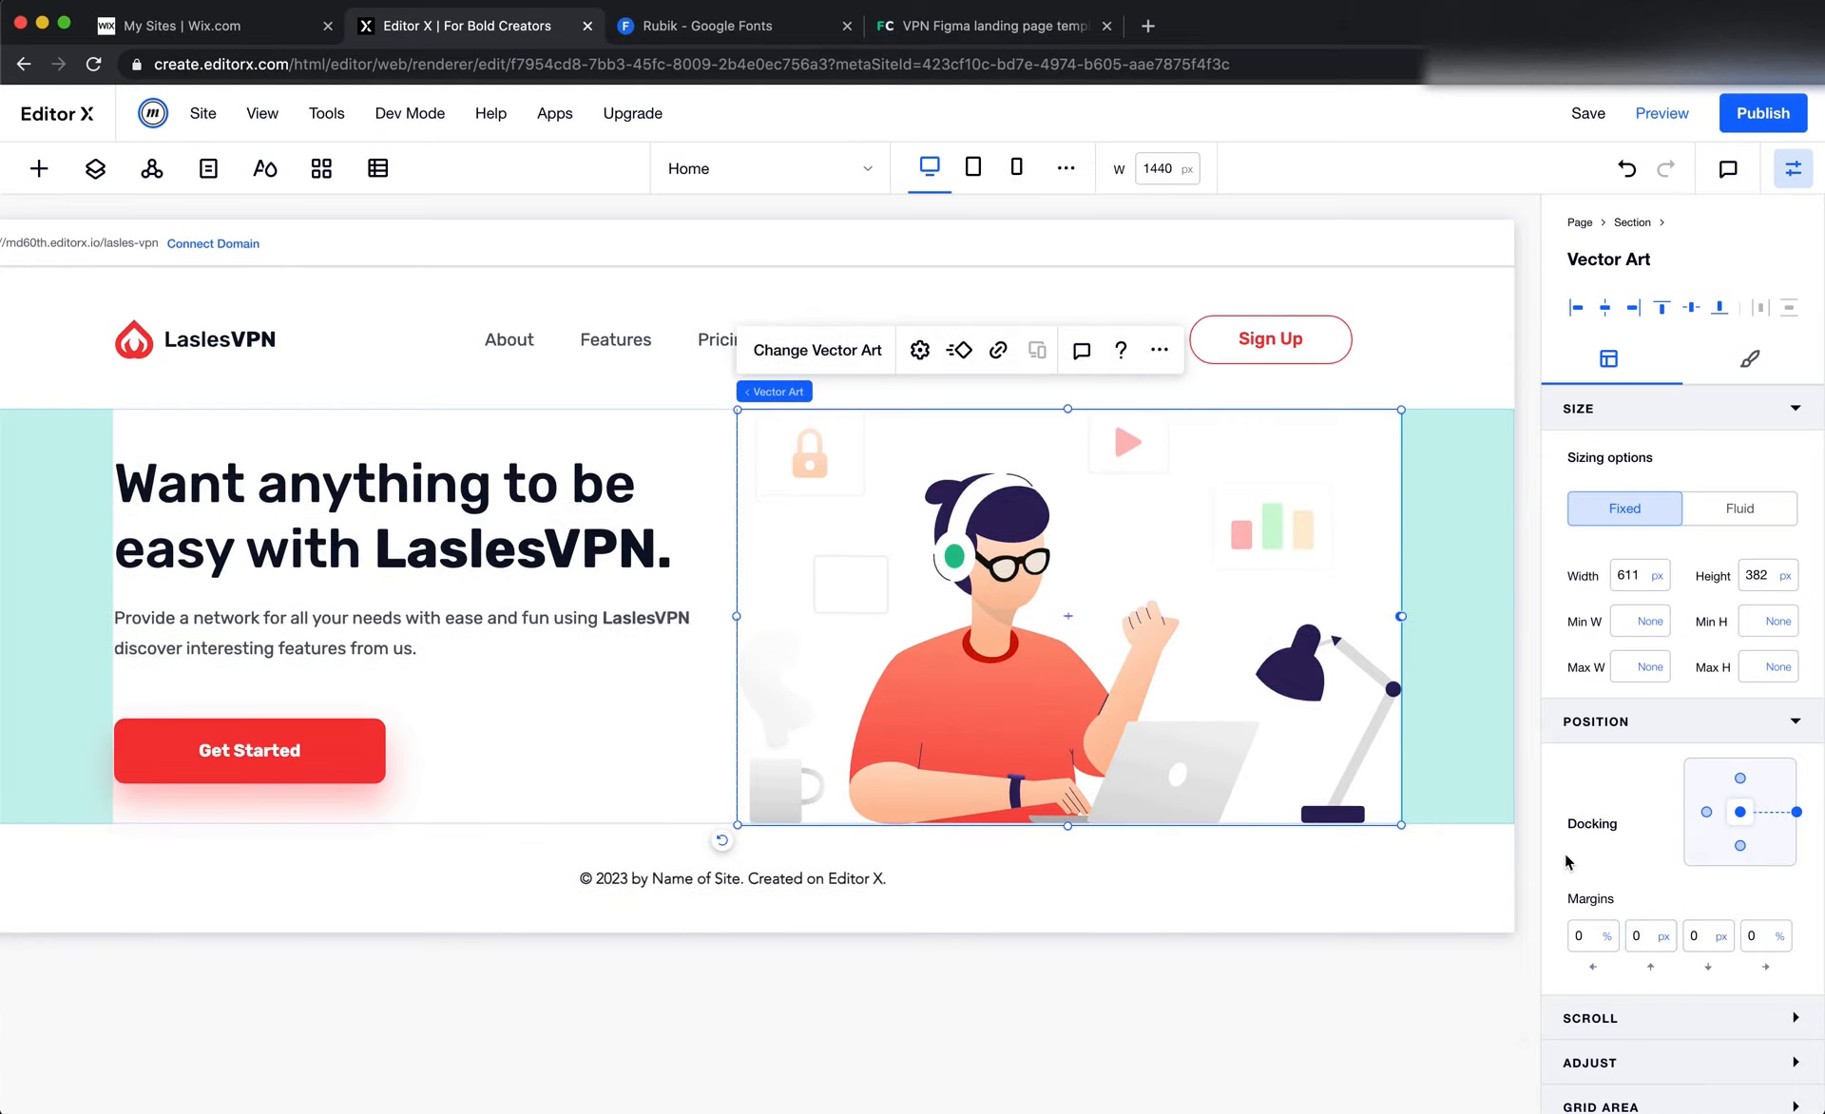
Switch to Figma, show the Landingpage frame's 12-column layout grid, and check how the hero illustration sits against the columns
key(super+Tab)
key(Escape)
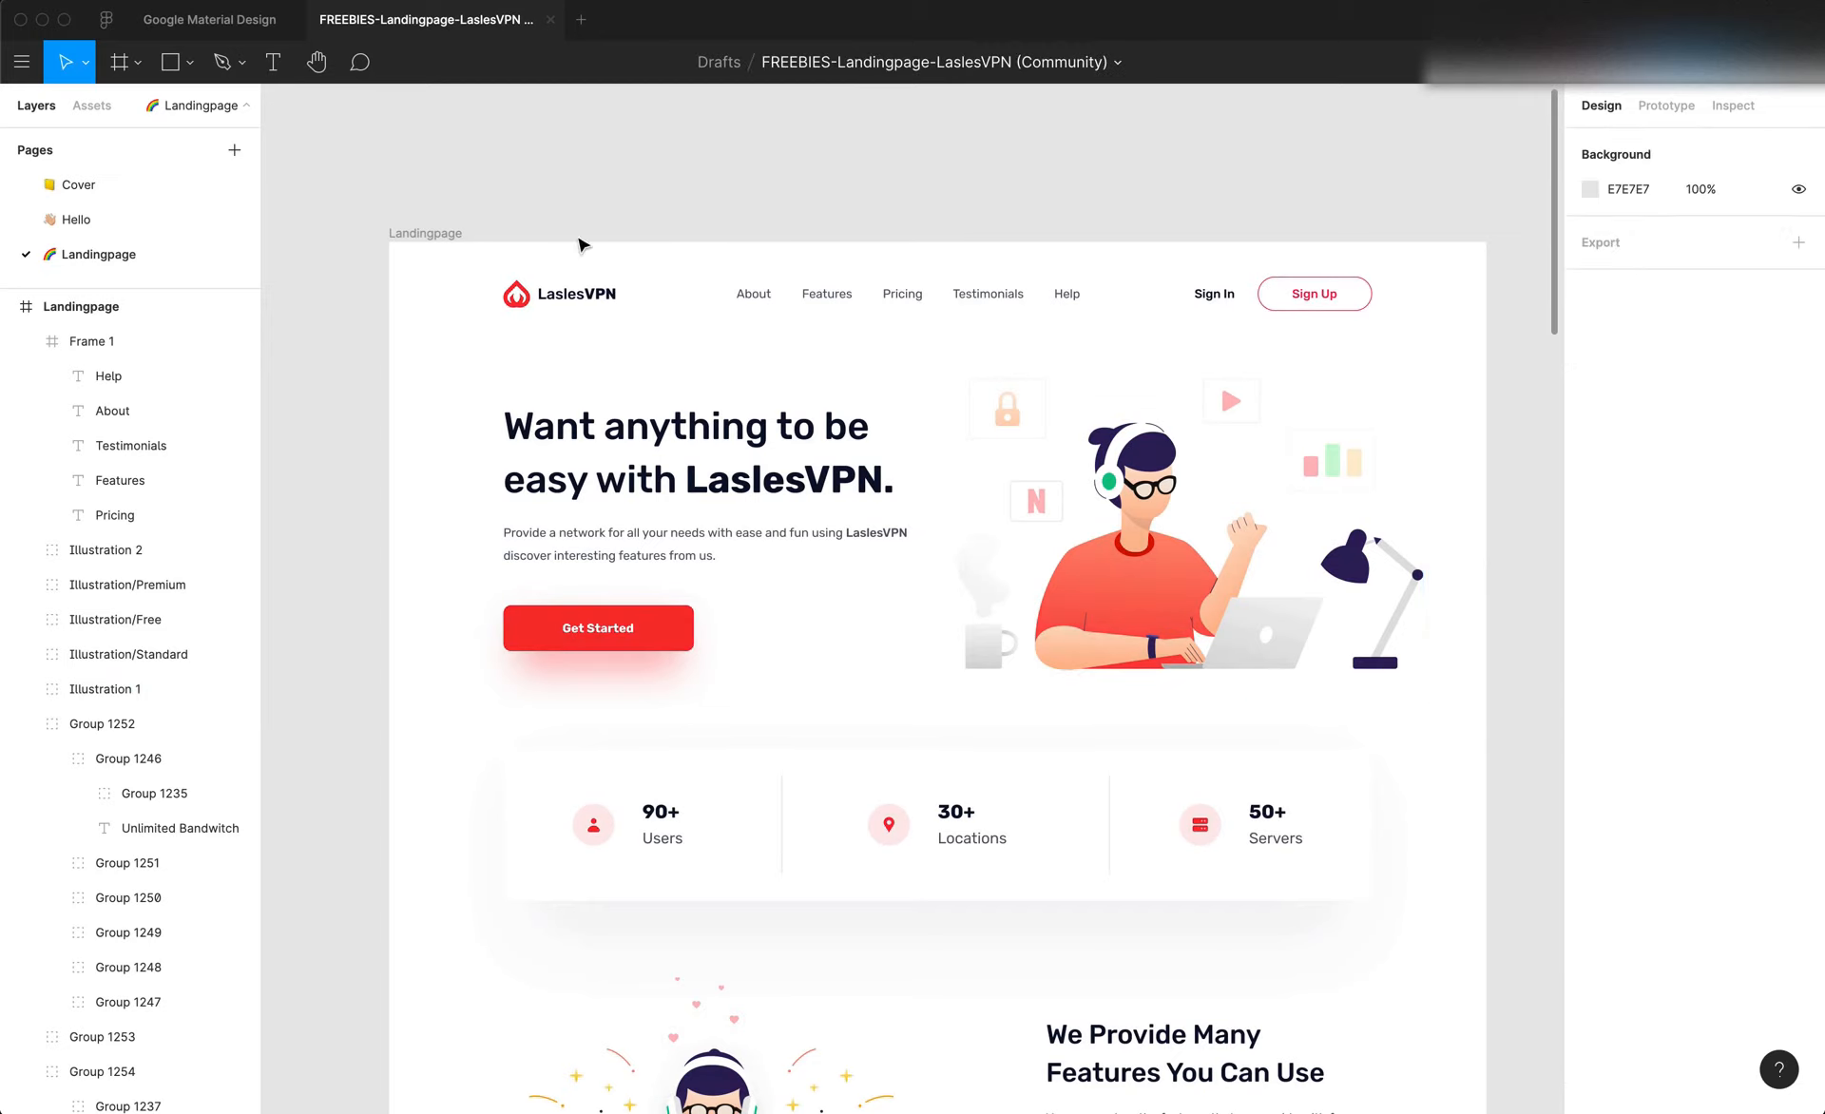
click(422, 234)
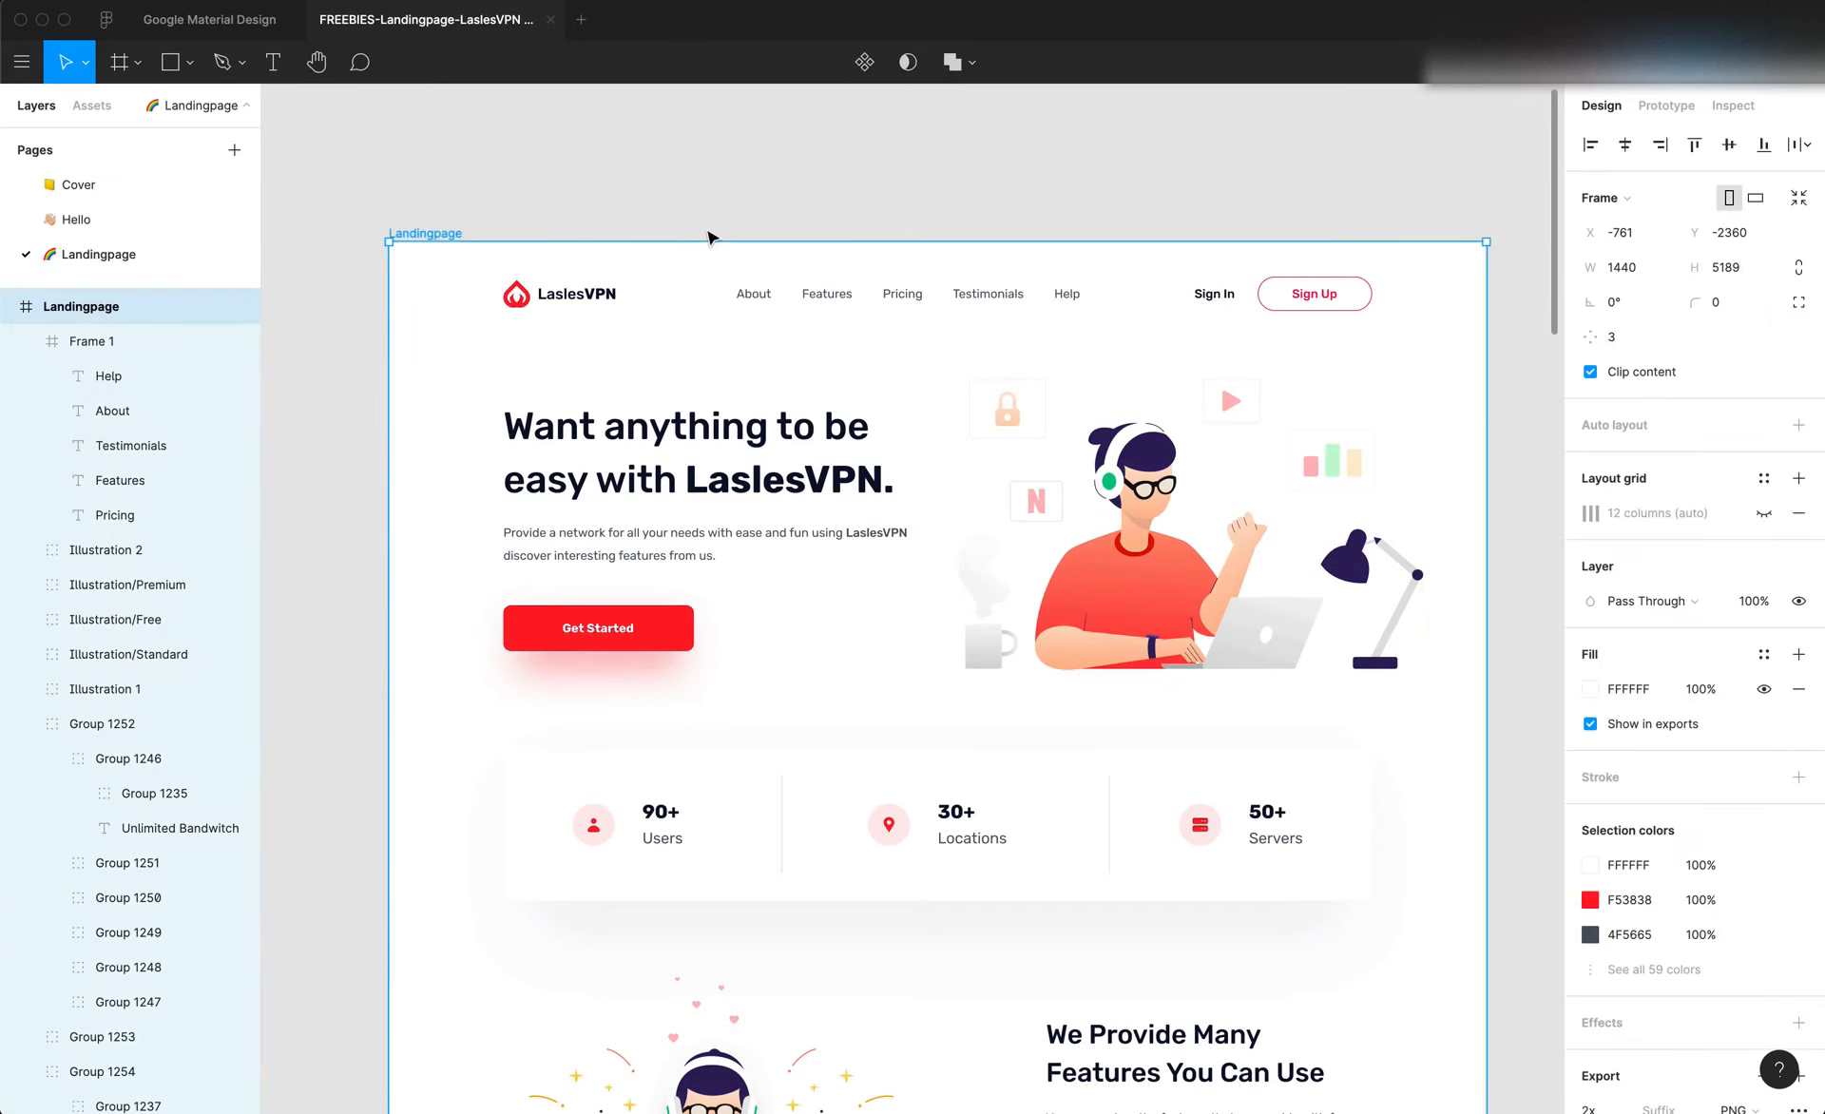
click(1764, 513)
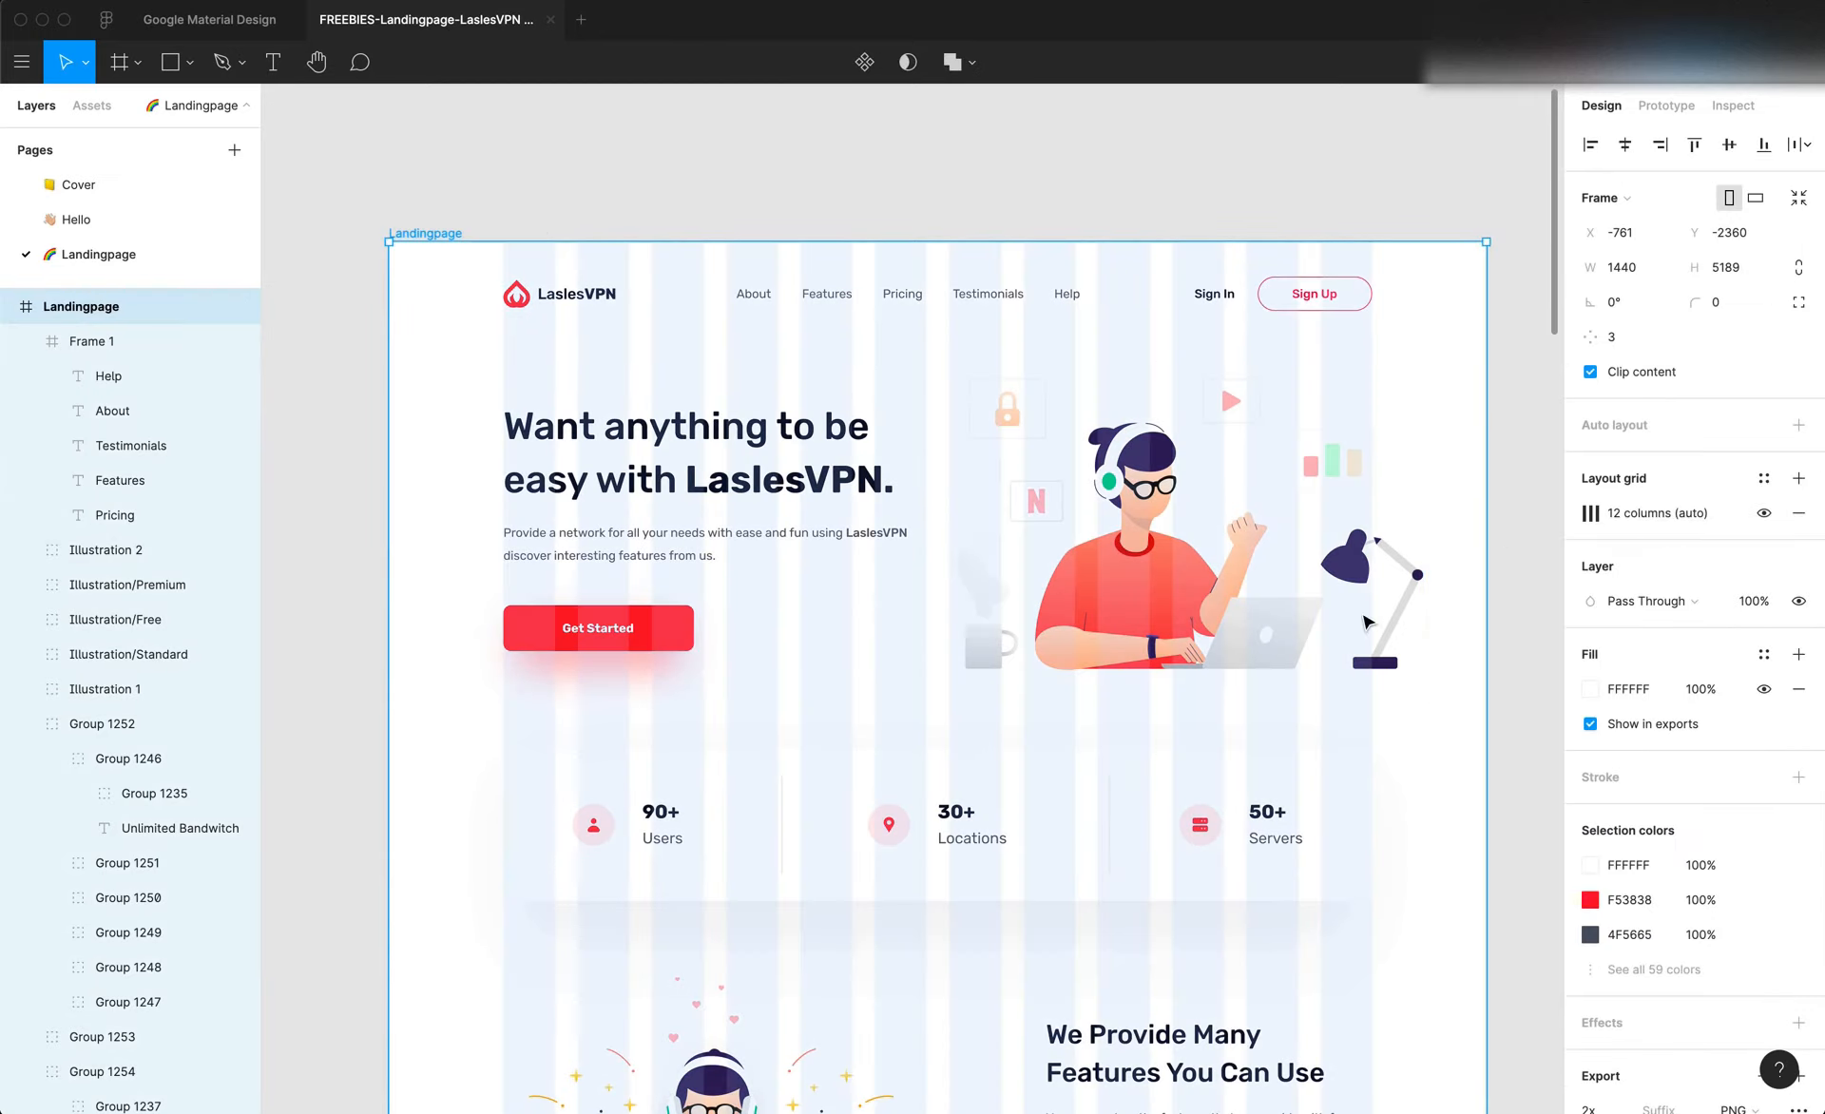
scroll(1365, 623, up, 5)
scroll(1366, 623, right, 1)
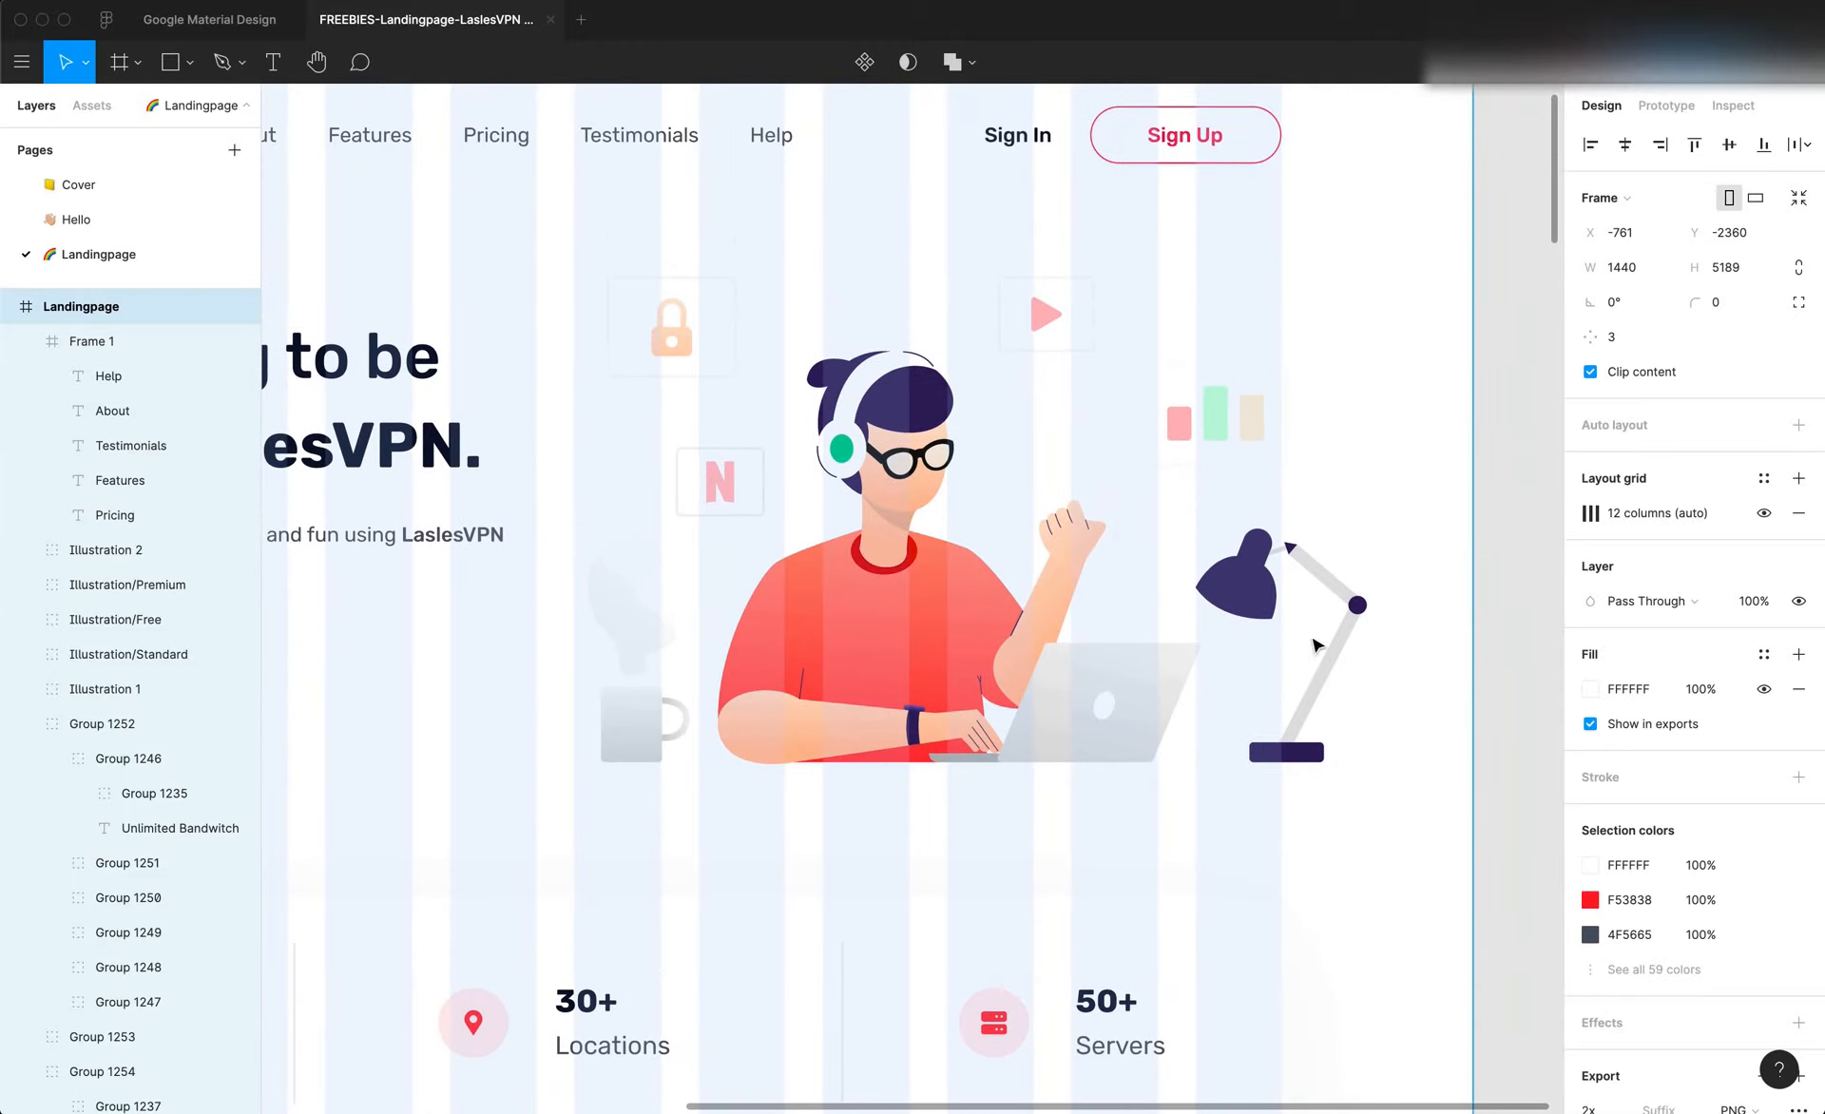
click(1344, 664)
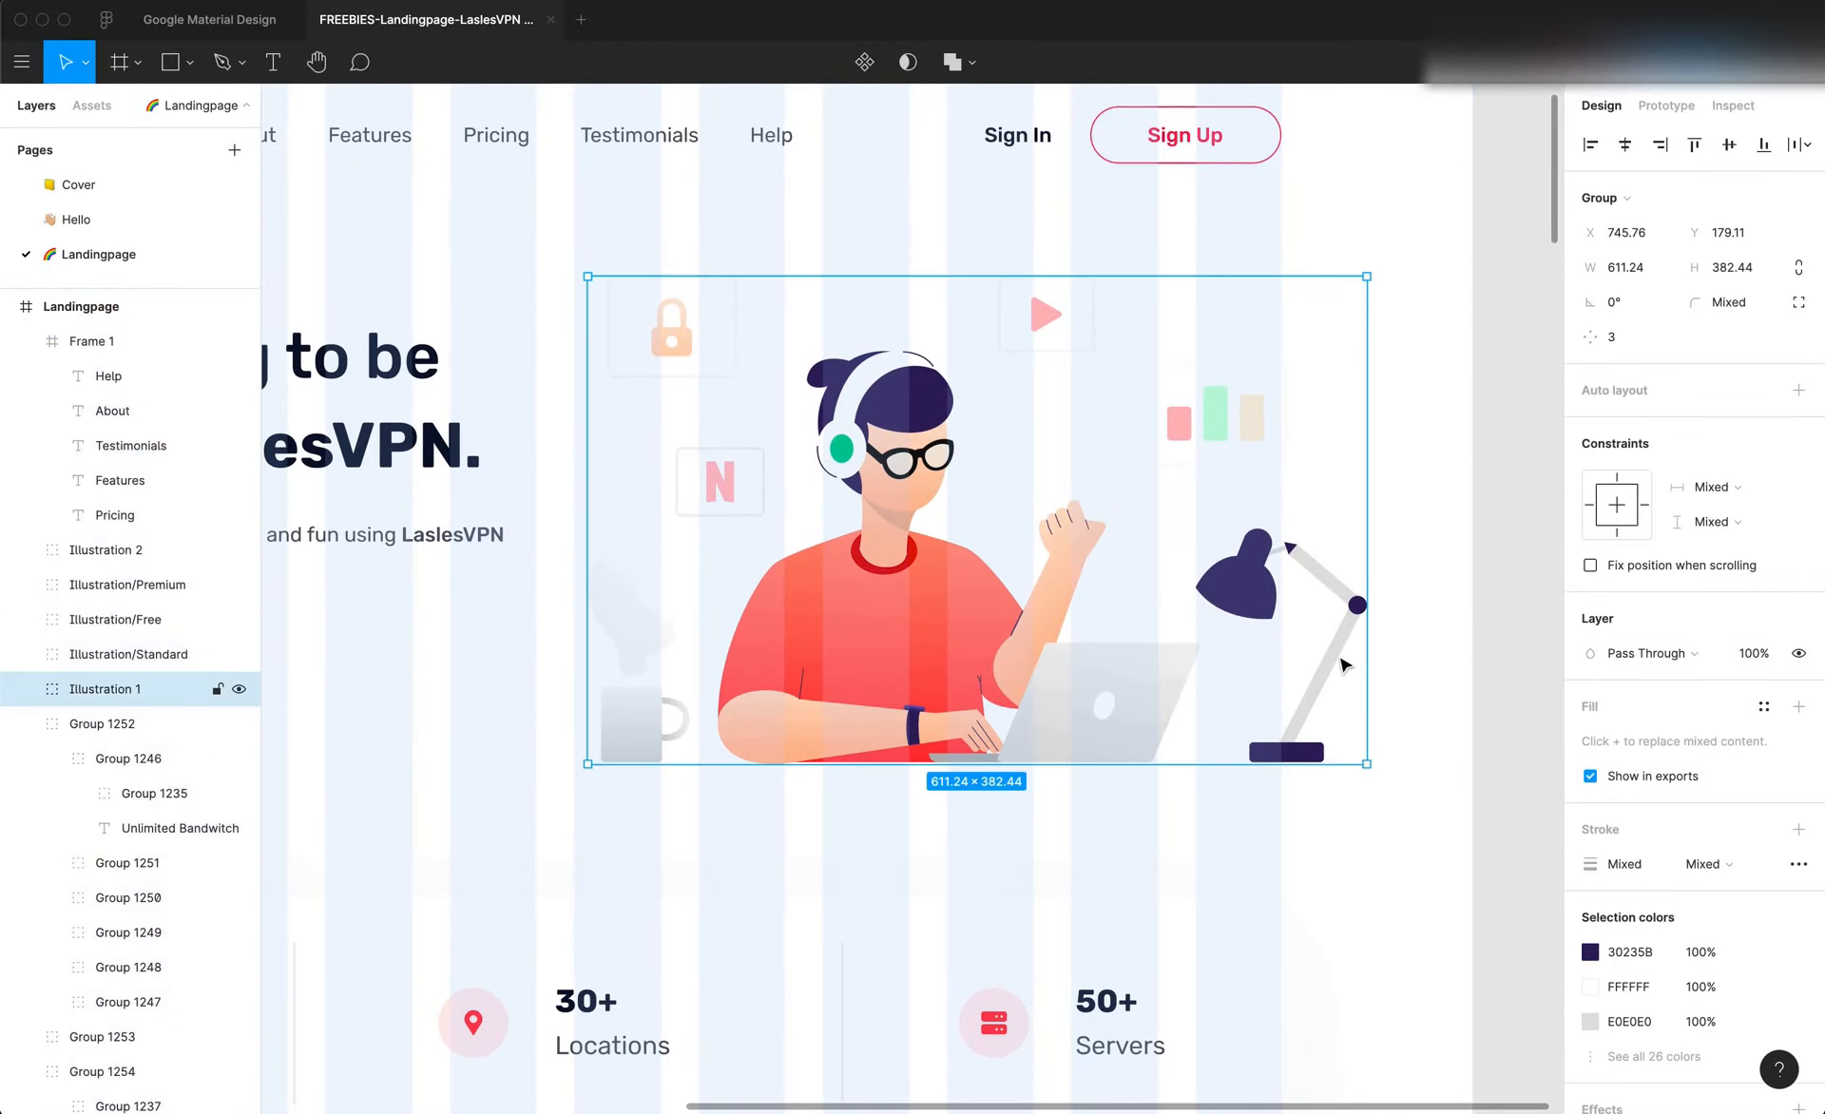
scroll(1337, 667, down, 5)
scroll(1340, 665, up, 4)
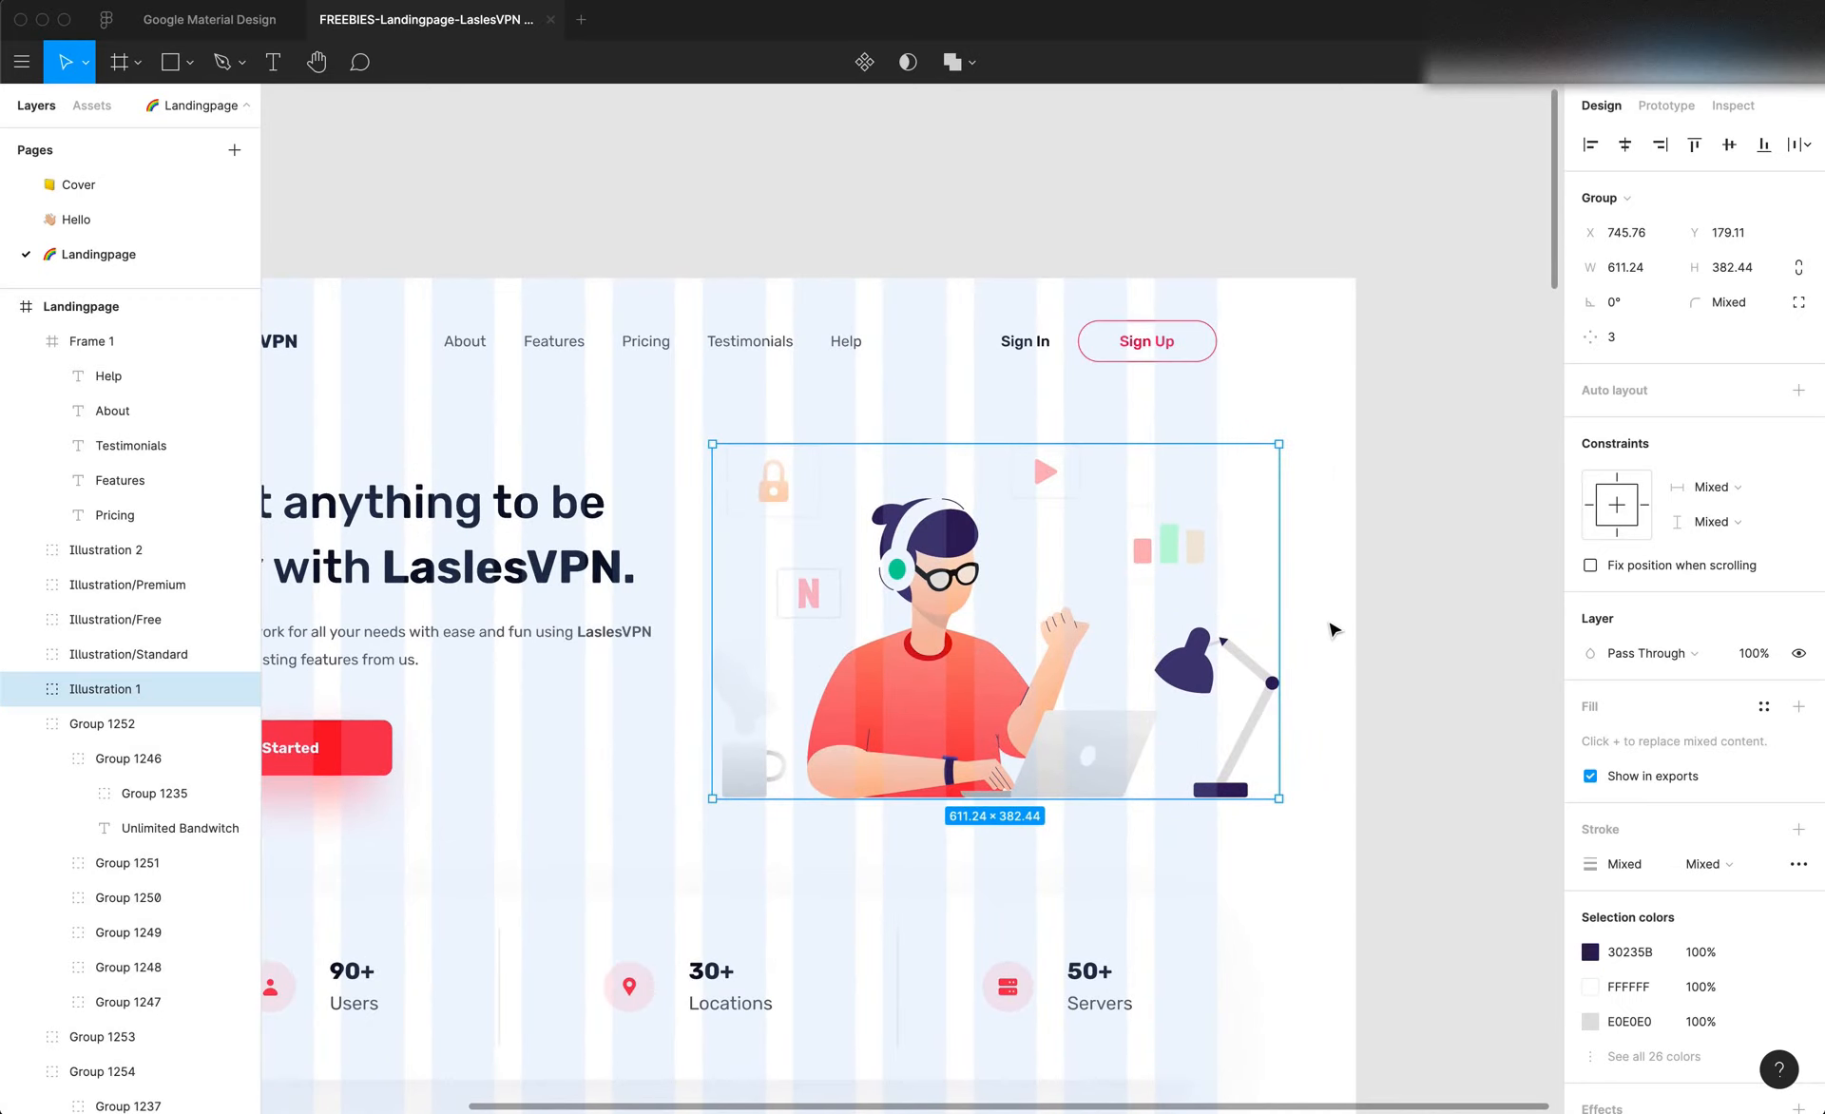
Measure the gap between the hero illustration and the page's right edge with a frame about 81 px wide, and undo that frame
key(f)
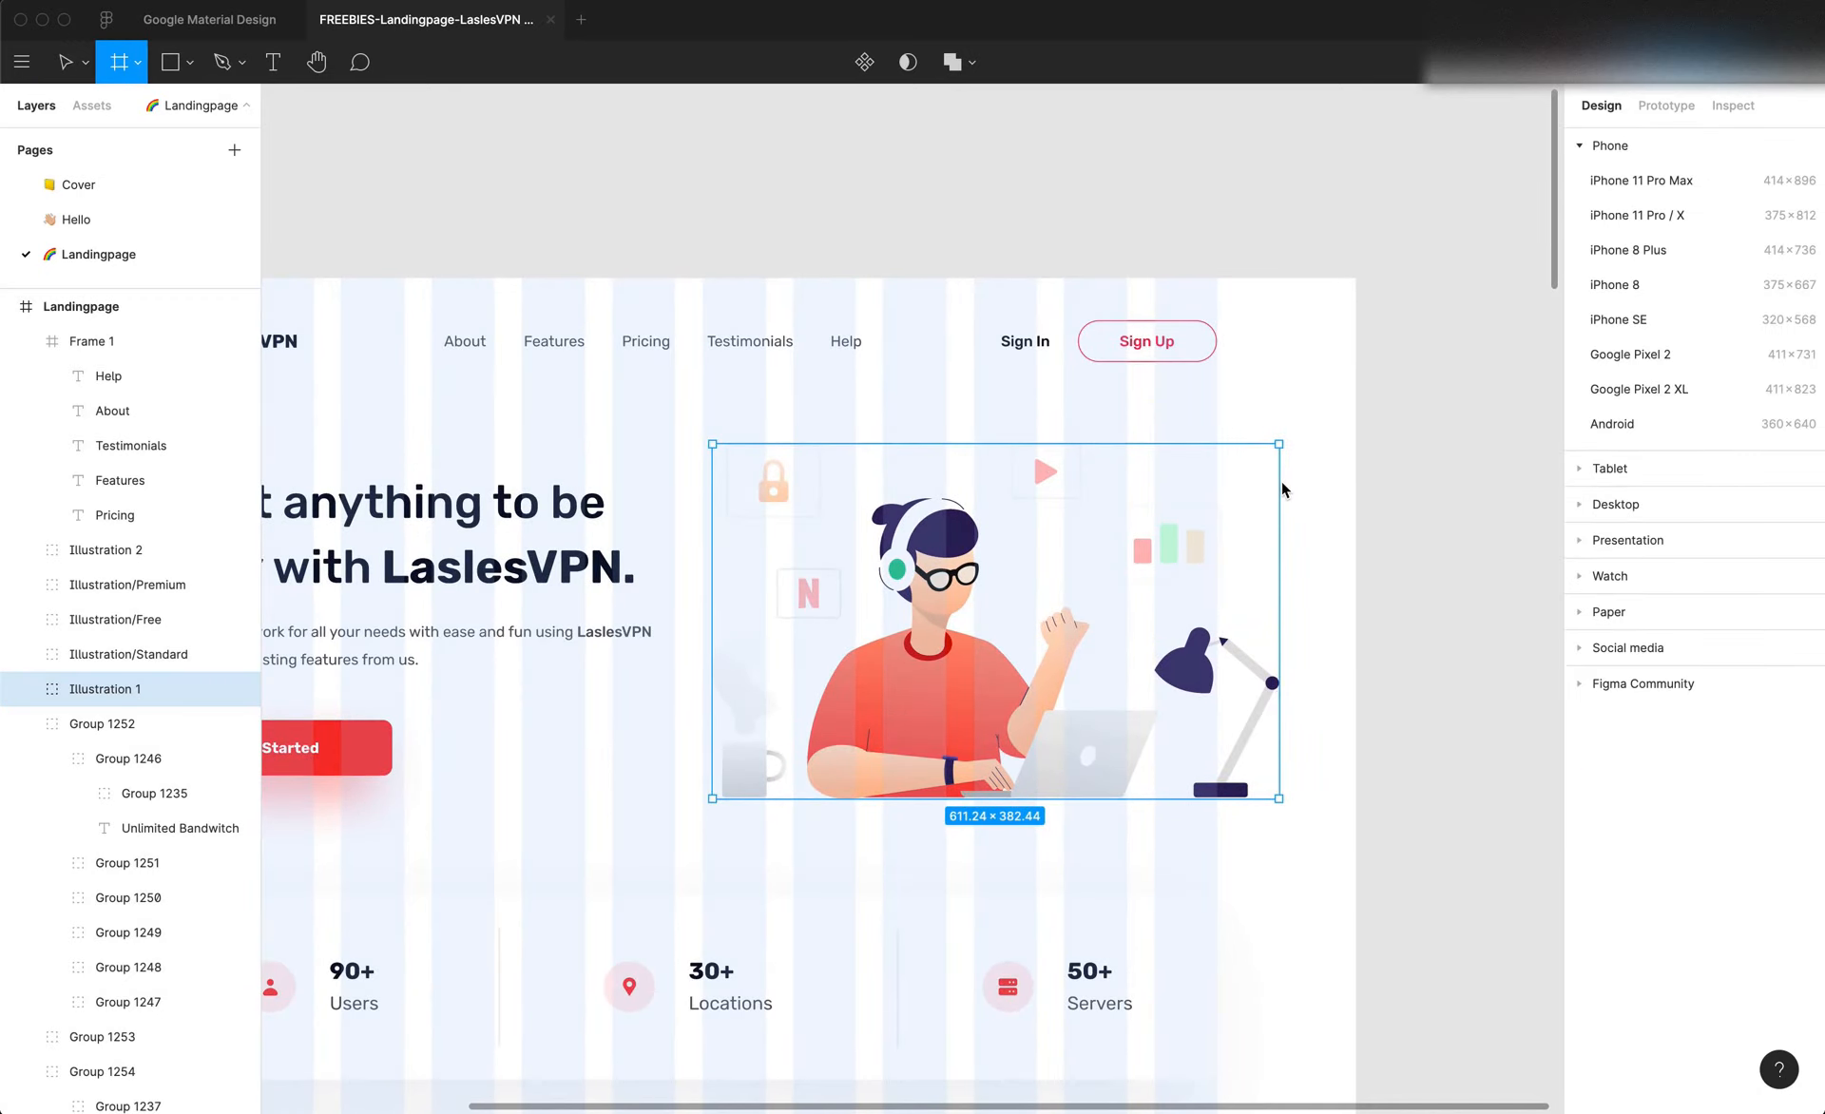
drag(1281, 481, 1357, 510)
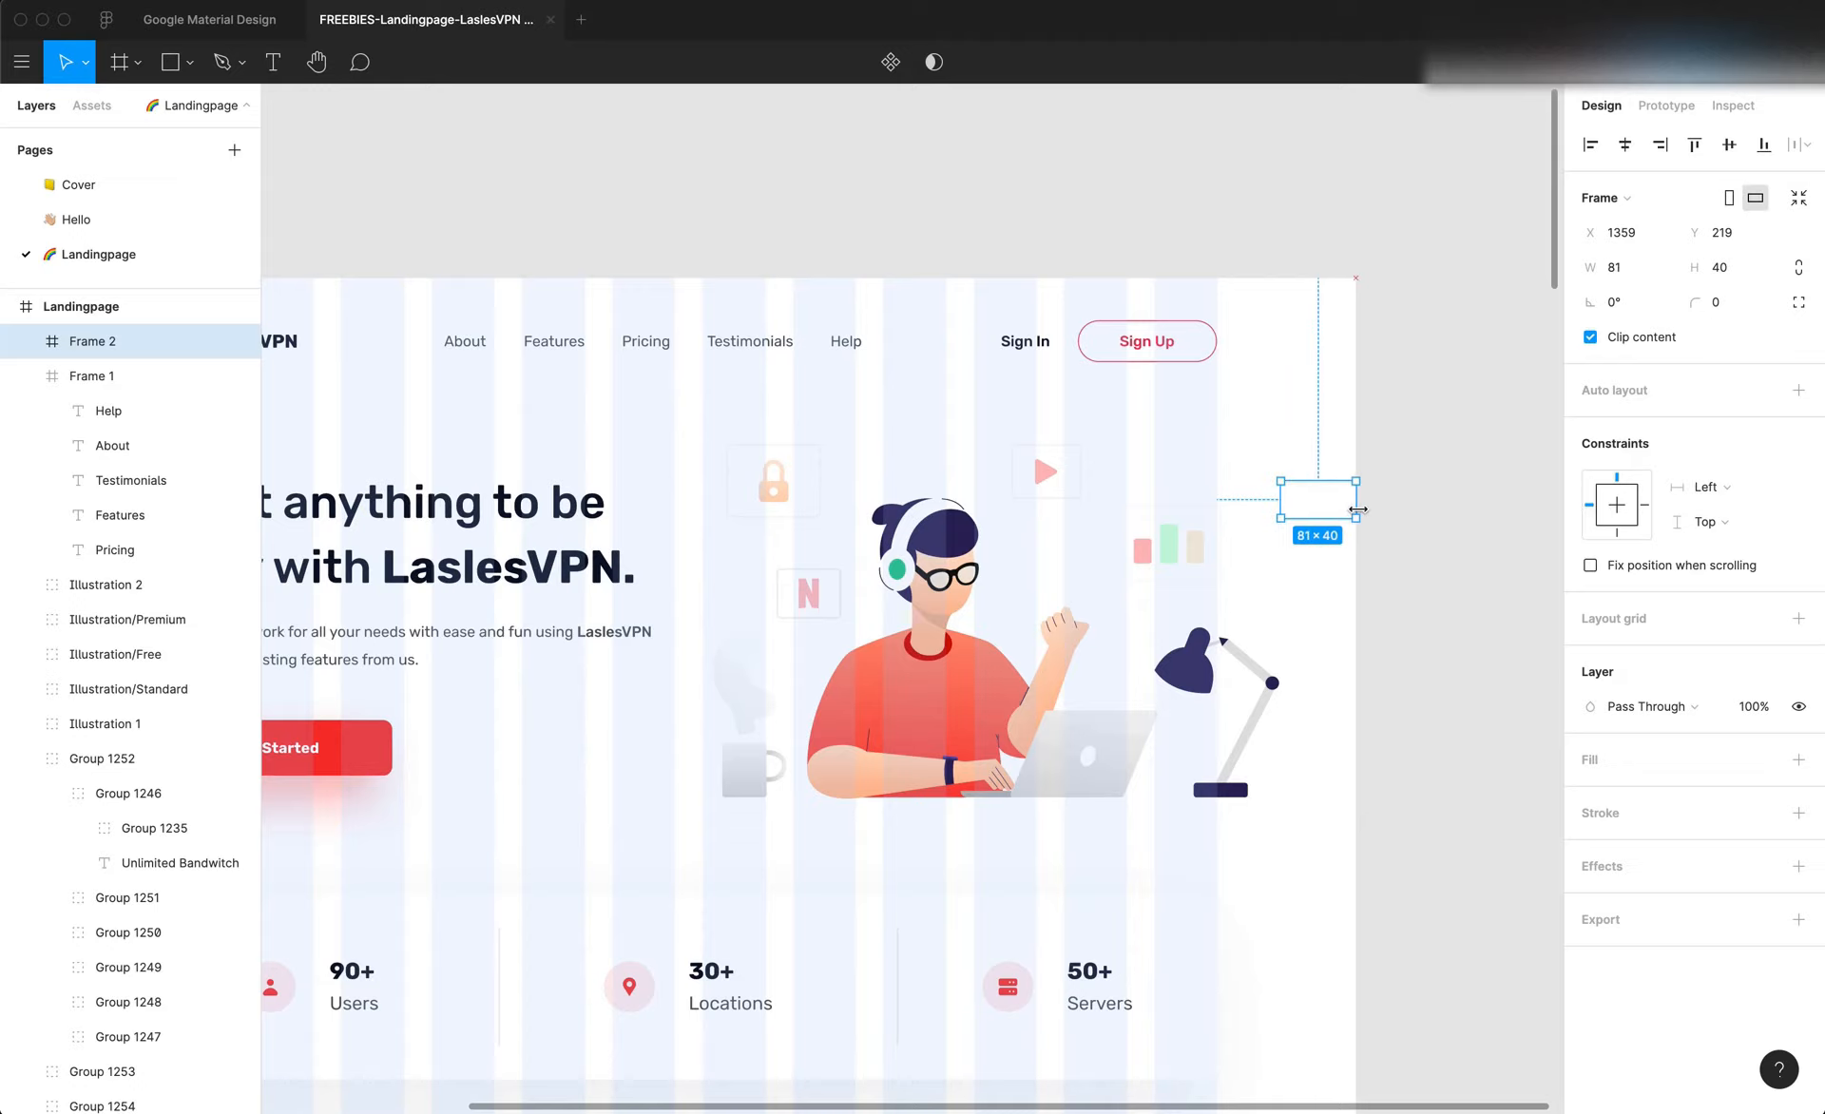
key(super+z)
key(super+z)
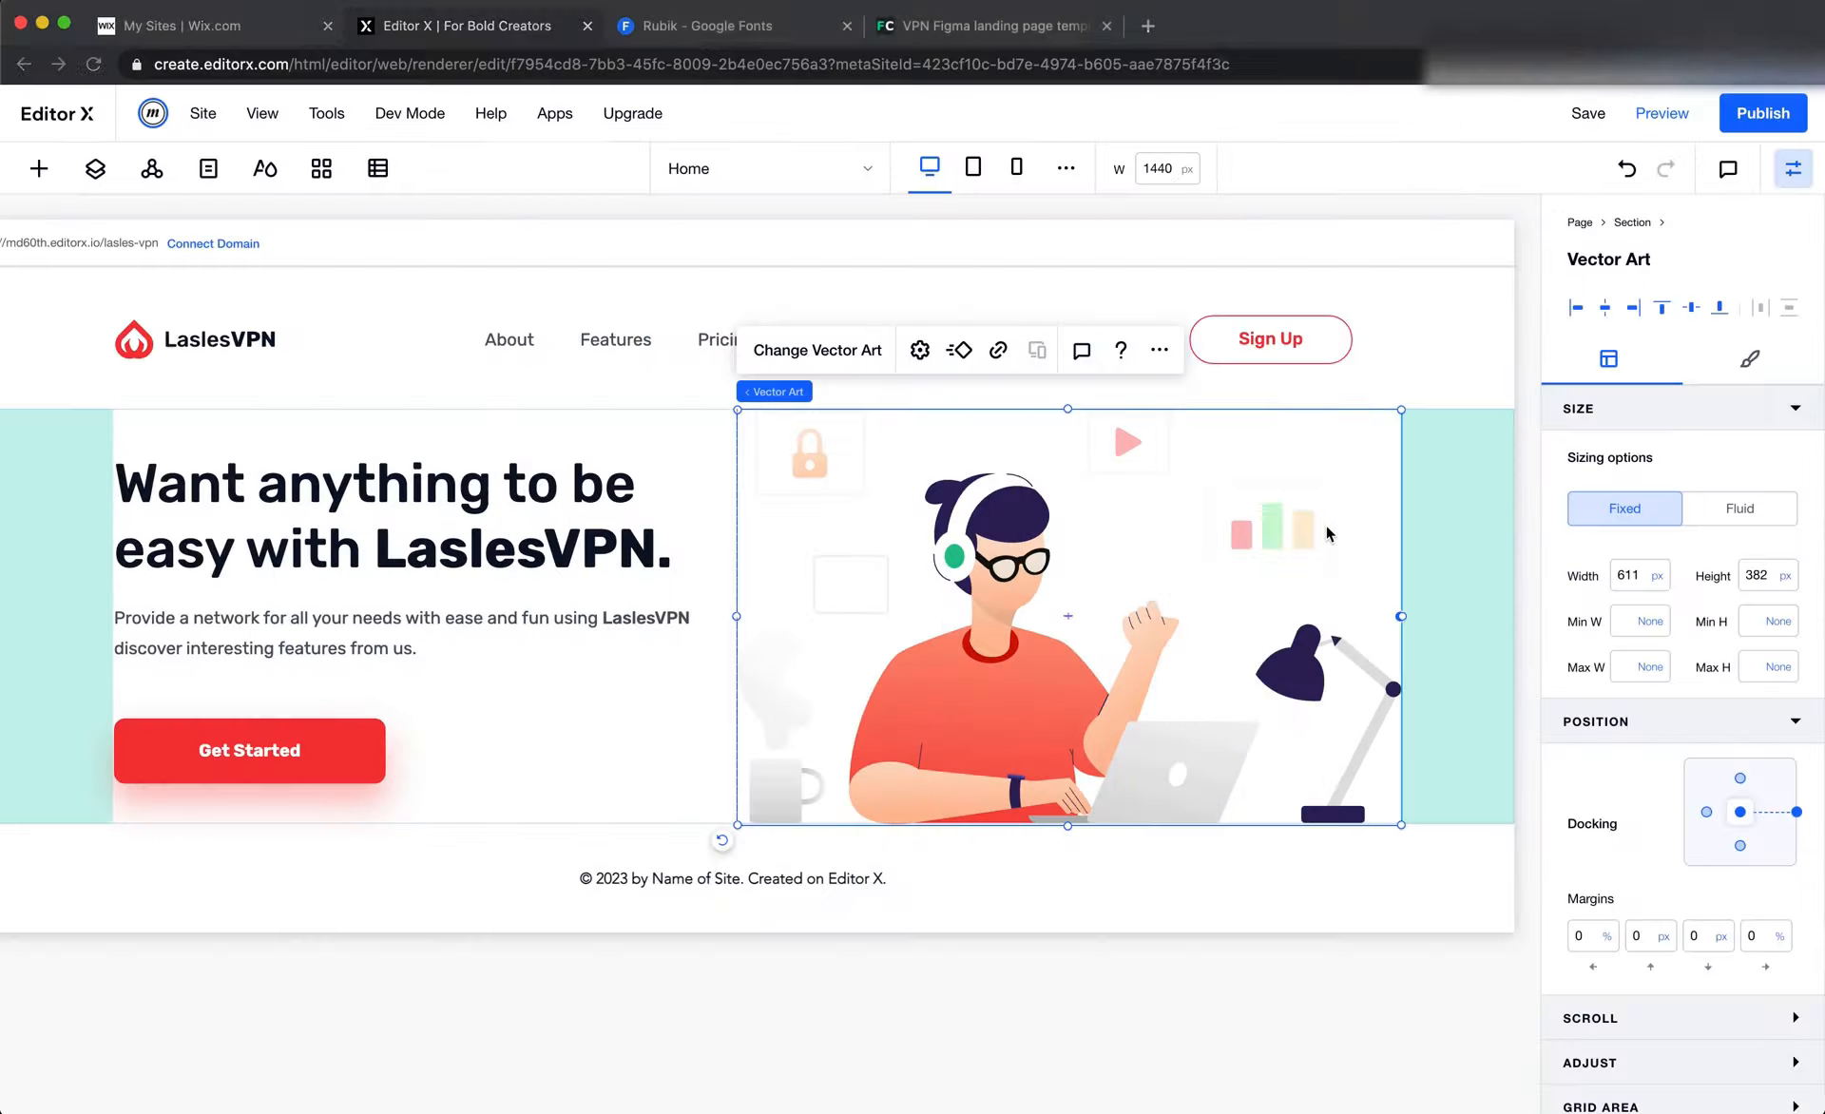
Set the hero section's right padding to 80 px in Editor X
click(1471, 613)
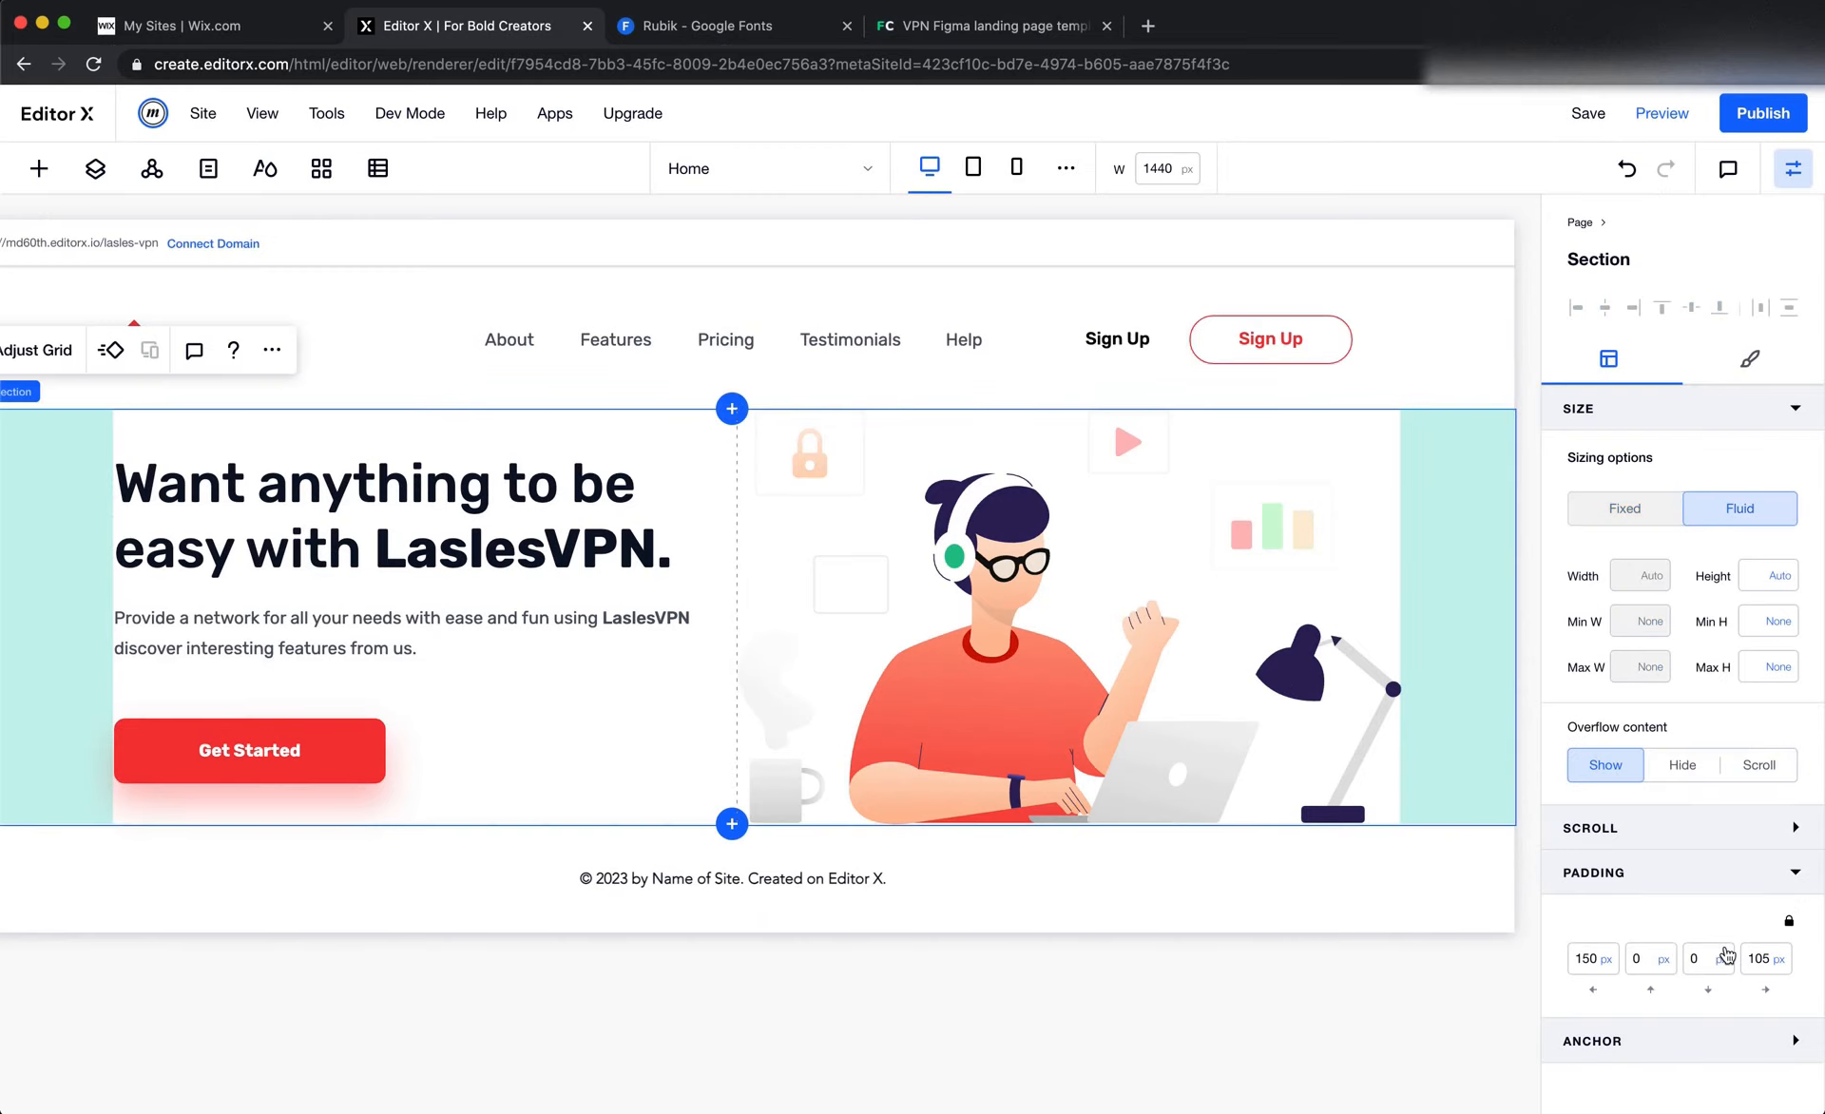
click(1759, 958)
key(Return)
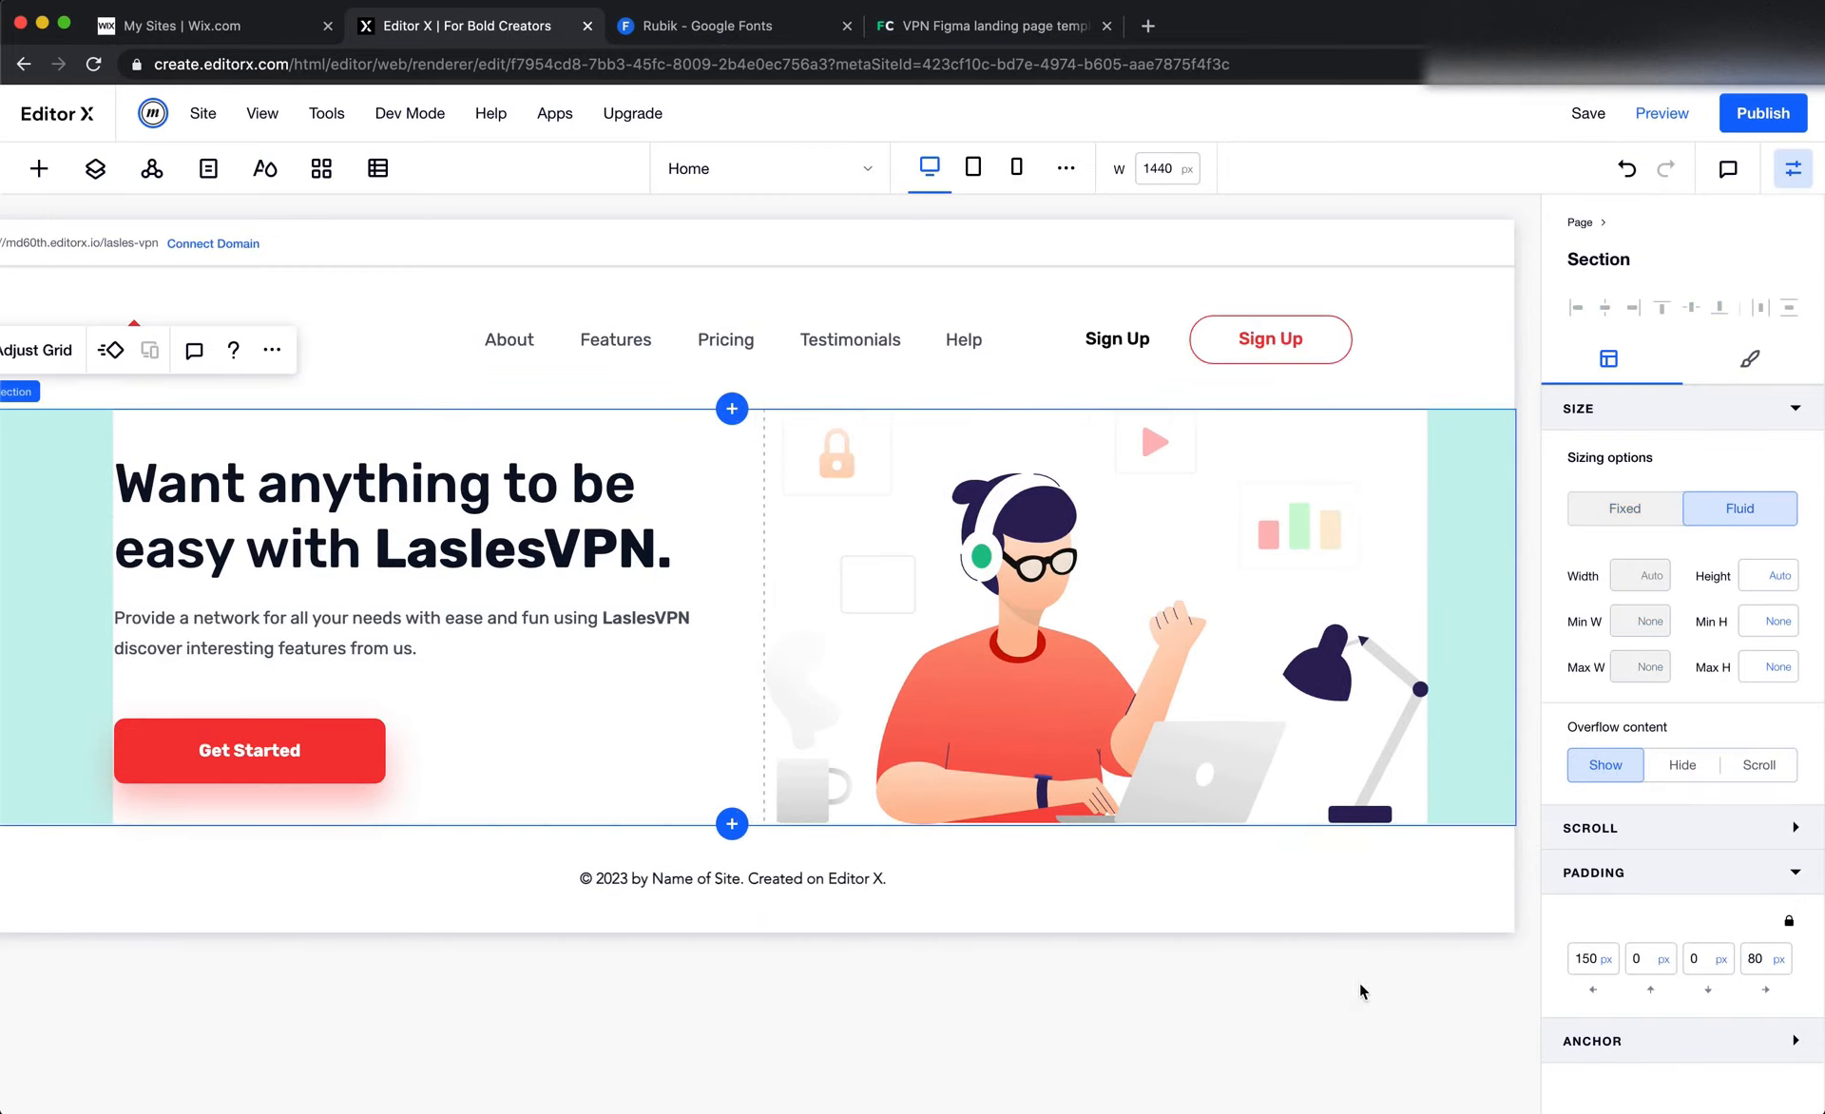
Add a blank section directly below the hero section
scroll(1361, 989, left, 3)
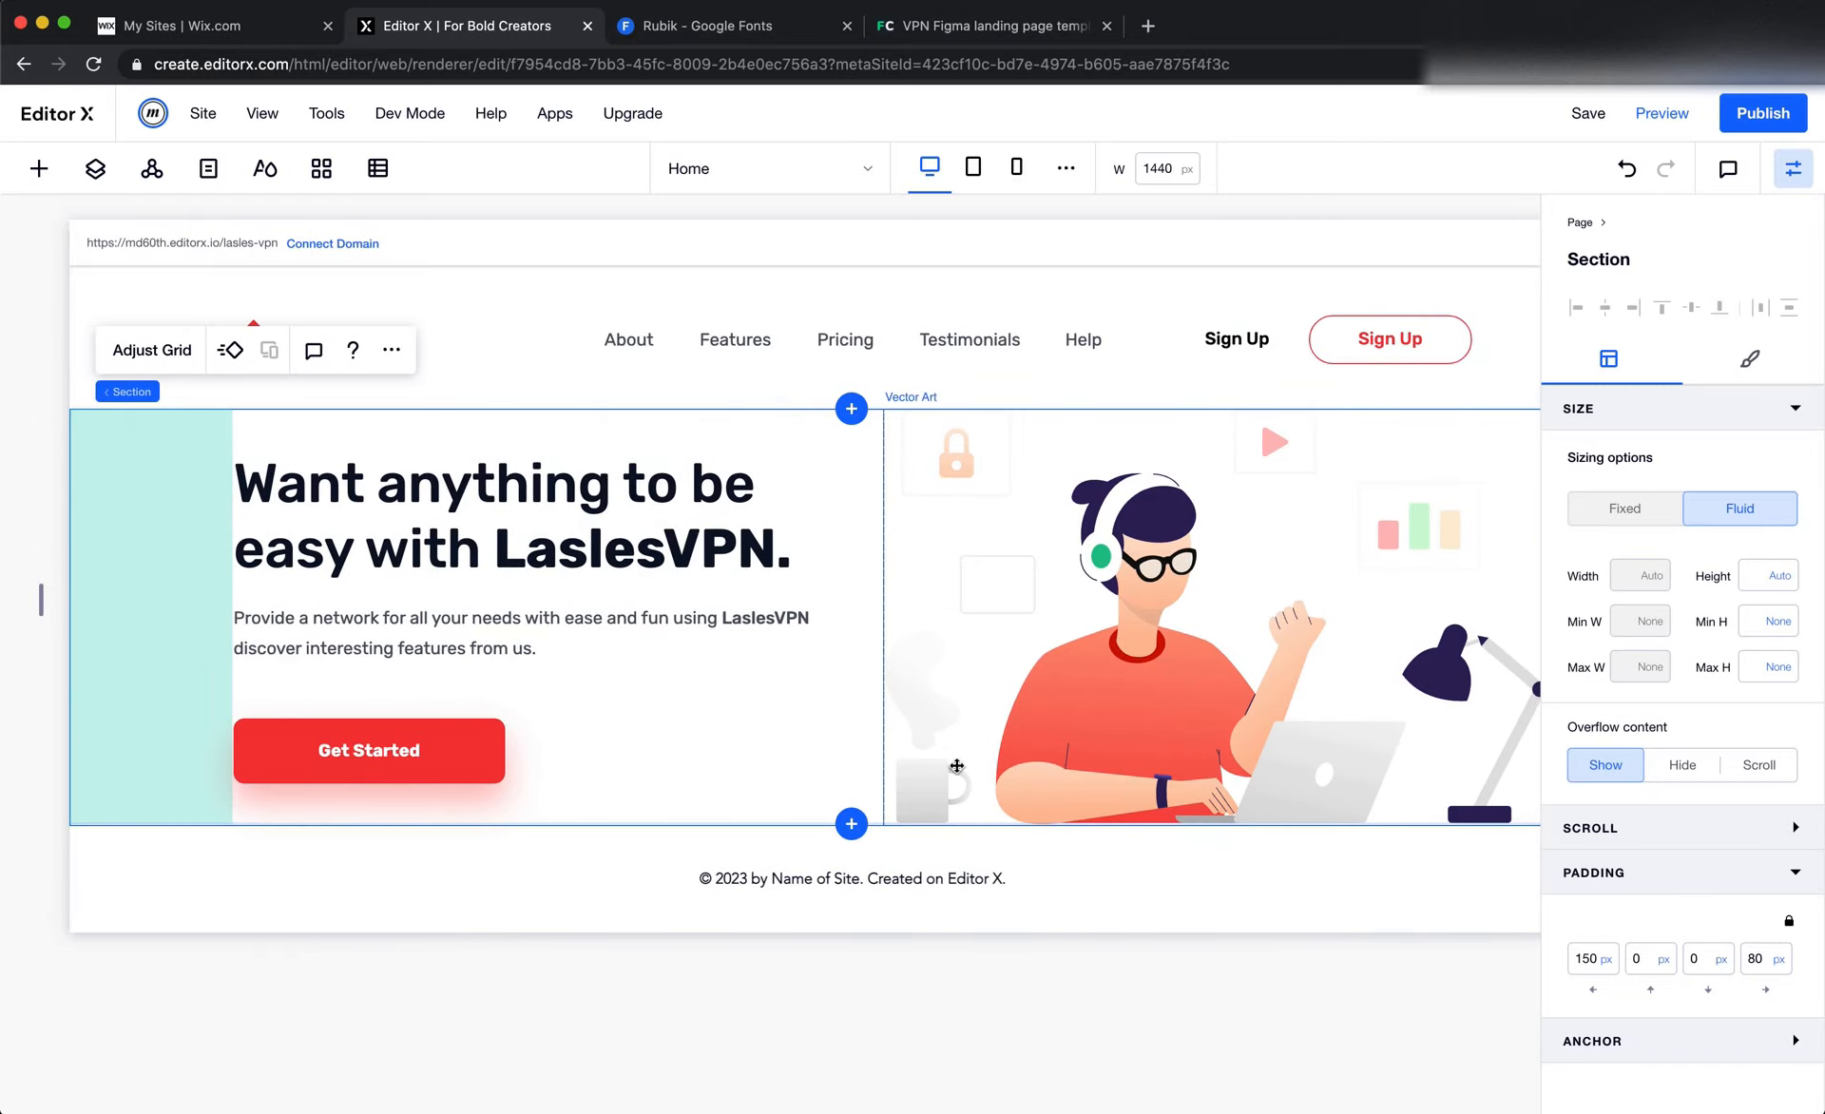
click(1073, 717)
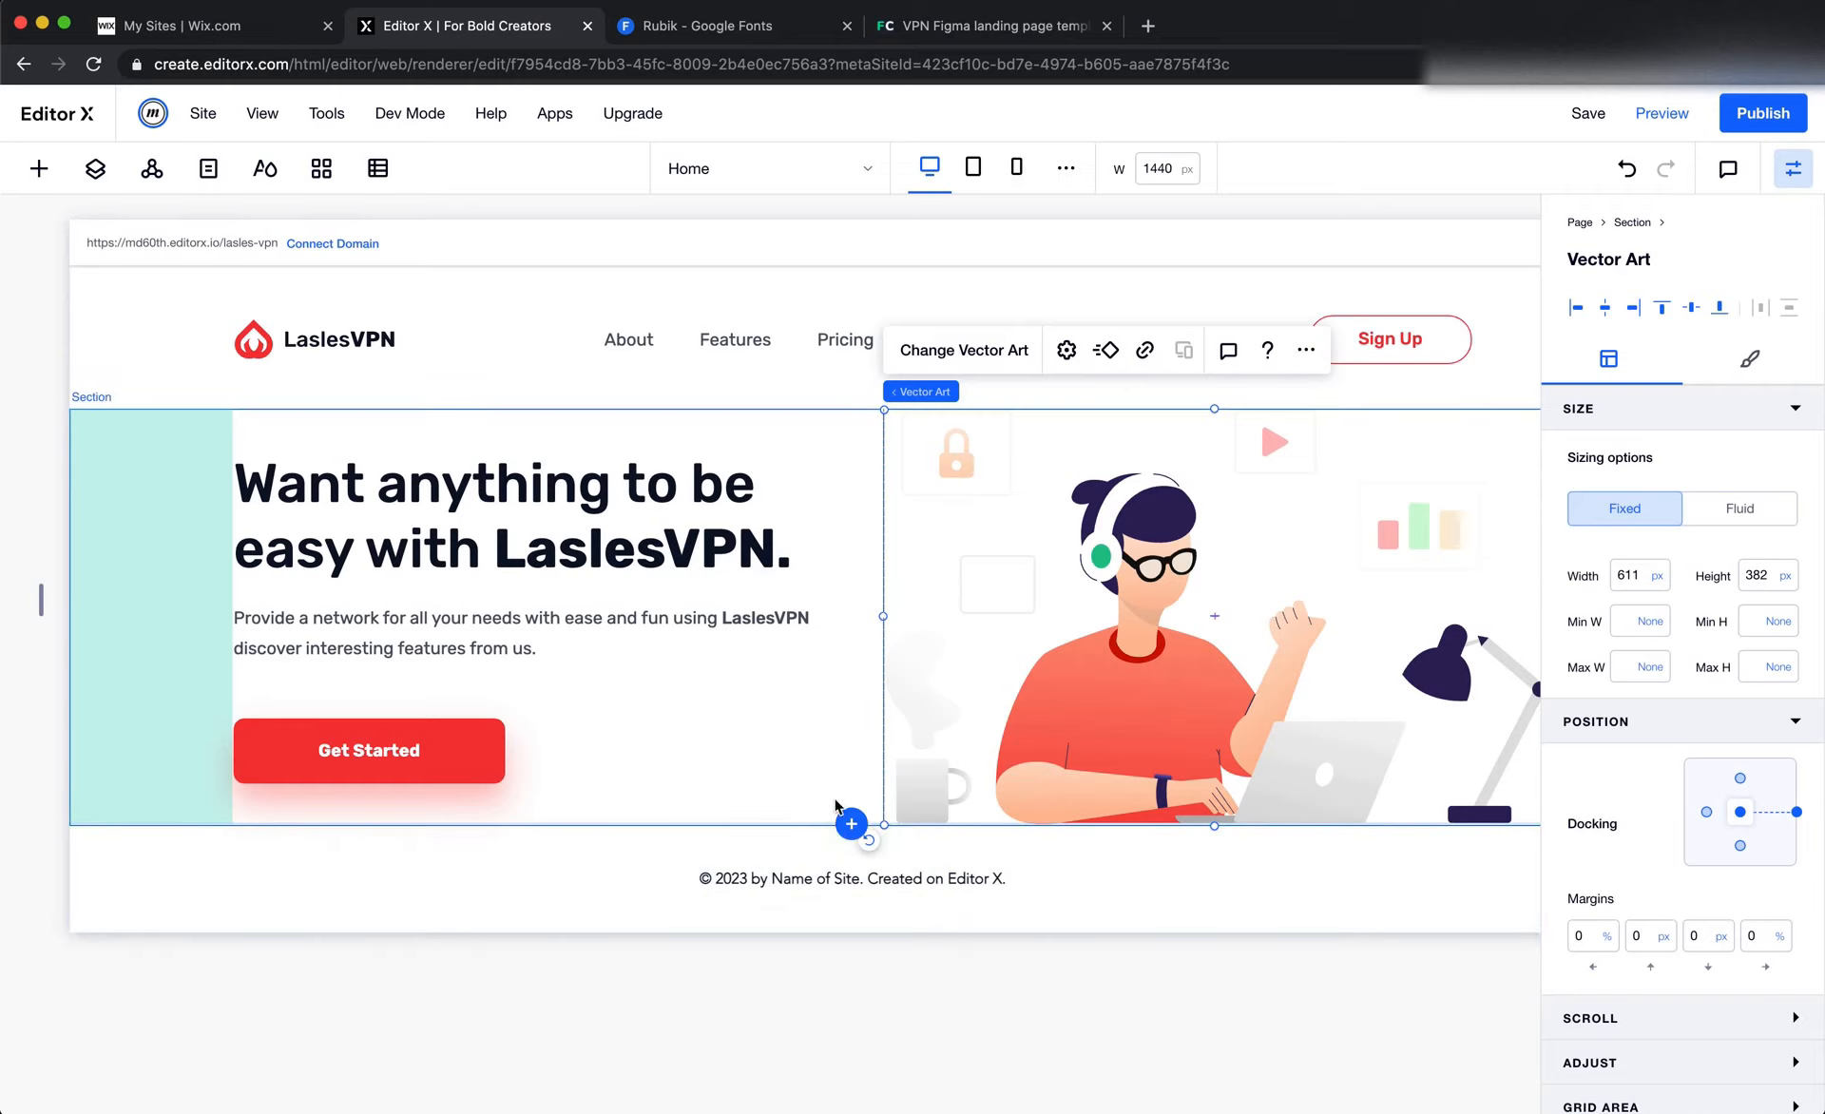
click(850, 823)
click(787, 722)
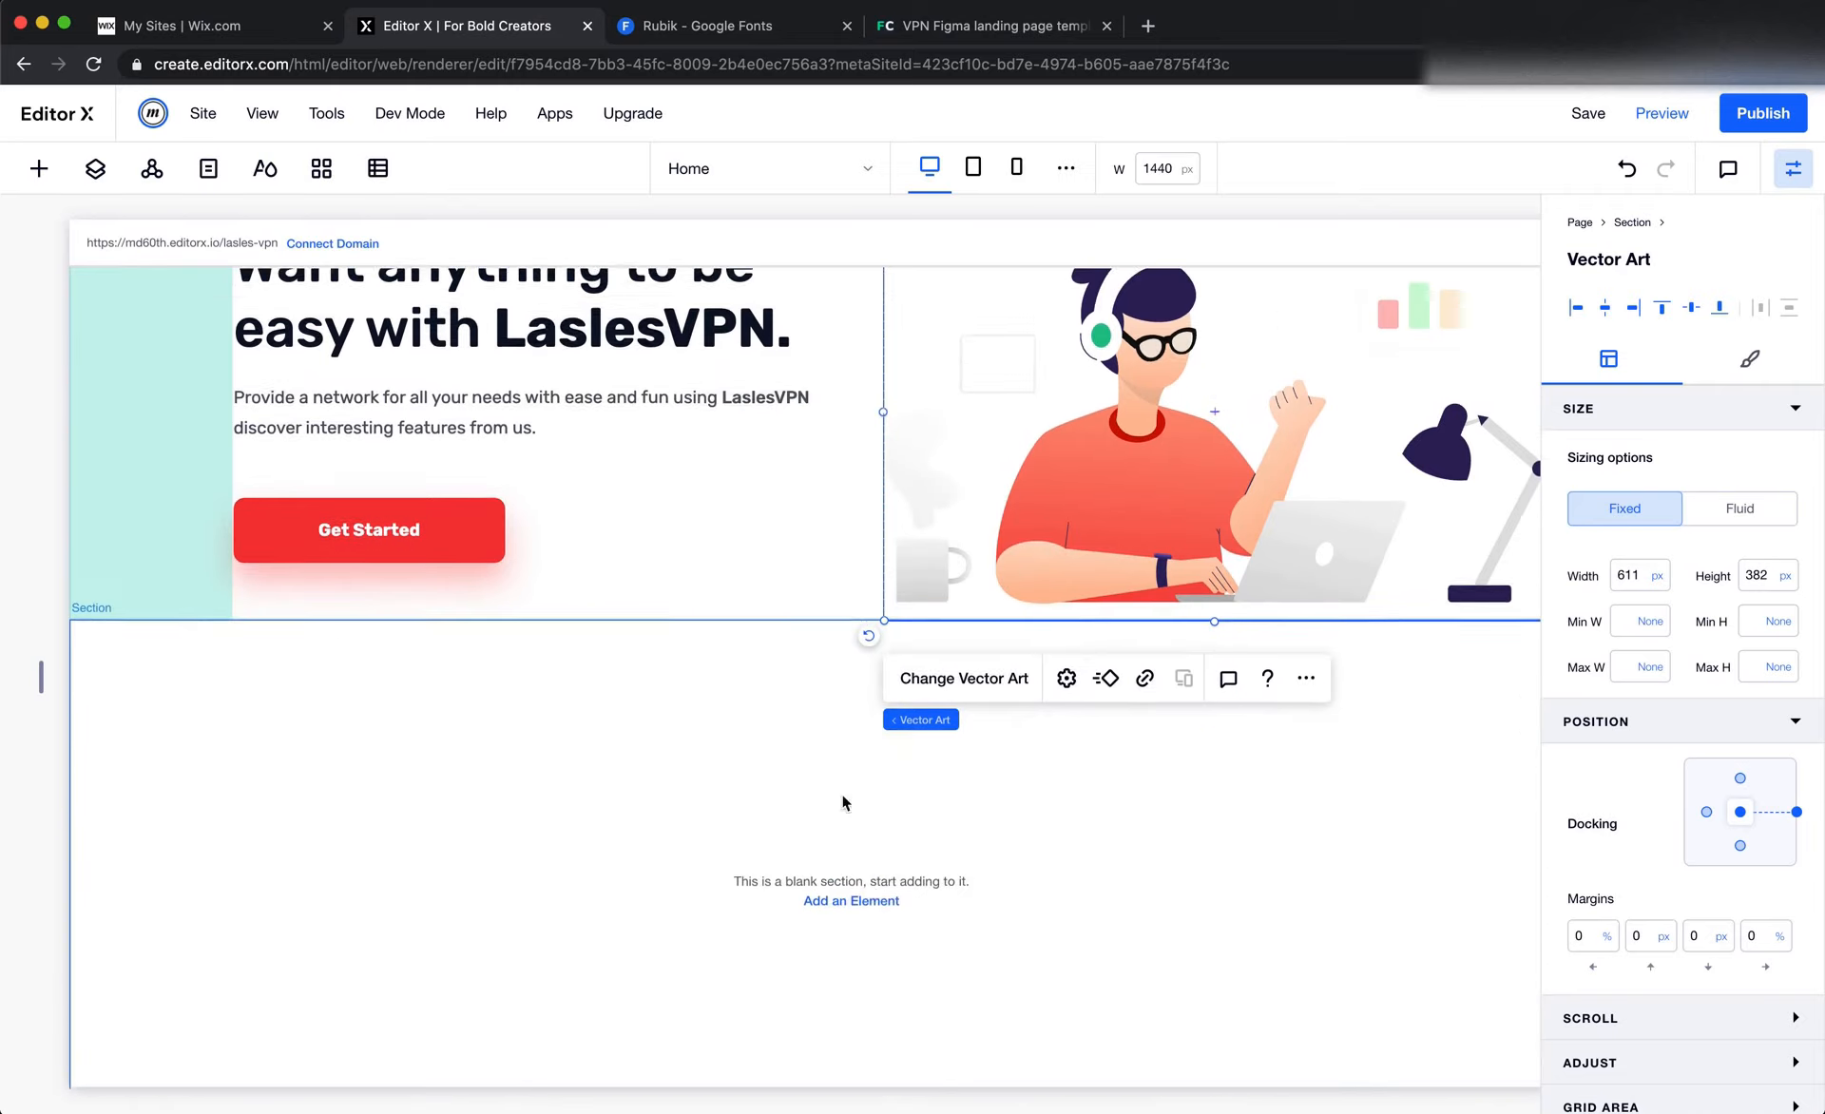
scroll(1023, 875, up, 3)
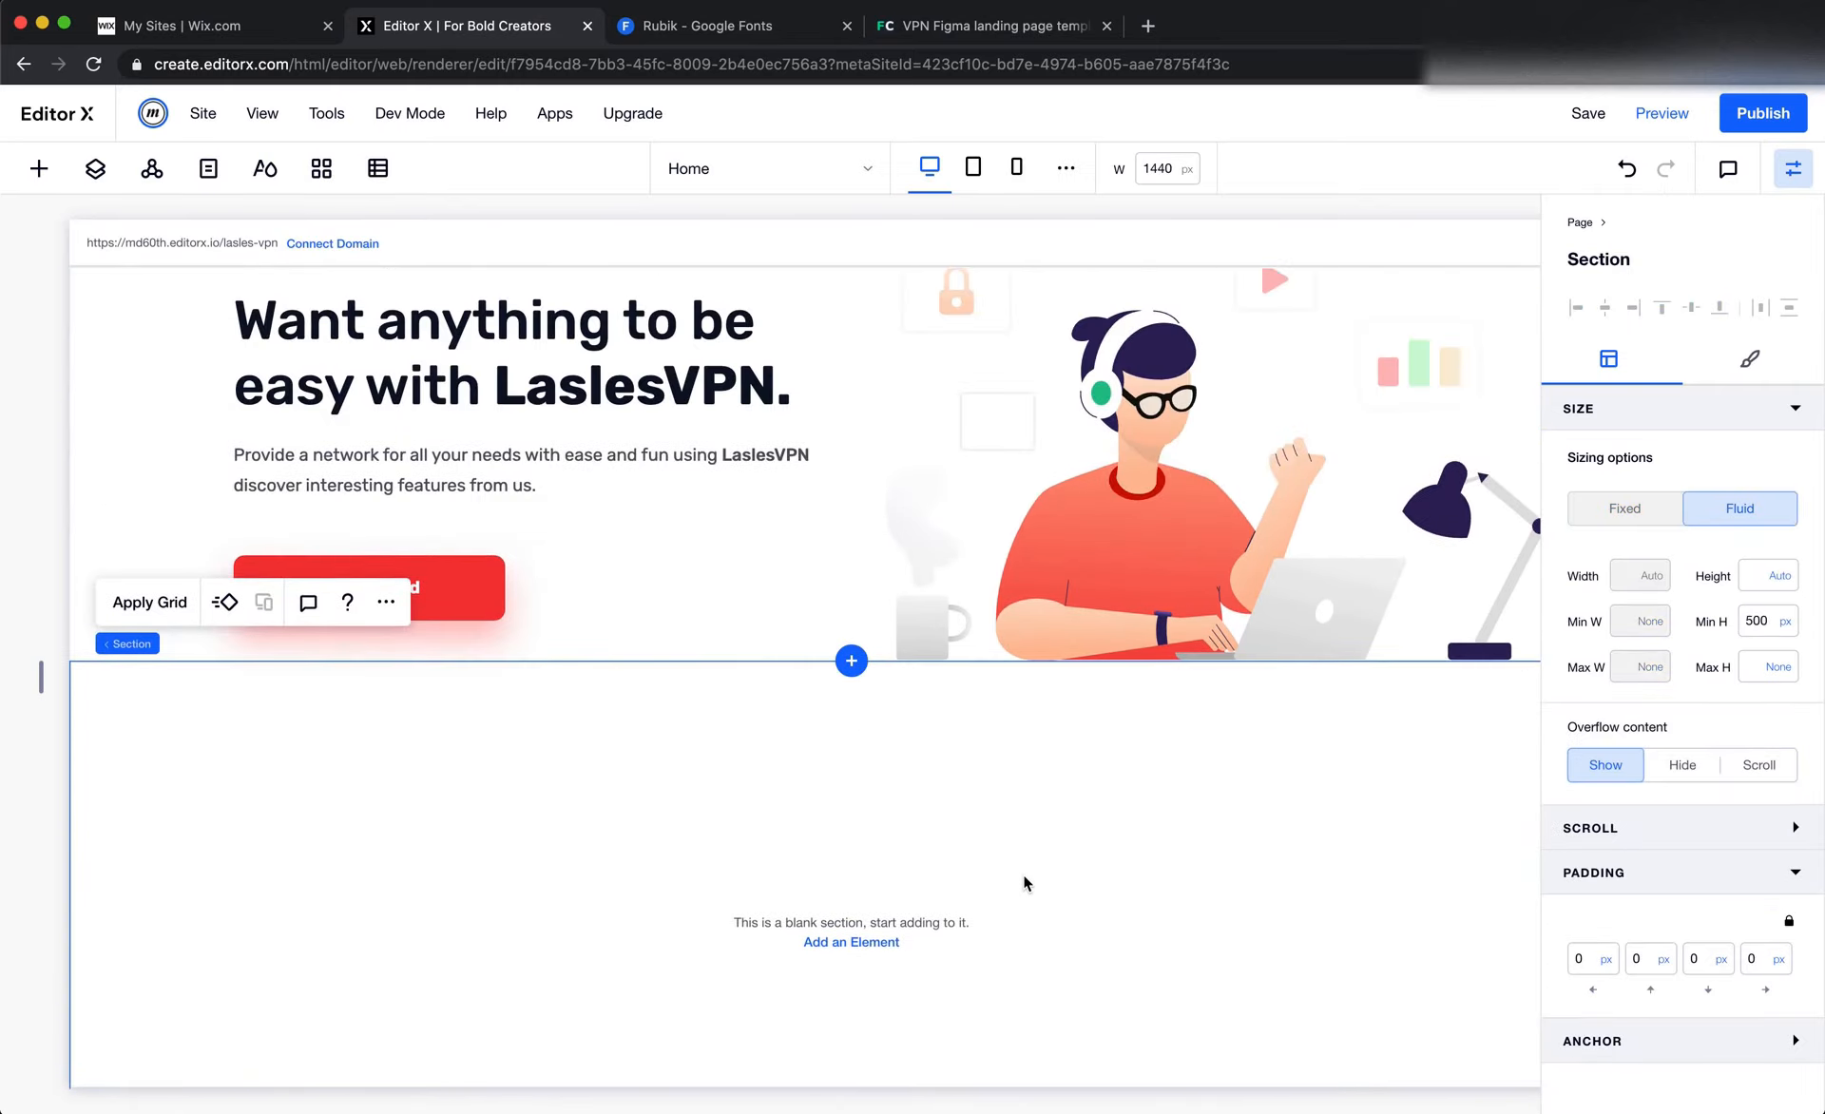
Switch to Figma and hide the Landingpage frame's 12-column layout grid
key(super+Tab)
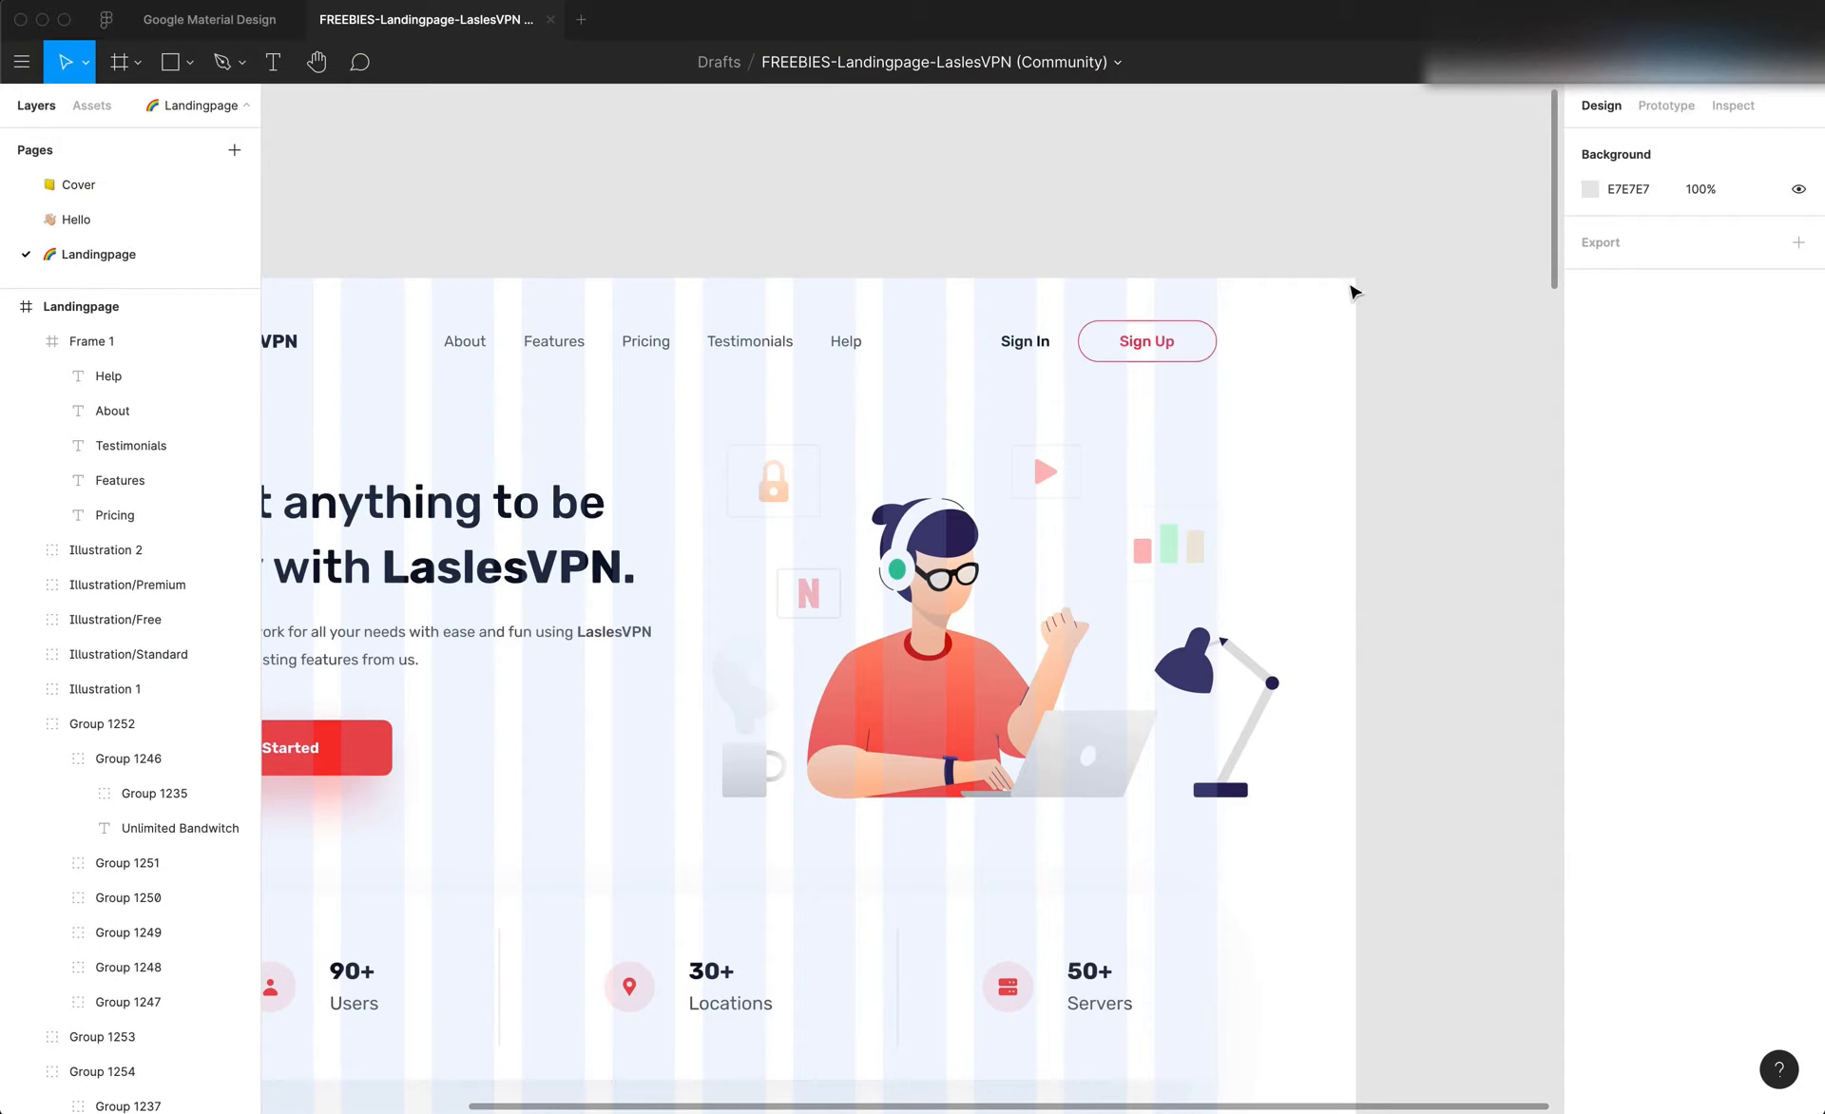
scroll(623, 244, left, 5)
click(642, 253)
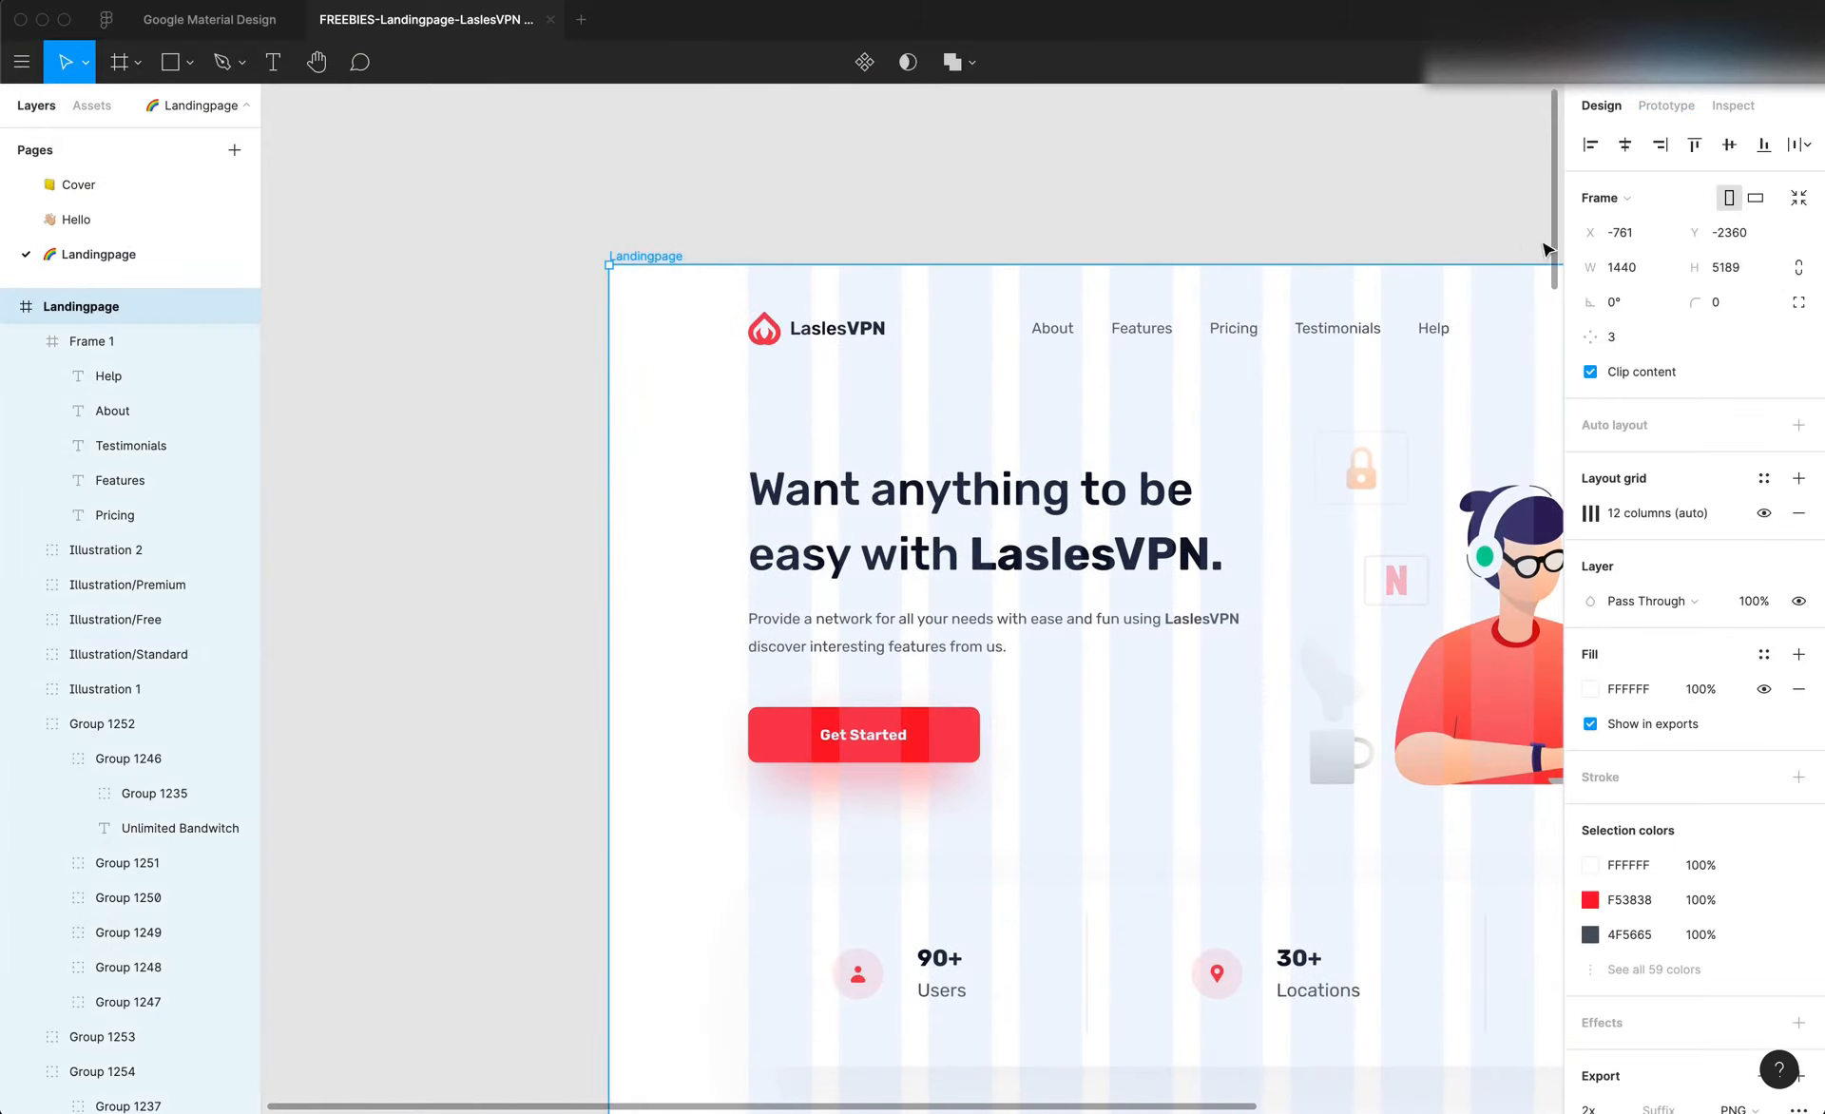
click(1763, 512)
Examine the size and position of the hero illustration and the Users, Locations and Servers stats card below it
scroll(1120, 479, right, 4)
scroll(1120, 479, down, 2)
scroll(1117, 481, down, 2)
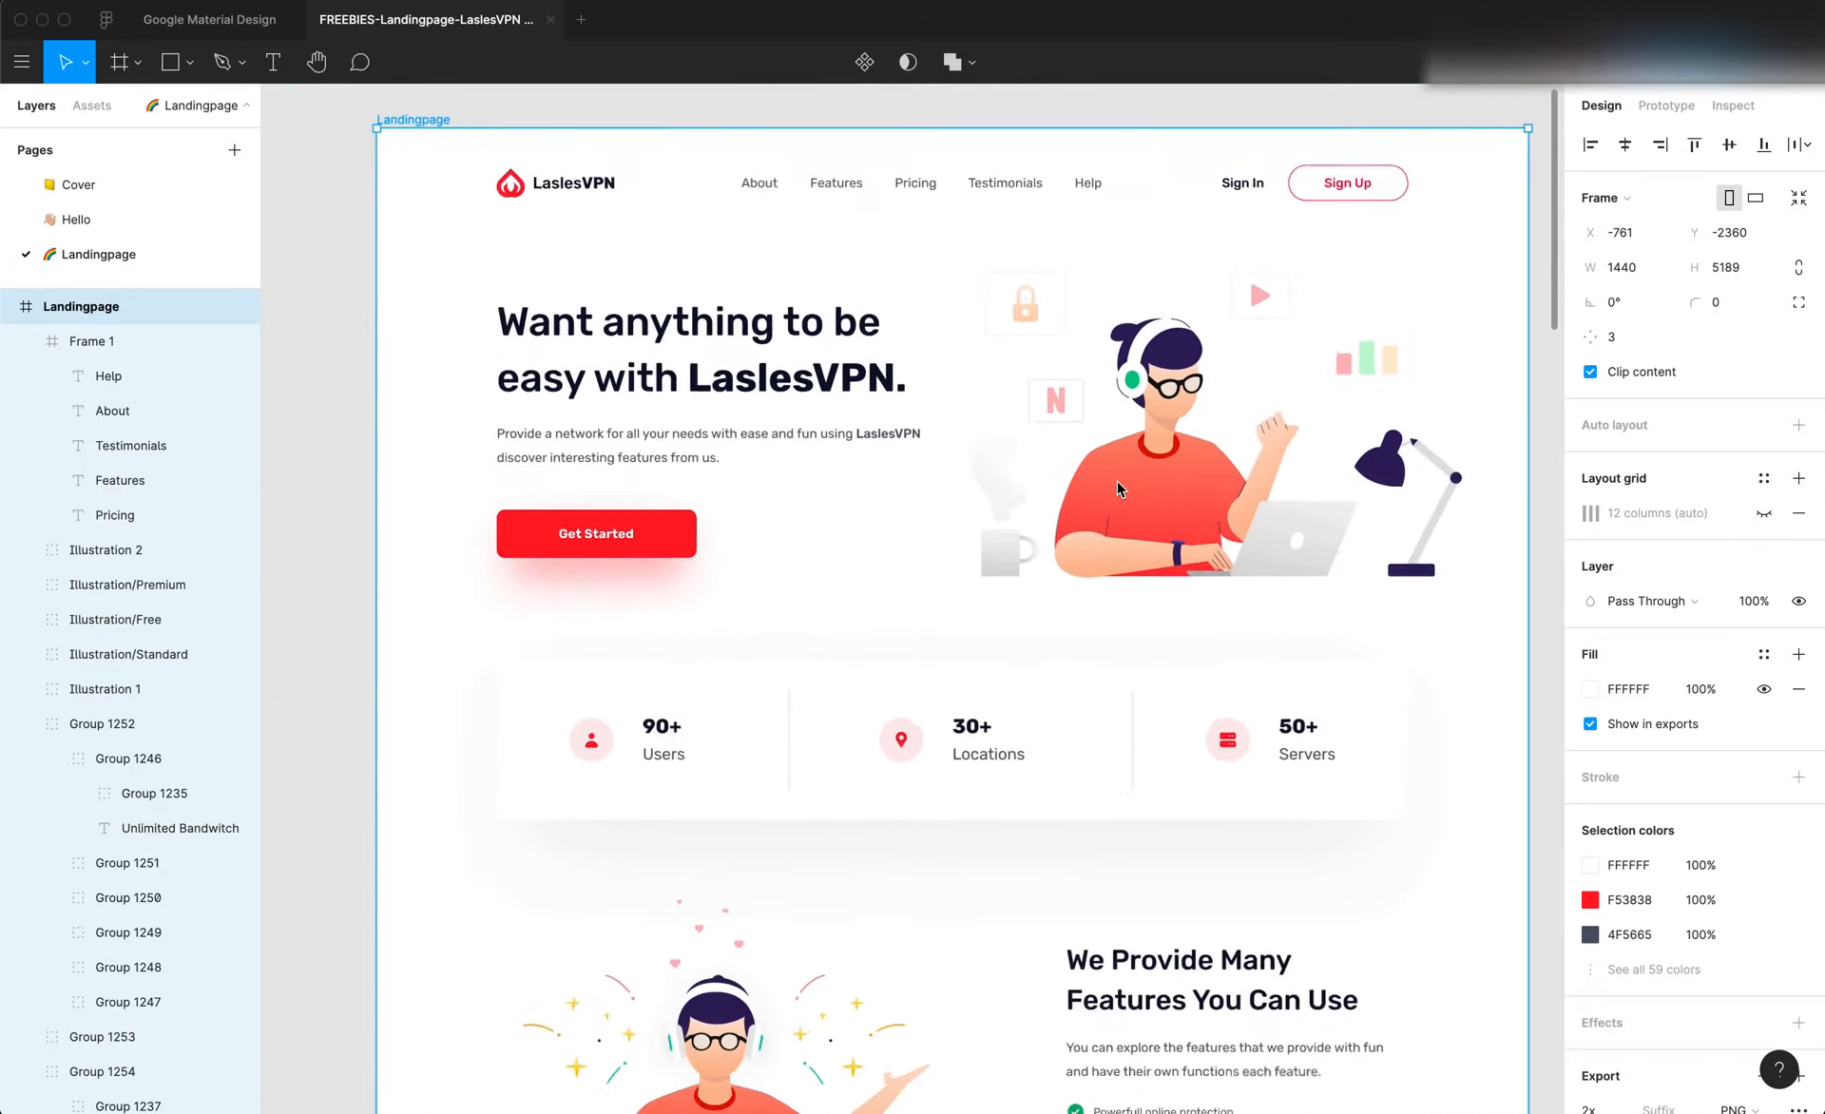
scroll(1122, 567, up, 3)
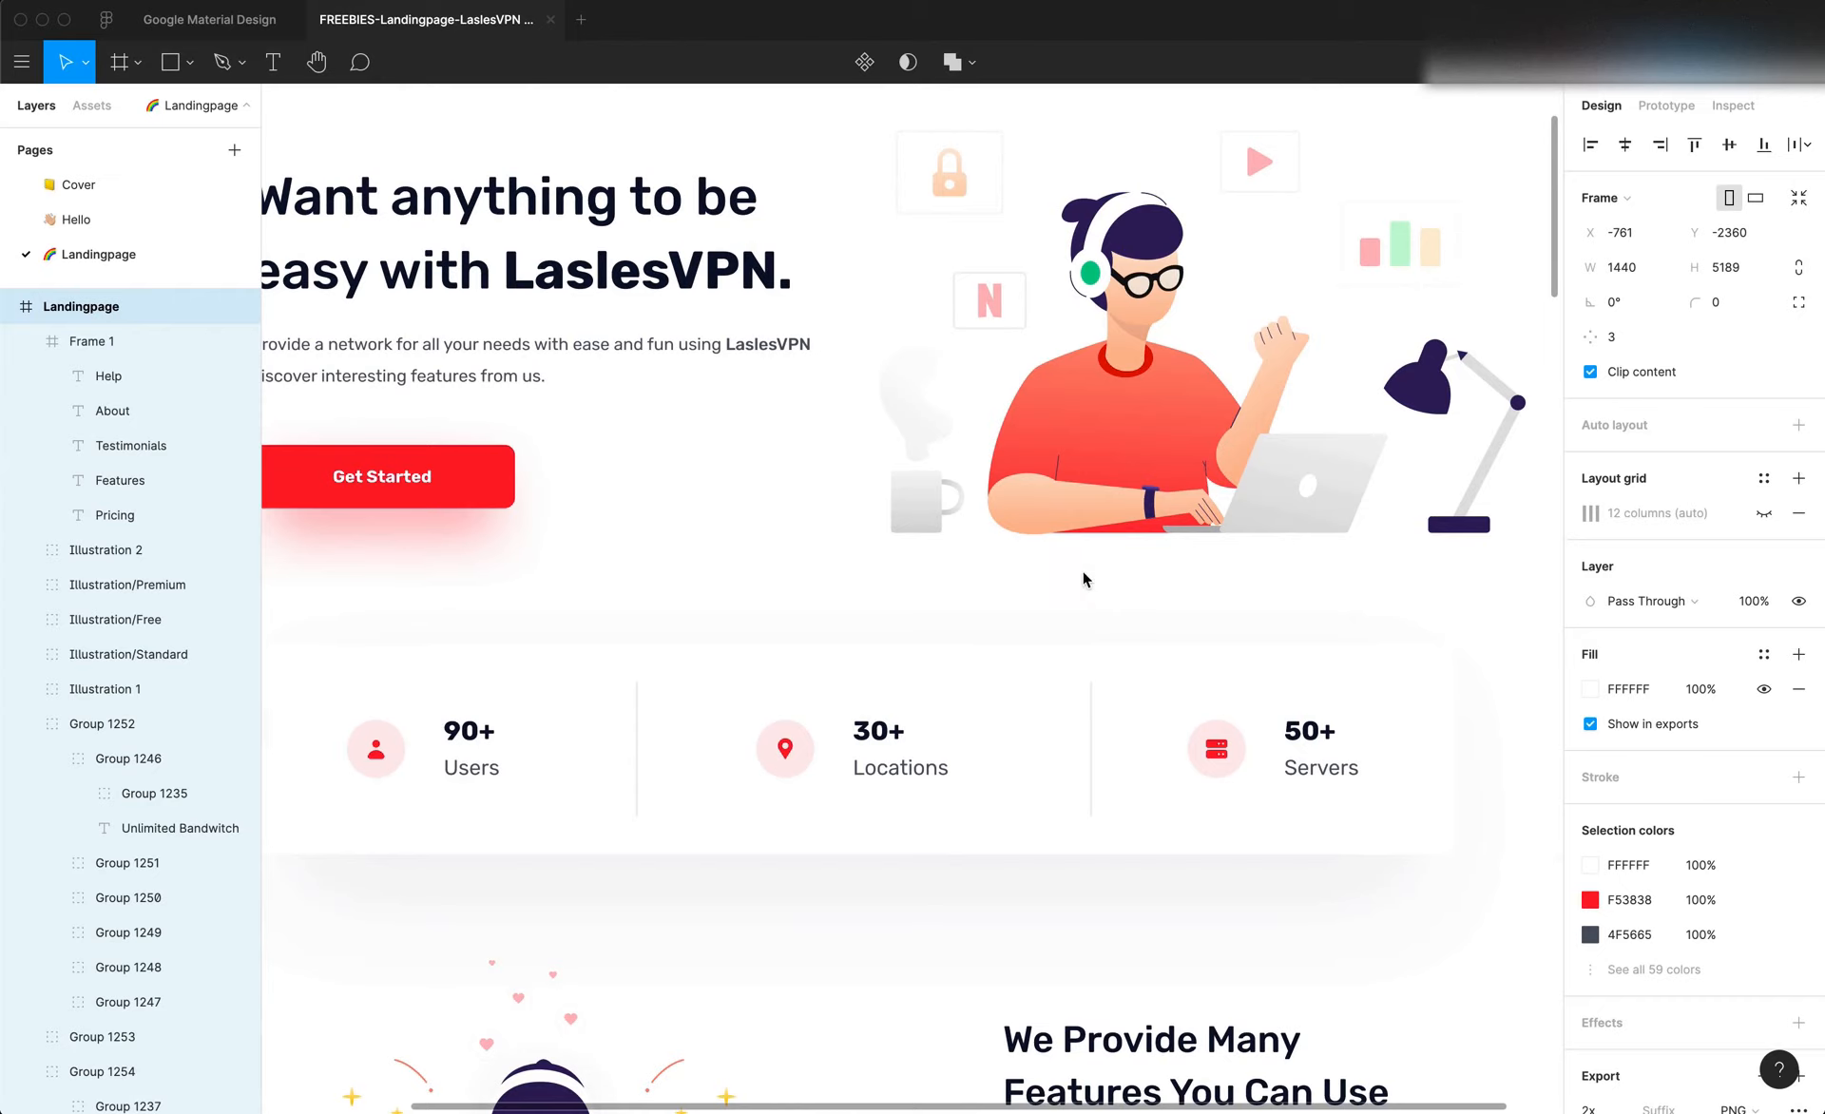
click(1100, 535)
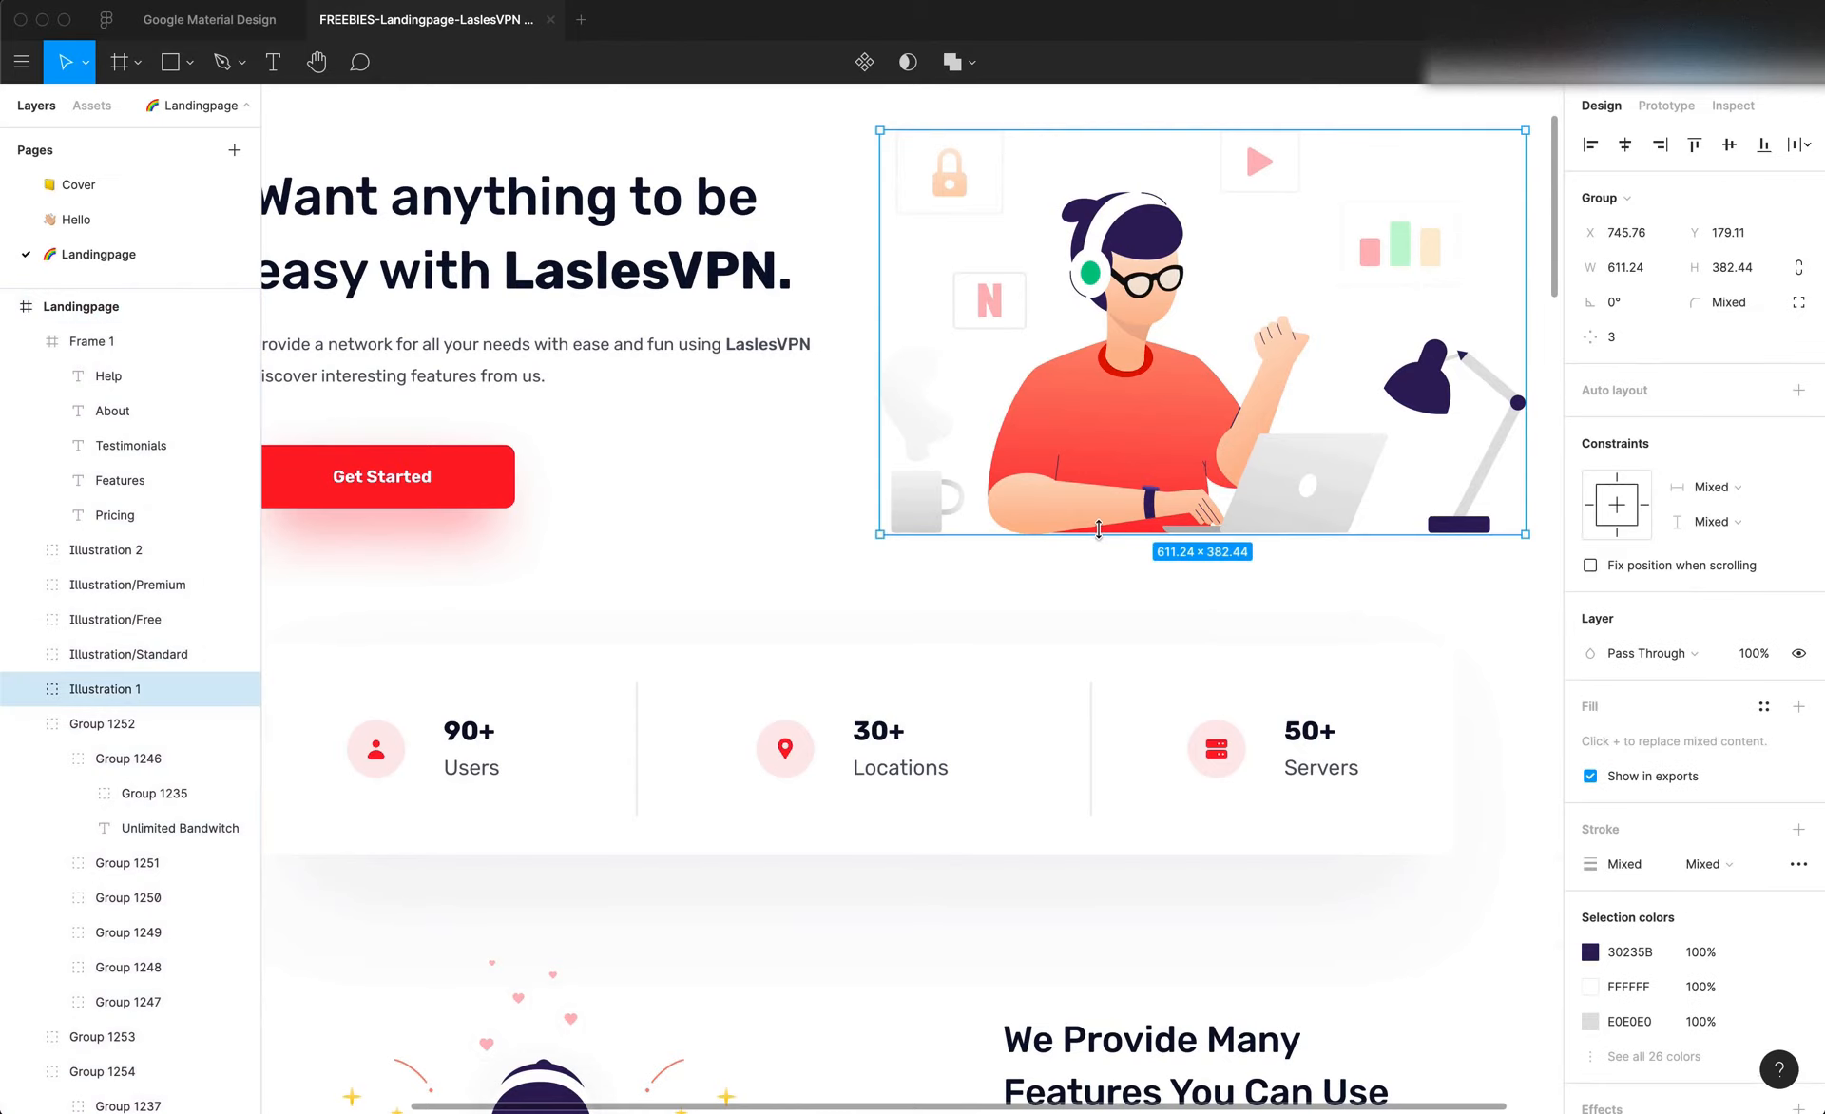
click(1097, 674)
scroll(1100, 673, left, 3)
scroll(1099, 672, right, 3)
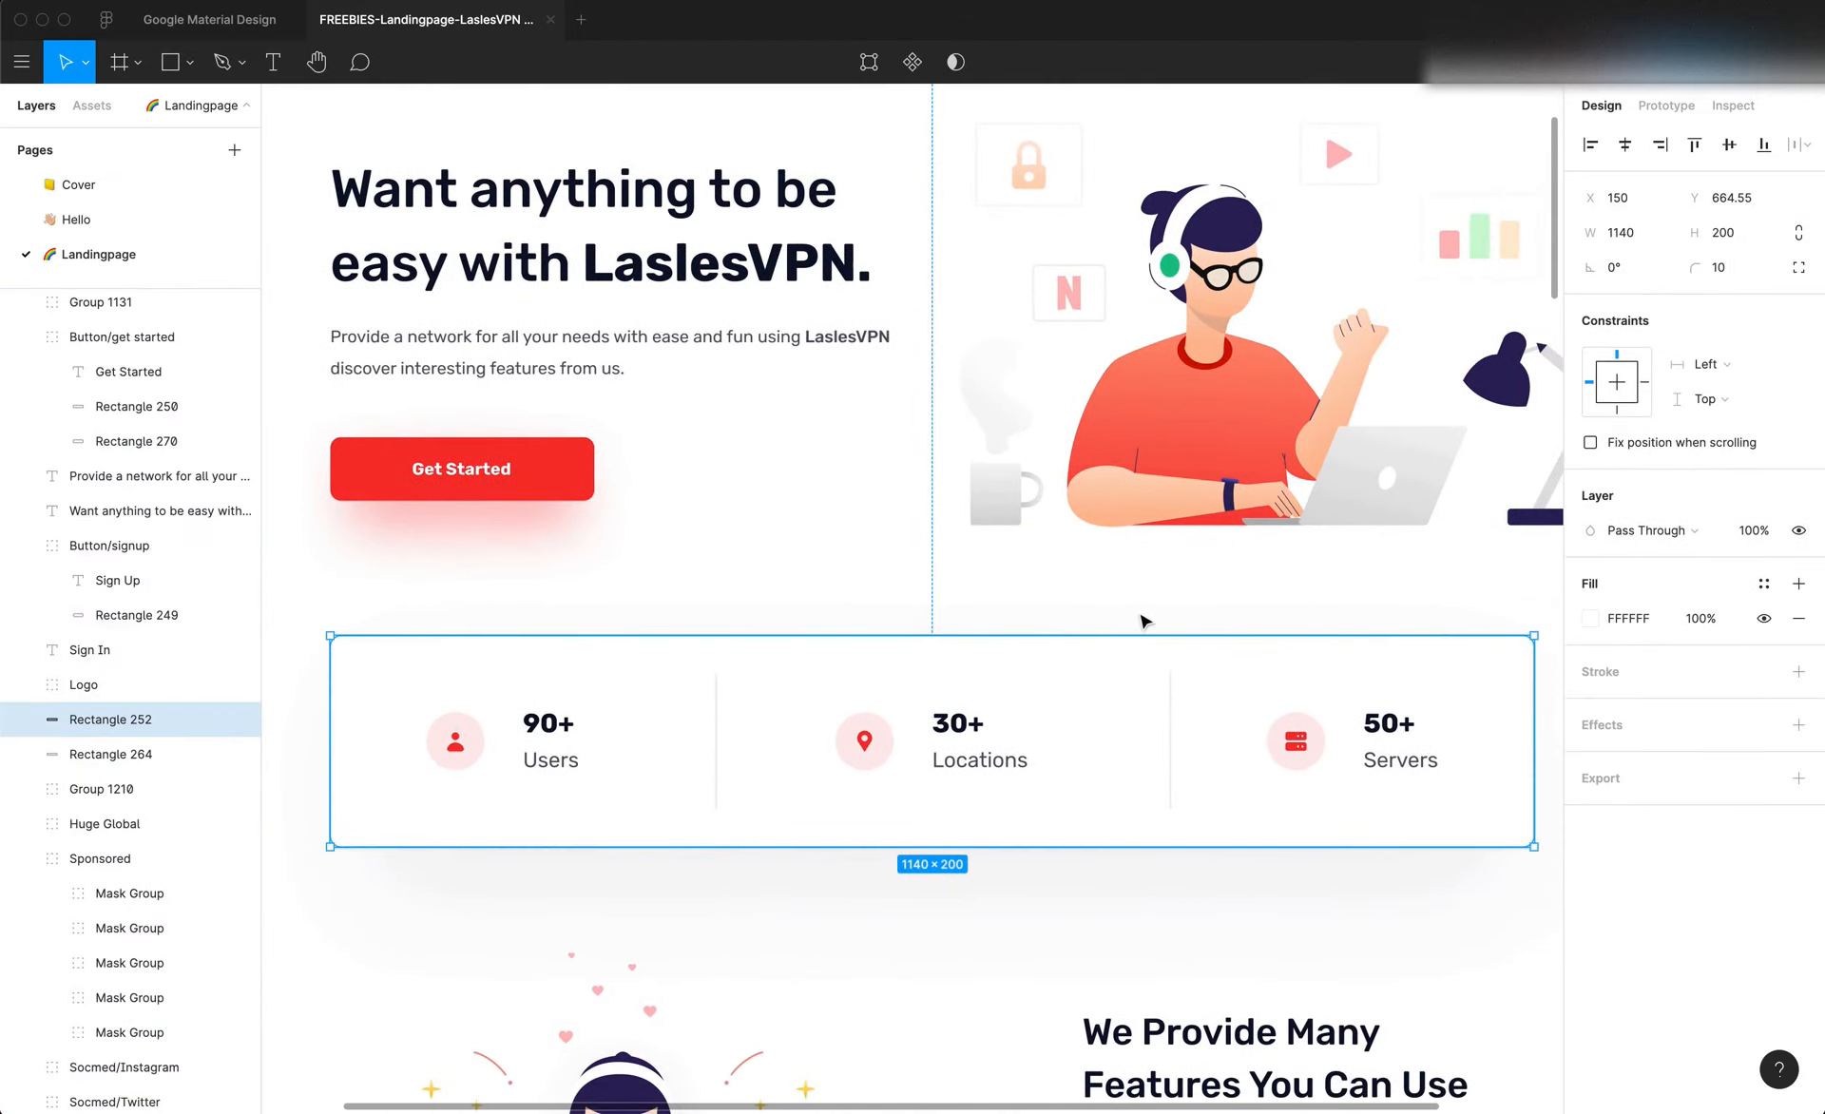
click(1195, 510)
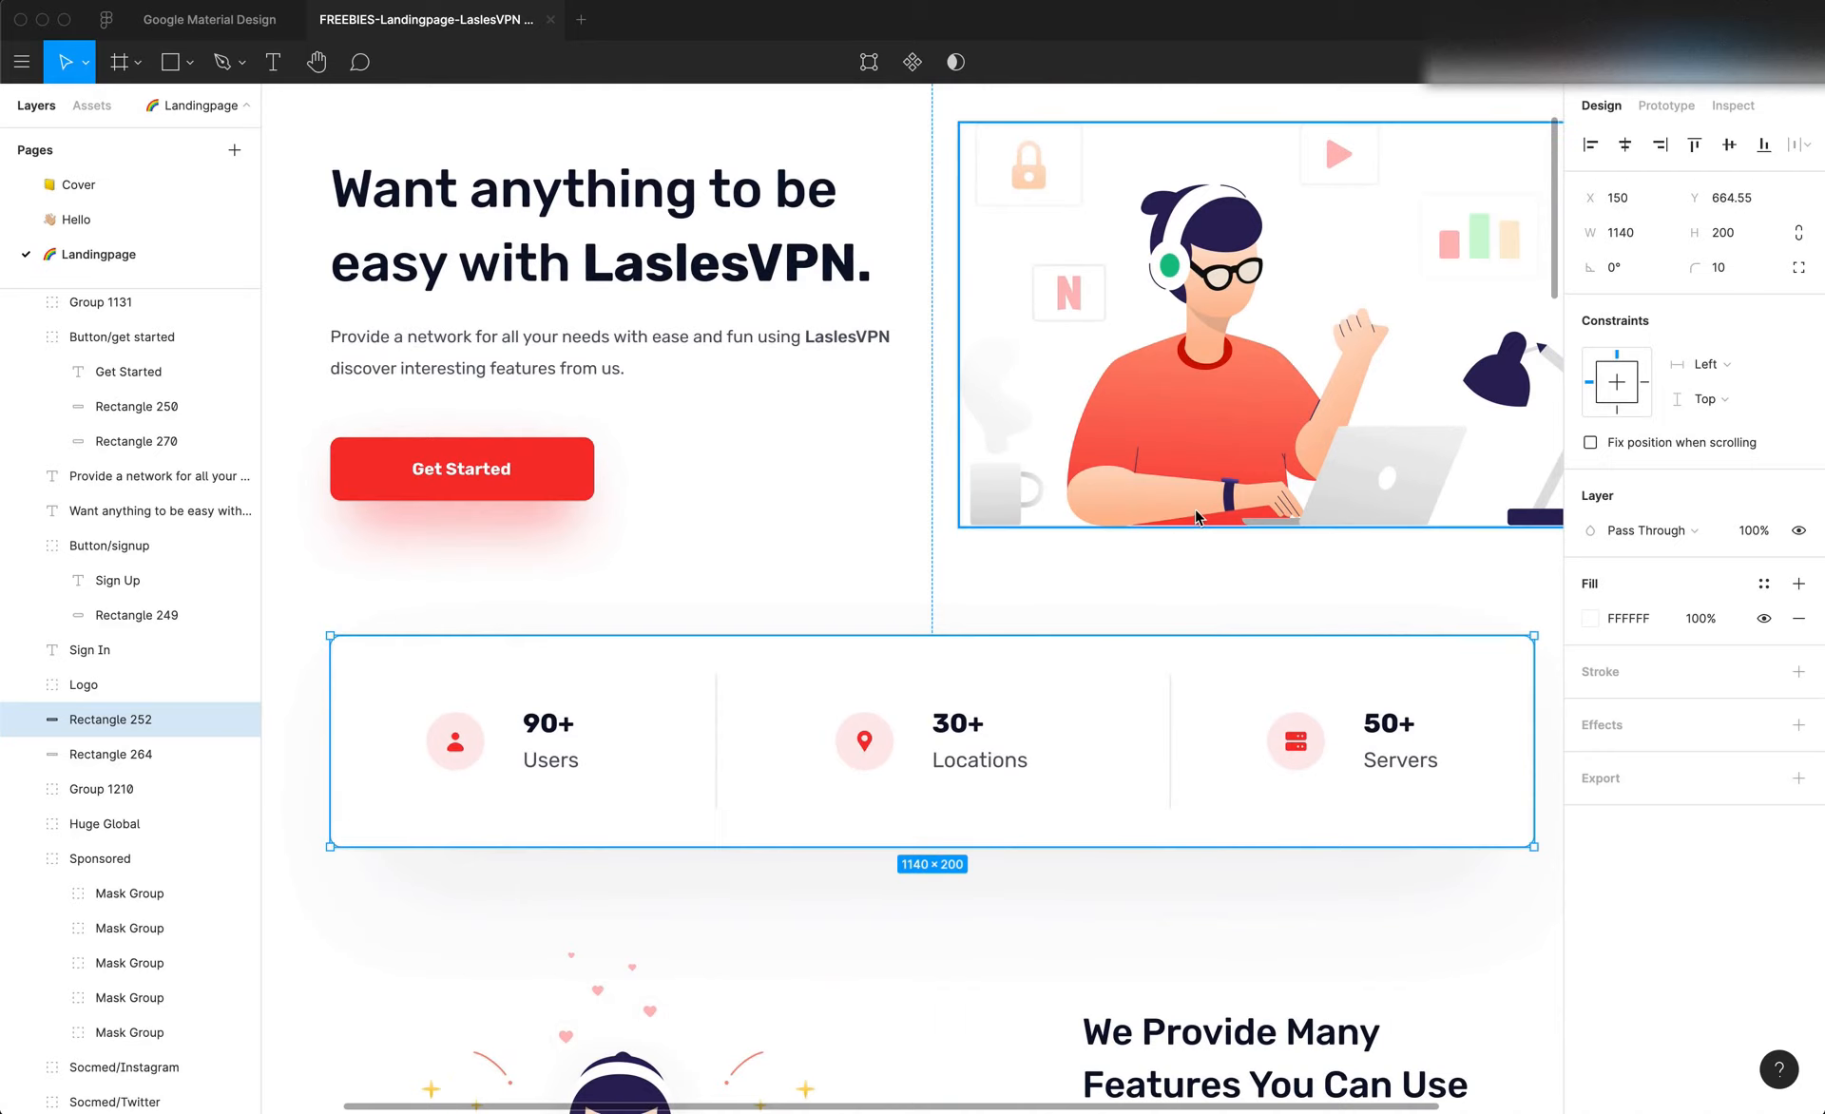
right_click(1175, 518)
key(Escape)
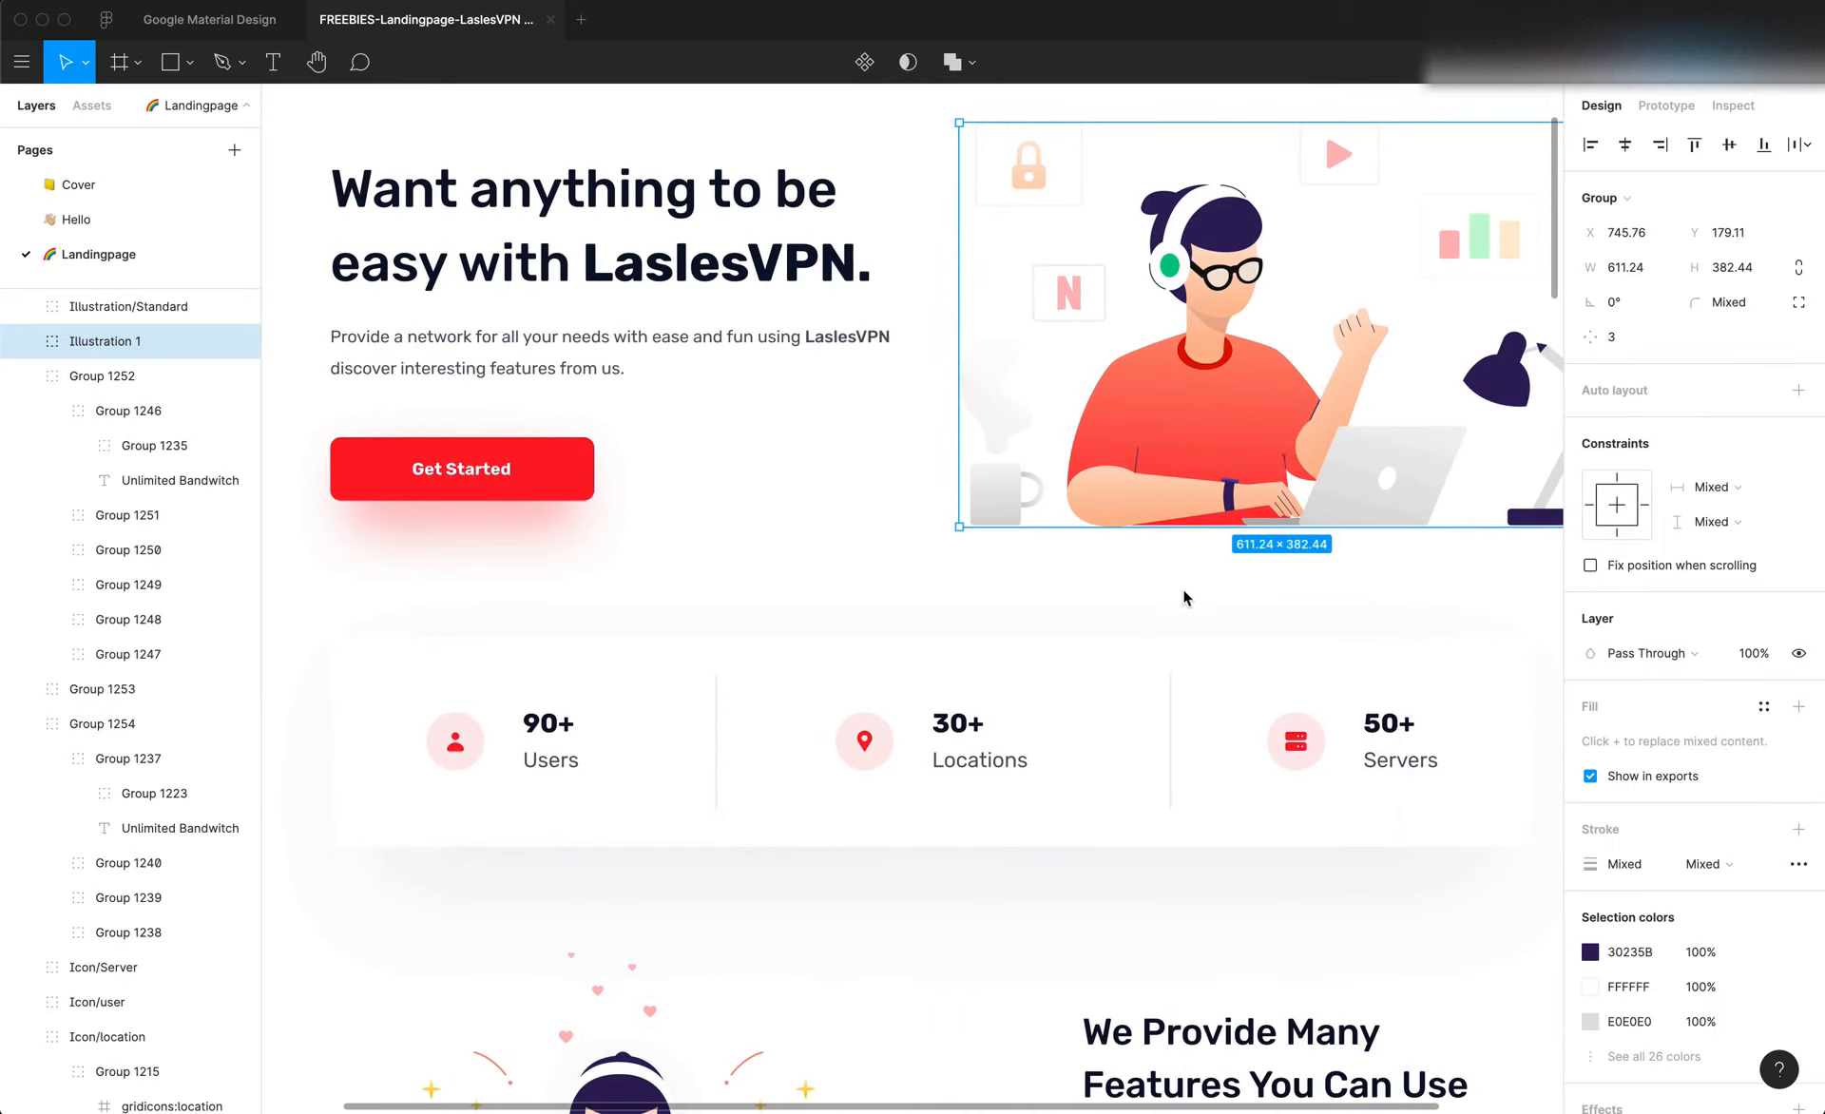
Draw a rectangle about 200 × 112 px below the hero illustration and measure the illustration's vertical distance to the stats card
click(1138, 581)
key(t)
key(r)
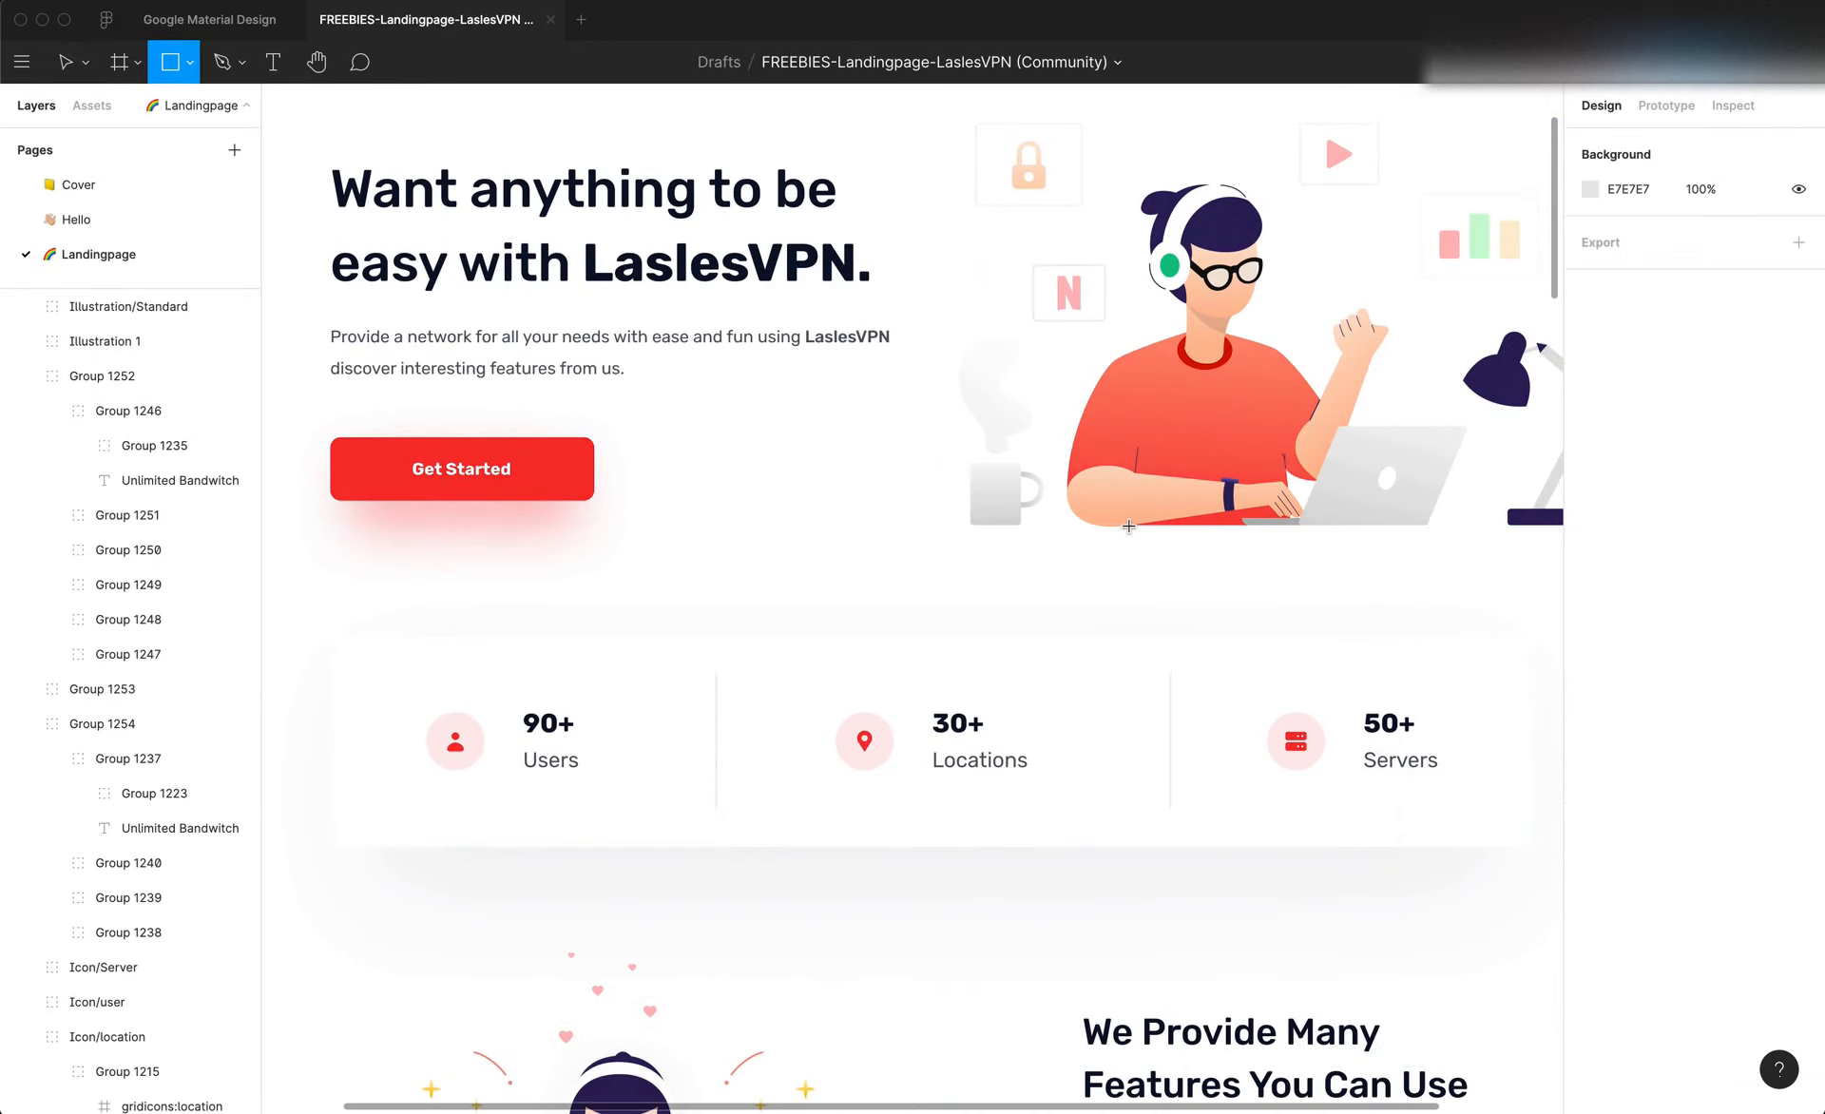
mouse_move(1128, 523)
mouse_down()
mouse_move(1190, 663)
mouse_move(1306, 722)
mouse_move(1341, 646)
mouse_up()
click(1405, 654)
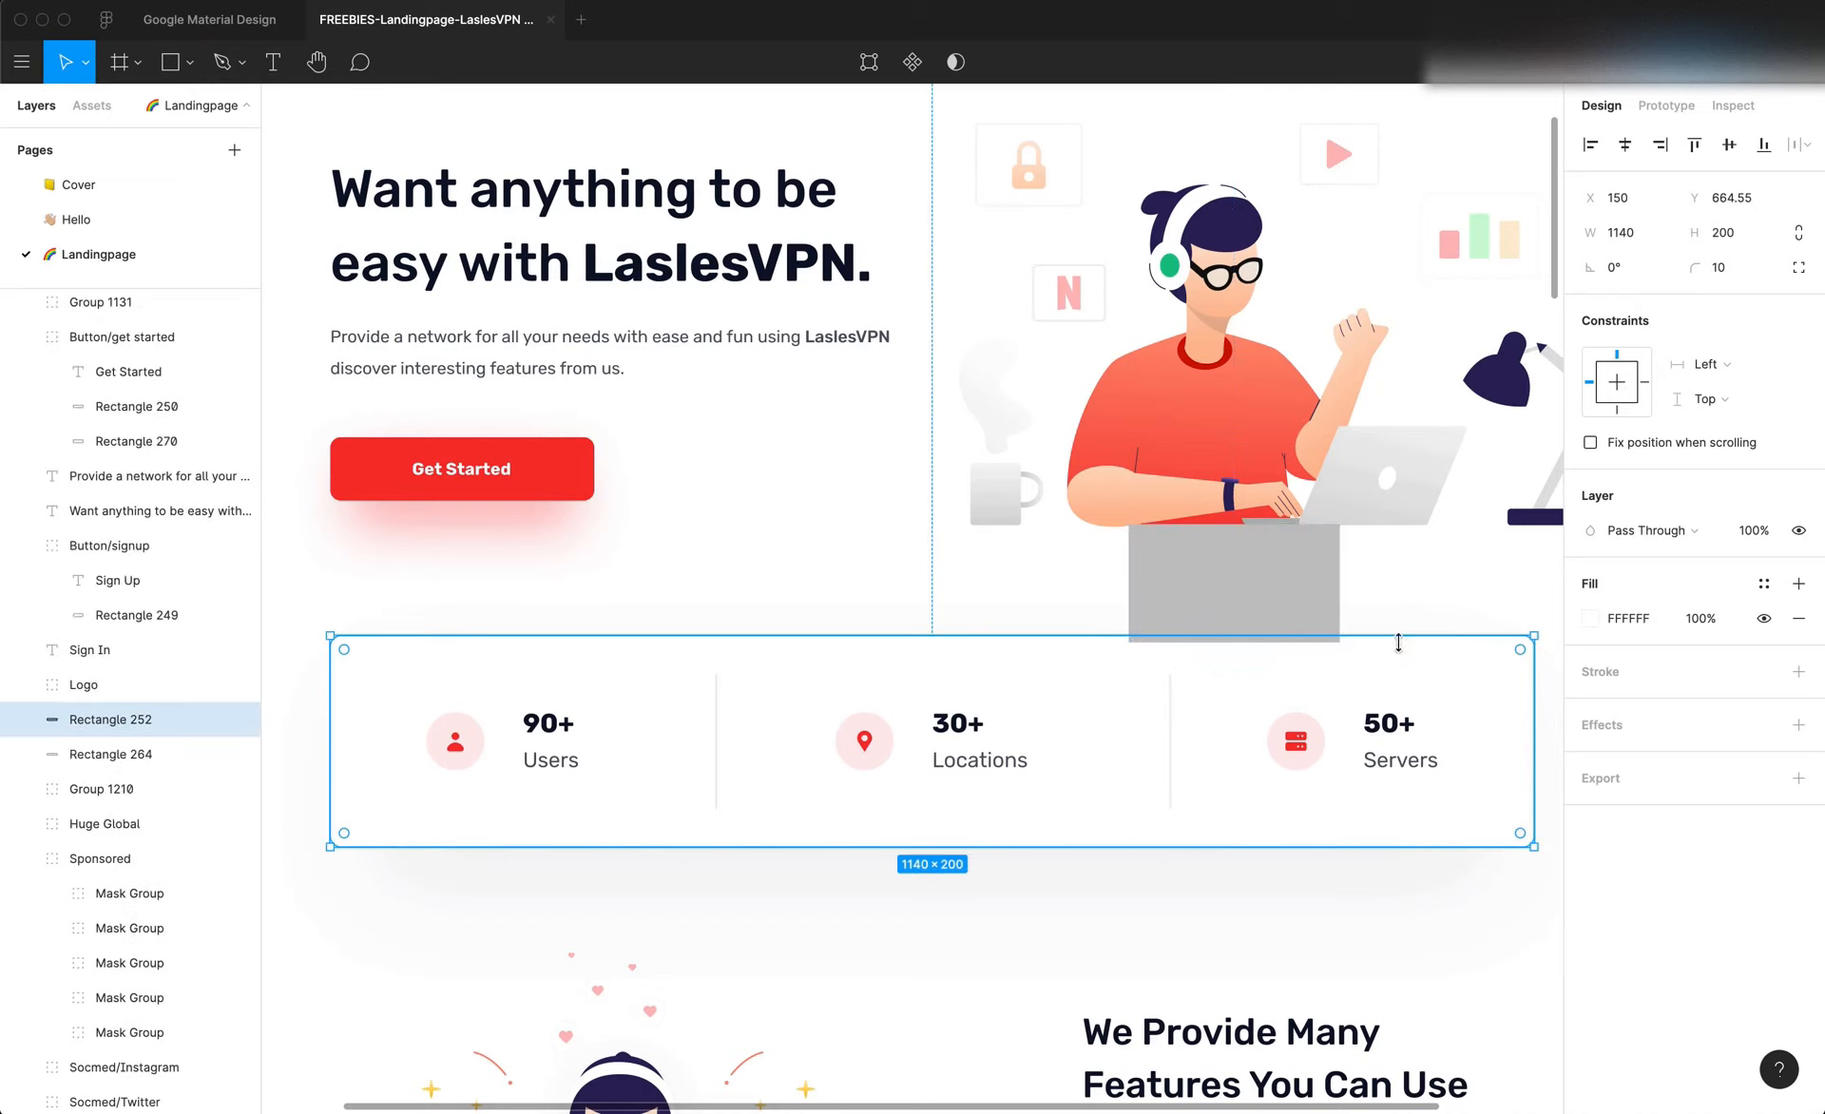
key(alt)
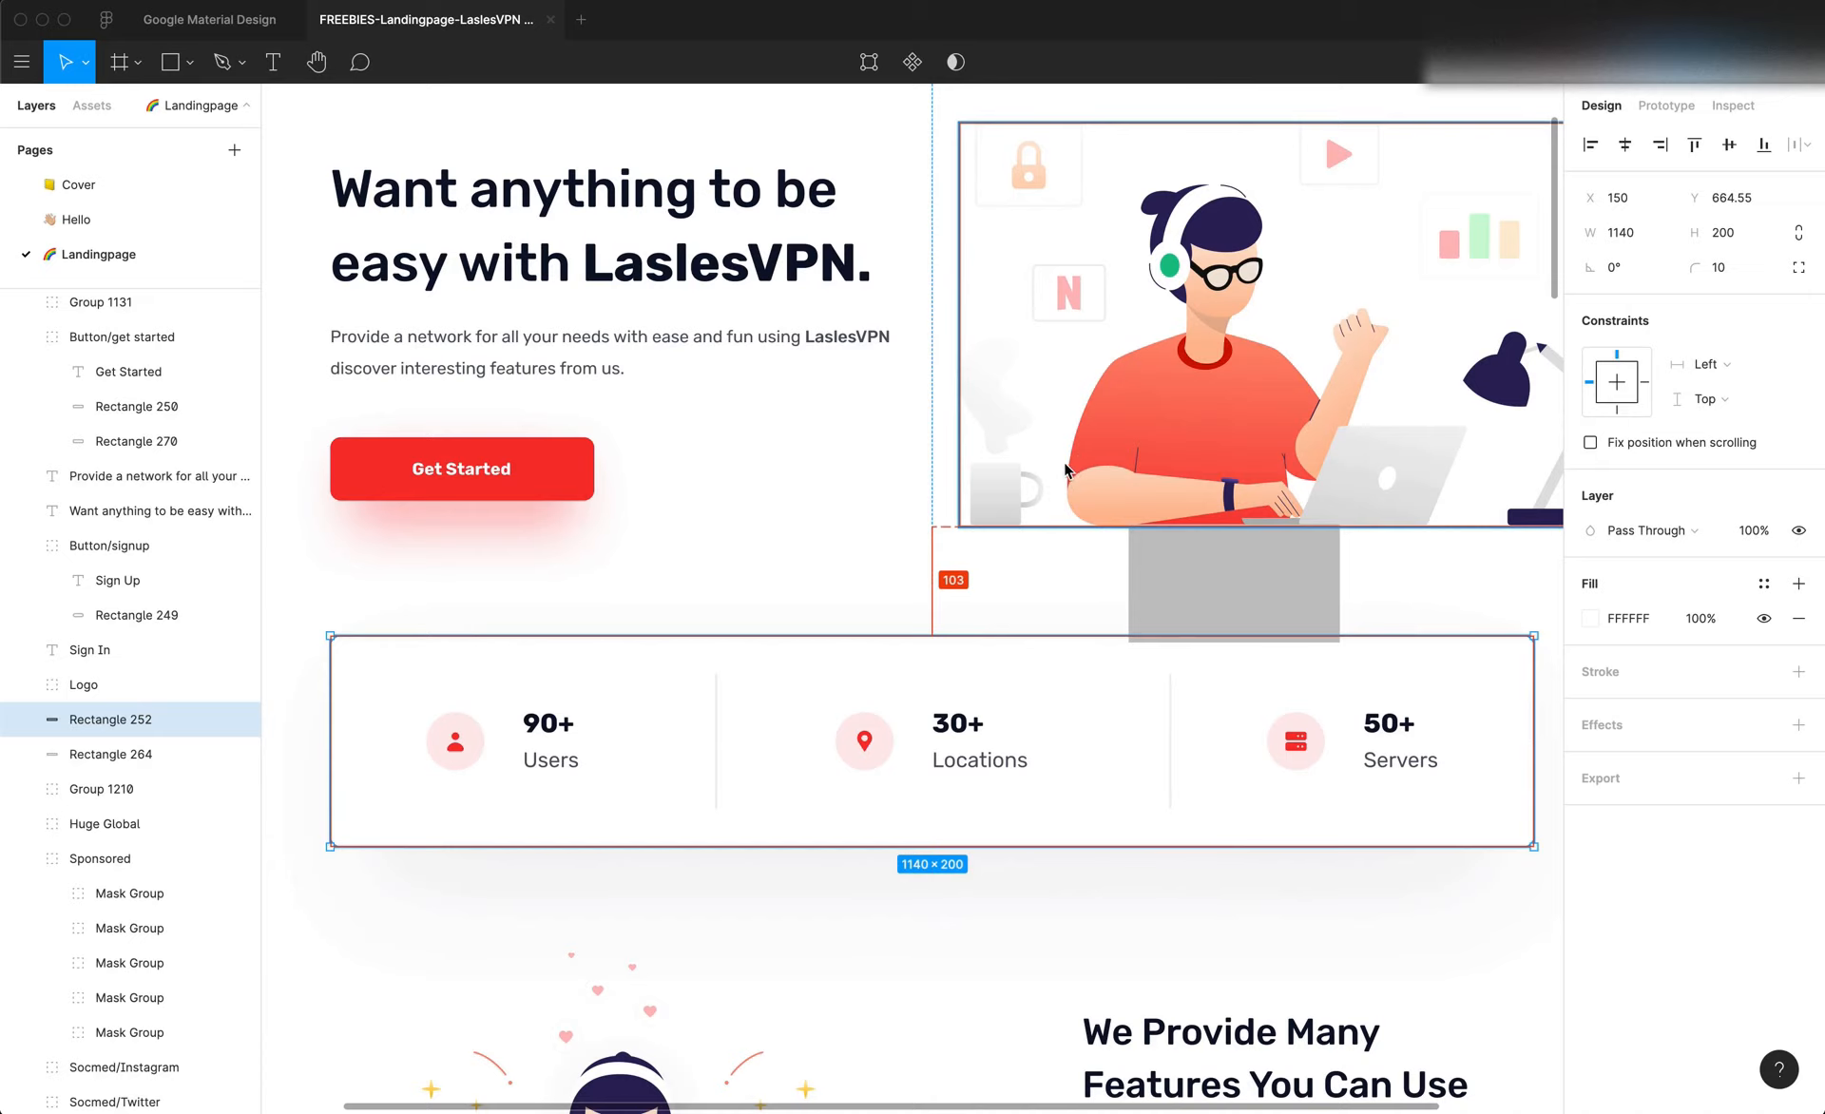
Delete the grey rectangle below the hero illustration and switch back to Editor X
click(1195, 606)
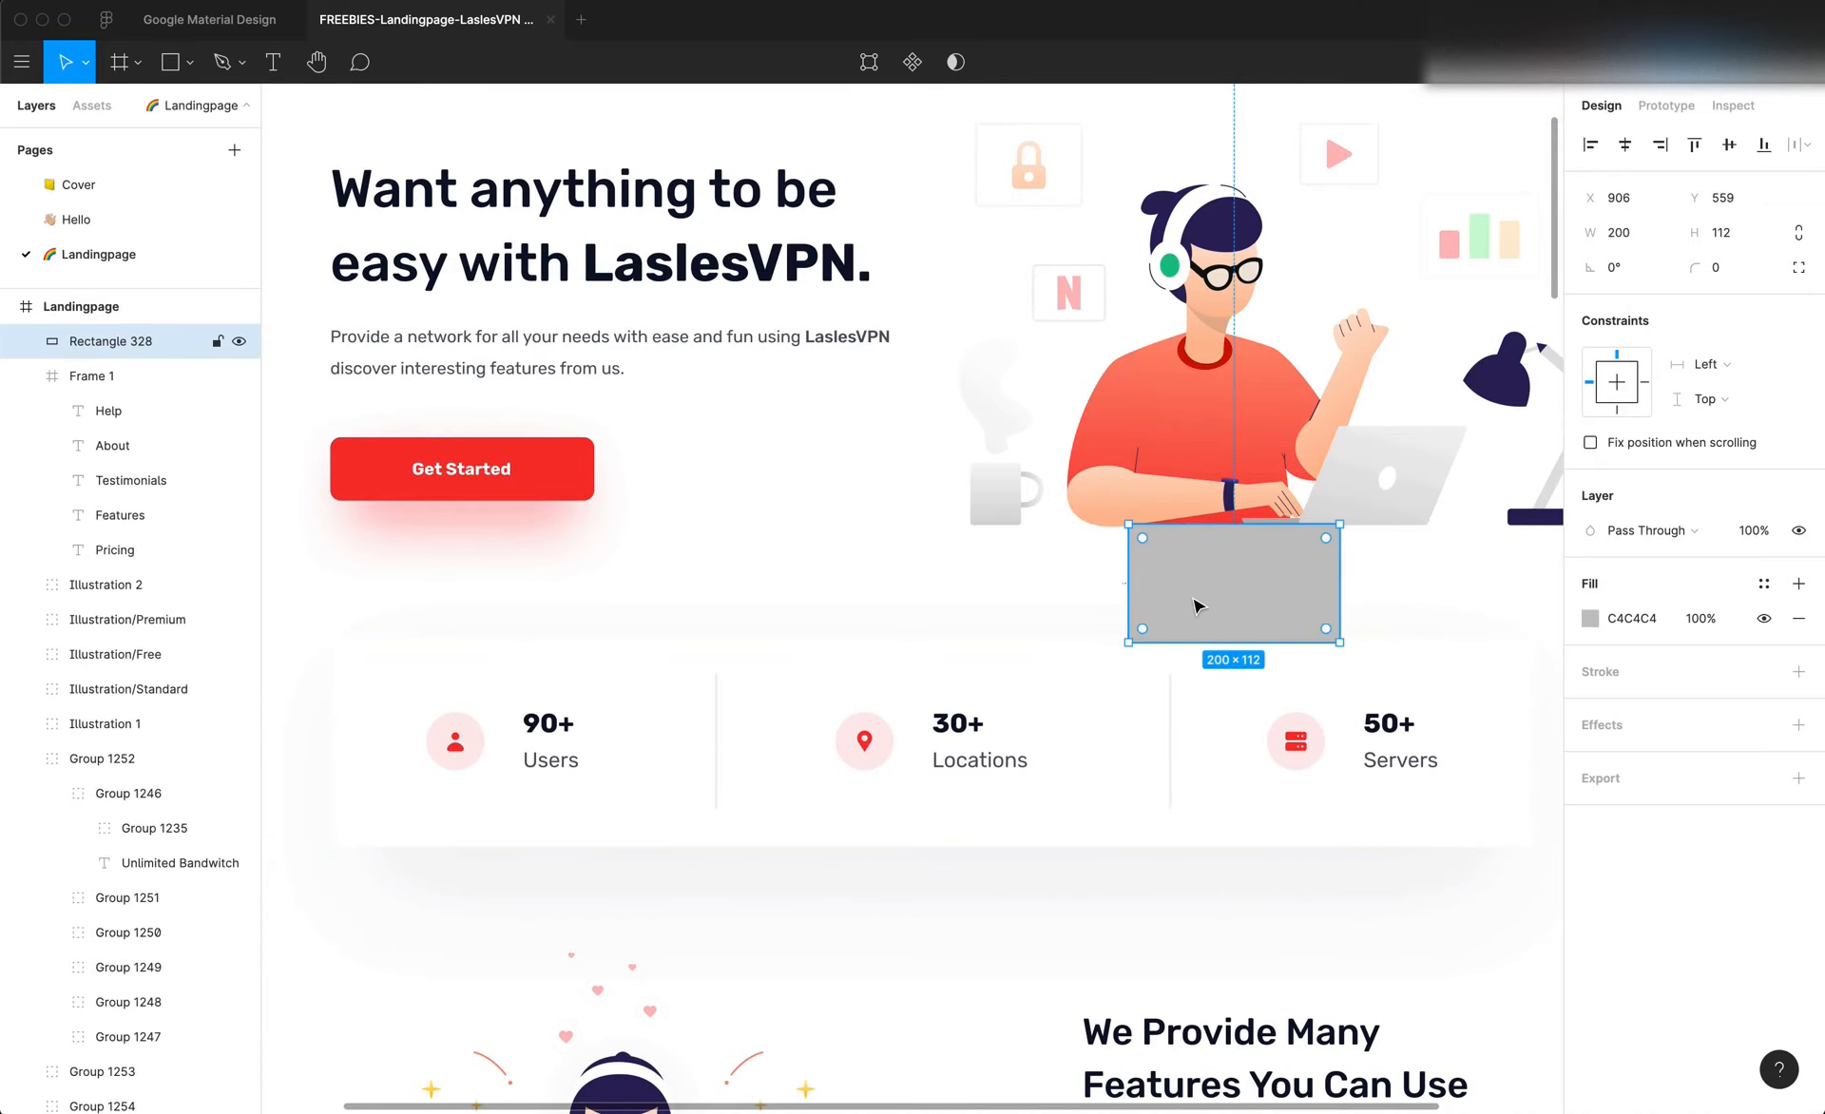
key(Delete)
key(super+Tab)
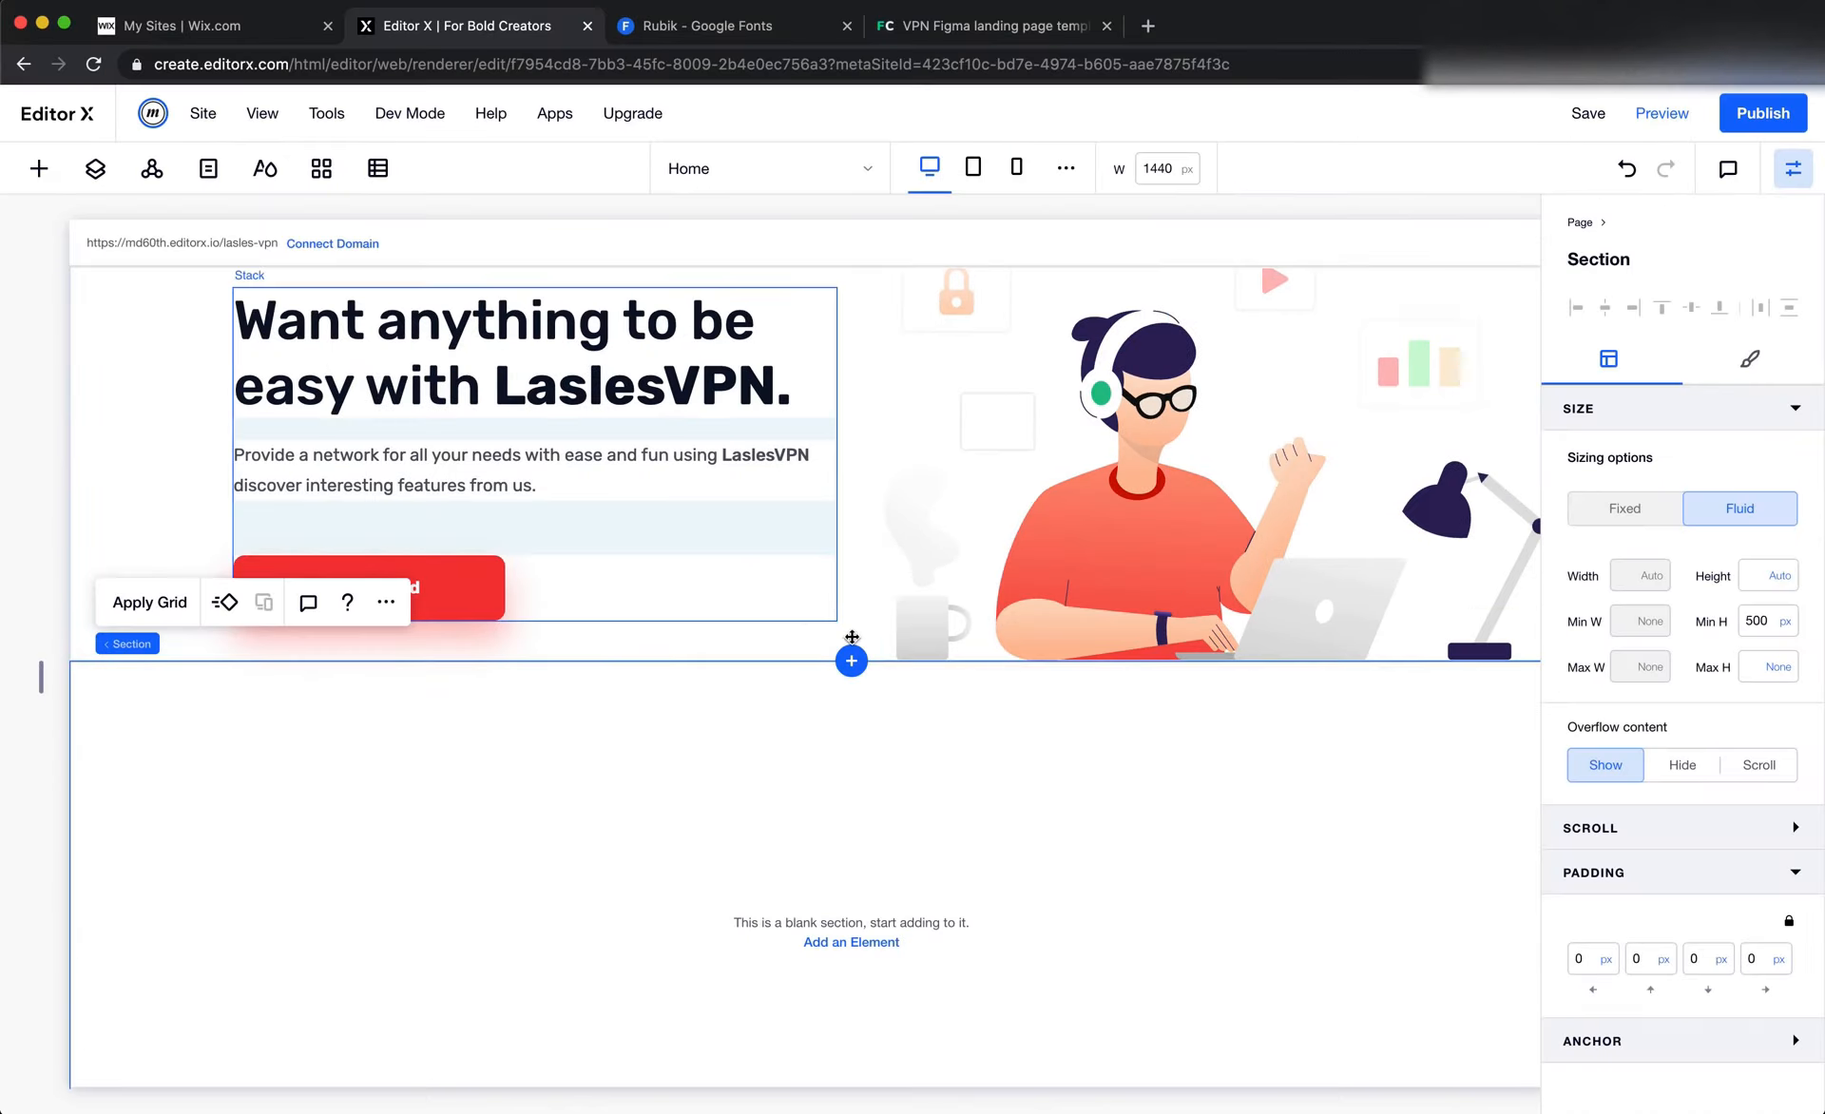
Set the hero section's bottom padding to 103 px
click(1174, 586)
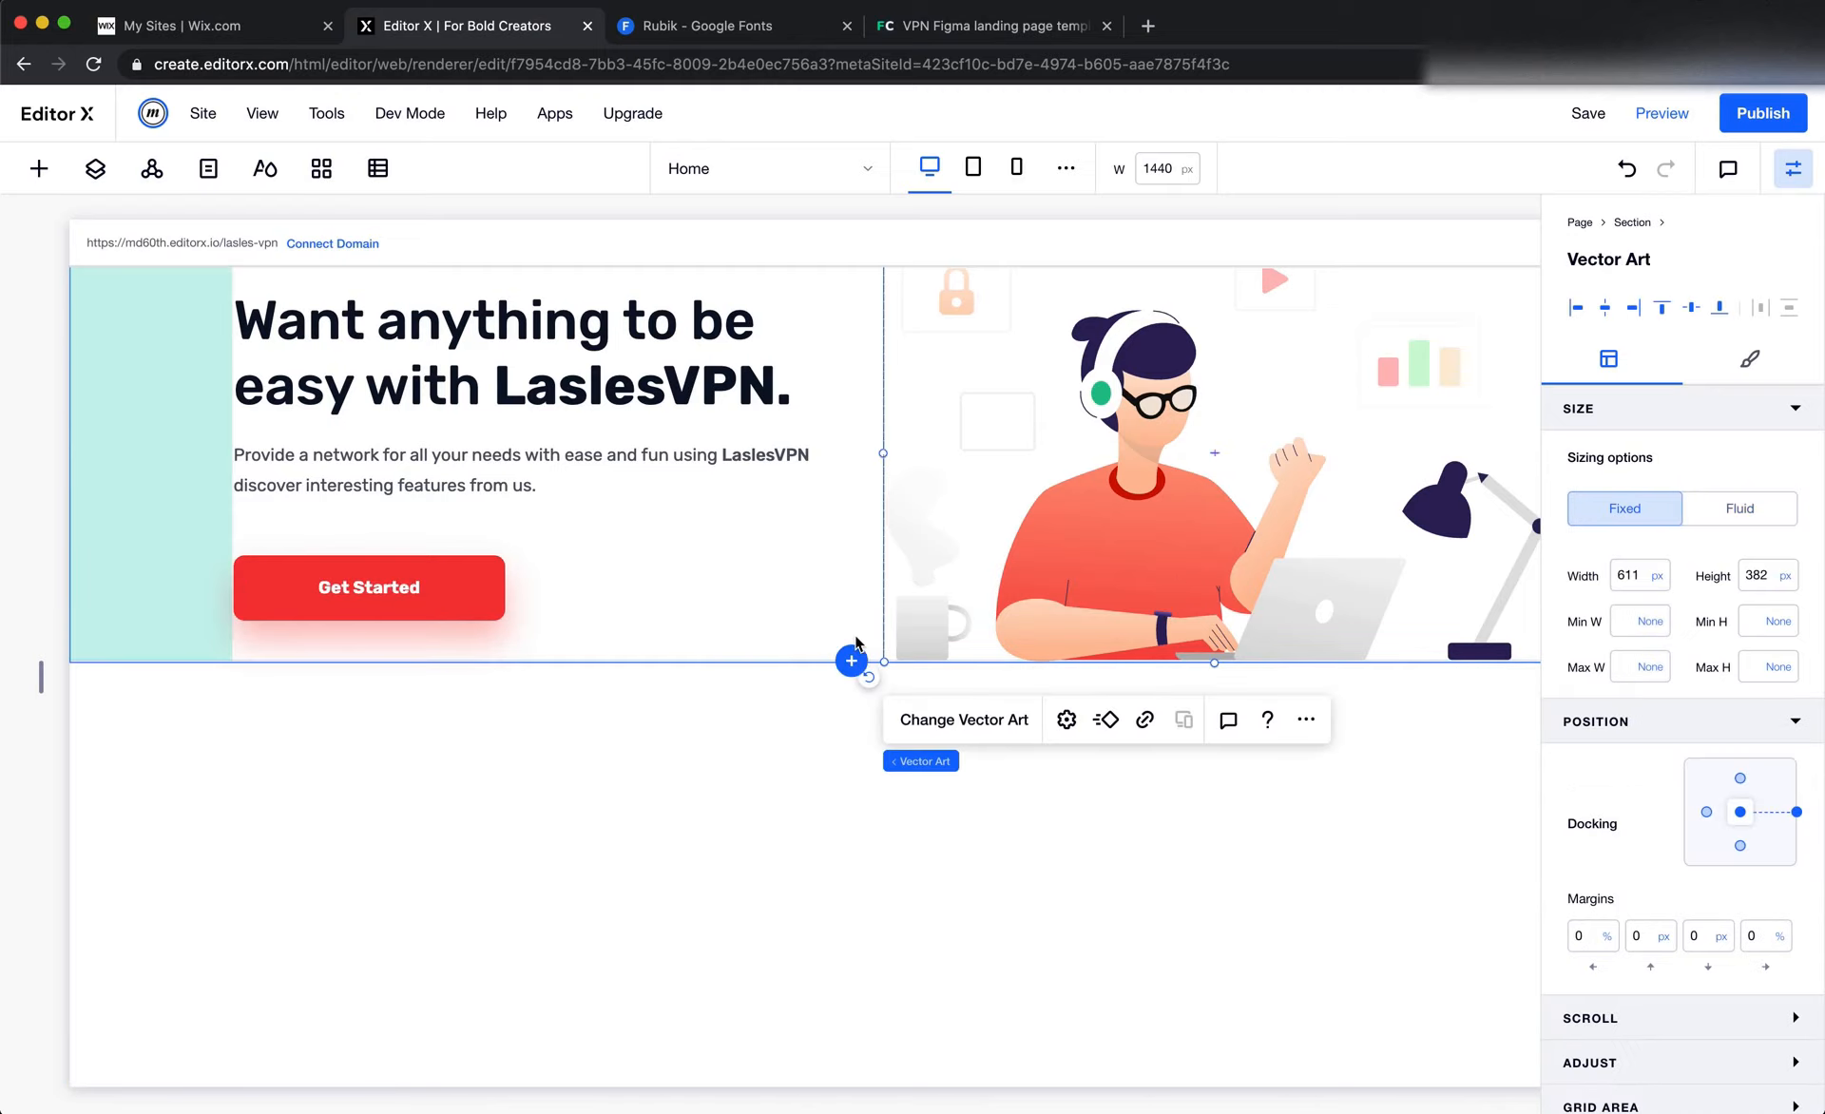
click(860, 646)
scroll(855, 641, up, 1)
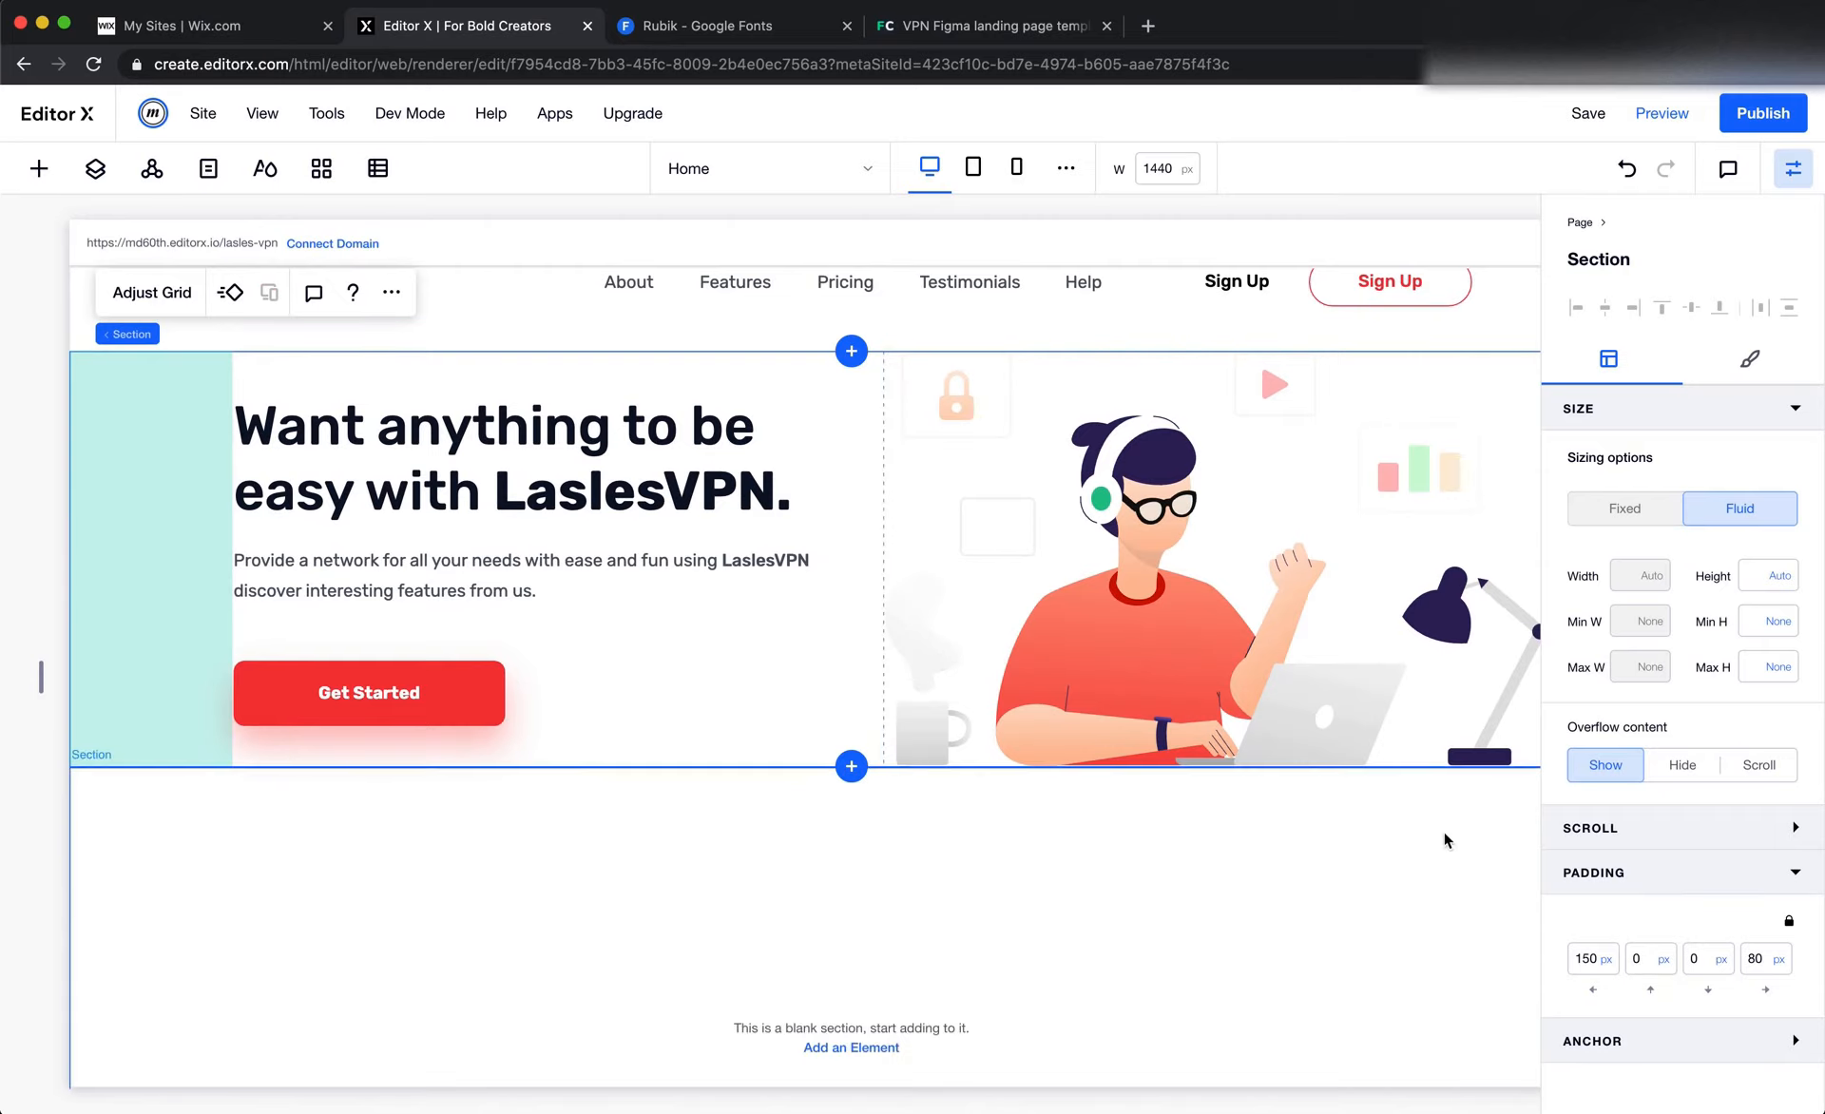
click(1701, 965)
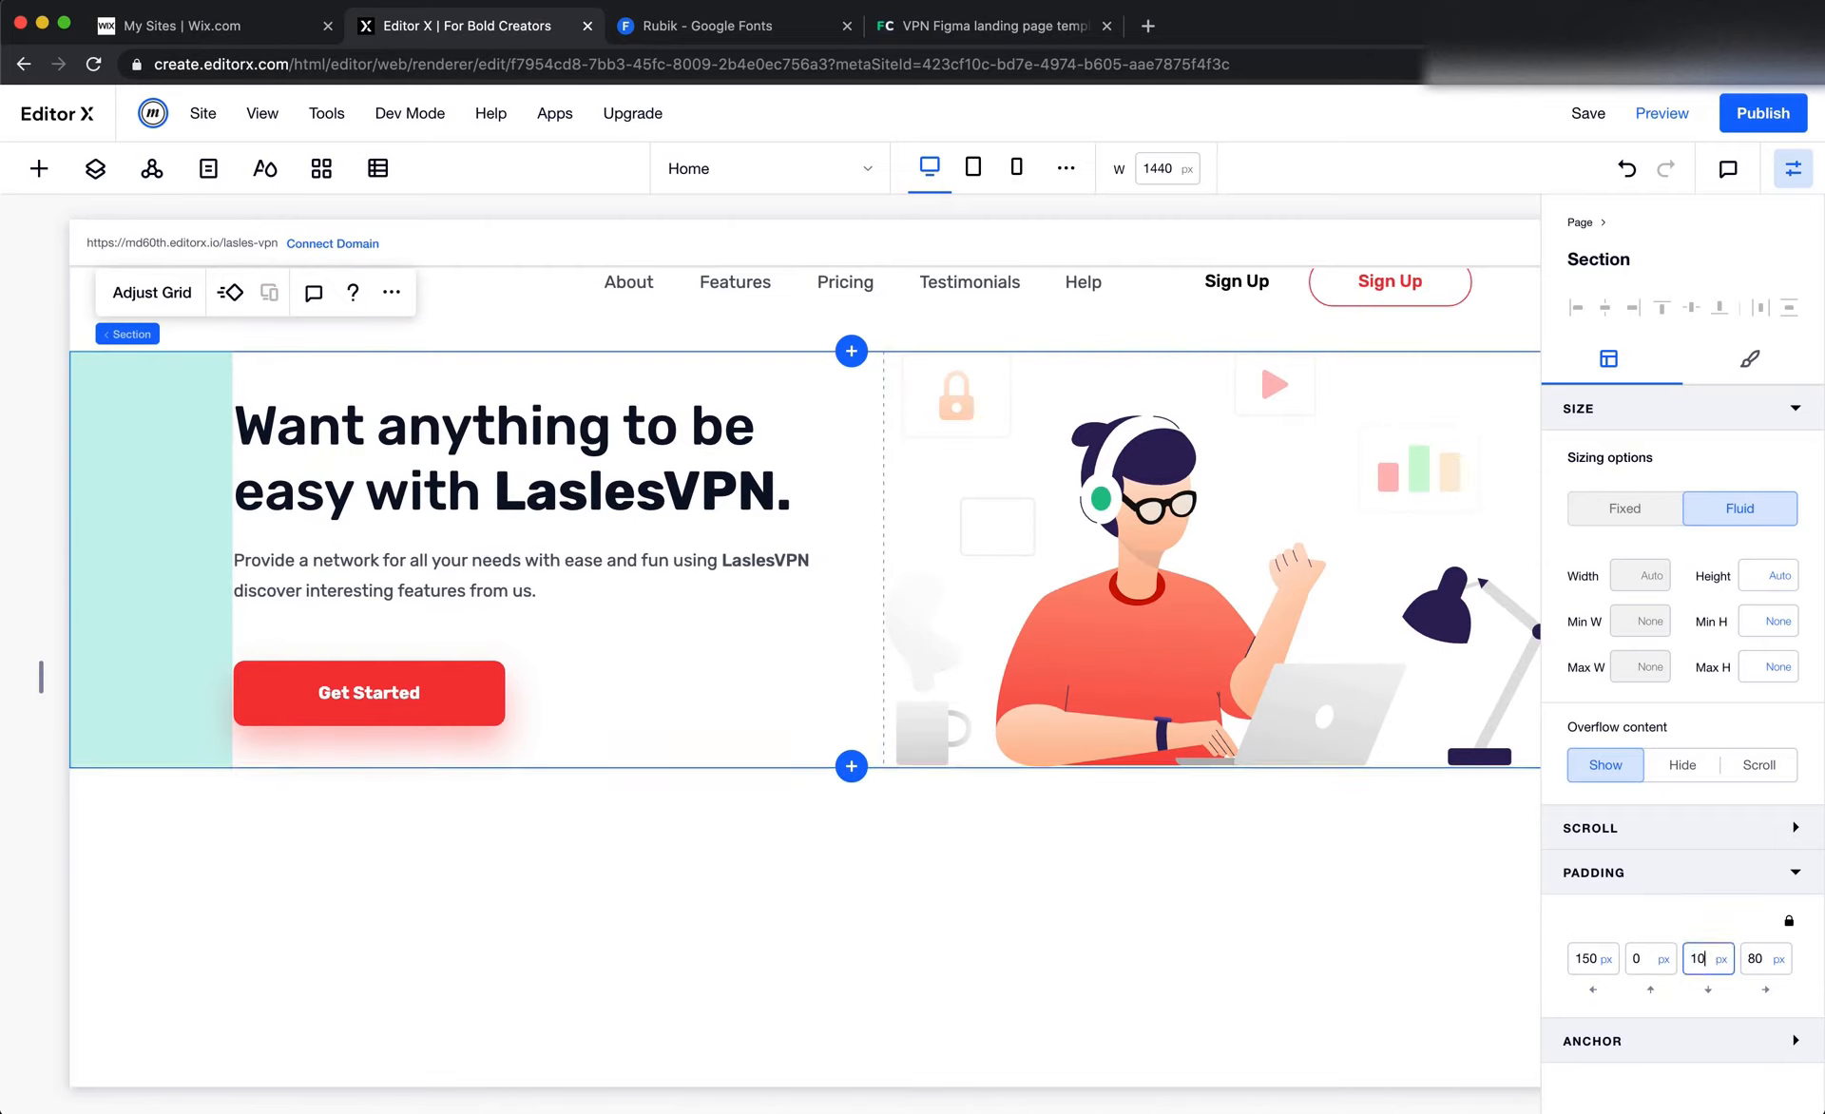
text(103)
key(Return)
scroll(1289, 966, right, 2)
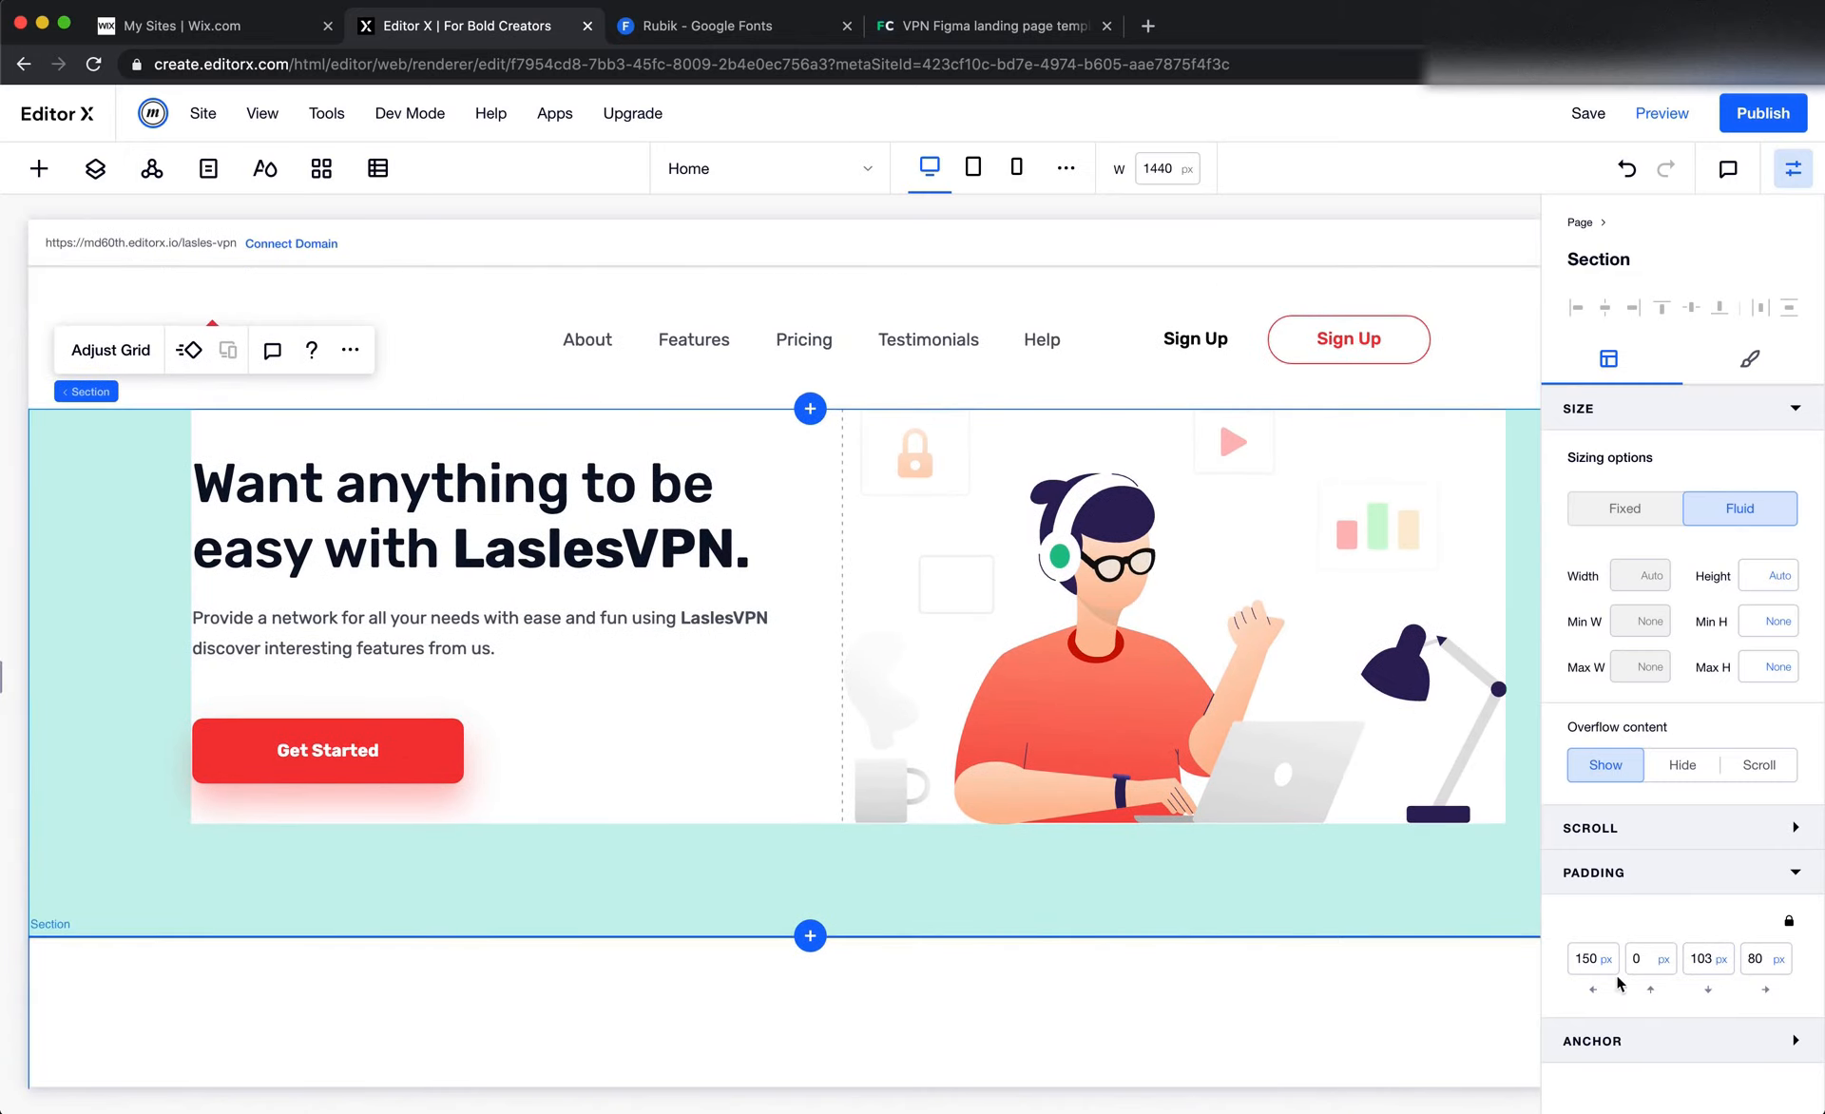
scroll(931, 869, left, 1)
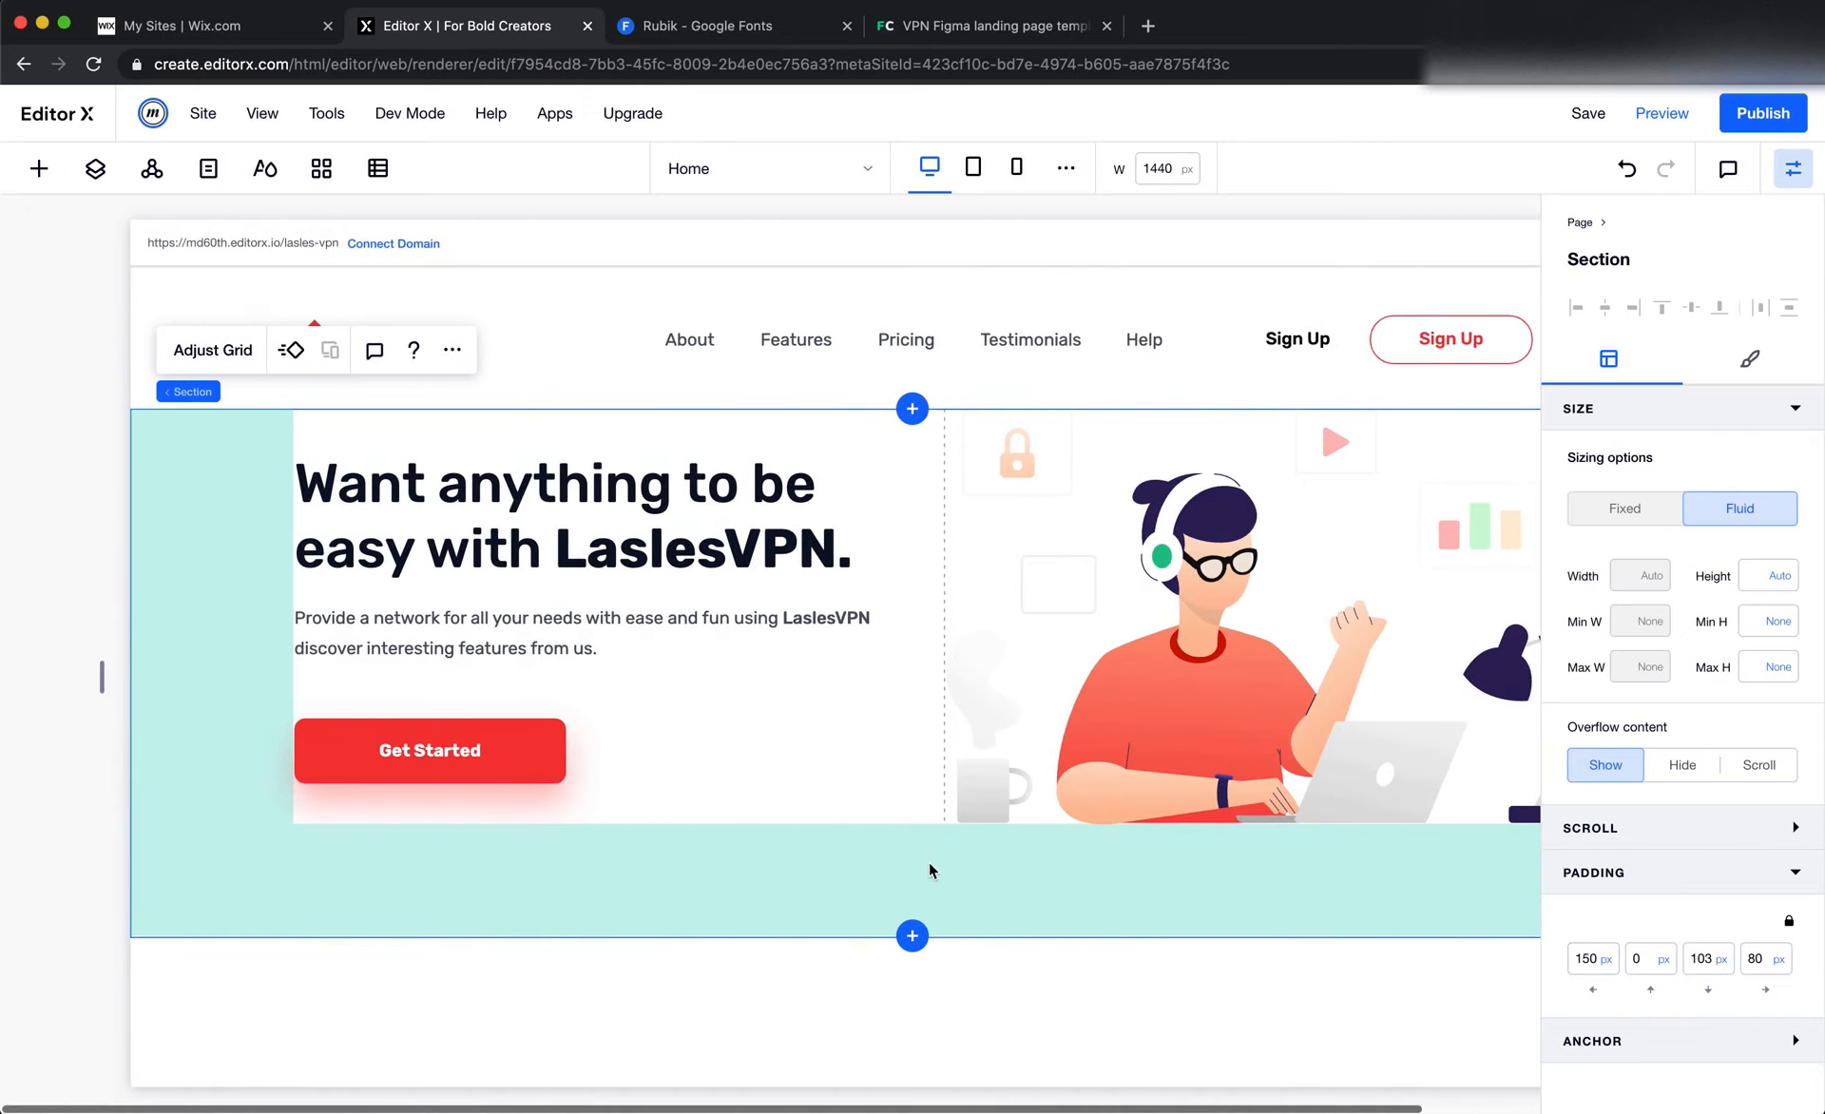
scroll(1210, 902, right, 1)
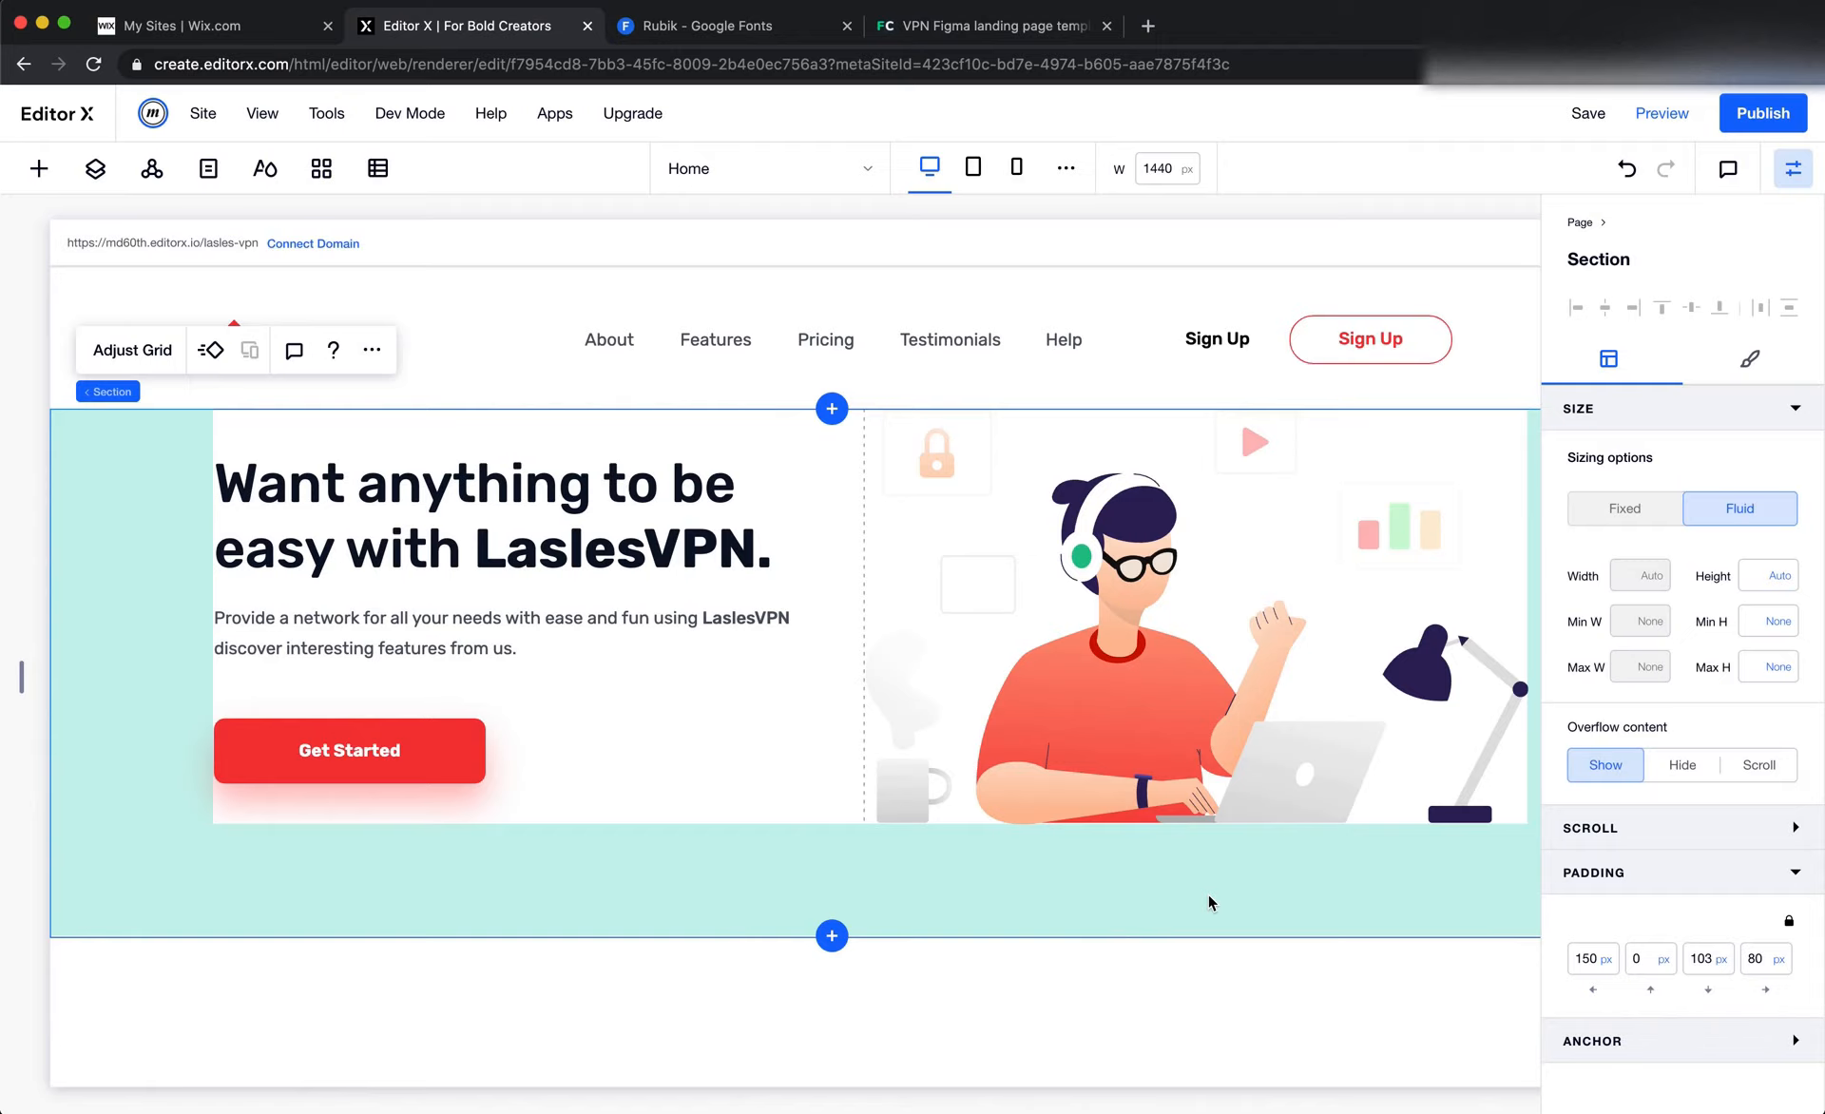
Switch to Figma and draw a frame about 43 × 130 px down from the landing page's top edge to measure the header's height
key(super+Tab)
scroll(1214, 900, up, 8)
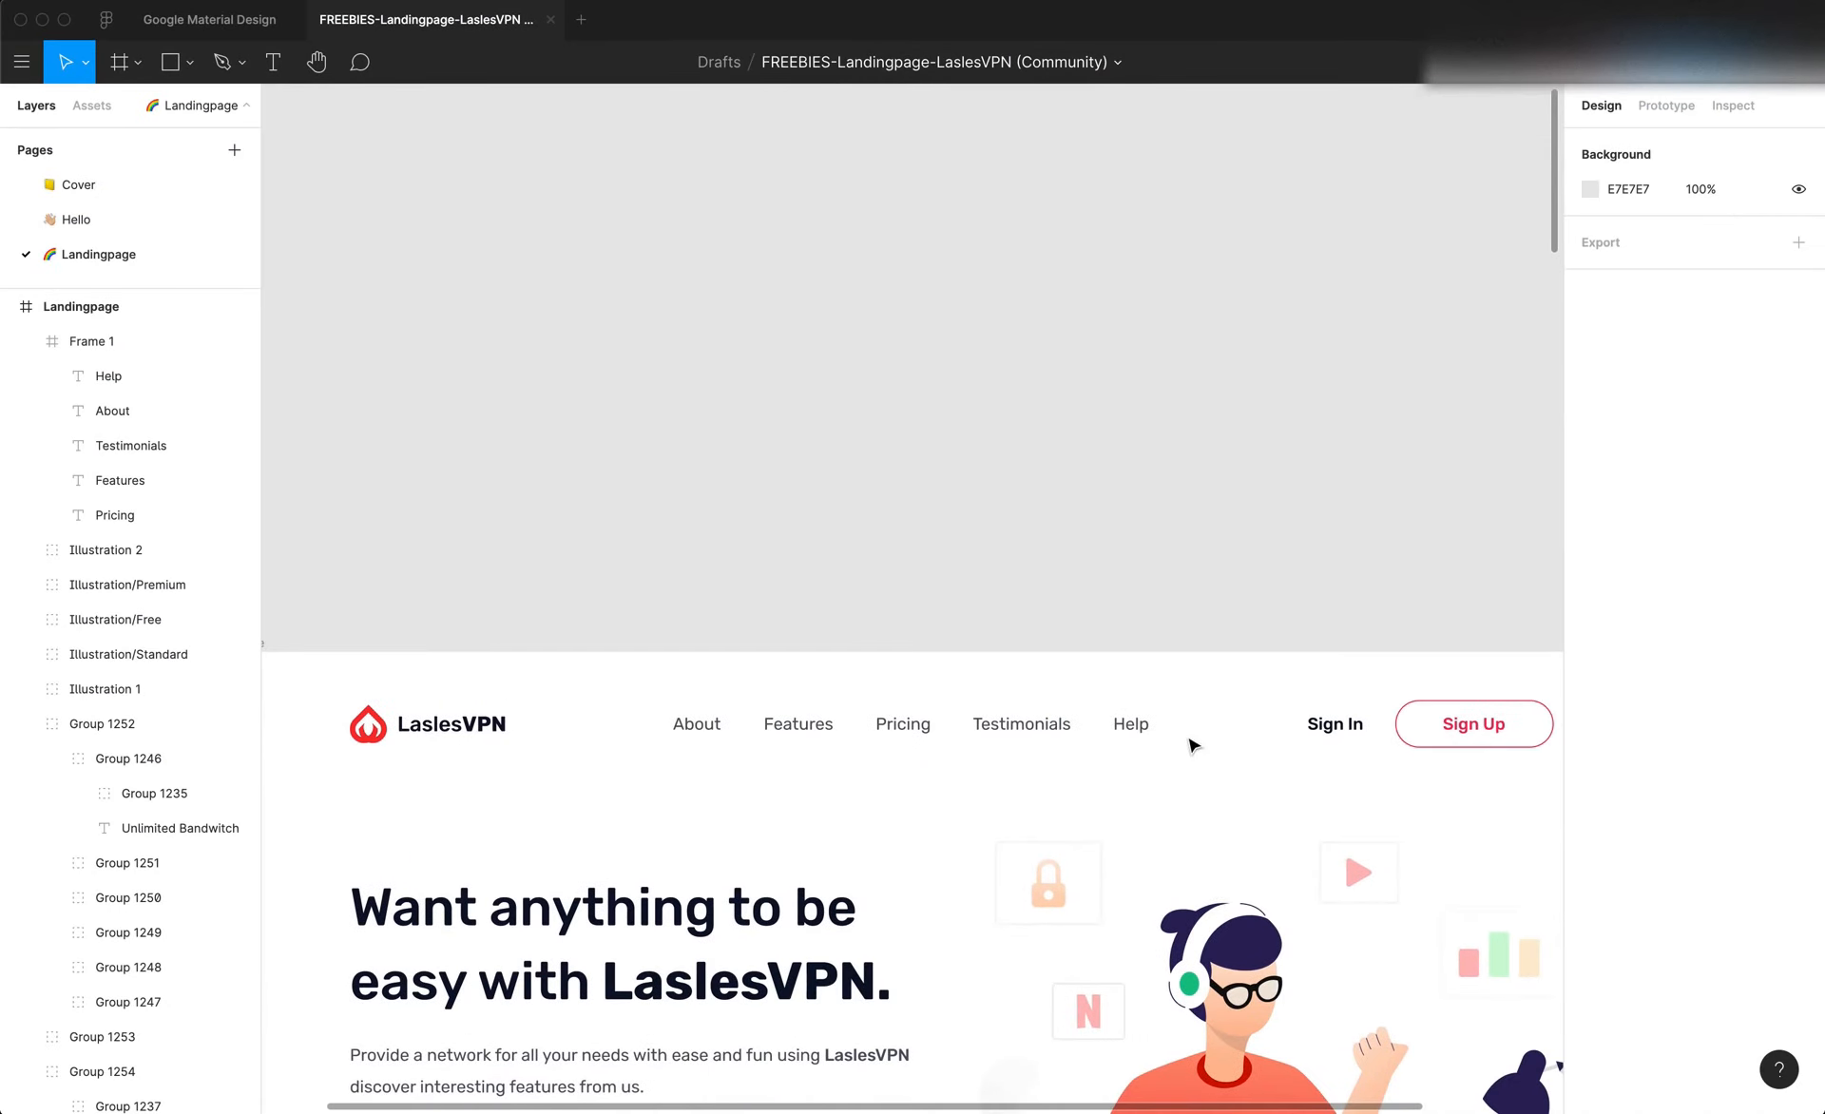
key(f)
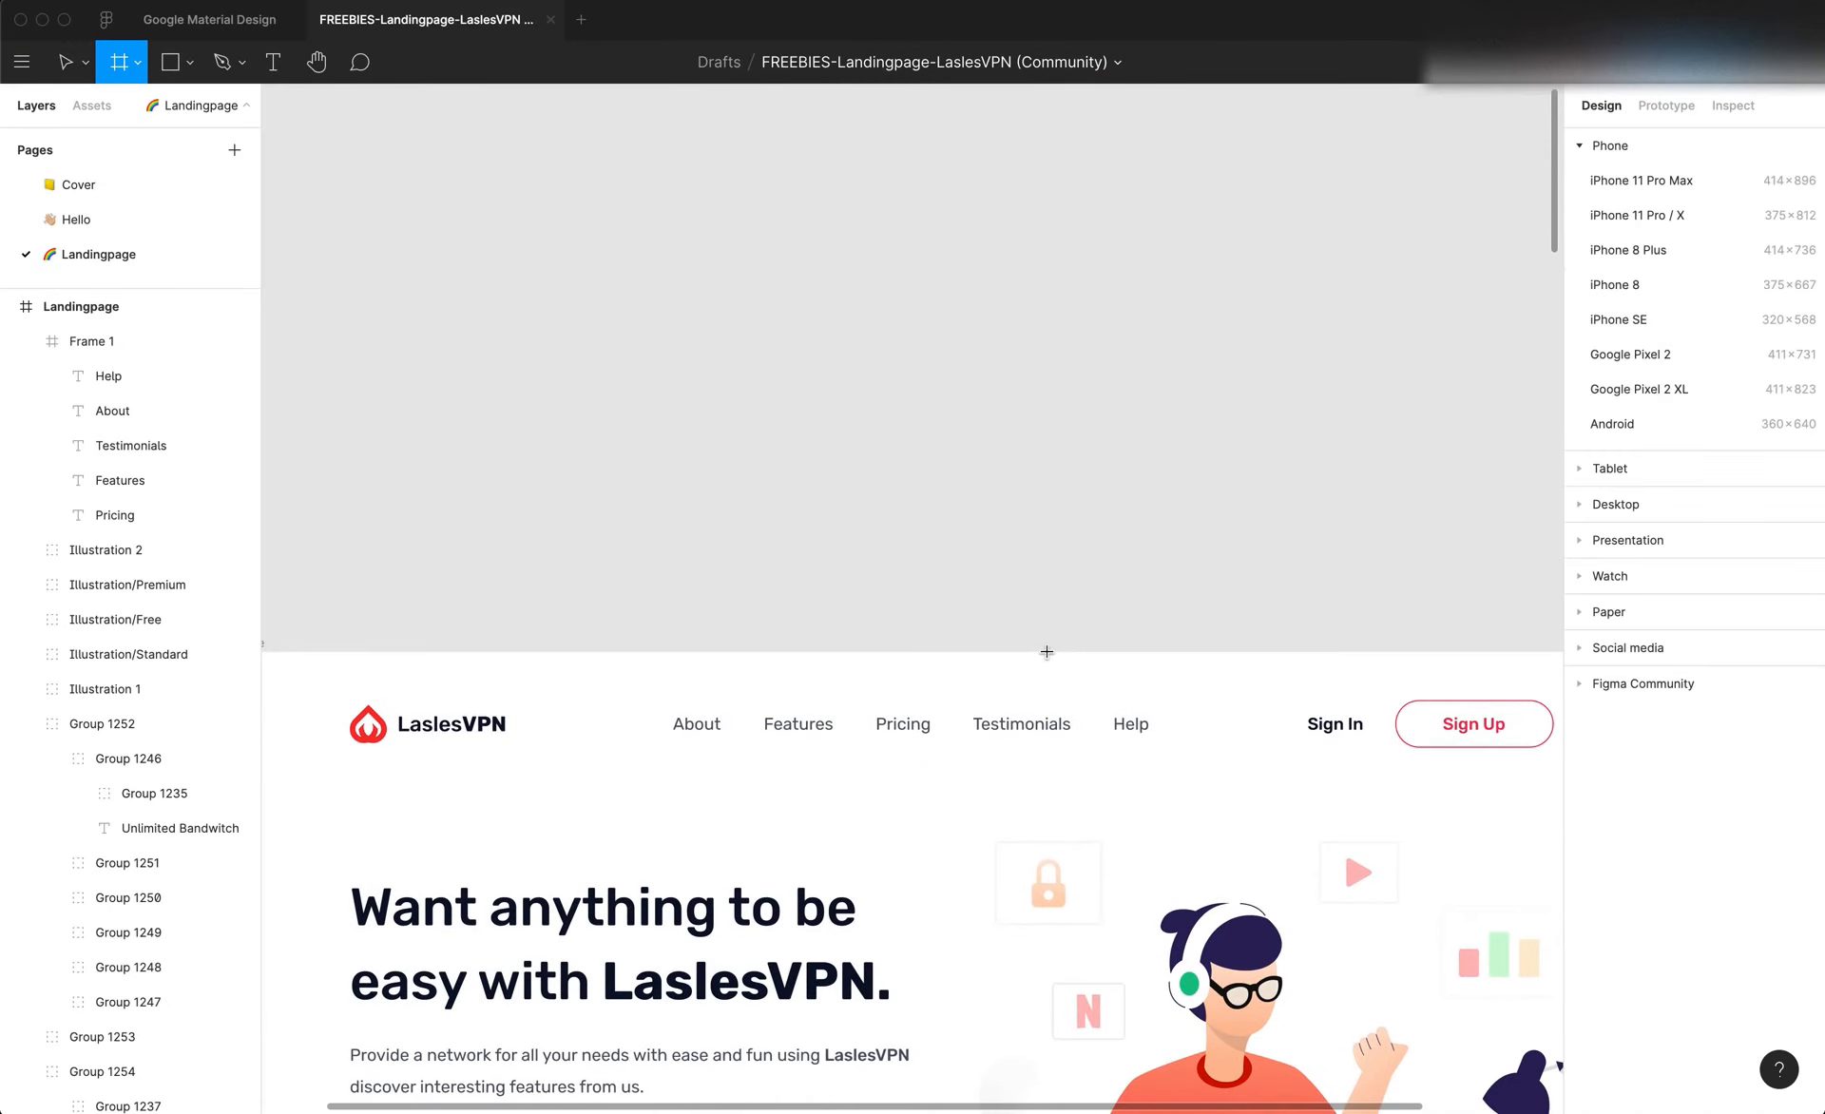
drag(1046, 652, 1097, 797)
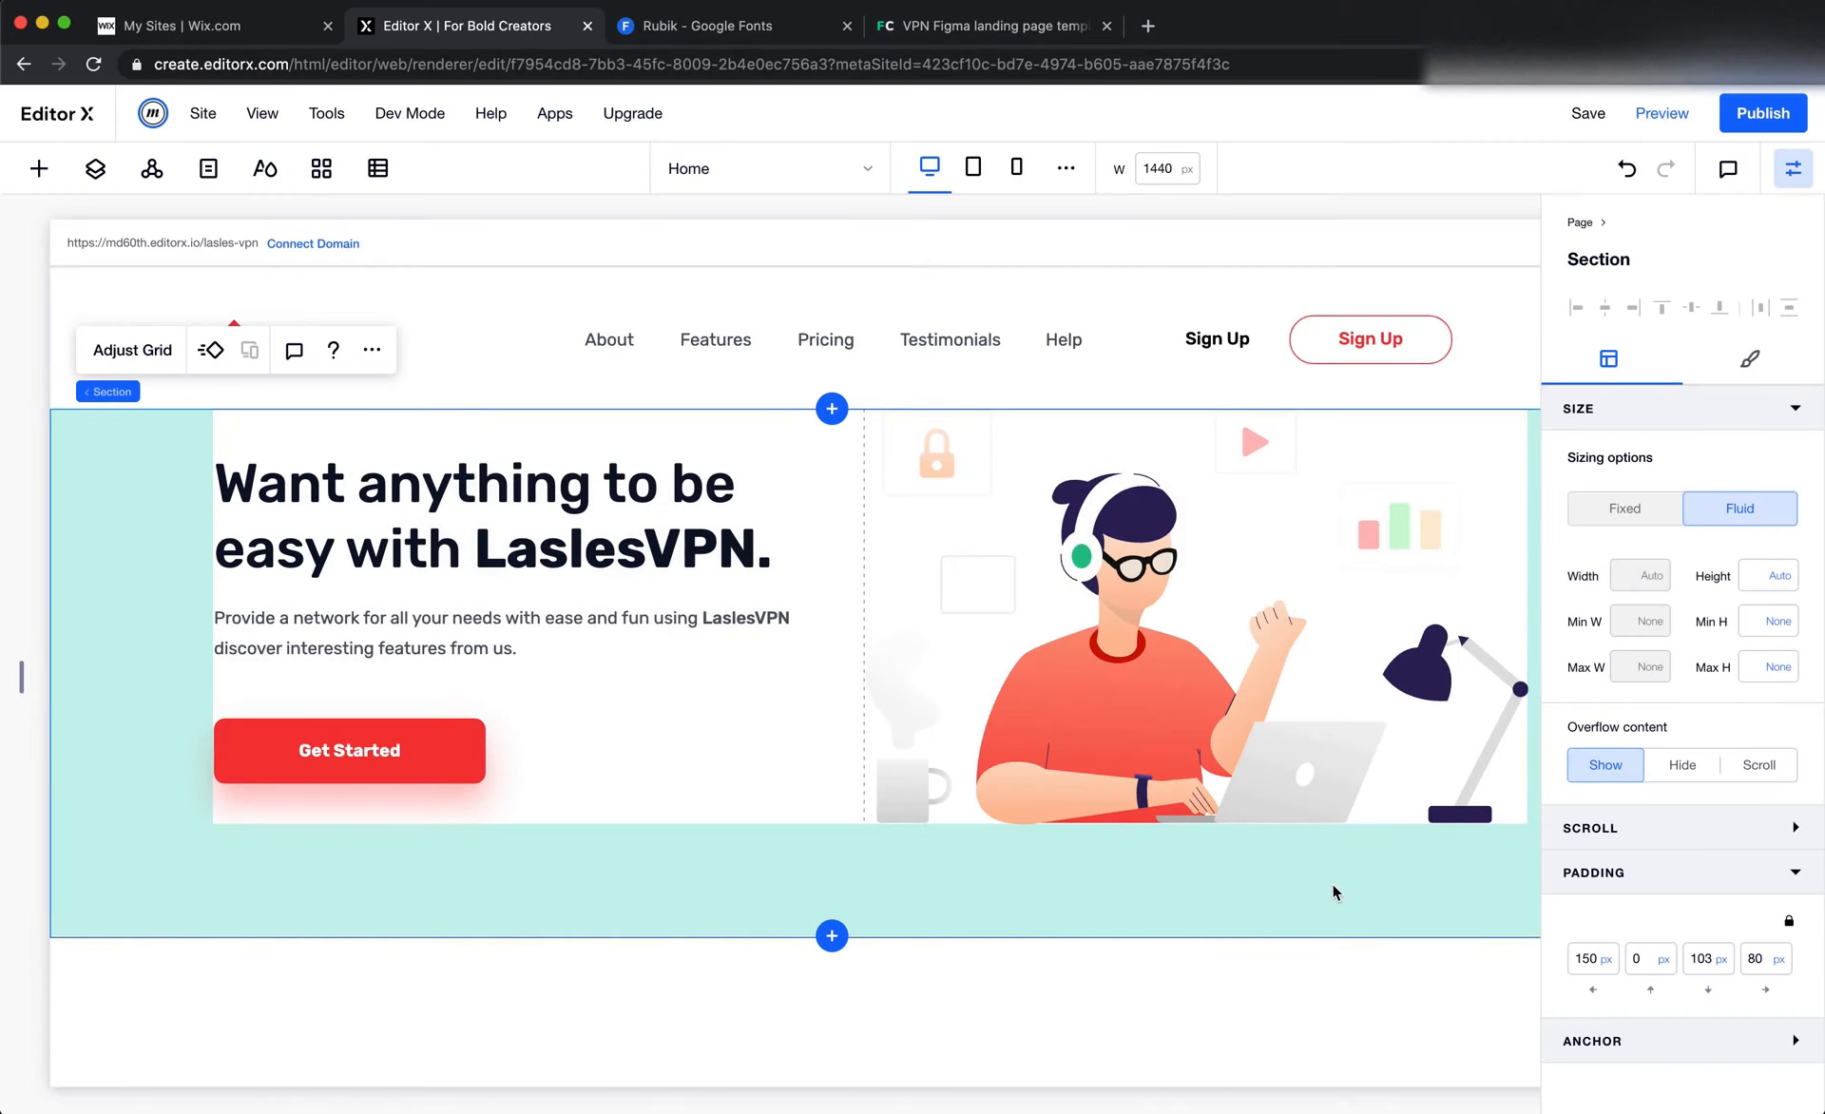
In Editor X, set the hero section's top padding to 50 px and select the blank section below it
click(1636, 961)
click(1219, 863)
scroll(1219, 863, down, 1)
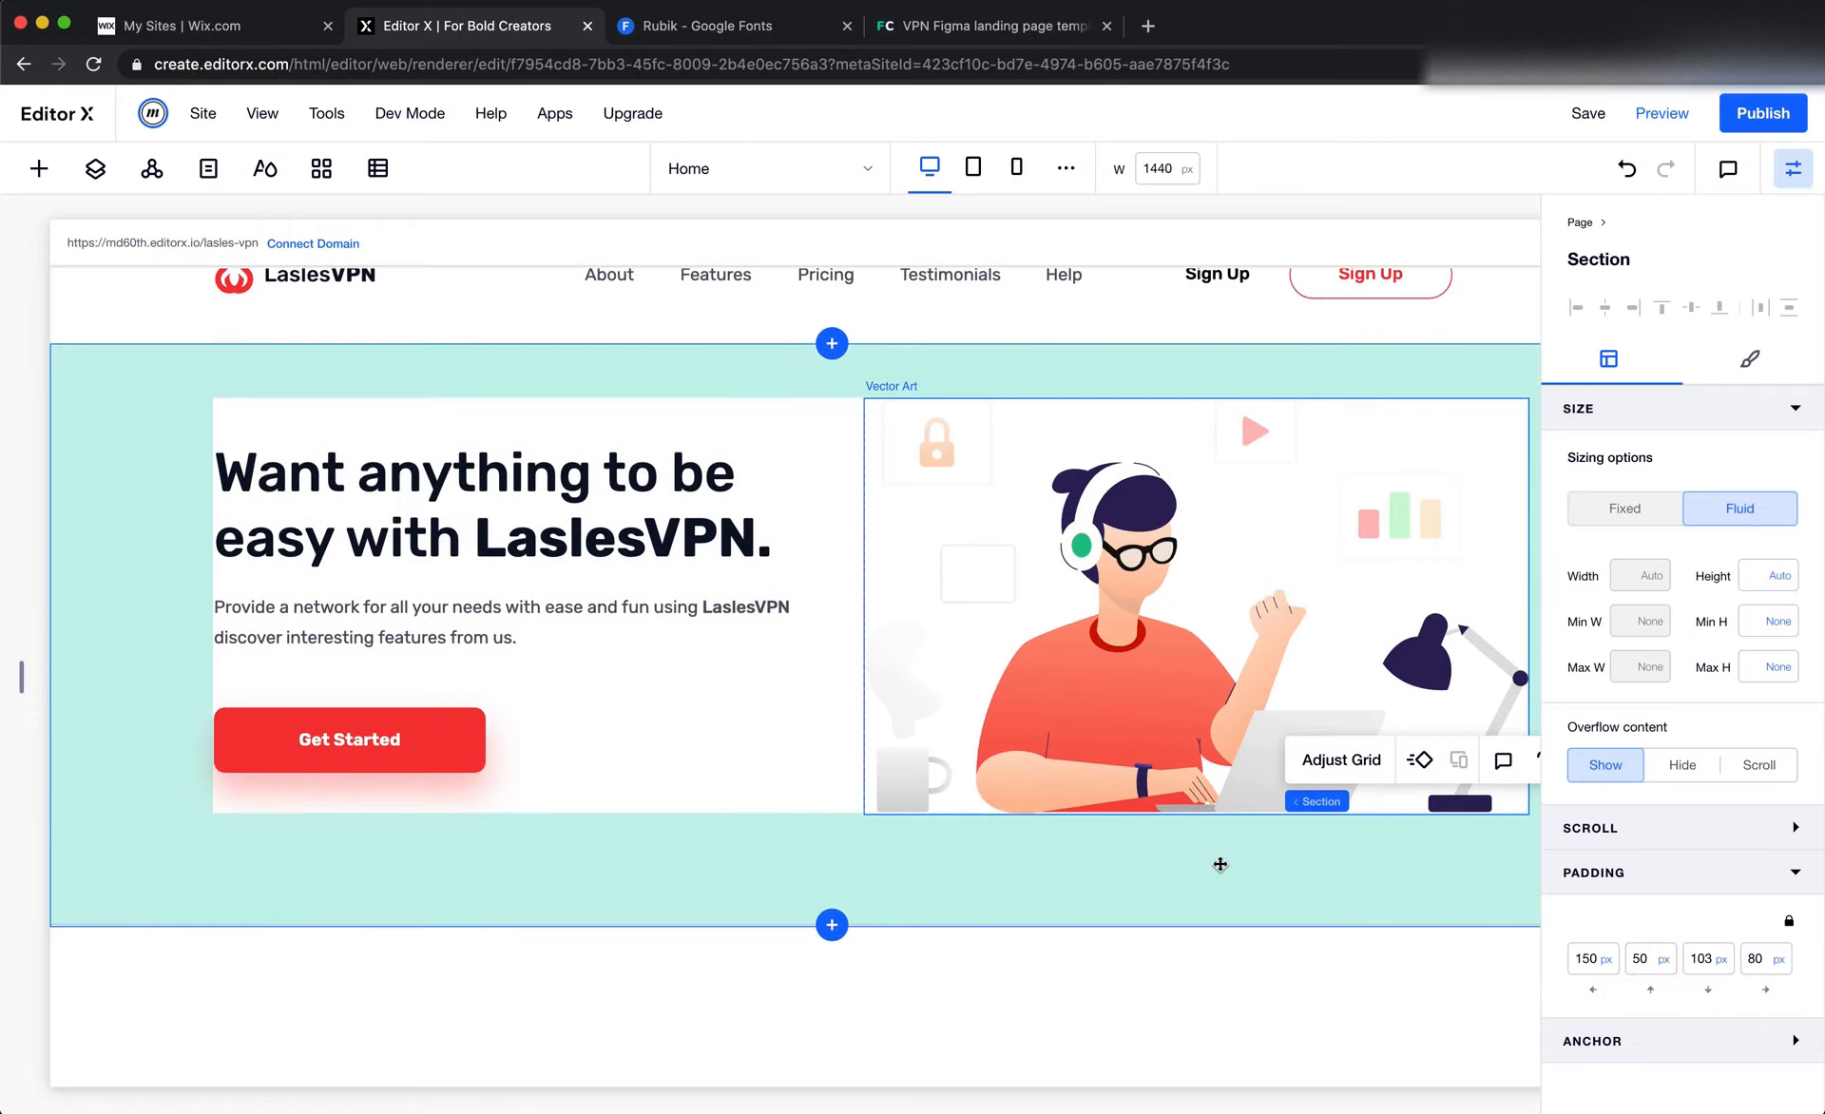
click(1222, 1003)
scroll(1222, 1003, right, 1)
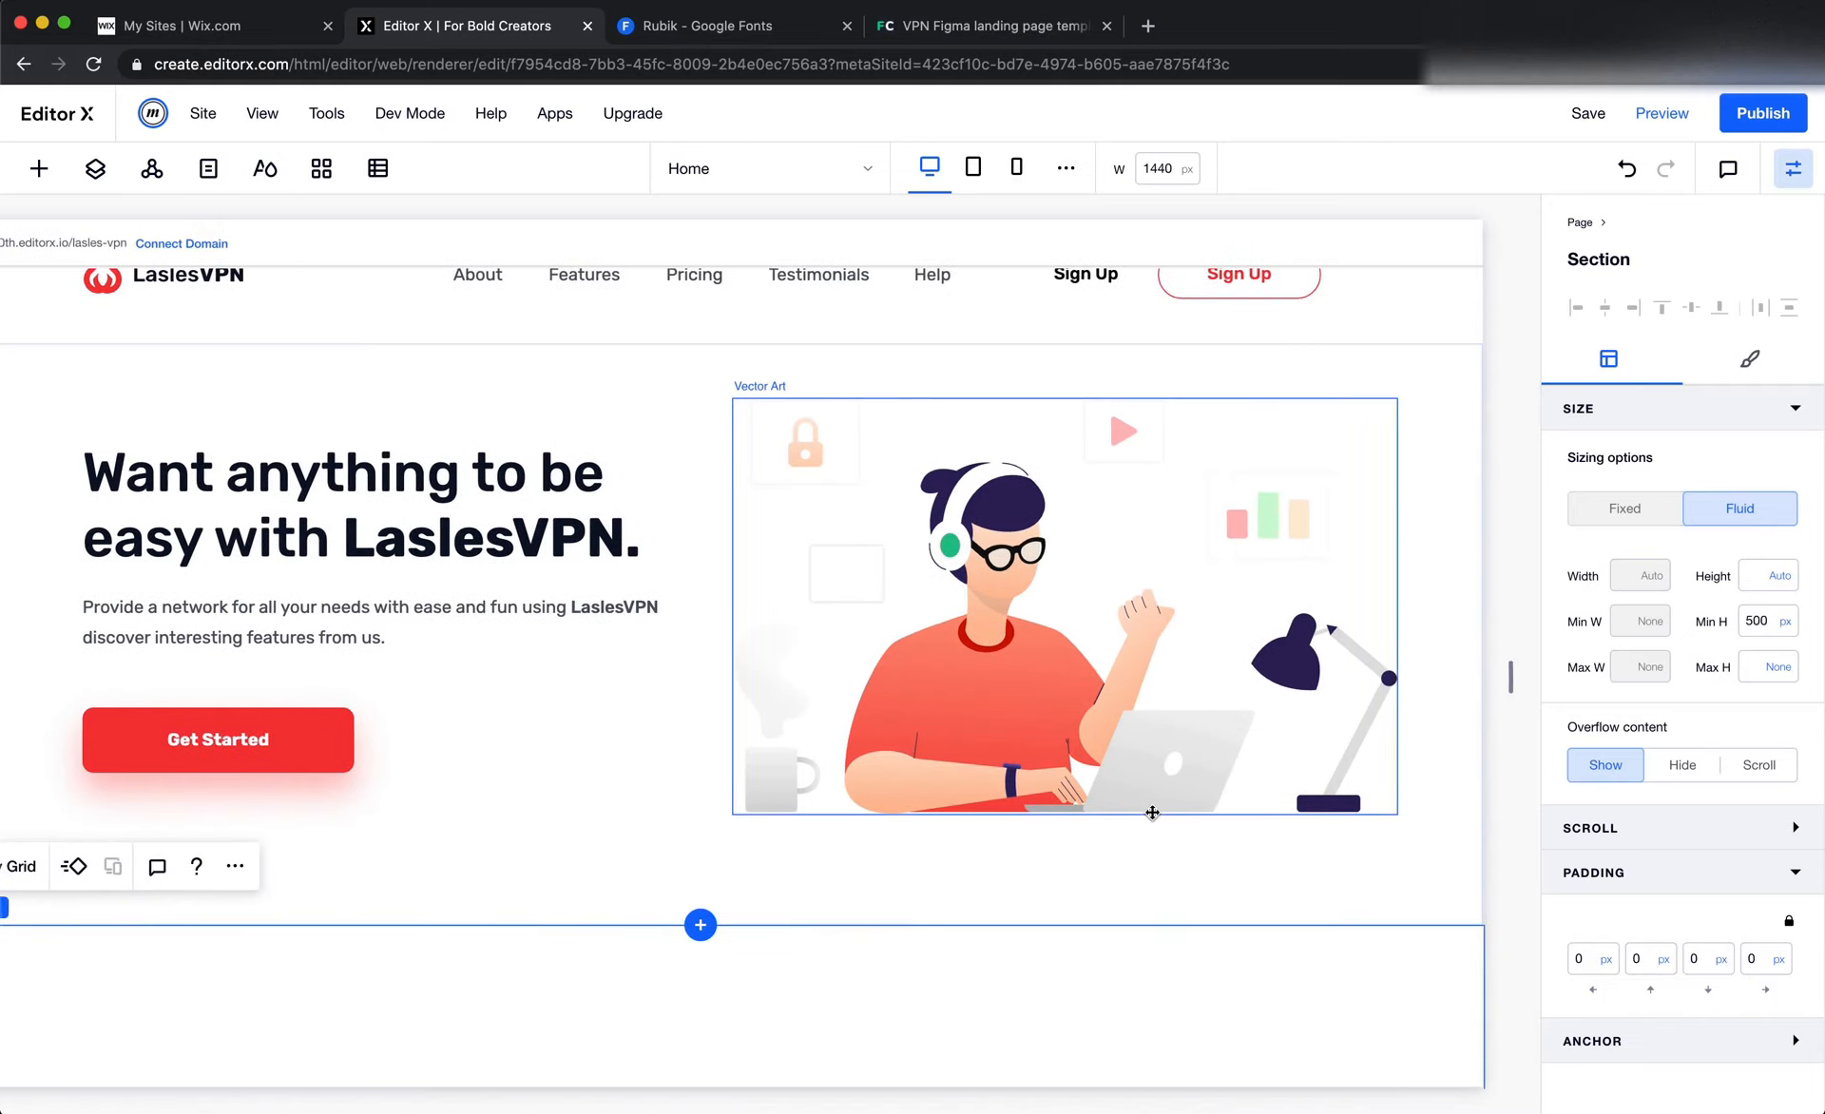
scroll(1152, 813, left, 2)
Switch to Figma and view the Users, Locations and Servers stats card below the hero
key(super+Tab)
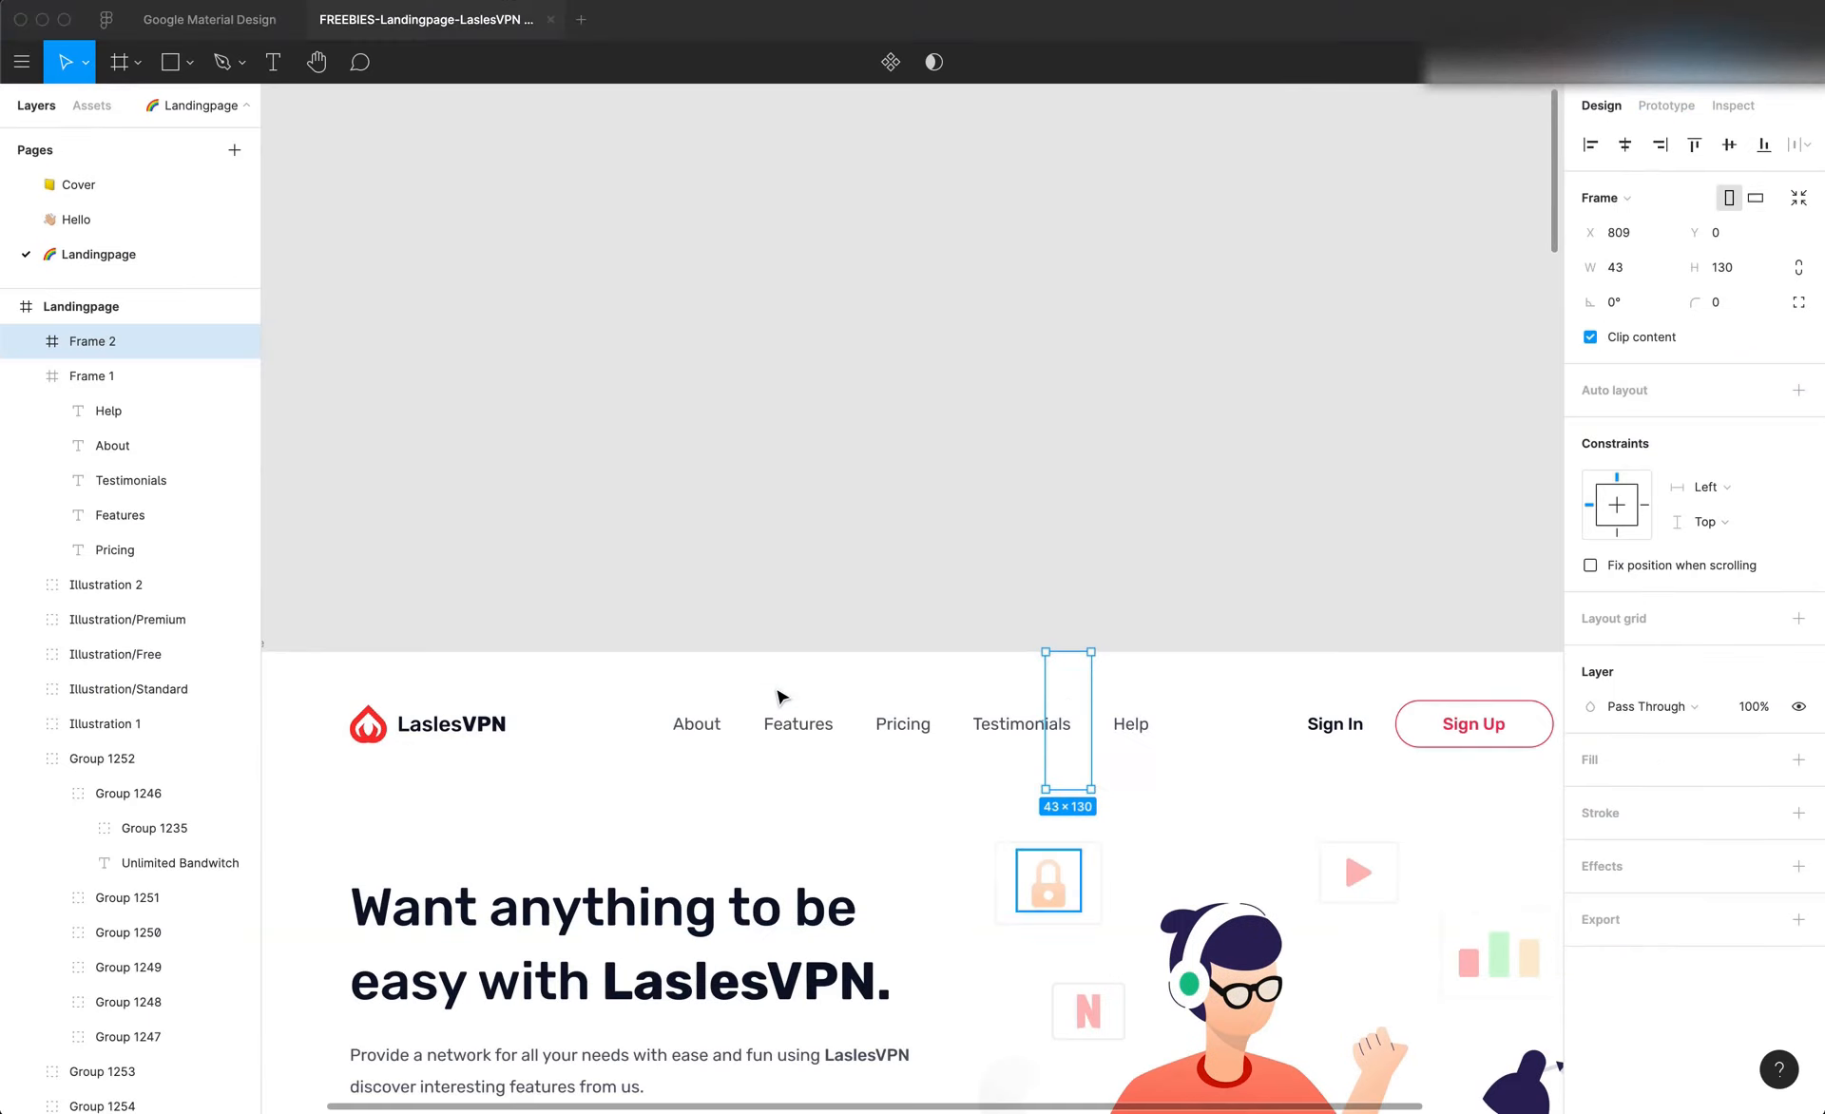
scroll(825, 705, down, 5)
scroll(825, 703, down, 6)
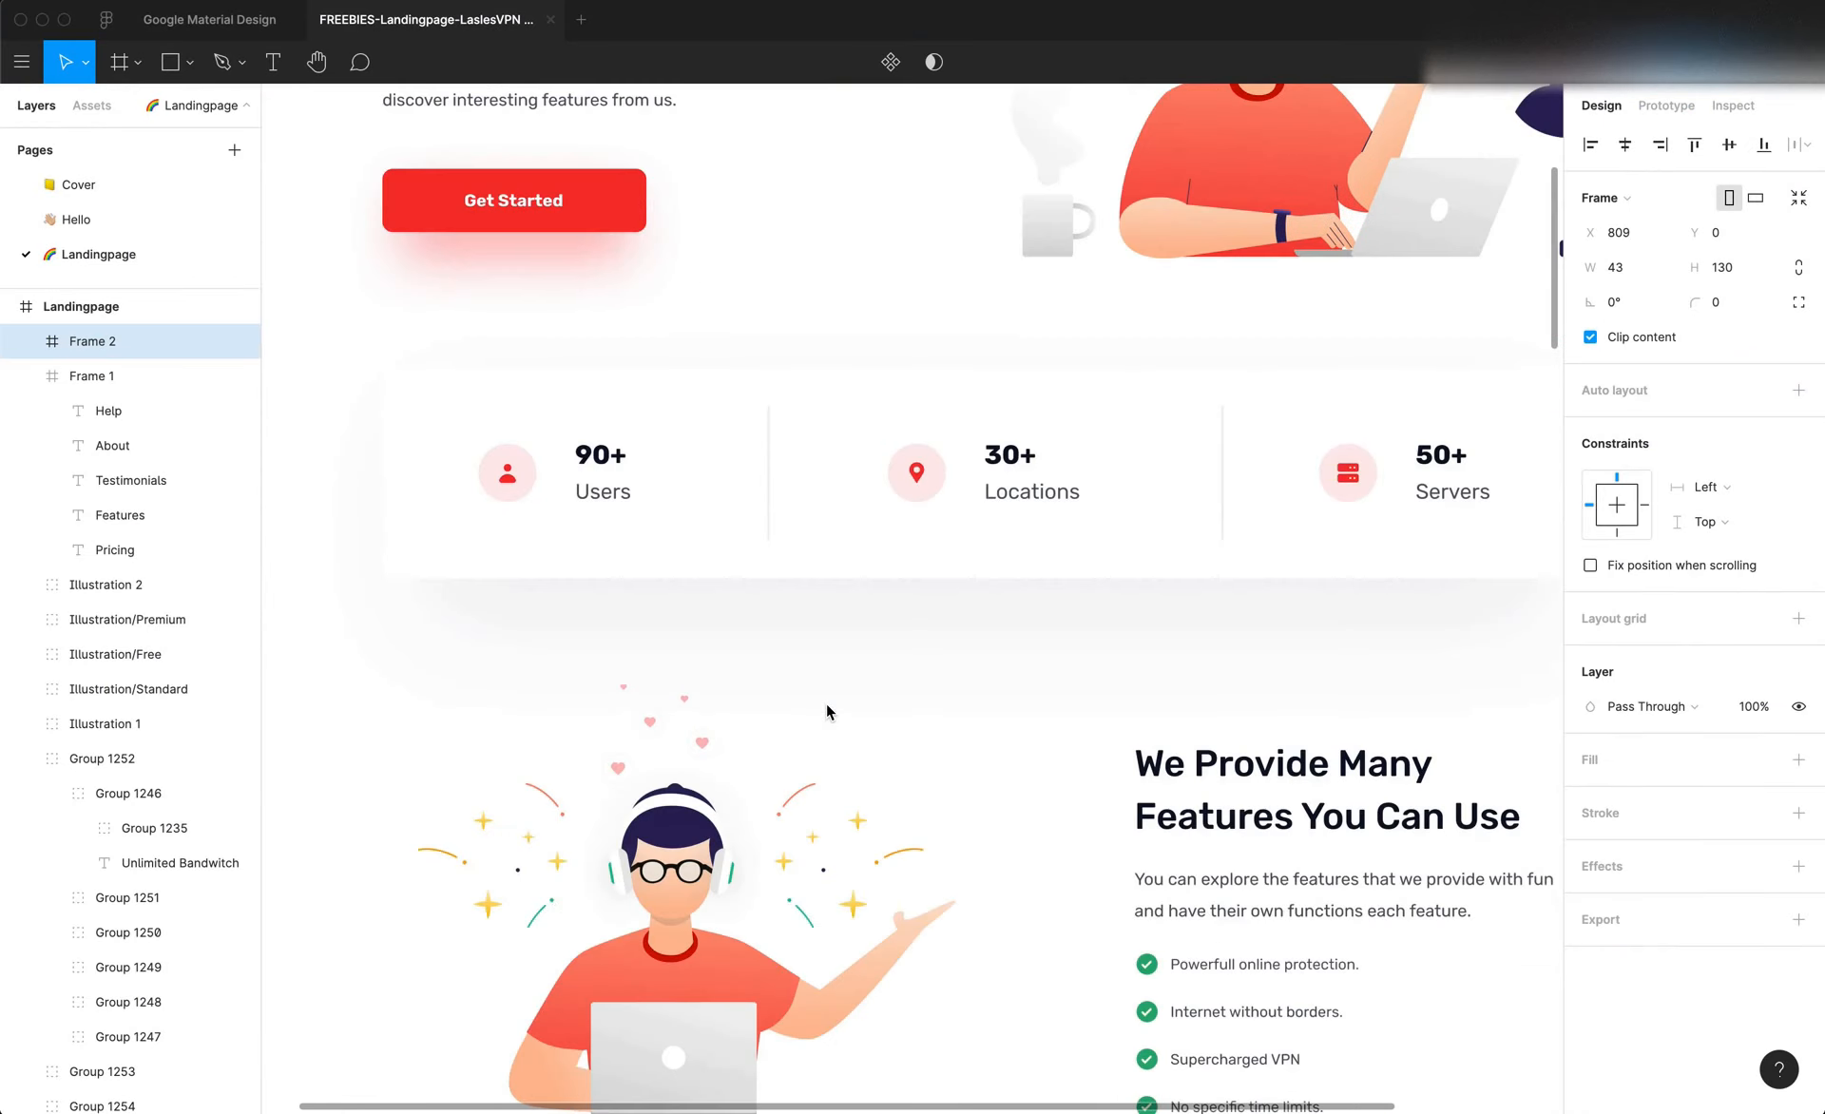
scroll(827, 713, up, 2)
click(317, 597)
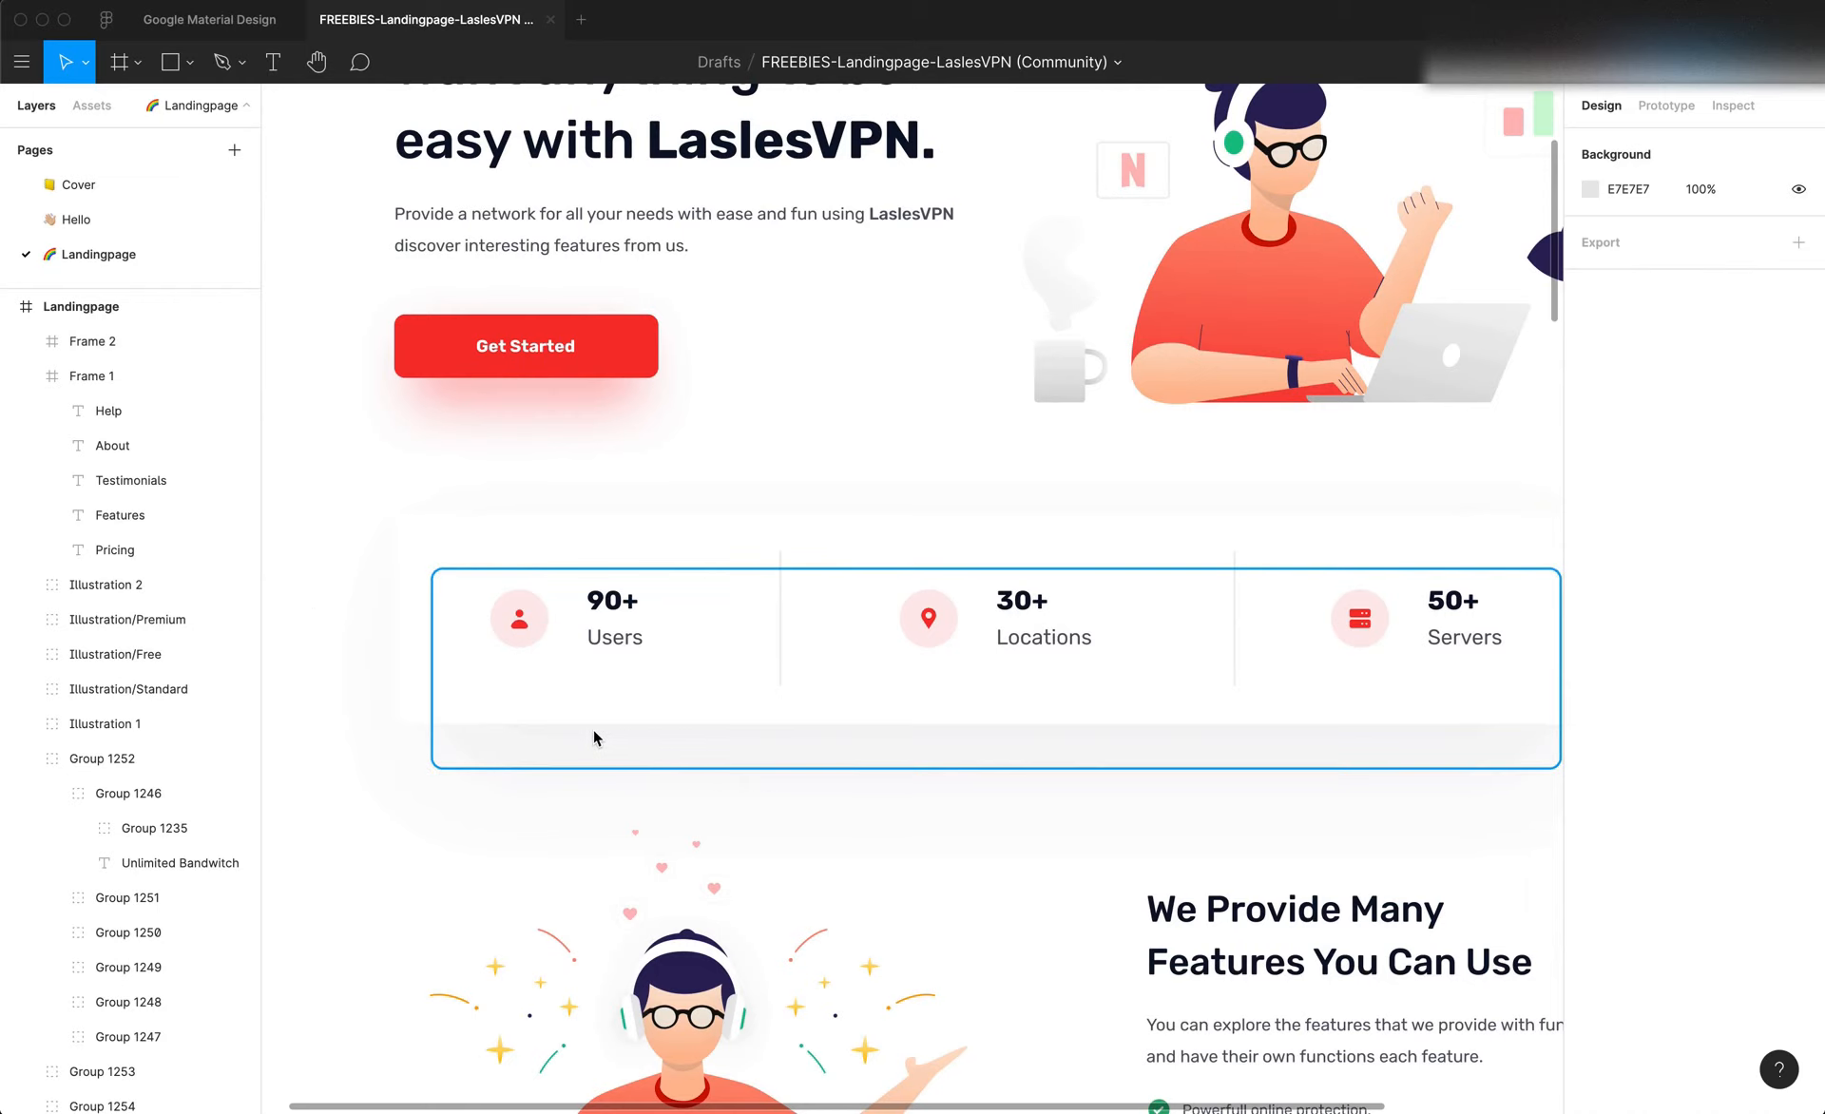
Try deleting the blurred shadow rectangle behind the stats card and select the card's white background rectangle
click(593, 738)
scroll(597, 738, down, 5)
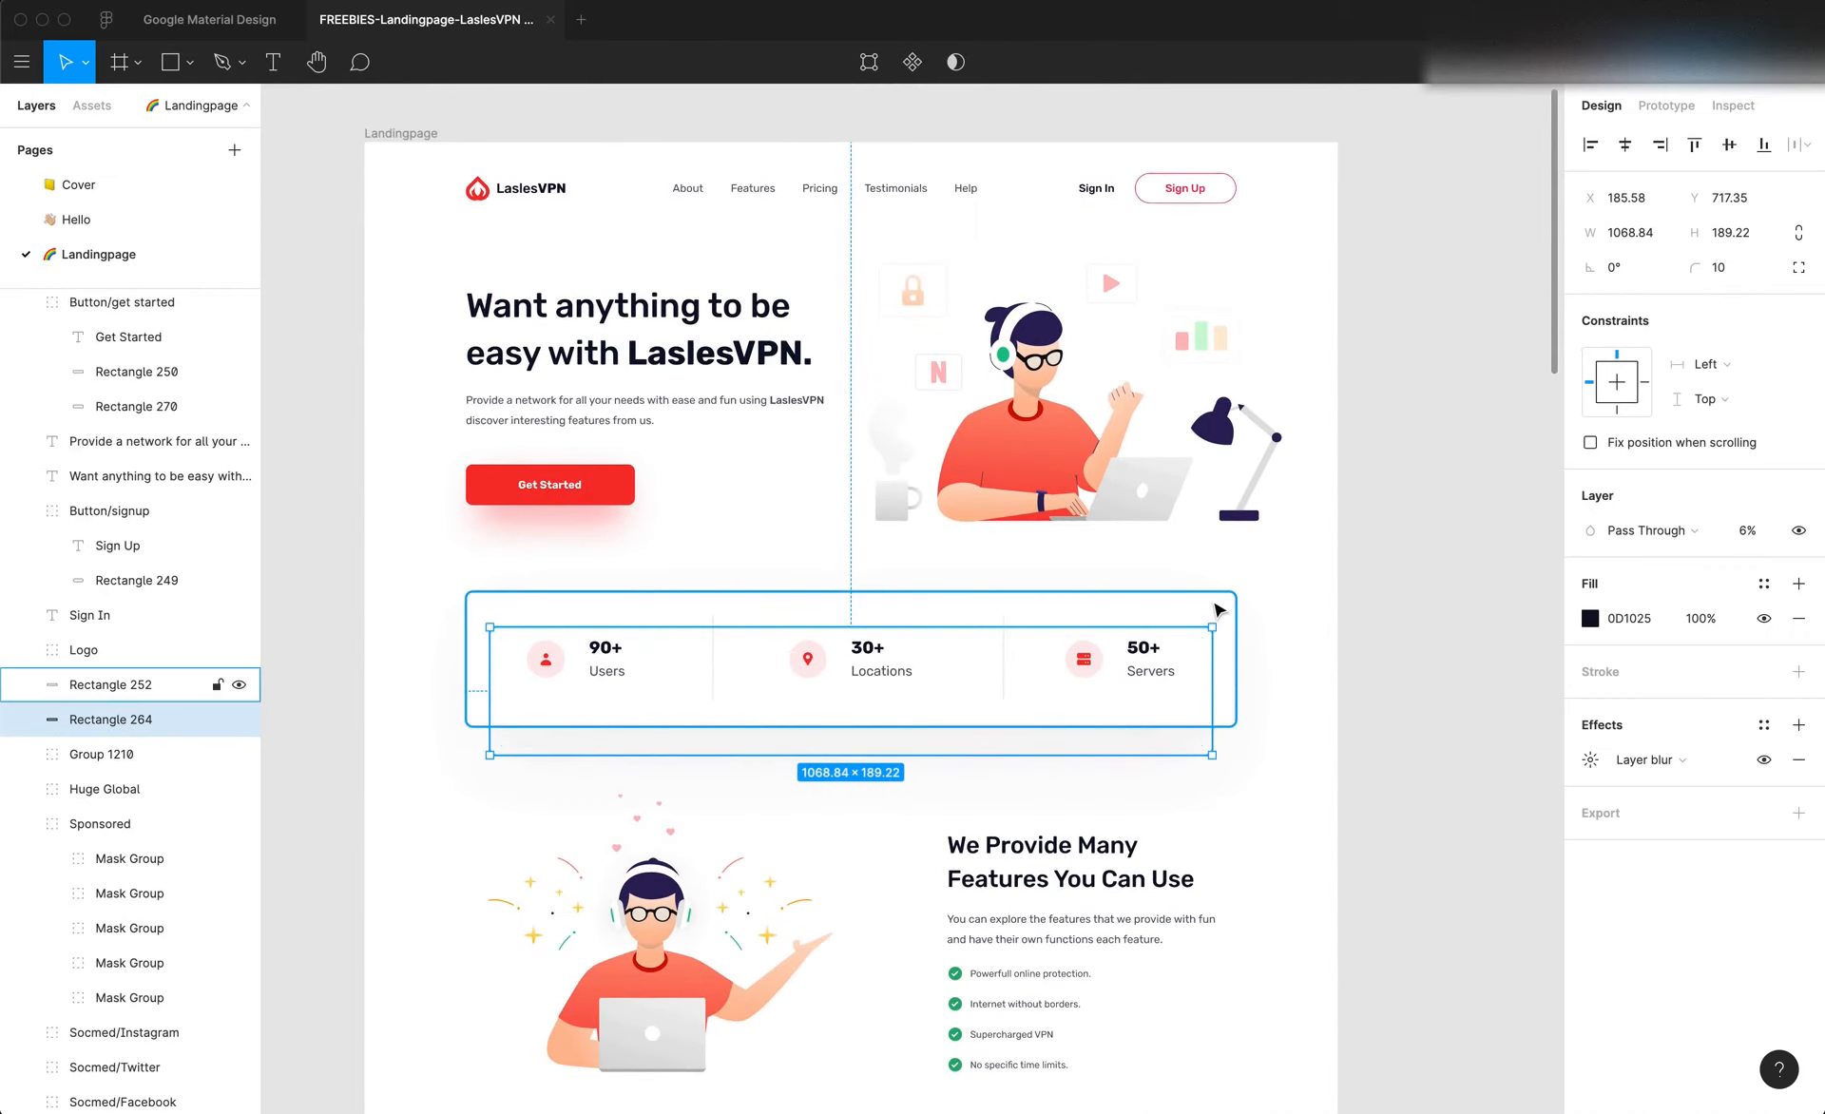
key(Delete)
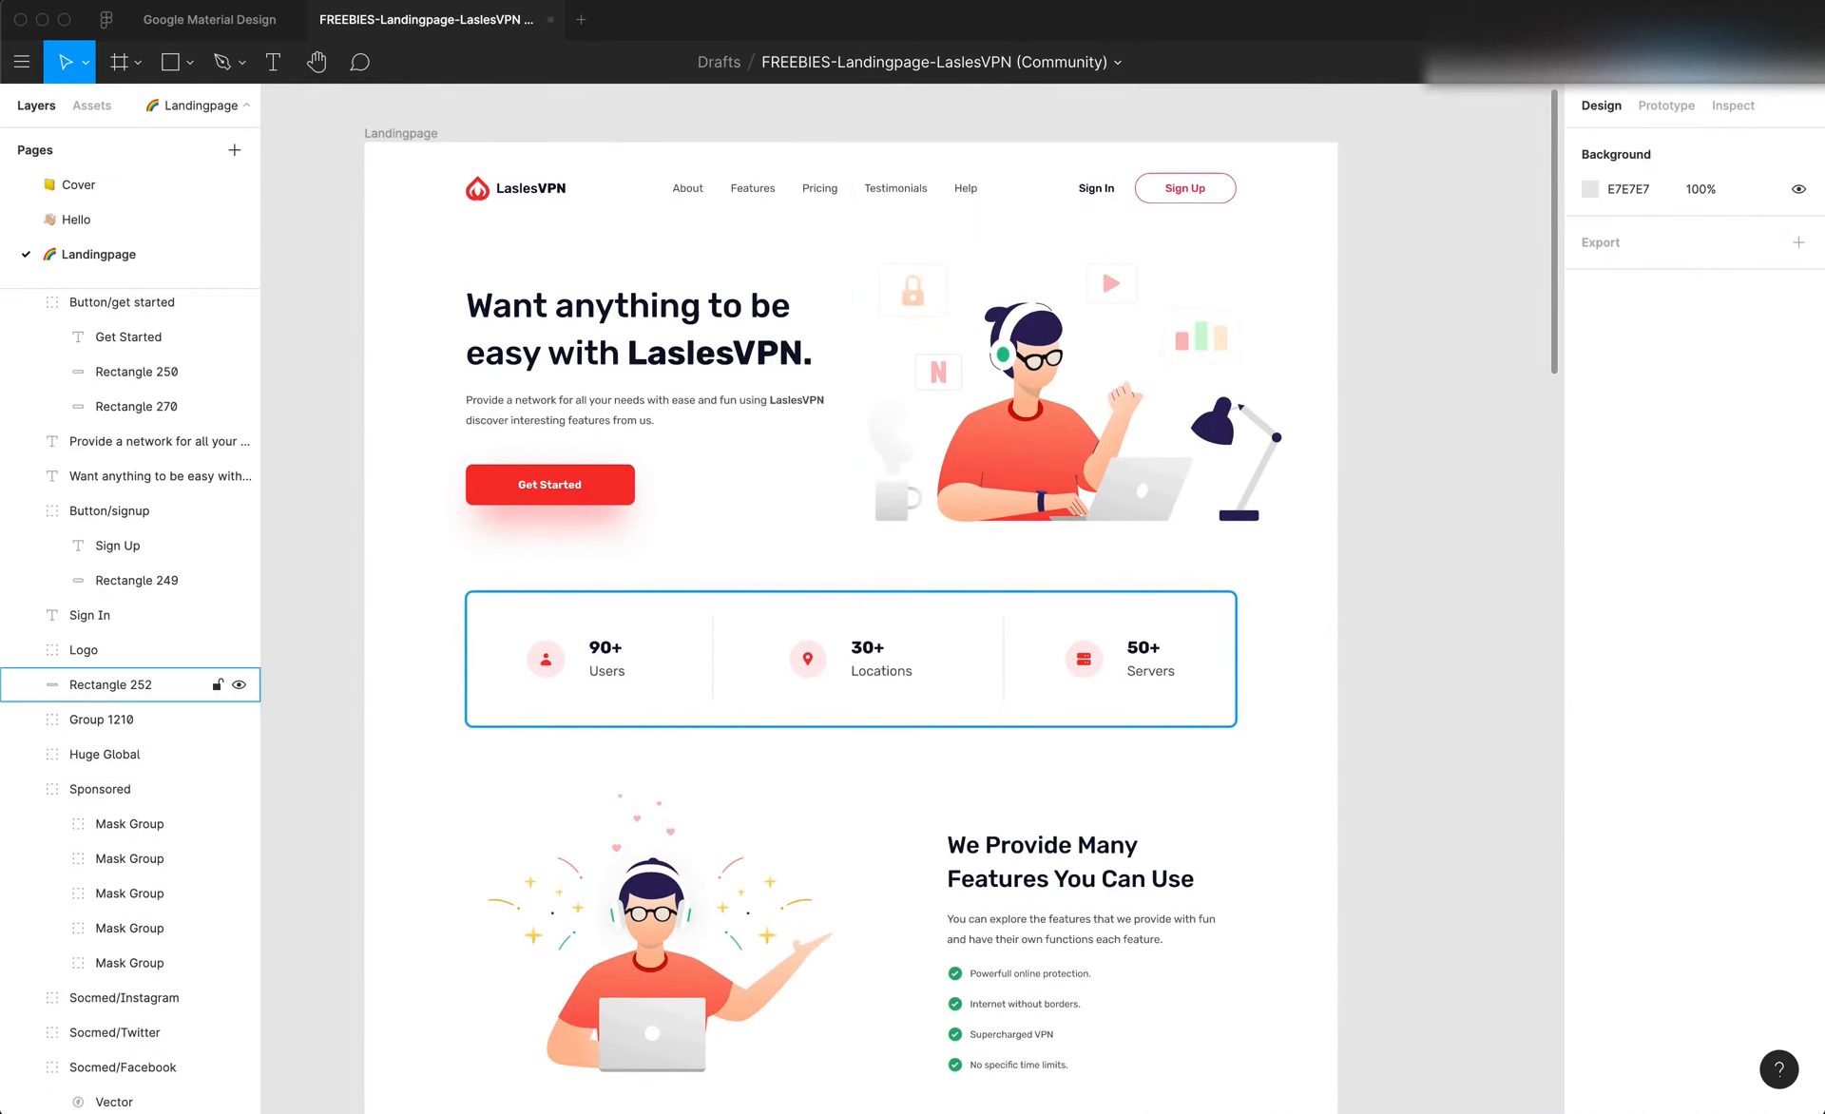
click(1177, 615)
click(1368, 616)
Undo the deletion of the stats card's blurred shadow rectangle
key(super+z)
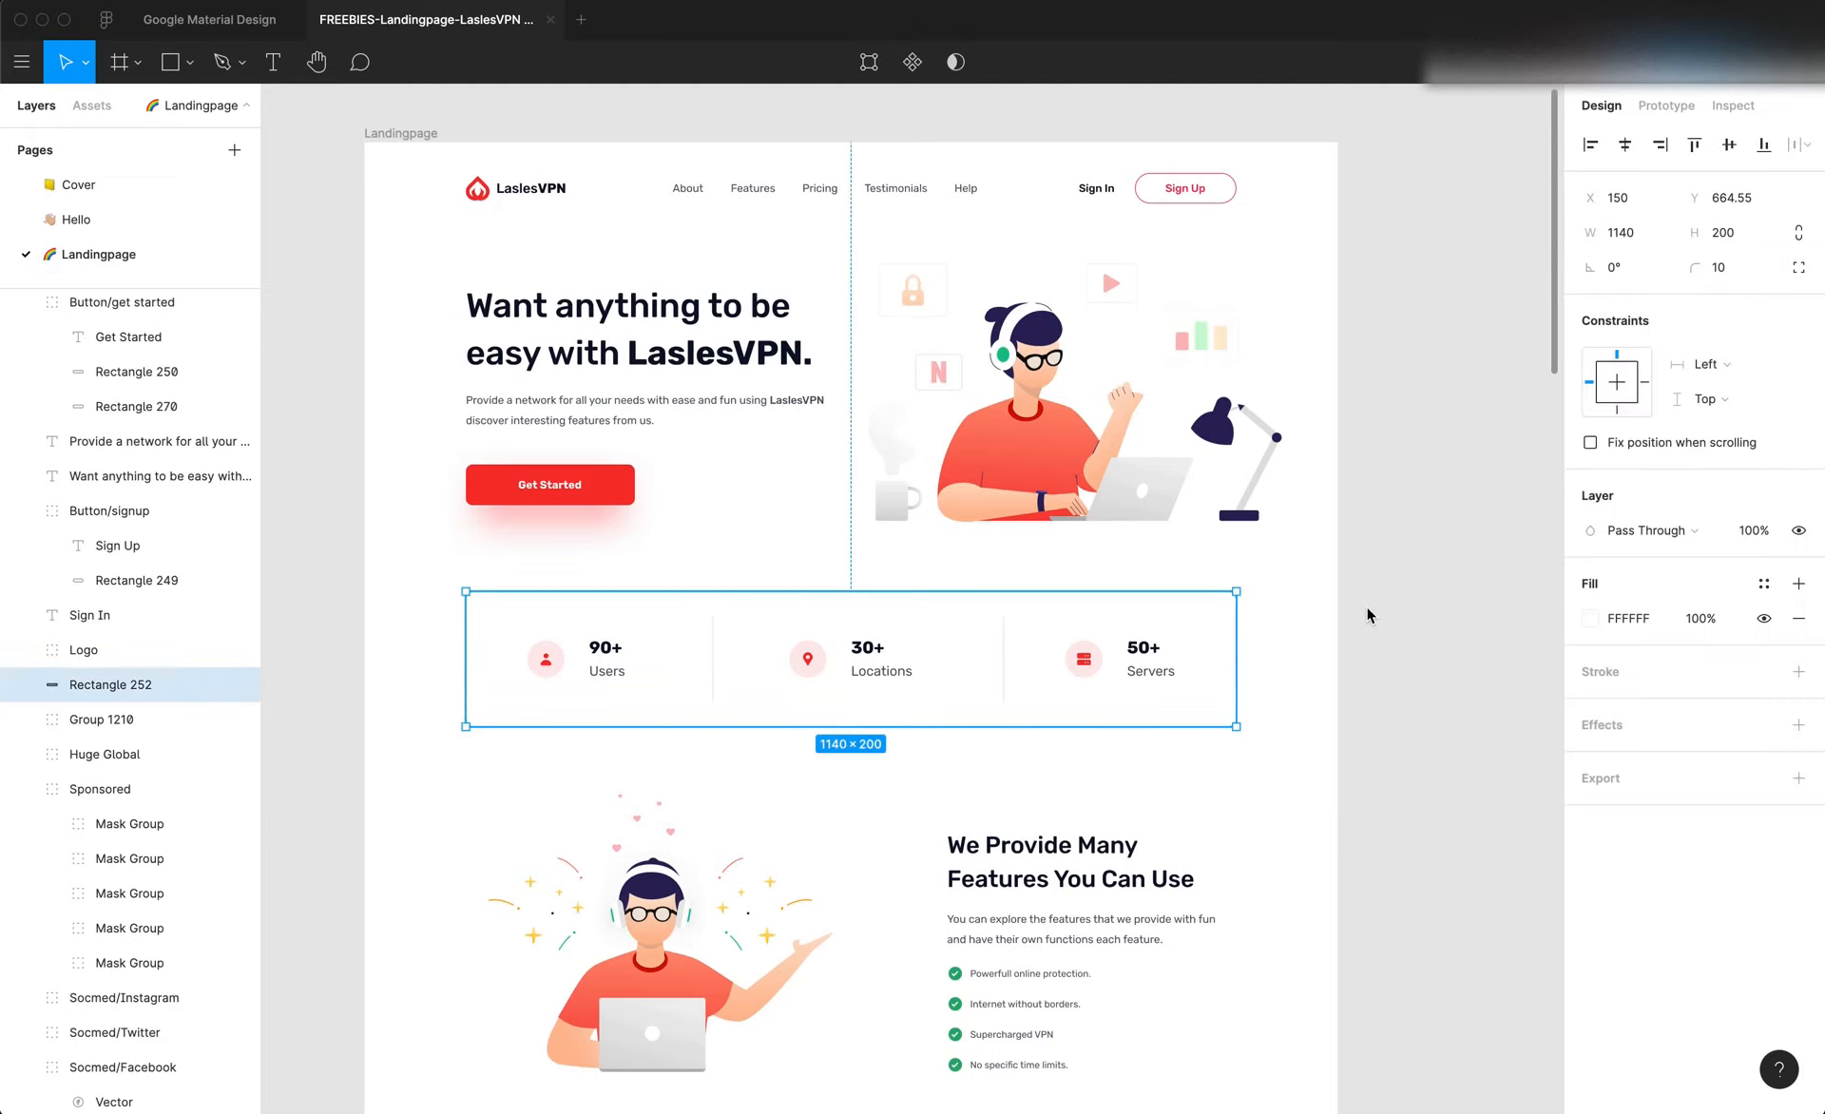
key(super+z)
key(super+z)
key(super+z)
key(super+z)
key(super+z)
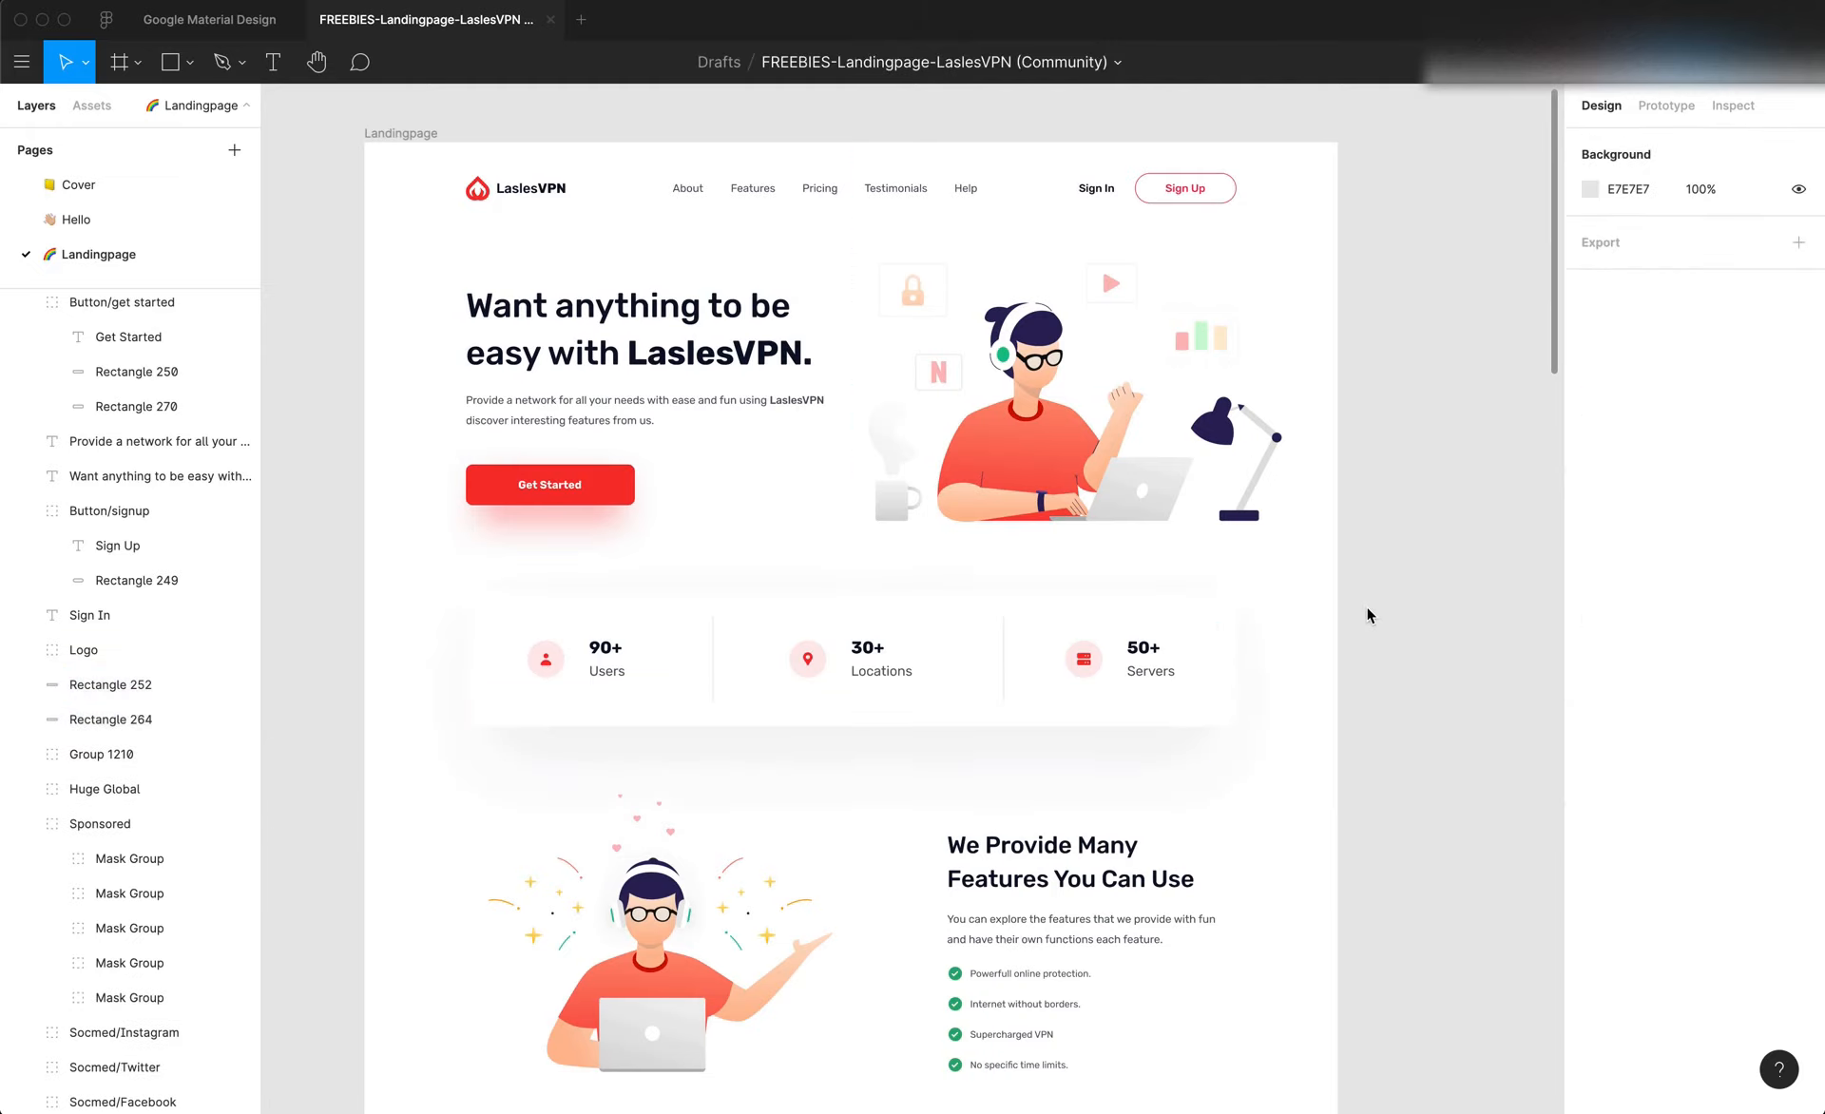
key(super+z)
key(super+z)
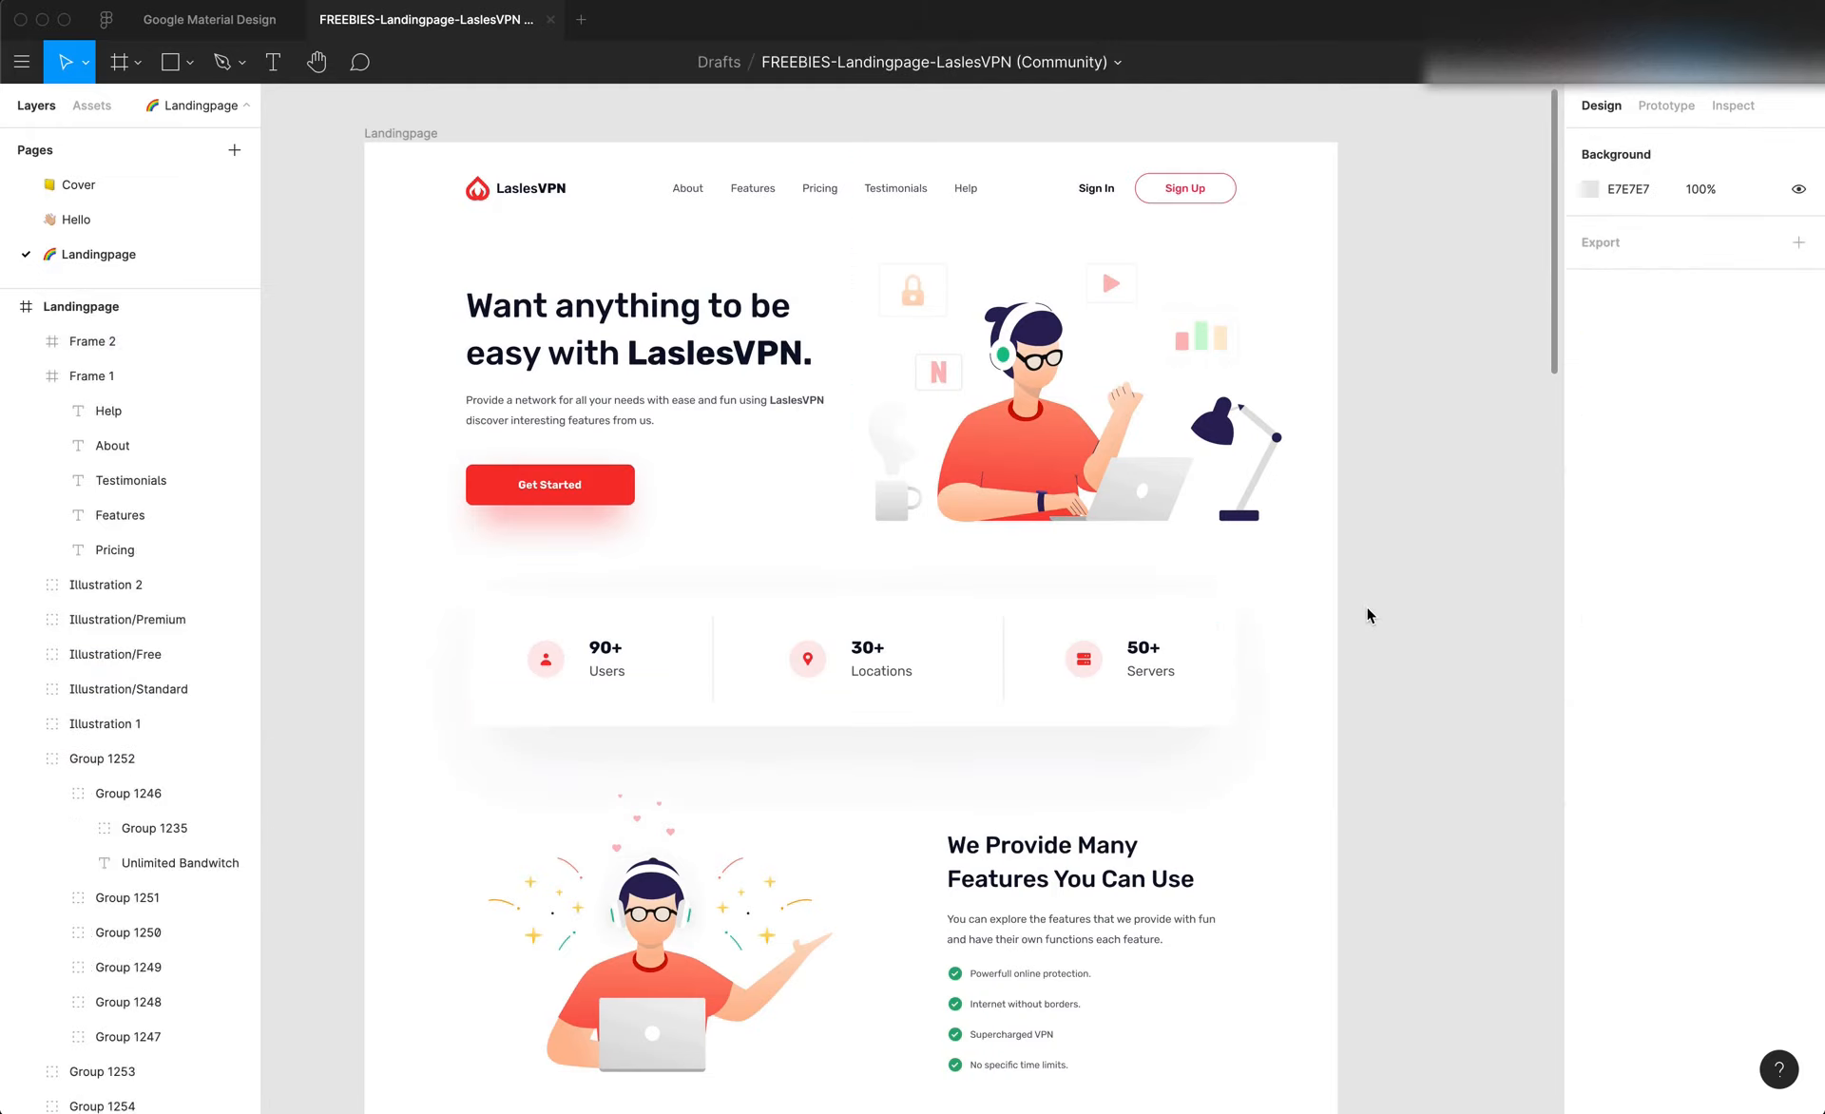
Examine the size, fill and effects of the stats card's blurred shadow rectangle and of its white background rectangle
click(1120, 755)
key(alt)
scroll(1121, 756, left, 2)
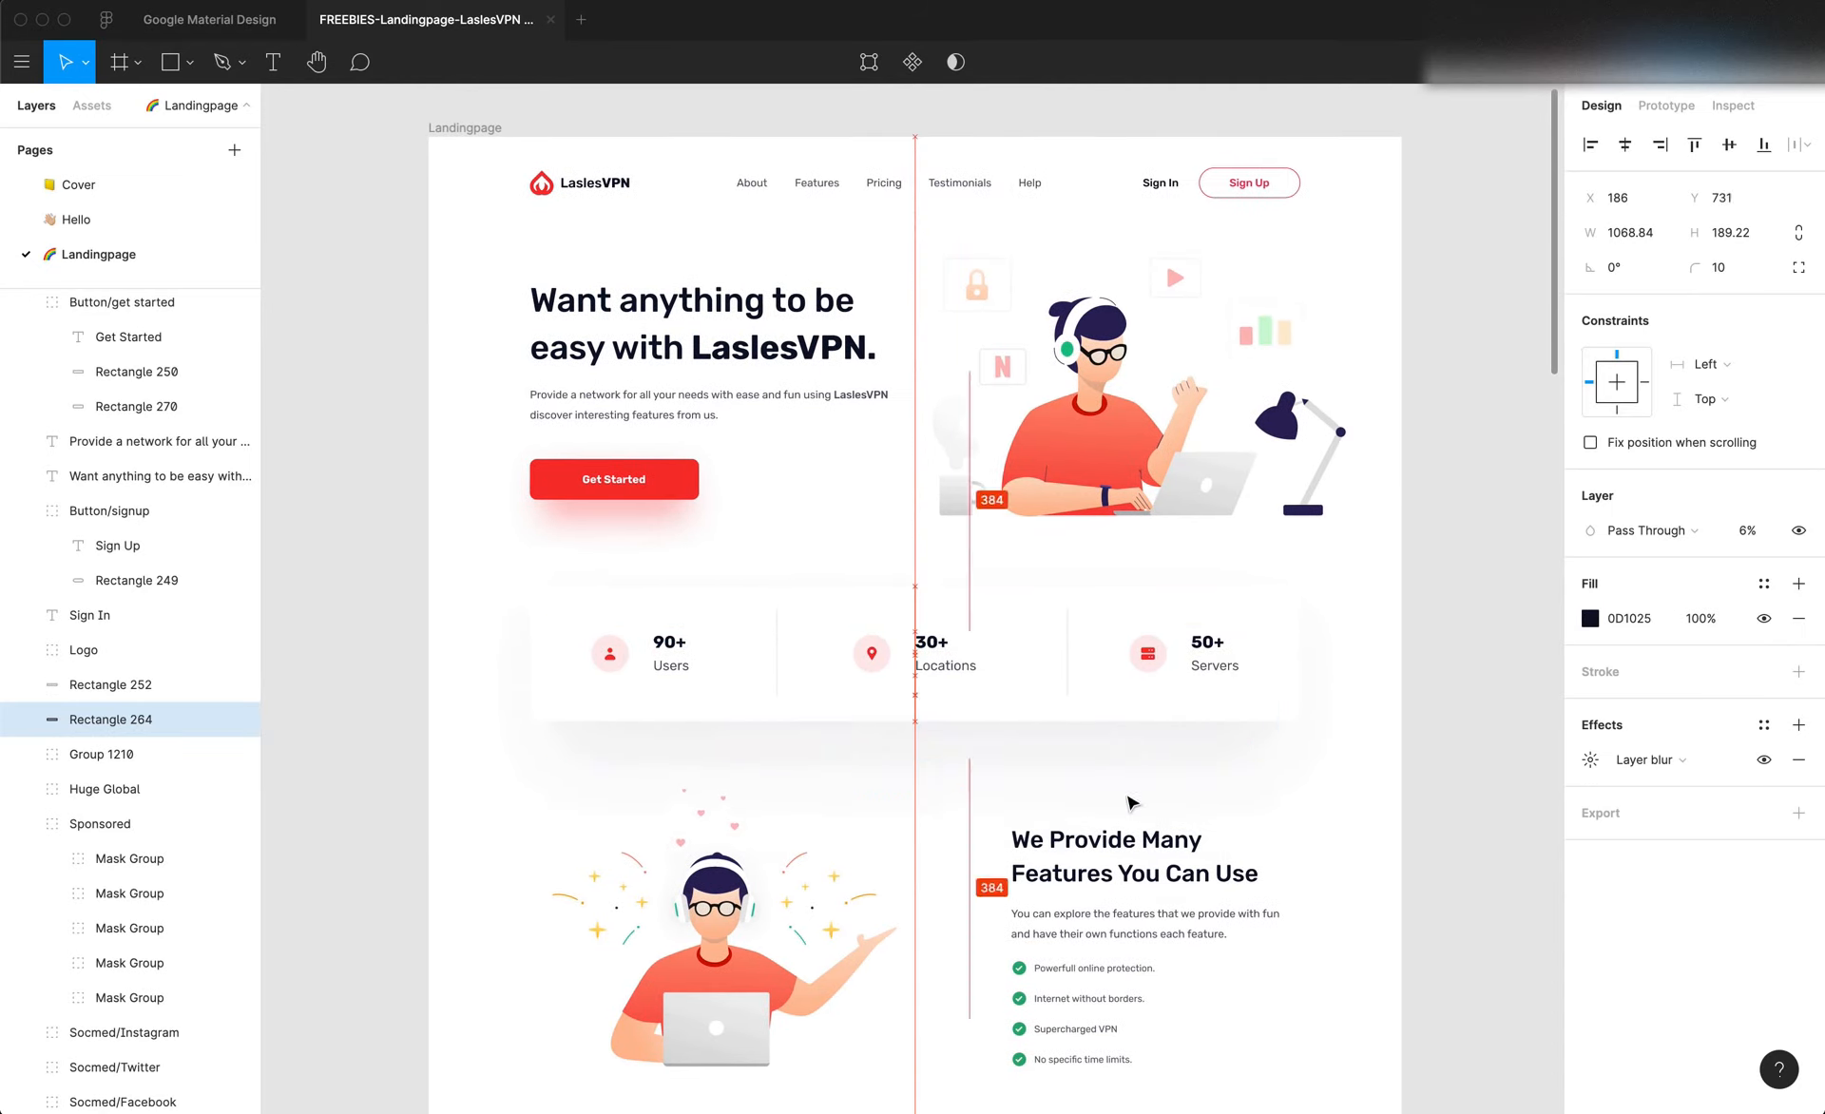
click(1414, 704)
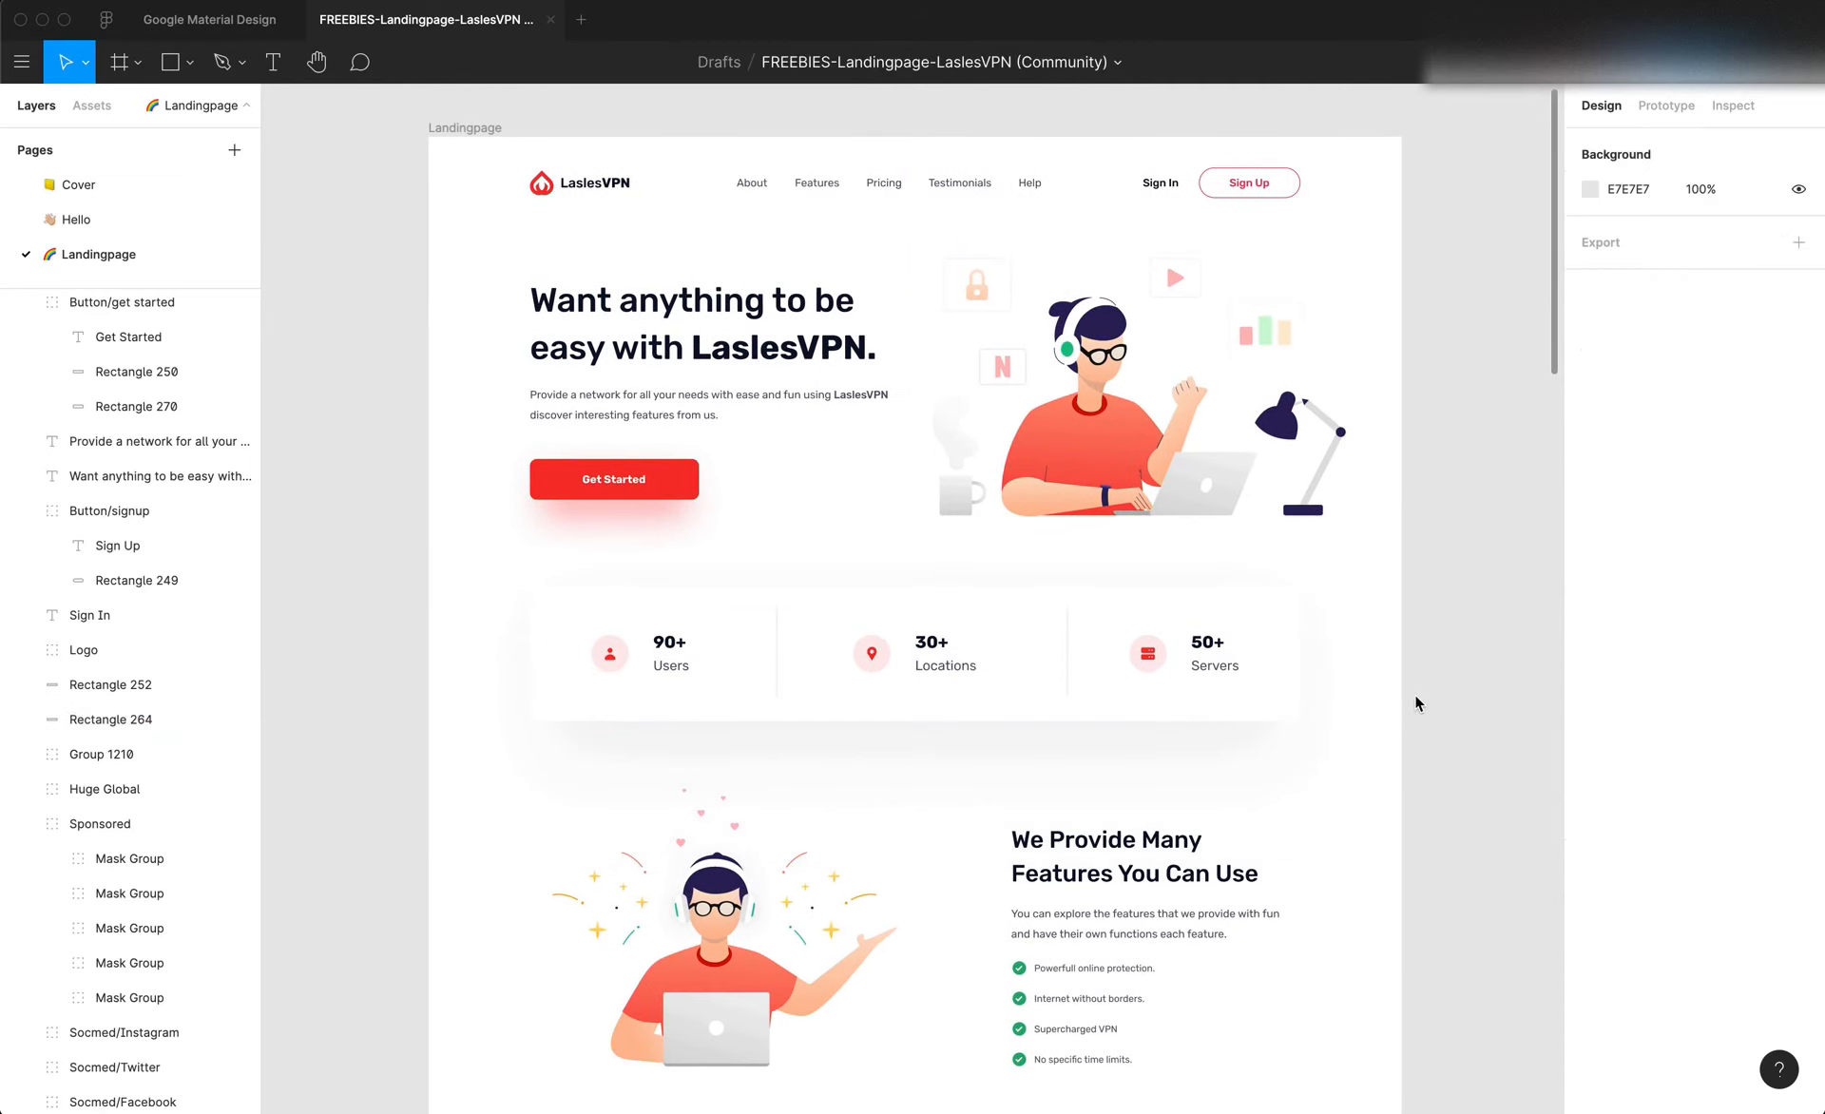
click(1033, 748)
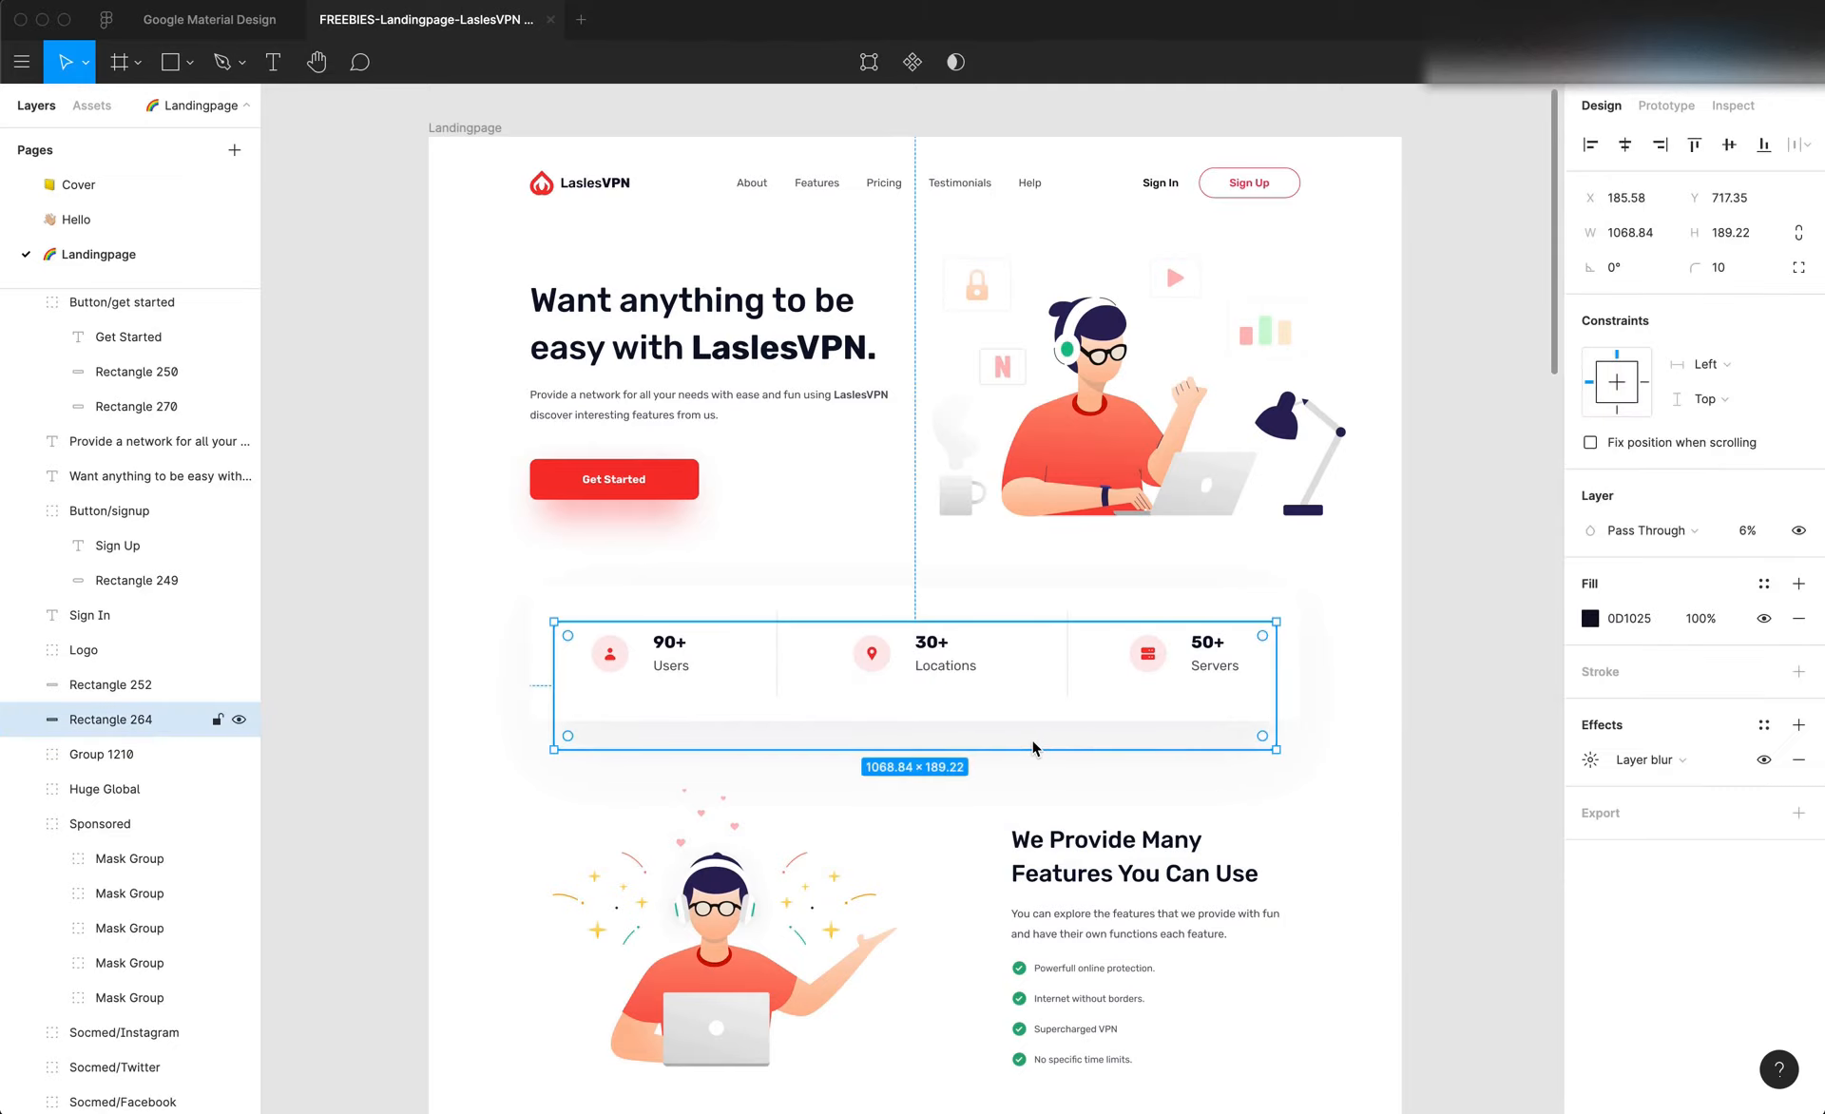
scroll(1033, 748, up, 4)
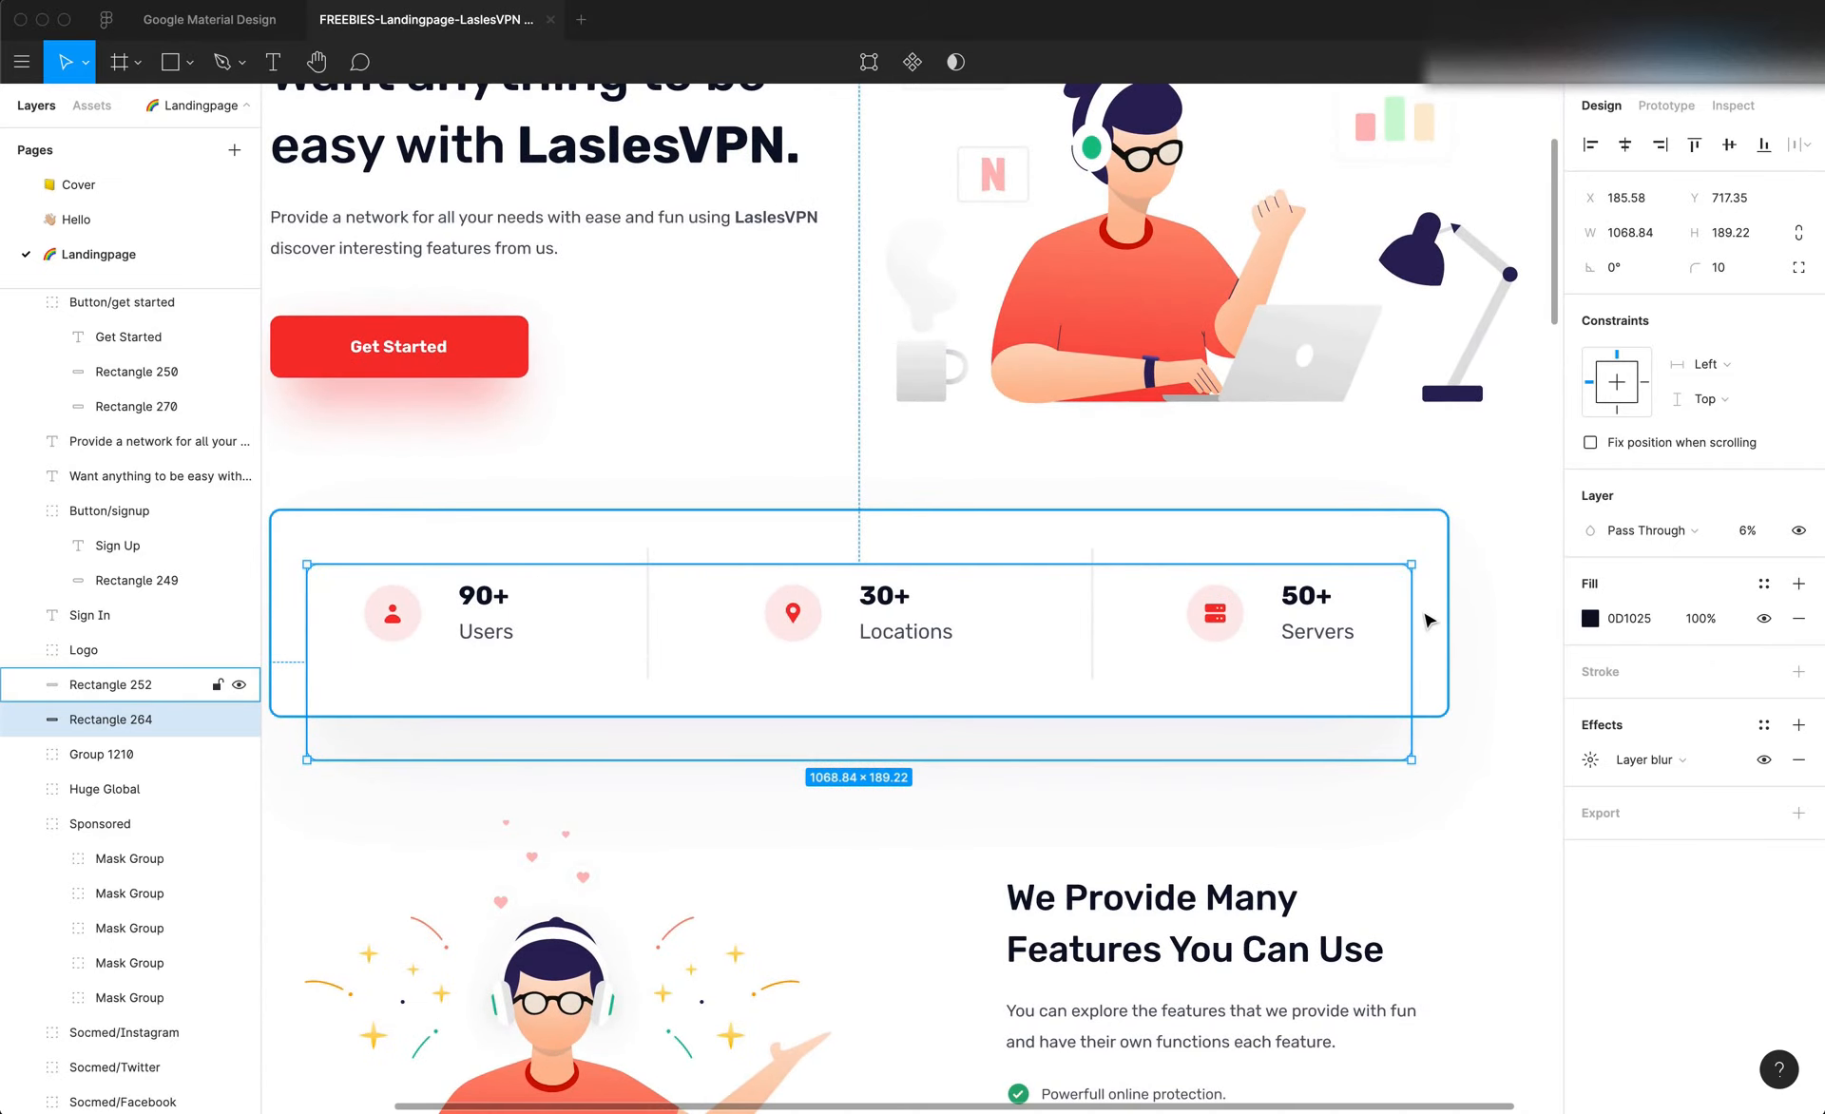
click(1426, 619)
scroll(1414, 620, down, 3)
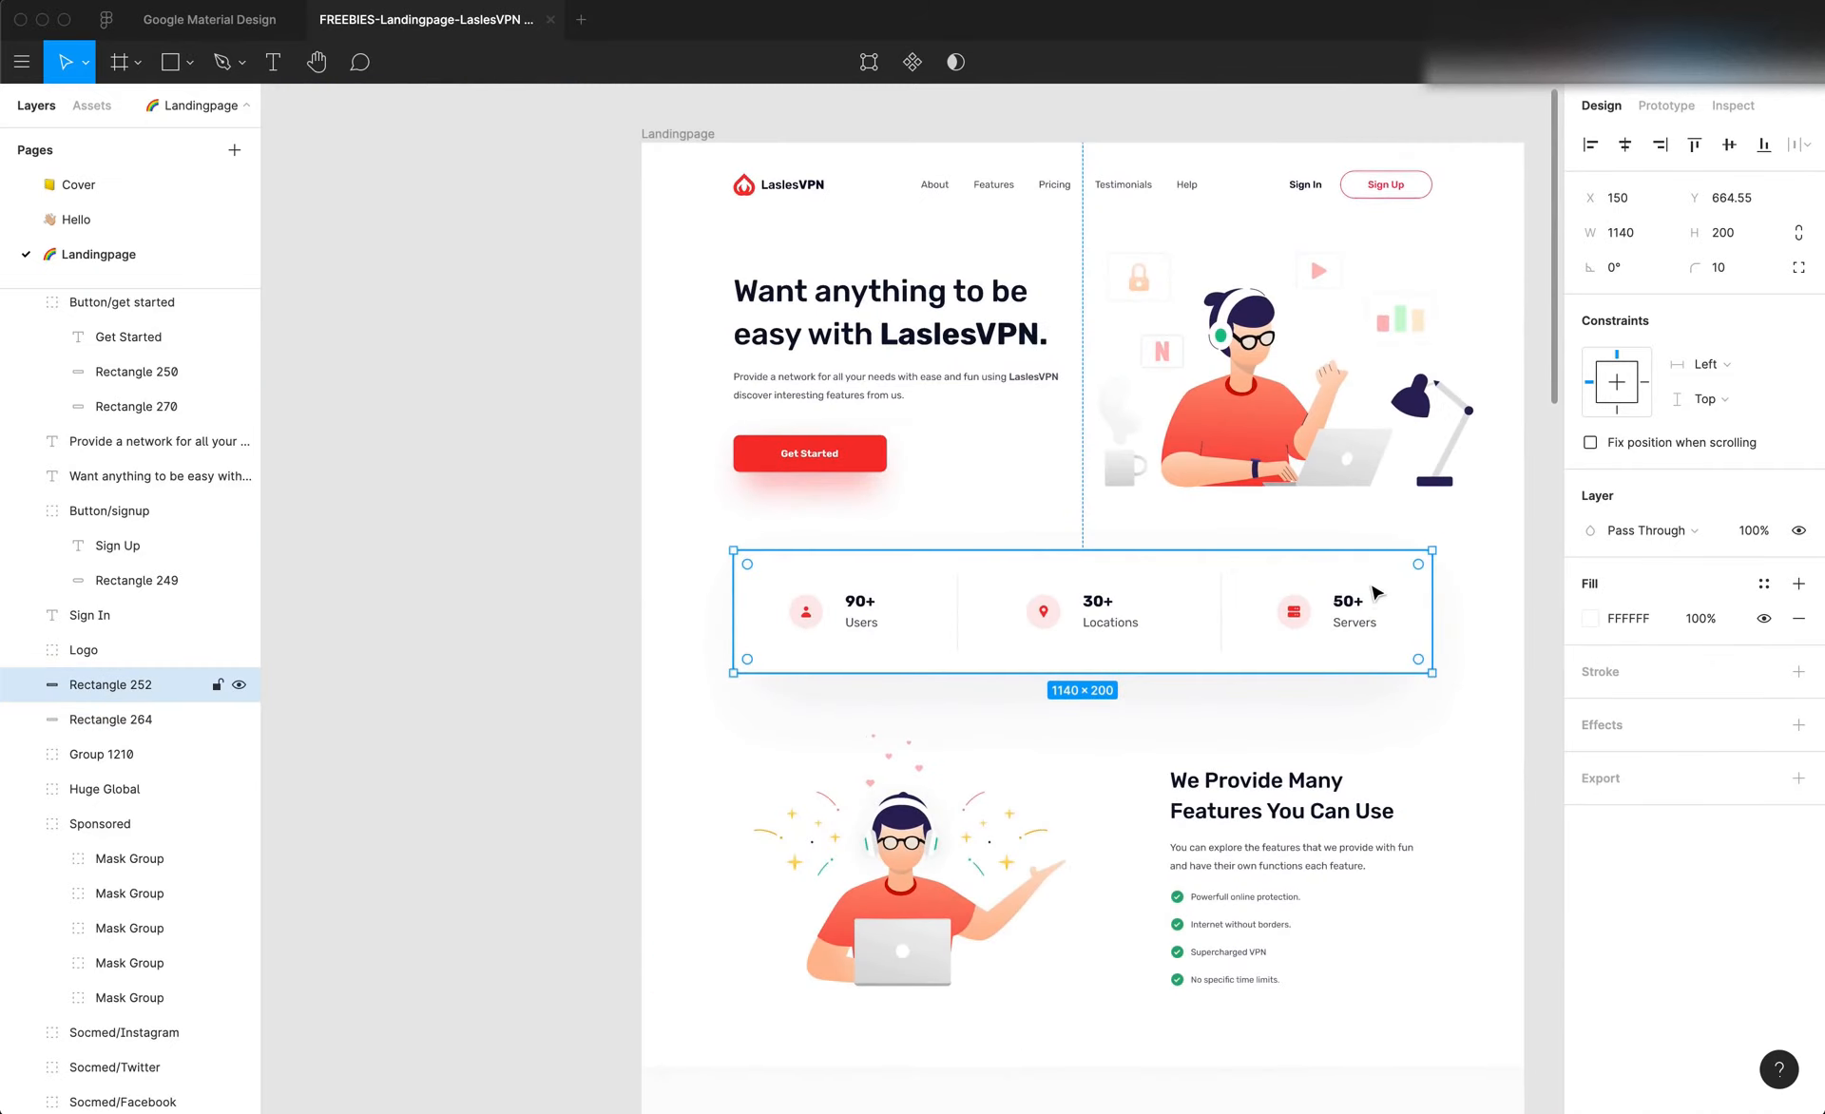
scroll(1374, 593, up, 2)
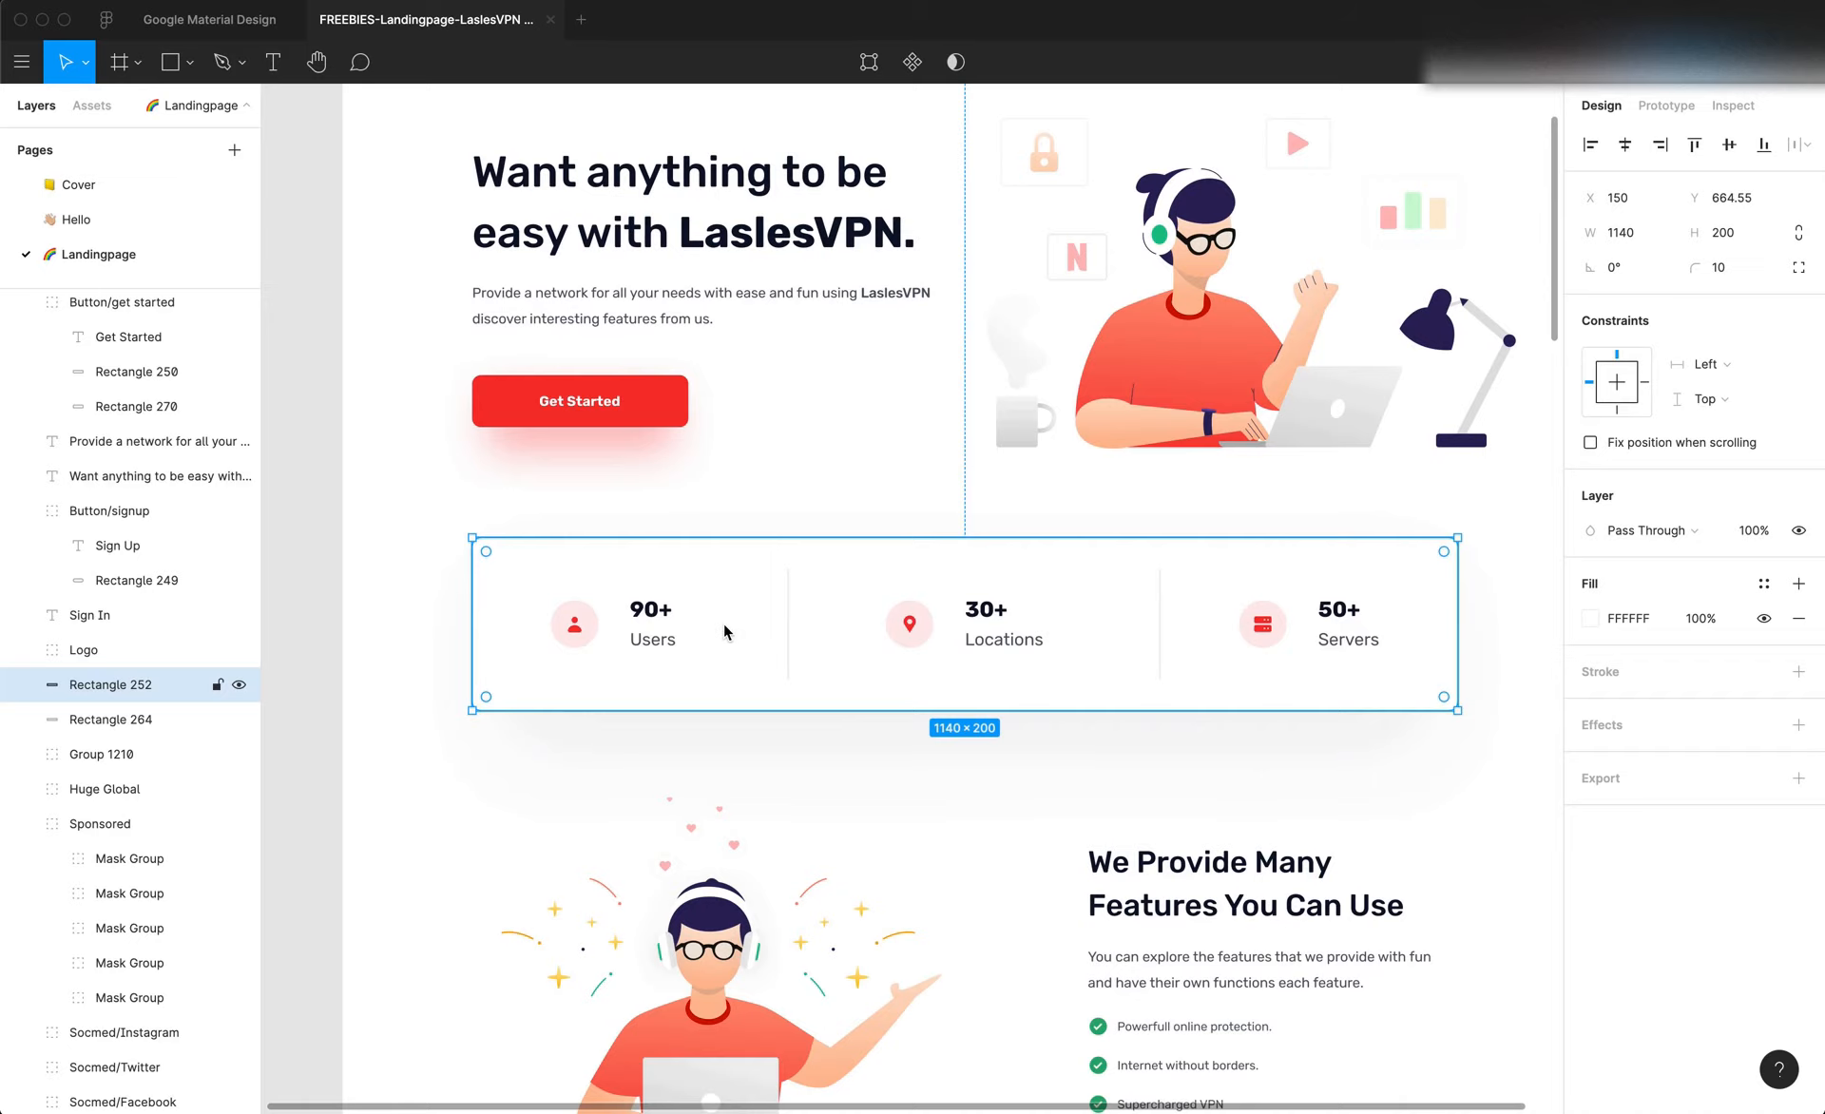
Switch to Editor X and add a container to the blank section below the hero
key(super+Tab)
scroll(864, 808, down, 5)
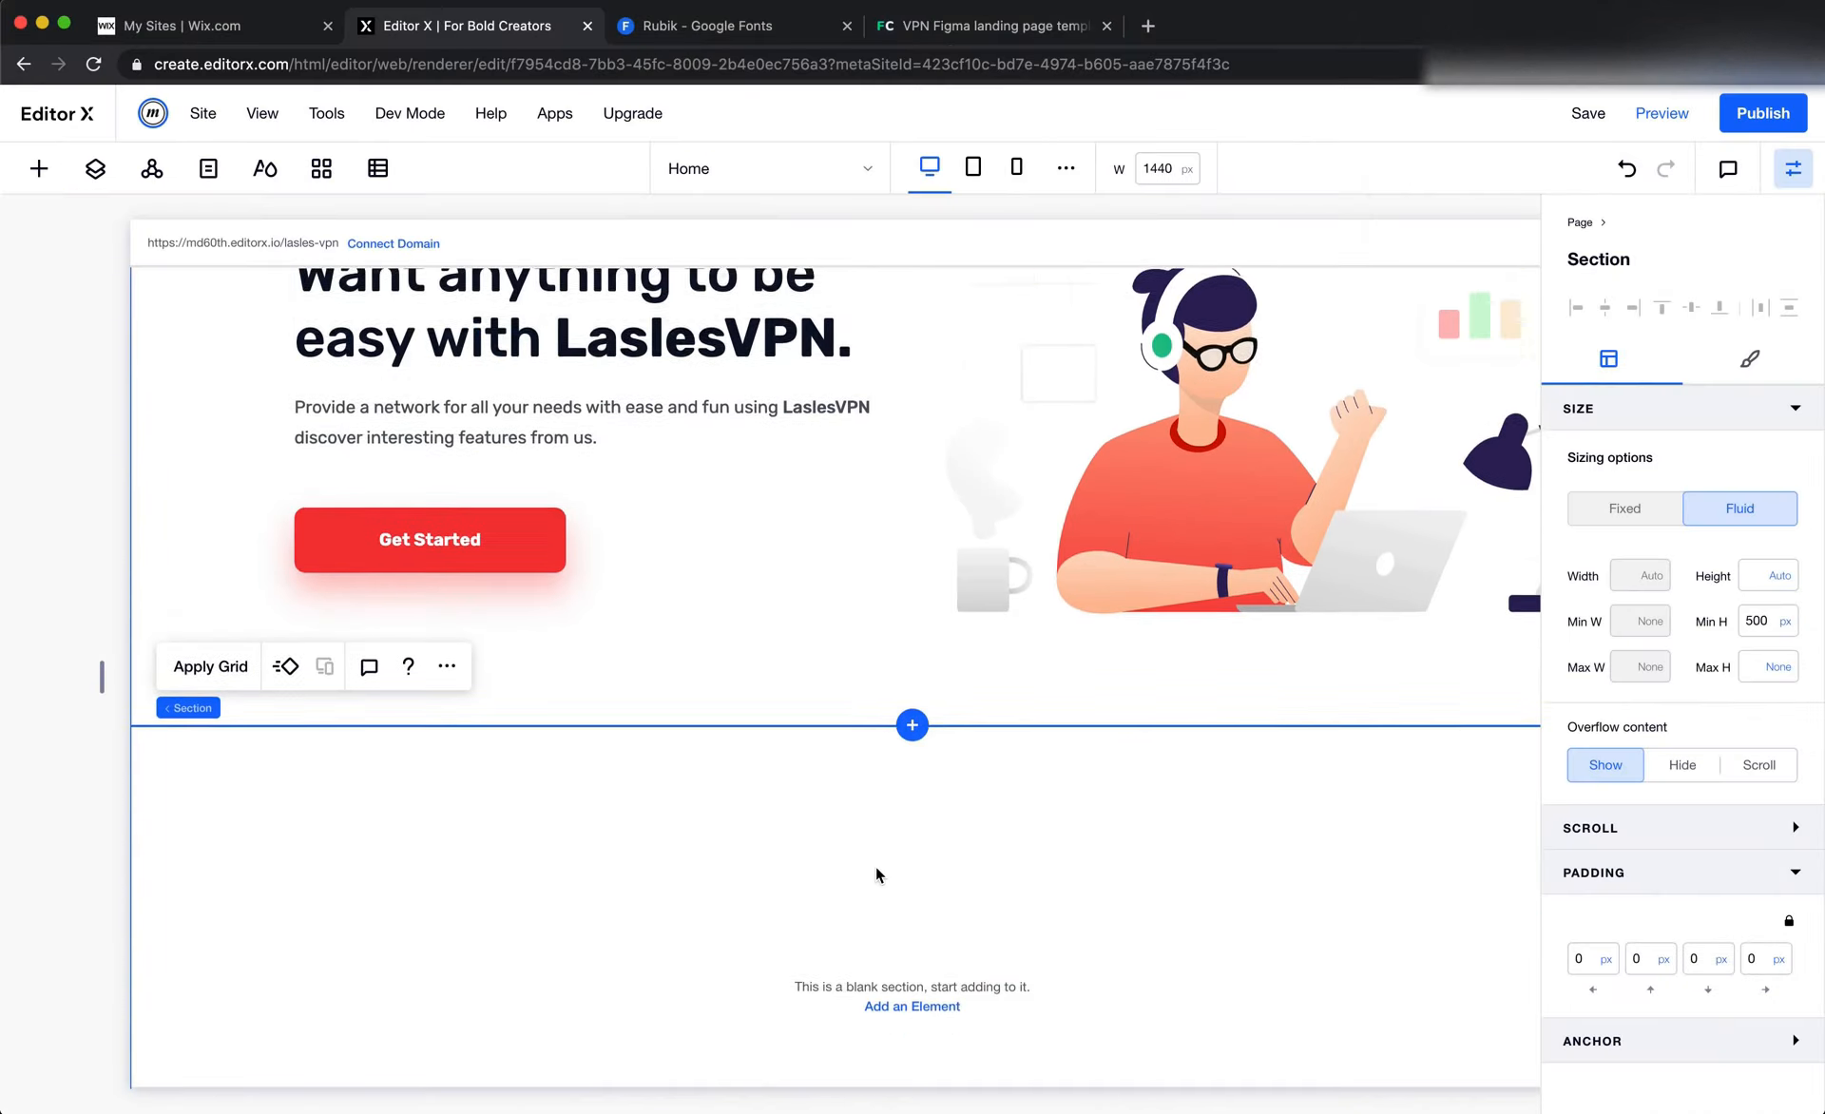
scroll(1182, 738, right, 2)
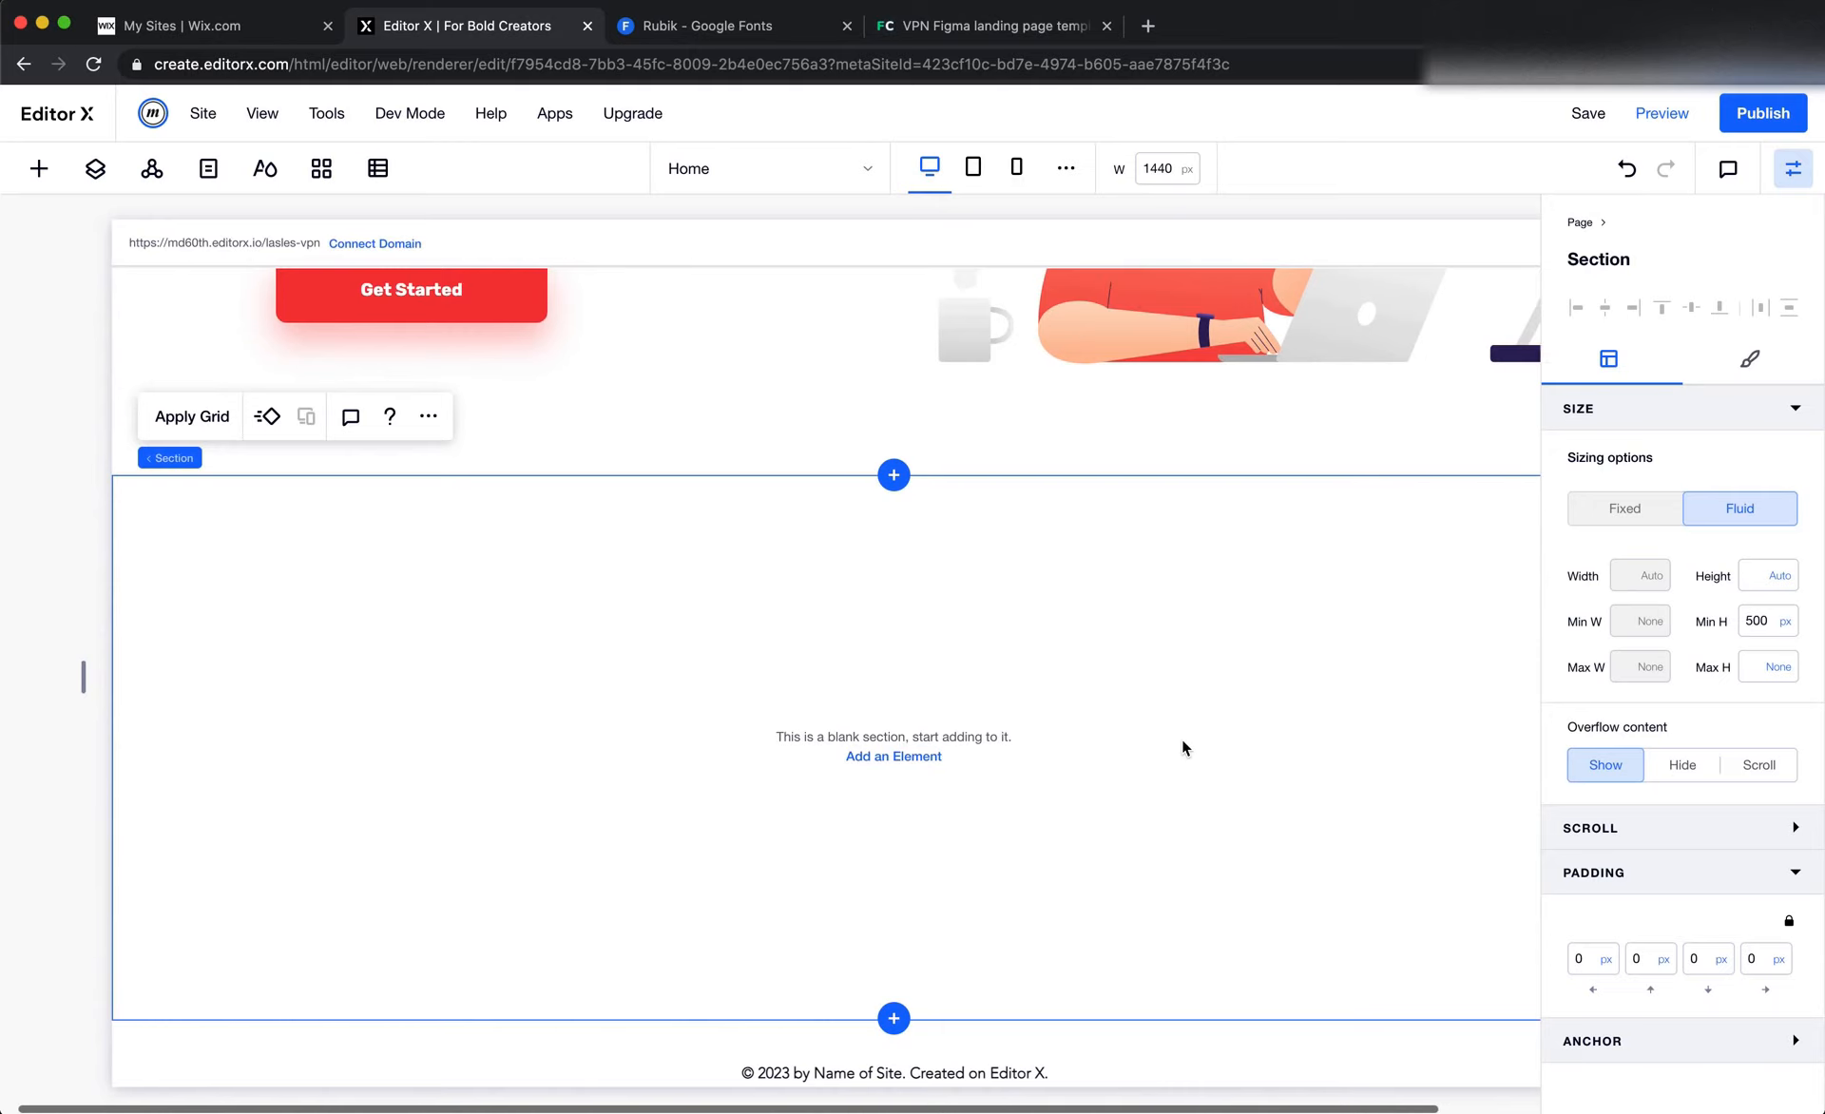
key(super+Tab)
key(super+Tab)
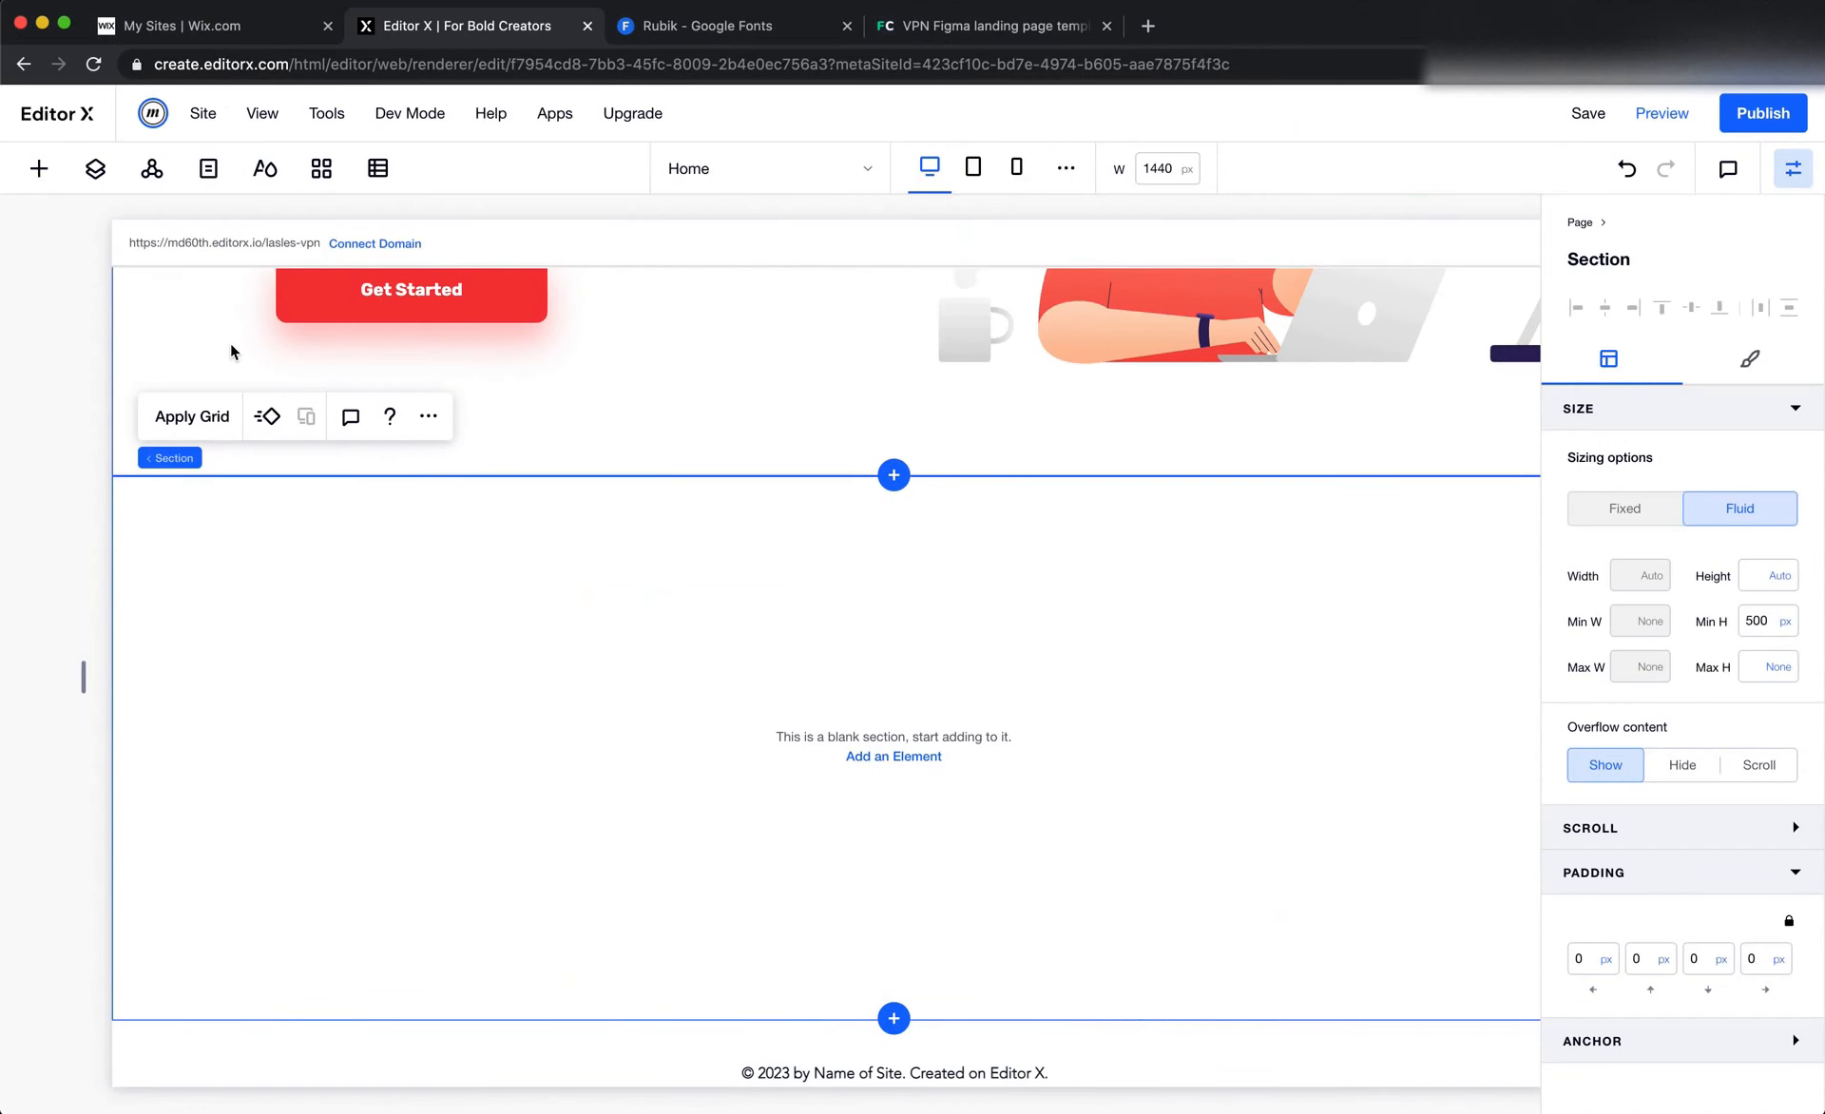
click(38, 168)
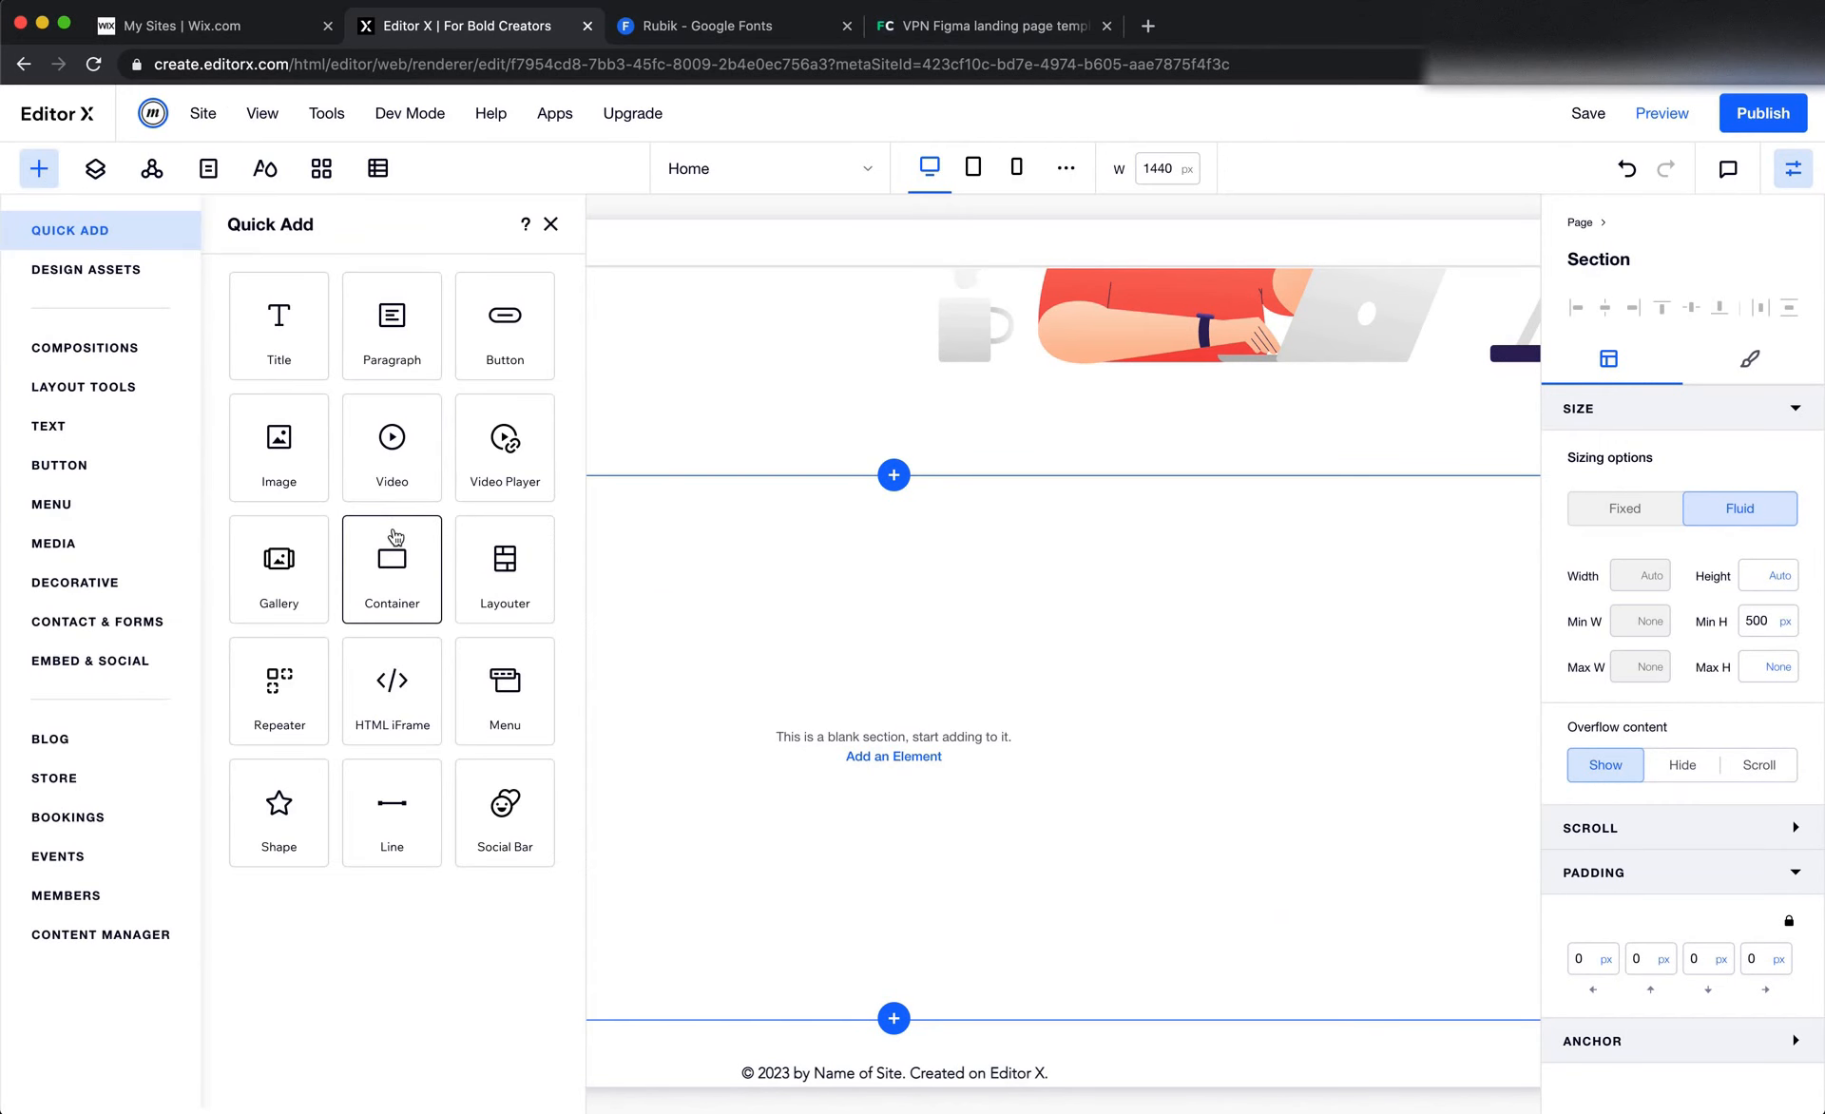
drag(391, 537, 916, 624)
Check the stats card's width in Figma and set the Editor X container's width to 1140 px
key(super+Tab)
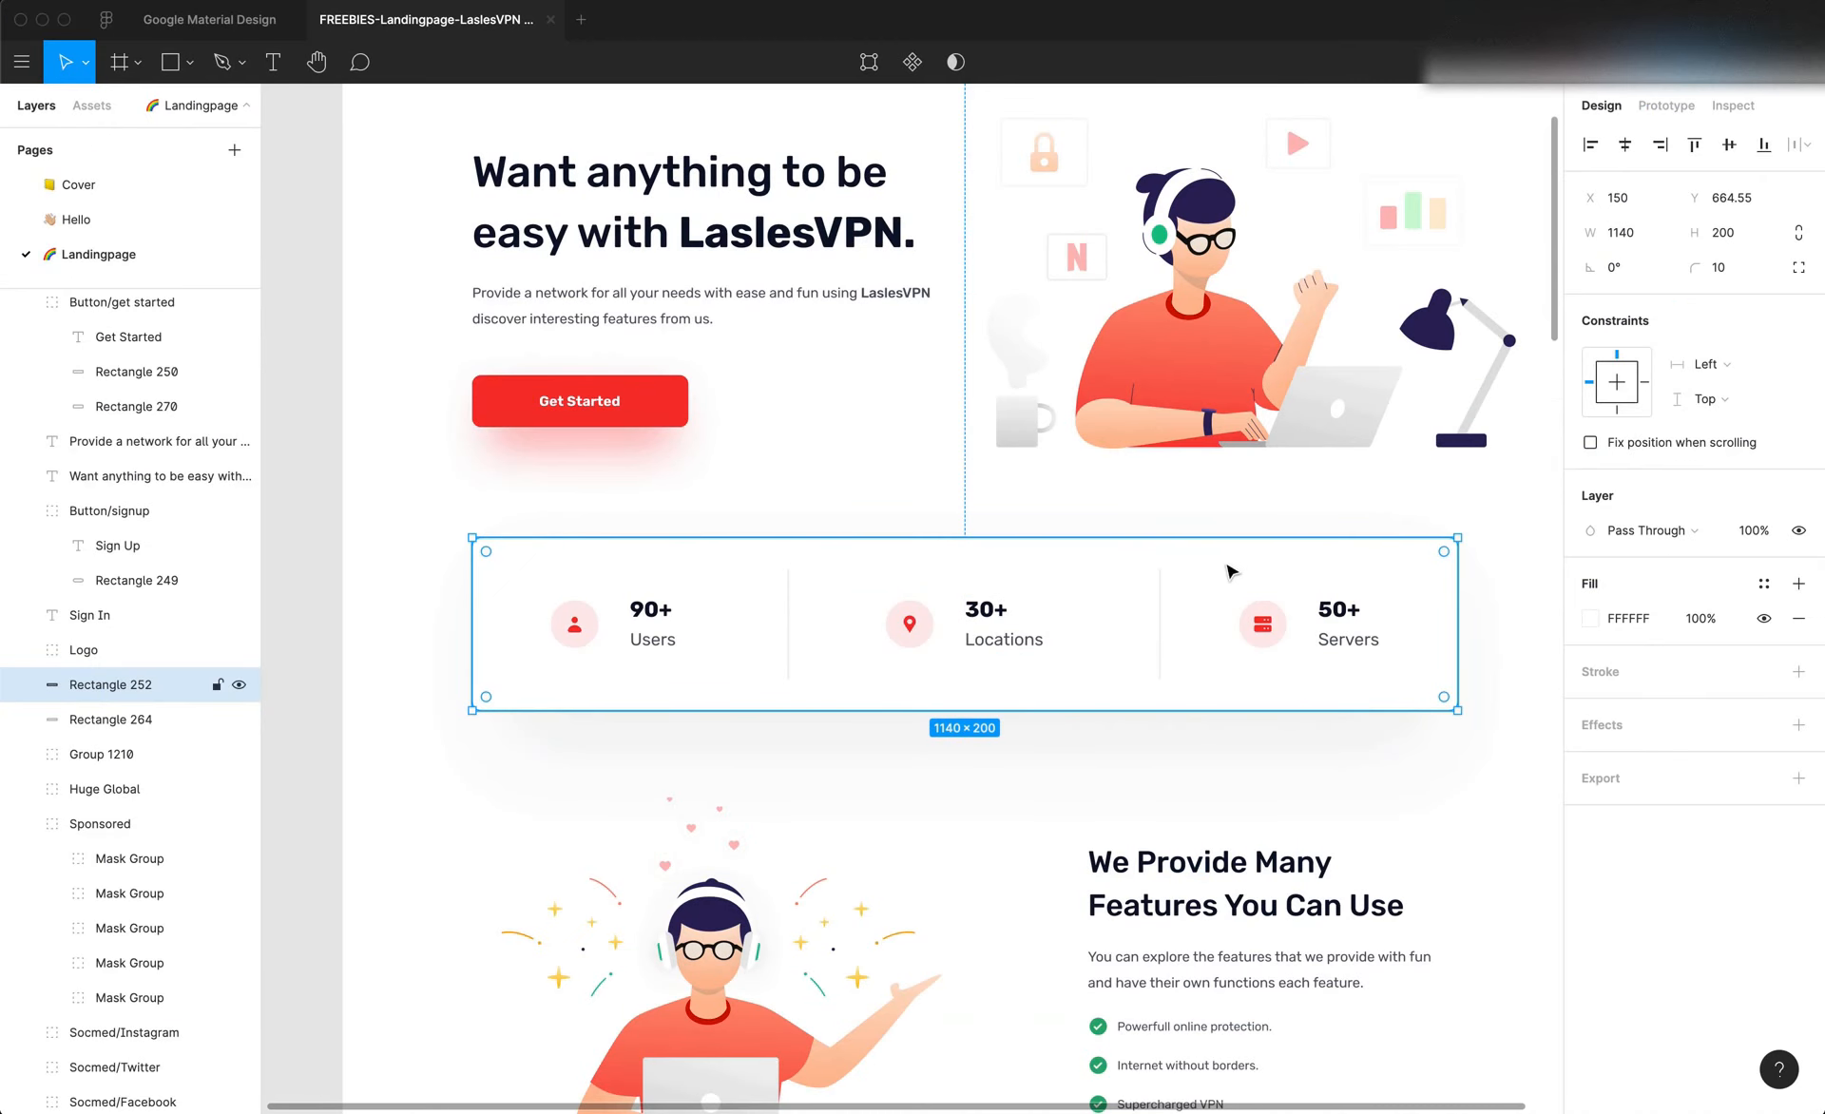
click(1625, 244)
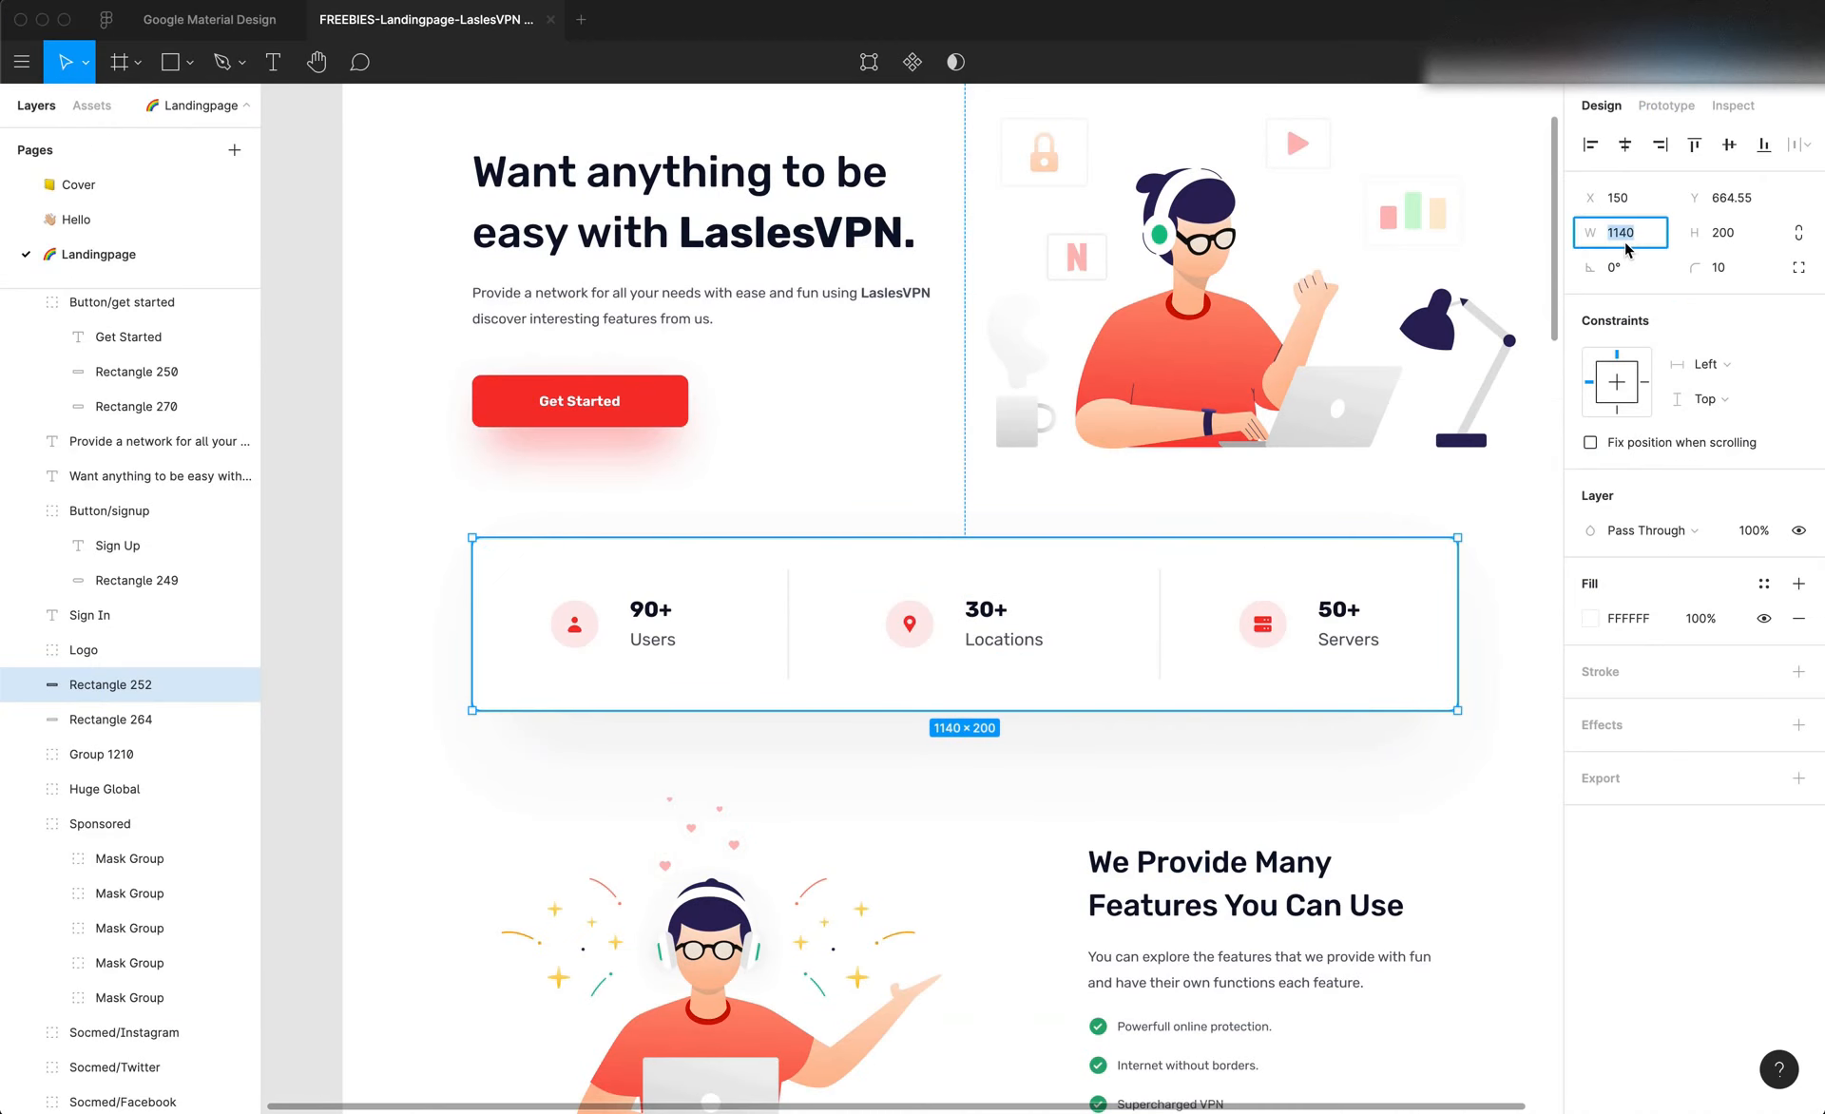
key(super+Tab)
double_click(1642, 575)
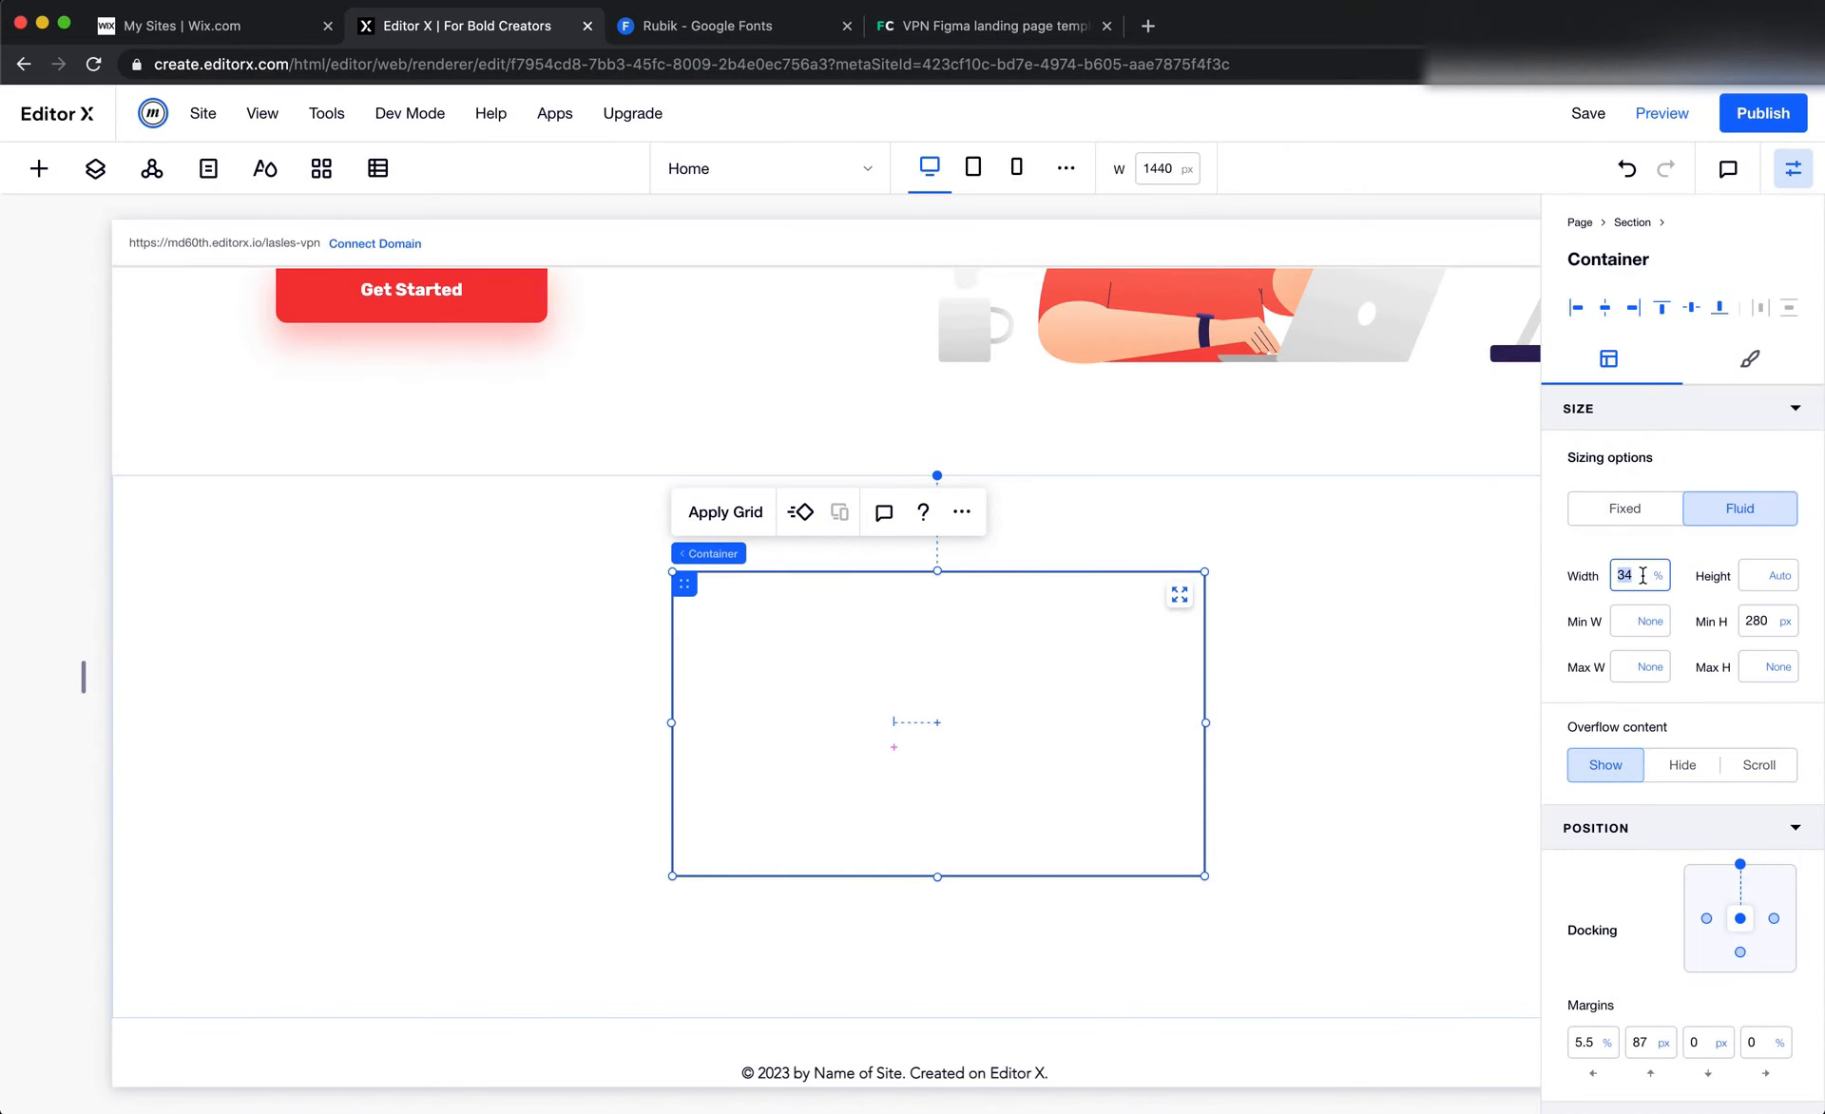
text(1140px)
key(Return)
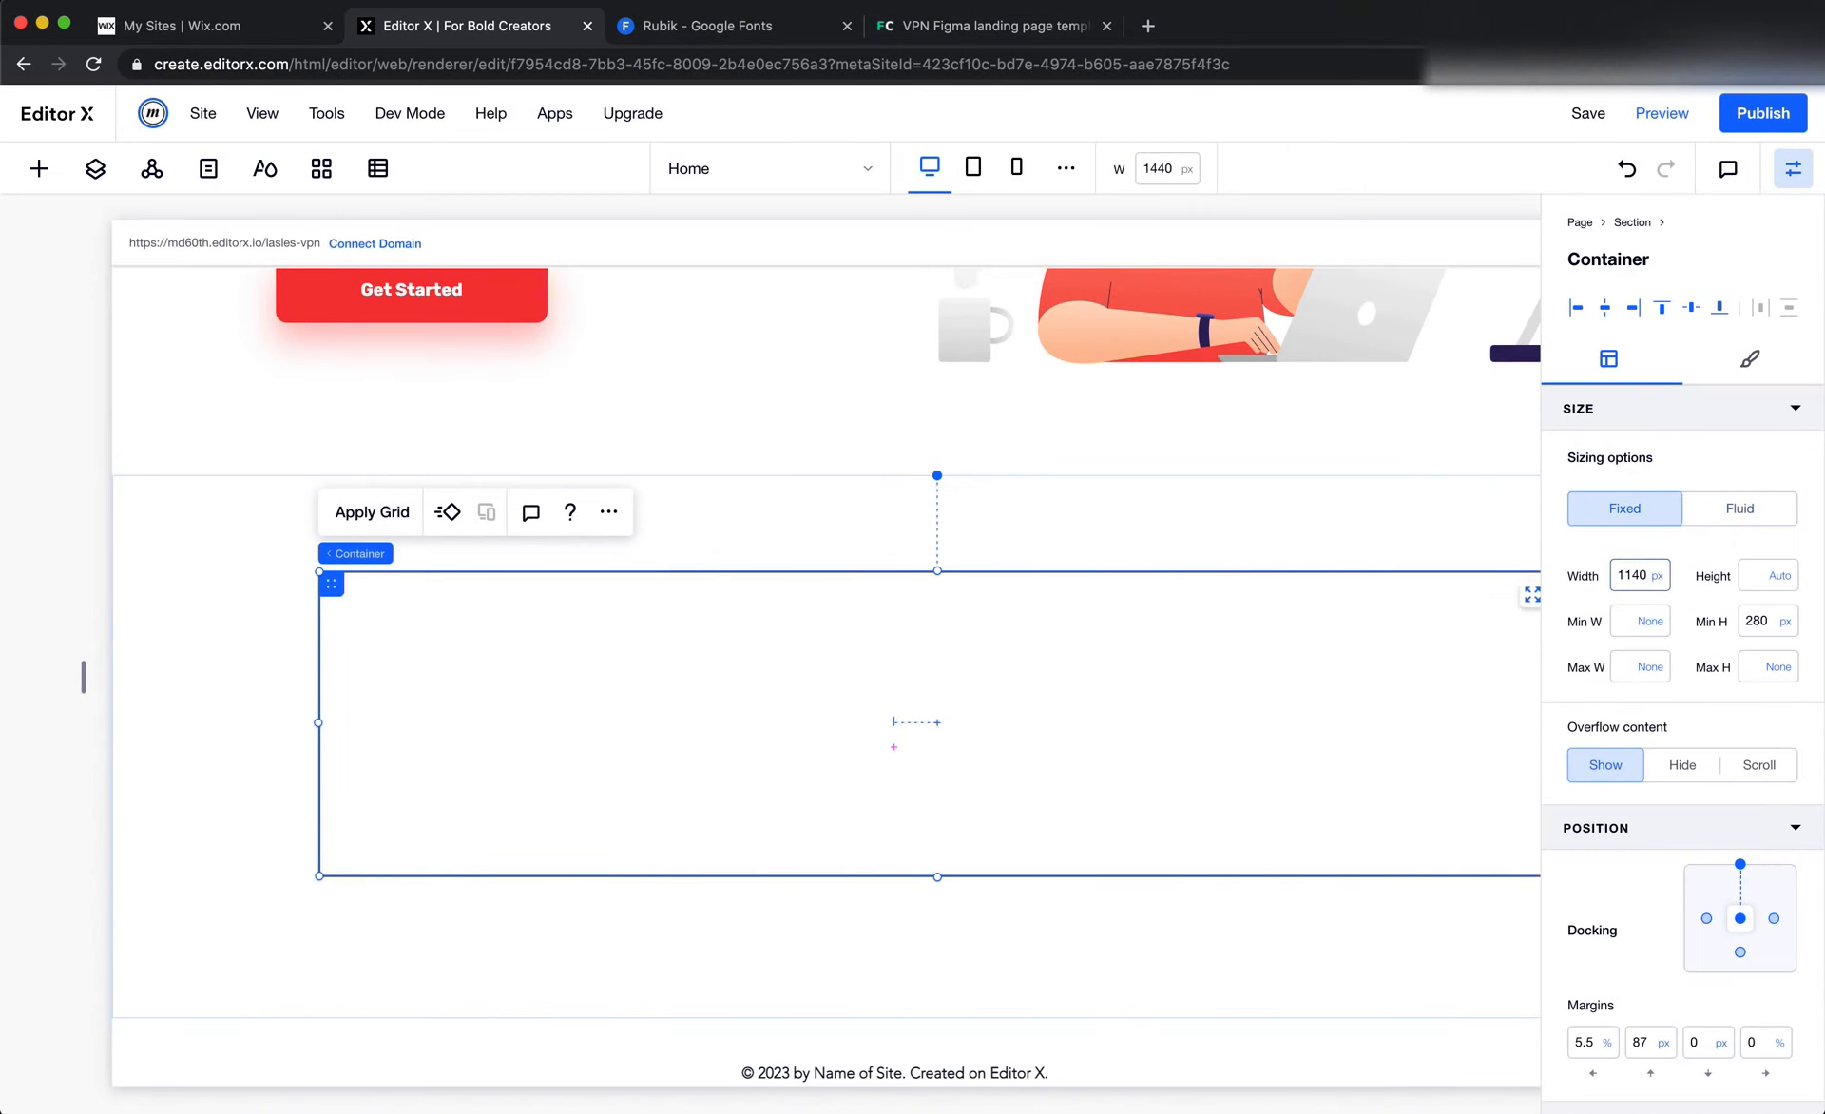
Set the container's left margin to 0% and switch back to the stats card in Figma
click(1604, 1048)
double_click(1585, 1042)
text(0)
key(Tab)
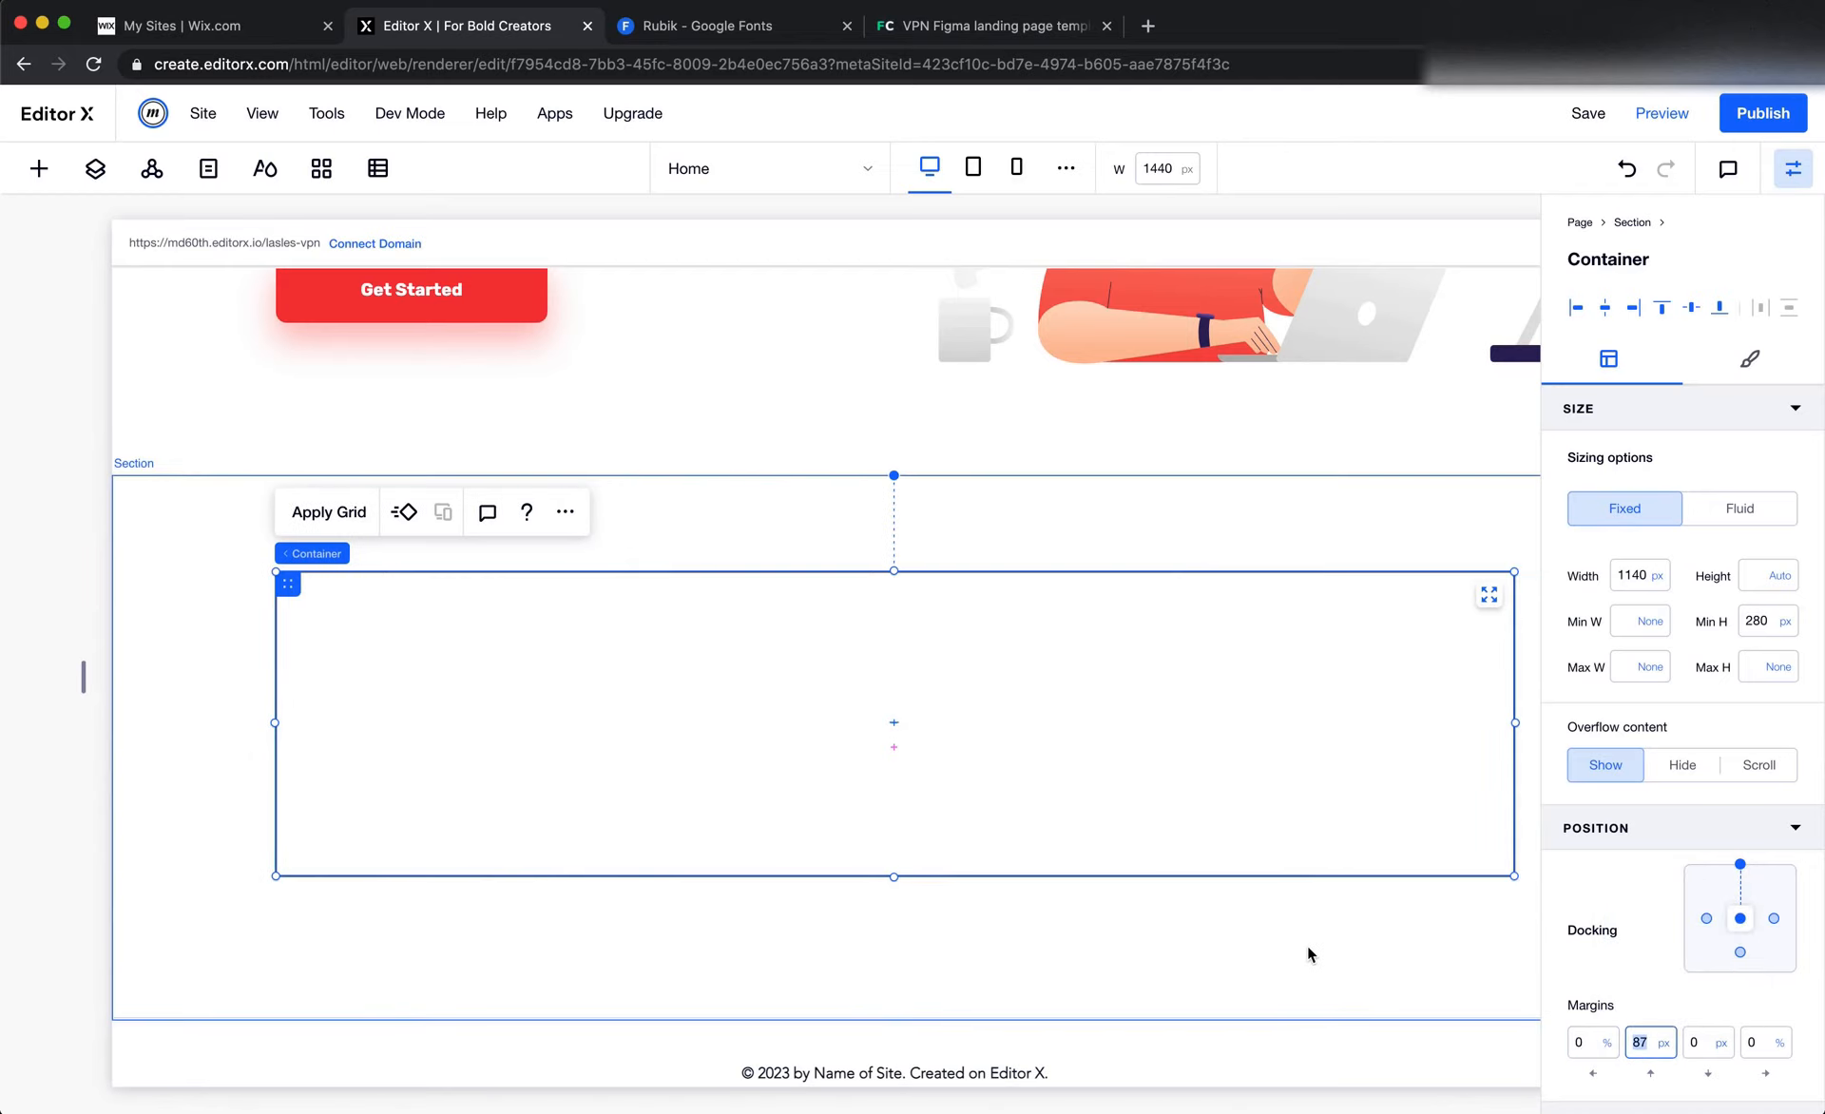
key(super+Tab)
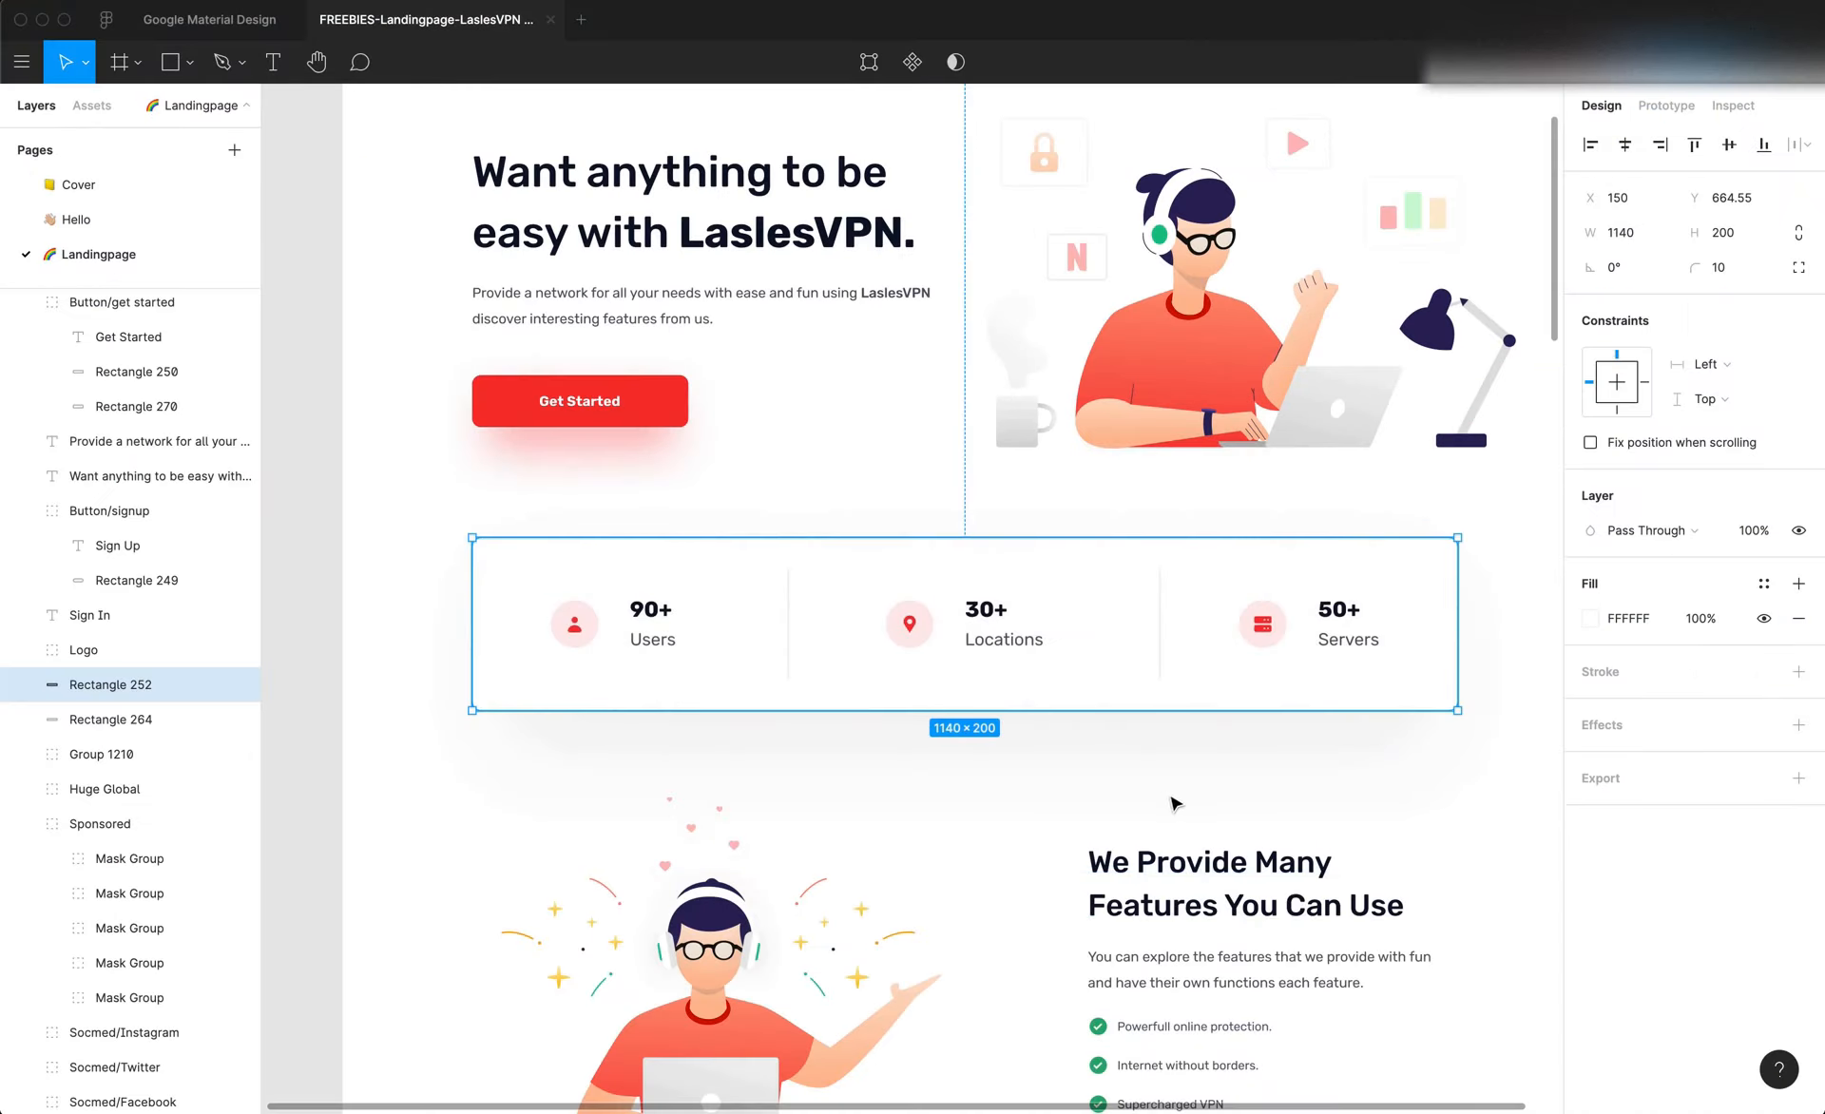
Check the stats card's side spacing in Figma and set the Editor X section's left padding to 150 px
scroll(968, 711, right, 2)
scroll(969, 711, right, 1)
scroll(968, 711, left, 2)
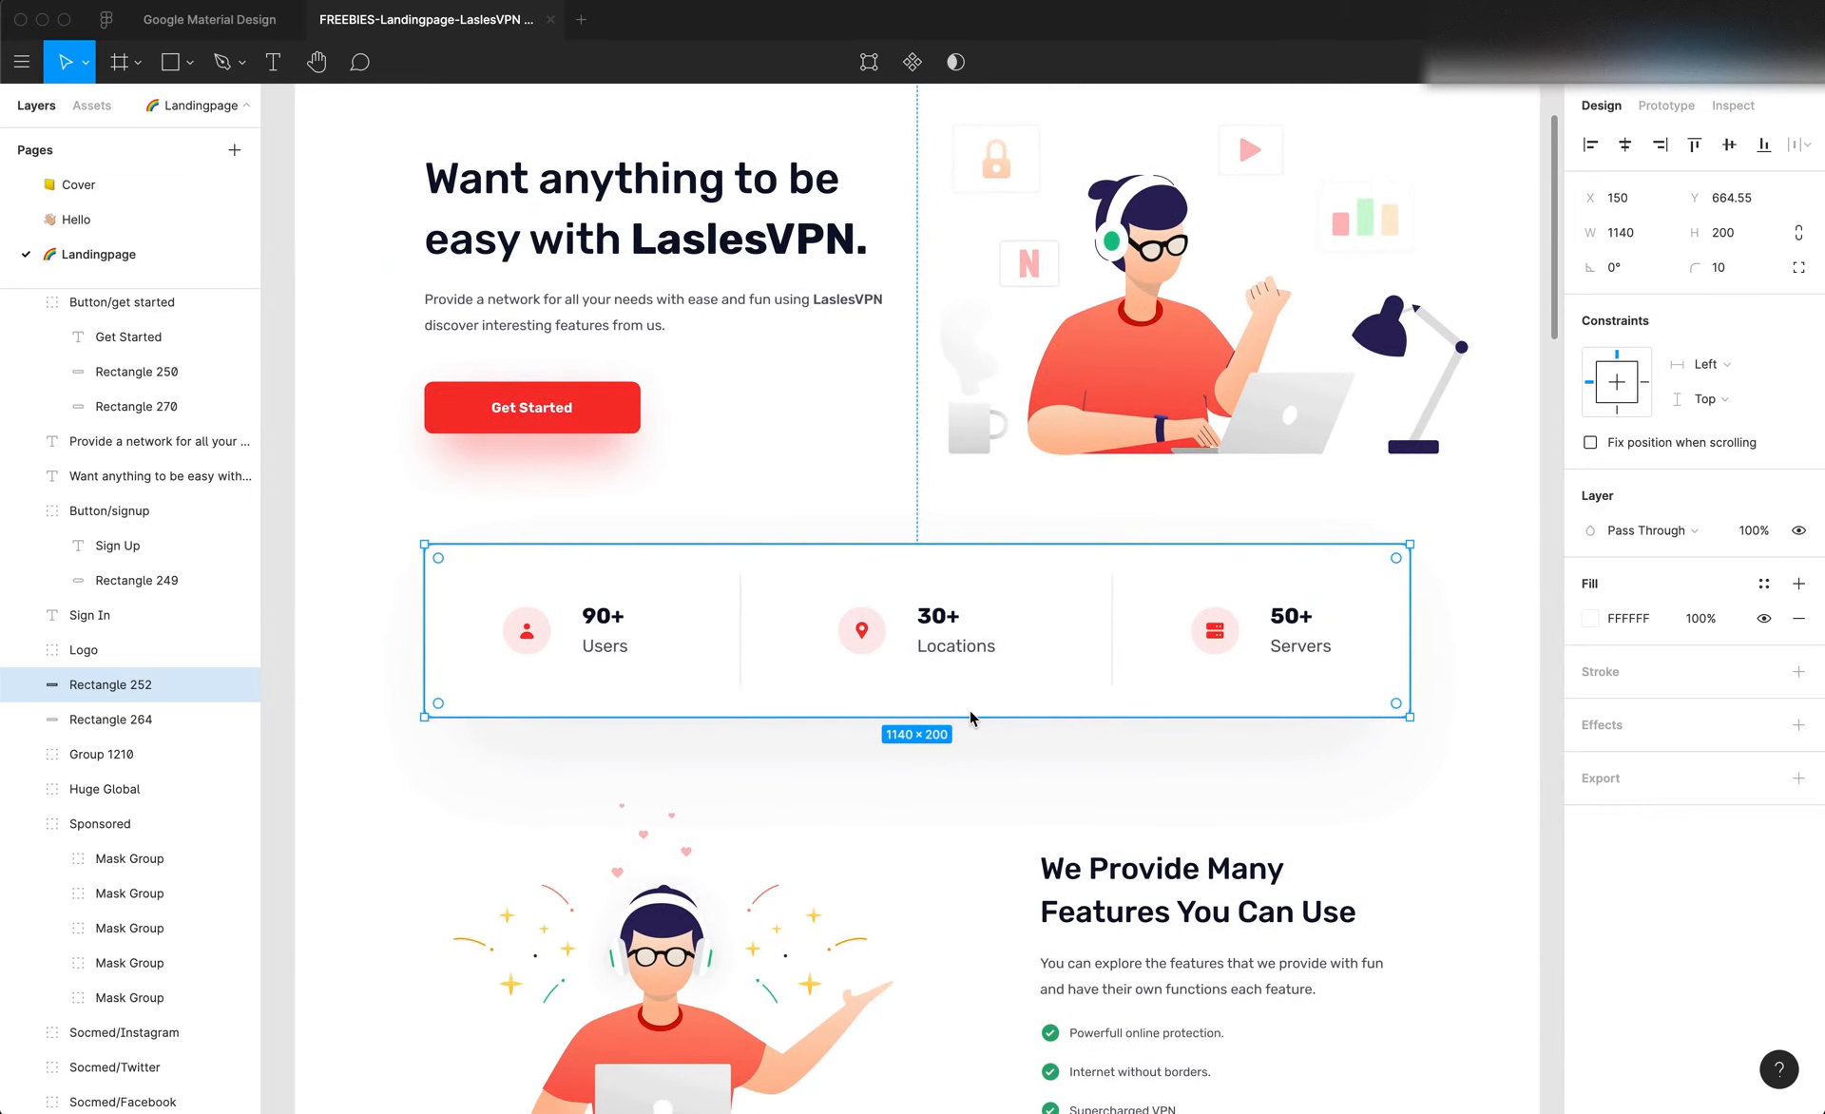
click(368, 678)
click(503, 683)
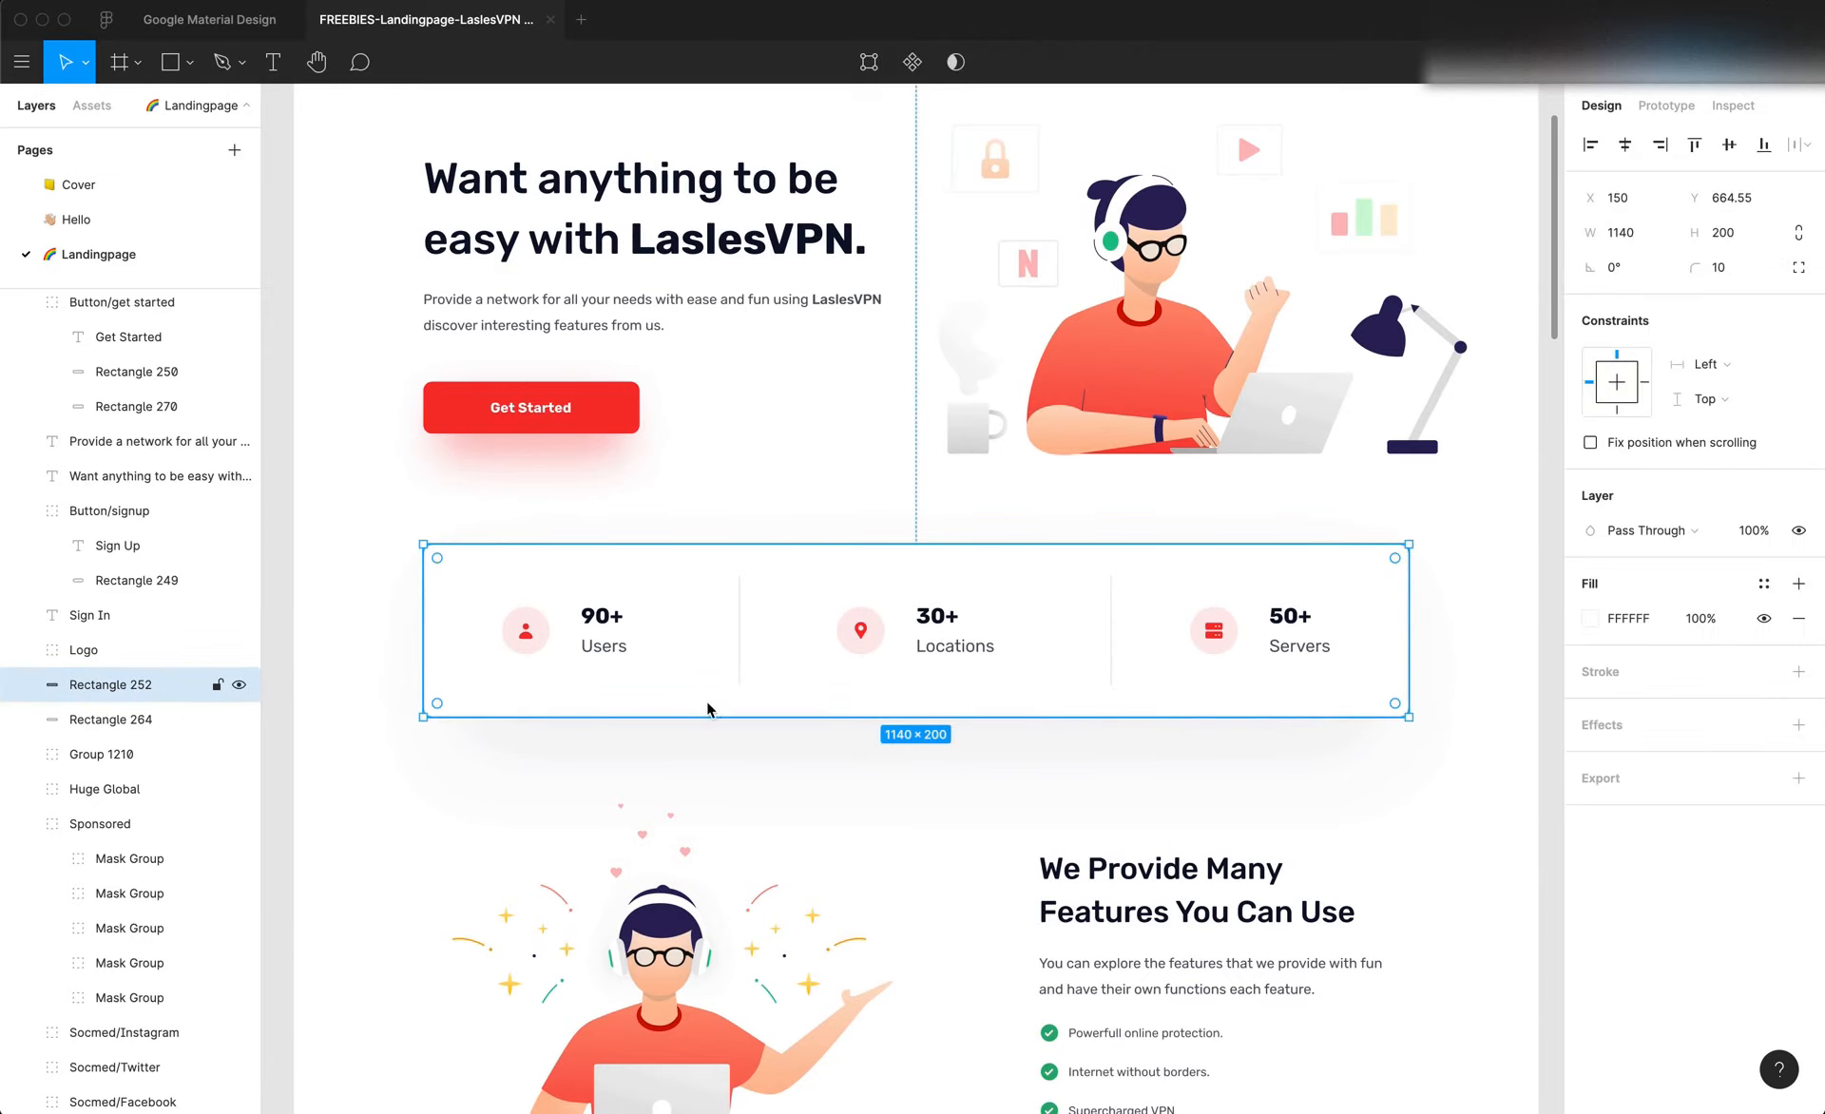
key(super+Tab)
click(226, 713)
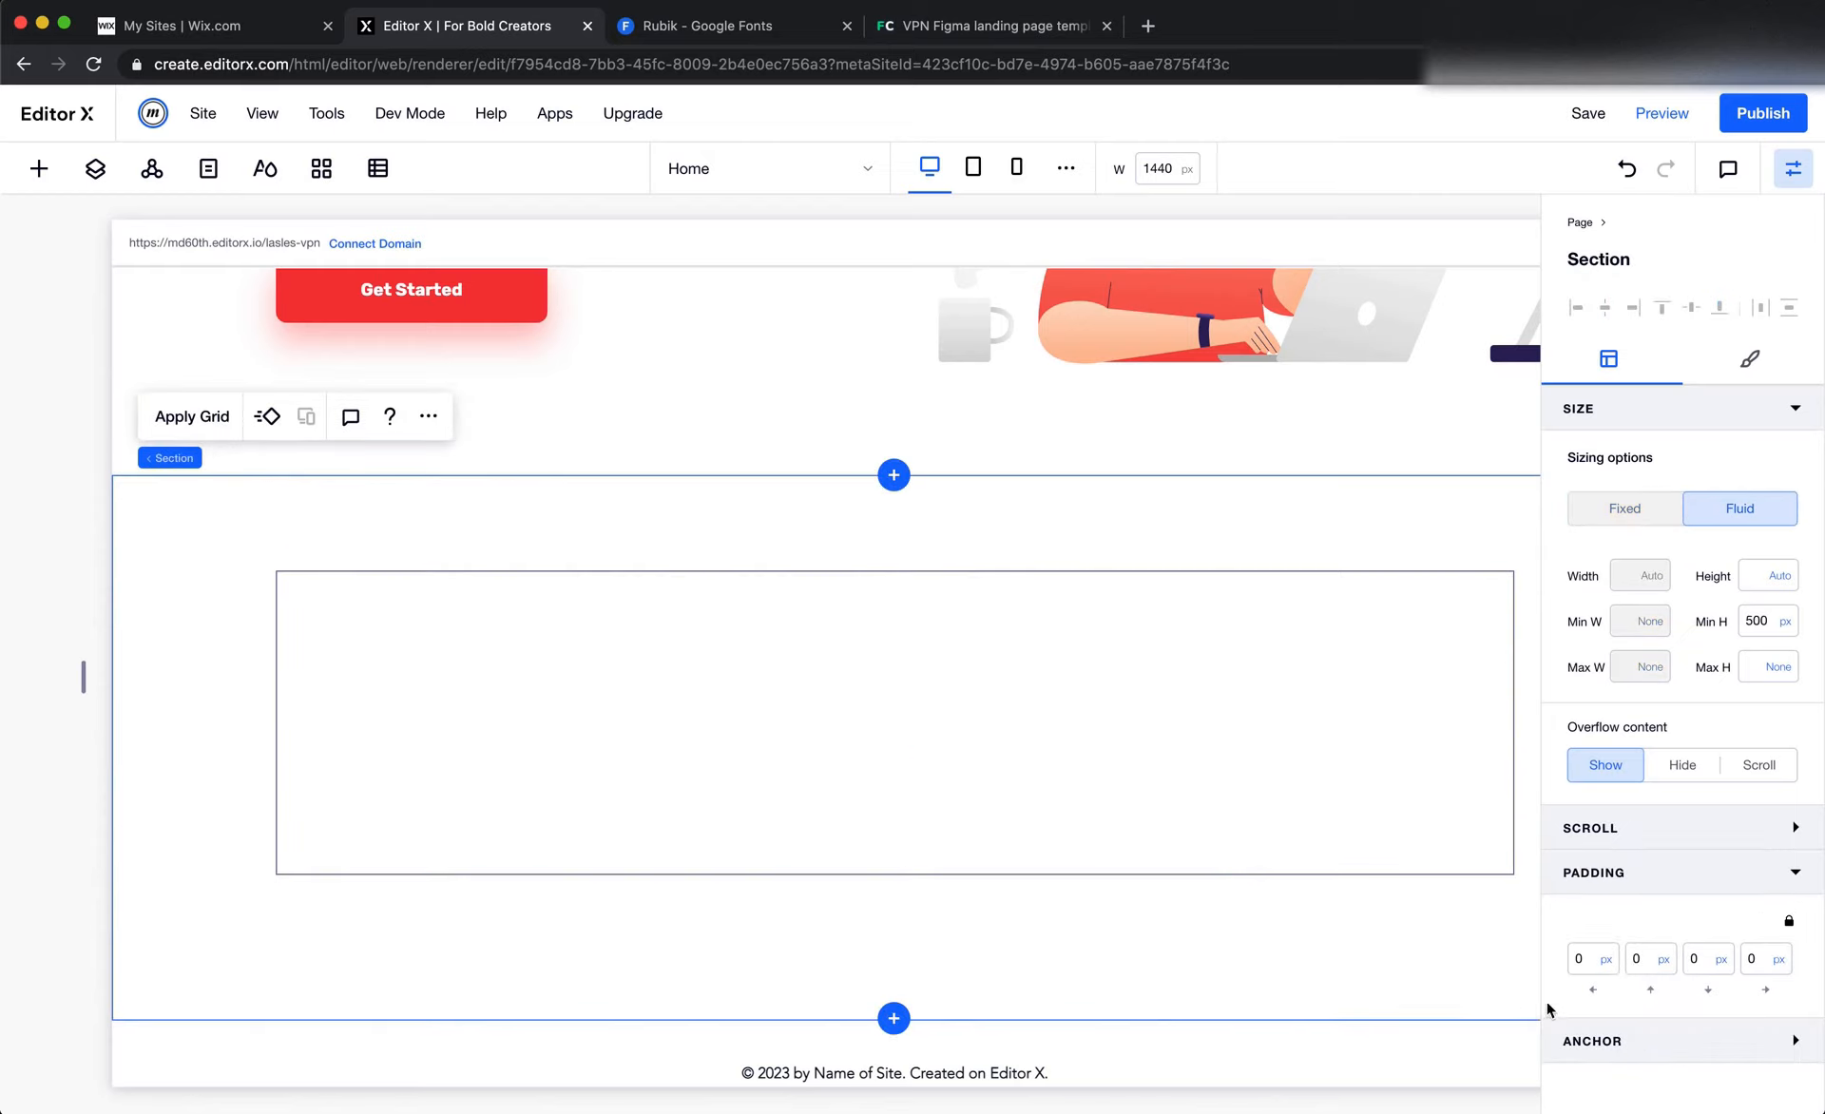
click(1596, 960)
text(150)
key(Tab)
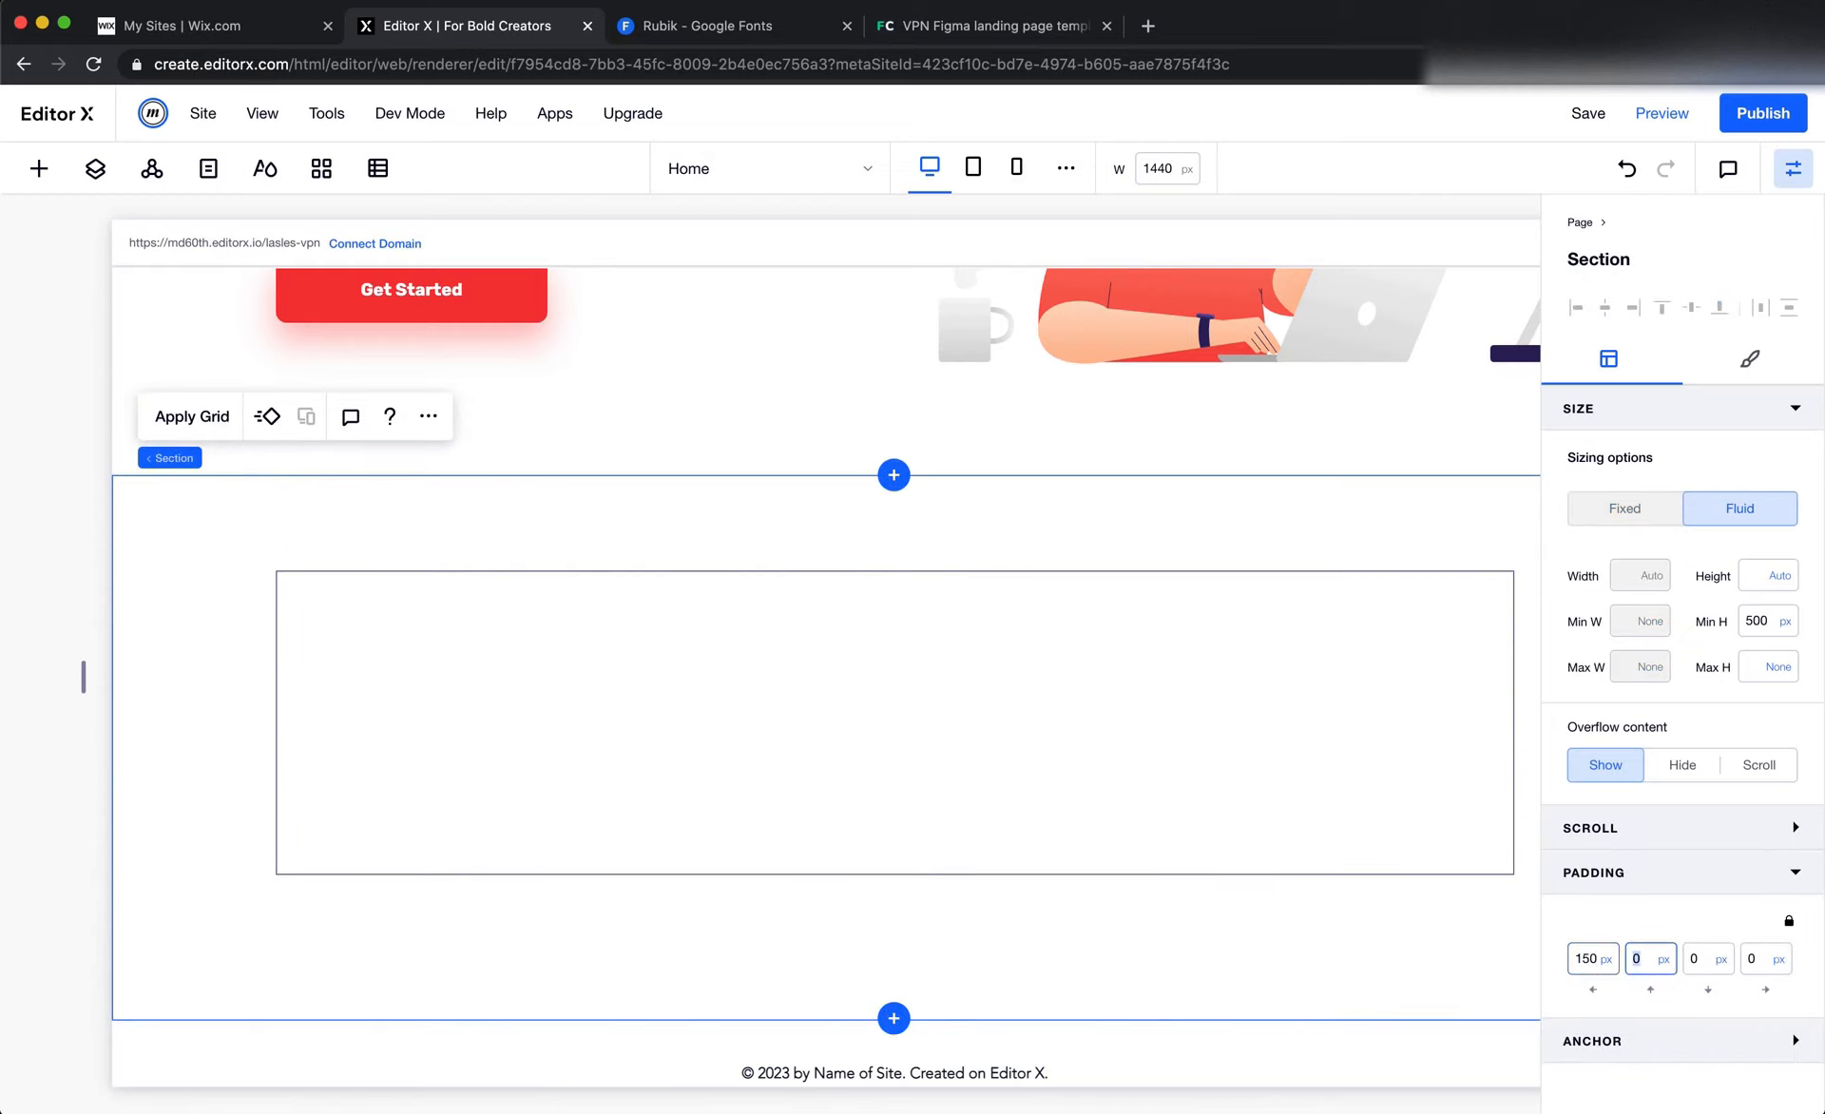
Set the section's right padding to 150 px, leaving the vertical padding at 0
text(11)
key(BackSpace)
key(BackSpace)
key(Tab)
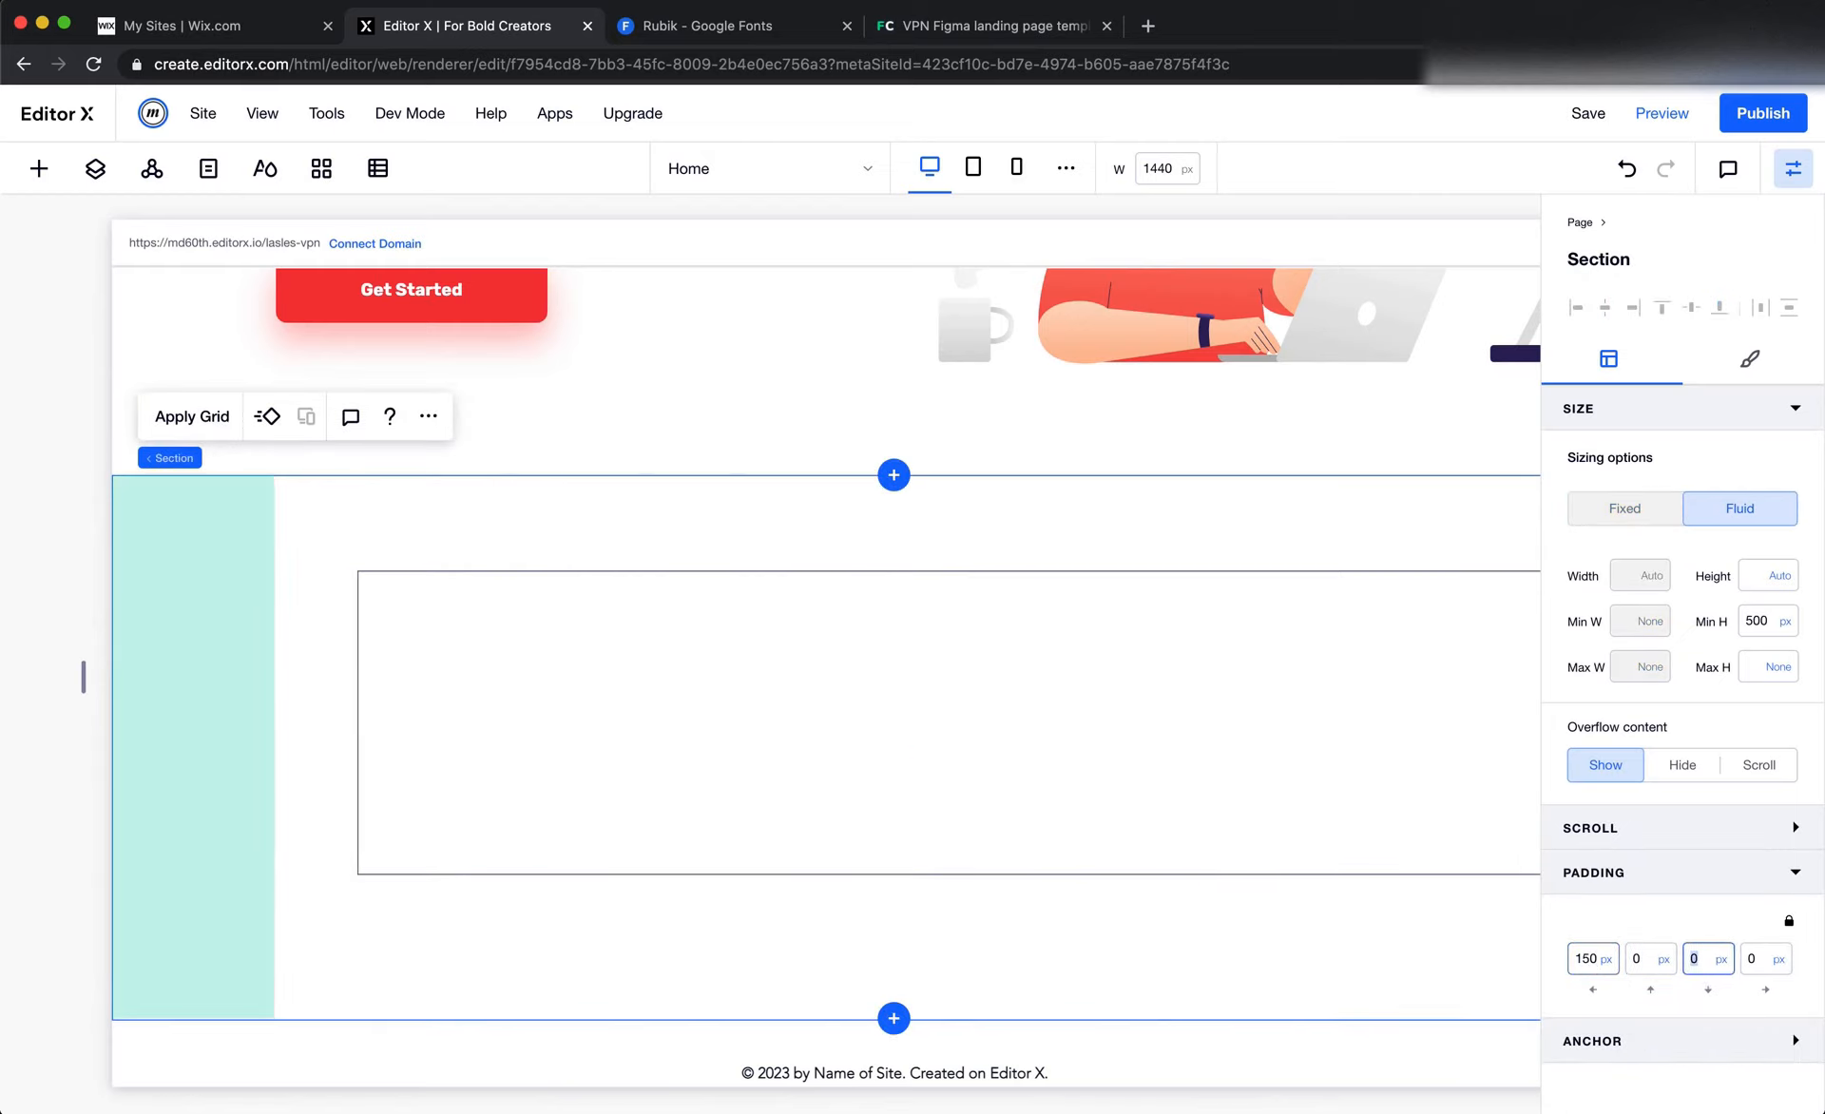
key(Tab)
text(150)
Make the stats container's sizing fluid and apply a 3x1 grid to it
click(1435, 646)
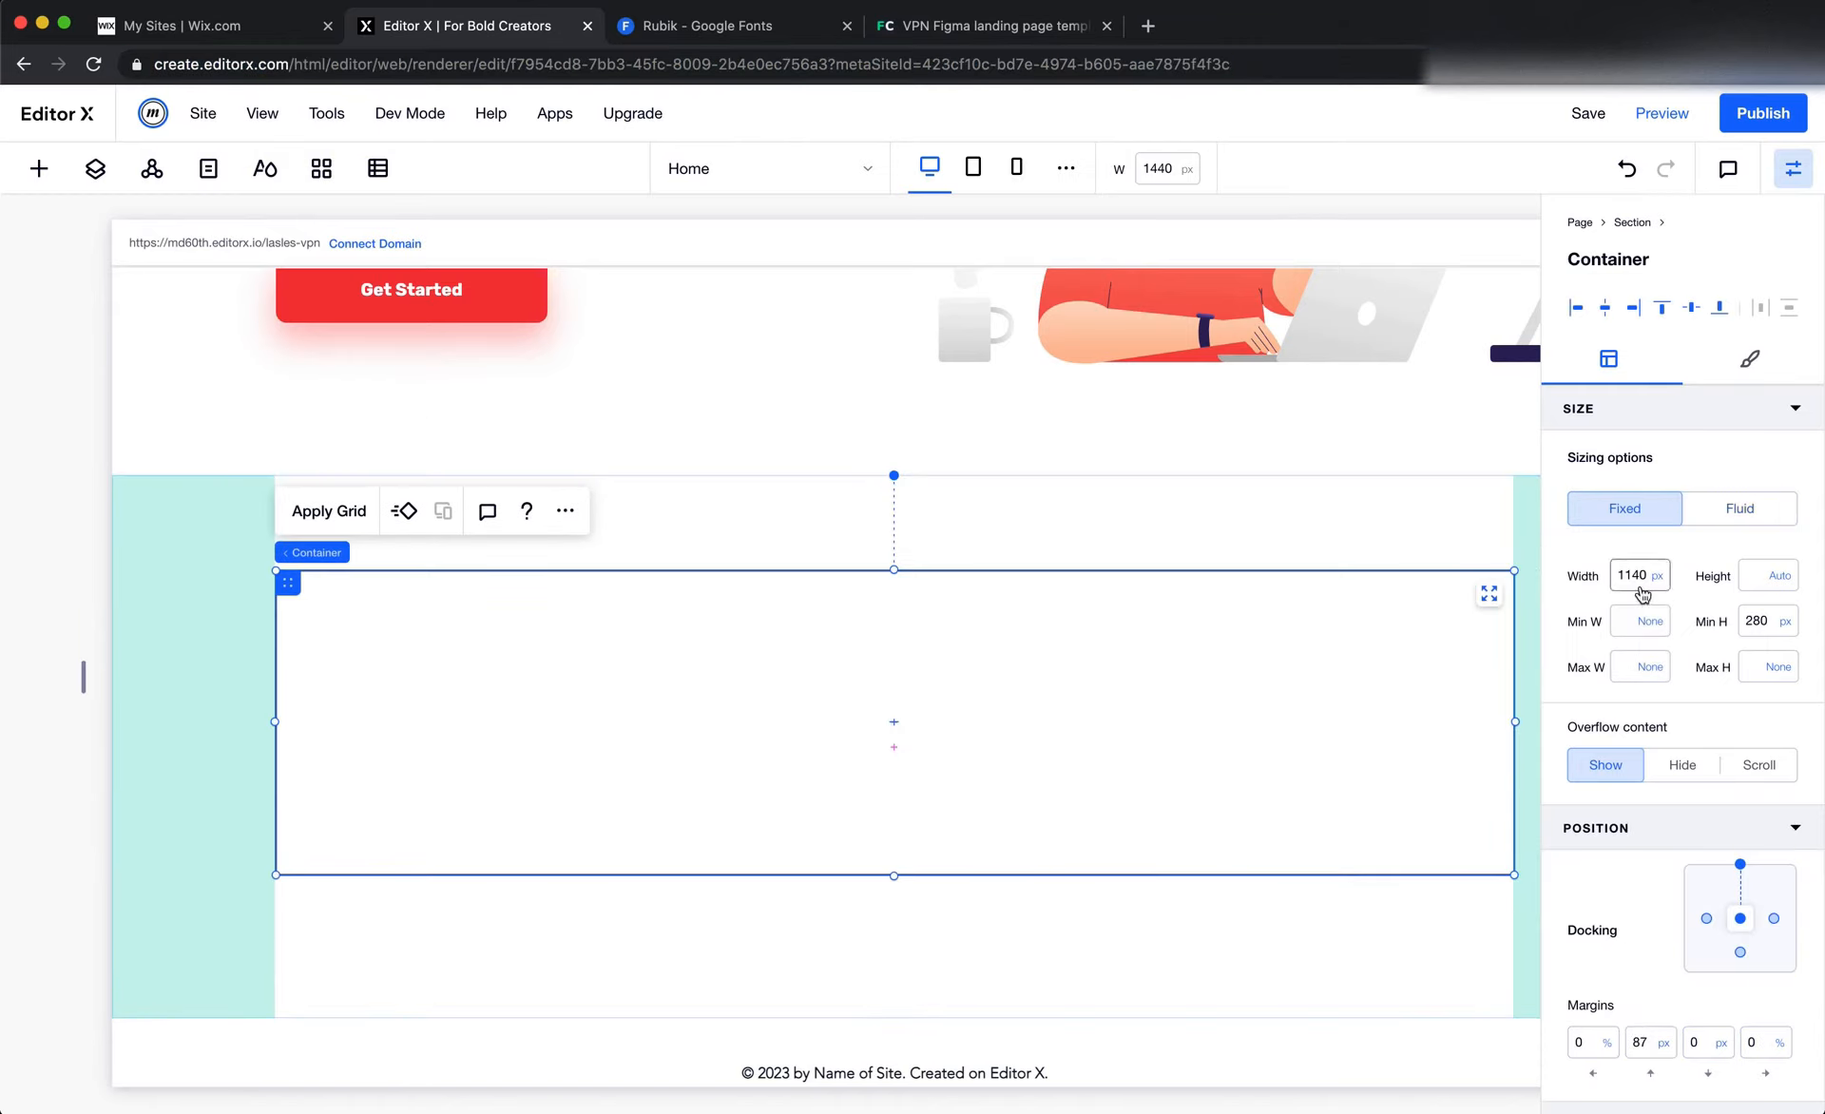
click(1765, 524)
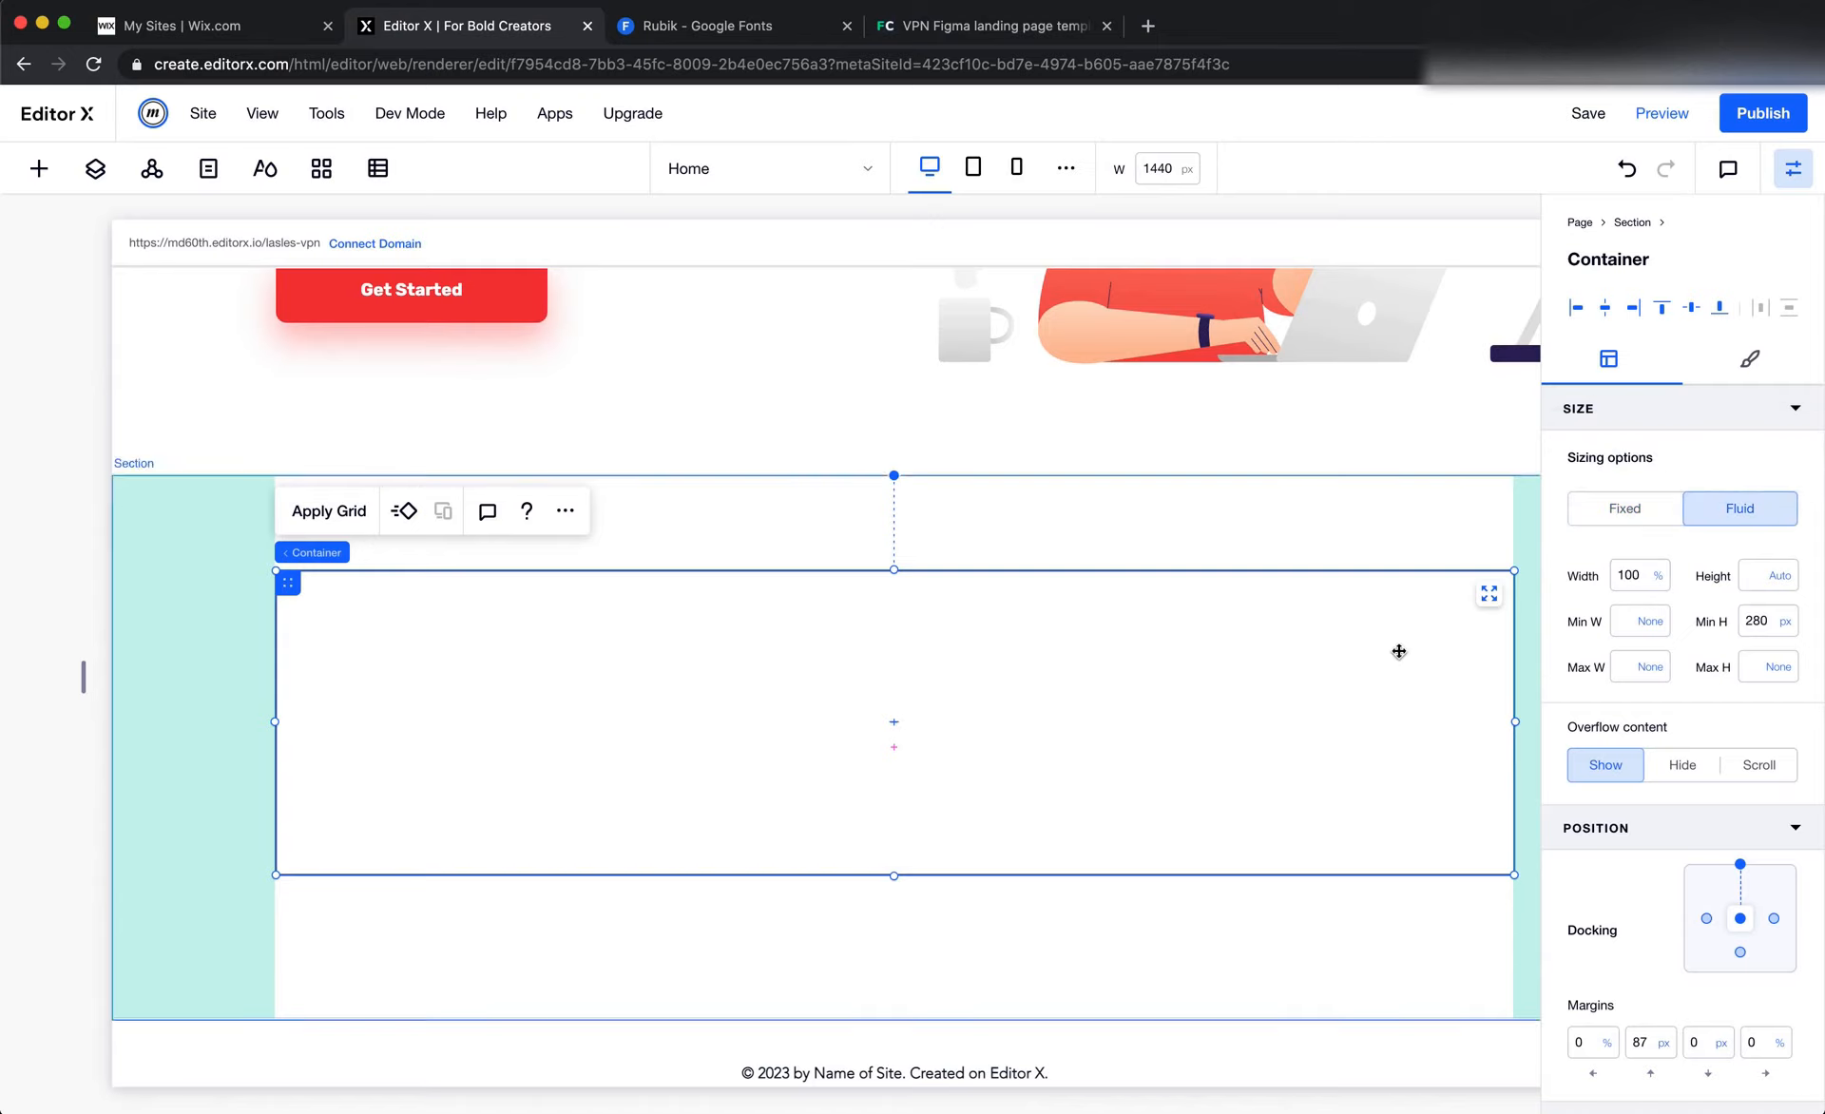
scroll(1397, 644, right, 3)
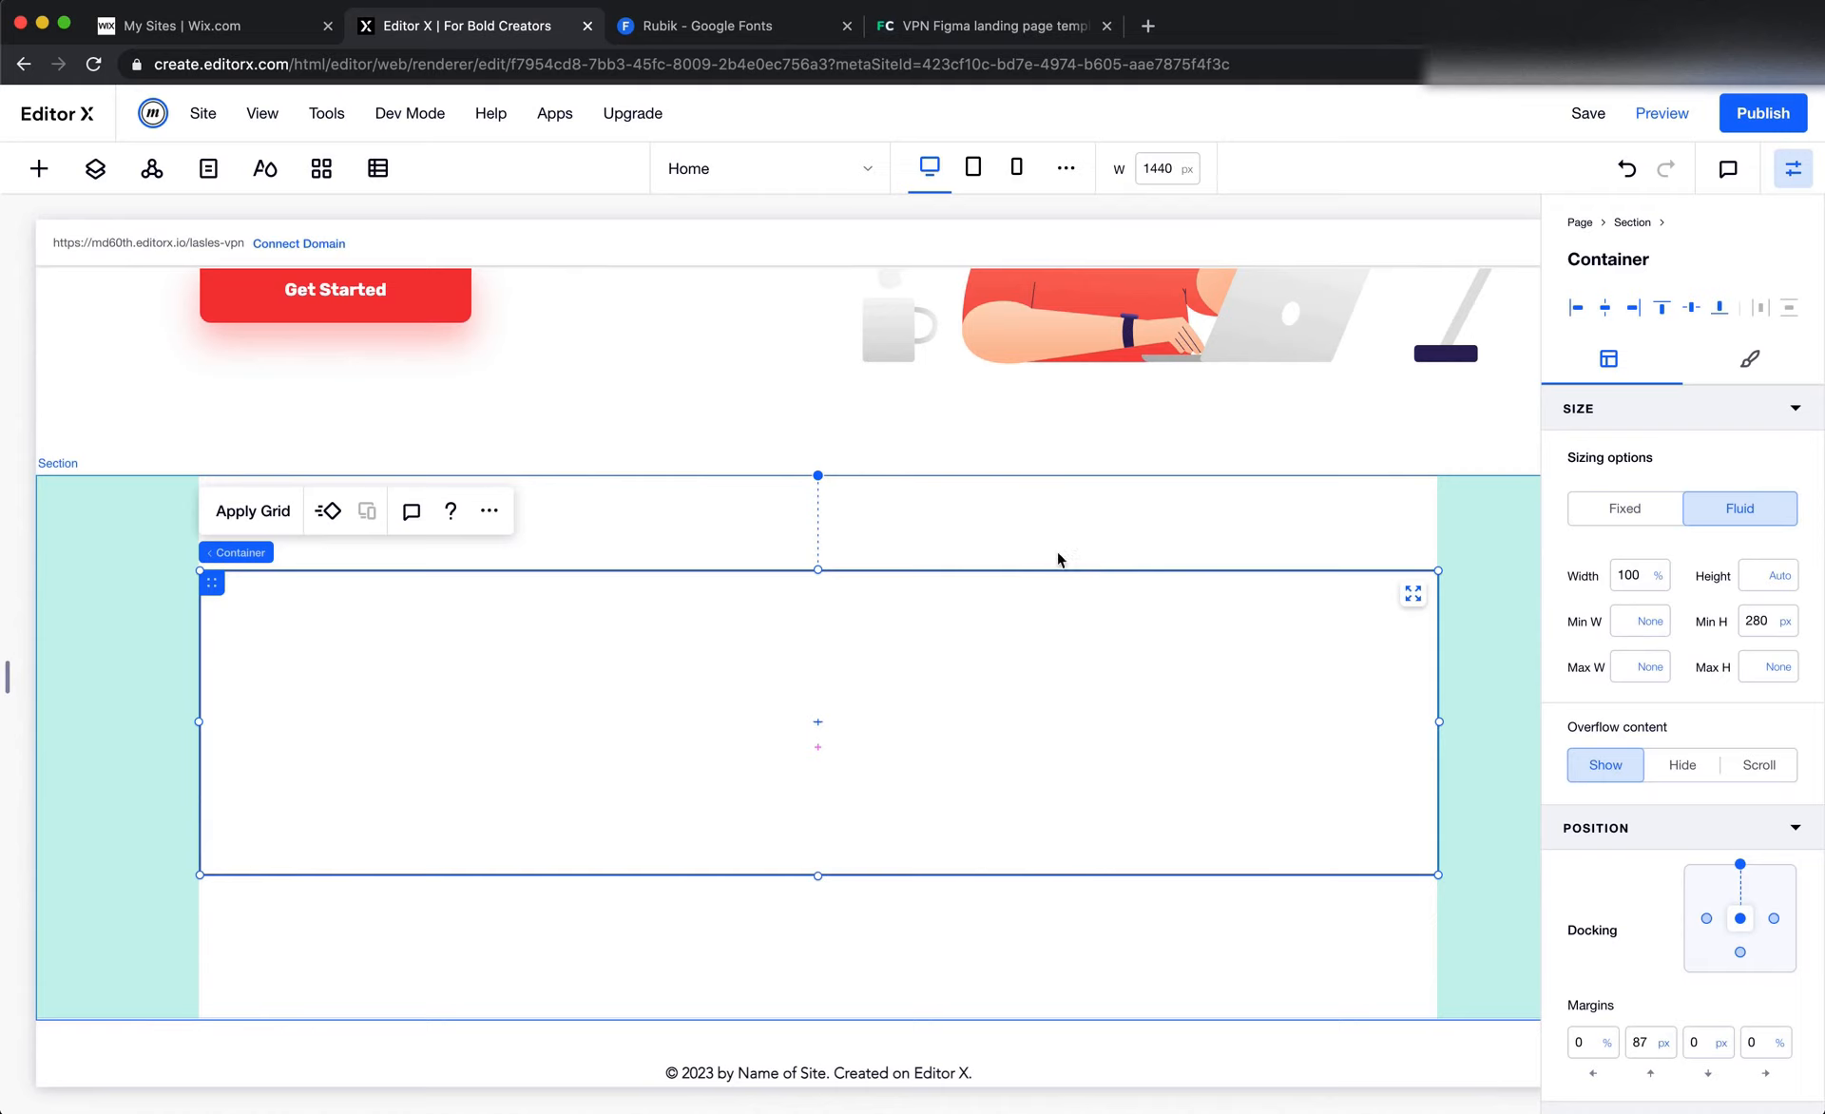
scroll(1006, 558, left, 2)
click(328, 510)
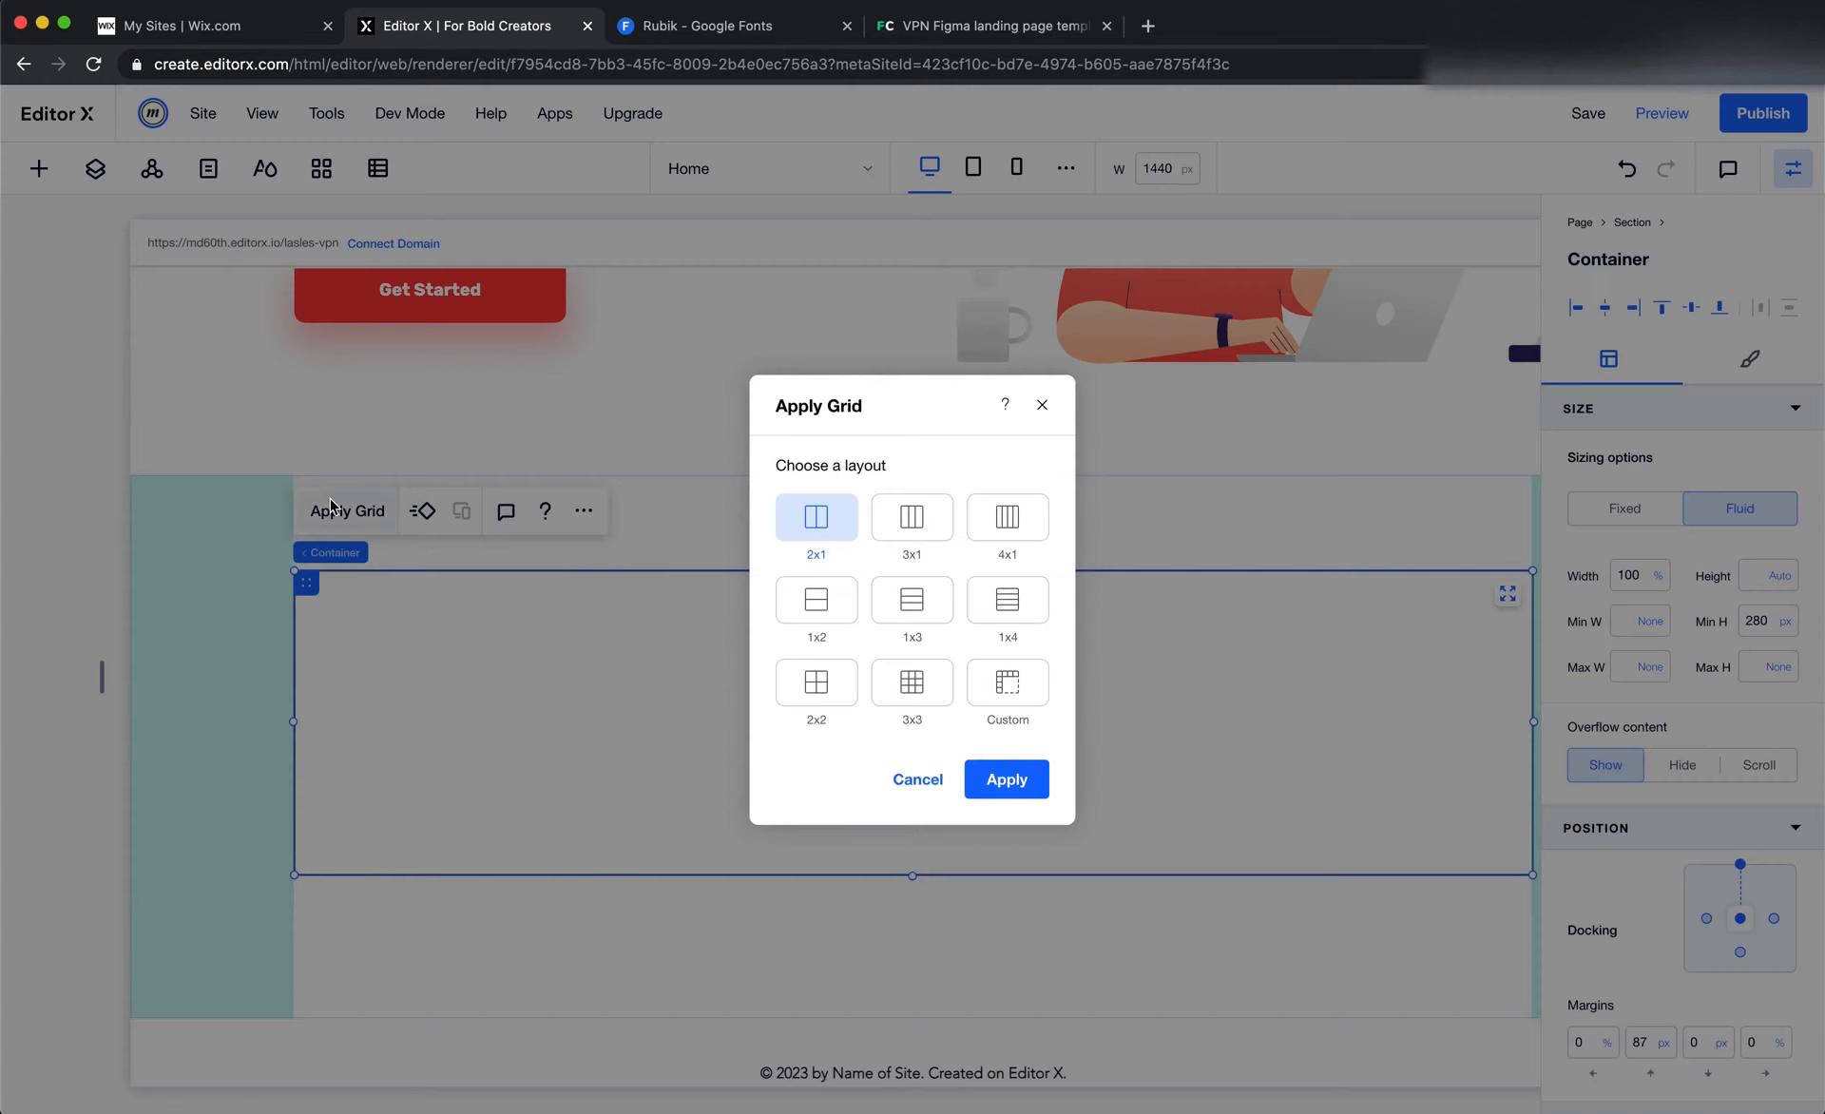
click(902, 529)
click(1010, 792)
Switch to Figma and examine the user icon, the "90+ Users" text group and the card rectangle behind them
key(super+Tab)
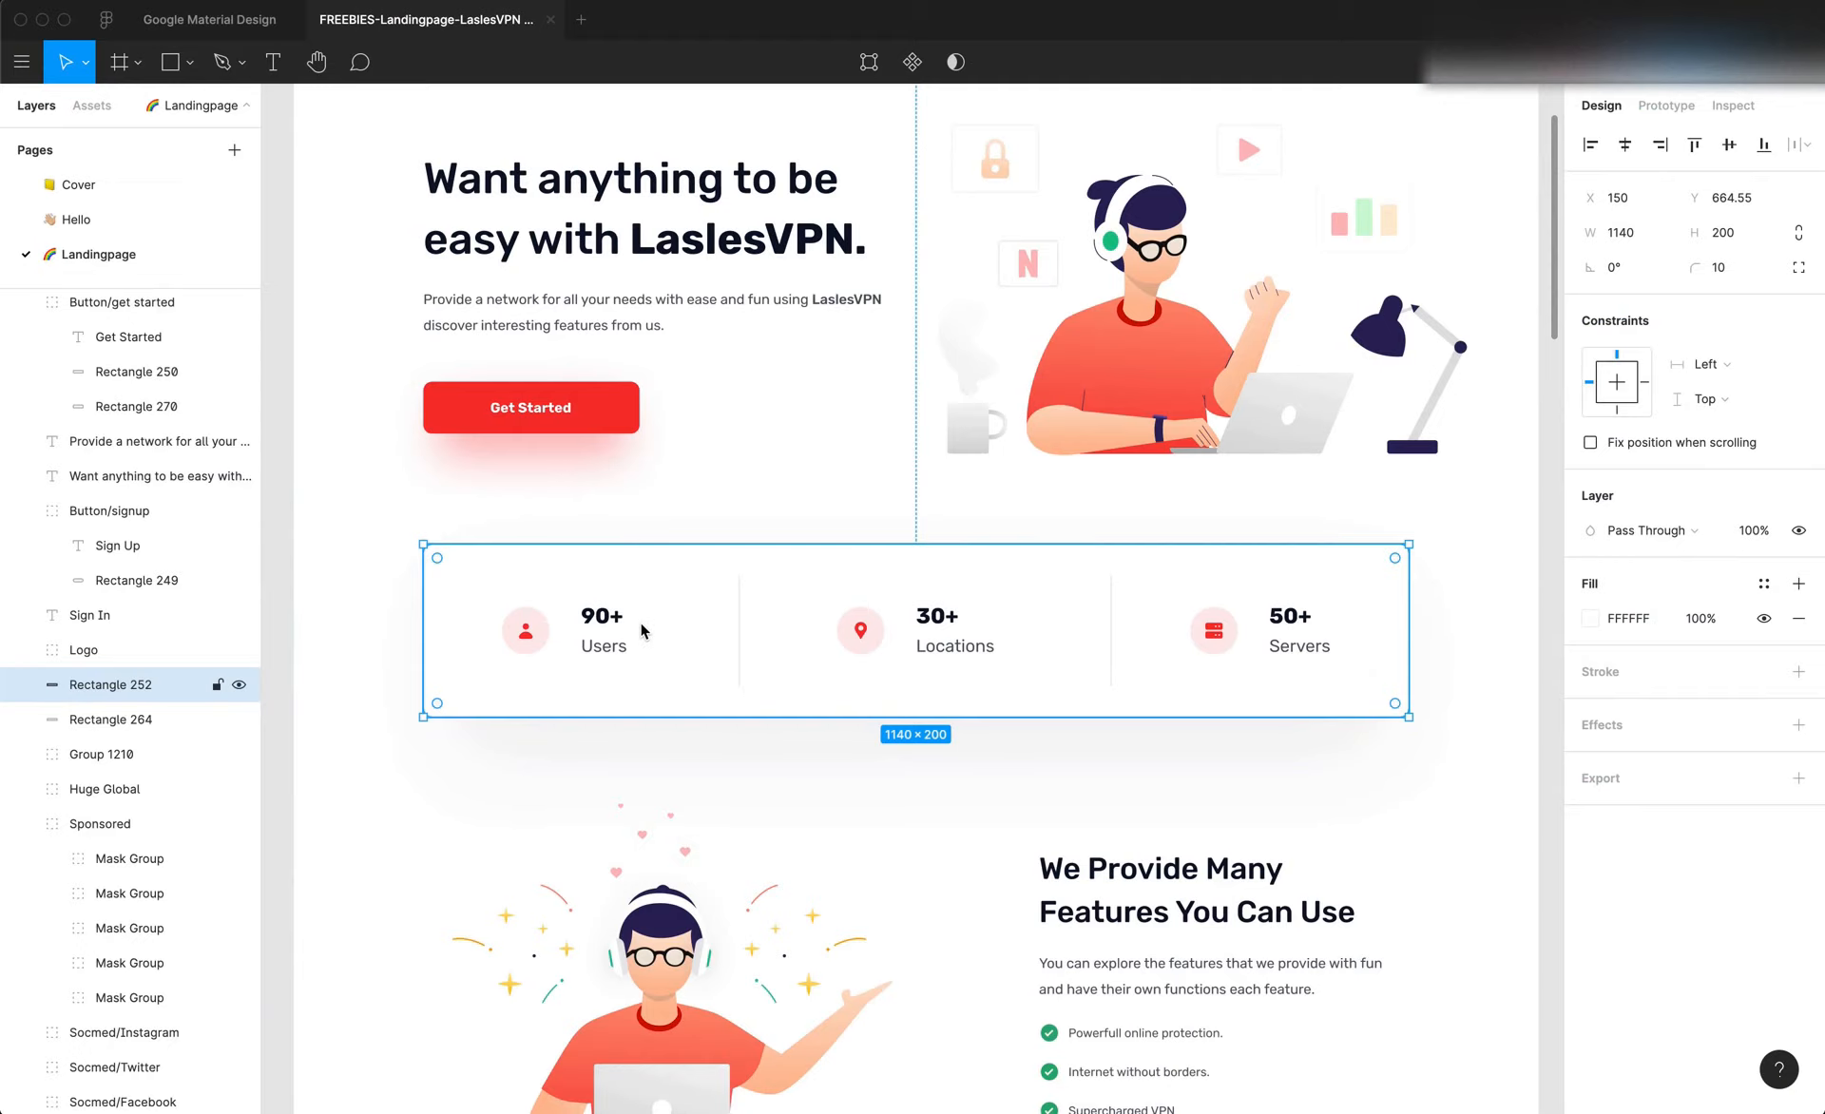
click(549, 632)
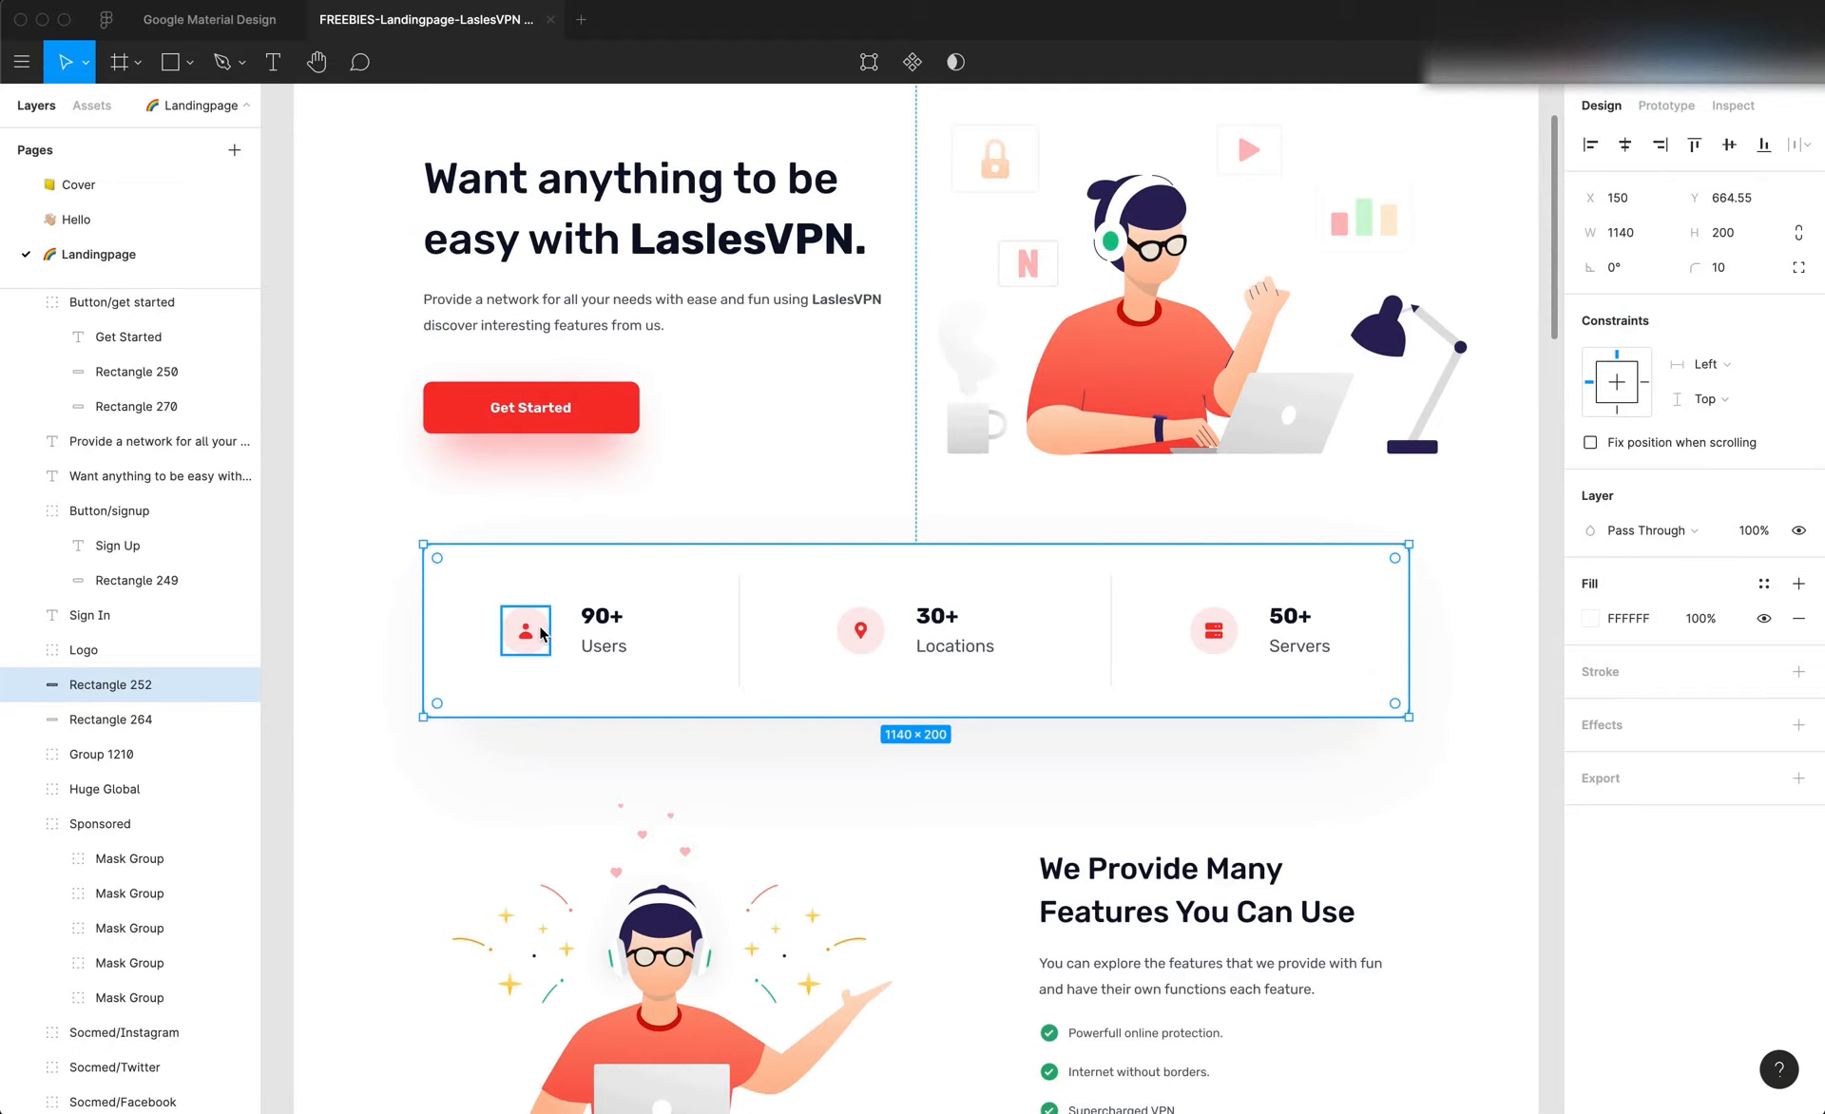
click(604, 623)
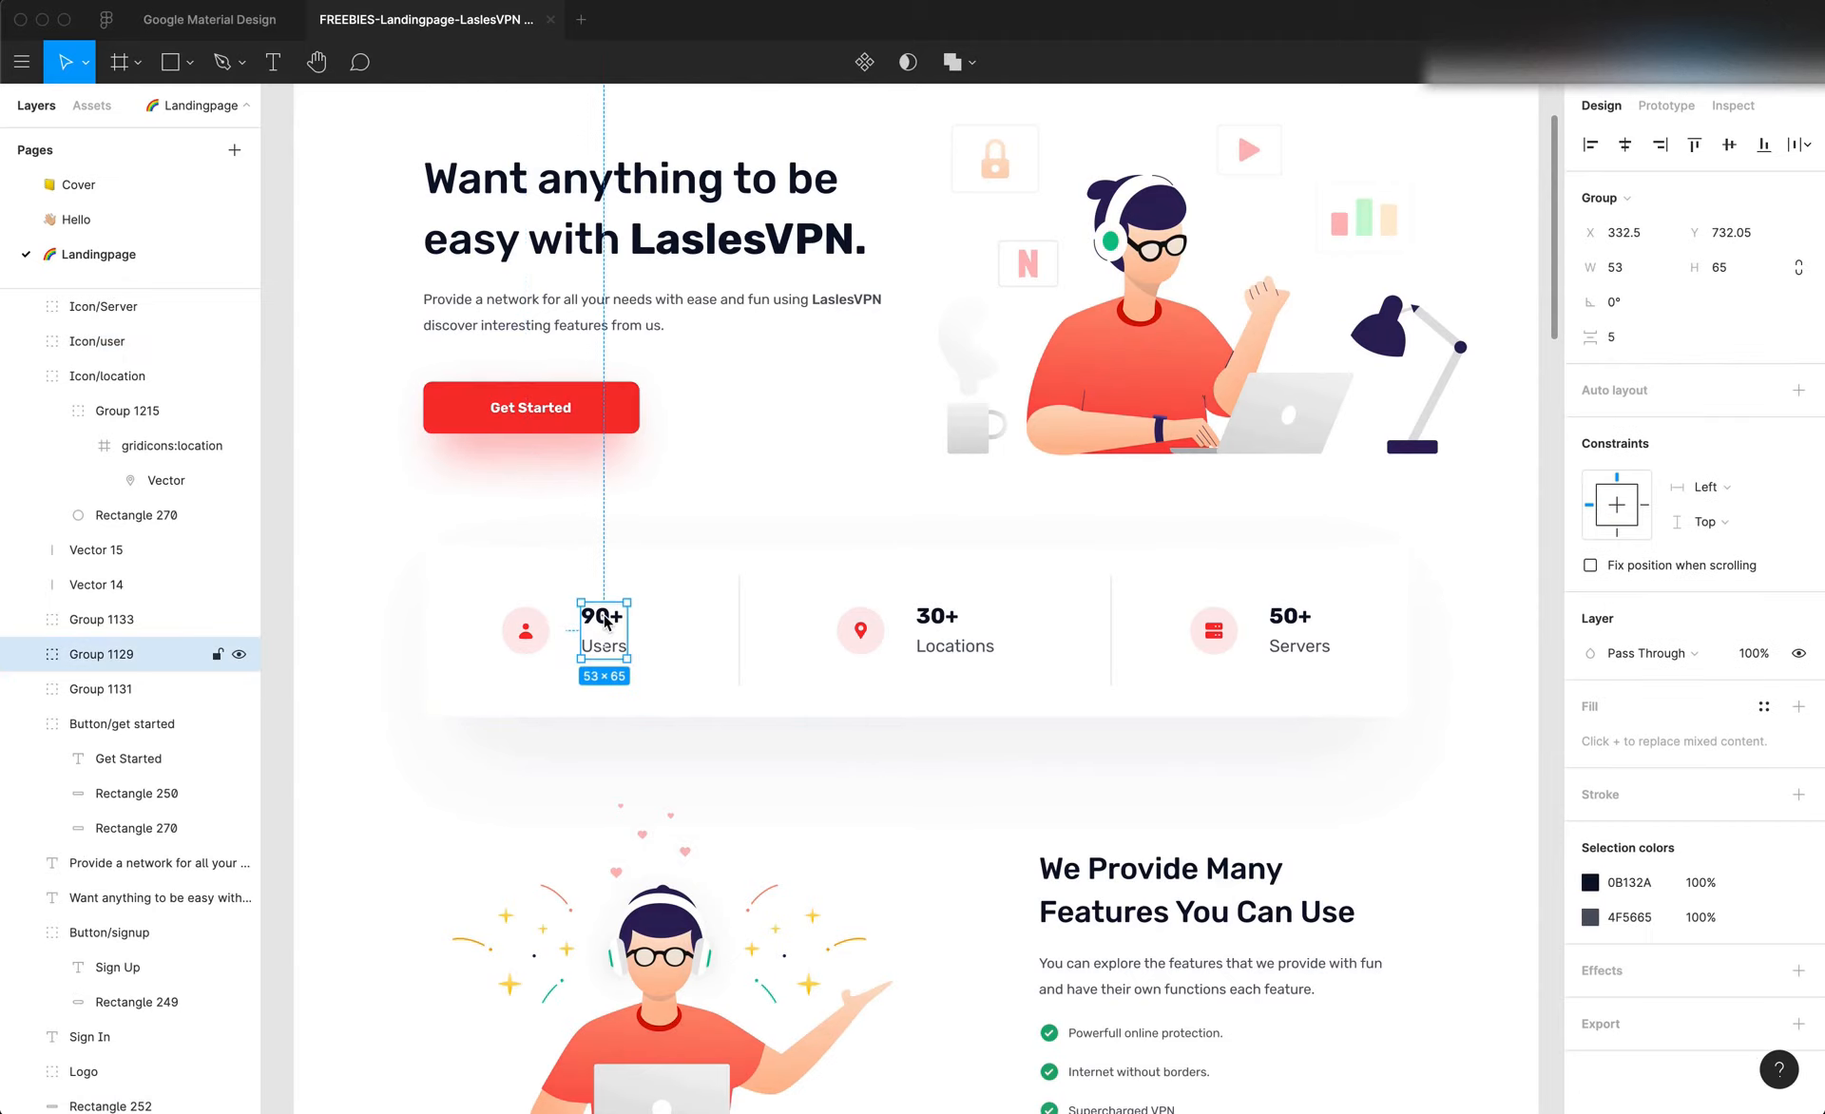
click(709, 664)
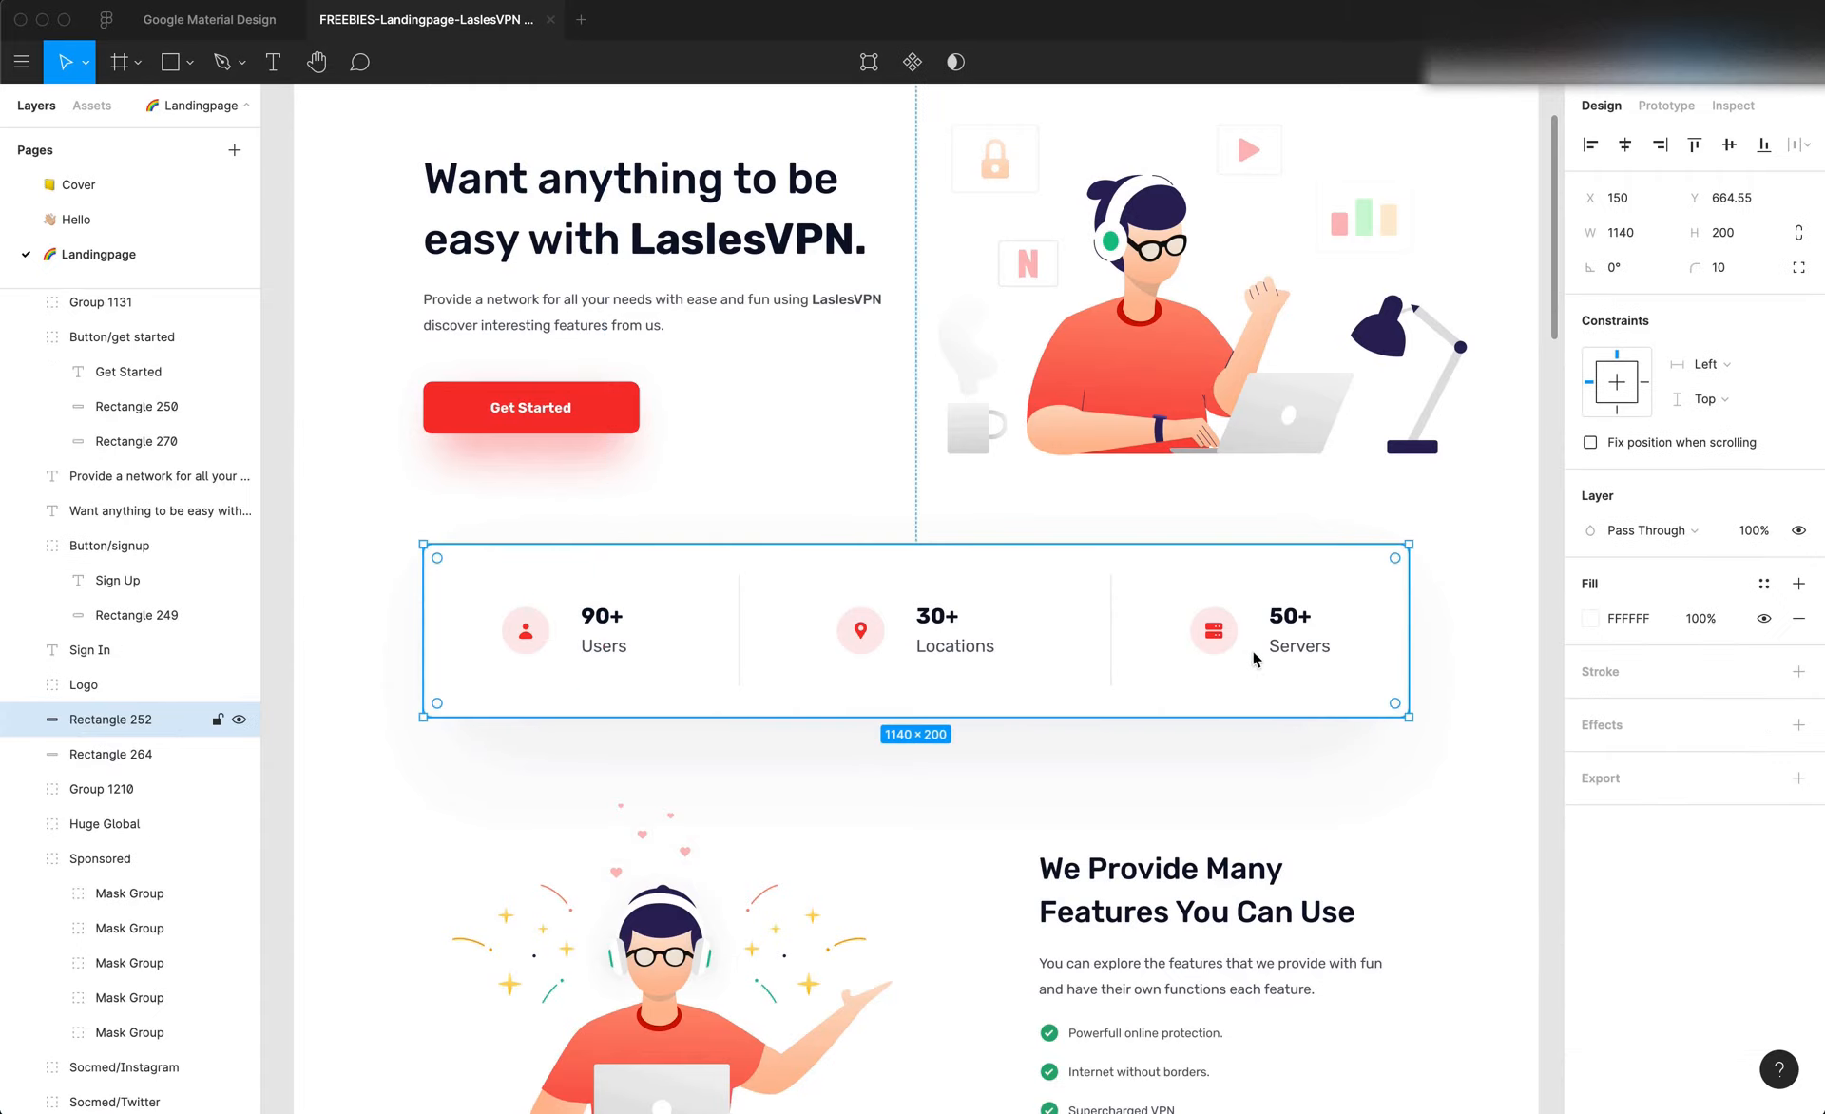
click(533, 649)
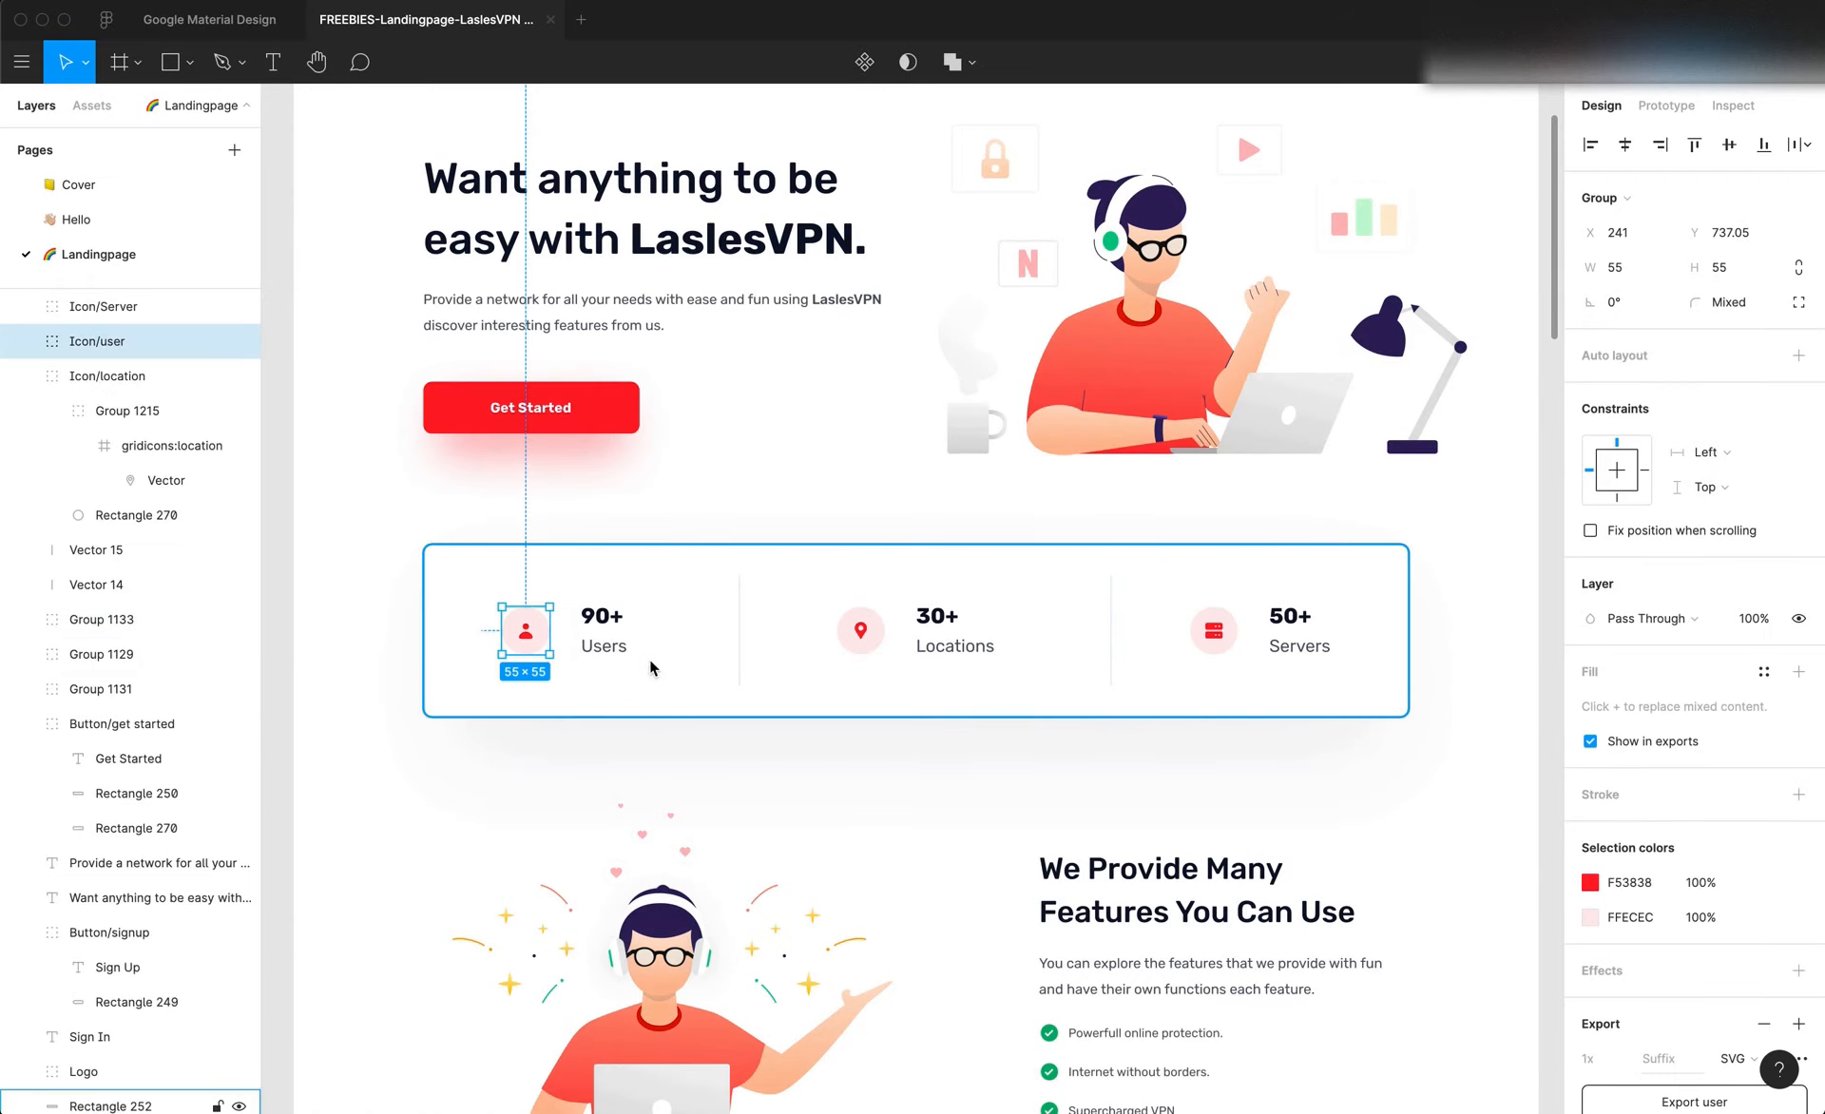
Switch to Editor X, add a container to the first column of the stats grid and stretch it to fill the cell
key(super+Tab)
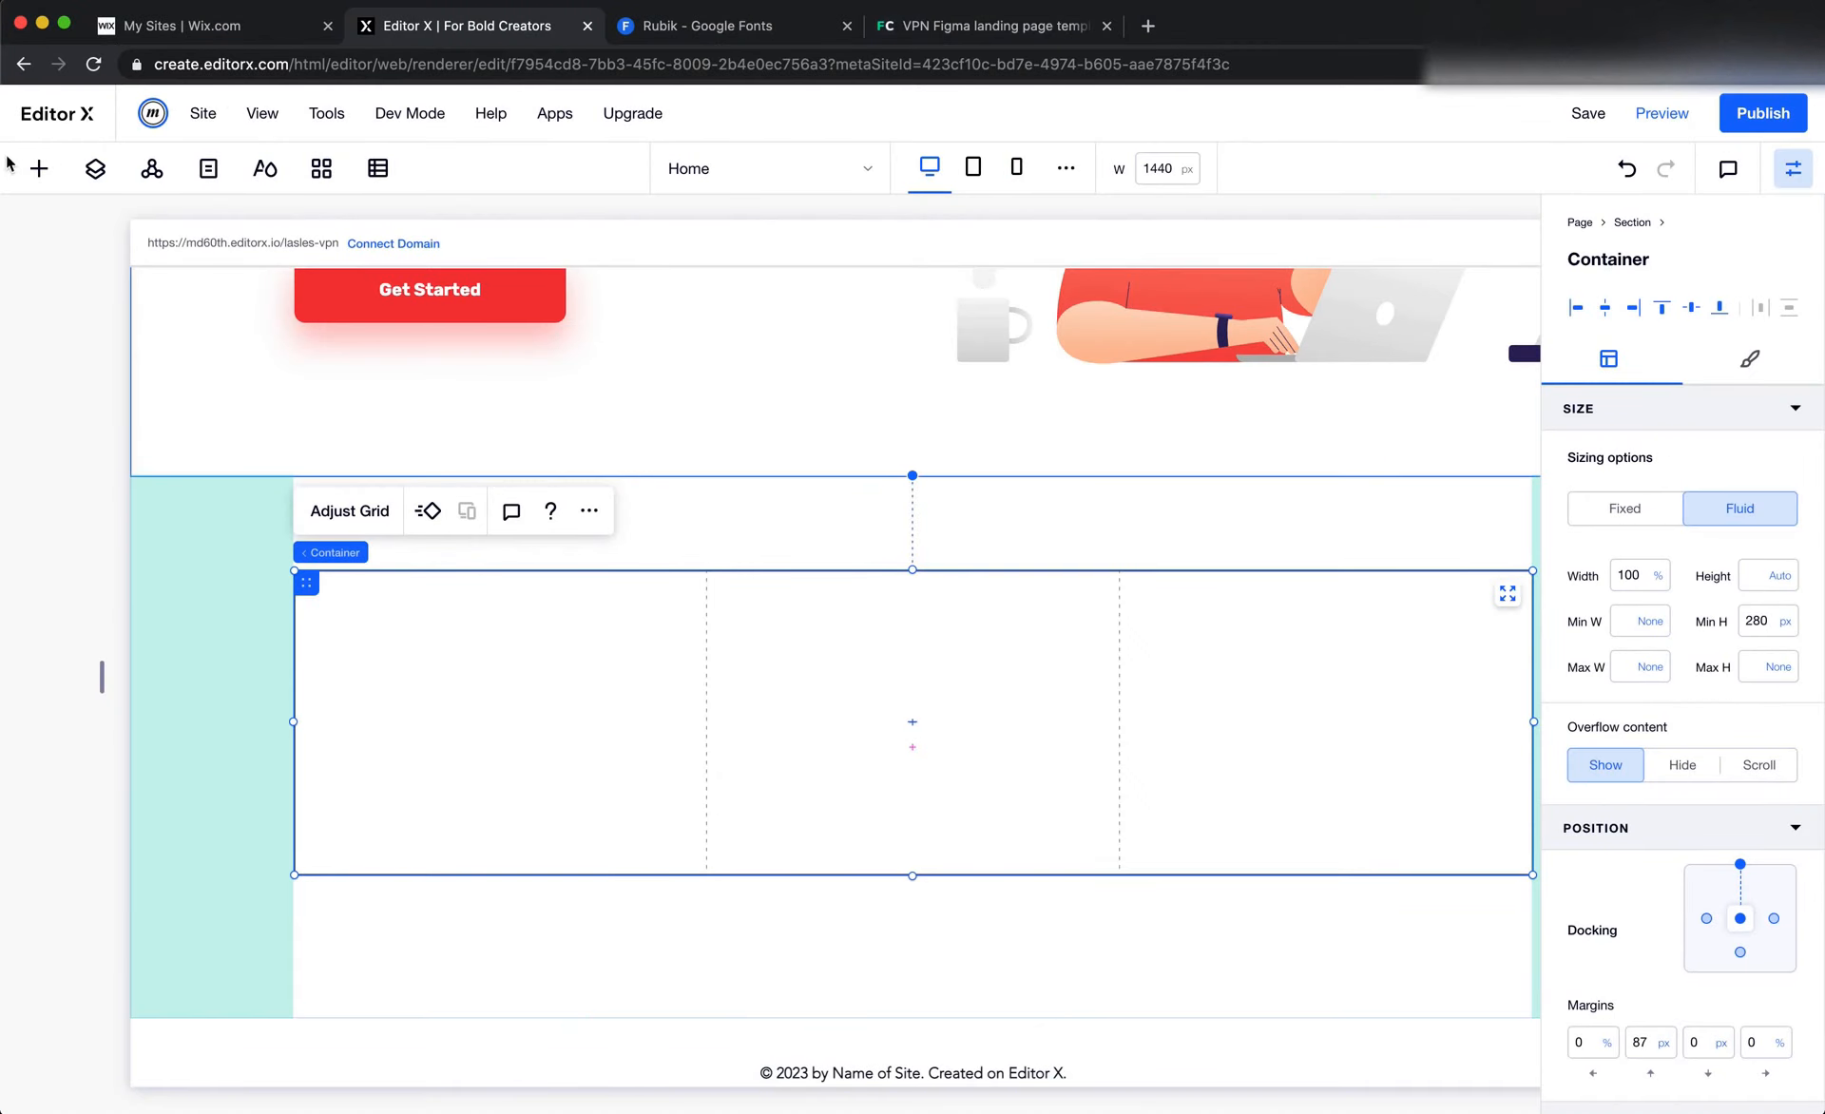
click(39, 168)
drag(402, 587, 510, 739)
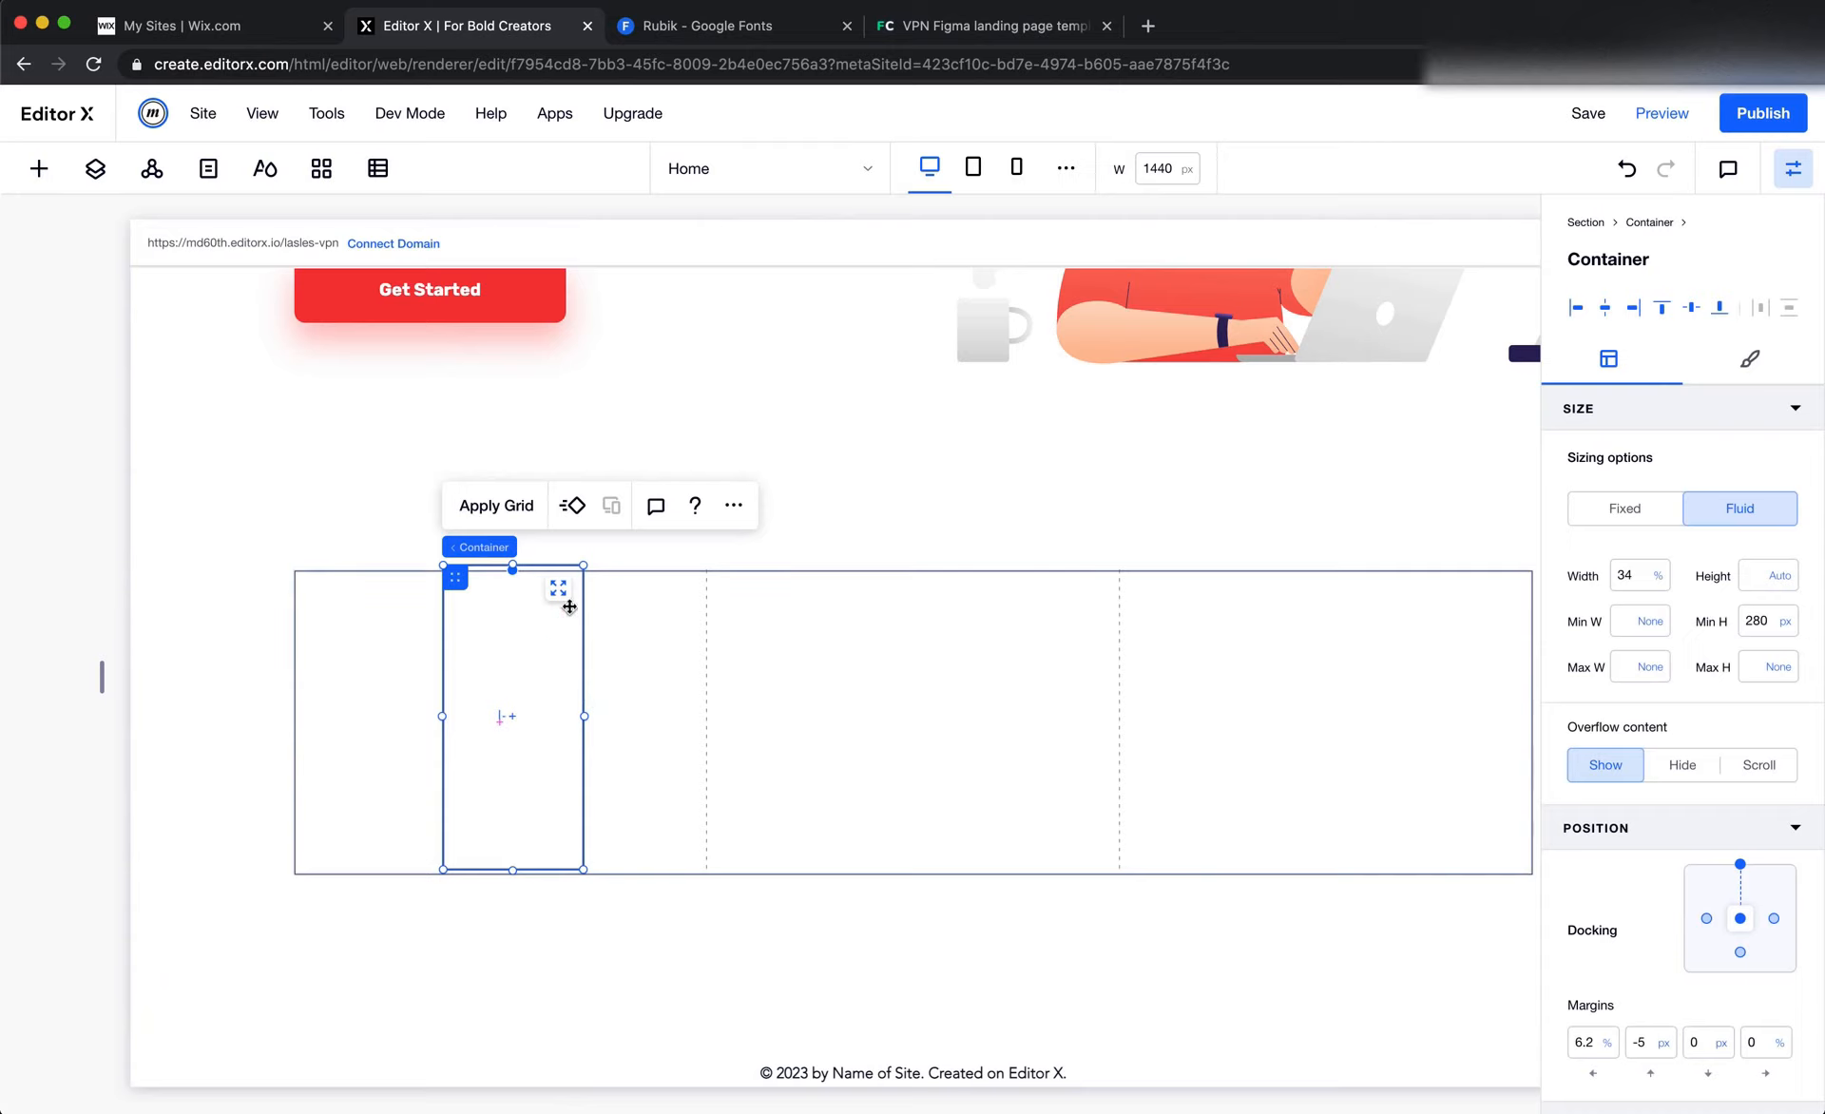
click(559, 589)
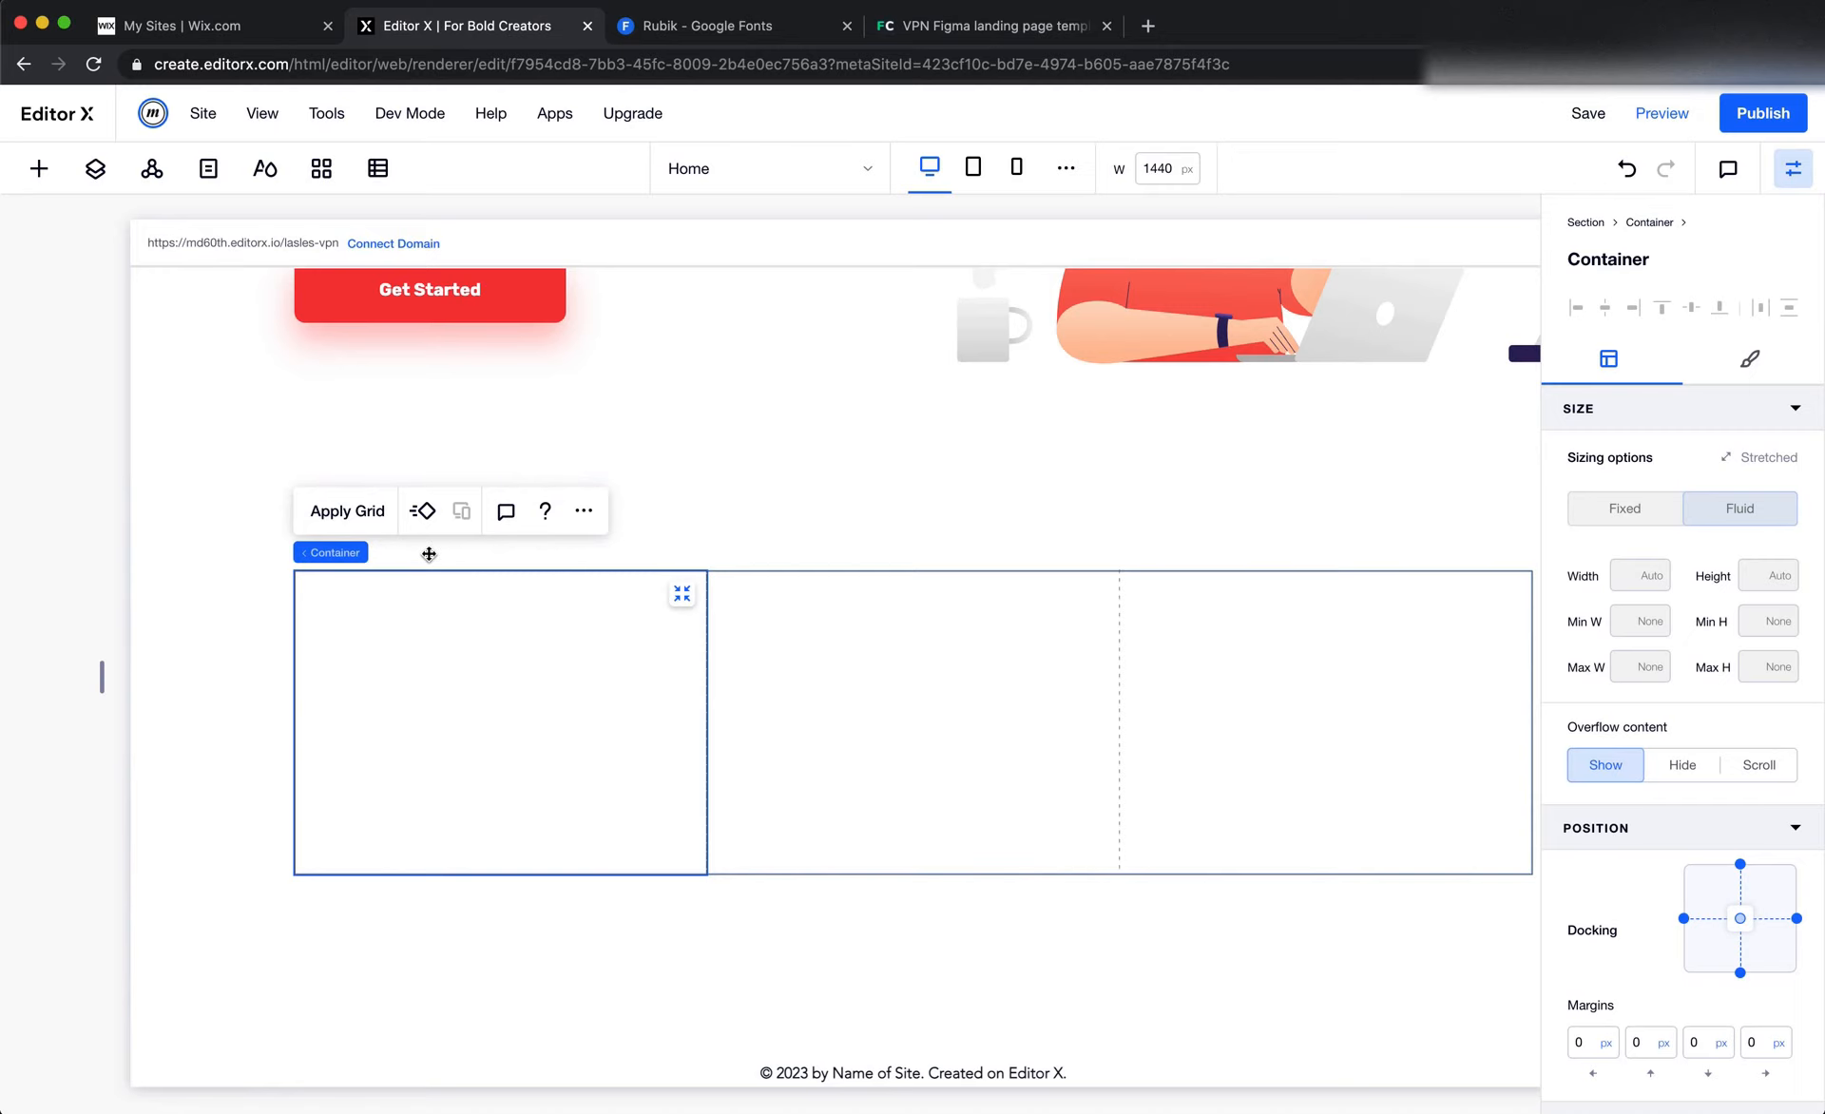
Compare with the icon and text arrangement in Figma and apply a 2x1 grid to the first column's container
key(super+Tab)
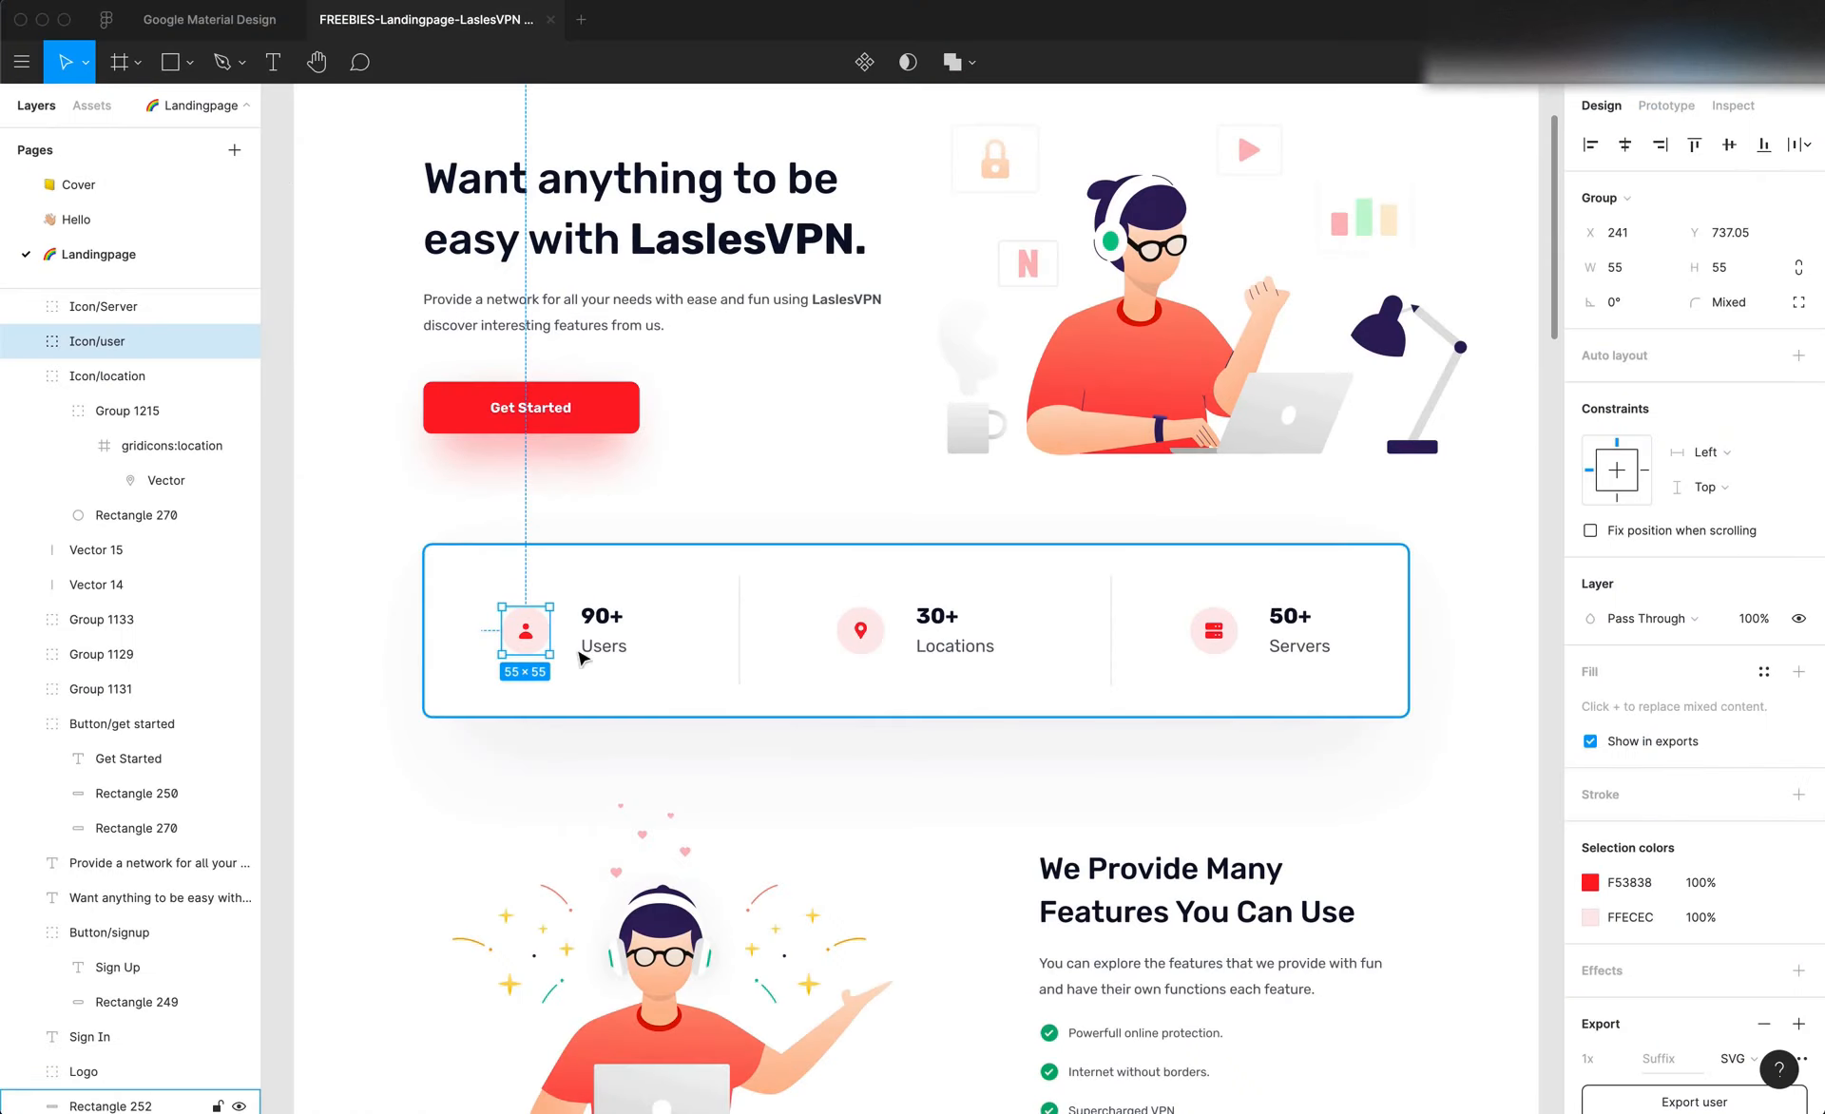
key(super+Tab)
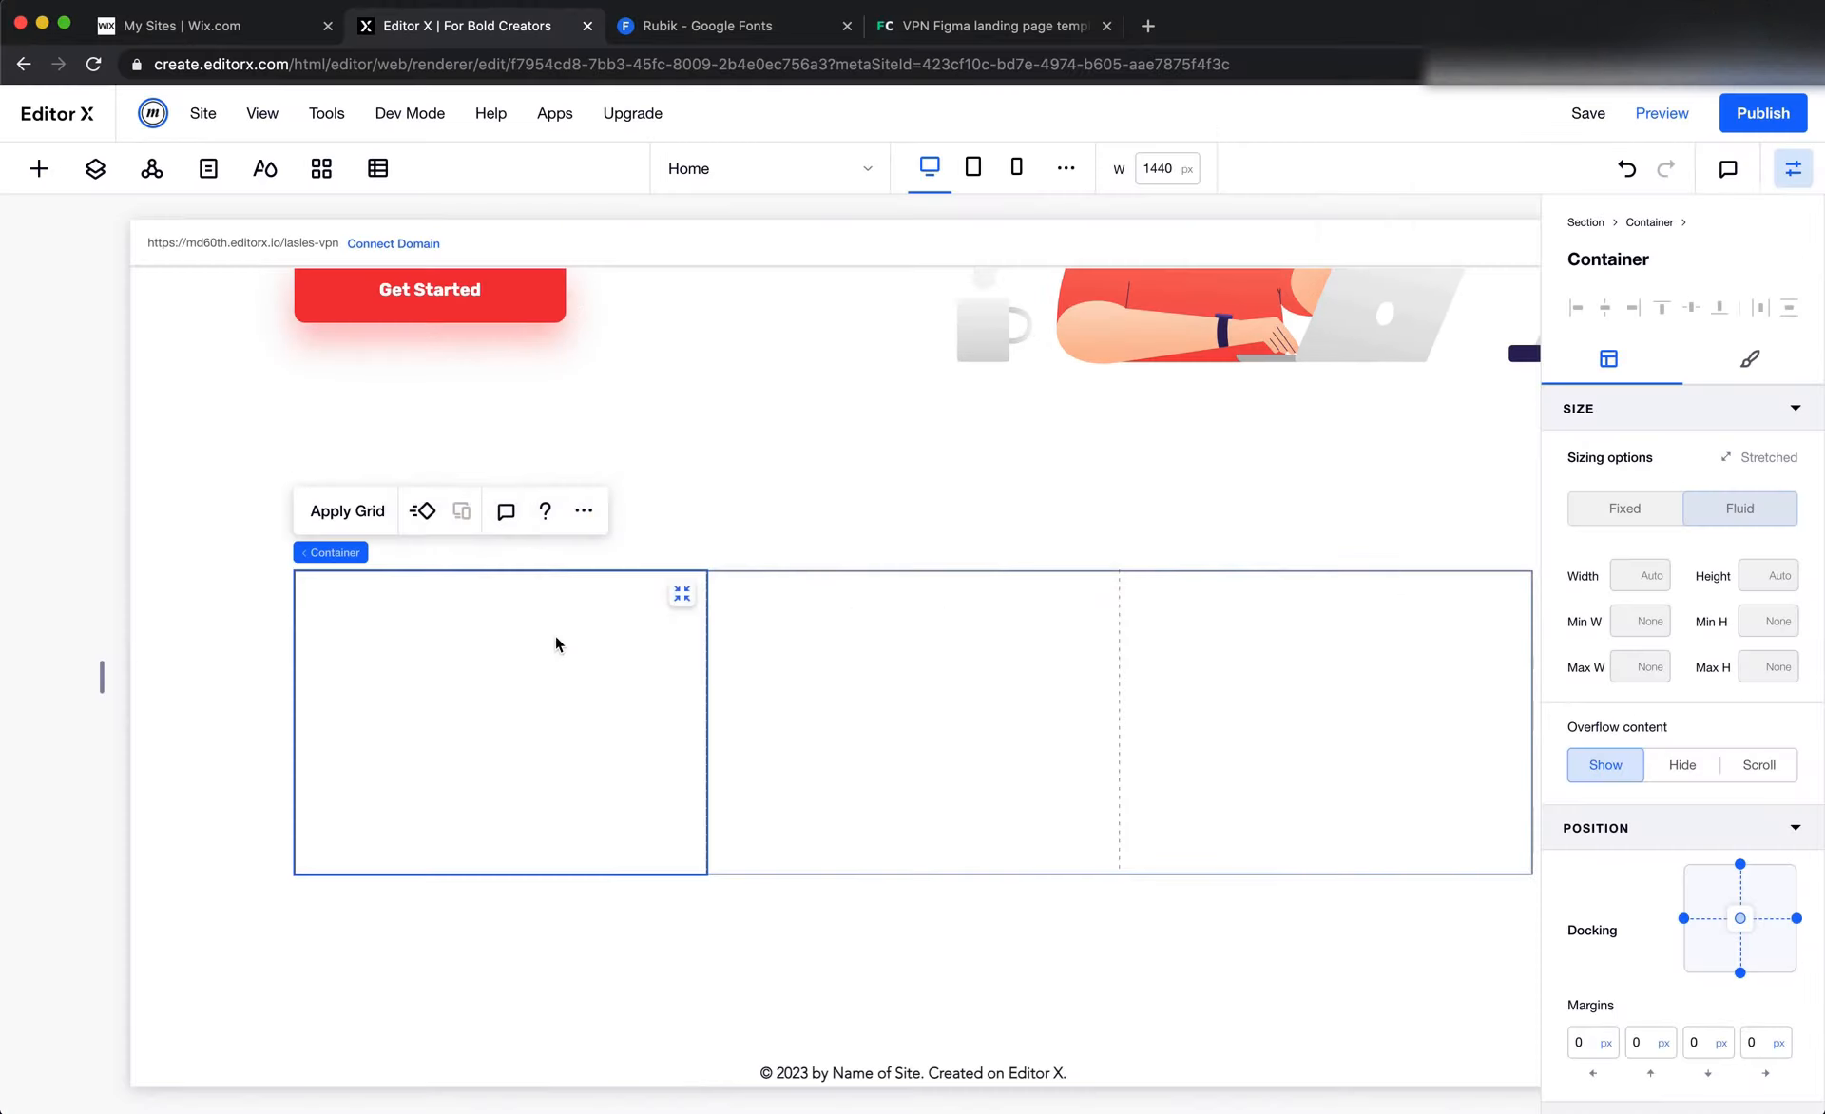
key(super+Tab)
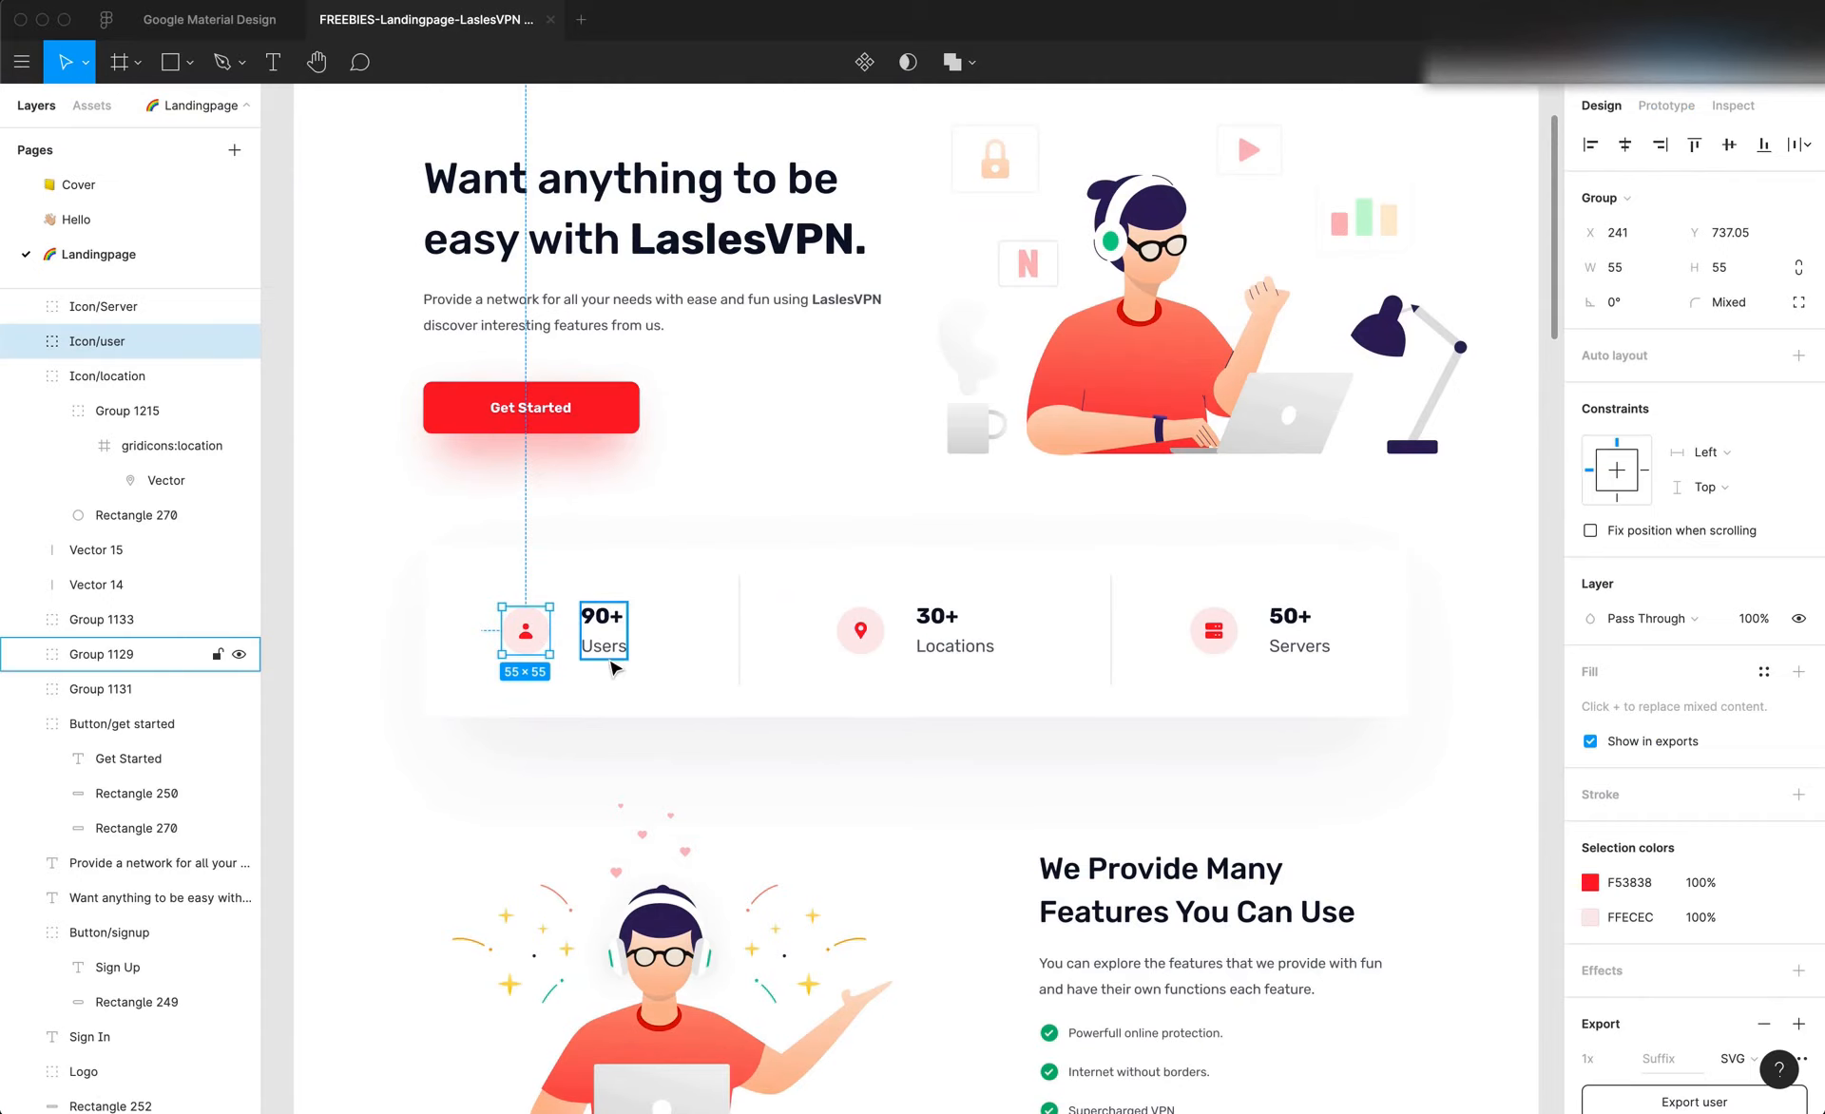
key(super+Tab)
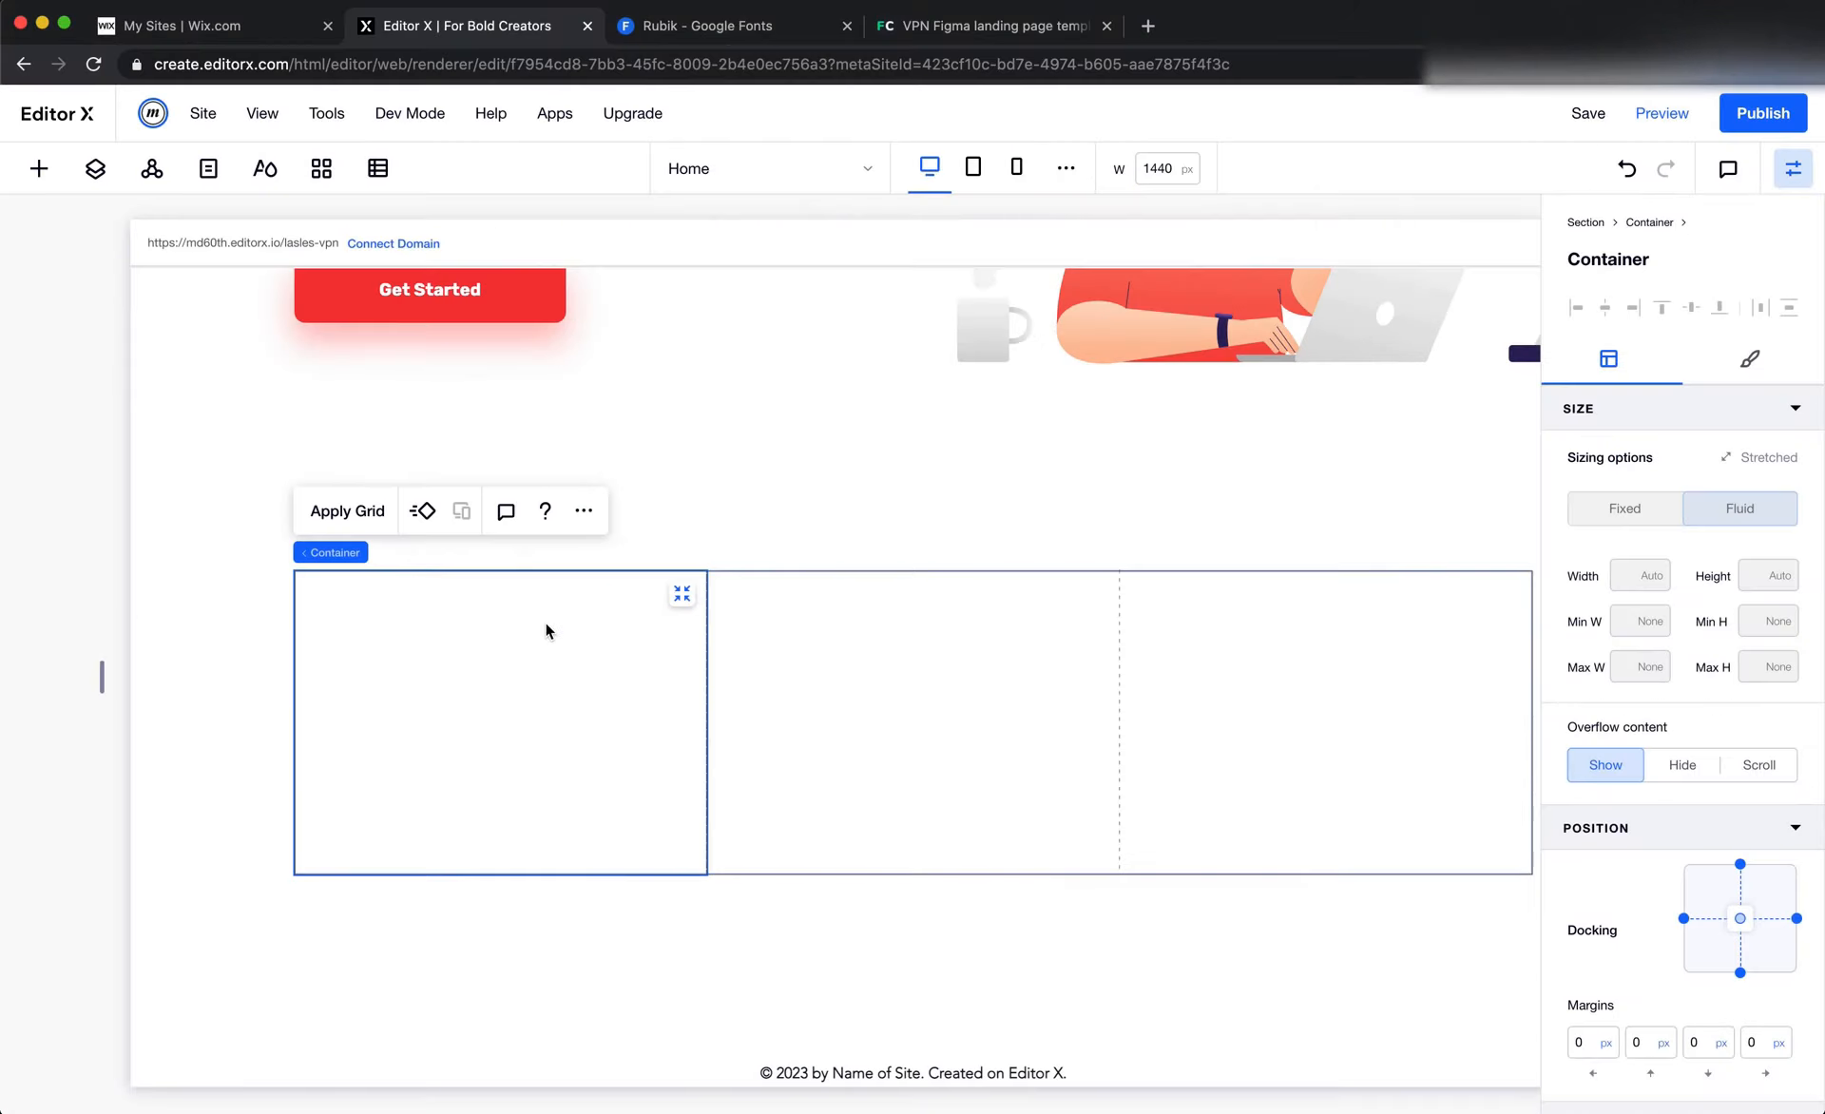
click(364, 523)
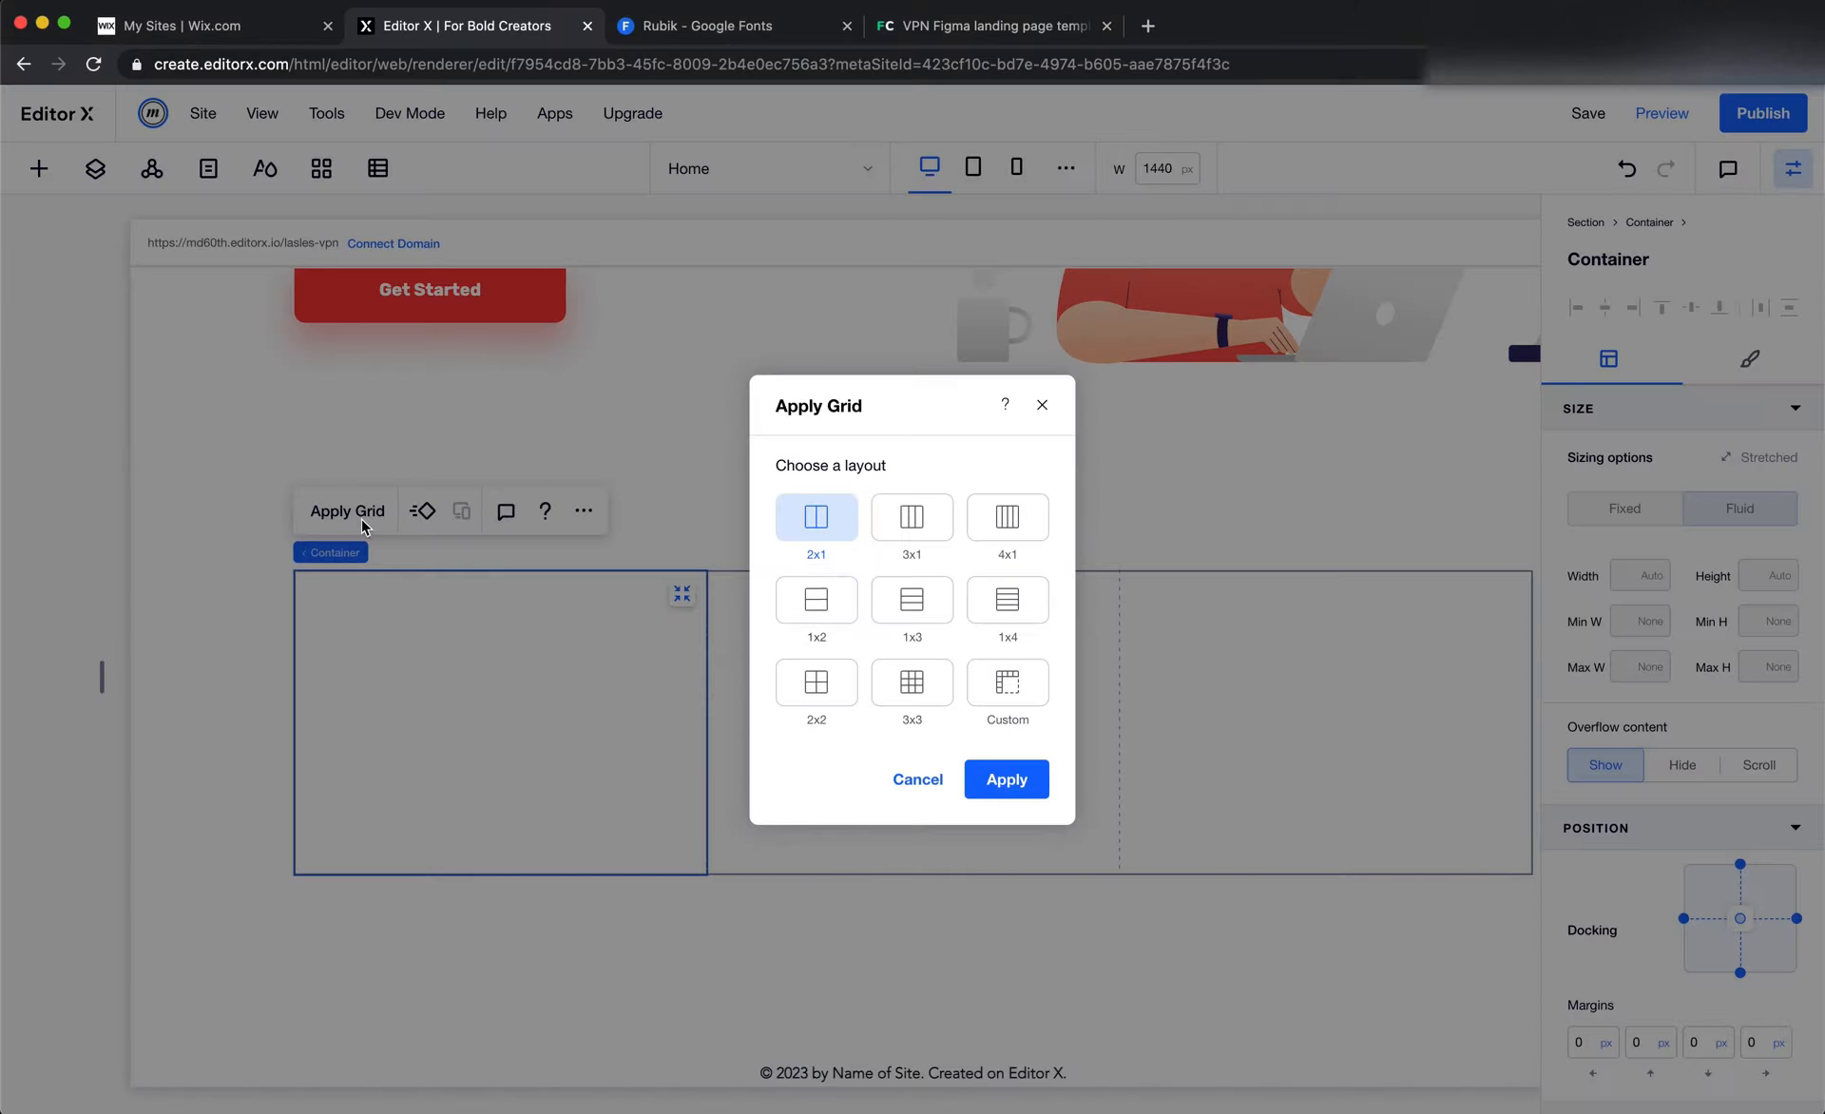
click(988, 780)
Add user.svg from the site files' Icons folder and place it in the first column's container
key(super+Tab)
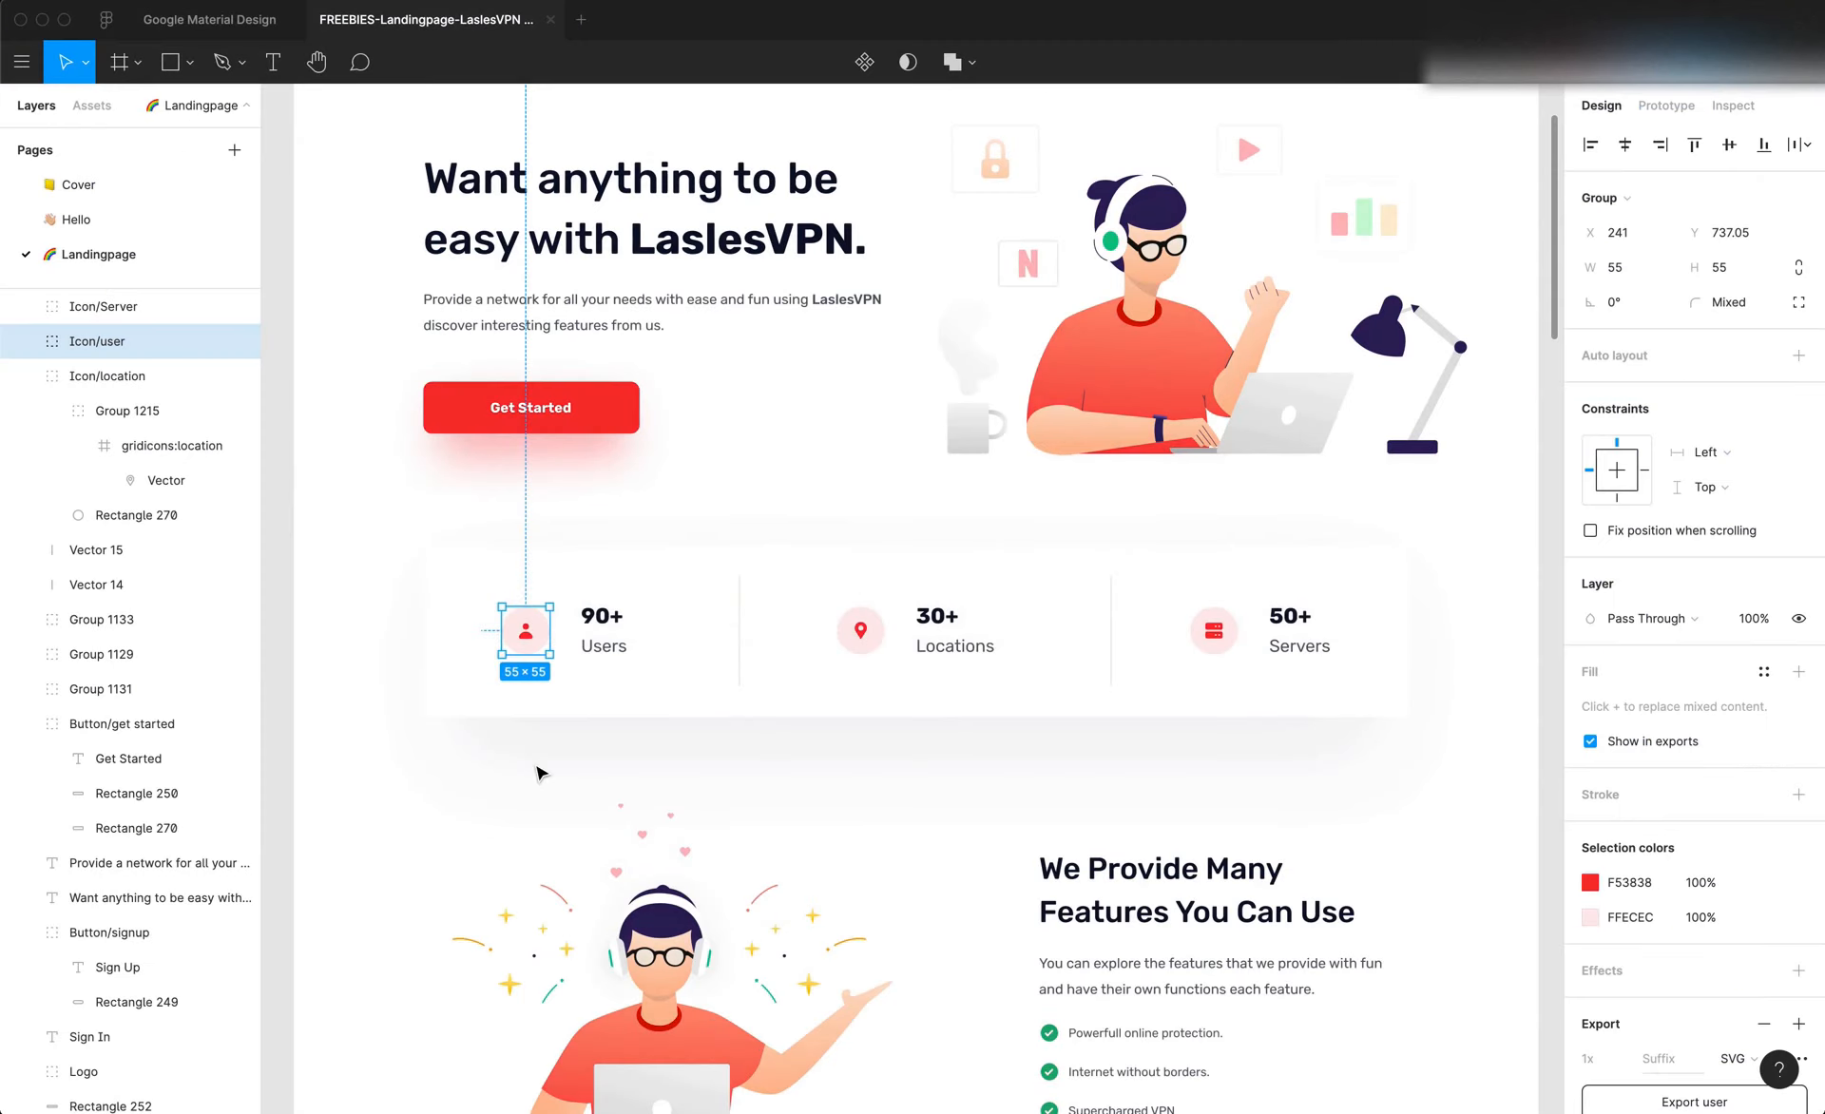
key(super+Tab)
click(43, 172)
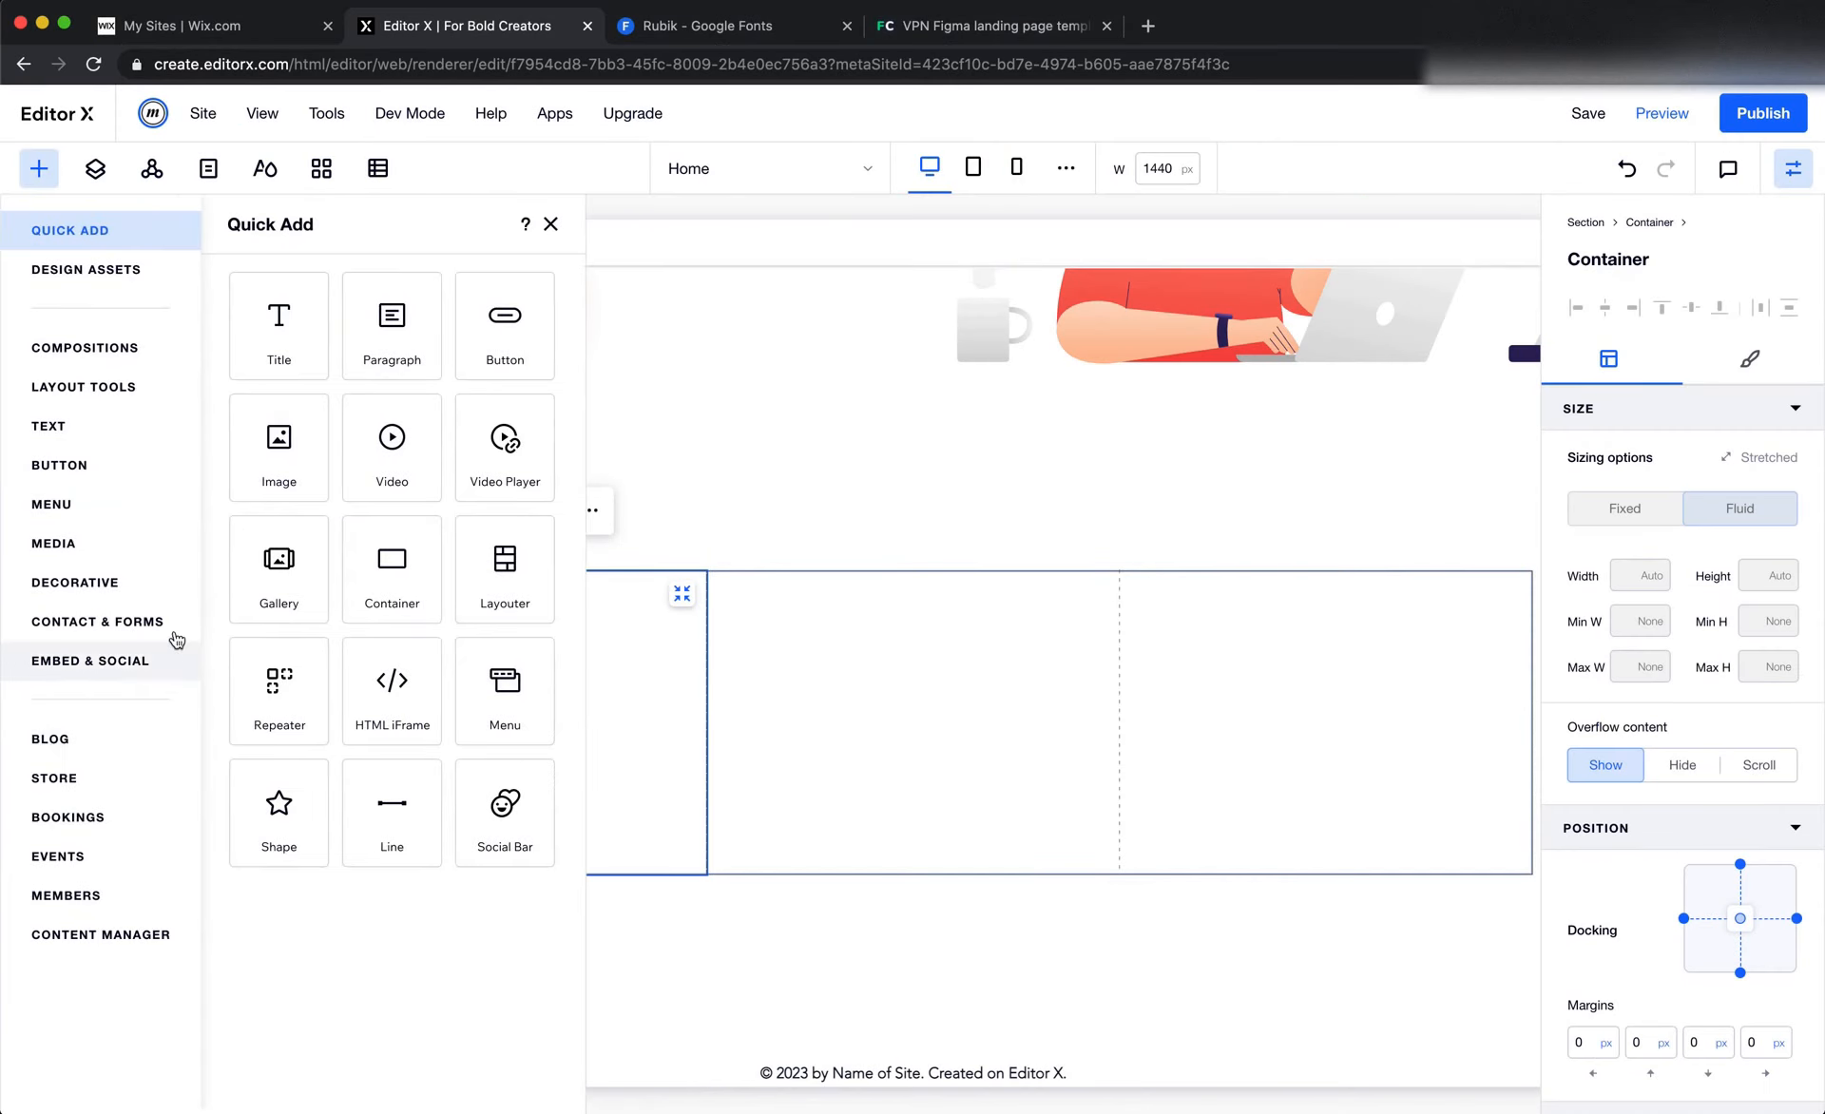
click(80, 549)
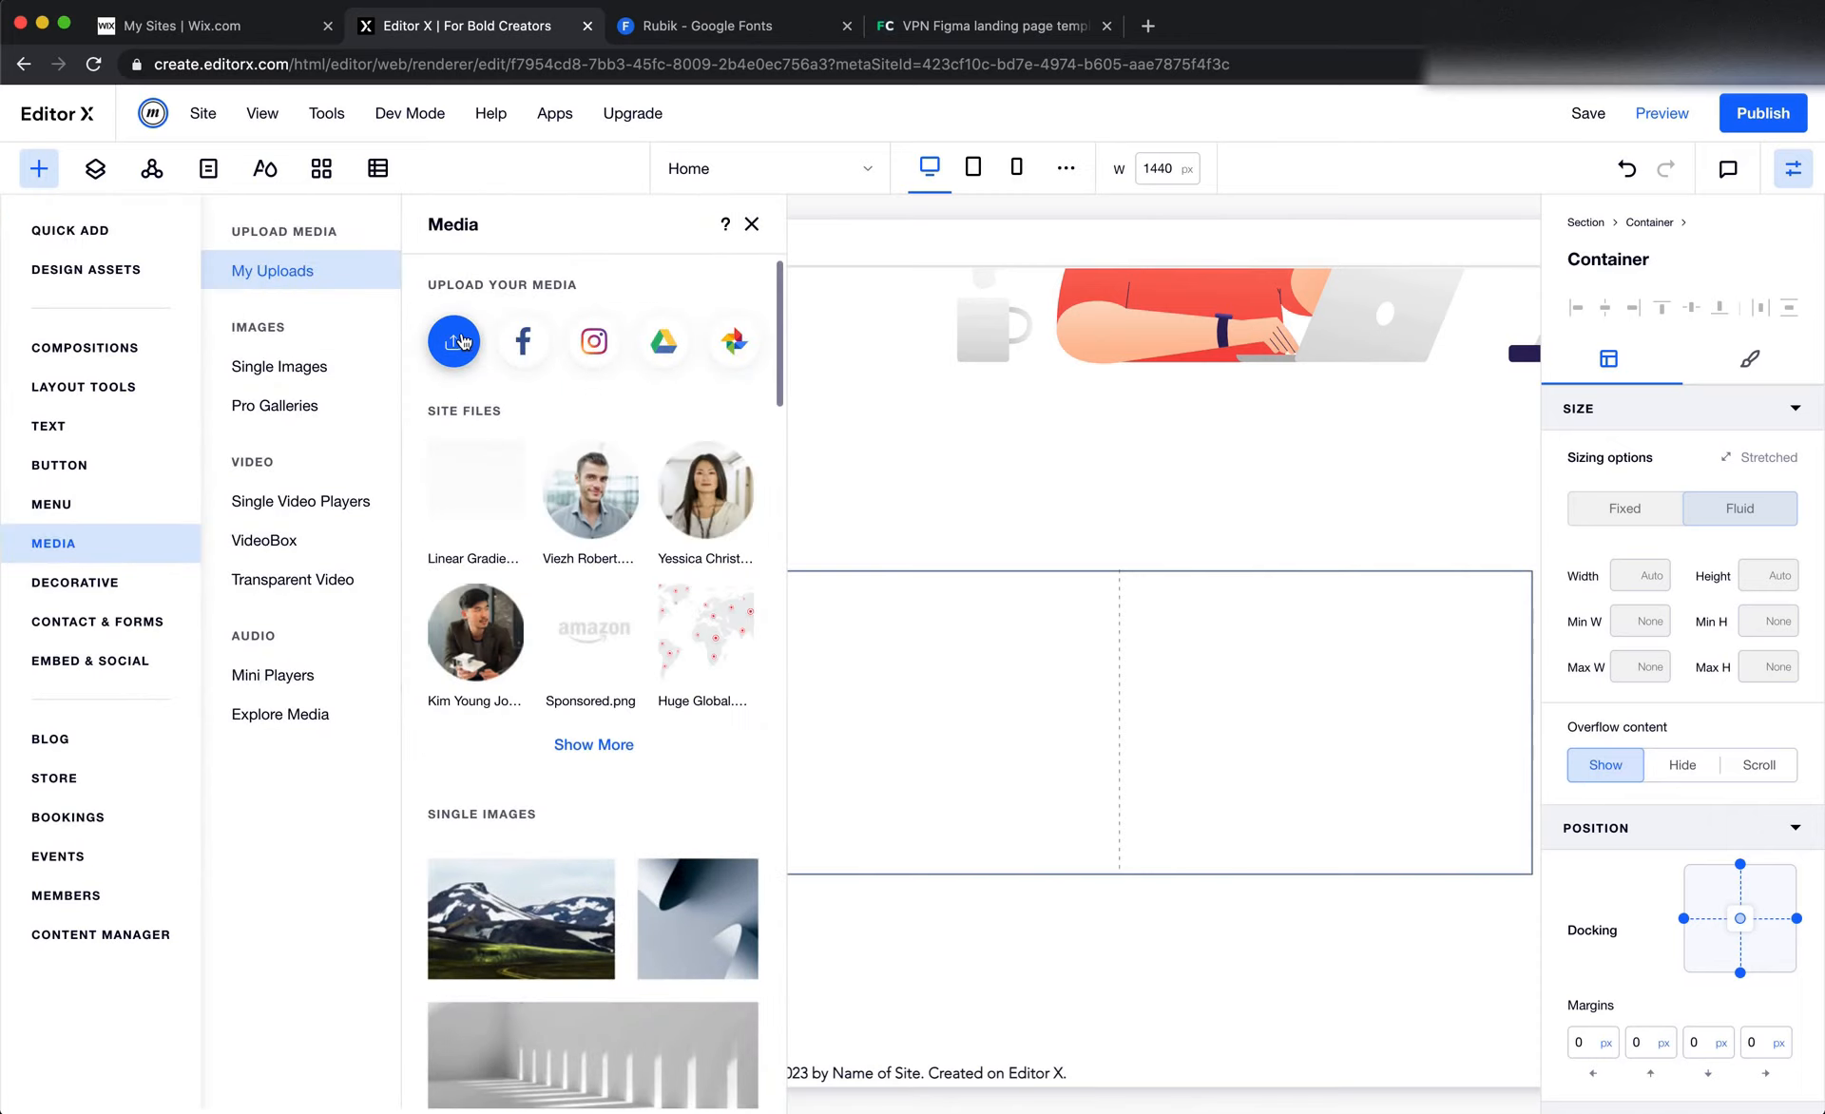
click(453, 341)
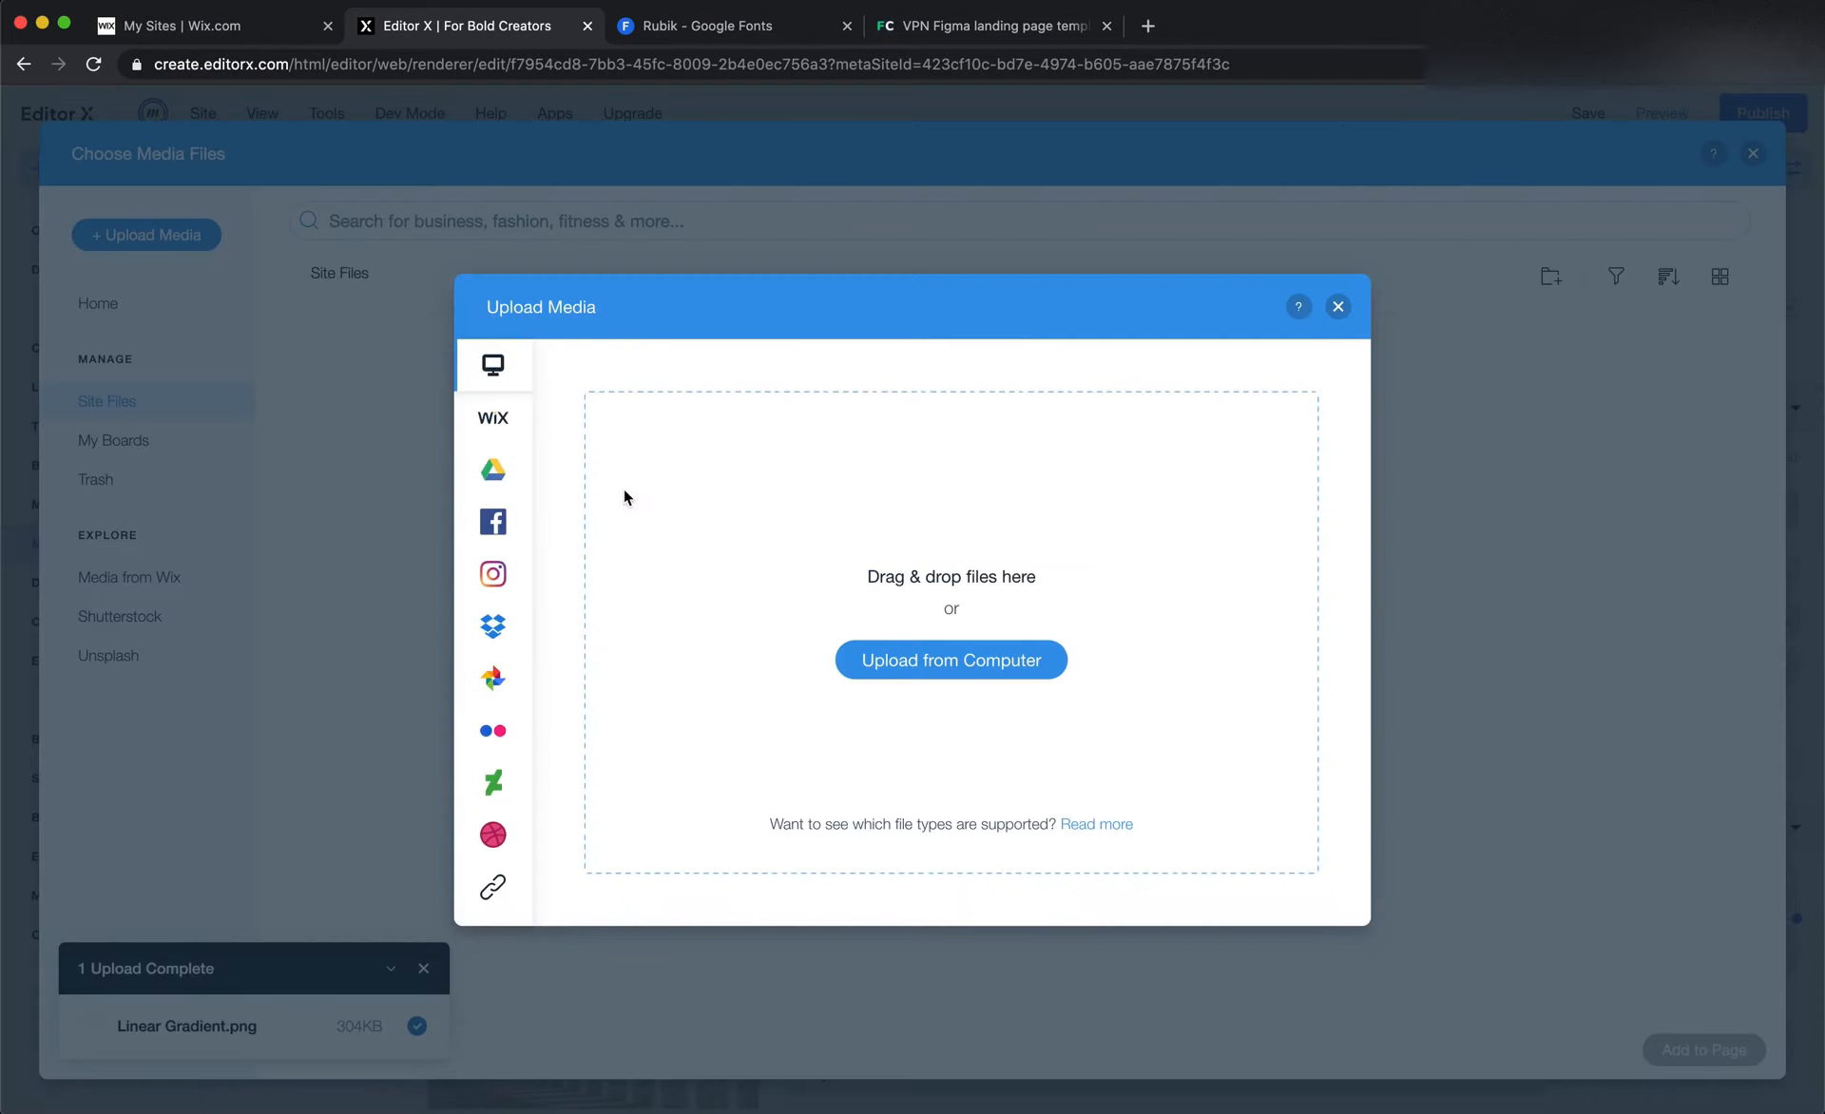
click(1339, 307)
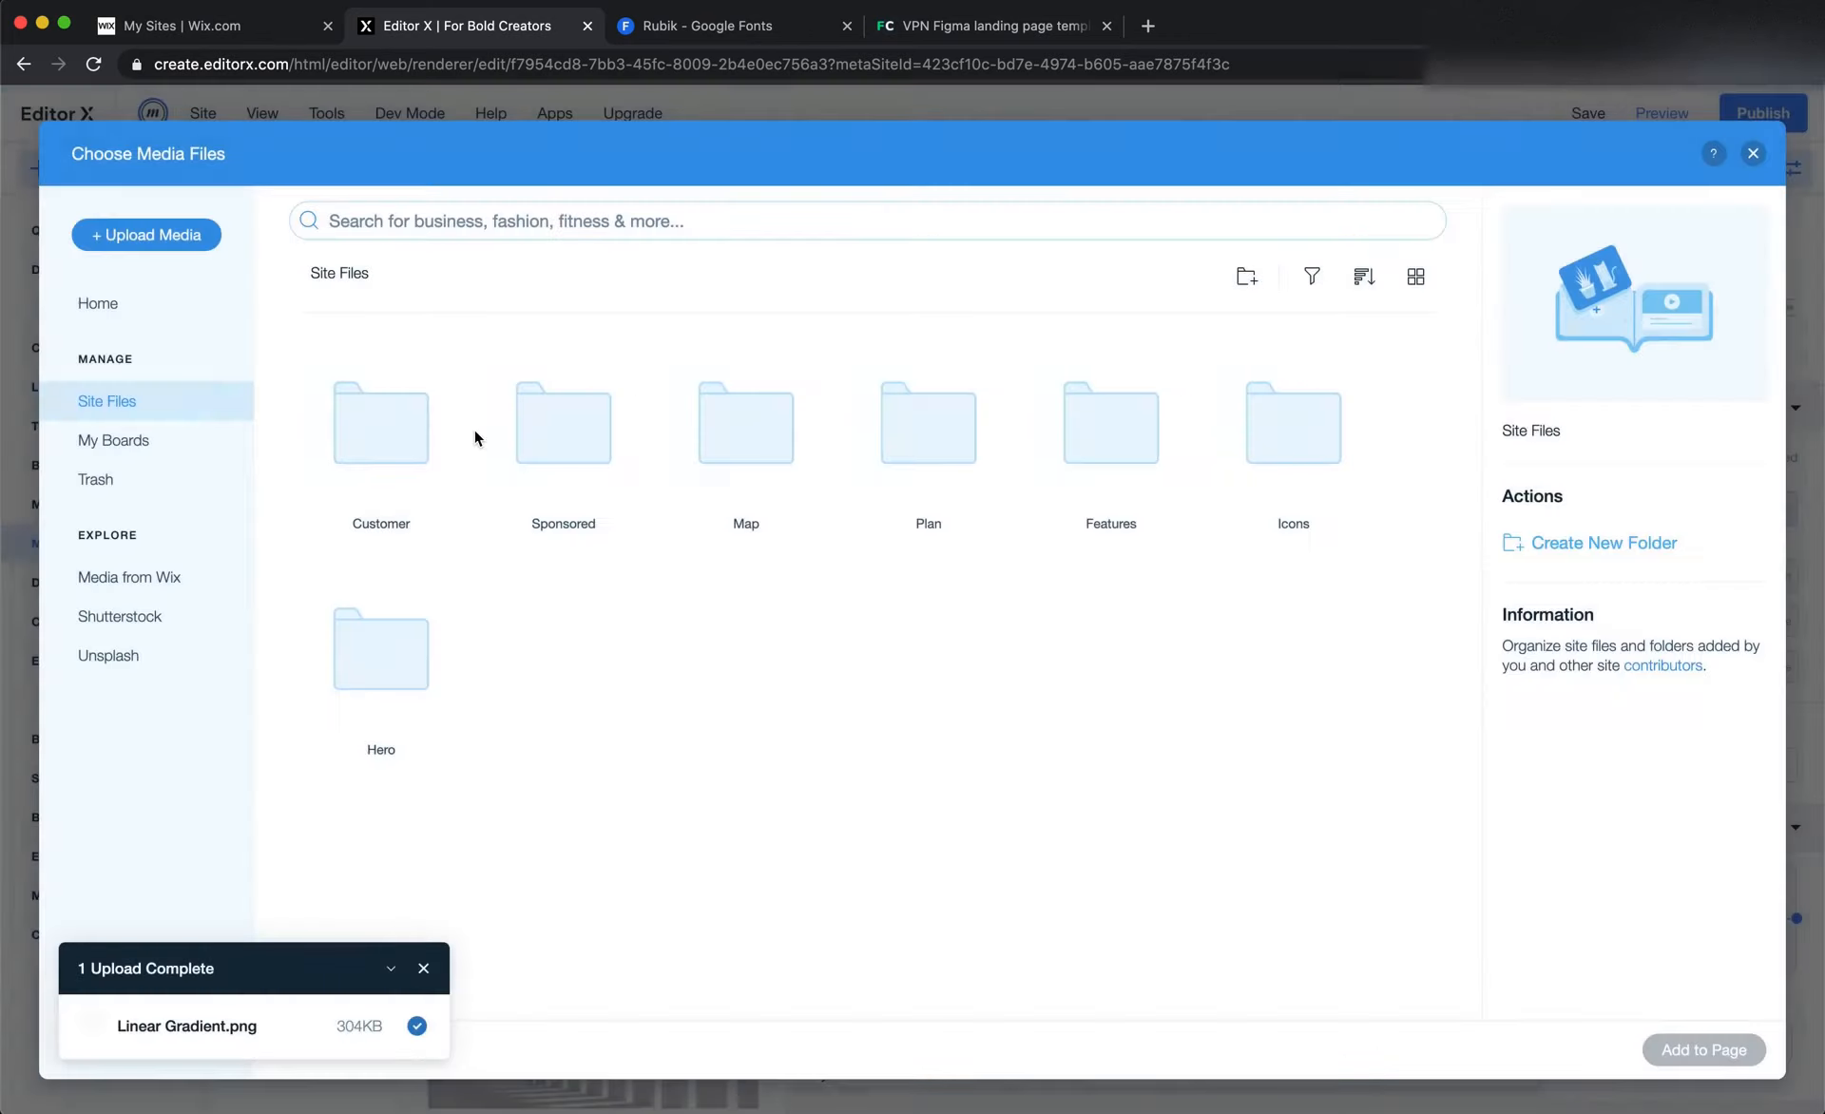
double_click(1283, 486)
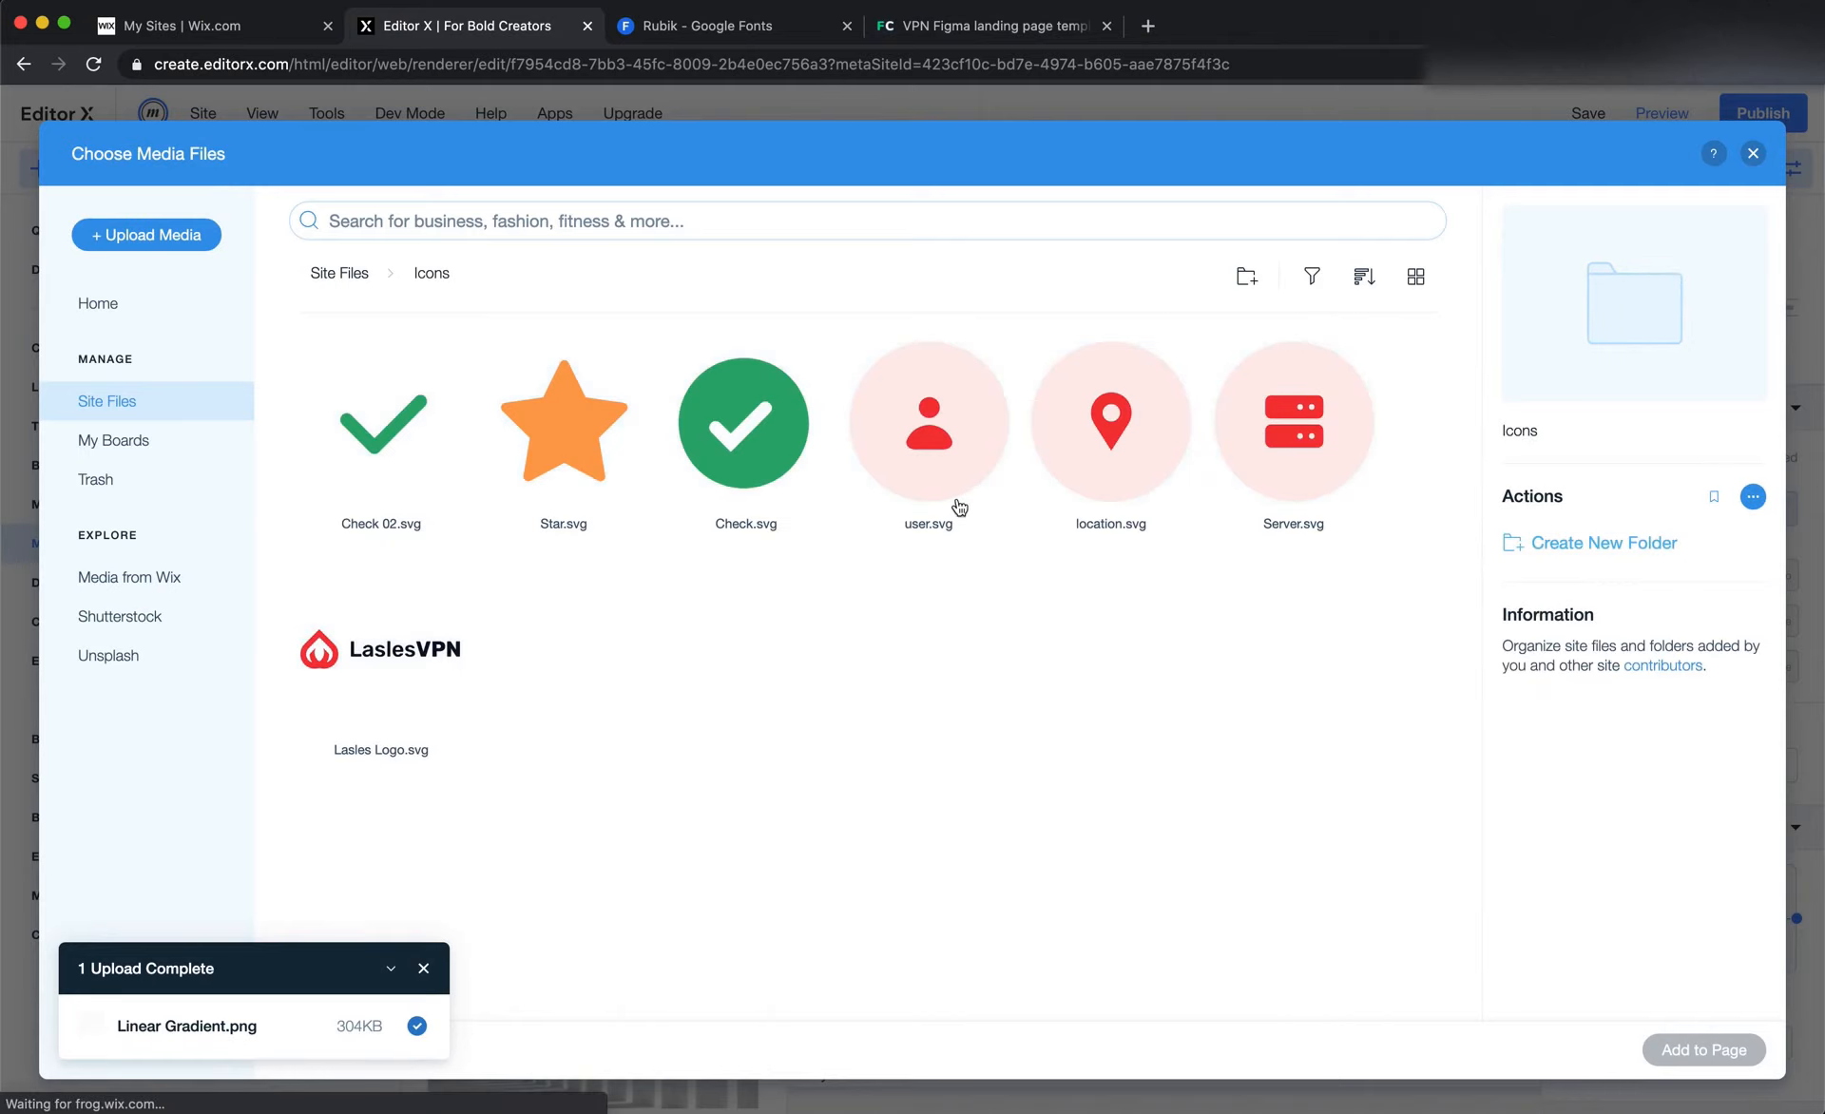
mouse_move(966, 447)
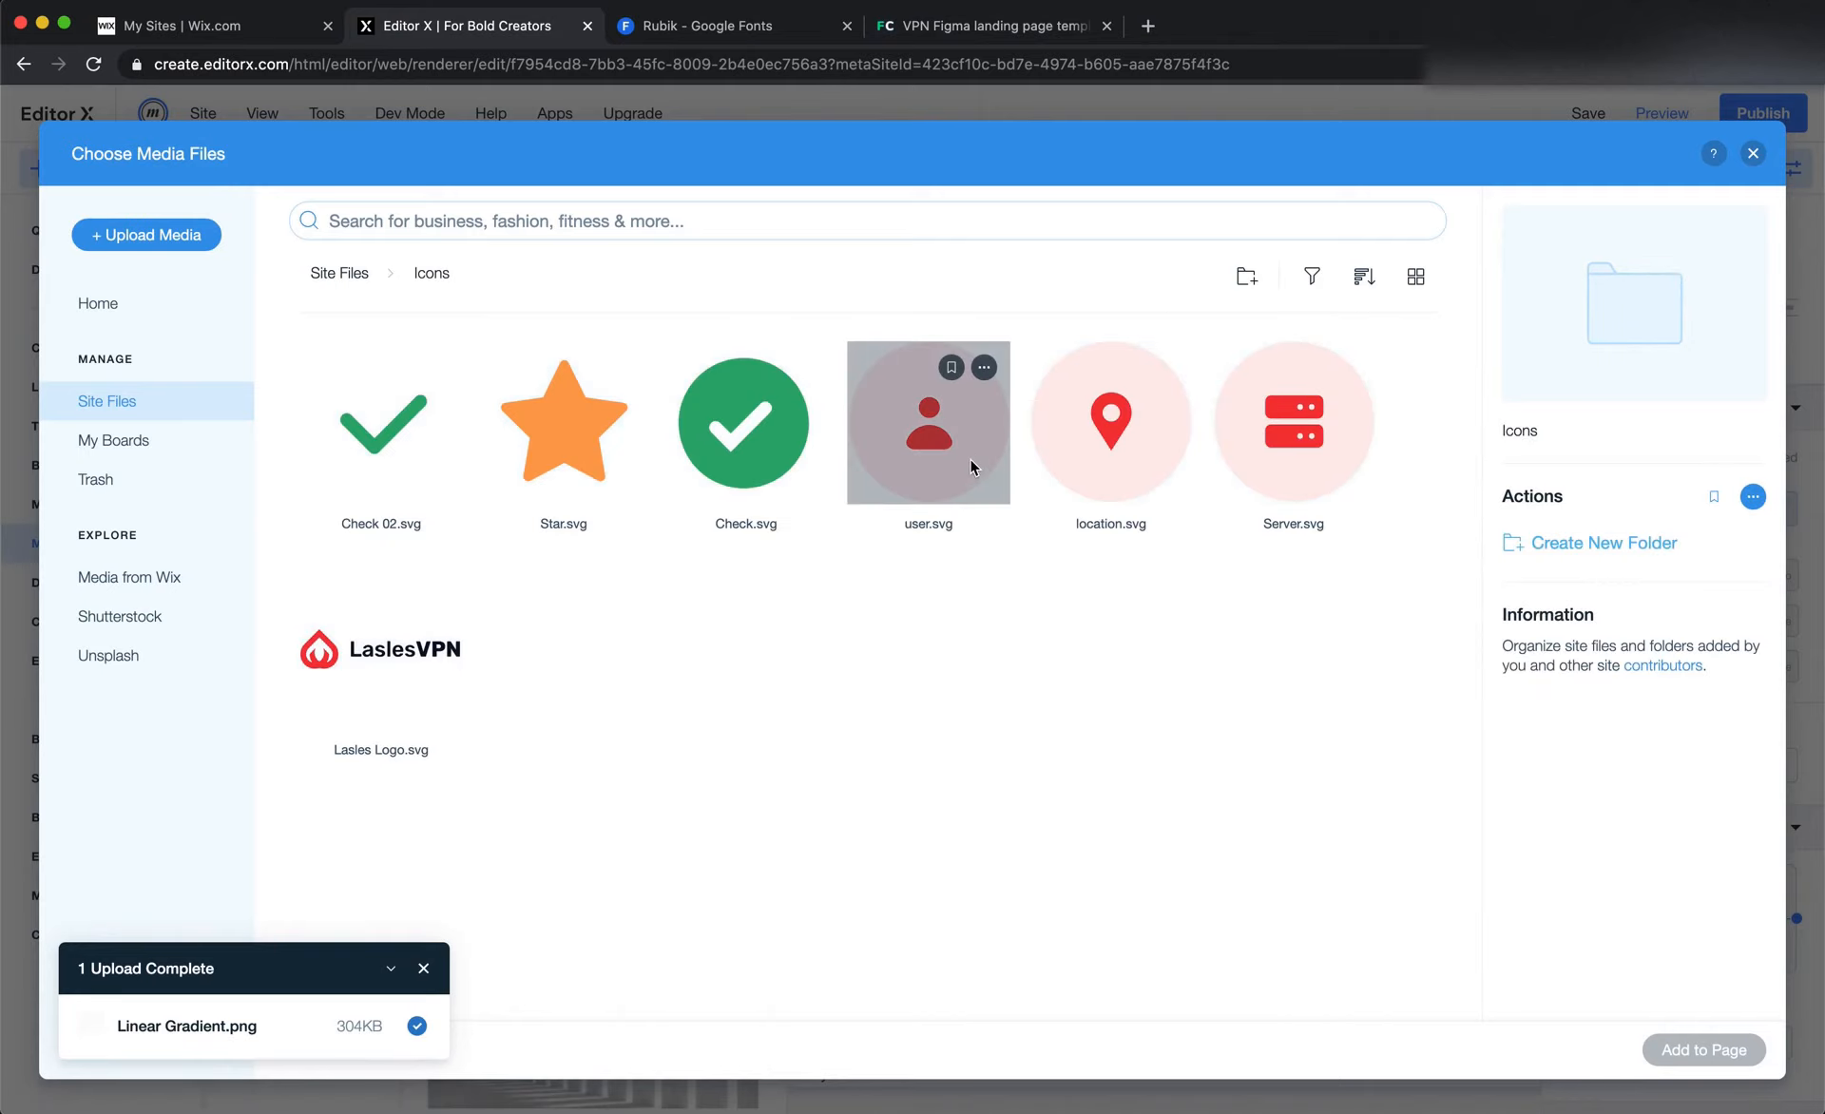
click(969, 458)
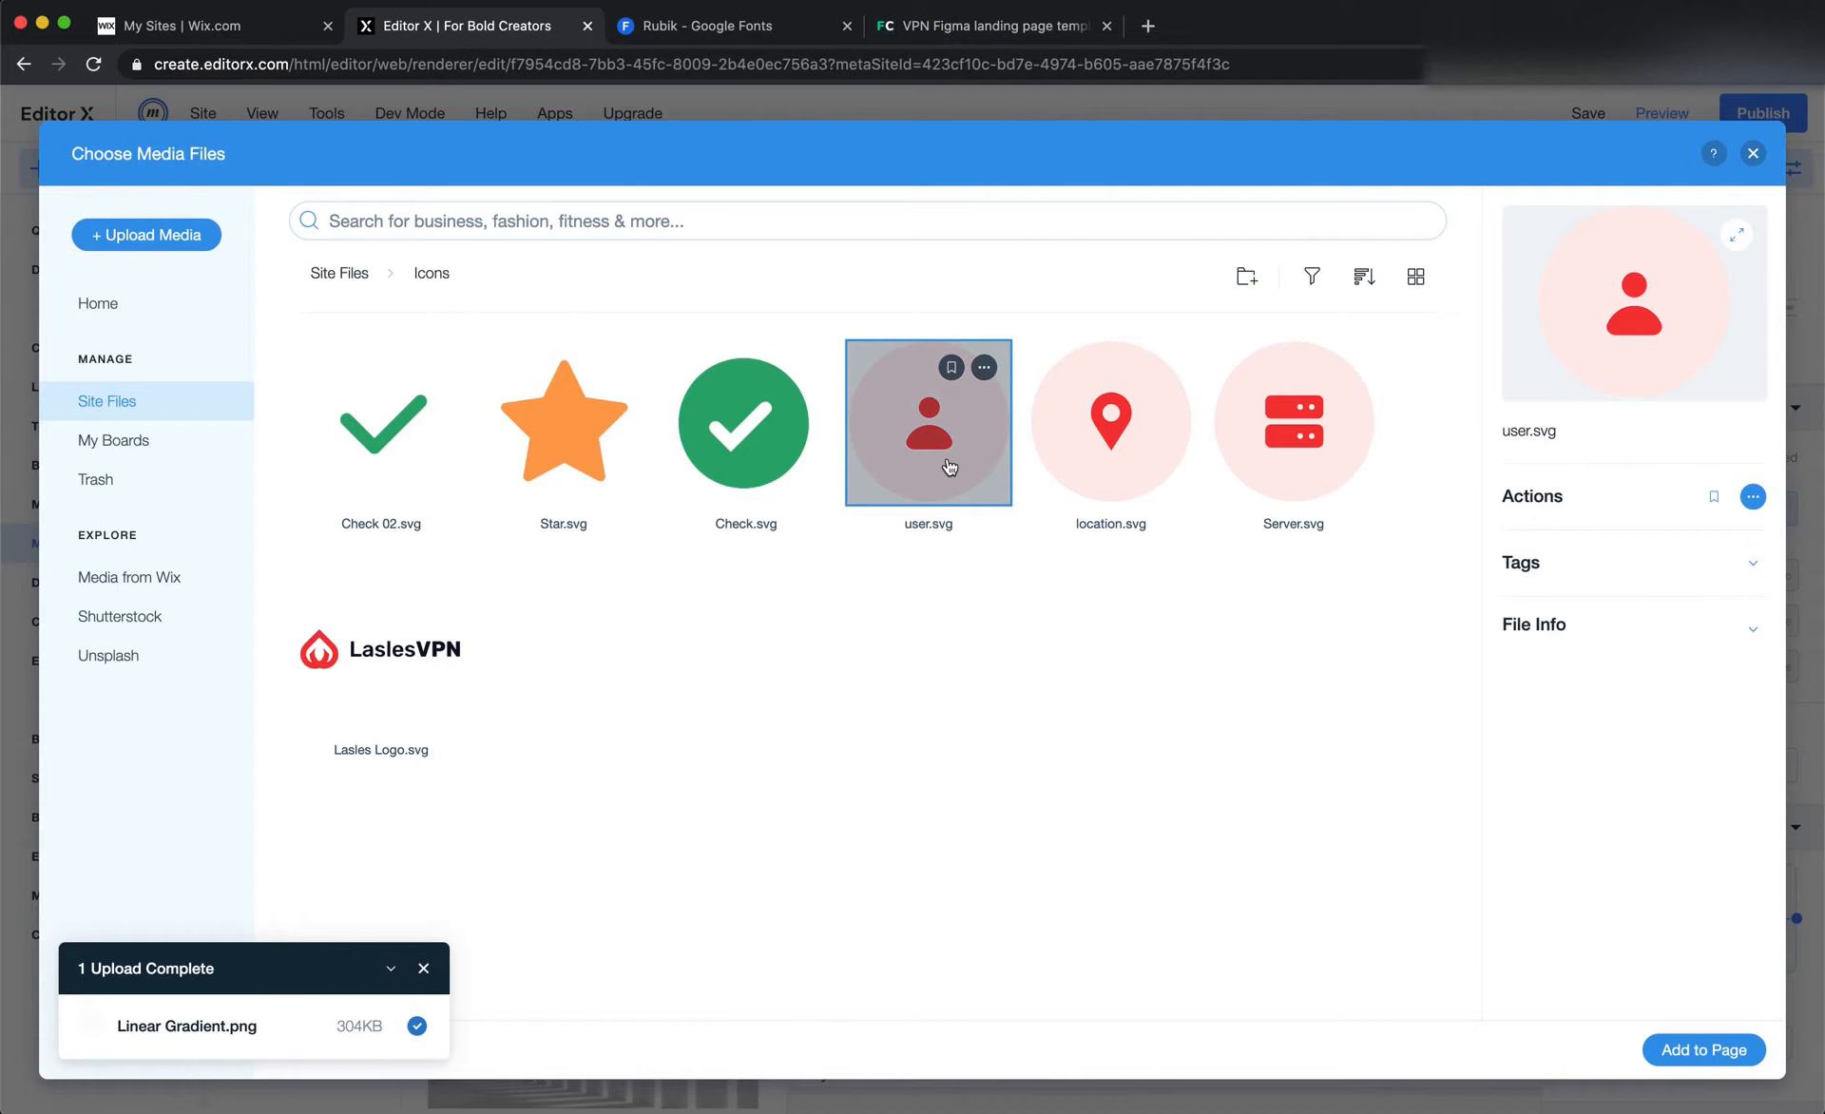
double_click(945, 456)
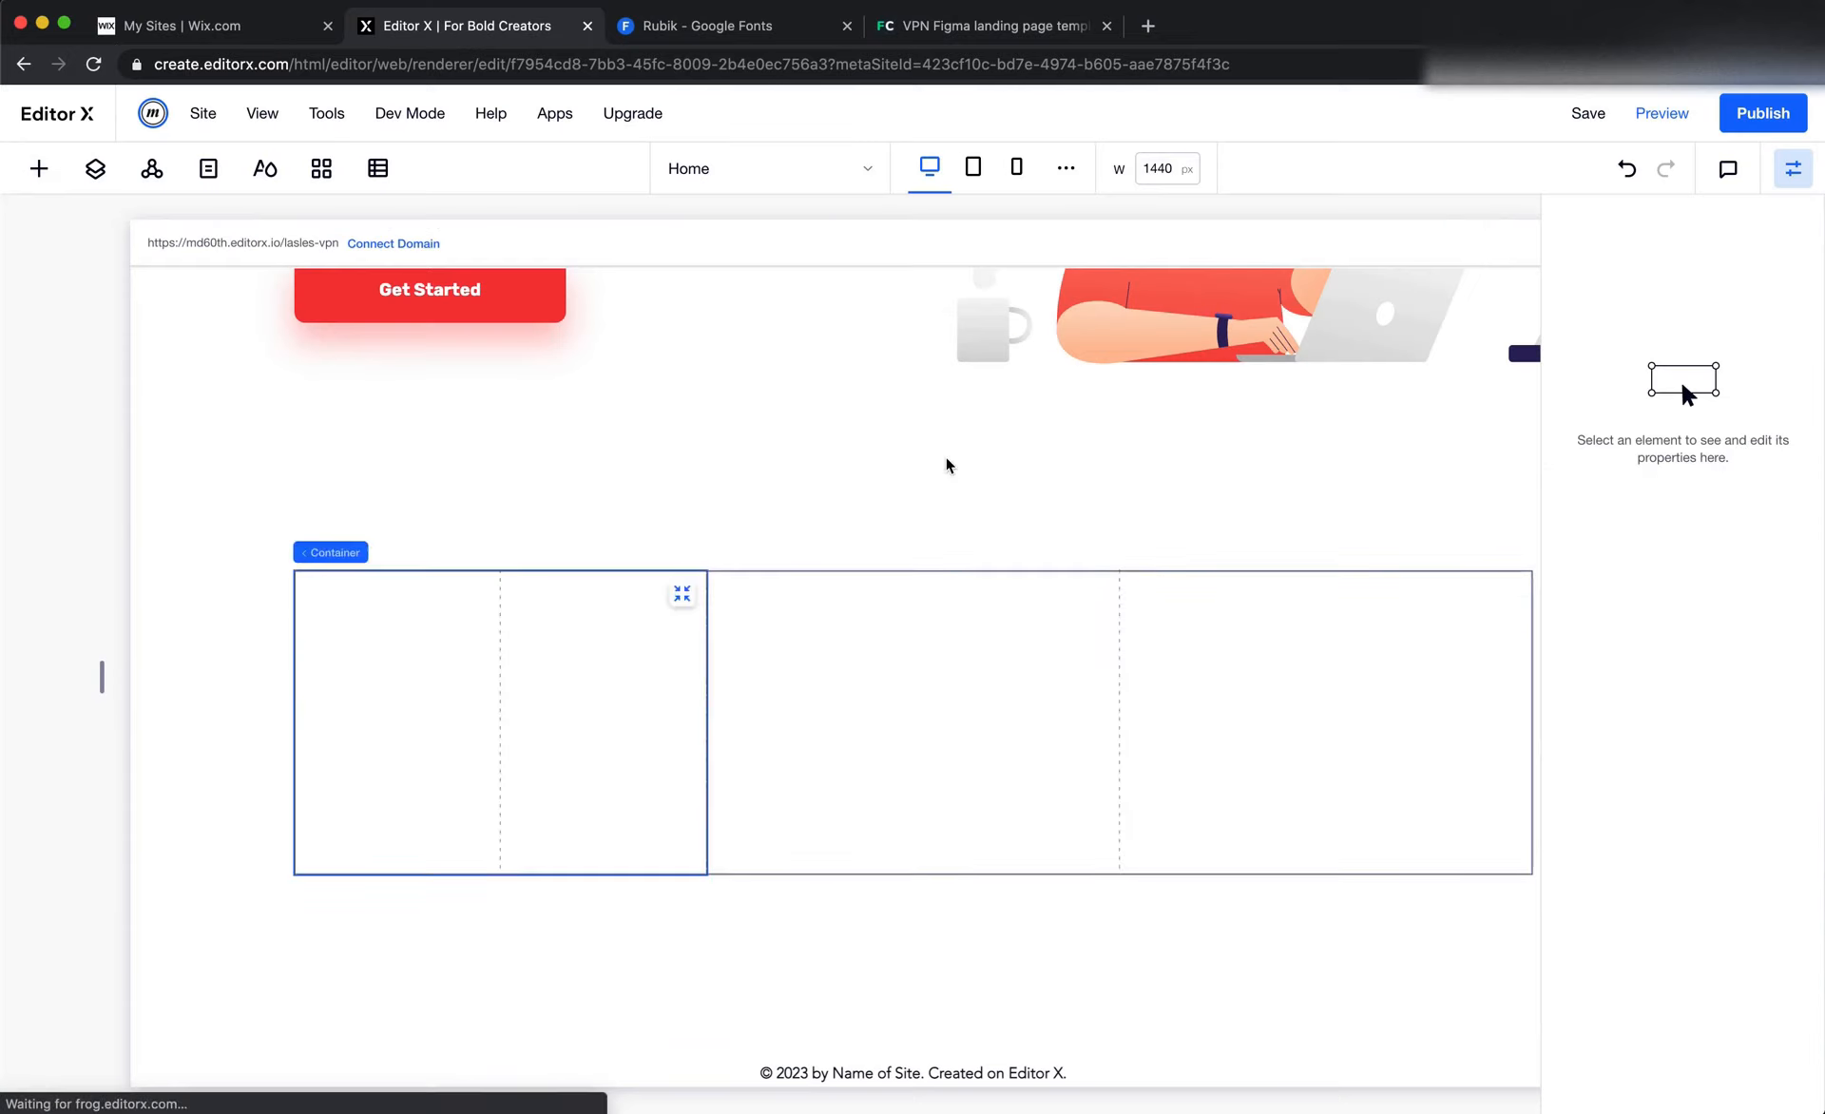
drag(941, 705, 485, 707)
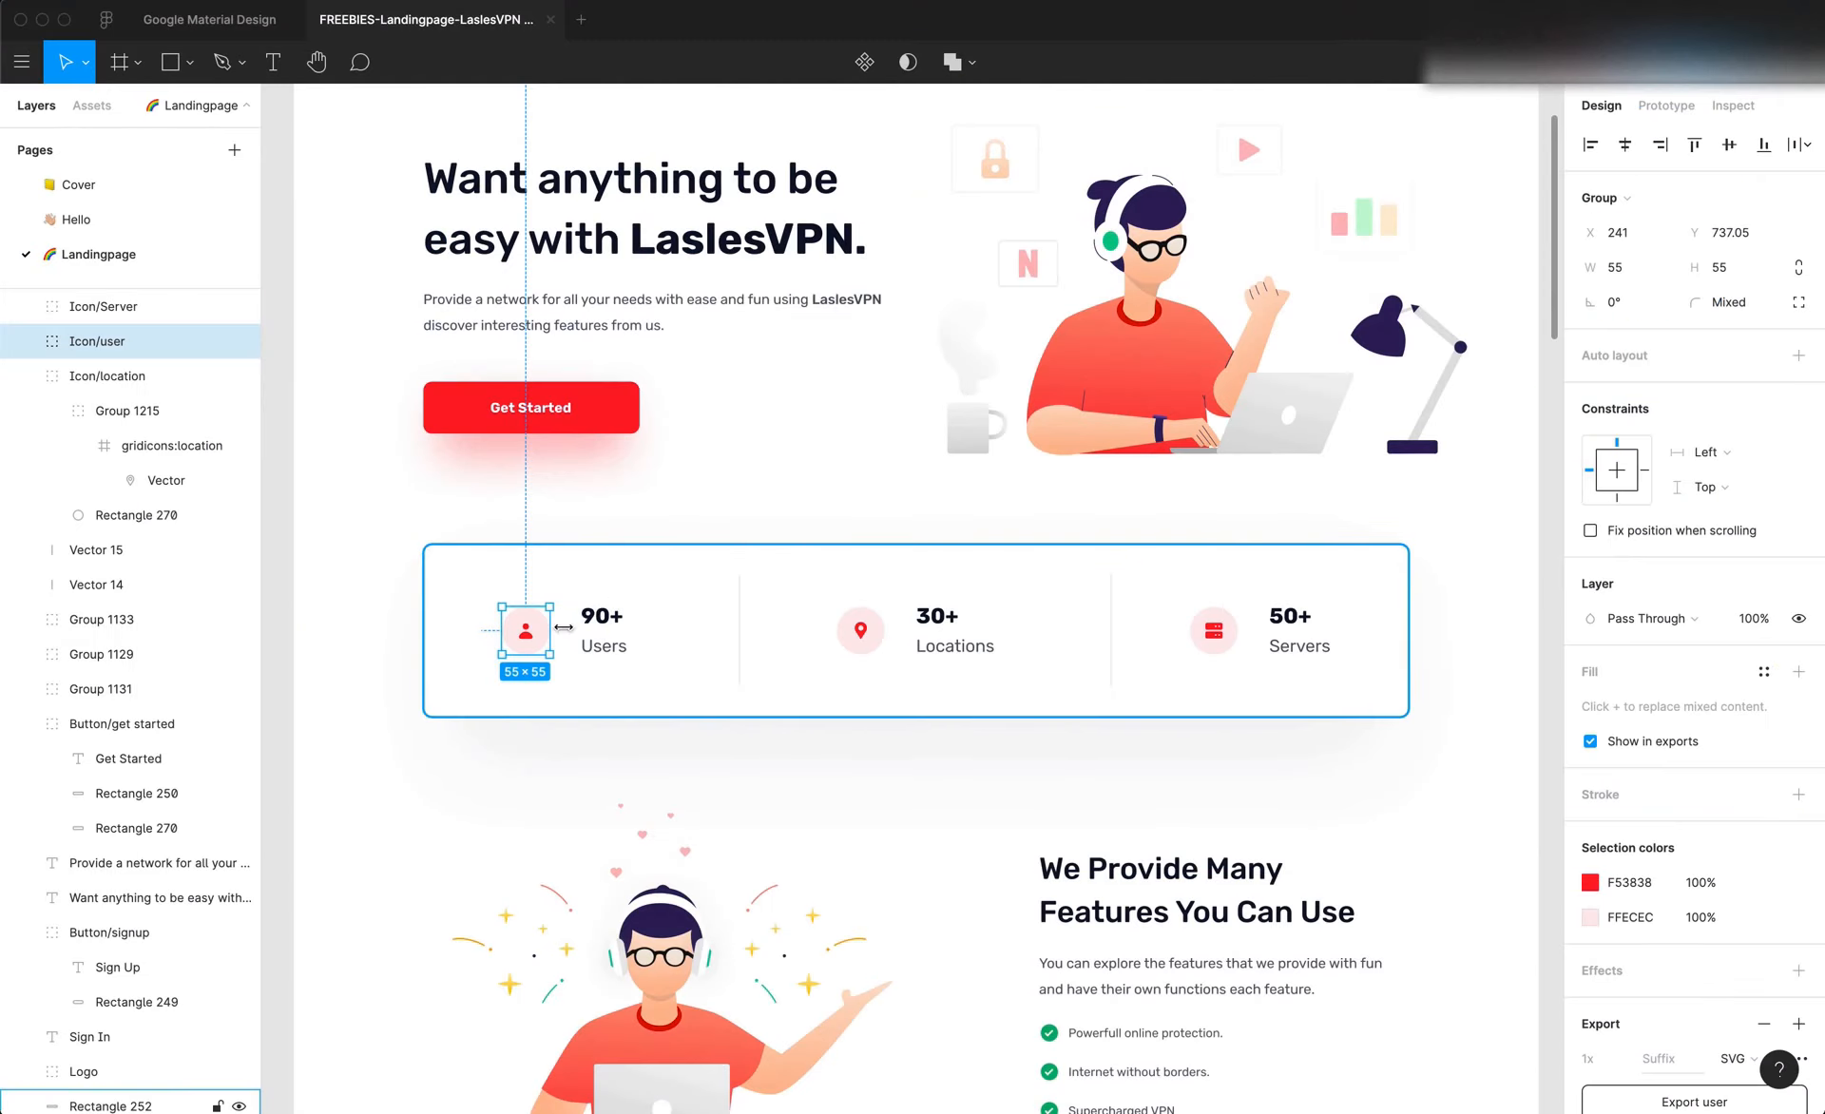
Check the user icon's size in Figma and give the Editor X icon a fixed size of 55 × 55 px
click(1613, 267)
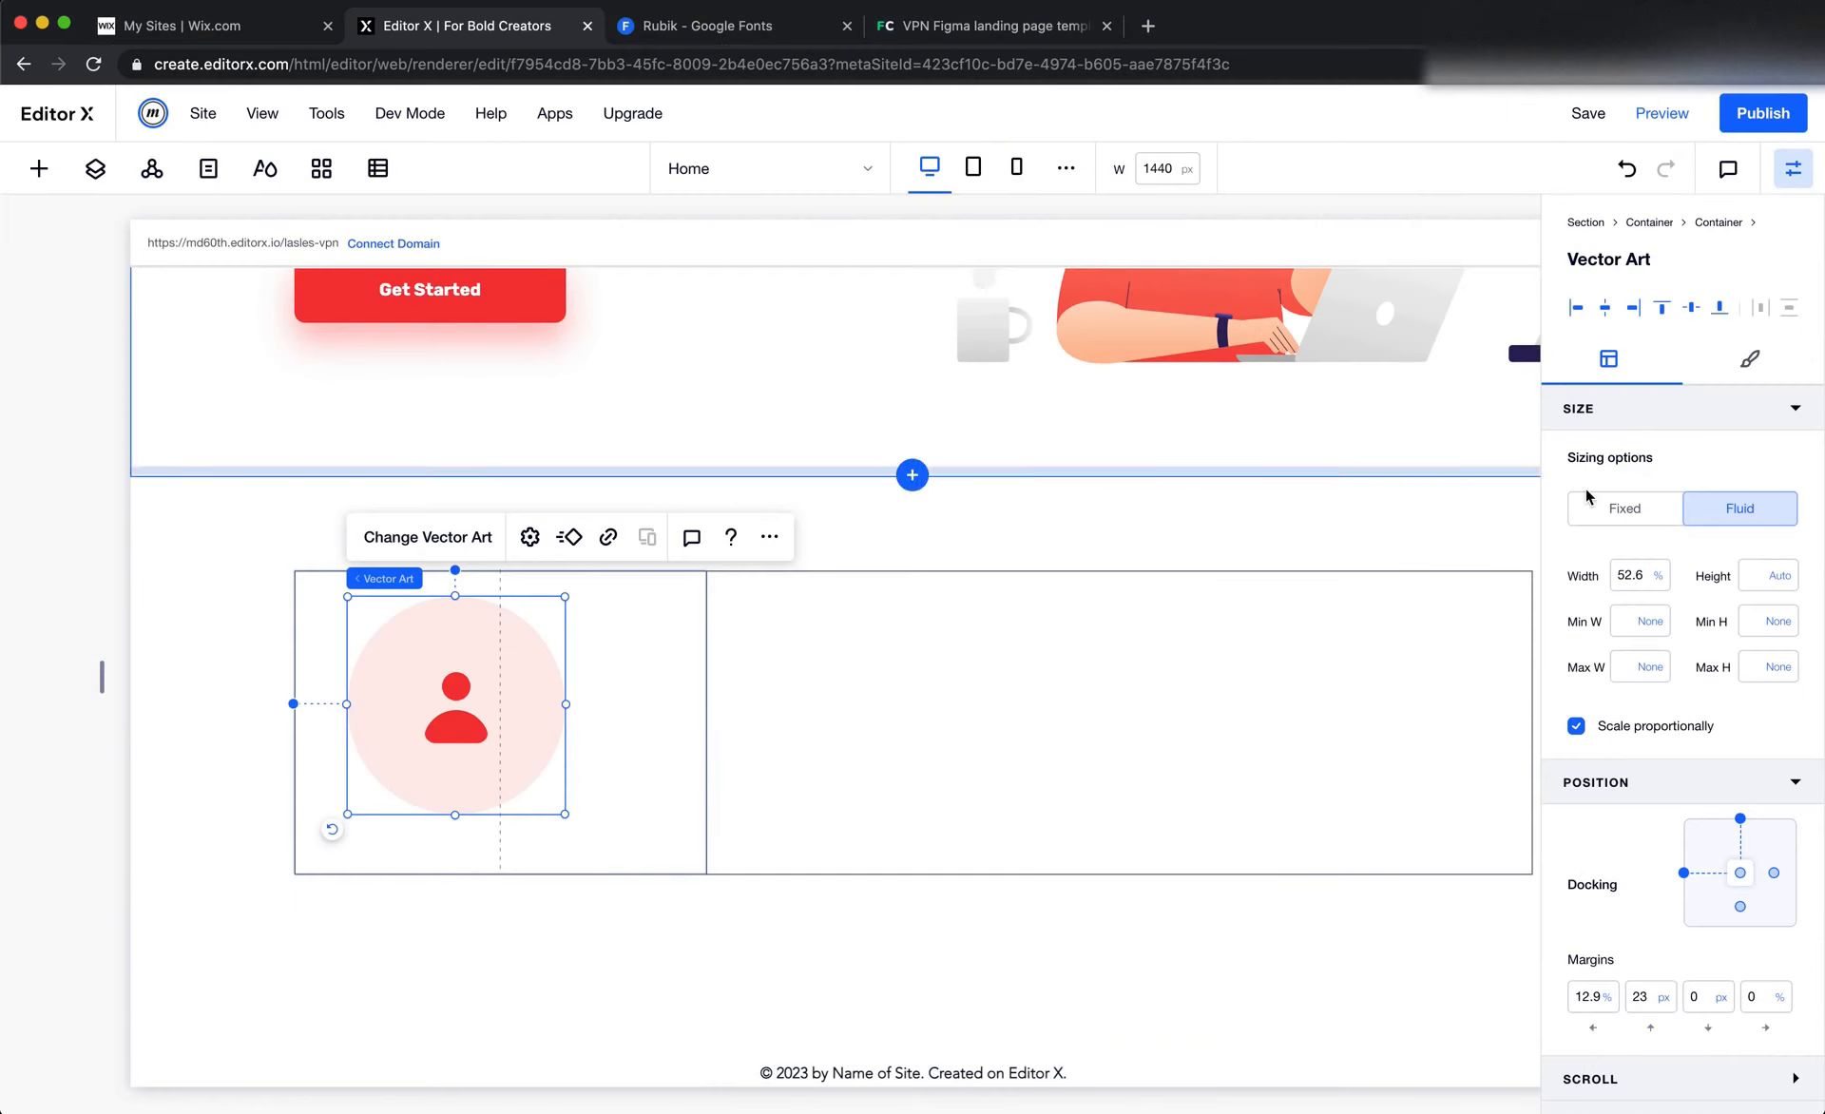
click(1620, 507)
click(1634, 576)
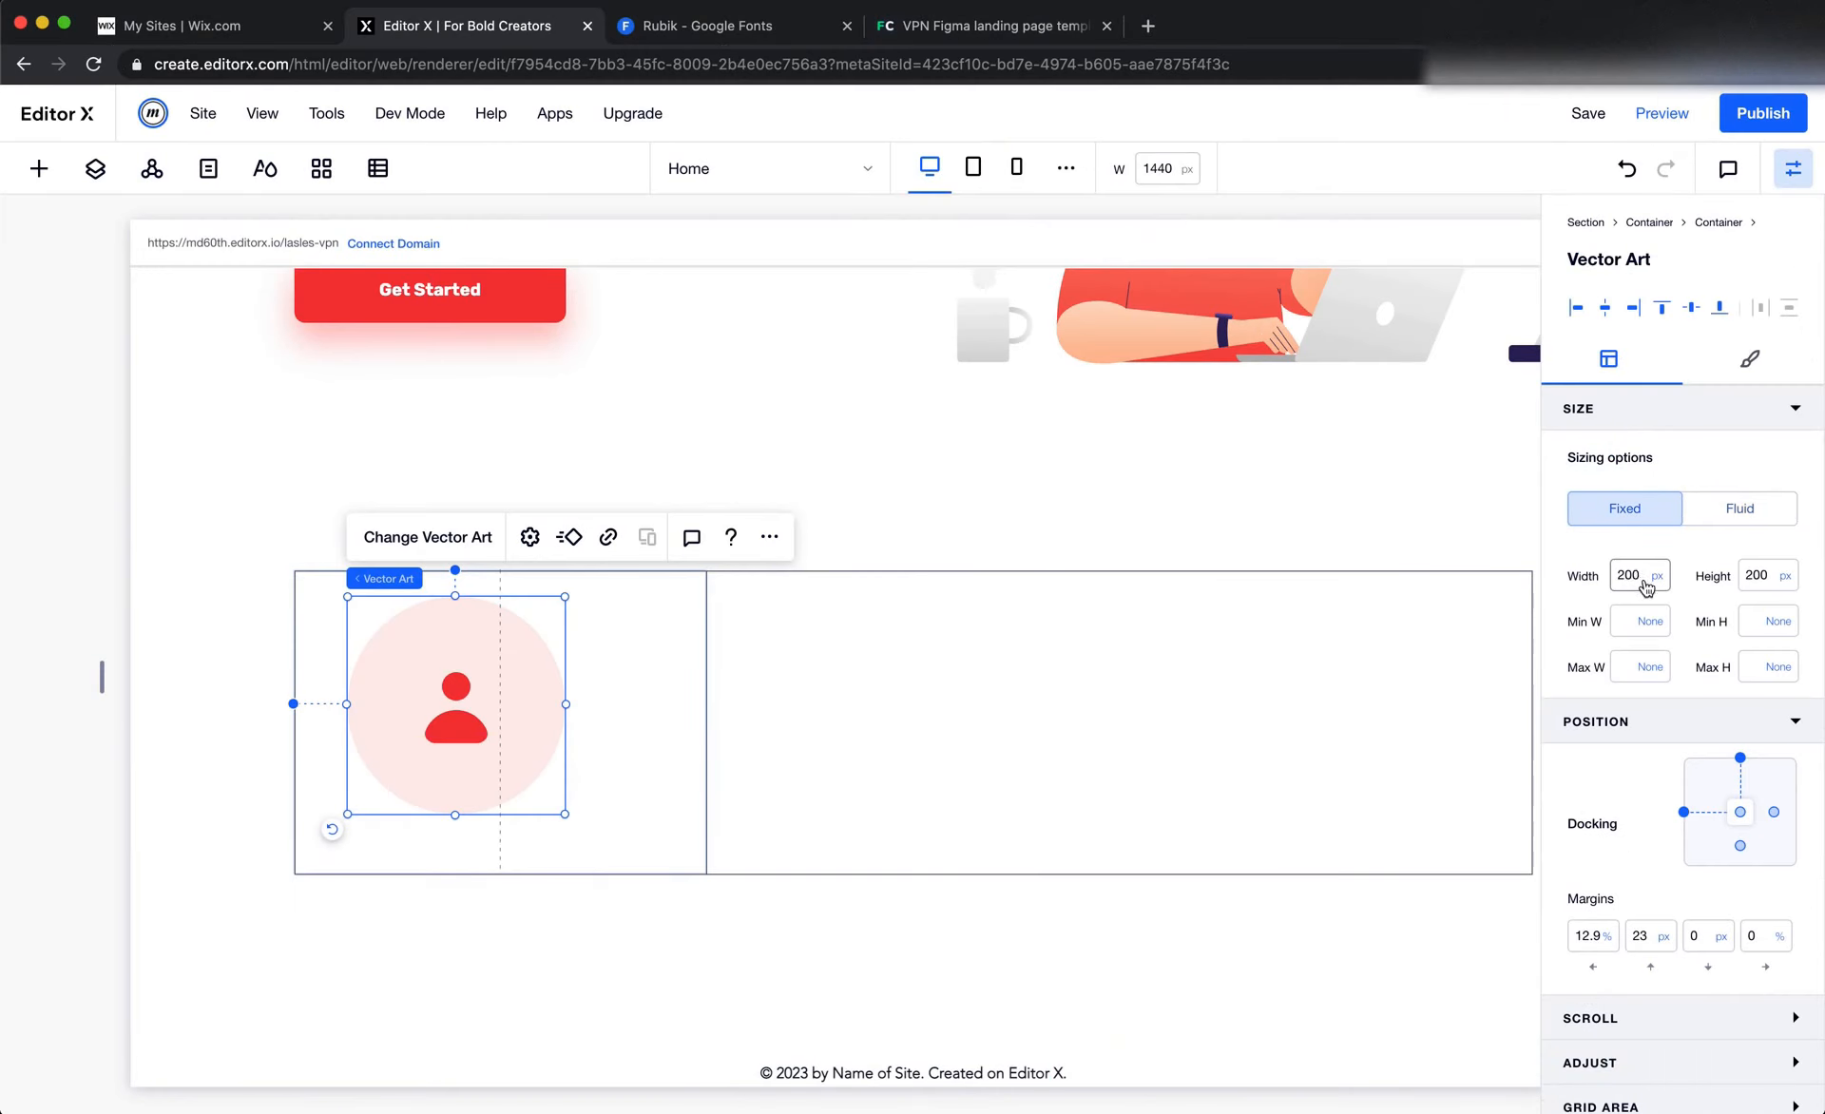
text(55)
key(Tab)
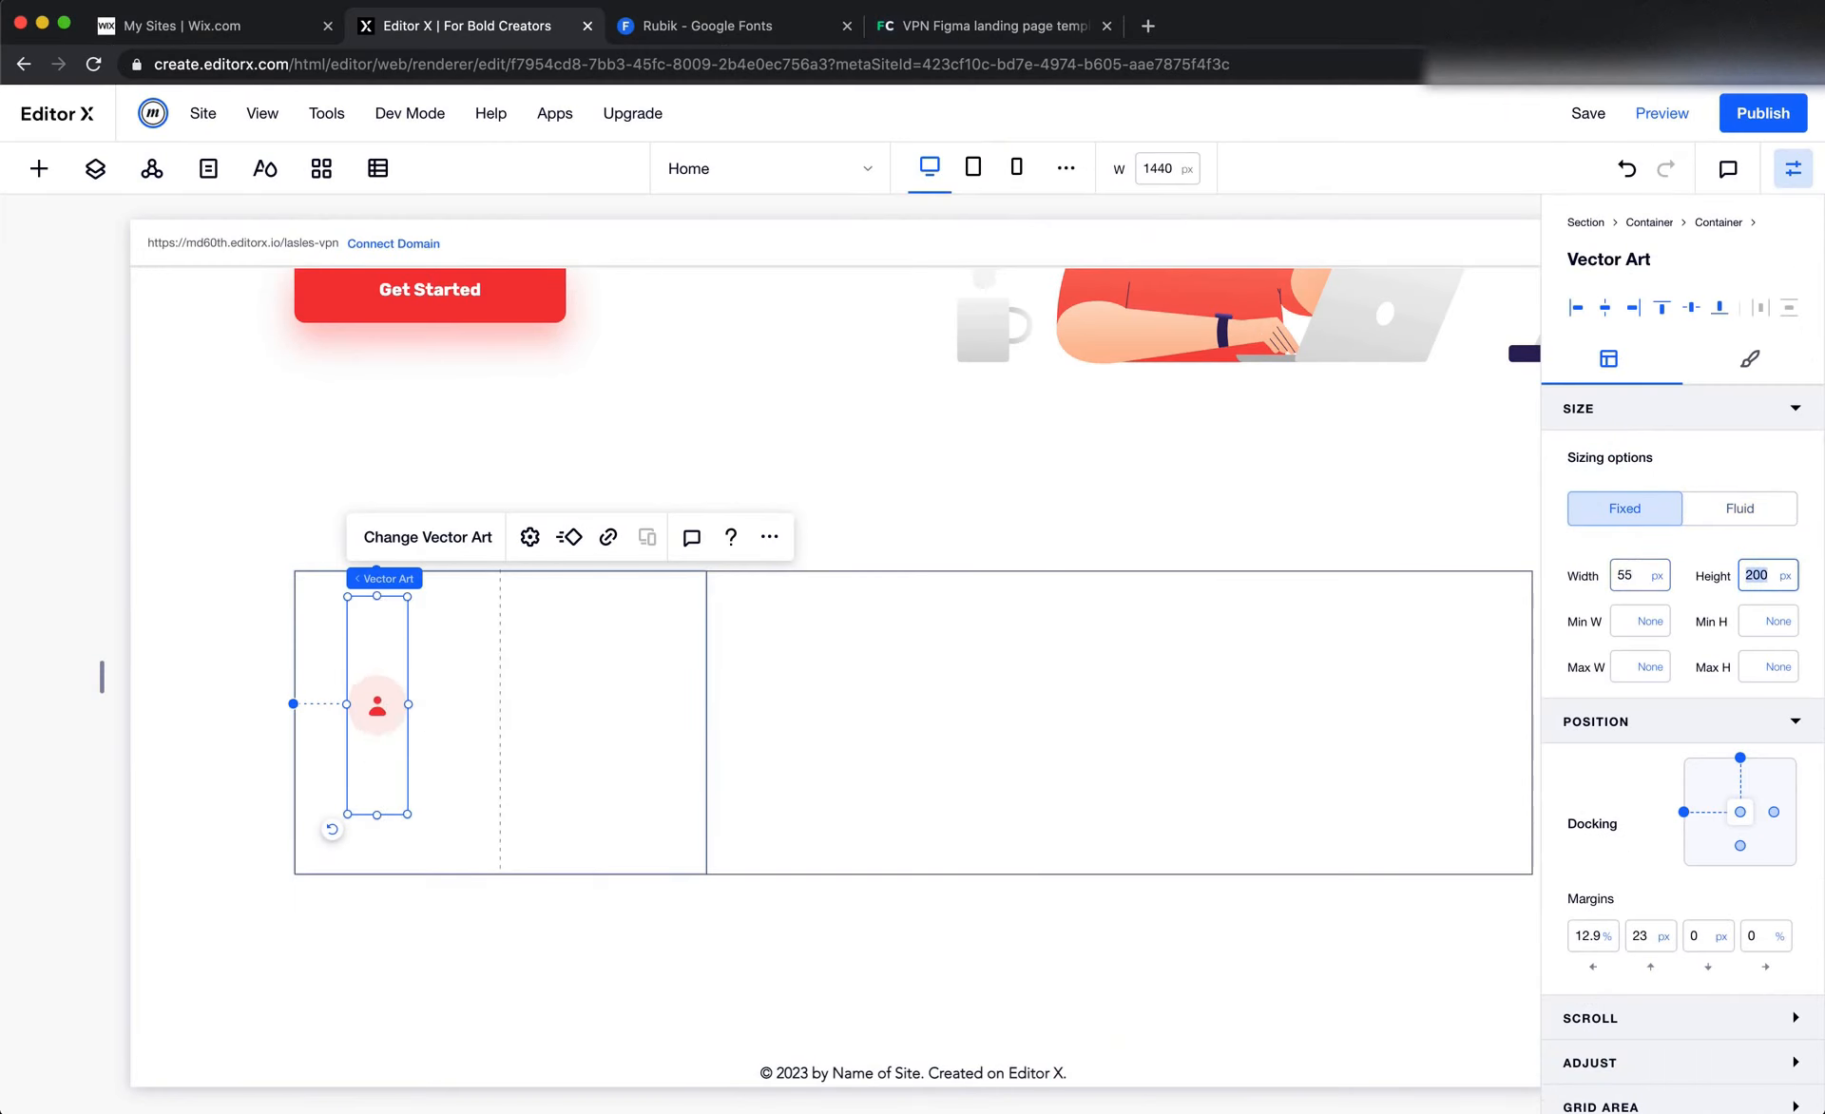
text(55)
key(Tab)
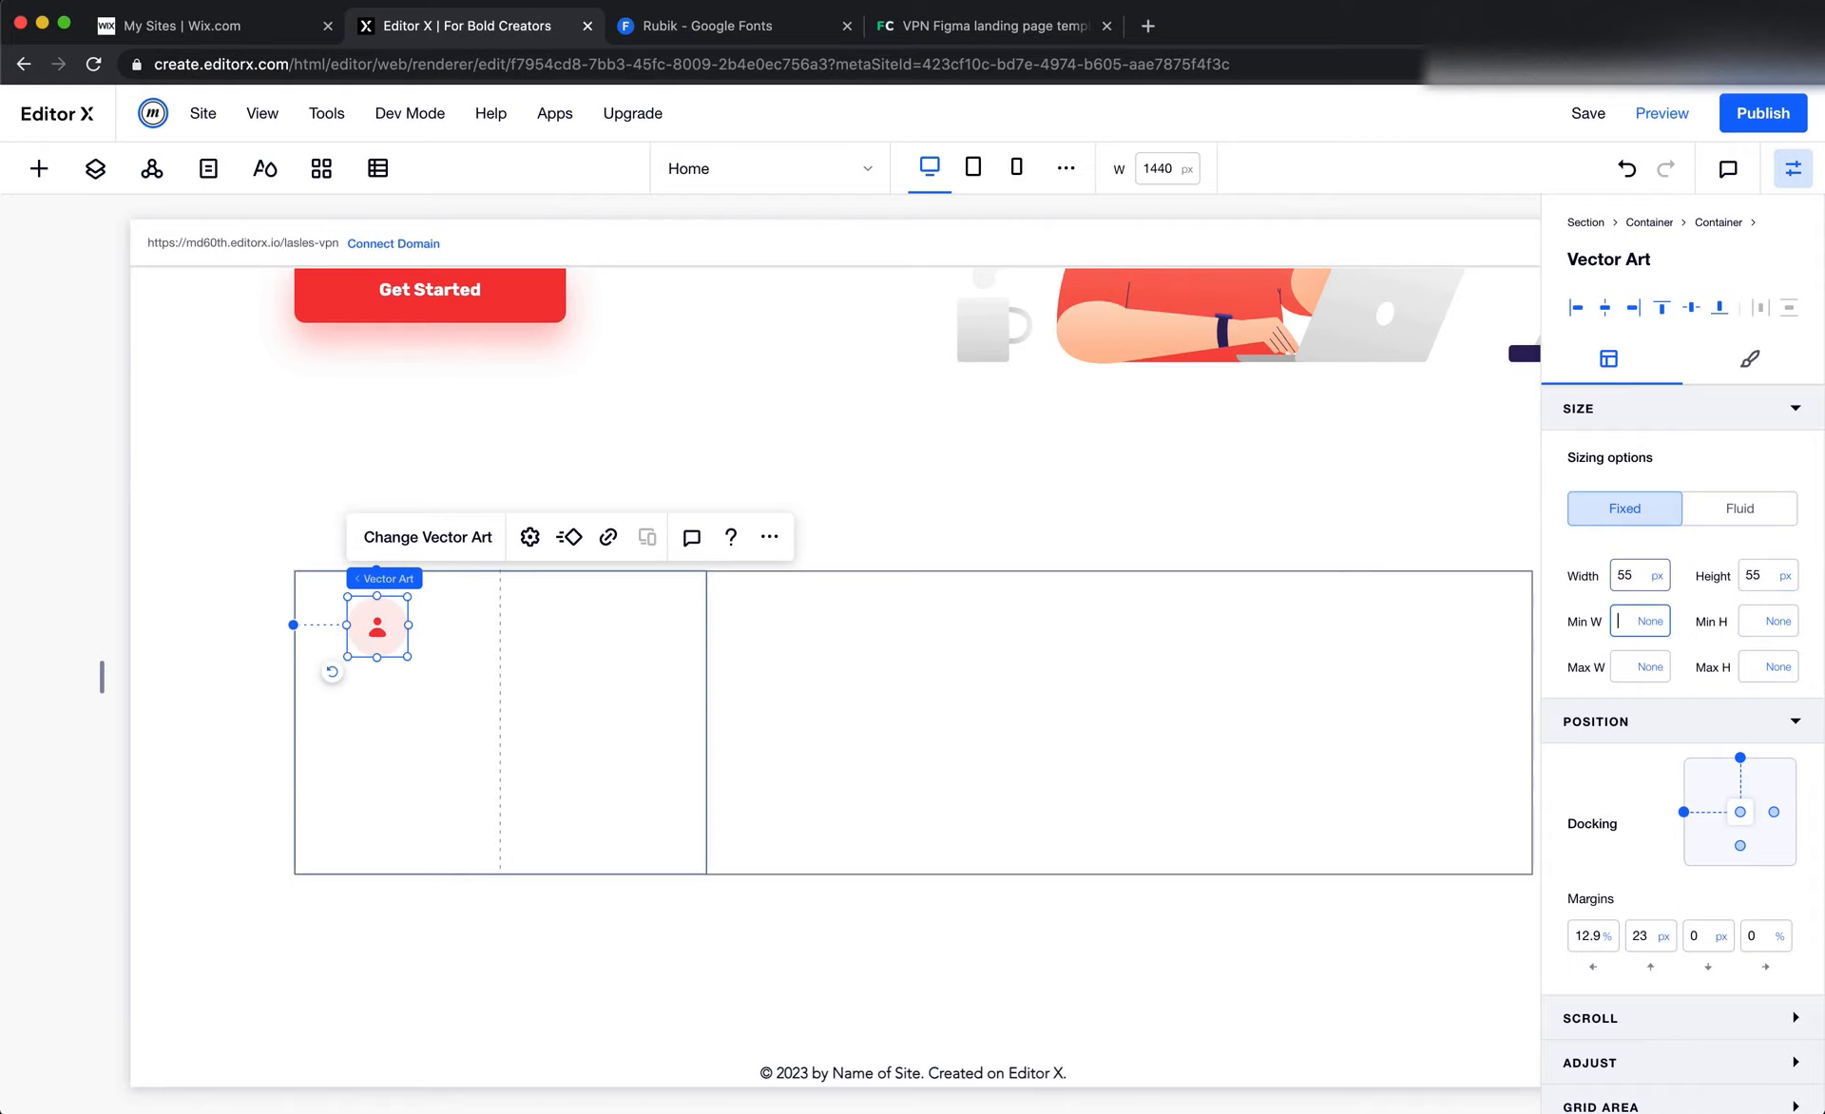
Remove the user icon's top and left docking so that it is anchored to the centre of its grid cell
click(1740, 757)
click(1683, 813)
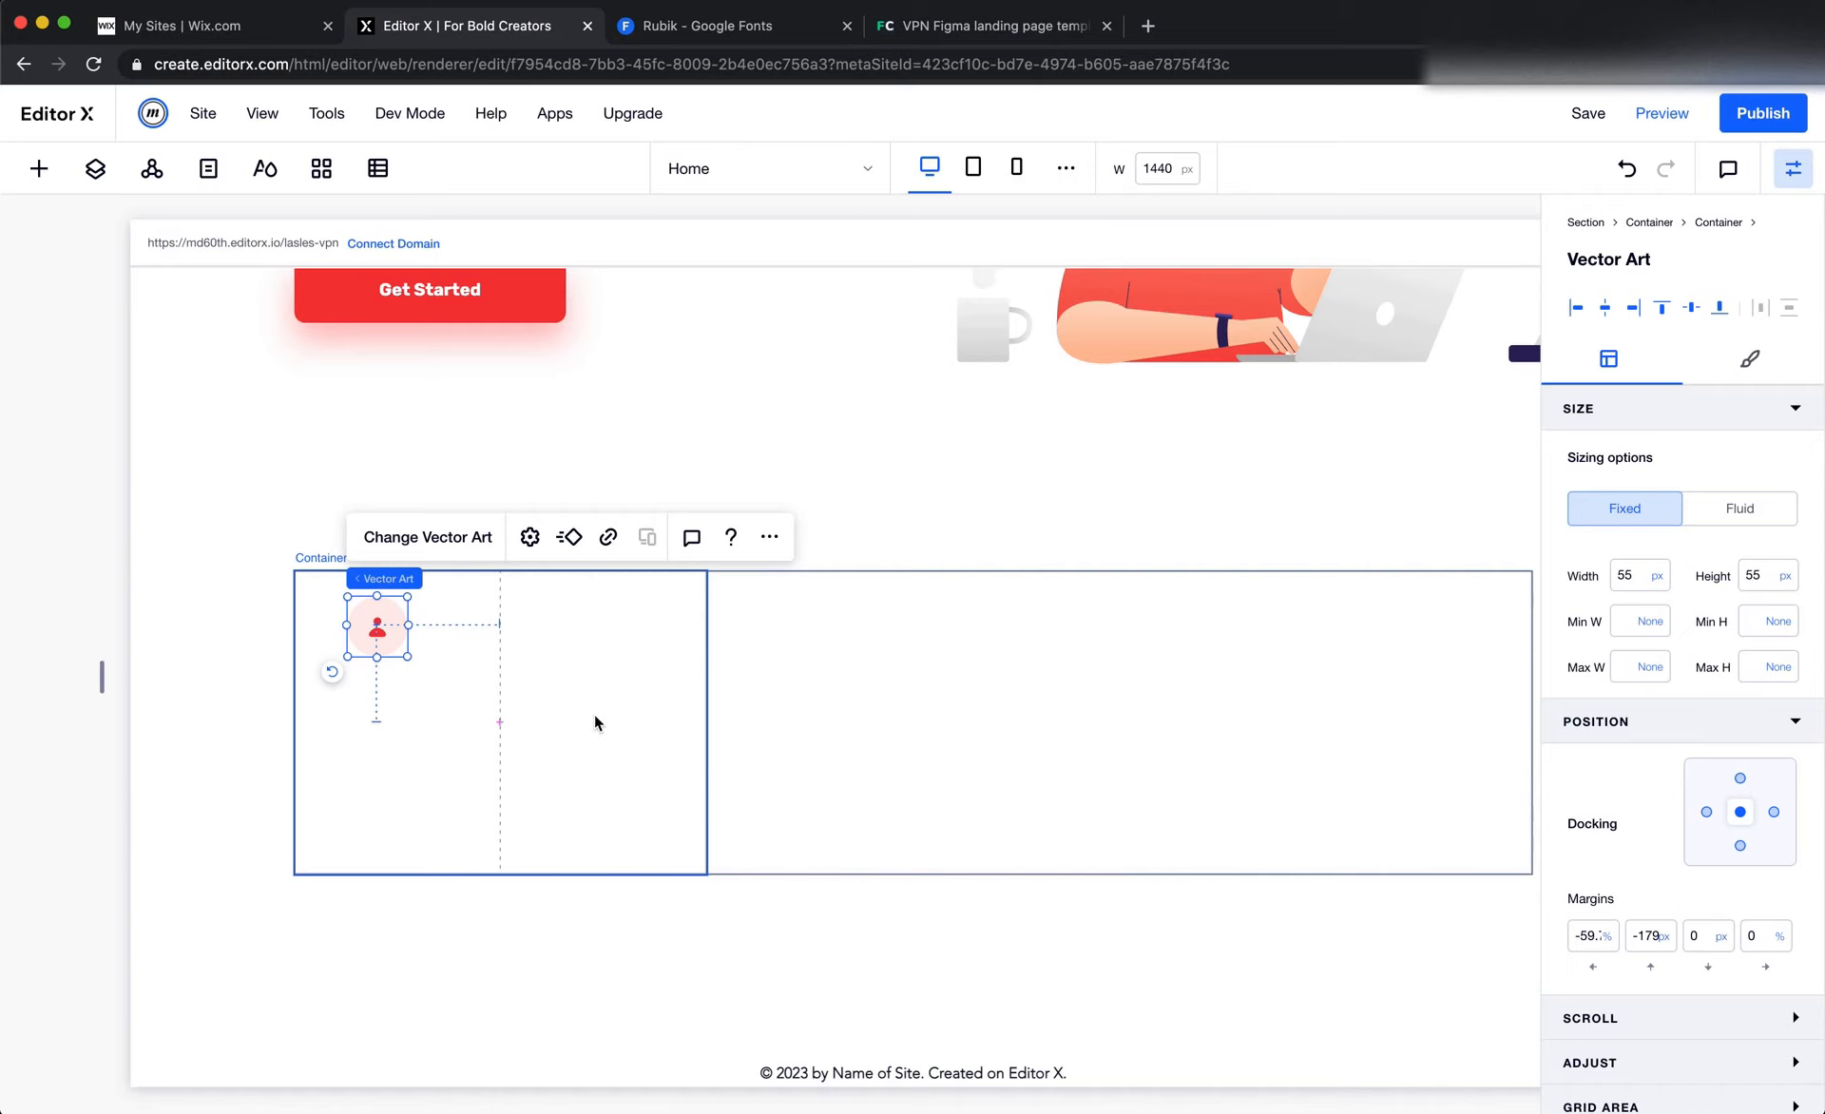
Switch to Figma and examine the stats card's edges and the spacing of its first column
key(super+Tab)
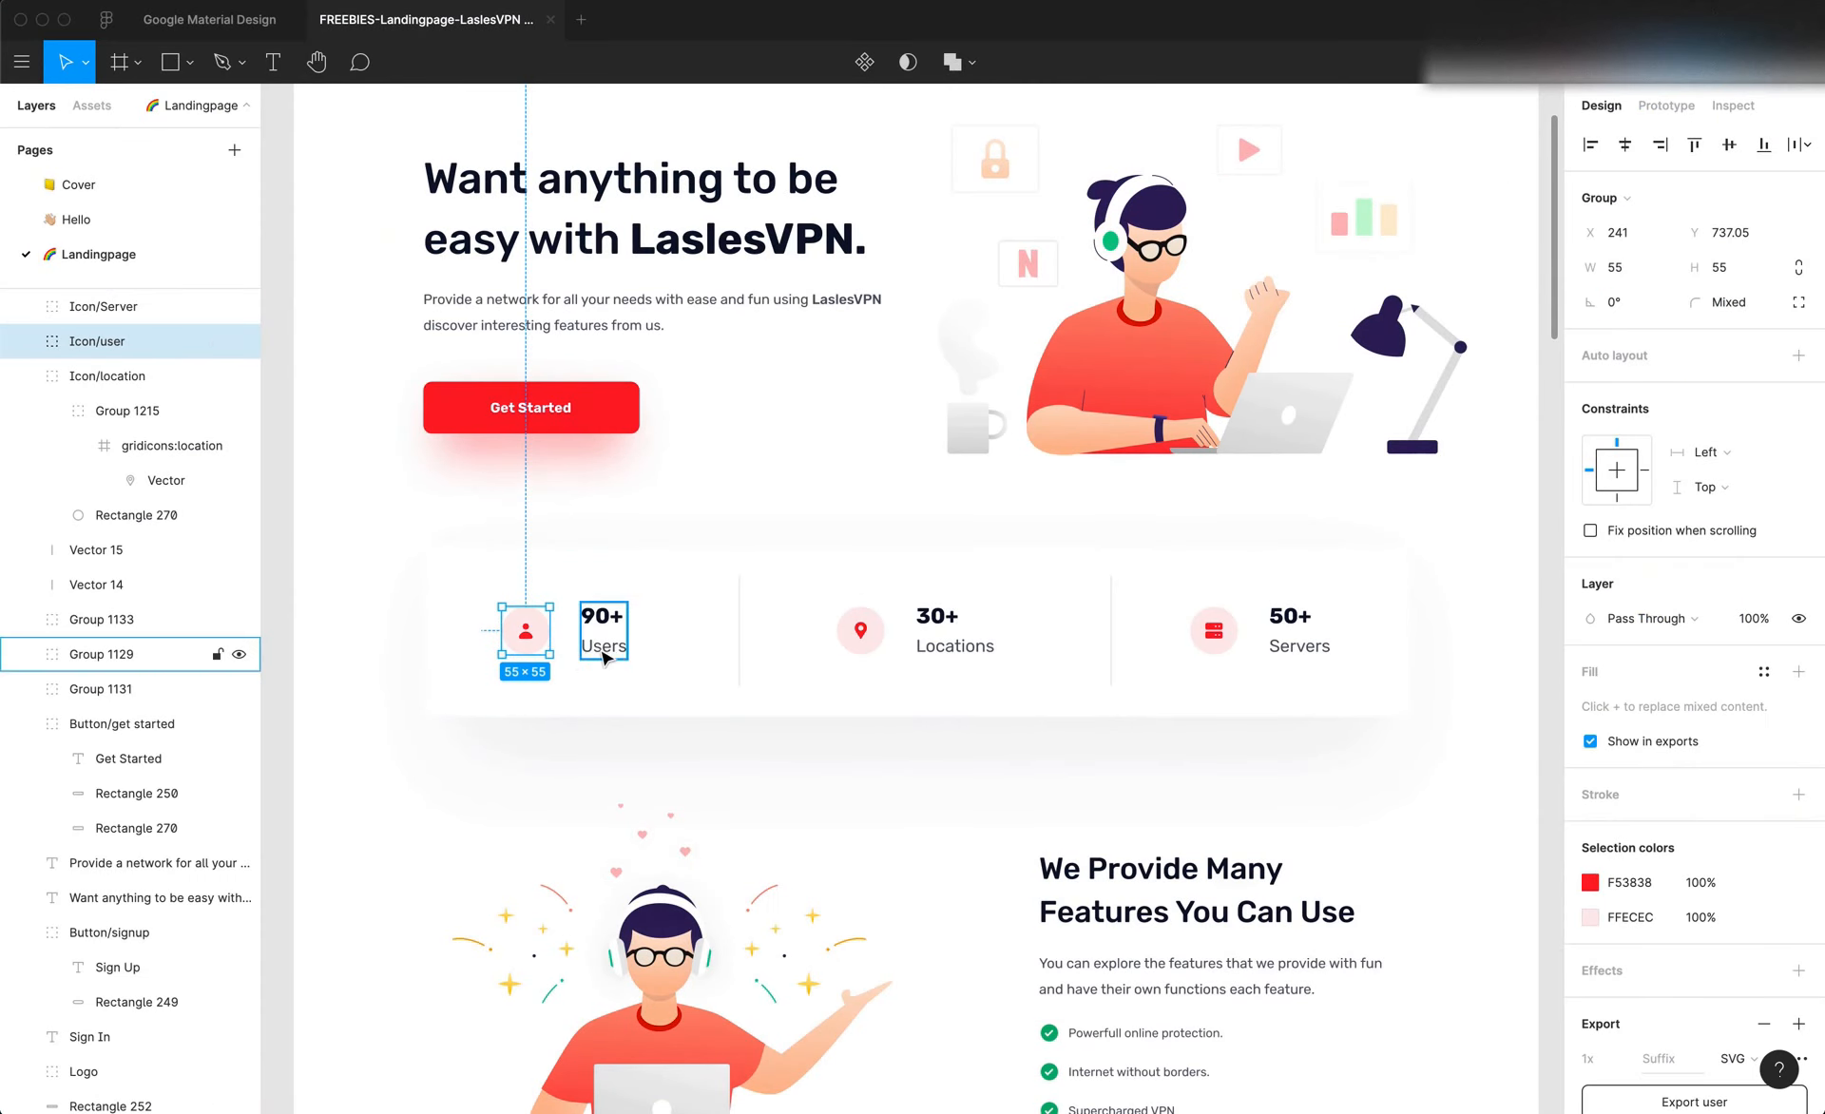
click(578, 747)
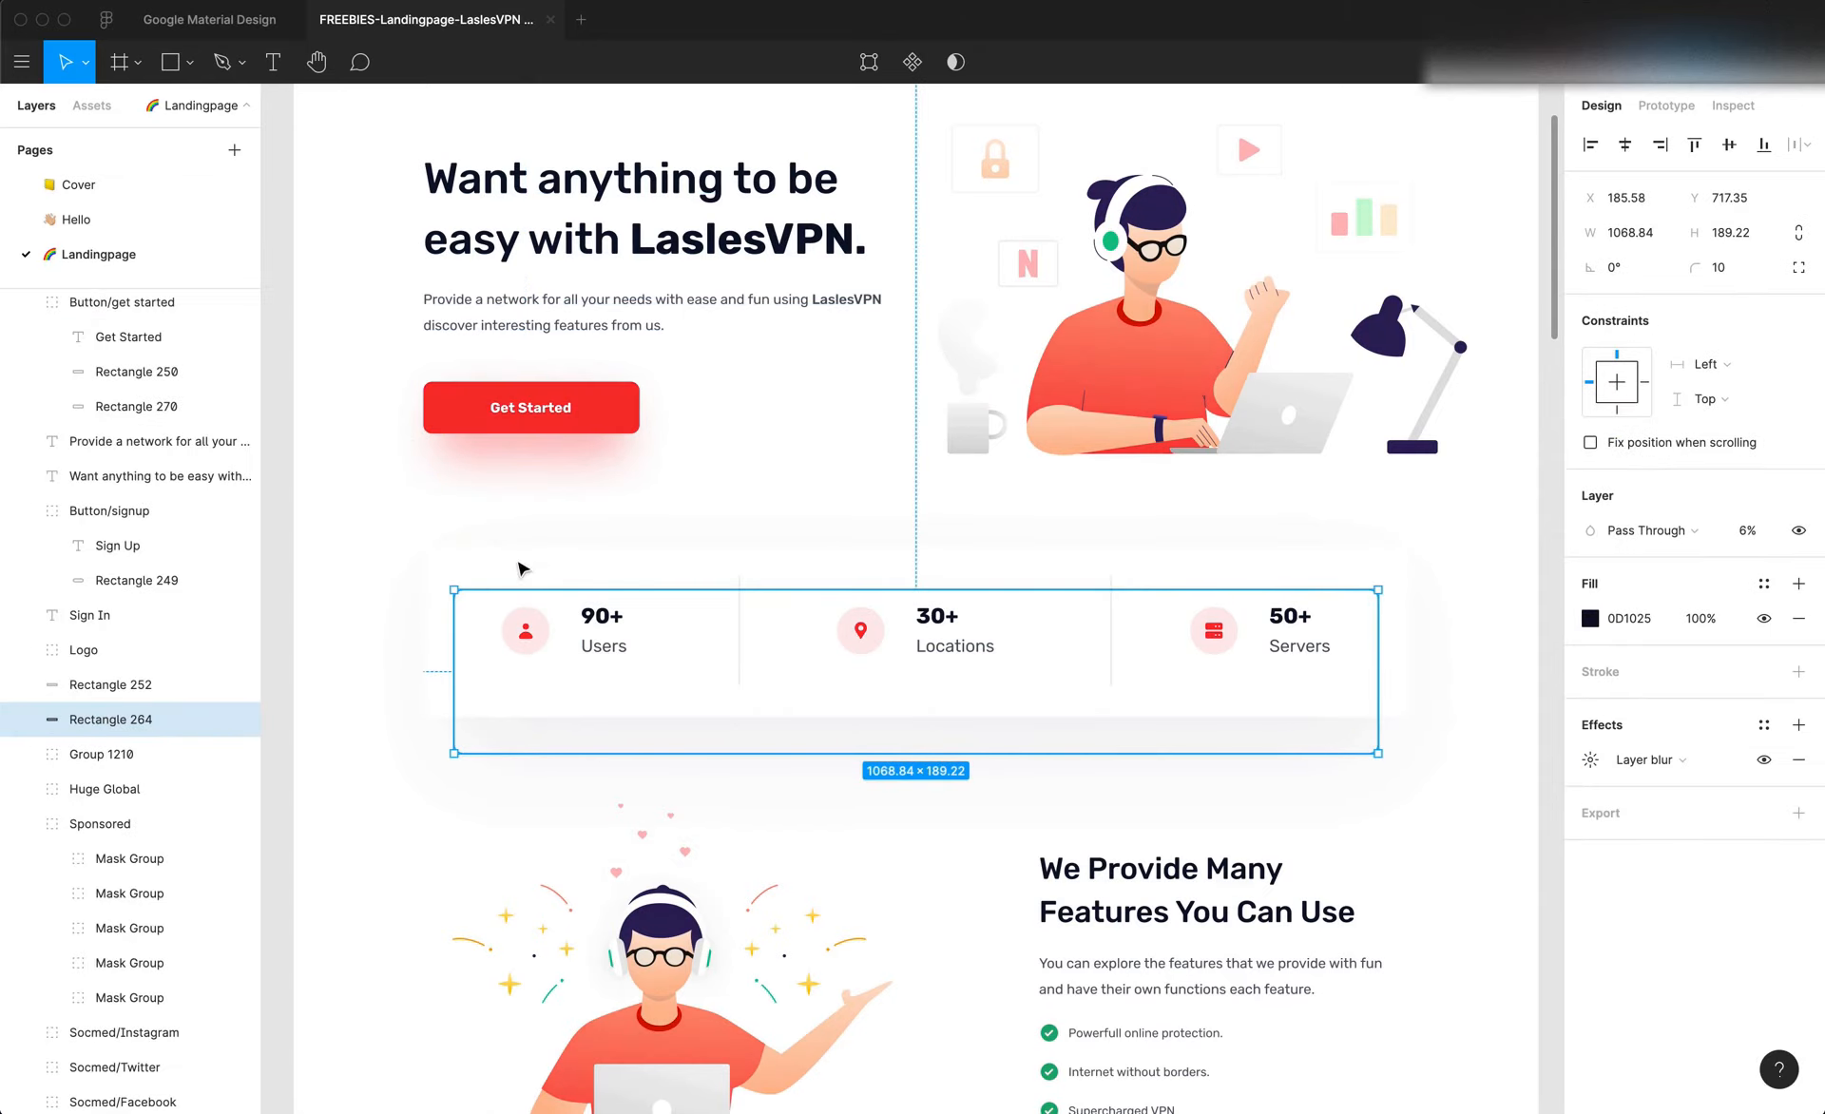
scroll(616, 673, up, 5)
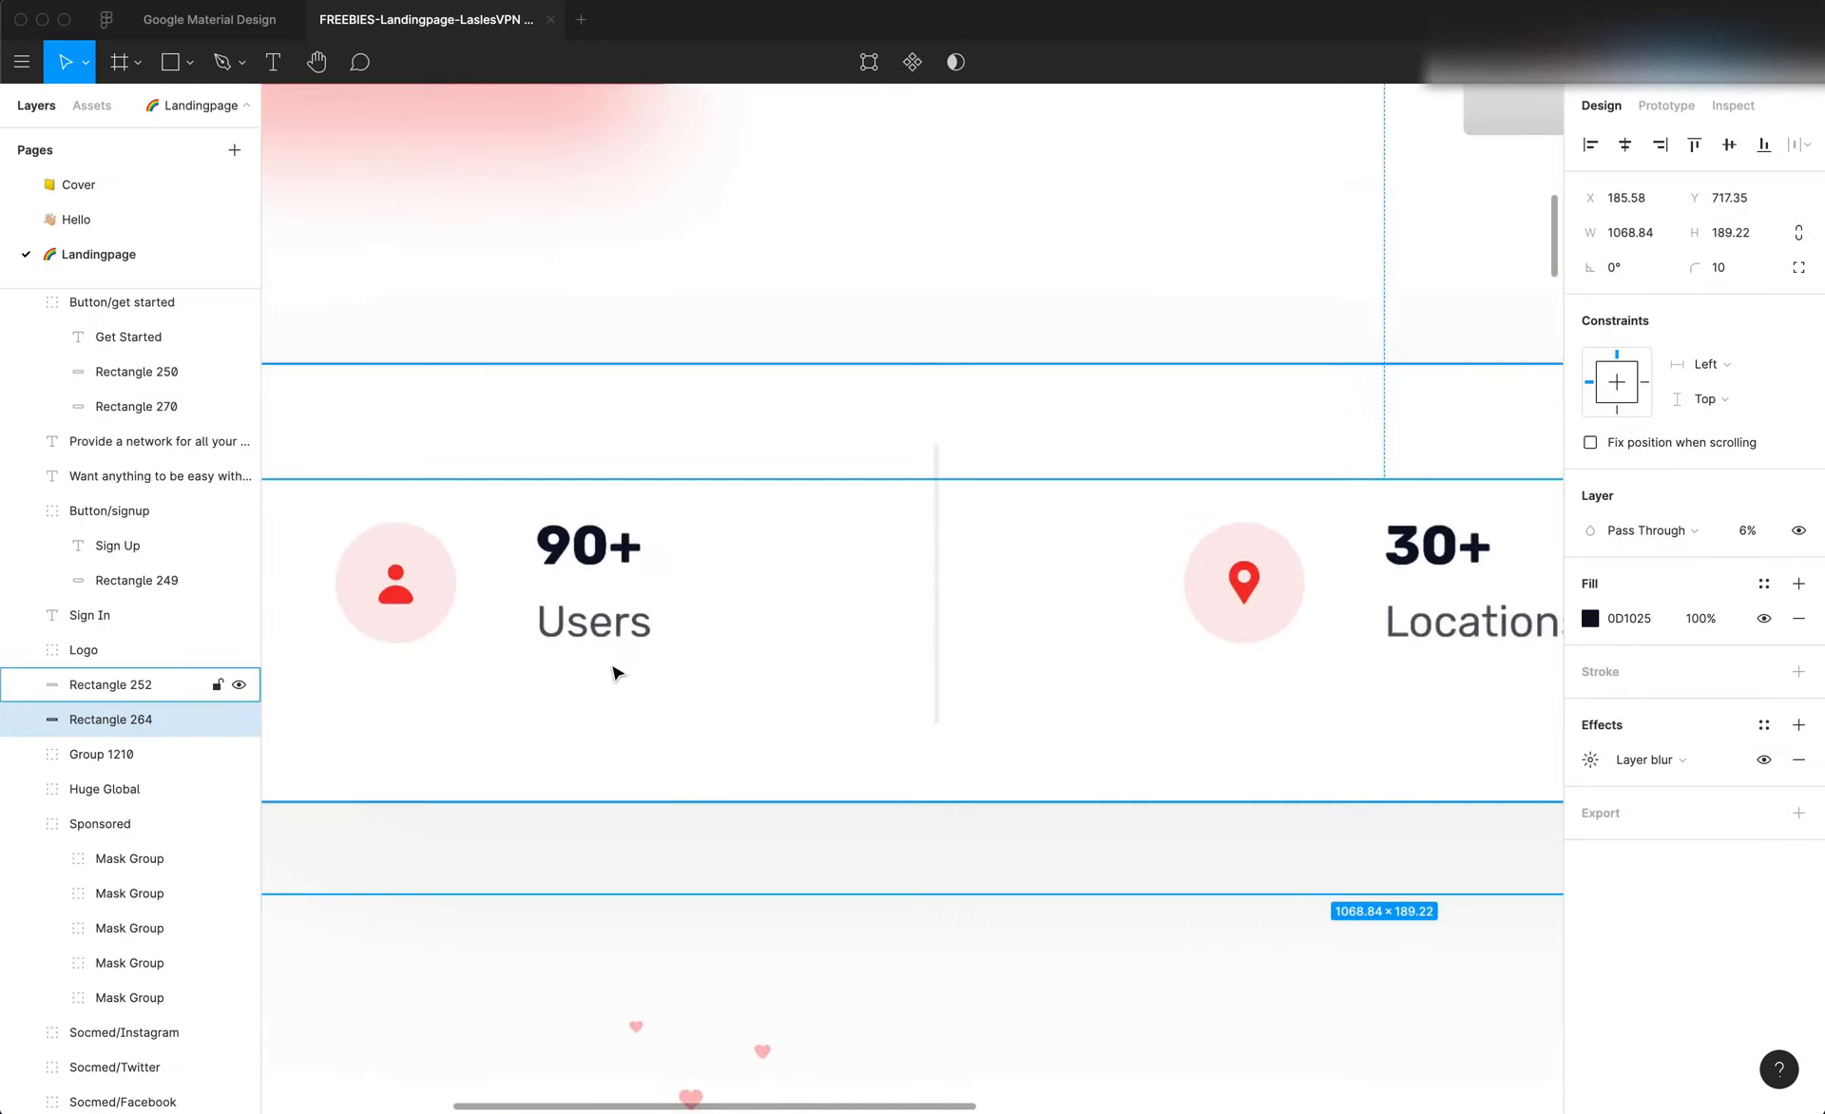
click(542, 294)
scroll(537, 283, left, 3)
scroll(514, 287, left, 2)
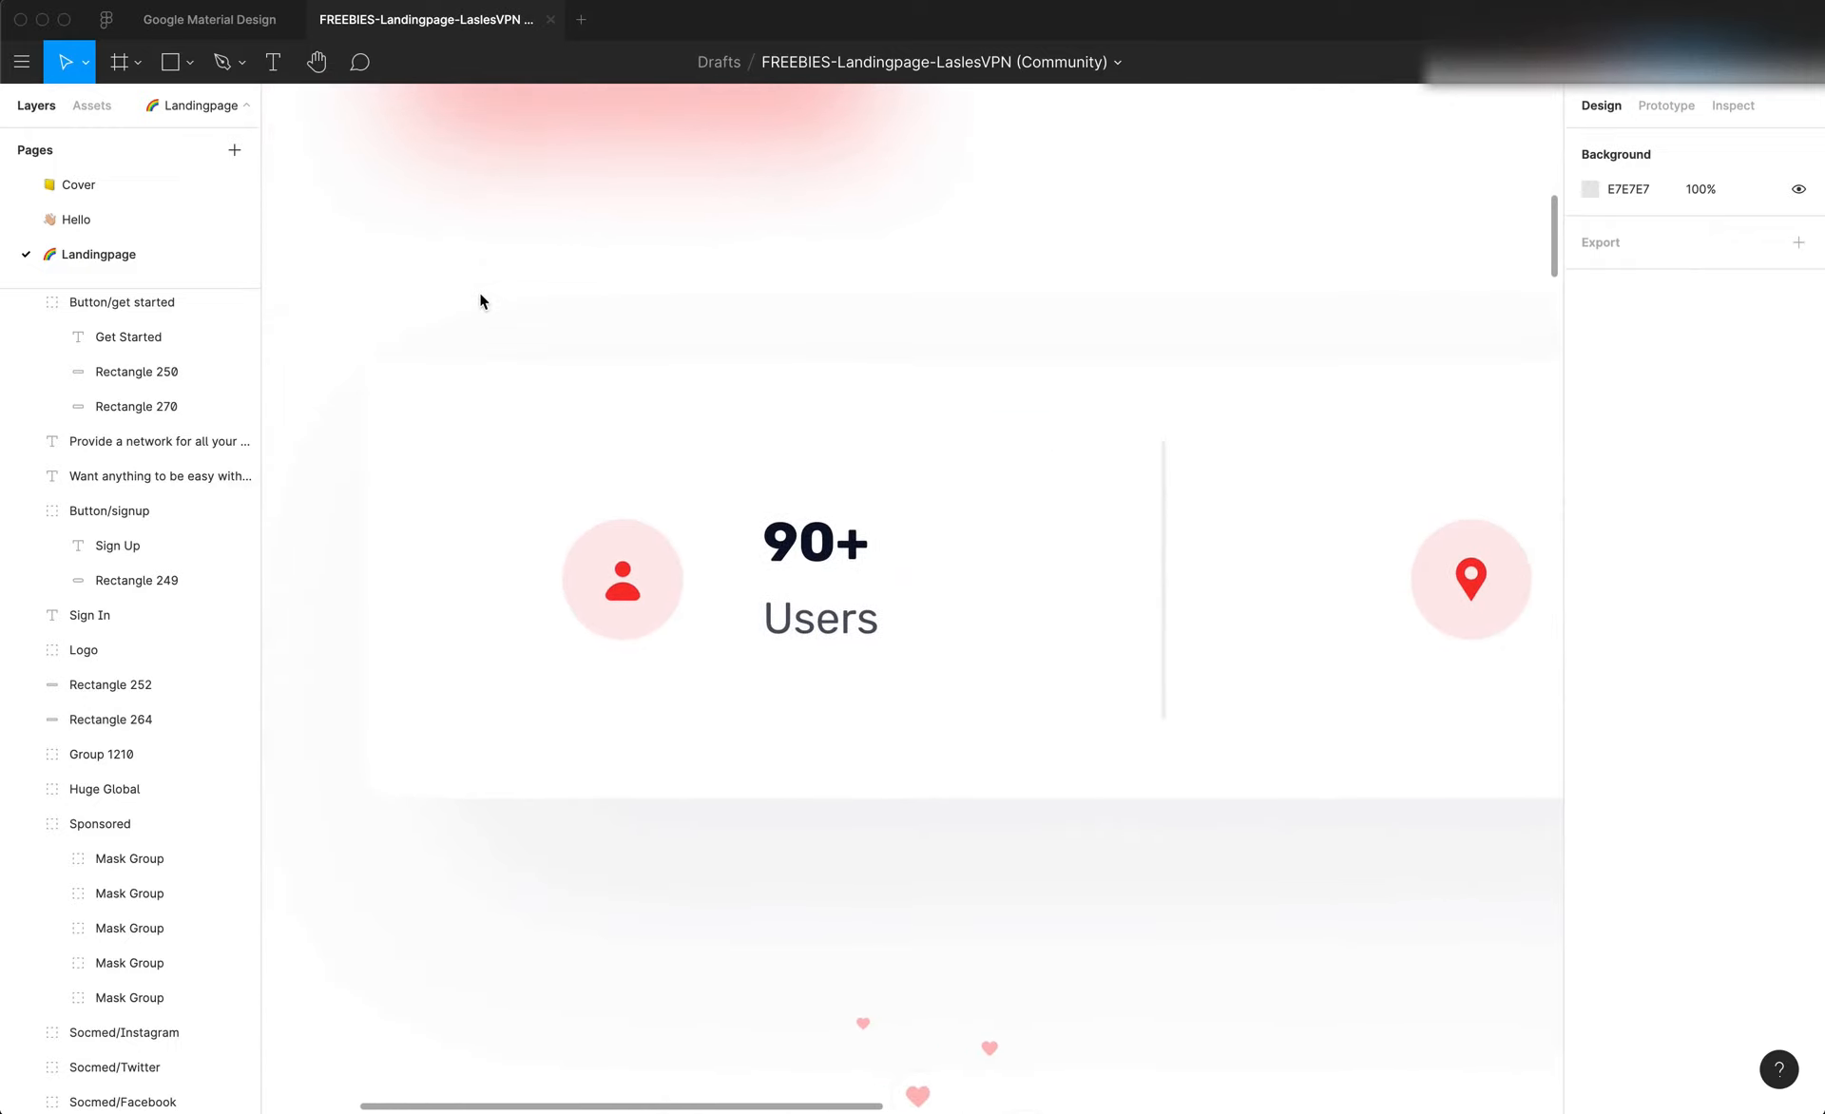
key(r)
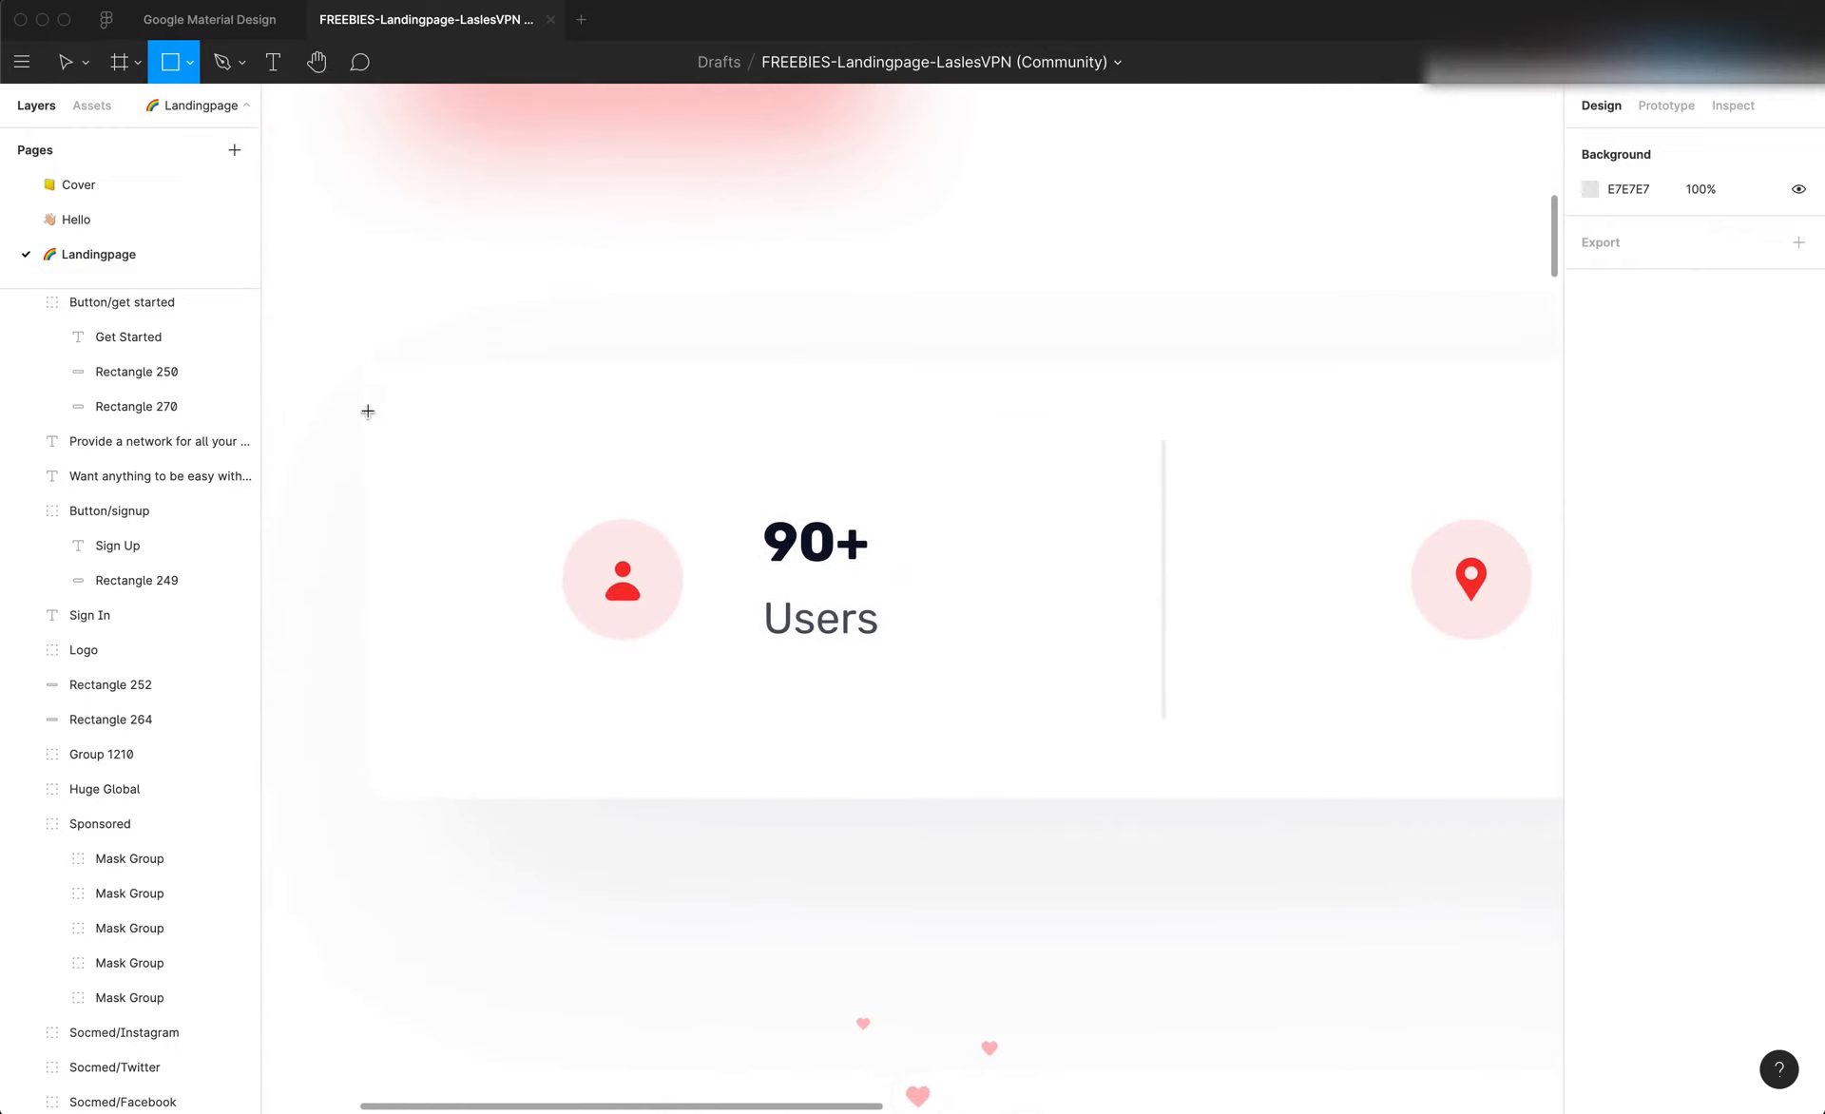
mouse_move(350, 369)
mouse_down()
mouse_move(1217, 717)
mouse_move(1140, 829)
mouse_move(1161, 793)
mouse_up()
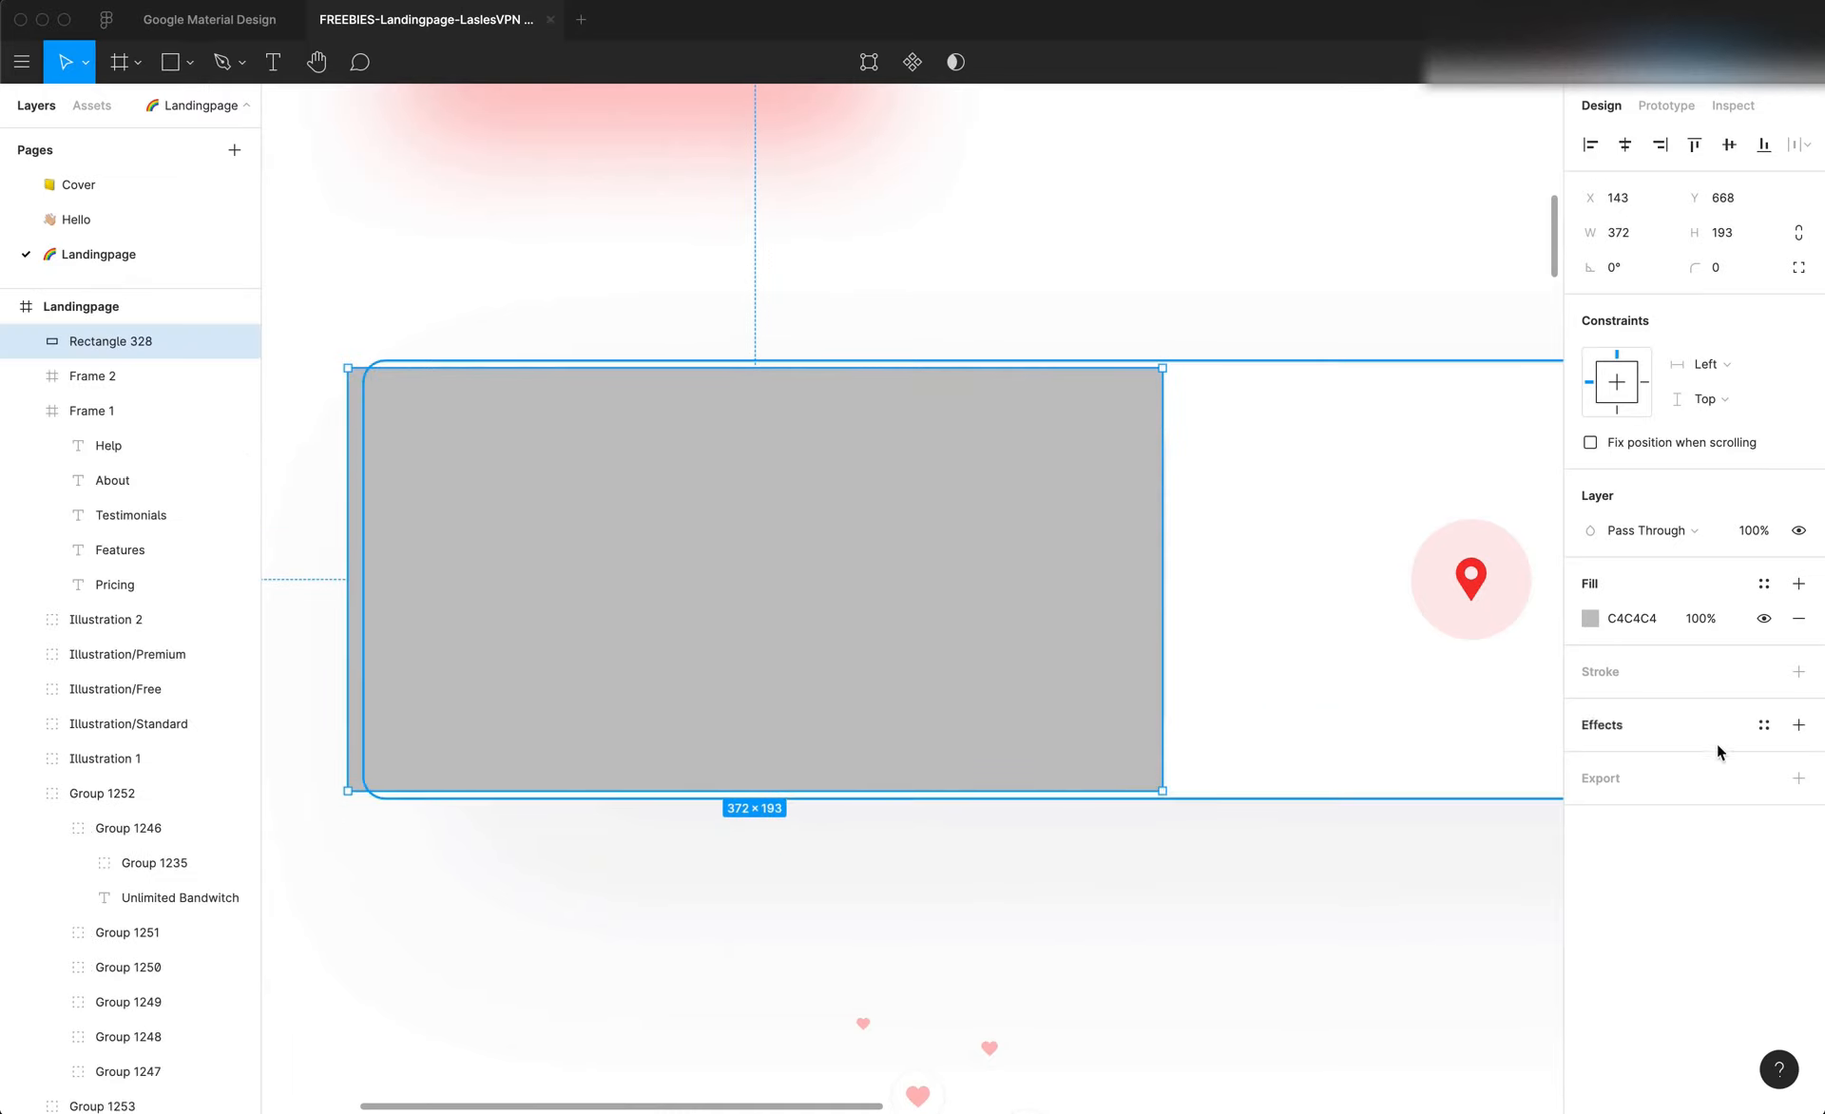
click(1764, 618)
click(949, 610)
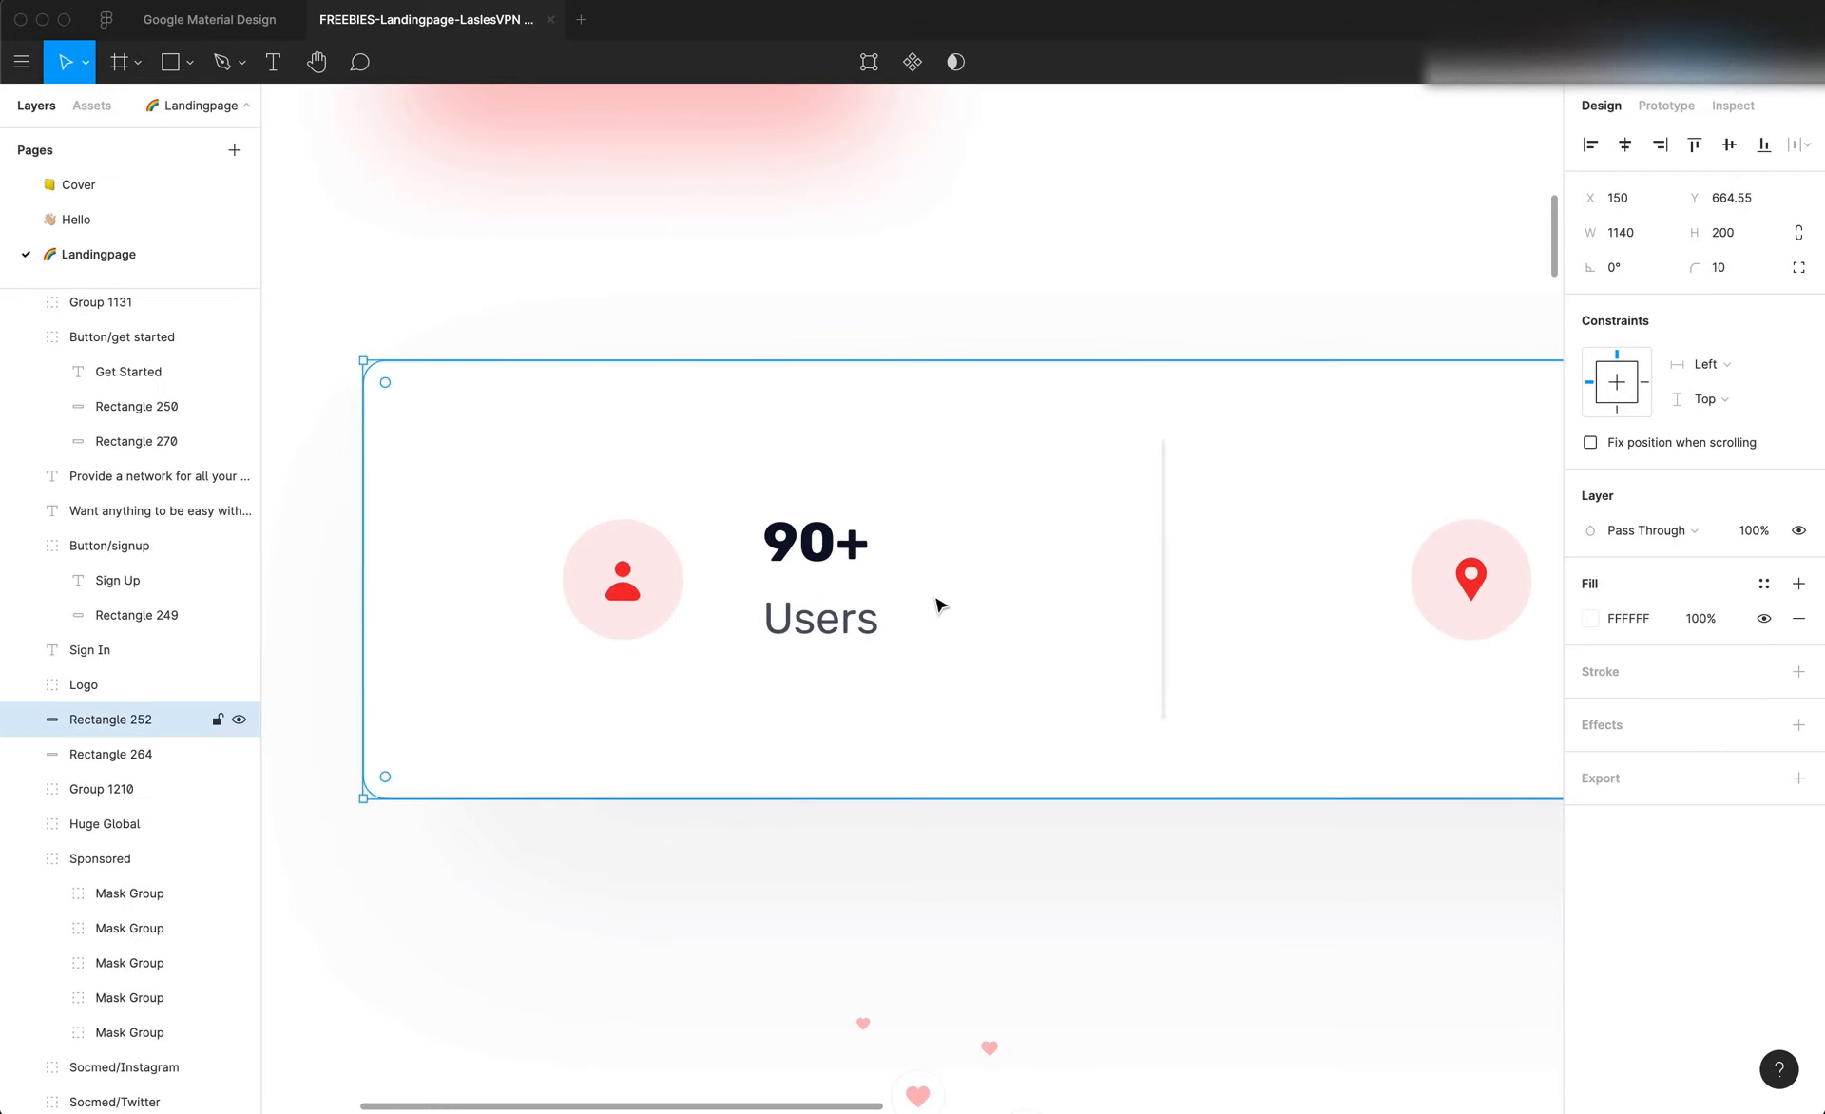
click(224, 62)
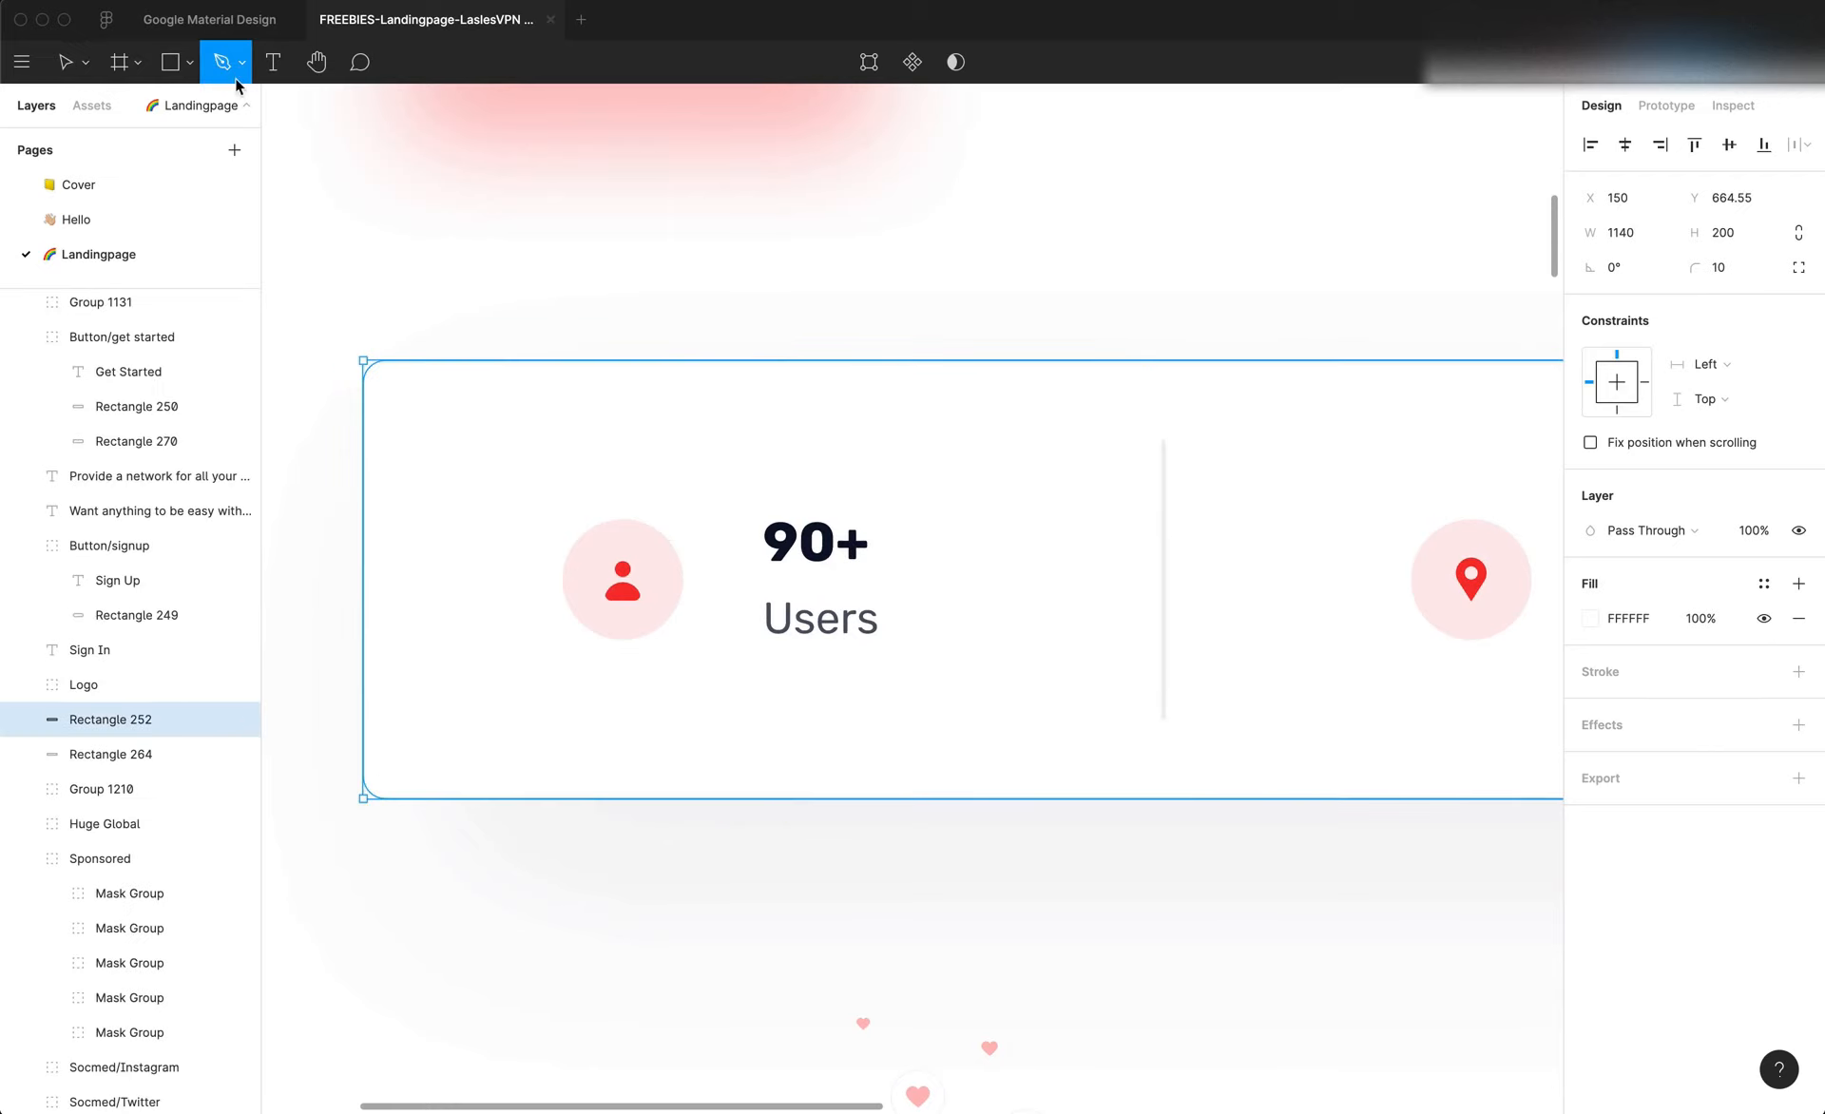
click(784, 330)
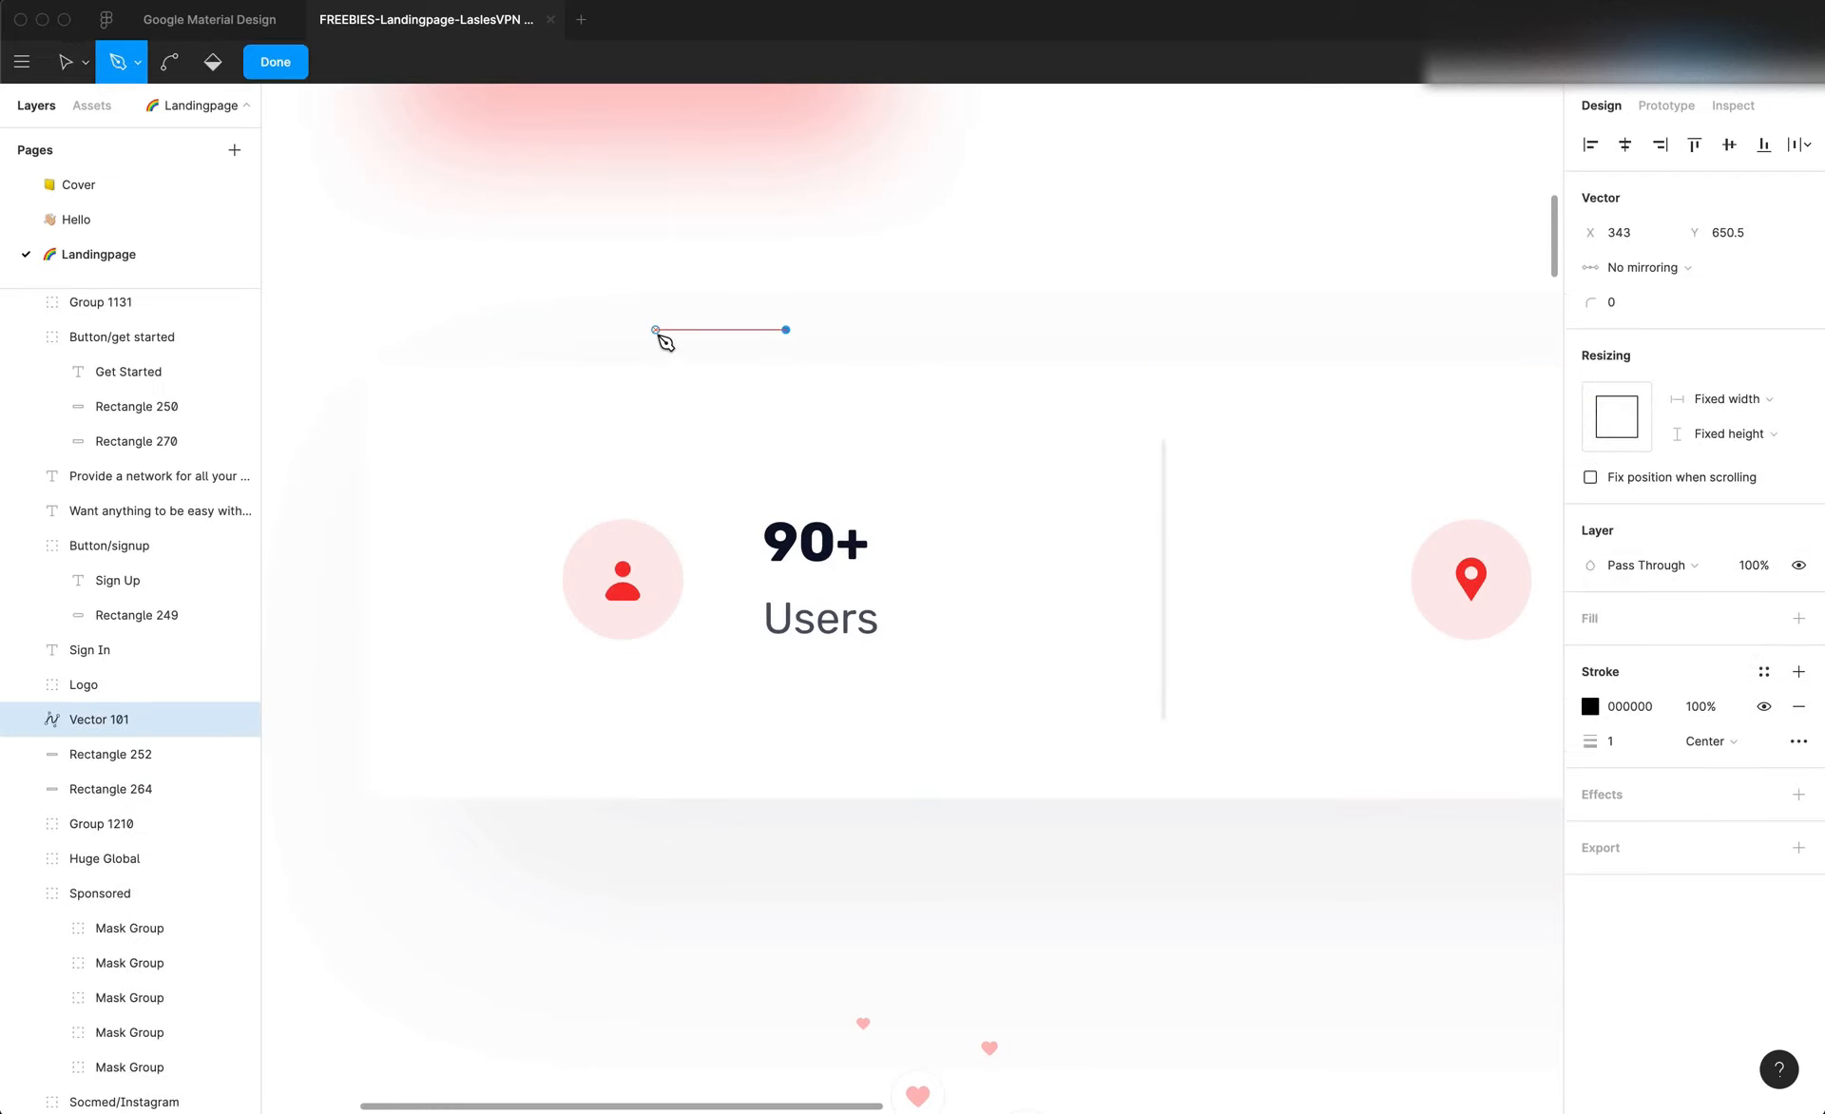
key(super+z)
click(727, 306)
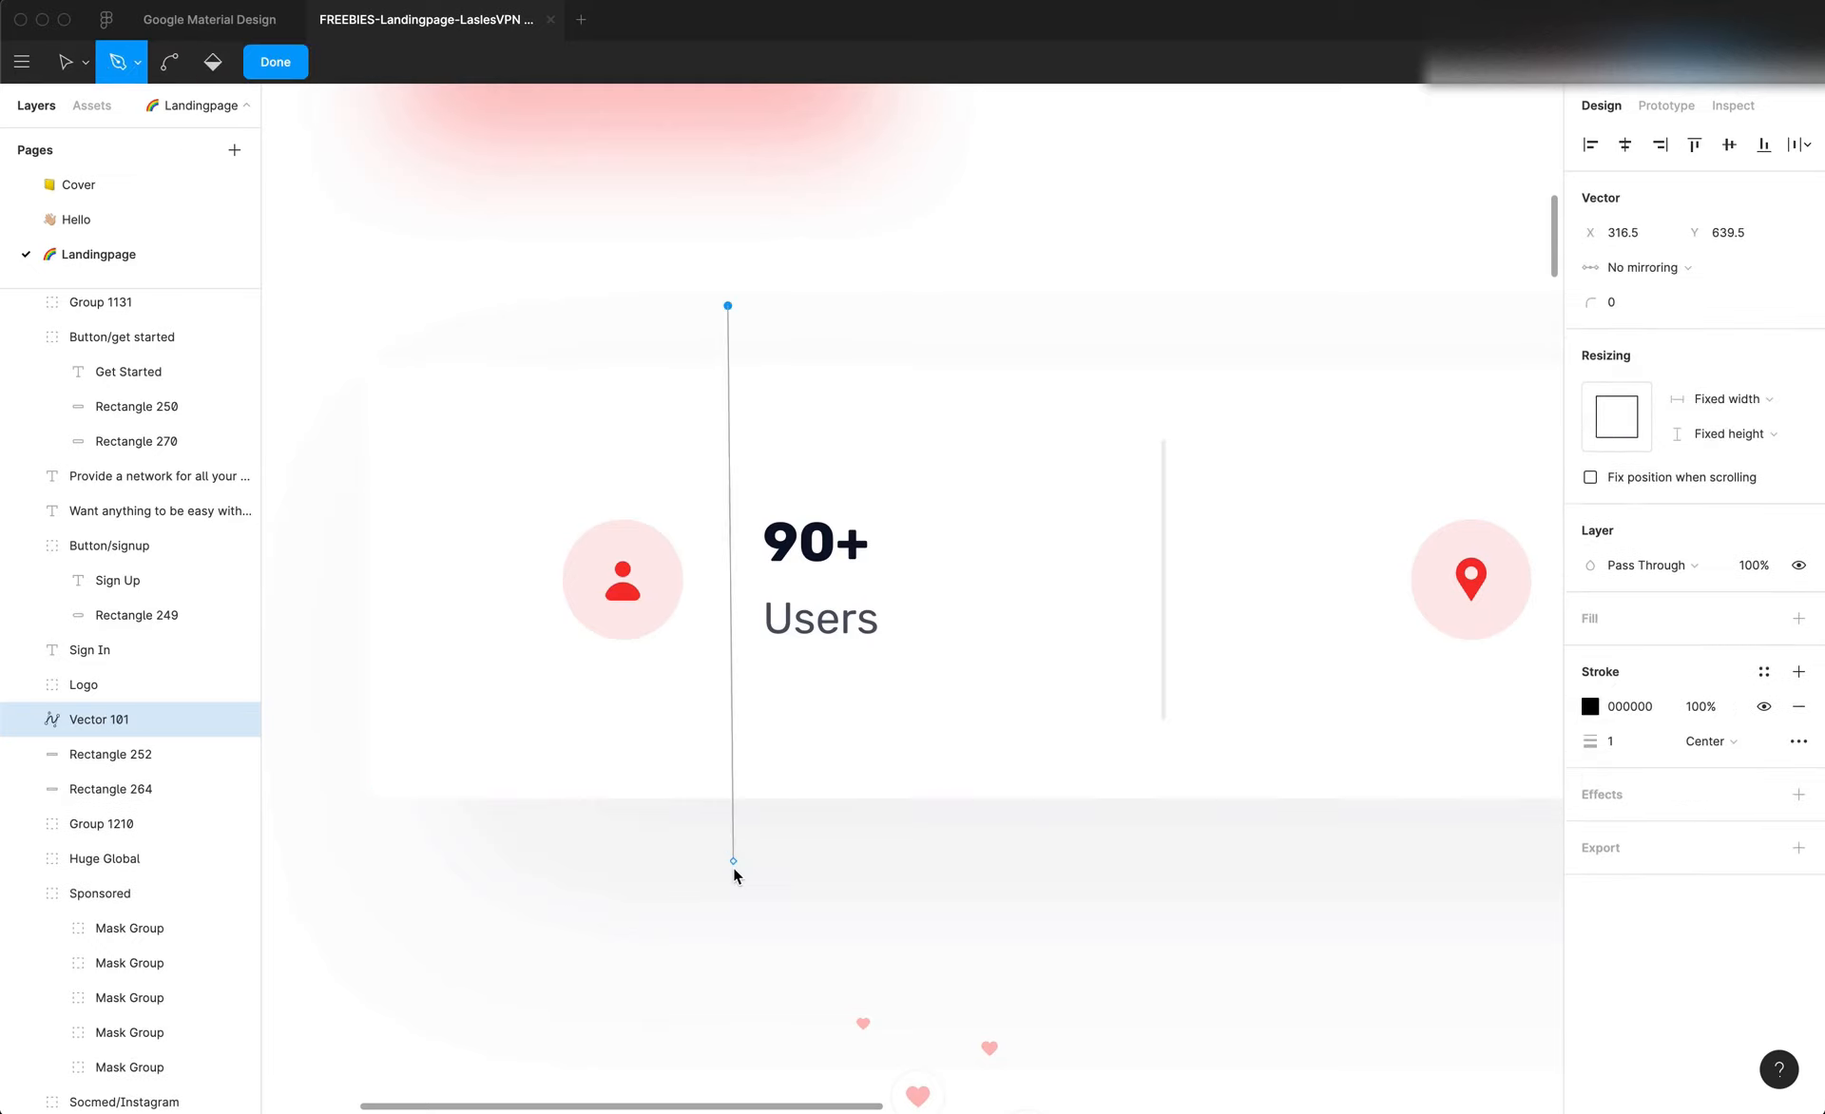
drag(732, 874, 732, 873)
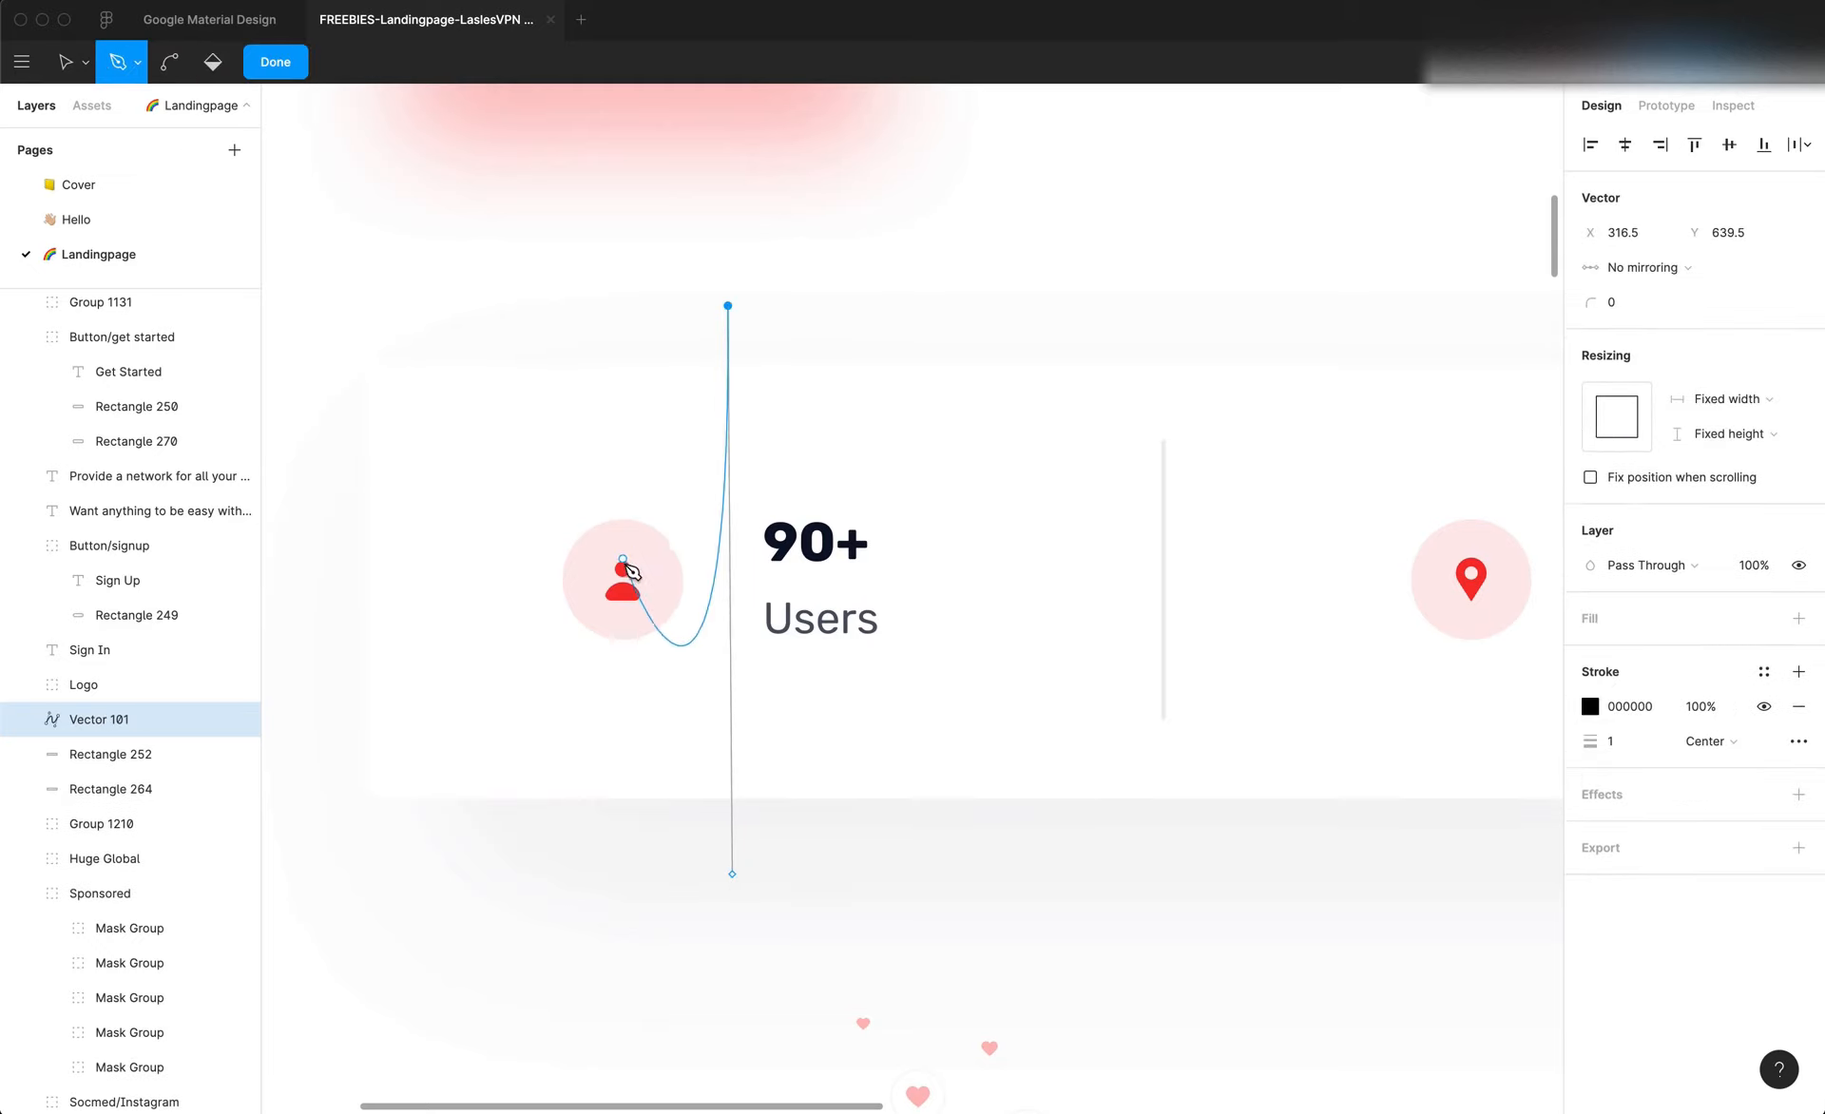
key(super+z)
key(super+z)
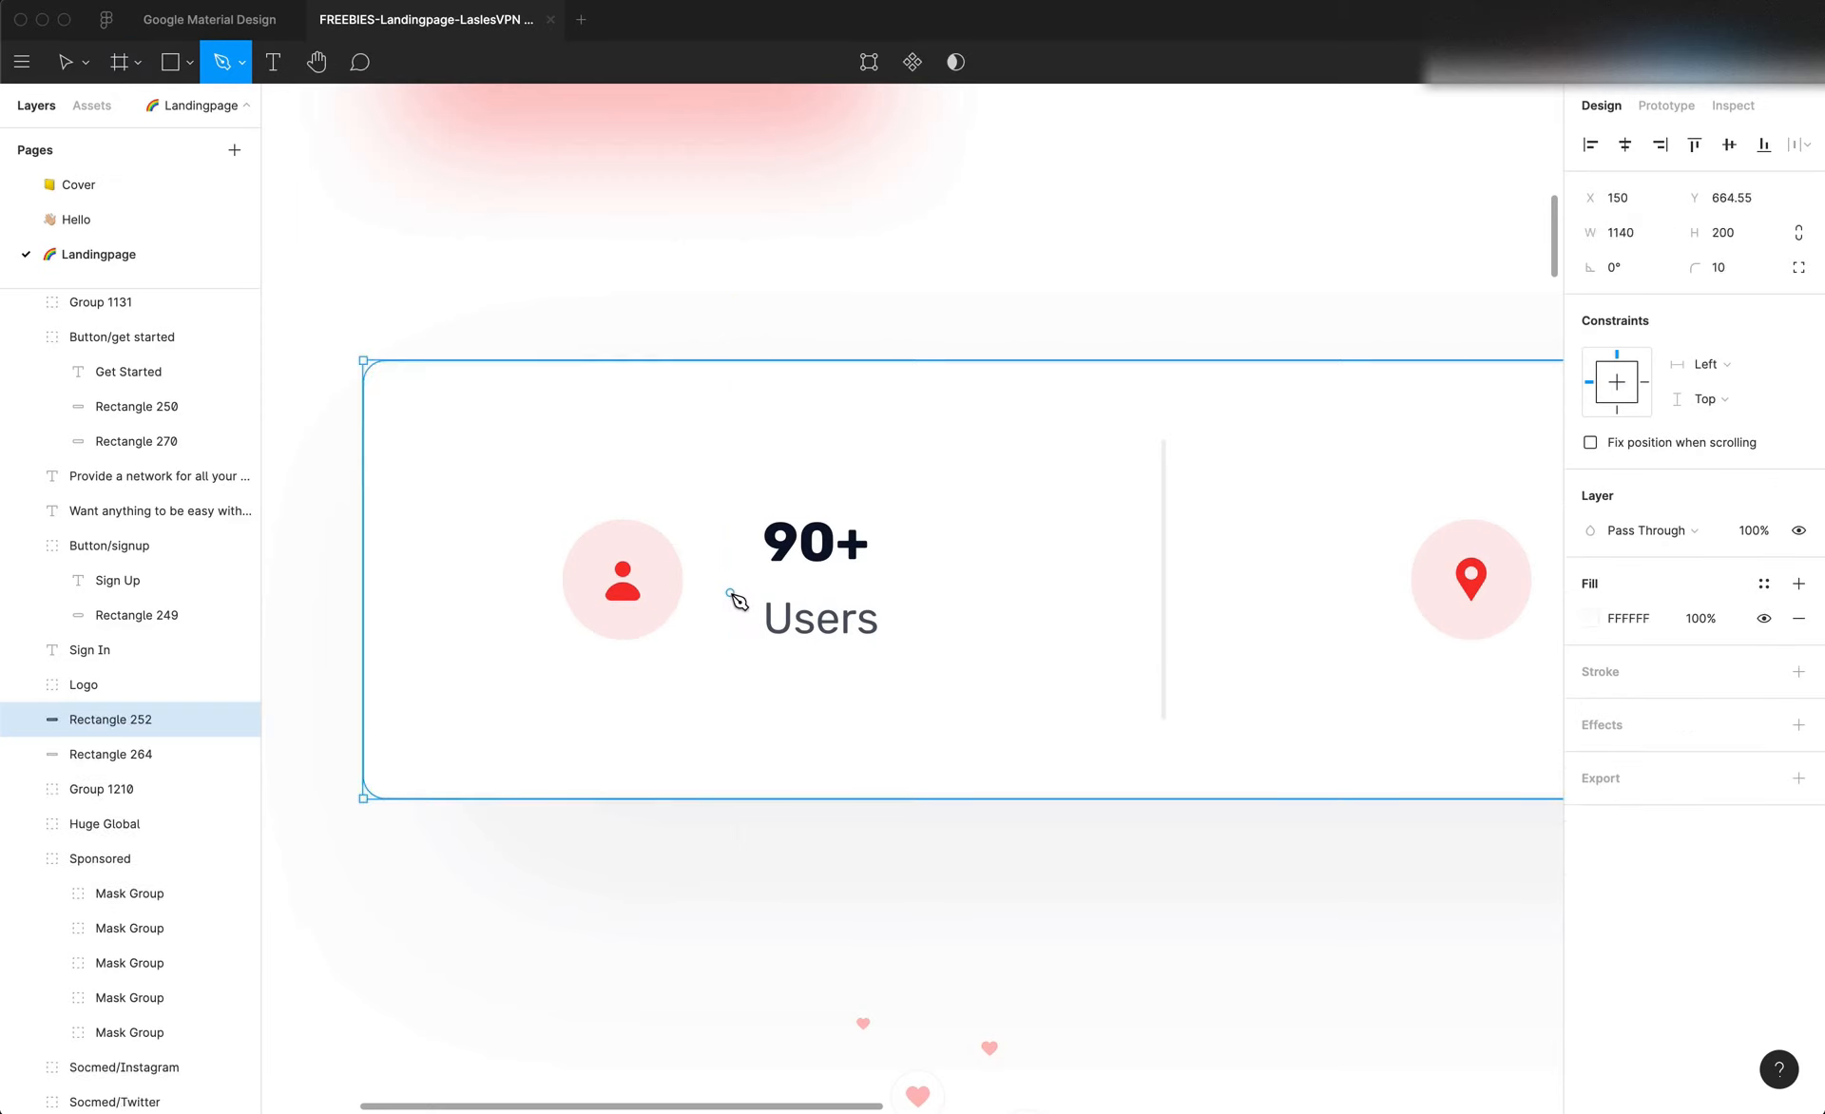
scroll(732, 597, down, 5)
key(super+z)
key(super+z)
key(super+z)
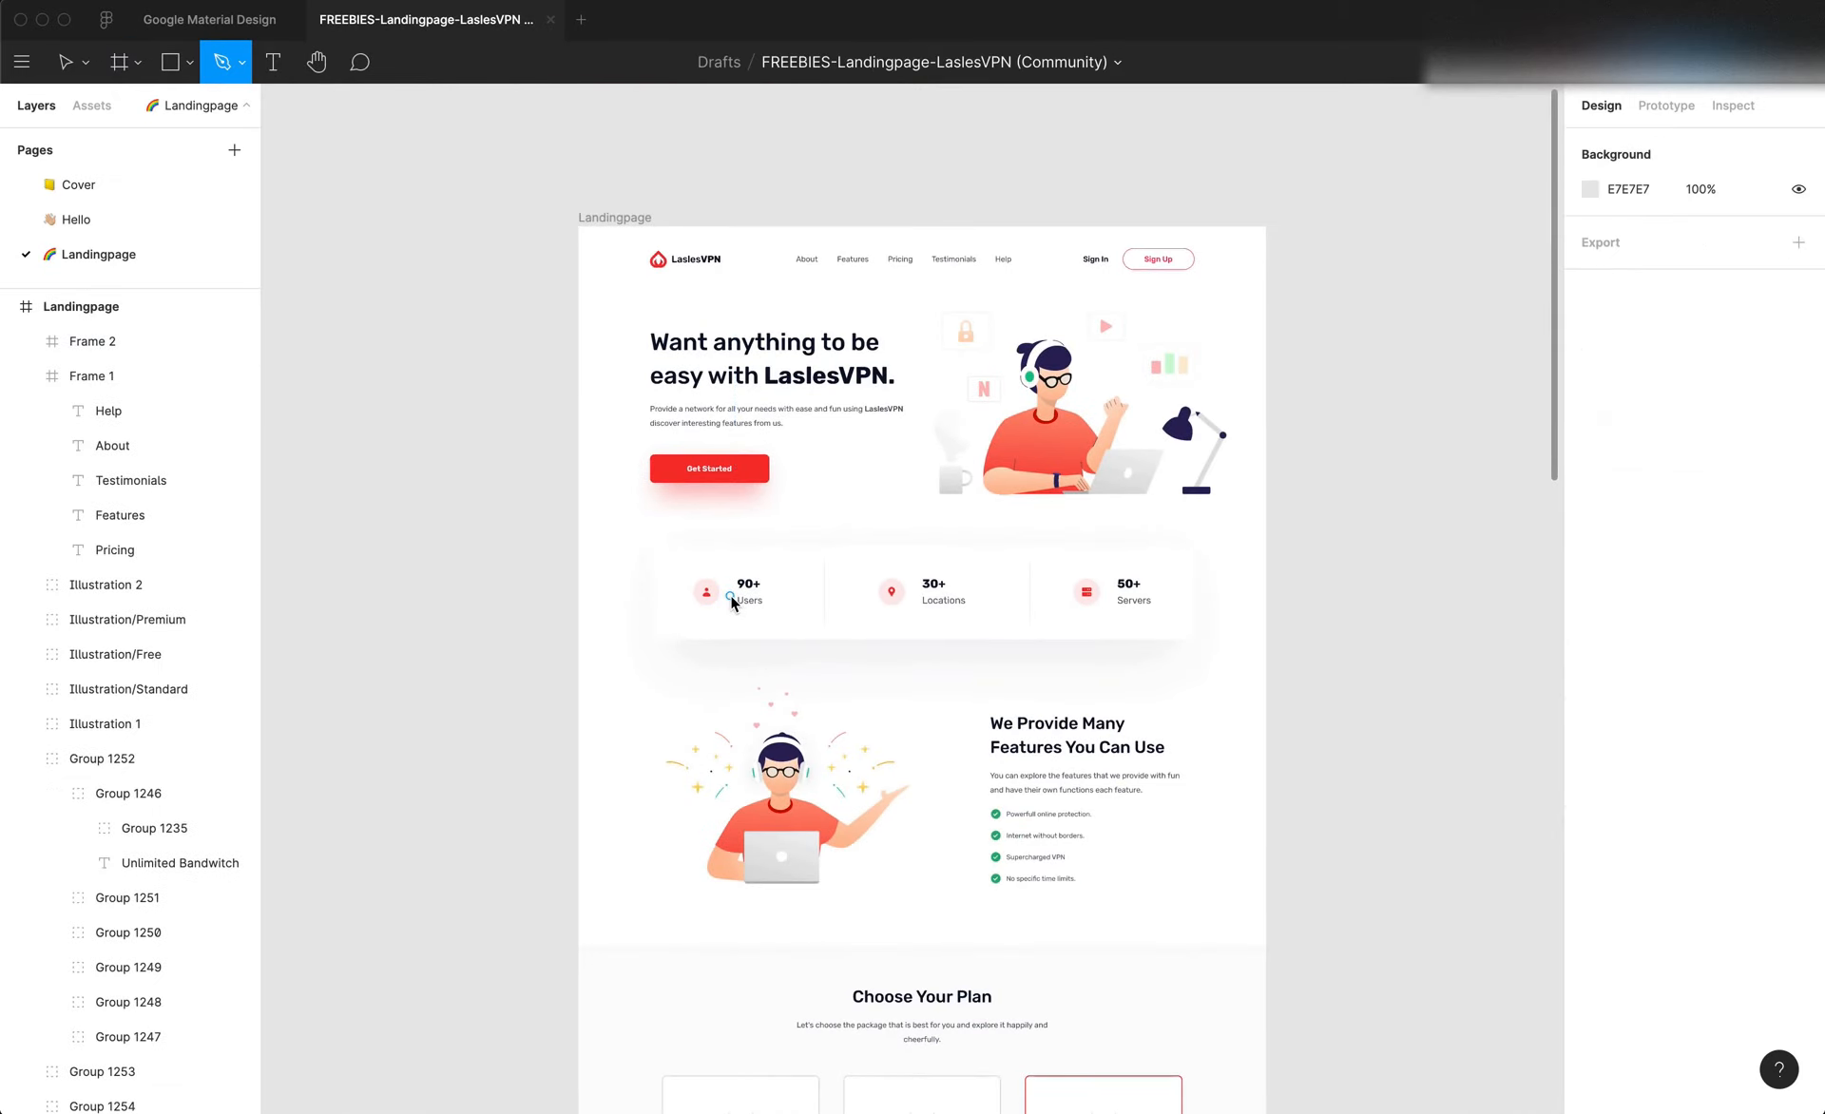
key(super+z)
key(v)
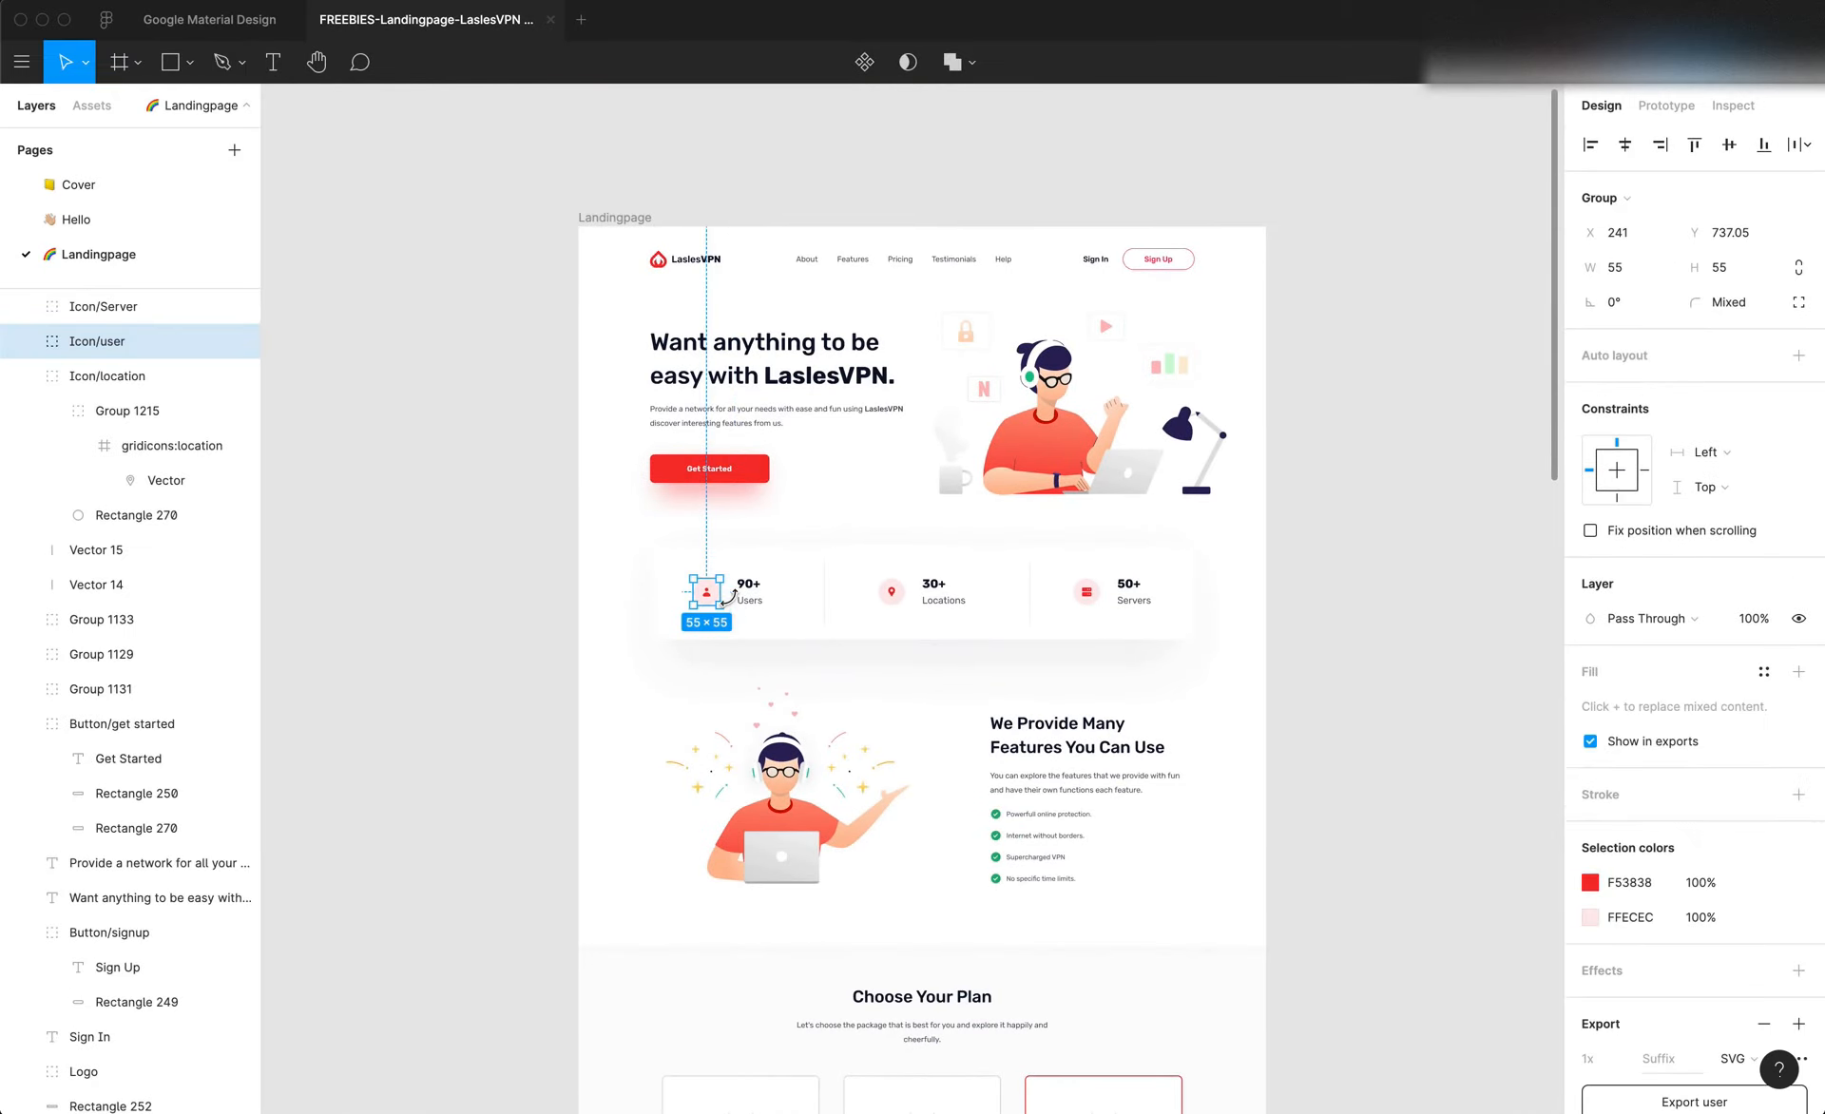
Select the "90+" text in the stats card's first column and check its text properties
click(458, 561)
scroll(786, 599, up, 5)
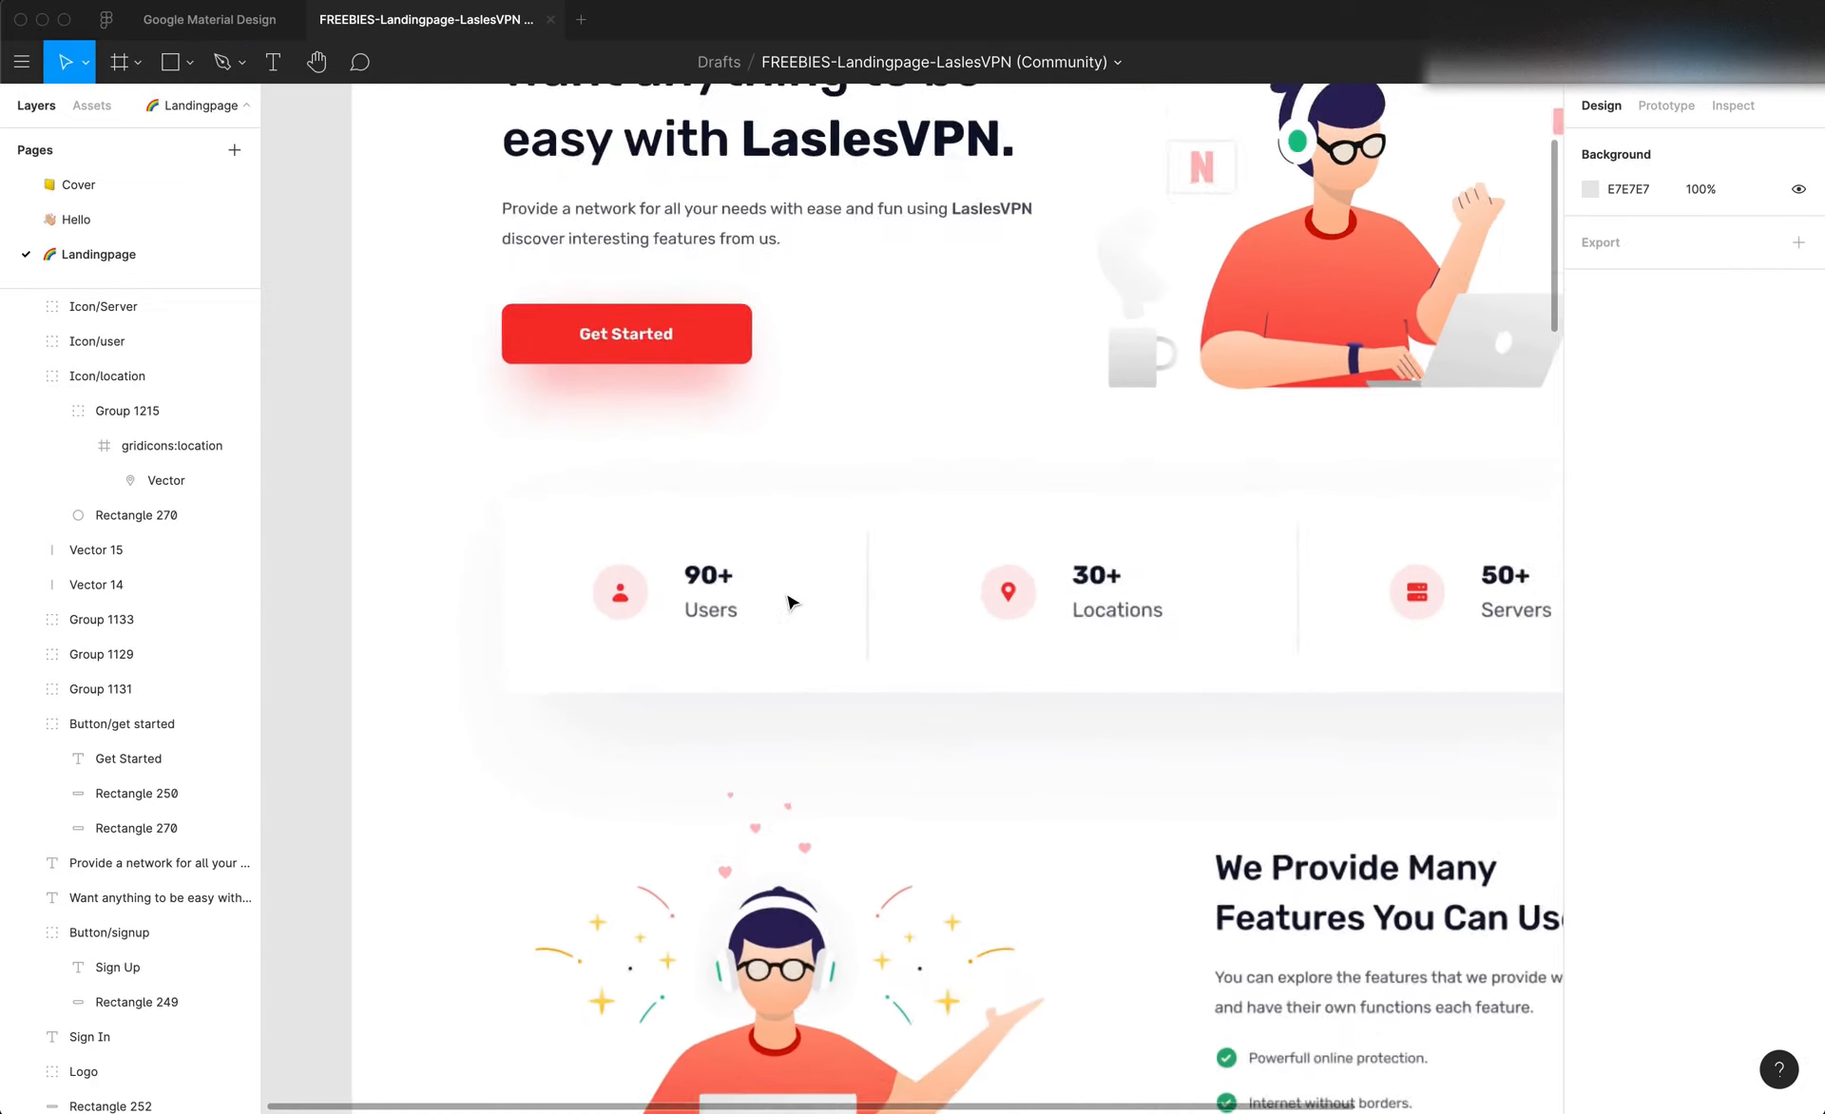
scroll(788, 600, left, 2)
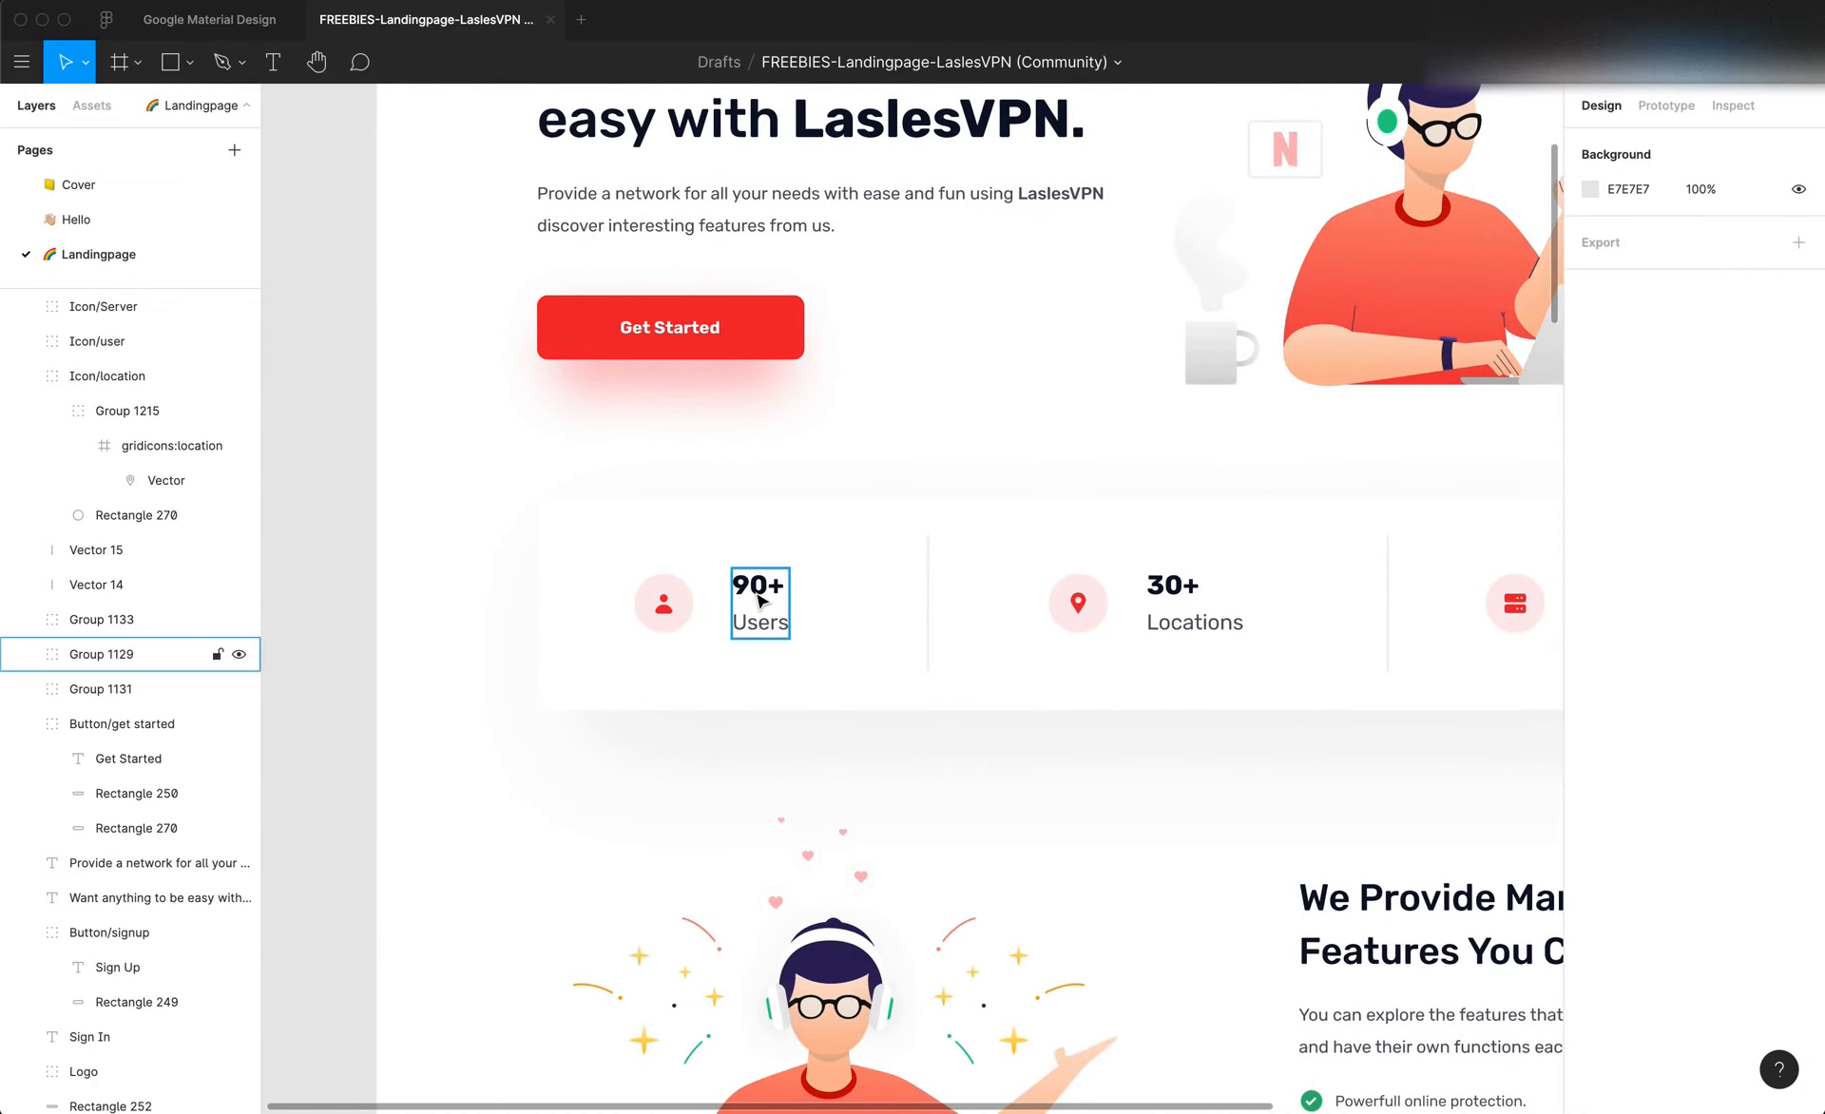
double_click(758, 597)
double_click(763, 587)
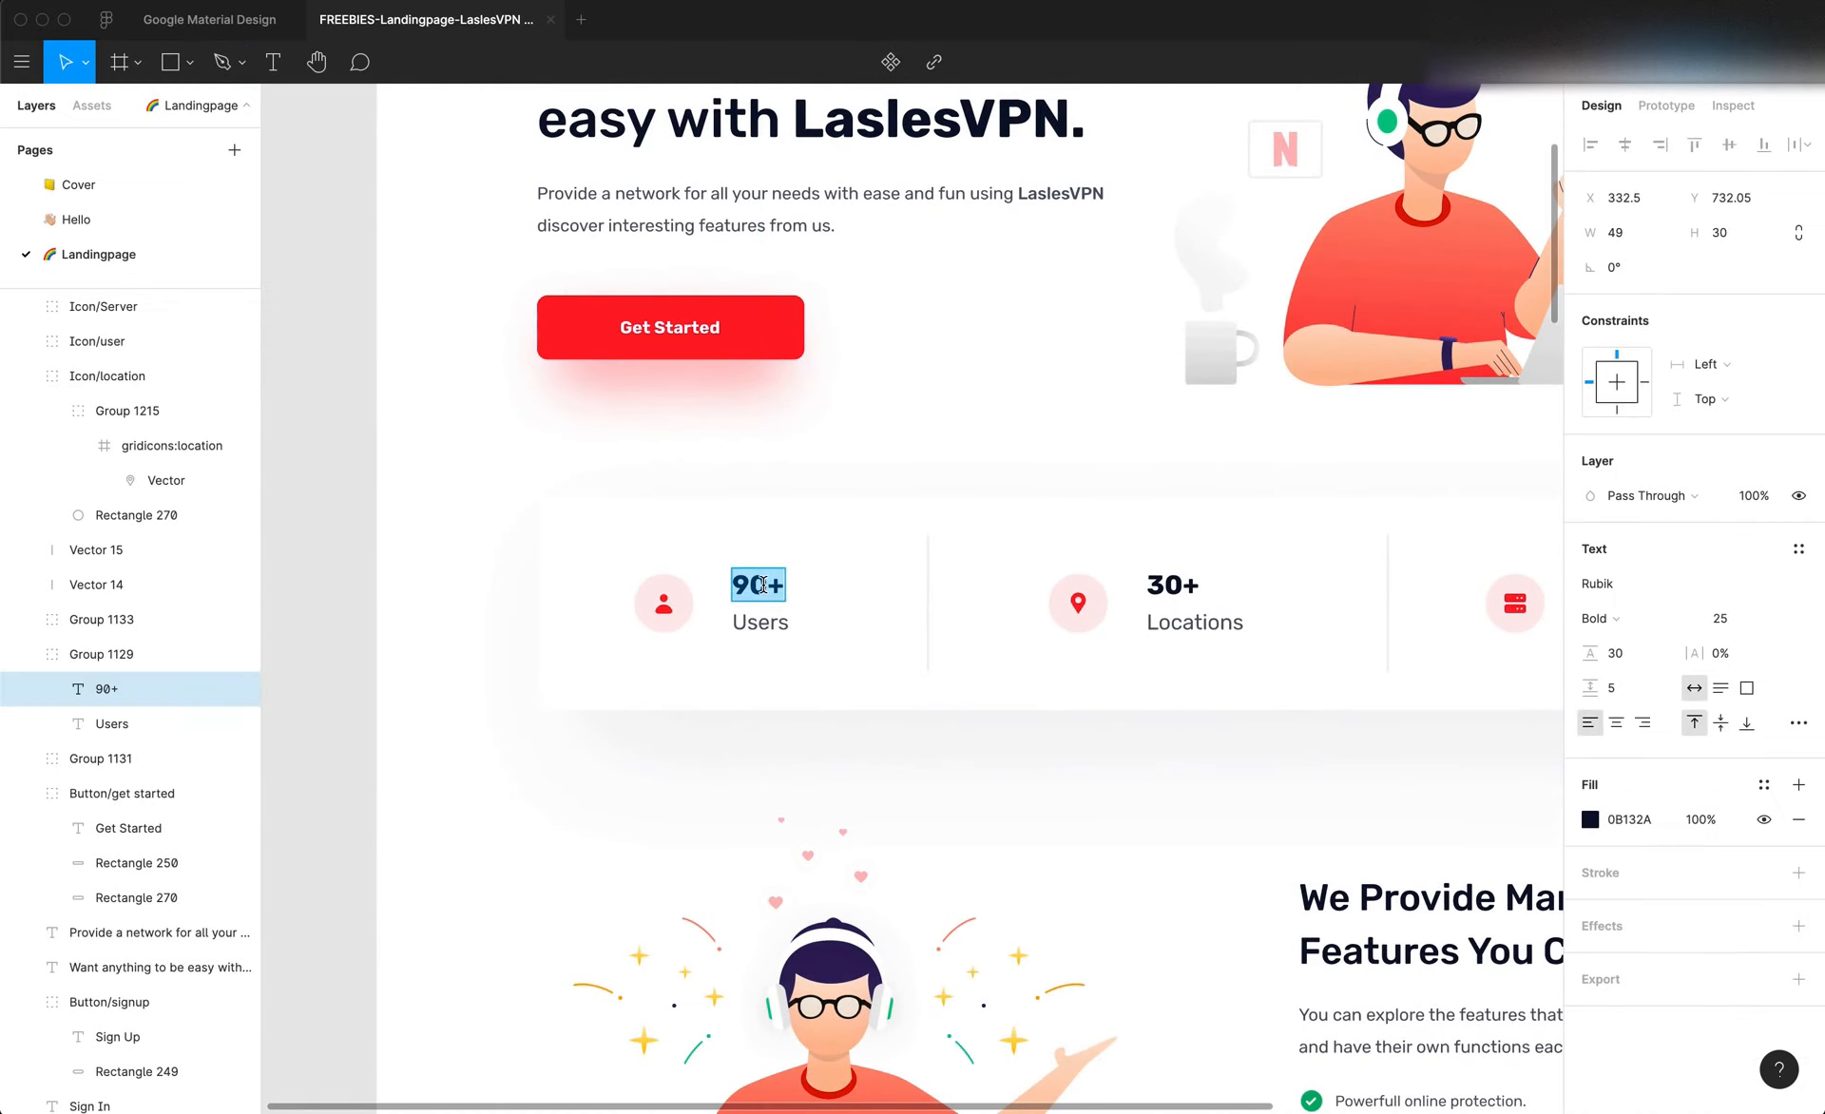
Switch to Editor X and dock the user icon to the right edge of the first cell, vertically centred, with a 19.7% right margin
key(super+Tab)
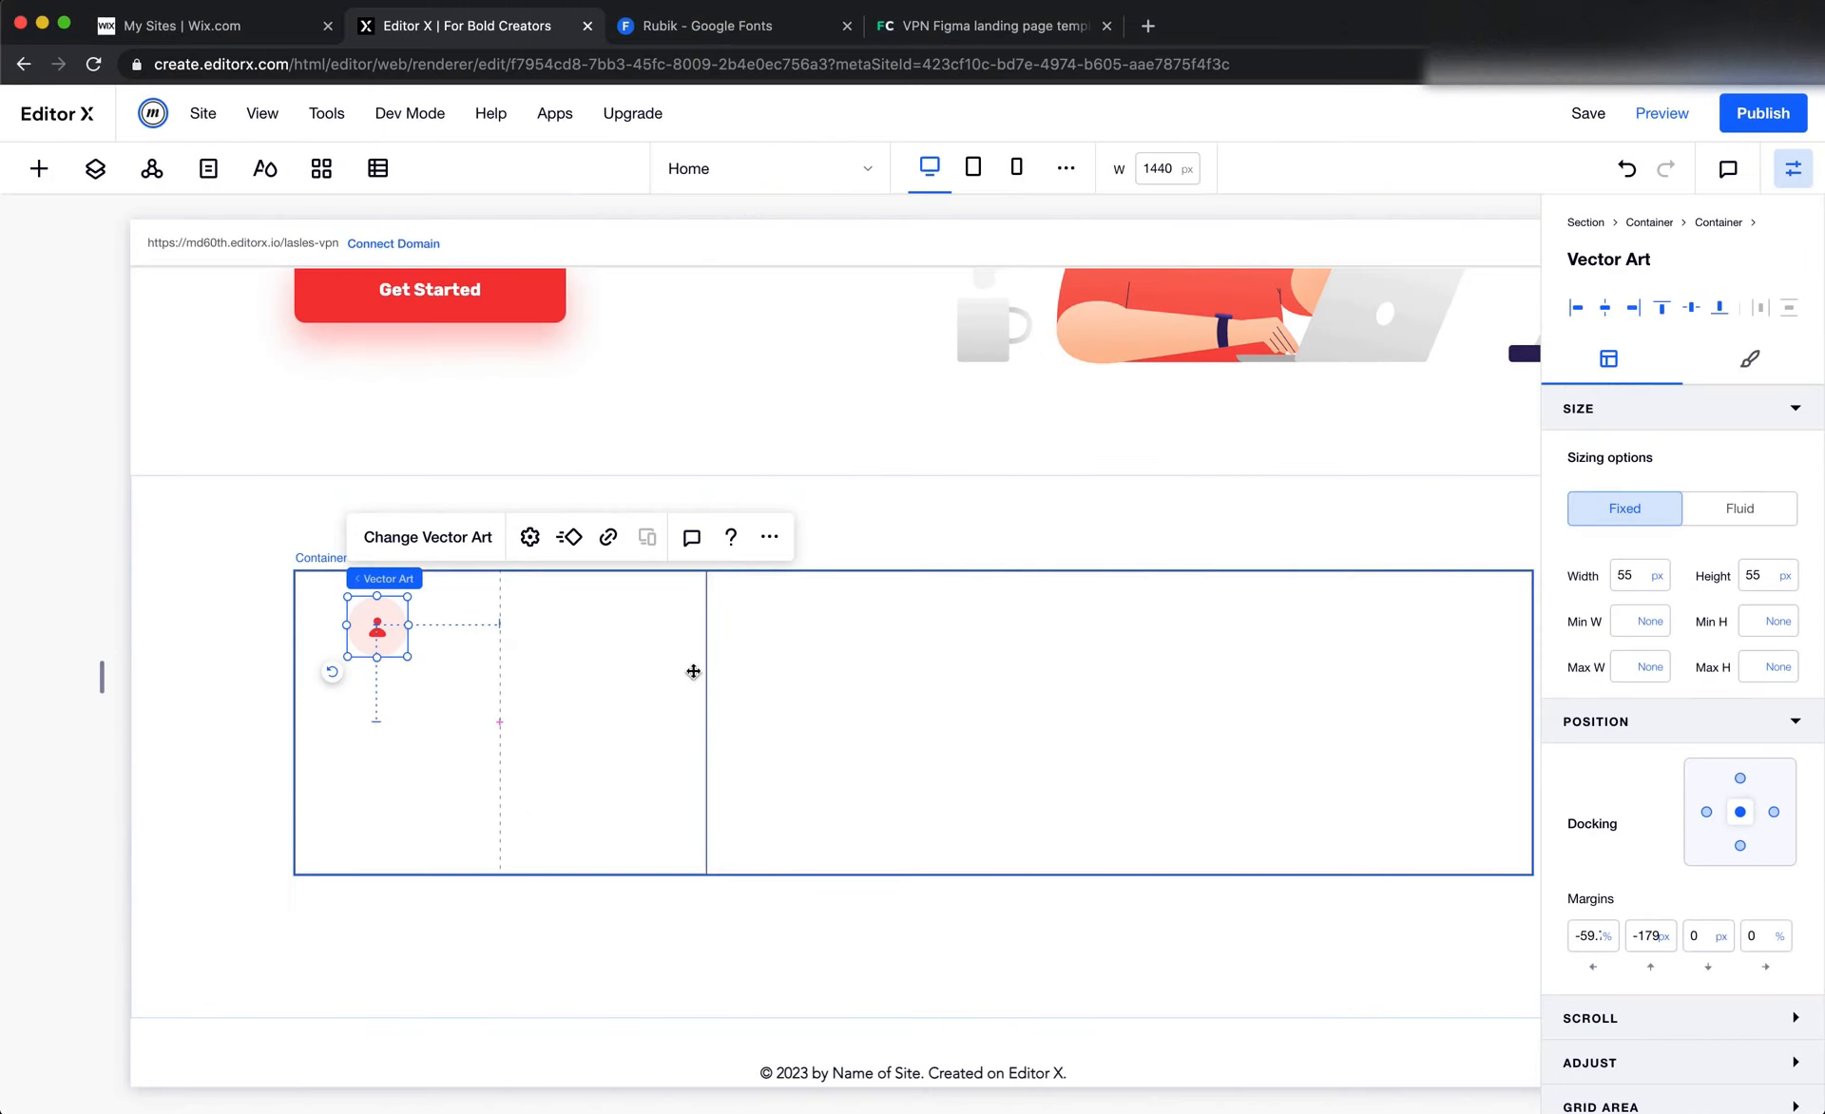
click(1773, 811)
click(1649, 948)
text(0)
key(Tab)
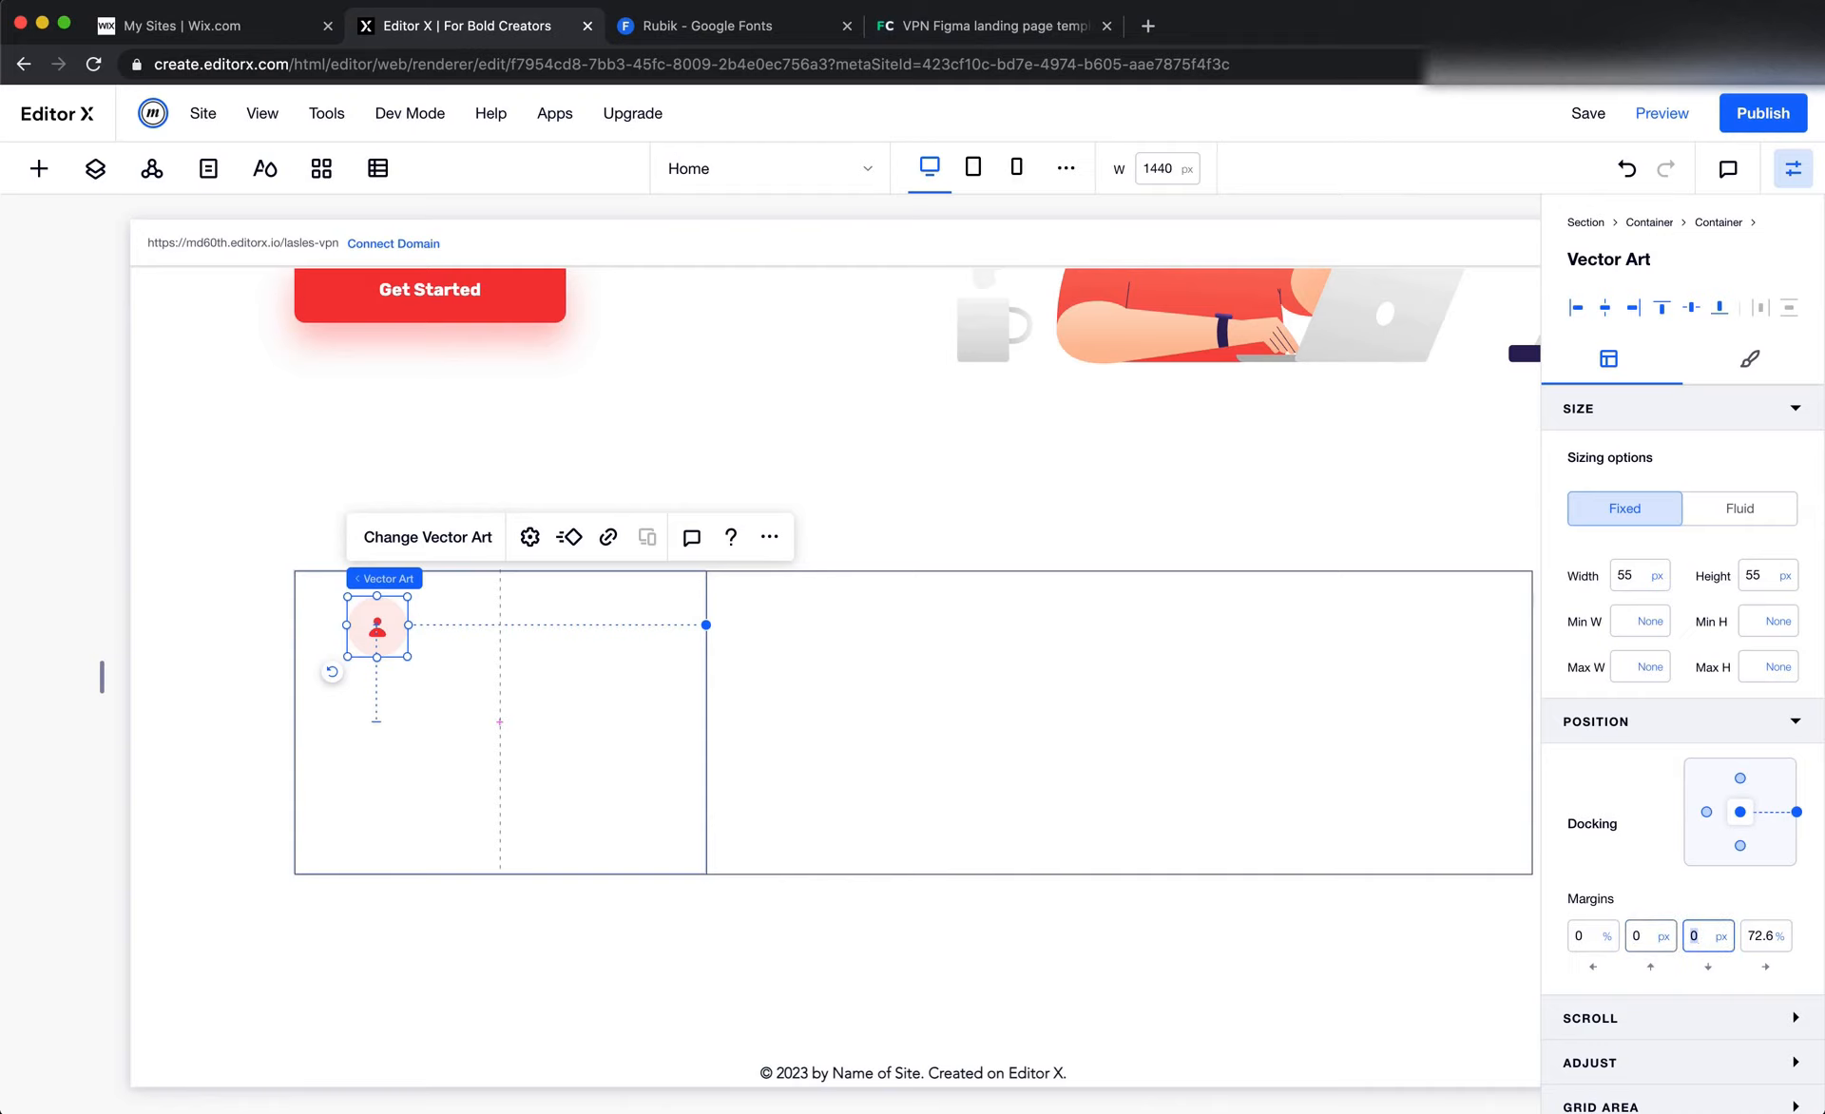
key(Tab)
text(0)
key(Tab)
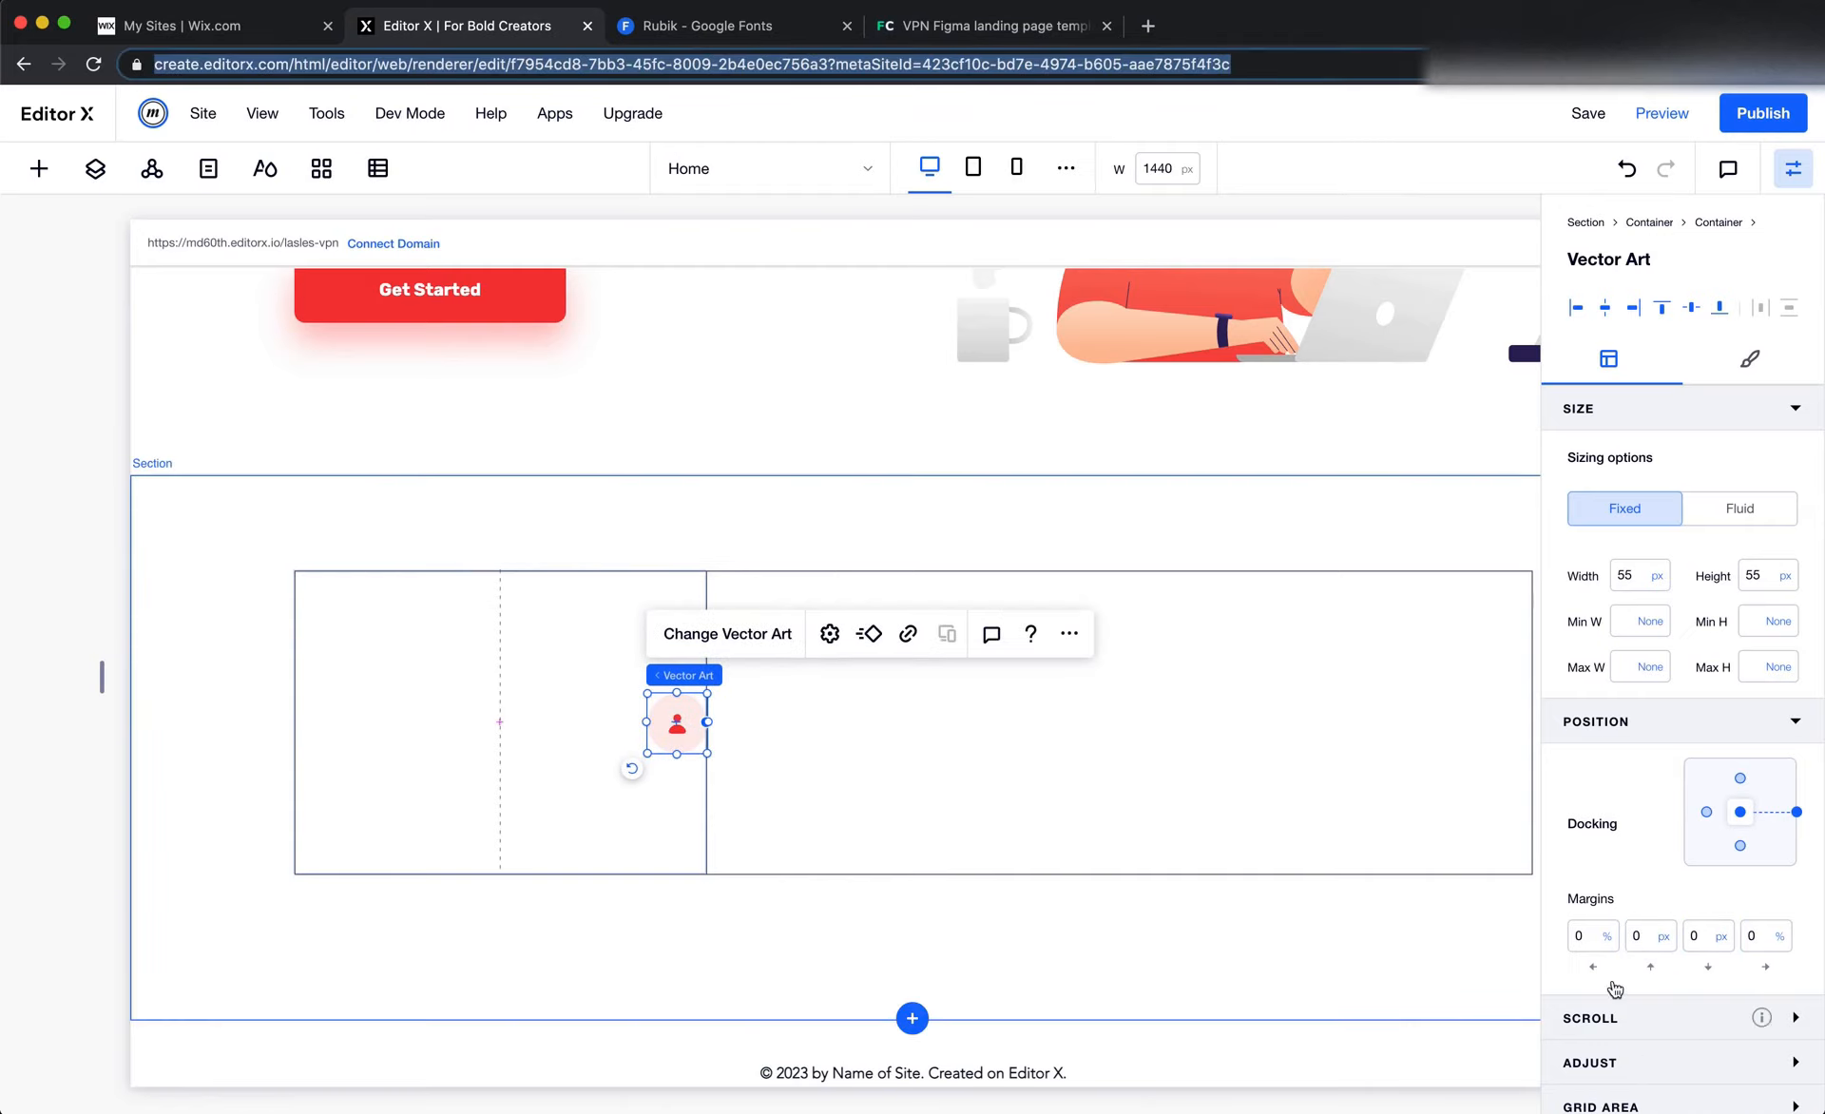
drag(680, 743, 434, 743)
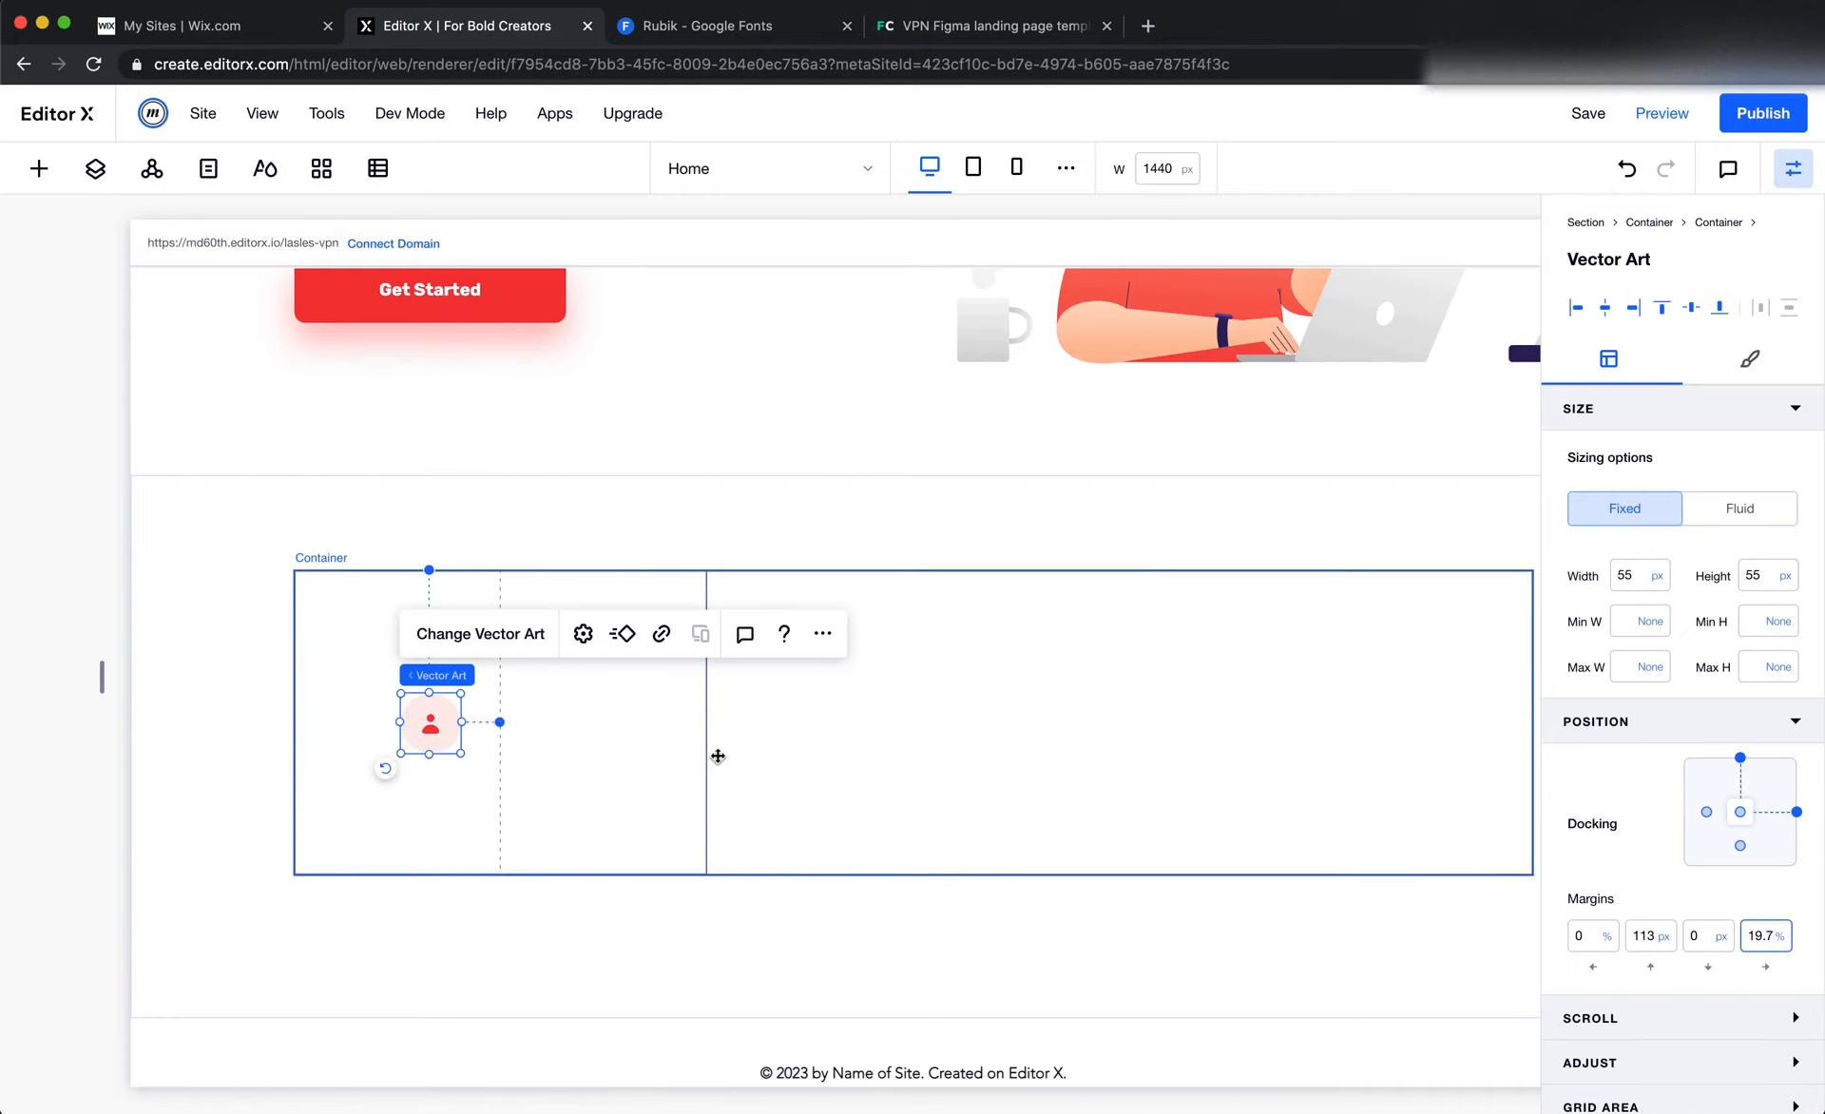
click(1740, 760)
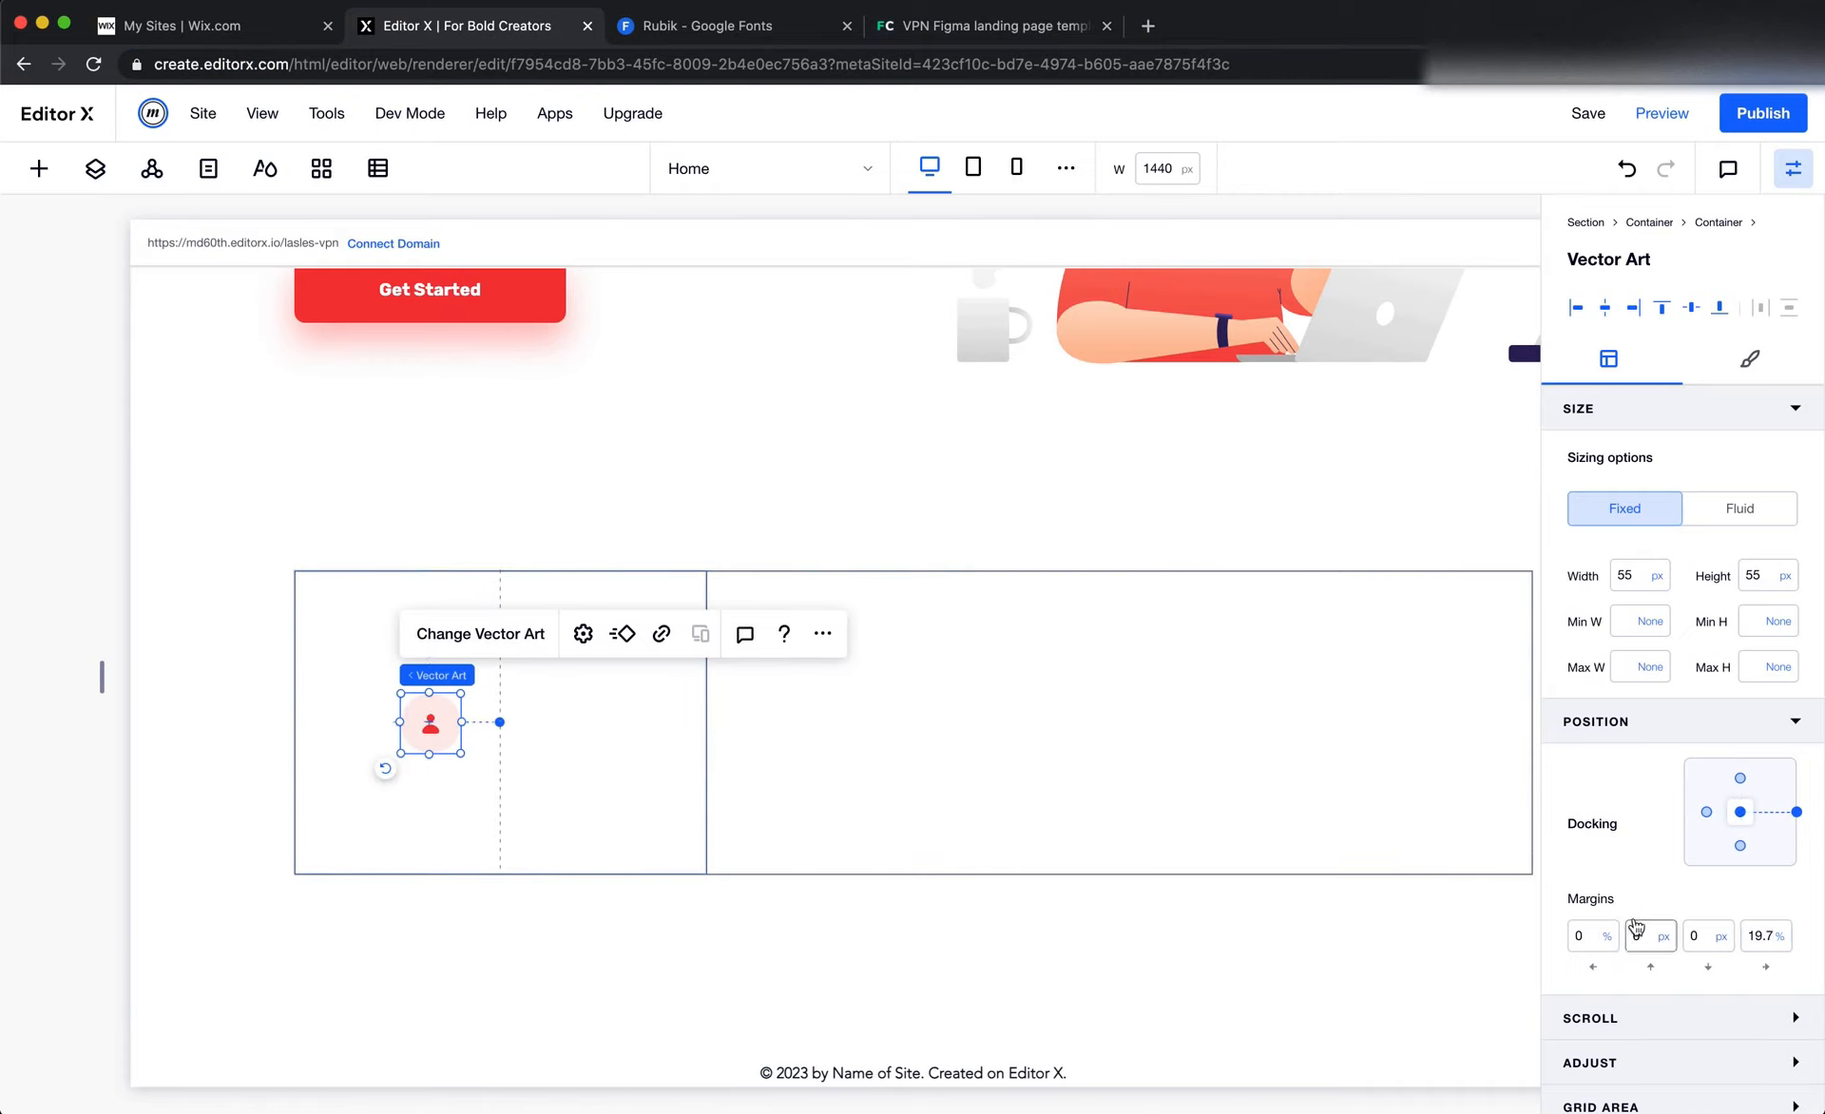
Add a paragraph reading "90+" to the first column's container and place it in the second cell beside the user icon
click(534, 693)
right_click(533, 694)
mouse_move(646, 606)
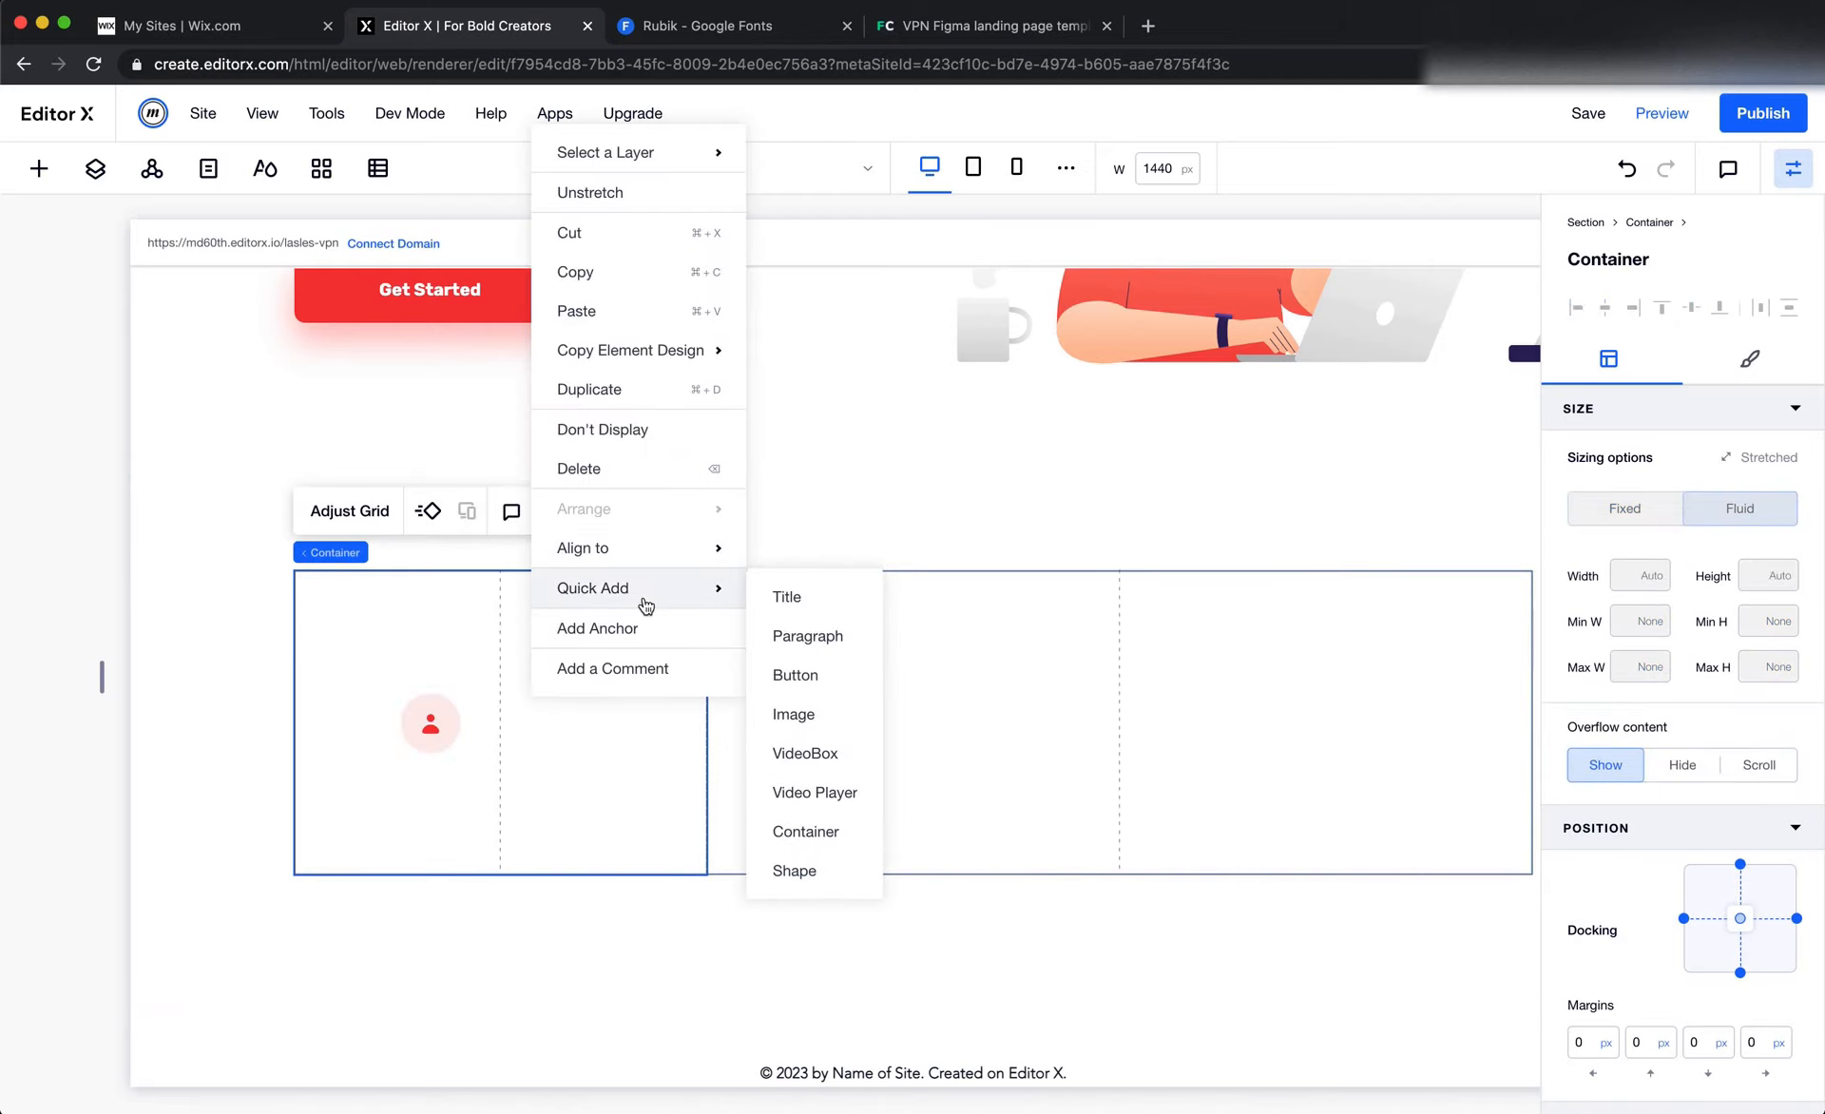
click(818, 636)
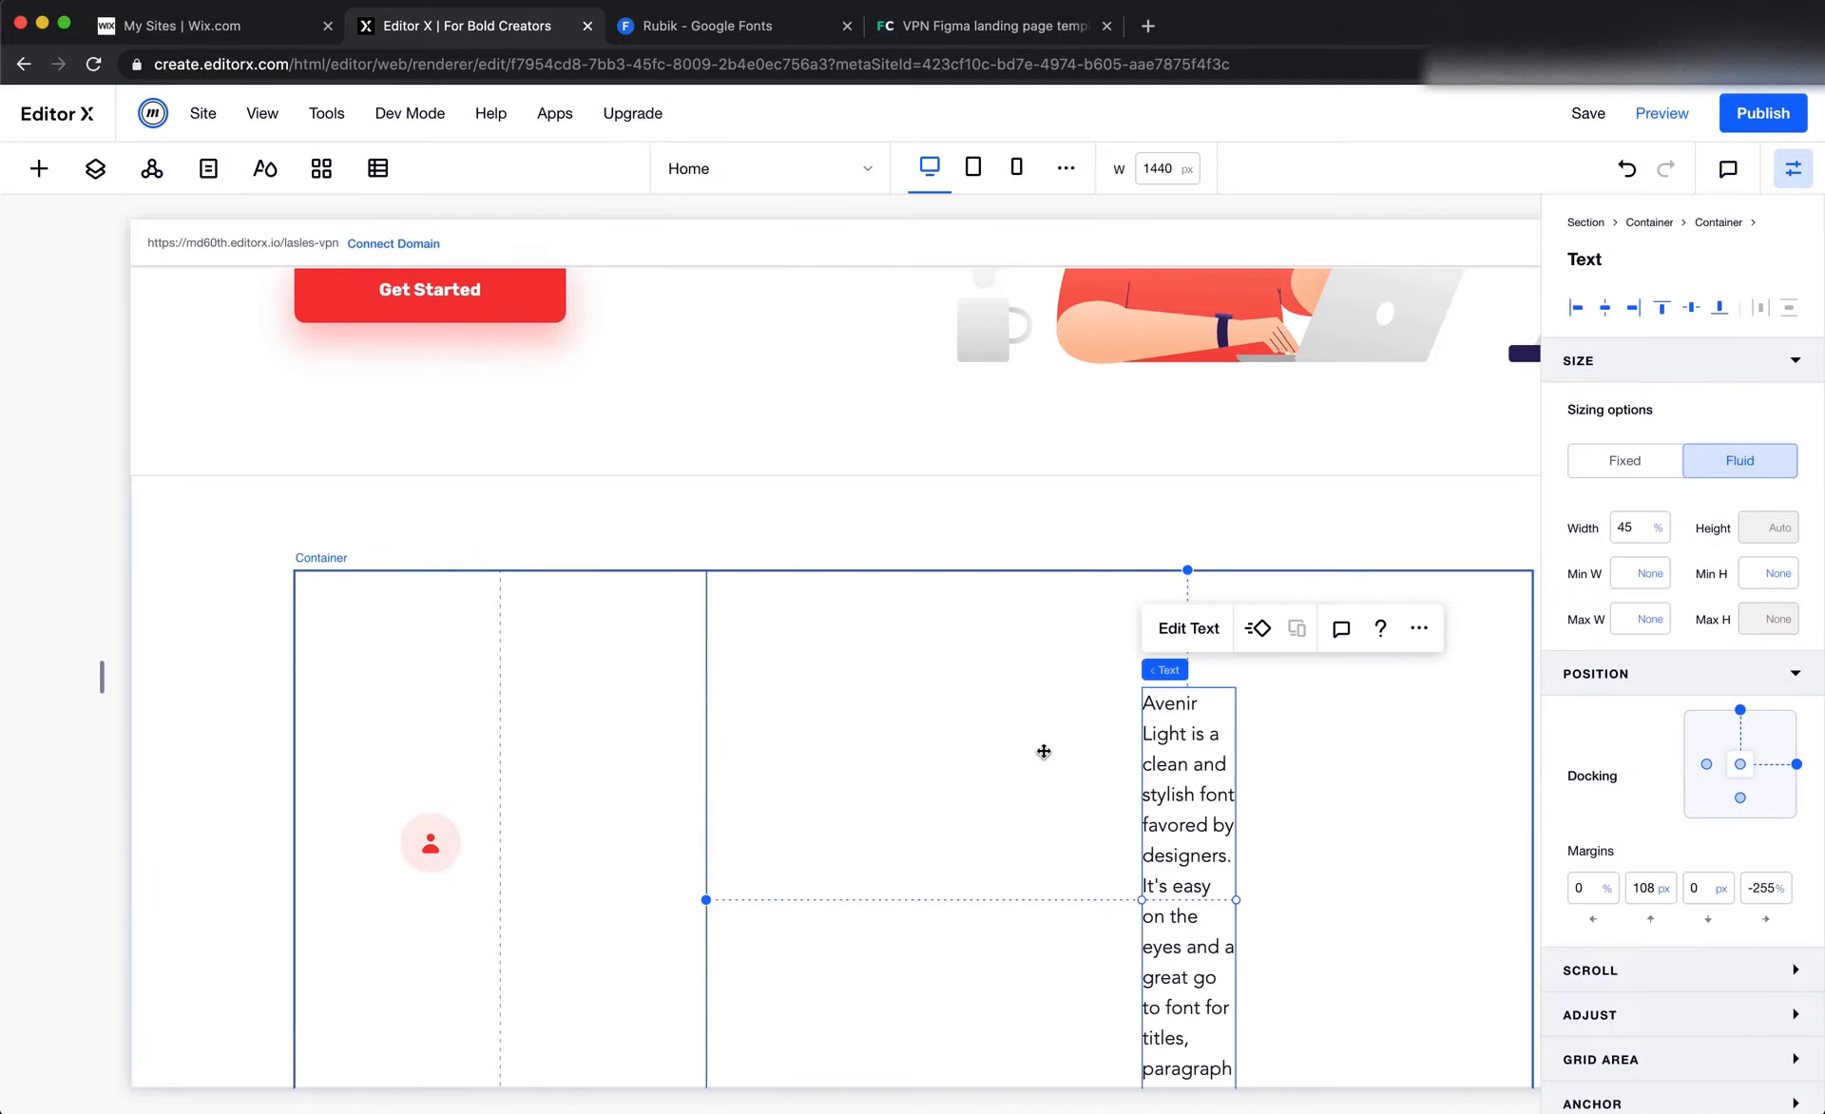
double_click(1188, 791)
text(90+)
click(1281, 749)
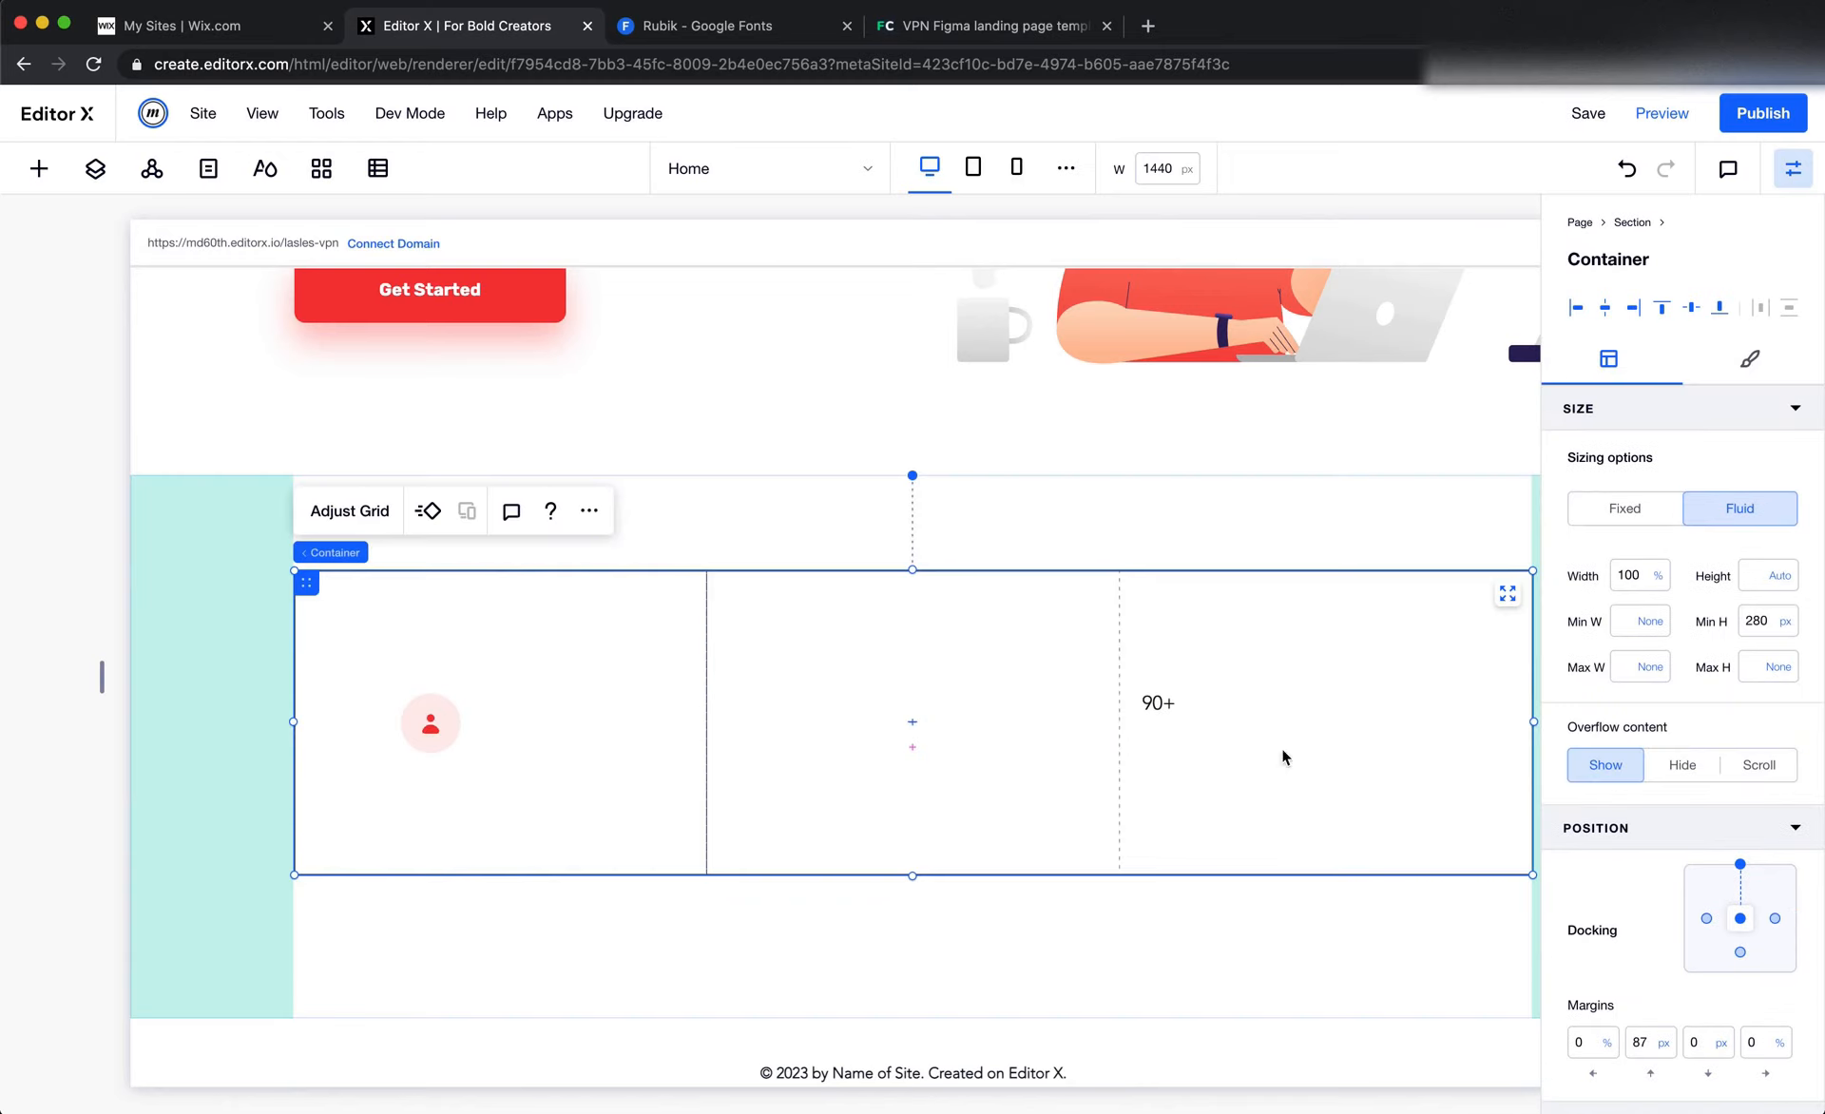
drag(1171, 699, 549, 707)
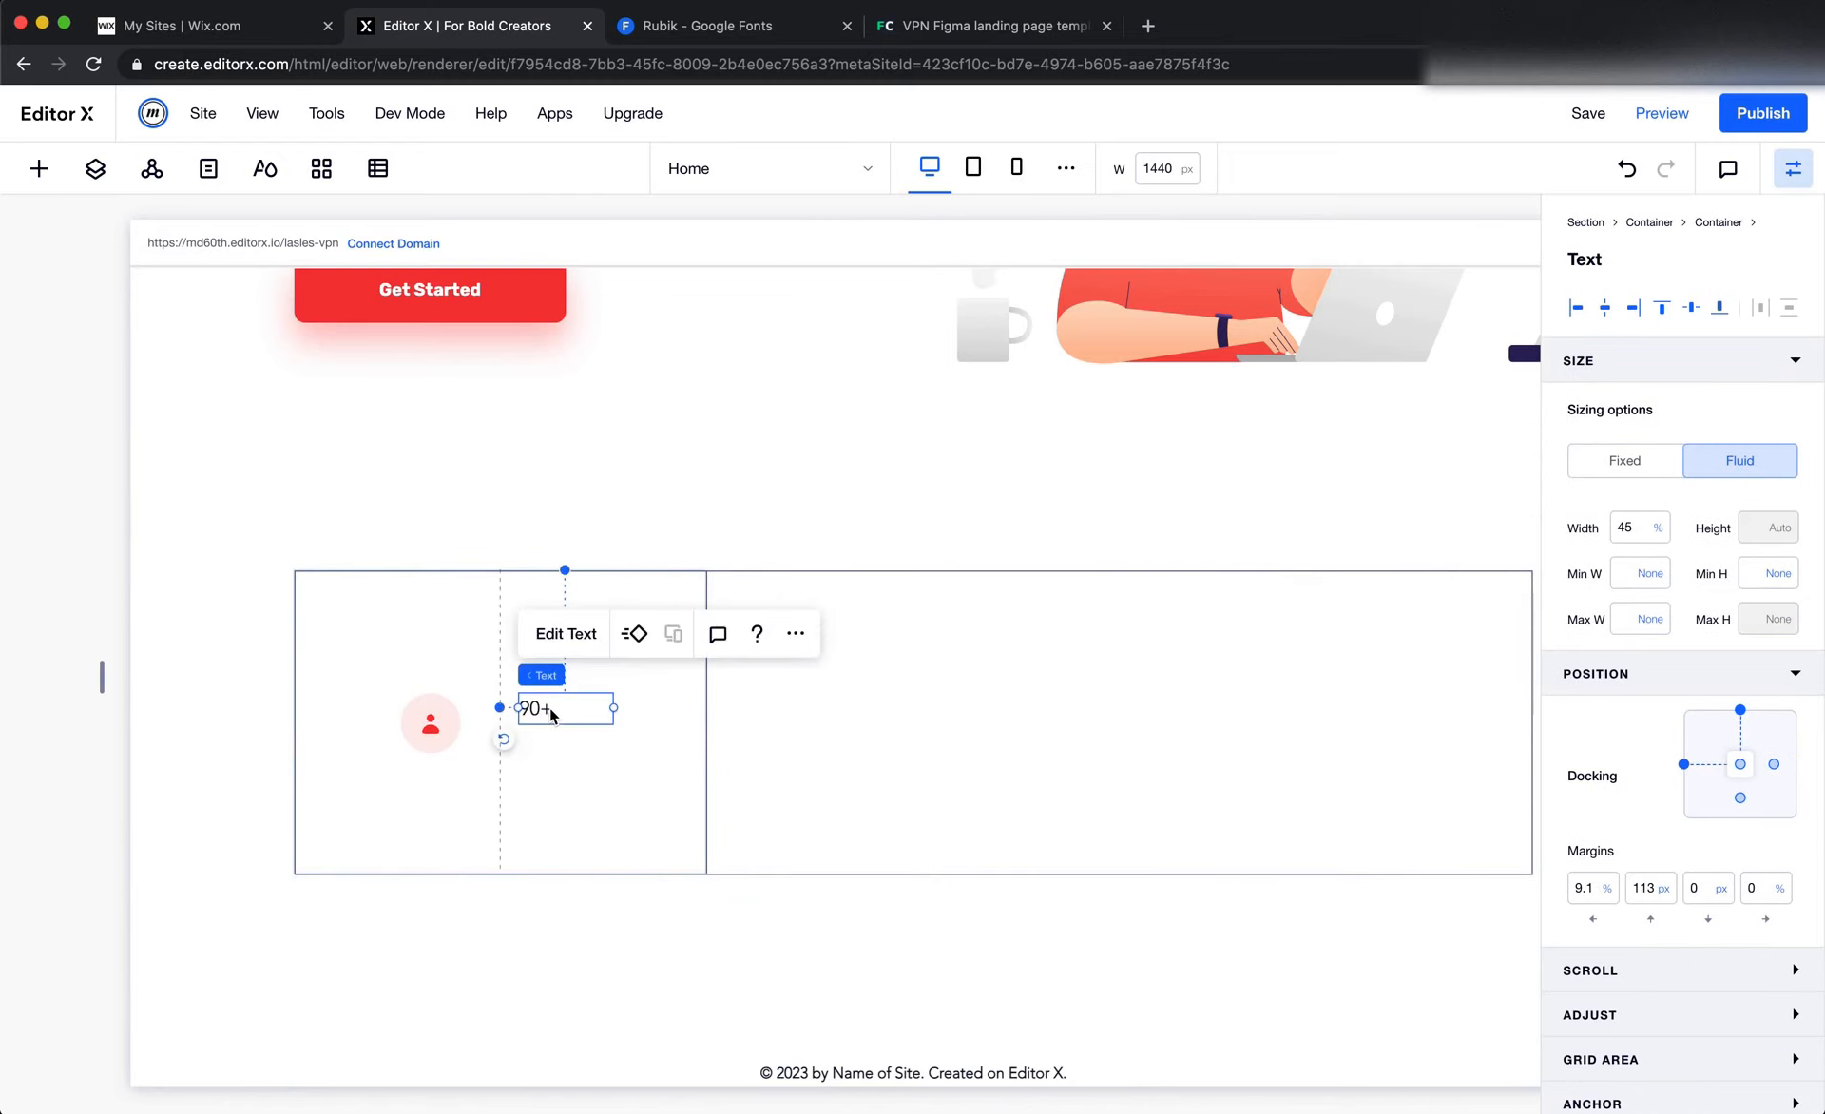
Switch to Figma and compare the font, weight, size and colour of the "90+" and "Users" texts
key(super+Tab)
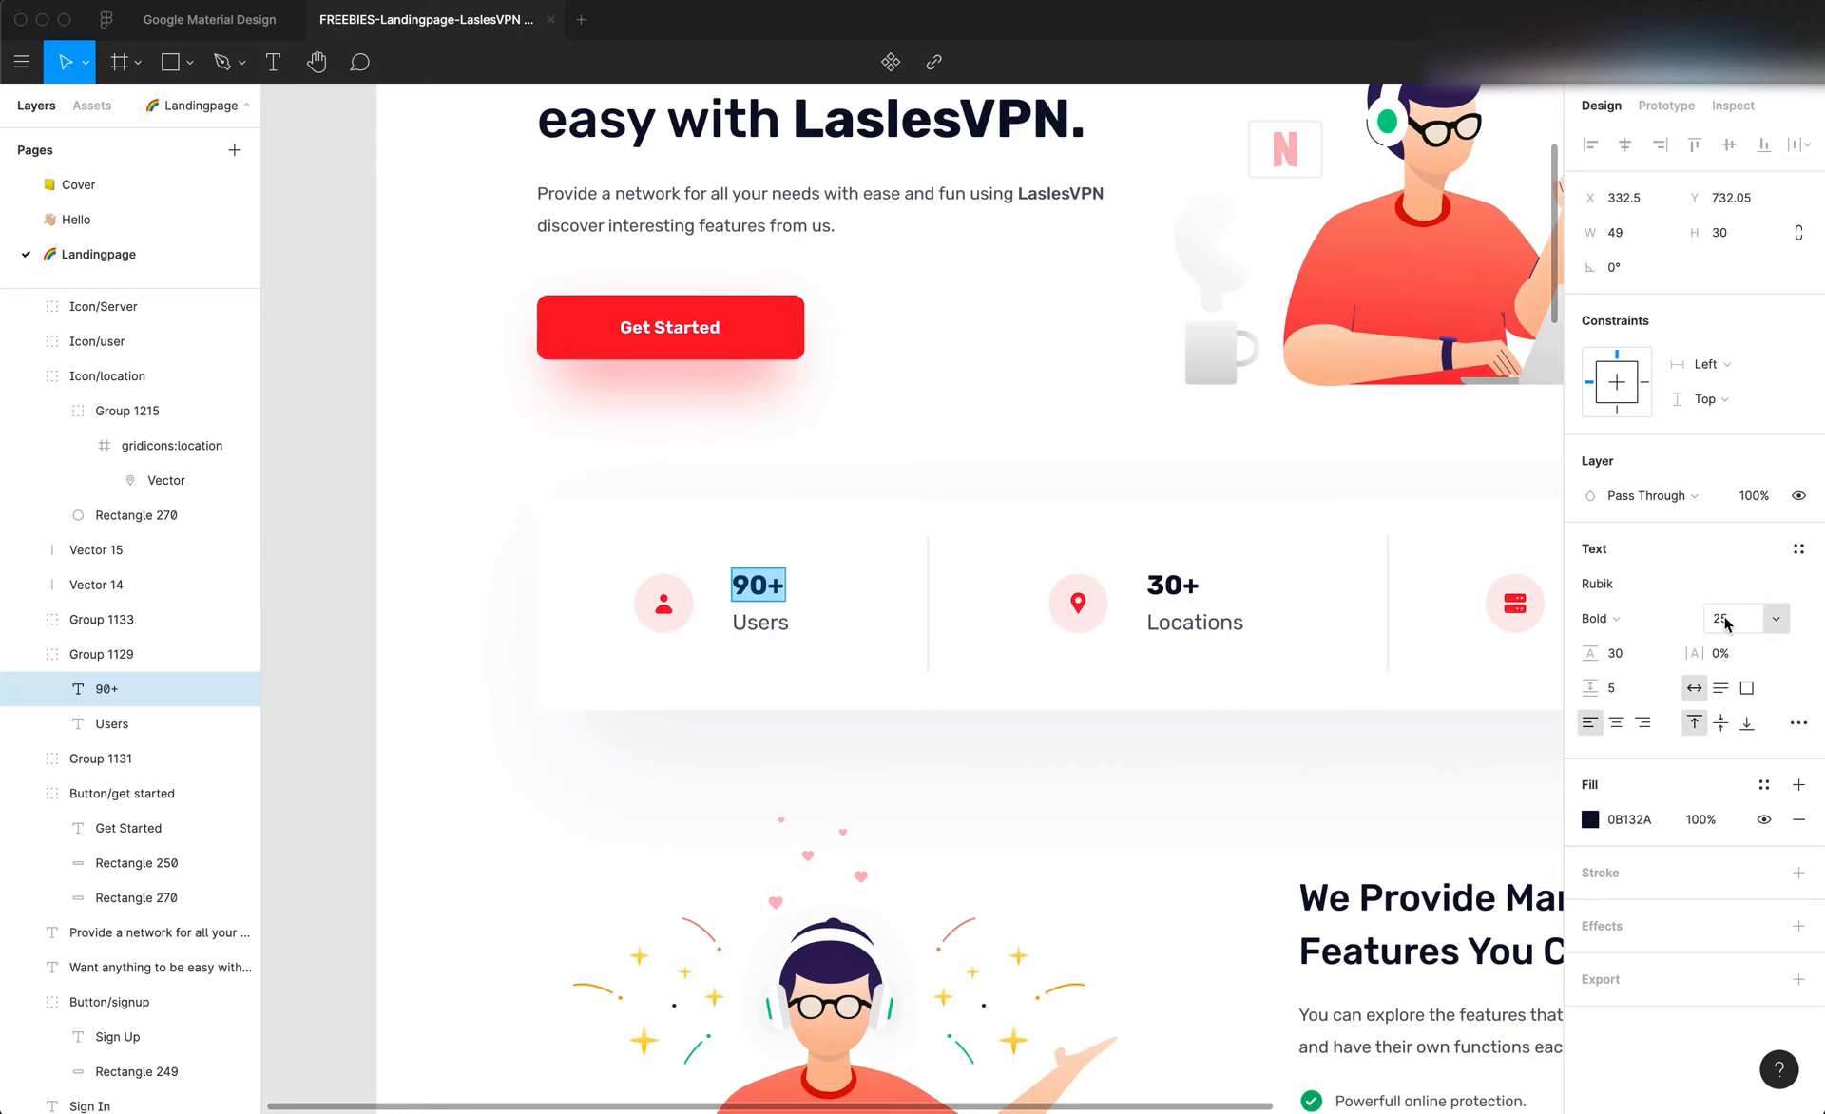
key(super+Tab)
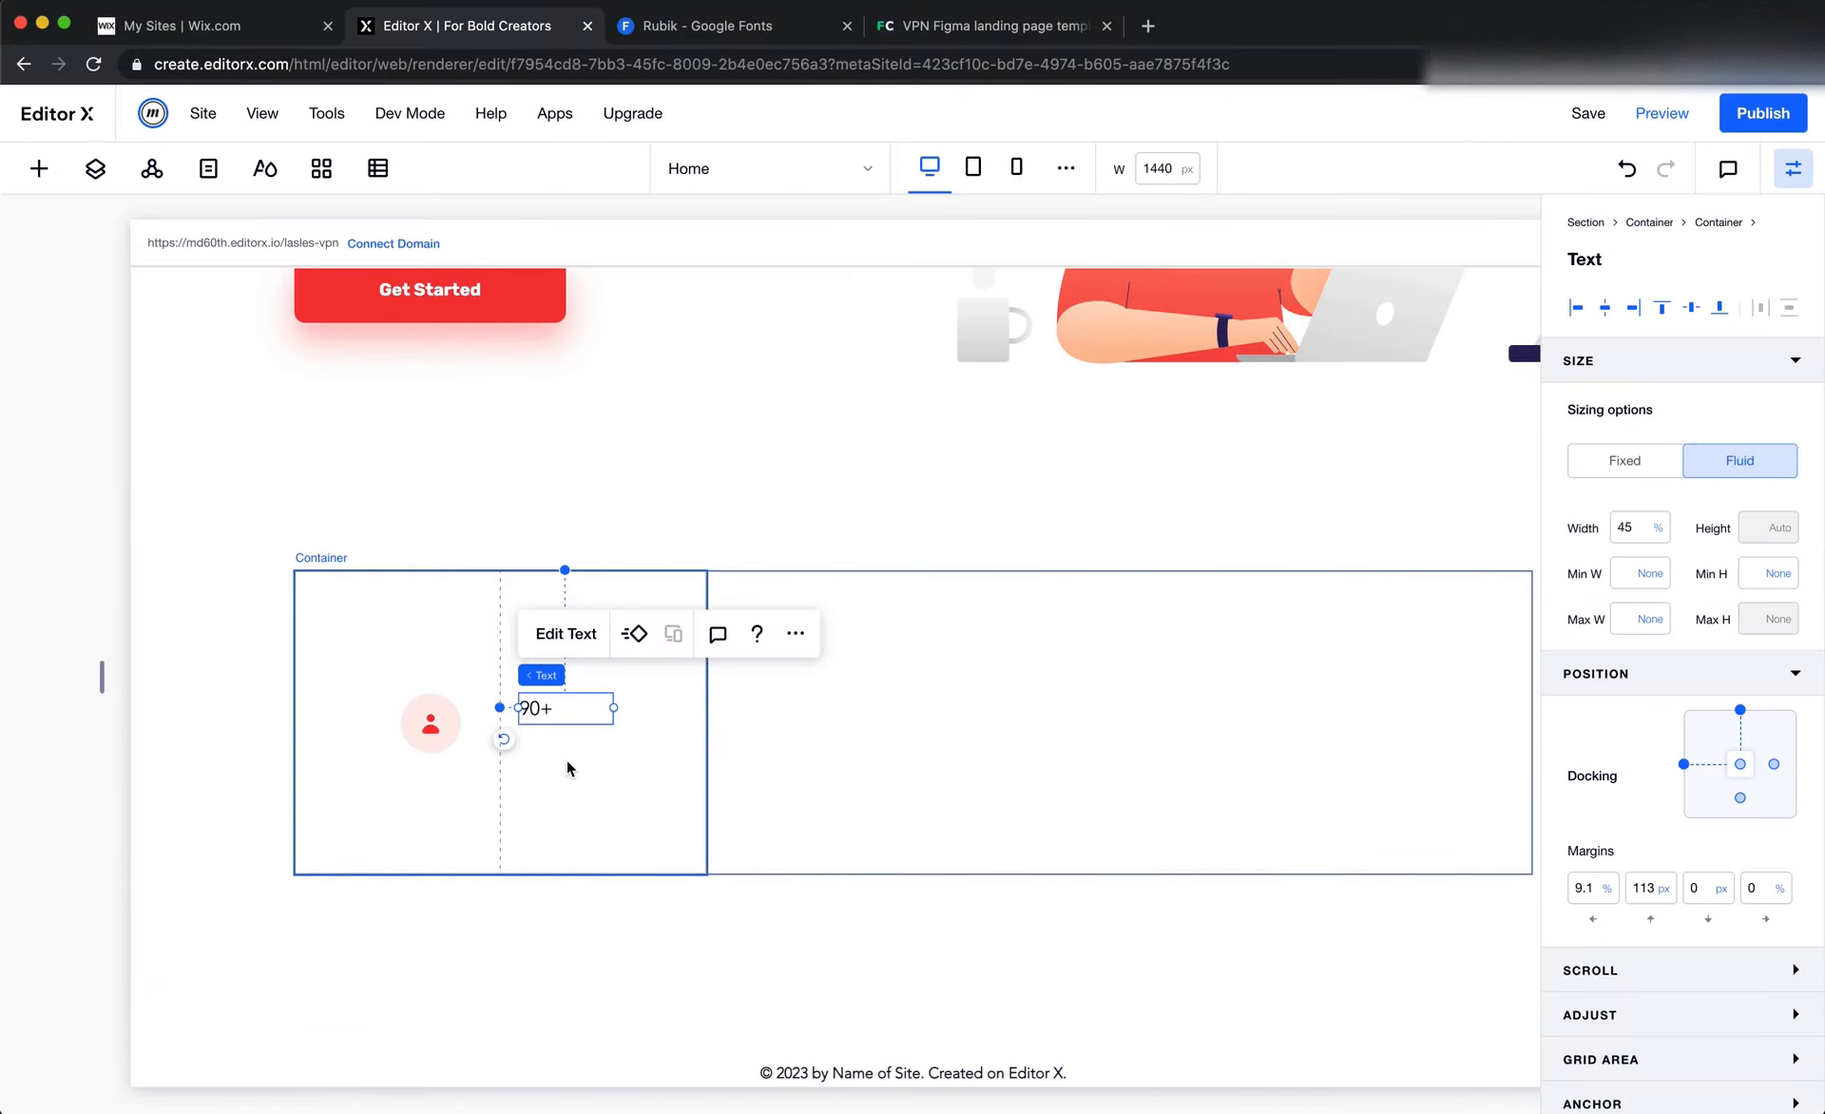
key(super+Tab)
scroll(1080, 740, right, 5)
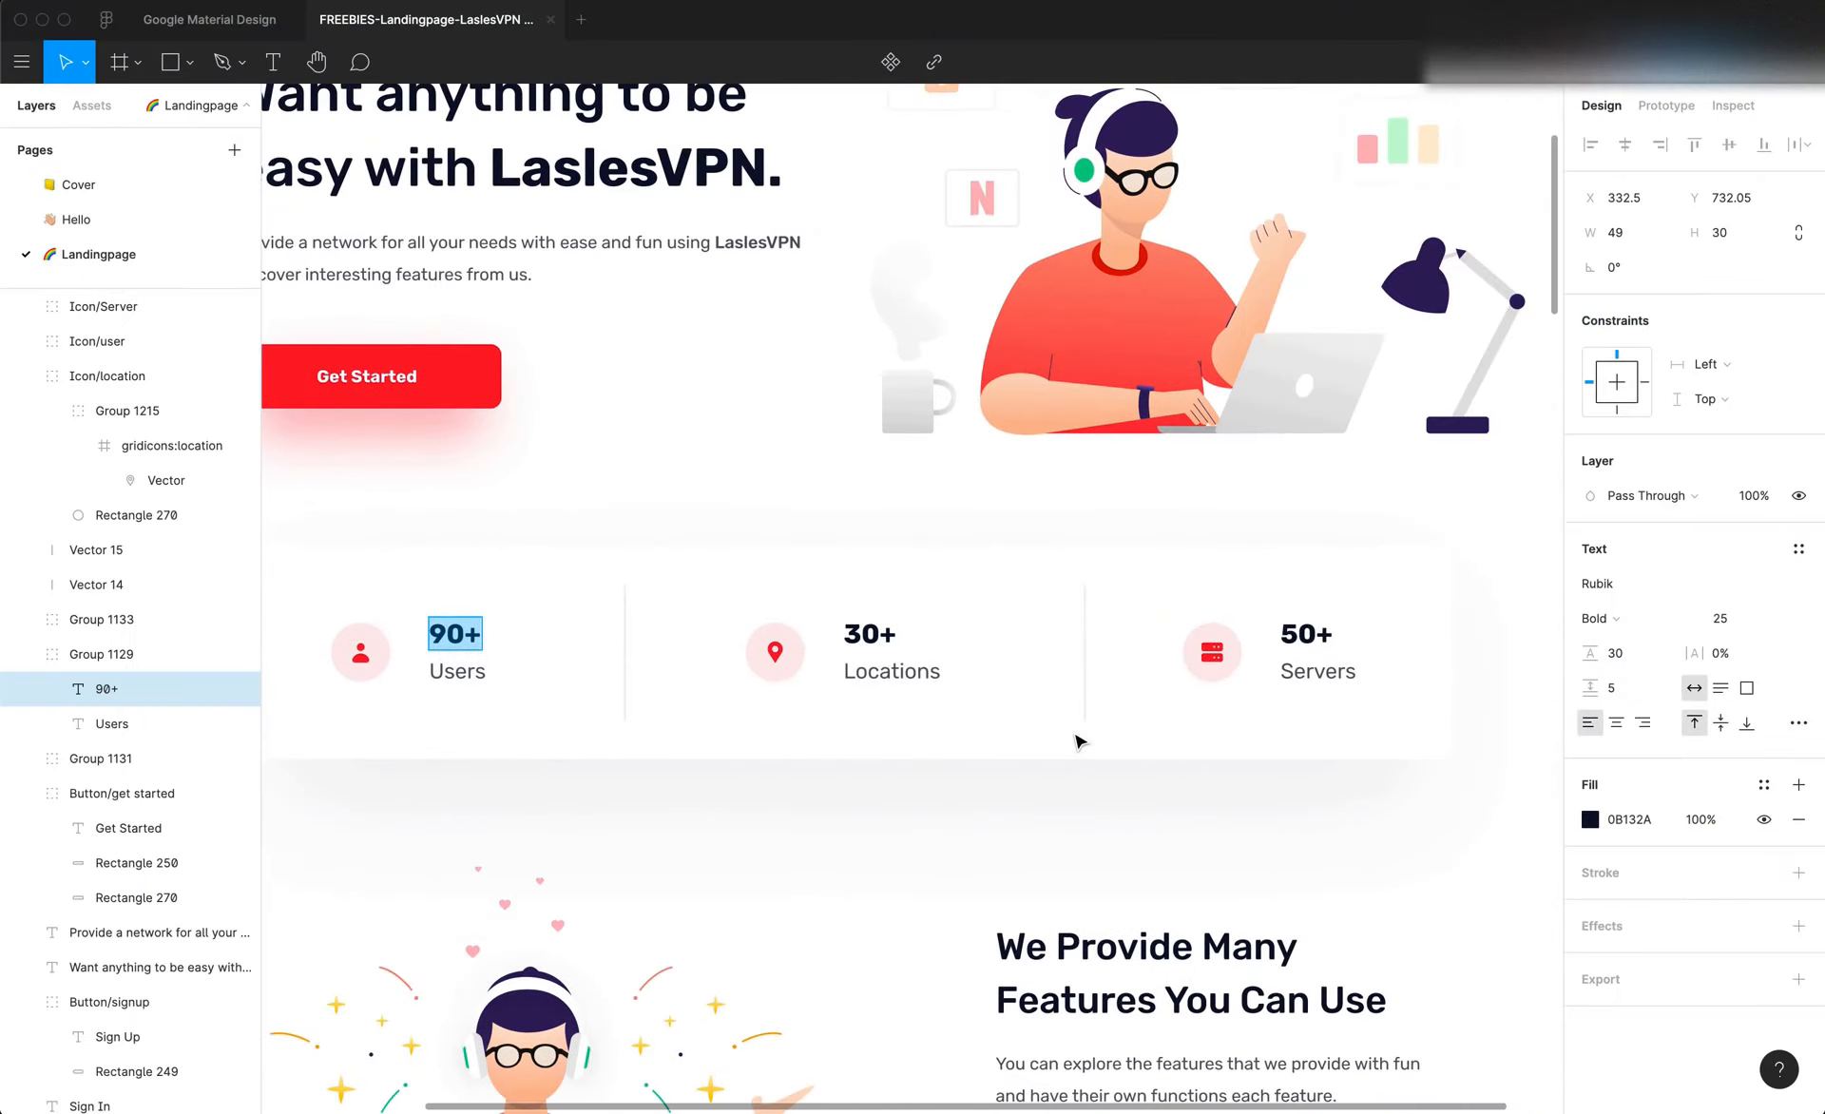
scroll(1079, 740, down, 5)
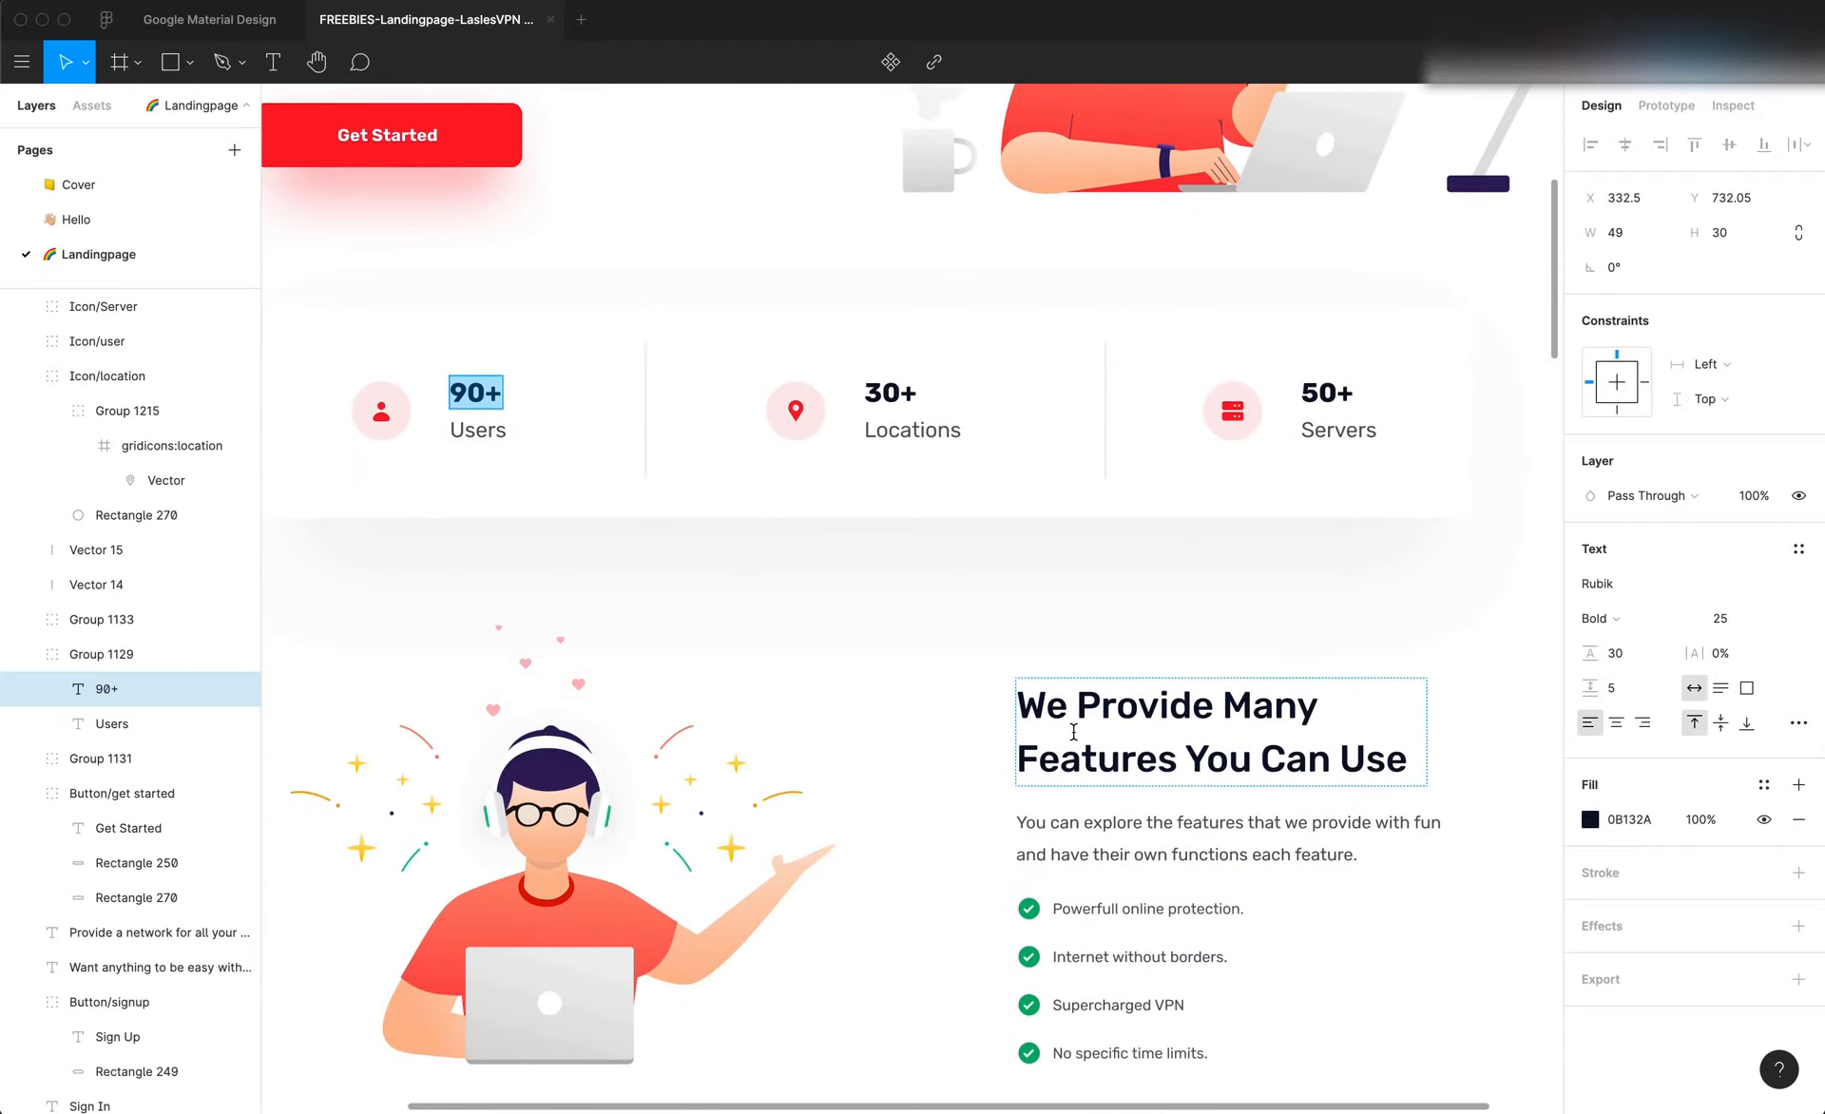
scroll(1073, 732, up, 4)
scroll(1073, 732, left, 6)
click(775, 627)
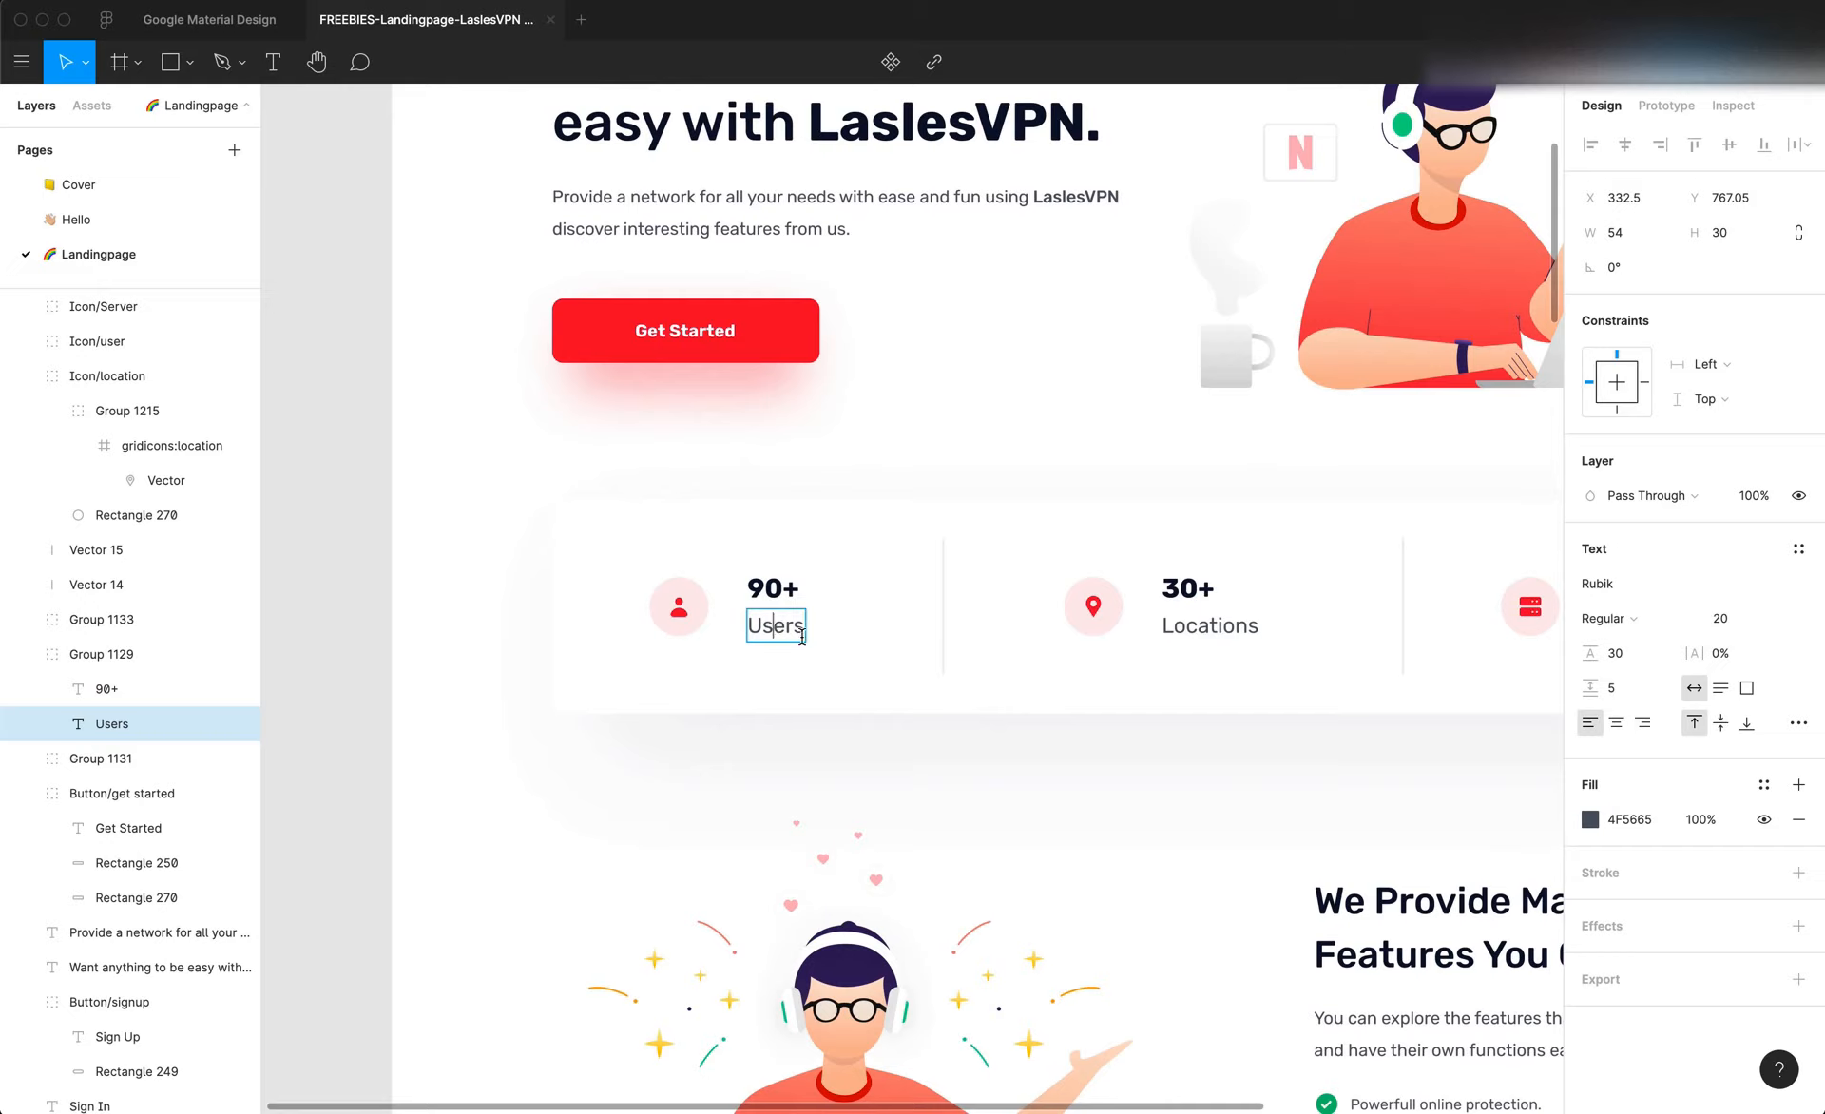
click(774, 595)
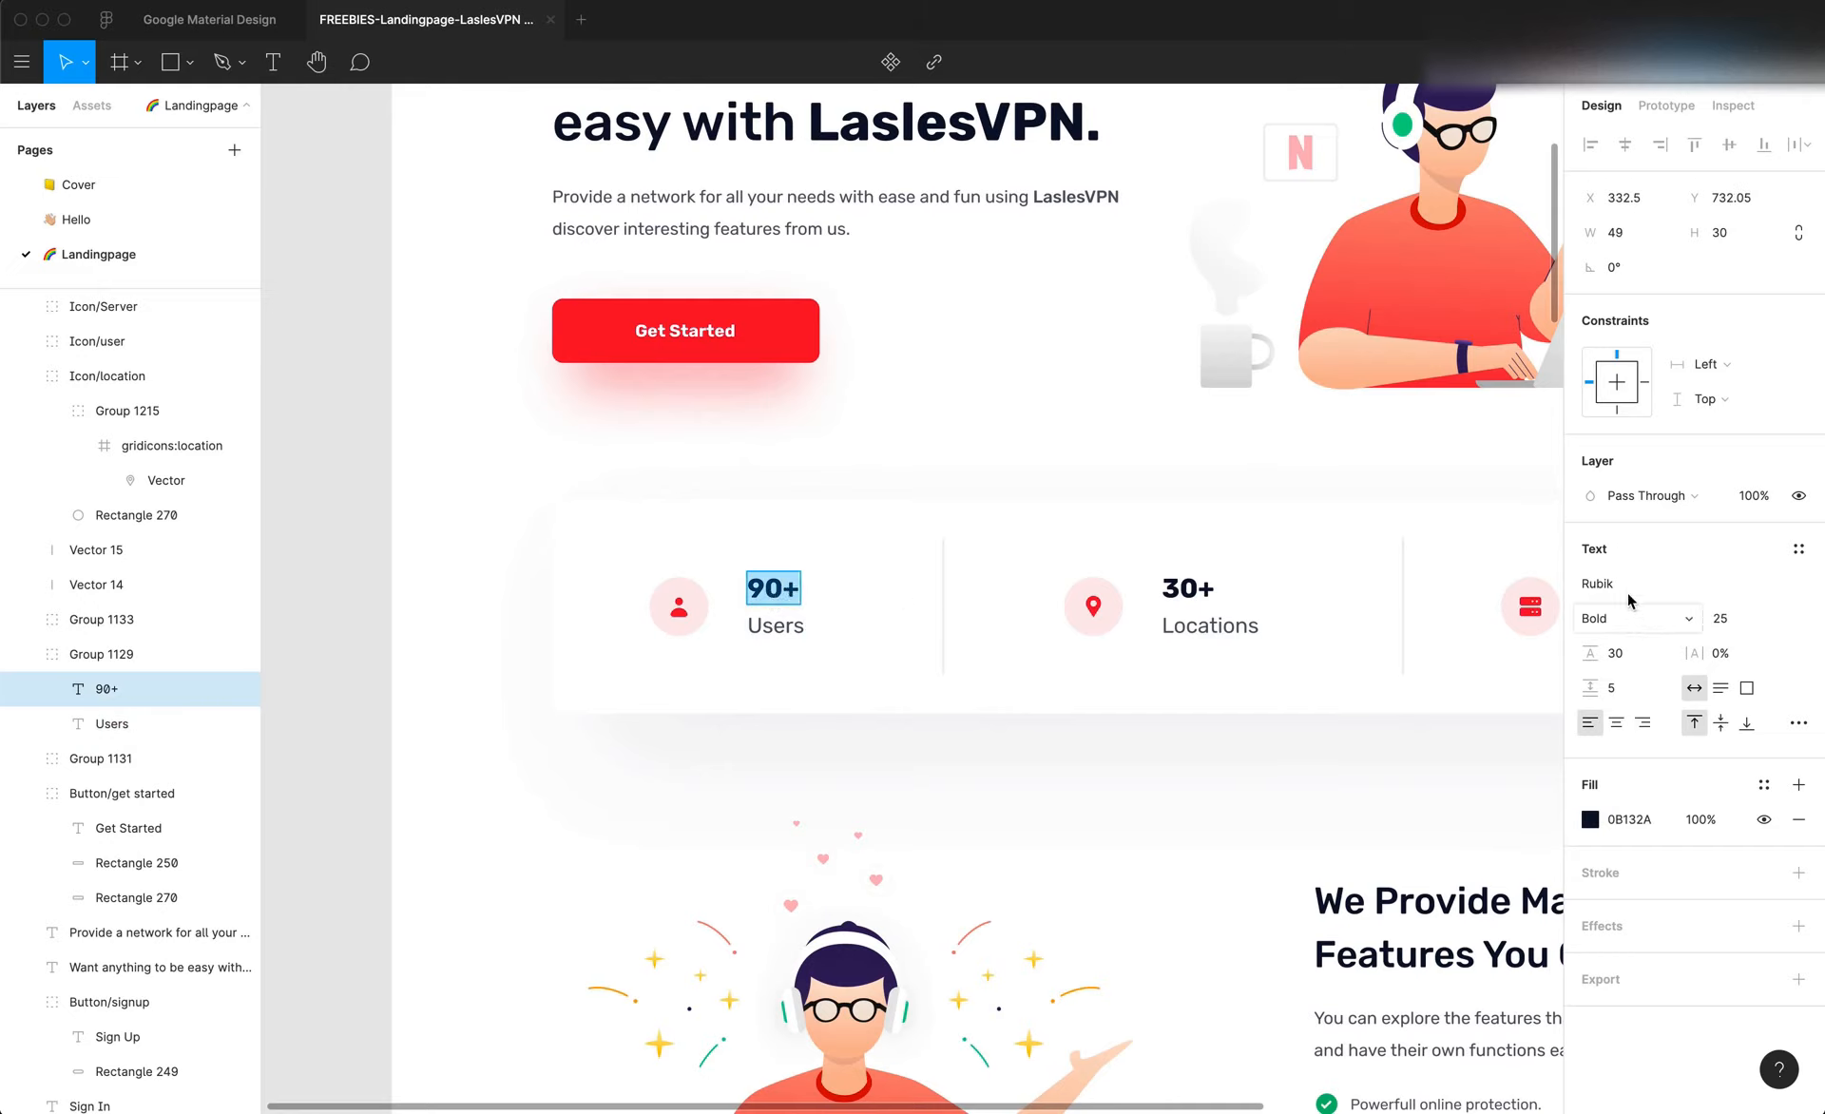
Switch to Editor X and set the Paragraph 2 typography theme to Rubik Bold at size 25
key(super+Tab)
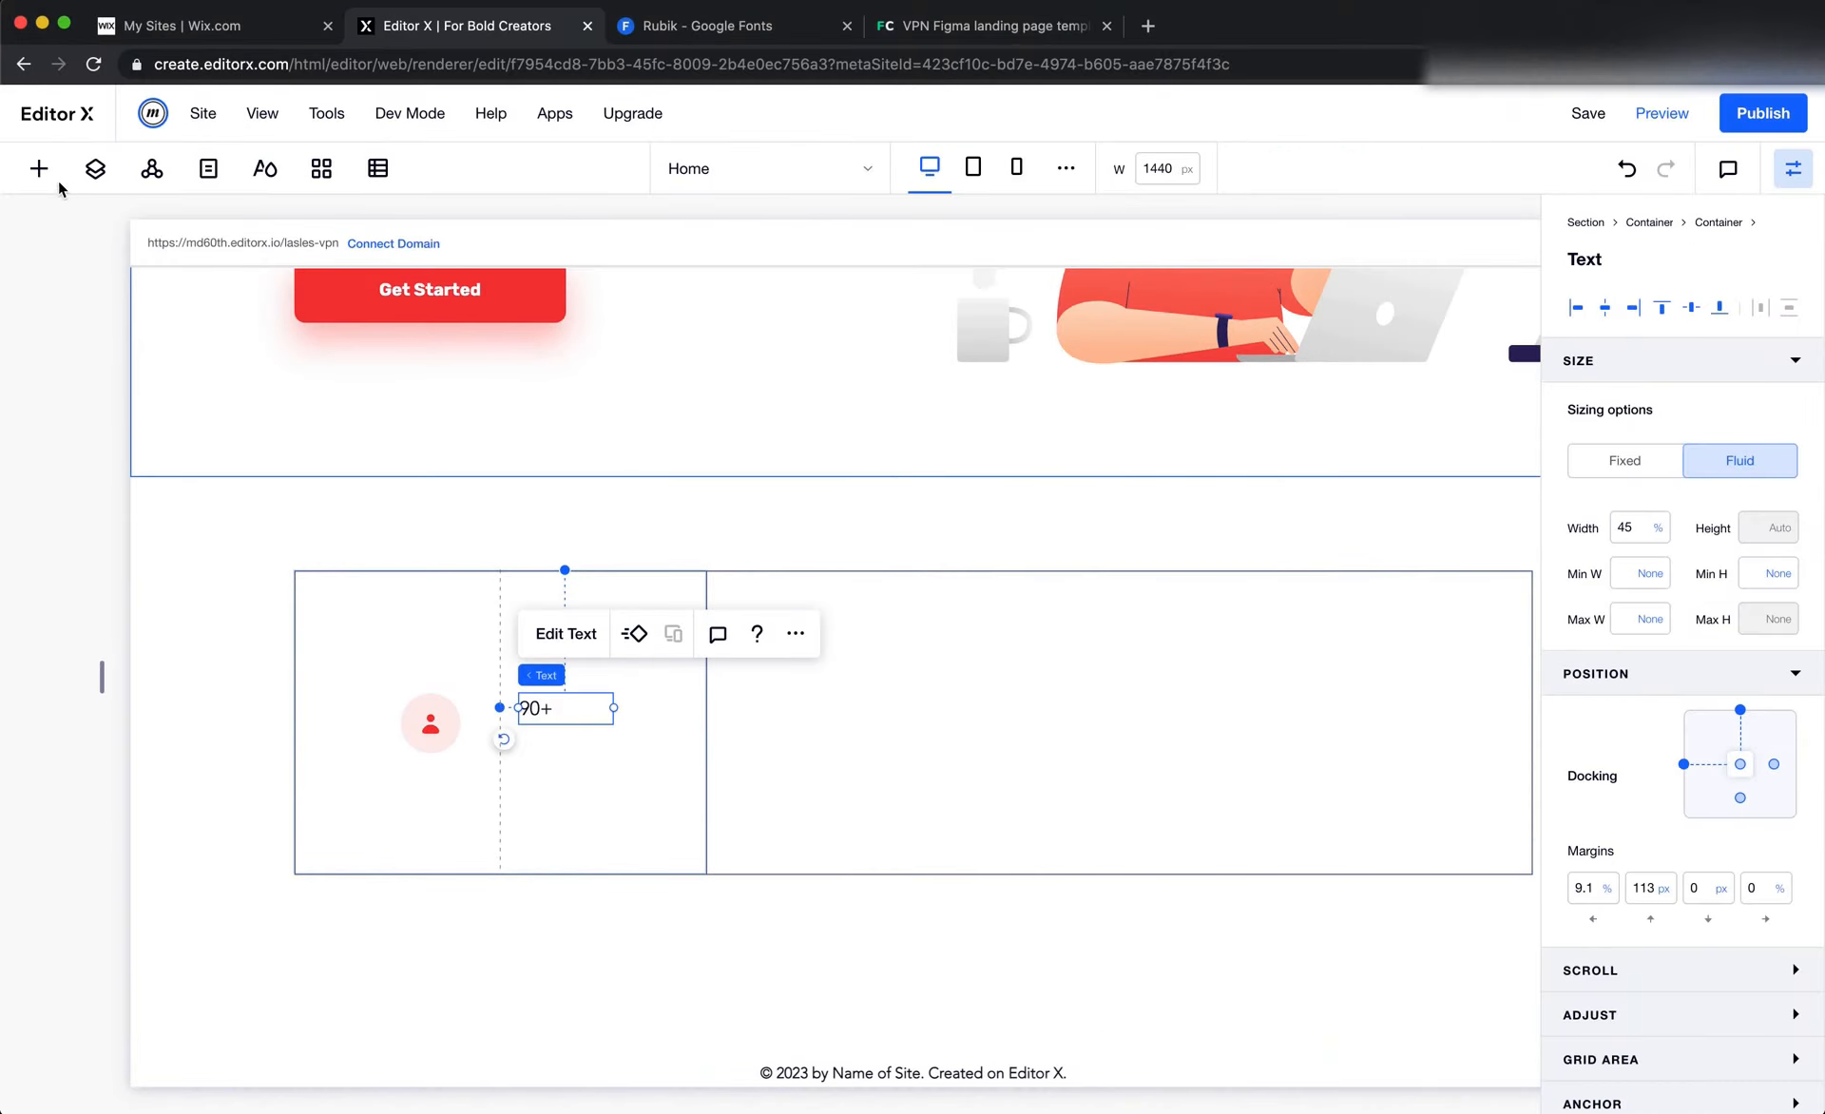
click(27, 170)
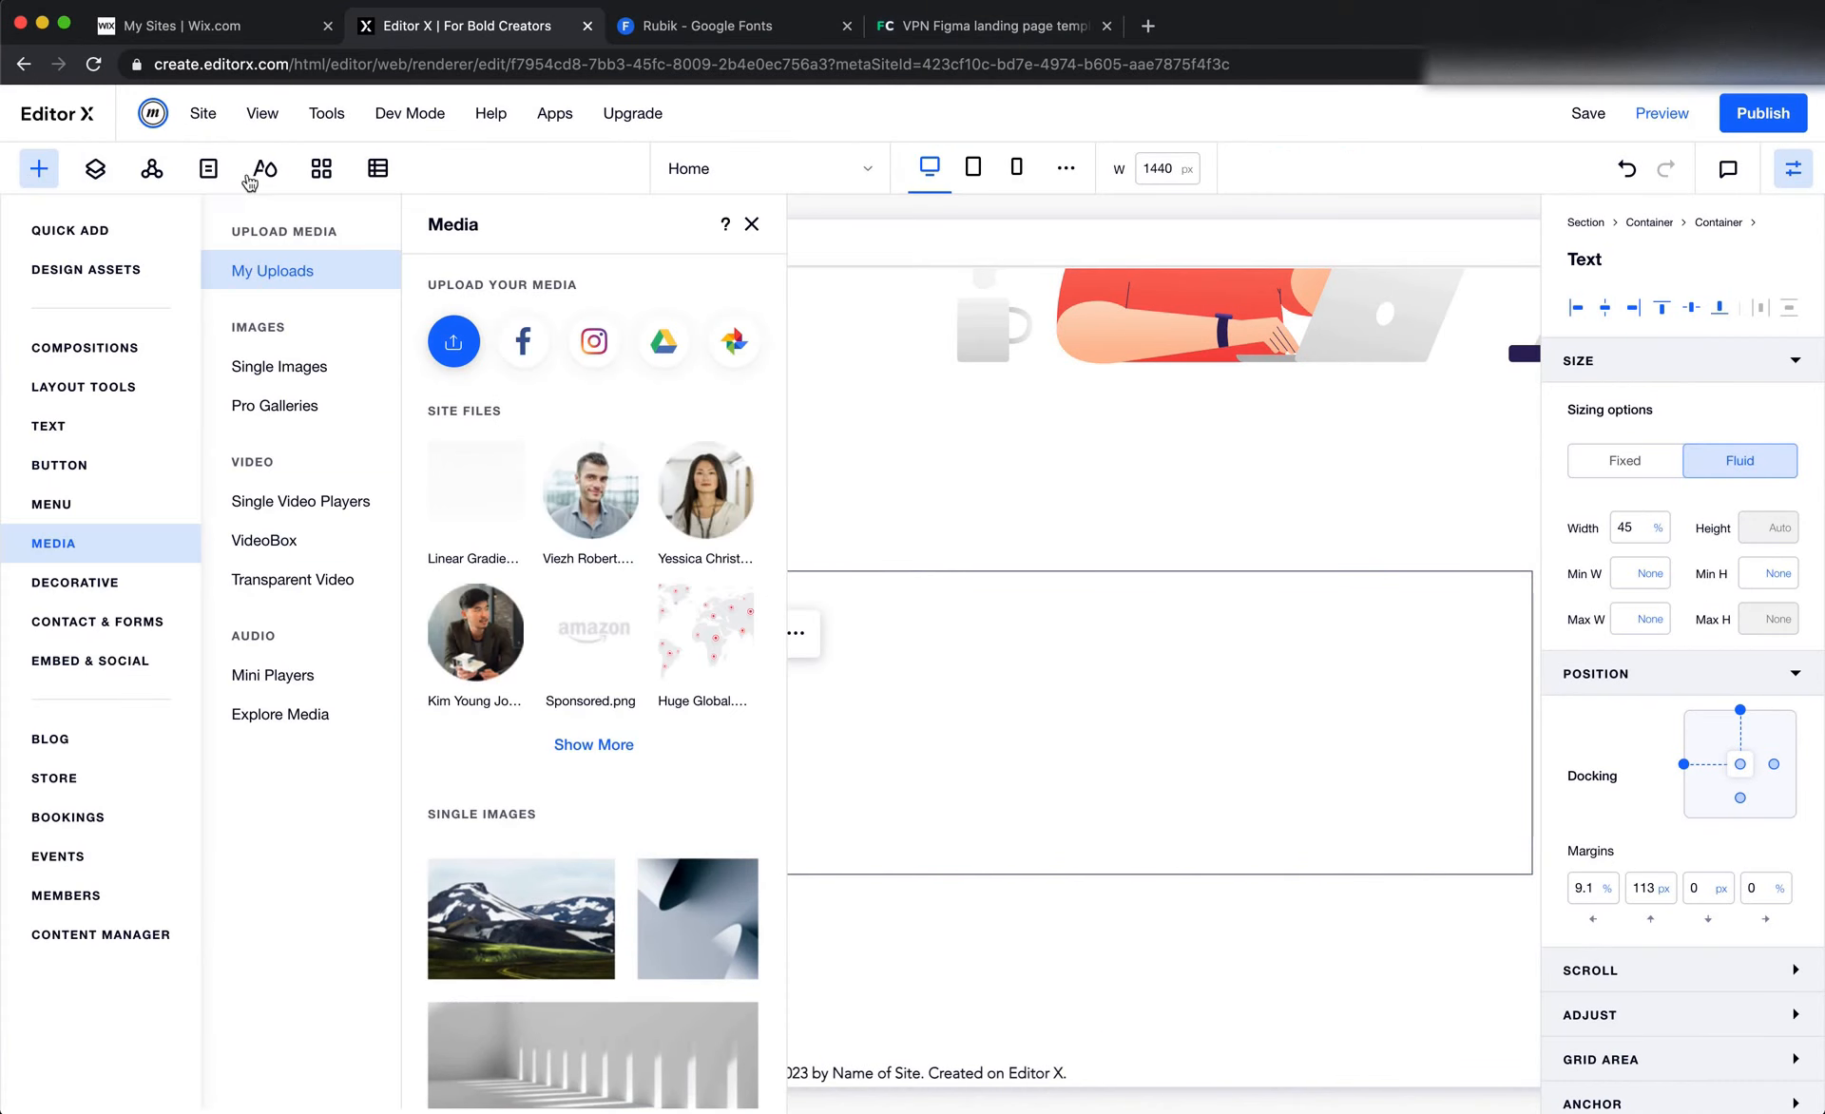
click(253, 176)
scroll(240, 640, down, 6)
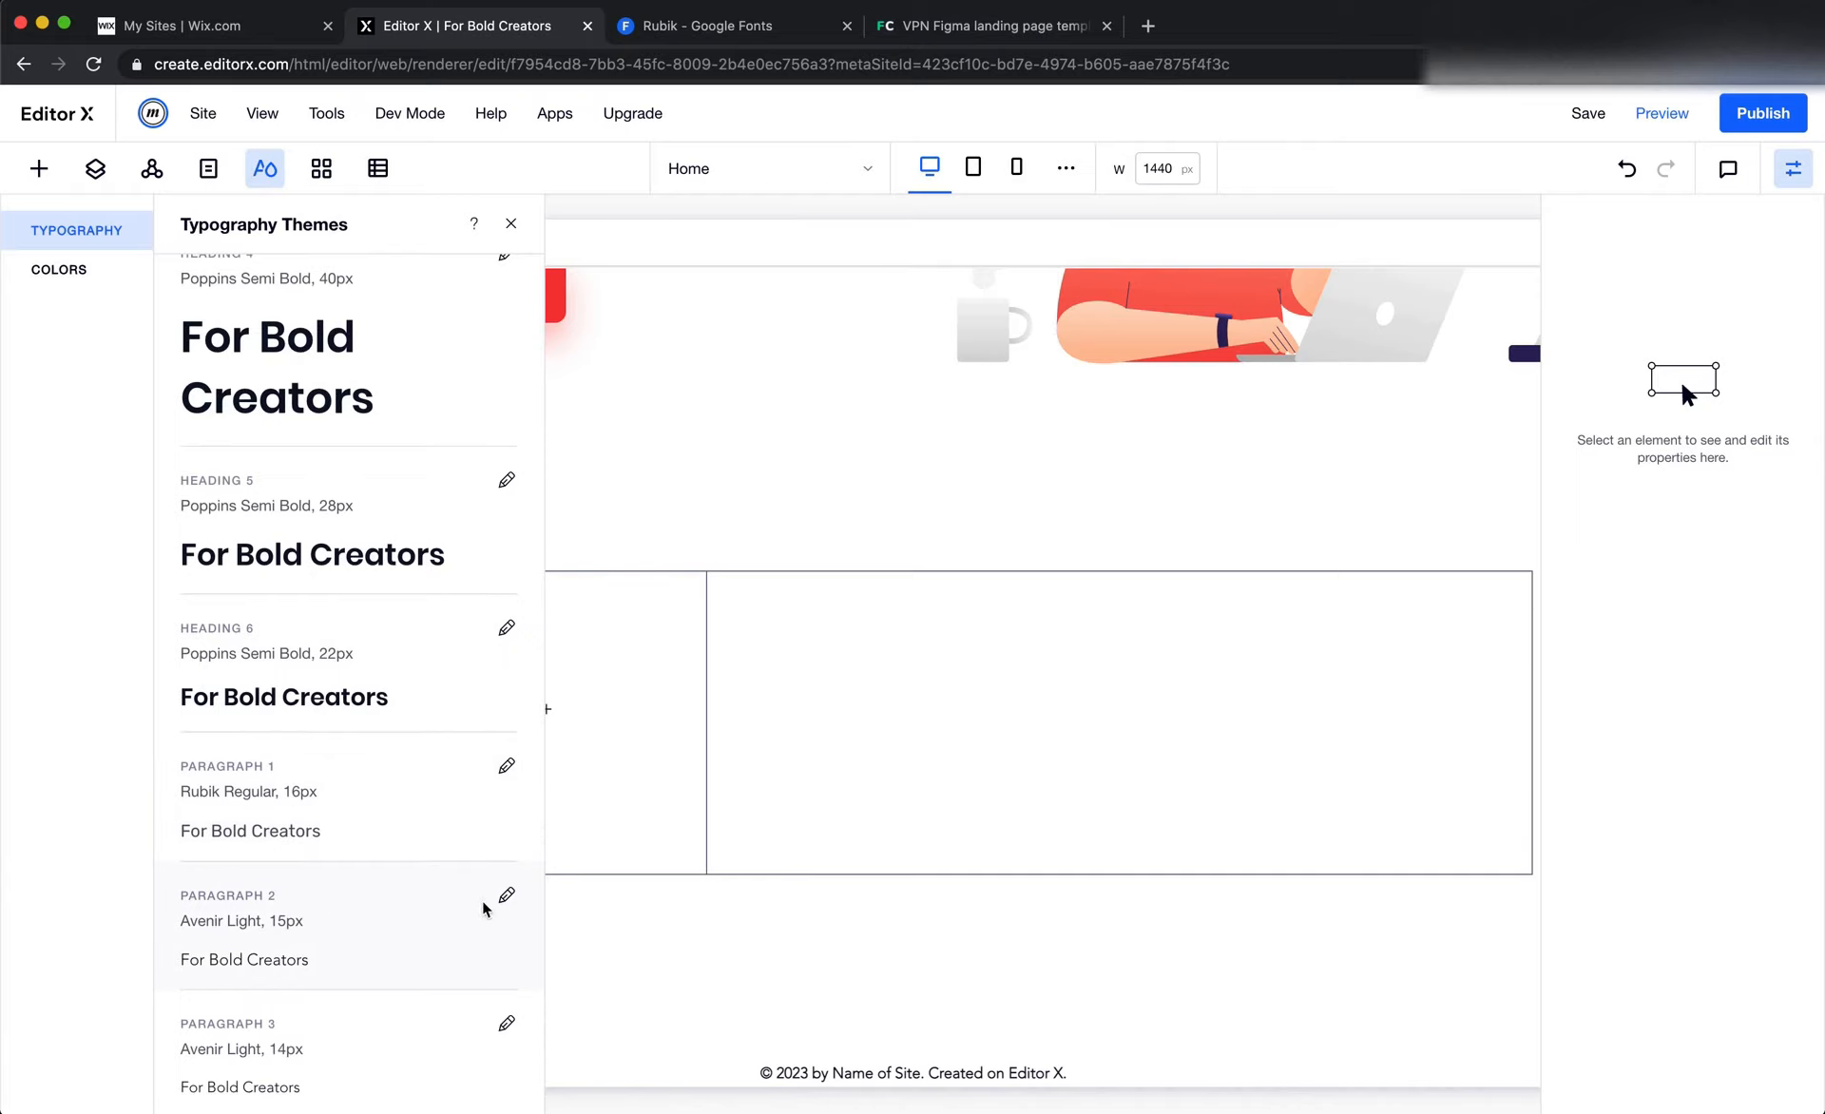
click(506, 896)
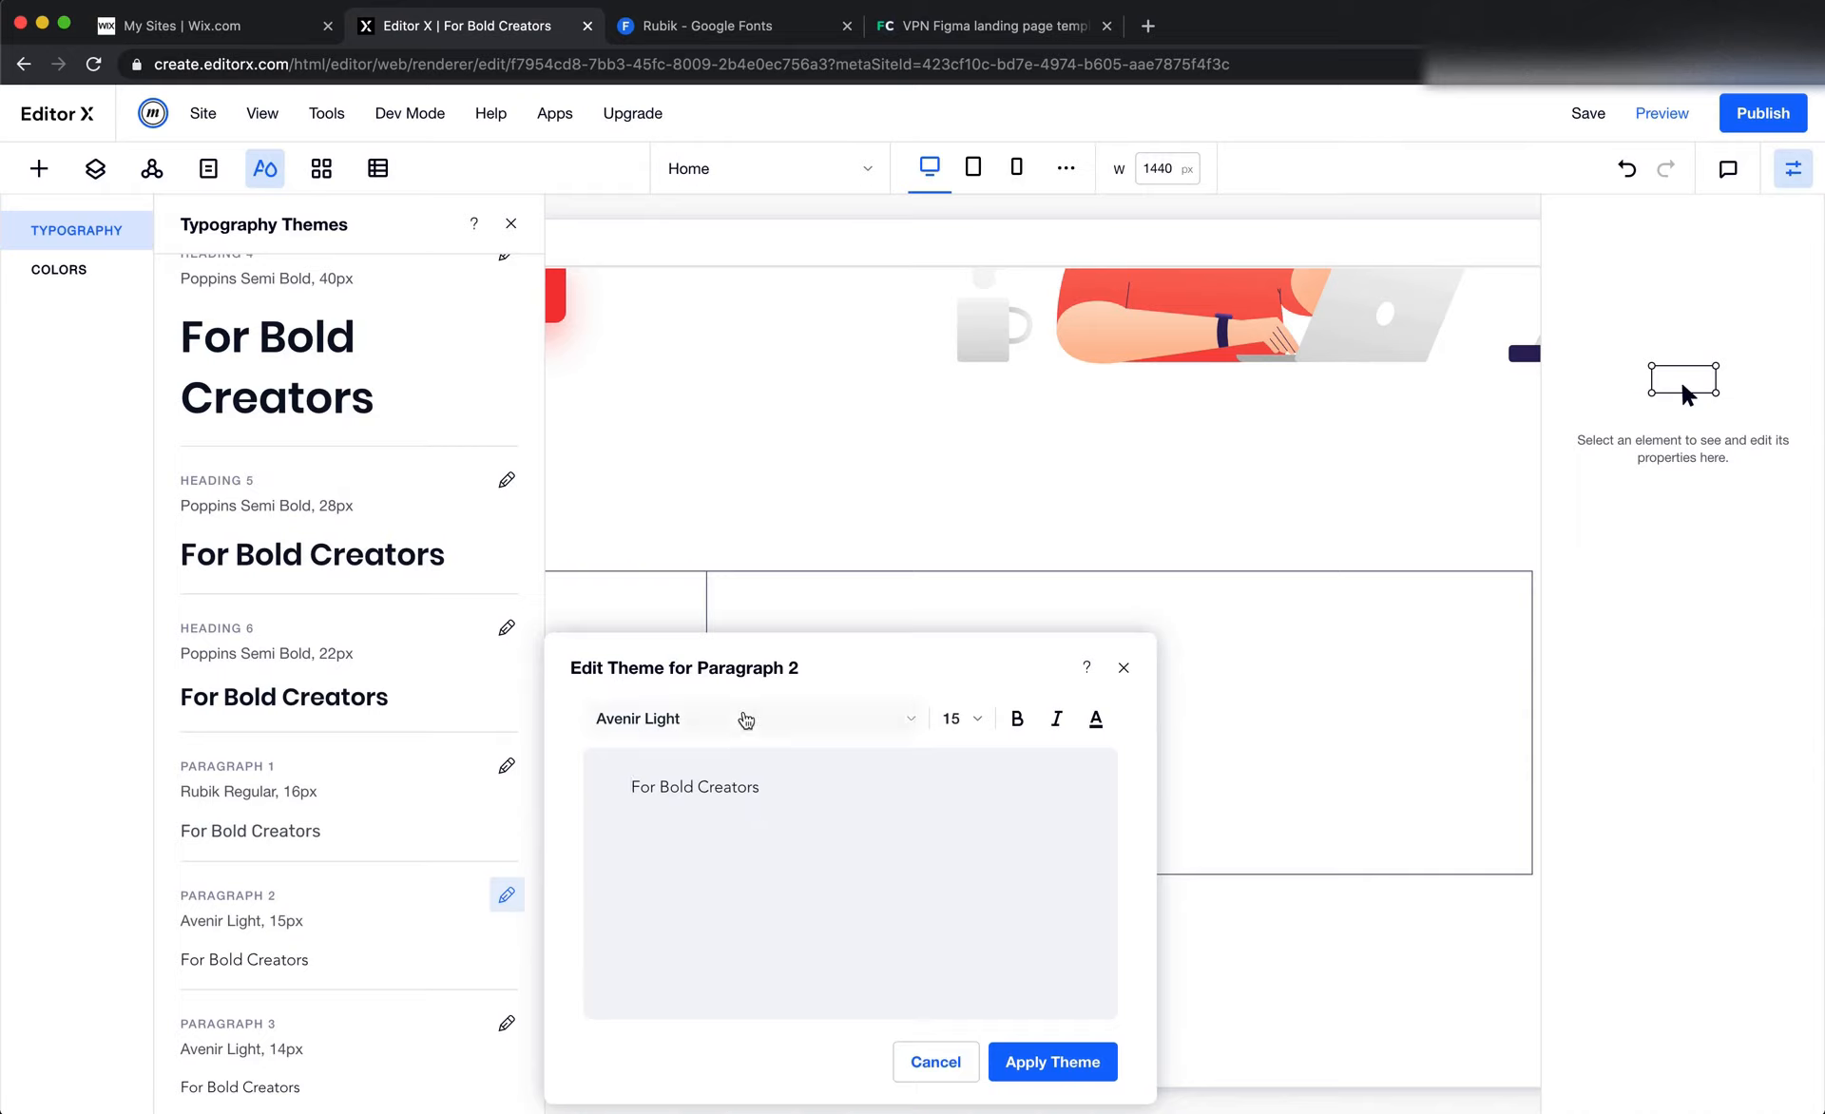
click(746, 719)
scroll(802, 944, down, 10)
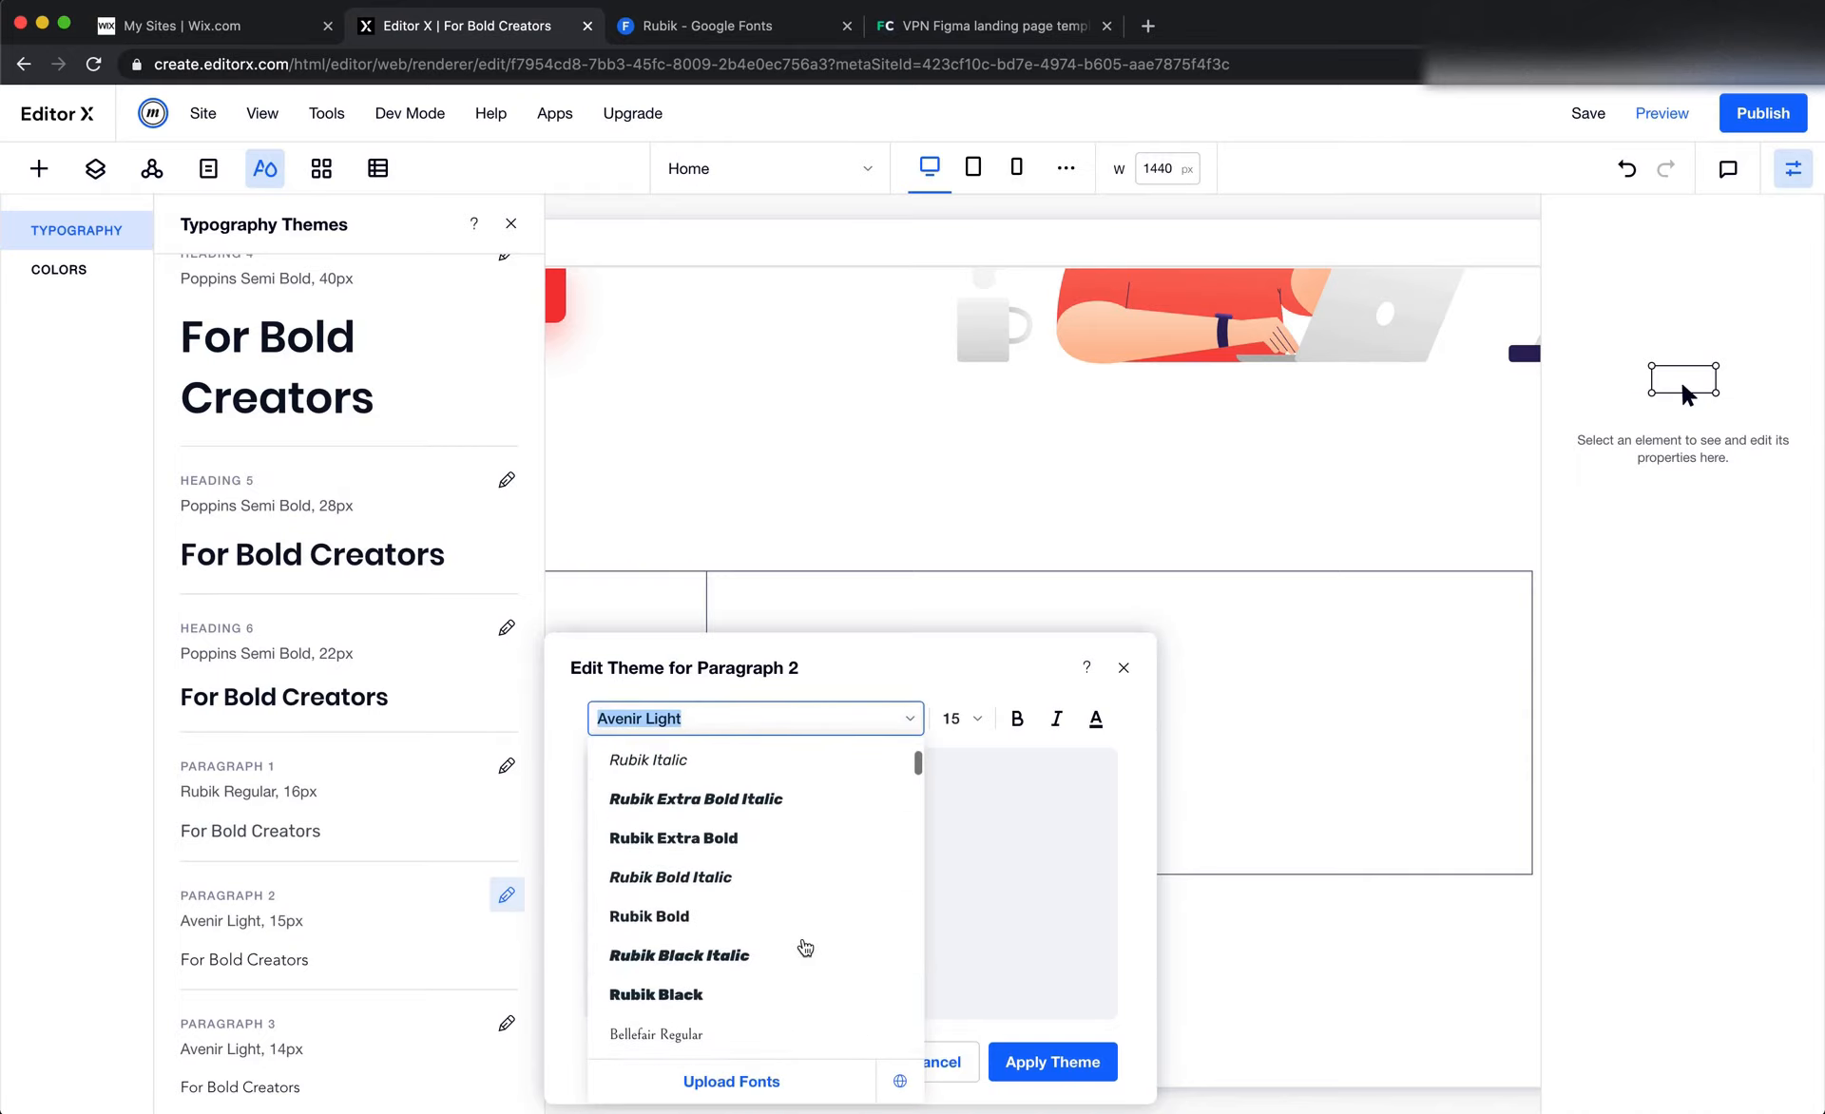
scroll(805, 948, up, 5)
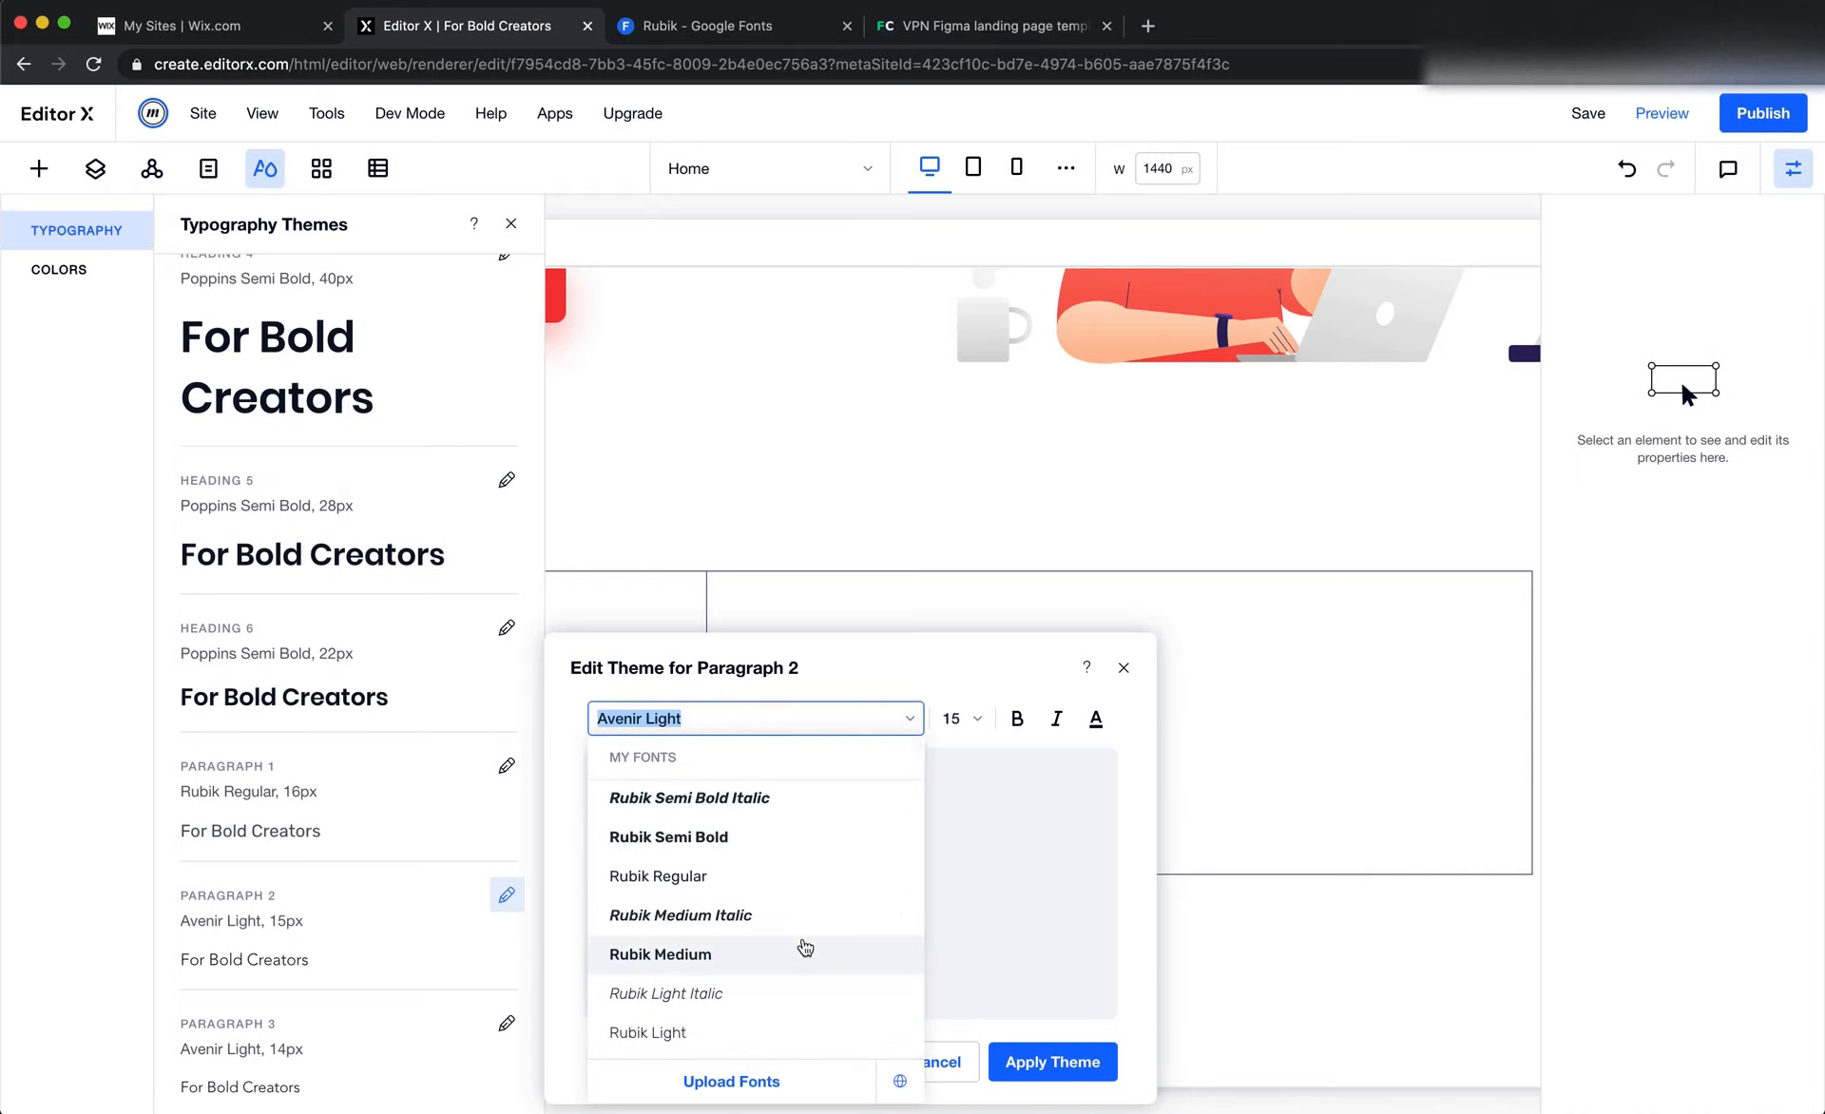
scroll(805, 948, down, 5)
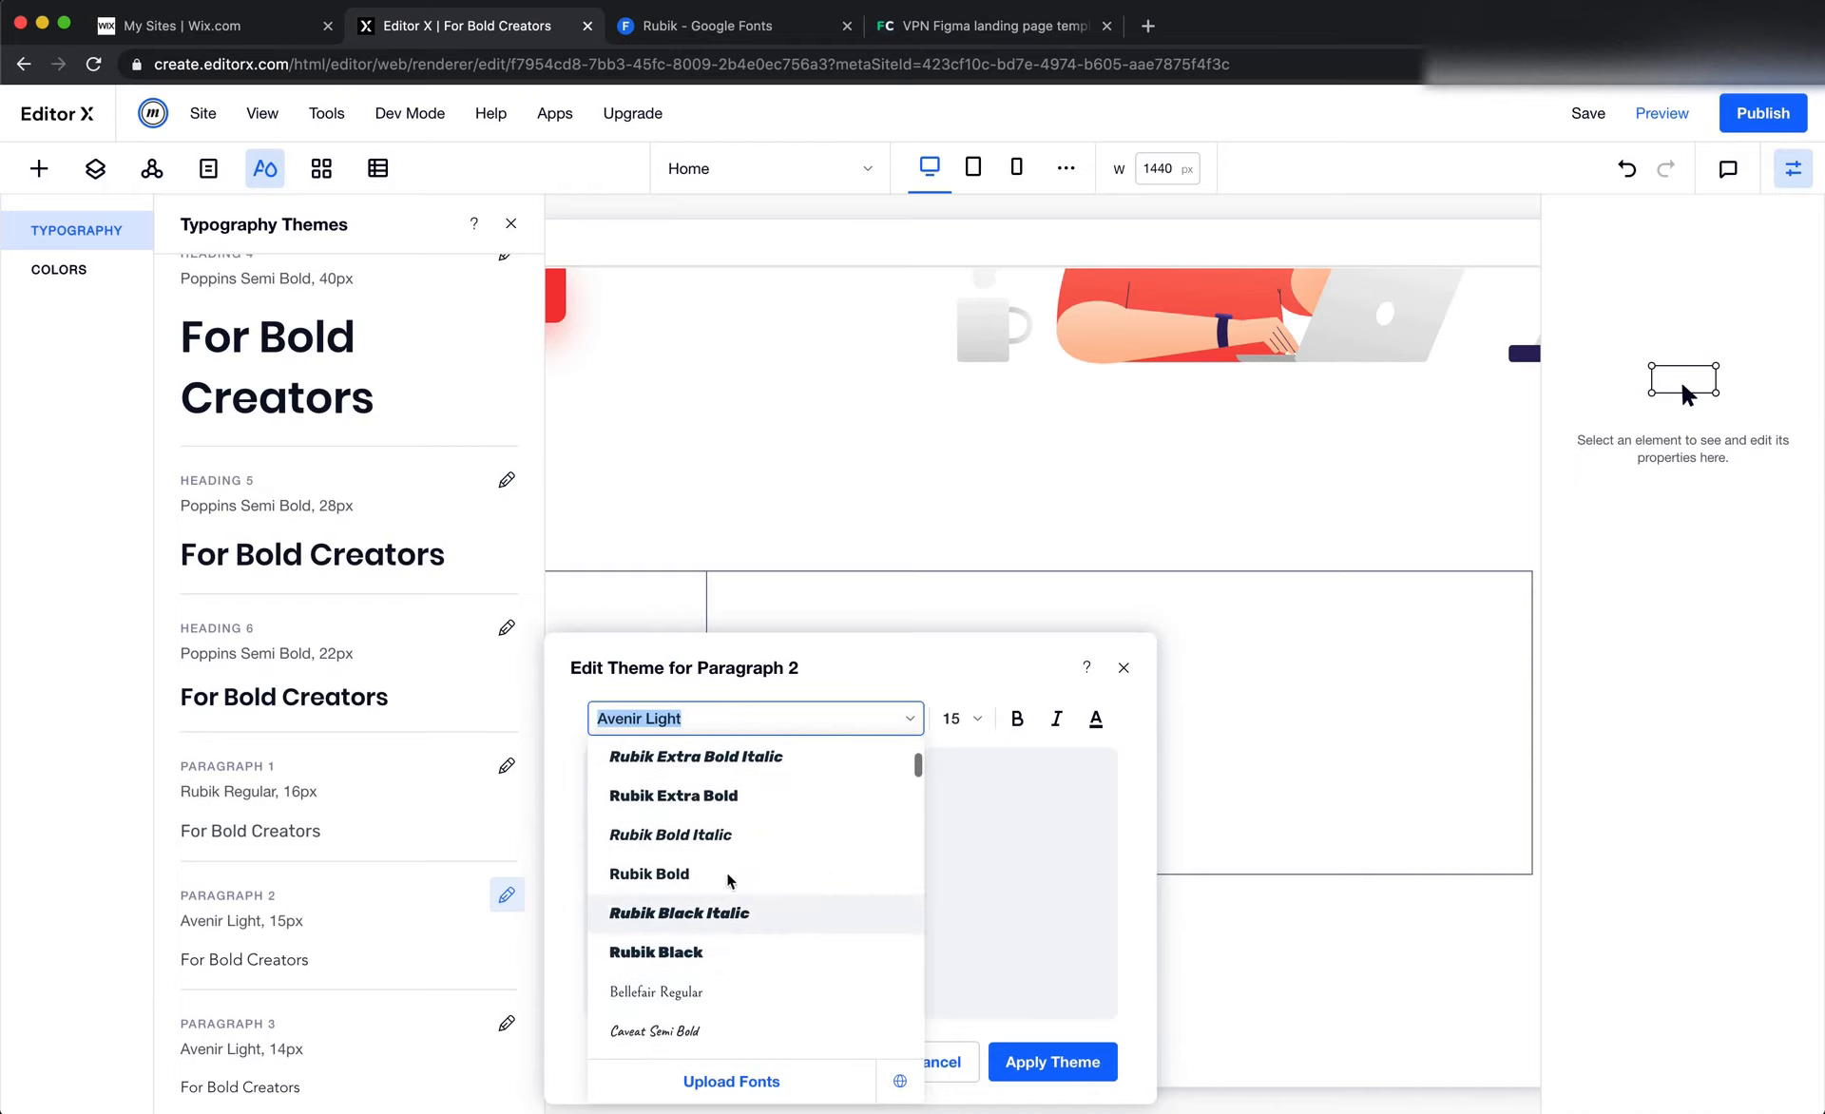
click(728, 874)
click(960, 716)
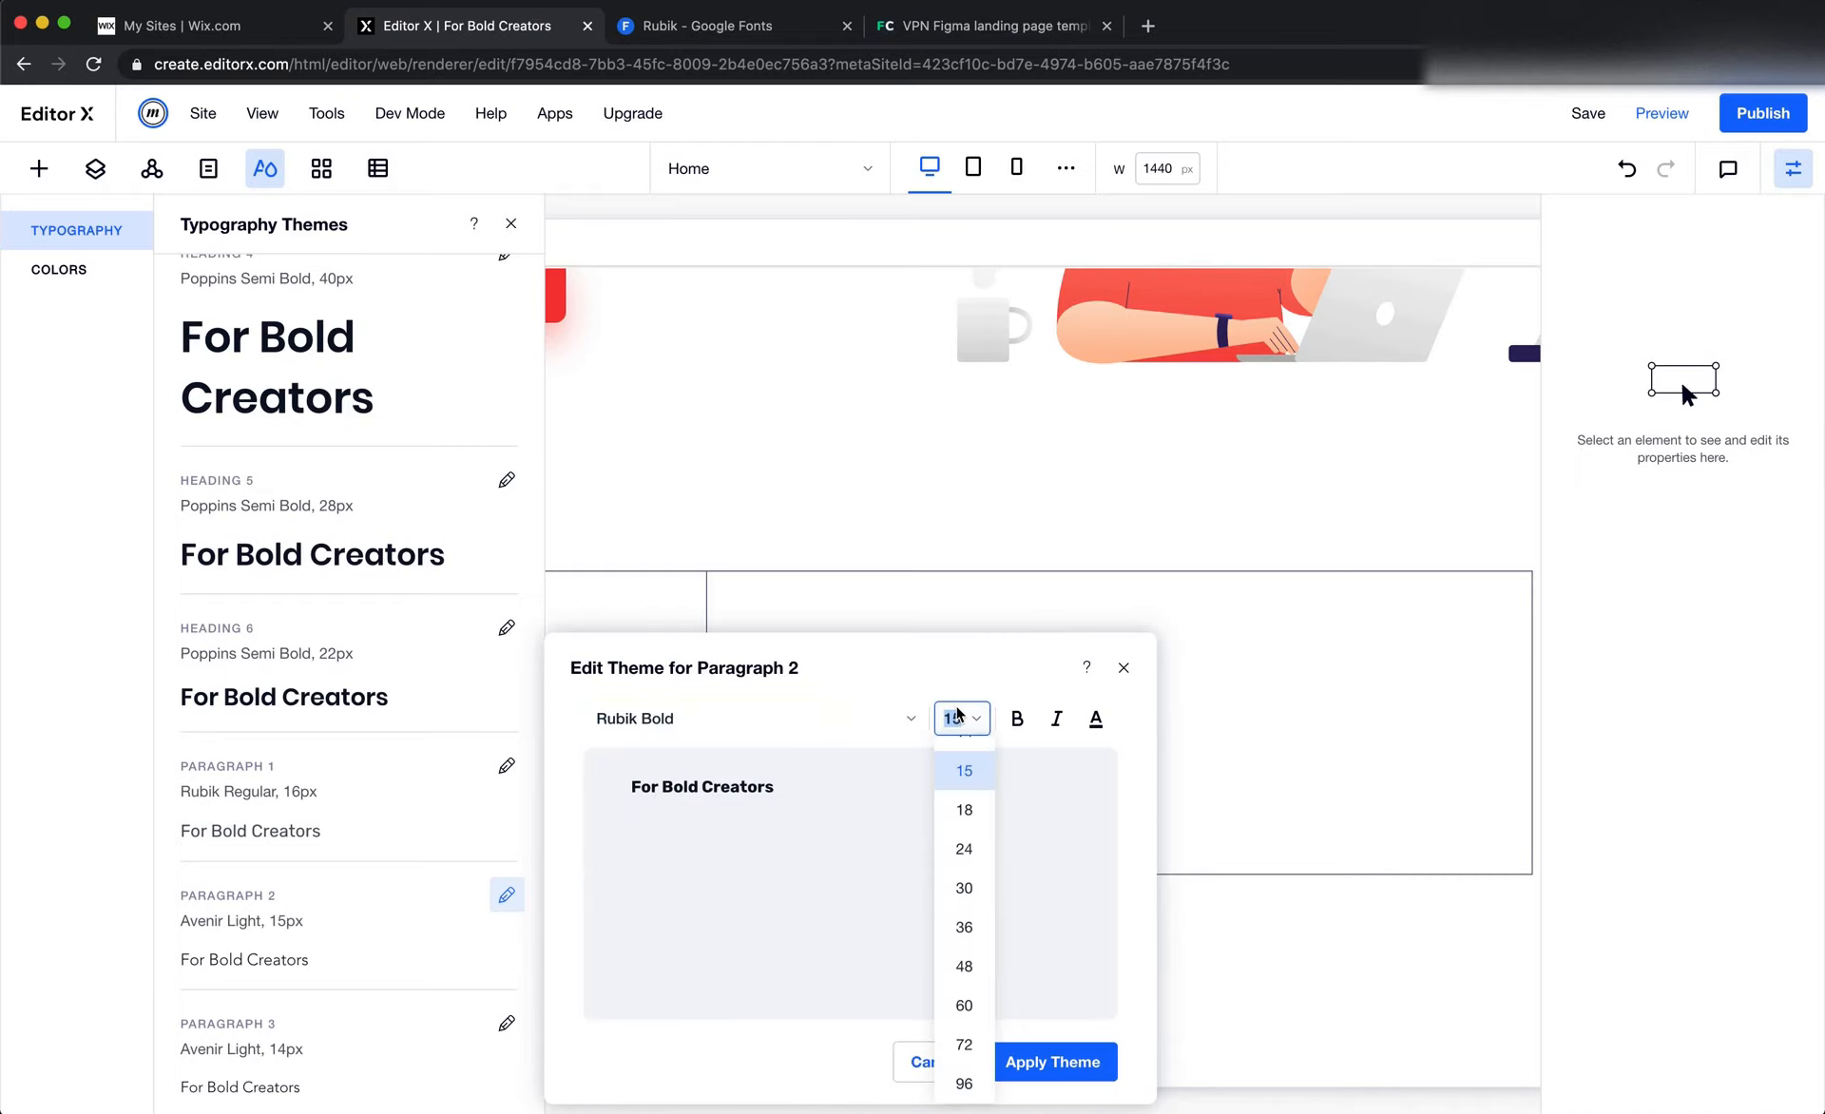
text(25)
key(Return)
Check the "90+" fill colour in Figma, set Paragraph 2's text colour to #0B132A in Editor X, and apply the theme
key(super+Tab)
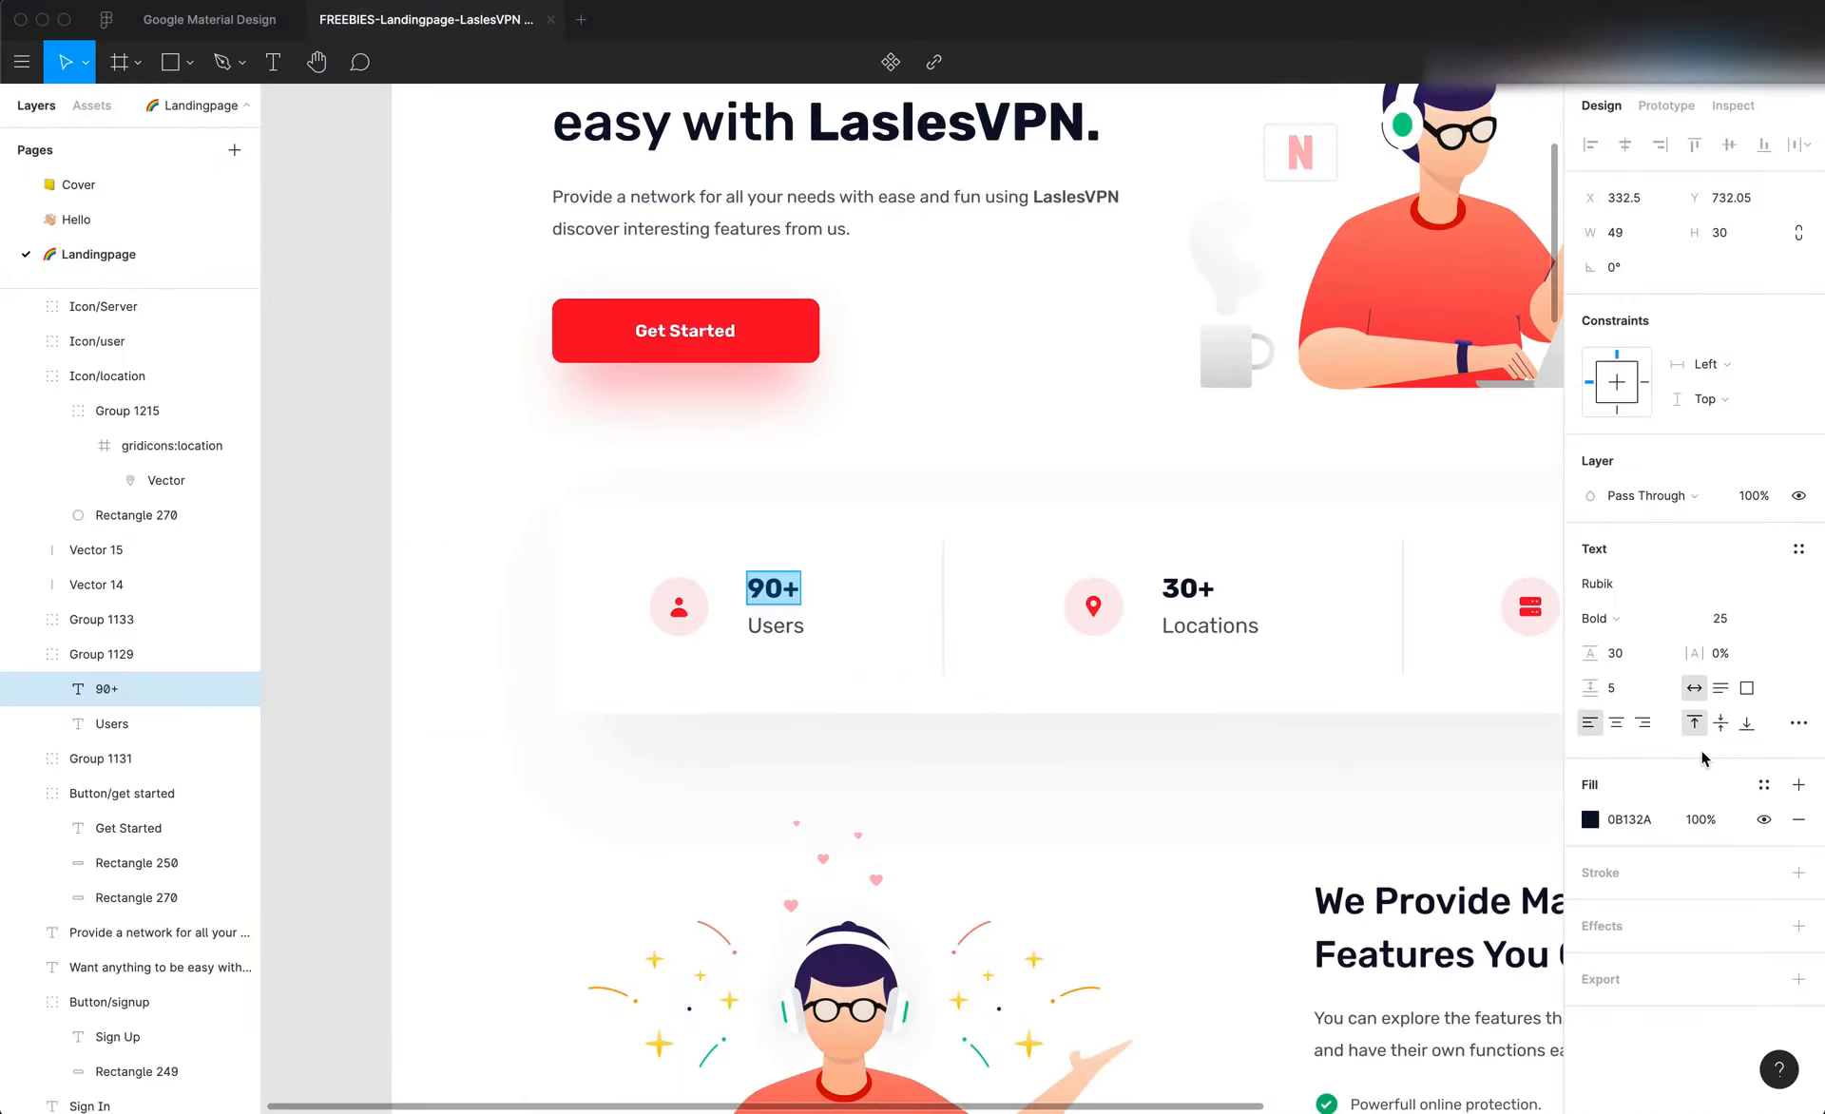
click(1629, 820)
key(super+Tab)
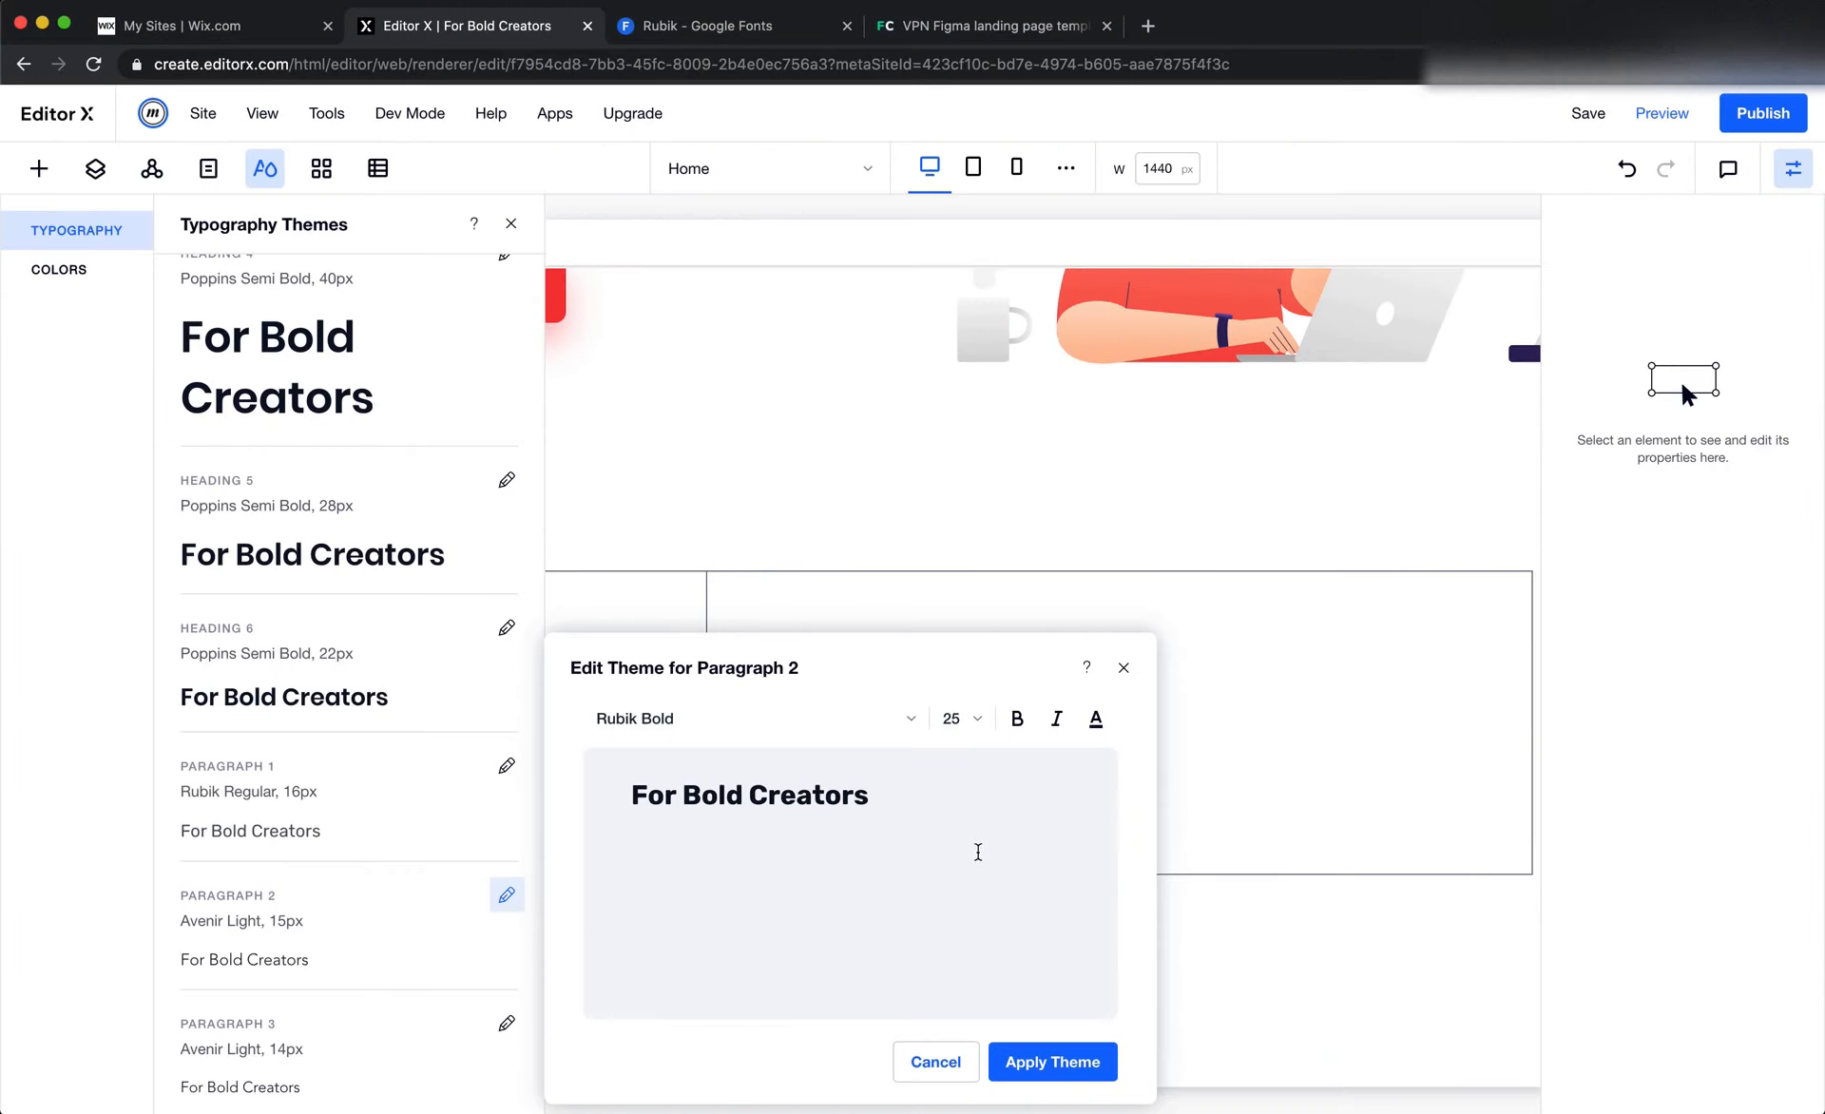
click(1094, 718)
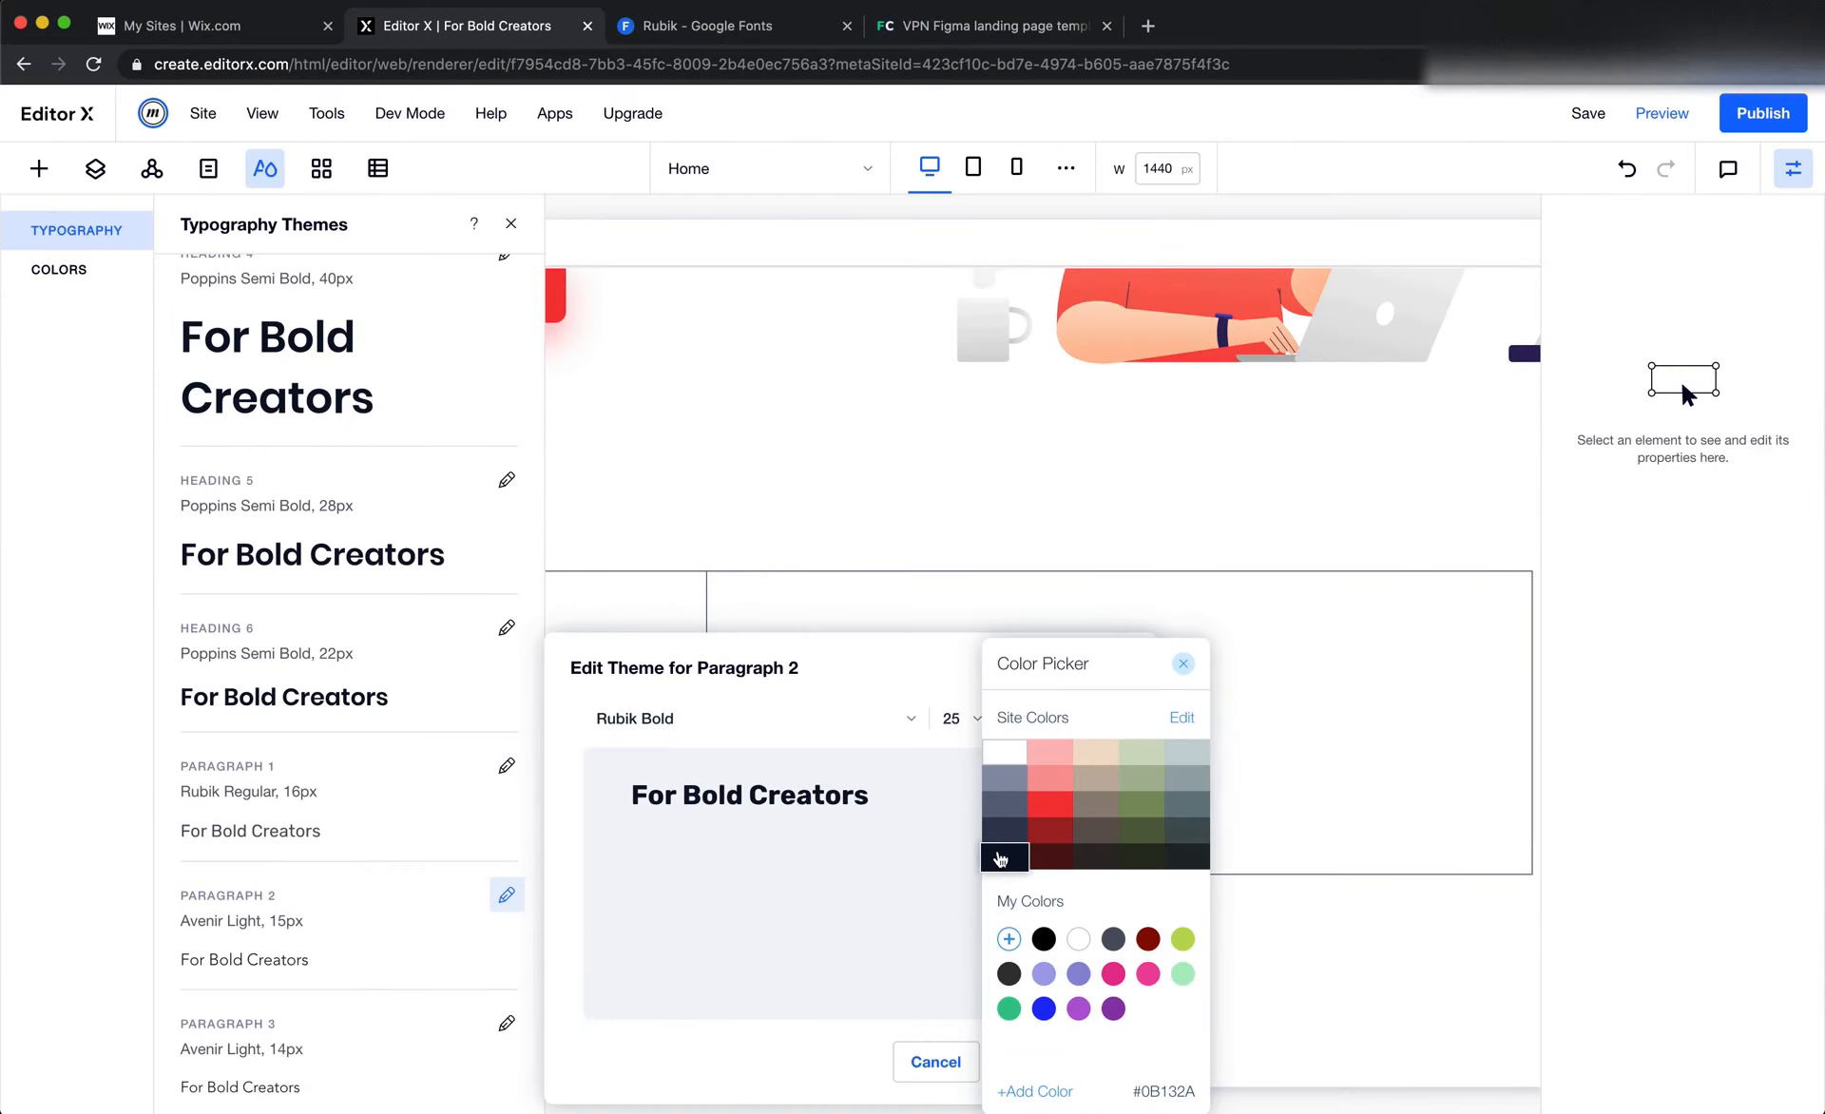
key(super+Tab)
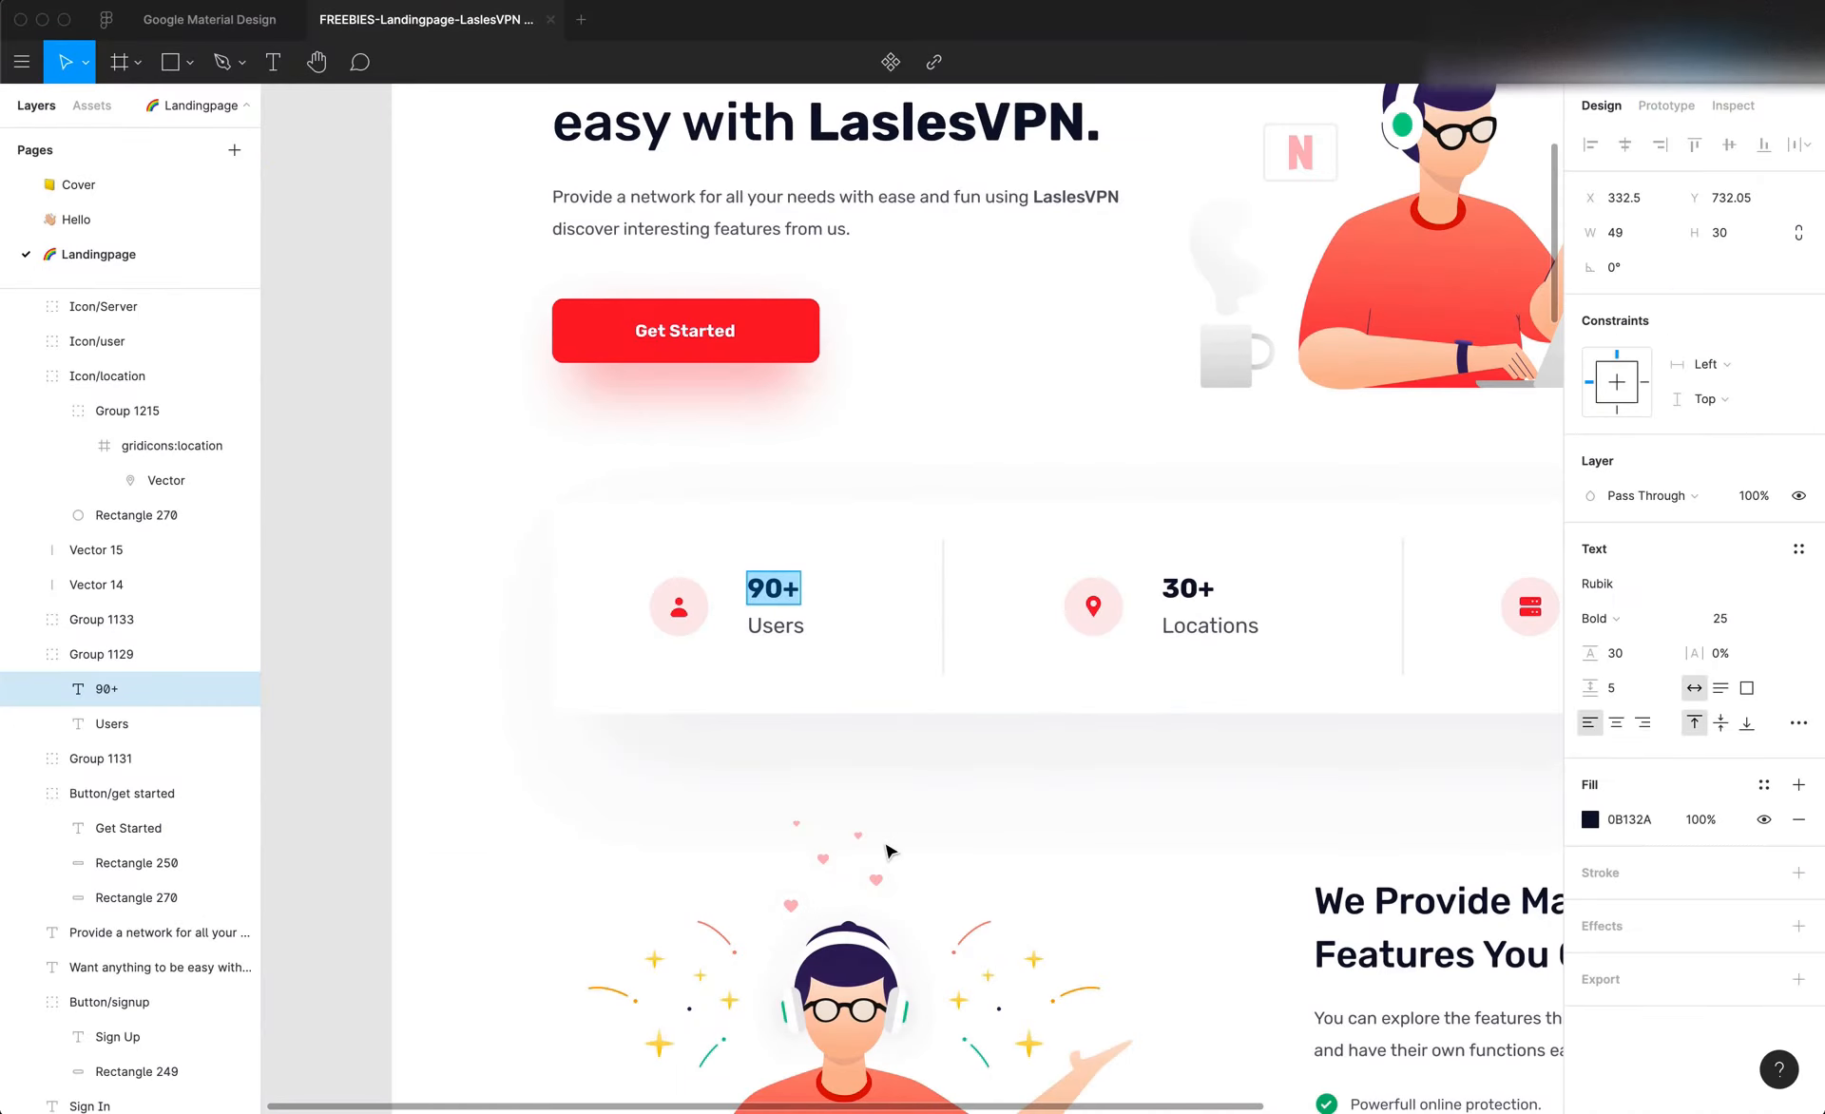
key(super+Tab)
click(887, 926)
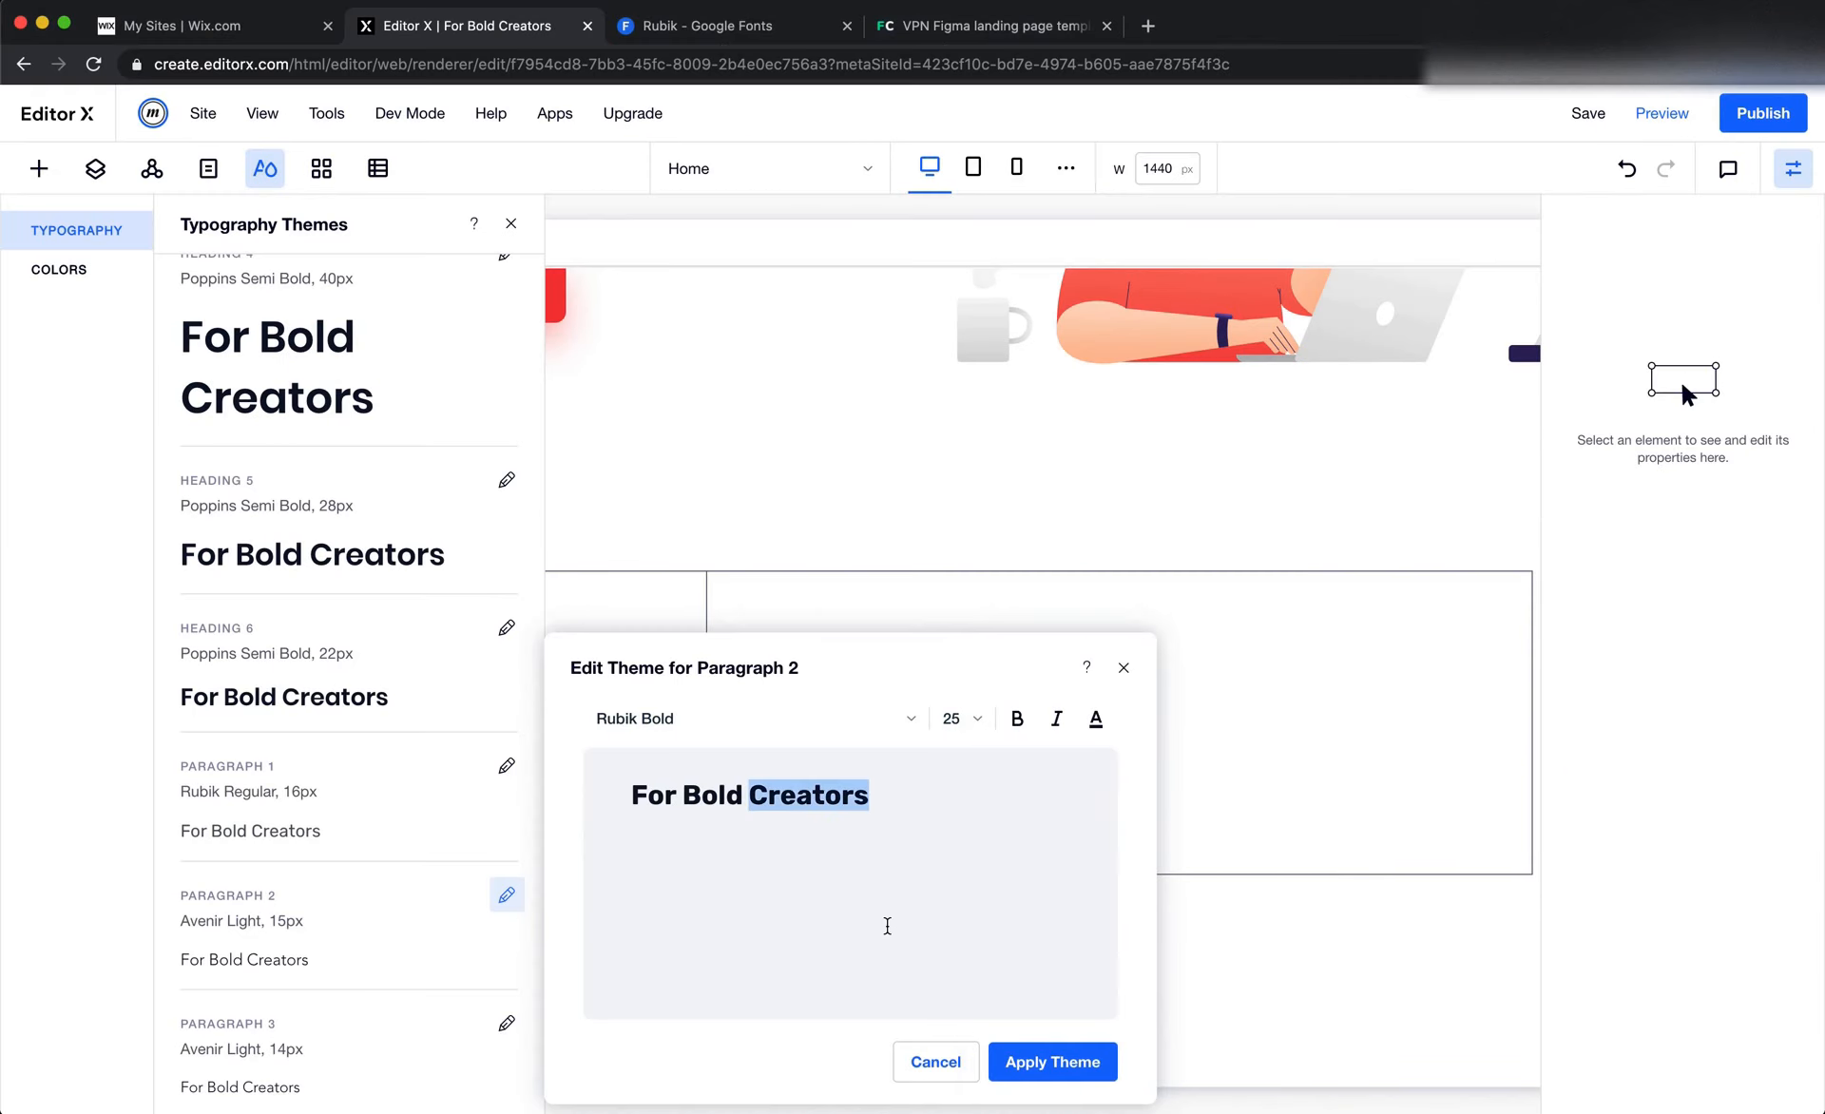
click(1071, 1061)
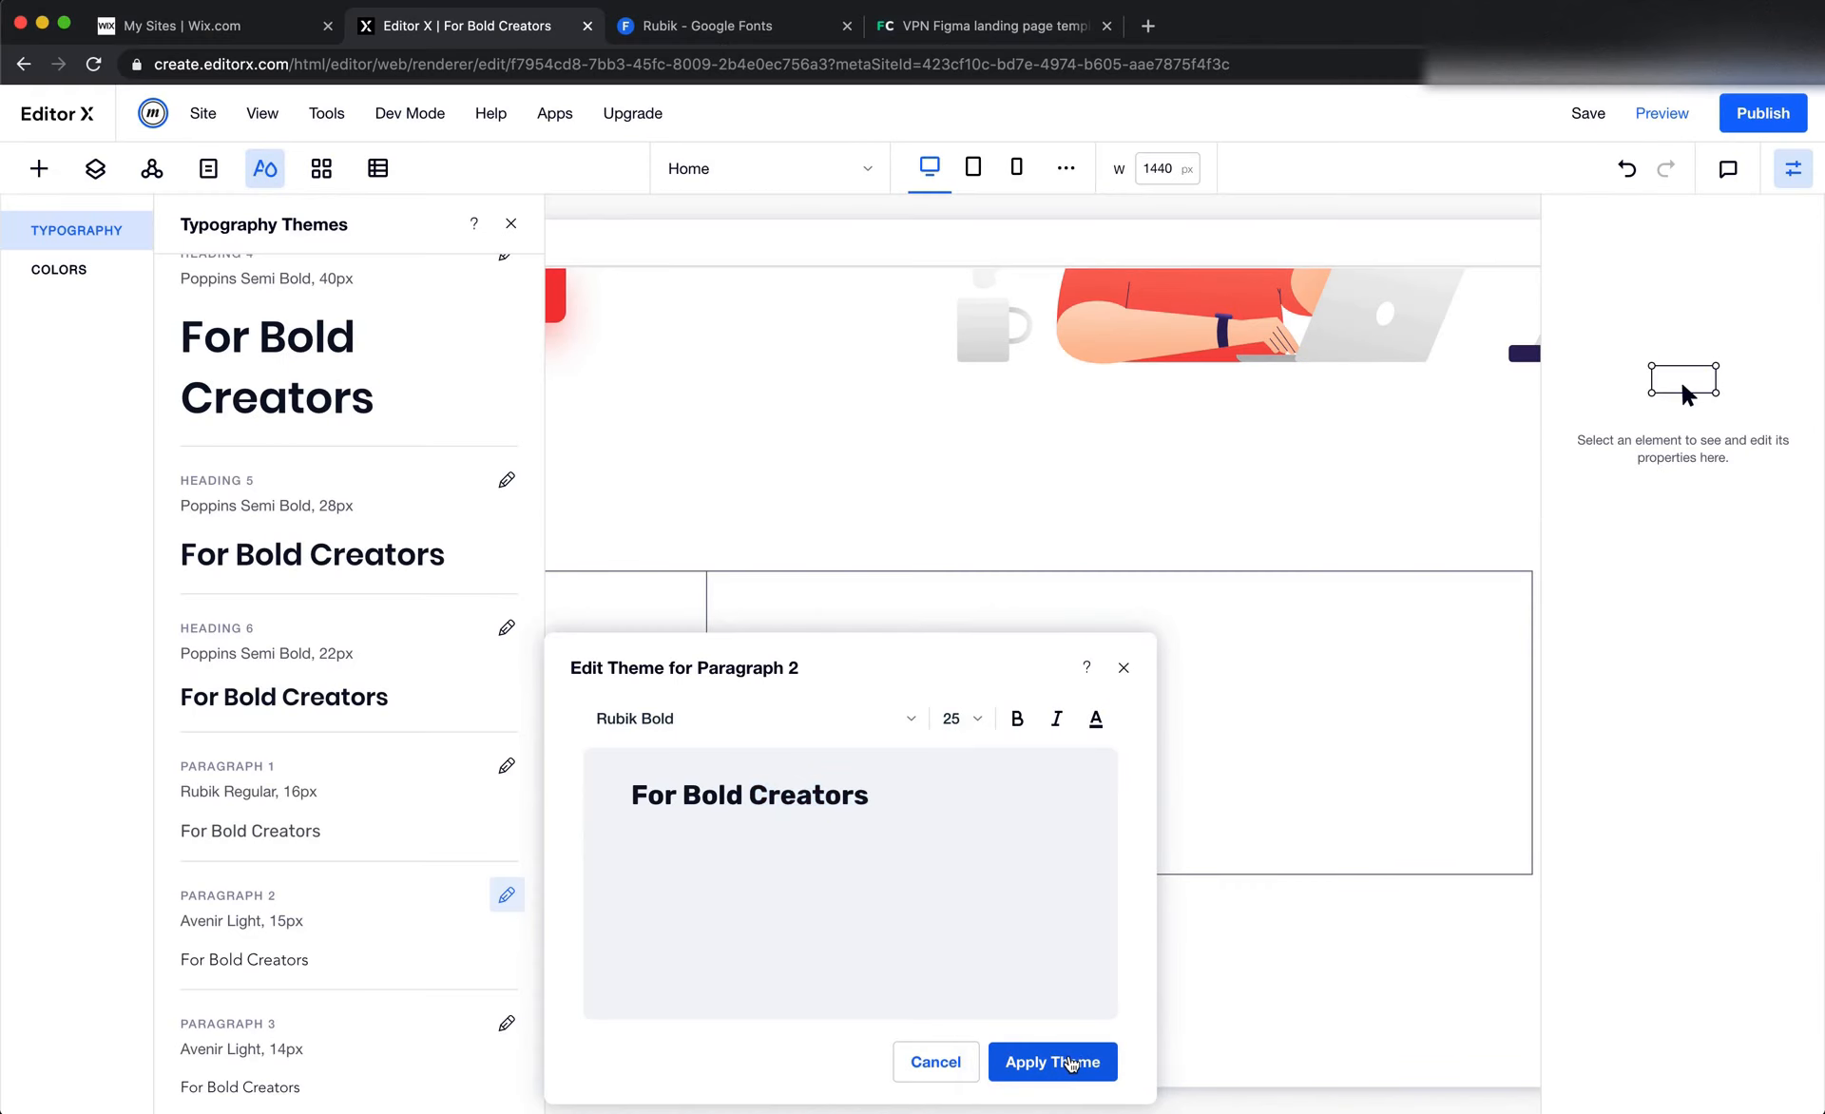
Edit the Paragraph 3 typography theme and set its font size to 20
scroll(485, 938, down, 1)
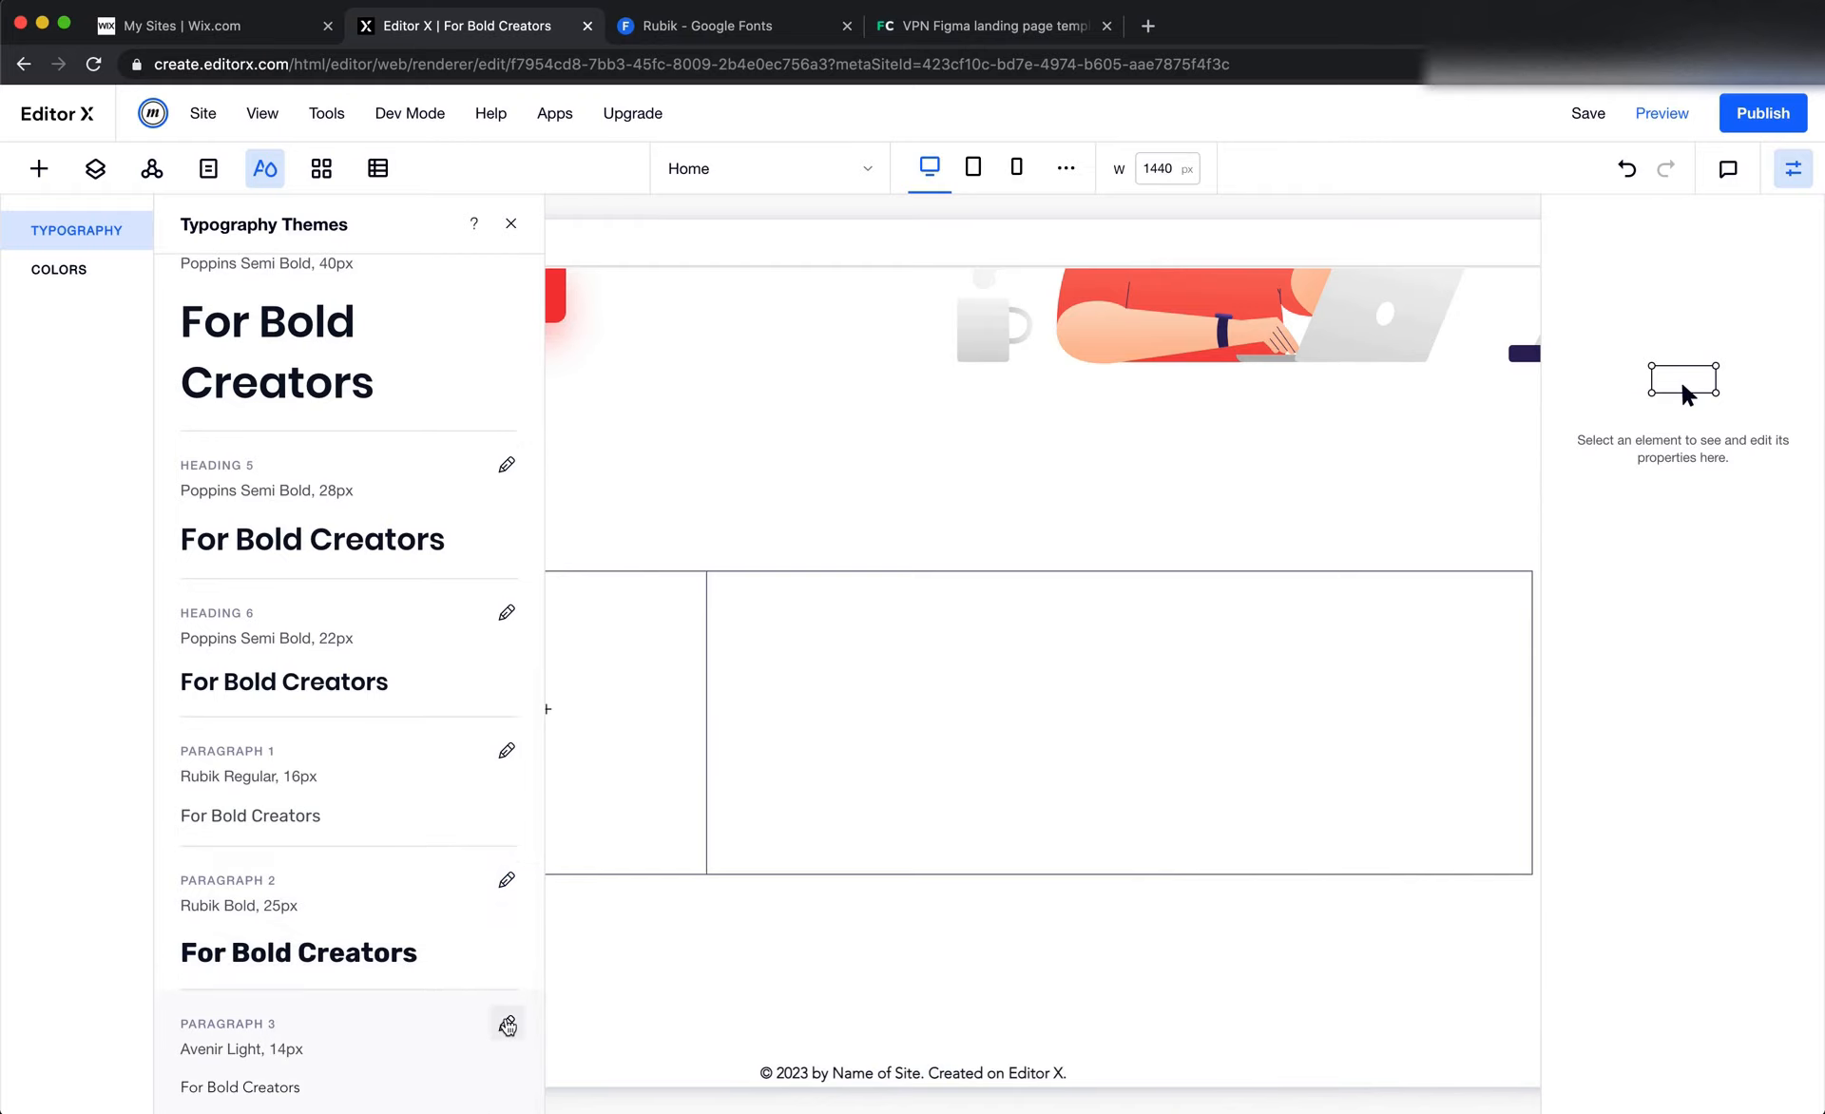
click(506, 1024)
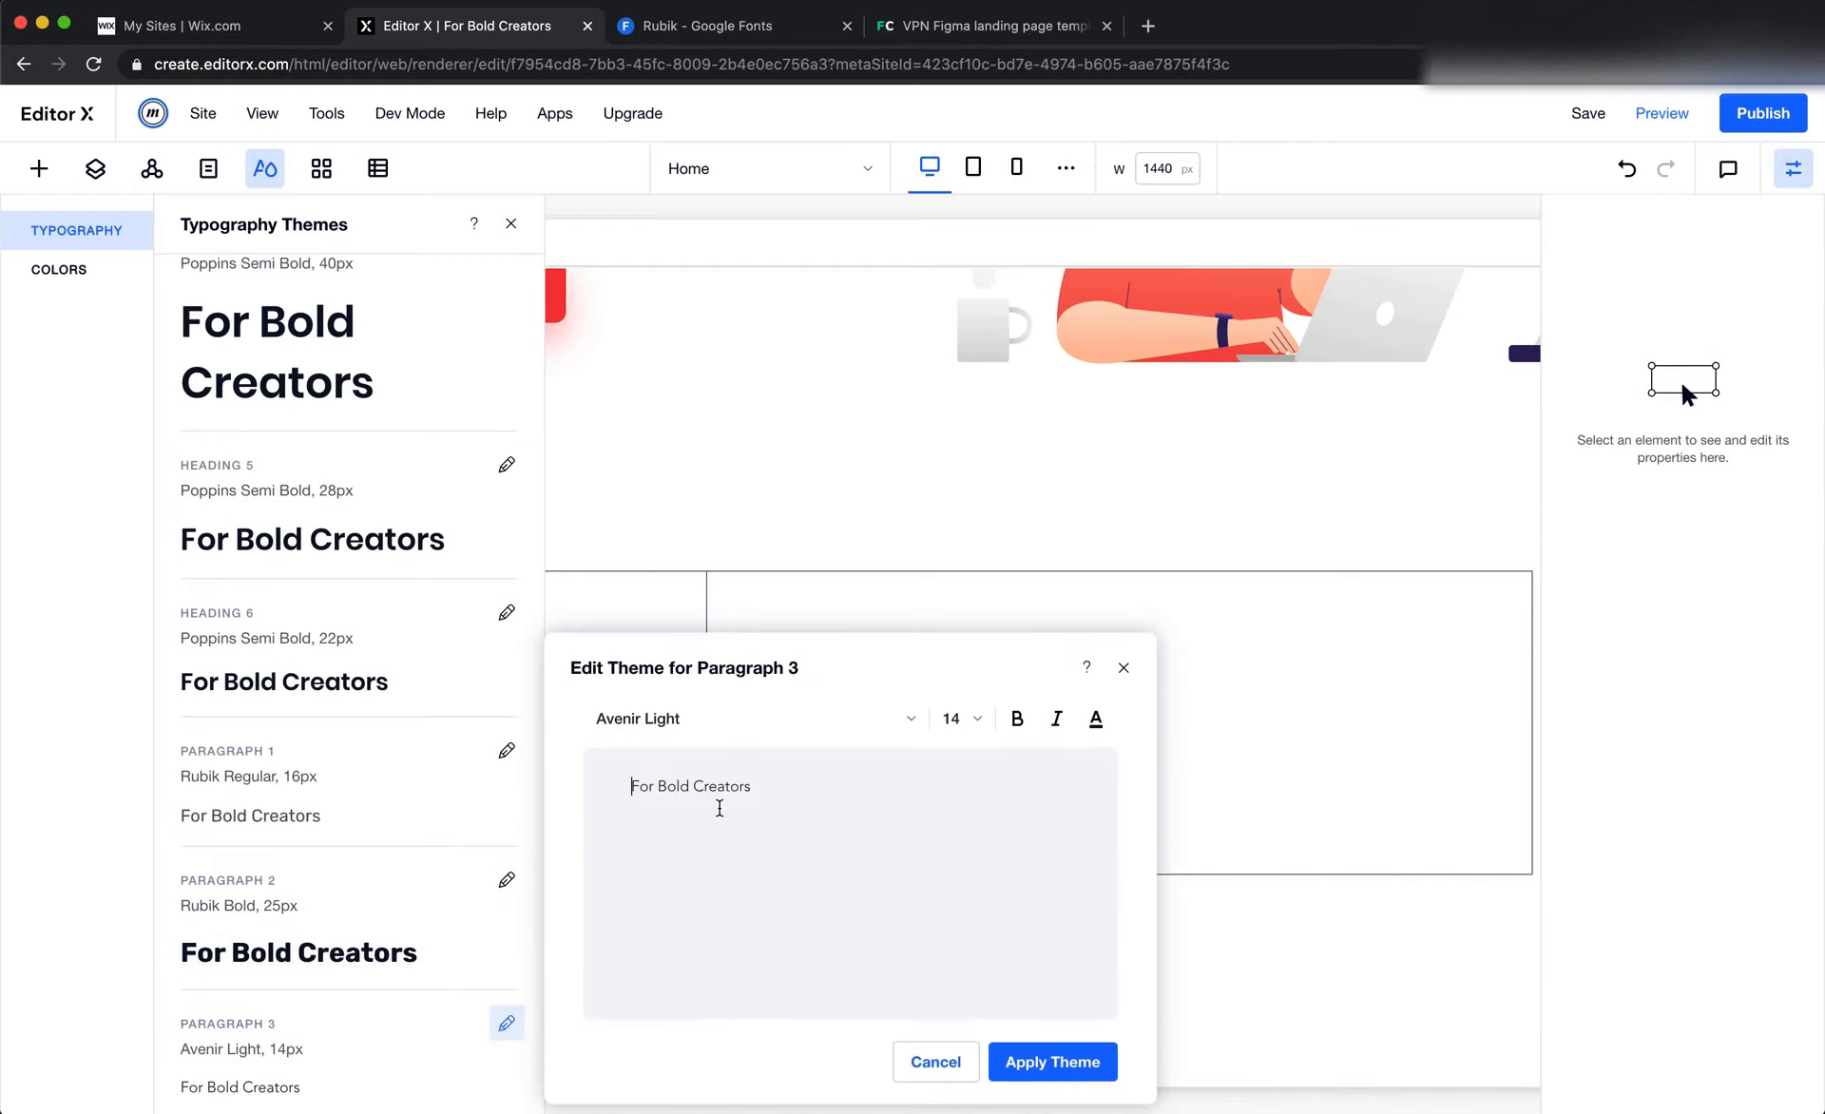
key(super+Tab)
key(super+Tab)
click(959, 723)
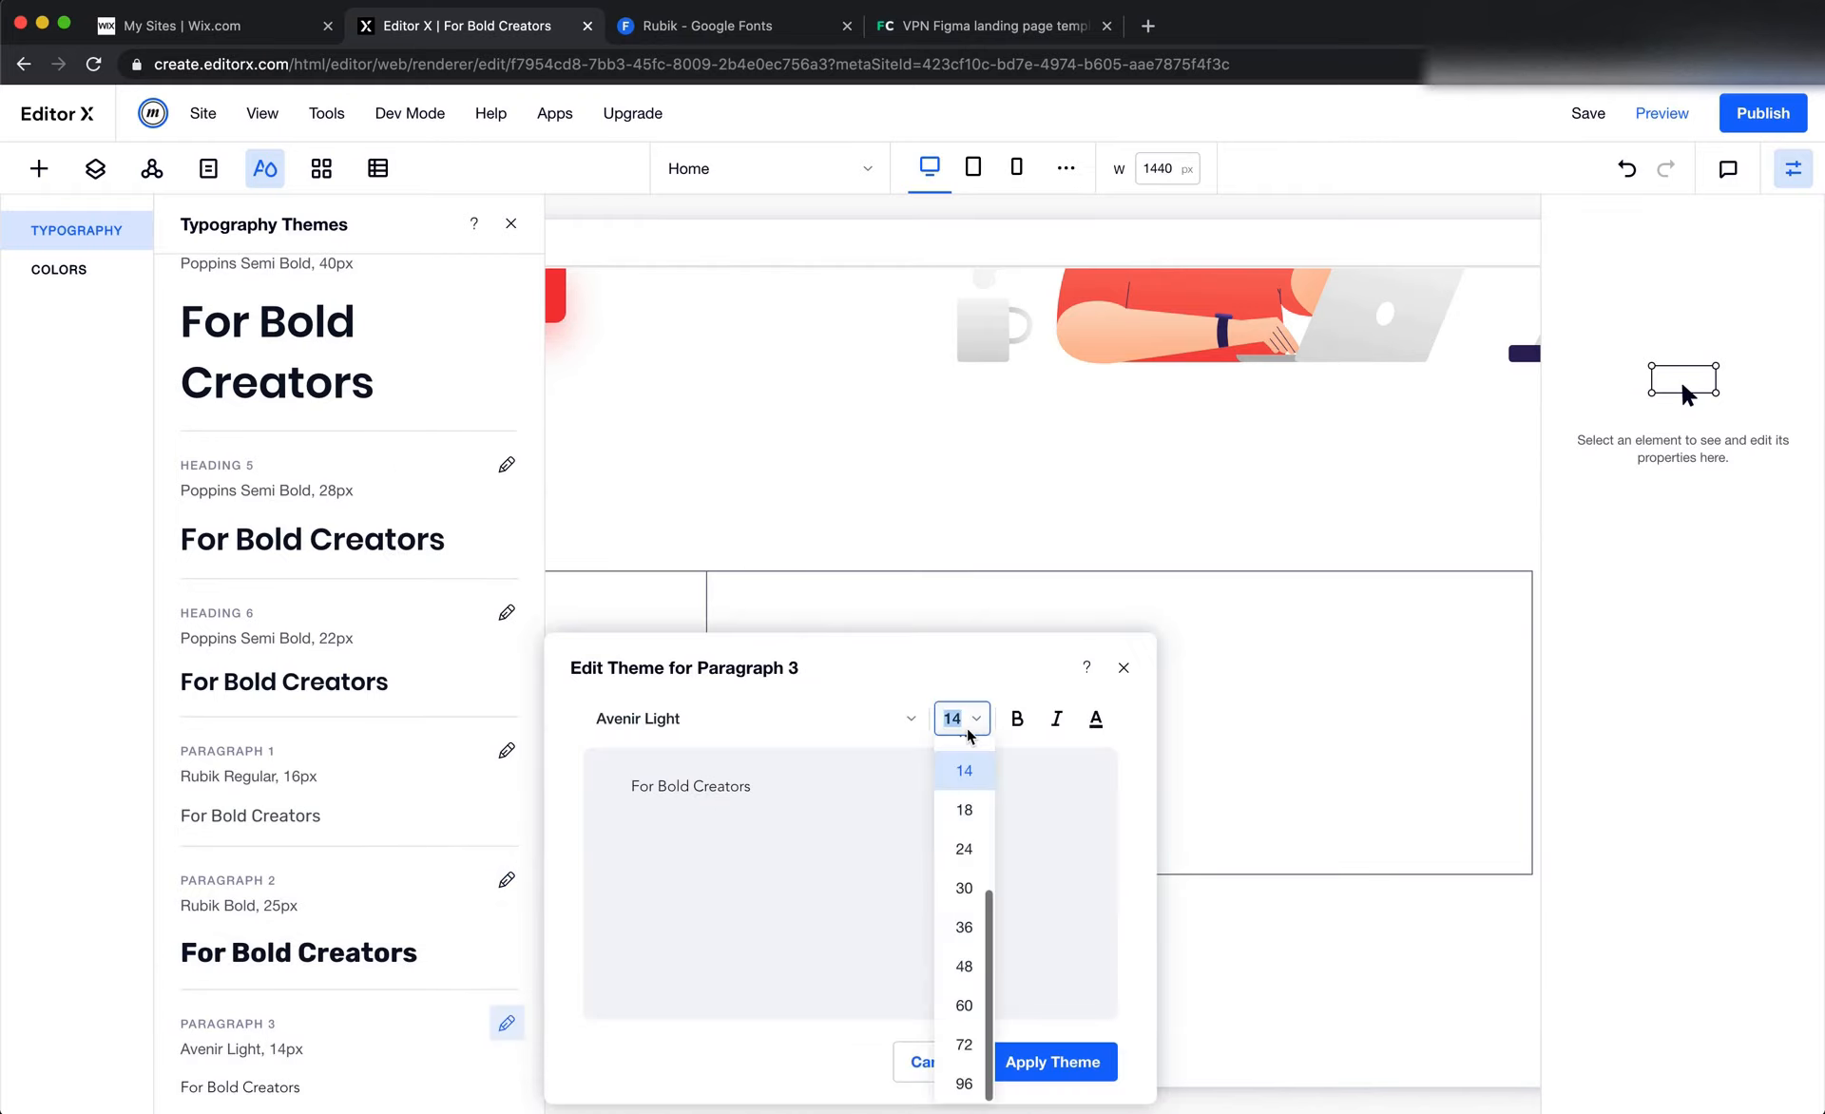
click(962, 876)
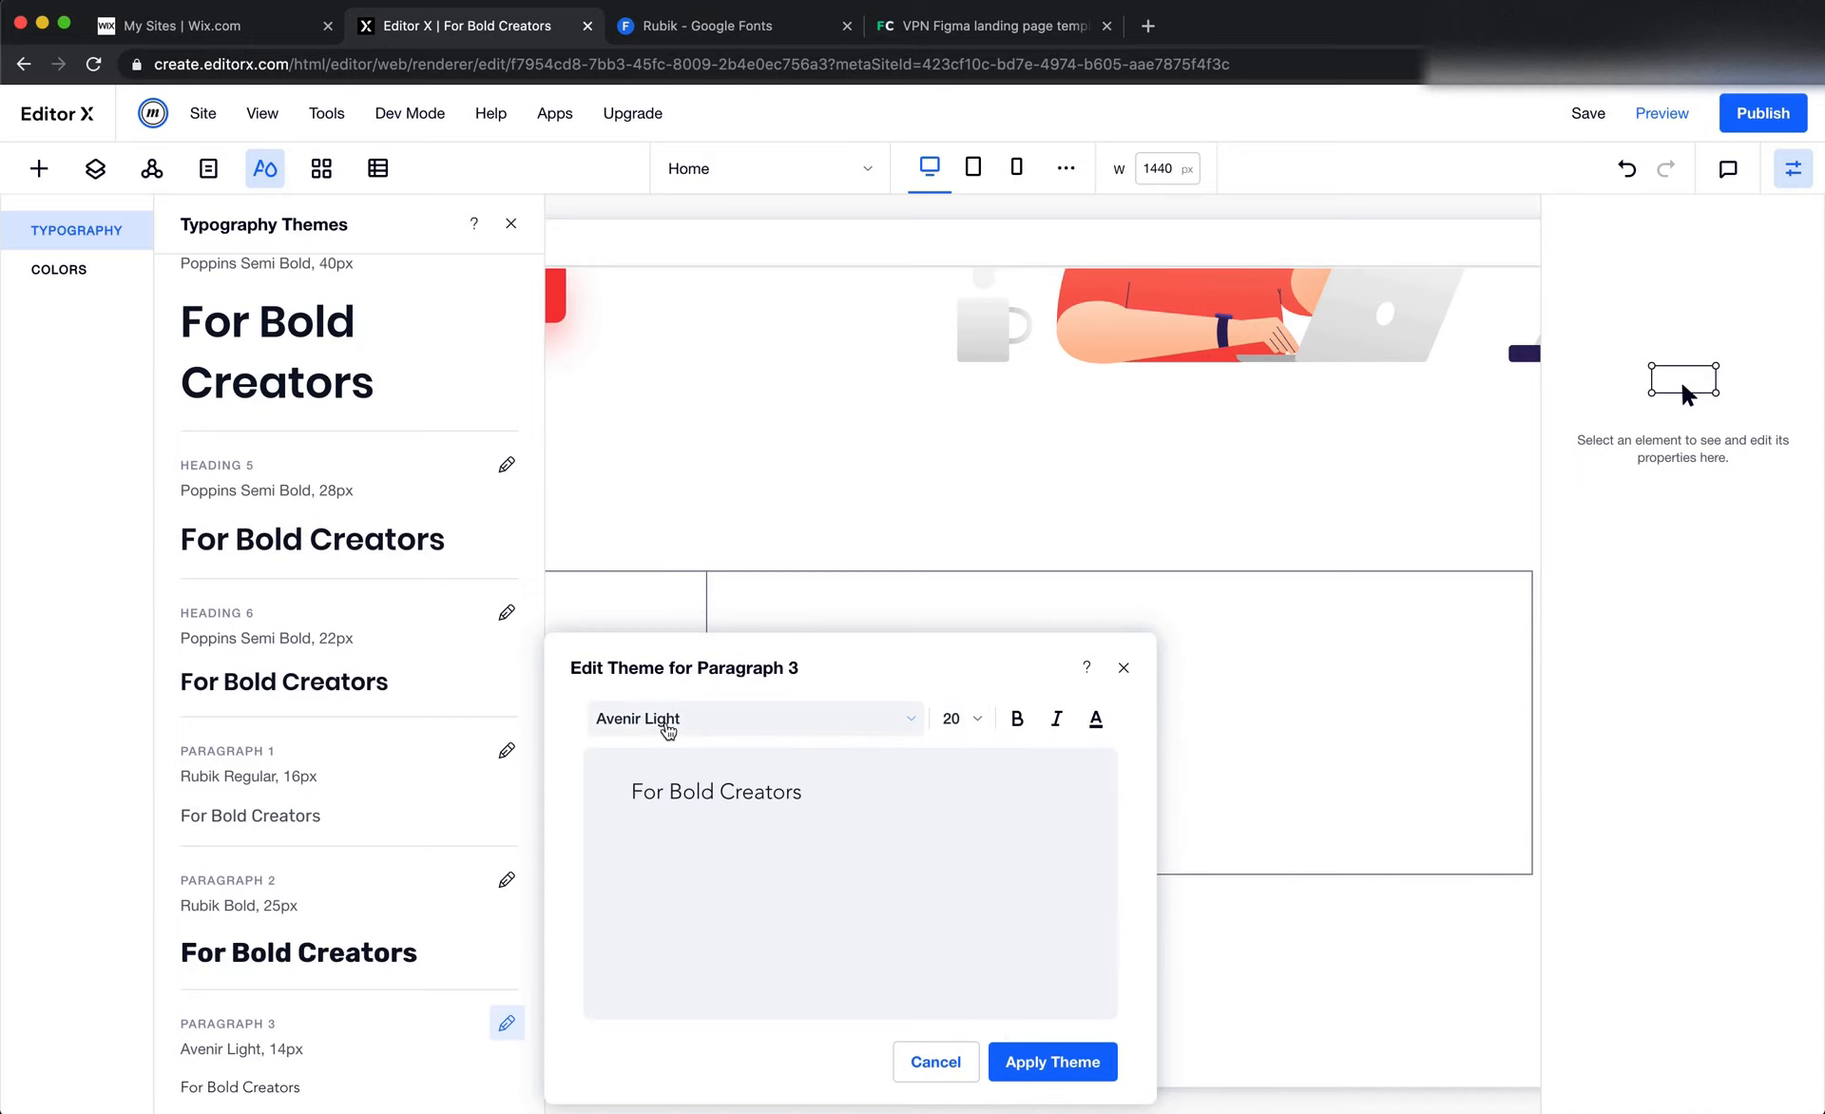
Check the "Users" text properties in Figma and set Paragraph 3's font to Rubik Regular in Editor X
click(664, 722)
key(super+Tab)
click(770, 630)
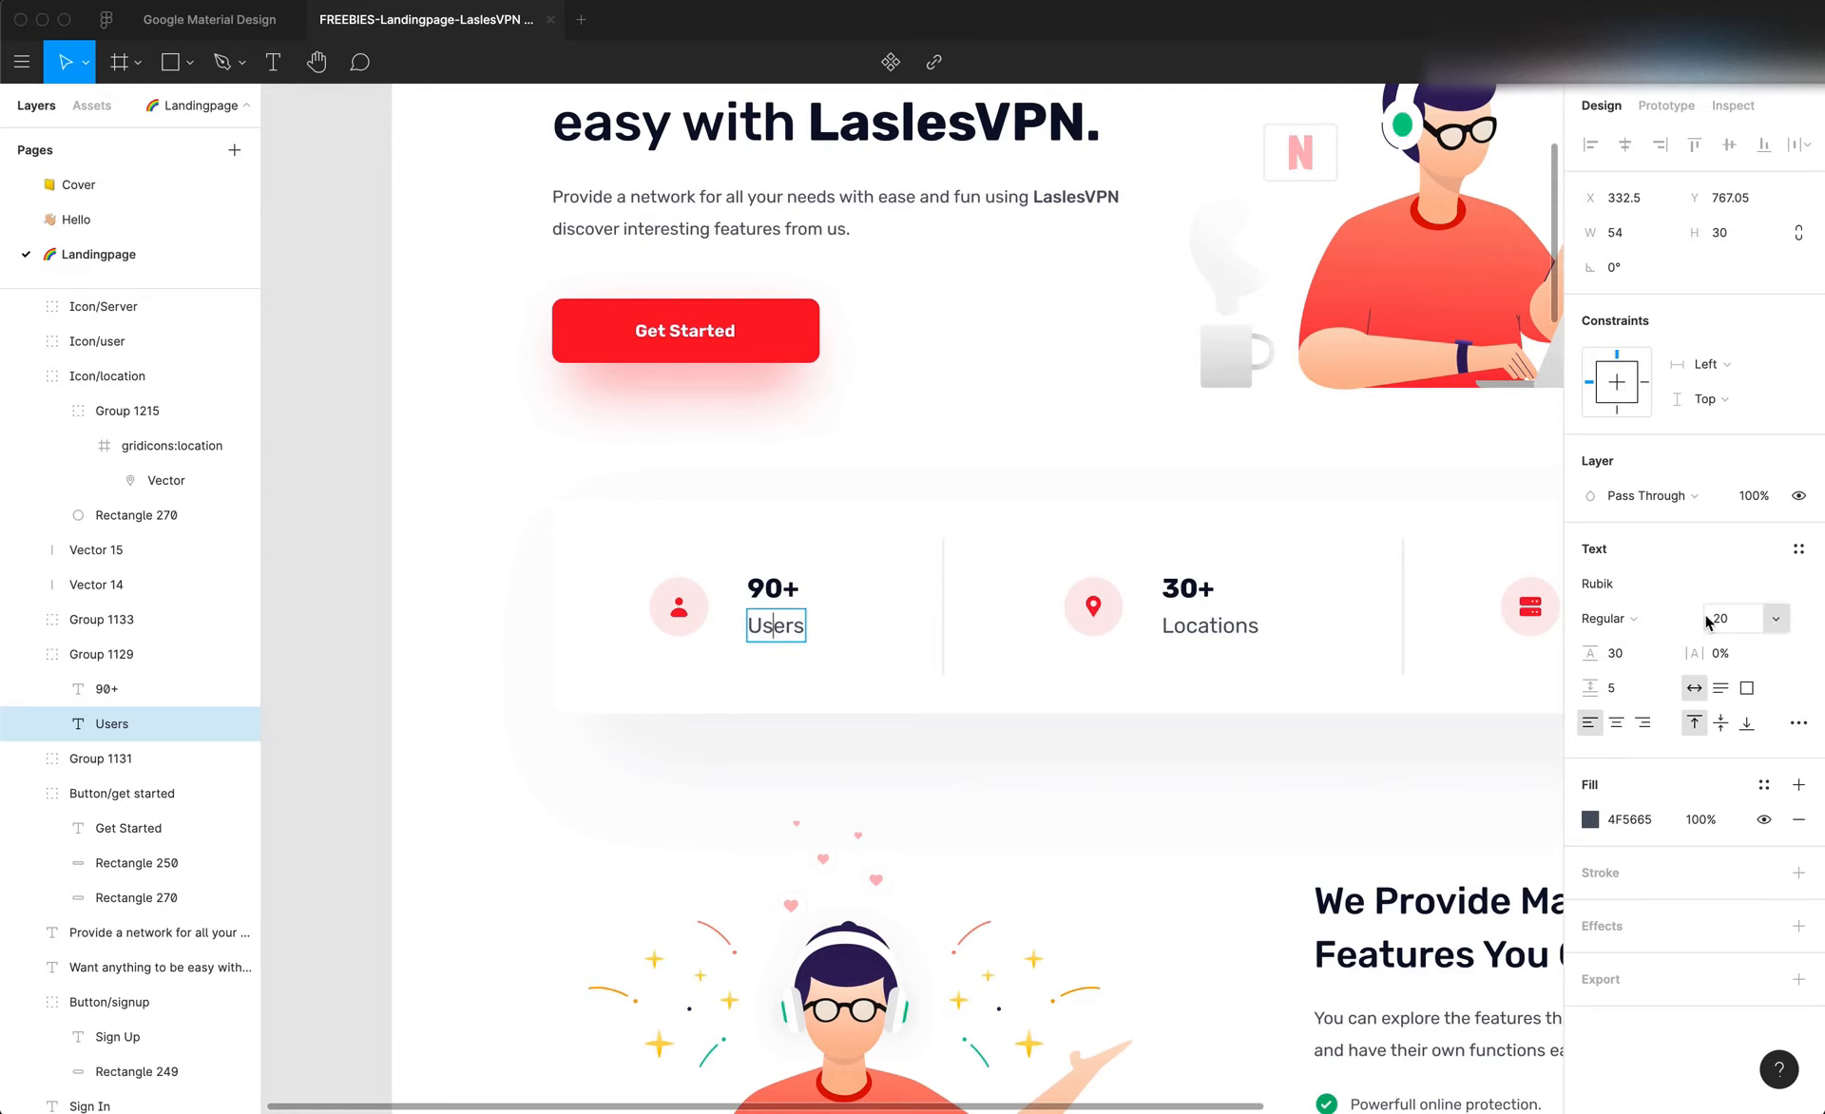
key(super+Tab)
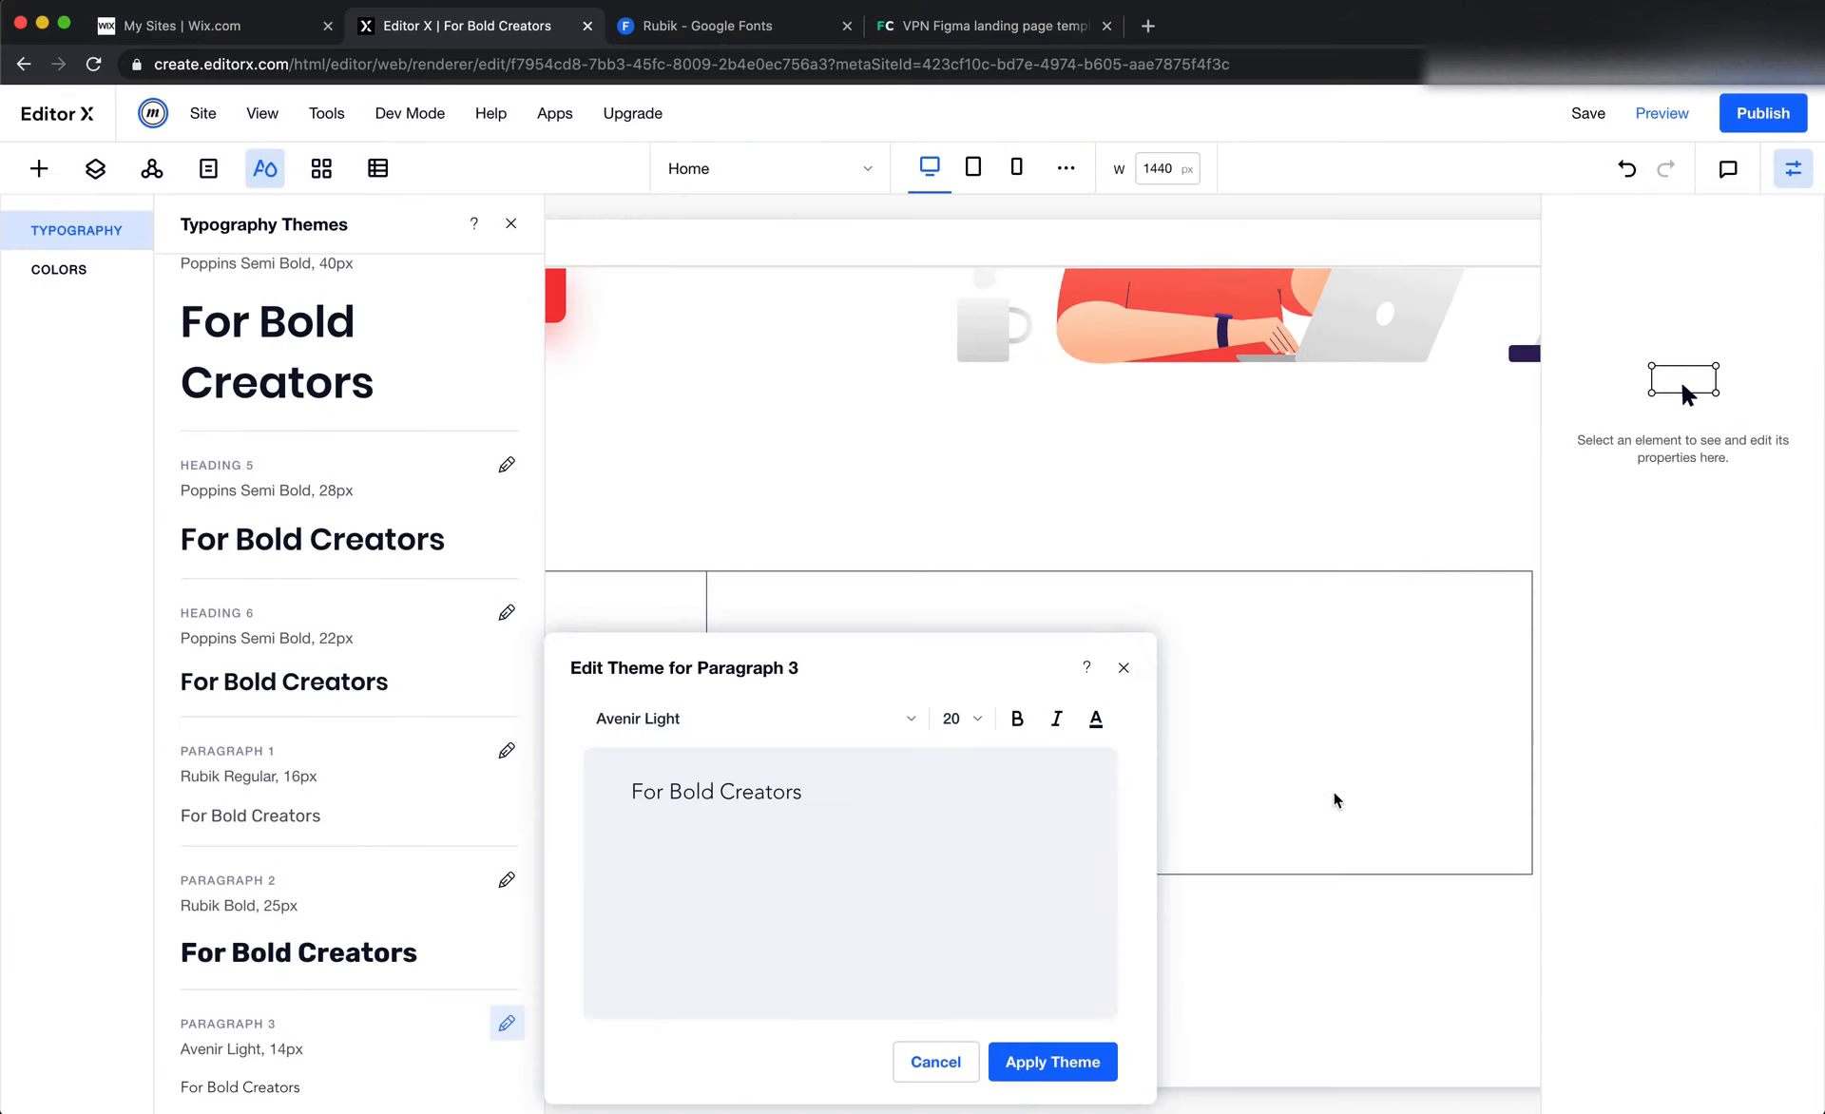
click(769, 720)
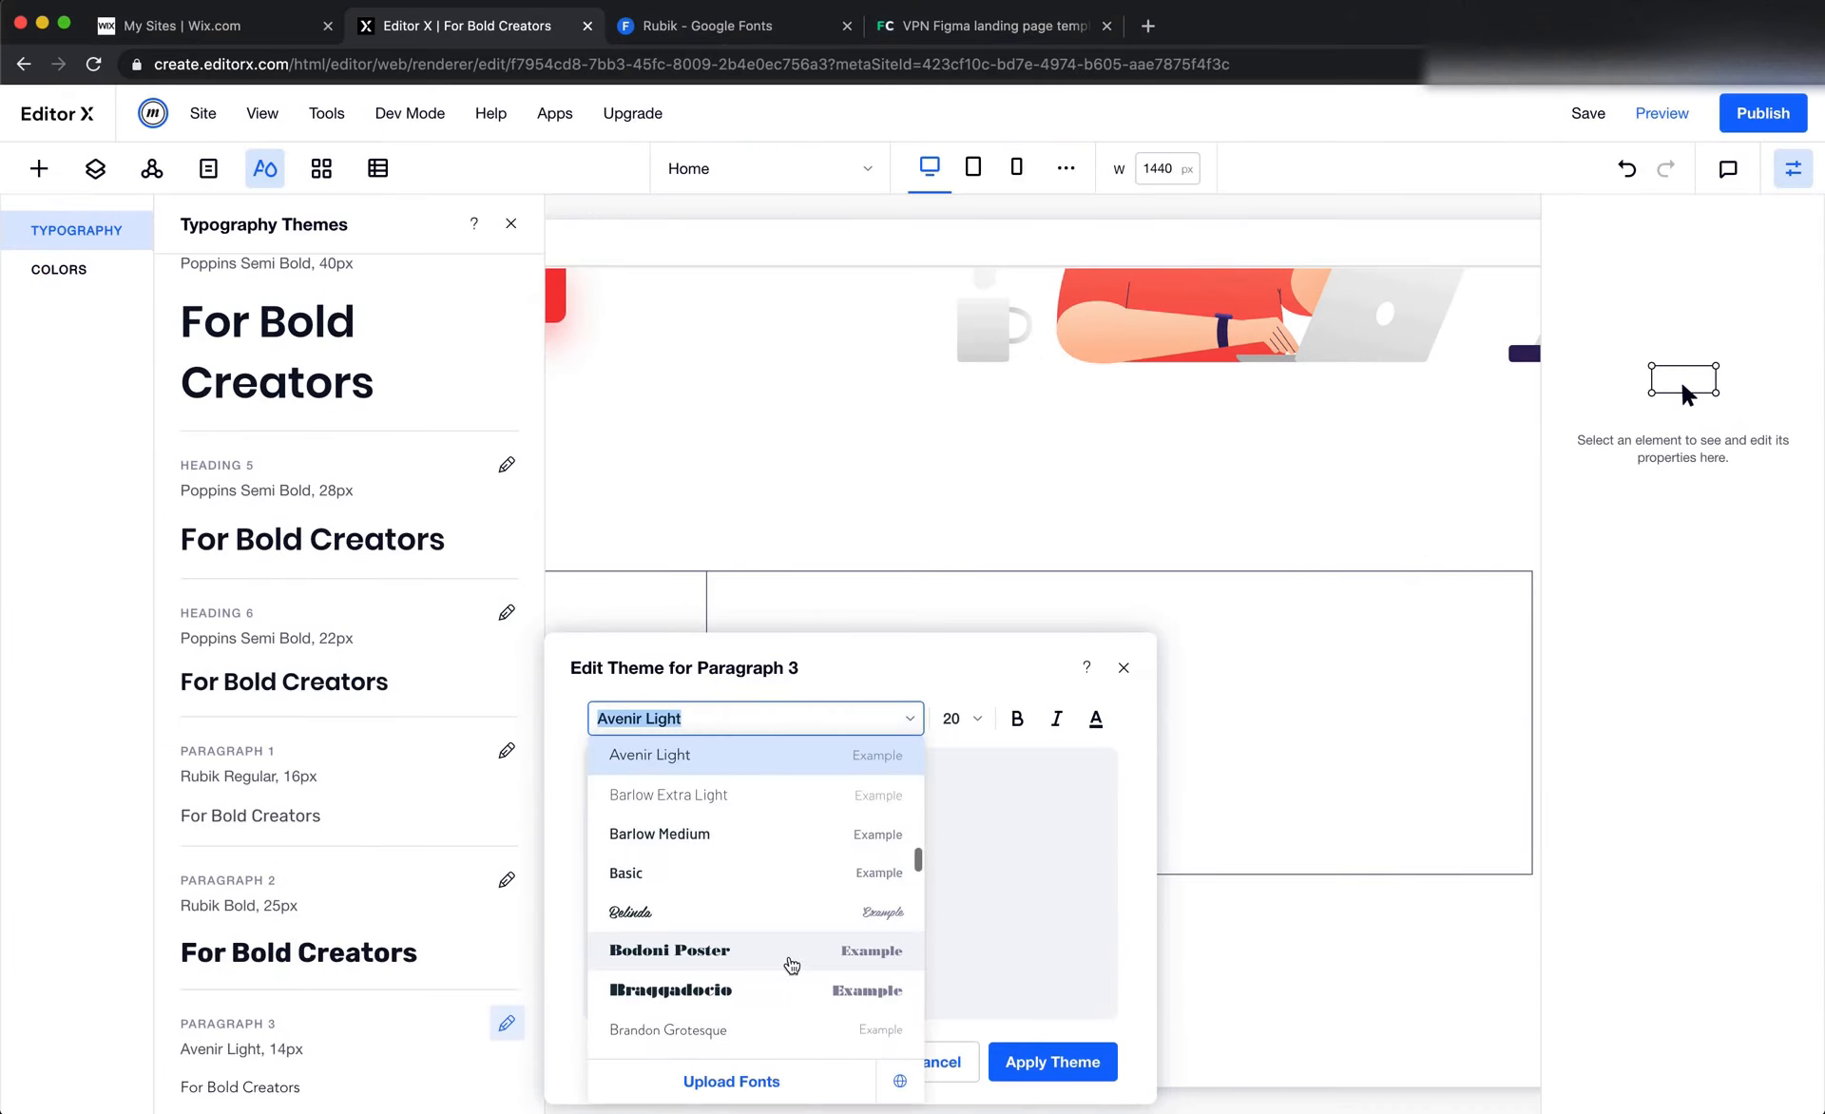
scroll(789, 962, up, 2)
scroll(791, 964, up, 10)
scroll(790, 965, down, 3)
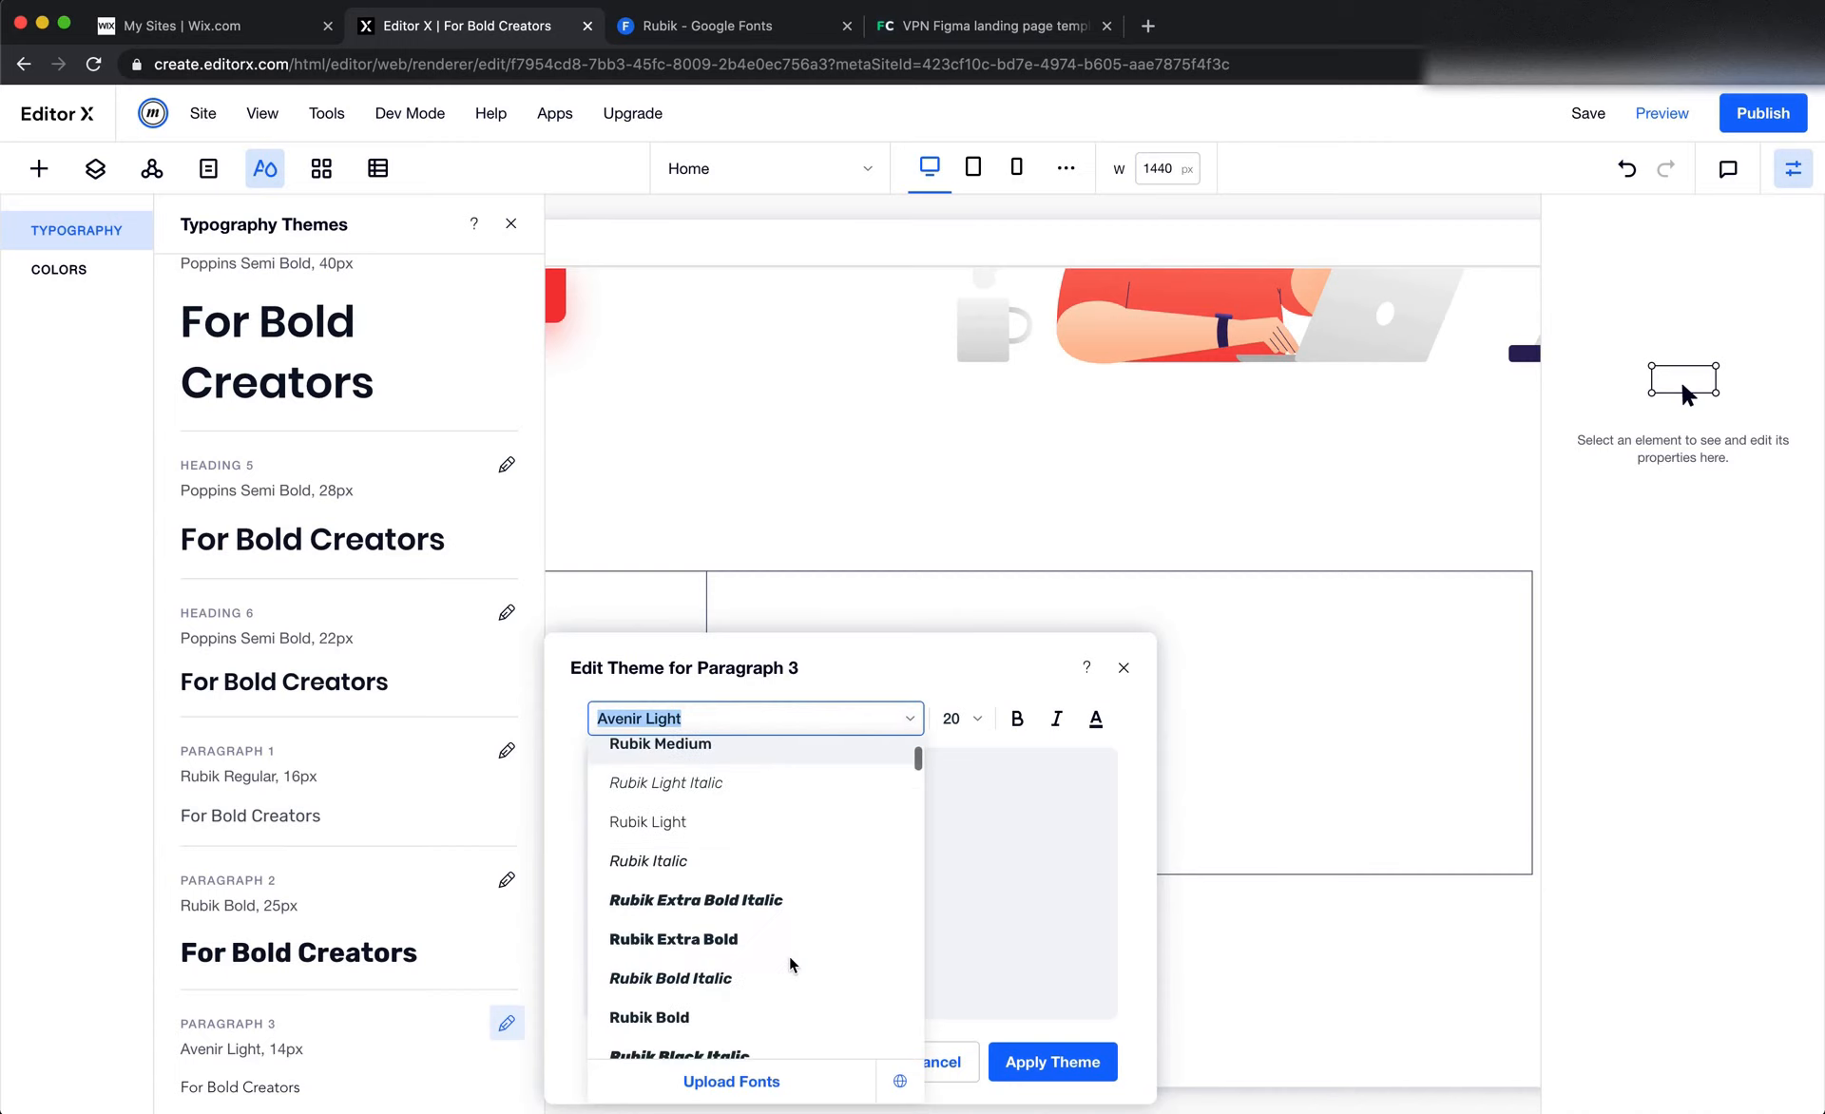
scroll(791, 965, up, 2)
scroll(745, 936, up, 1)
click(702, 848)
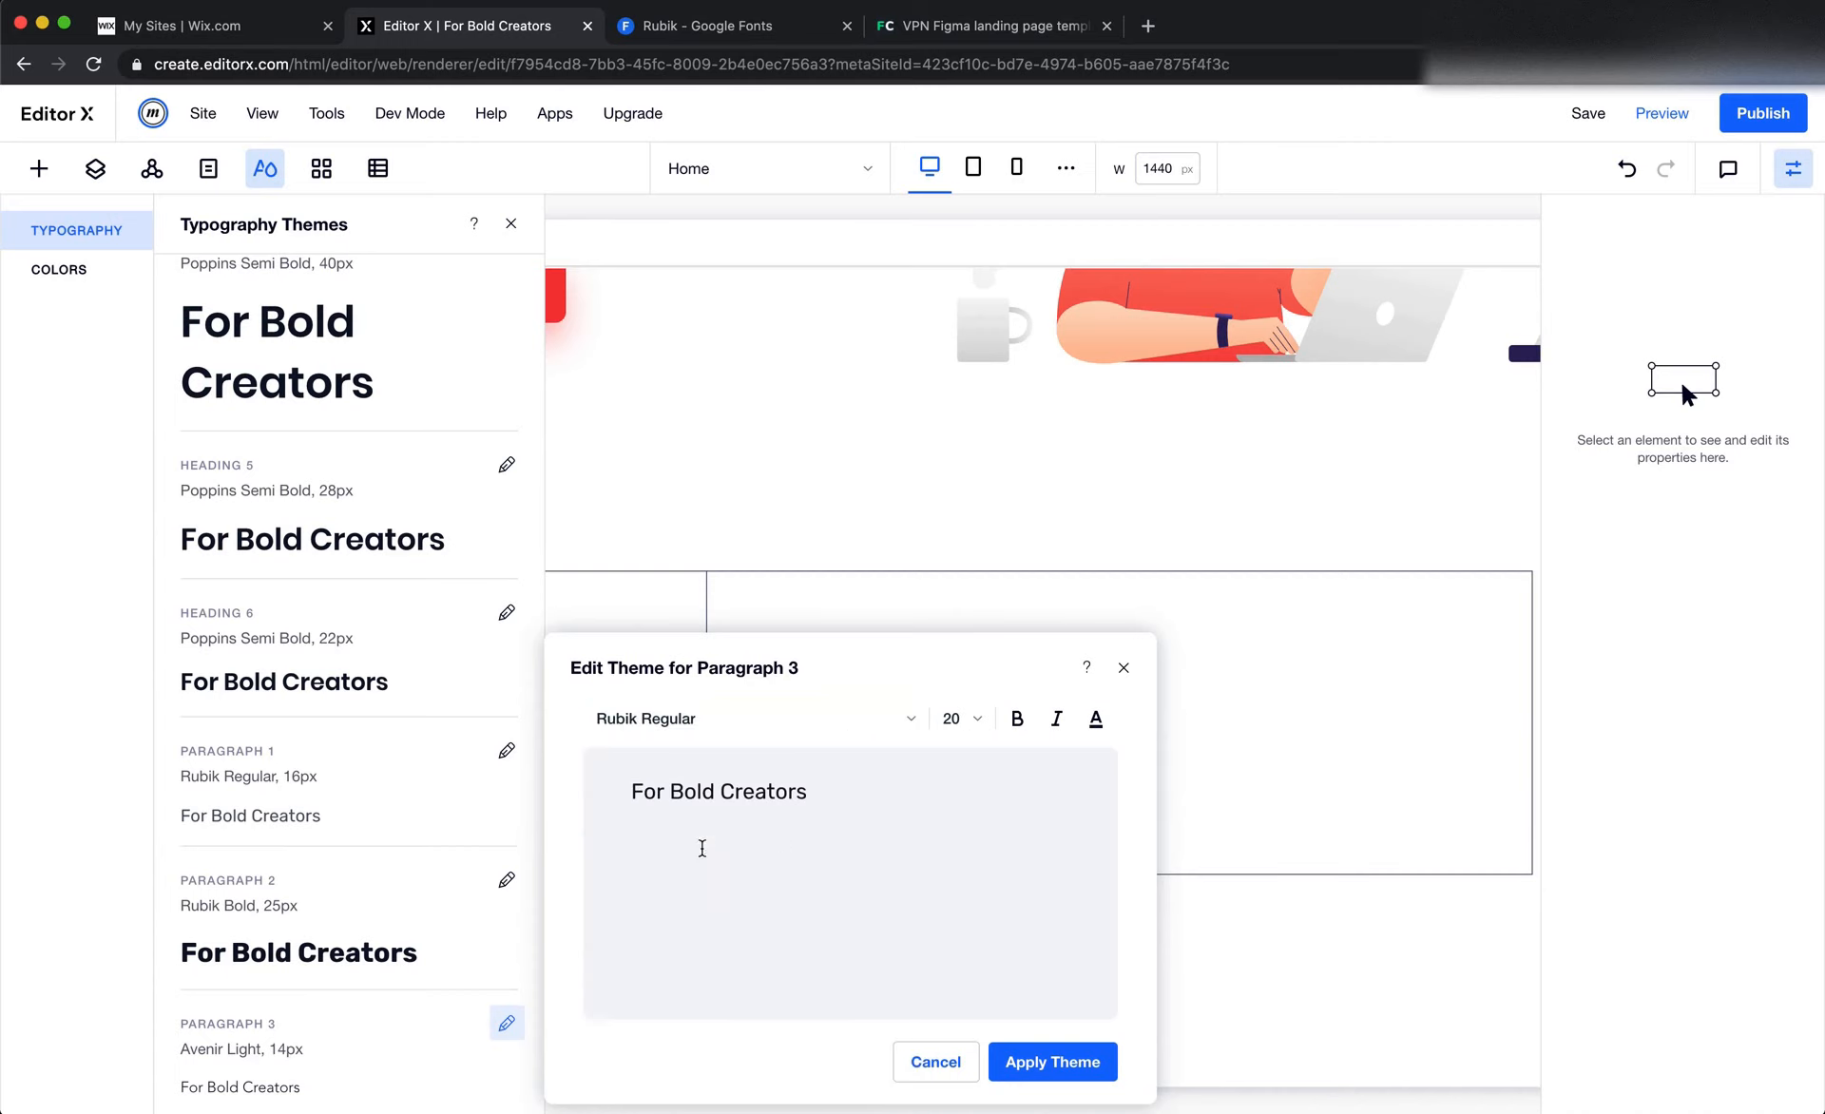
Check the "Users" fill colour in Figma, set Paragraph 3's text colour to #4F5665 in Editor X, and apply the theme
key(super+Tab)
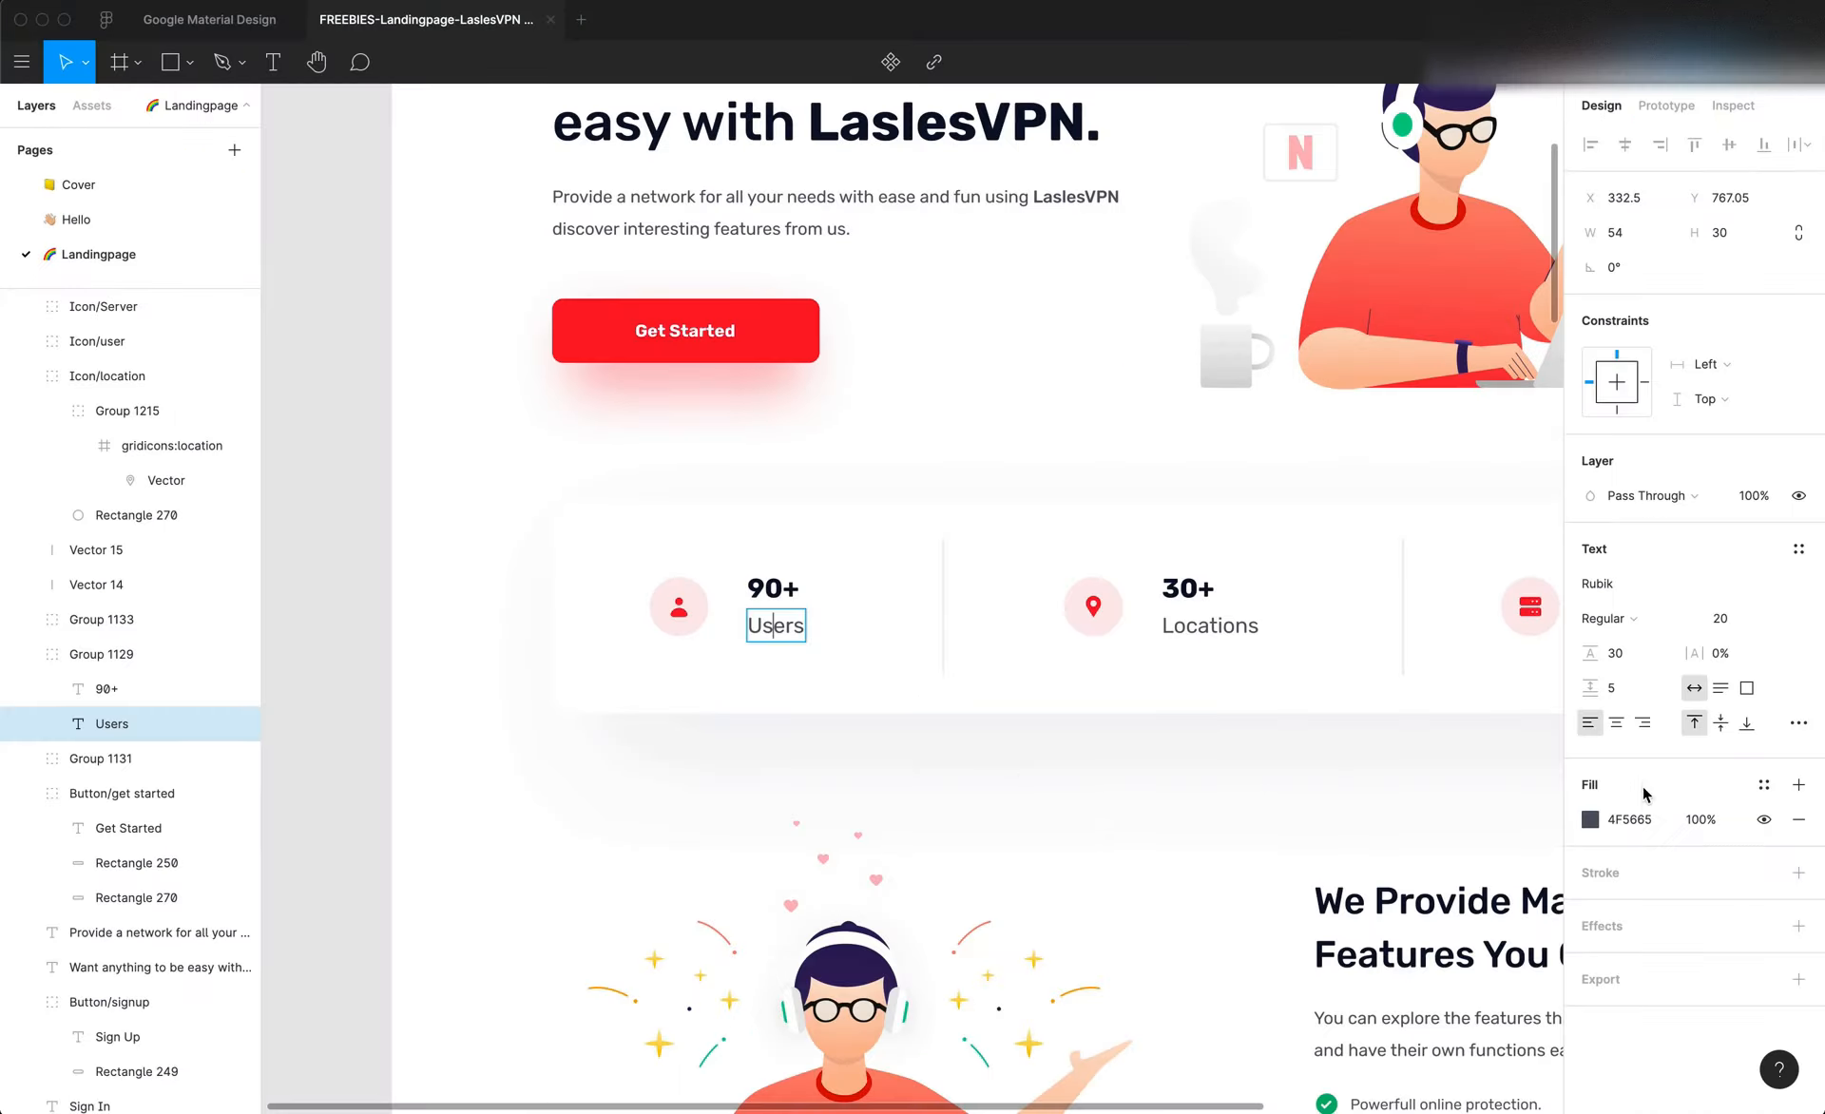
click(1634, 822)
key(super+Tab)
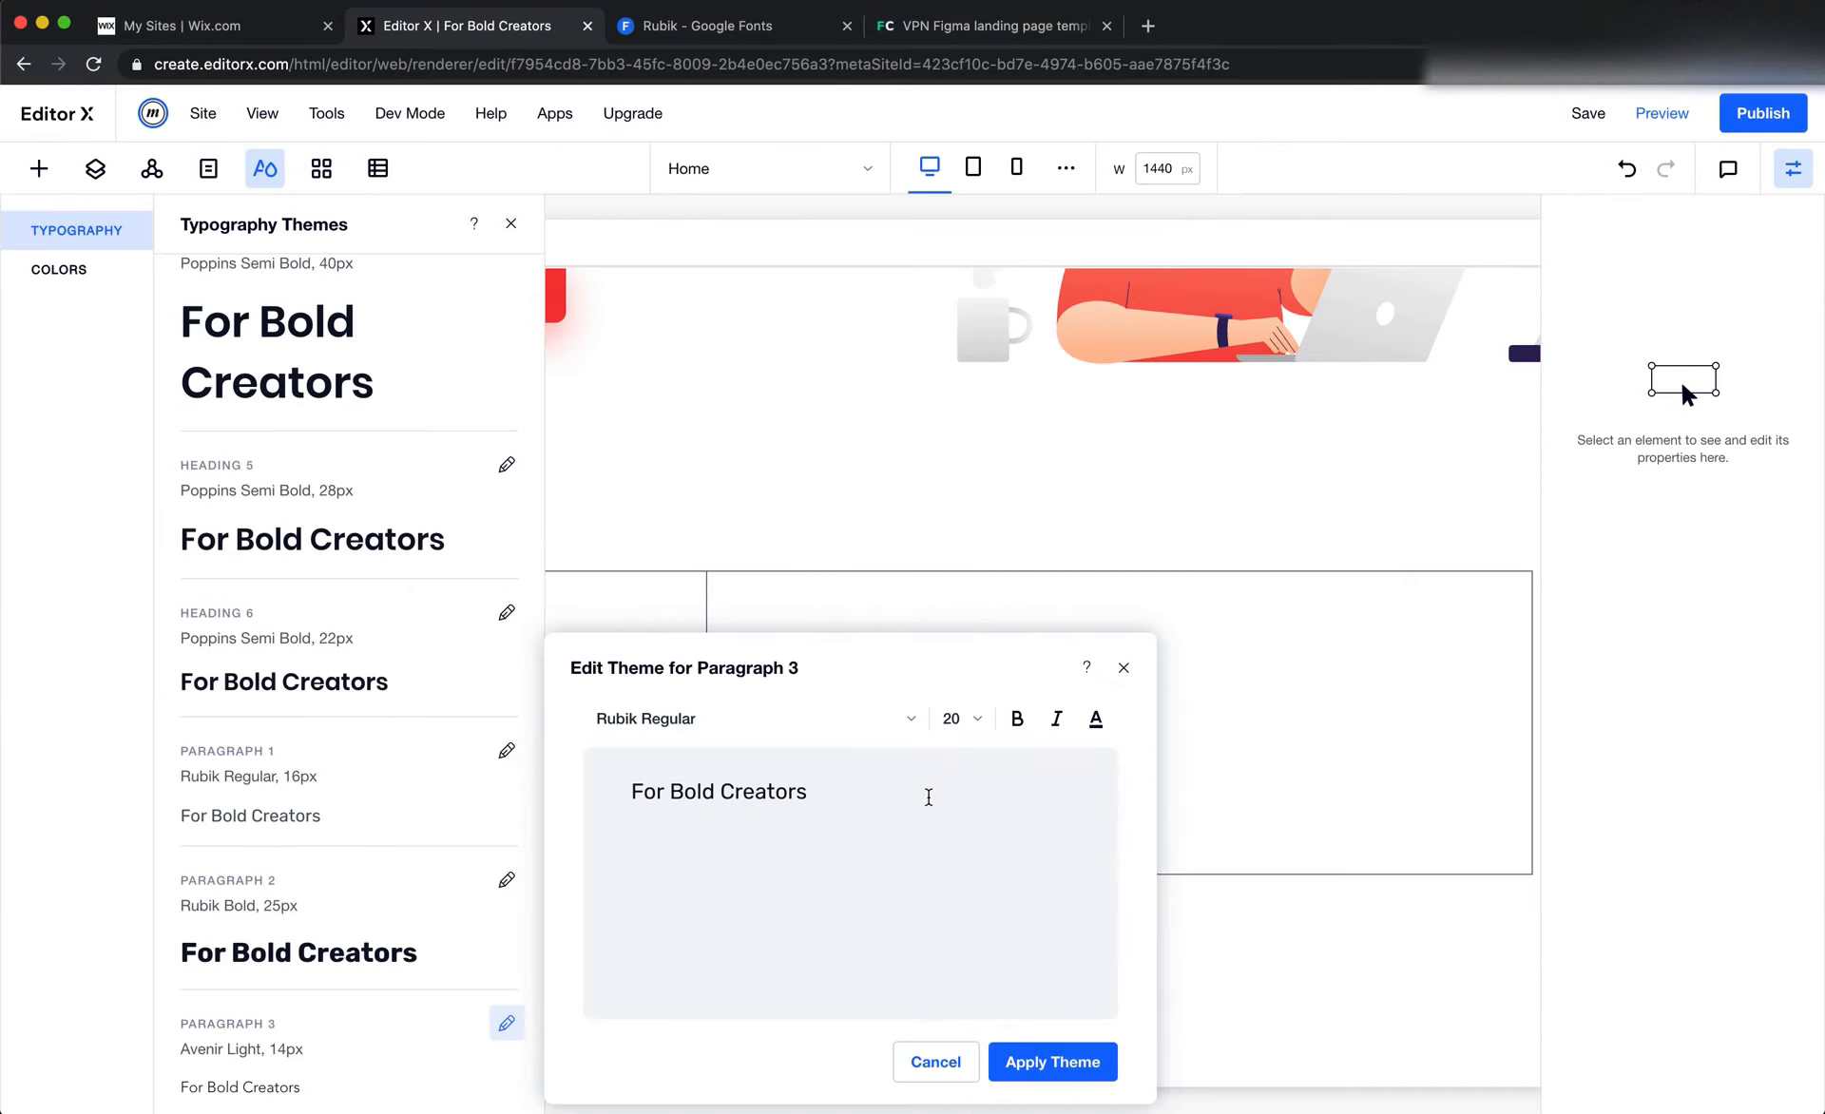
click(1102, 721)
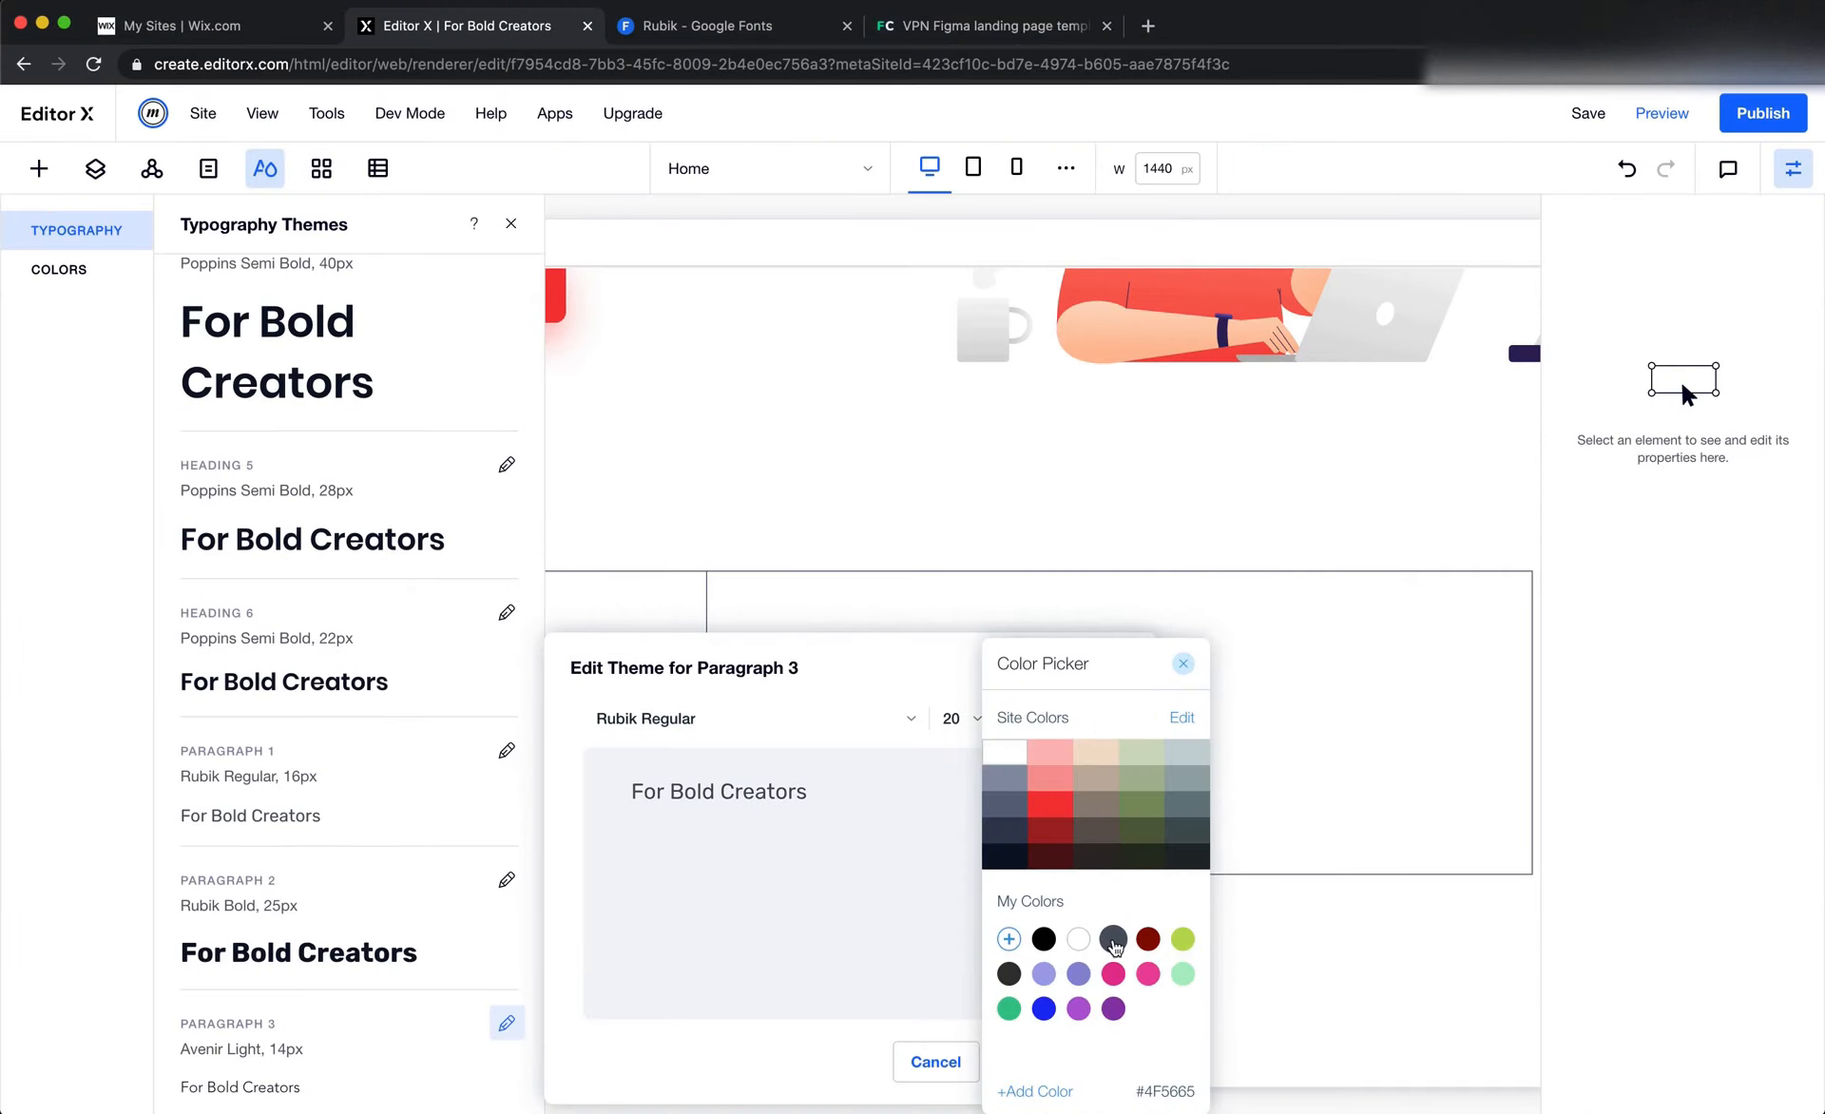
key(super+Tab)
key(super+Tab)
click(915, 909)
click(1034, 1061)
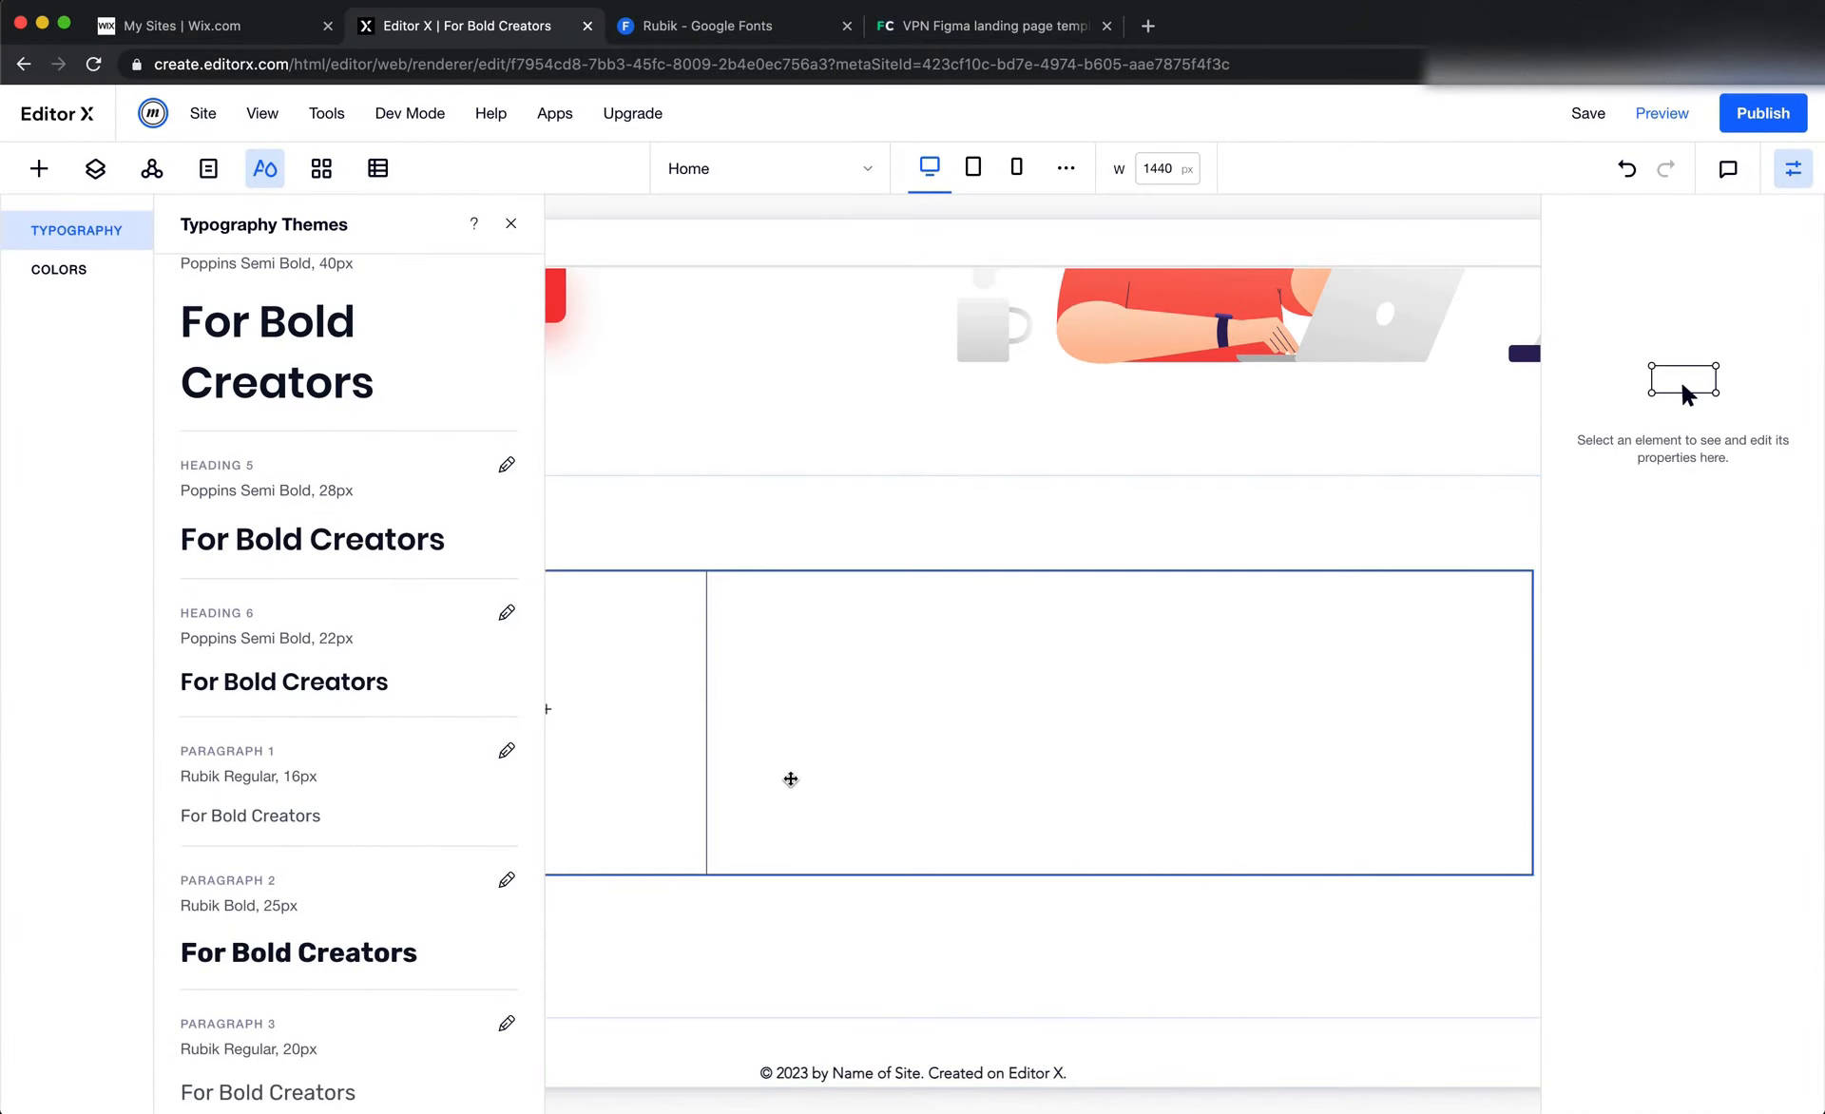
click(510, 224)
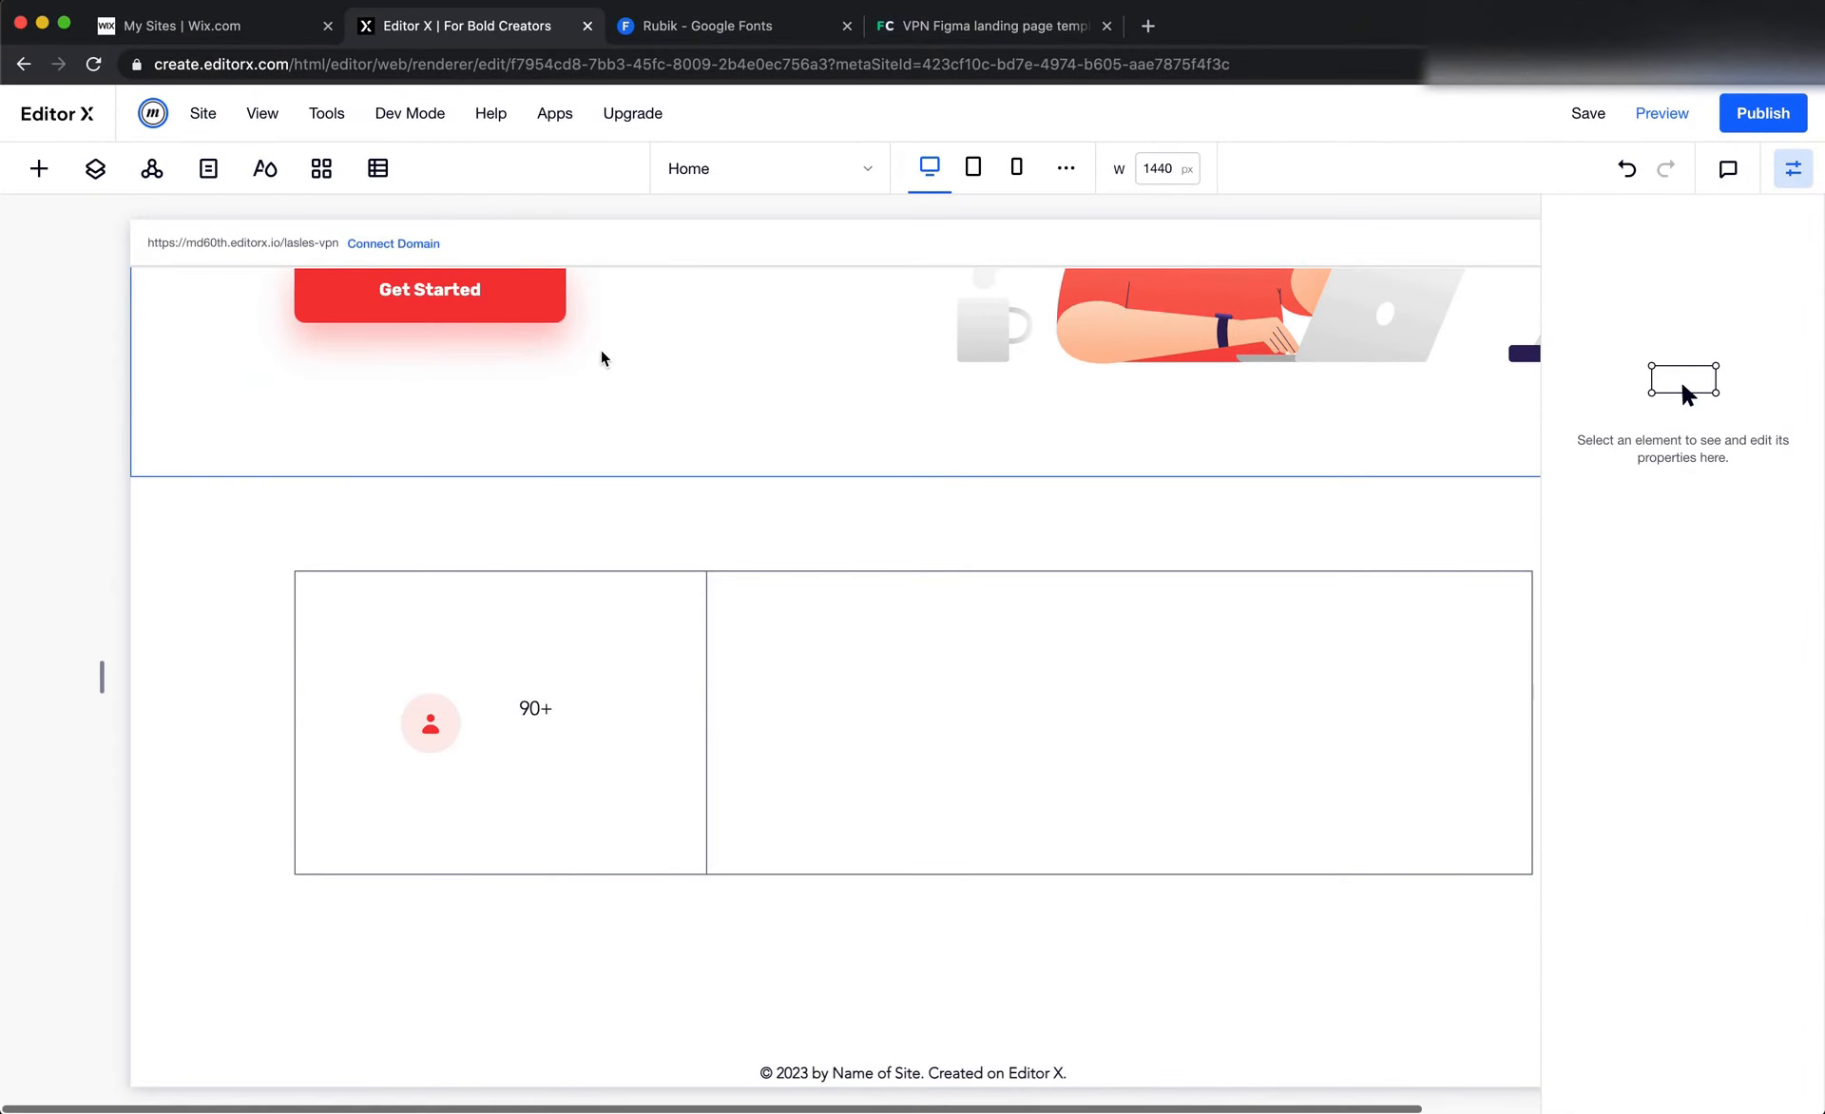
Apply the Paragraph 2 text style to the "90+" text in the first column
click(534, 704)
click(574, 631)
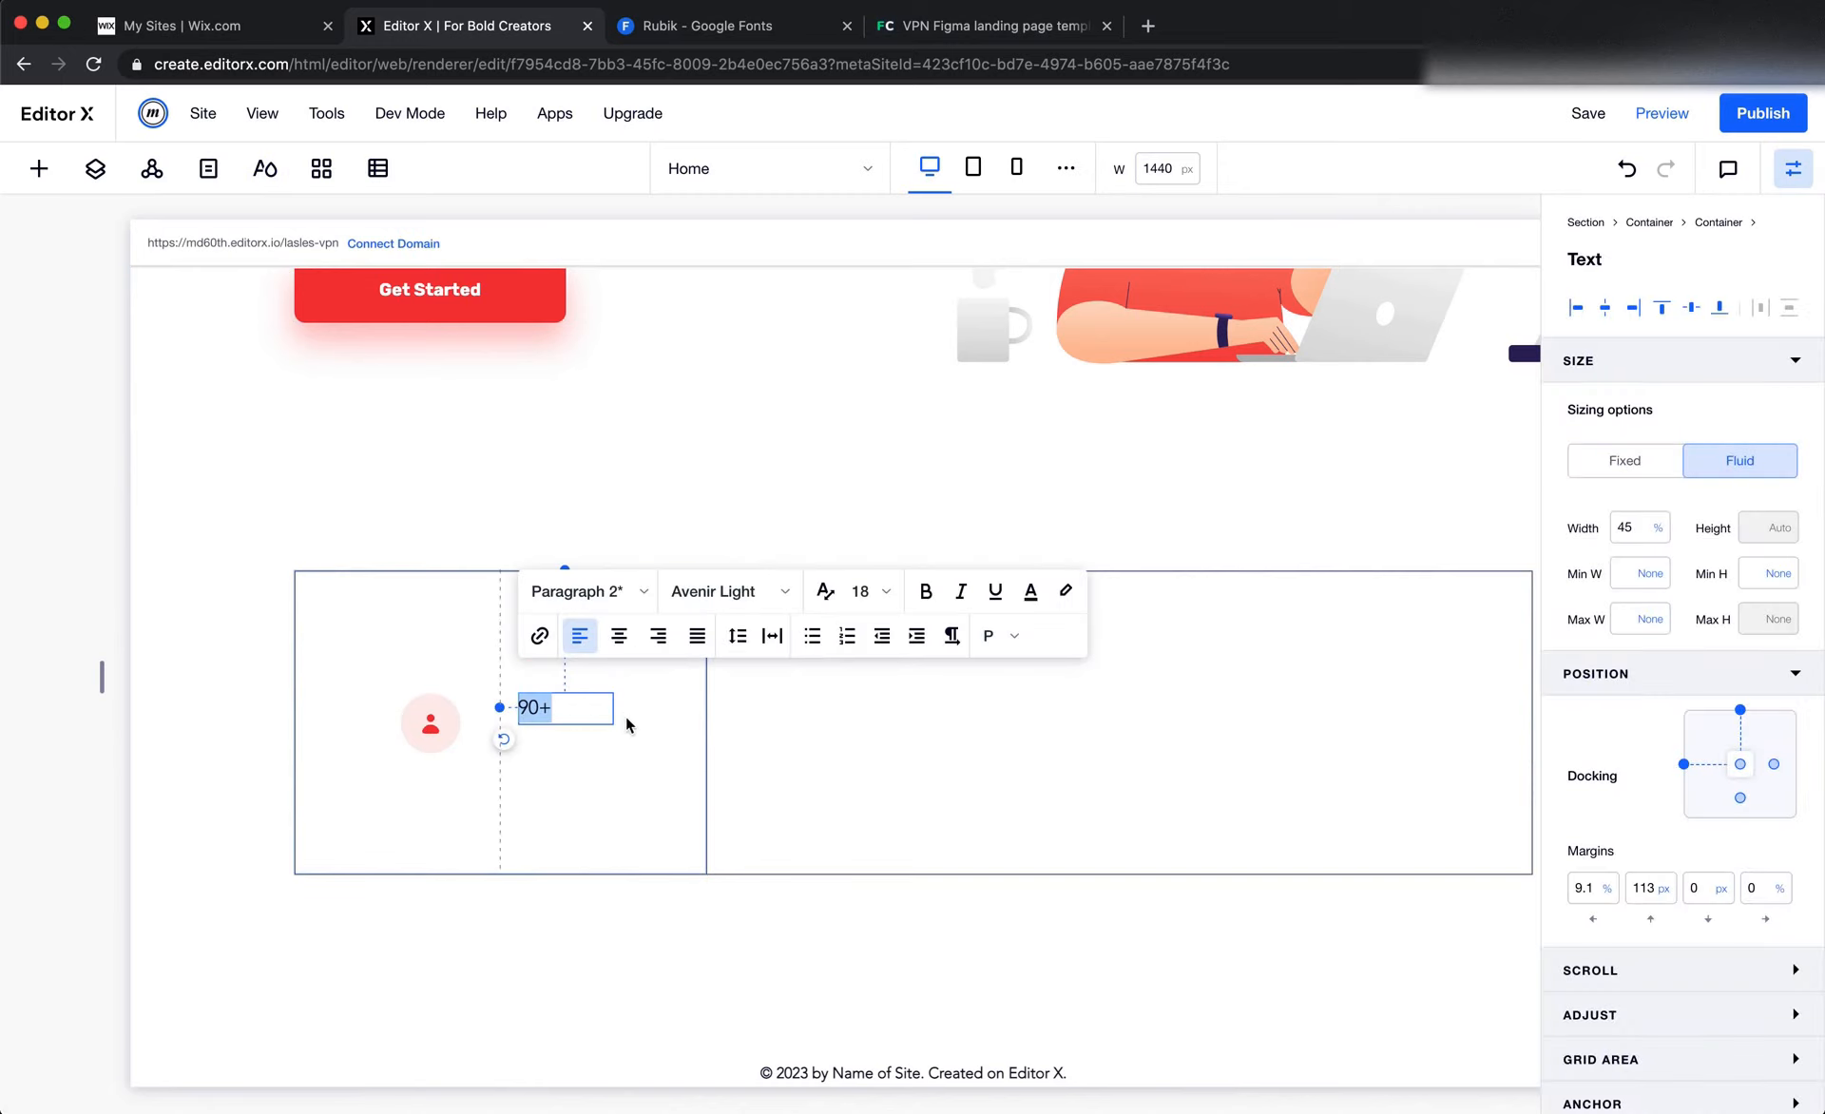
click(574, 594)
scroll(611, 766, down, 2)
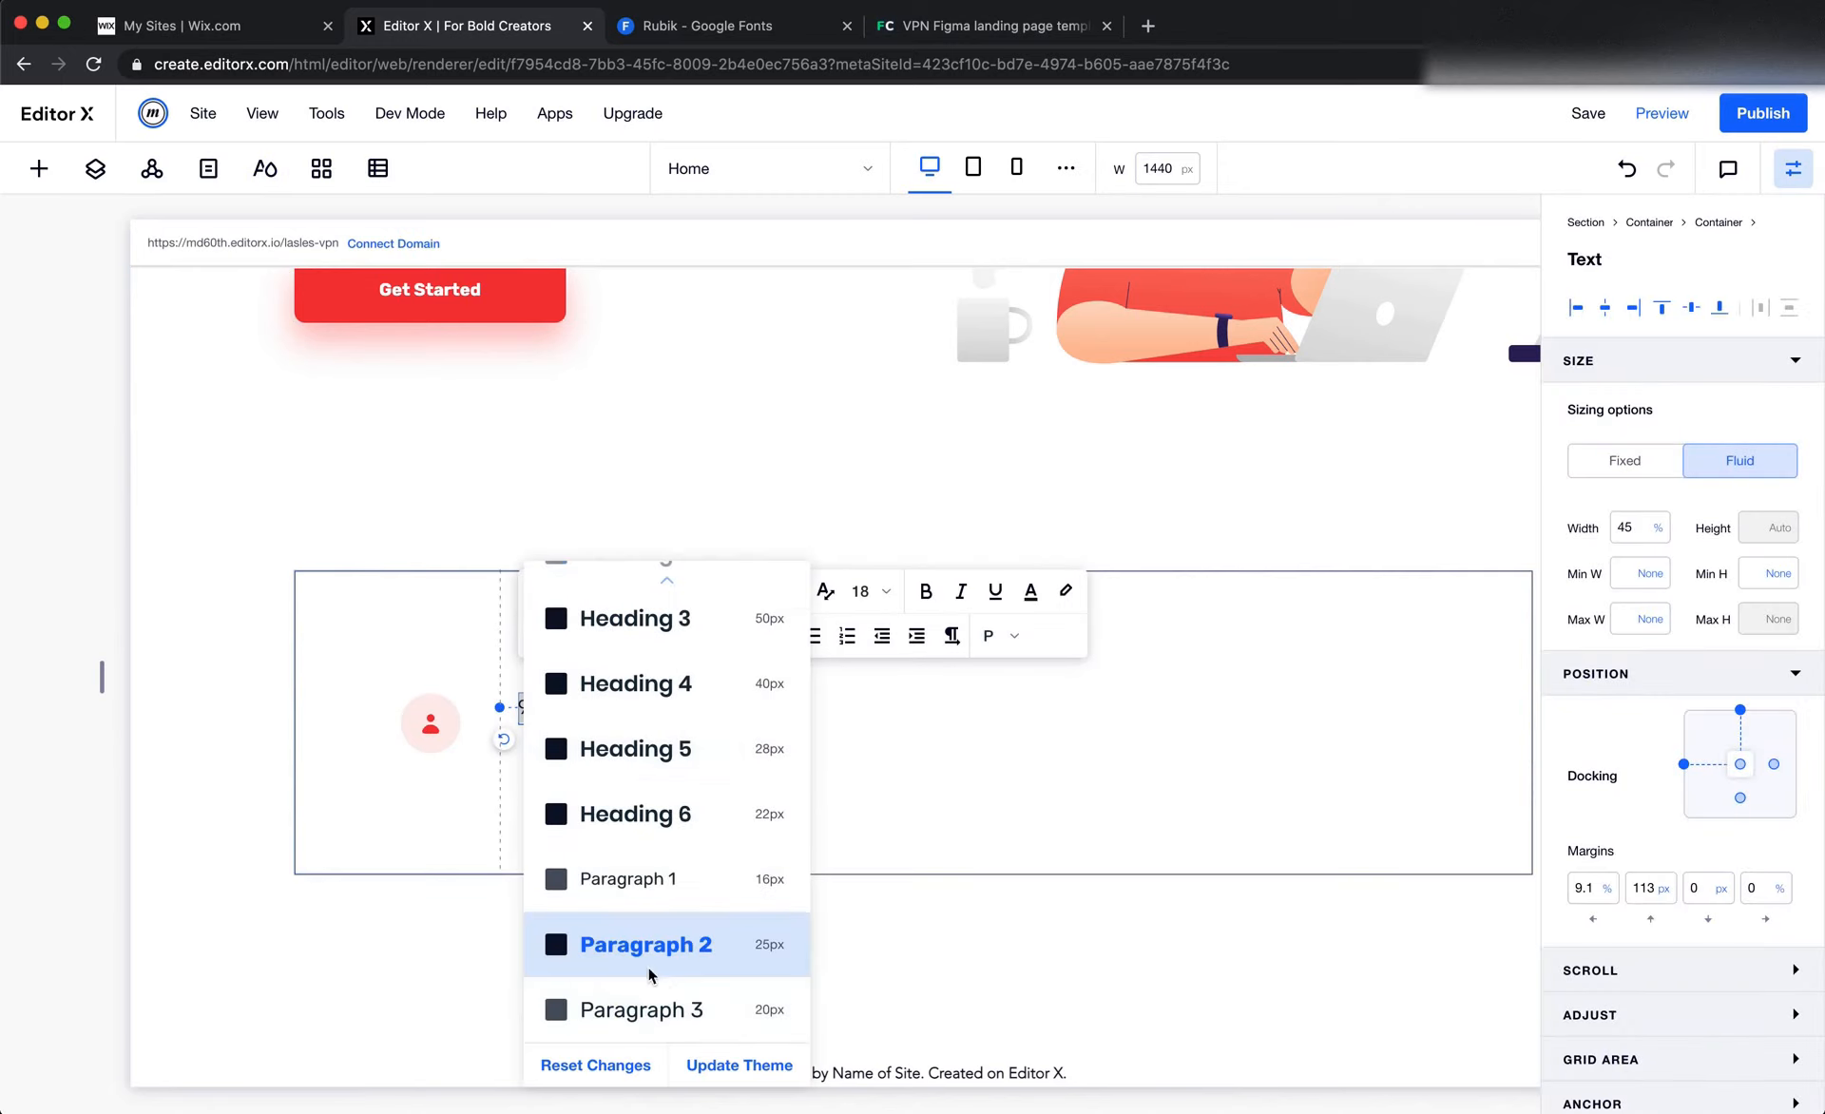
click(642, 888)
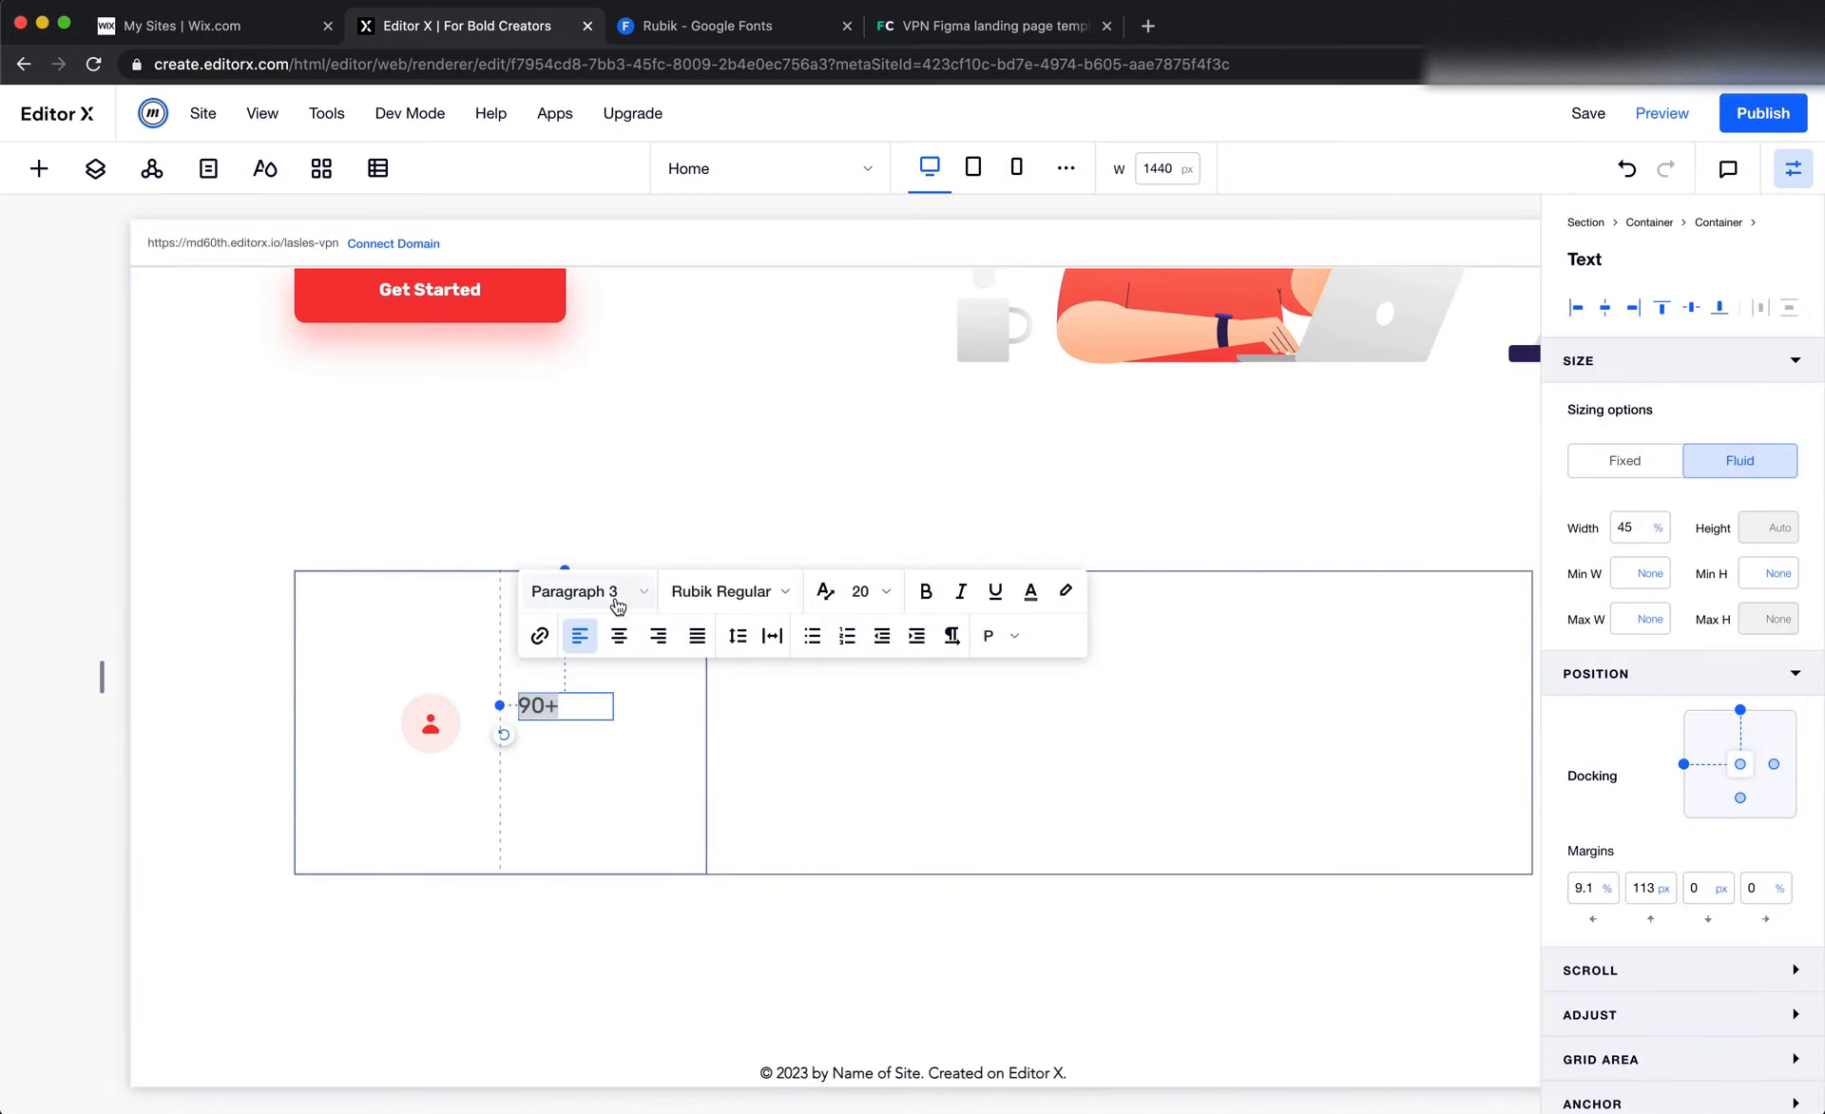
click(613, 593)
click(680, 950)
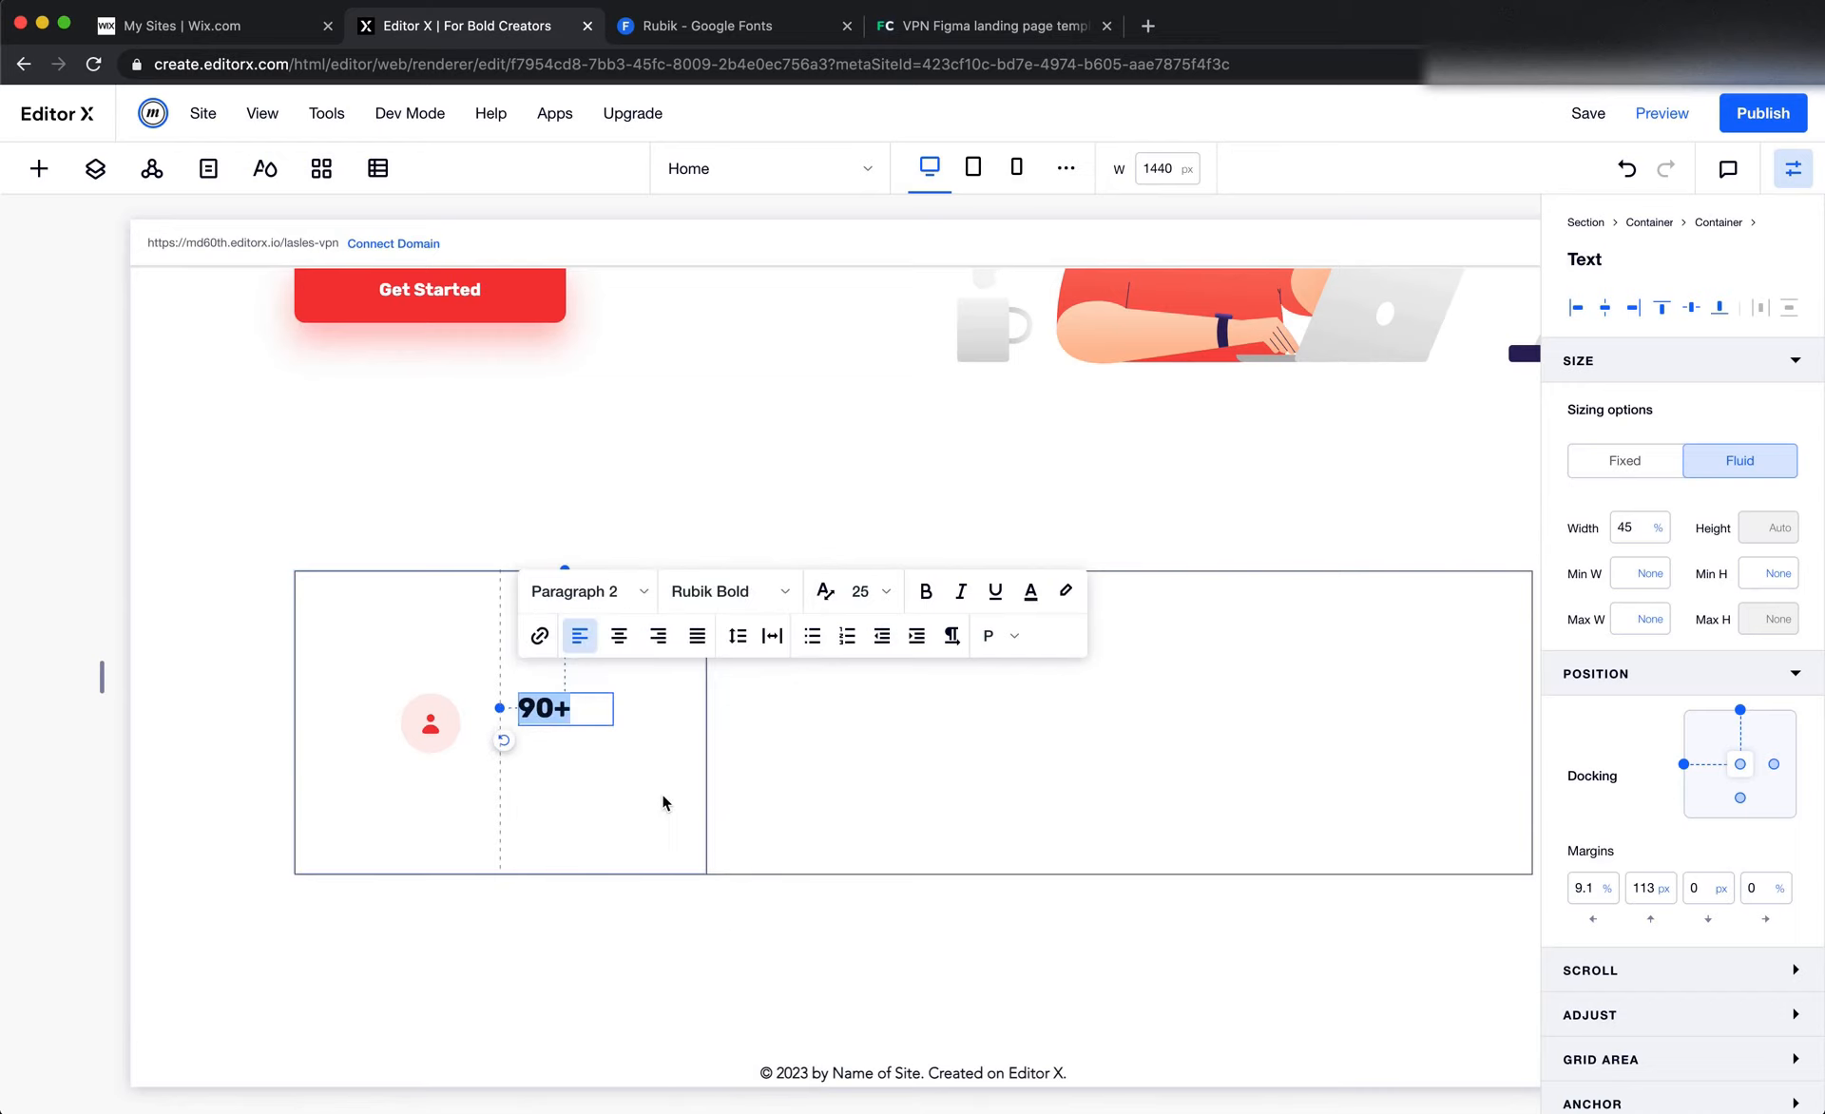
click(664, 798)
Duplicate the "90+" text and place the copy directly below it with a 9.1% left and 163 px top margin
right_click(572, 712)
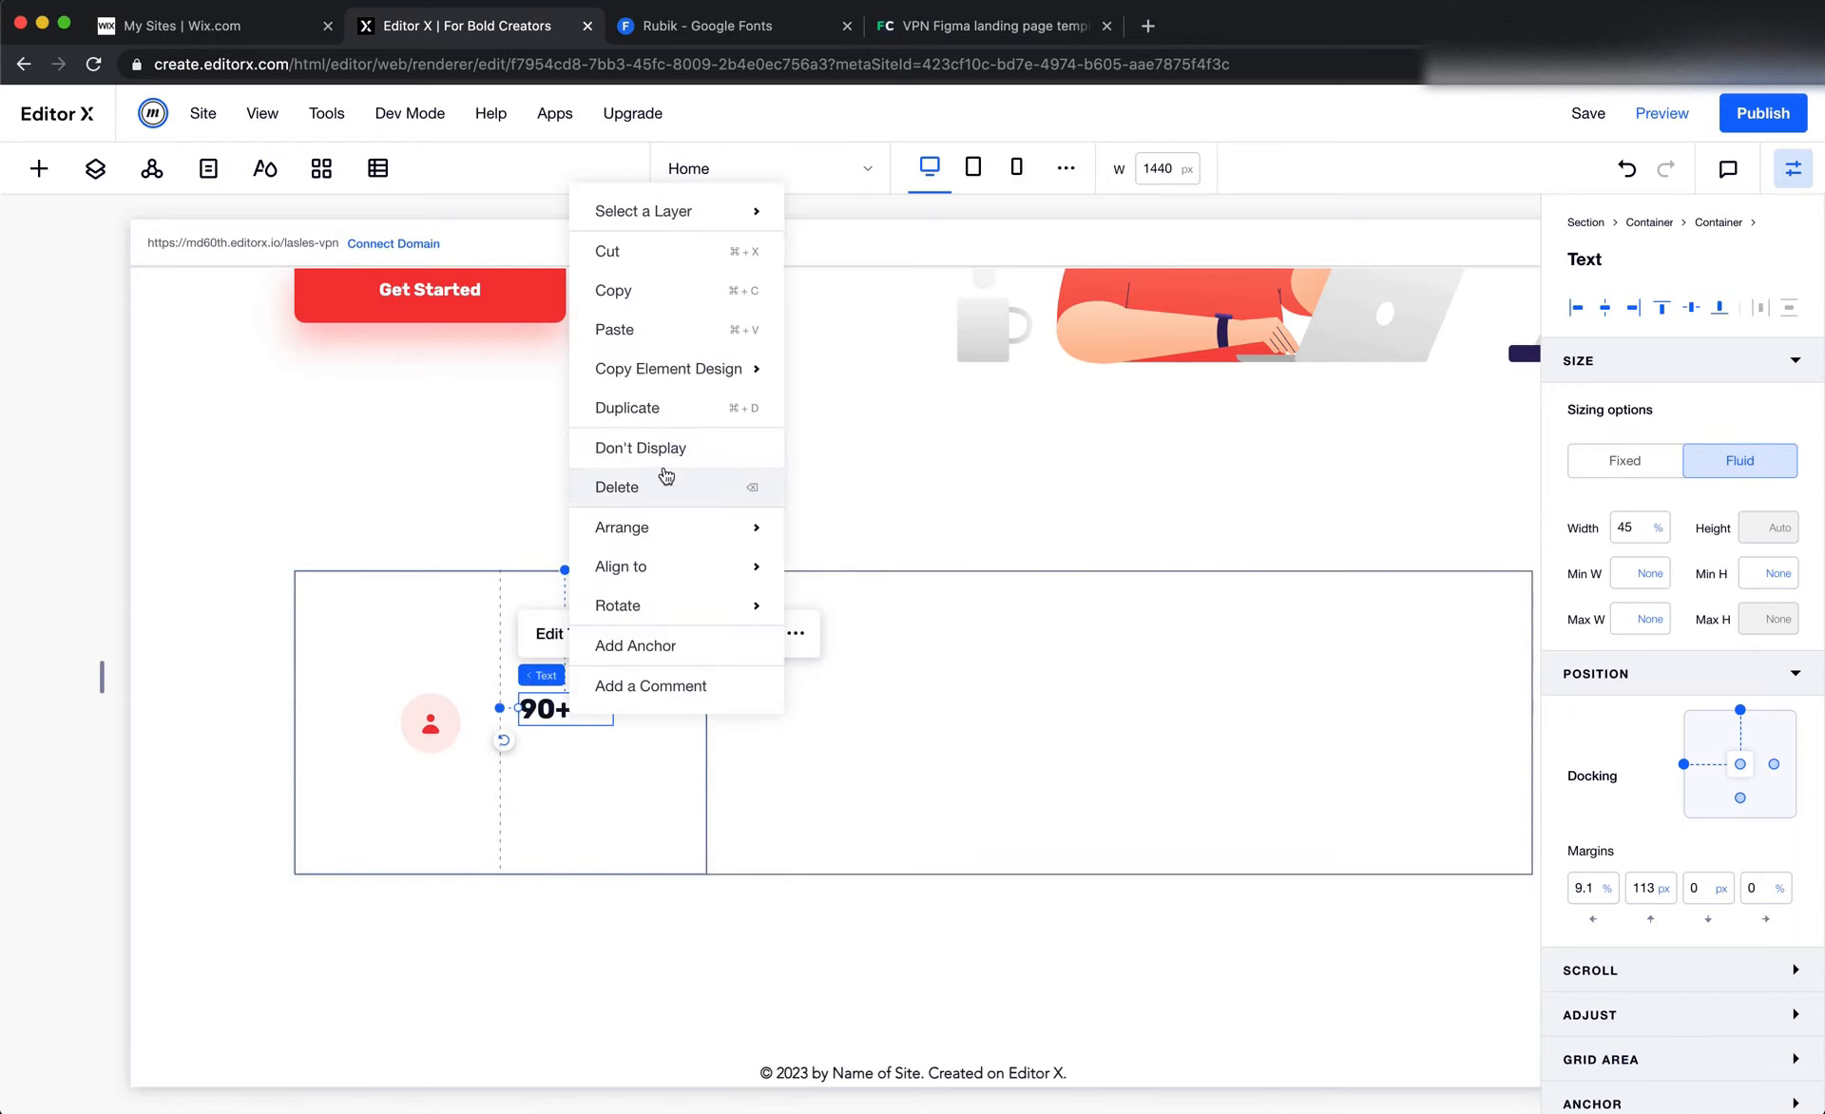
click(627, 408)
drag(562, 732, 550, 761)
Copy the "Users" text from the Figma design and replace the duplicated "90+" text with it in Editor X
key(super+Tab)
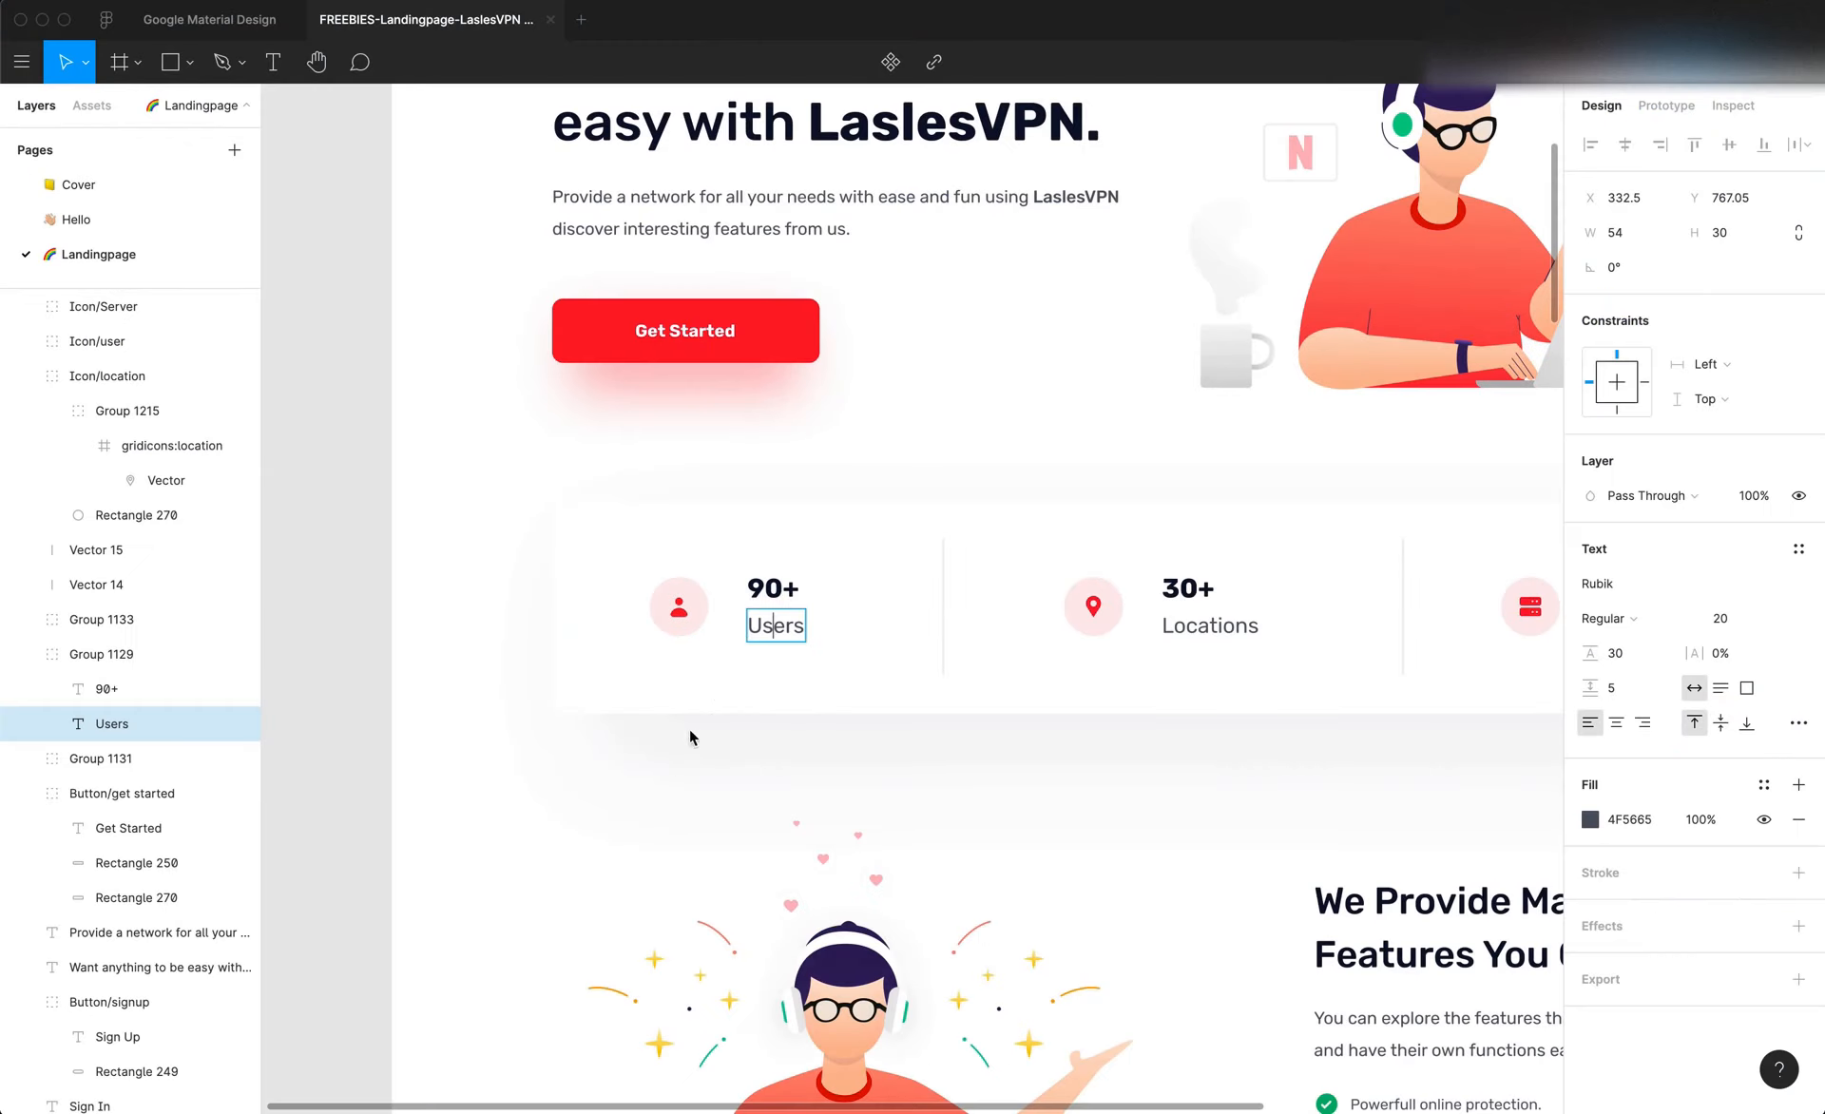
double_click(783, 630)
key(super+c)
key(super+Tab)
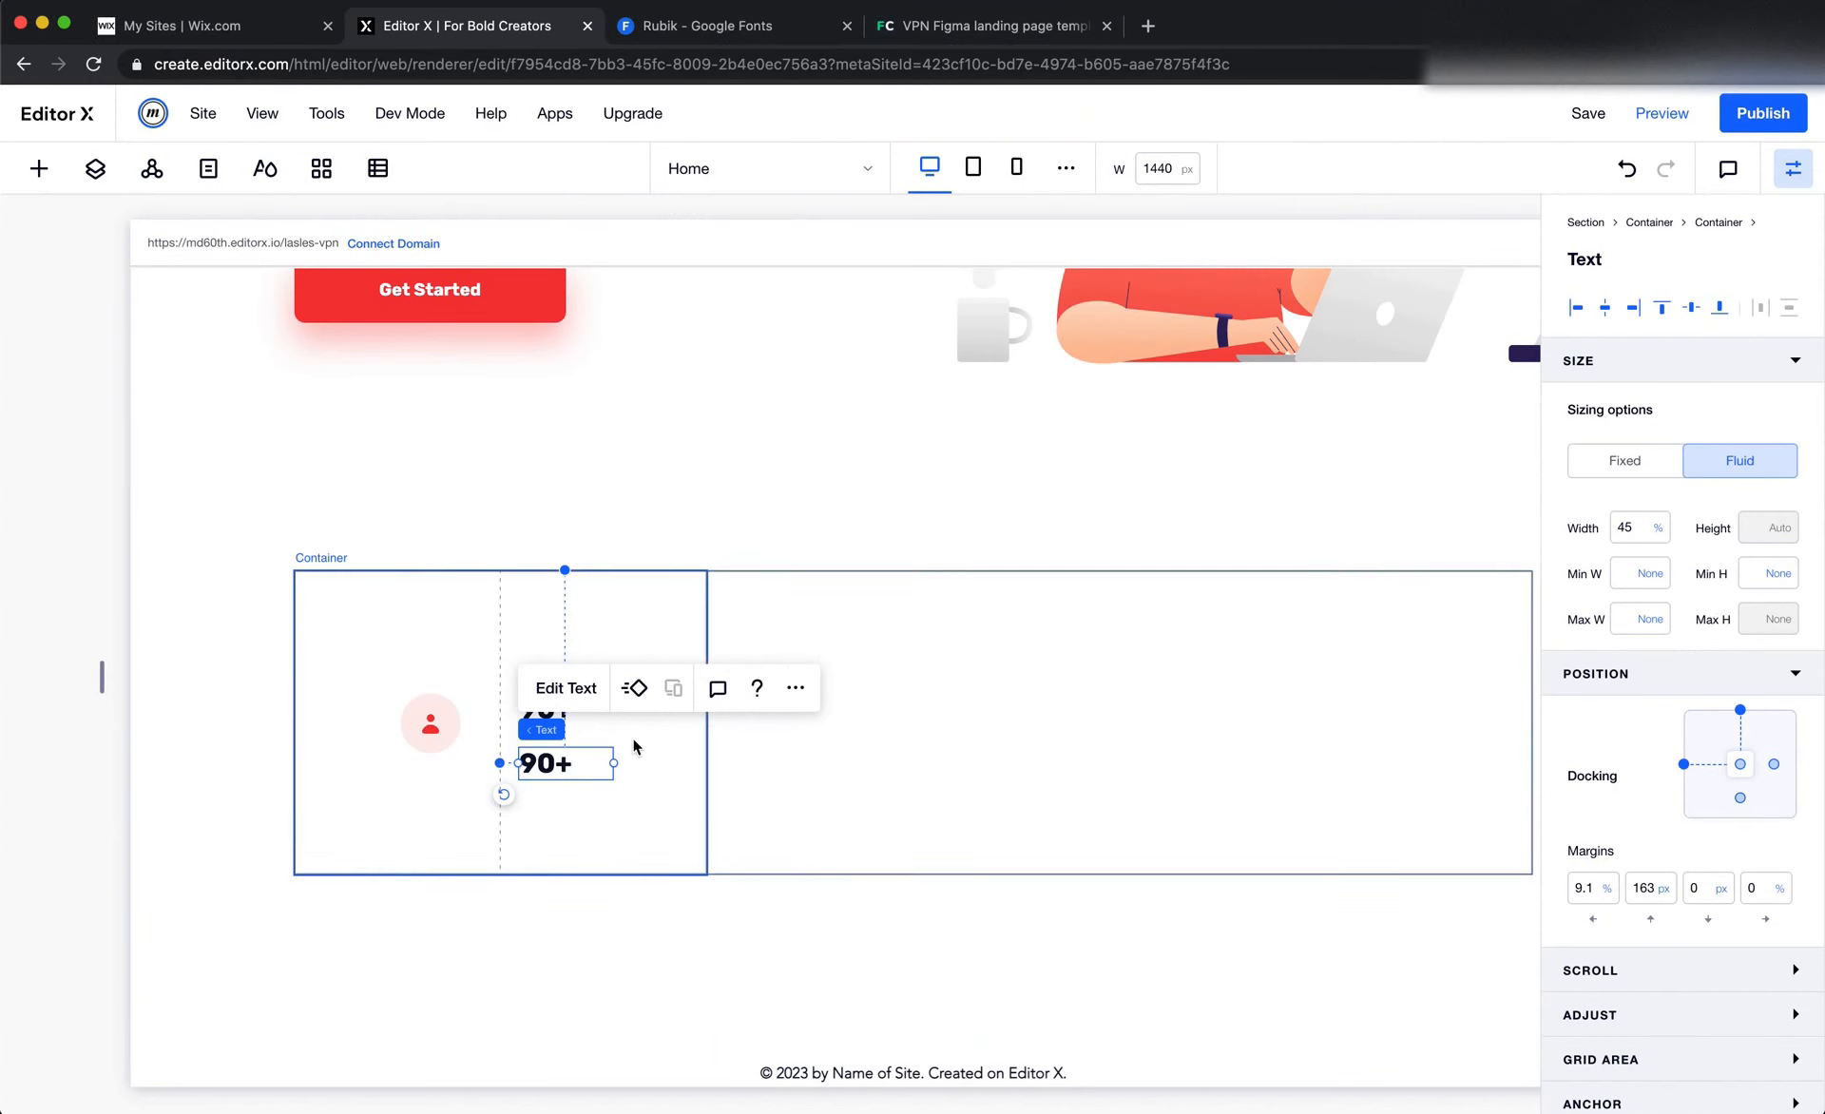
double_click(583, 757)
key(super+v)
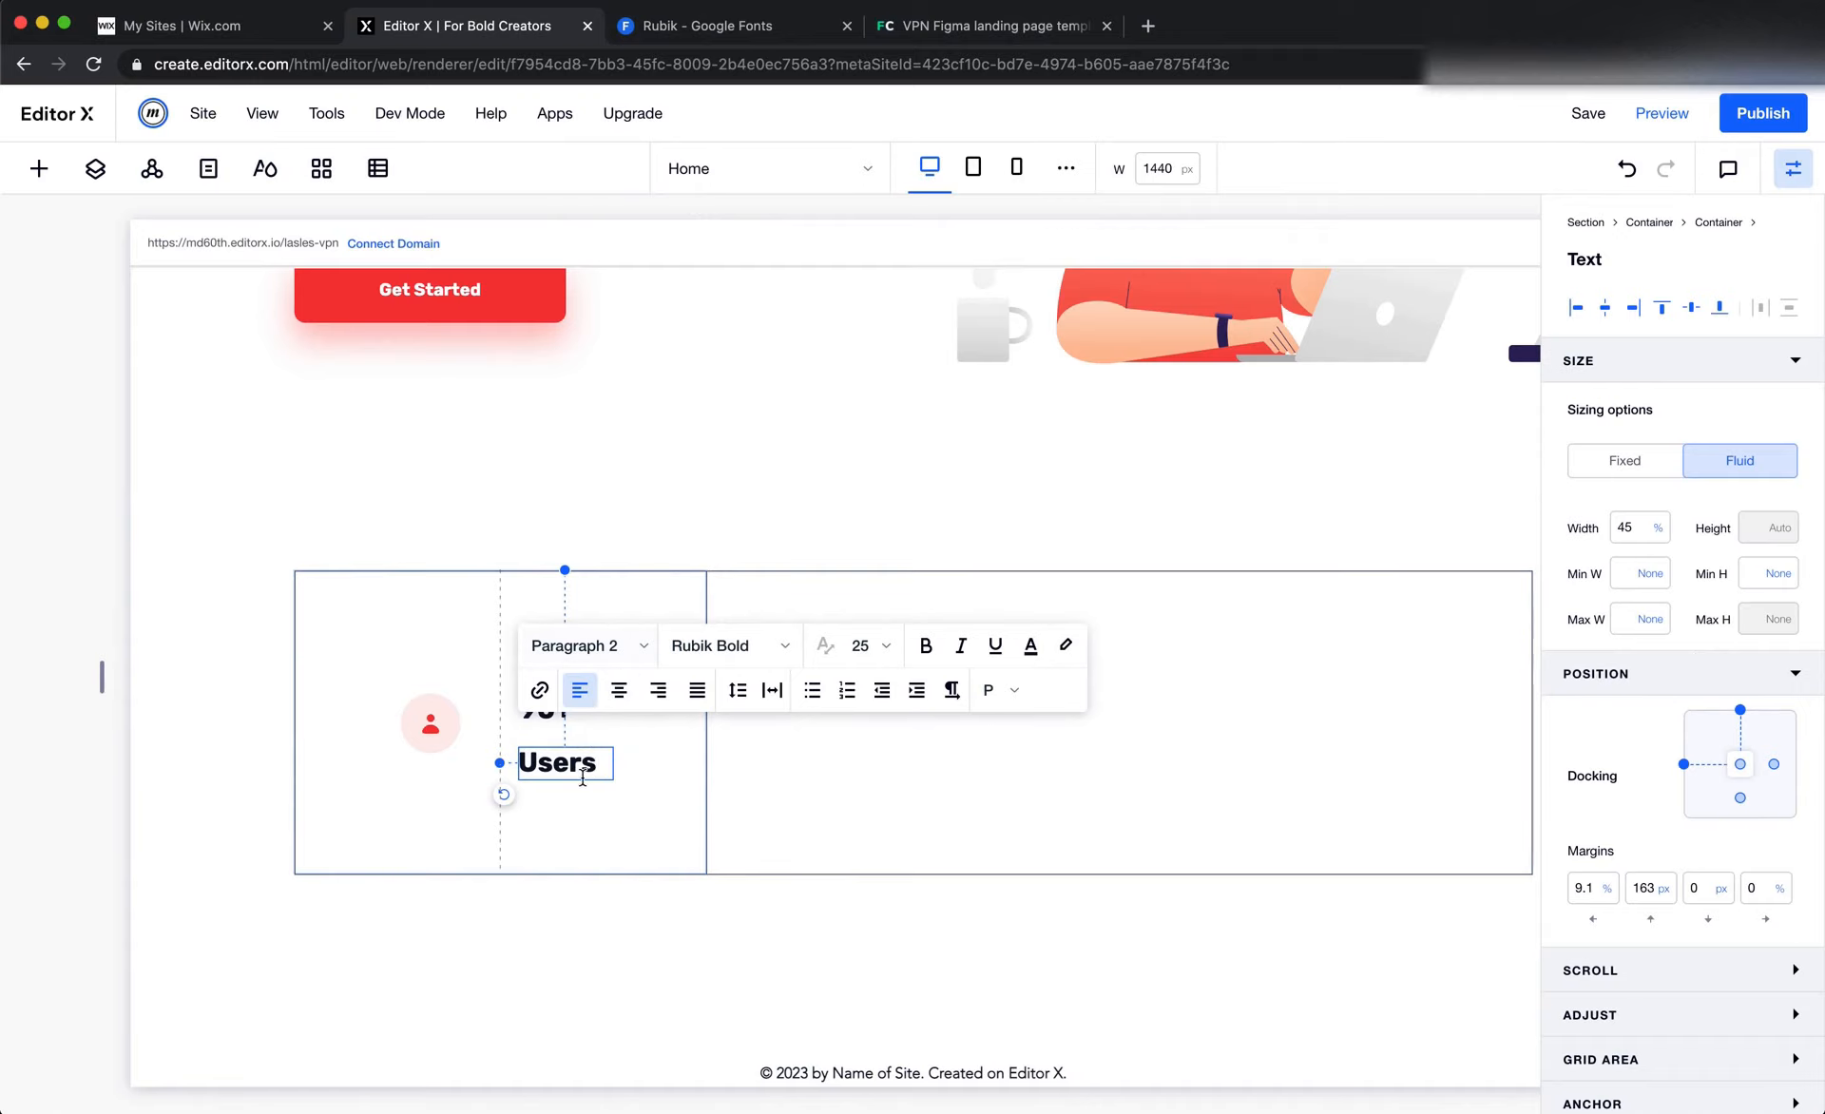
Apply the Paragraph 3 text style to the "Users" text in the first column
click(750, 791)
click(560, 763)
click(594, 692)
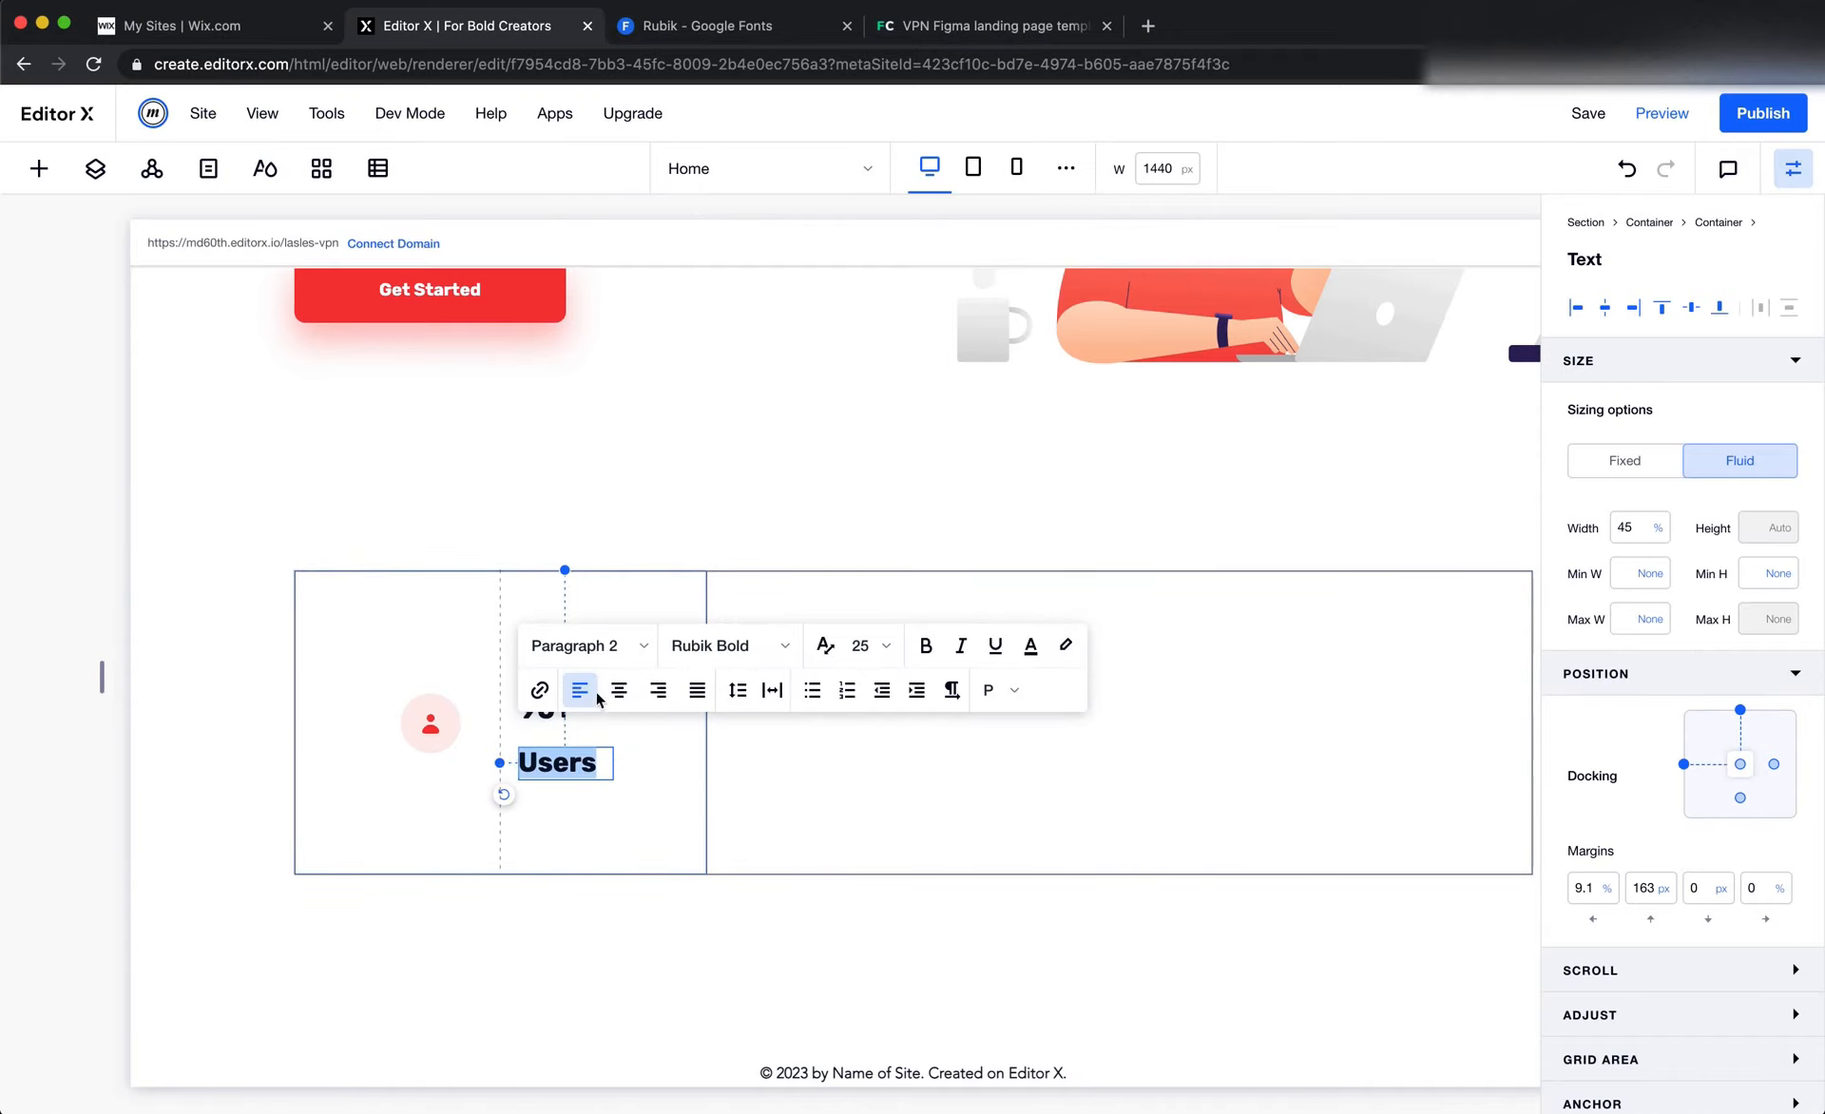
click(590, 650)
scroll(627, 893, down, 3)
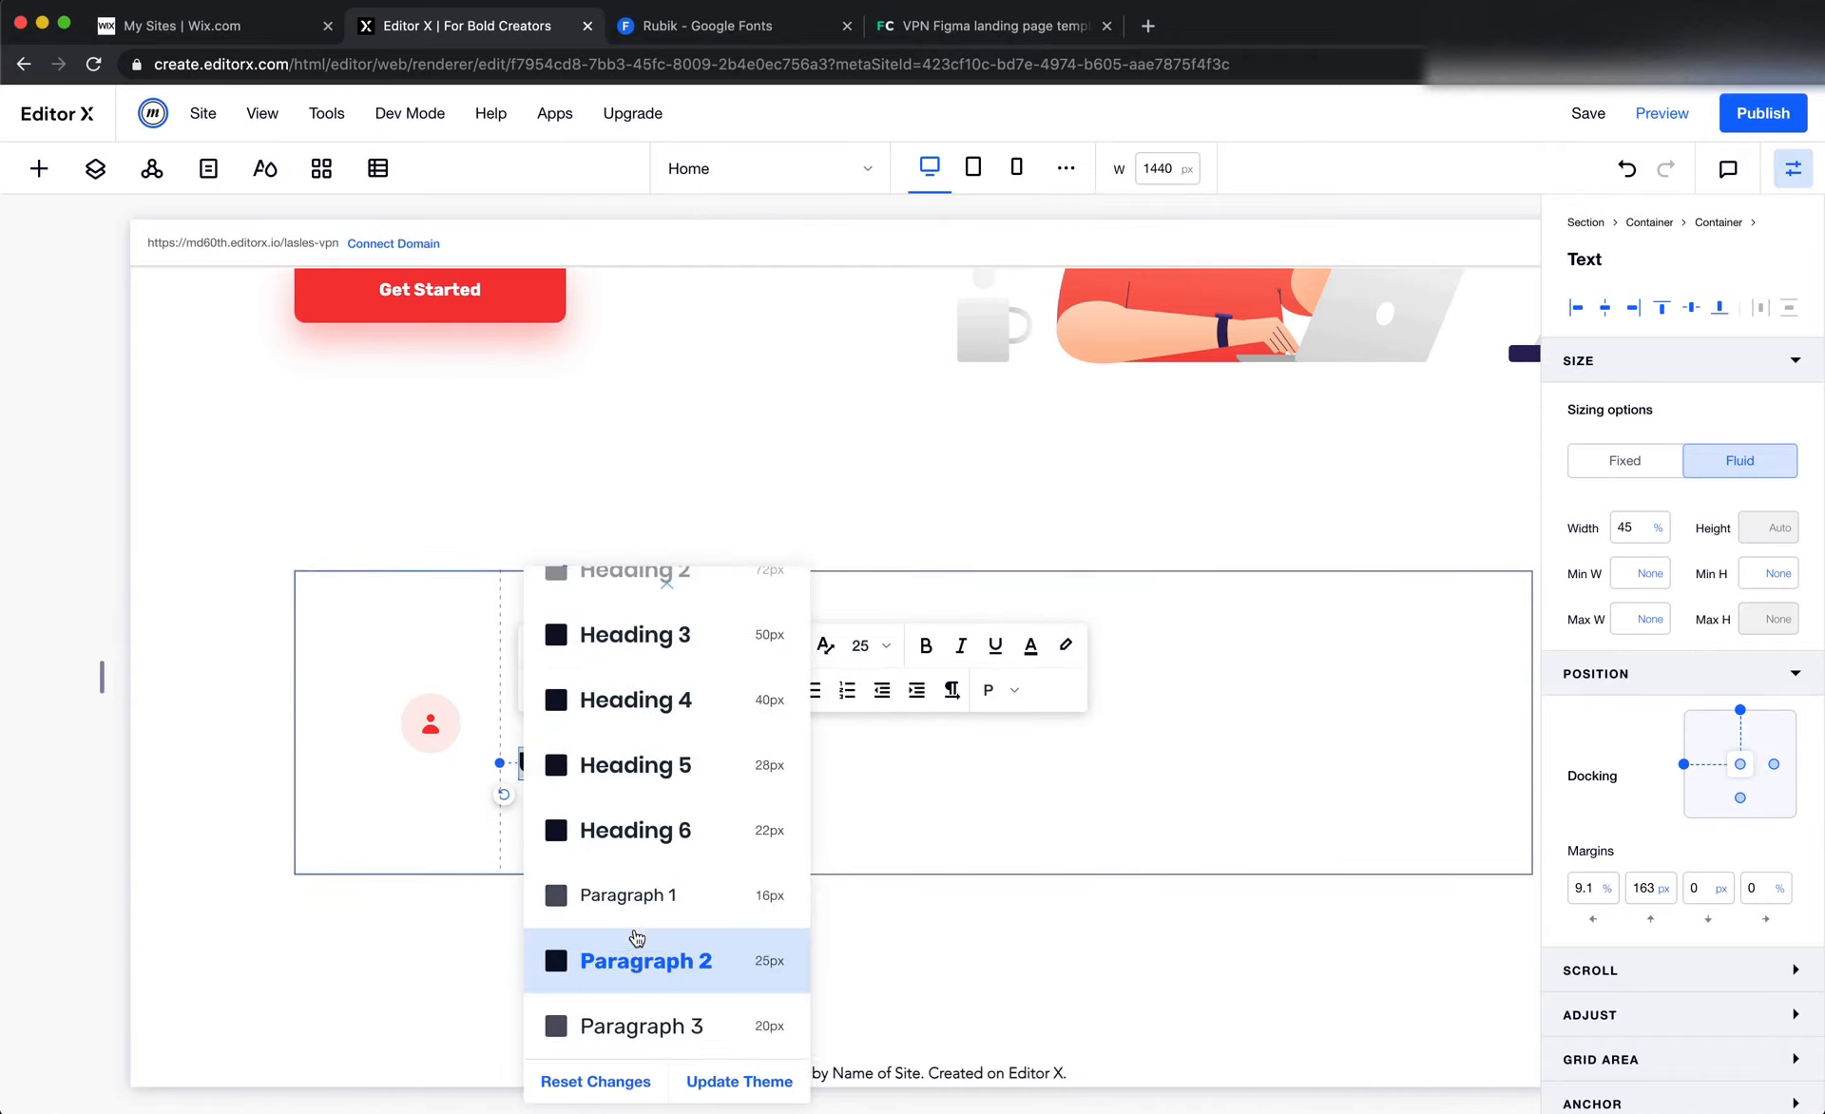
click(627, 1023)
click(891, 815)
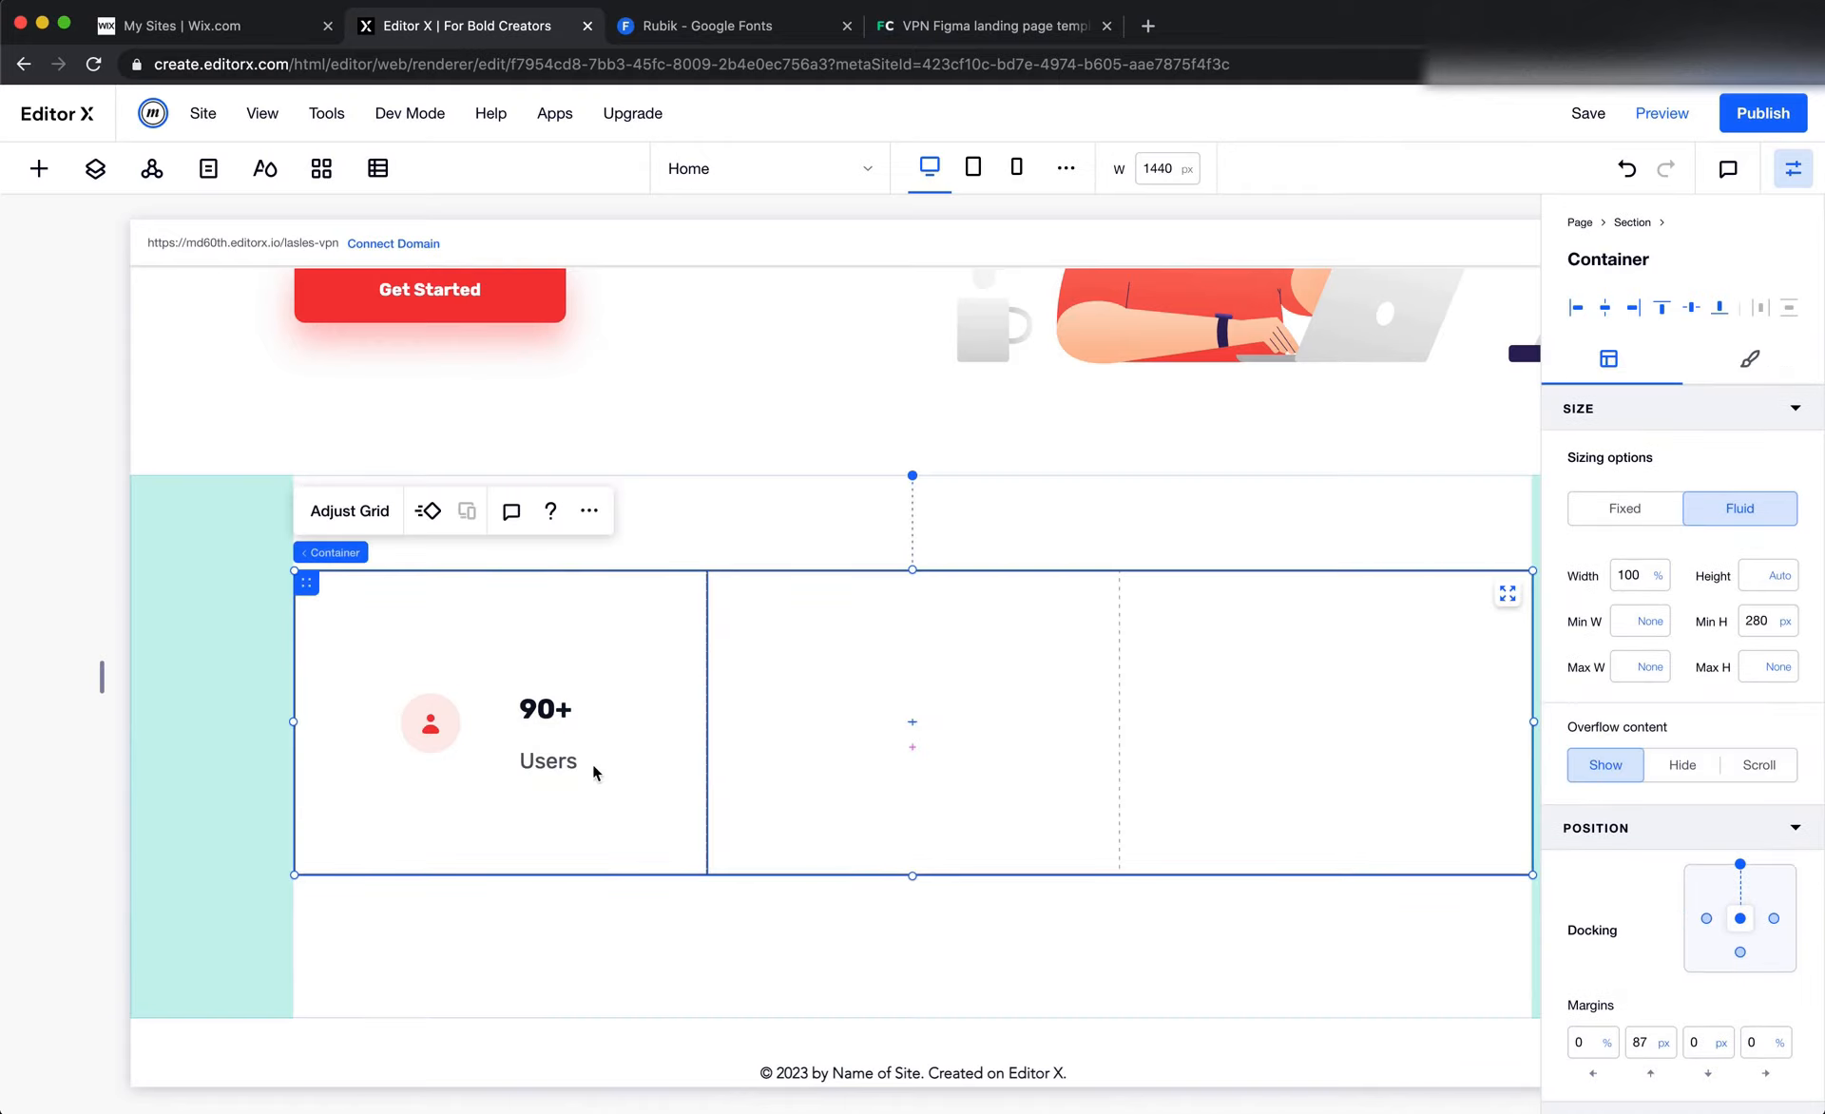
Stack the "90+" and "Users" texts together
click(563, 763)
shift+click(595, 723)
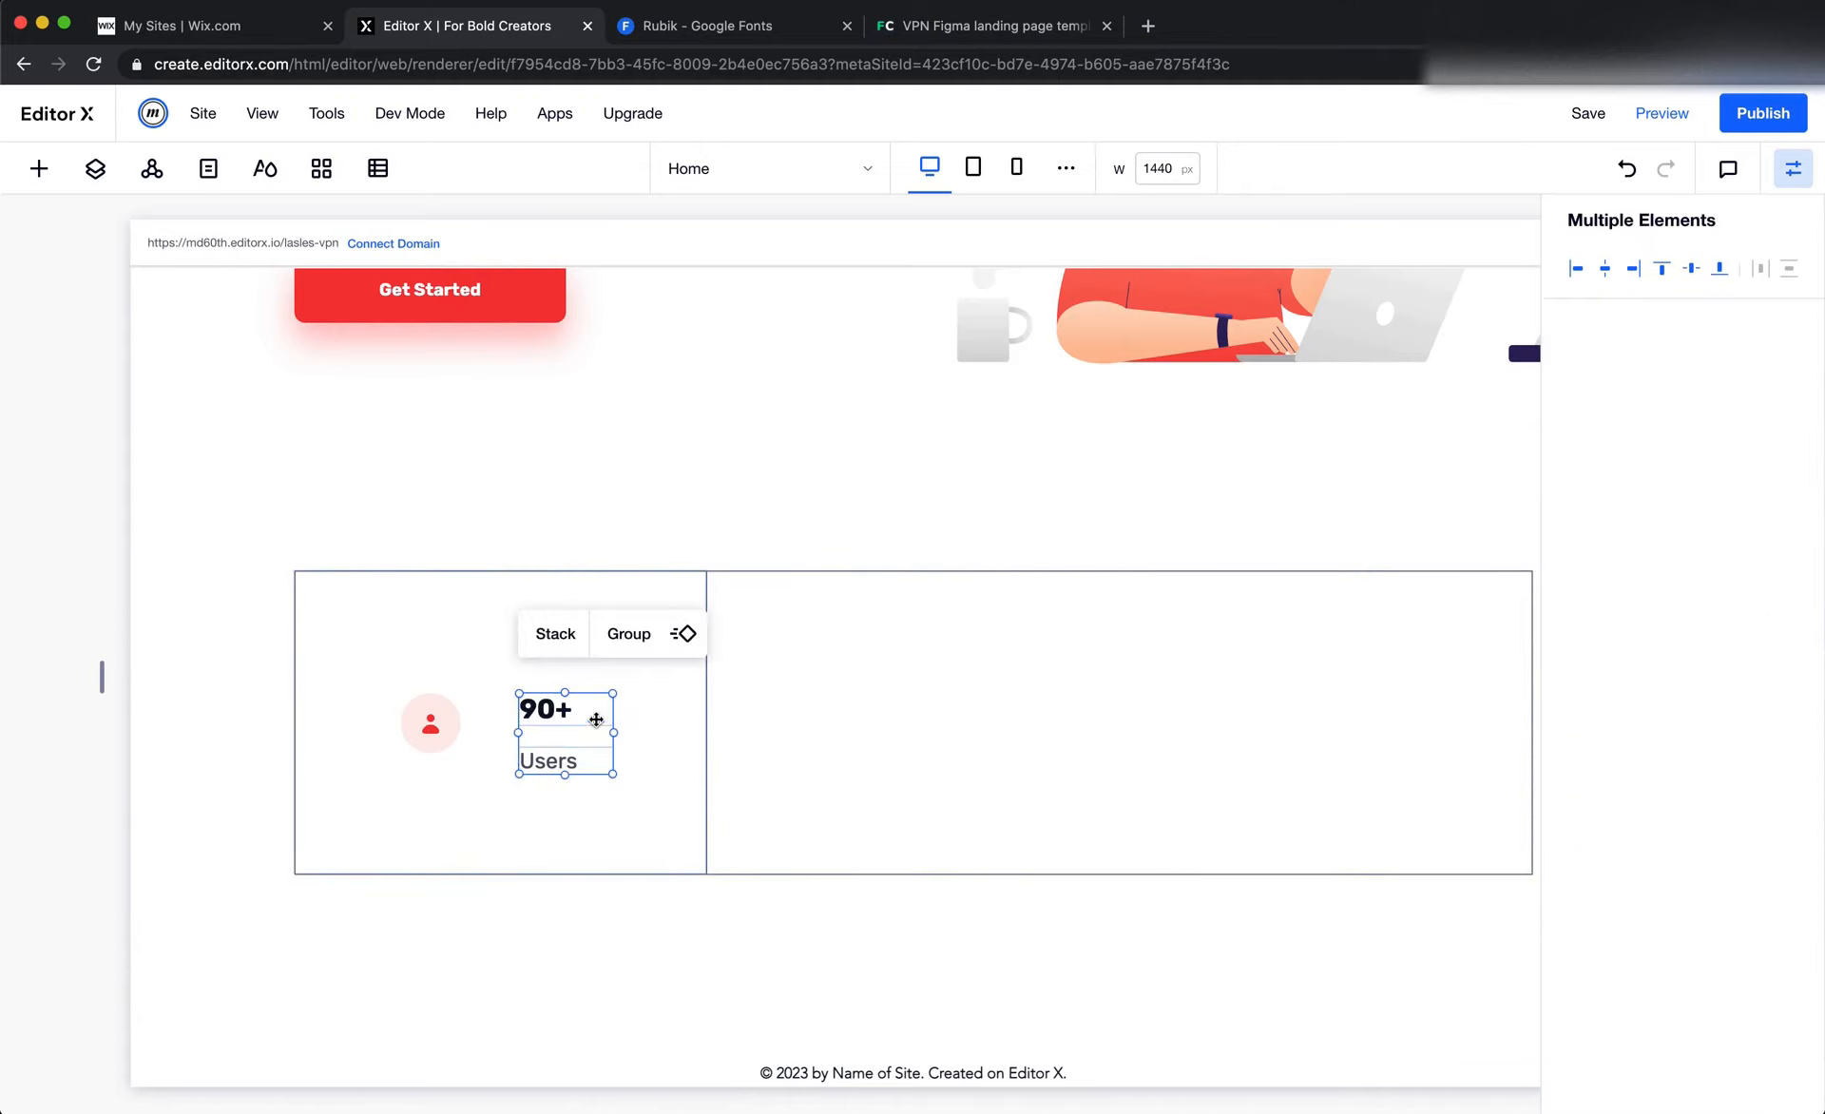
click(560, 635)
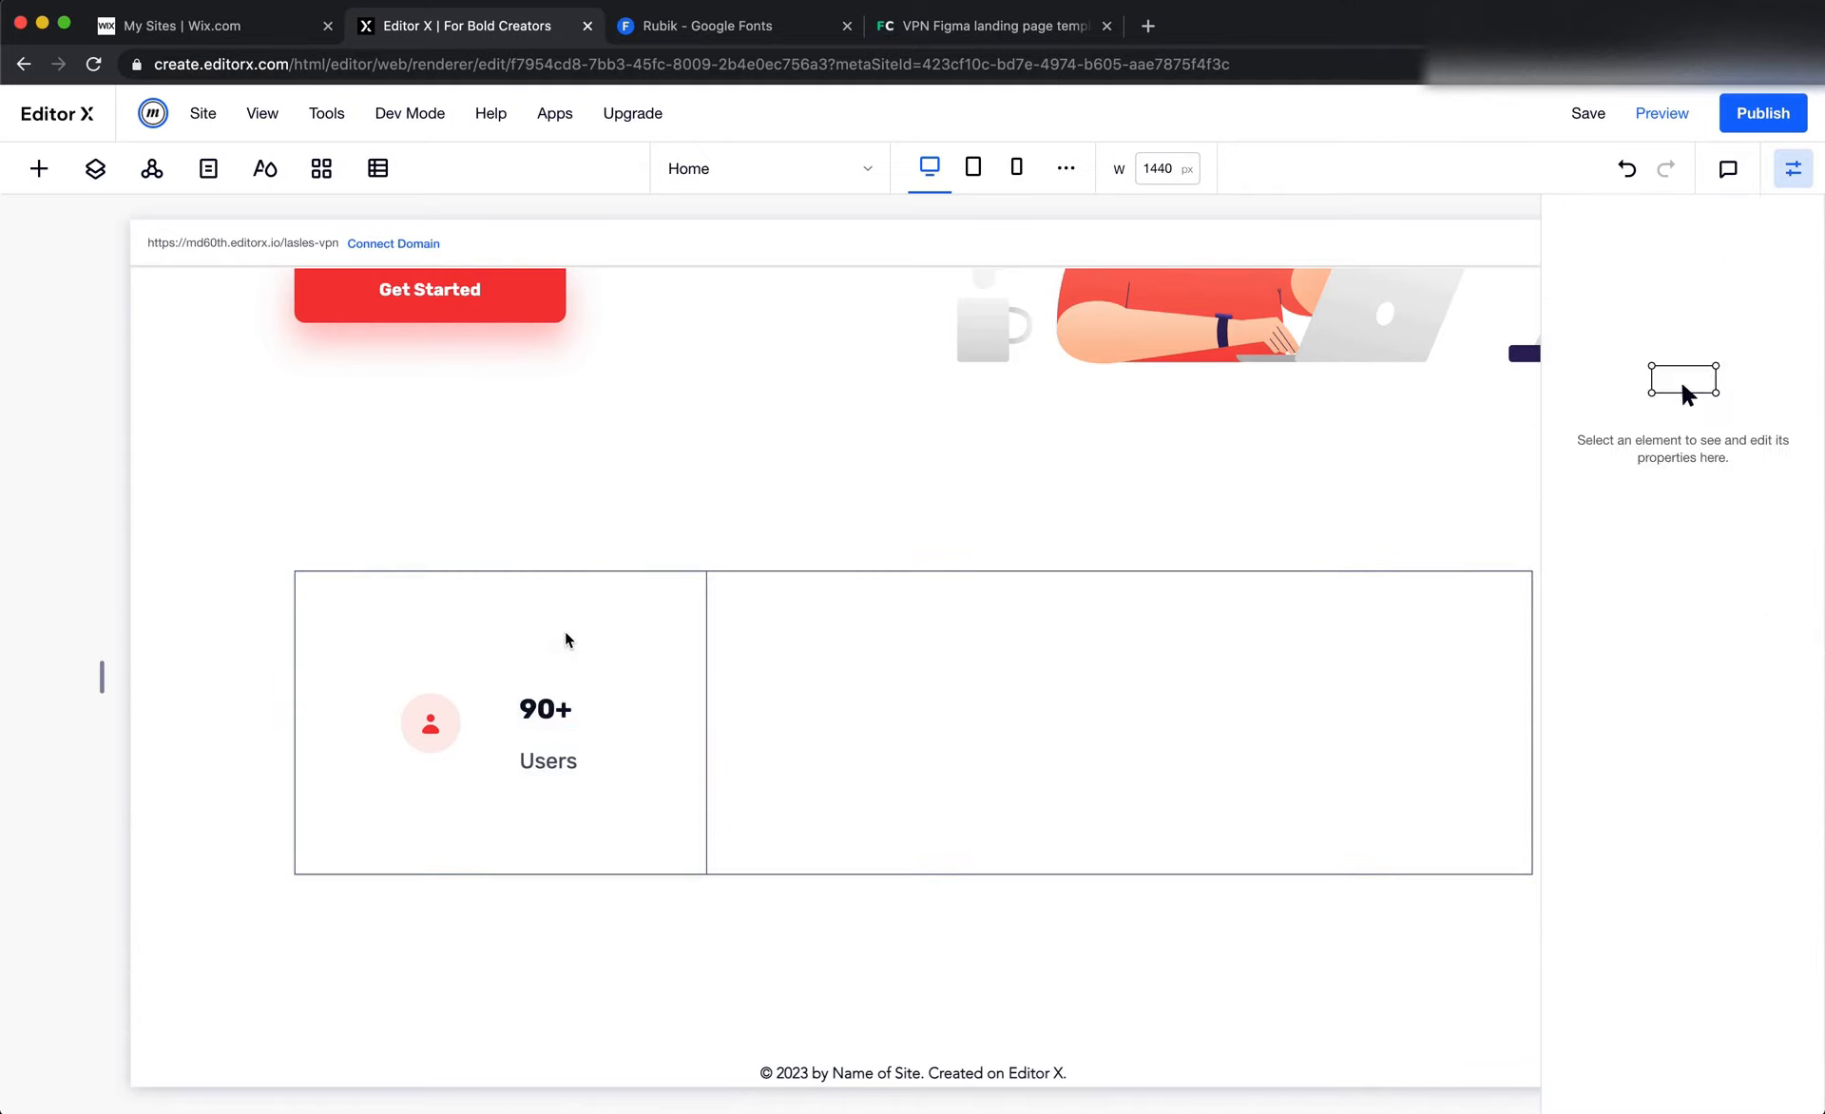
Undock the text stack from the top so it centres vertically, and set its left and top margins to 0
click(650, 740)
click(586, 733)
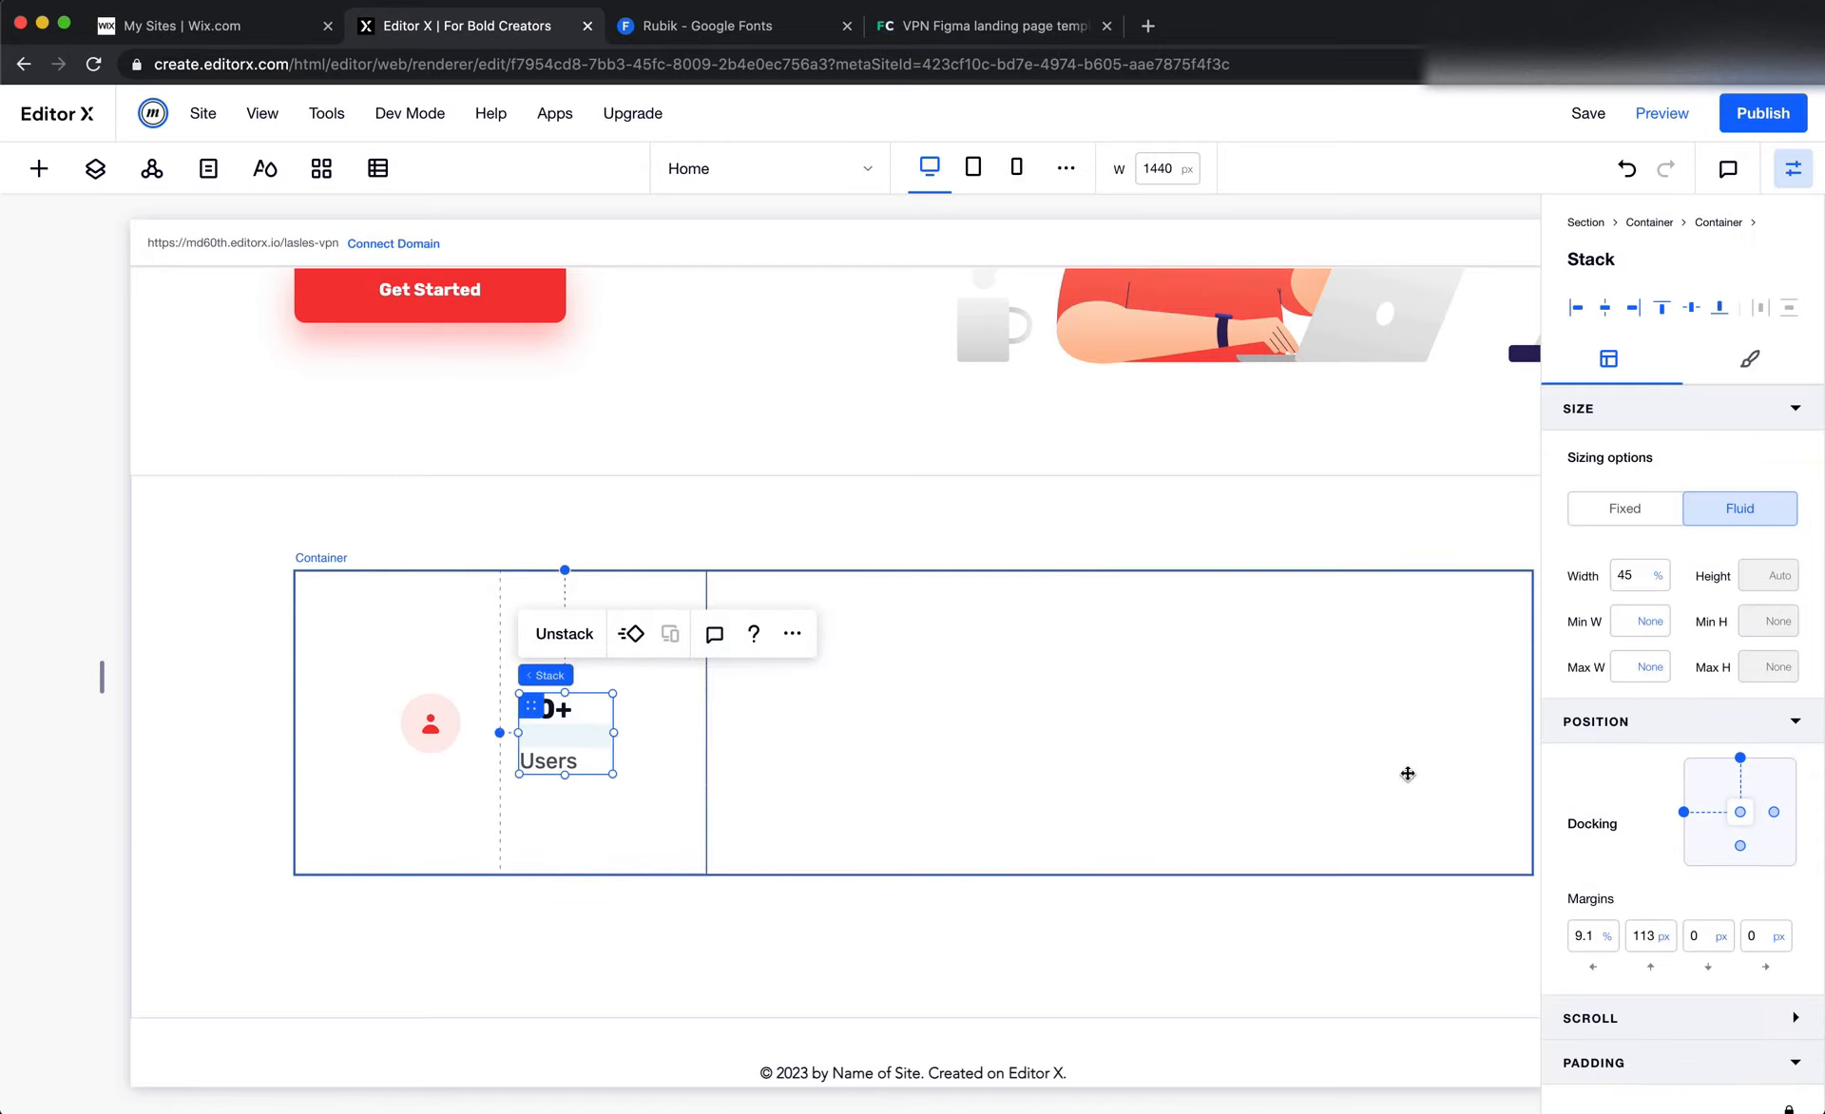
click(1740, 759)
click(1593, 937)
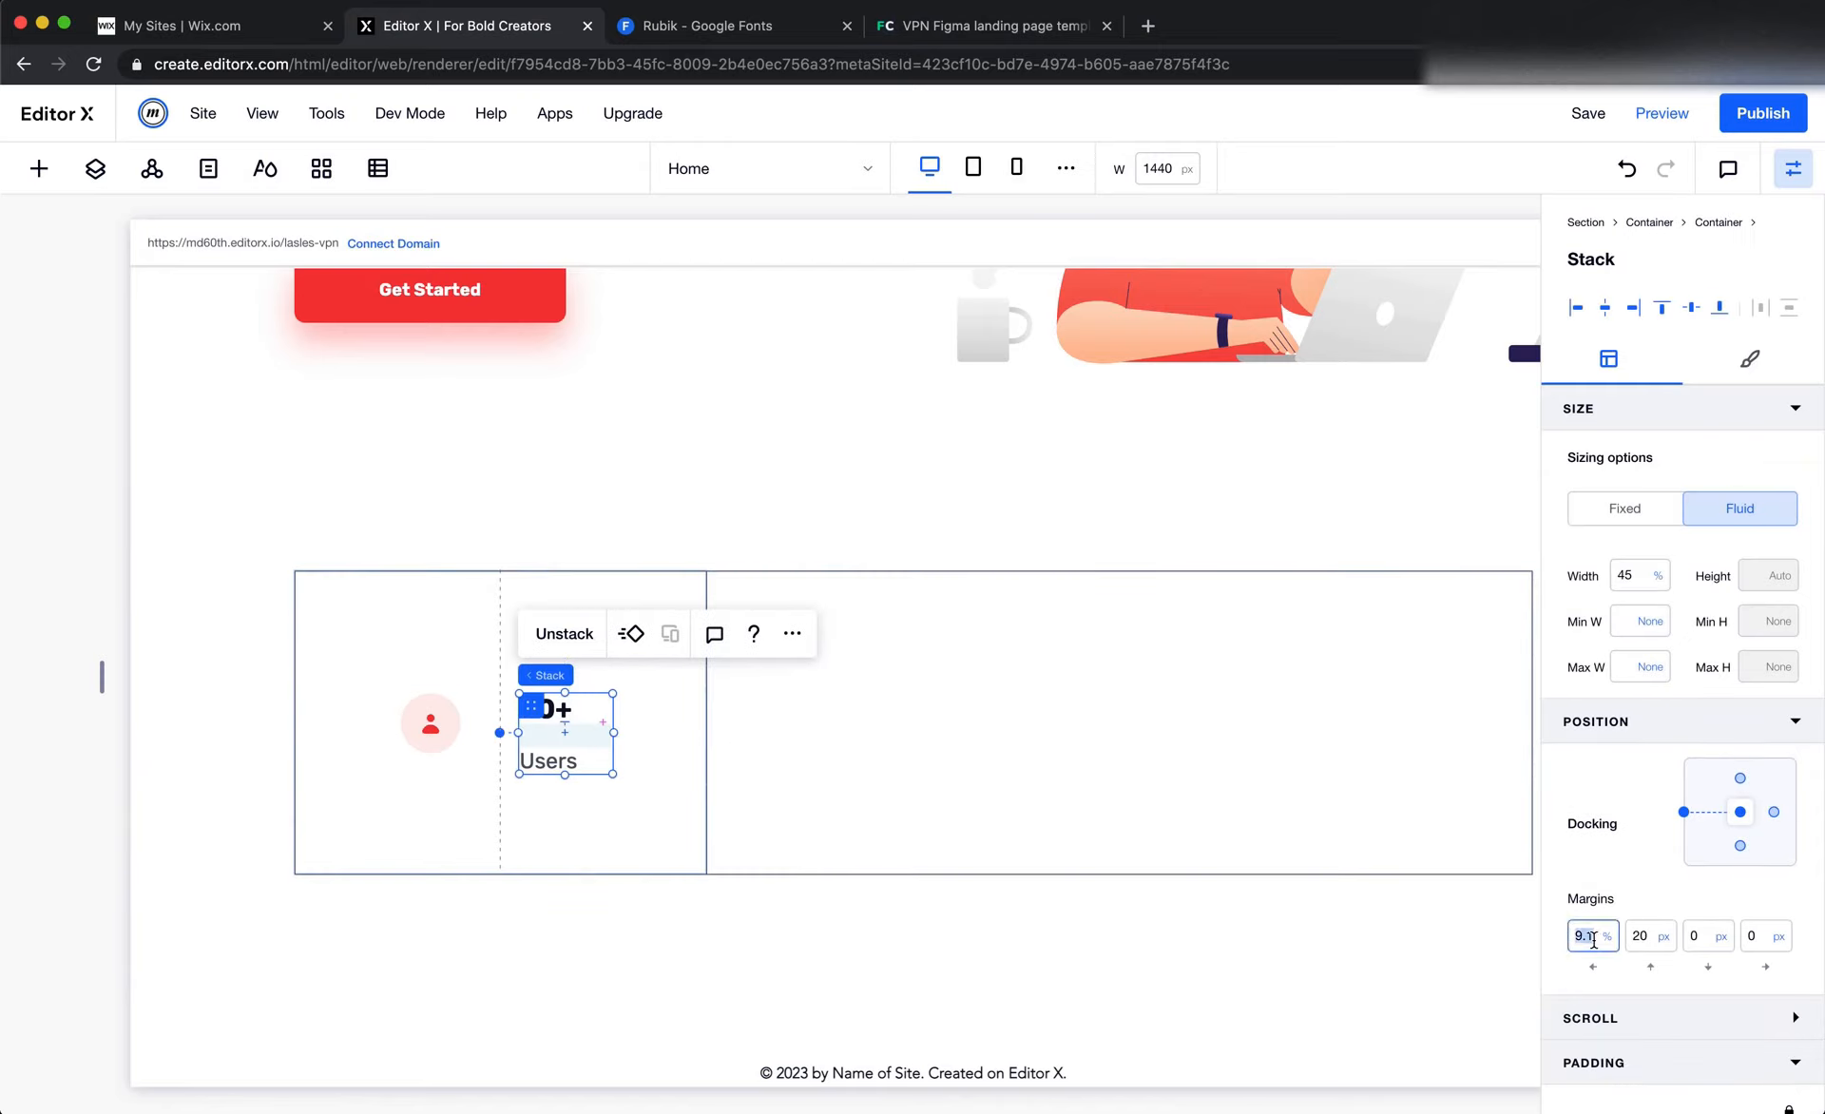
text(0)
key(Tab)
text(0)
key(Tab)
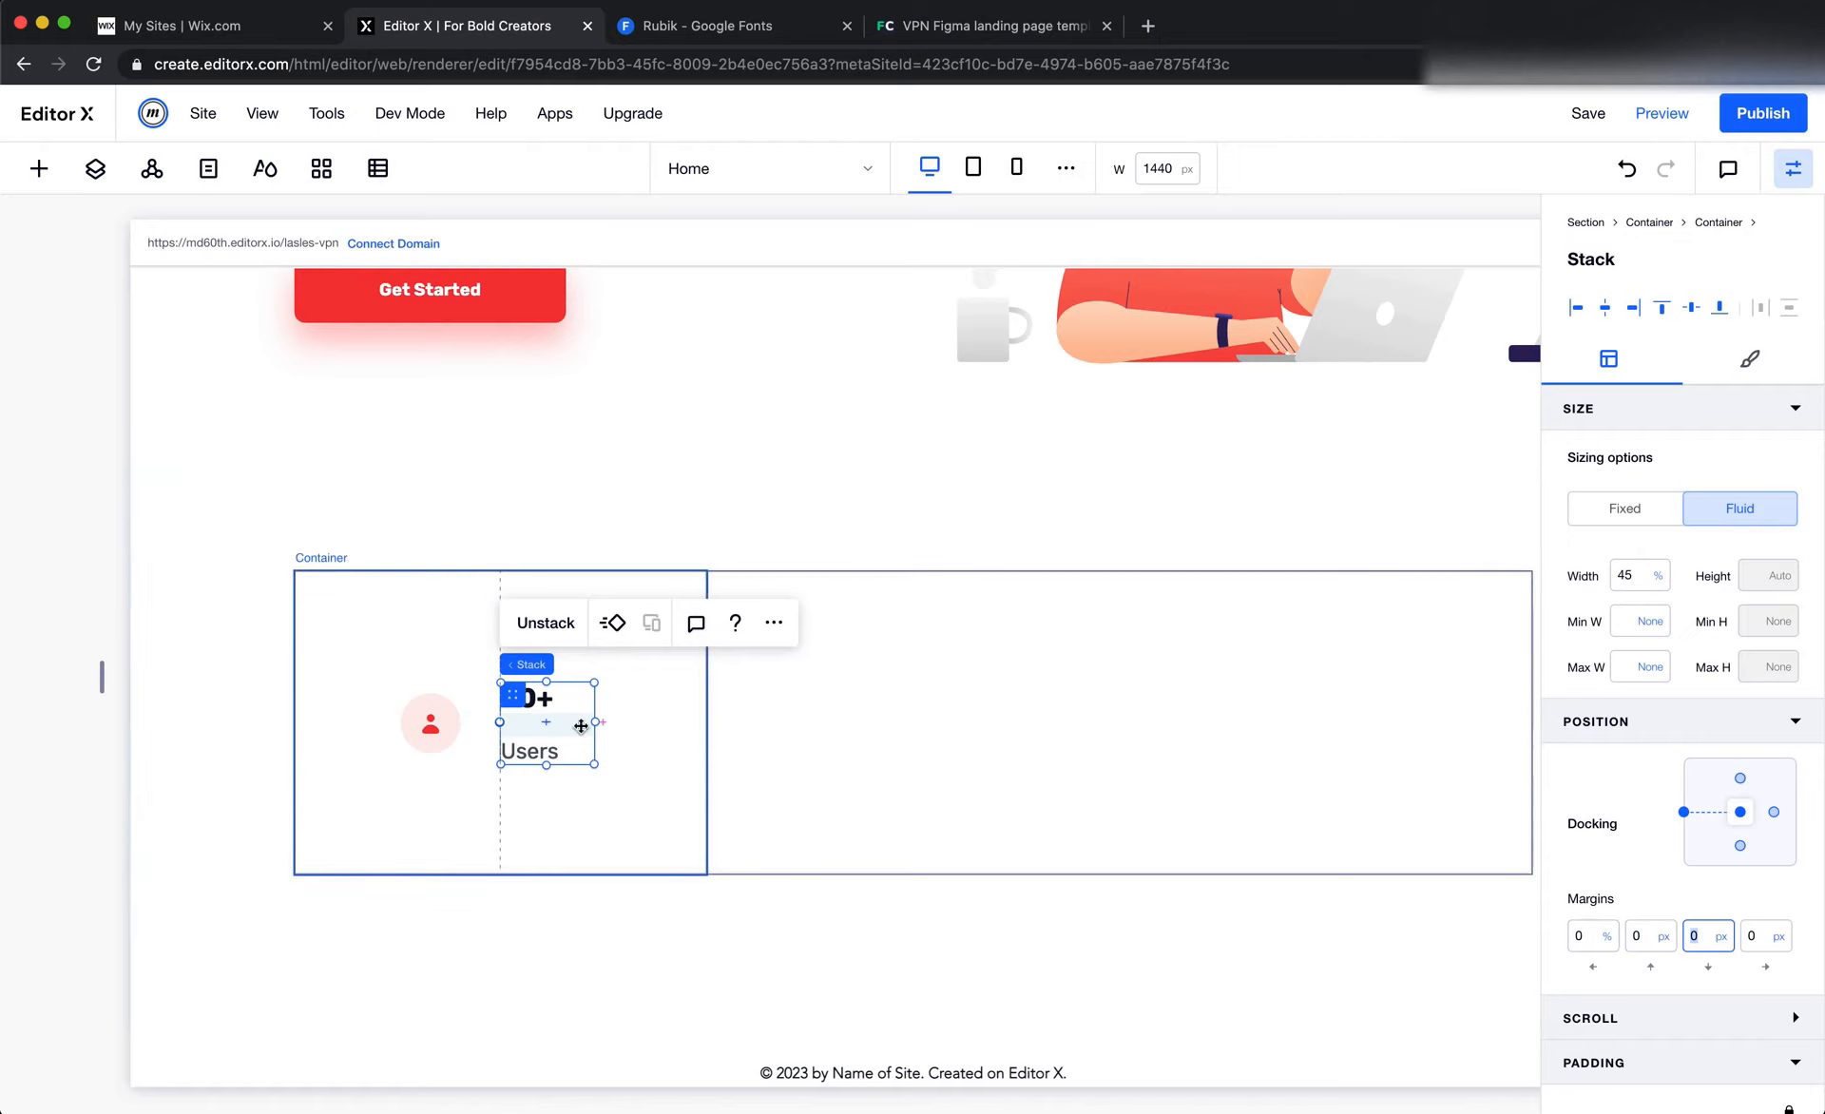
Set the text stack's width to 100% and dock it to the right edge of its cell as well
click(1635, 580)
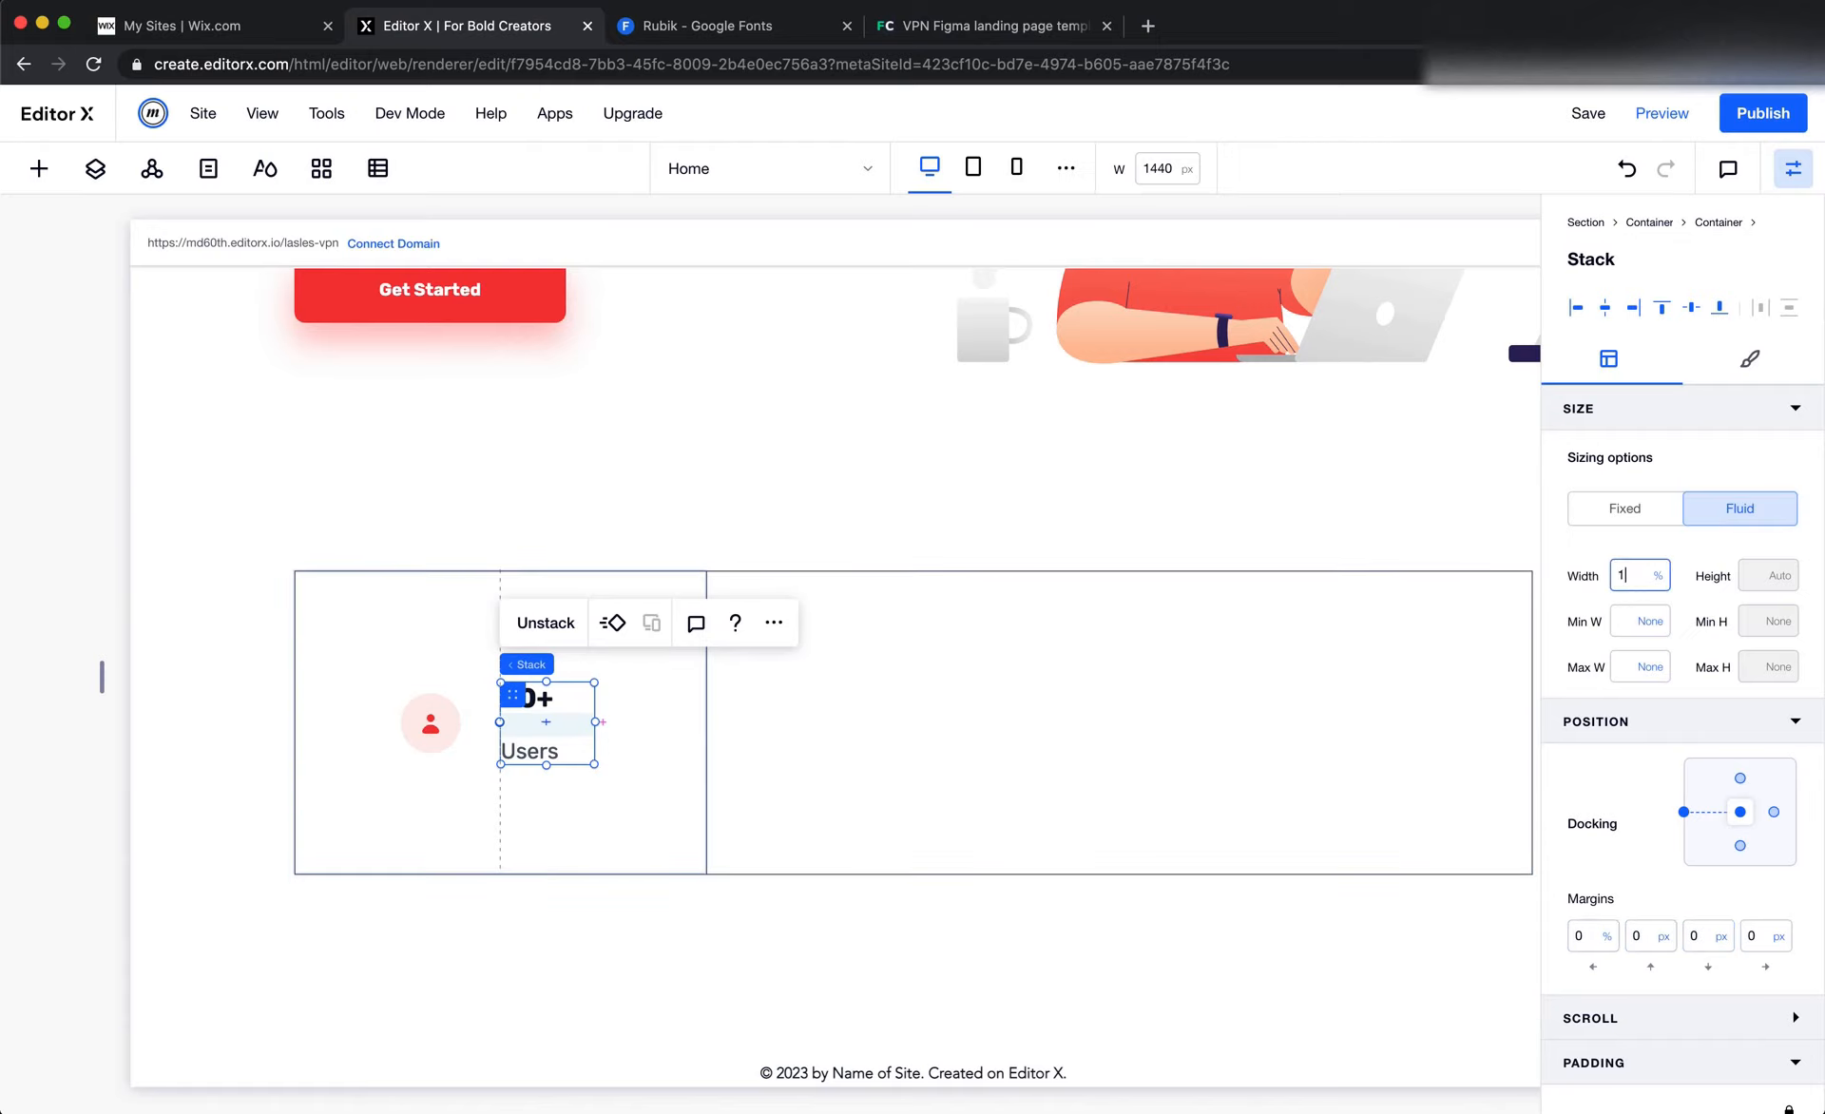
key(Return)
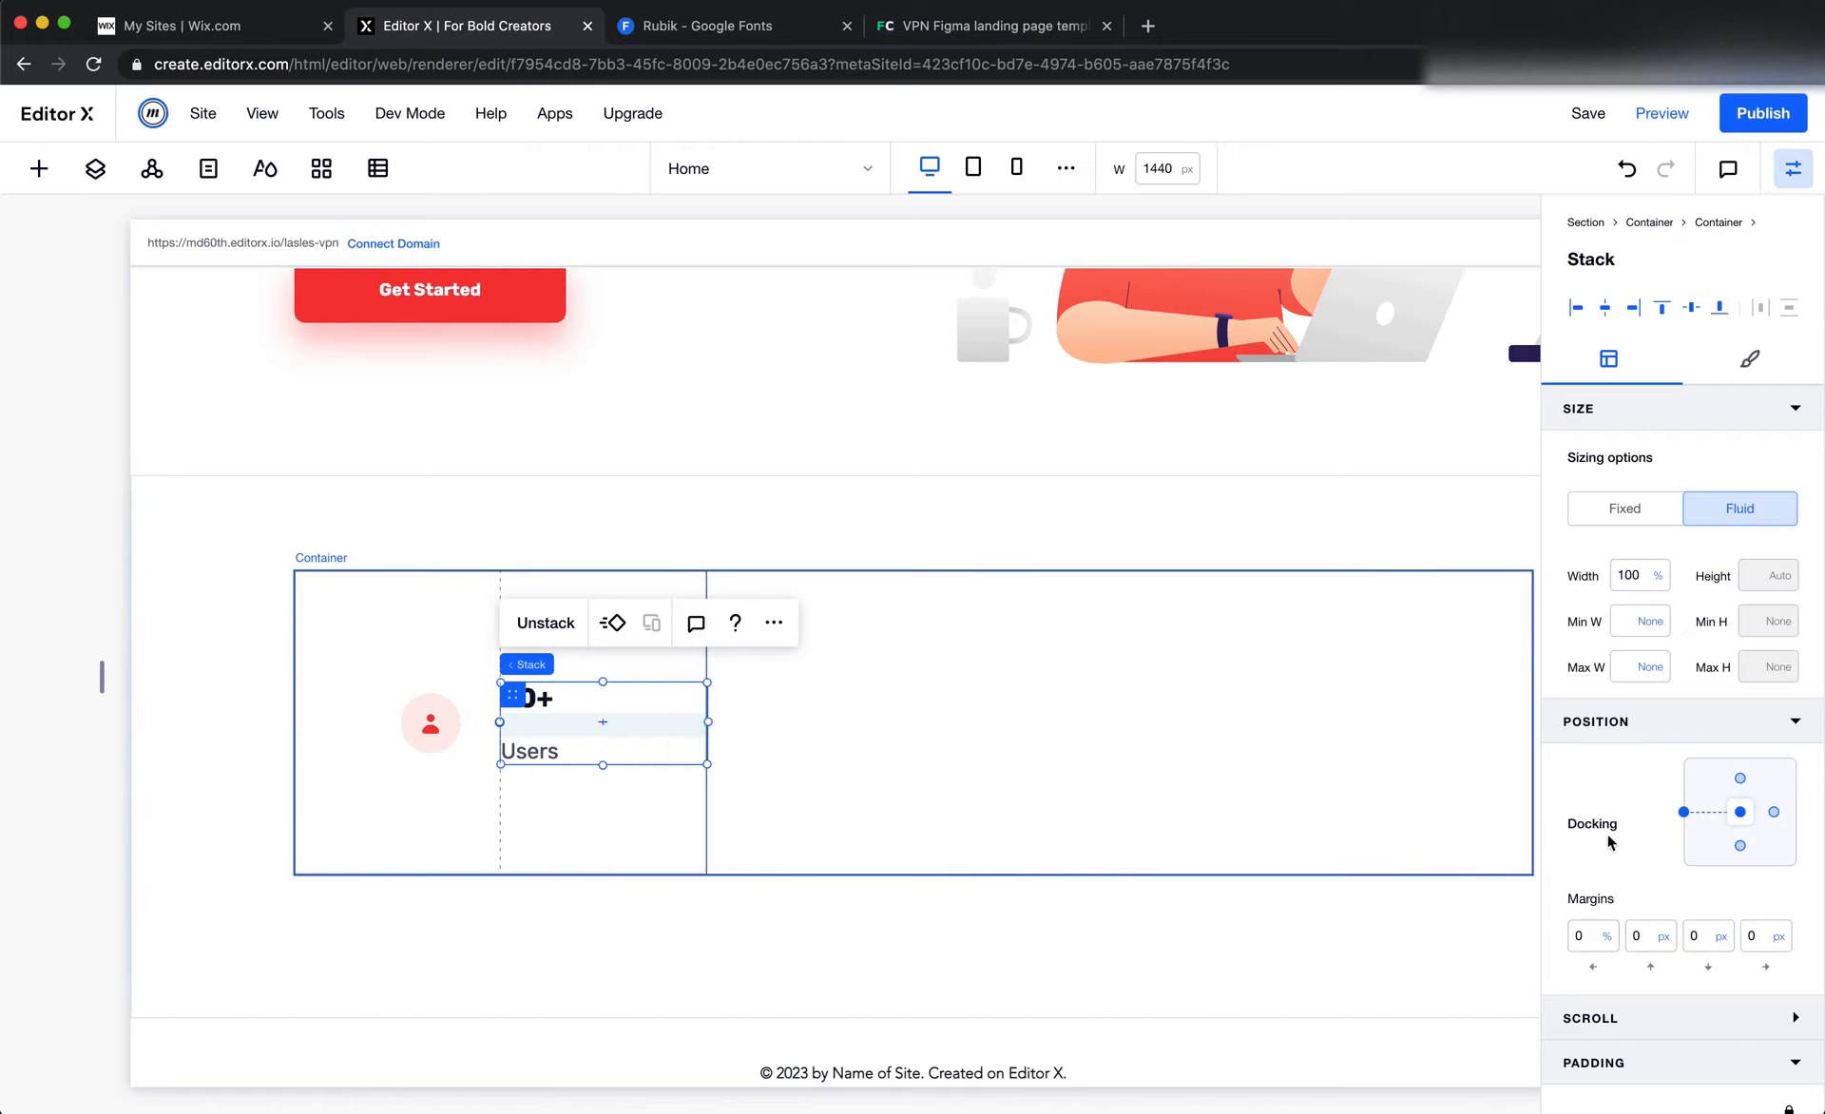
click(1773, 813)
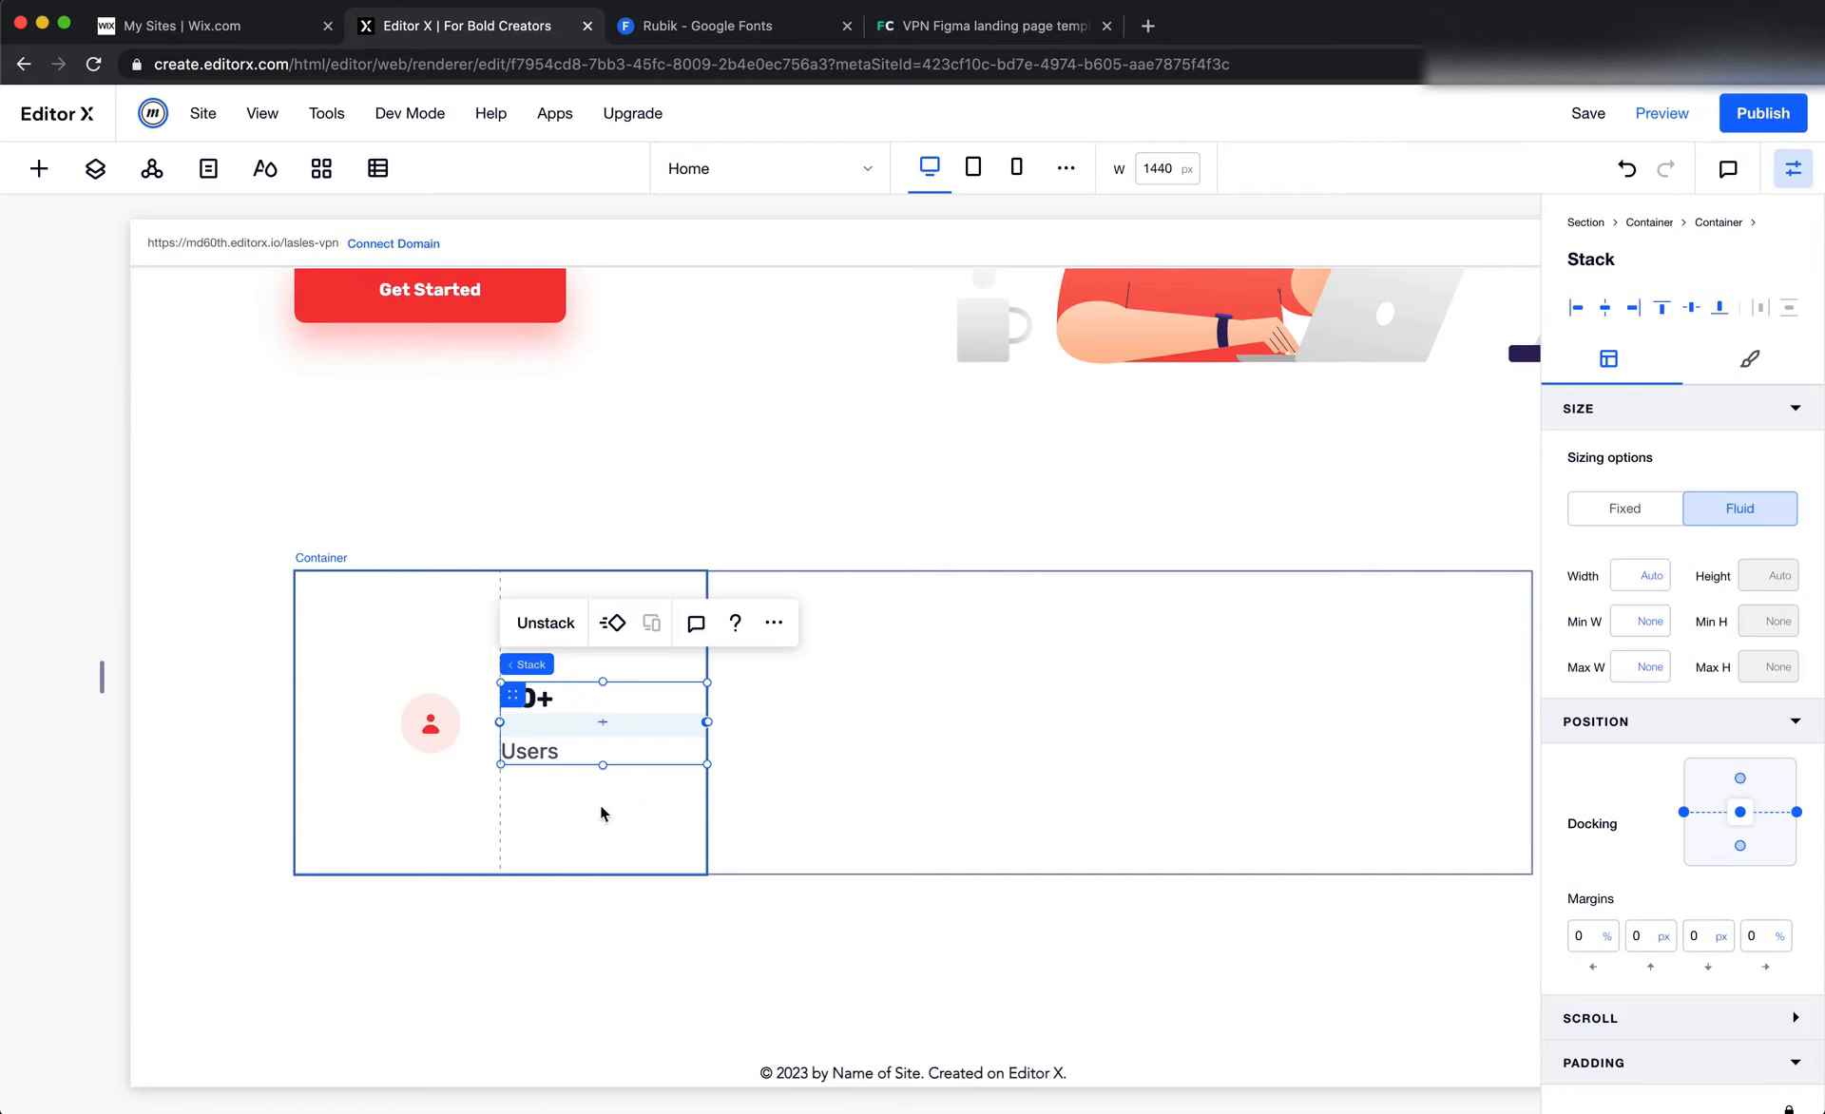
Measure the horizontal gap between the user icon's circle and the "90+" / "Users" group in Figma
click(576, 809)
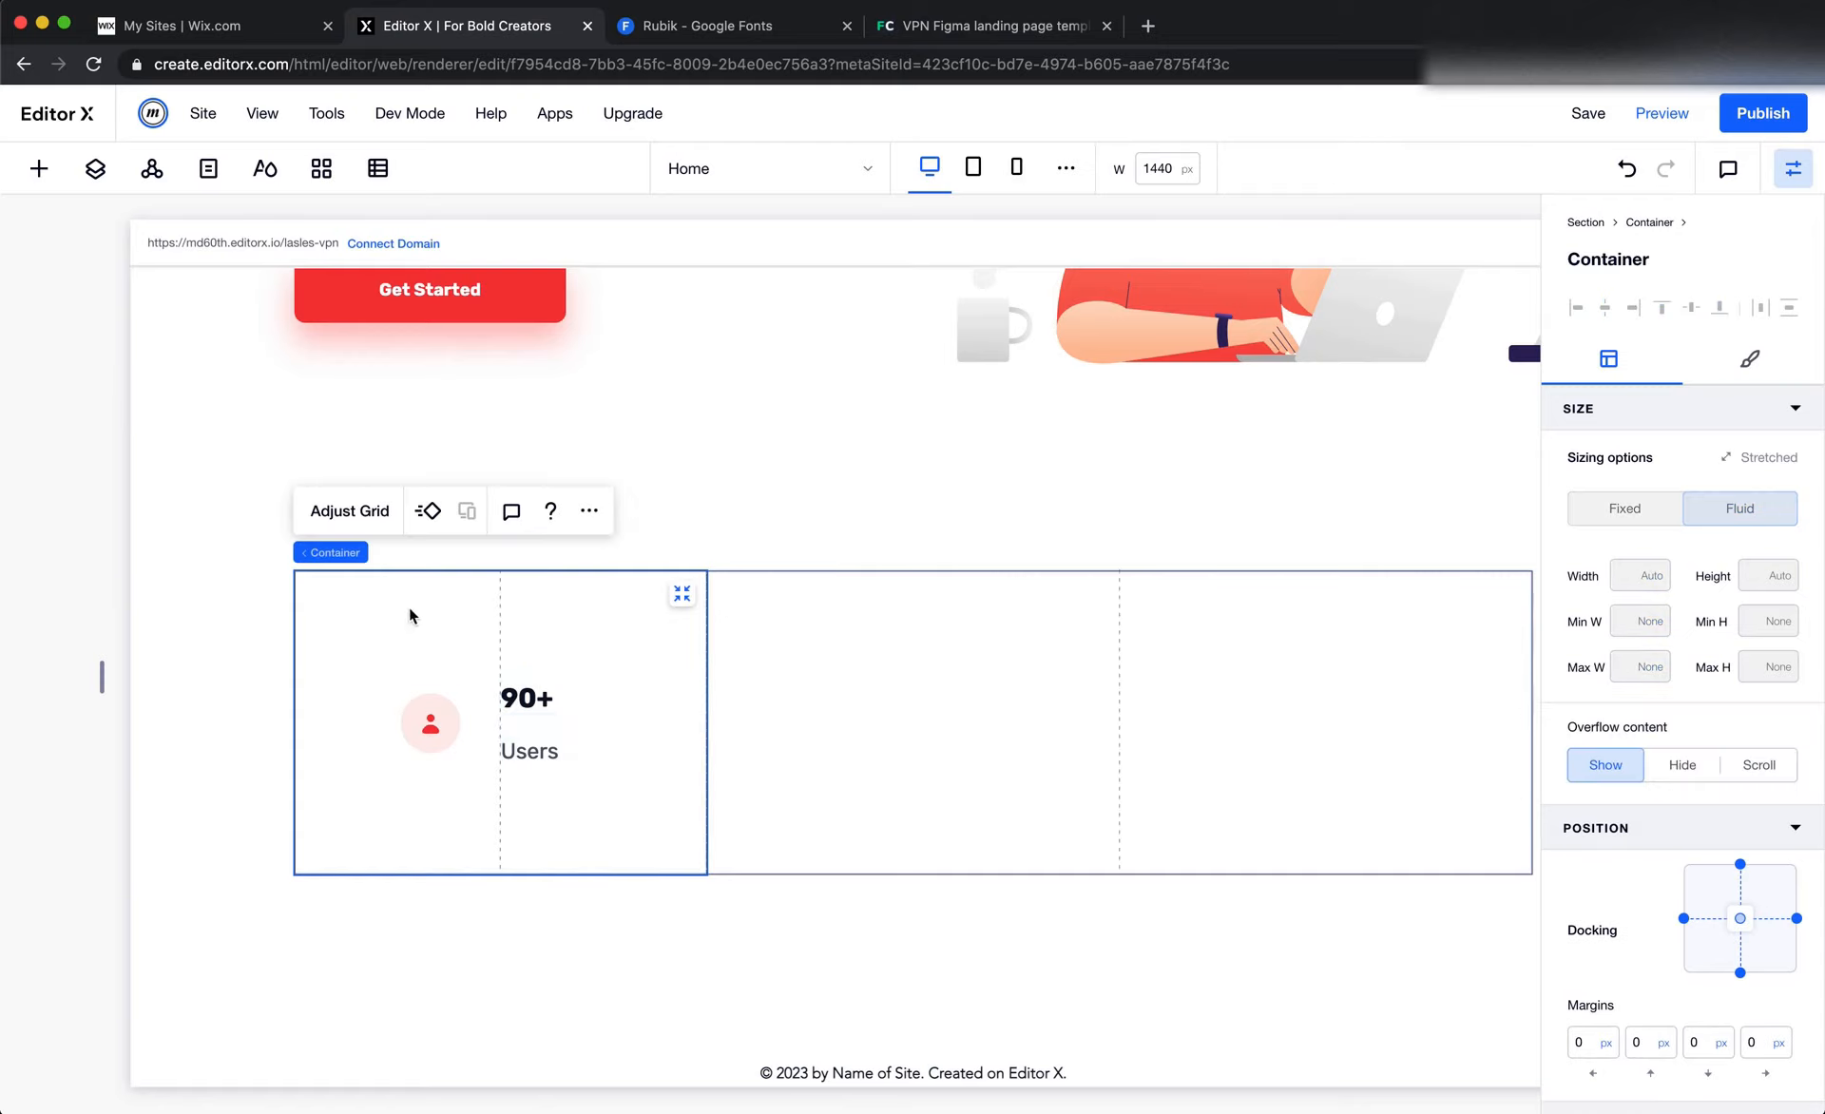
click(437, 705)
key(super+Tab)
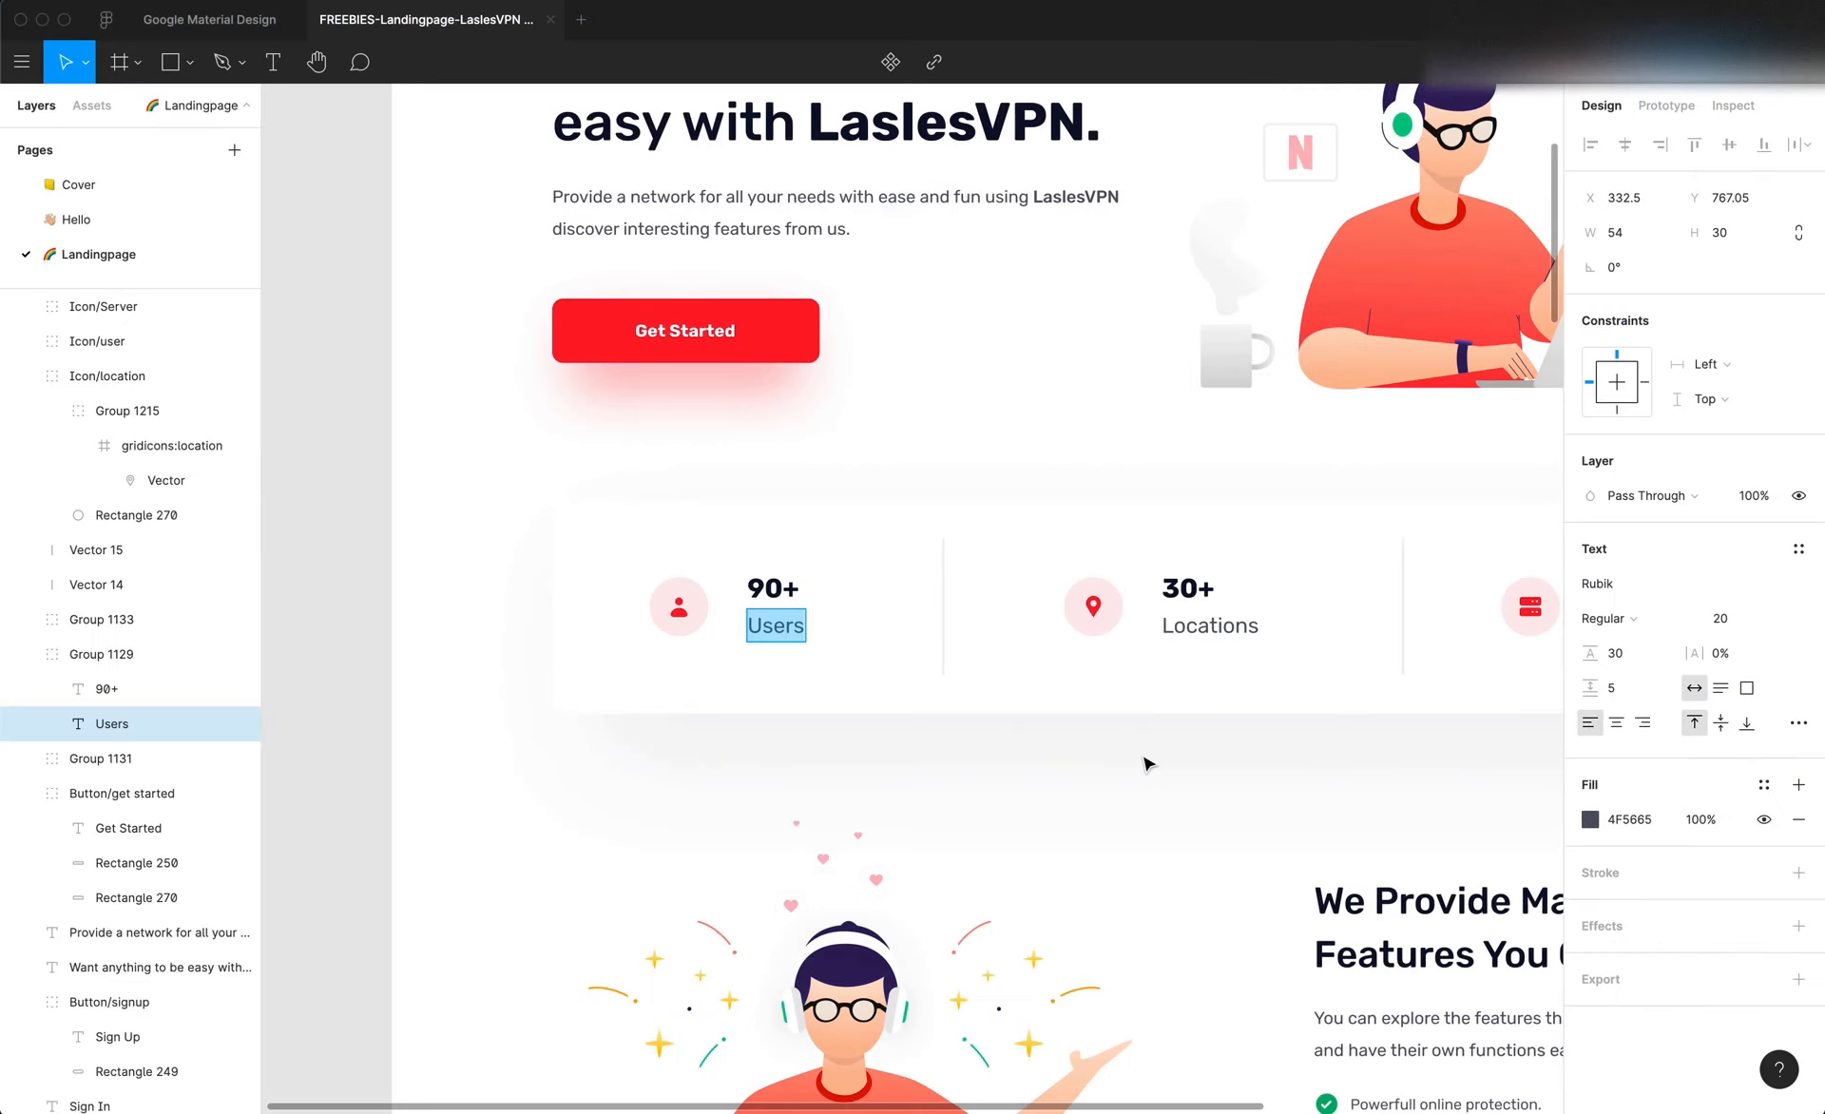
key(Escape)
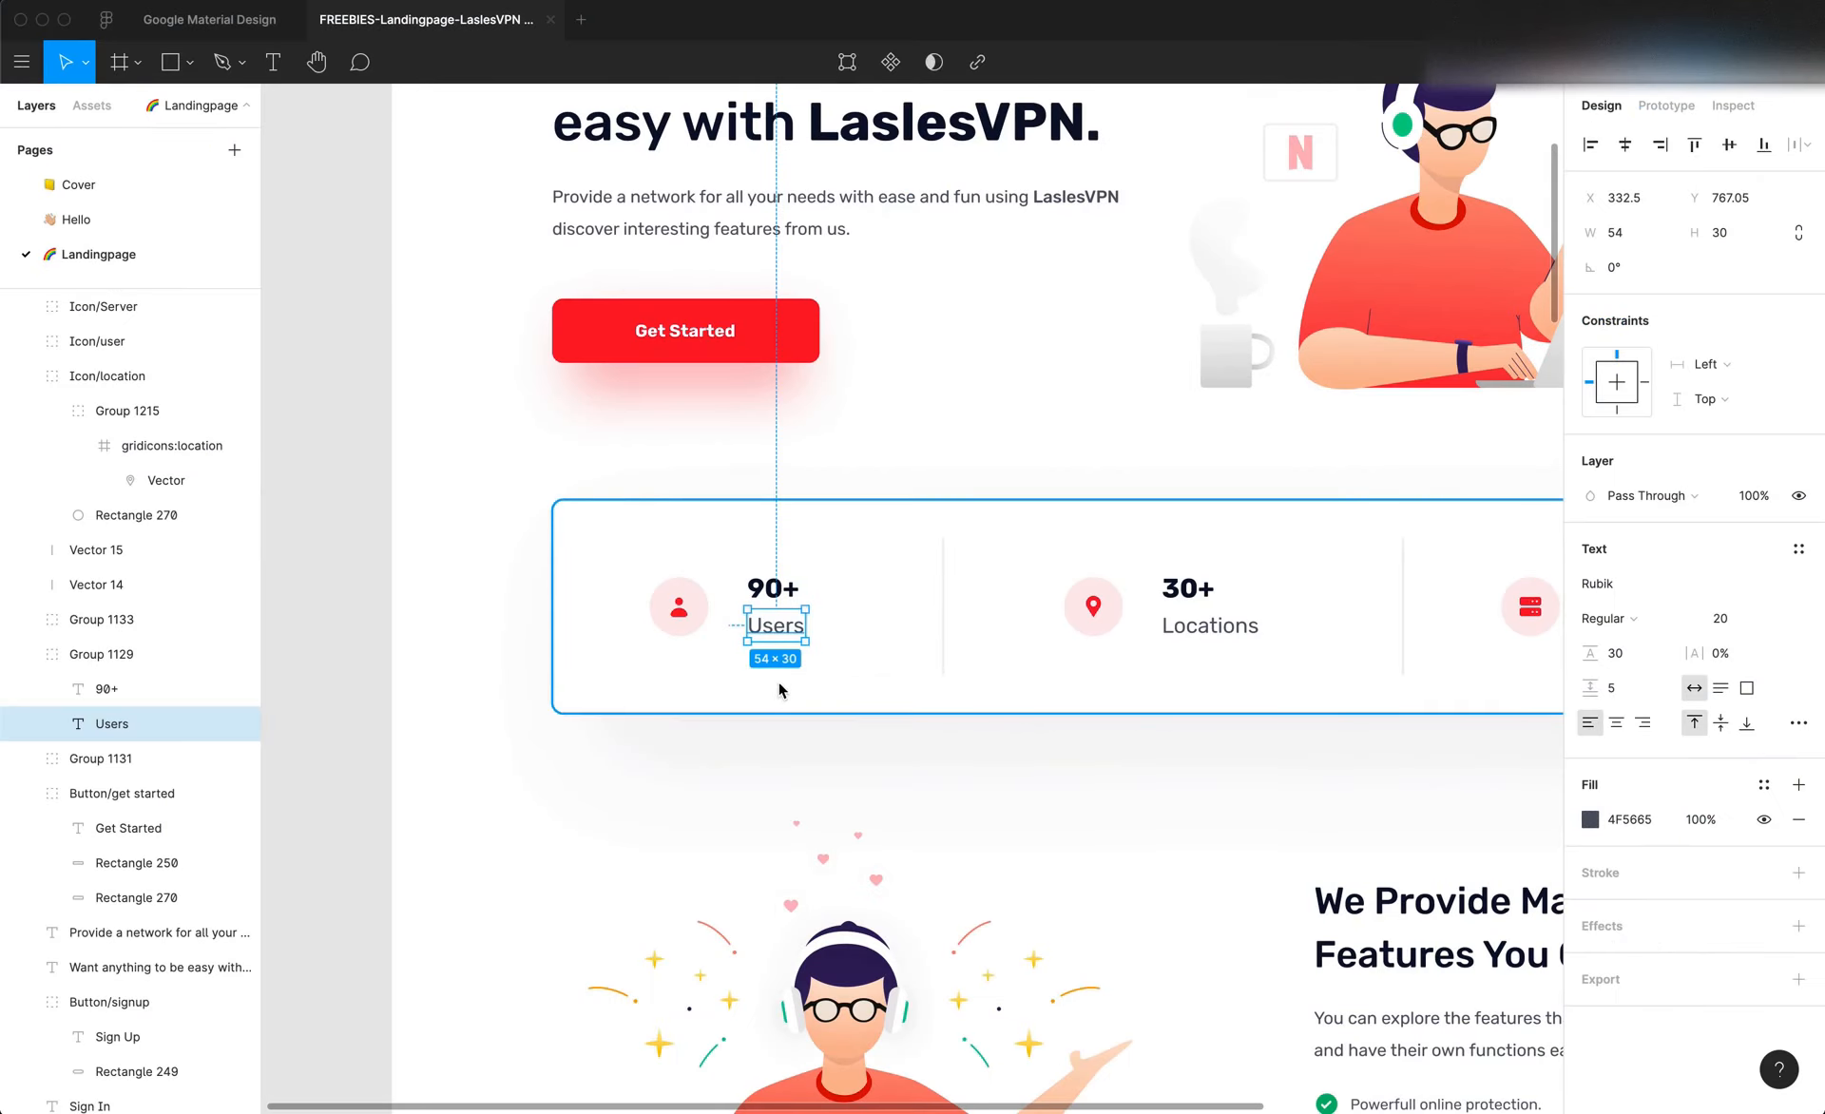
click(719, 657)
scroll(718, 654, up, 5)
click(669, 519)
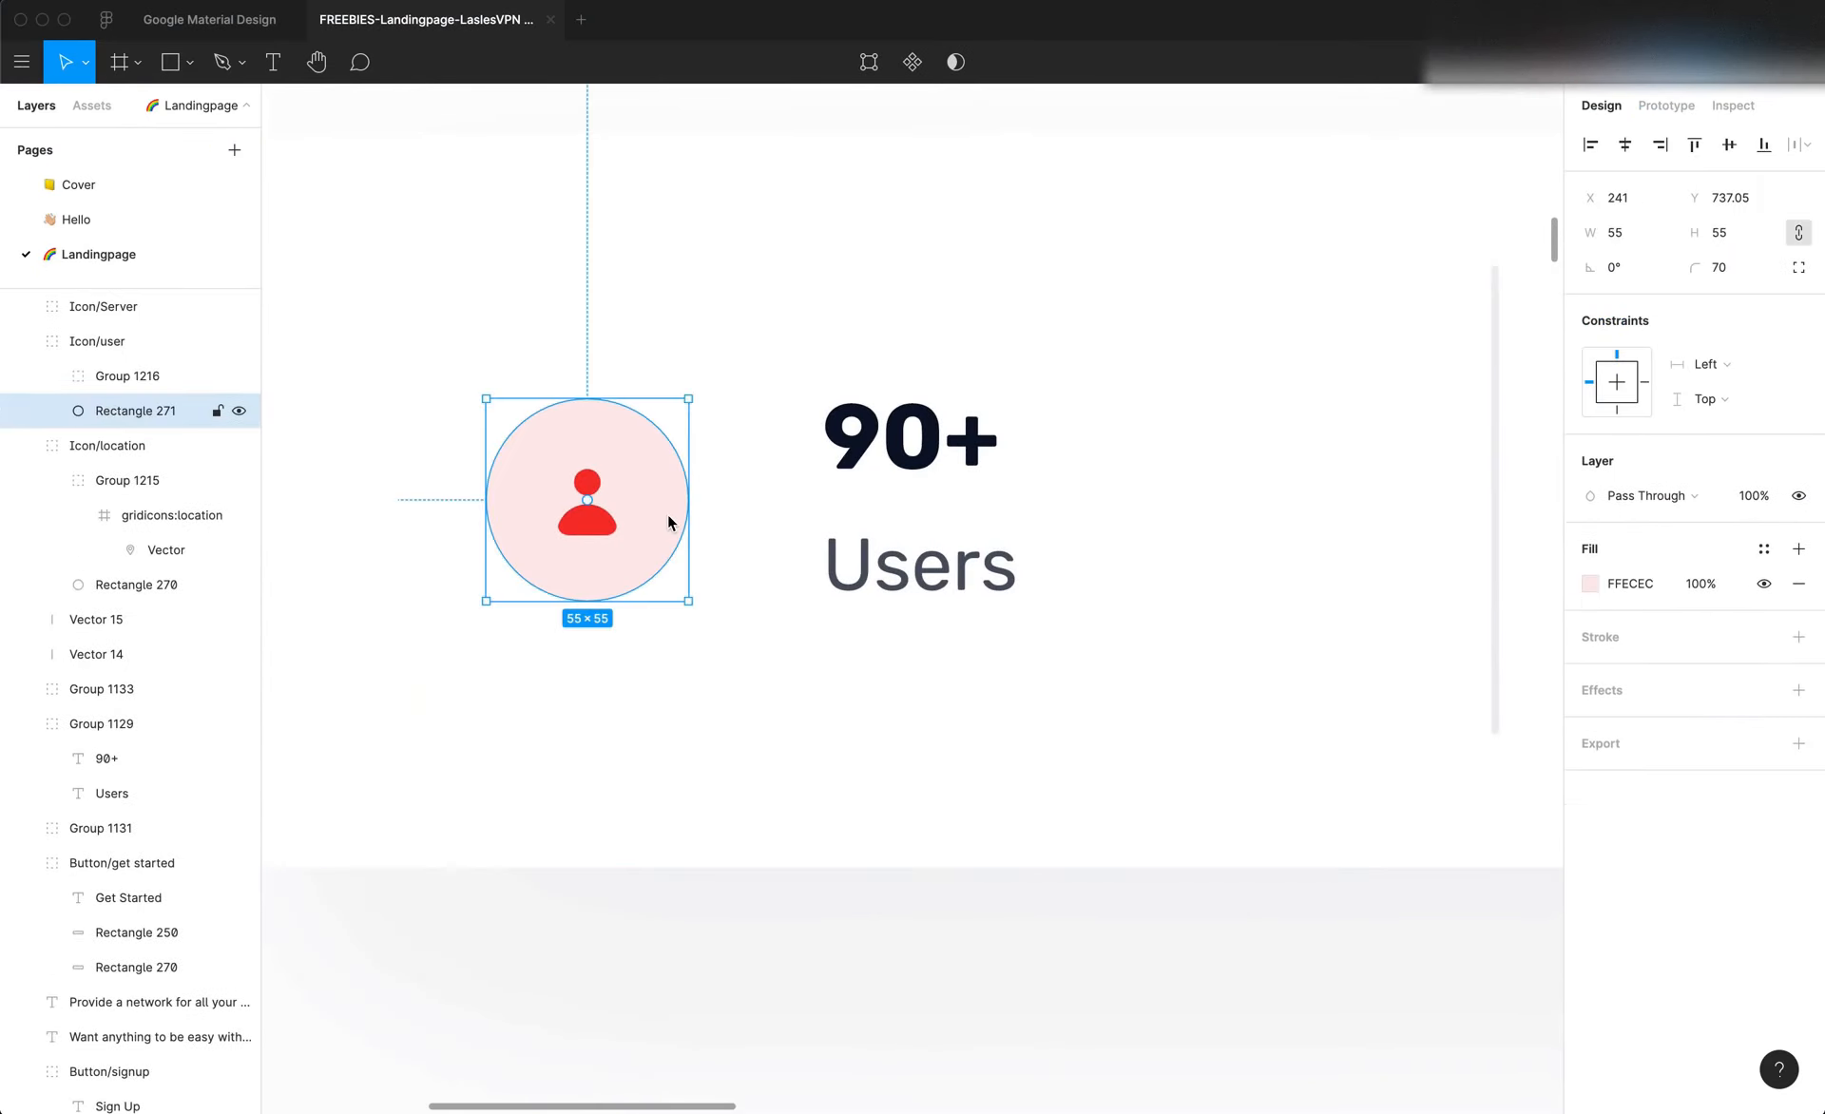
key(alt)
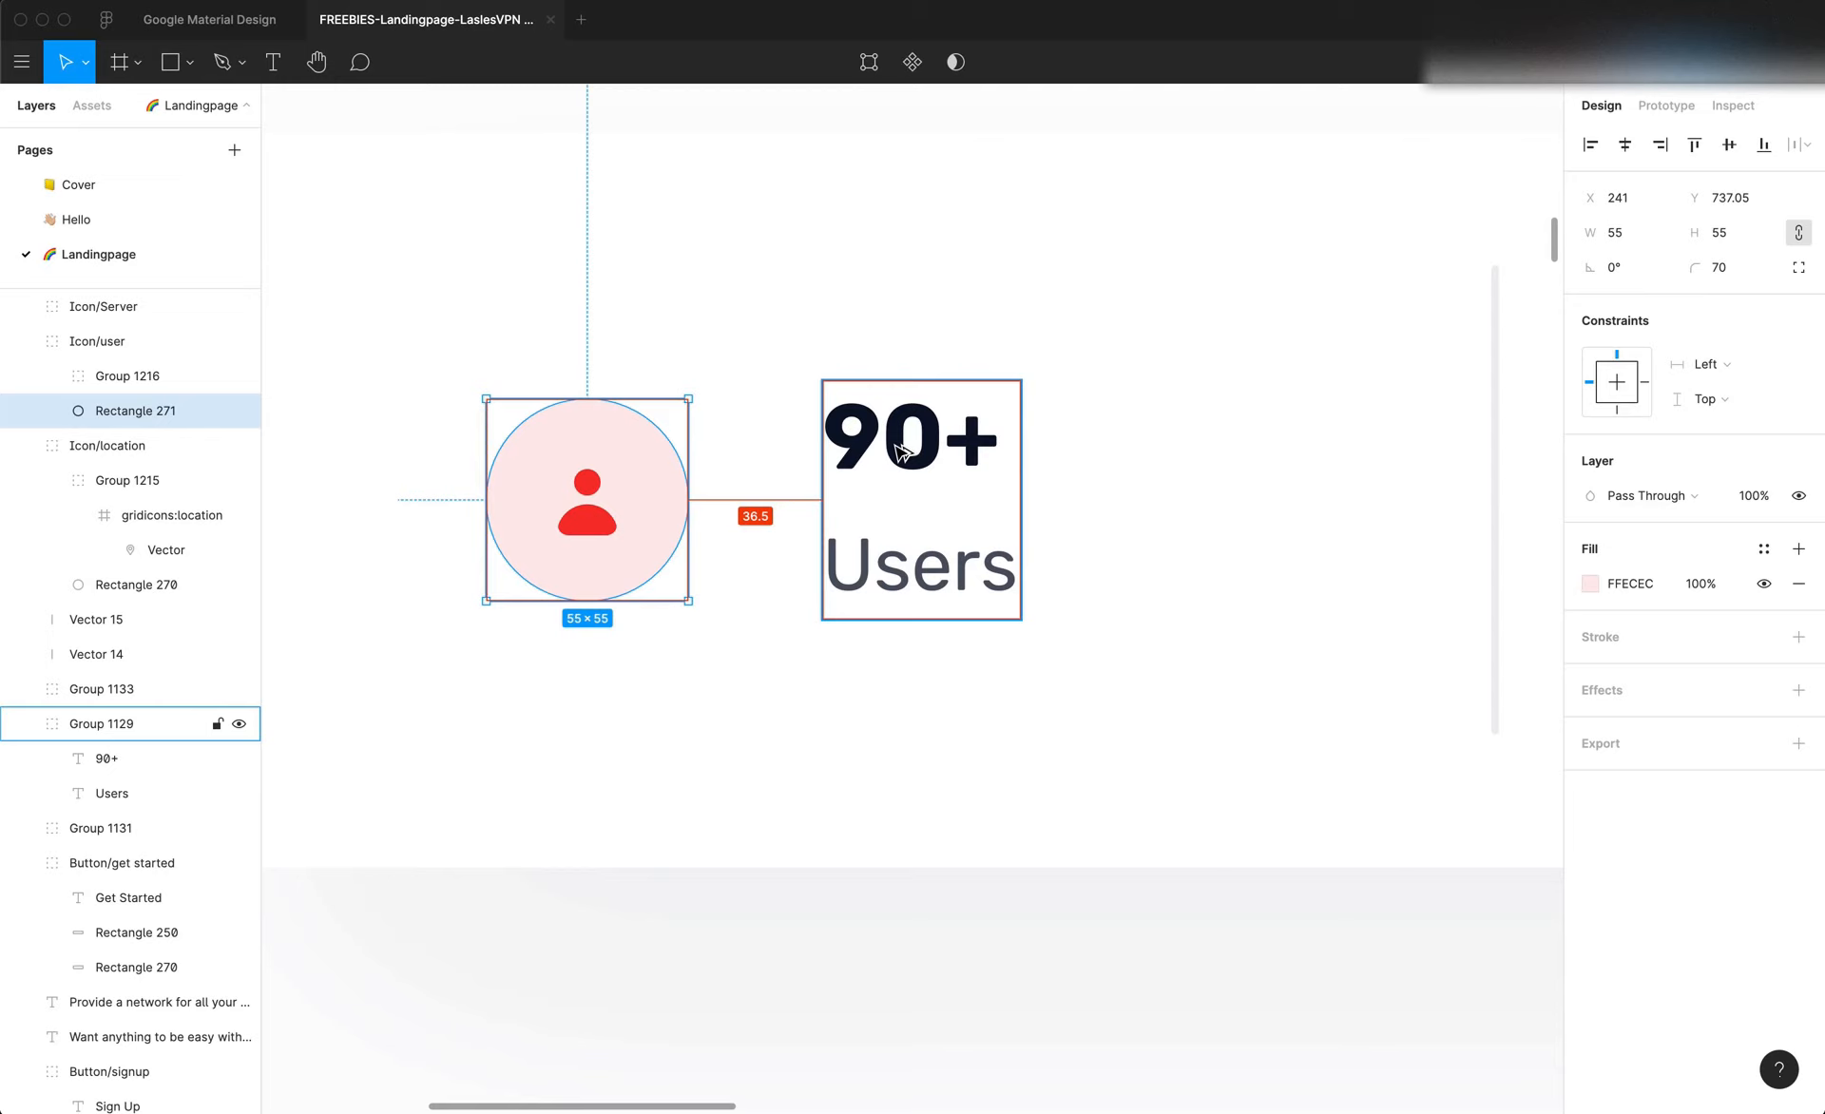
Set the horizontal gap of the first column's inner grid to 36 px in Editor X
key(super+Tab)
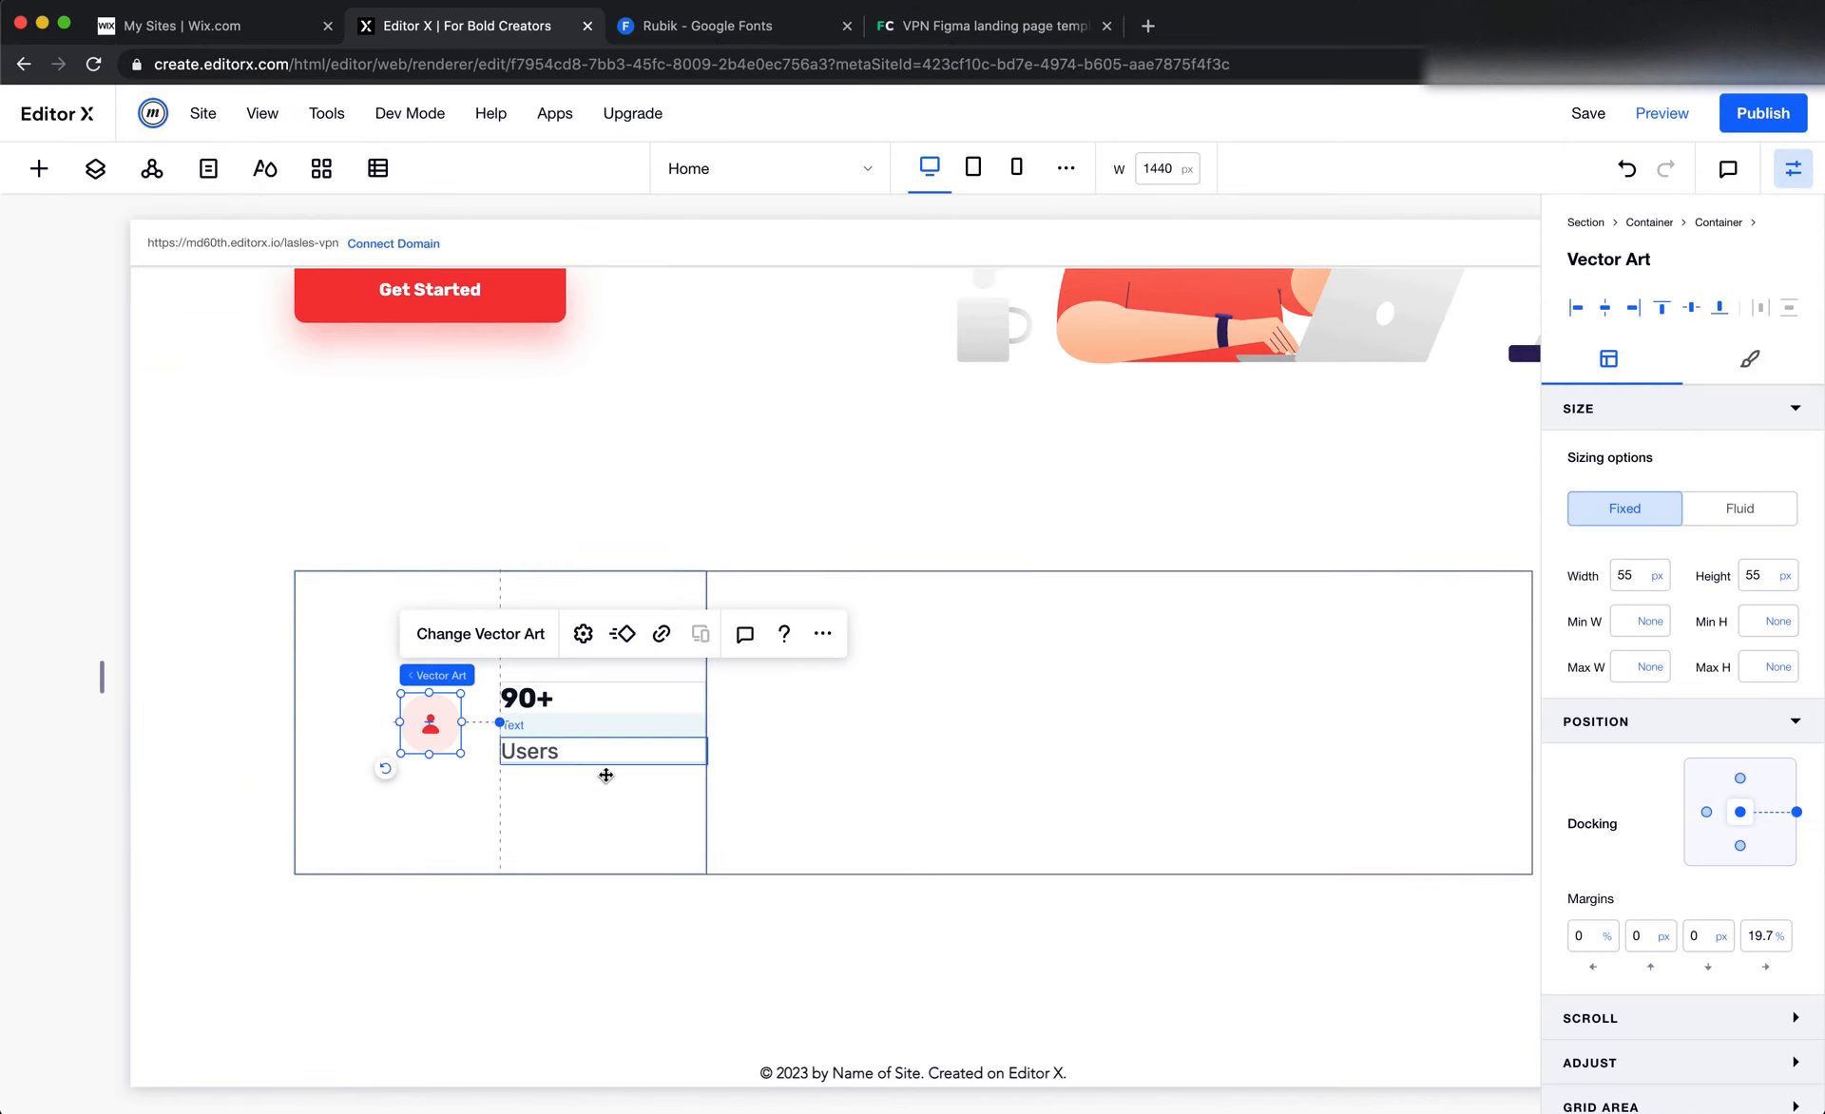
click(599, 806)
click(353, 511)
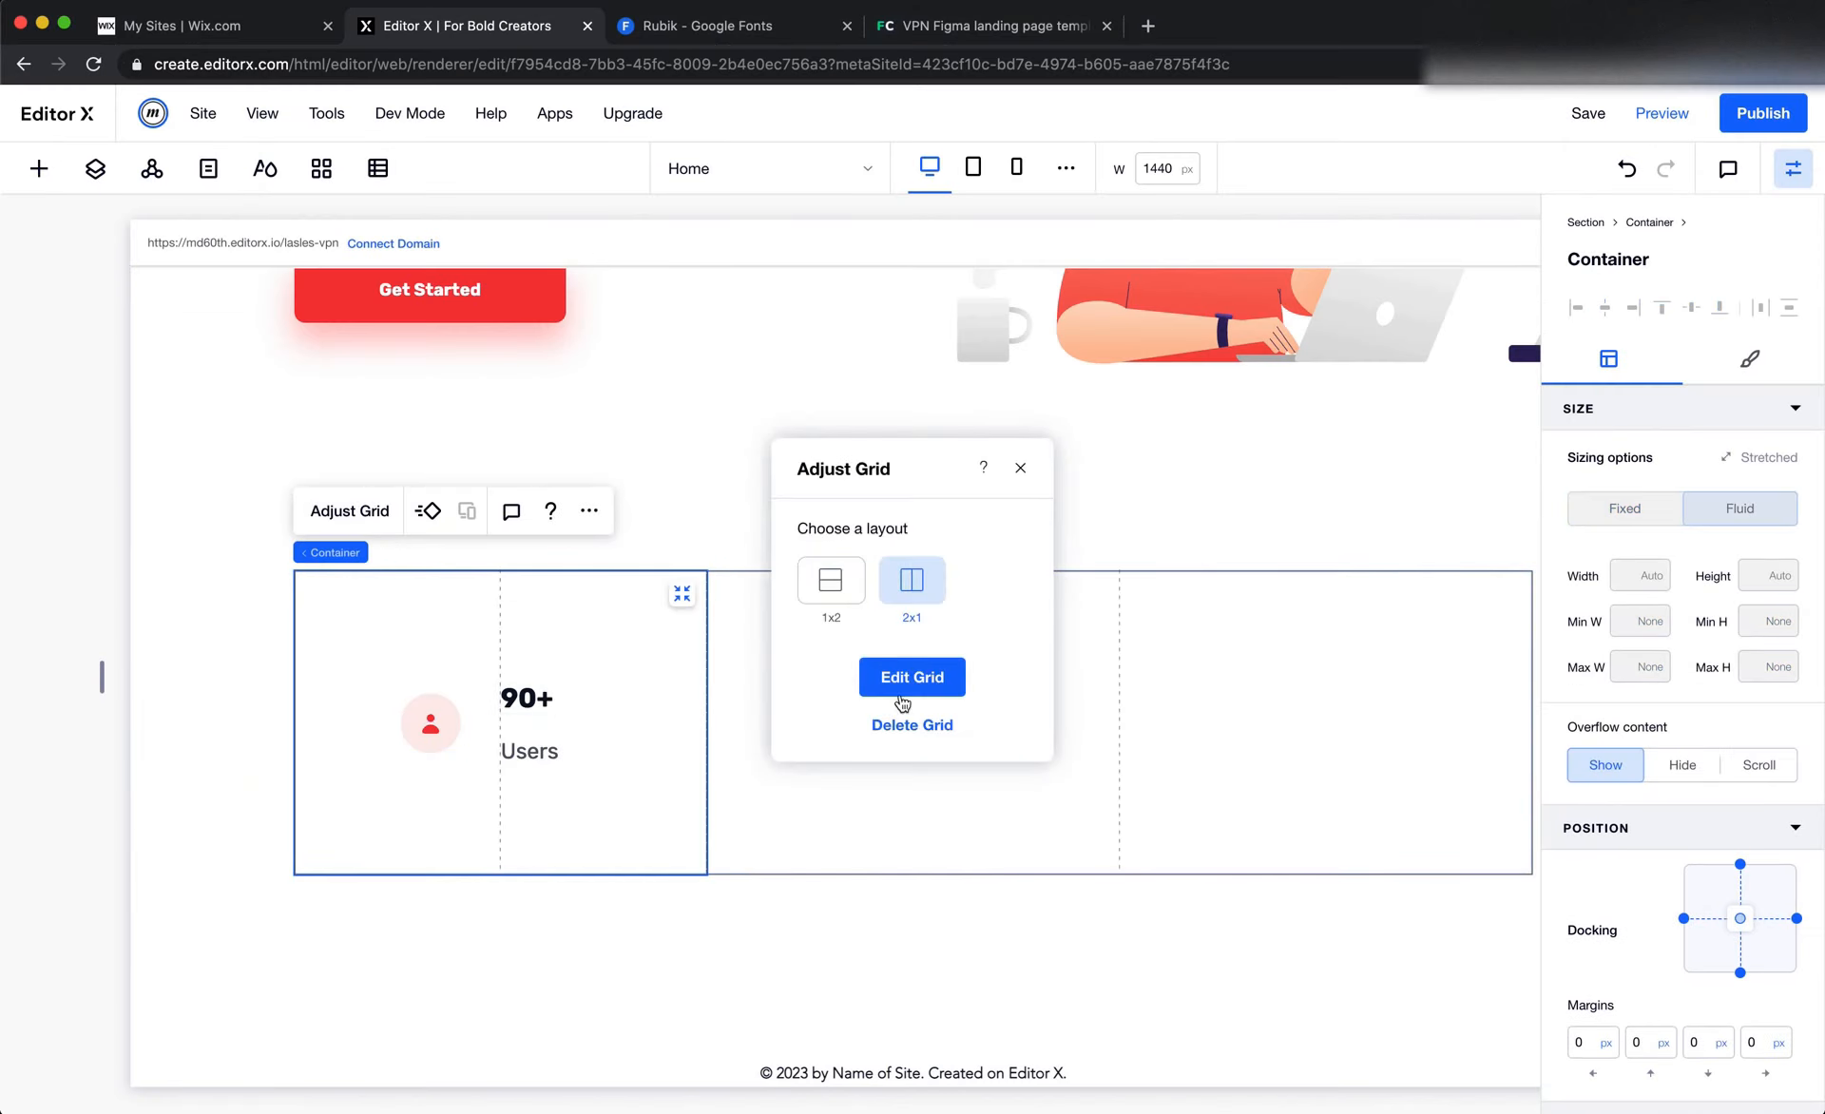
click(902, 677)
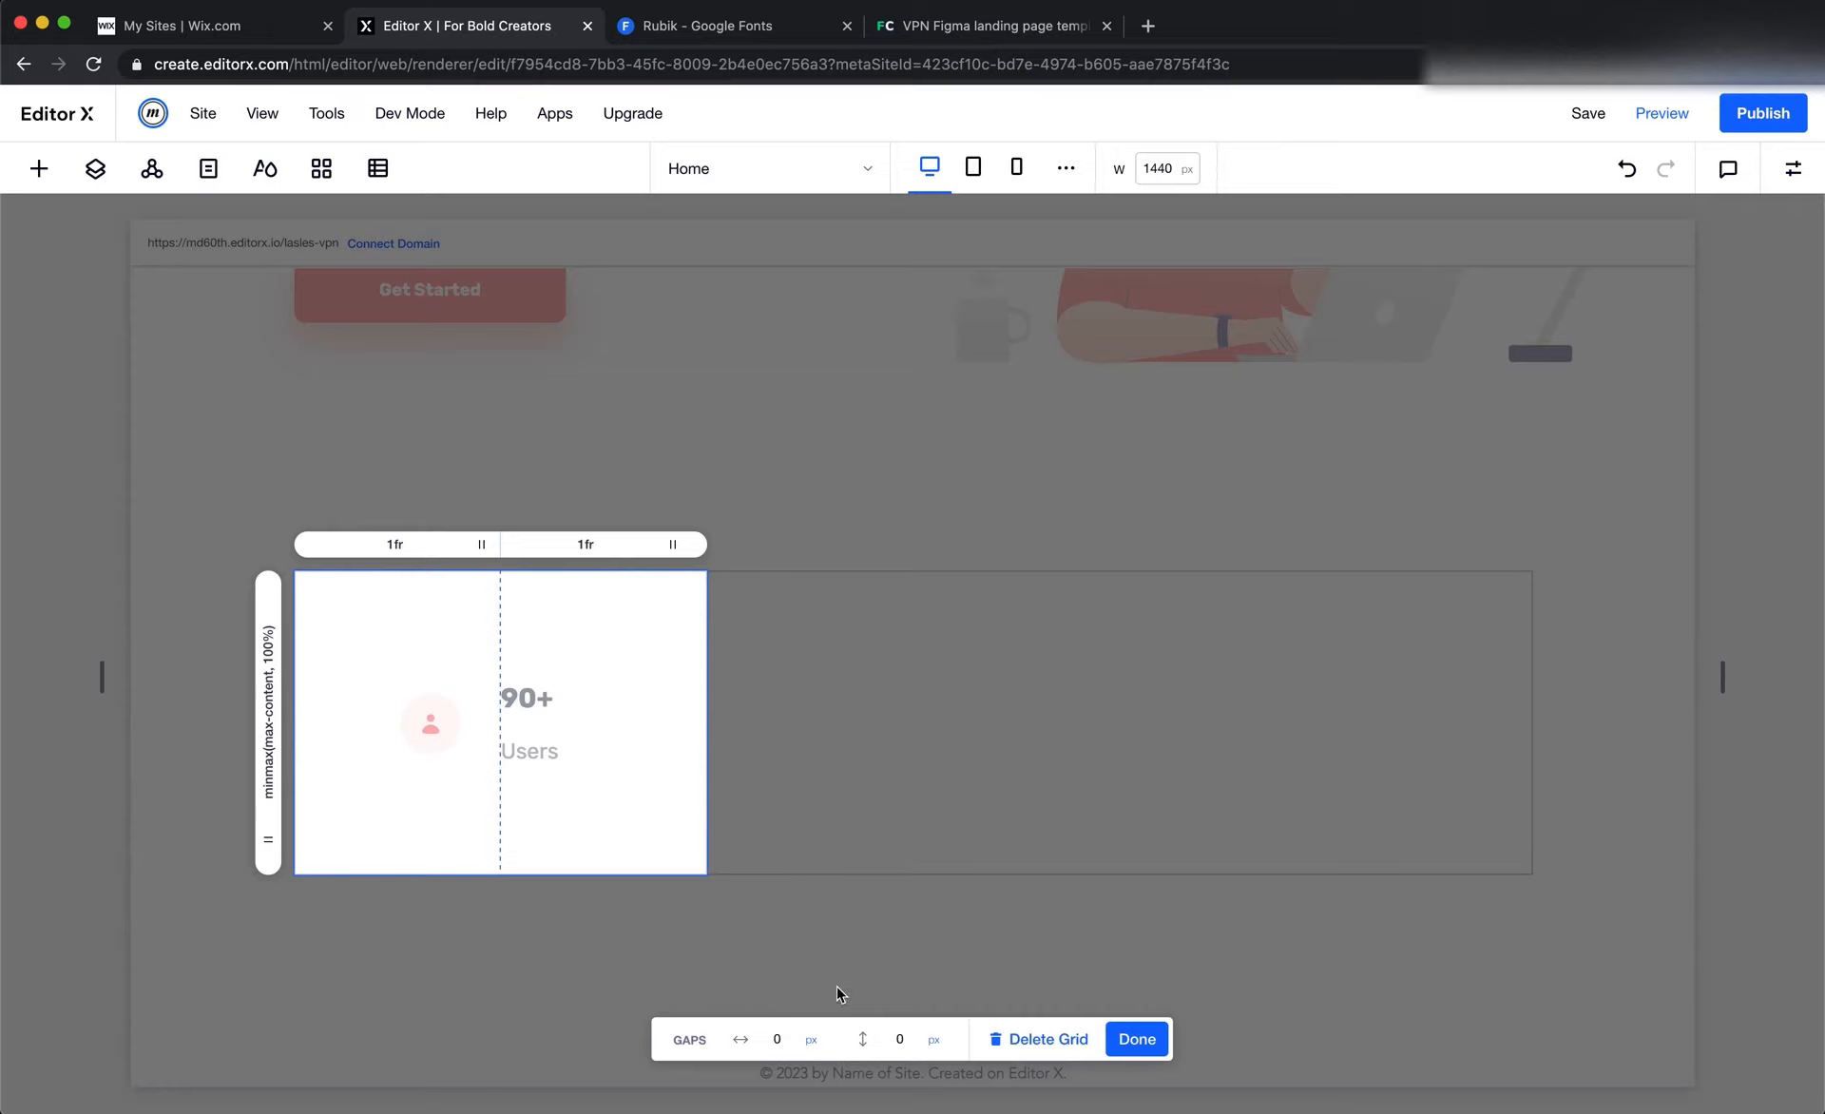
click(779, 1039)
text(36)
key(Return)
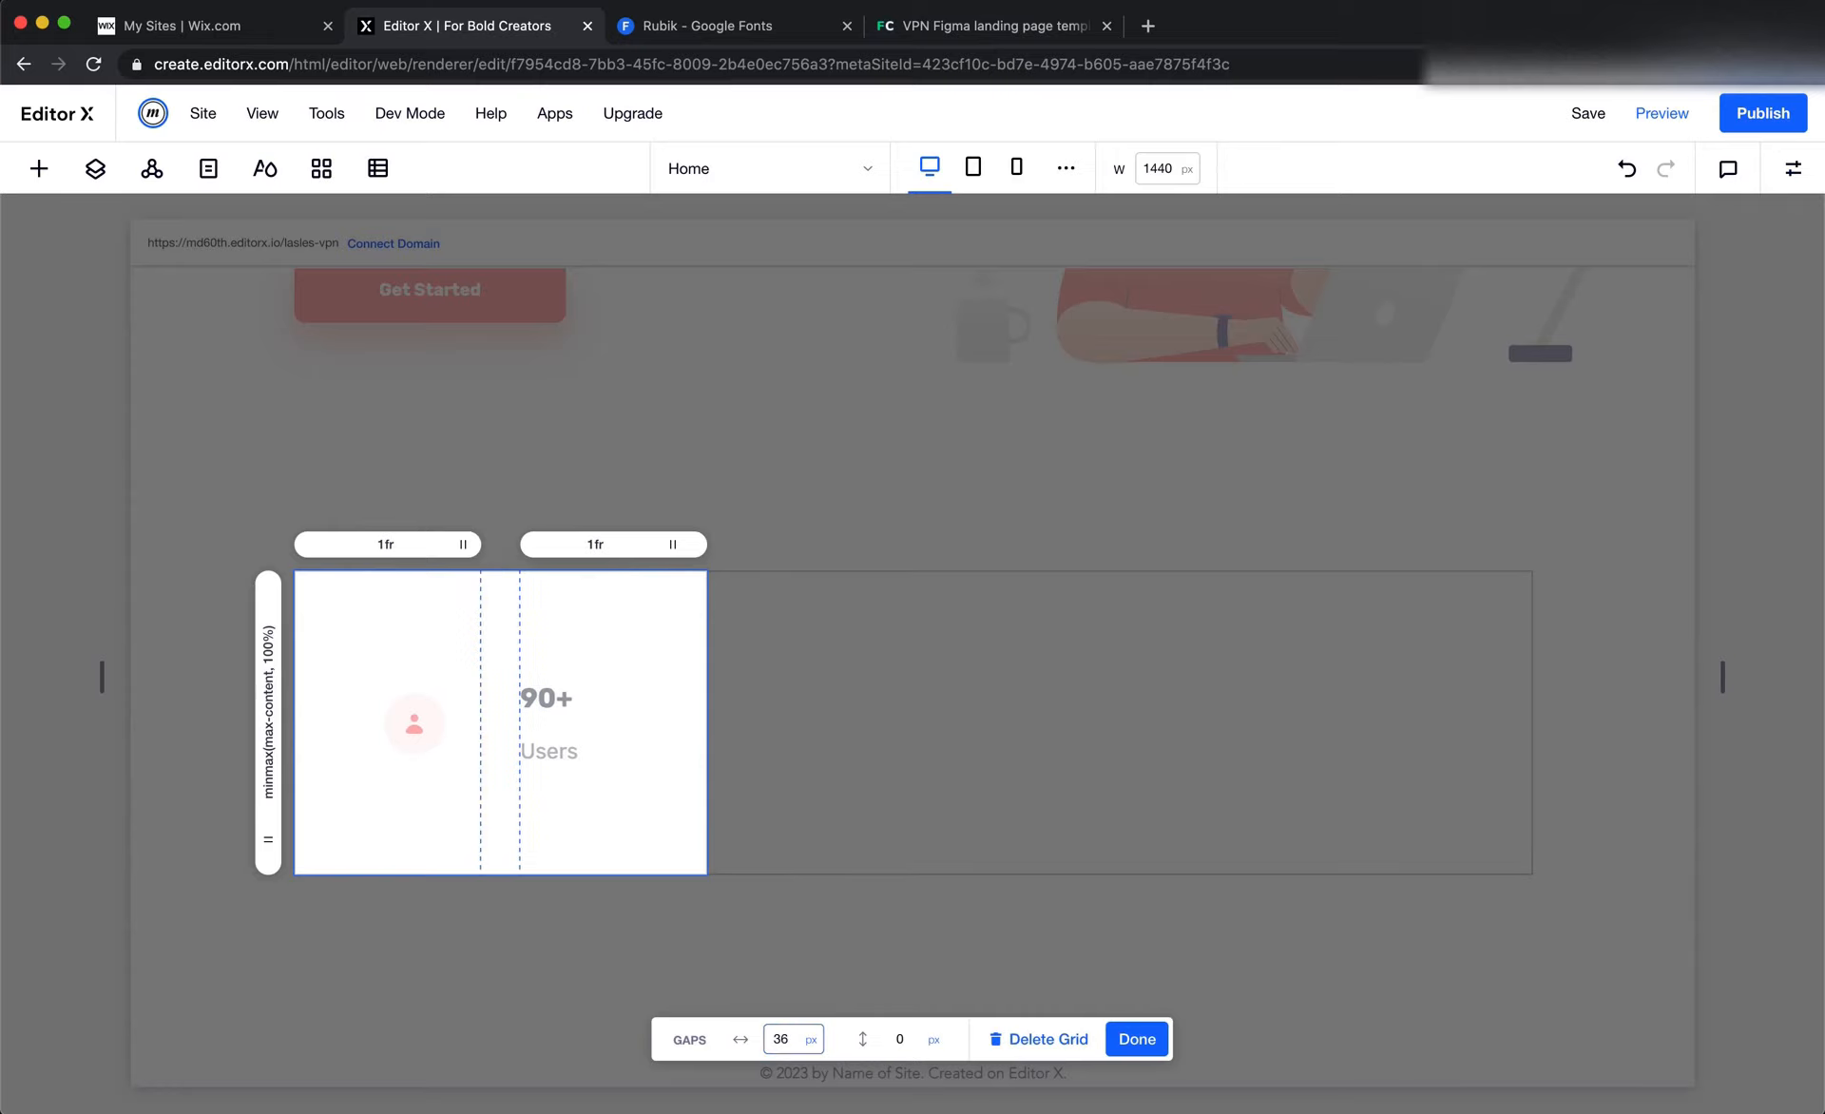
click(1136, 1039)
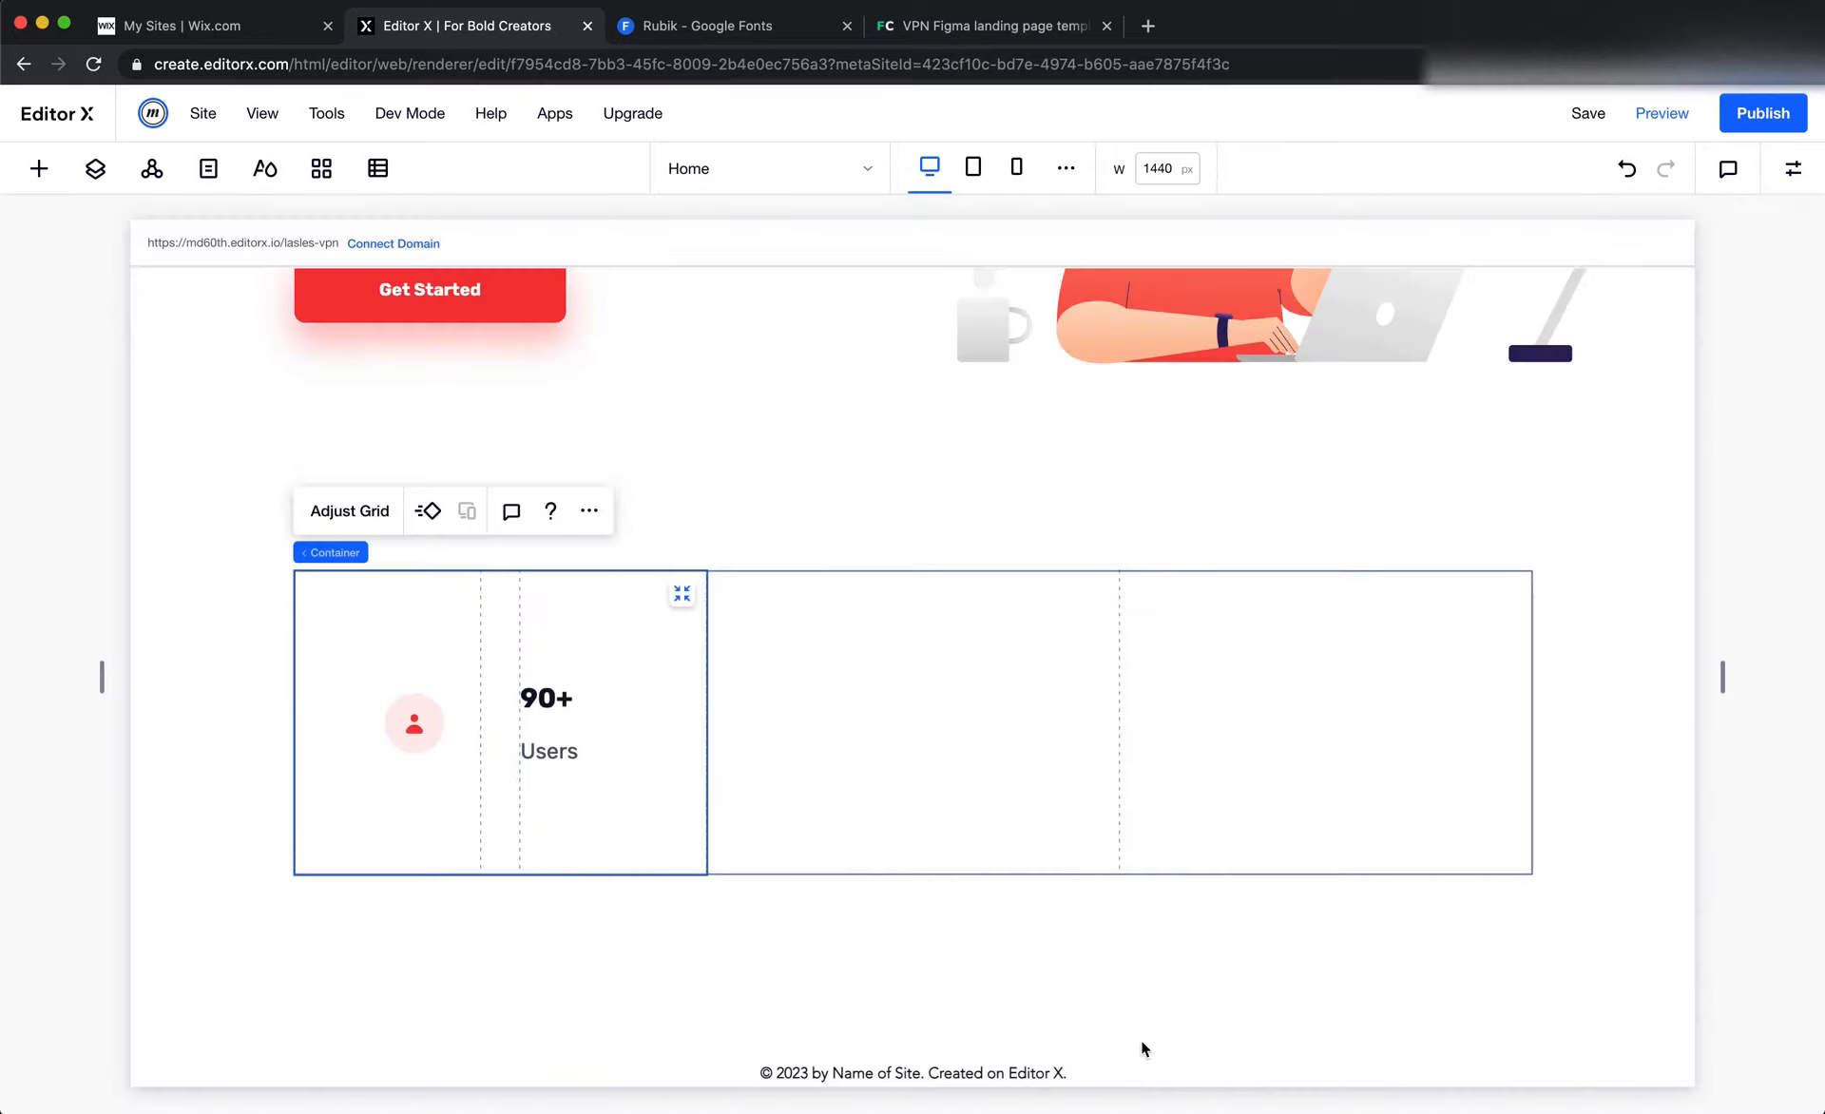
Set the user icon's right margin to 0%
click(415, 724)
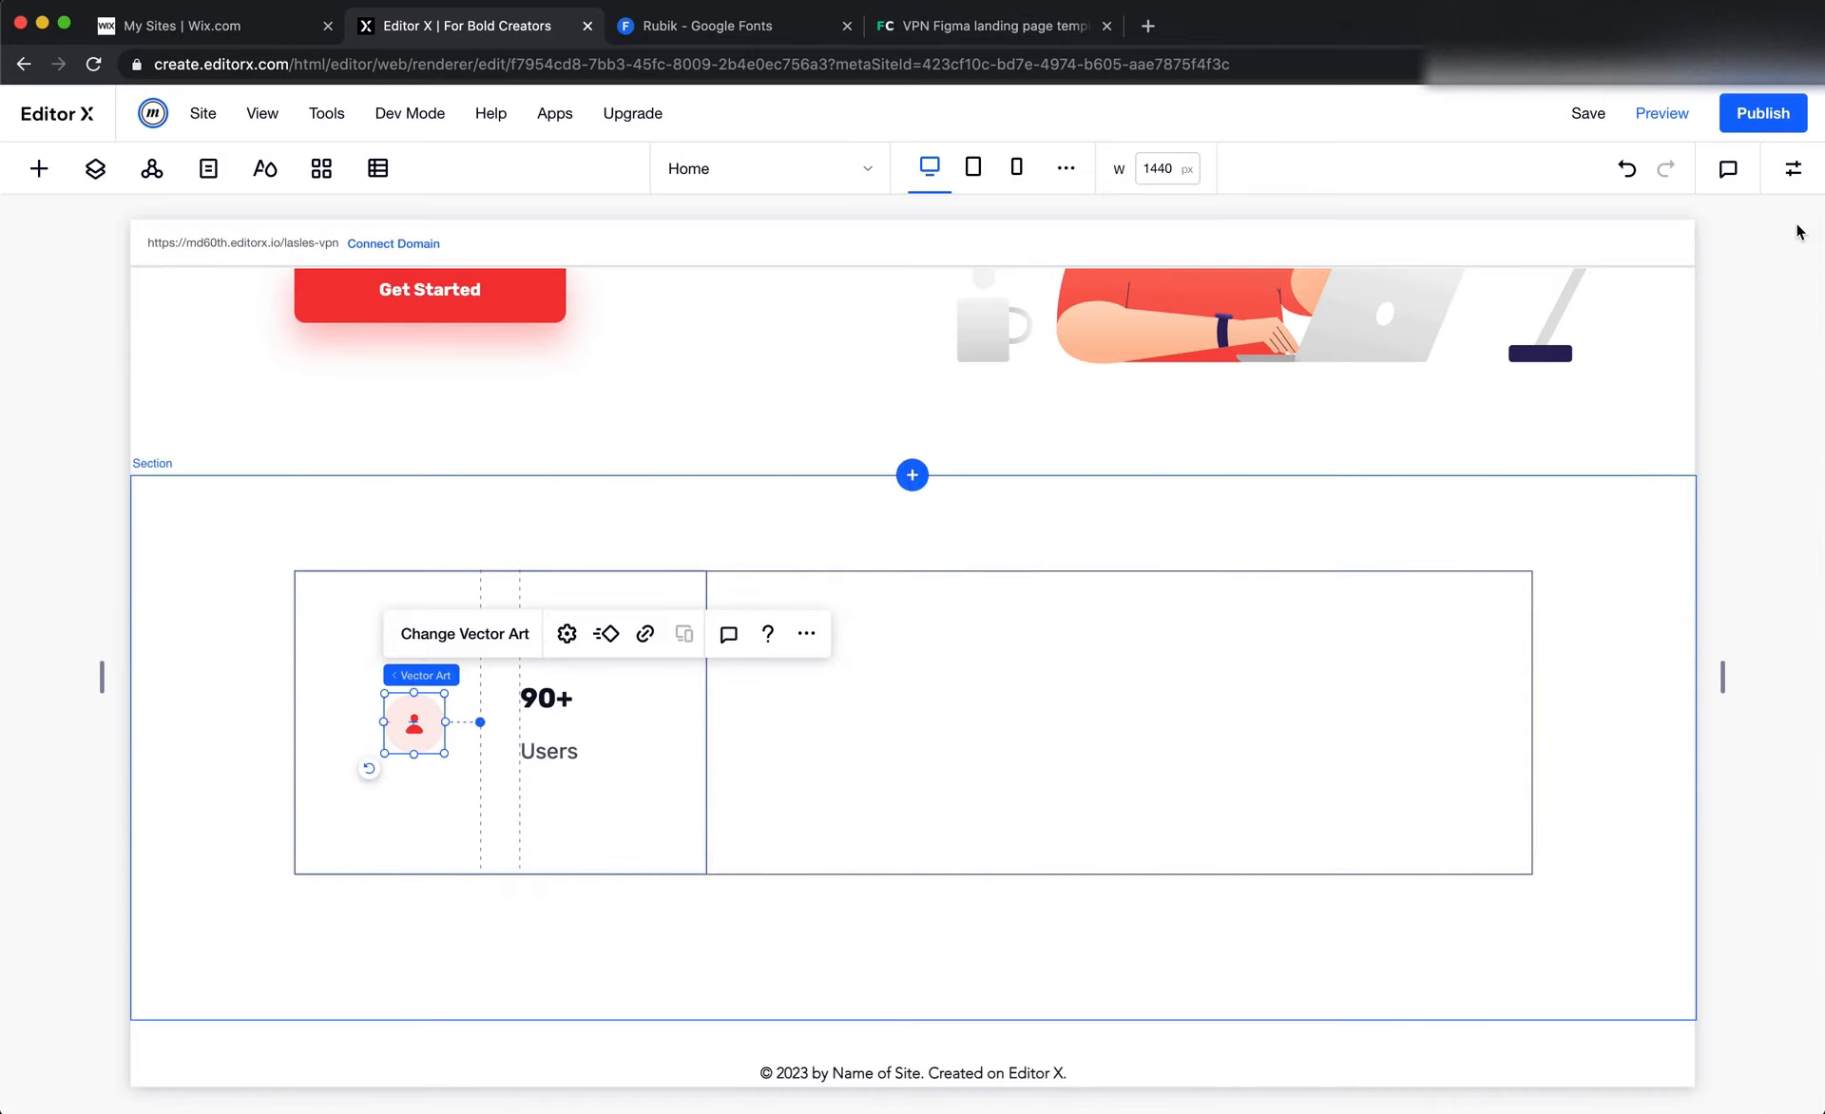
click(1792, 168)
click(1765, 936)
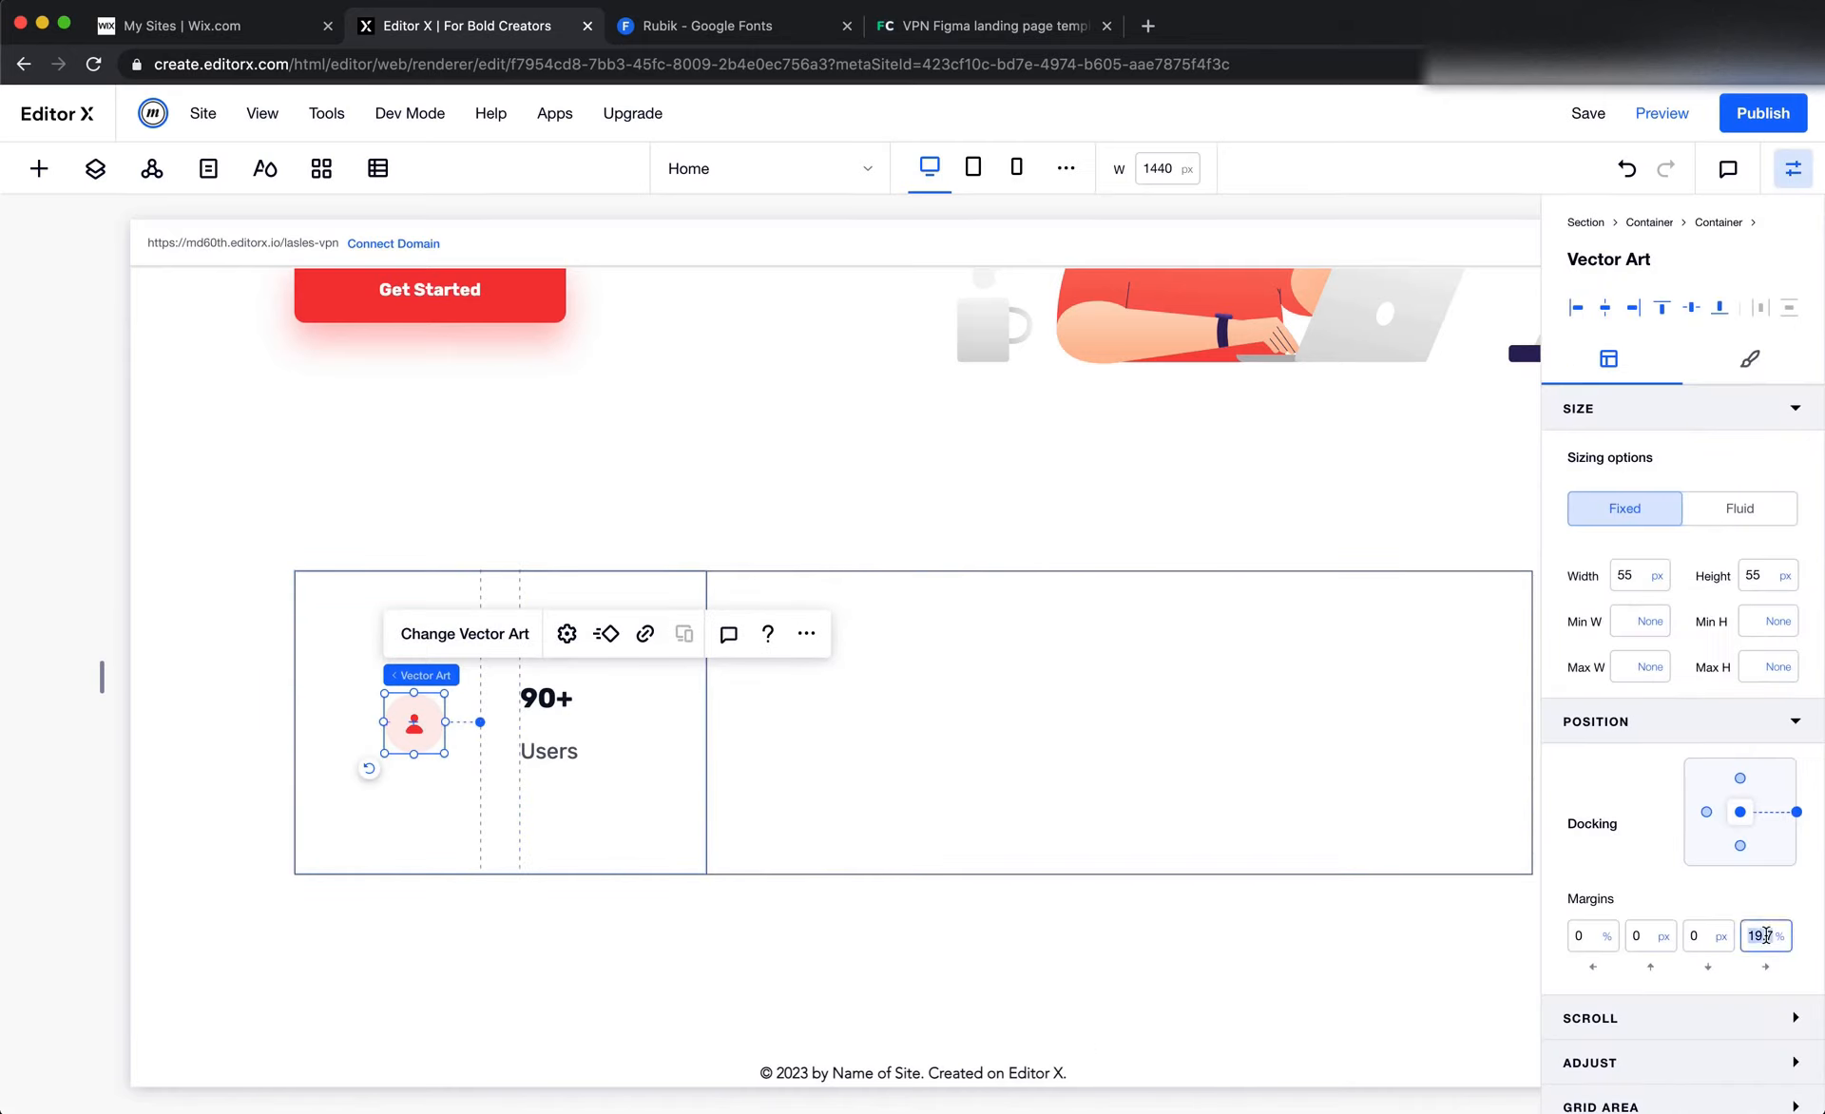
text(0)
key(Return)
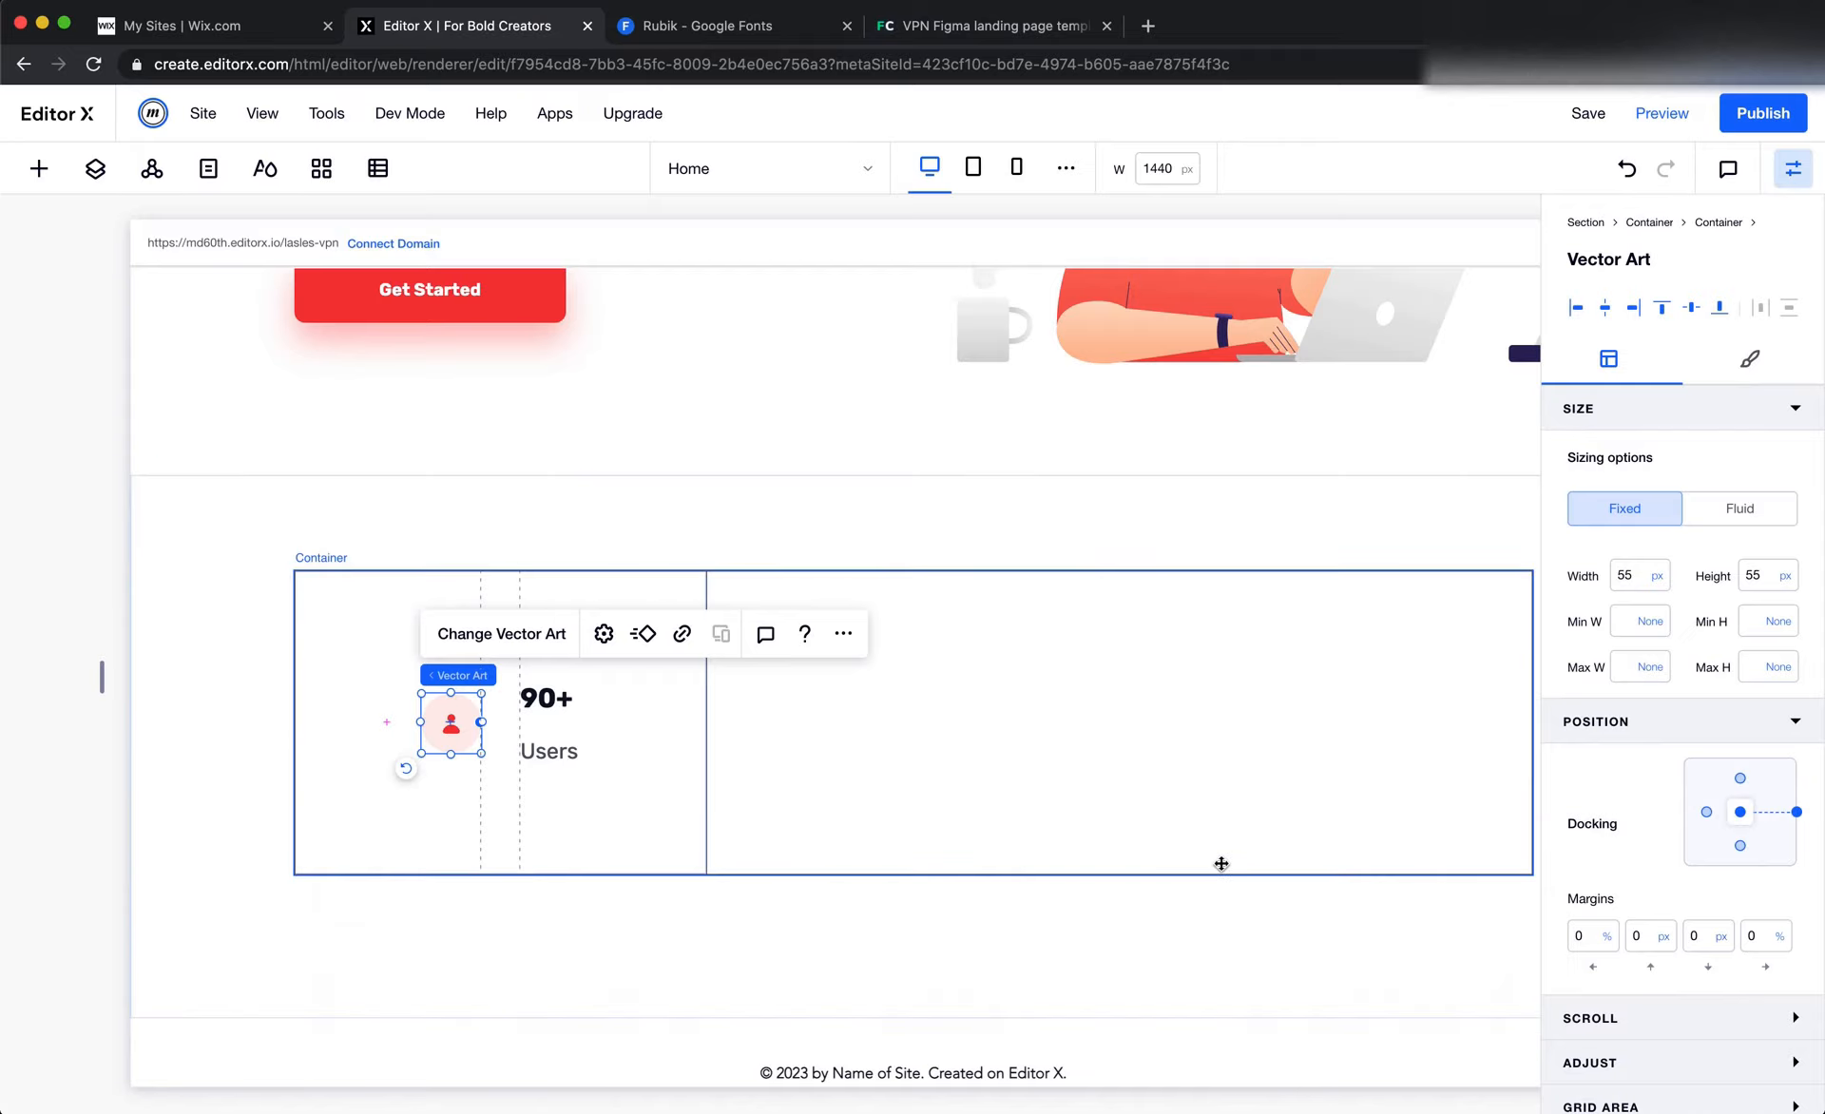
Measure the vertical gap between "90+" and "Users" in Figma with a sketched frame about 40 × 17
key(super+Tab)
click(1069, 656)
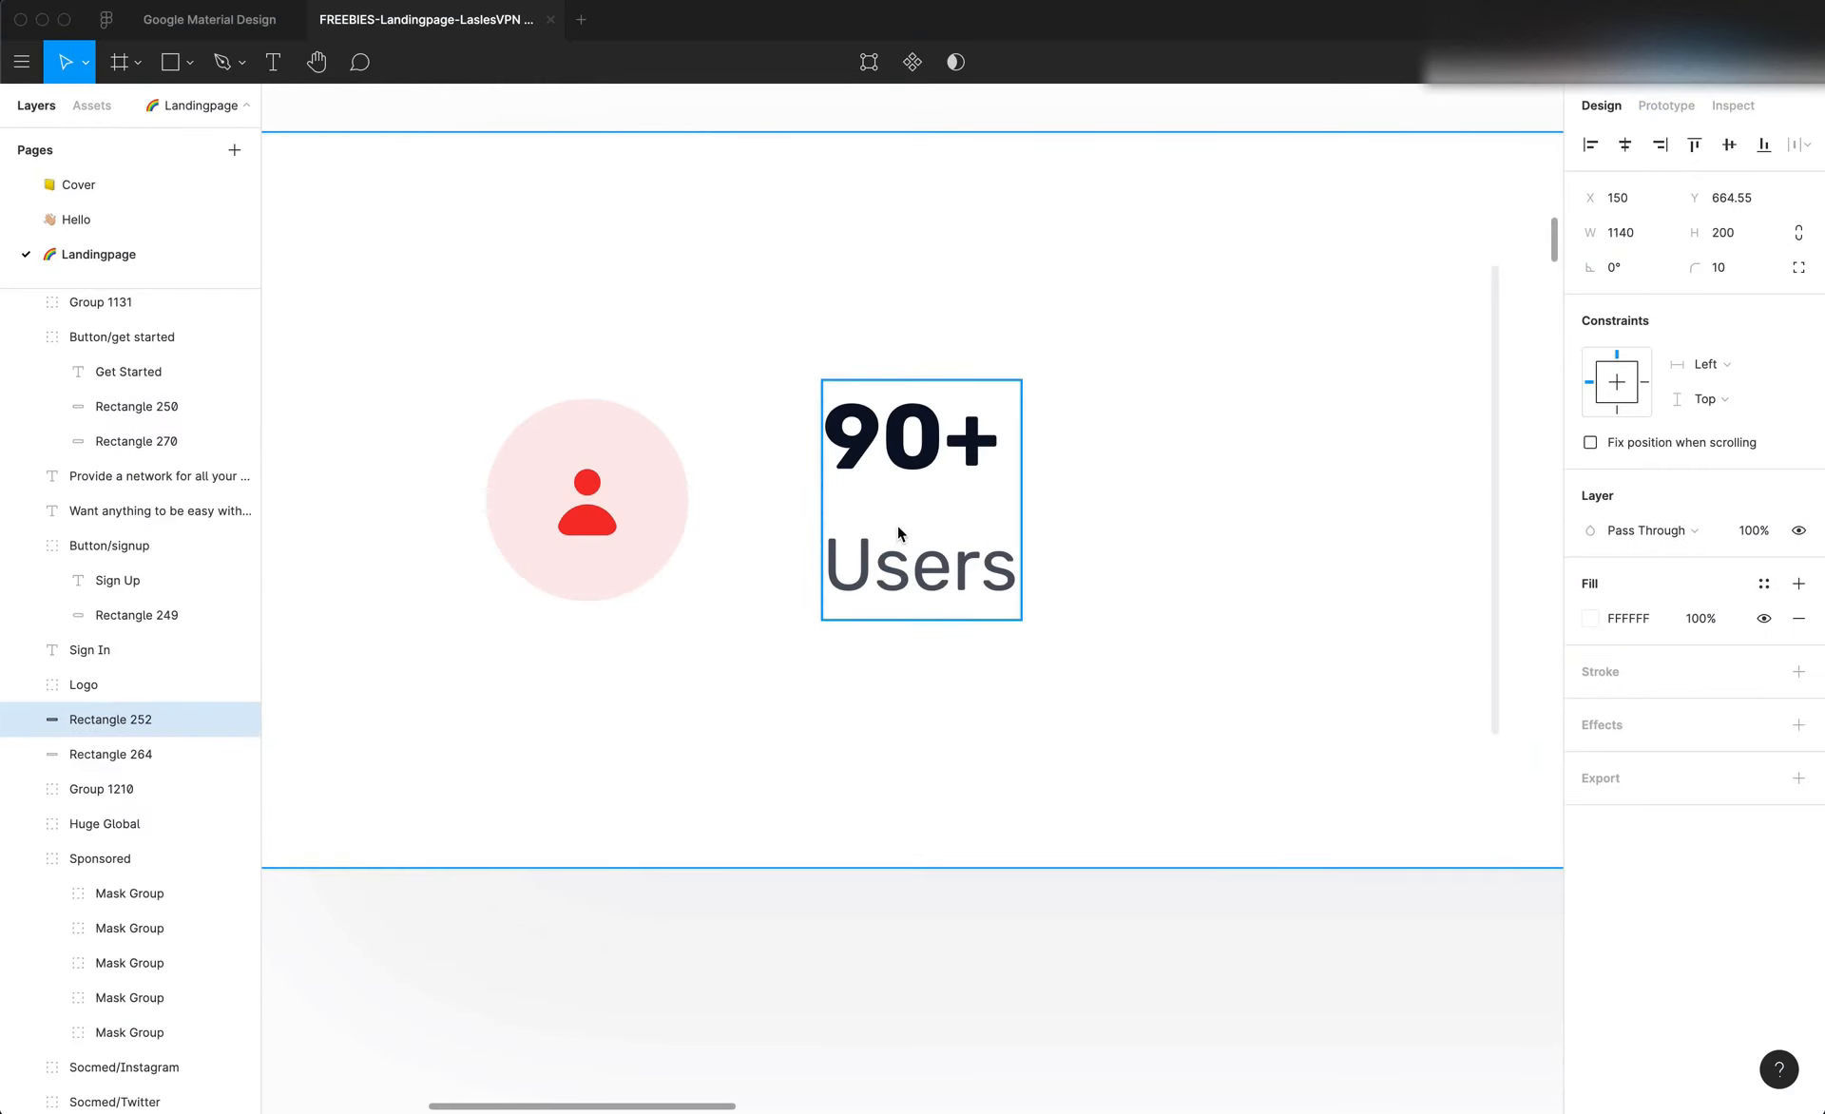
key(f)
drag(825, 473, 974, 540)
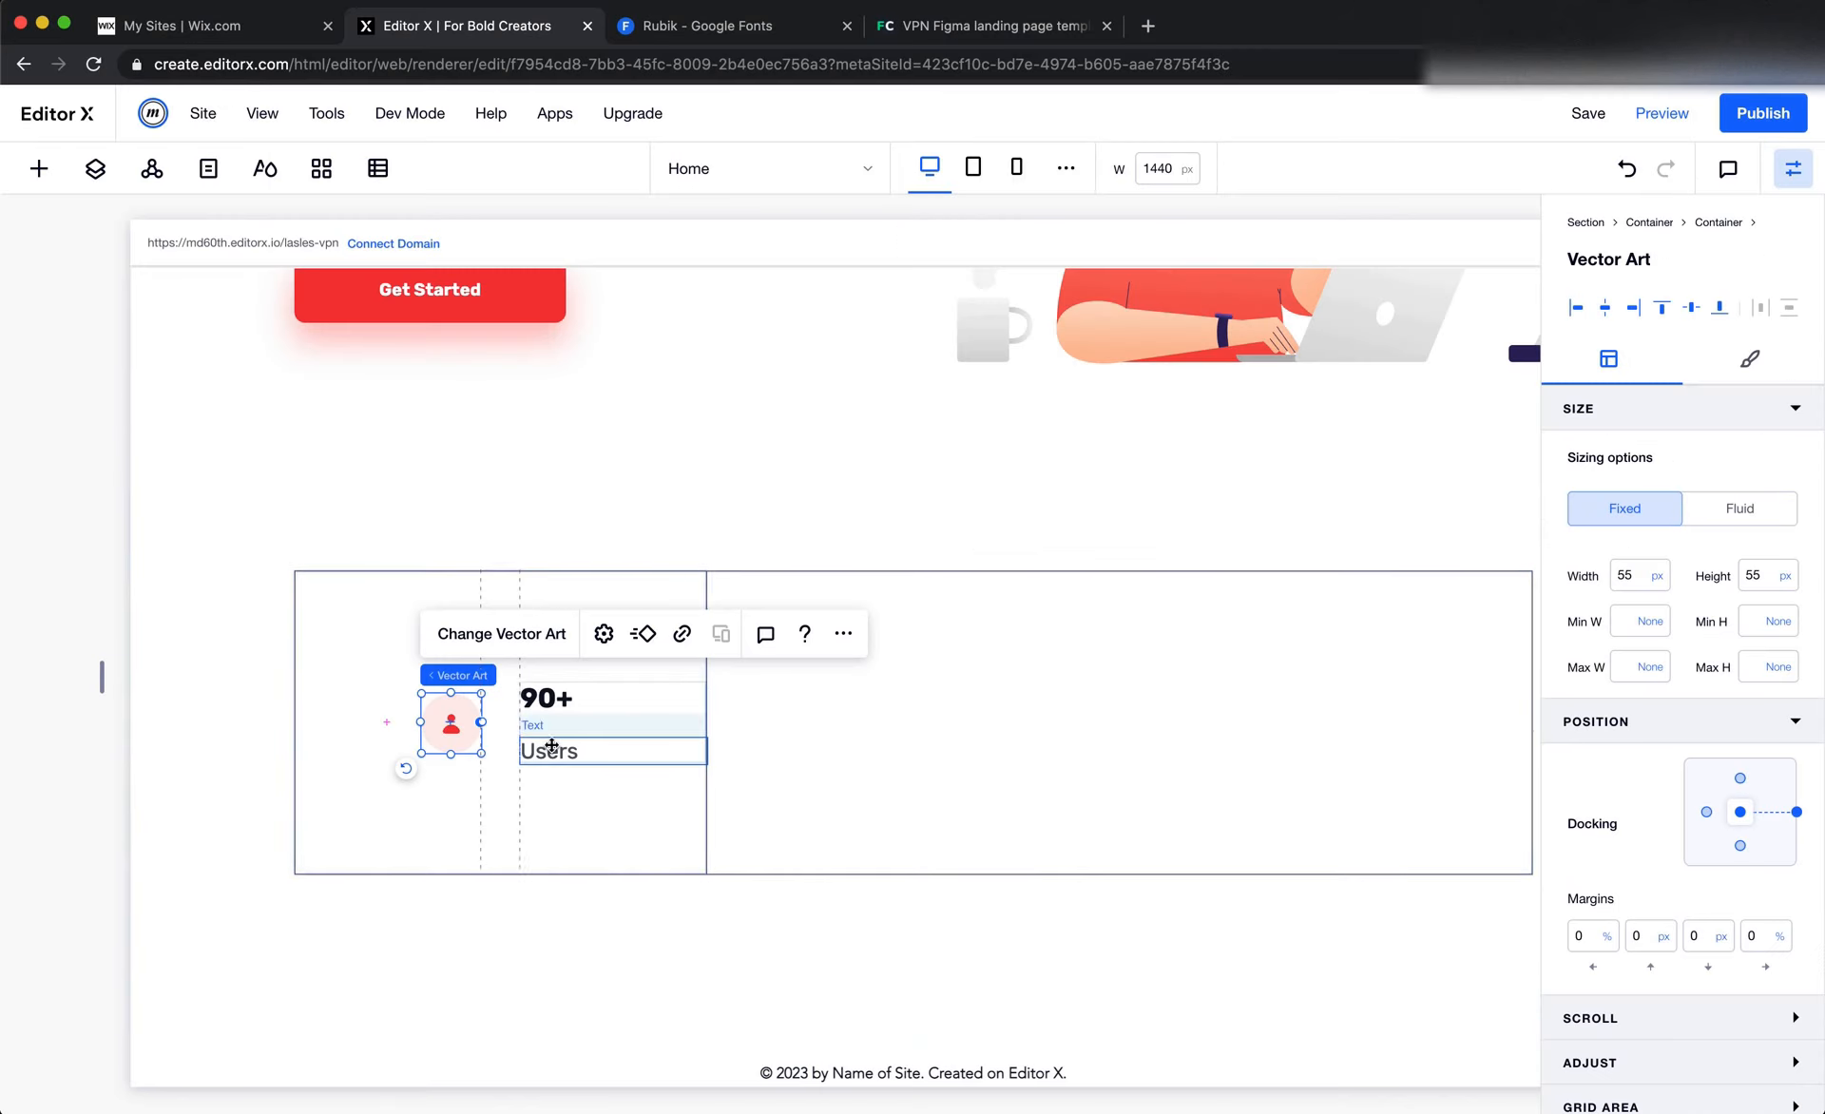
Set the top margin of the "Users" text to 10 px in Editor X
click(570, 751)
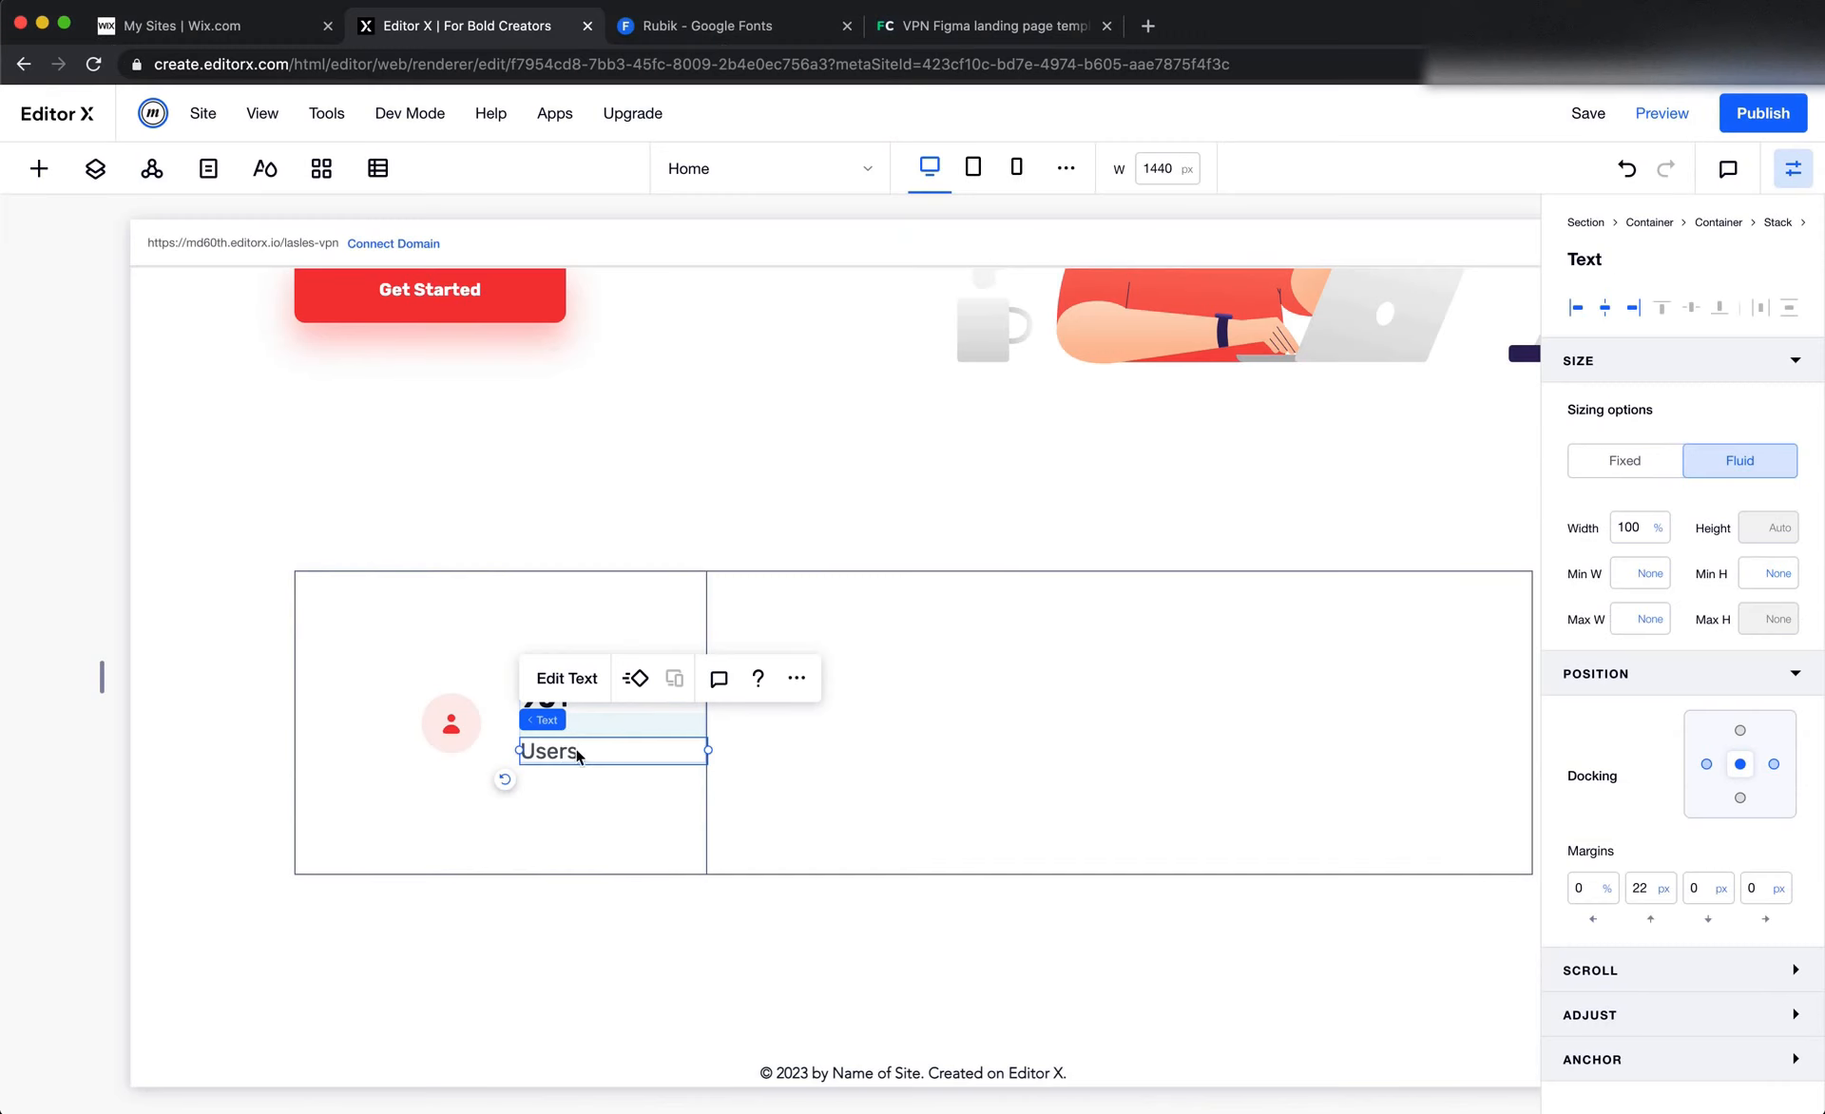
click(737, 730)
click(602, 752)
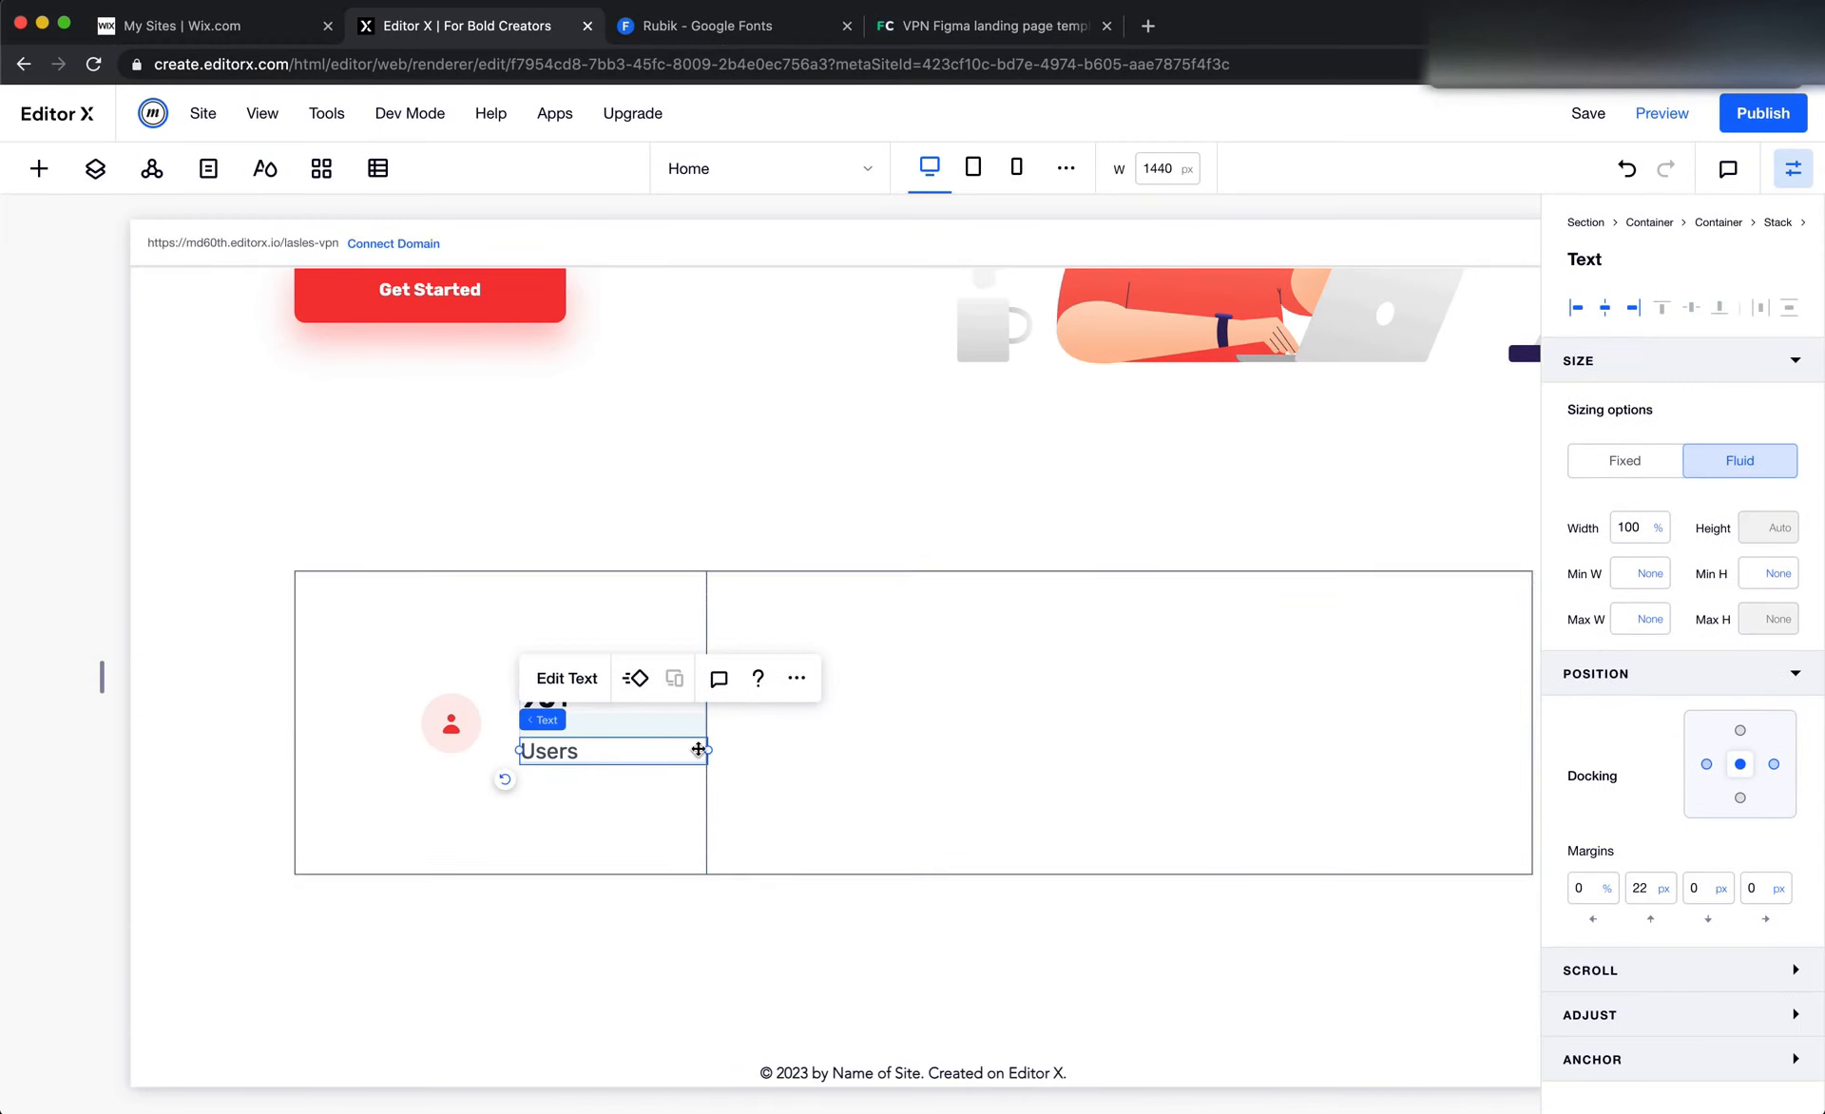
text(10)
key(Return)
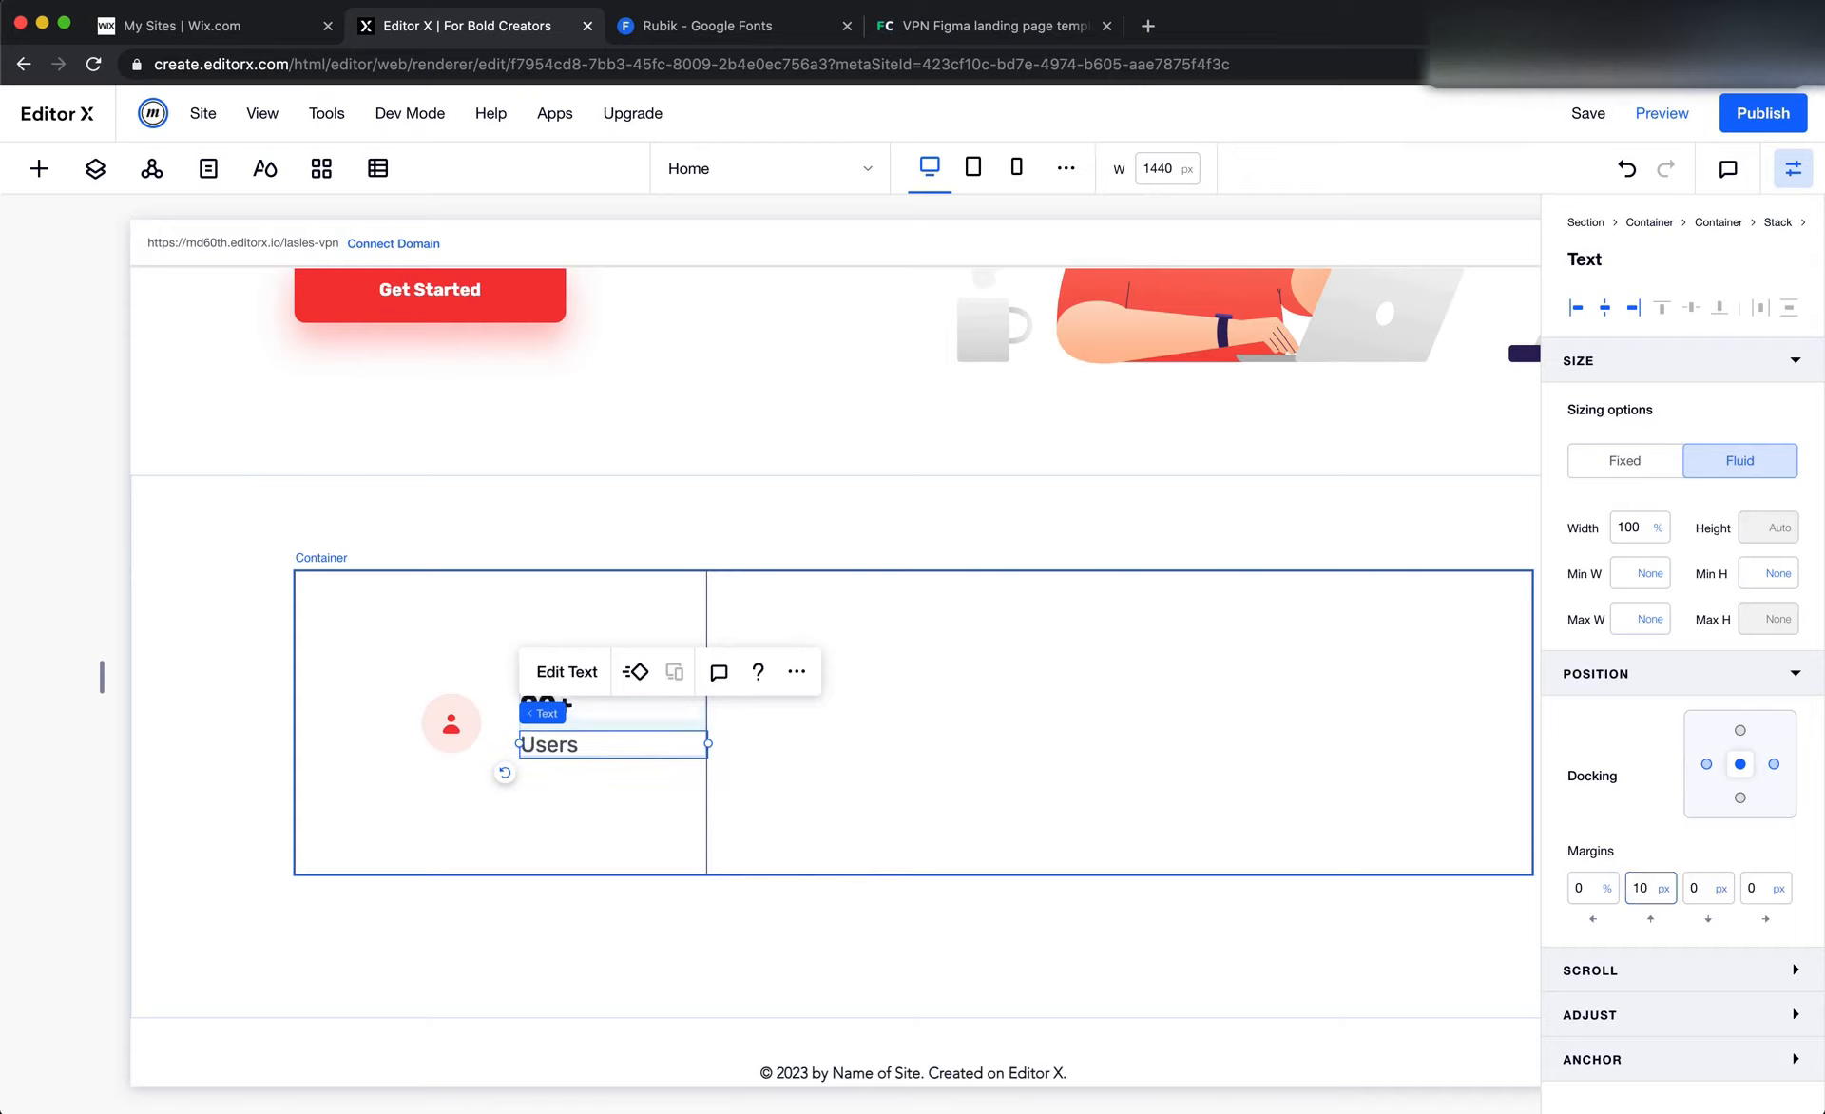
Fill the outer three-column stats container's background with the muted grey-blue site color at 24% opacity
click(661, 732)
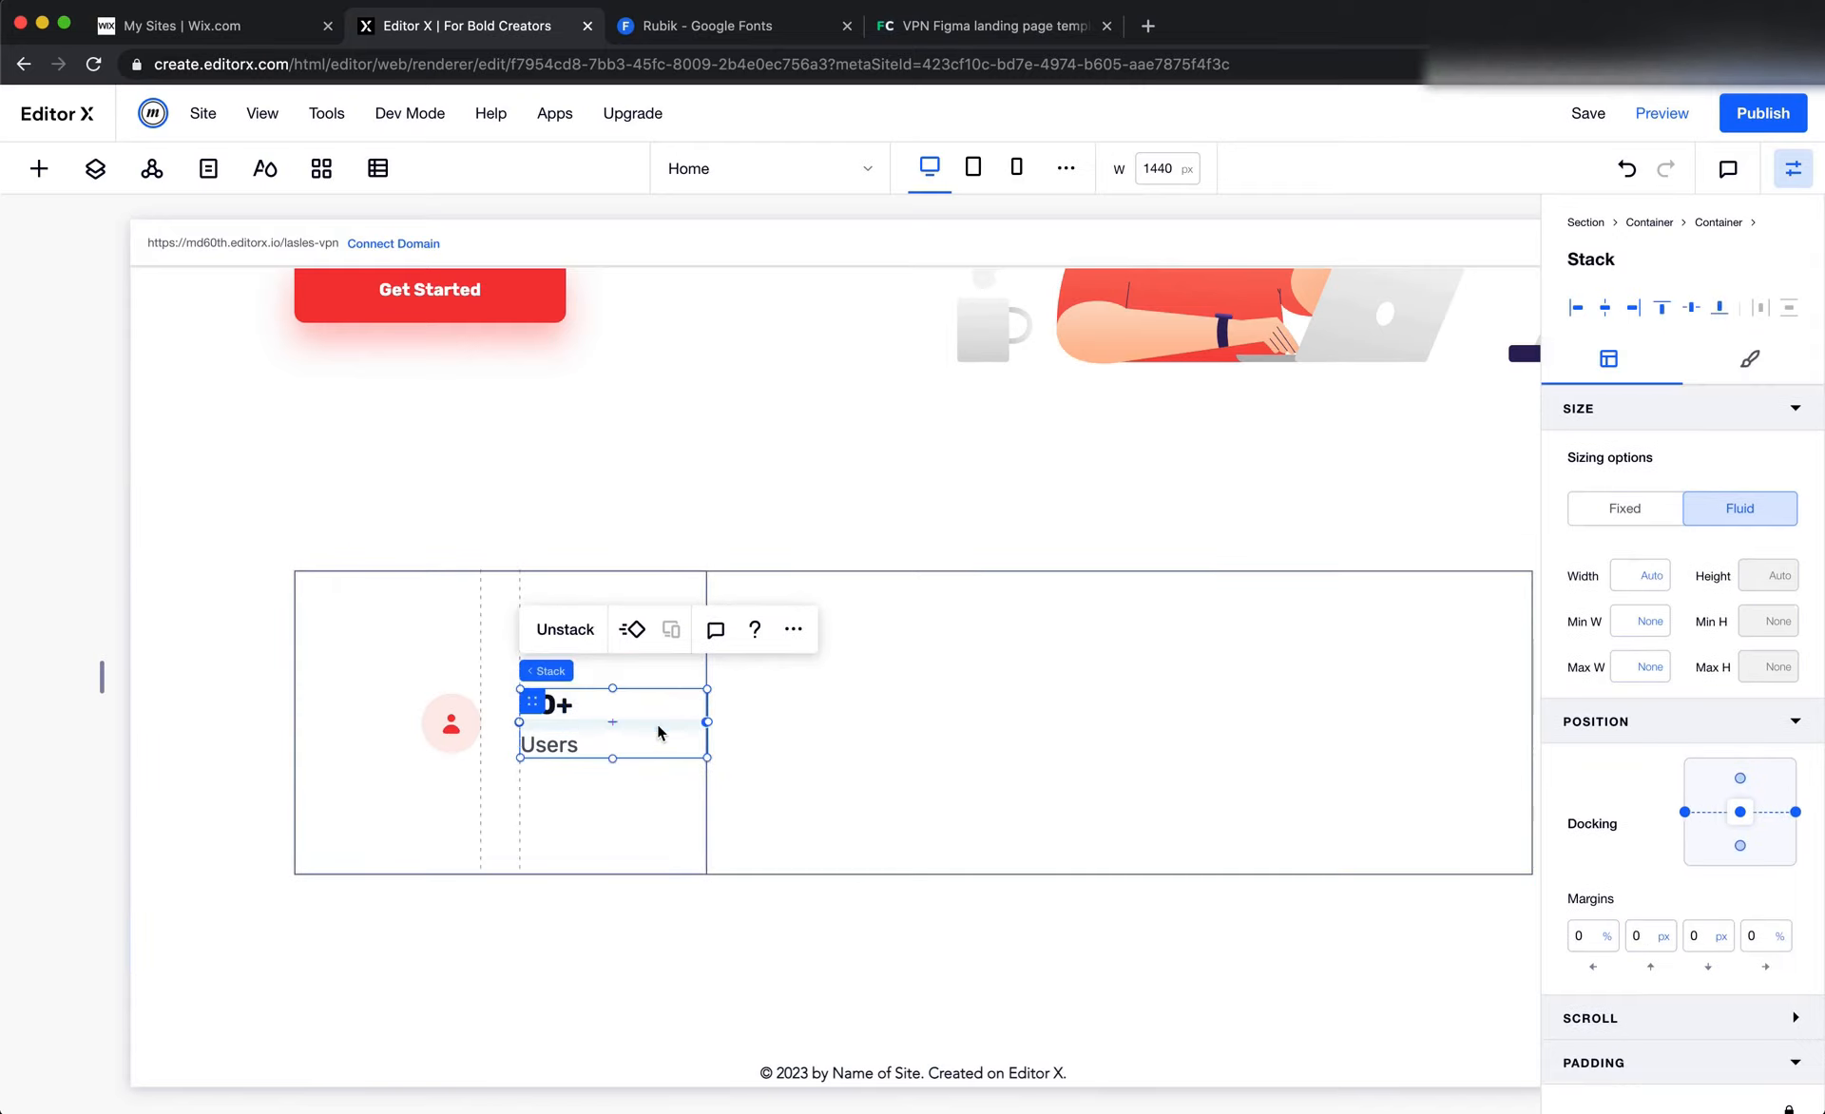
click(850, 760)
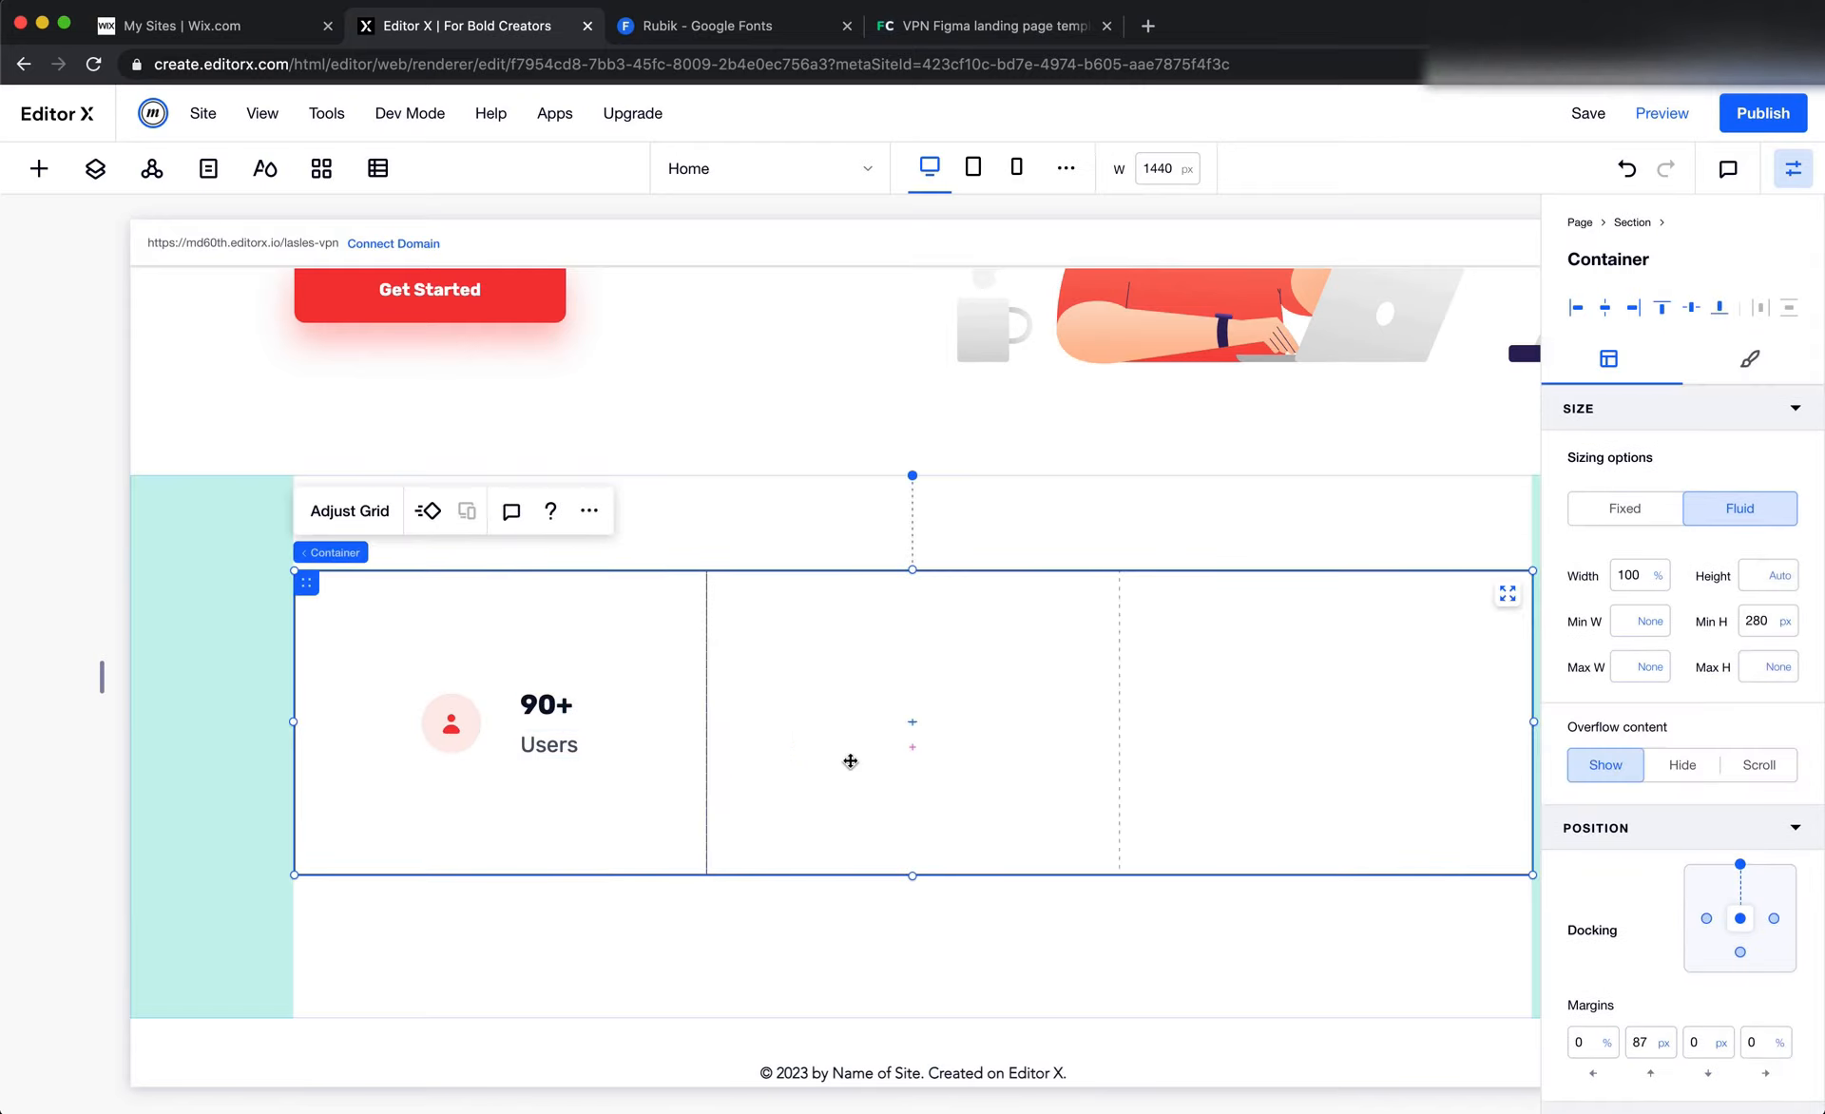
click(95, 168)
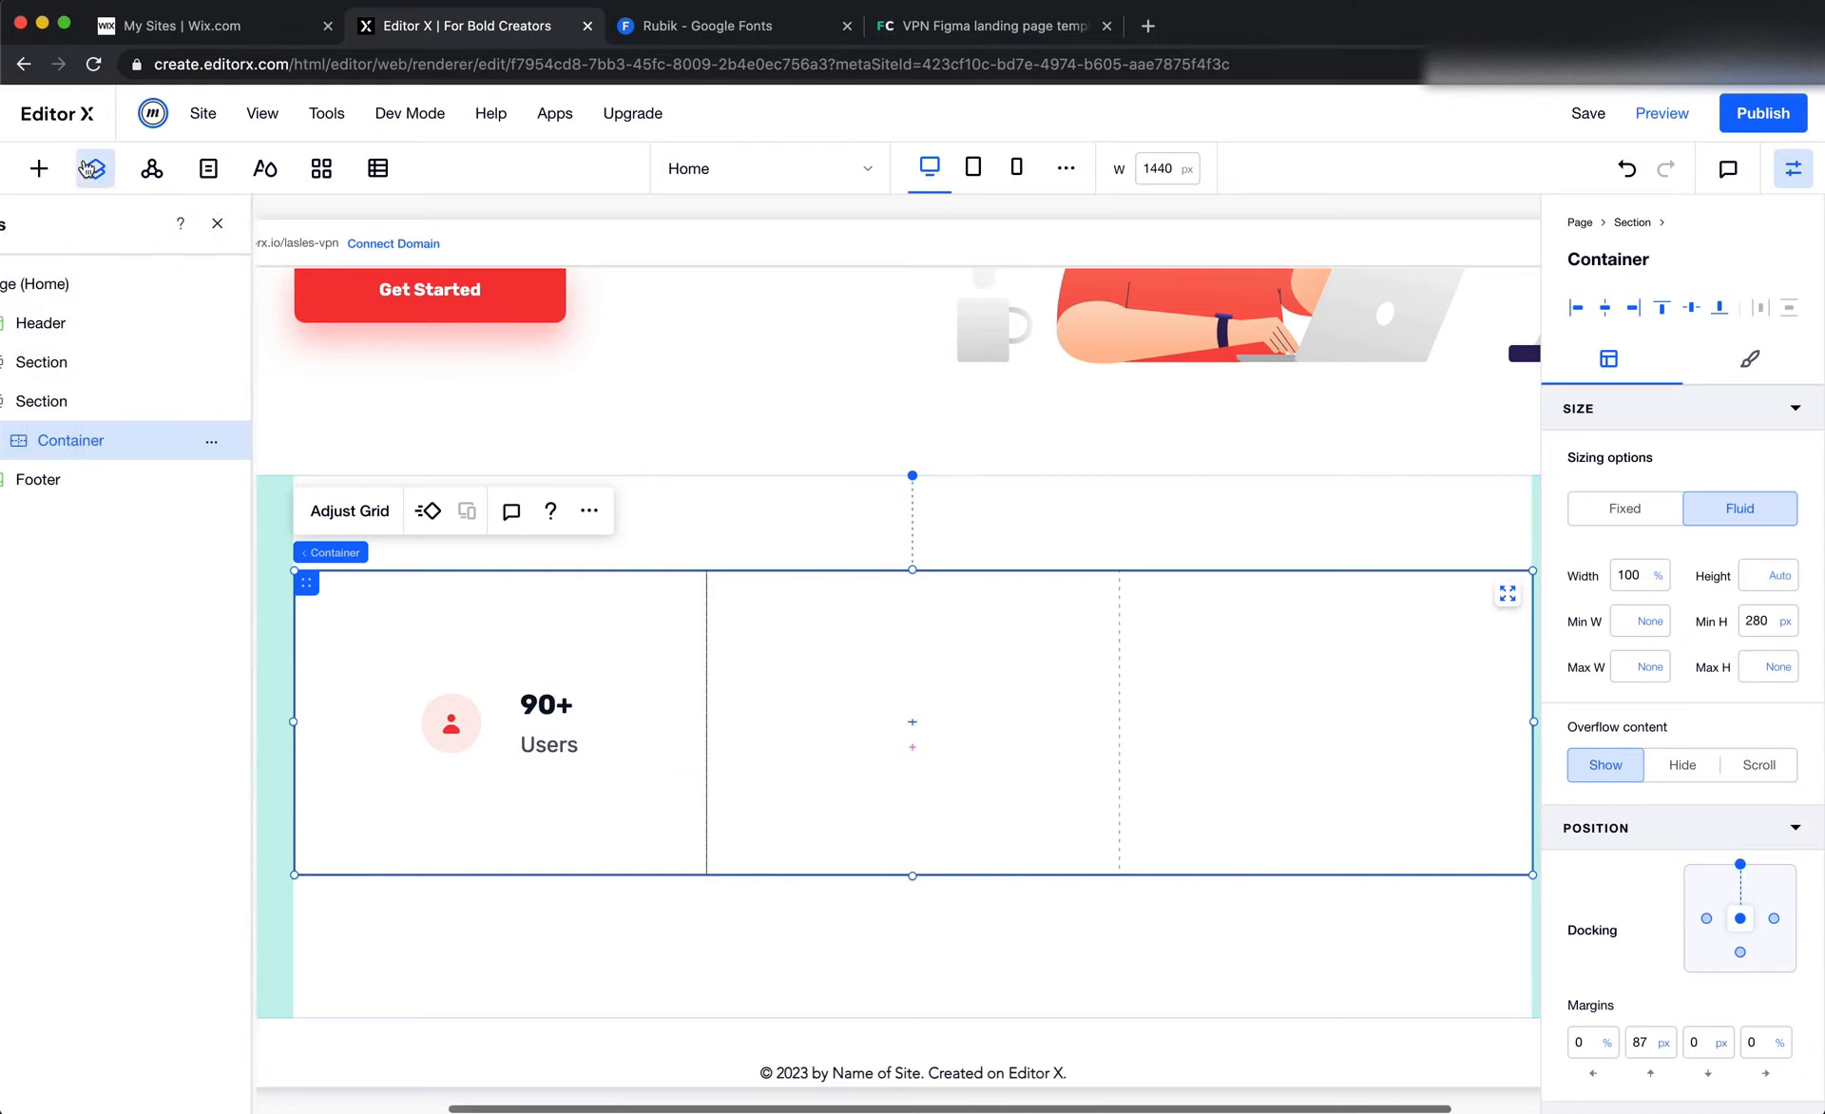
click(547, 603)
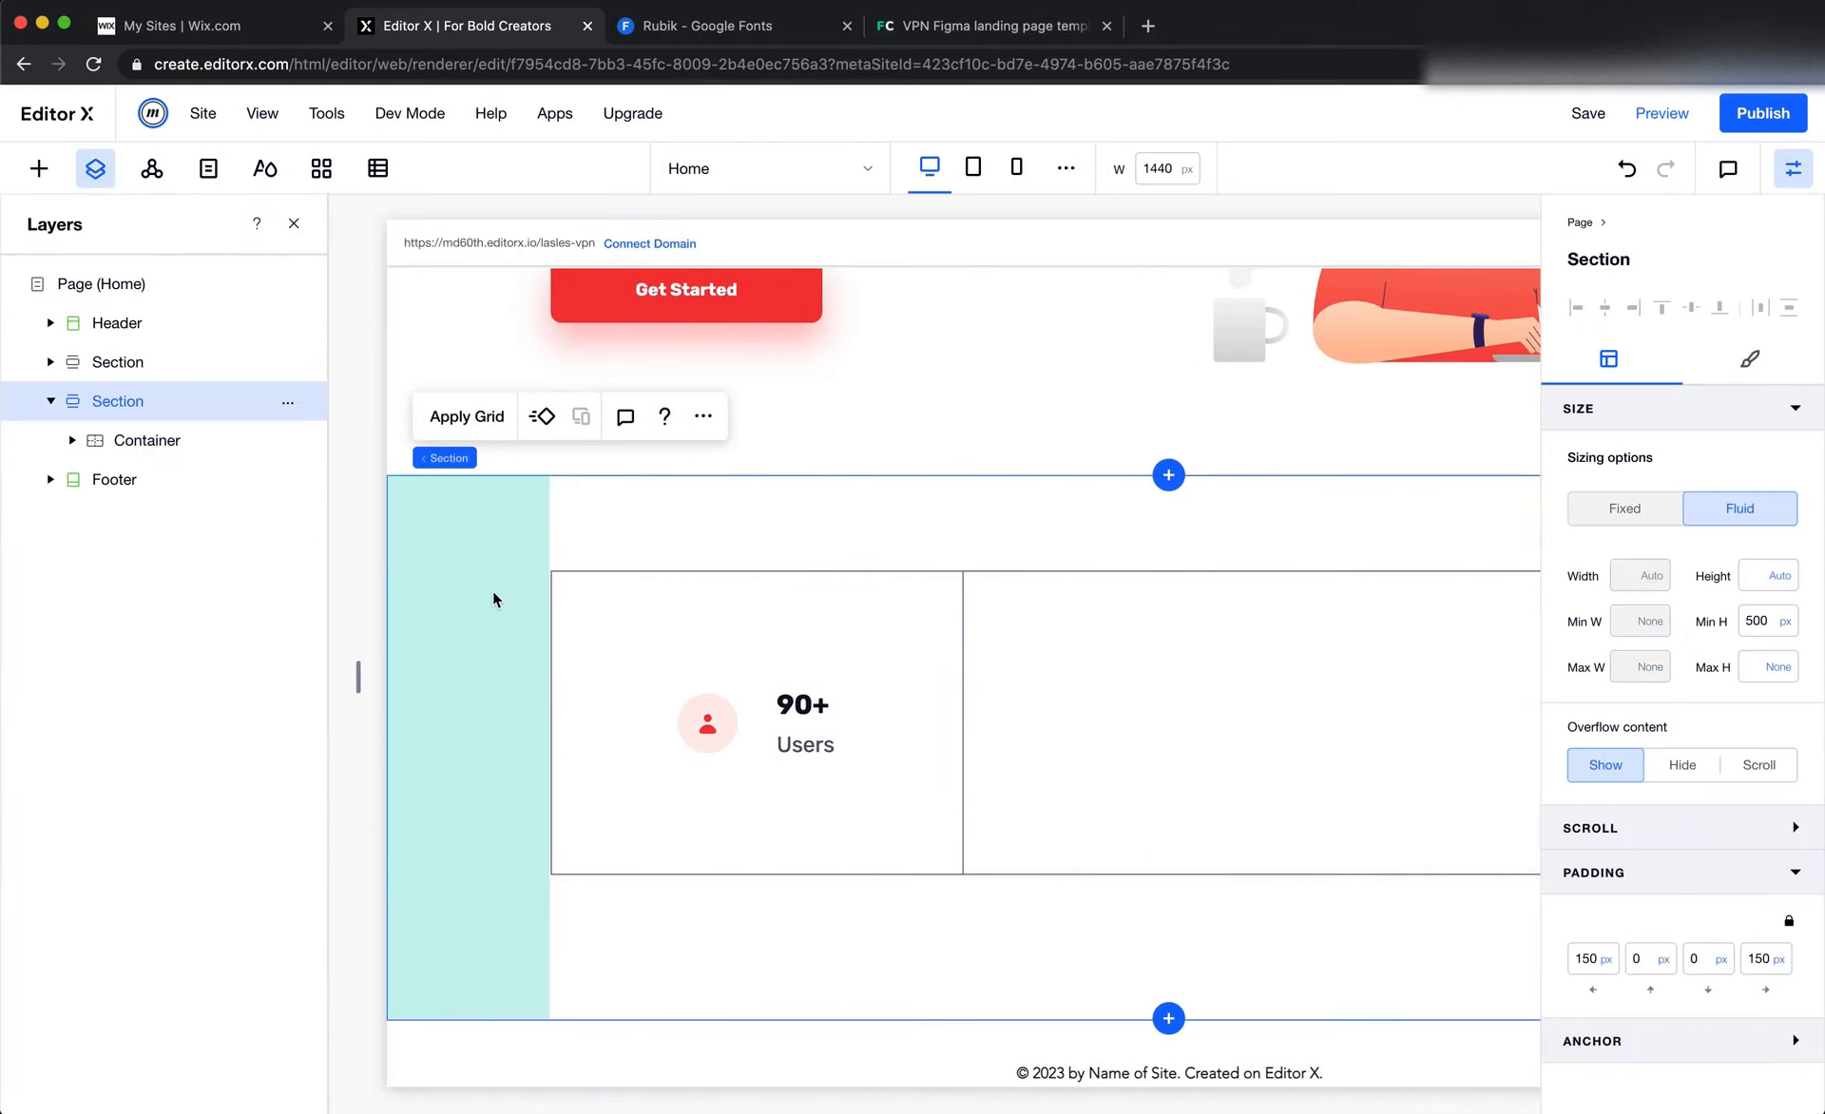
click(187, 443)
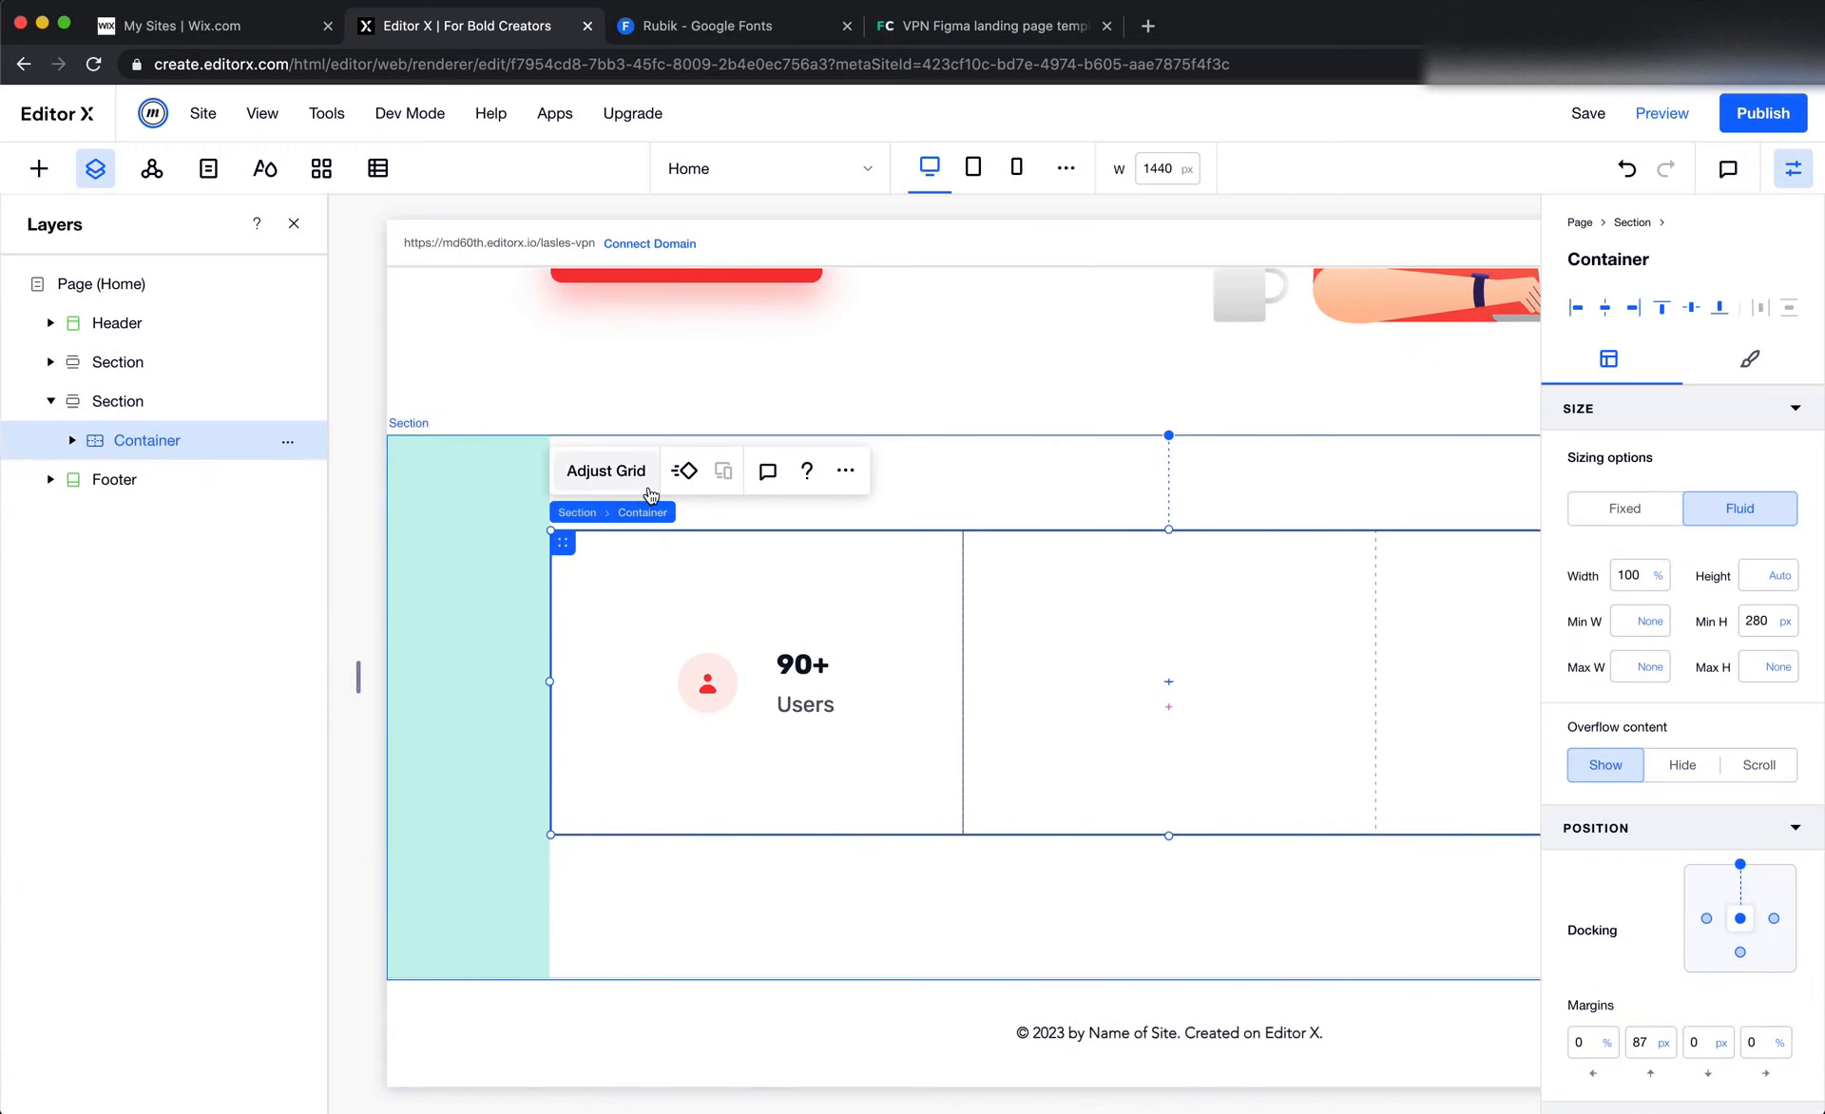
click(1750, 358)
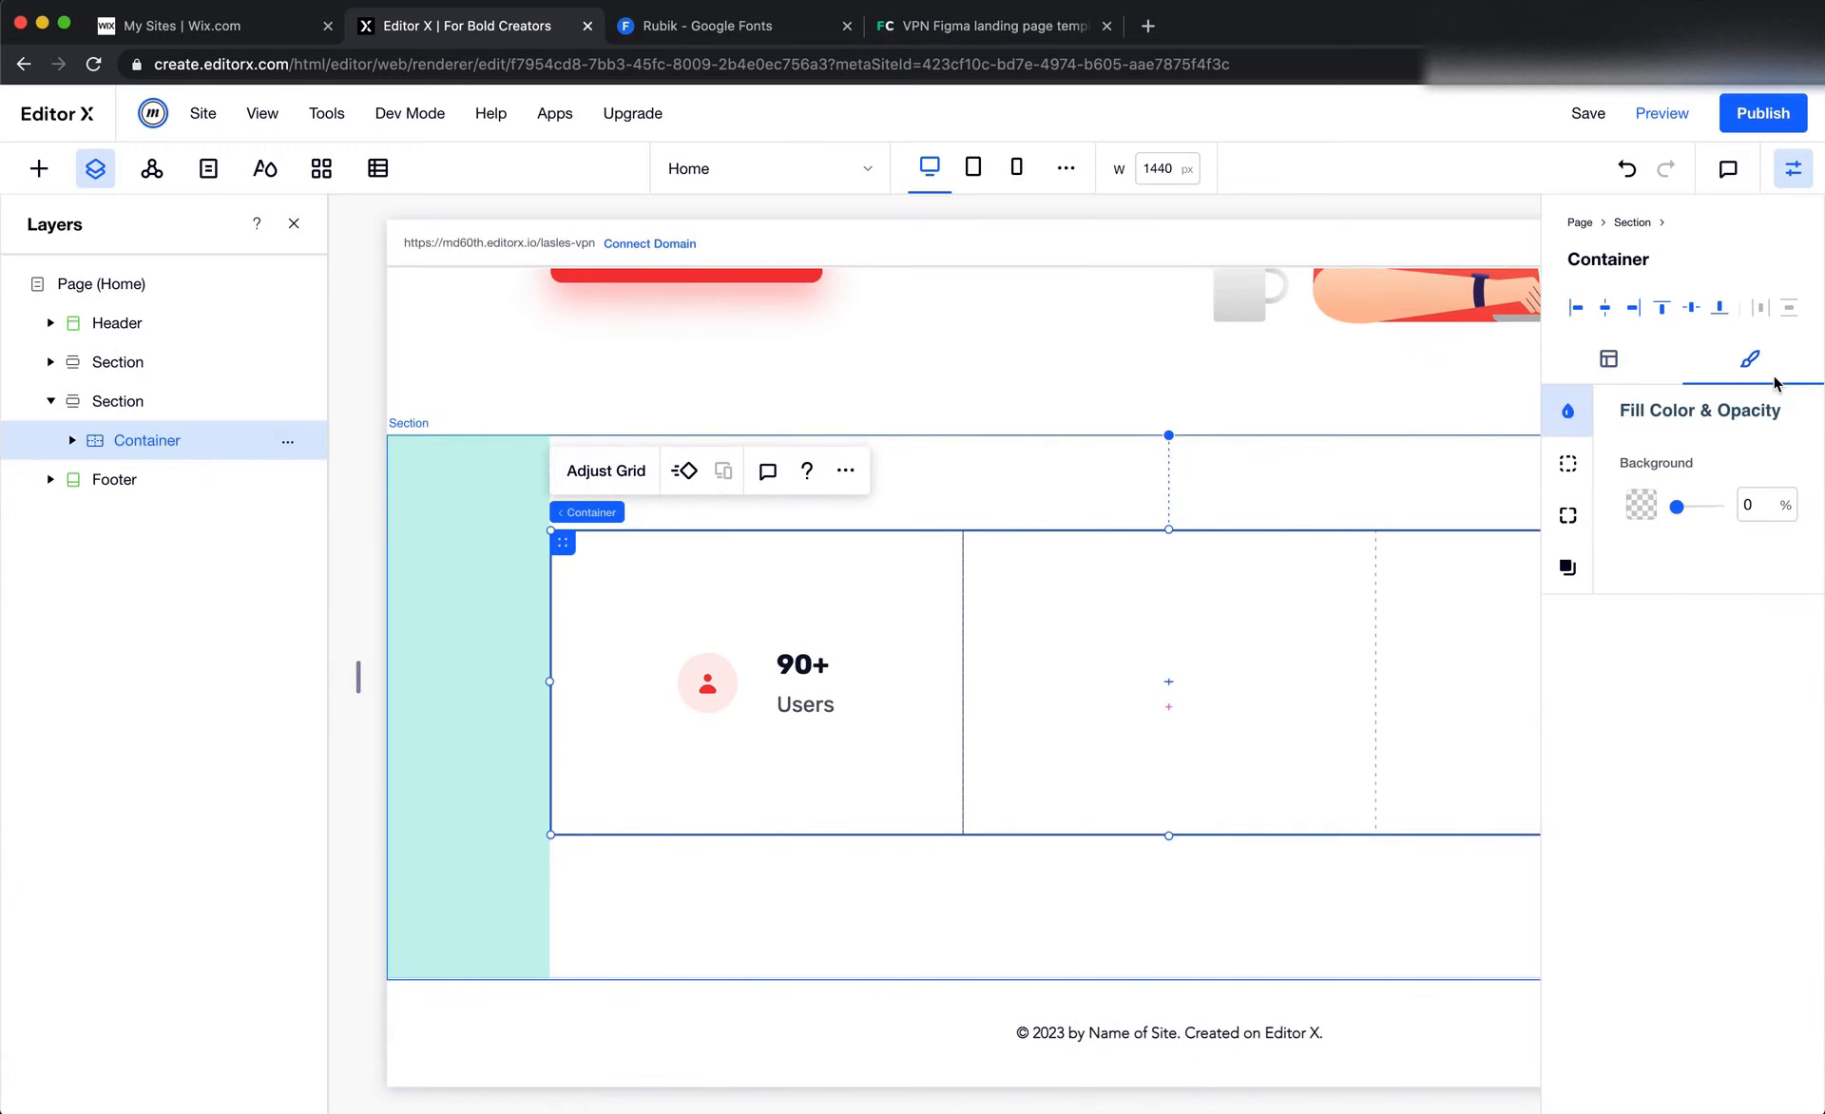
click(1652, 507)
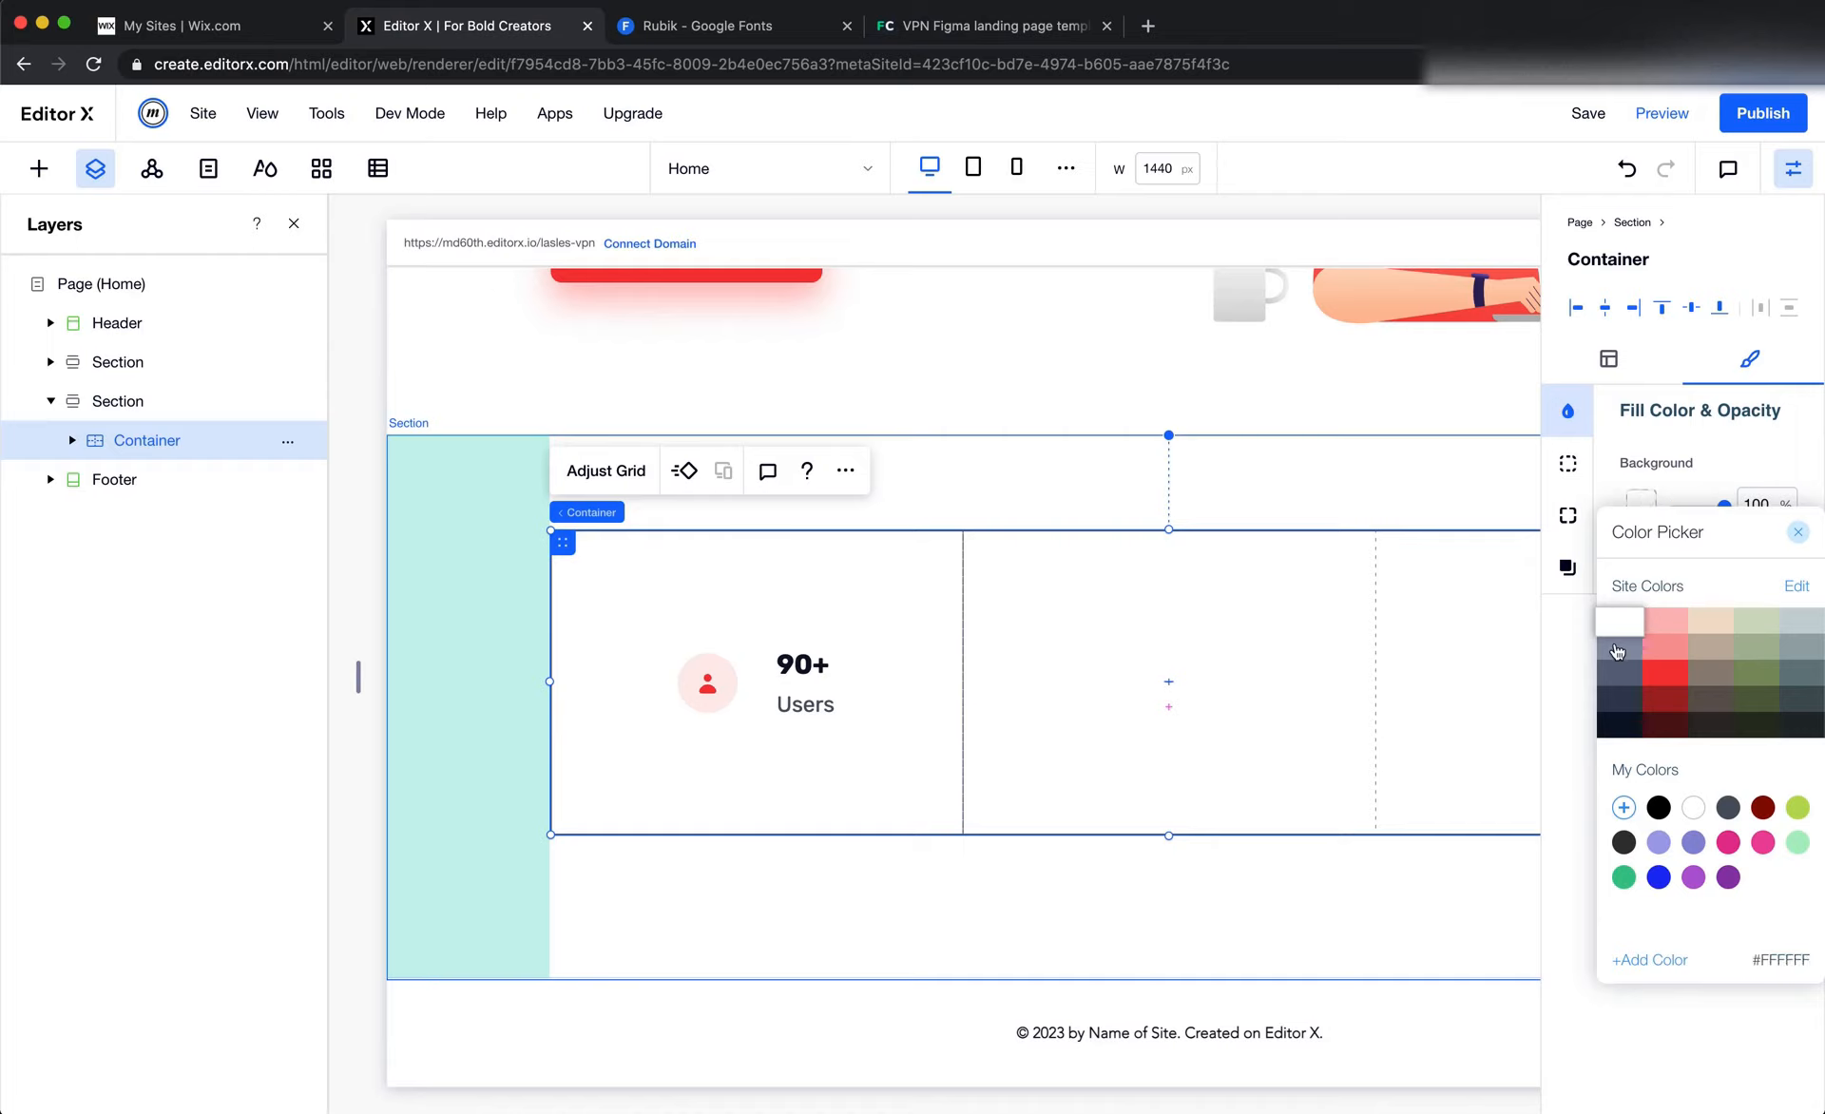
click(1616, 651)
click(1710, 485)
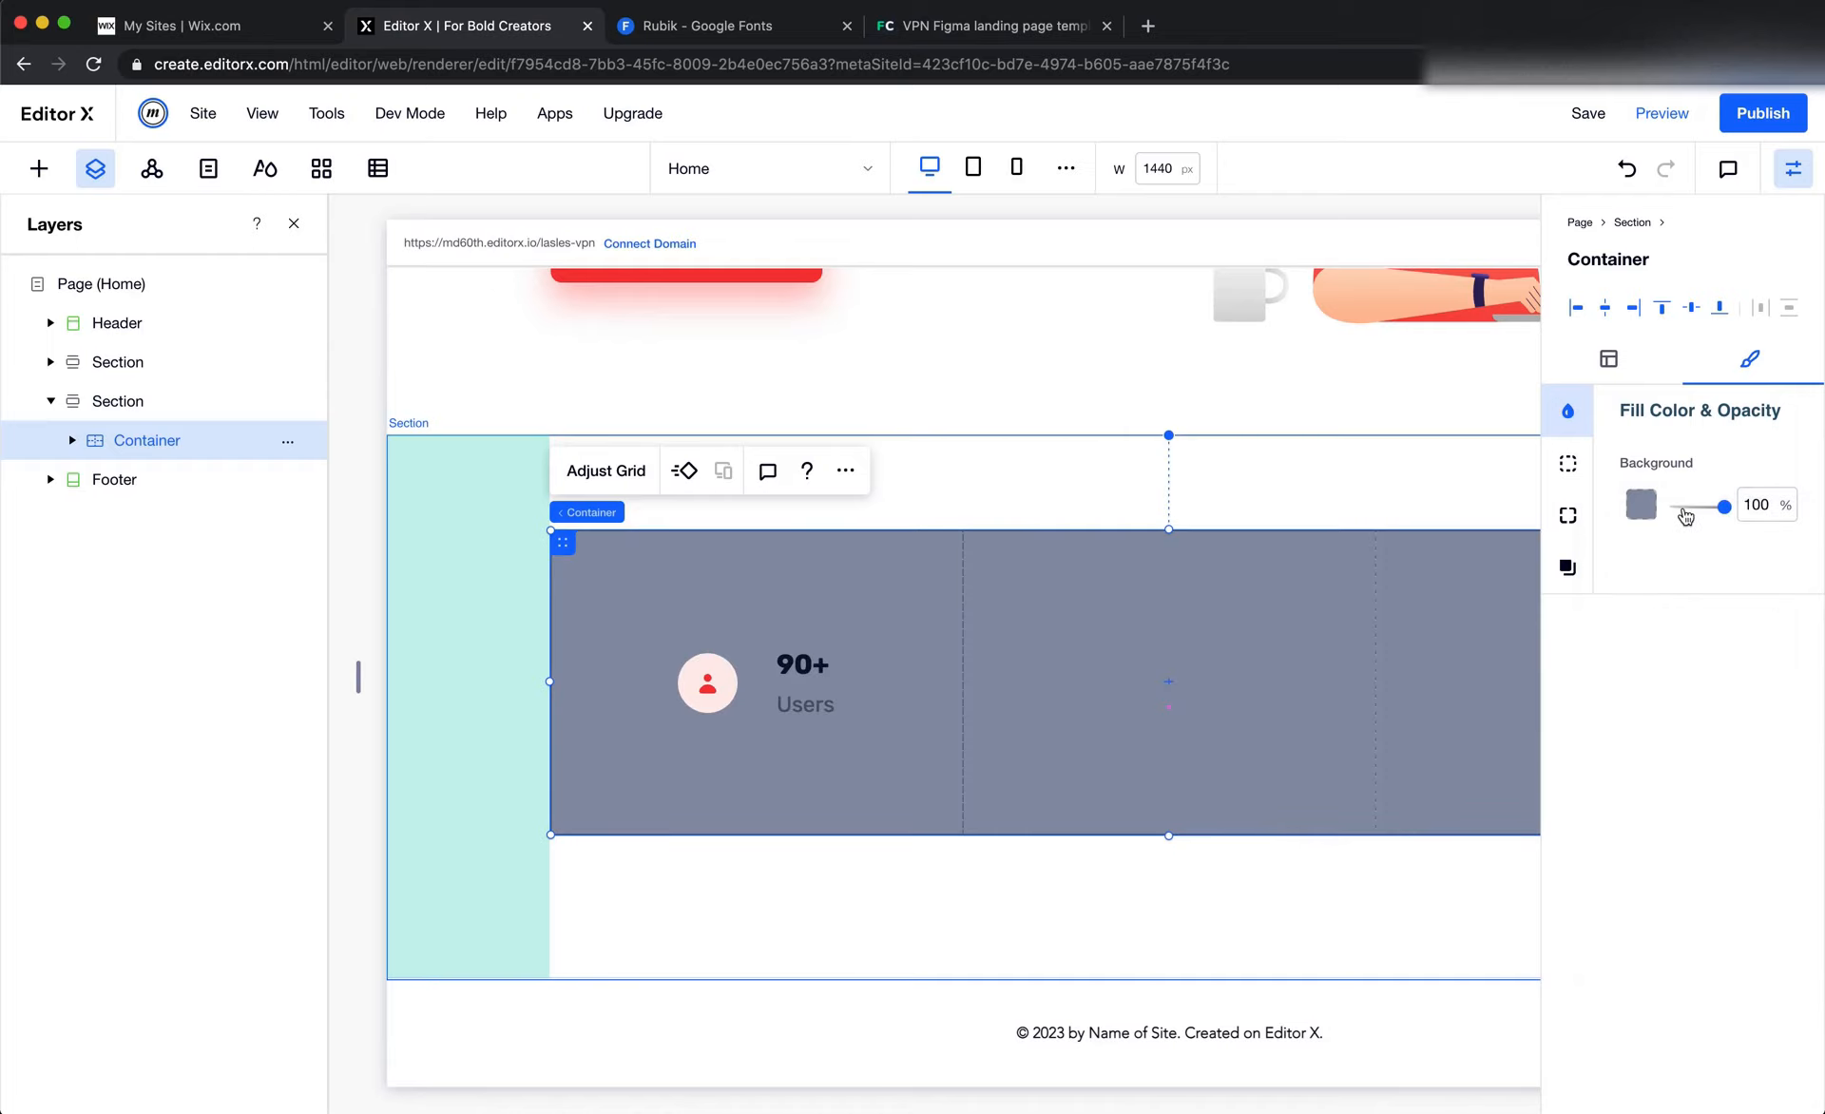
click(1687, 506)
scroll(1242, 570, right, 3)
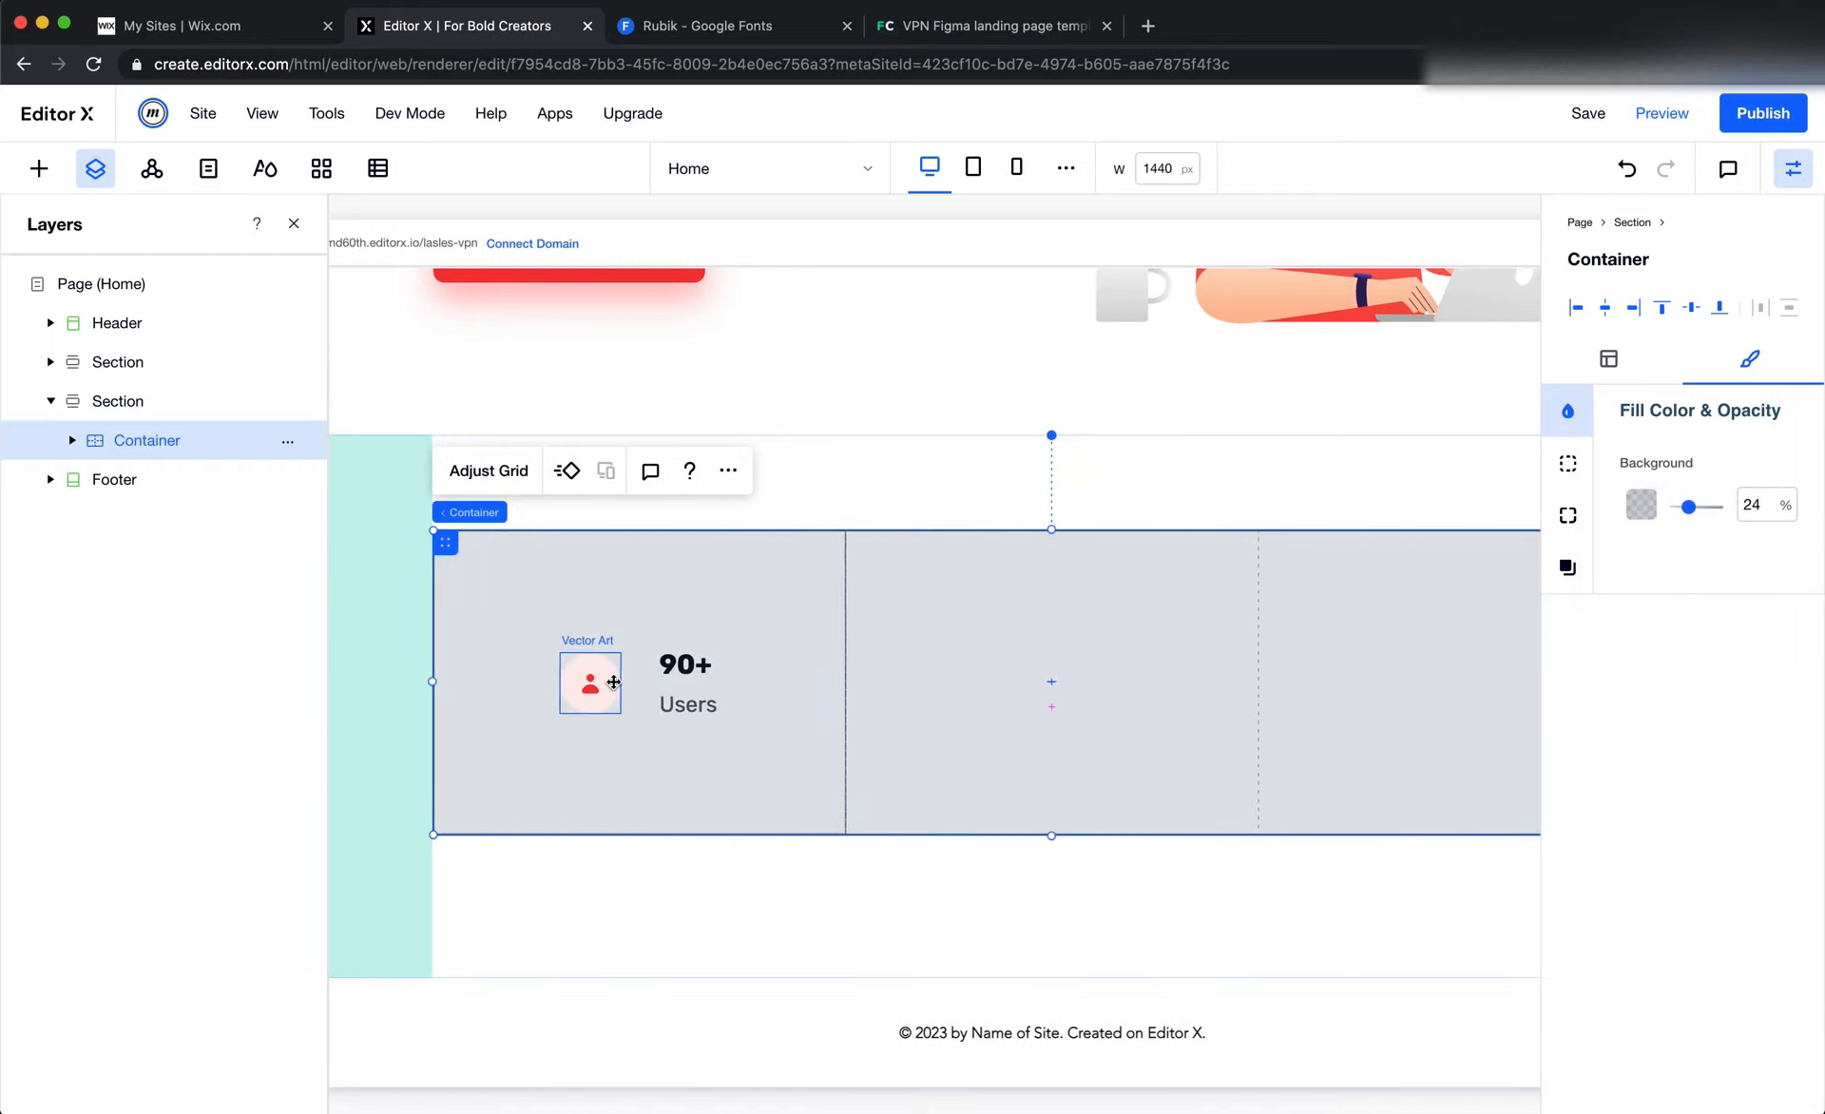
scroll(504, 596, left, 3)
Review the grid layouts of the outer stats container and of the inner container in its first column
click(459, 574)
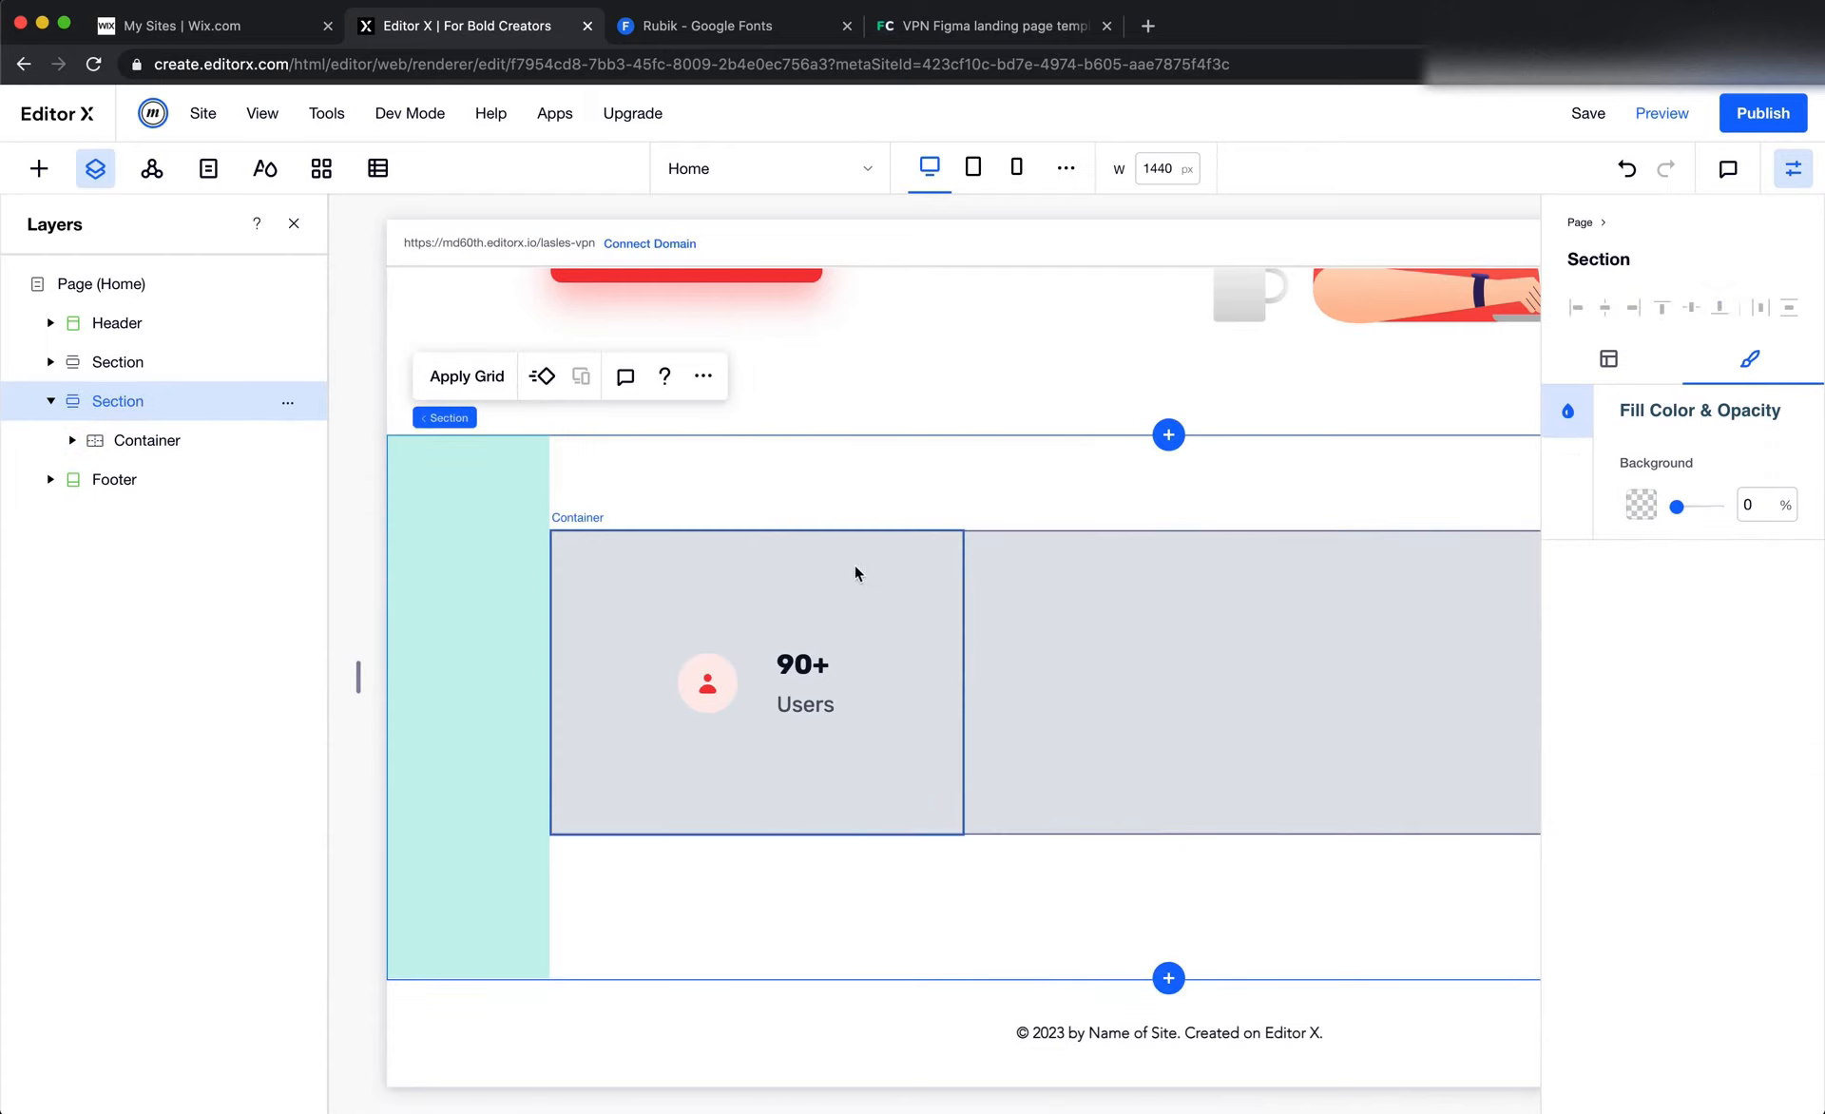
click(1078, 572)
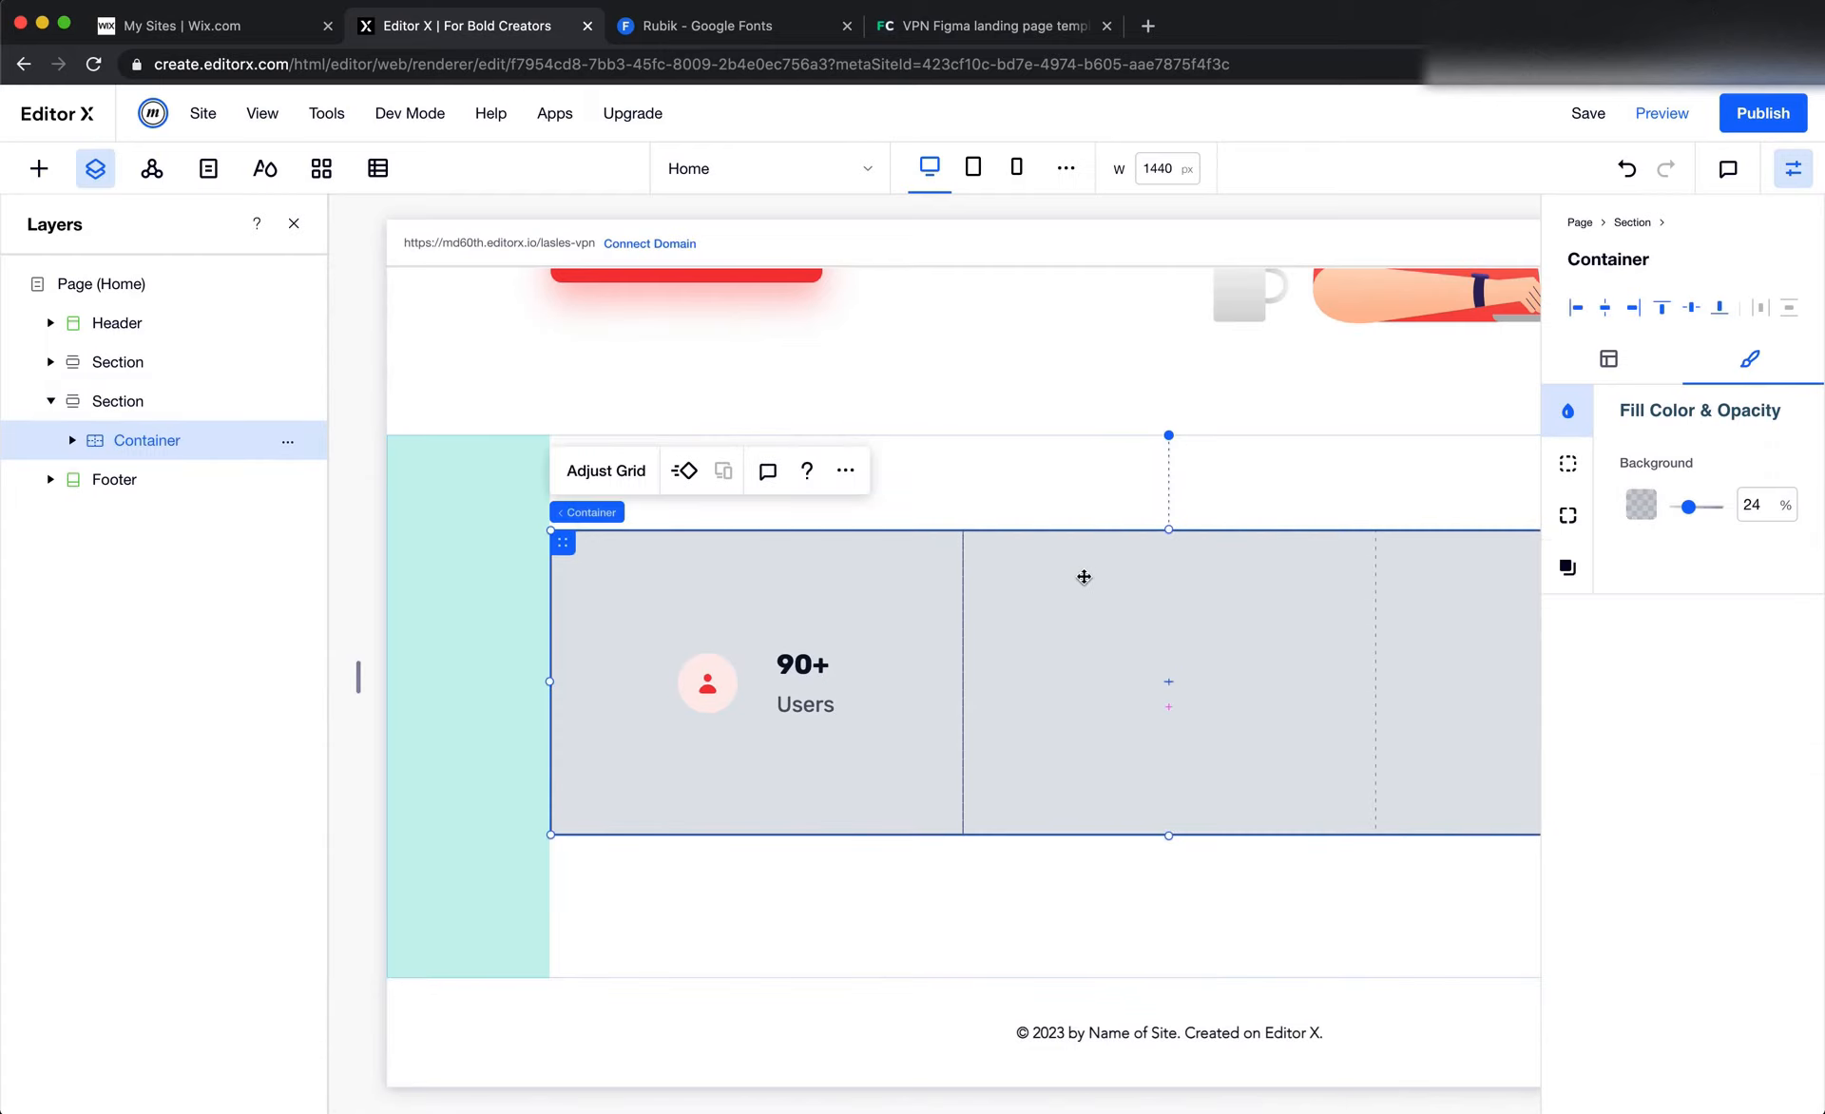
click(605, 470)
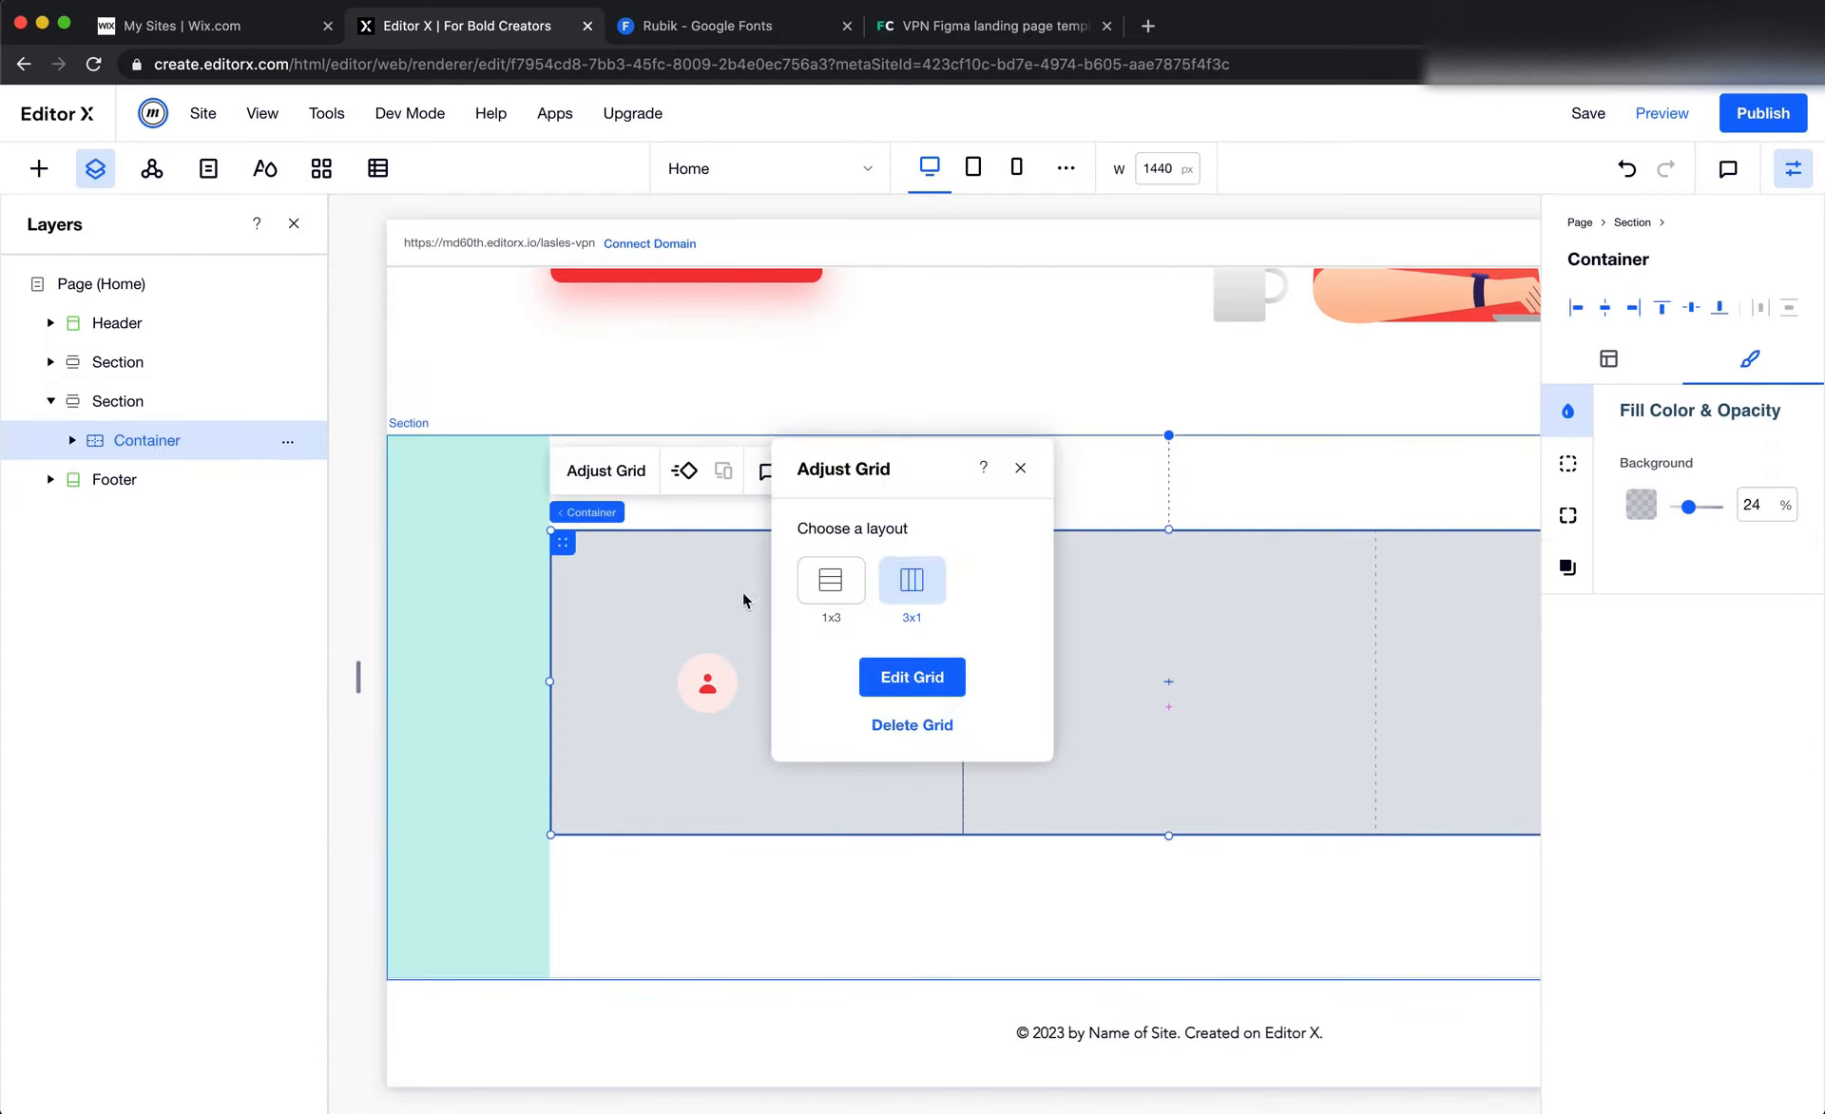
click(884, 680)
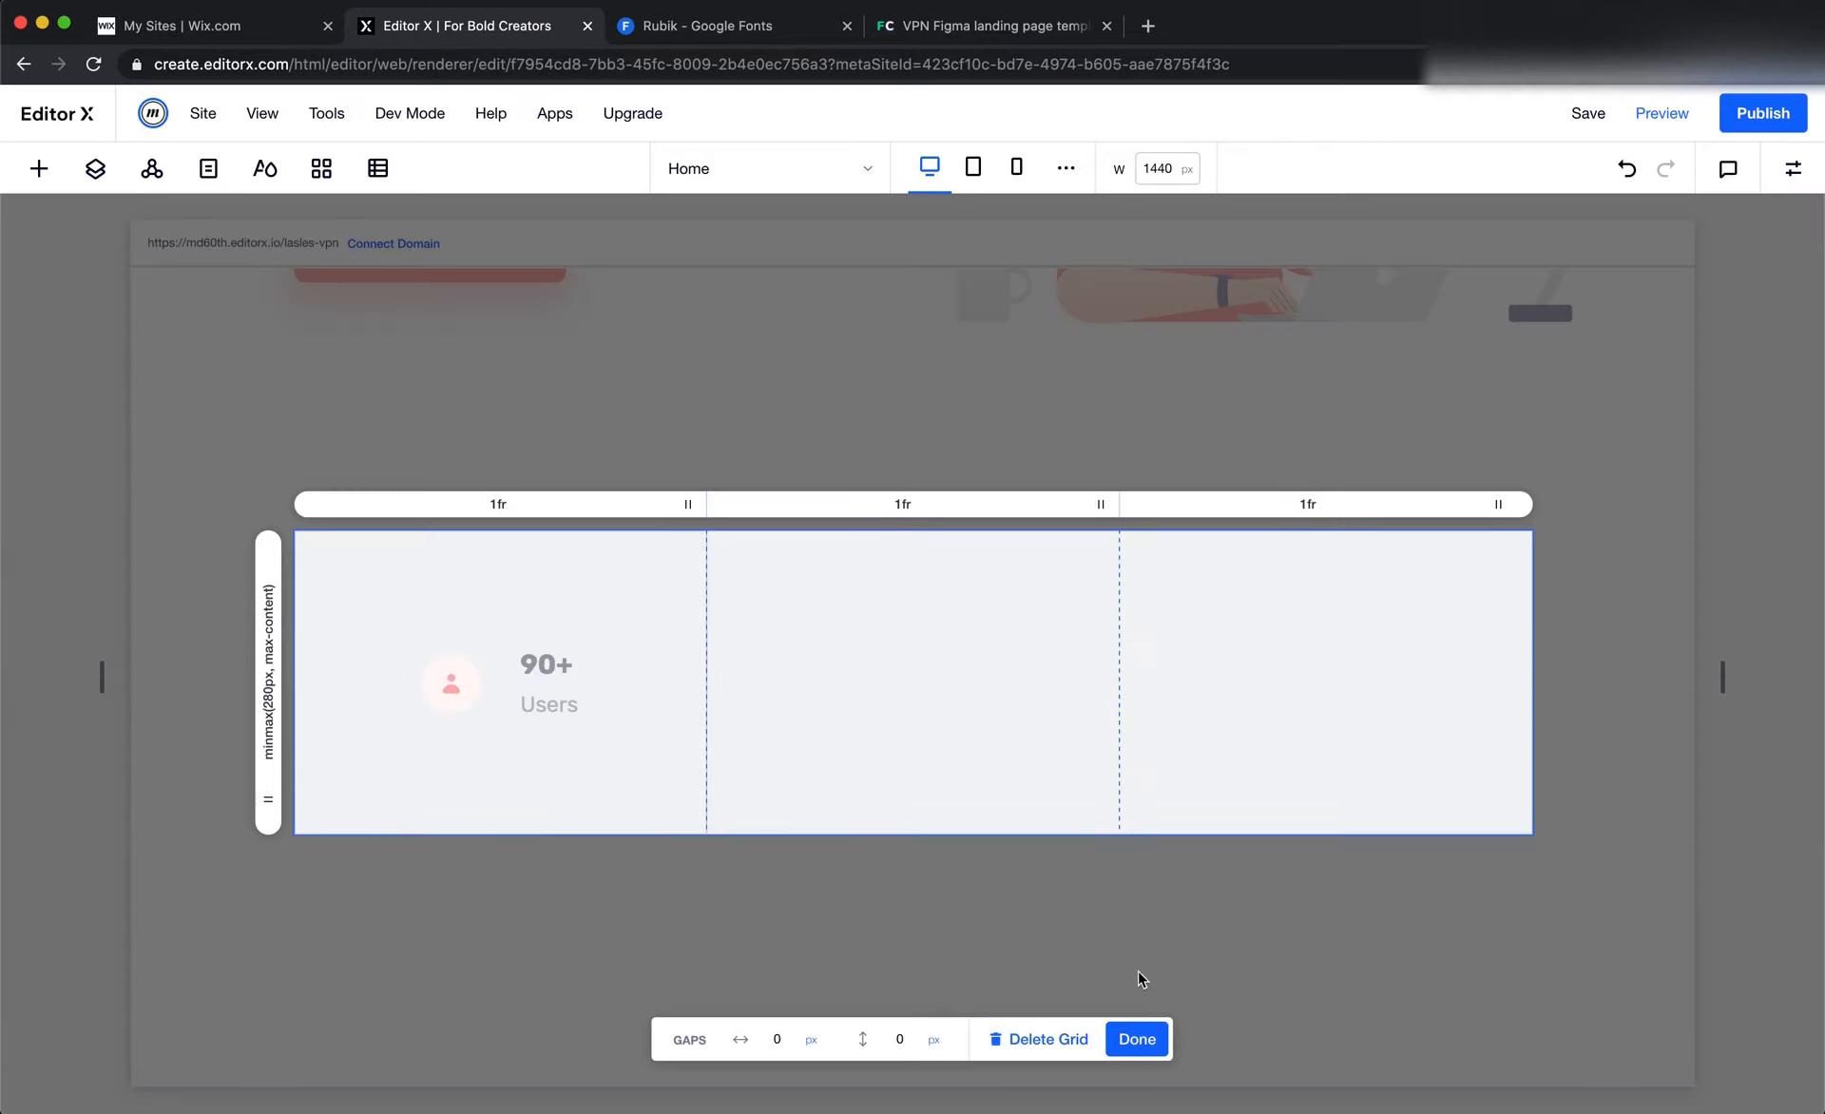
click(1137, 1039)
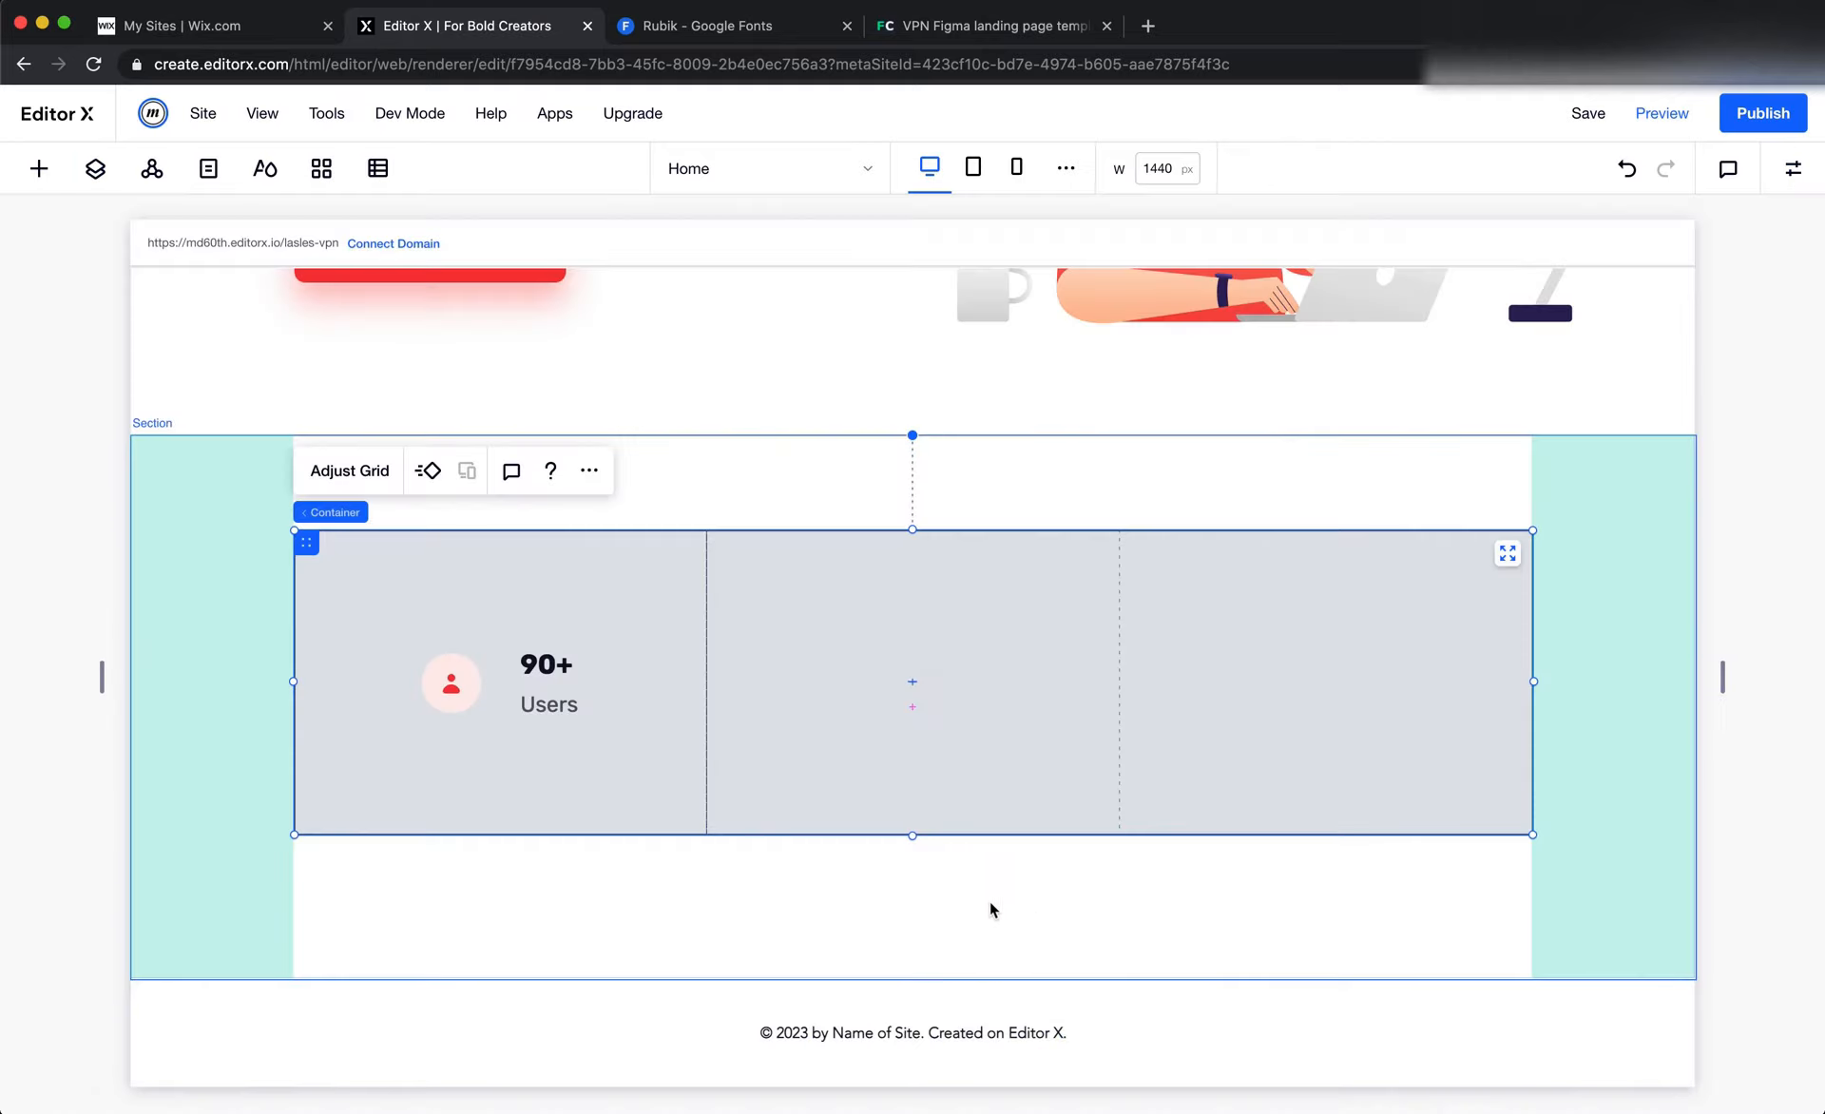
click(655, 580)
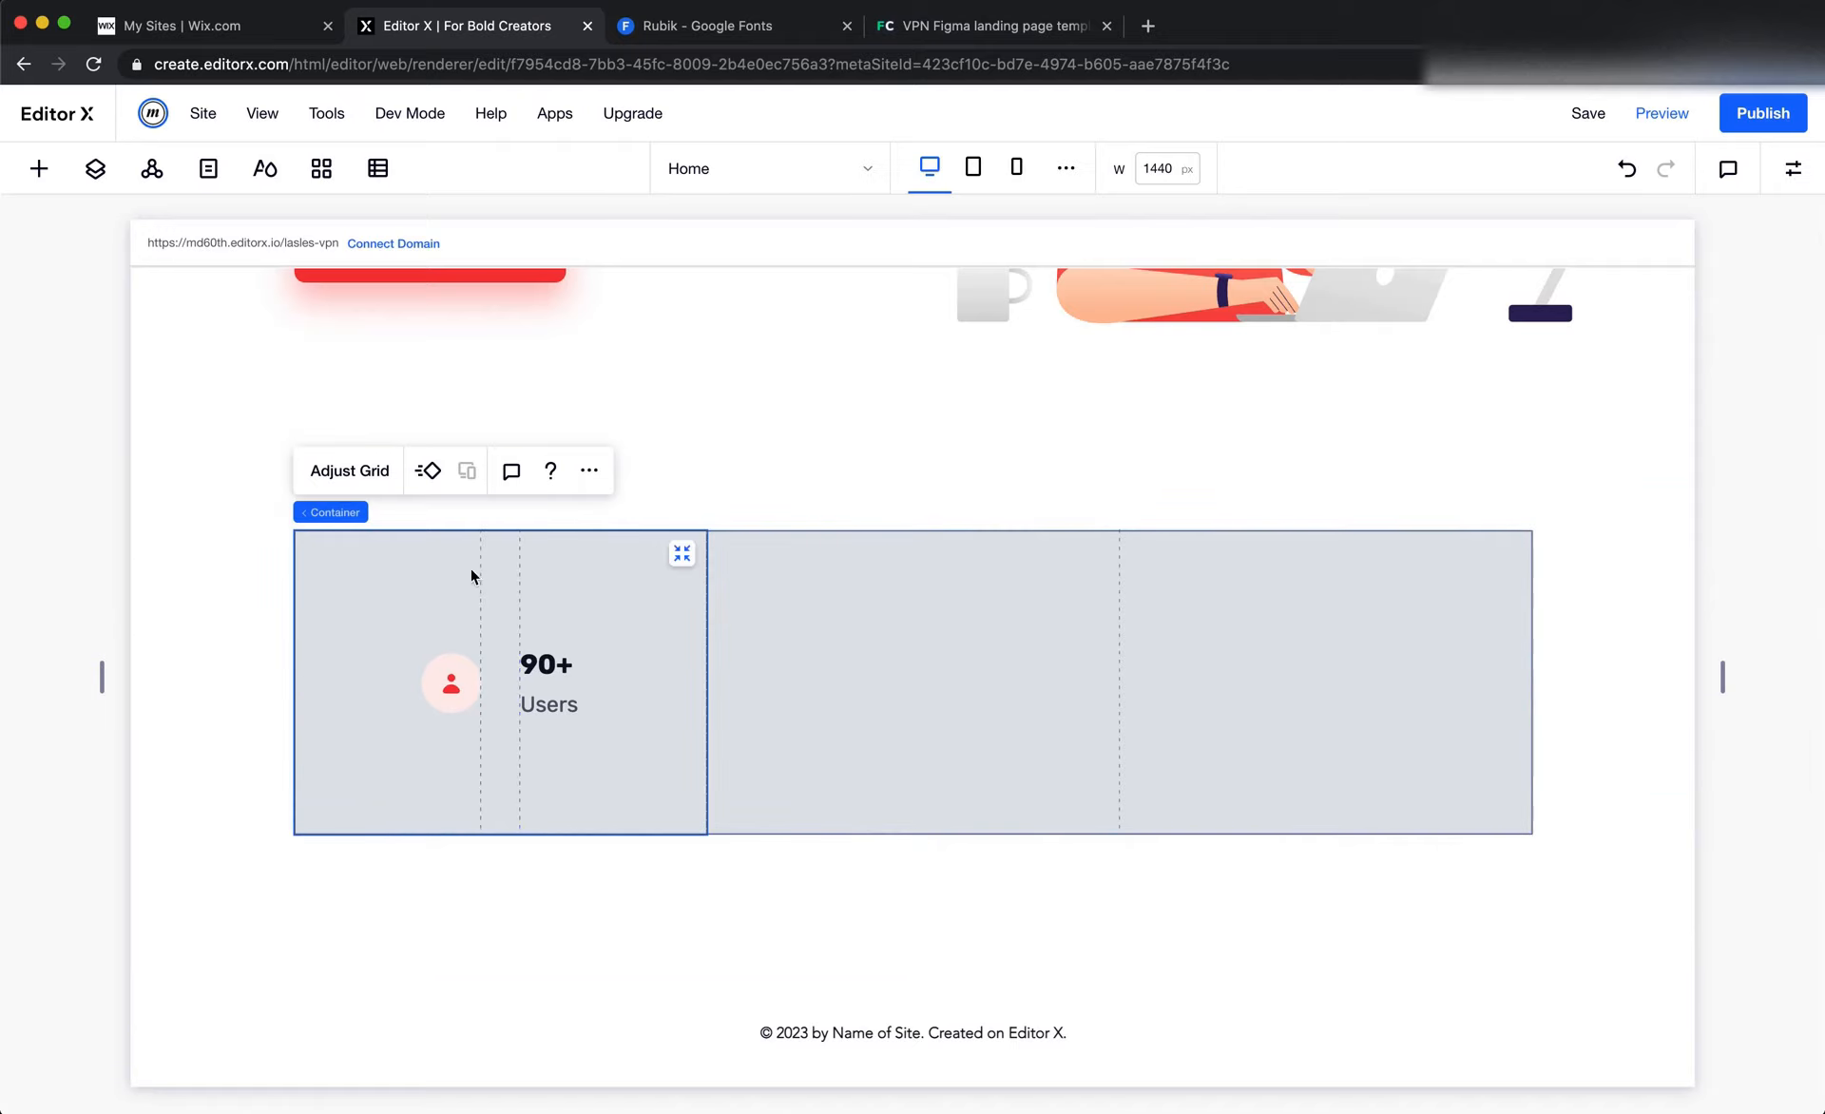
click(95, 168)
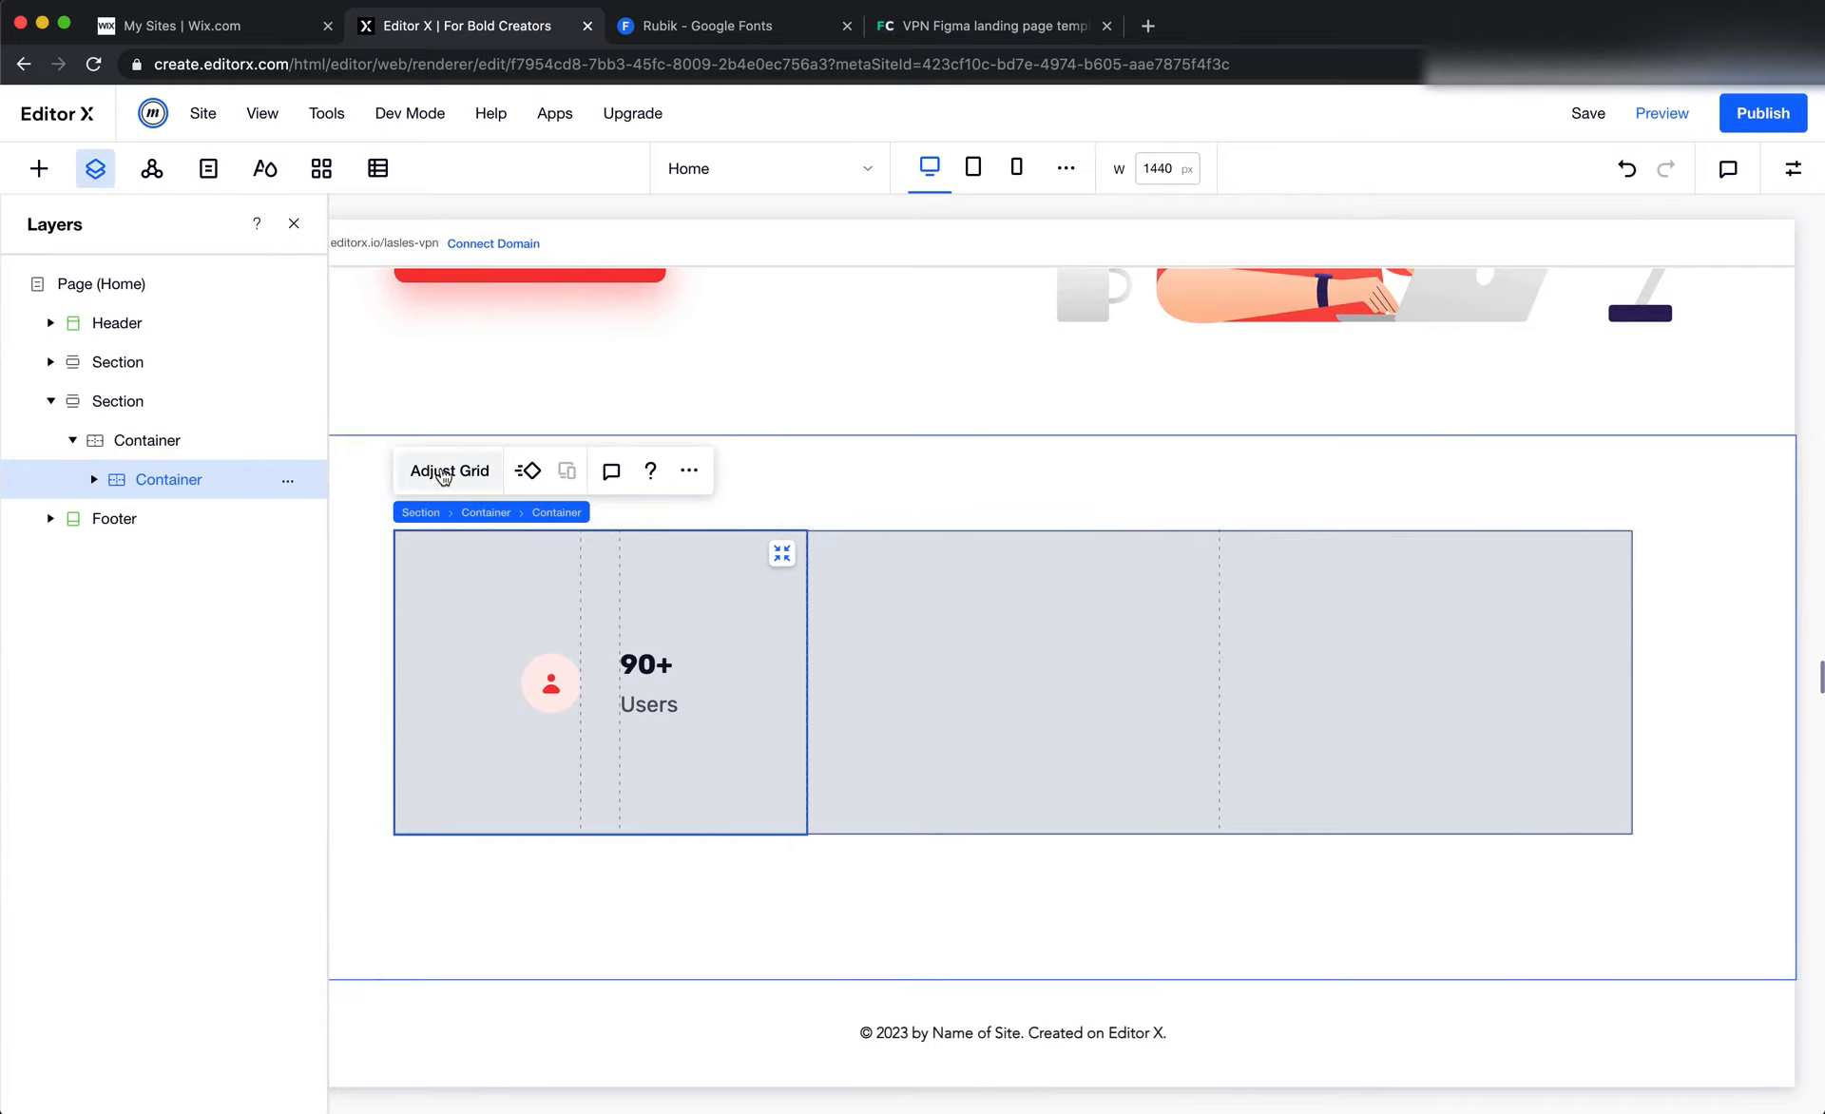
click(449, 470)
click(950, 688)
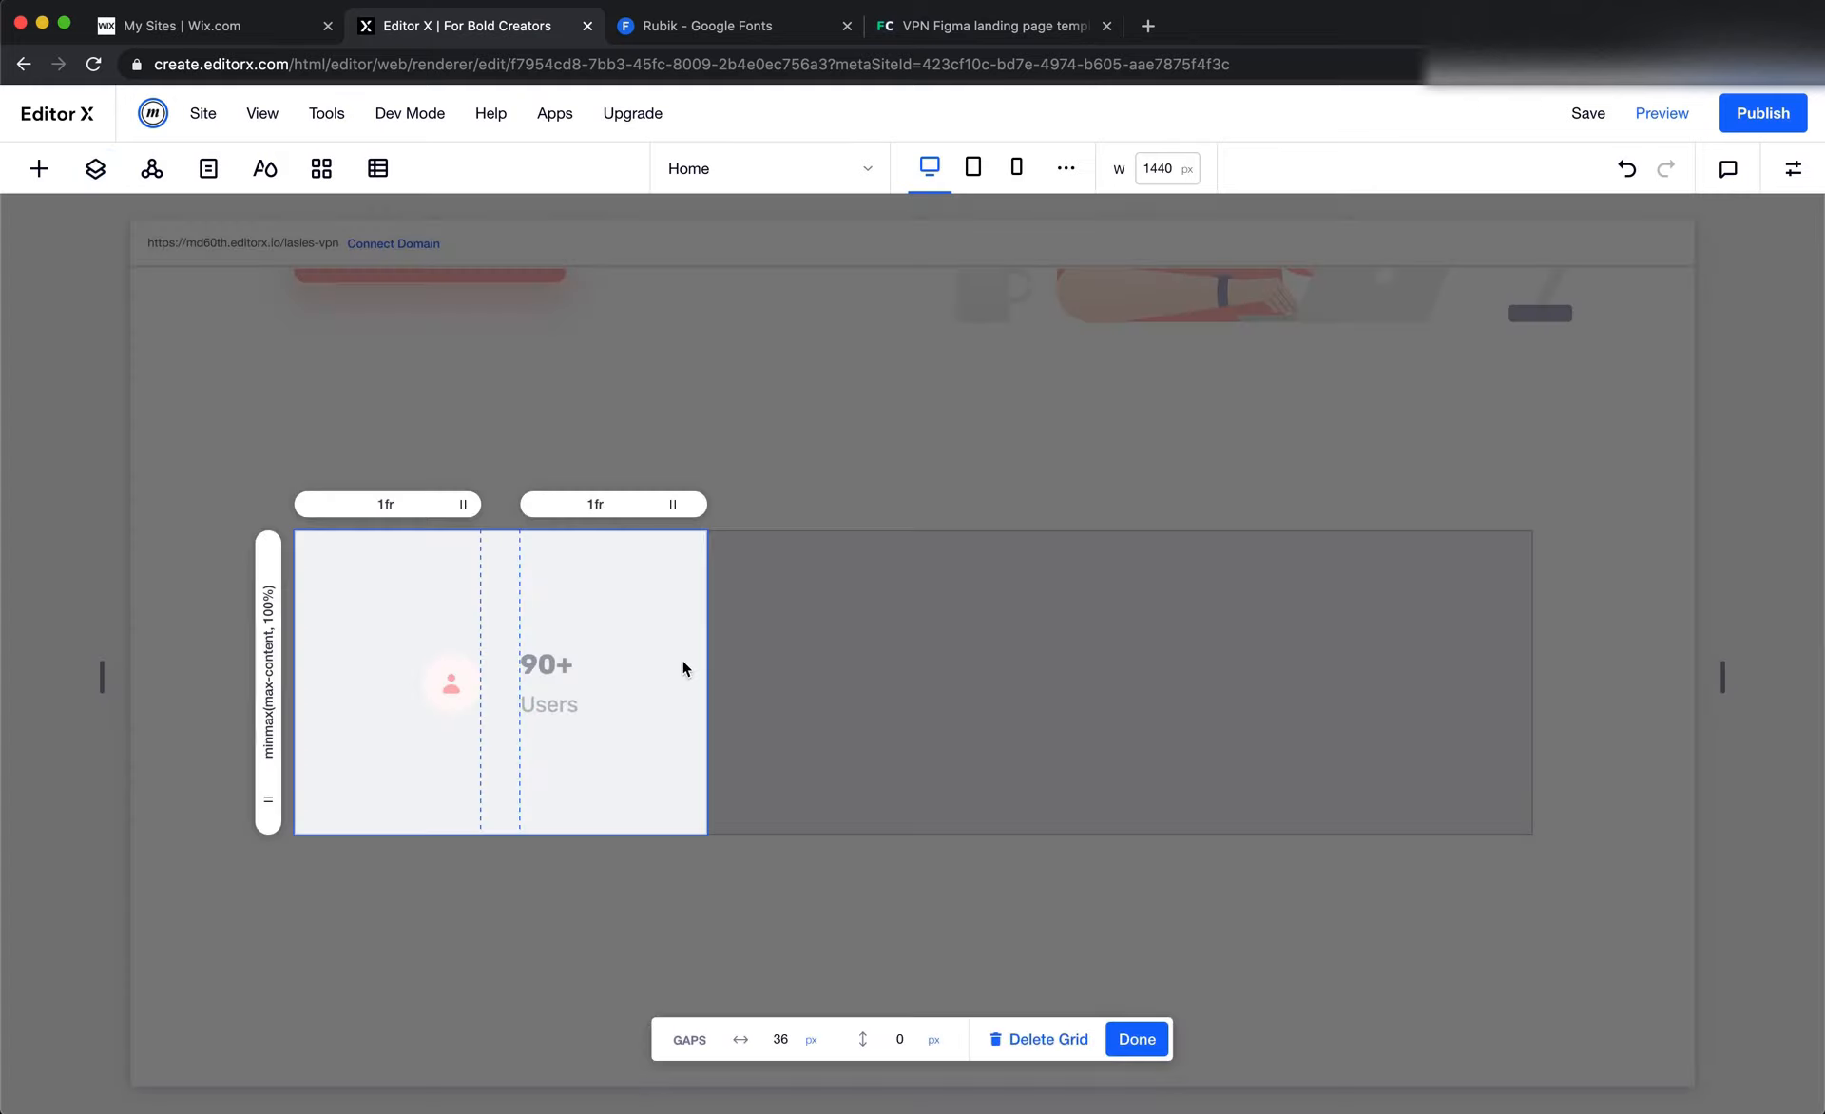
click(1136, 1037)
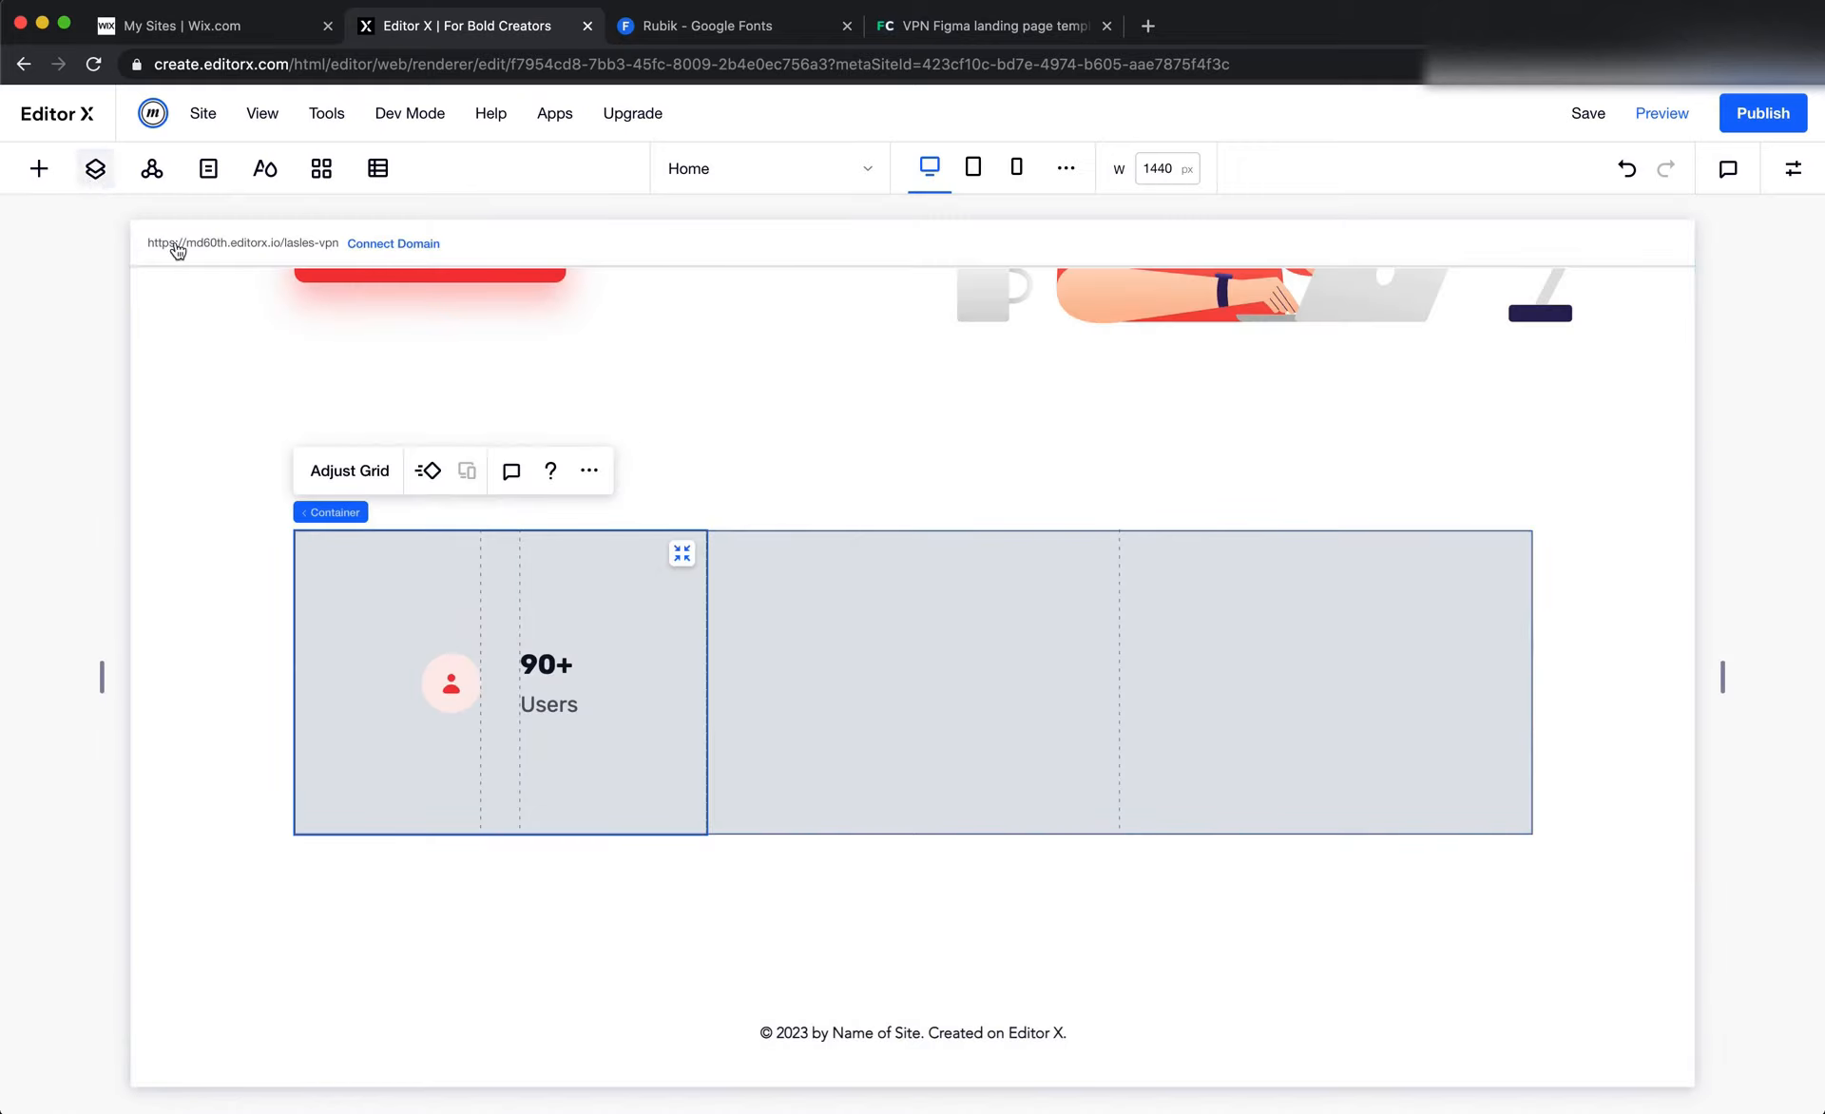
Examine the first column's layer hierarchy by expanding its container and stack and selecting the vector art, "90+" and "Users" elements
click(95, 168)
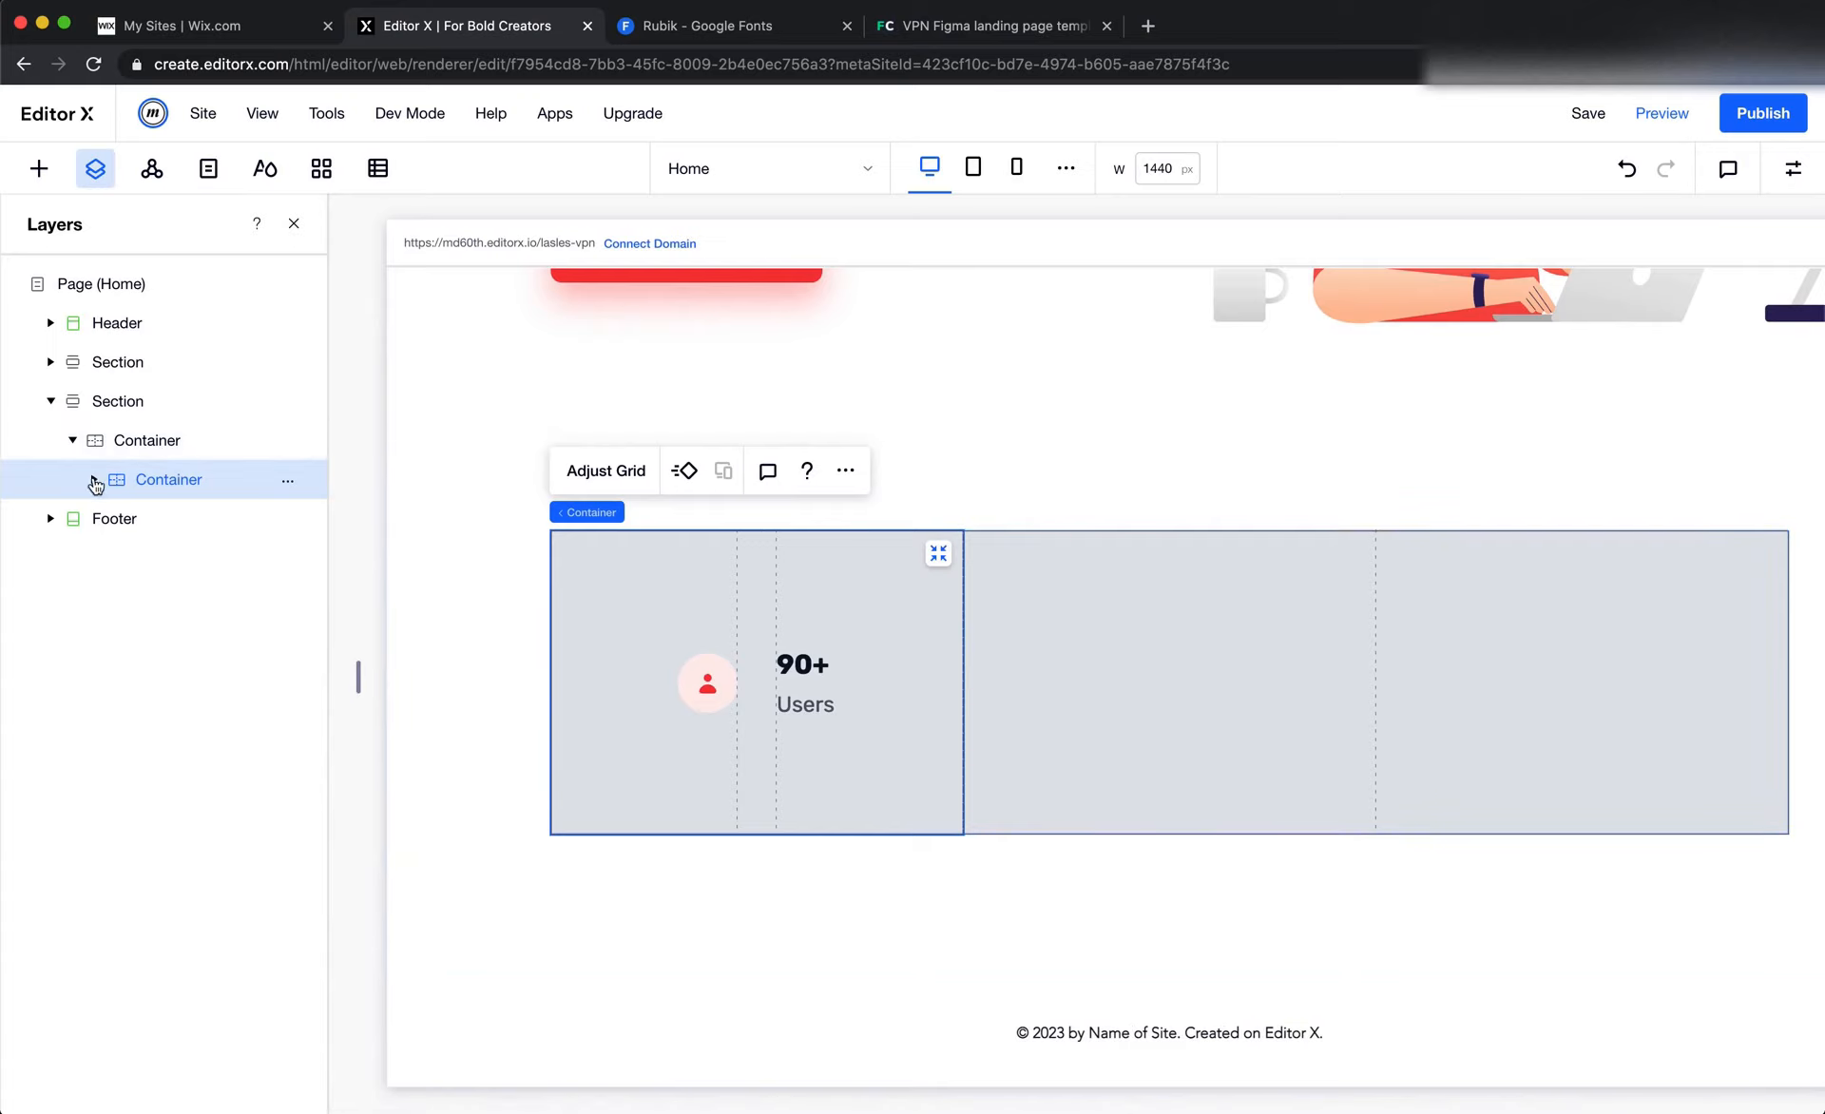
click(93, 480)
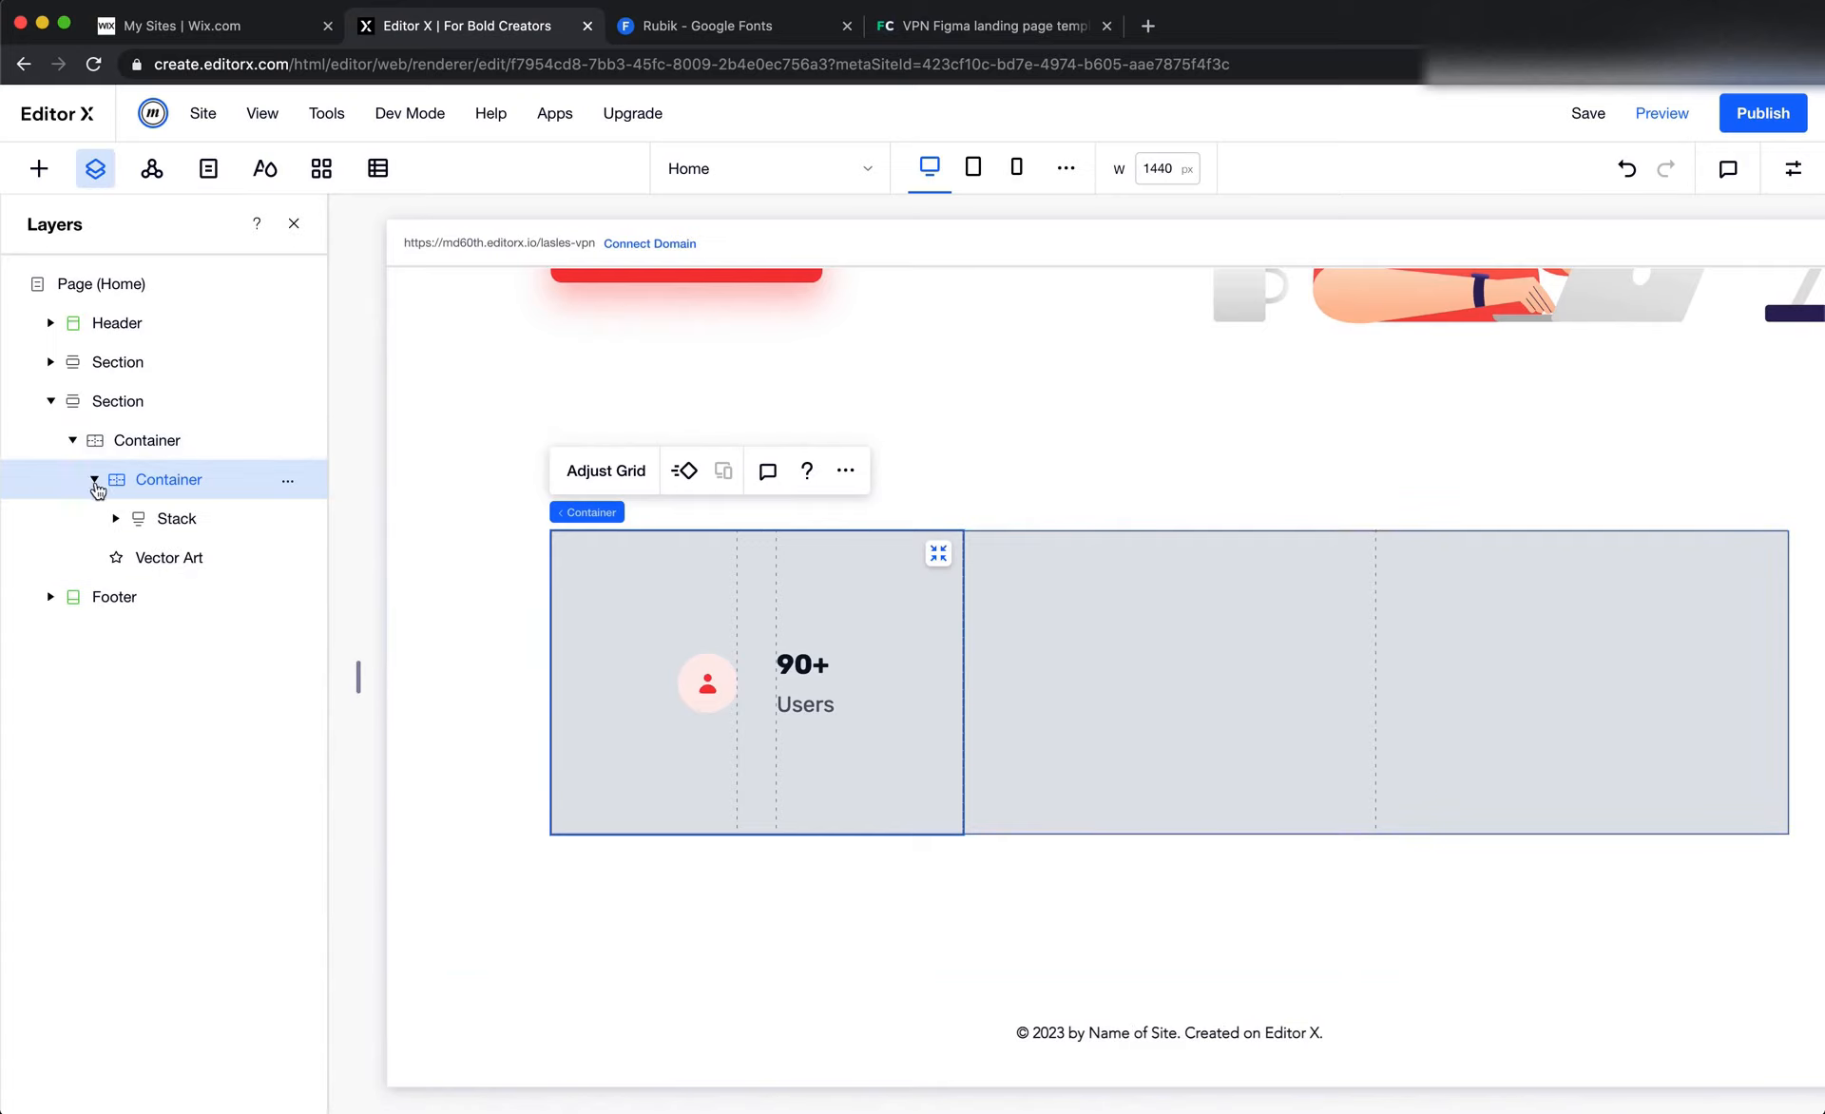
click(215, 570)
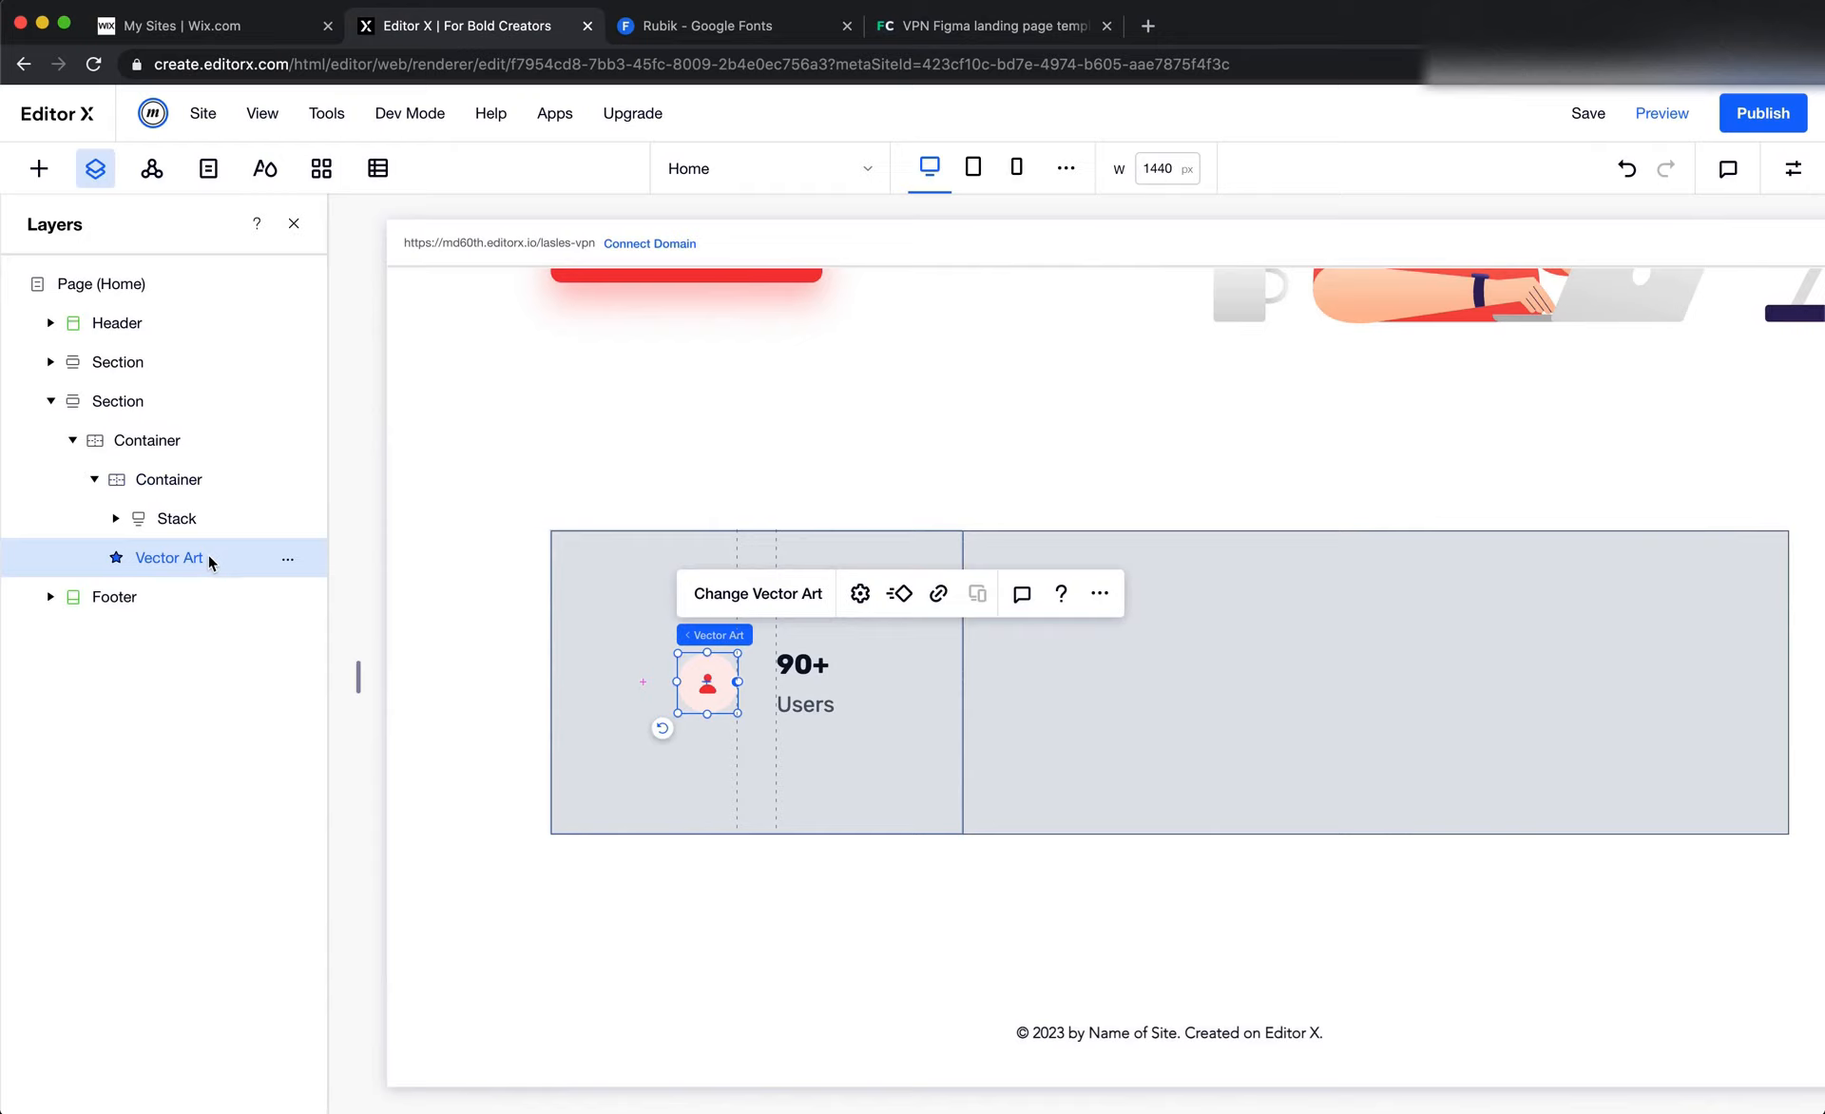
click(217, 533)
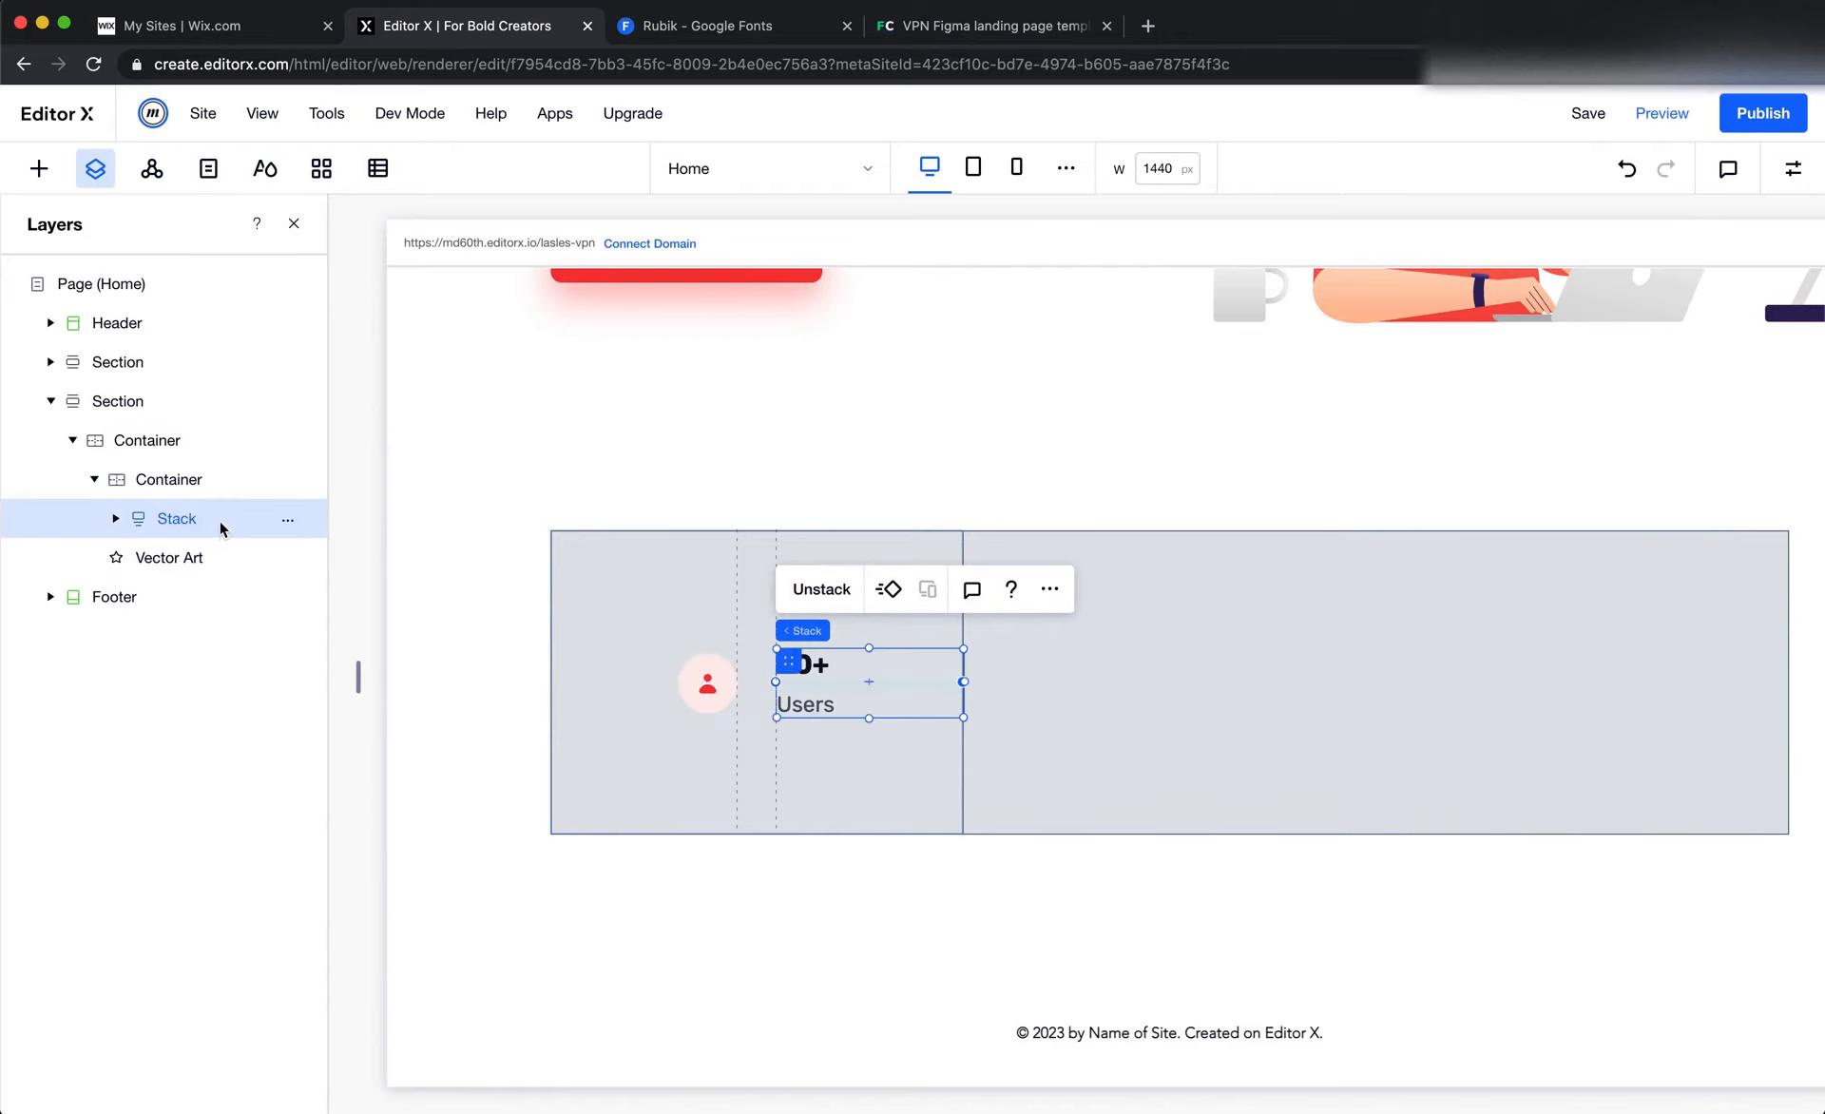
click(116, 519)
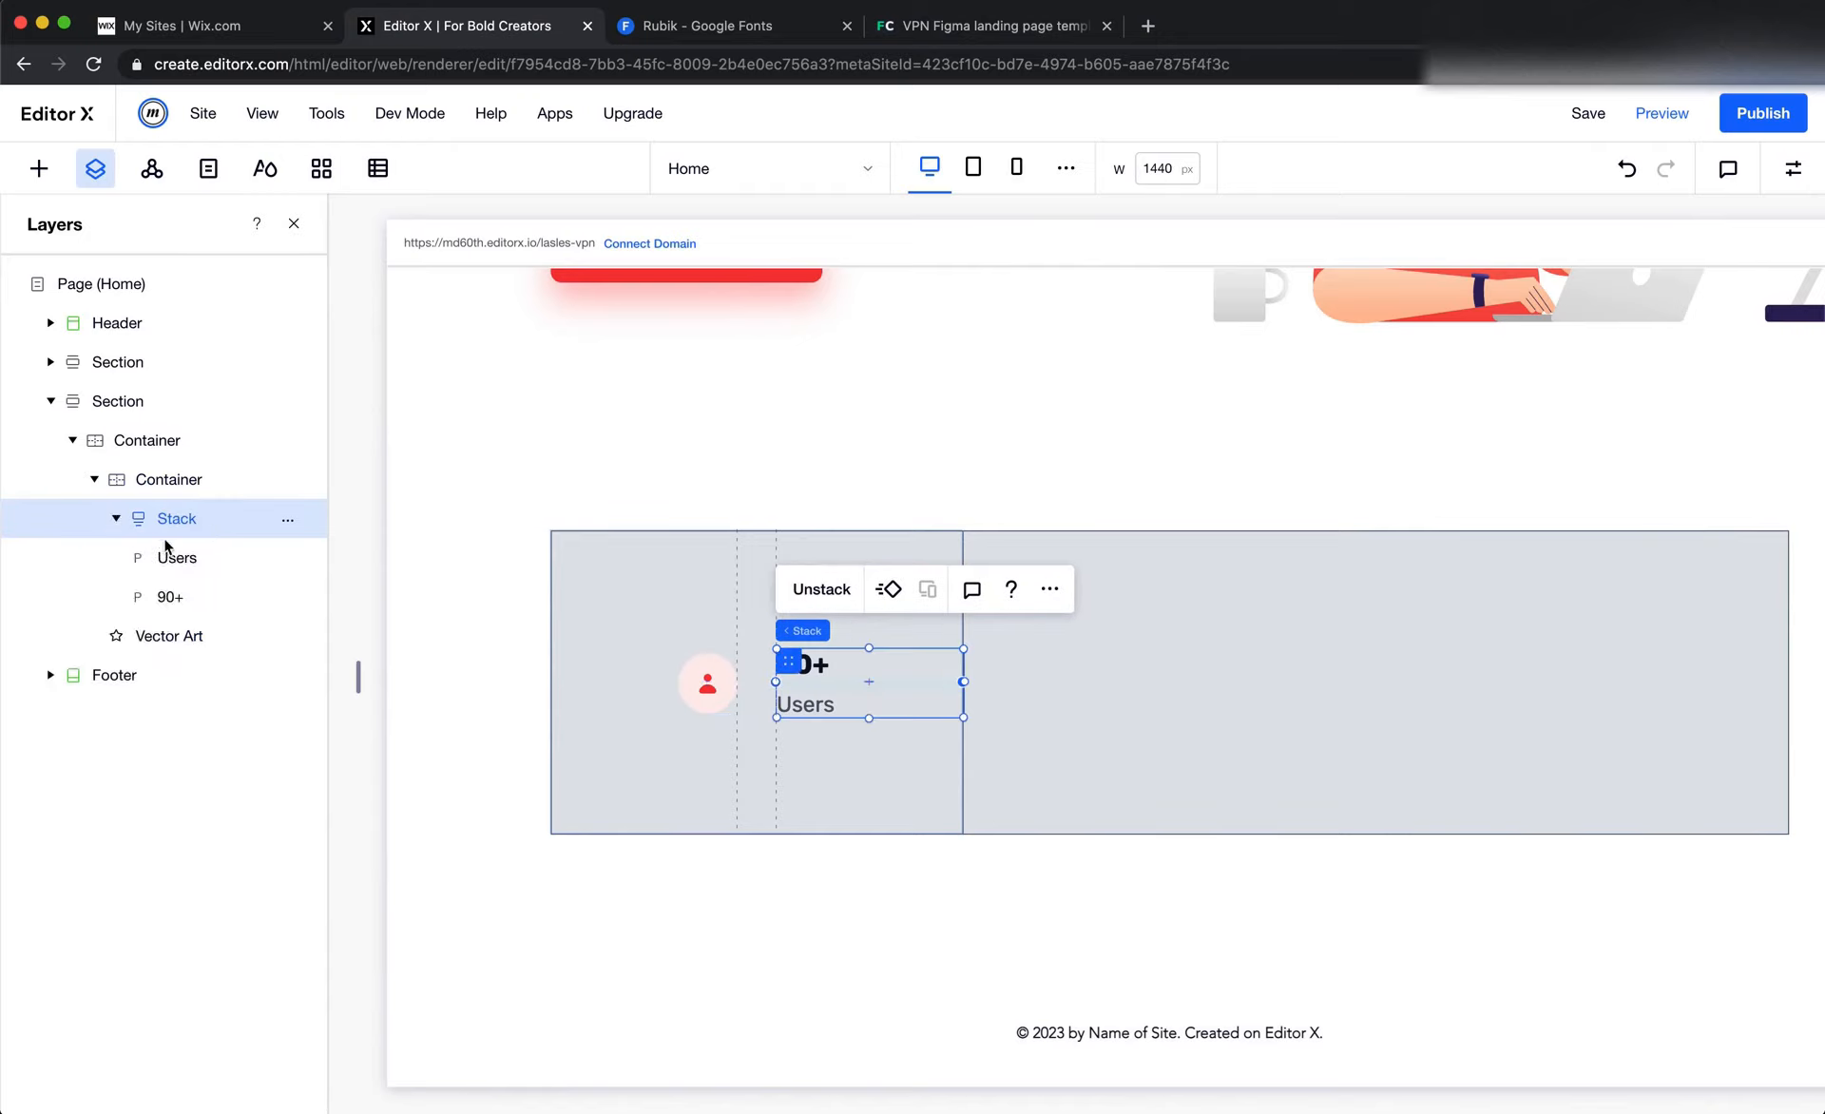
click(202, 596)
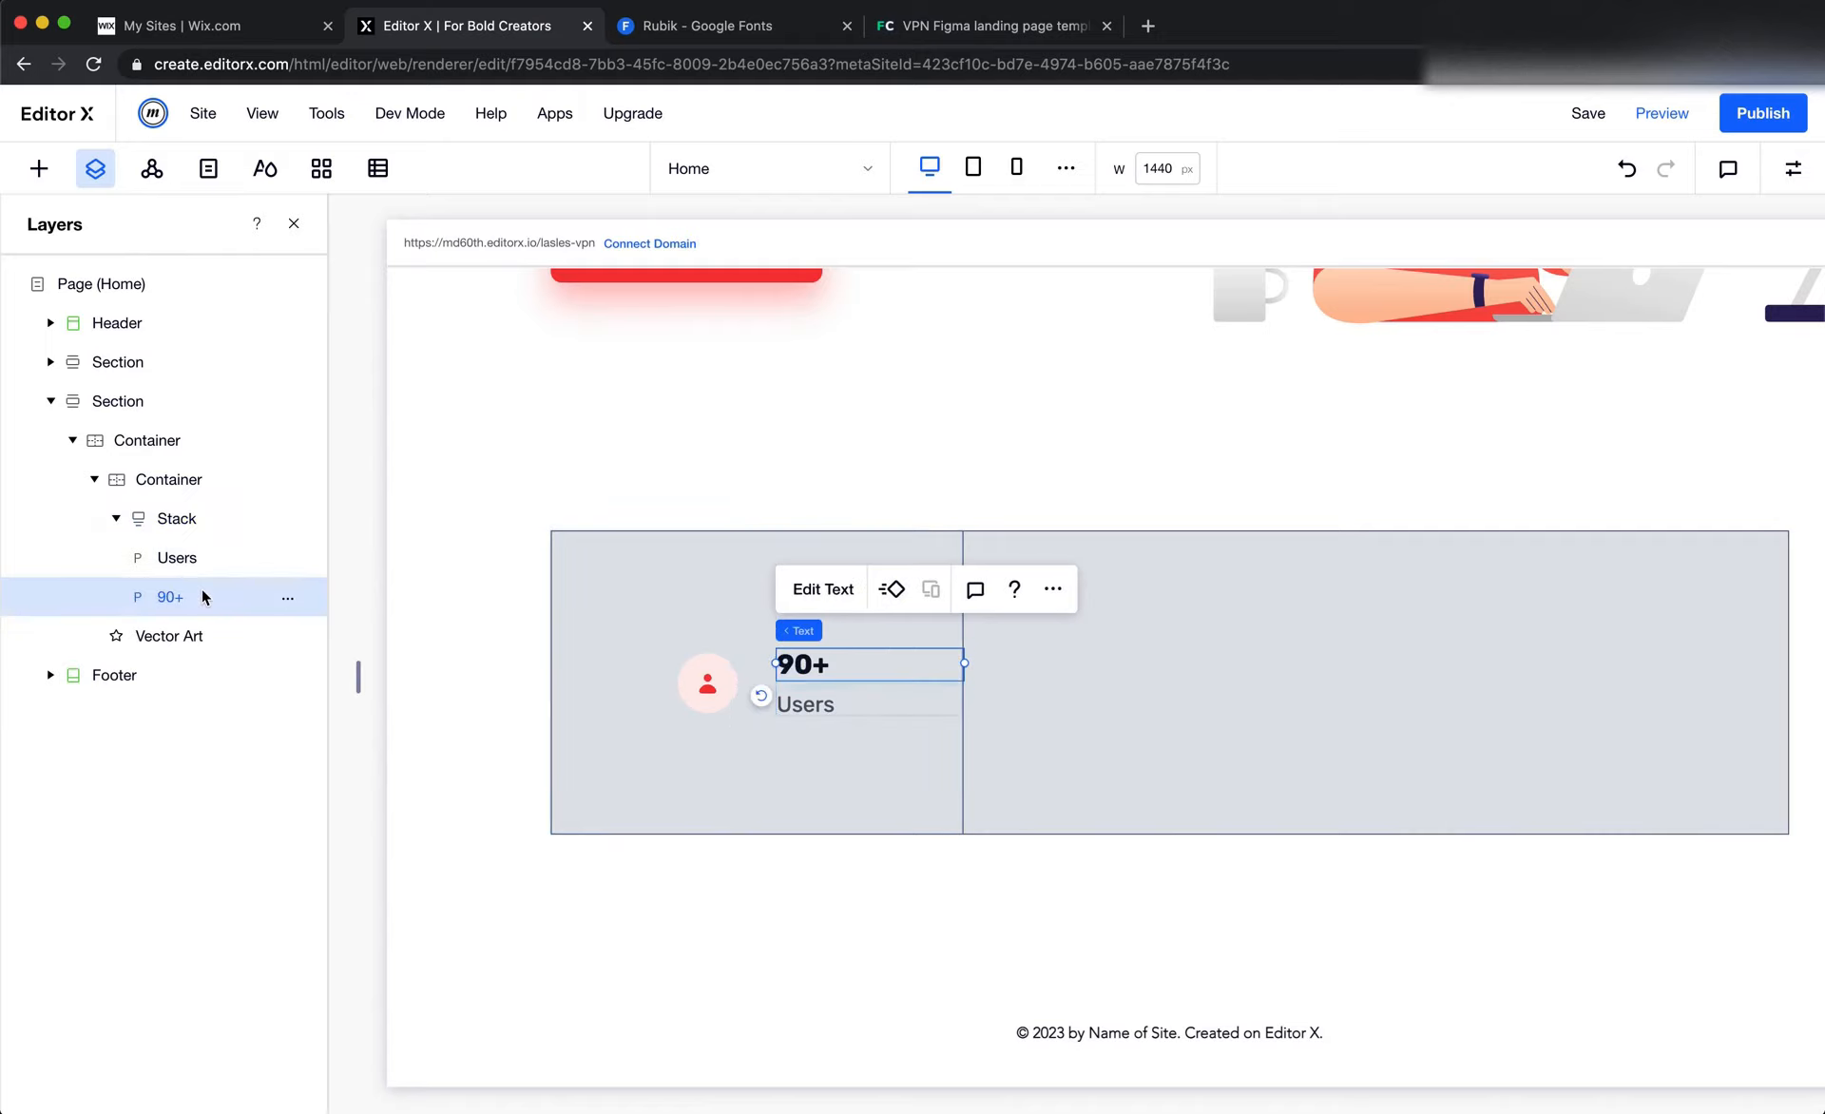
click(209, 559)
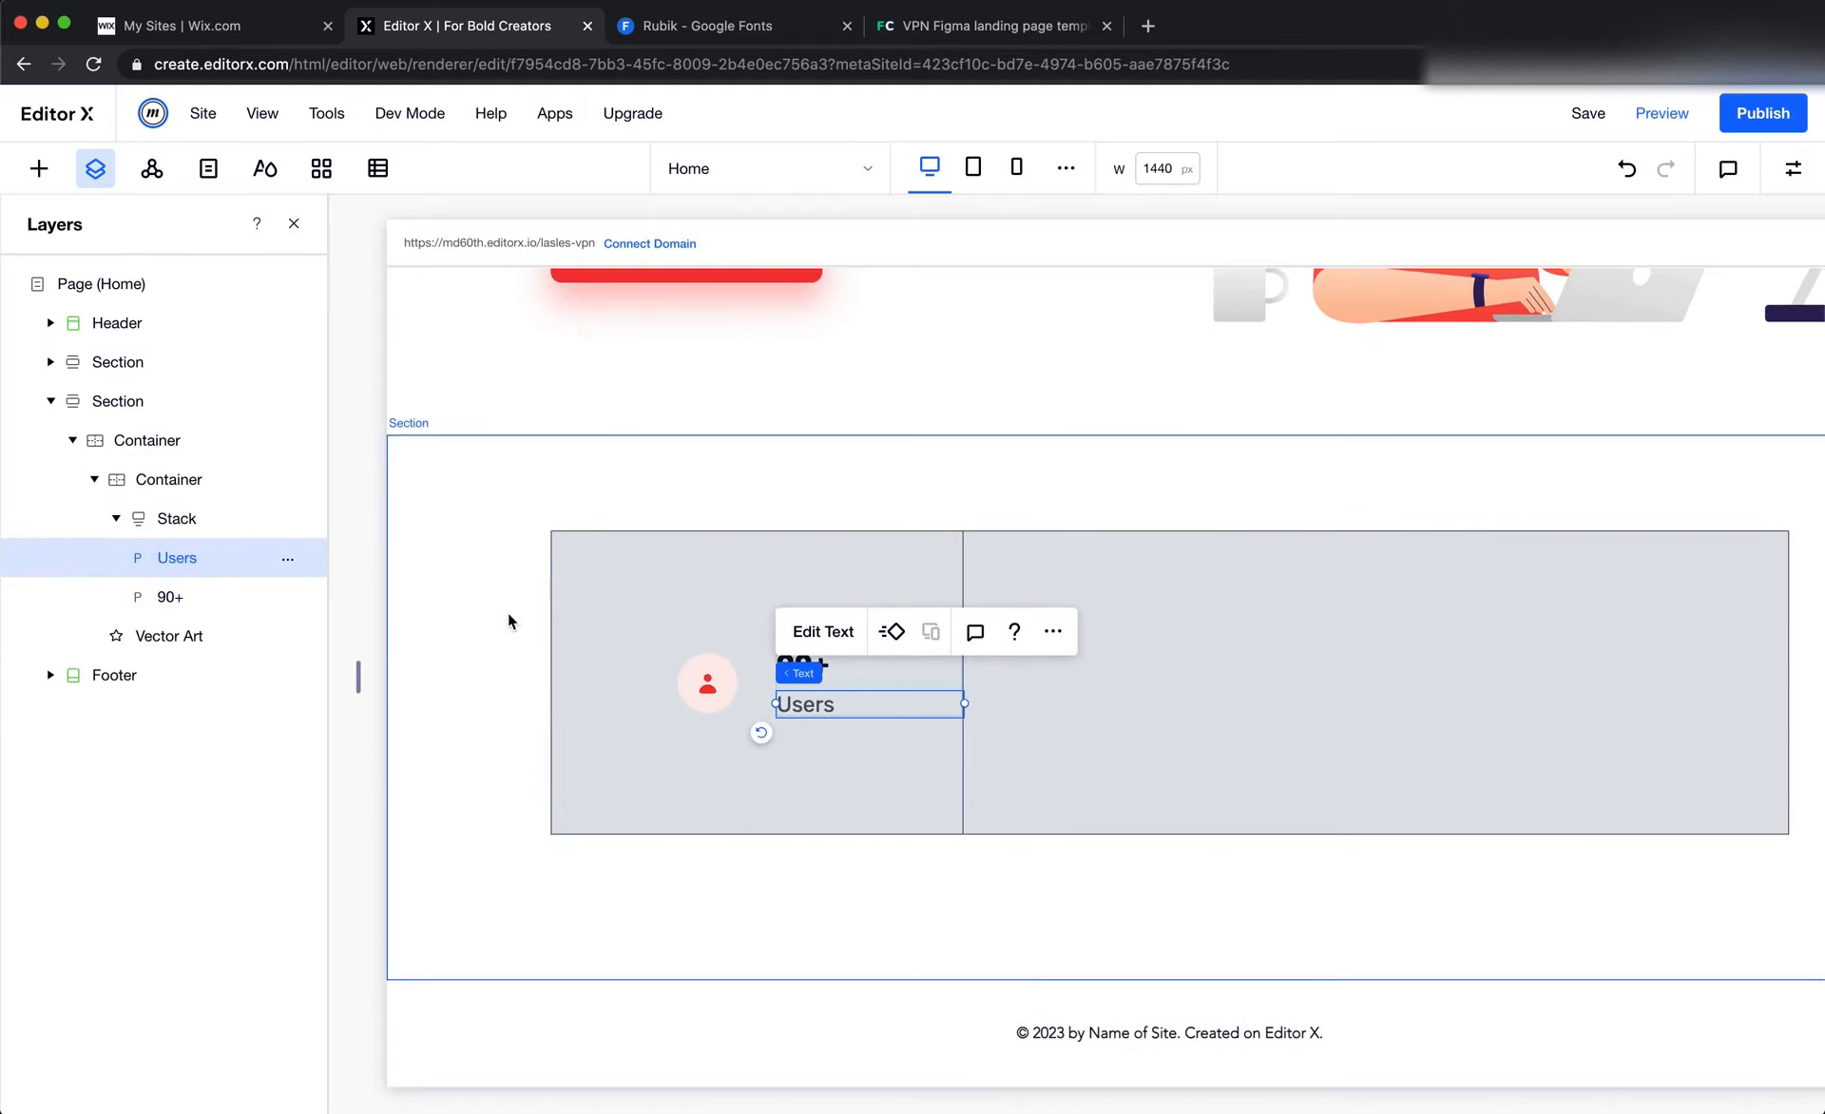
click(672, 624)
scroll(761, 617, right, 2)
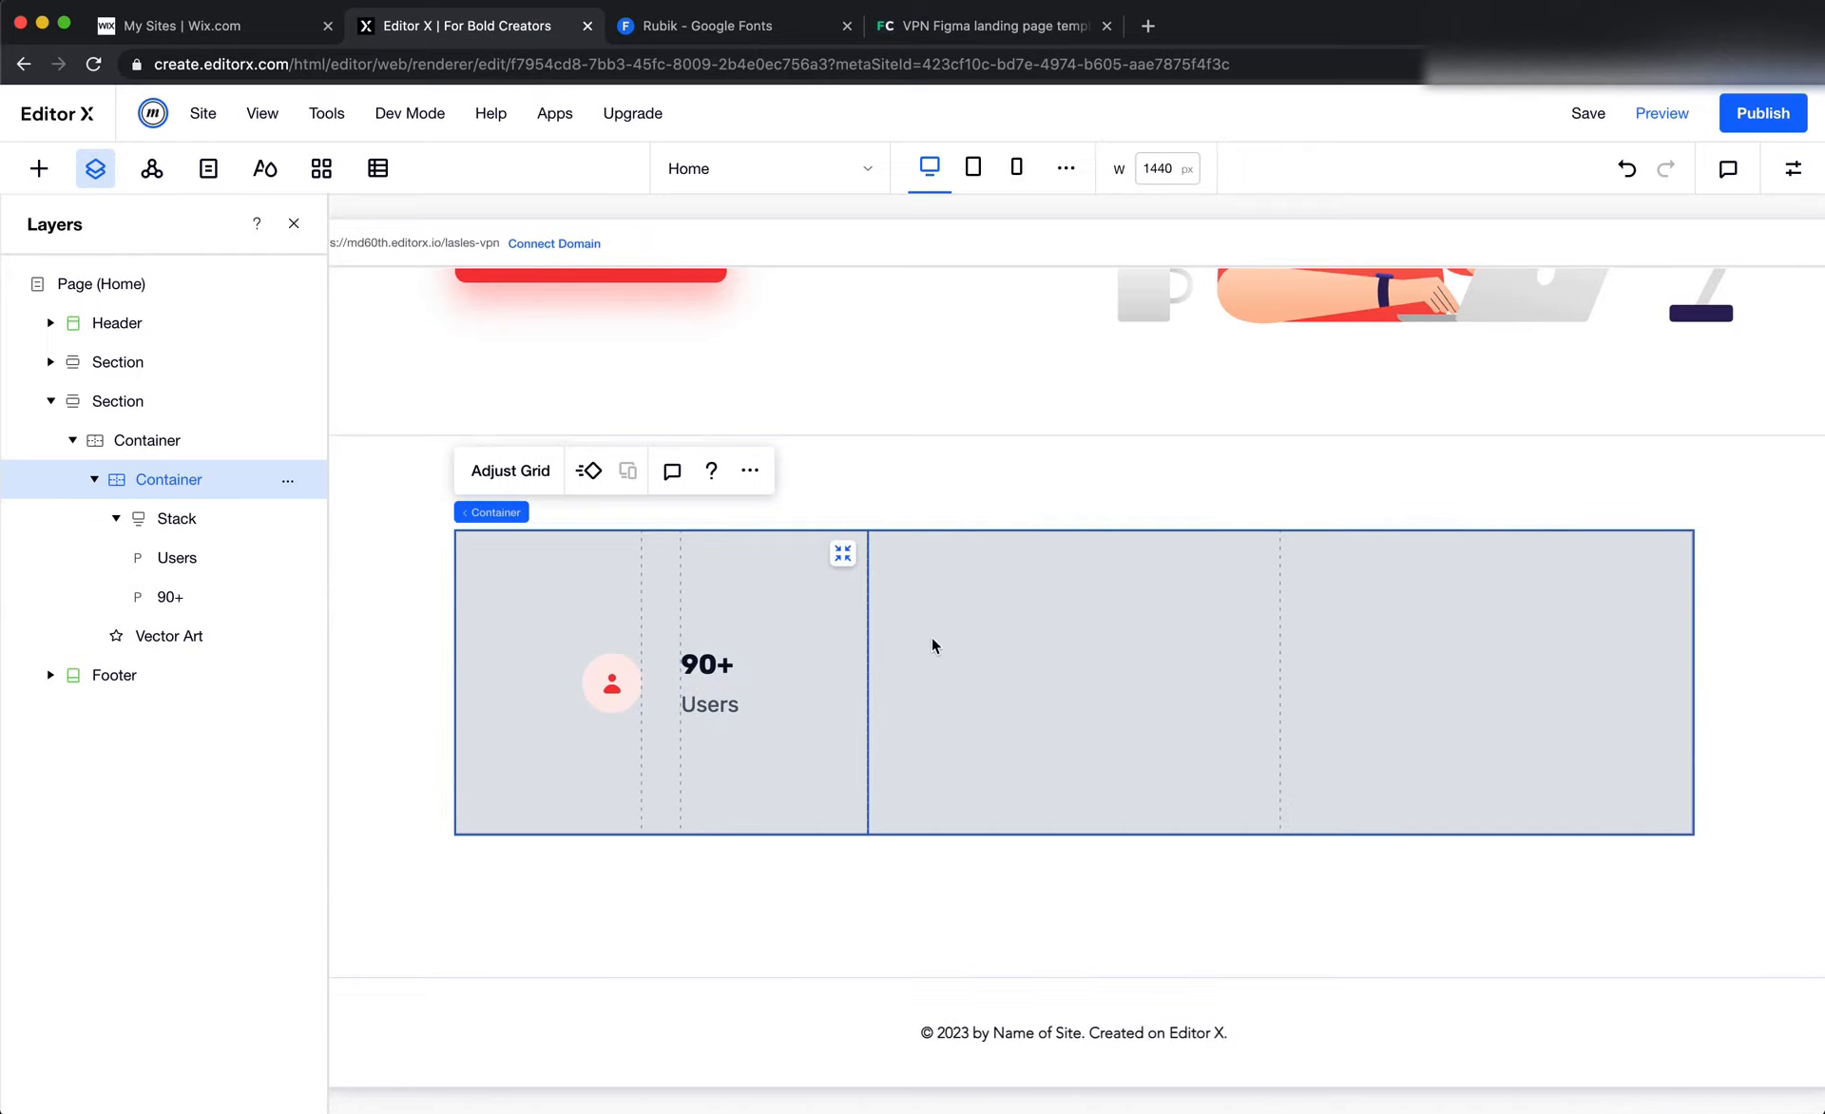
Switch to Figma and examine the white stats card and the vertical divider beside its "Users" column
key(super+Tab)
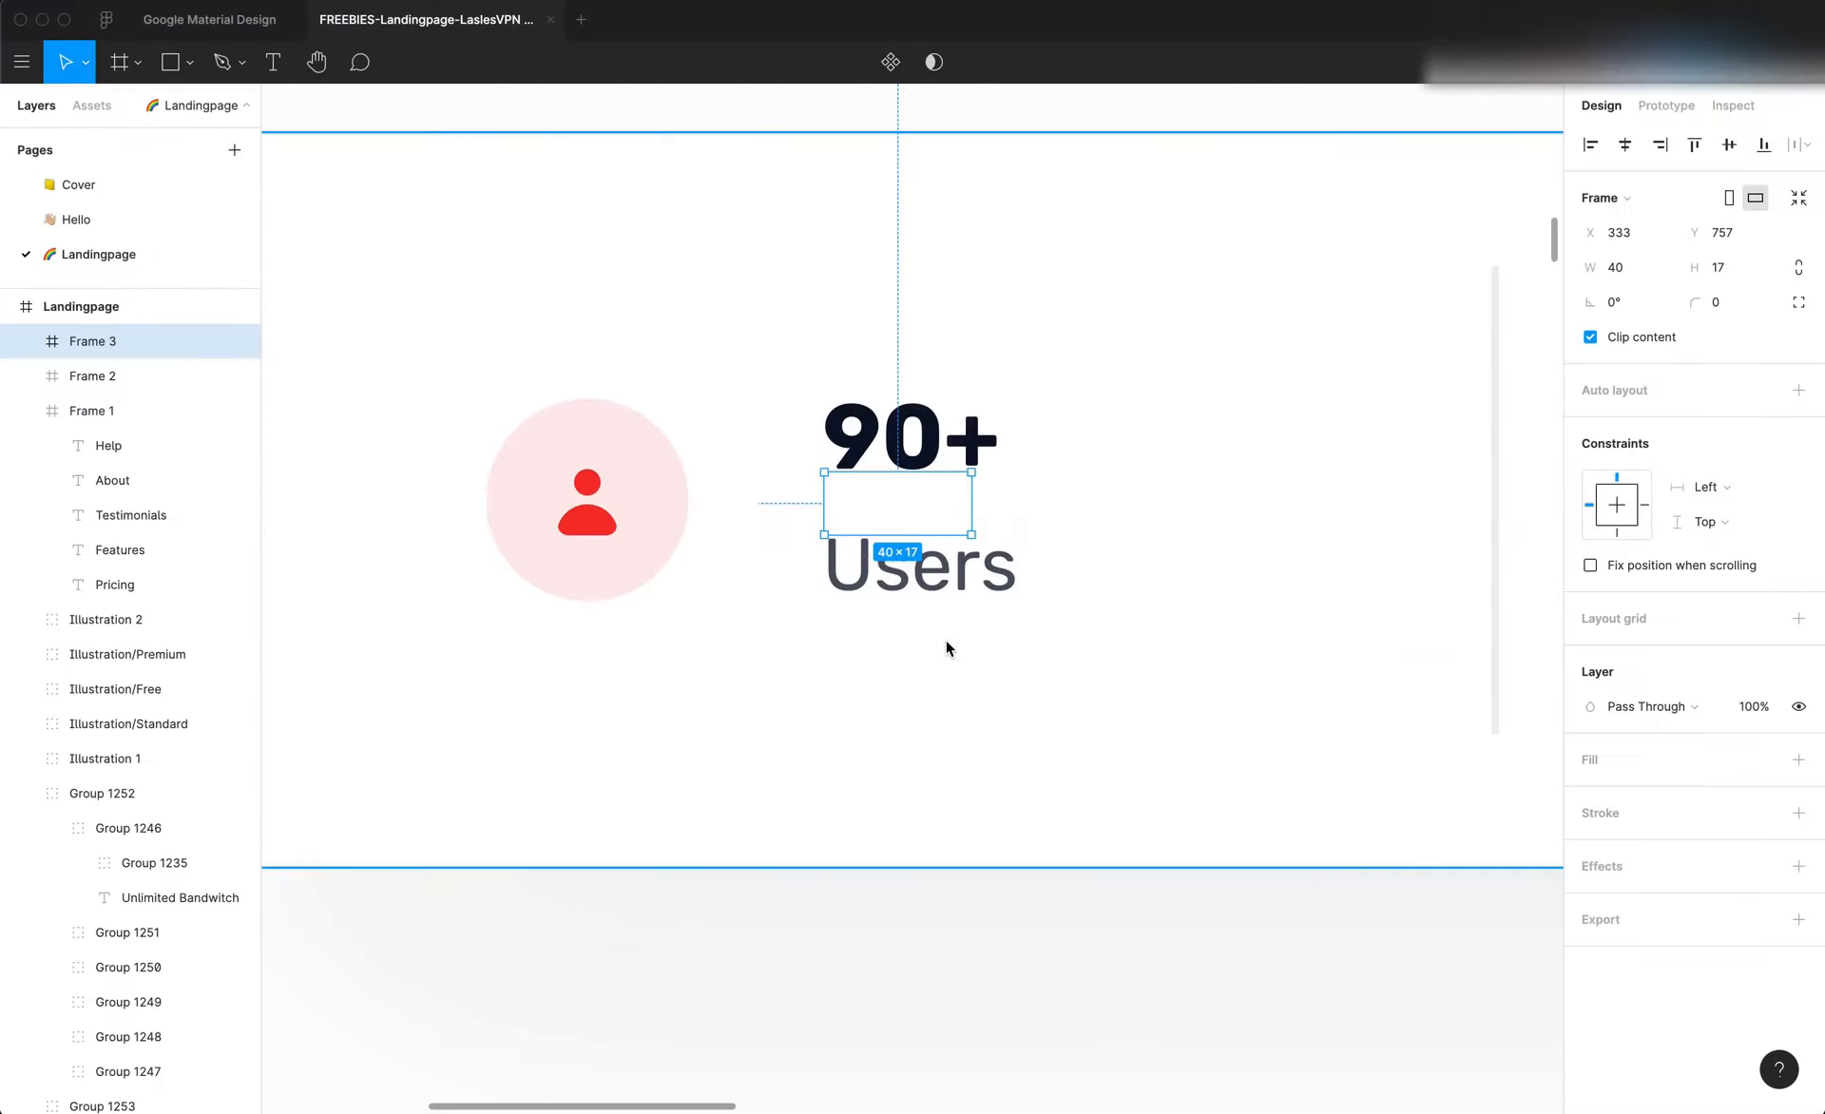
scroll(943, 652, down, 5)
scroll(946, 652, right, 1)
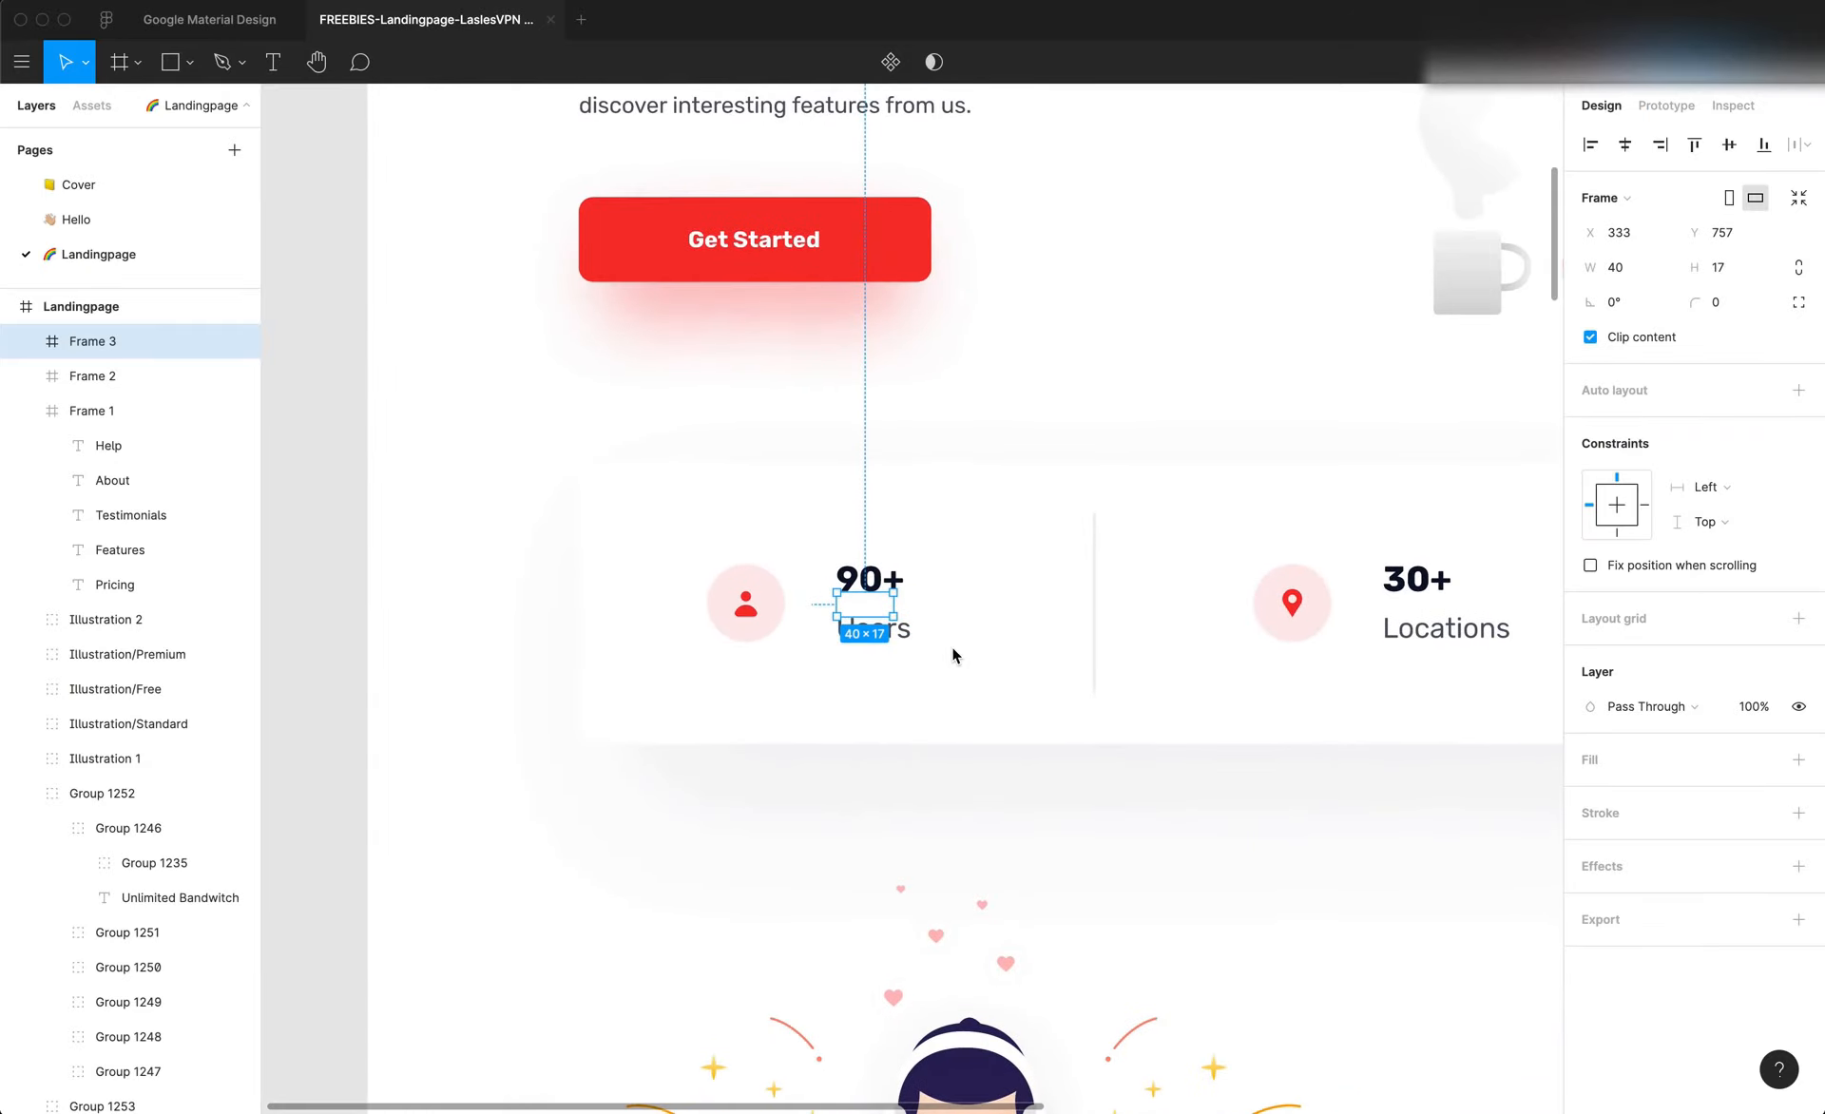
click(1092, 722)
scroll(1092, 723, right, 1)
scroll(1093, 722, up, 1)
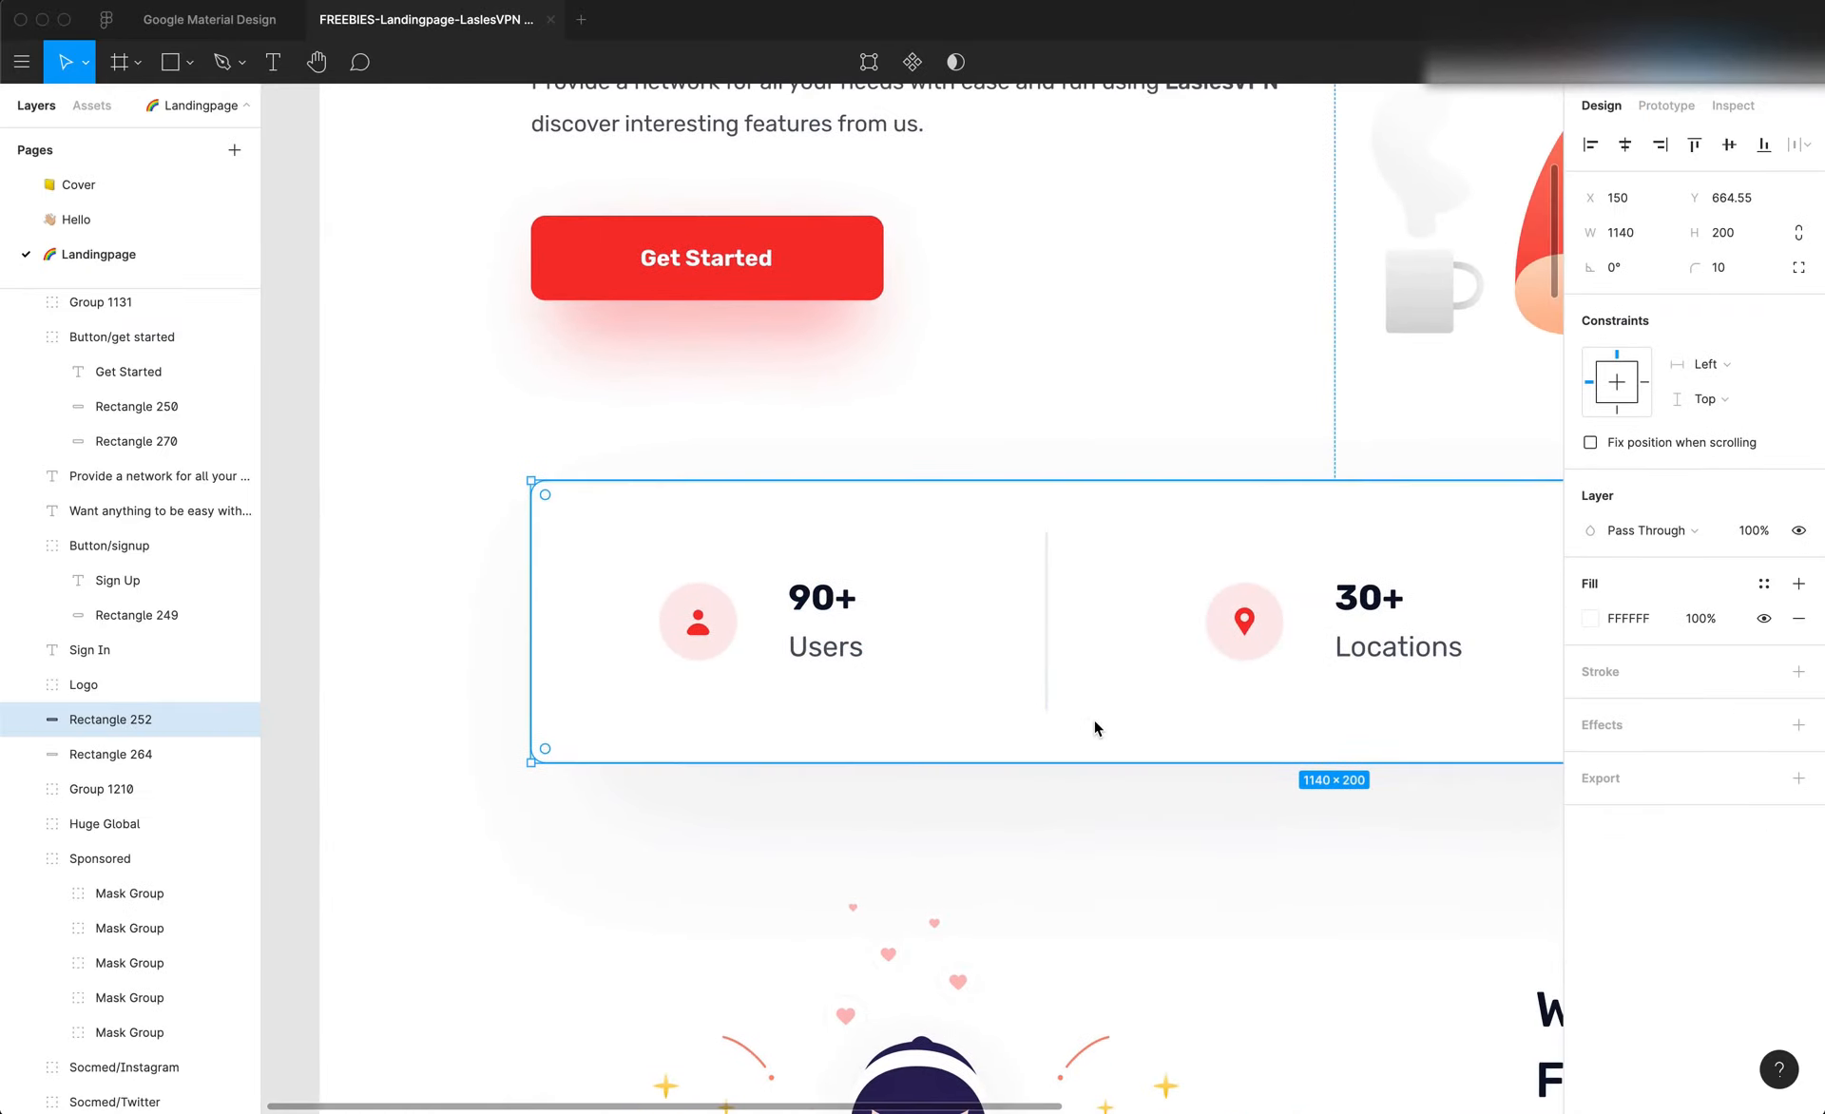
scroll(1047, 700, up, 5)
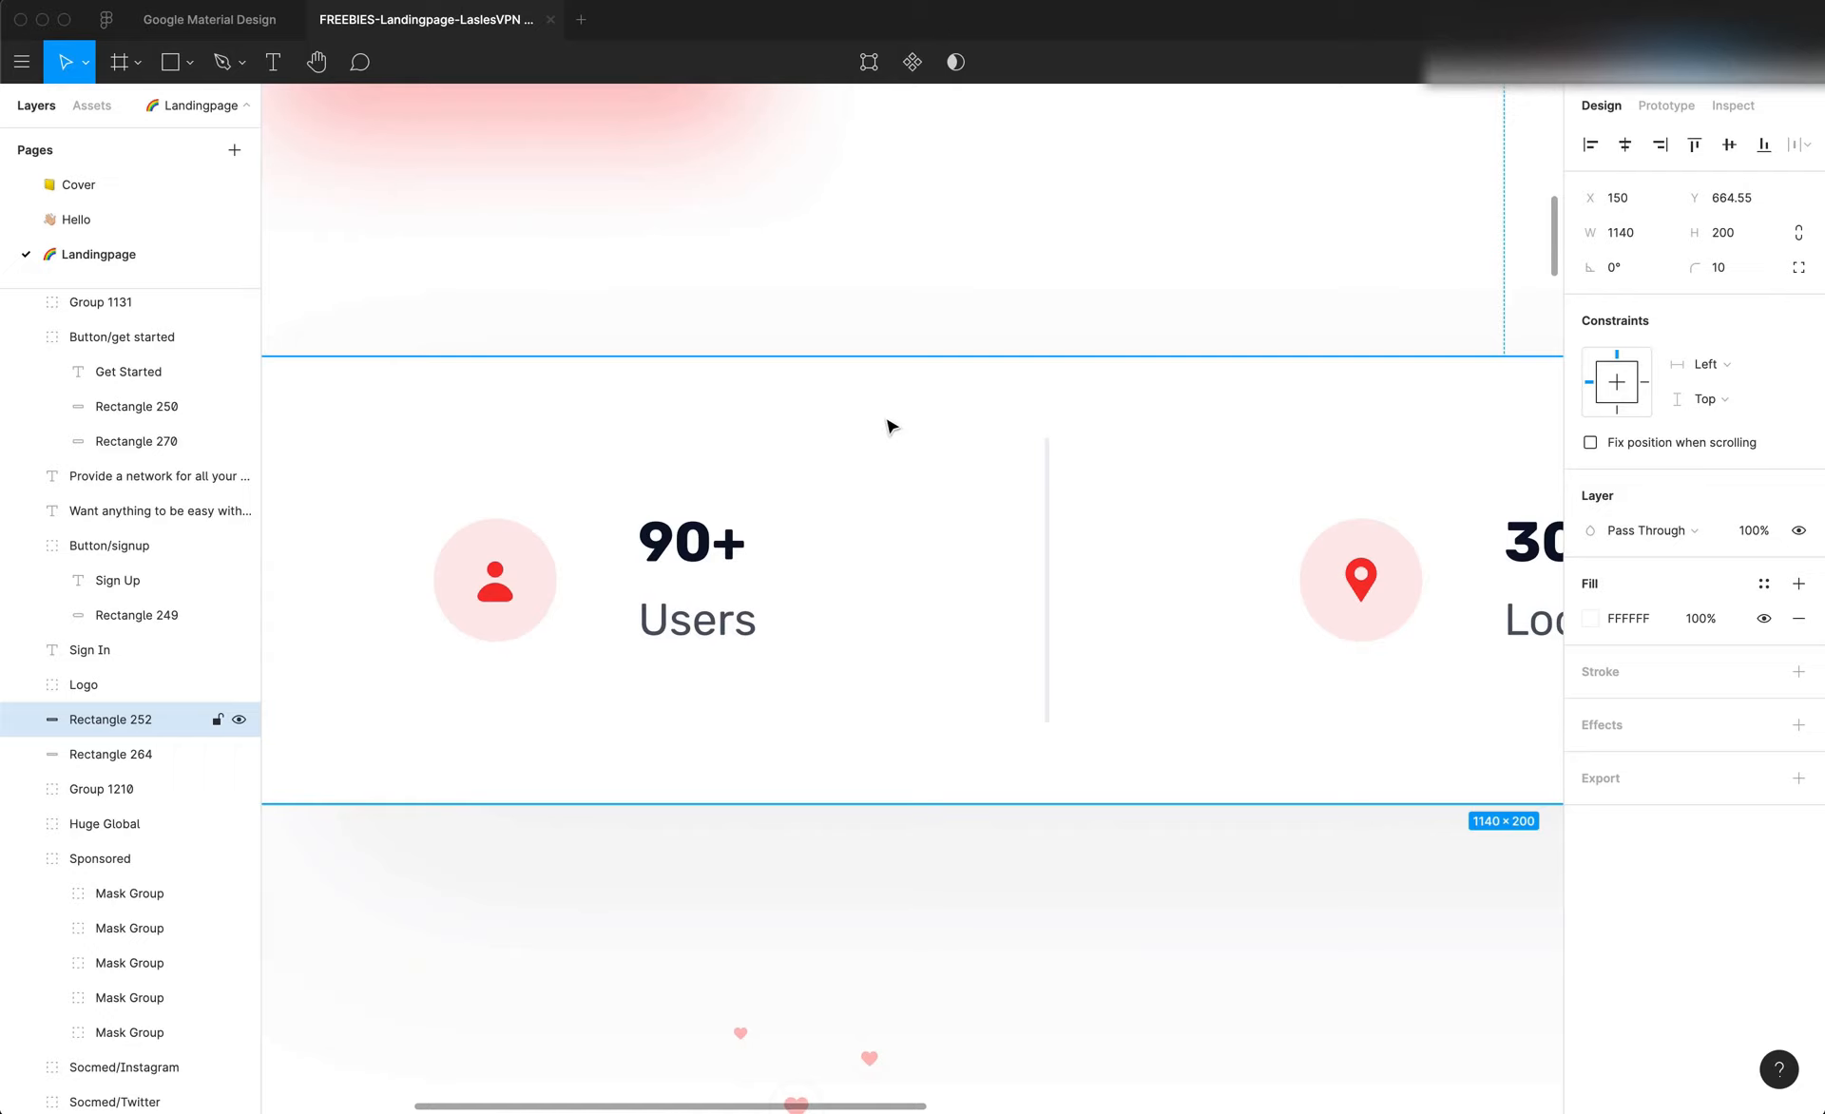
Draw a measuring frame about 148 by 35 px between the stats card's top edge and the top of the divider beside "Users"
key(f)
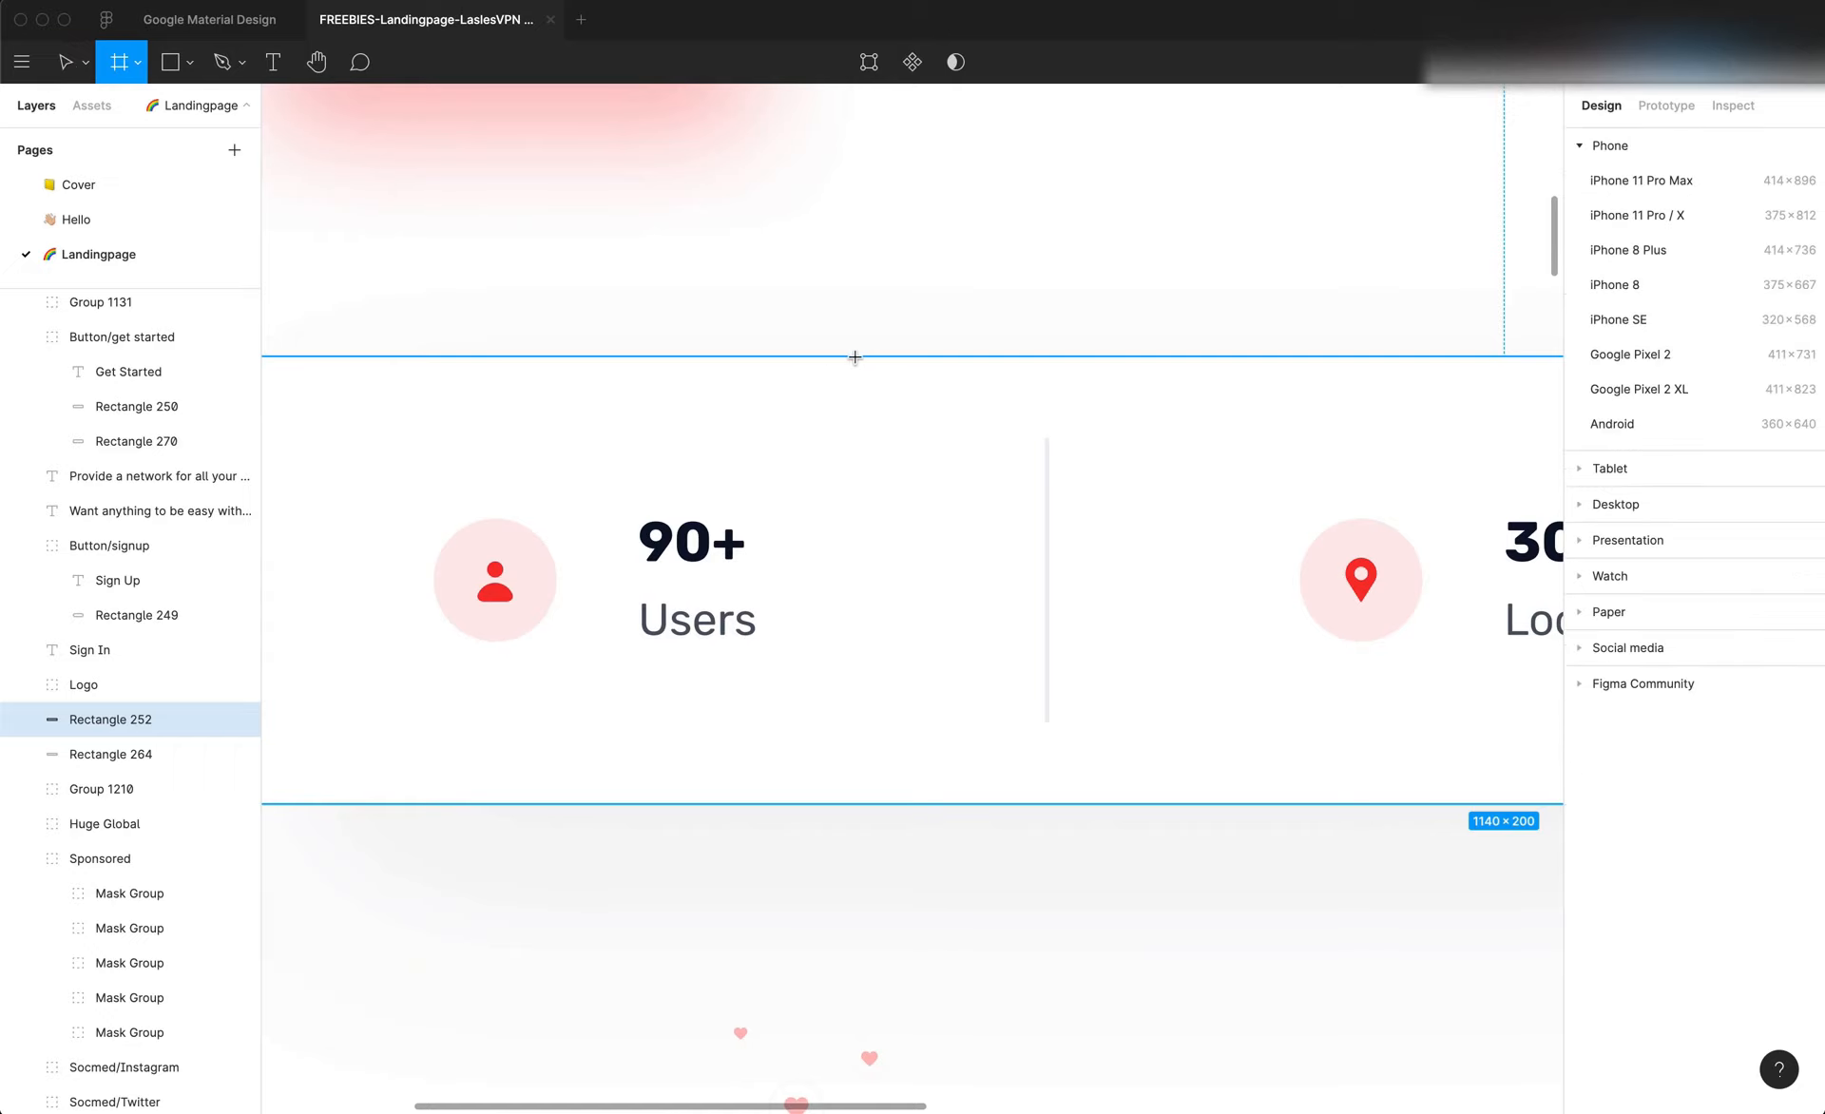
drag(851, 355, 1180, 431)
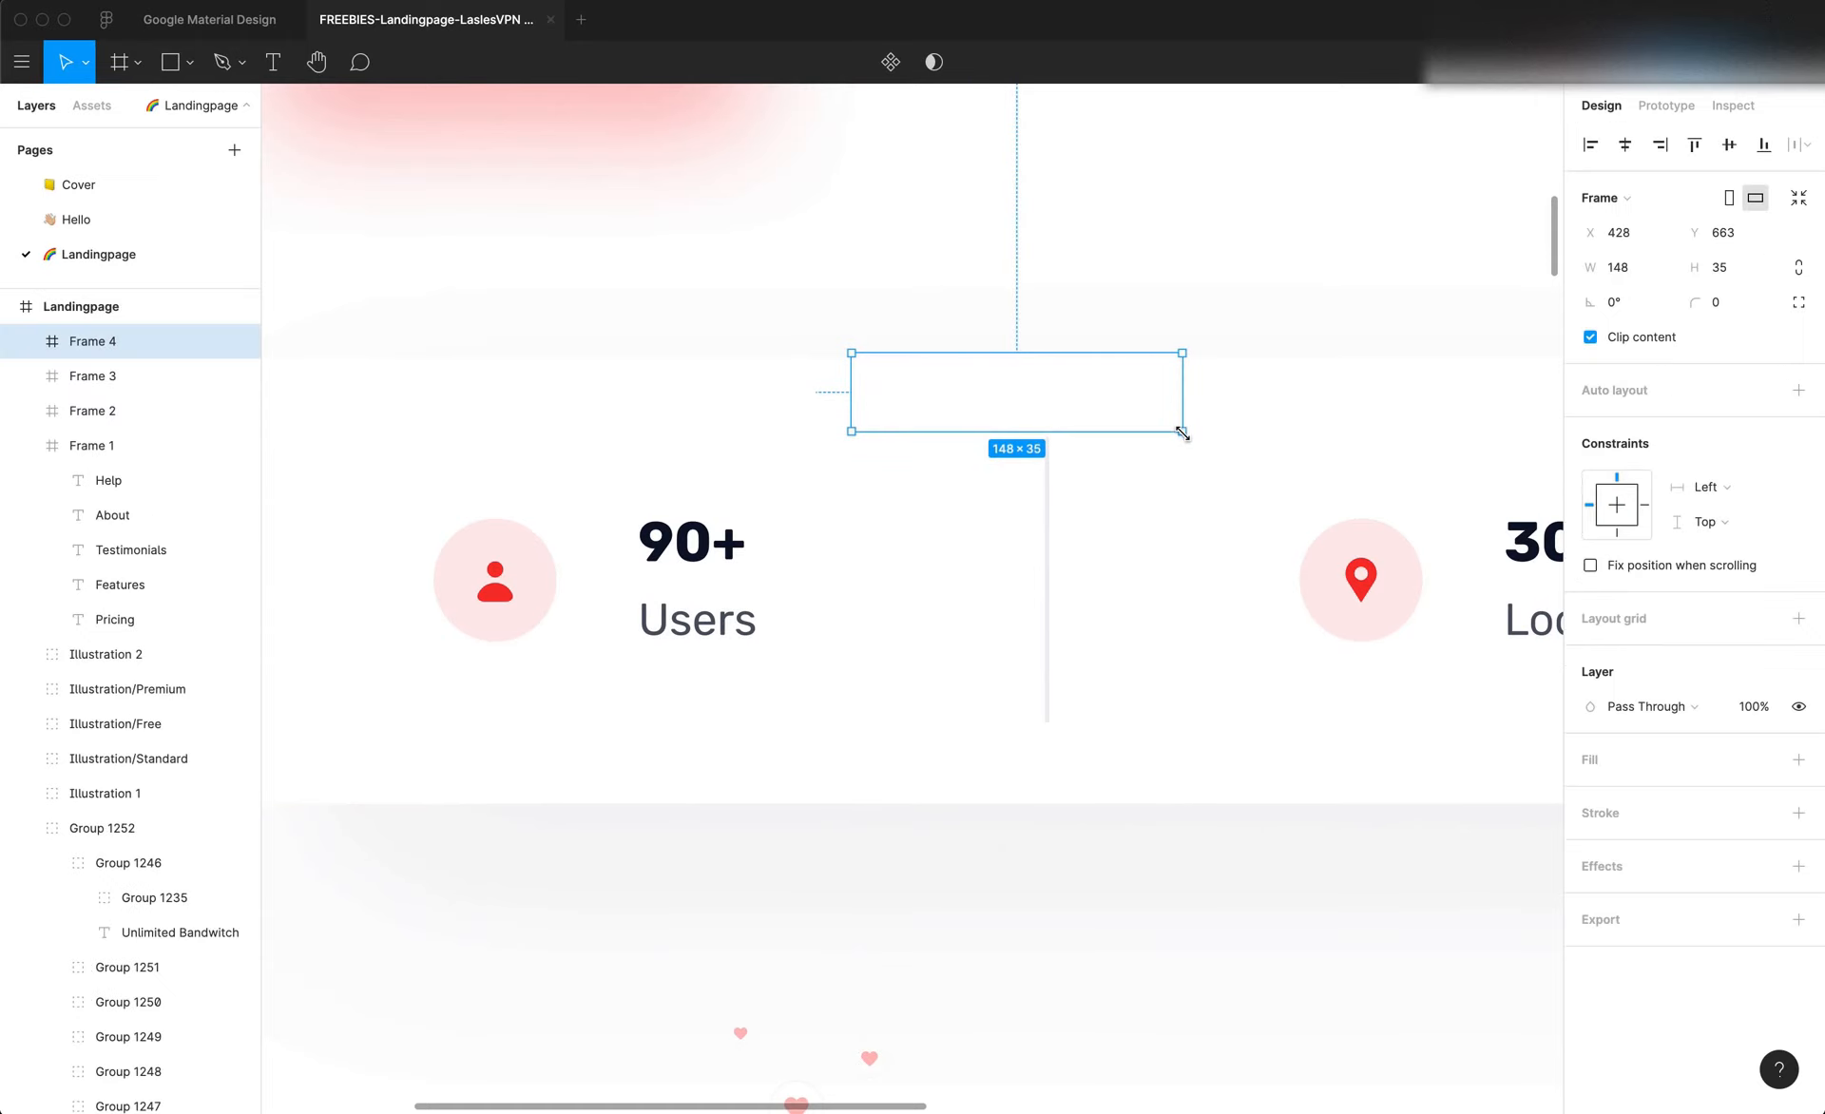
scroll(1178, 431, up, 5)
drag(1040, 306, 1041, 319)
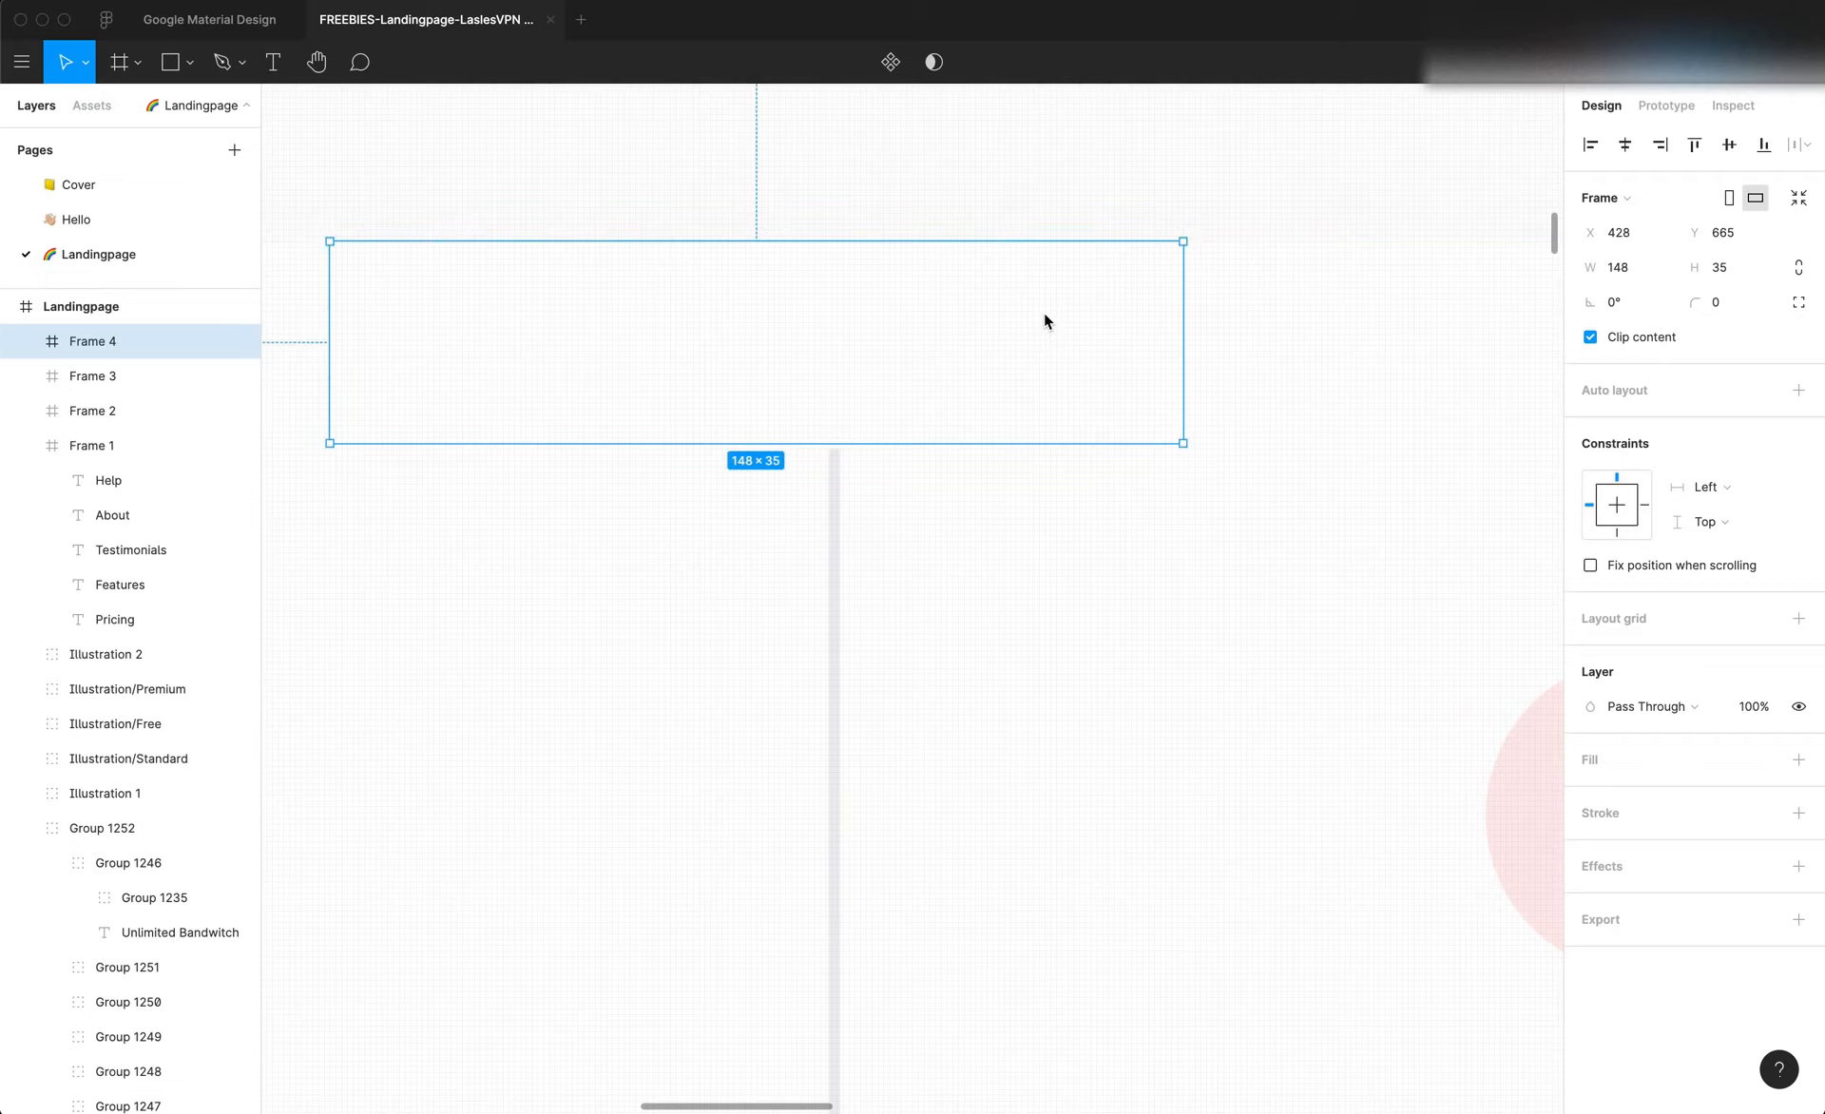
scroll(967, 380, down, 5)
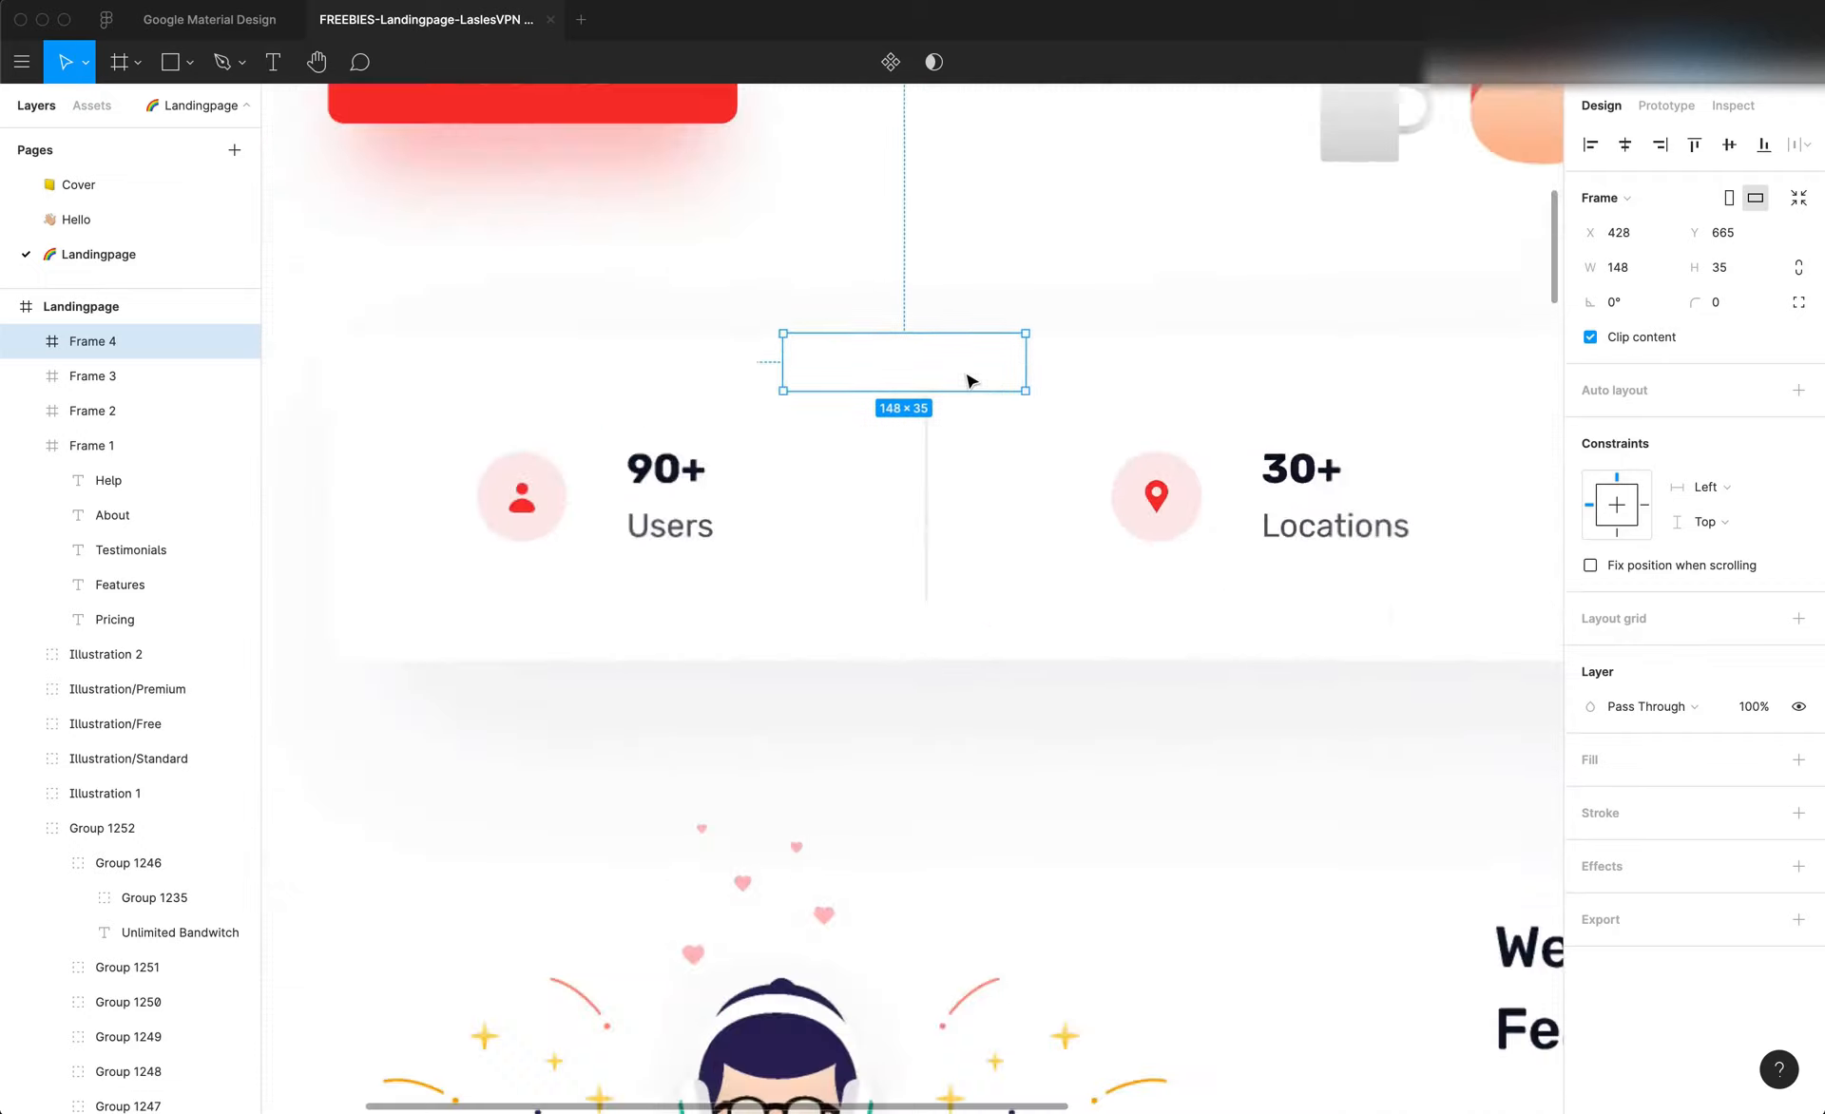
scroll(960, 371, down, 5)
scroll(949, 368, up, 5)
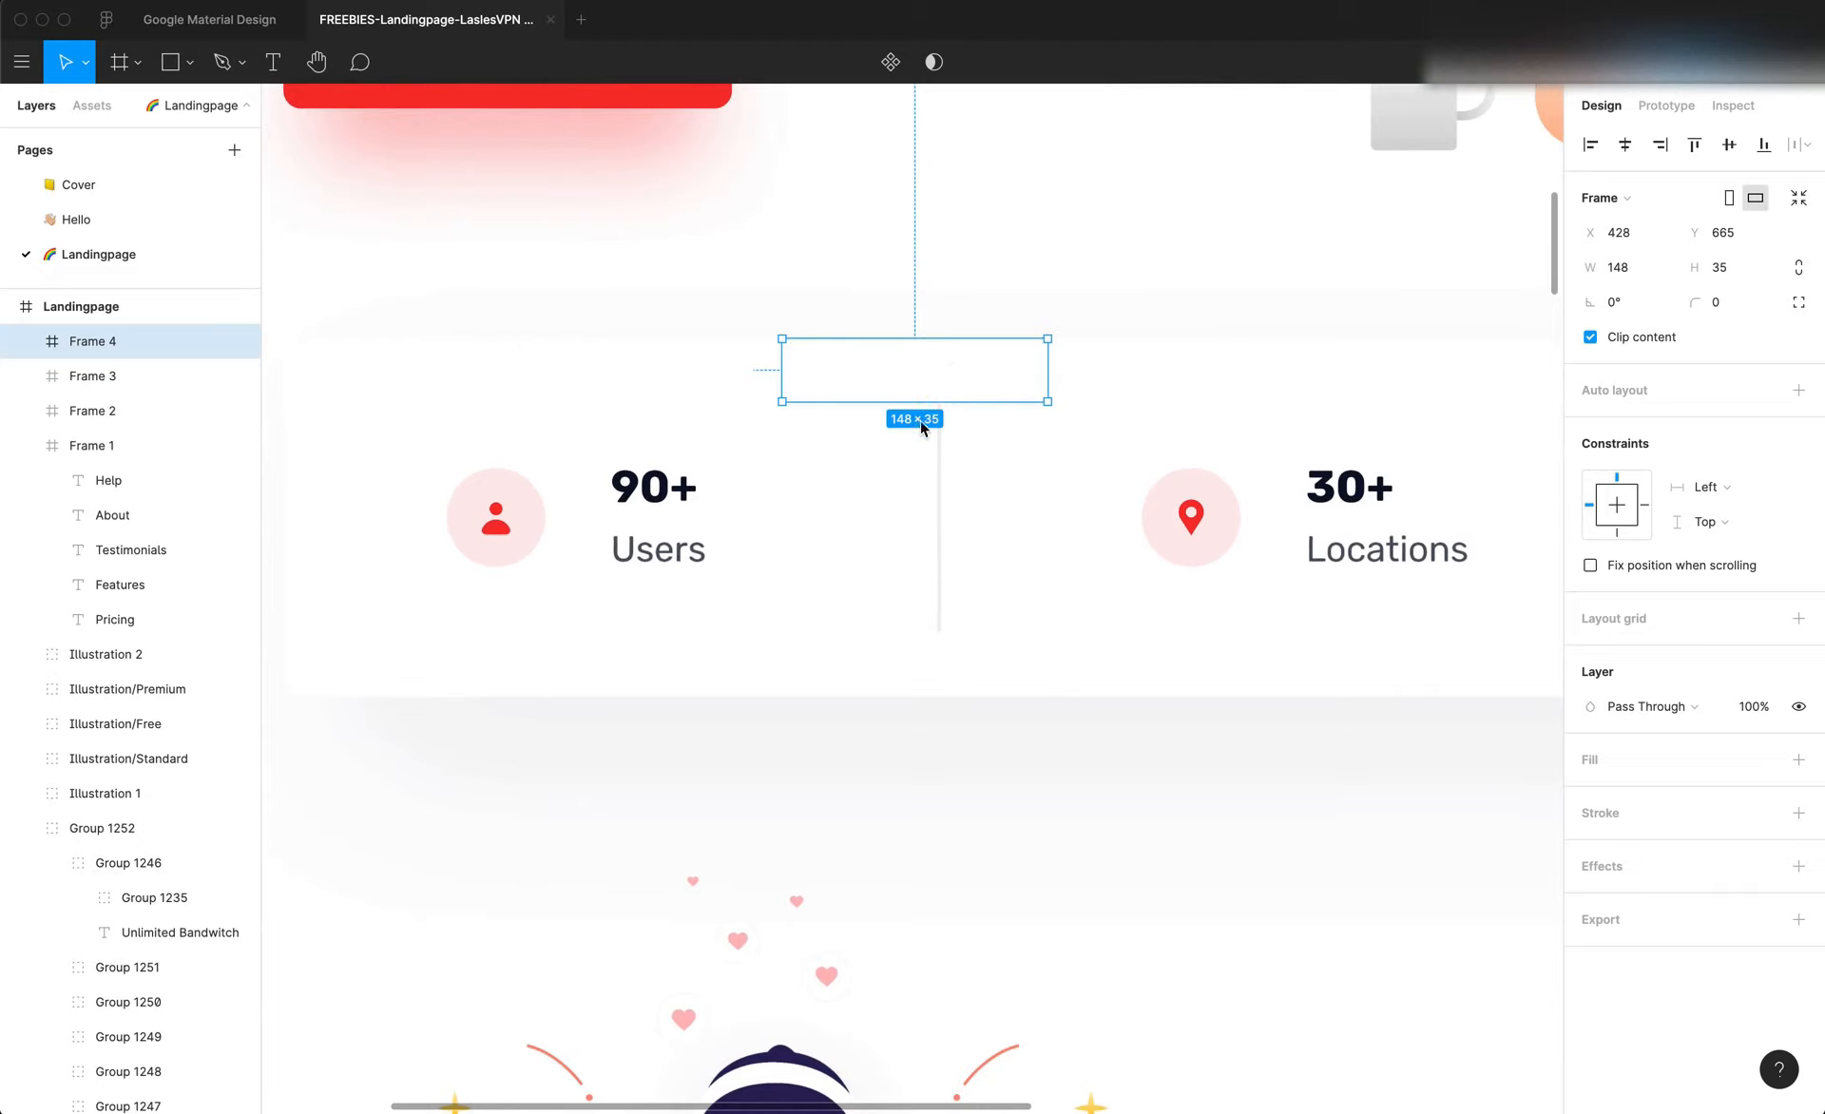
Try the measuring frame in the gap below the divider for comparison, and undo the move
drag(920, 386, 918, 682)
key(super+z)
drag(920, 392, 924, 662)
key(super+z)
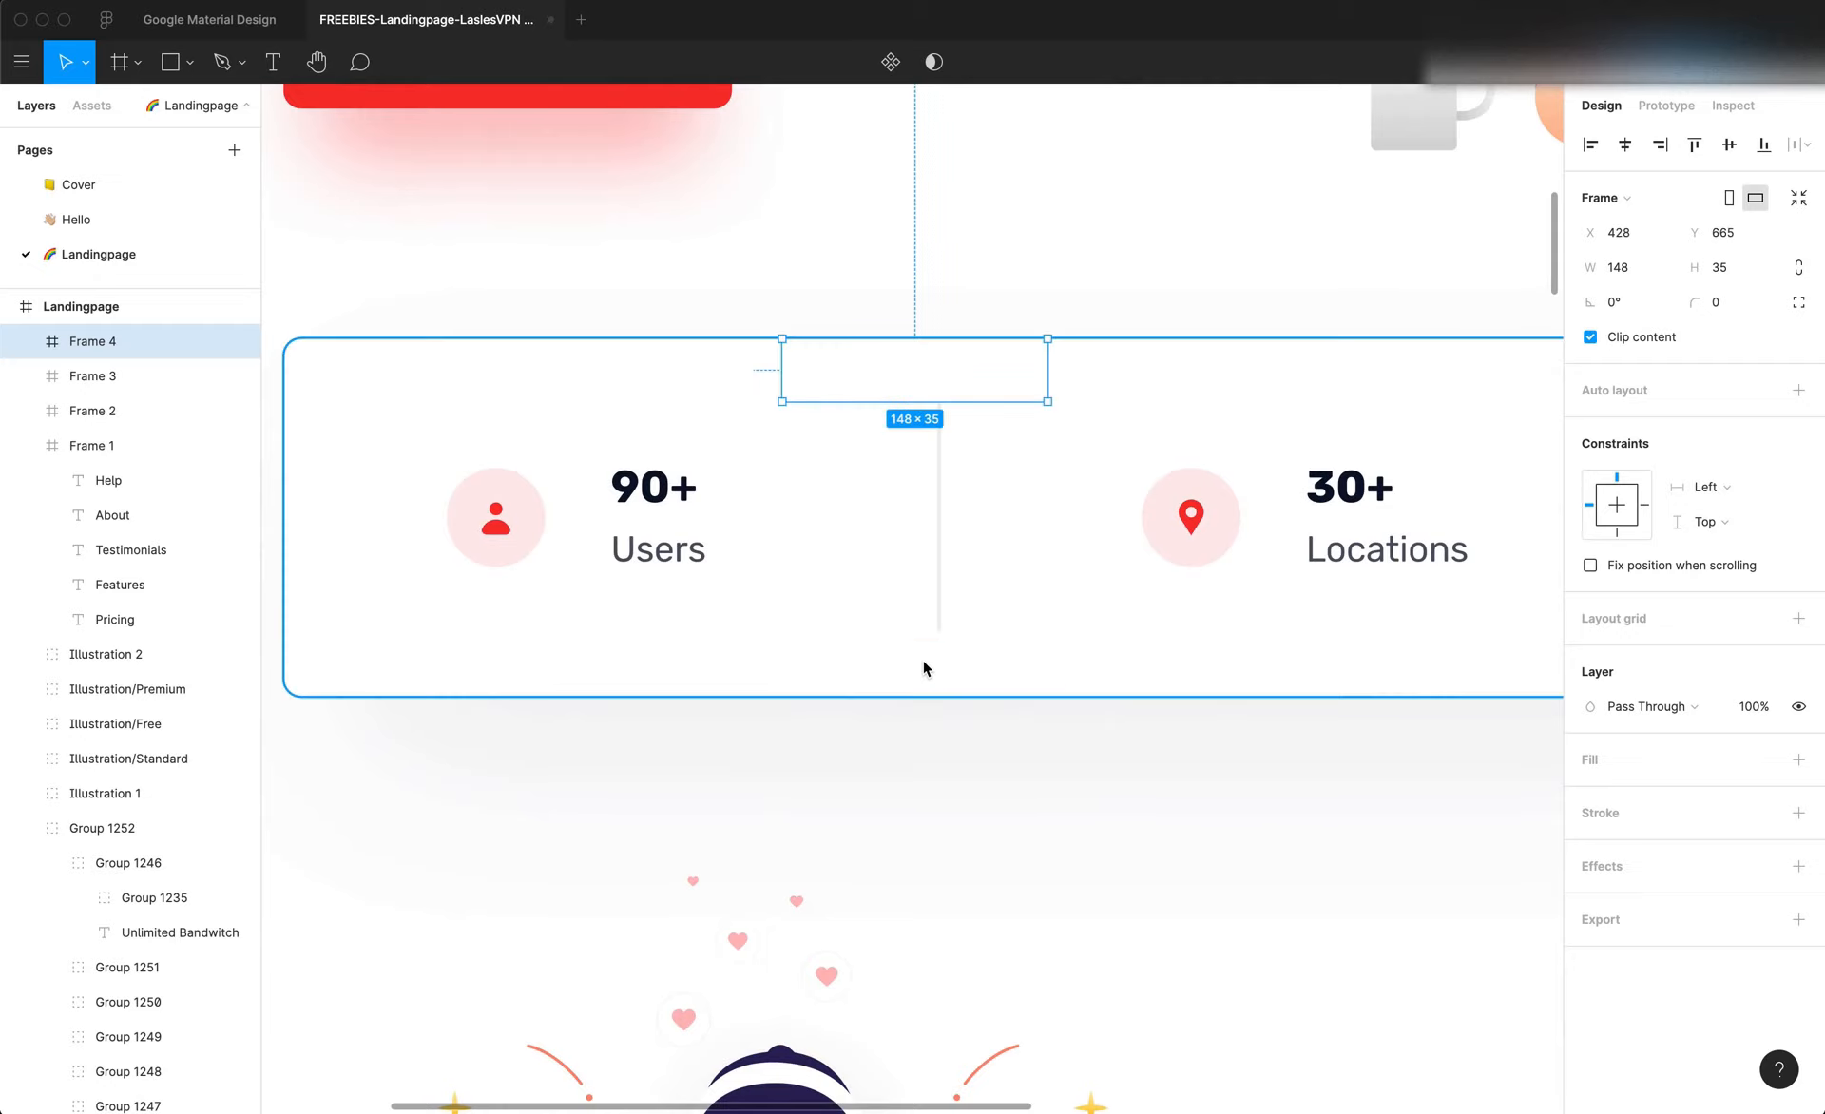
key(super+a)
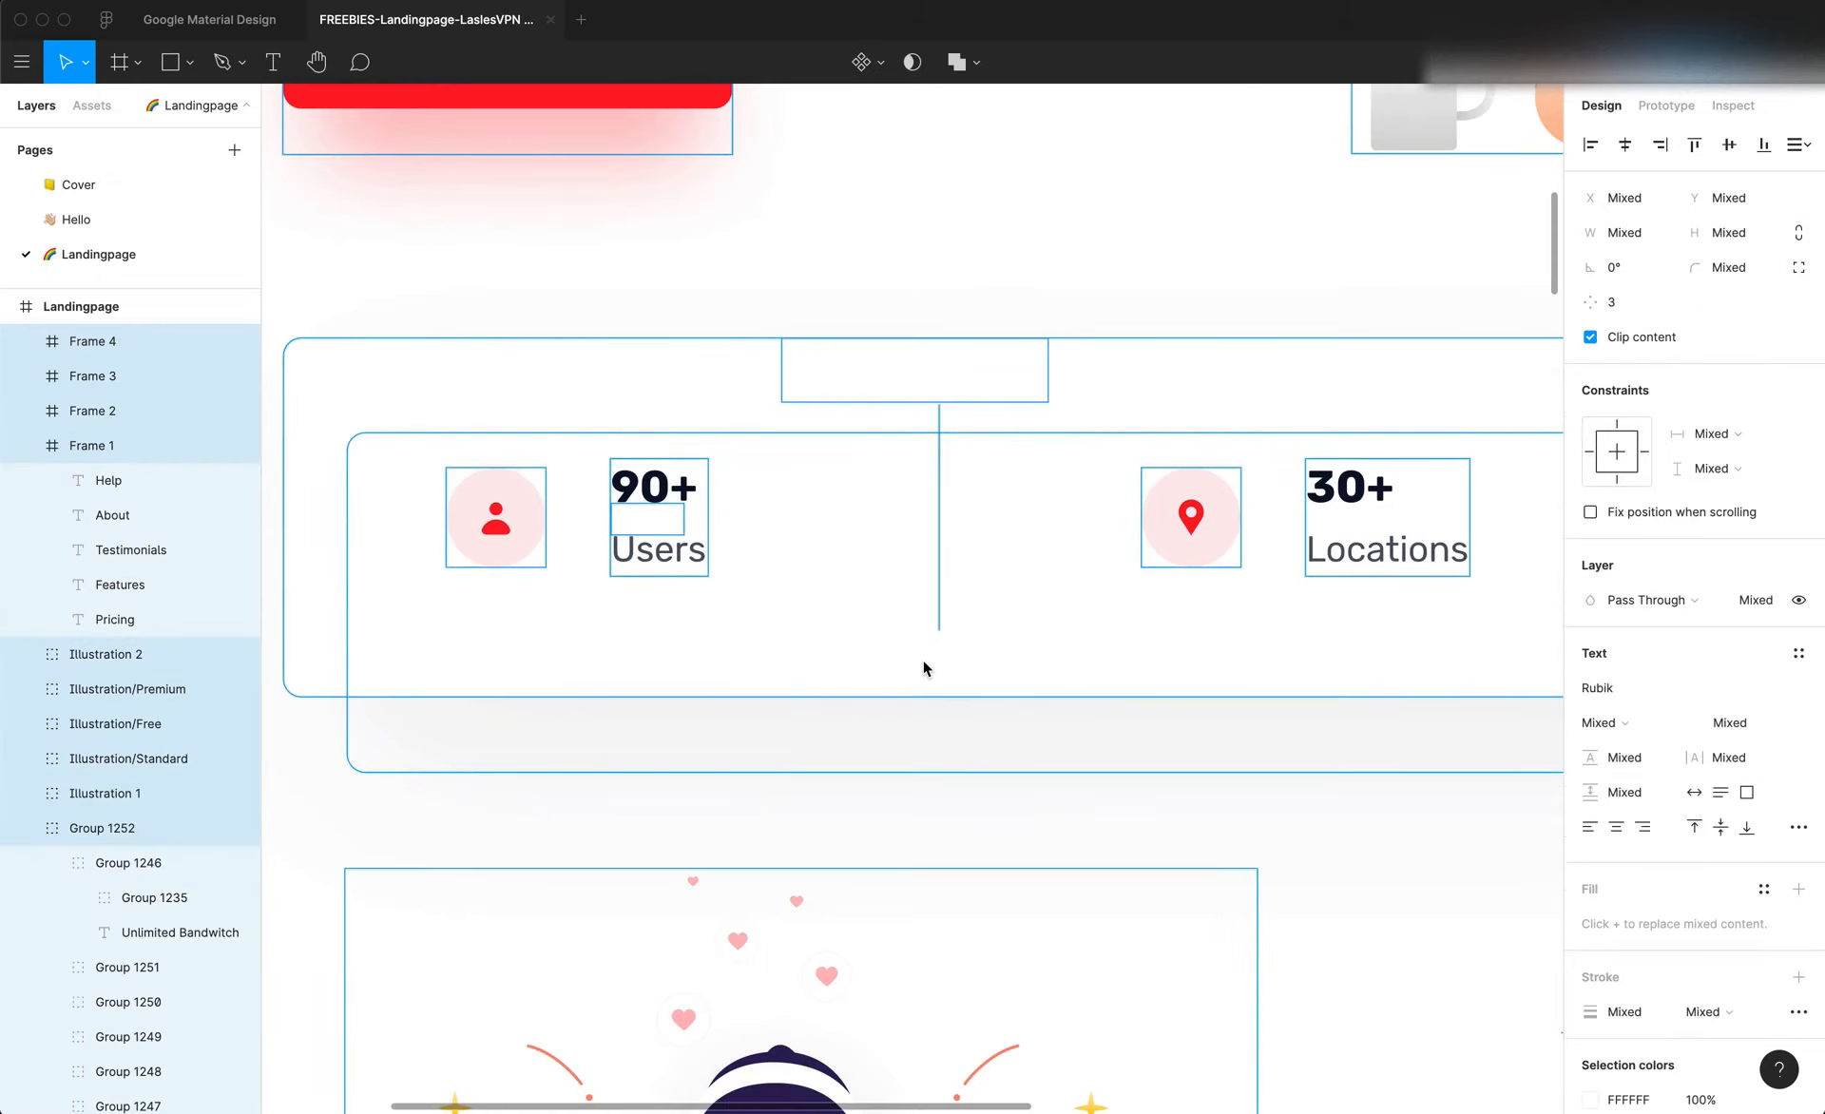
key(Escape)
Switch to Editor X and set the outer stats container's top and bottom padding to 35 px
key(super+Tab)
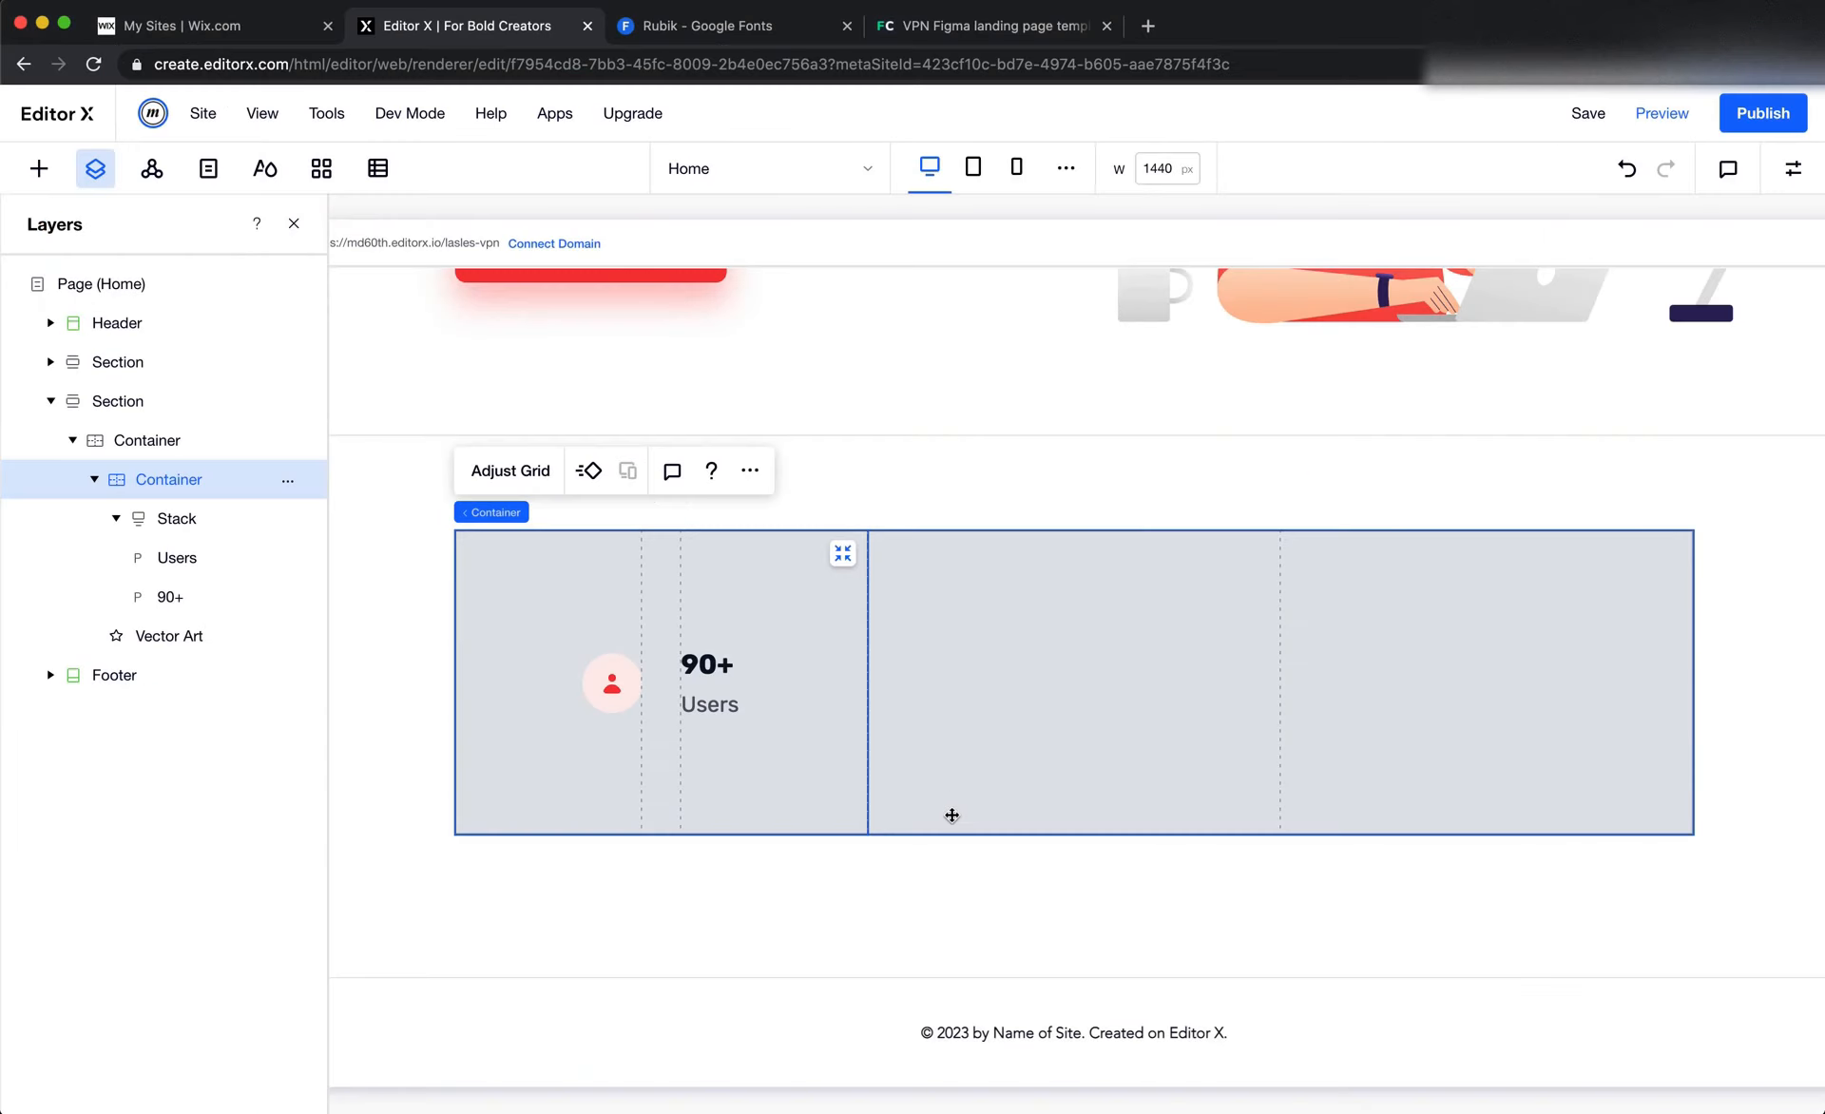
click(1076, 744)
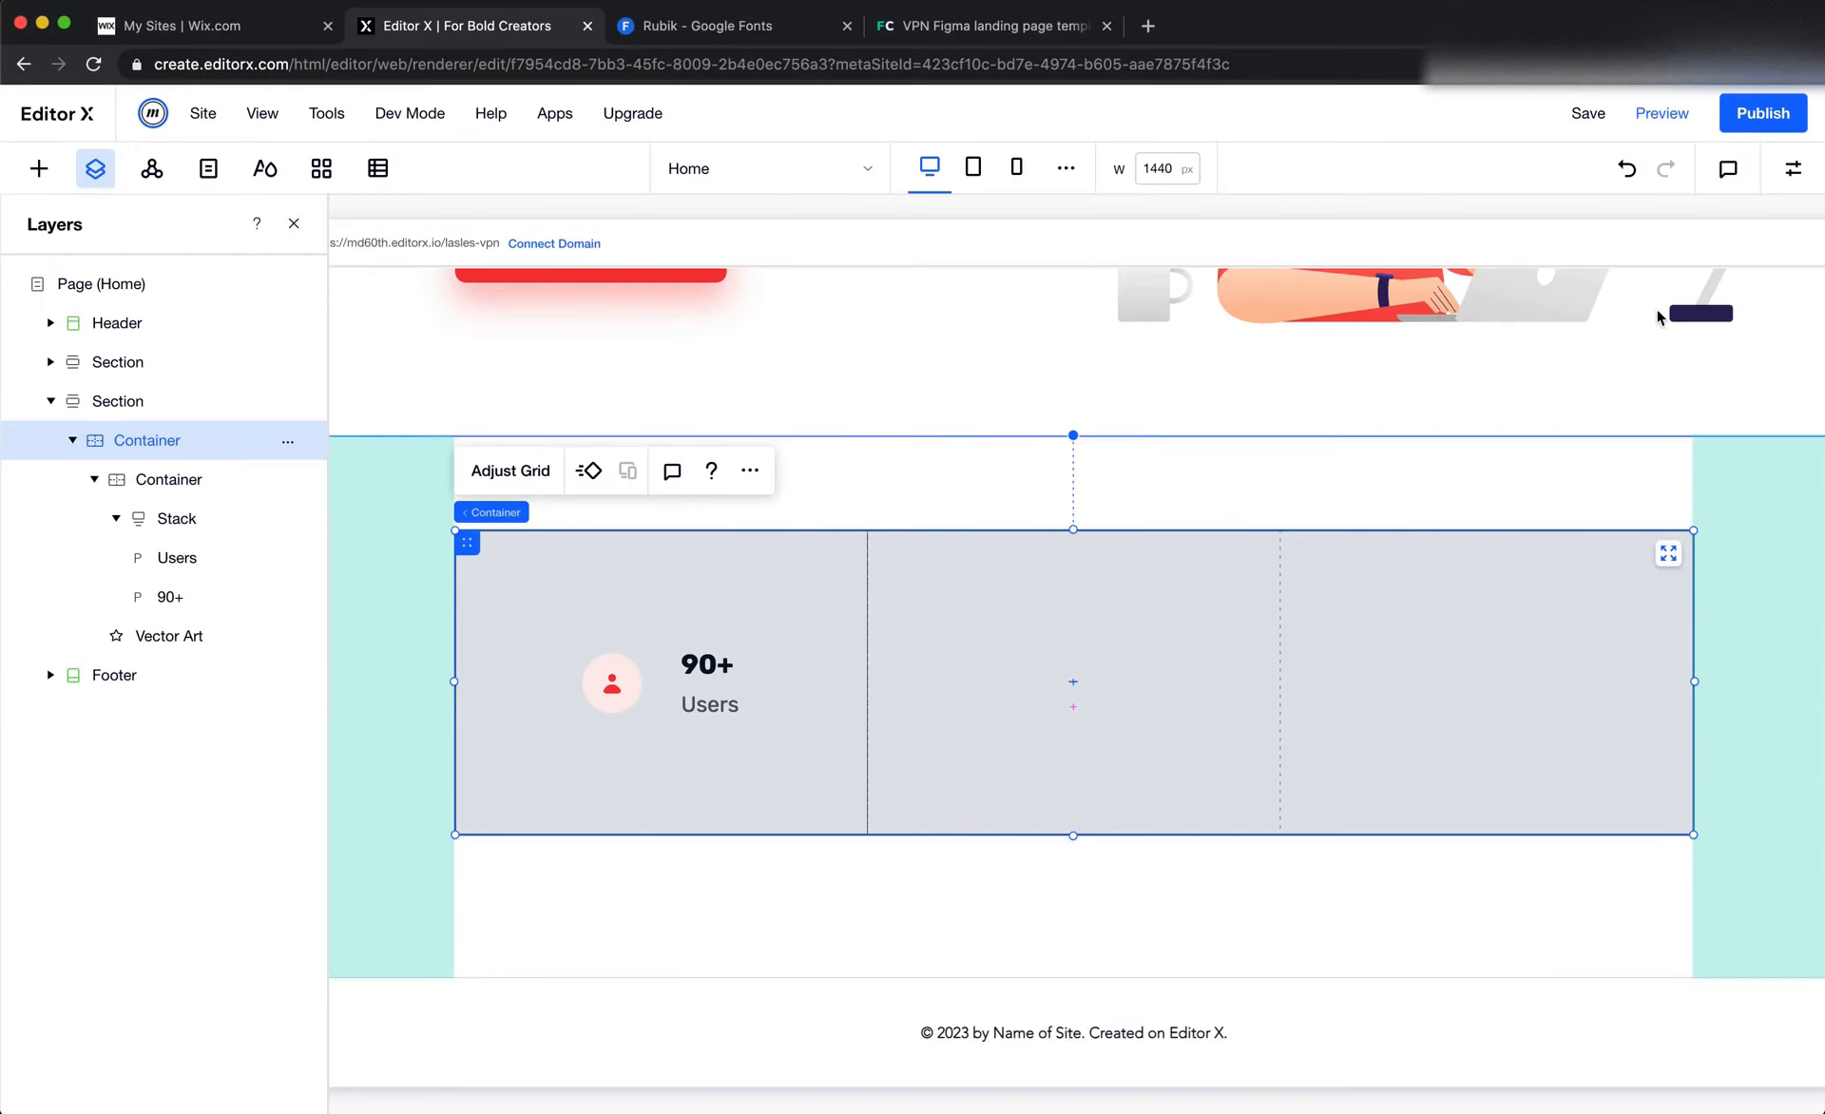
click(1792, 168)
scroll(1655, 960, down, 2)
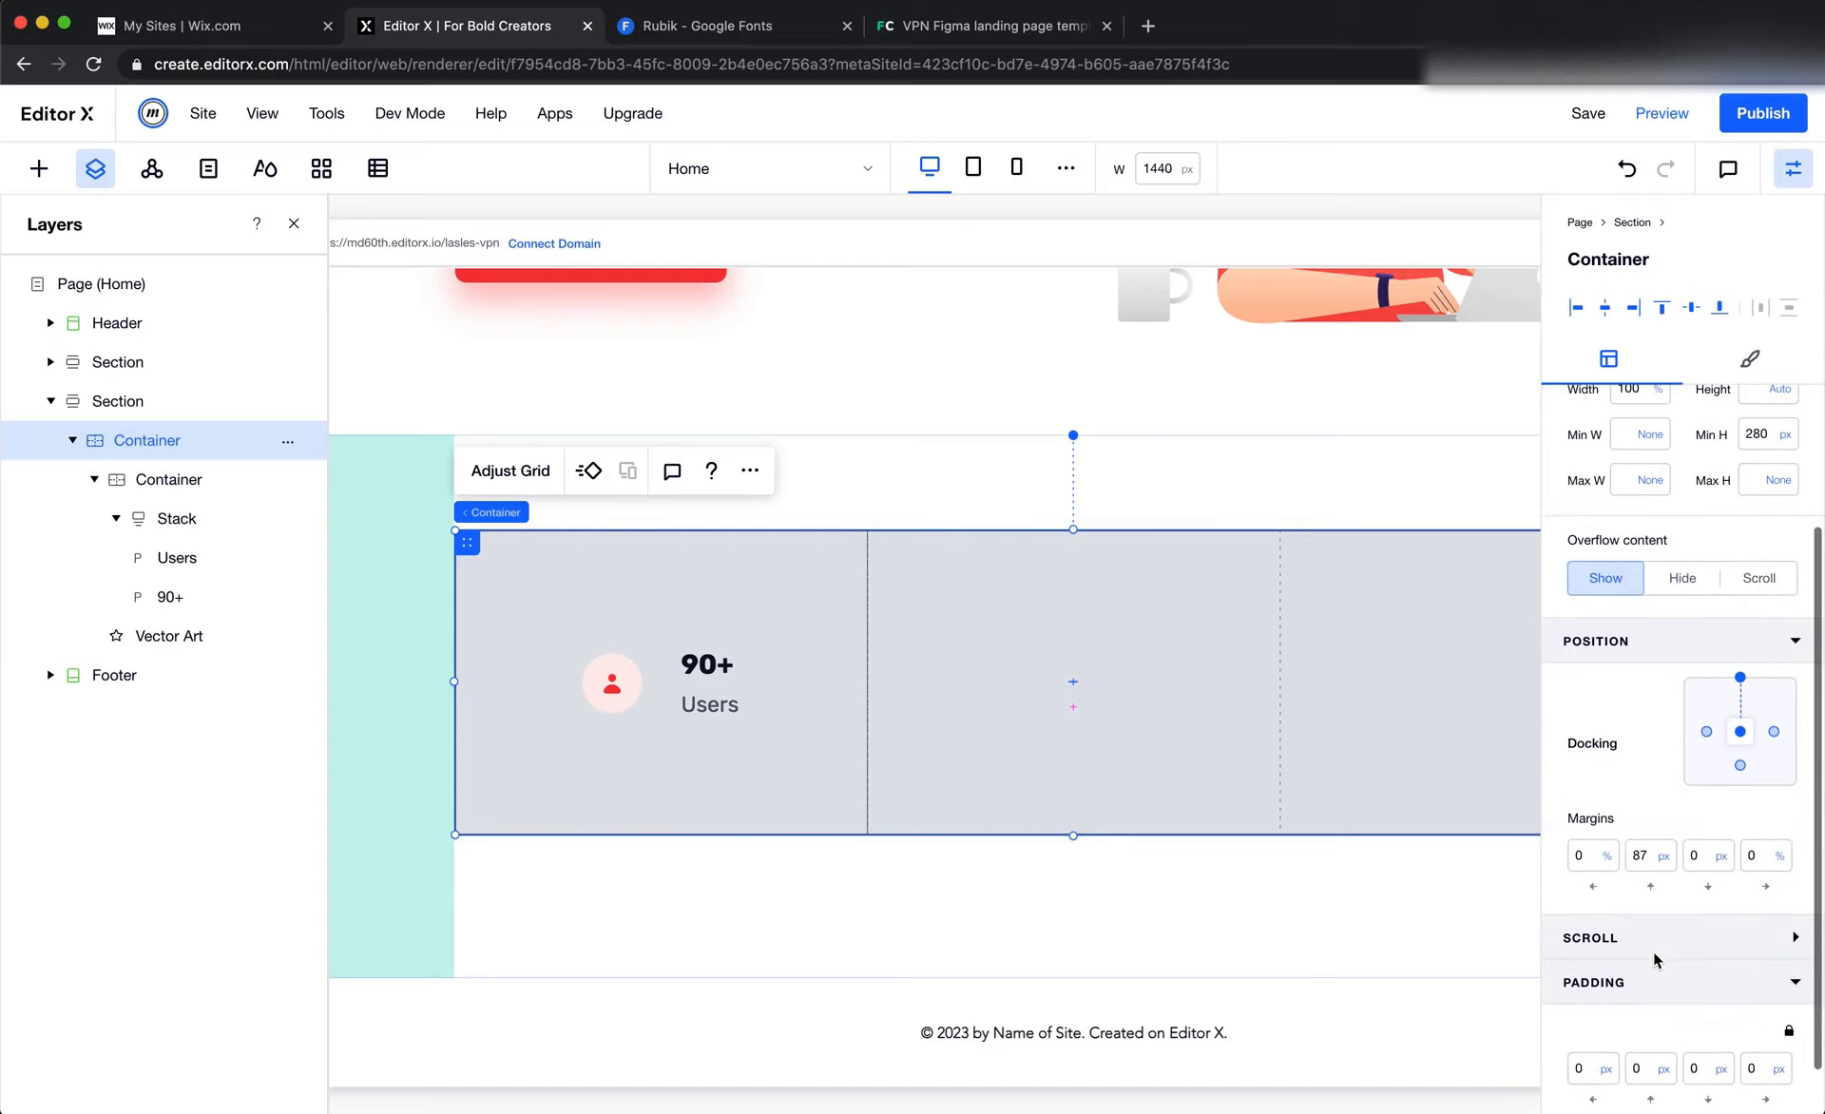
scroll(1653, 864, down, 1)
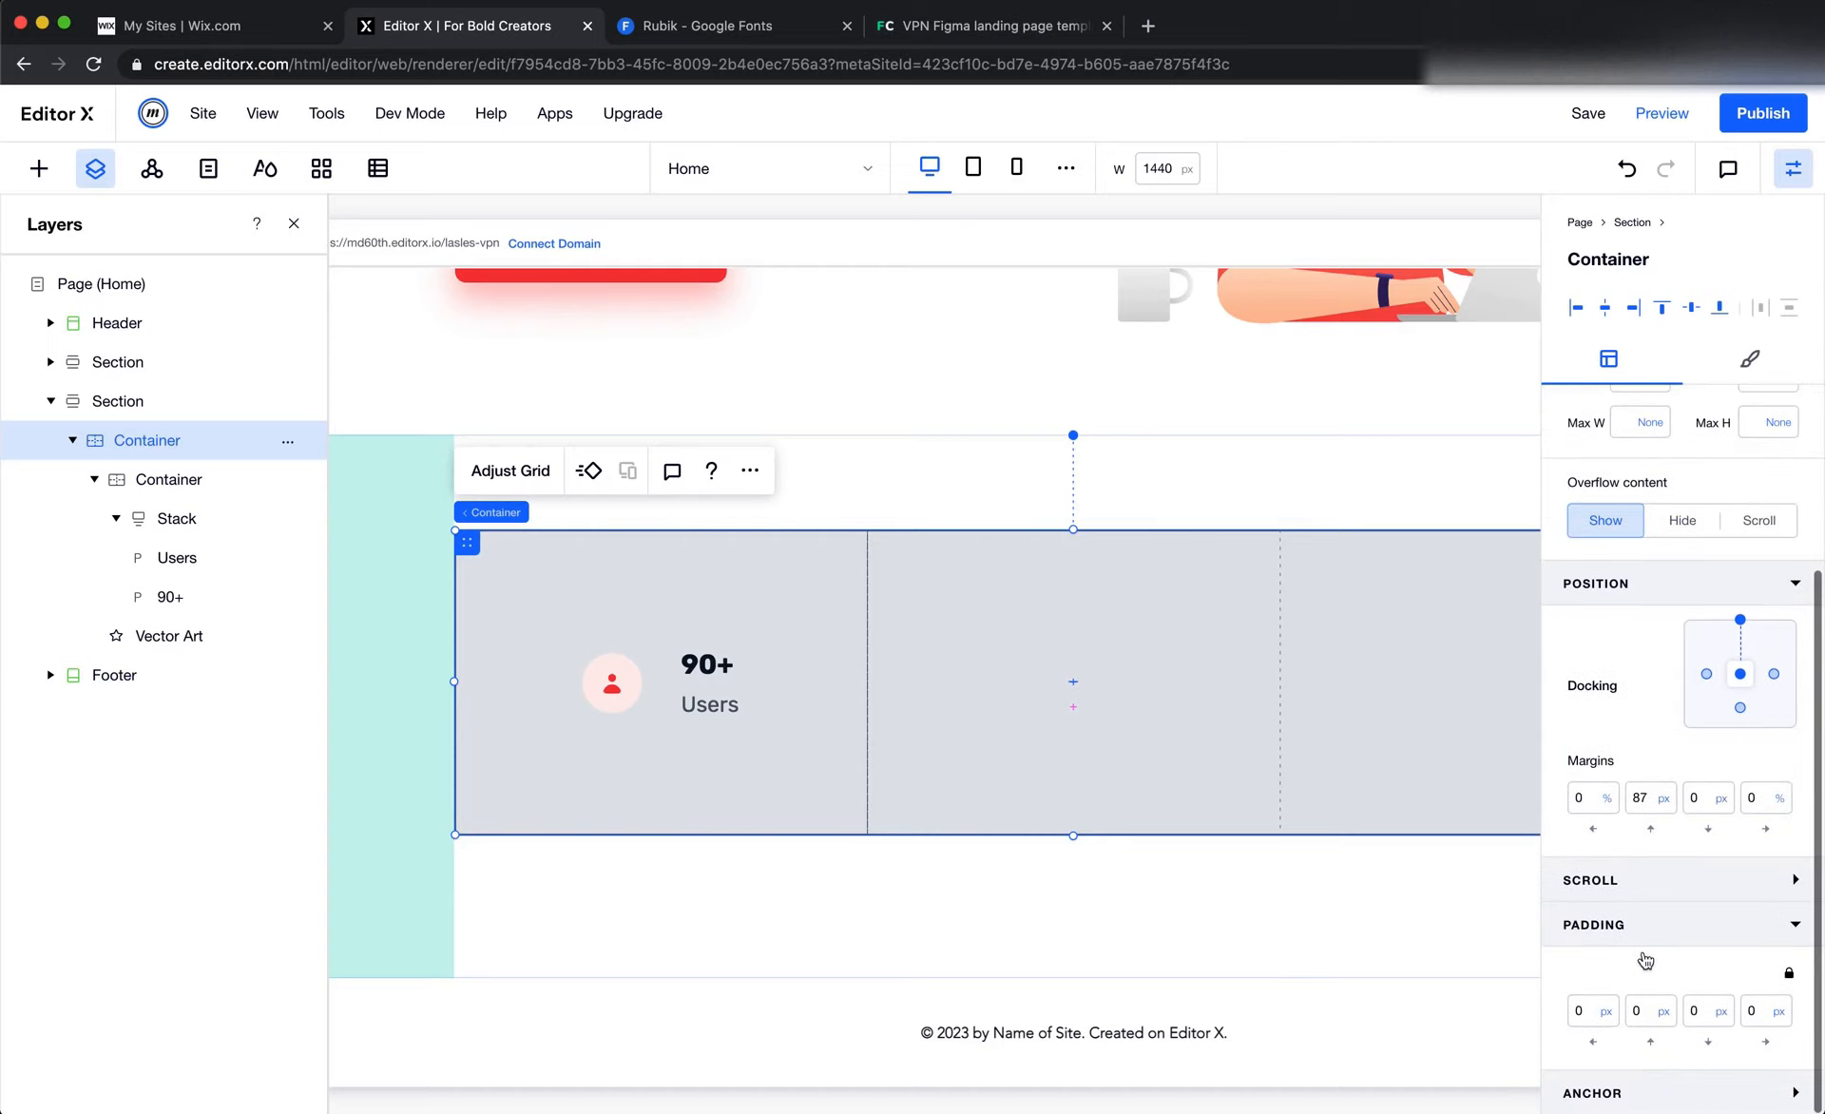
click(1645, 1010)
text(3)
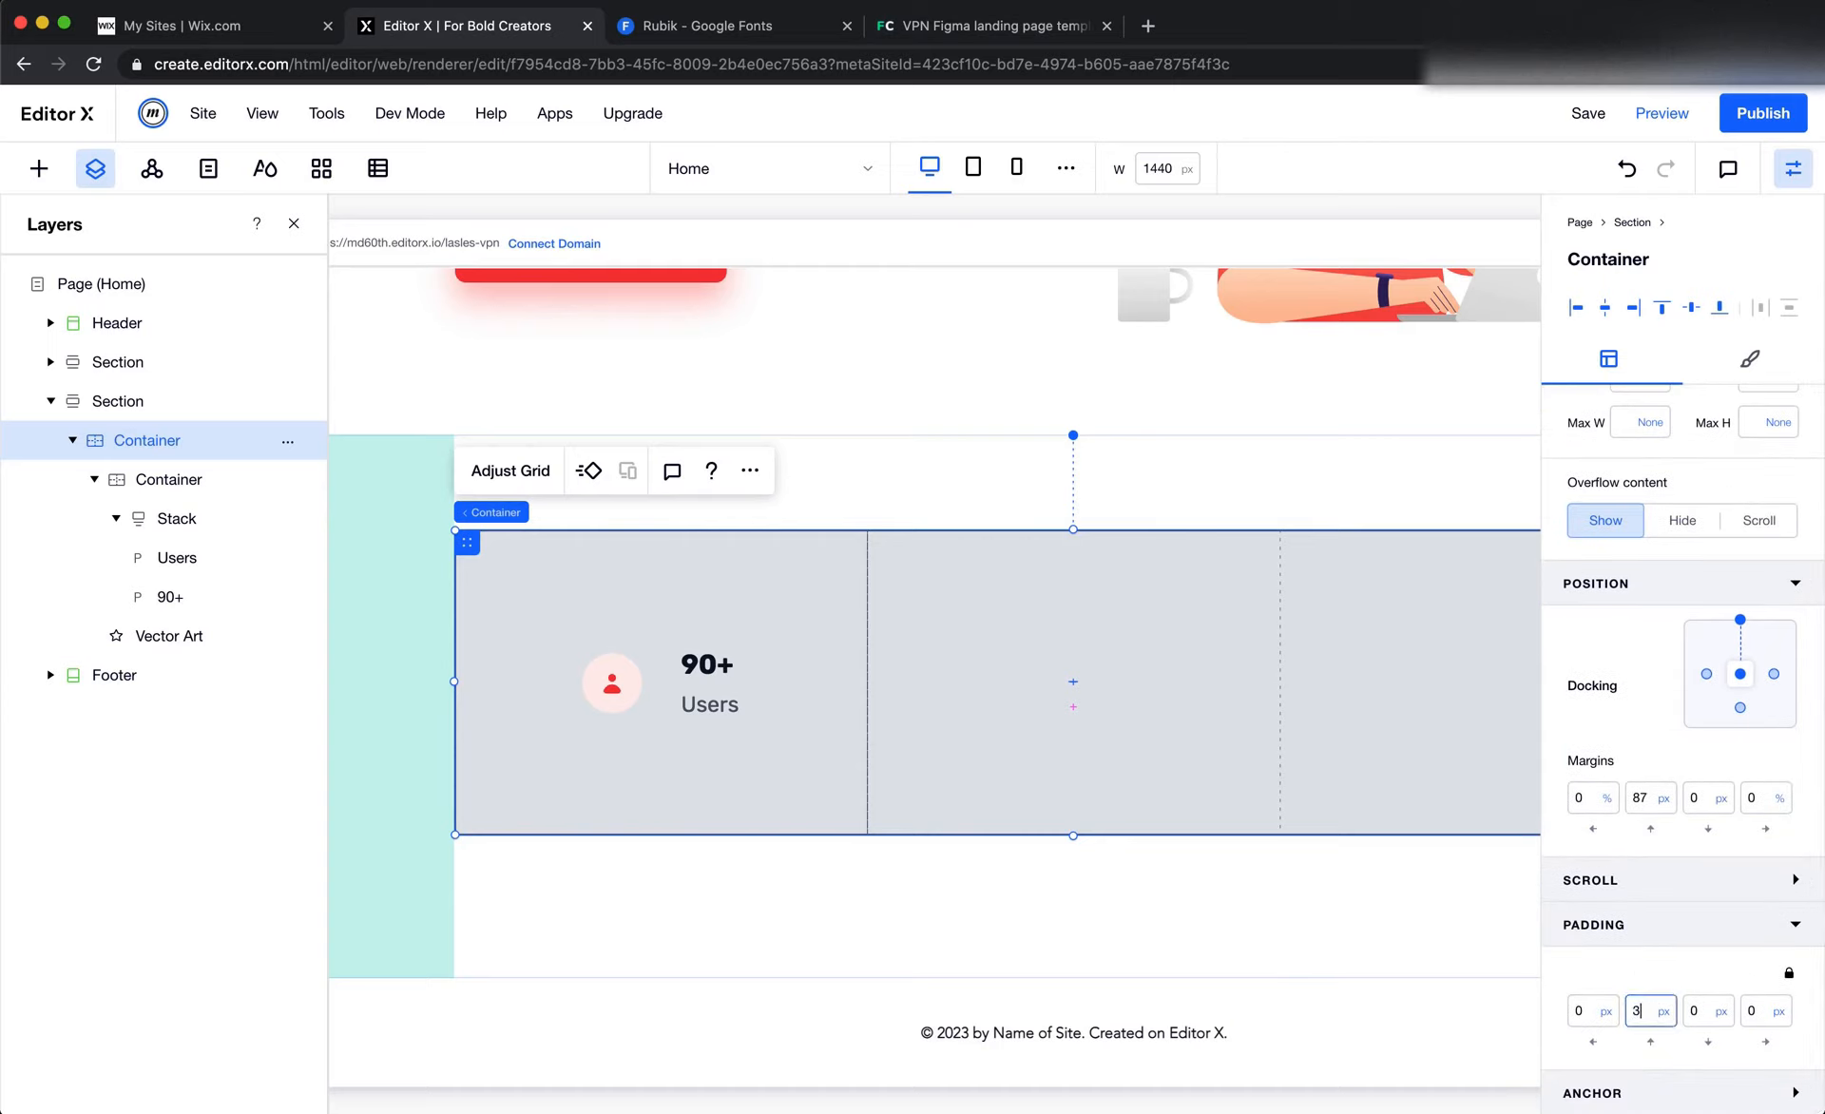
text(5)
key(Tab)
key(Tab)
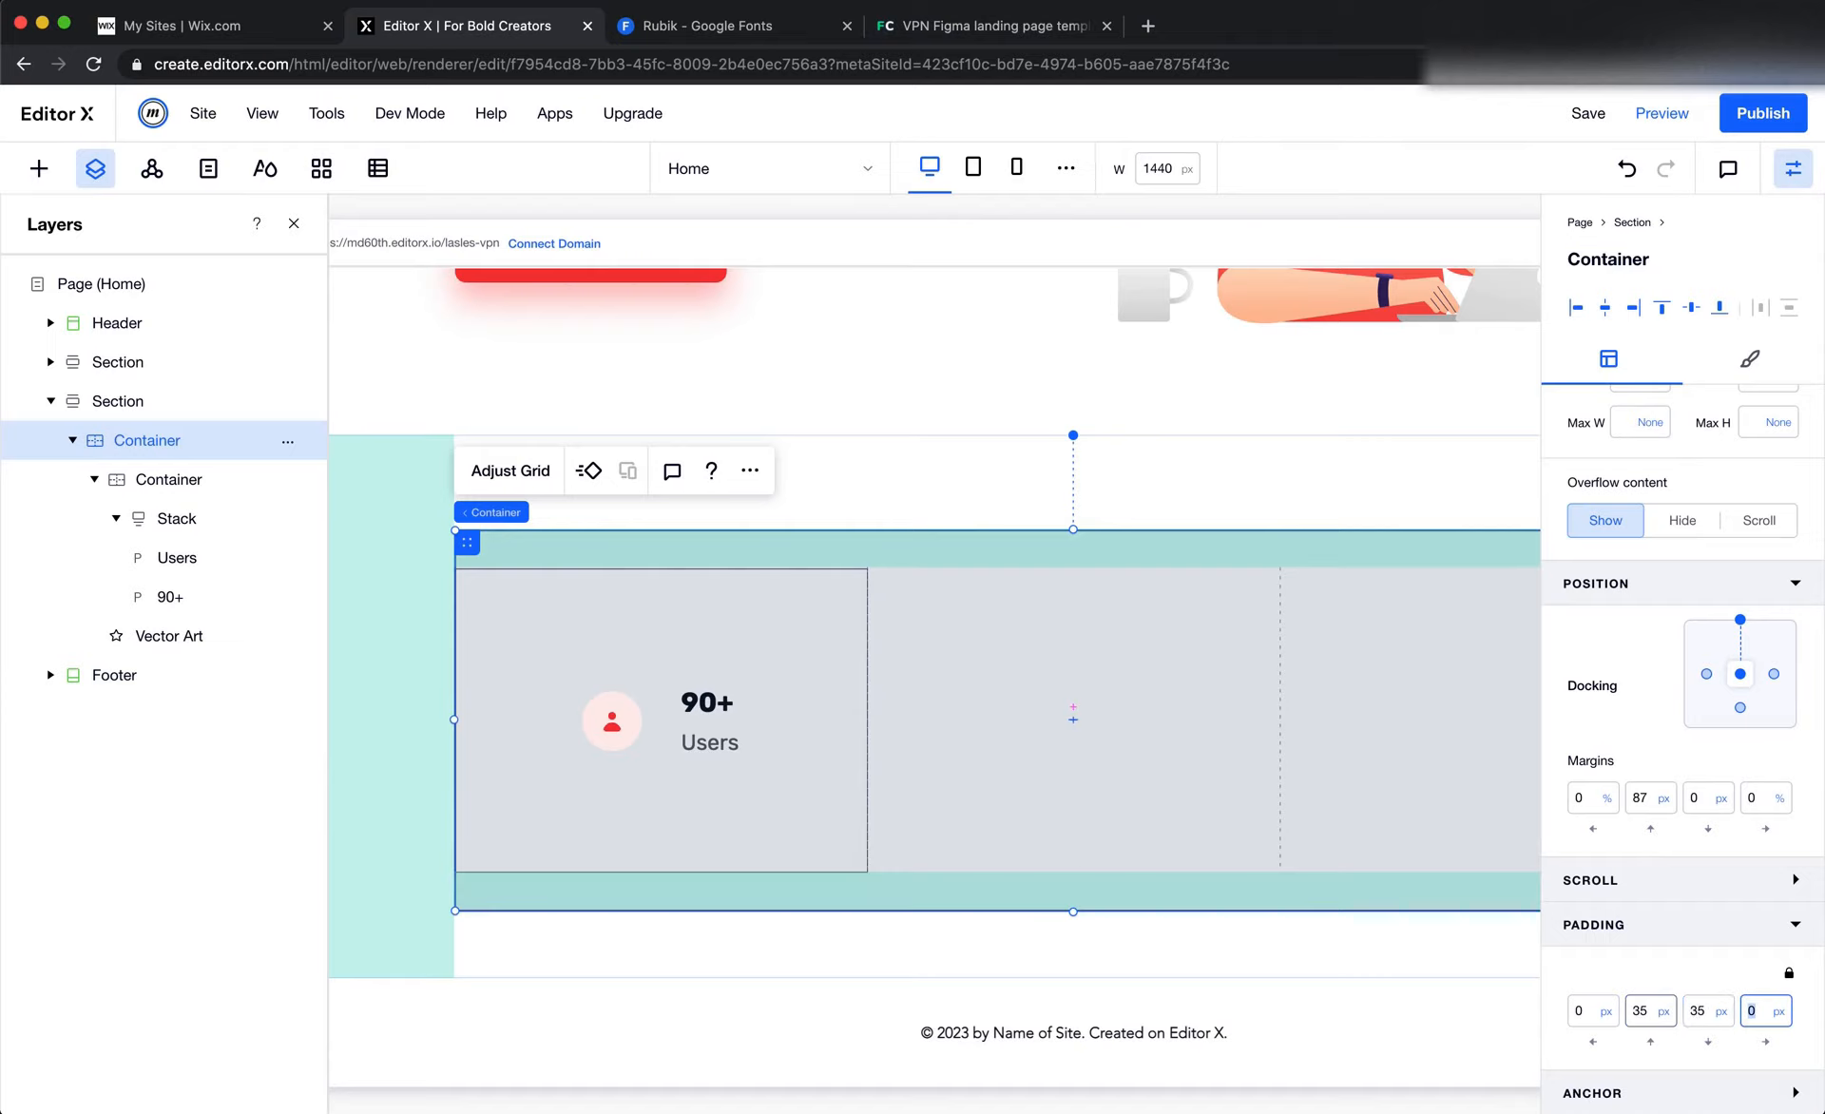
Remove the border from the inner container holding the "90+" and "Users" texts
click(831, 845)
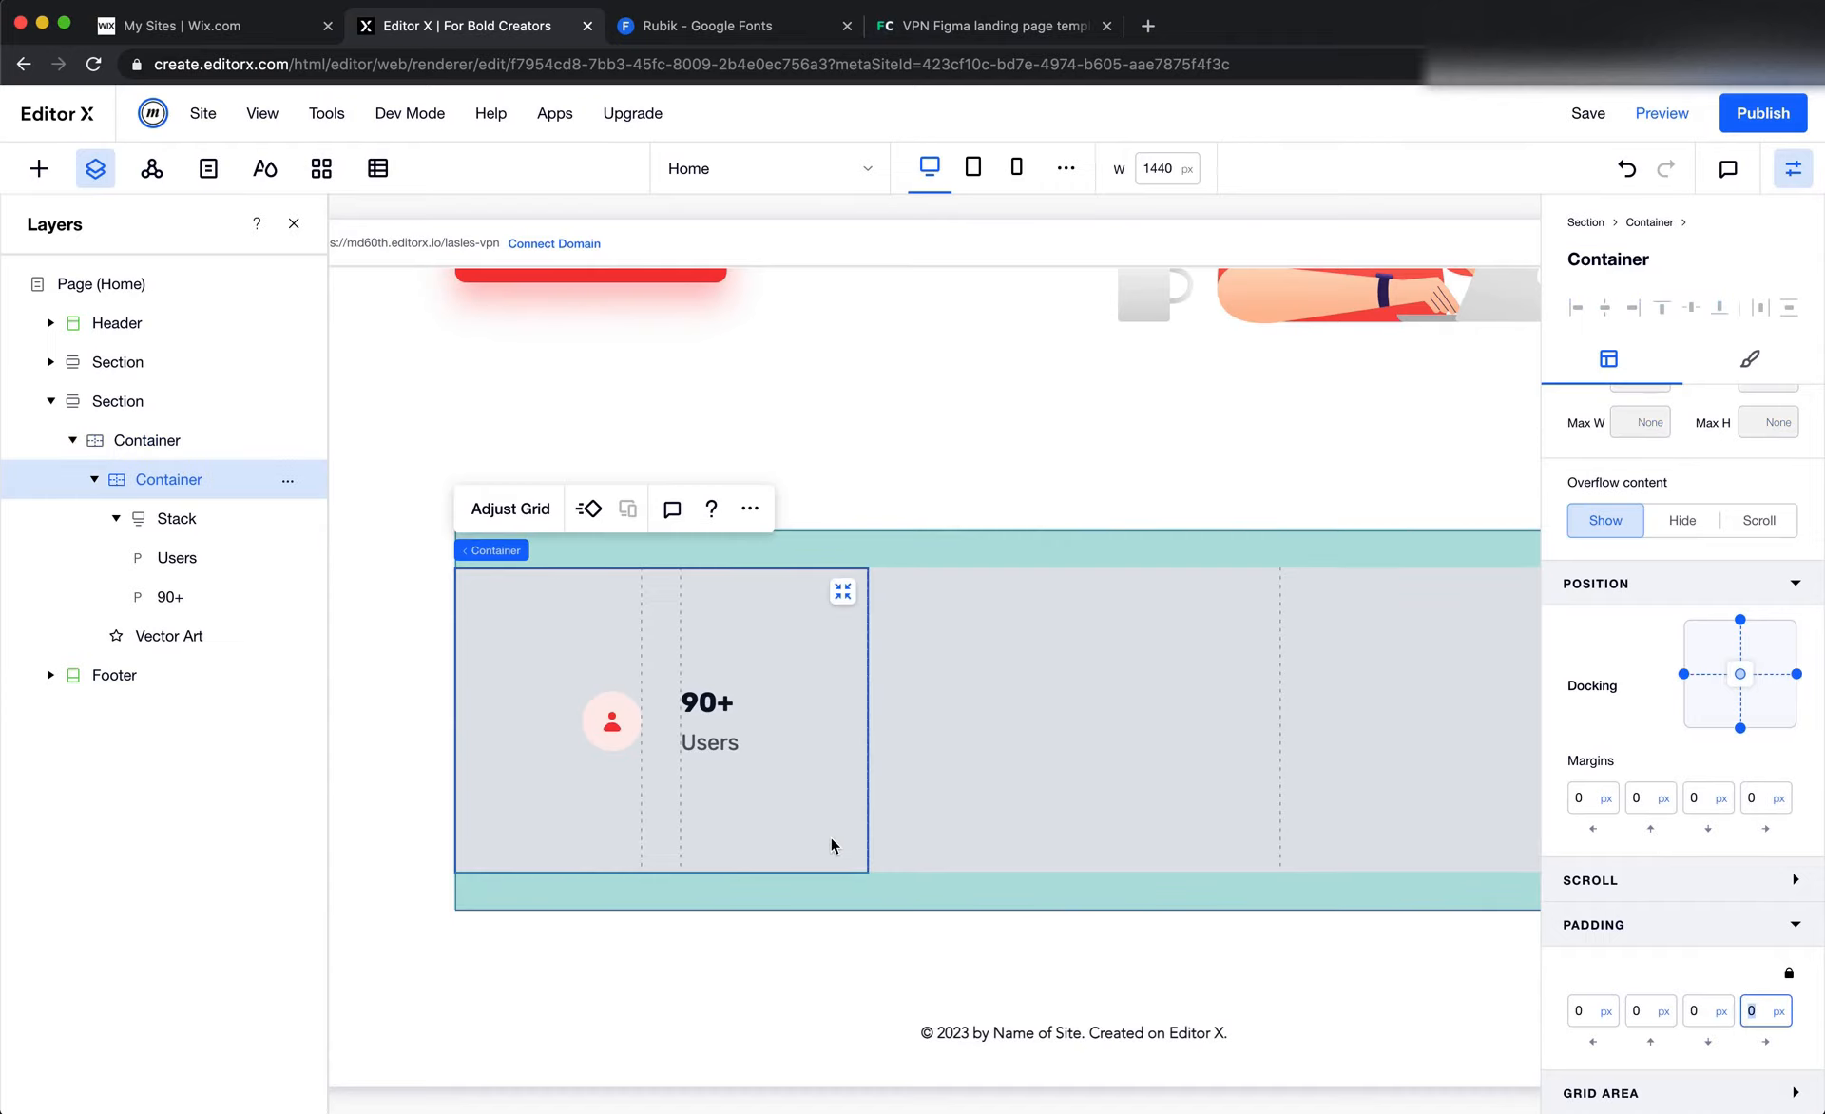
click(1751, 360)
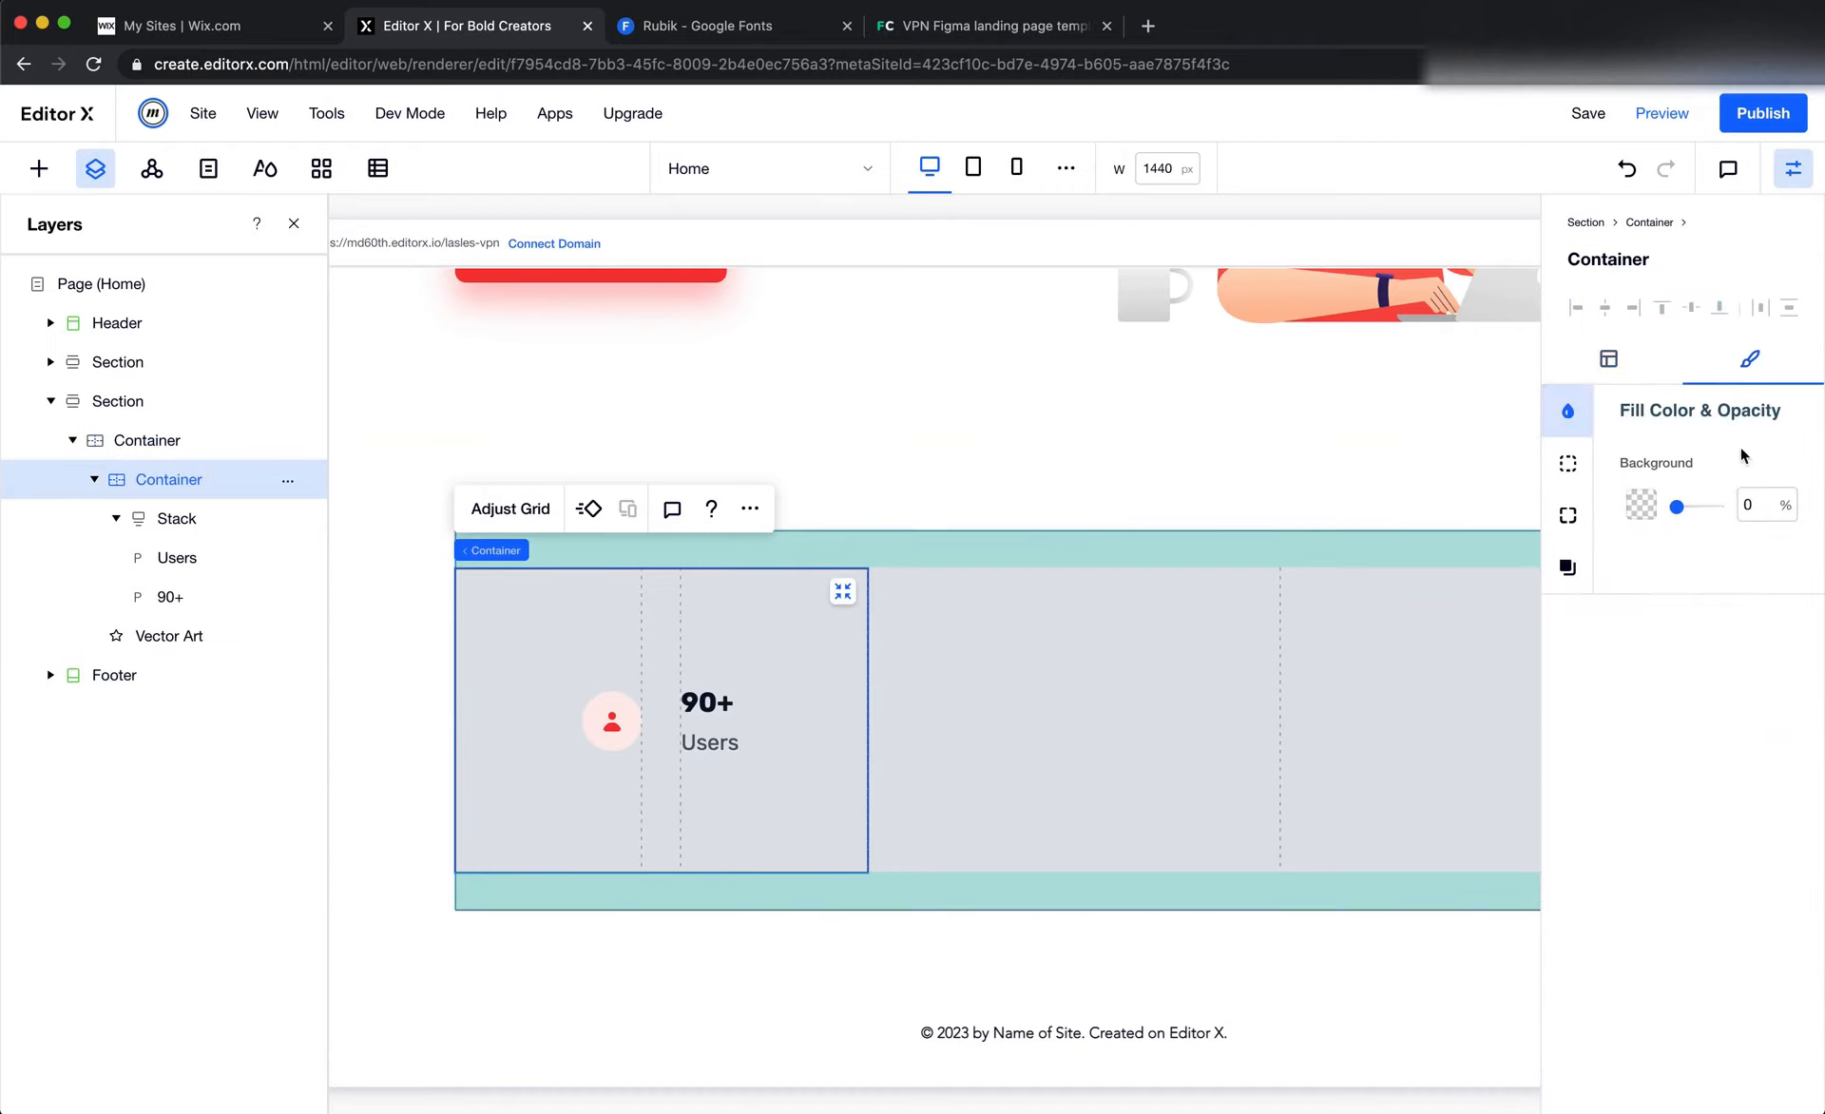
click(1568, 463)
click(1753, 606)
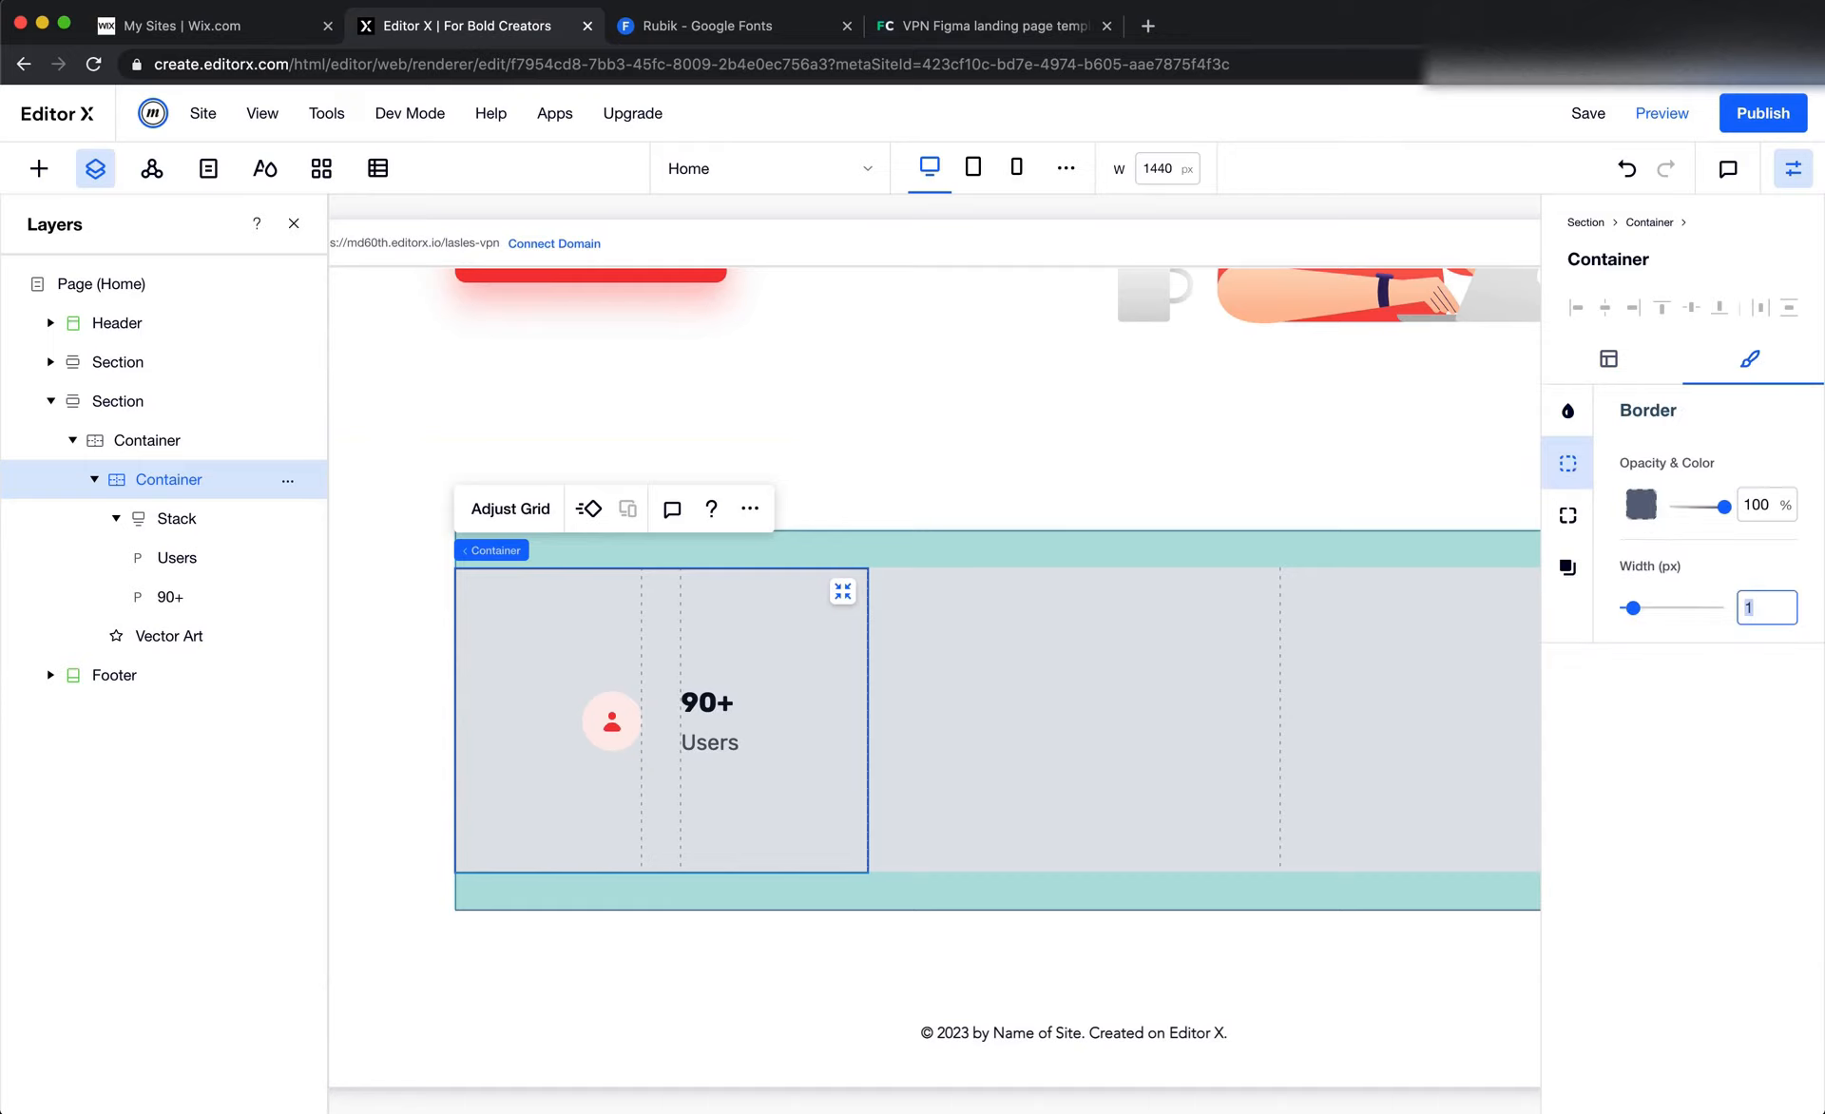
click(1147, 971)
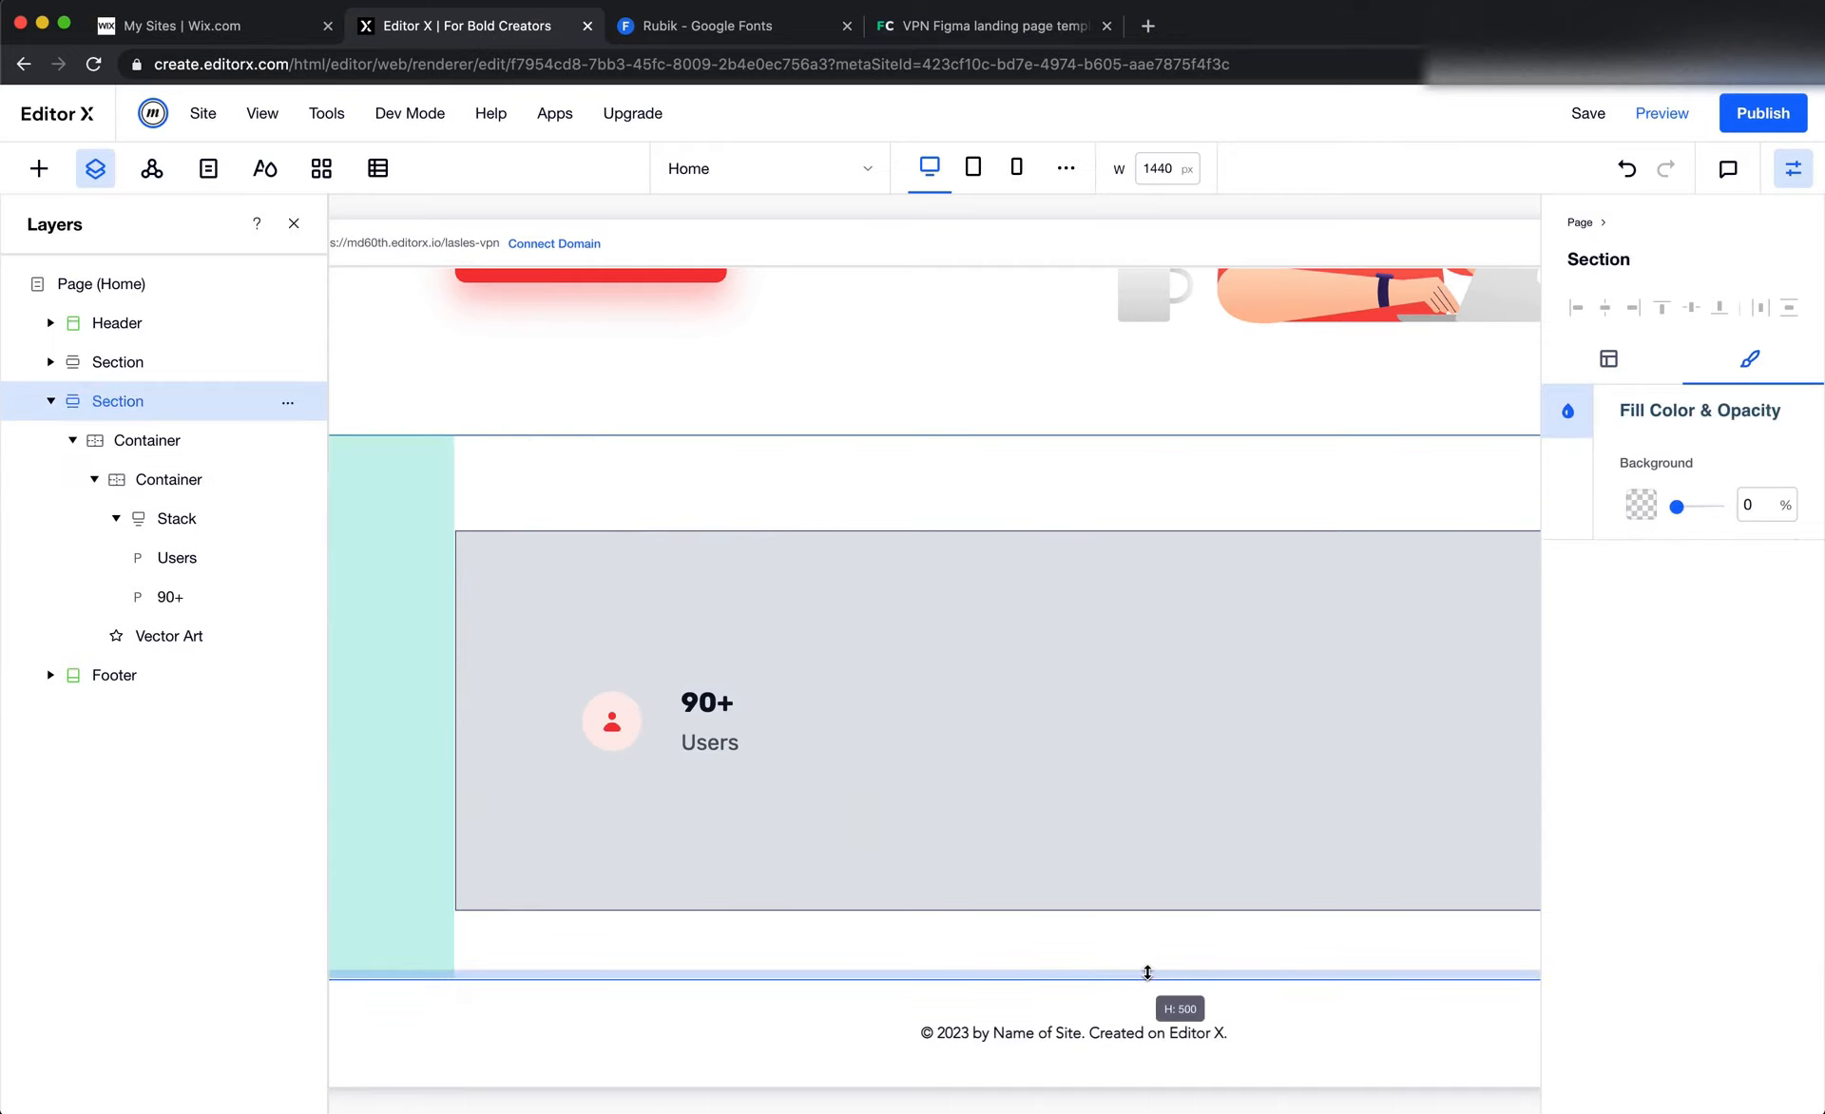
click(802, 761)
Switch to Figma and examine the stroke properties of the vertical divider beside the "Users" column
key(super+Tab)
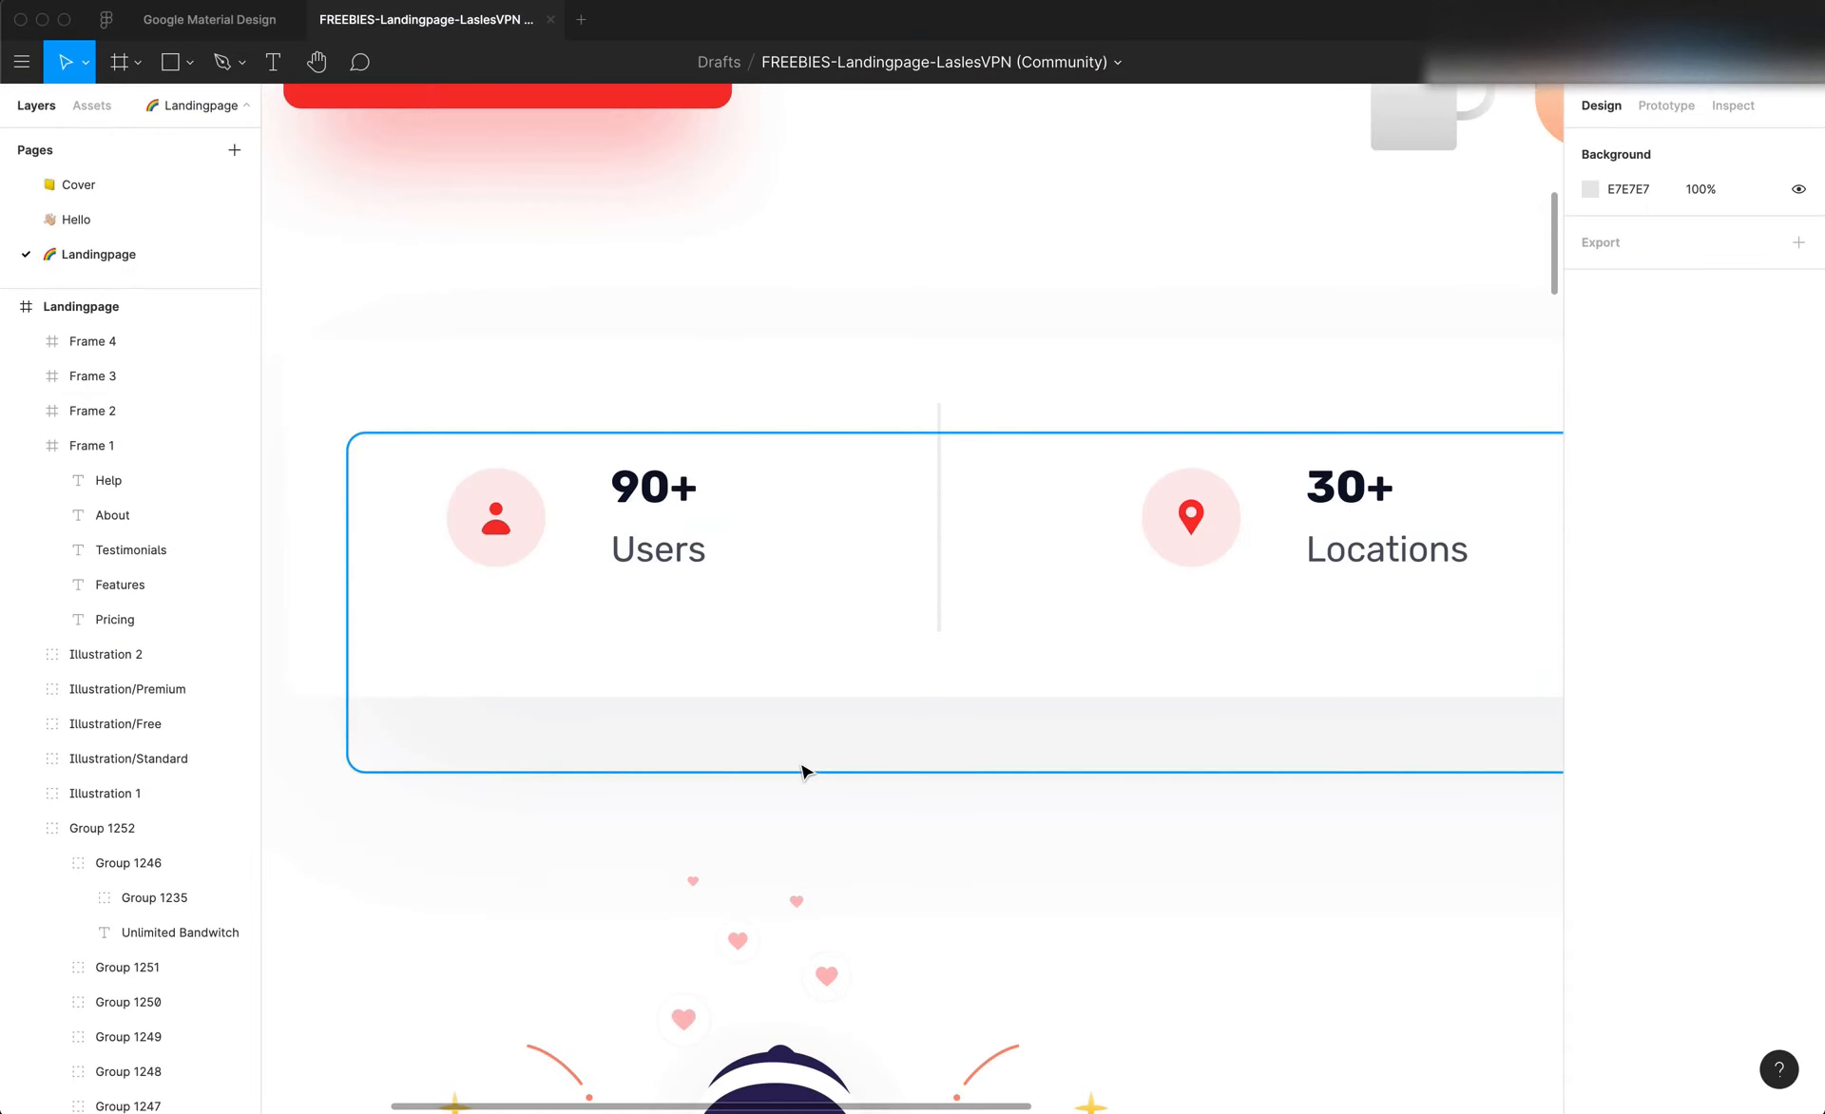
click(941, 514)
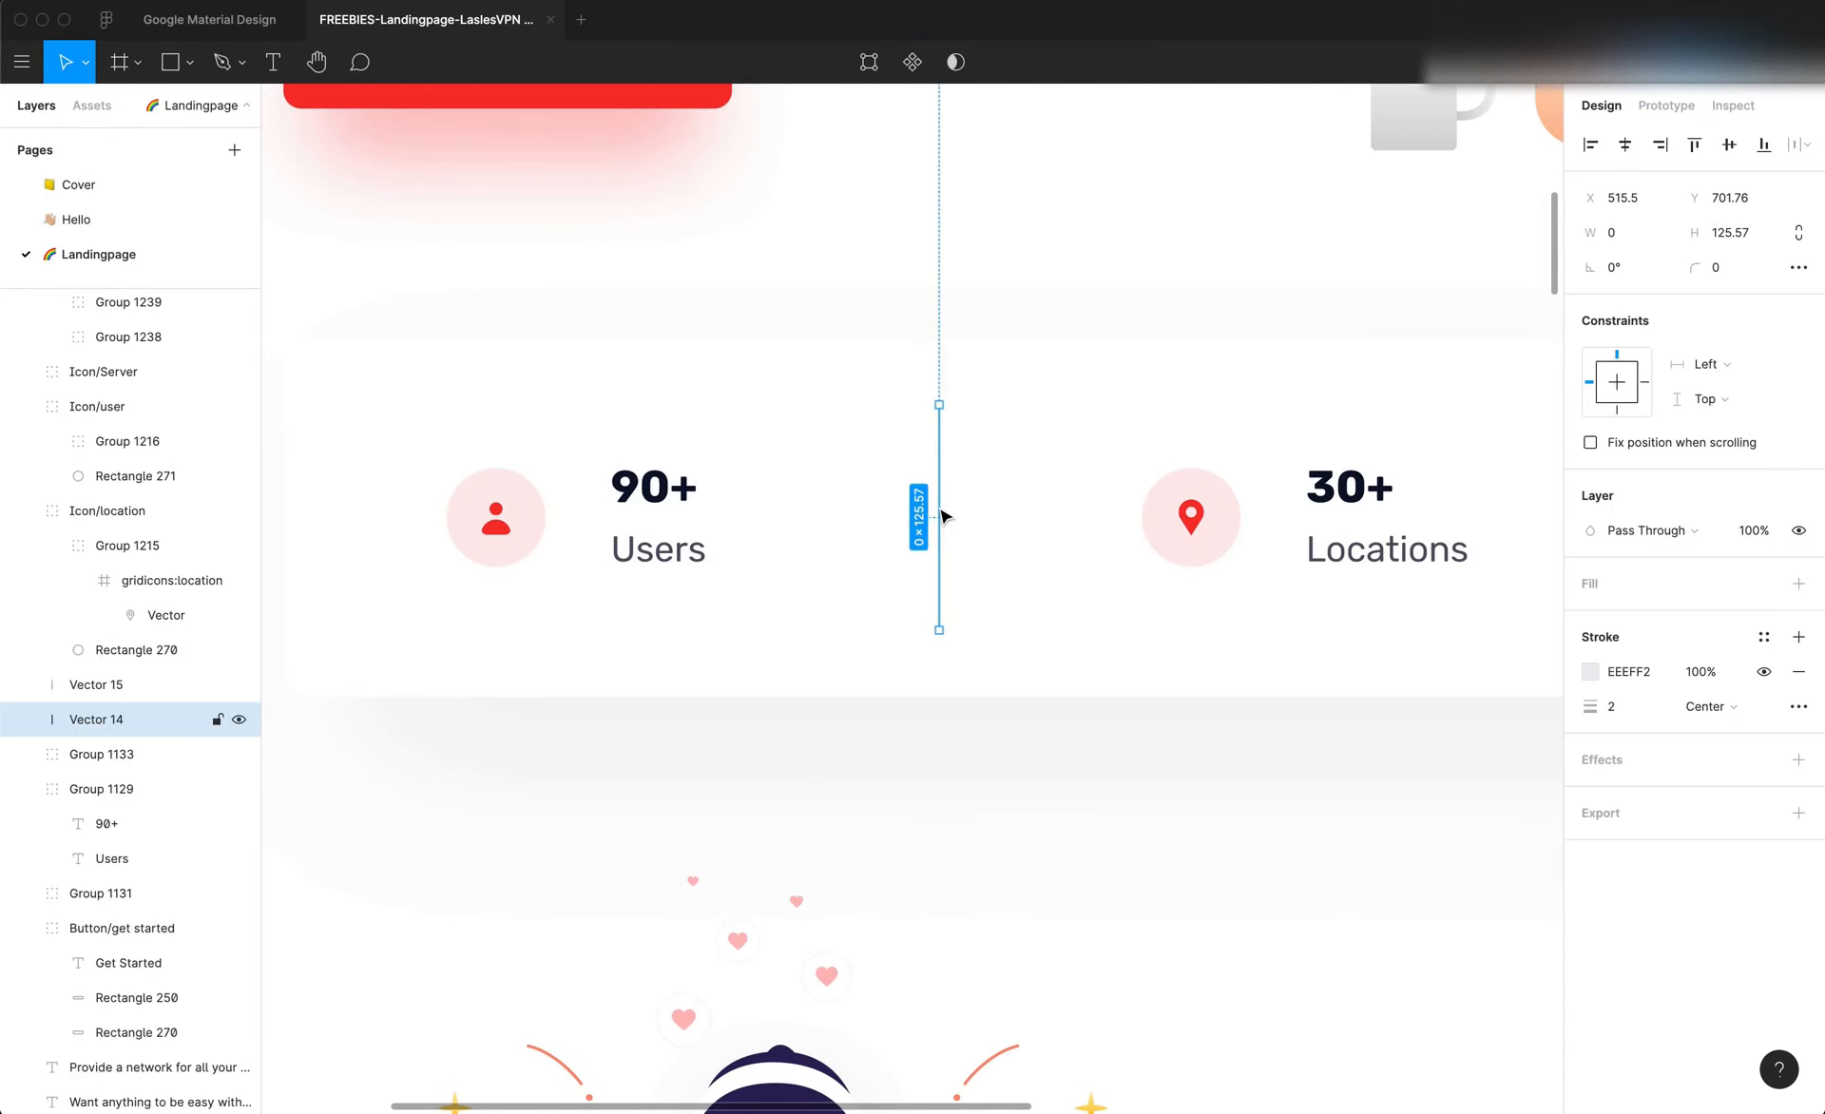
scroll(941, 514, down, 5)
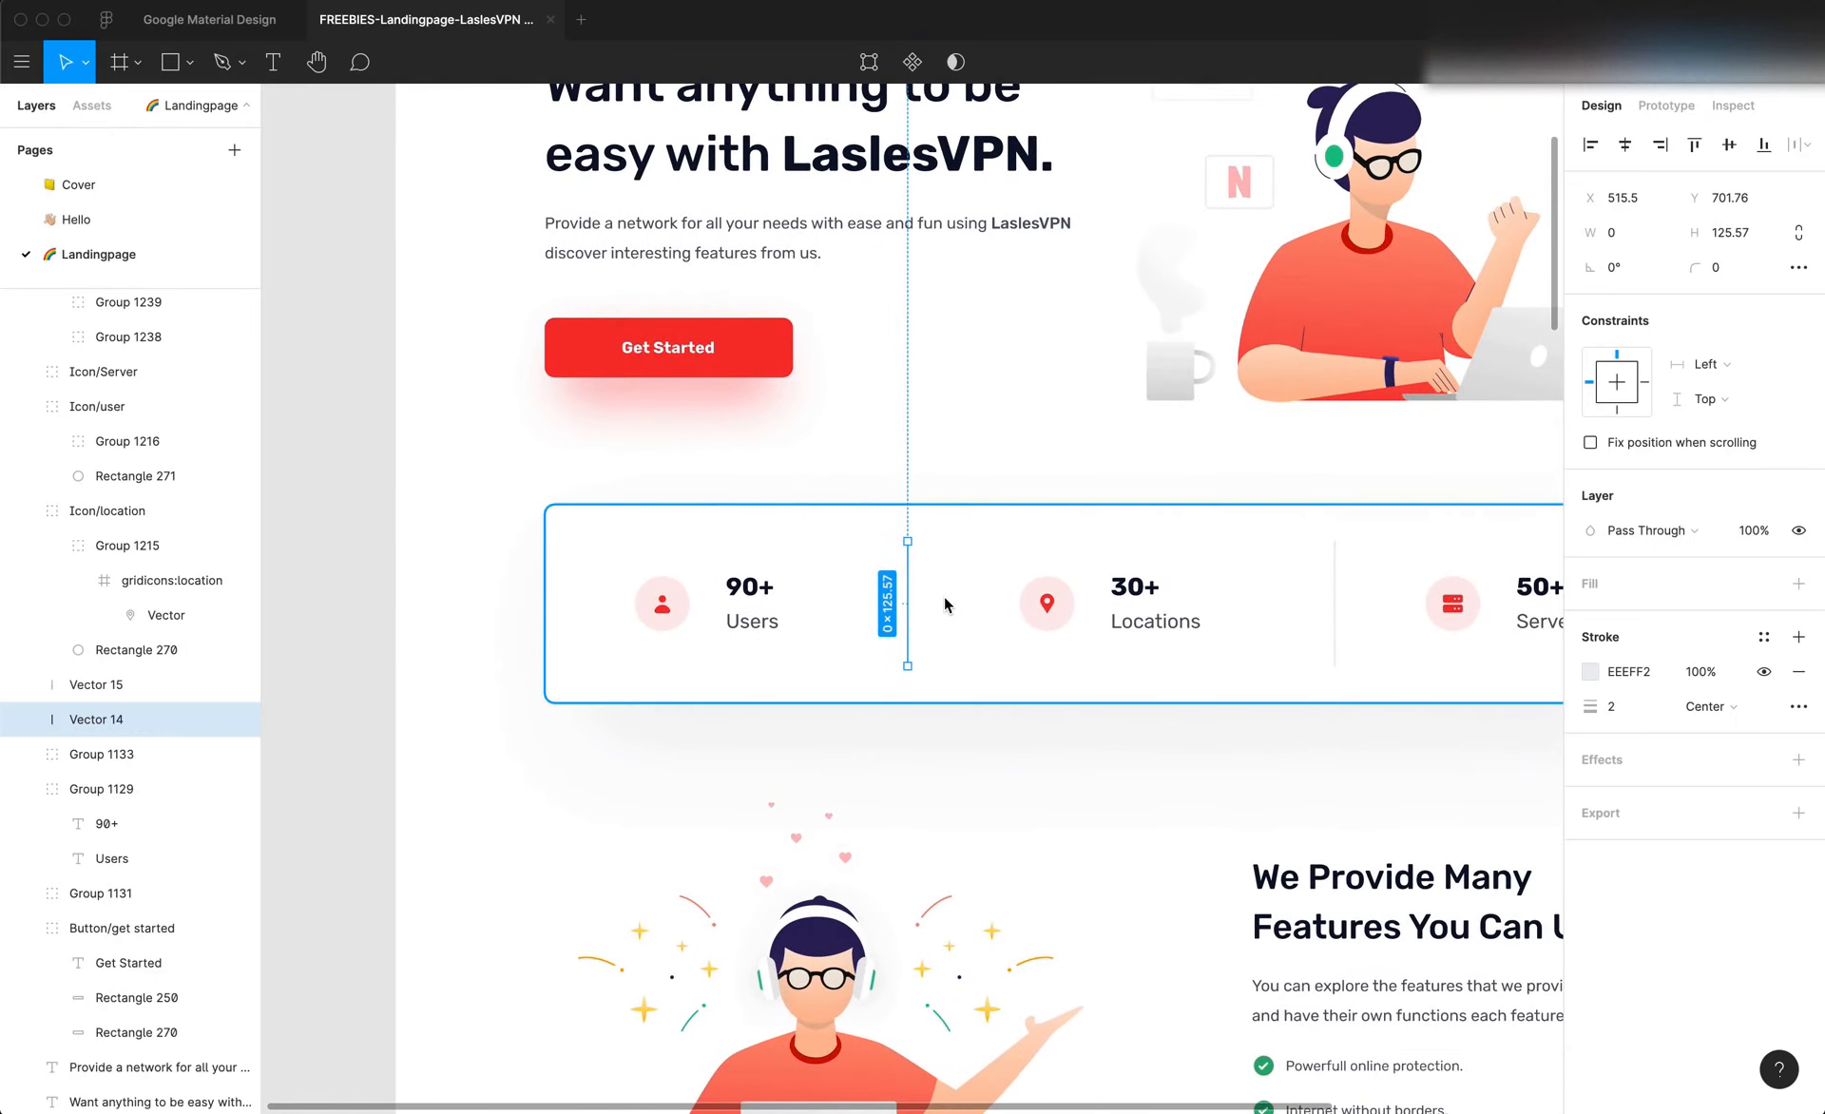
scroll(944, 596, up, 3)
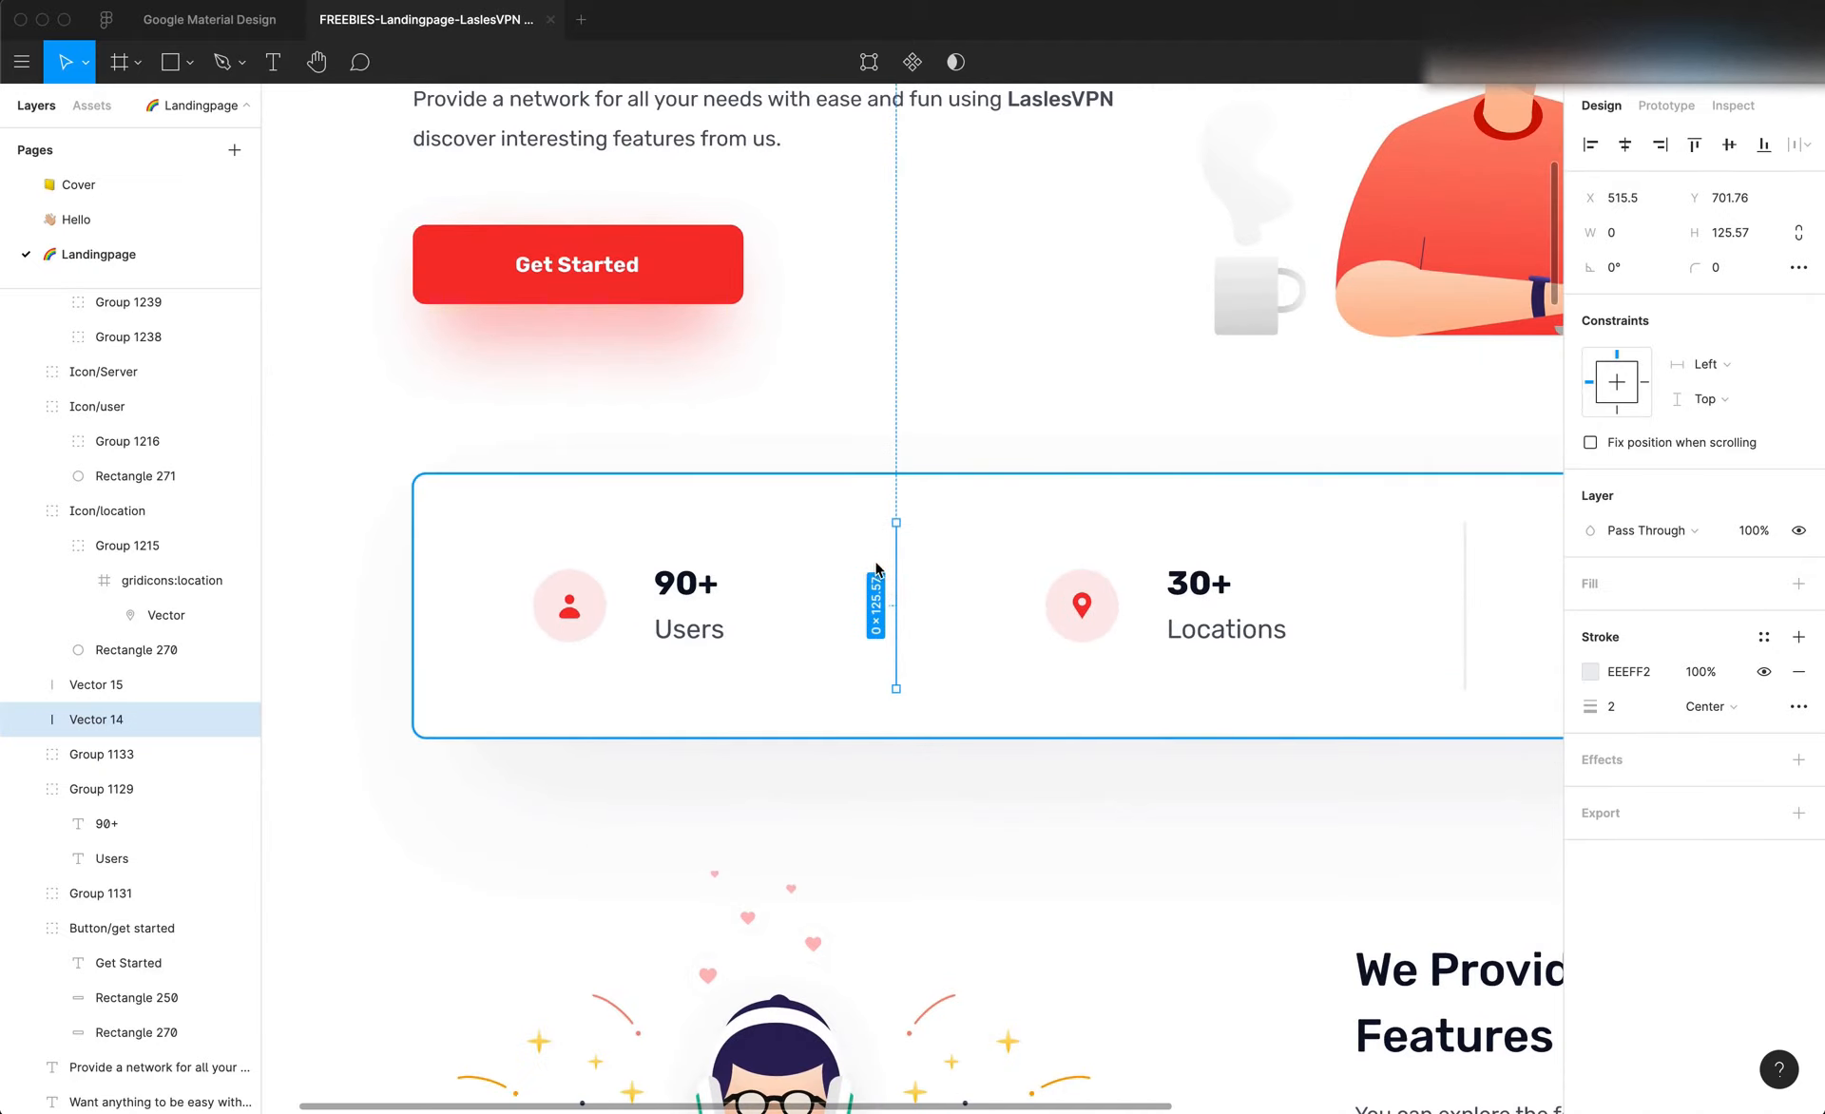
scroll(992, 592, down, 1)
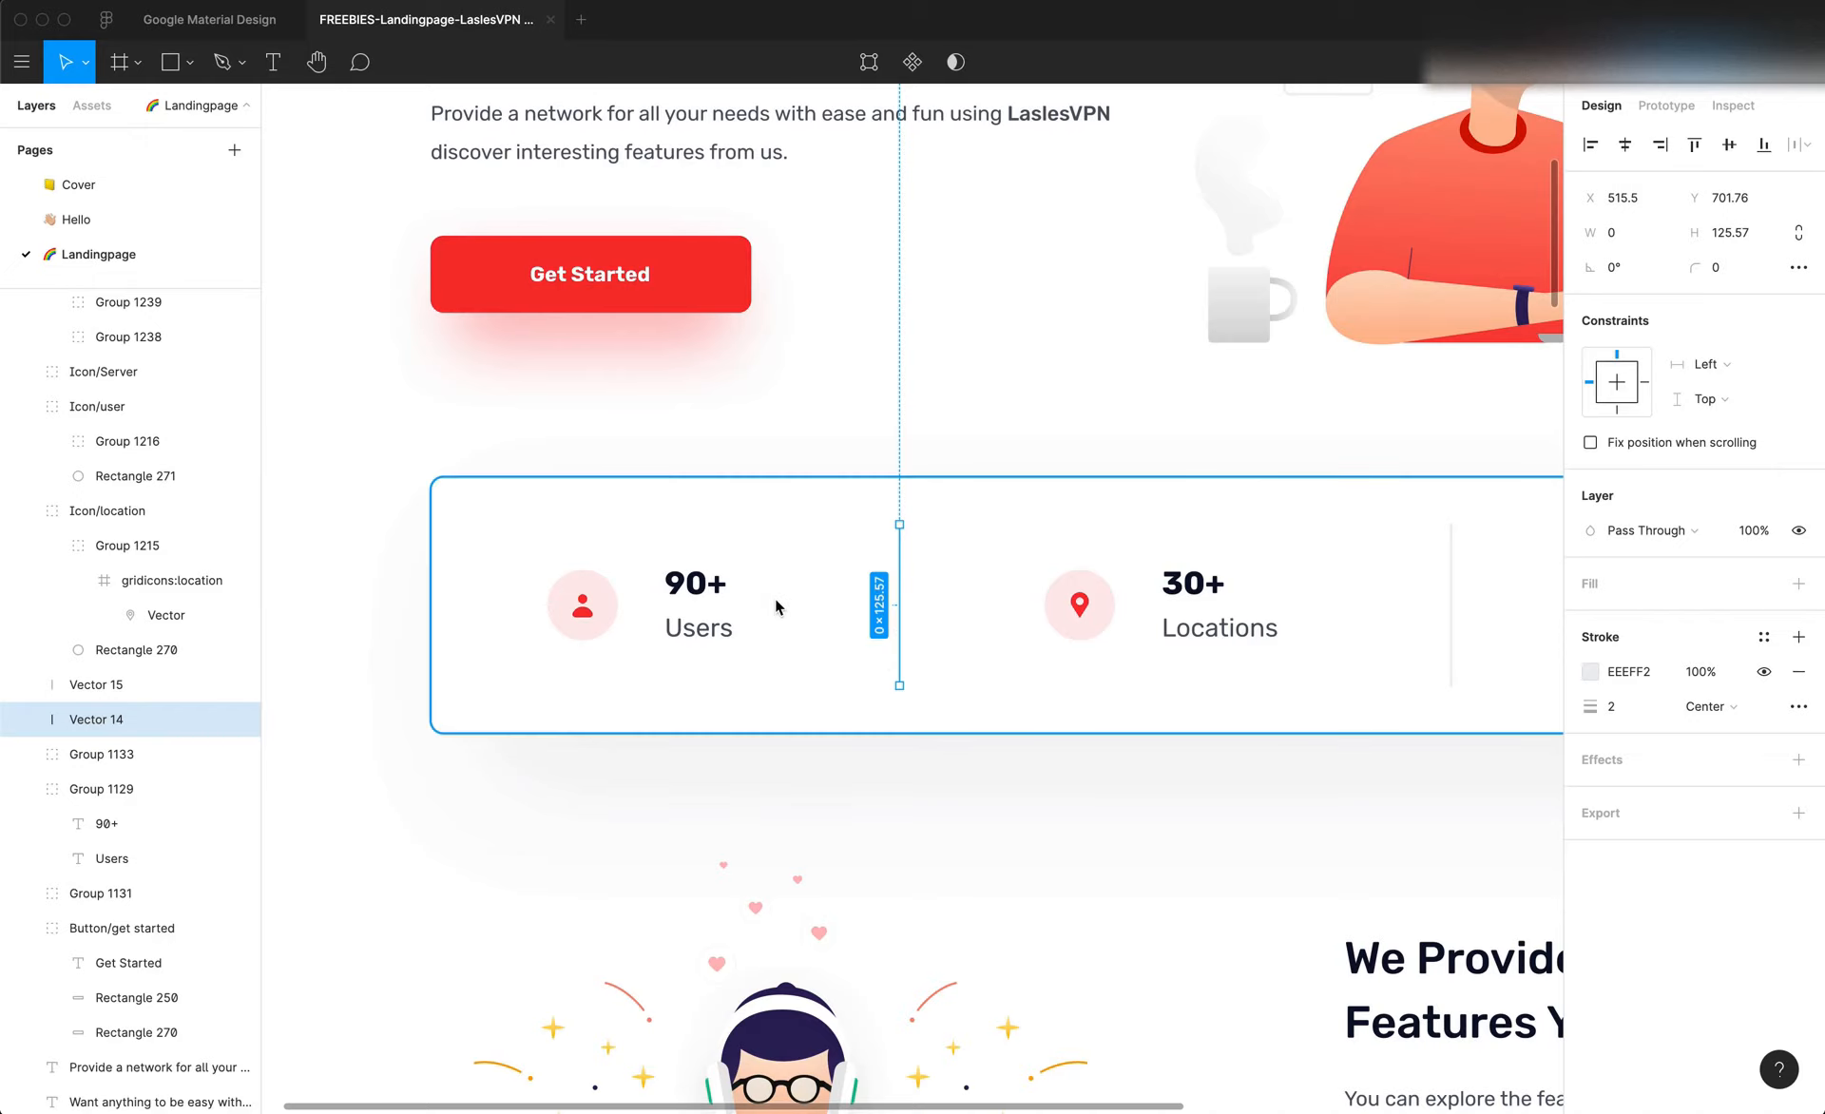
Switch back to Editor X and set the outer stats container's background opacity to 0% and its border width to 0 px
key(super+Tab)
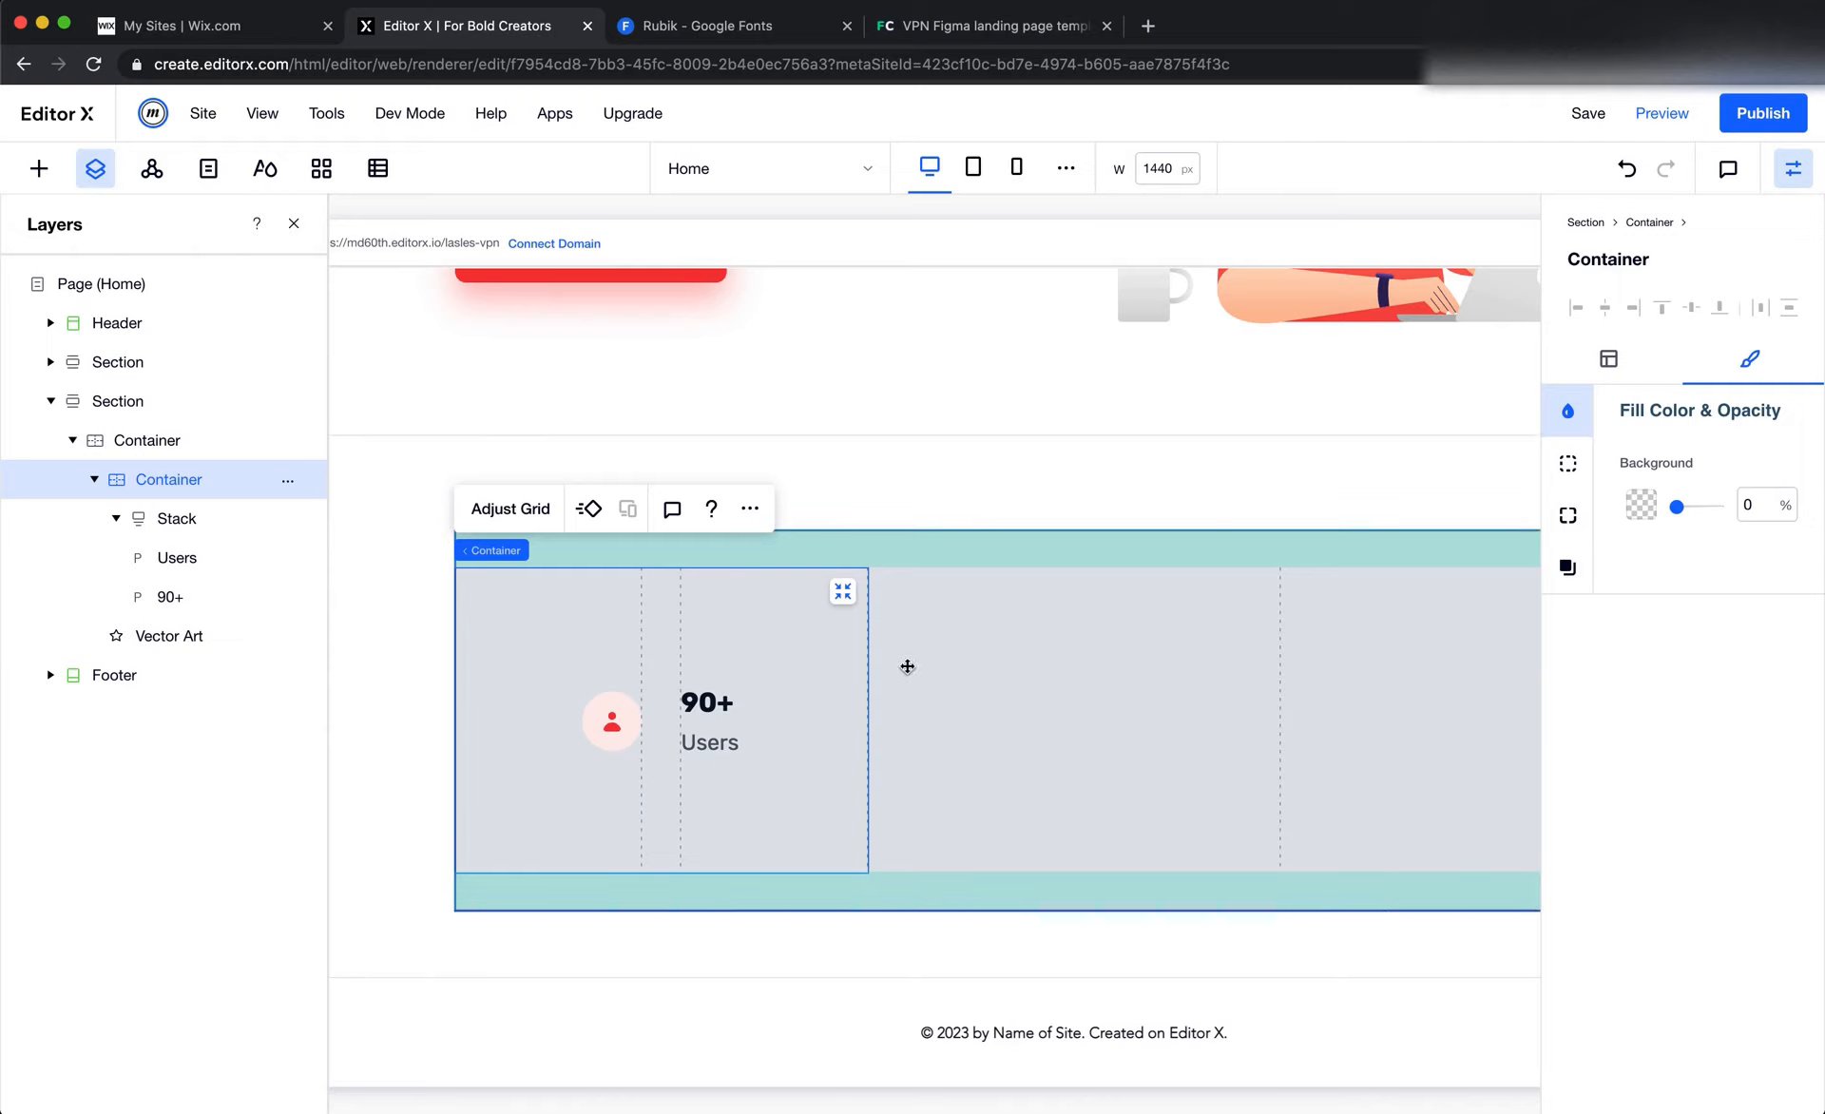
click(1567, 575)
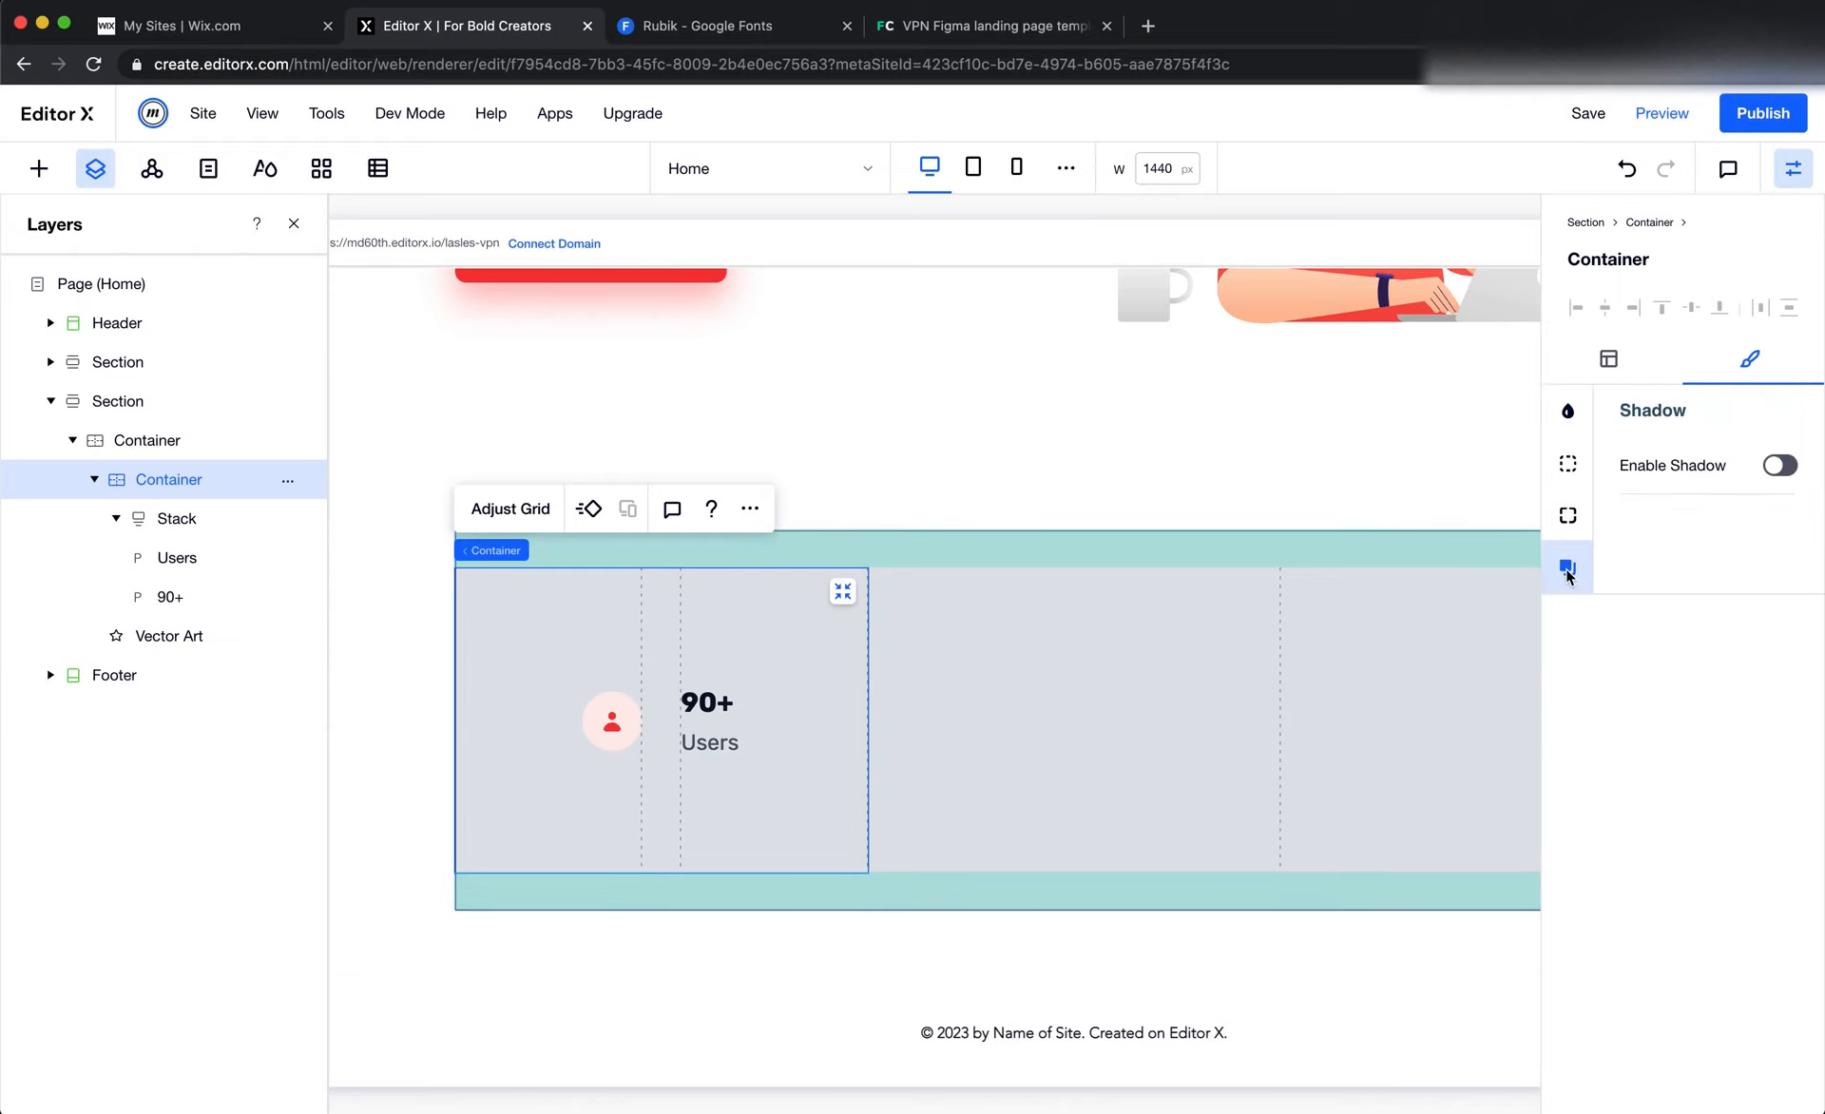
click(1047, 737)
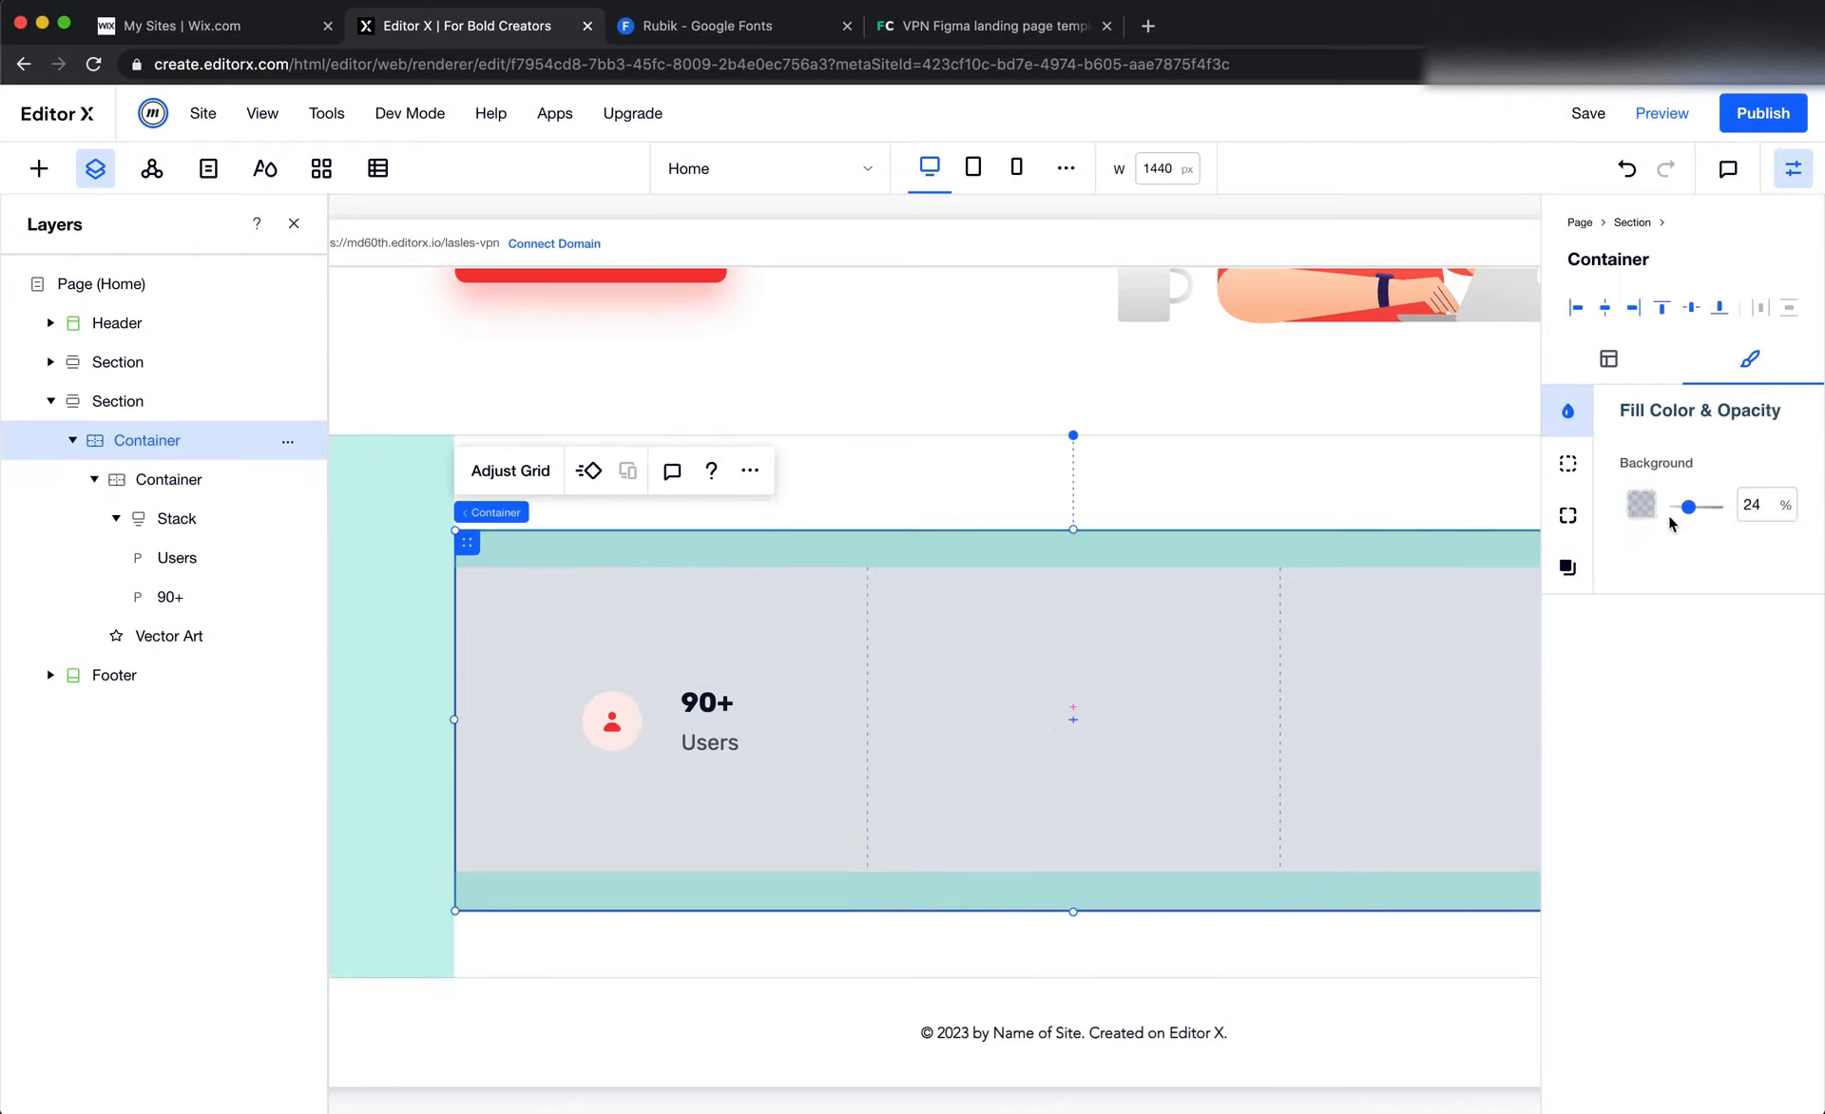
drag(1687, 506, 1615, 513)
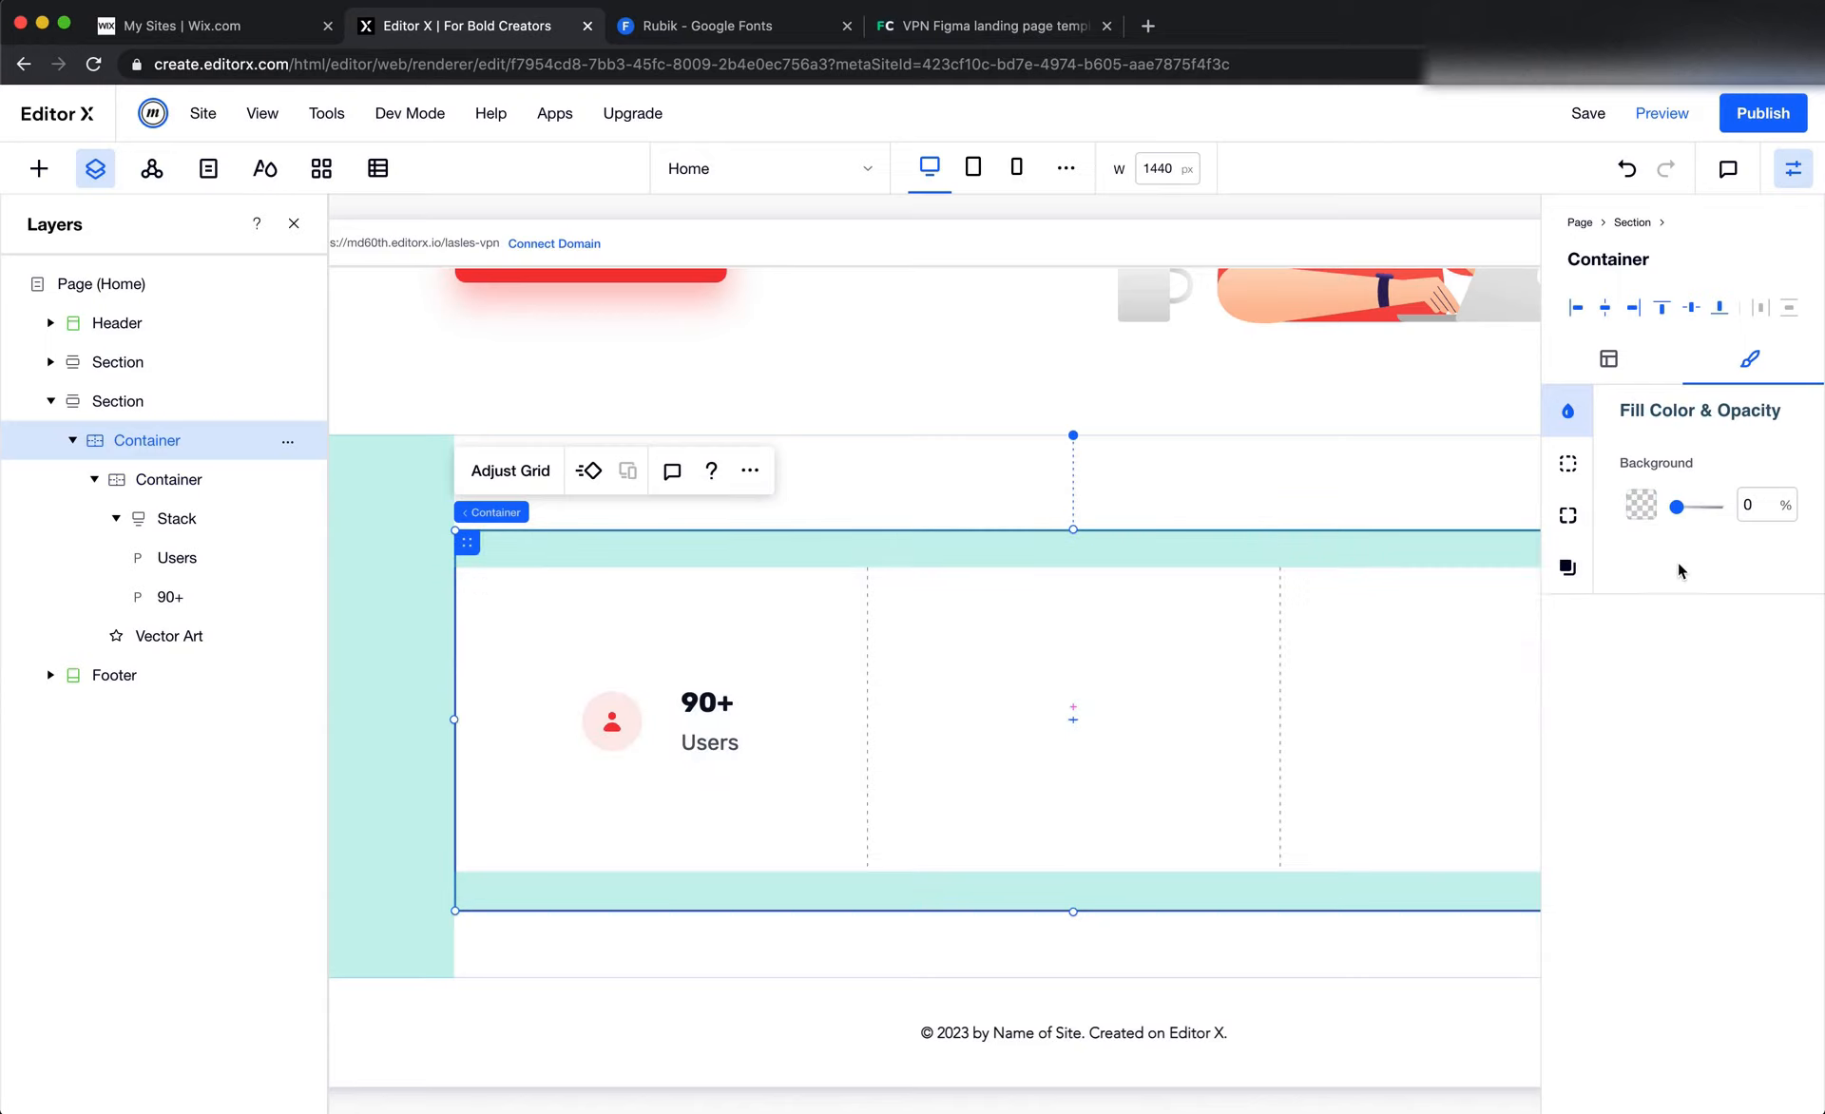
click(1567, 463)
click(1751, 607)
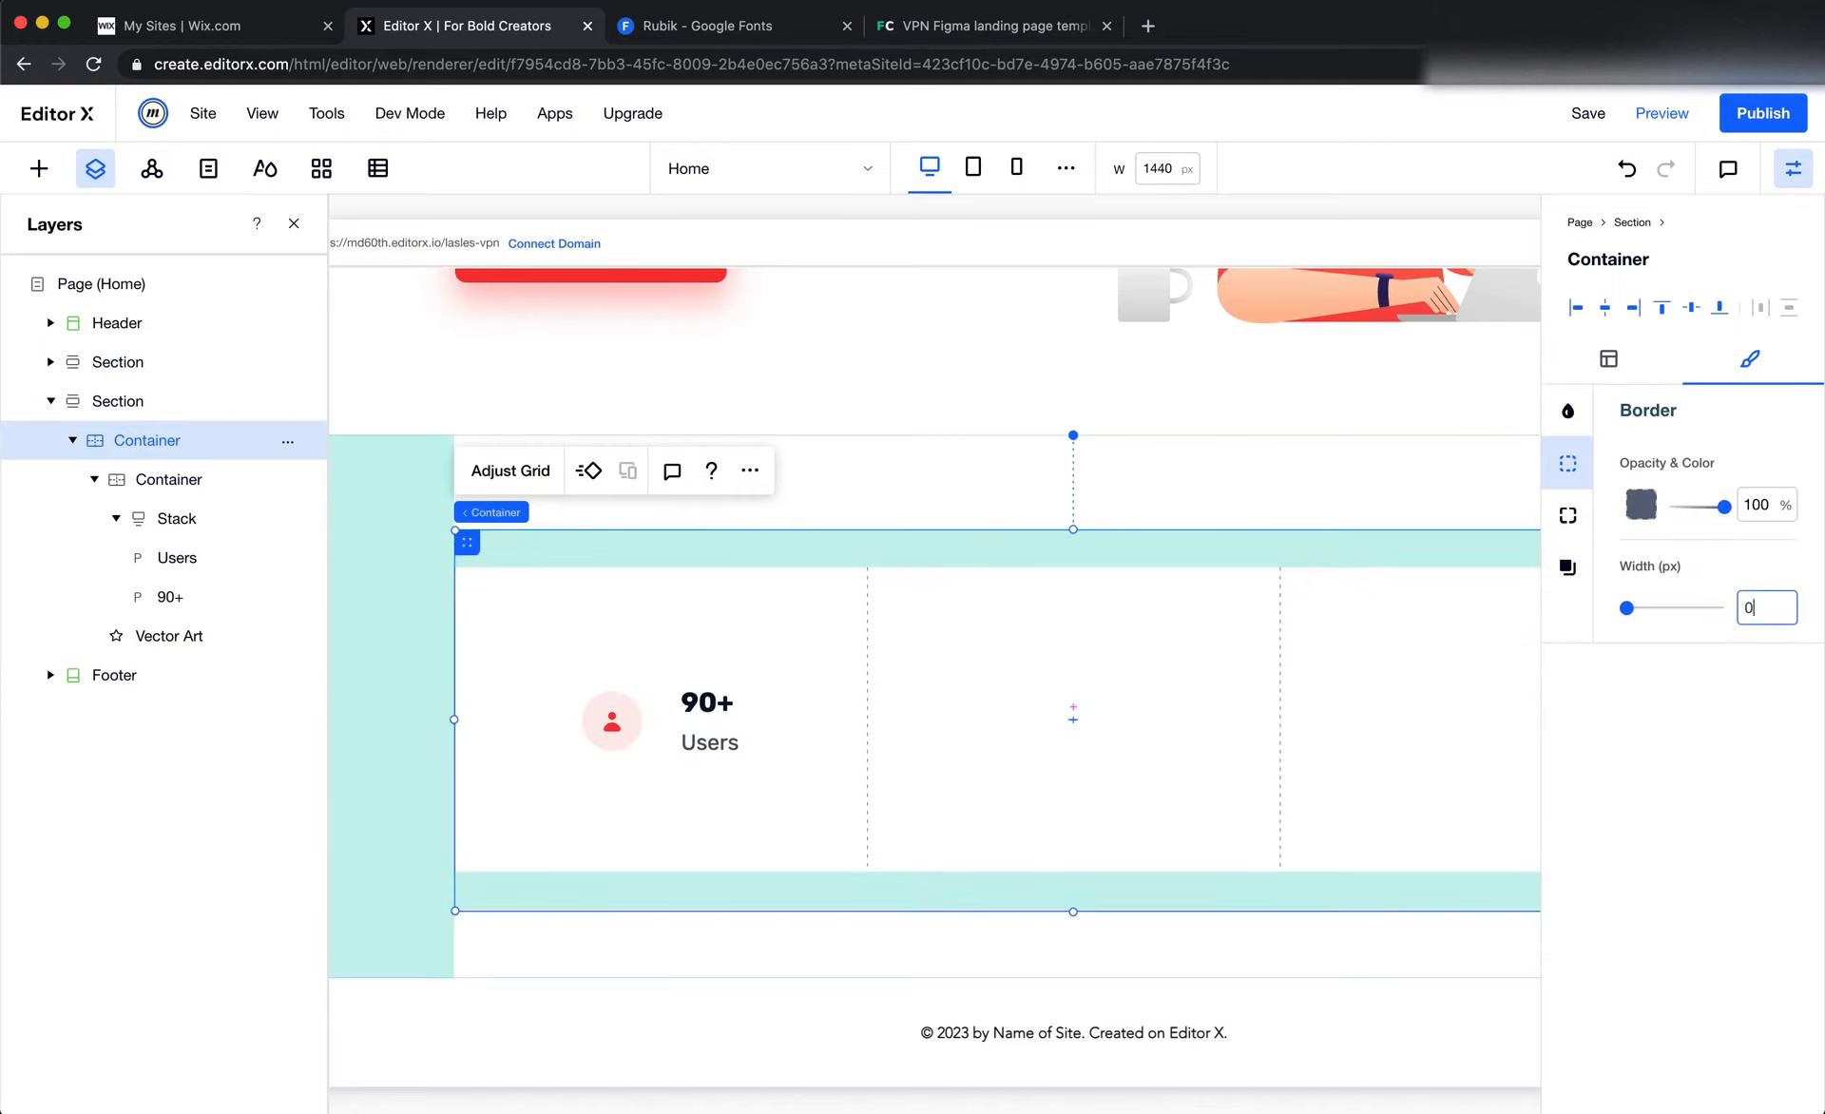
key(Return)
click(1193, 351)
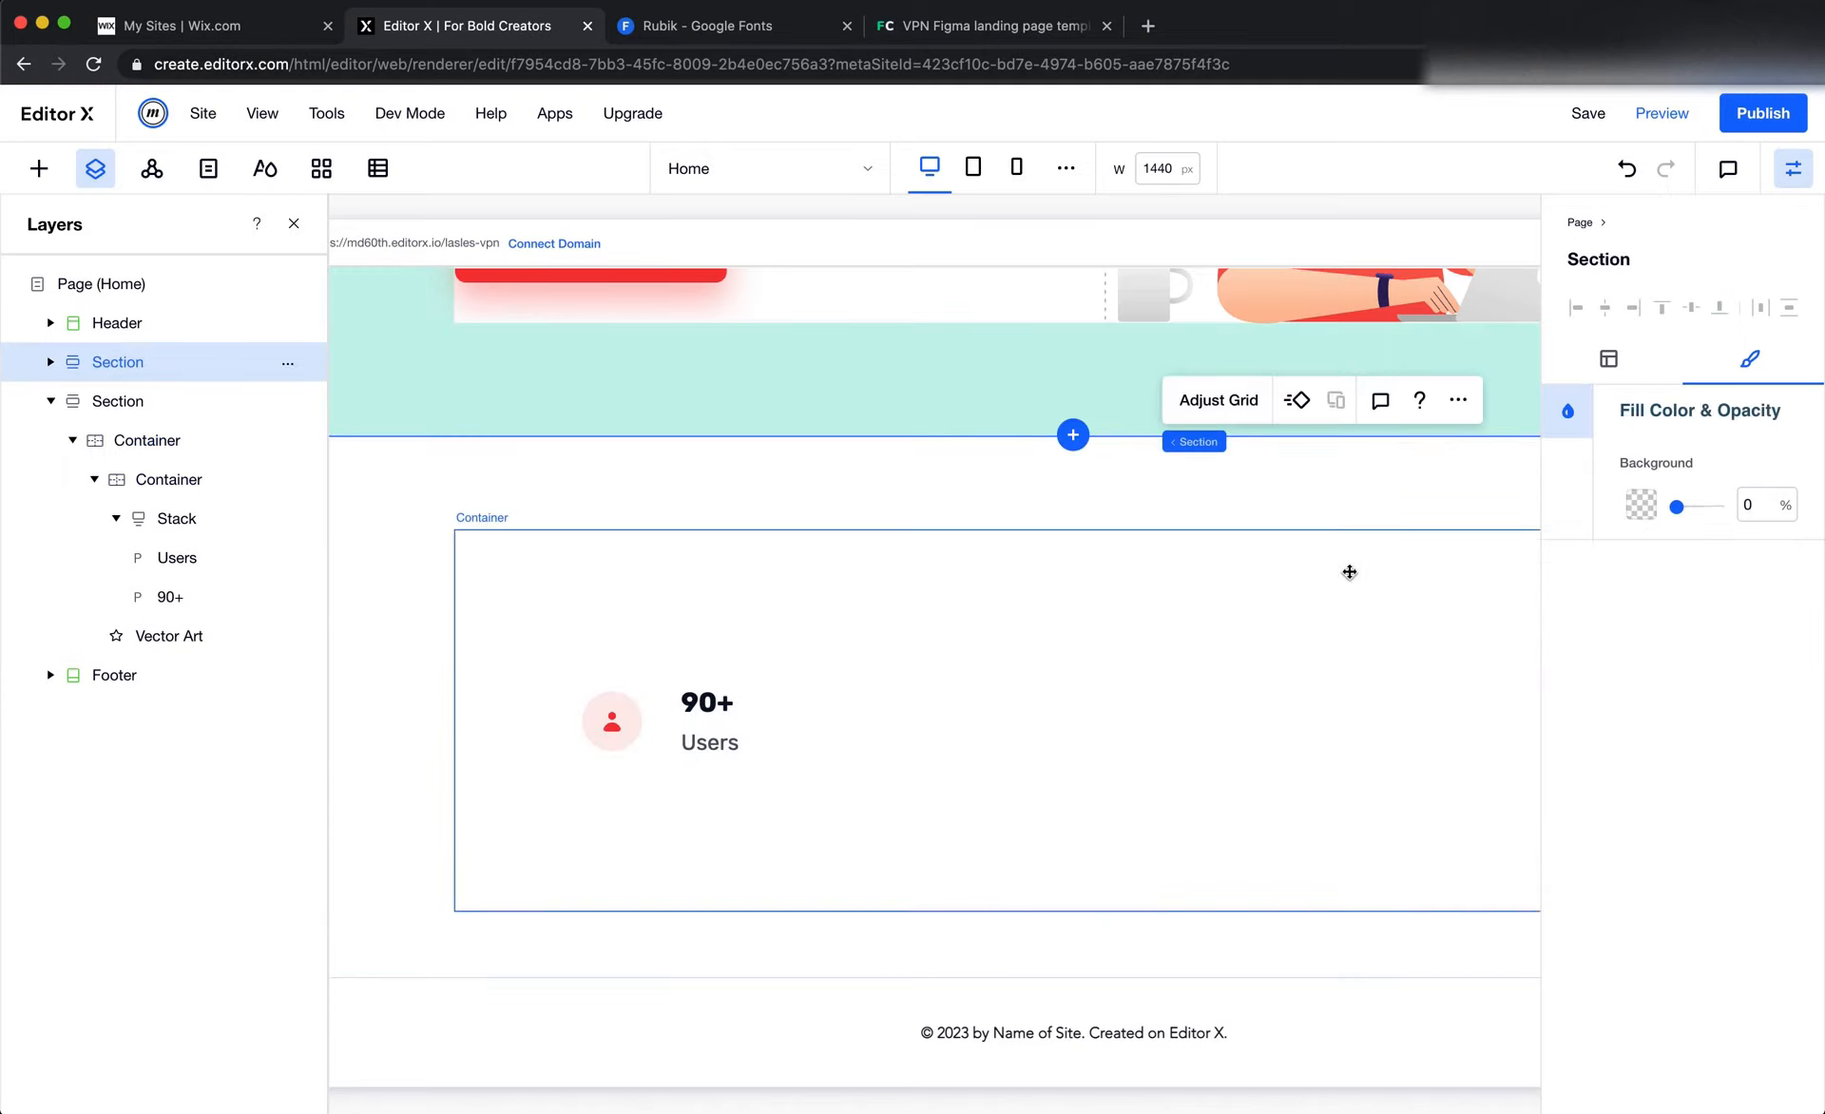
Enable a shadow on the first column's inner container with a 270° angle, 0 px blur and 100% opacity
click(856, 798)
click(1567, 568)
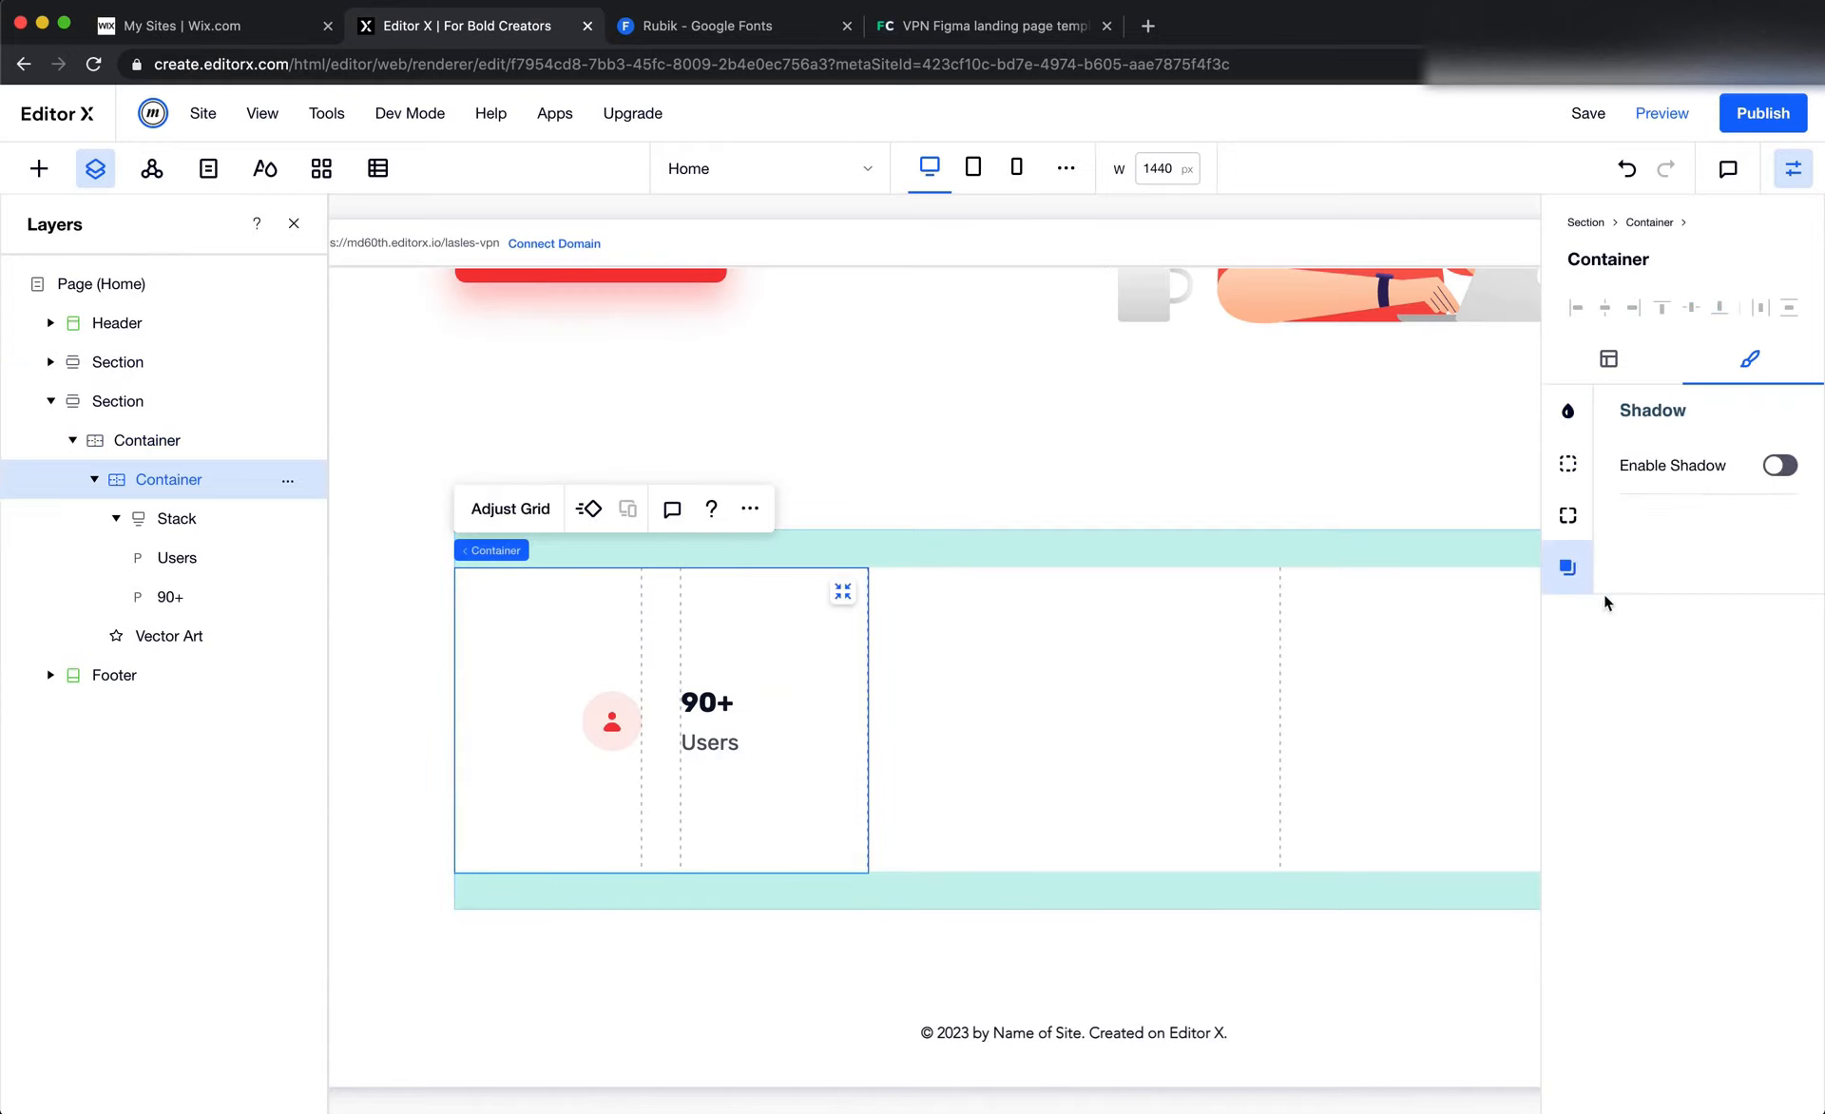
click(1779, 466)
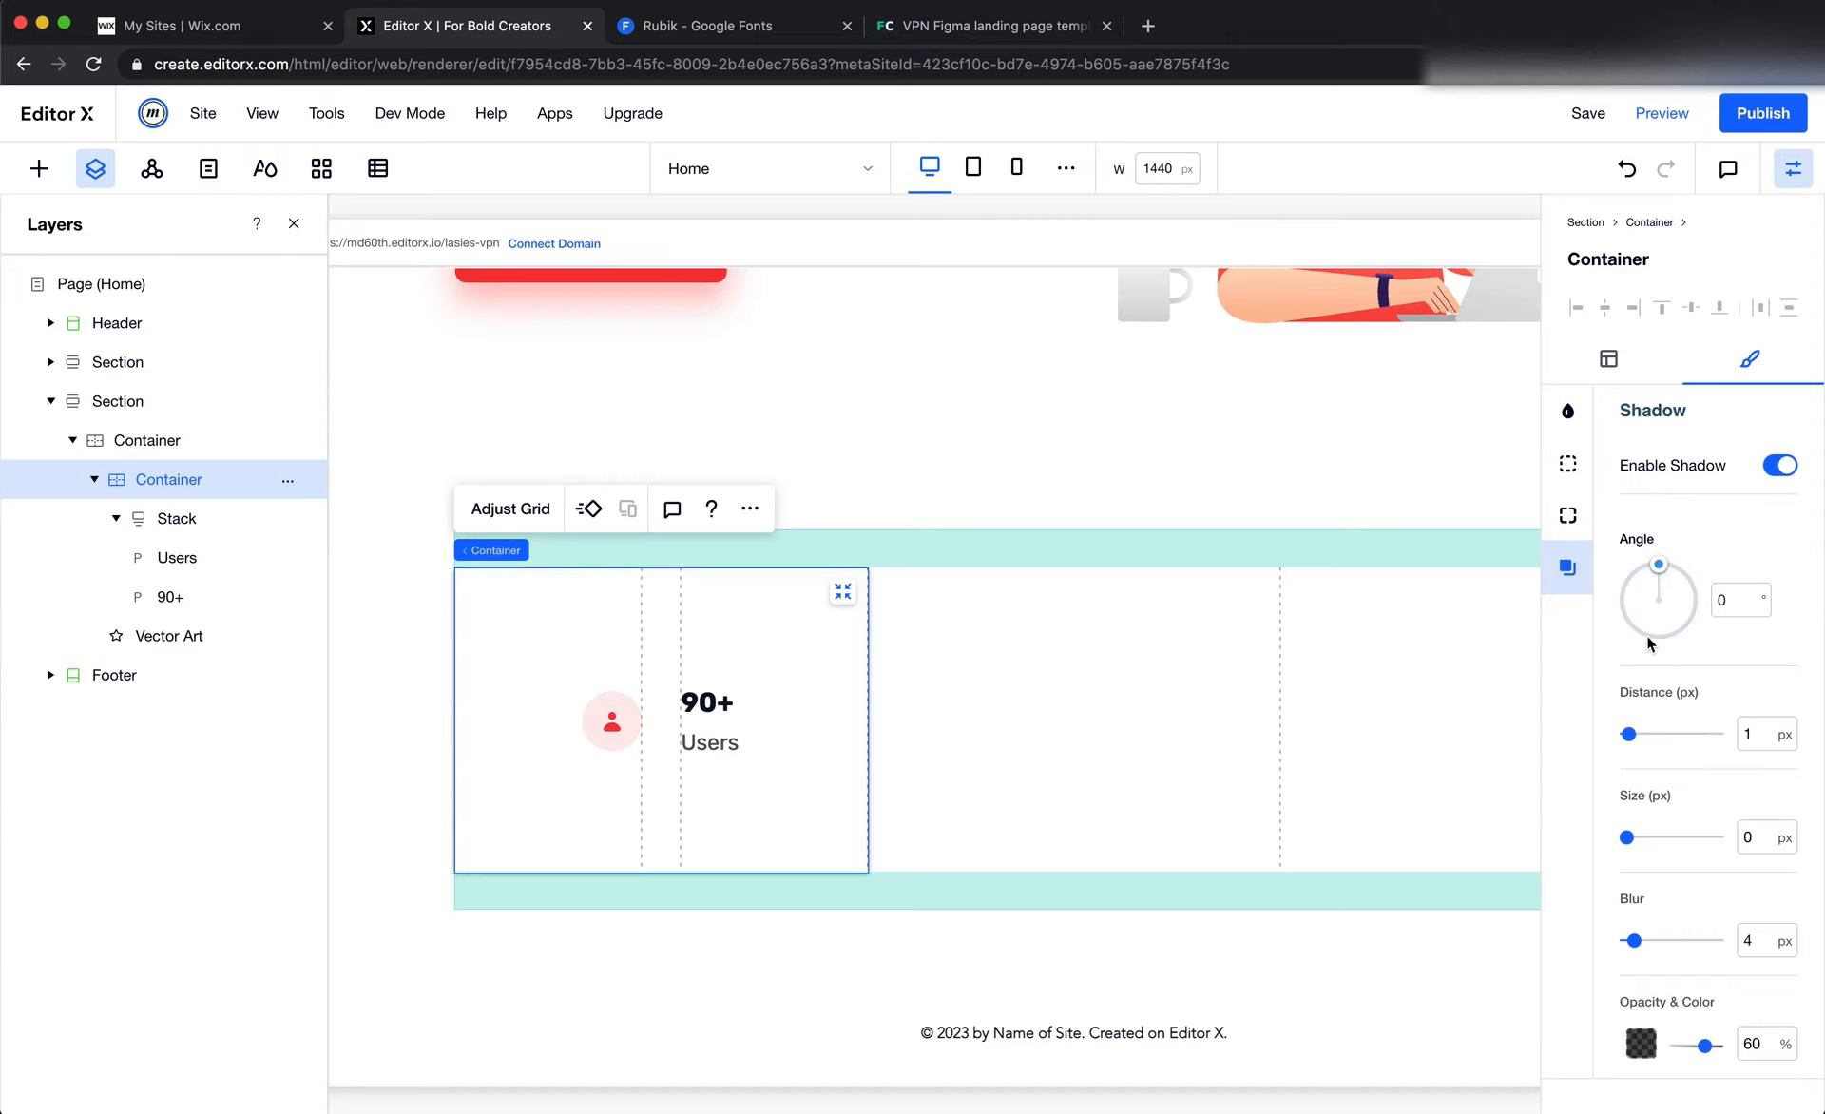
drag(1648, 644, 1622, 606)
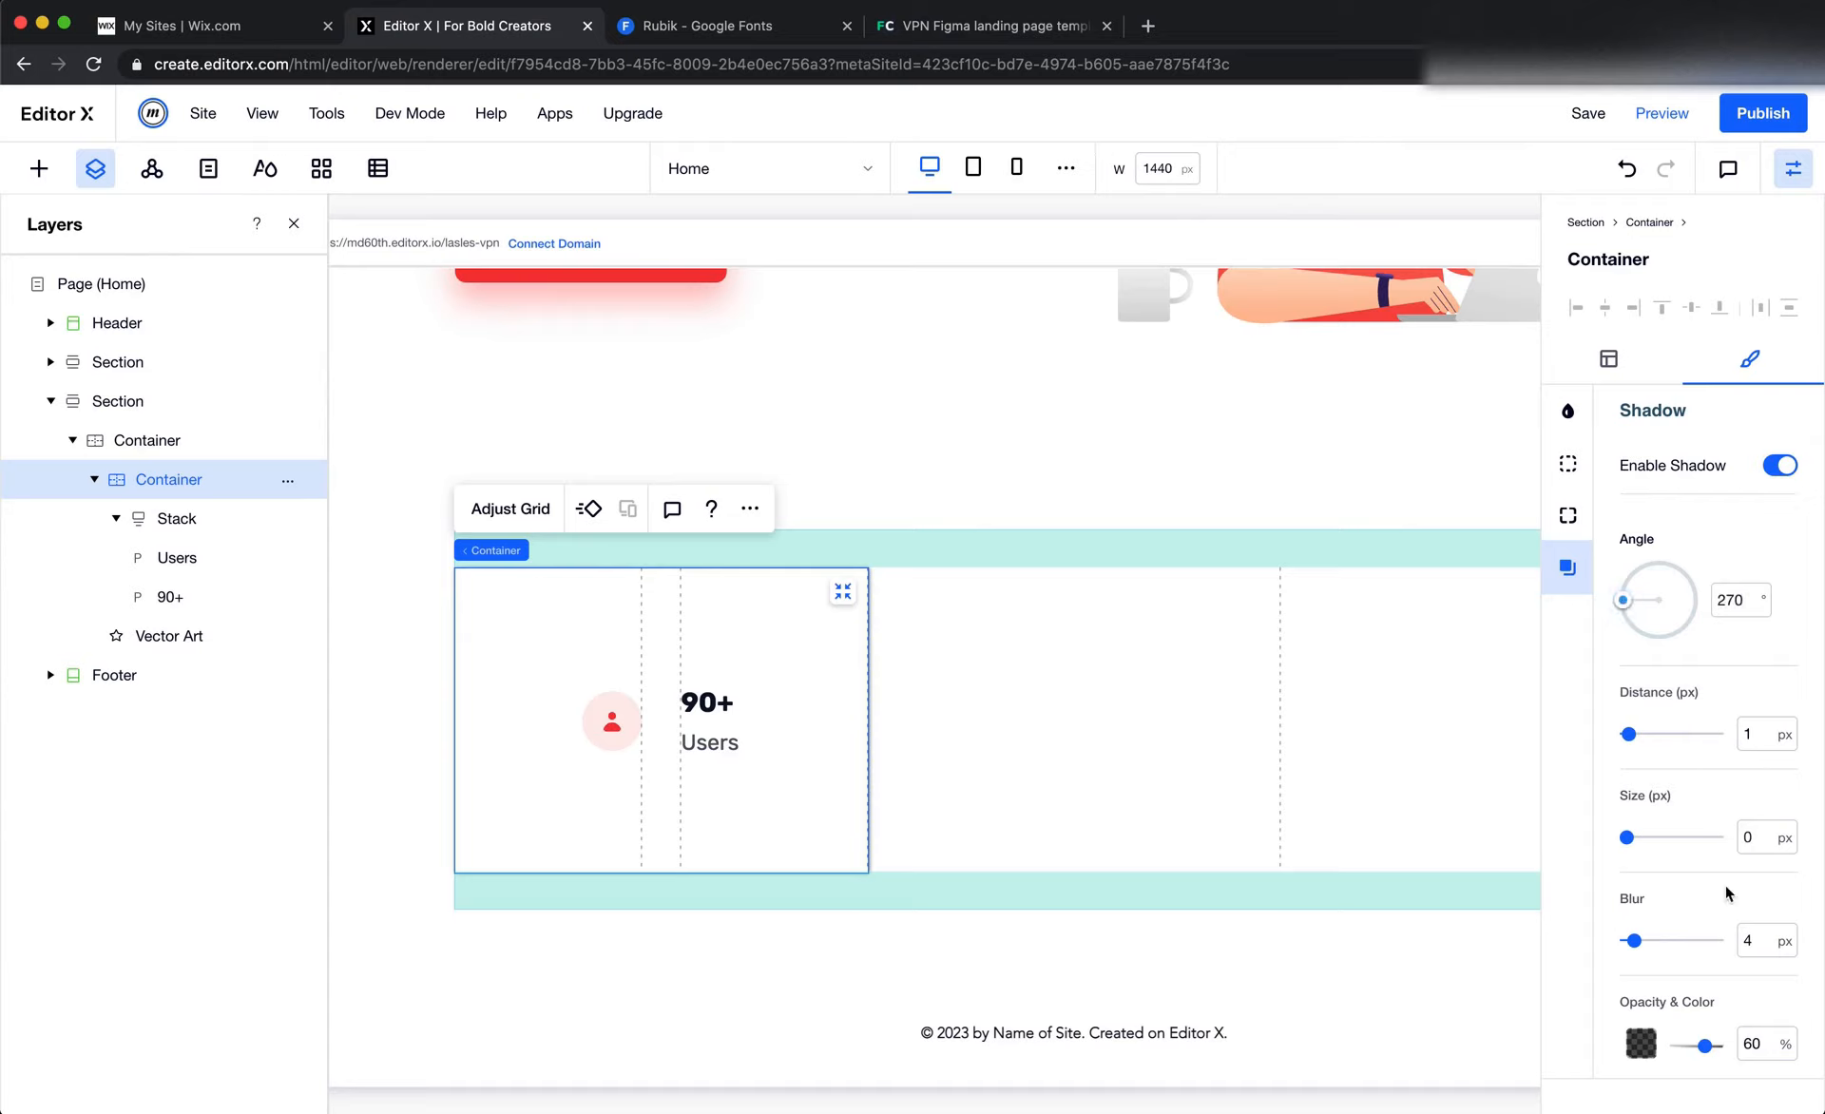
double_click(1757, 954)
text(0)
key(Return)
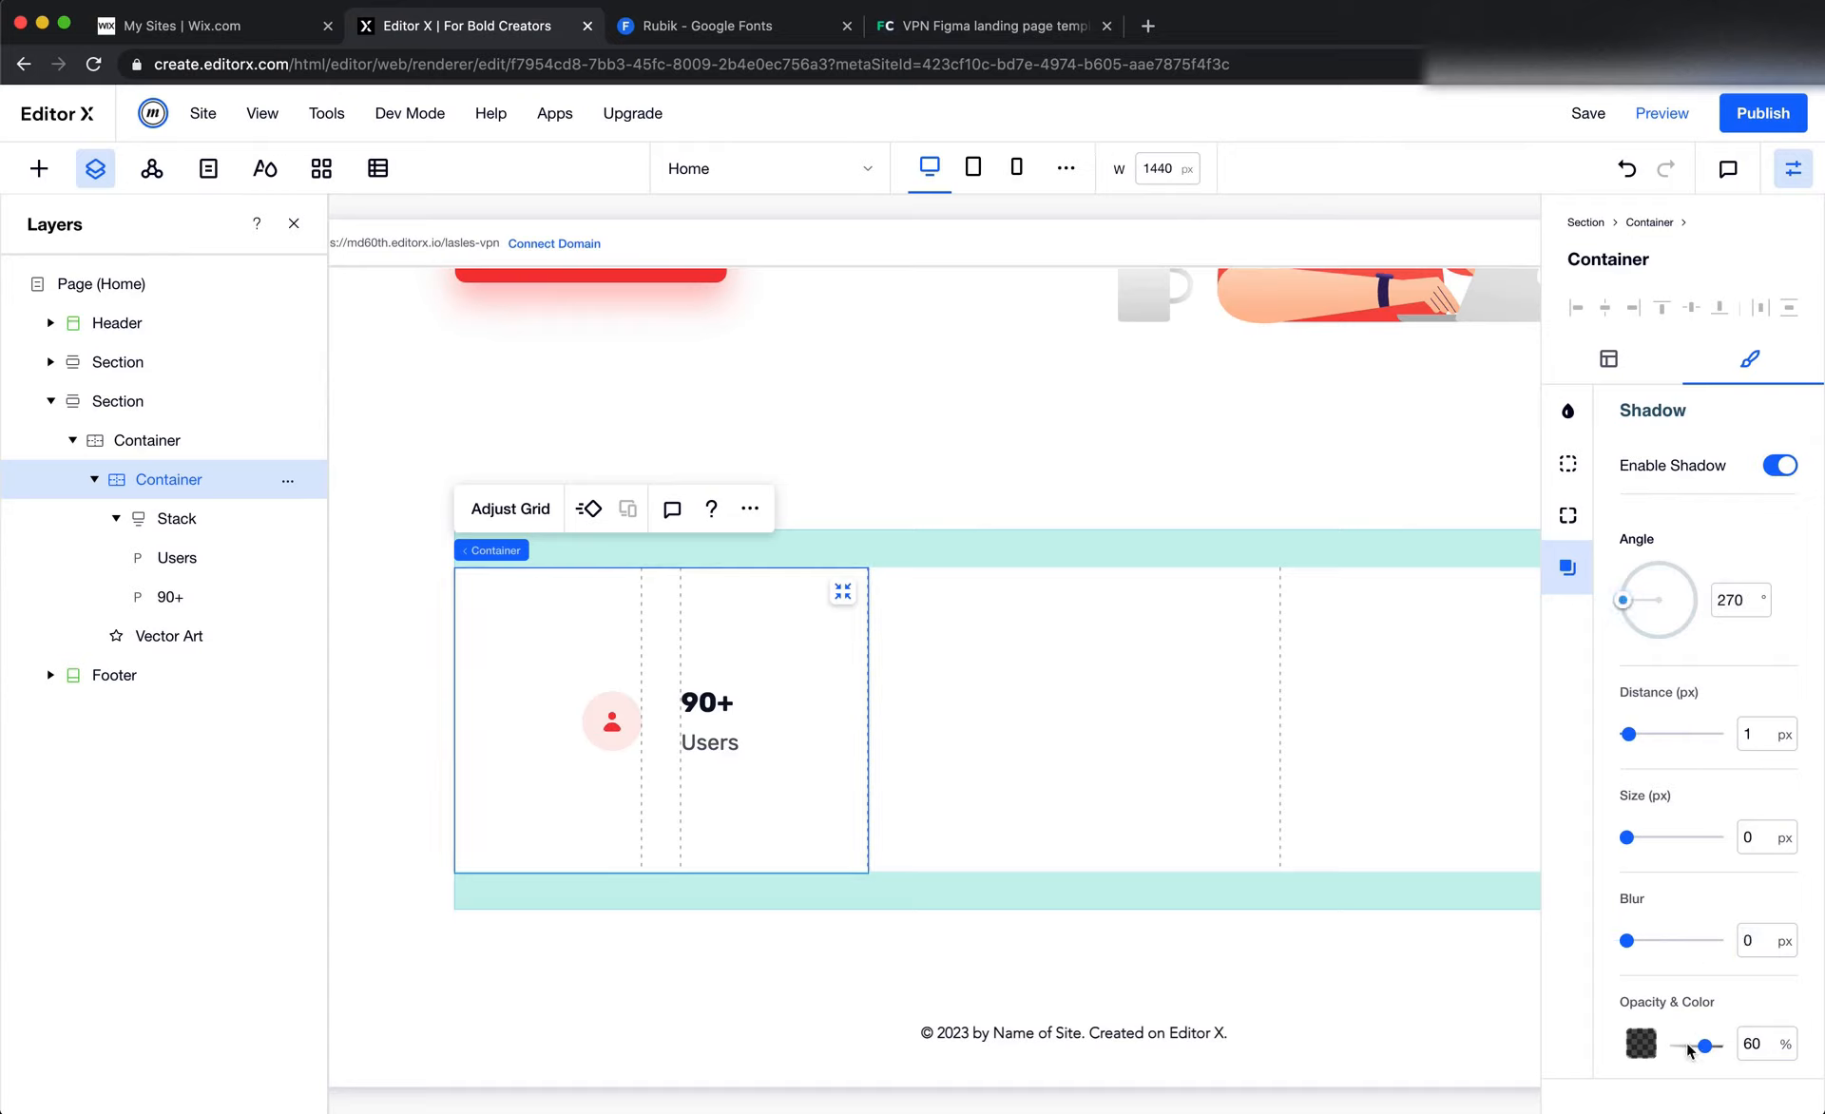
drag(1705, 1045, 1723, 1046)
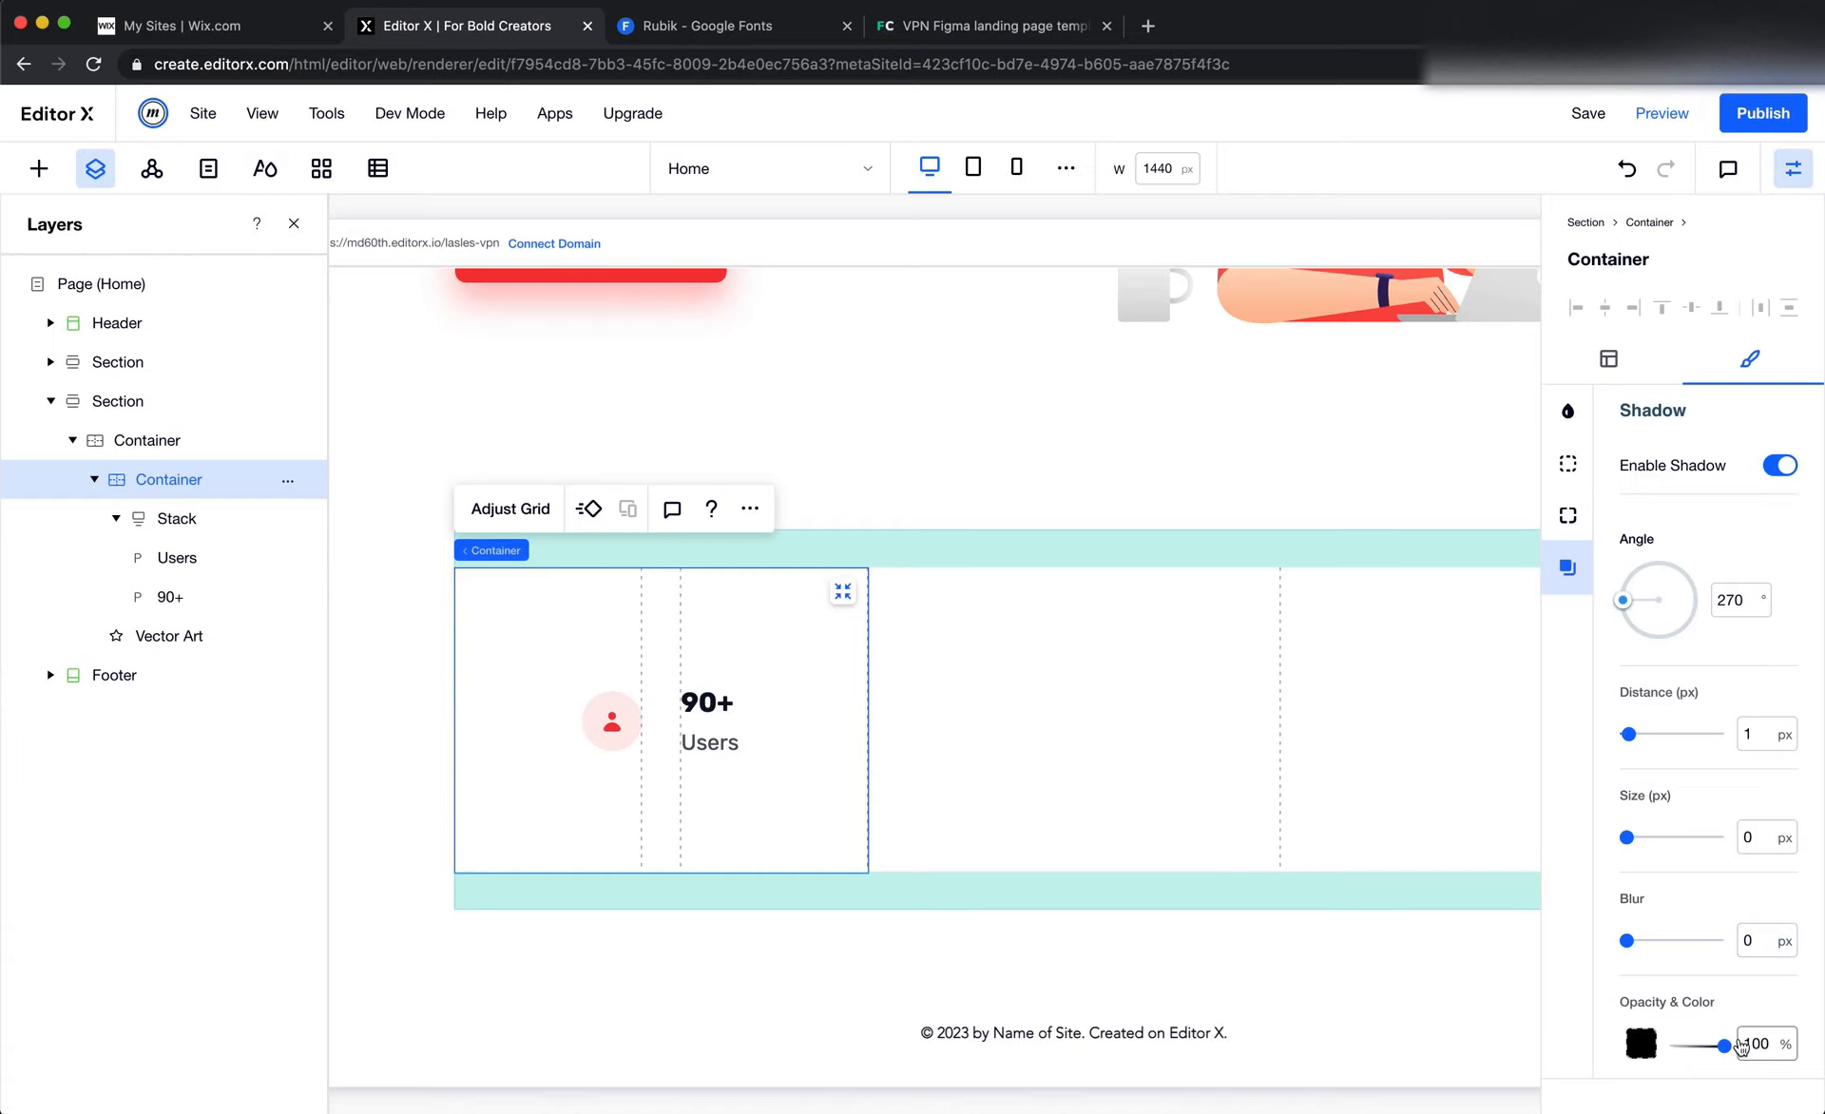
Copy the column divider's stroke color EEEFF2 from Figma and apply it as the shadow color of the first column's container in Editor X
key(super+Tab)
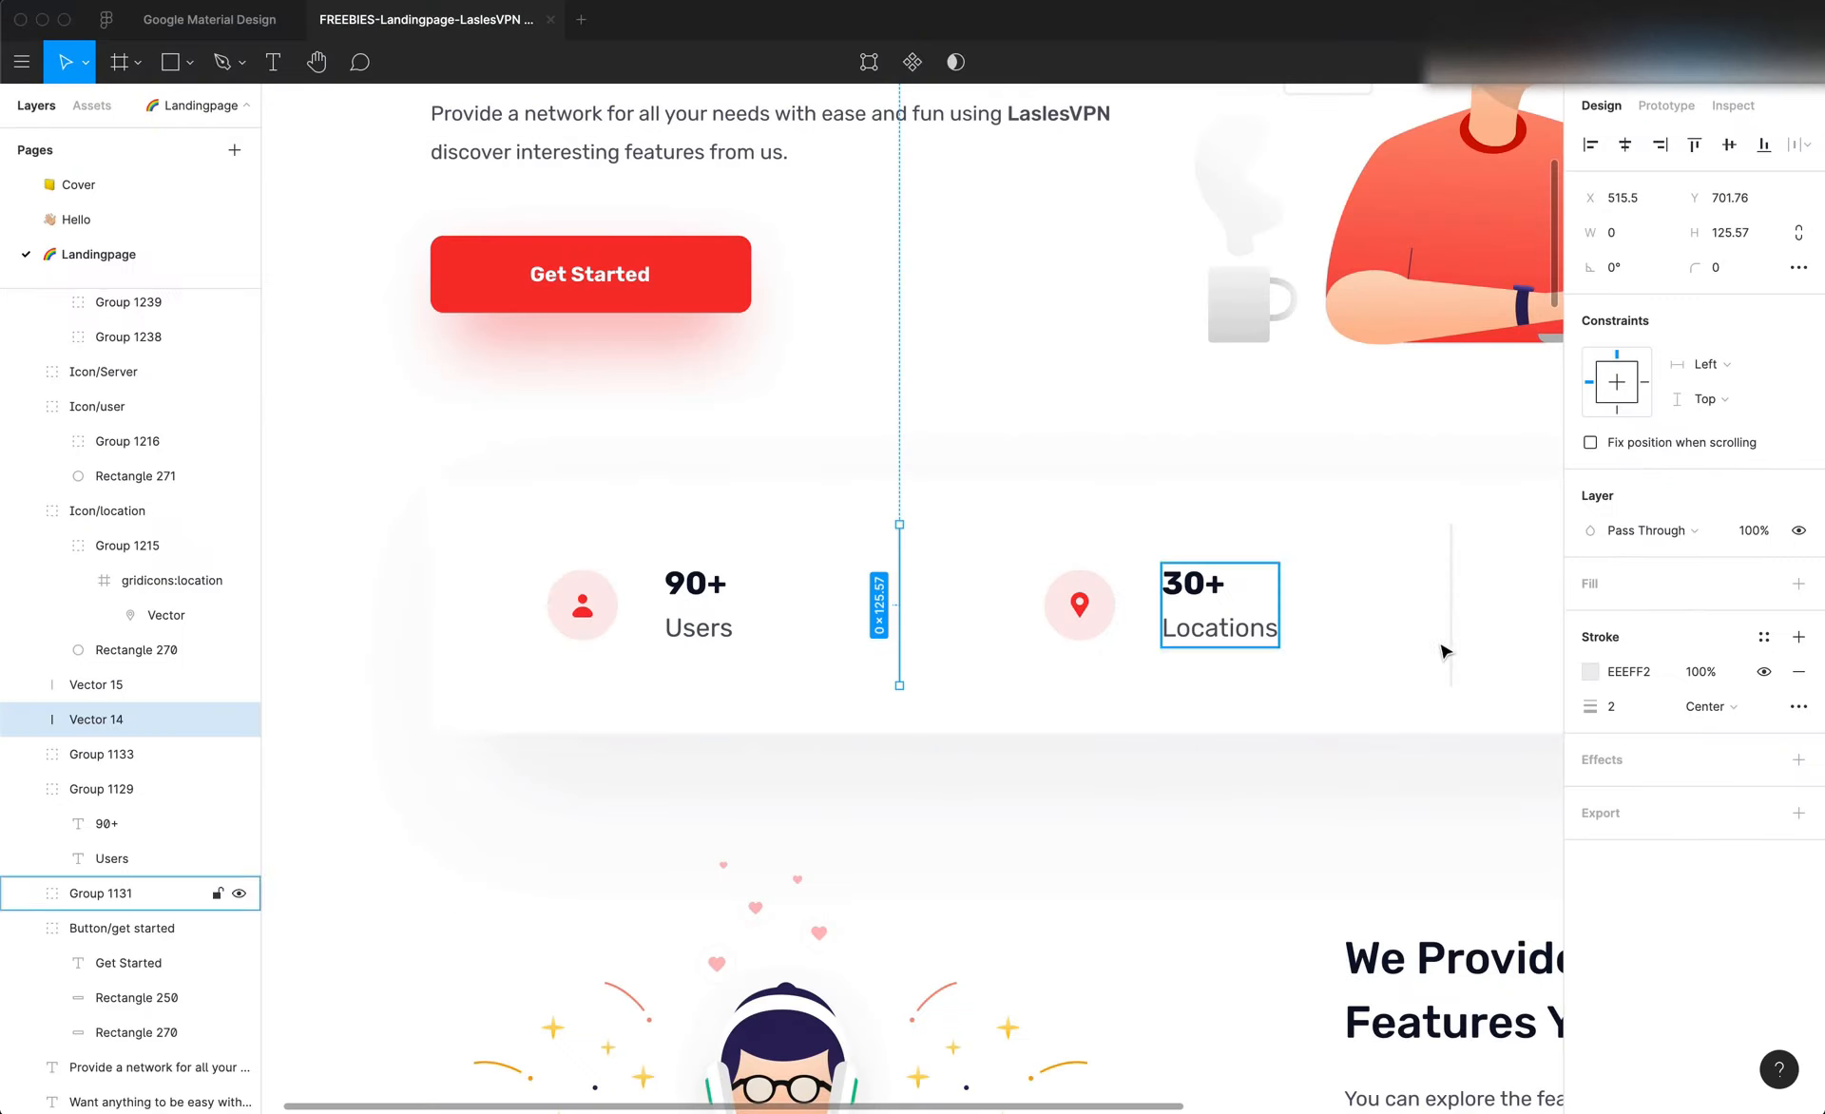
click(1621, 672)
key(super+c)
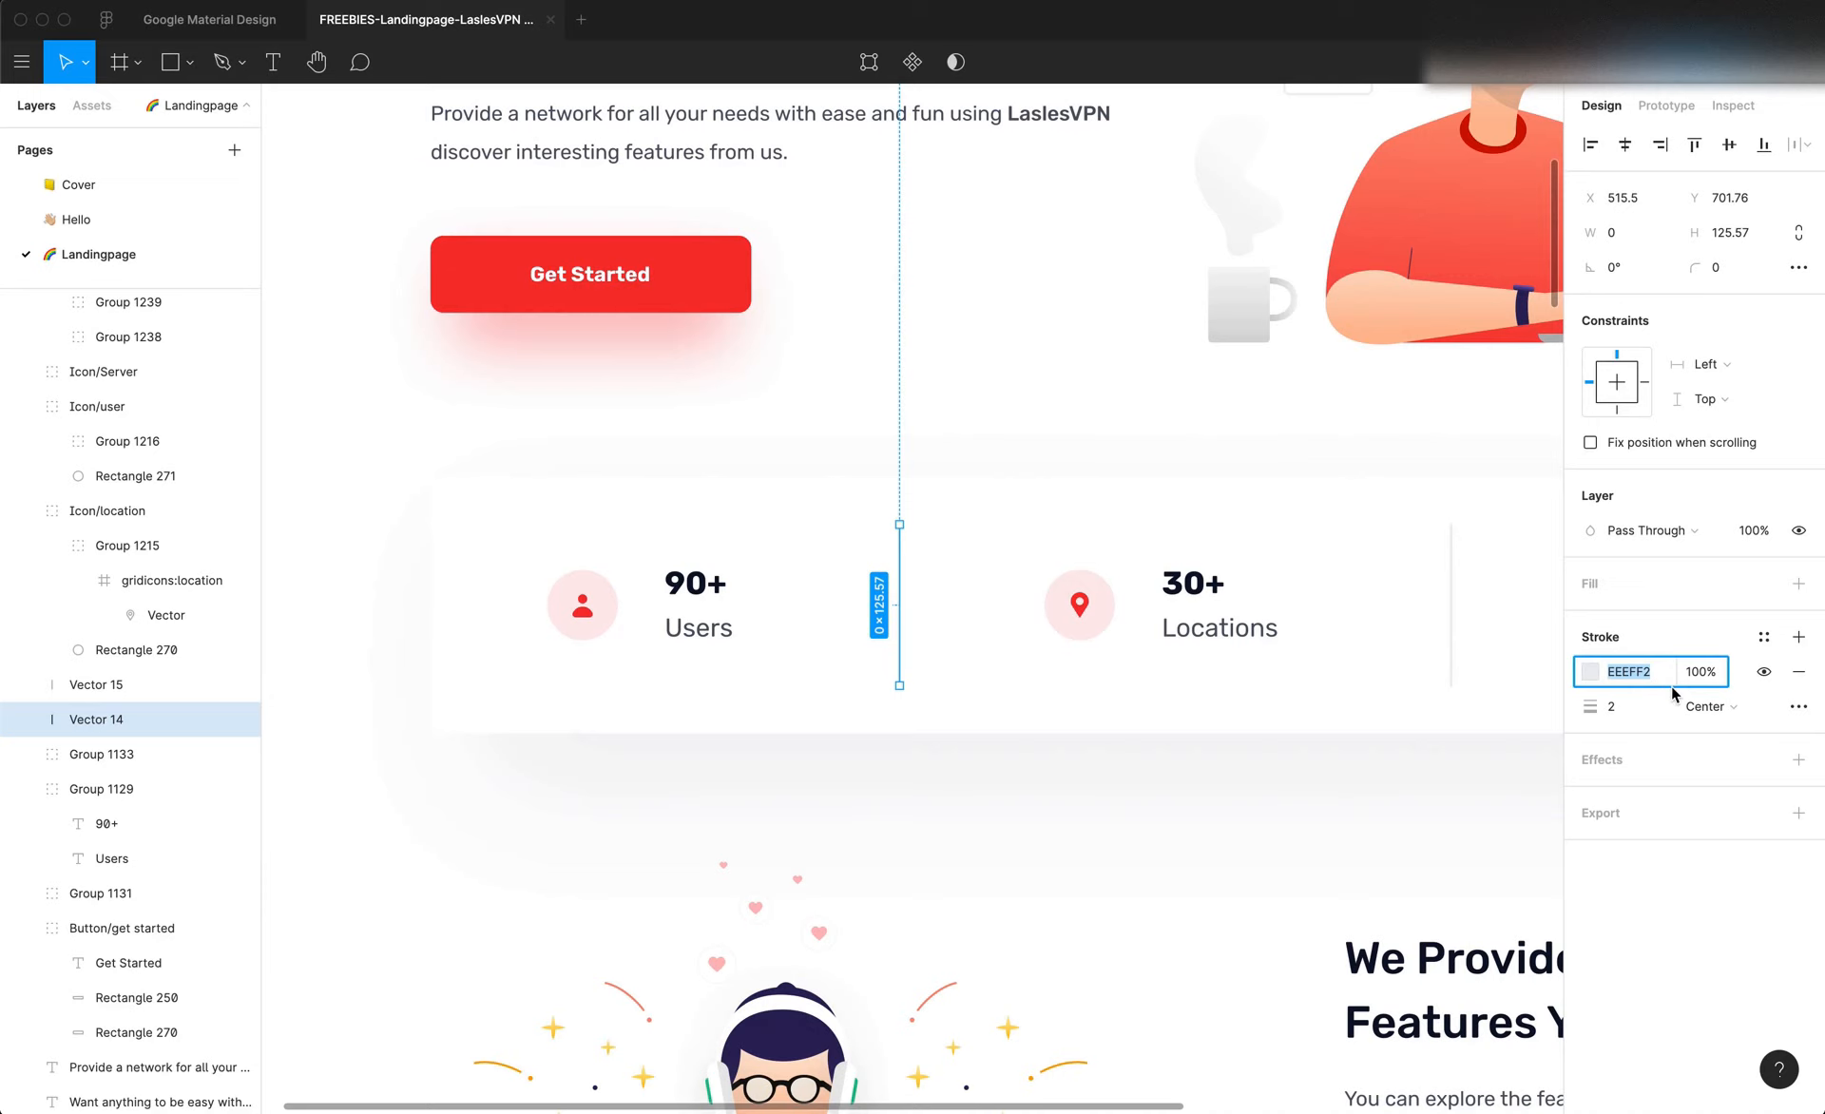
key(super+Tab)
click(1643, 1046)
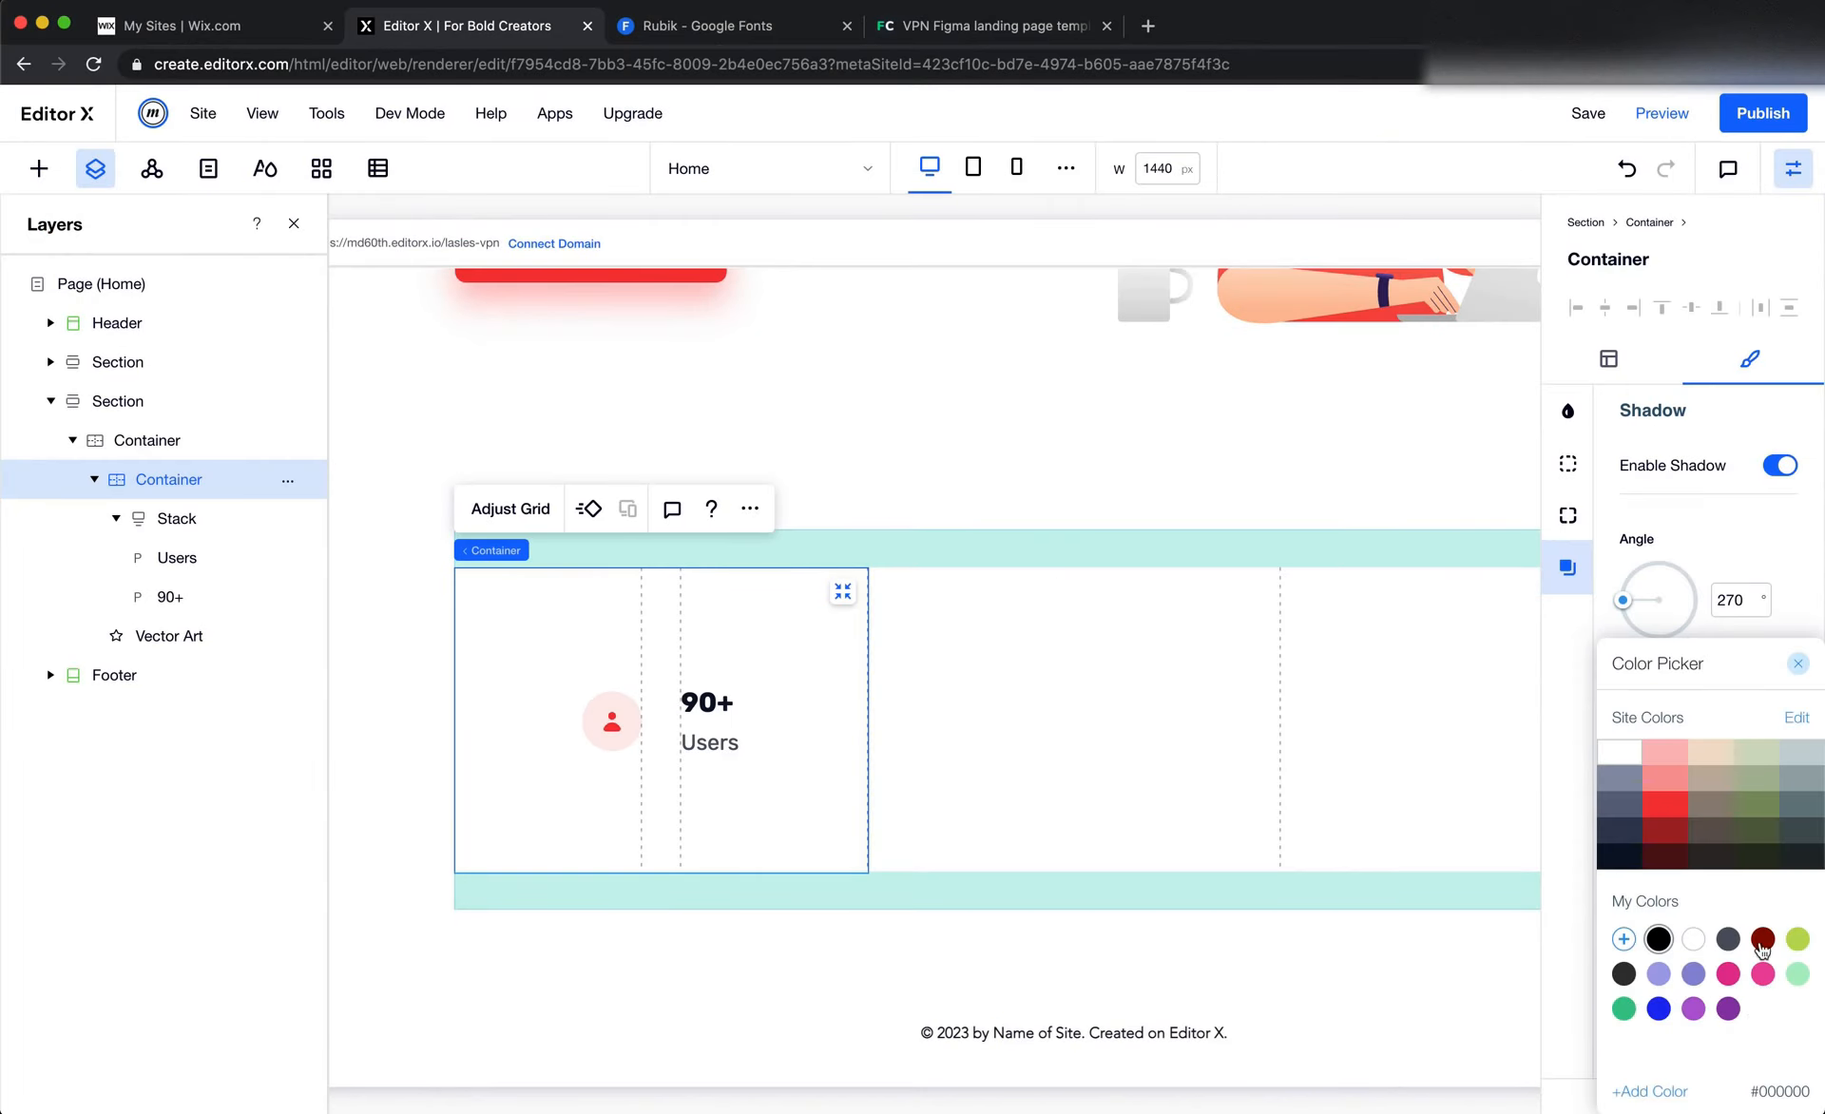
drag(1706, 663, 1176, 498)
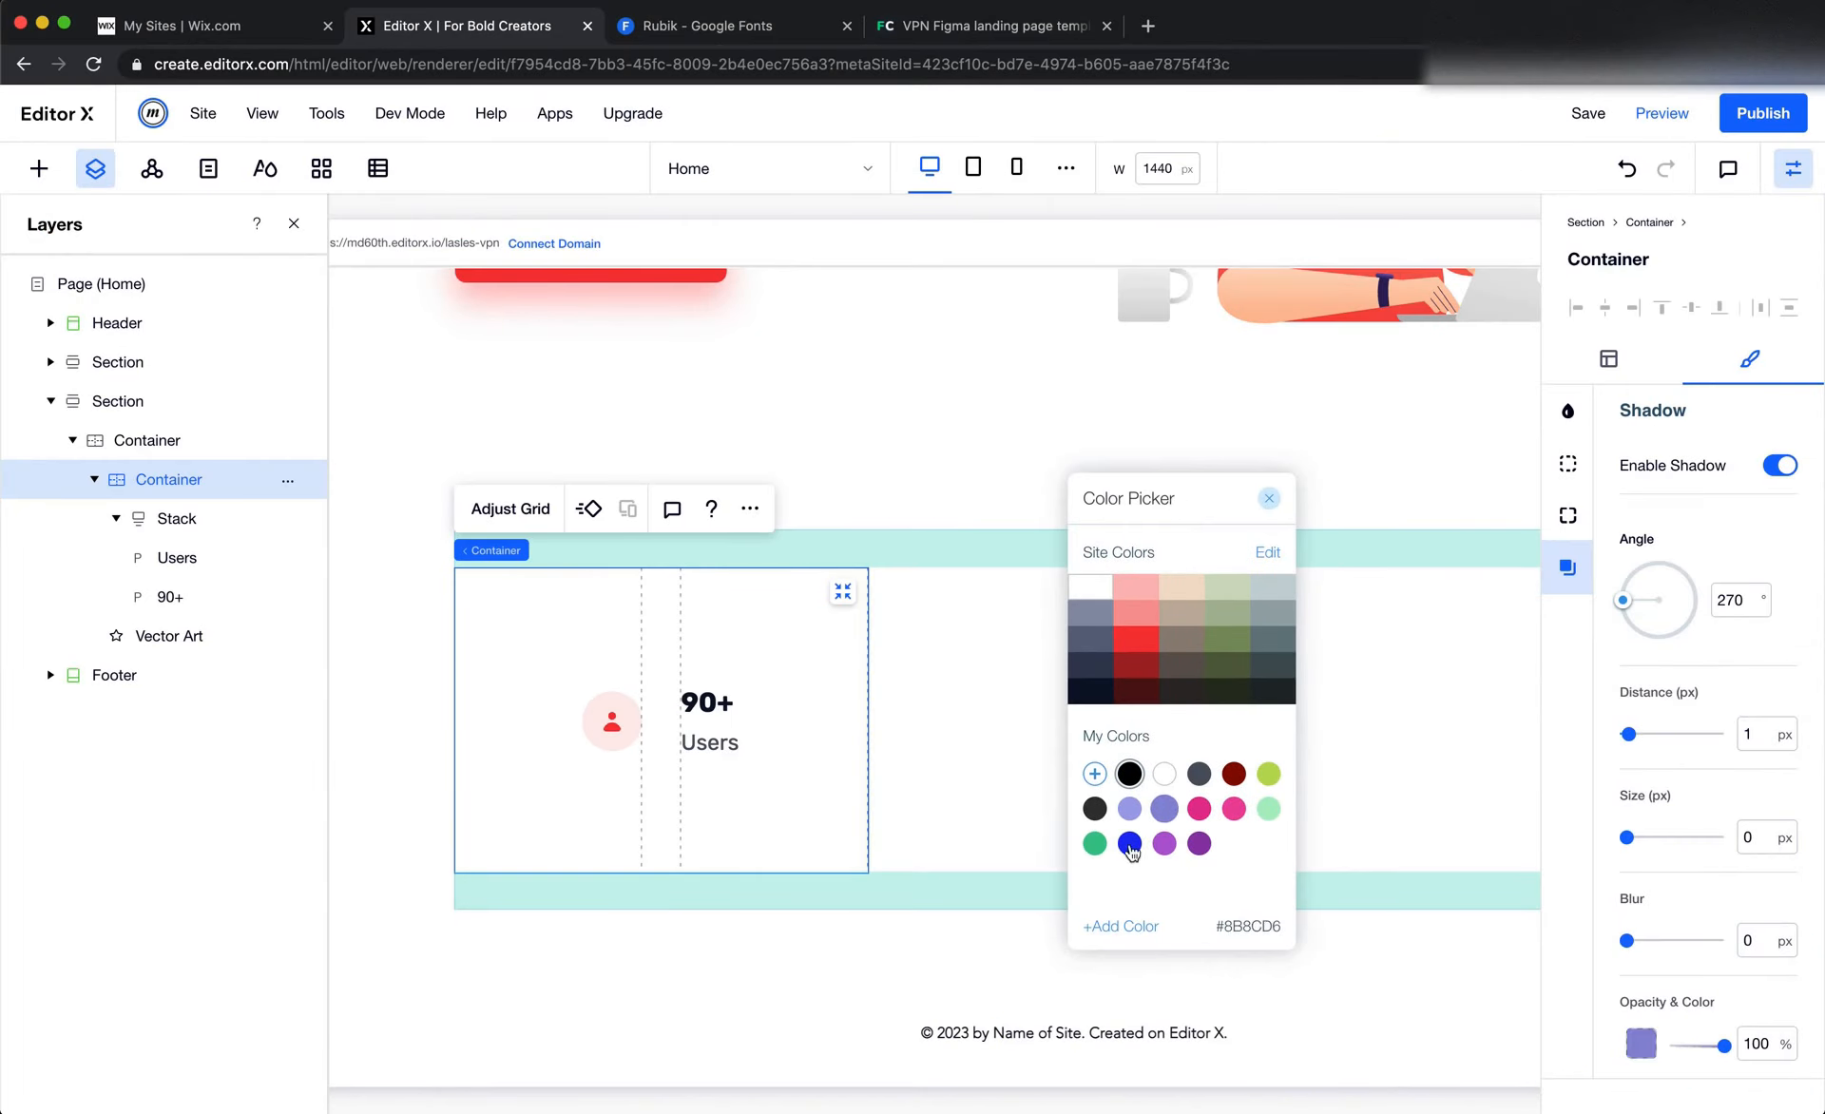
click(1121, 928)
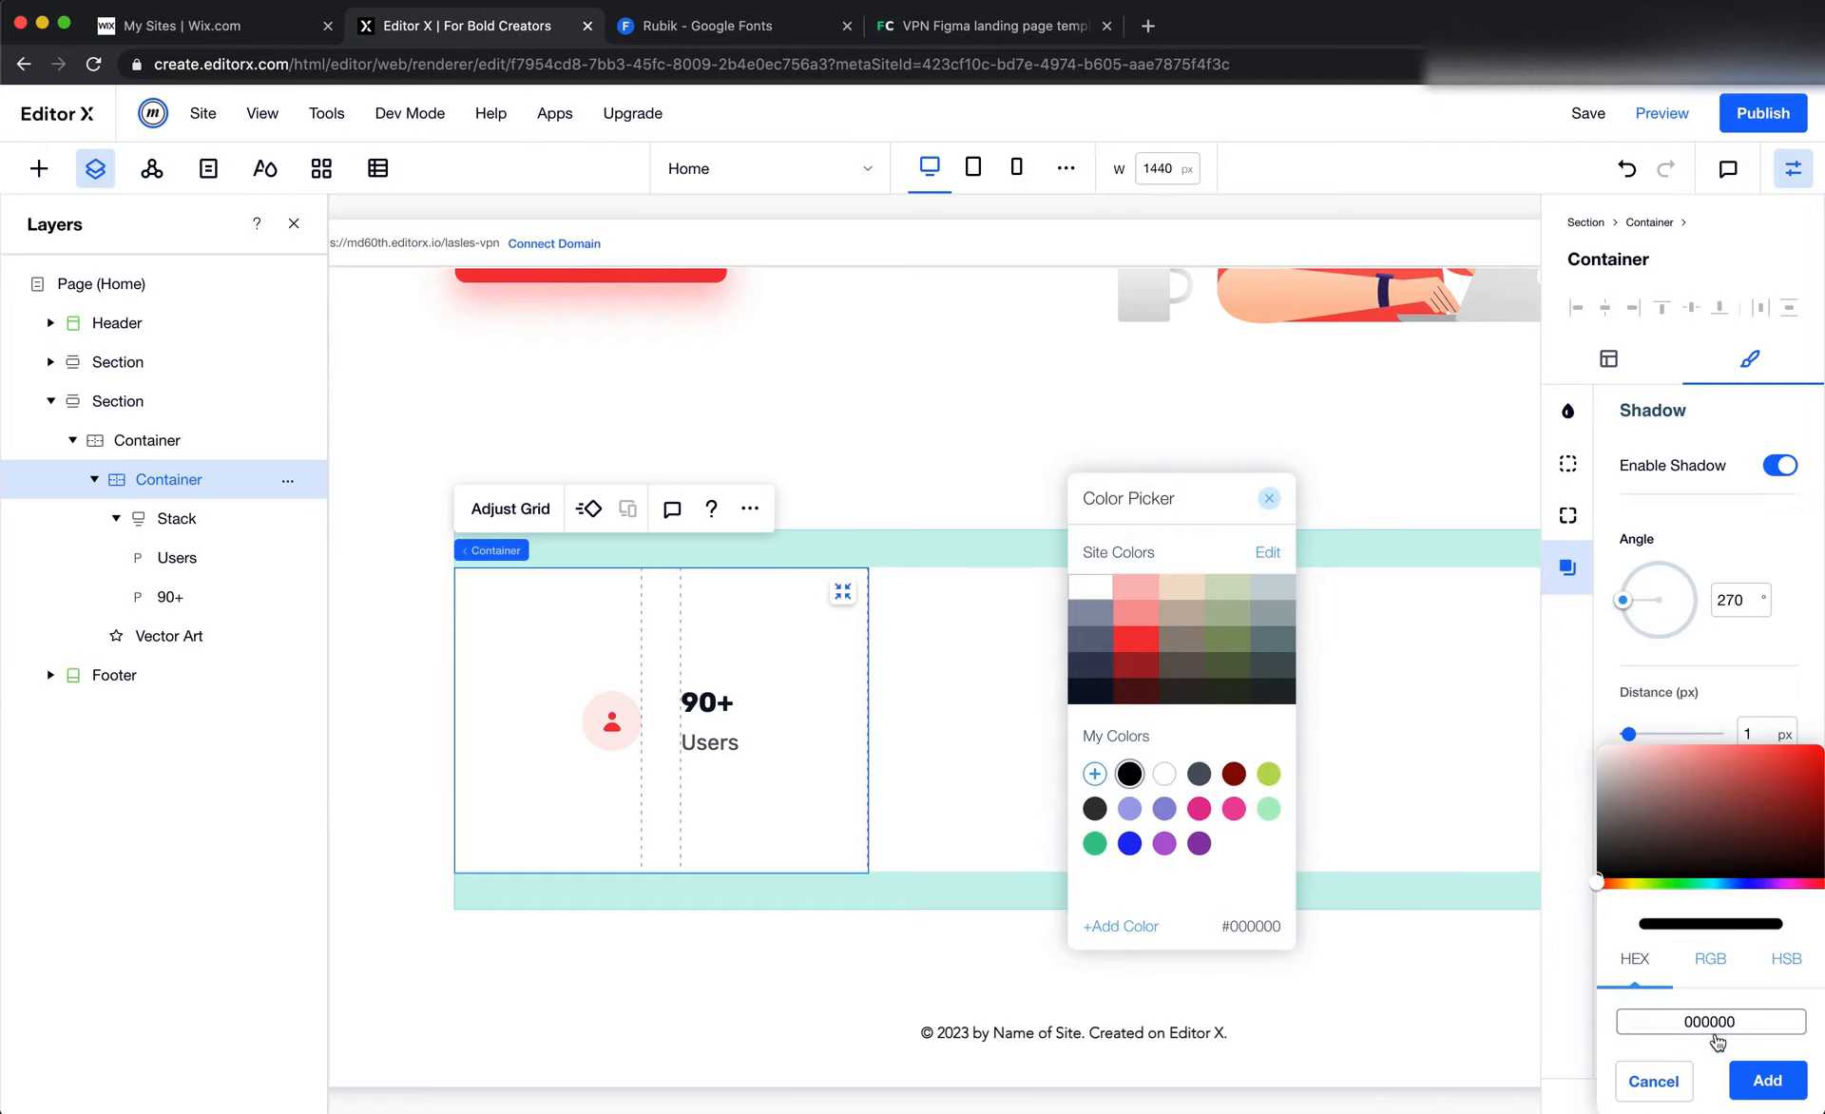
double_click(1716, 1019)
key(super+v)
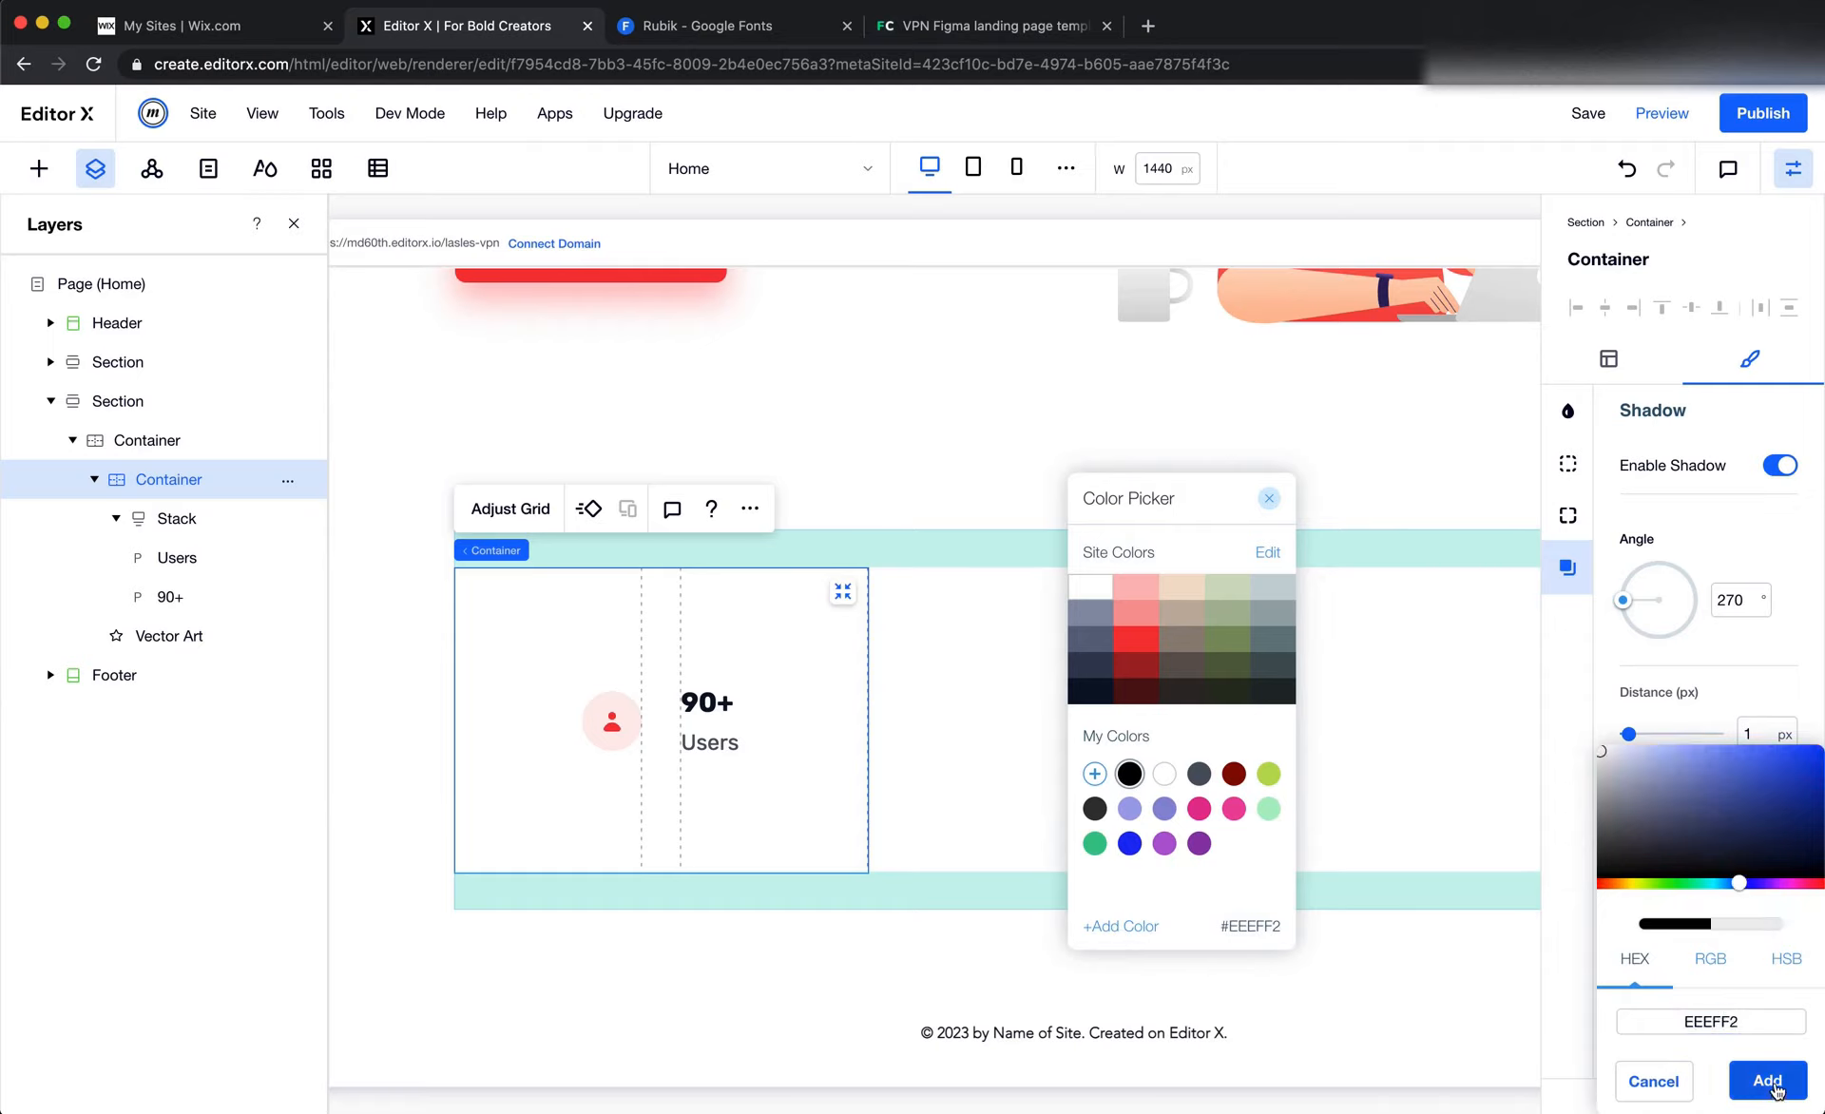
click(1771, 1083)
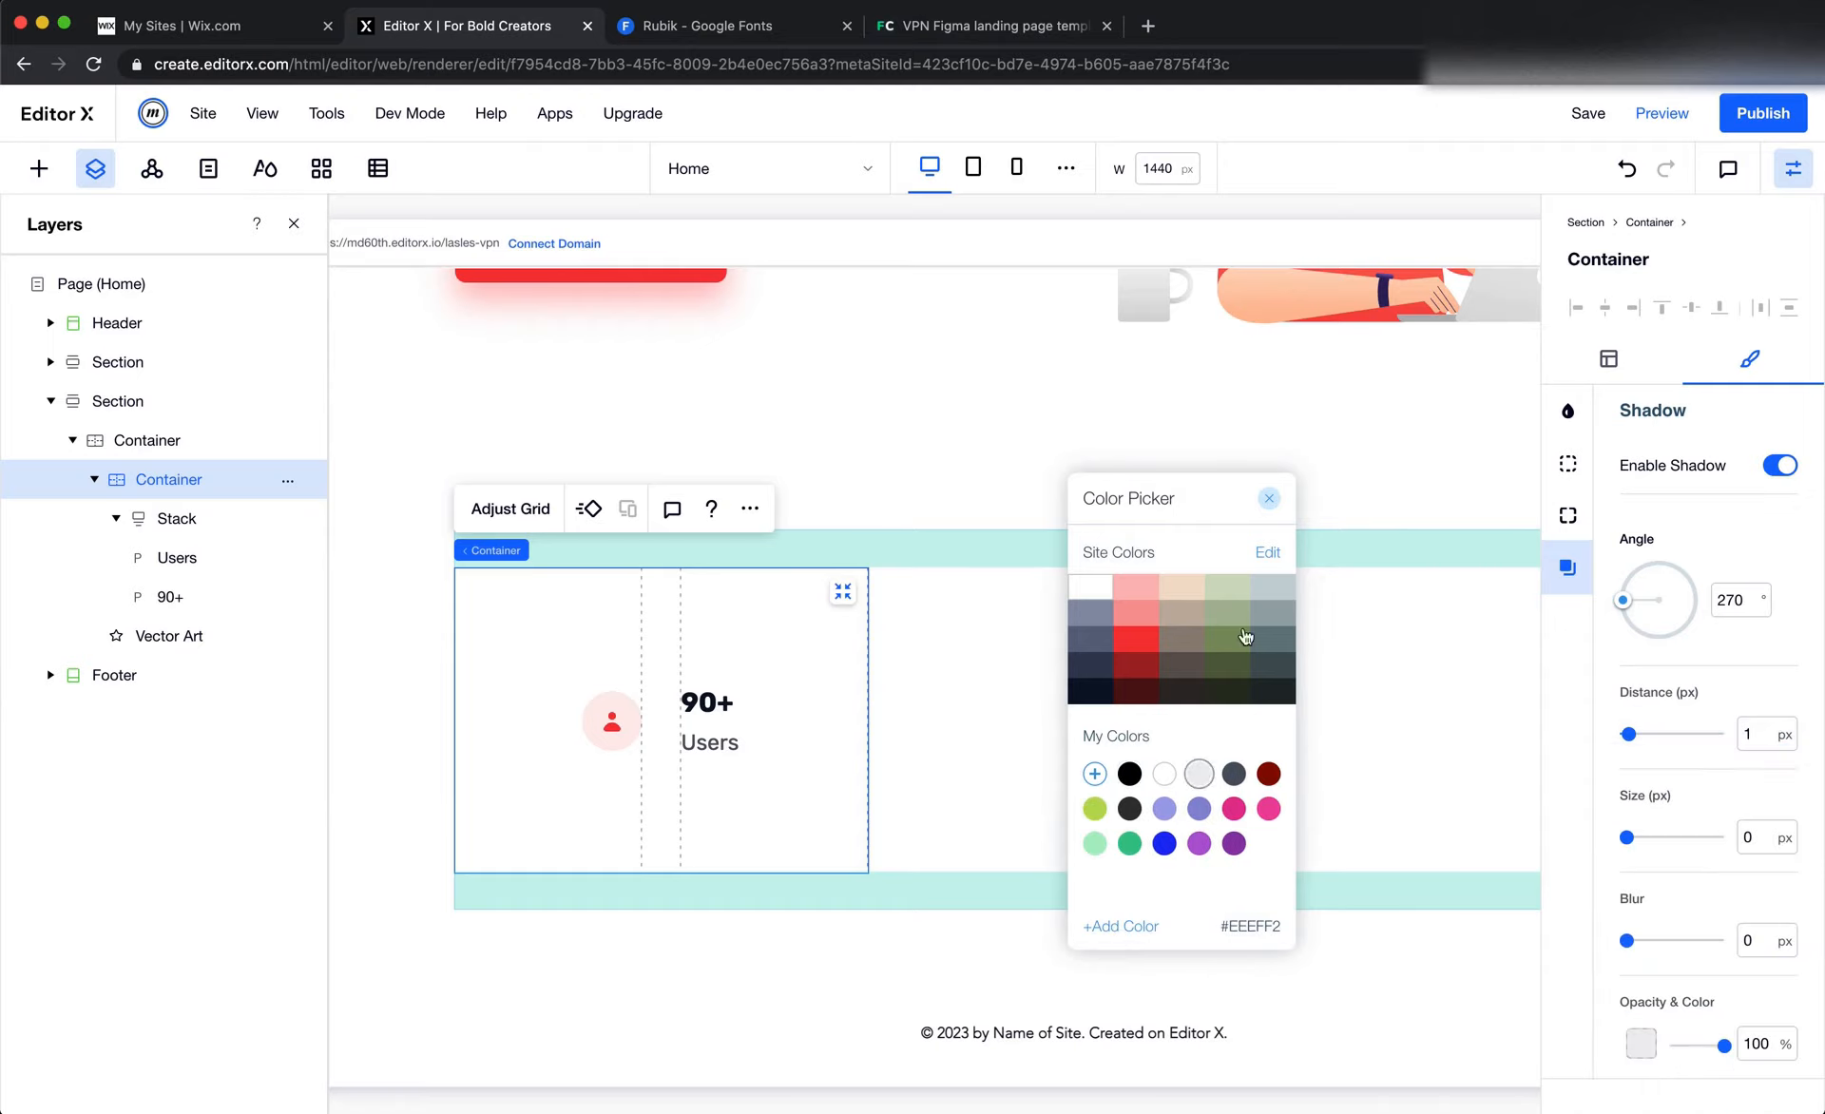
click(1269, 498)
click(1260, 430)
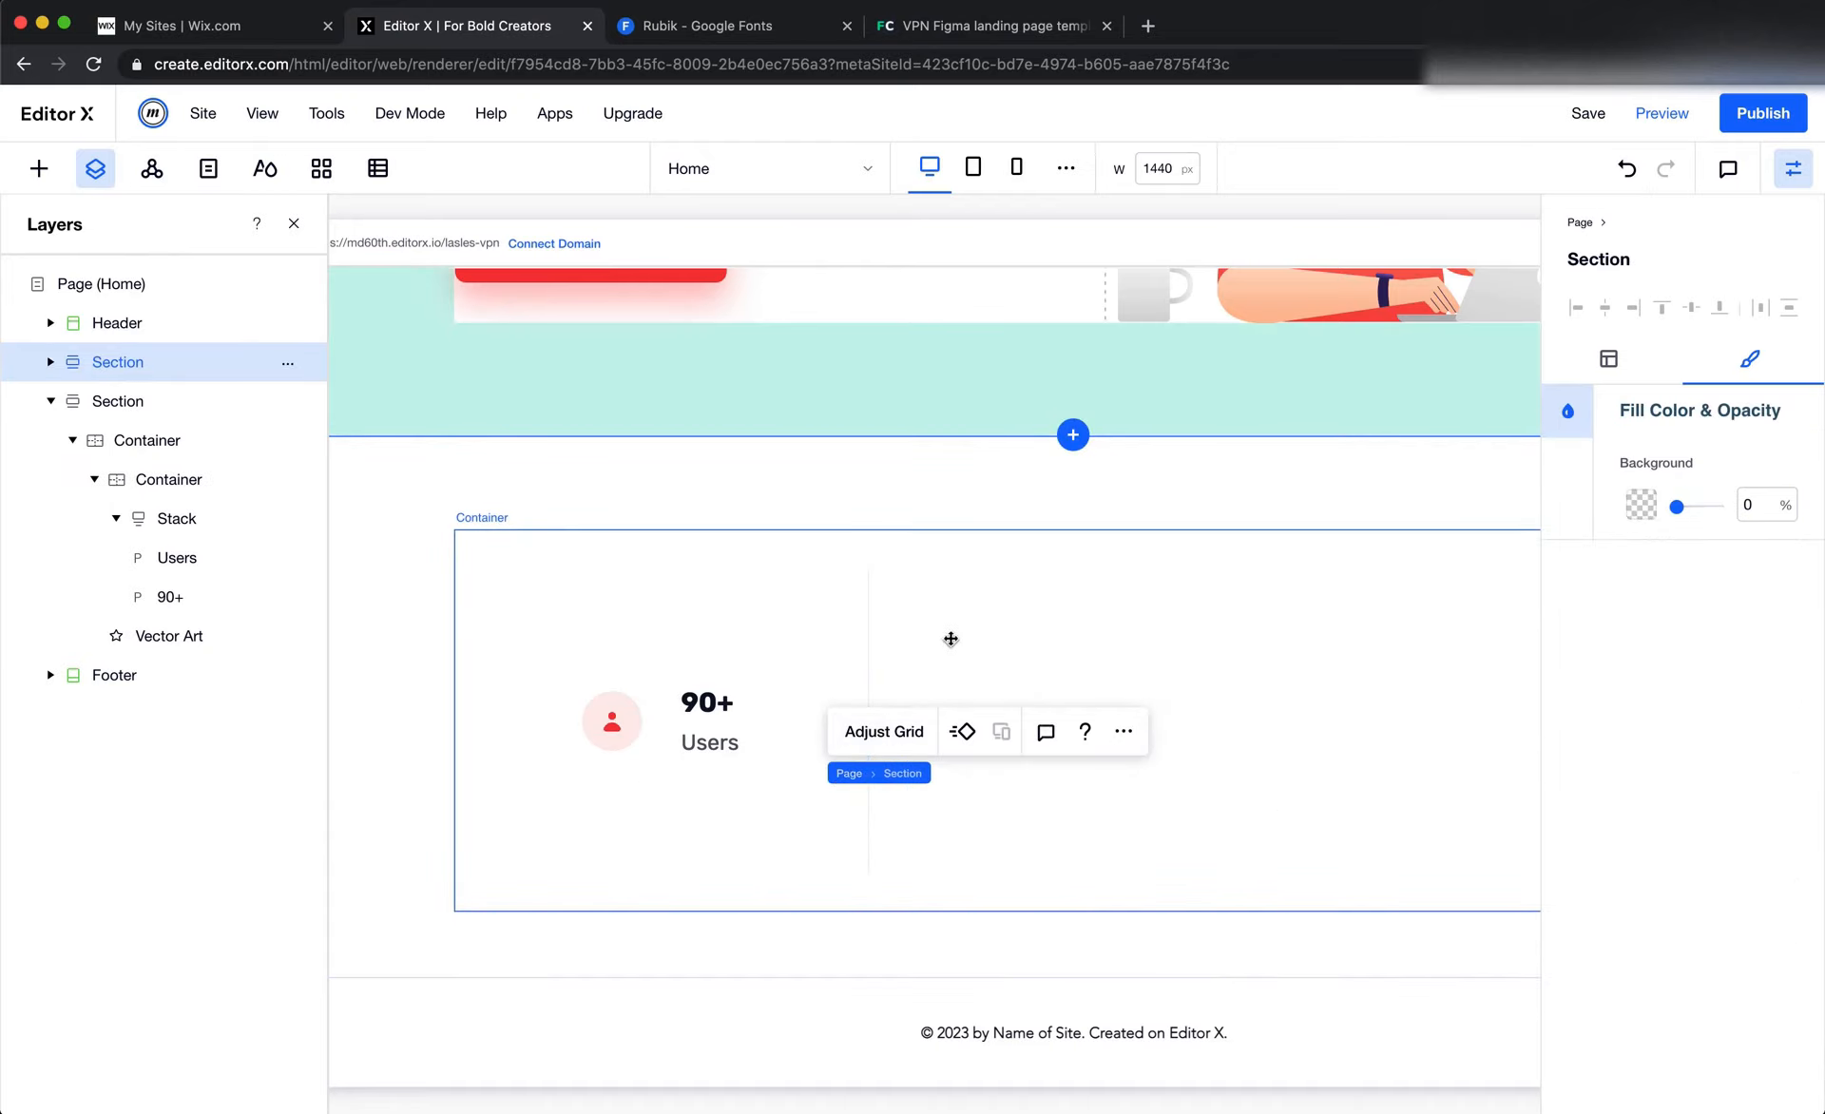
click(1019, 643)
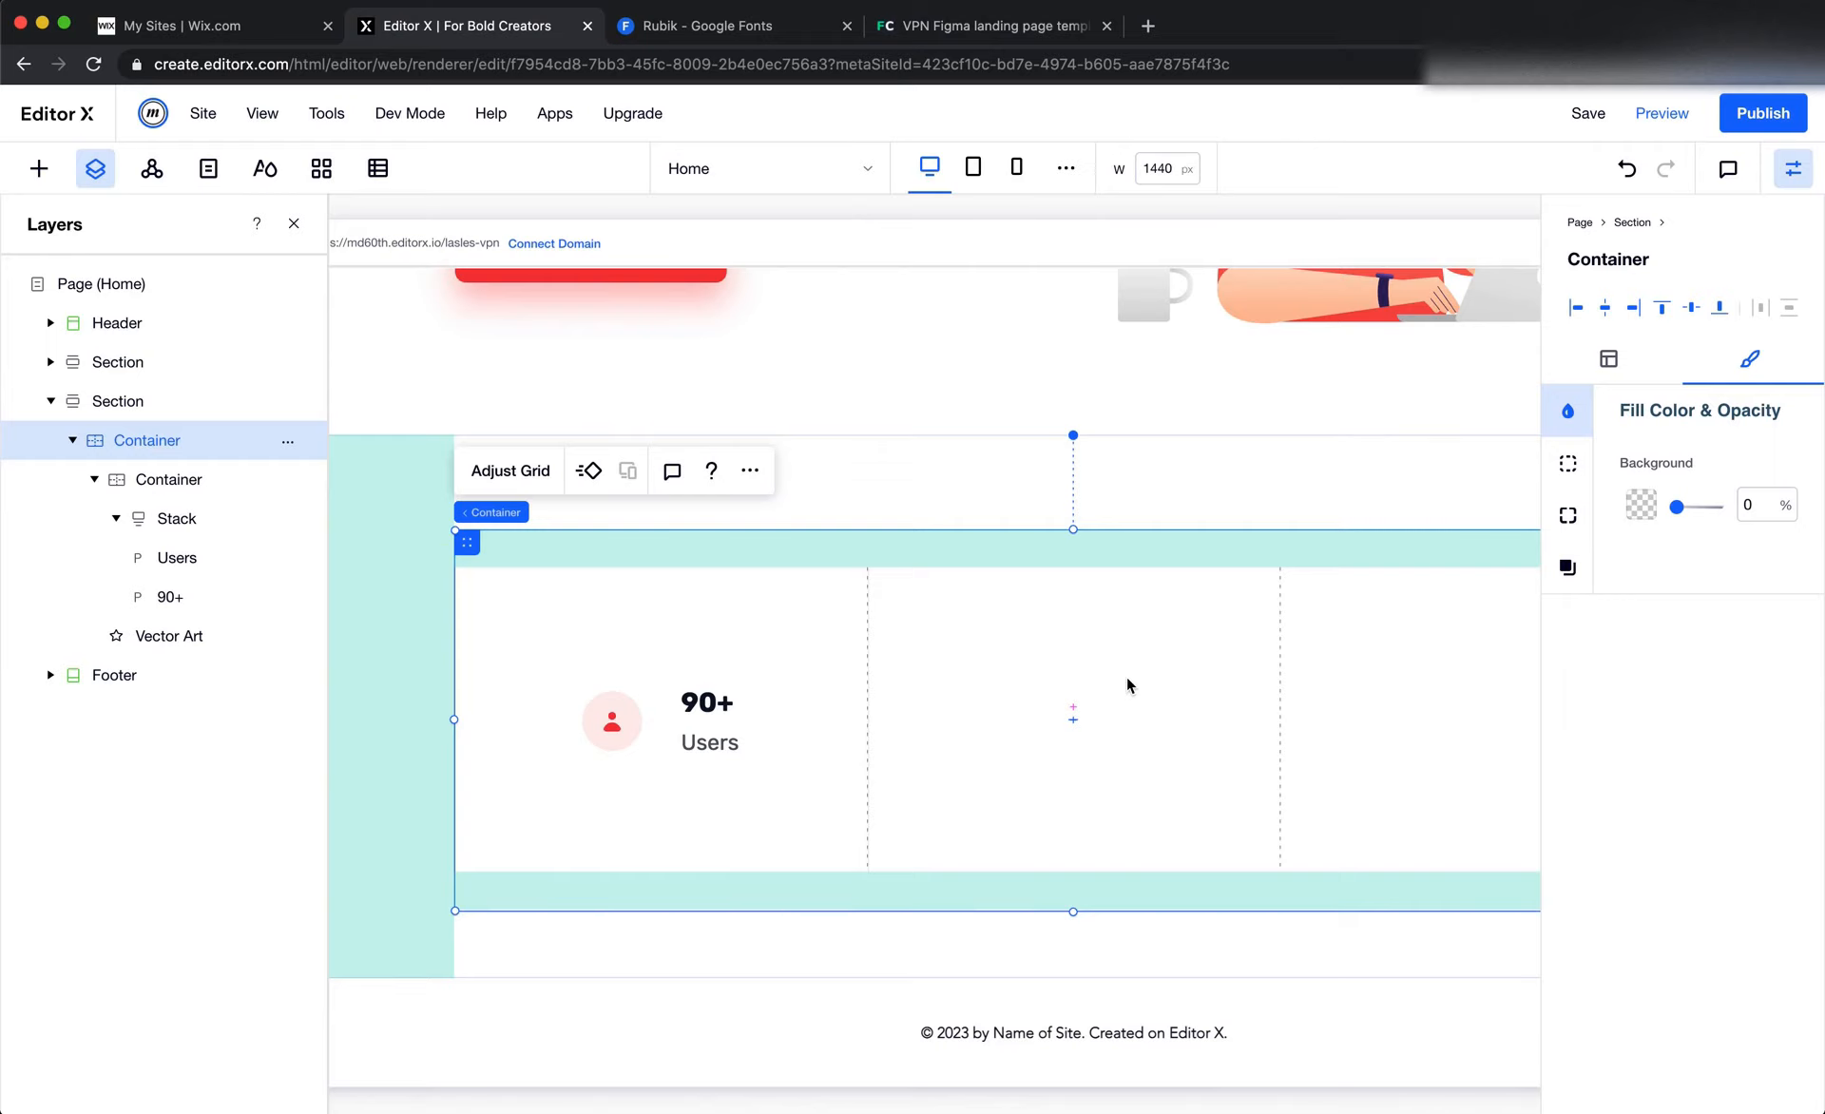
Switch to Figma and measure the vertical gap from the divider's upper end to the user icon by drawing a frame over it
key(super+Tab)
click(844, 537)
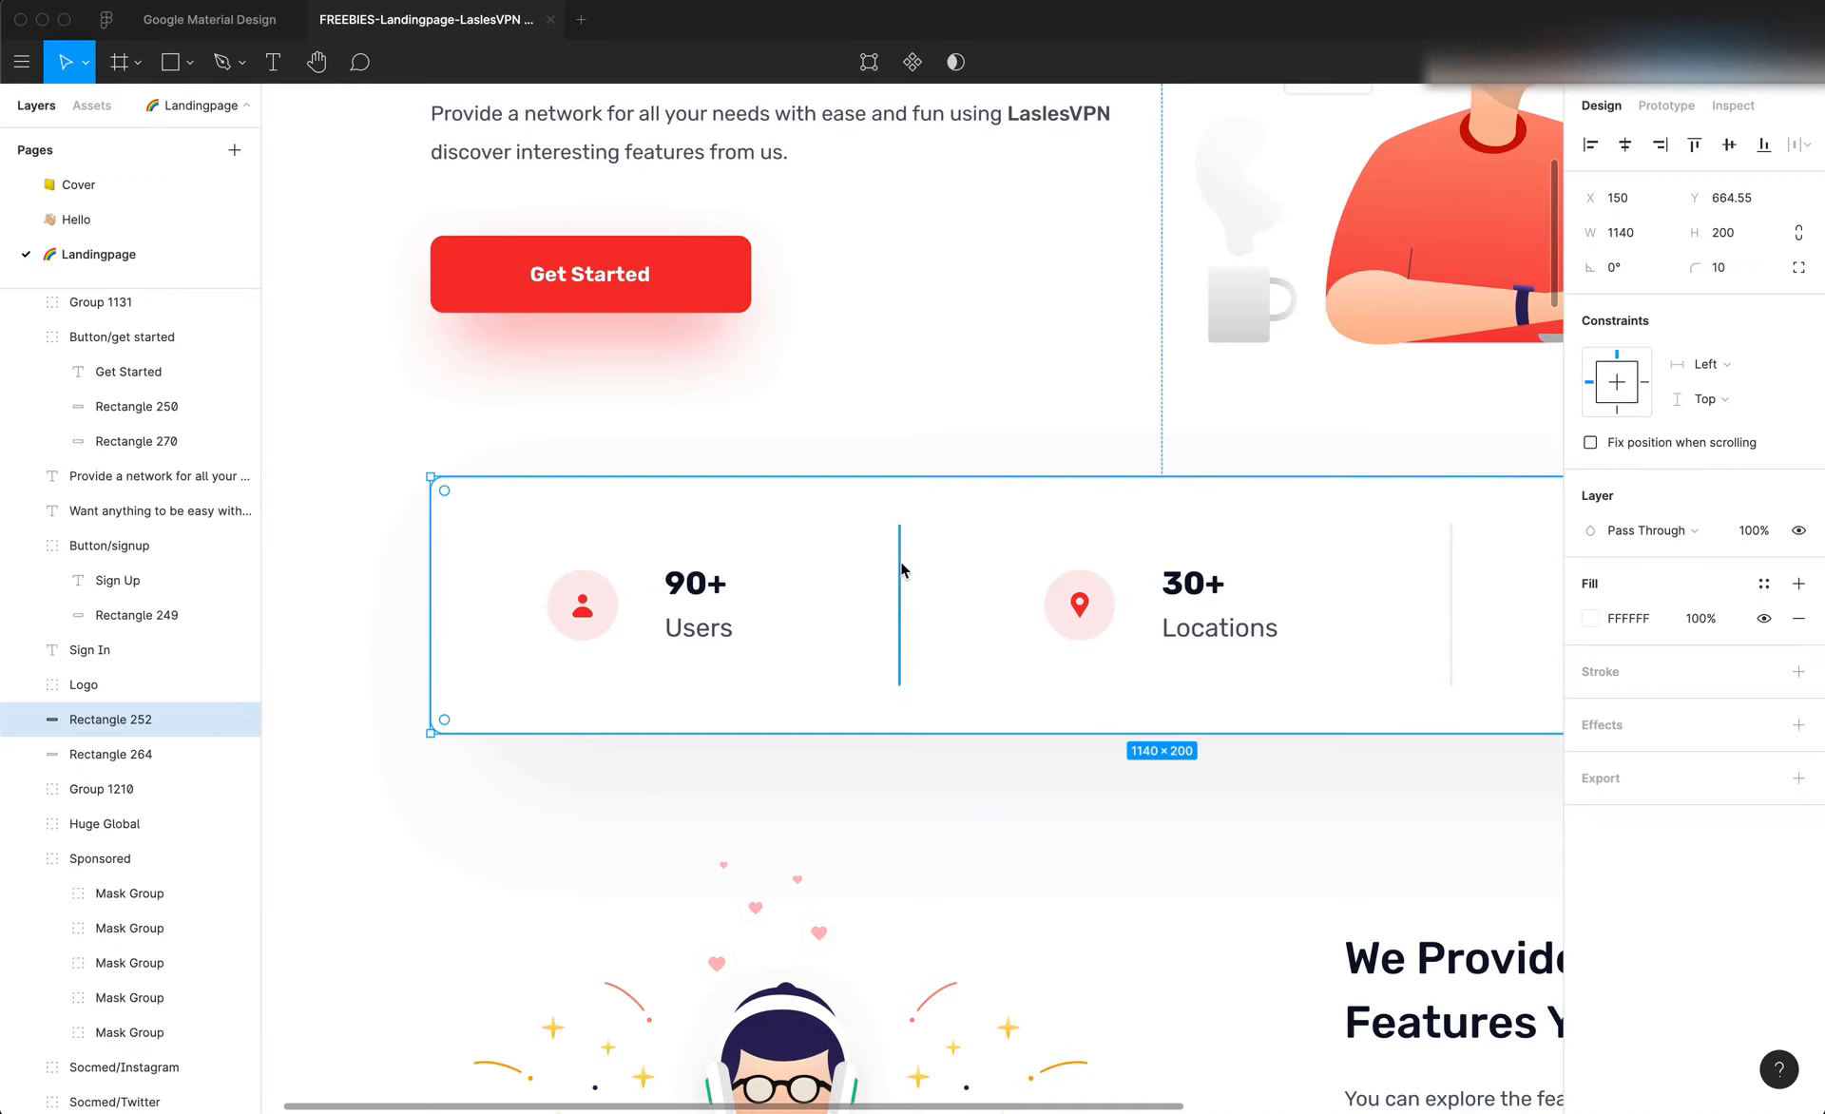
key(f)
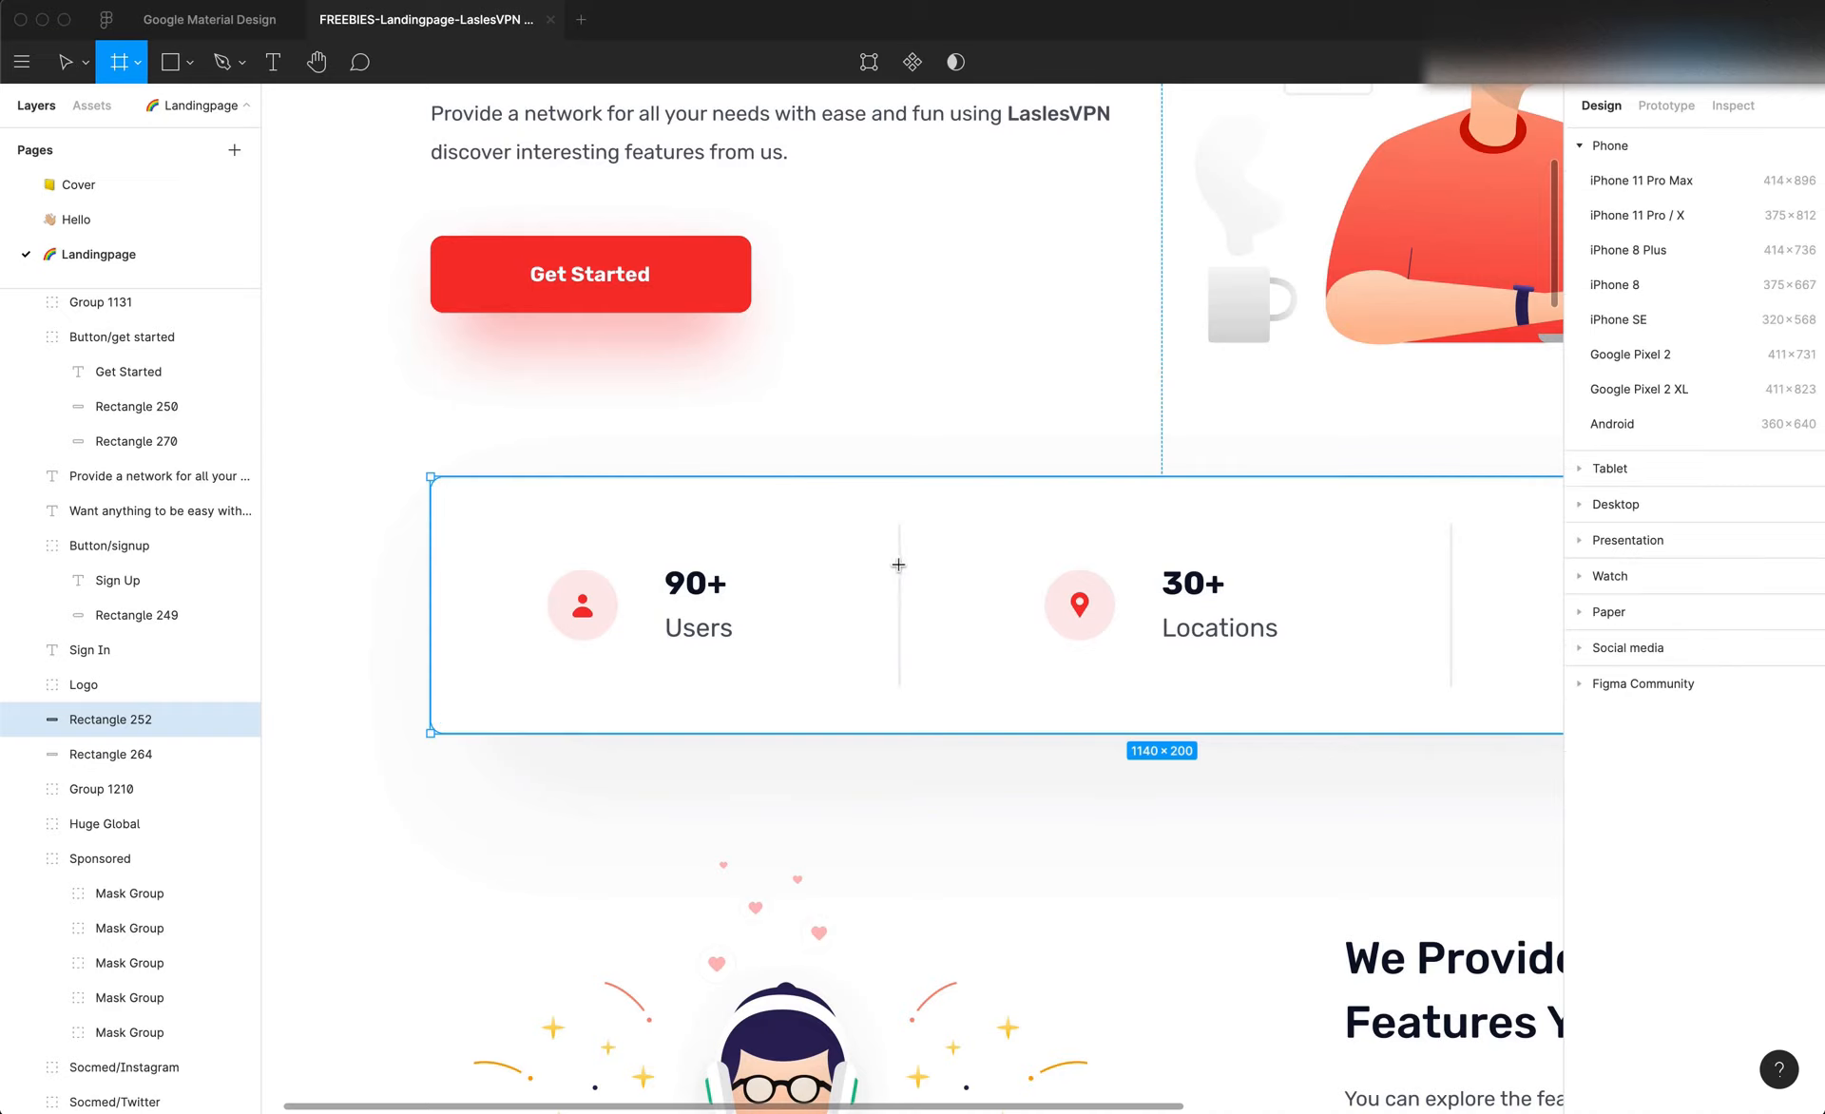
drag(898, 564, 595, 522)
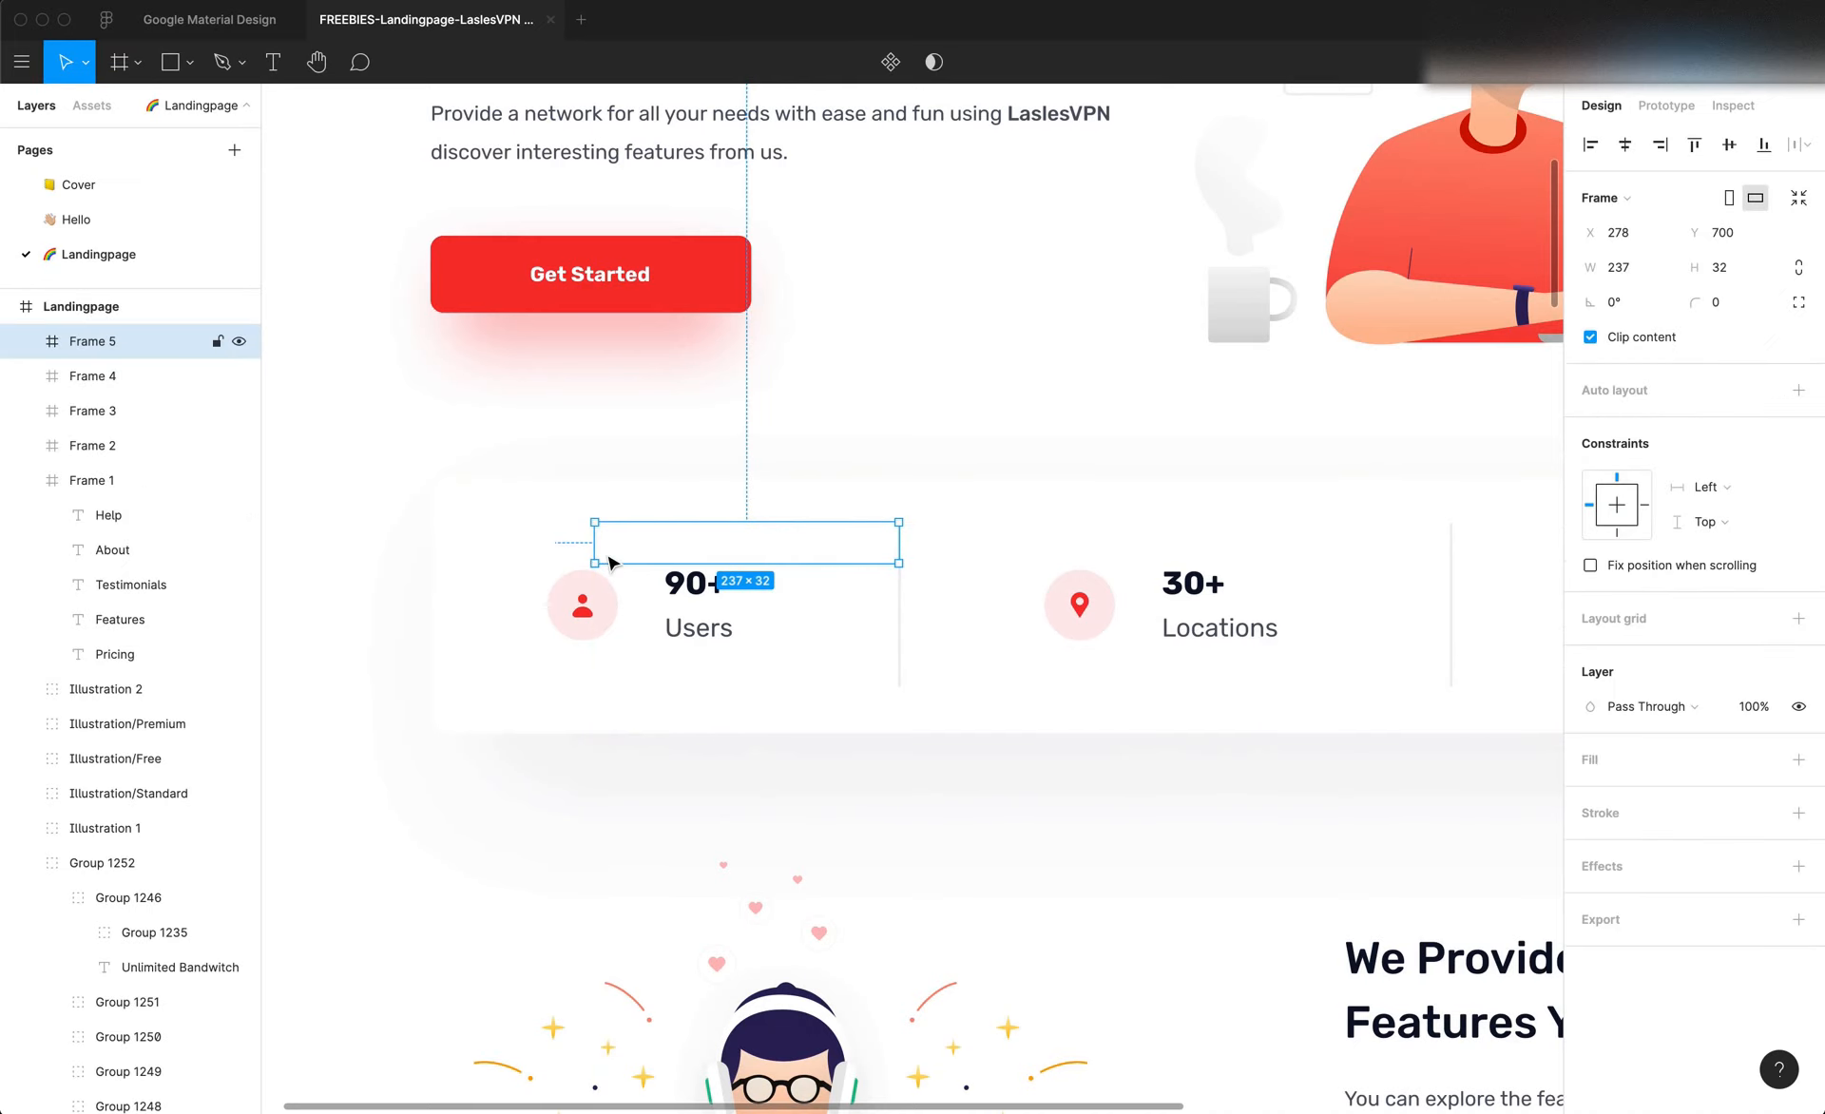
scroll(606, 556, up, 3)
scroll(606, 558, up, 2)
drag(562, 600, 484, 619)
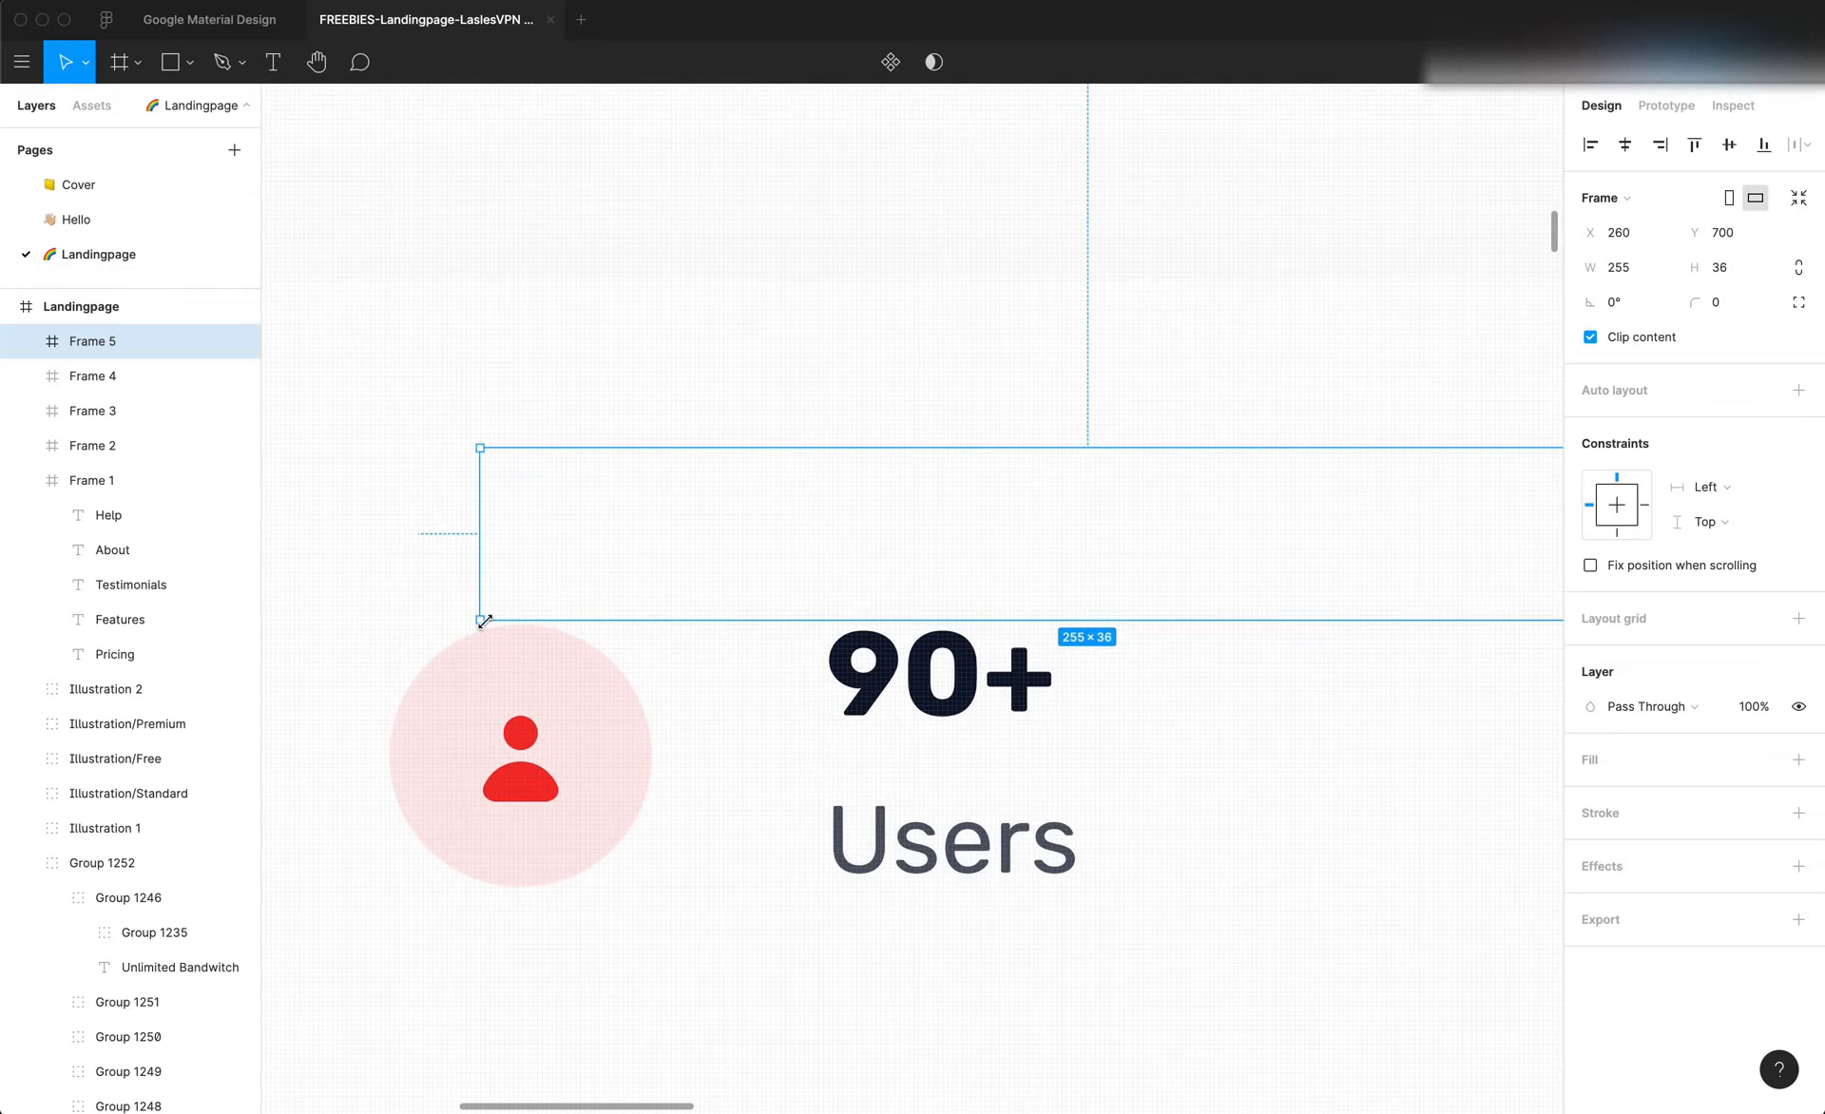
scroll(511, 643, down, 3)
Switch back to Editor X and show the layout settings for the margins and padding of the first column's container
key(super+Tab)
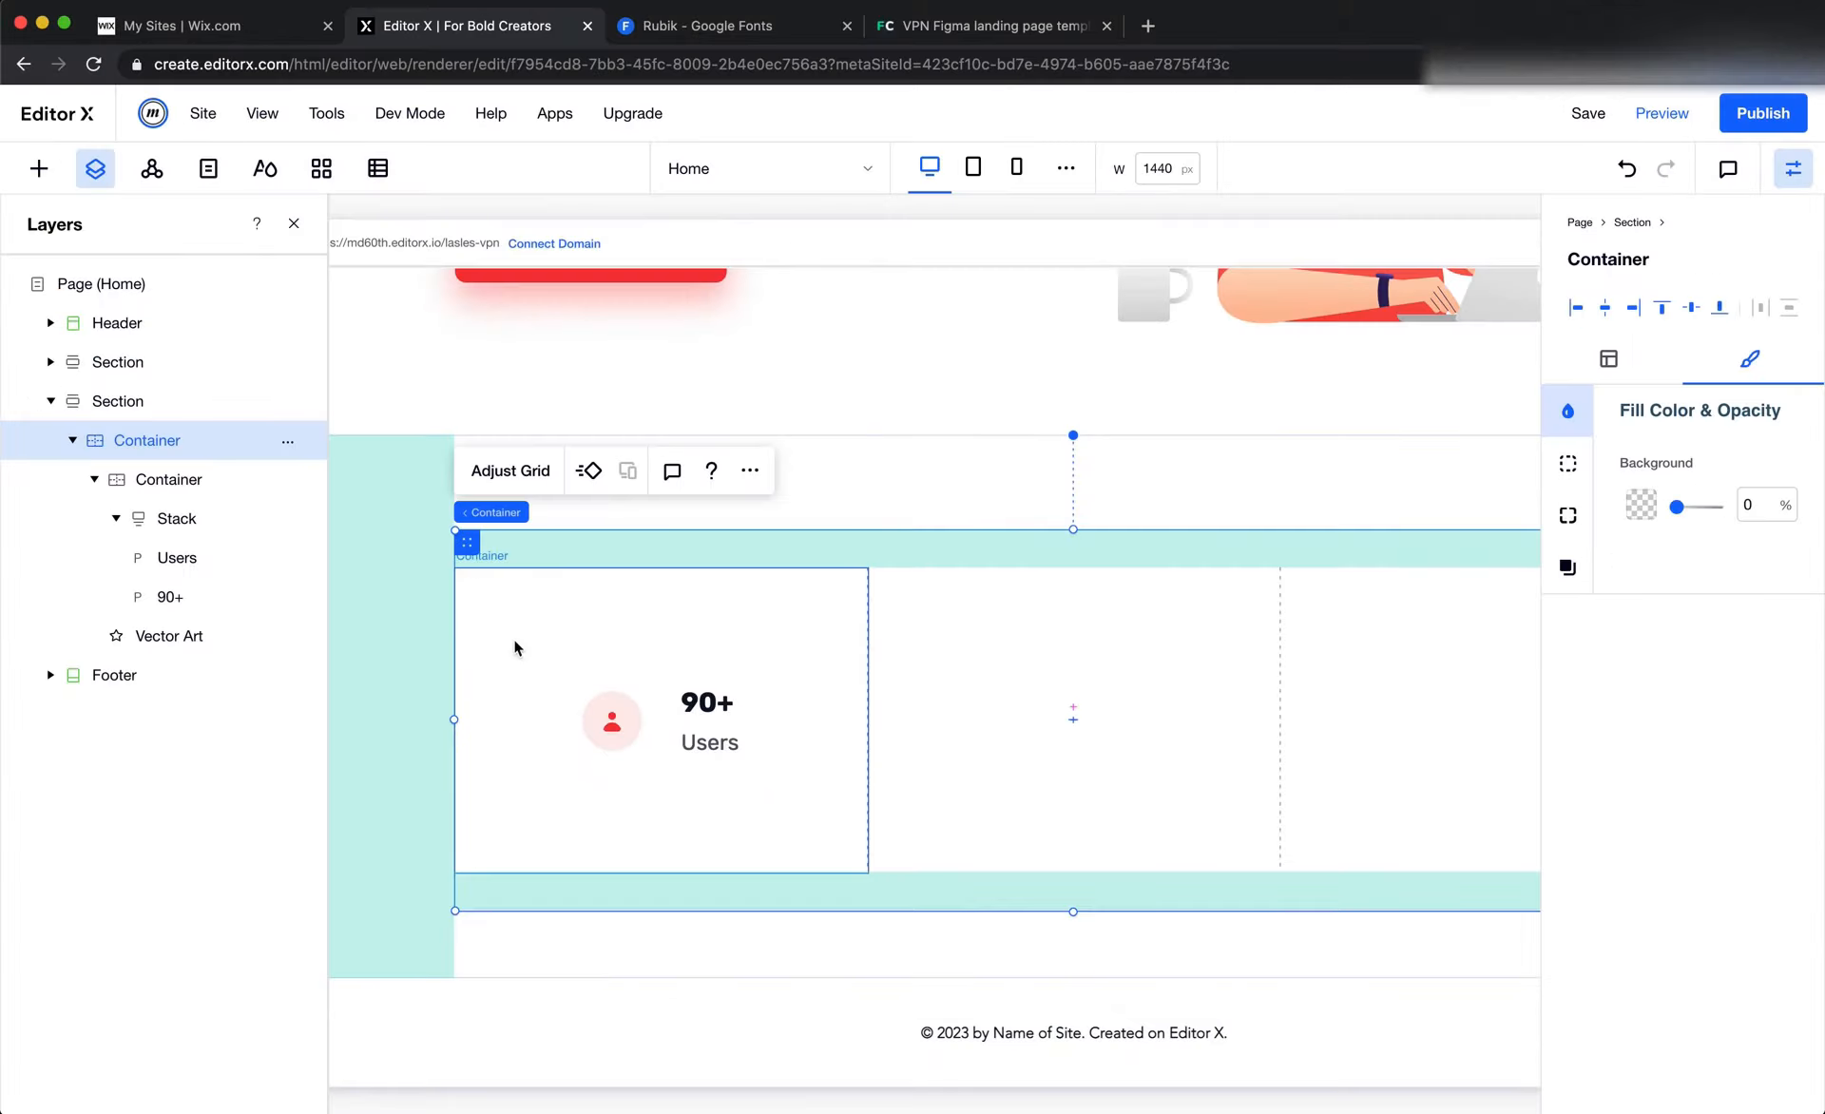
click(681, 659)
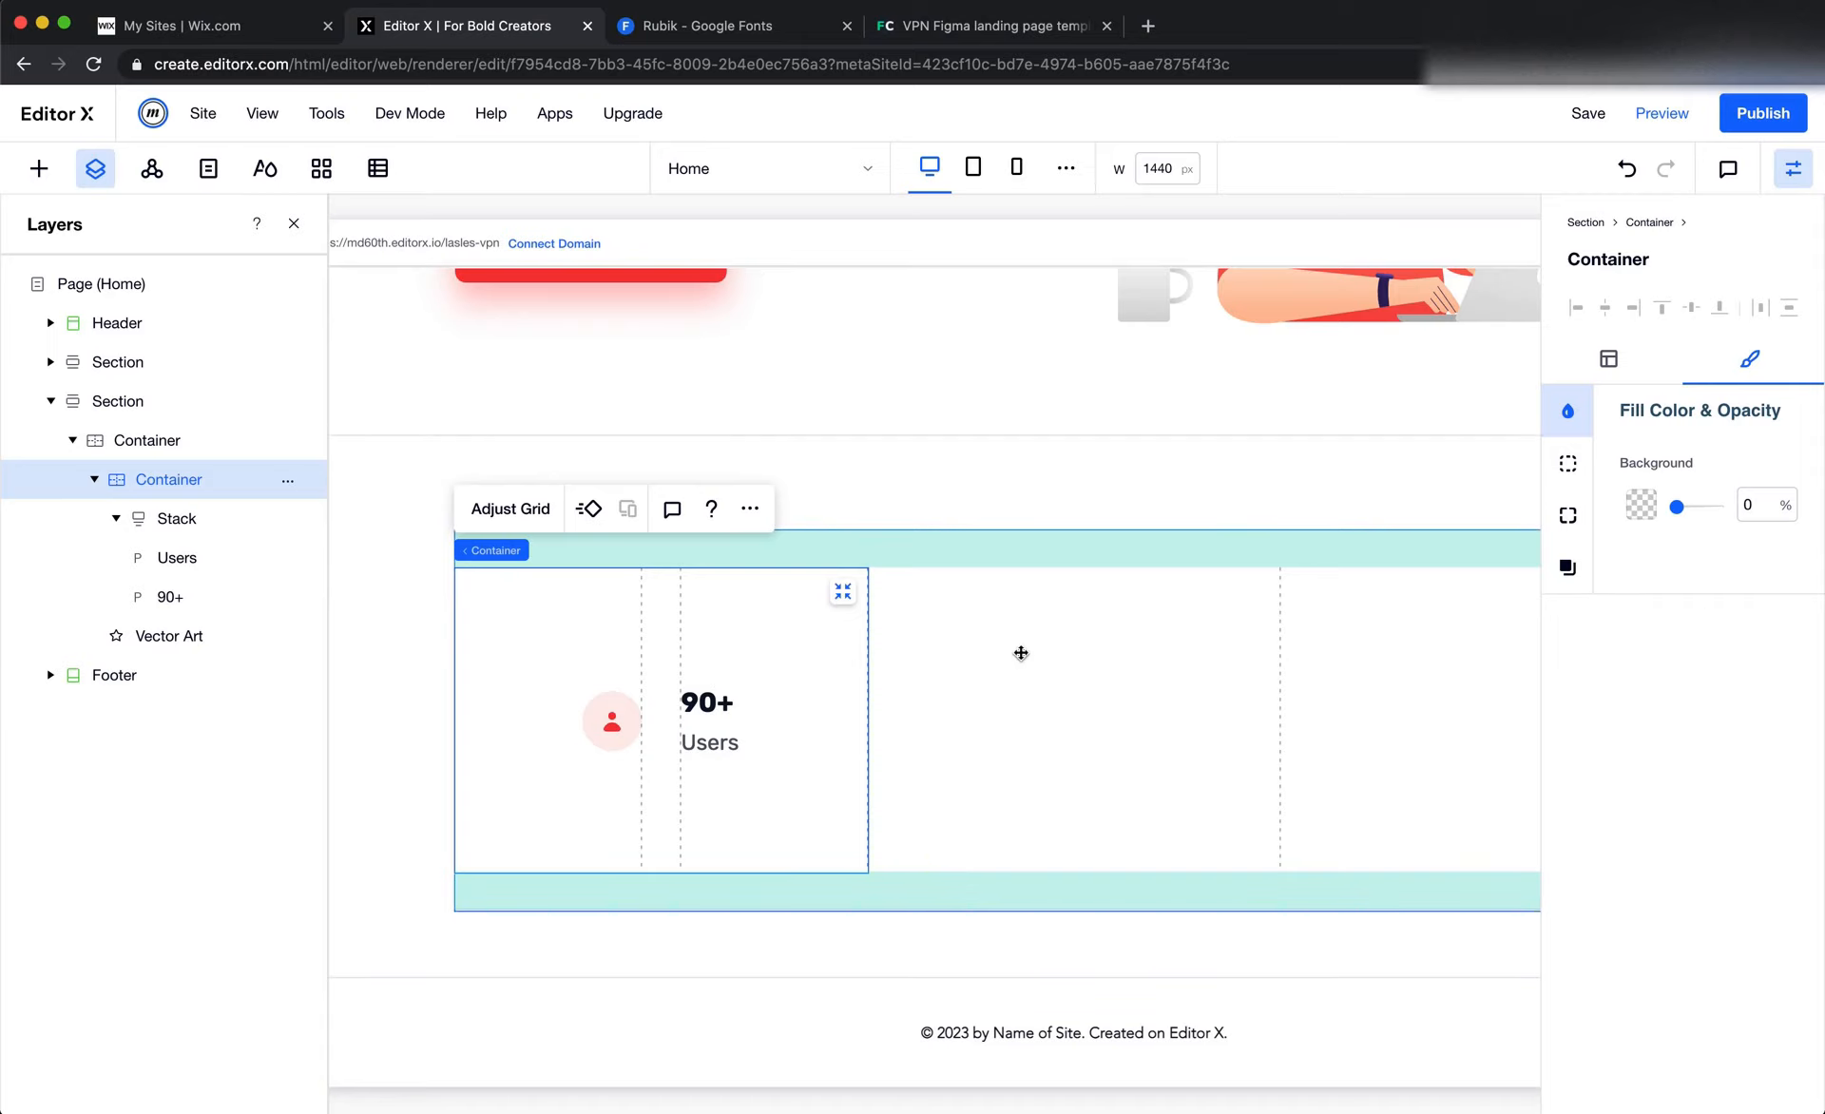
click(1018, 652)
click(836, 647)
click(1608, 359)
scroll(1645, 775, down, 3)
click(1645, 752)
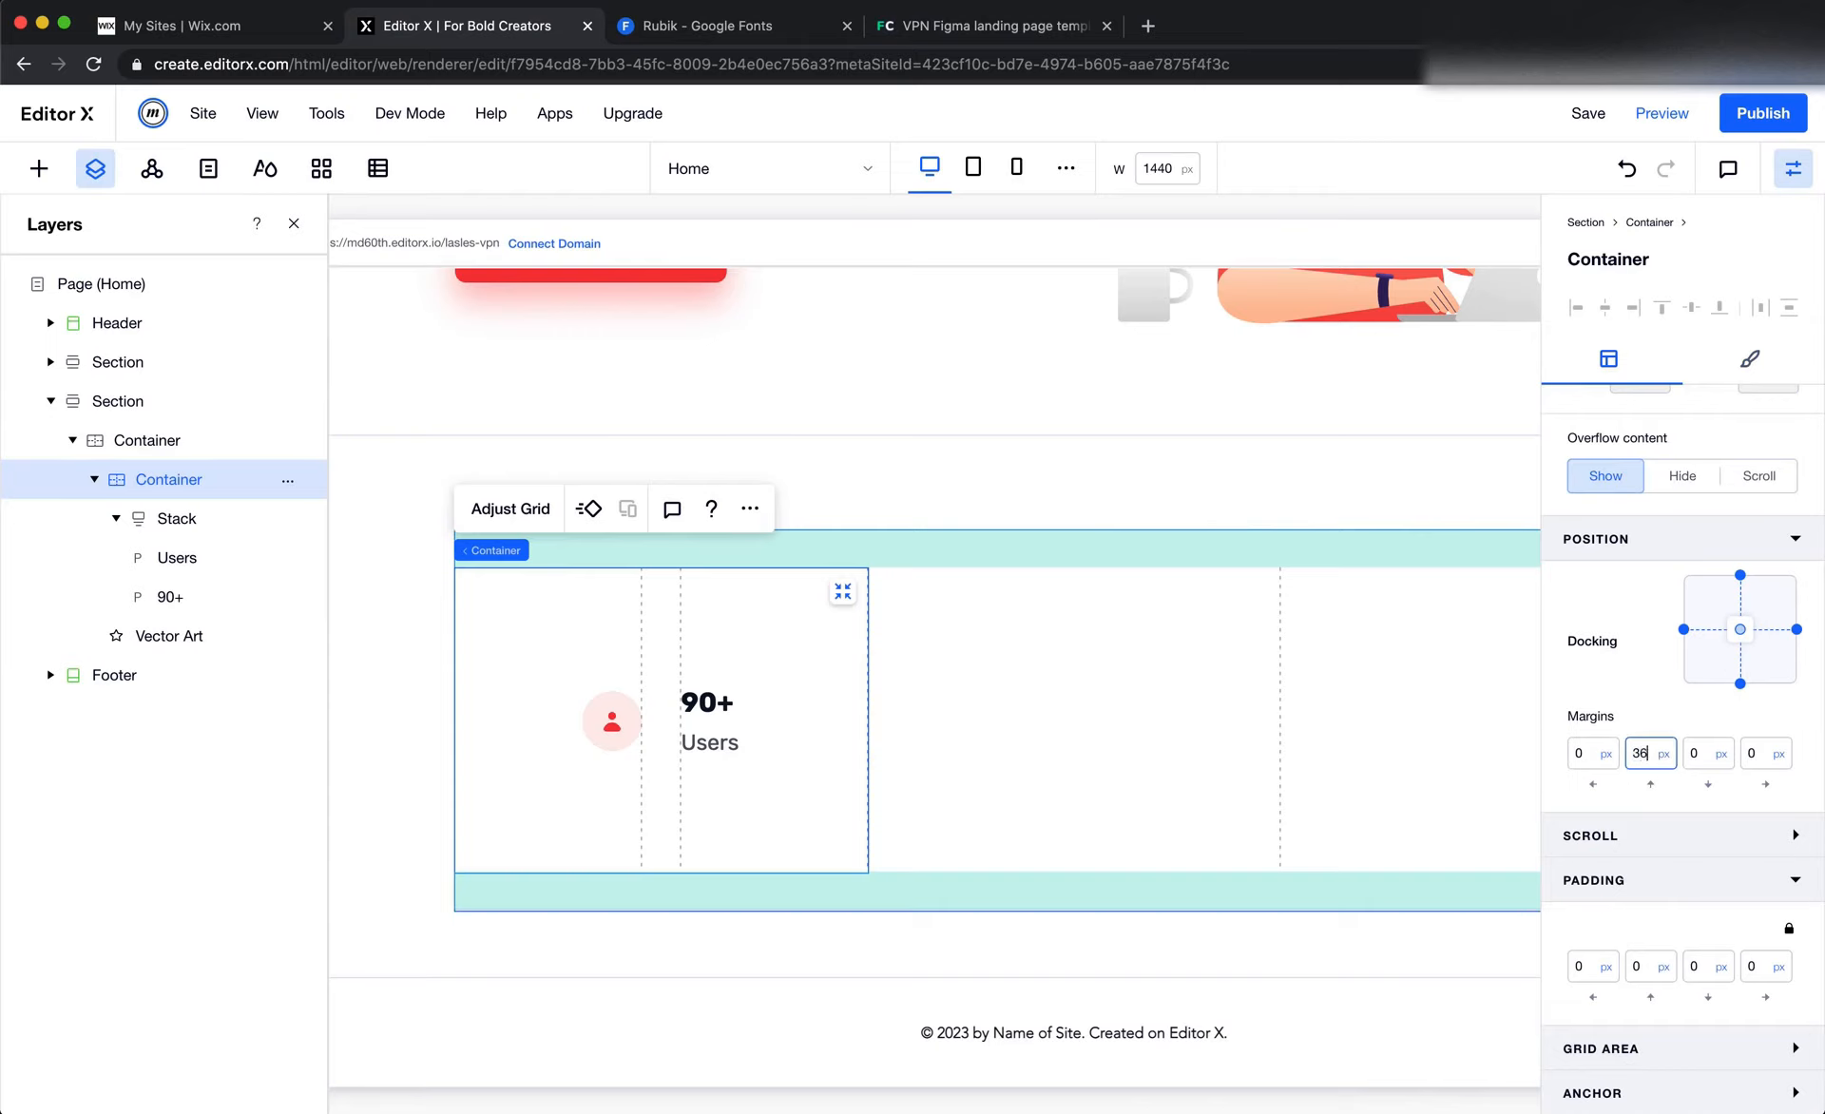
key(Tab)
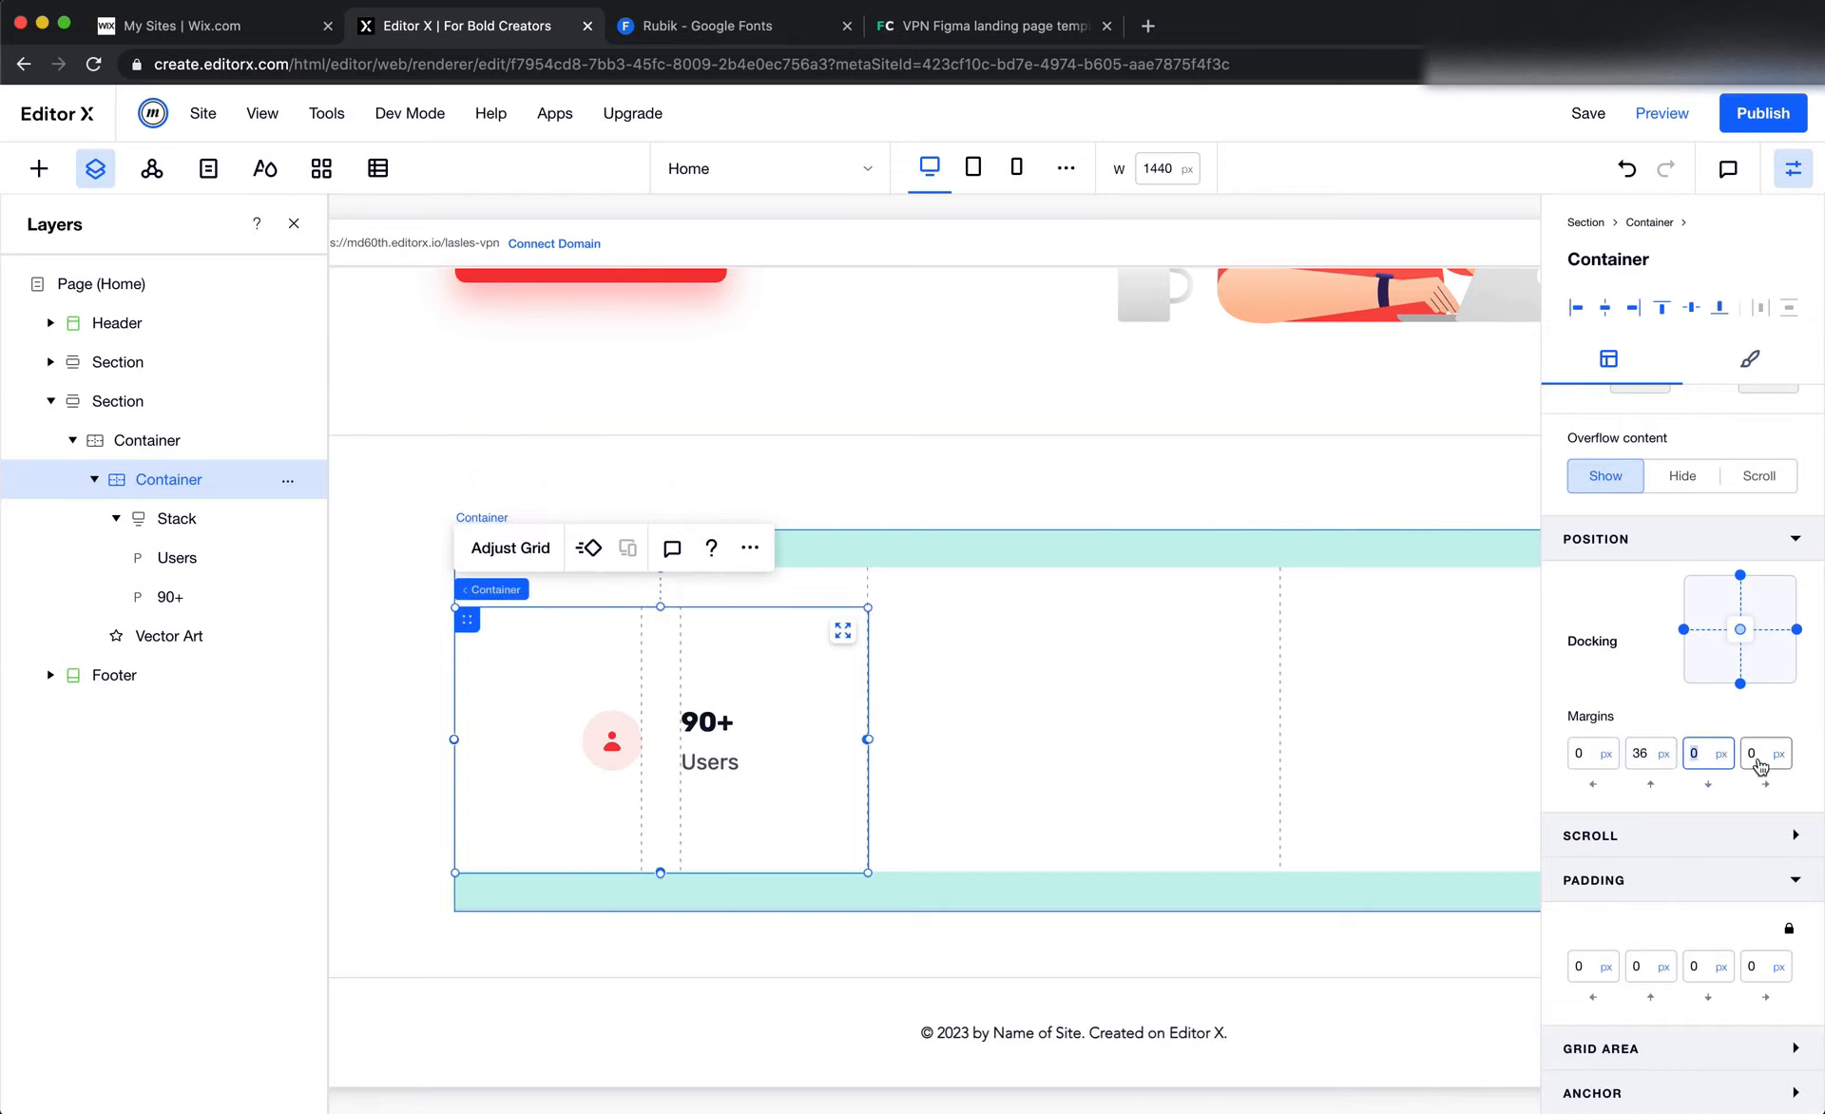
click(1662, 757)
click(1642, 757)
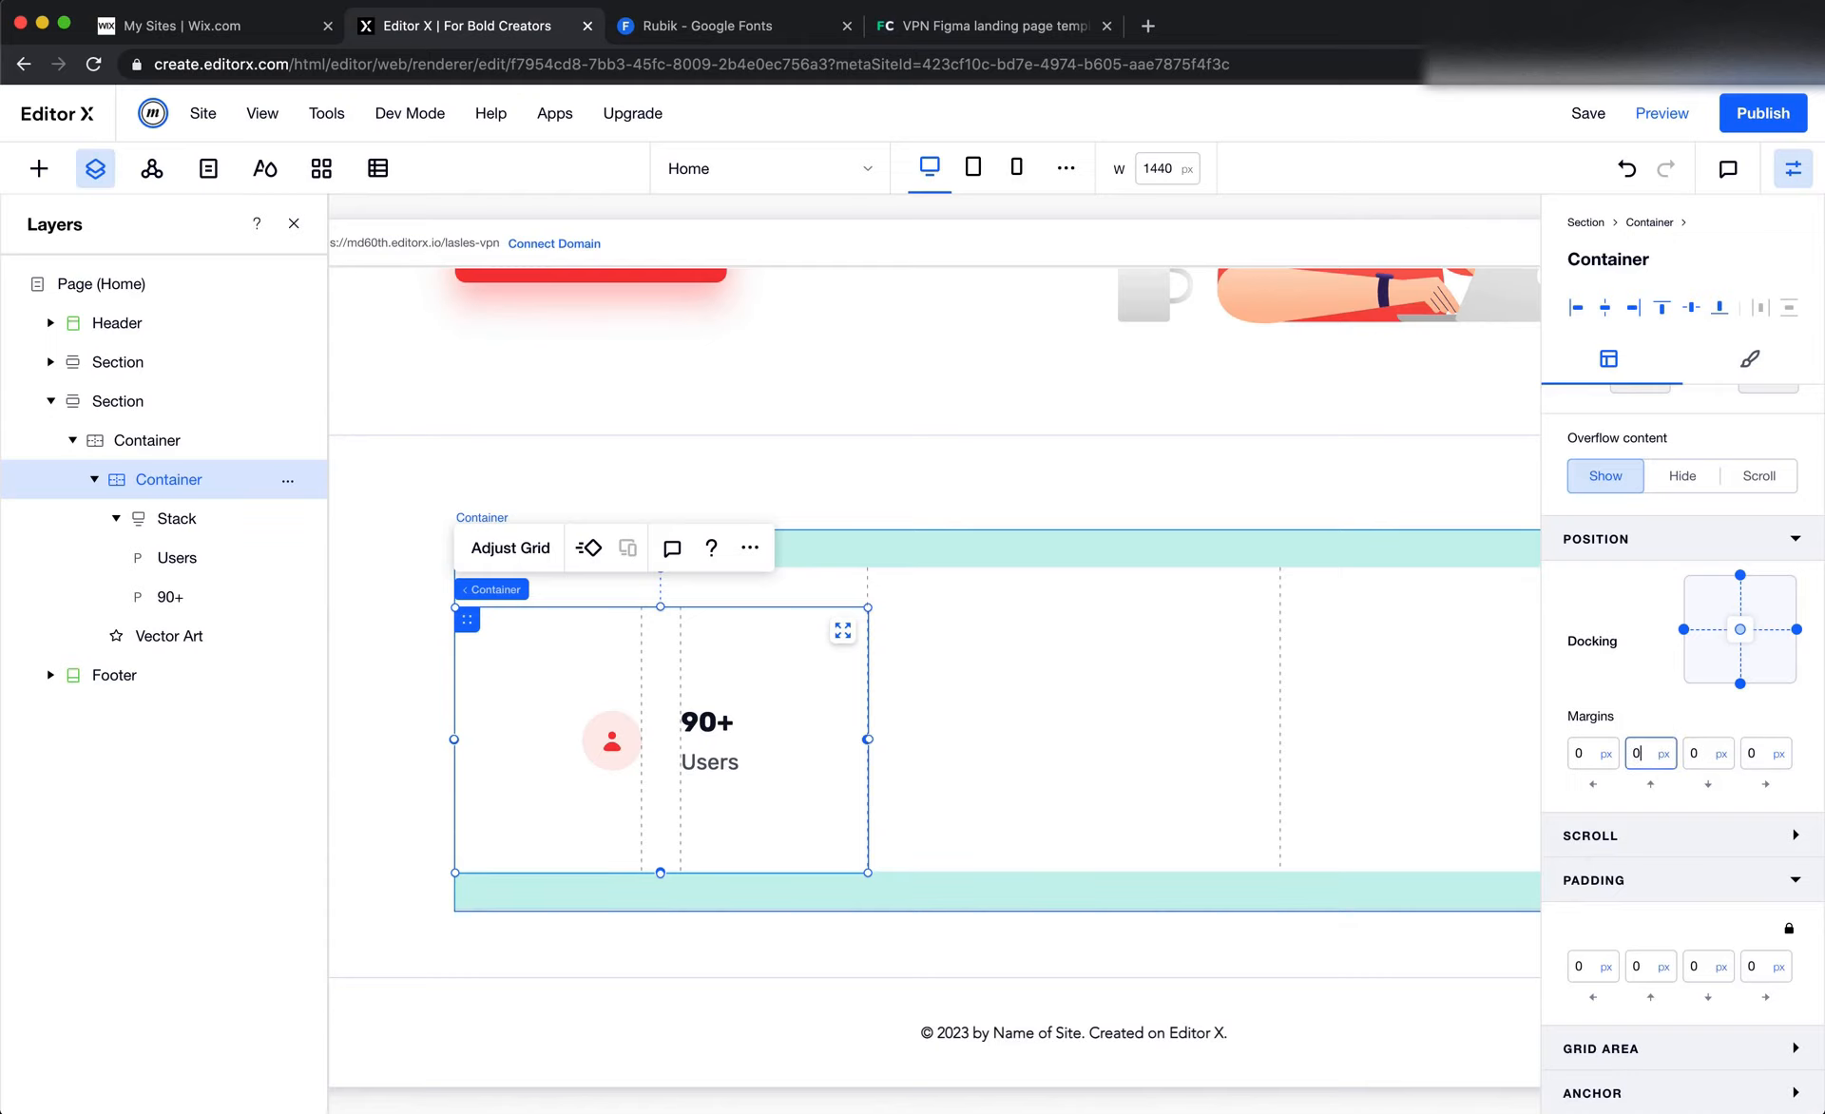
text(0)
key(Return)
Set the top and bottom padding of the first column's container to 36 px
click(1638, 966)
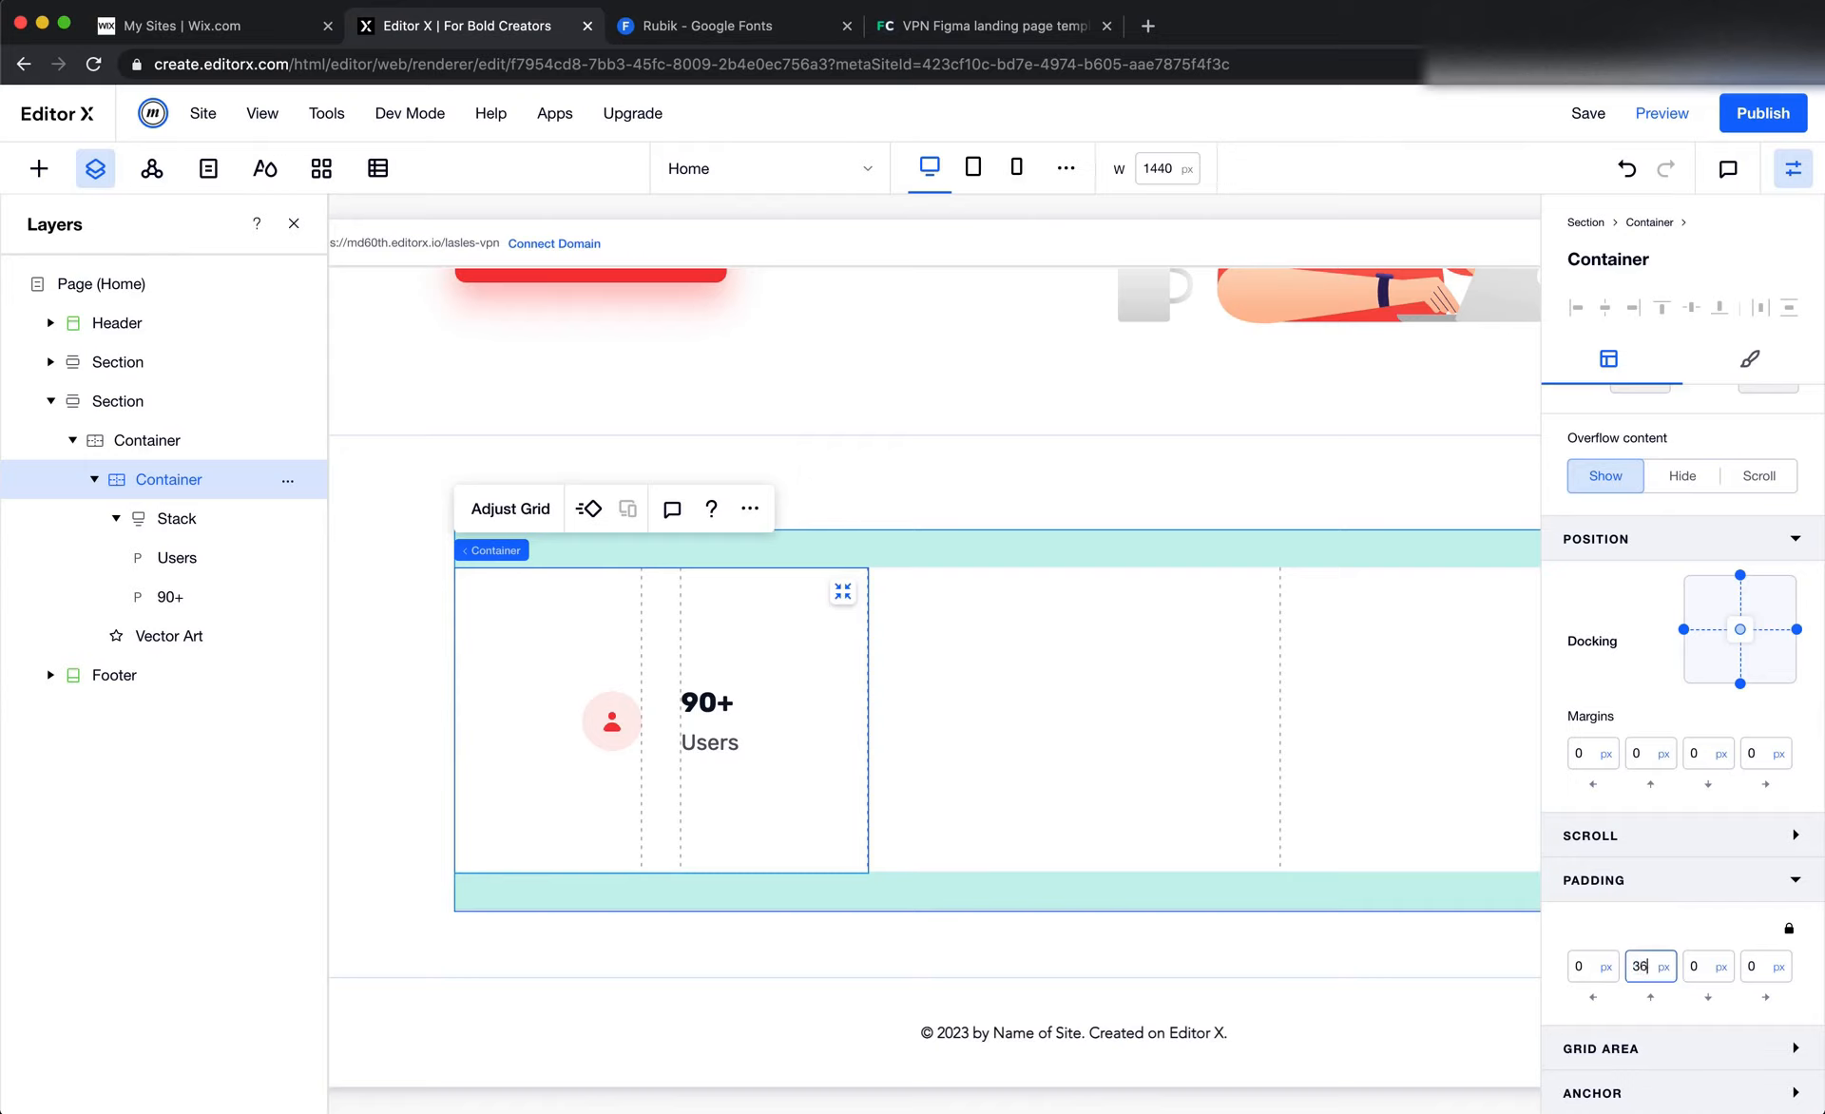
text(36)
key(Tab)
text(3)
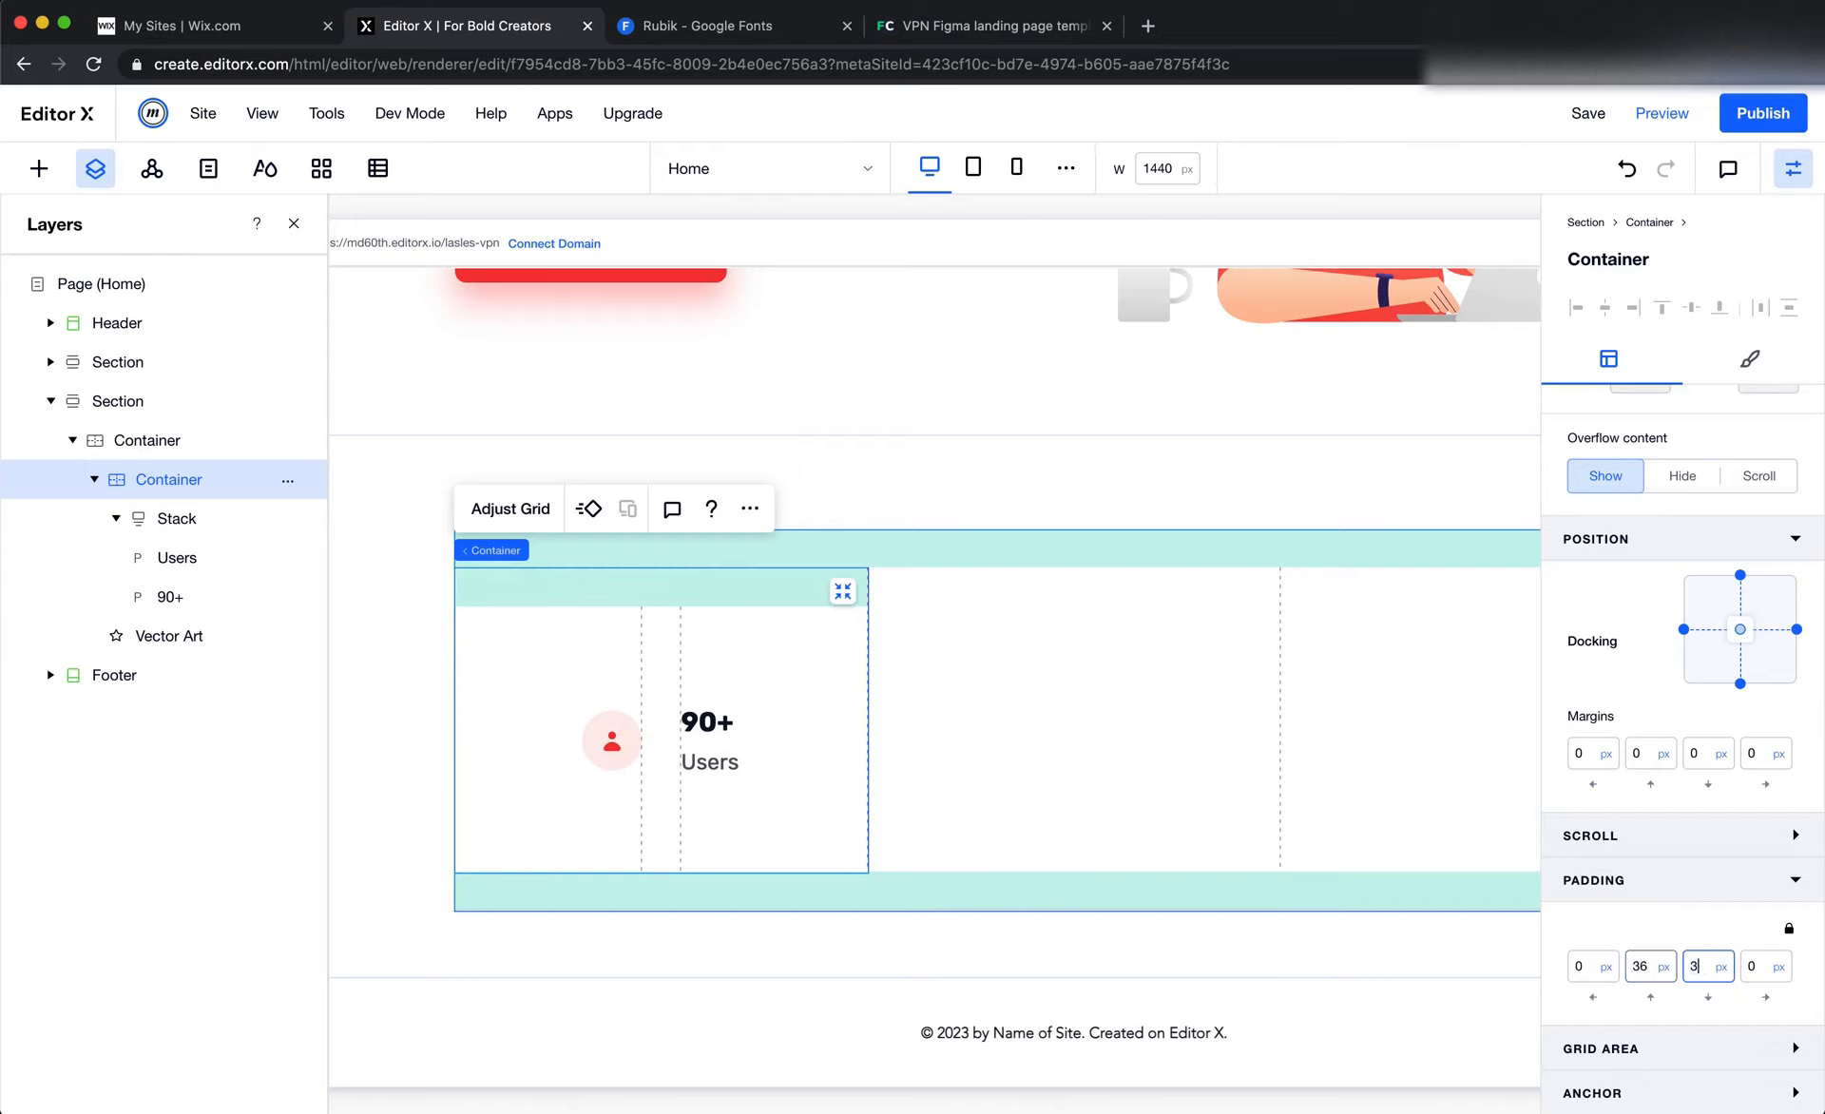
text(6)
key(Tab)
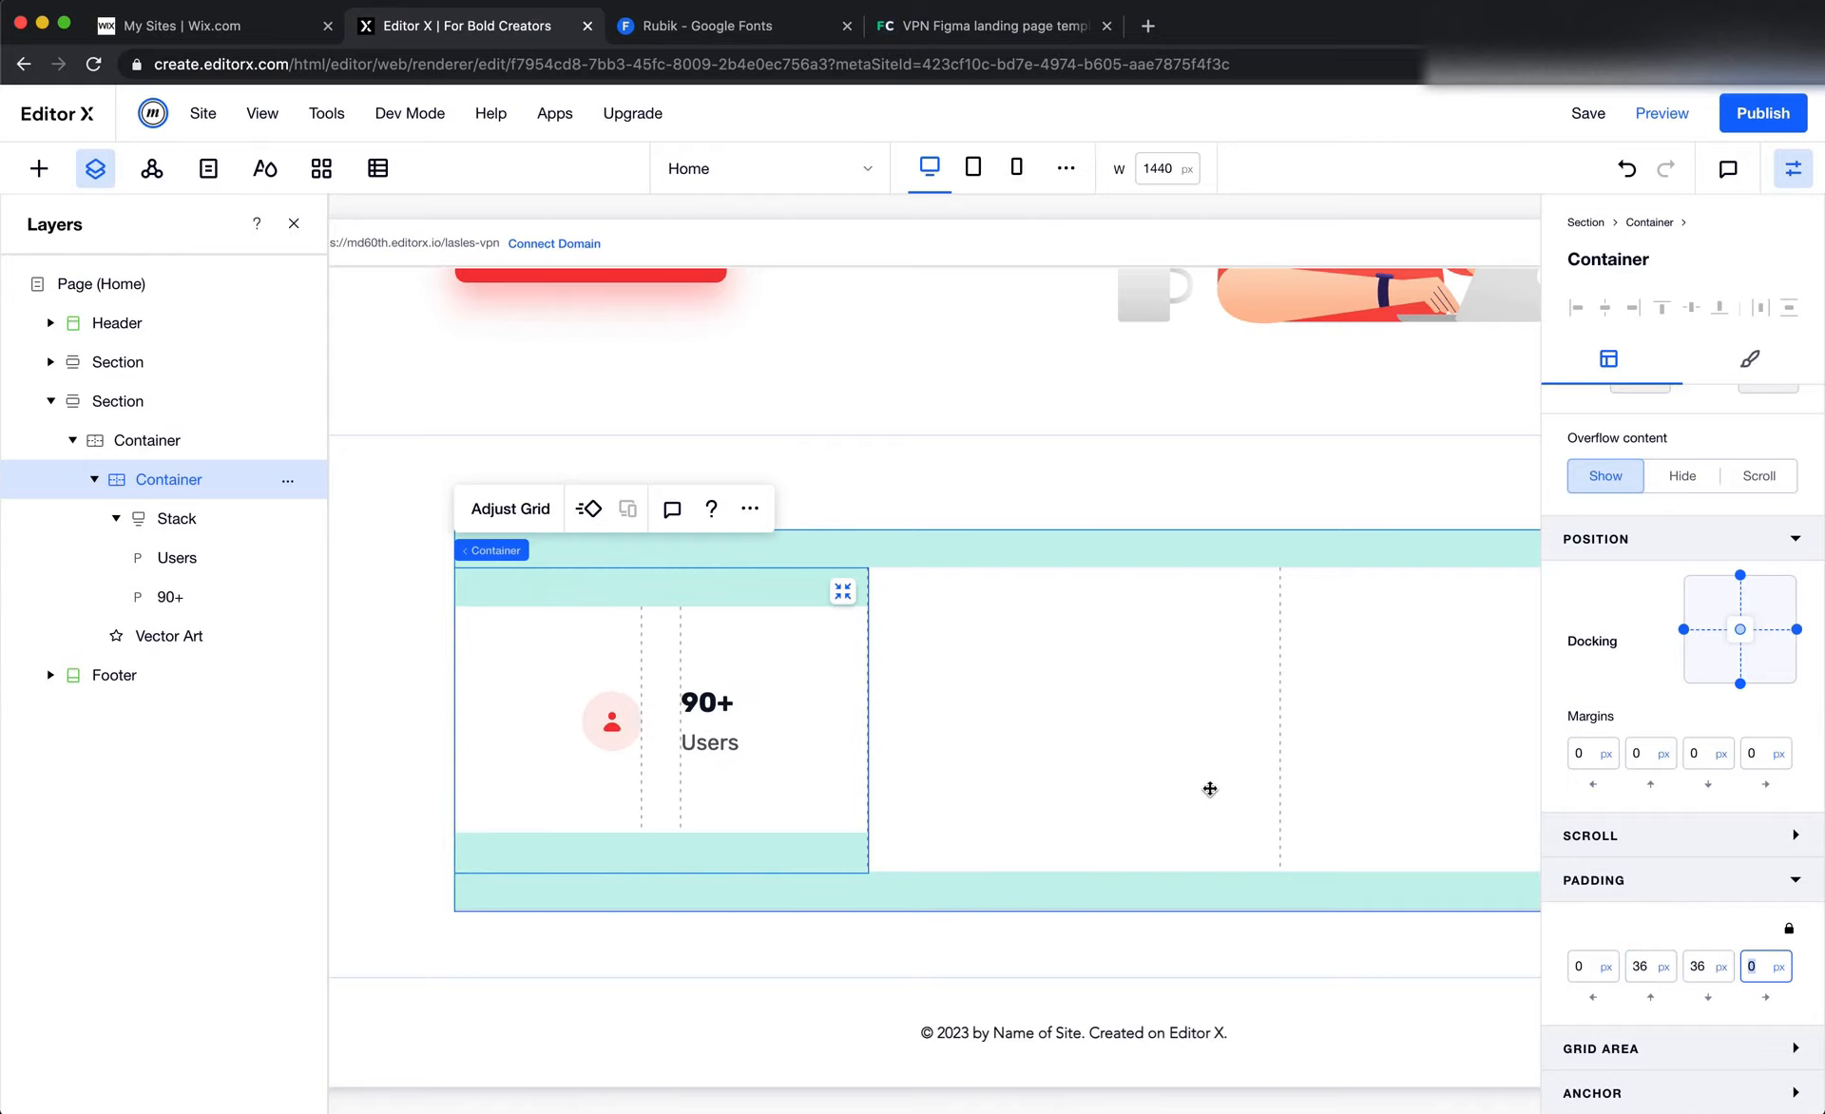
click(1210, 789)
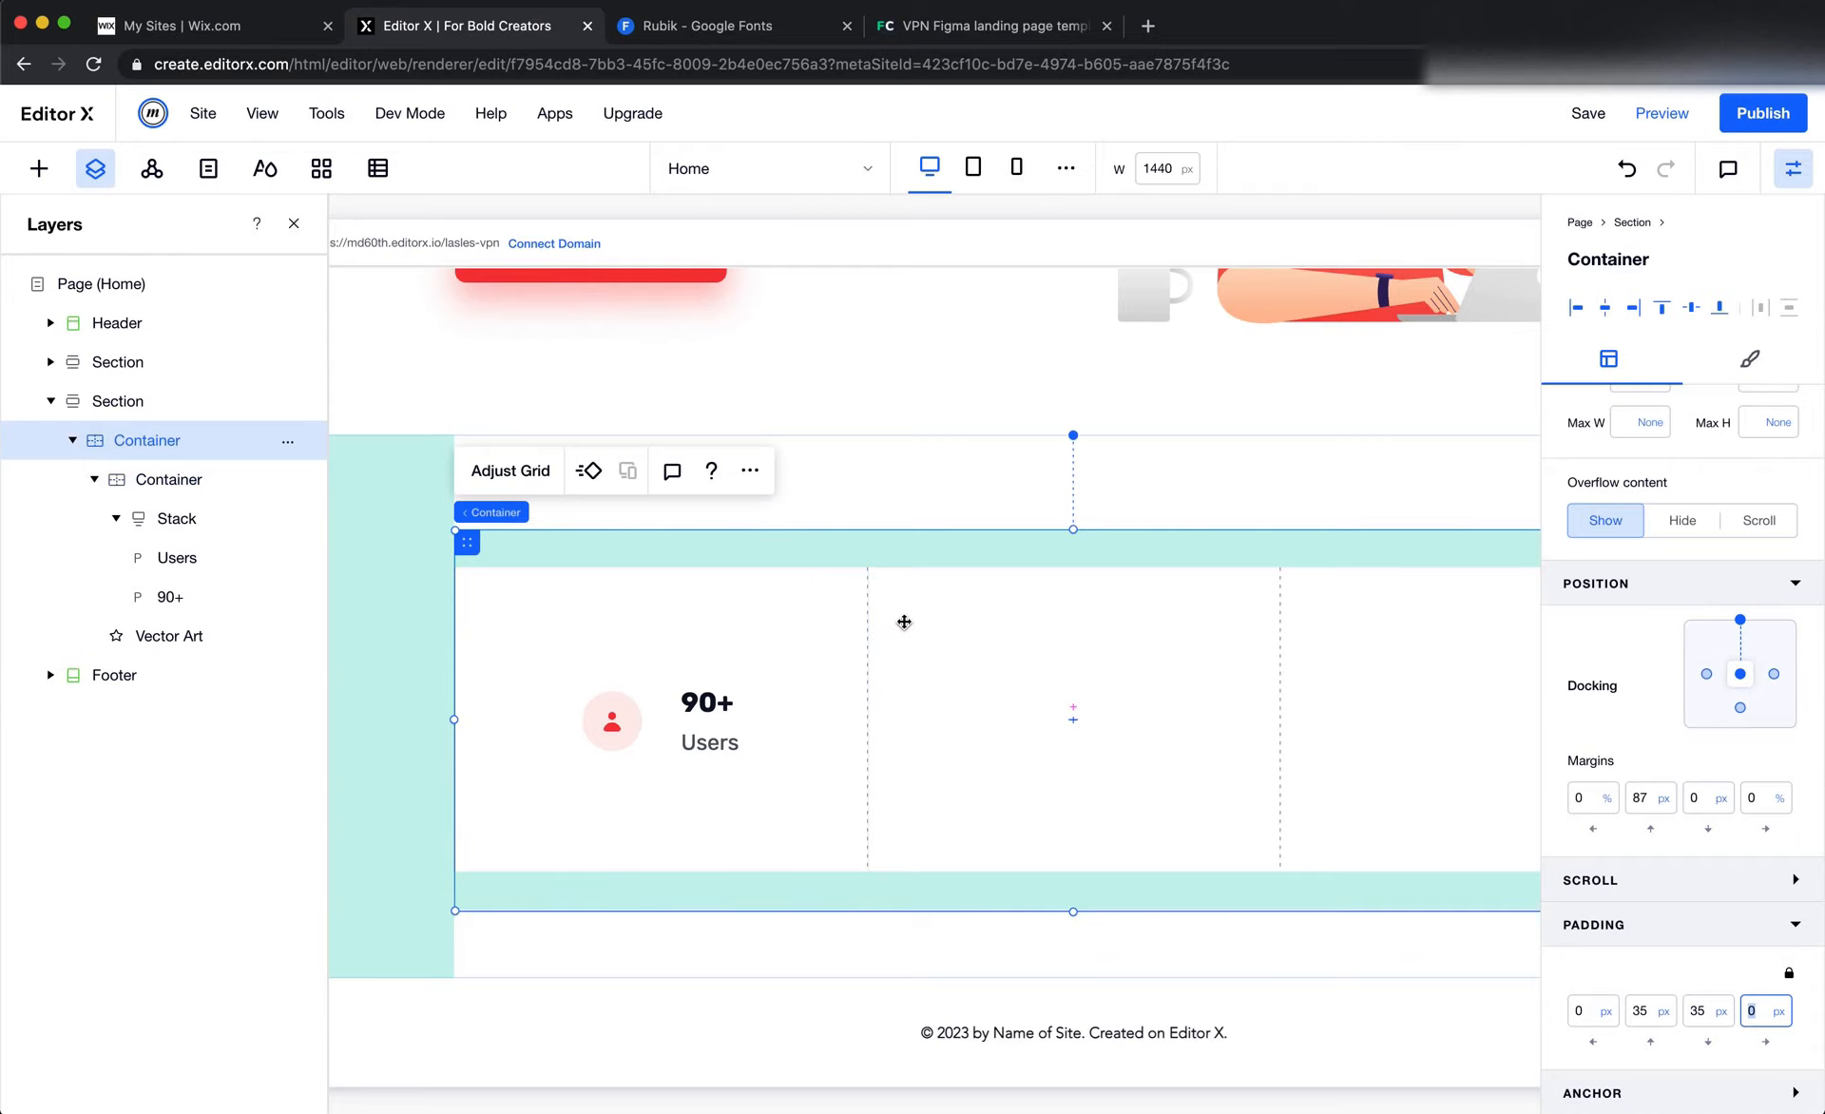
click(814, 638)
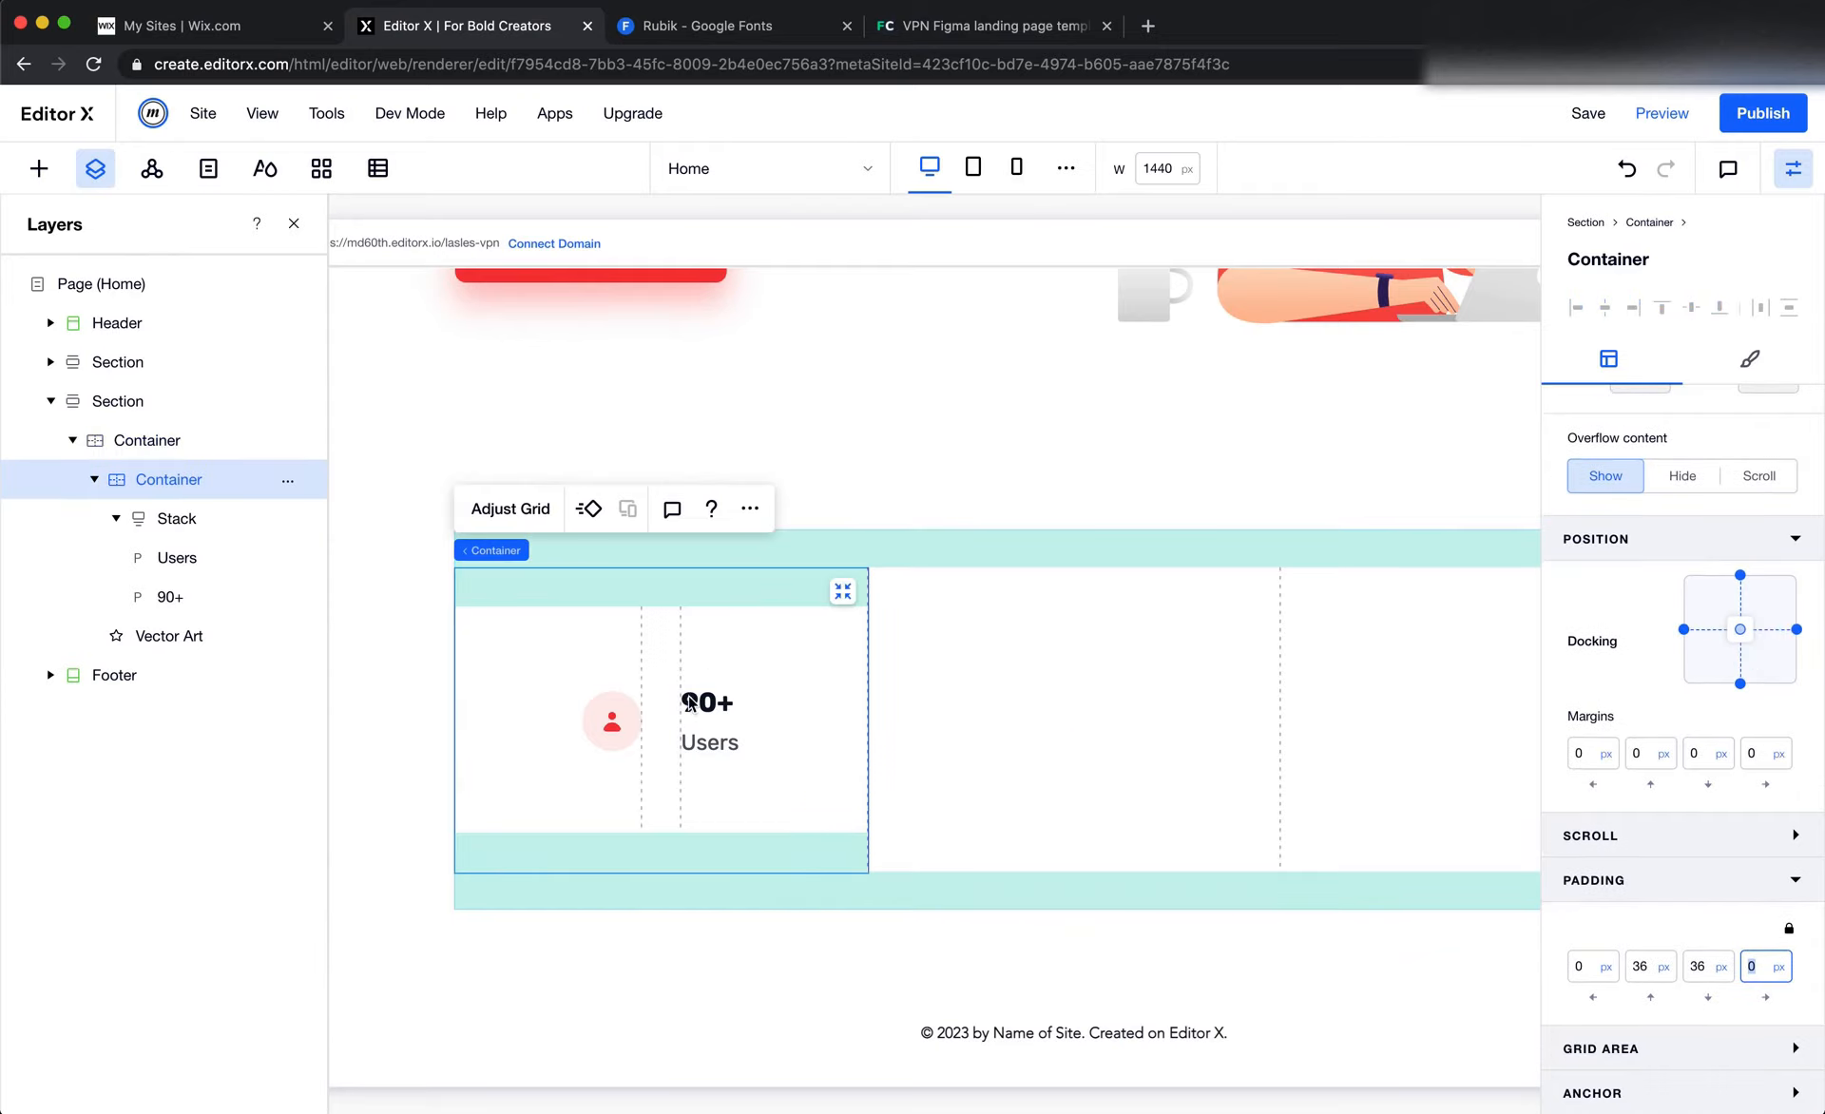
Set the minimum height of the outer stats container to None
click(963, 763)
scroll(961, 757, right, 5)
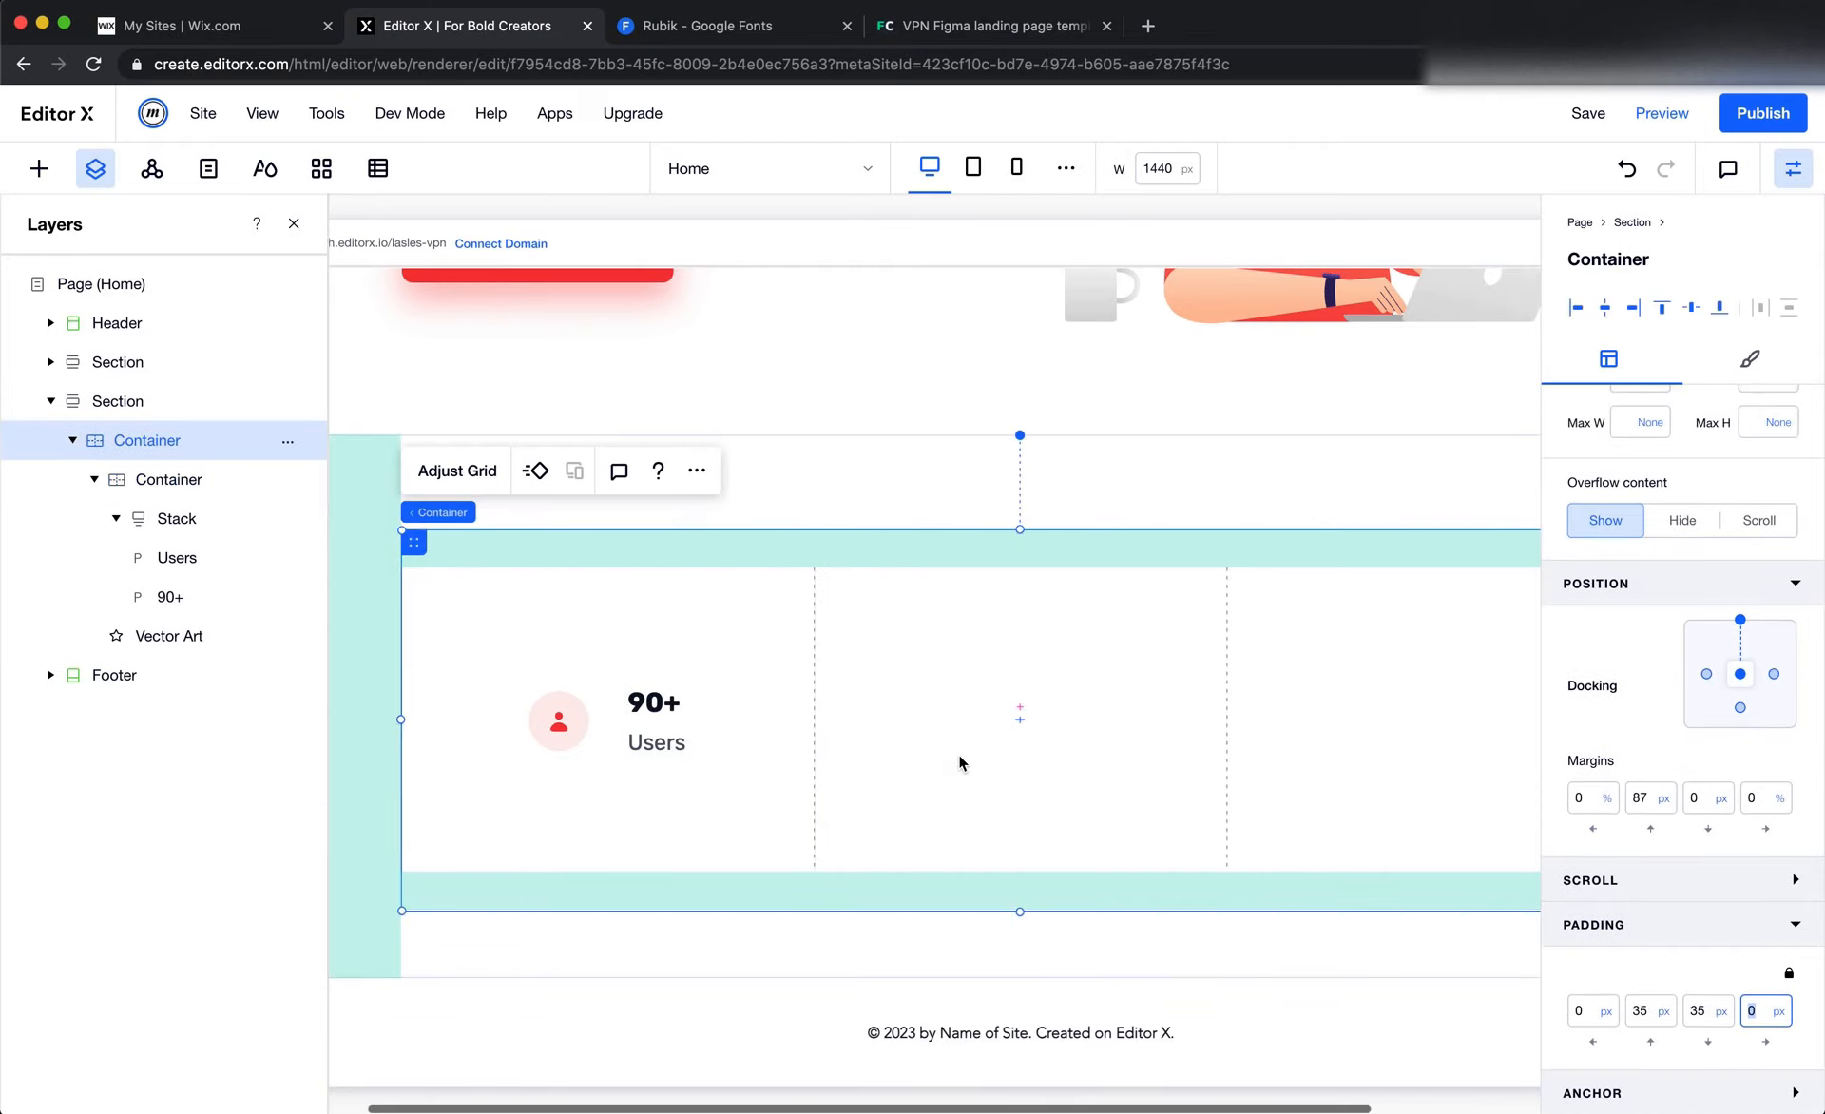
scroll(1677, 642, up, 3)
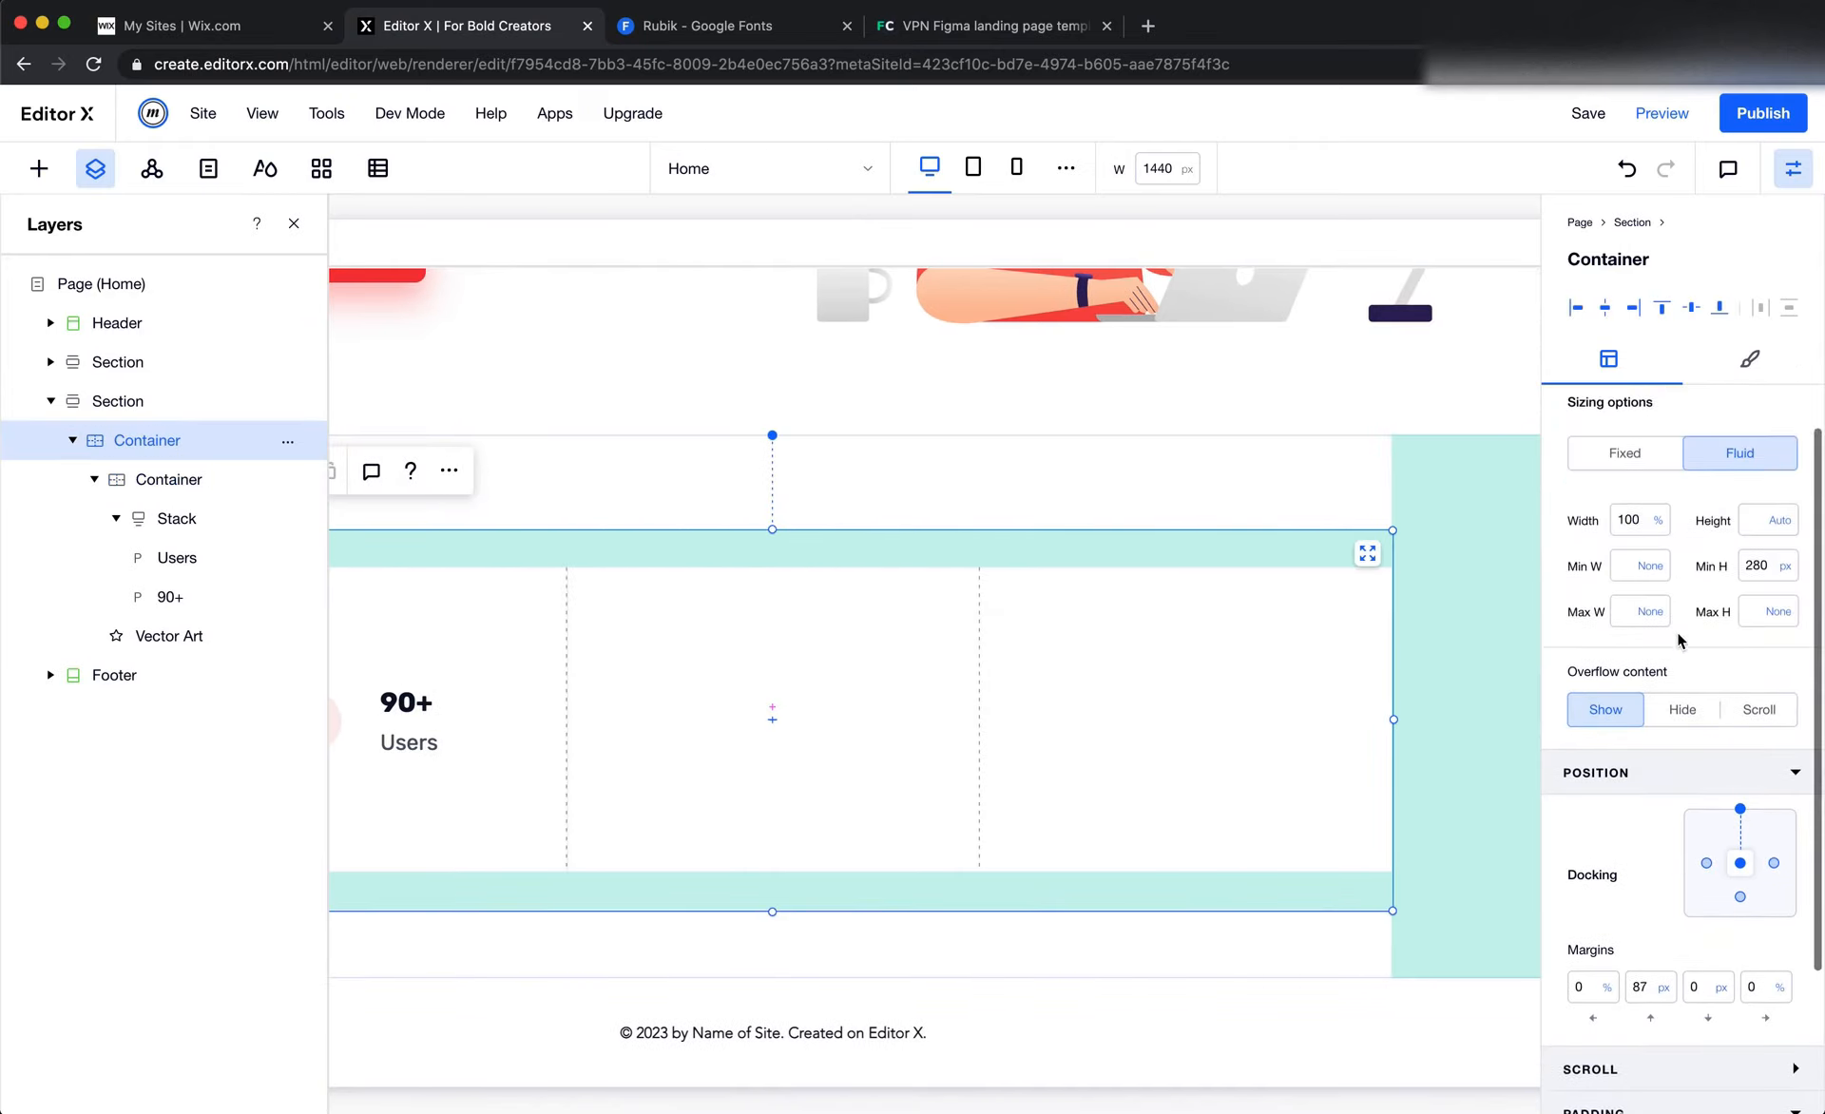
scroll(1099, 637, left, 2)
scroll(1099, 636, left, 2)
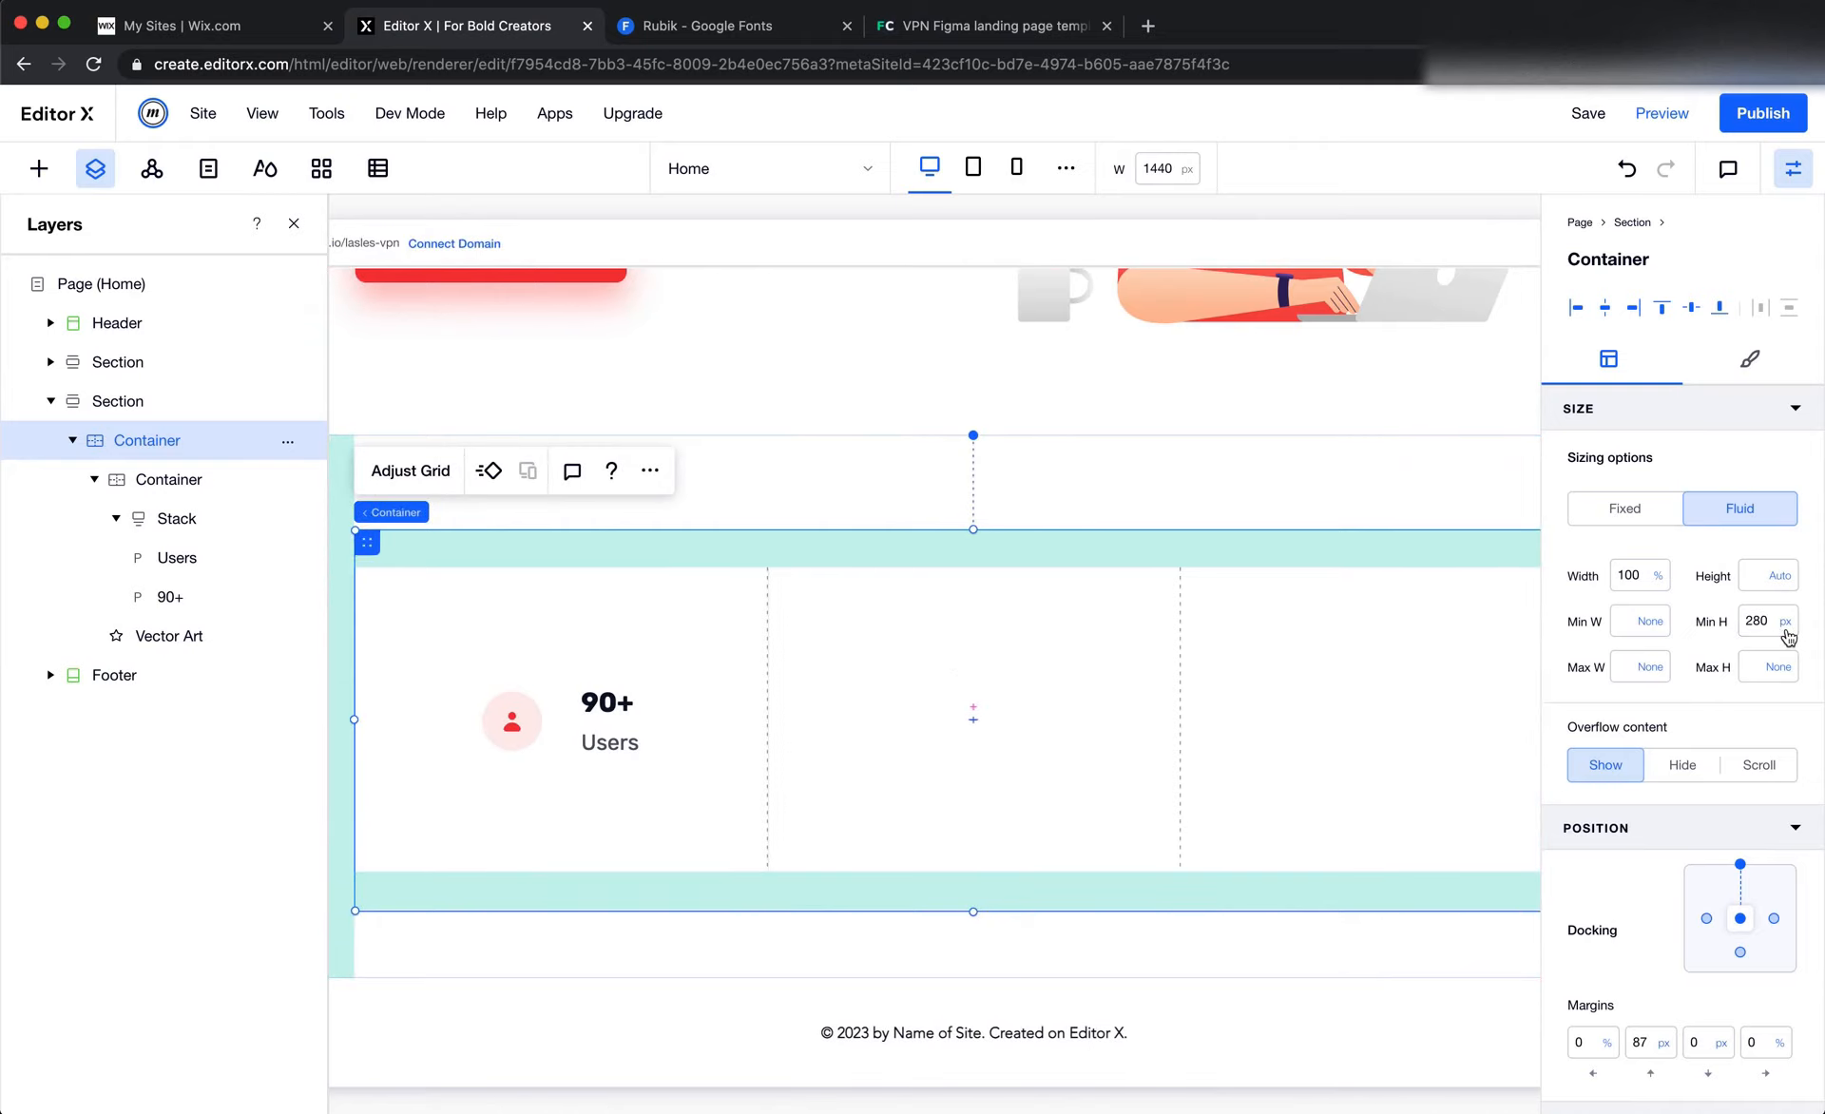
click(1783, 622)
click(1745, 545)
scroll(1109, 718, left, 3)
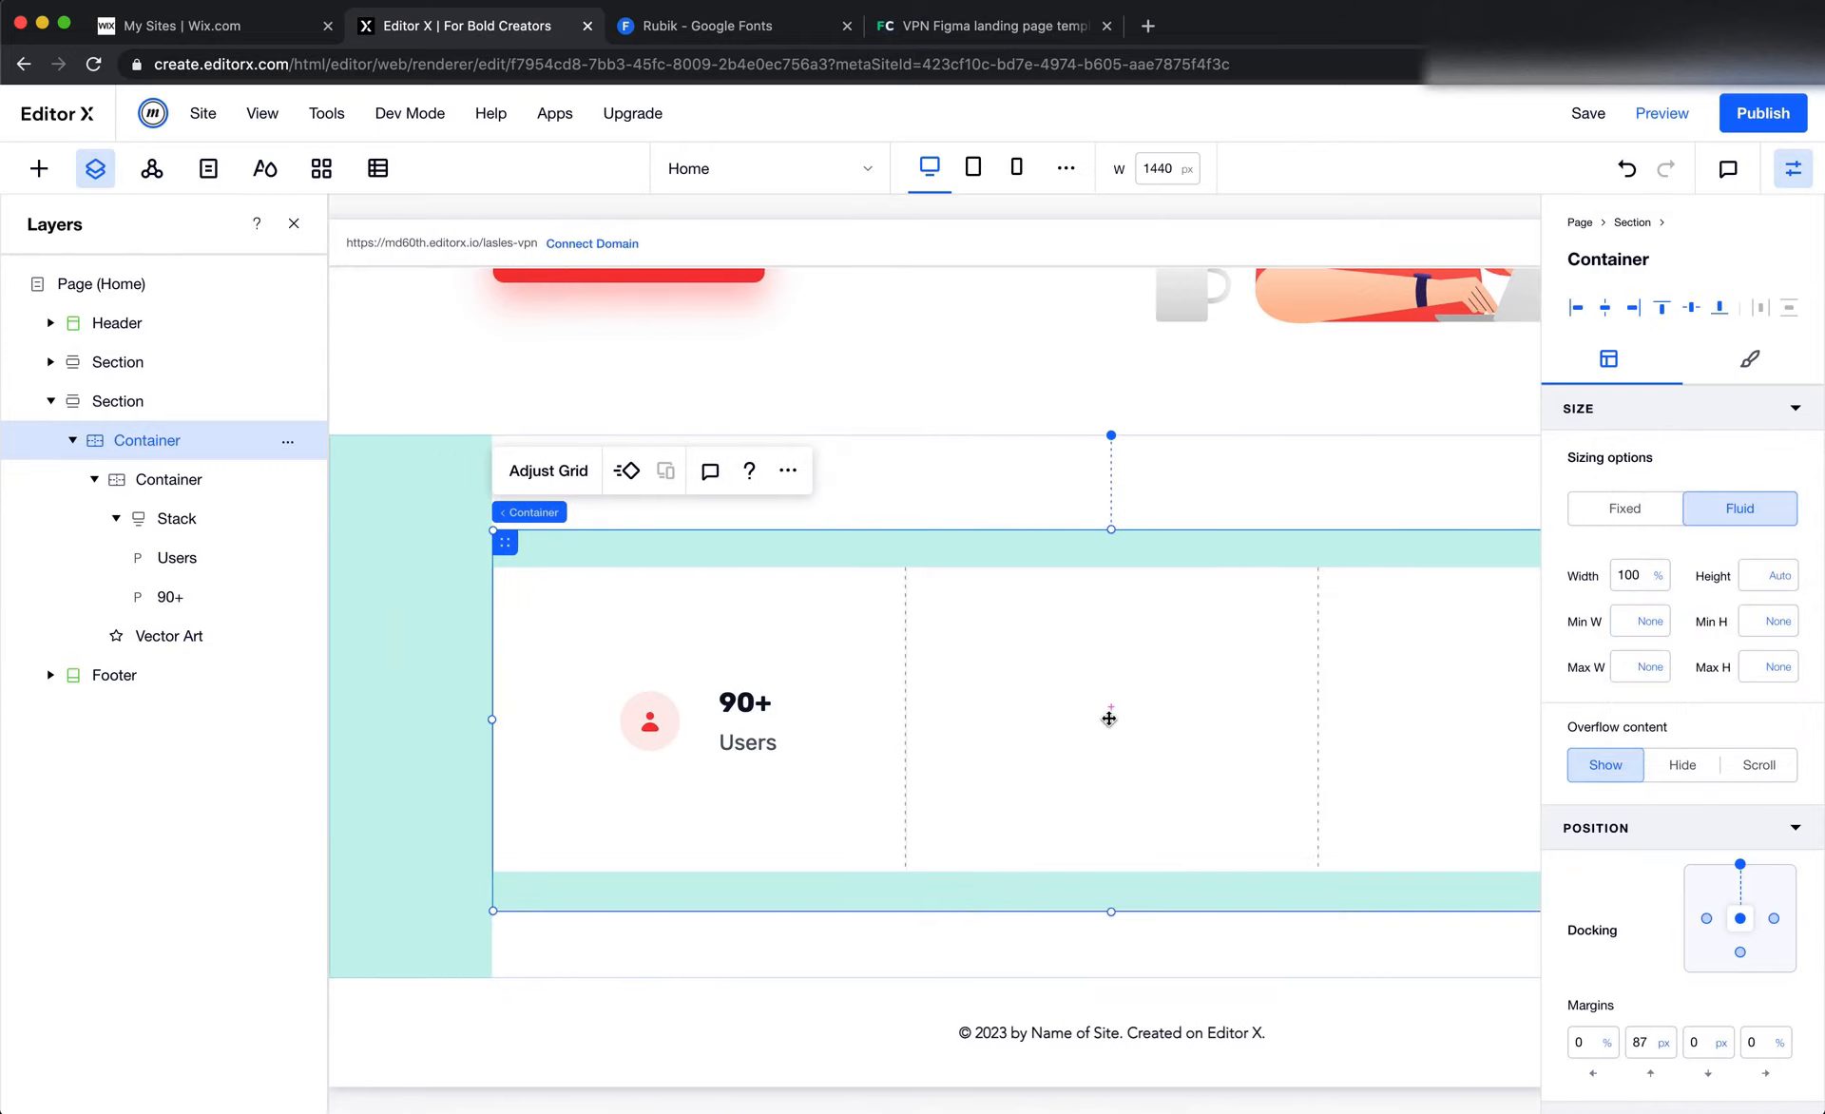
scroll(1173, 720, left, 1)
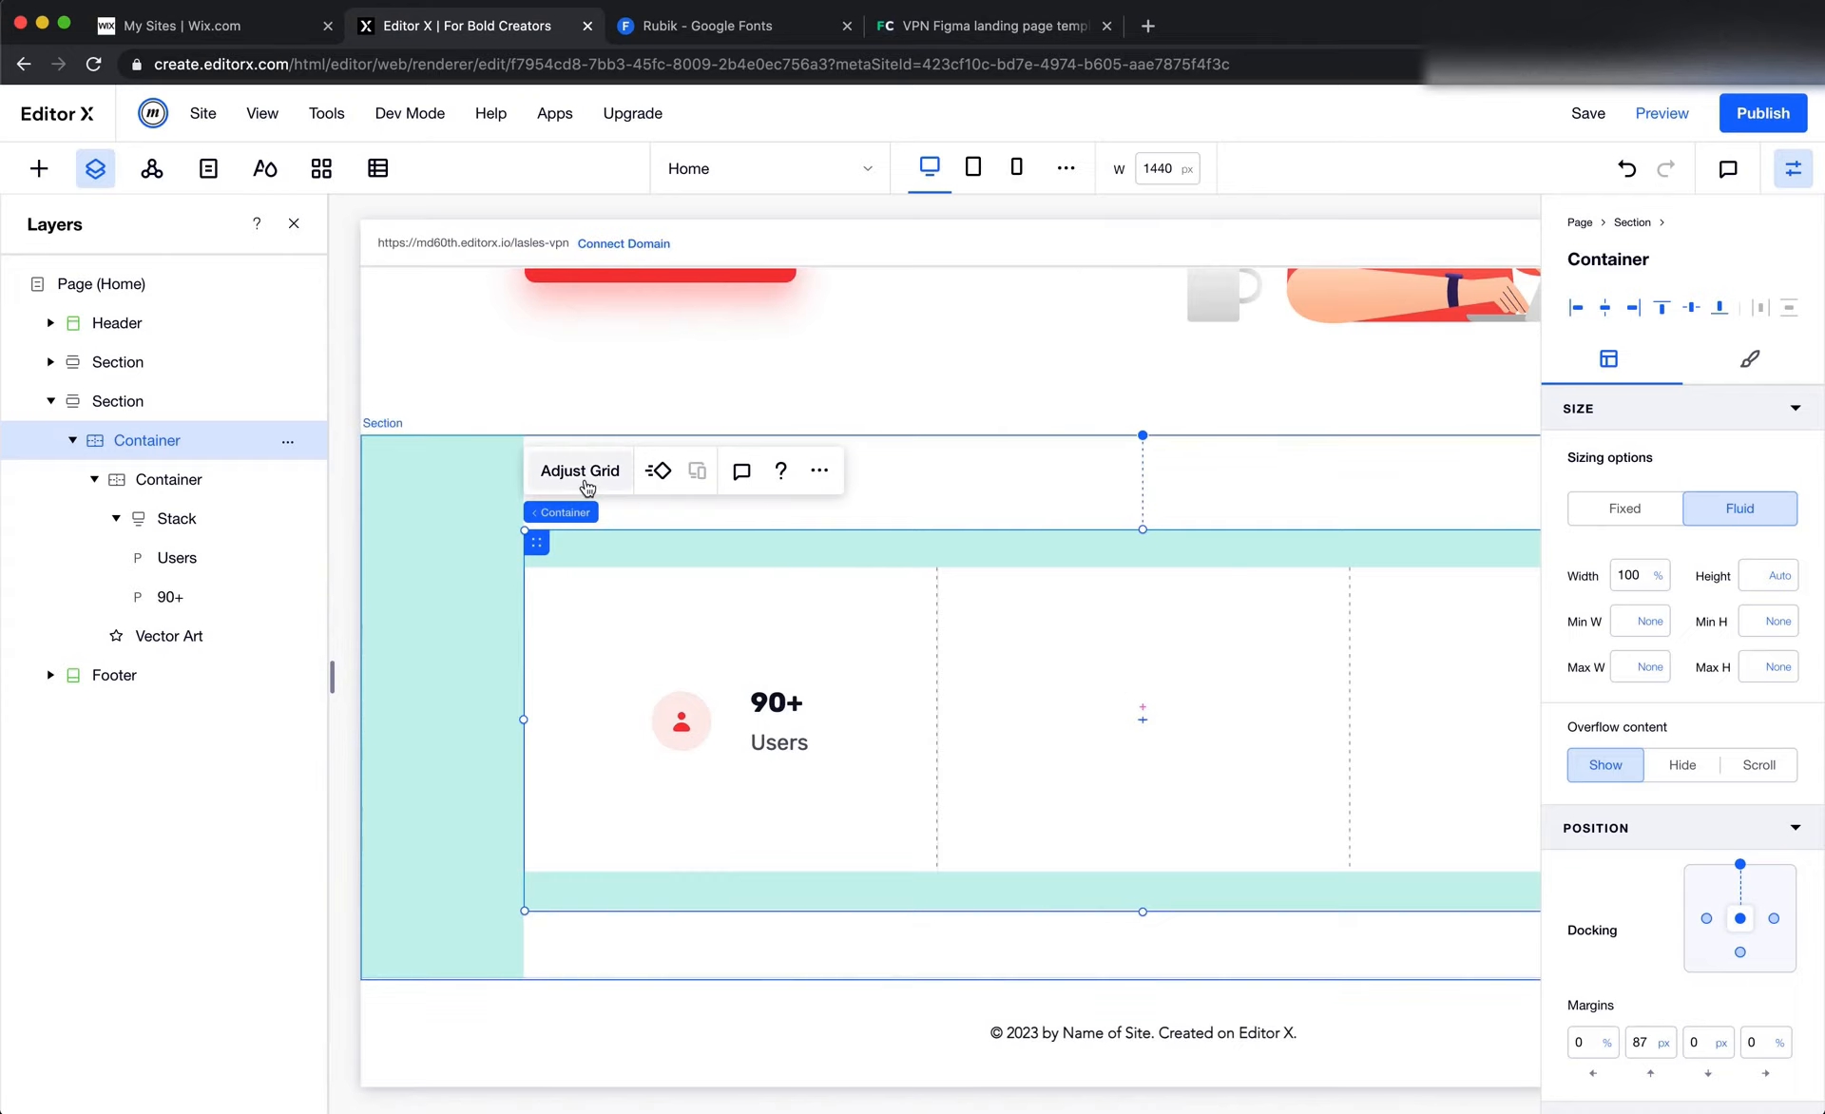
Change the row height of the outer stats container's grid from Min/Max to Max Content
click(581, 470)
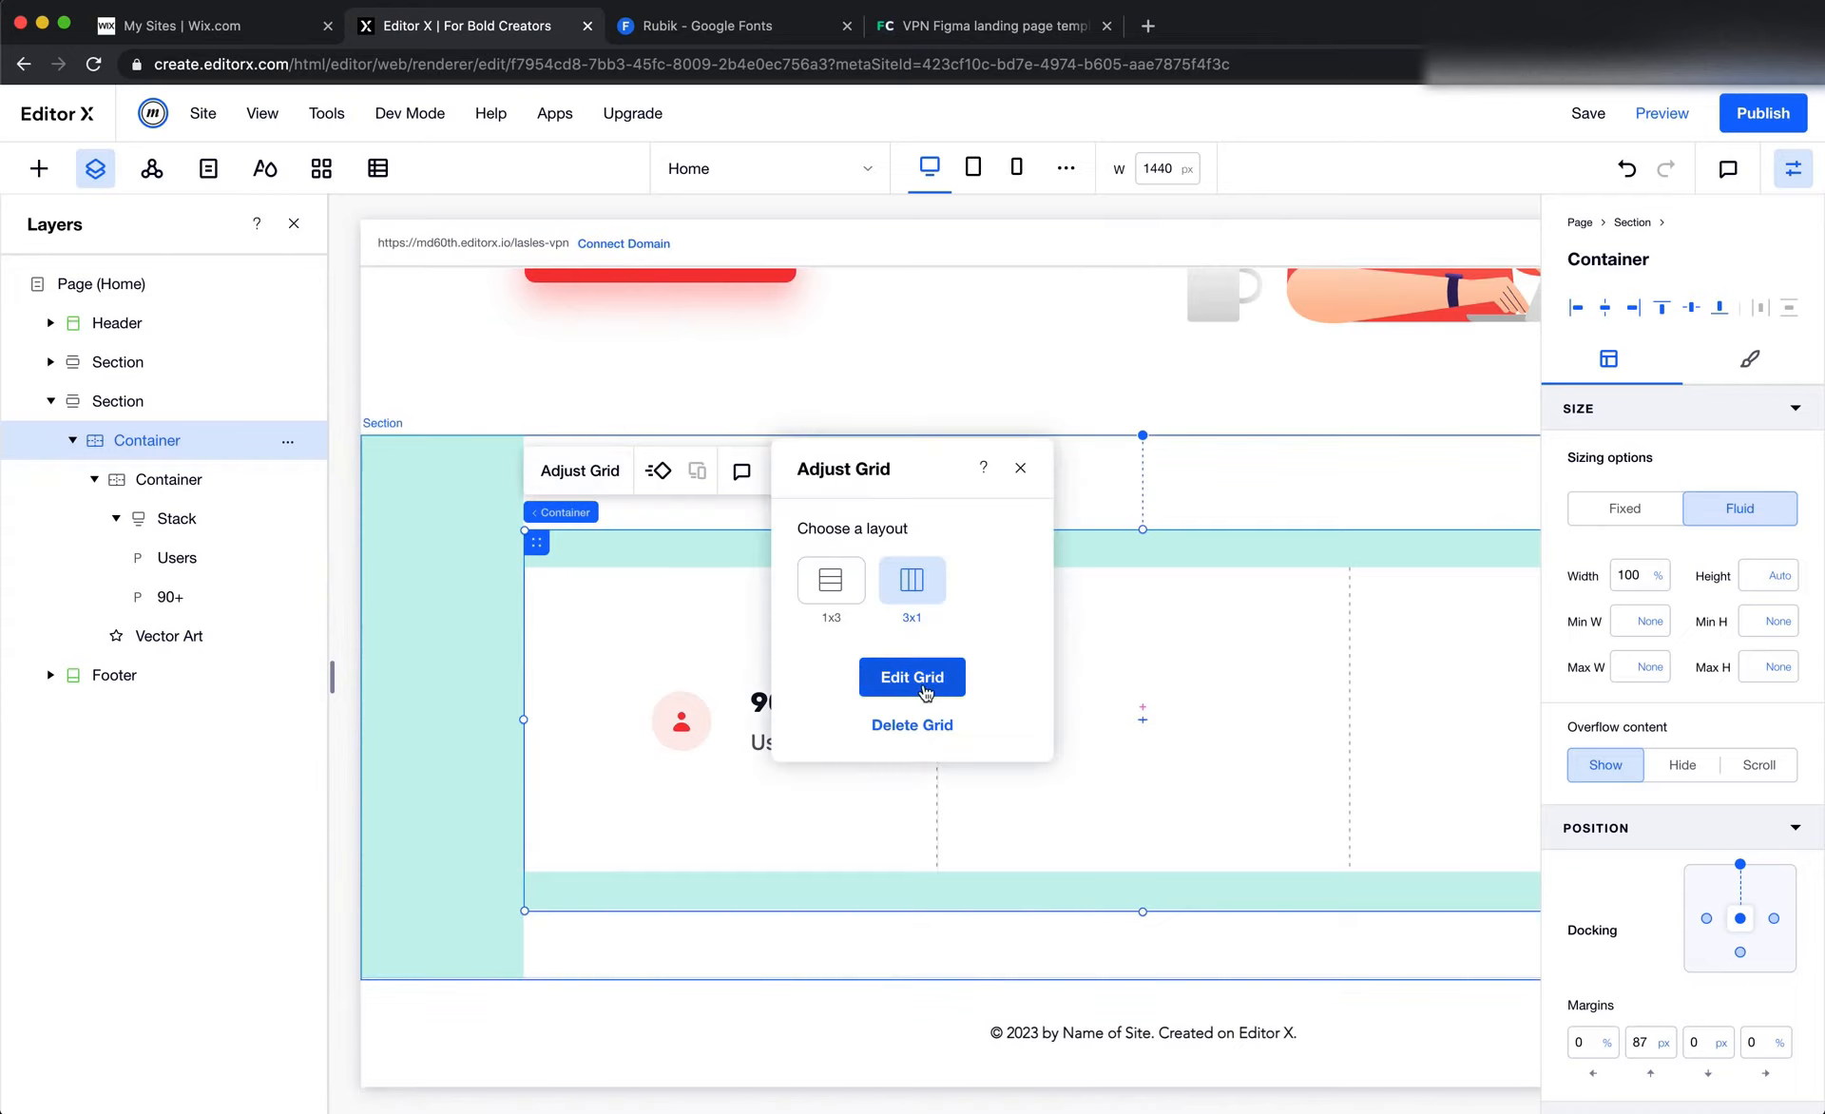
click(928, 676)
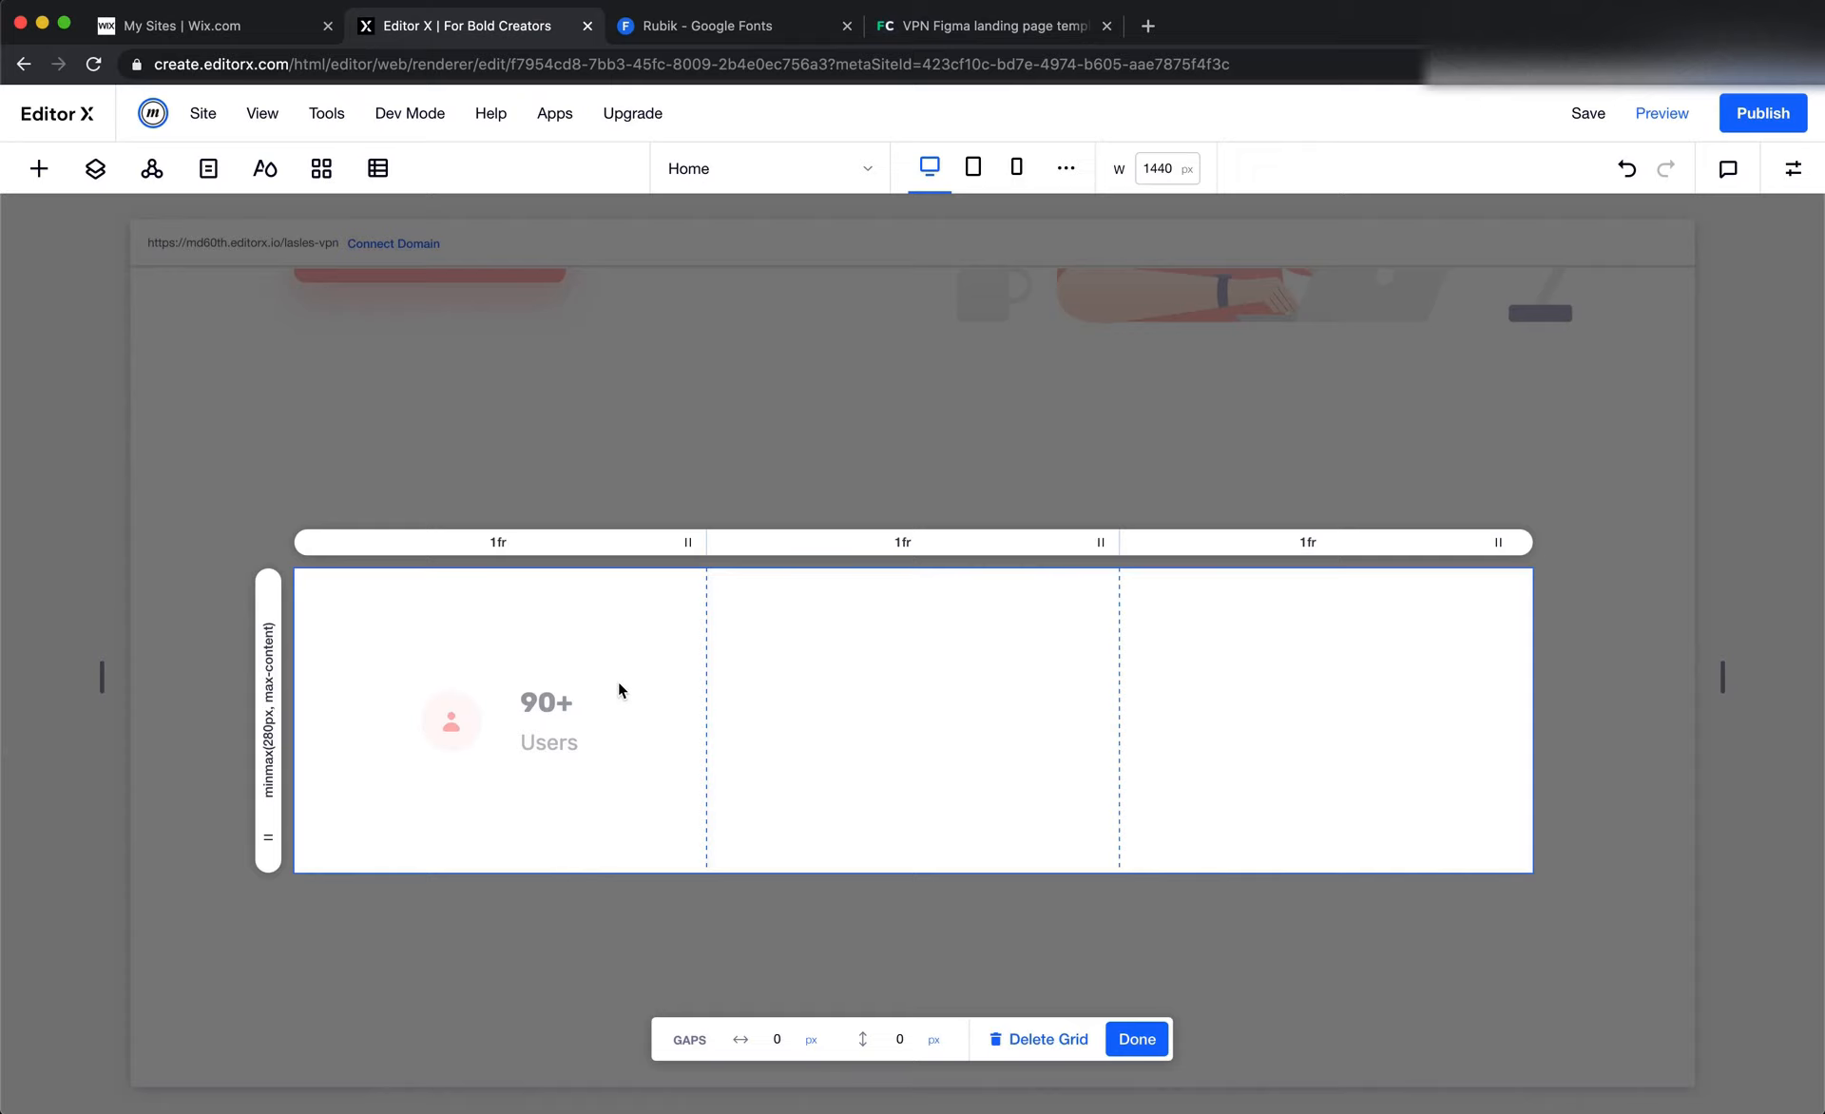
click(273, 717)
click(339, 867)
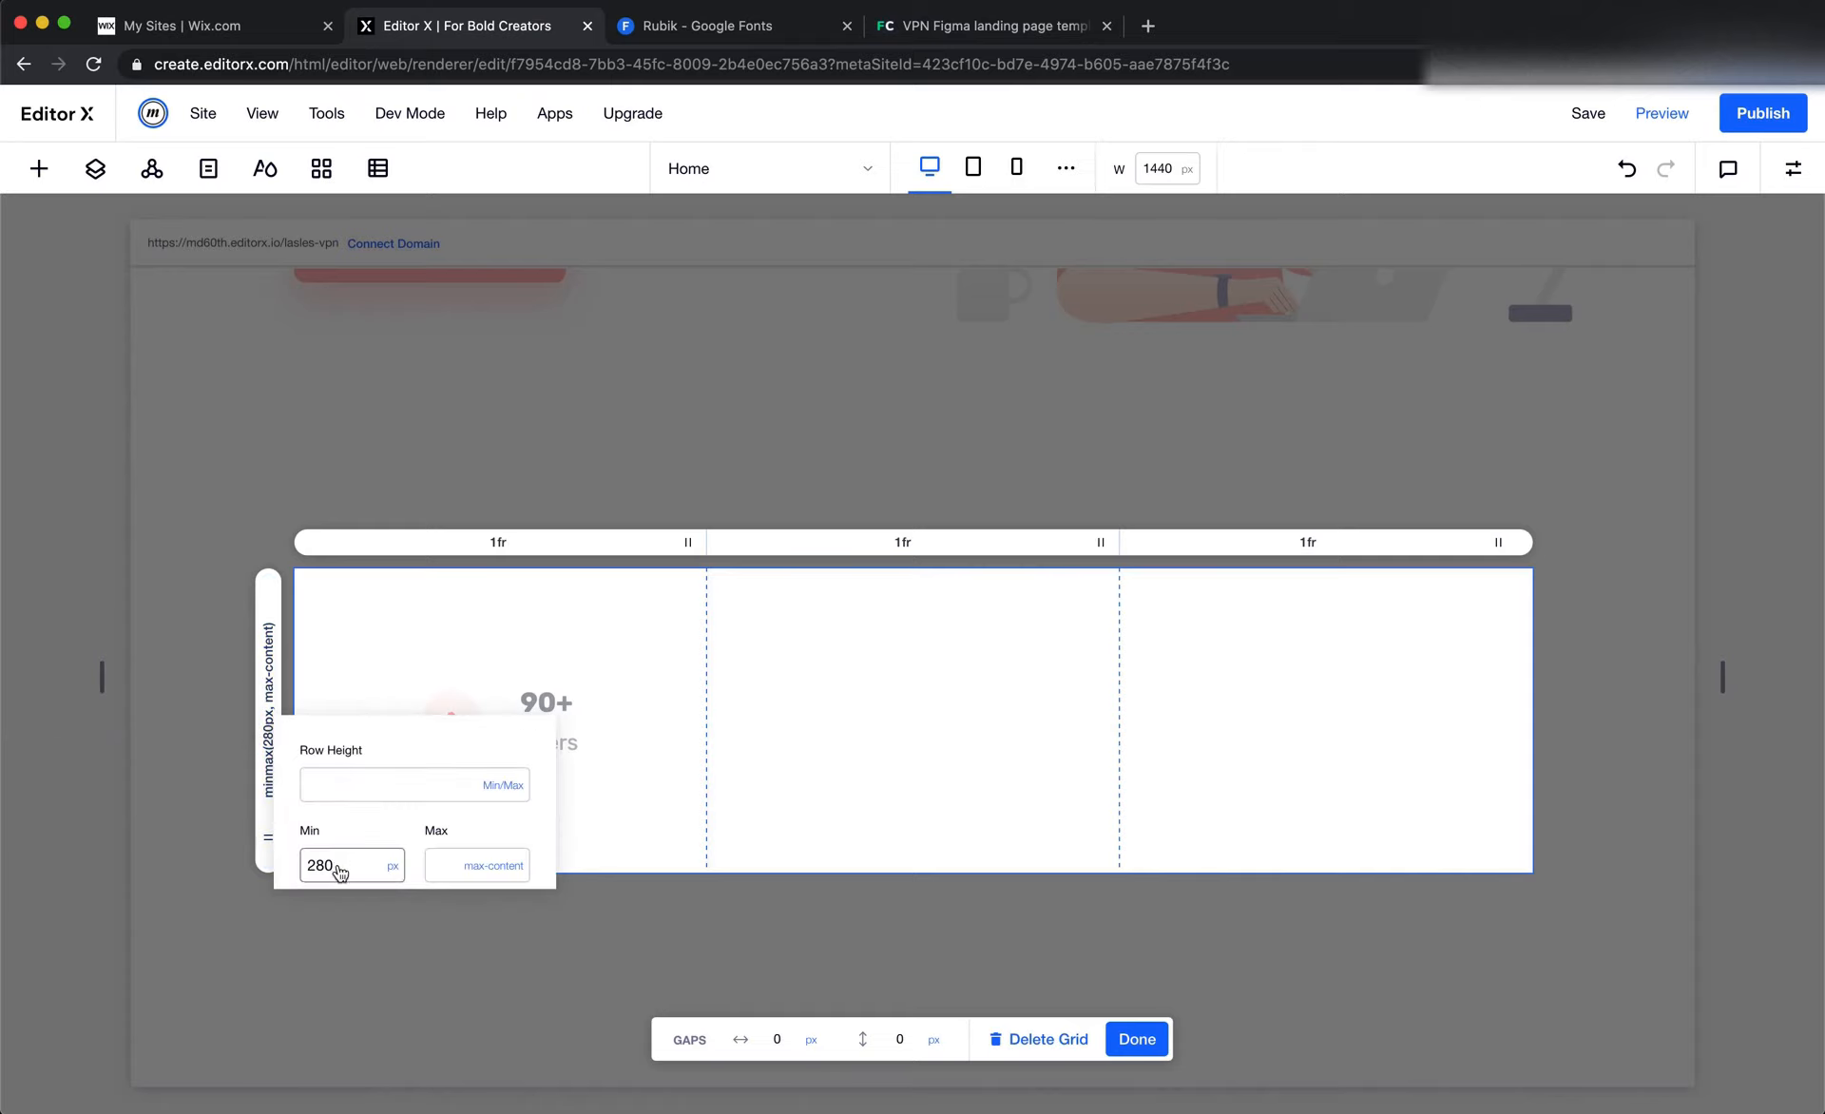
double_click(340, 865)
click(504, 785)
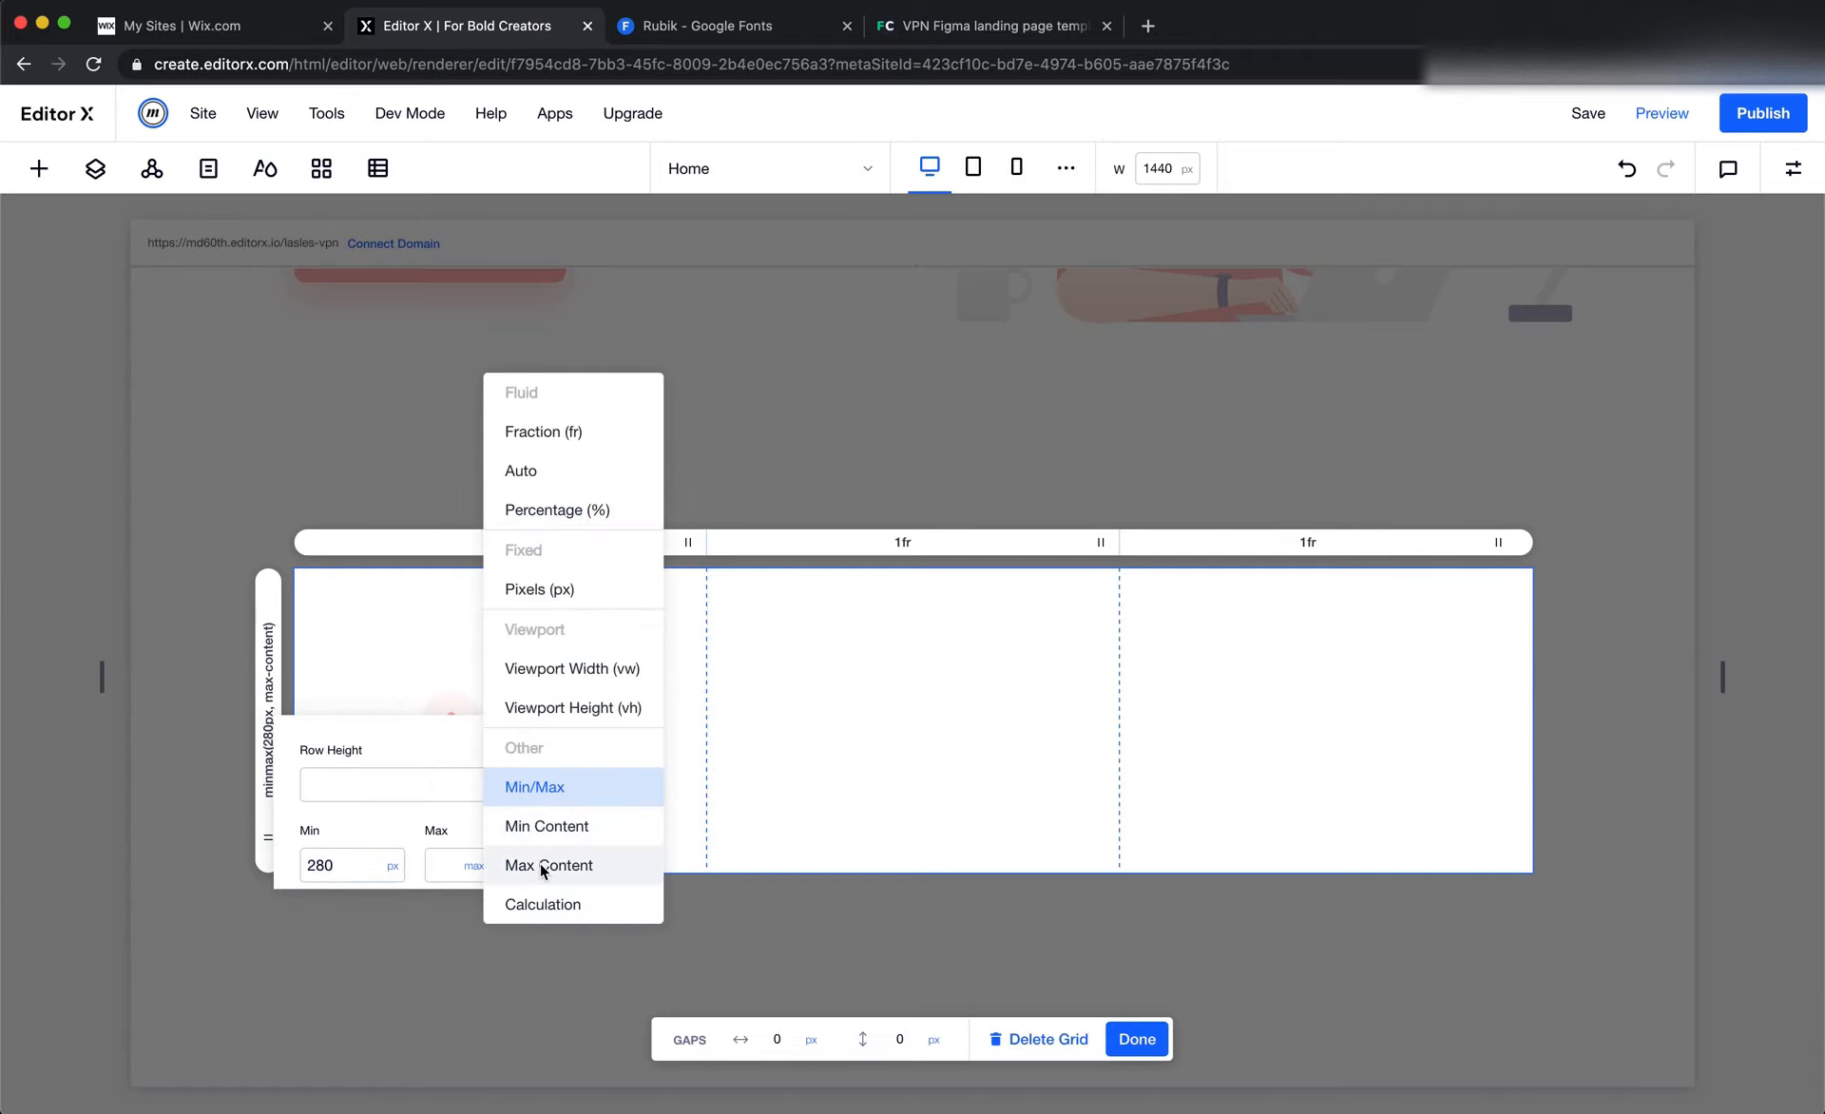
click(540, 863)
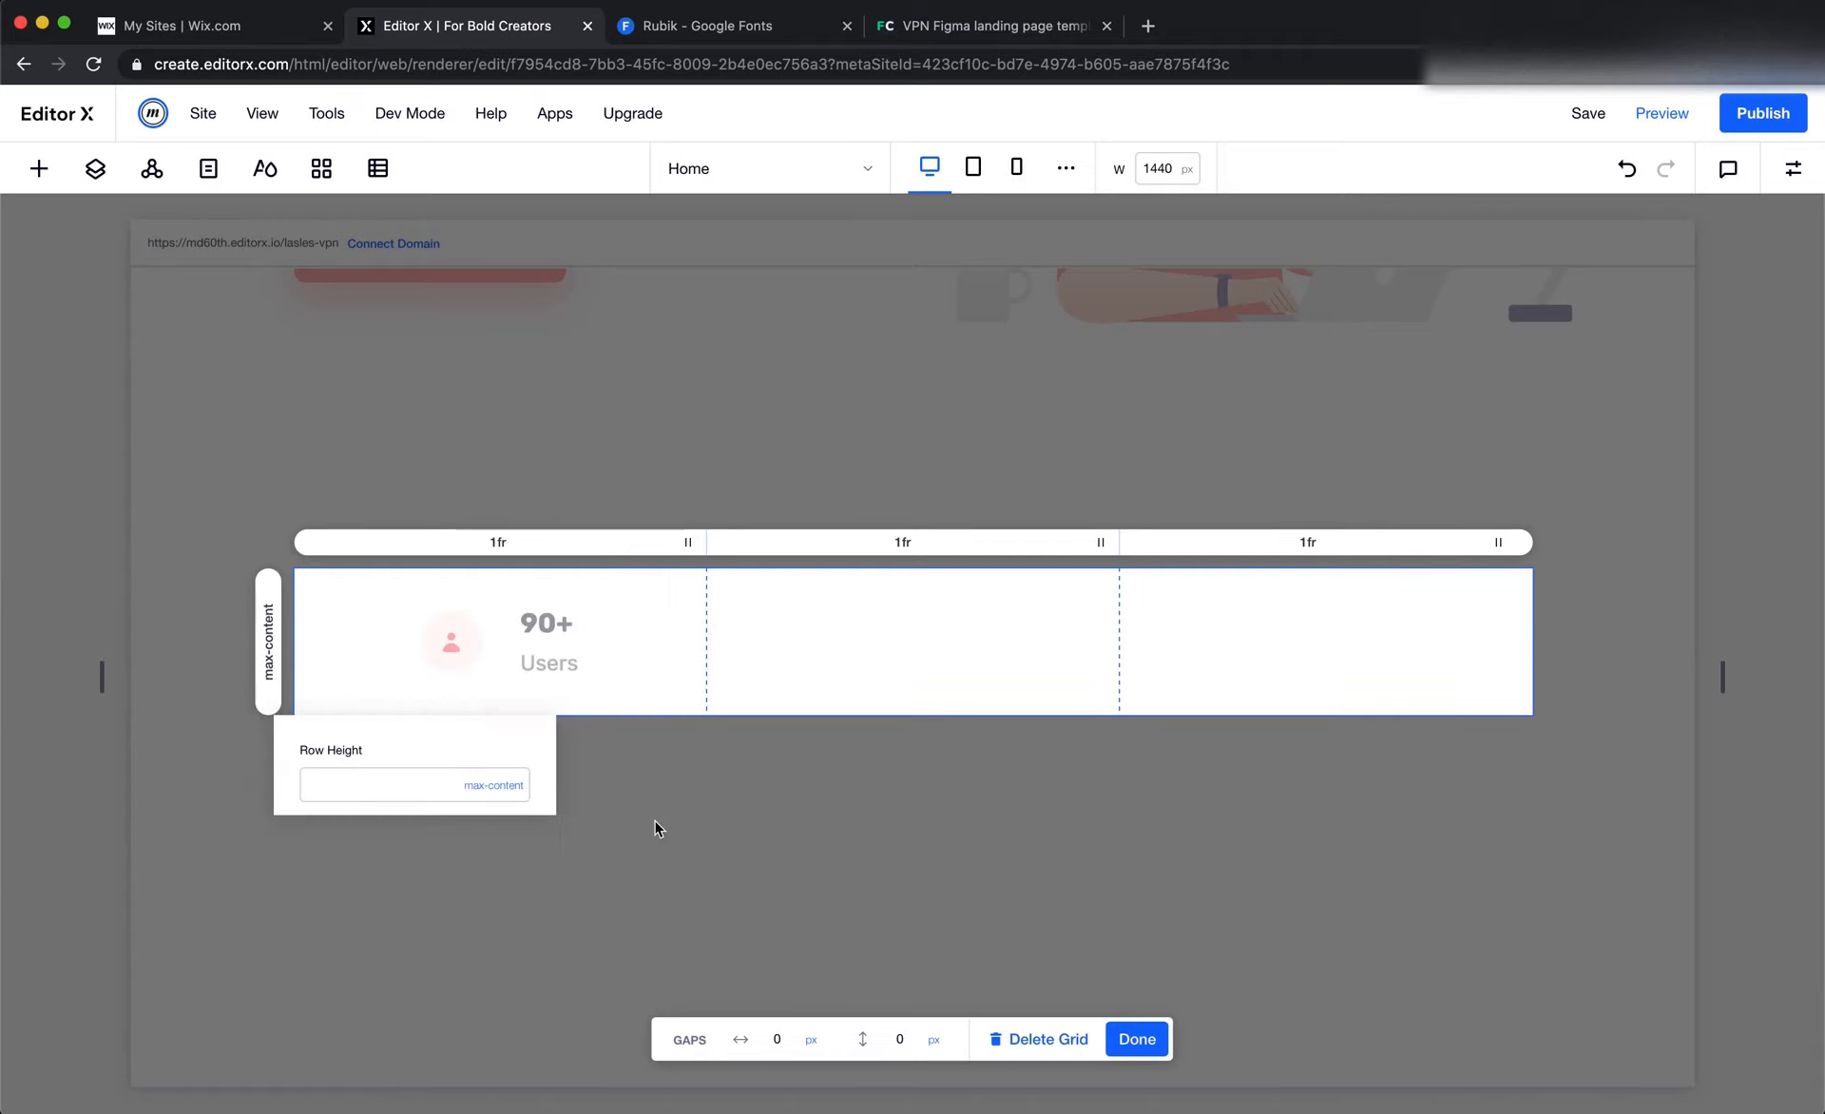
click(1143, 1045)
click(1040, 805)
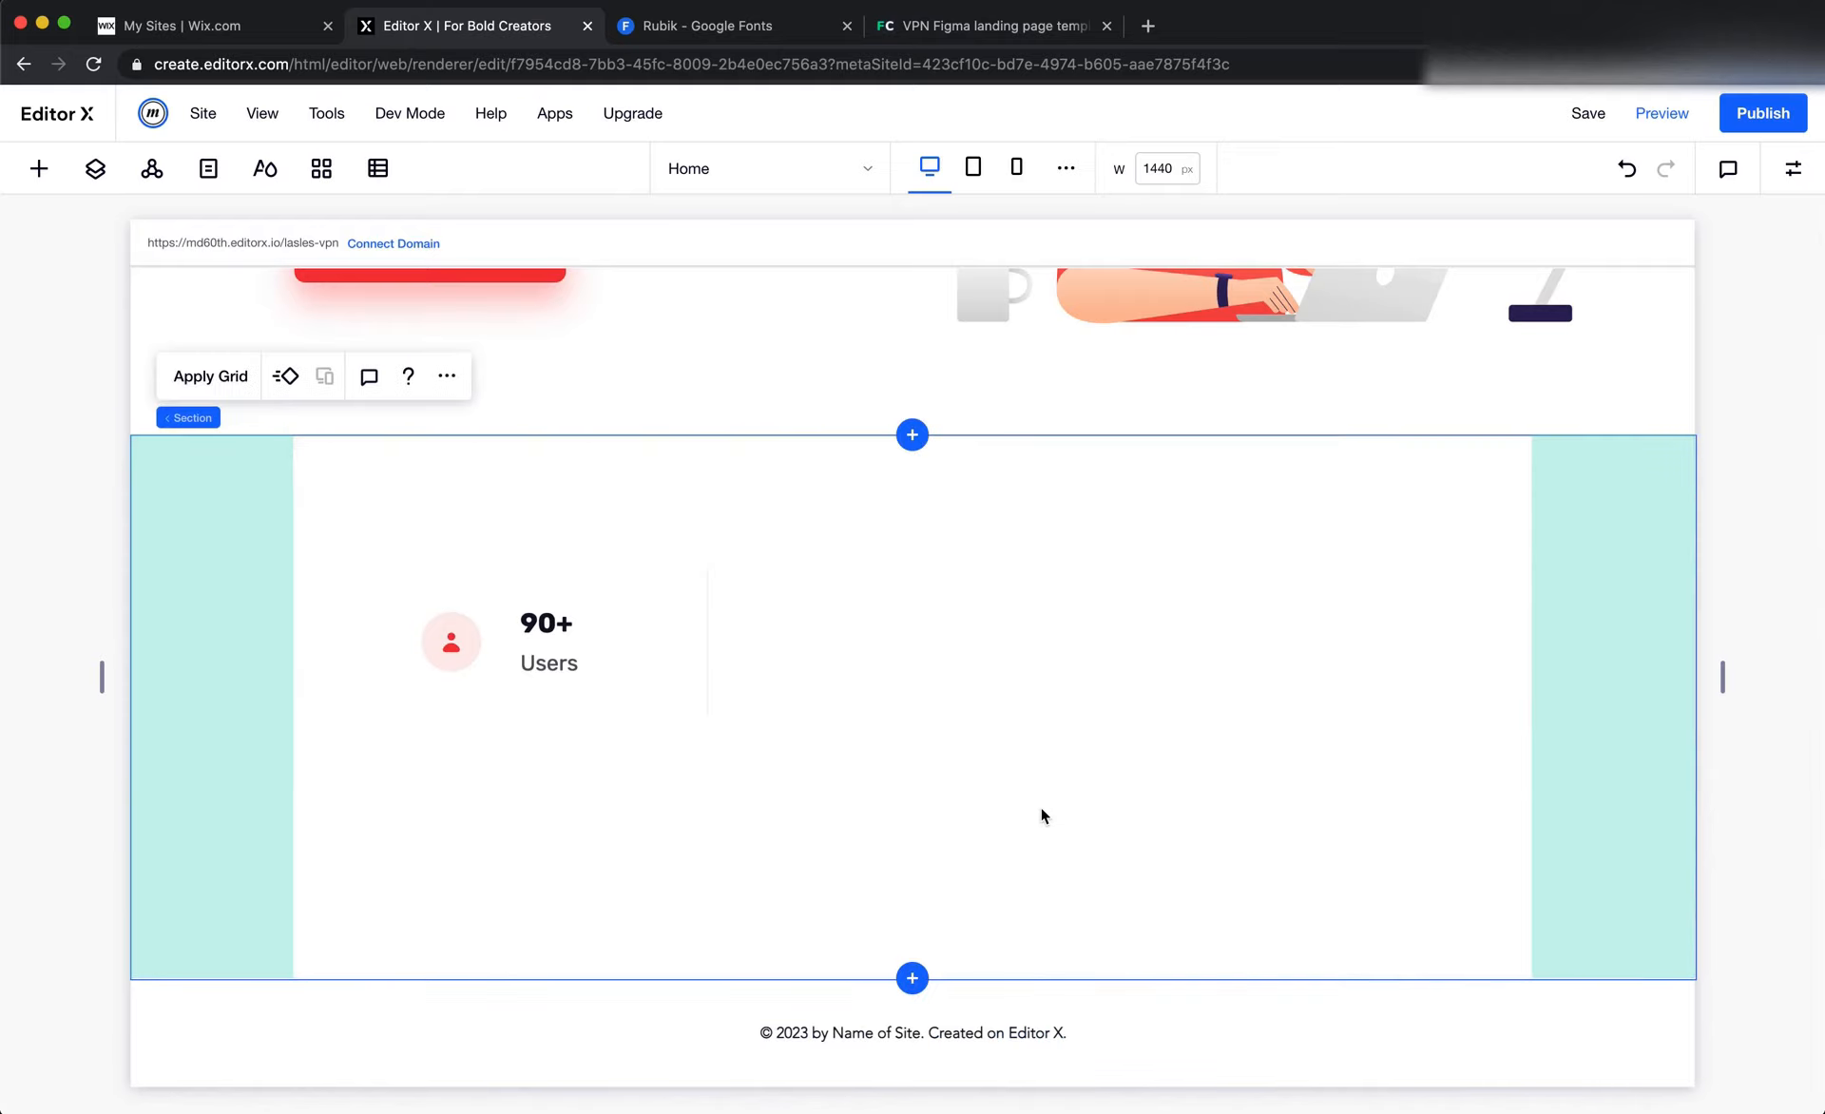
click(626, 582)
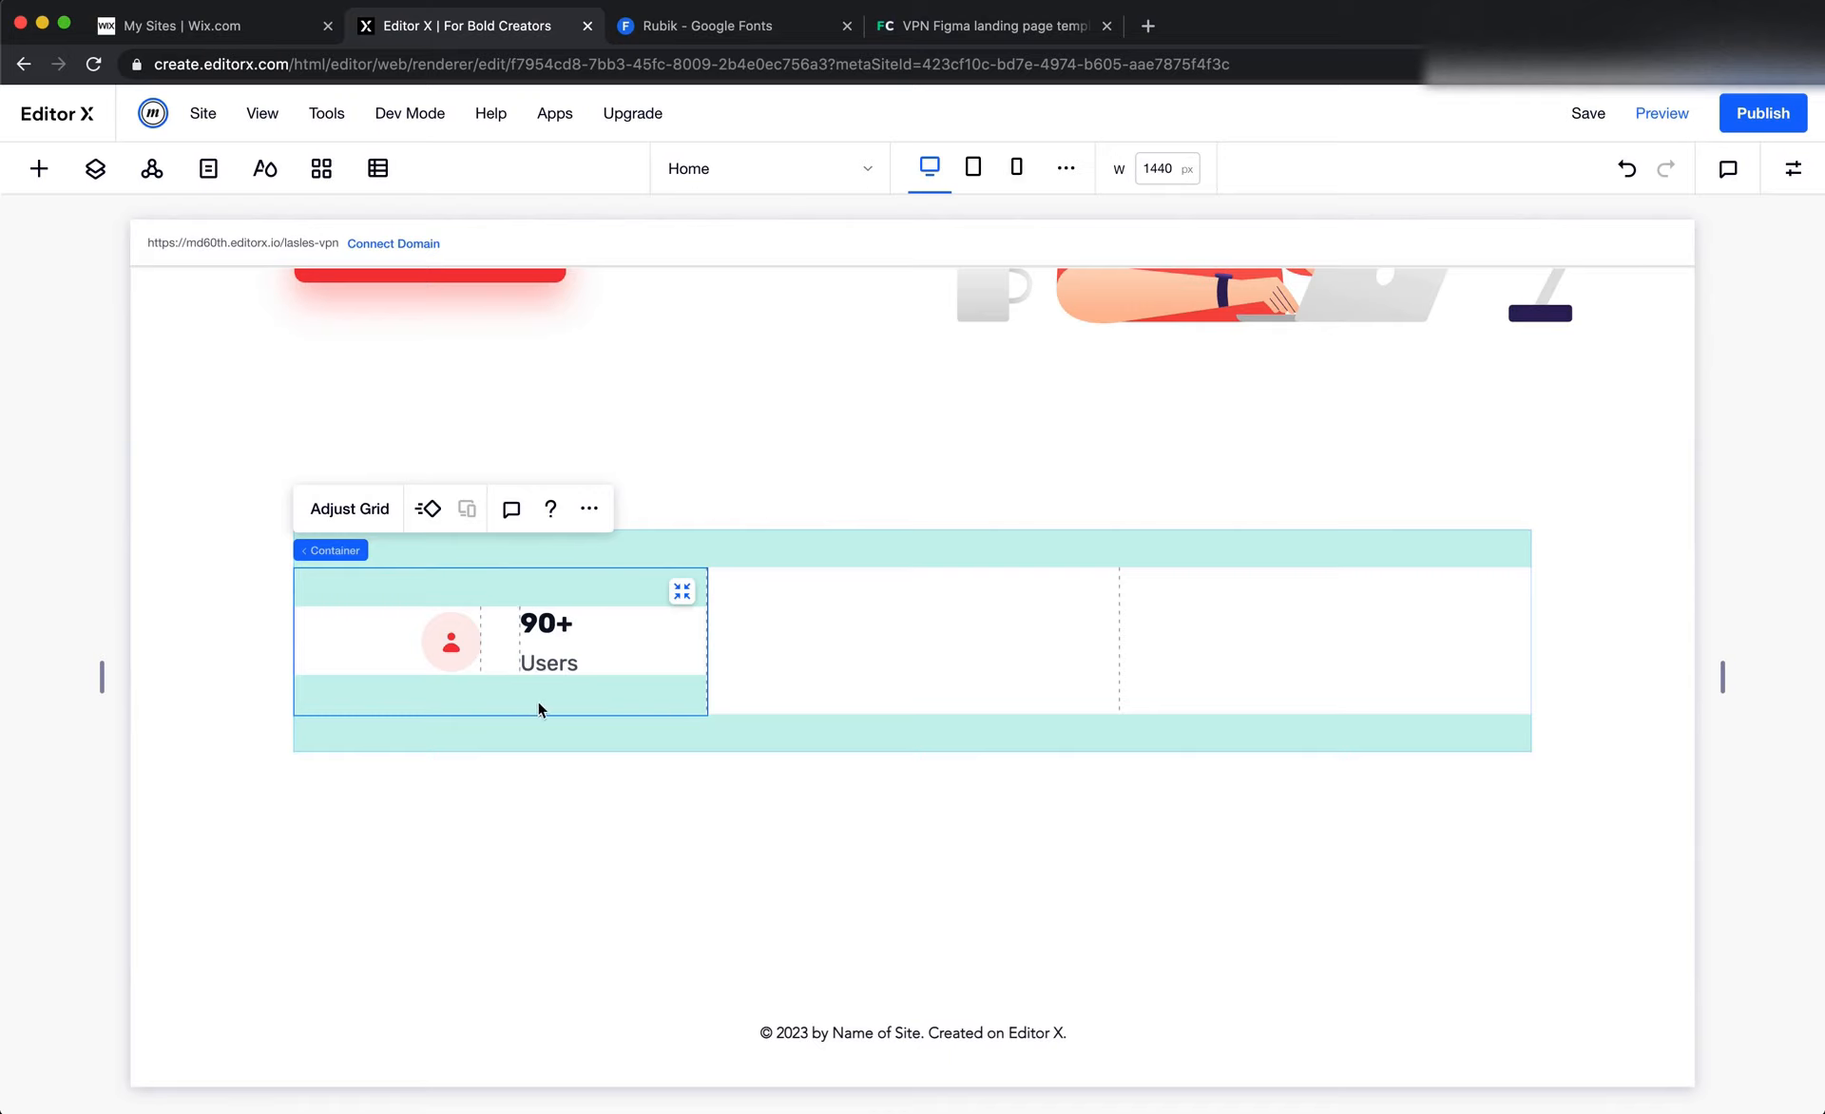
Select the outer container of the stats card
click(831, 663)
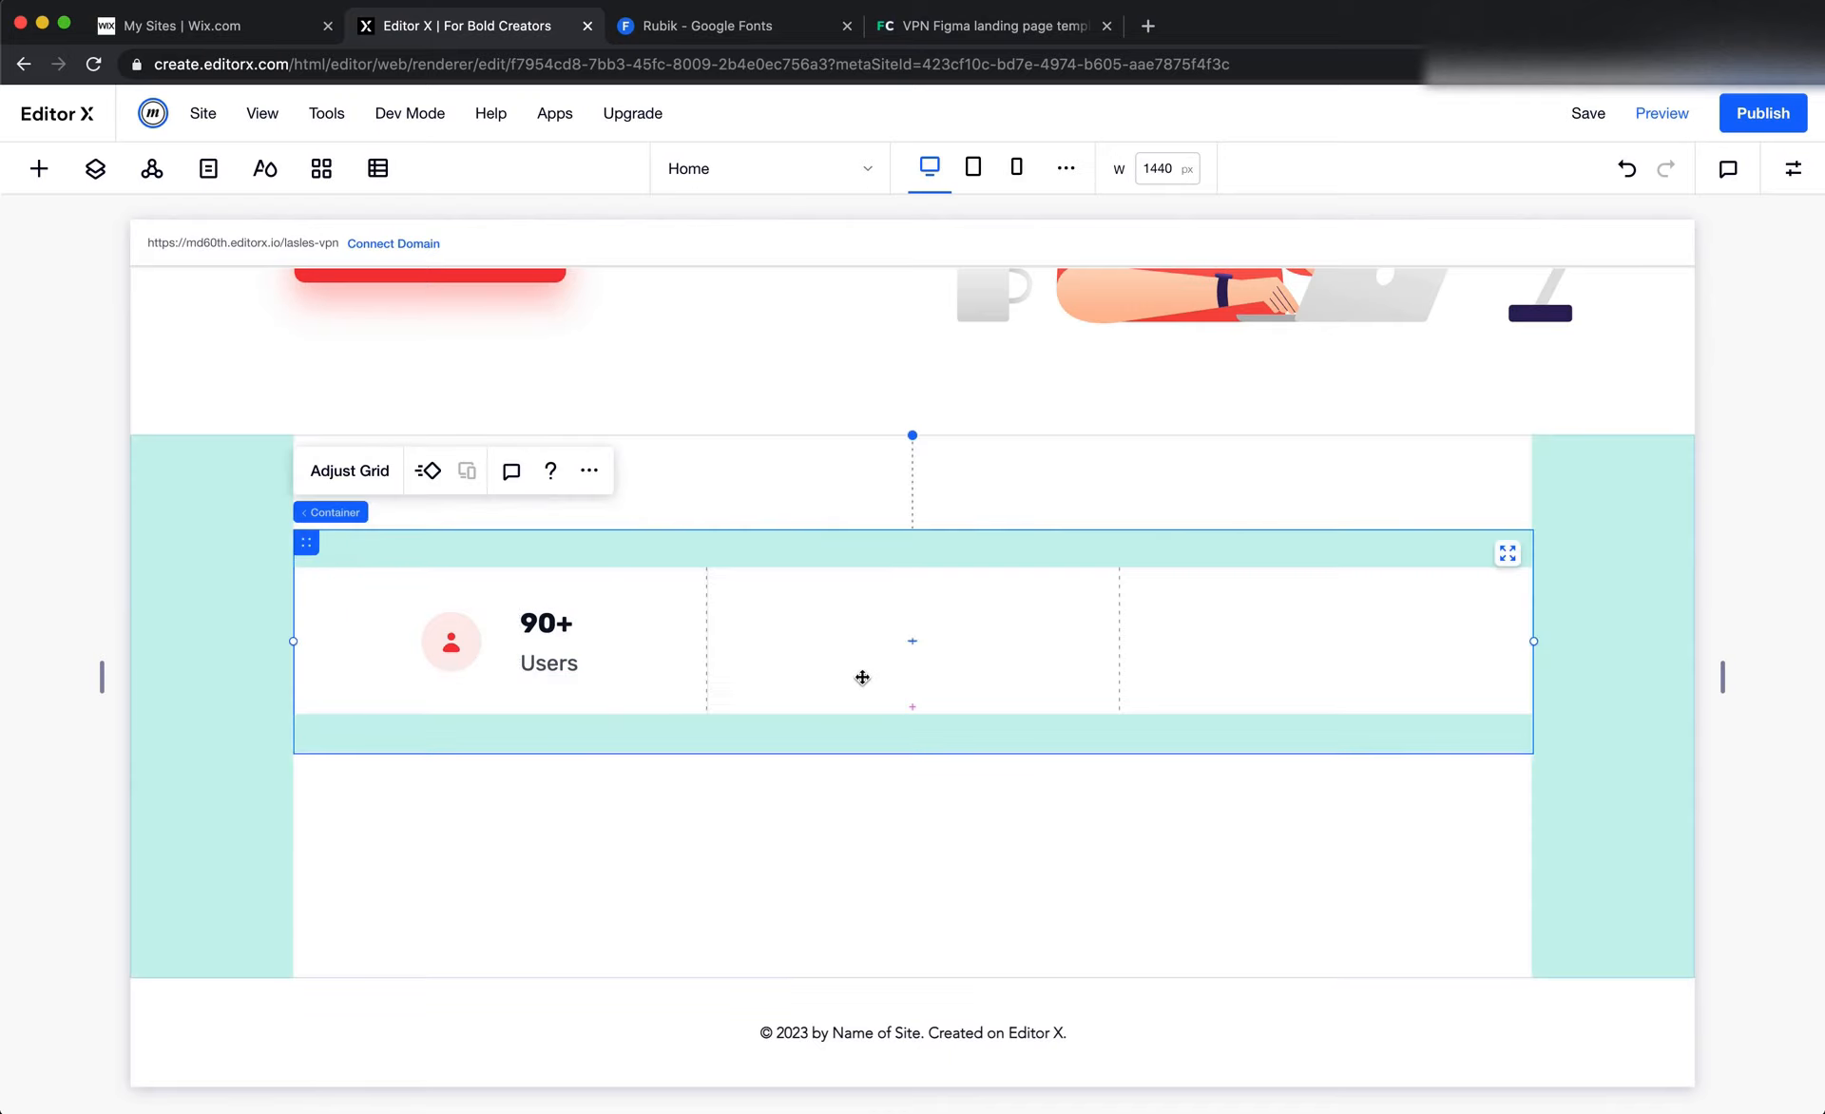
click(937, 931)
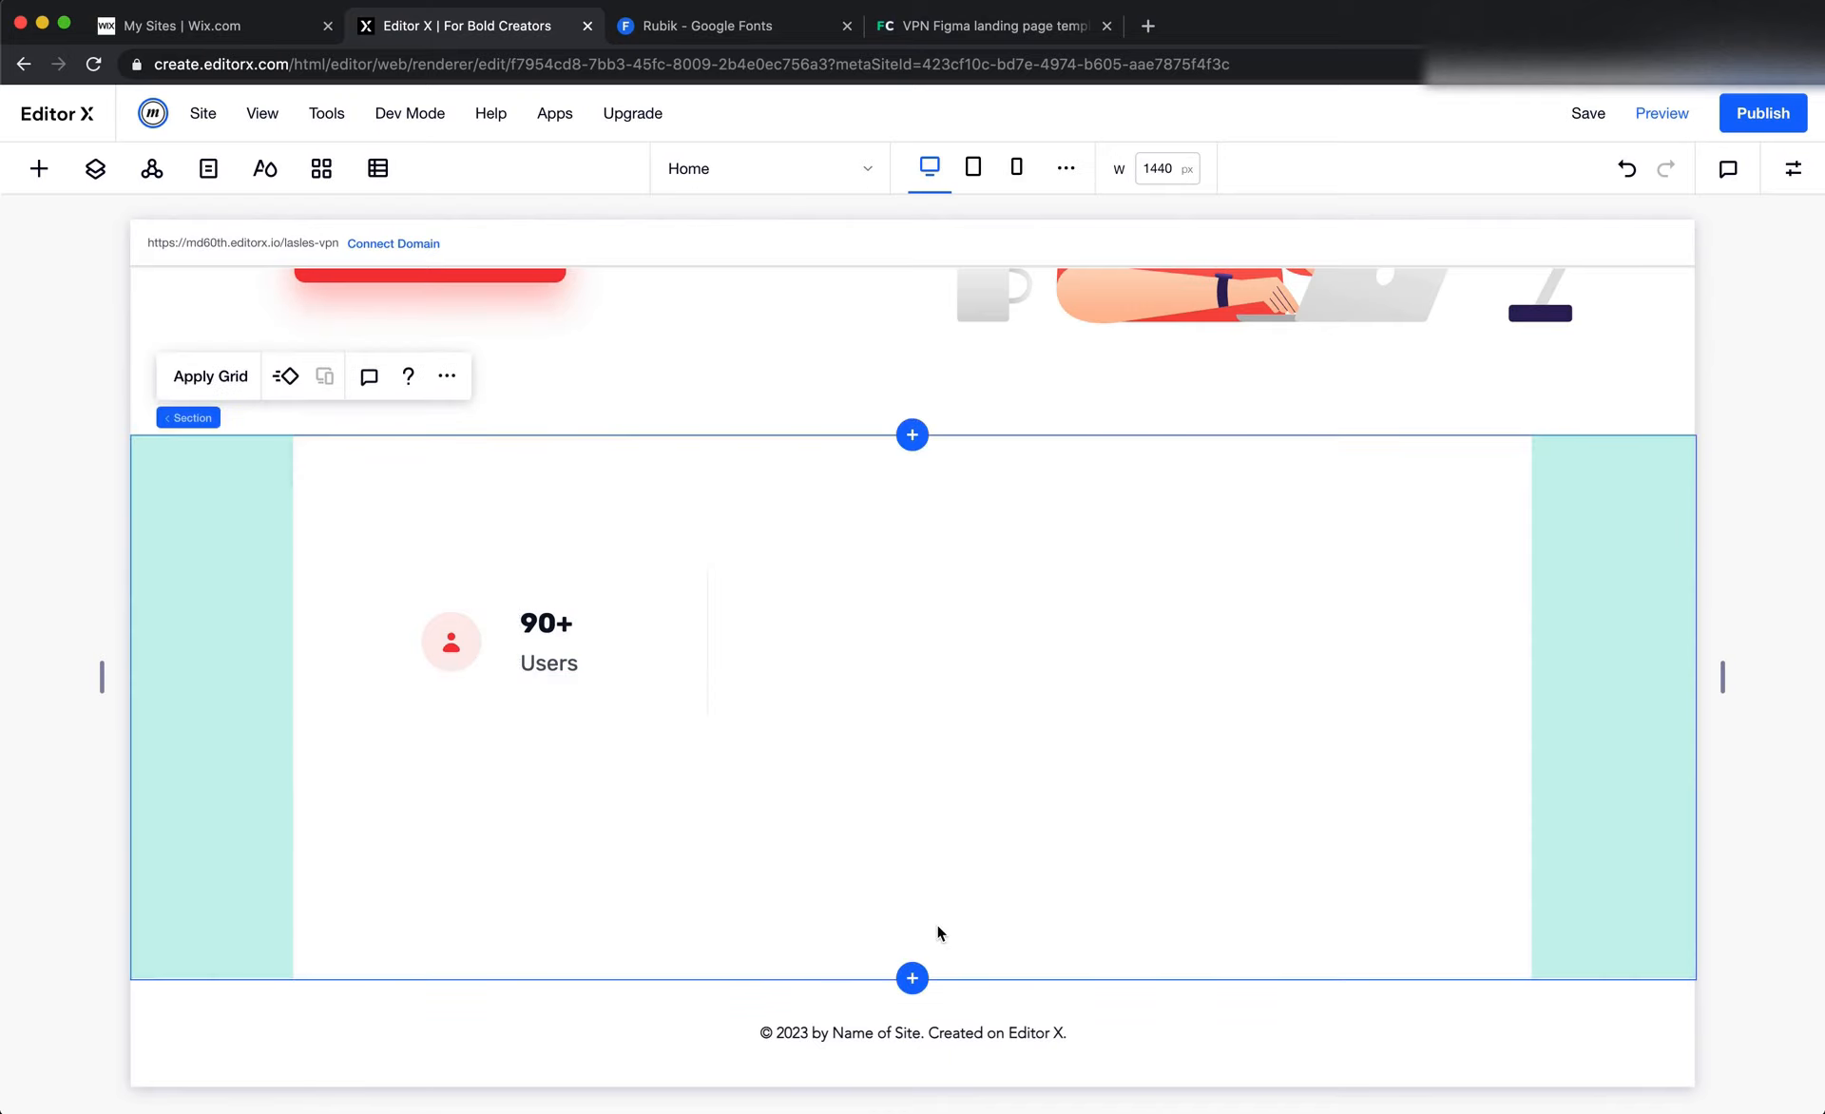
click(944, 666)
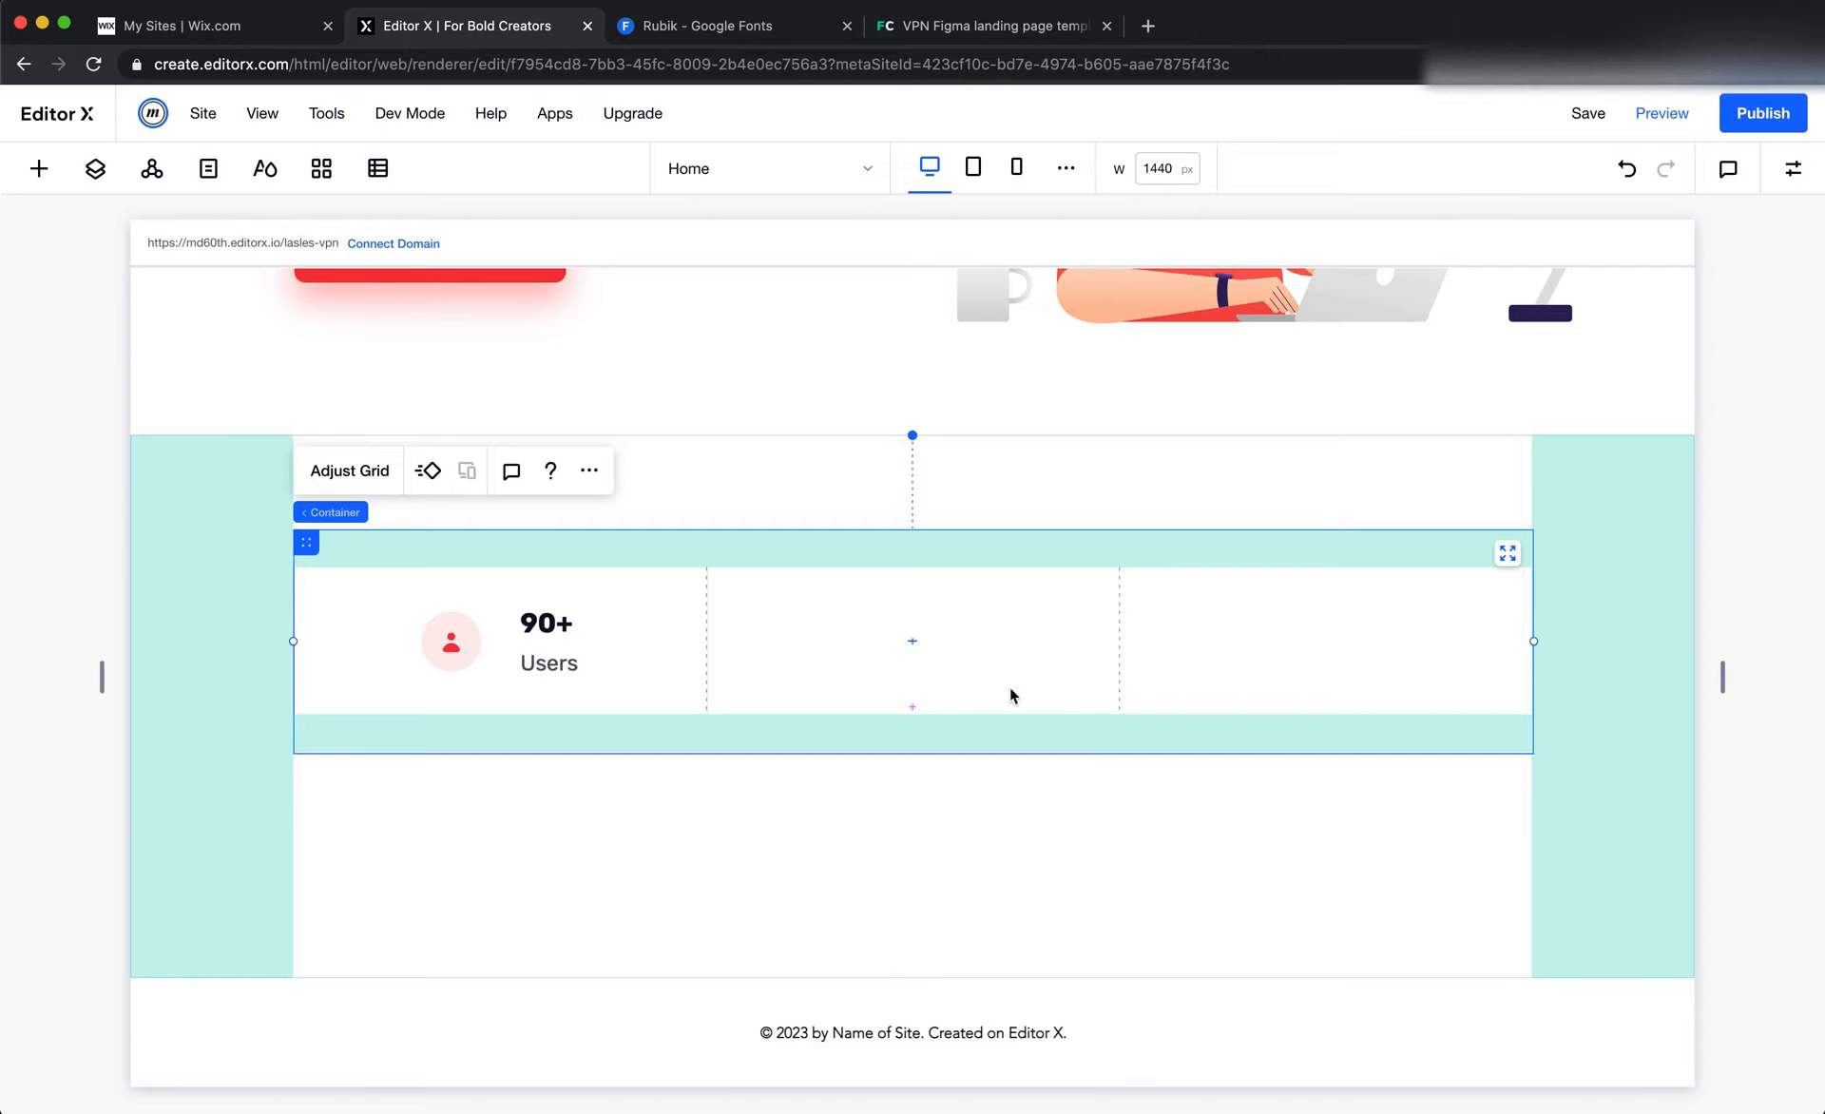
Switch to Figma and examine the fill, opacity and blur settings of the shadow rectangle behind the stats card
key(super+Tab)
scroll(1077, 842, down, 5)
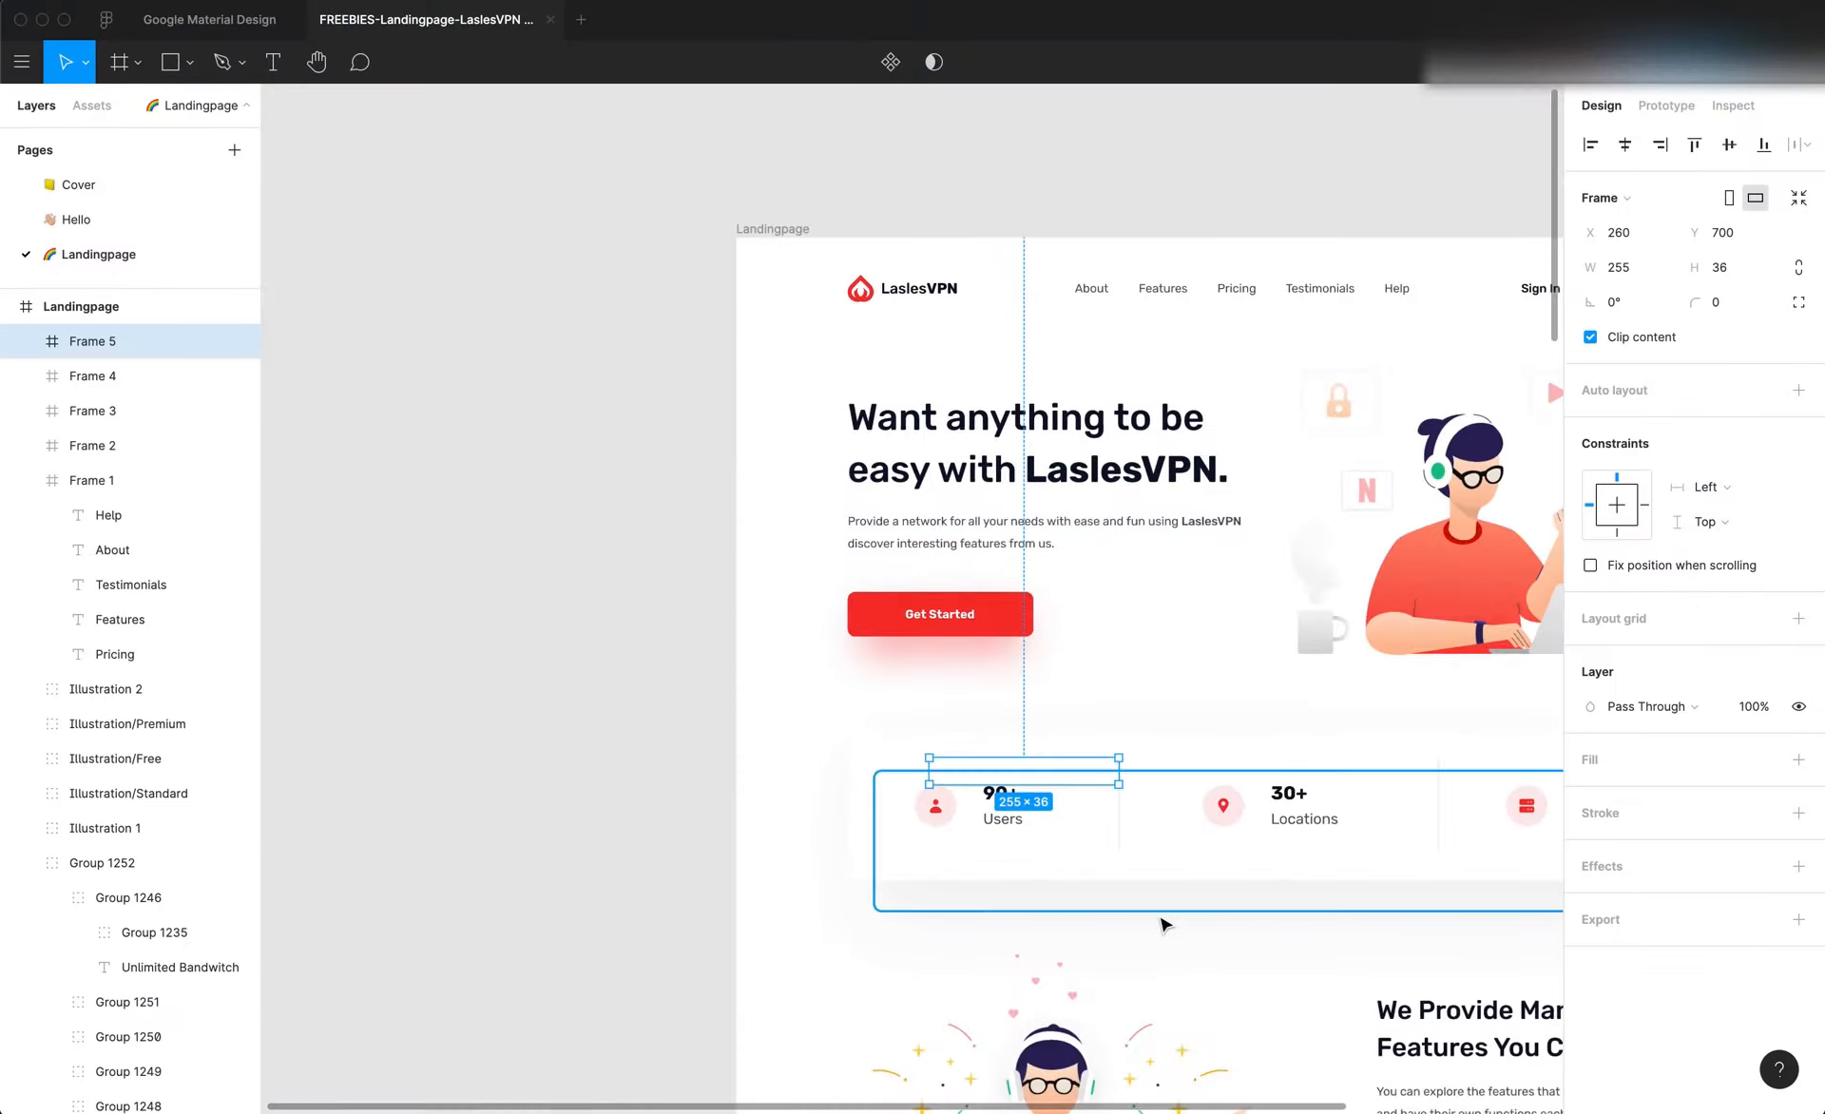
click(1165, 925)
scroll(1160, 918, right, 3)
scroll(1160, 918, down, 1)
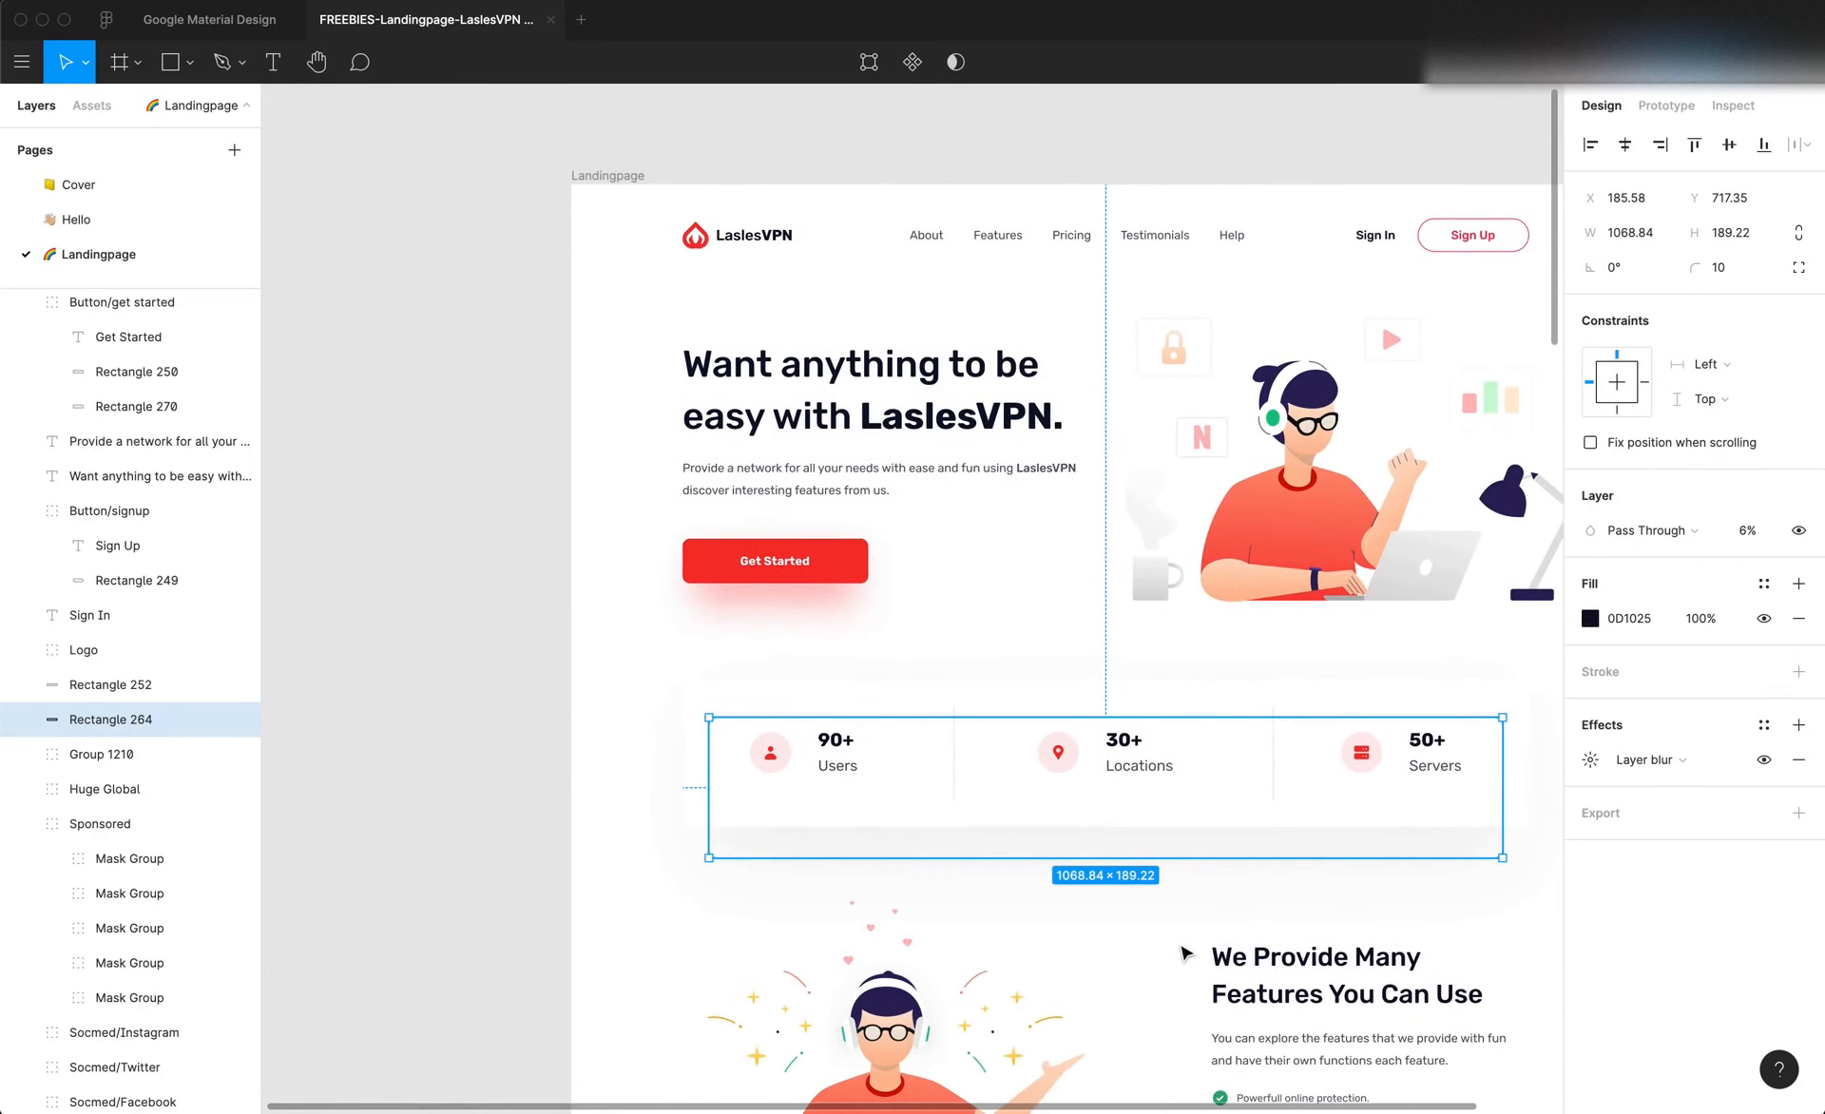
click(1184, 953)
scroll(1184, 954, right, 2)
scroll(1184, 953, up, 1)
click(1152, 875)
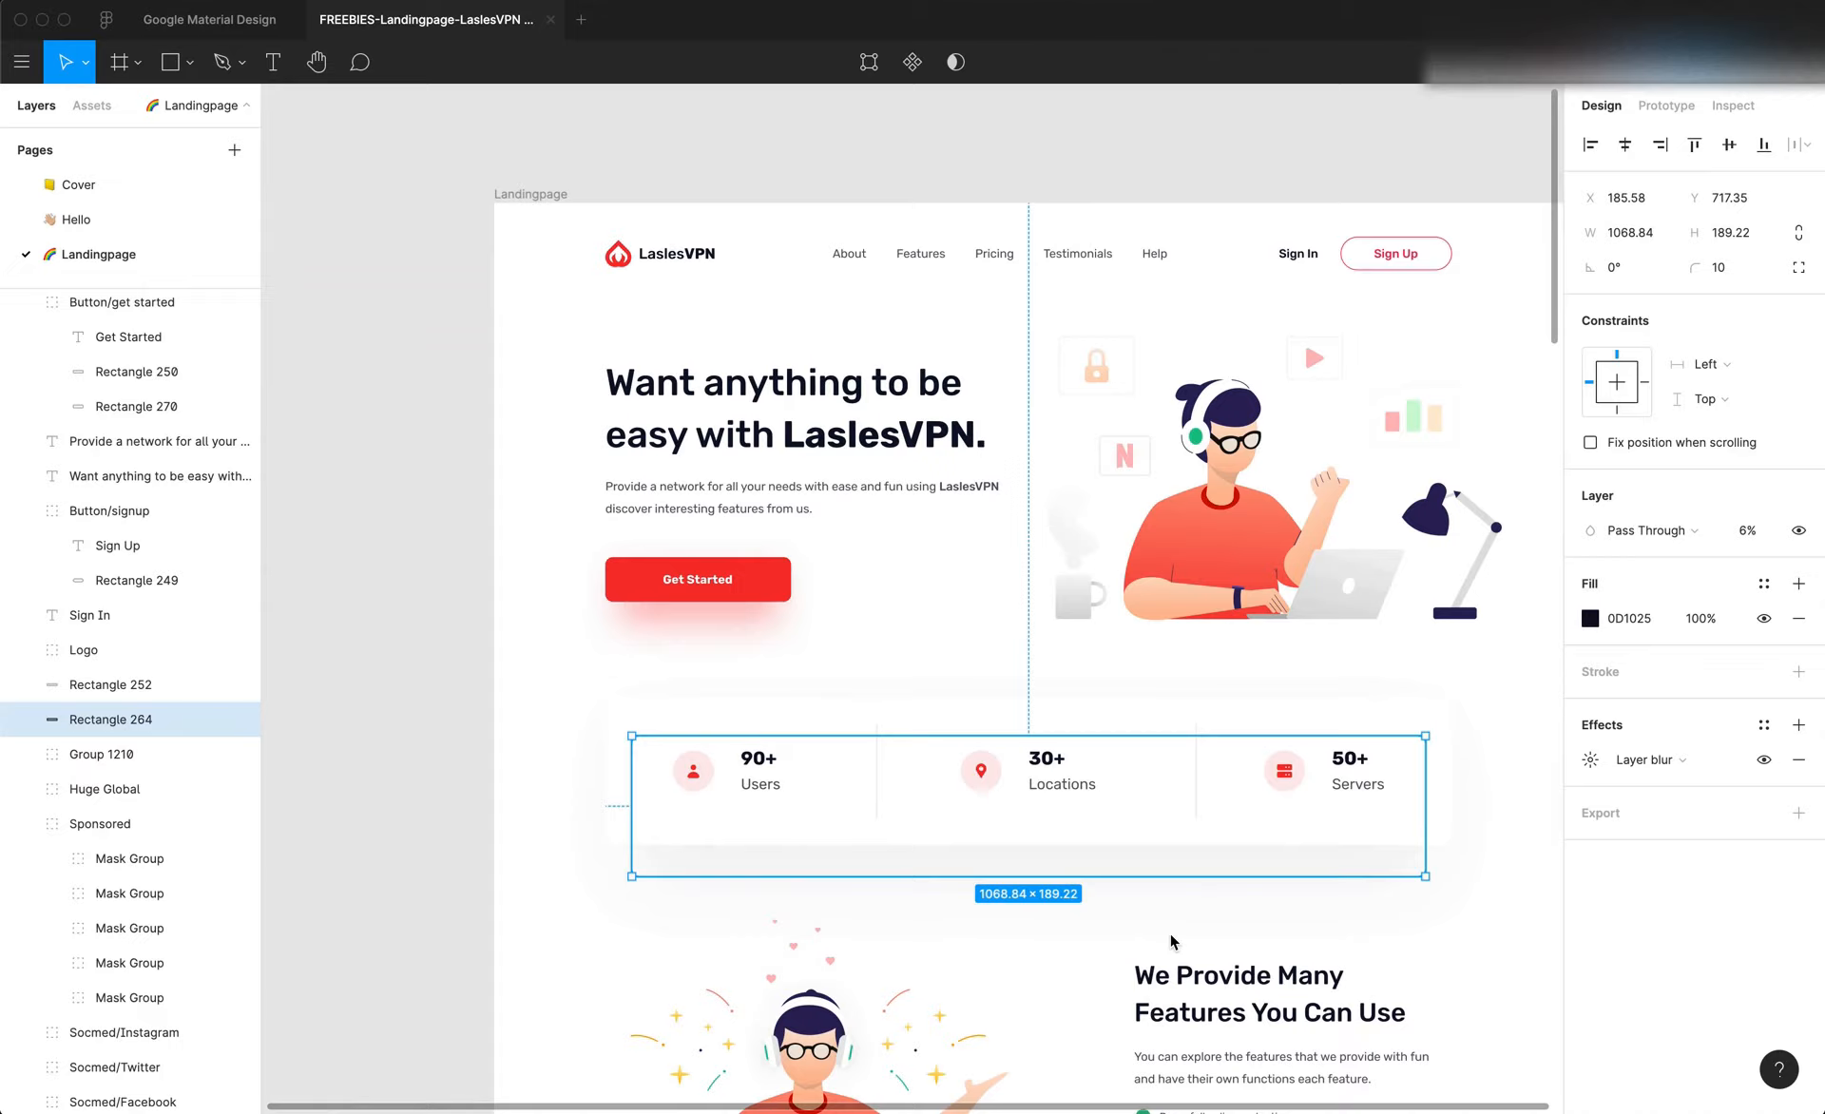
Switch back to Editor X and enable a shadow on the outer stats container
key(super+Tab)
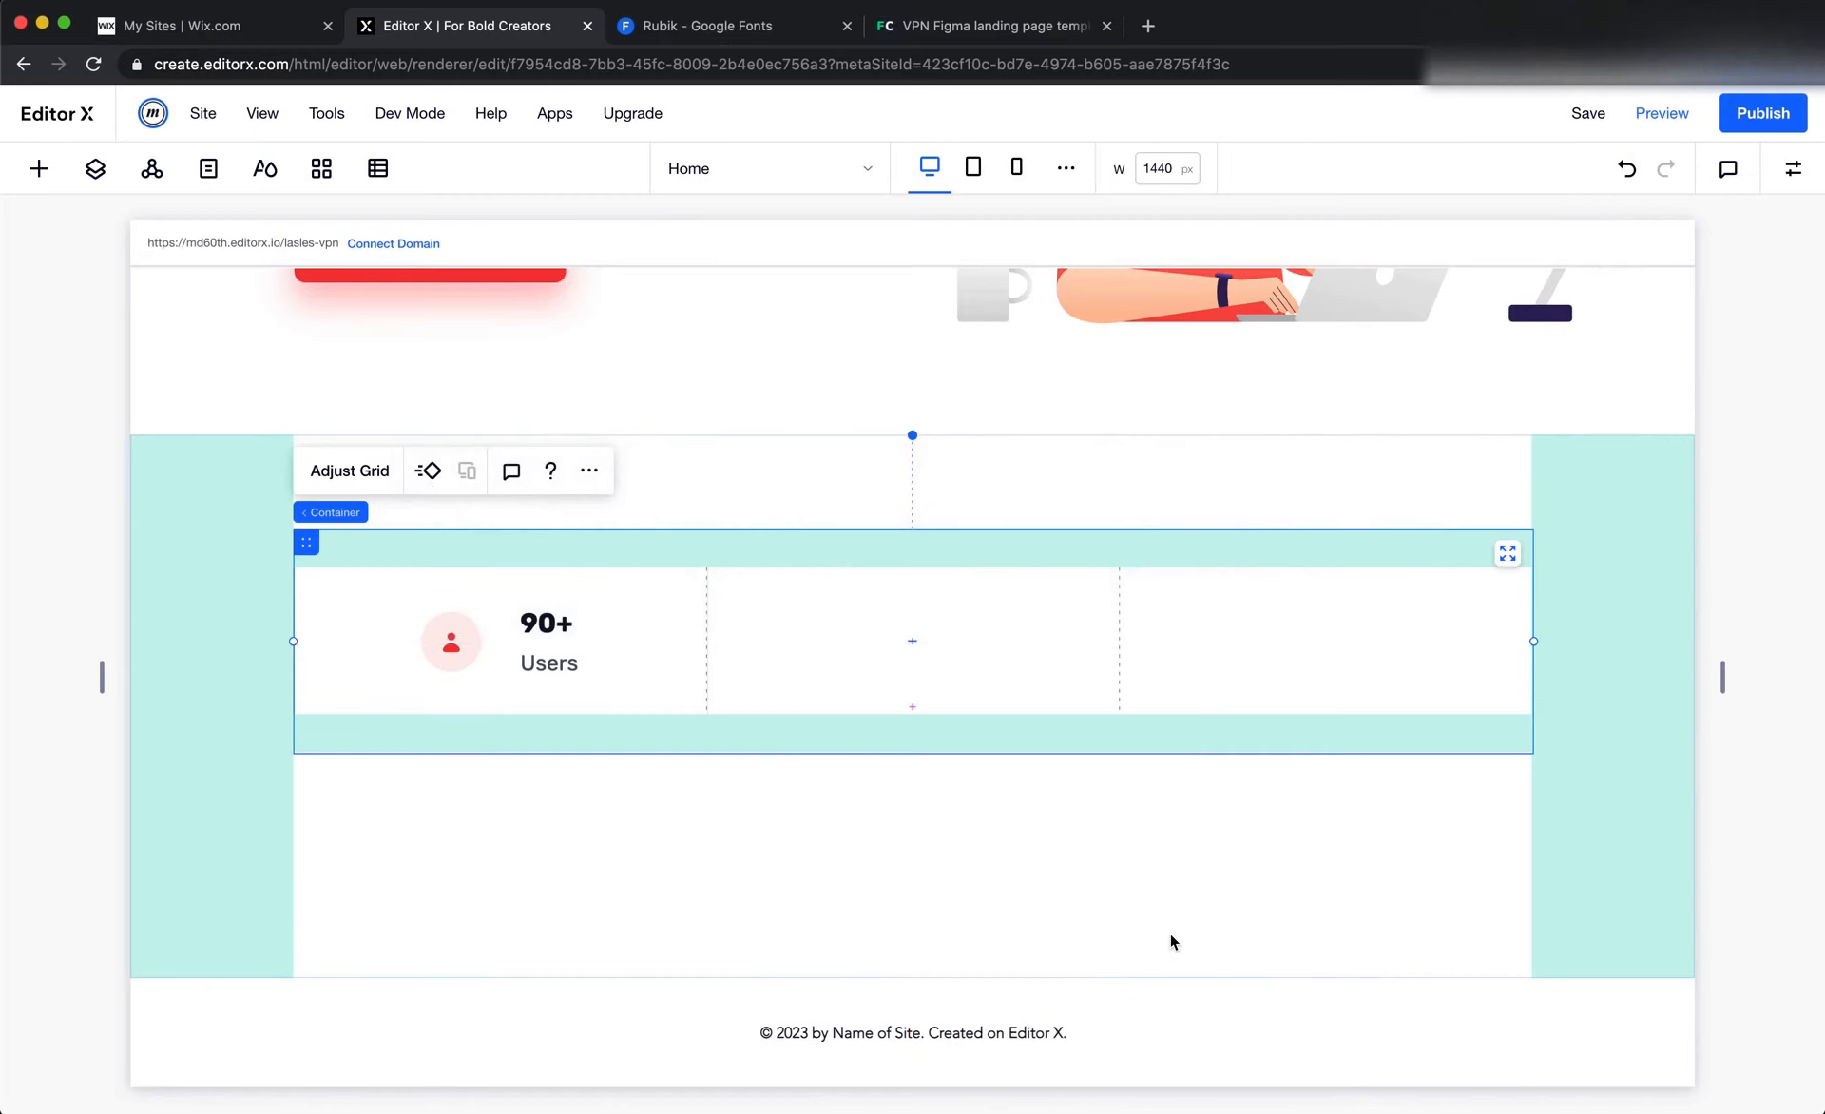
click(1792, 168)
click(1748, 357)
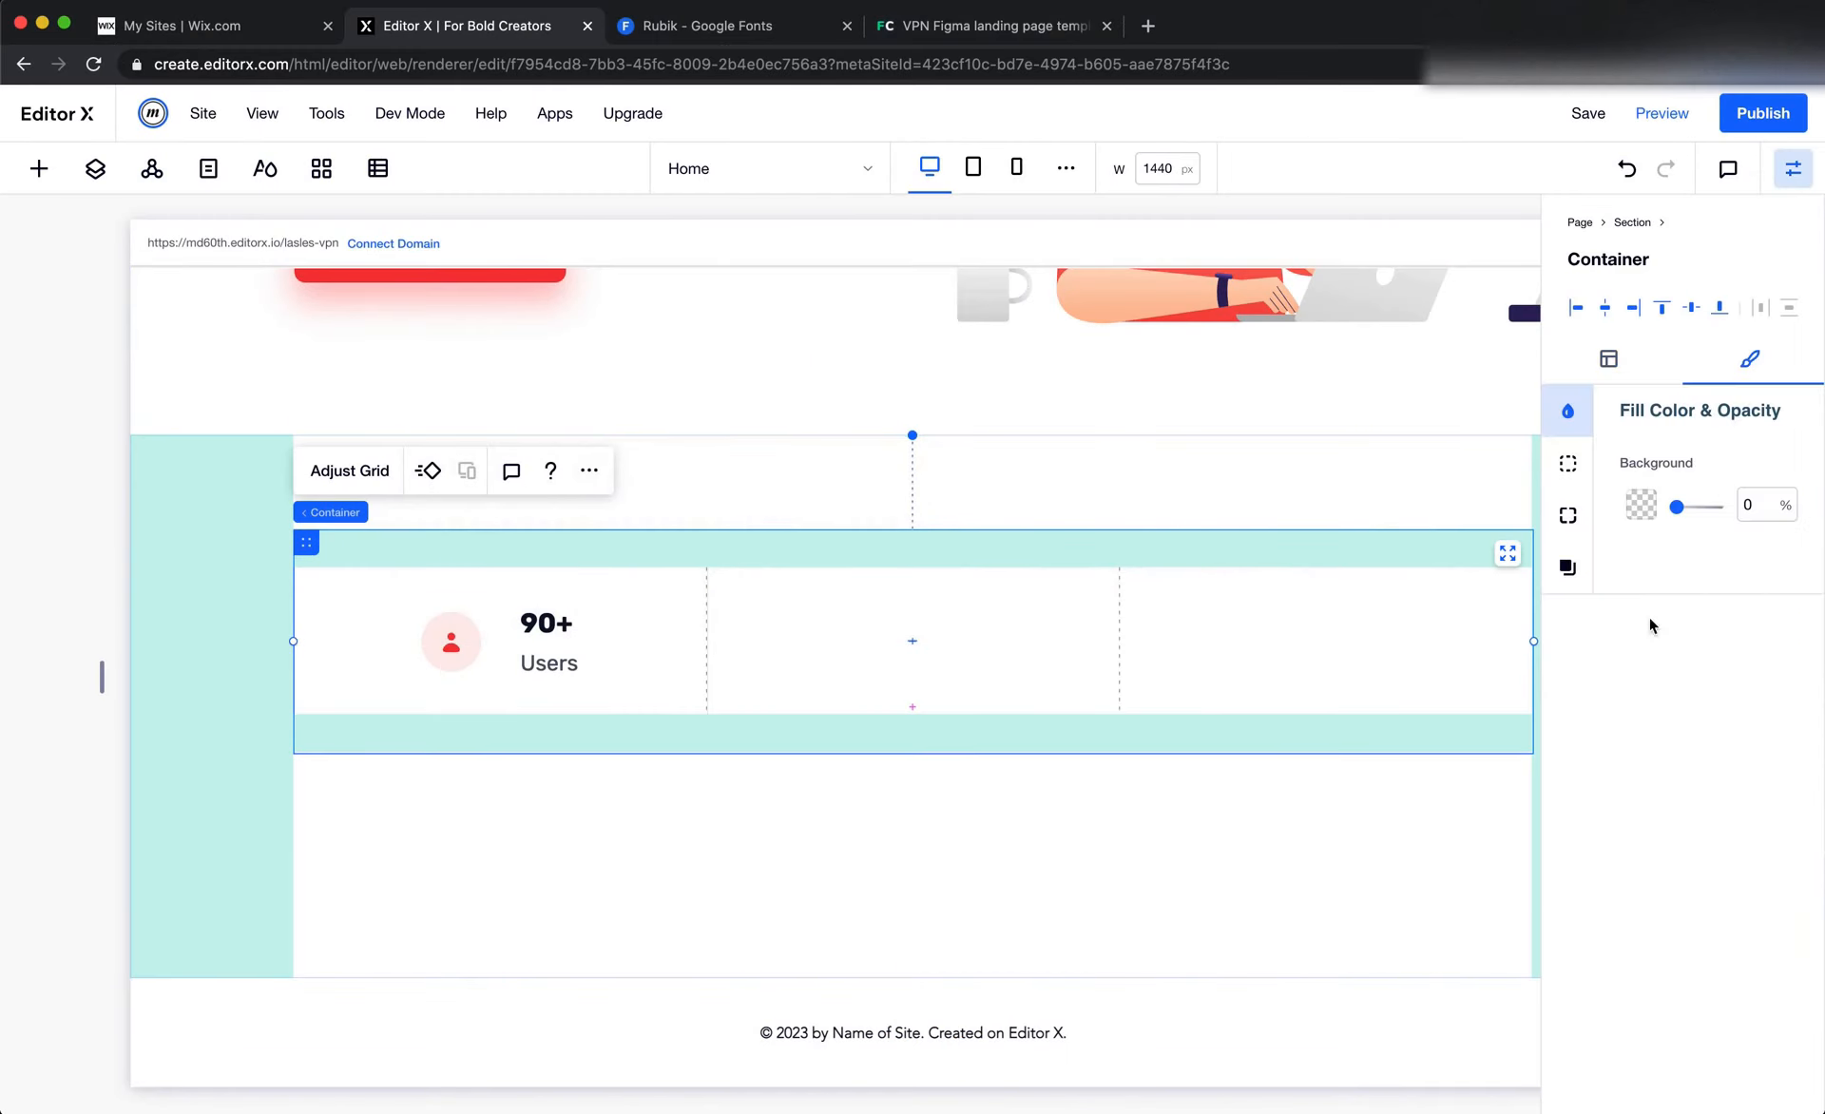
click(1570, 565)
click(1779, 466)
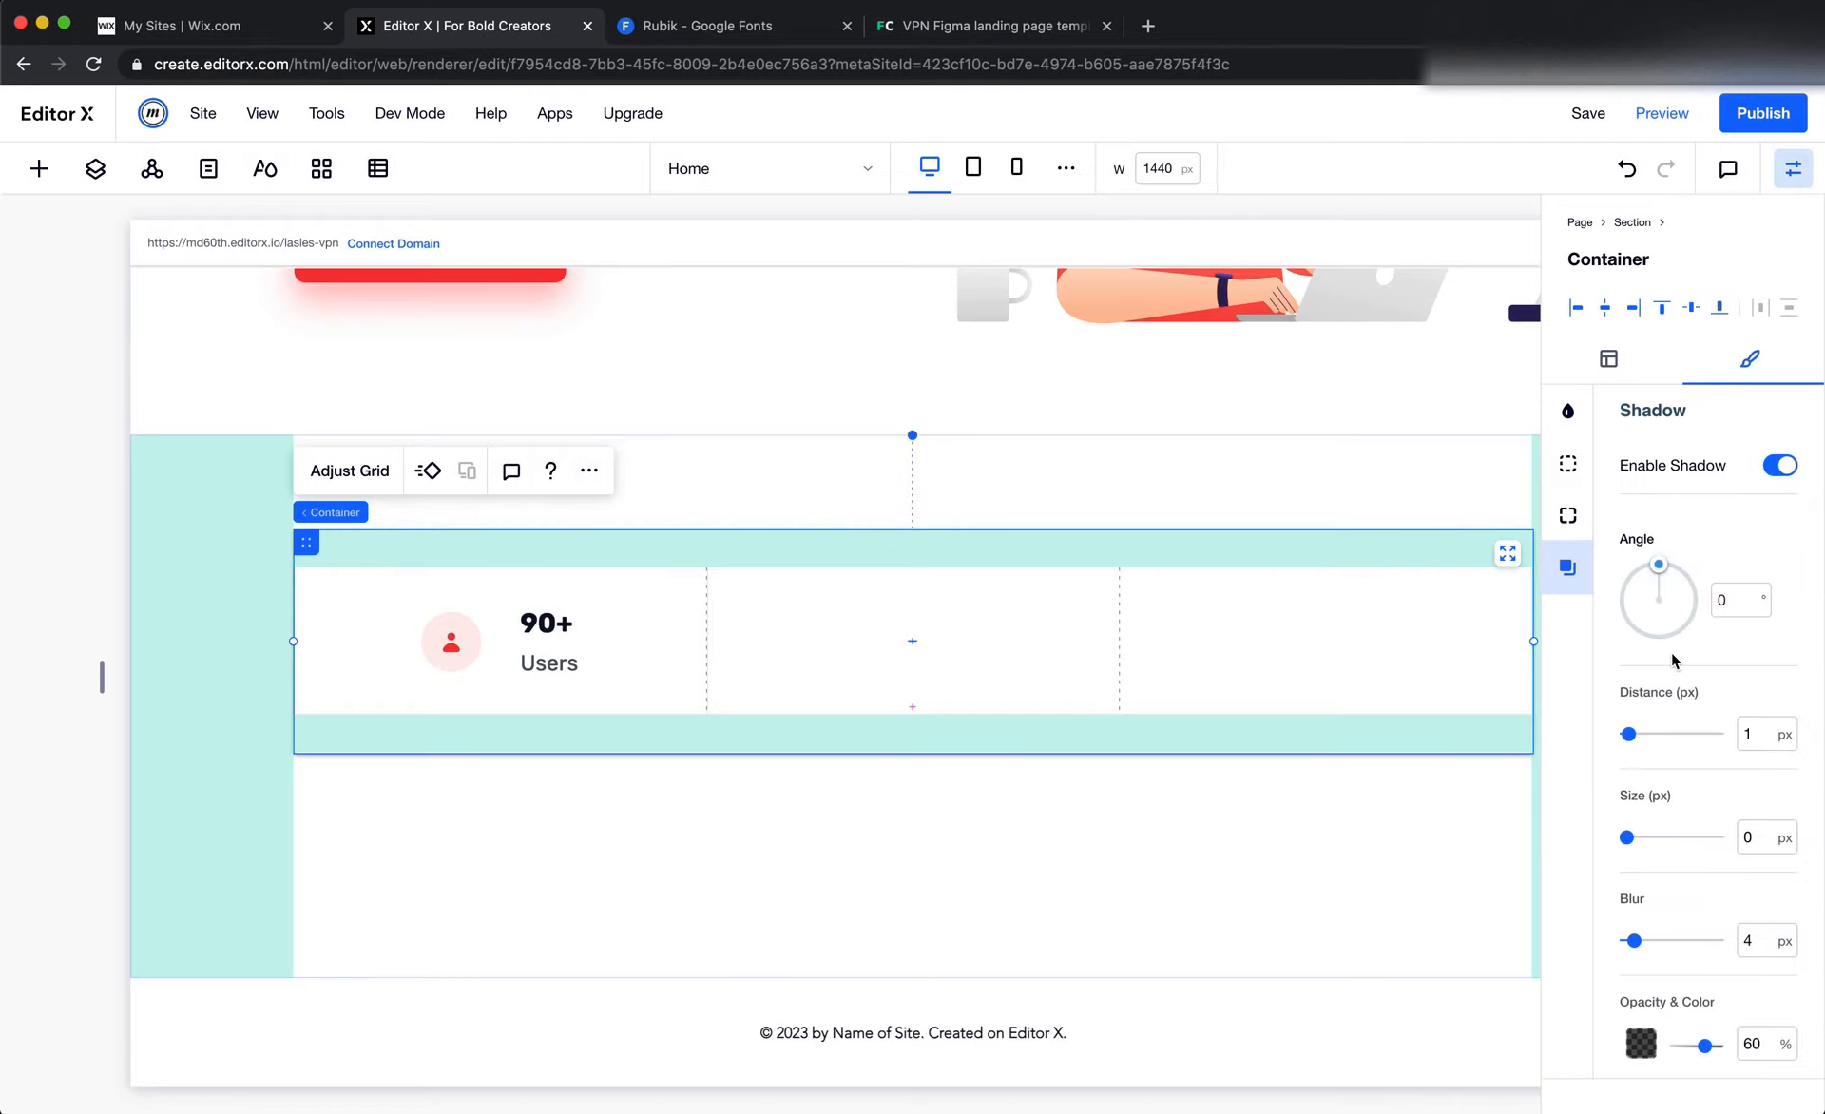
scroll(1302, 722, up, 3)
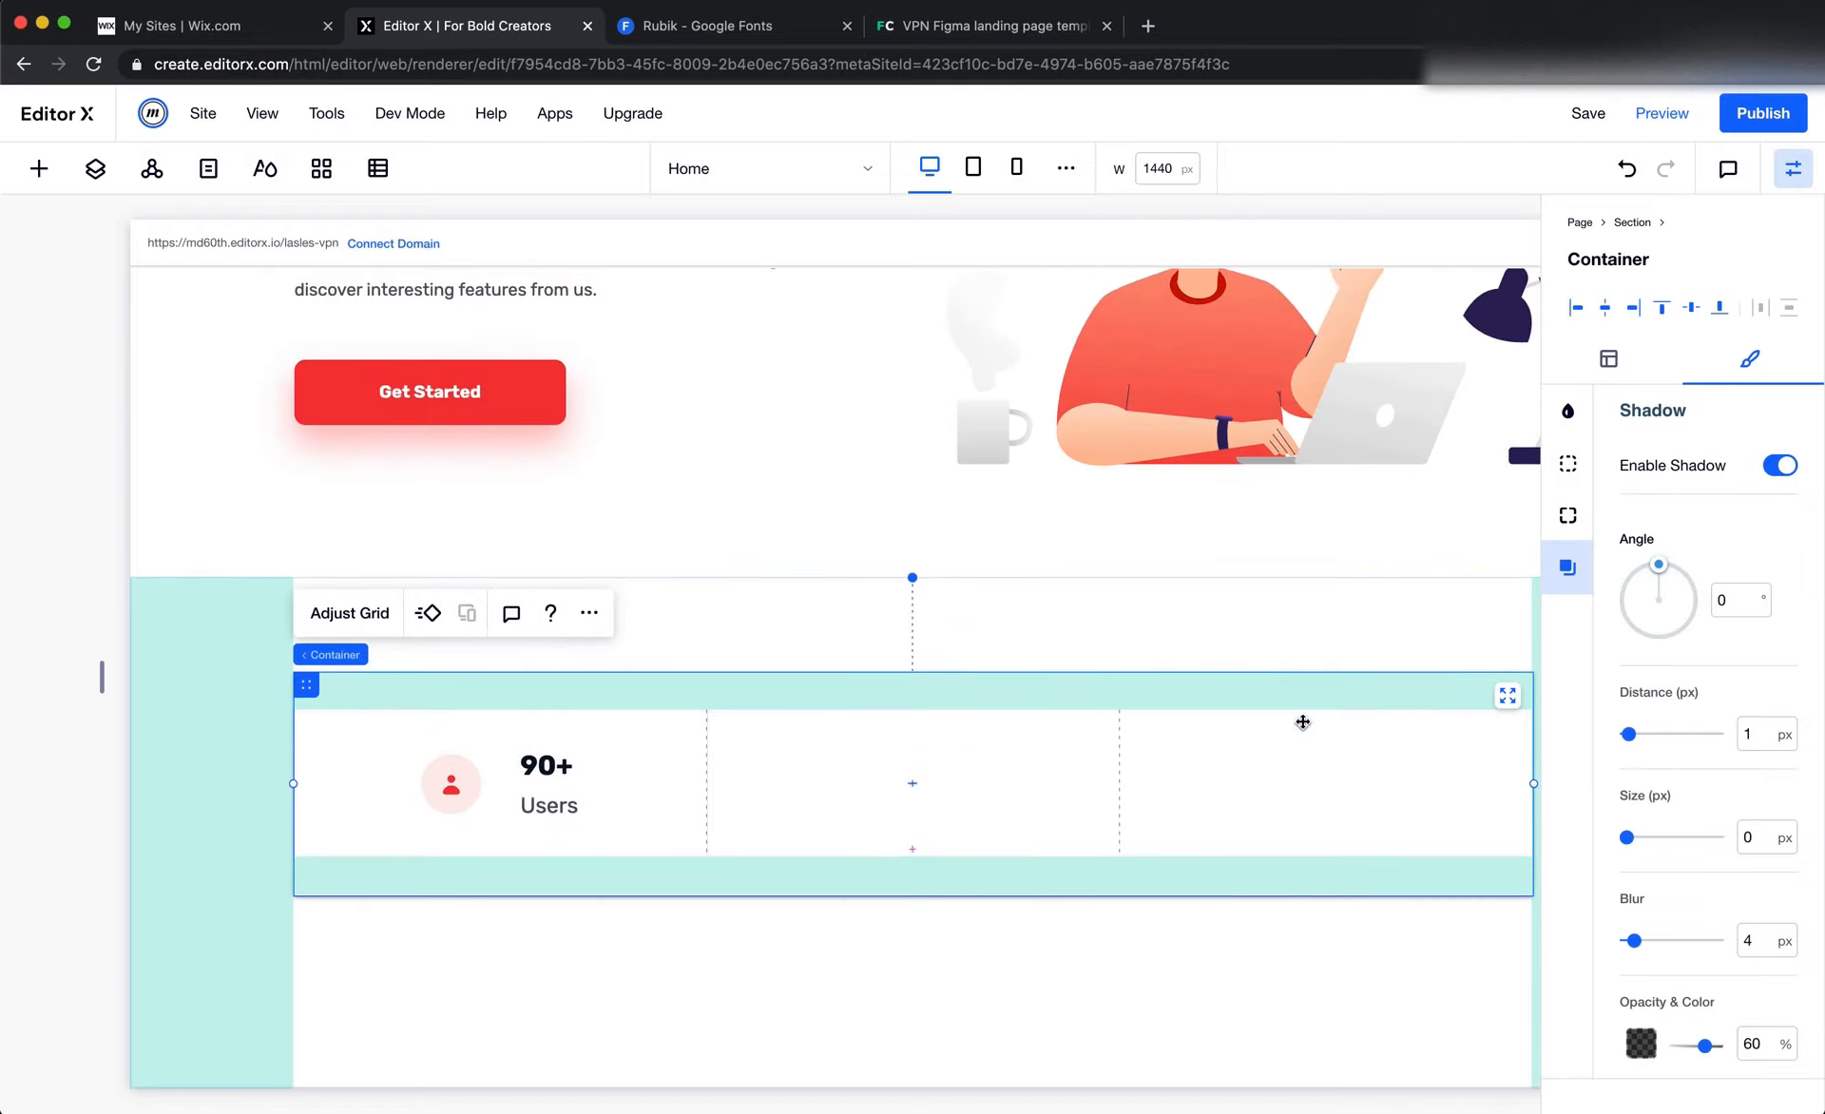
scroll(1302, 722, down, 1)
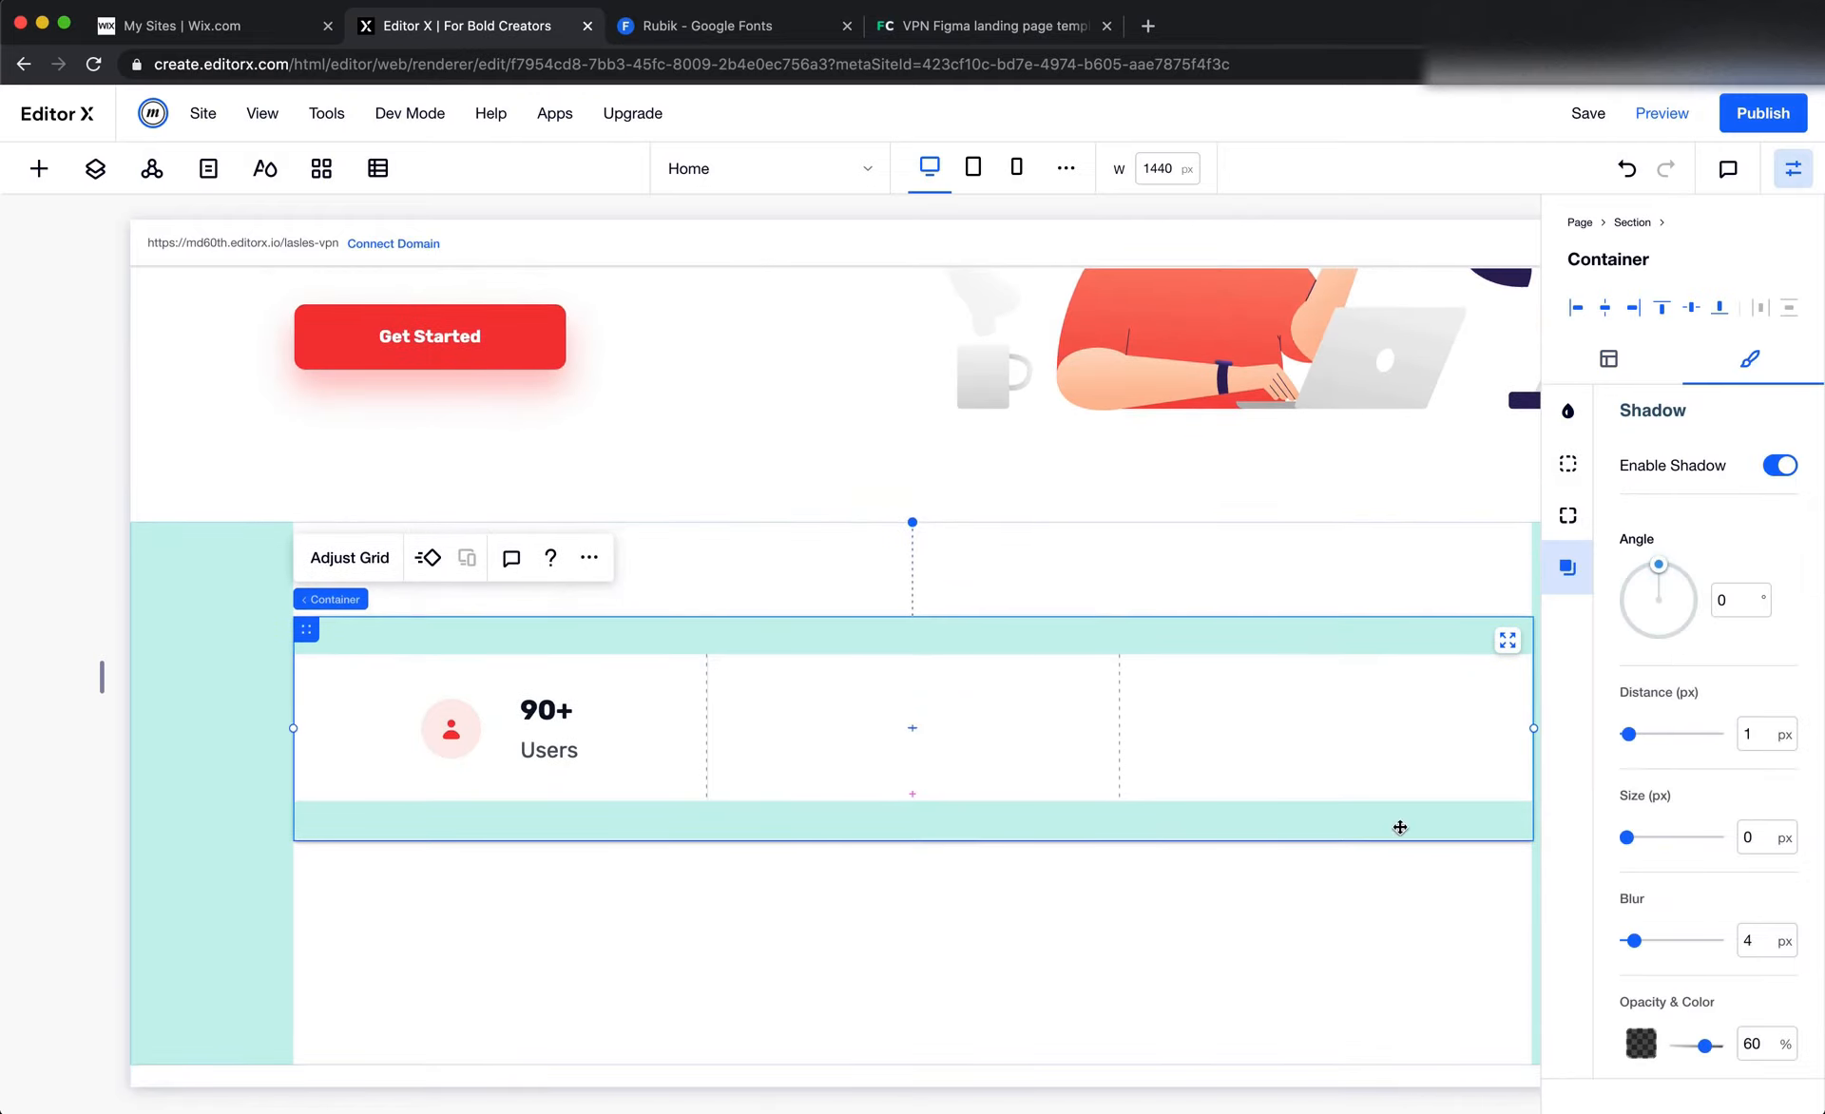
scroll(1399, 825, down, 1)
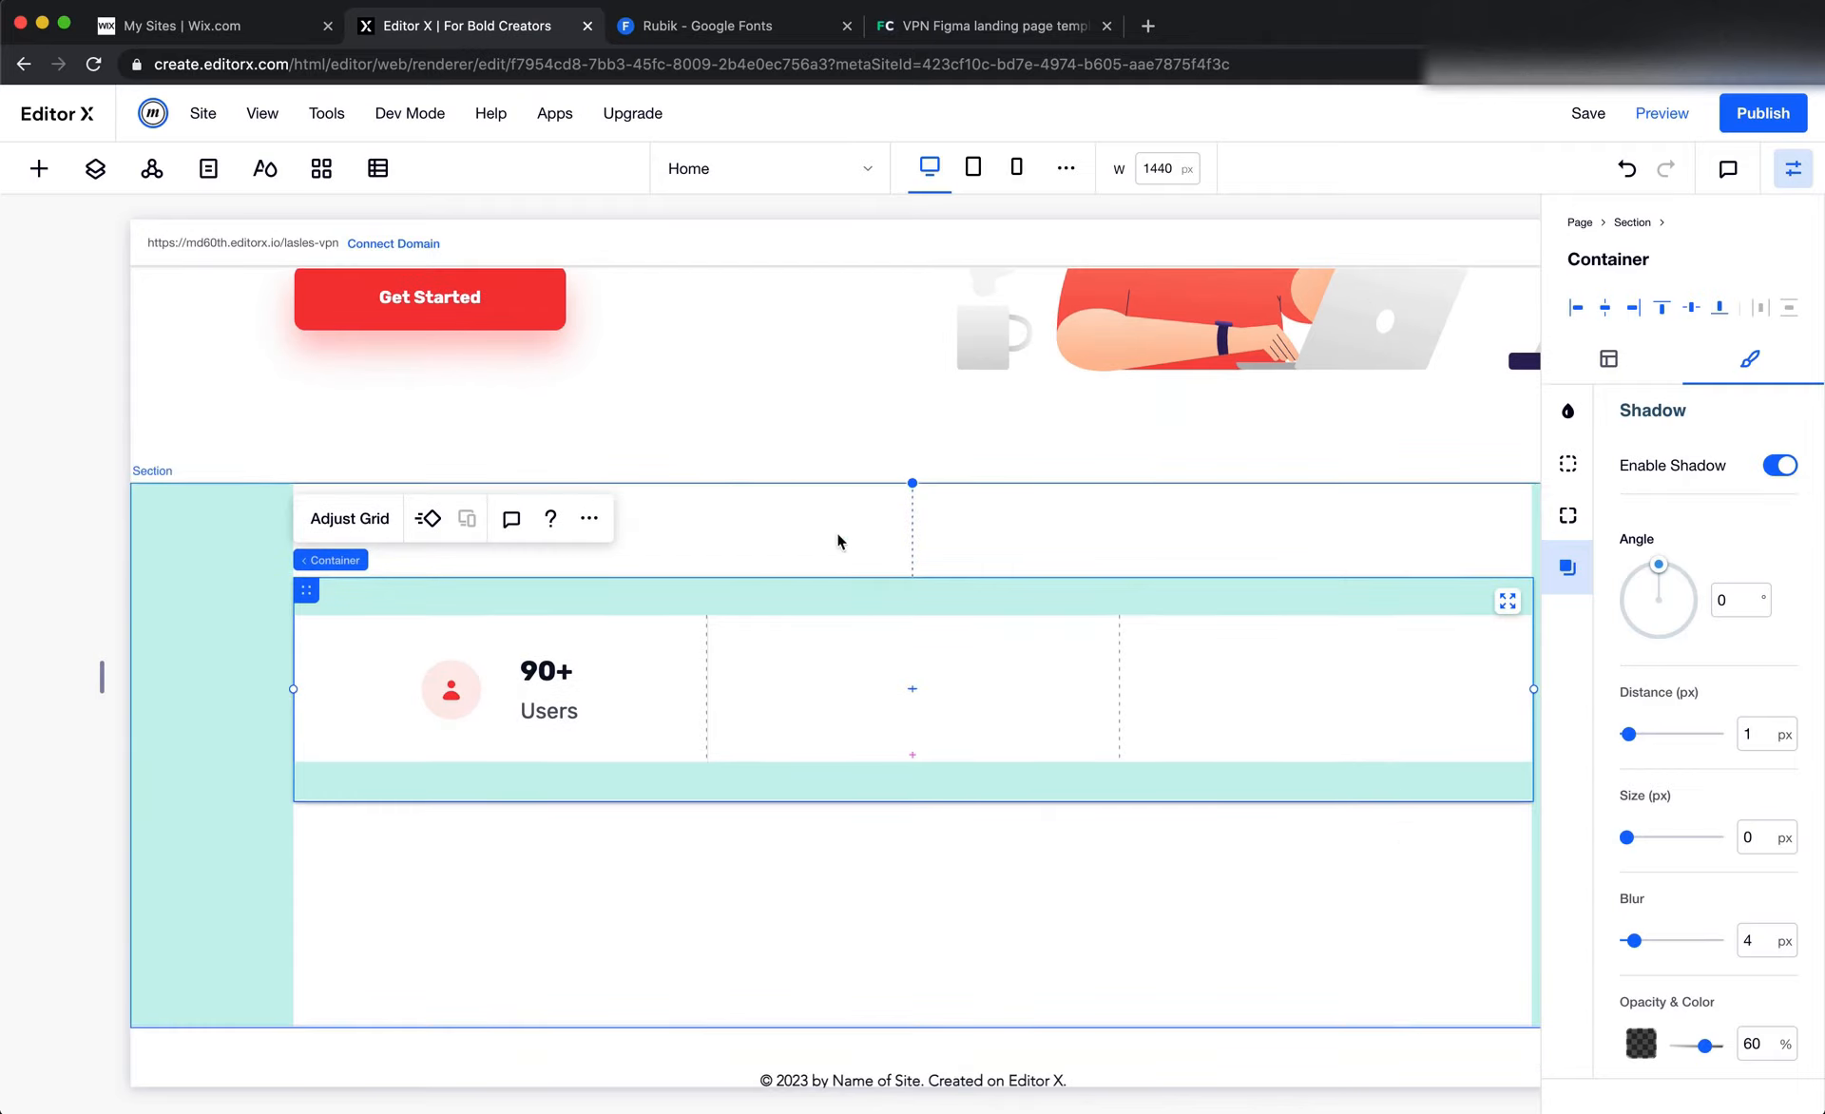
Set the blur of the Get Started button's shadow to 30 px
click(545, 322)
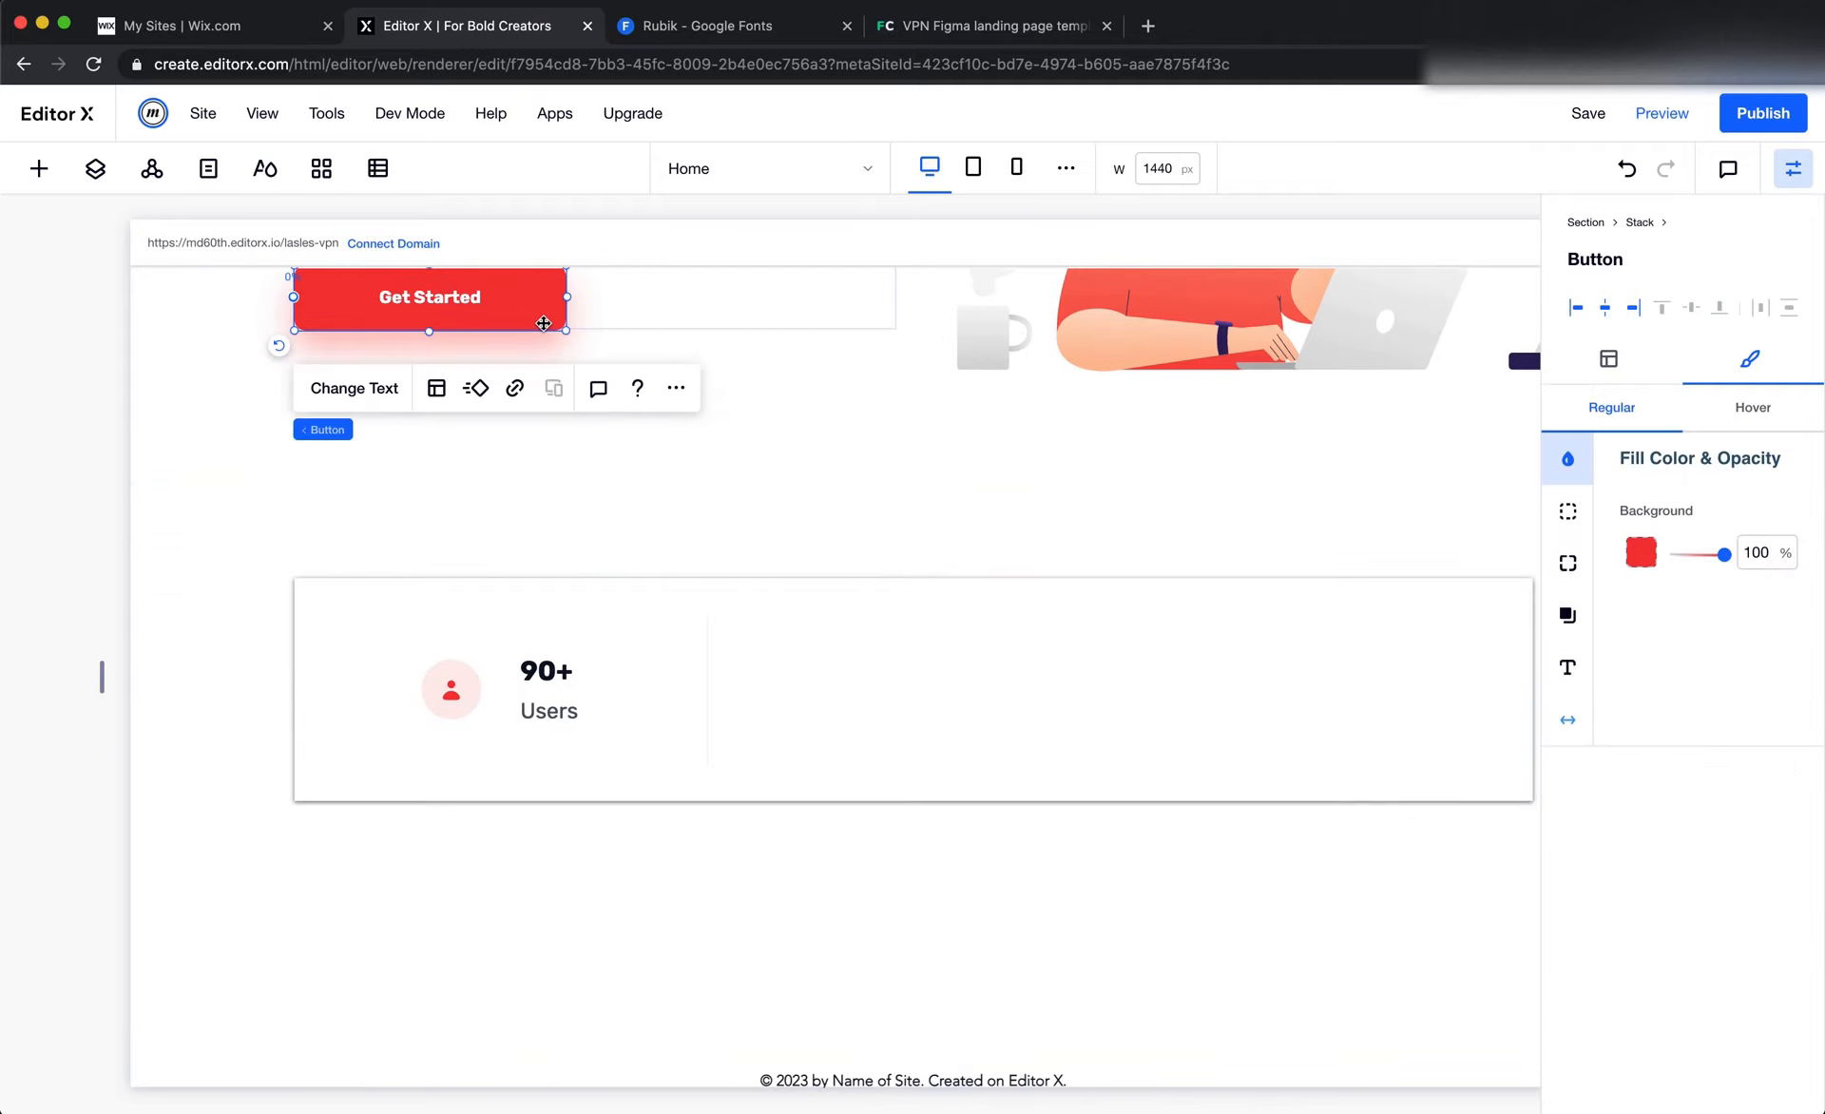
click(1567, 615)
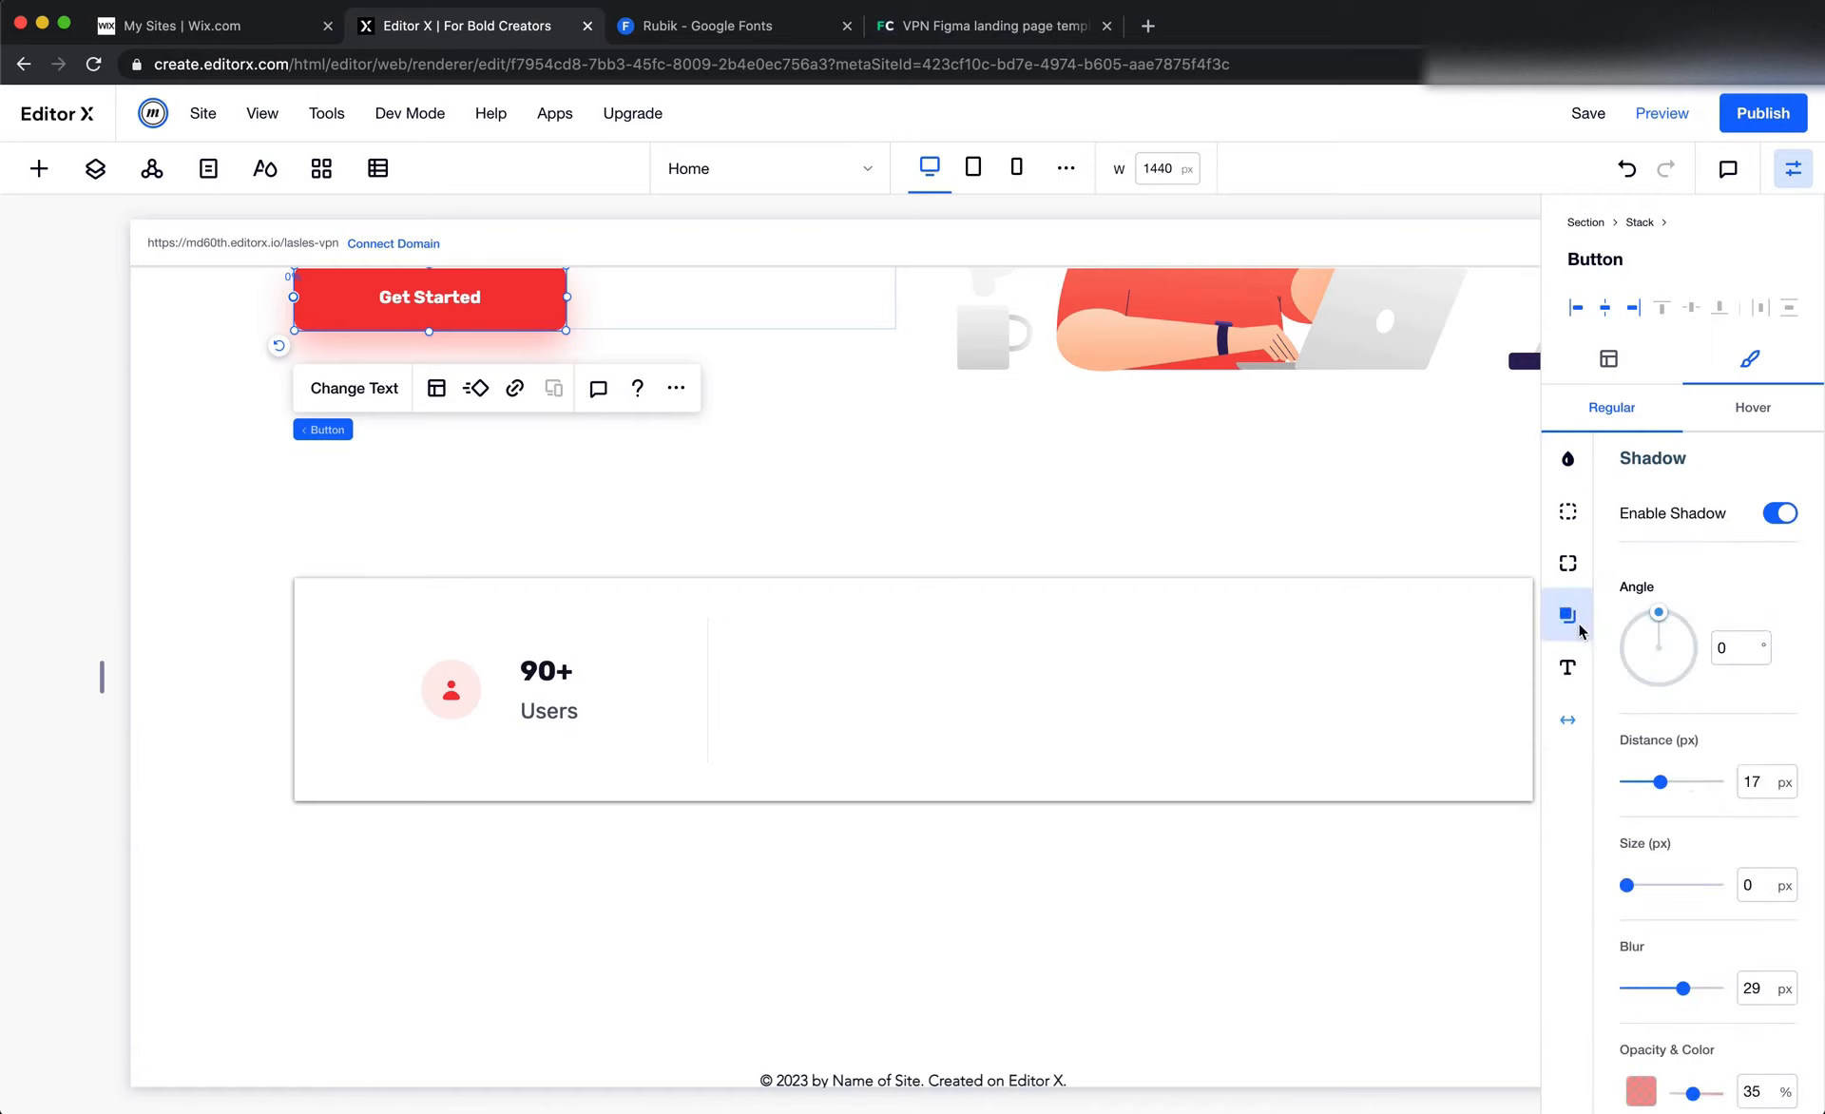
click(1767, 772)
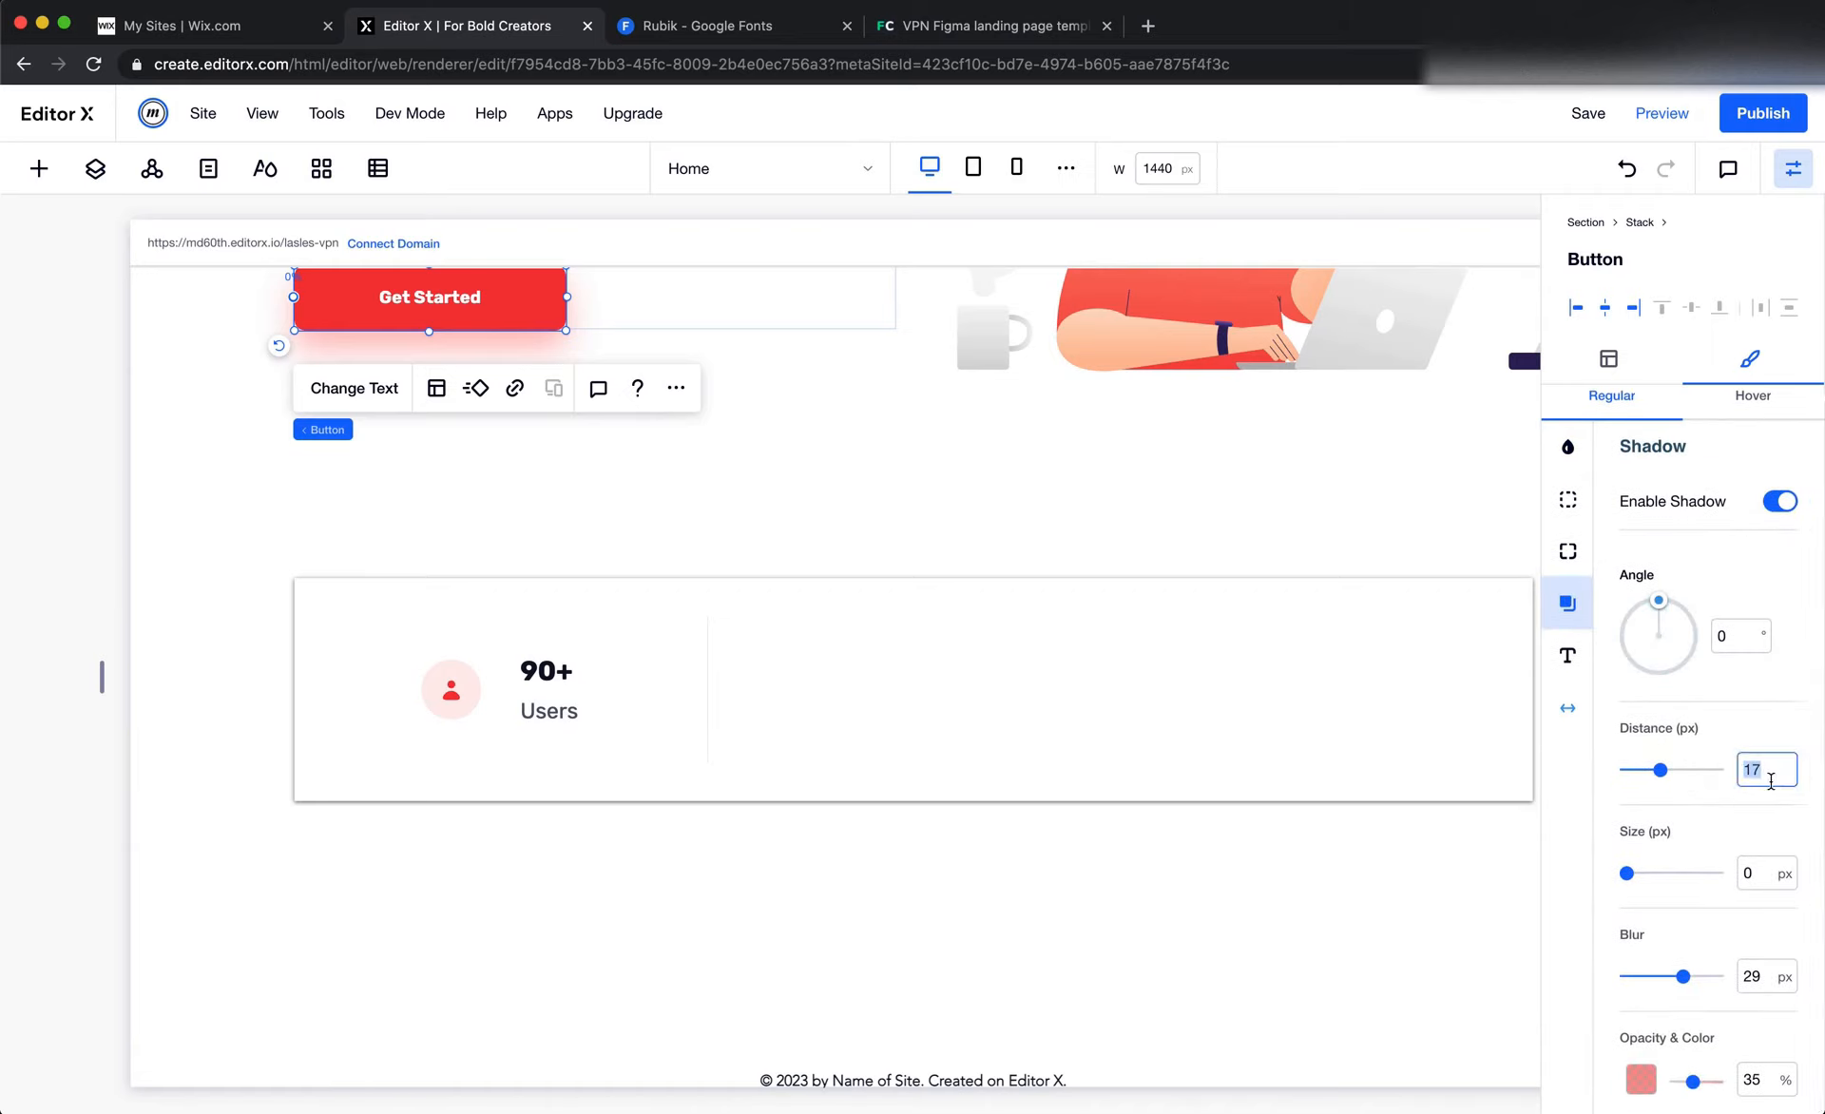
click(1768, 978)
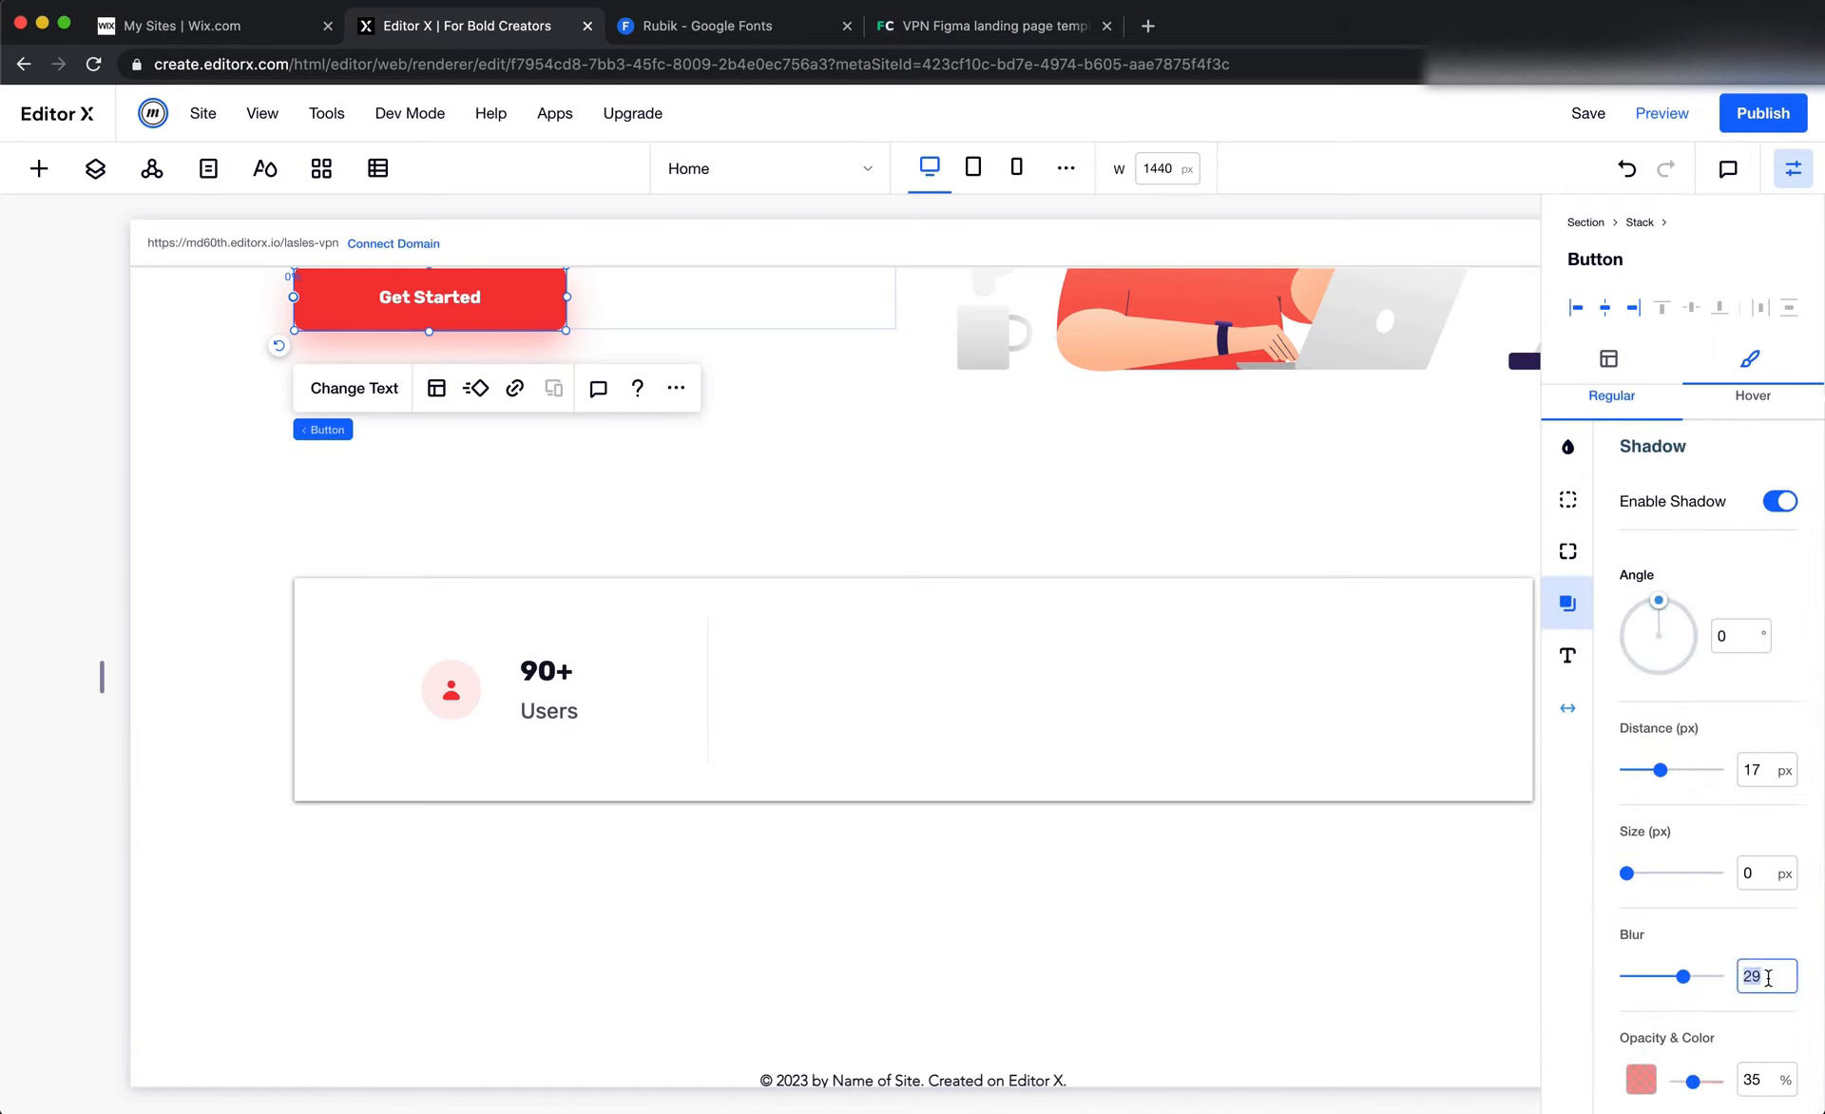
text(30)
key(Return)
Set the distance of the Get Started button's shadow to 15 px
click(1763, 765)
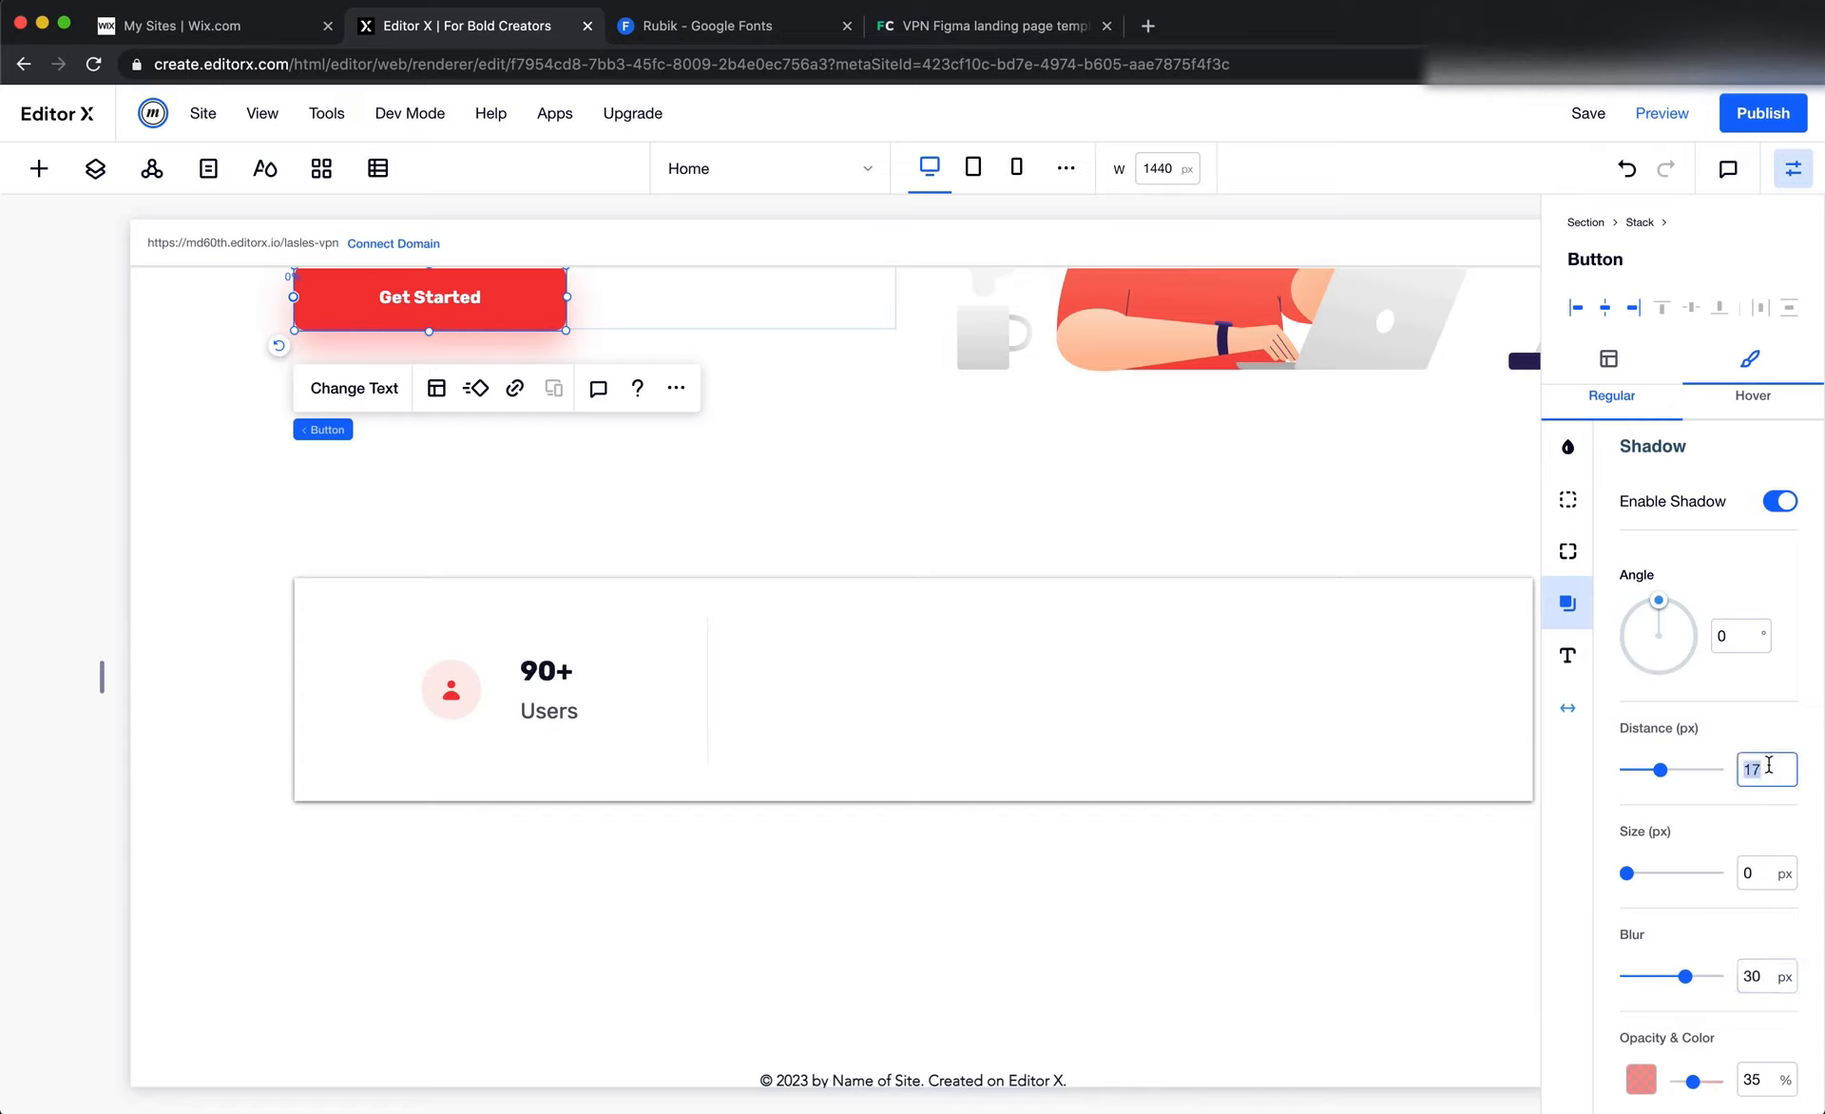
text(1)
key(Return)
click(1772, 756)
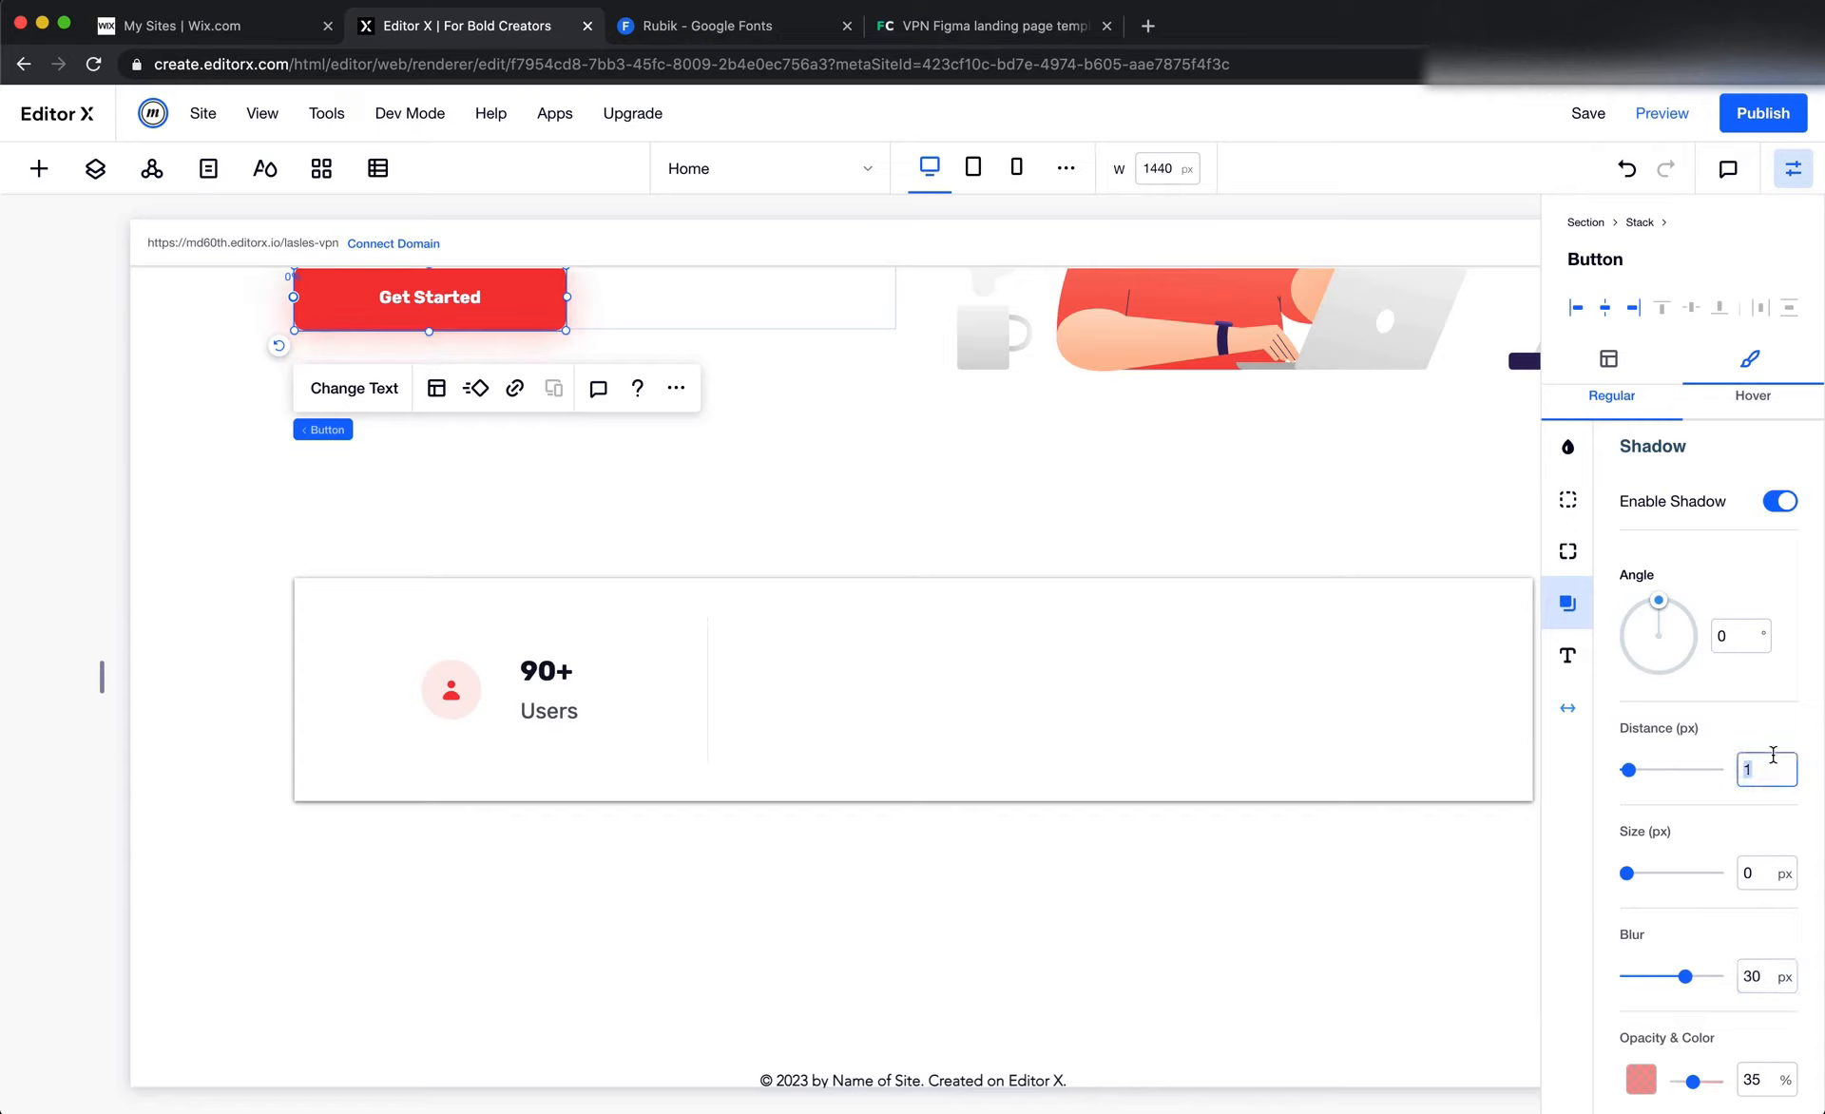
text(5)
key(Return)
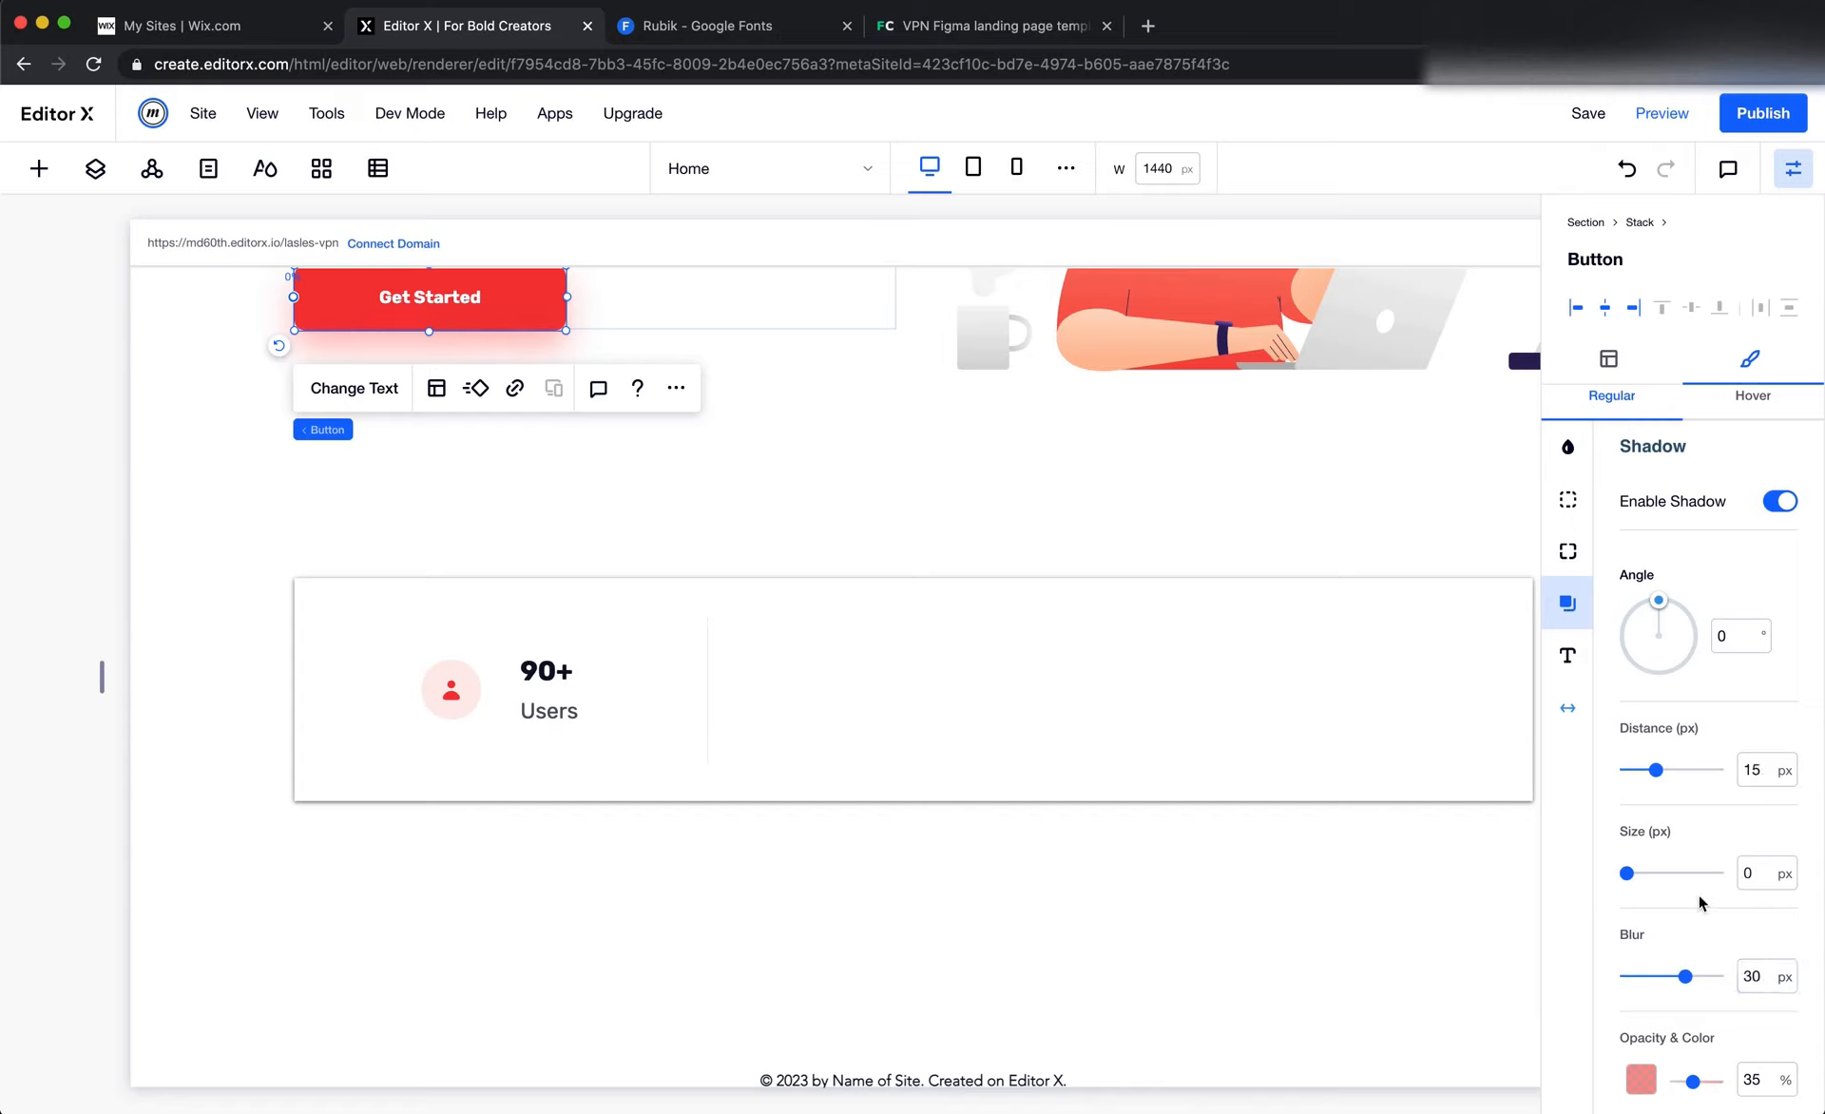
Give the outer stats container's shadow a distance of 15 px, a blur of 30 px and an opacity of 35%
click(1431, 778)
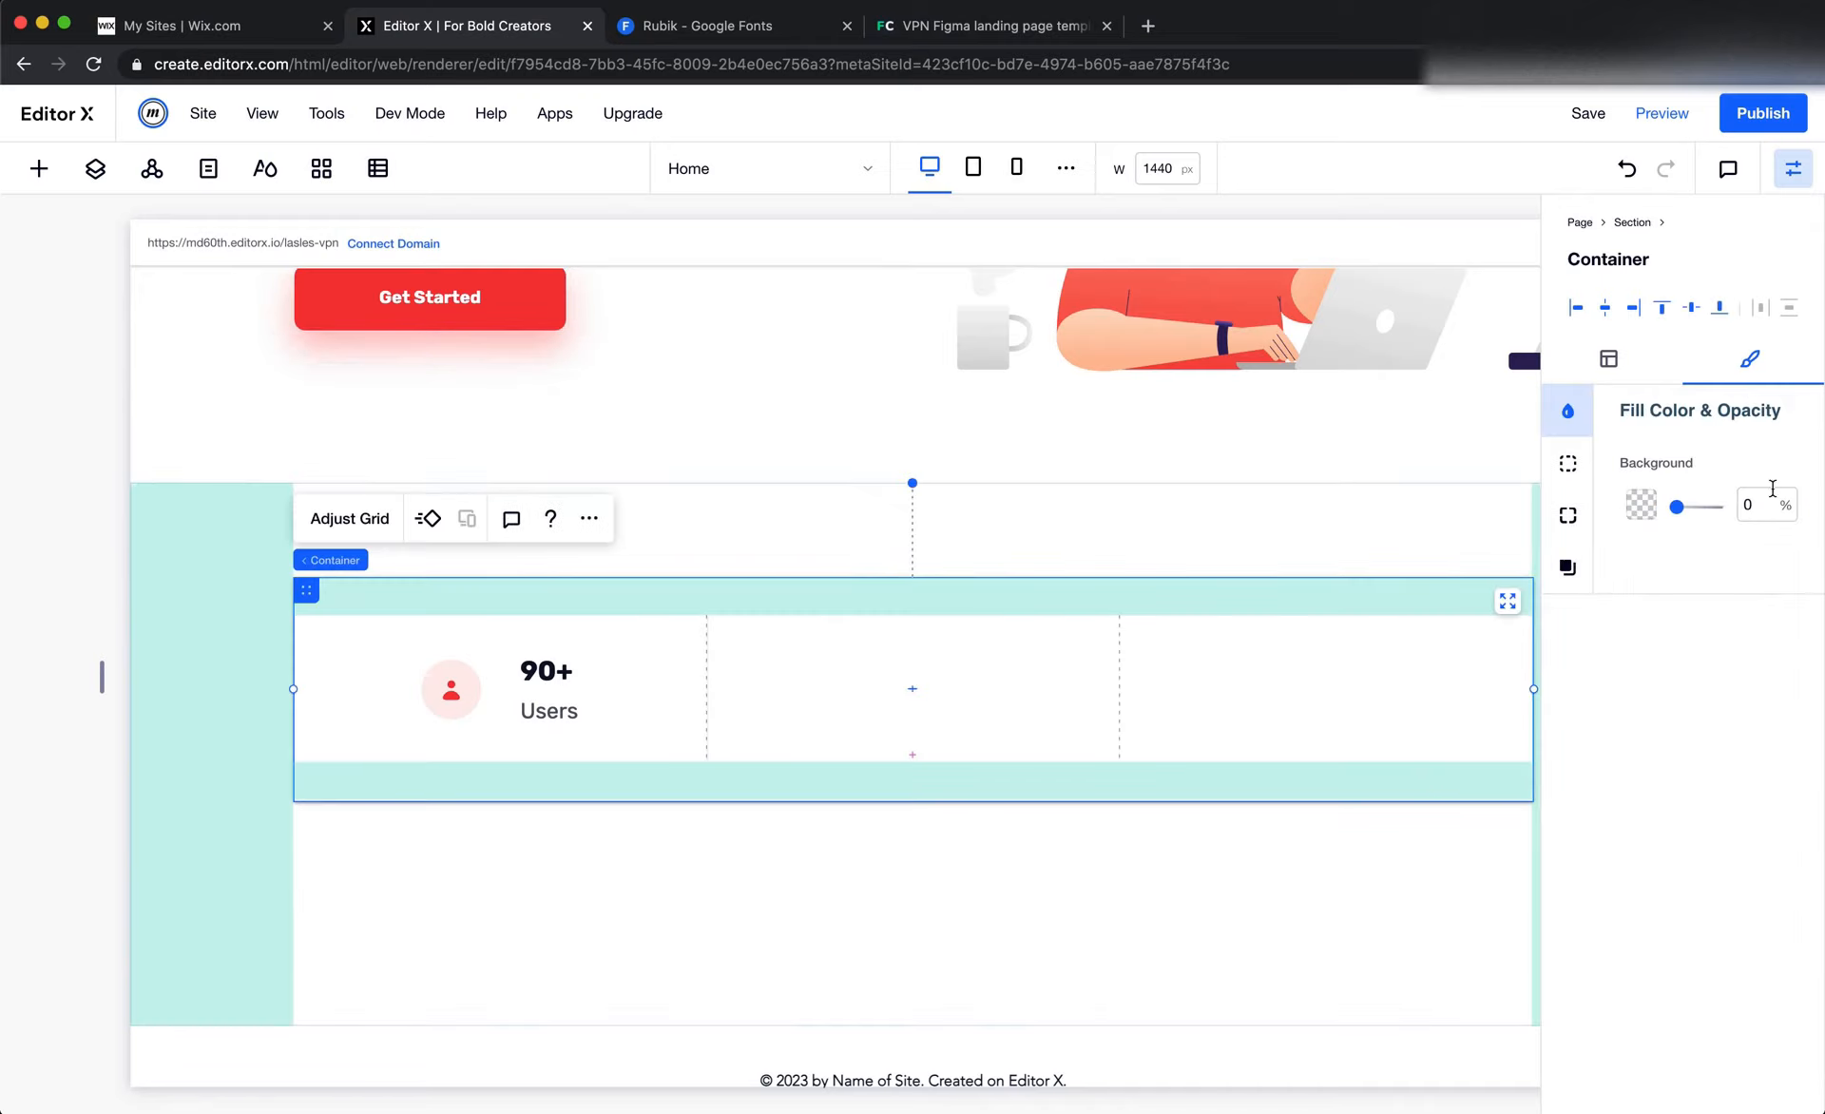
click(1570, 568)
click(1755, 735)
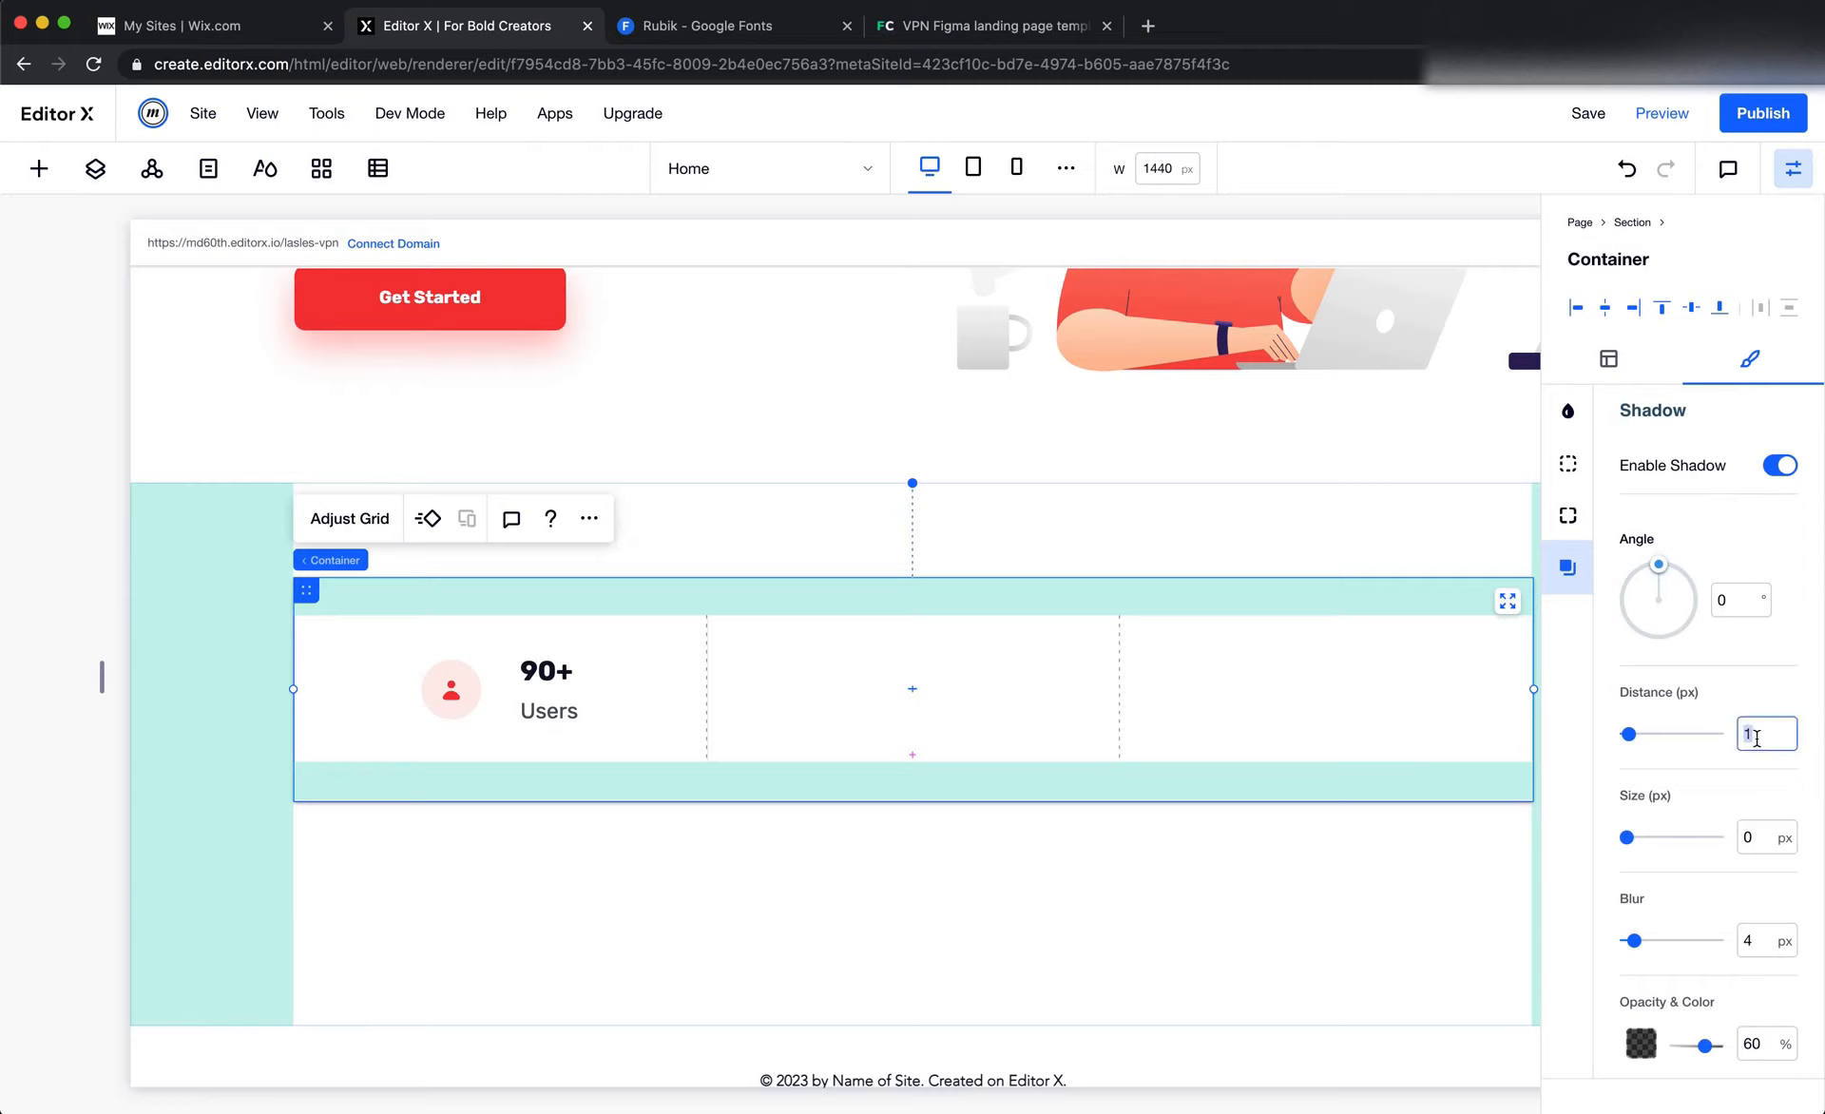
text(15)
key(Return)
click(1760, 838)
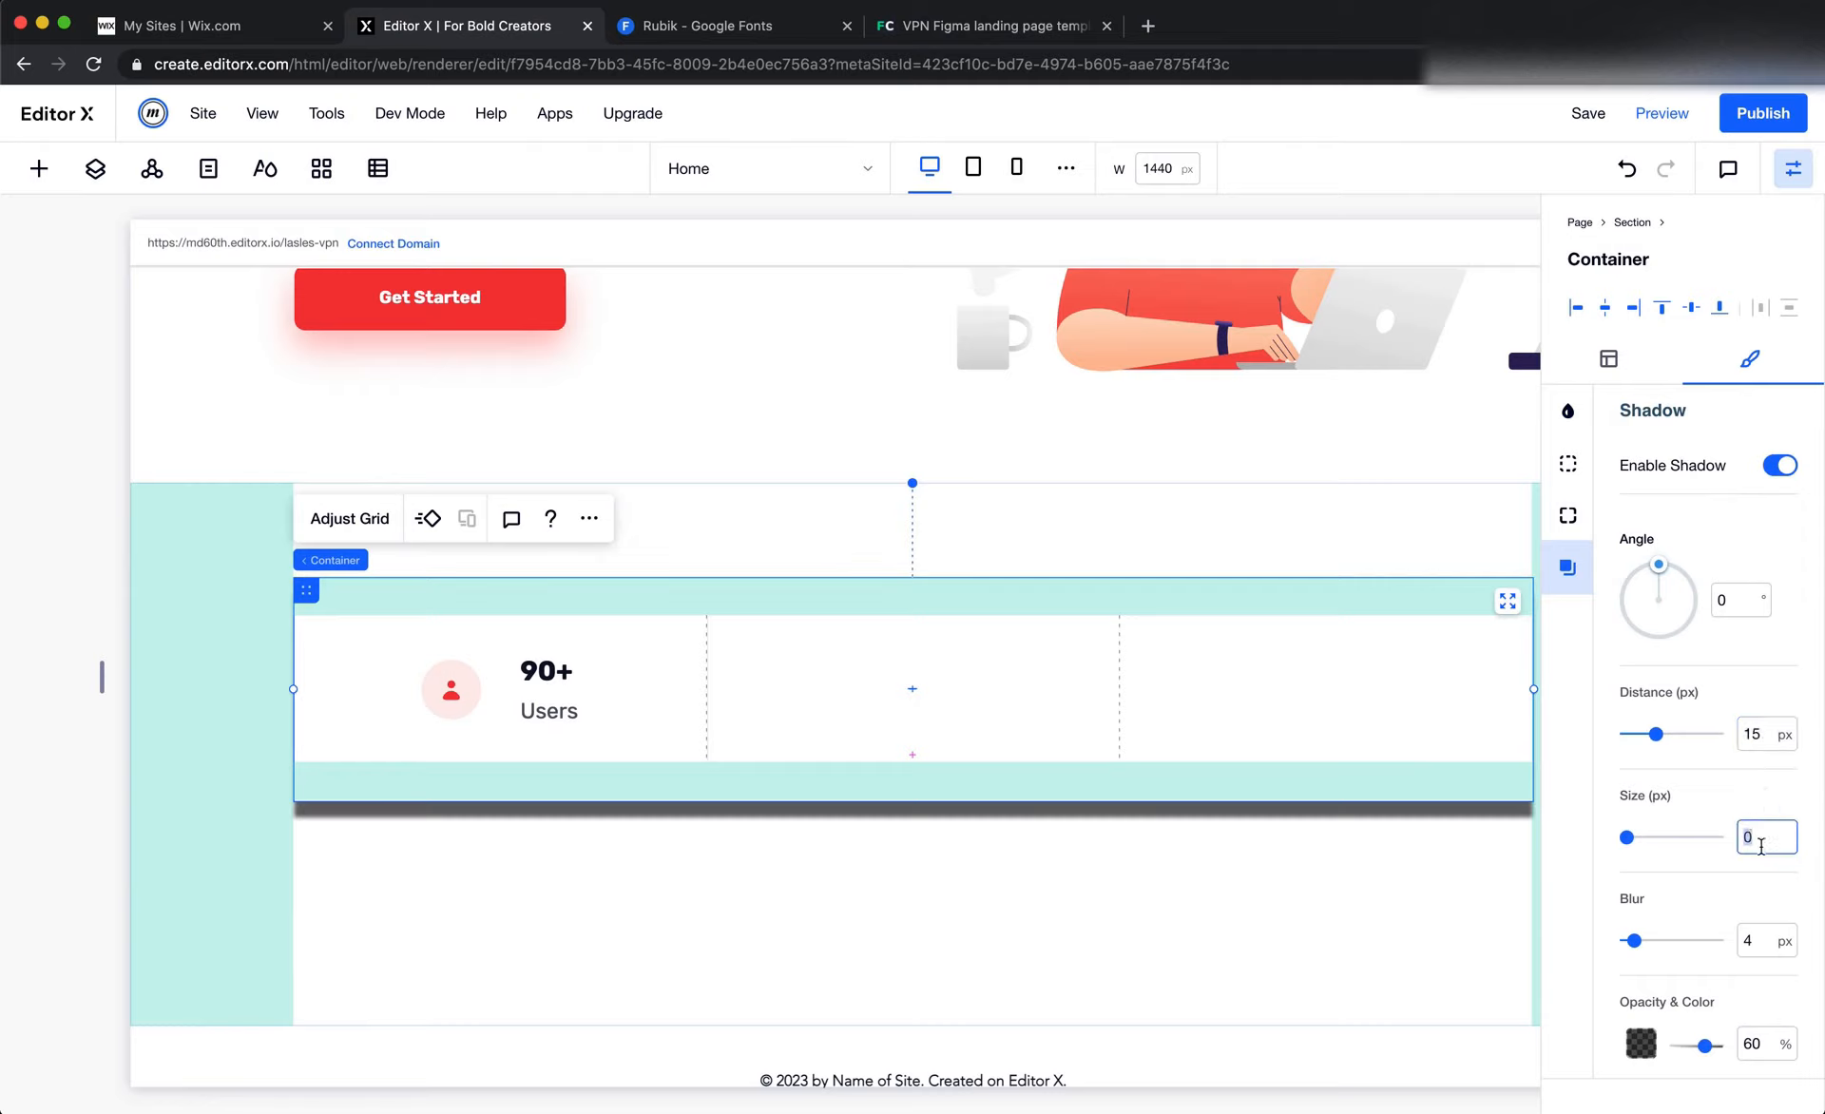
click(1765, 941)
text(30)
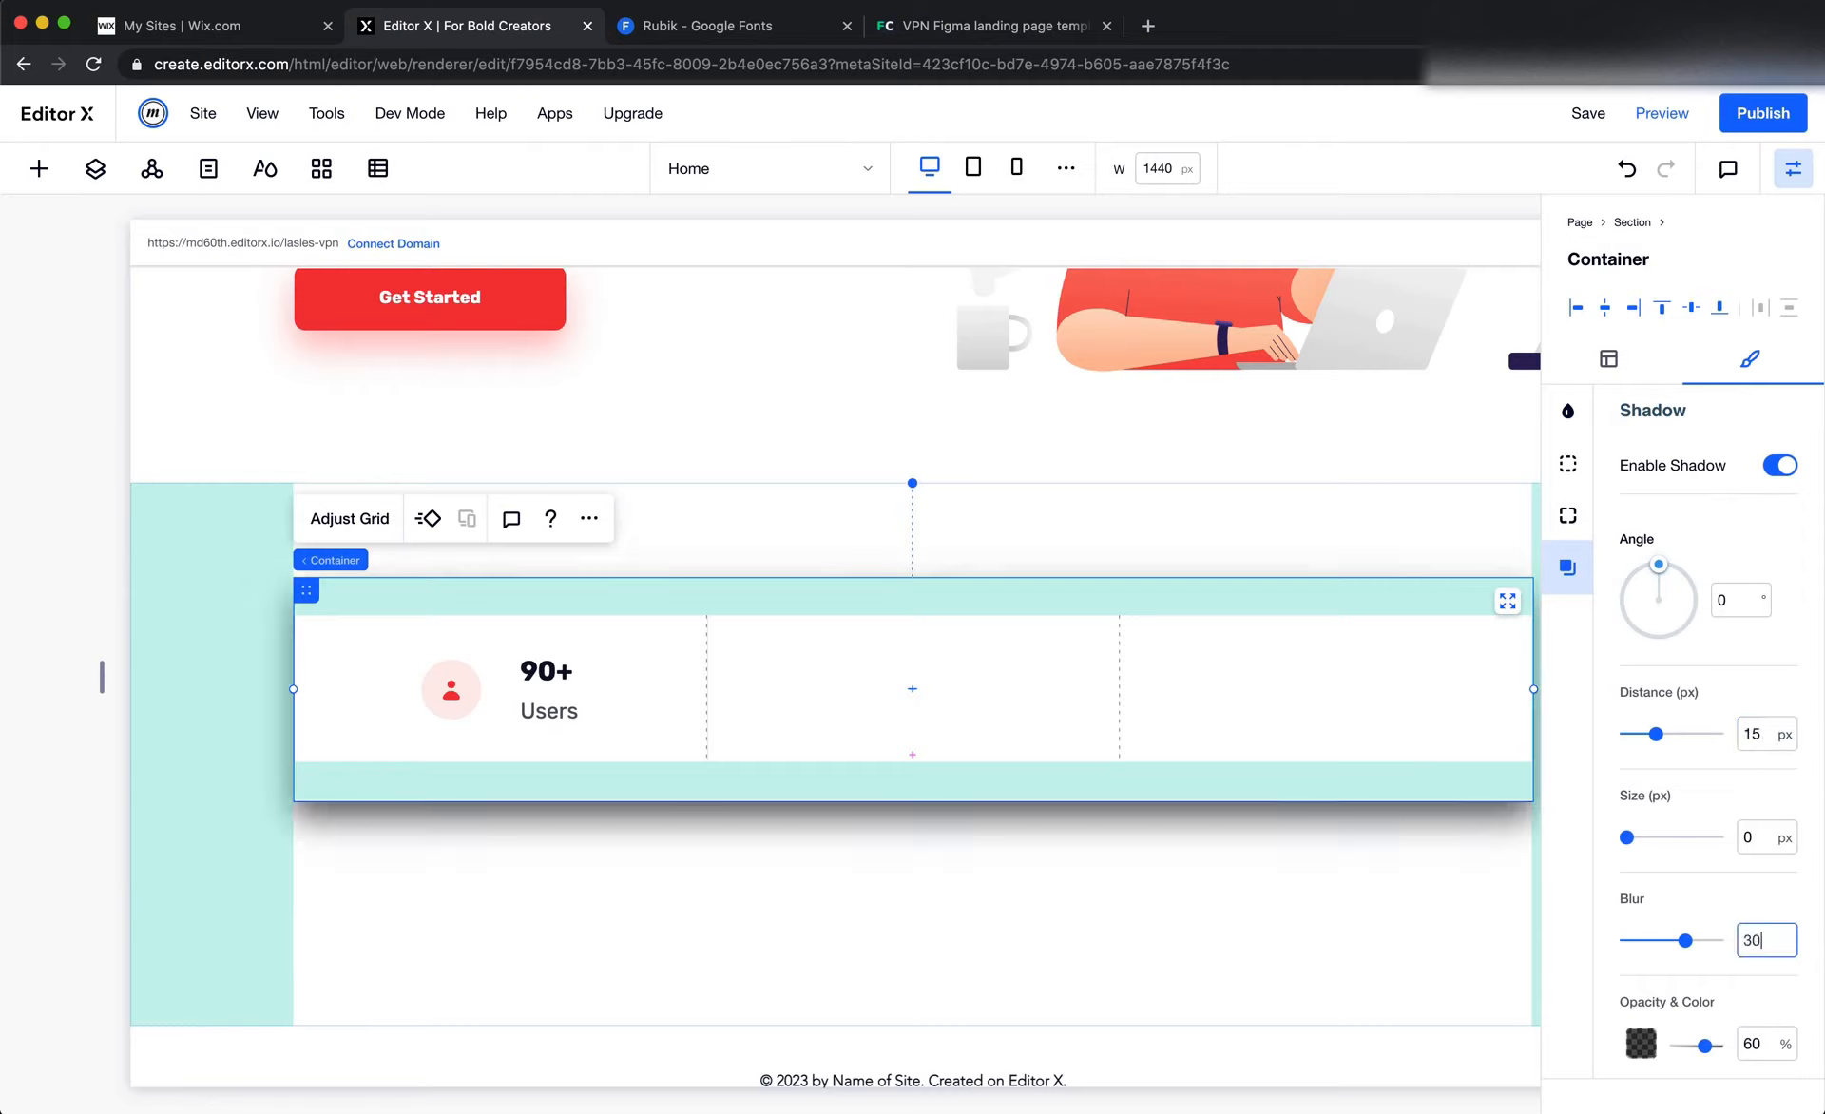
click(1768, 1044)
text(35)
key(Return)
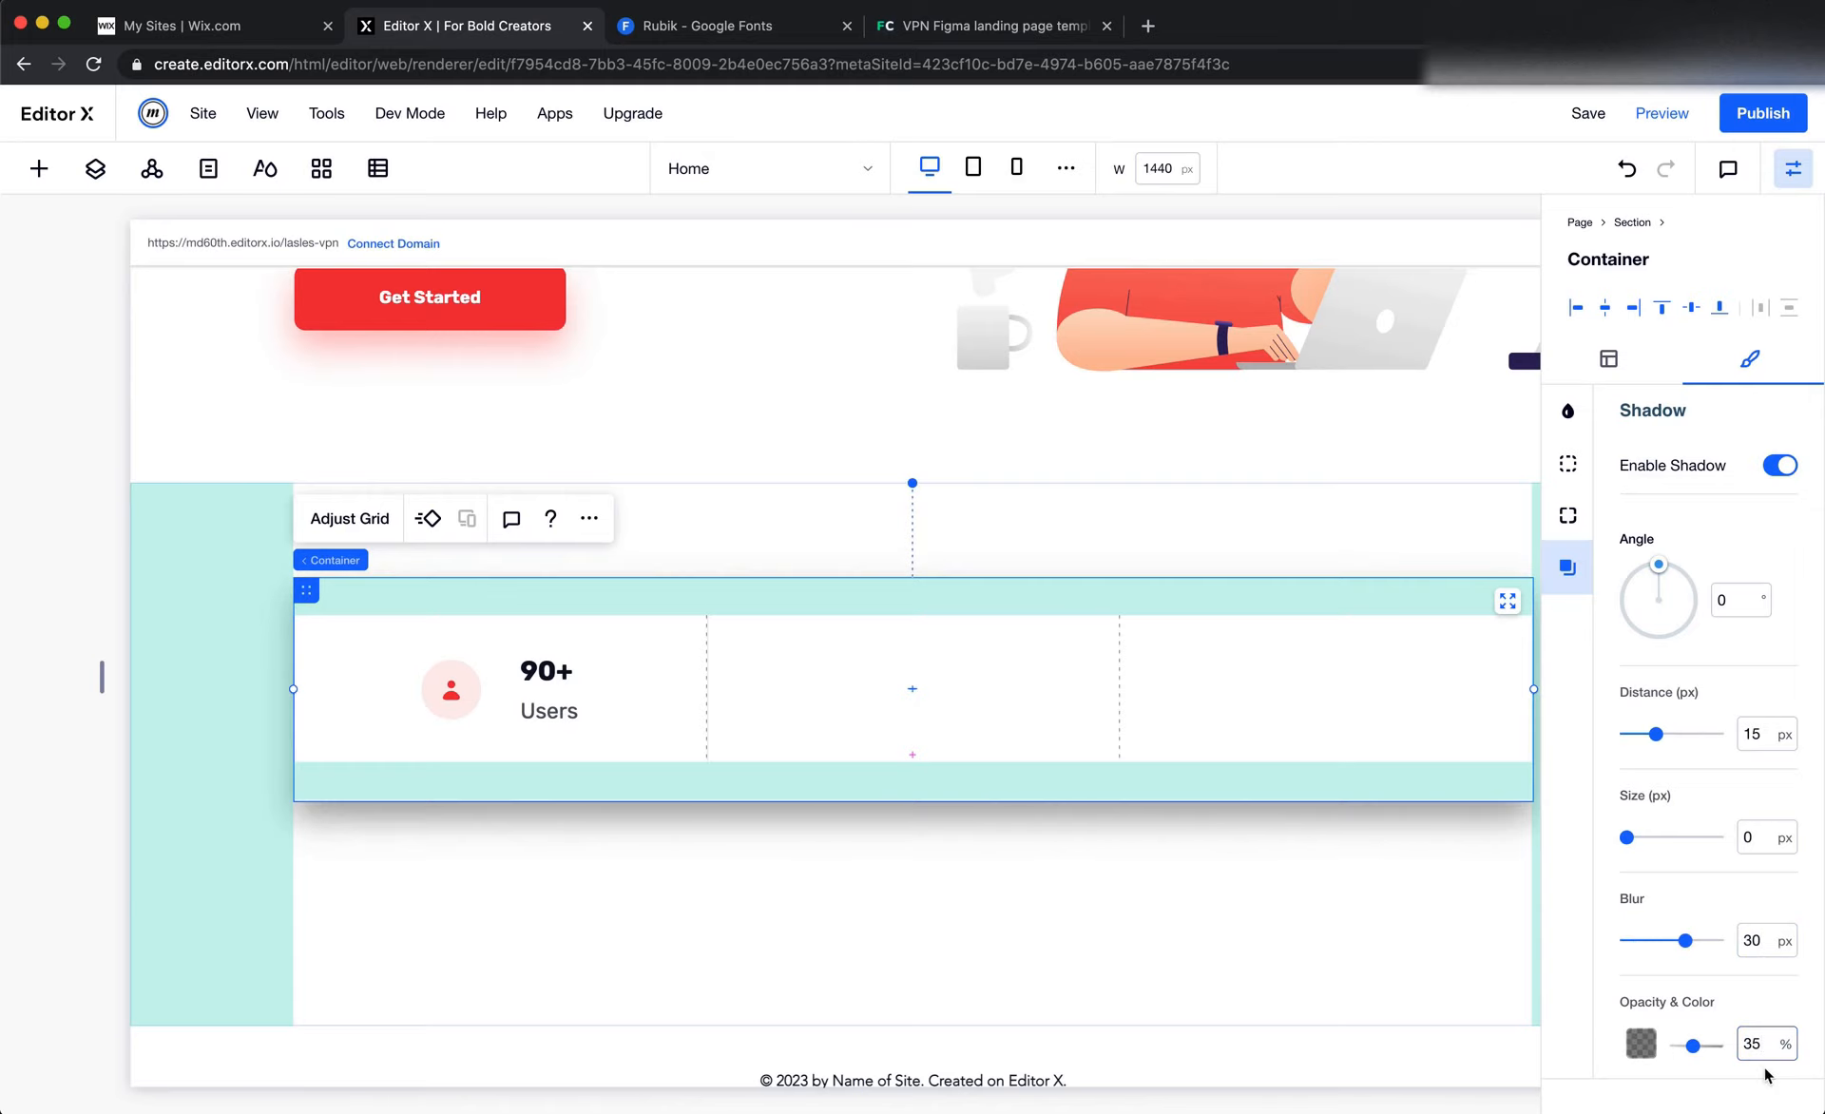
Check the card's shadow in Figma, and change the outer stats container's shadow color to the gray-blue site color #8A93AA
key(super+Tab)
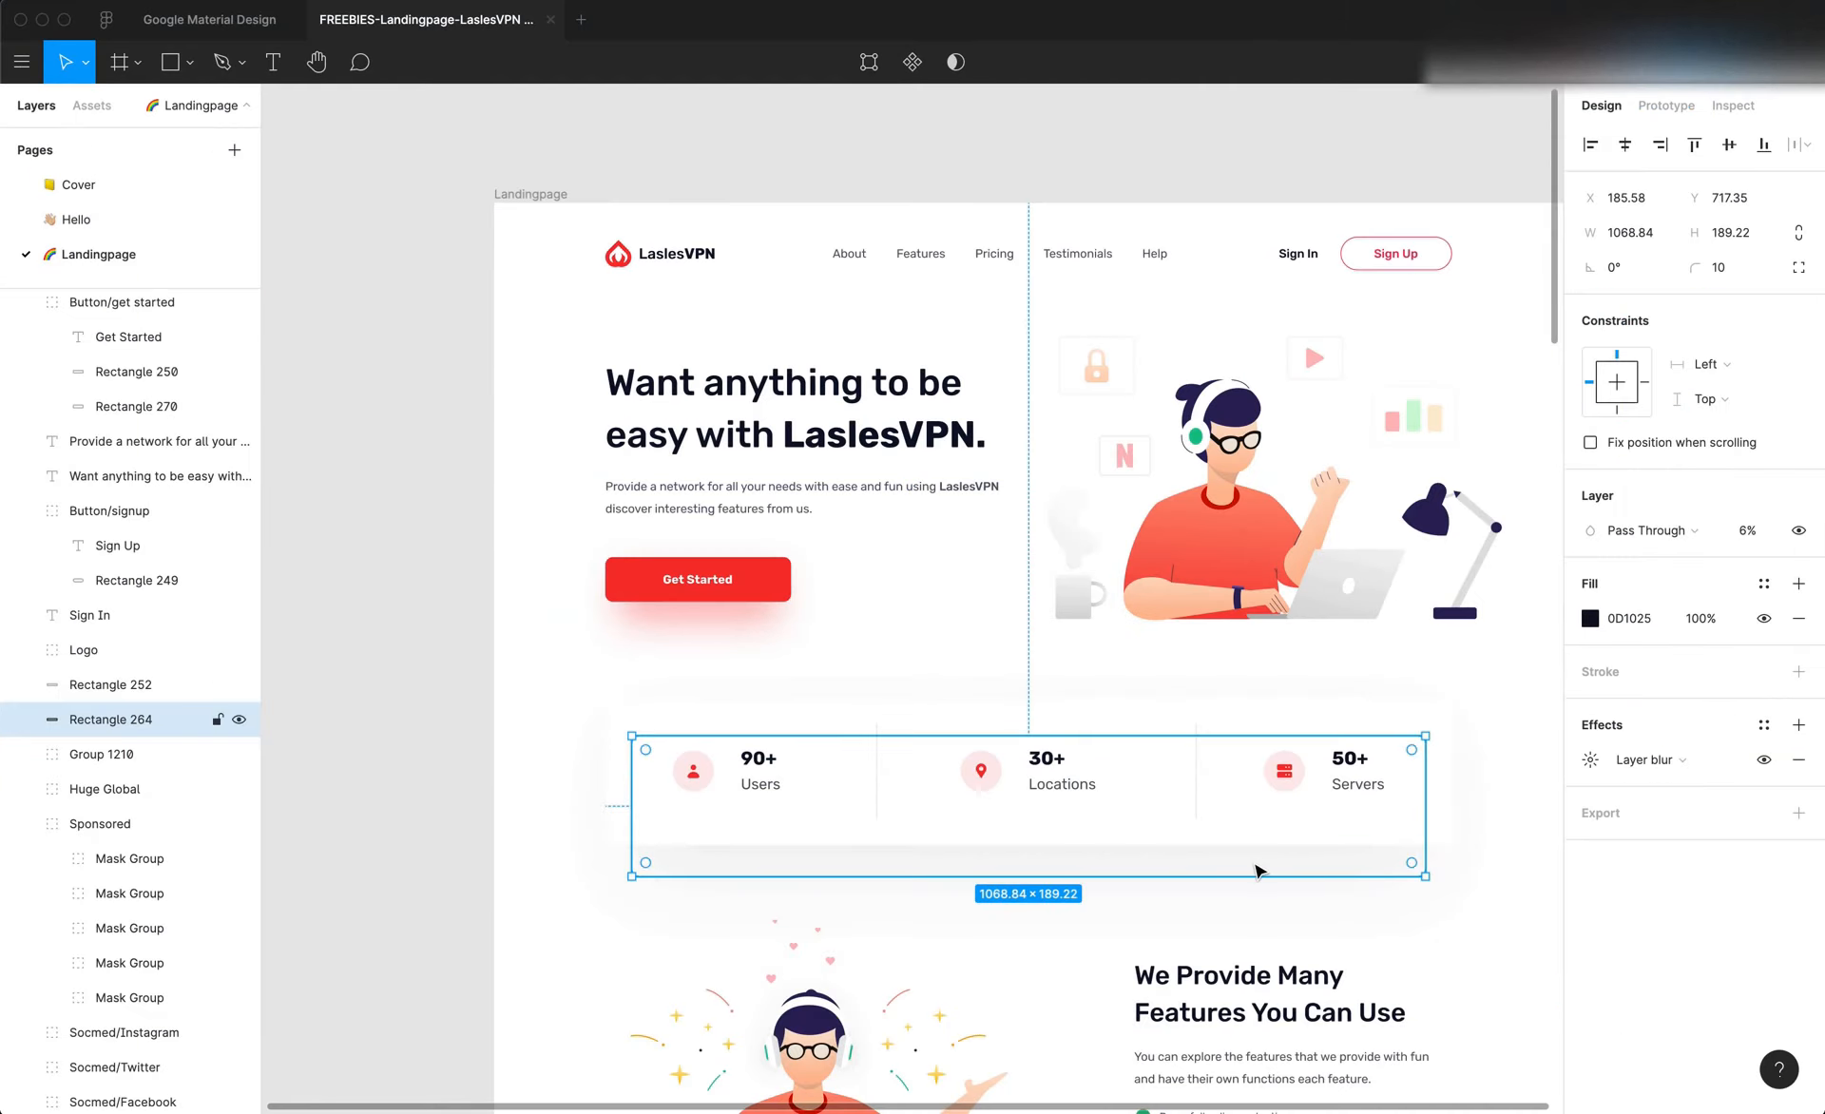
key(super+Tab)
click(1644, 1042)
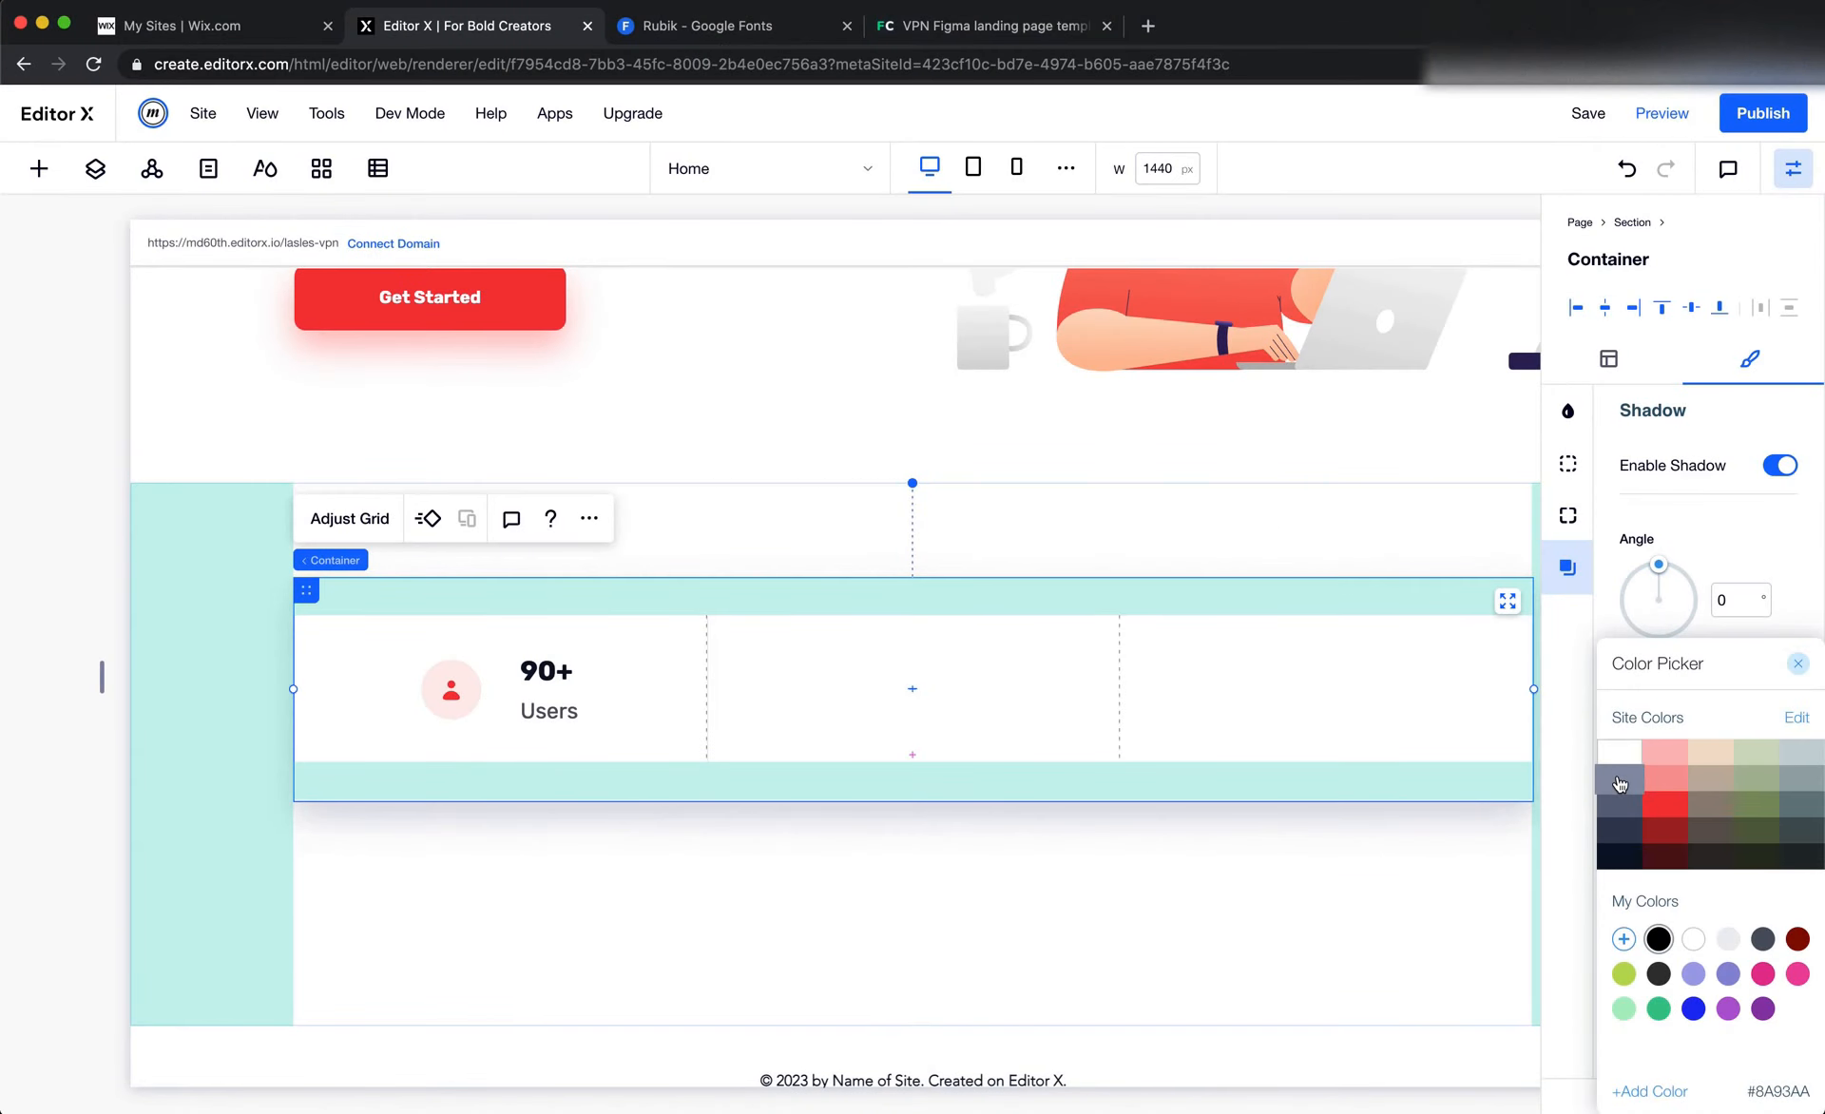
click(1619, 783)
click(1308, 948)
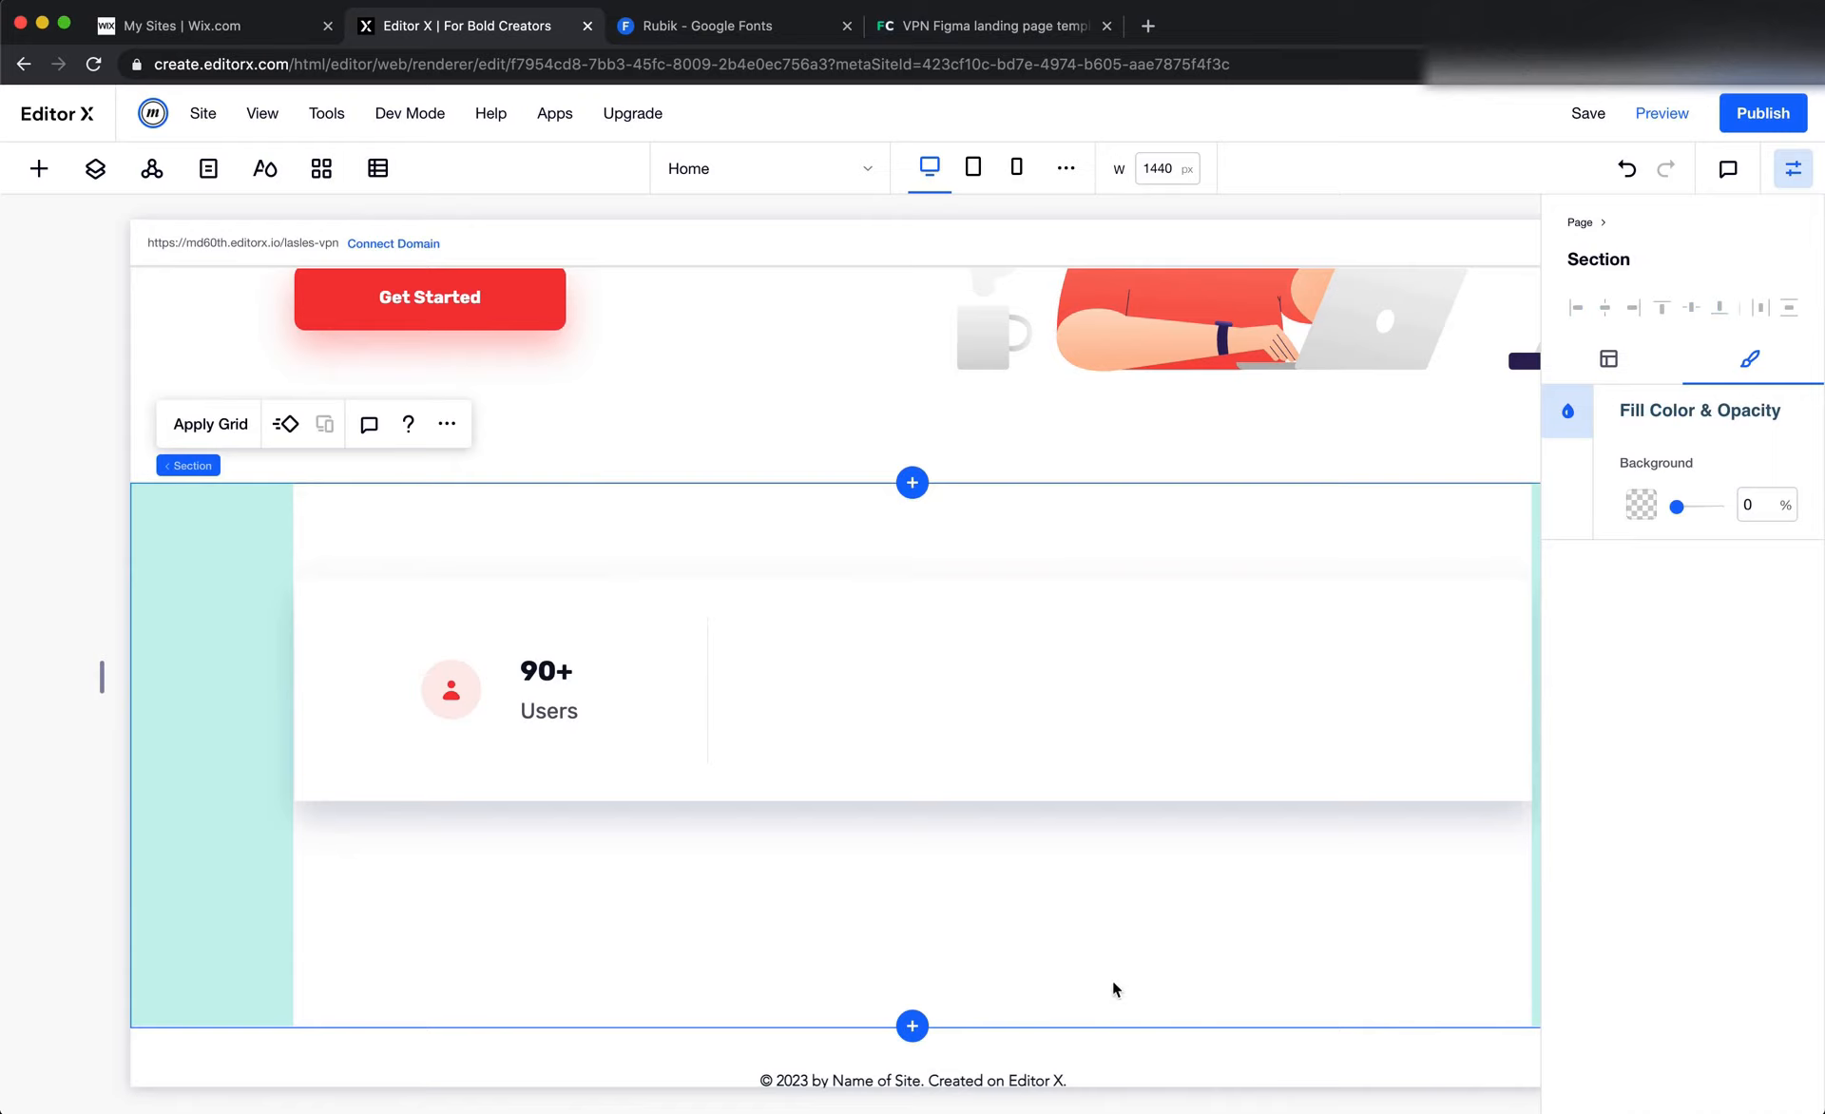
Lower the opacity of the outer stats container's shadow to 15% and deselect the container to view the result
click(1290, 765)
click(1570, 578)
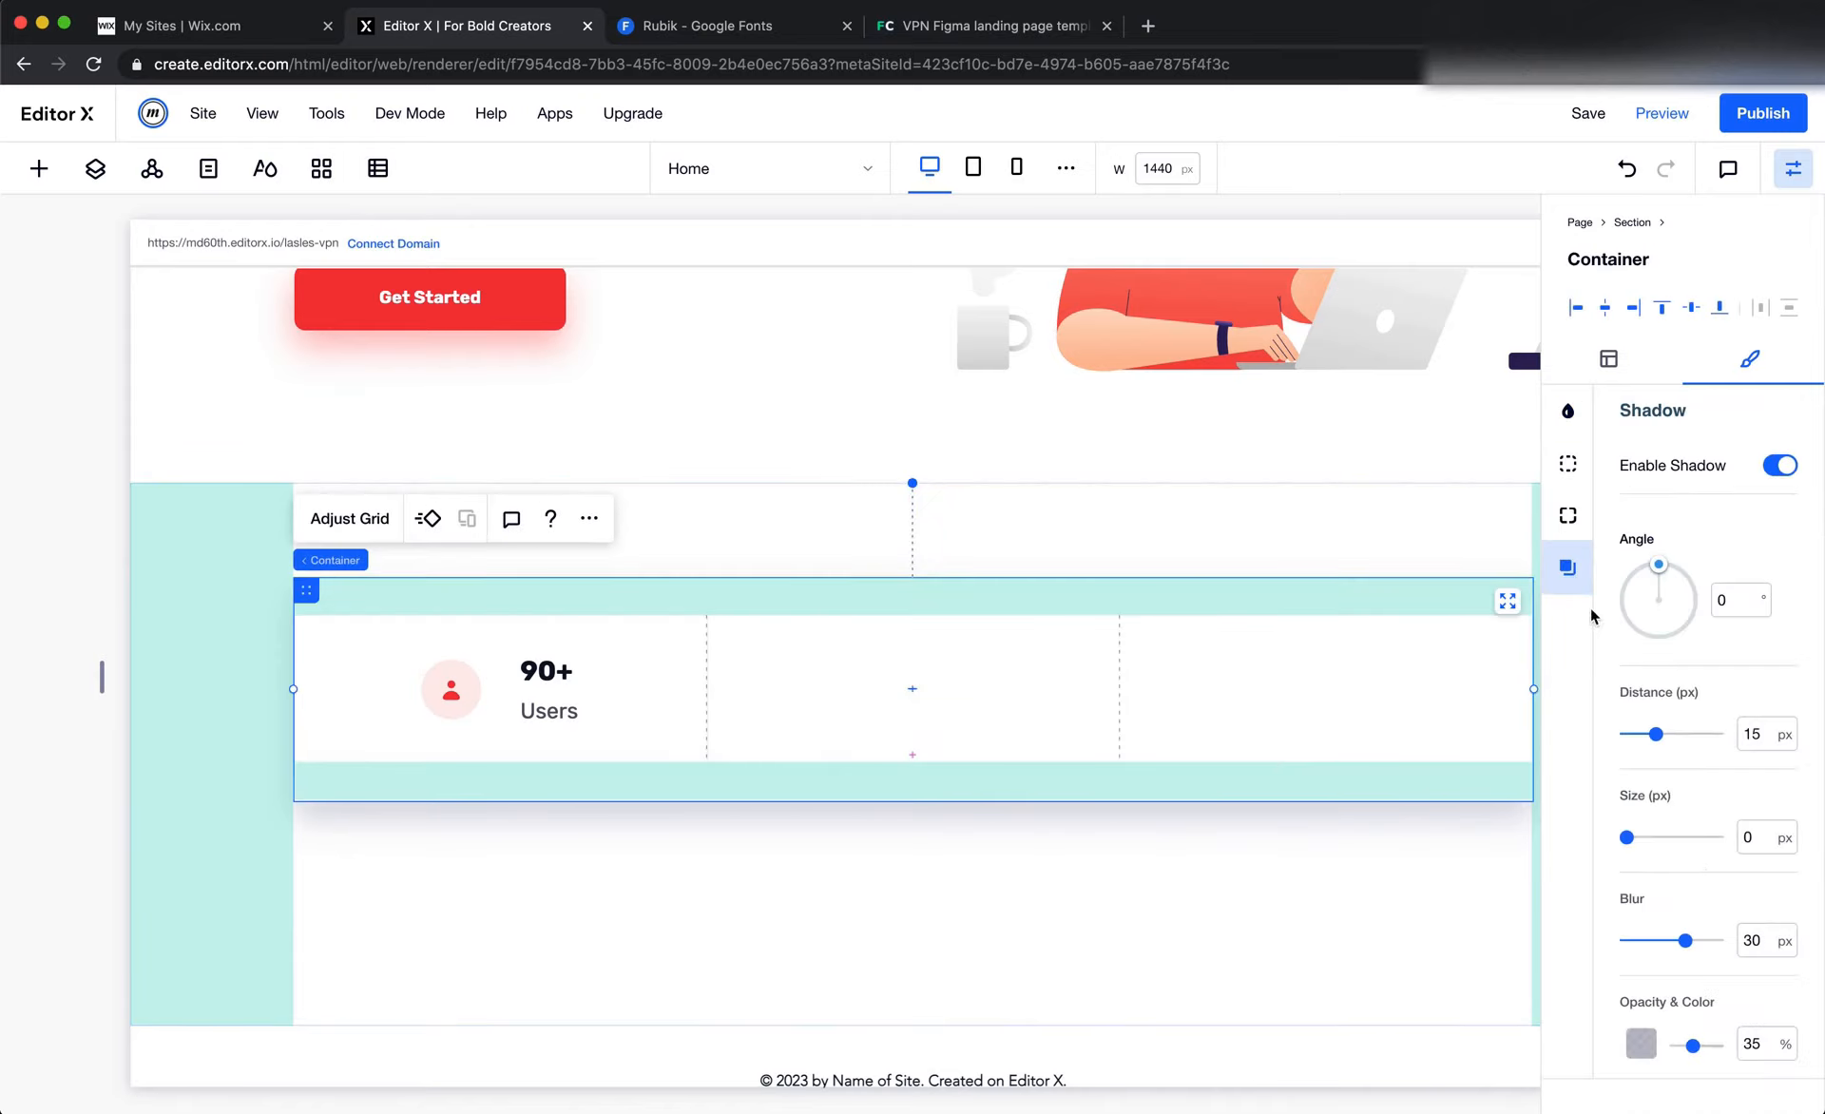
click(1753, 1043)
double_click(1754, 1043)
text(15)
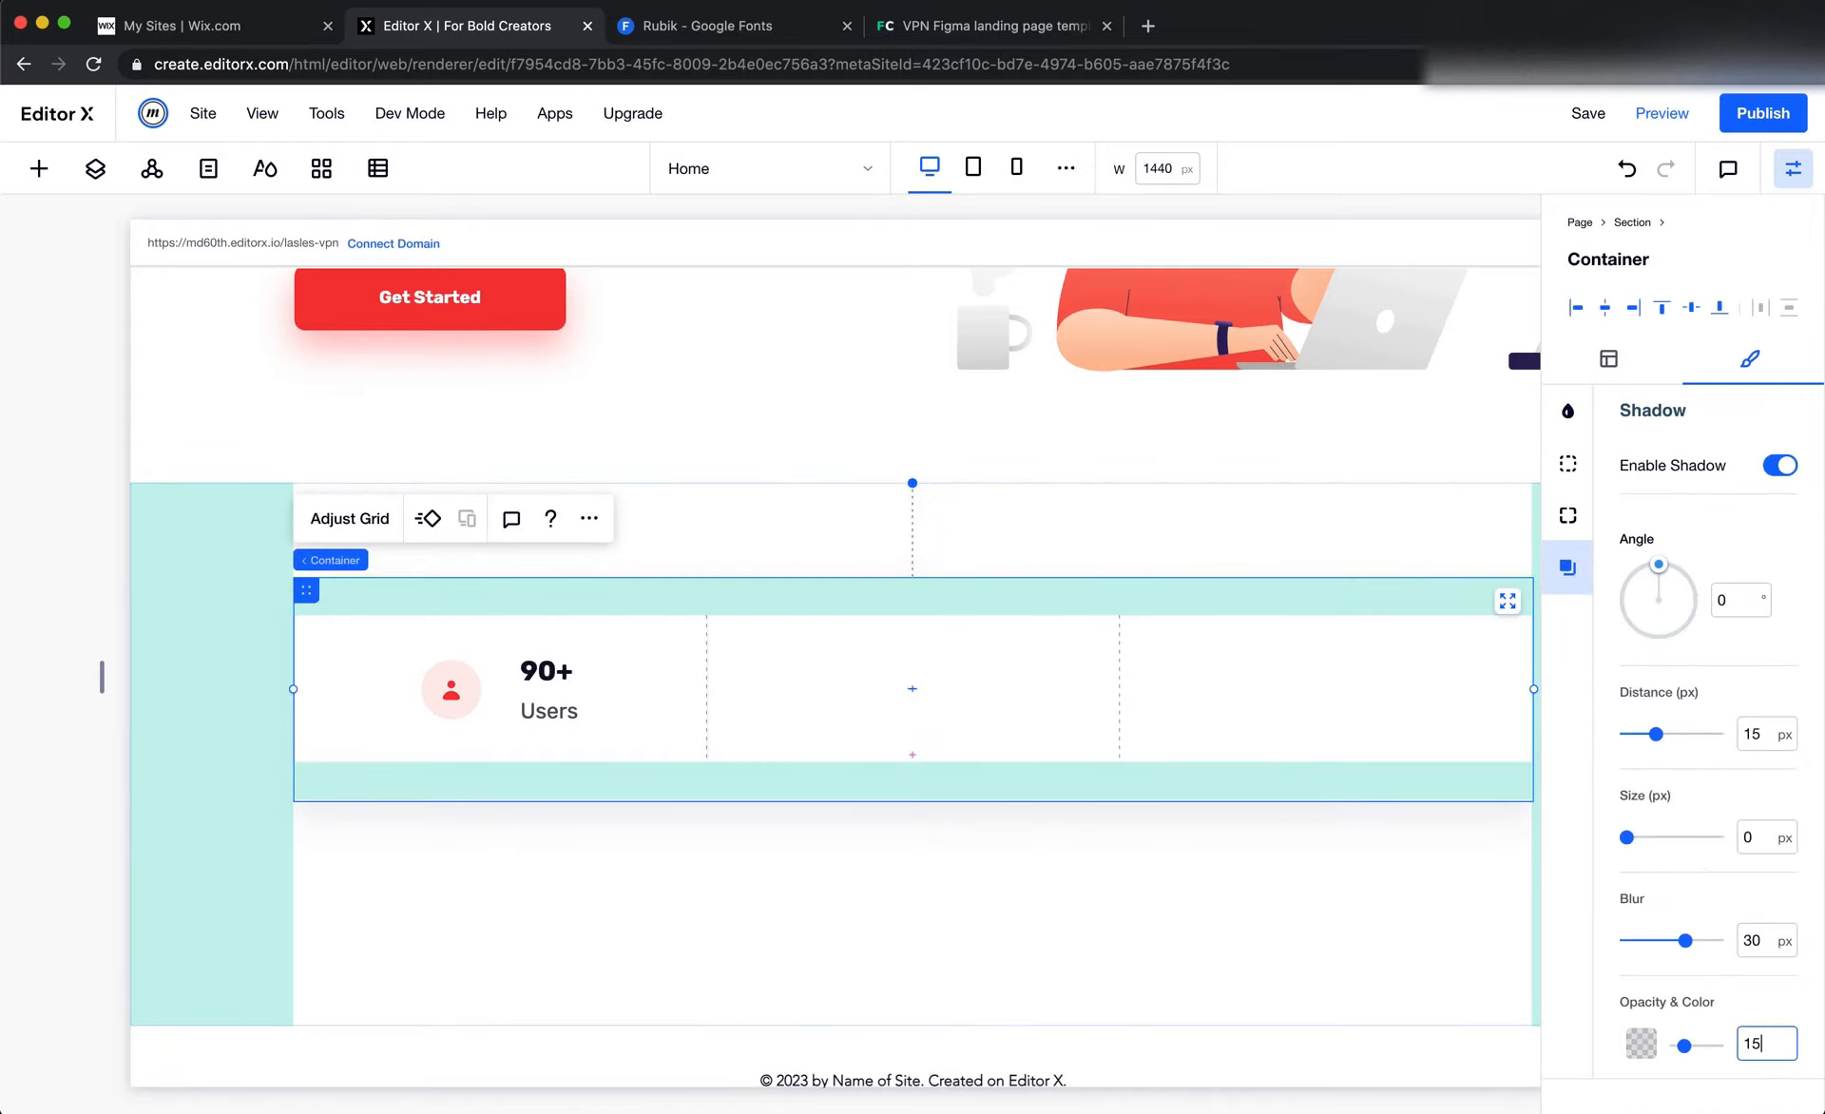
click(1194, 971)
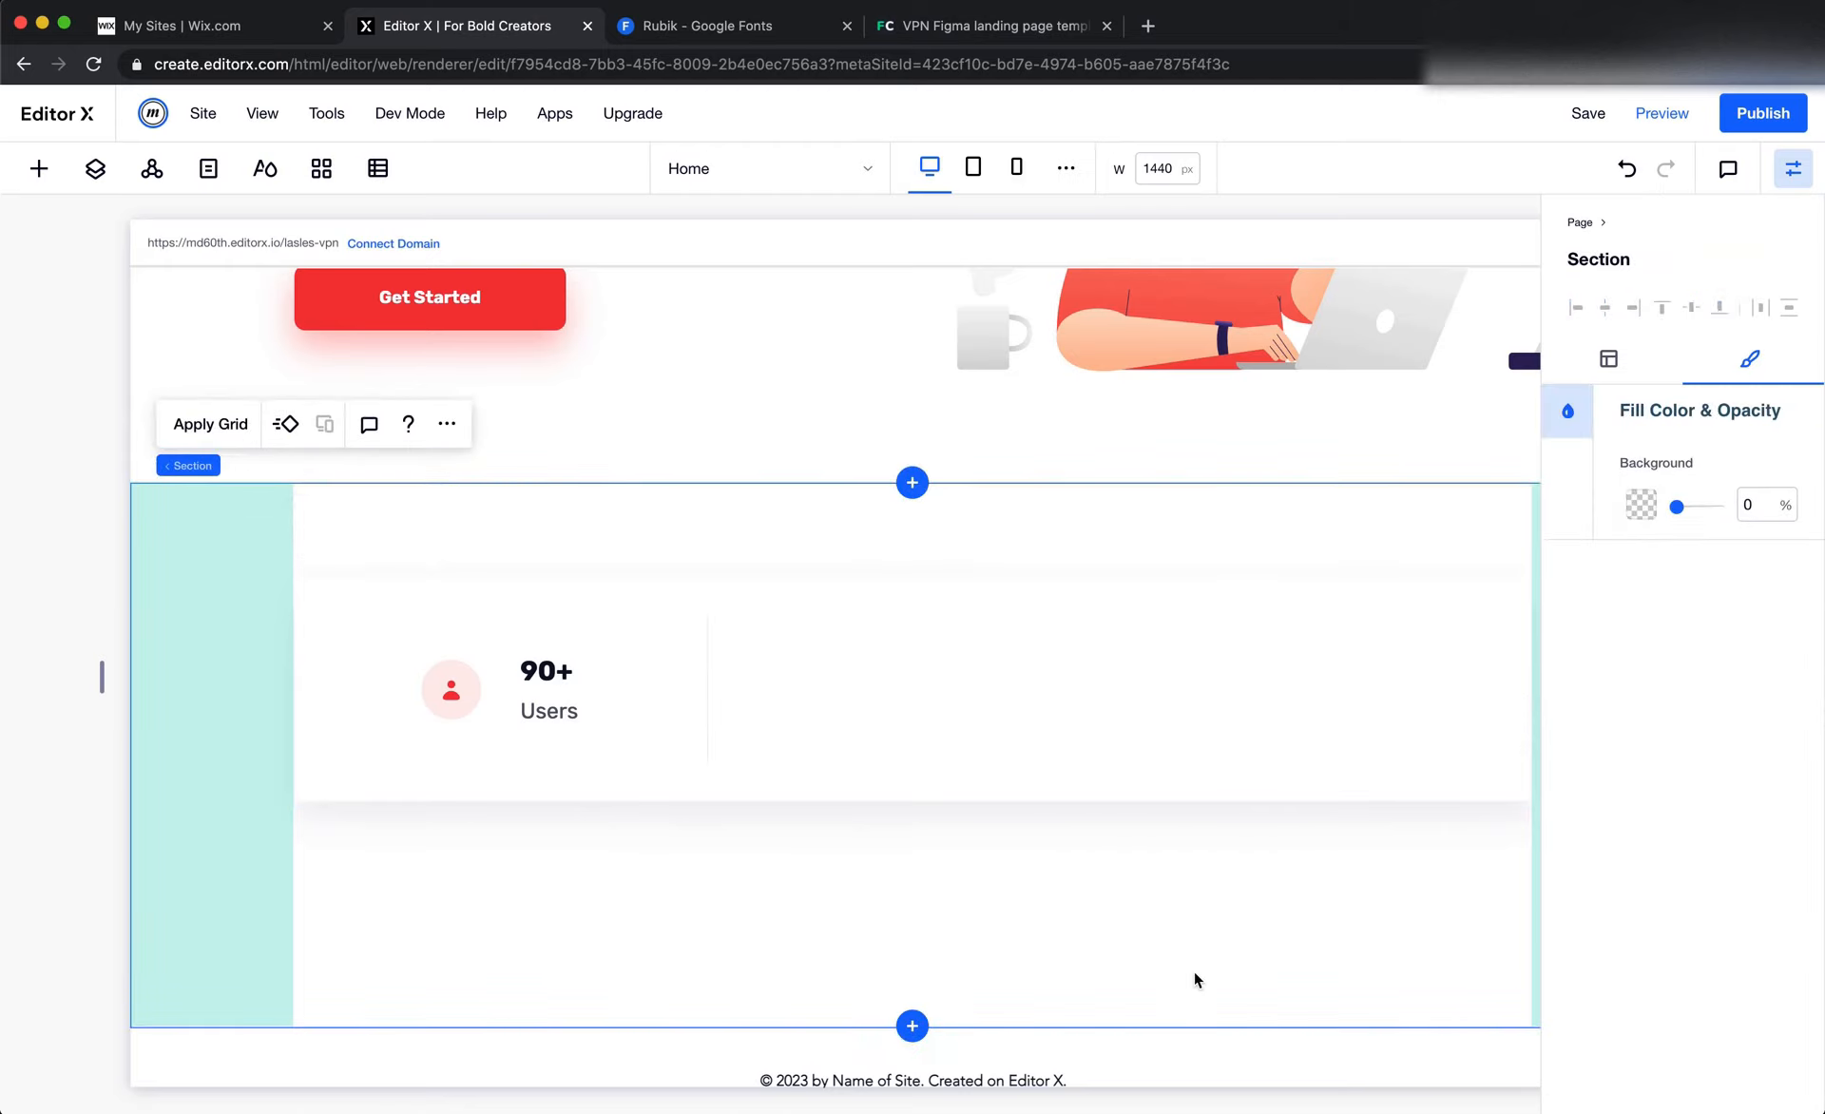
click(853, 409)
scroll(950, 371, right, 2)
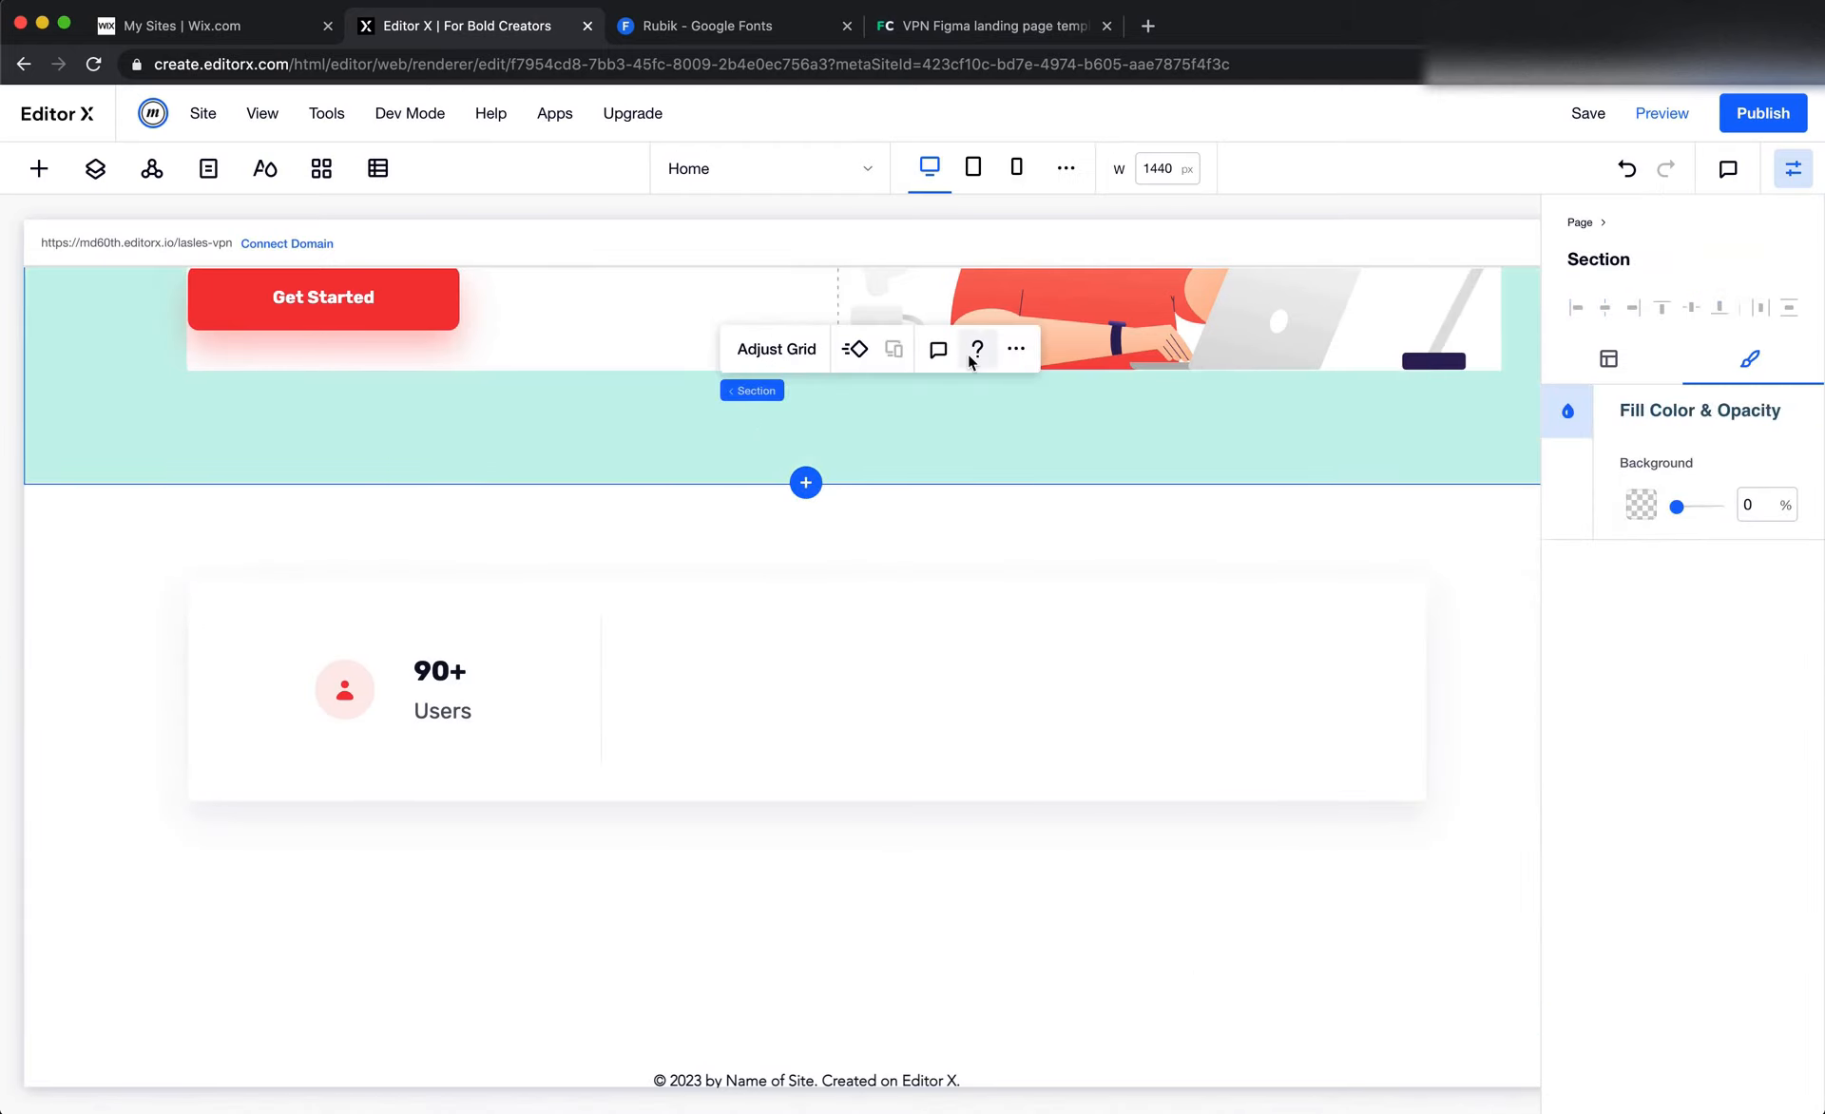
Duplicate the first column's container with the 90+ Users stat and show the layout settings of the copy
click(541, 648)
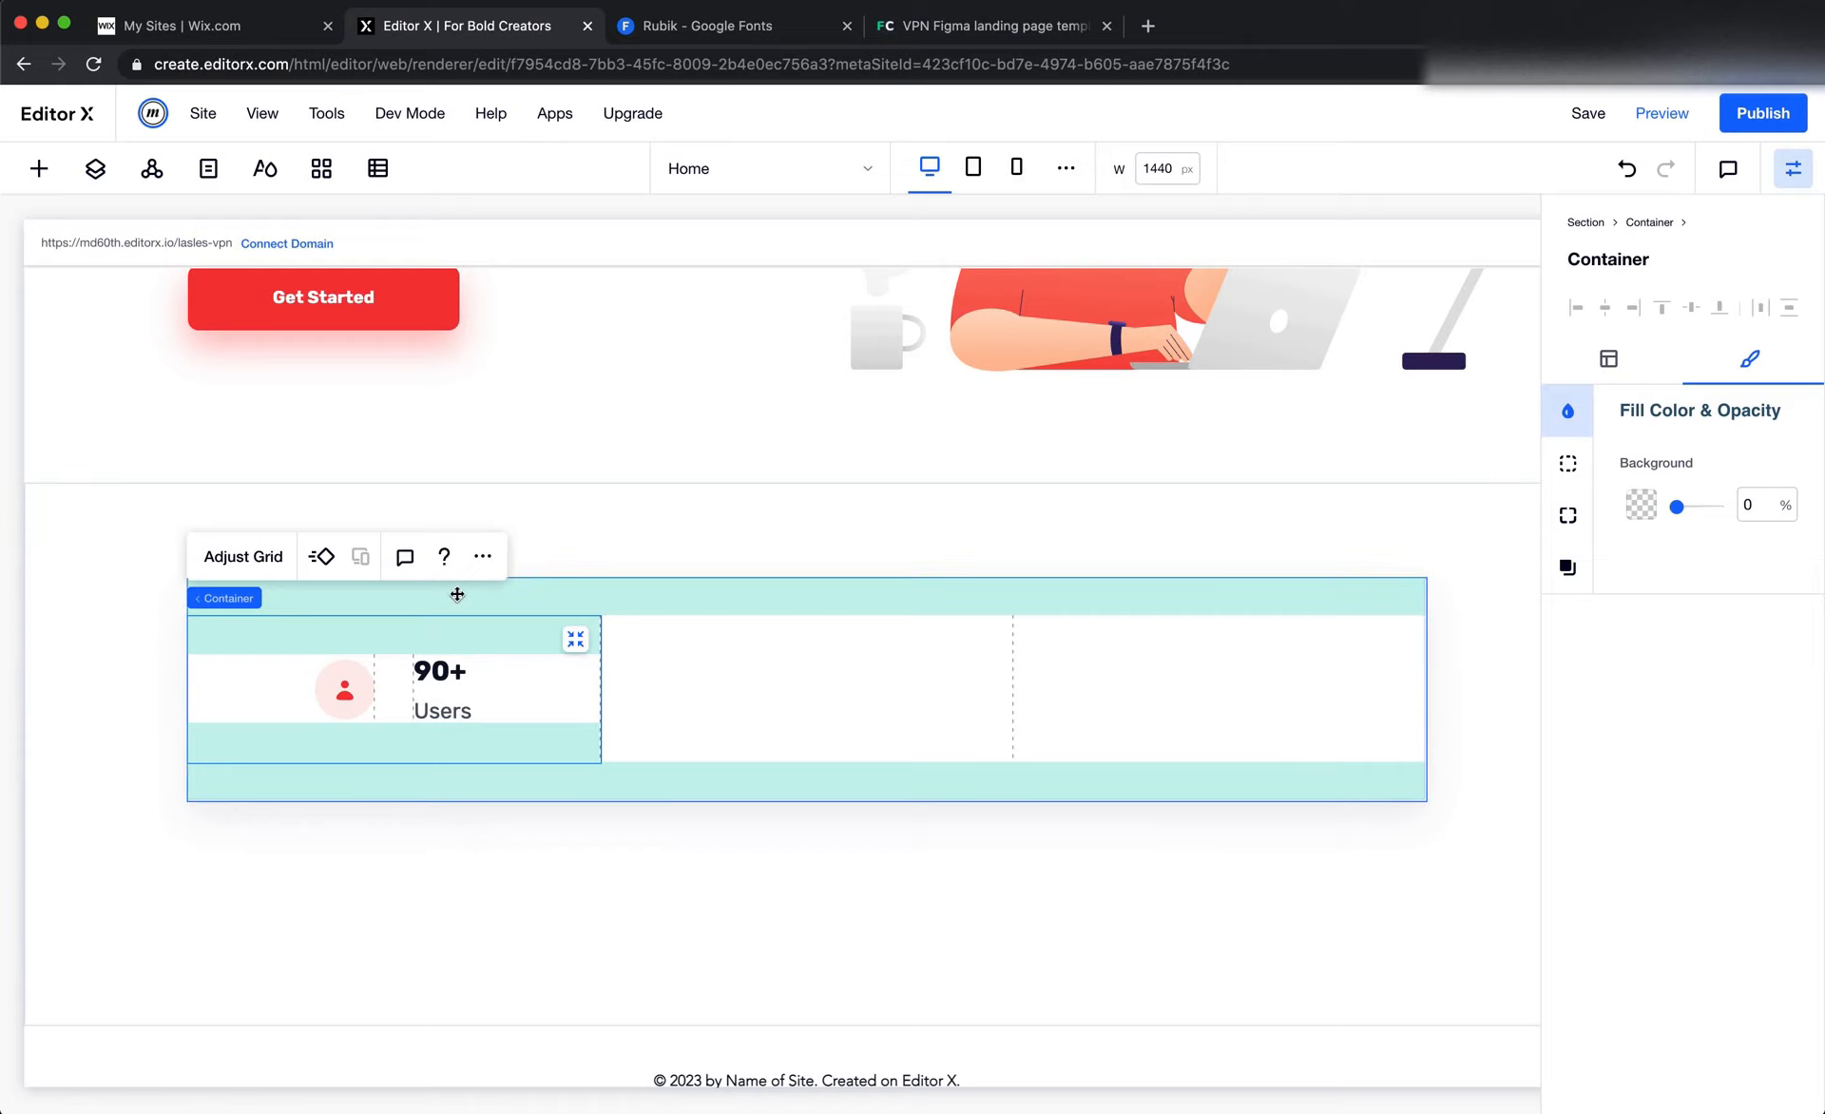
click(483, 557)
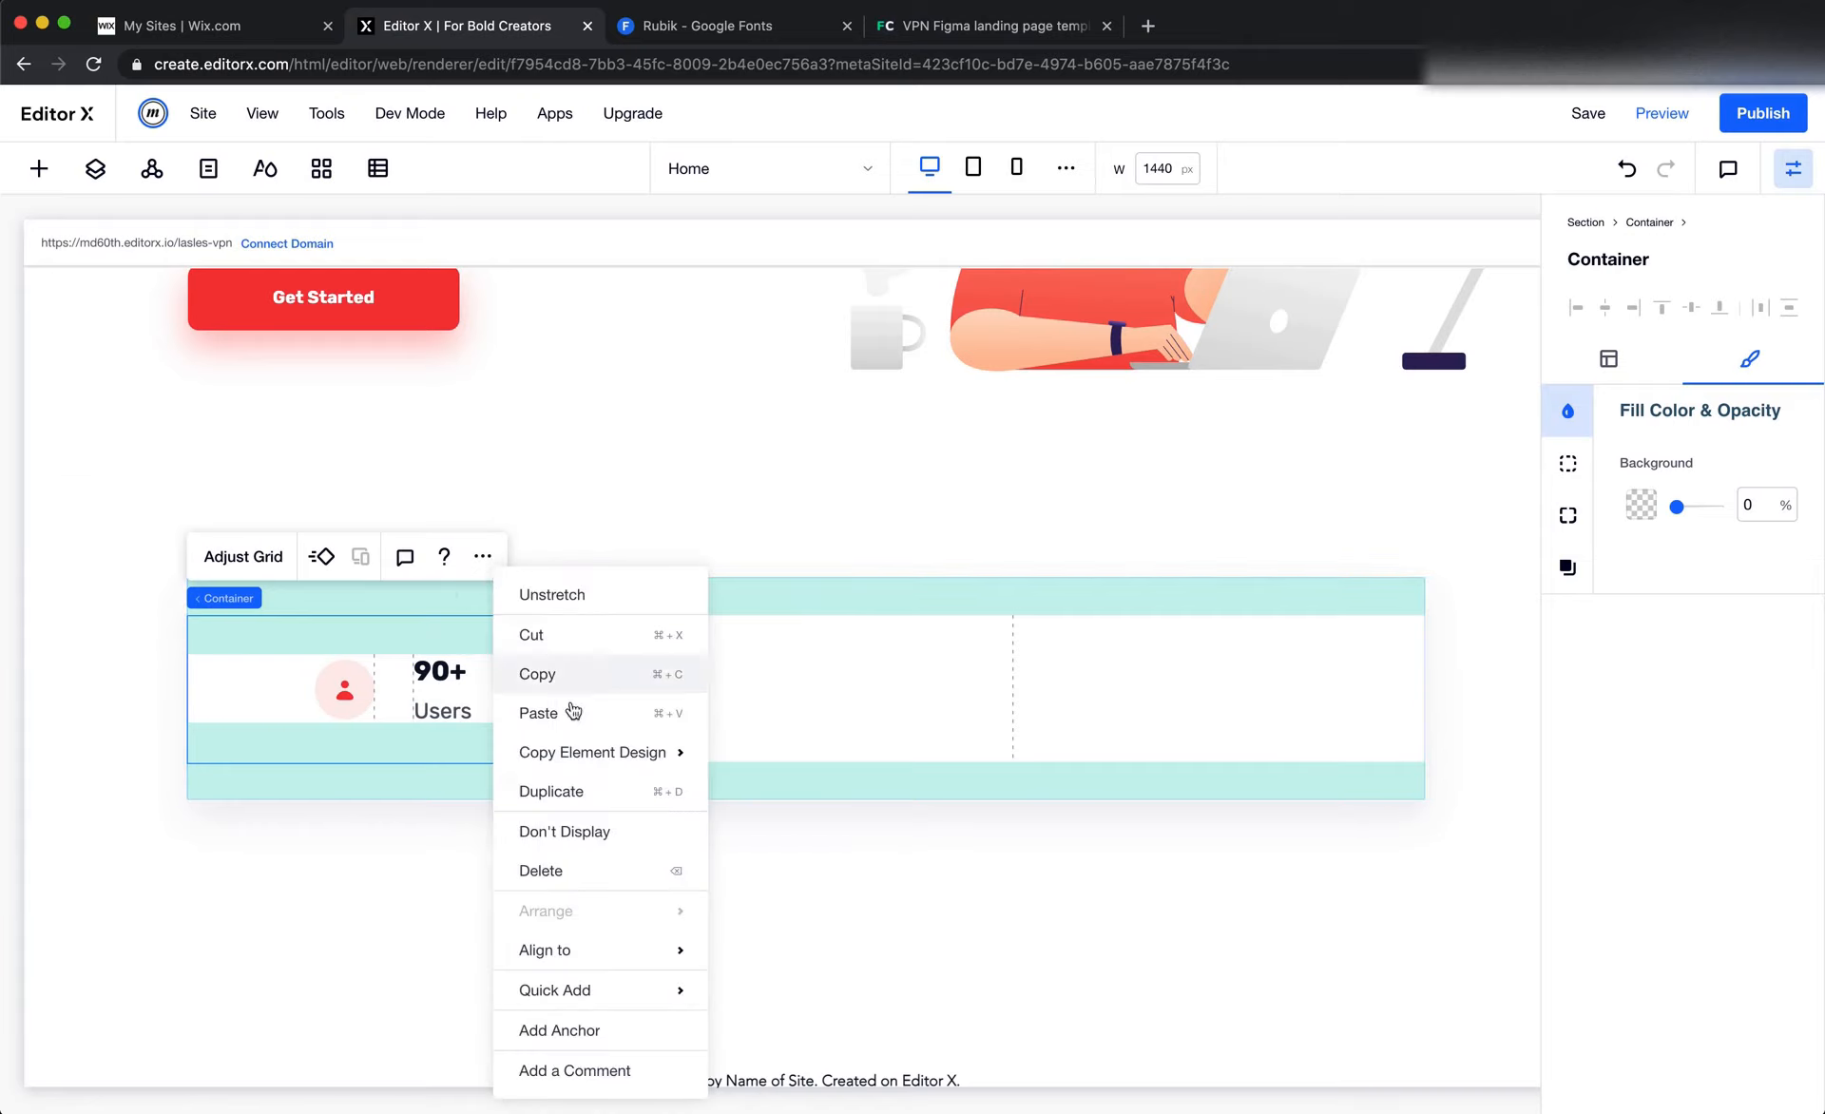
click(583, 789)
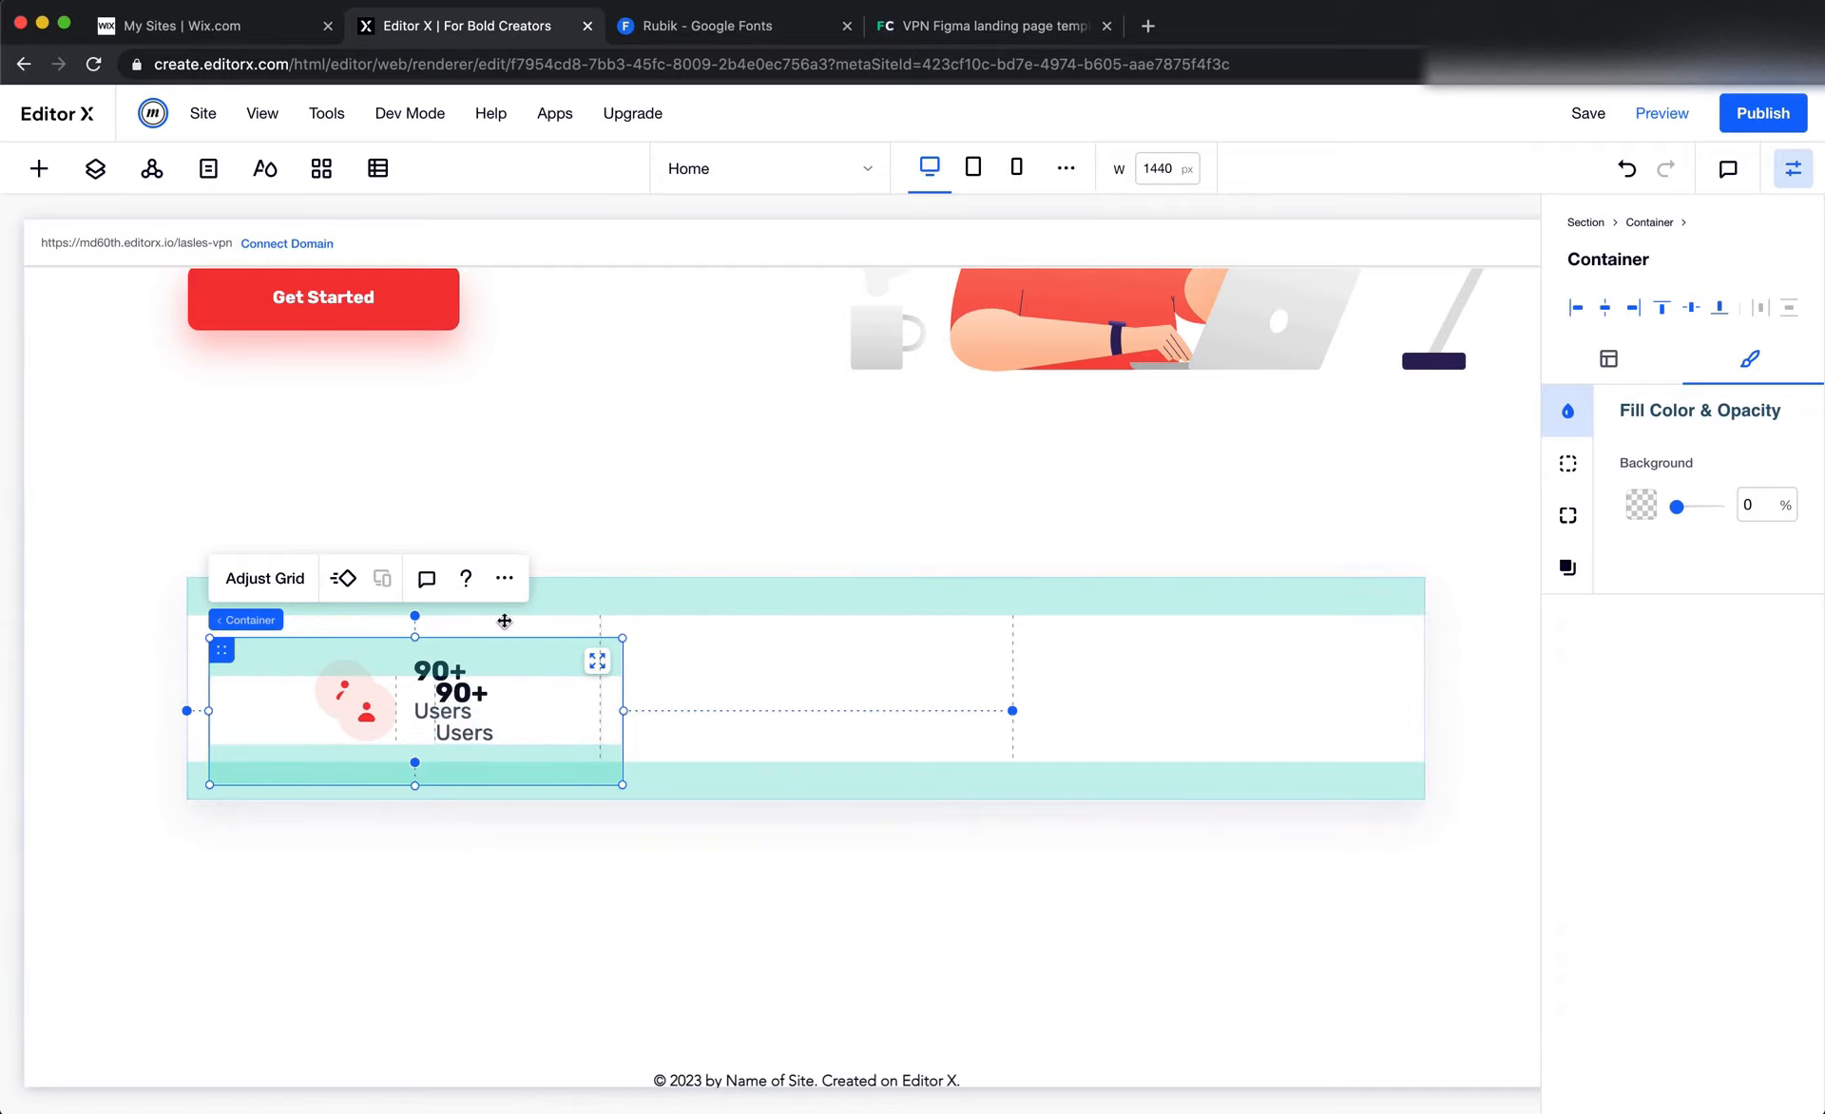
click(1608, 358)
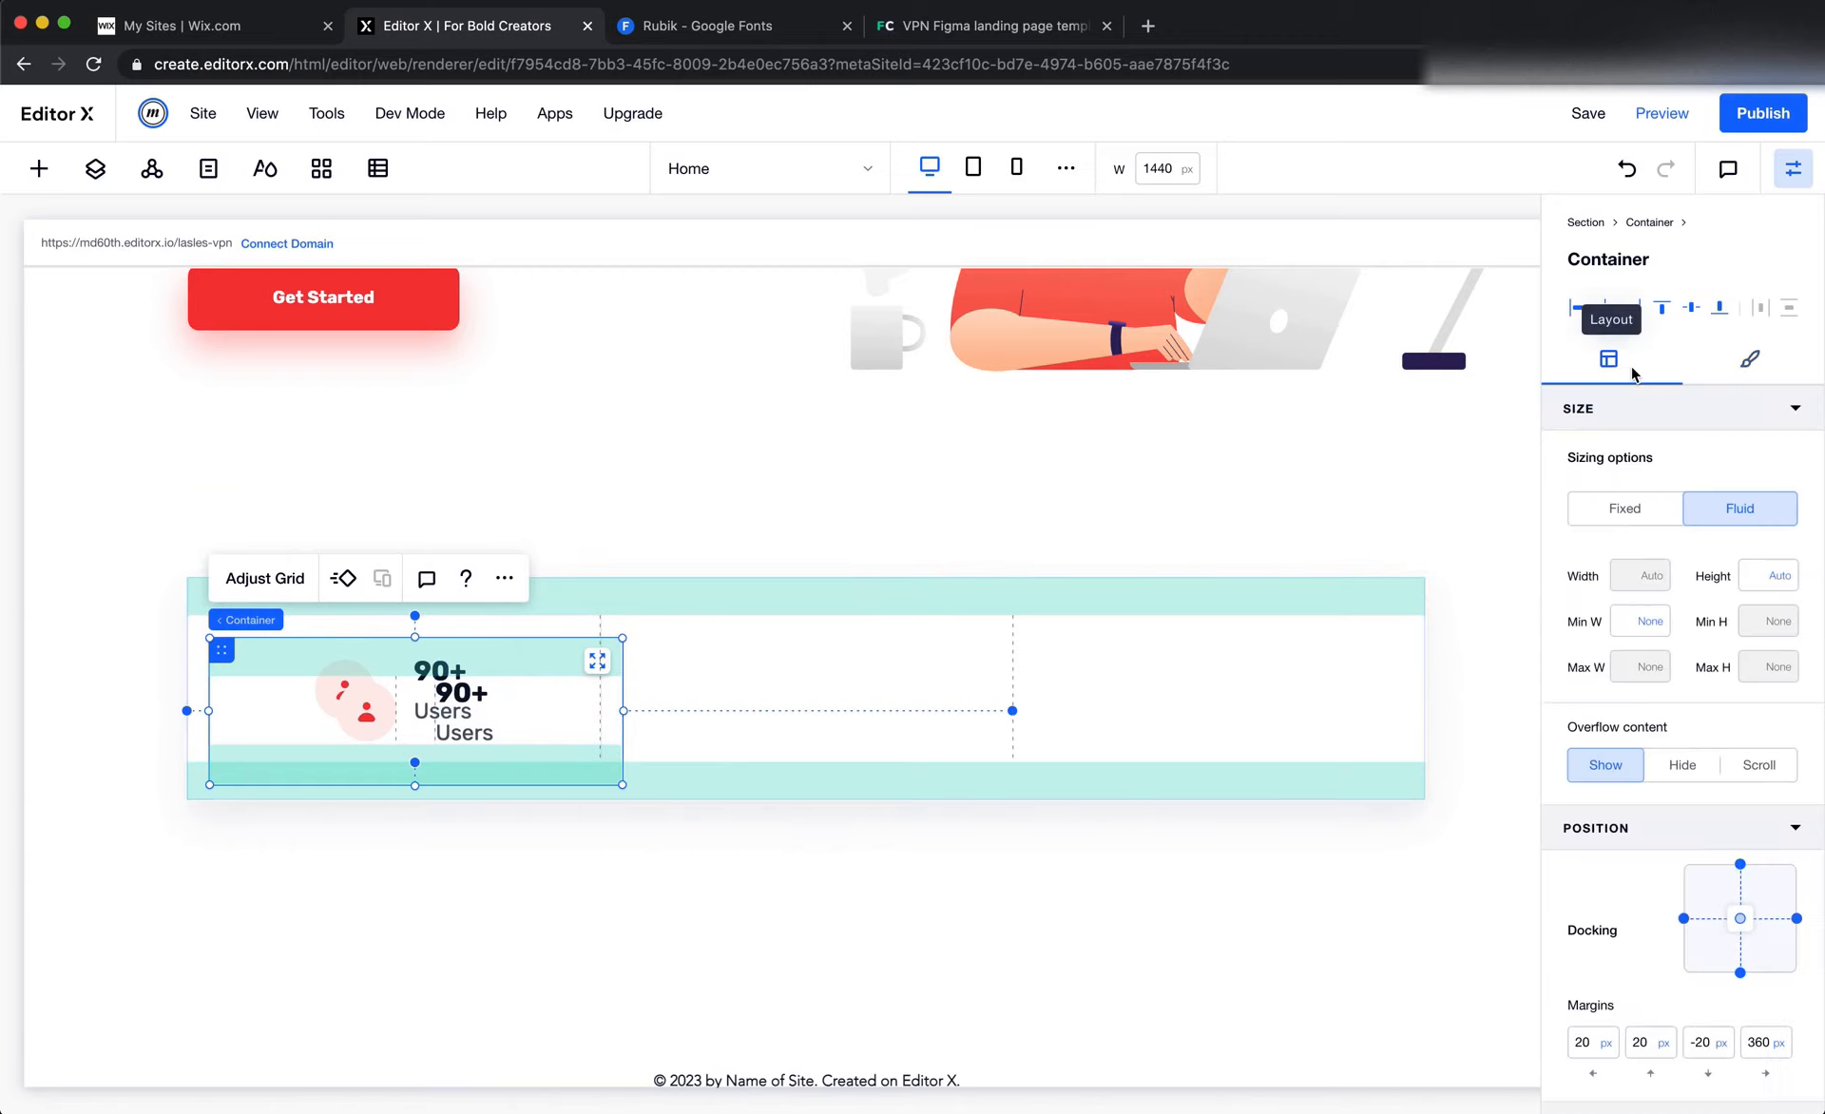
Stretch the duplicated 90+ Users container so it fills its grid area with zero margins, and deselect it to check the result
scroll(1665, 846, down, 3)
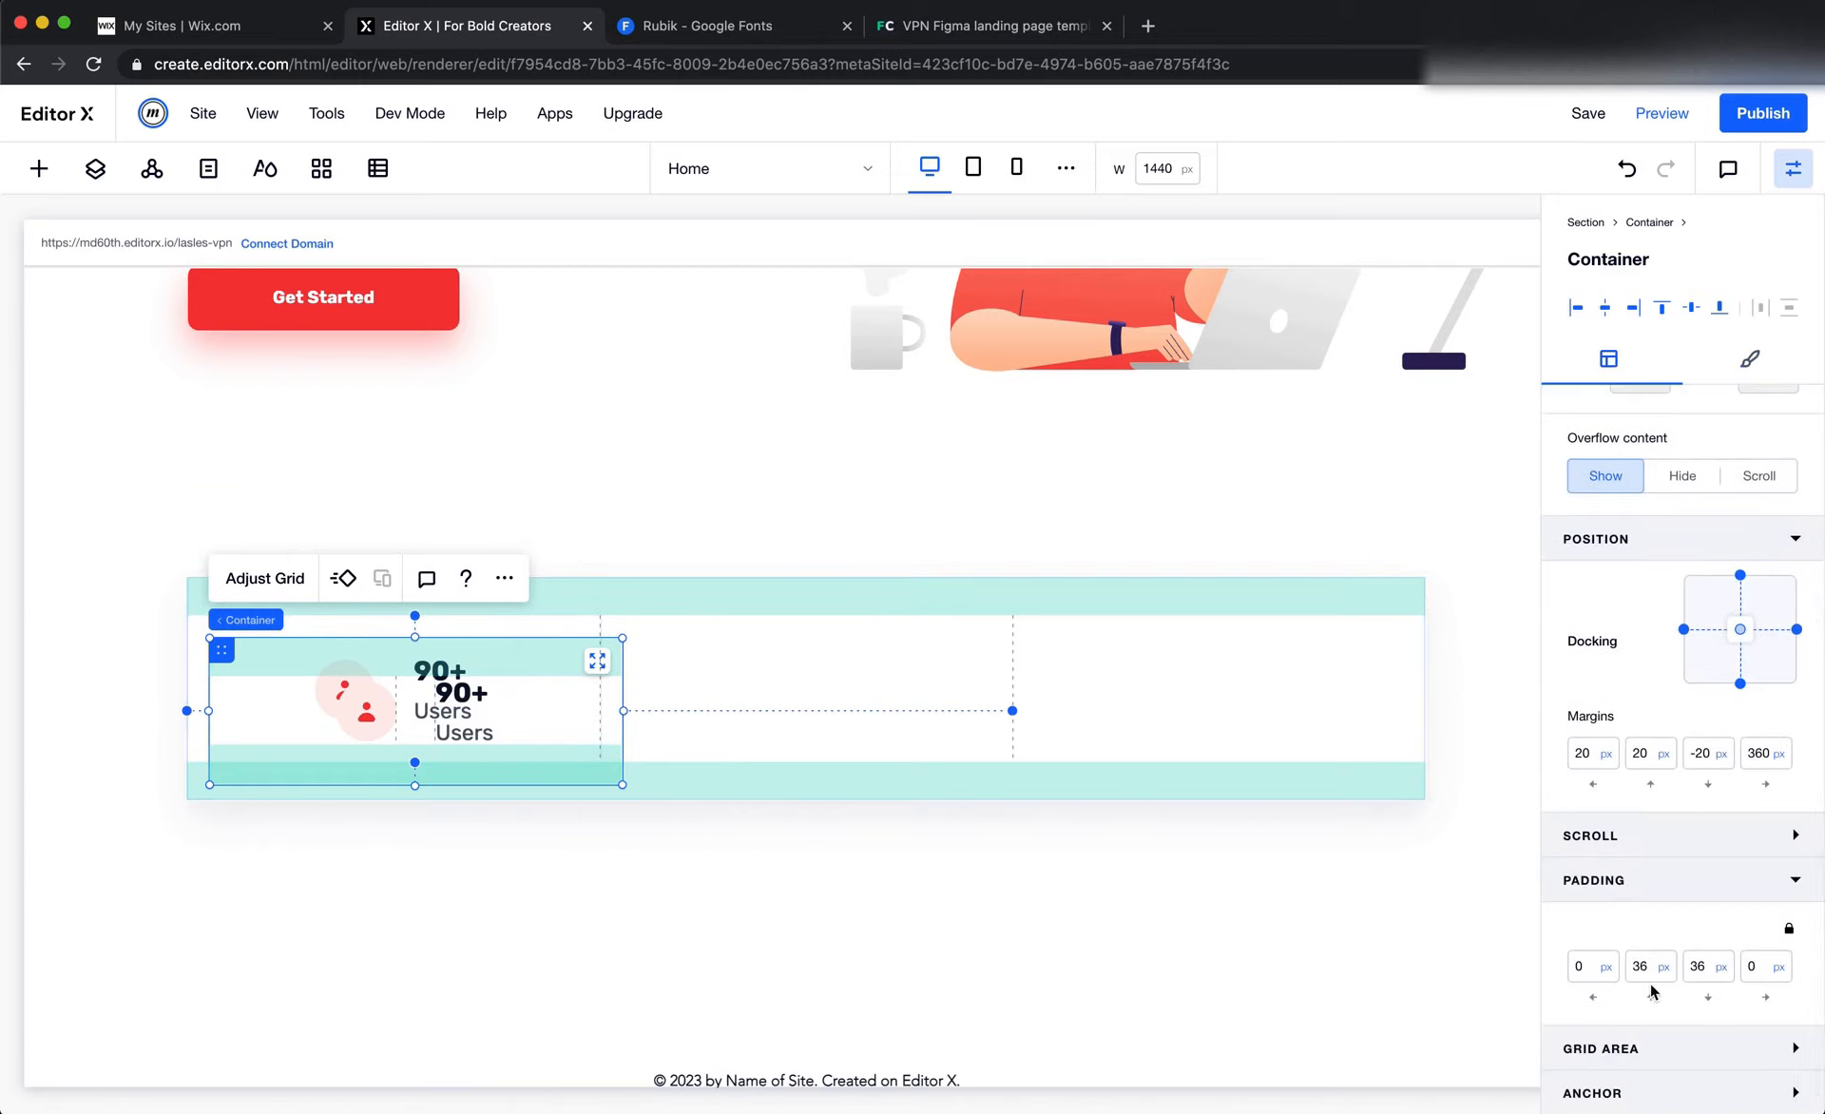
click(597, 661)
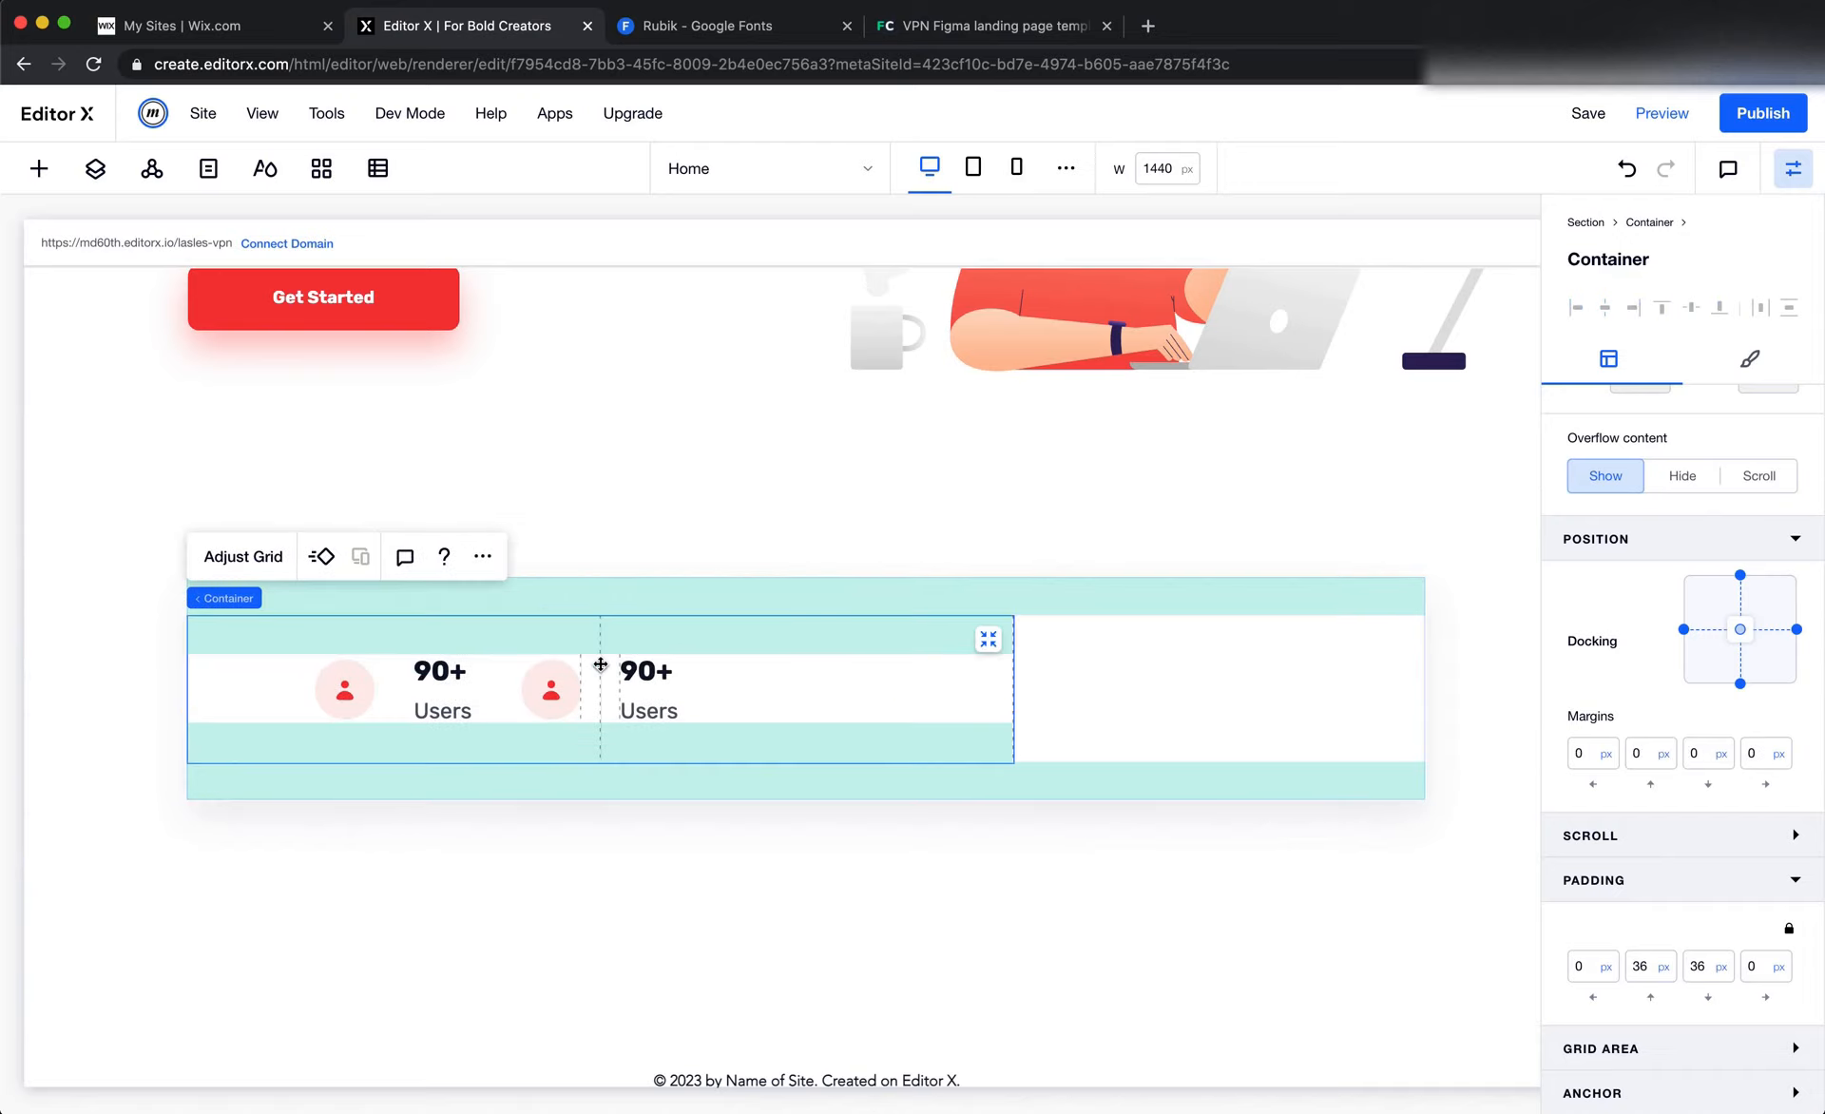
click(820, 921)
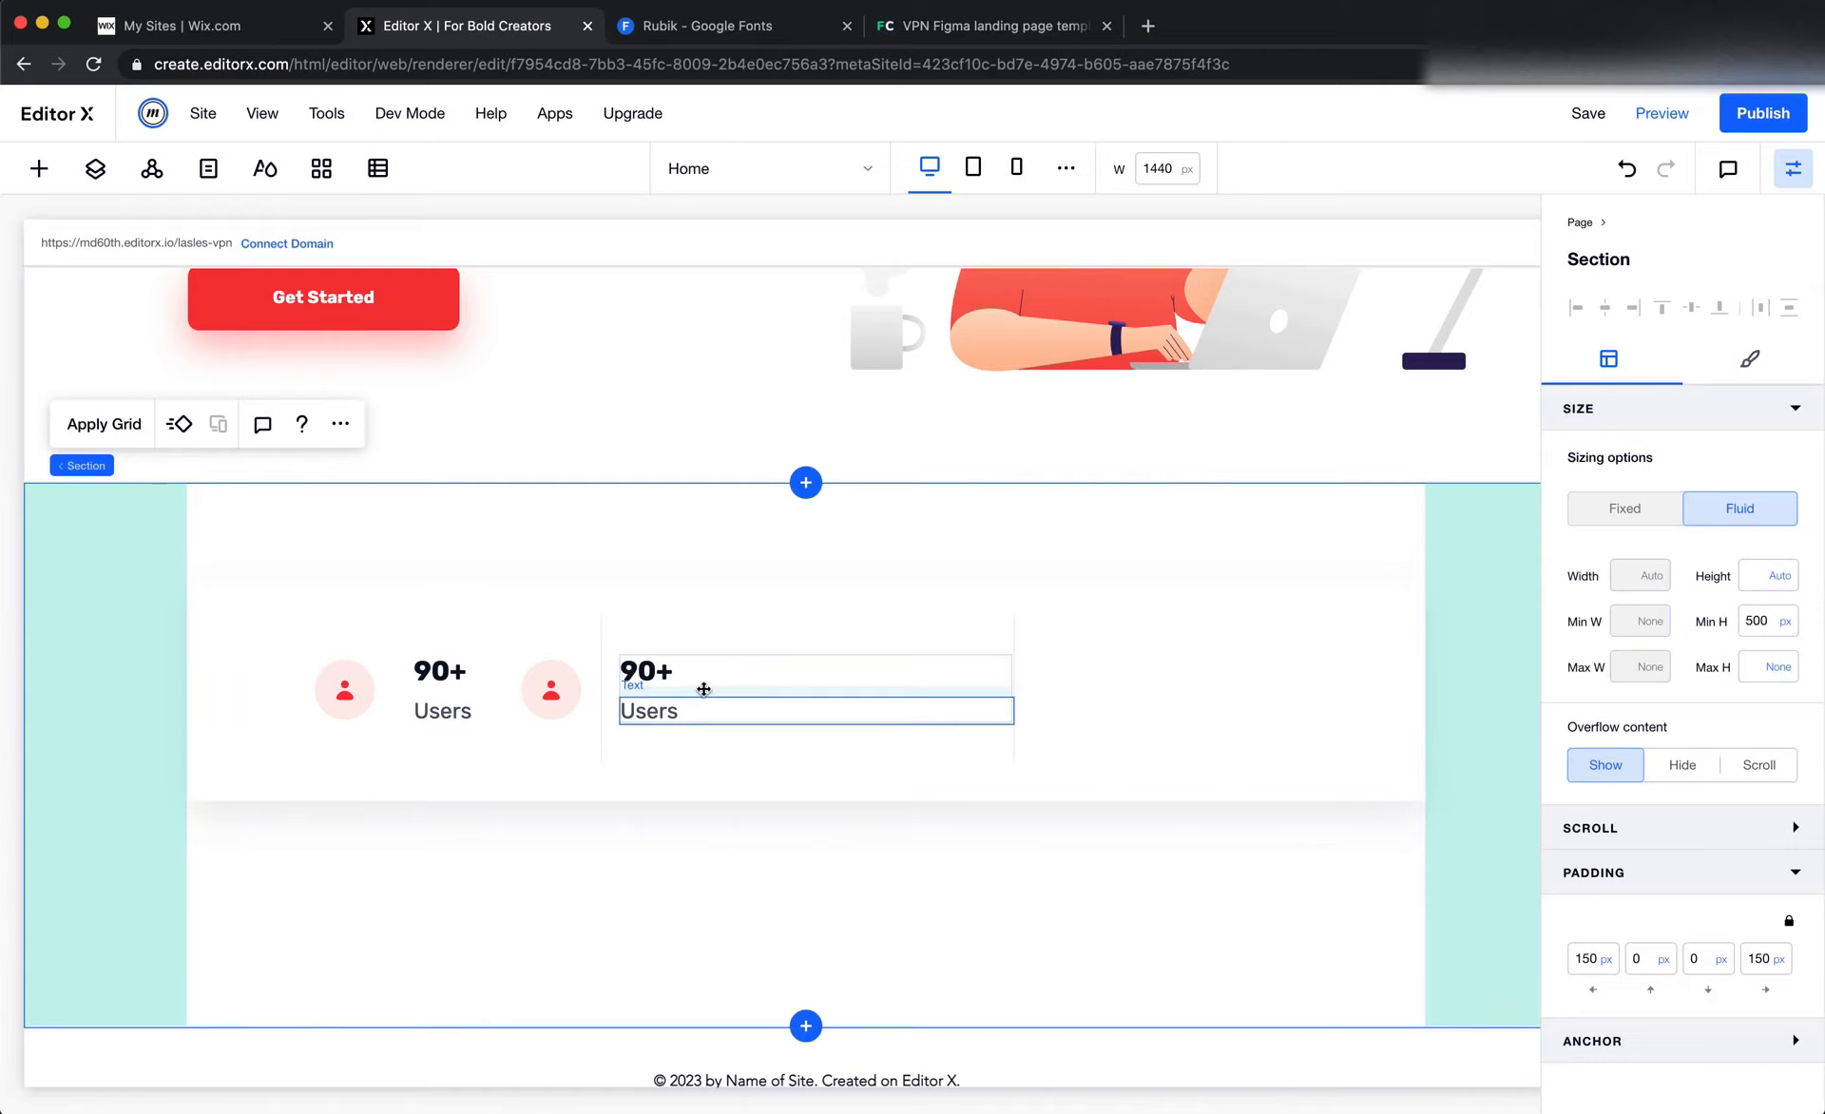
click(594, 632)
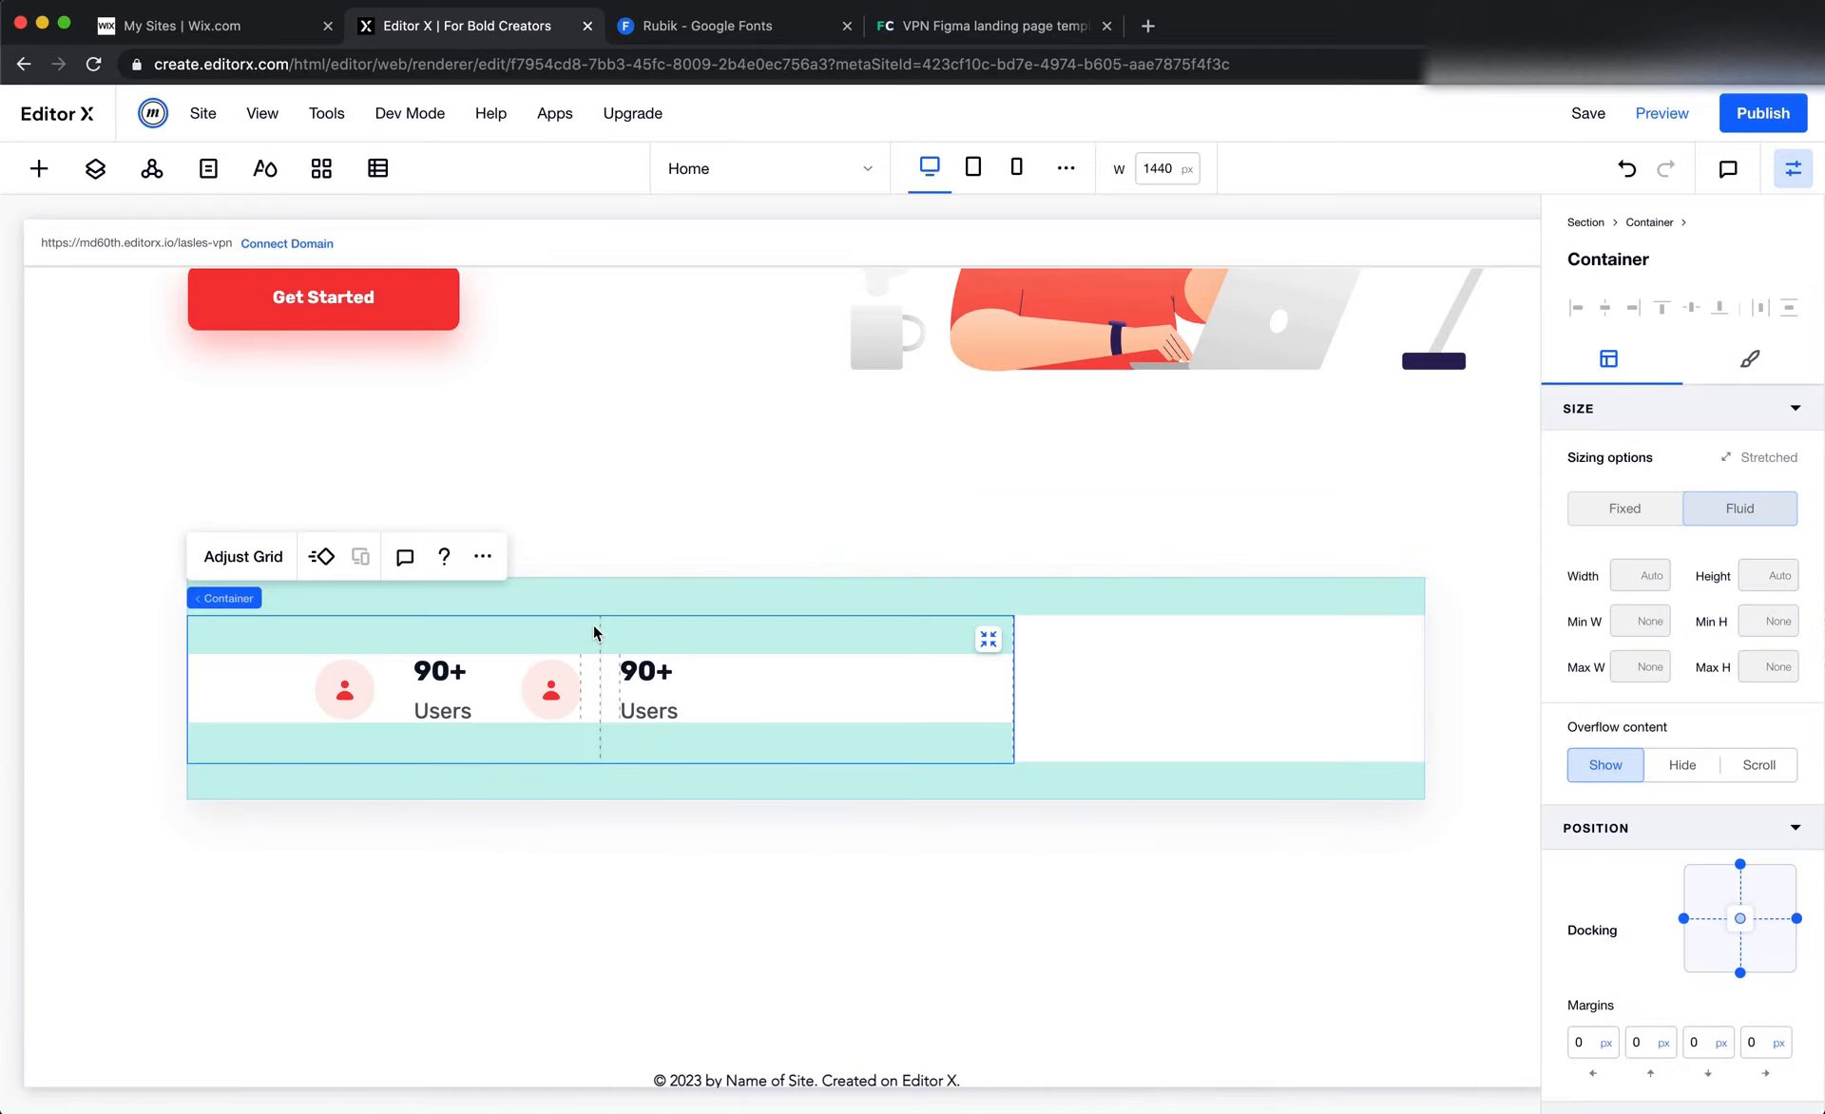
click(517, 884)
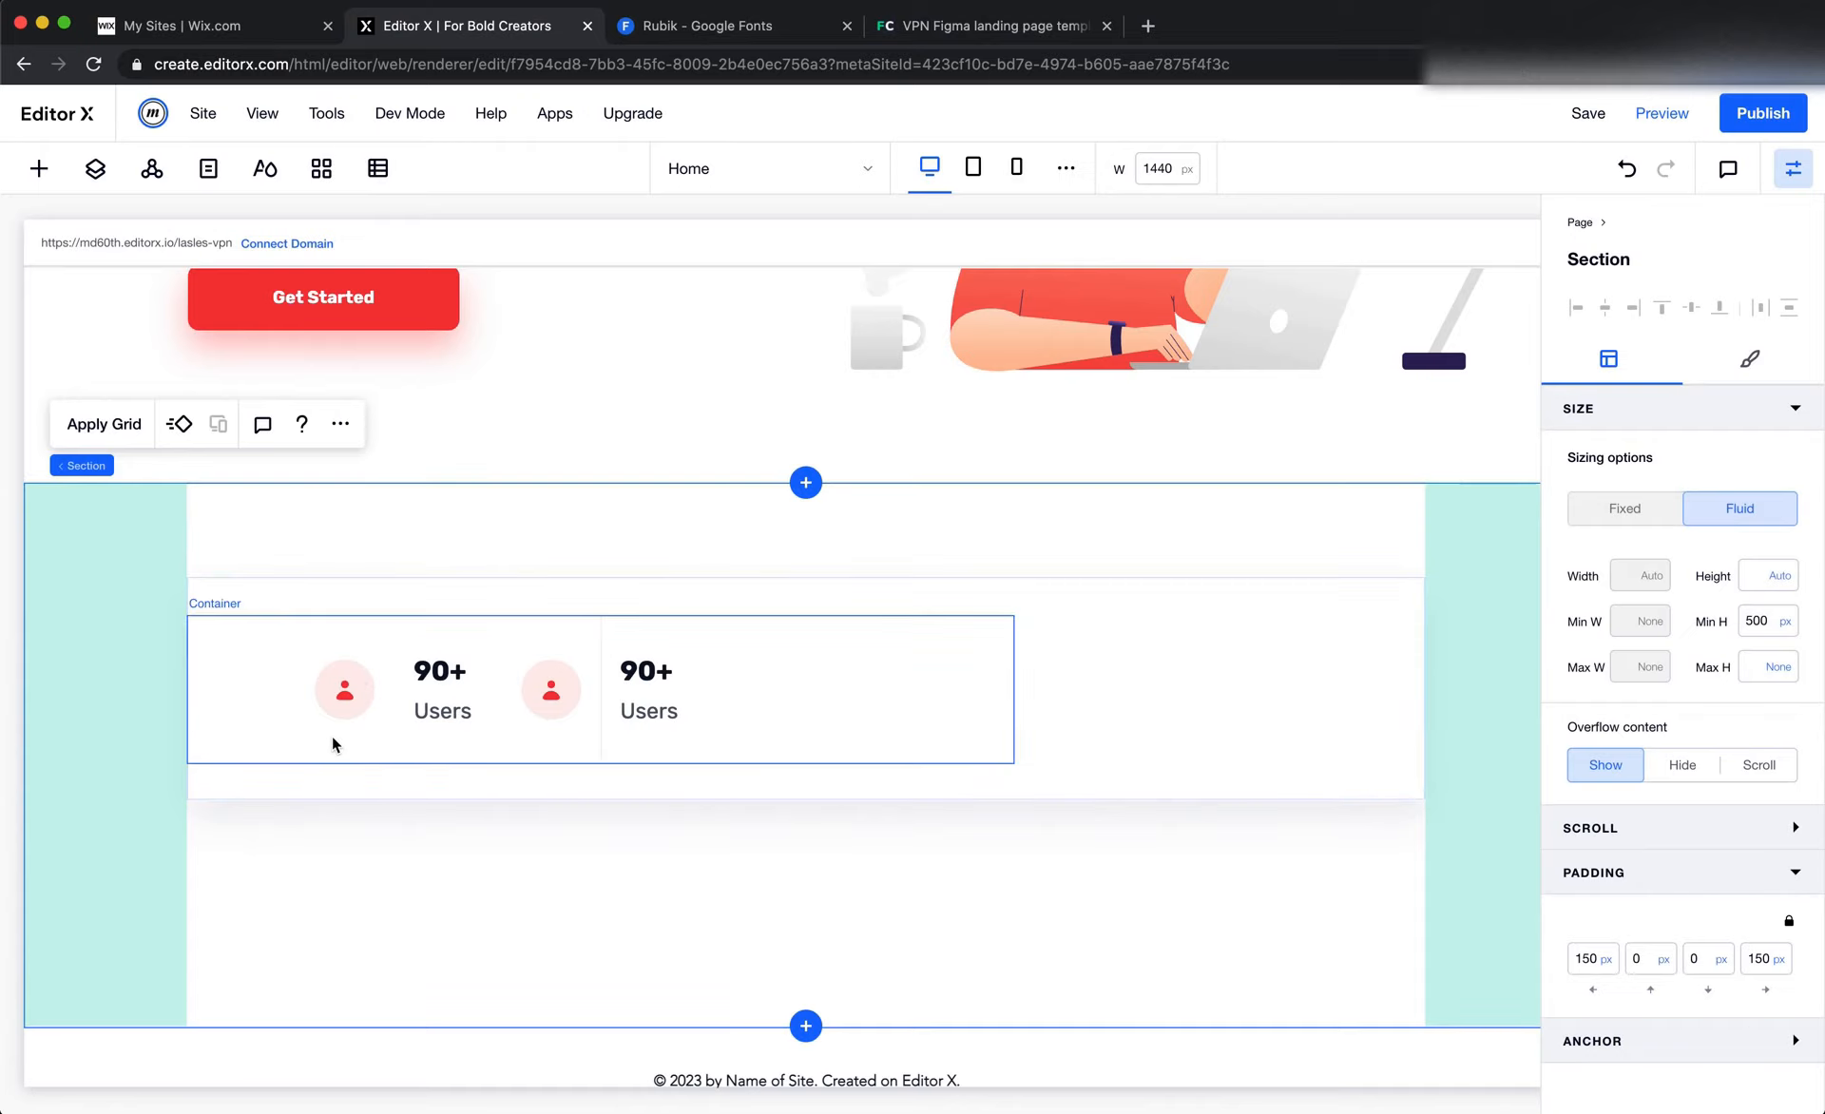
Expand the stats section's nested containers in the layer tree and examine the grid area of the original column's container
click(95, 168)
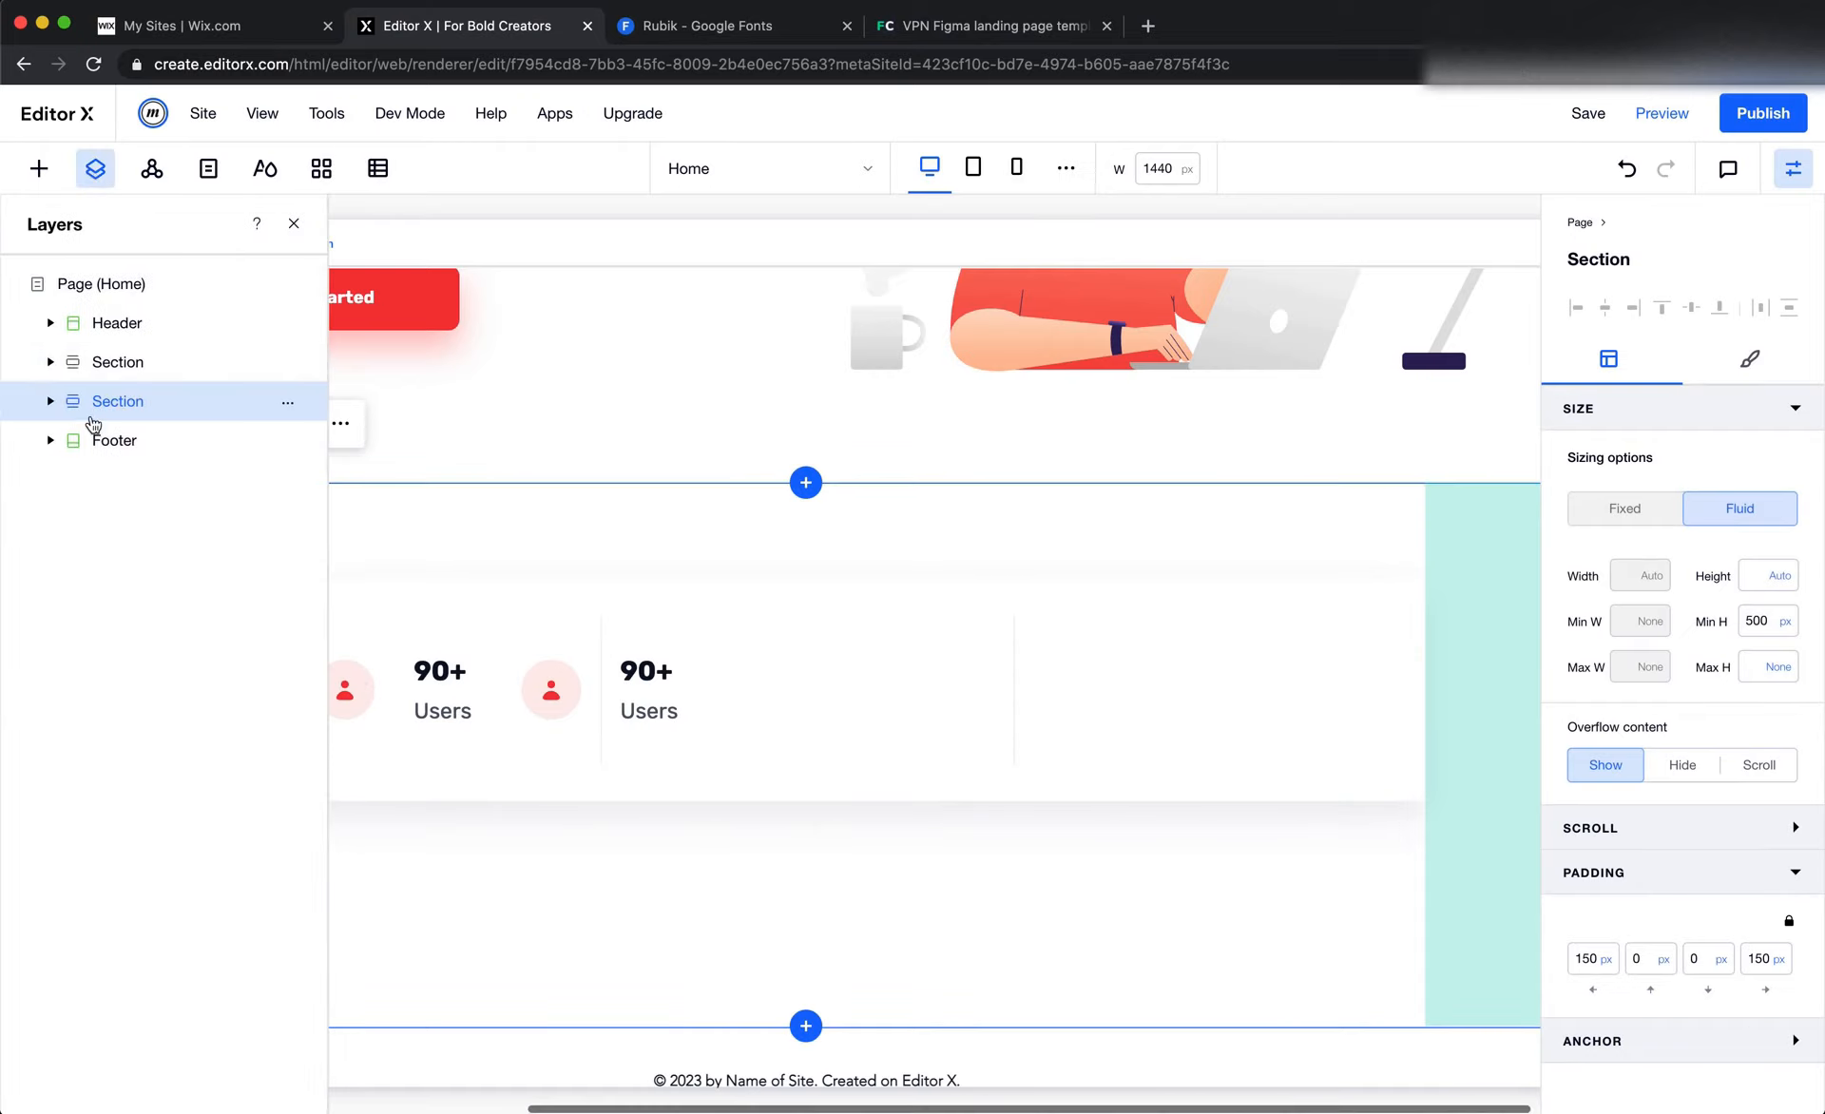
click(52, 403)
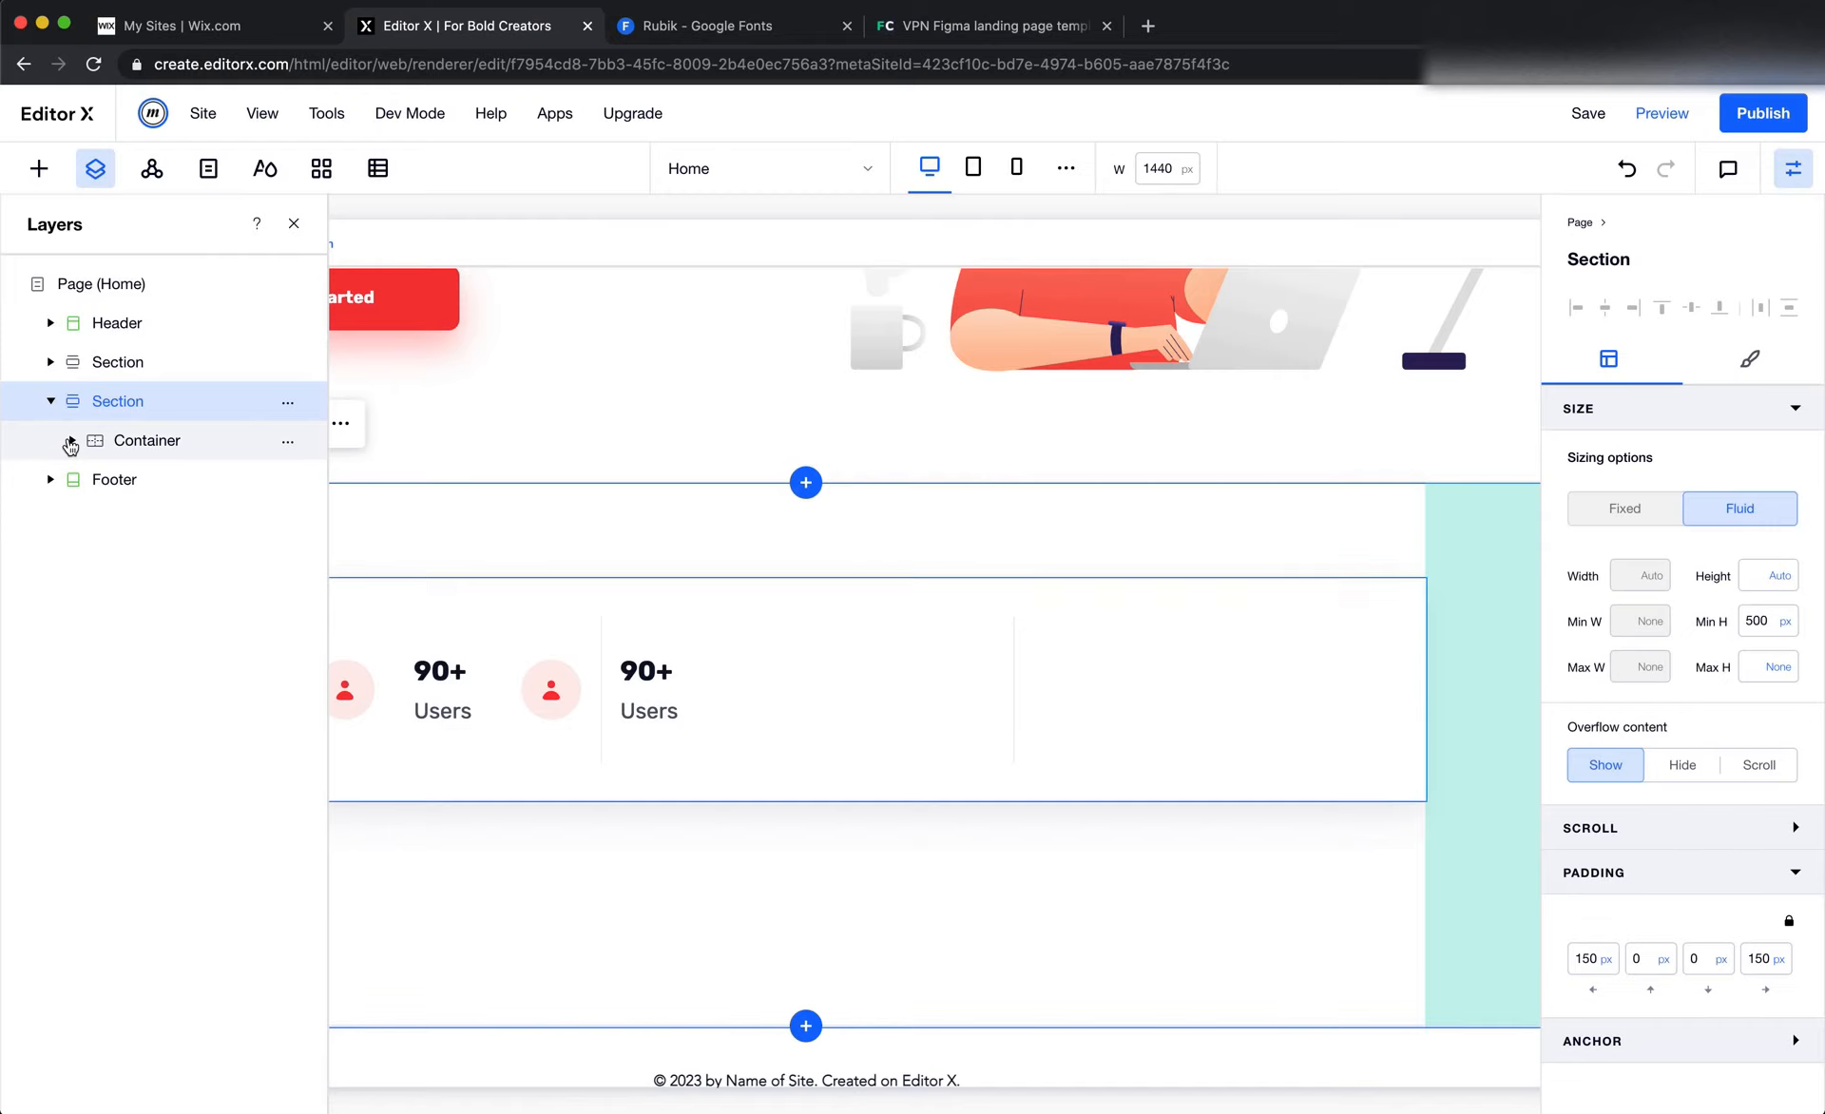
click(72, 440)
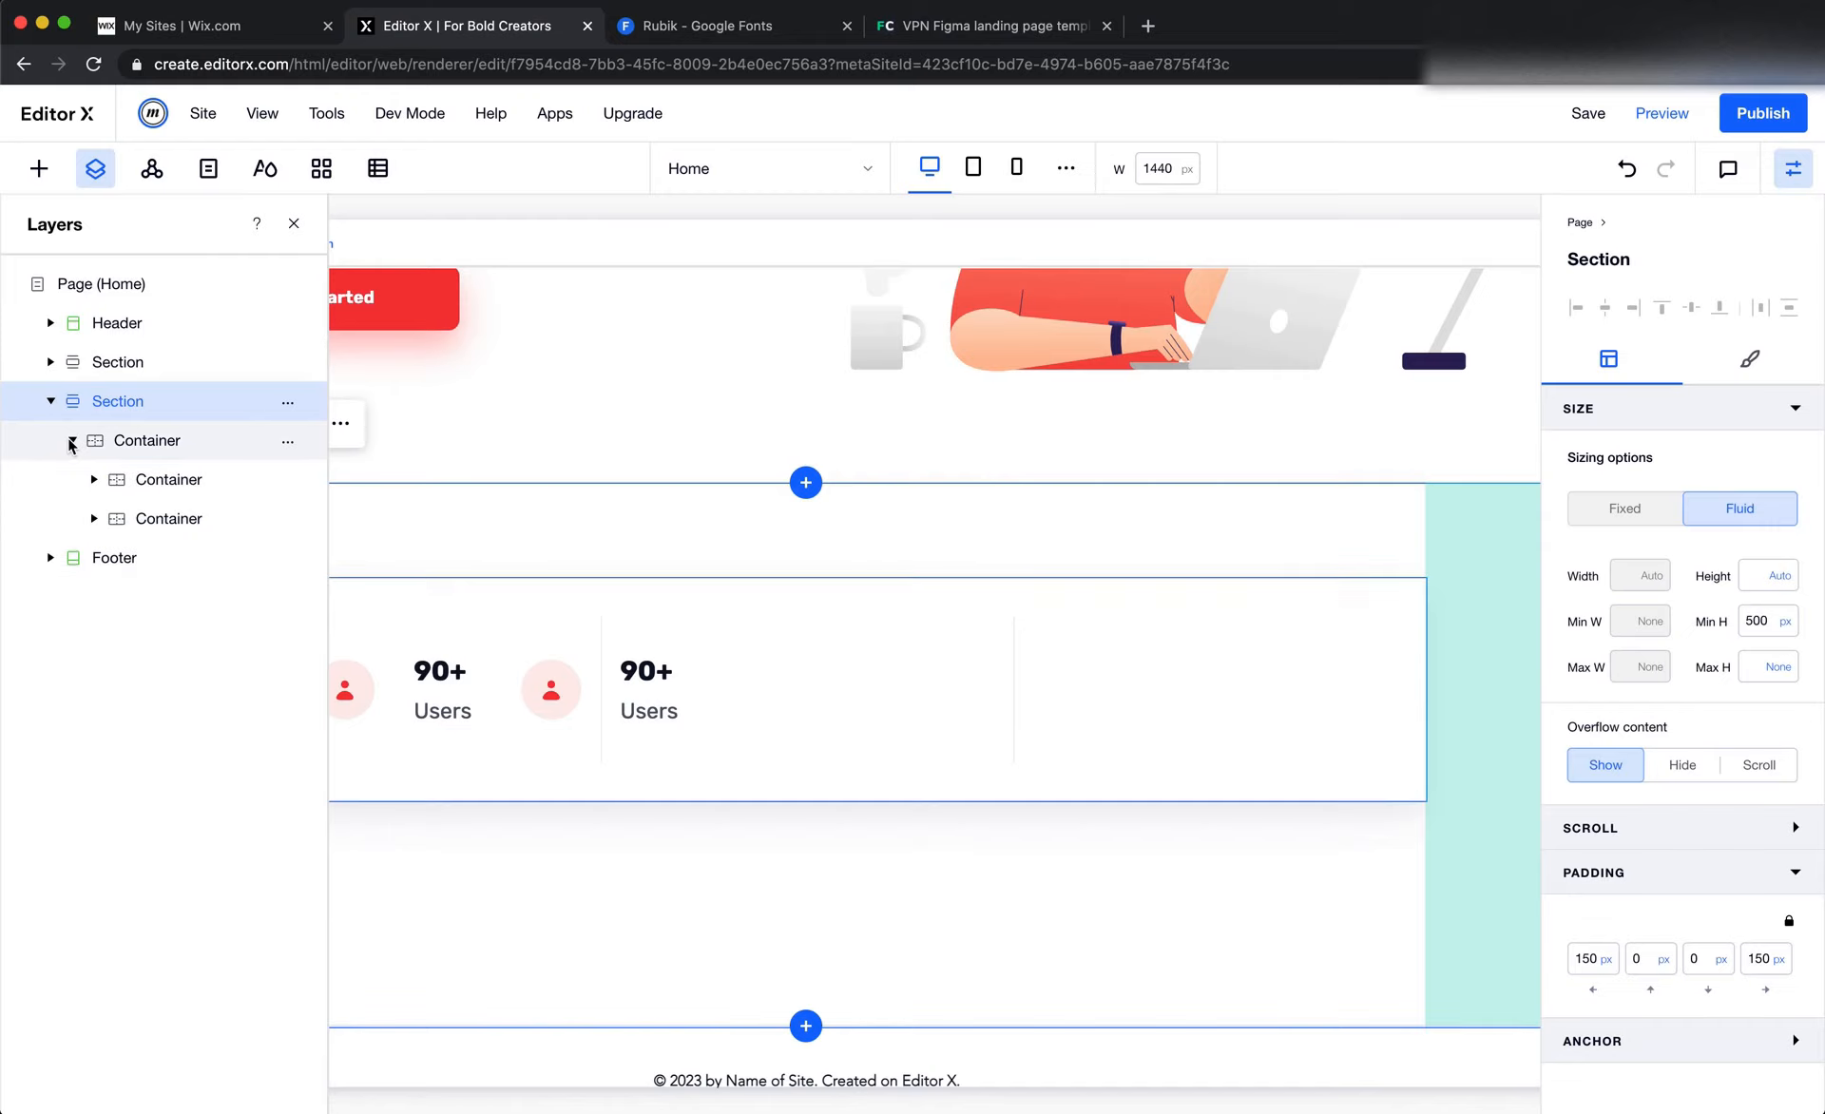
click(183, 518)
scroll(1588, 879, down, 3)
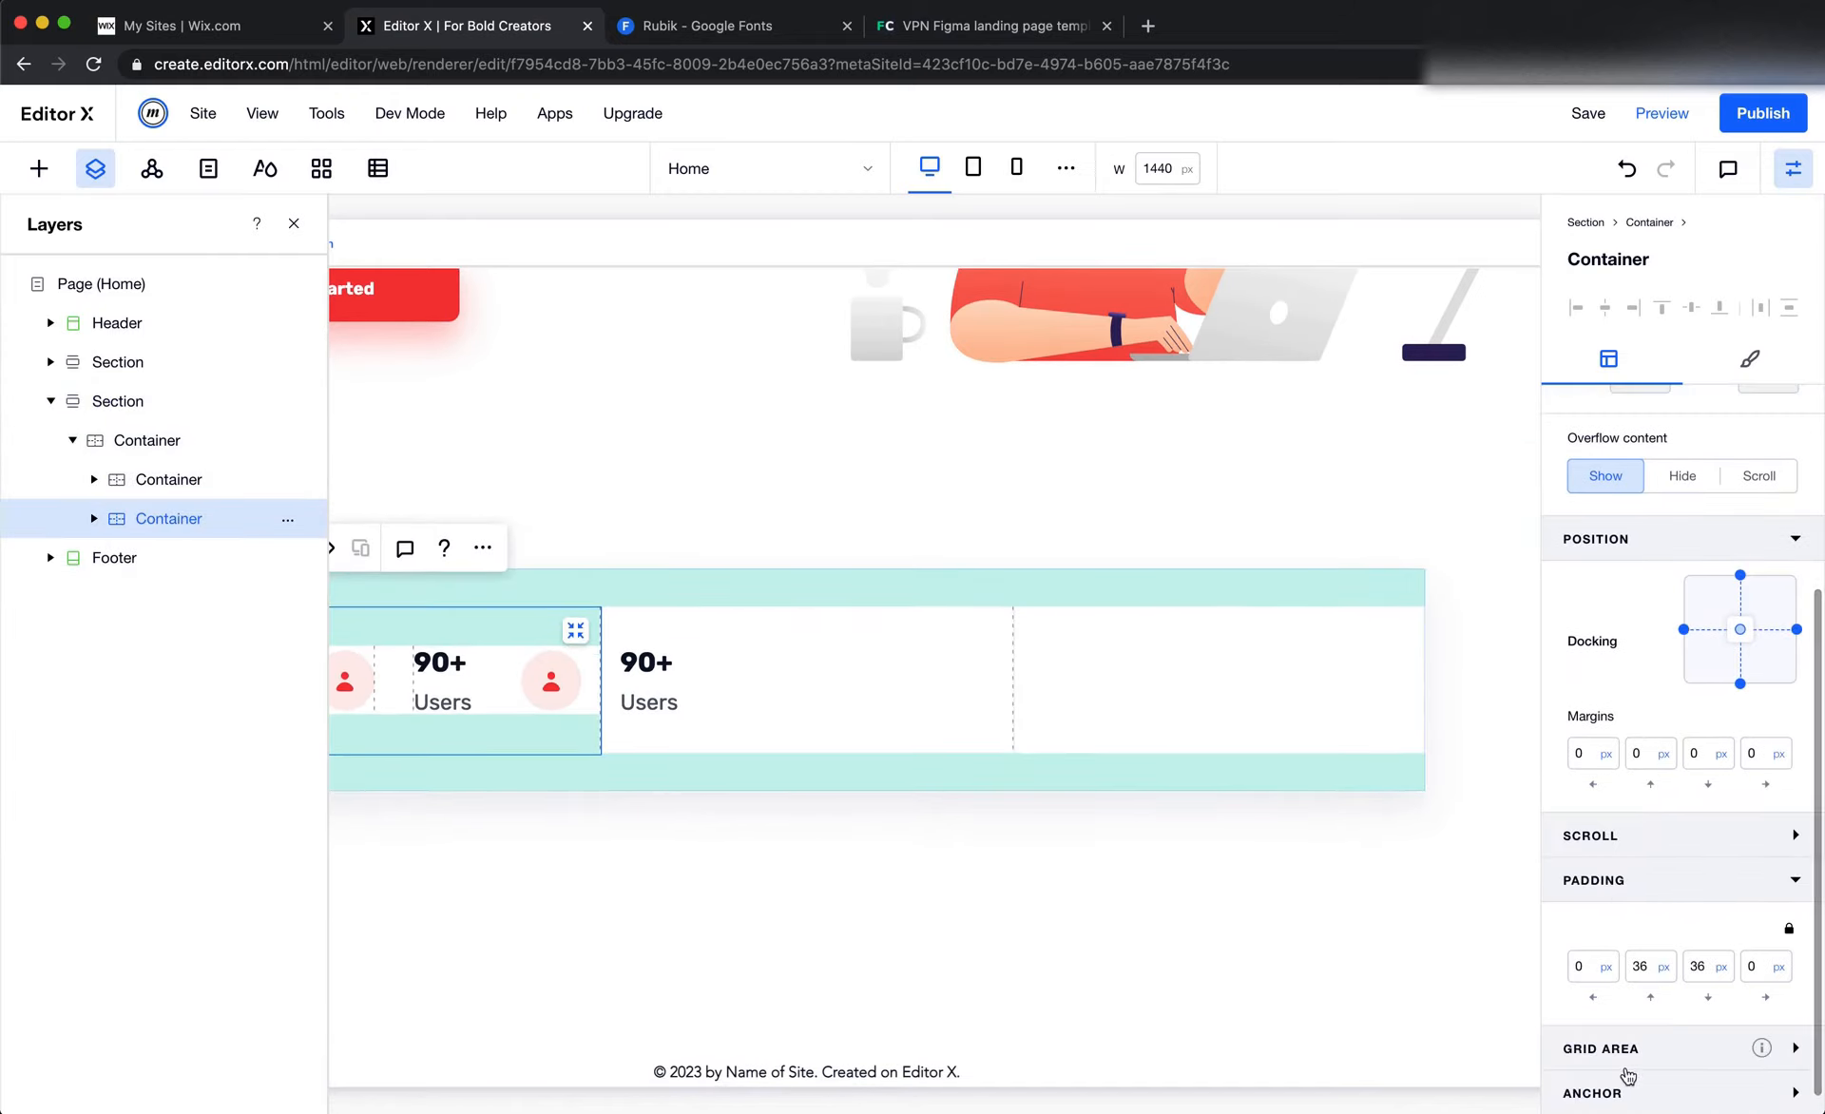
scroll(1625, 1062, down, 1)
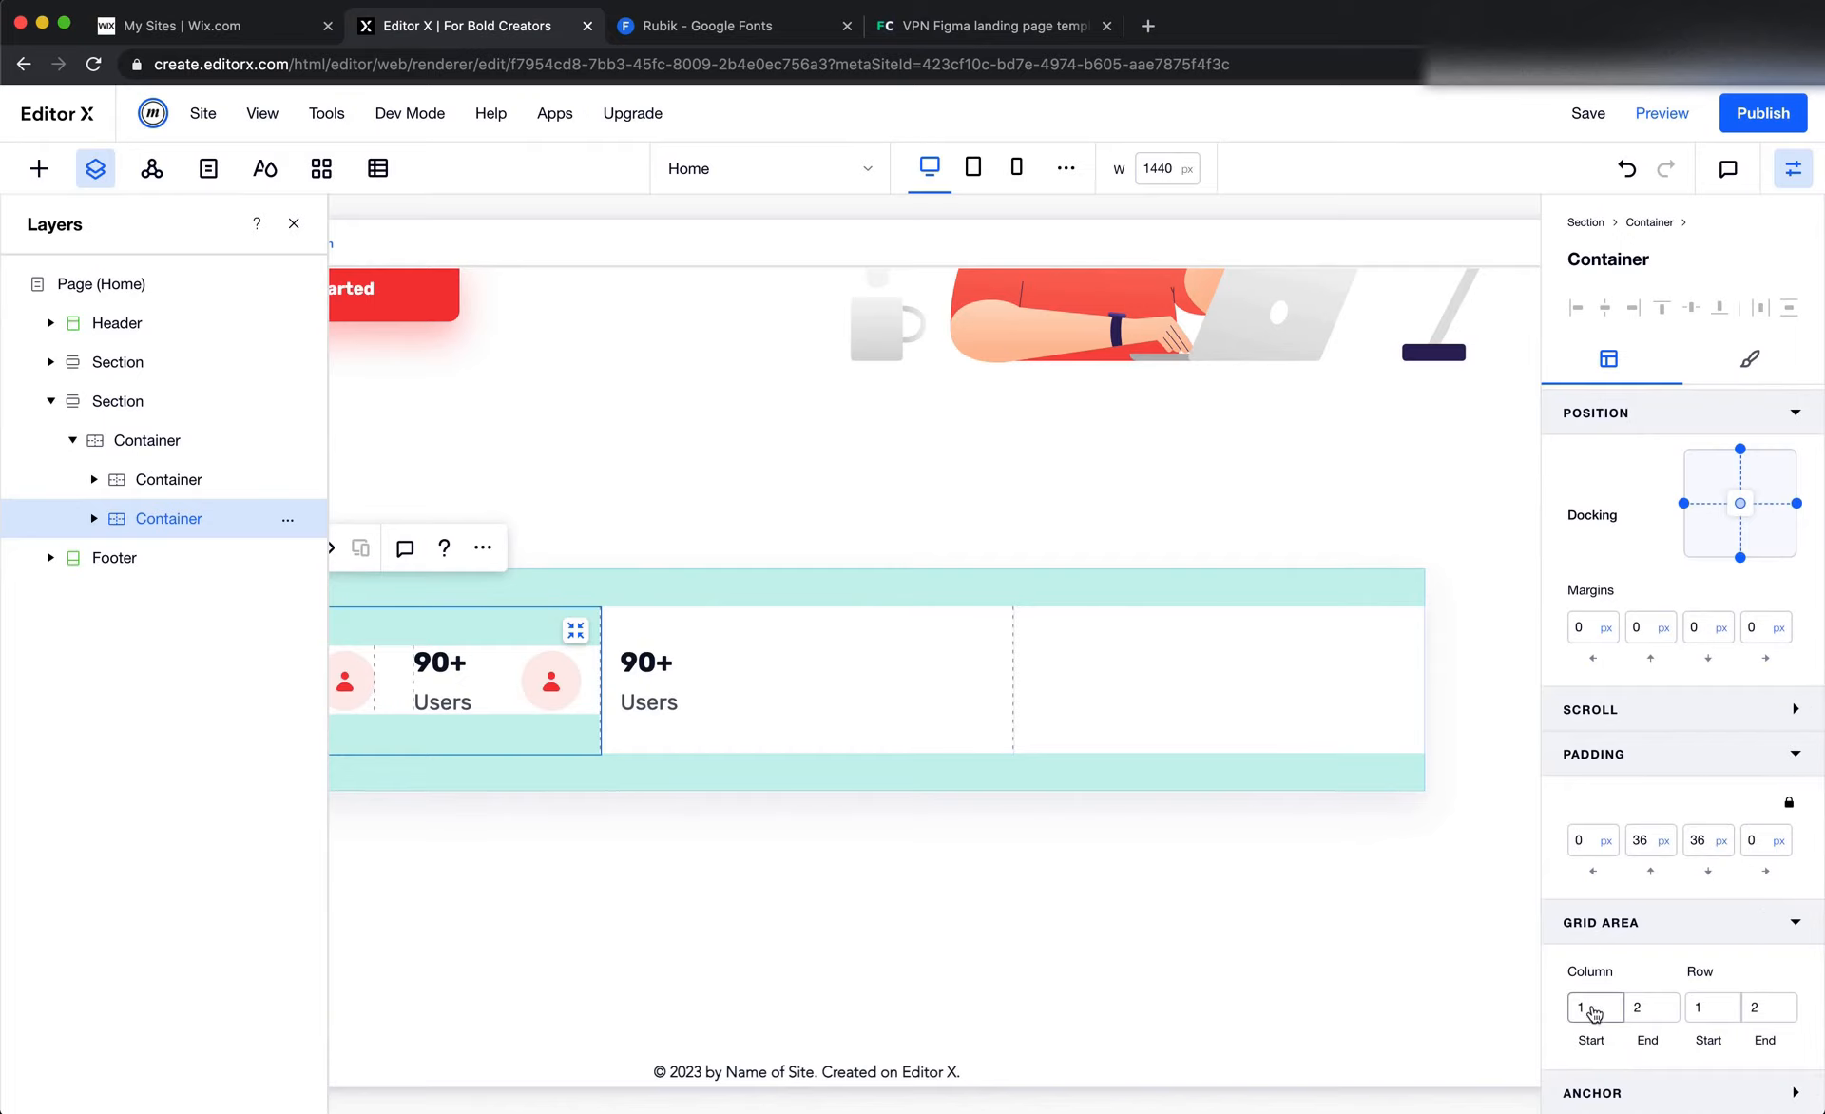
click(1590, 1012)
click(1638, 1013)
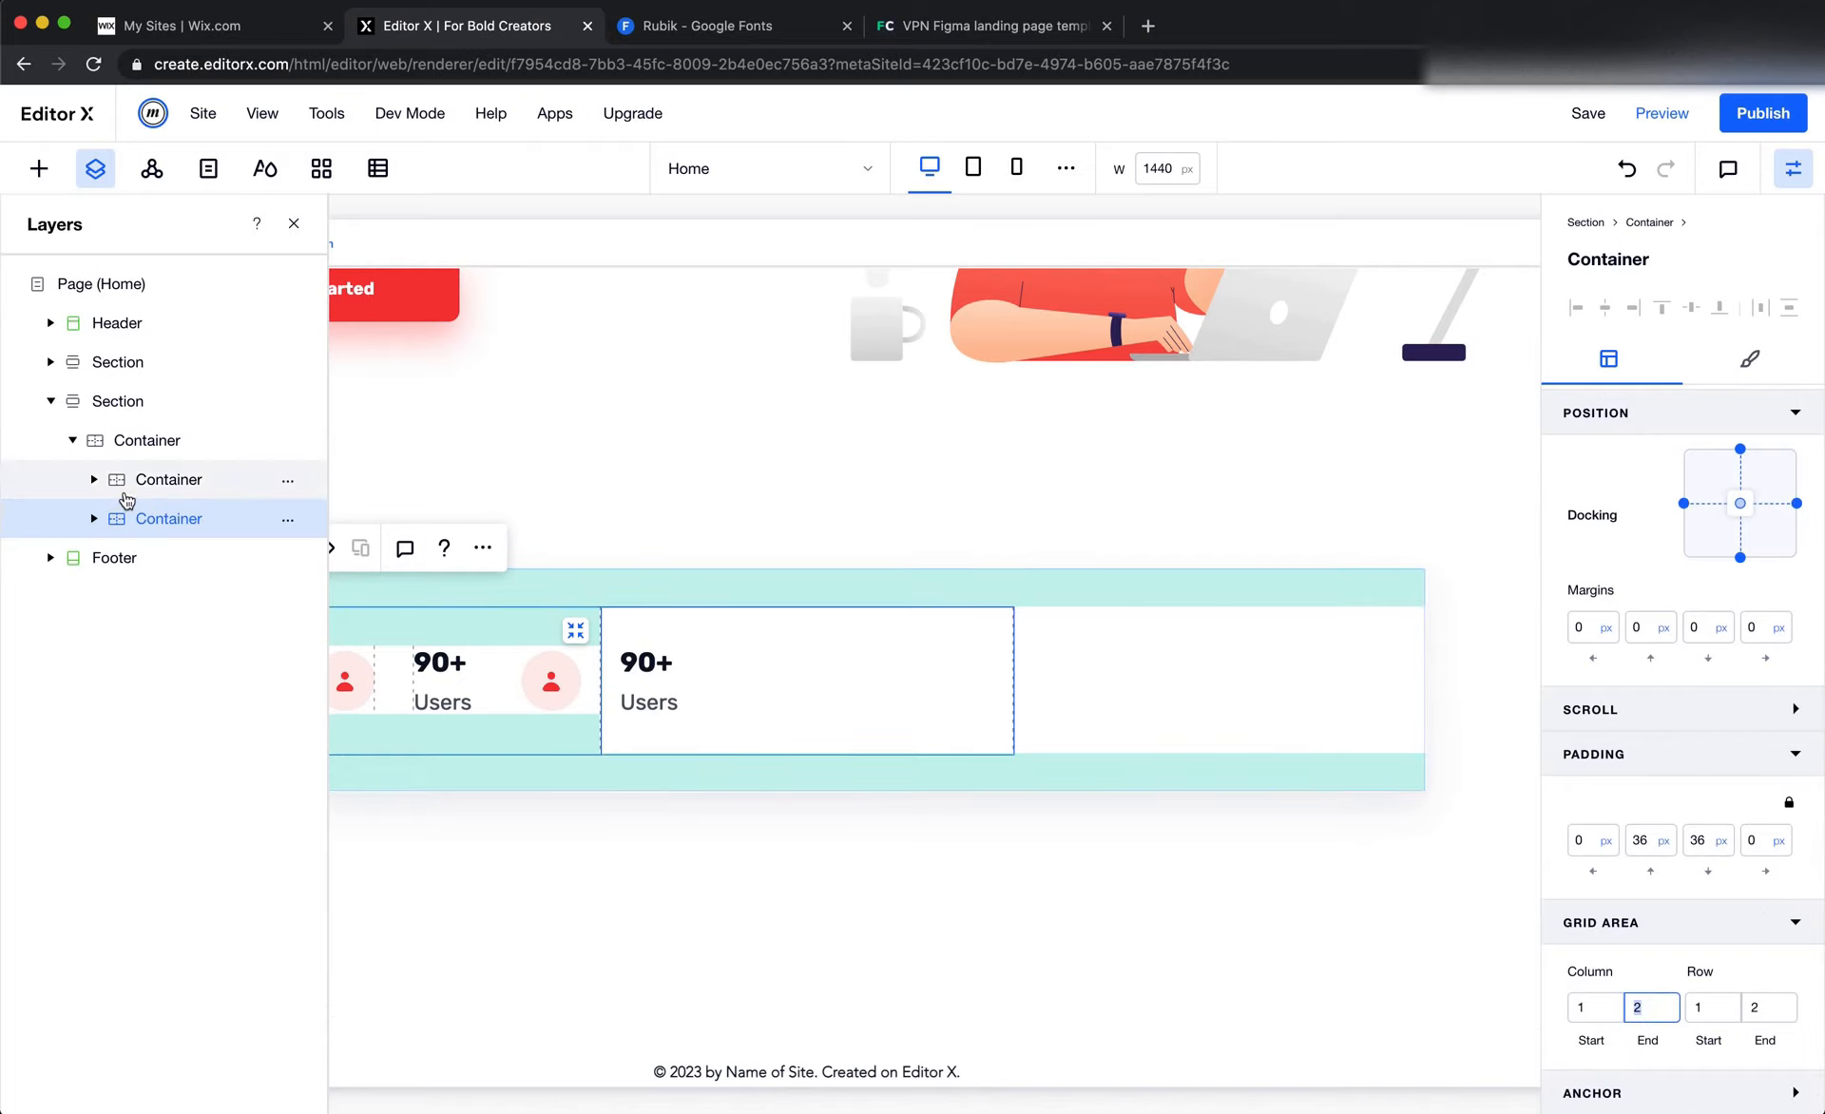
Set the duplicated container's grid area to start at column 2 and deselect it
click(157, 481)
click(1596, 1013)
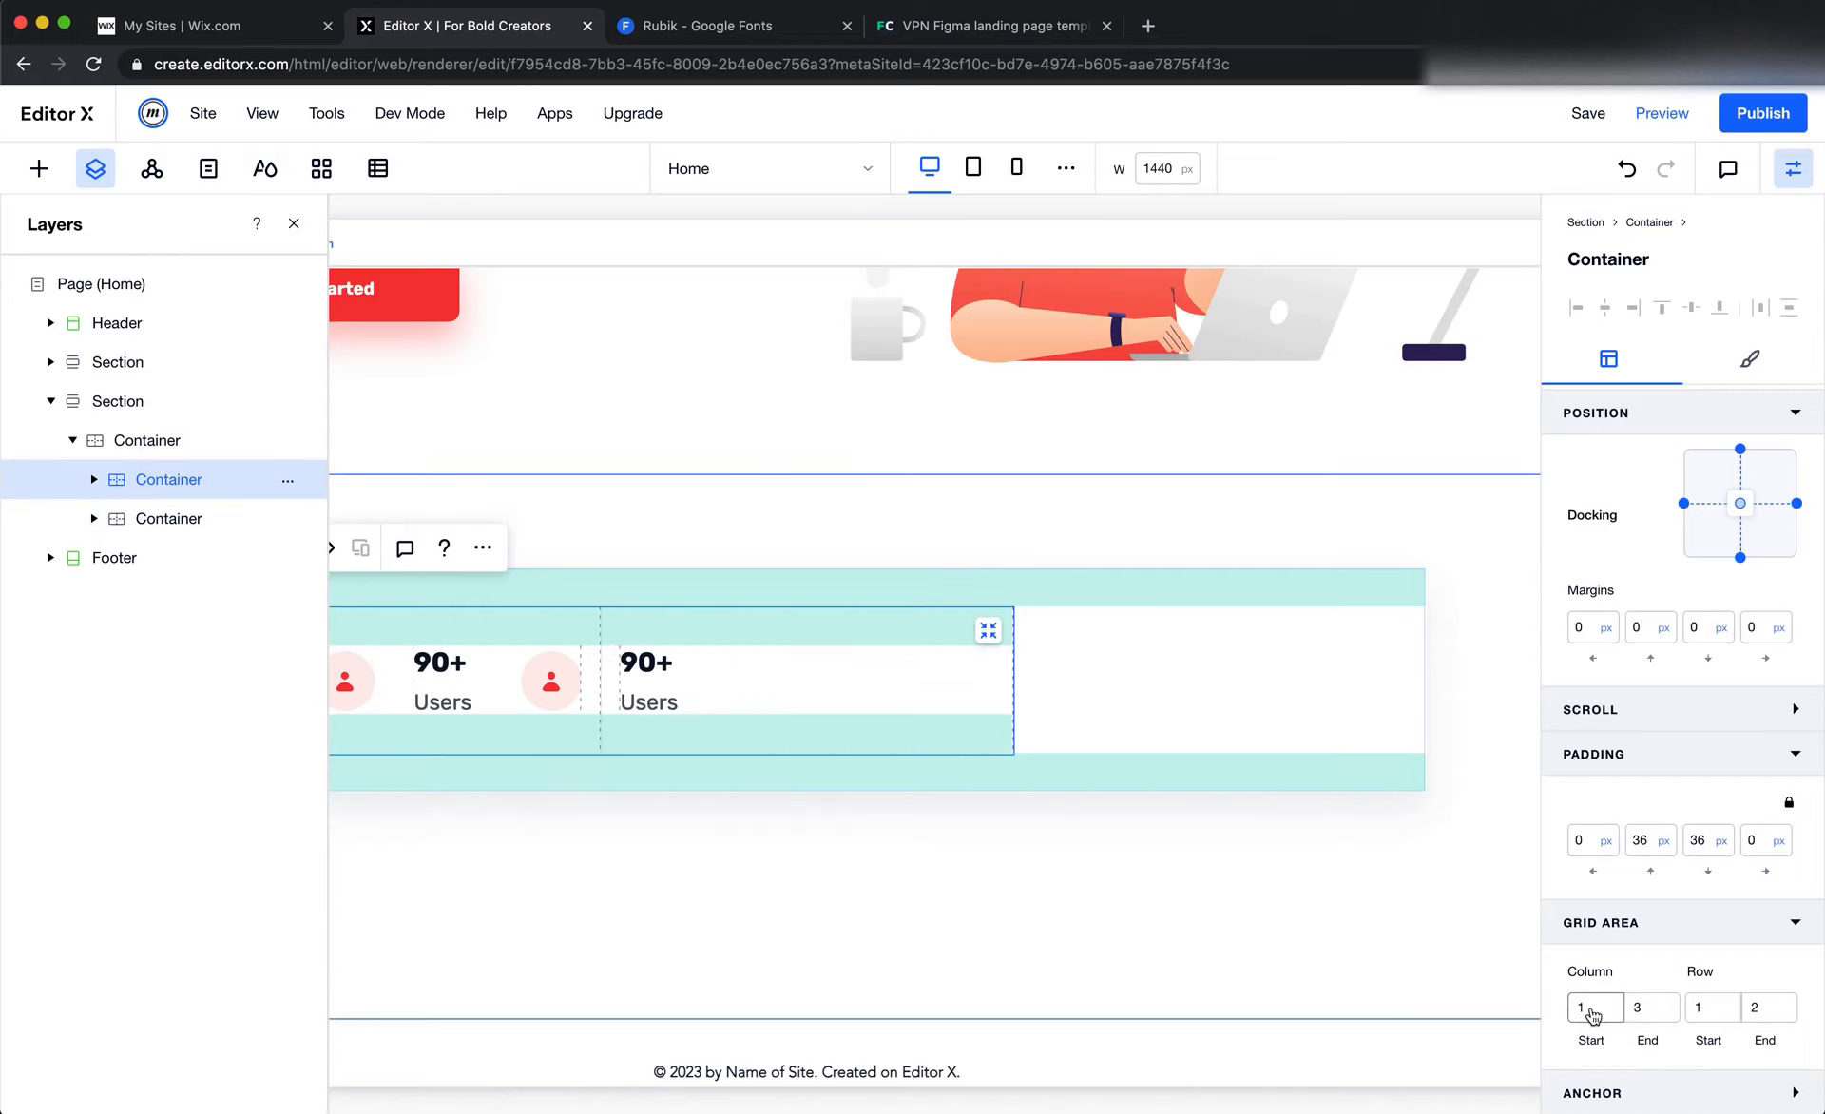
key(Up)
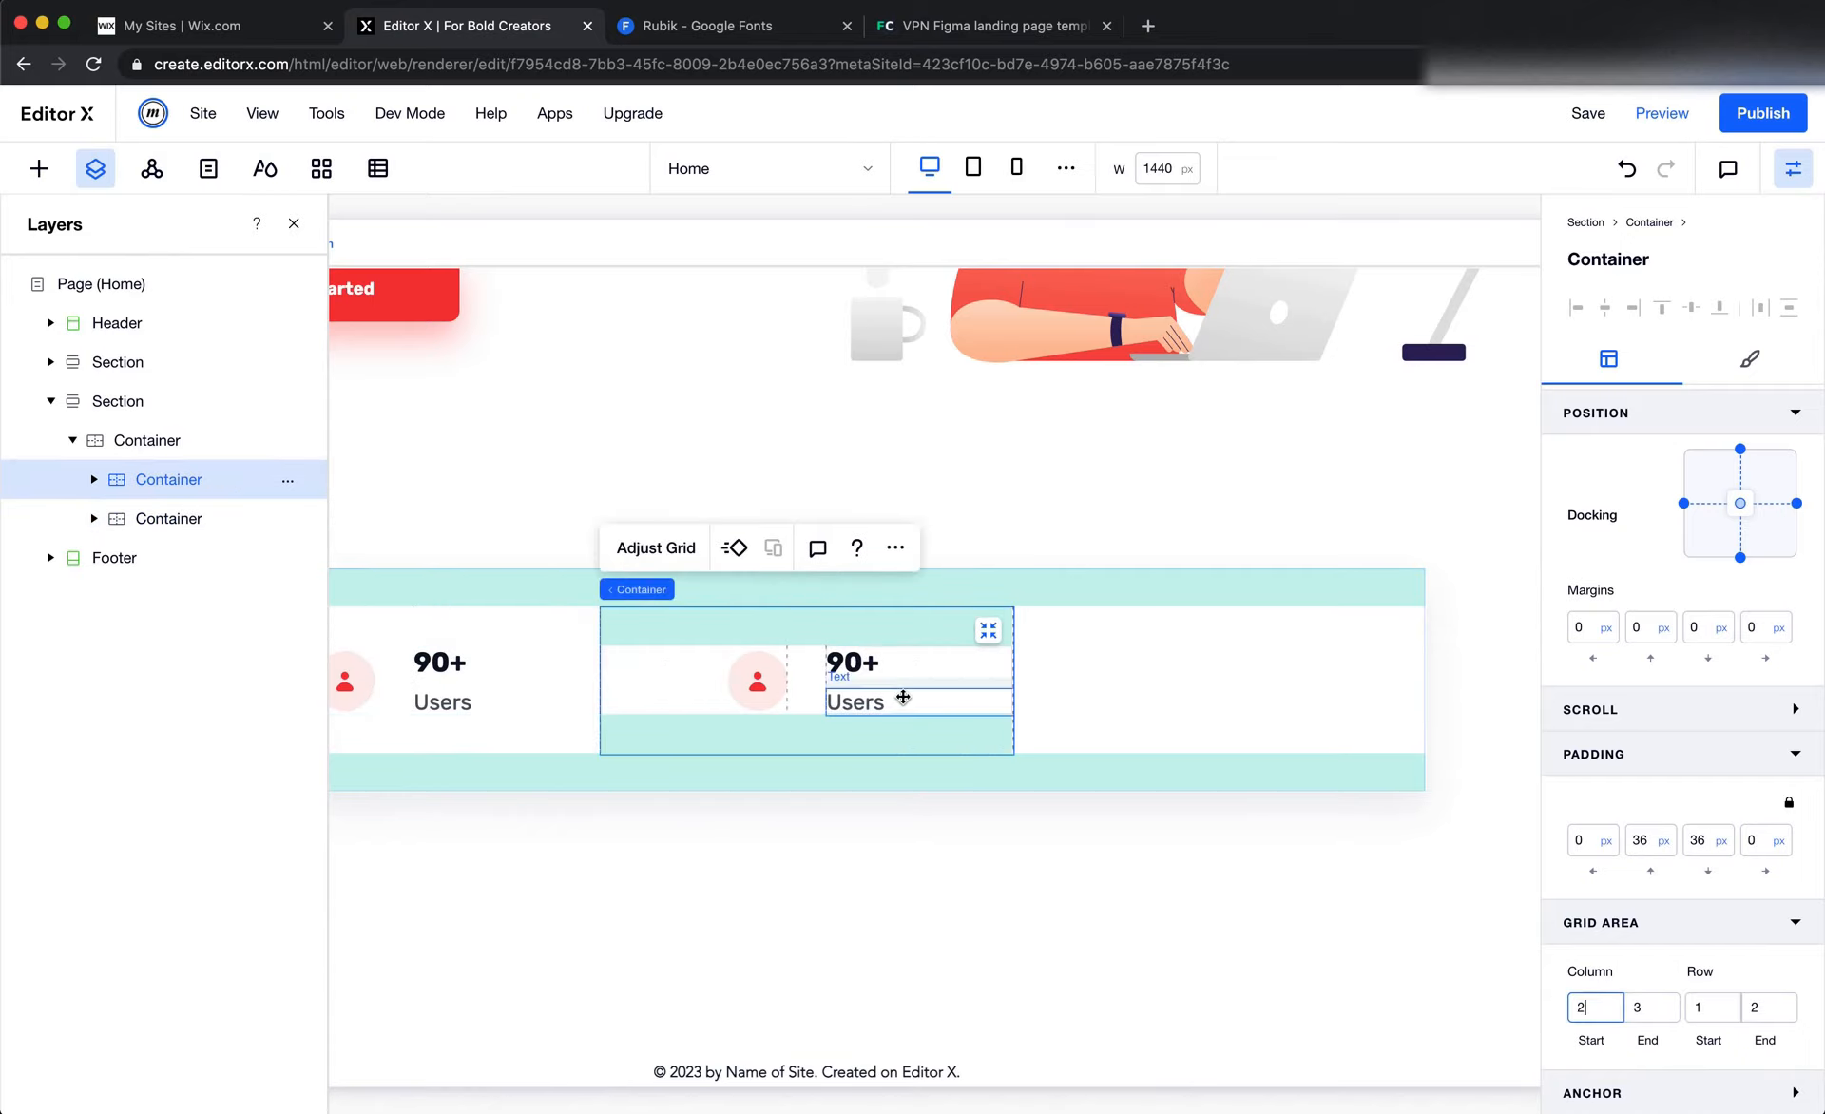
click(1040, 834)
scroll(1044, 941, left, 2)
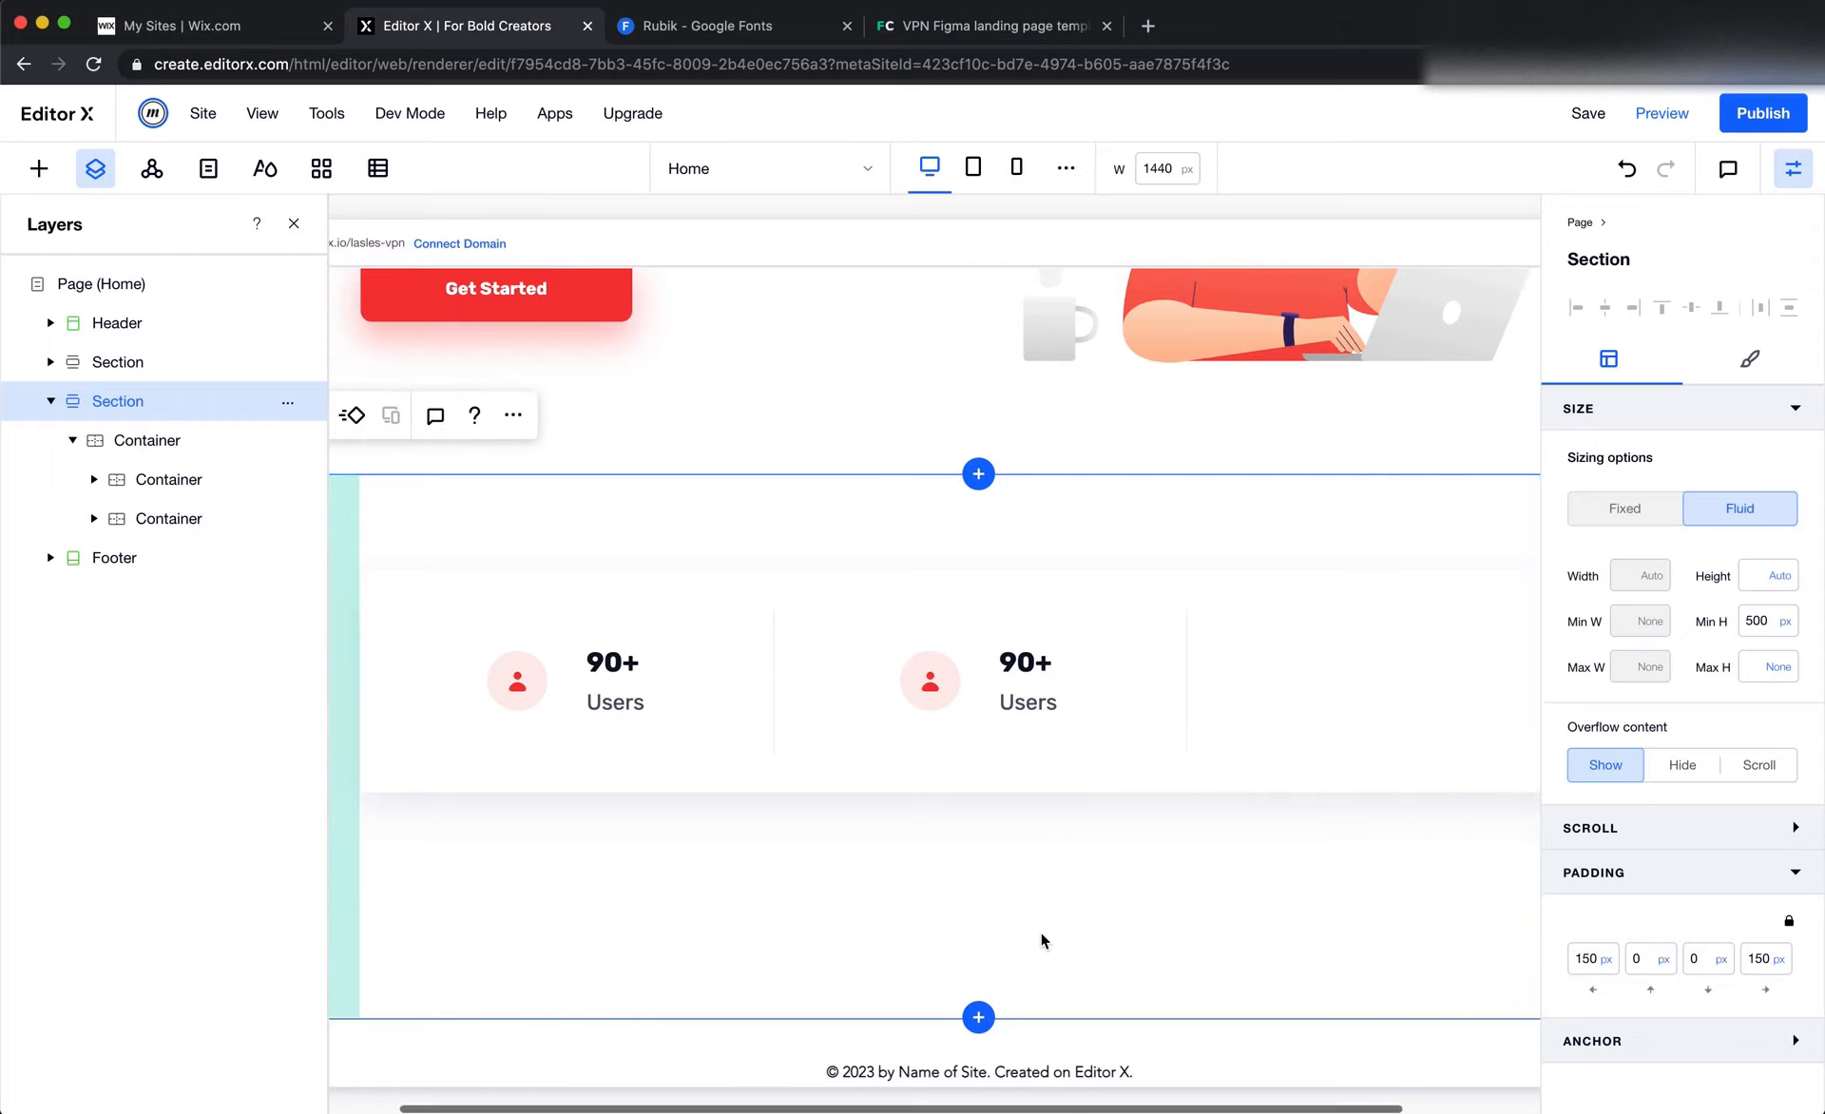
Duplicate the second column's stat container and stretch the copy across its grid area
click(840, 741)
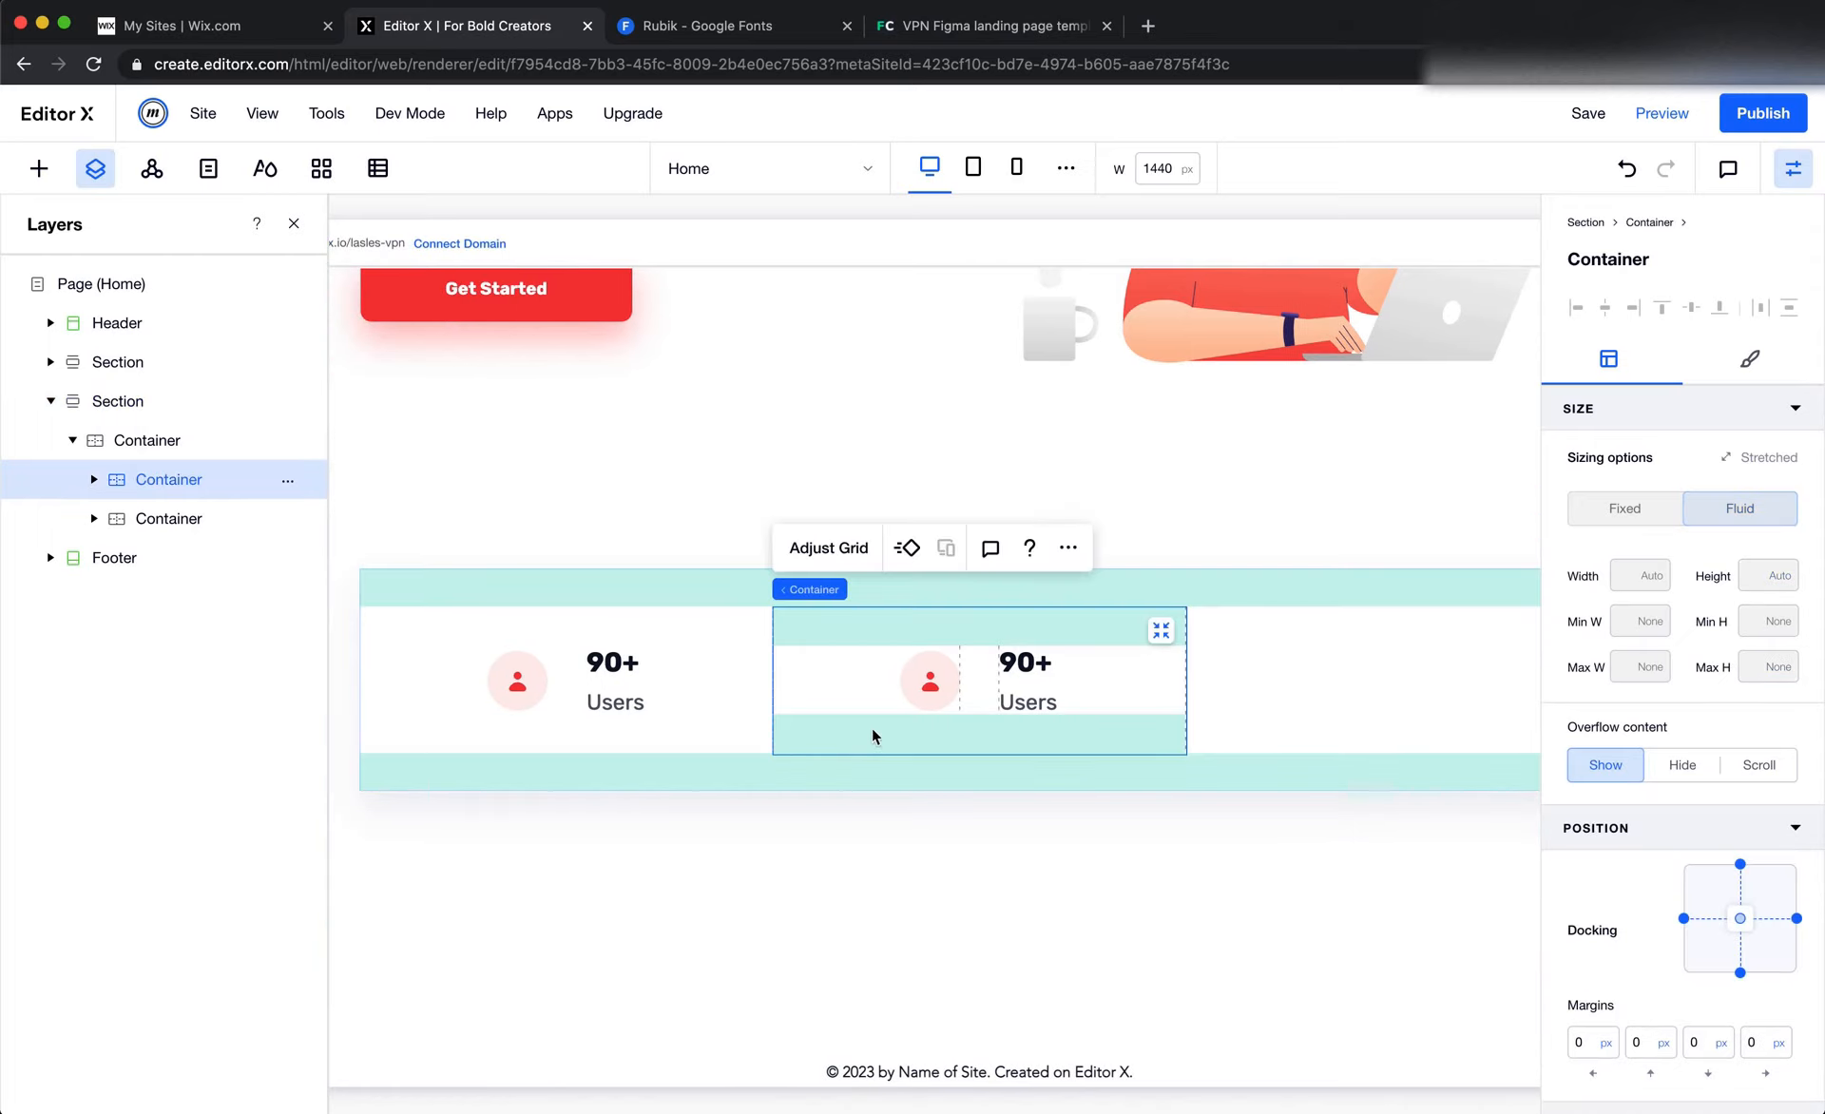
click(1068, 548)
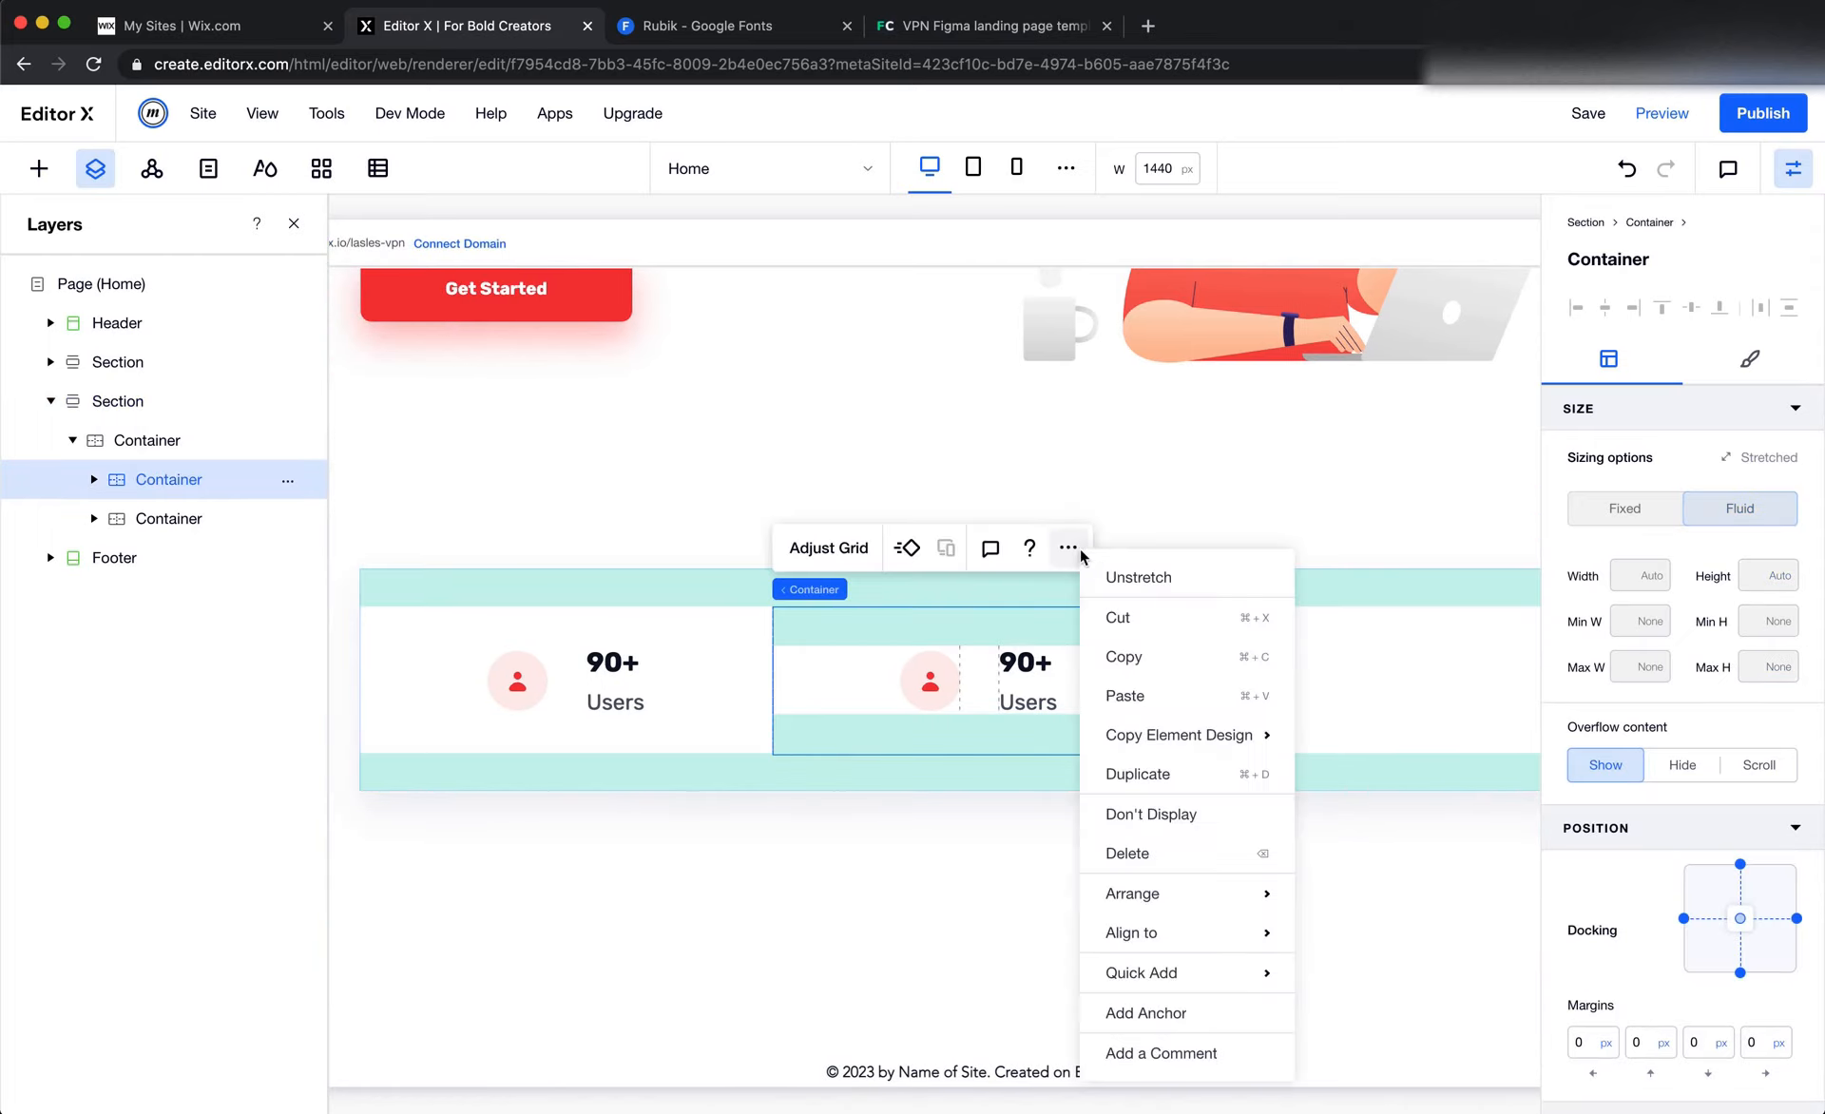
click(1212, 787)
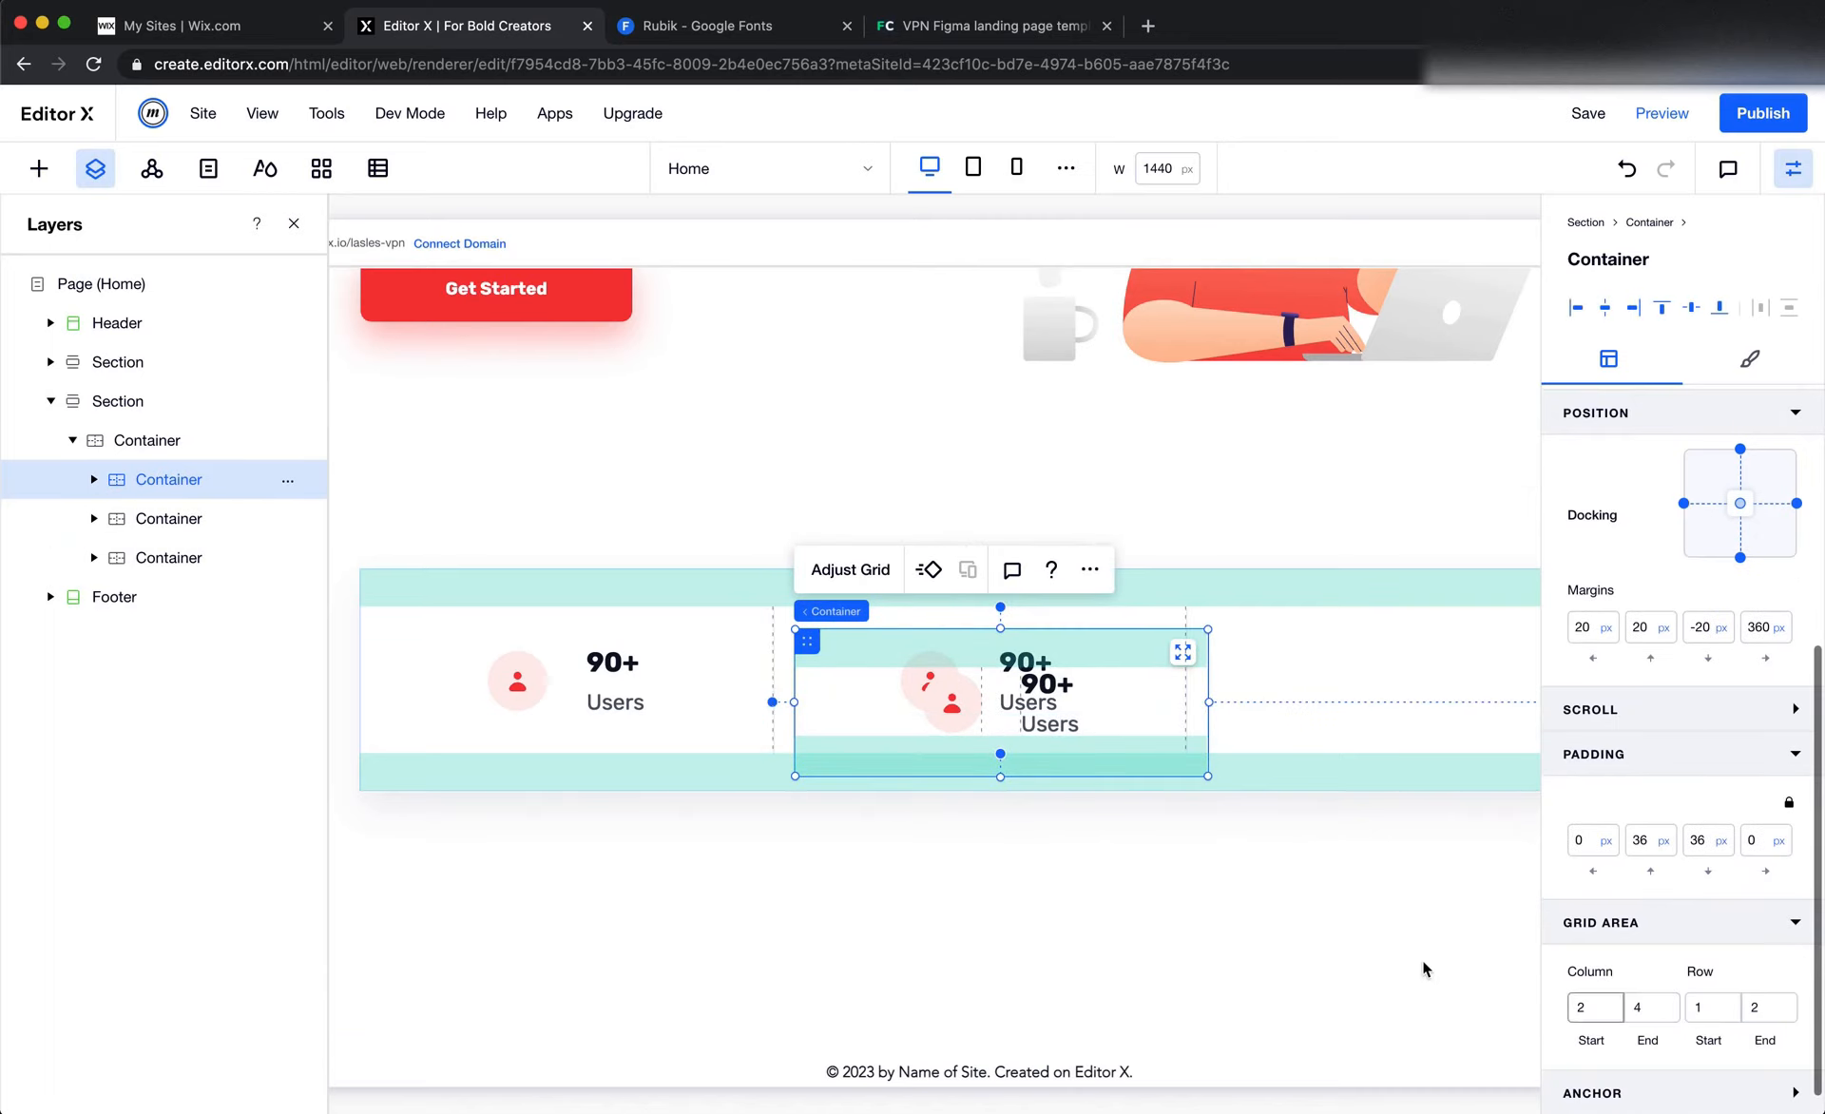
click(1182, 652)
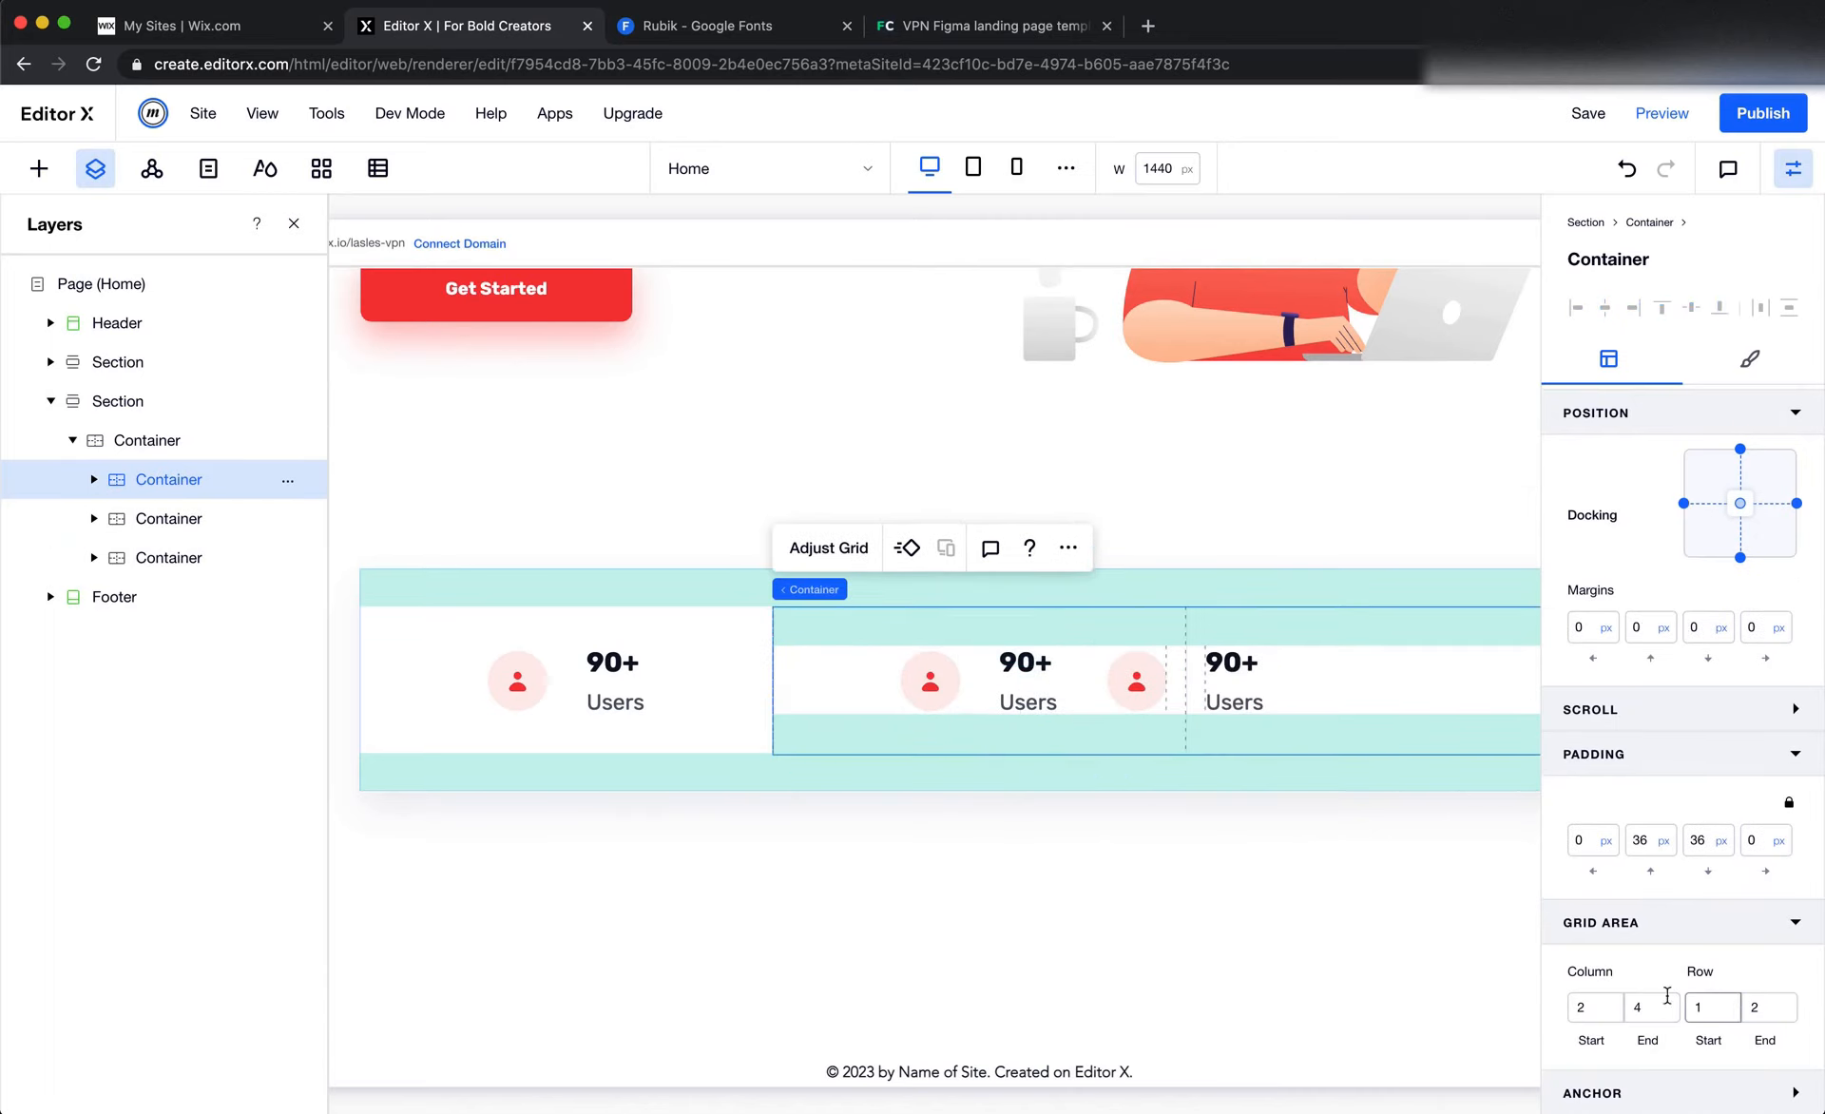
Set the newest copy's grid area to start at column 3 and deselect it to view the three stats
click(1593, 1013)
text(3)
scroll(1260, 823, right, 3)
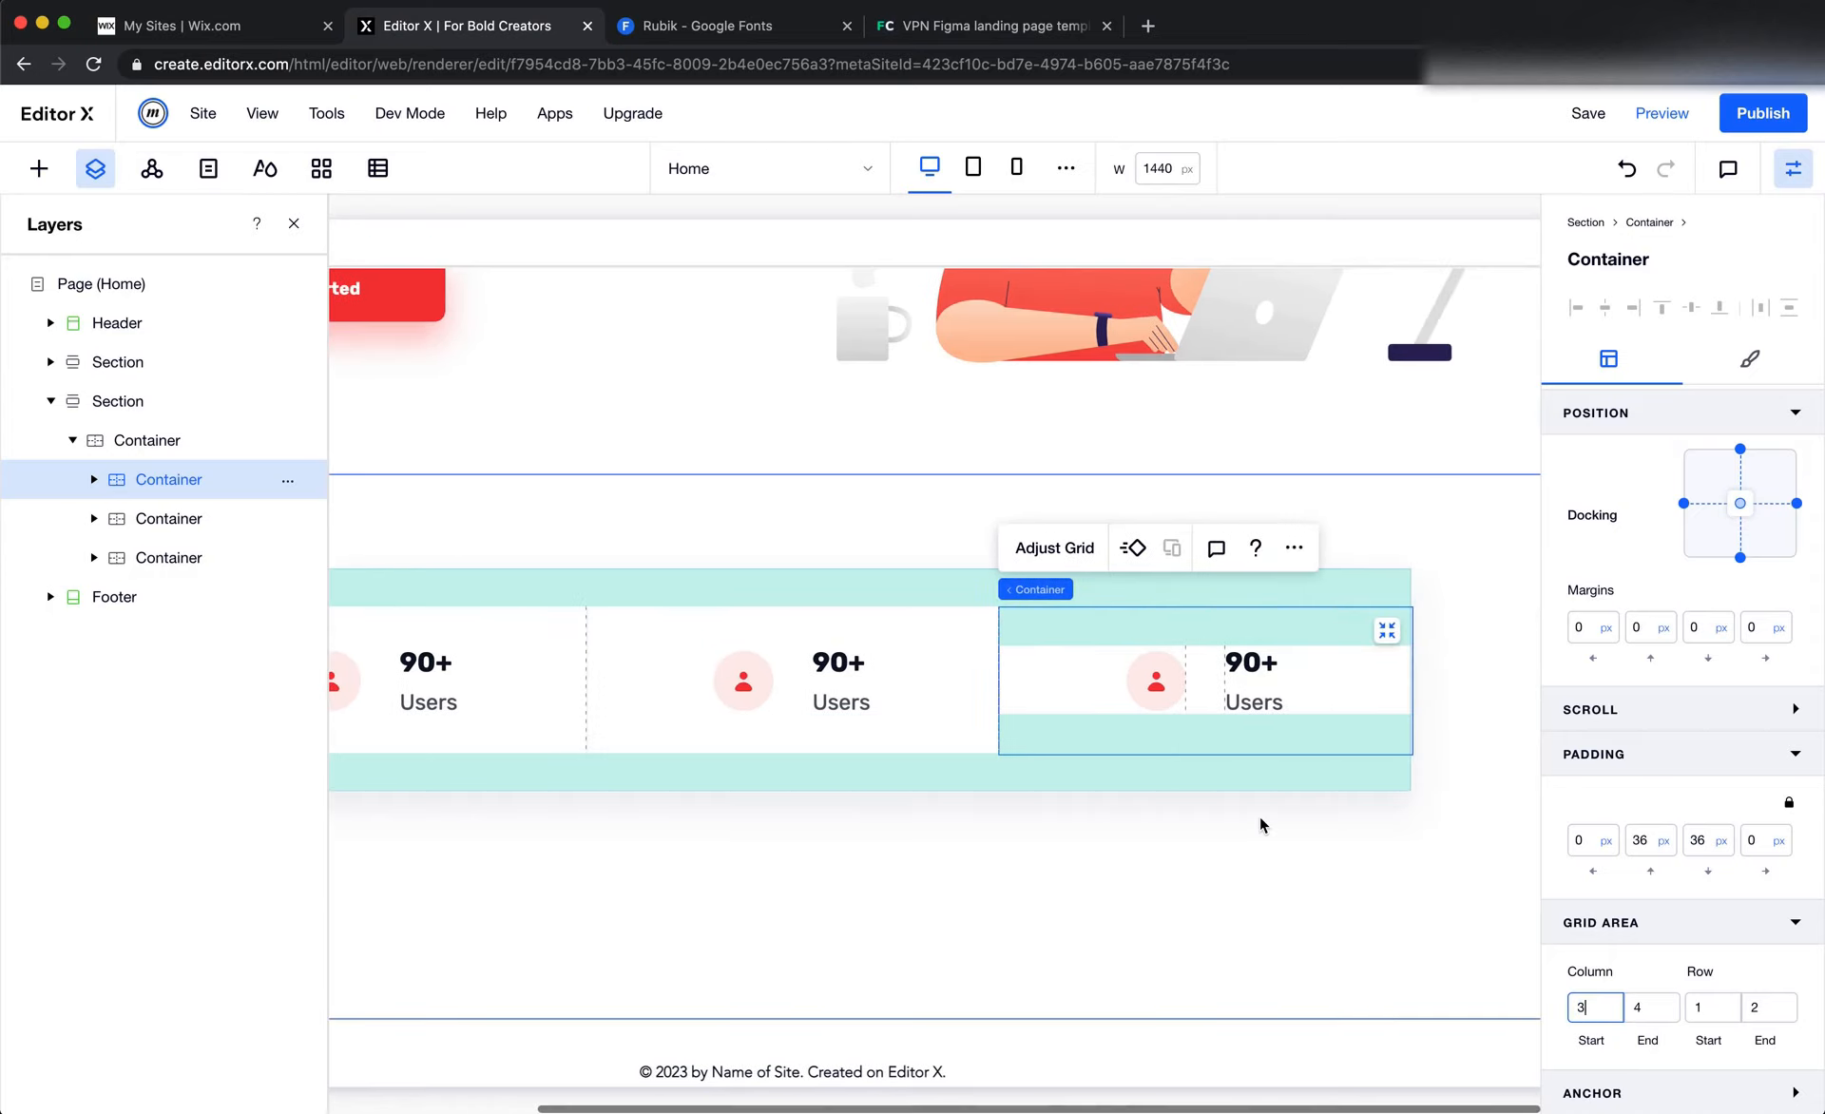
click(1262, 823)
scroll(1262, 823, left, 4)
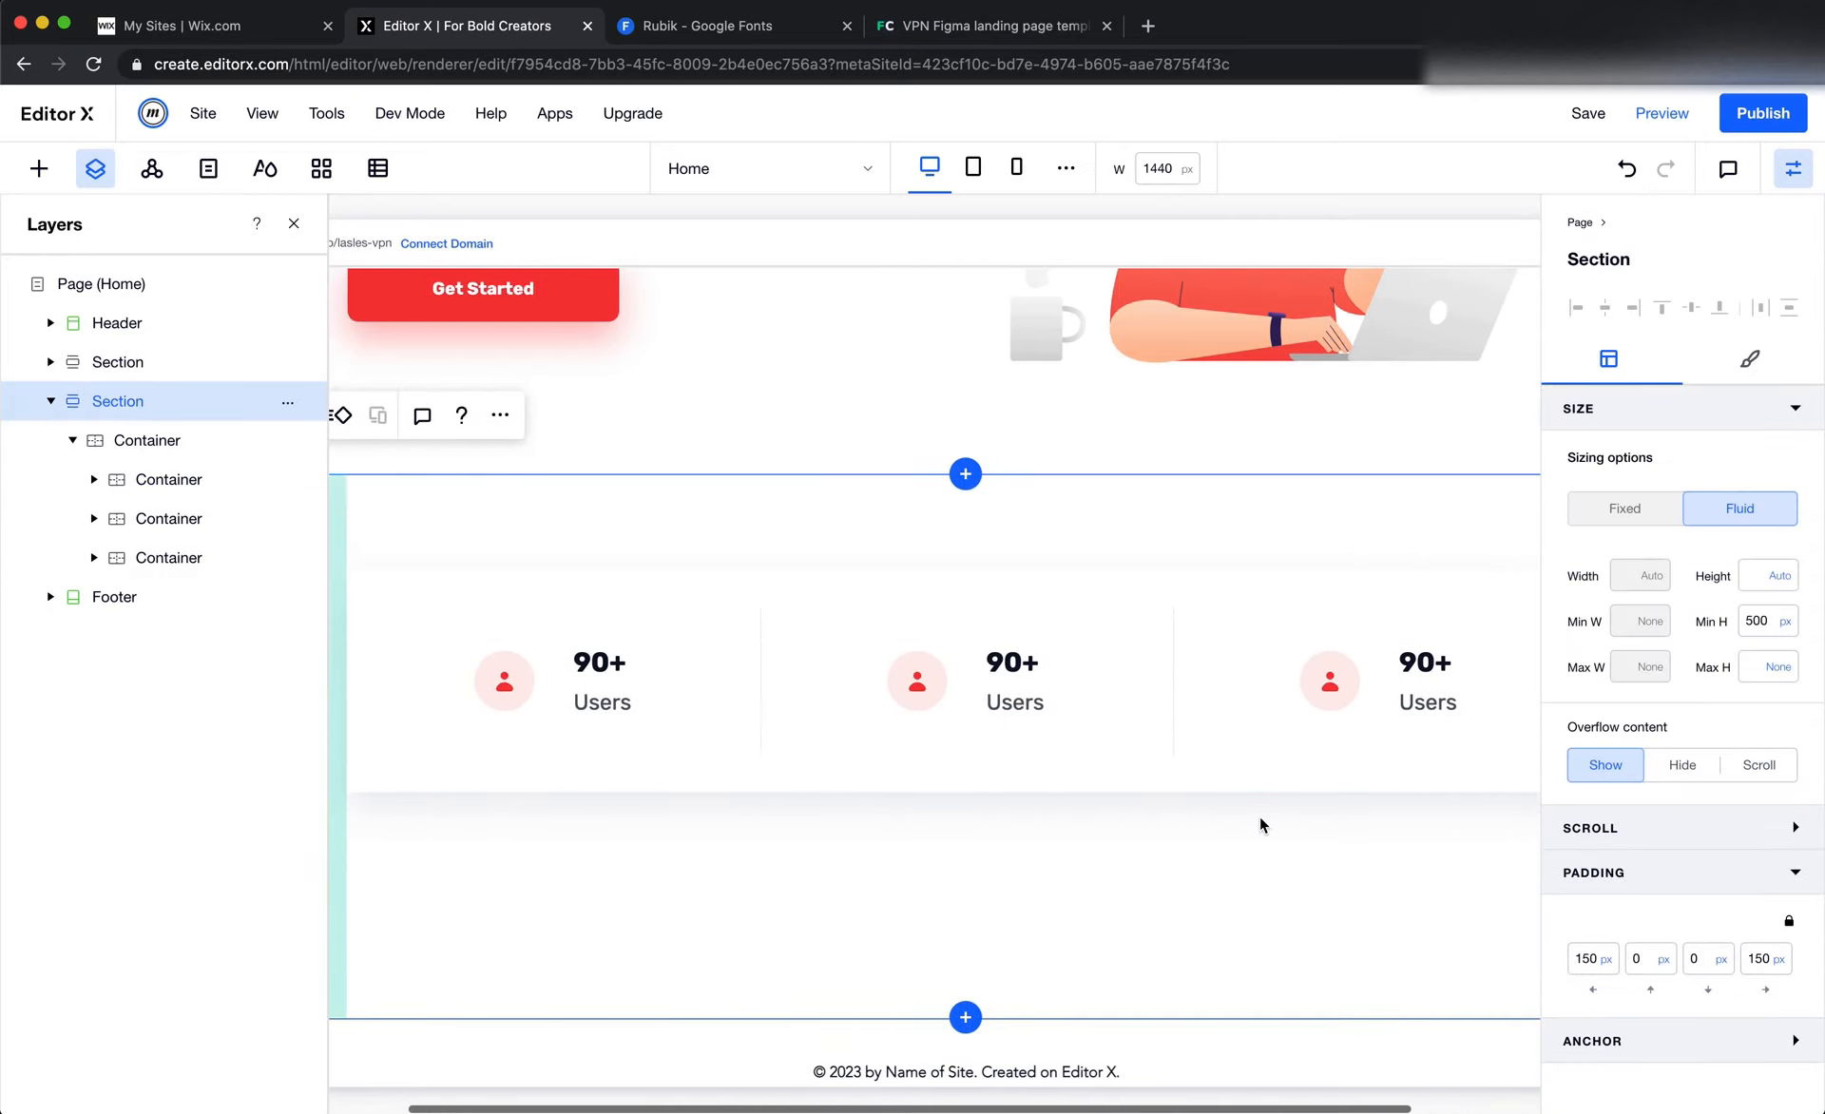
Check the stats in the Figma design, and change the second column's number to 30+ and the third column's to 50+ in Editor X
key(super+Tab)
click(1051, 774)
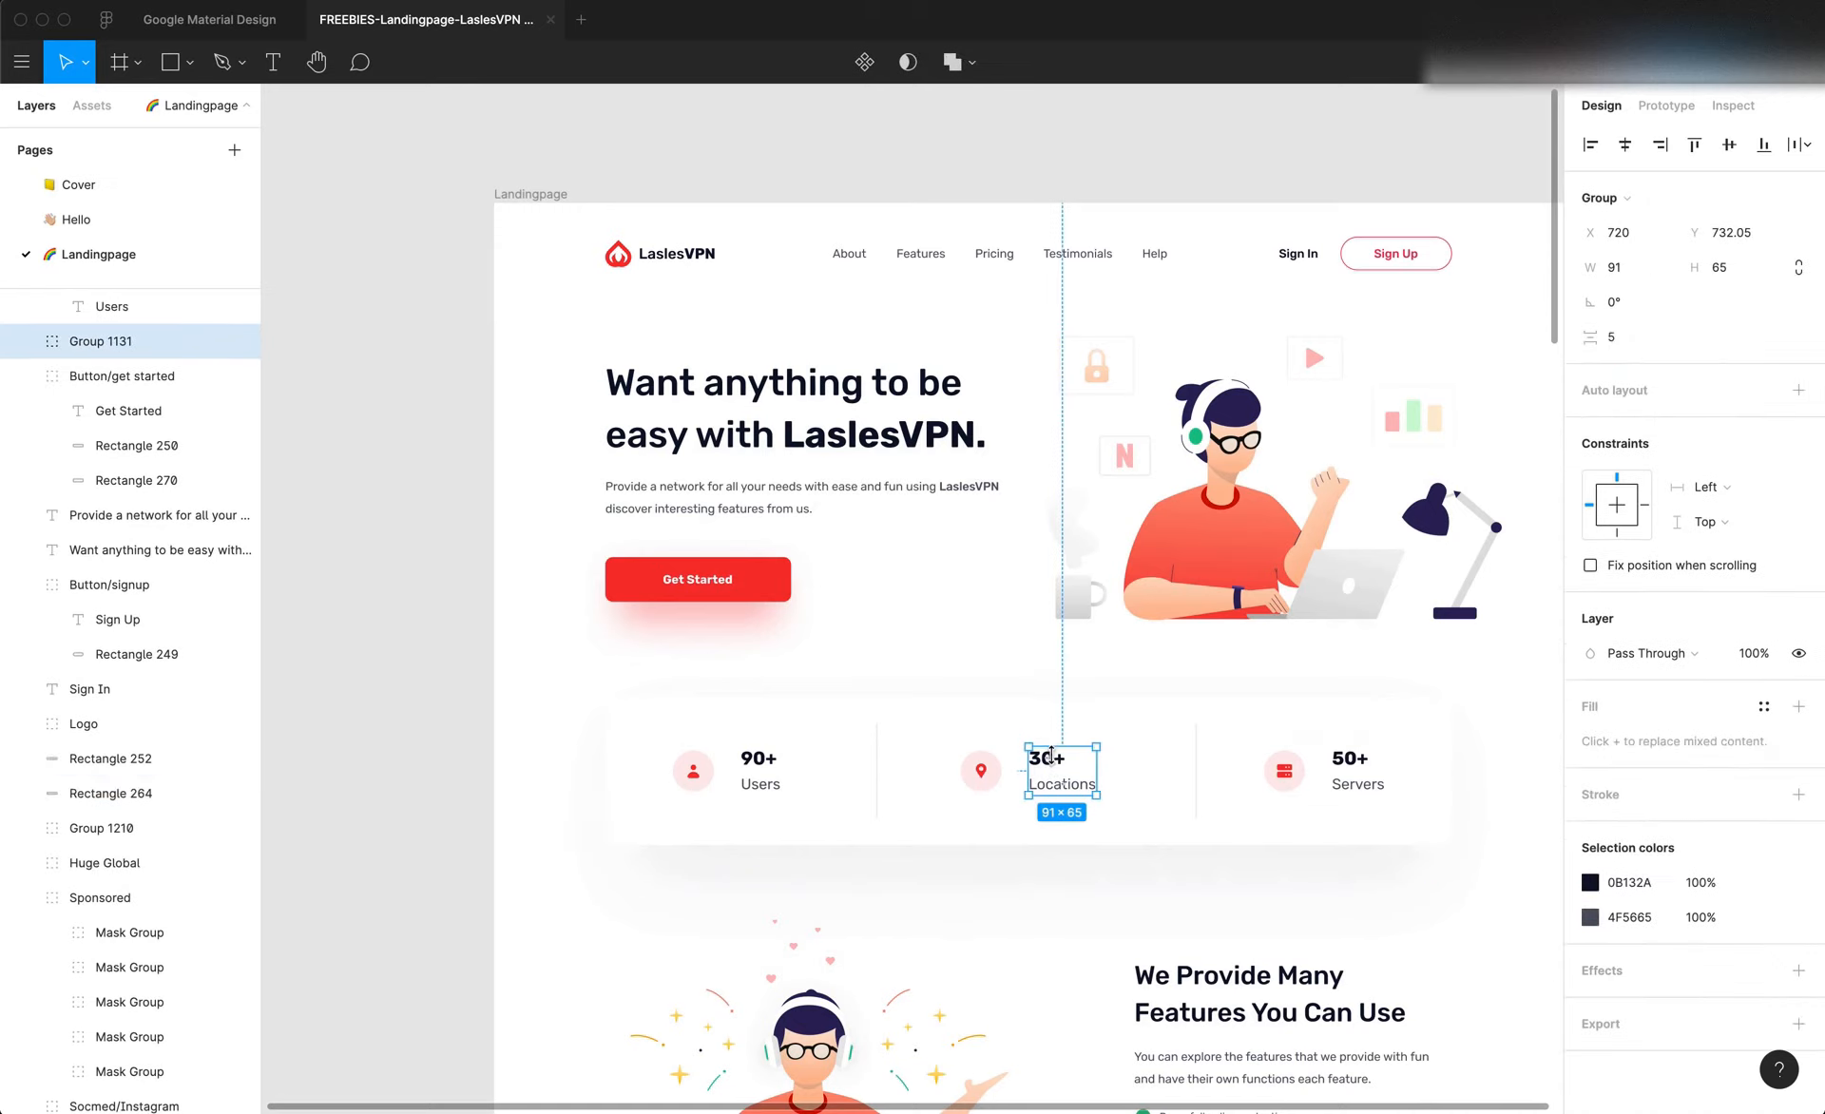
key(super+Tab)
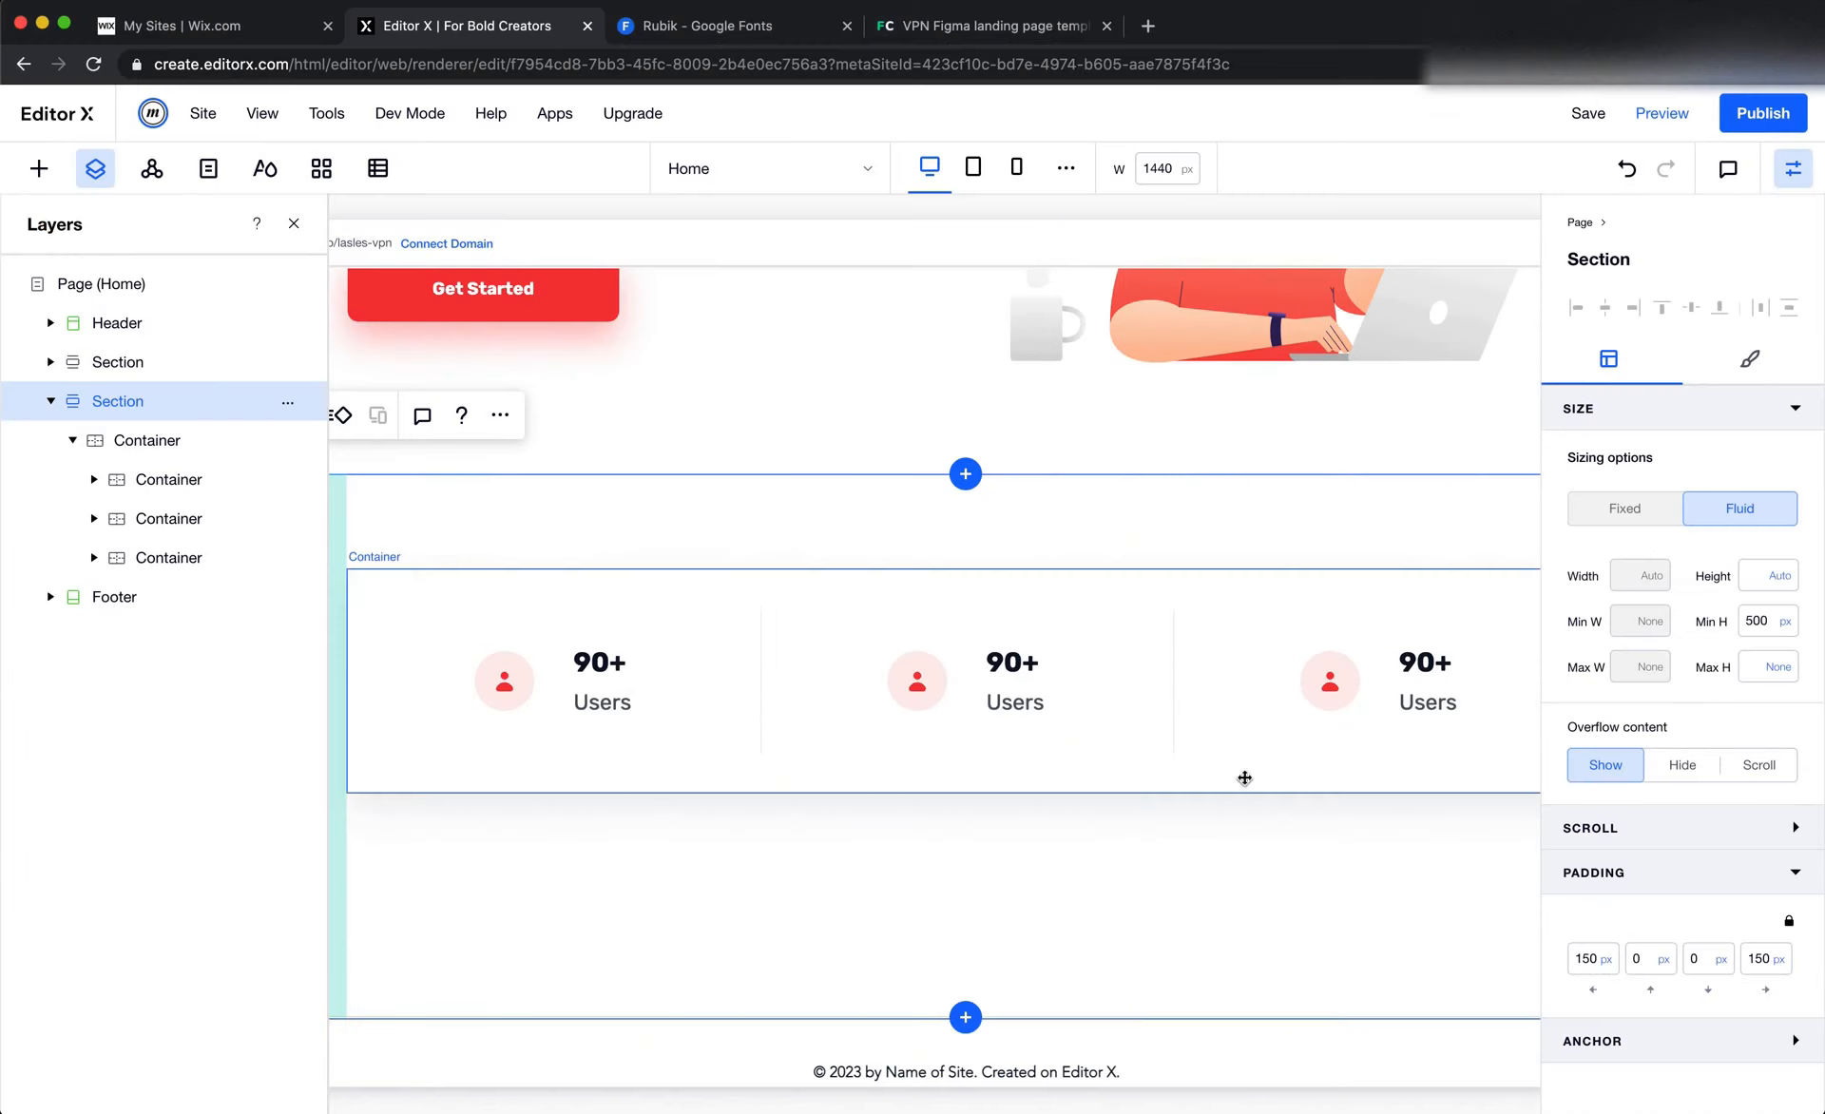
double_click(1013, 666)
double_click(1007, 665)
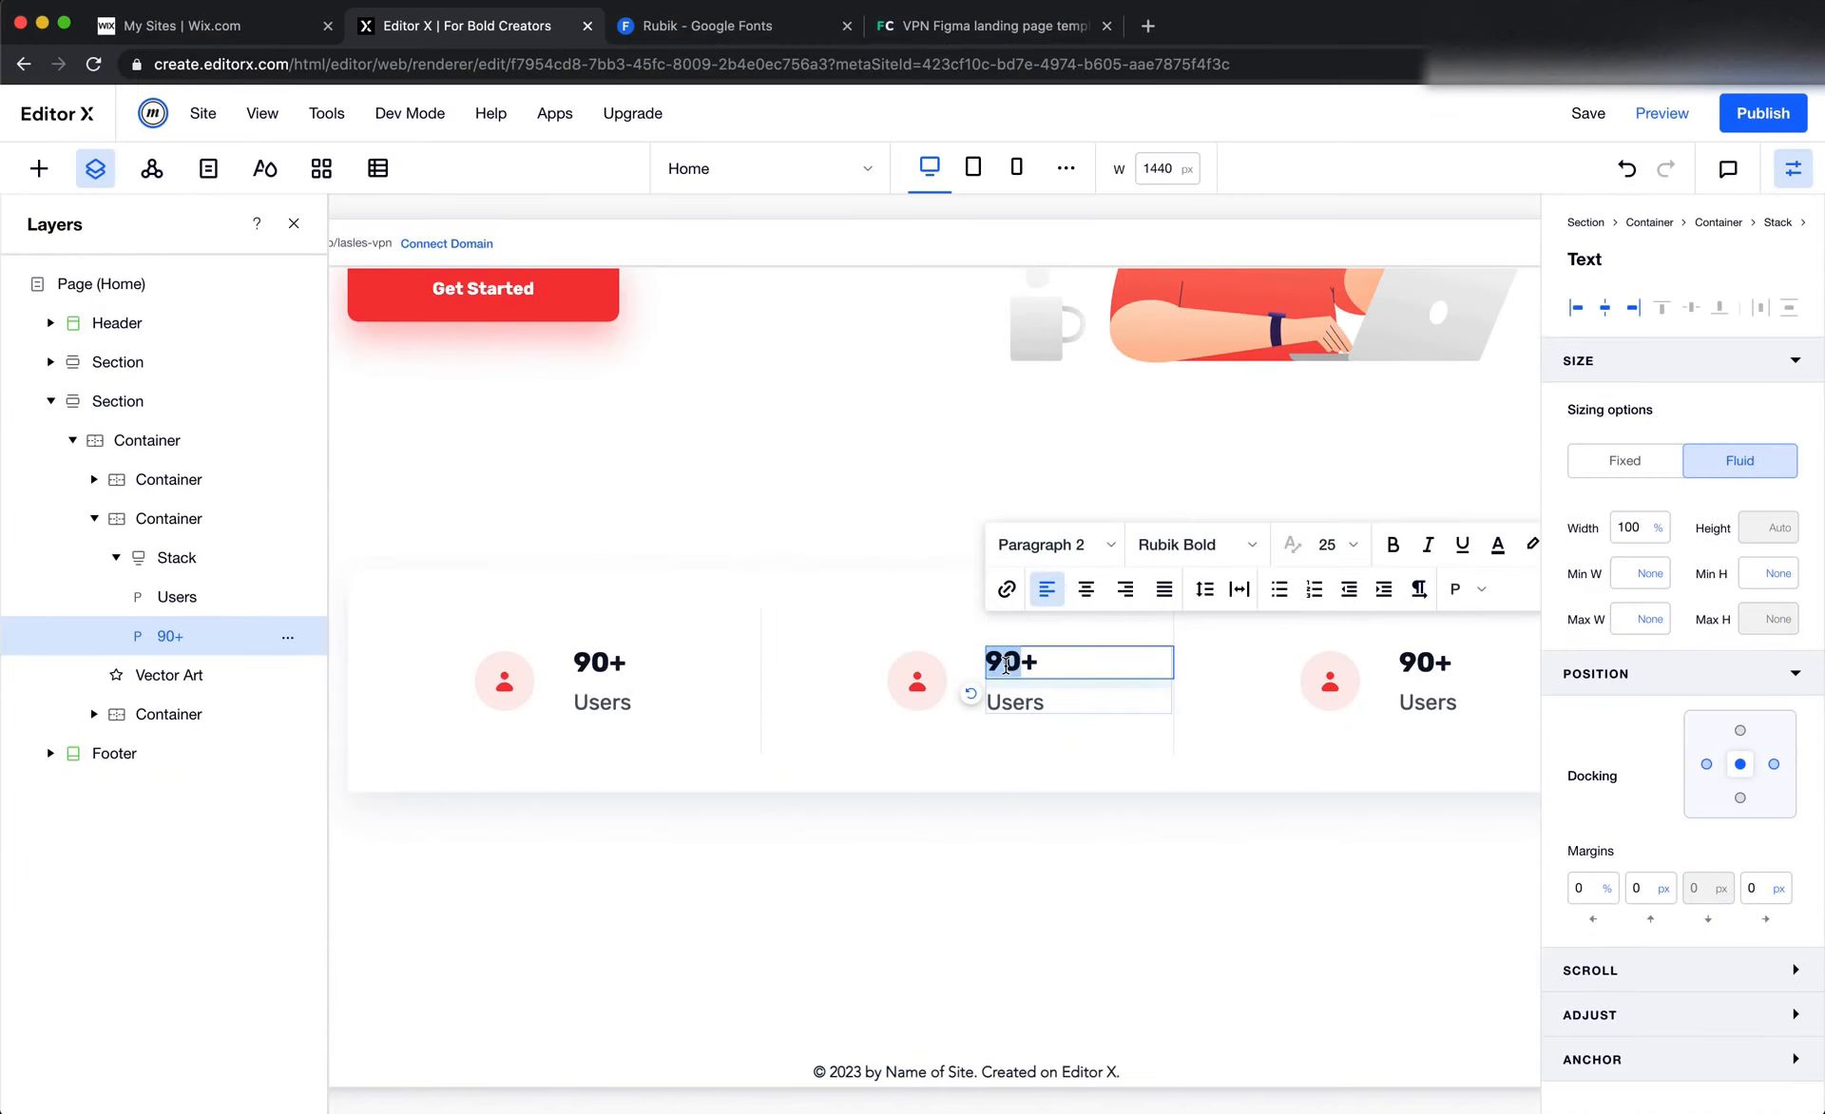
key(Left)
key(shift+Right)
text(3)
click(1415, 666)
click(1417, 664)
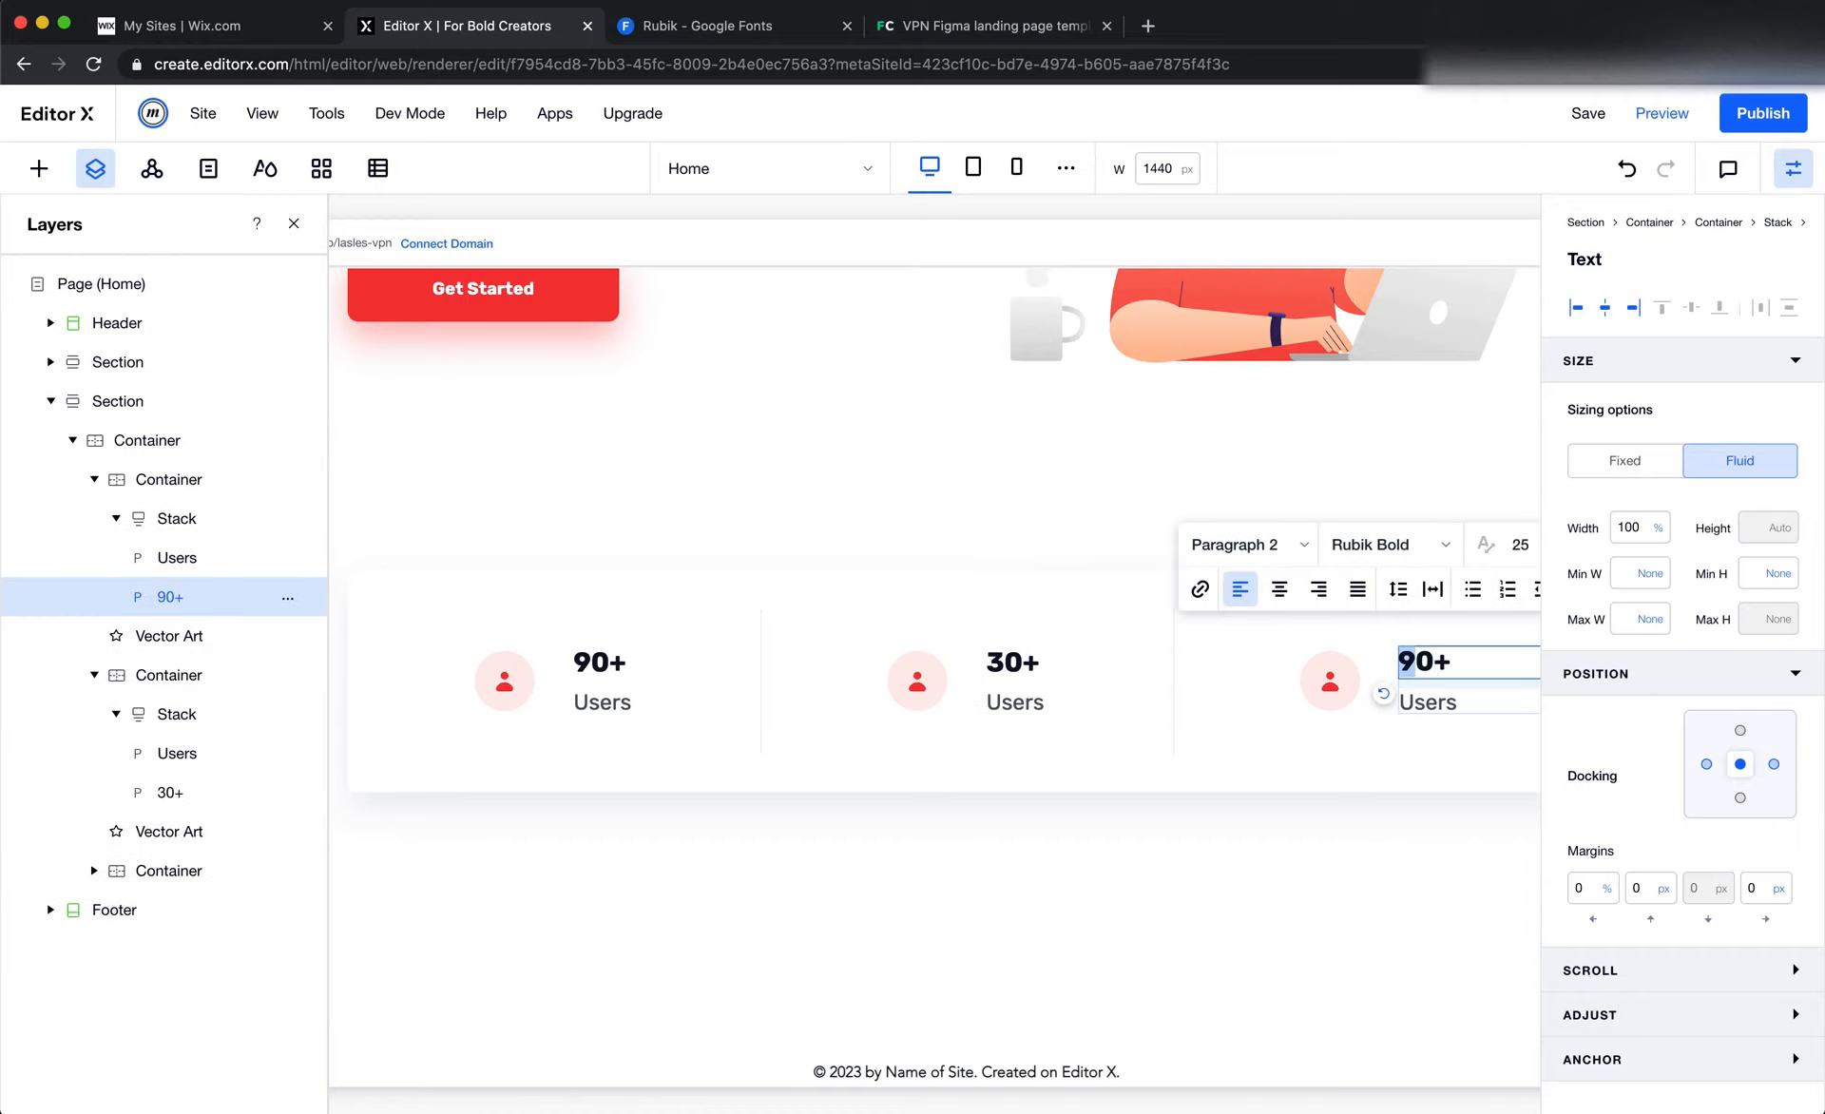
Copy the Locations label text from the Figma design and paste it over Users in the second column in Editor X
key(super+Tab)
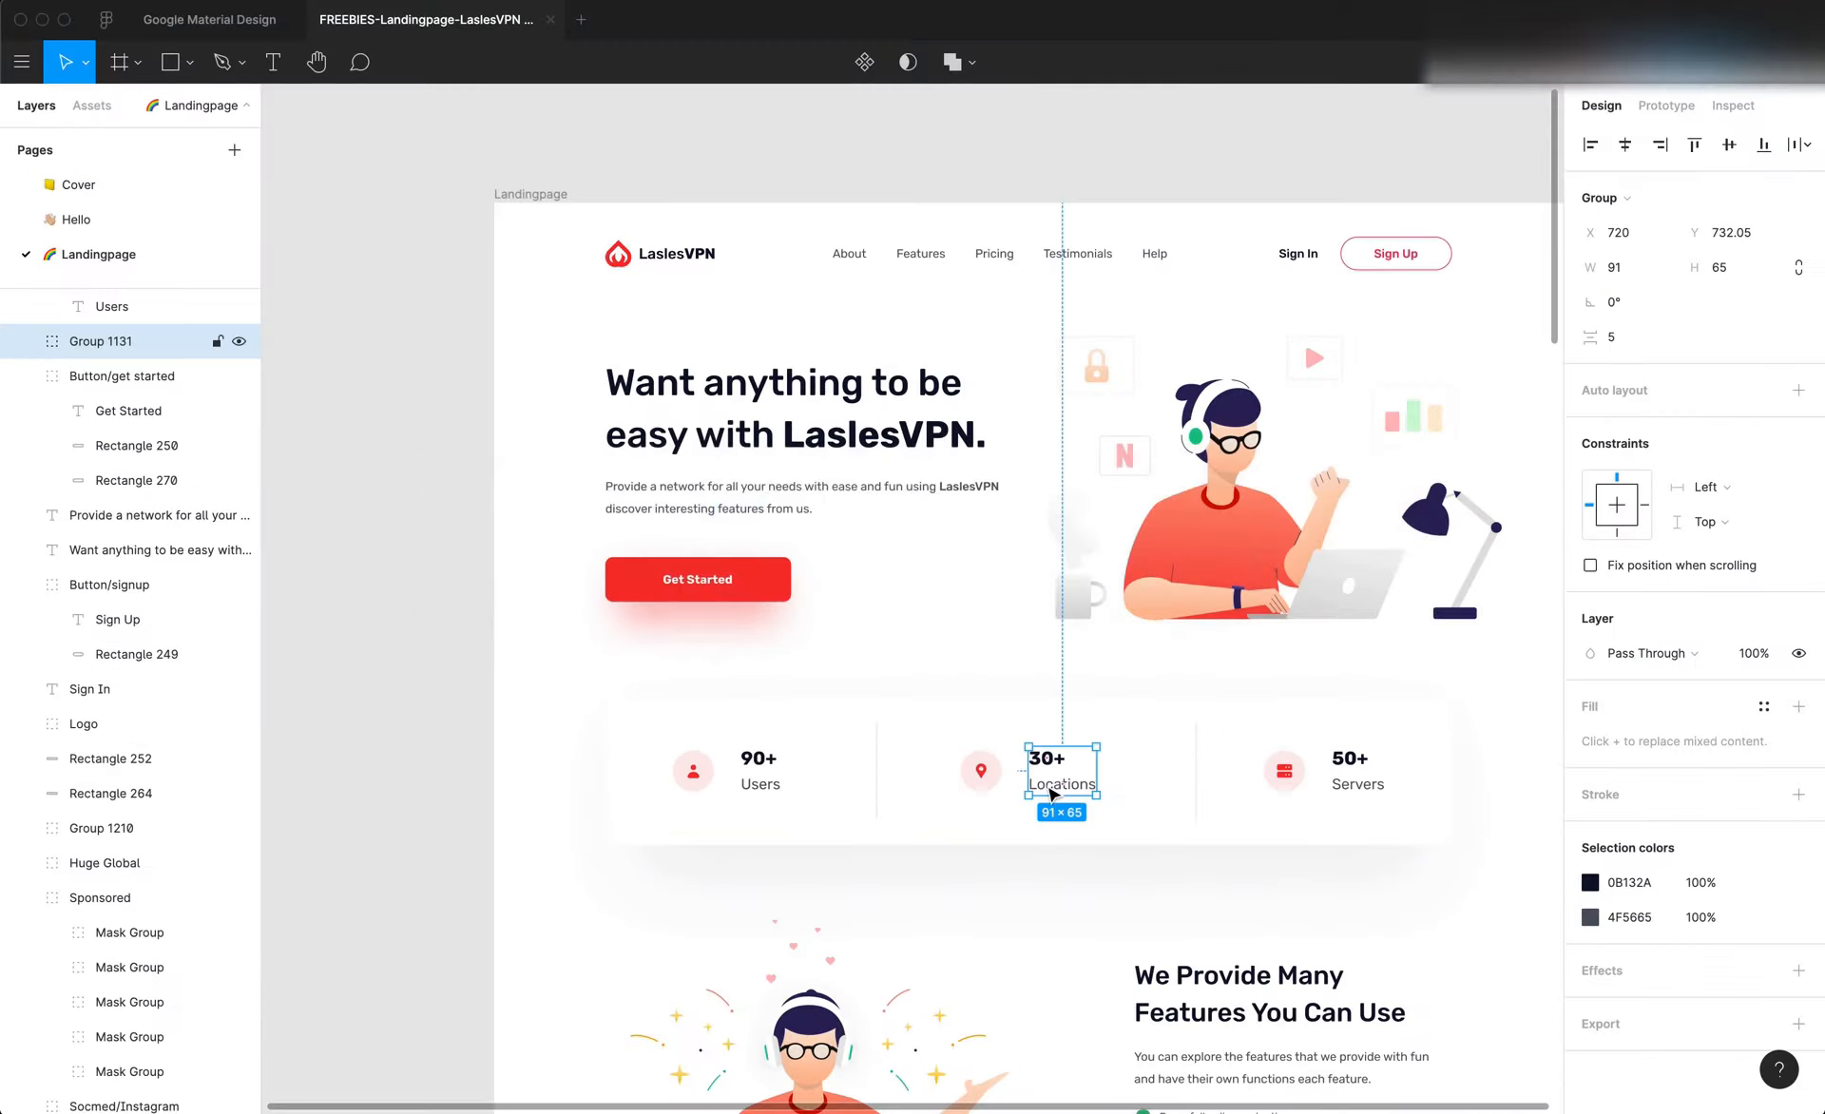
click(1057, 787)
double_click(1065, 787)
double_click(1061, 780)
key(super+c)
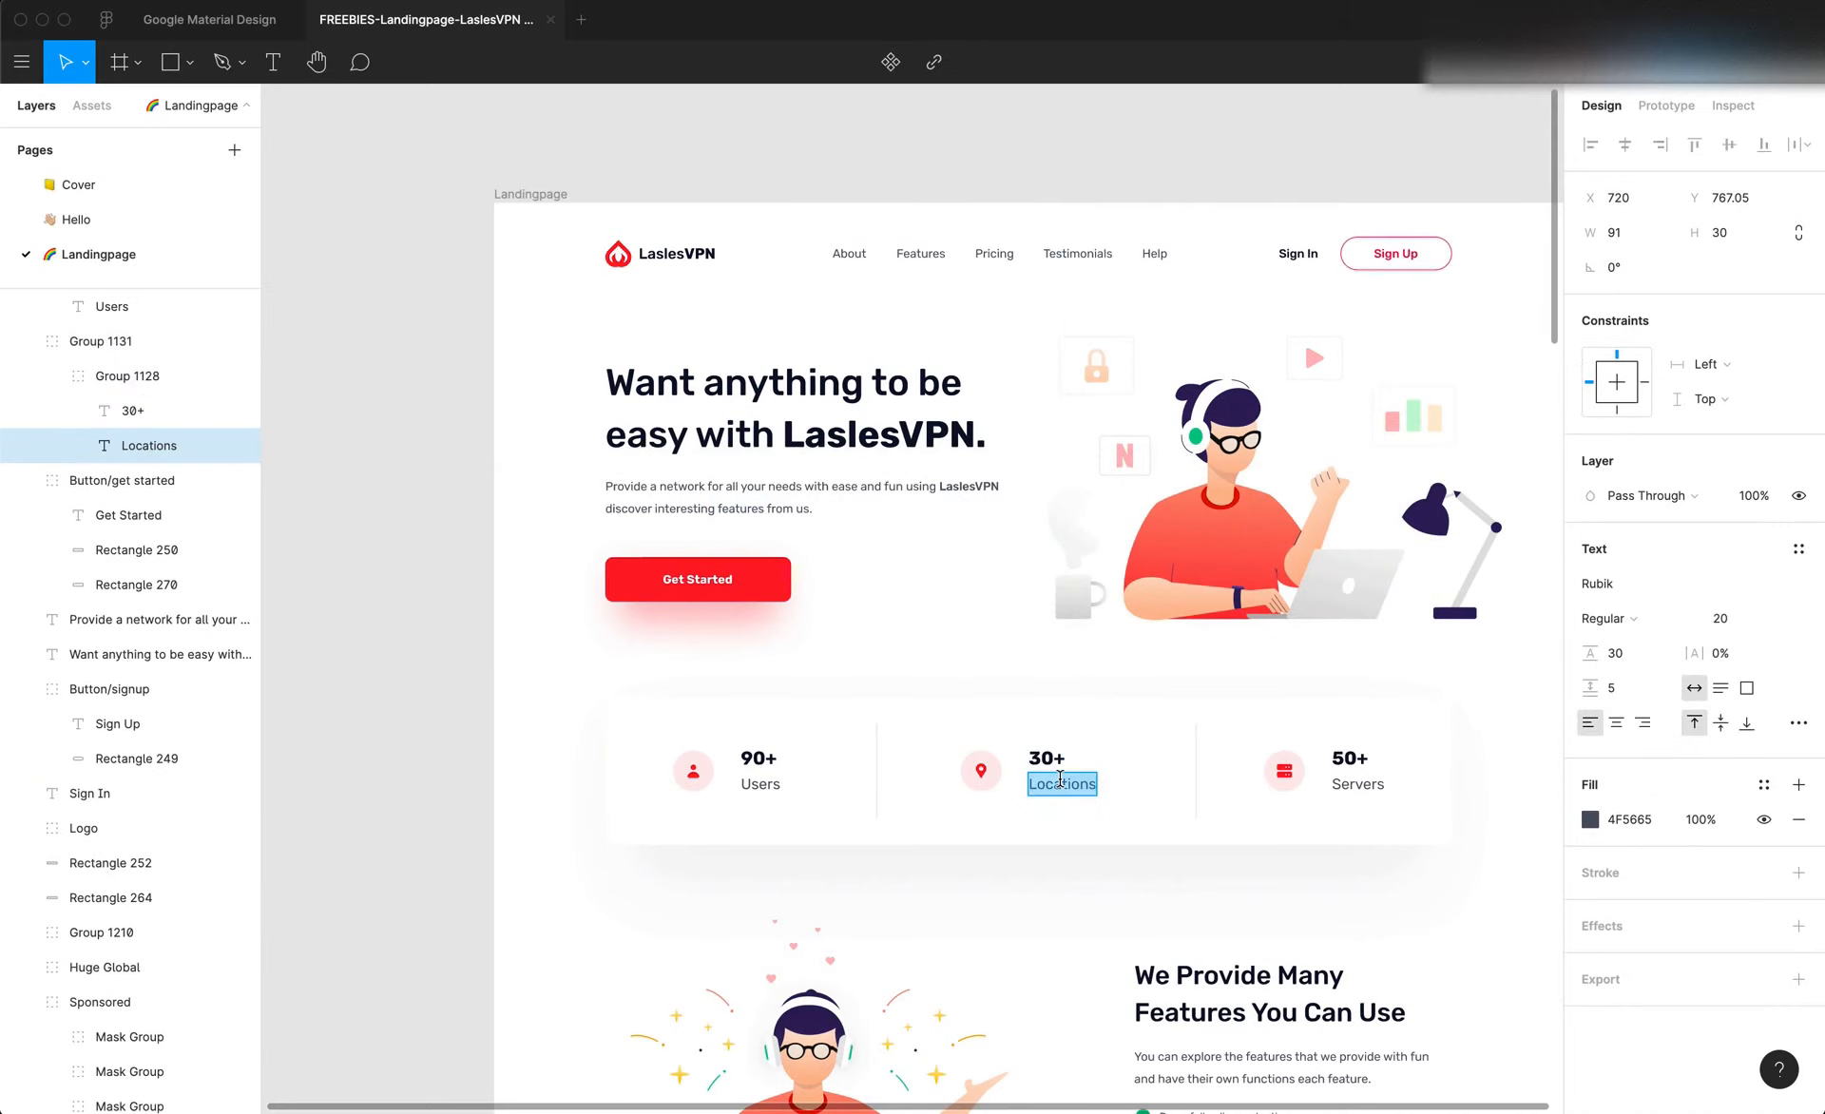
key(super+Tab)
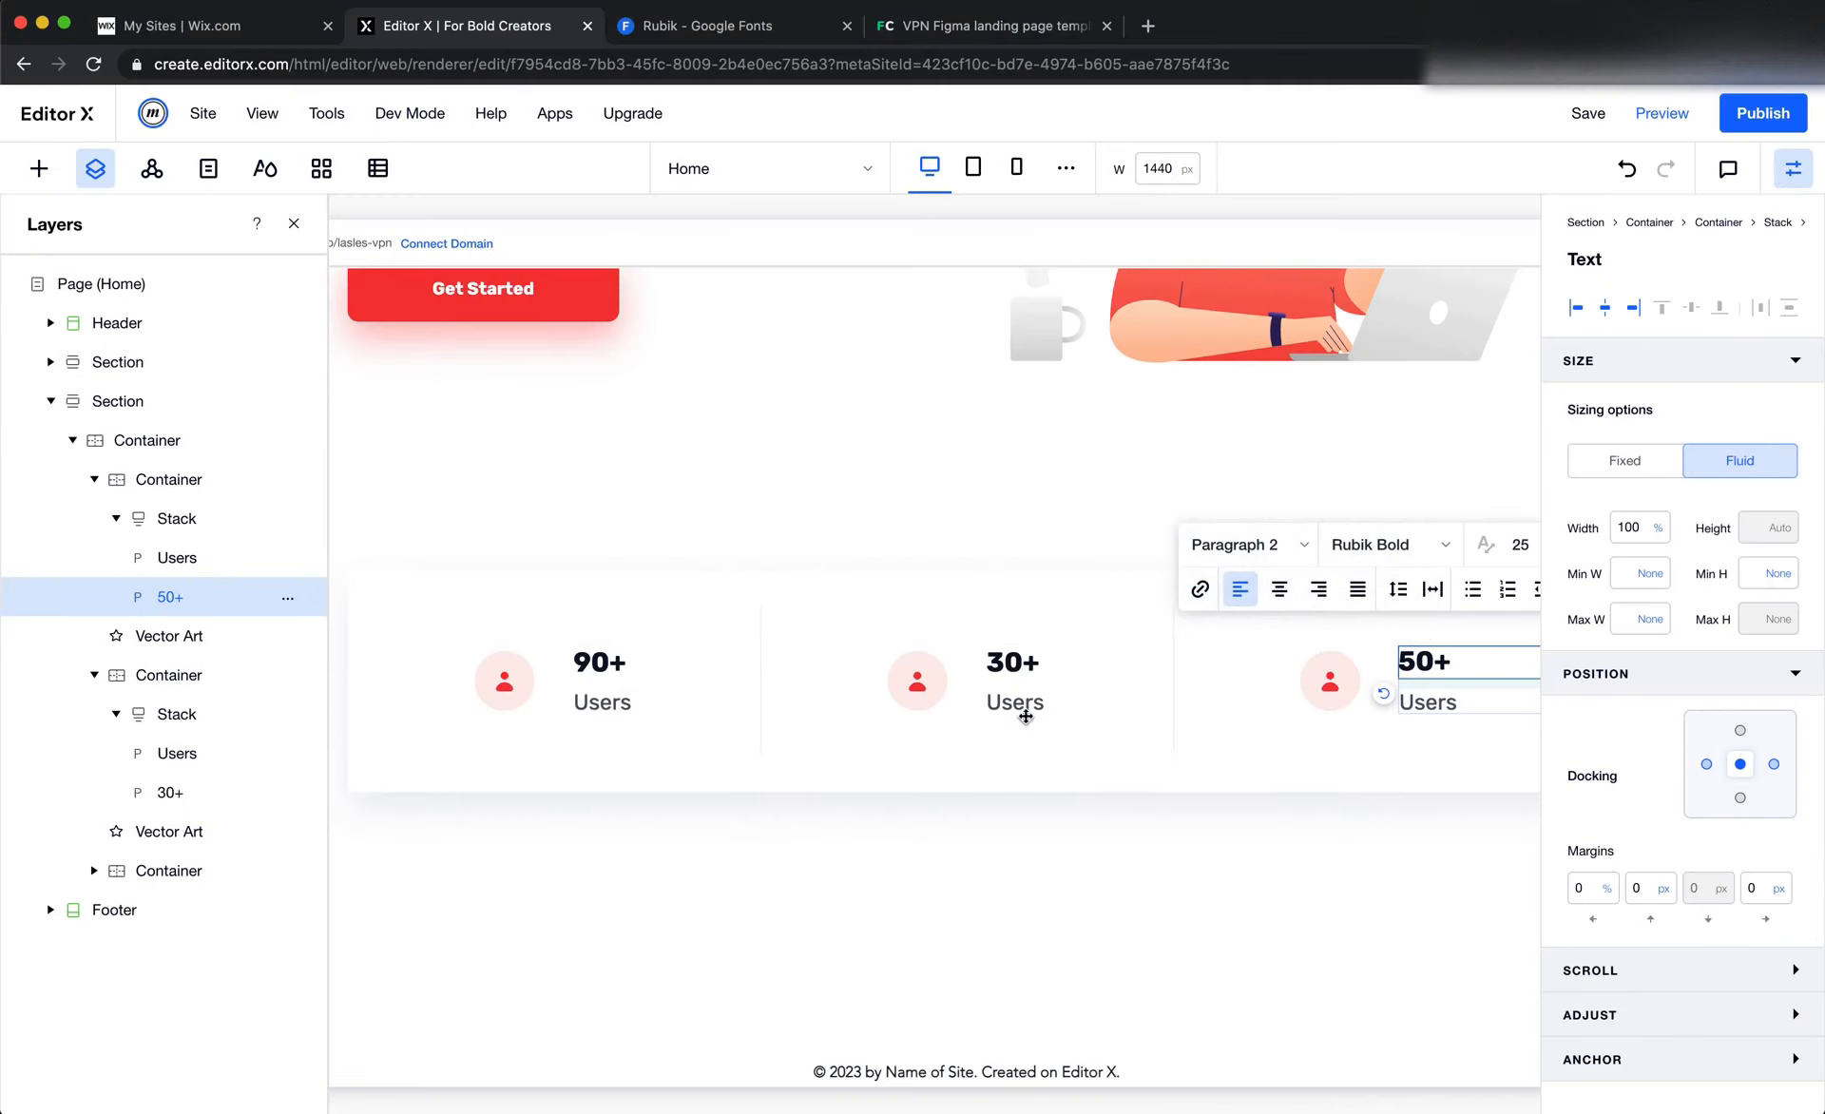
click(1025, 715)
double_click(1027, 712)
key(super+v)
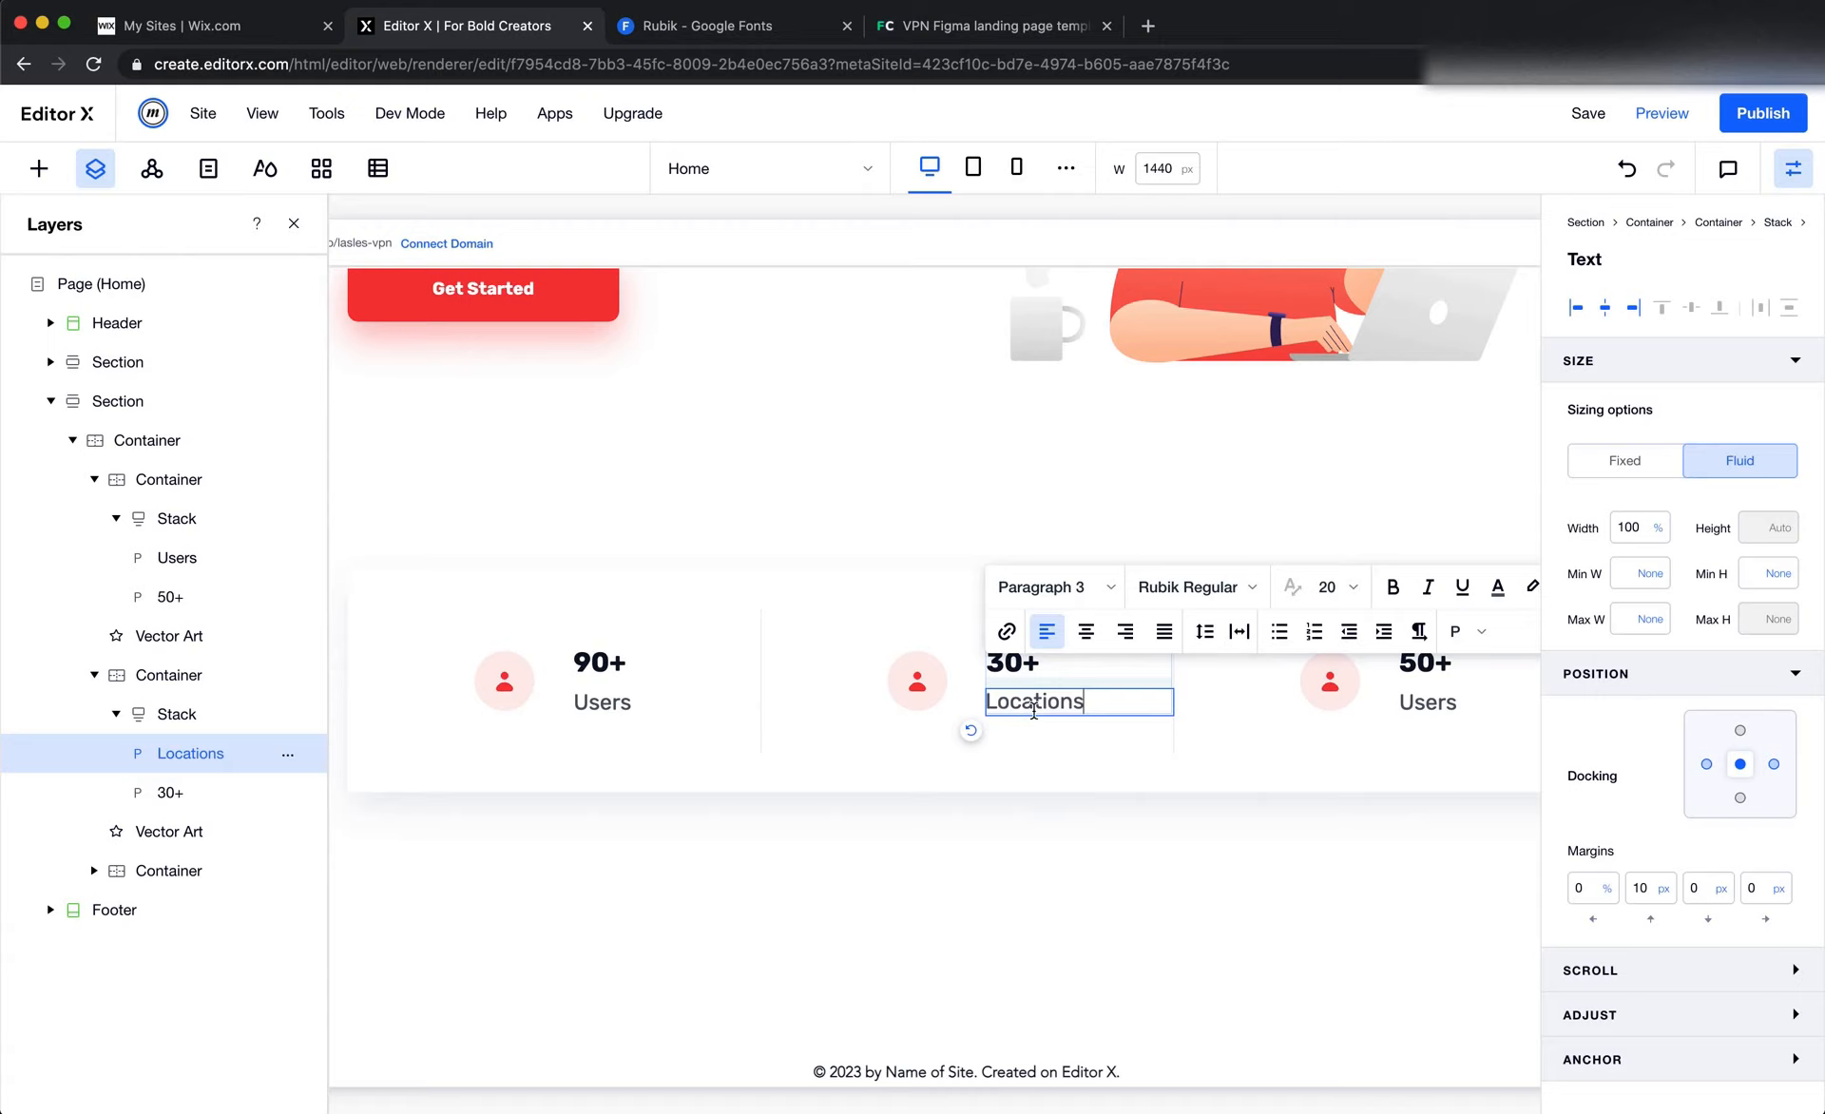
Replace the third column's Users label with Servers and deselect the text
click(1416, 705)
double_click(1416, 705)
text(Serv)
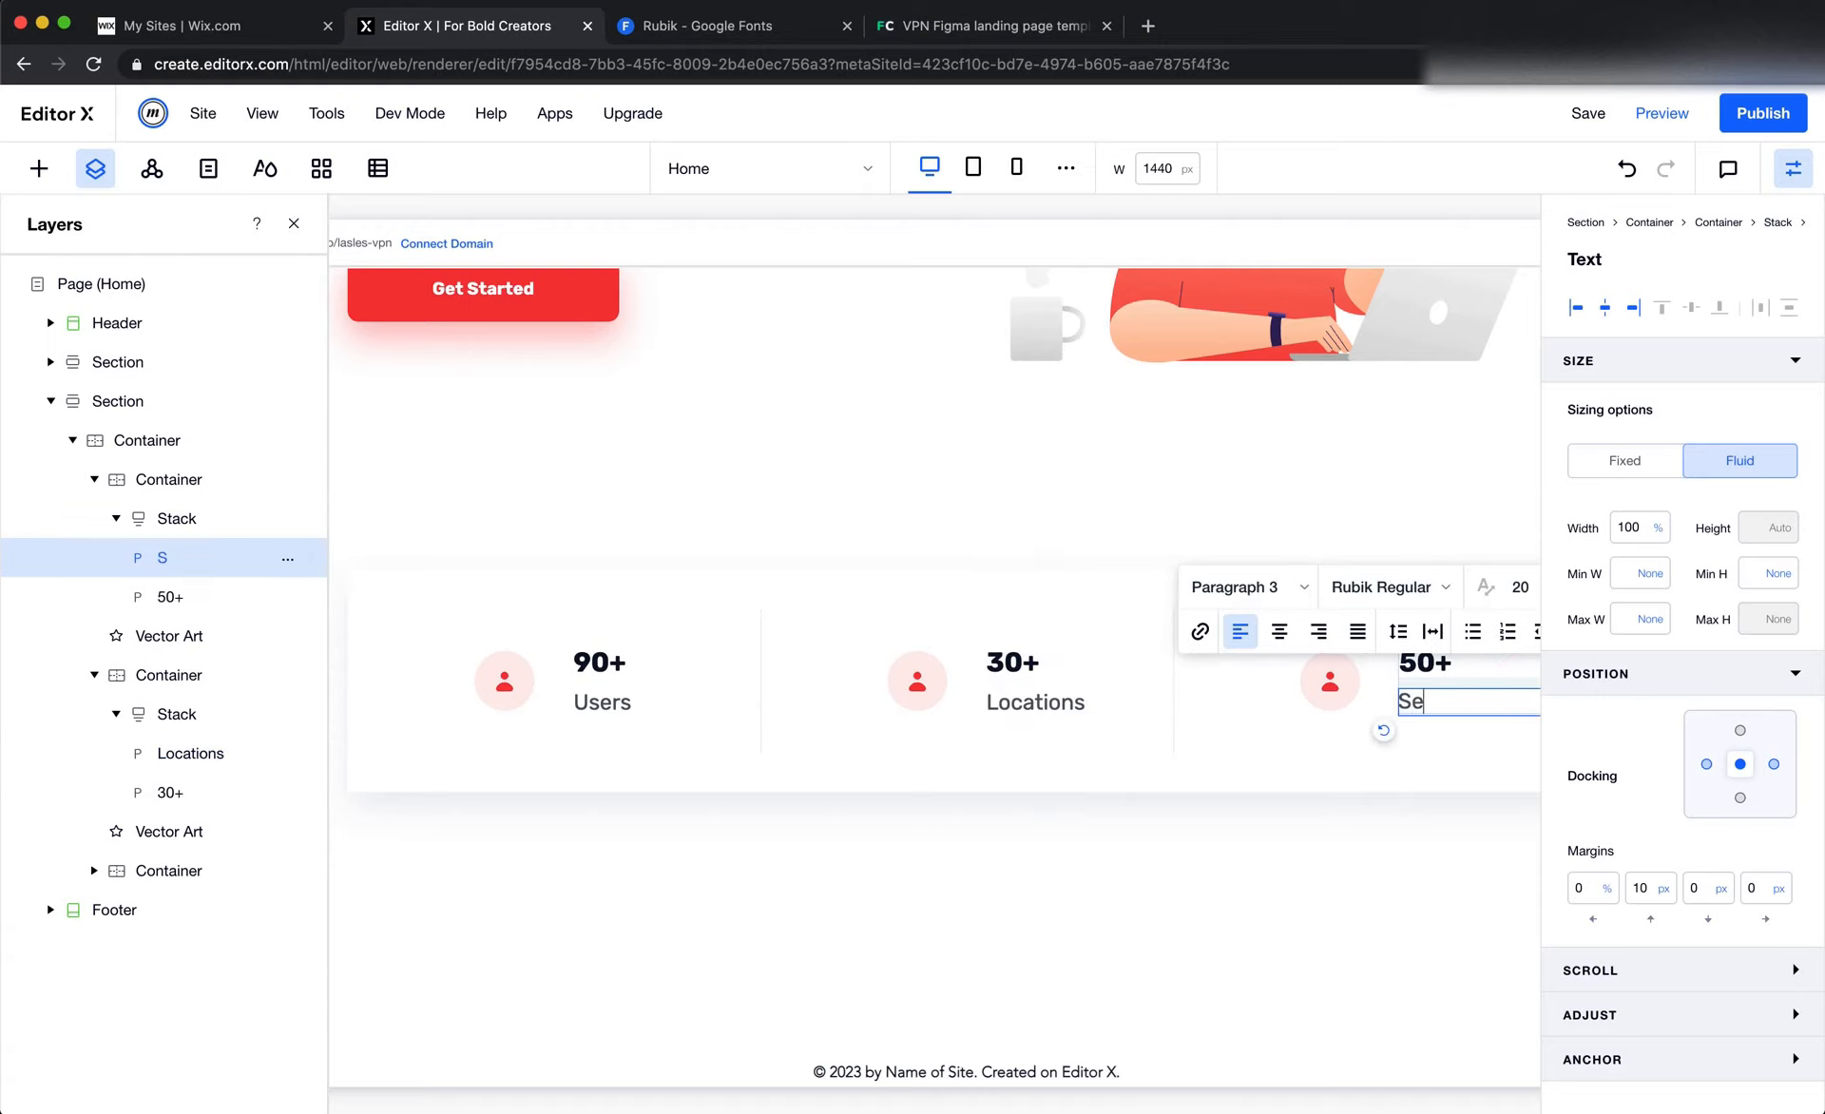
click(1452, 822)
scroll(1214, 845, left, 3)
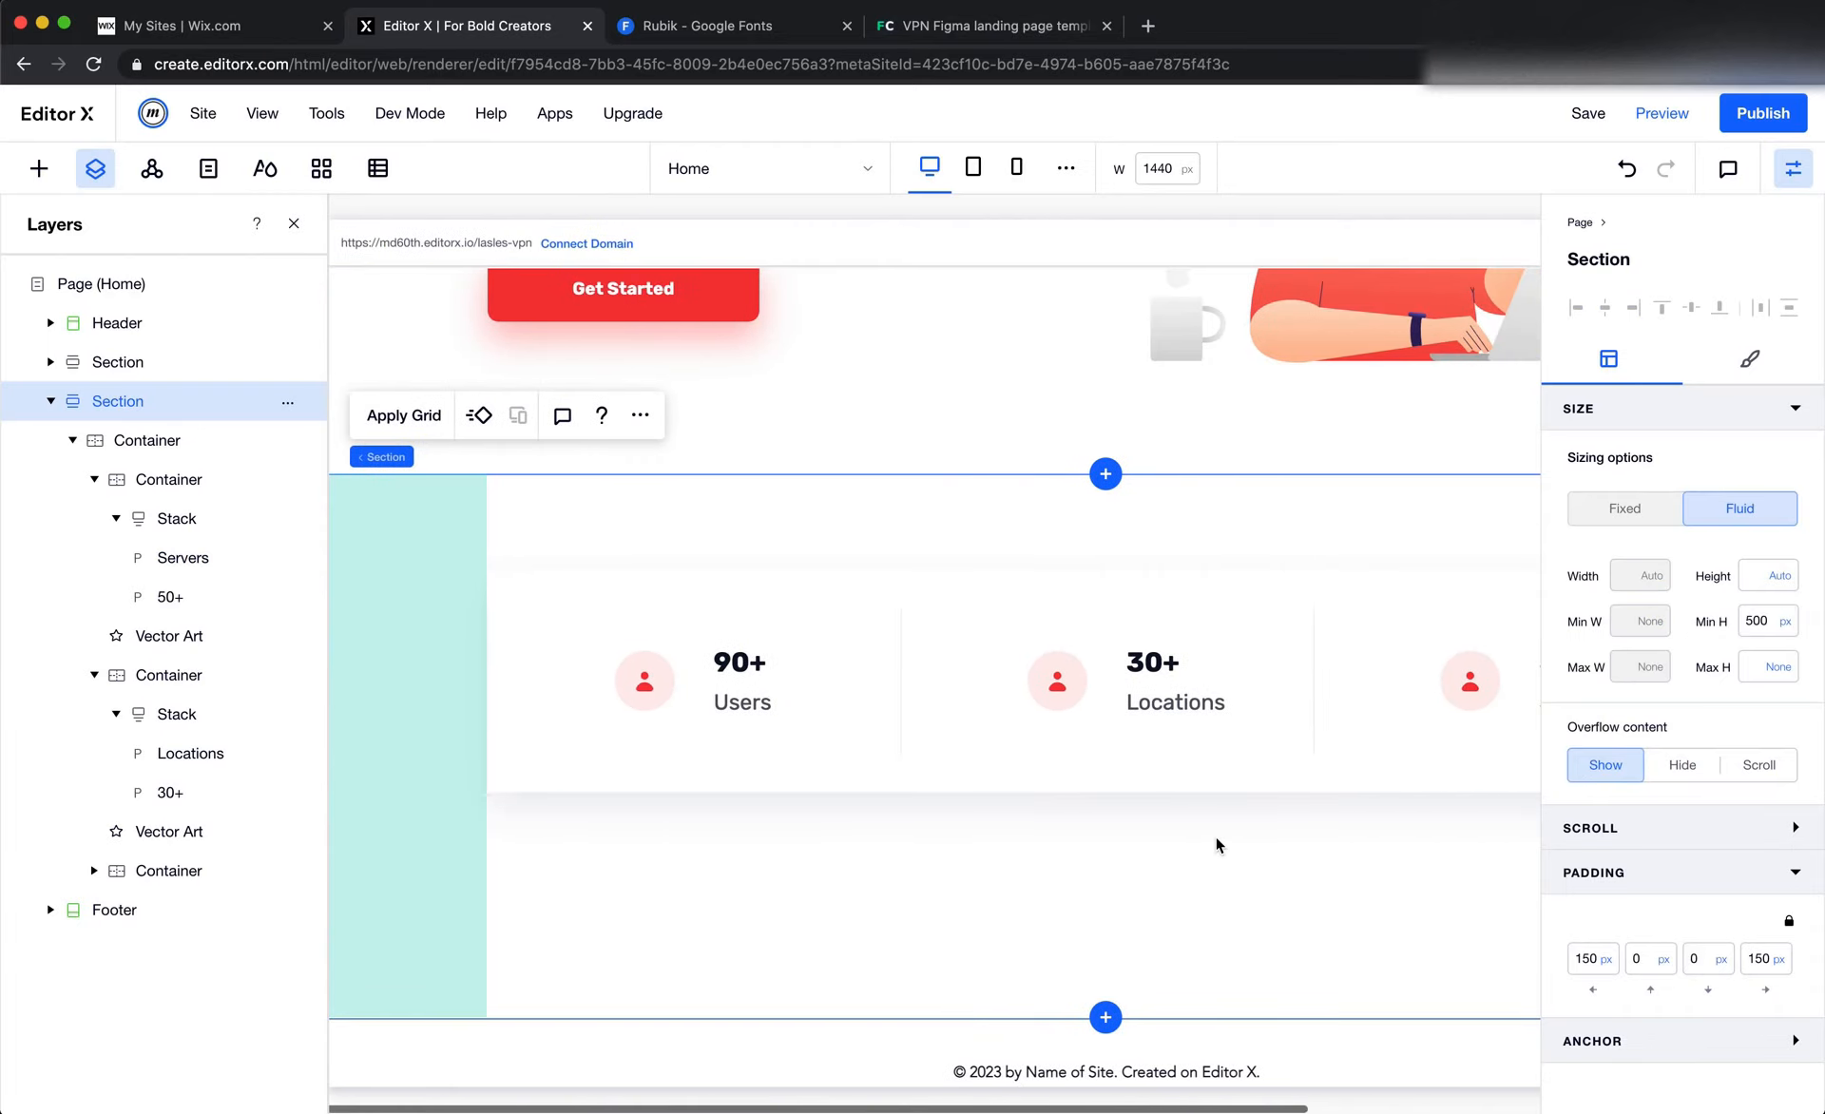
Compare the stats card with the Figma landing page design and return to Editor X
key(super+Tab)
scroll(1264, 865, right, 3)
scroll(1264, 865, down, 1)
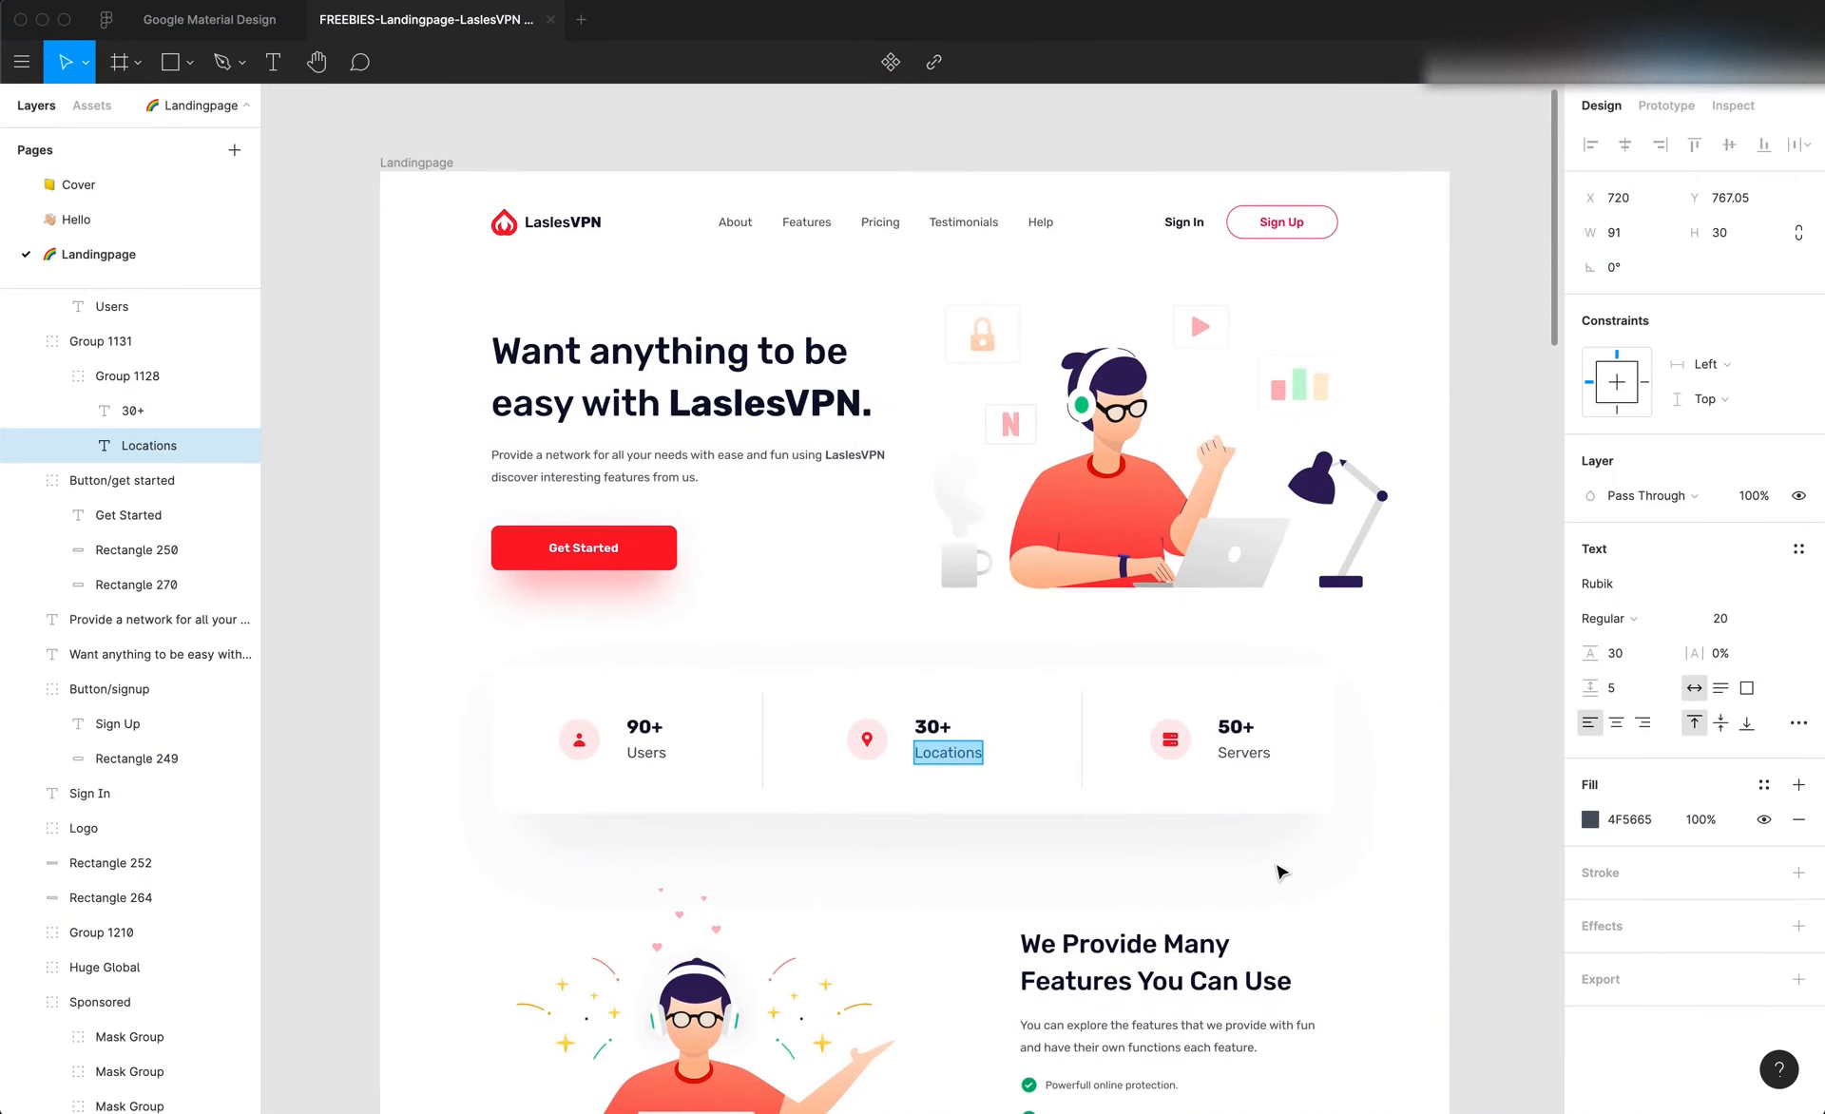
key(super+Tab)
Publish the site and close the Rubik Google Fonts and VPN Figma landing page template browser tabs
scroll(1287, 655, up, 1)
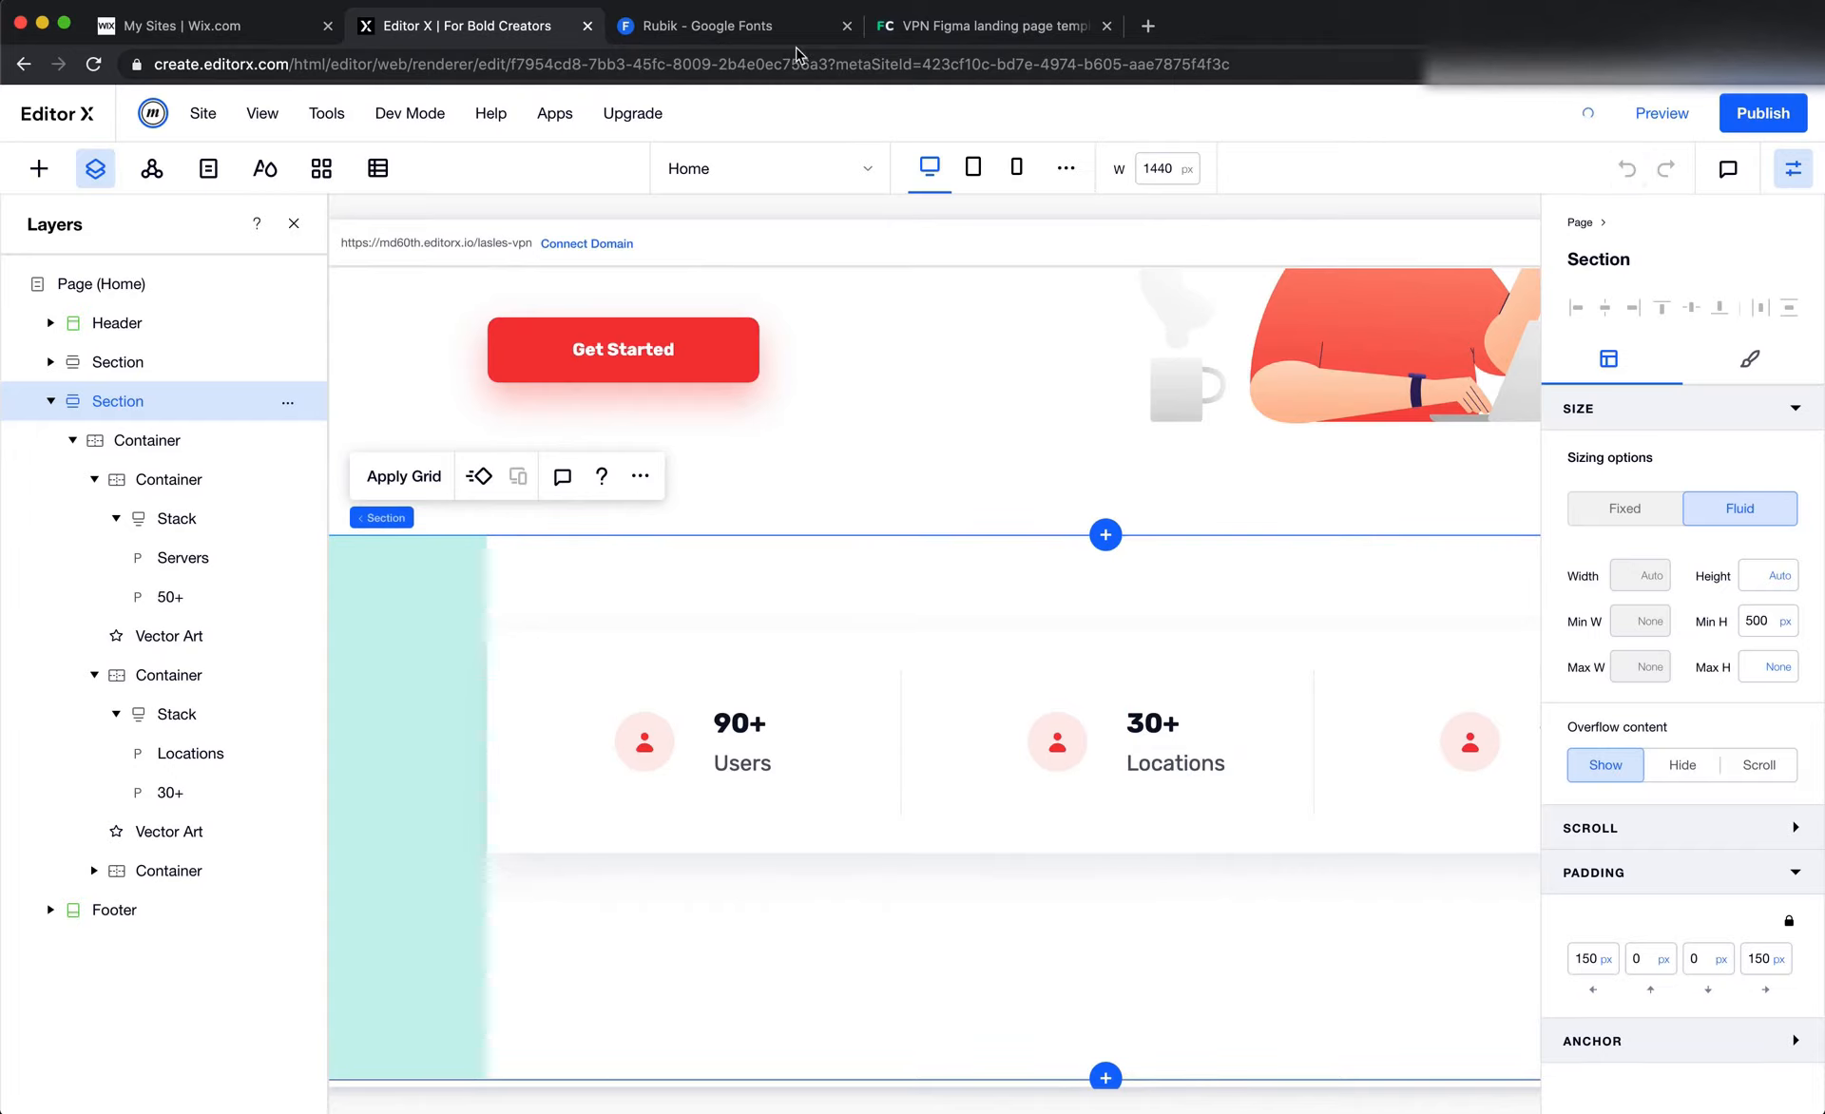
click(847, 29)
click(847, 28)
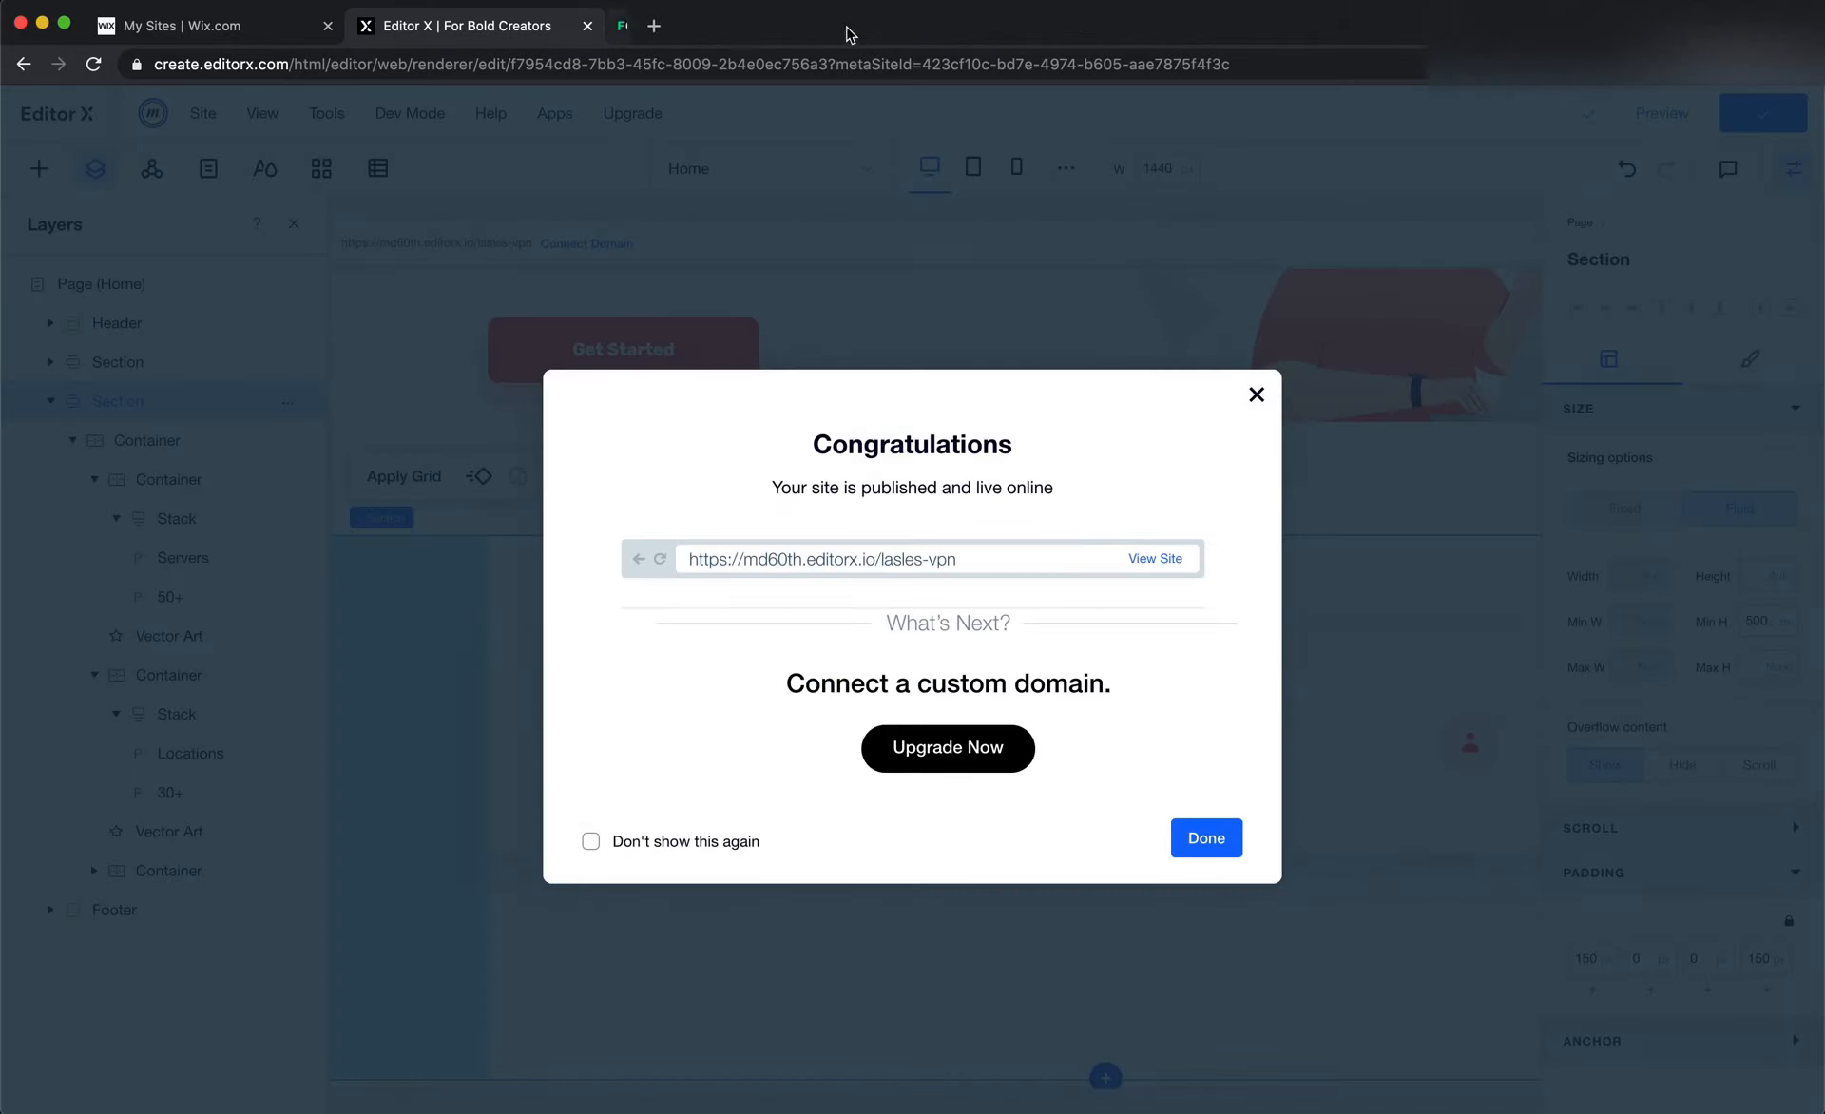
View the published LaslesVPN site and examine the stats card on the live page
click(1155, 561)
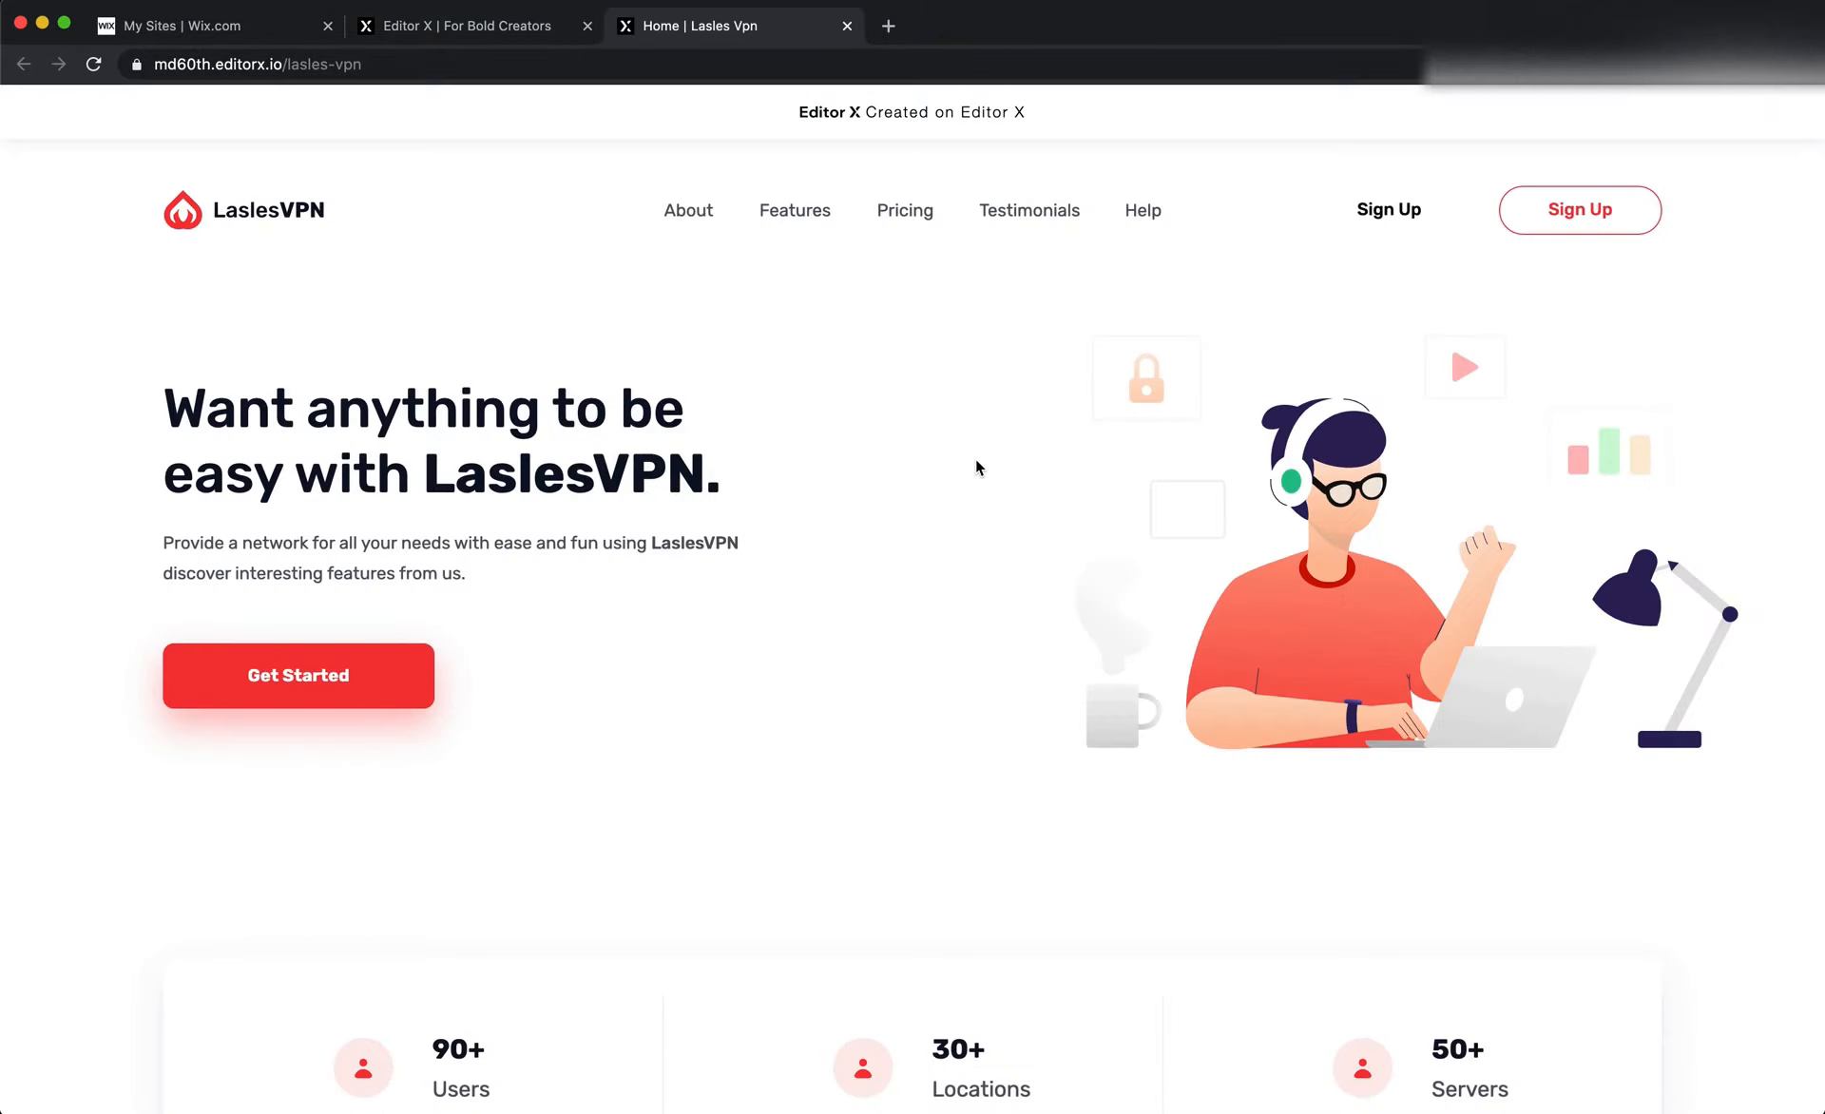
scroll(975, 460, down, 5)
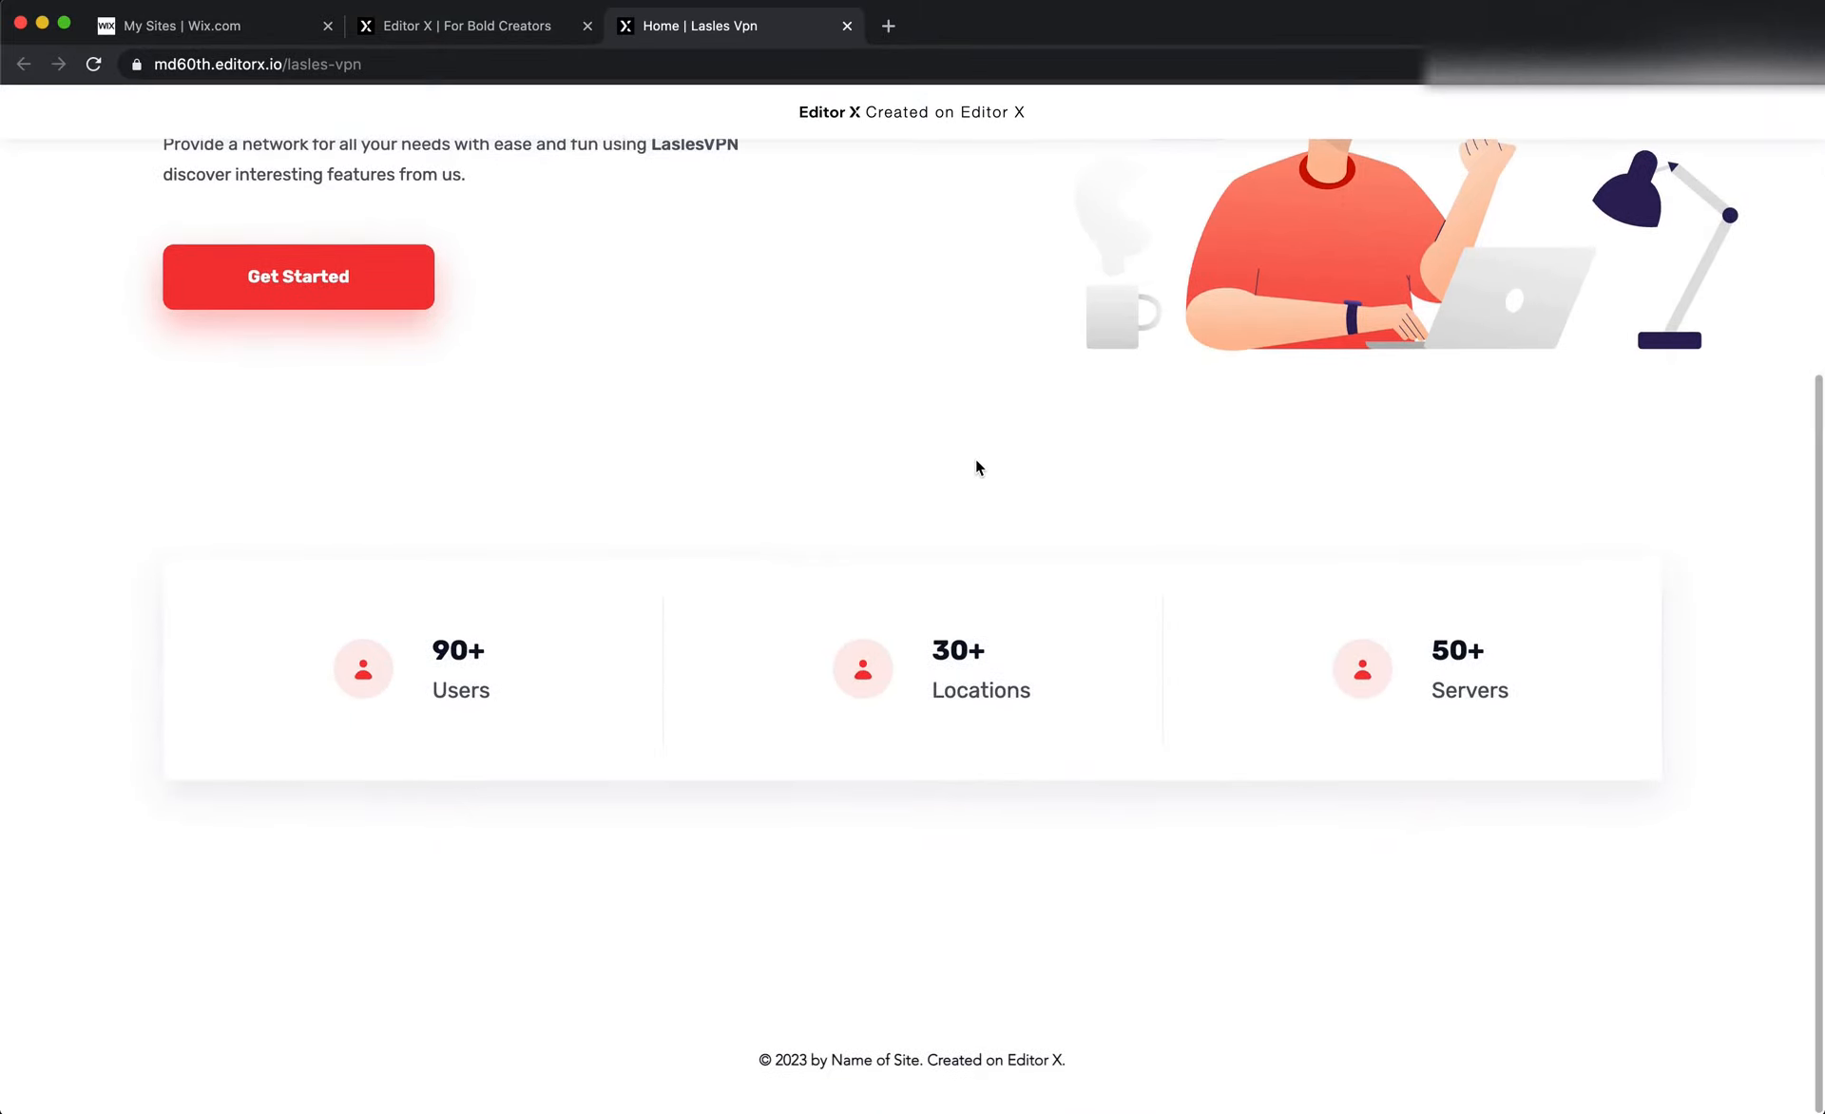
Look over the published landing page from the header and hero section down to the stats card
scroll(976, 461, up, 5)
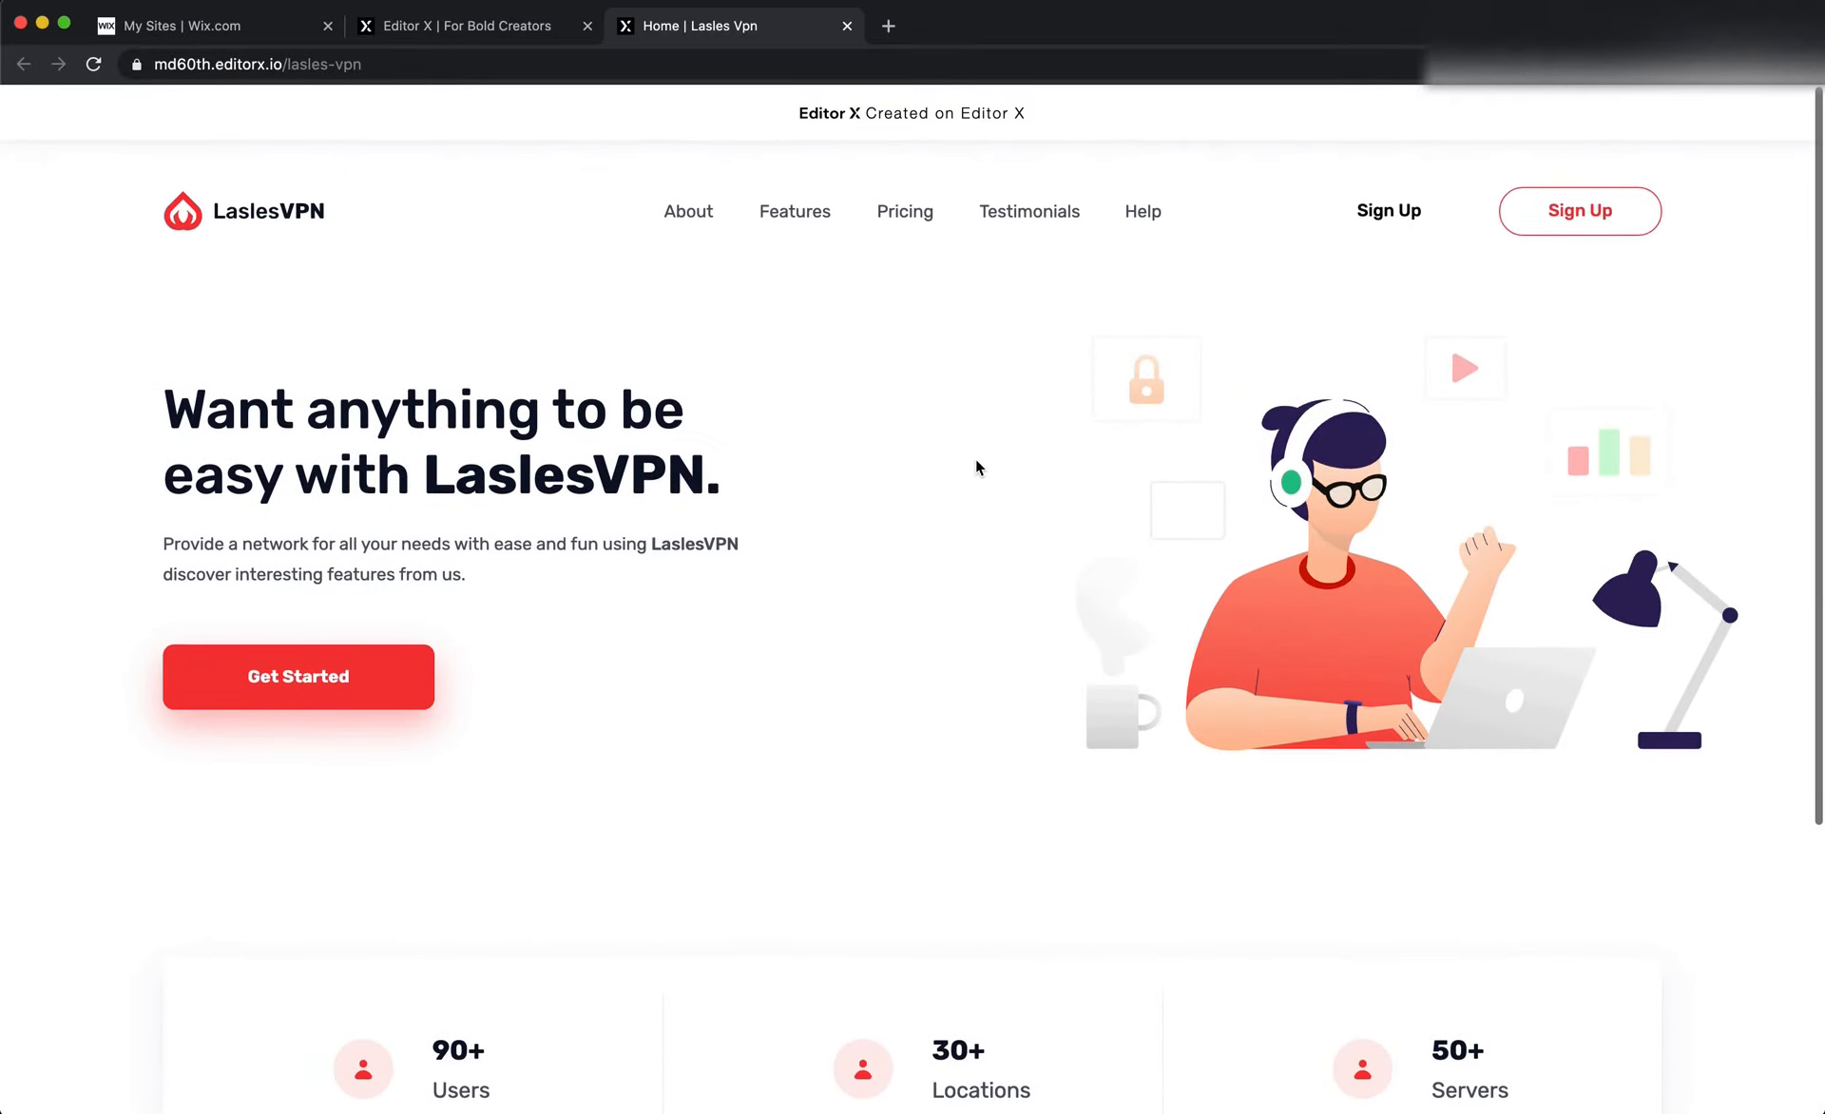
drag(1821, 538, 1821, 426)
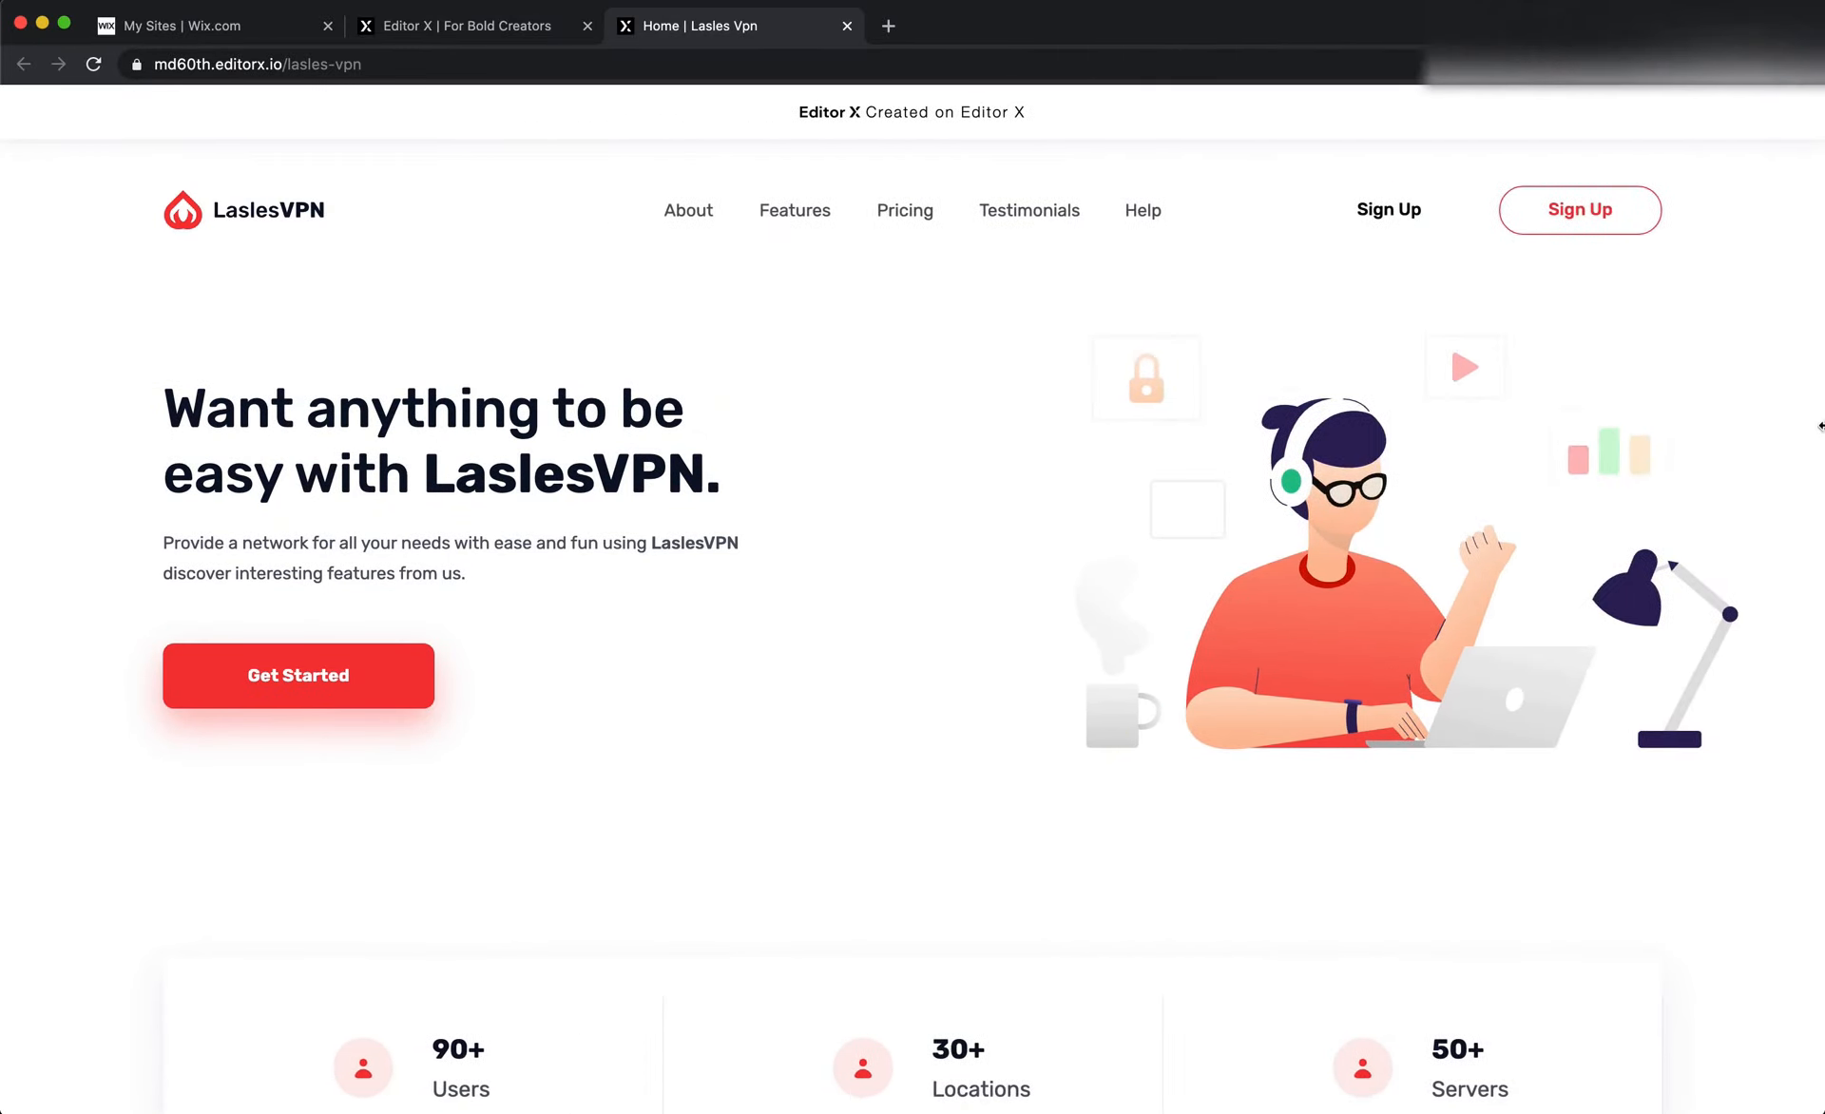
scroll(1091, 452, down, 5)
scroll(1092, 460, up, 4)
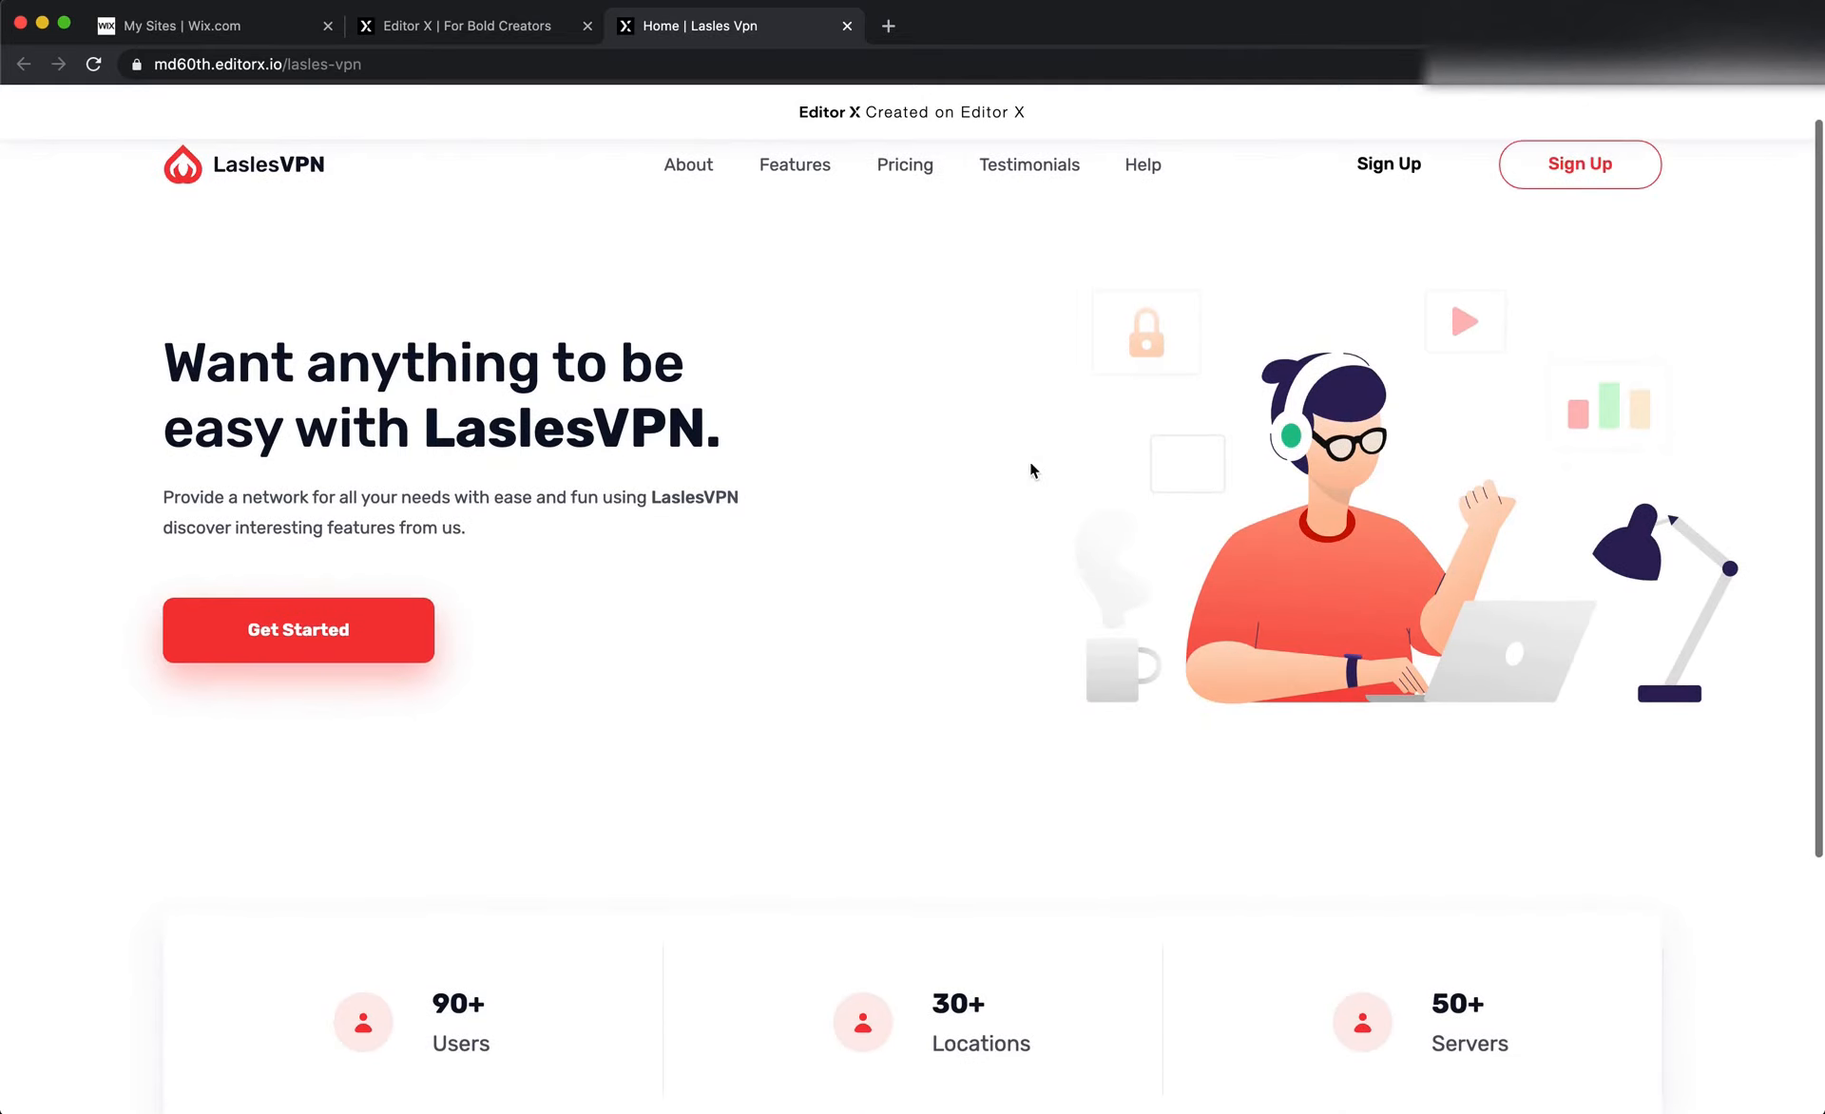
scroll(819, 485, down, 1)
scroll(819, 486, up, 2)
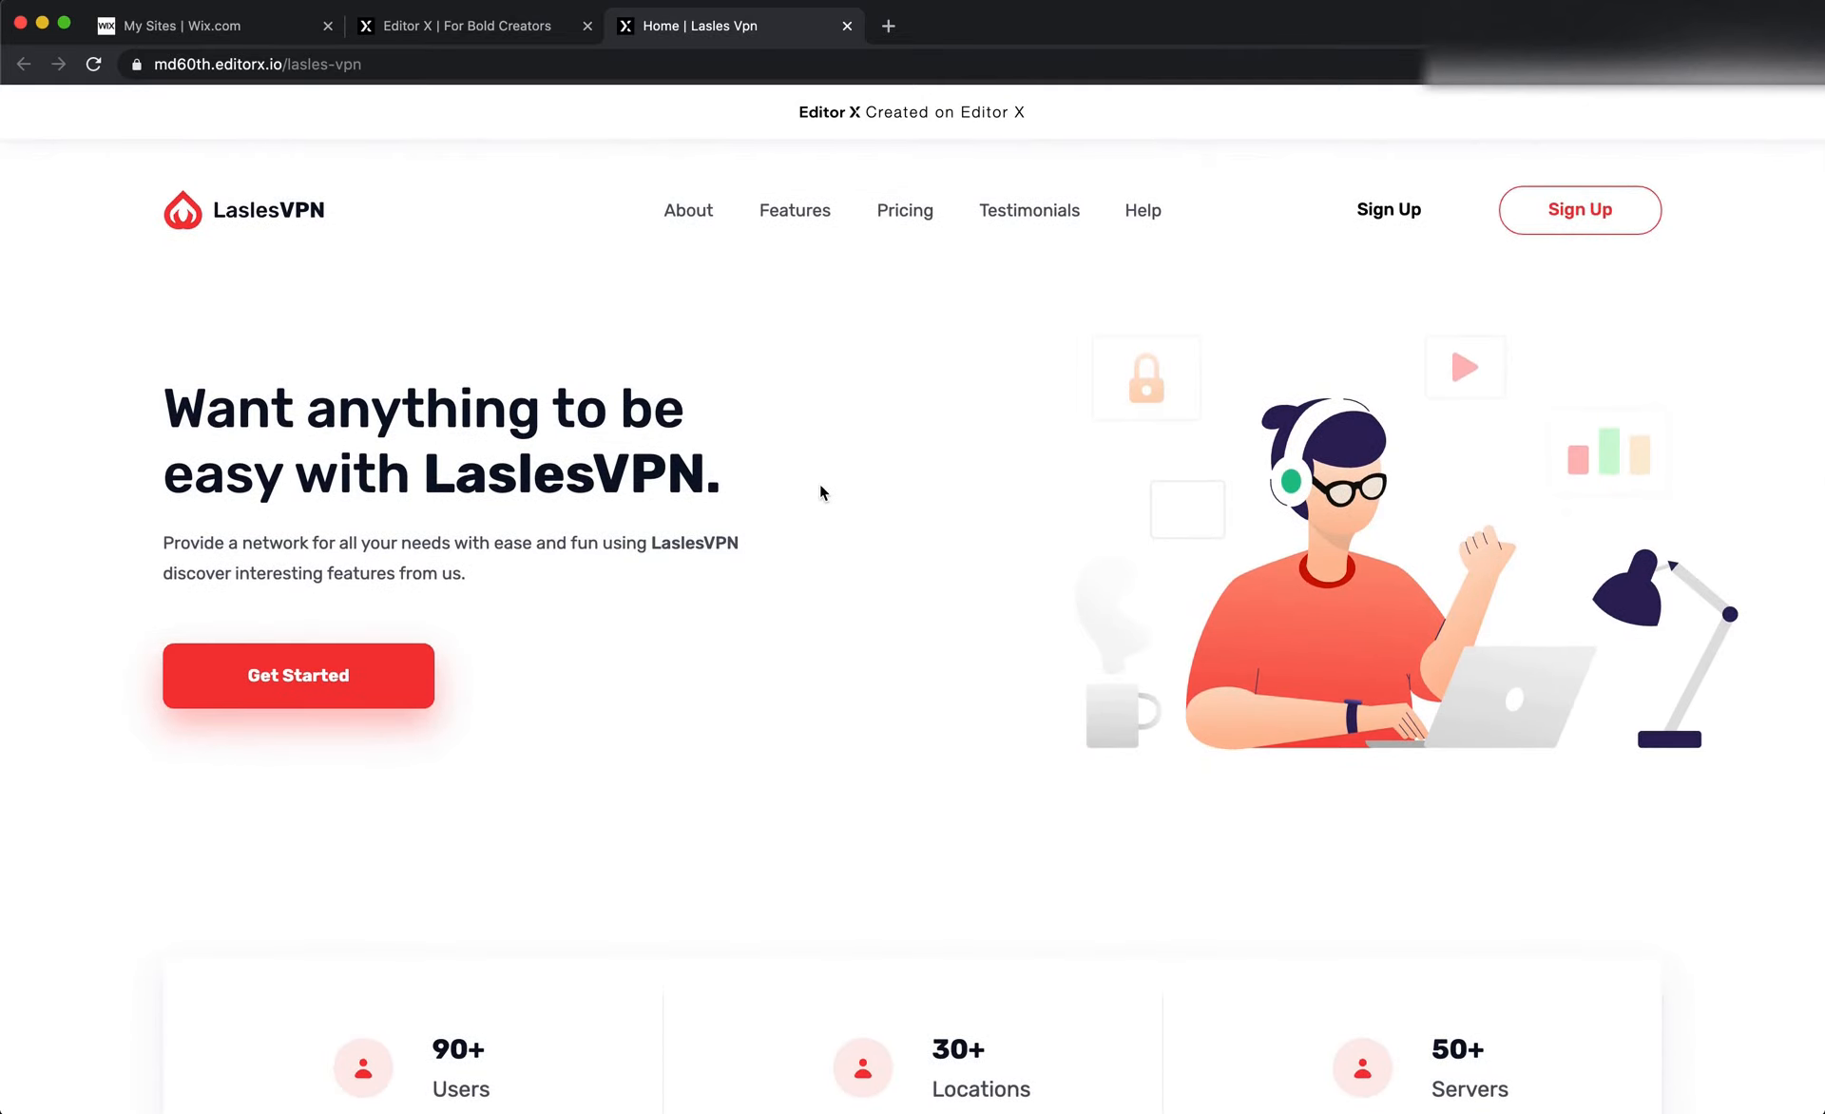
Switch to Figma, view the LaslesVPN landing page in presentation mode, and return to the design file
key(super+Tab)
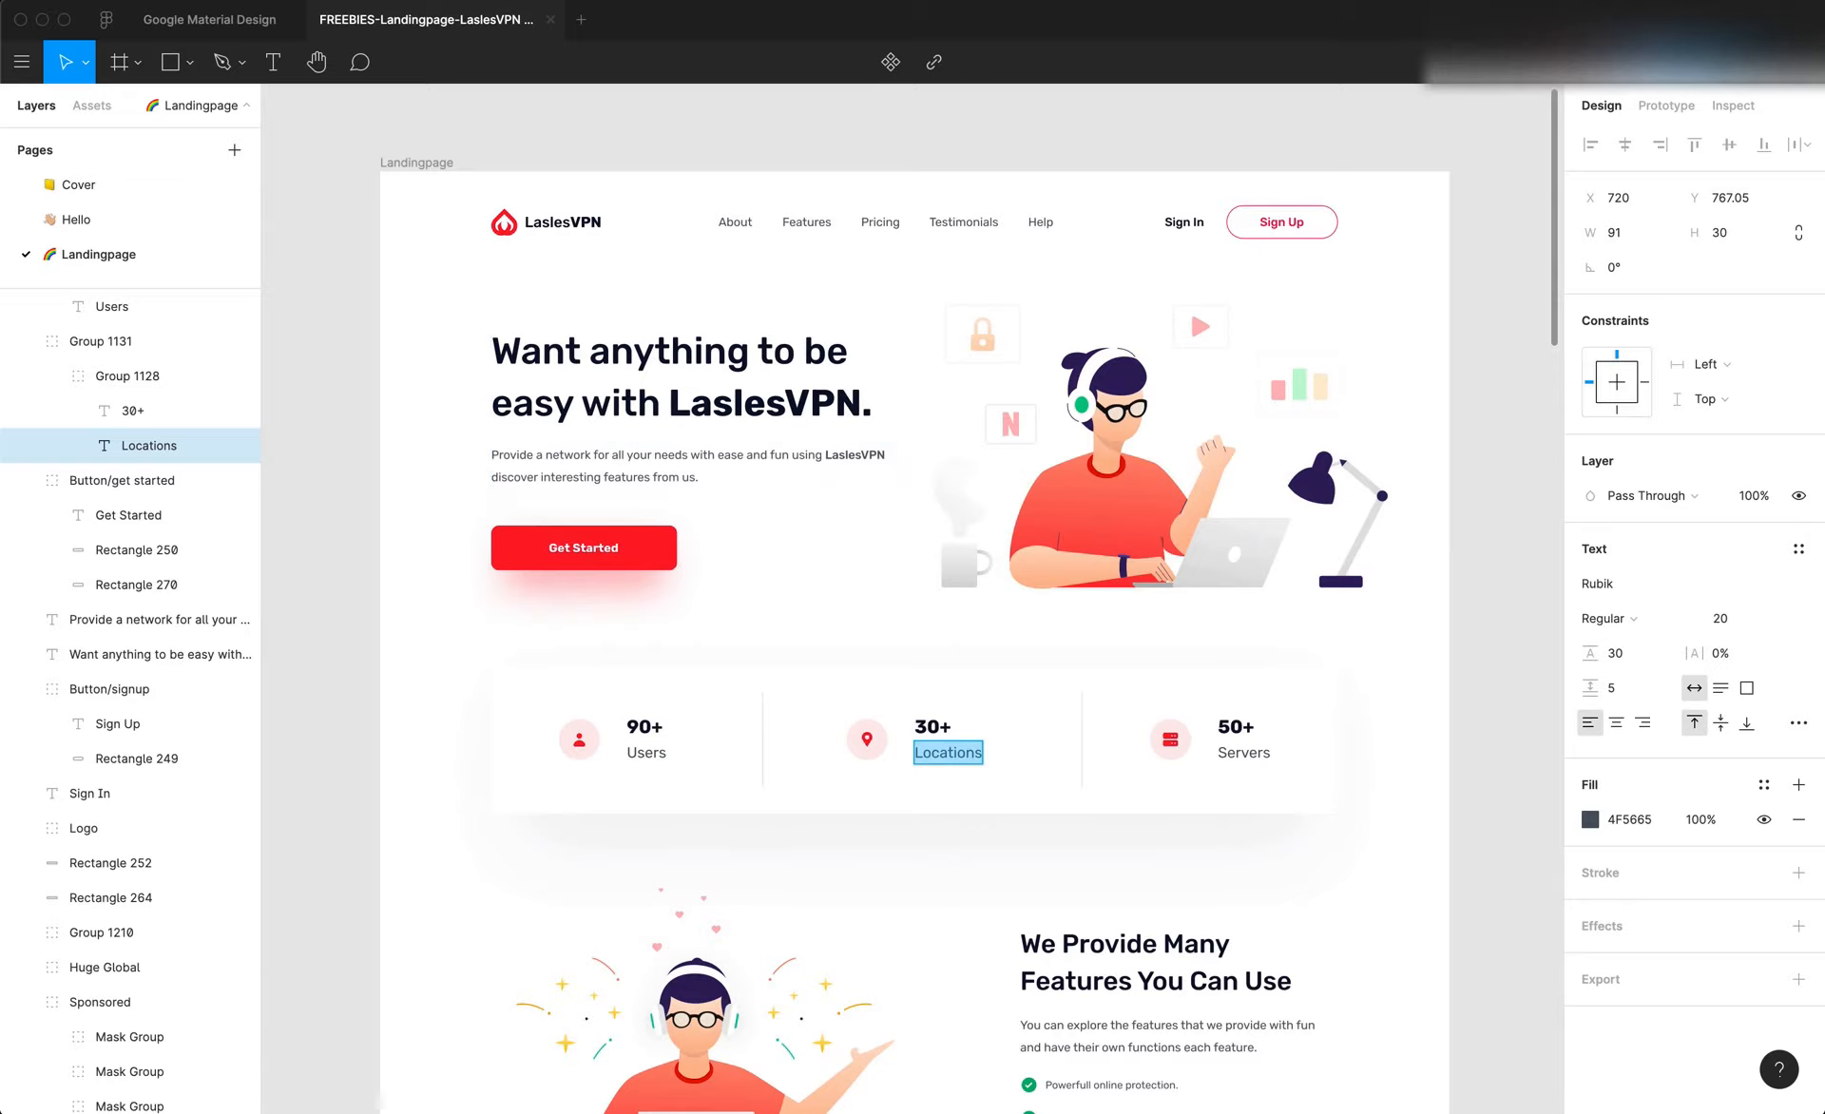
click(1728, 62)
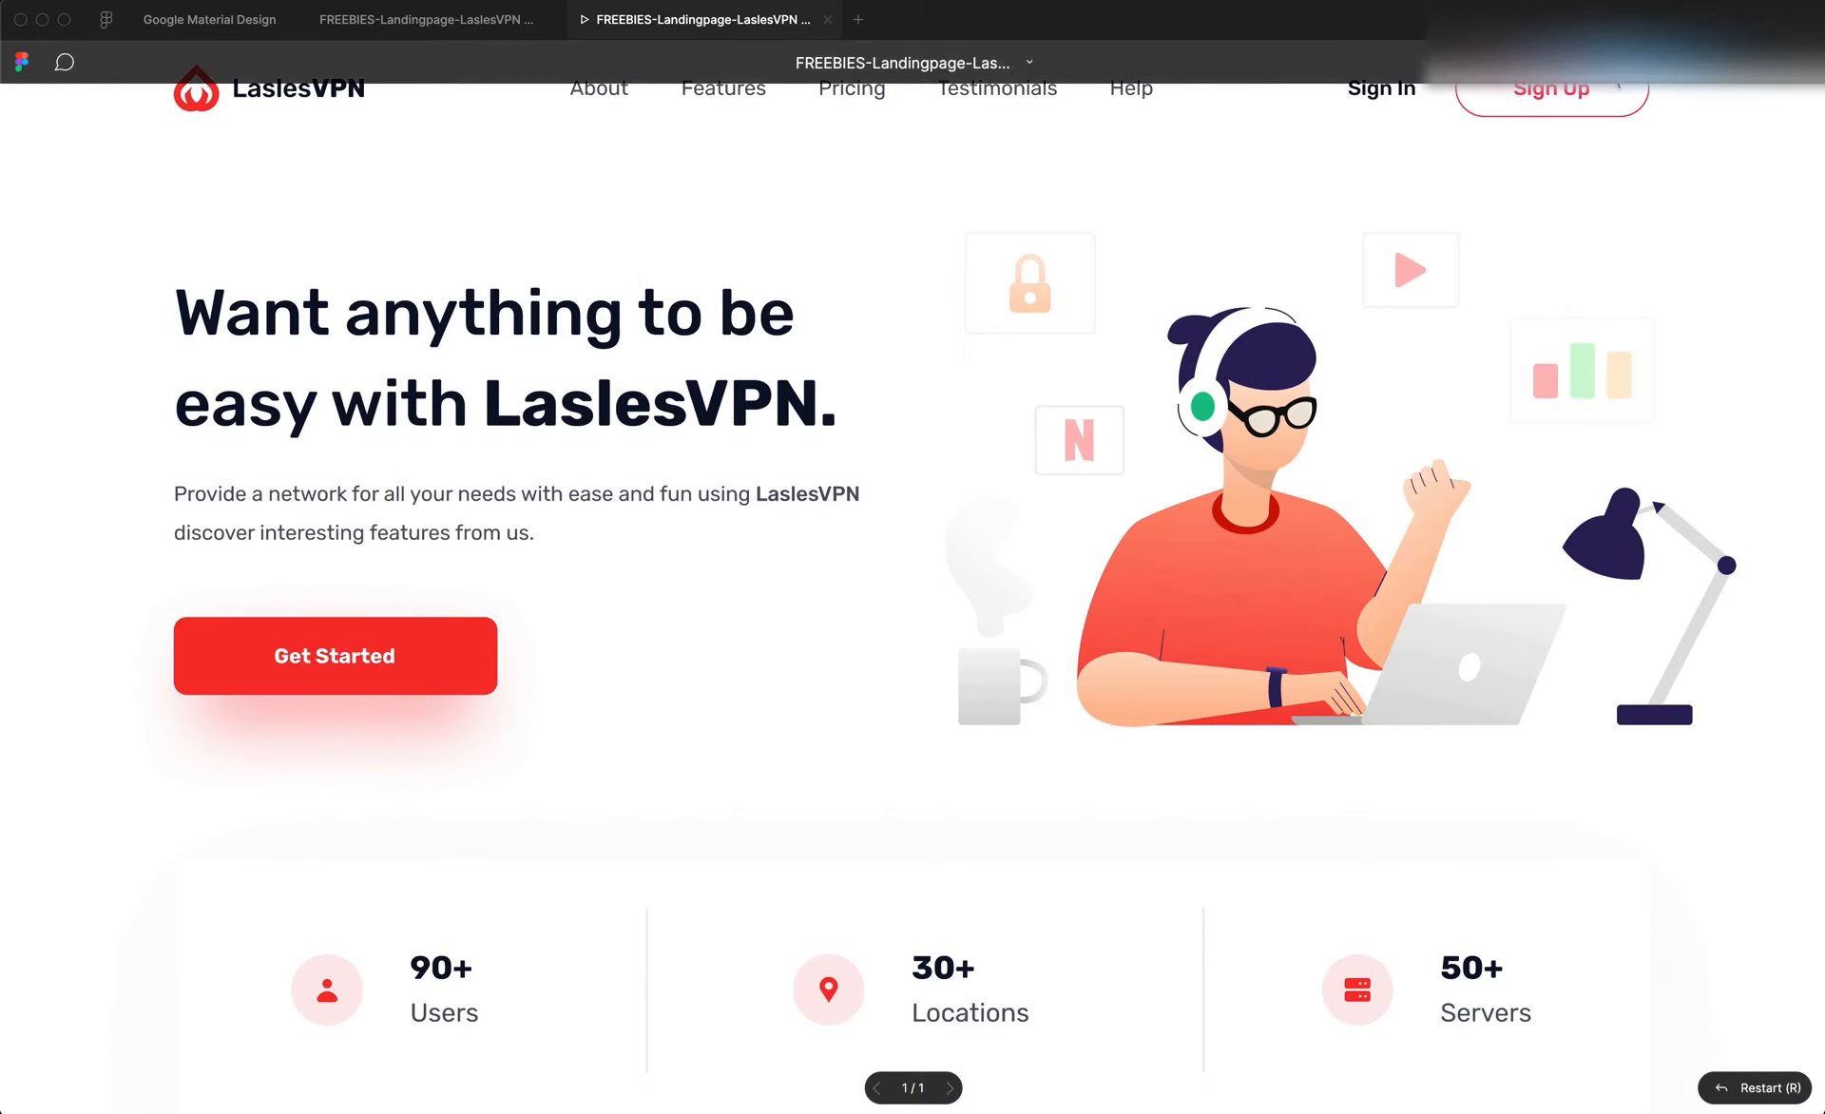
click(21, 64)
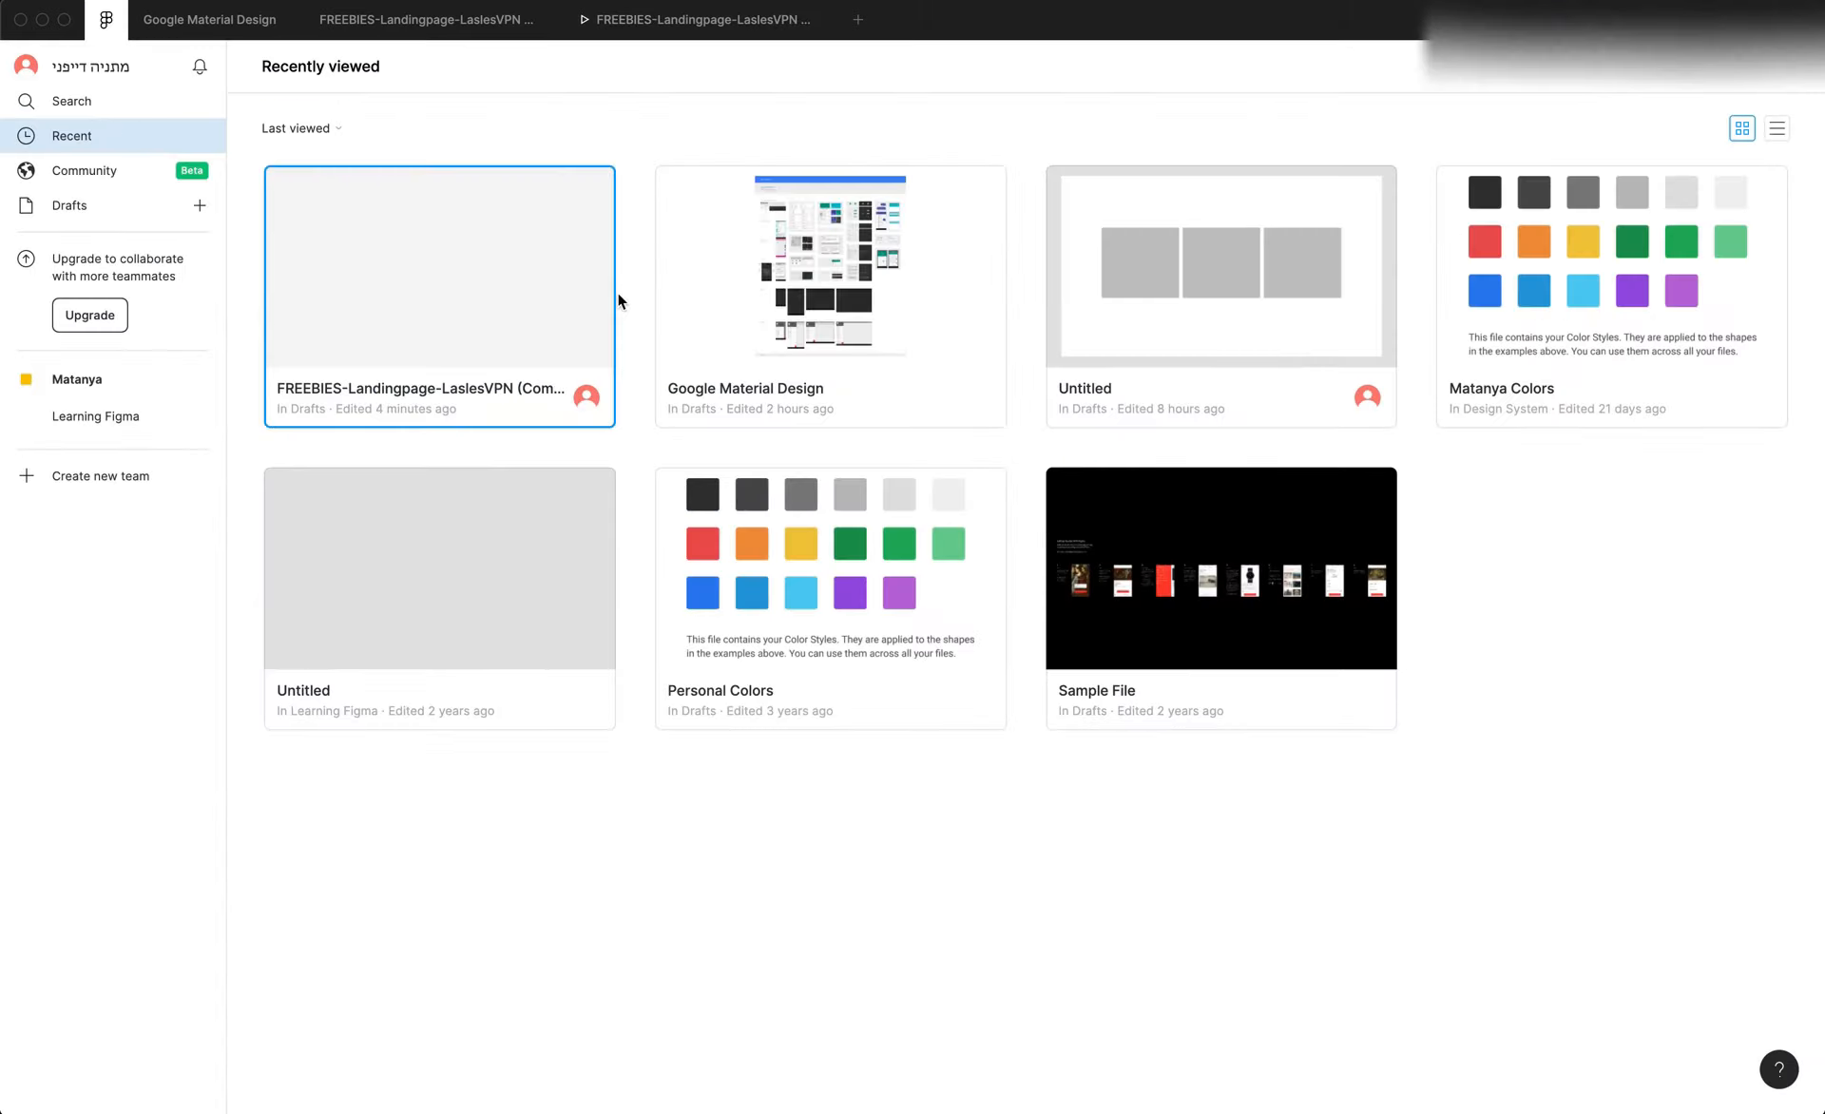
double_click(453, 303)
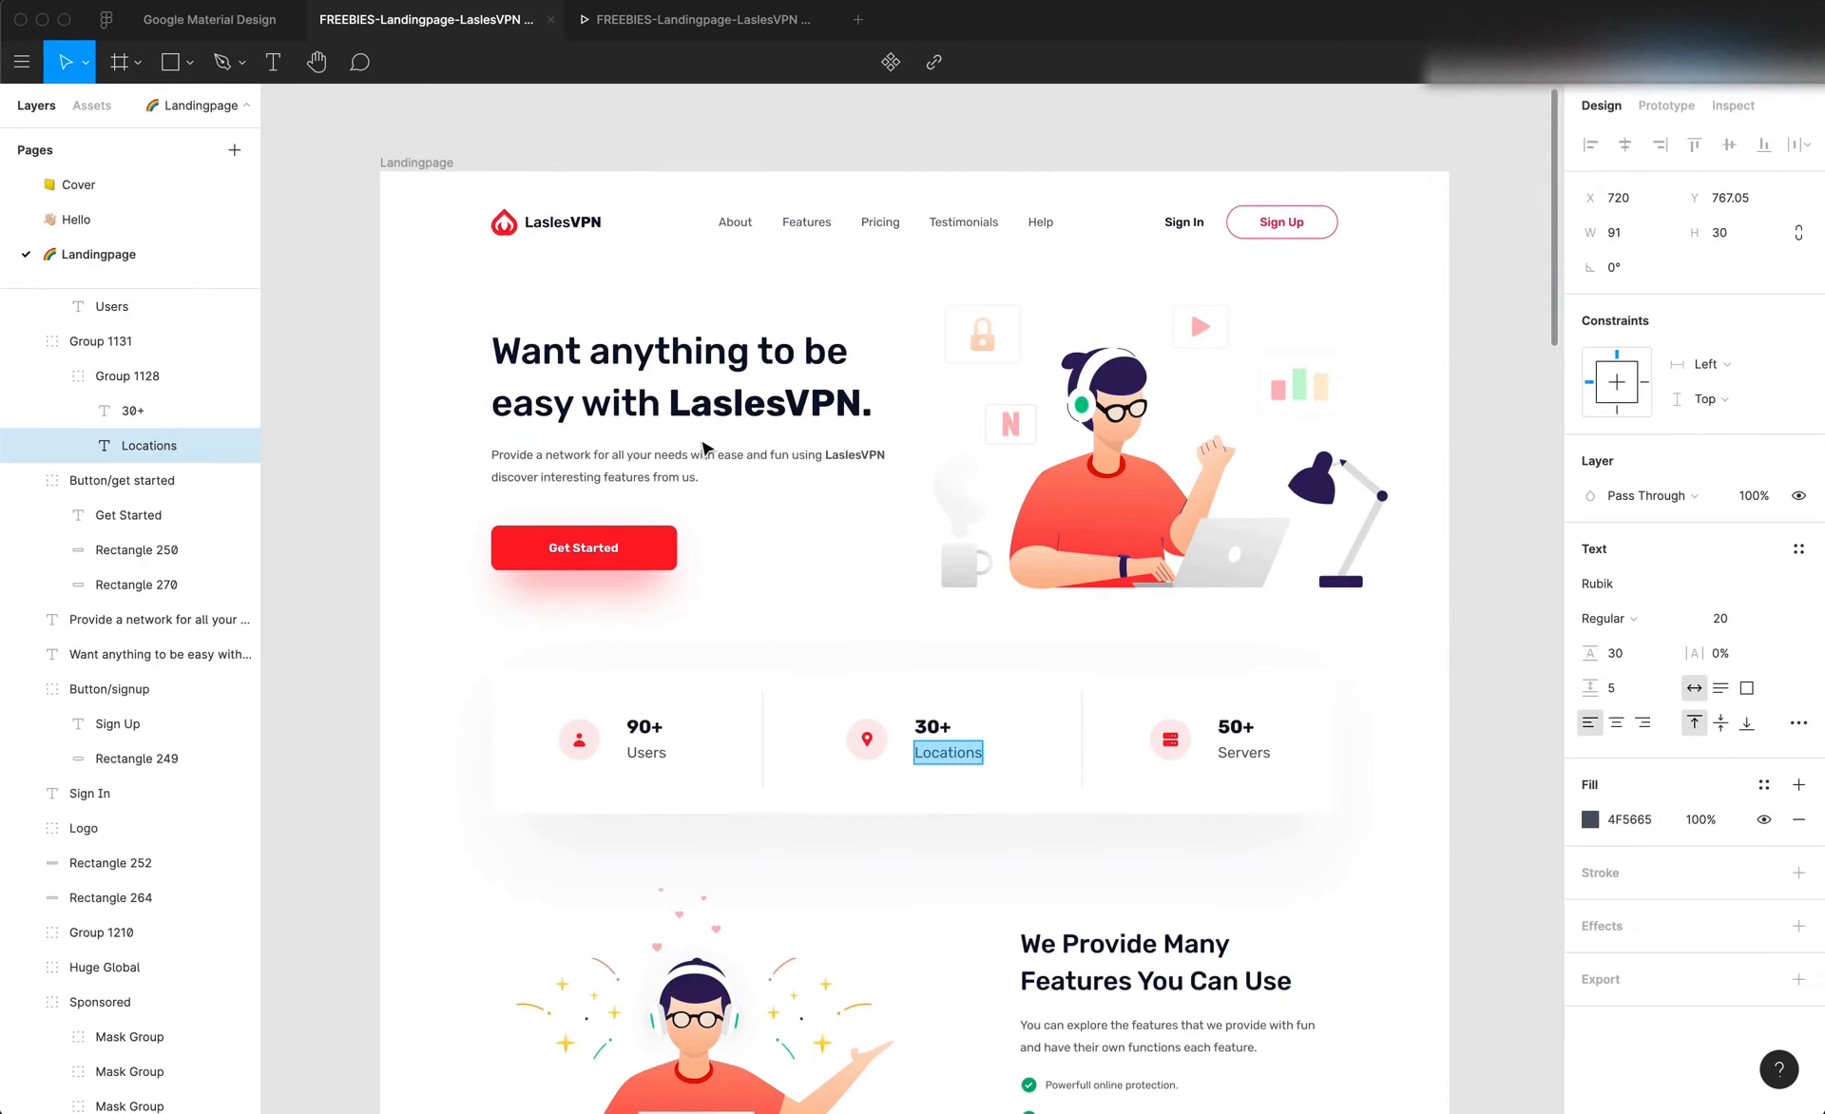
Examine the We Provide Many Features section of the Figma design against the hero layout and return to the browser
scroll(703, 447, down, 10)
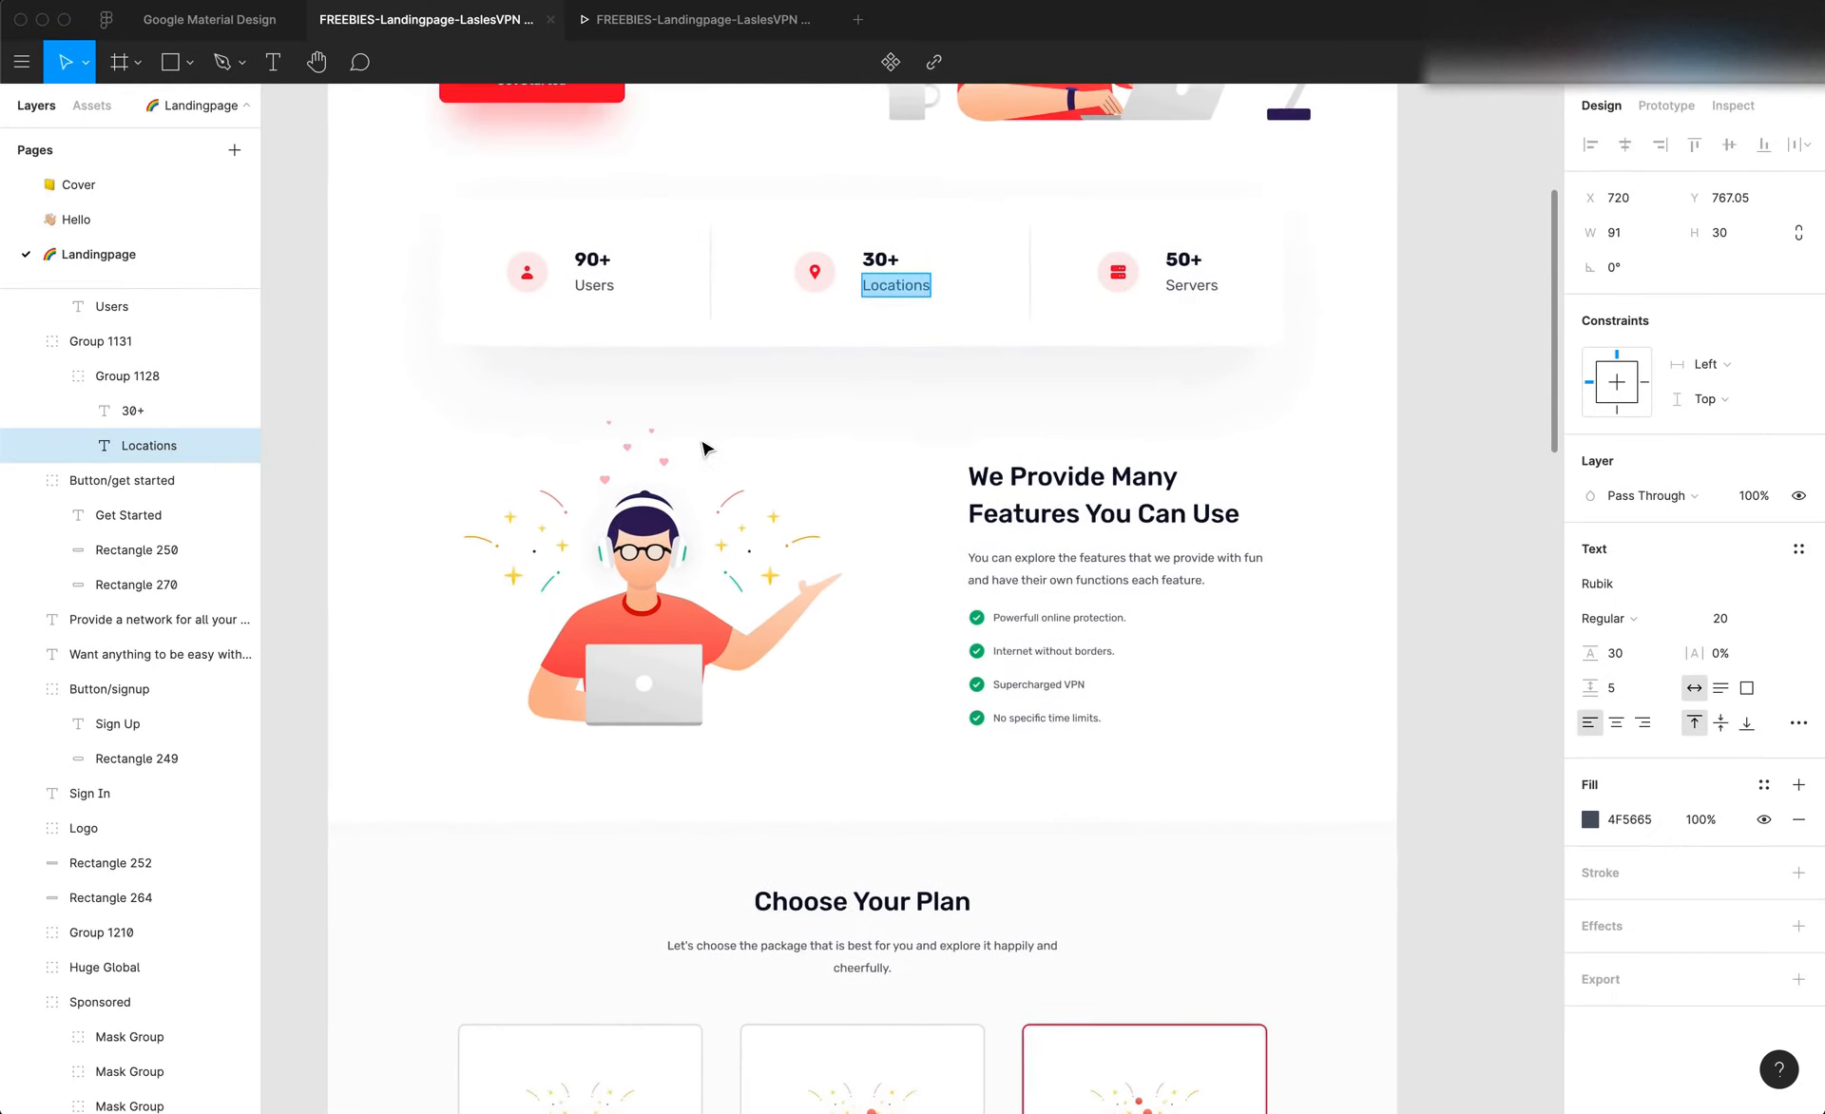
scroll(703, 446, up, 2)
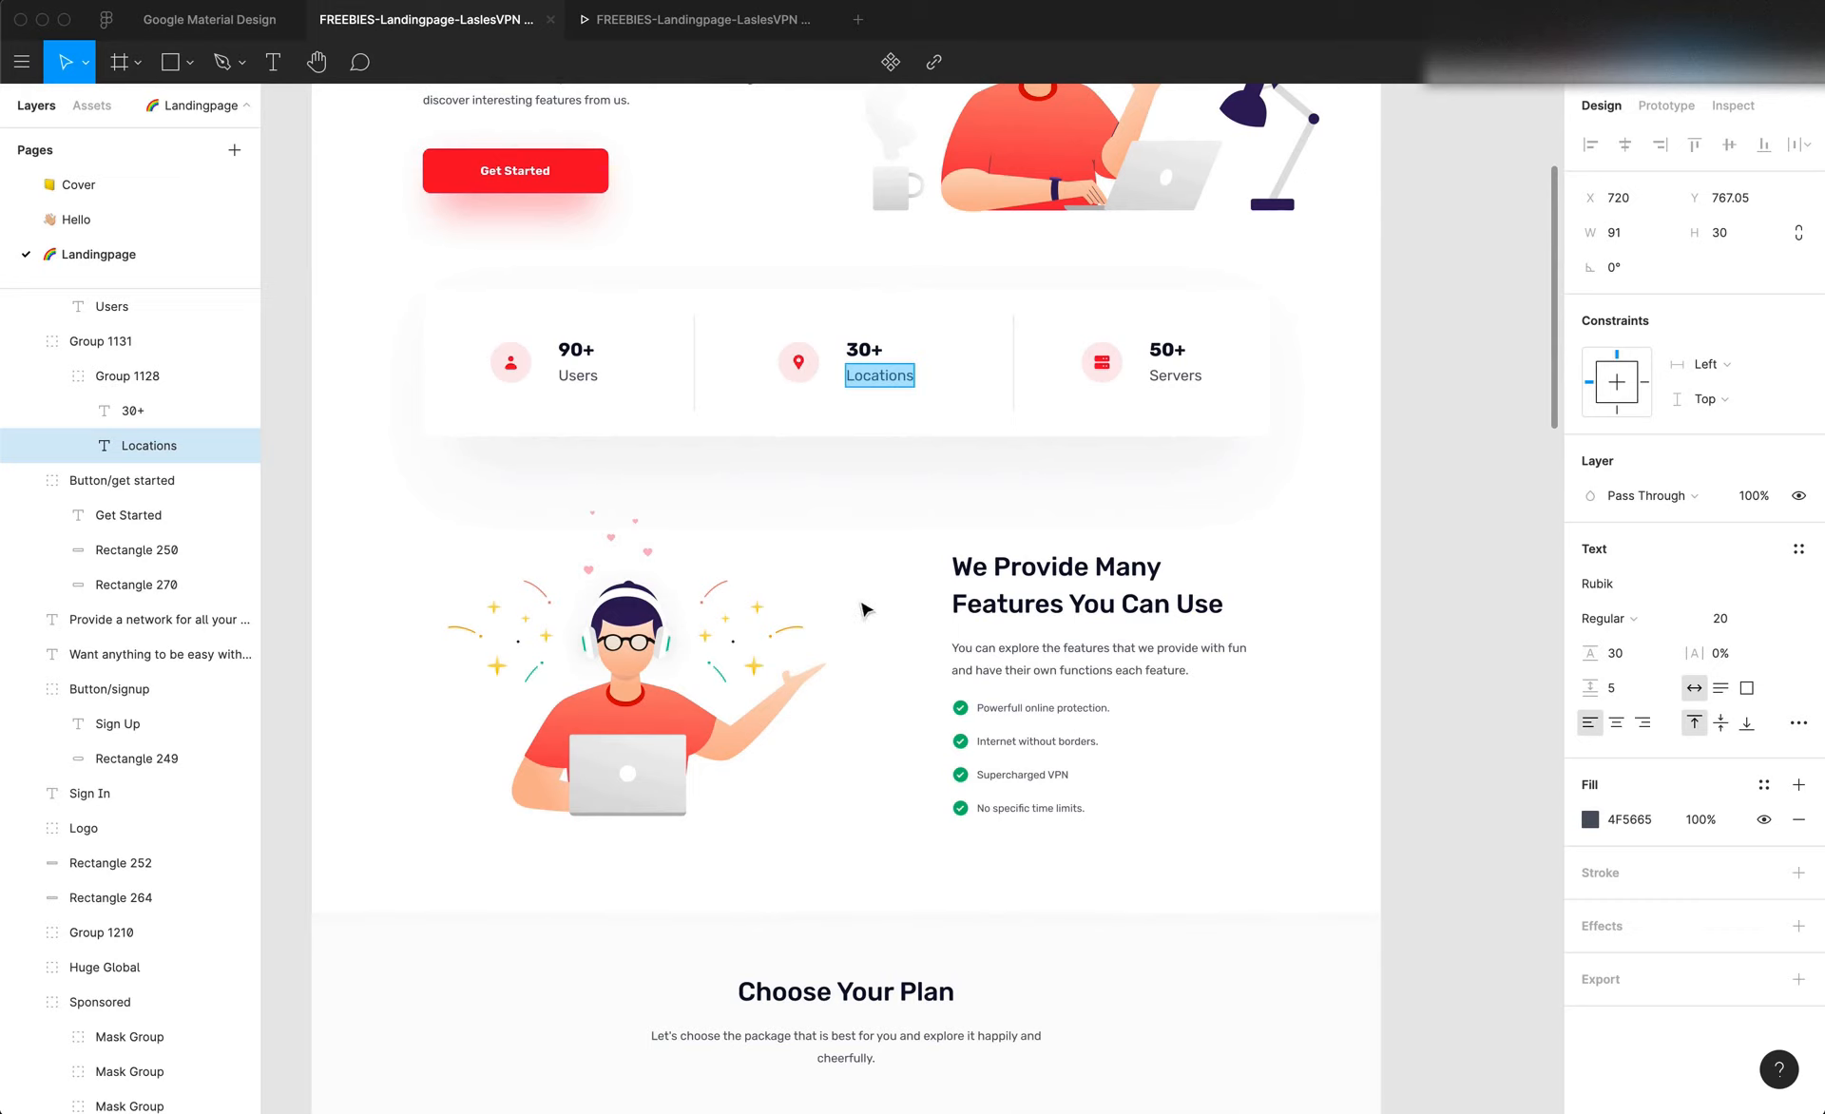
scroll(635, 623, up, 7)
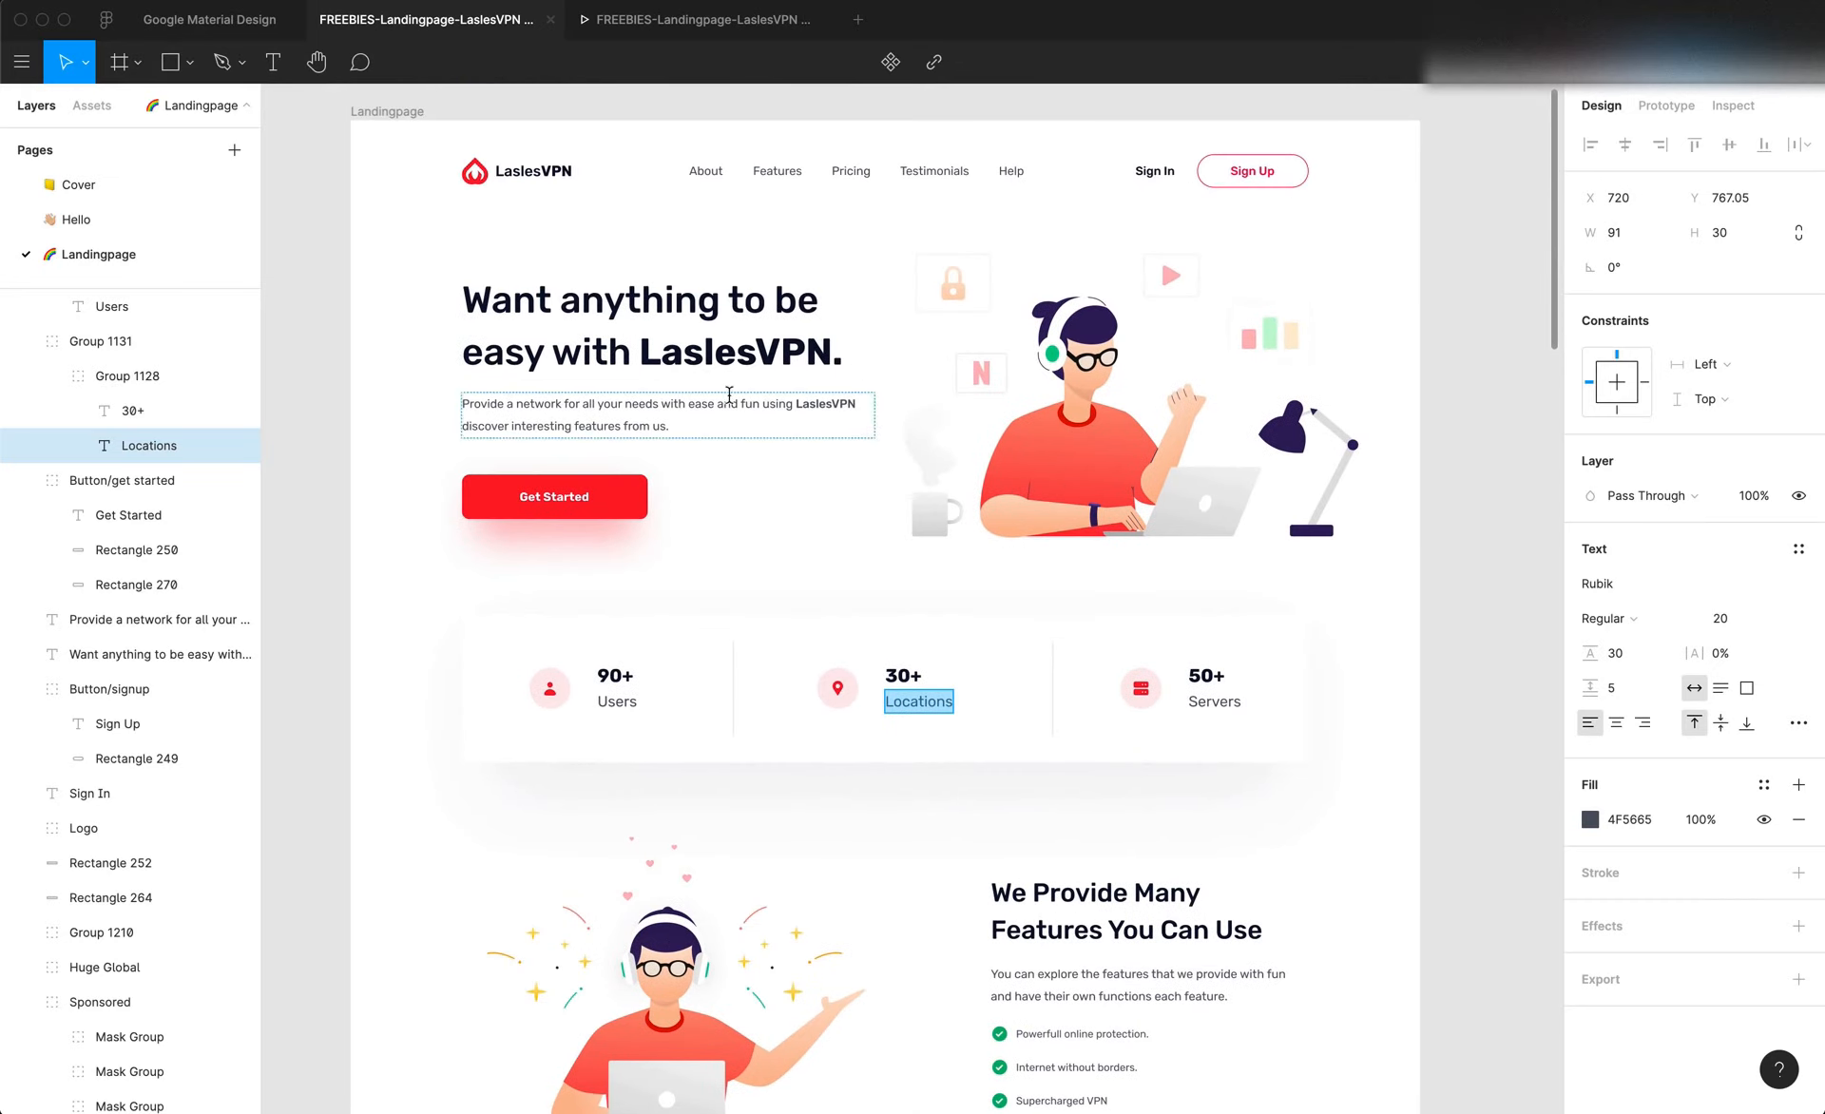
scroll(958, 414, down, 4)
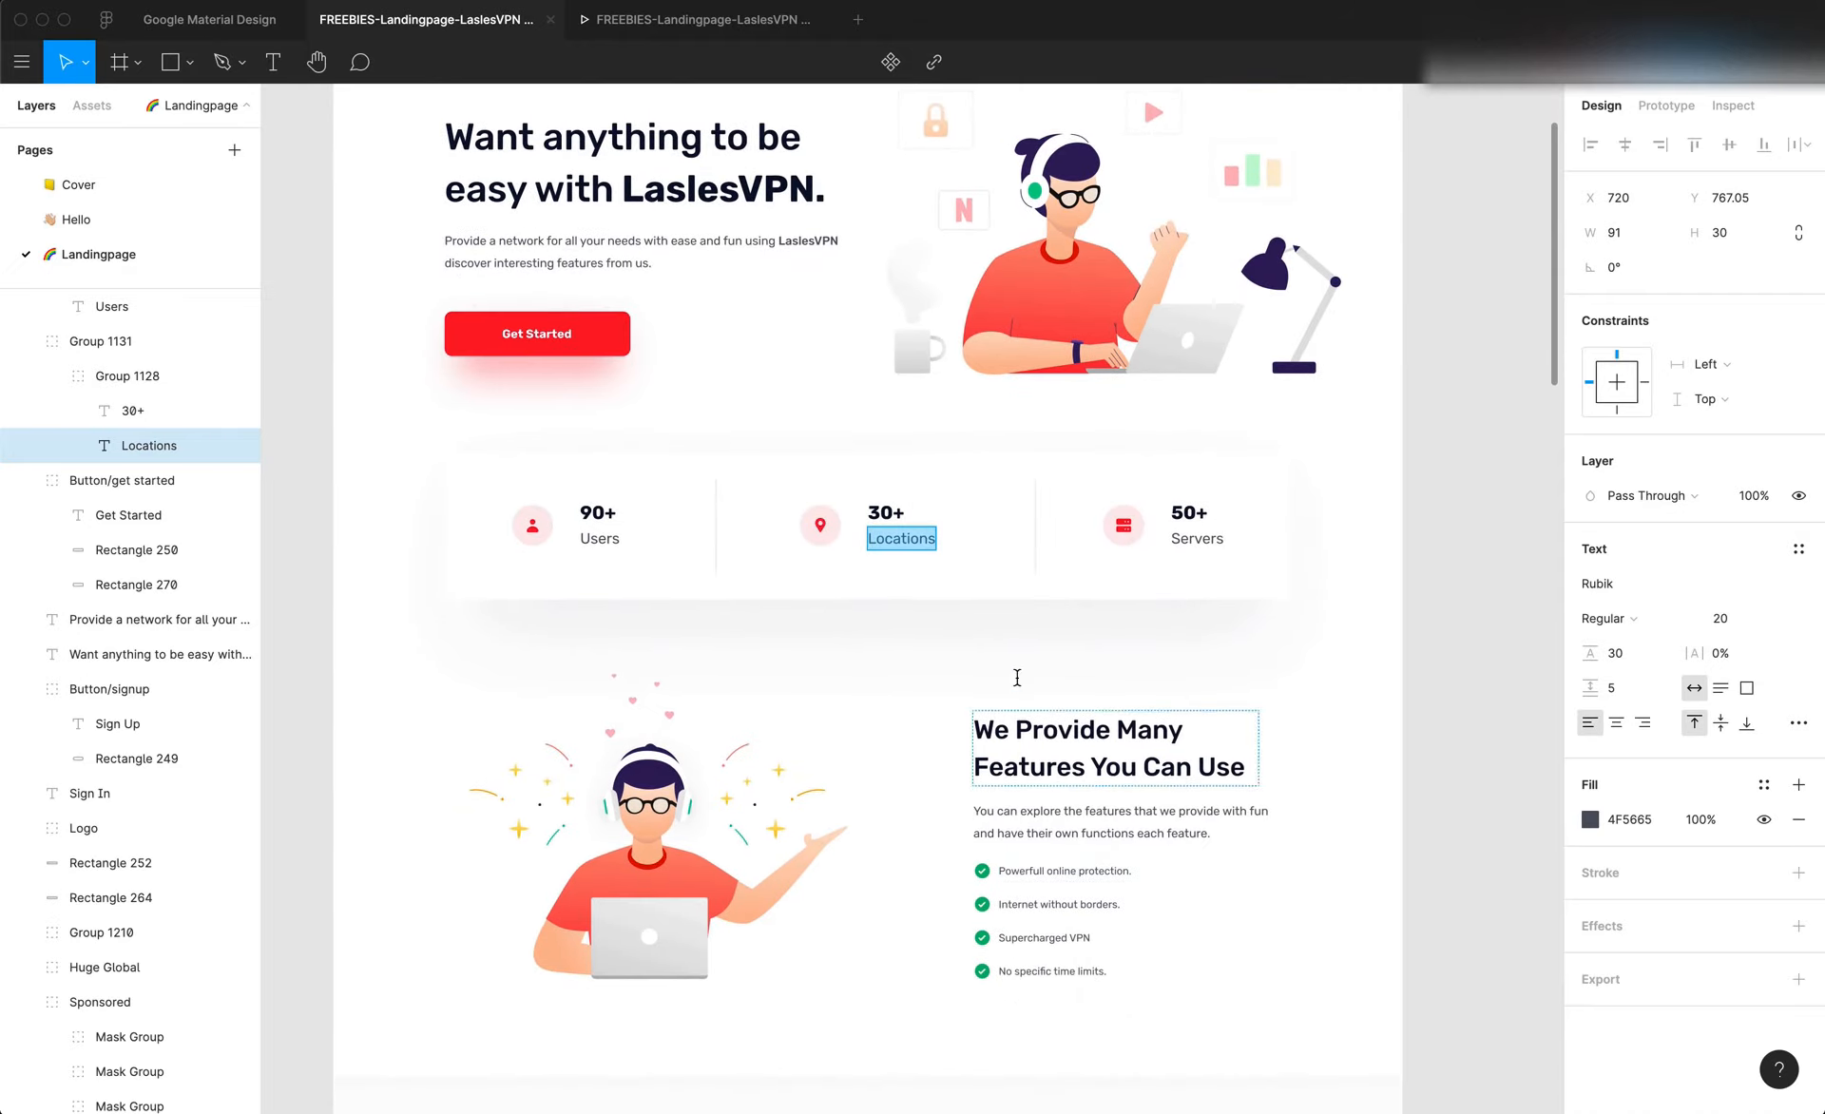
scroll(762, 818, down, 2)
scroll(762, 818, left, 2)
scroll(762, 817, up, 2)
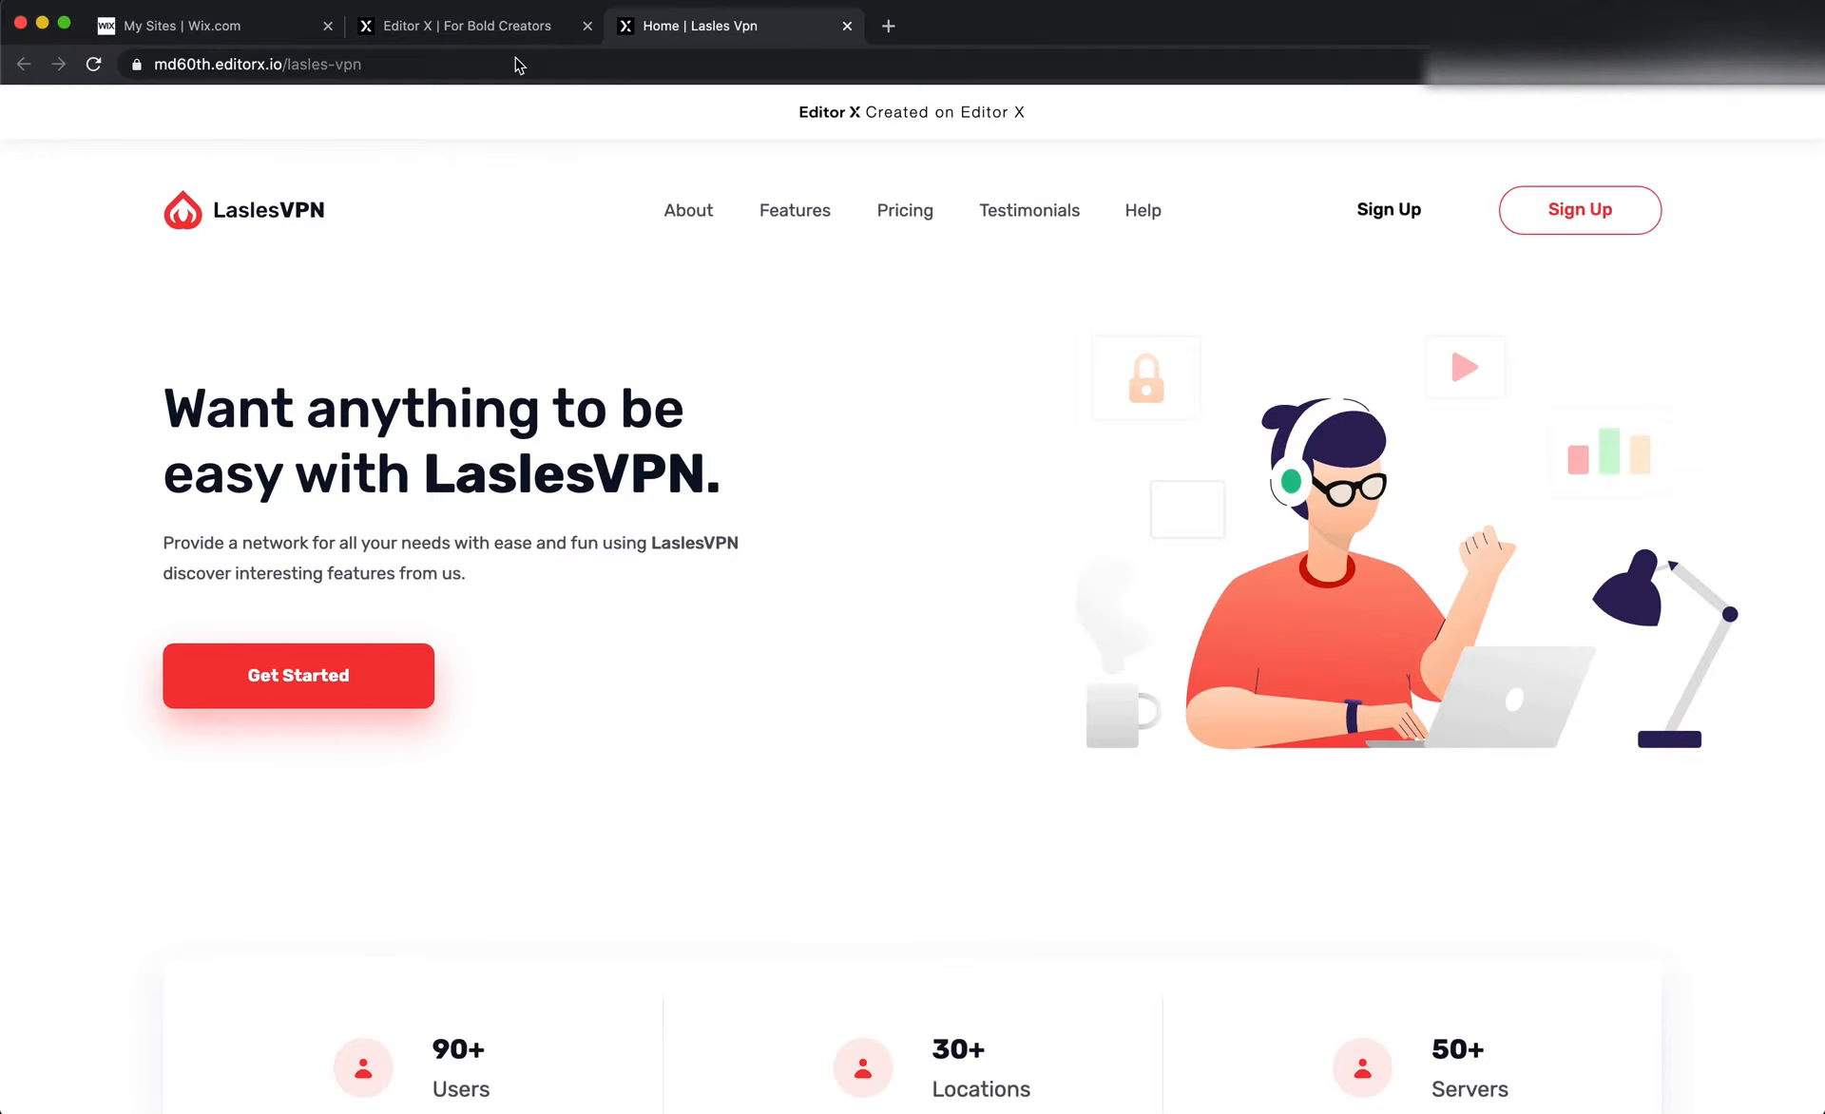
Return to the Editor X tab and duplicate the hero section
click(481, 28)
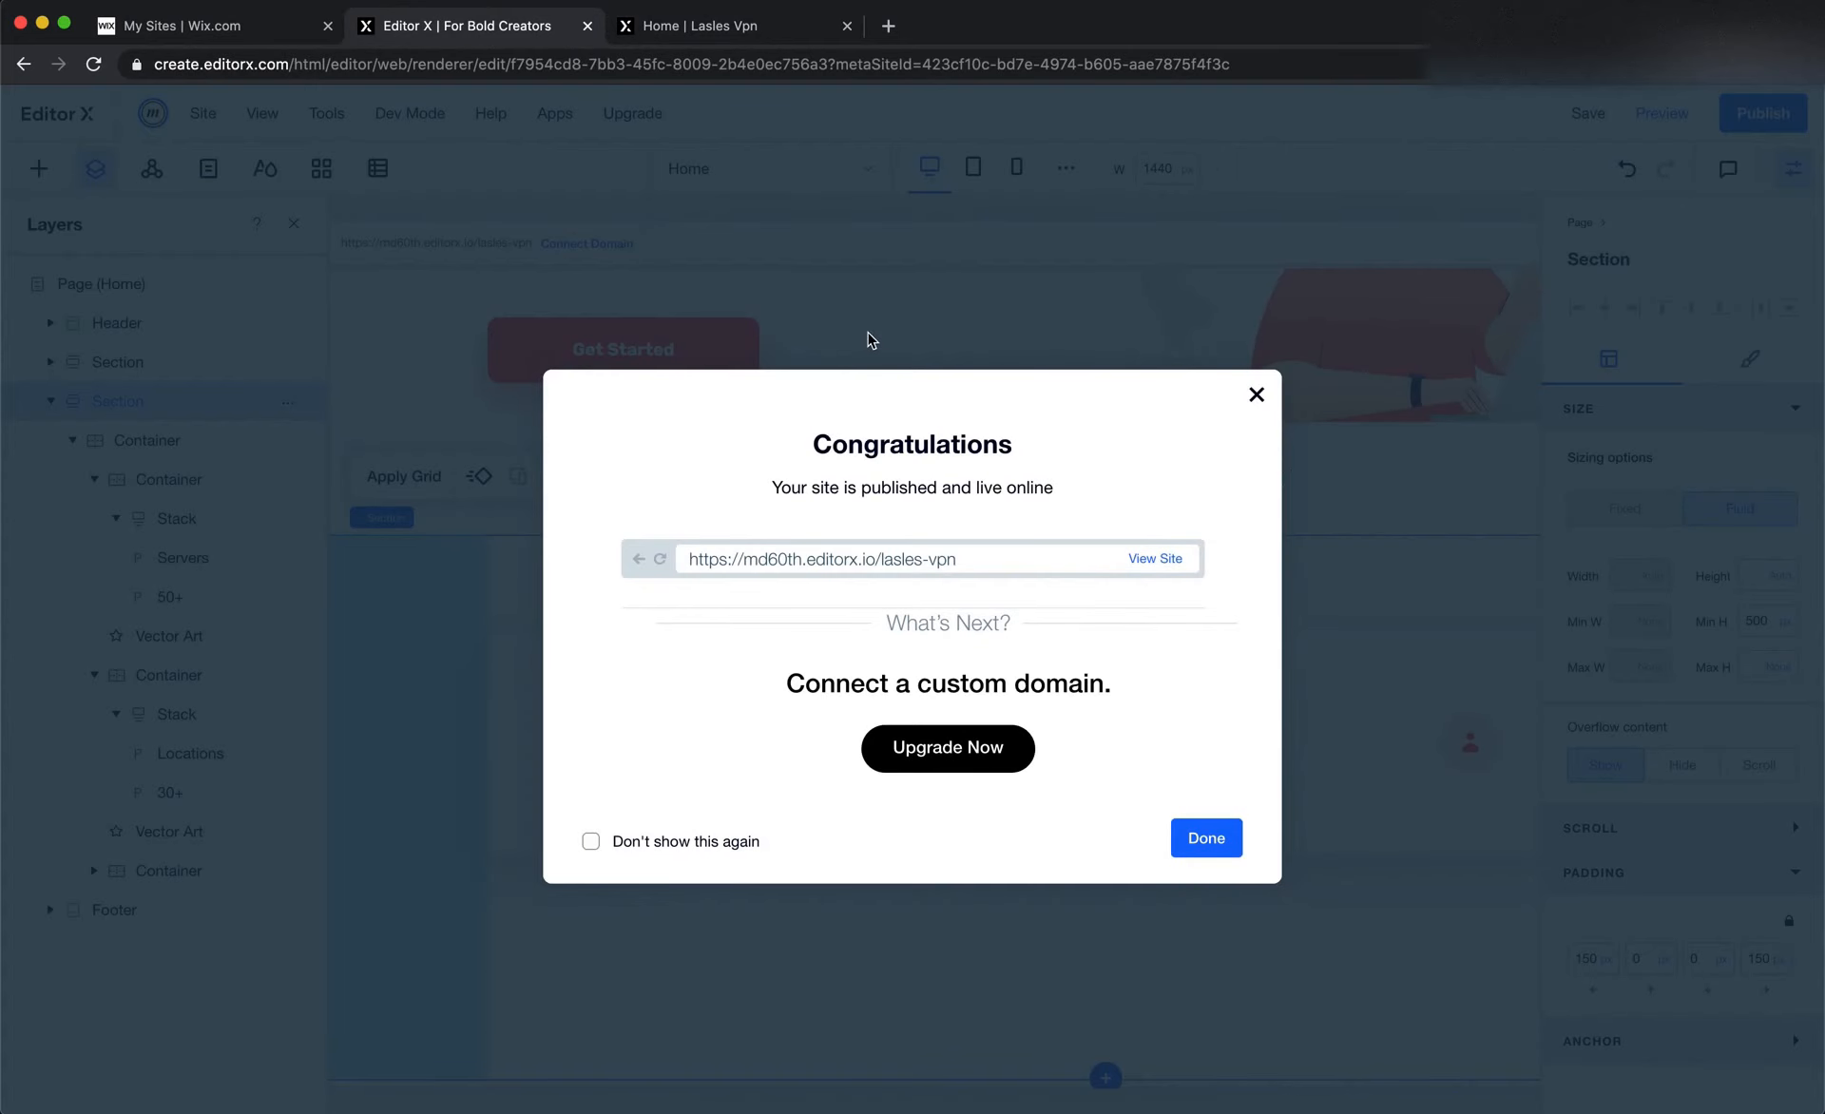
scroll(1267, 696, up, 5)
scroll(1271, 718, right, 1)
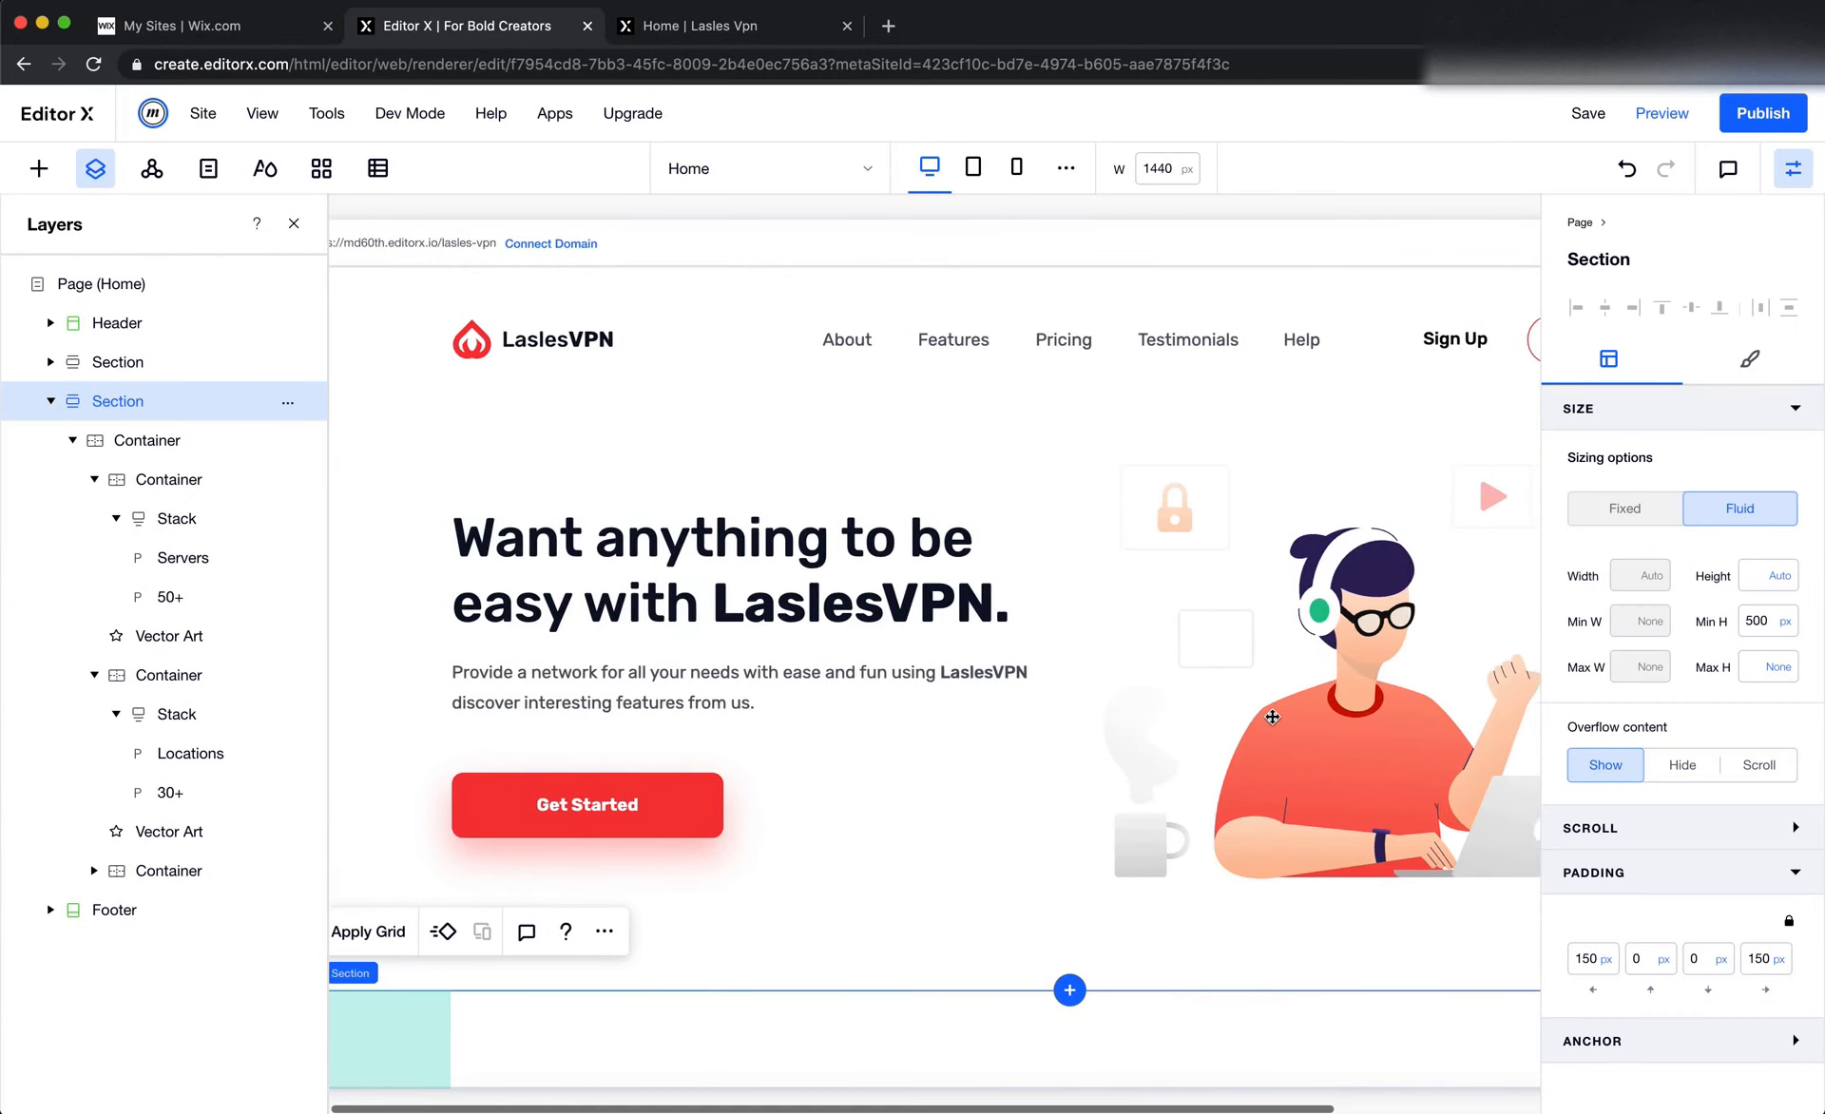
scroll(1272, 717, left, 1)
click(663, 428)
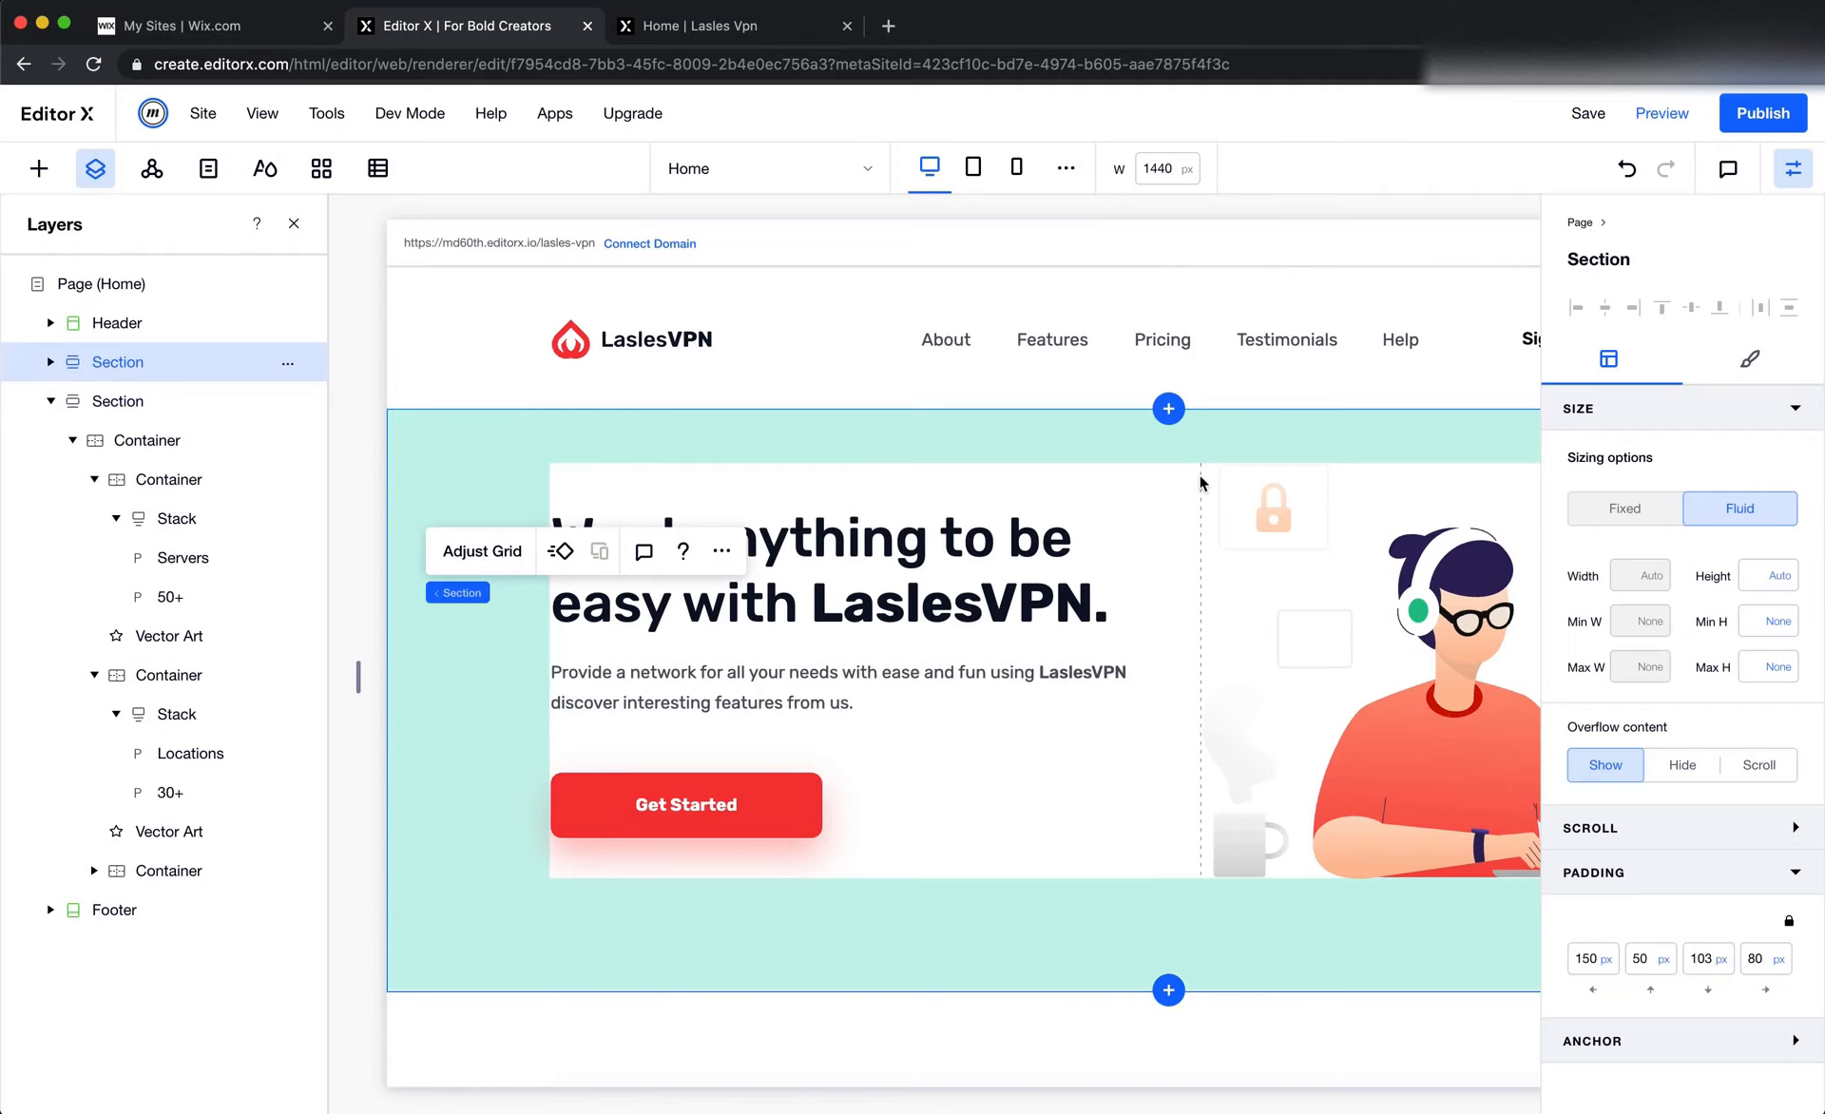
scroll(1201, 483, down, 1)
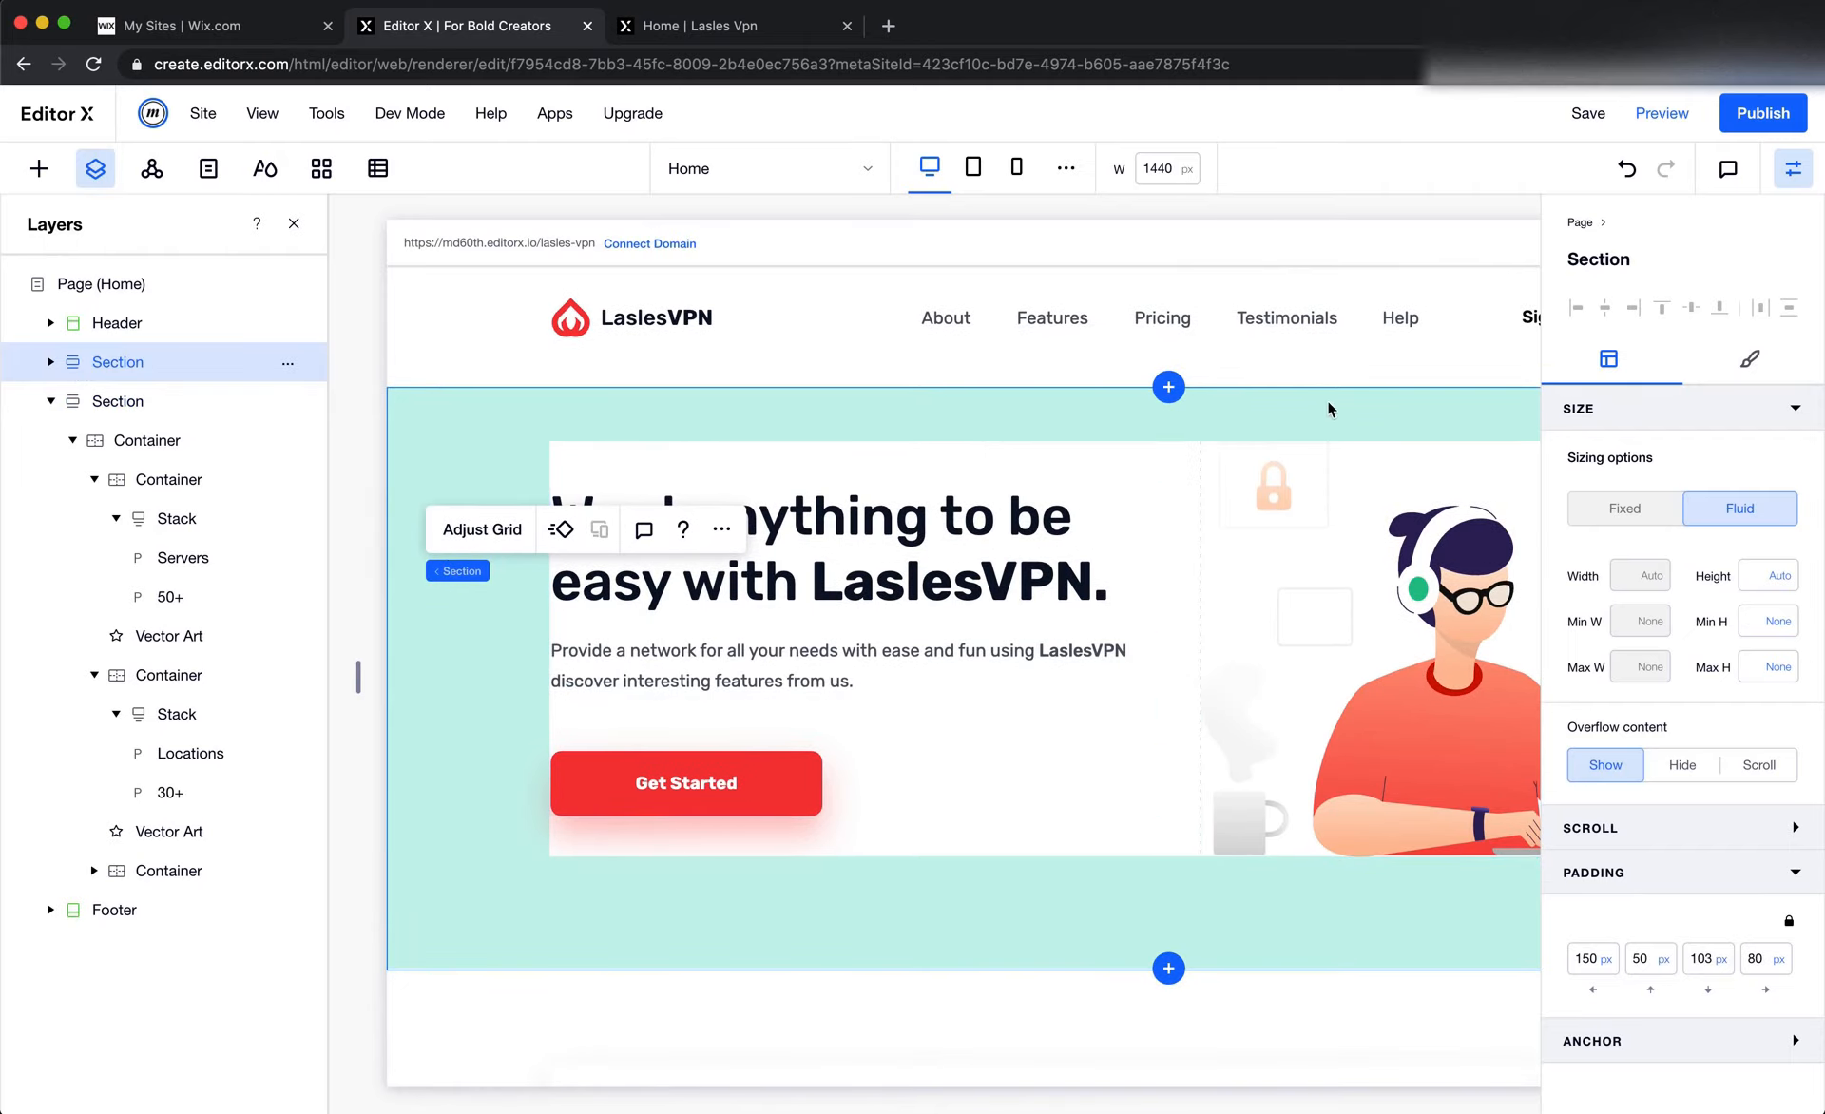
scroll(1230, 425, right, 2)
scroll(1230, 425, left, 2)
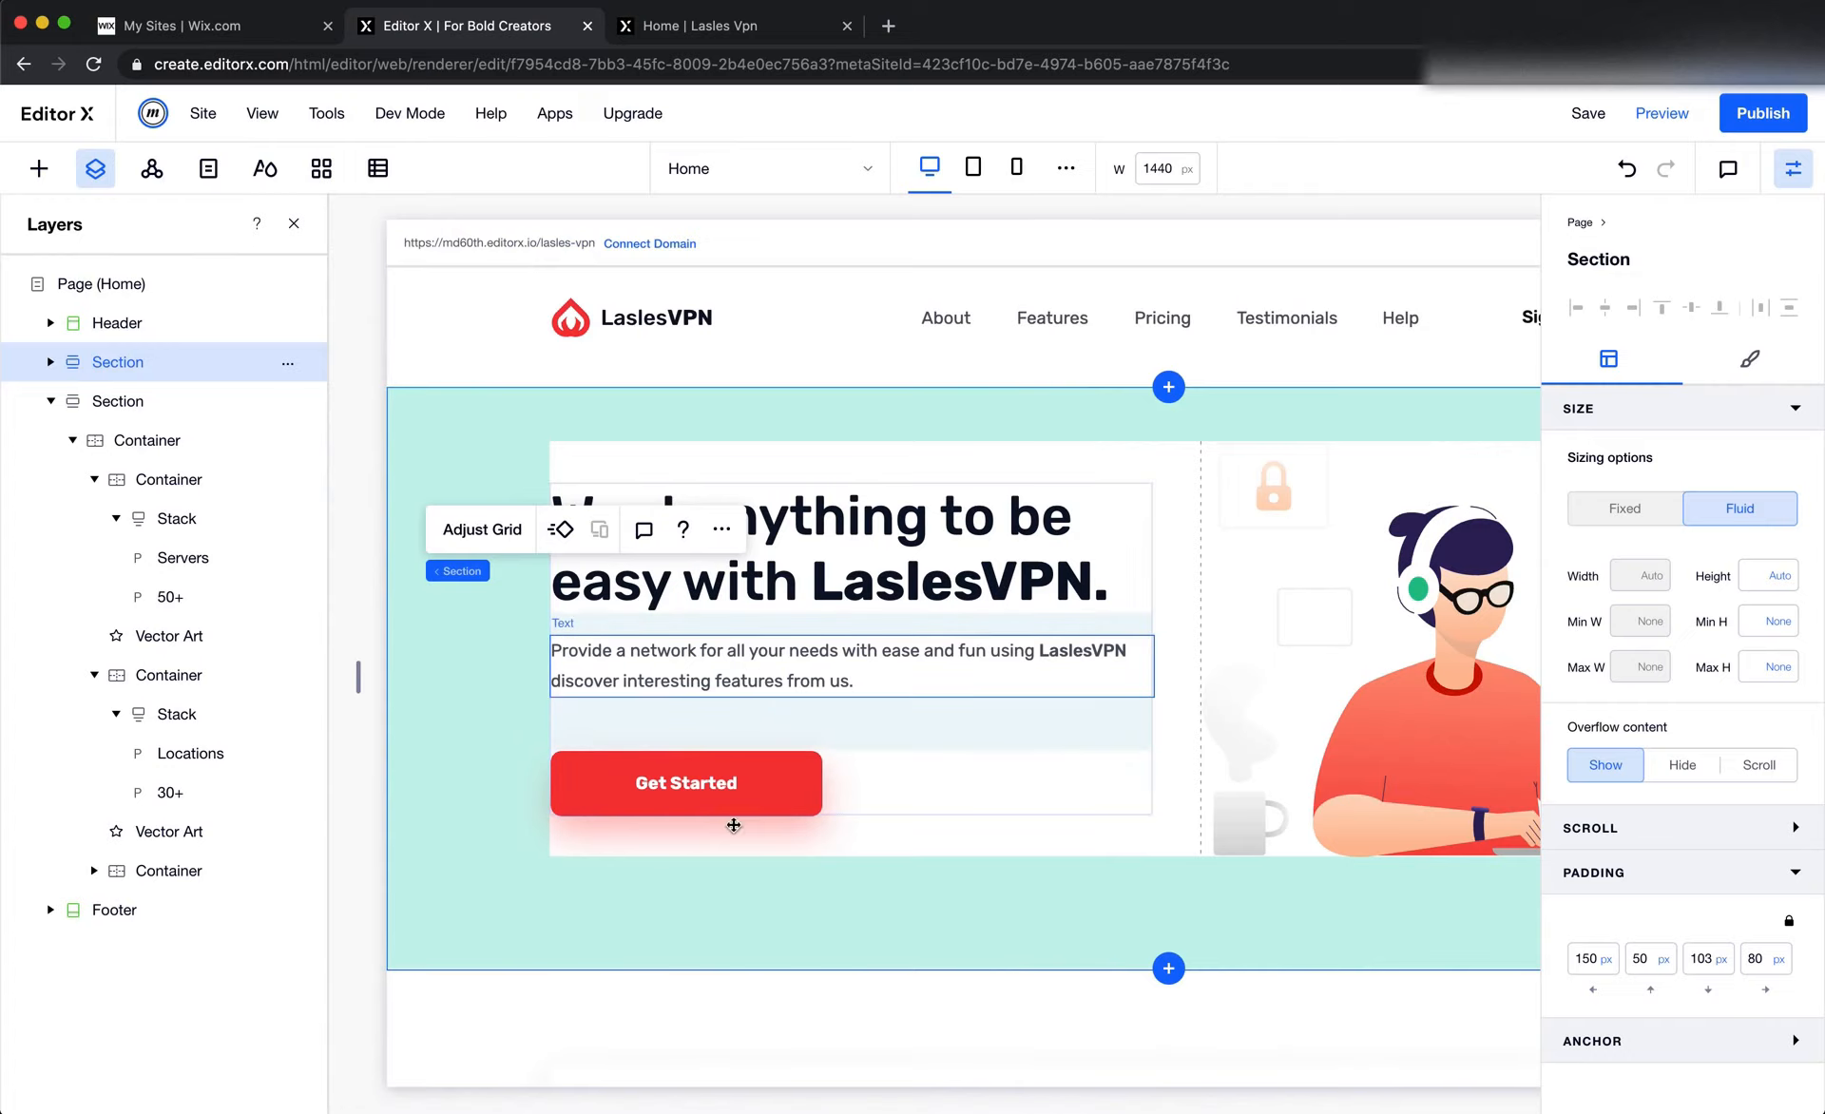
click(735, 521)
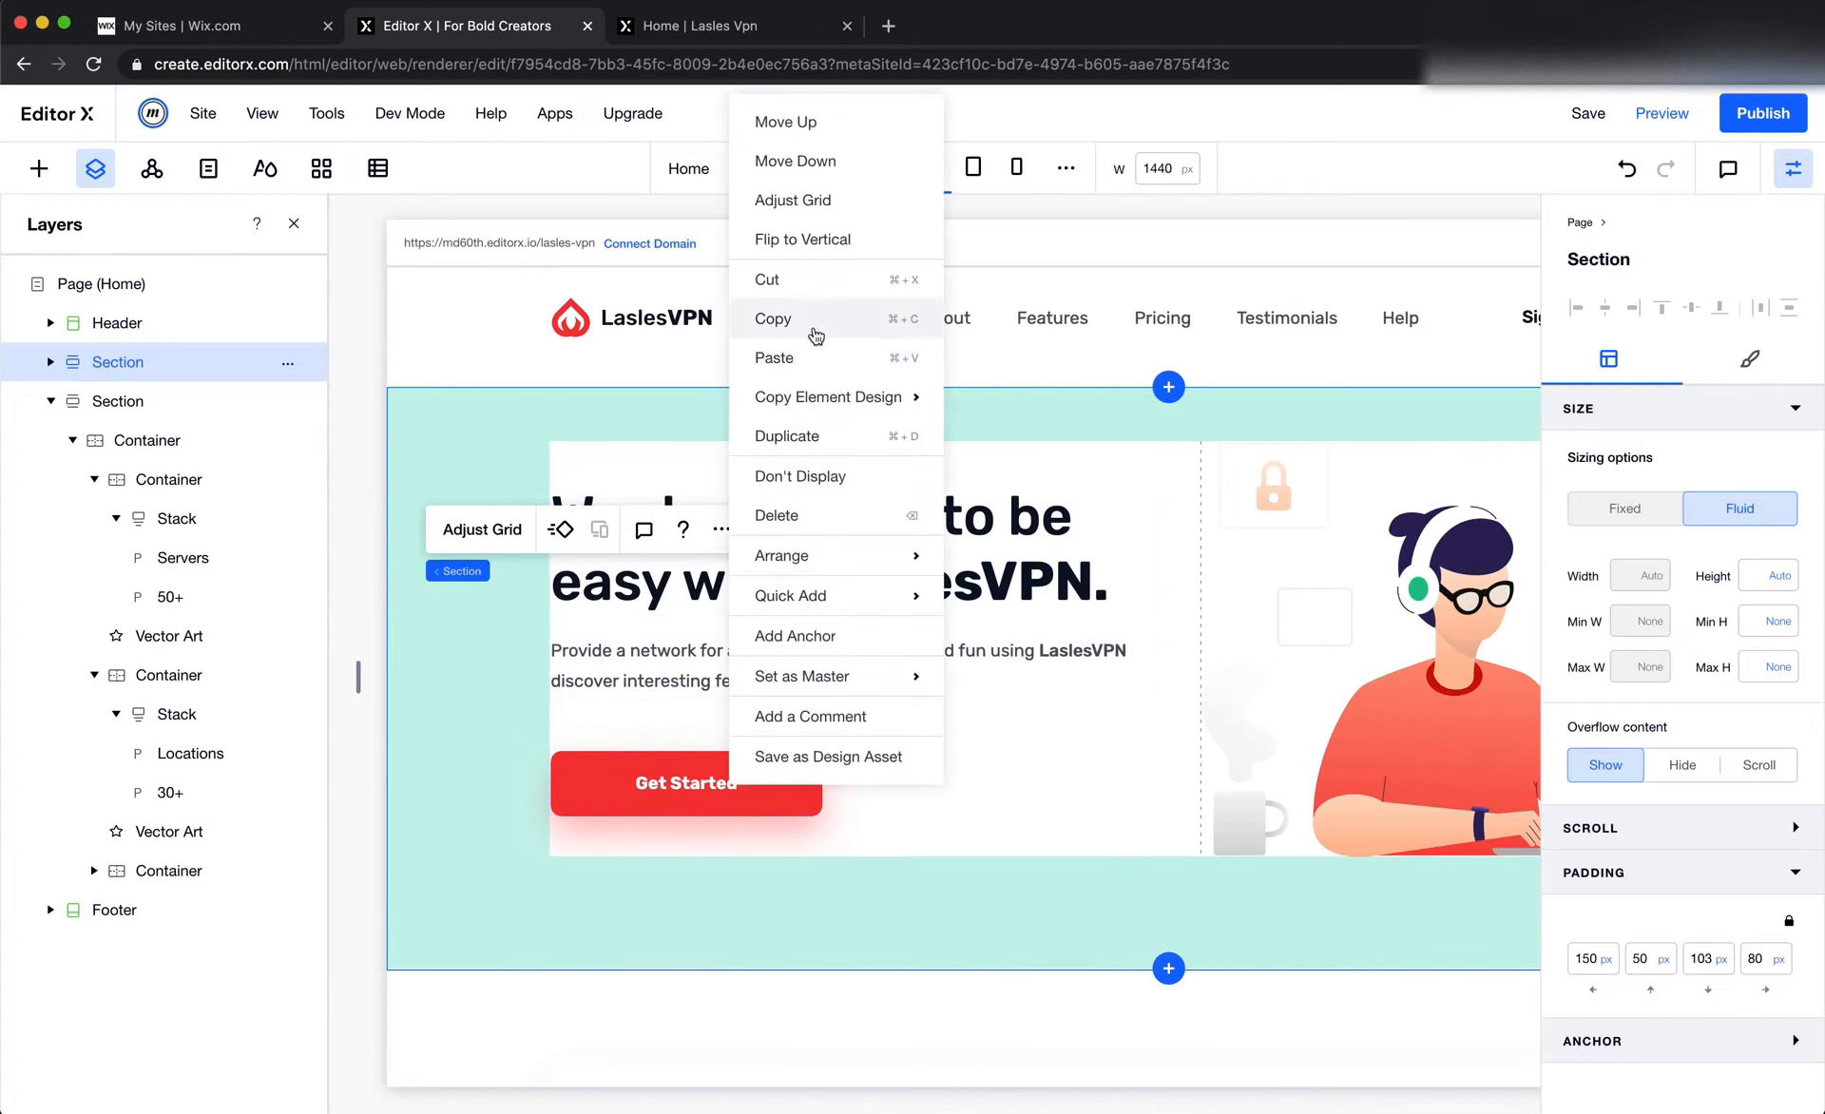
click(810, 431)
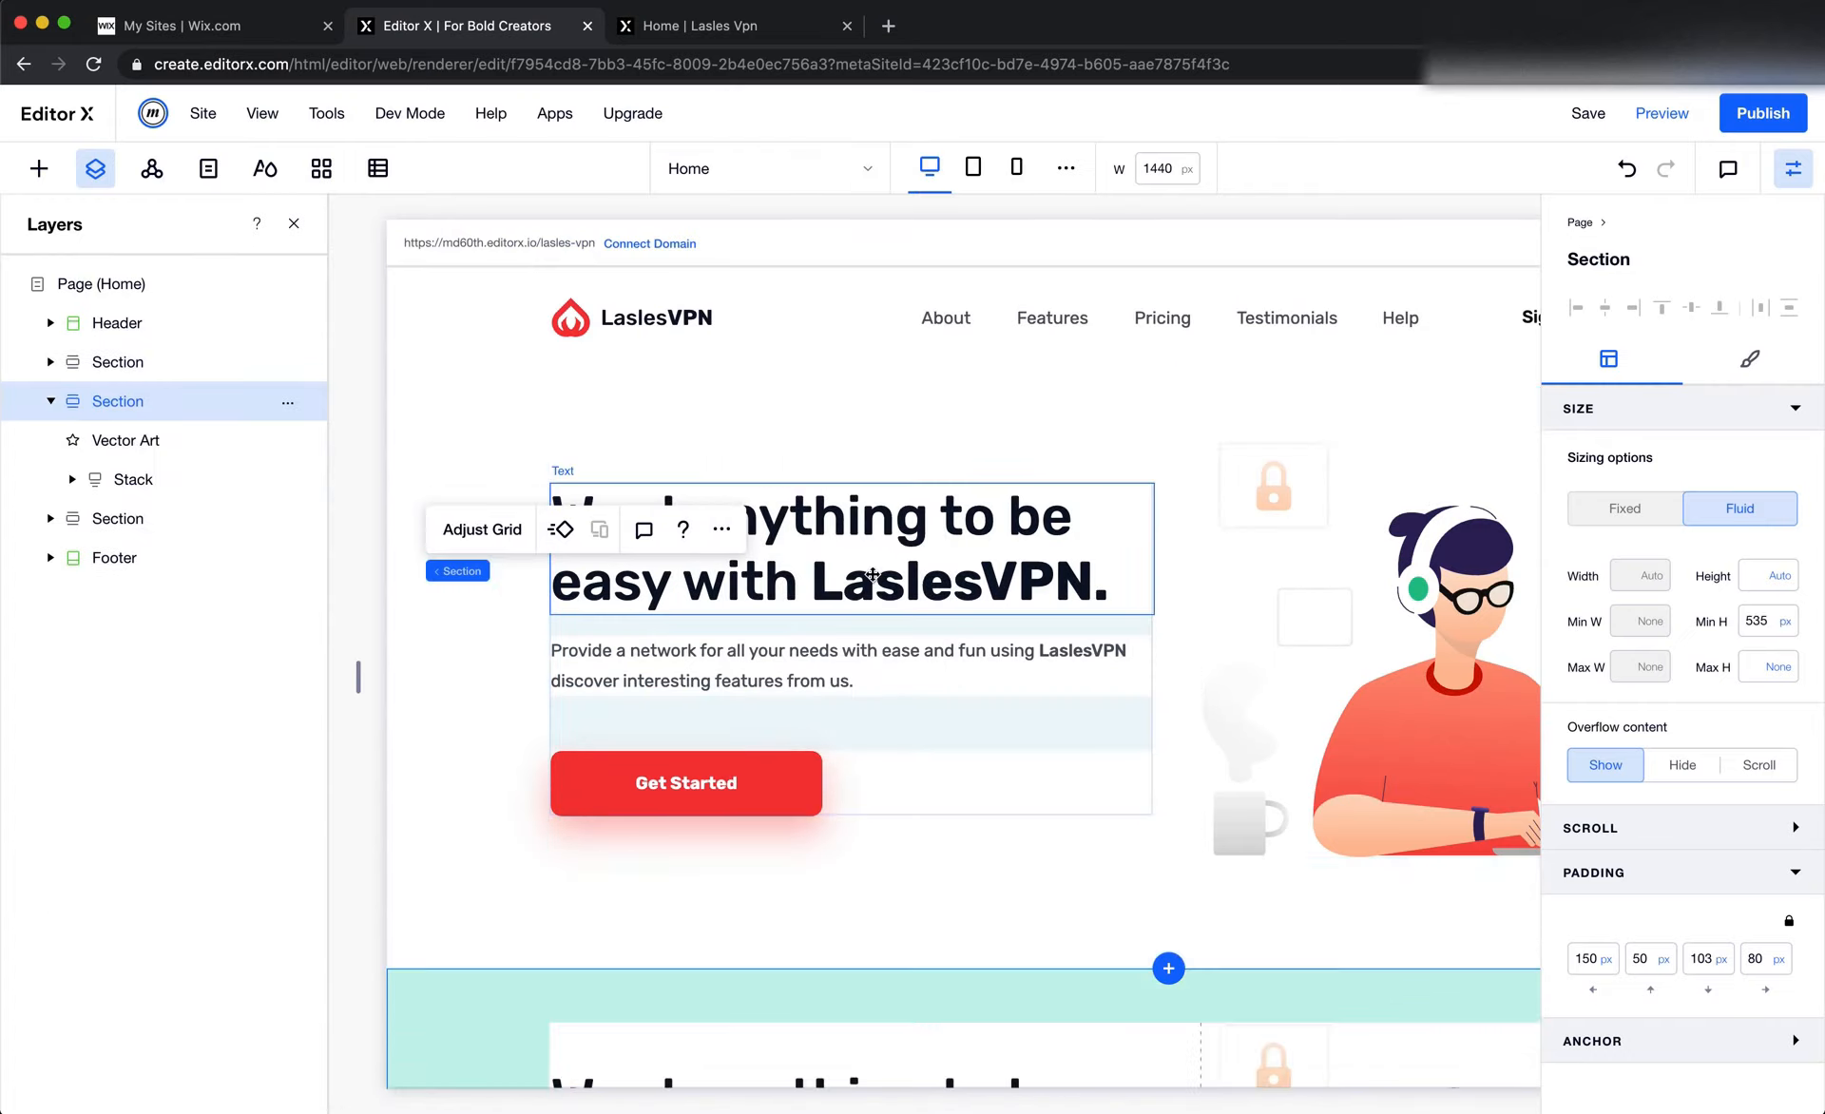
Move the duplicated hero section down so it sits below the stats card section
click(500, 495)
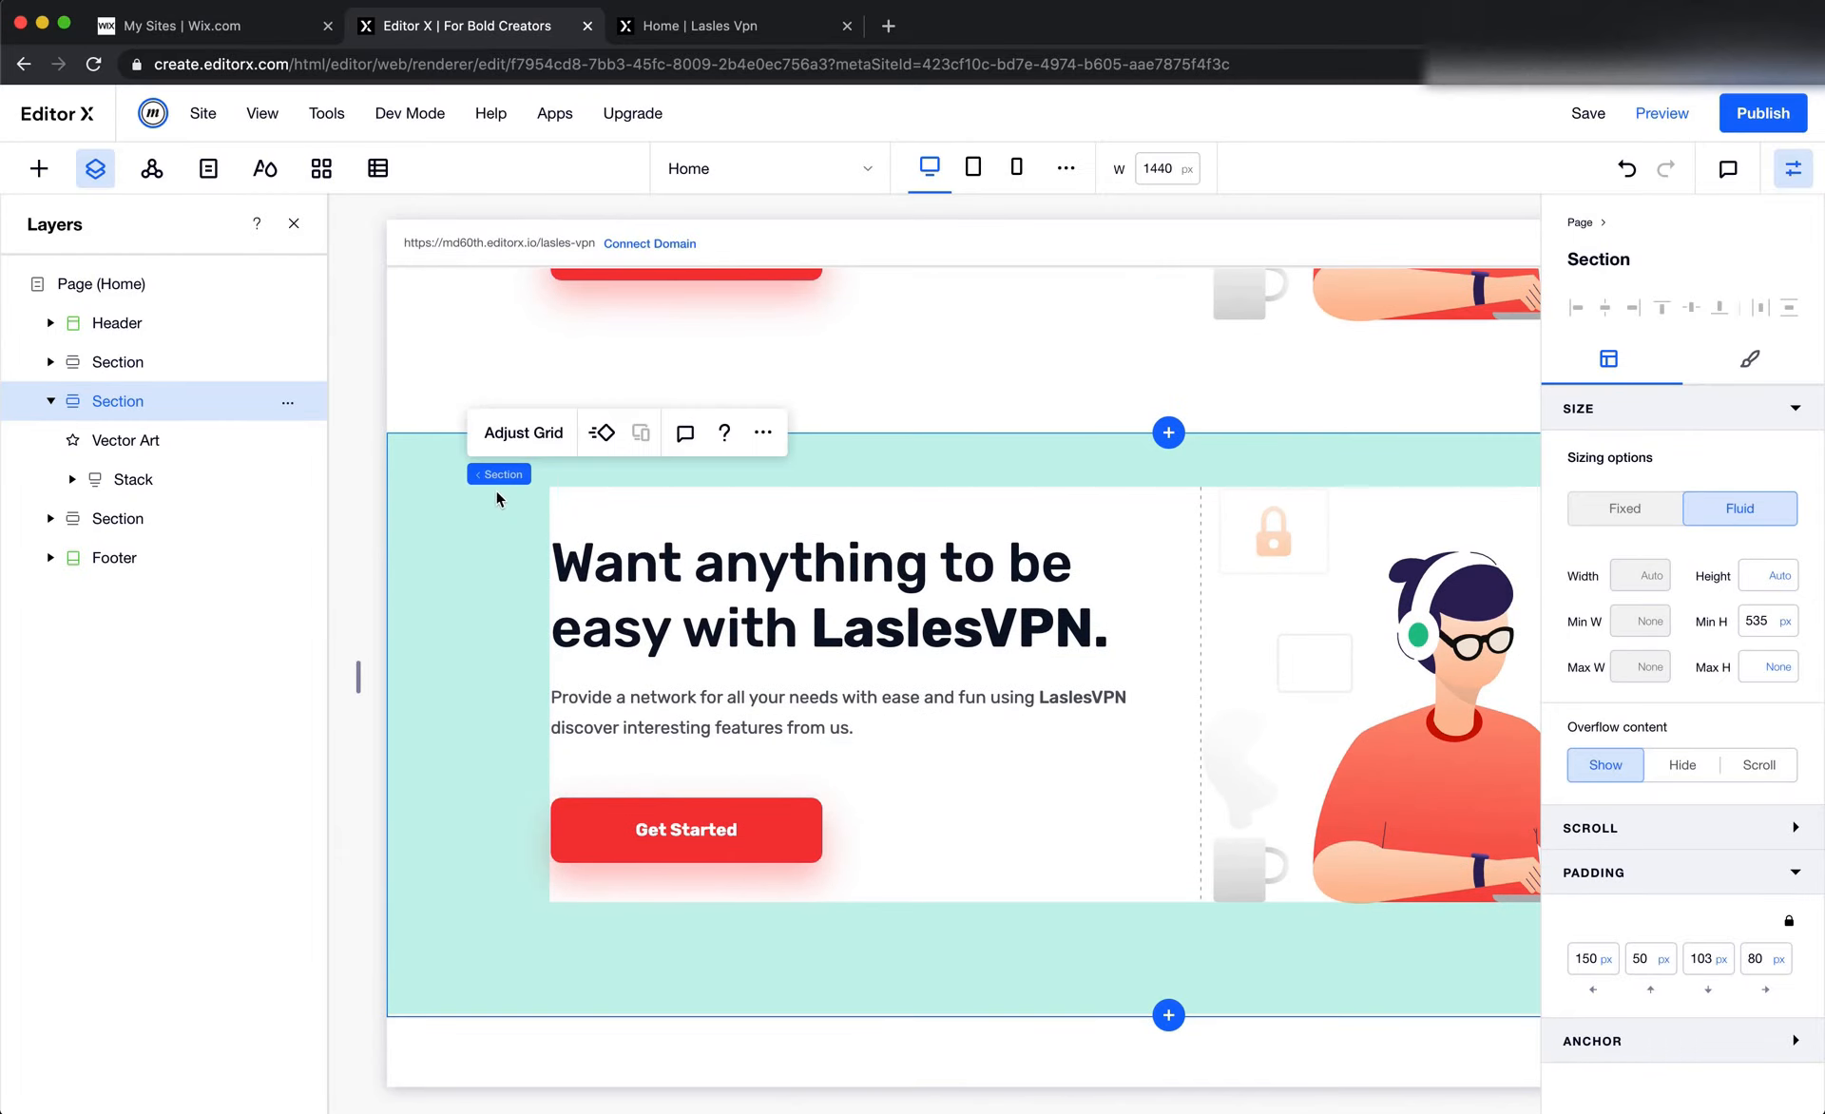
click(761, 433)
scroll(376, 686, down, 3)
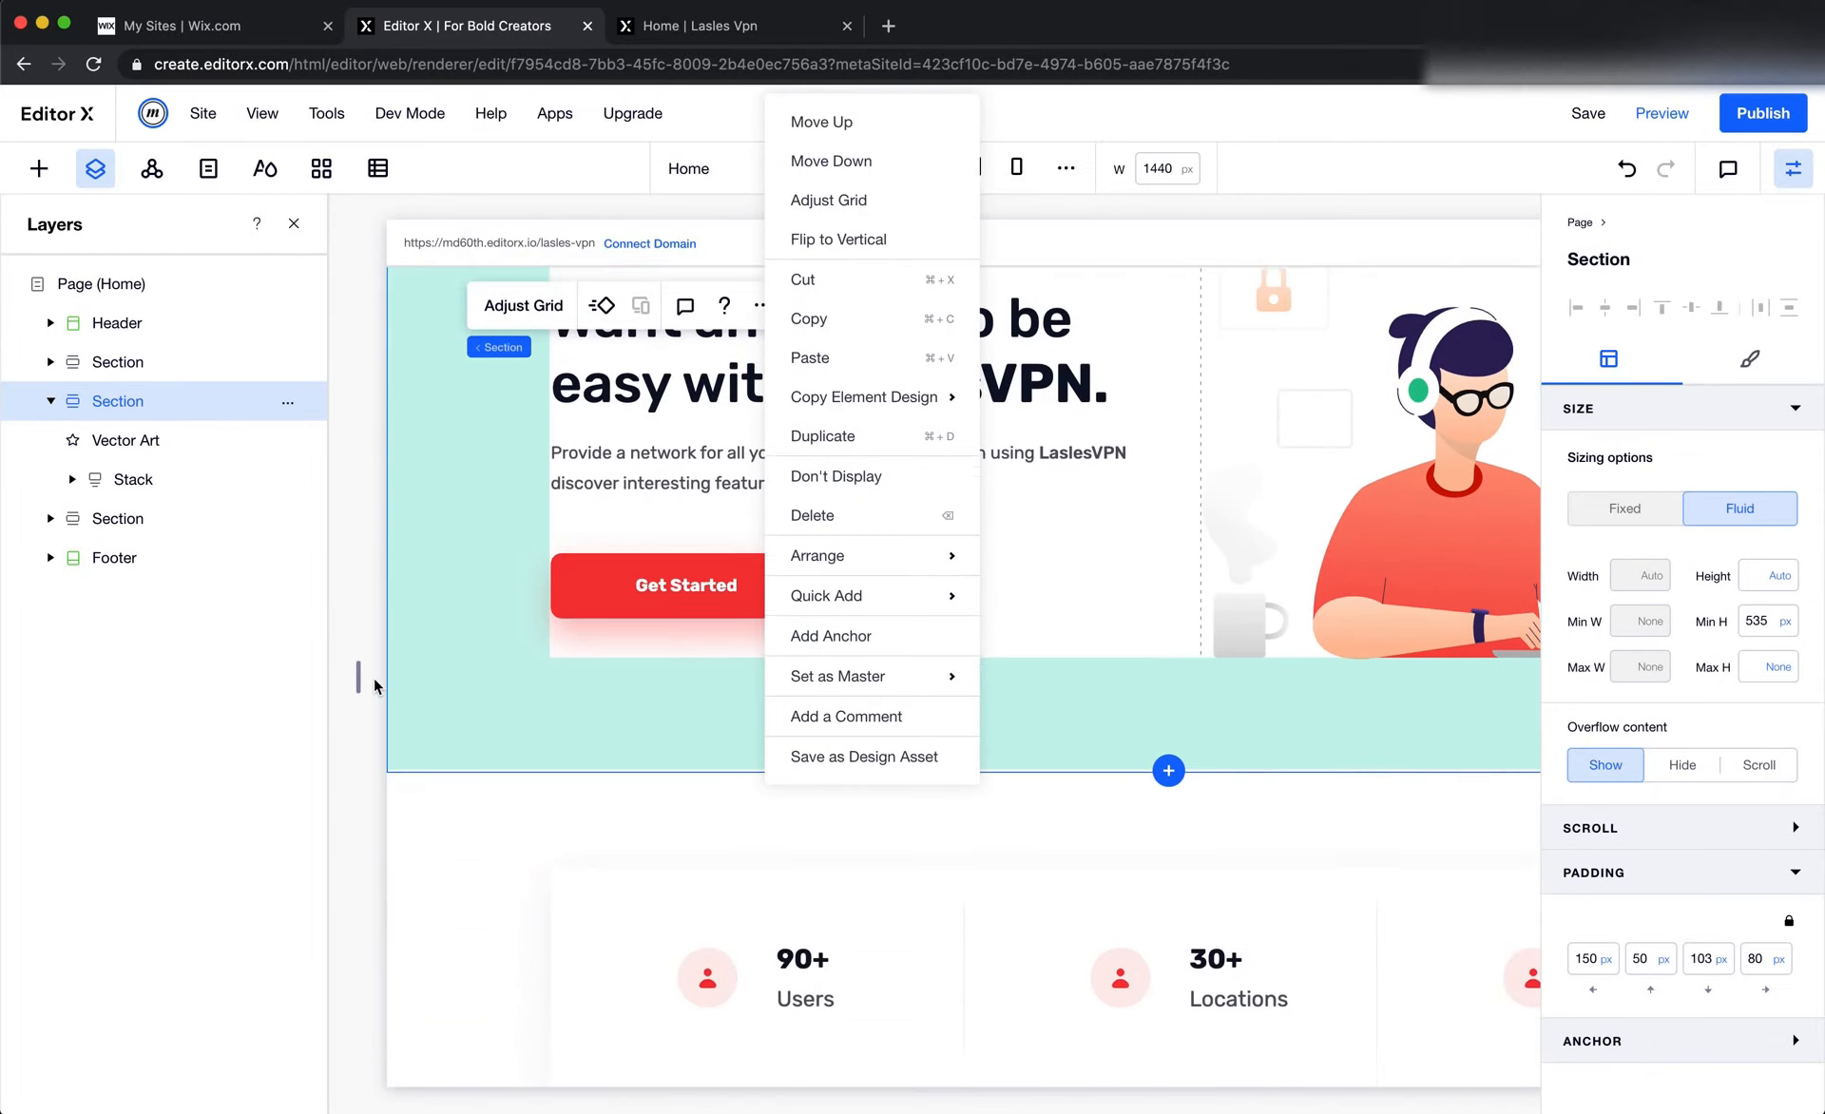
click(868, 167)
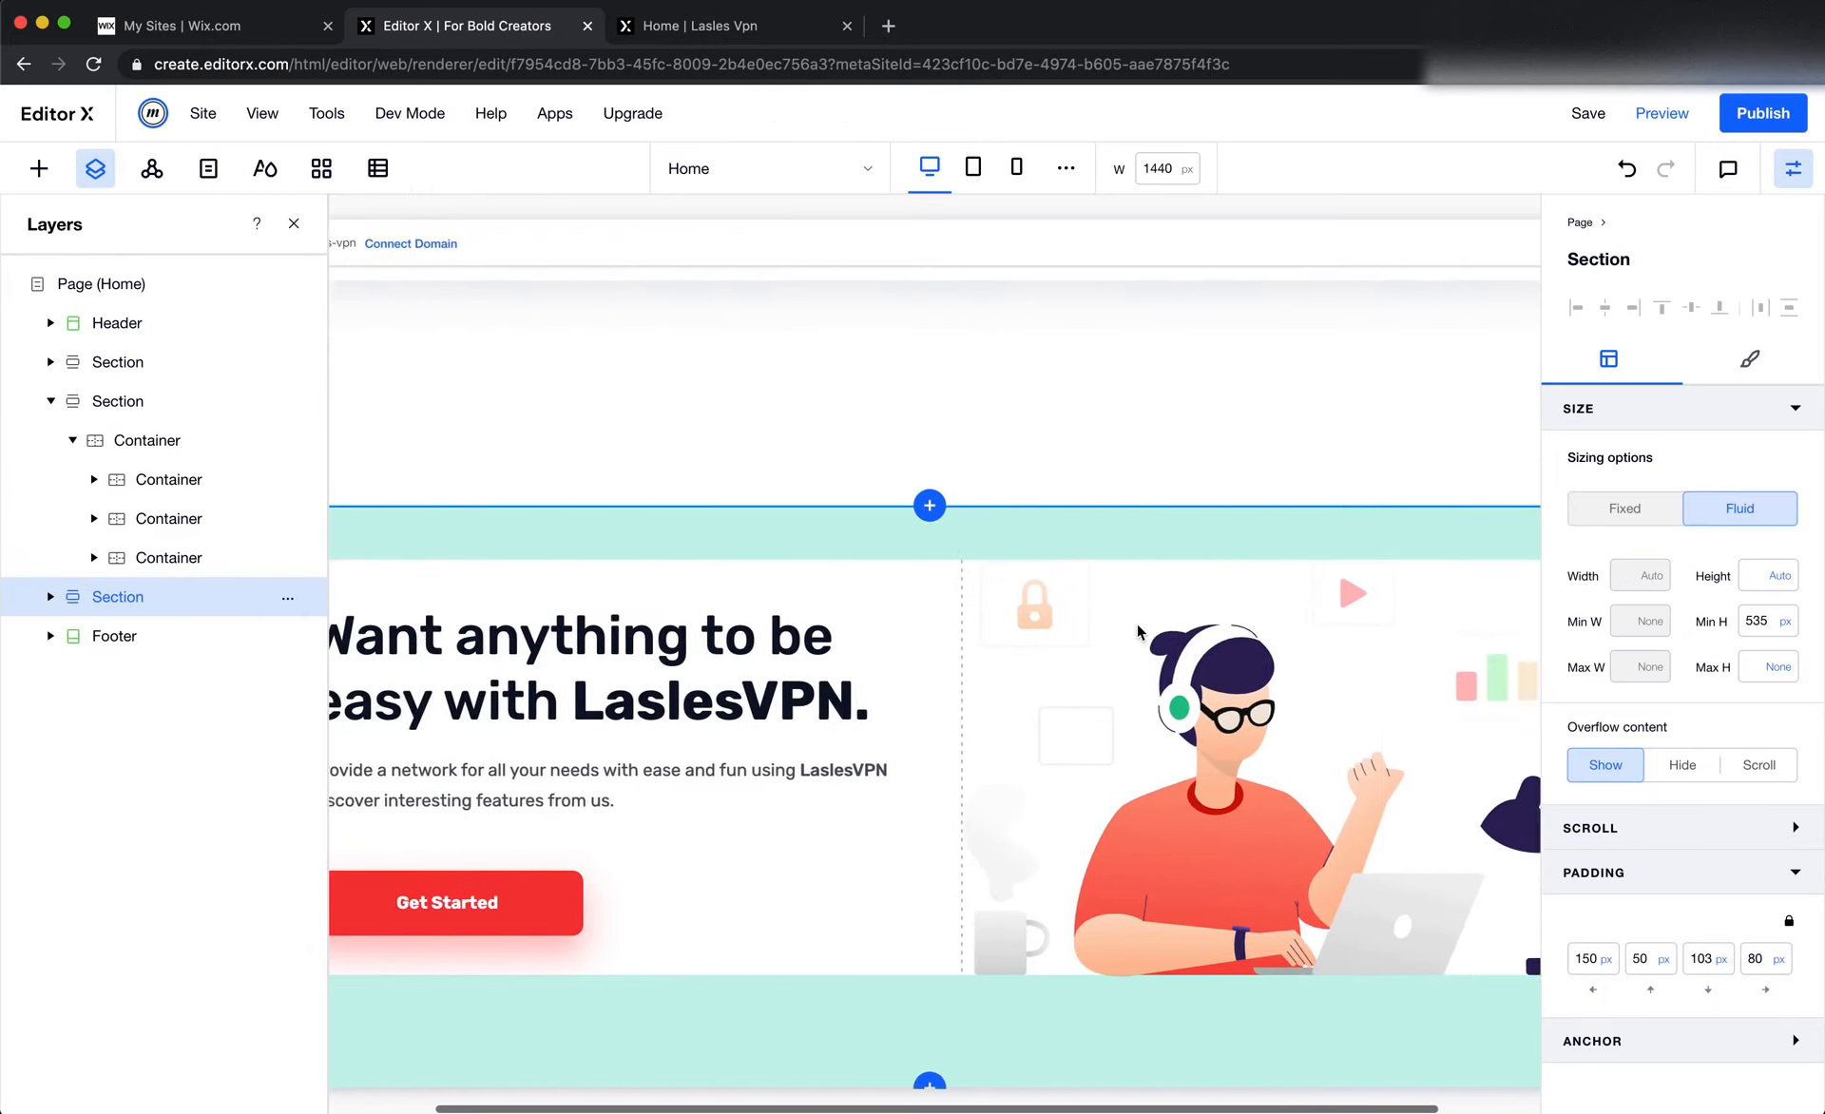
Set the grid area of the duplicated section's vector illustration to column start 1 and end 2
scroll(922, 570, down, 1)
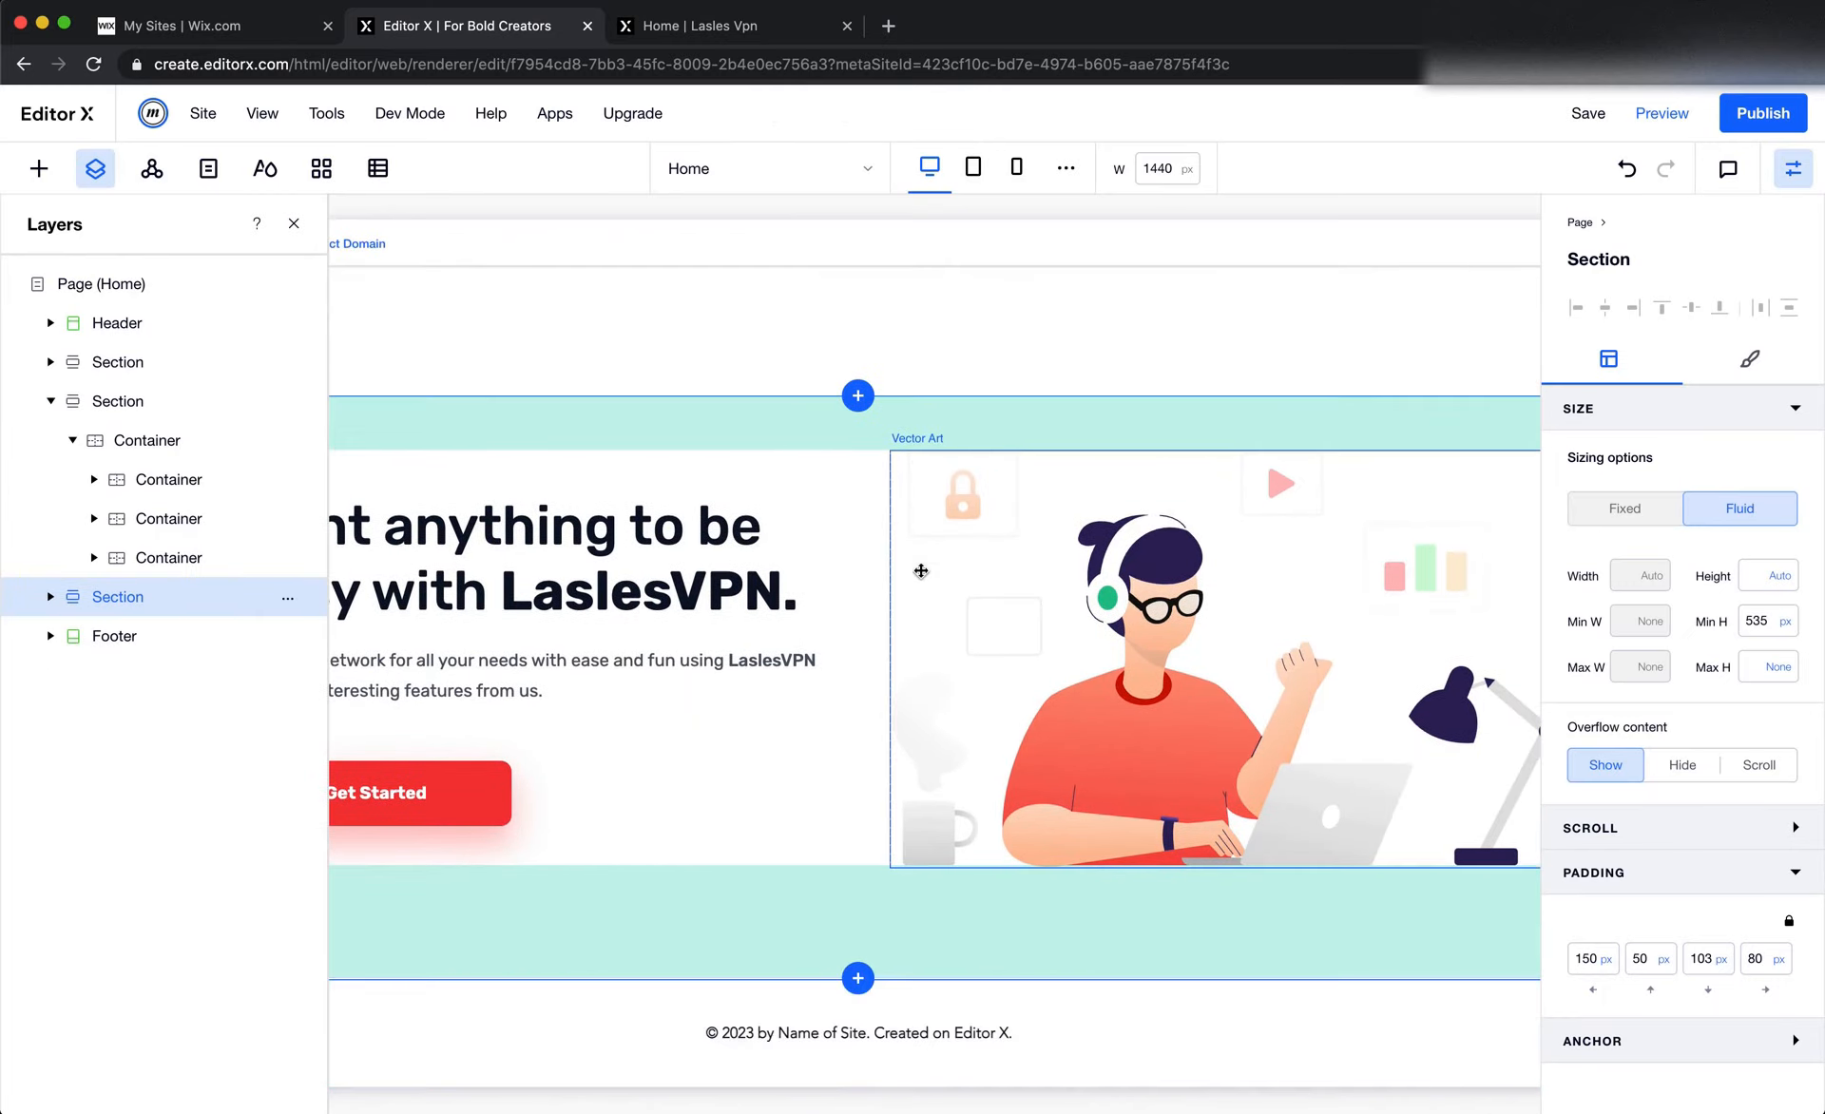
click(1188, 629)
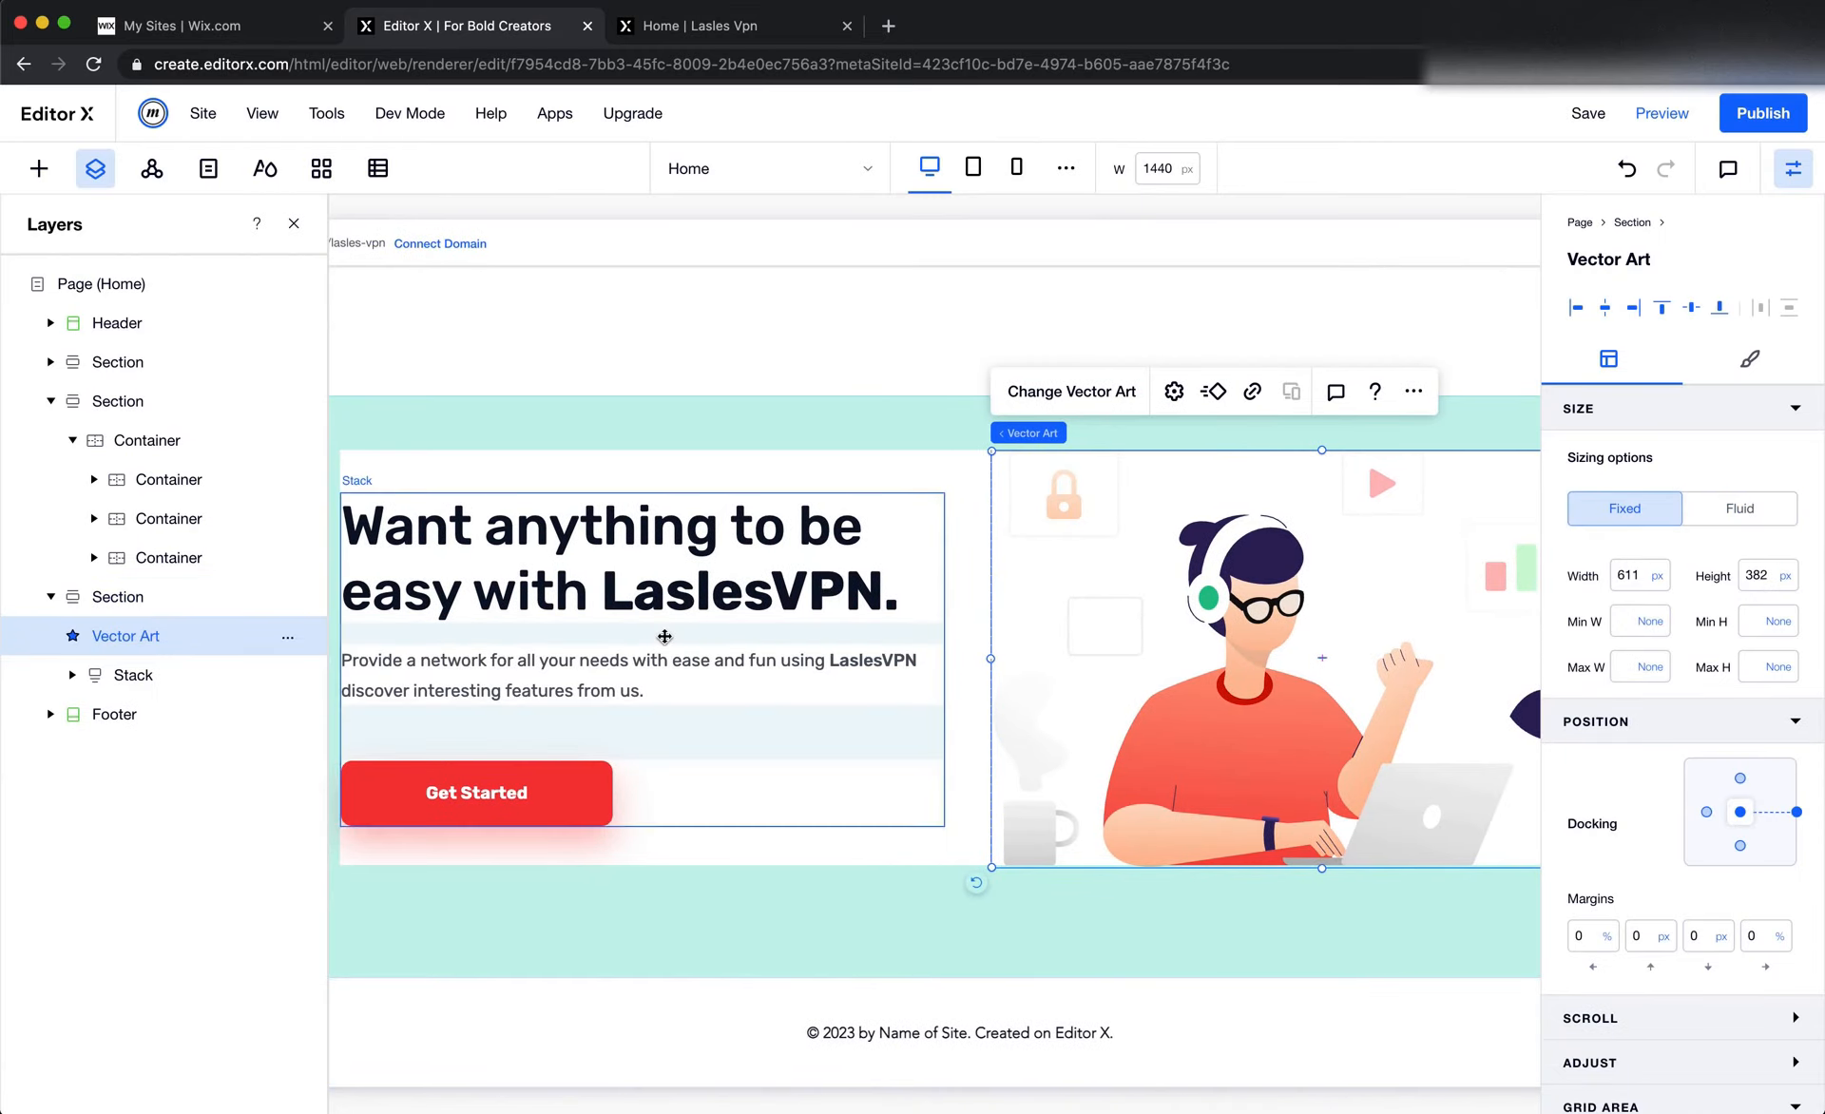
scroll(1663, 912, down, 2)
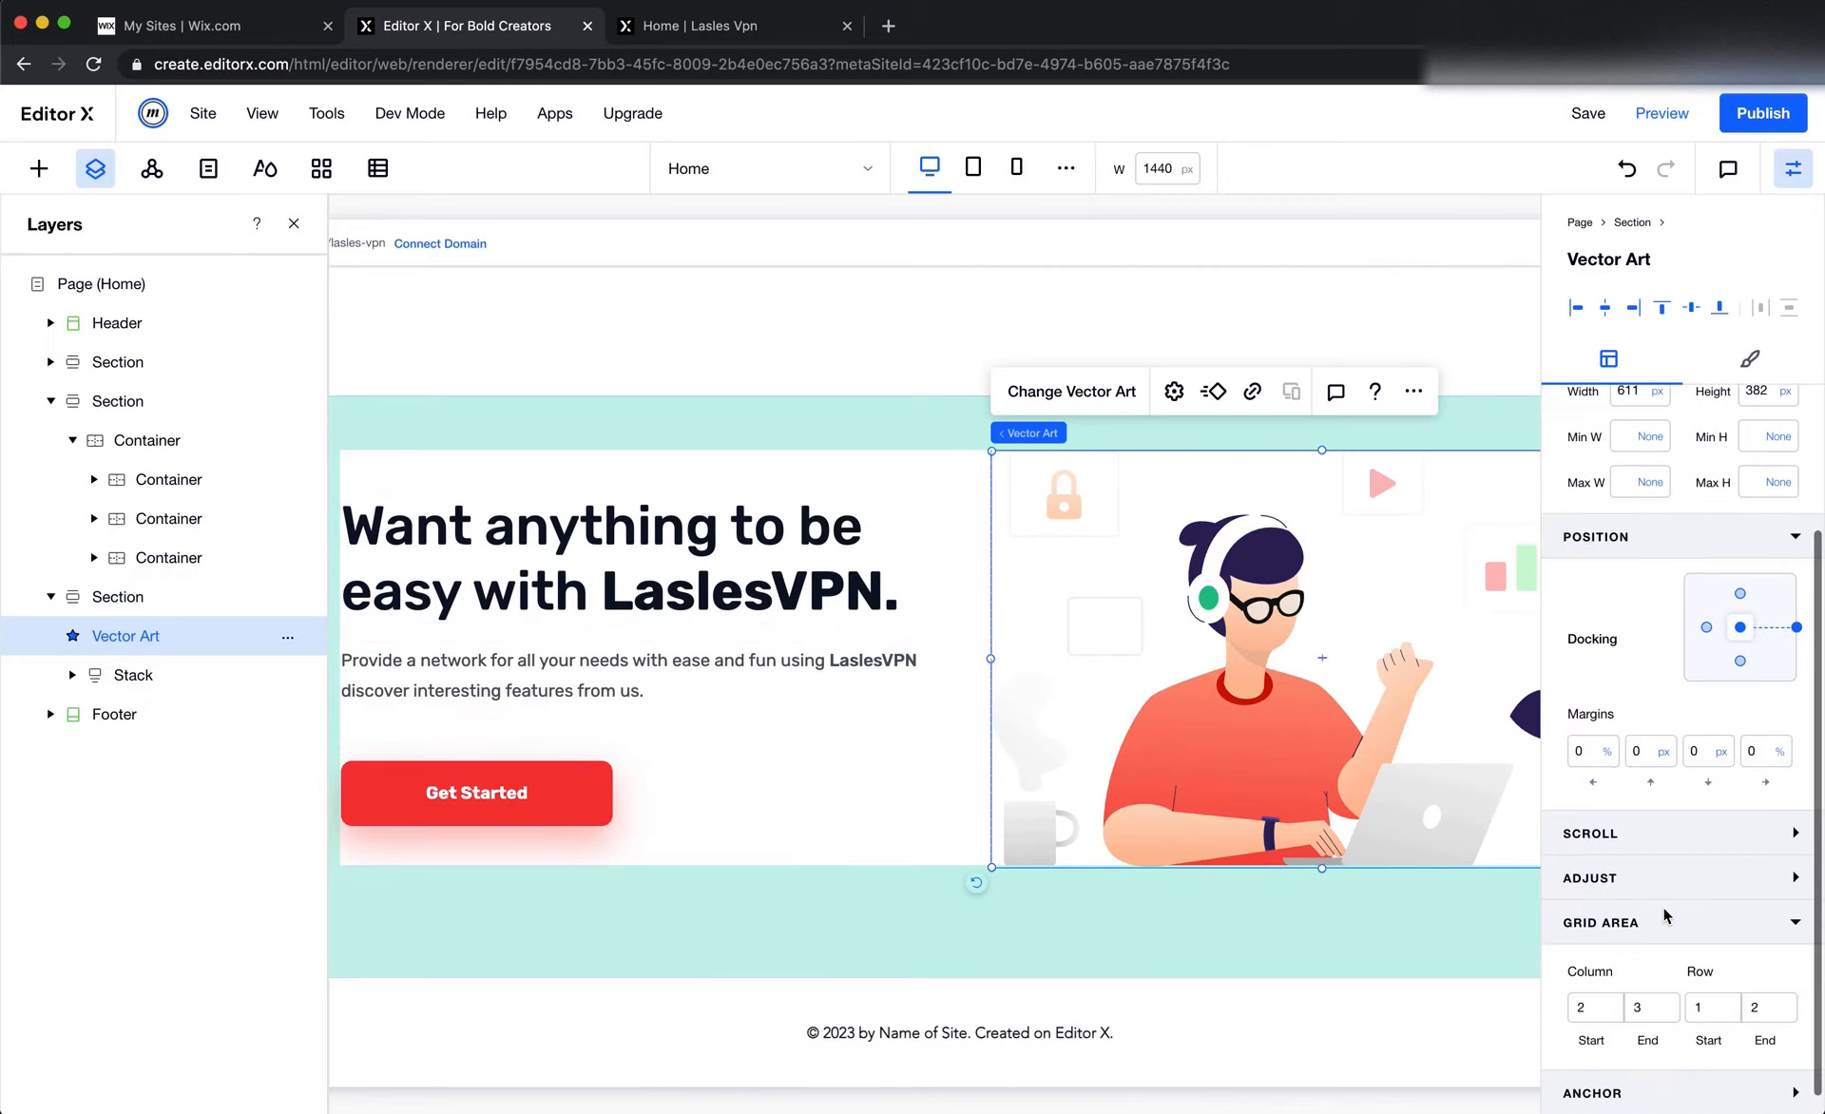
click(1593, 1011)
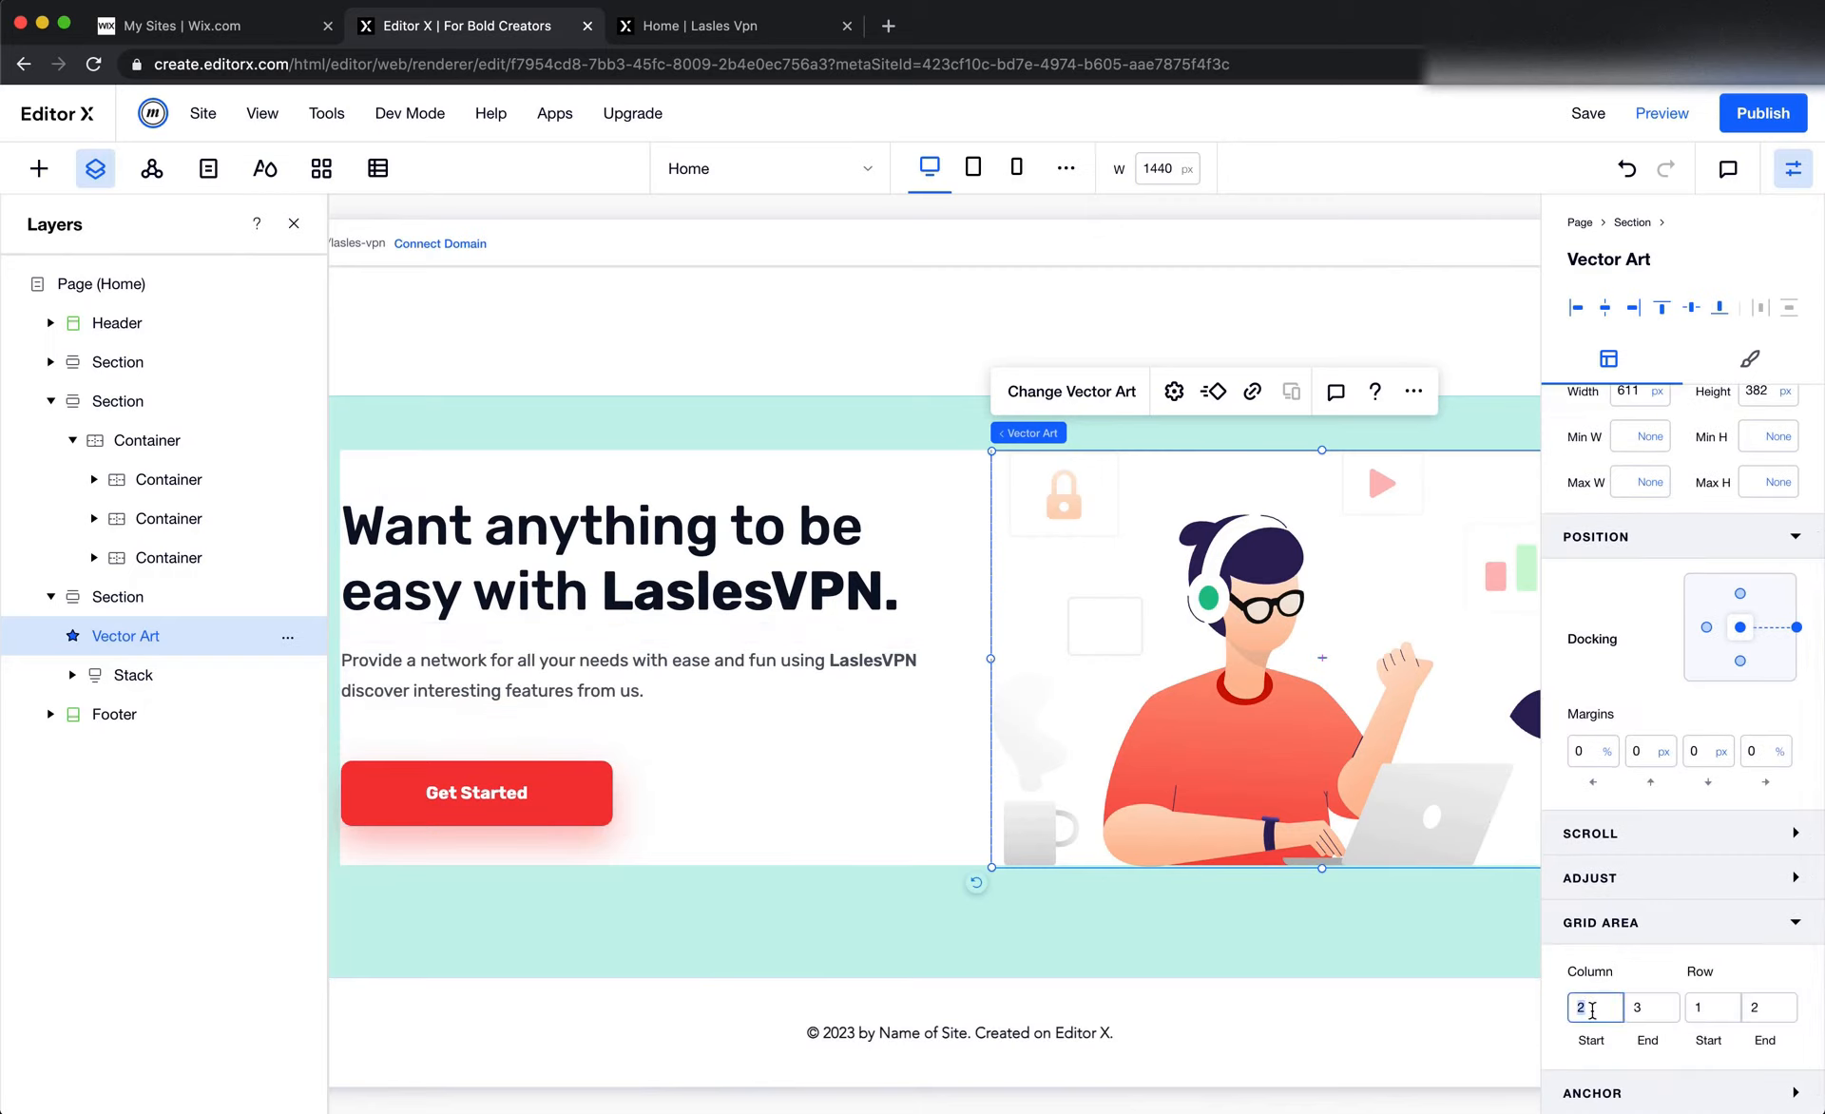
text(1)
key(Tab)
text(2)
key(Return)
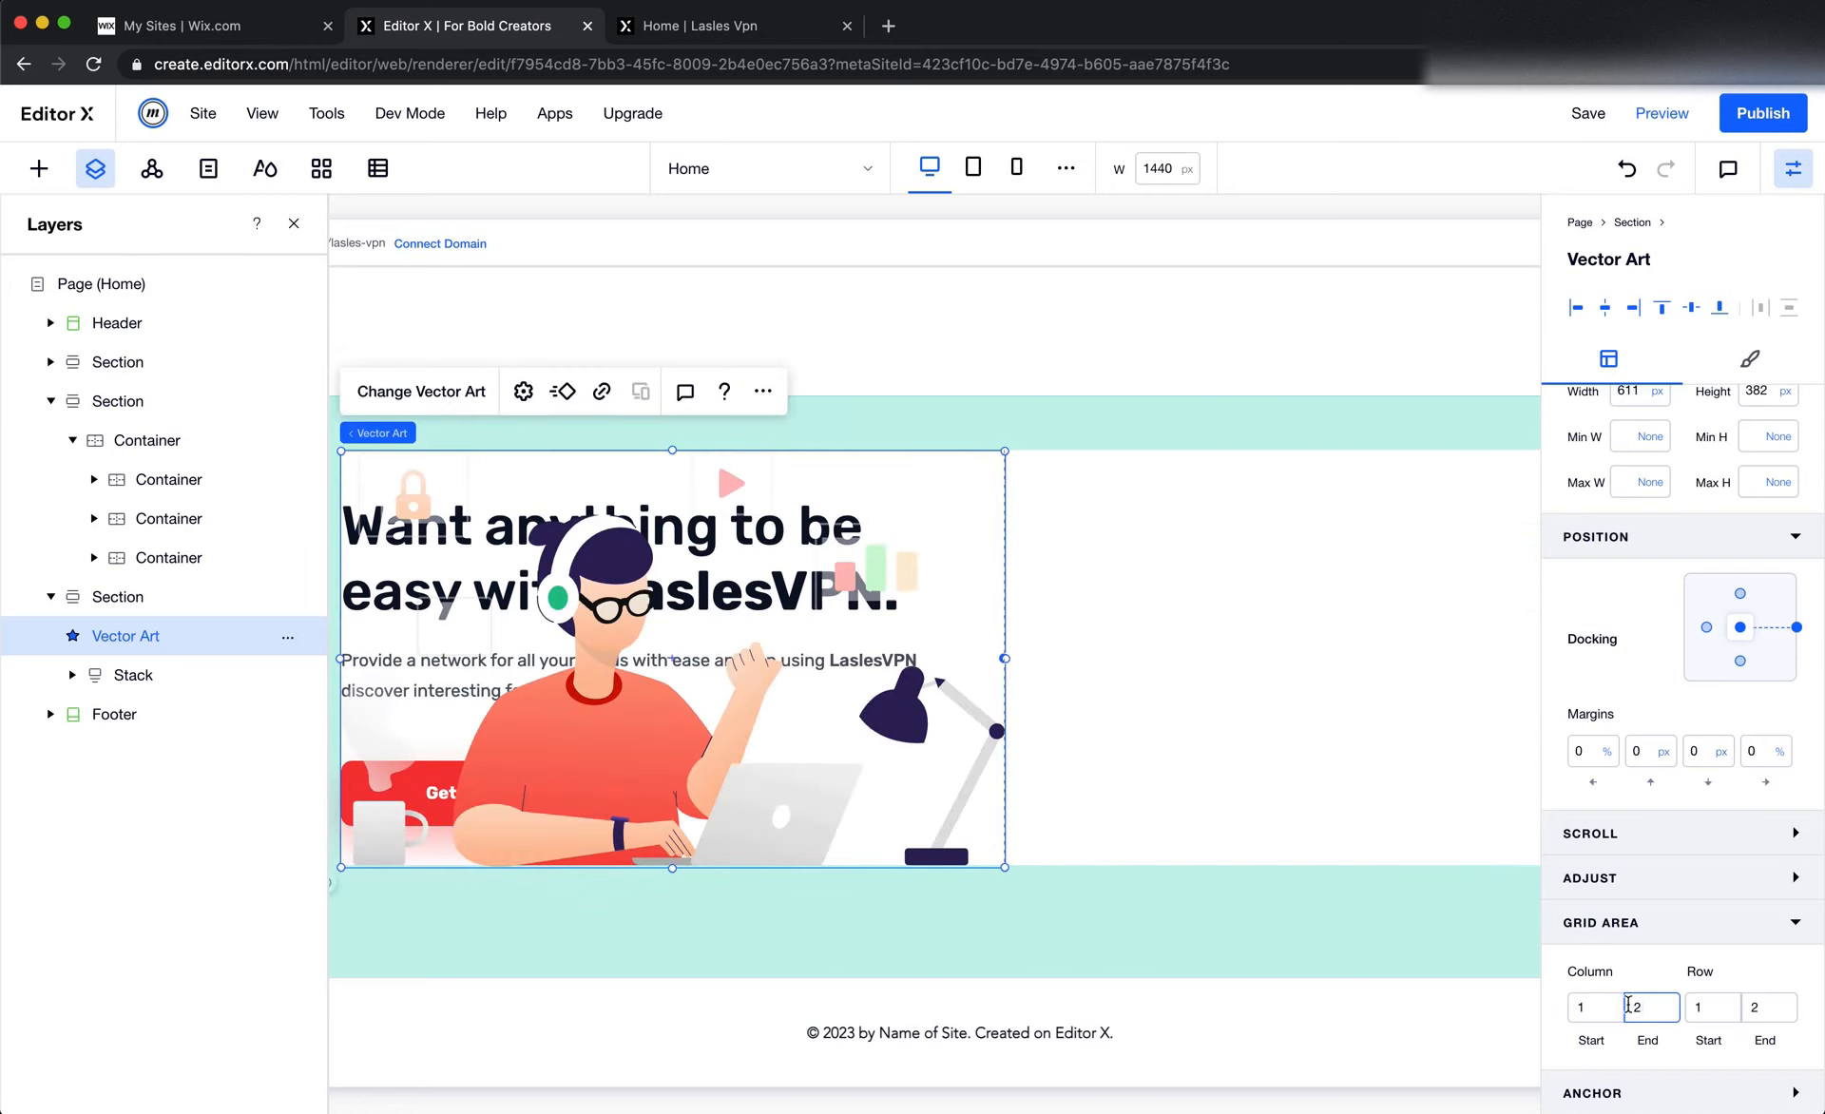
Select the text stack behind the illustration and set its grid area to column start 2 and end 3
scroll(1096, 814, left, 2)
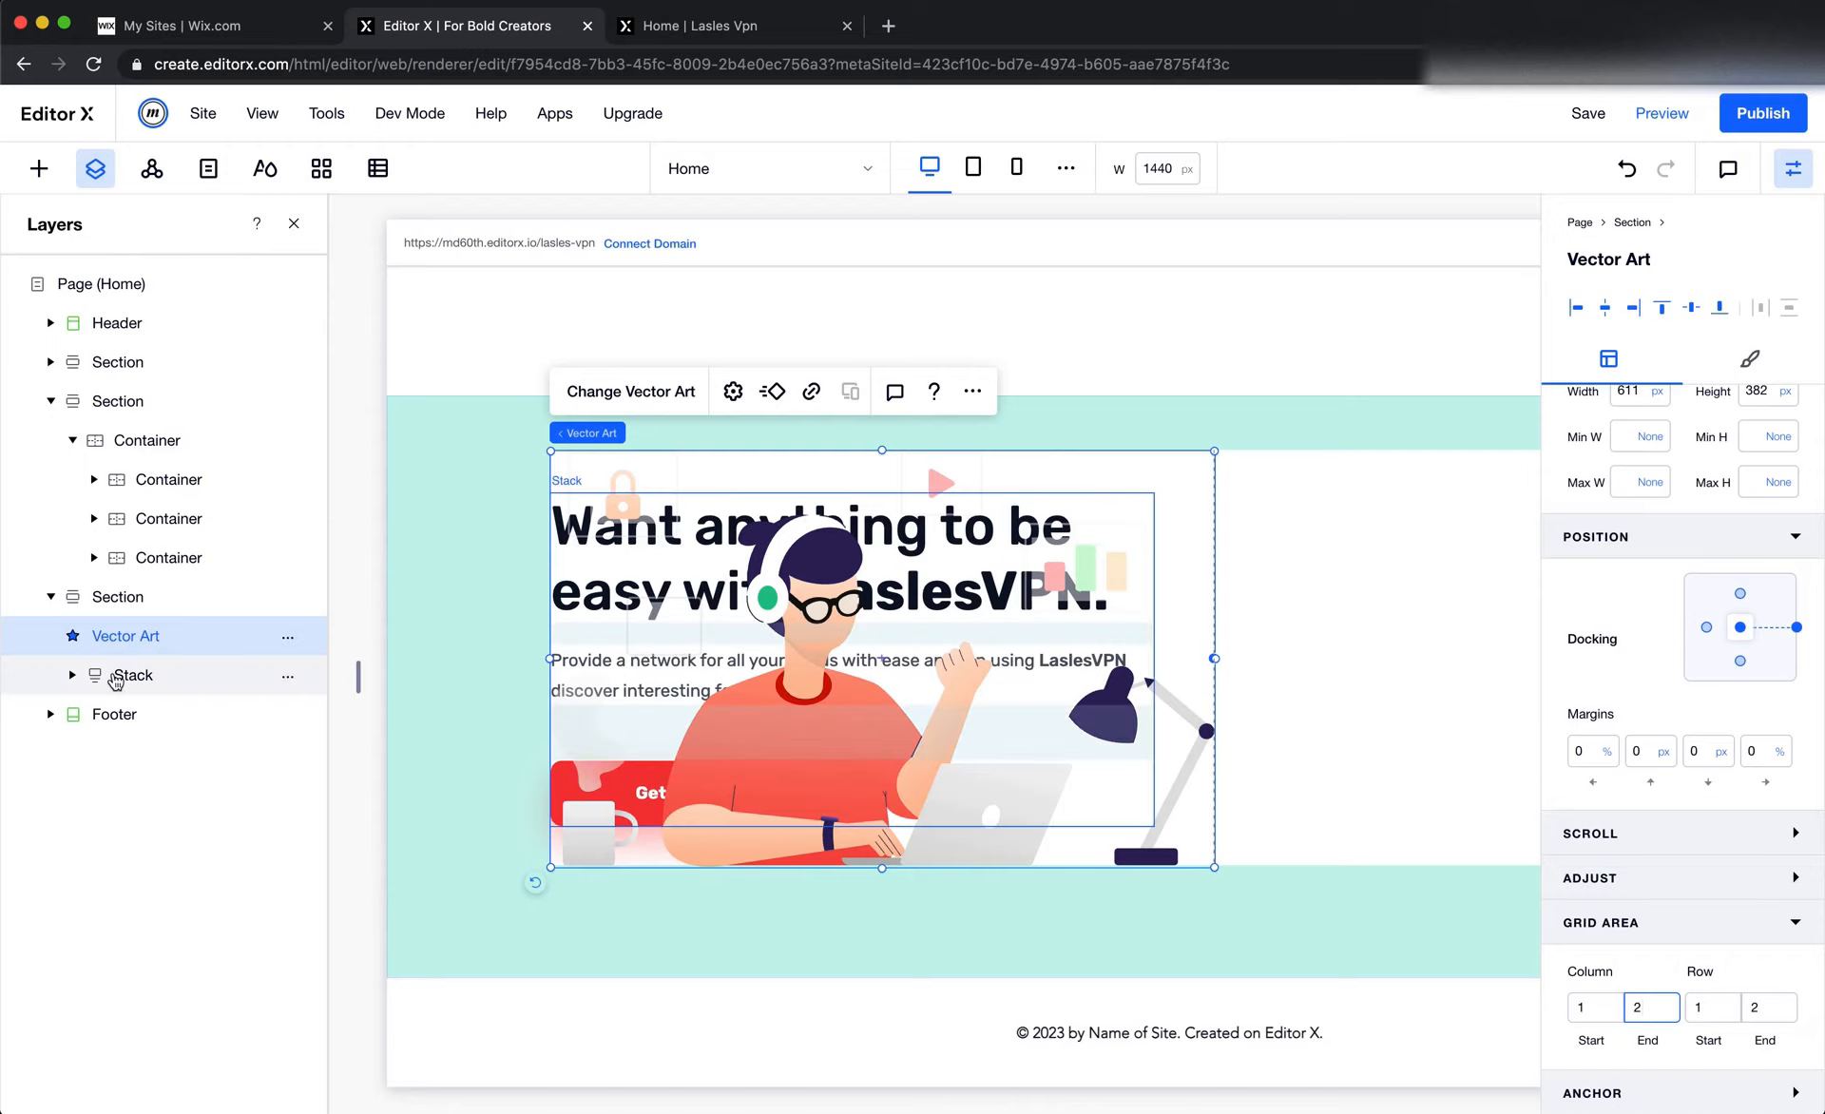
click(116, 676)
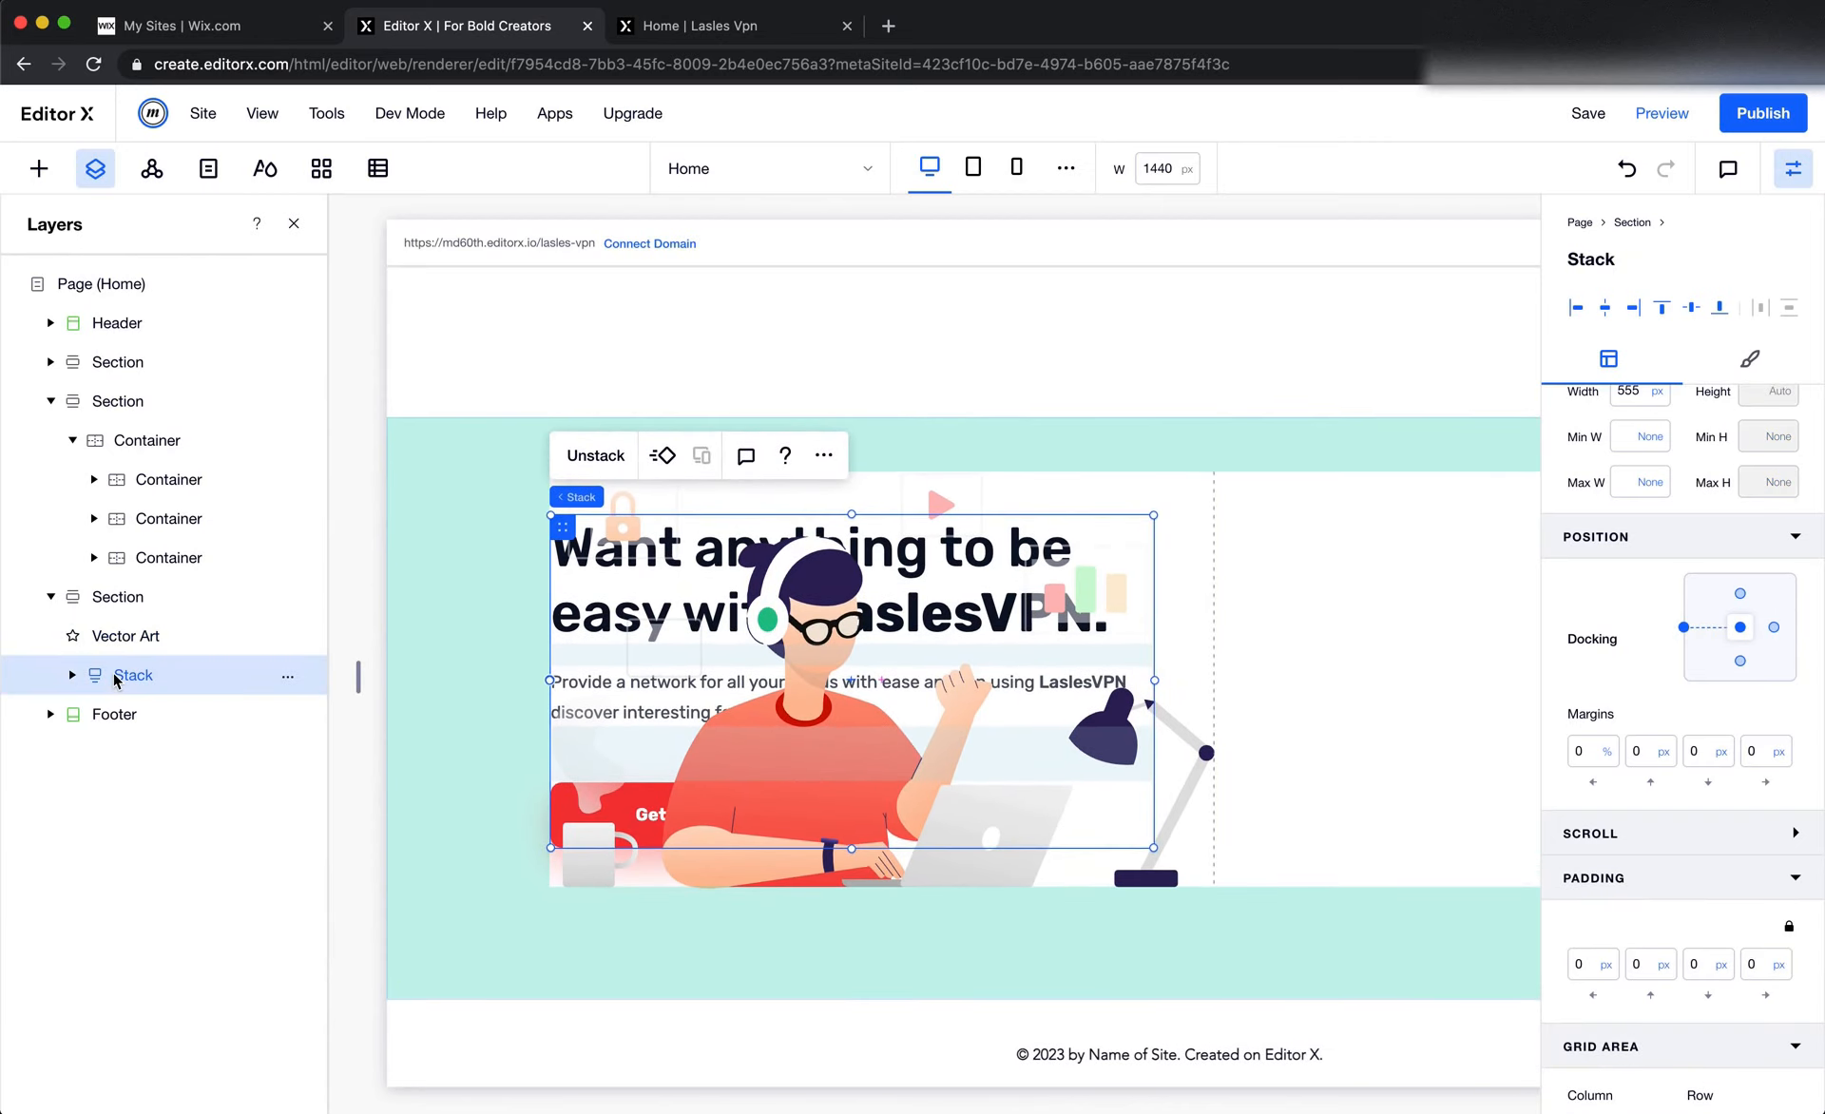
click(756, 942)
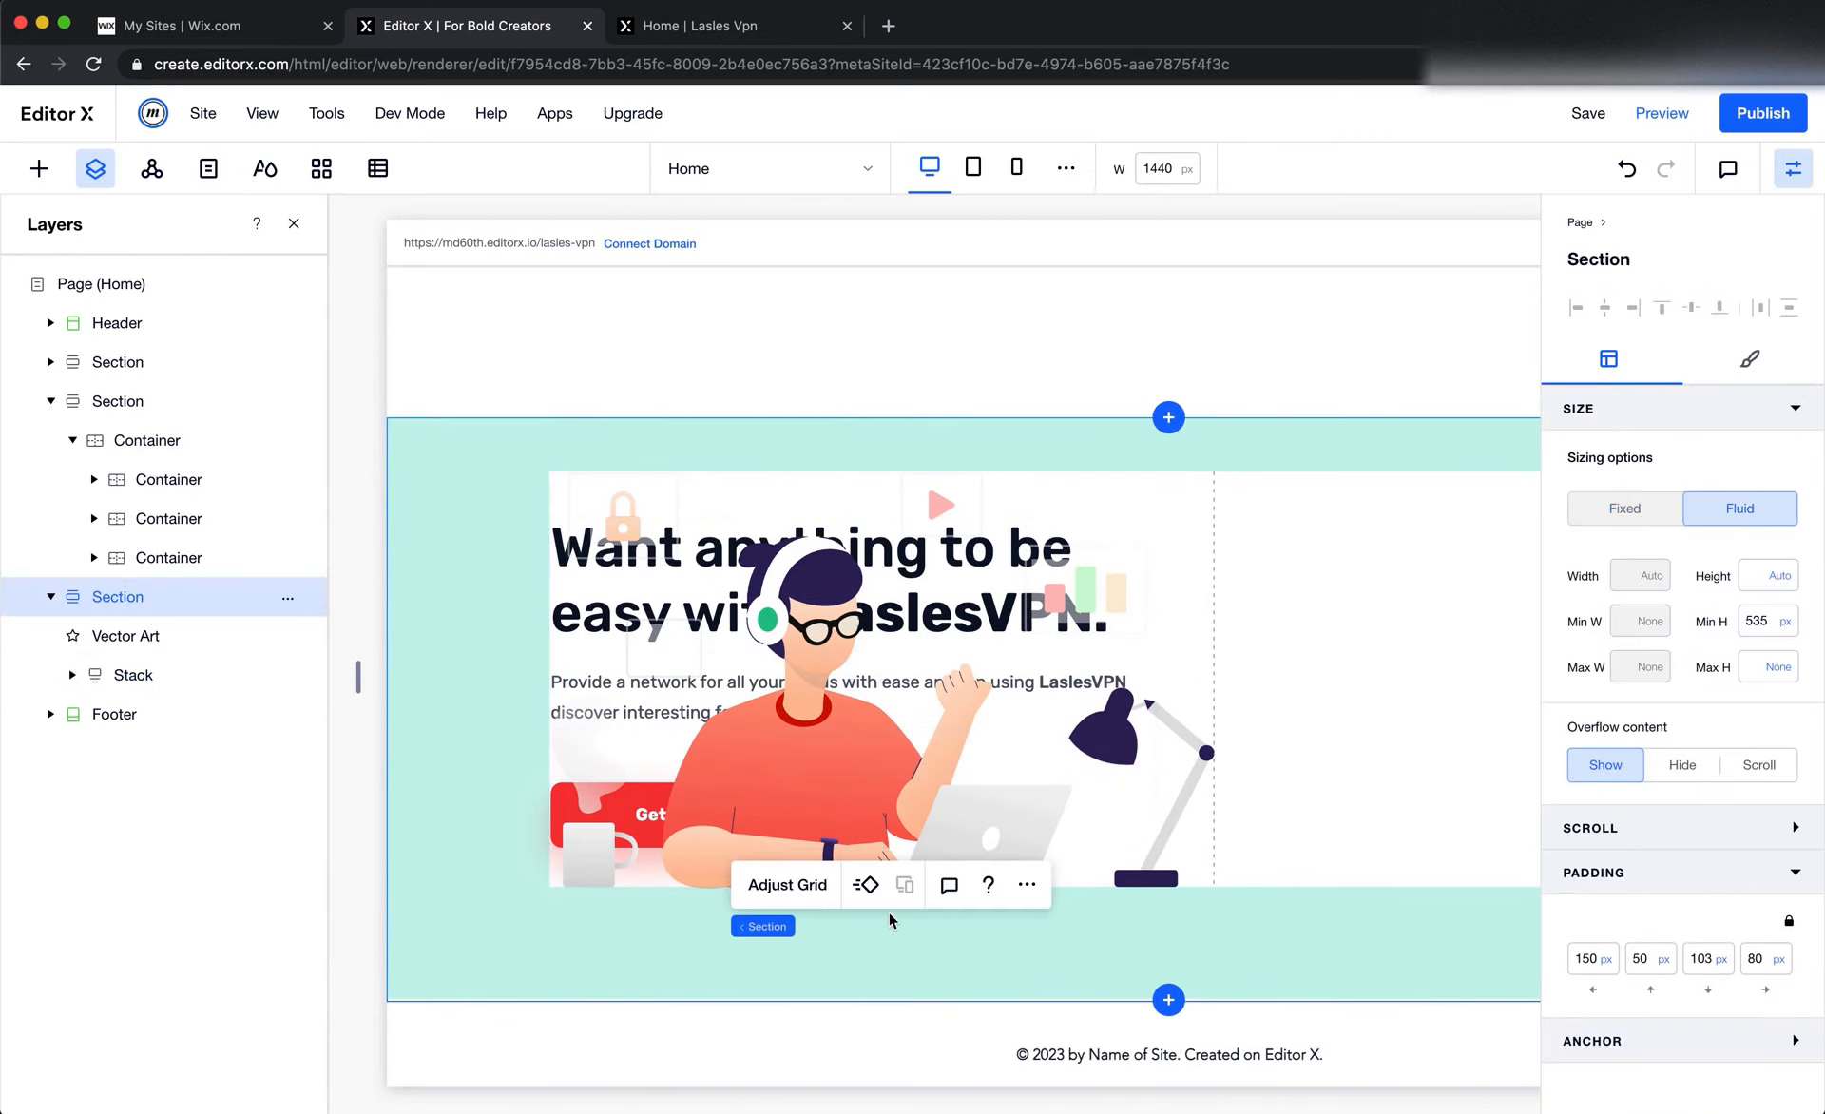
right_click(737, 664)
mouse_move(832, 136)
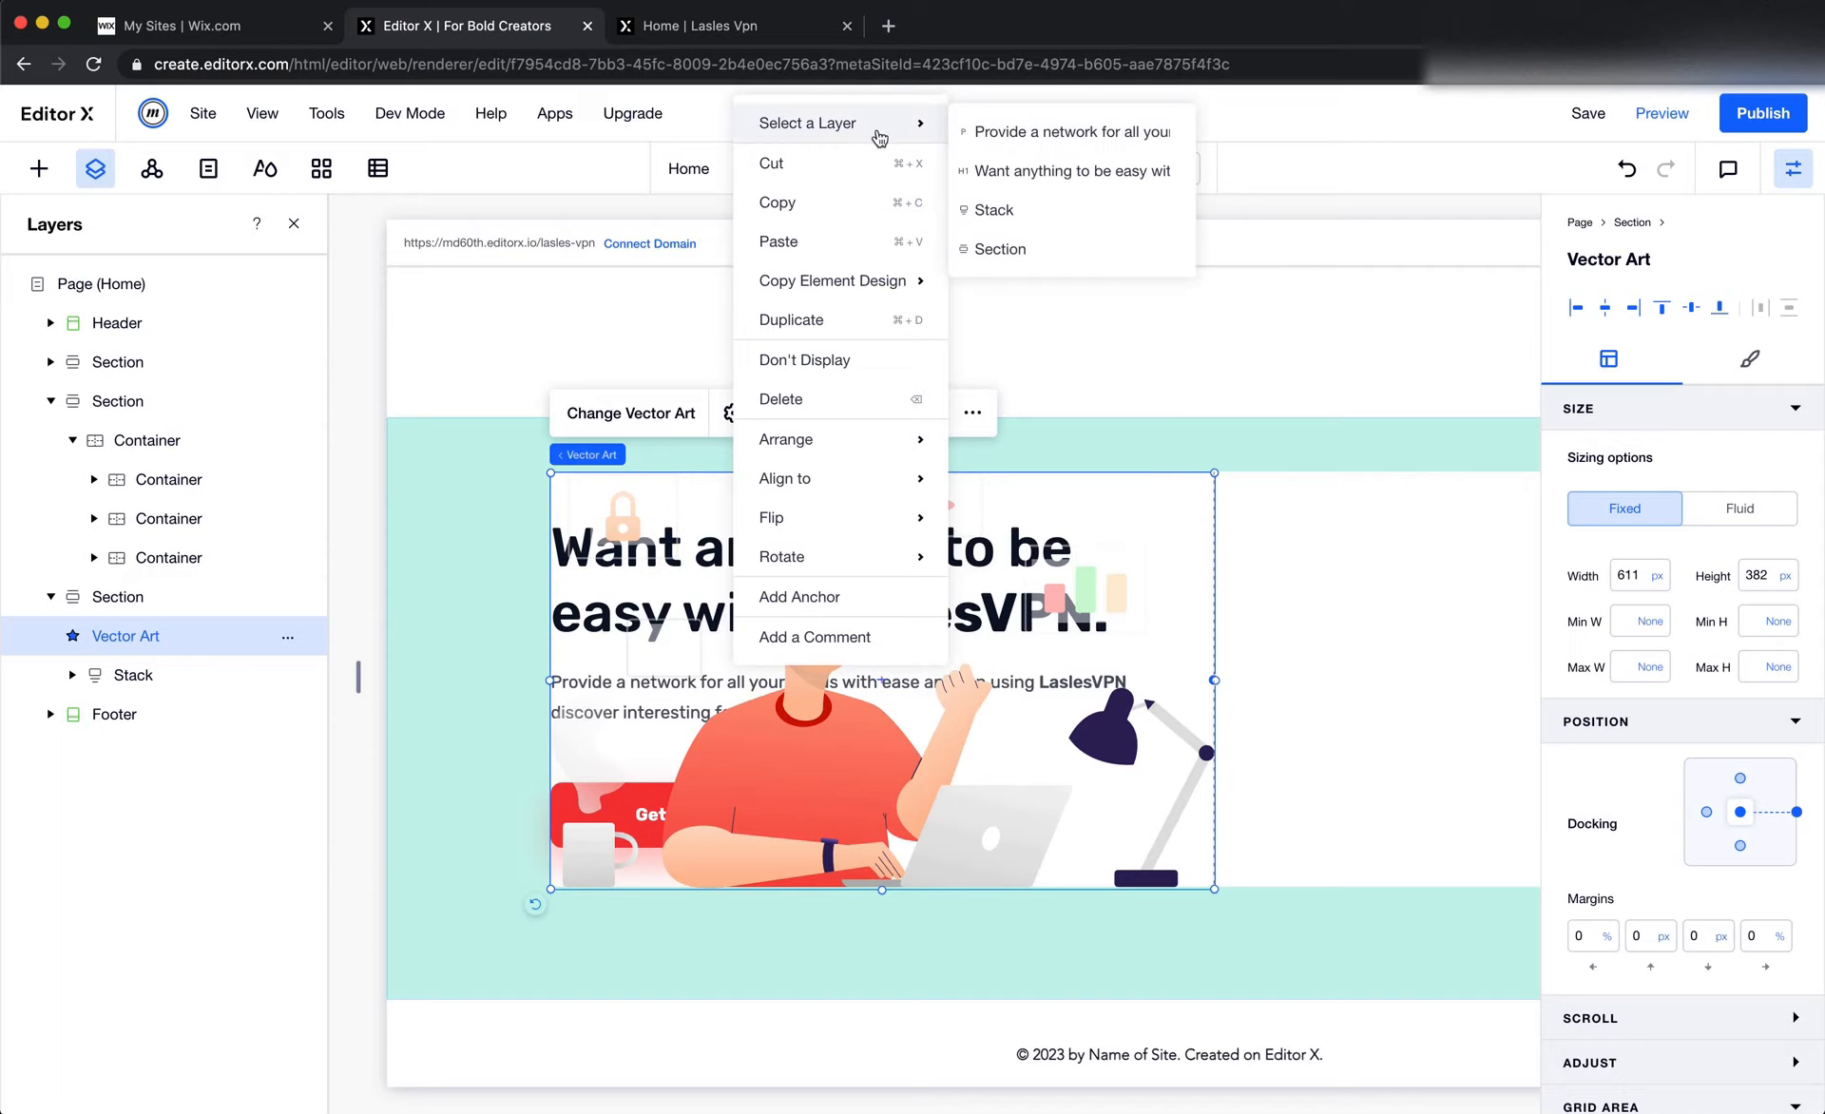
click(1028, 222)
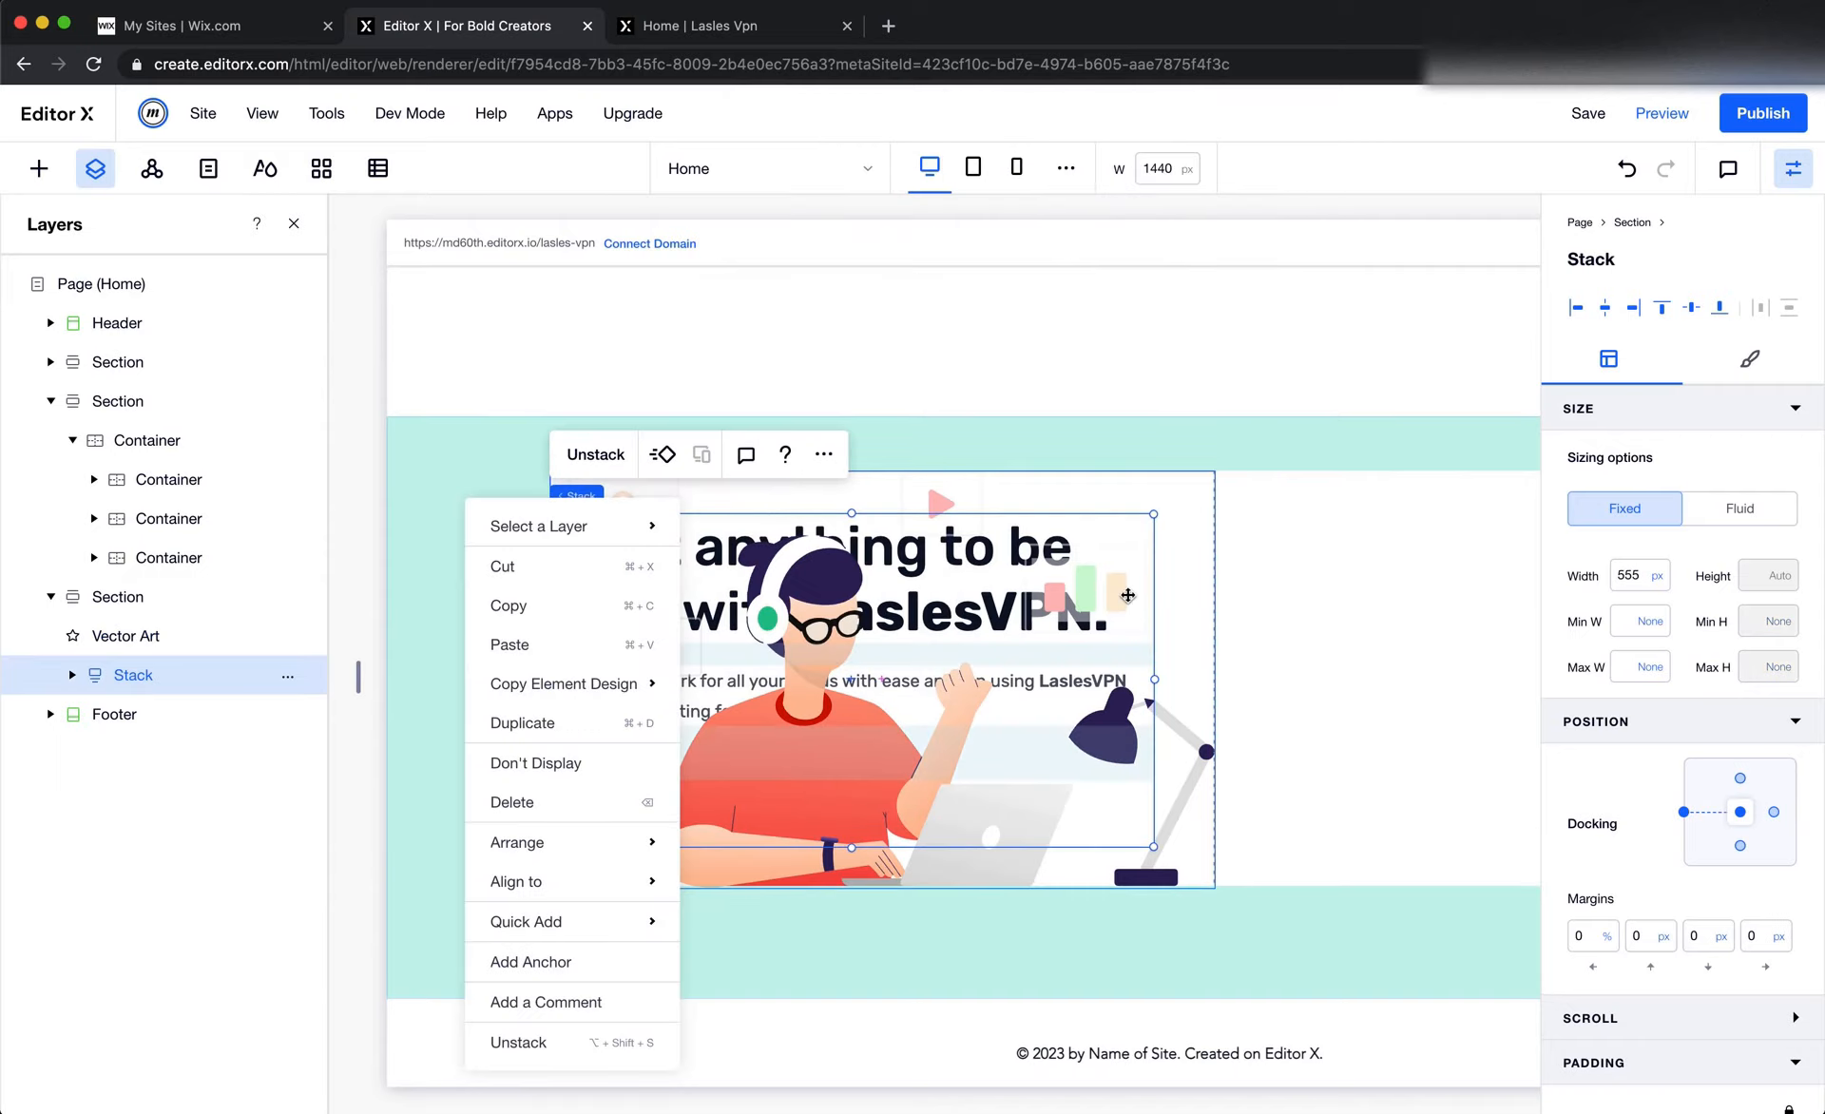
scroll(1128, 595, down, 1)
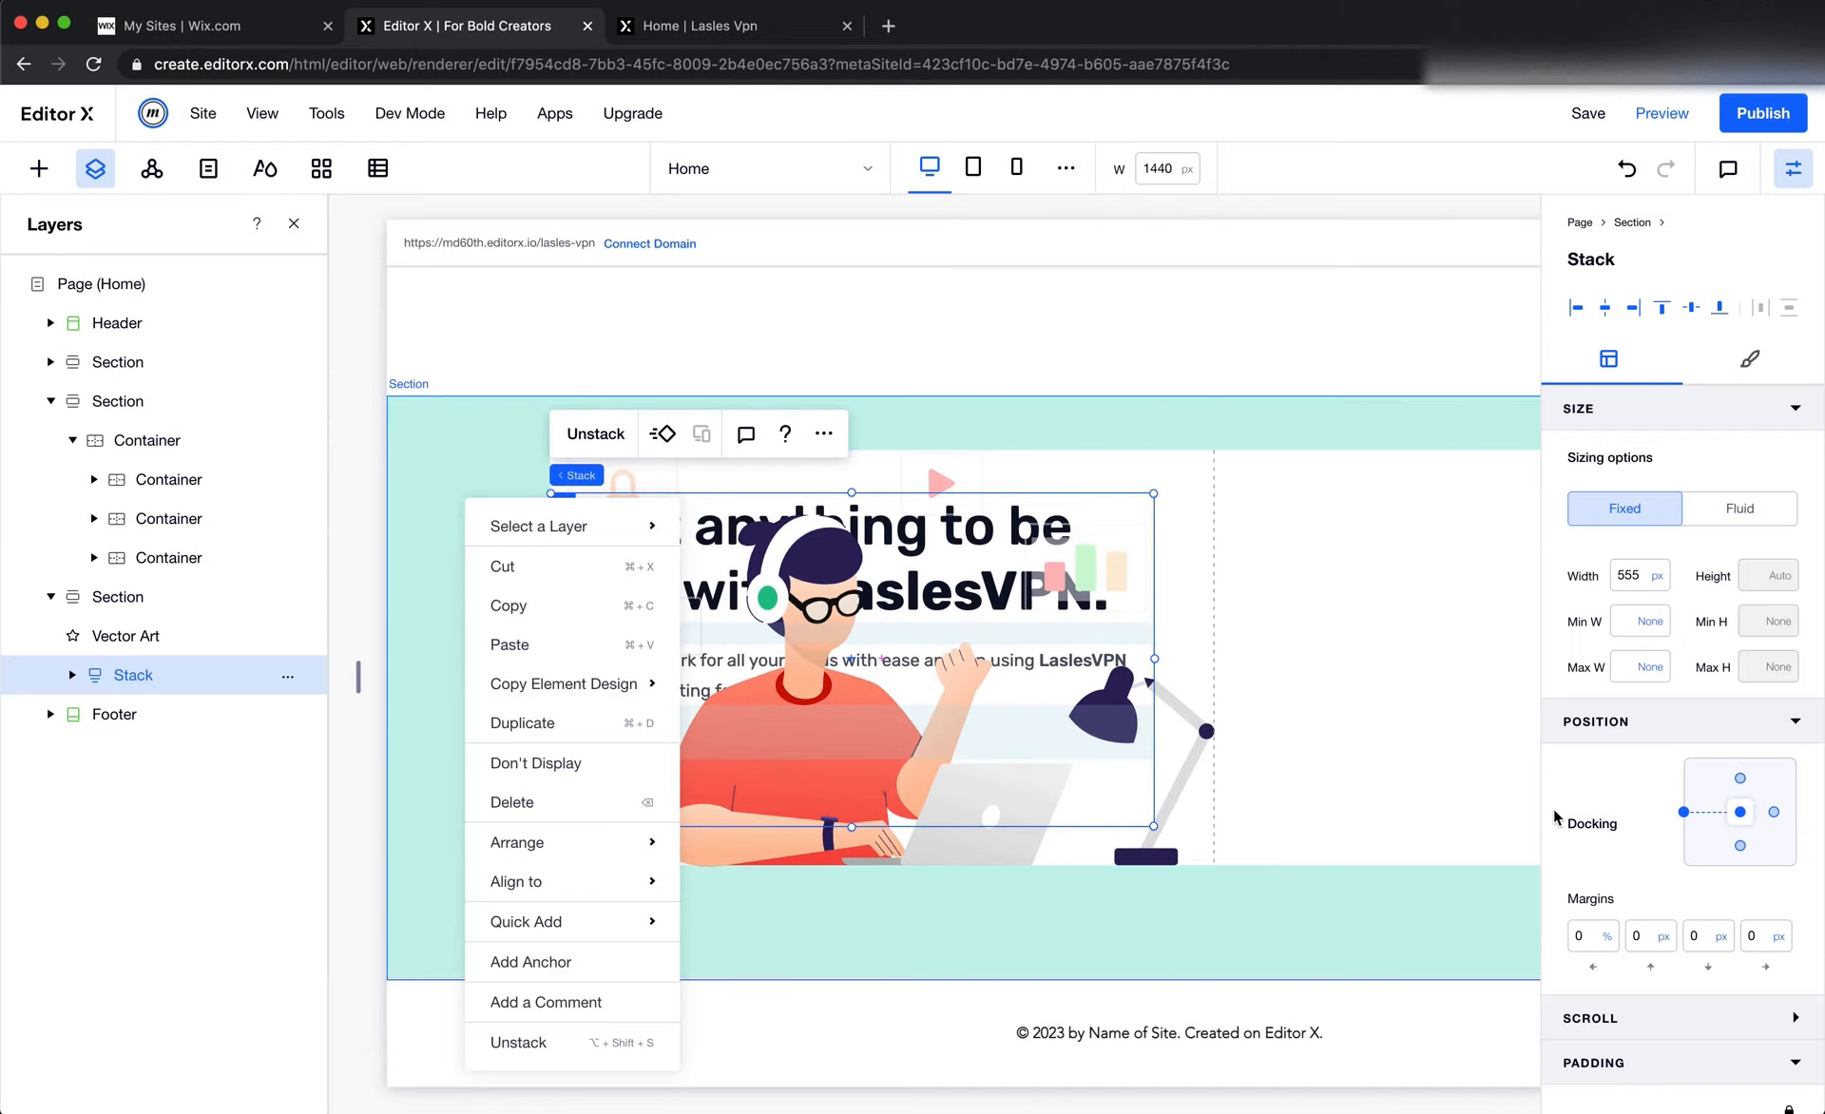
scroll(1589, 851, down, 4)
click(1589, 1006)
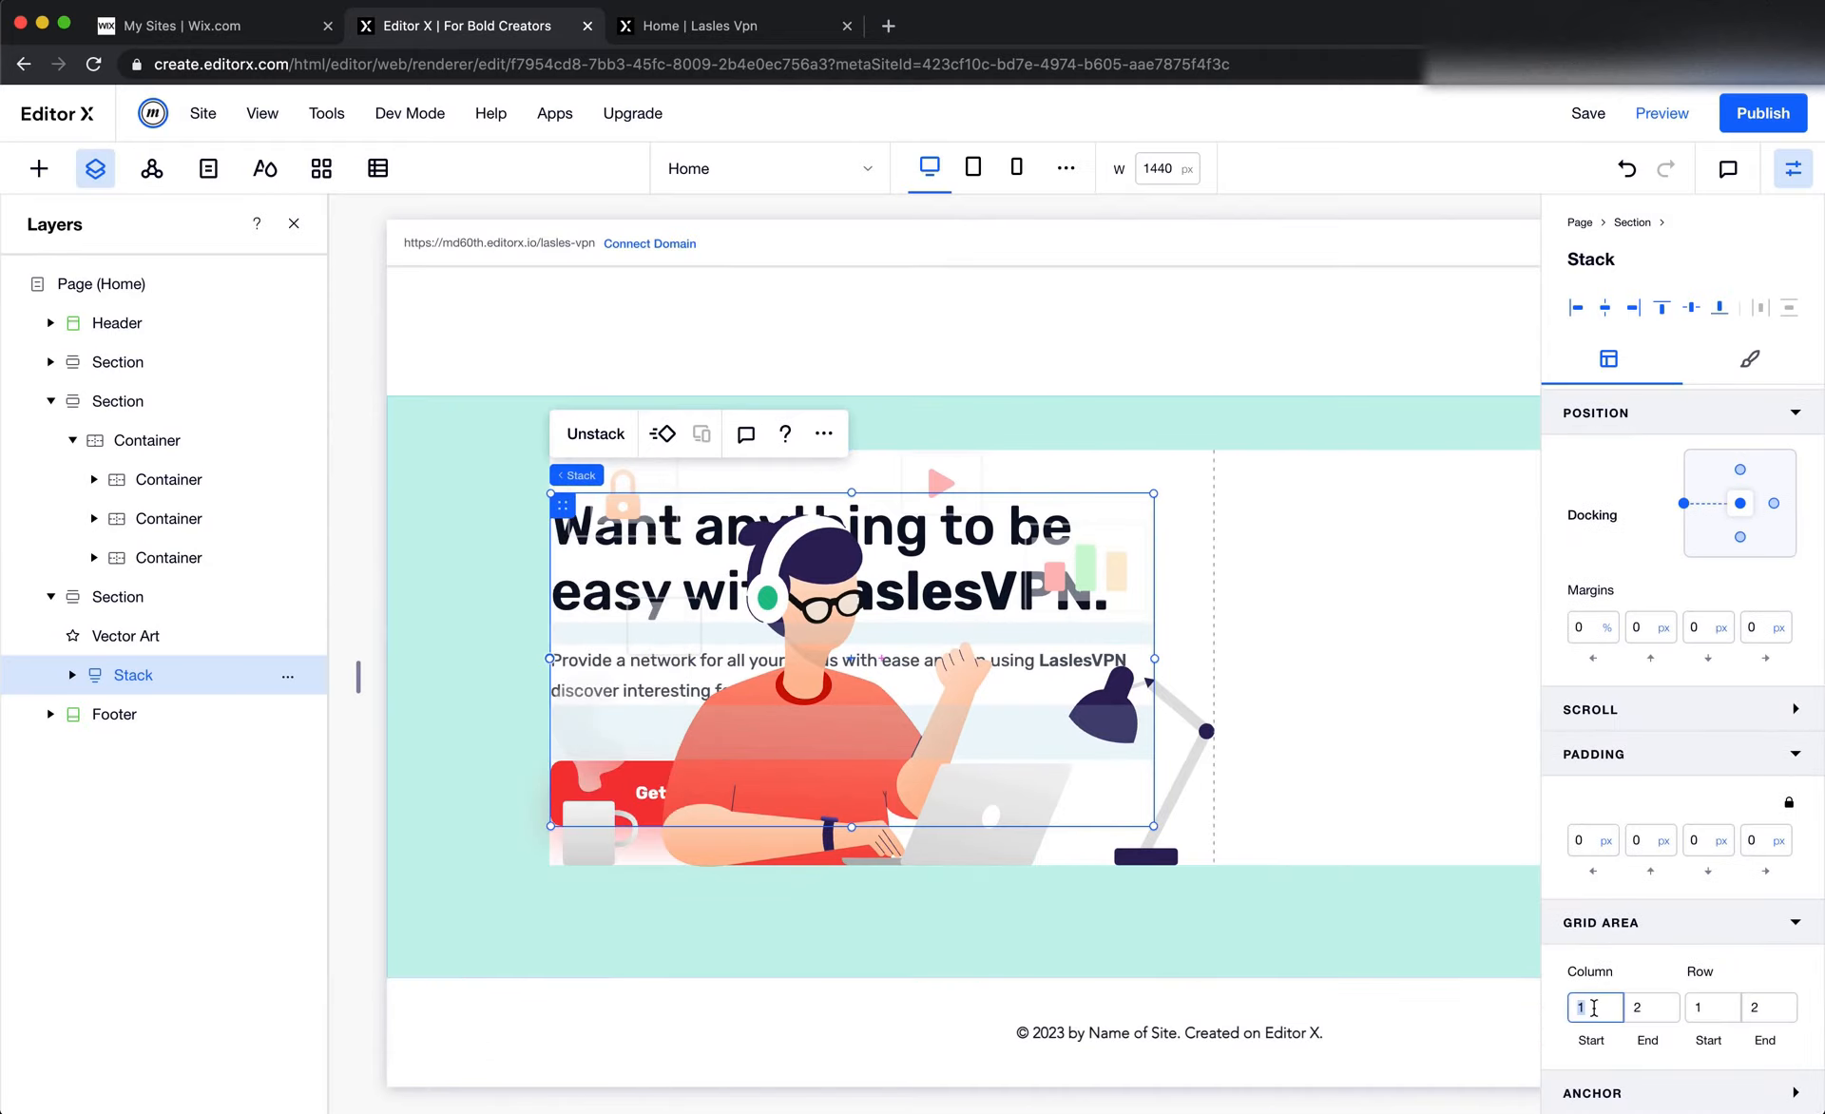
key(Up)
click(1641, 1007)
scroll(1269, 884, right, 4)
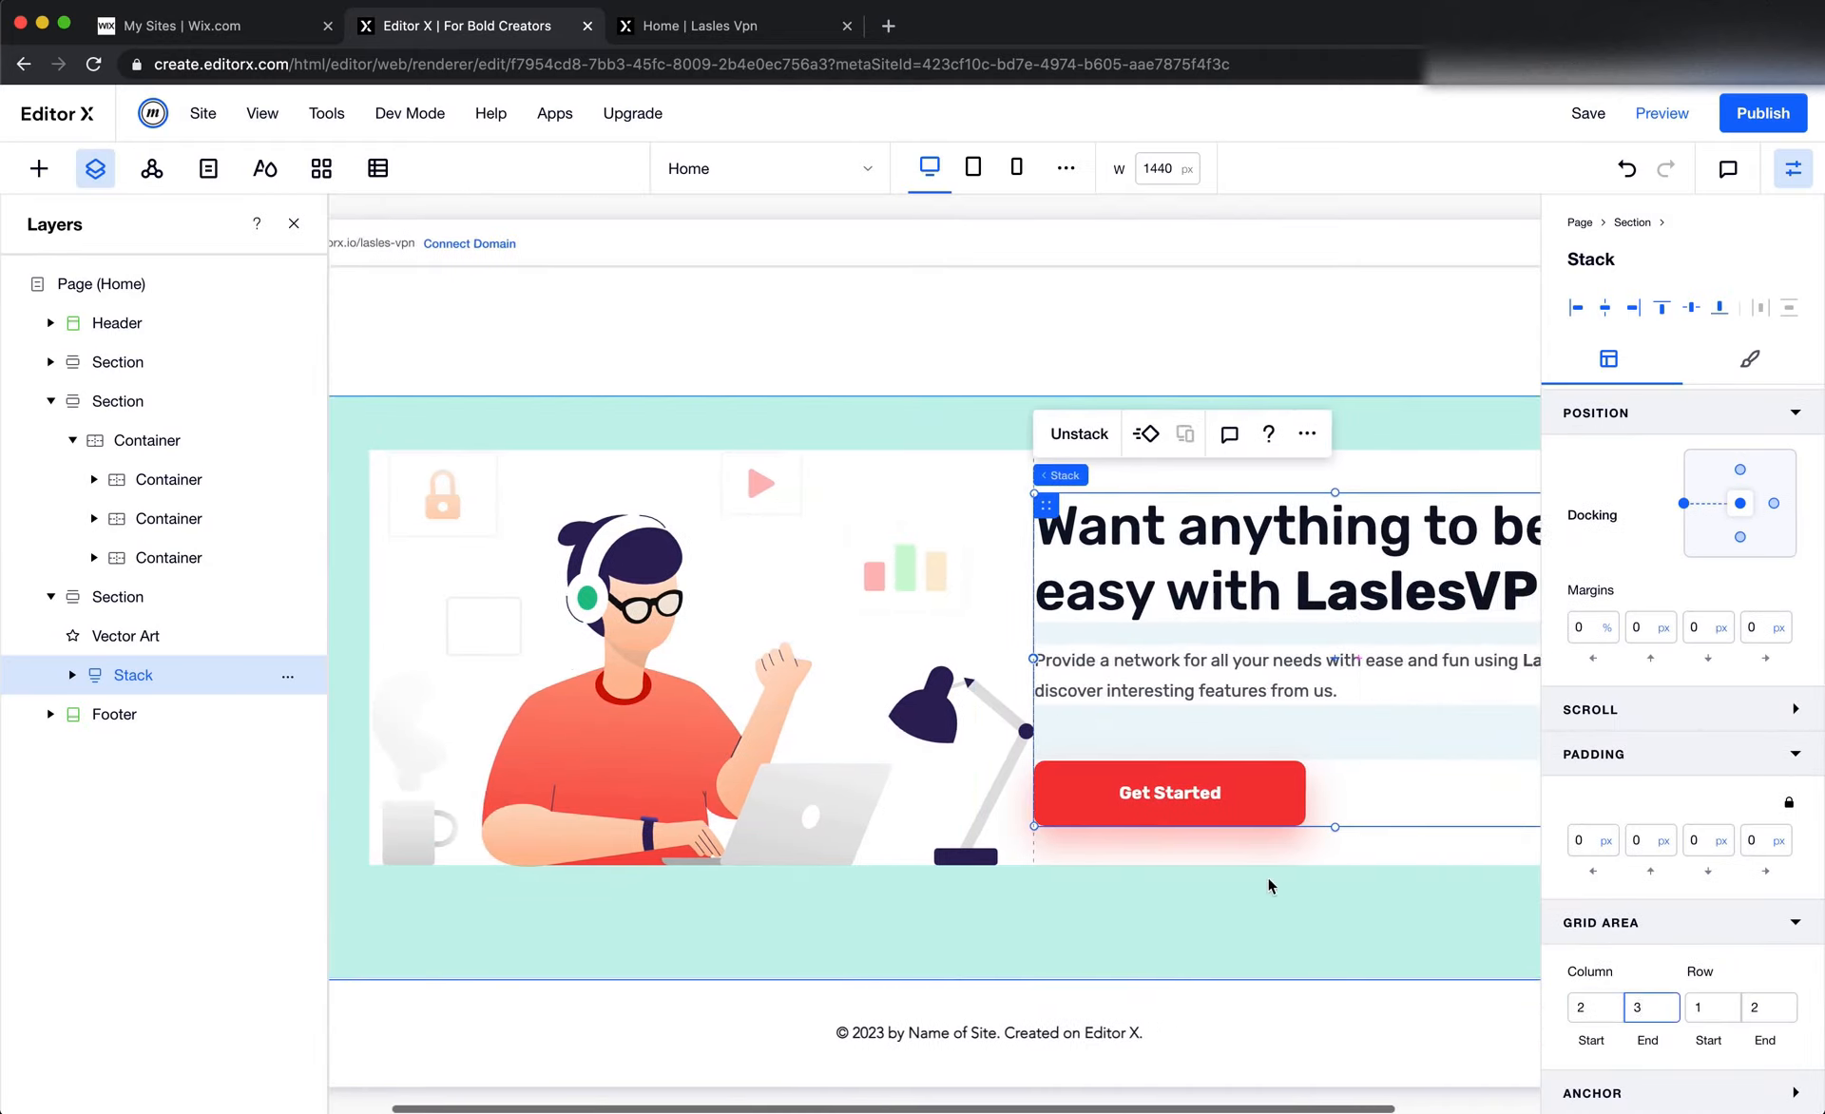
Dock the features section's text stack to the right edge of its column with a right margin of 0
scroll(1272, 886, right, 1)
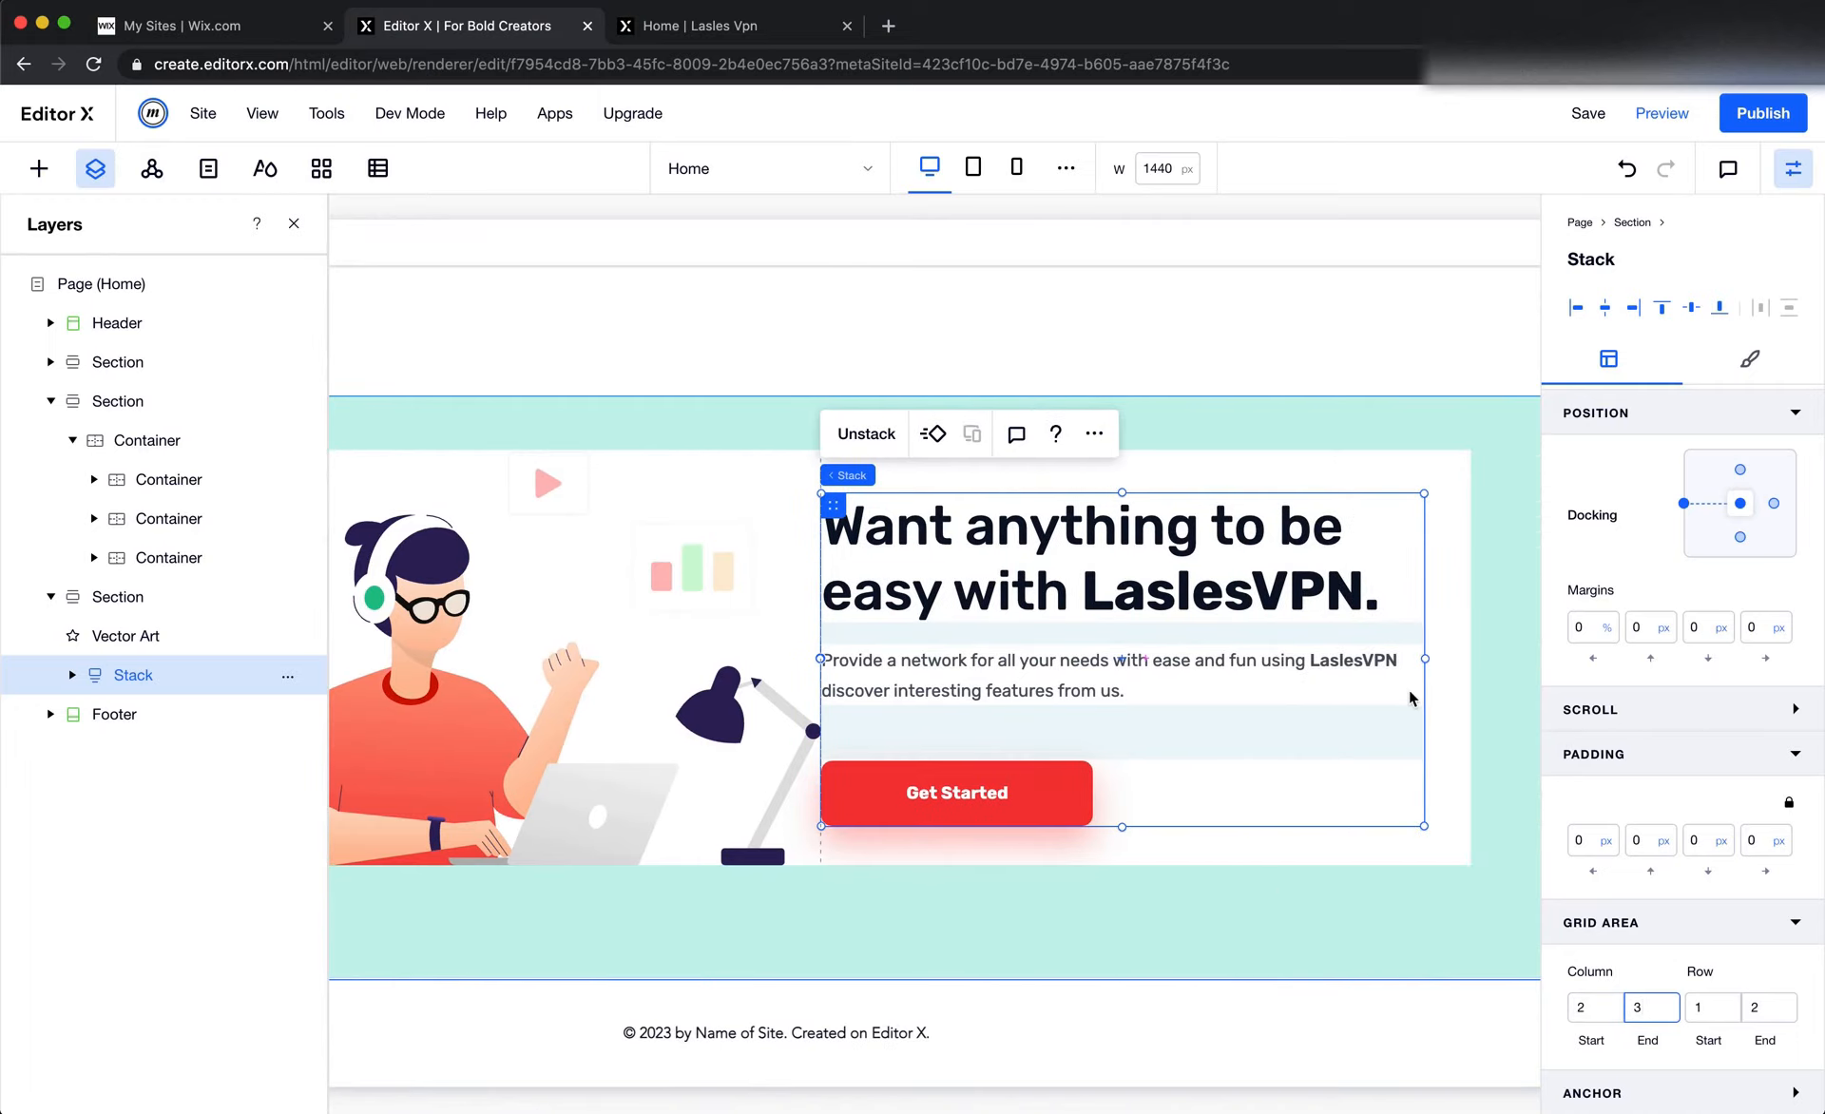
click(1683, 503)
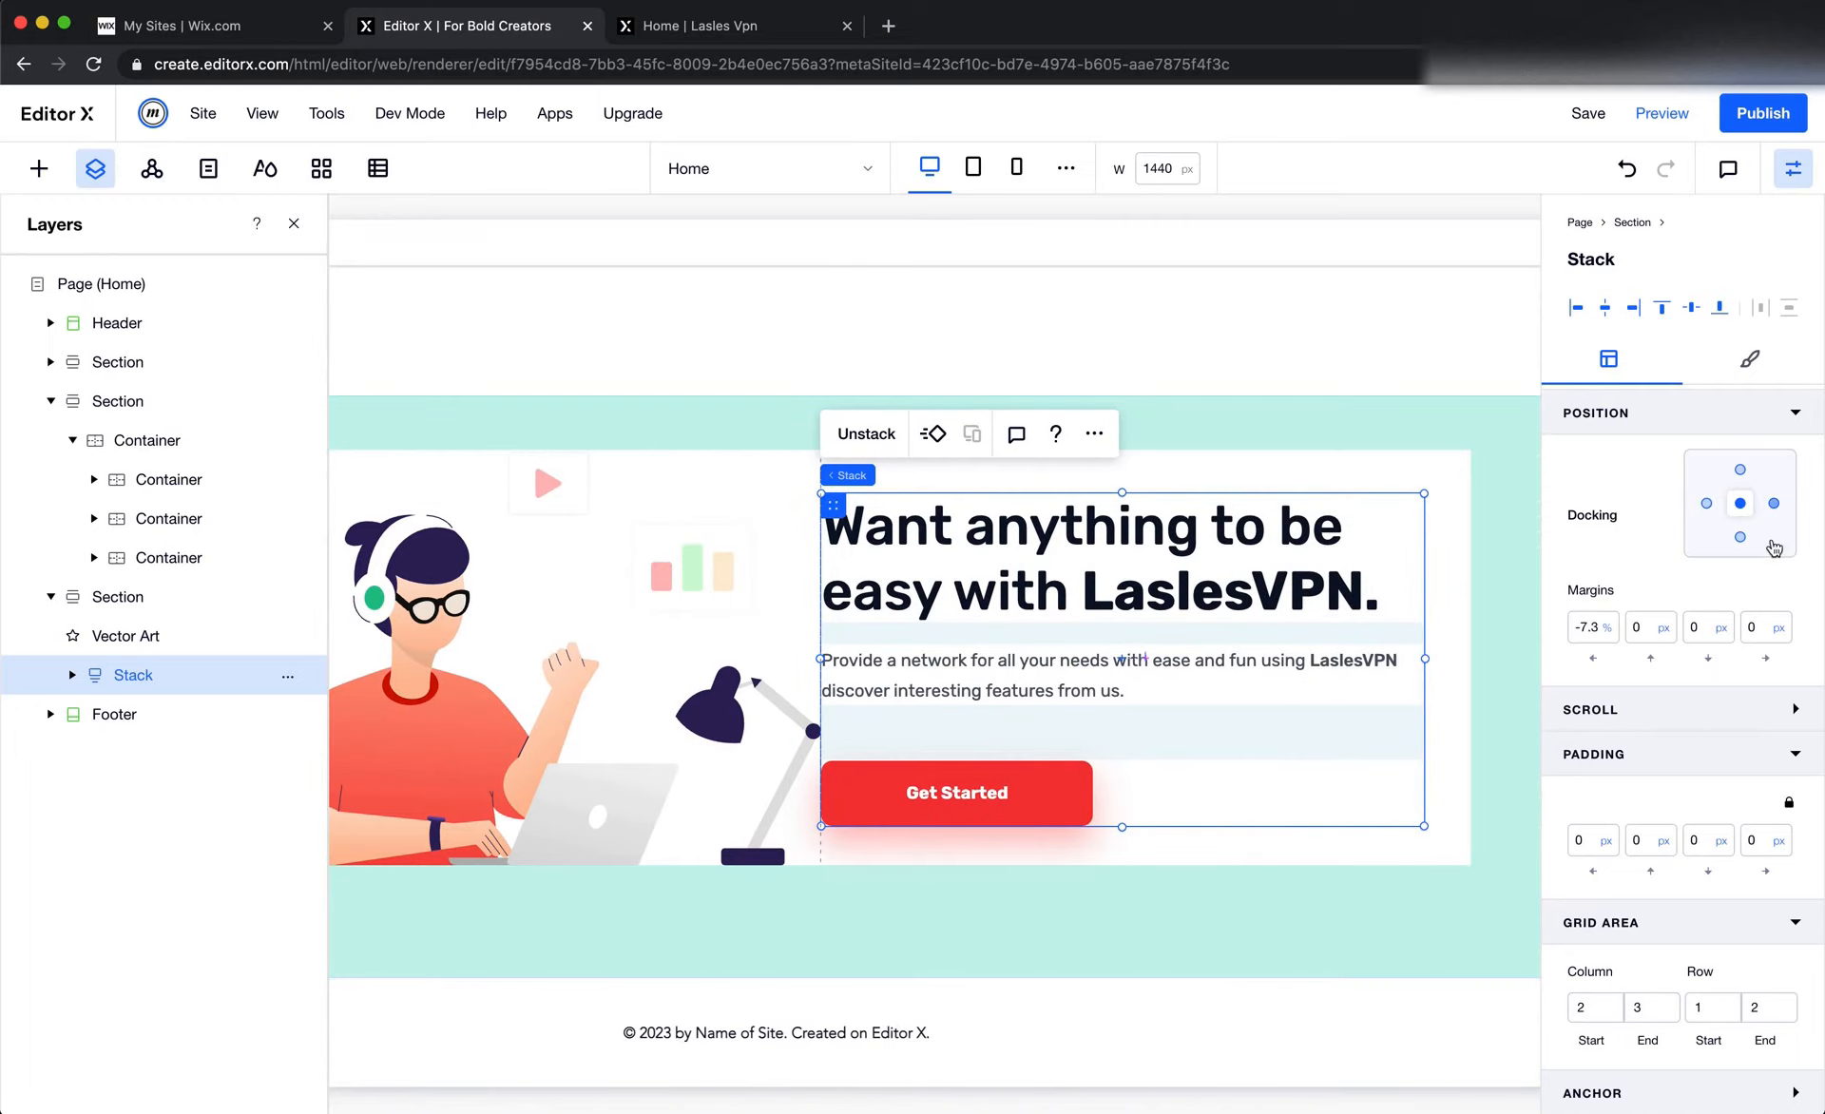
click(1771, 544)
click(1769, 635)
text(0)
key(Return)
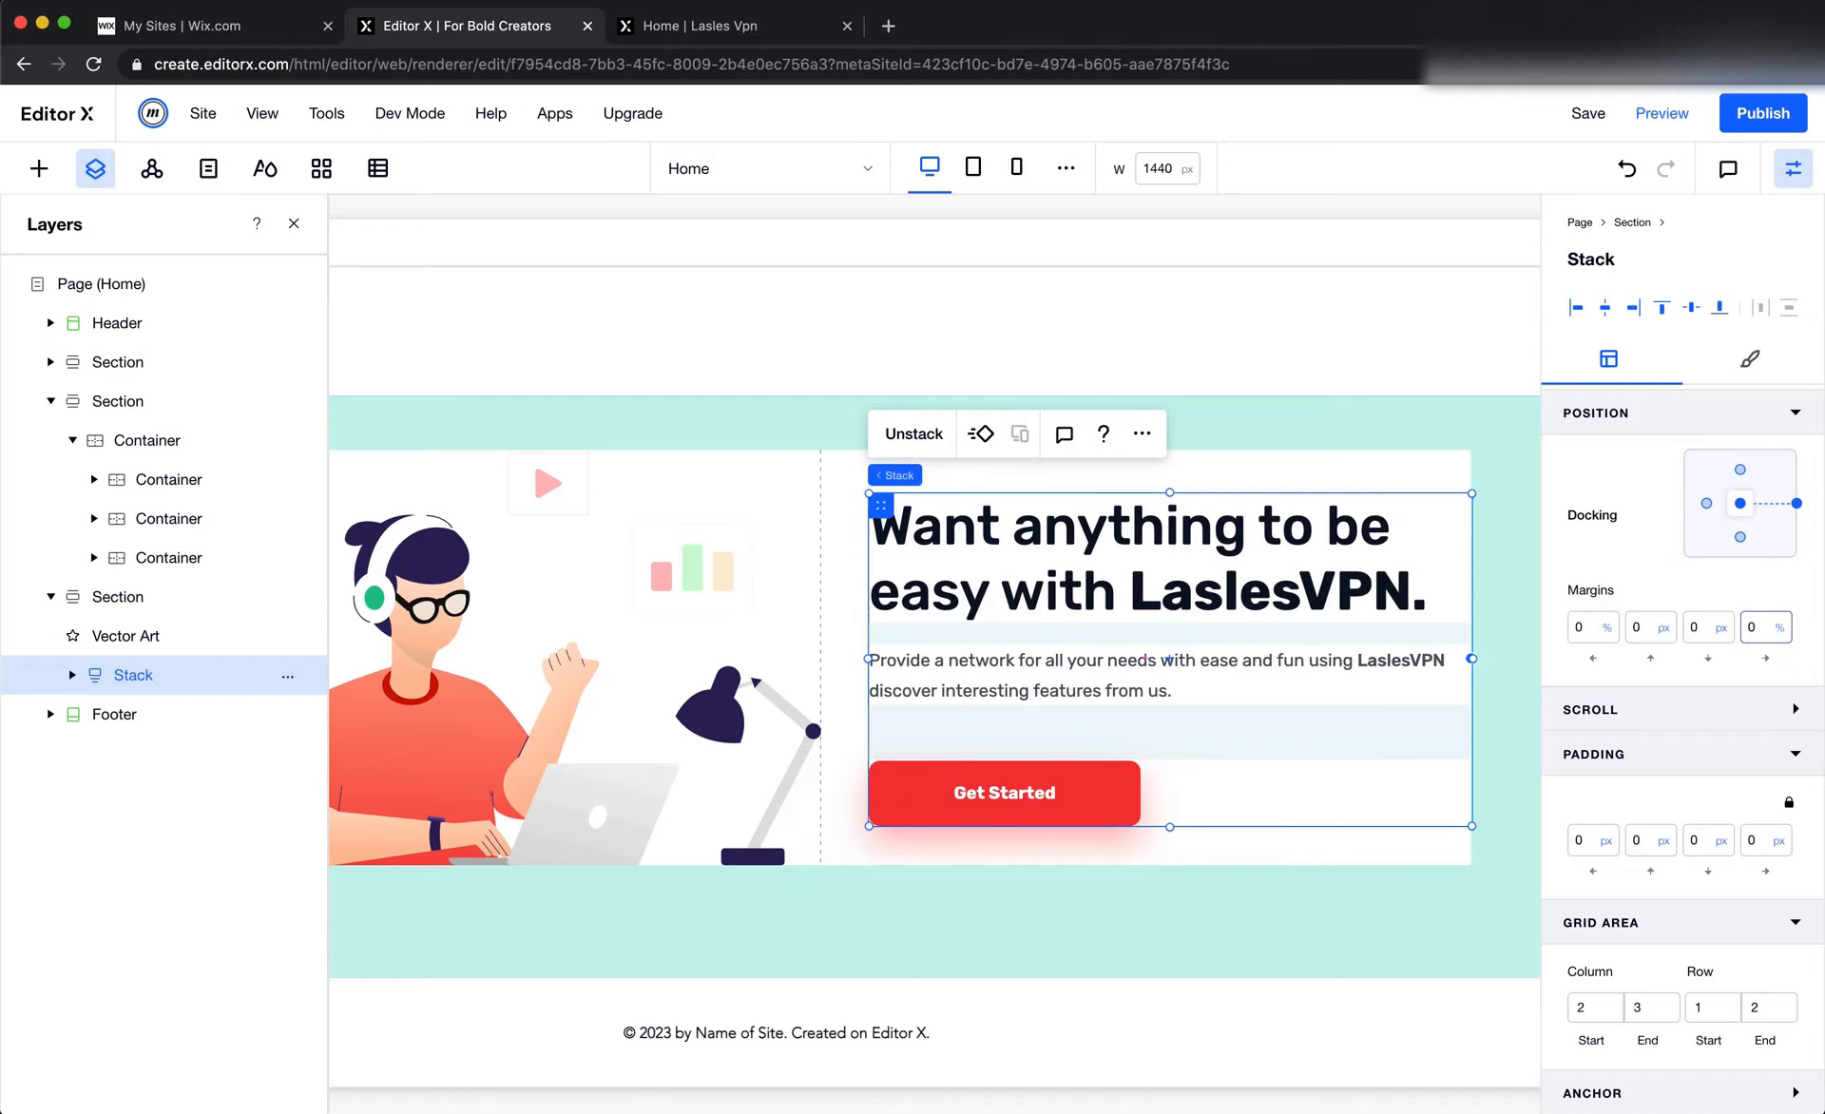
click(1218, 867)
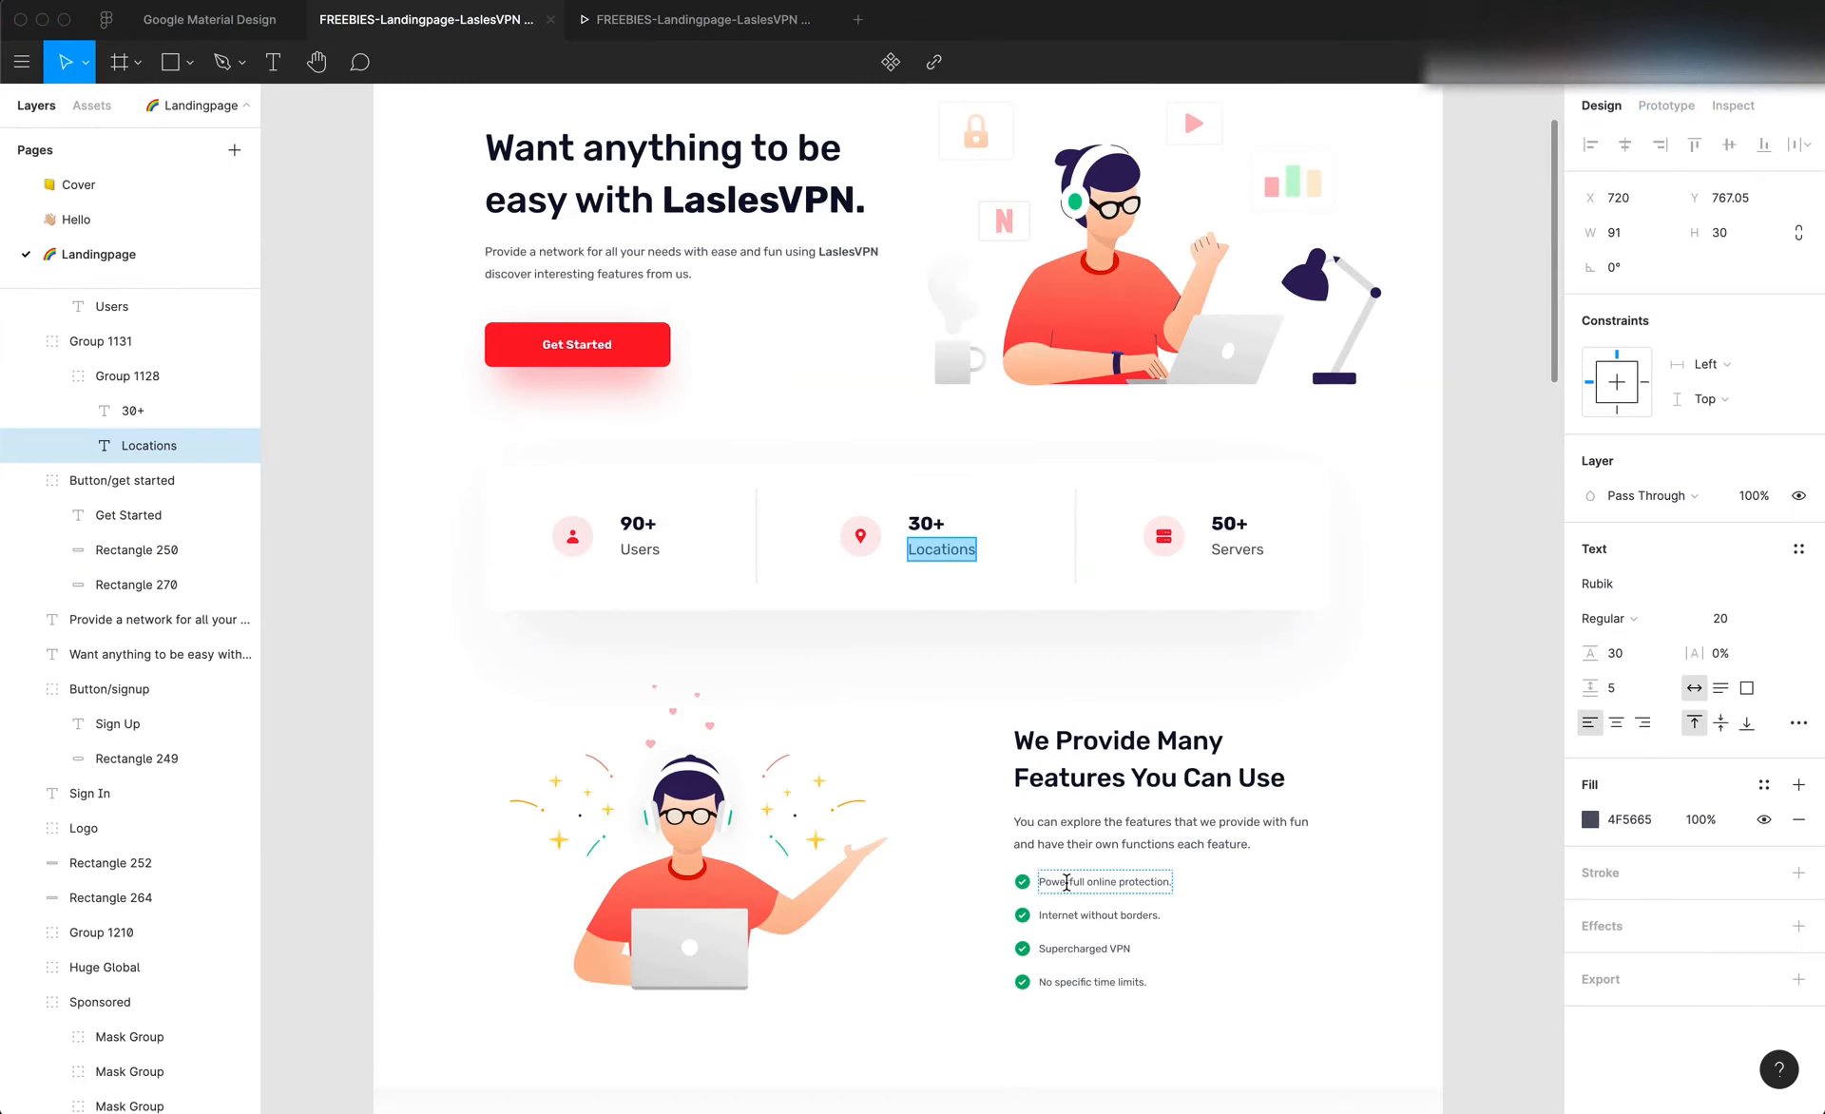
Switch to the Figma design and examine the text styles of the features section's heading, description and first list item
scroll(1066, 883, down, 1)
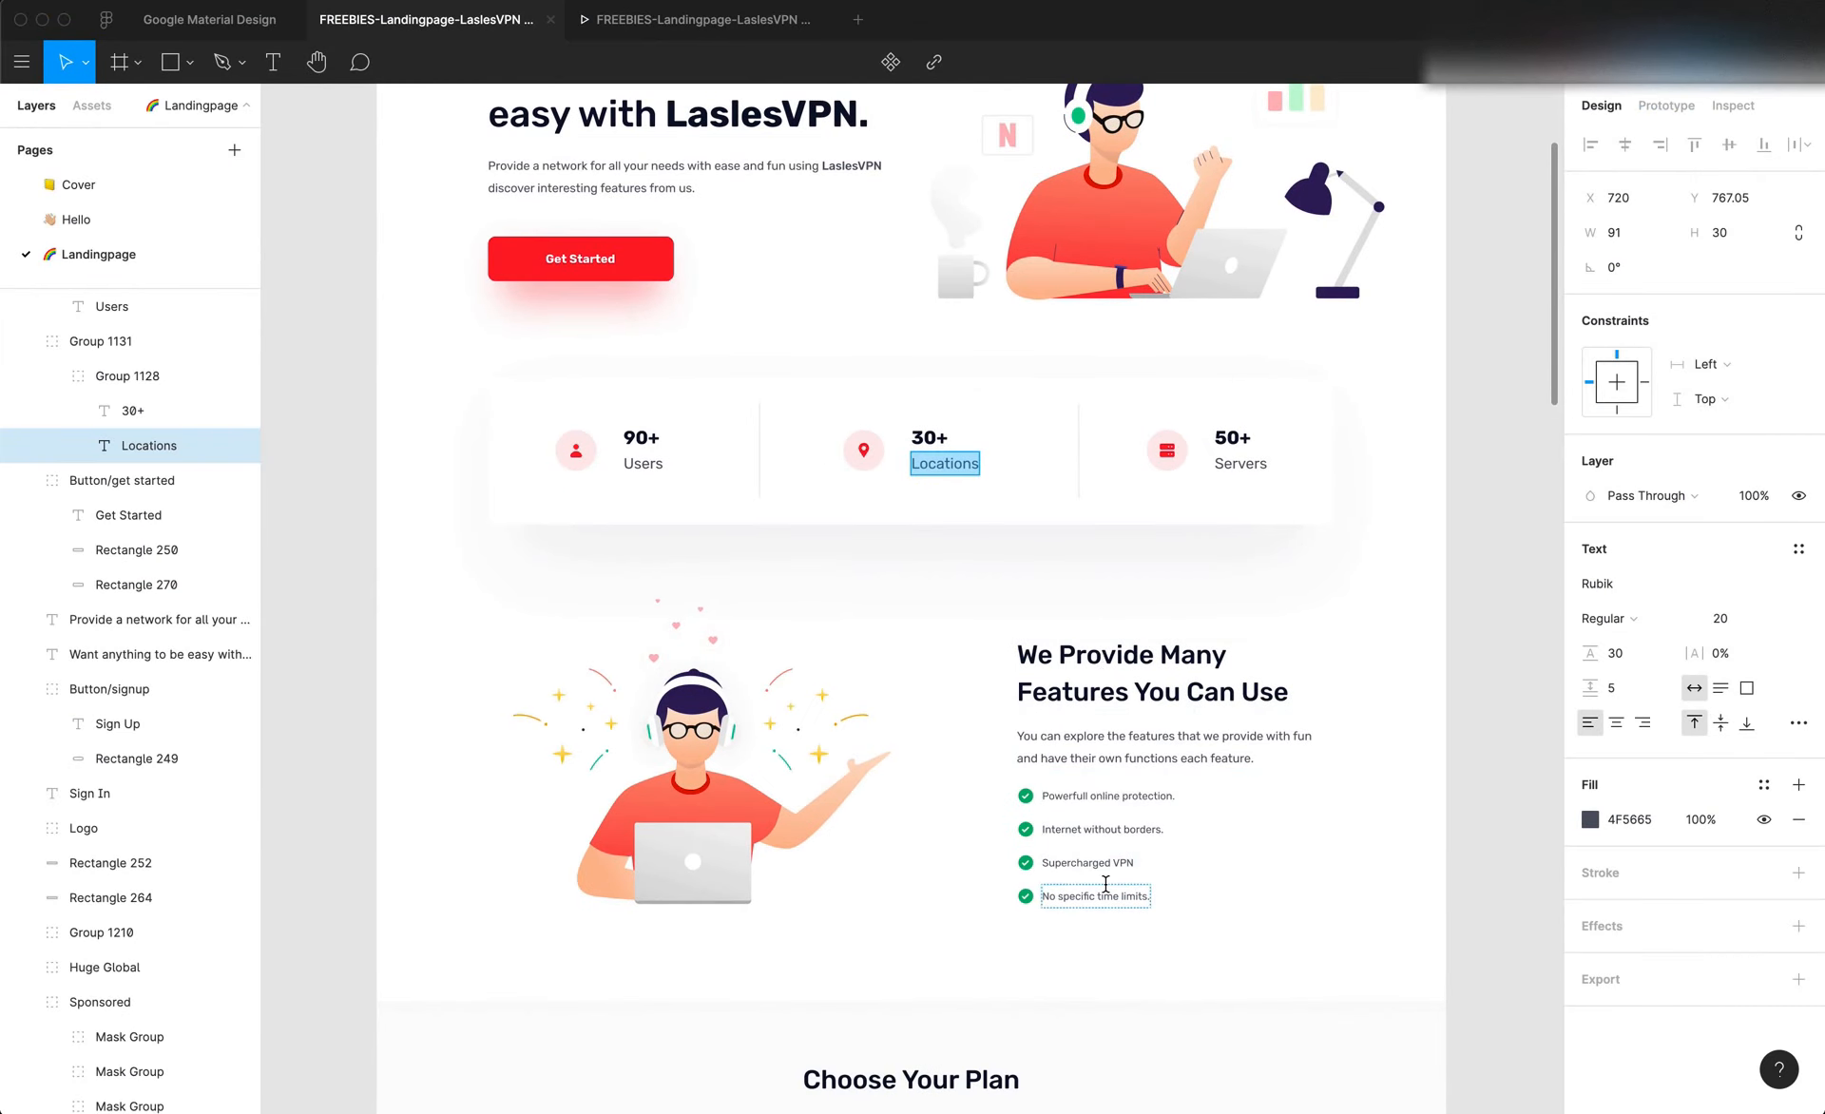
scroll(1105, 884, up, 2)
scroll(1105, 884, up, 3)
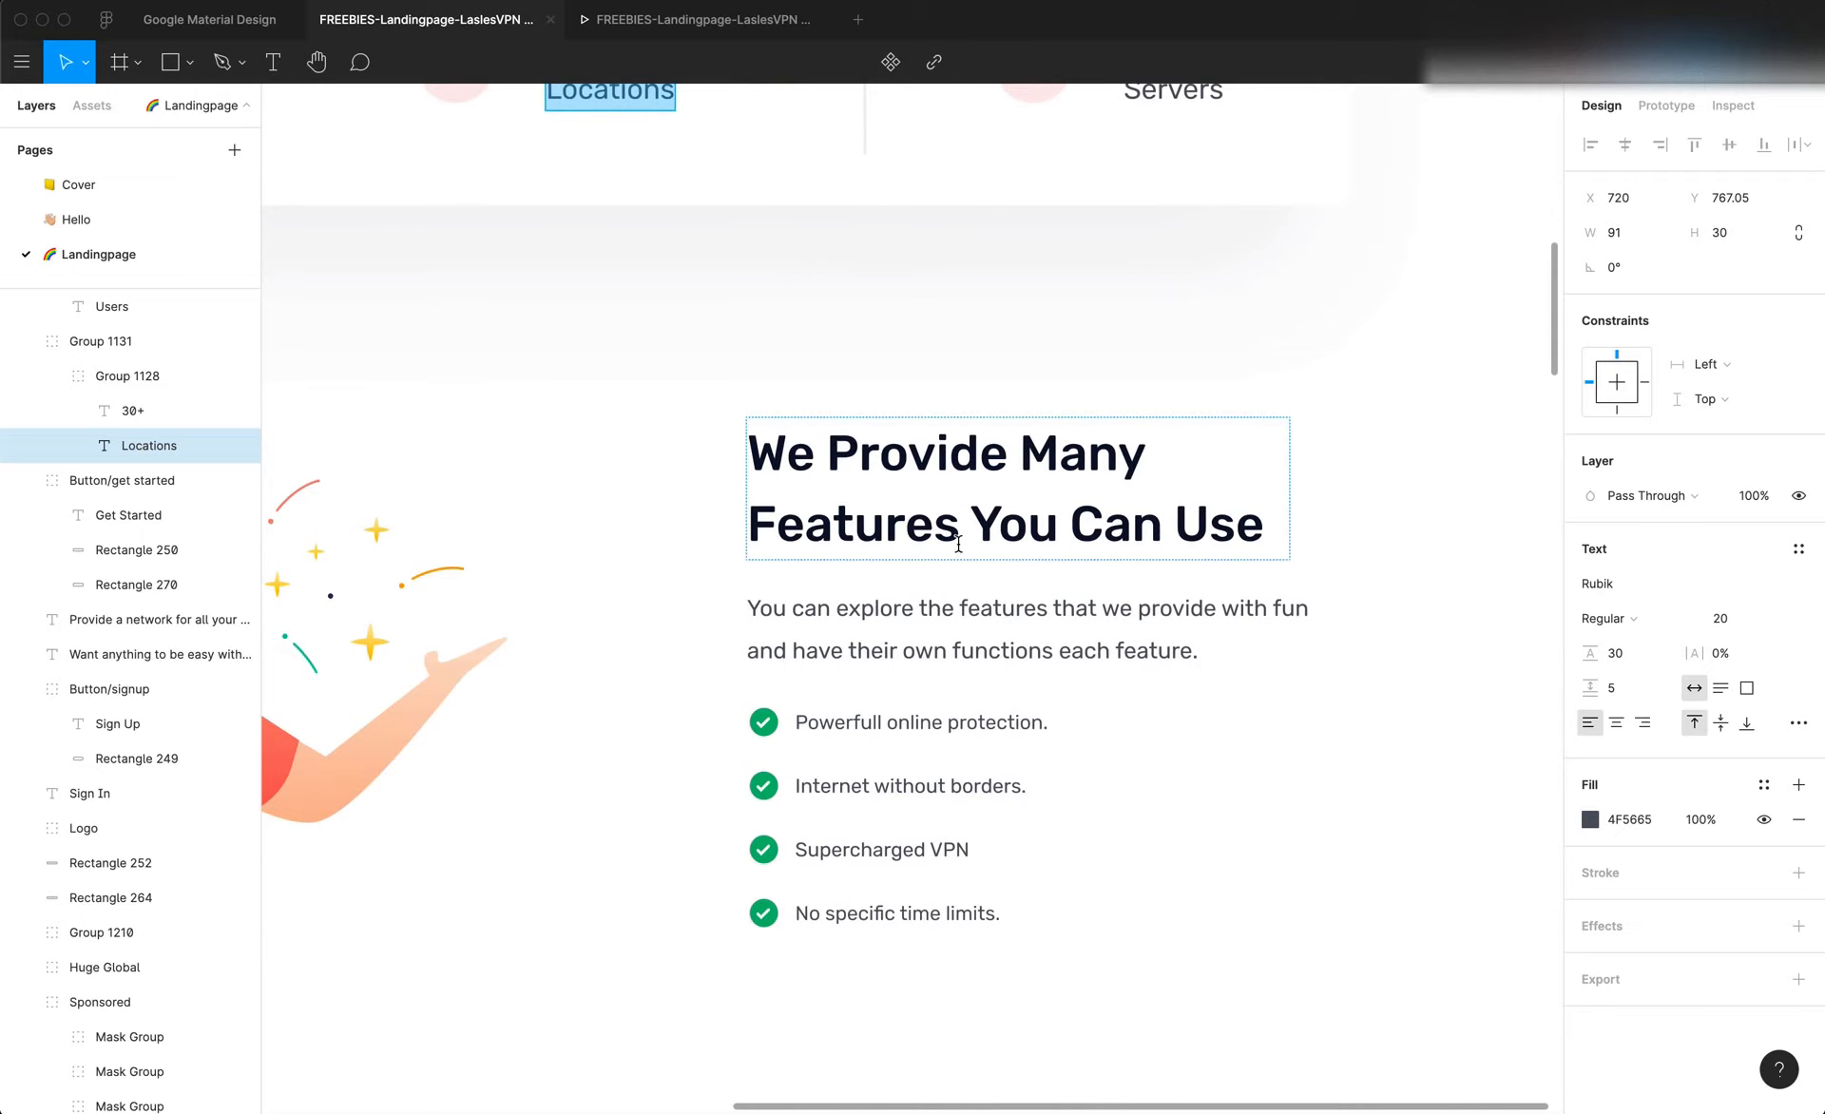
click(953, 628)
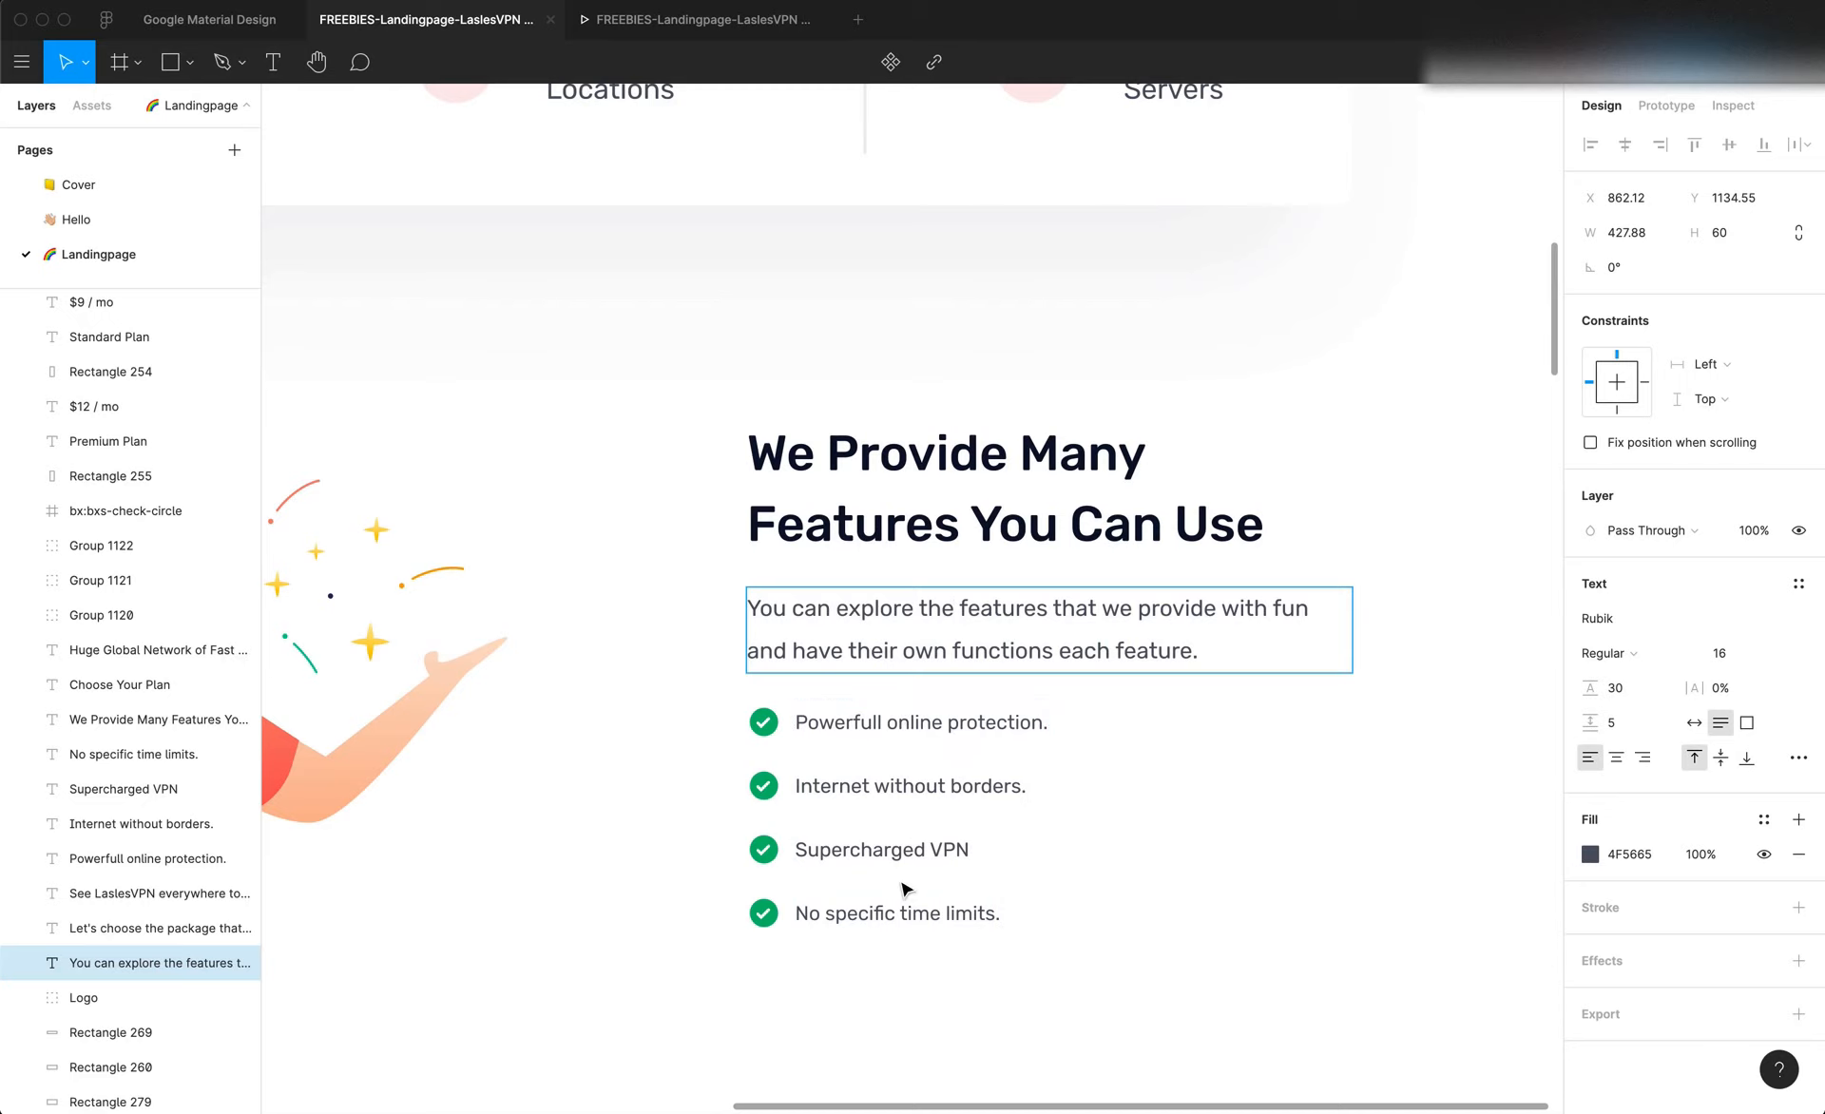
scroll(1045, 761, left, 5)
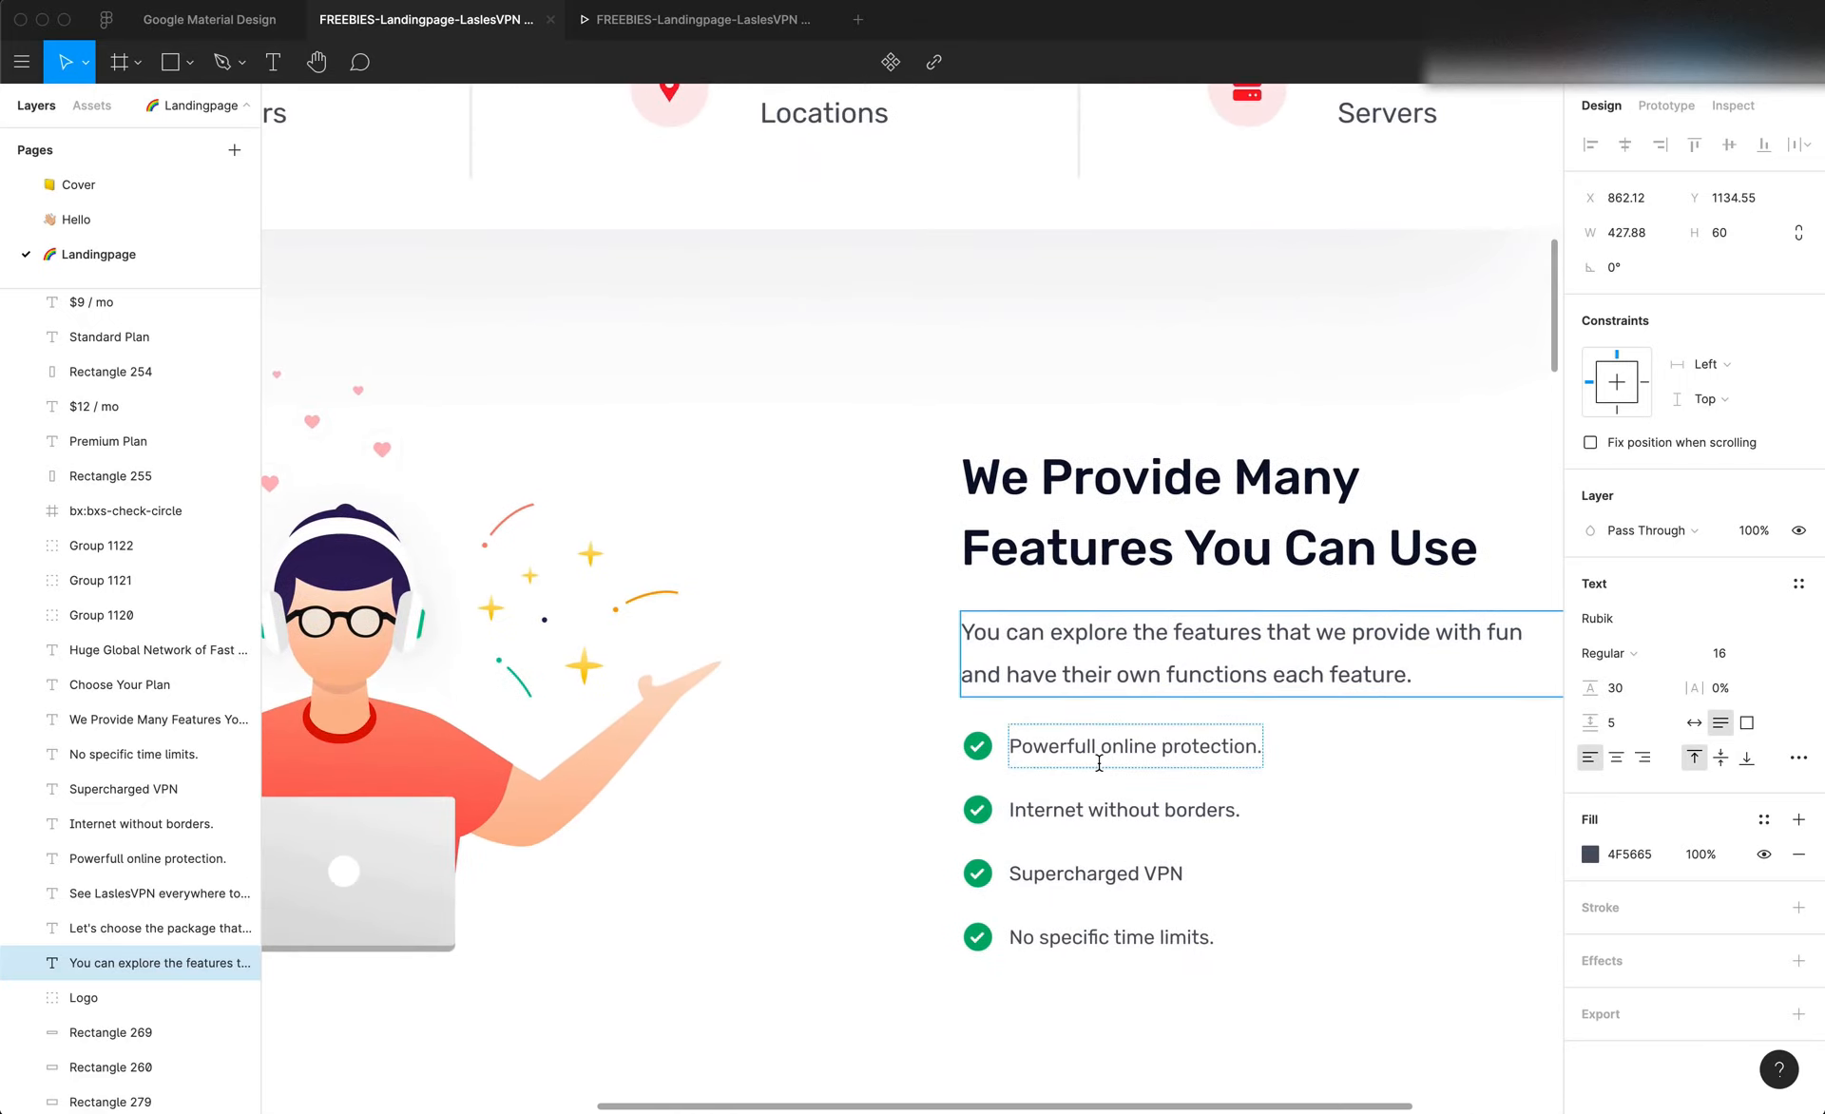
click(1152, 766)
scroll(1202, 784, right, 2)
key(Escape)
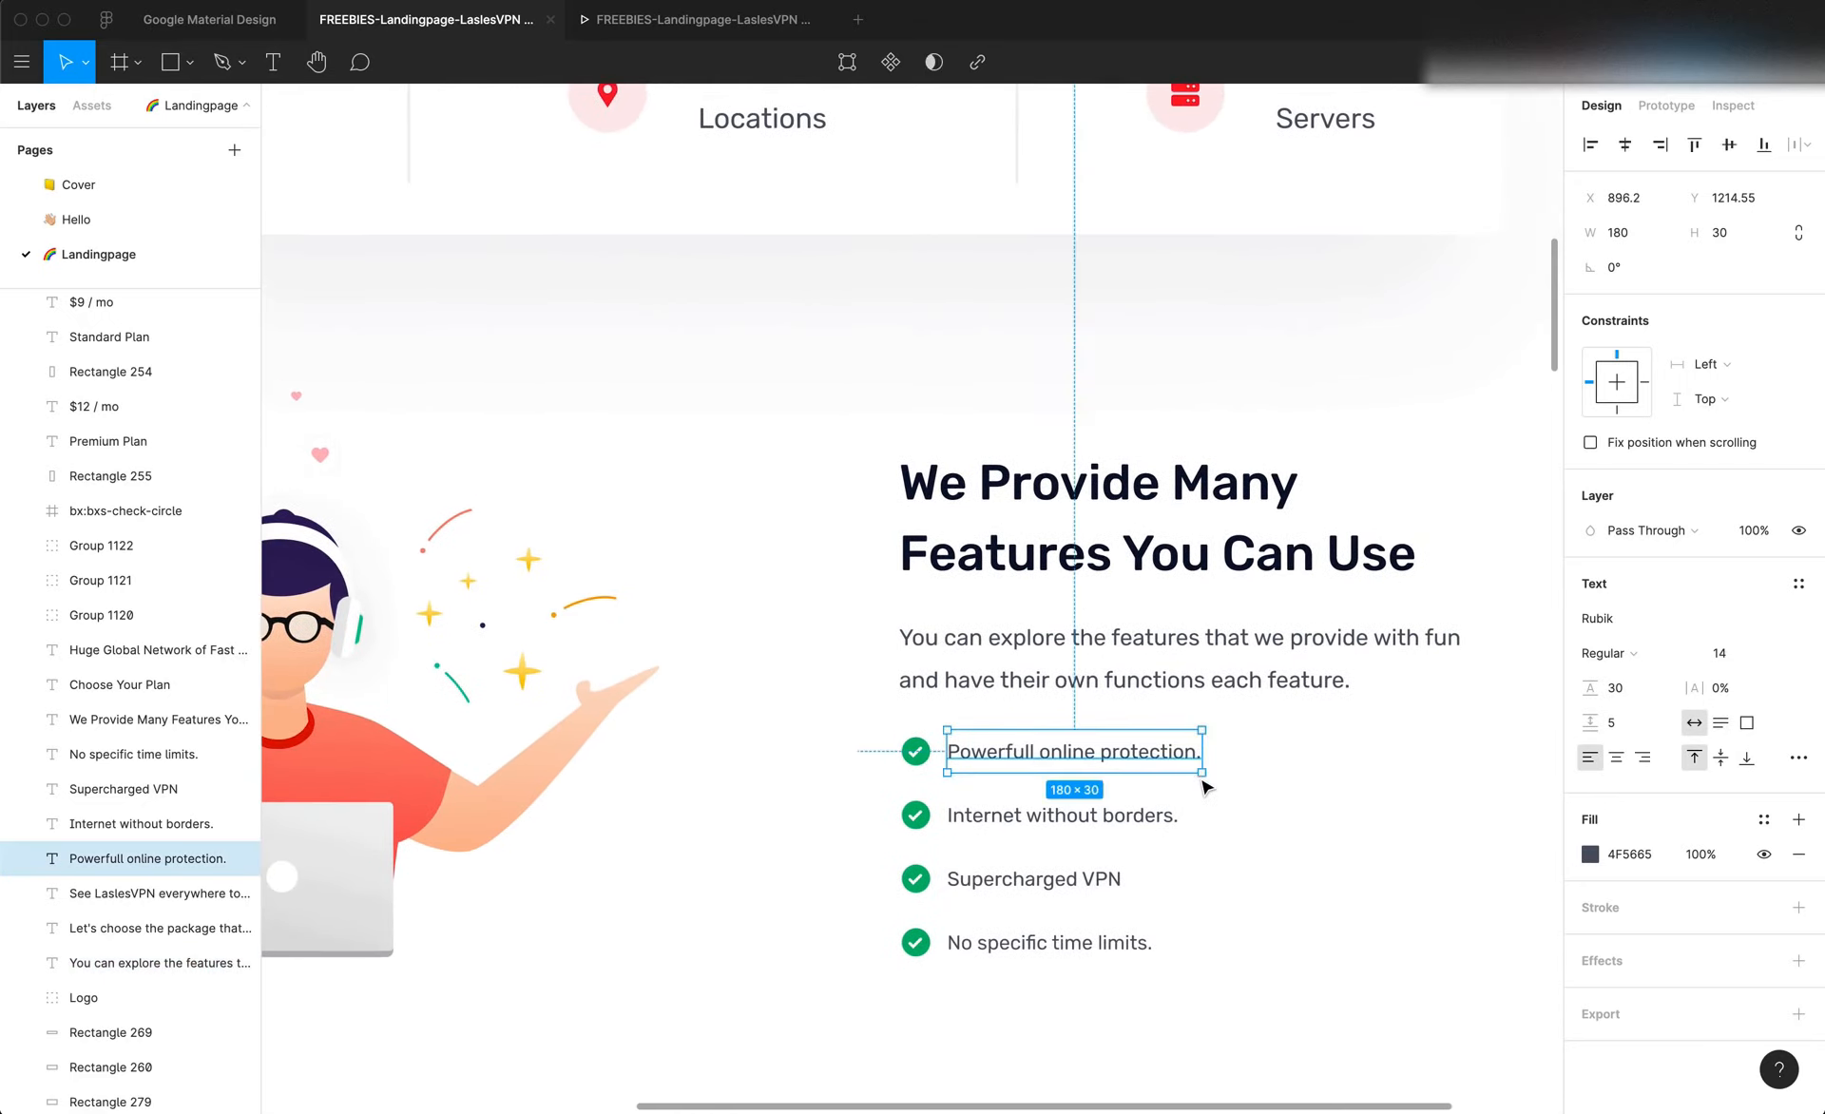
click(1103, 554)
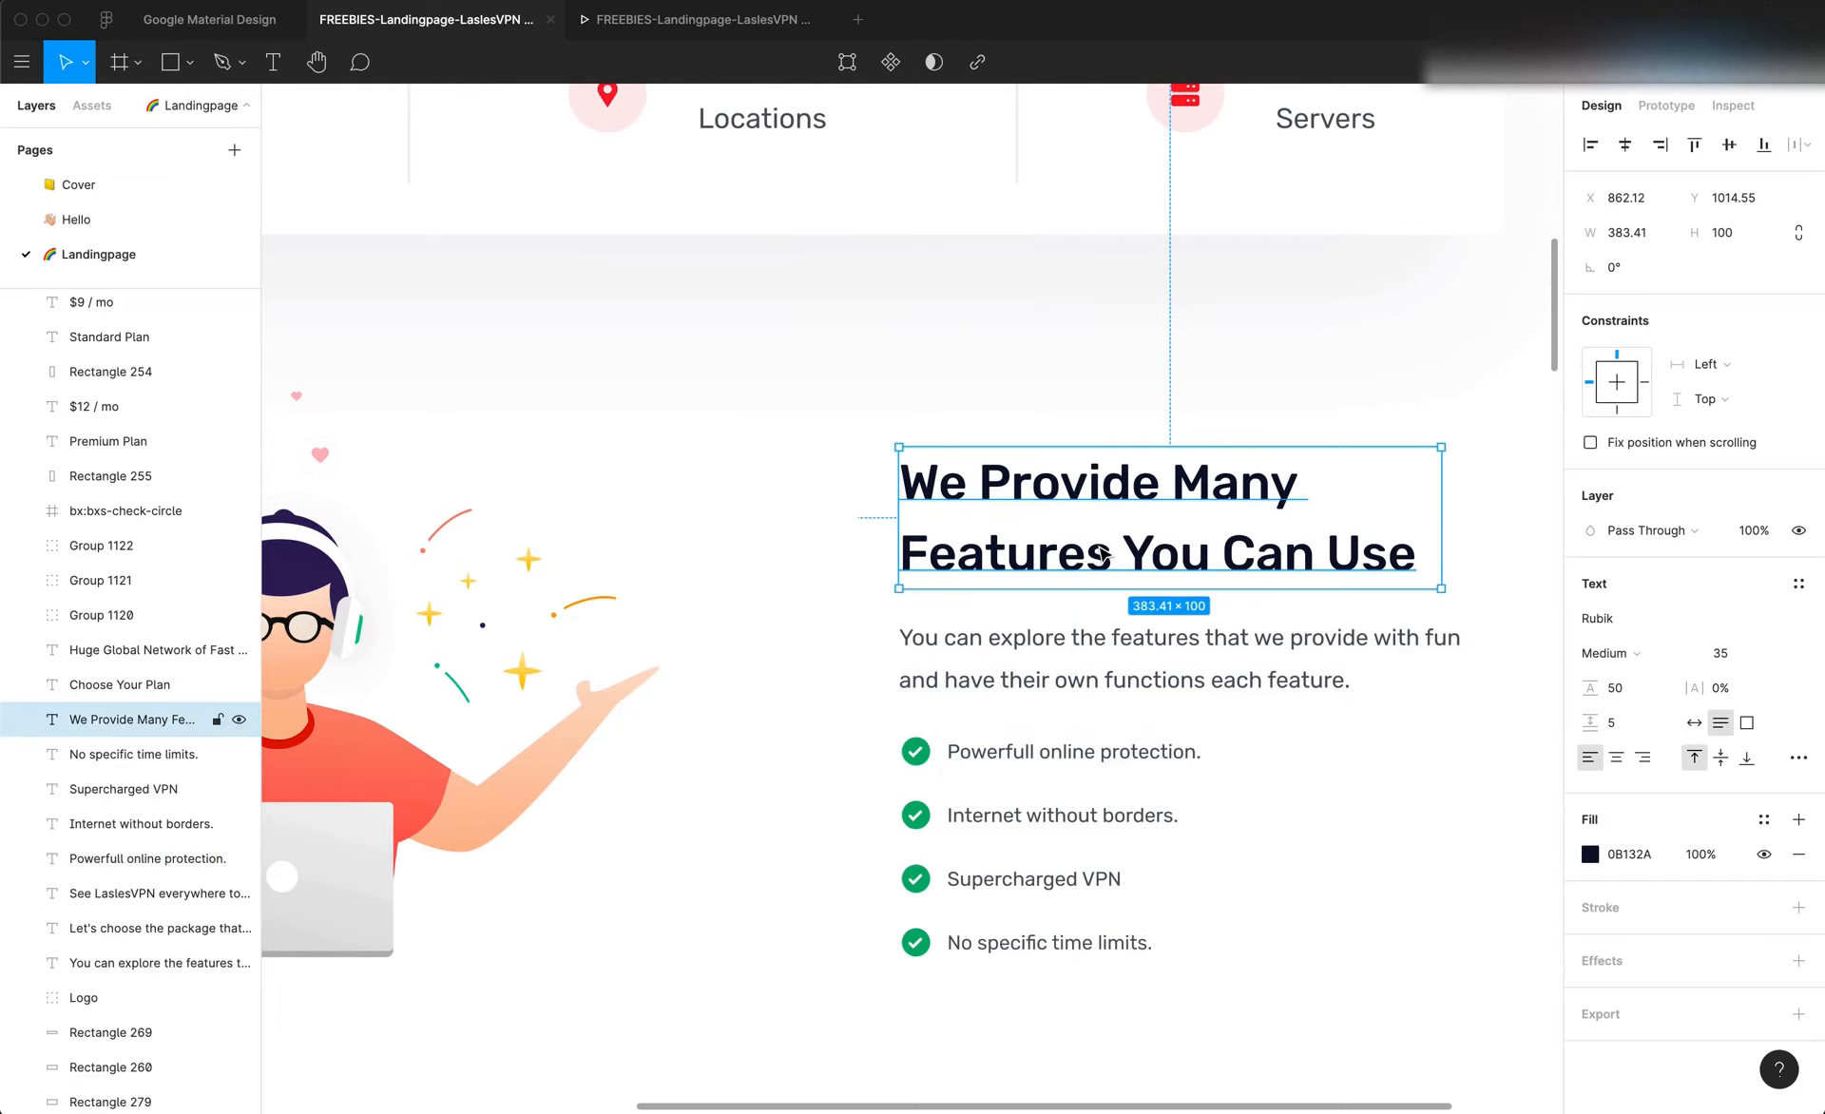
click(1074, 660)
scroll(1074, 660, down, 2)
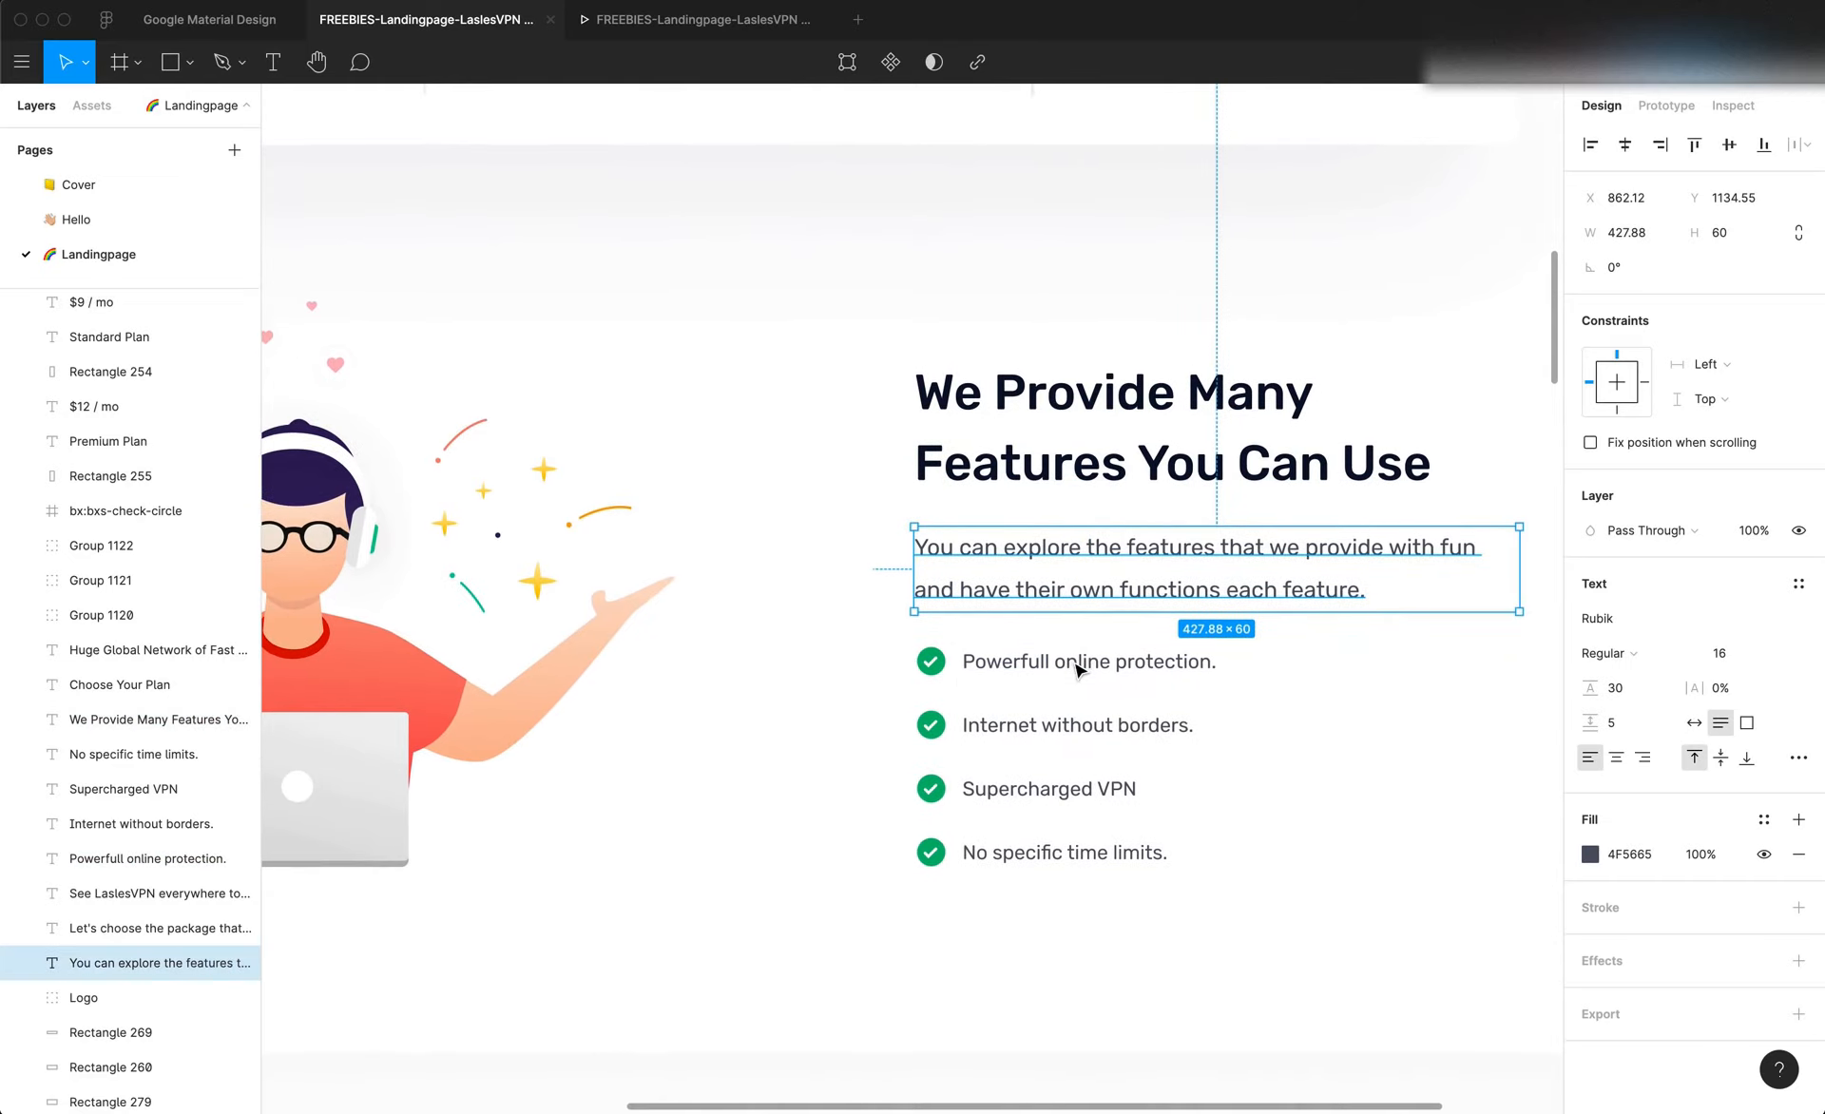
Inspect the check icon and the "Powerfull online protection." text of the first feature list item, including their sizes
click(1079, 676)
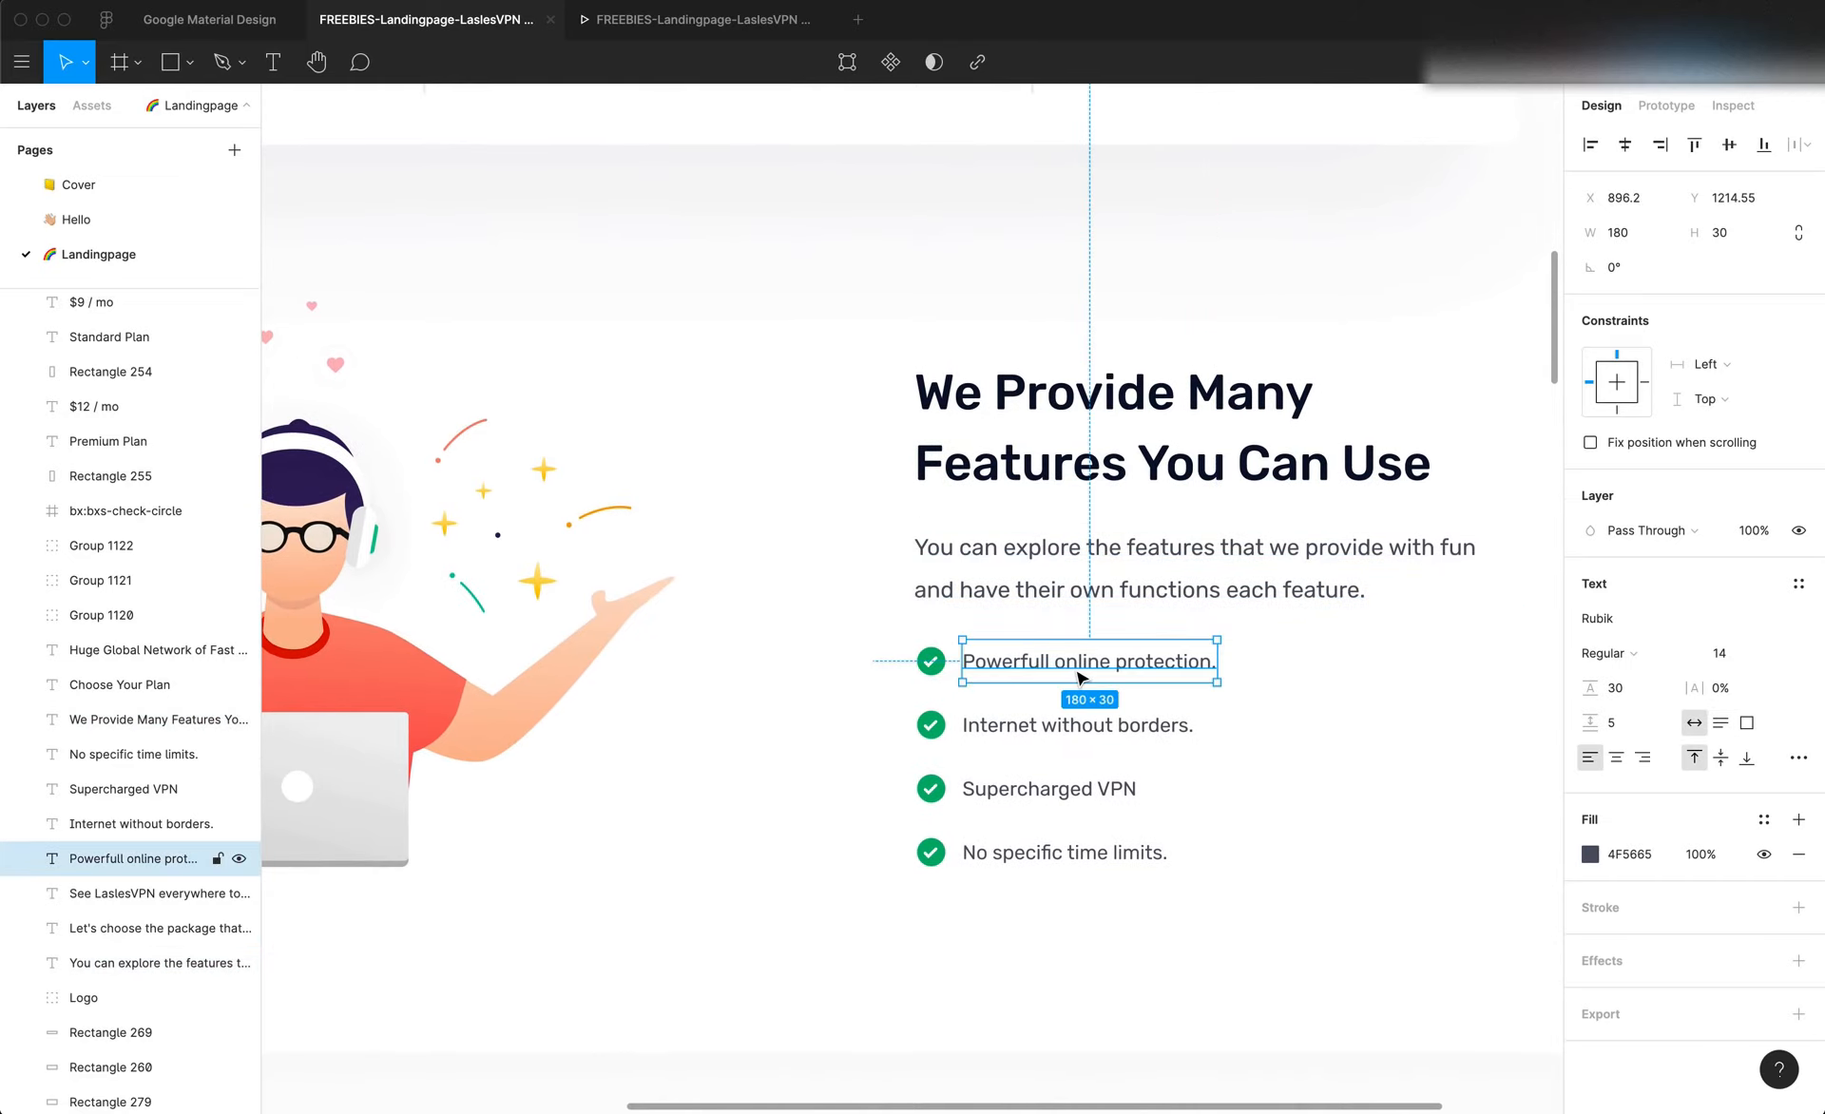
click(933, 663)
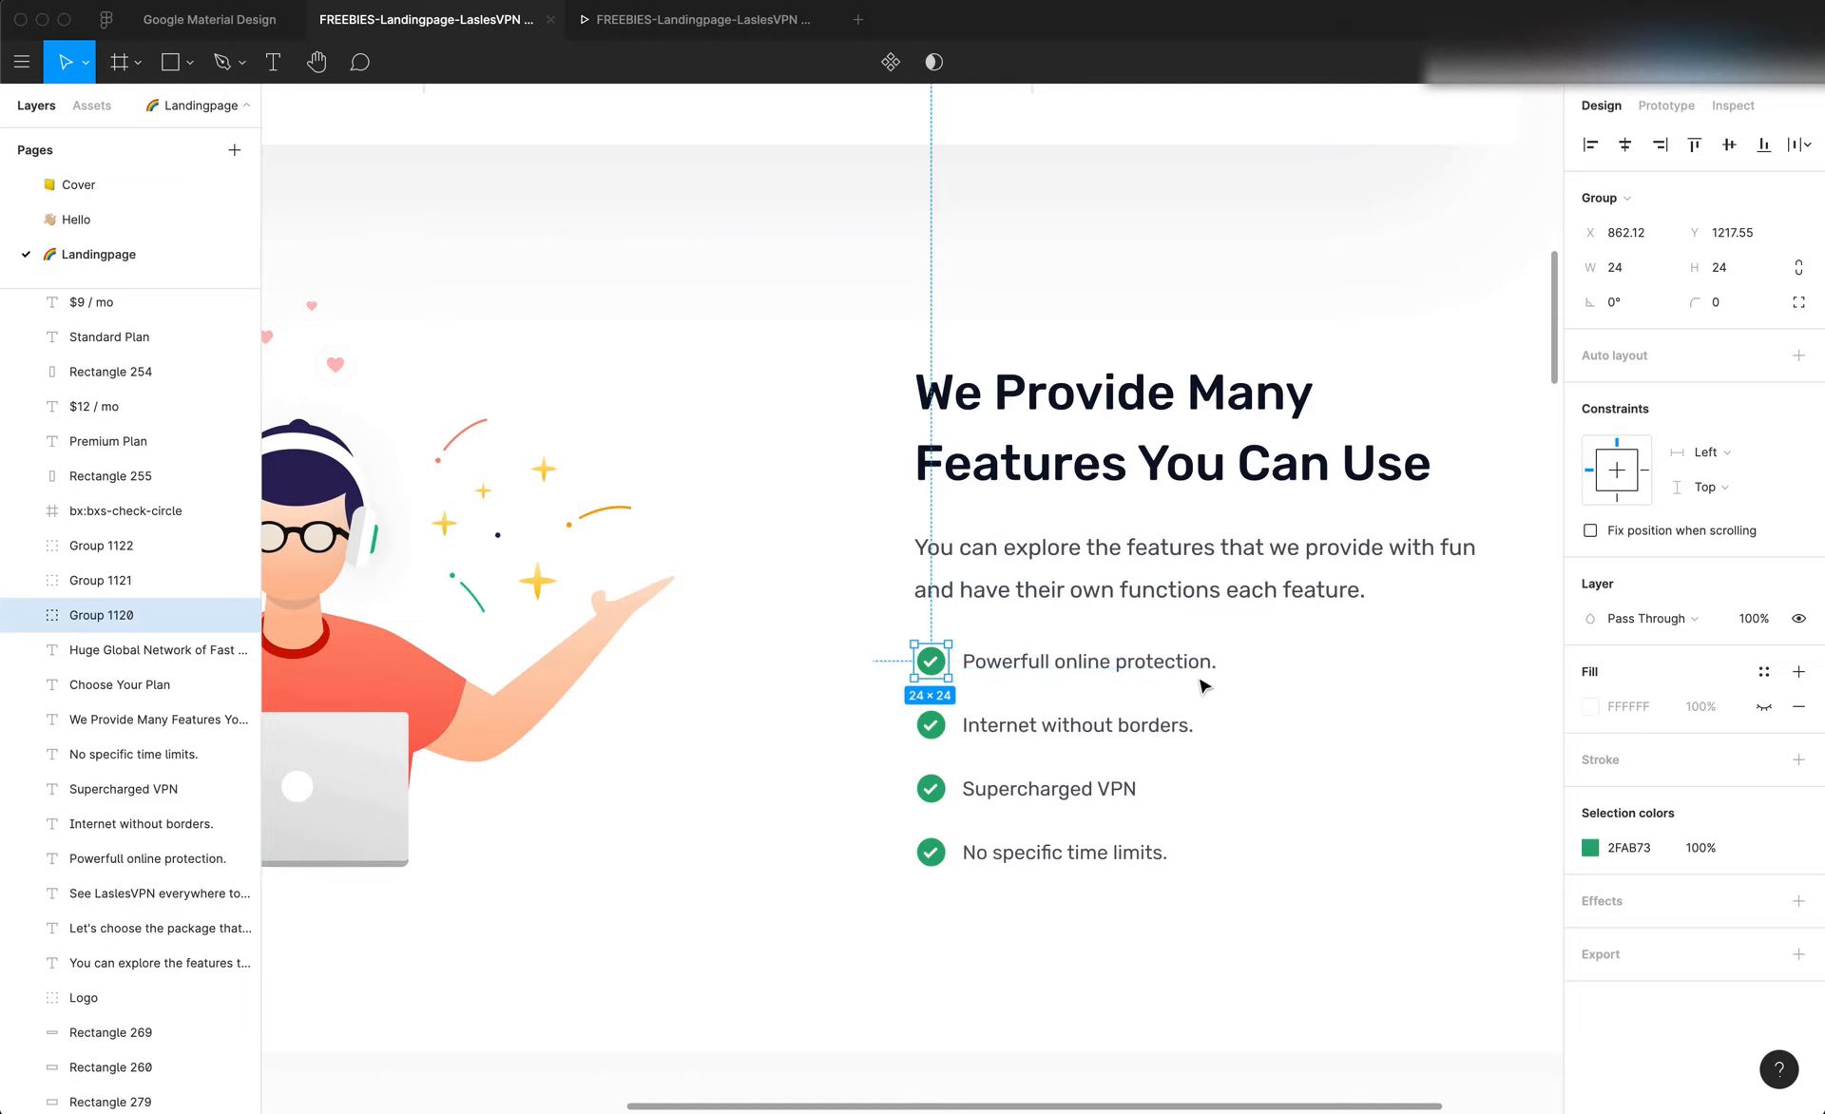
click(1262, 684)
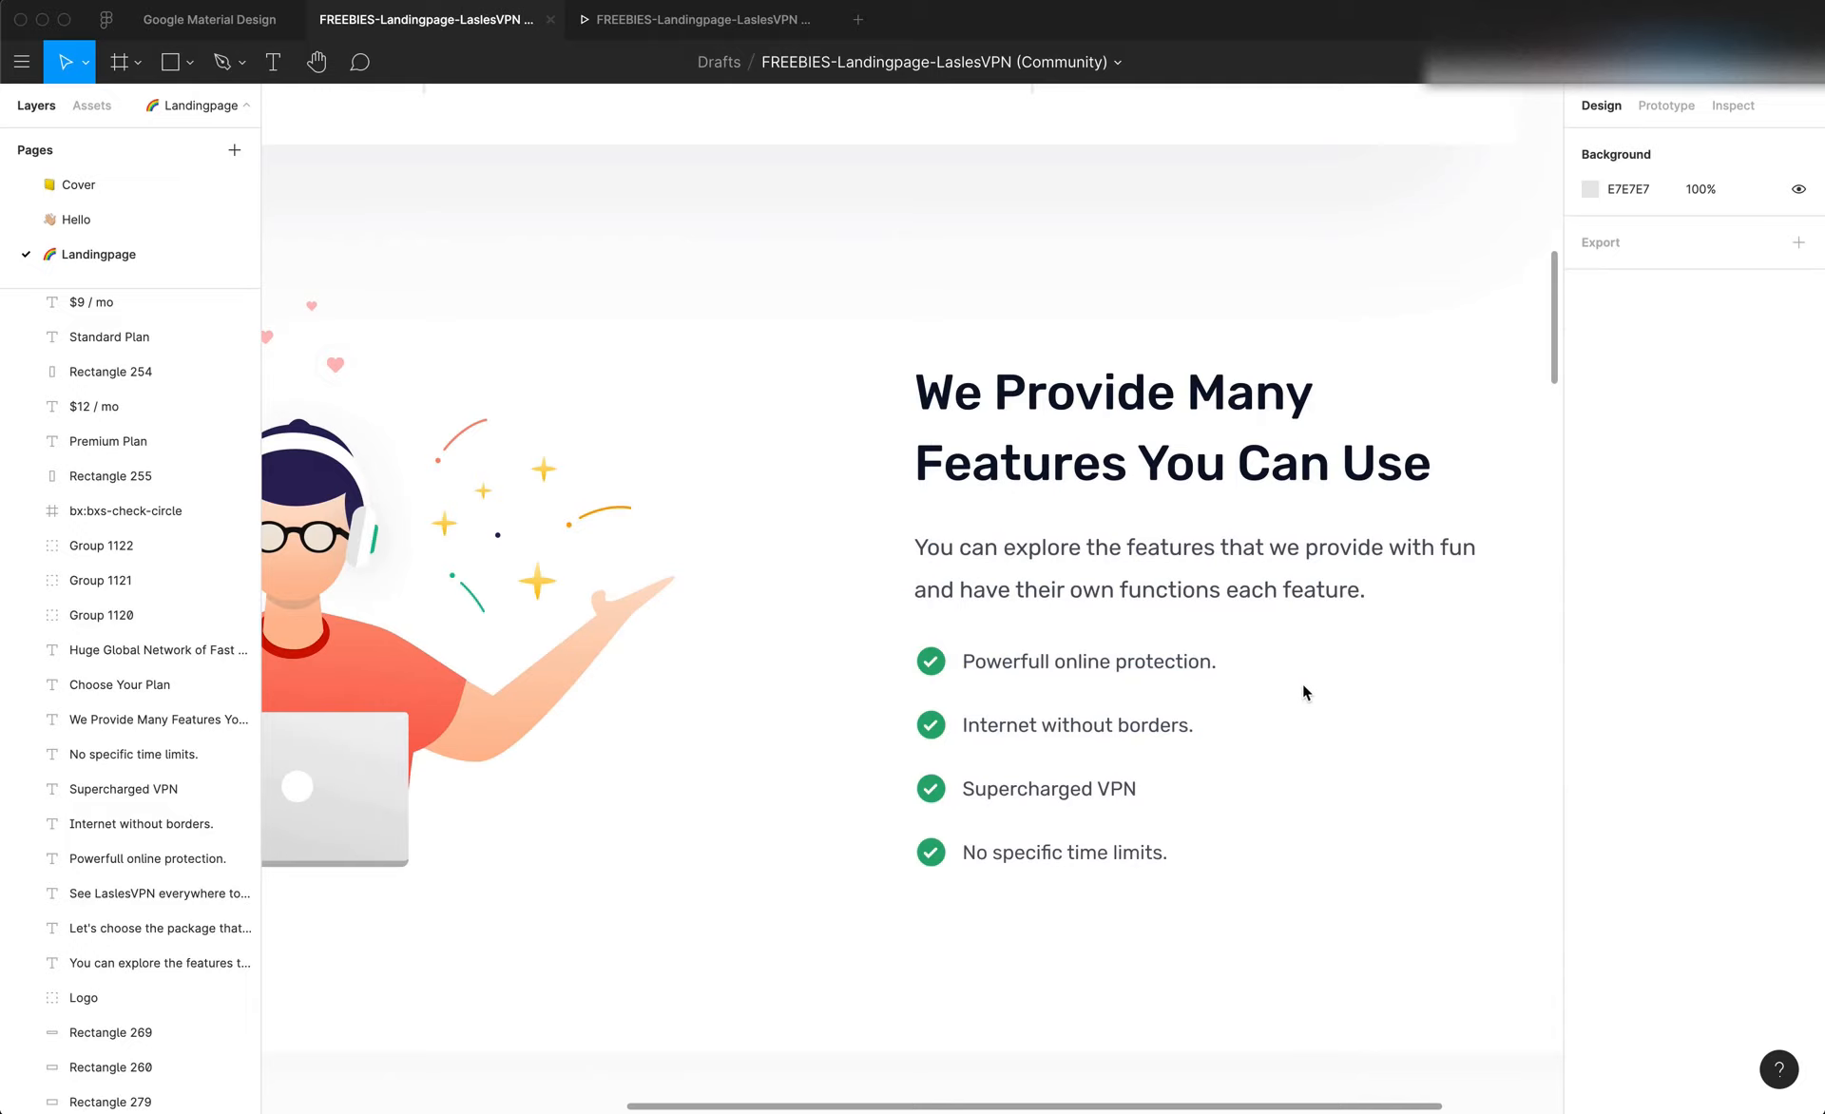
click(937, 666)
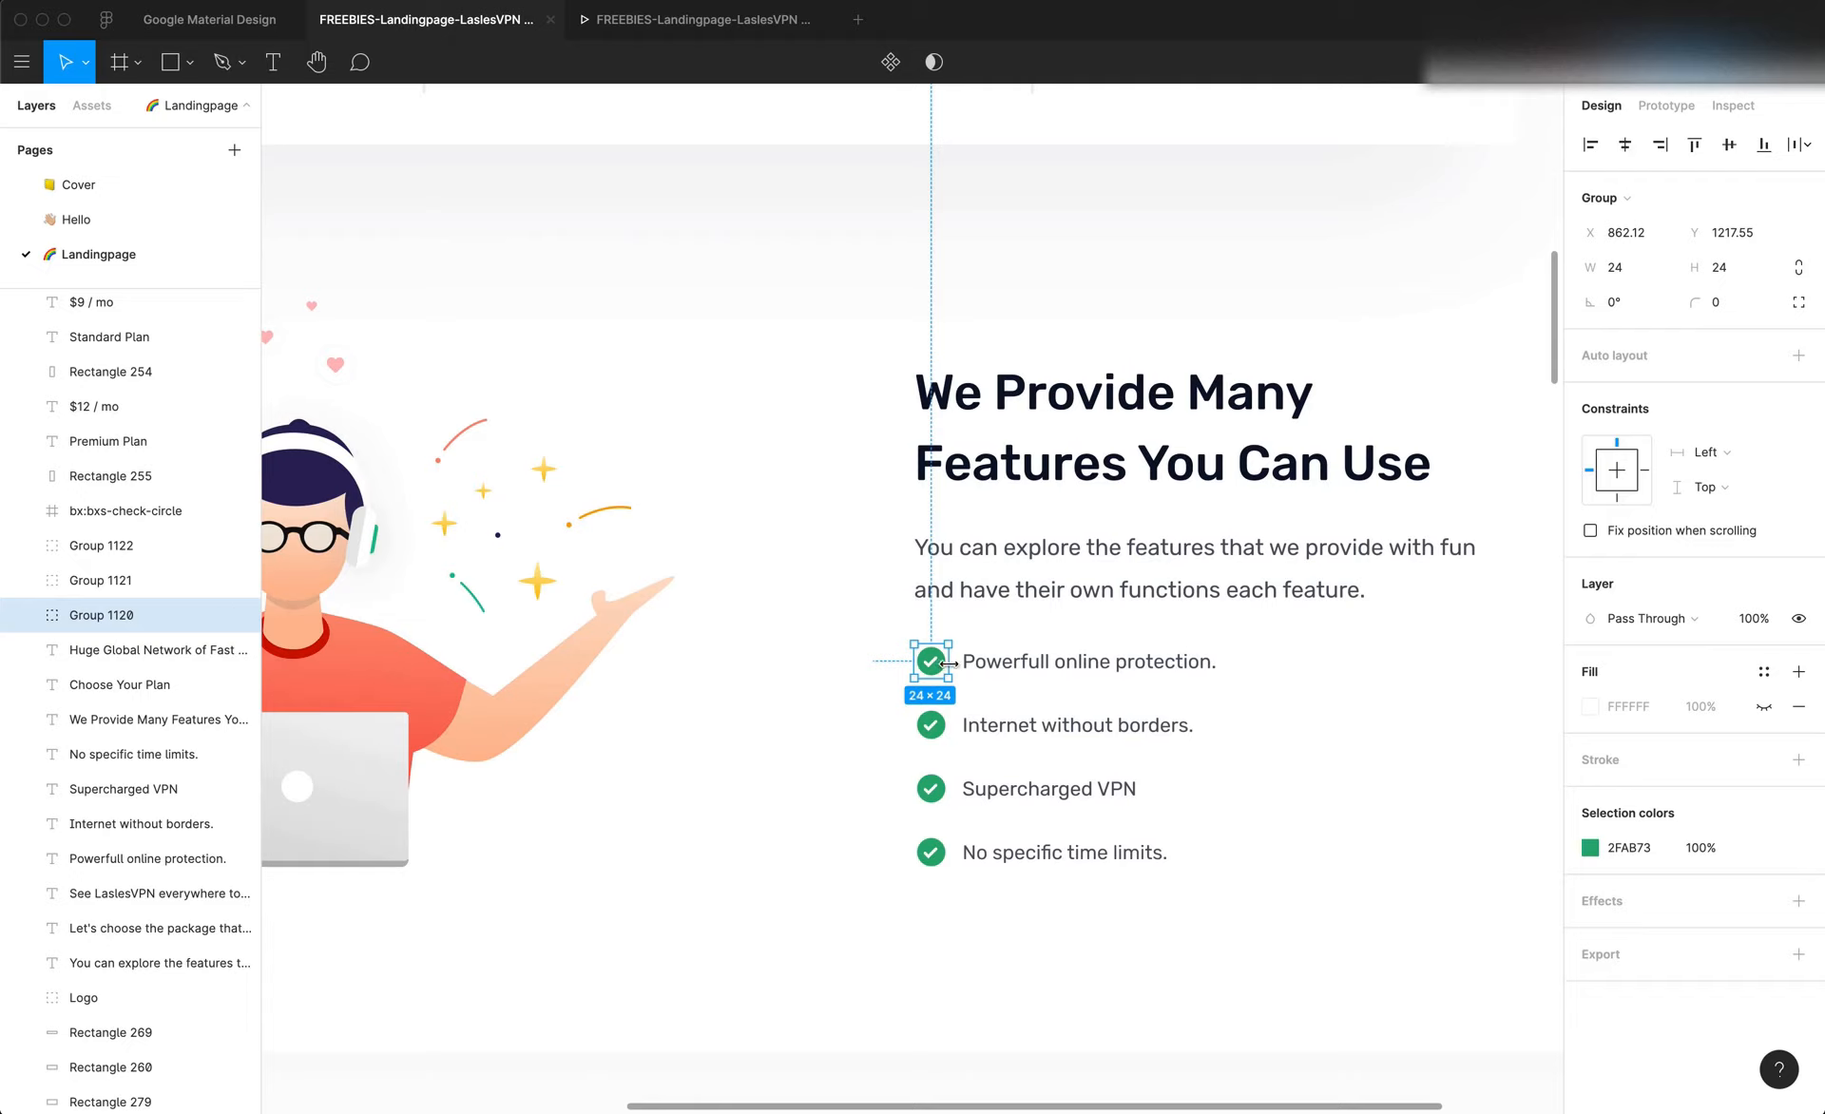
click(1004, 672)
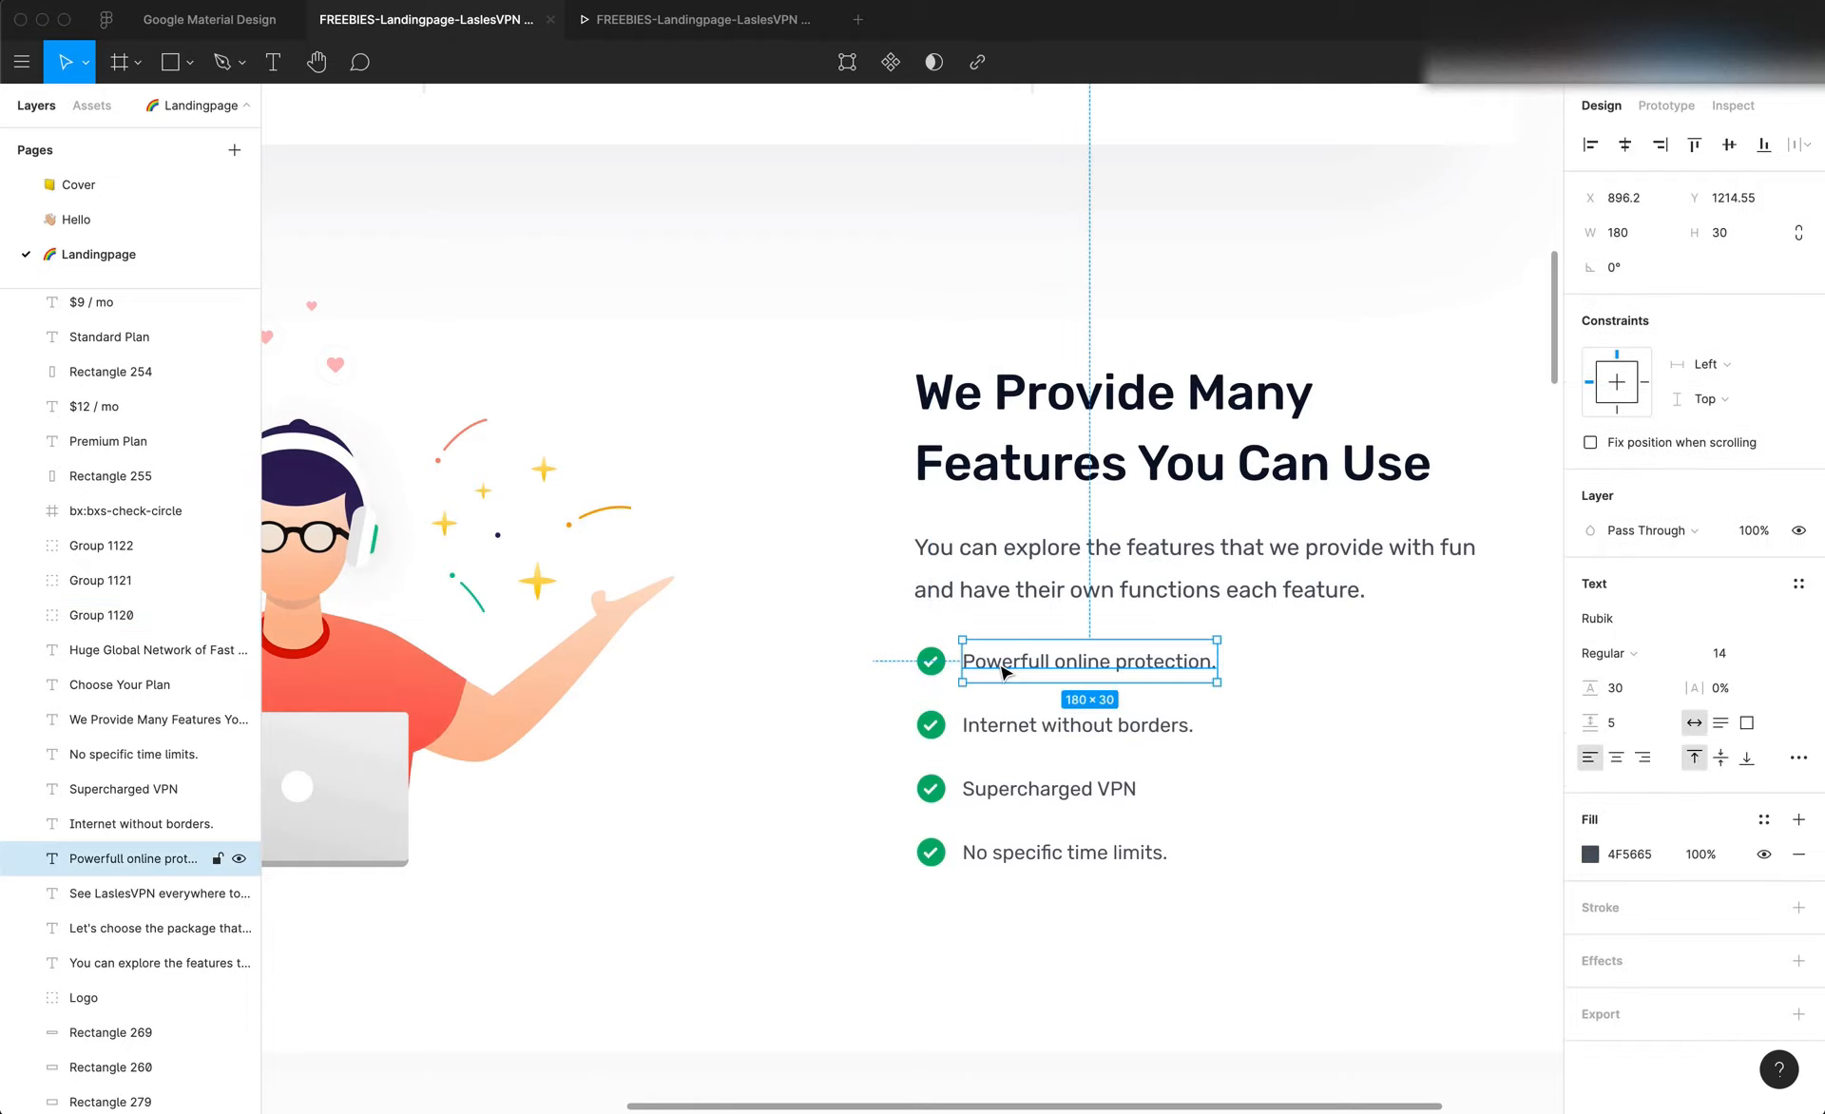
scroll(1000, 663, down, 3)
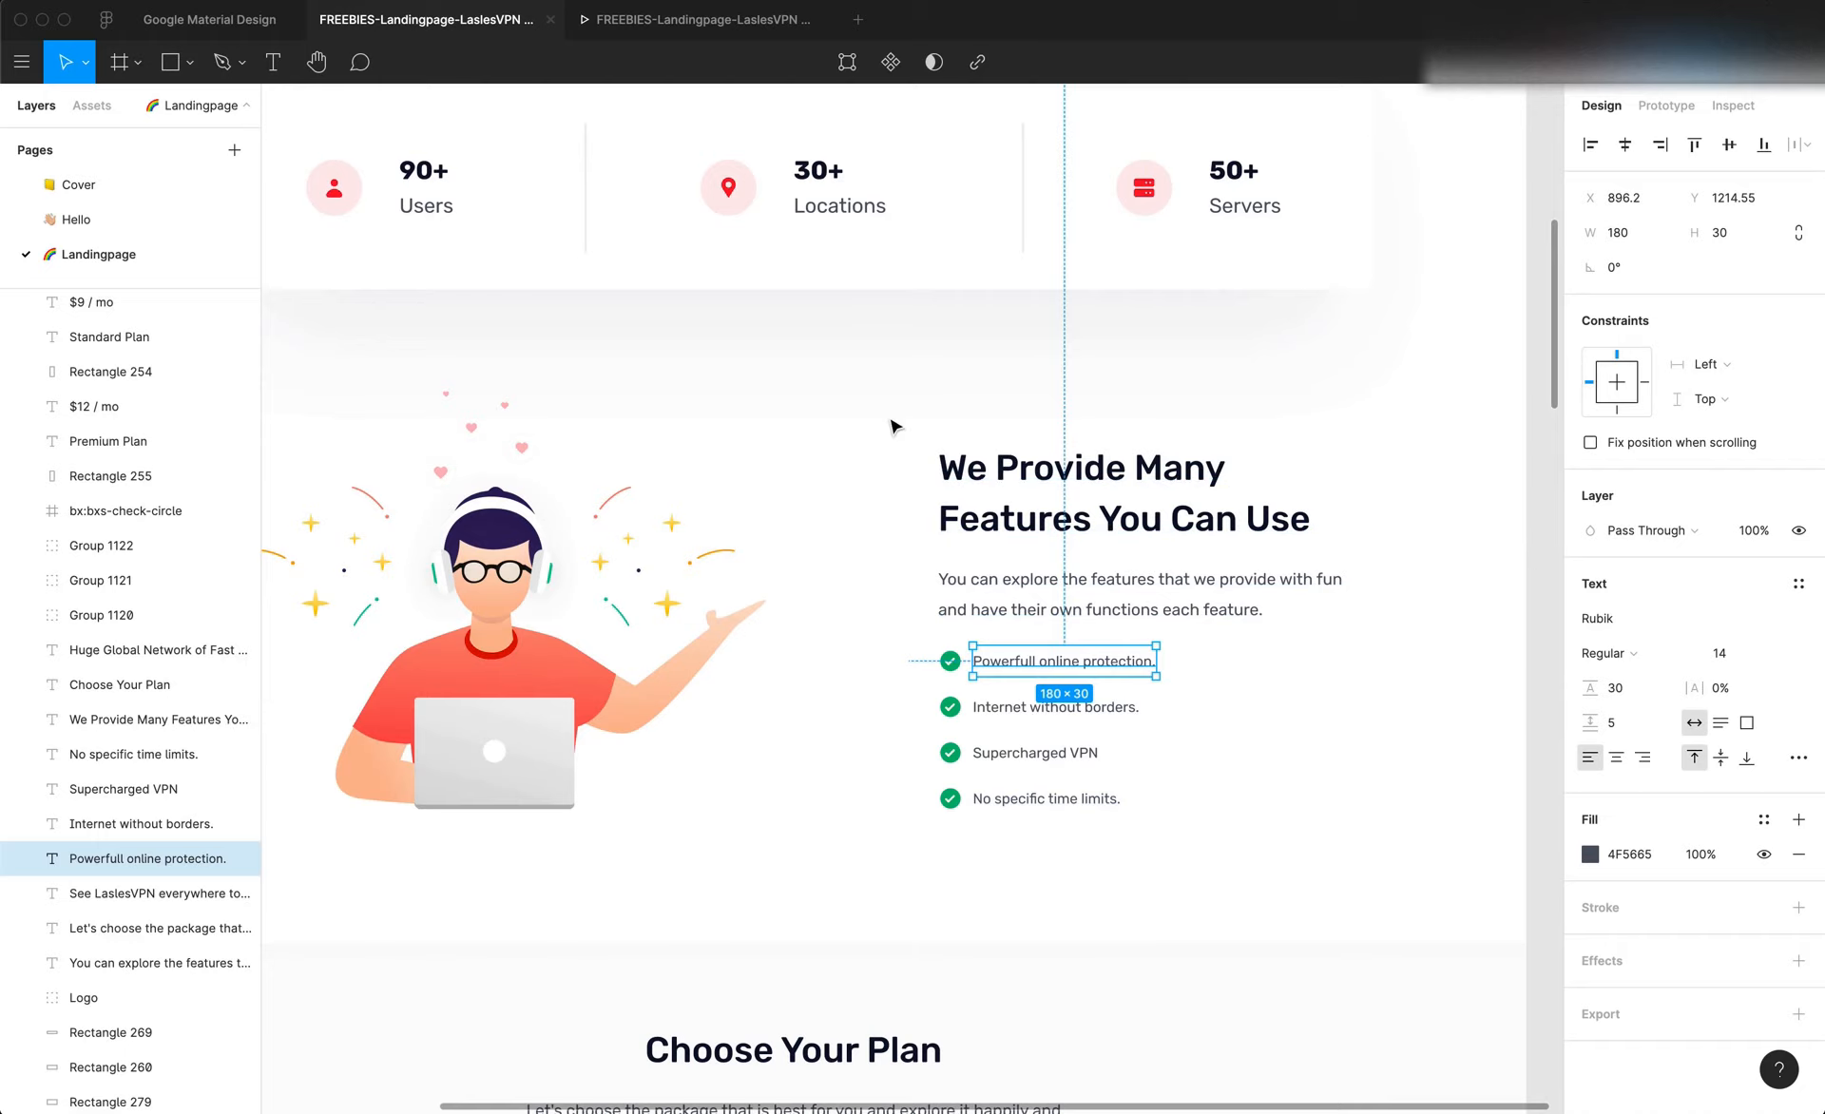
scroll(869, 738, down, 5)
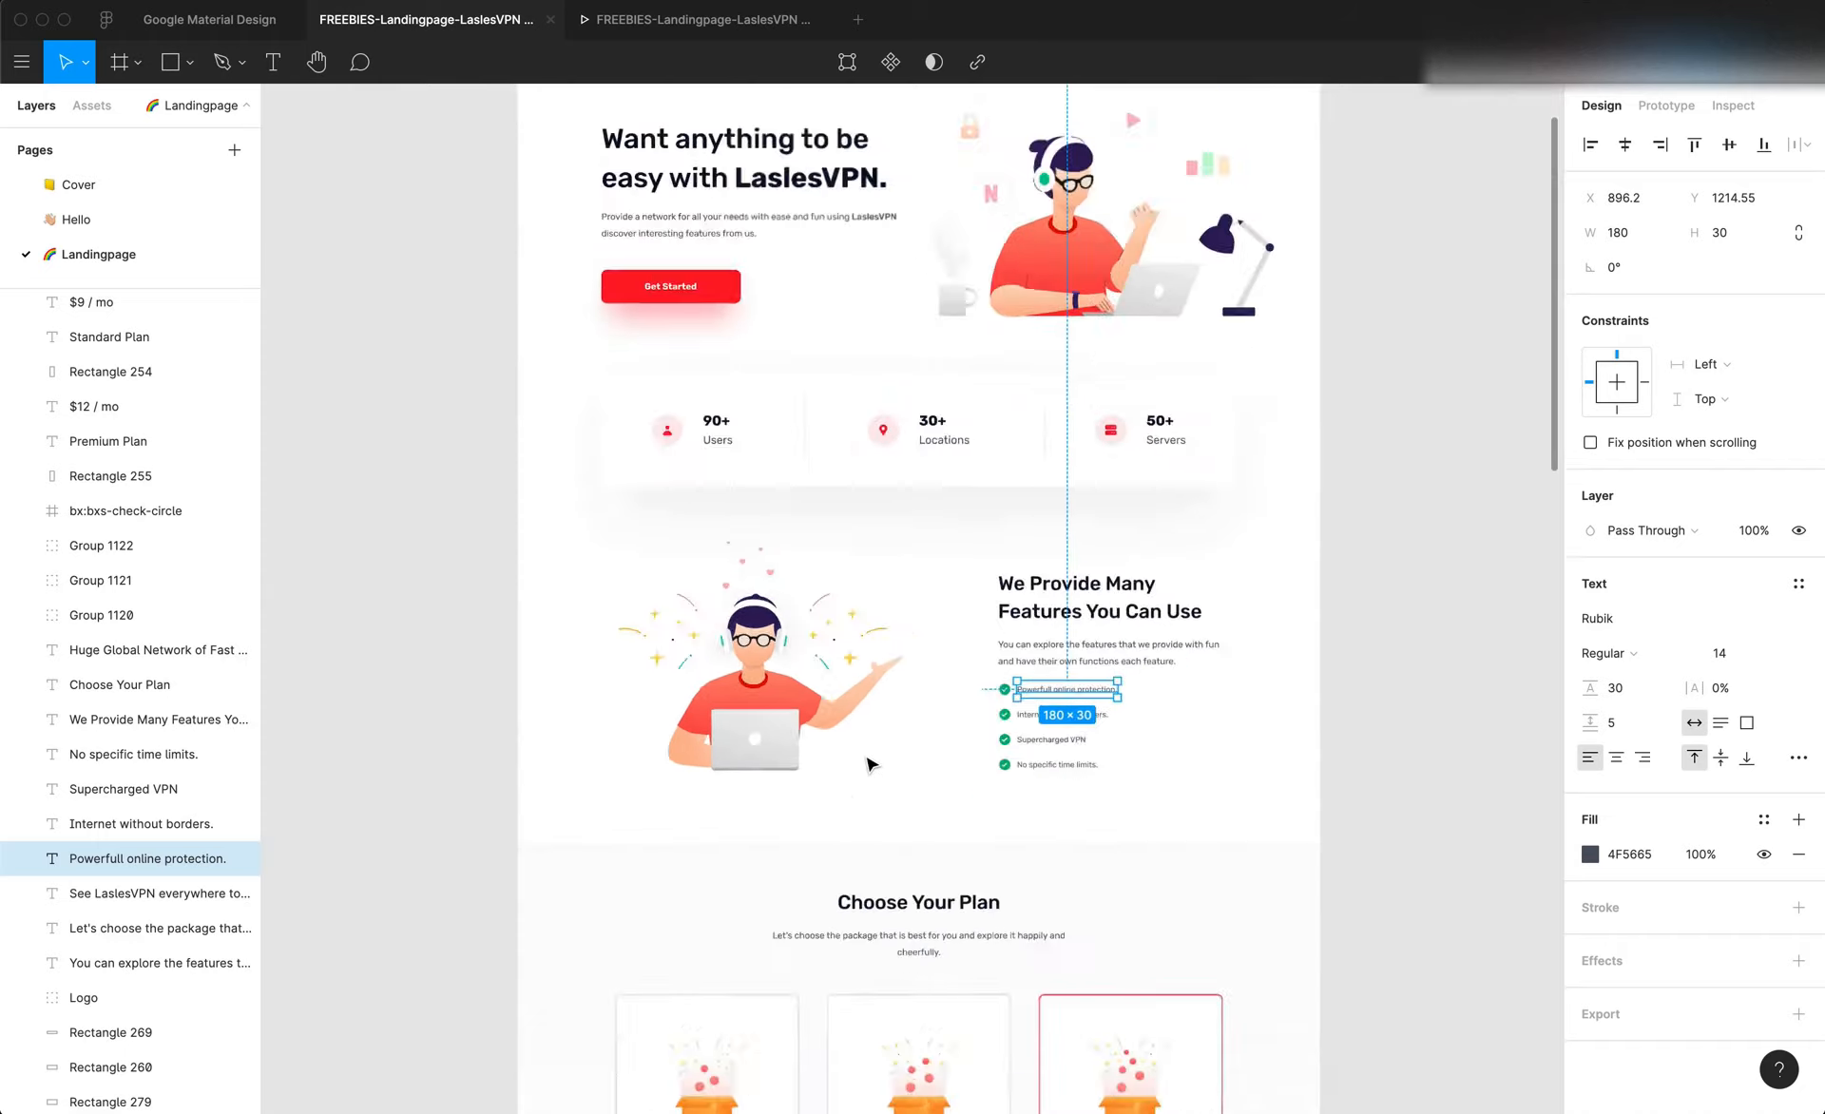
scroll(876, 733, up, 3)
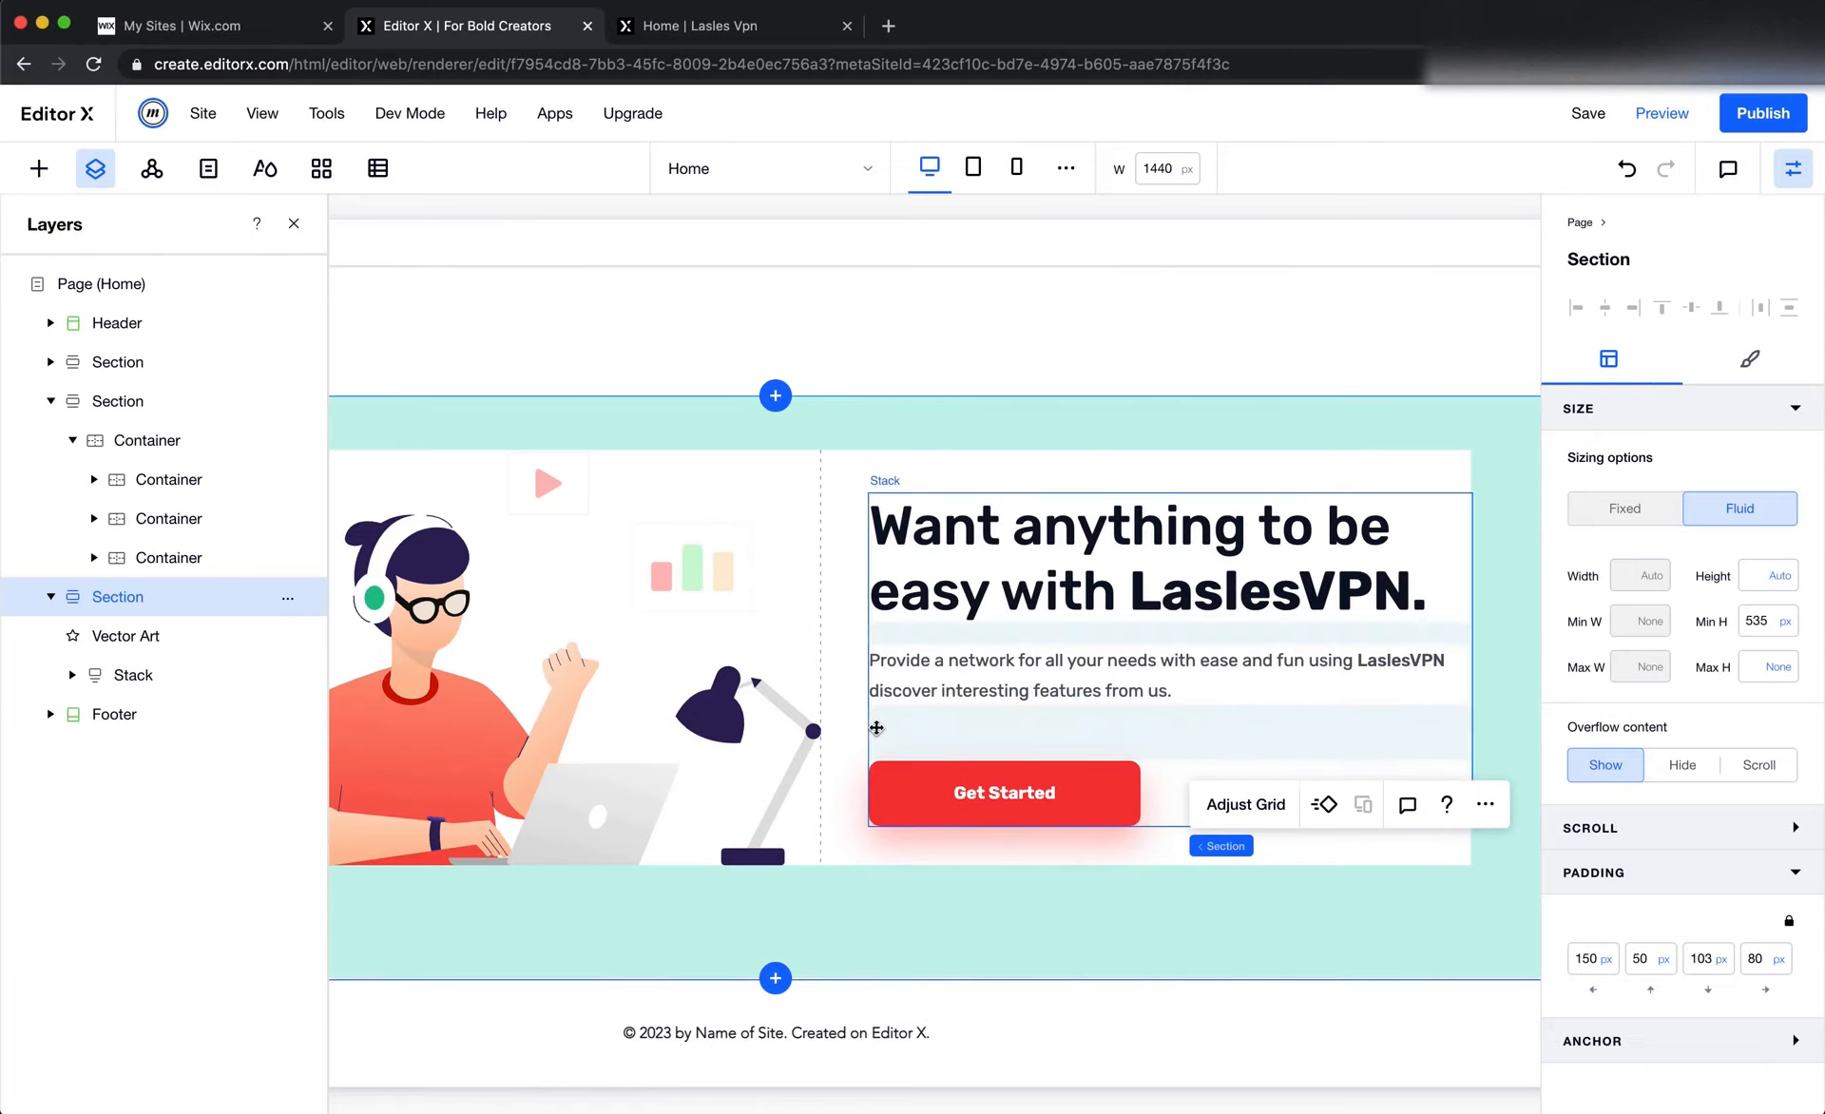
In Editor X, replace the duplicated section's vector art with Features.svg from the Features folder in the site files
click(875, 711)
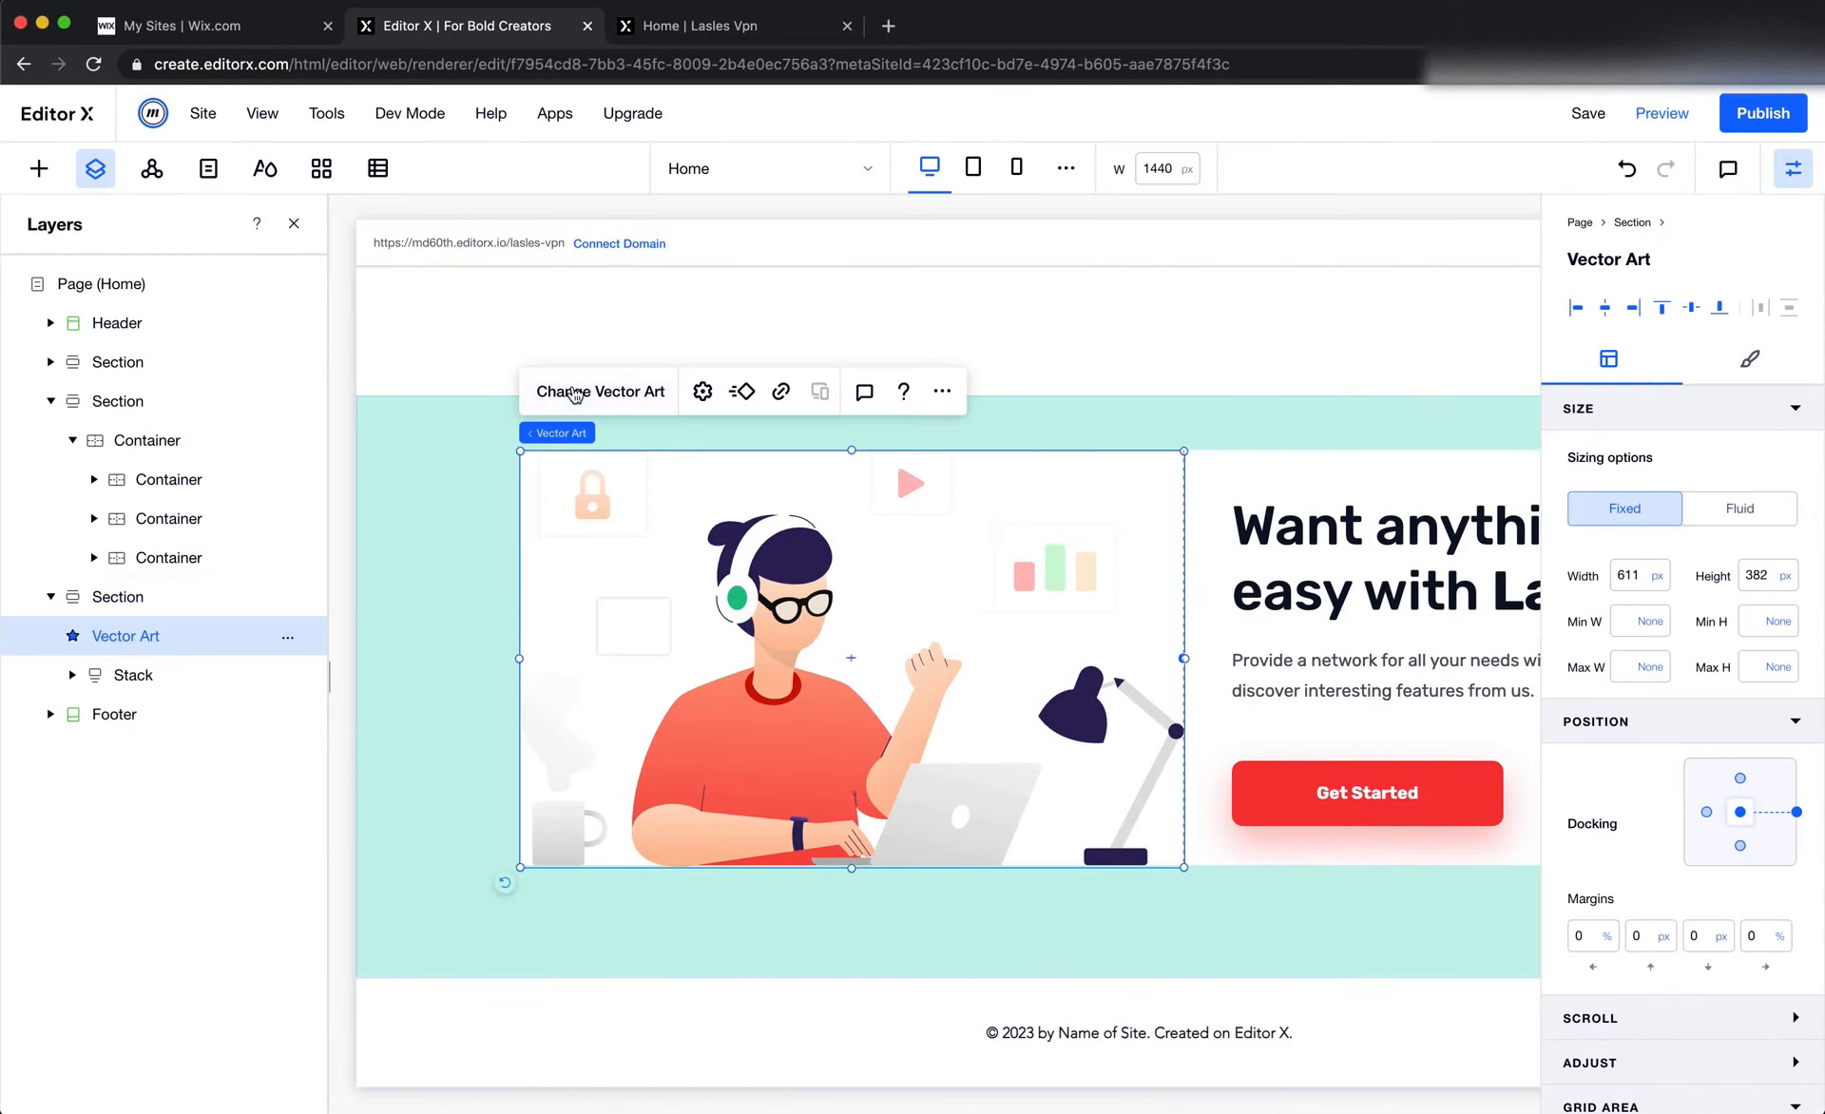
click(599, 391)
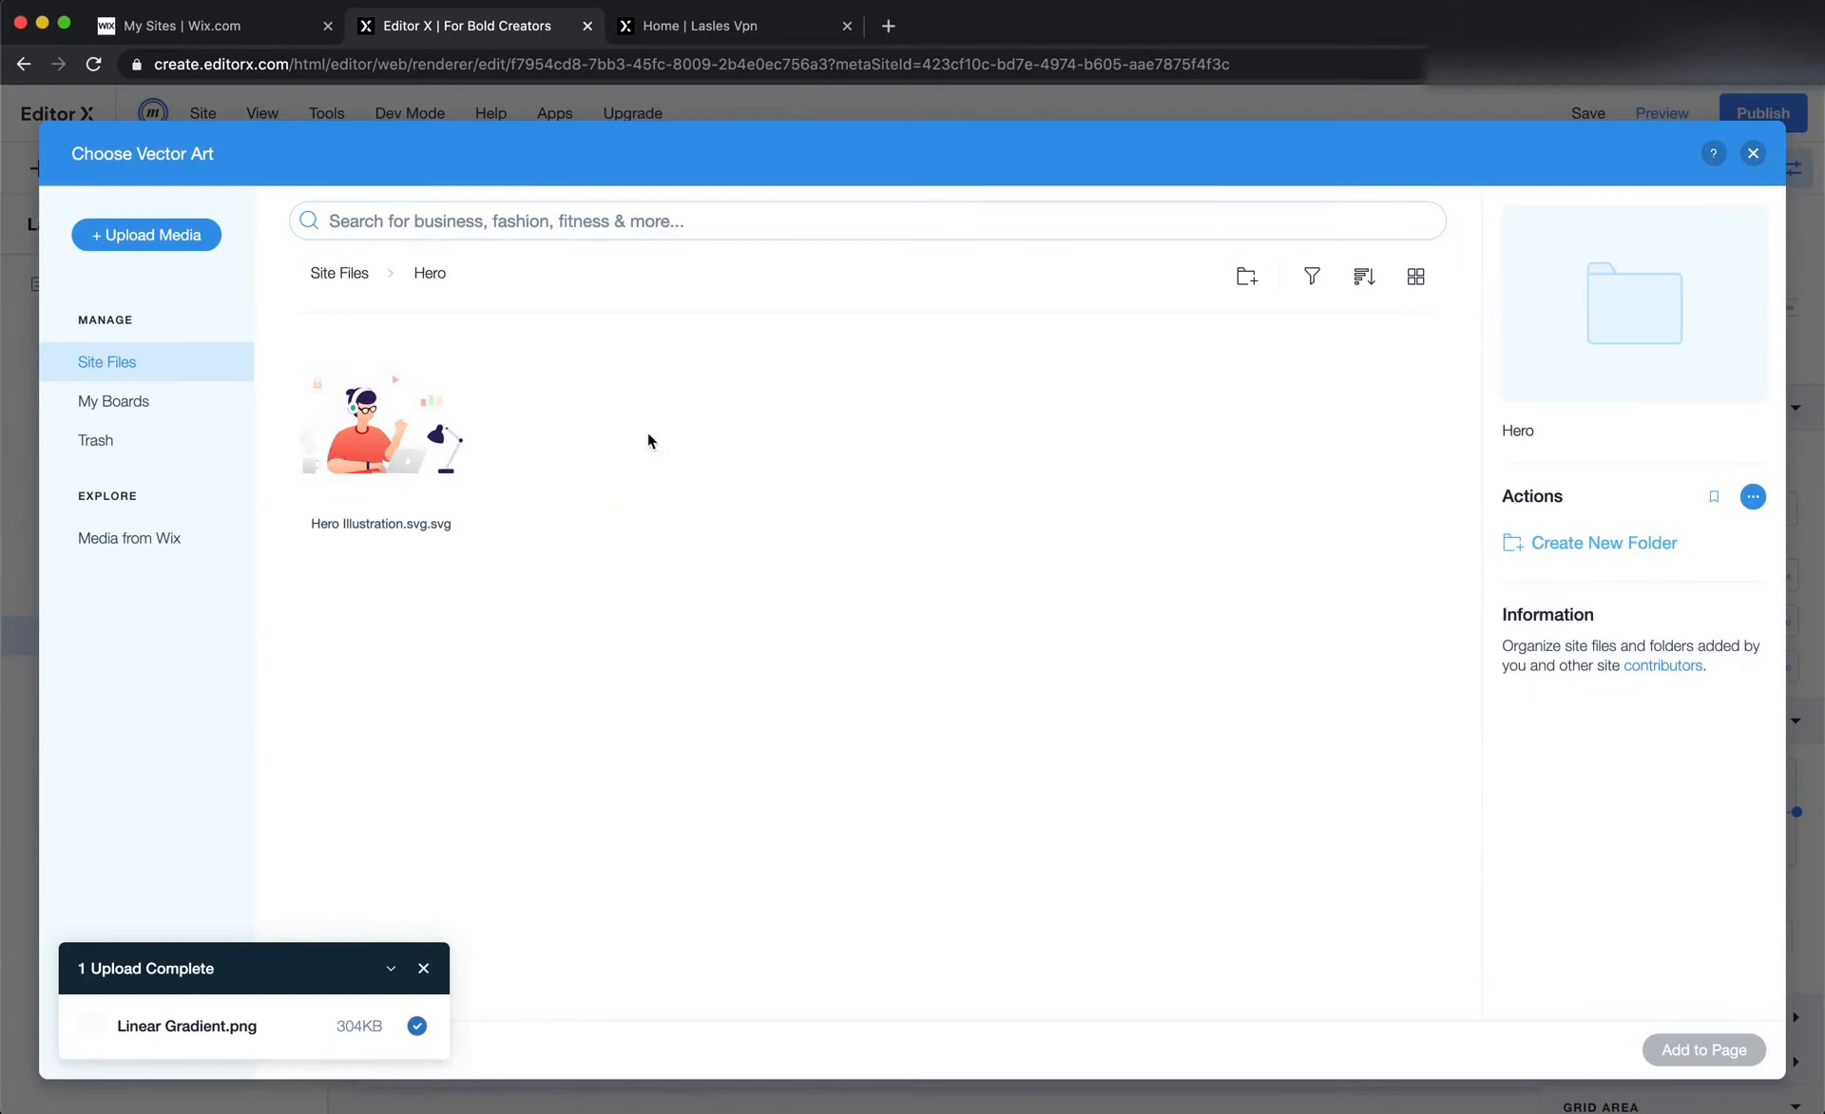
click(339, 273)
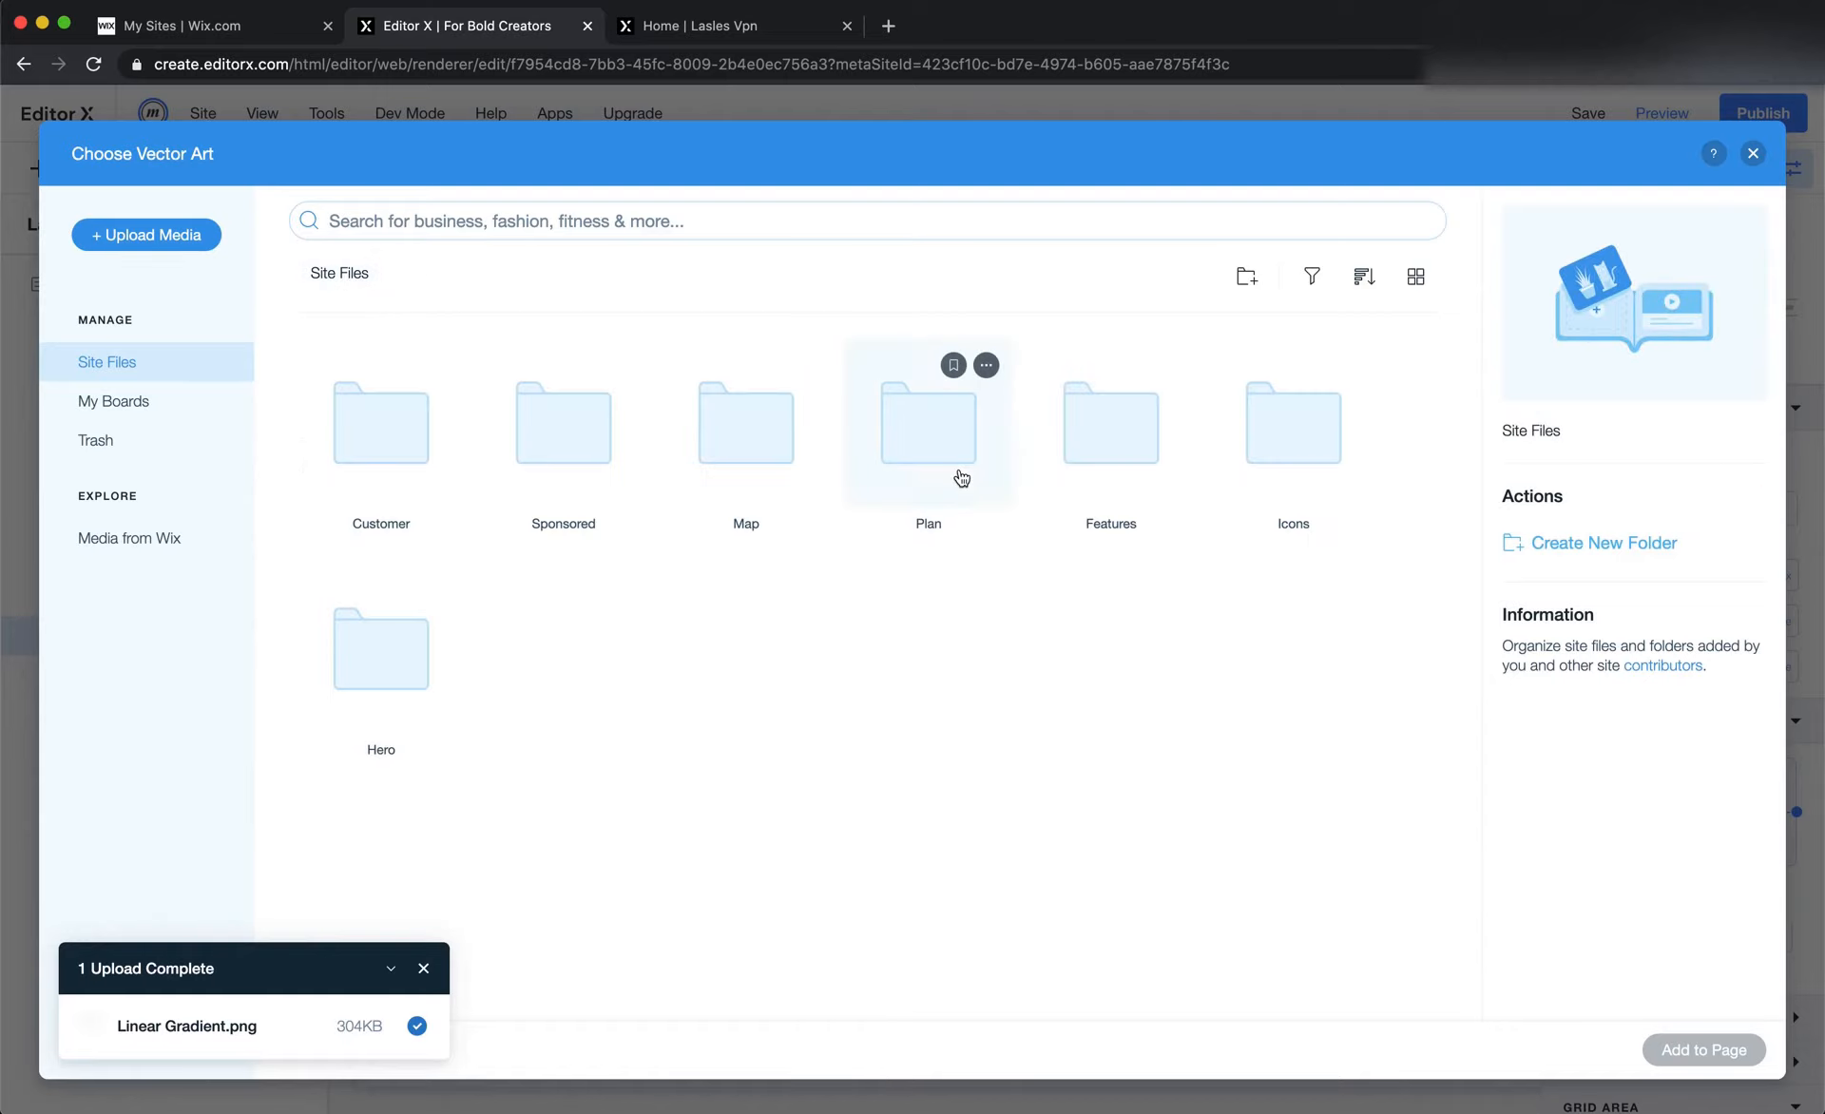
click(1124, 475)
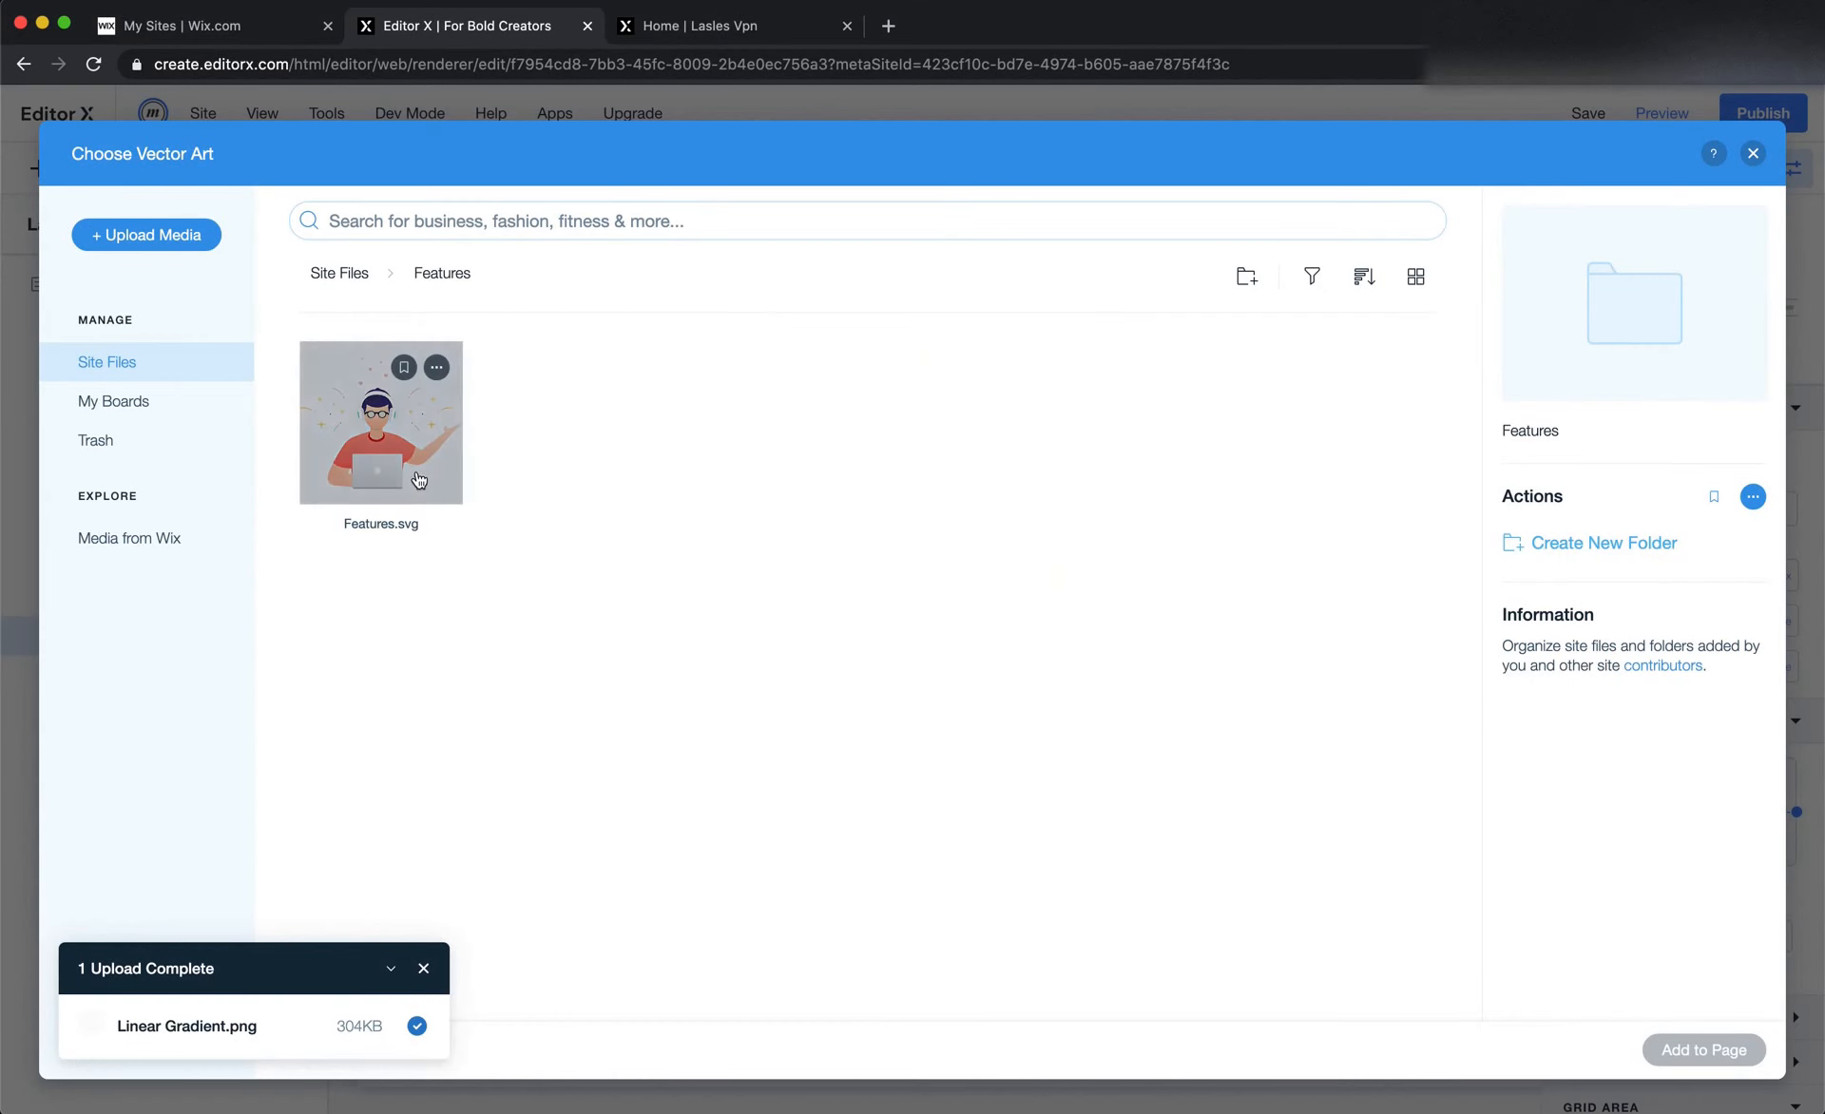
double_click(408, 456)
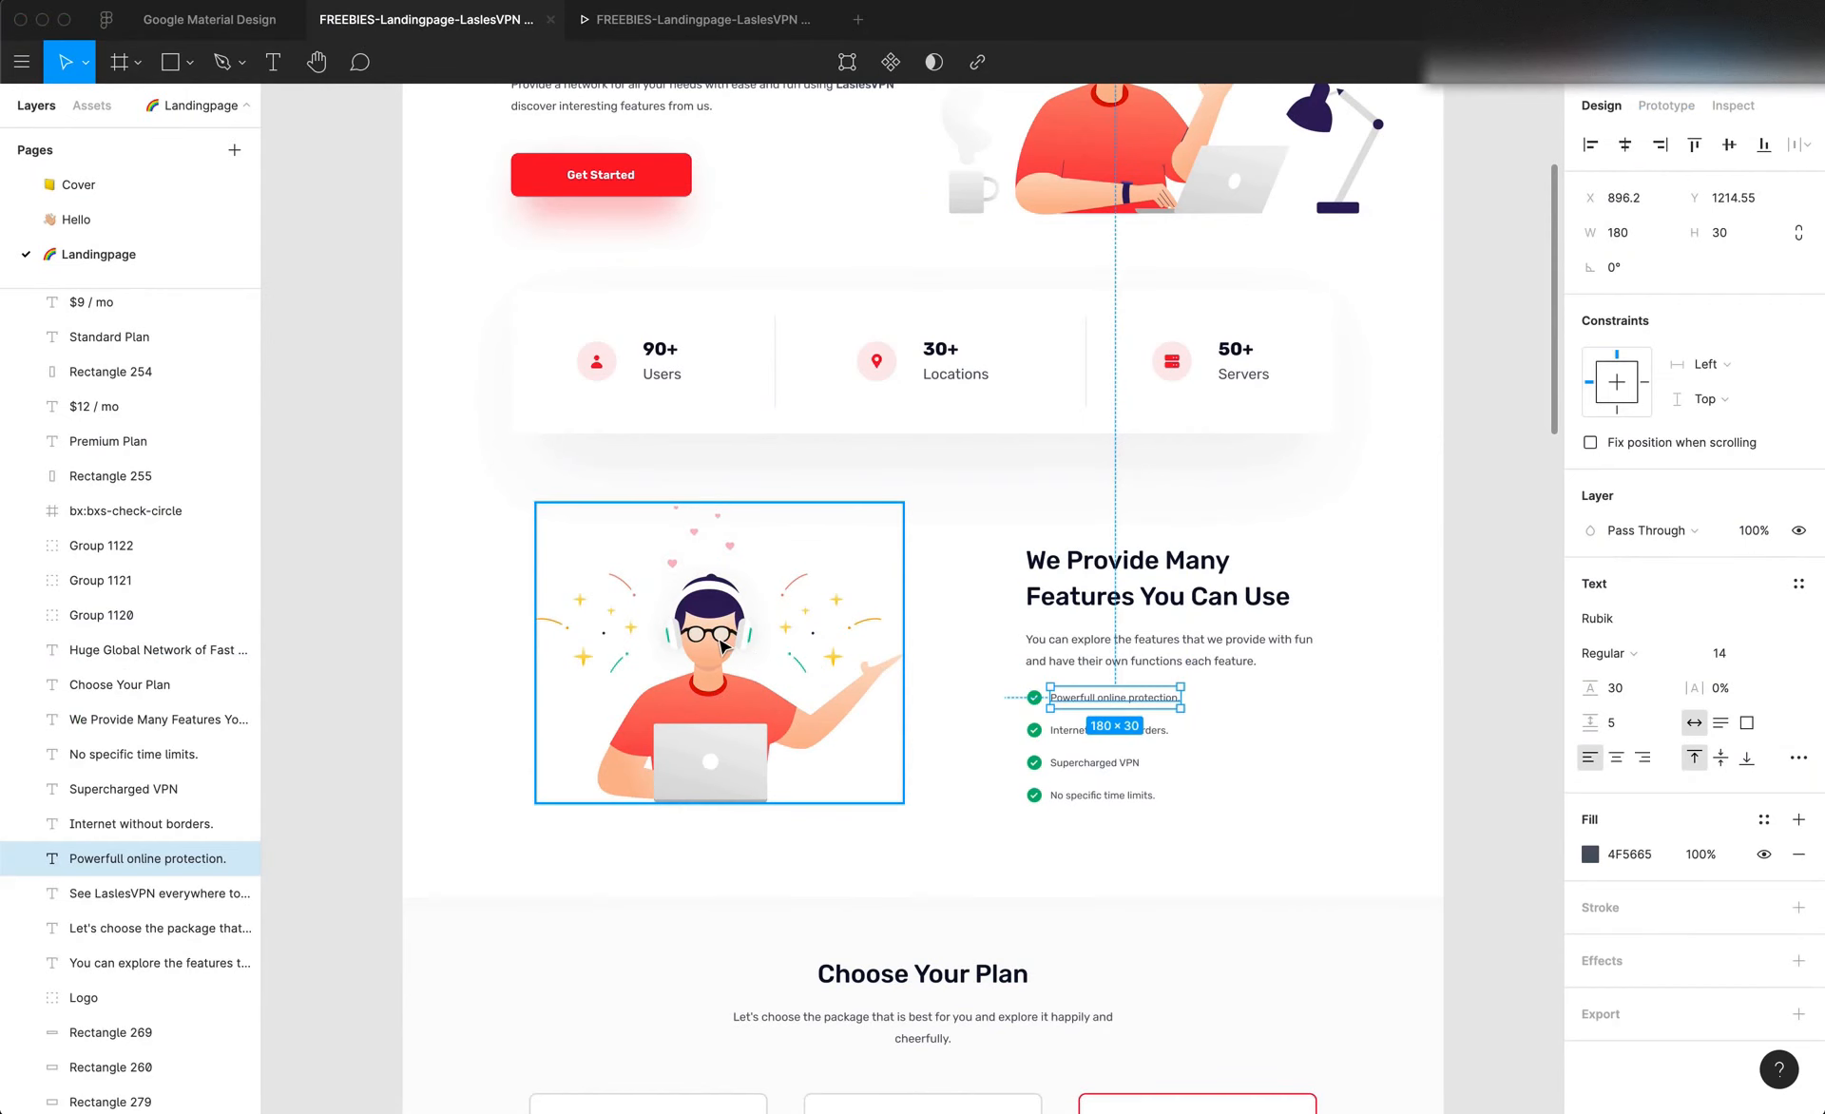
Look up the features illustration's dimensions in Figma and set the Editor X vector art to 508 px wide and 415 px high
click(760, 660)
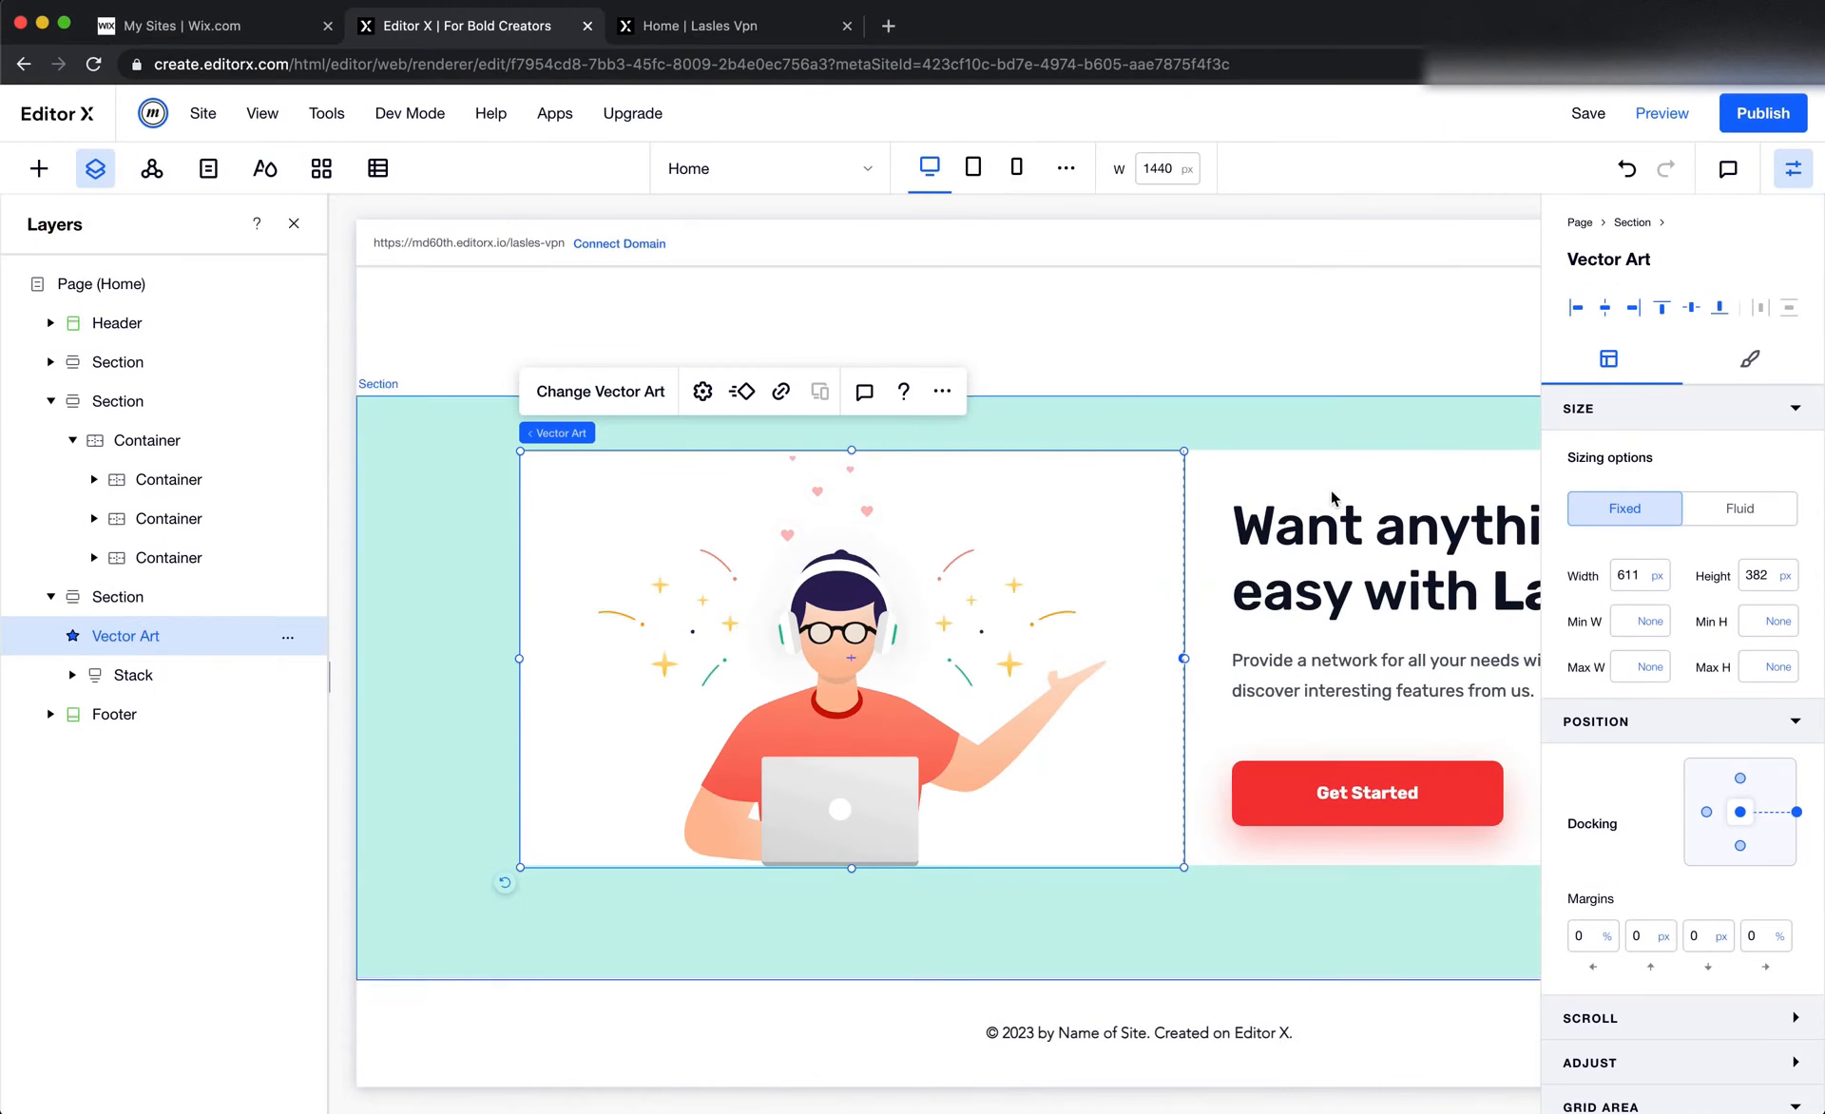
click(1629, 575)
text(508)
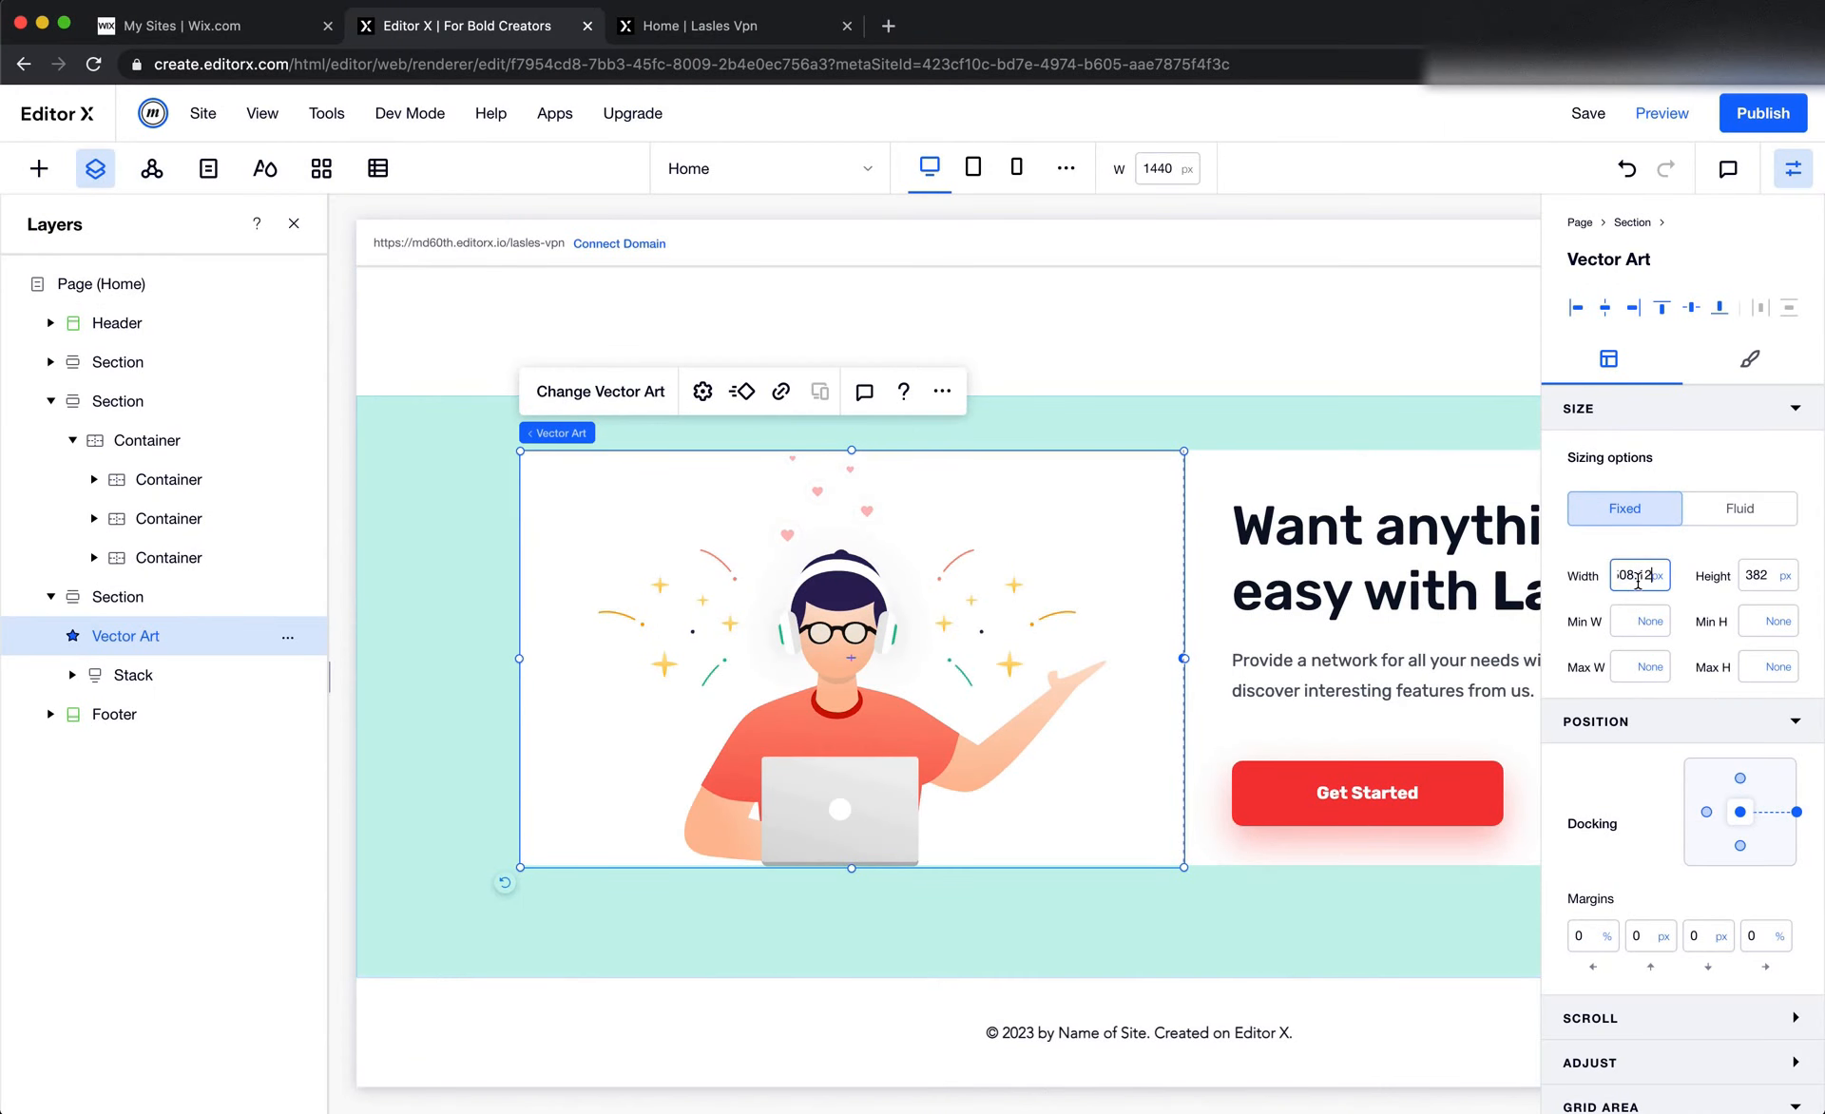
key(Return)
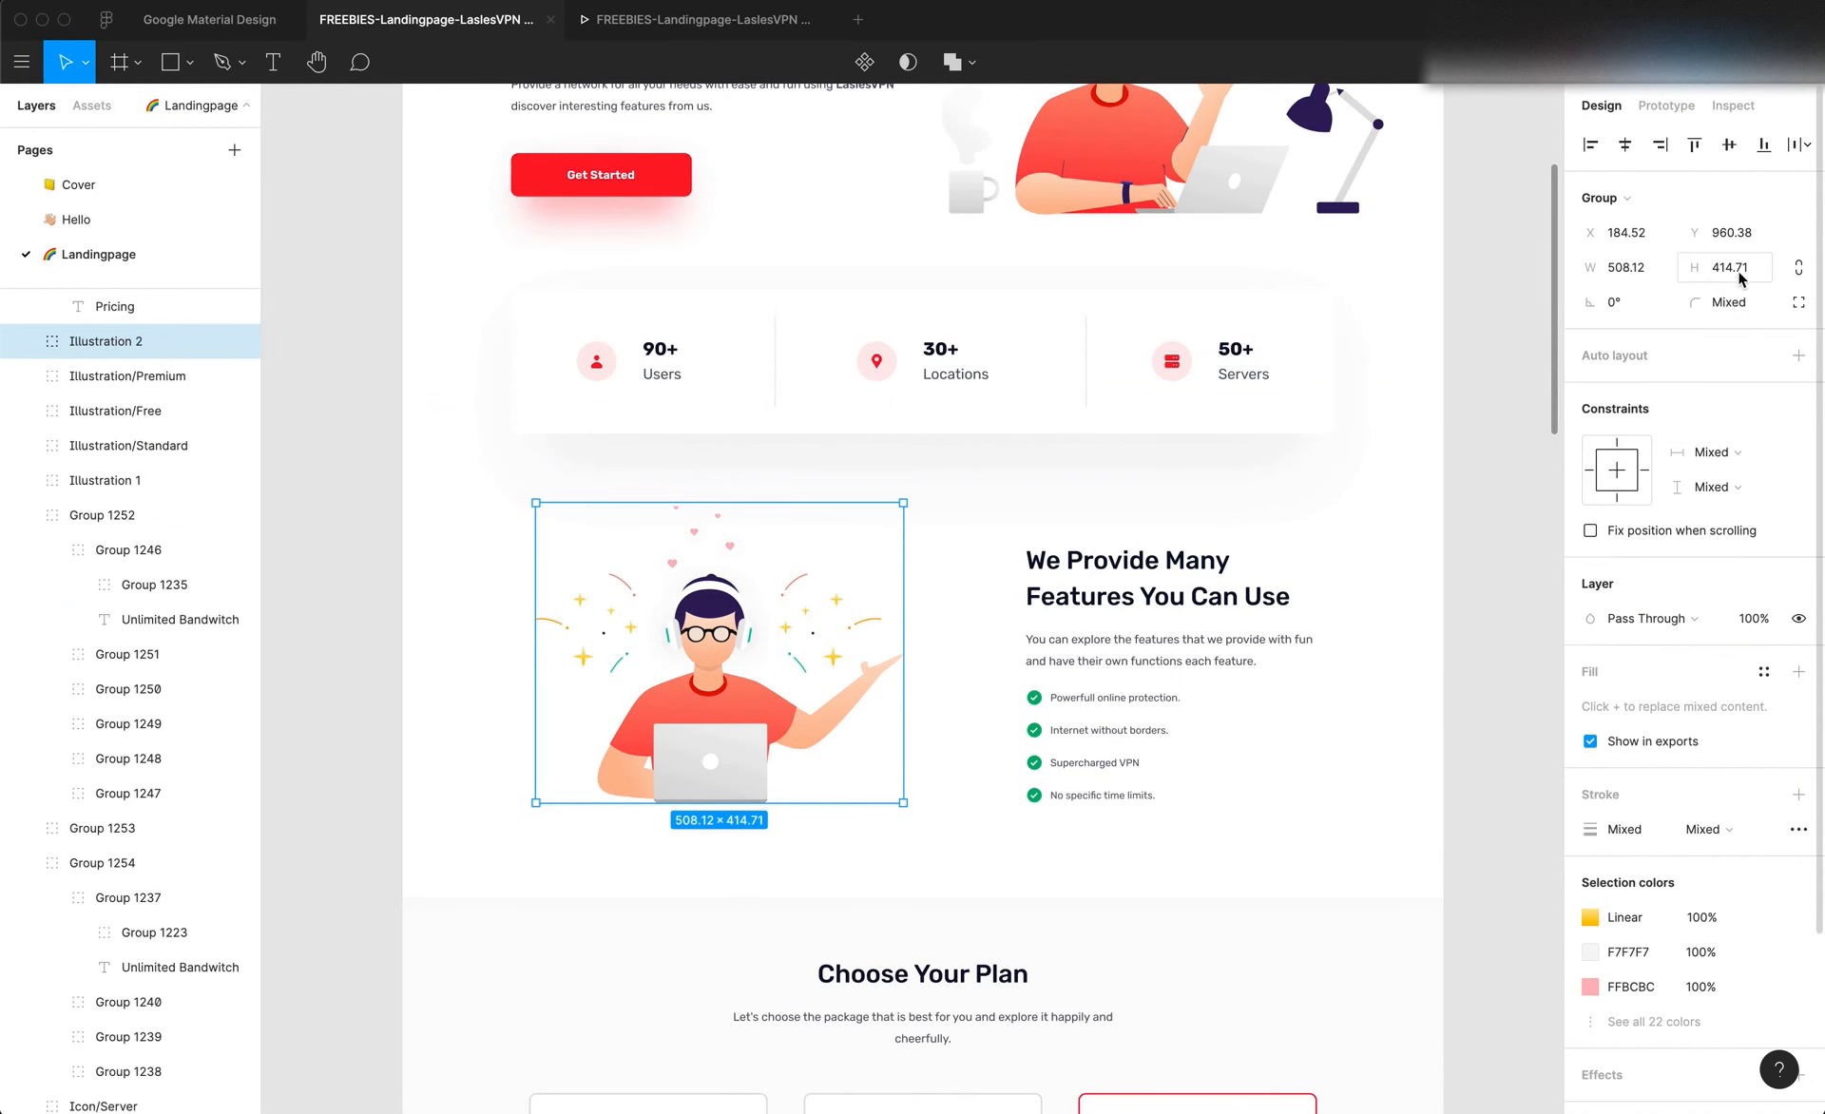
click(1738, 270)
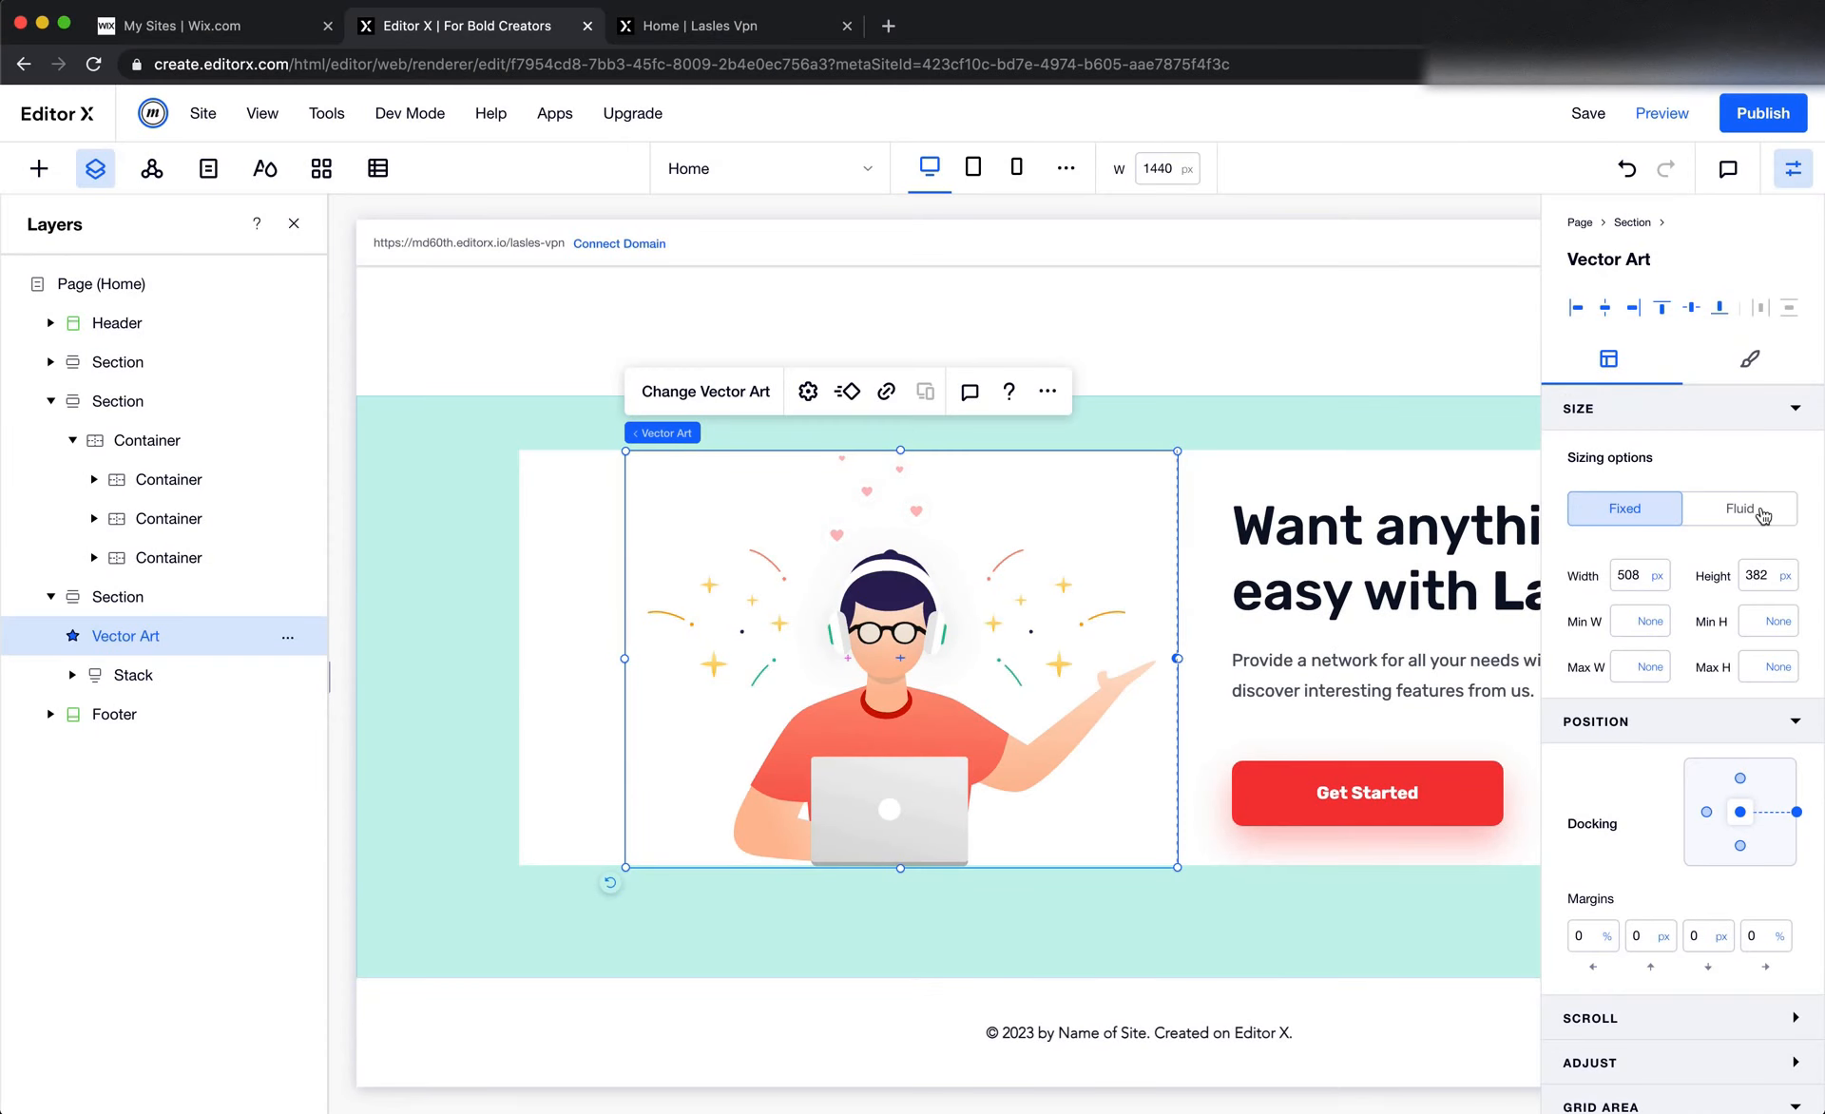
click(1763, 575)
text(415)
key(Return)
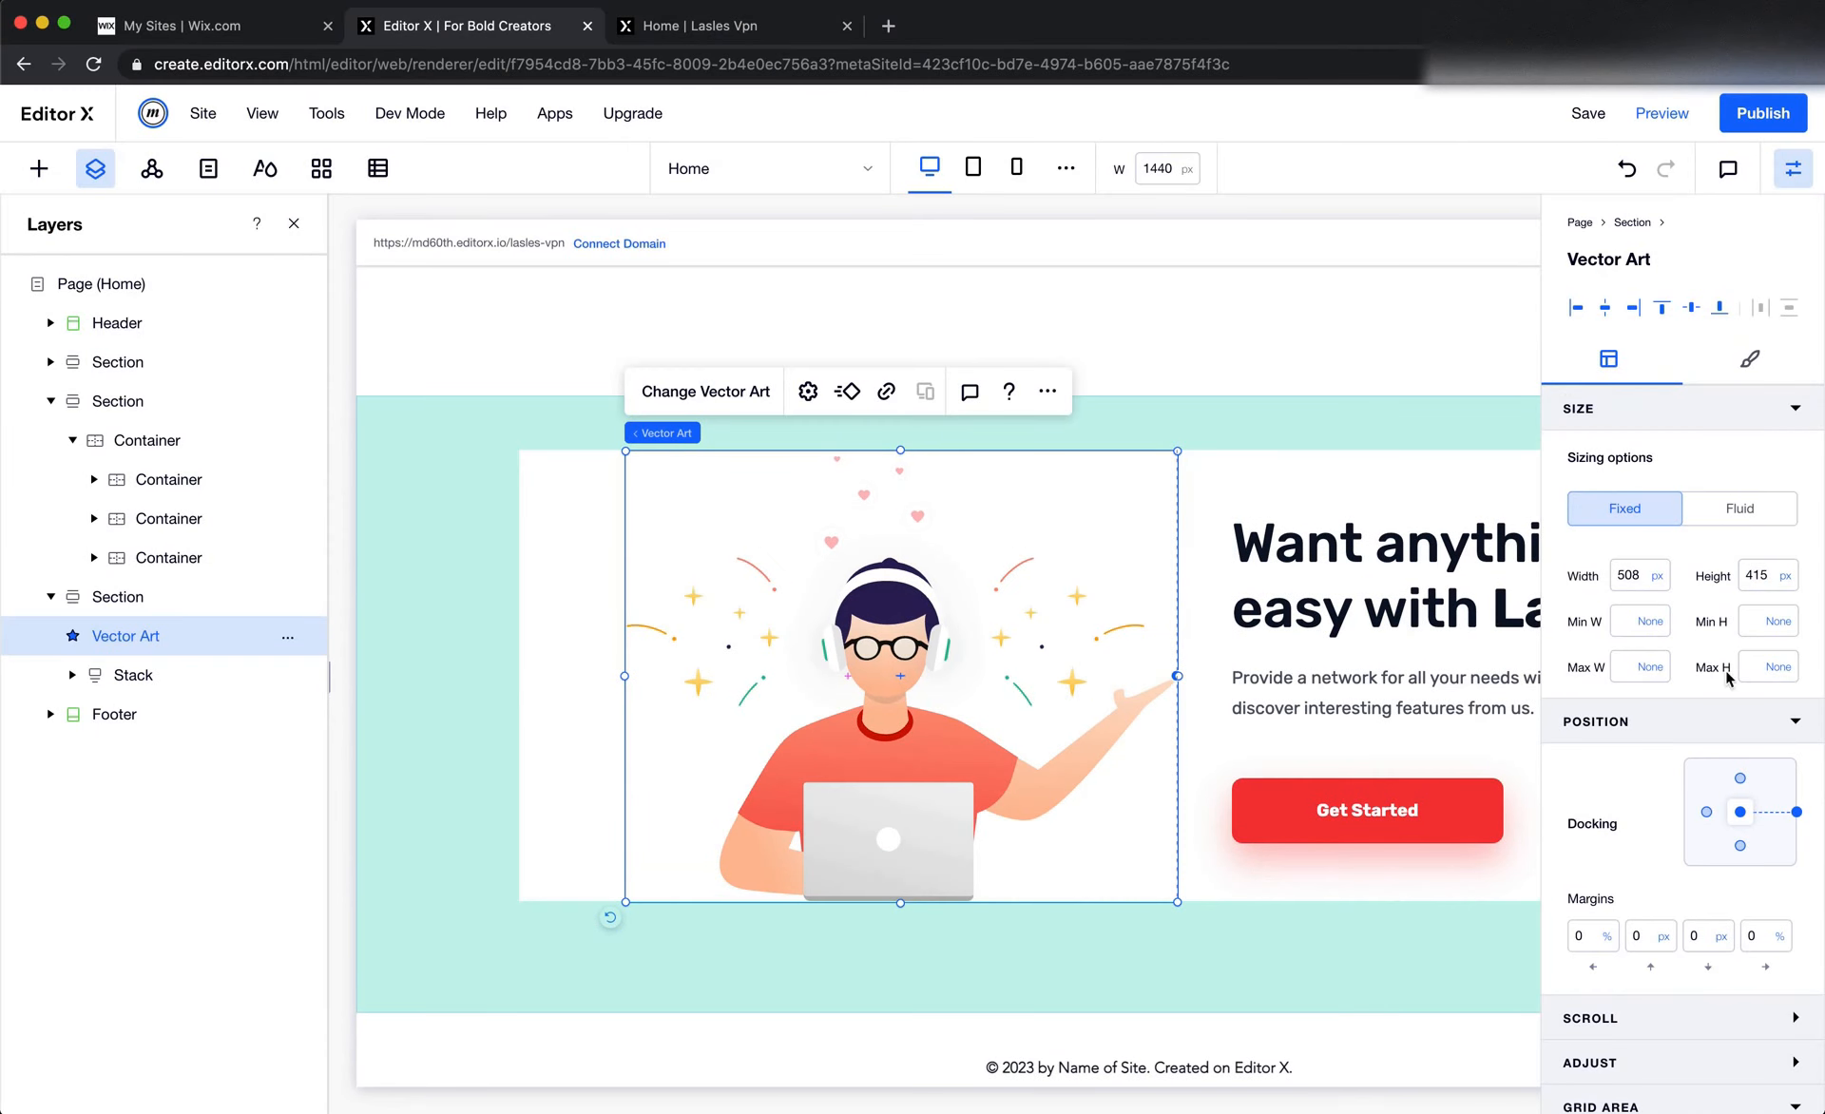
Centre the features illustration in its column by removing its right docking and setting the horizontal margin to 0
click(1795, 812)
click(1743, 937)
text(0)
key(Return)
click(1304, 996)
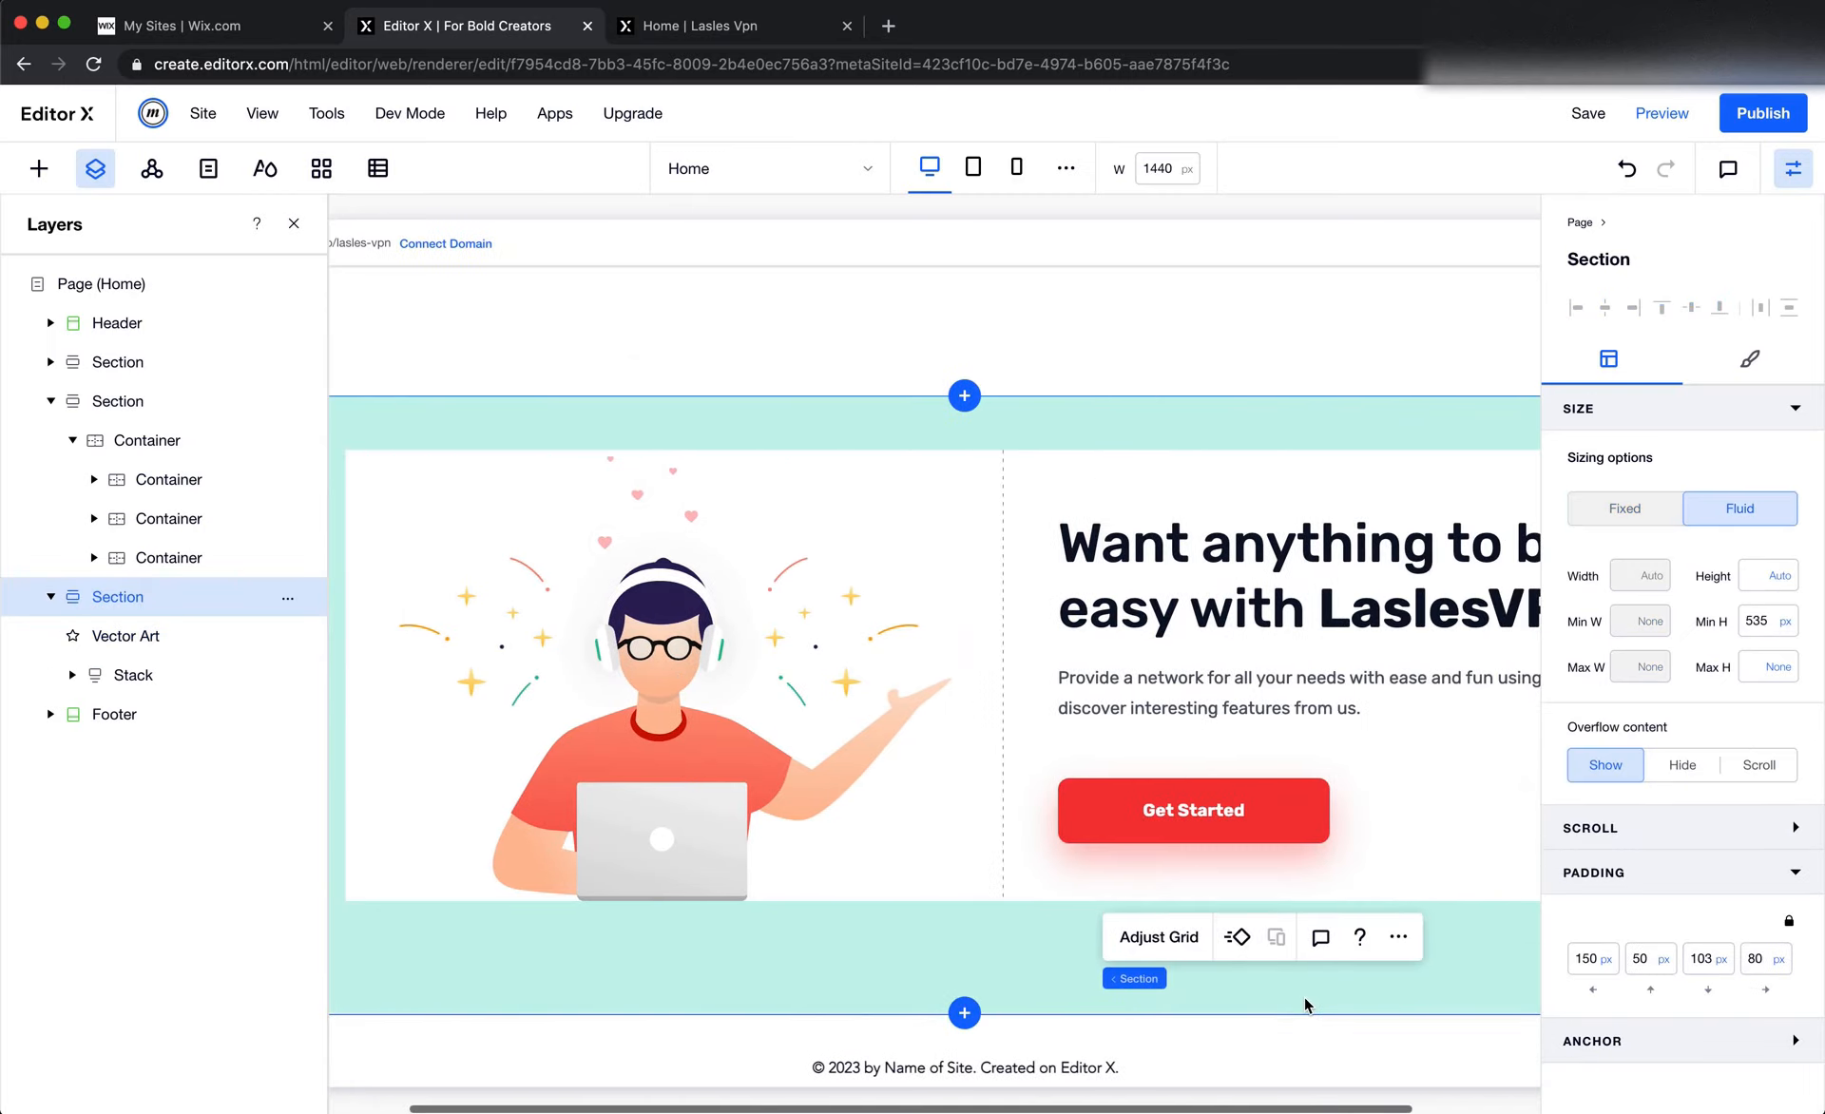
scroll(1305, 999, left, 1)
scroll(1305, 999, right, 1)
Switch to the Figma design and inspect the text of the "We Provide Many Features You Can Use" heading
key(super+Tab)
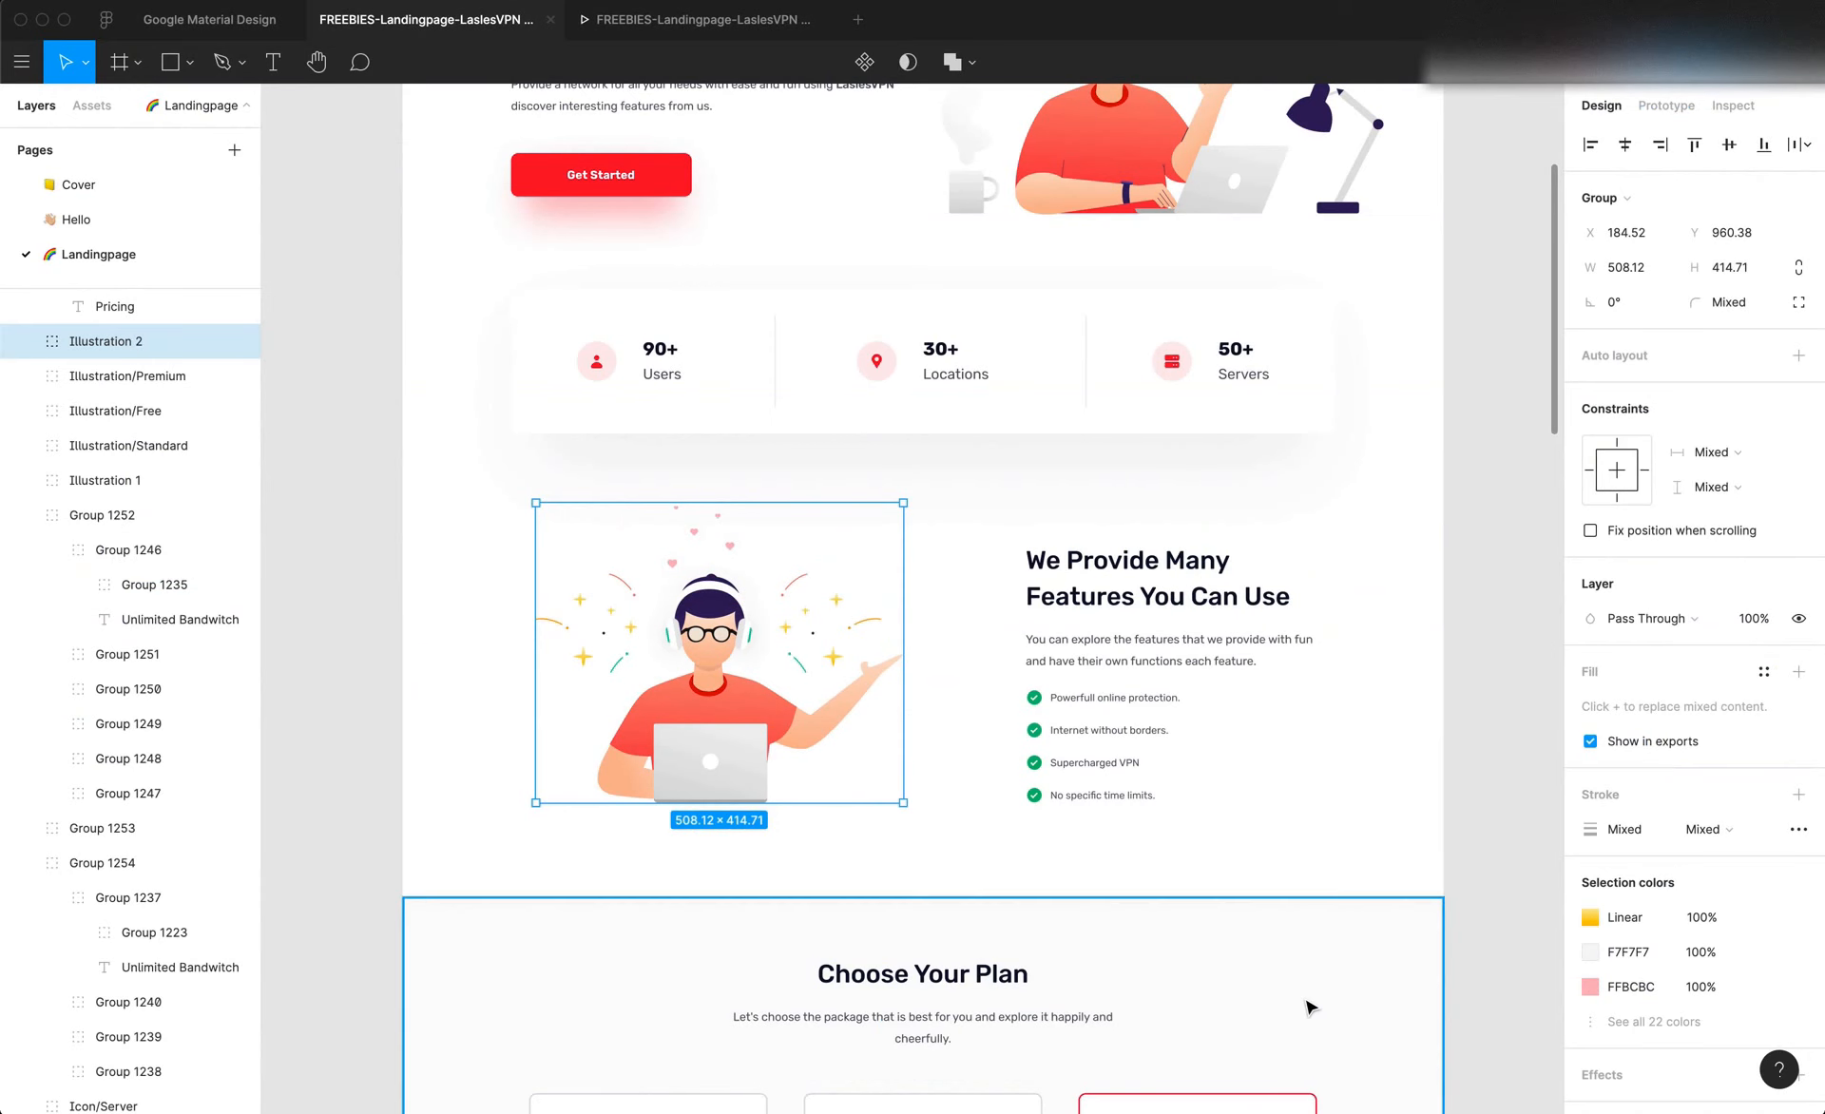
double_click(1117, 594)
key(super+c)
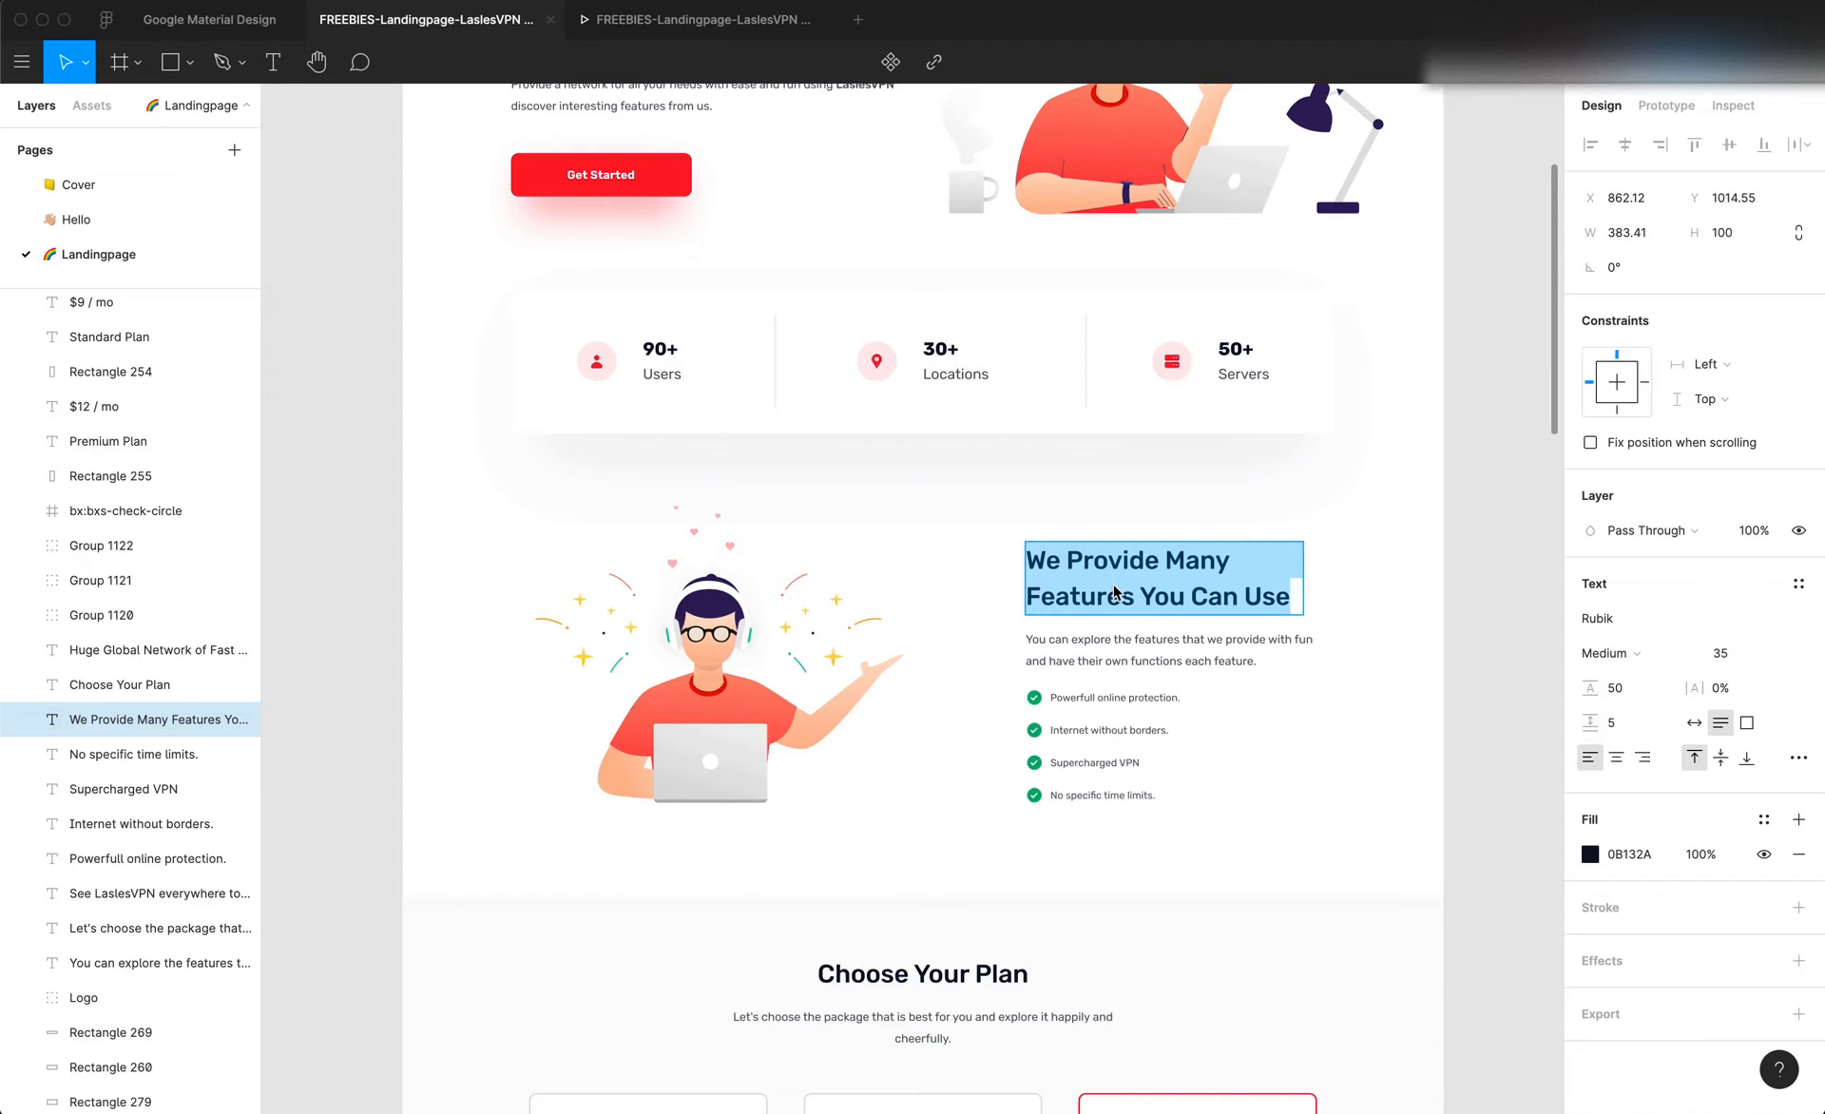
scroll(1125, 603, up, 5)
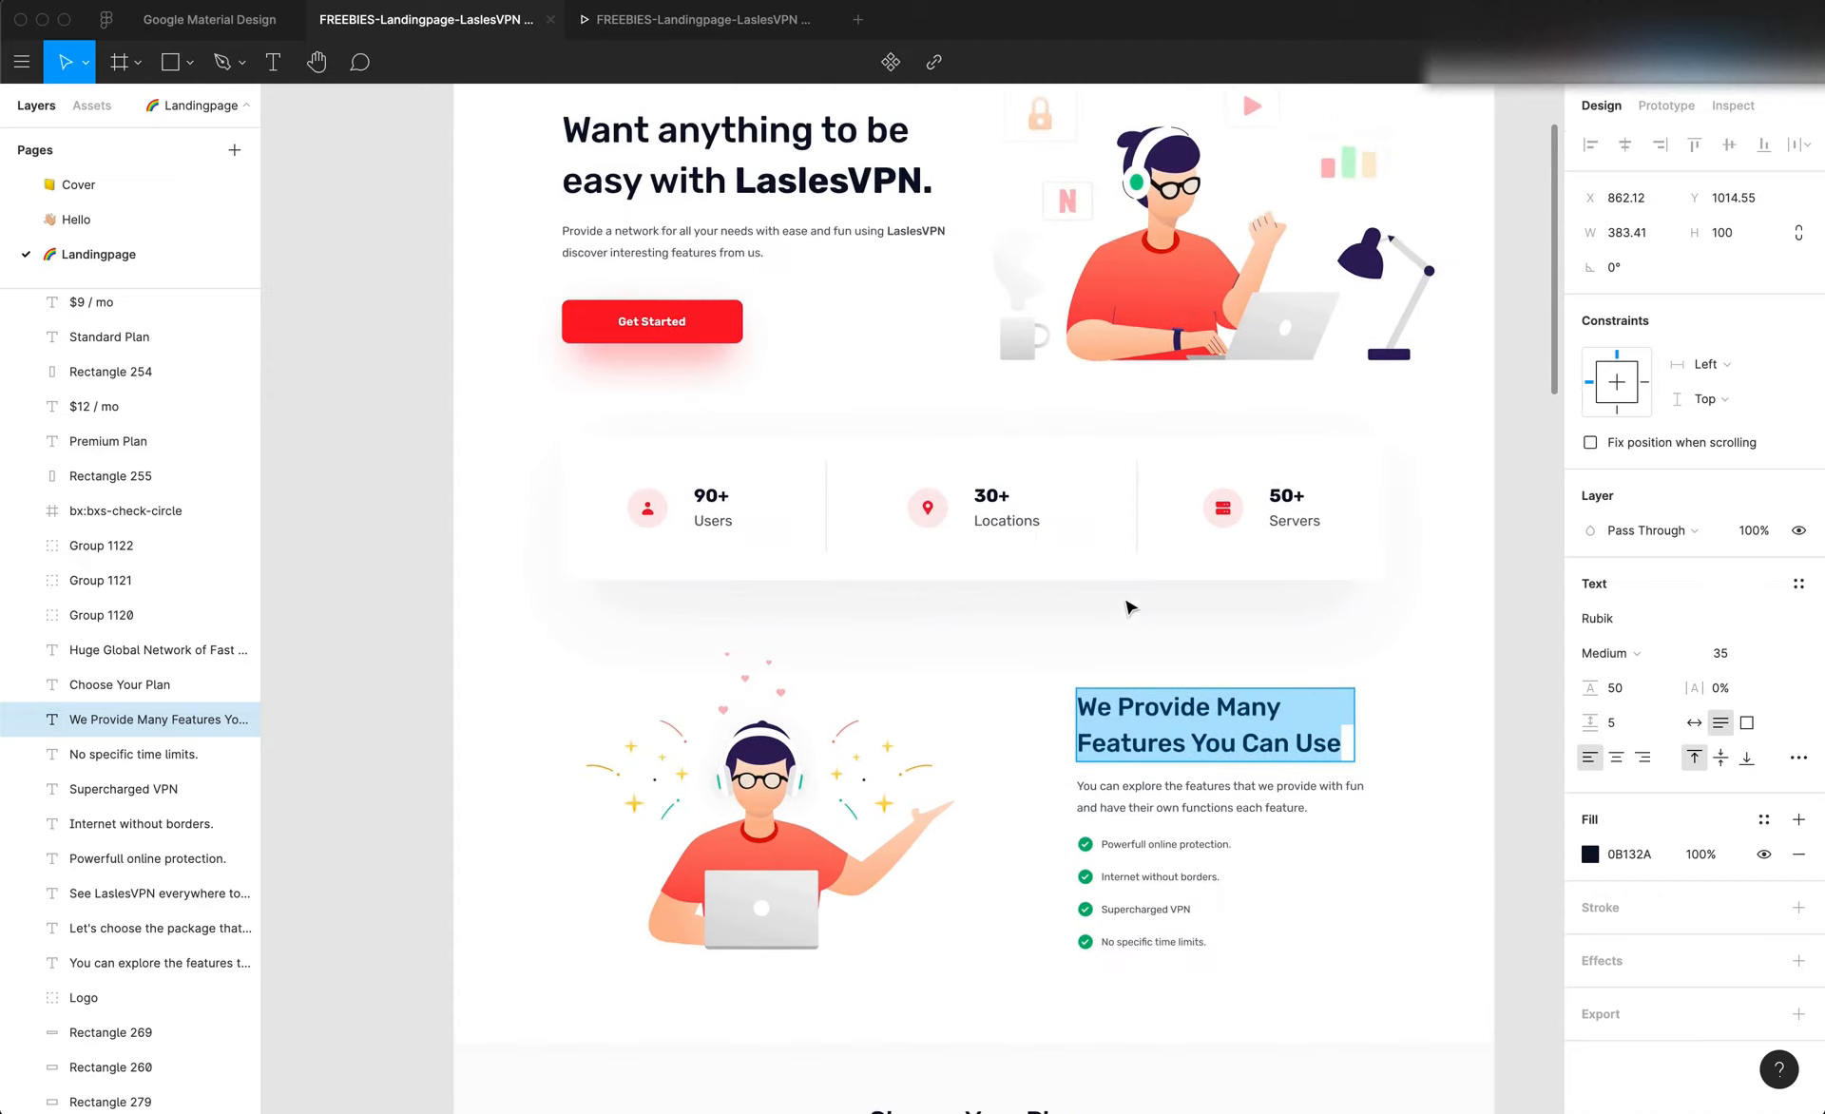
scroll(1125, 606, down, 4)
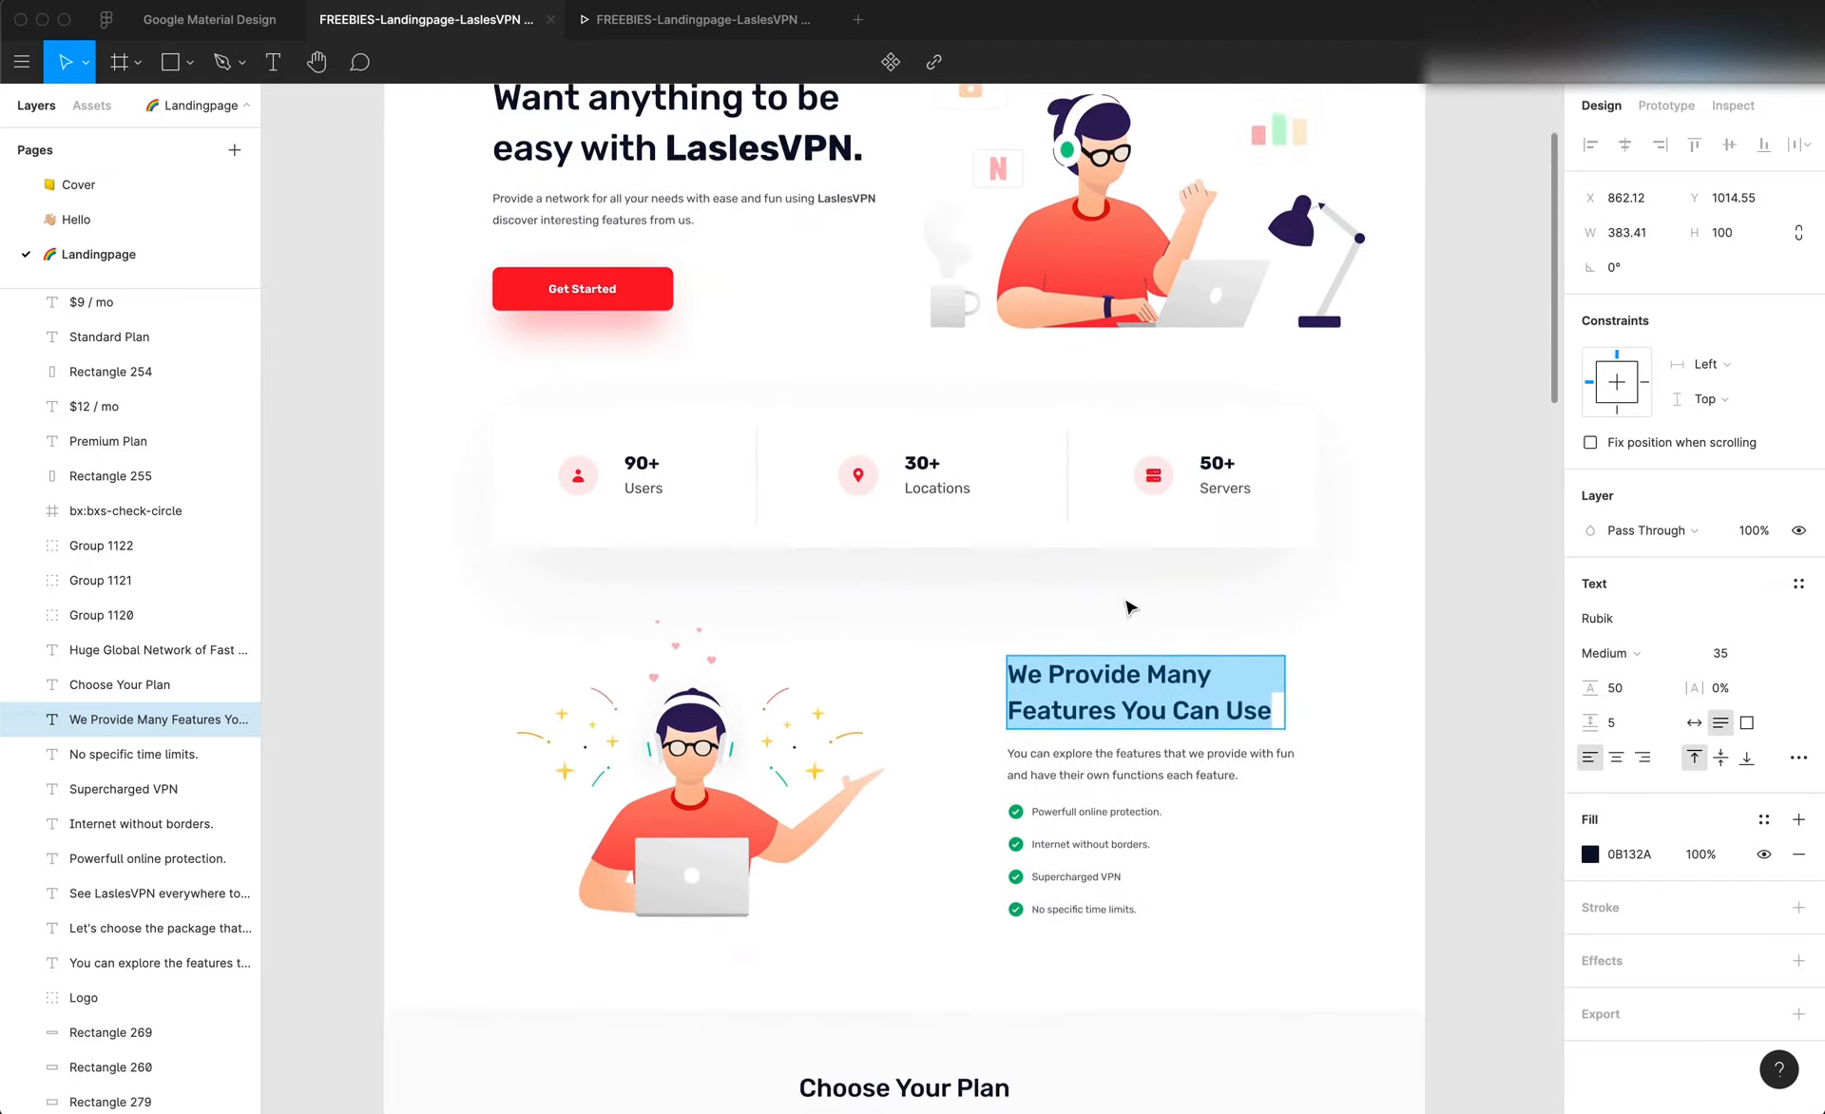
scroll(1096, 657, up, 2)
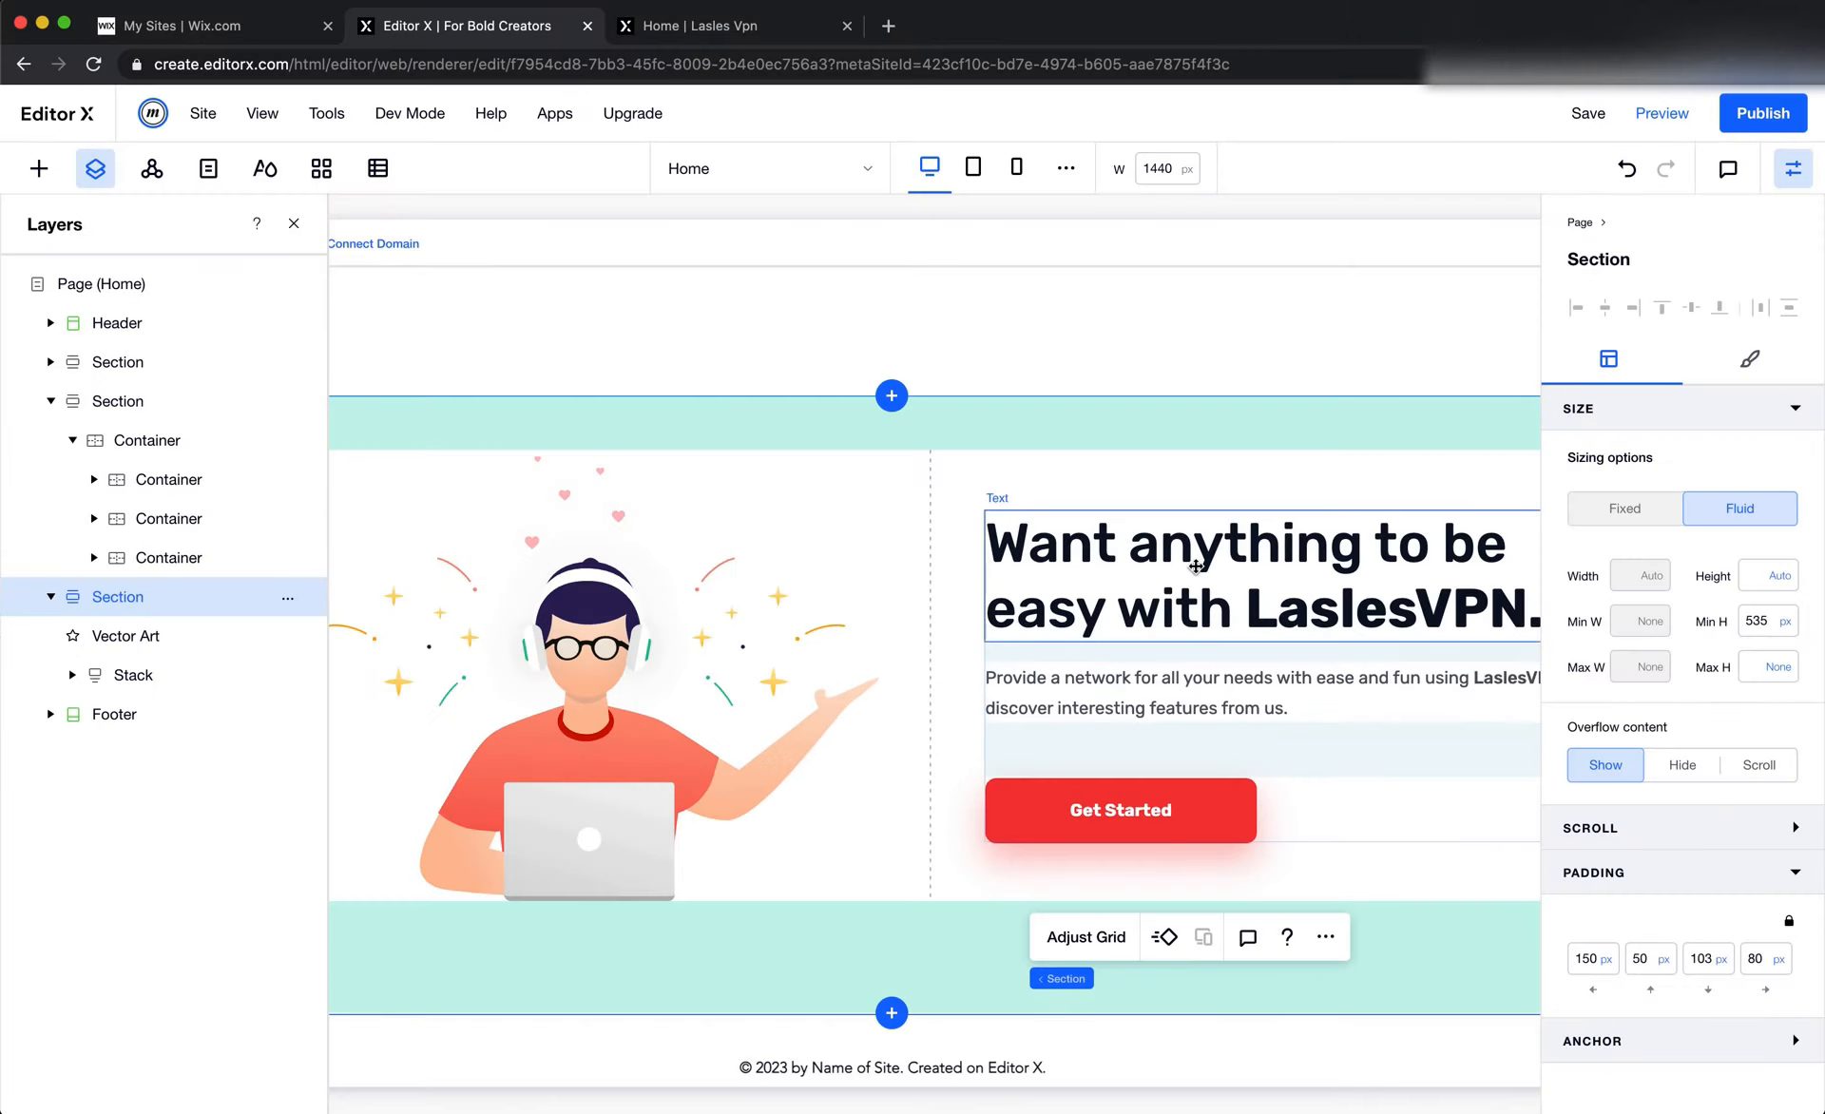
In Editor X, replace the duplicated section's heading with the copied "We Provide Many Features You Can Use" and apply the Heading 2 style
click(1188, 570)
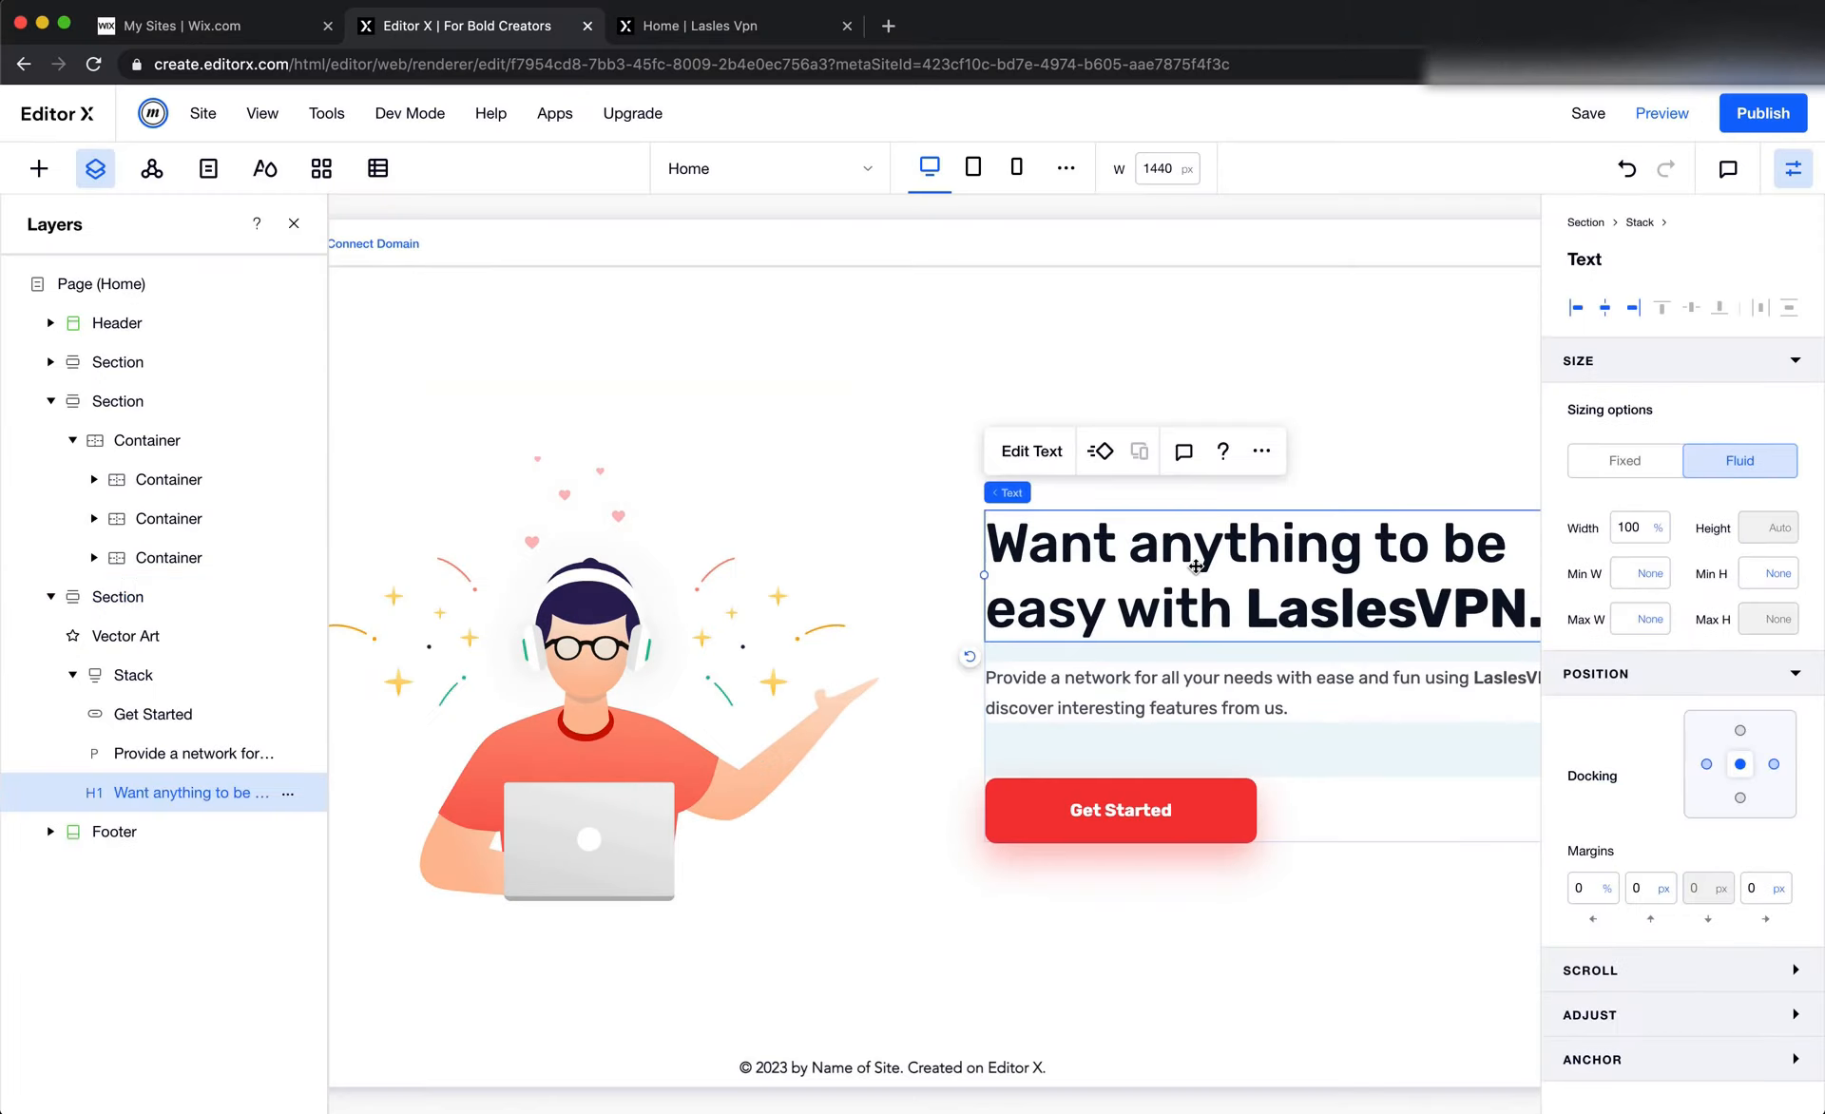
double_click(1195, 564)
key(super+v)
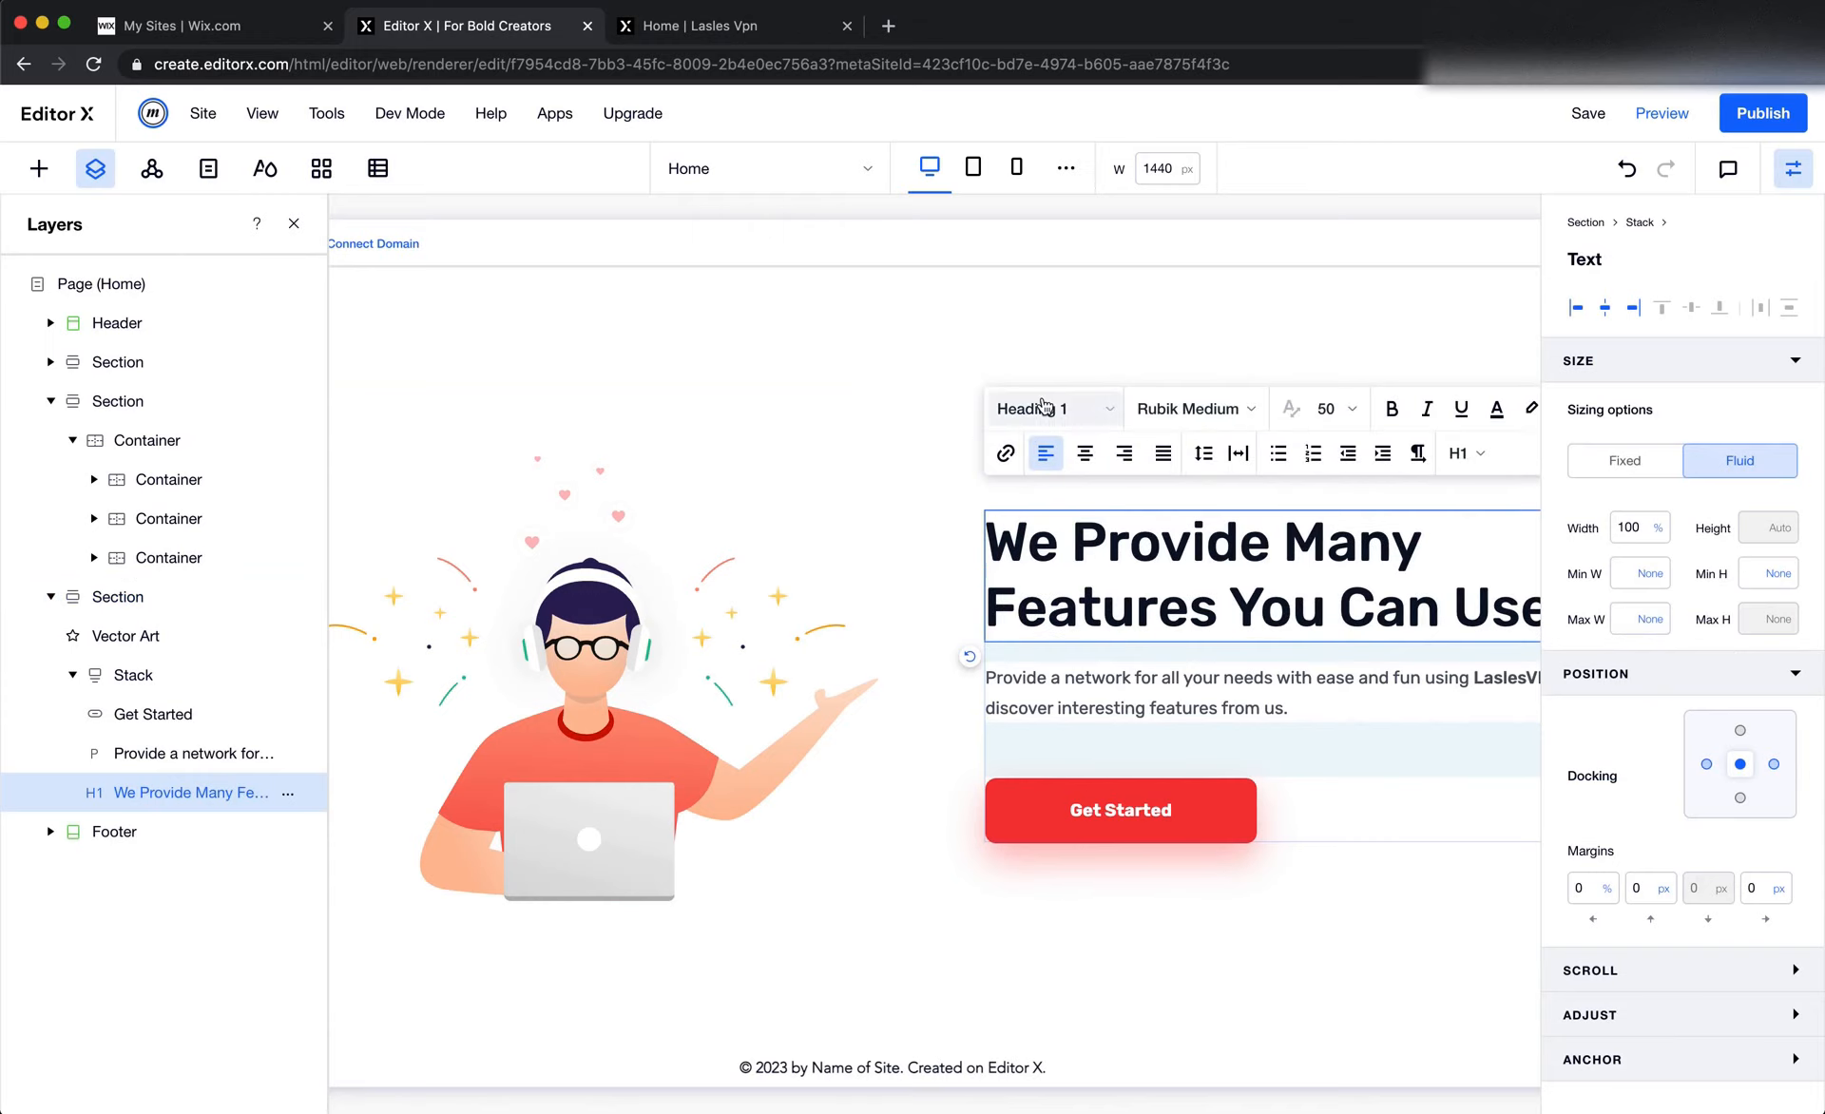
click(1044, 407)
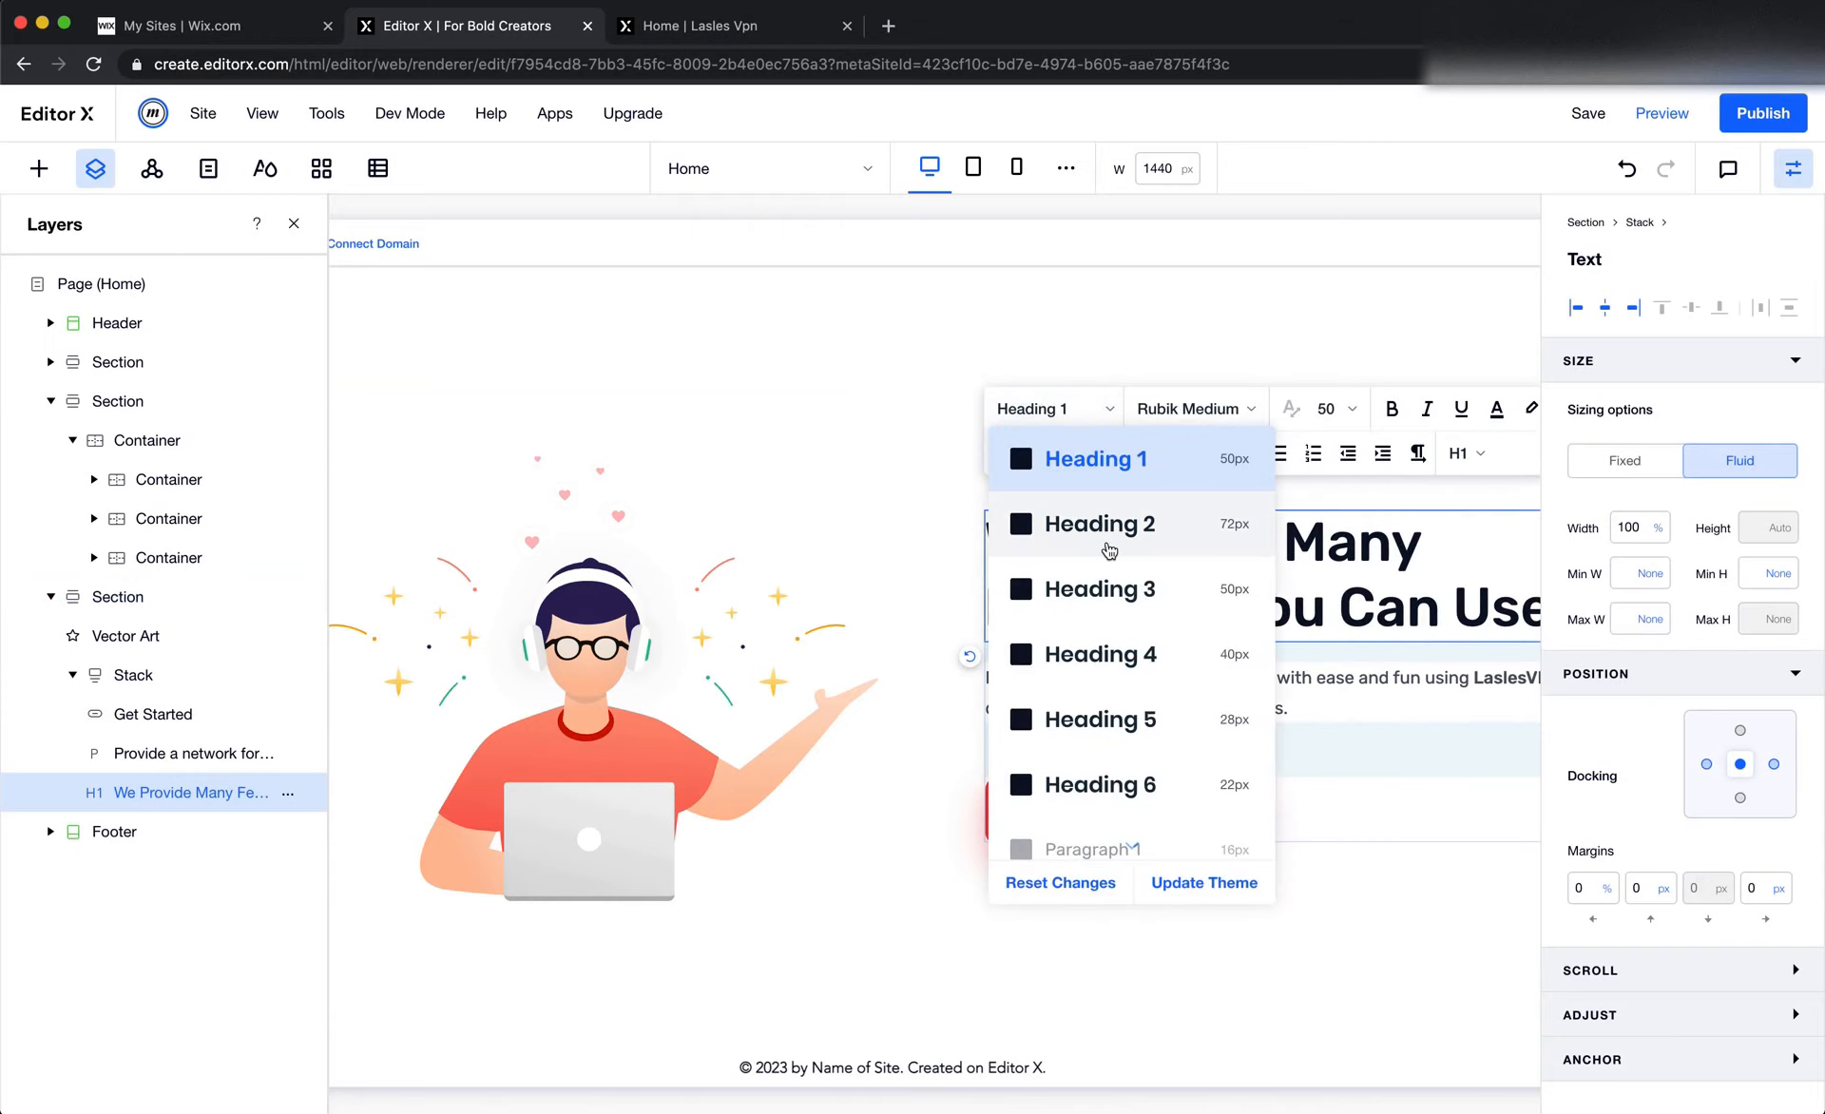
click(1109, 549)
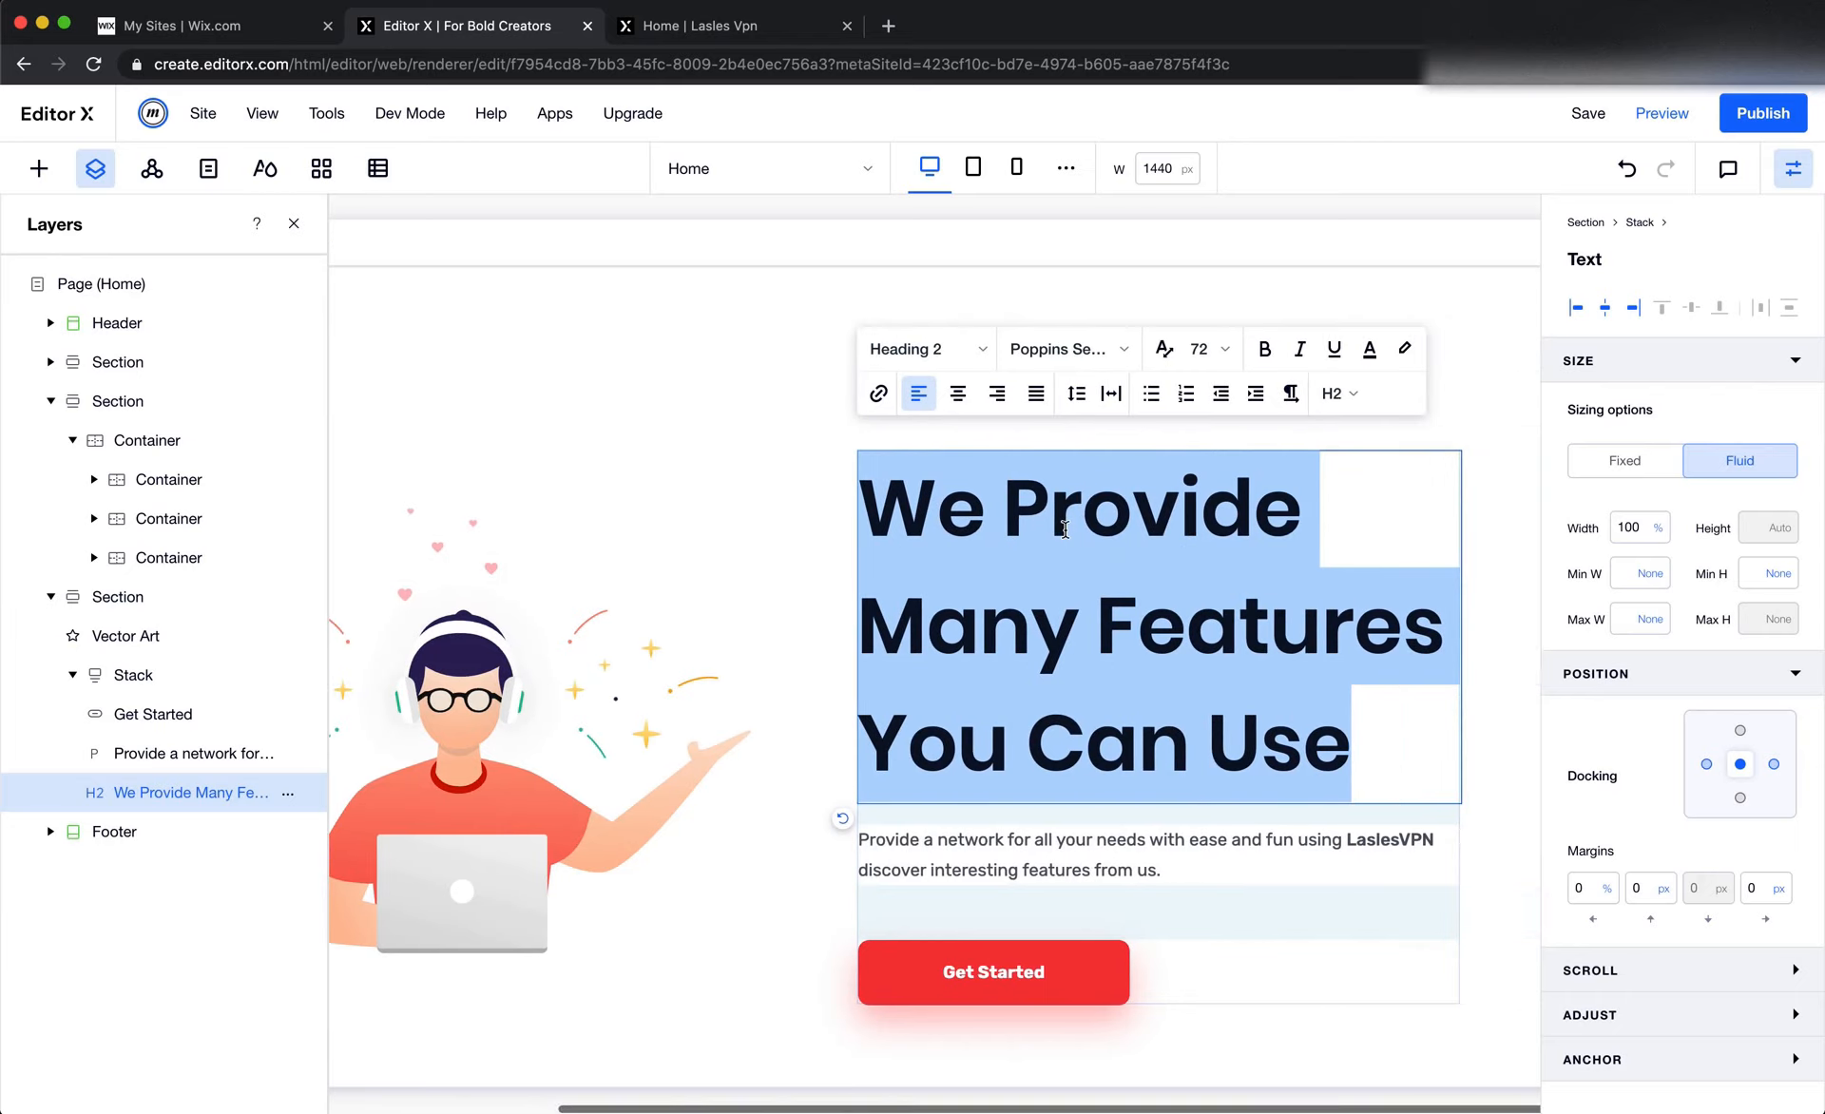
click(704, 512)
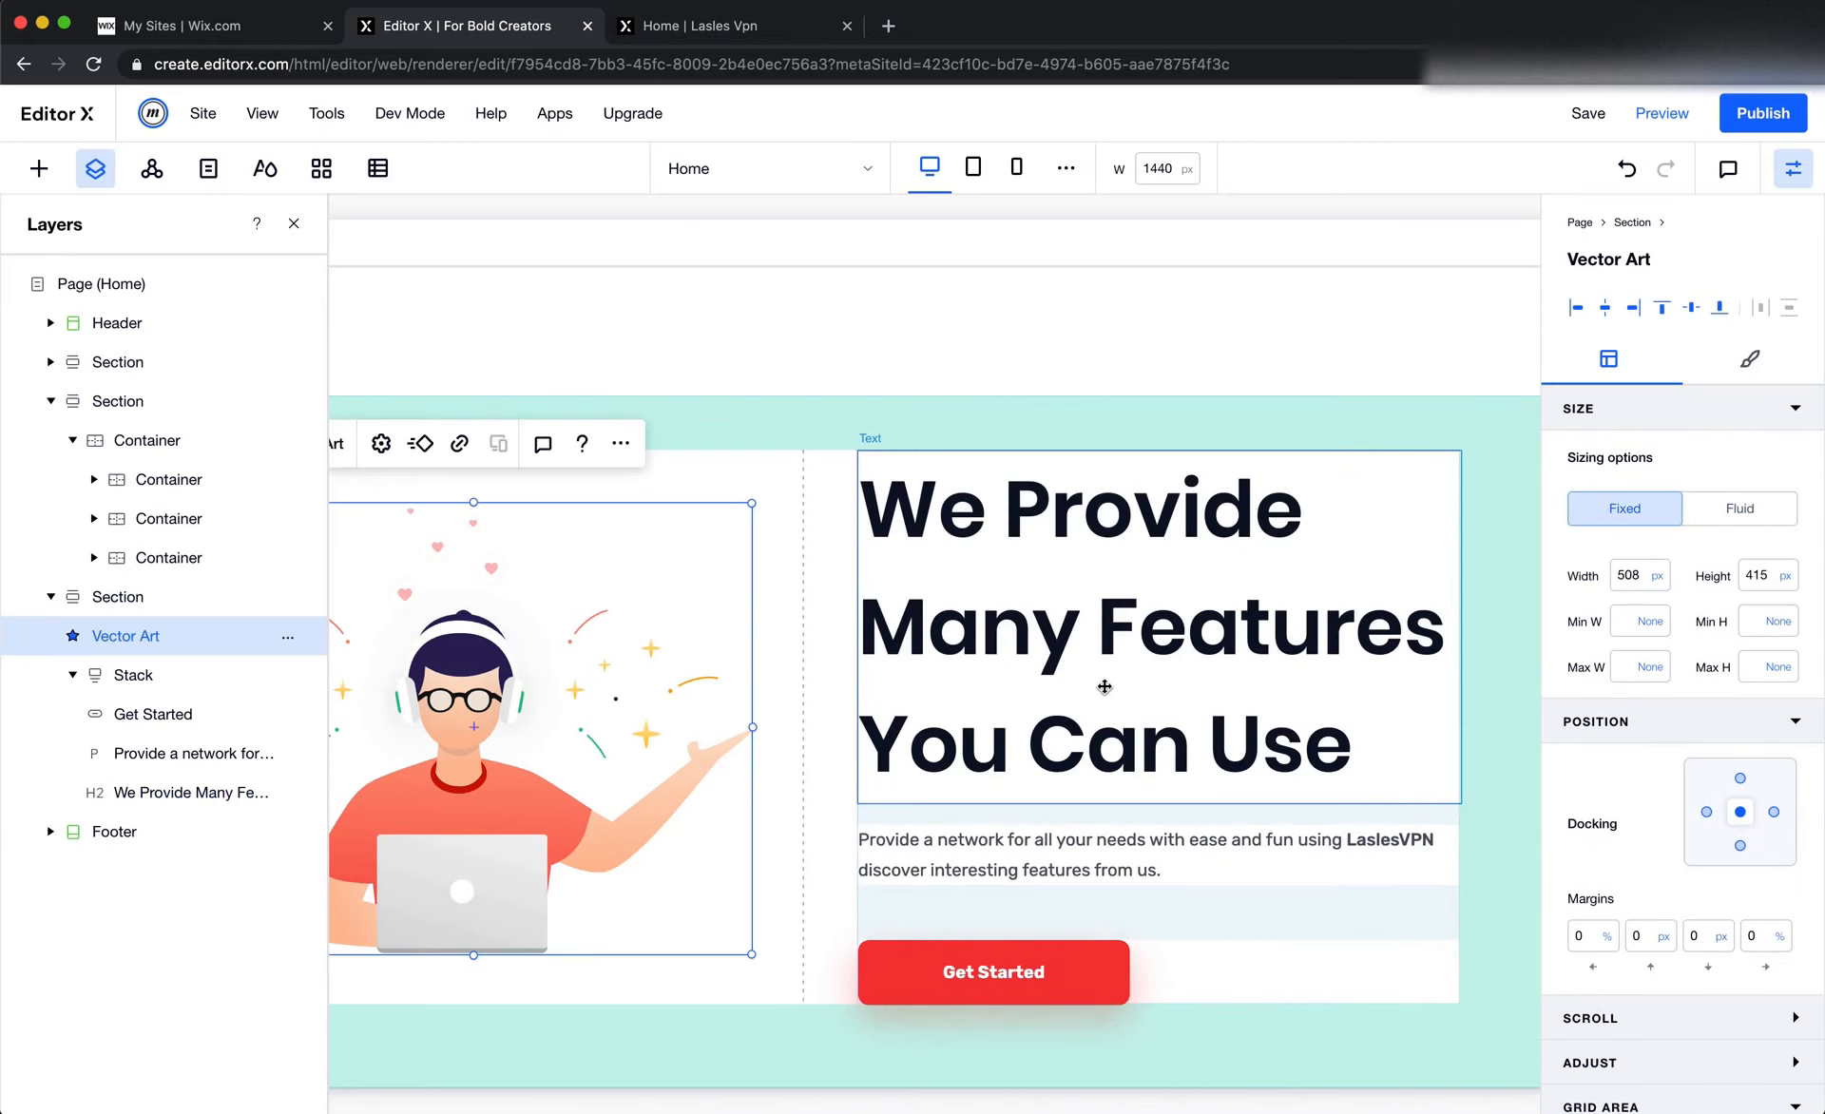
Look up the font, weight and size of the features heading in the Figma design, and return to Editor X
click(1104, 686)
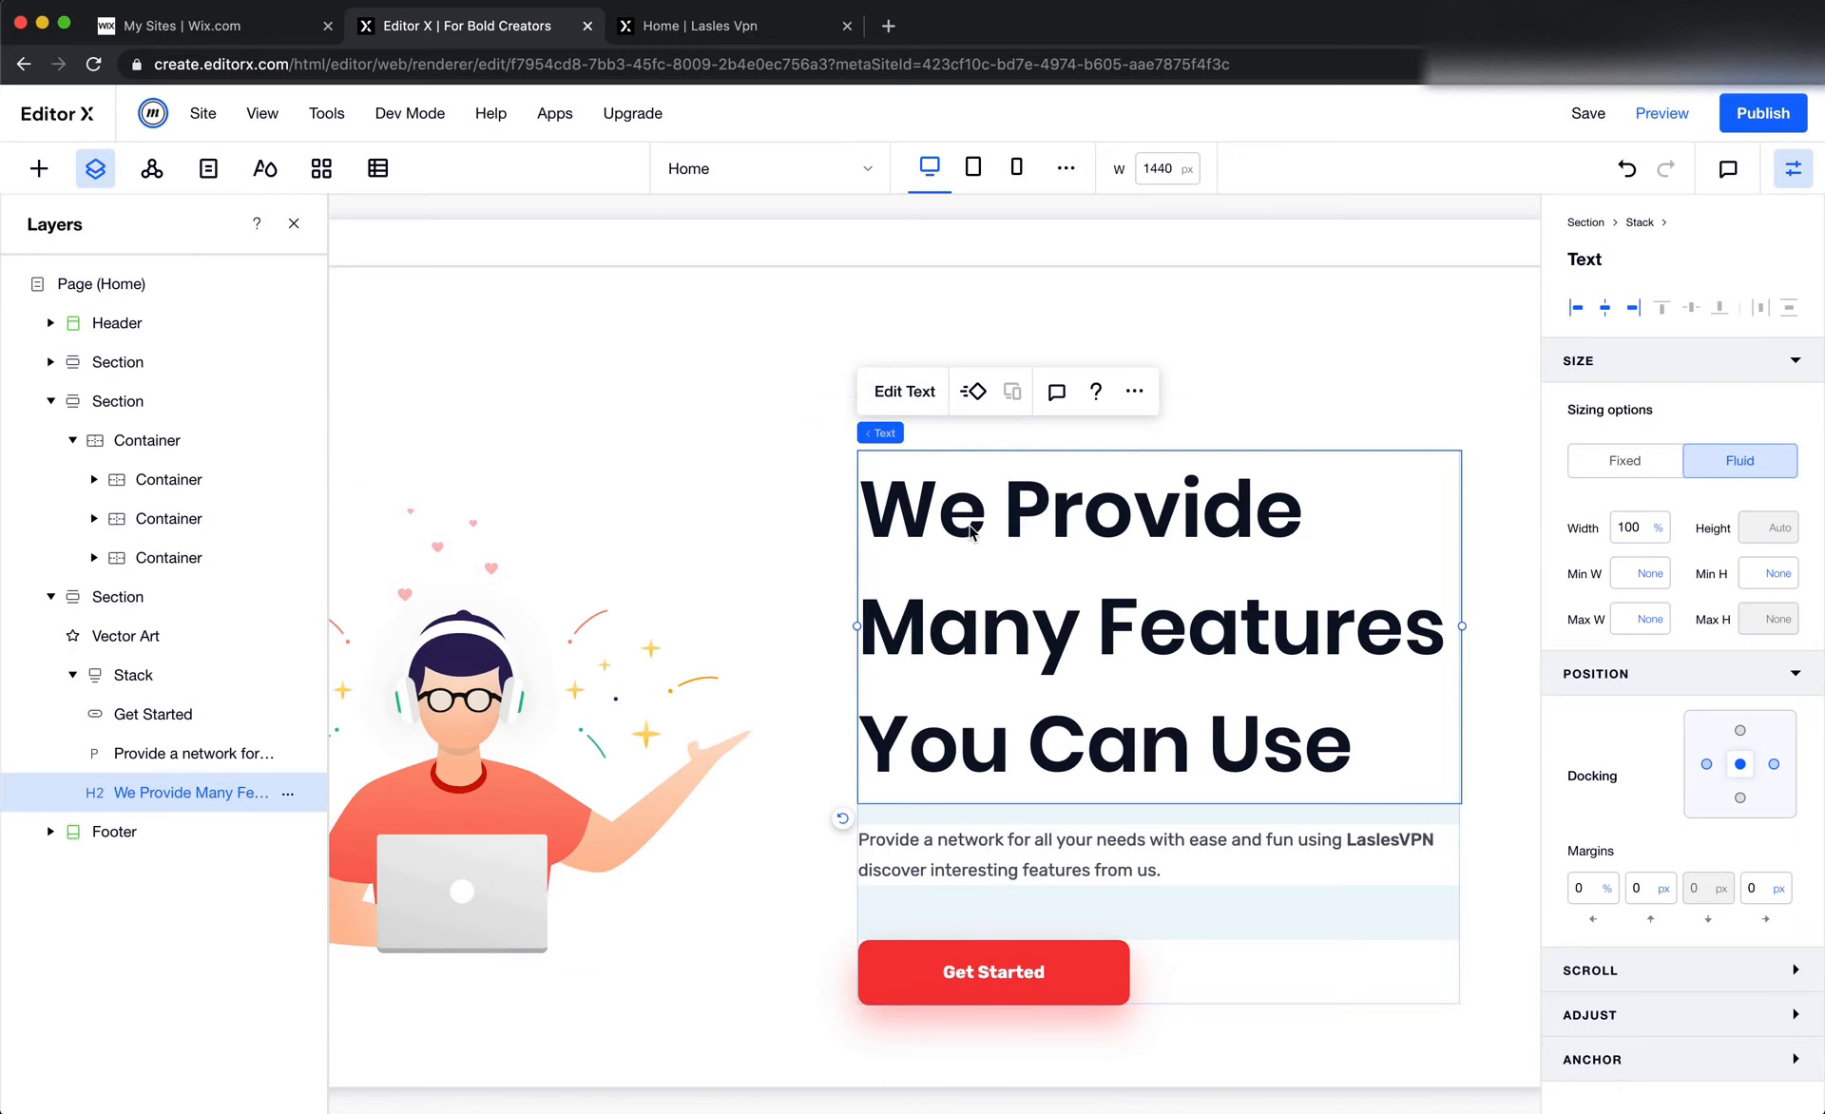
key(super+Tab)
key(super+Tab)
key(super+Tab)
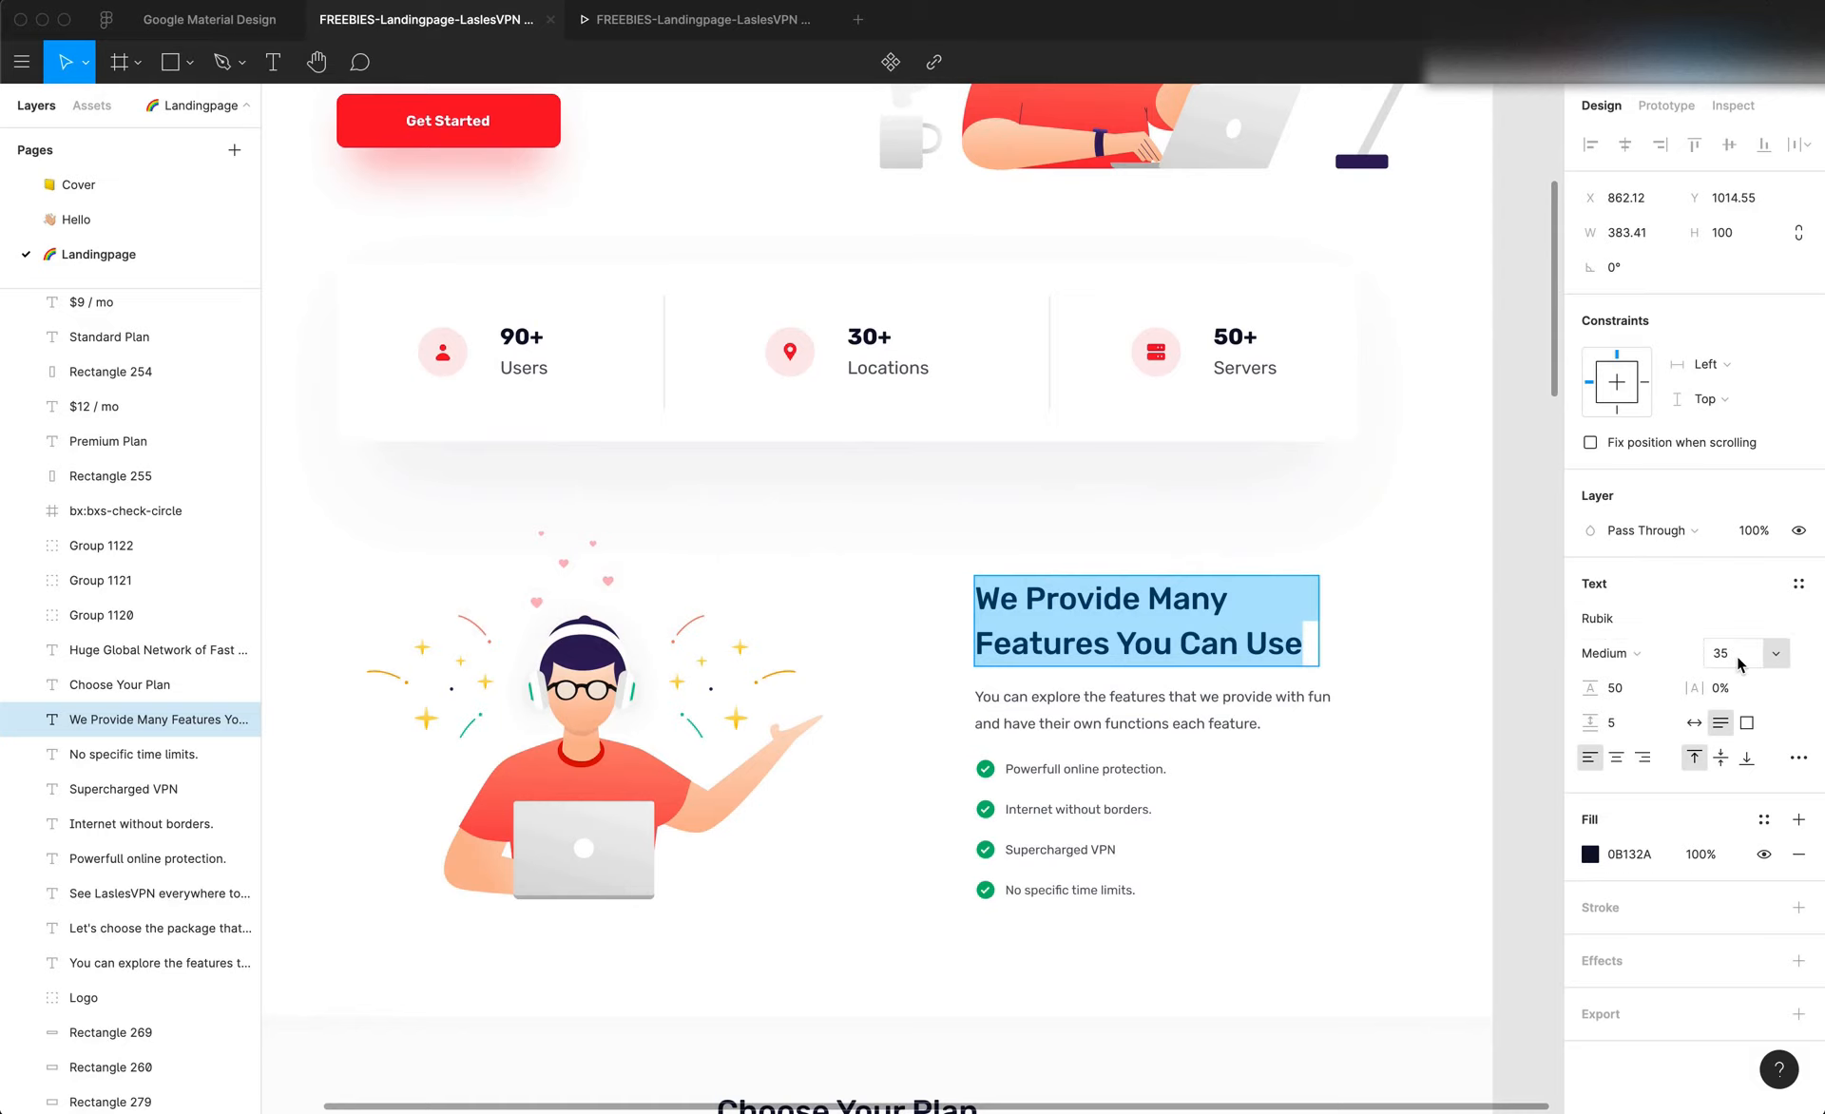
key(super+Tab)
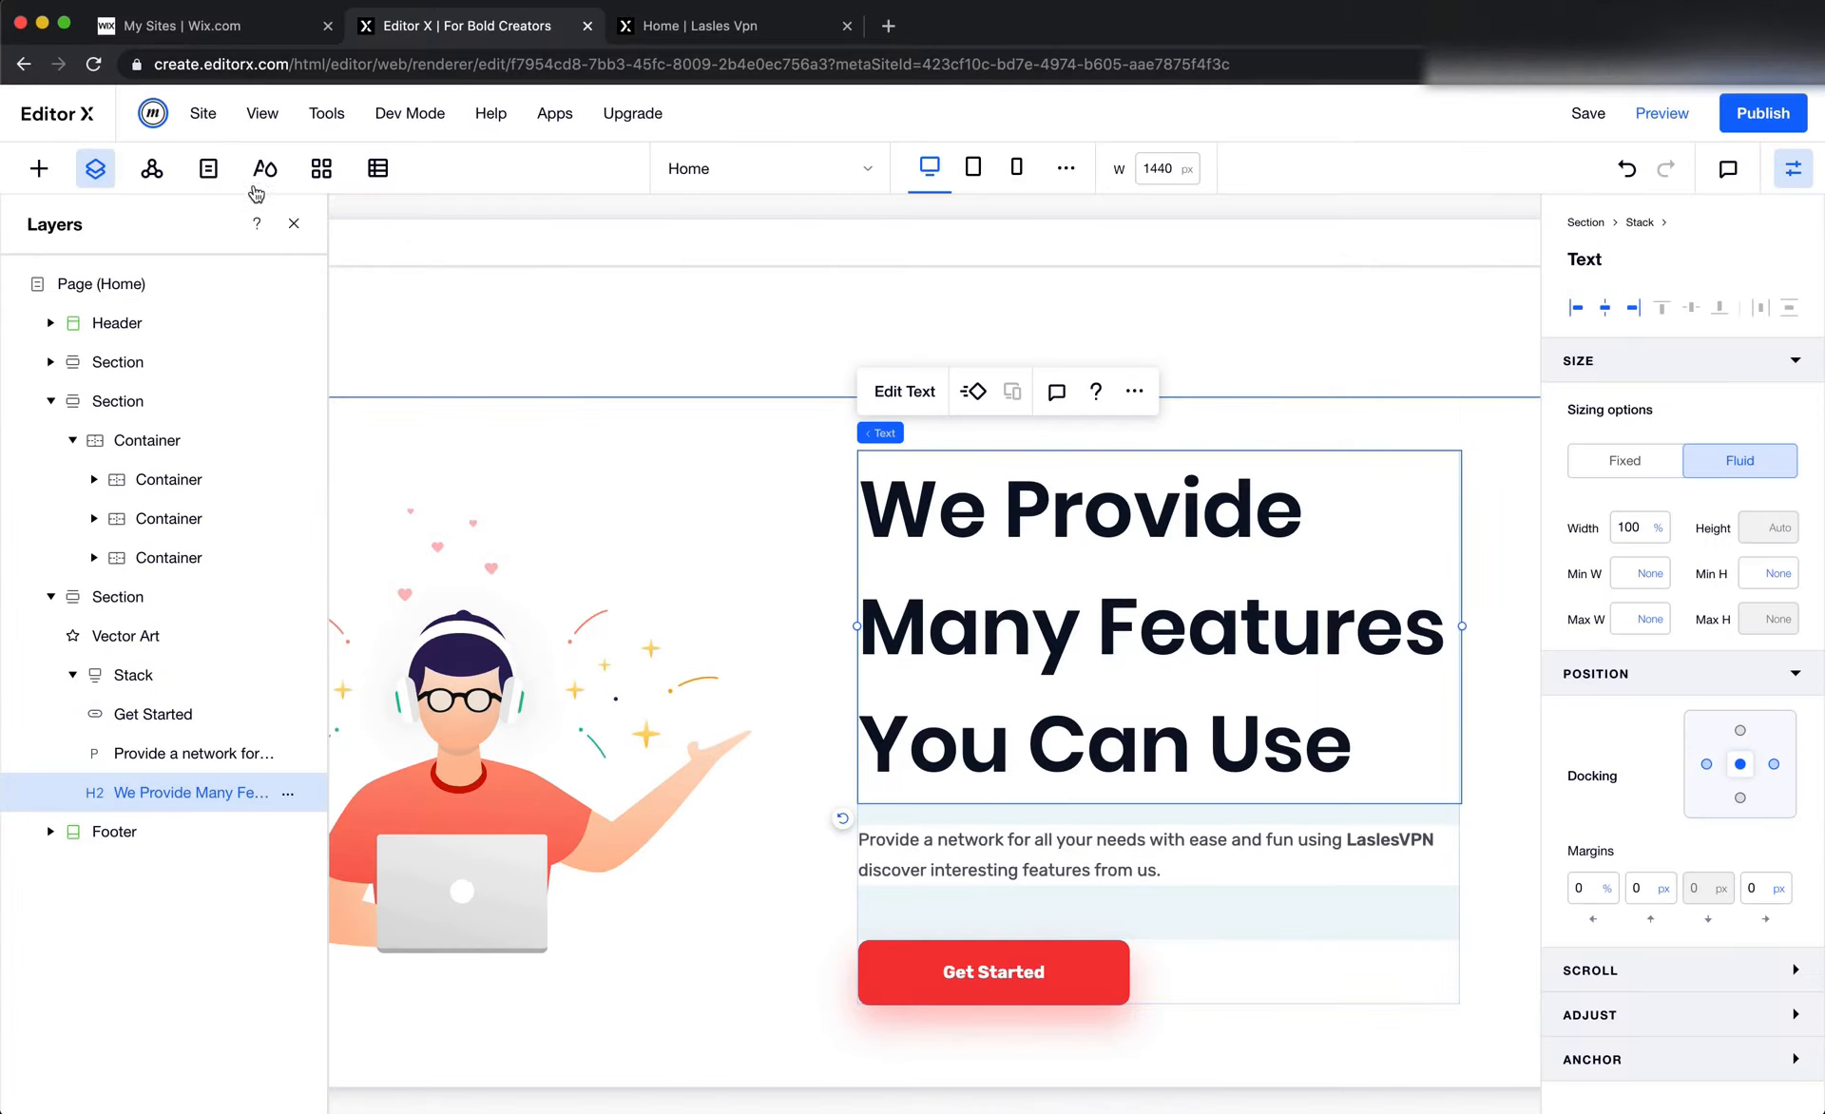
Open the Heading 2 typography theme for editing and set its font to Rubik Medium
click(270, 182)
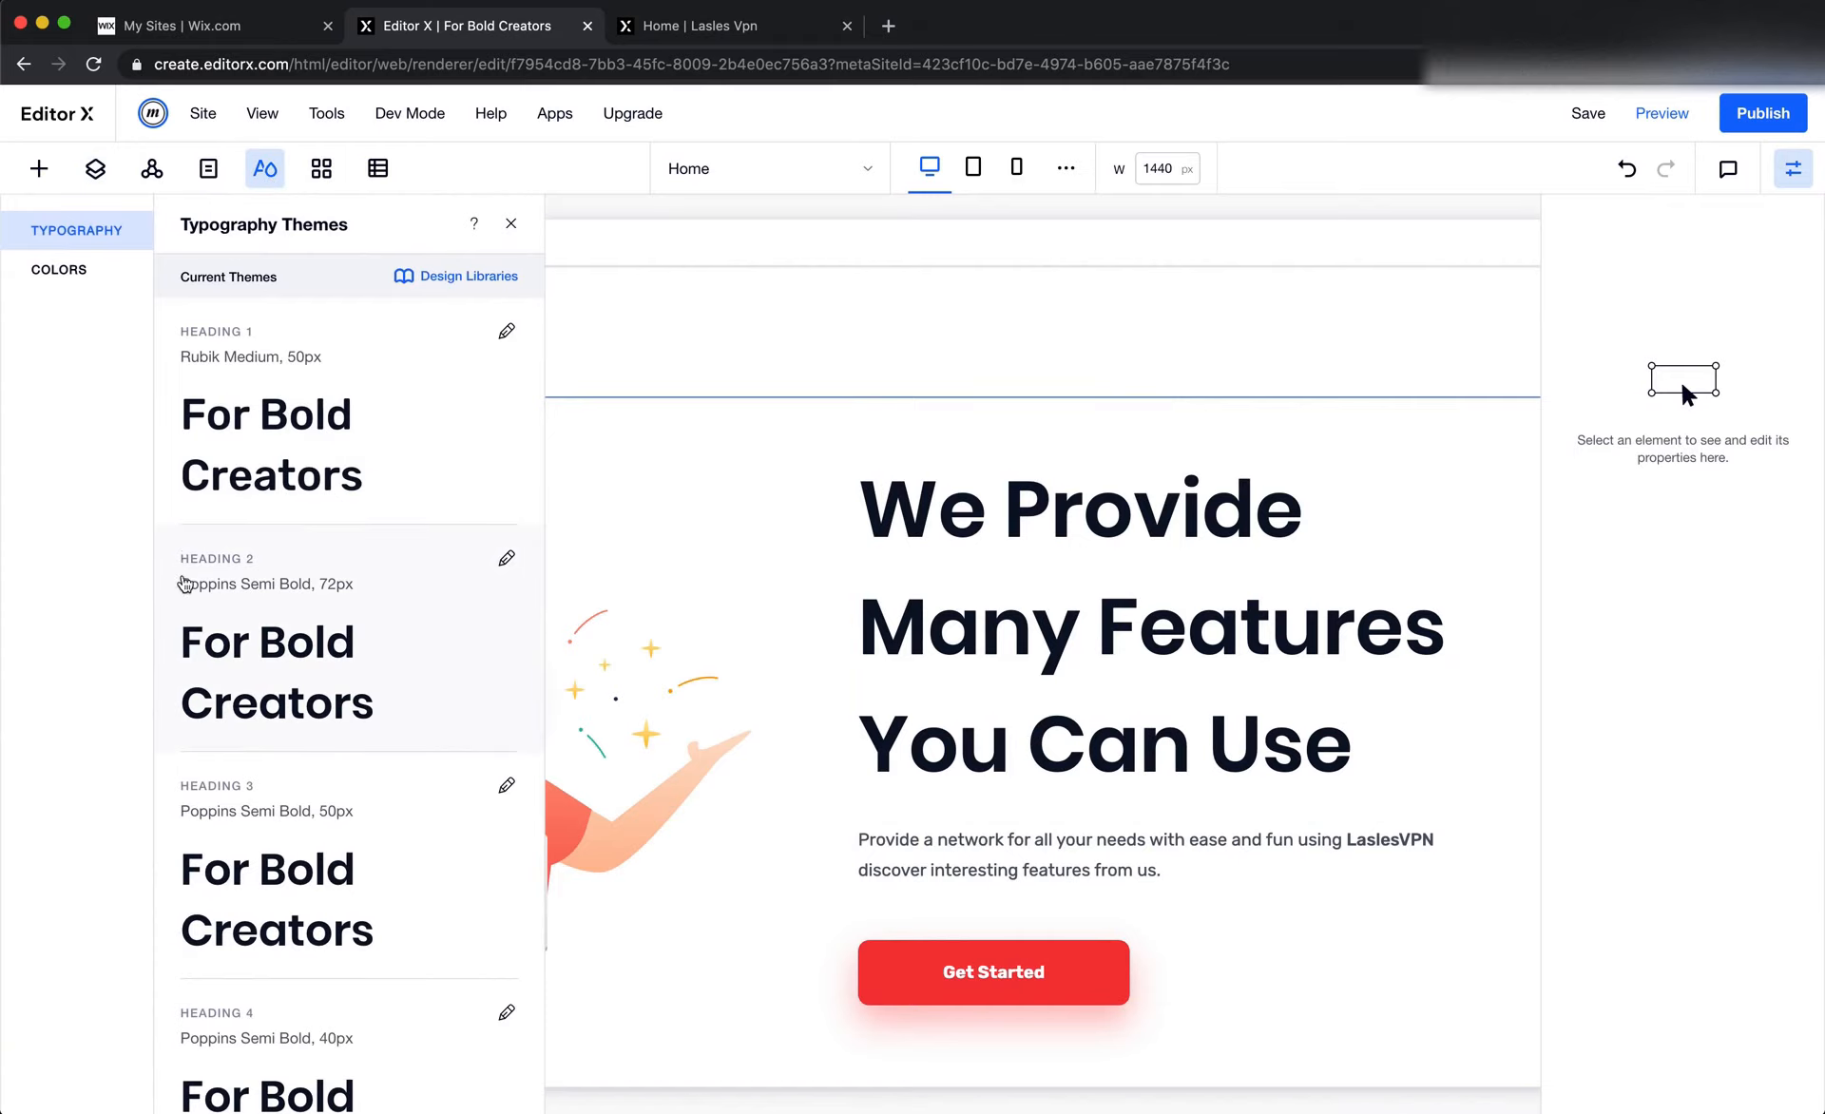
click(888, 651)
click(908, 391)
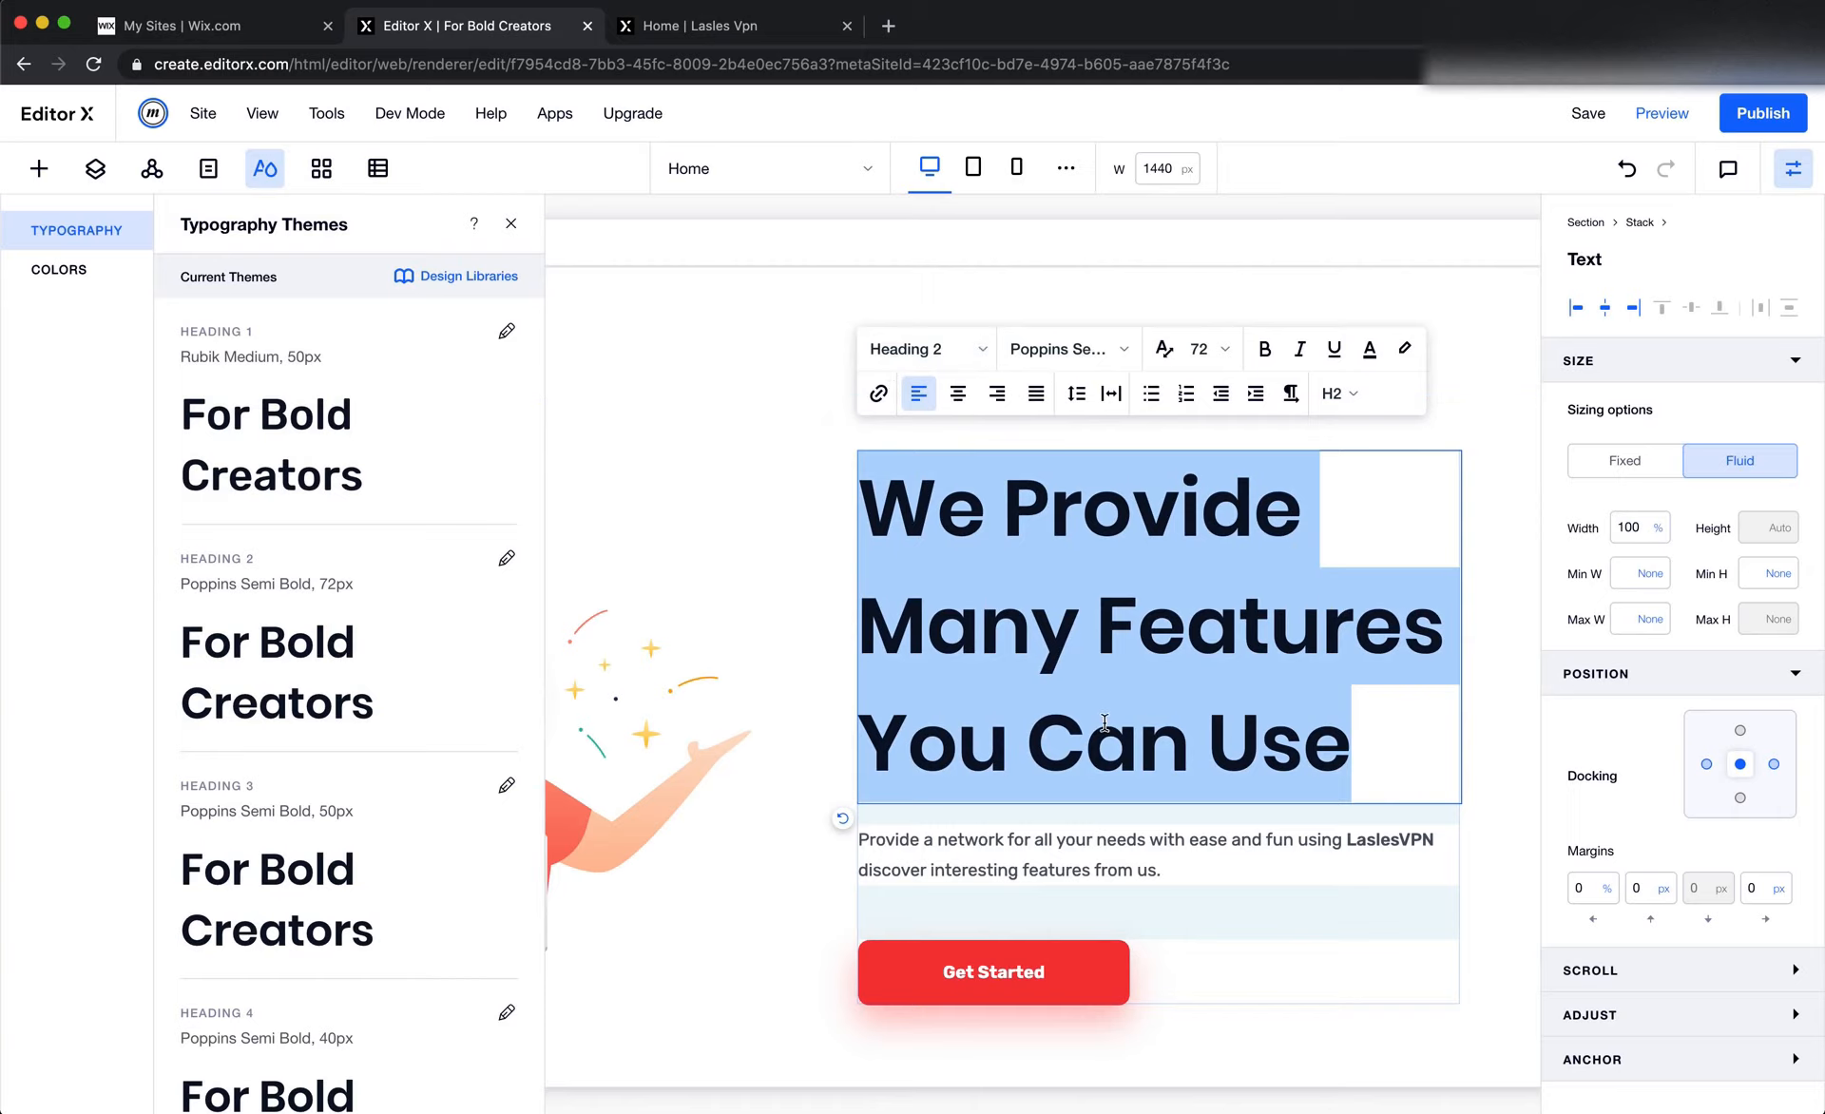
click(507, 558)
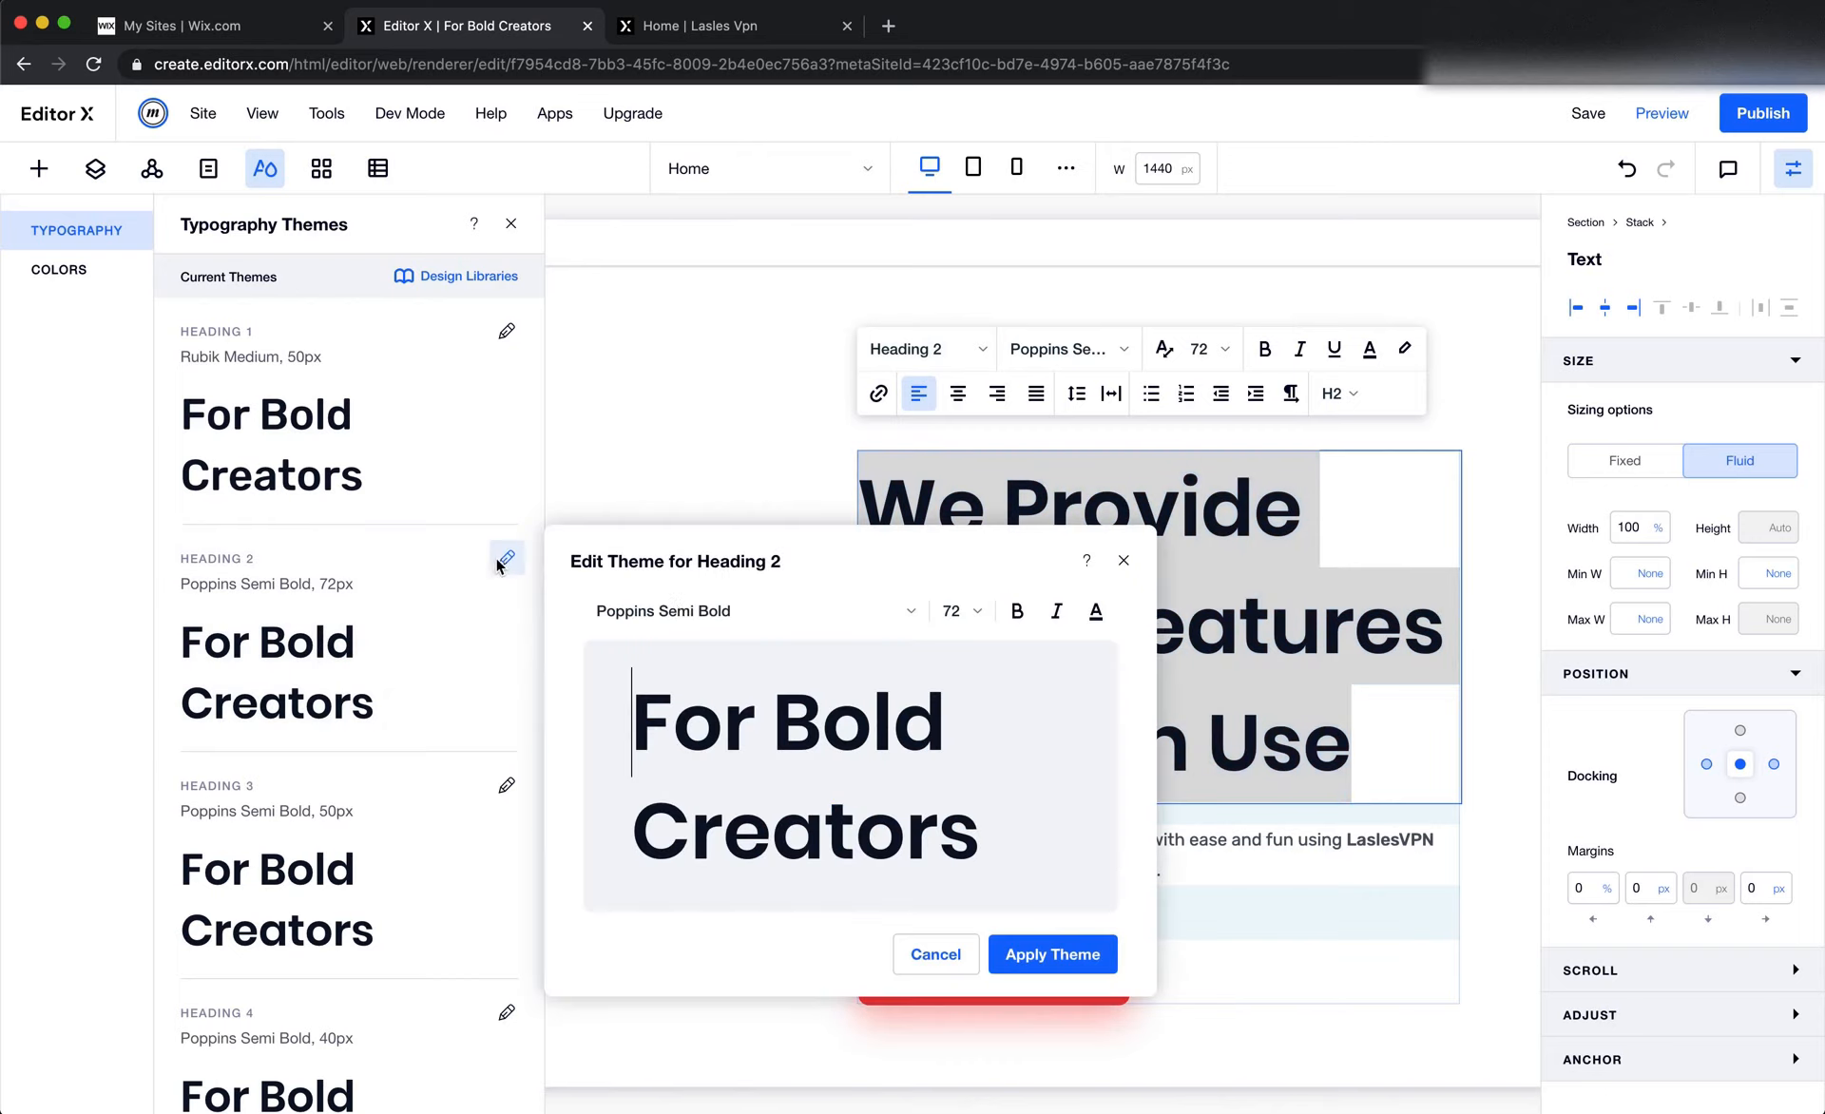
click(749, 612)
scroll(773, 817, up, 15)
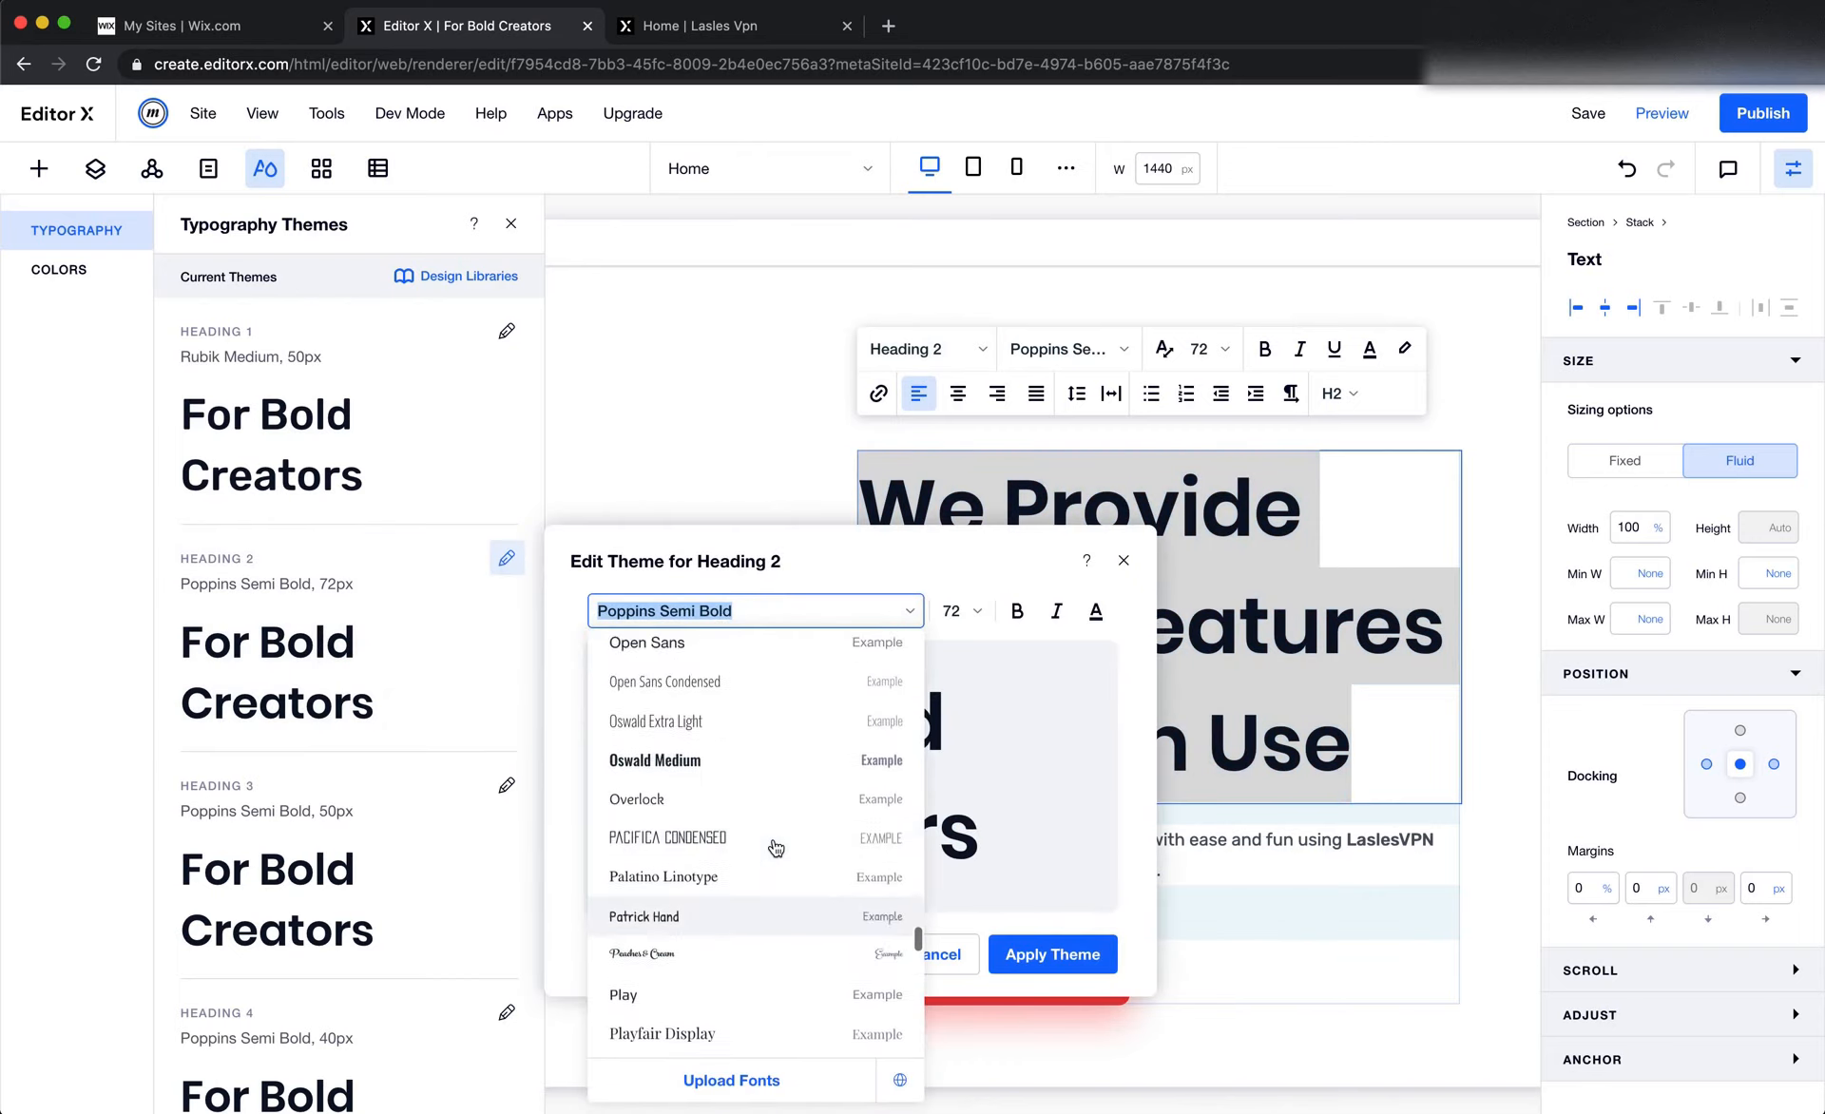
scroll(772, 836, up, 10)
scroll(772, 837, down, 2)
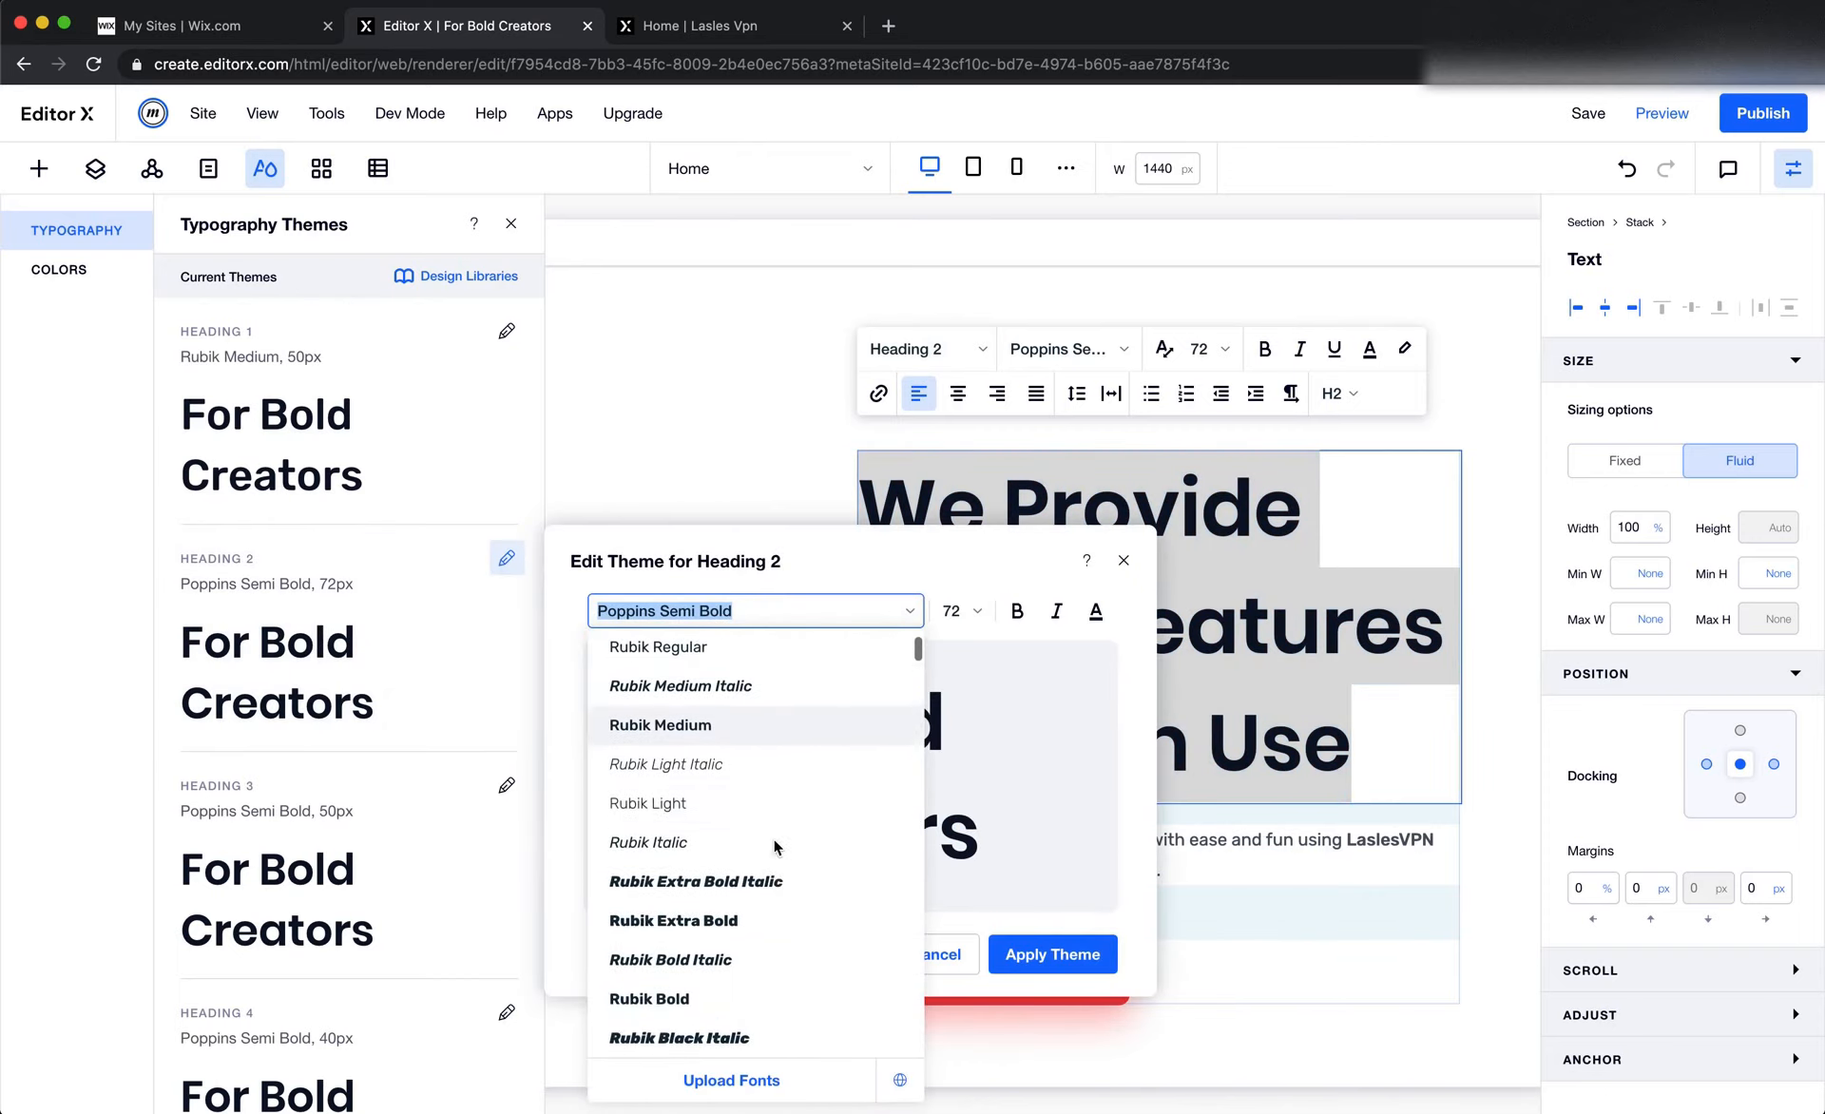
click(723, 723)
Set the Heading 2 theme's font size to 35 px and apply the theme
click(951, 611)
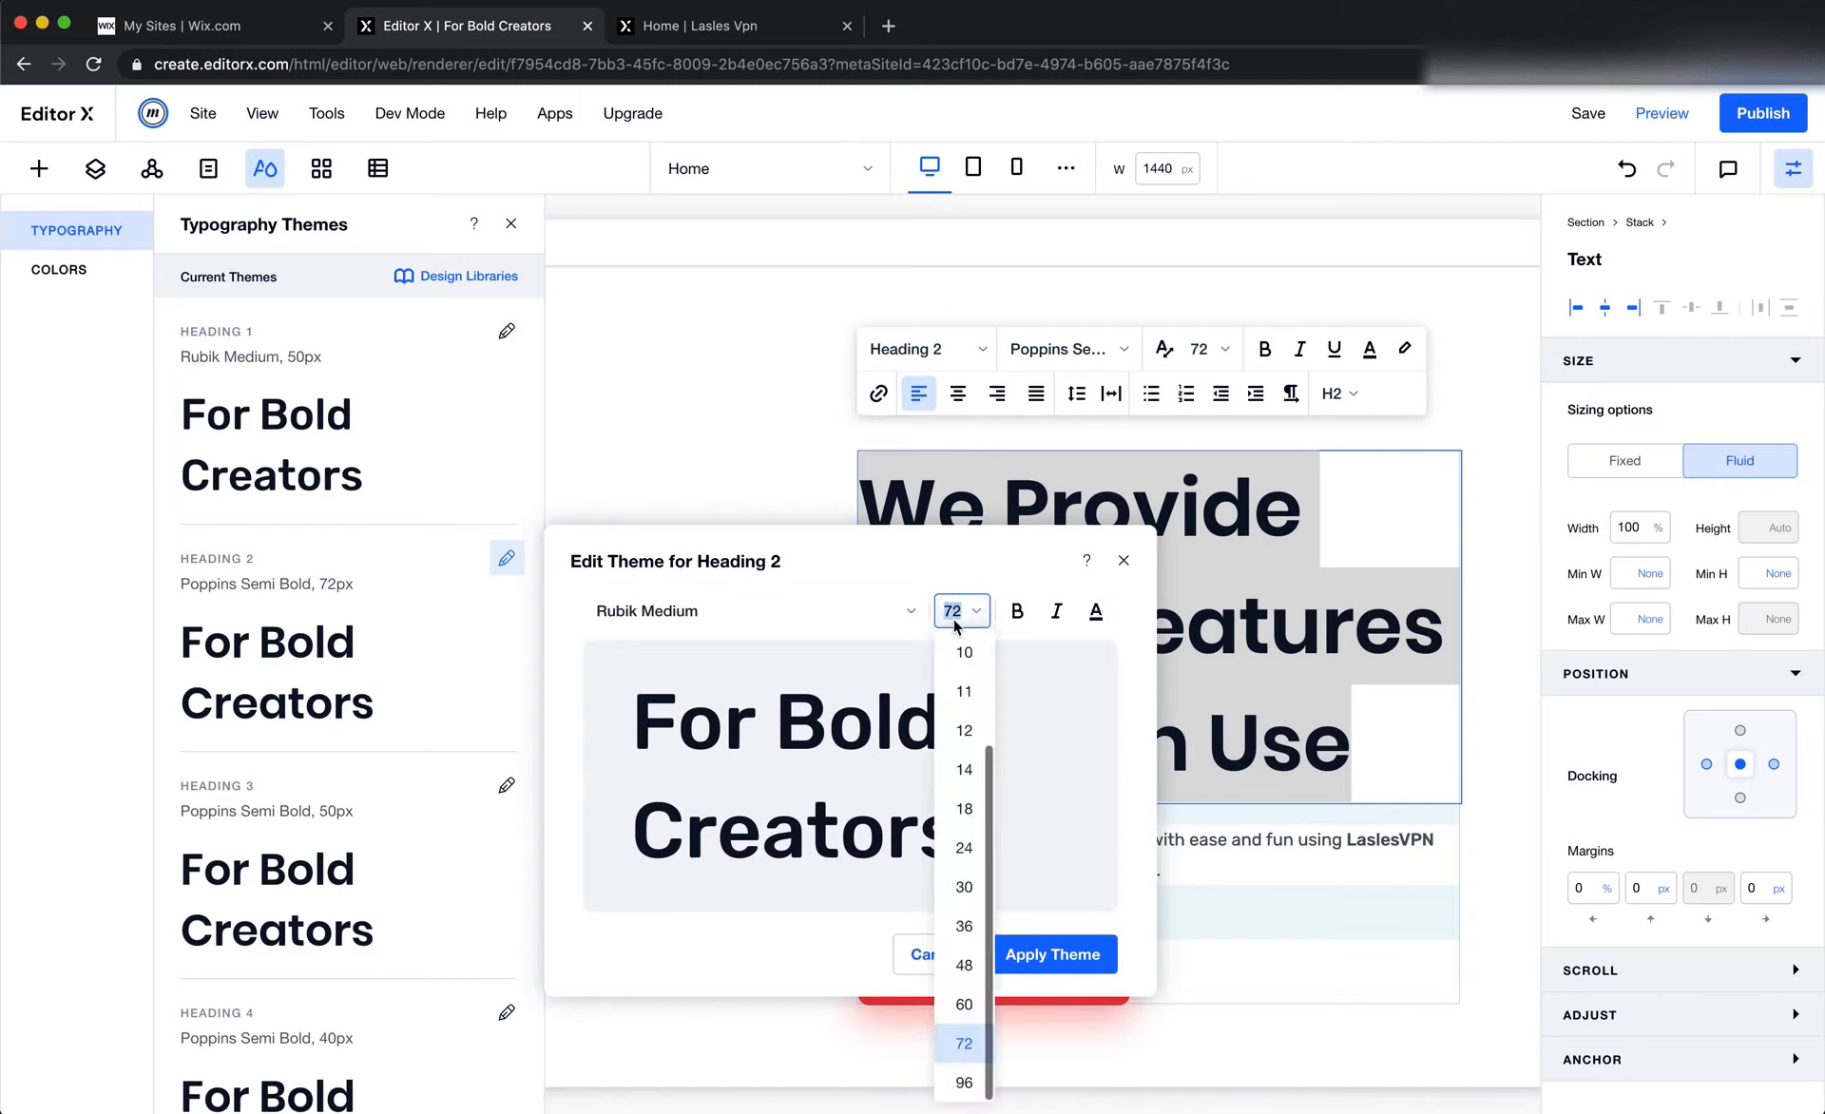
text(35)
key(Return)
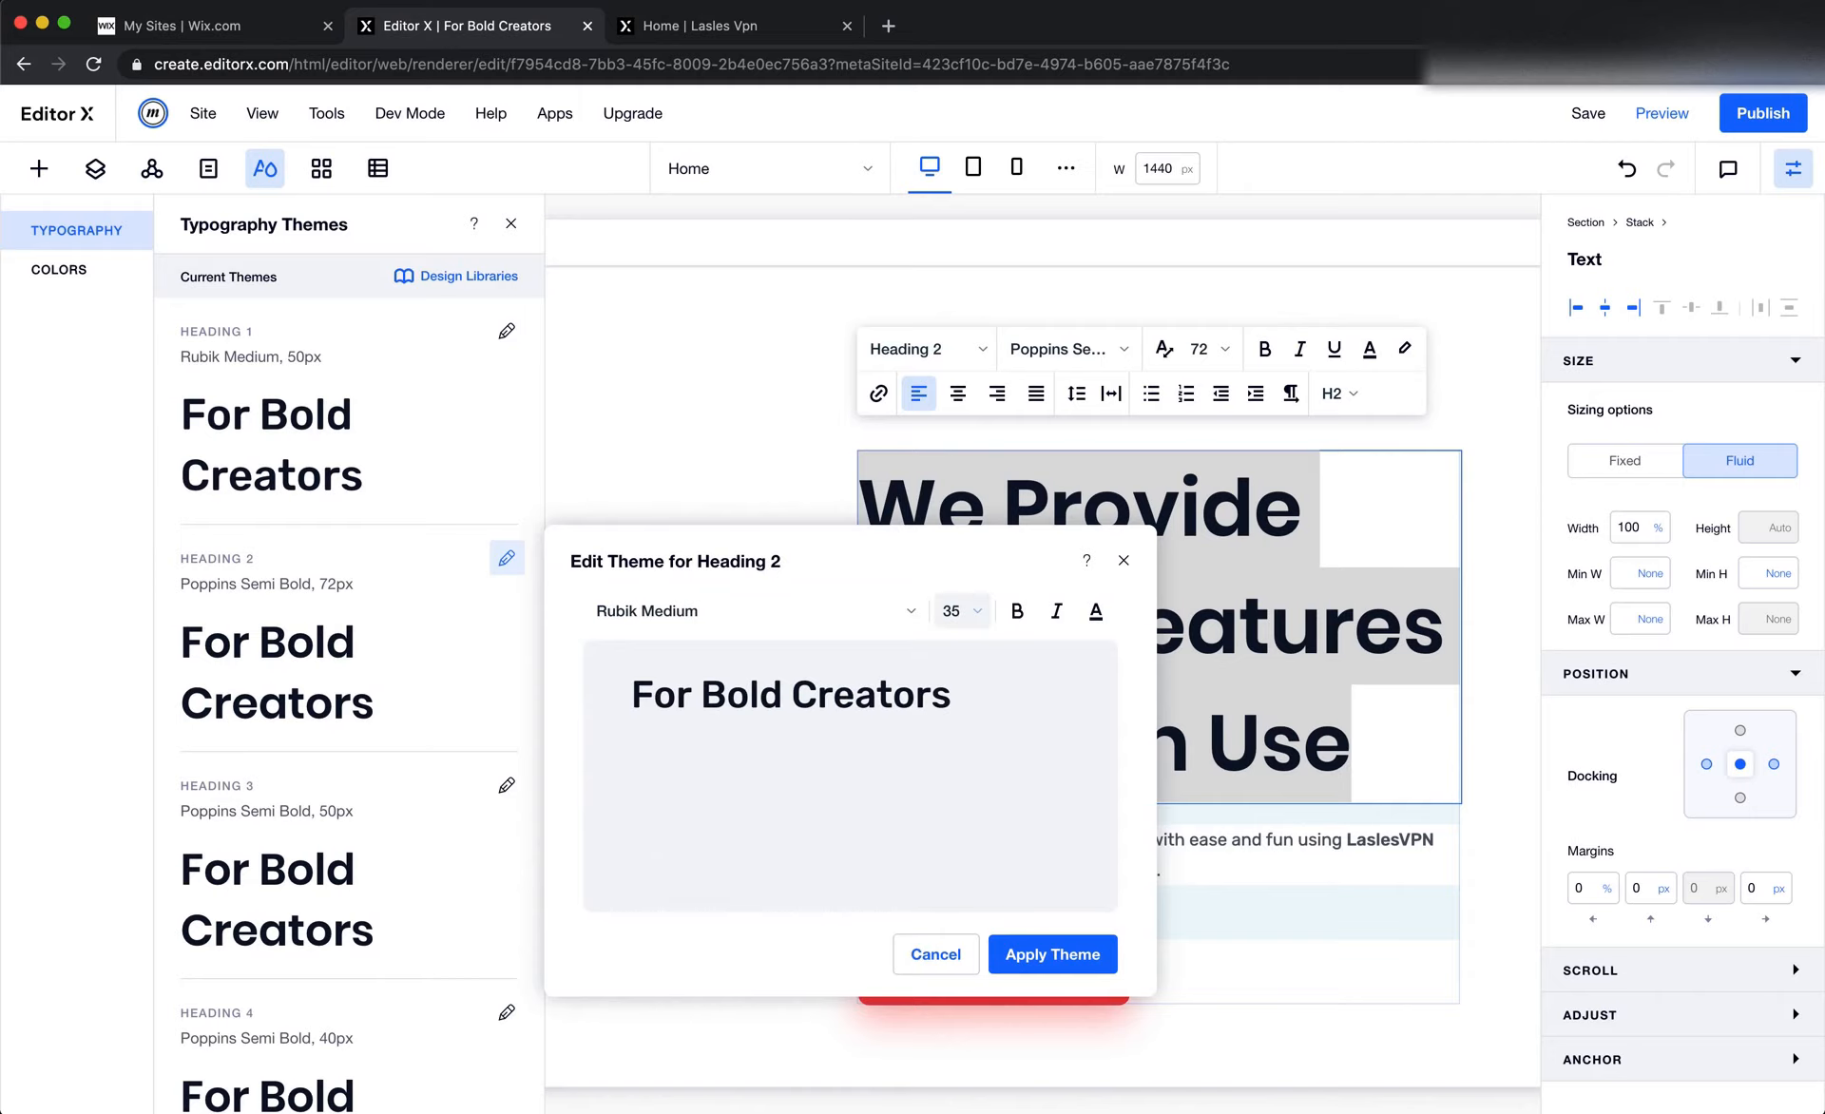
click(1098, 616)
click(904, 825)
click(1045, 954)
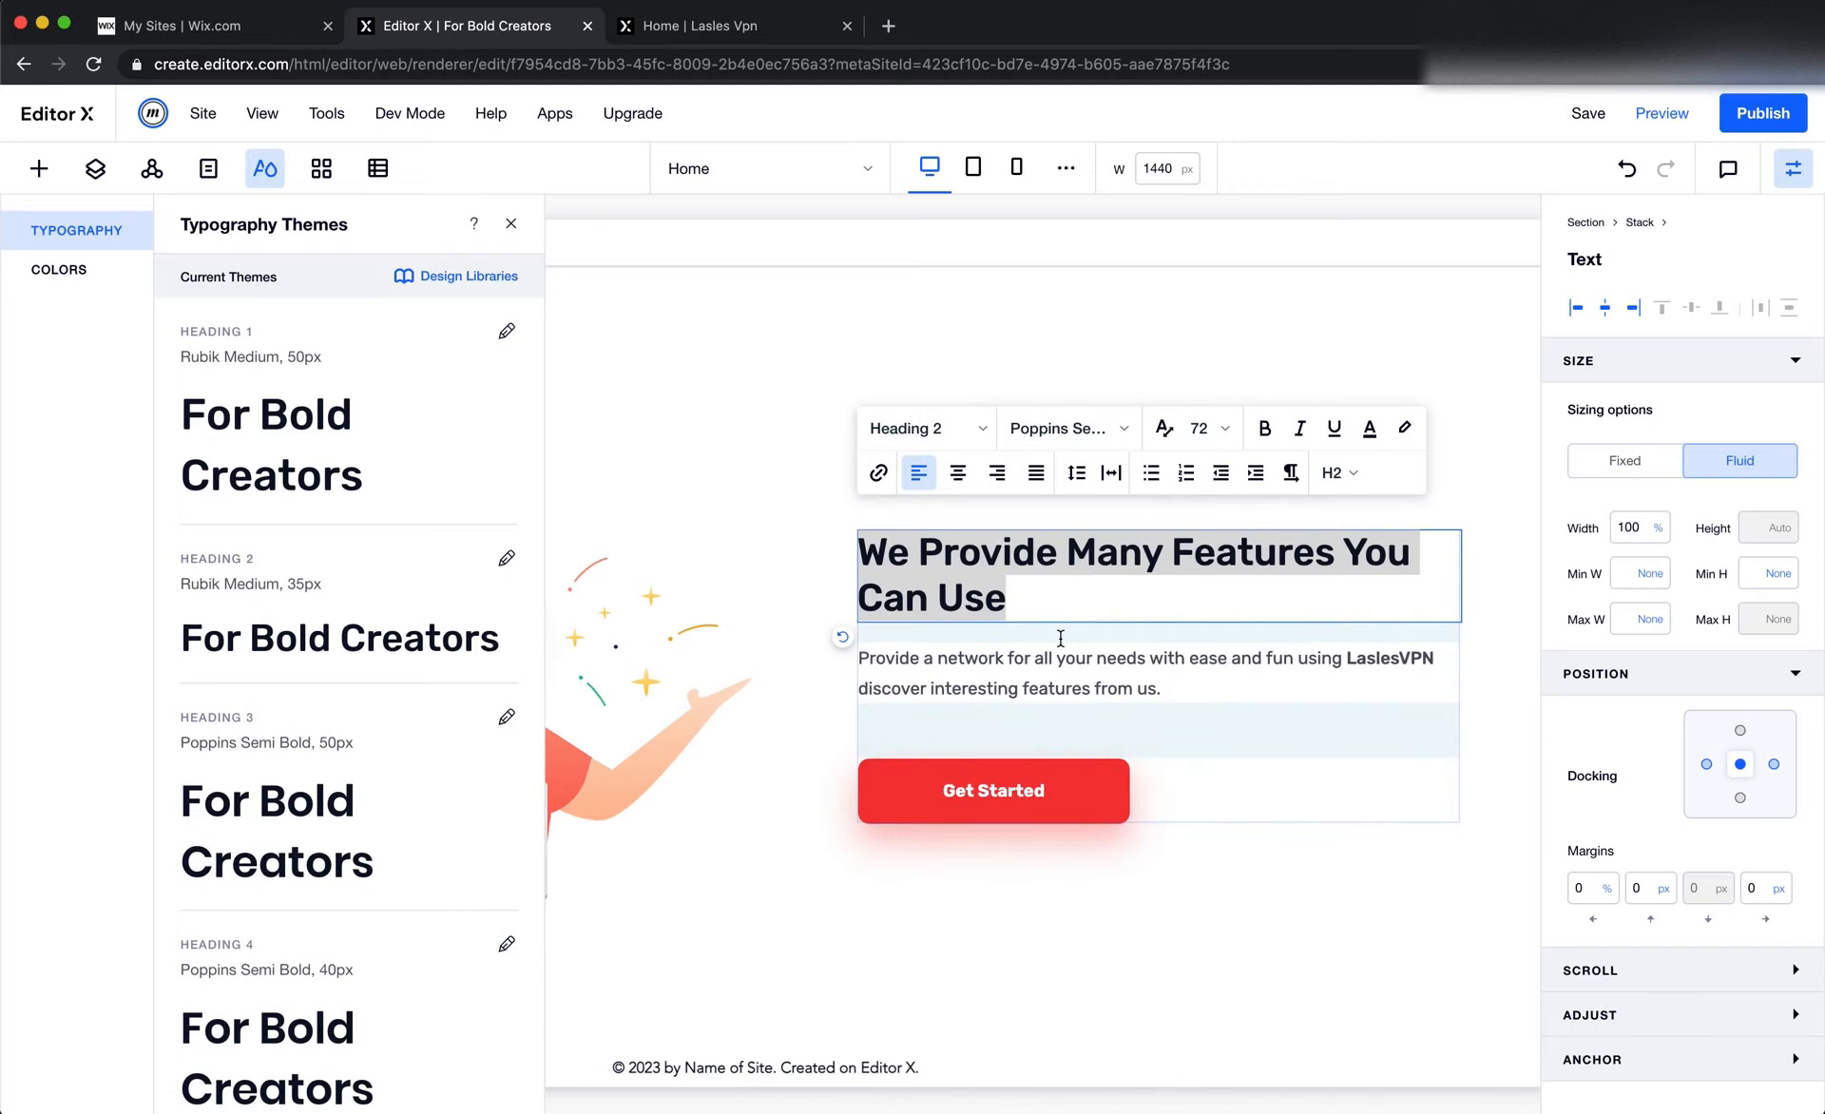
Copy the "You can explore the features" paragraph from Figma and paste it over the features section's body text in Editor X
click(1068, 735)
key(super+Tab)
click(1289, 789)
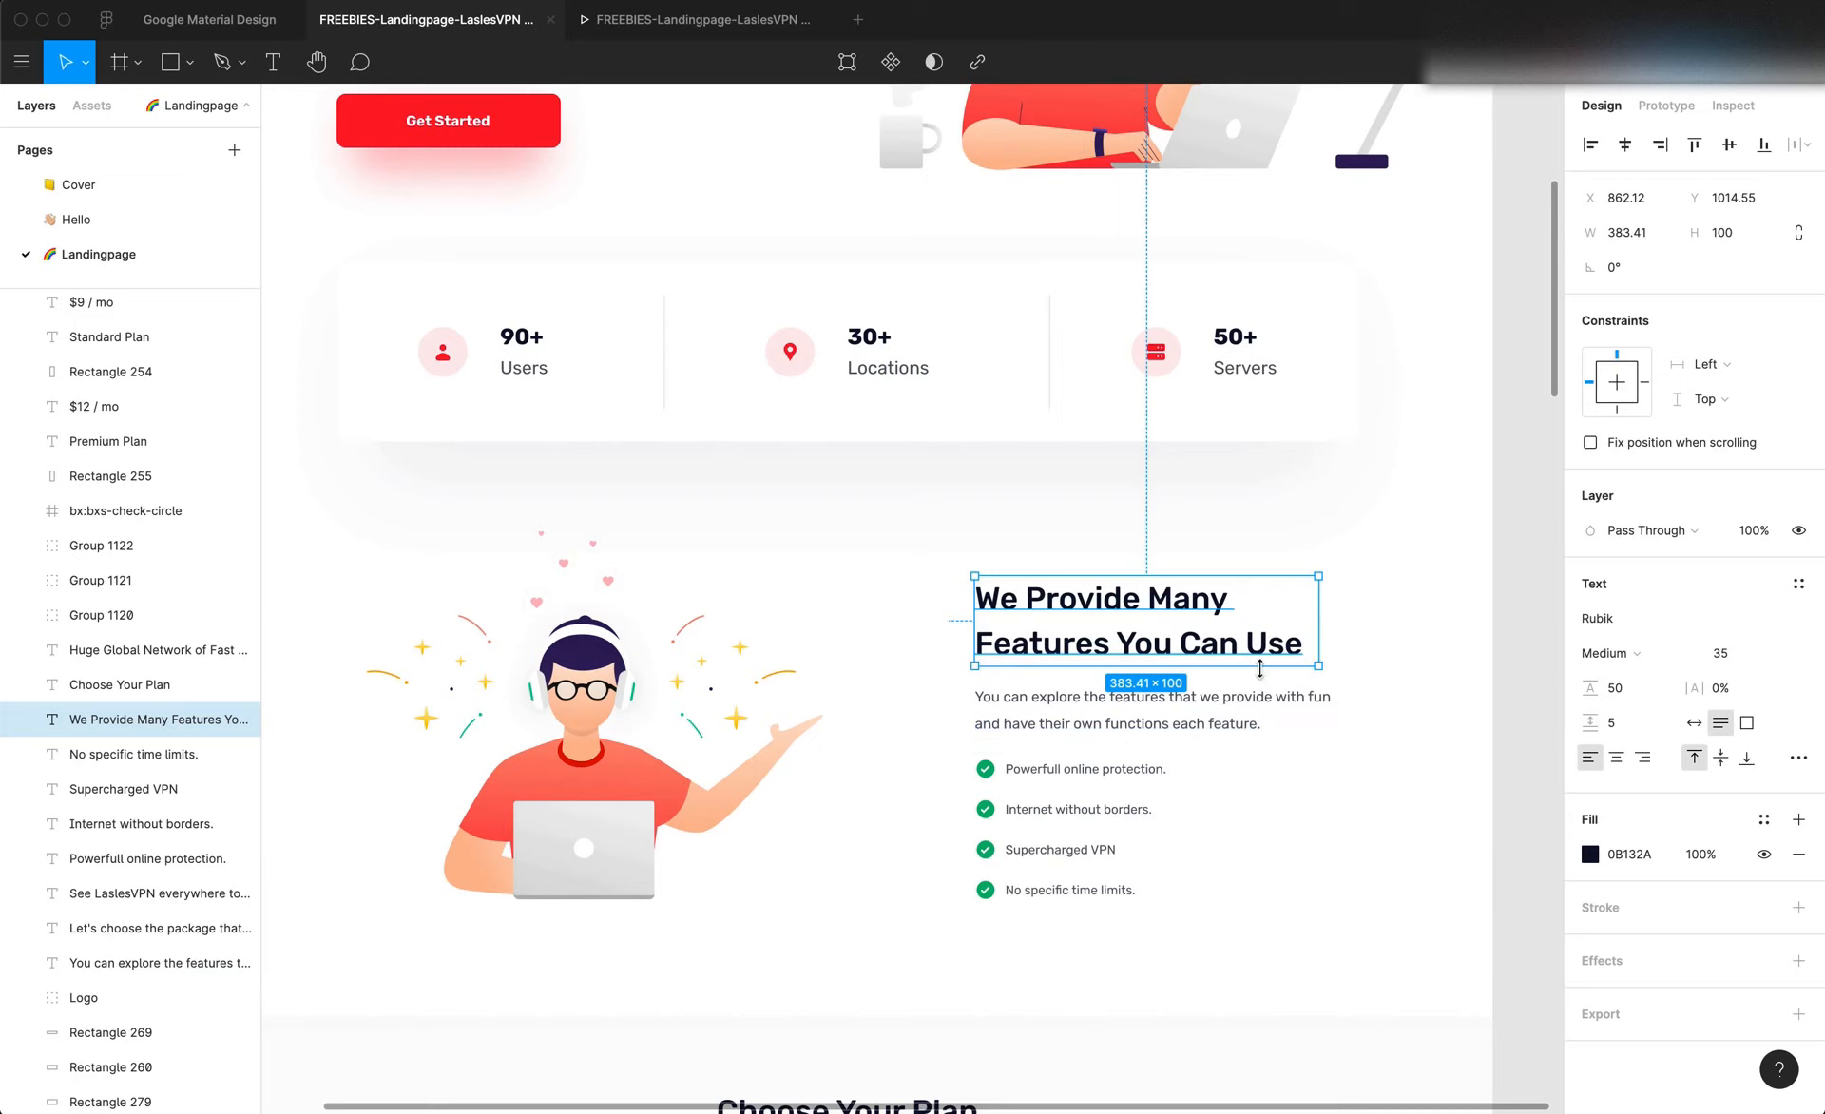
key(super+Tab)
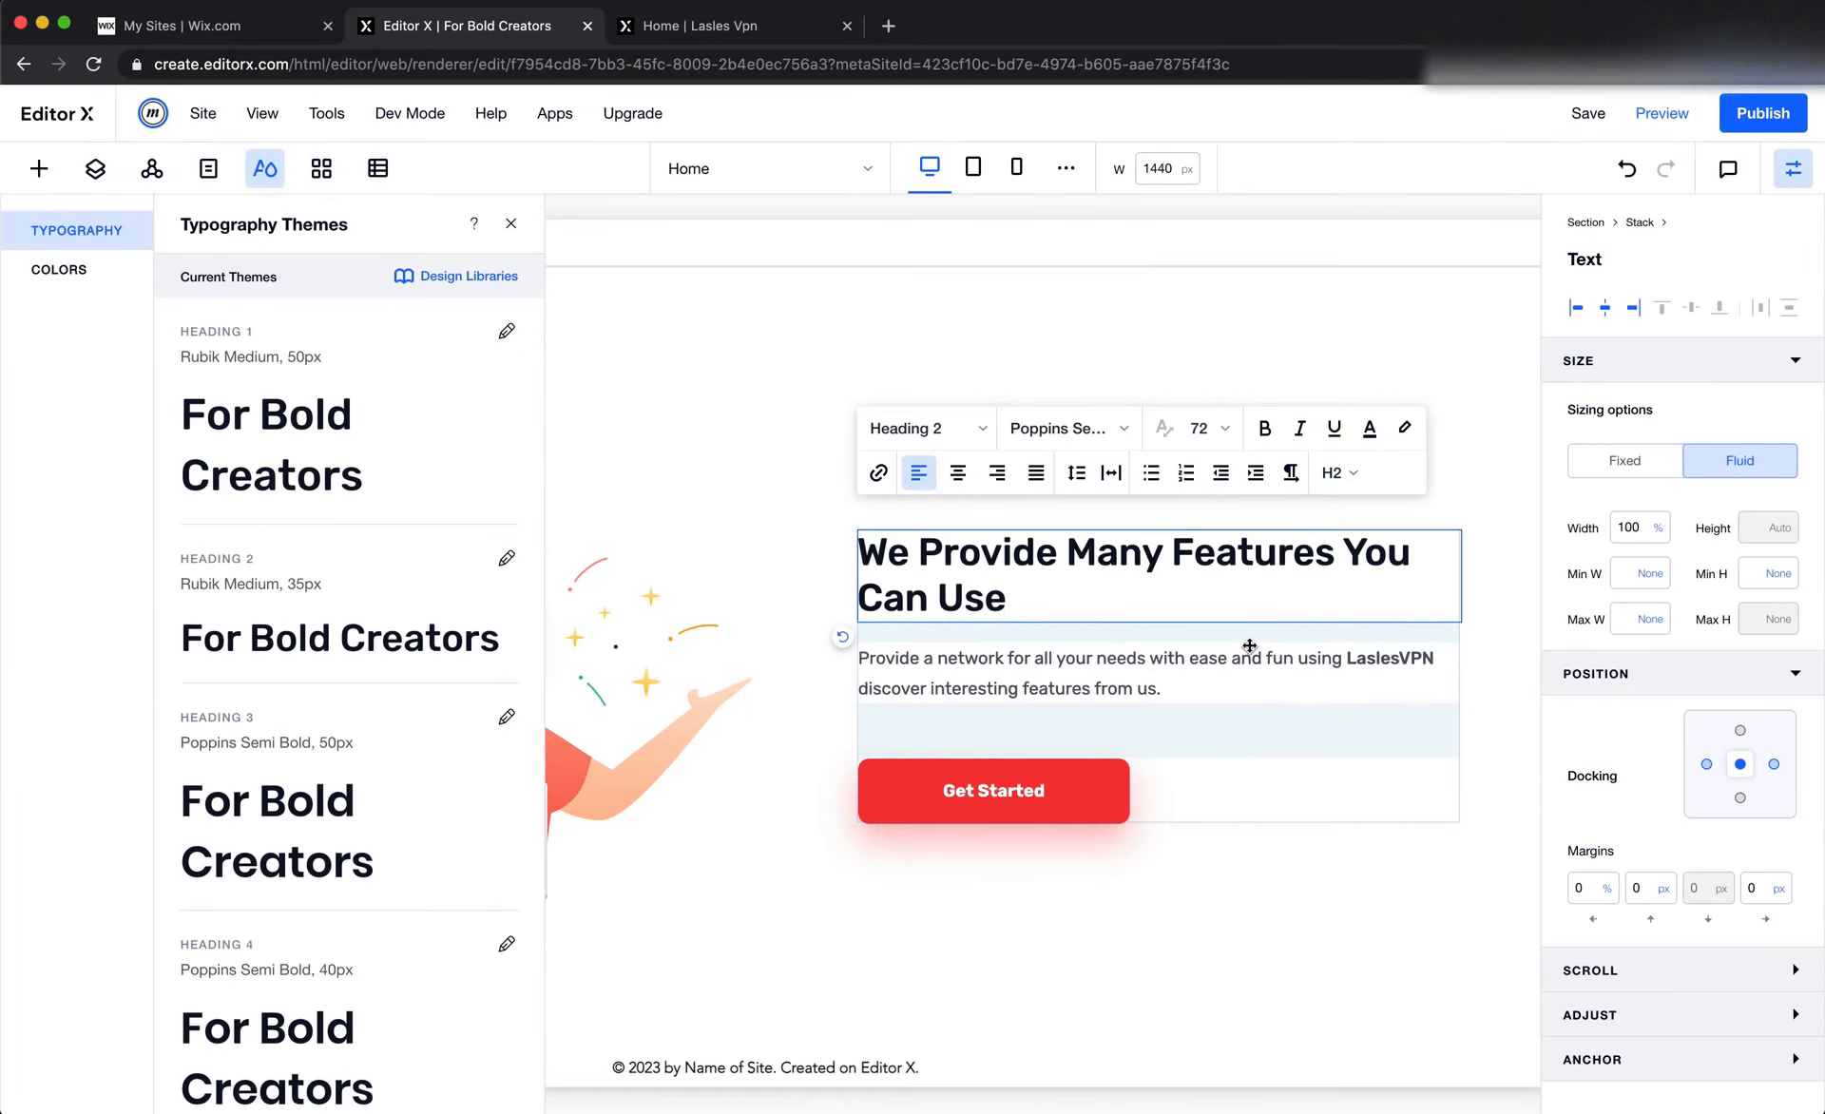
click(1209, 672)
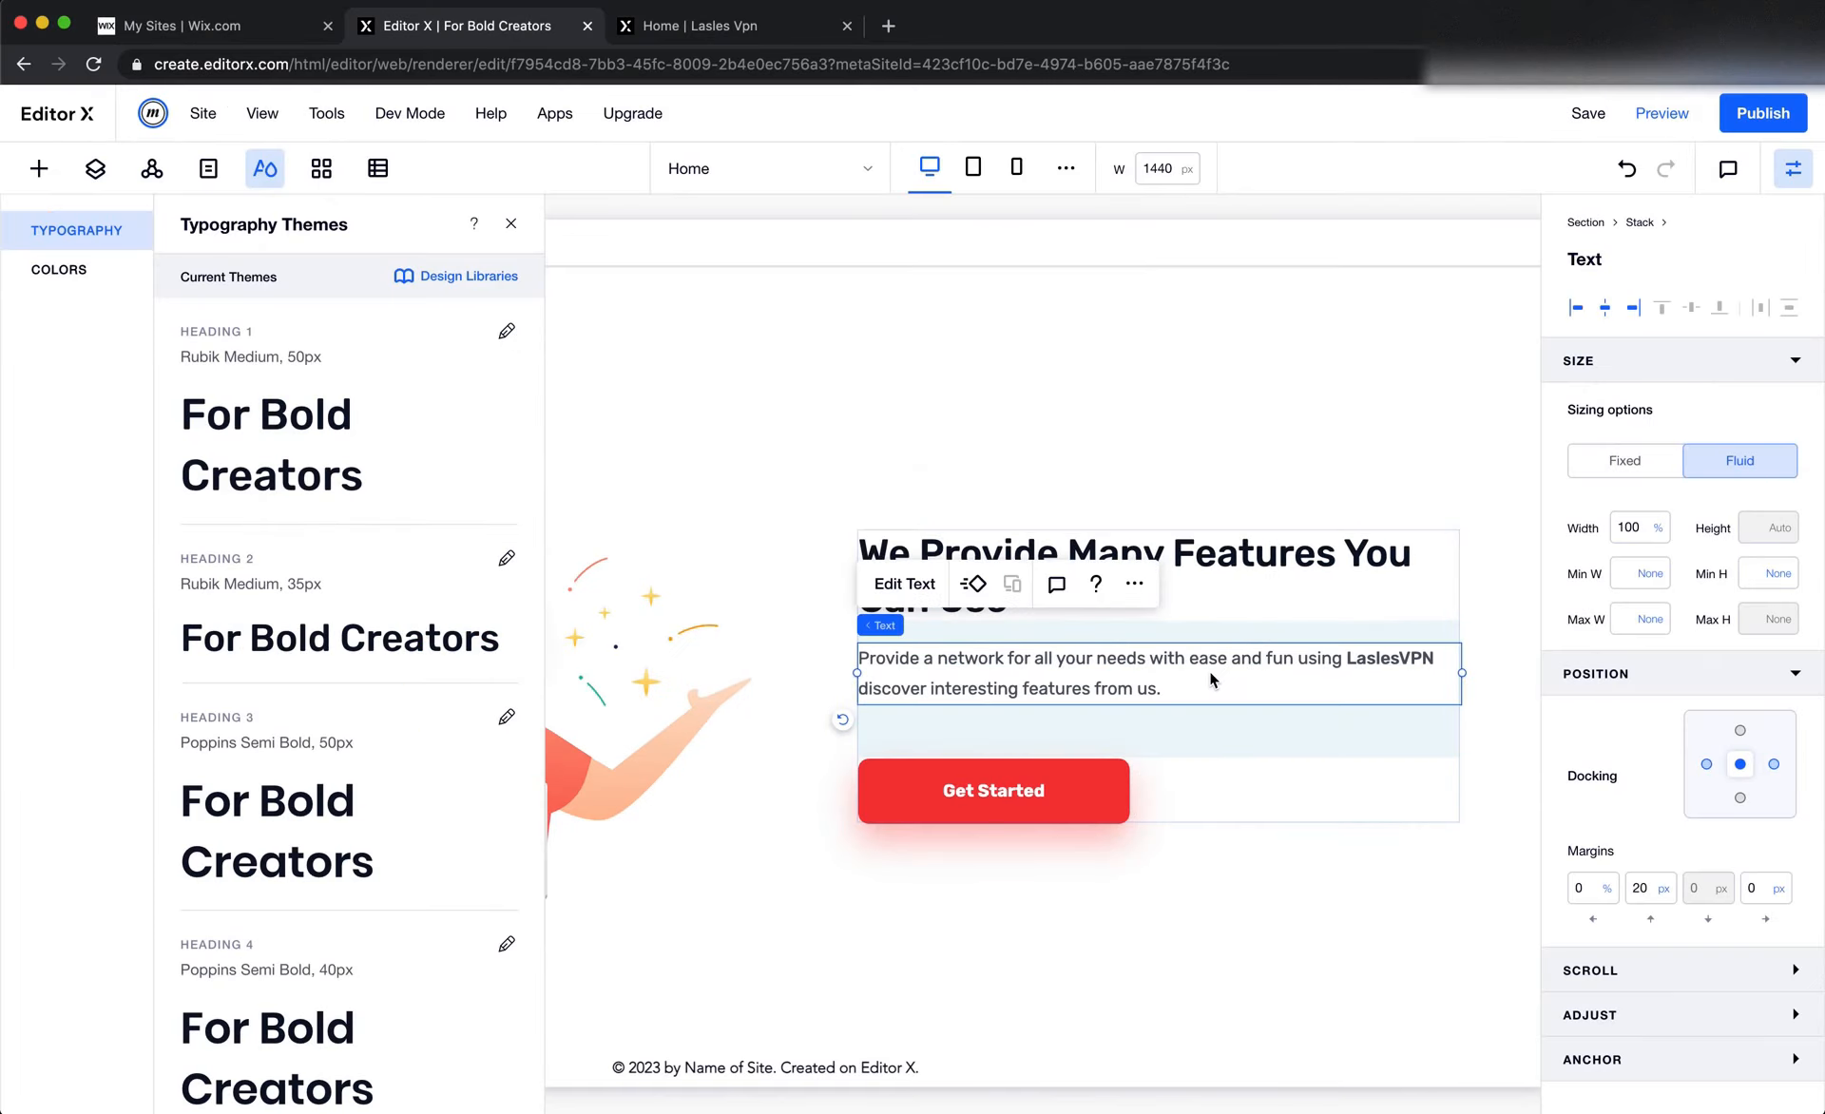
key(super+Tab)
double_click(1043, 706)
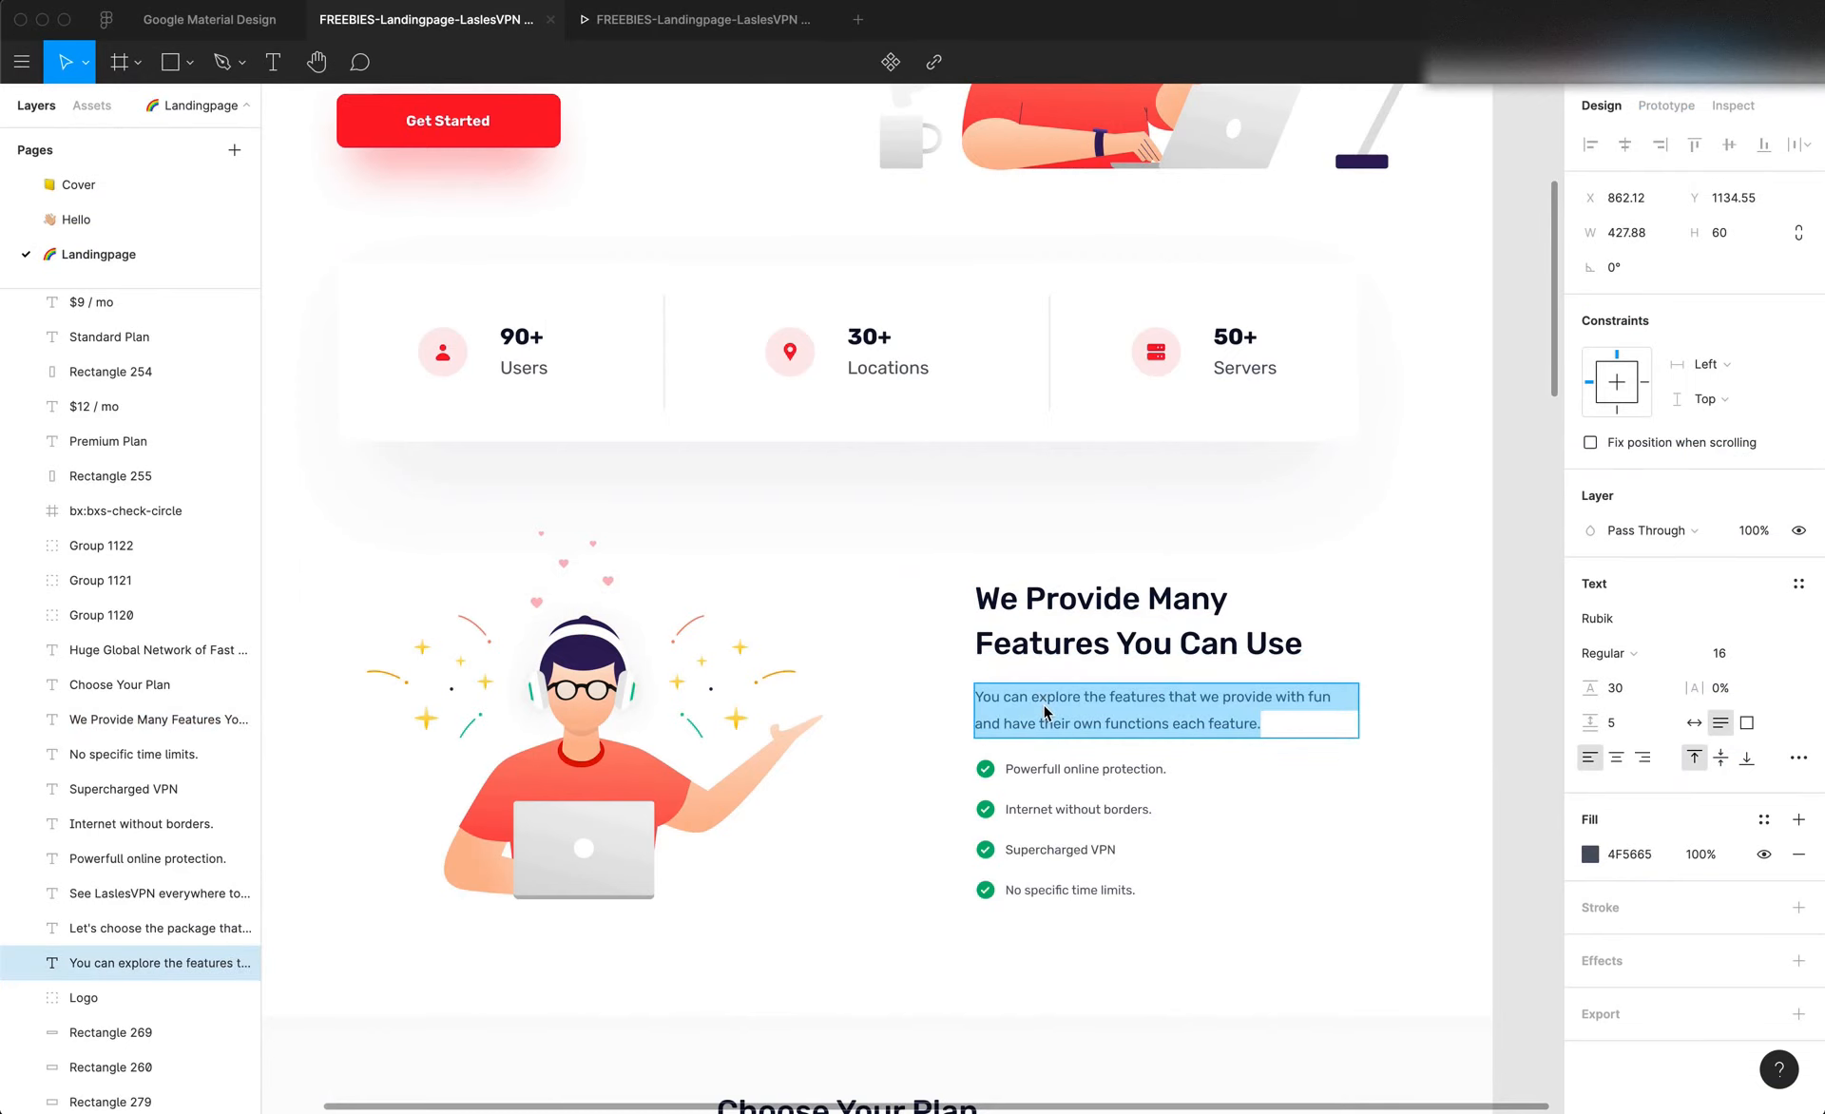
key(super+c)
key(super+Tab)
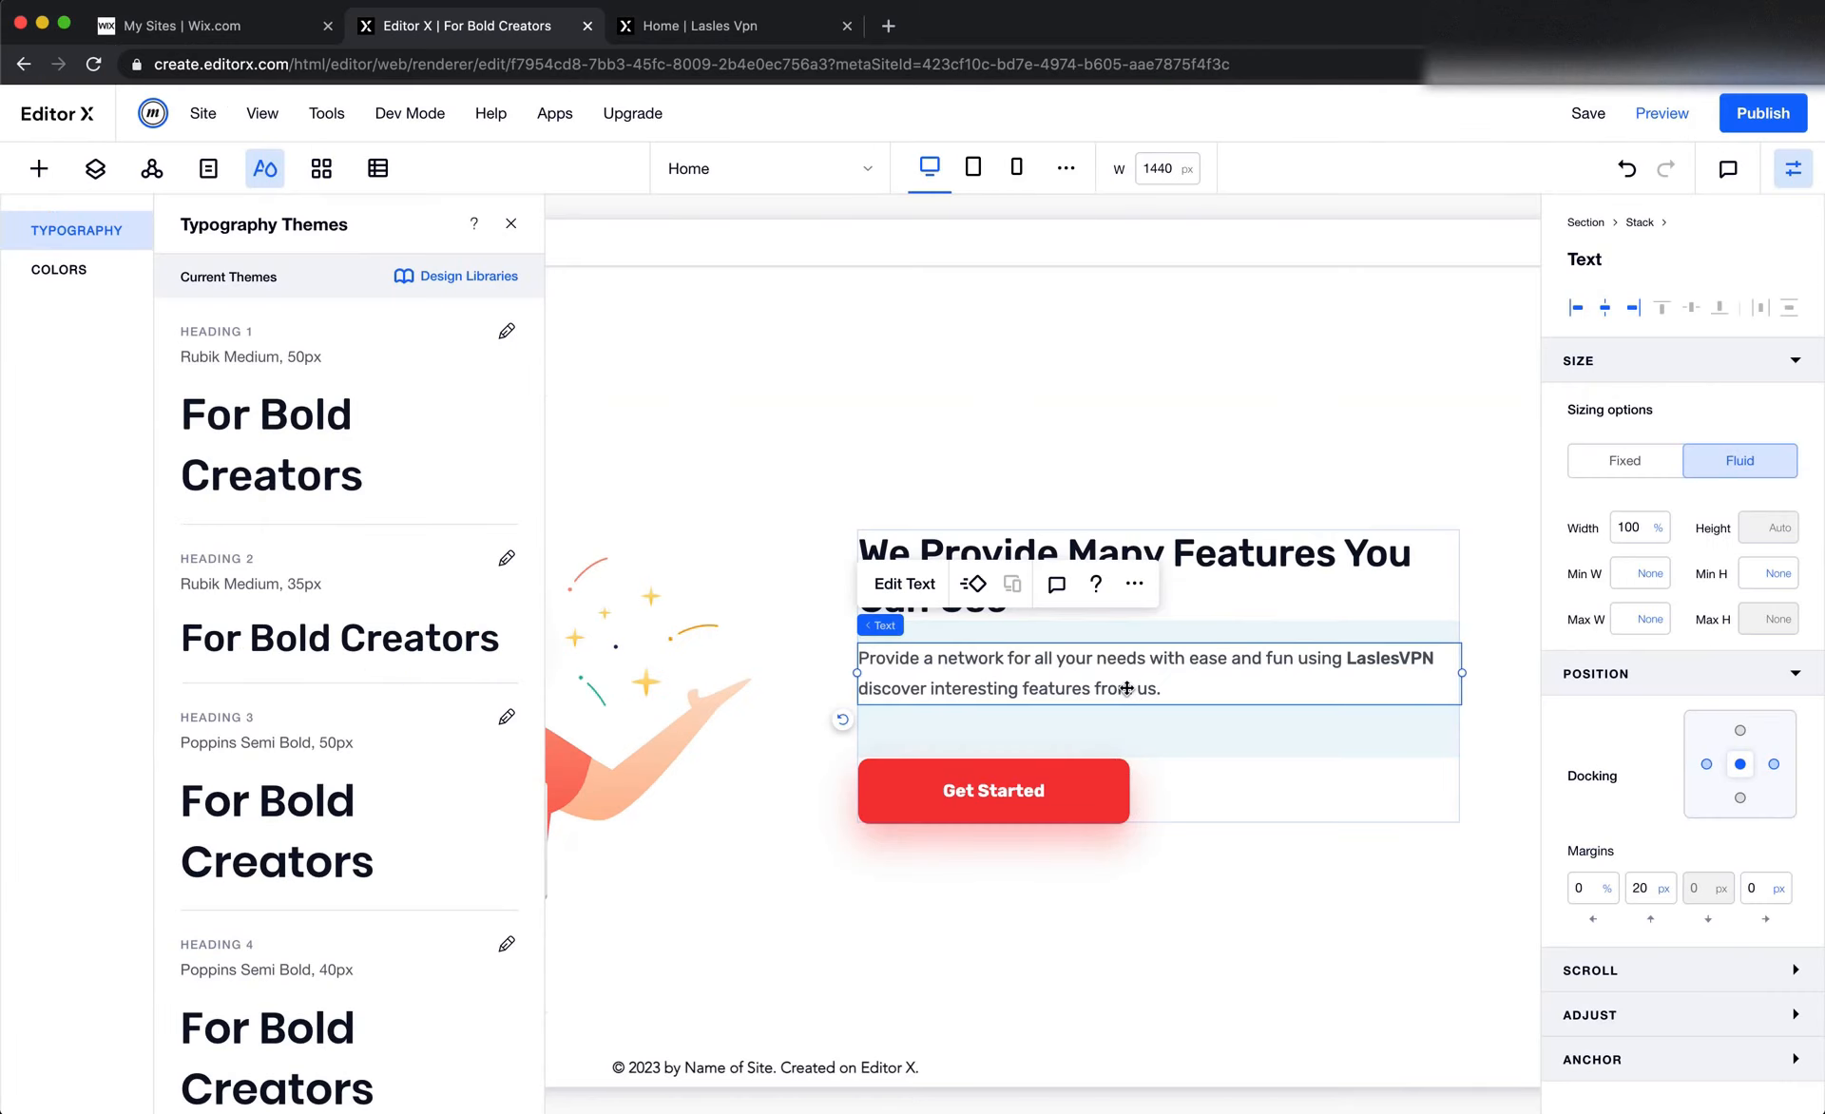
double_click(1178, 690)
key(super+v)
click(1223, 901)
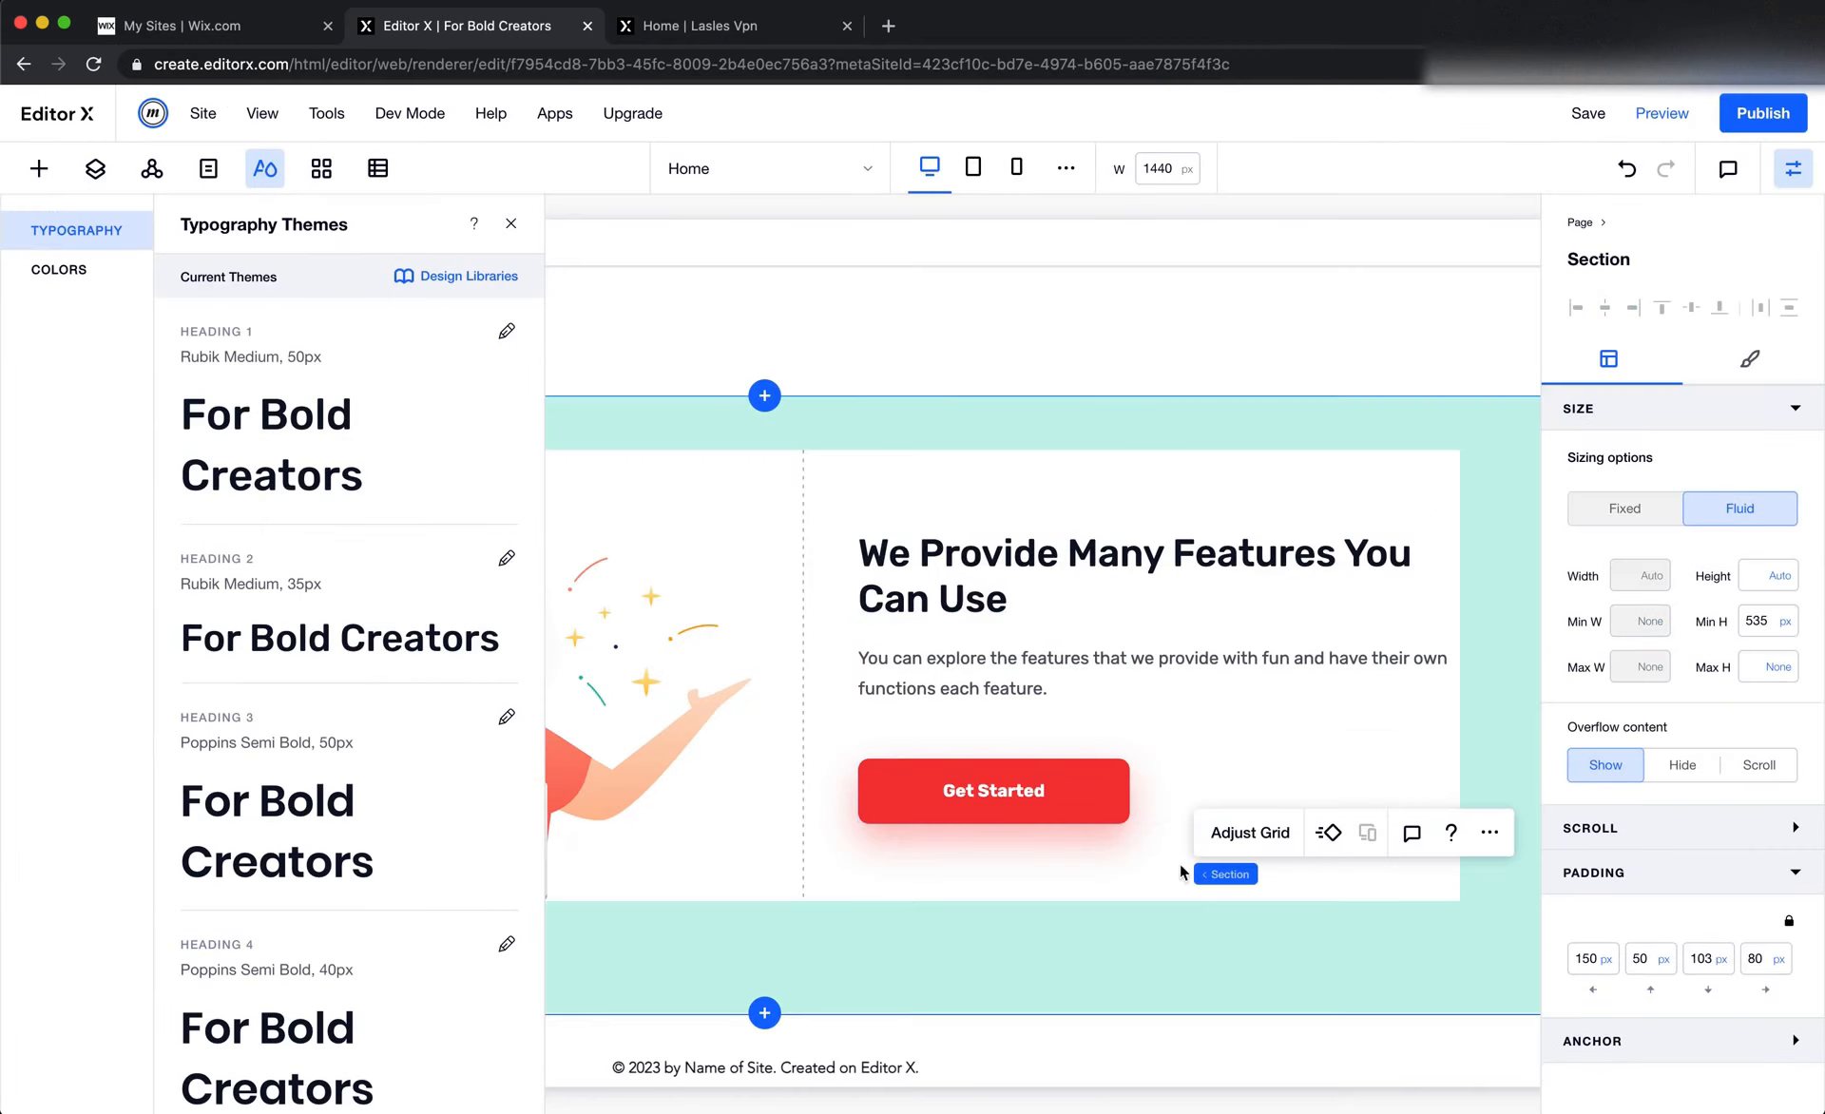
Close the typography themes and delete the Get Started button from the features section's text stack
click(1131, 733)
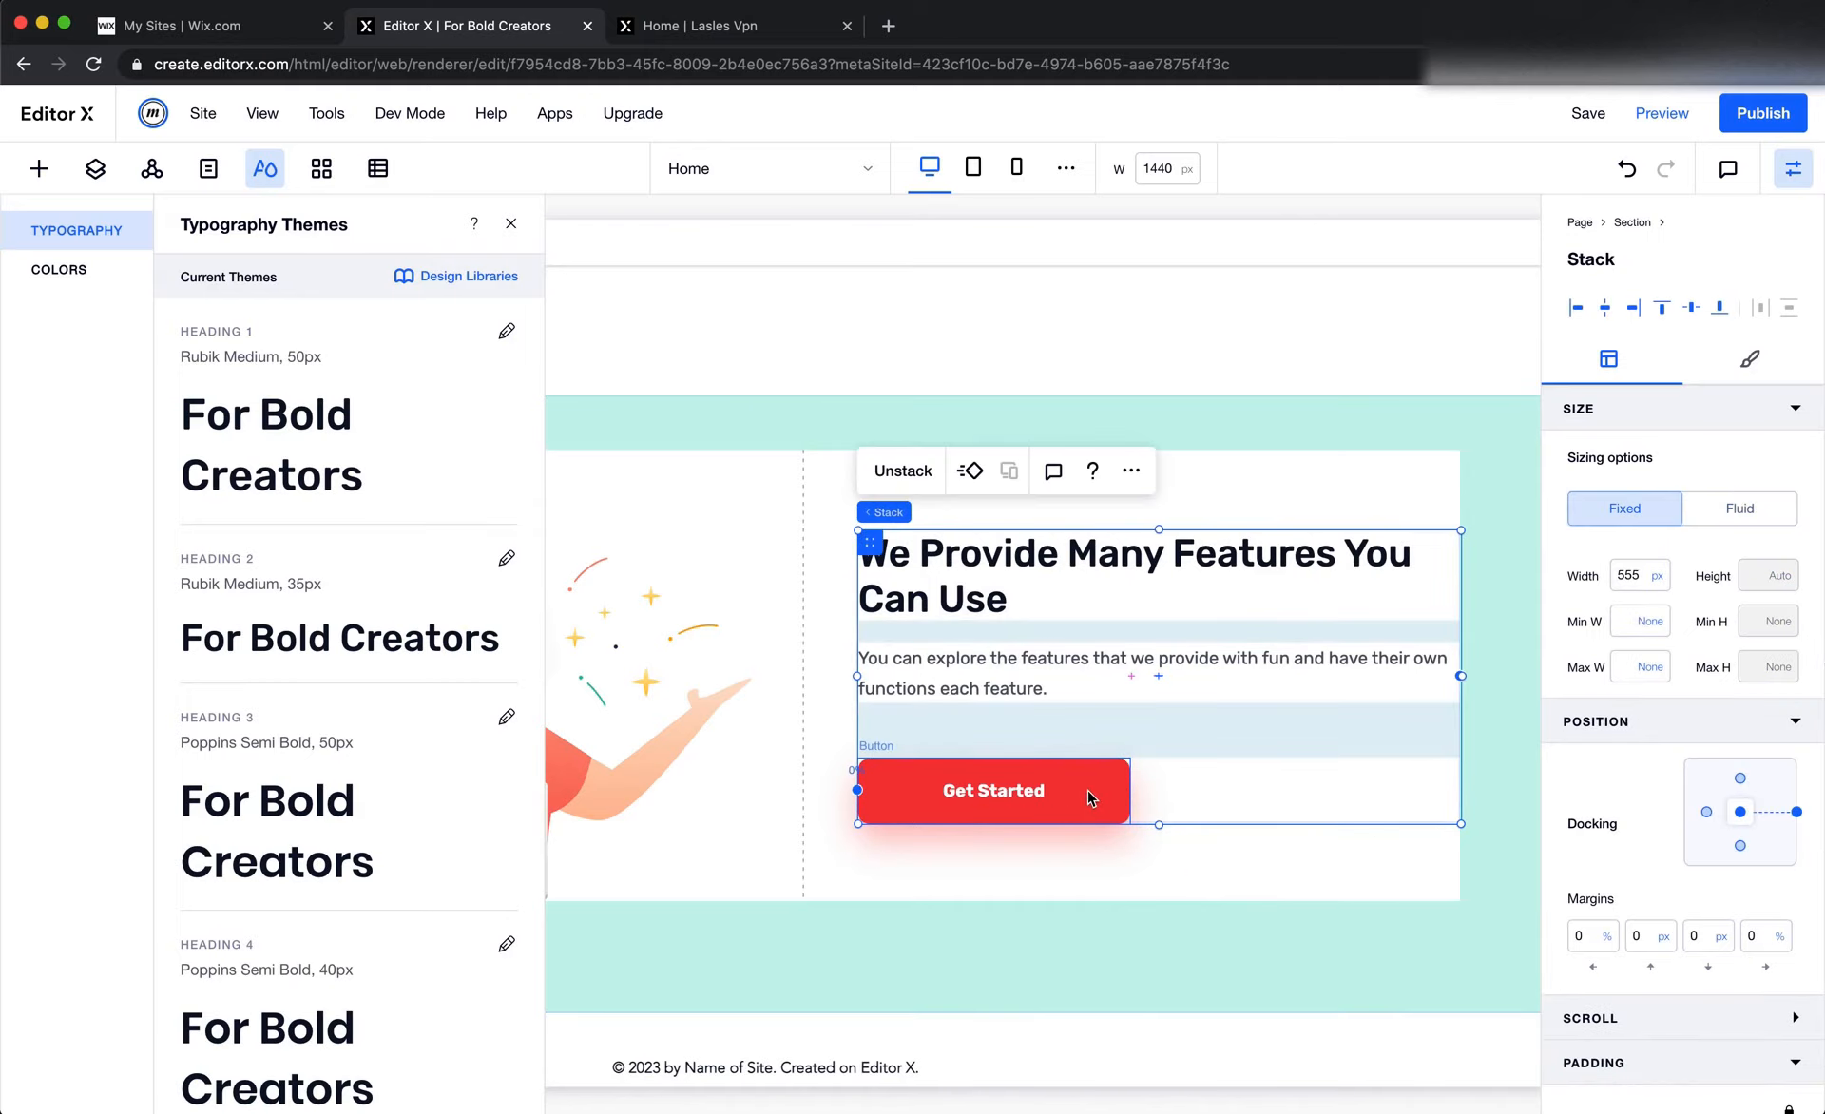
click(510, 224)
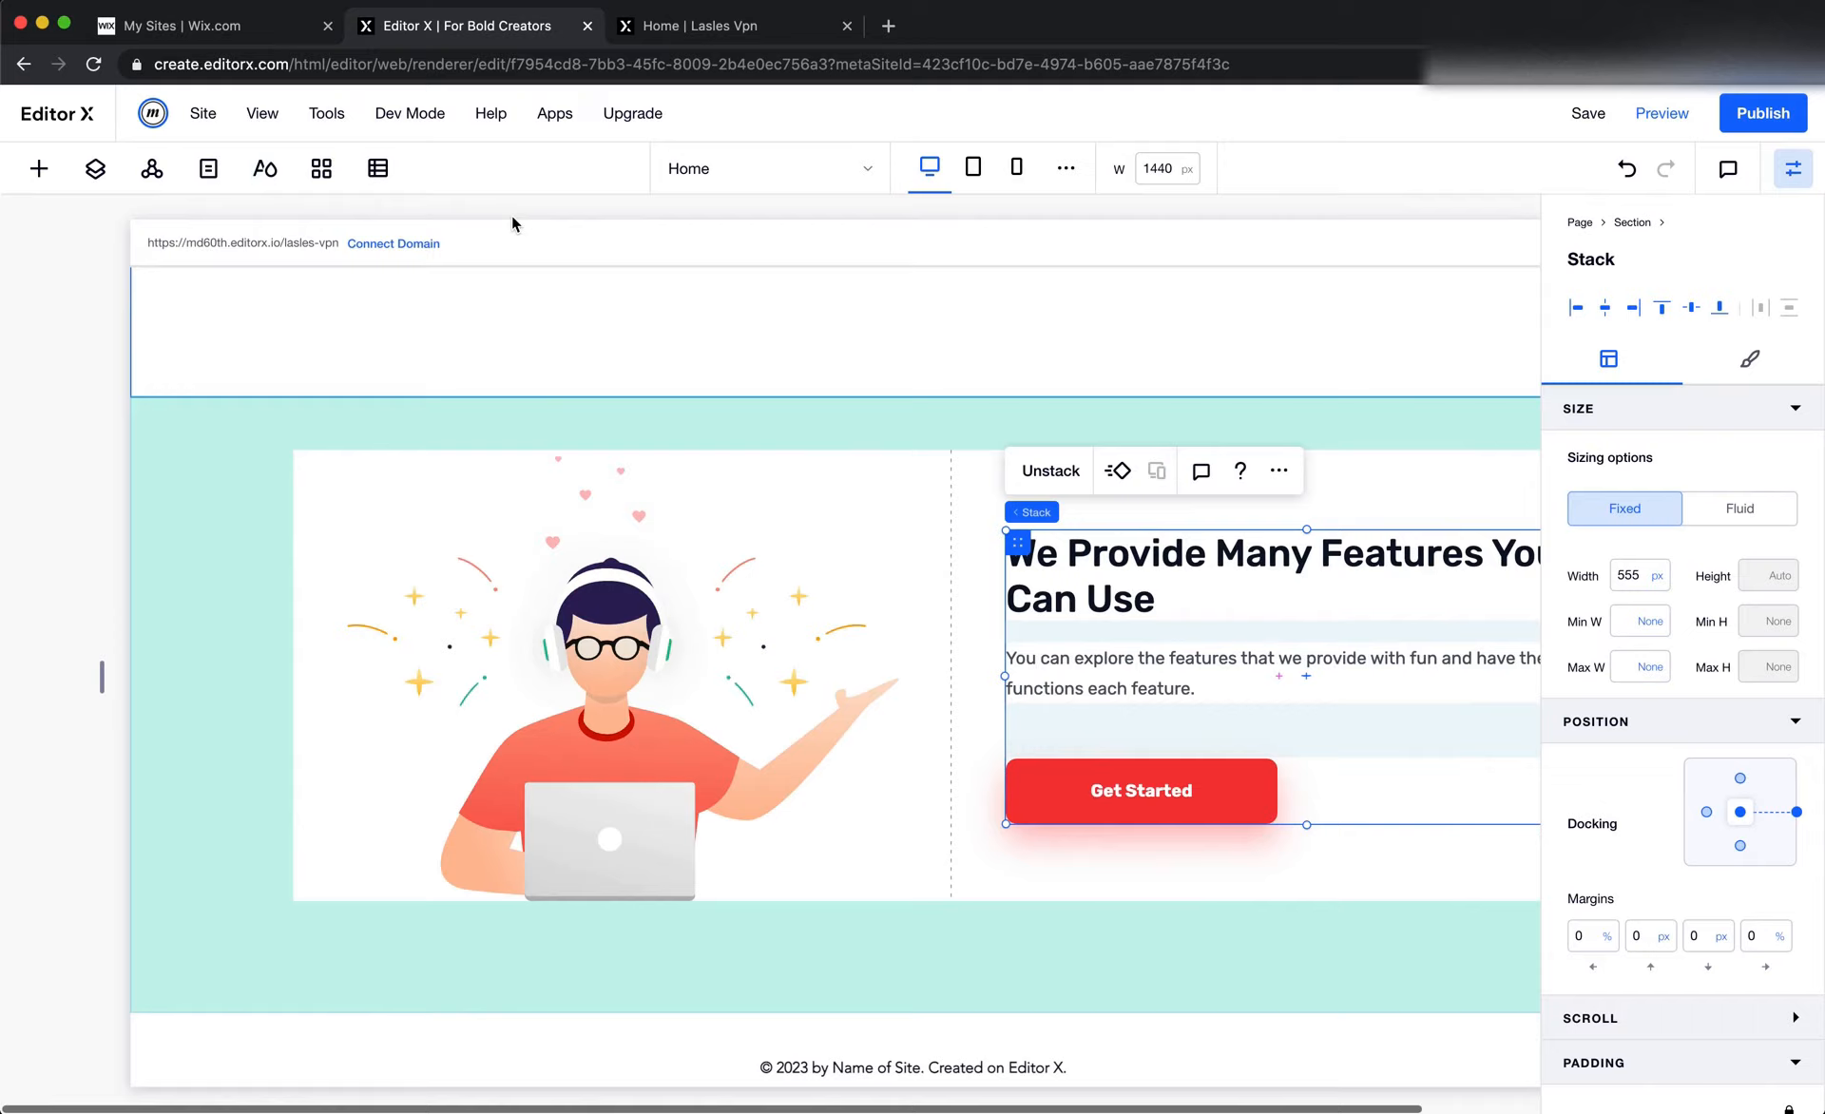
right_click(1075, 771)
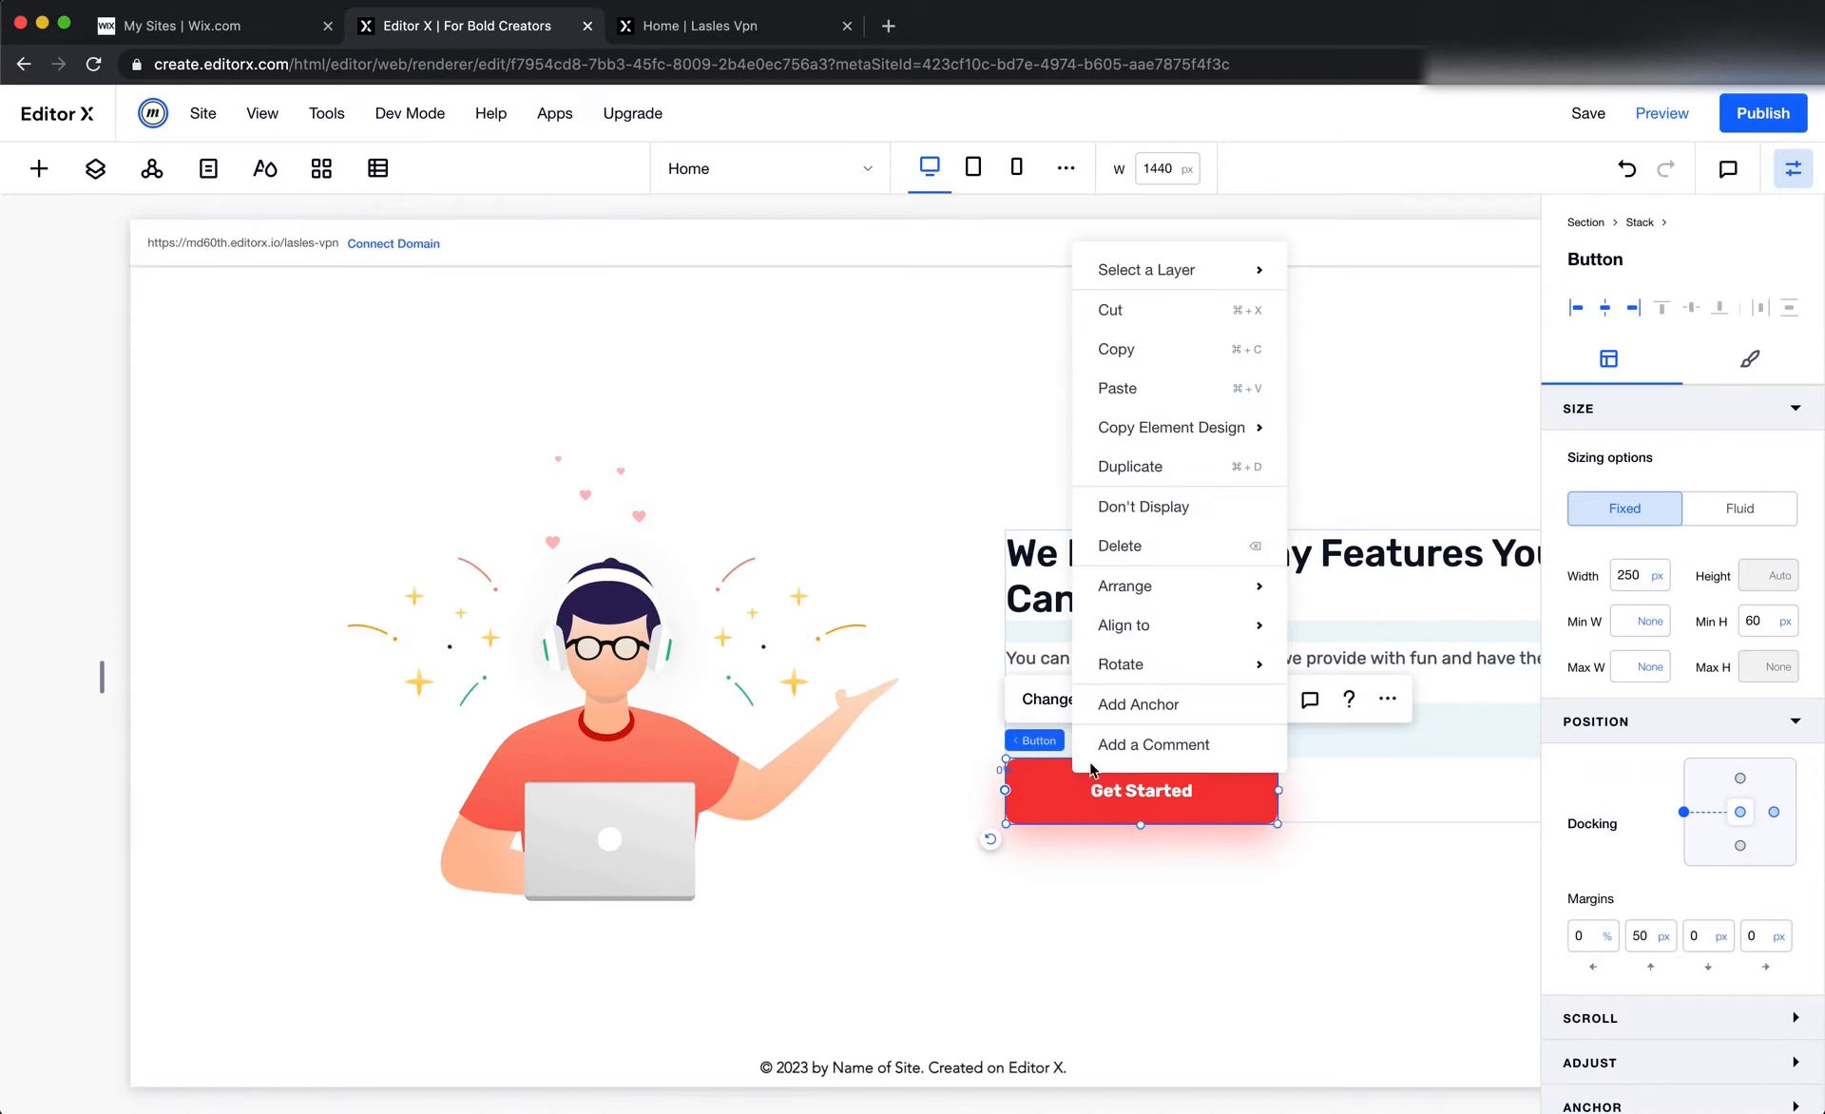
click(1184, 544)
Unstack the features heading and paragraph into separate text elements
click(1154, 688)
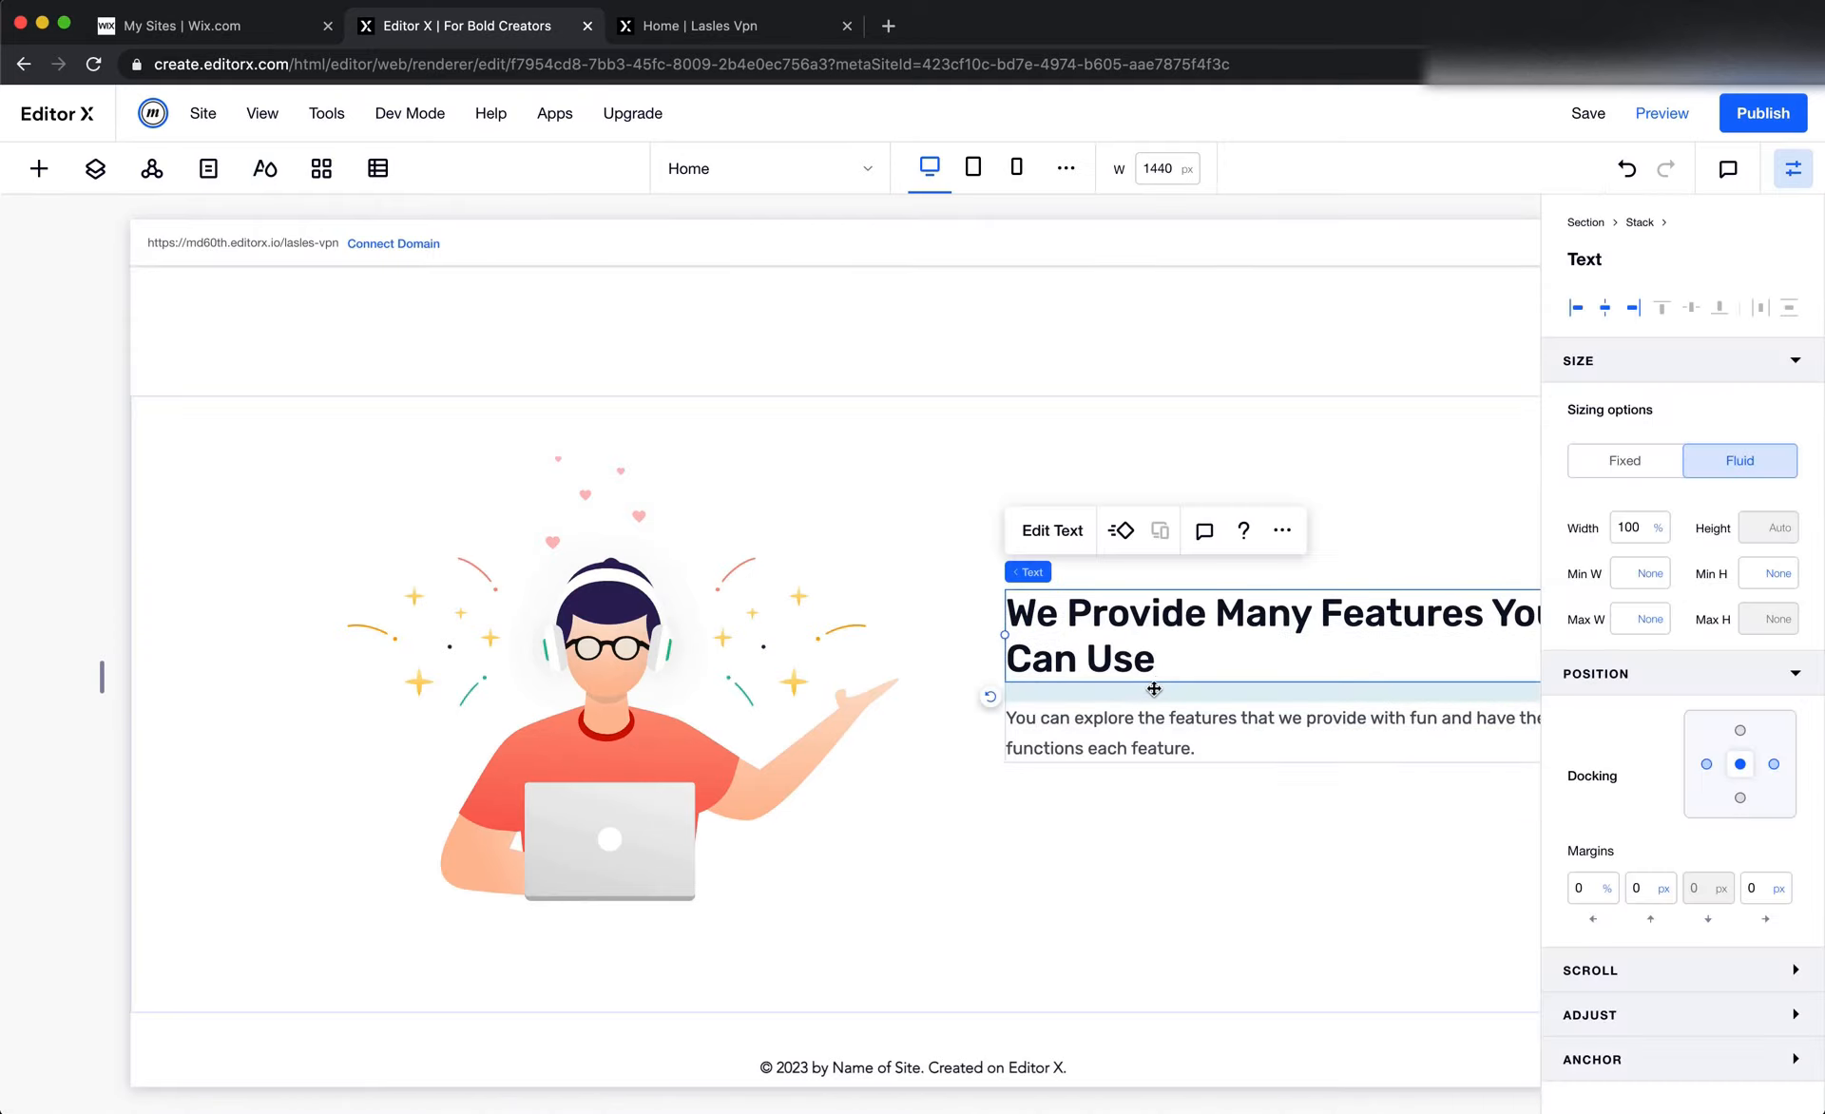
click(1153, 688)
click(1050, 530)
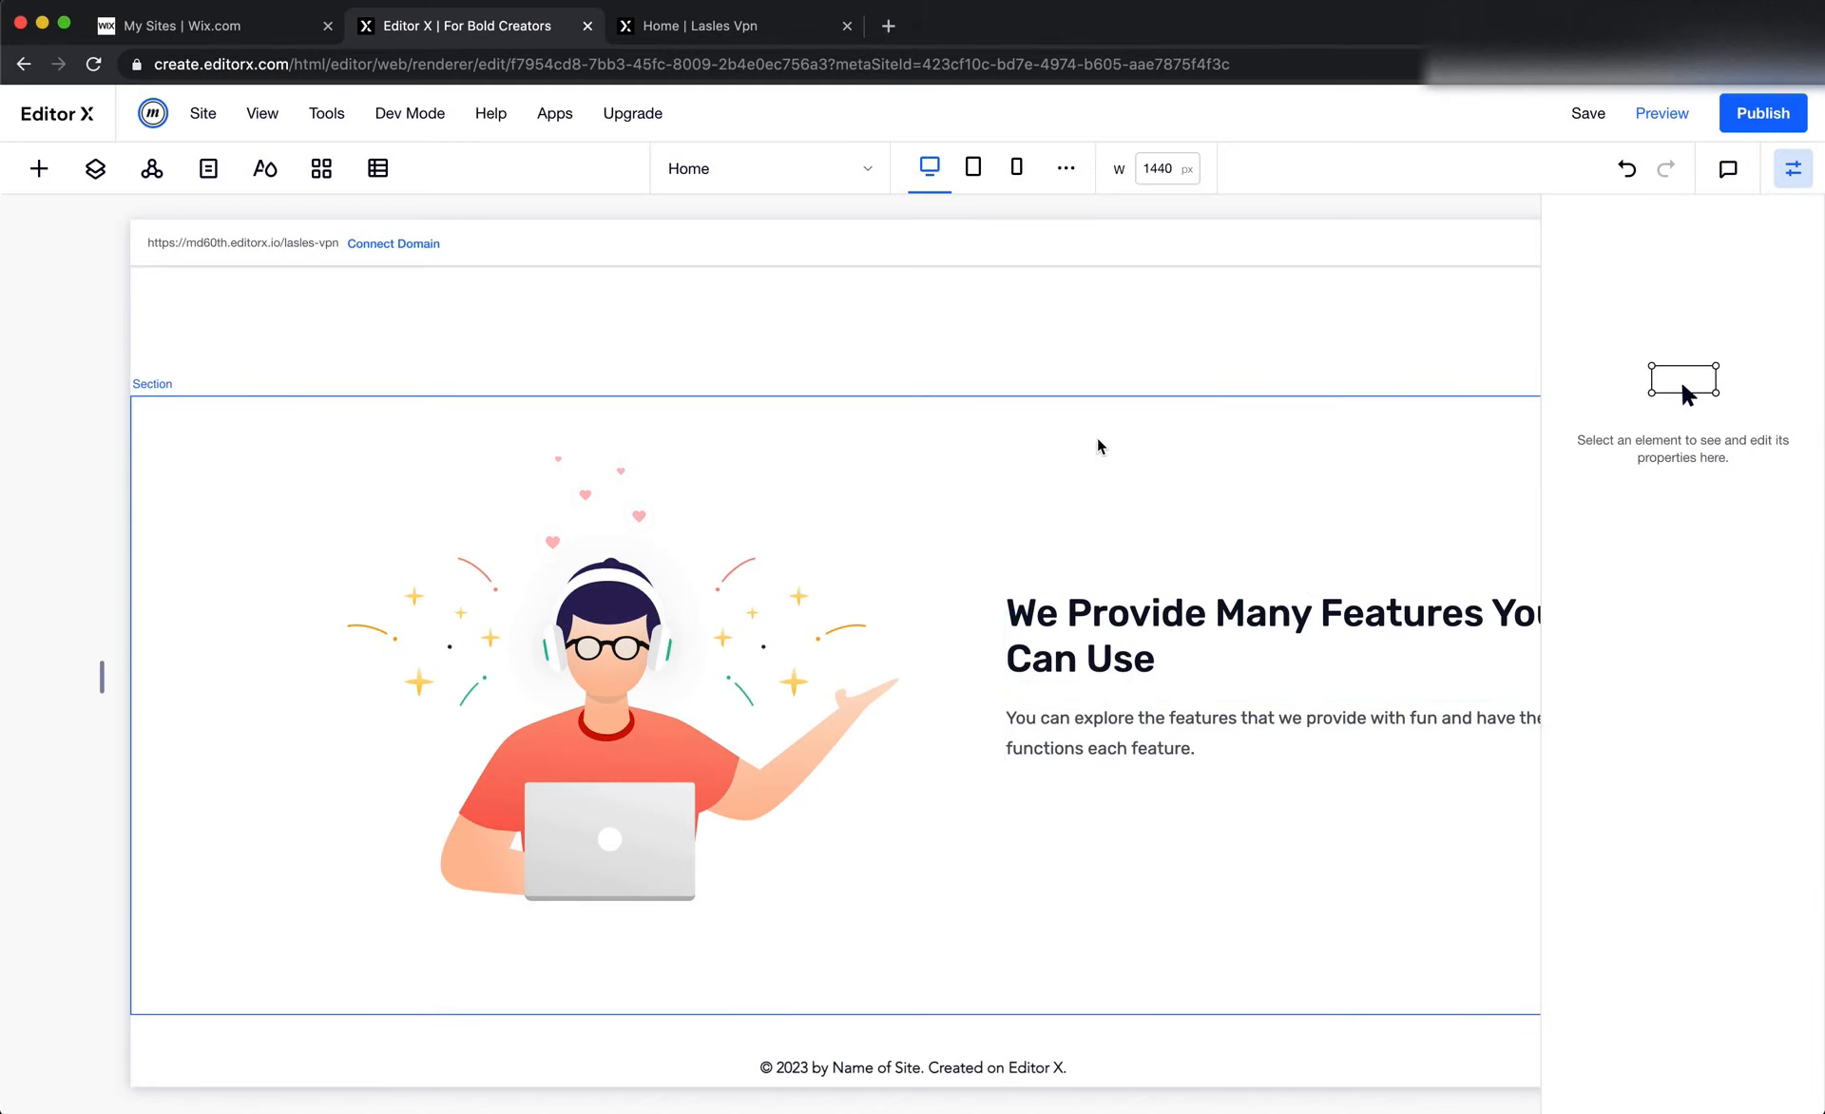
click(1236, 570)
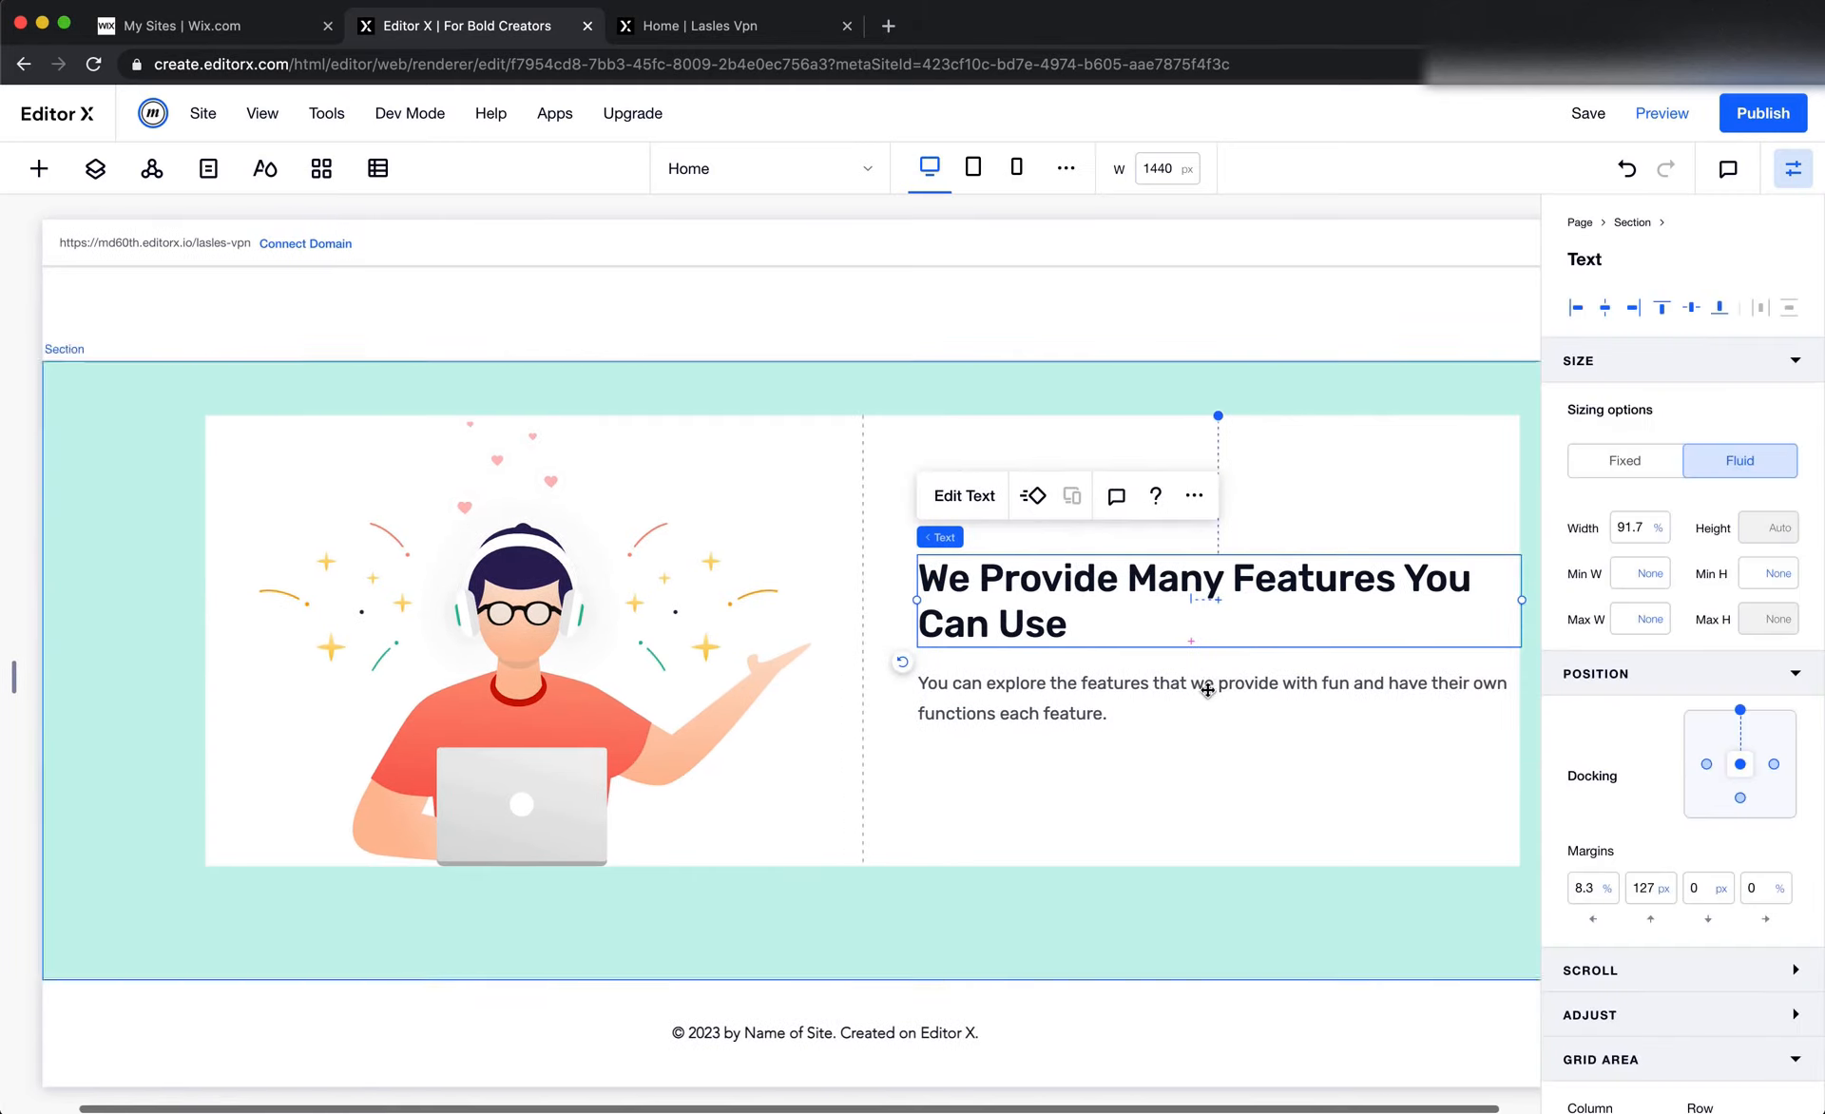
click(1207, 690)
click(1242, 627)
click(1218, 691)
Set the features section's minimum height to 700 px
click(1094, 812)
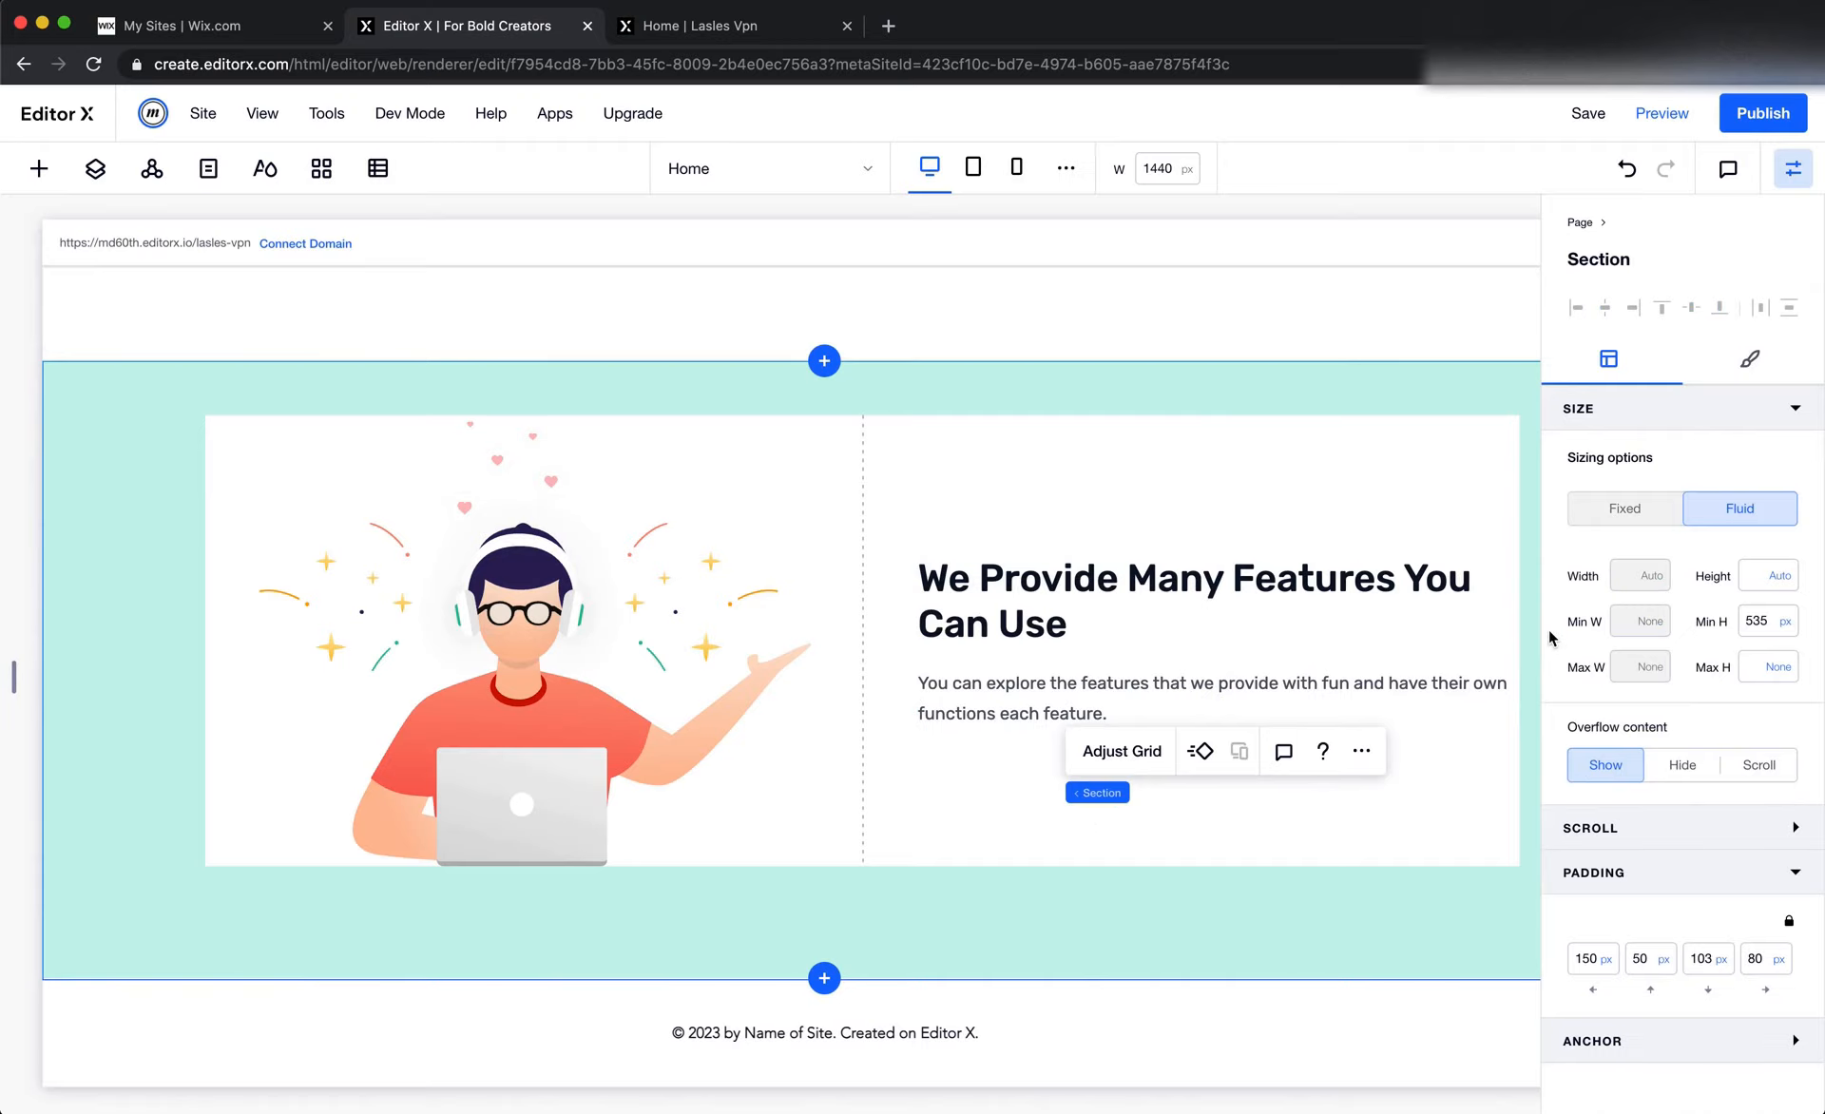
click(1773, 622)
key(Return)
click(1316, 863)
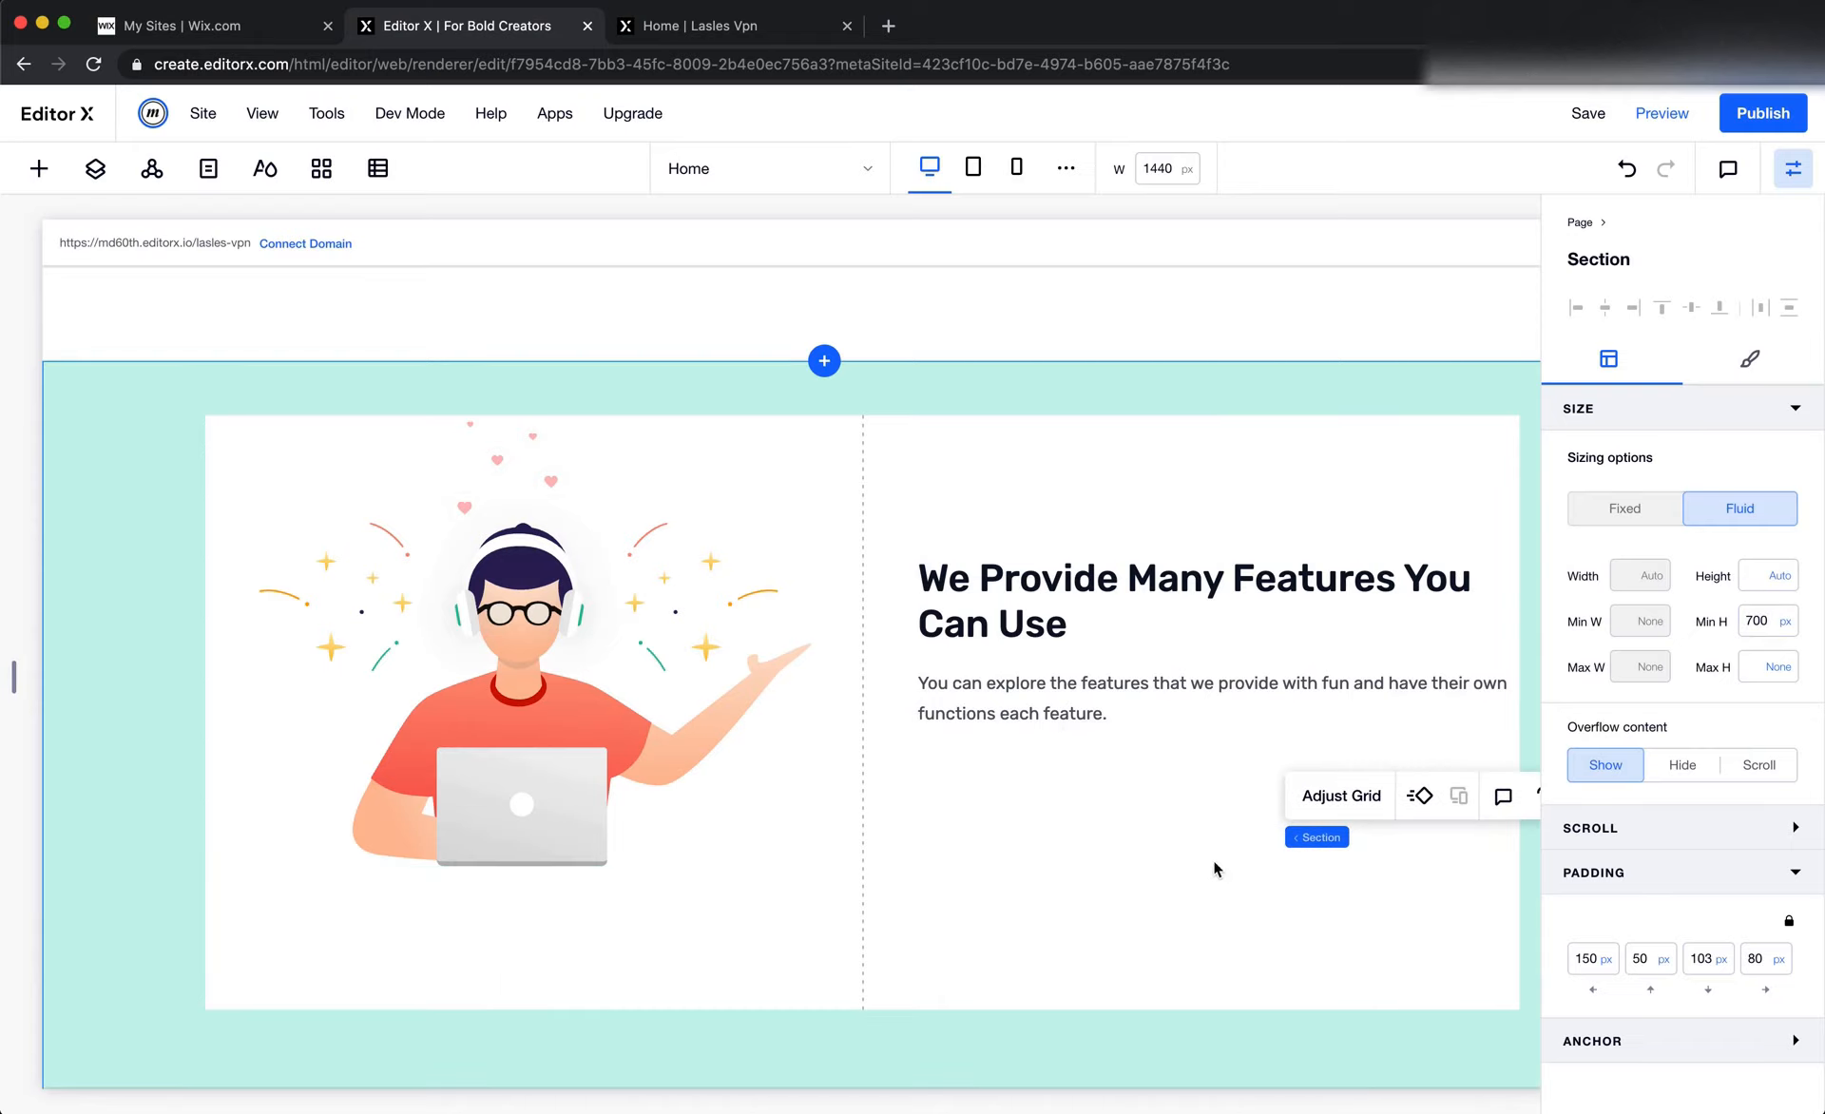
Add a container about 68% wide below the features paragraph and apply a 2x1 grid to it
click(39, 168)
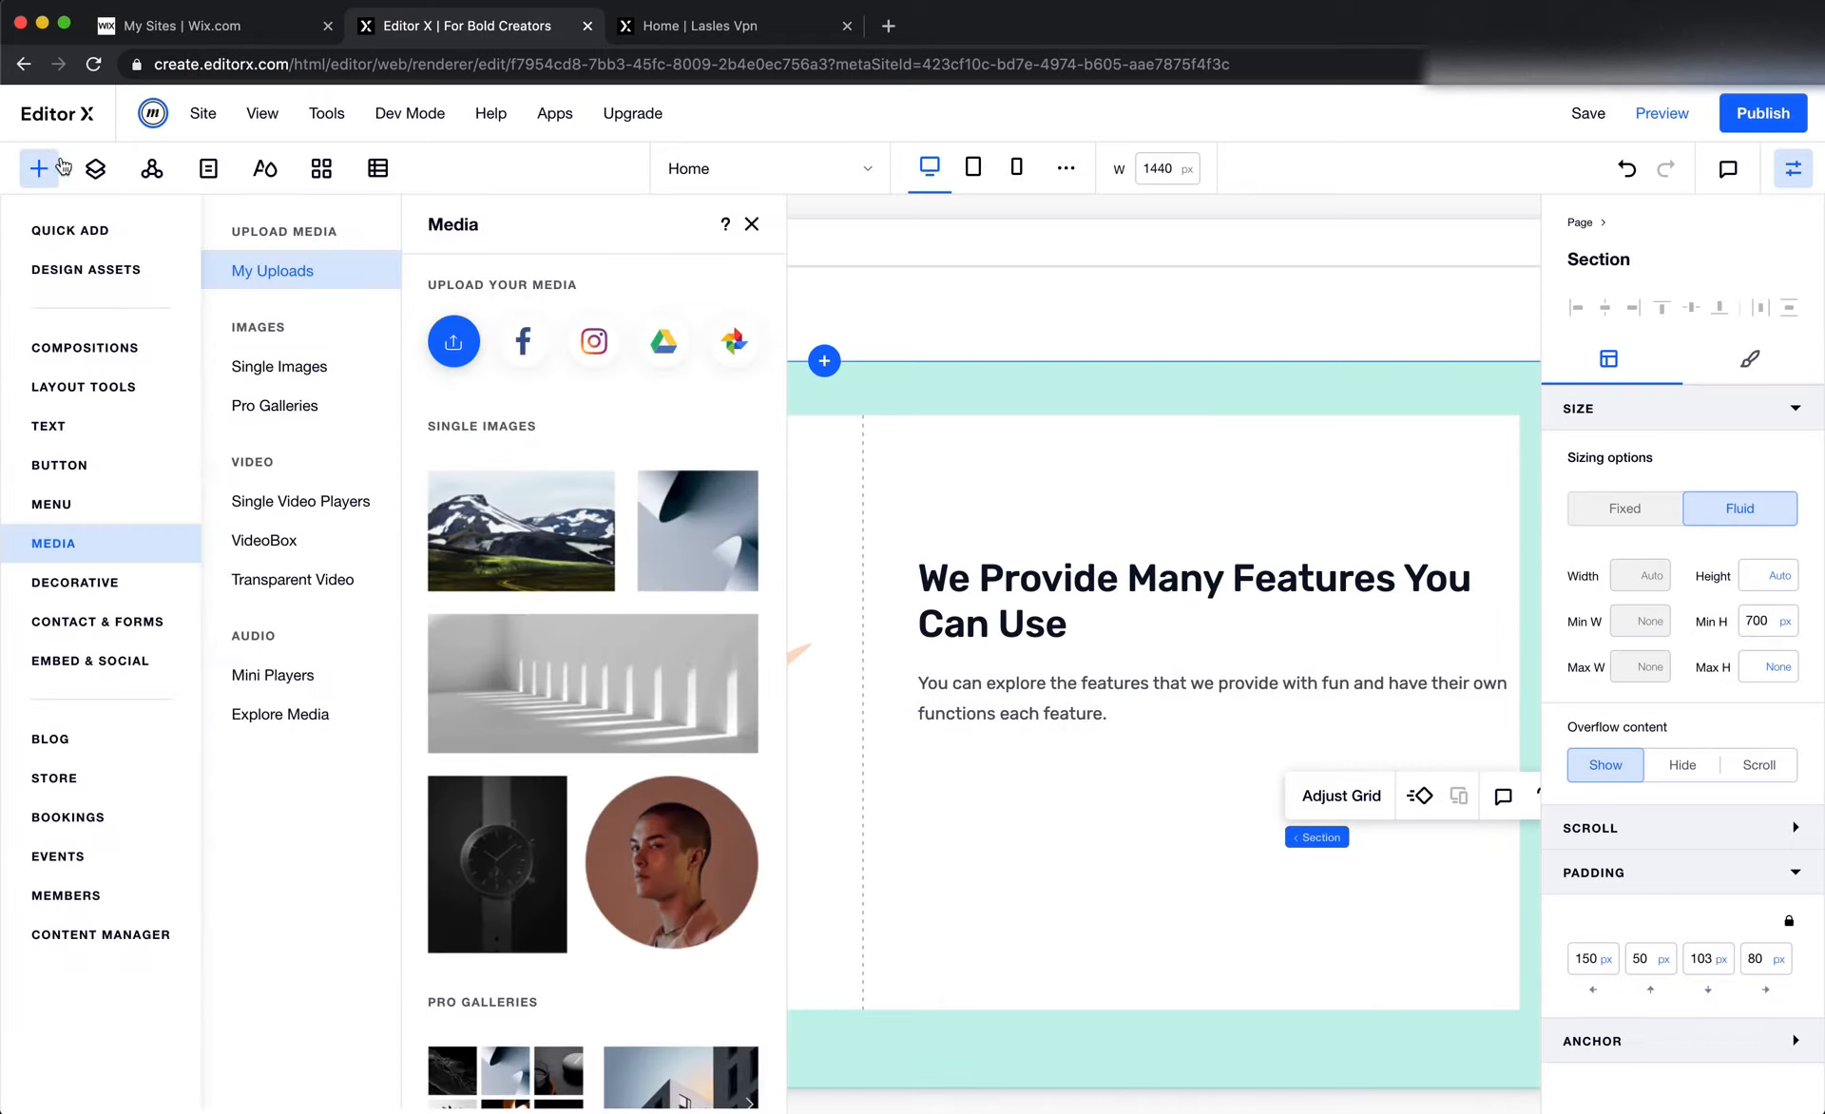
click(91, 235)
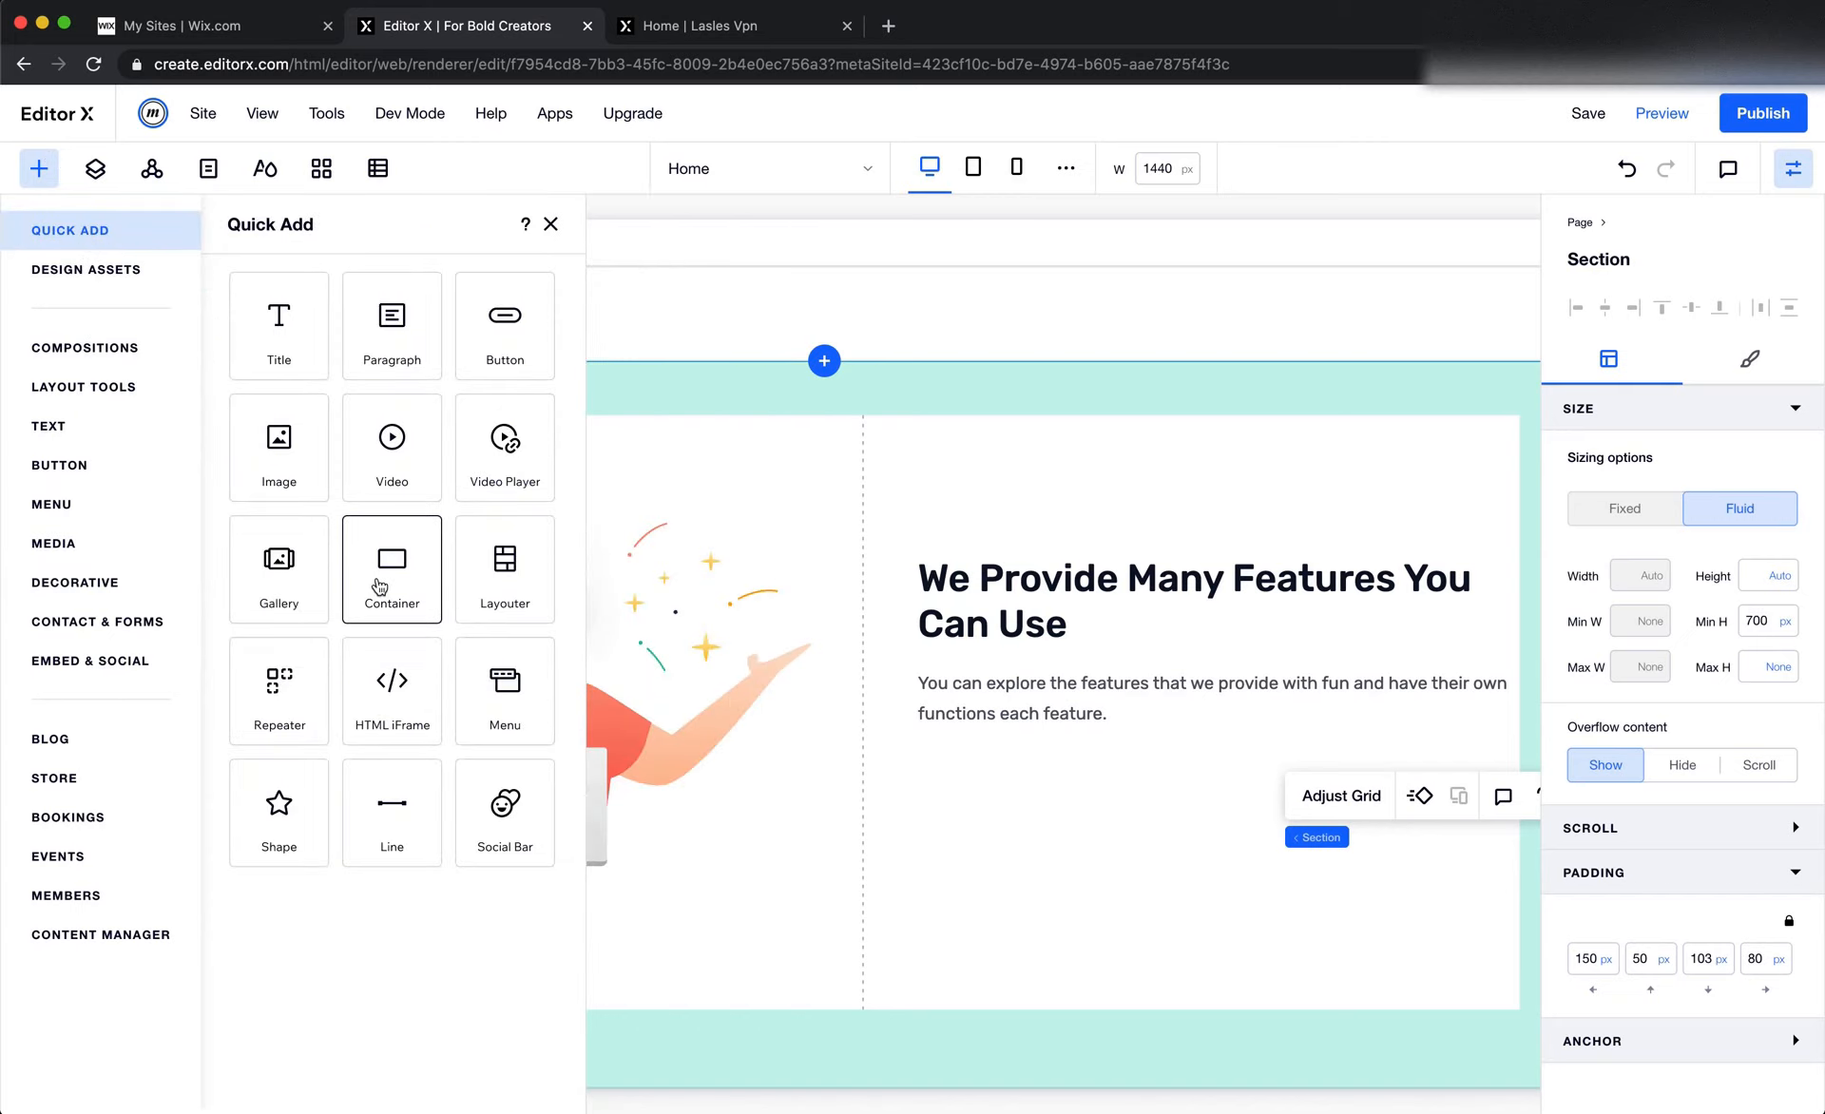
drag(379, 580, 1128, 891)
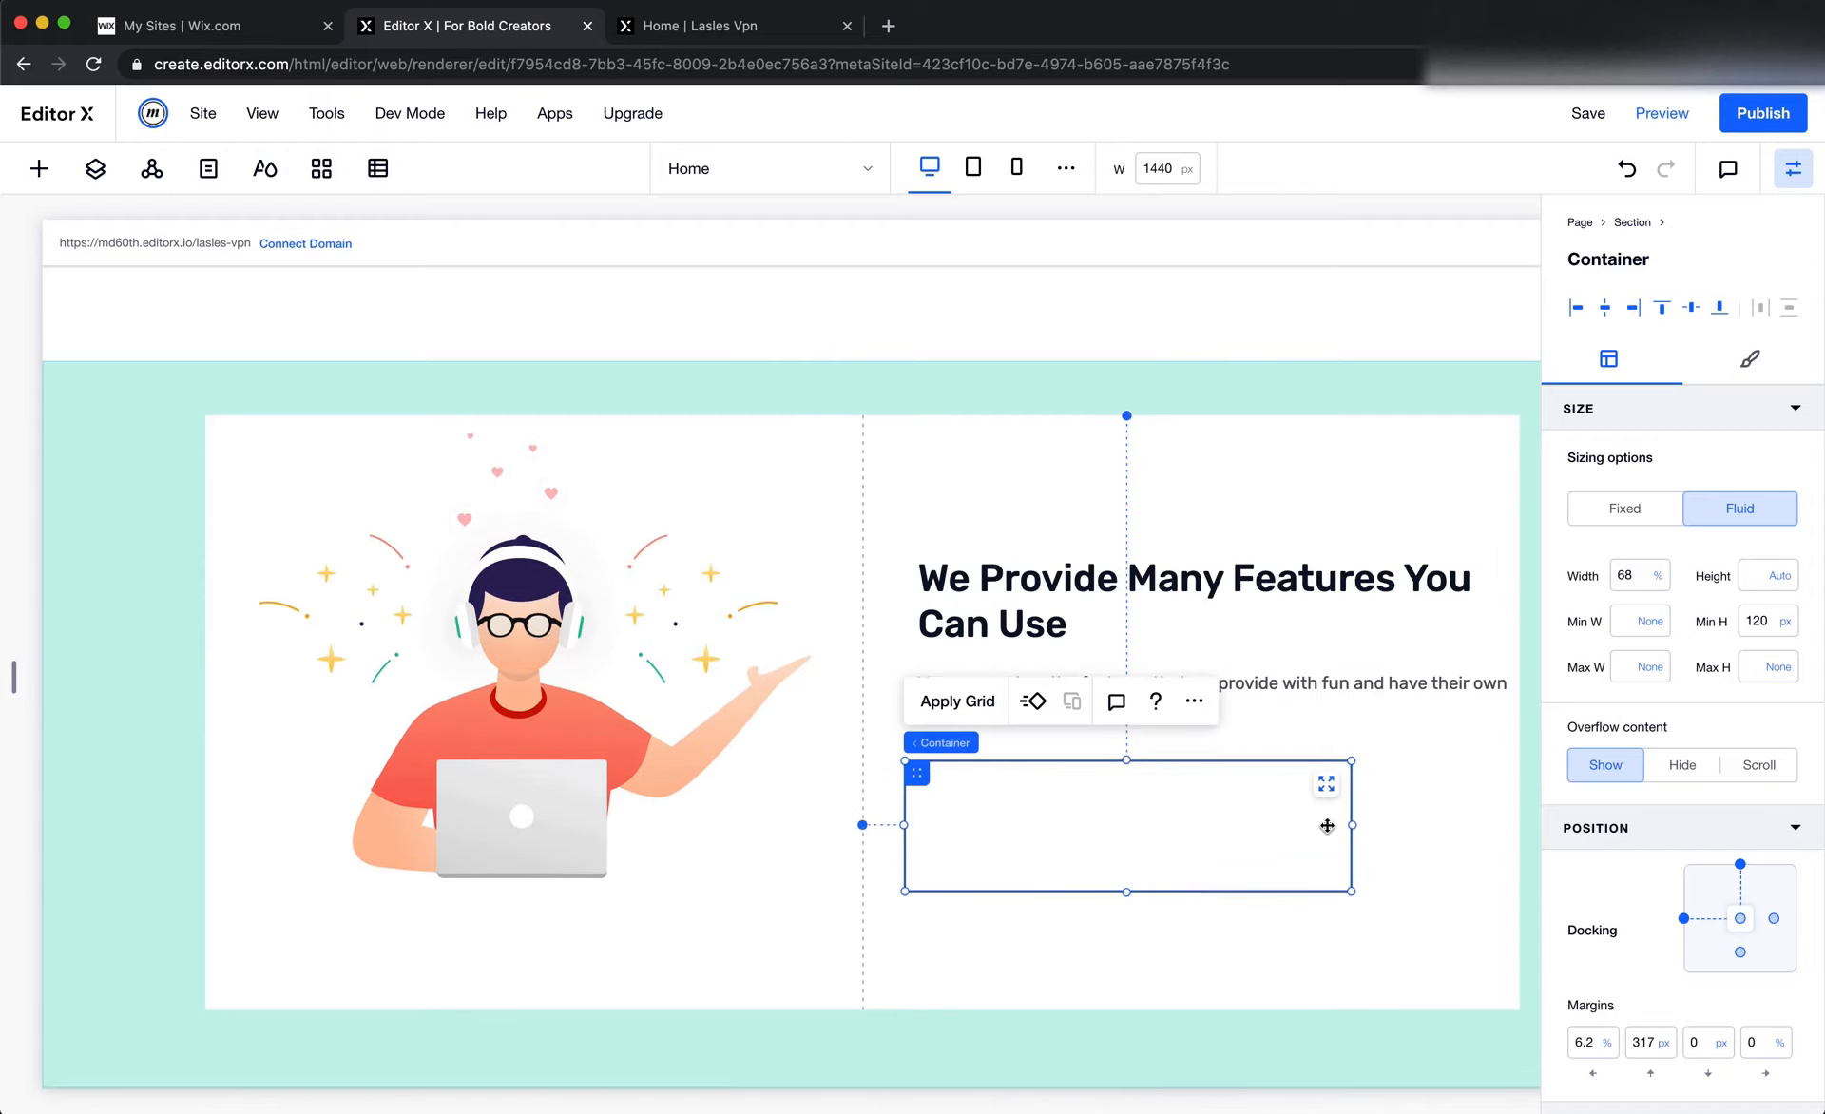
click(962, 703)
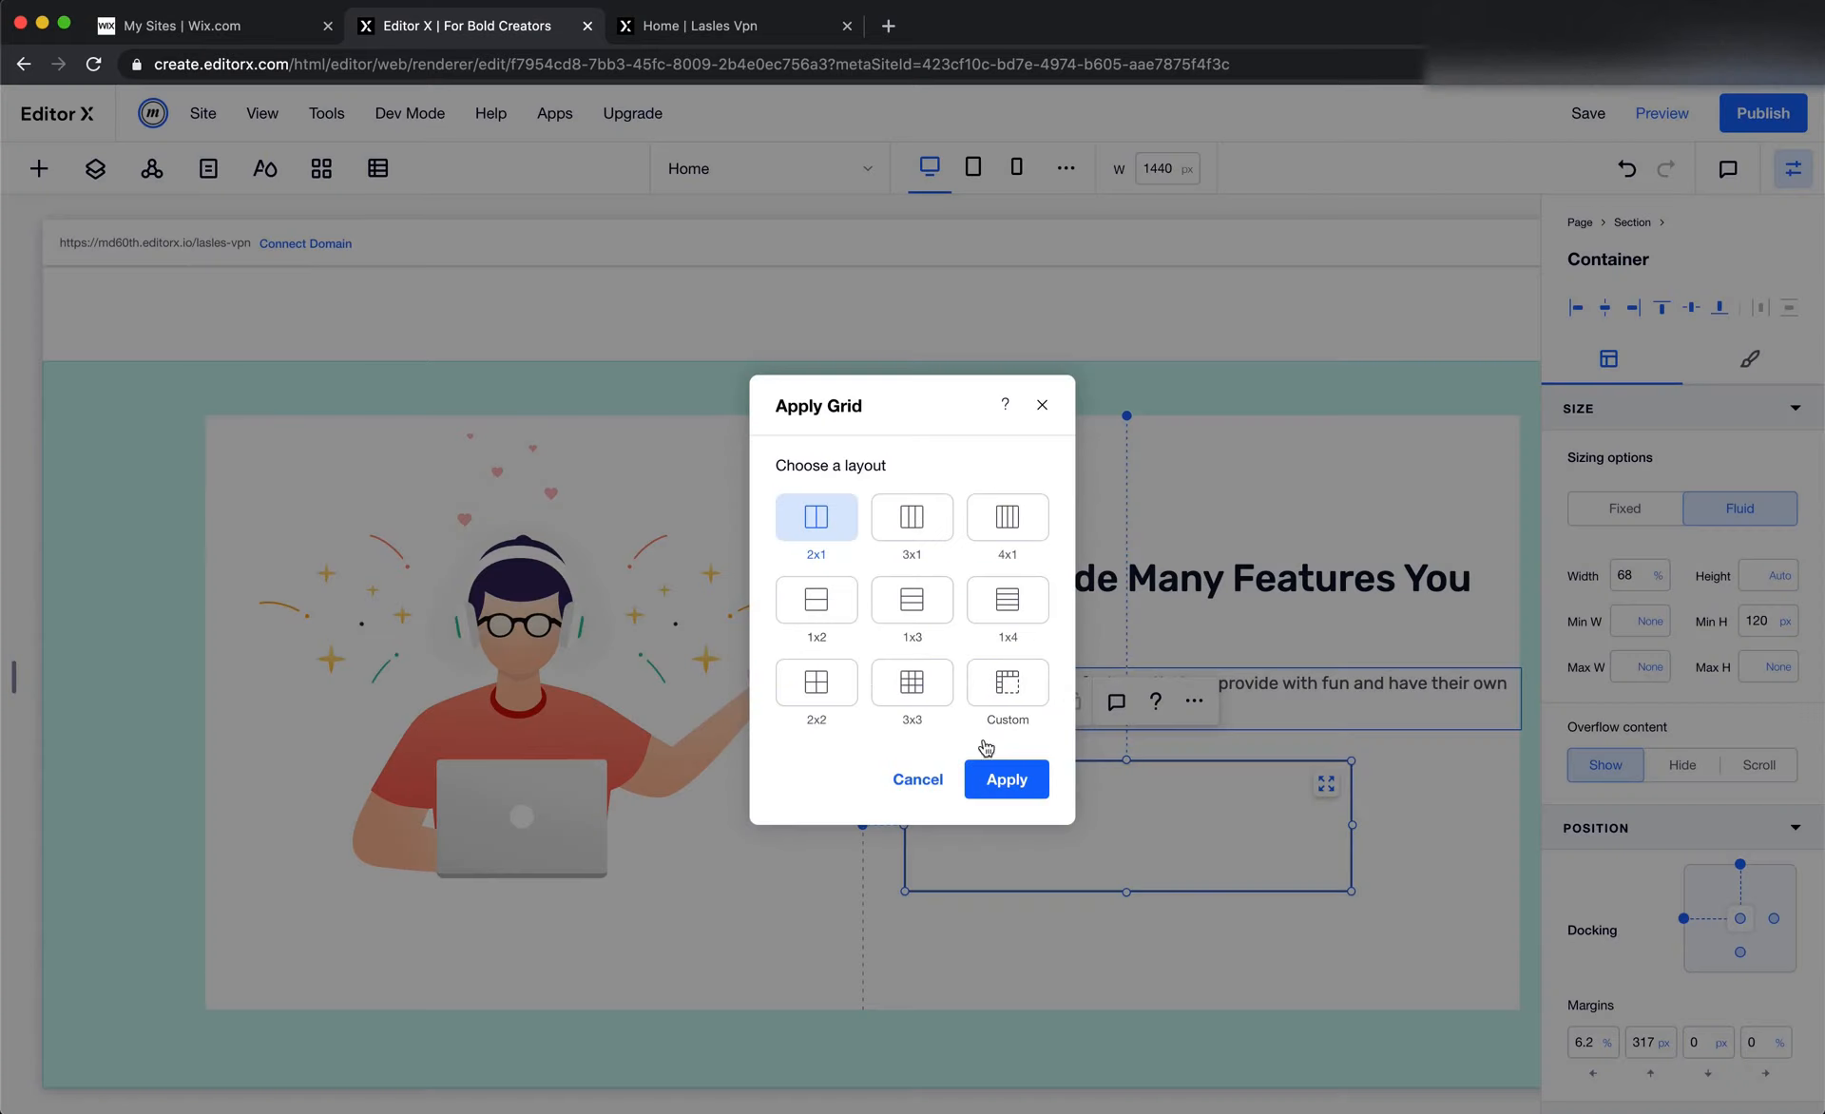
click(1007, 781)
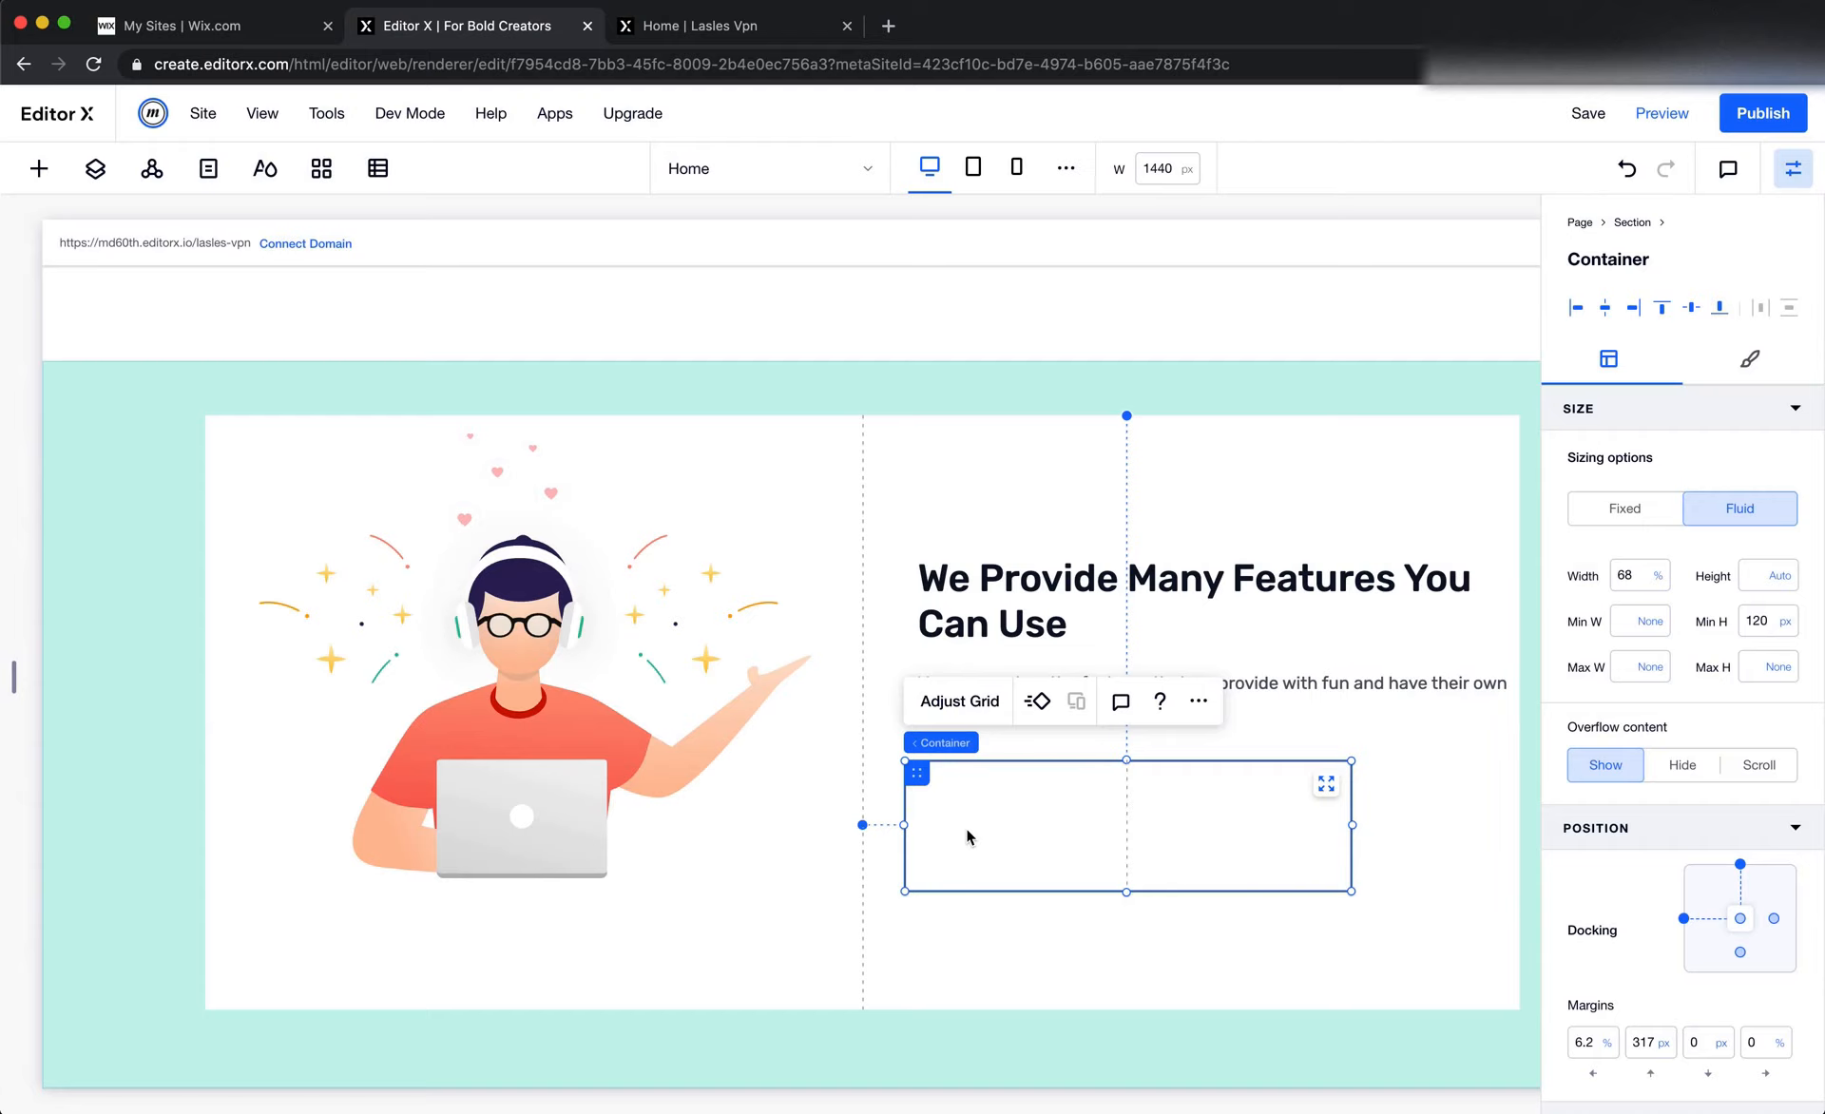
Copy the vector icon beside the 30+ Locations stat and paste it into the container below the features paragraph
scroll(968, 837, up, 5)
click(771, 490)
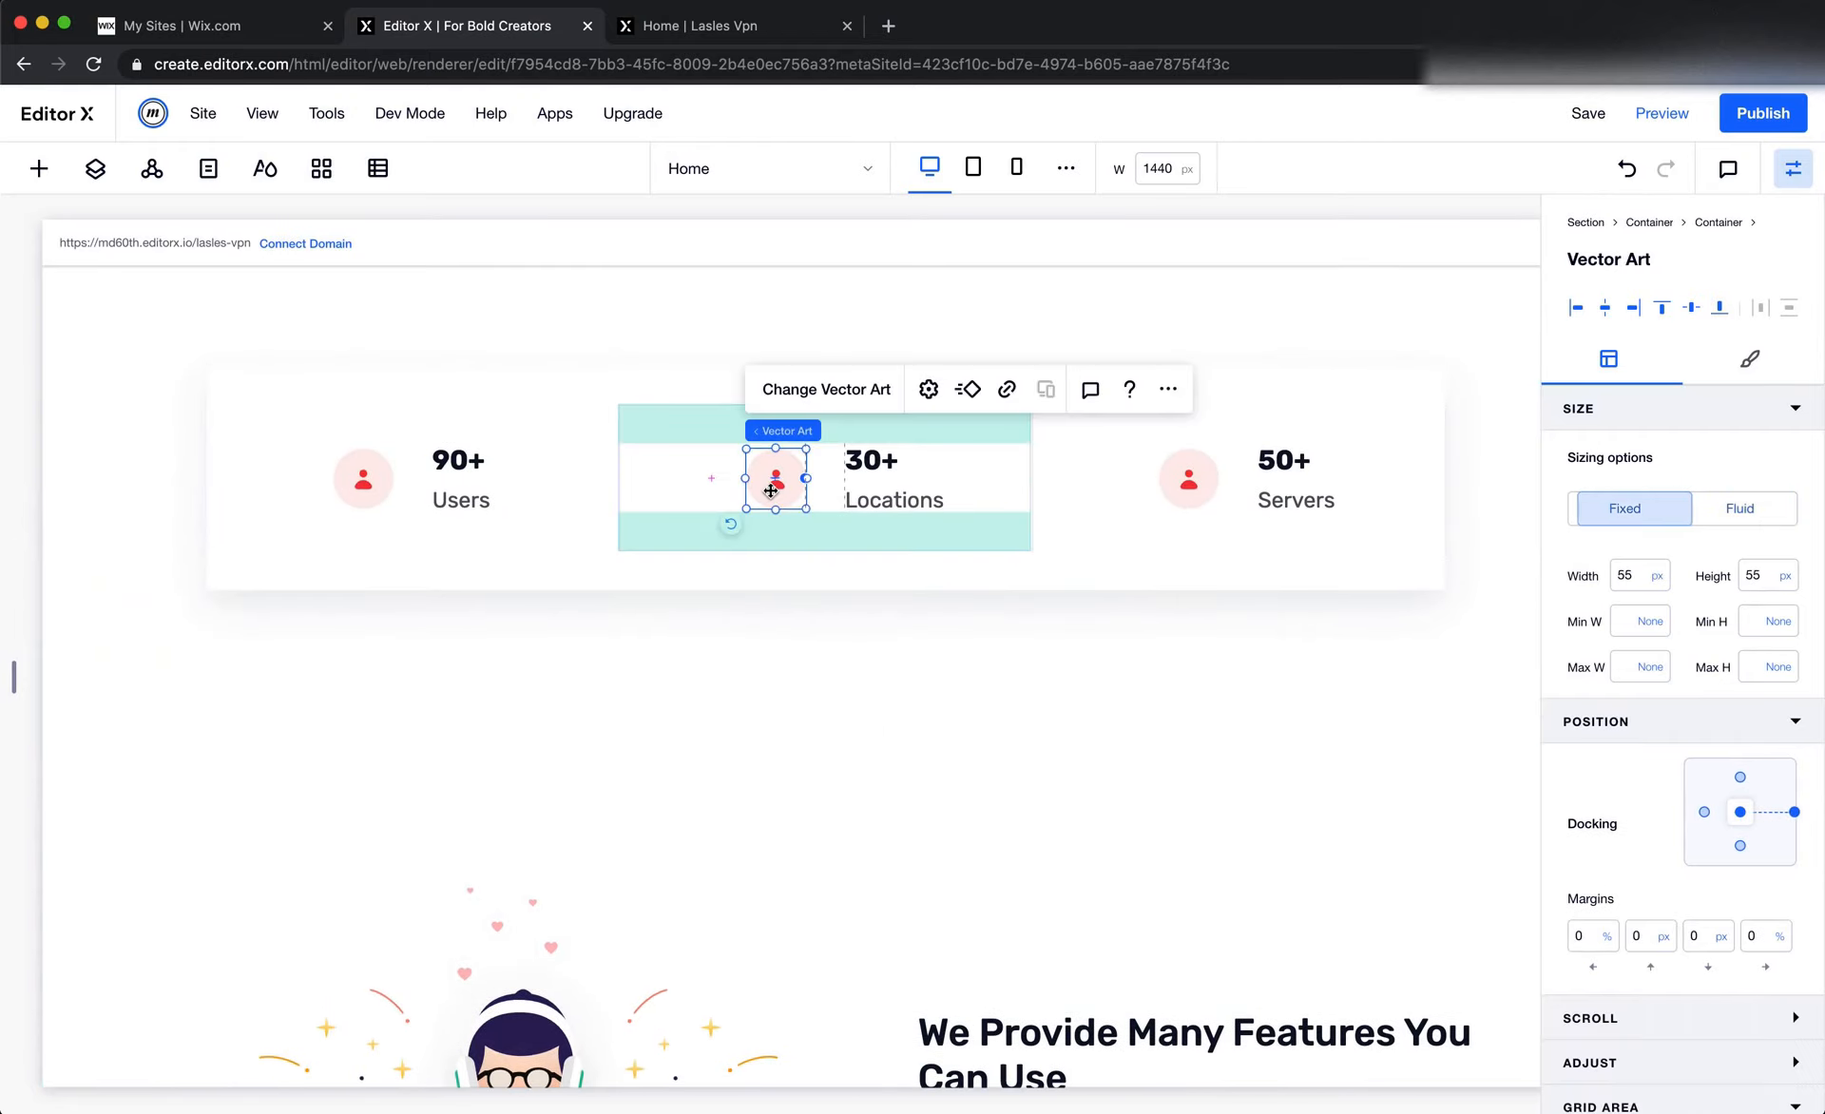
right_click(771, 491)
click(859, 596)
scroll(1049, 751, down, 3)
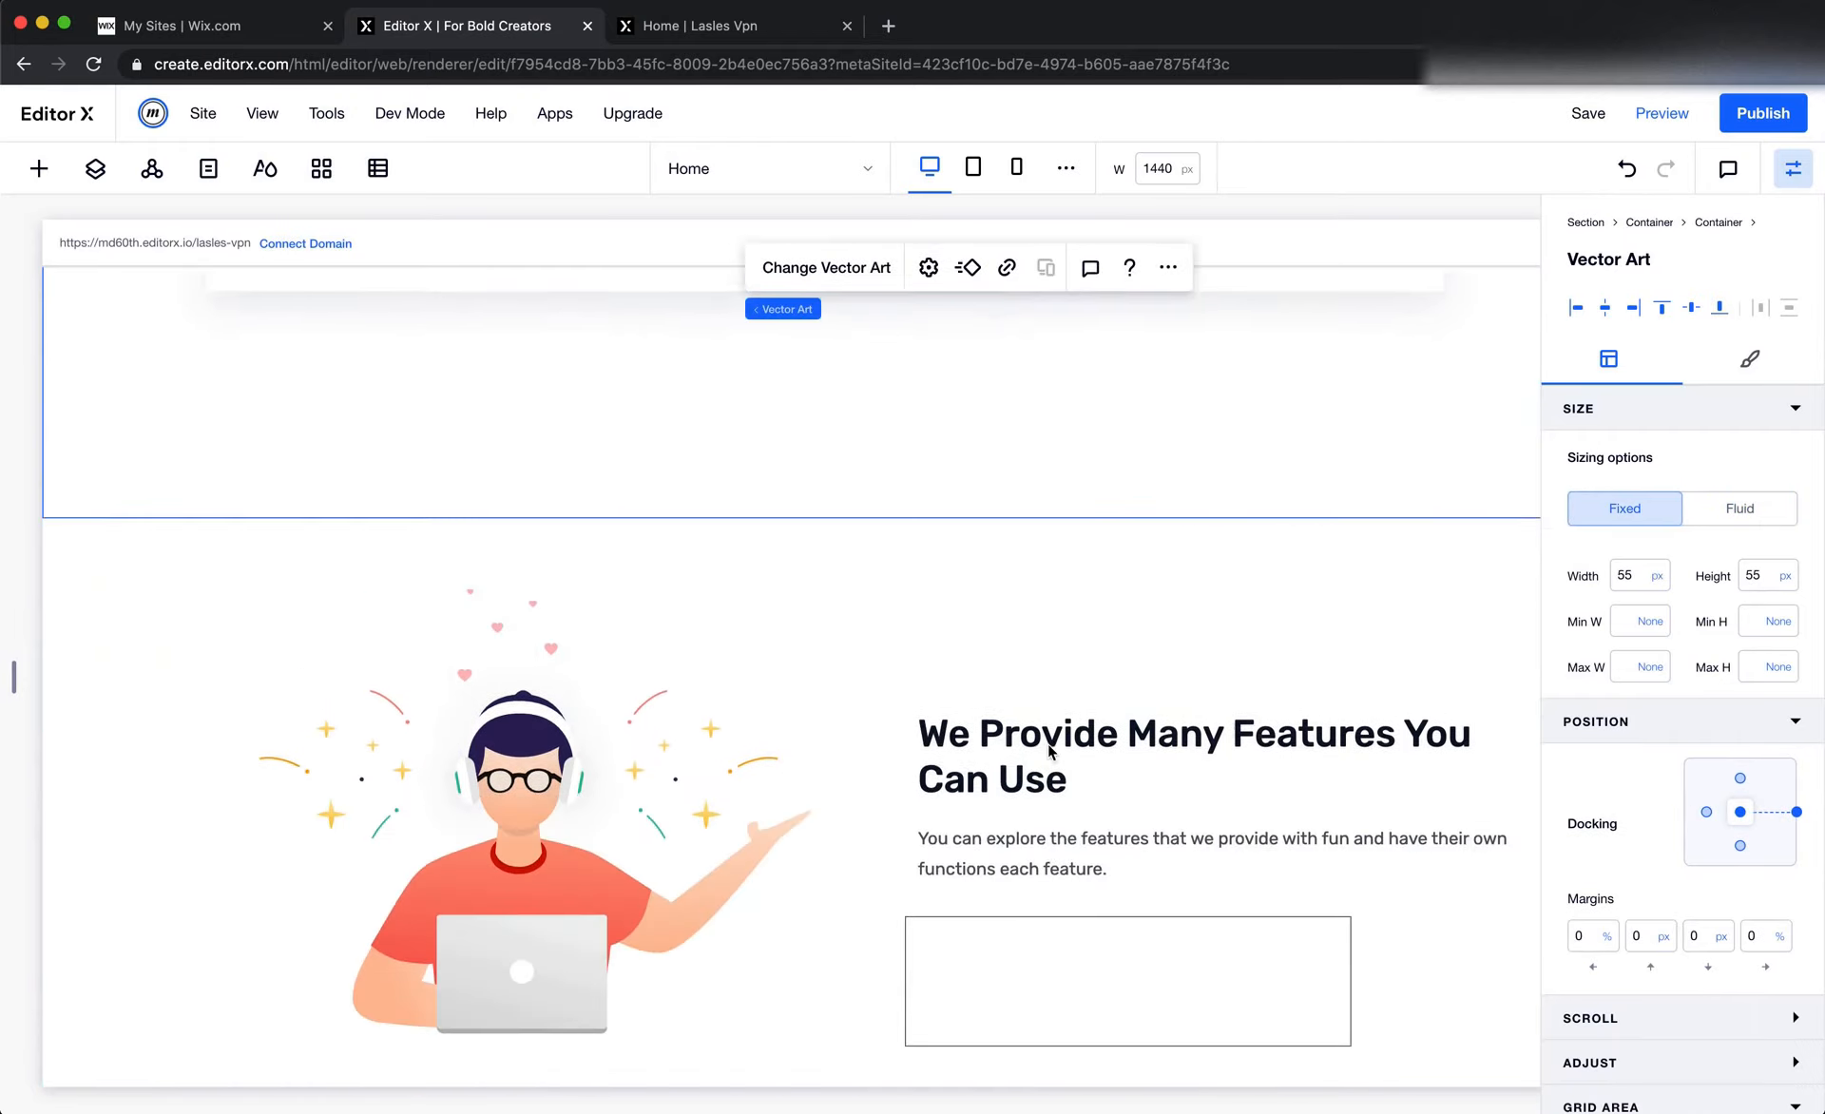
right_click(921, 858)
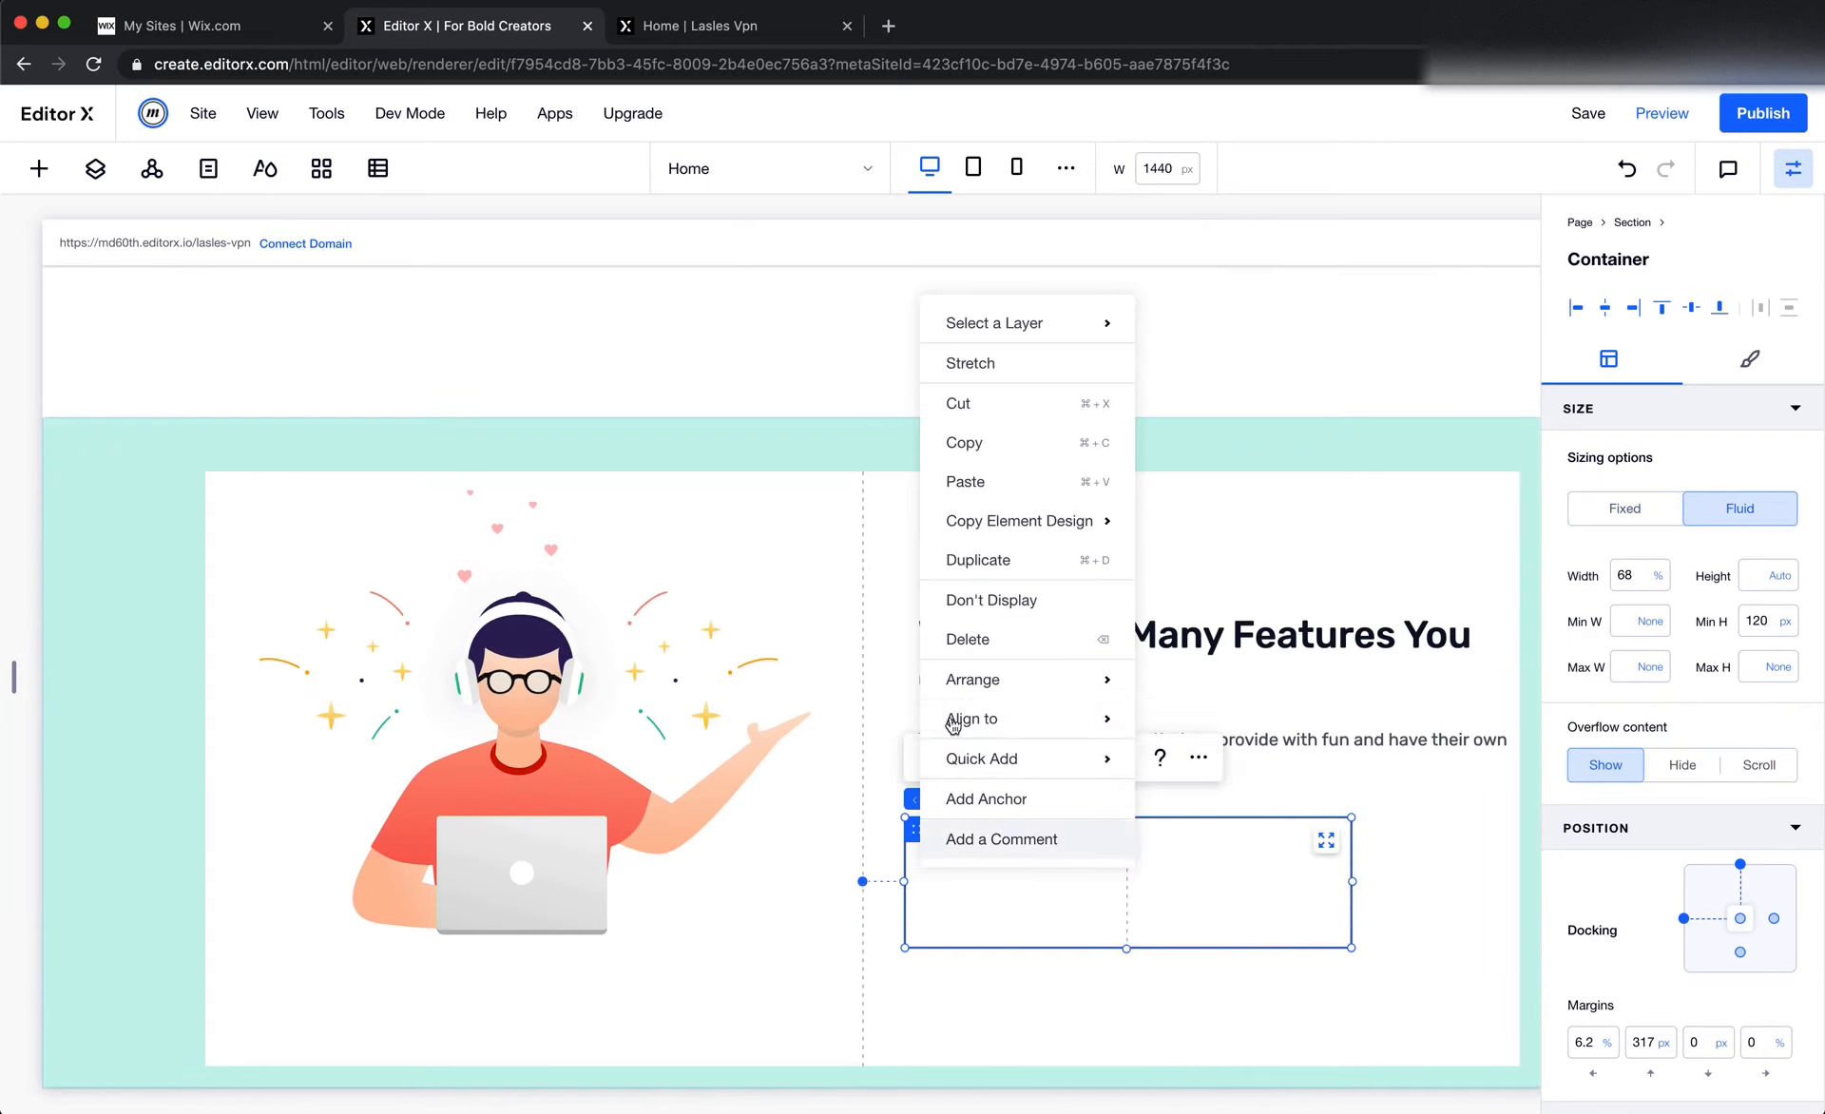
click(995, 501)
Replace the pasted icon's artwork with the green checkmark from the Icons folder in the site files
click(976, 798)
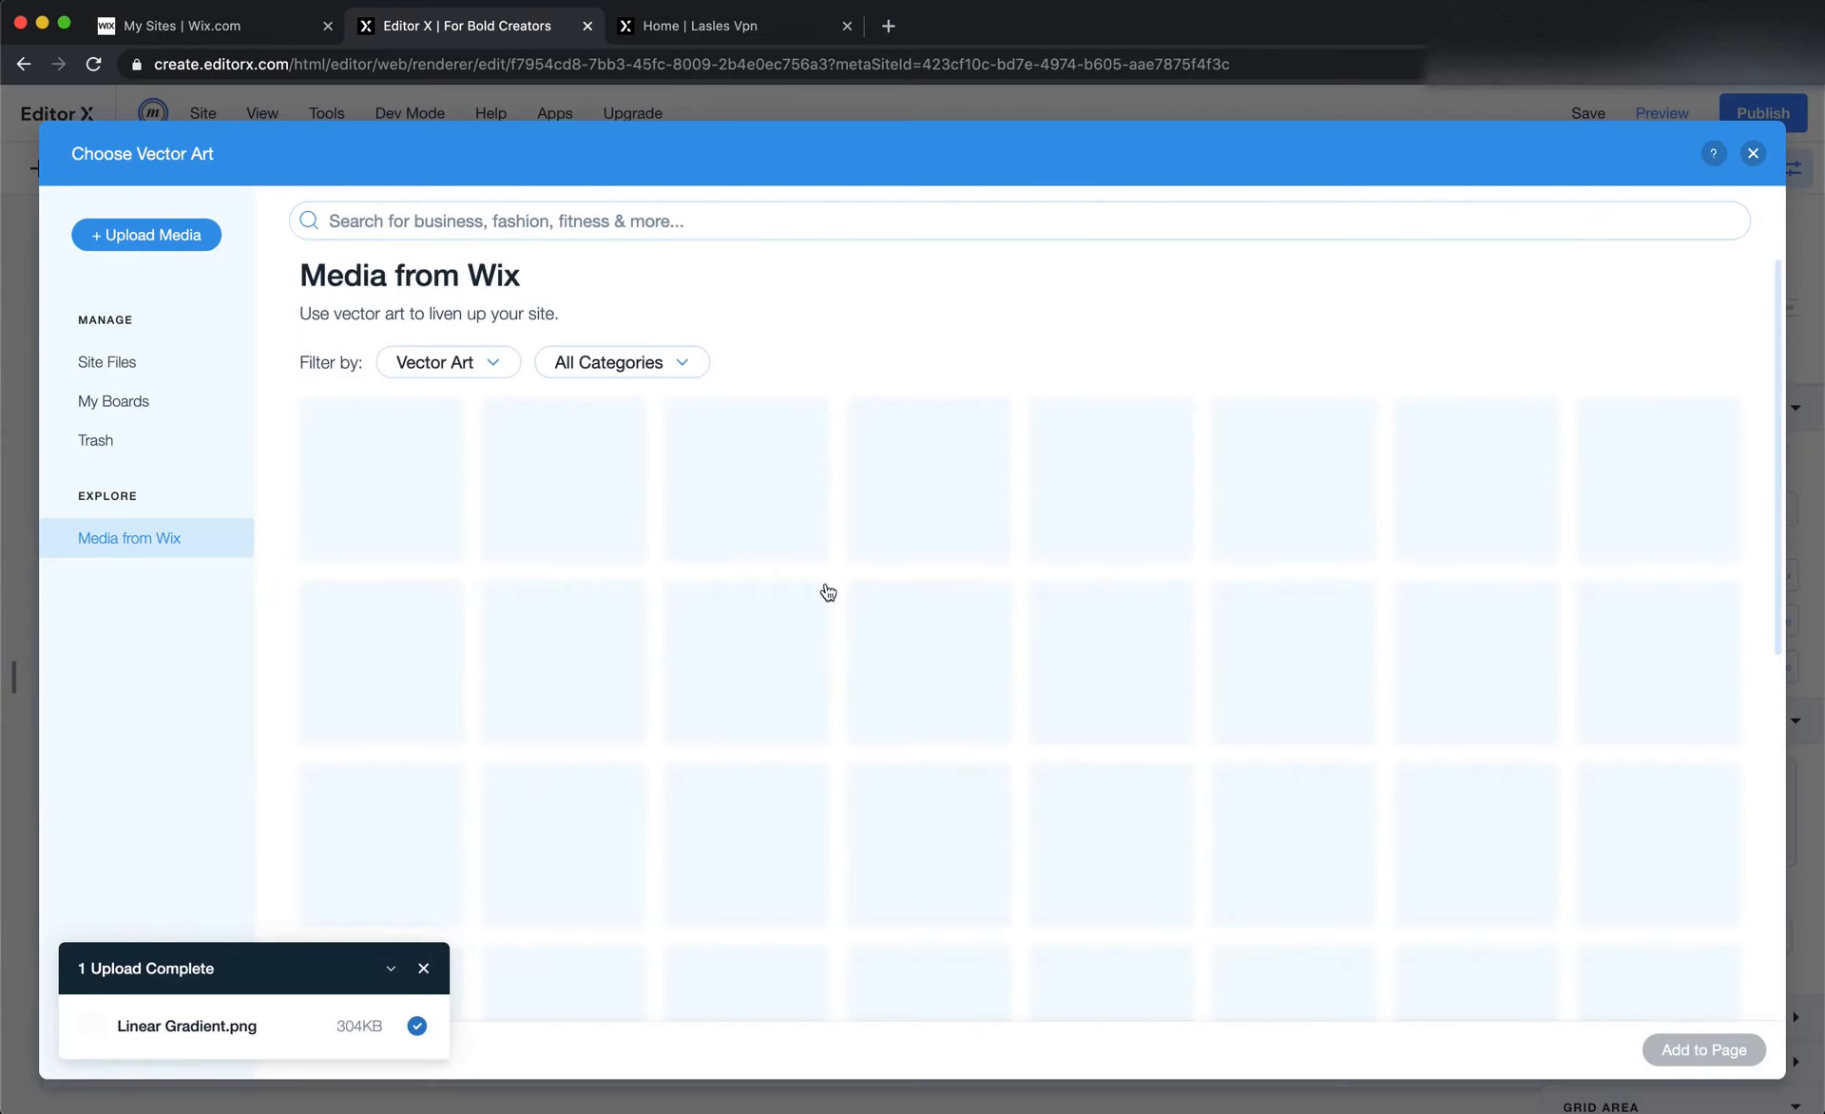
click(107, 361)
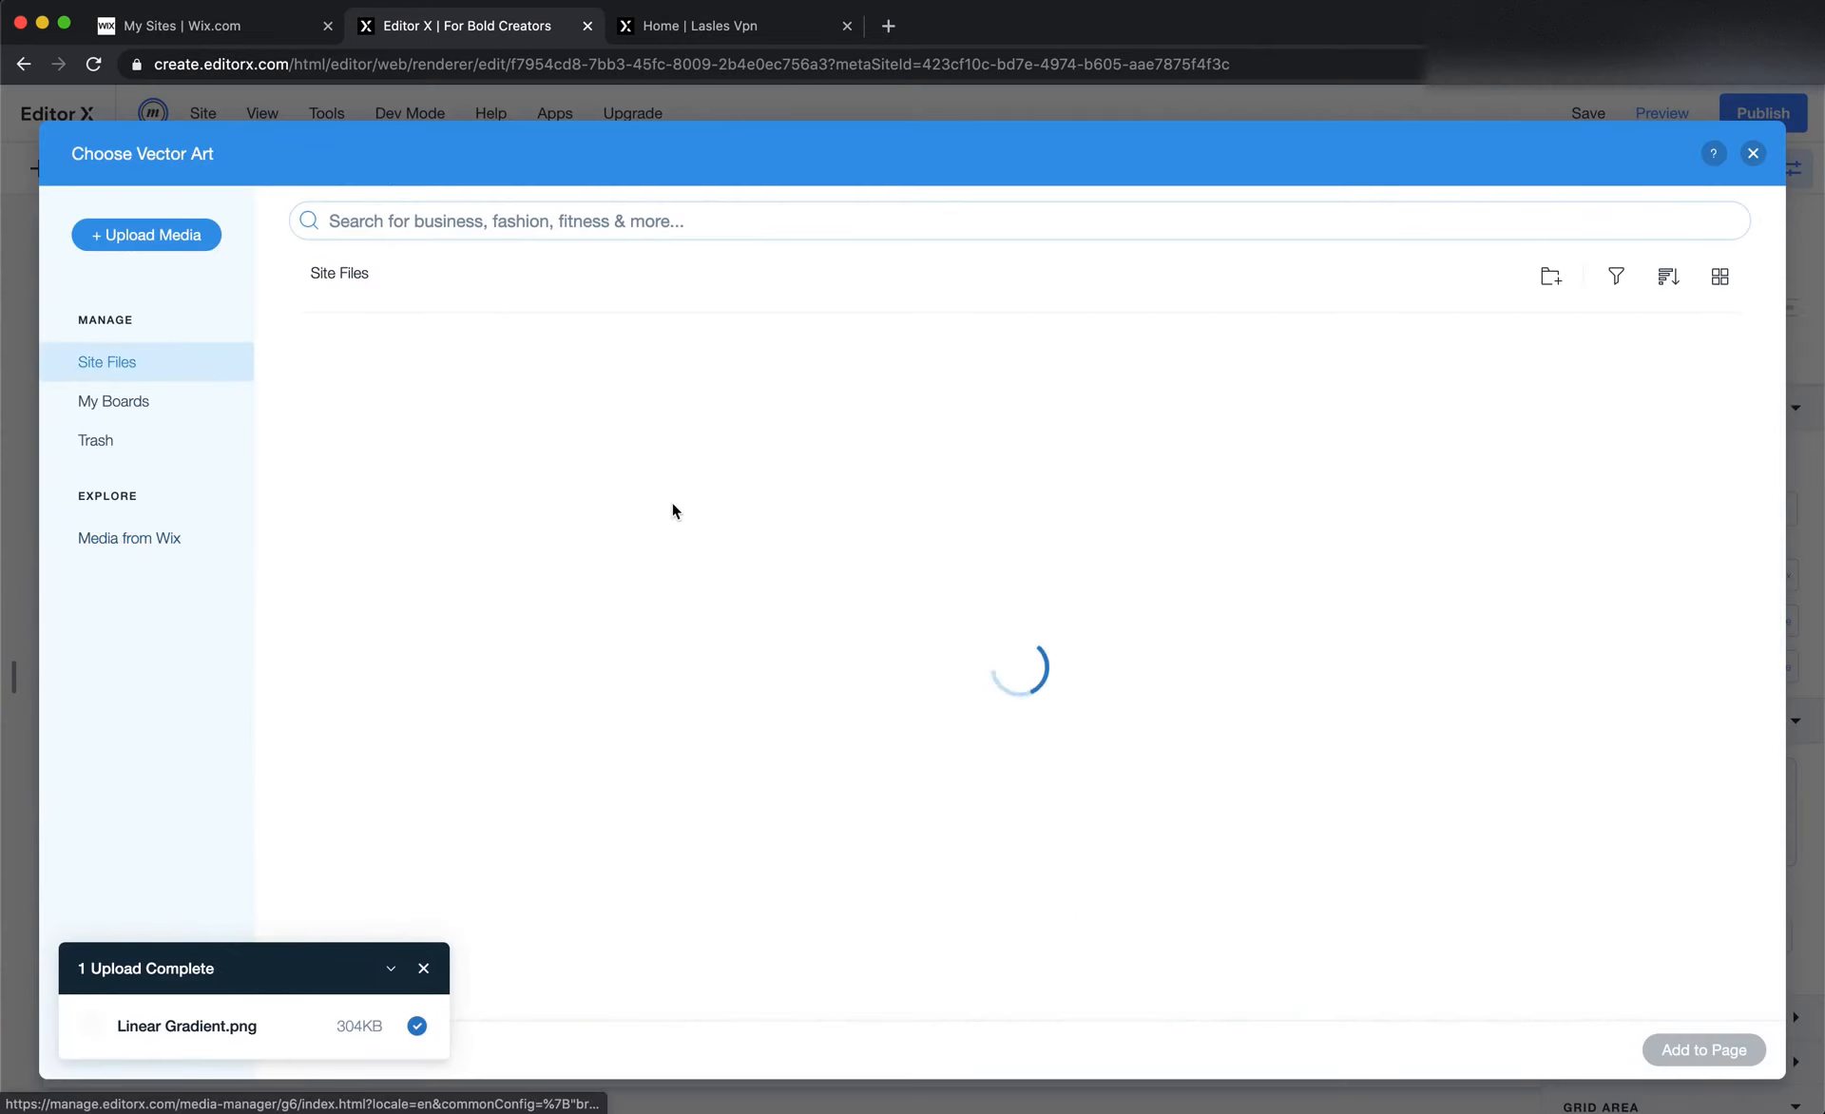
double_click(1247, 481)
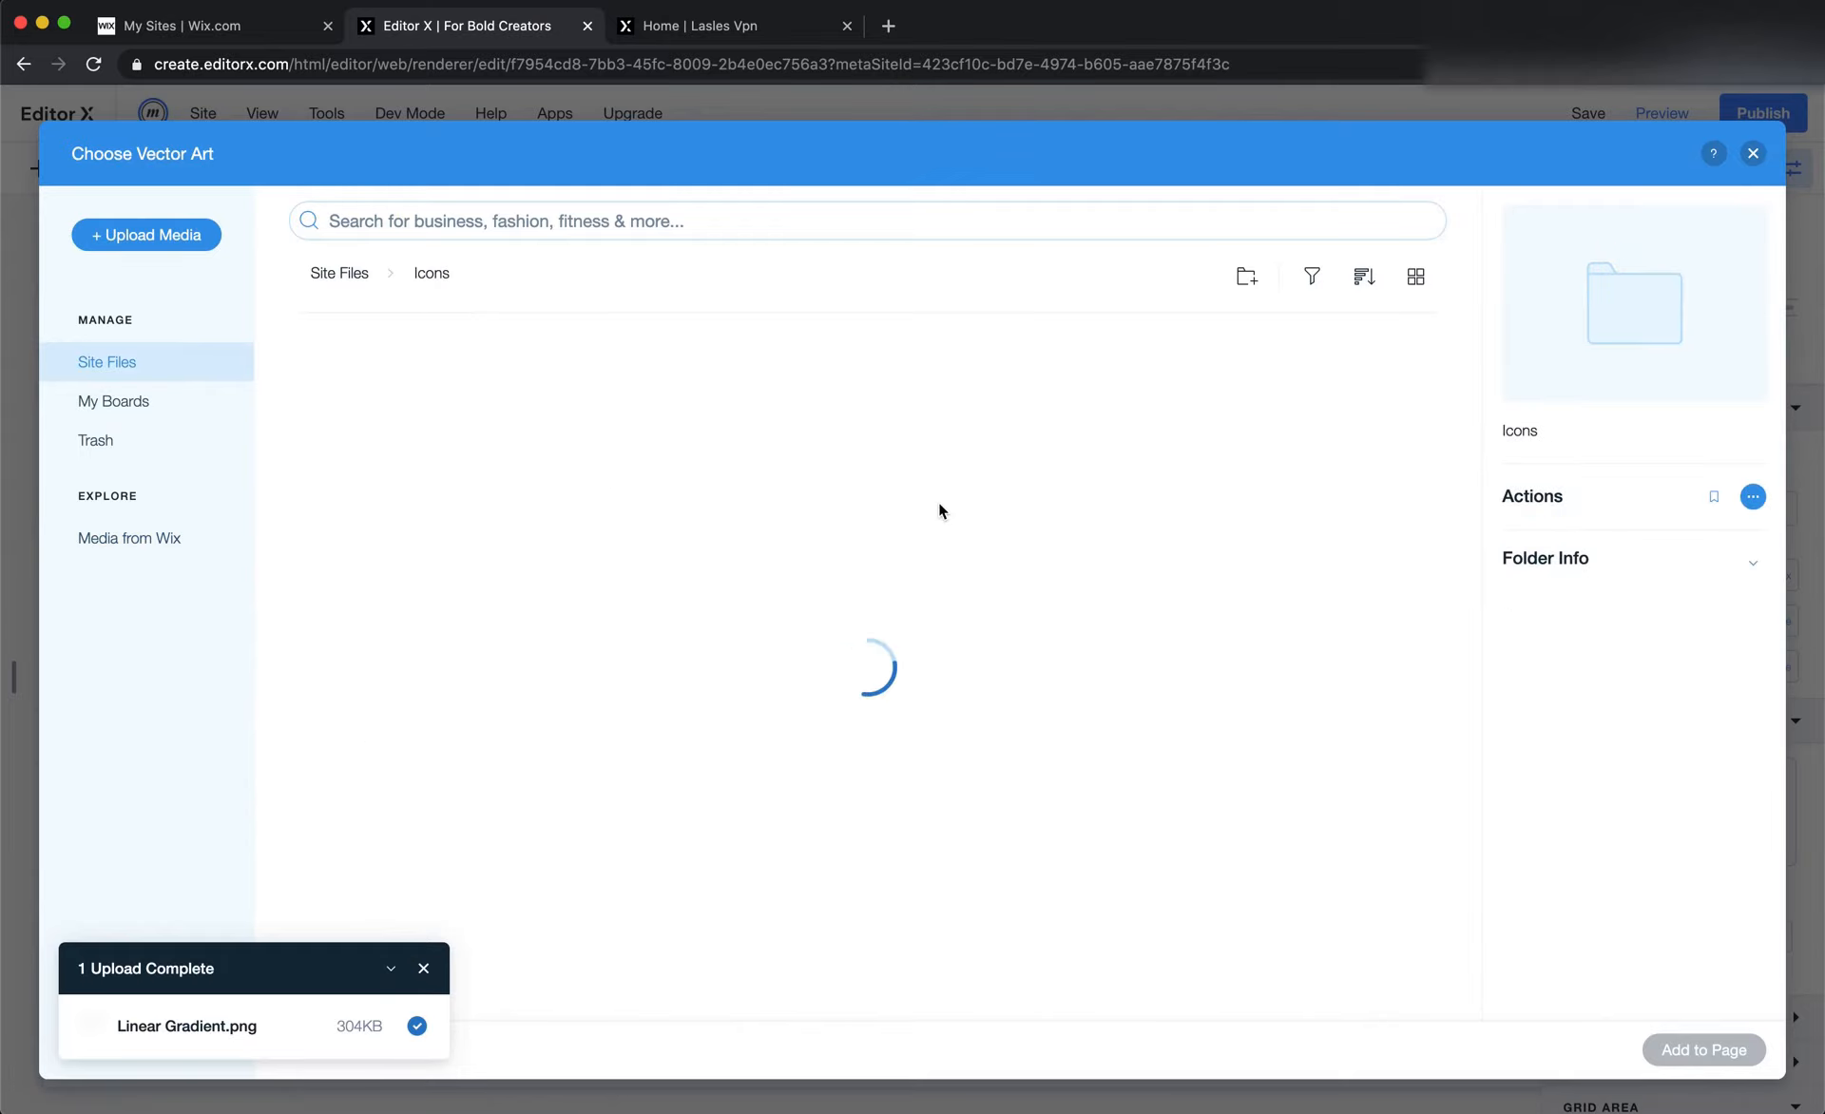
double_click(735, 467)
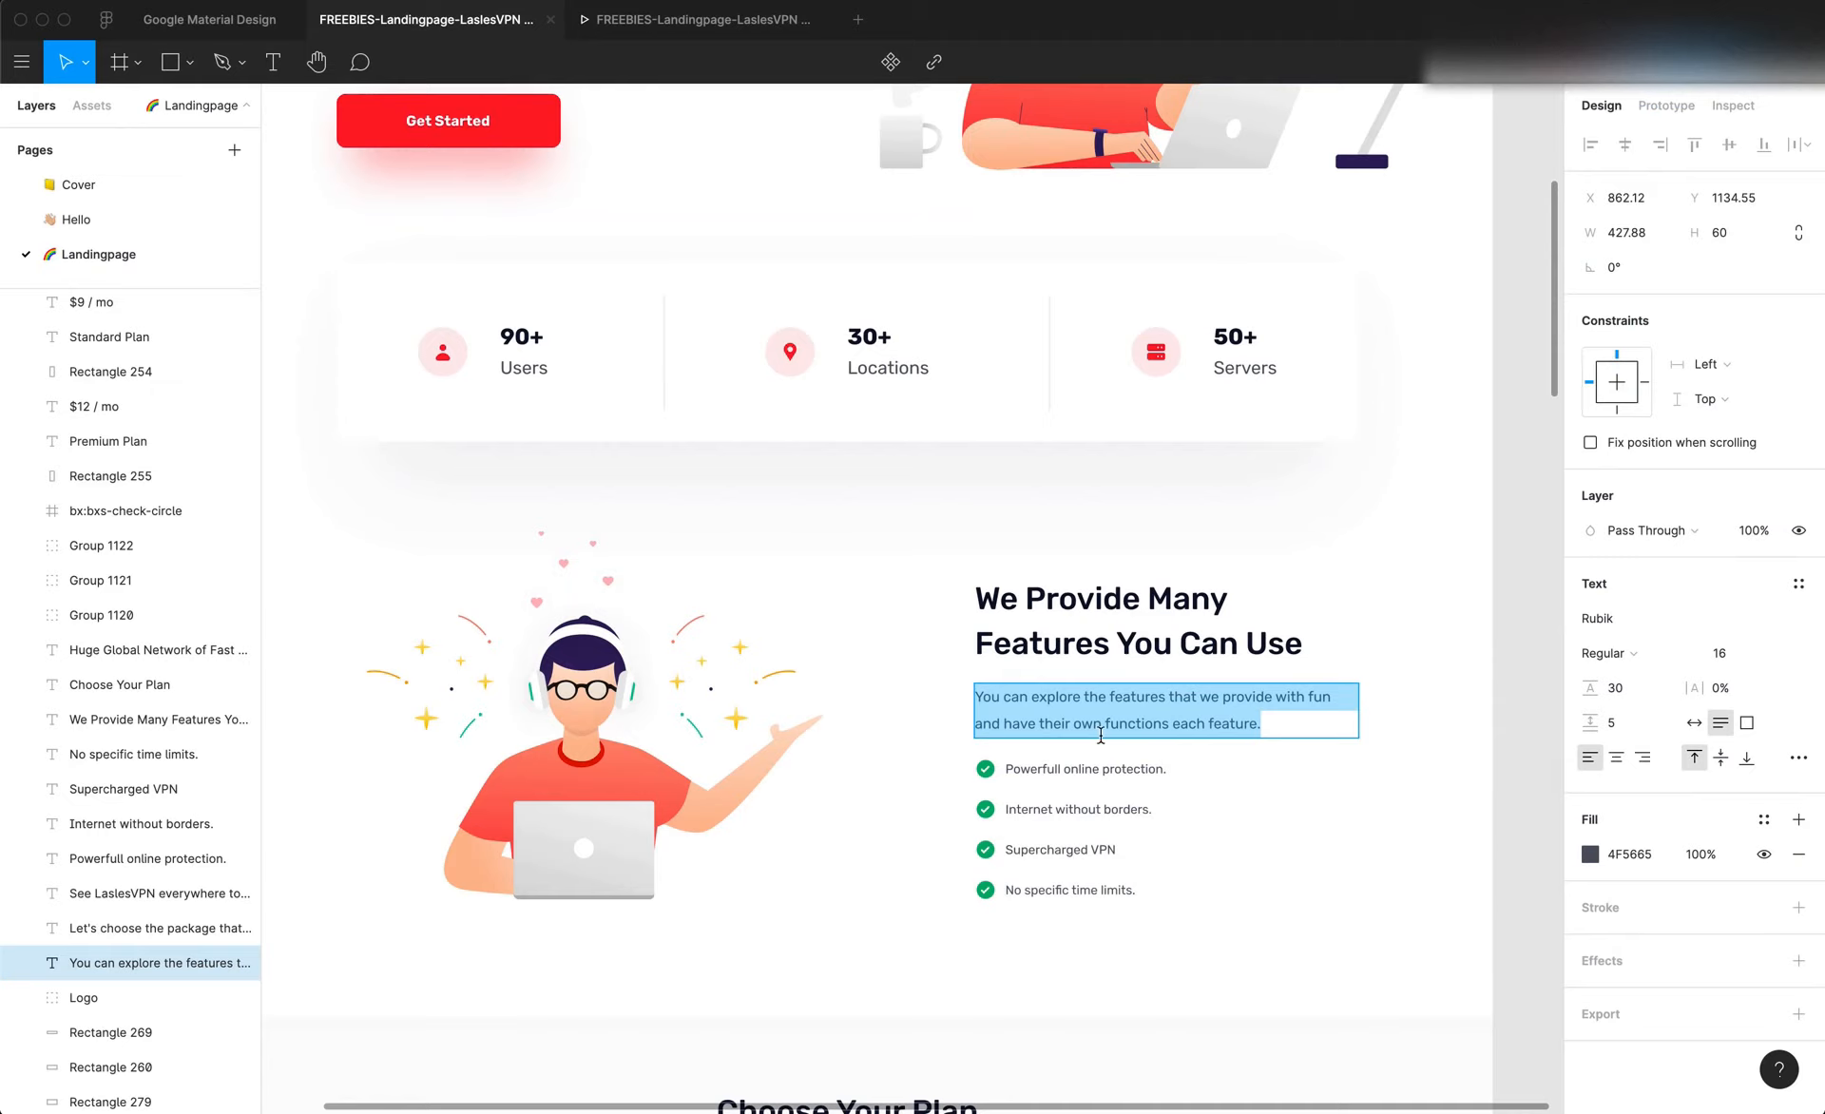
Check the feature list checkmark's size in the Figma design, then set the Editor X icon to 24 by 24 px
click(985, 768)
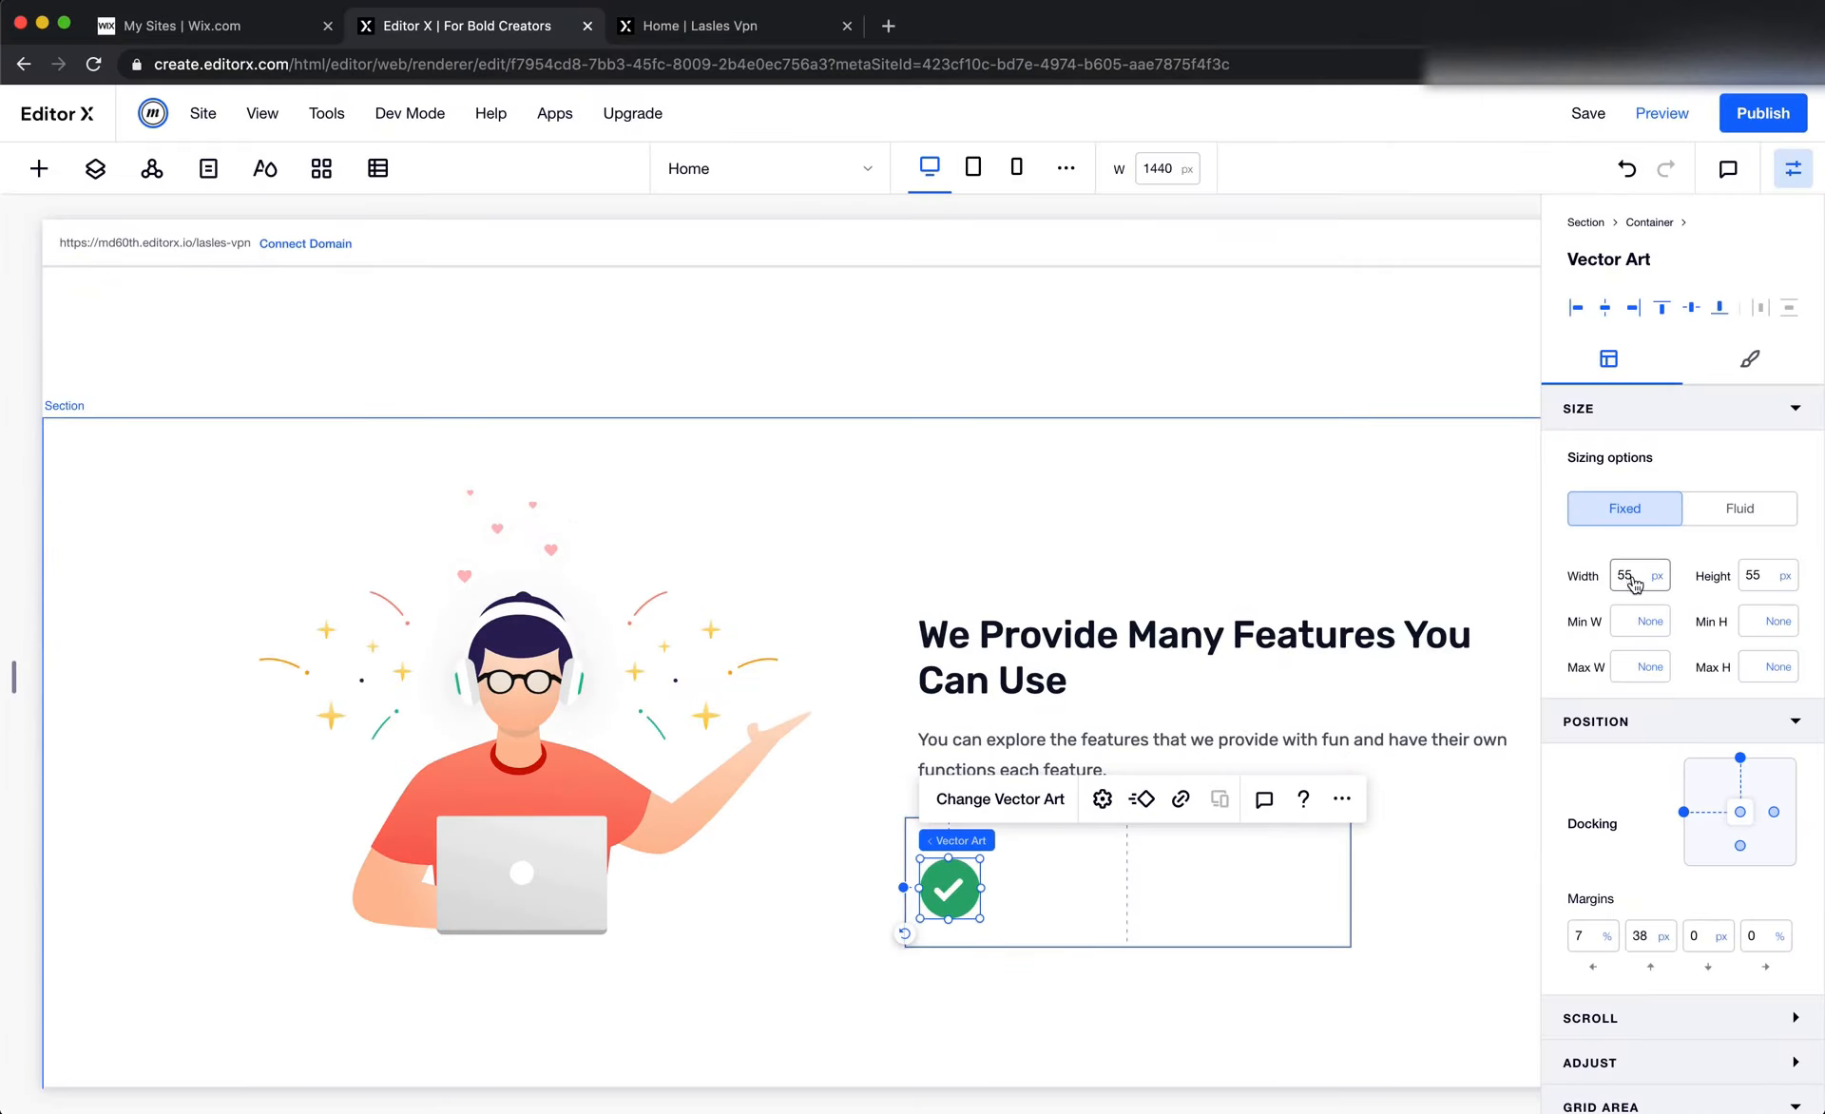
click(1632, 577)
text(24)
key(Tab)
text(24)
key(Tab)
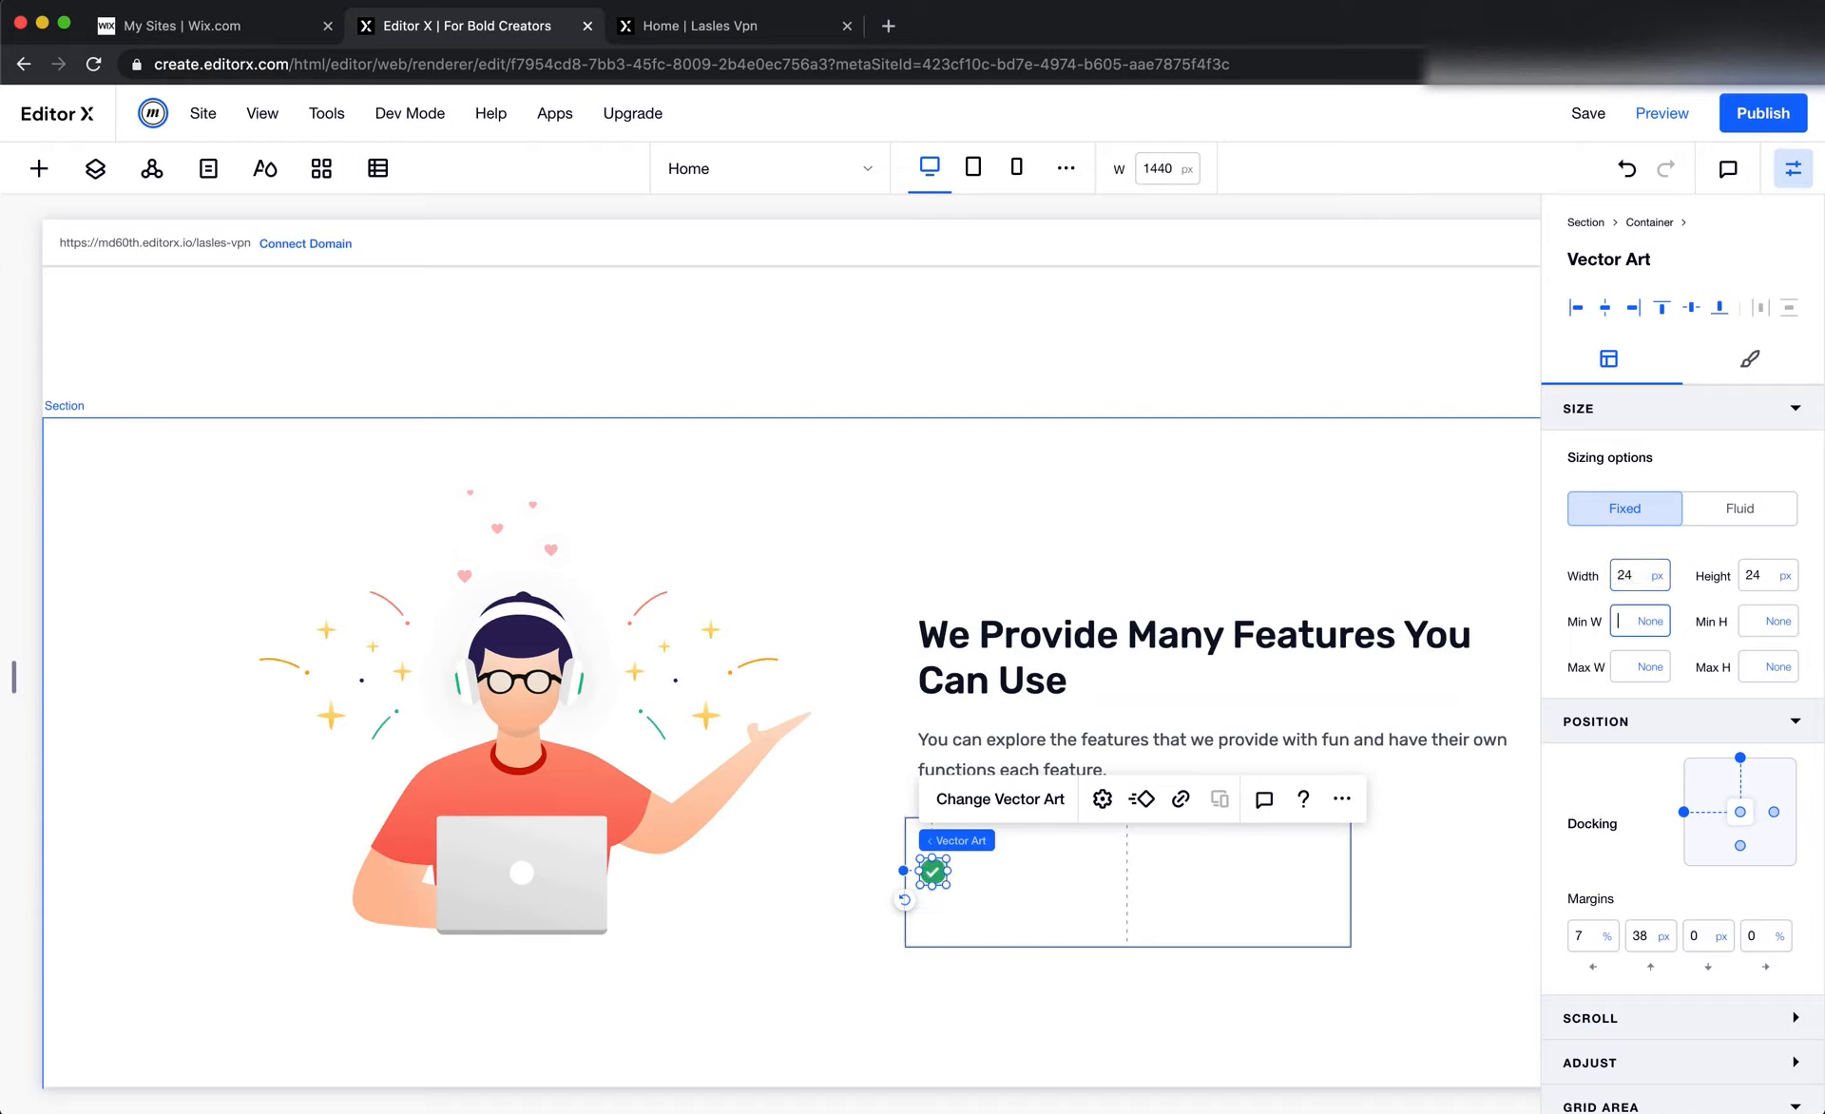
Remove the checkmark icon's top docking and set its left and top margins to 0
click(1739, 757)
click(1582, 935)
text(0)
key(Tab)
text(0)
key(Tab)
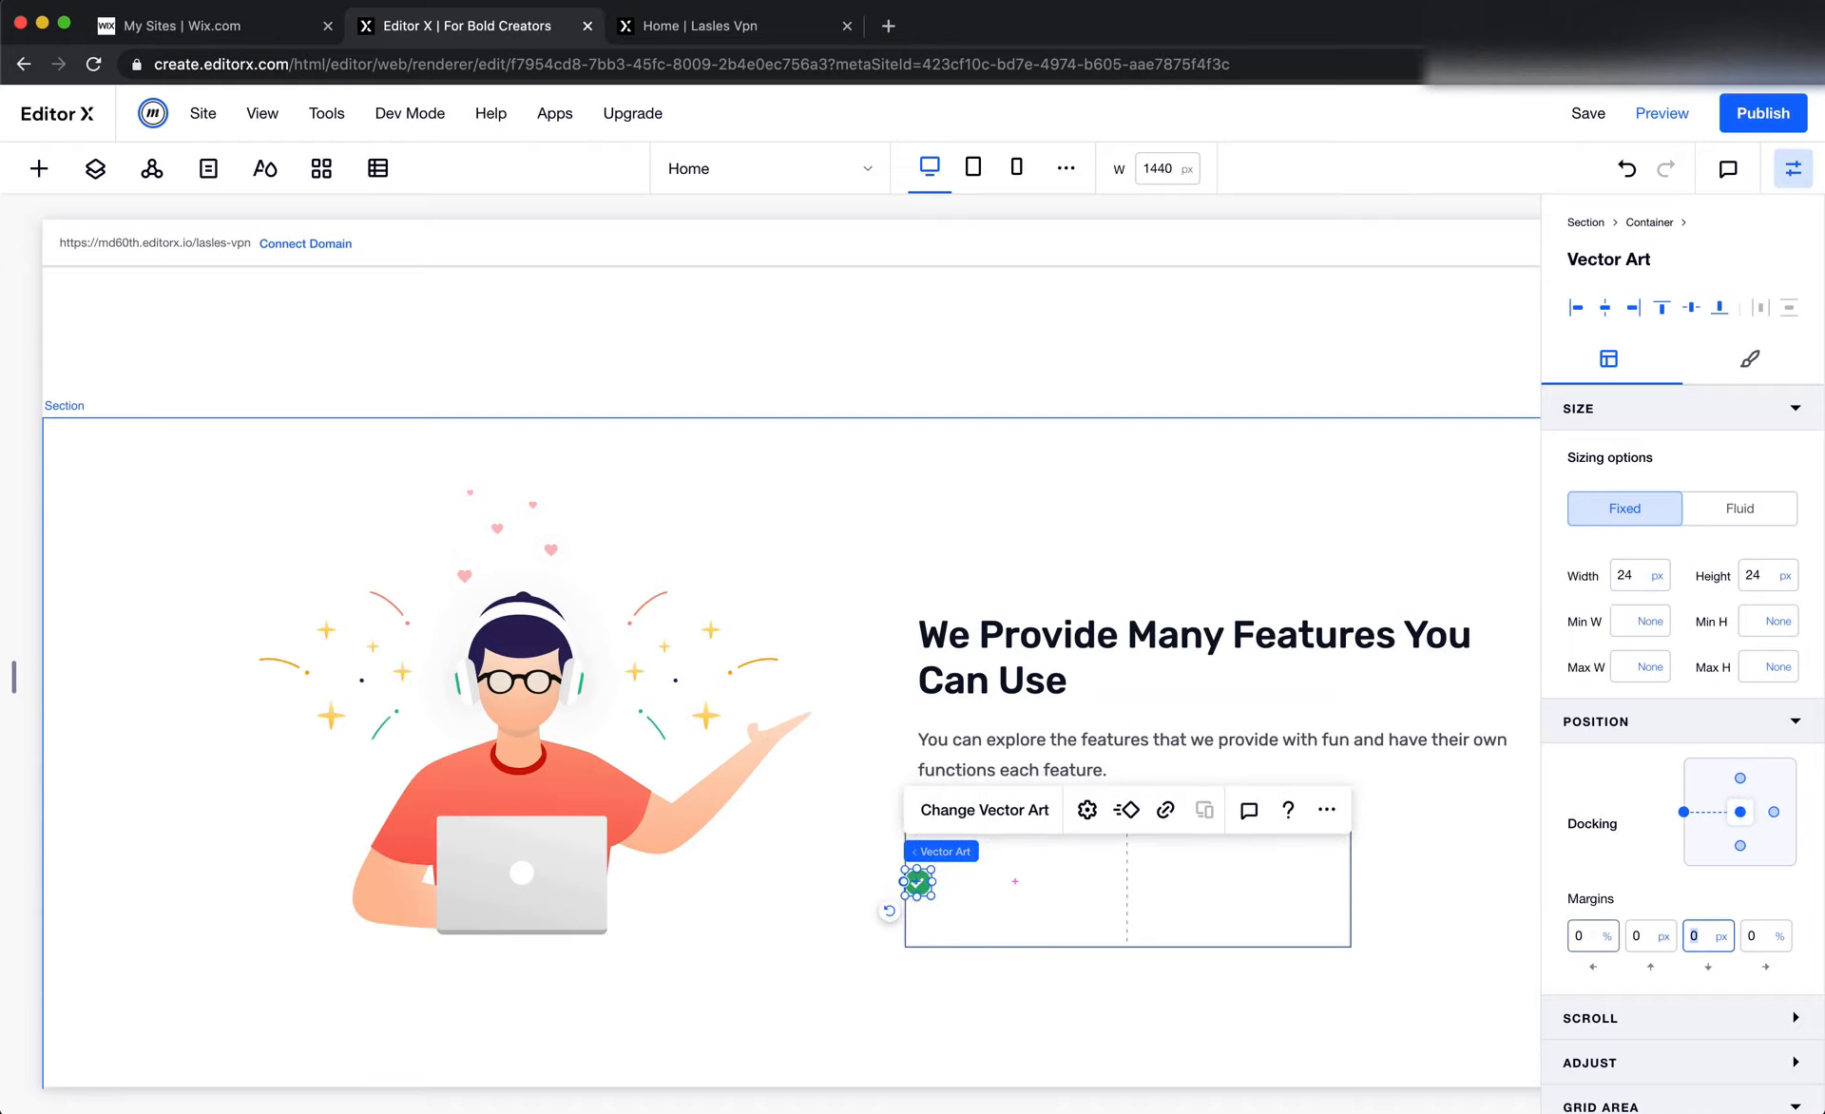
Copy the features paragraph and paste it into the container with the checkmark icon
click(1035, 892)
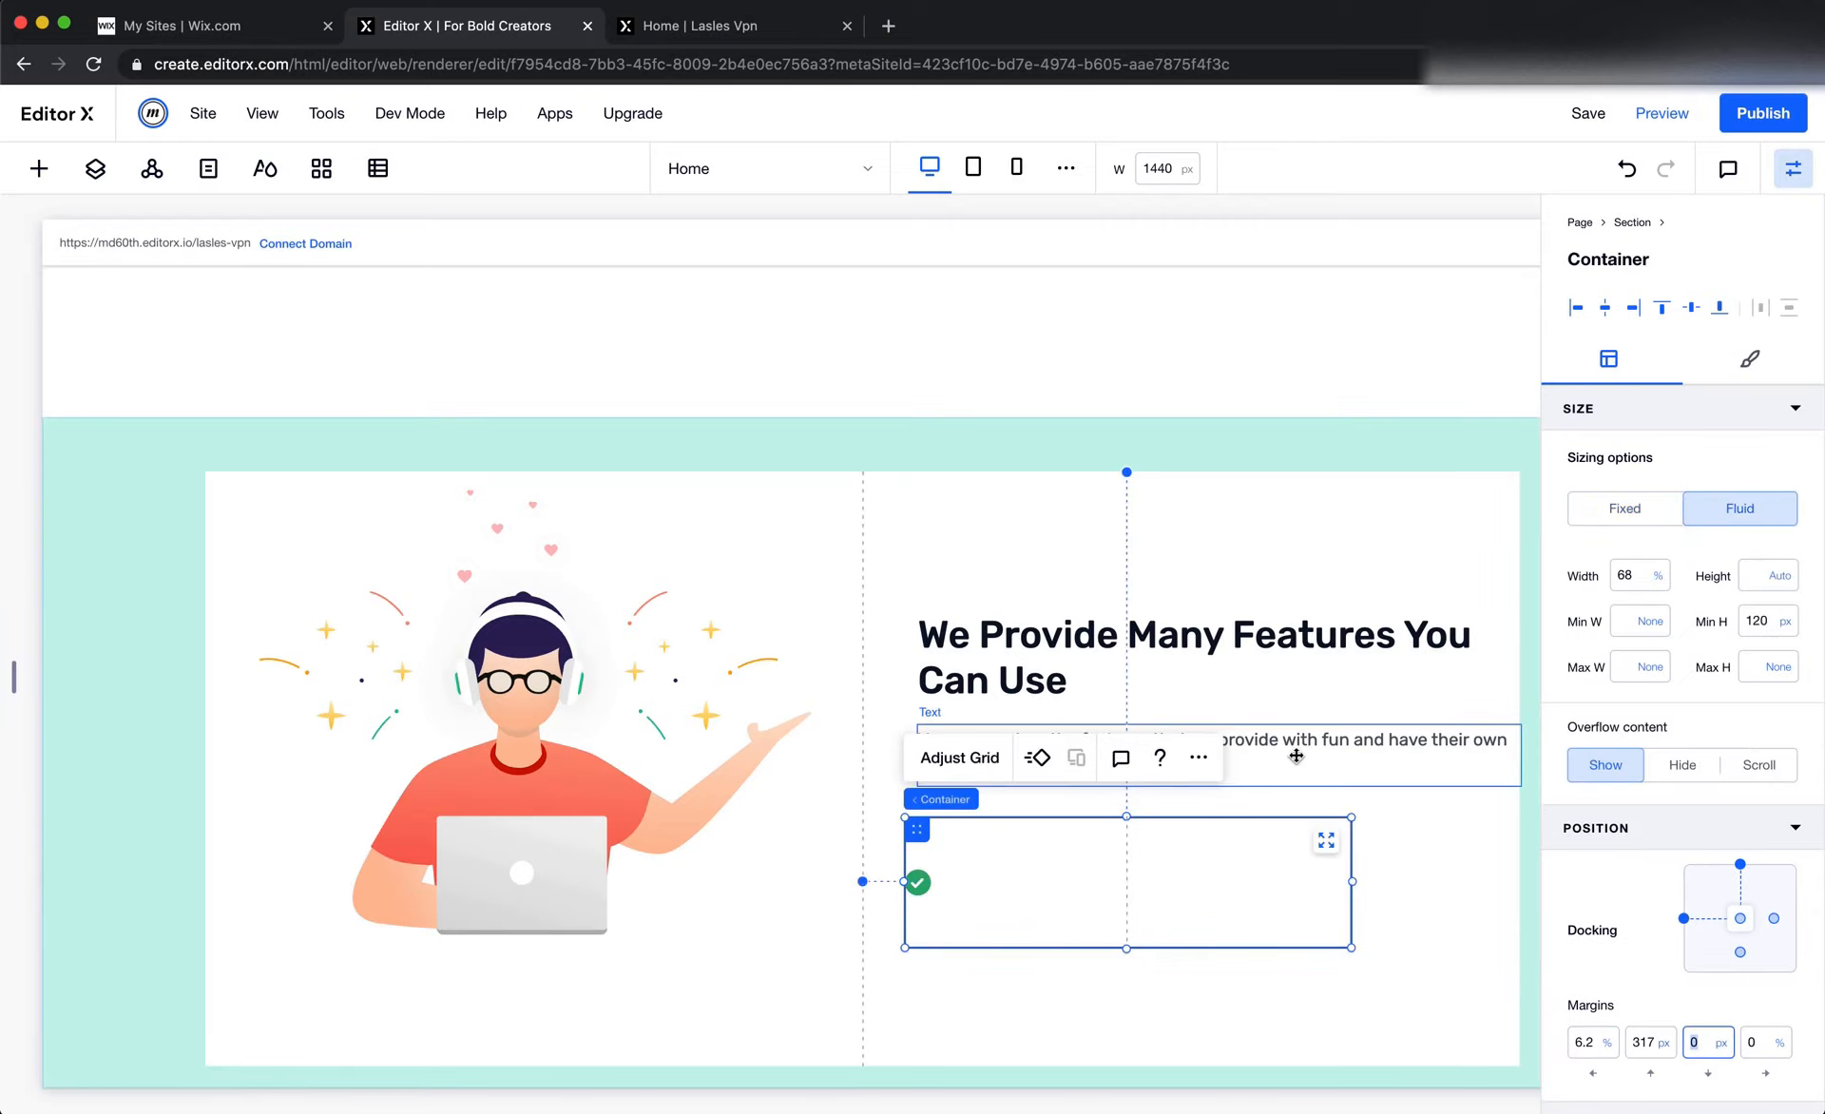
click(1206, 773)
right_click(1172, 781)
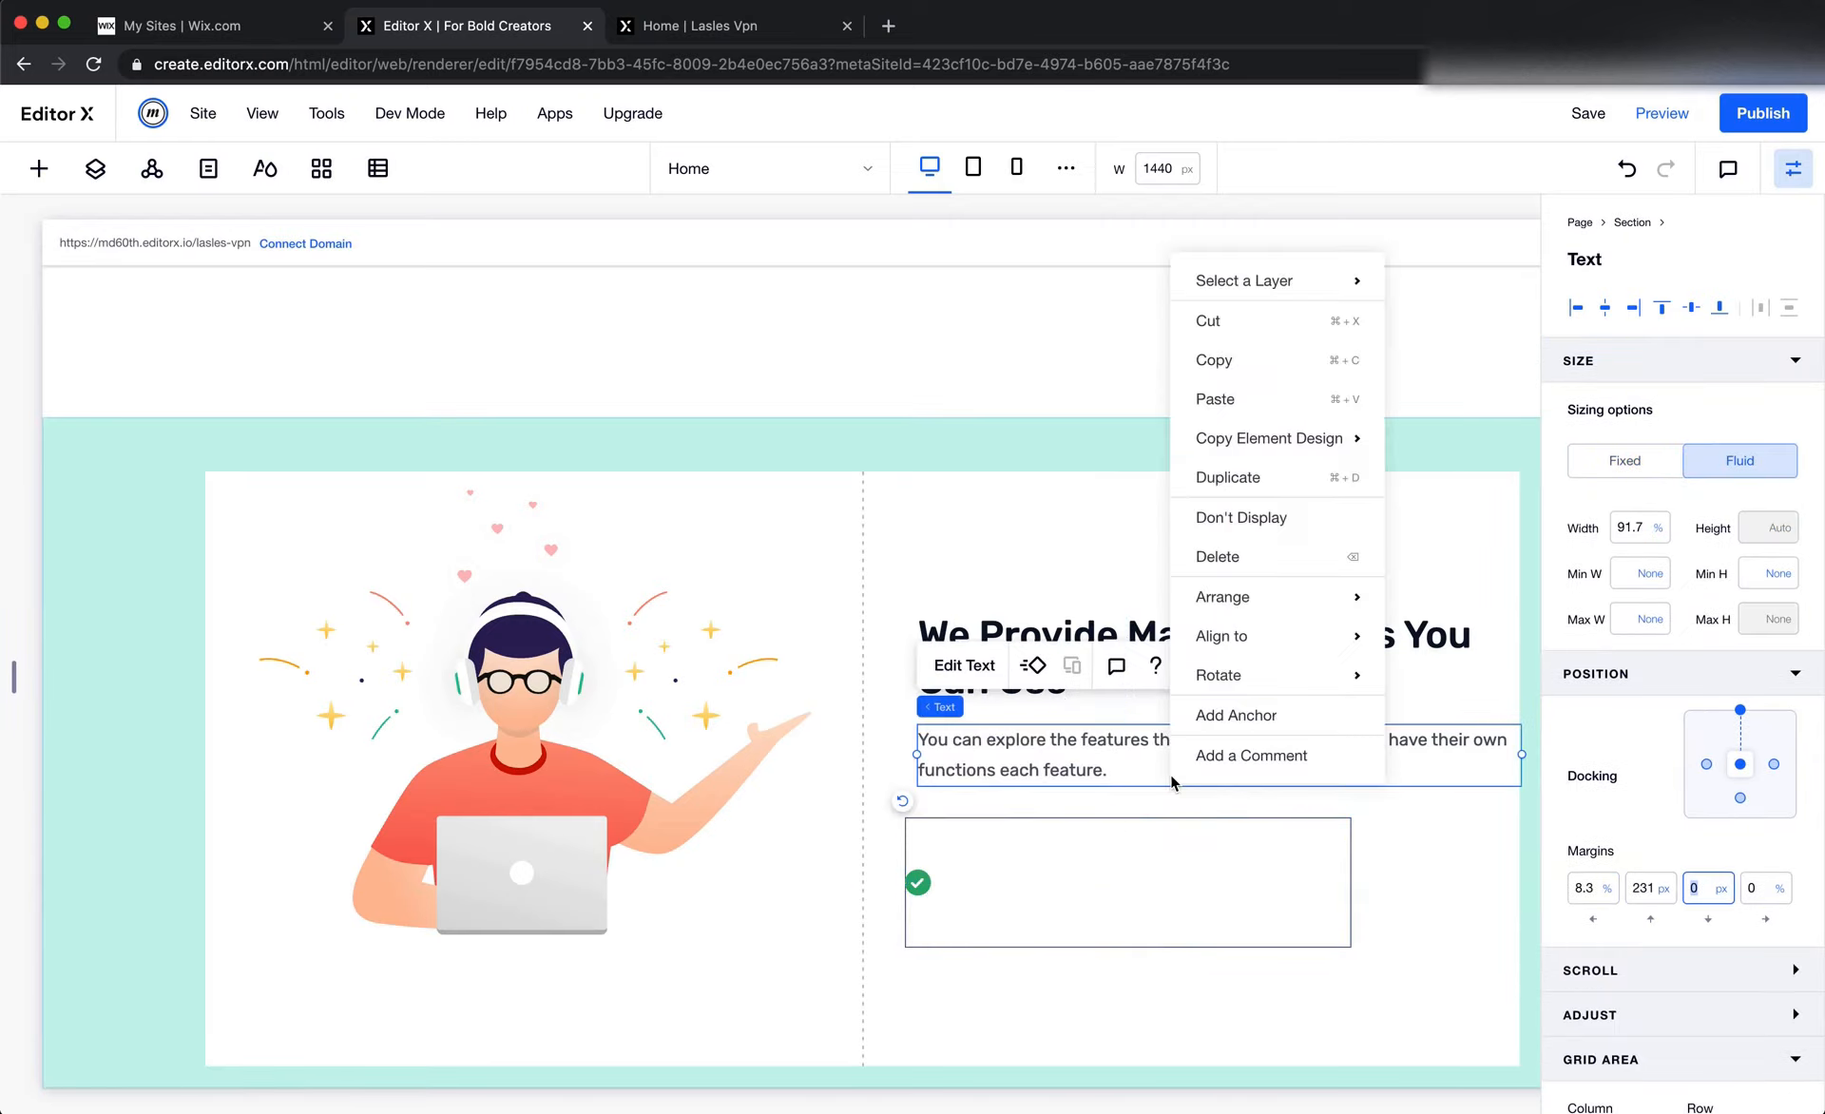
click(1264, 367)
click(1130, 860)
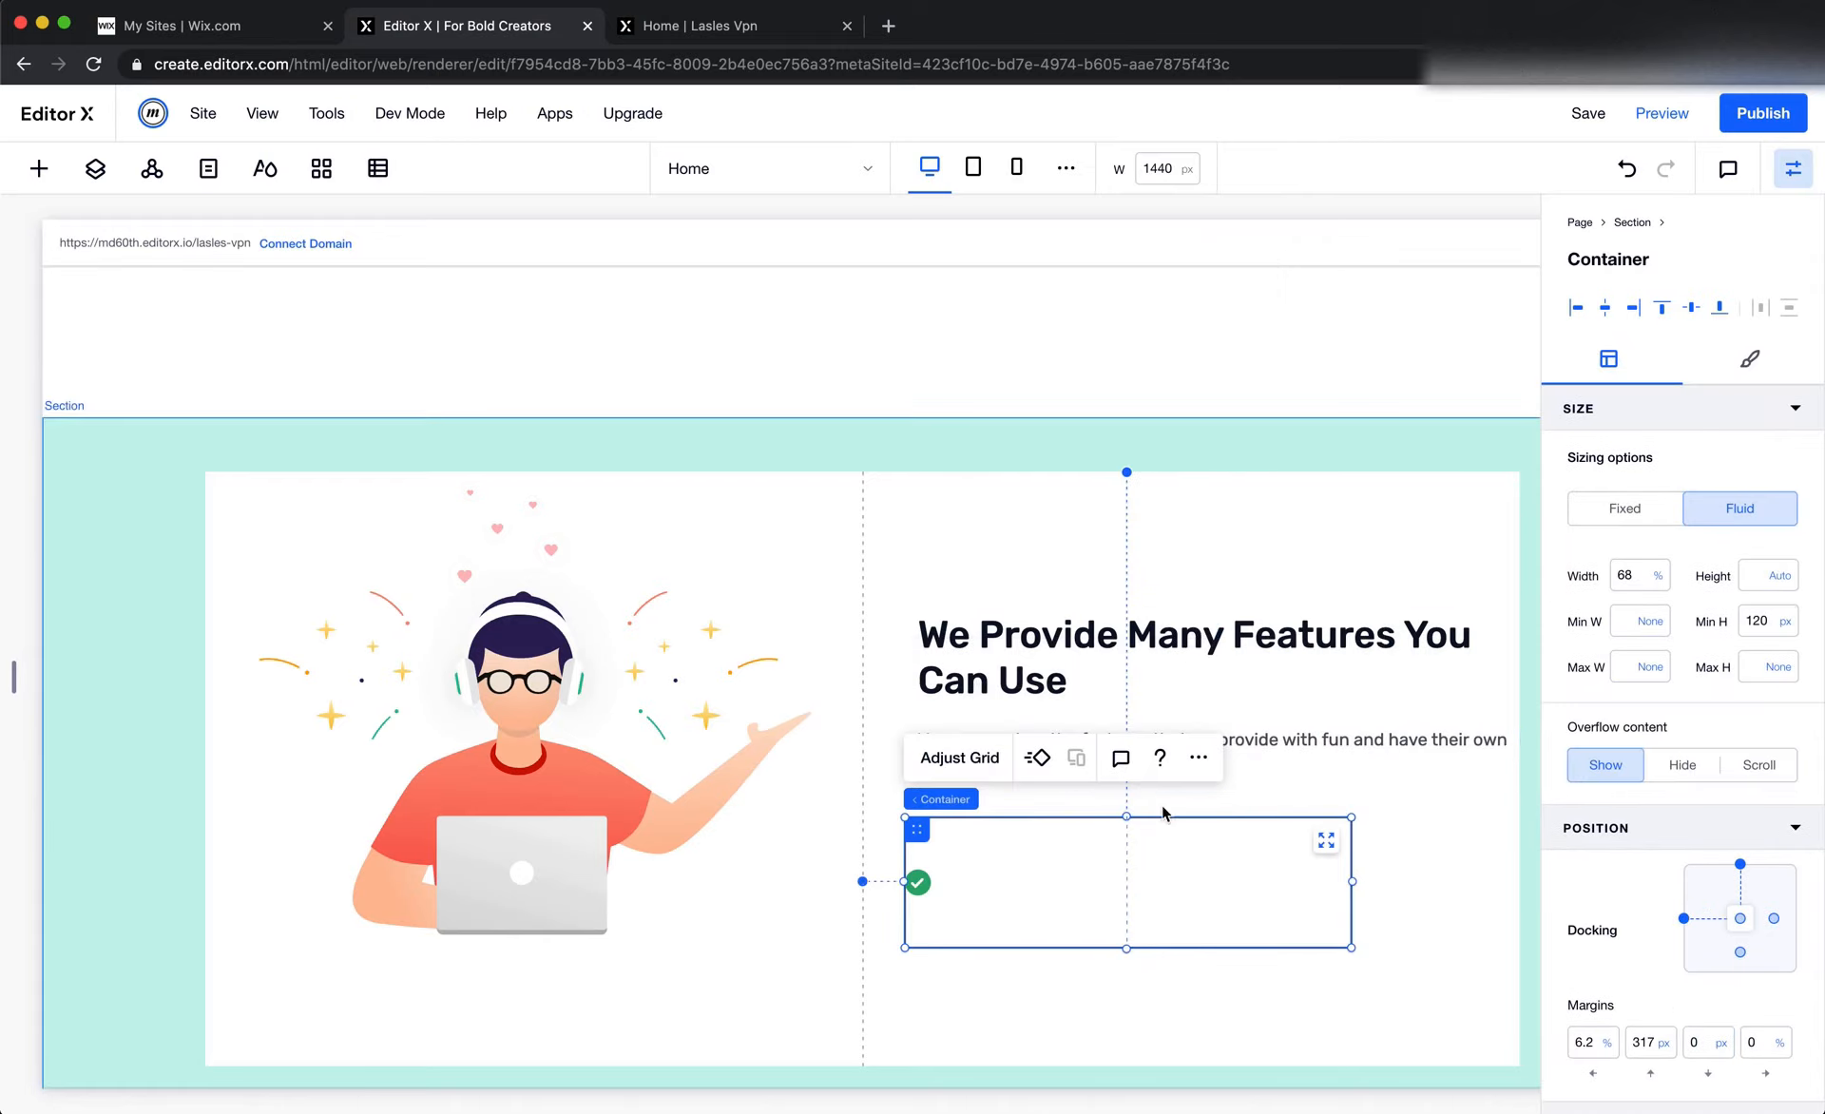
right_click(1028, 836)
click(1110, 455)
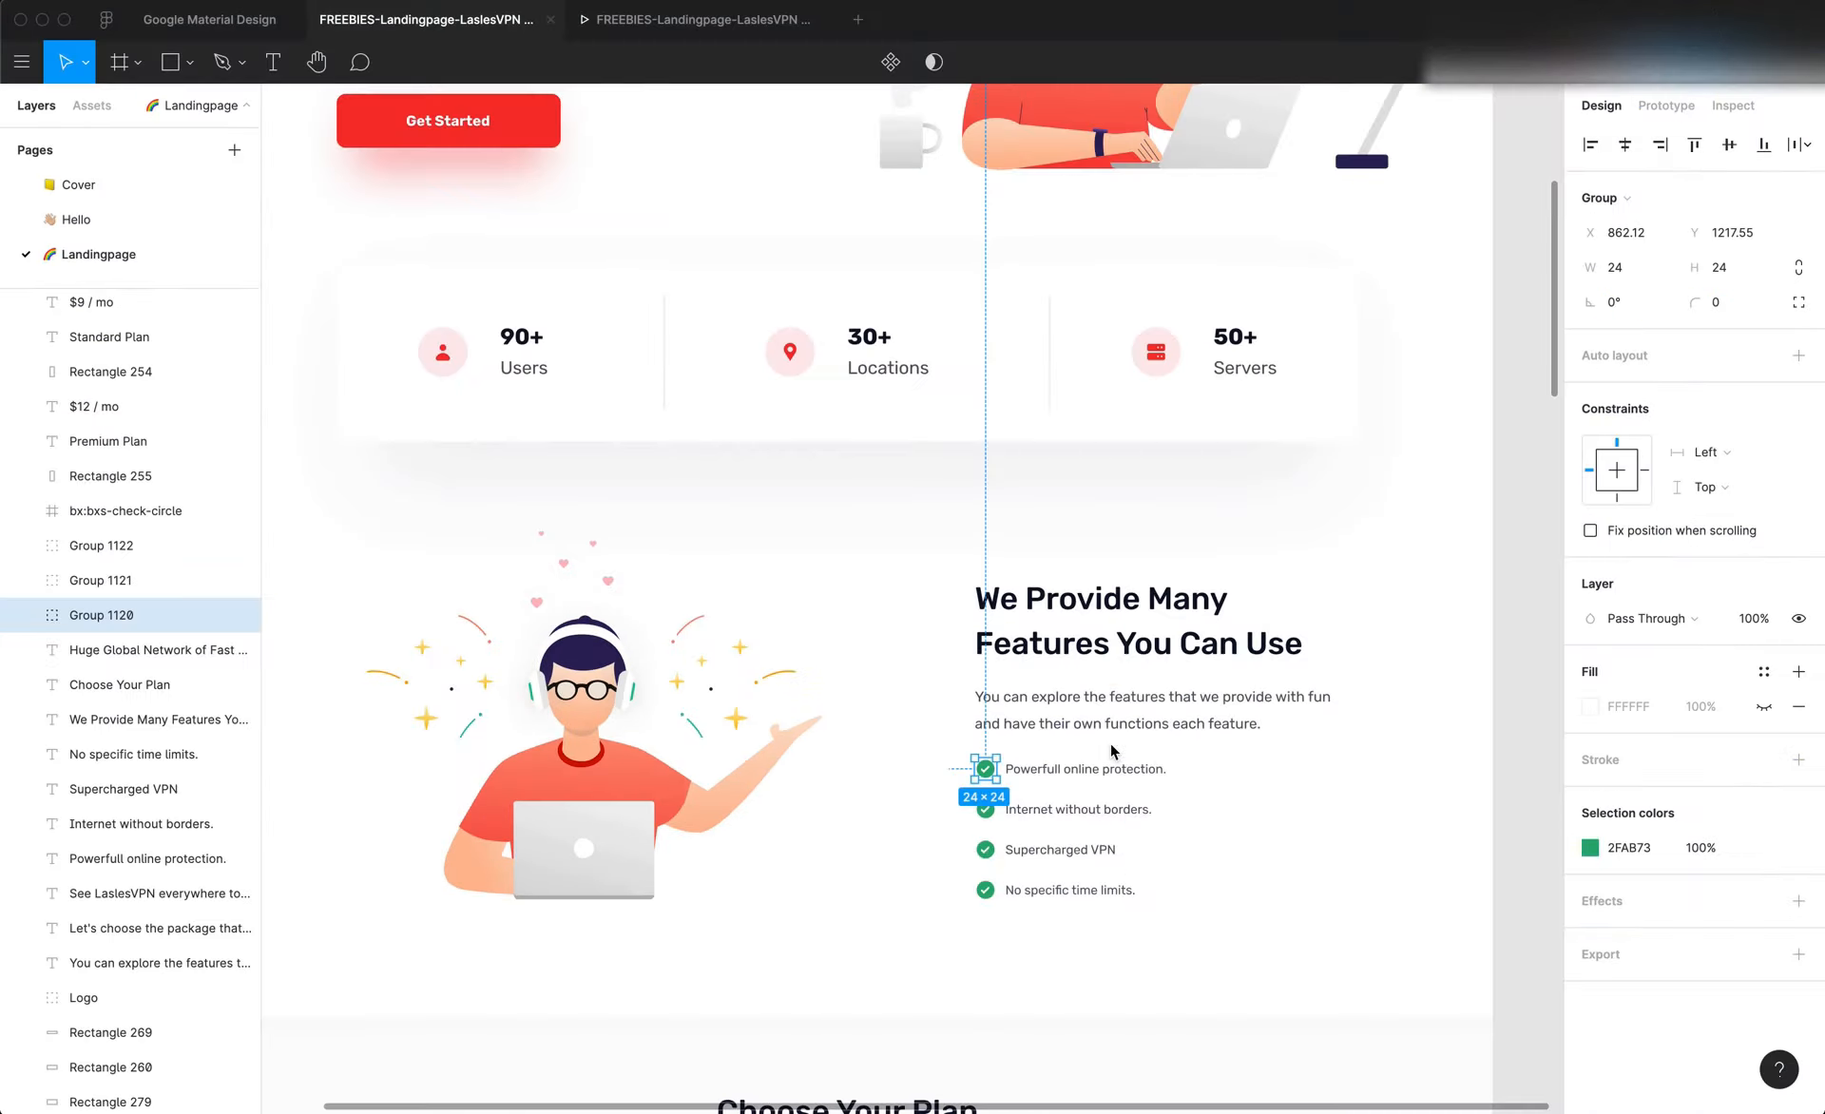
Copy "Powerfull online protection." from the Figma feature list and replace the pasted paragraph's text in Editor X with it
double_click(1119, 766)
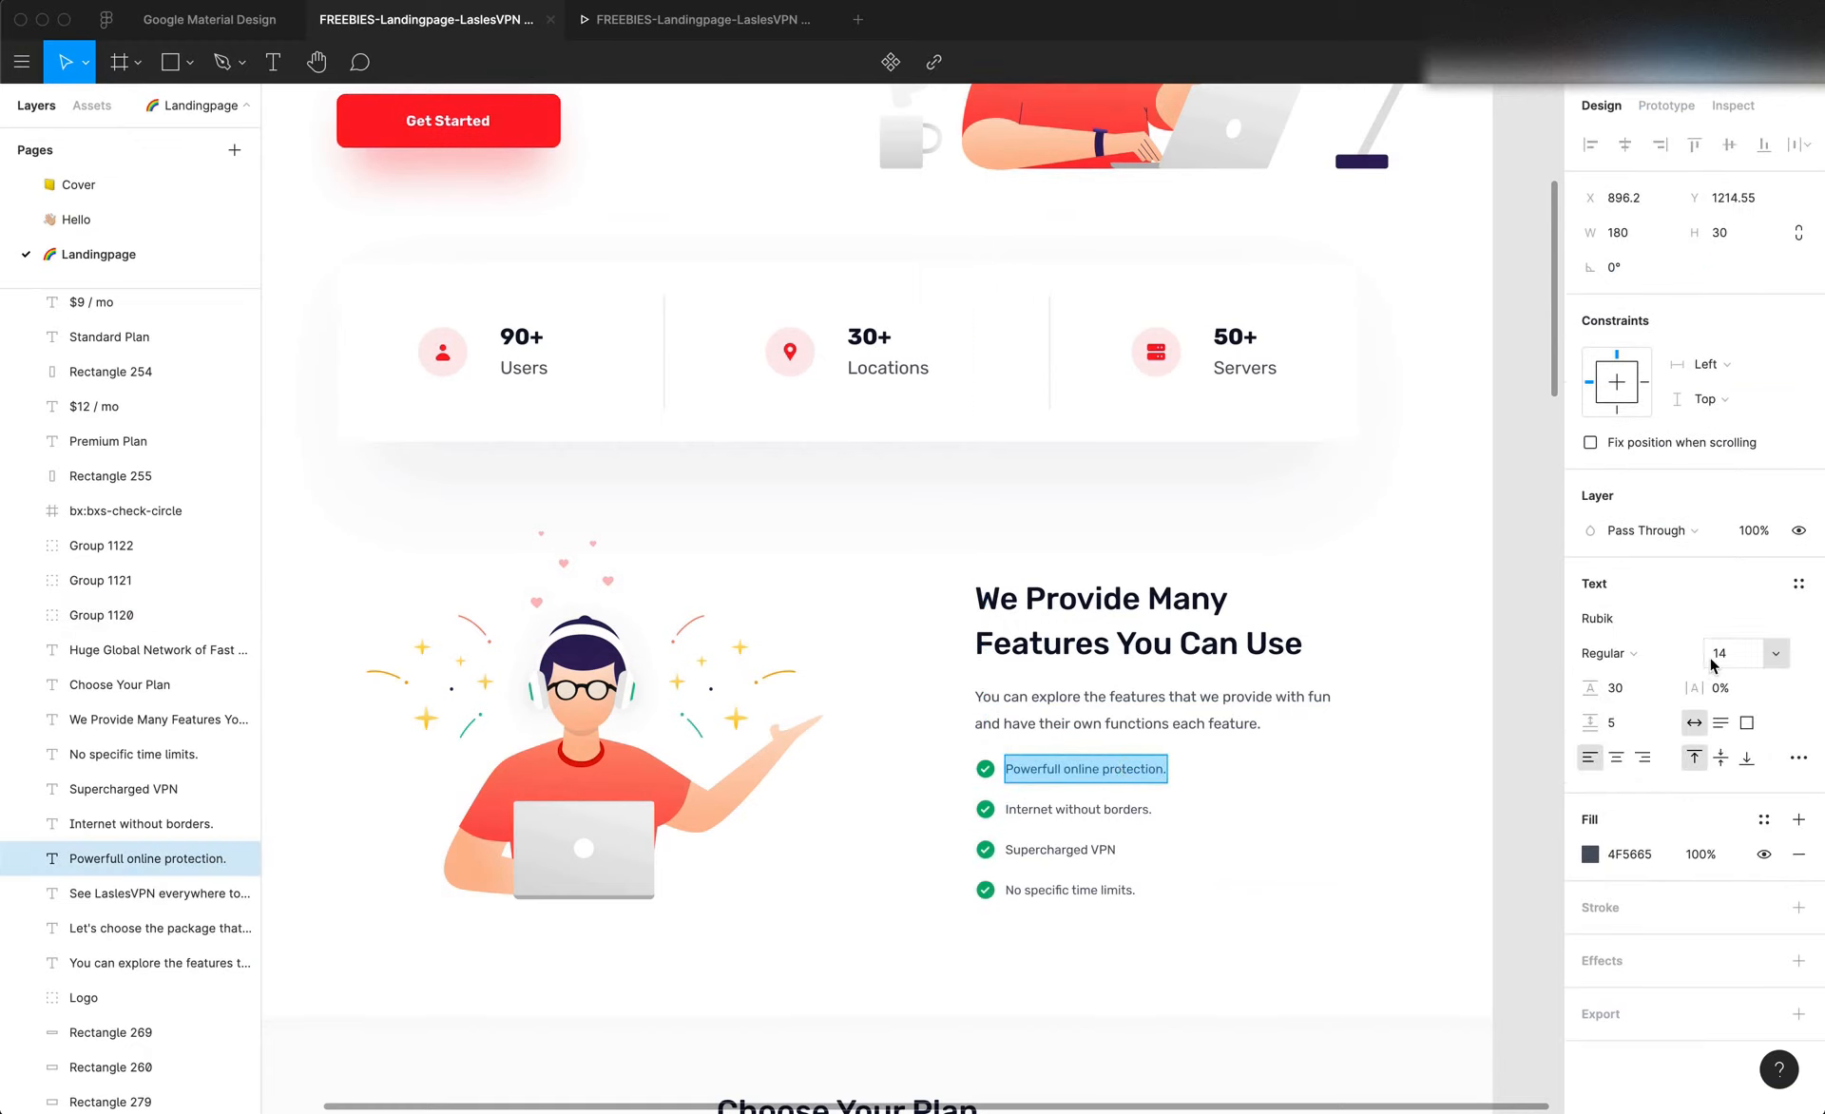
click(1199, 710)
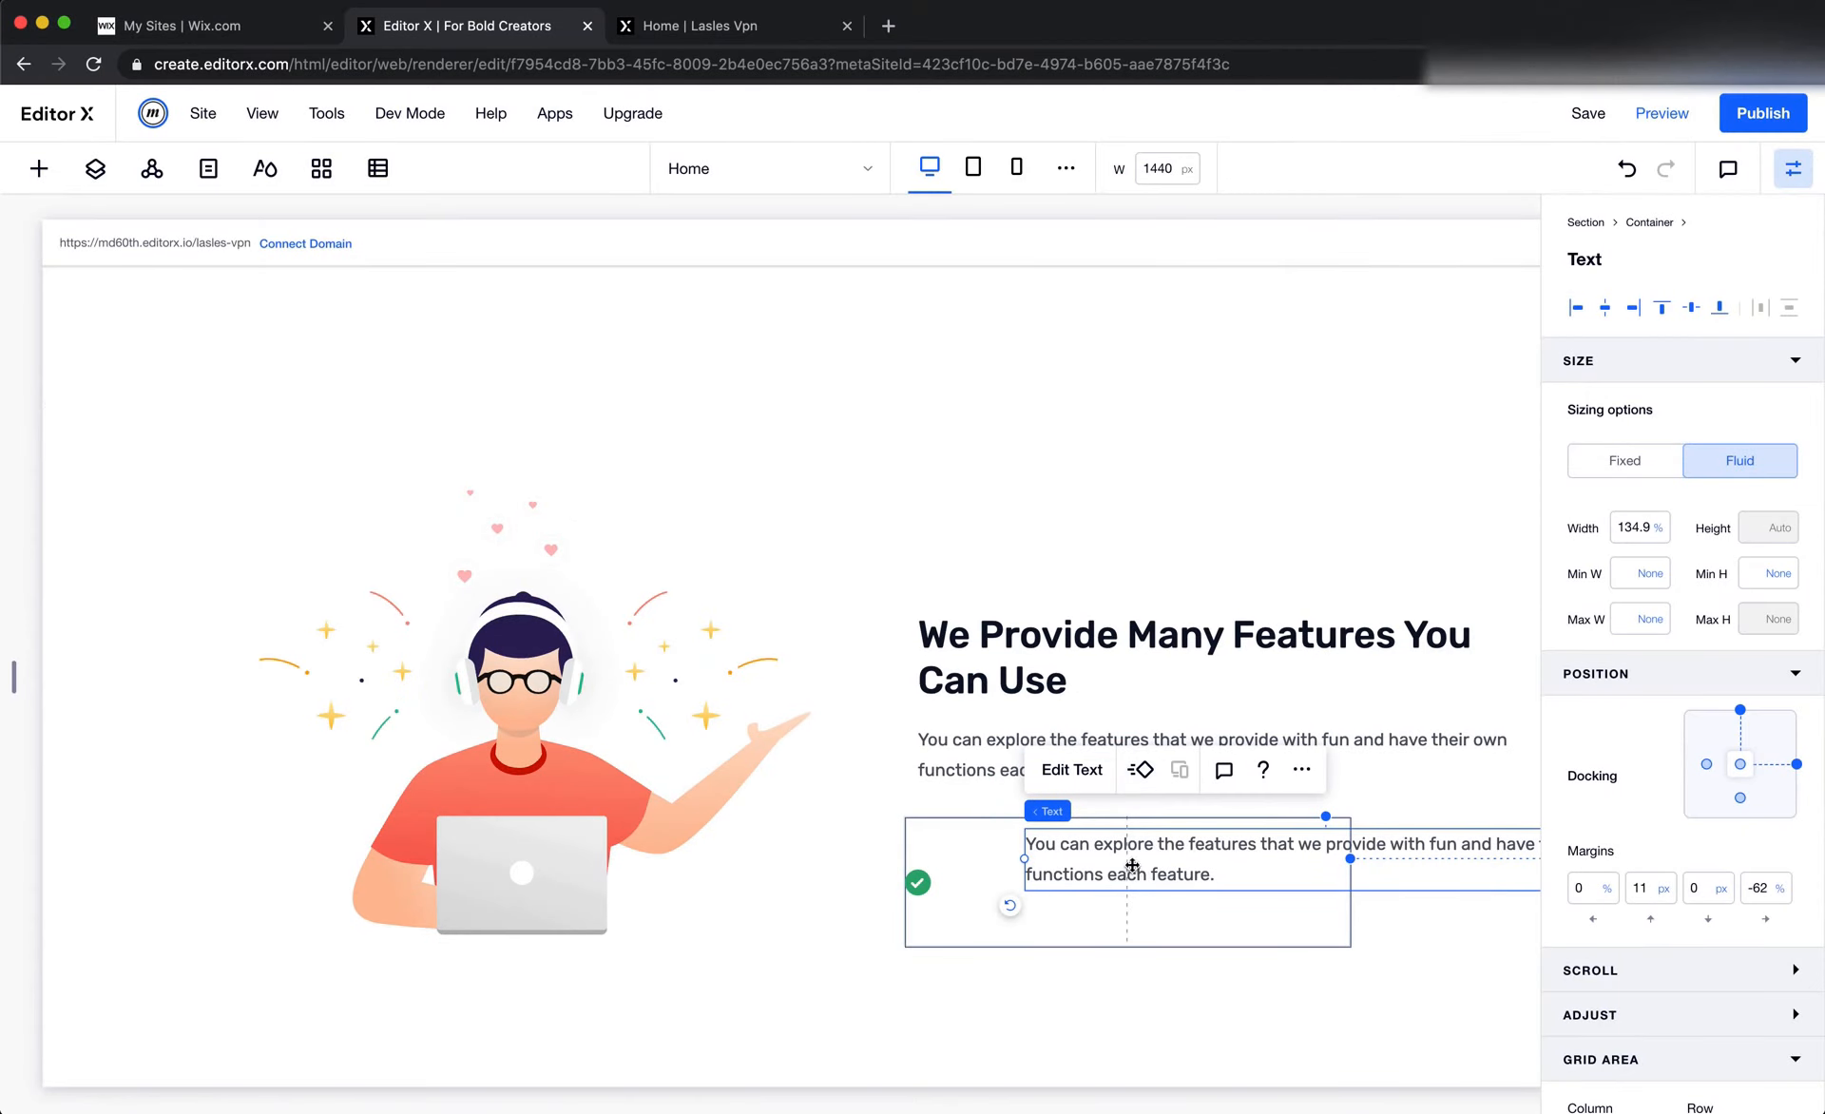
double_click(1130, 862)
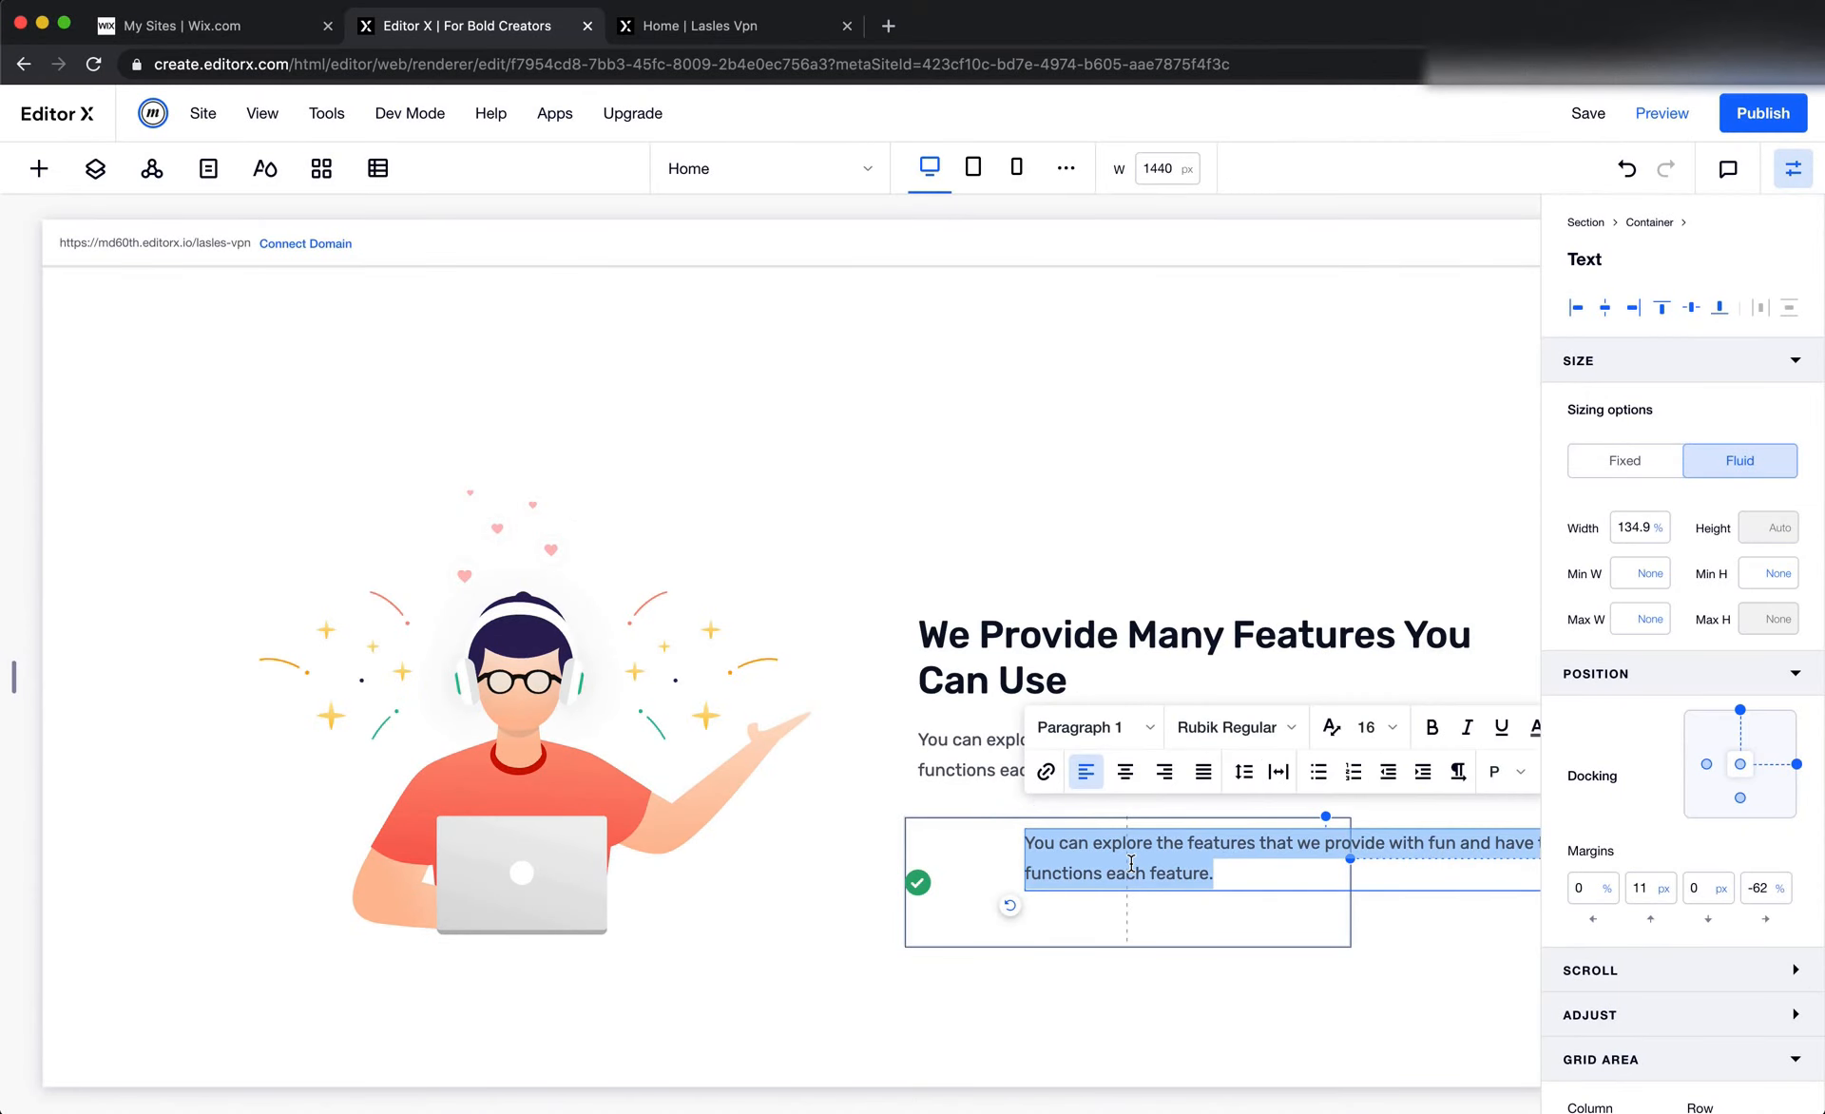
key(super+v)
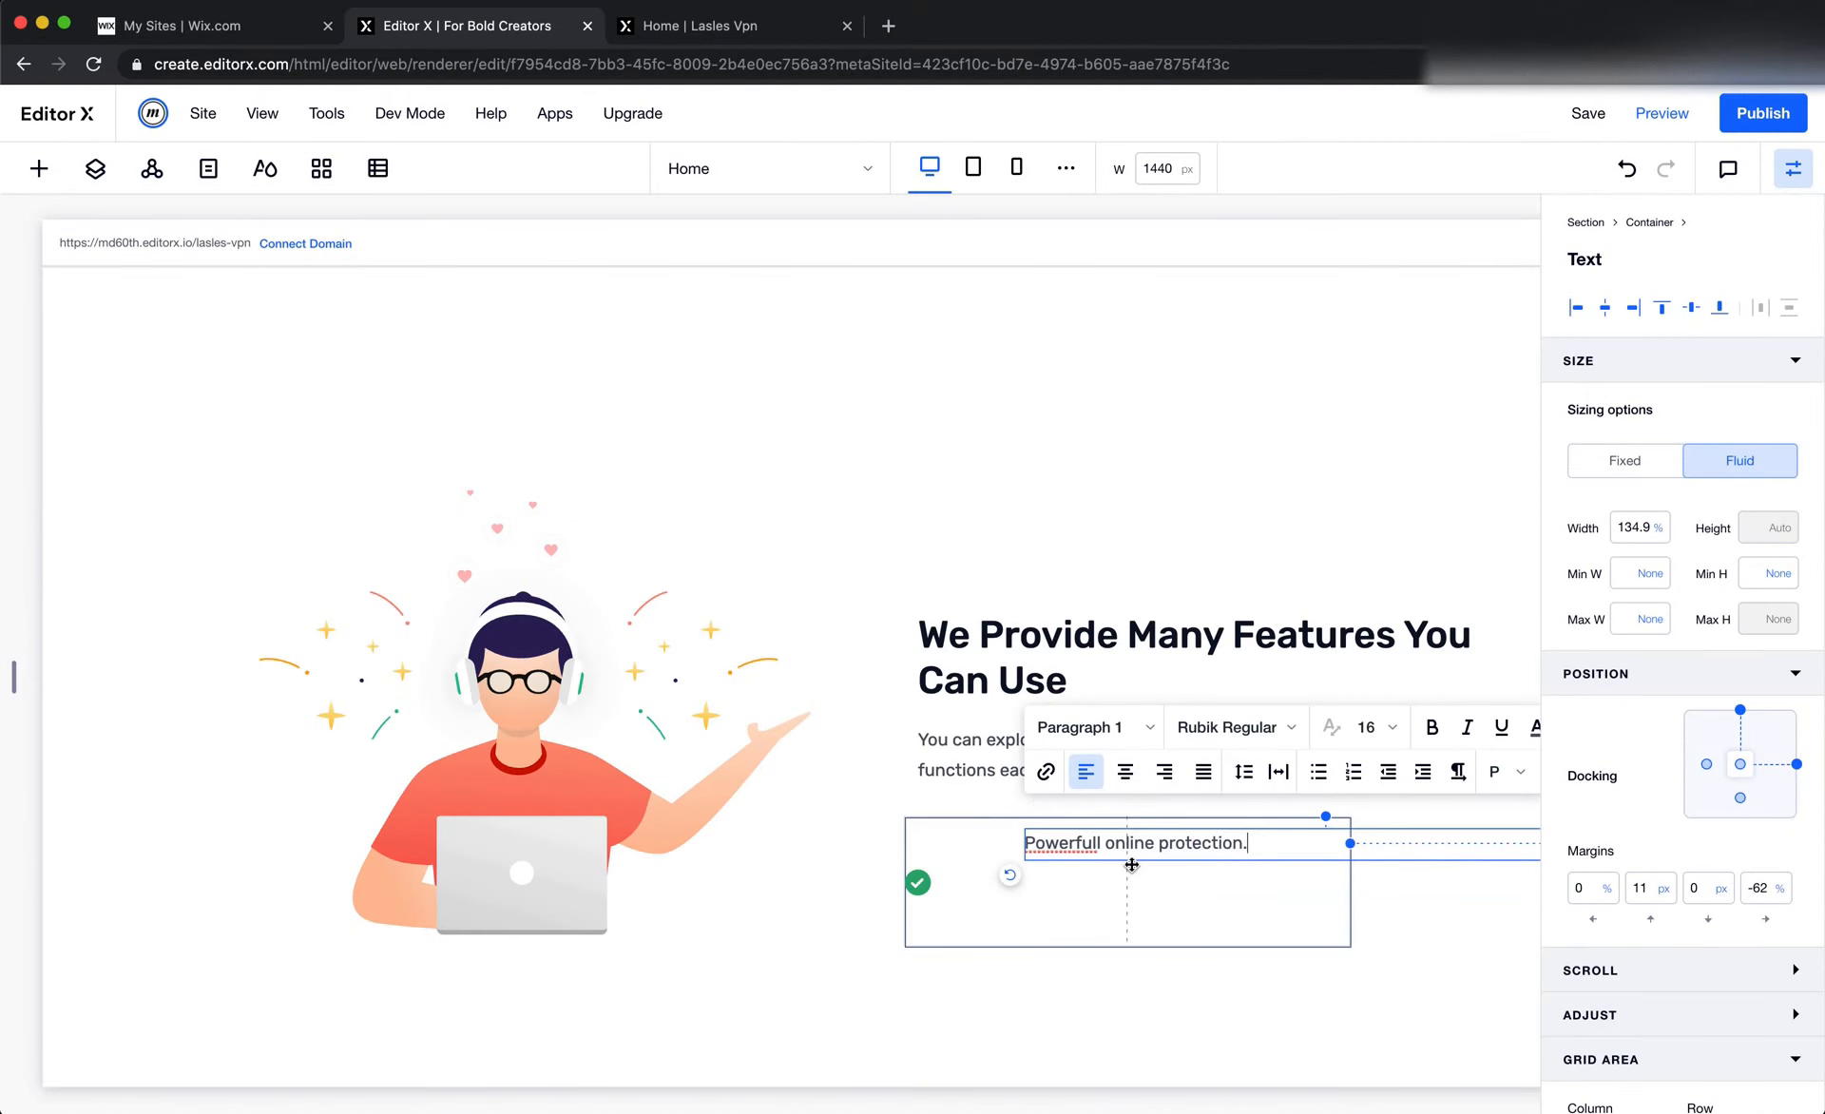
click(1157, 916)
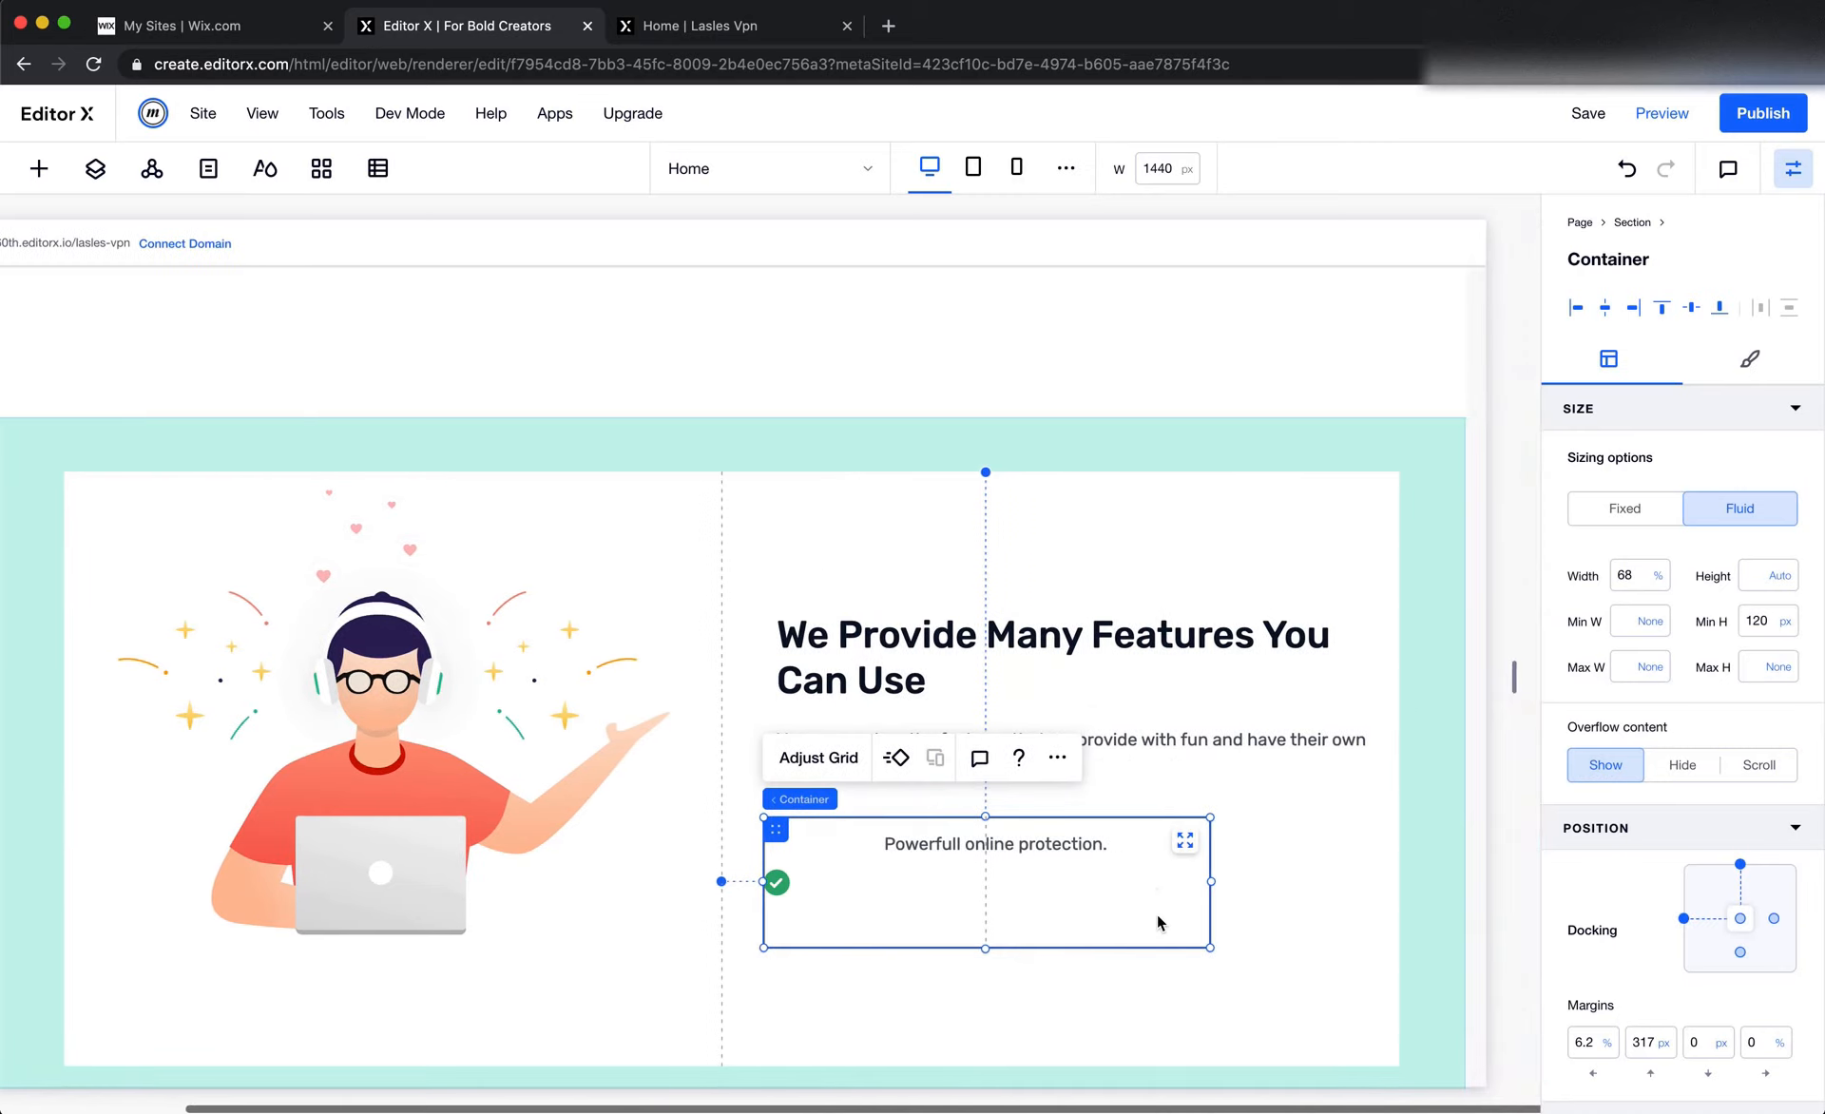
click(1146, 852)
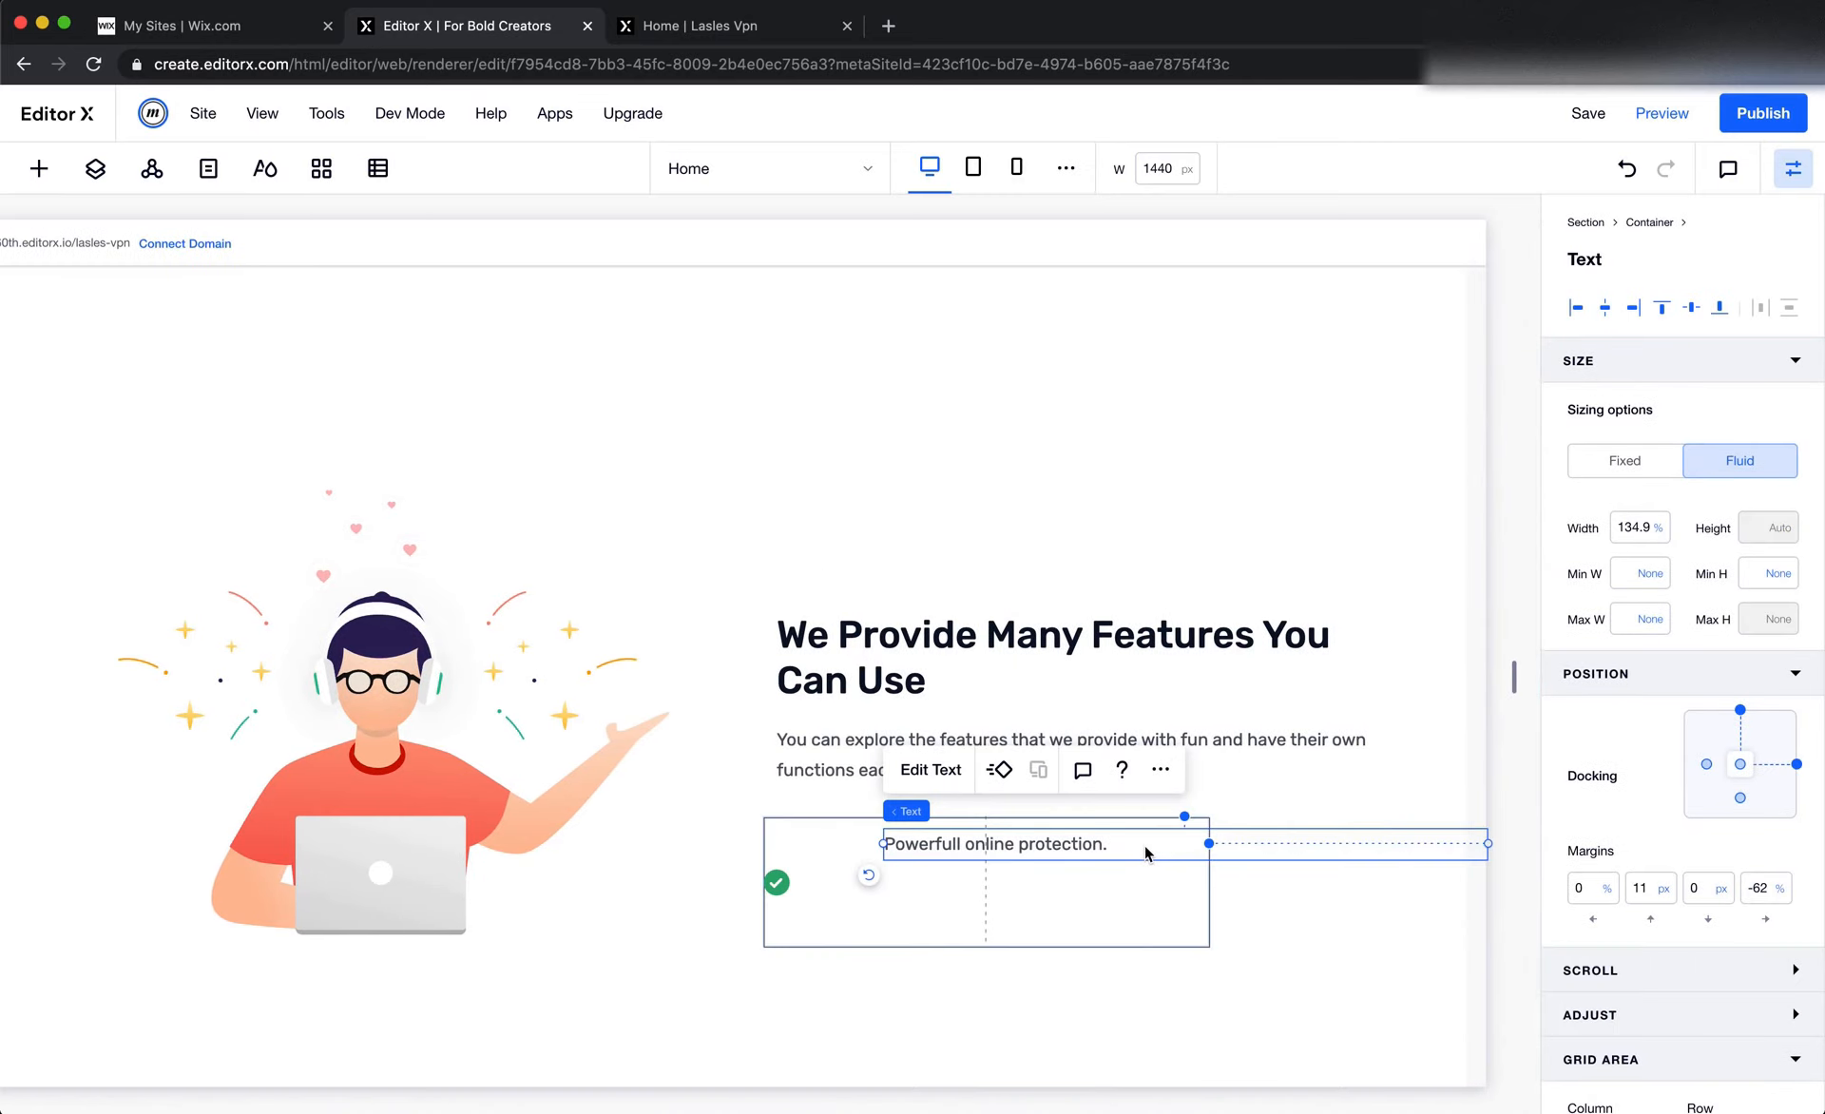
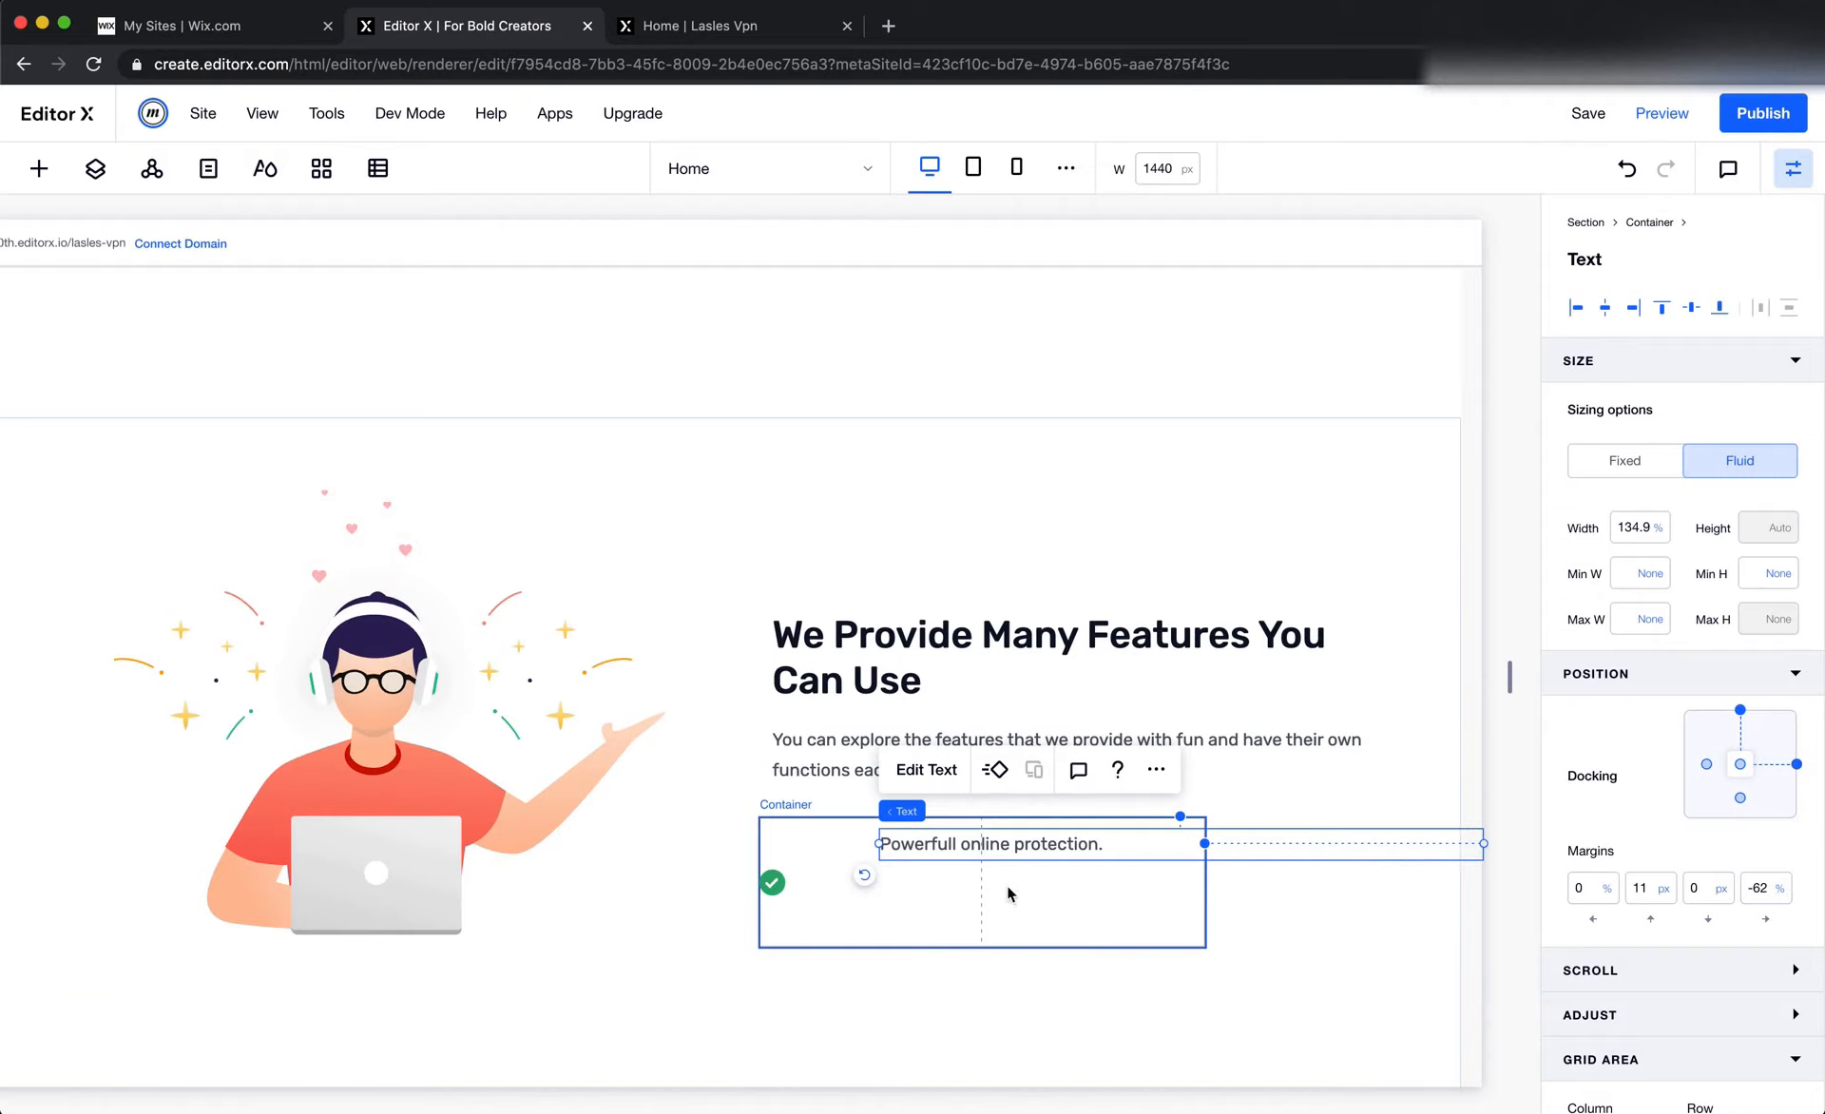
Start the "Powerfull online protection." text in grid column 2 and dock it to the cell's left edge with a 0% margin
scroll(1616, 950, down, 2)
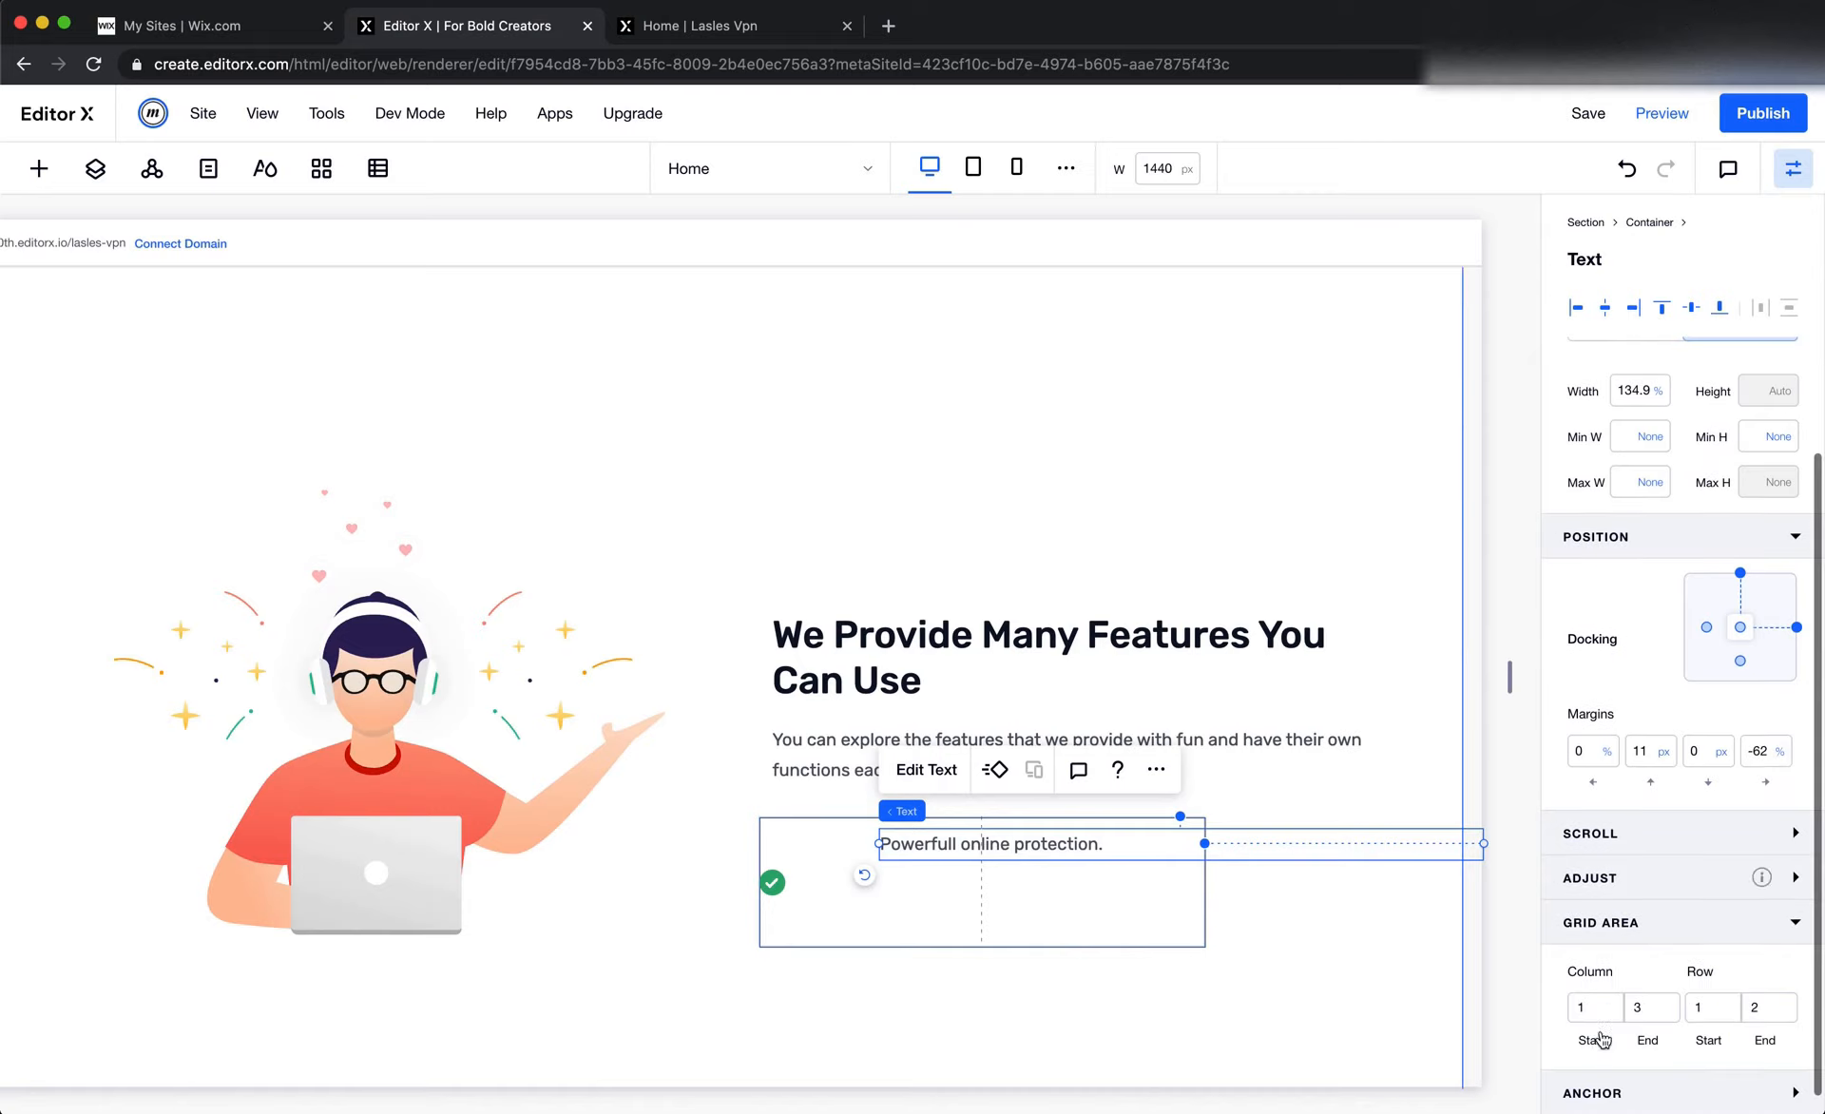
click(1591, 1008)
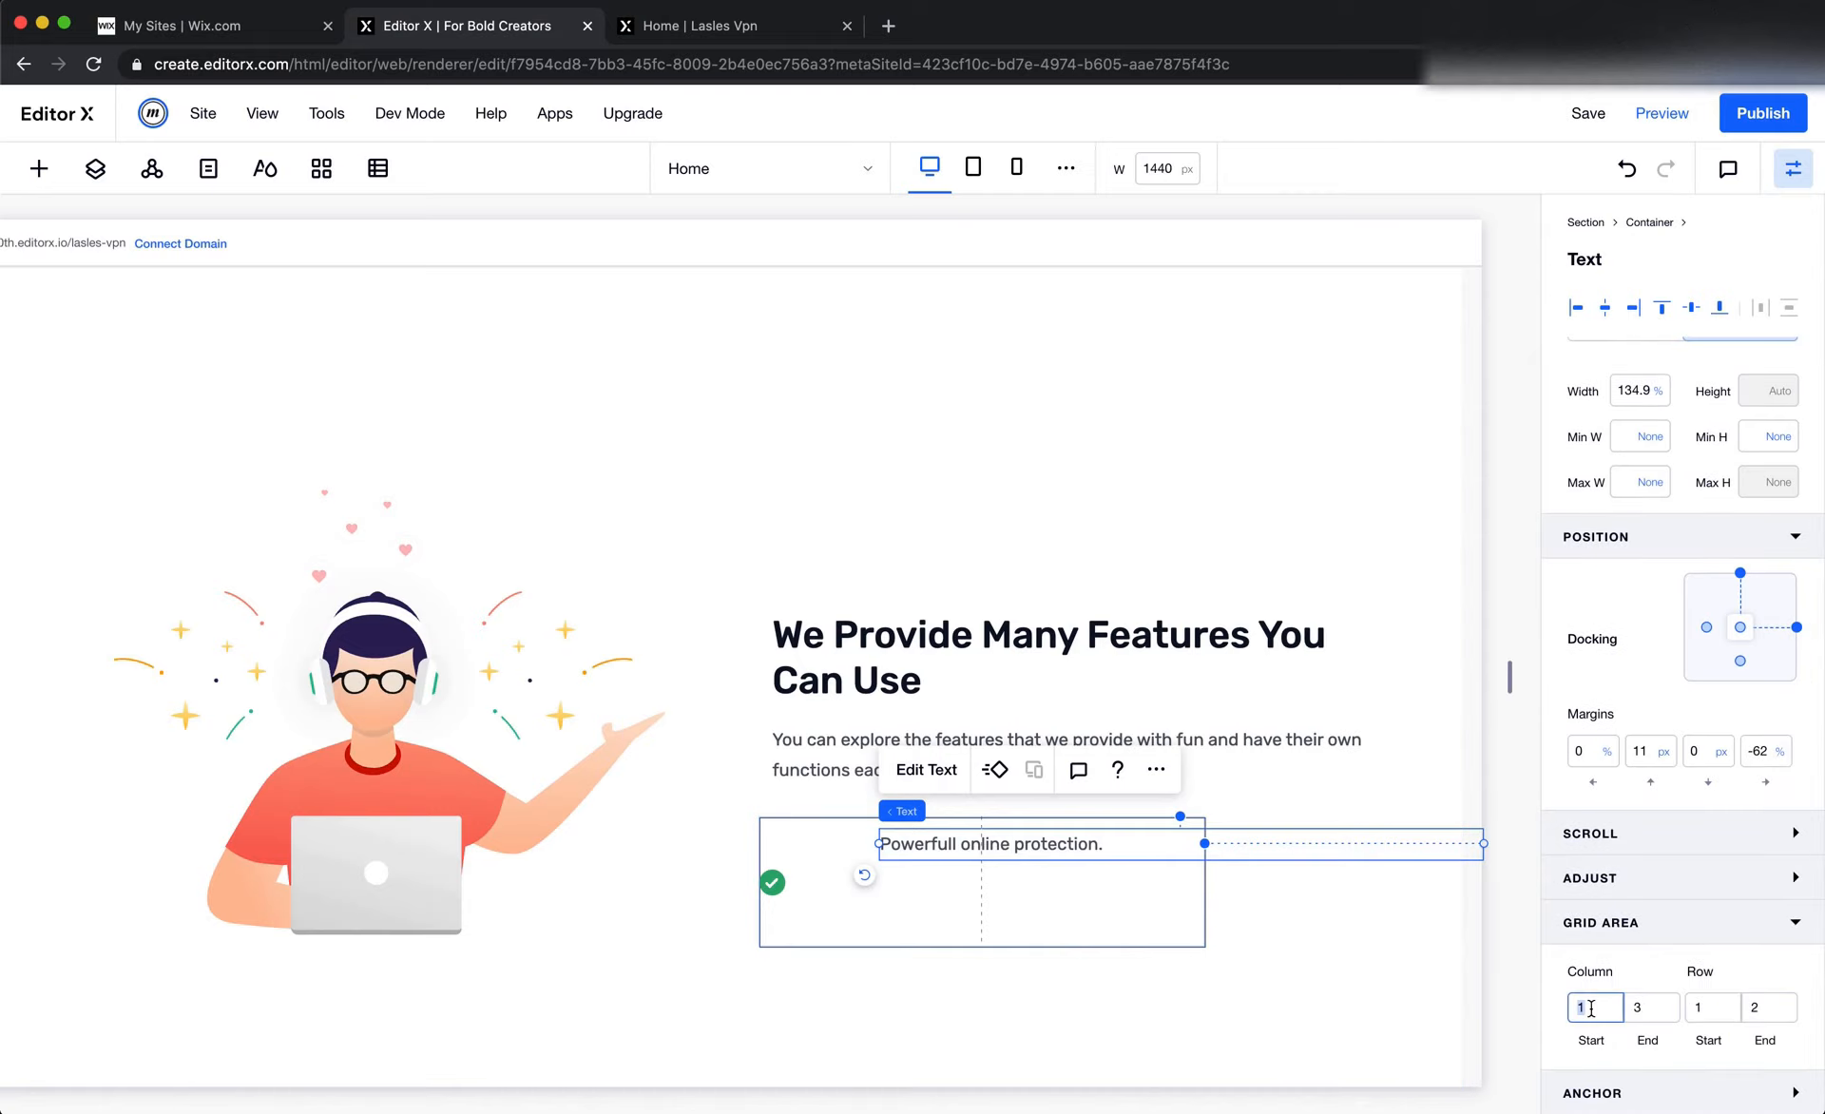
text(2)
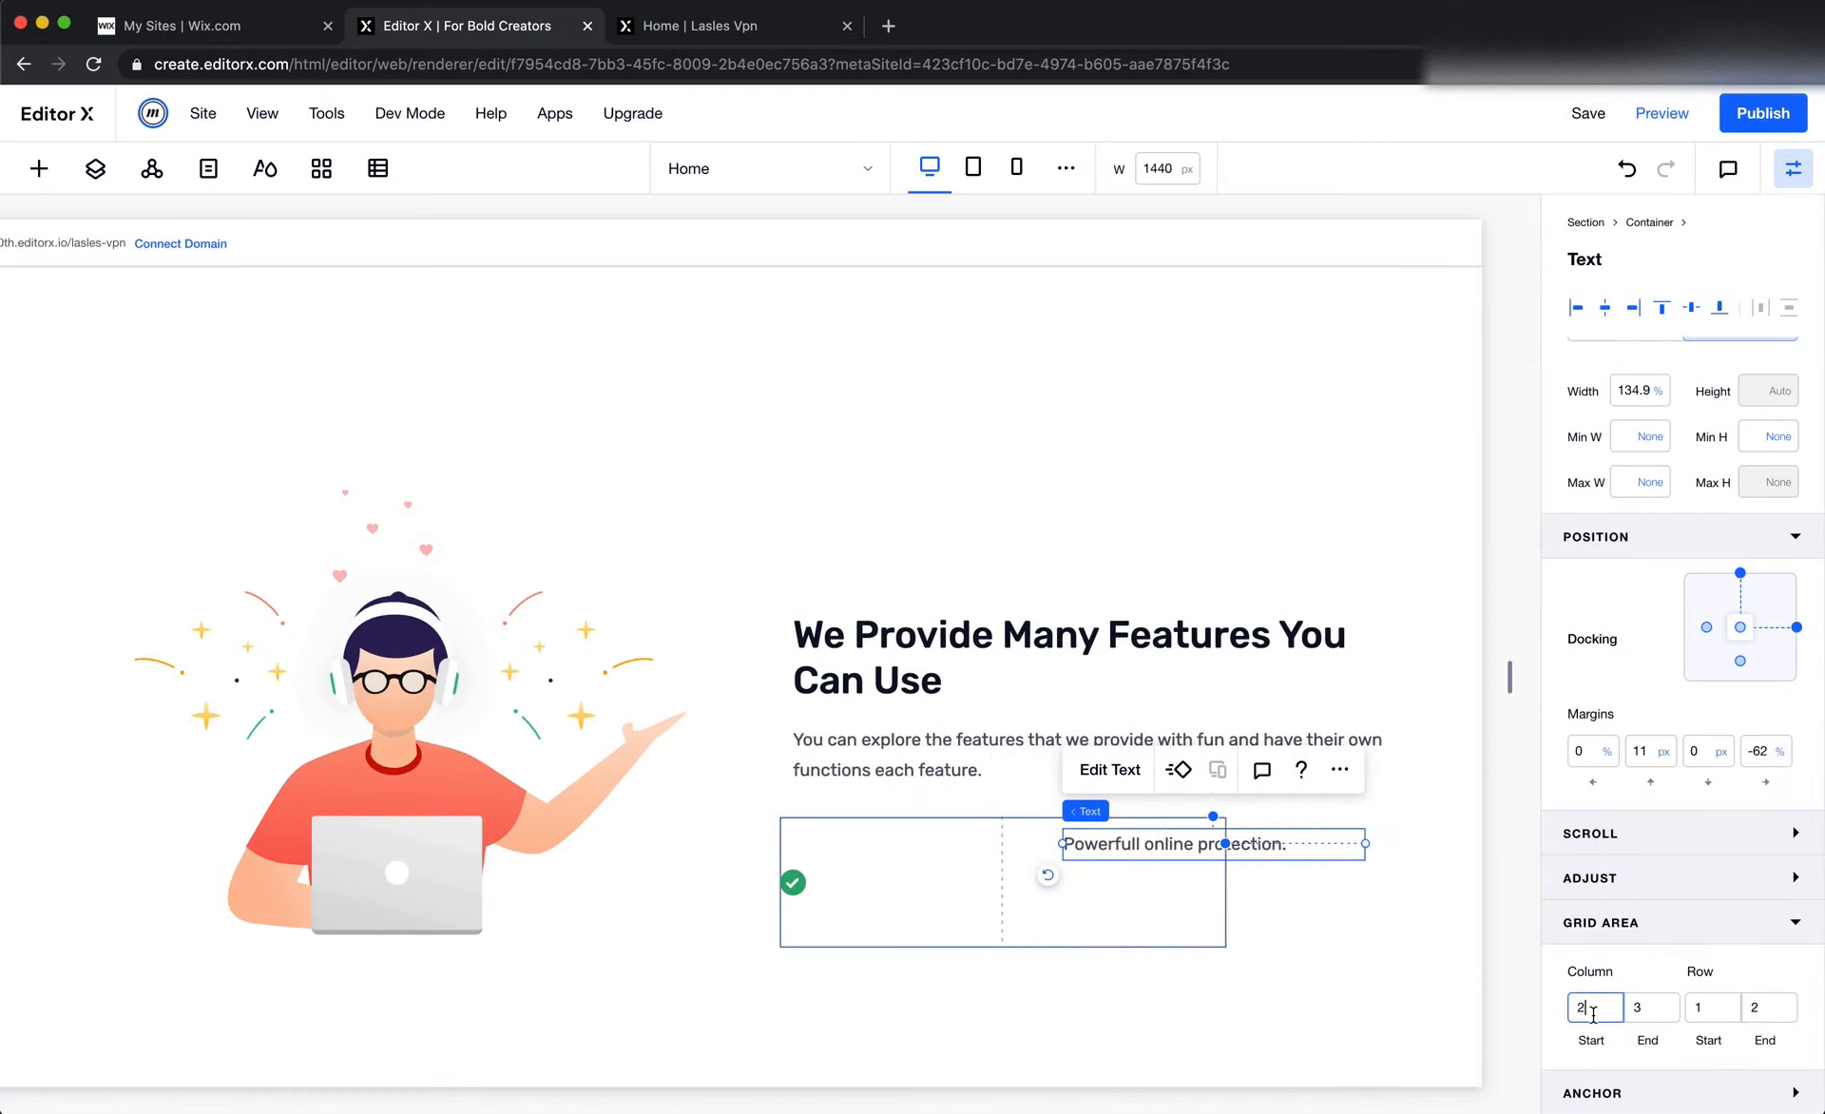
click(1706, 627)
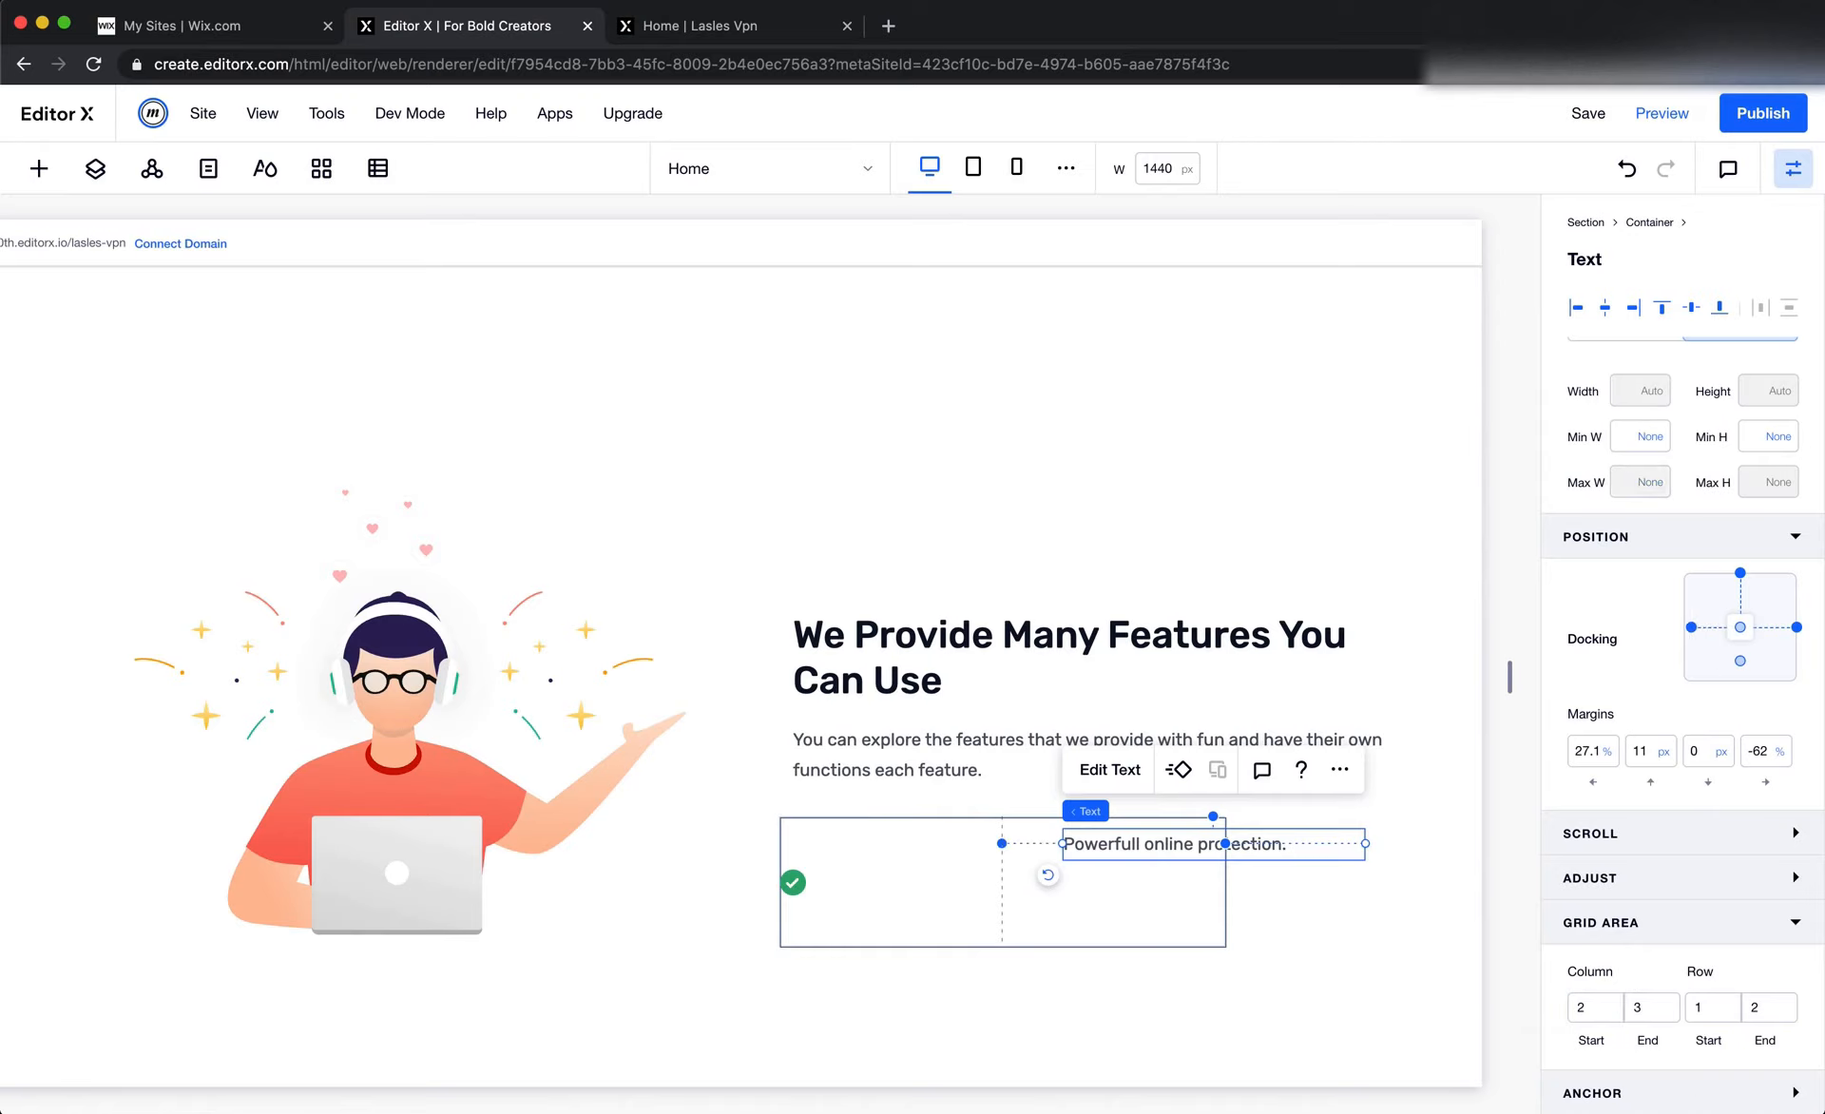
click(1585, 751)
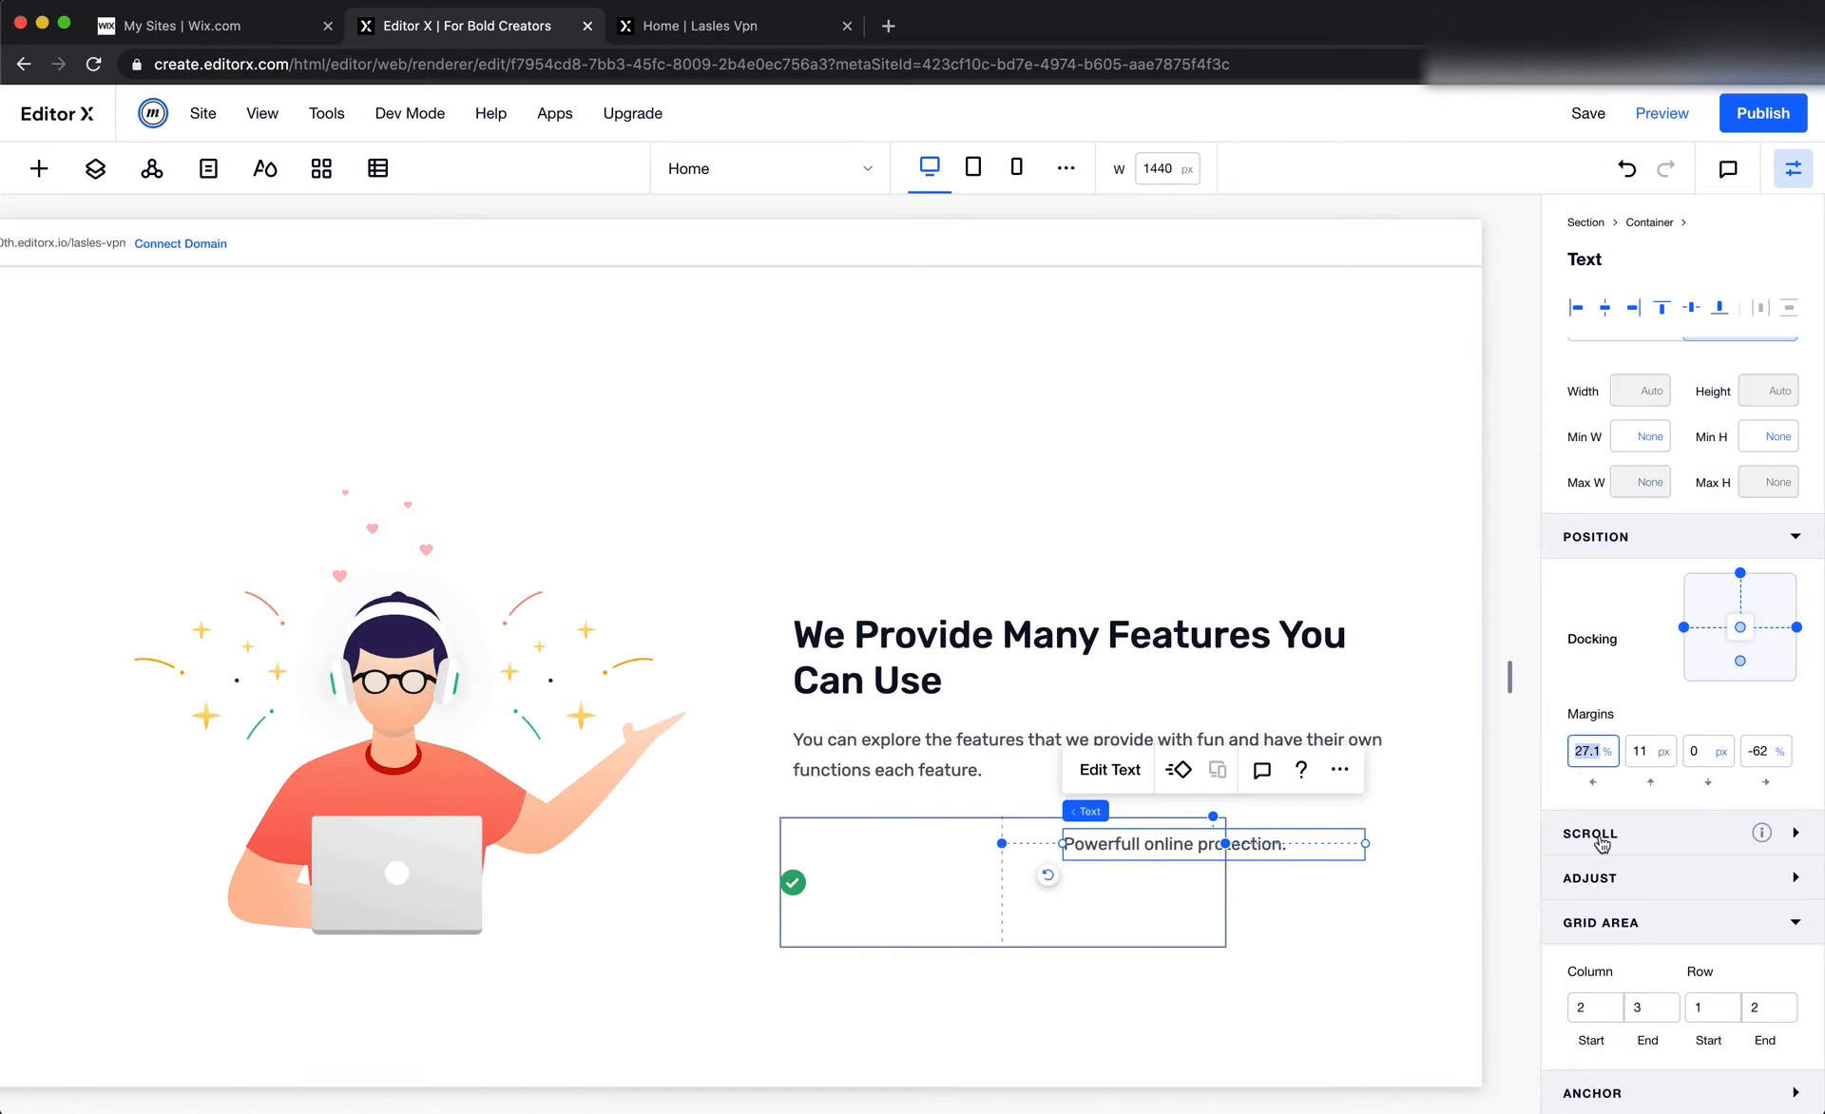
text(0)
key(Tab)
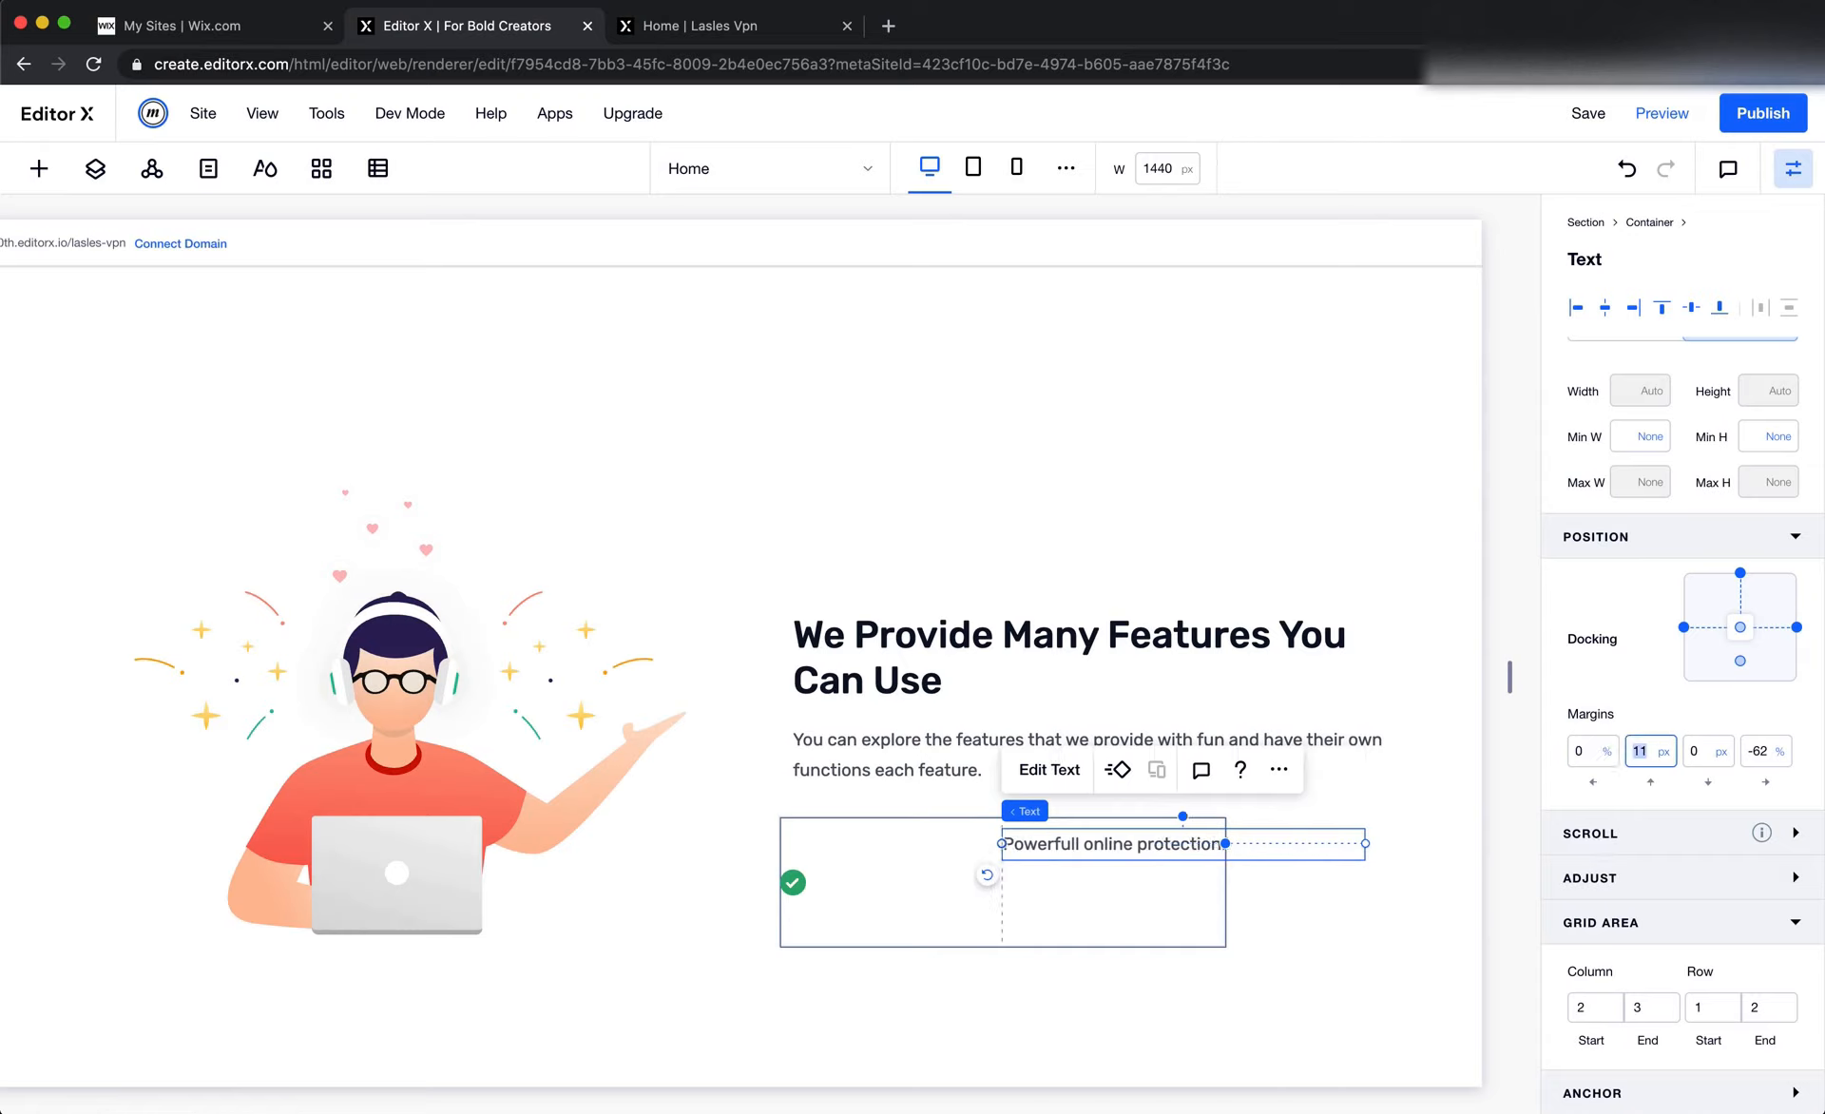
Centre the text vertically in its grid cell by removing the top docking, and set its top and right margins to 0
click(1738, 574)
text(0)
key(Tab)
key(Tab)
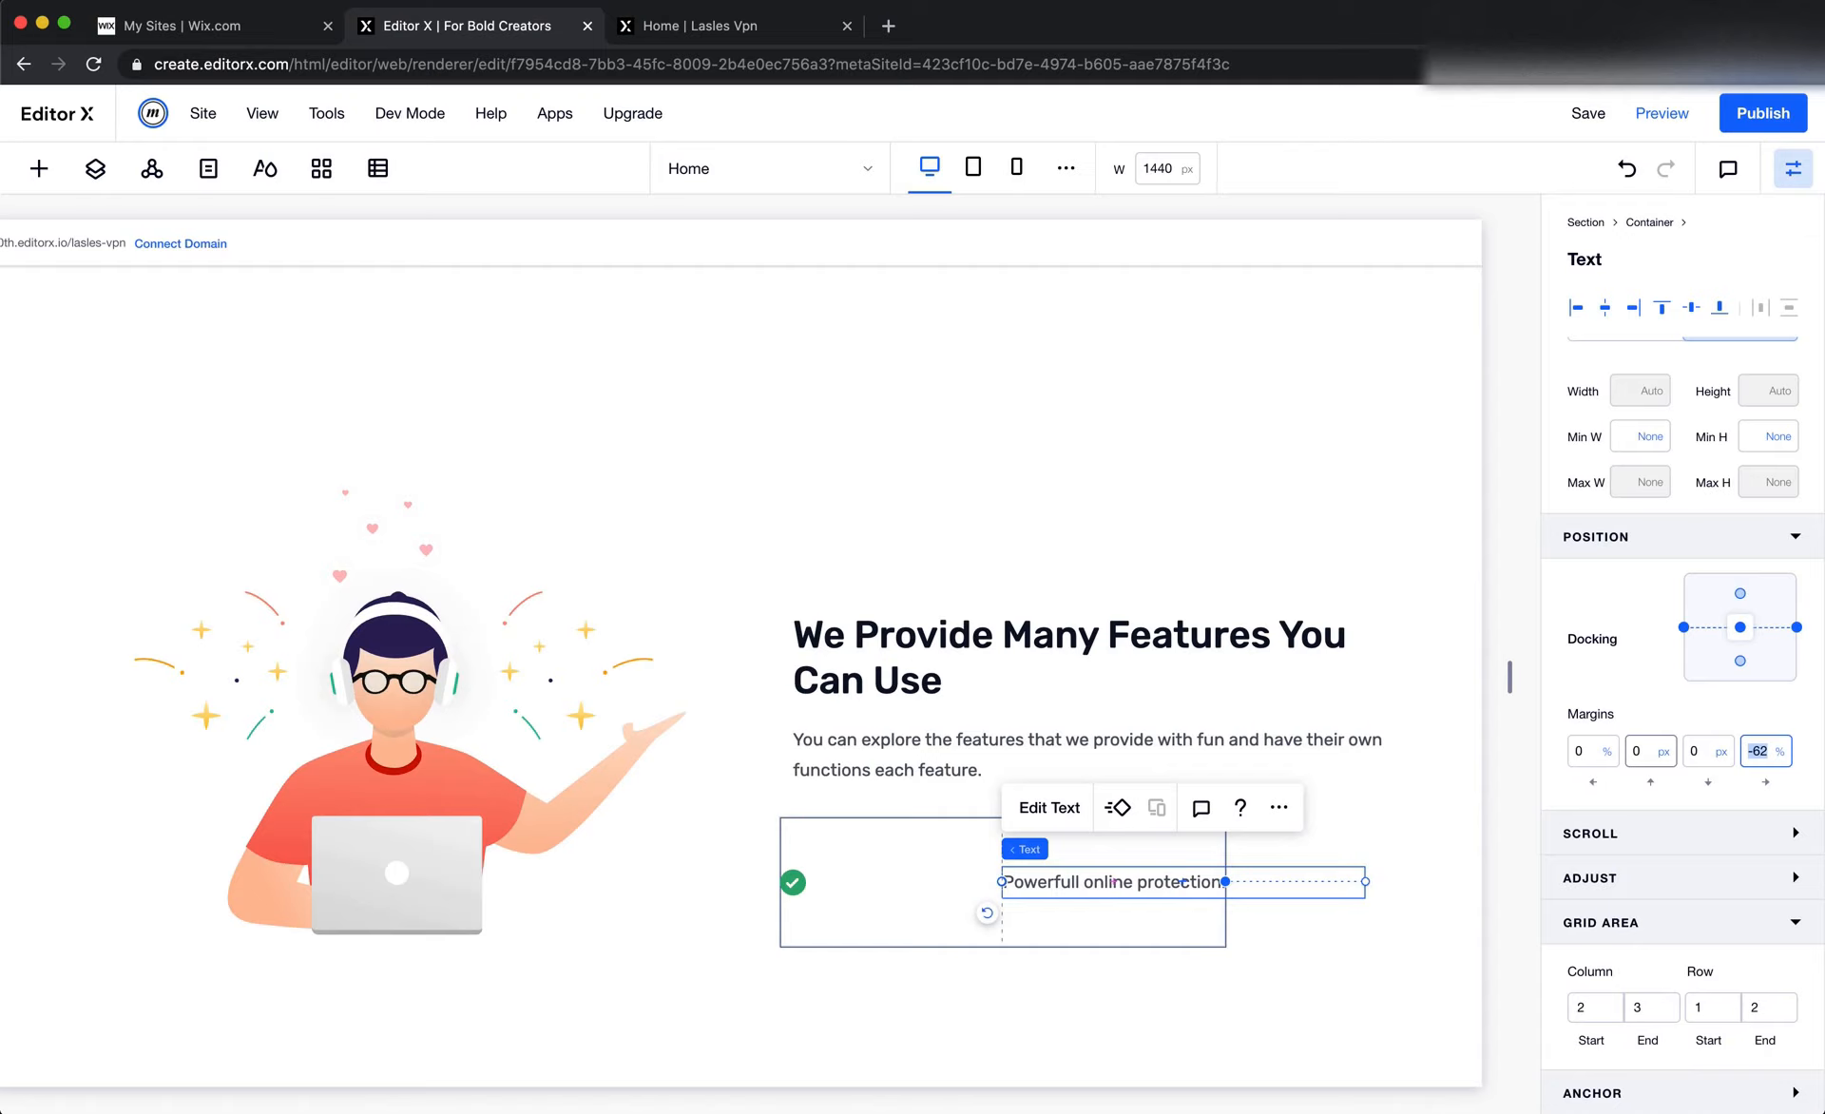
text(0)
key(Tab)
click(1367, 885)
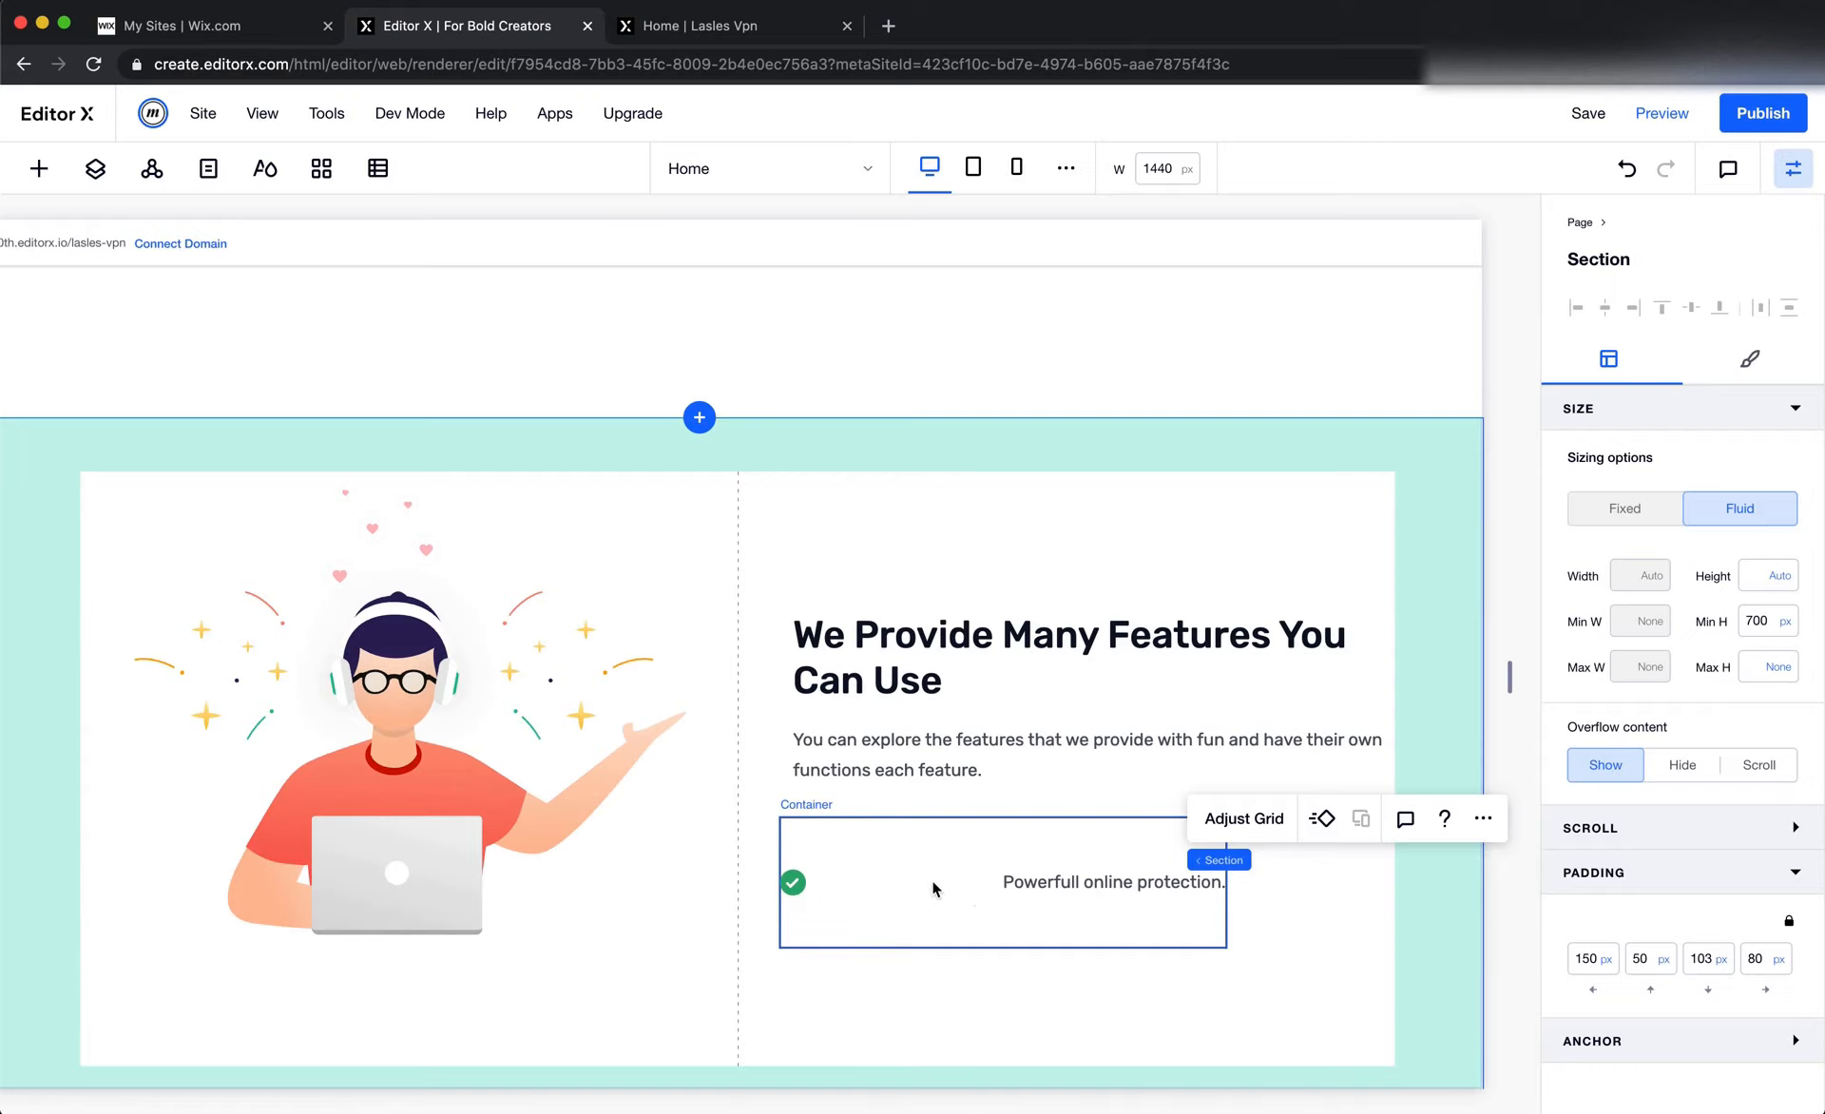
Set the width of the first column in the check-mark container's grid to Max Content
click(962, 902)
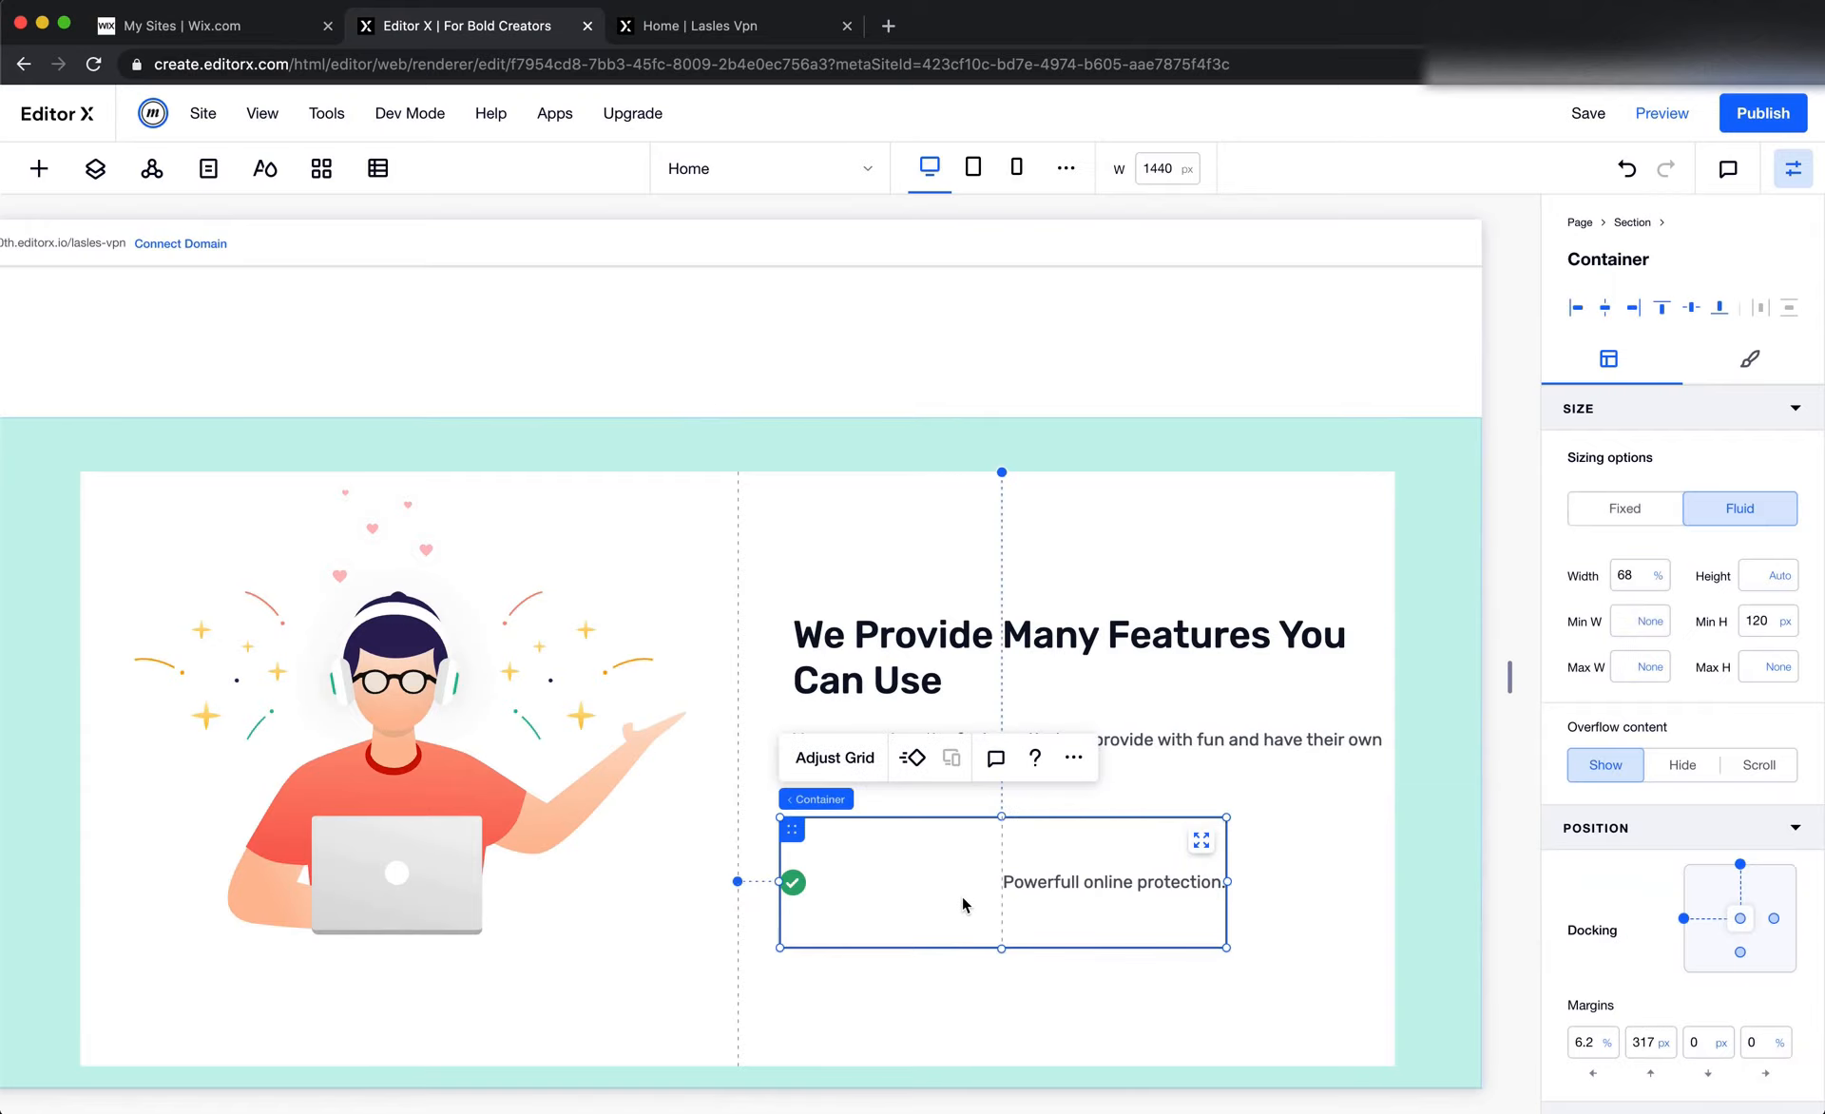
click(837, 757)
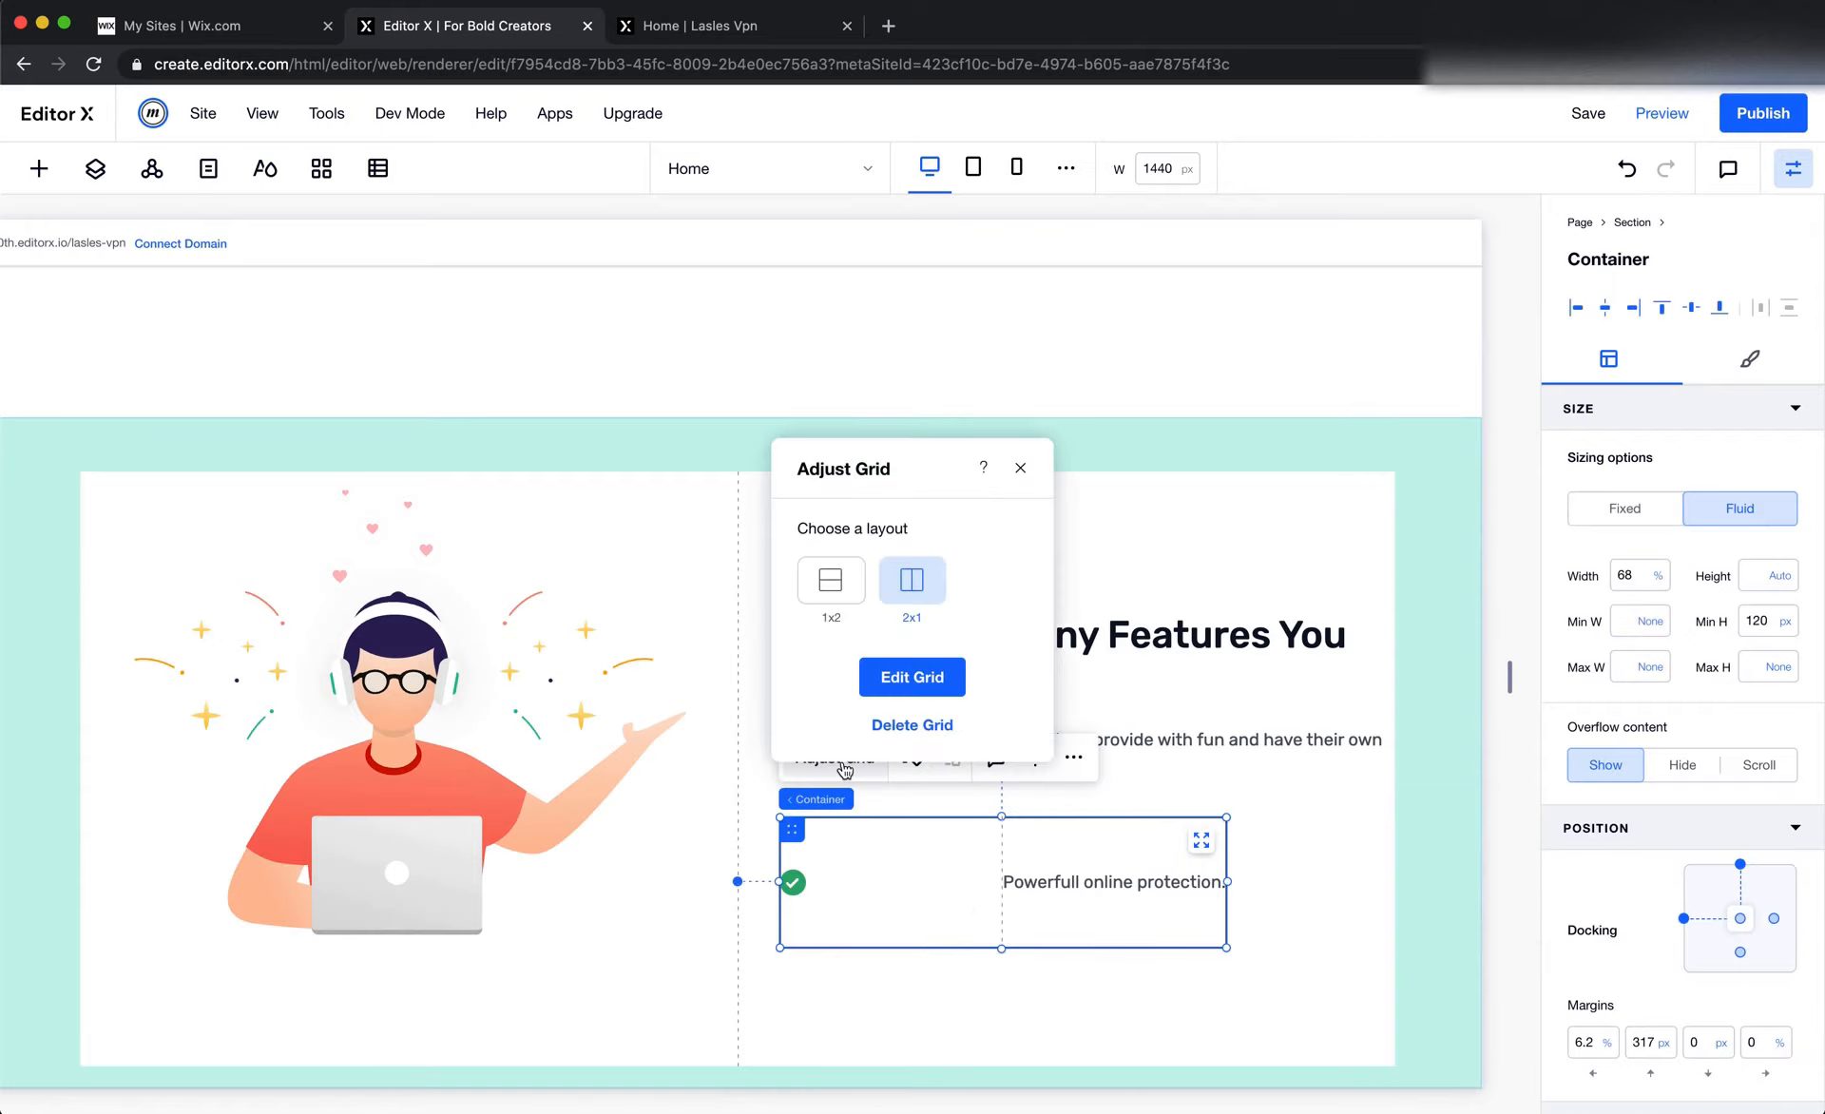
click(918, 680)
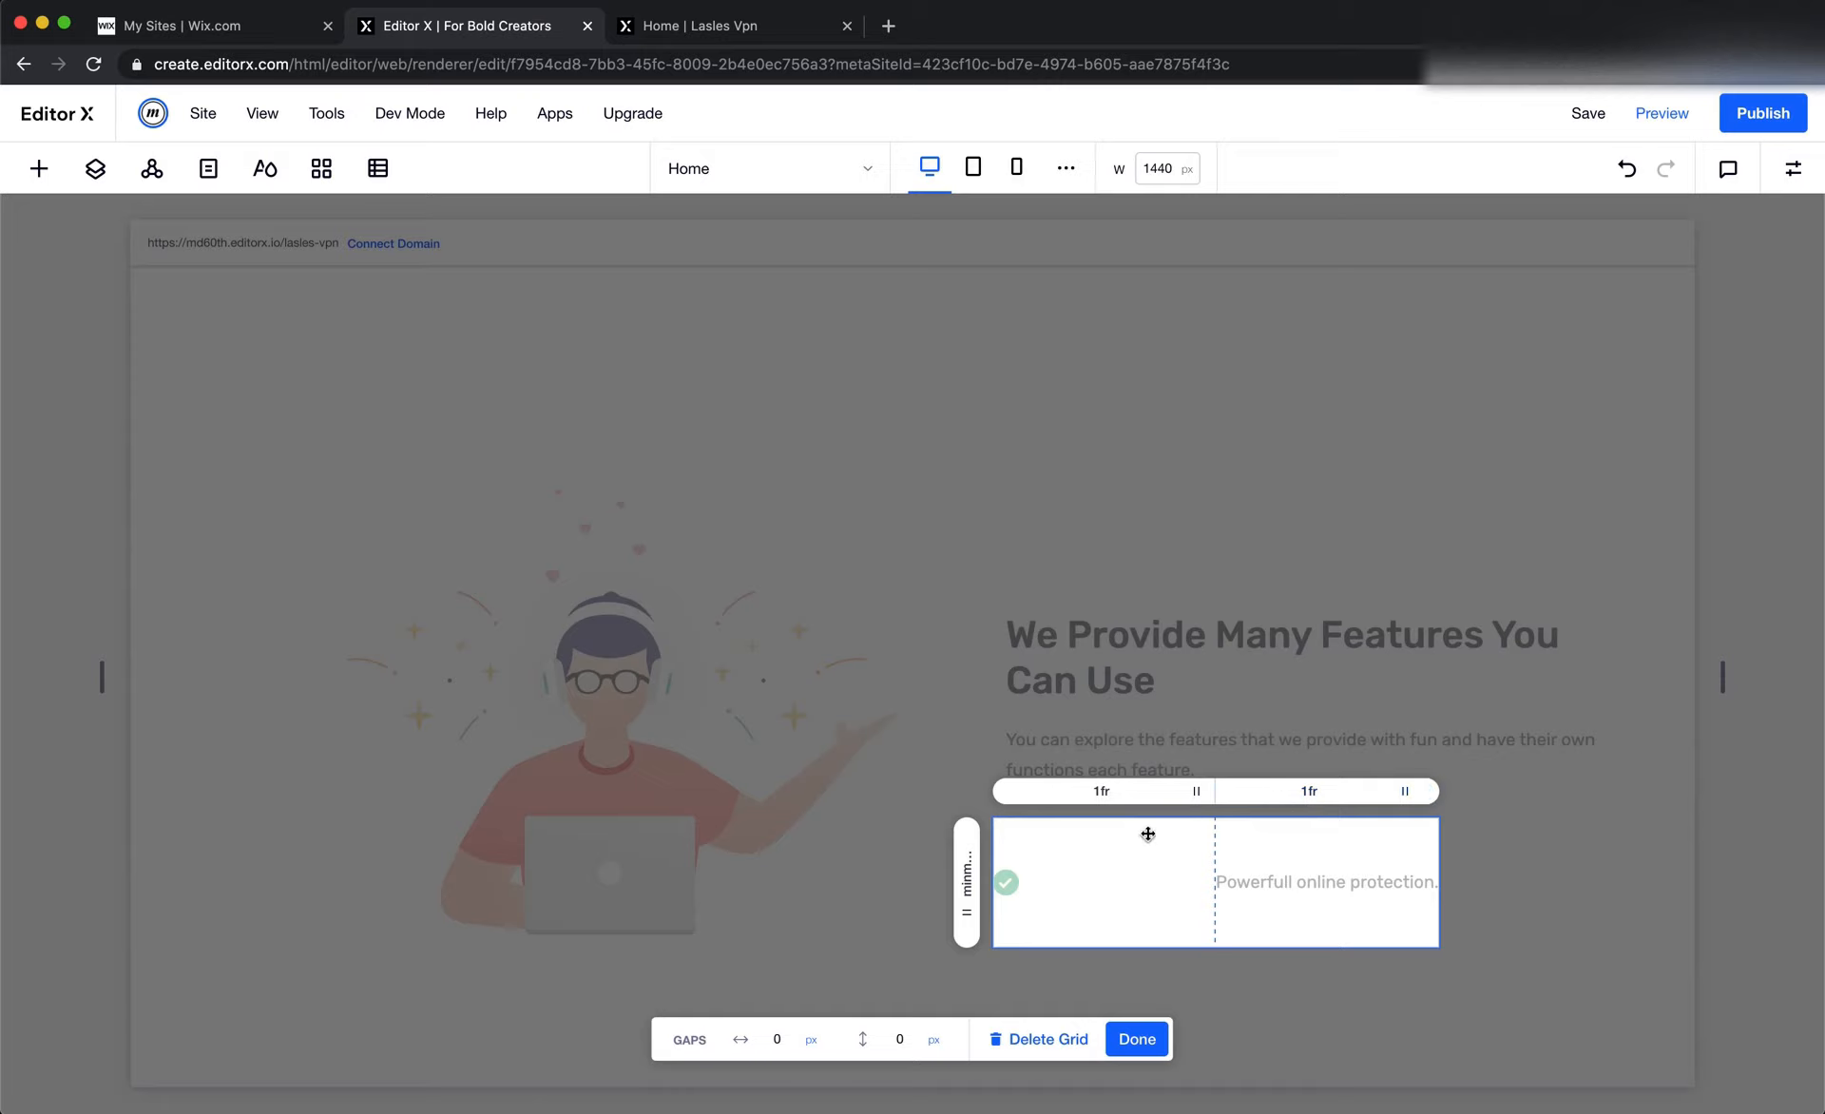
click(1110, 798)
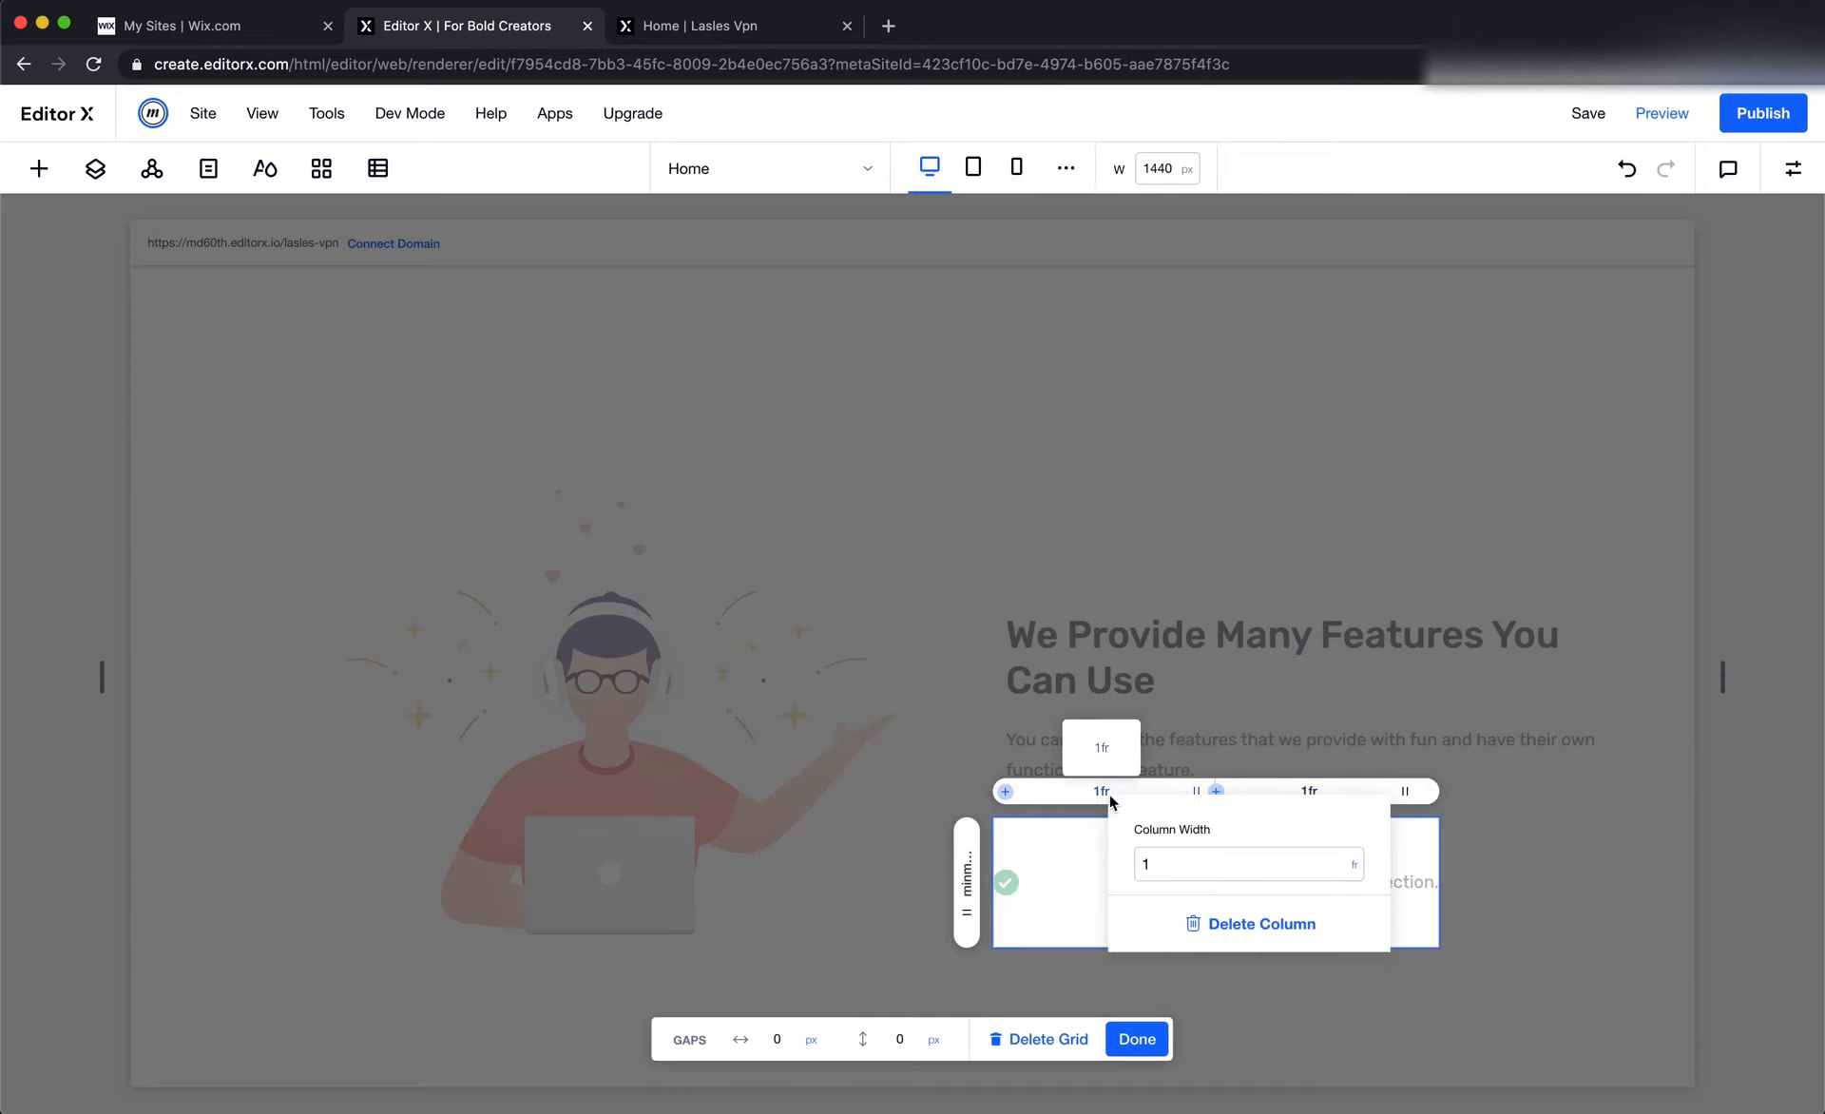
click(1356, 868)
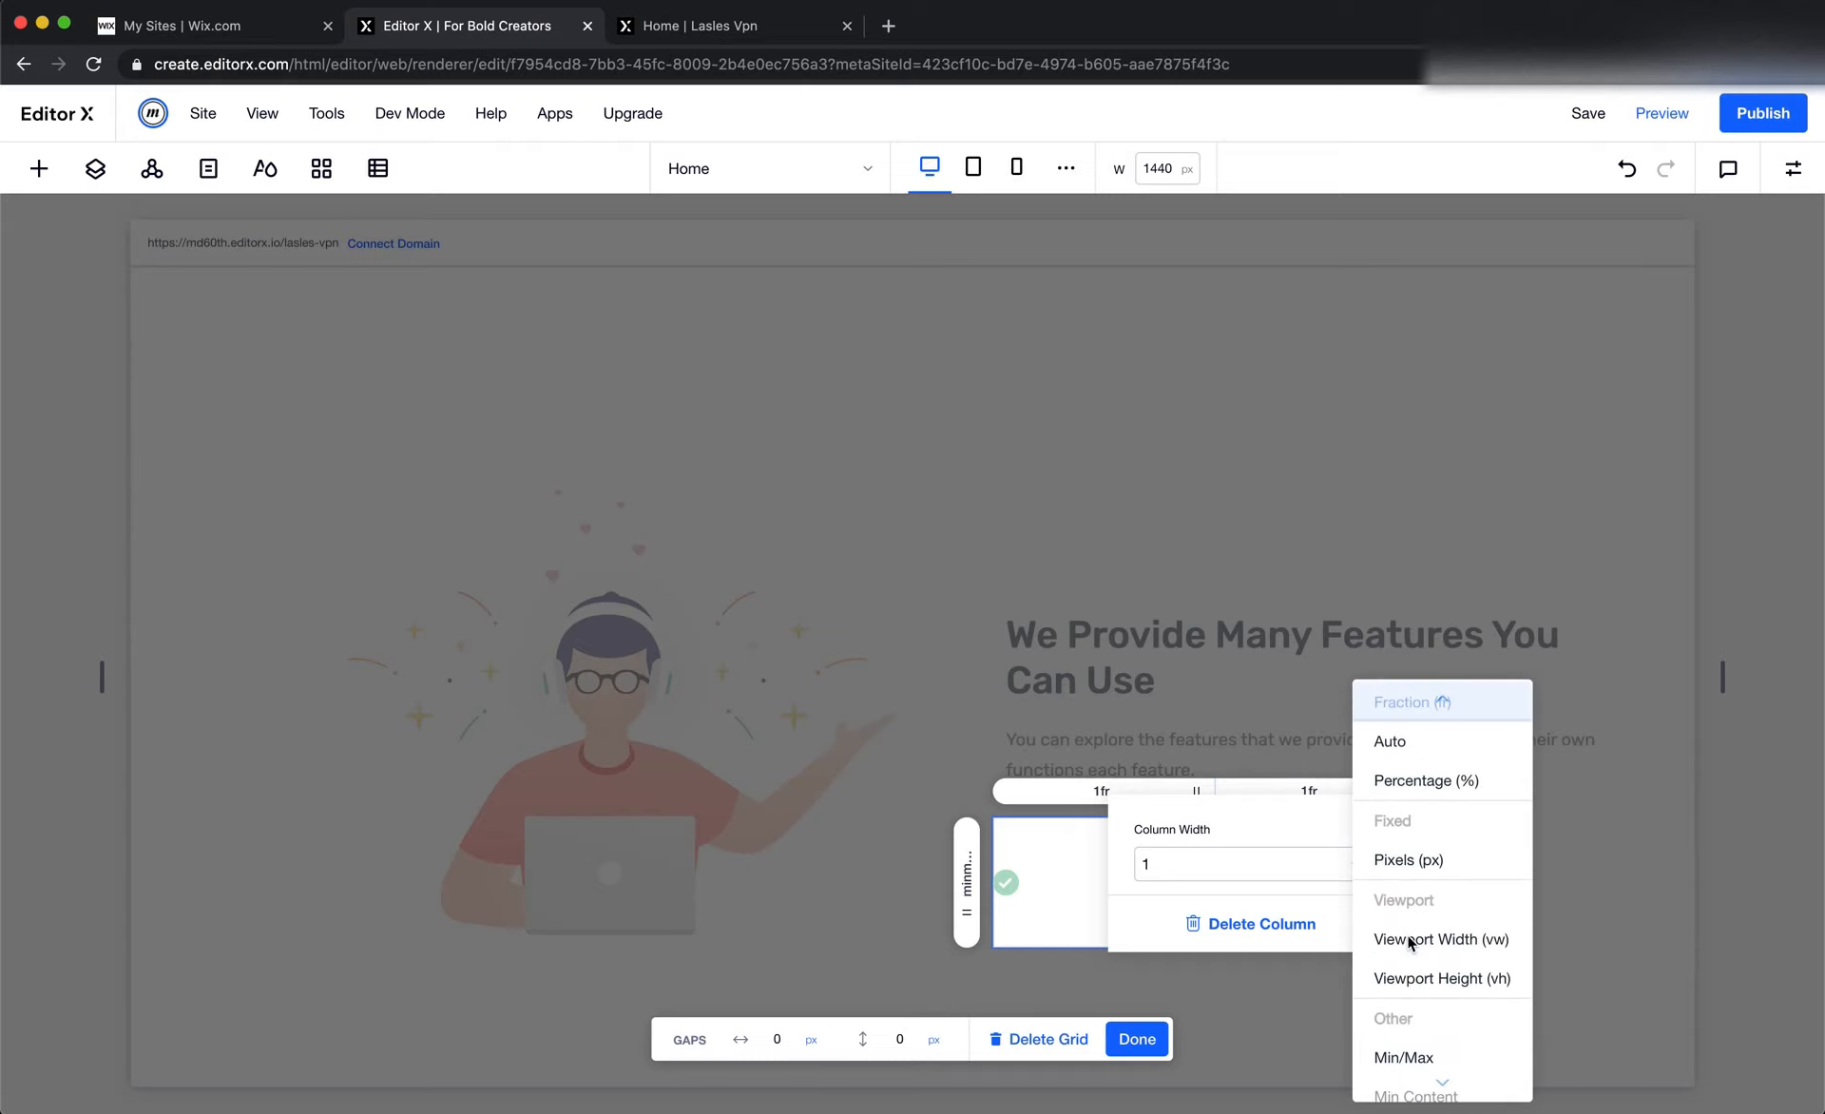
scroll(1409, 936, down, 2)
click(1414, 1042)
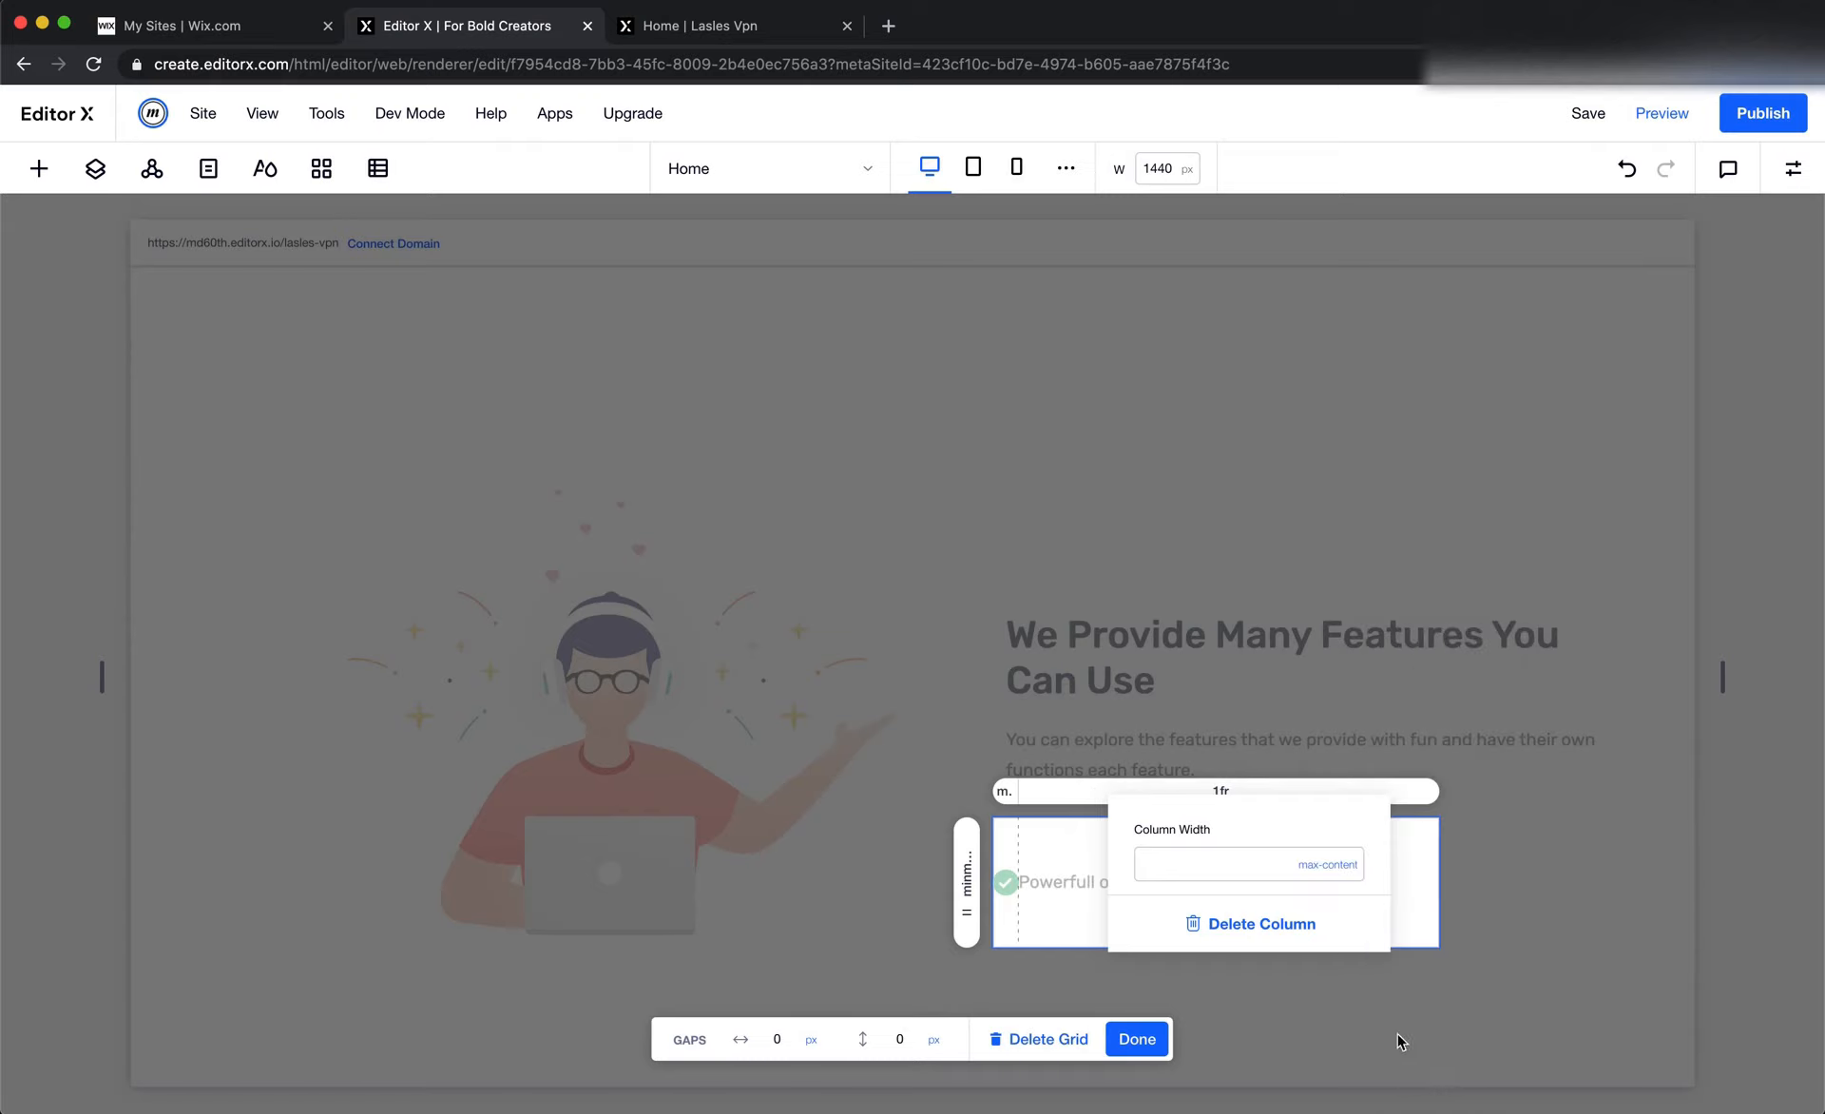
click(1175, 1005)
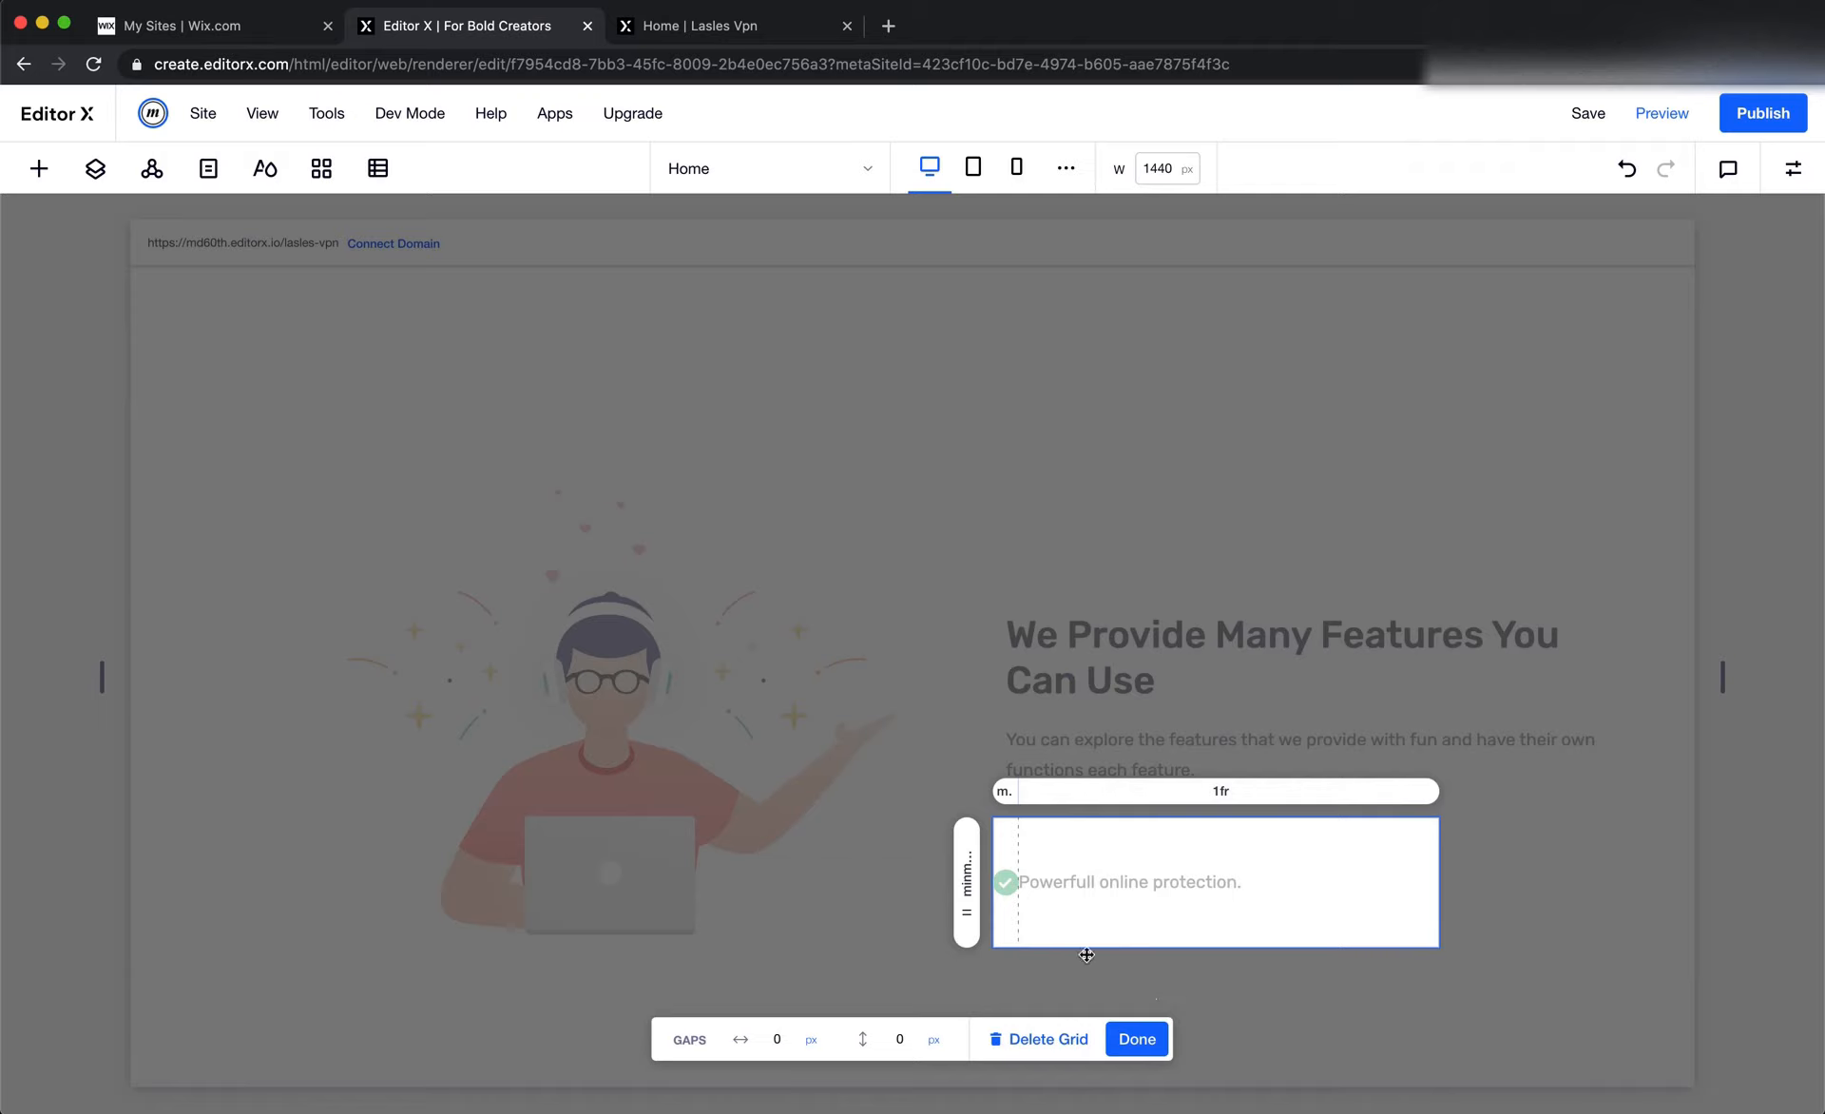
Set the container grid's row height to Max Content and finish editing the grid
click(968, 874)
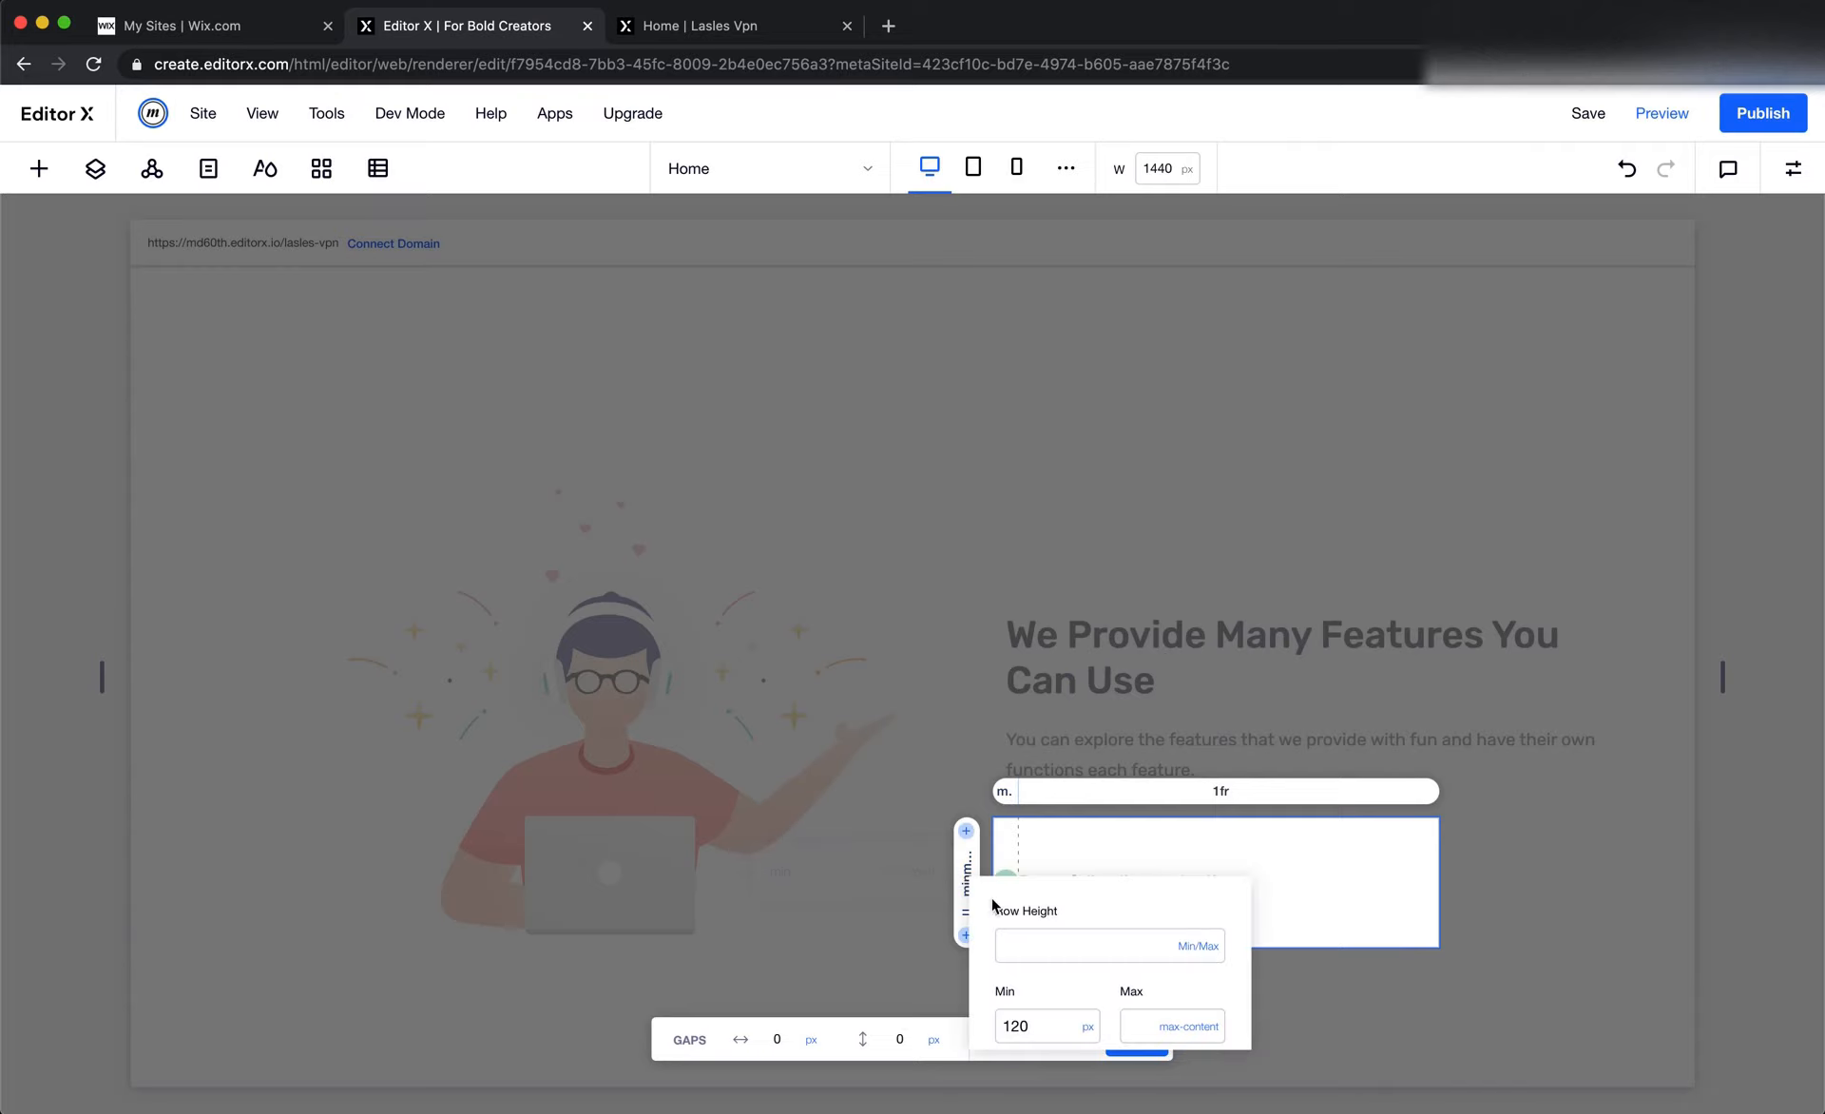
click(1200, 960)
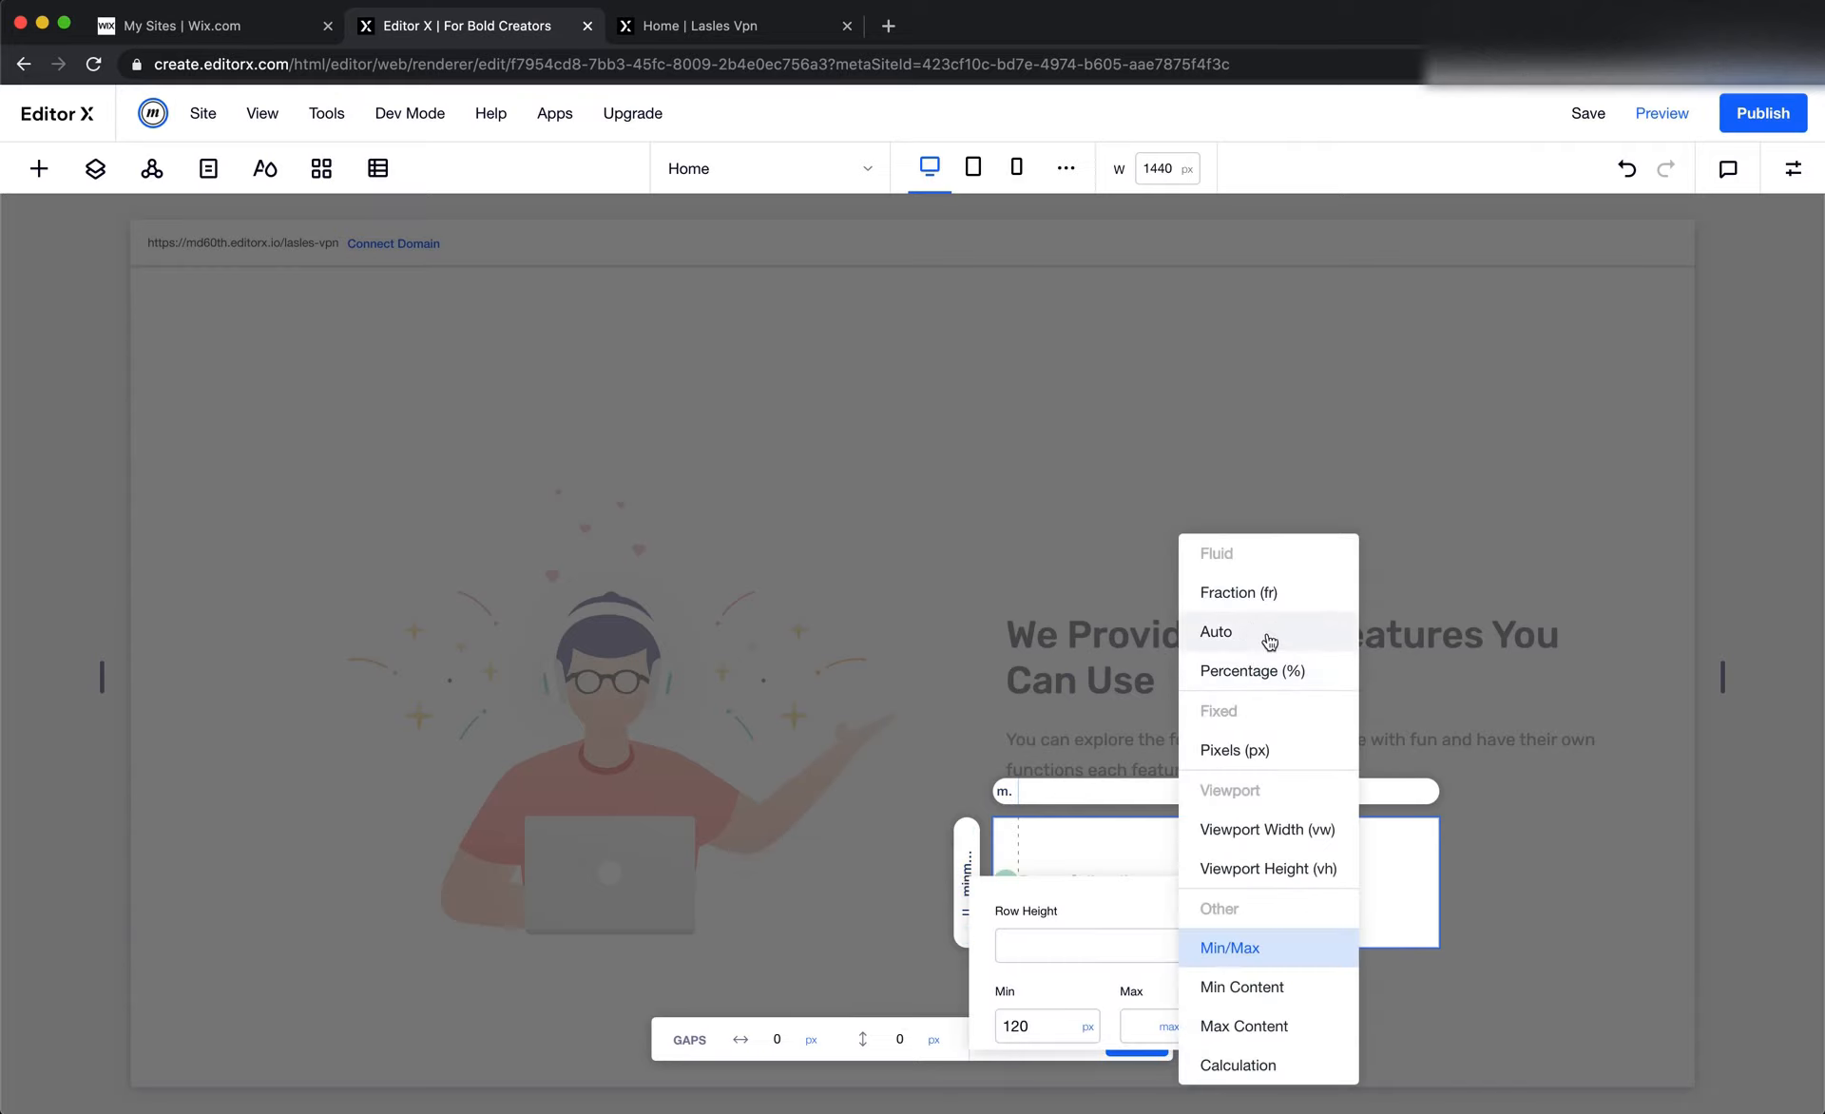
click(1270, 1024)
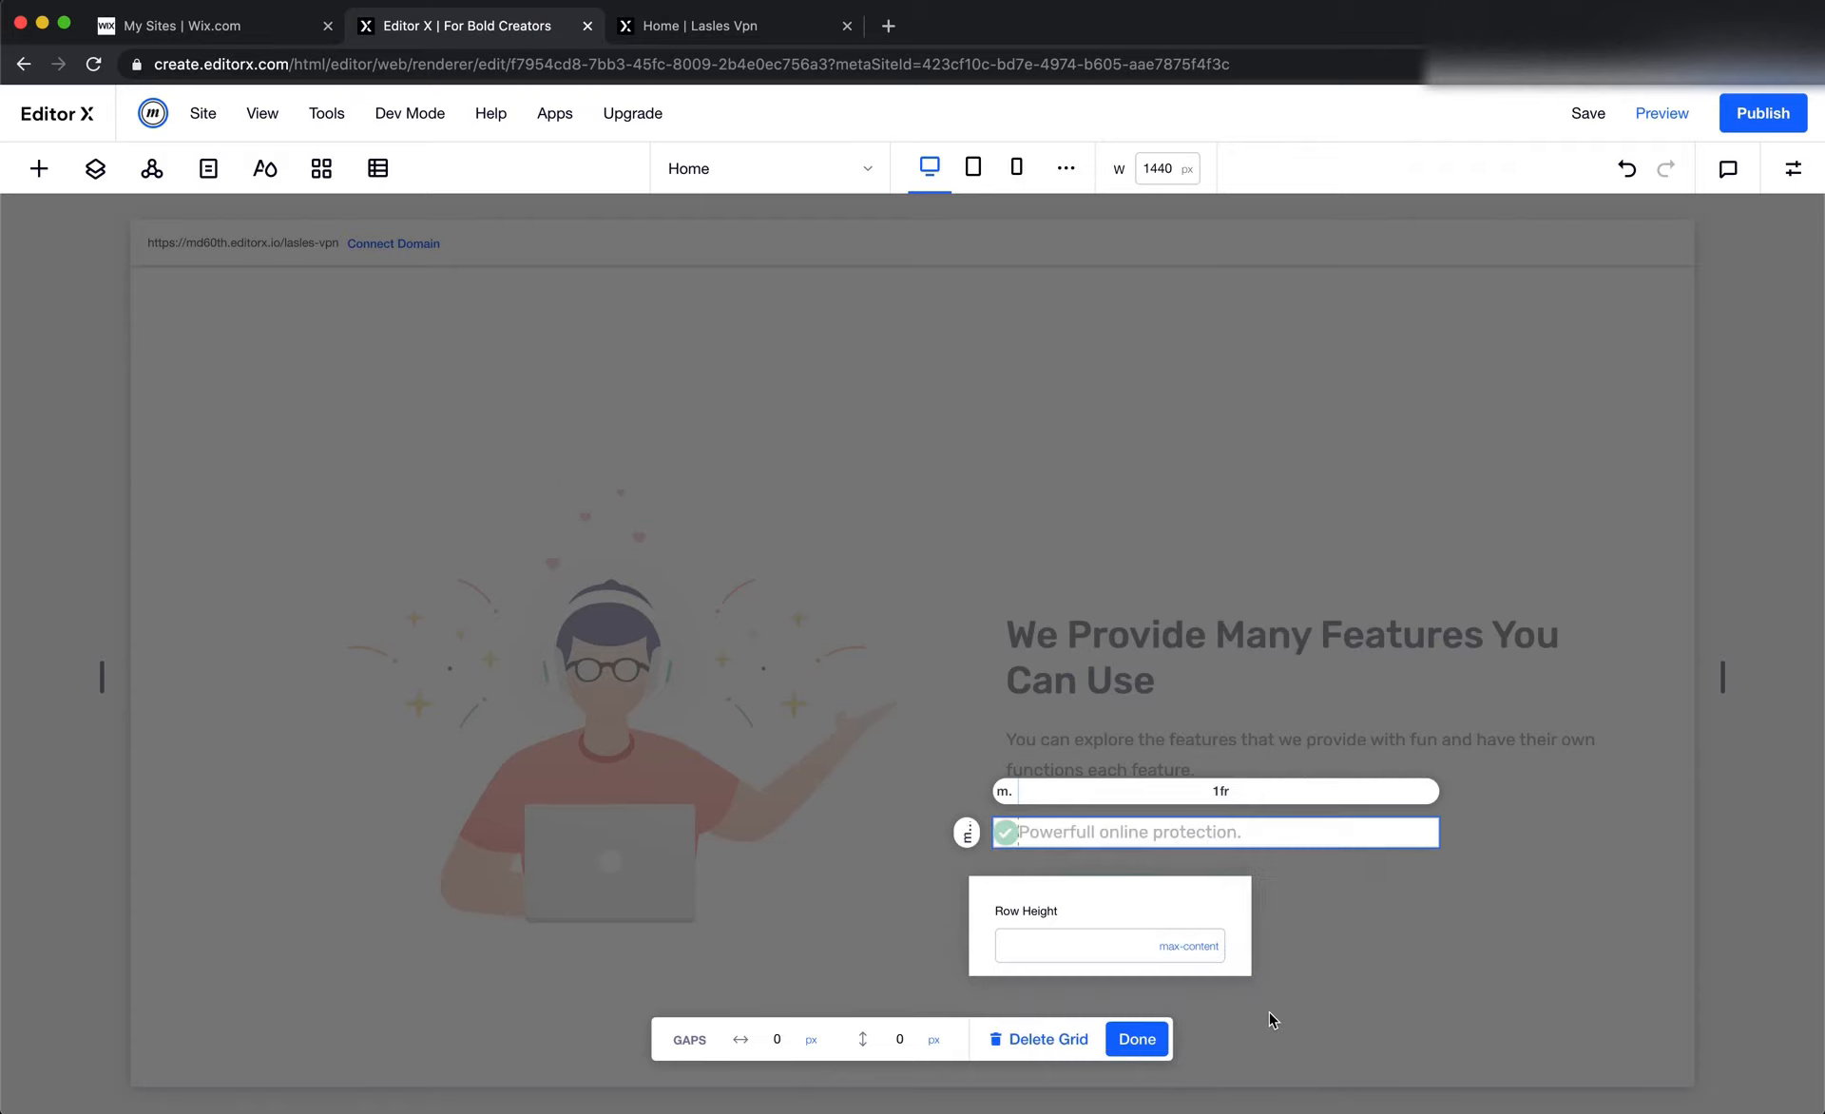
click(1133, 1042)
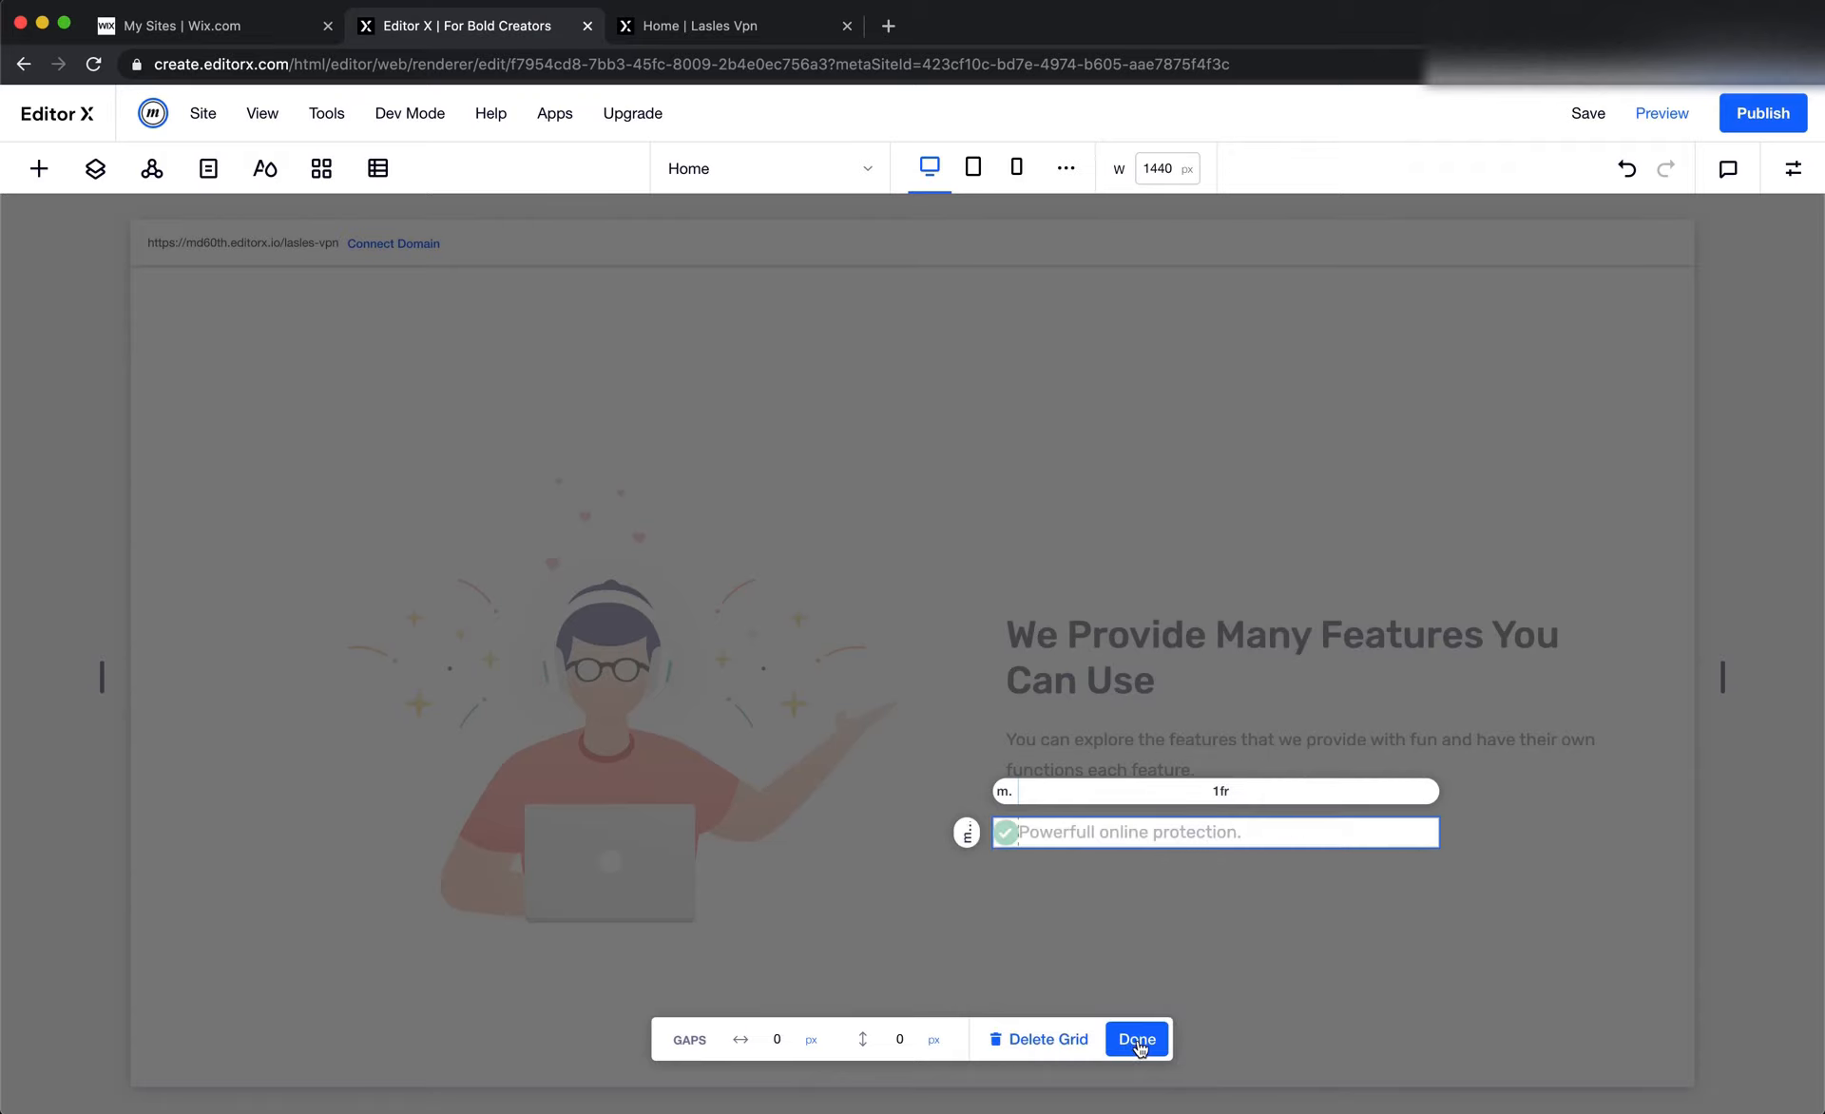
click(1137, 1040)
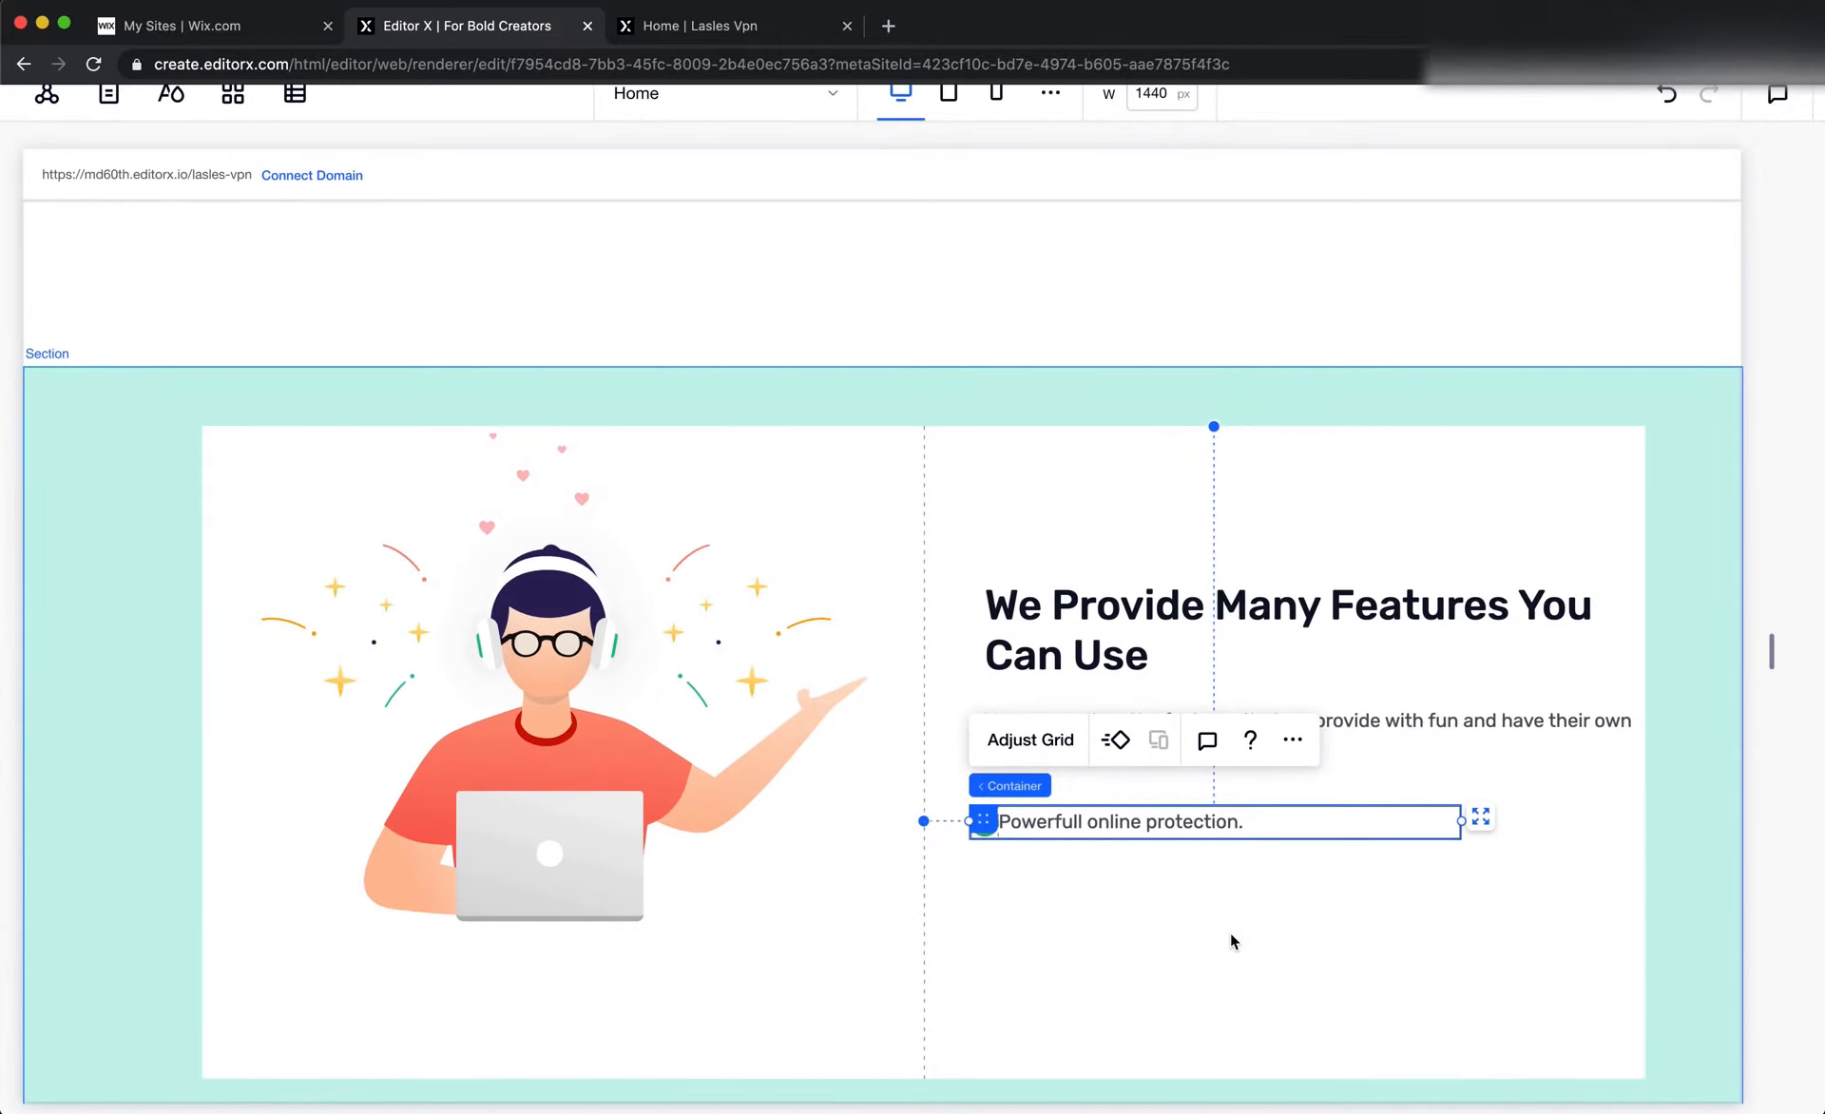
Examine the check-mark row up close, and switch to Figma to compare it with the "Powerfull online protection." item in the design
scroll(1243, 927, up, 5)
click(1246, 924)
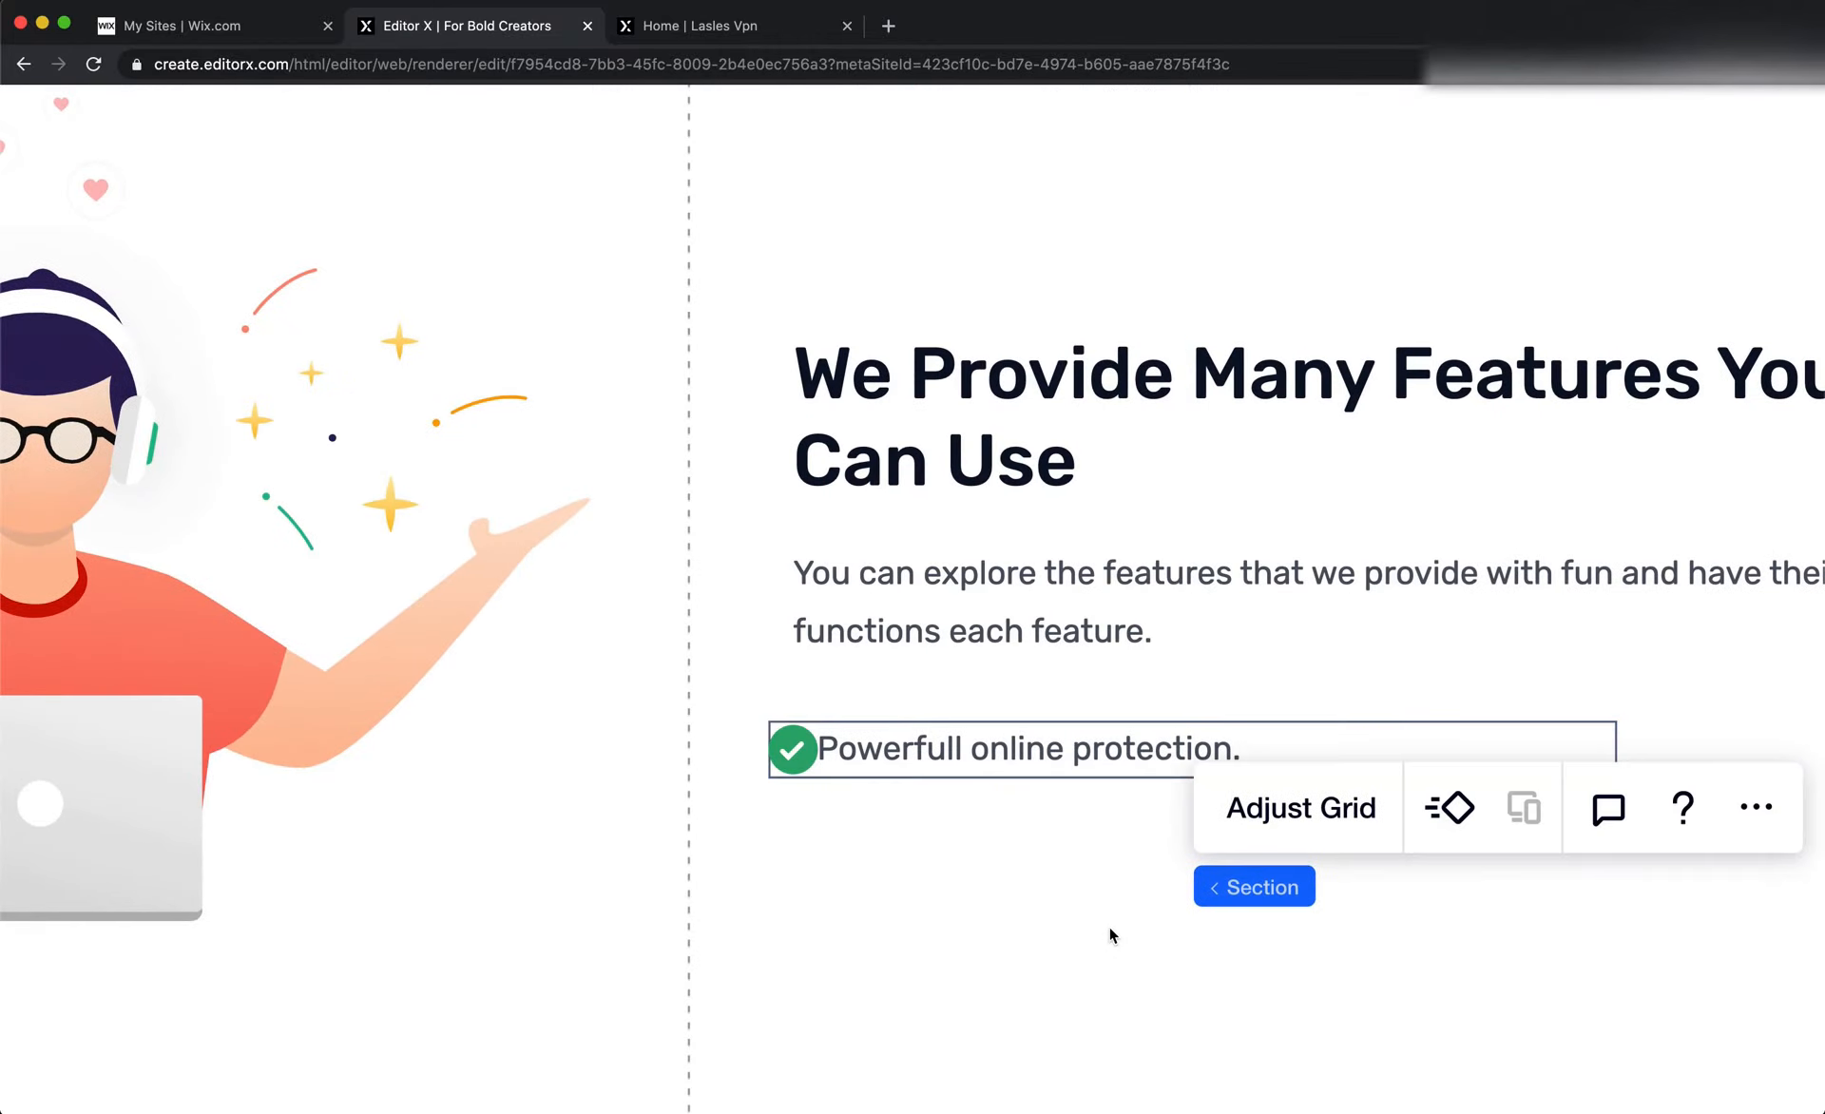
scroll(1108, 925, down, 5)
click(1294, 791)
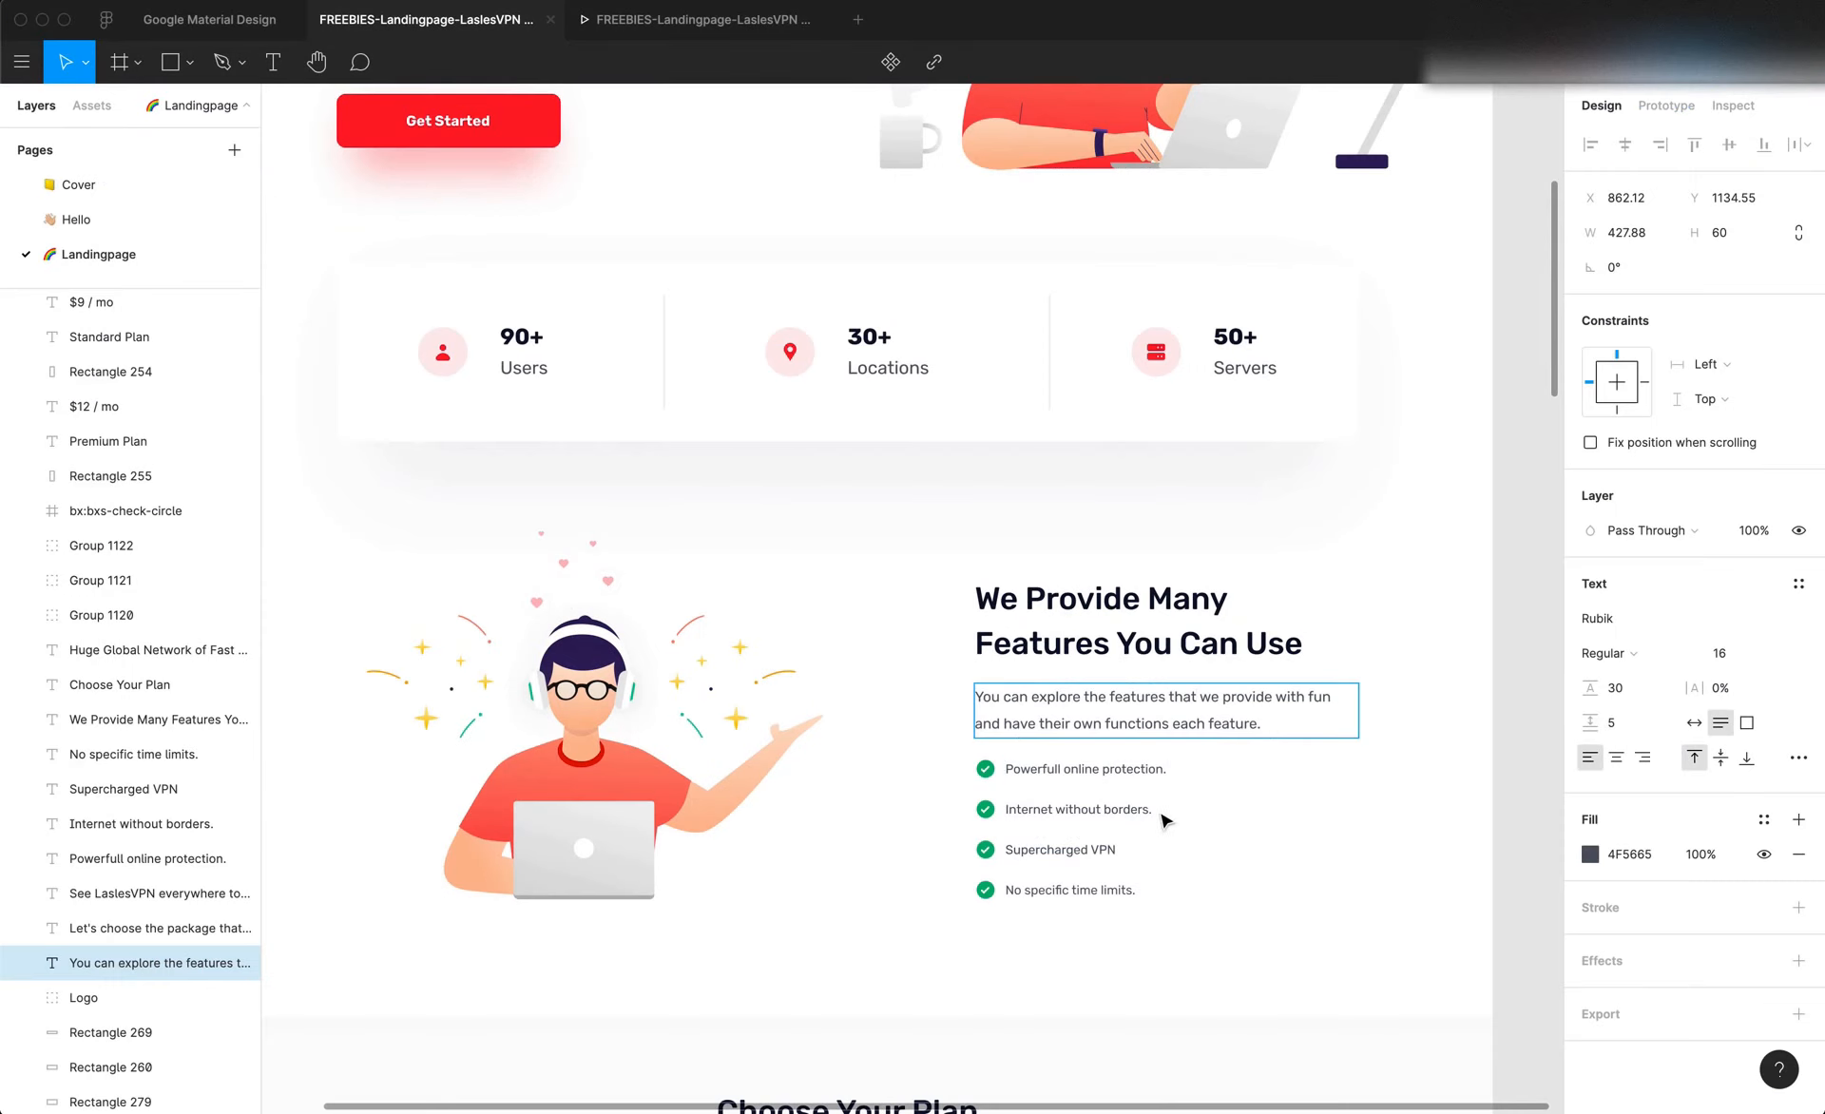
scroll(1032, 773, up, 5)
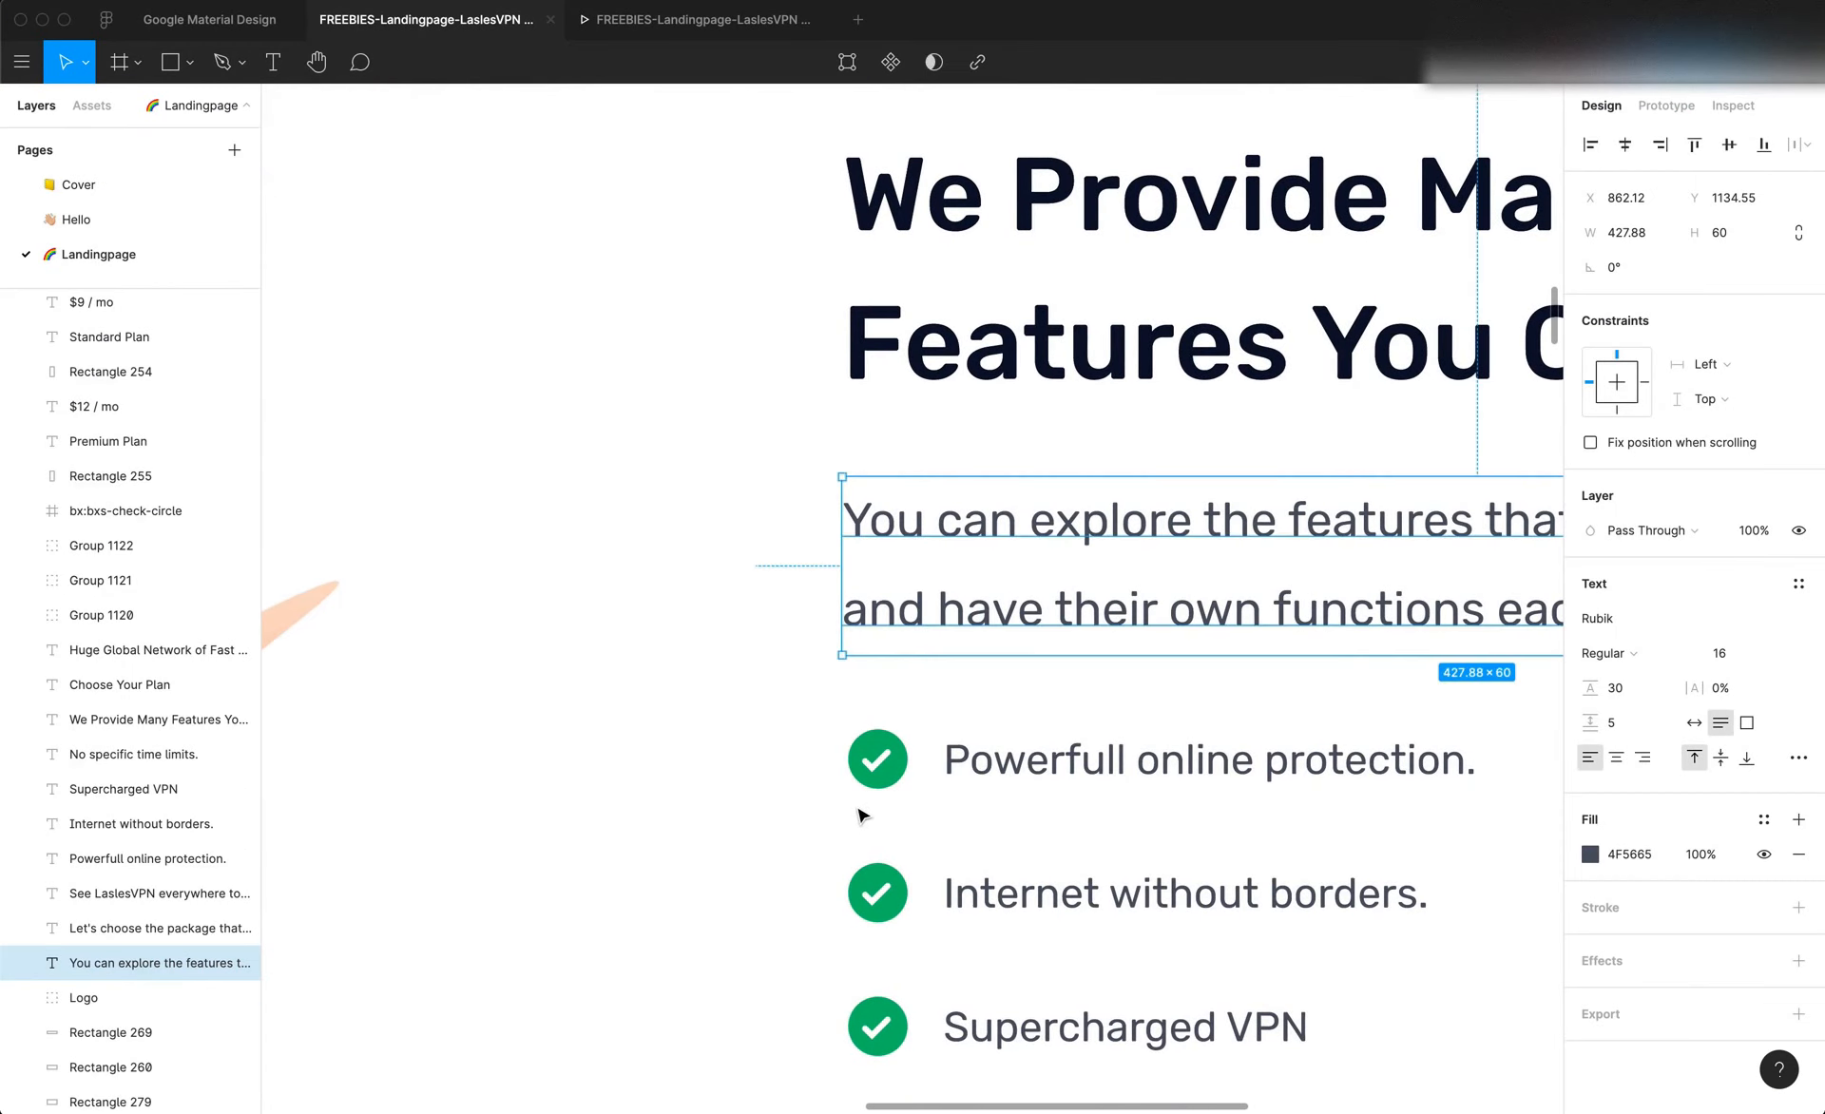
scroll(893, 796, down, 5)
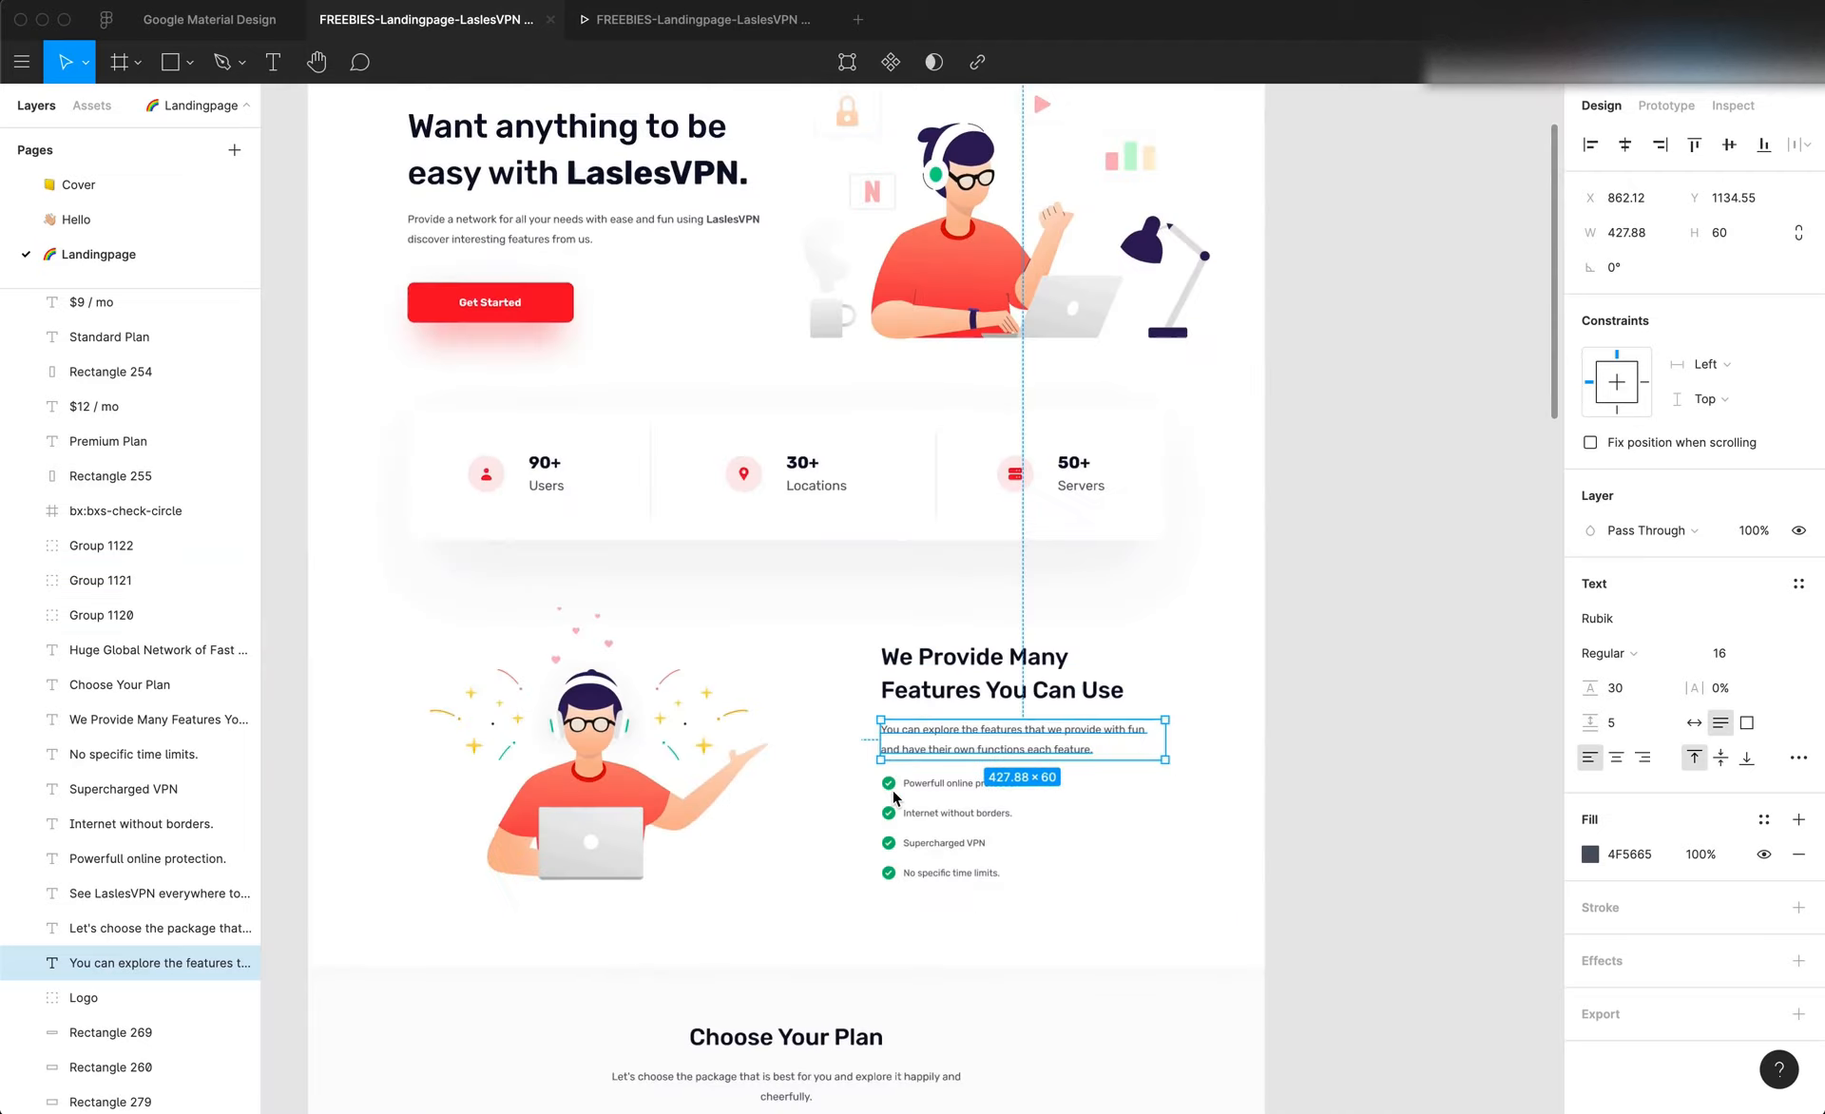
click(920, 791)
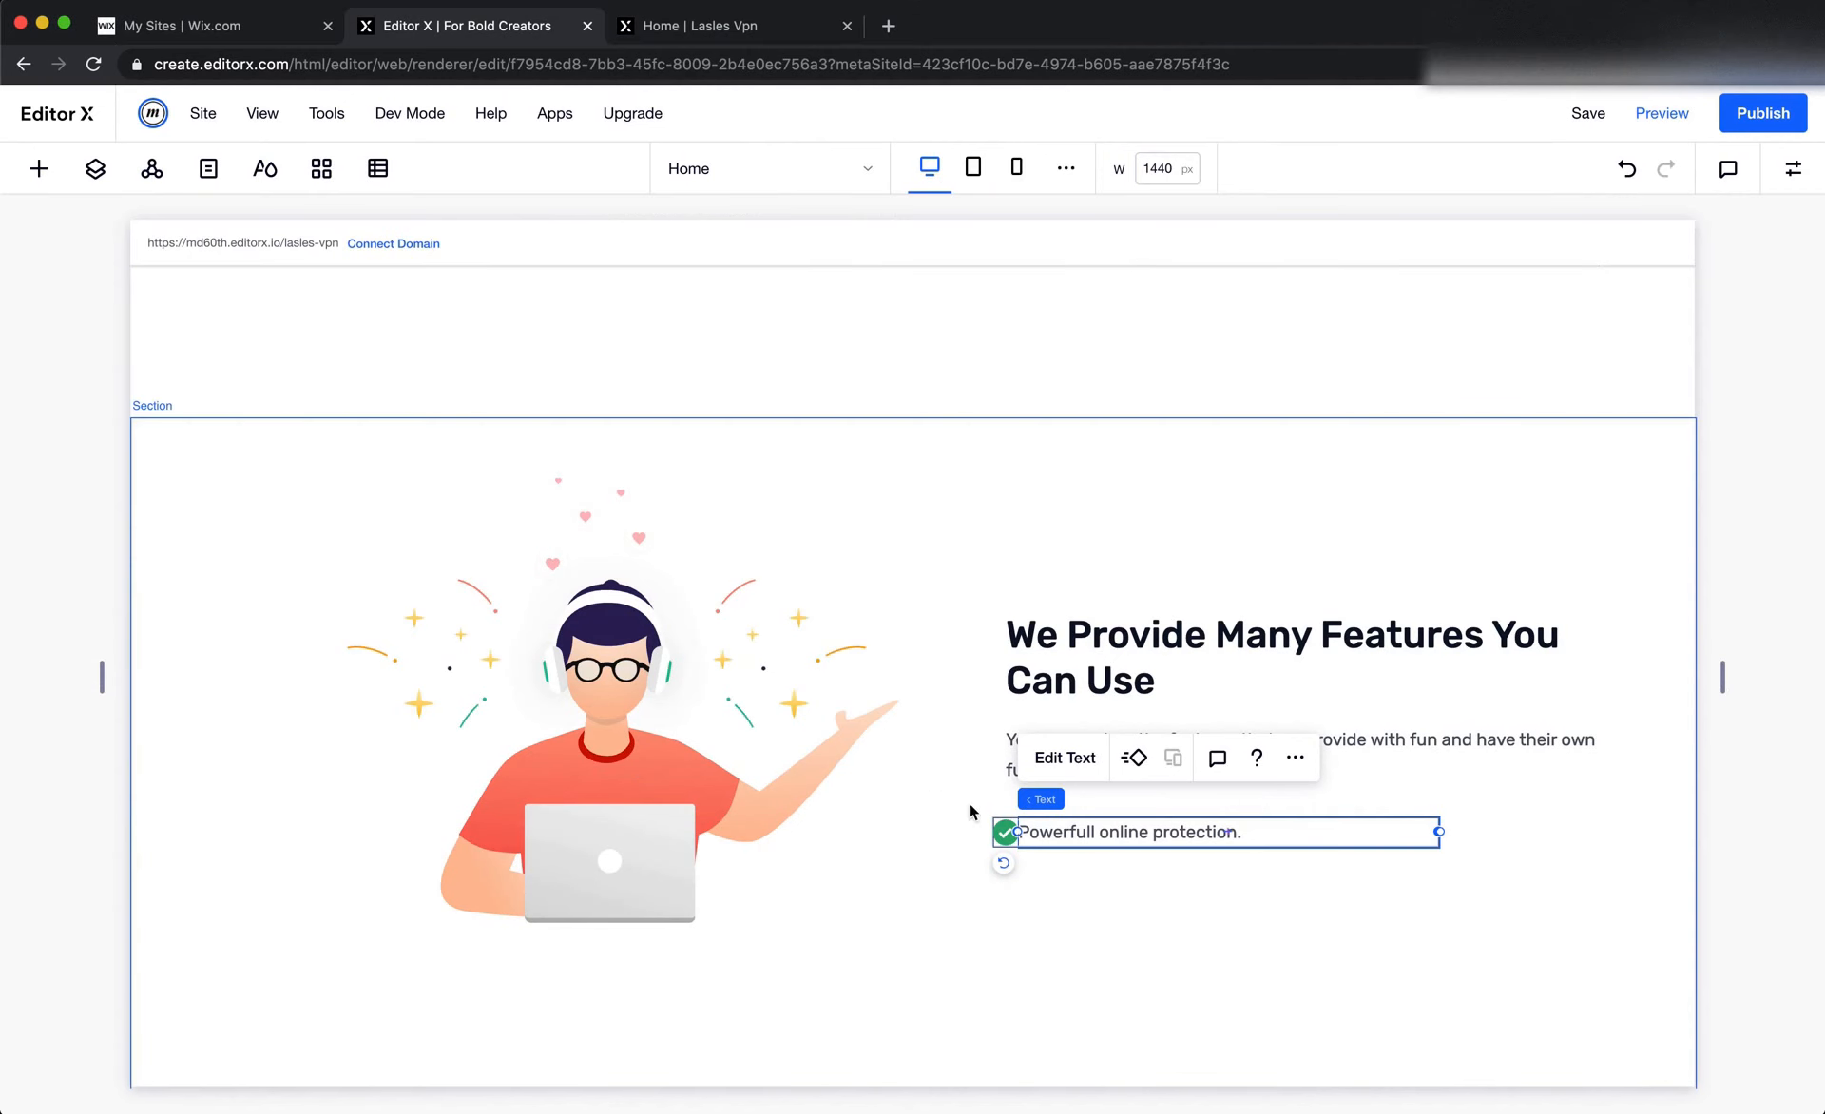
In Editor X, remove the border of the container around the check-mark row by setting its width to 0 px
click(1793, 168)
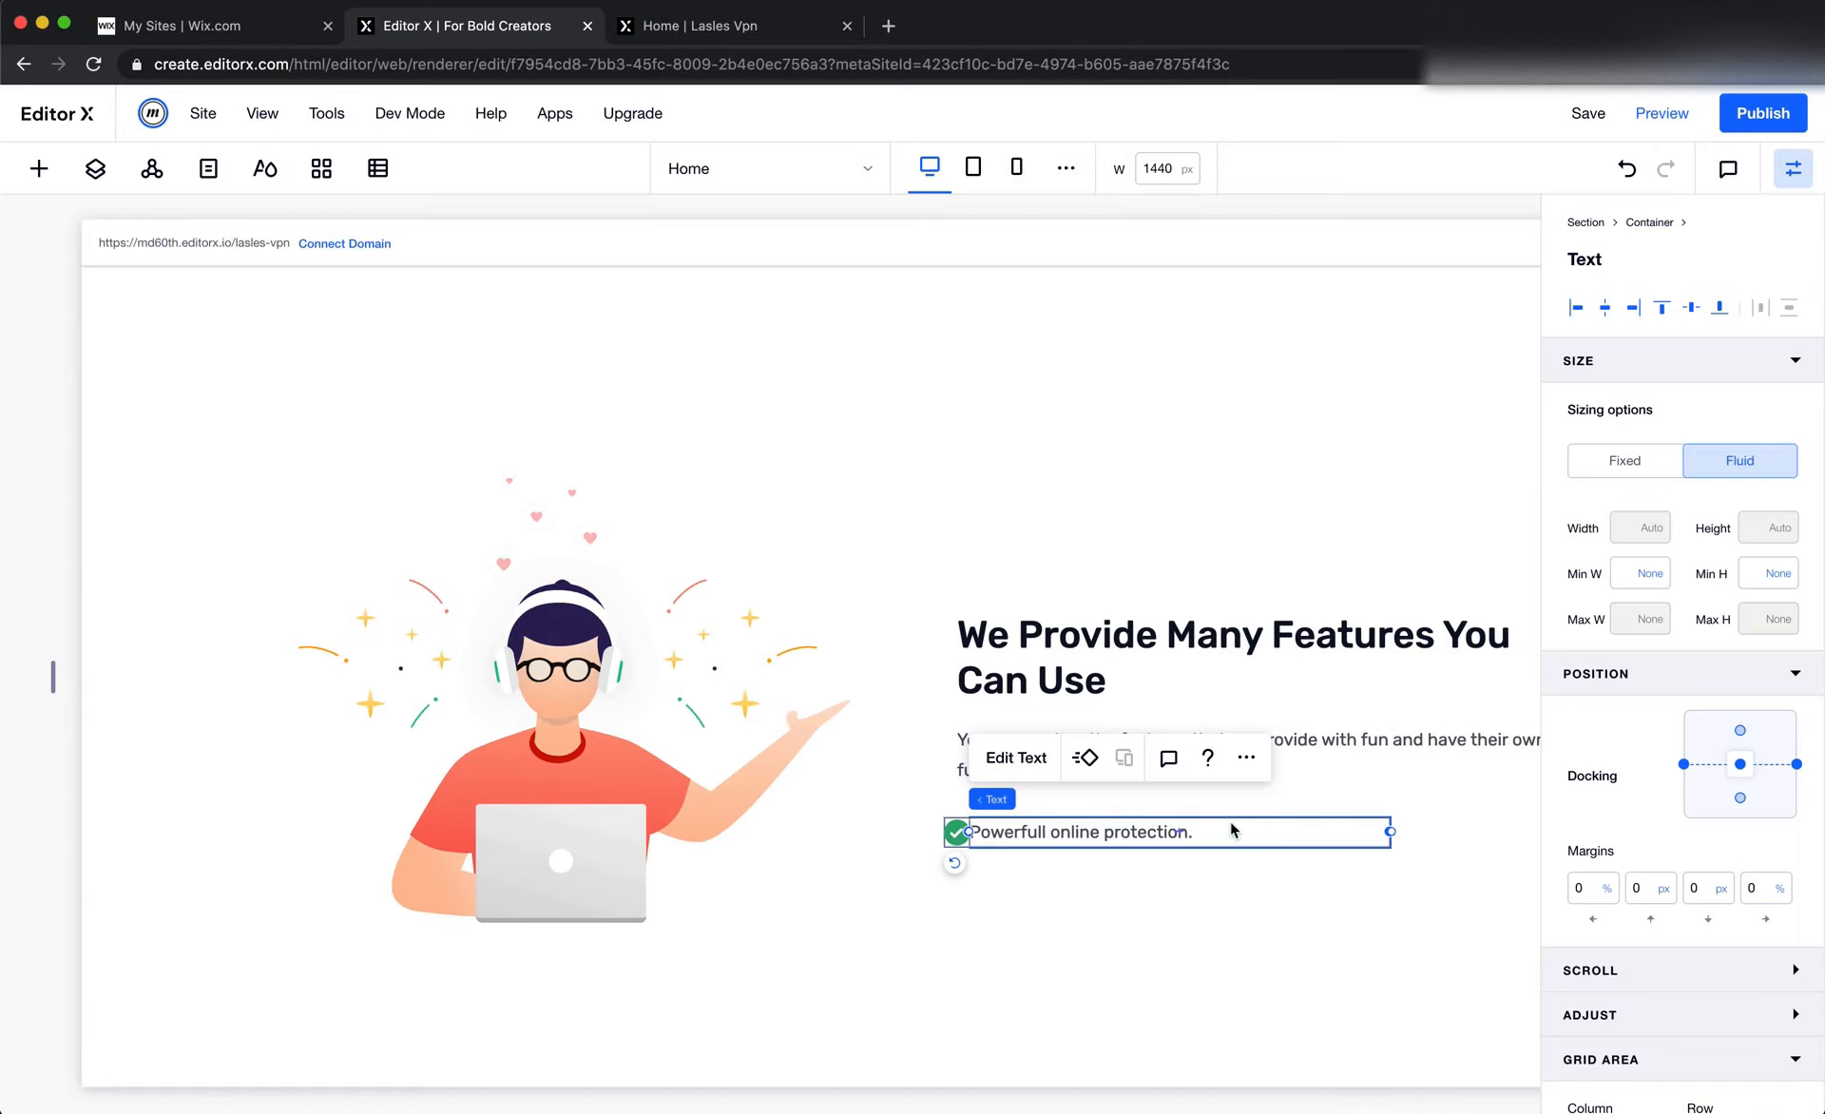
mouse_move(1069, 801)
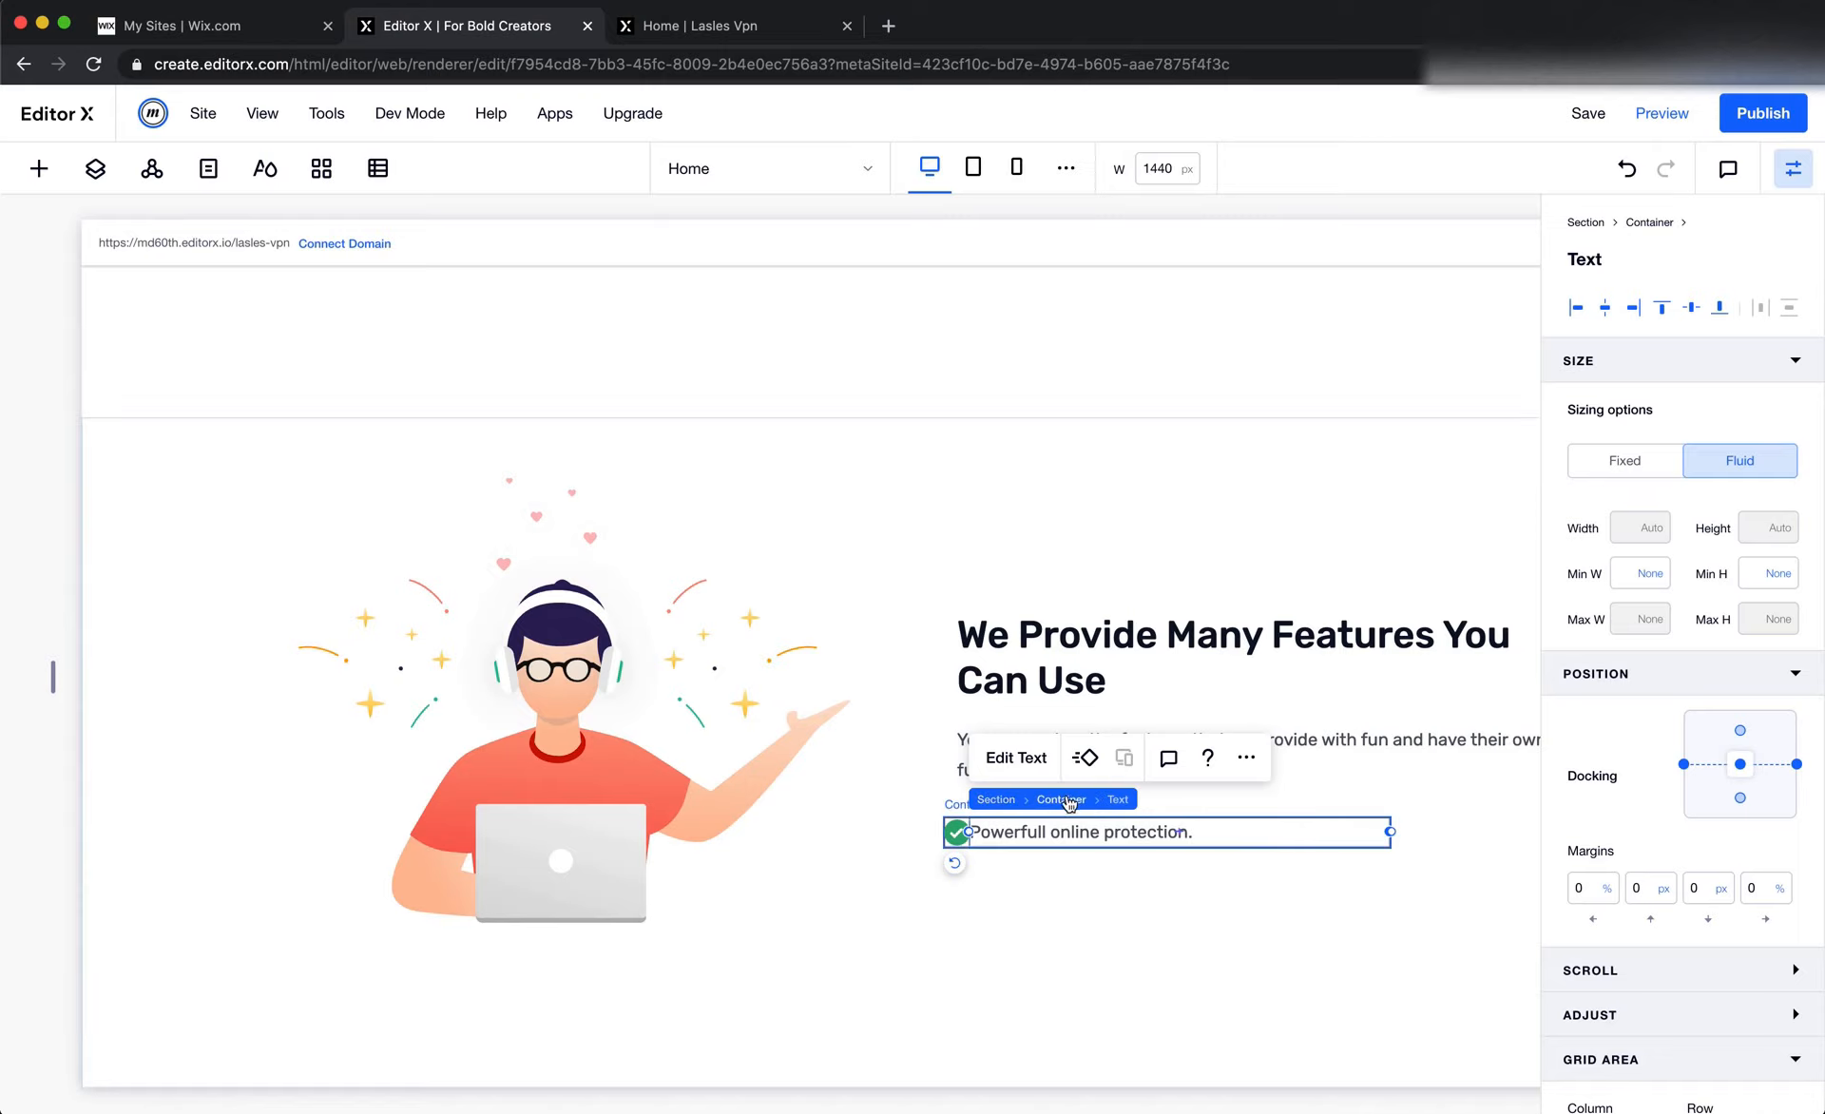
click(1650, 224)
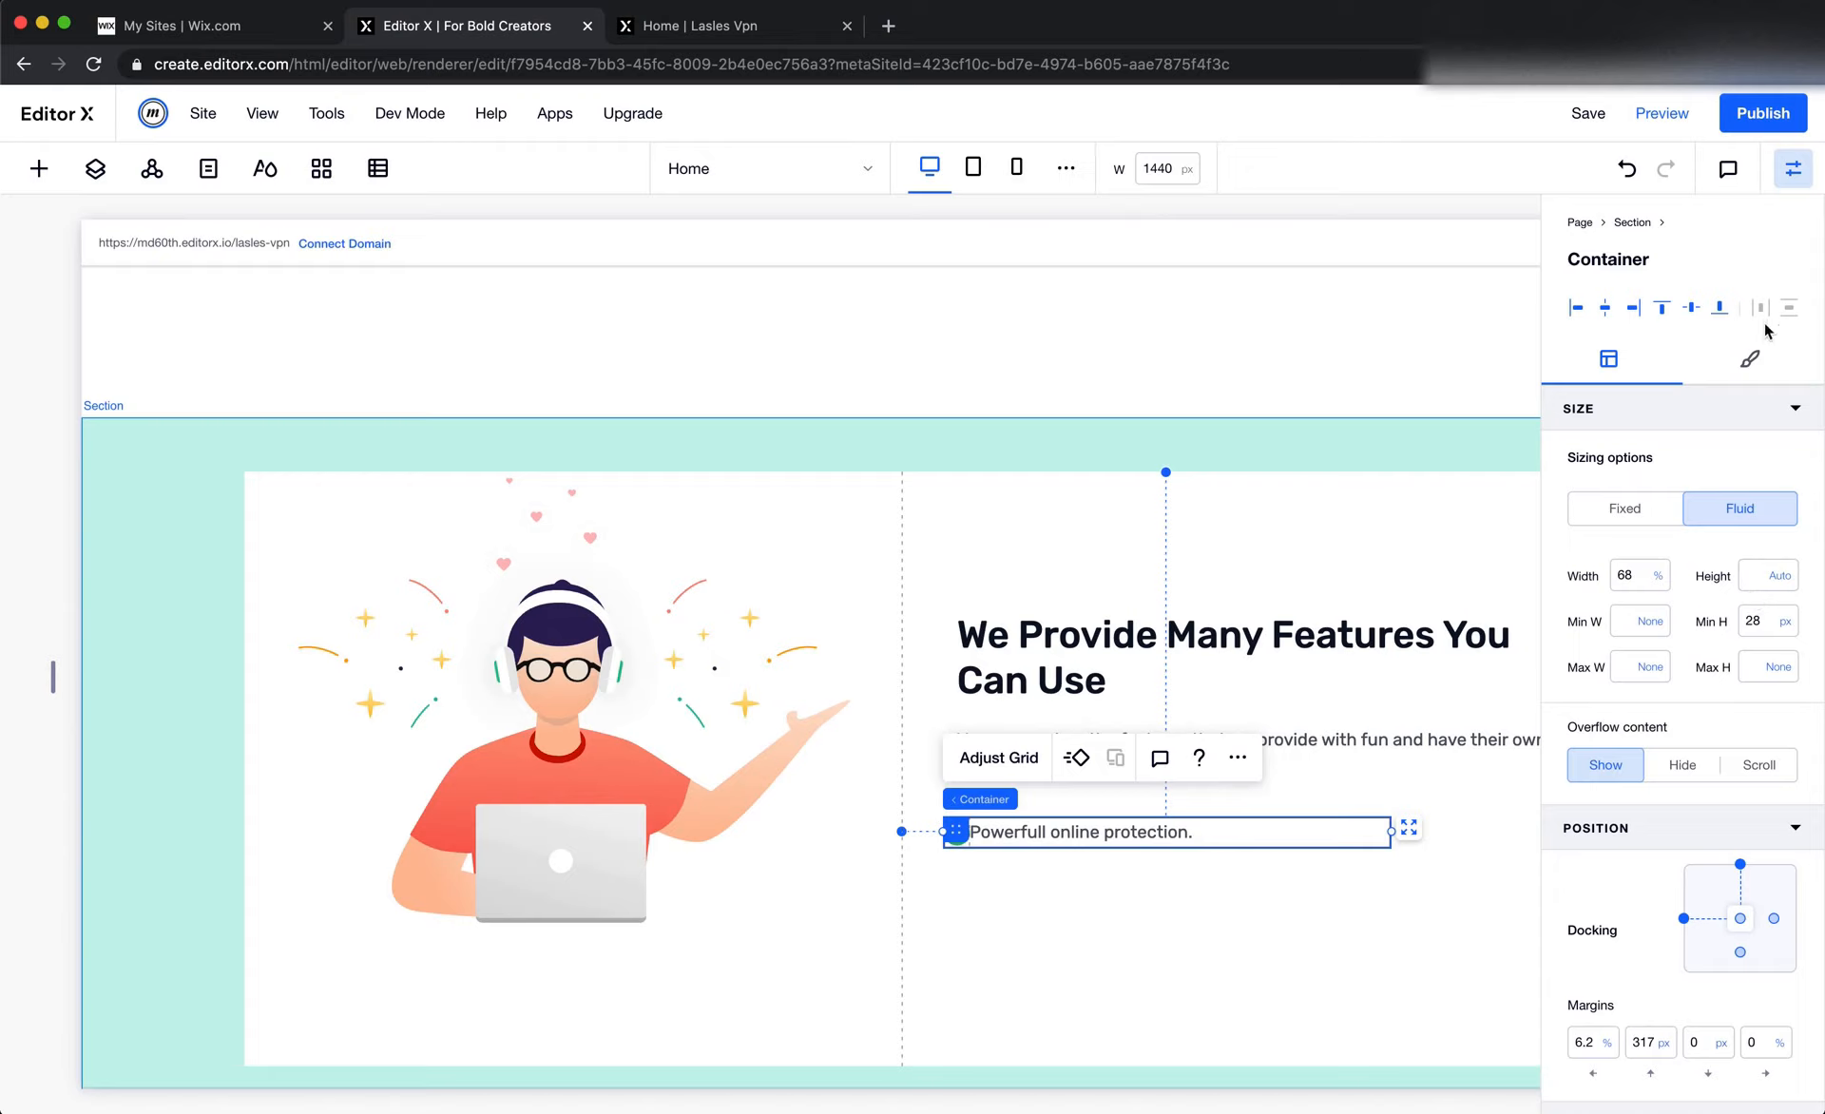
click(1757, 358)
click(1567, 462)
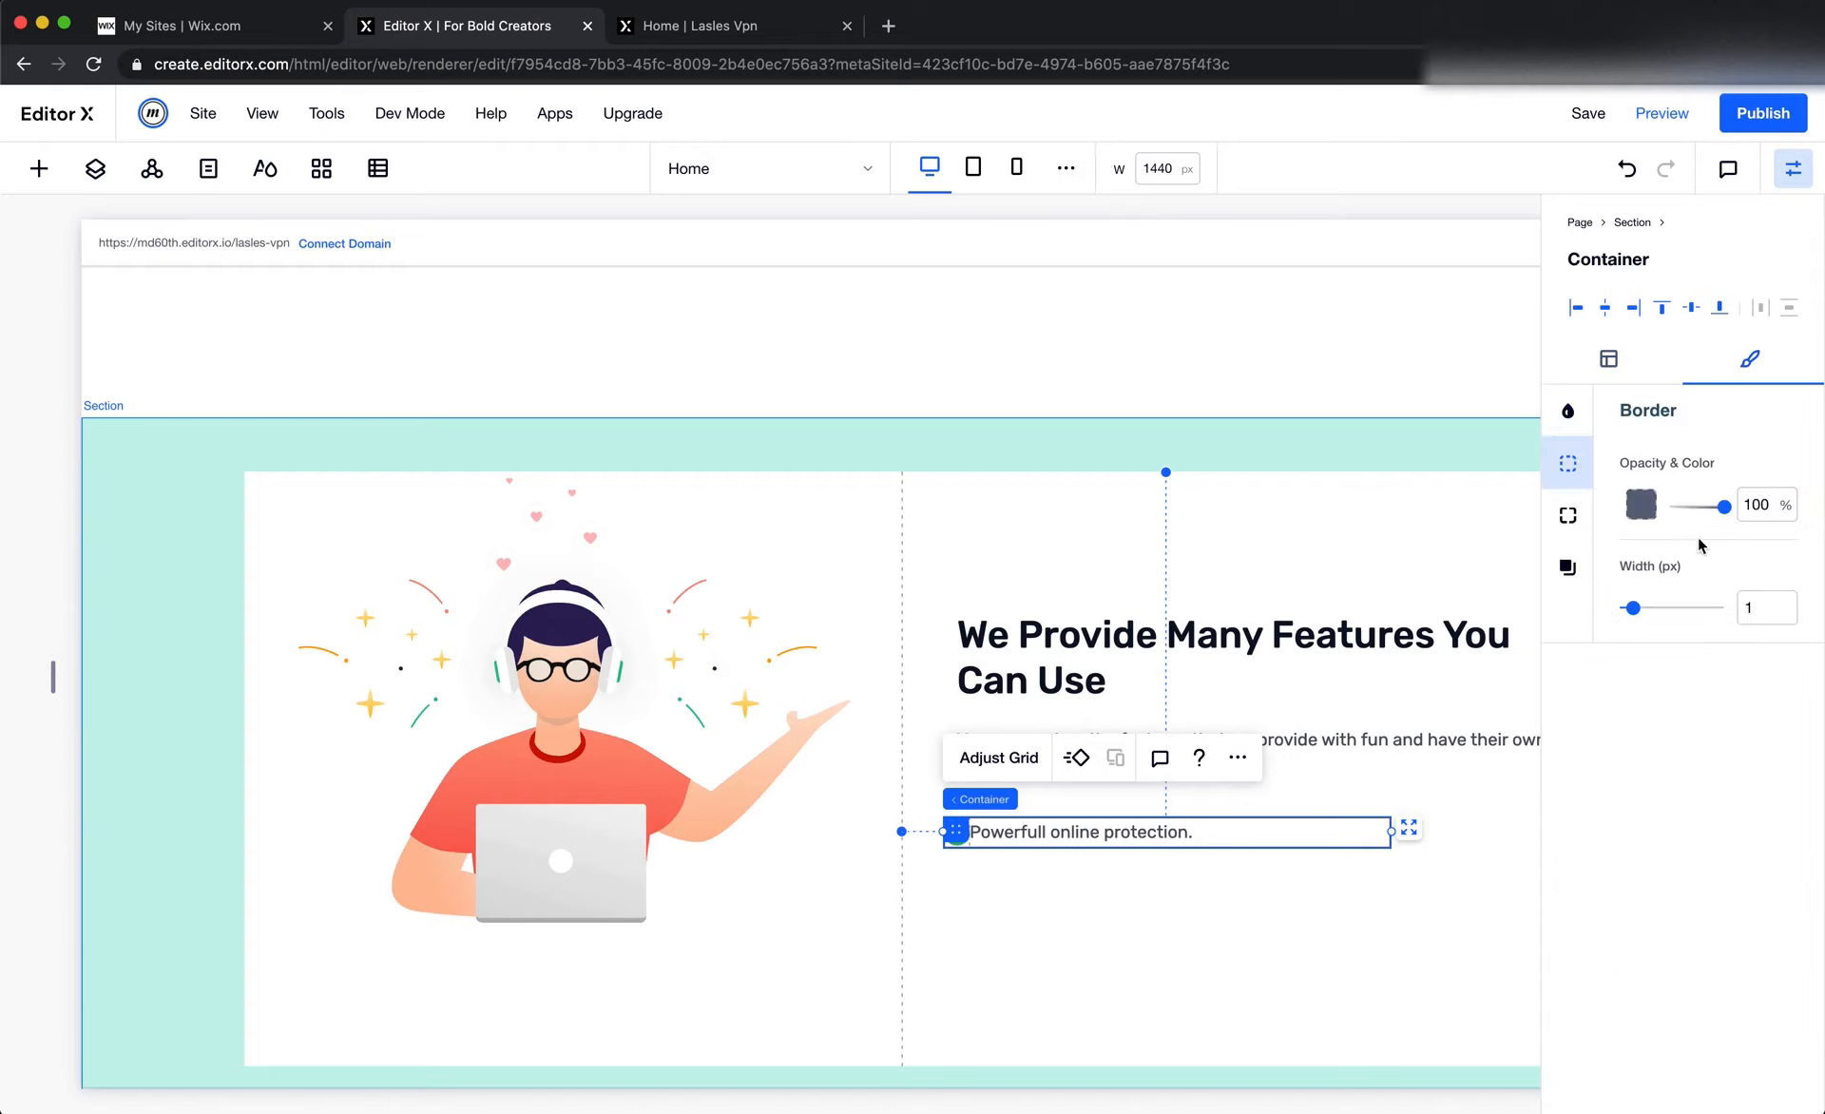
double_click(1761, 618)
text(0)
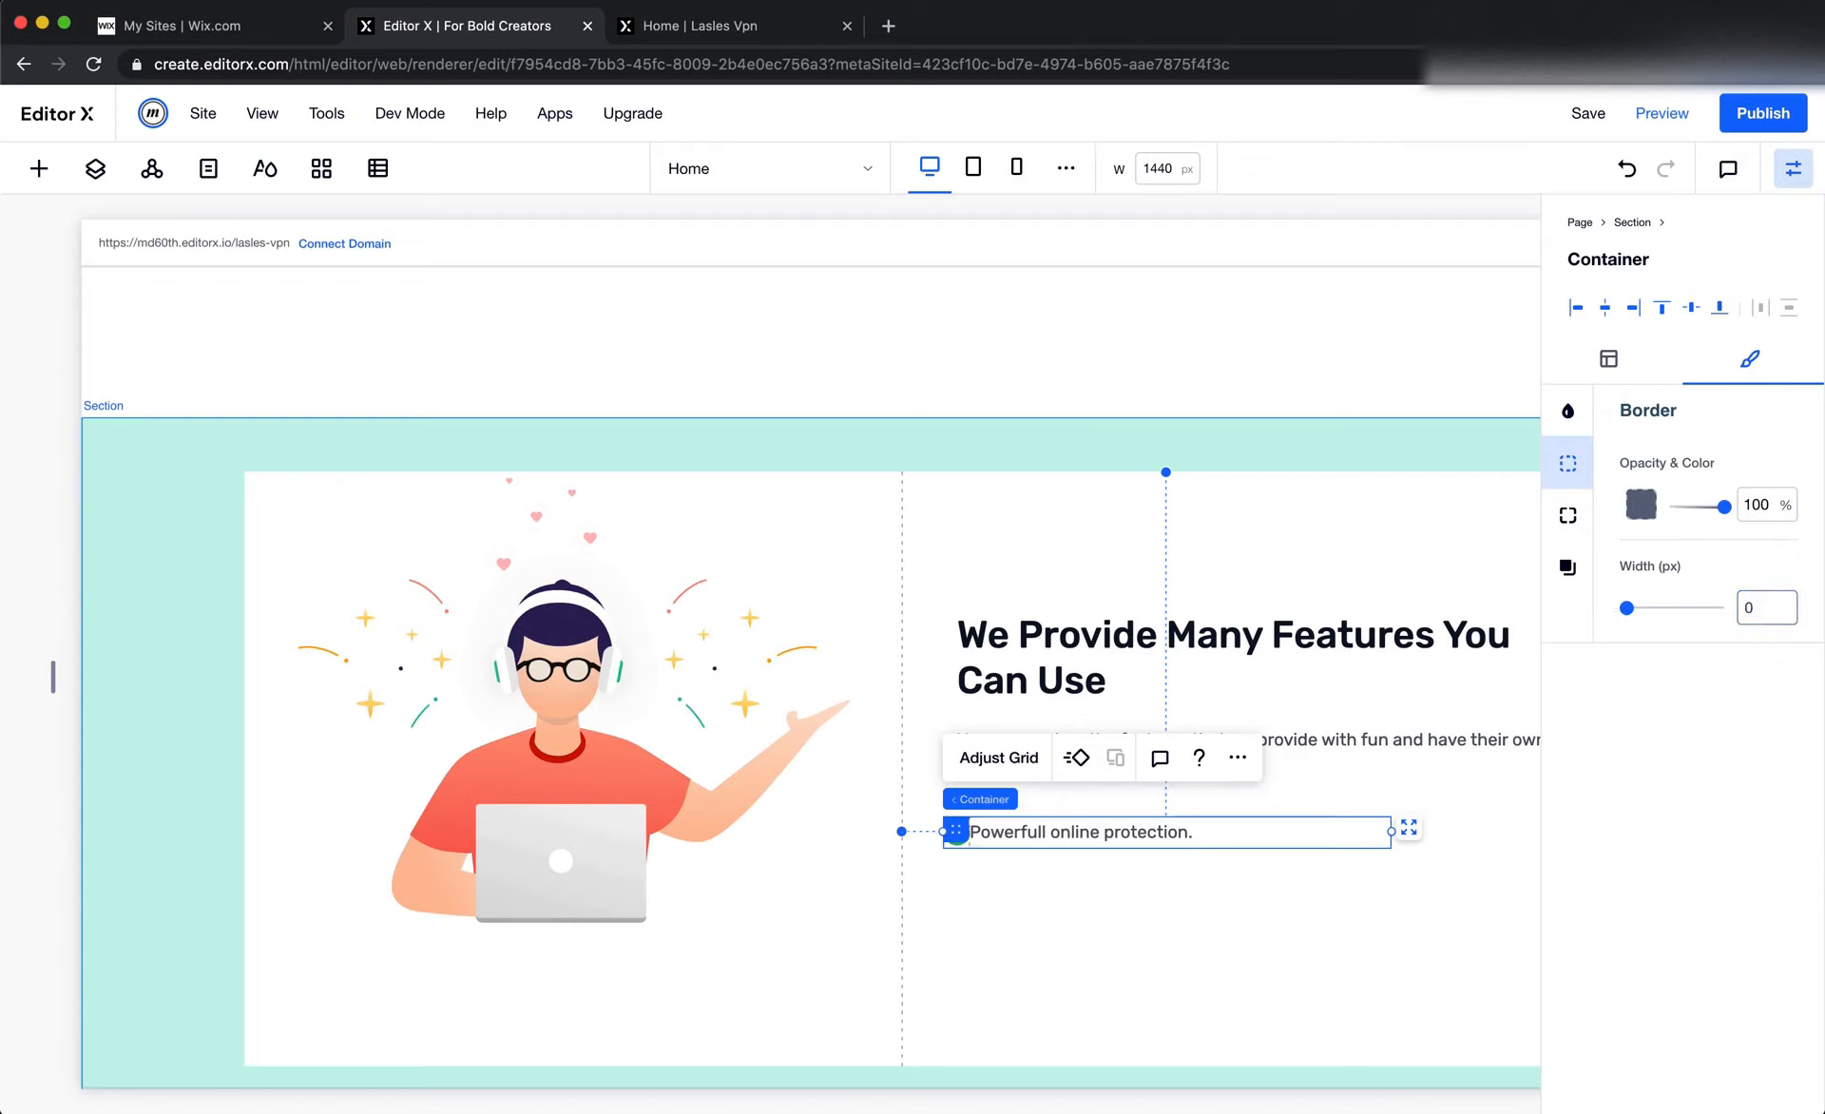
click(1344, 961)
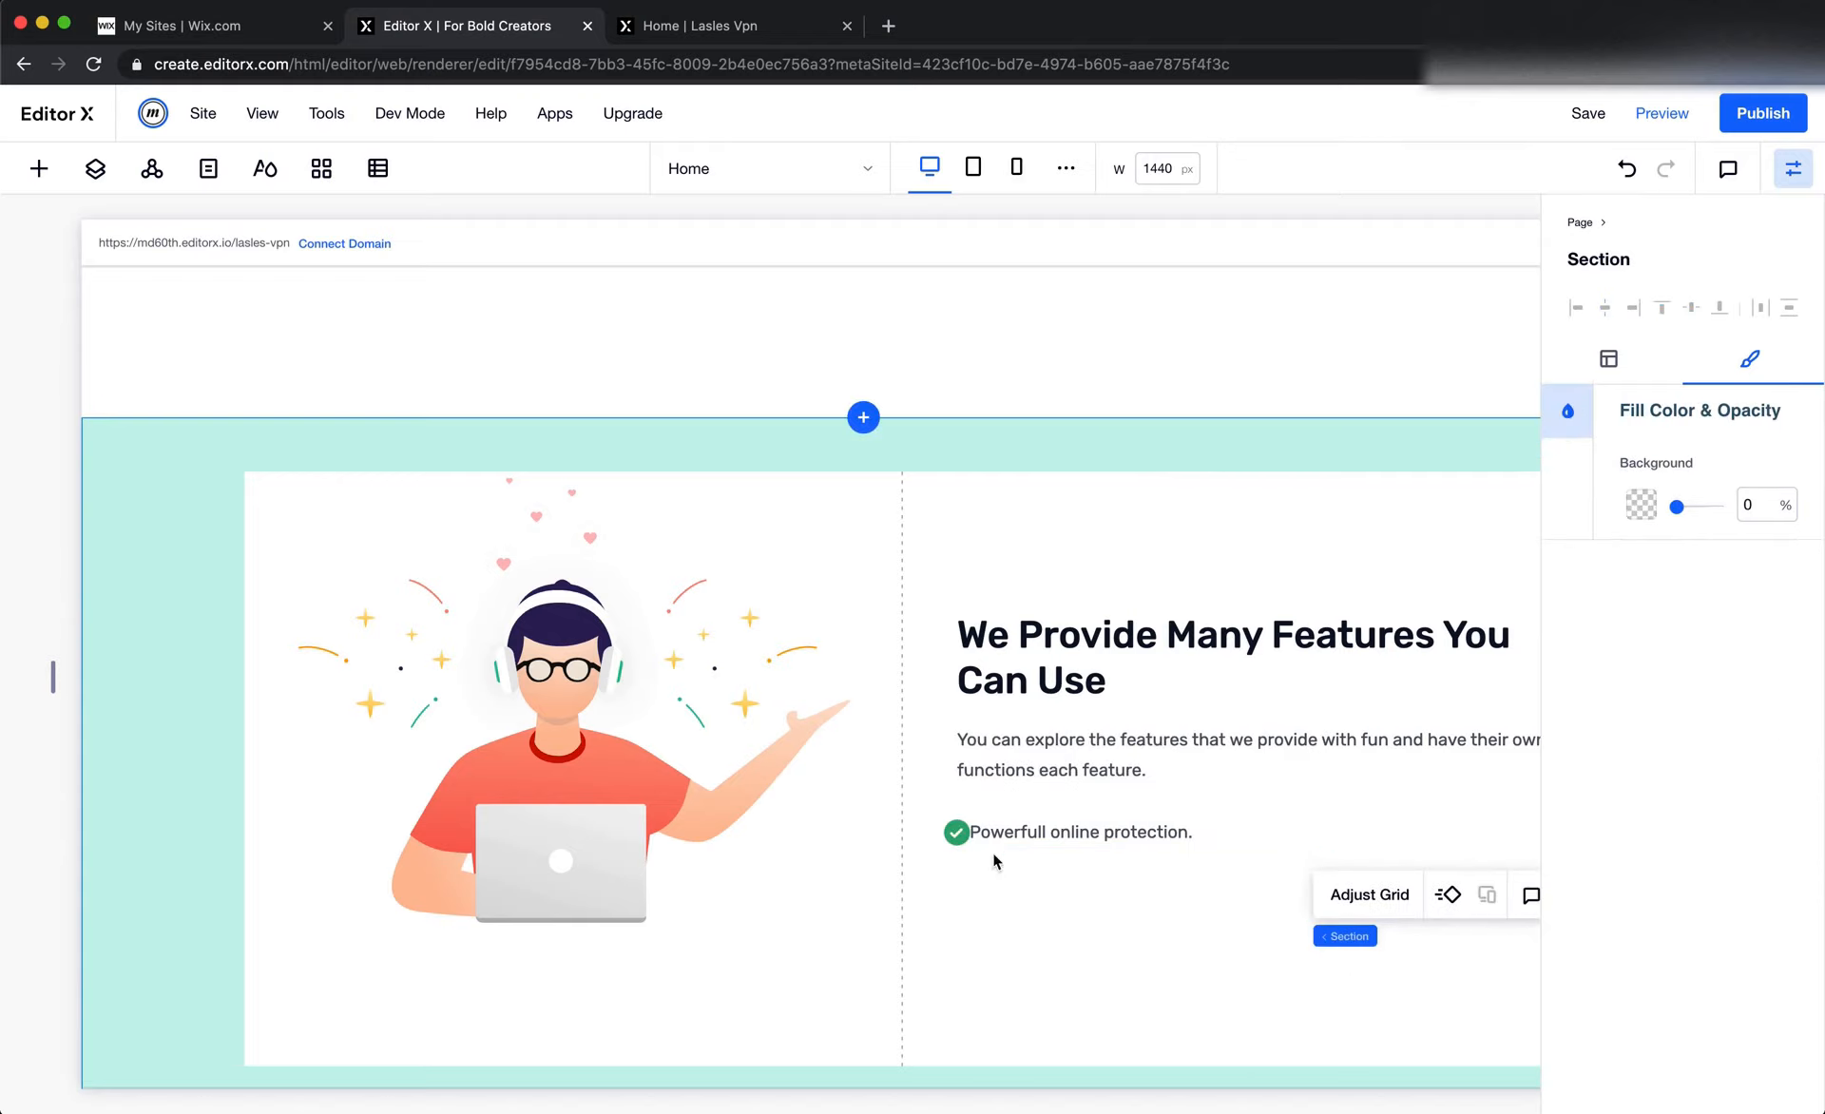
Switch to Figma and measure the gap between the check icon and the "Powerfull online protection." text
key(super+Tab)
scroll(936, 830, up, 10)
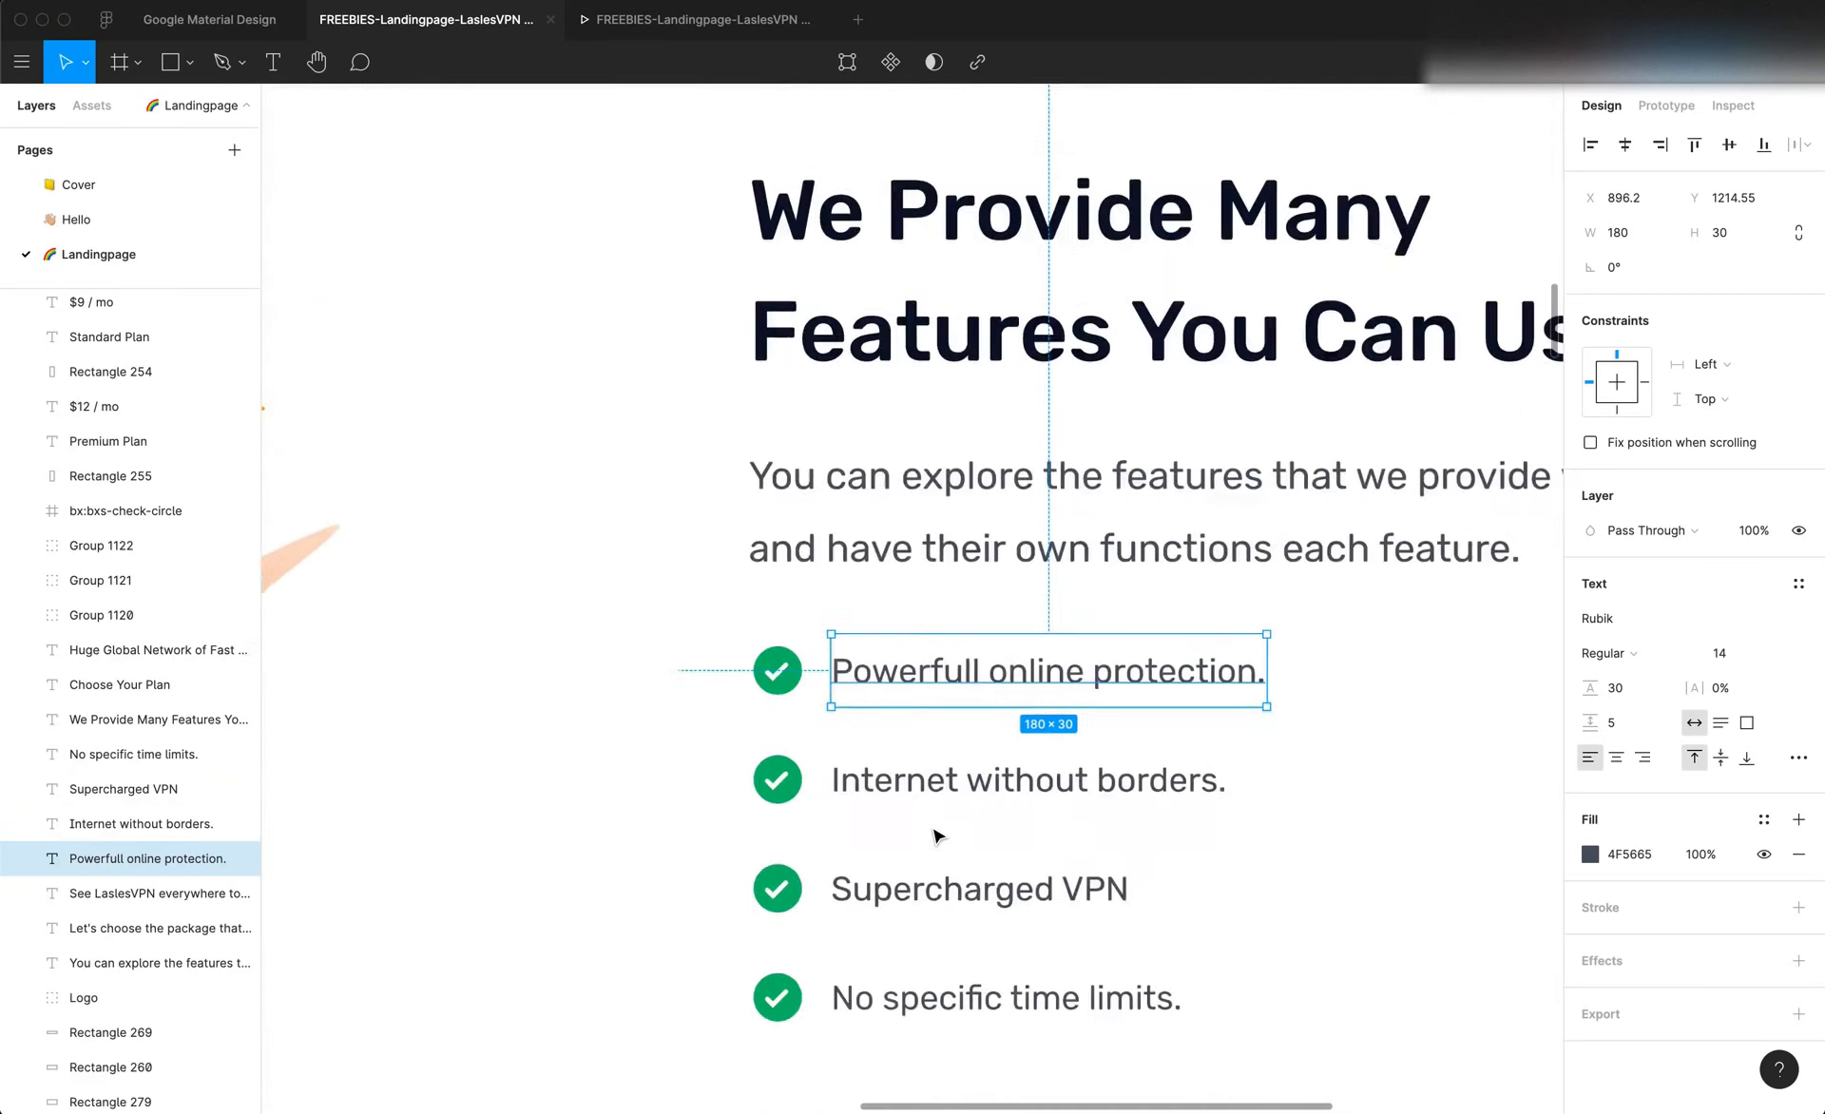
key(alt)
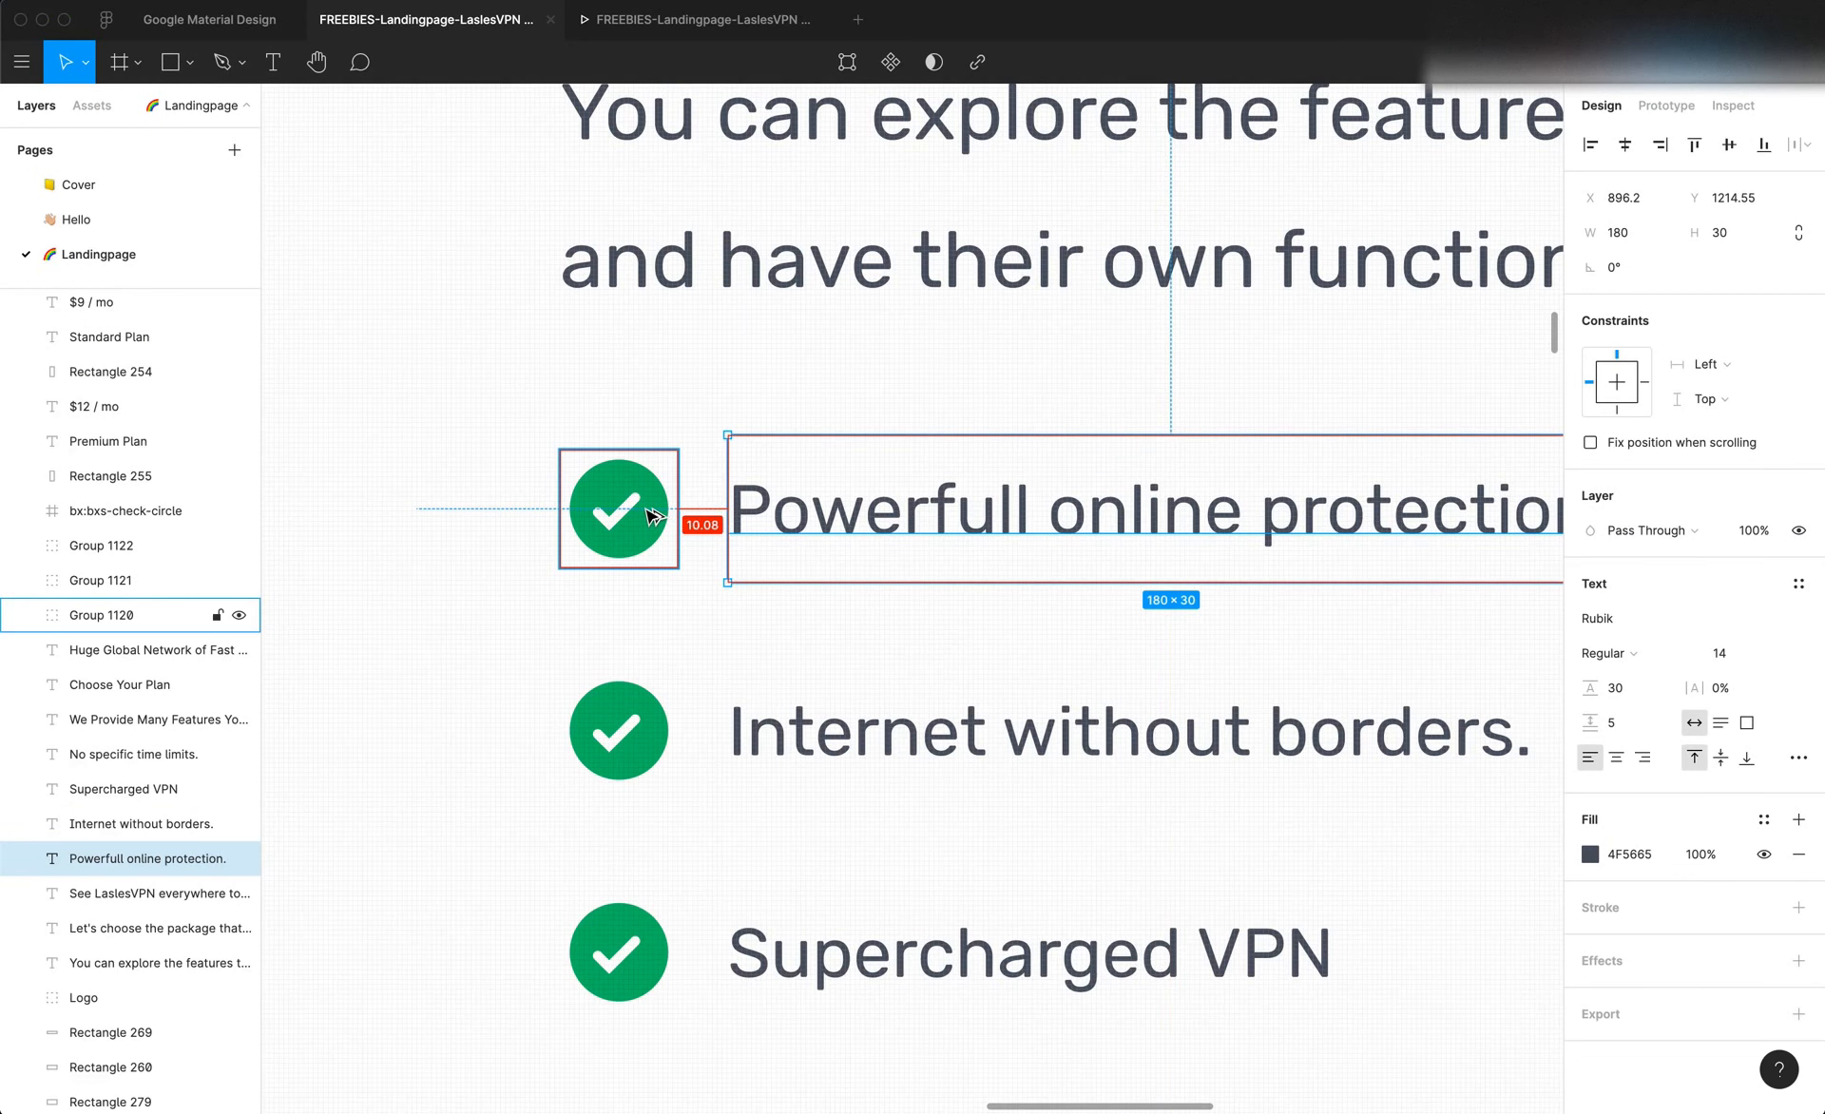
key(super+Tab)
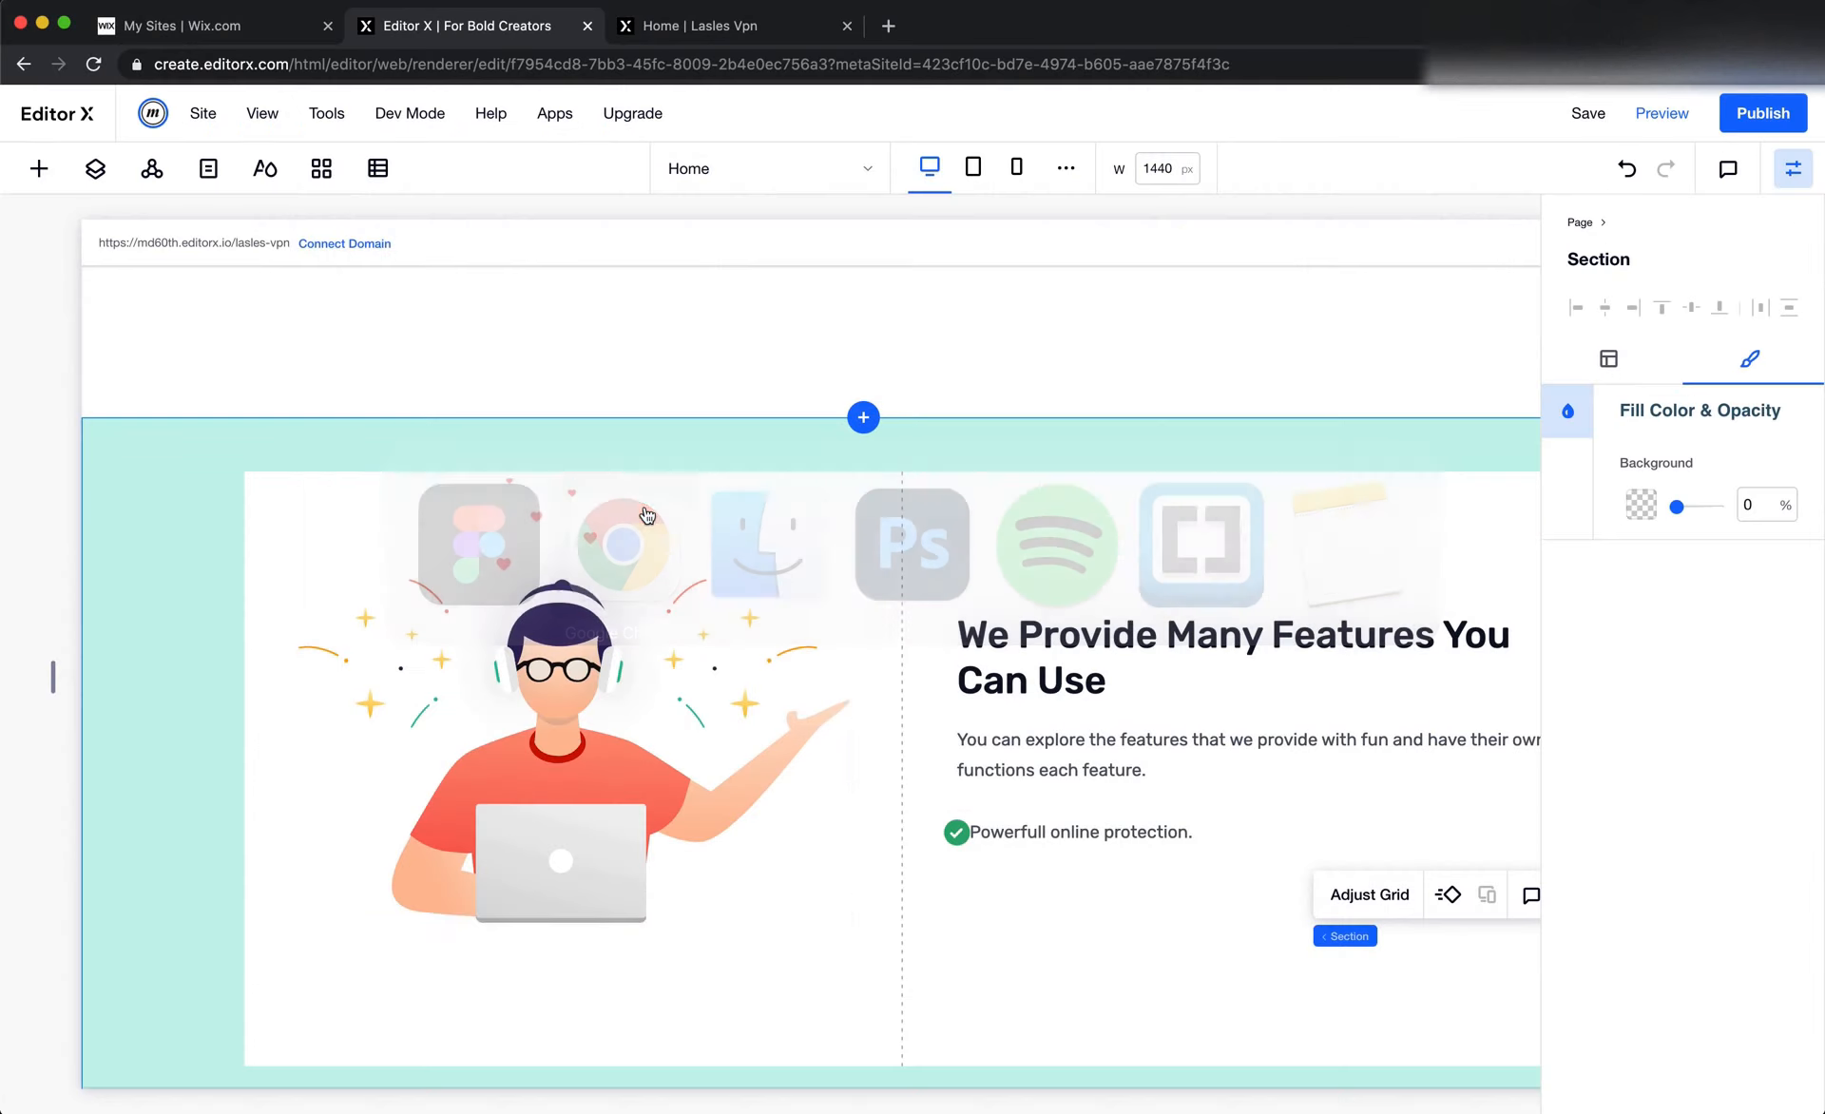
key(super+Tab)
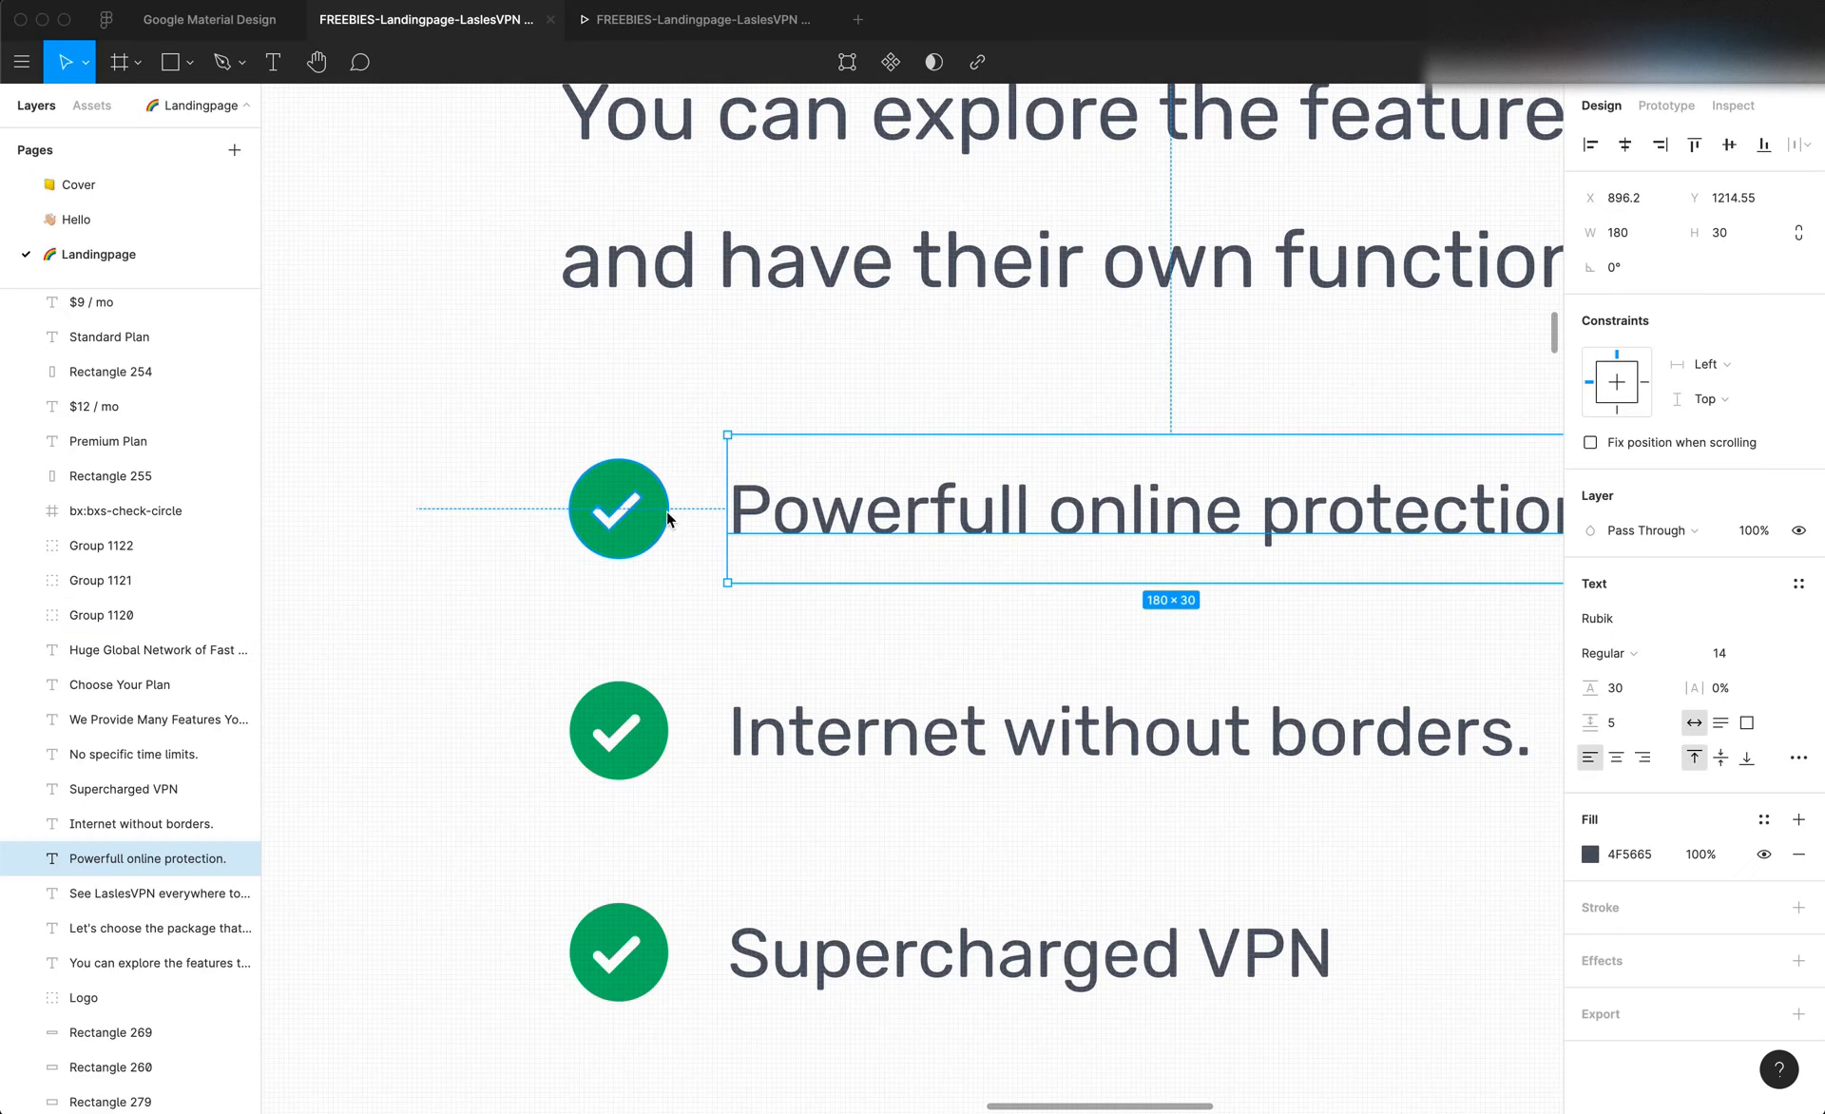
In Editor X, set the left margin of the "Powerfull online protection." text to 10 px and compare the row with Figma
key(super+Tab)
click(1013, 833)
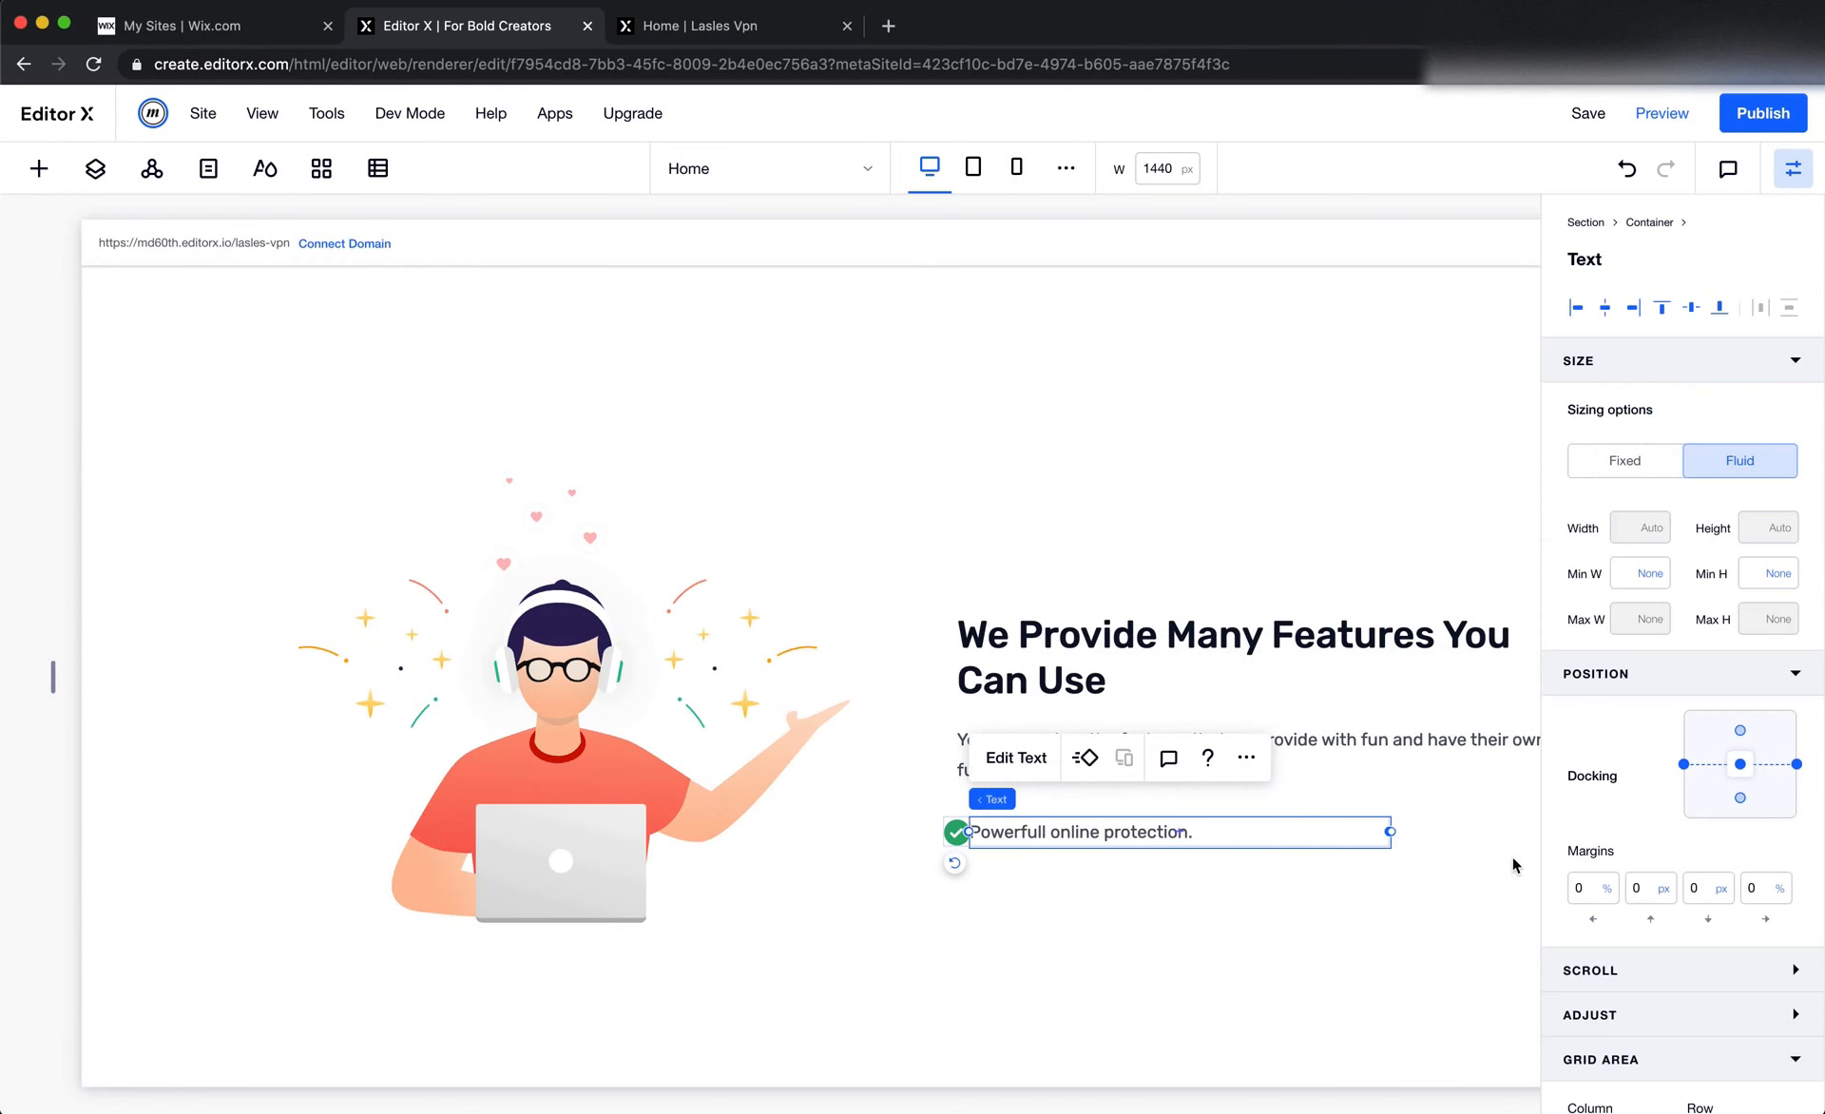
click(1584, 887)
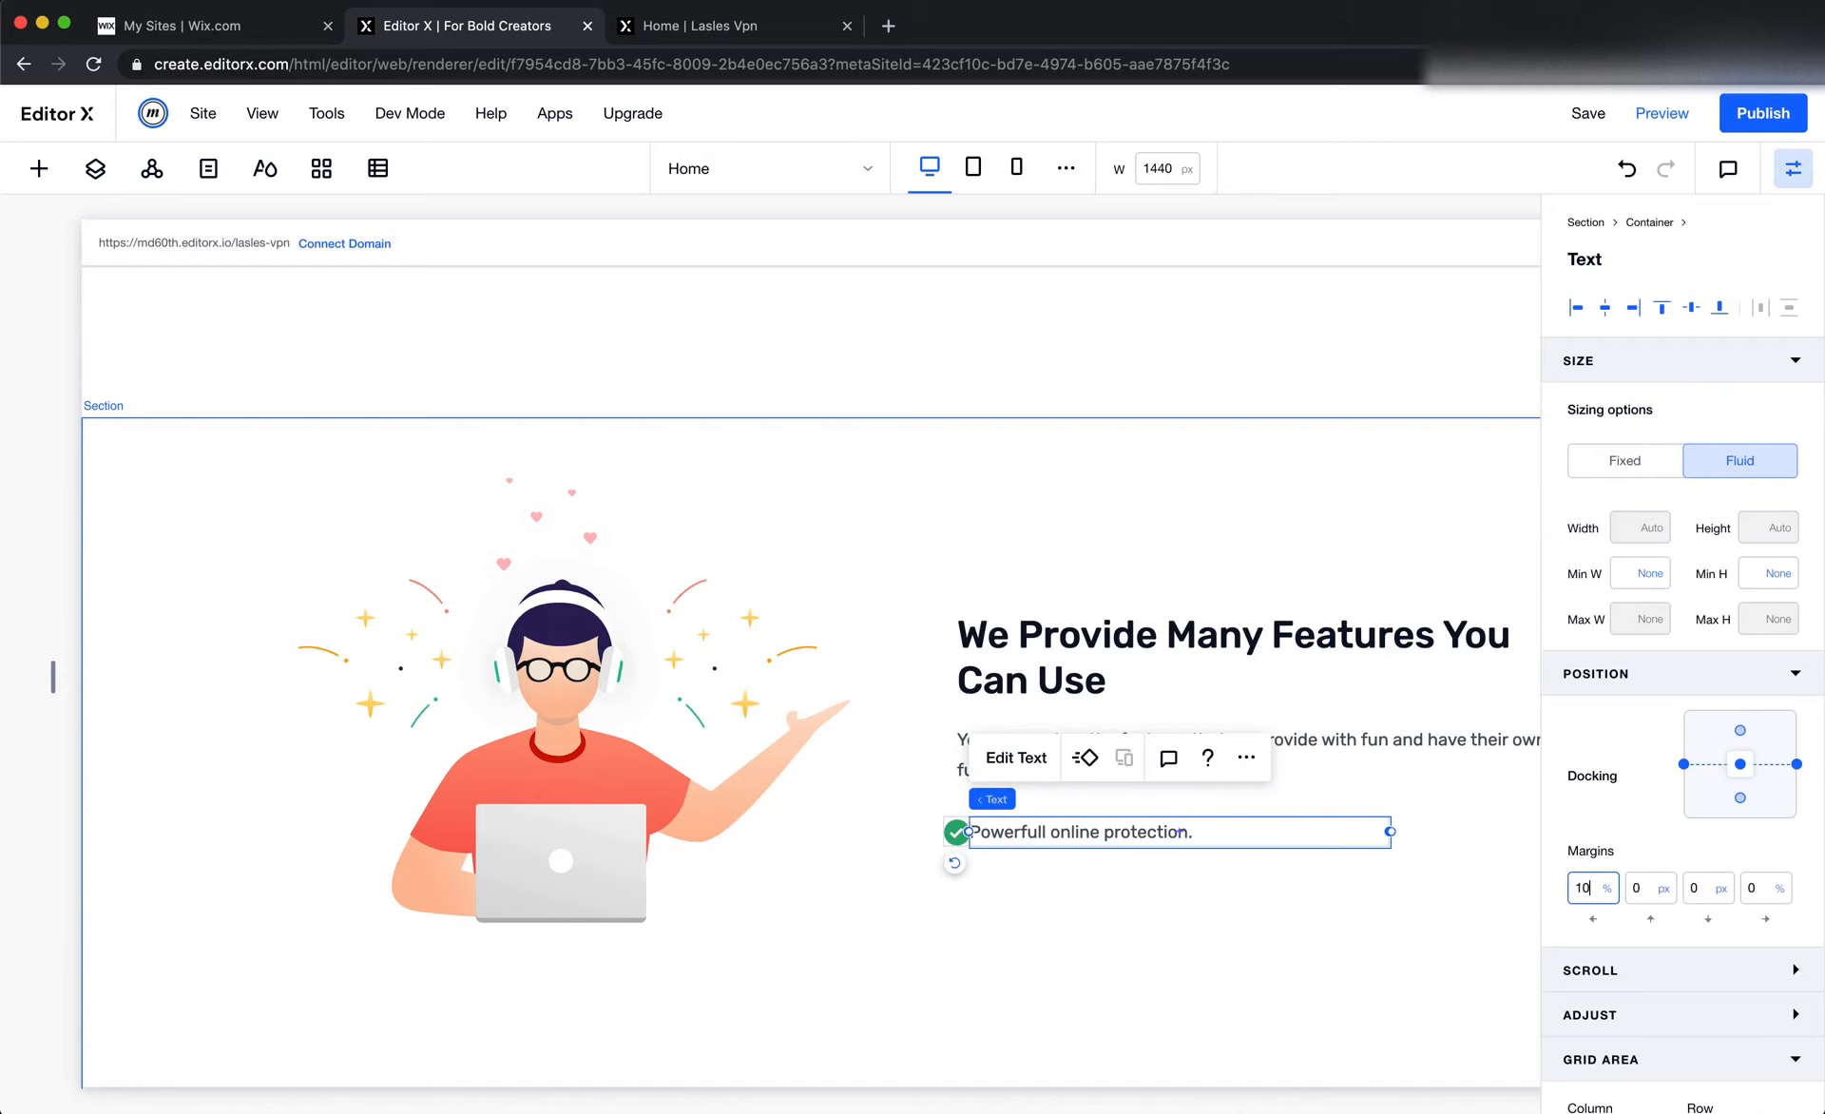
text(10px)
key(Return)
click(1300, 931)
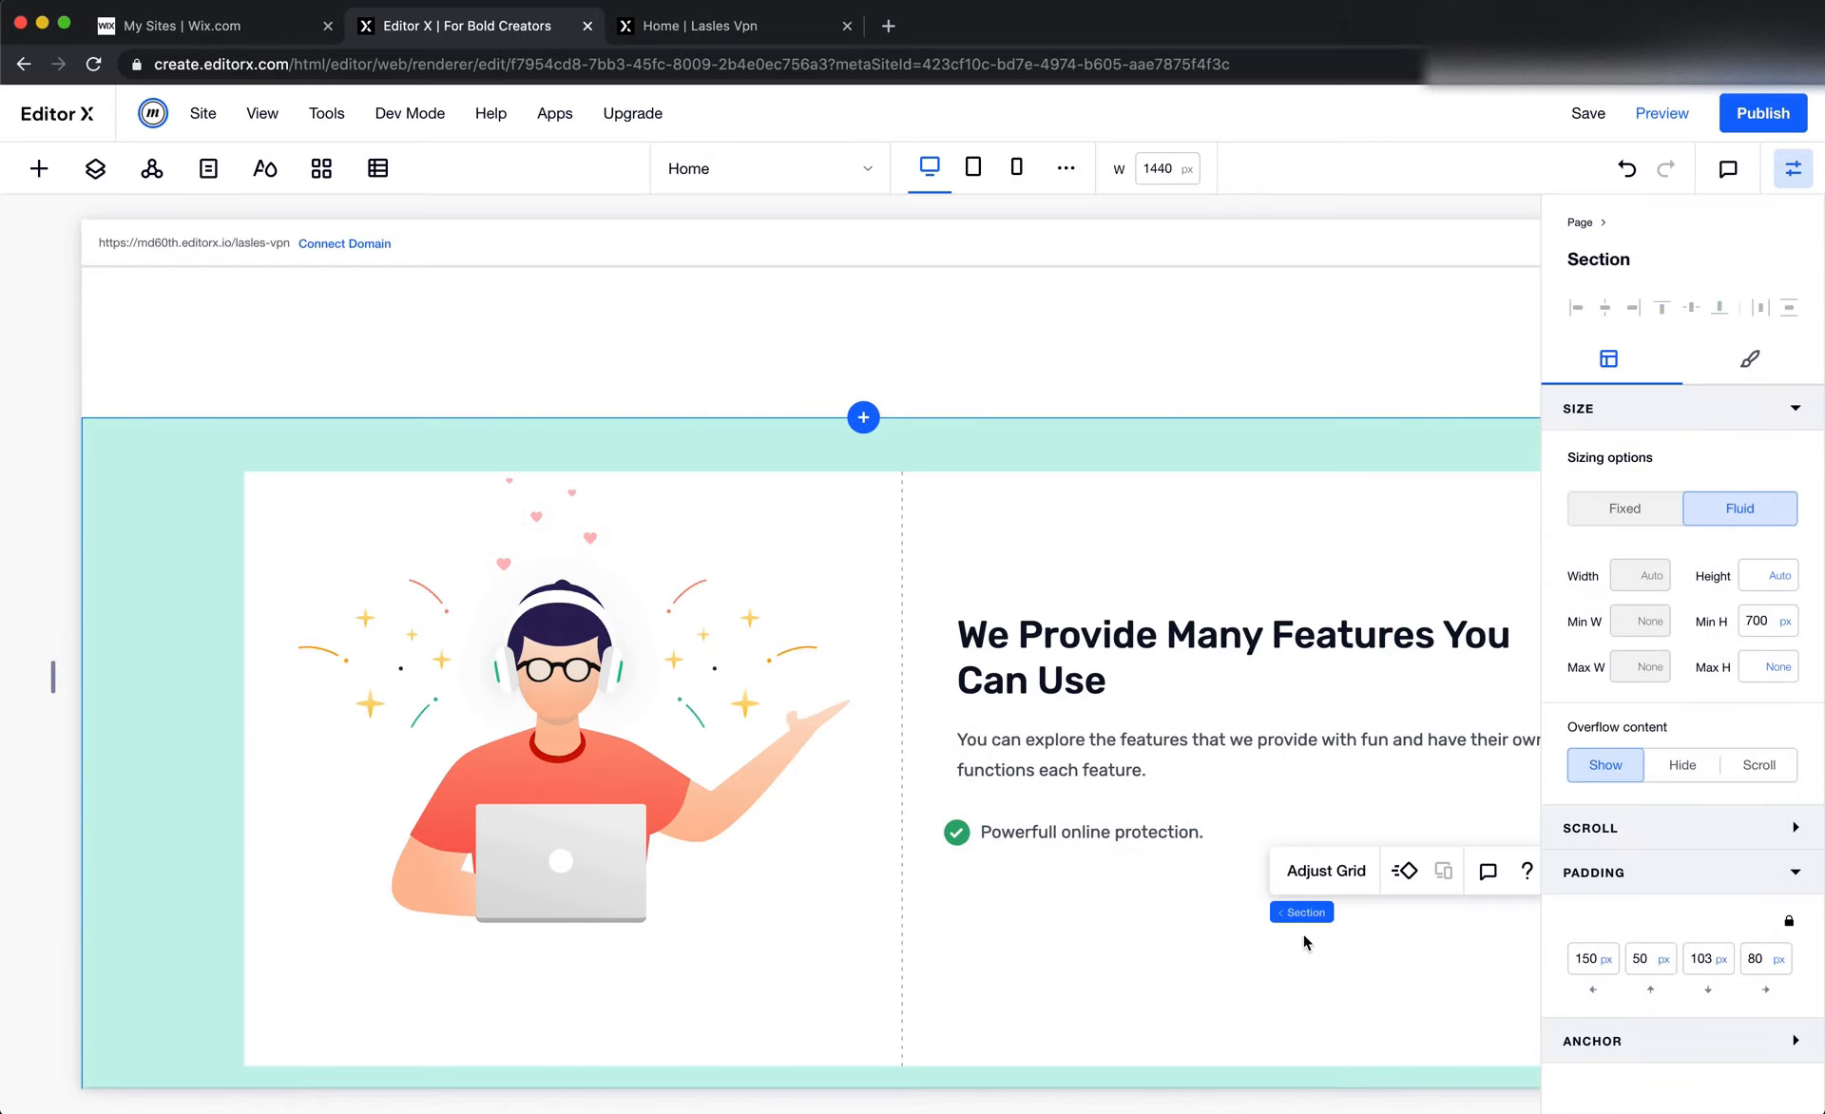
scroll(1302, 933, right, 2)
key(super+Tab)
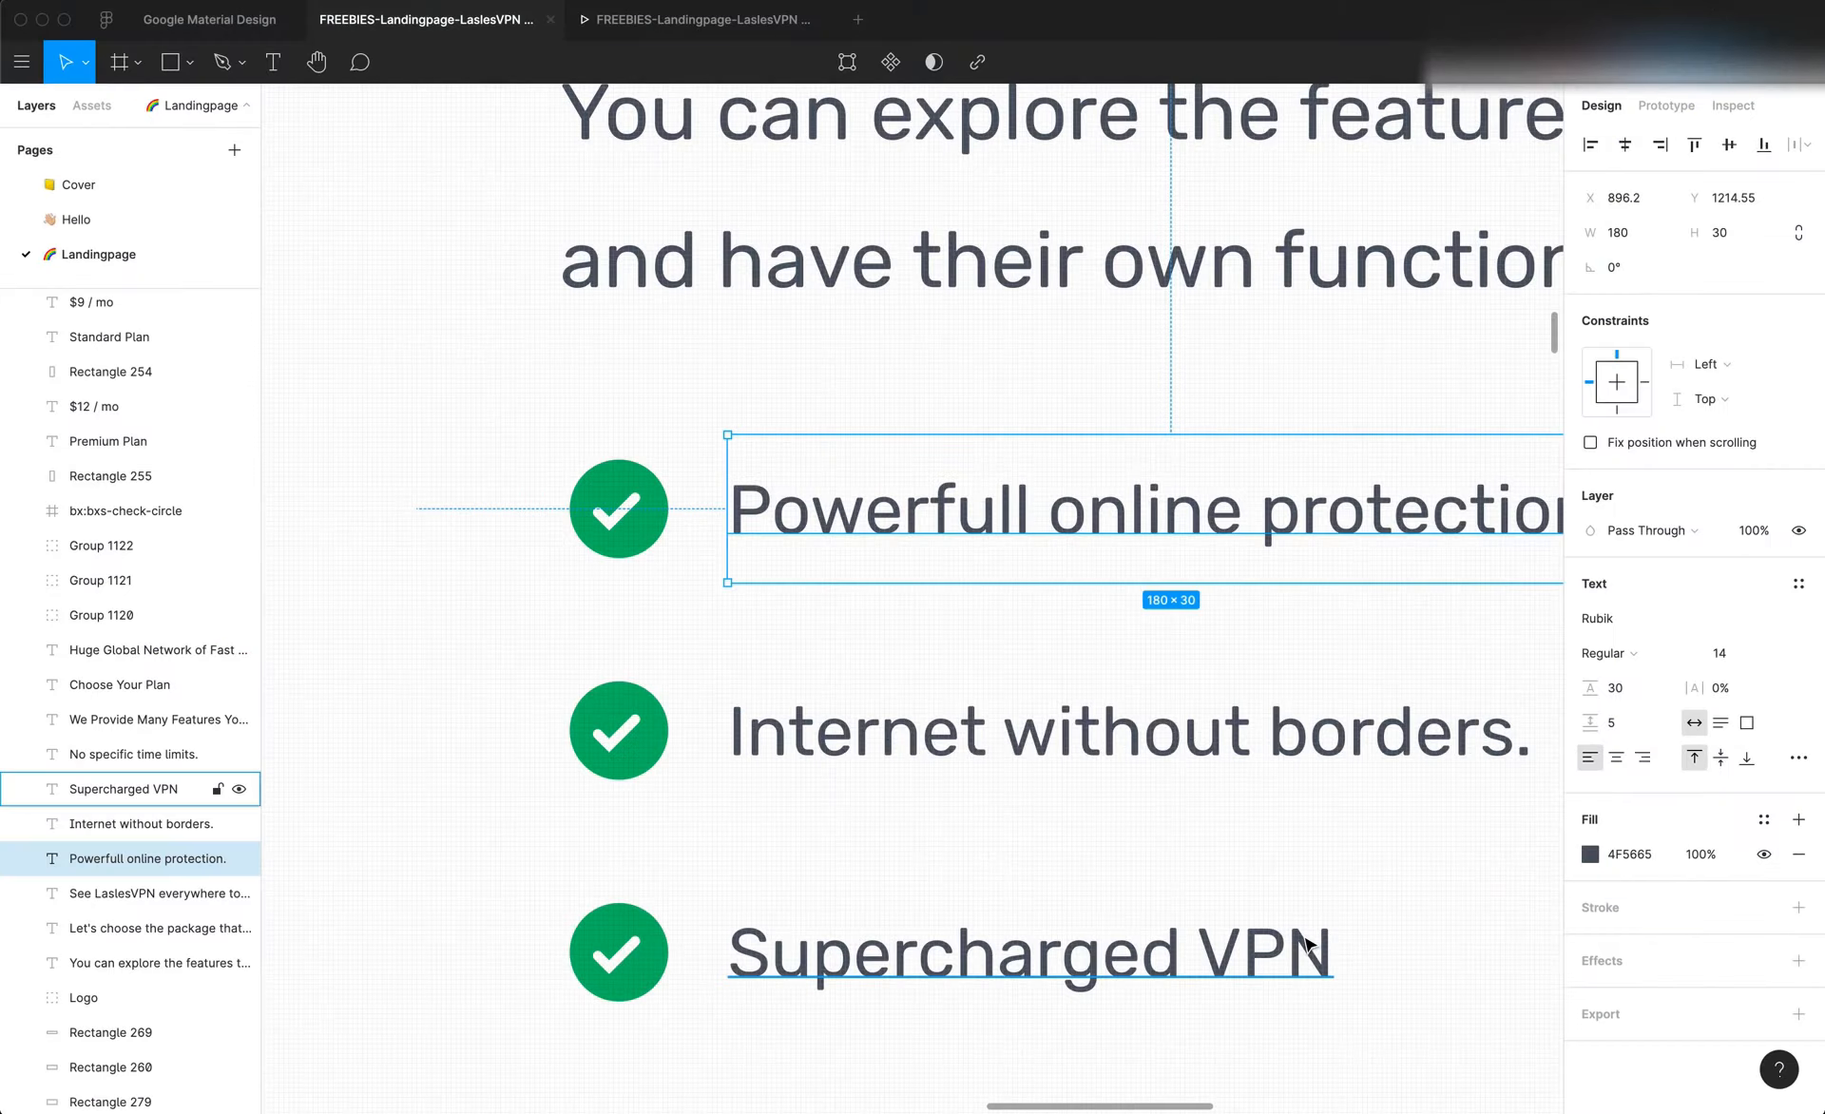
key(super+Tab)
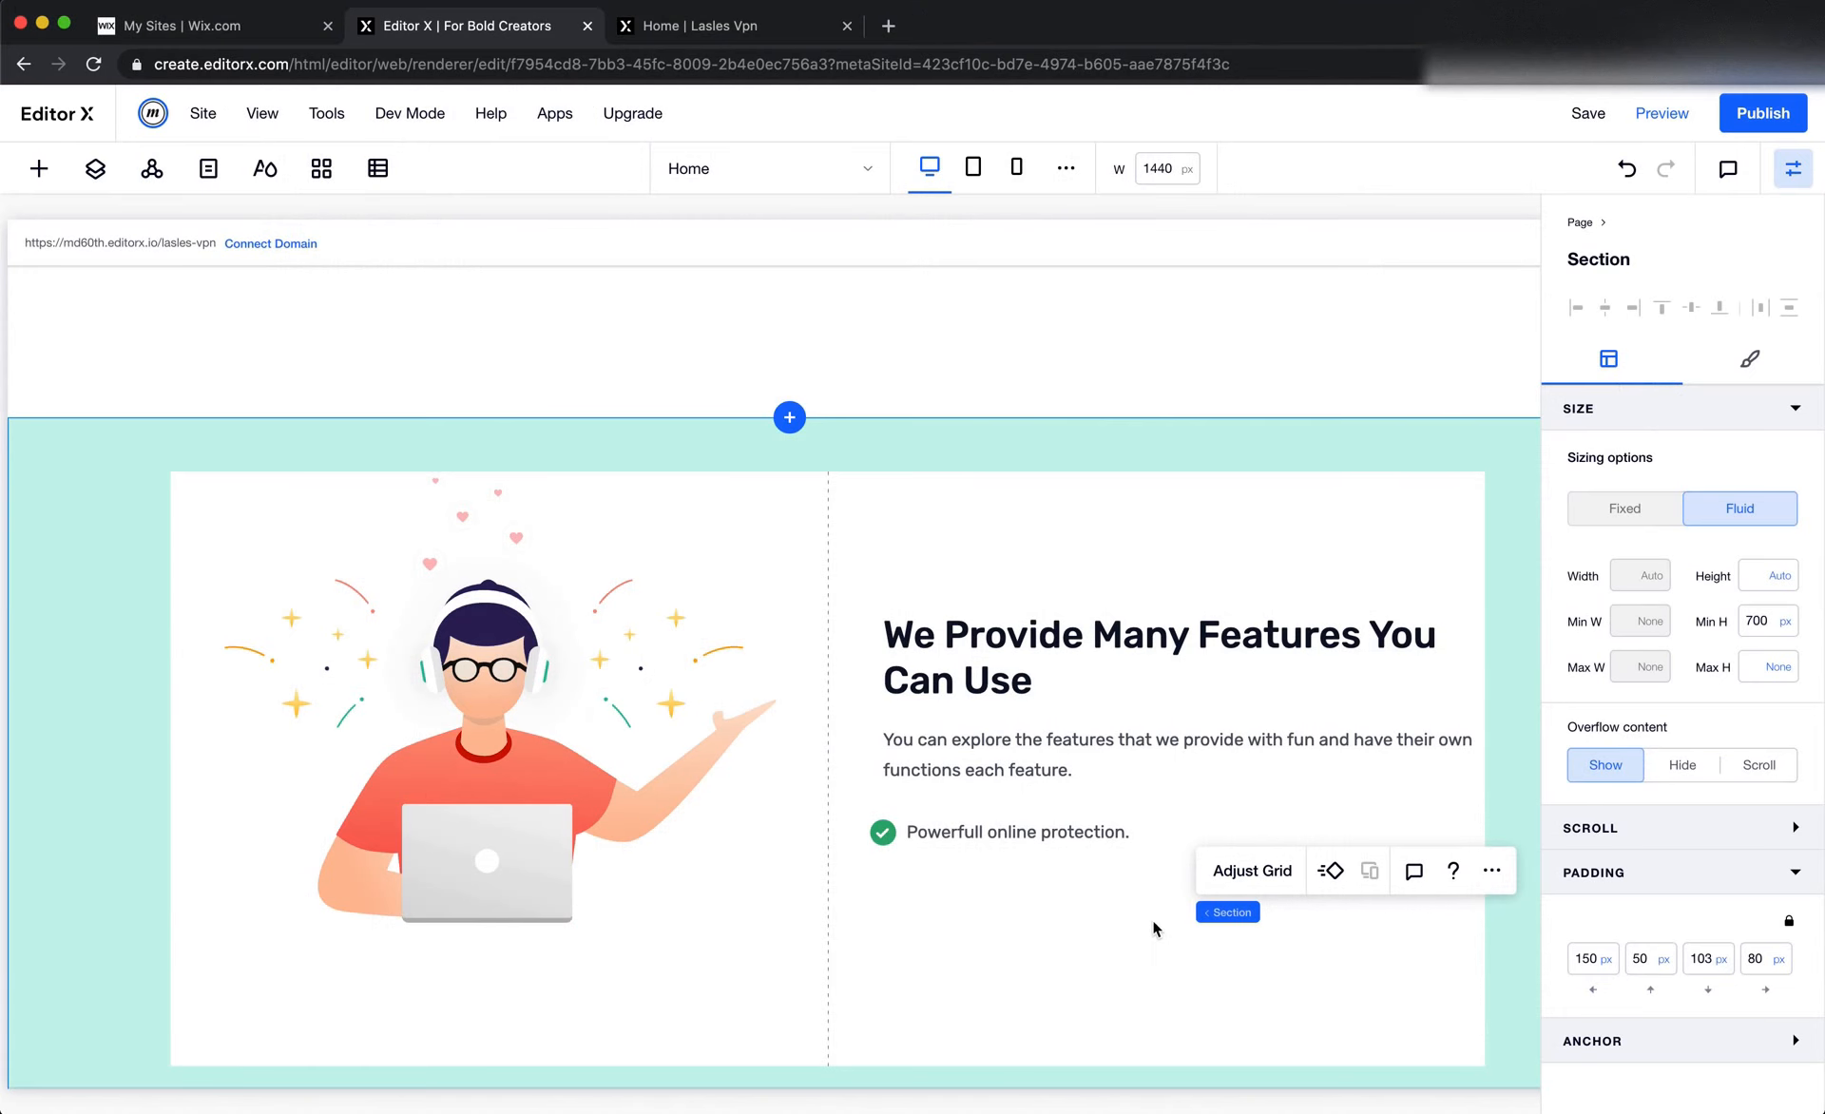
Set the minimum height of the container around the check-mark row to None
click(1125, 836)
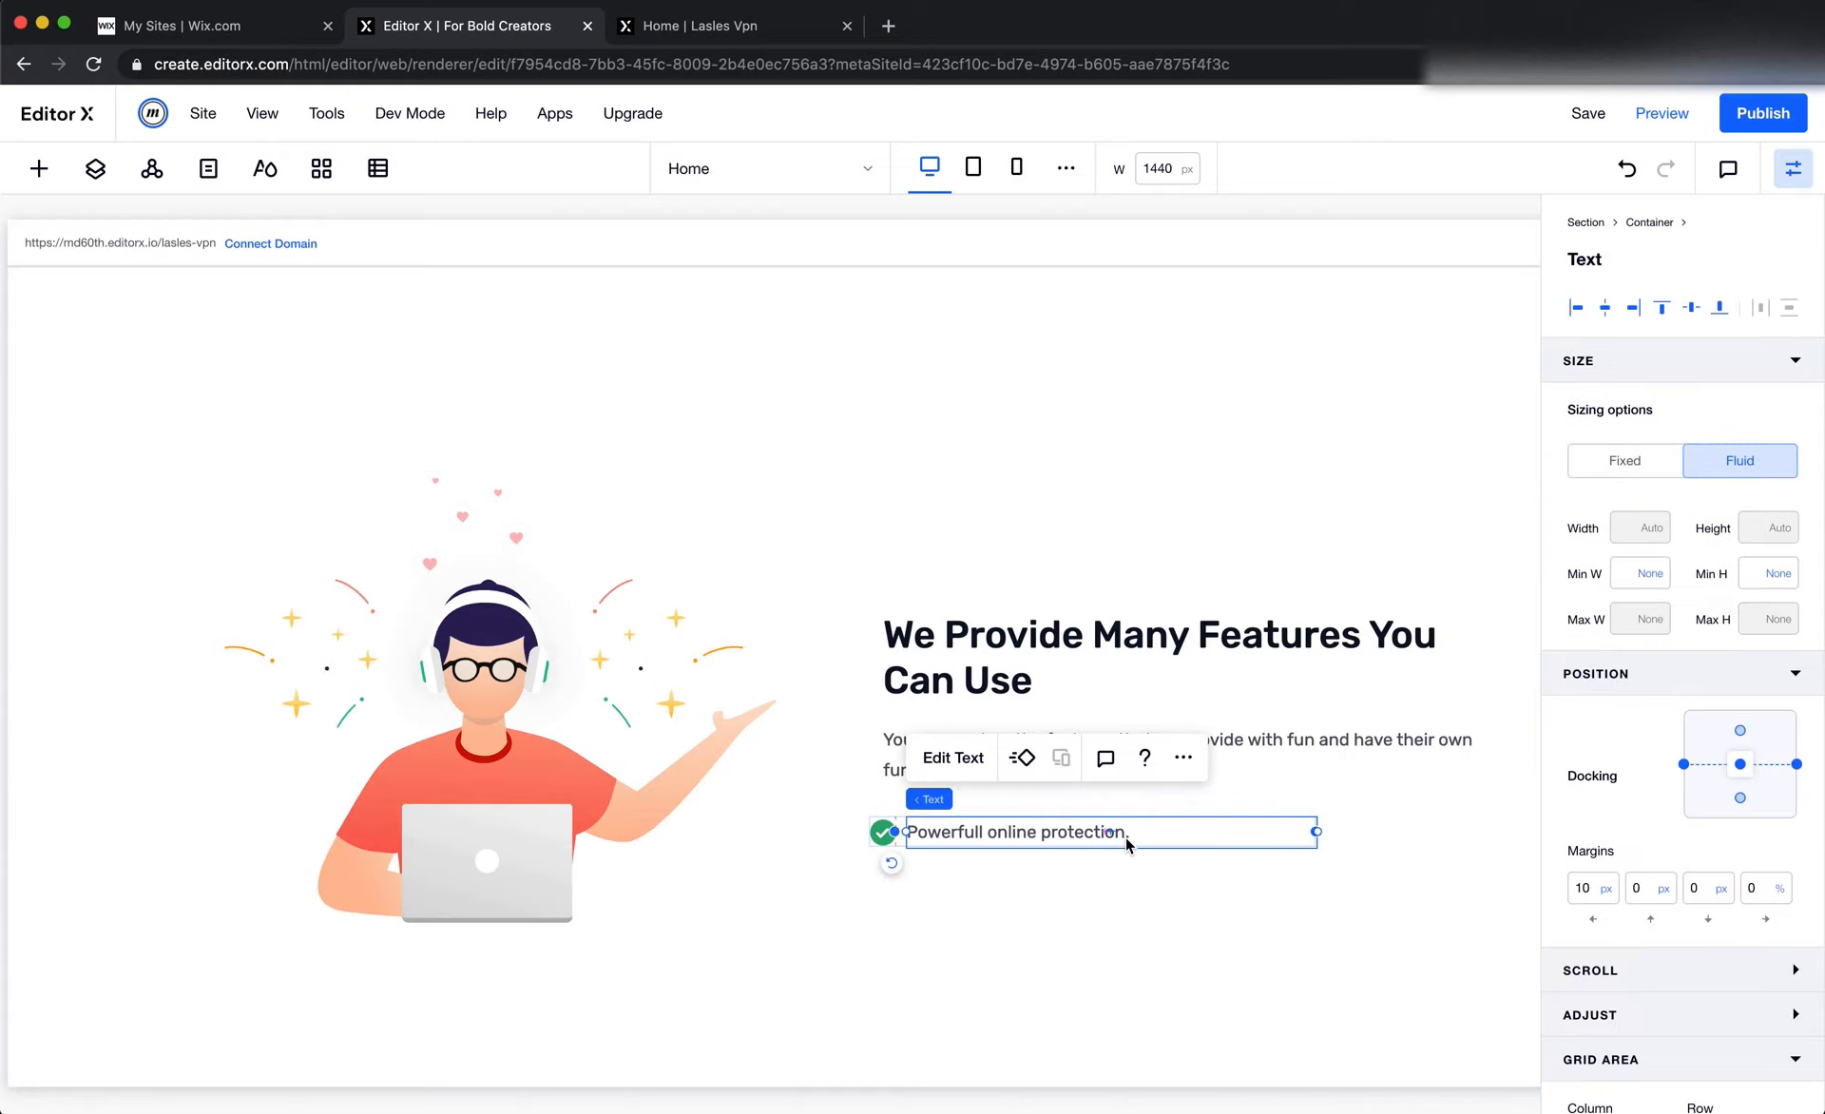
click(993, 802)
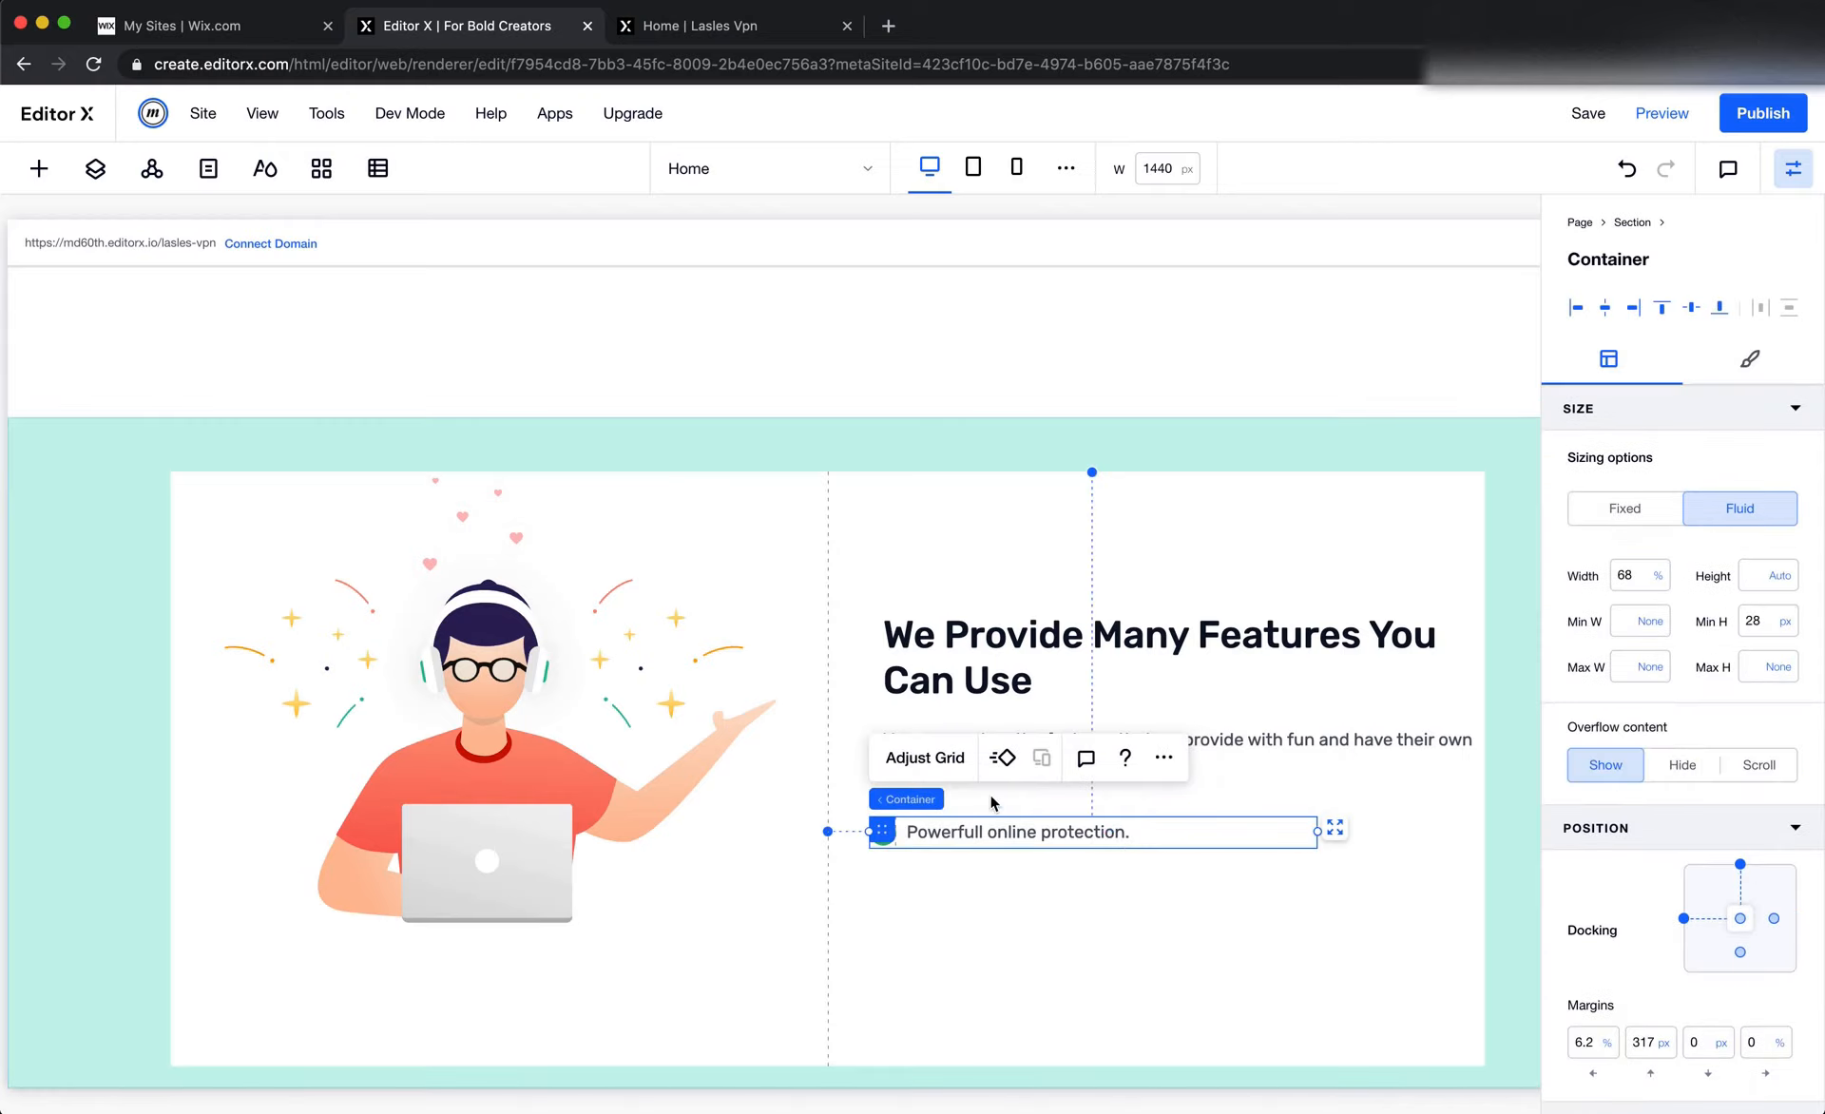
click(1760, 621)
click(1786, 632)
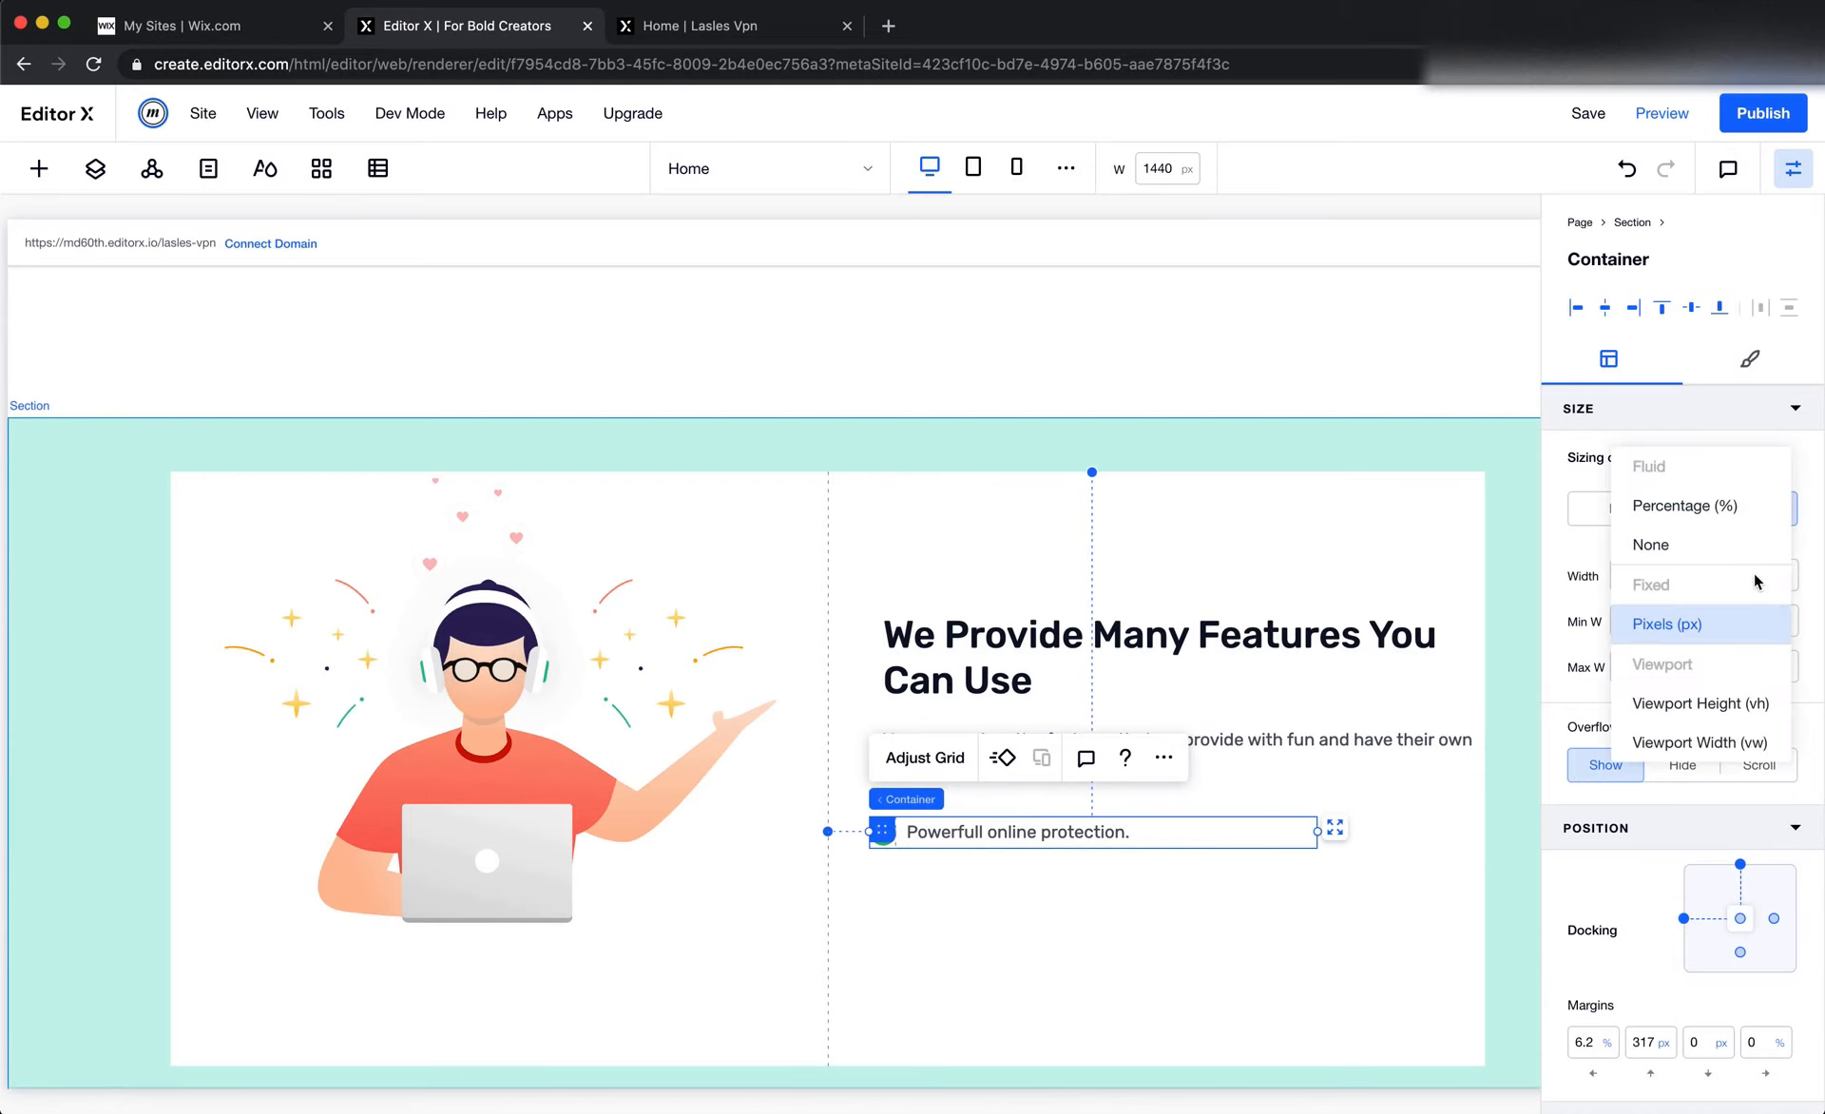
click(1748, 557)
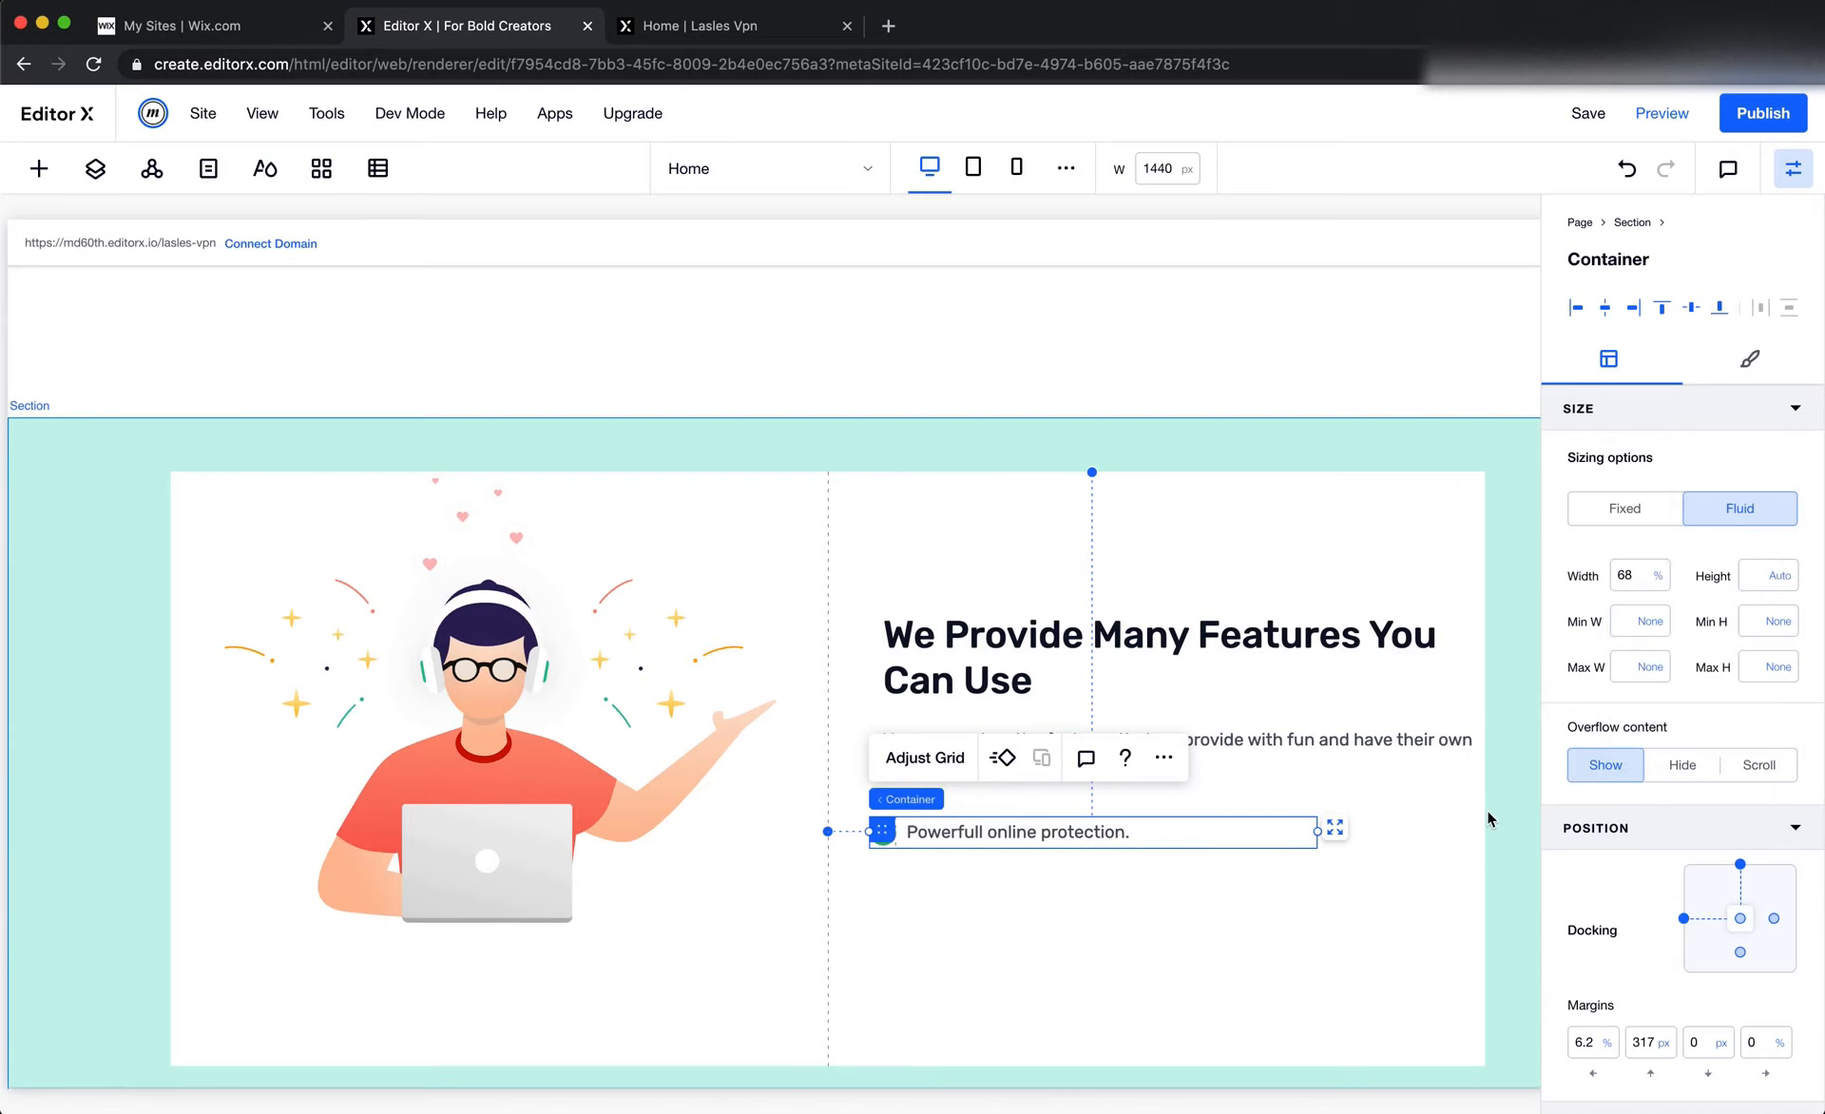
Switch to Figma and examine the layout and spacing of the four check-mark items under the feature description
key(super+Tab)
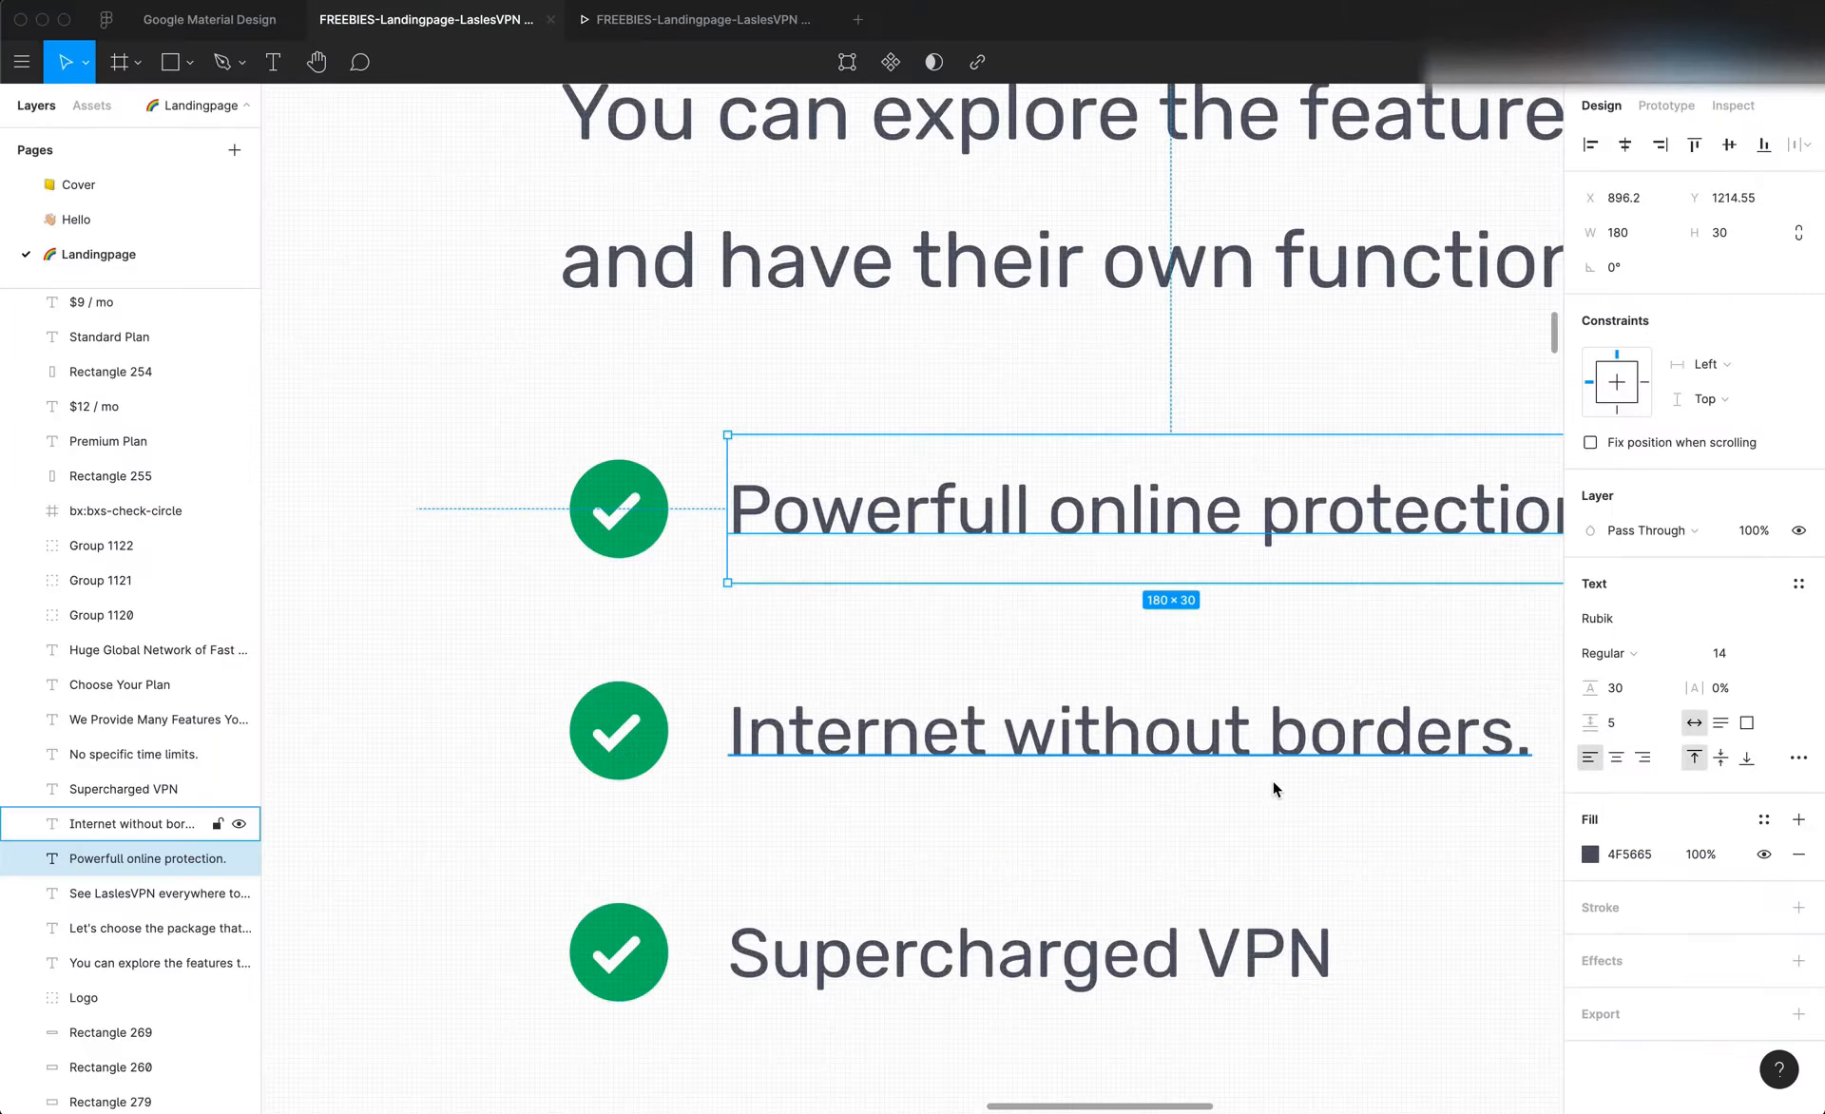
scroll(1274, 782, down, 5)
scroll(1274, 782, down, 1)
scroll(1274, 782, right, 1)
scroll(1271, 780, right, 1)
scroll(1271, 780, down, 1)
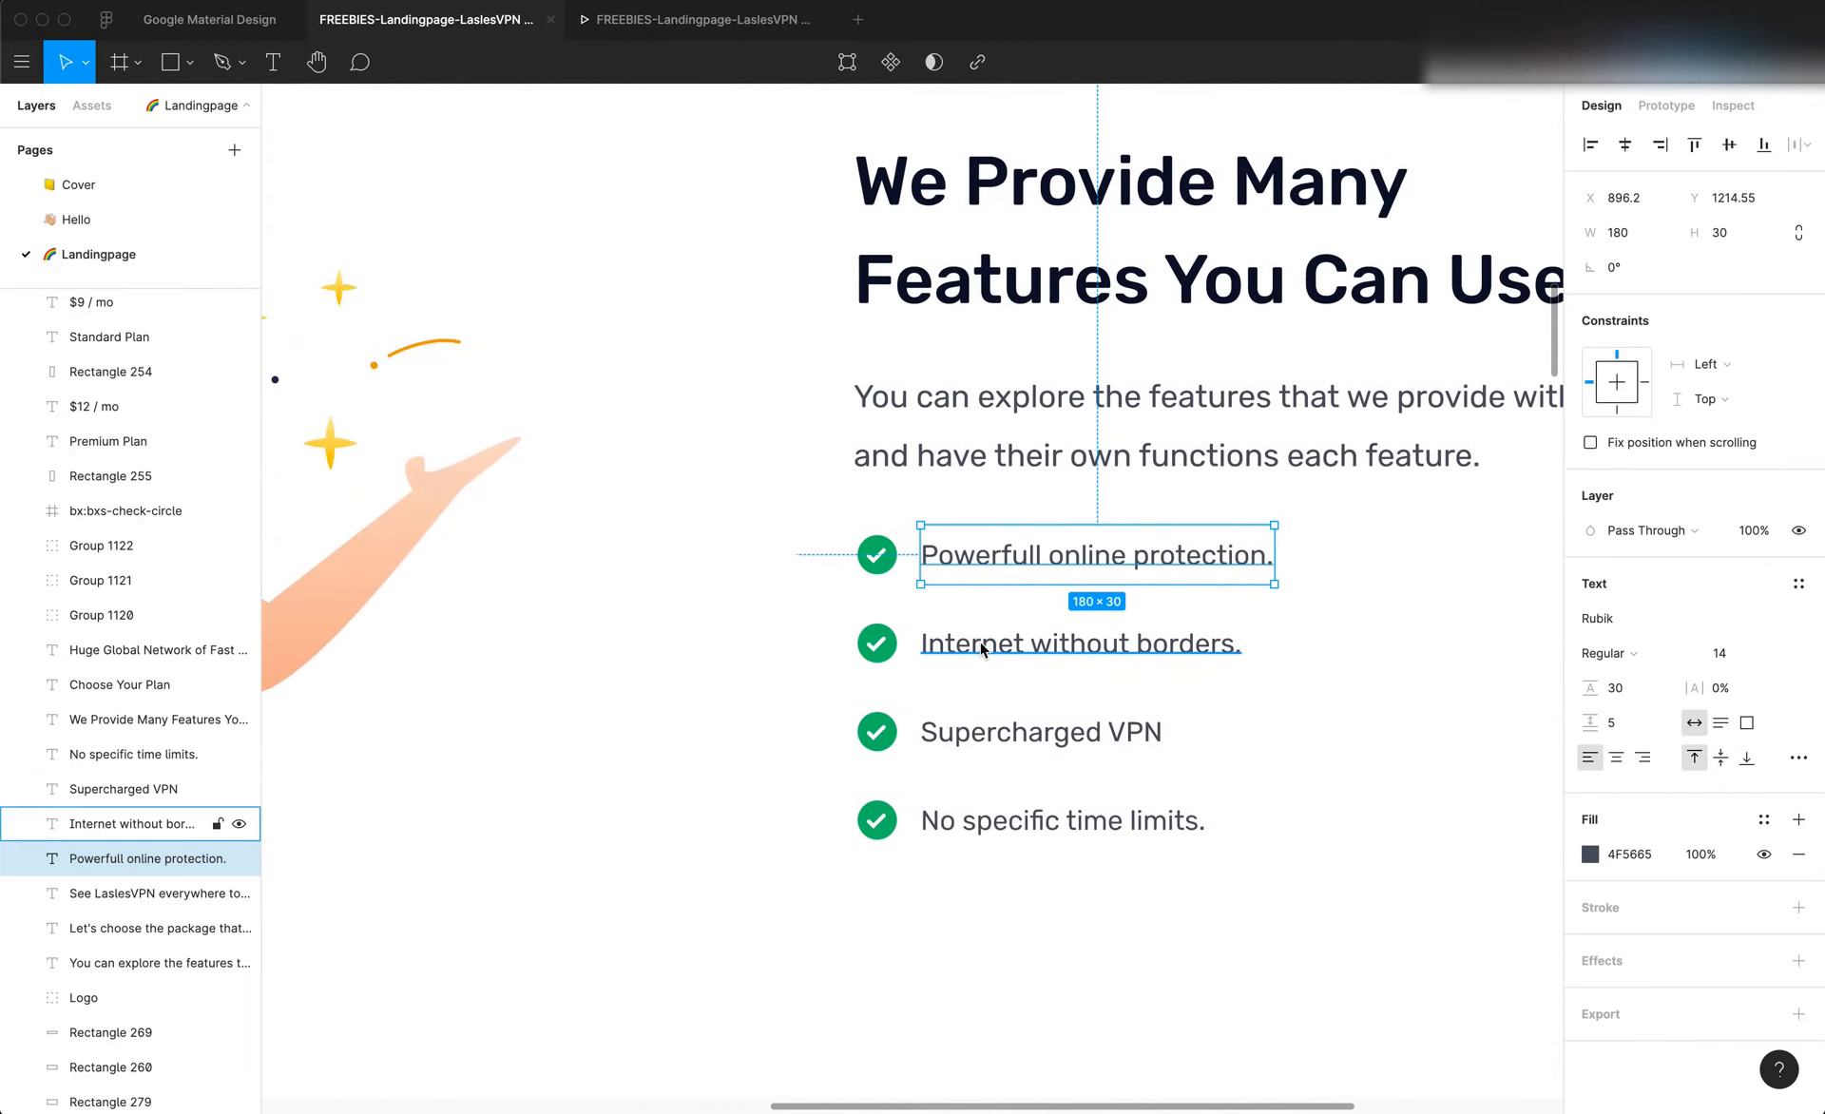
In Editor X, duplicate the check-mark row container and align the copy directly below the original, at a top margin of about 351 px
key(super+Tab)
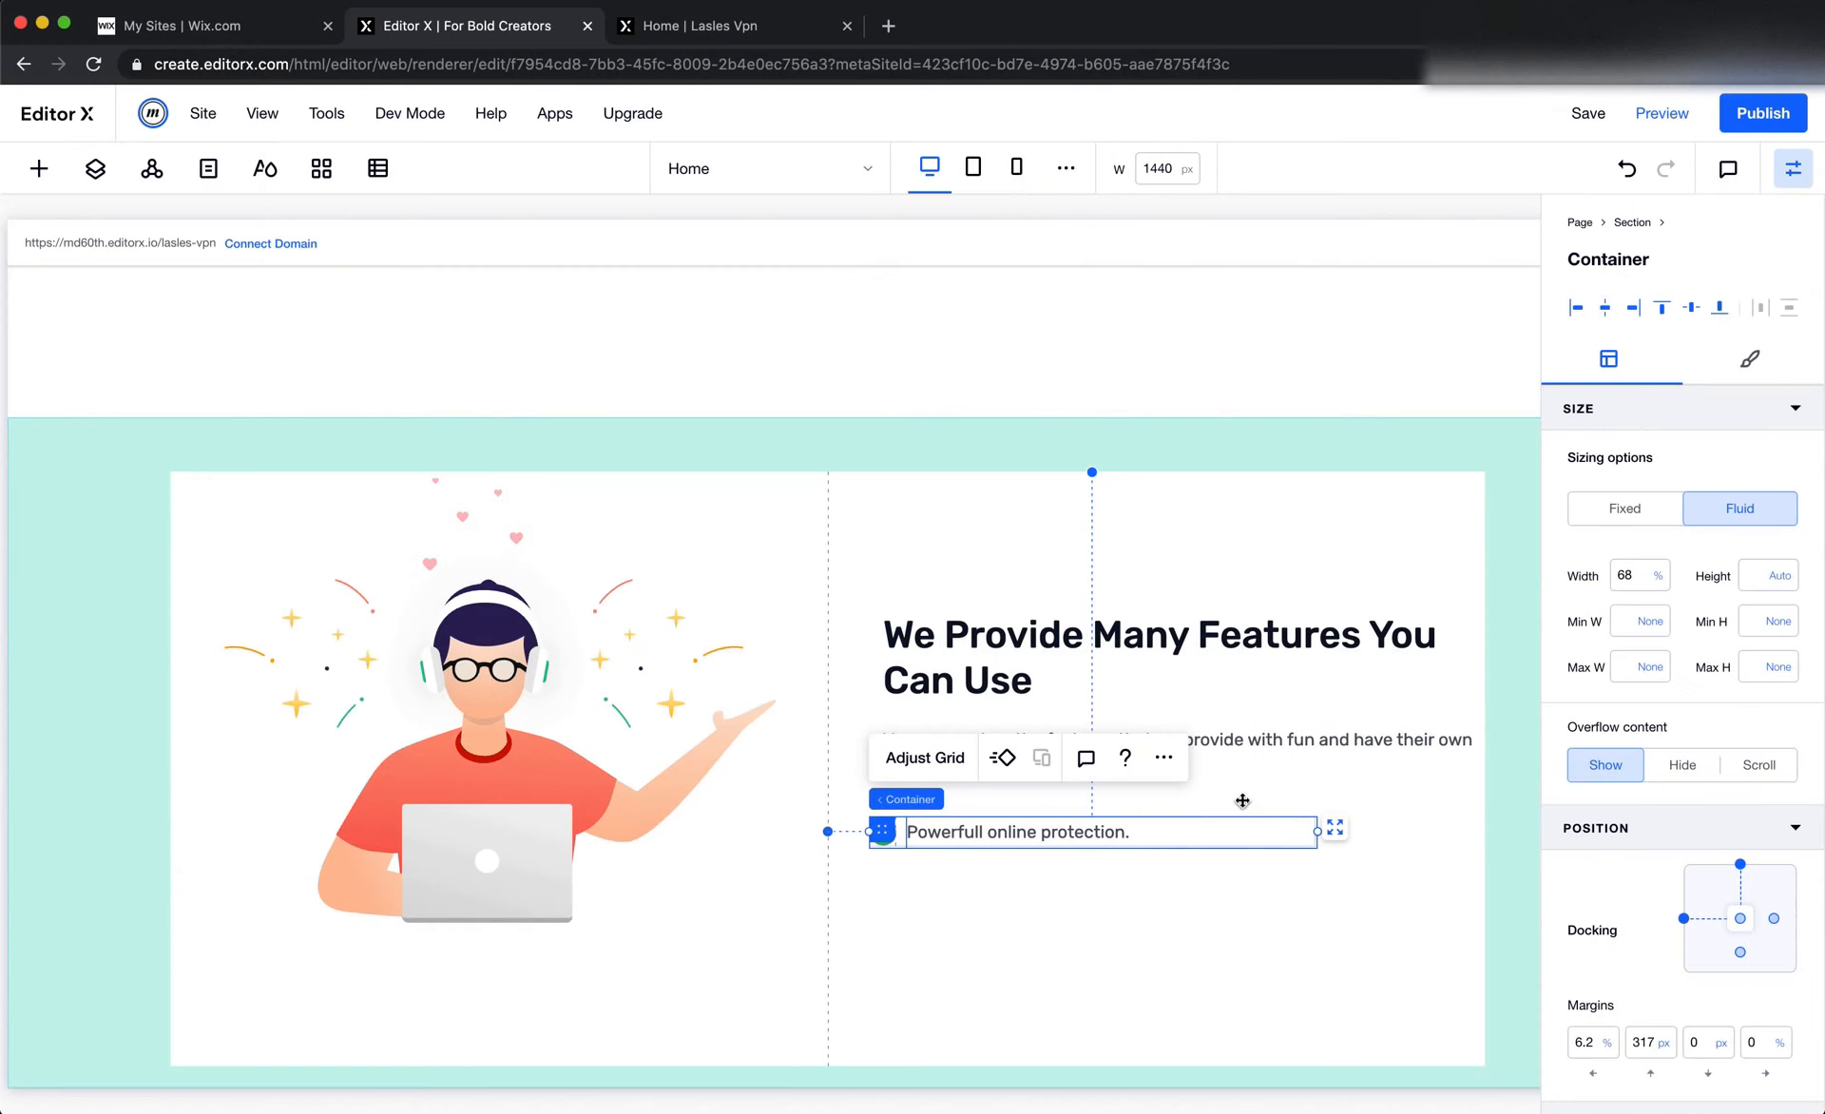
click(1160, 757)
click(1254, 470)
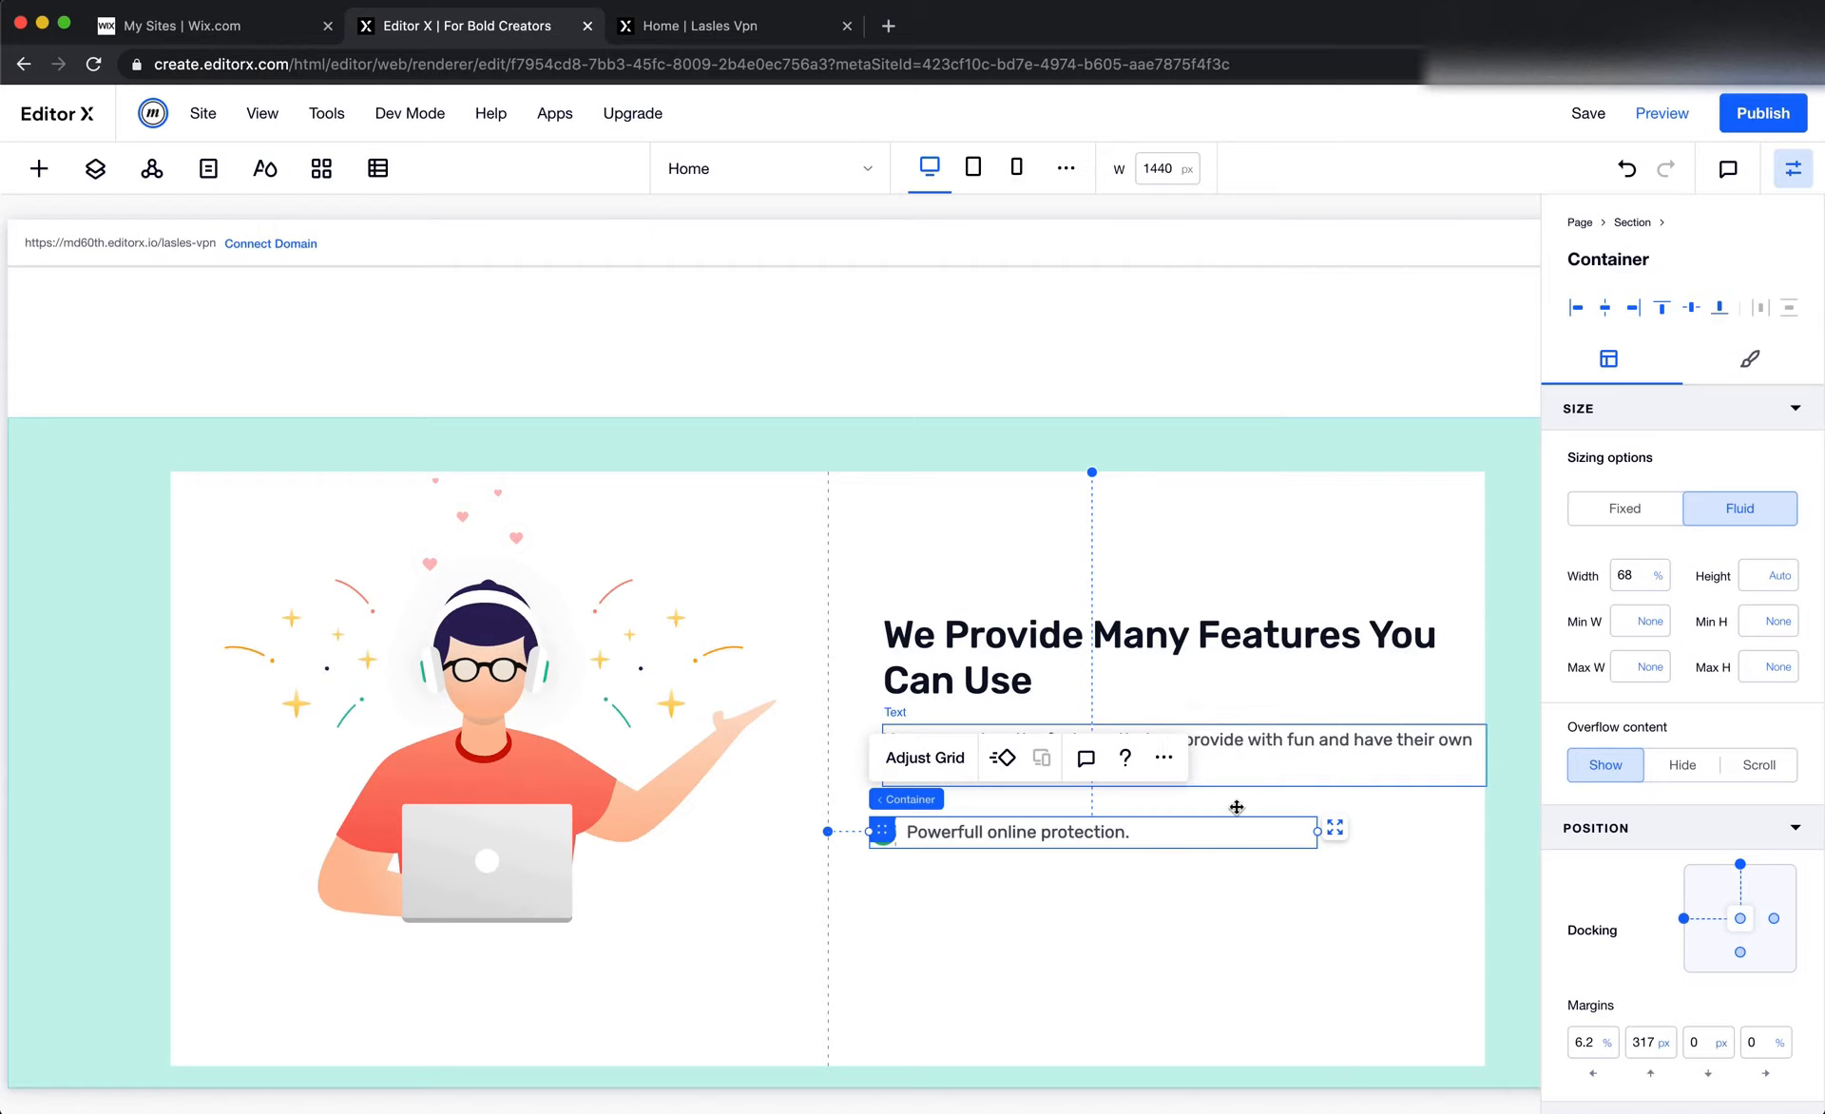
click(1188, 780)
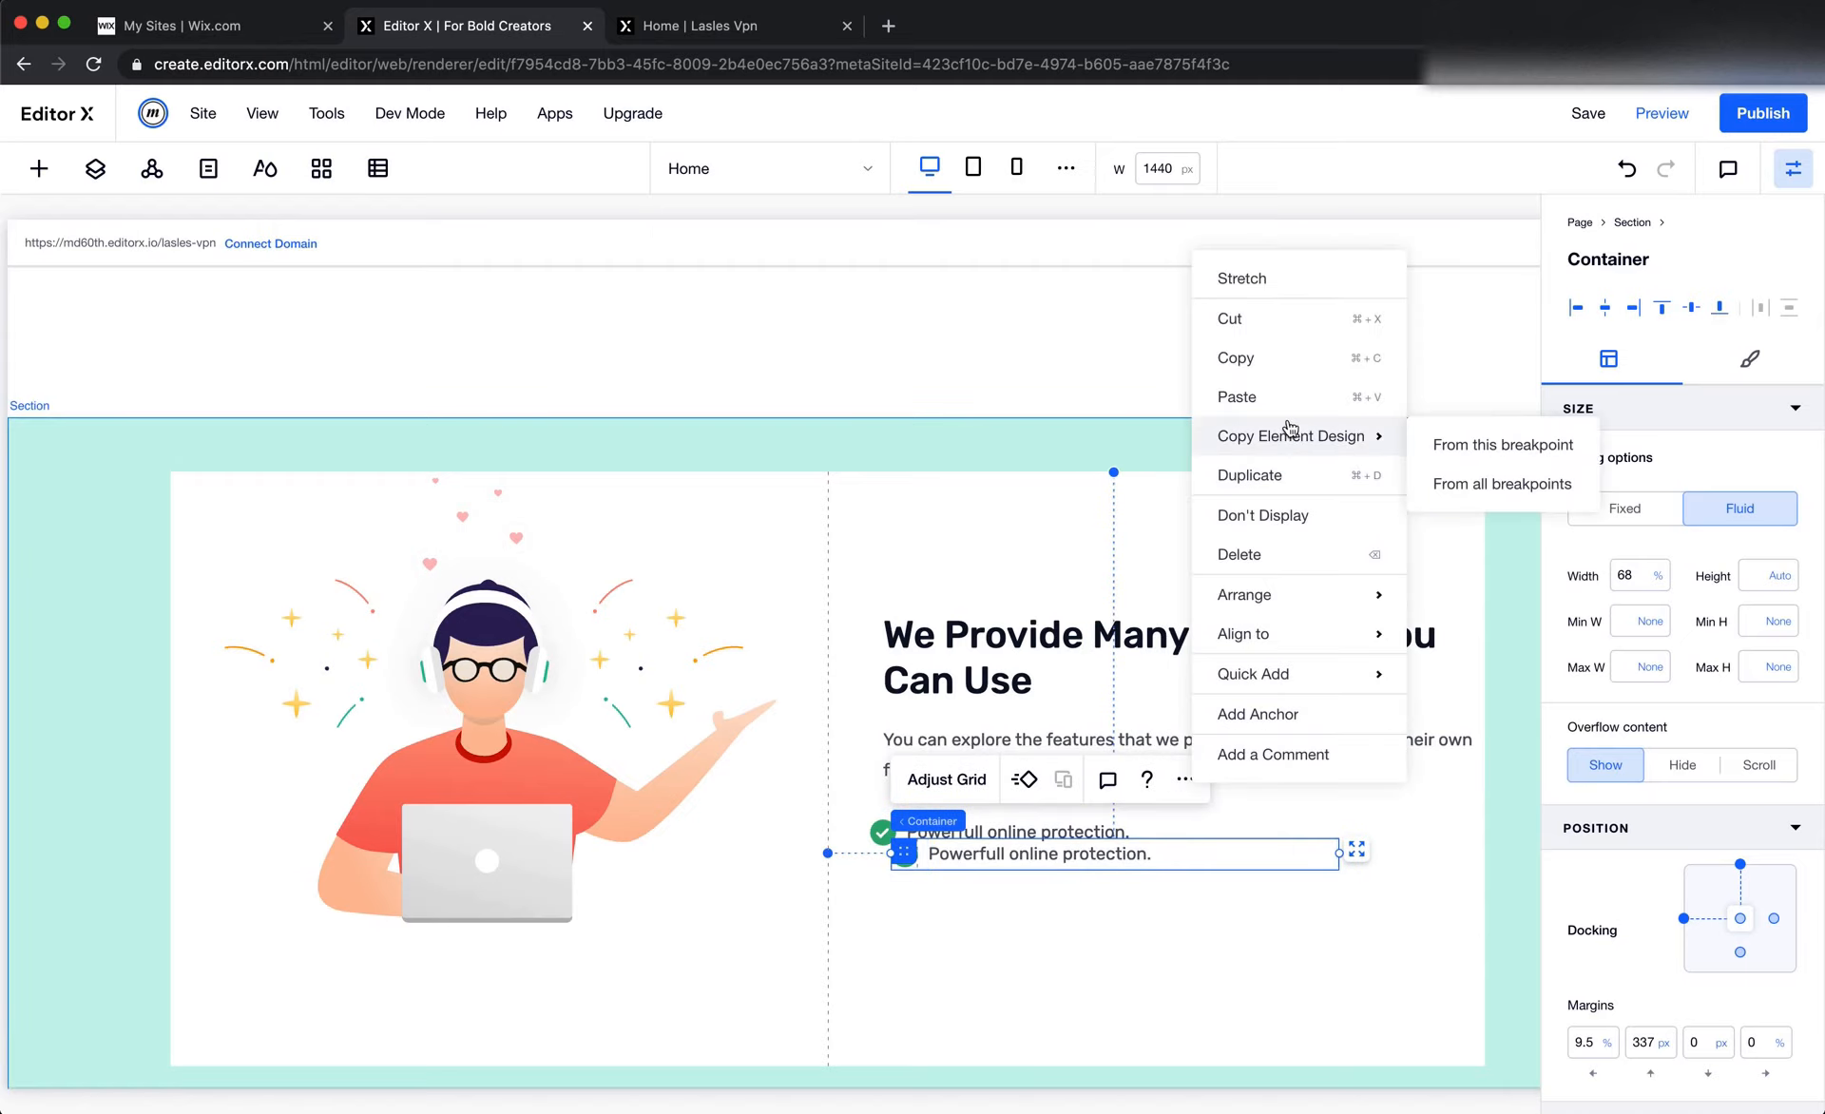
drag(904, 853, 882, 867)
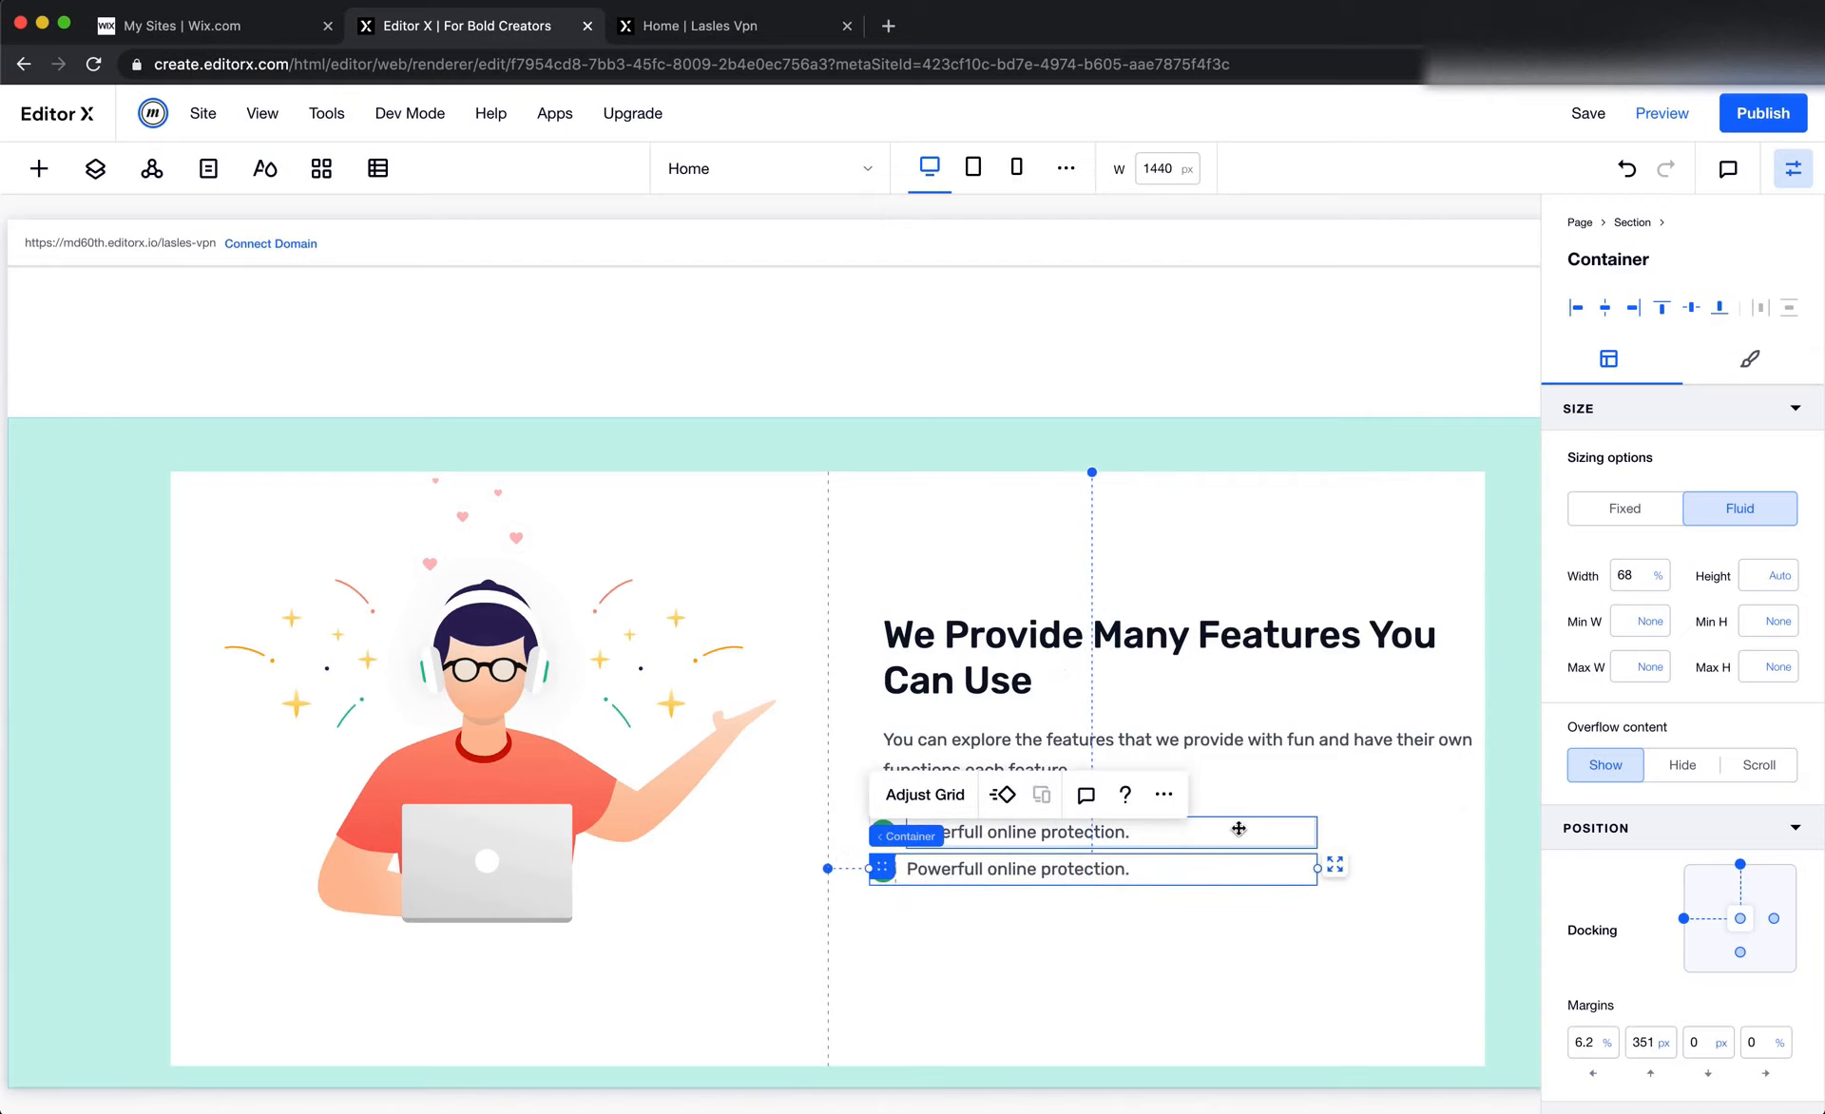
Duplicate the check-mark row twice more and place the copies below the others, the lowest at a top margin of about 436 px
click(1165, 792)
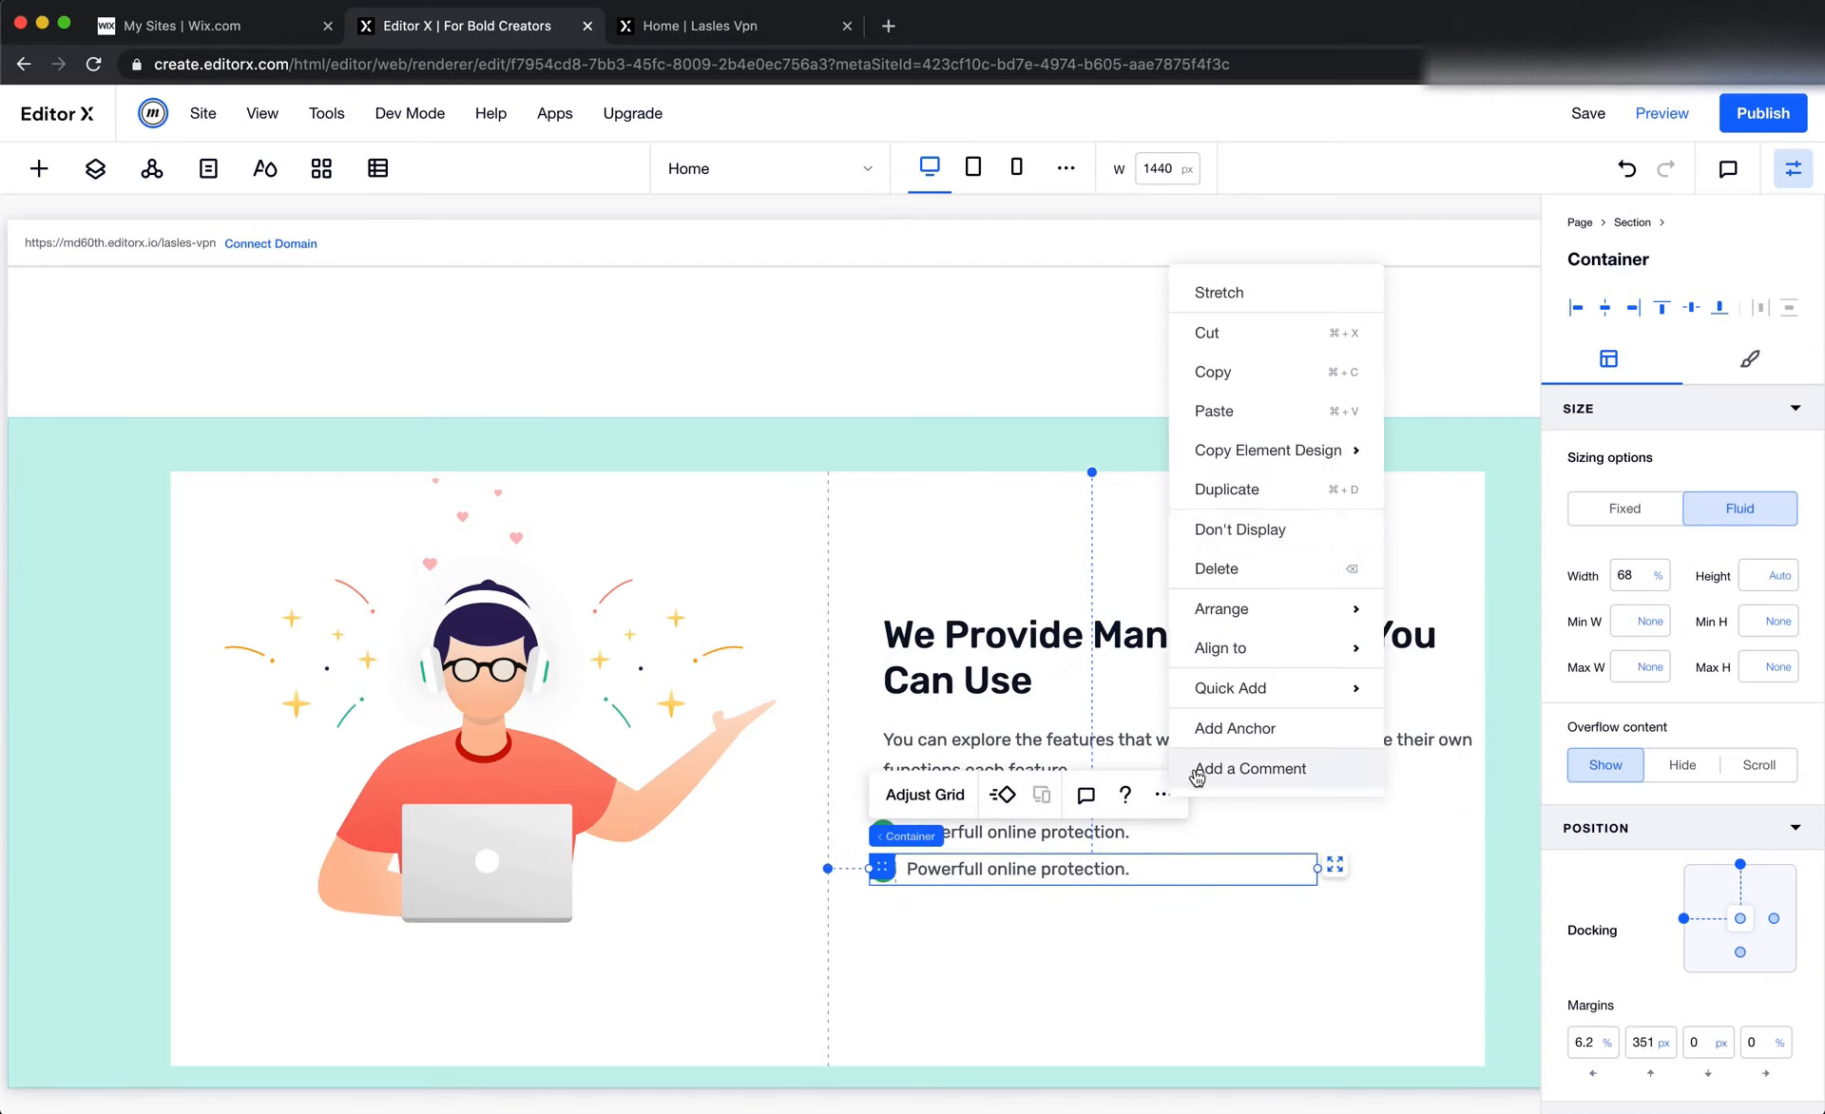
click(1256, 489)
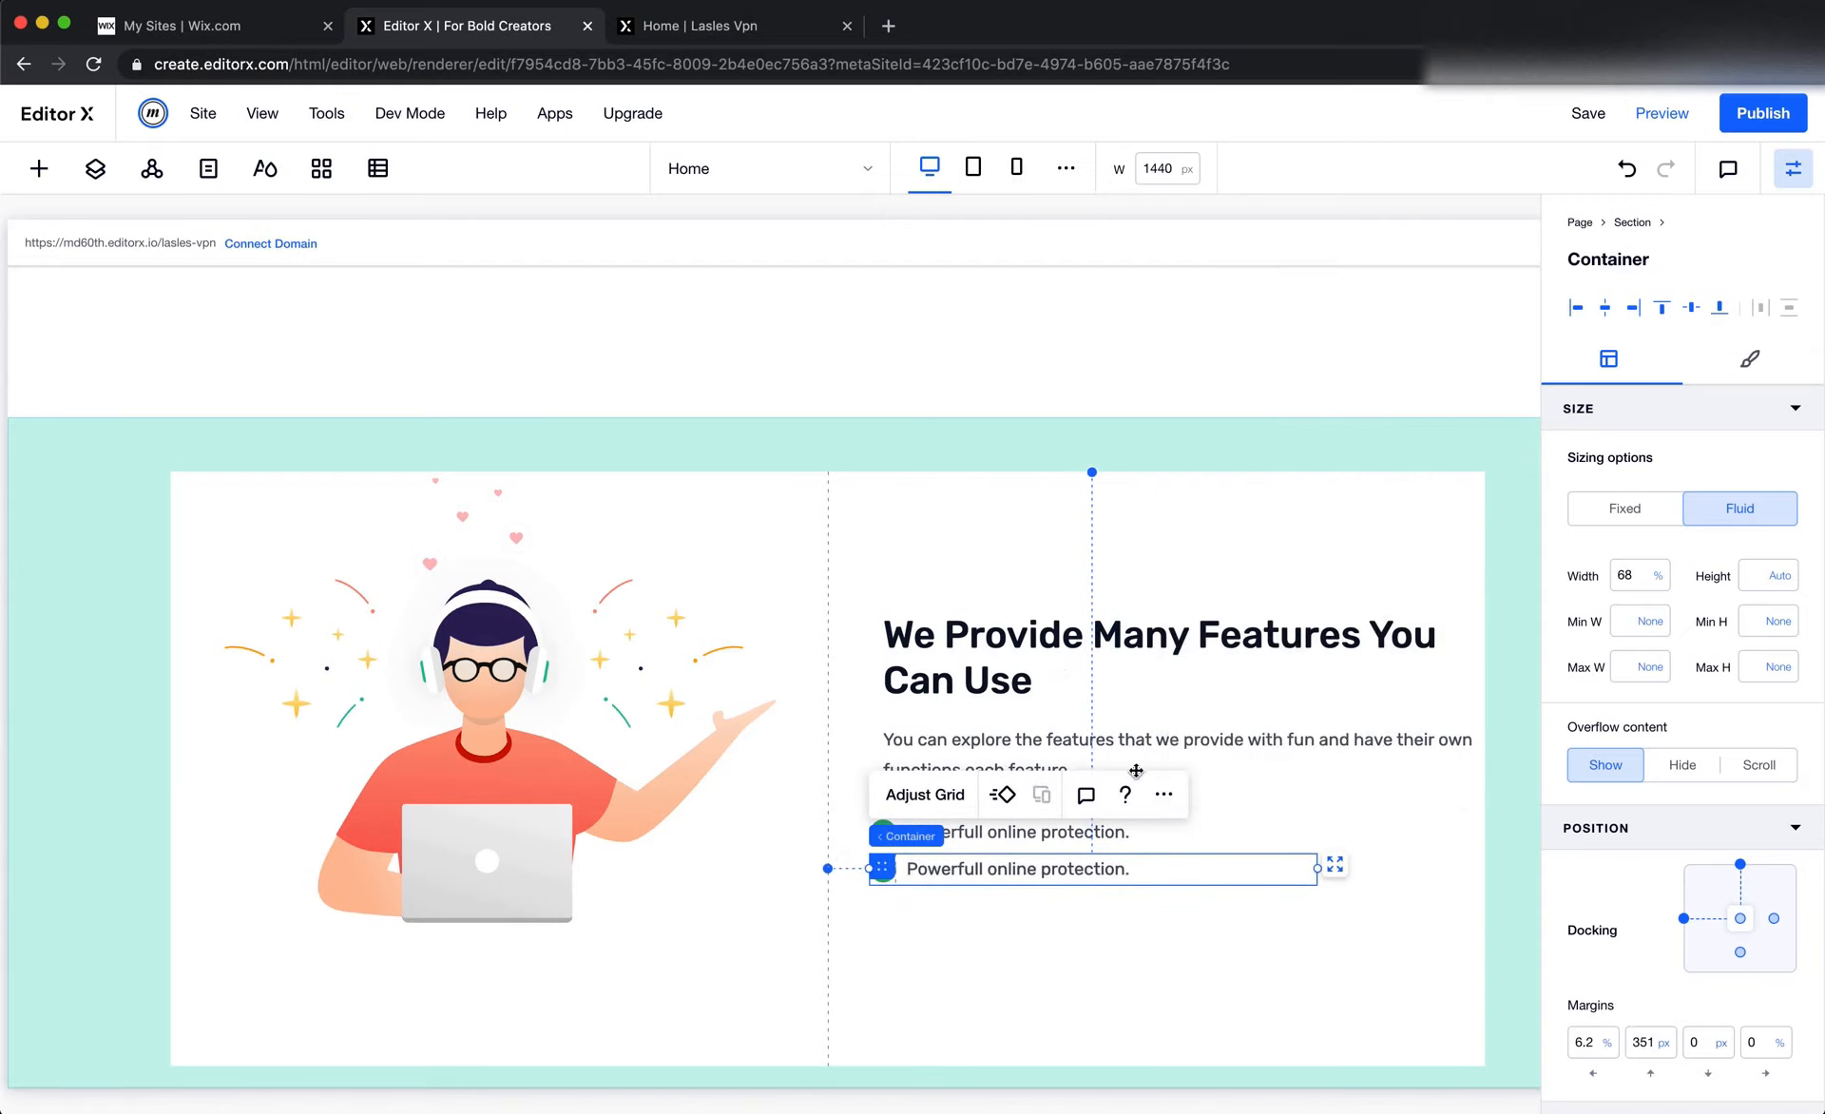
drag(920, 876, 884, 960)
click(1164, 840)
click(1274, 533)
key(super+Tab)
key(super+Tab)
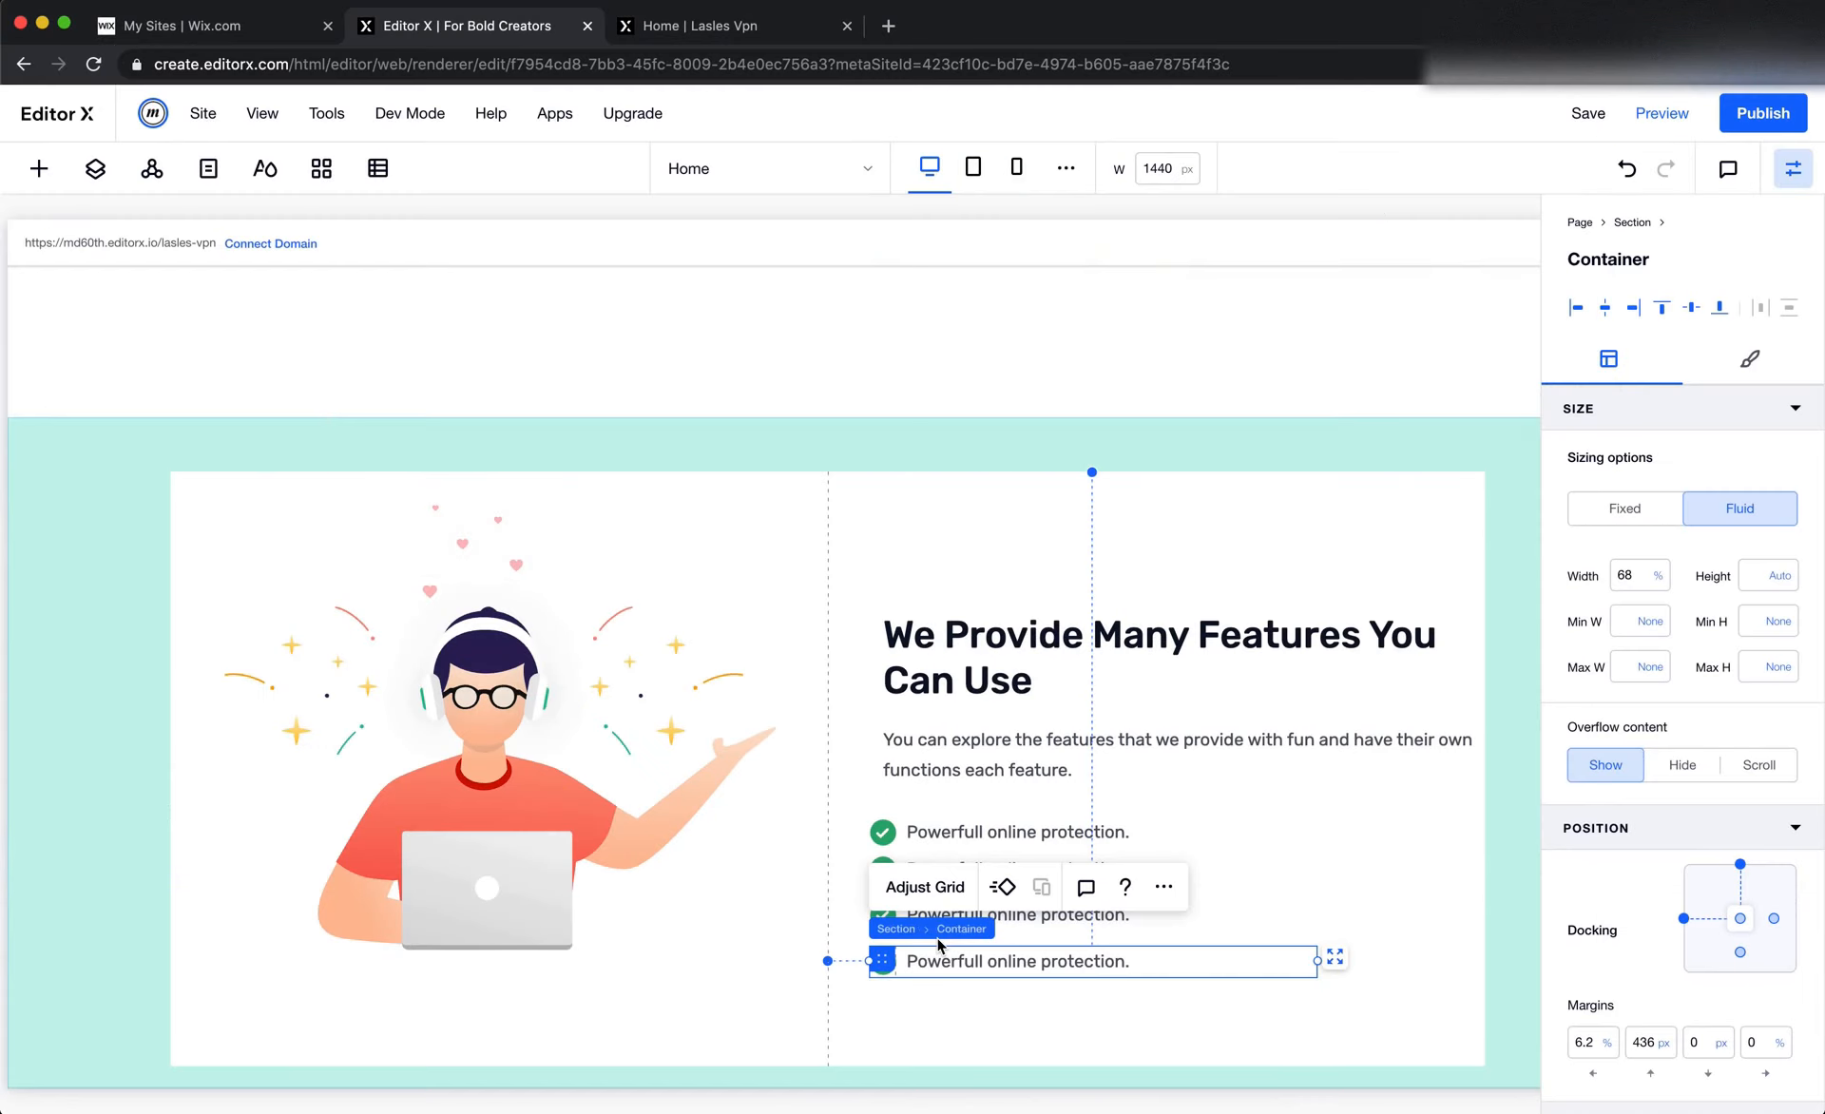
Combine the four check-mark rows, the description paragraph and the "We Provide Many Features You Can Use" heading into one Stack
click(1284, 811)
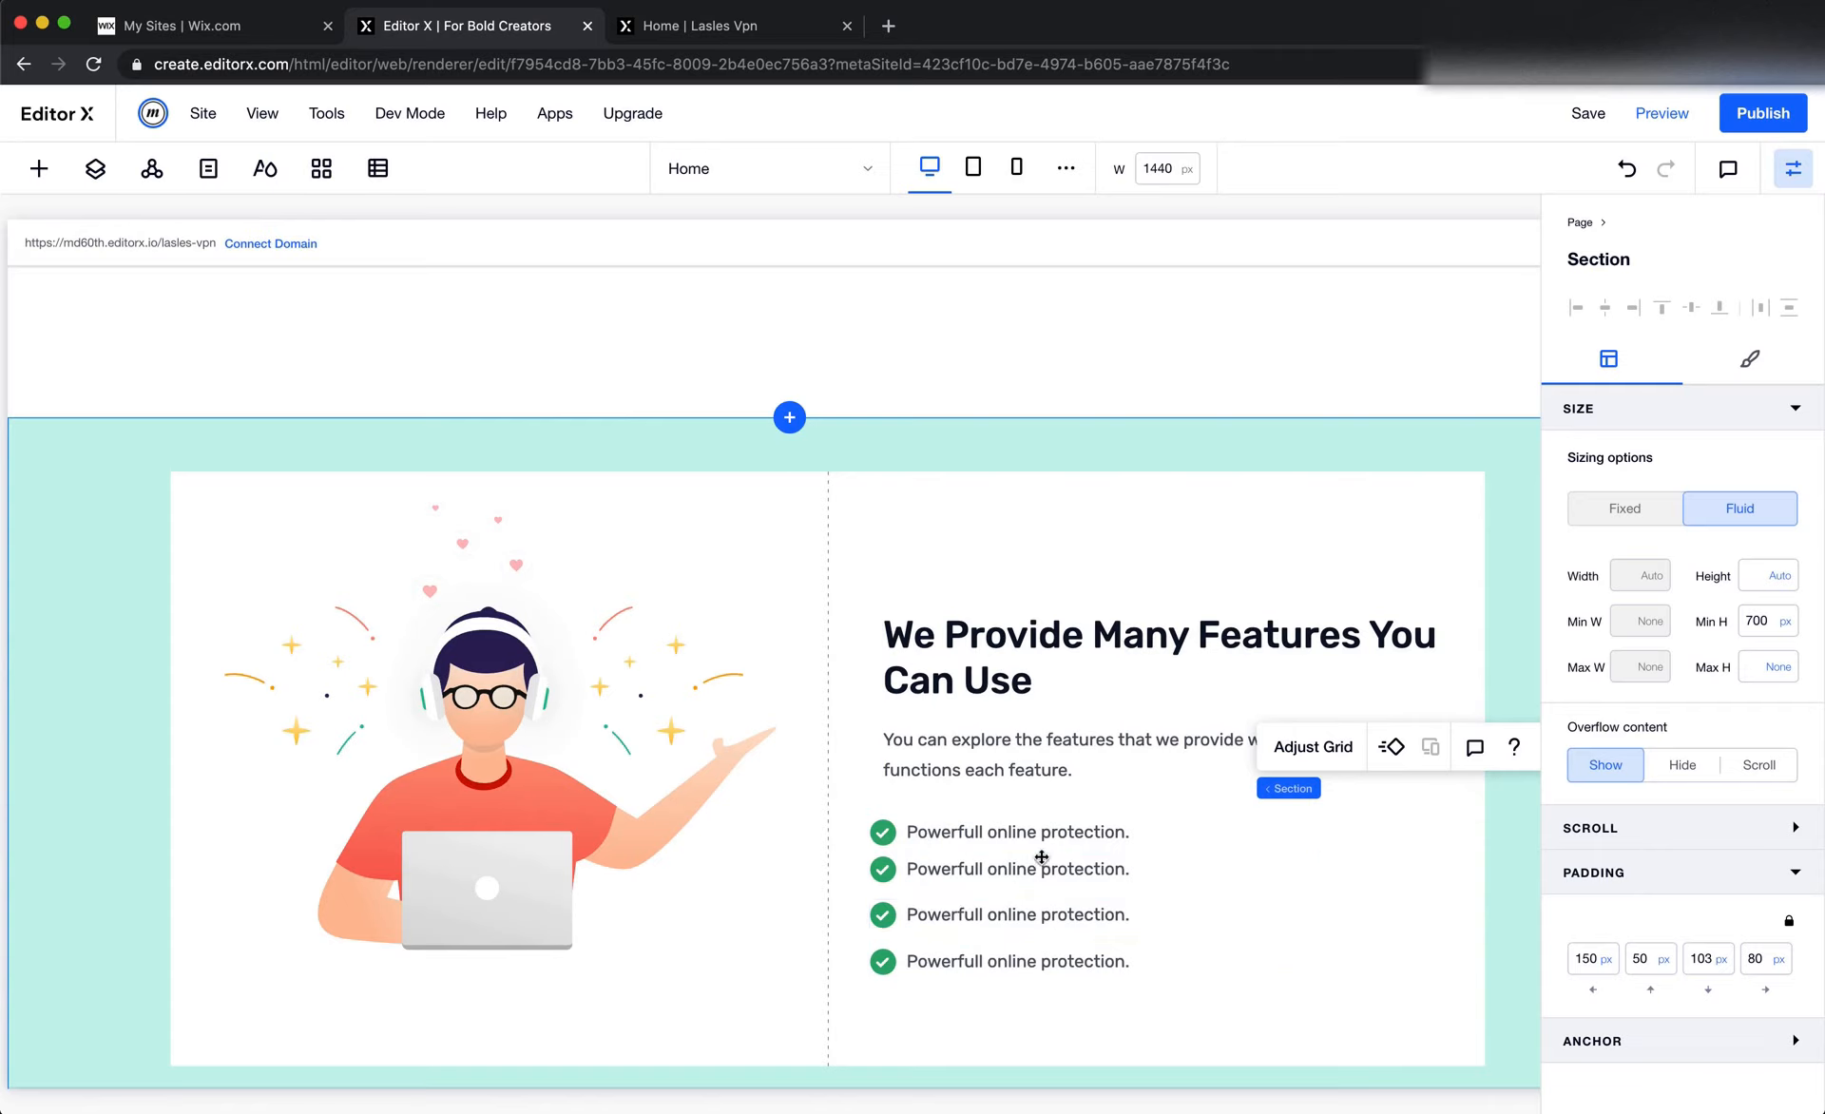
click(900, 970)
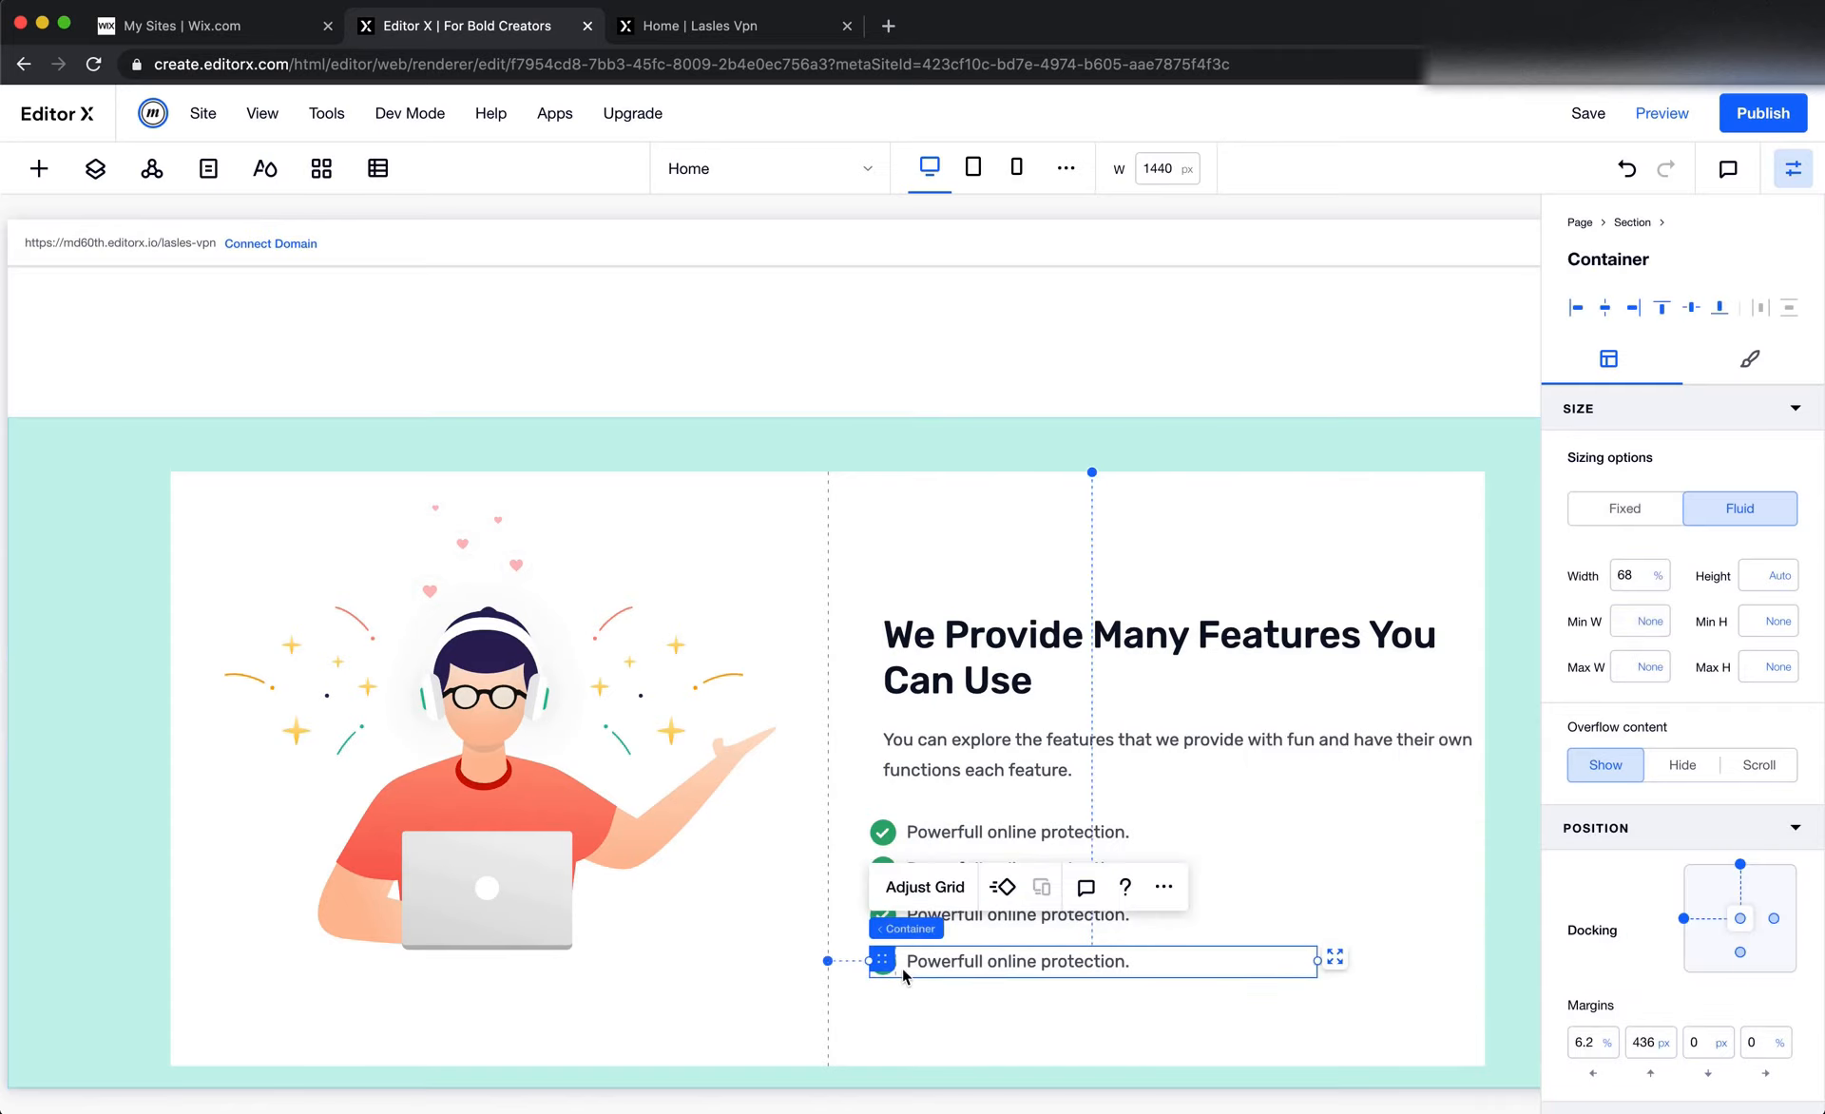
shift+click(905, 825)
shift+click(904, 863)
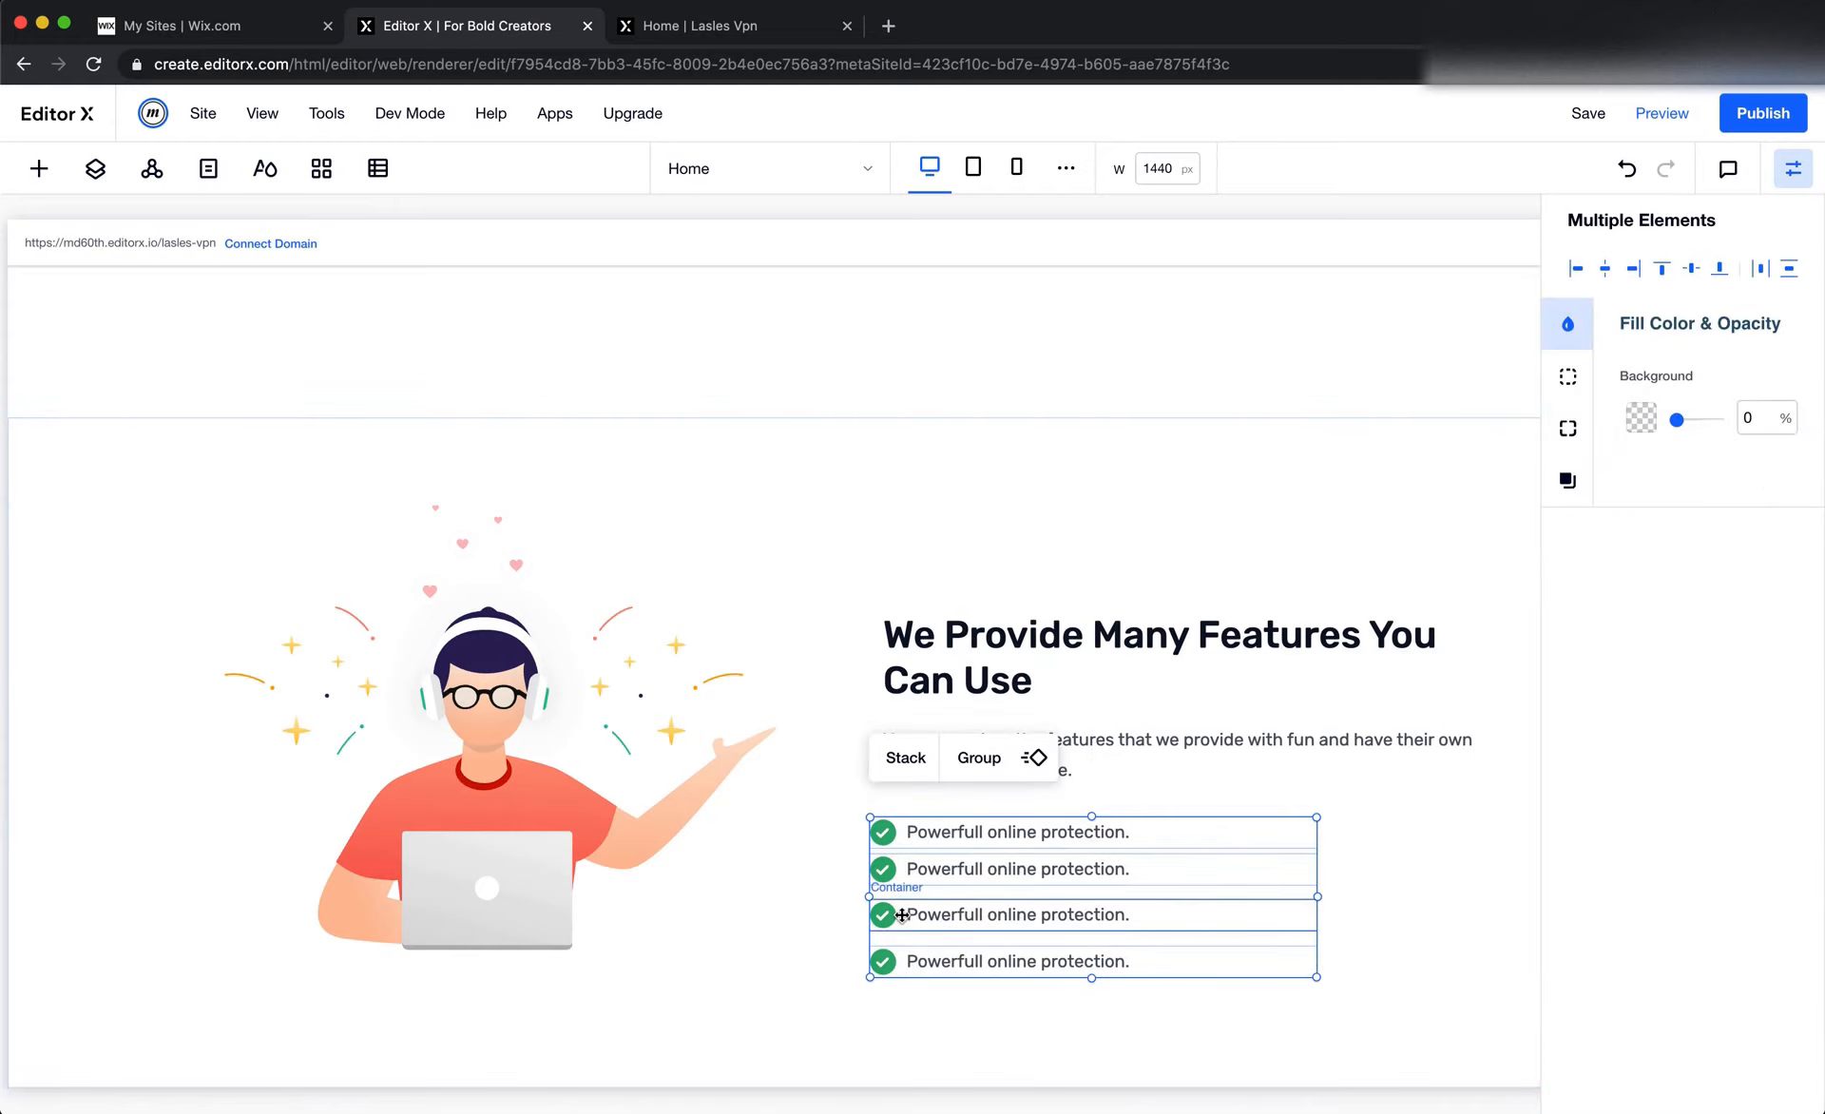
shift+click(902, 914)
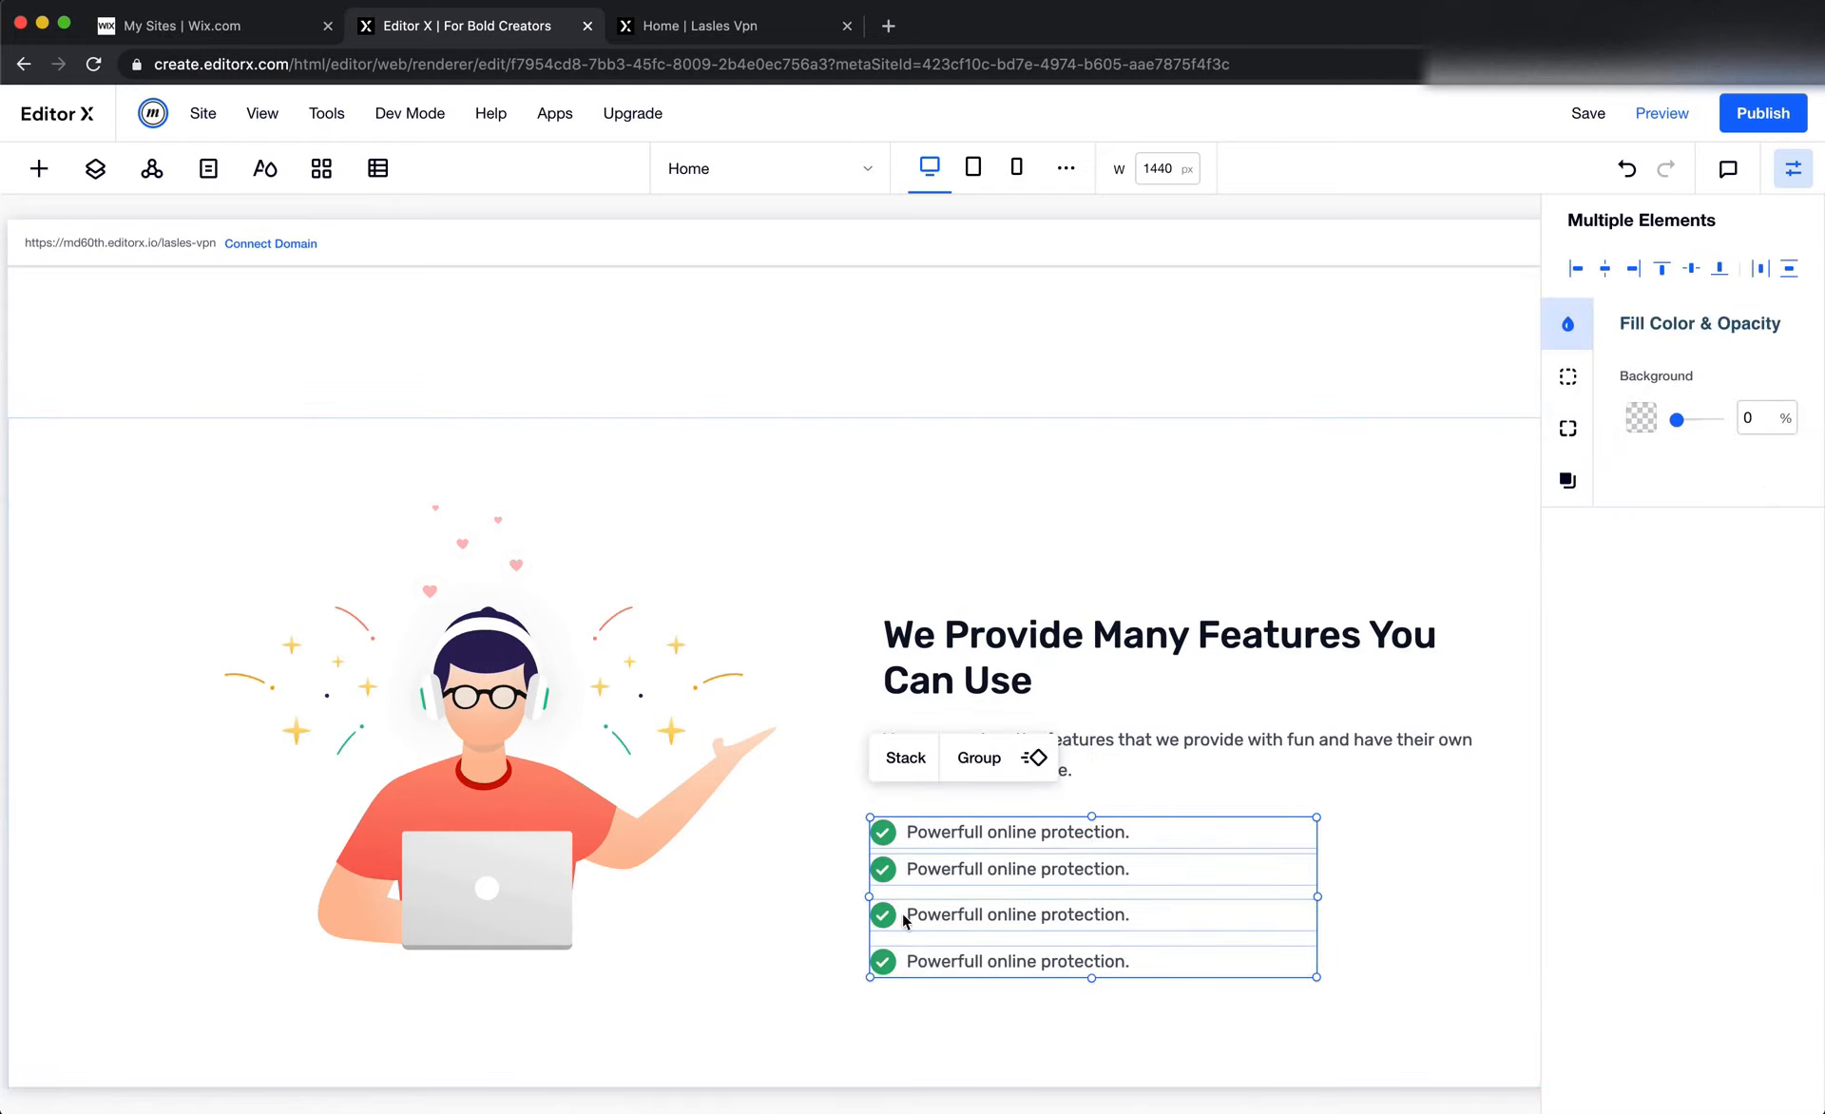
shift+click(1207, 759)
shift+click(1211, 662)
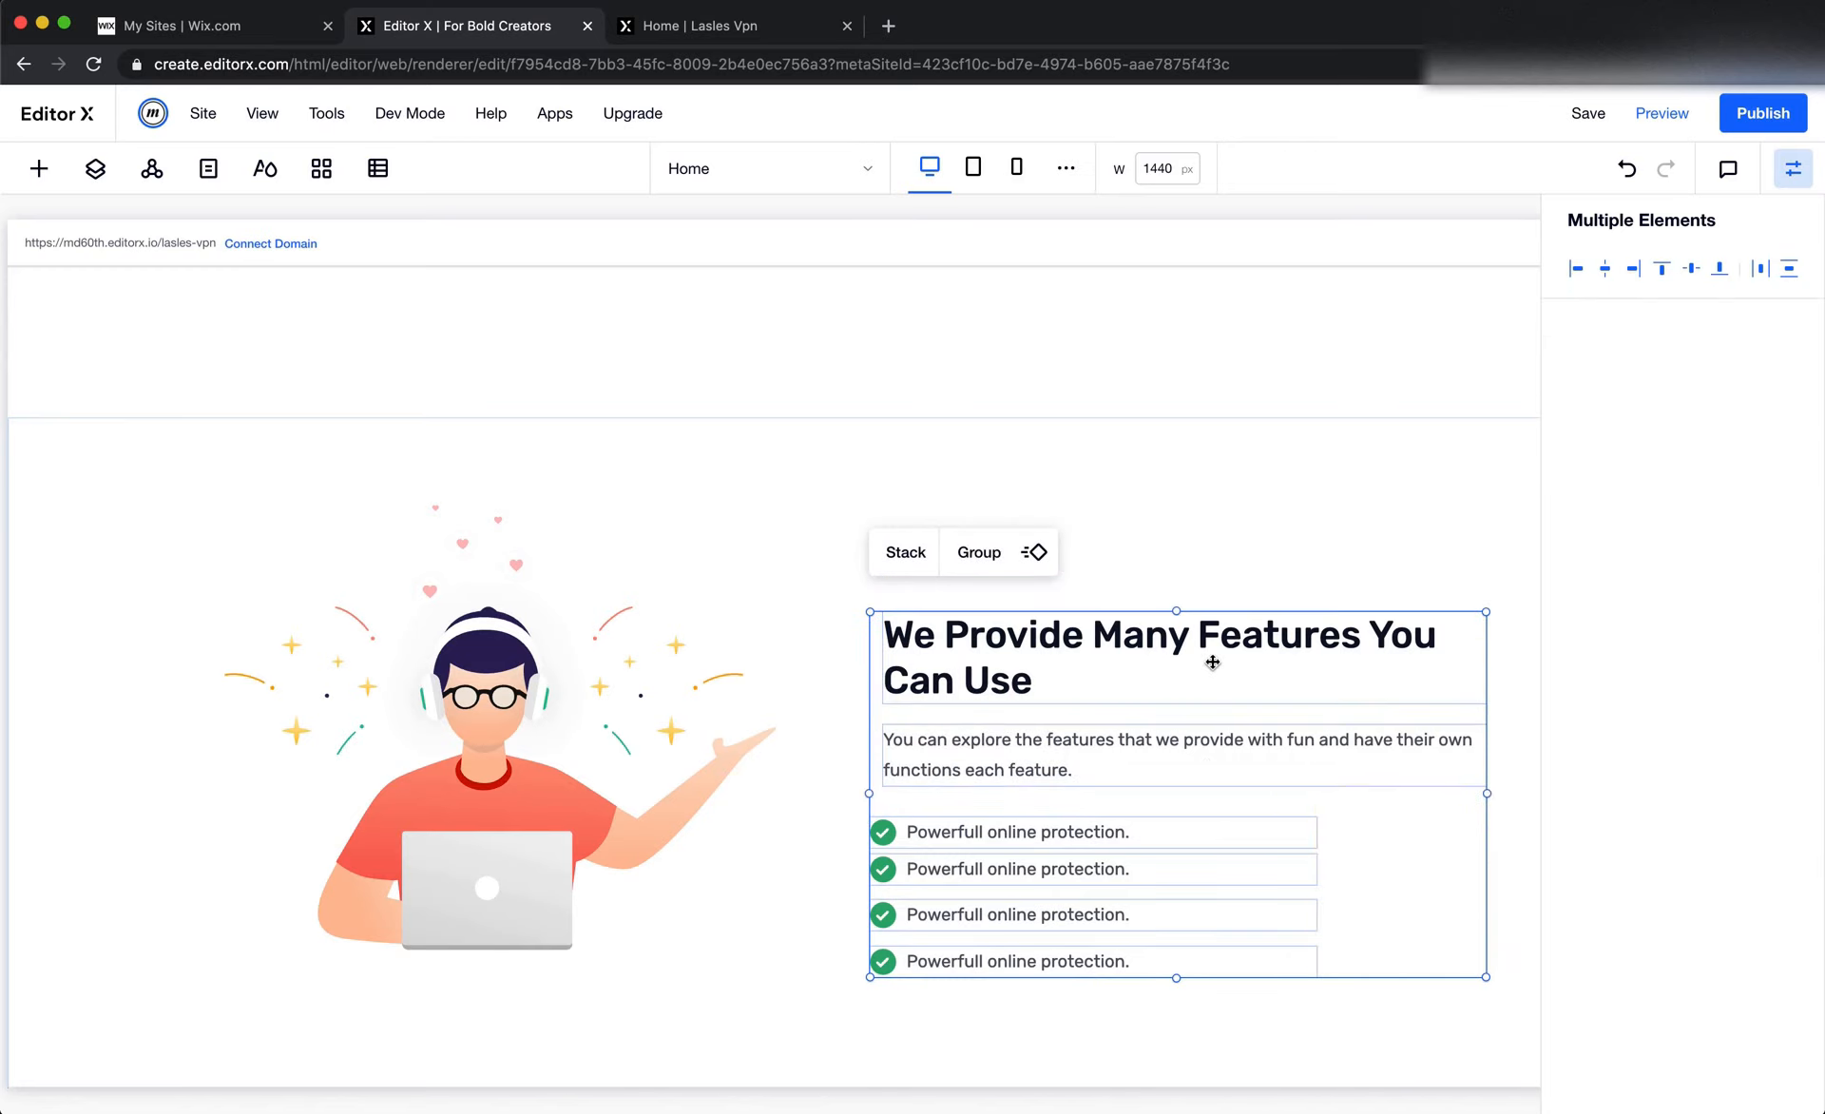
click(911, 567)
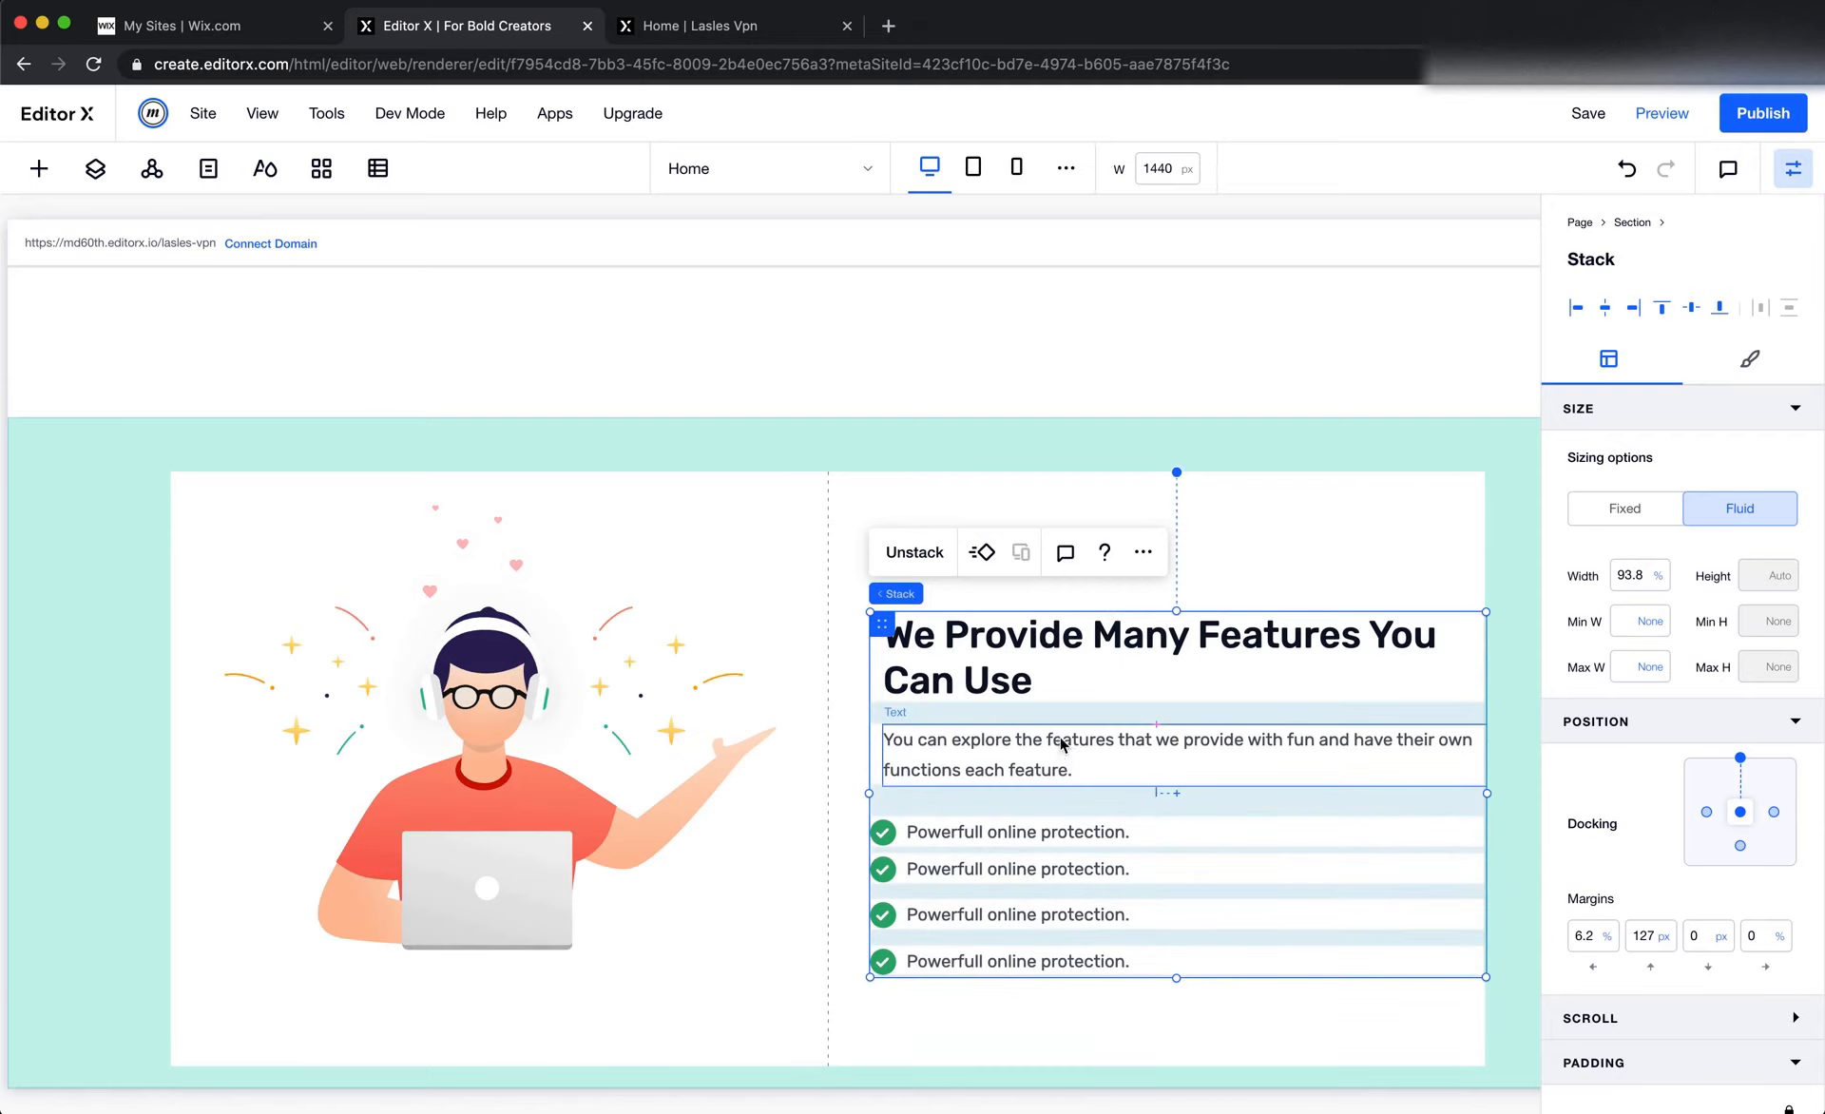
Show the page's layers, undo the stacking to compare the section's layer structure, and redo it
click(95, 172)
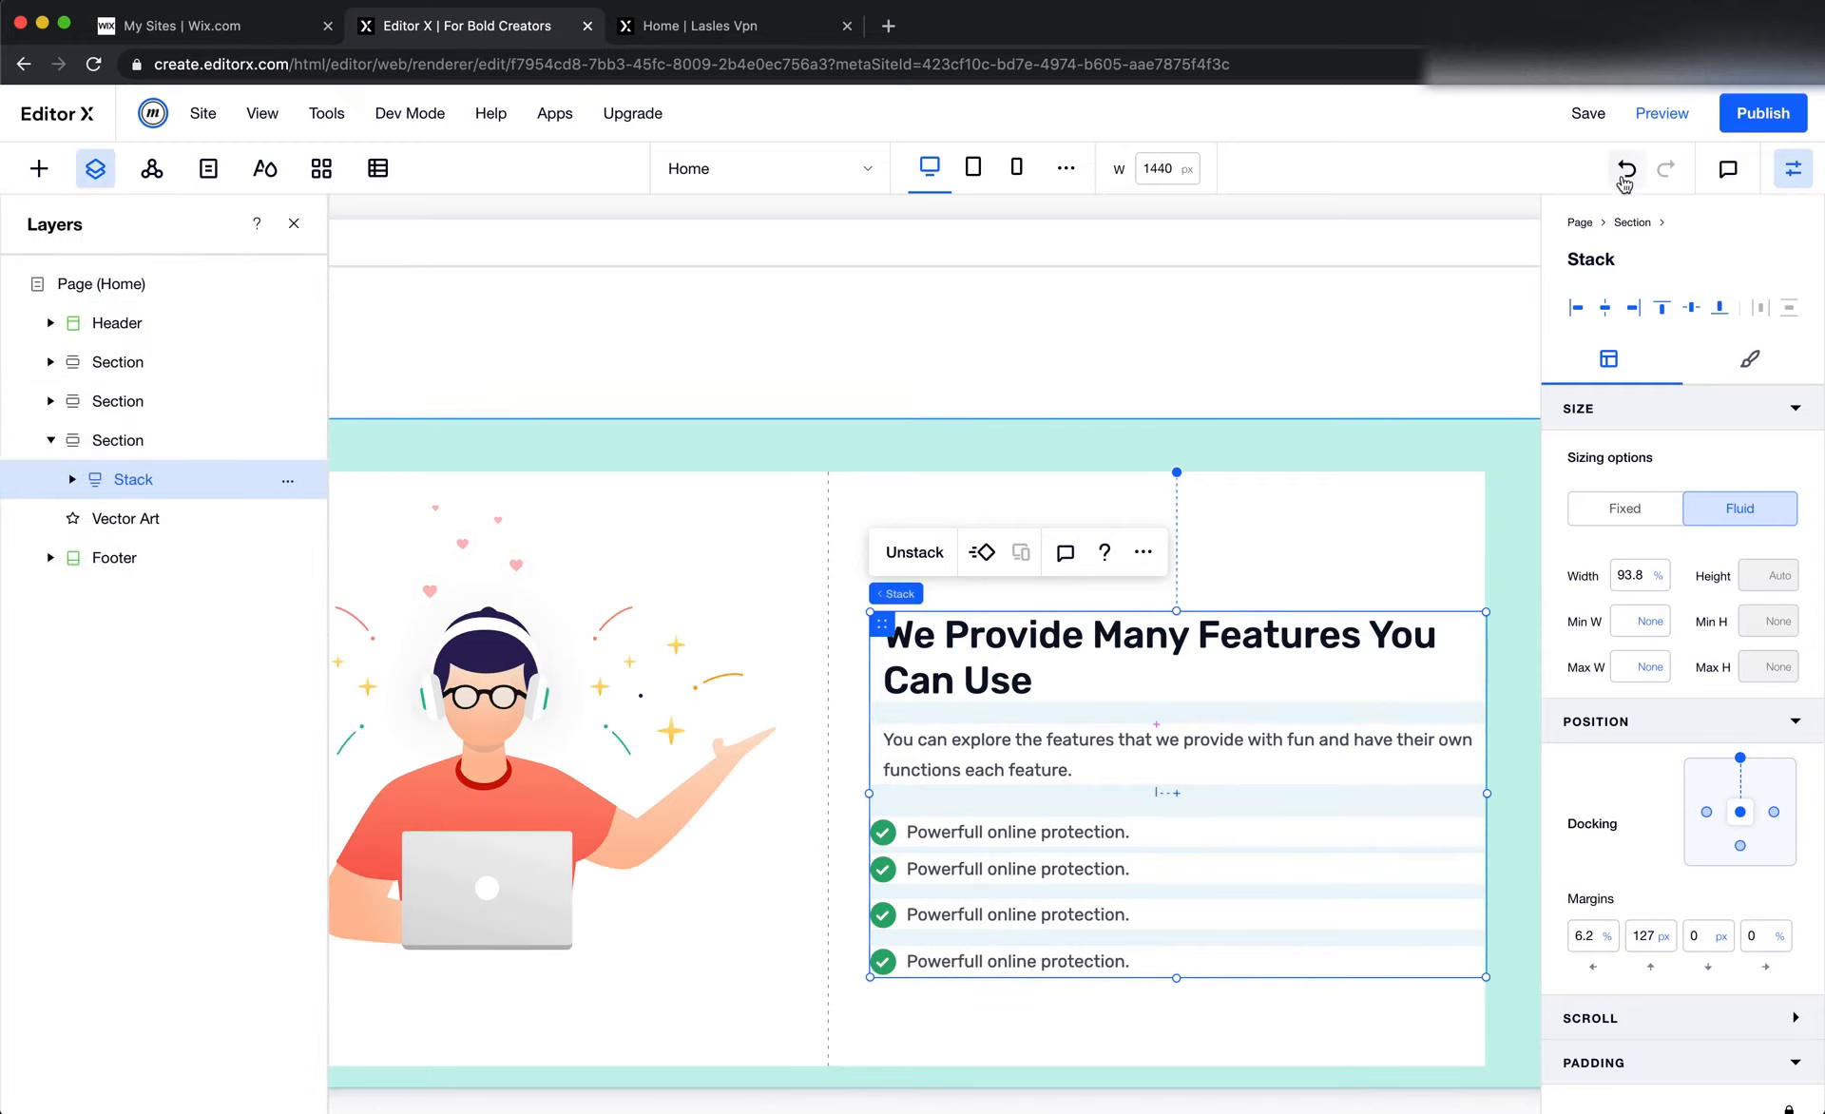
click(1626, 171)
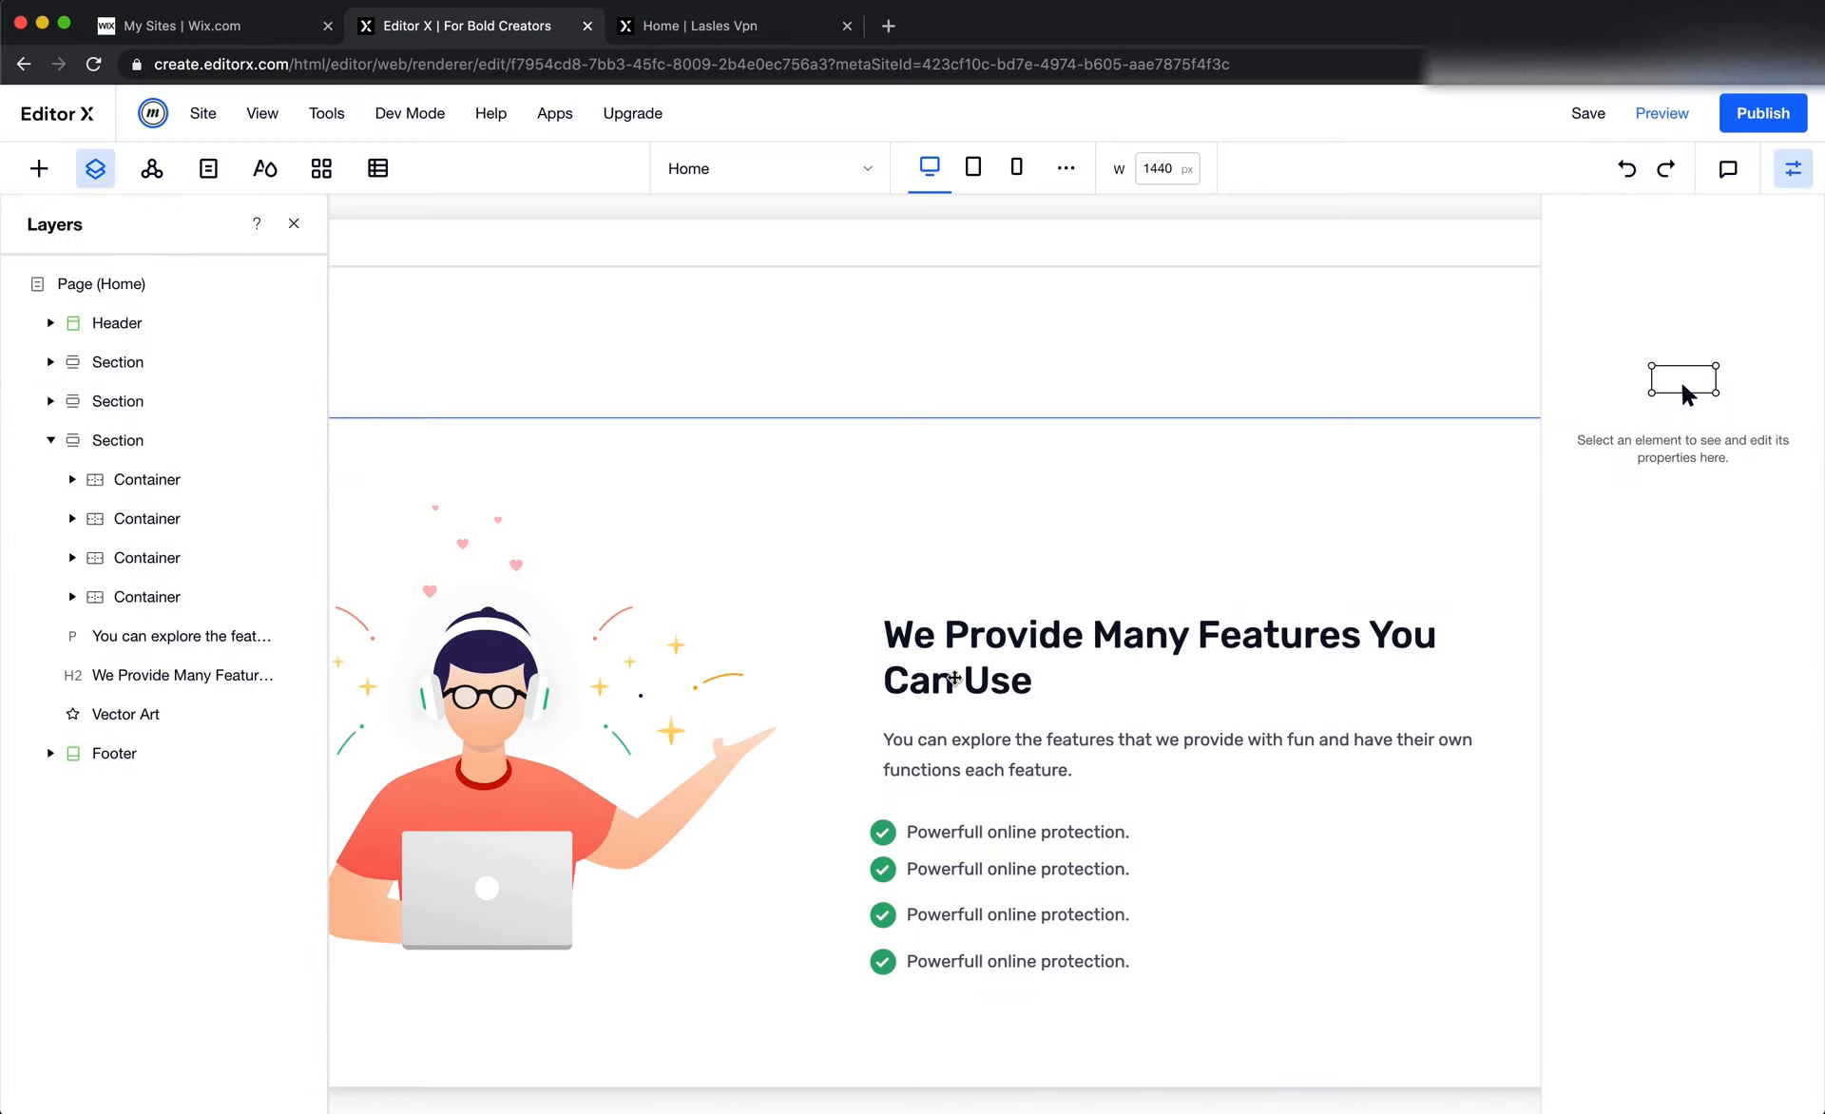
click(946, 683)
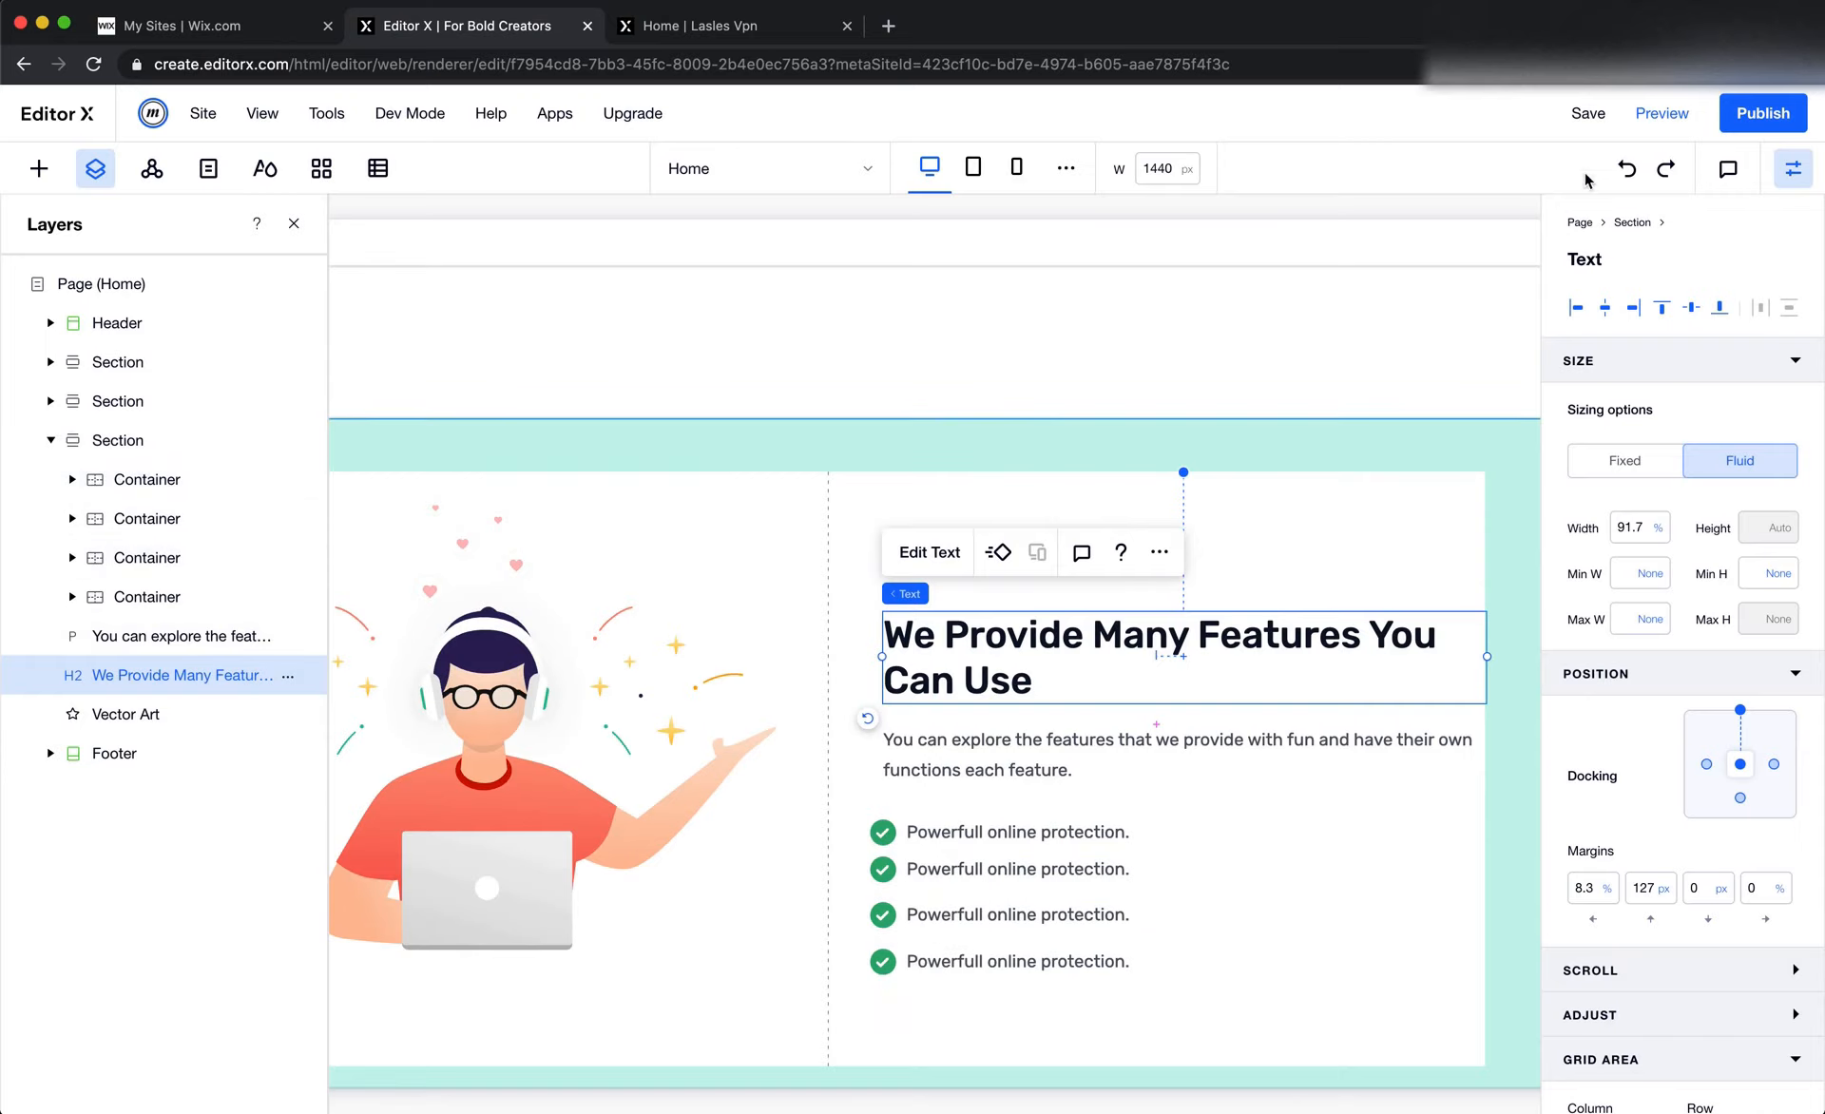
click(1666, 166)
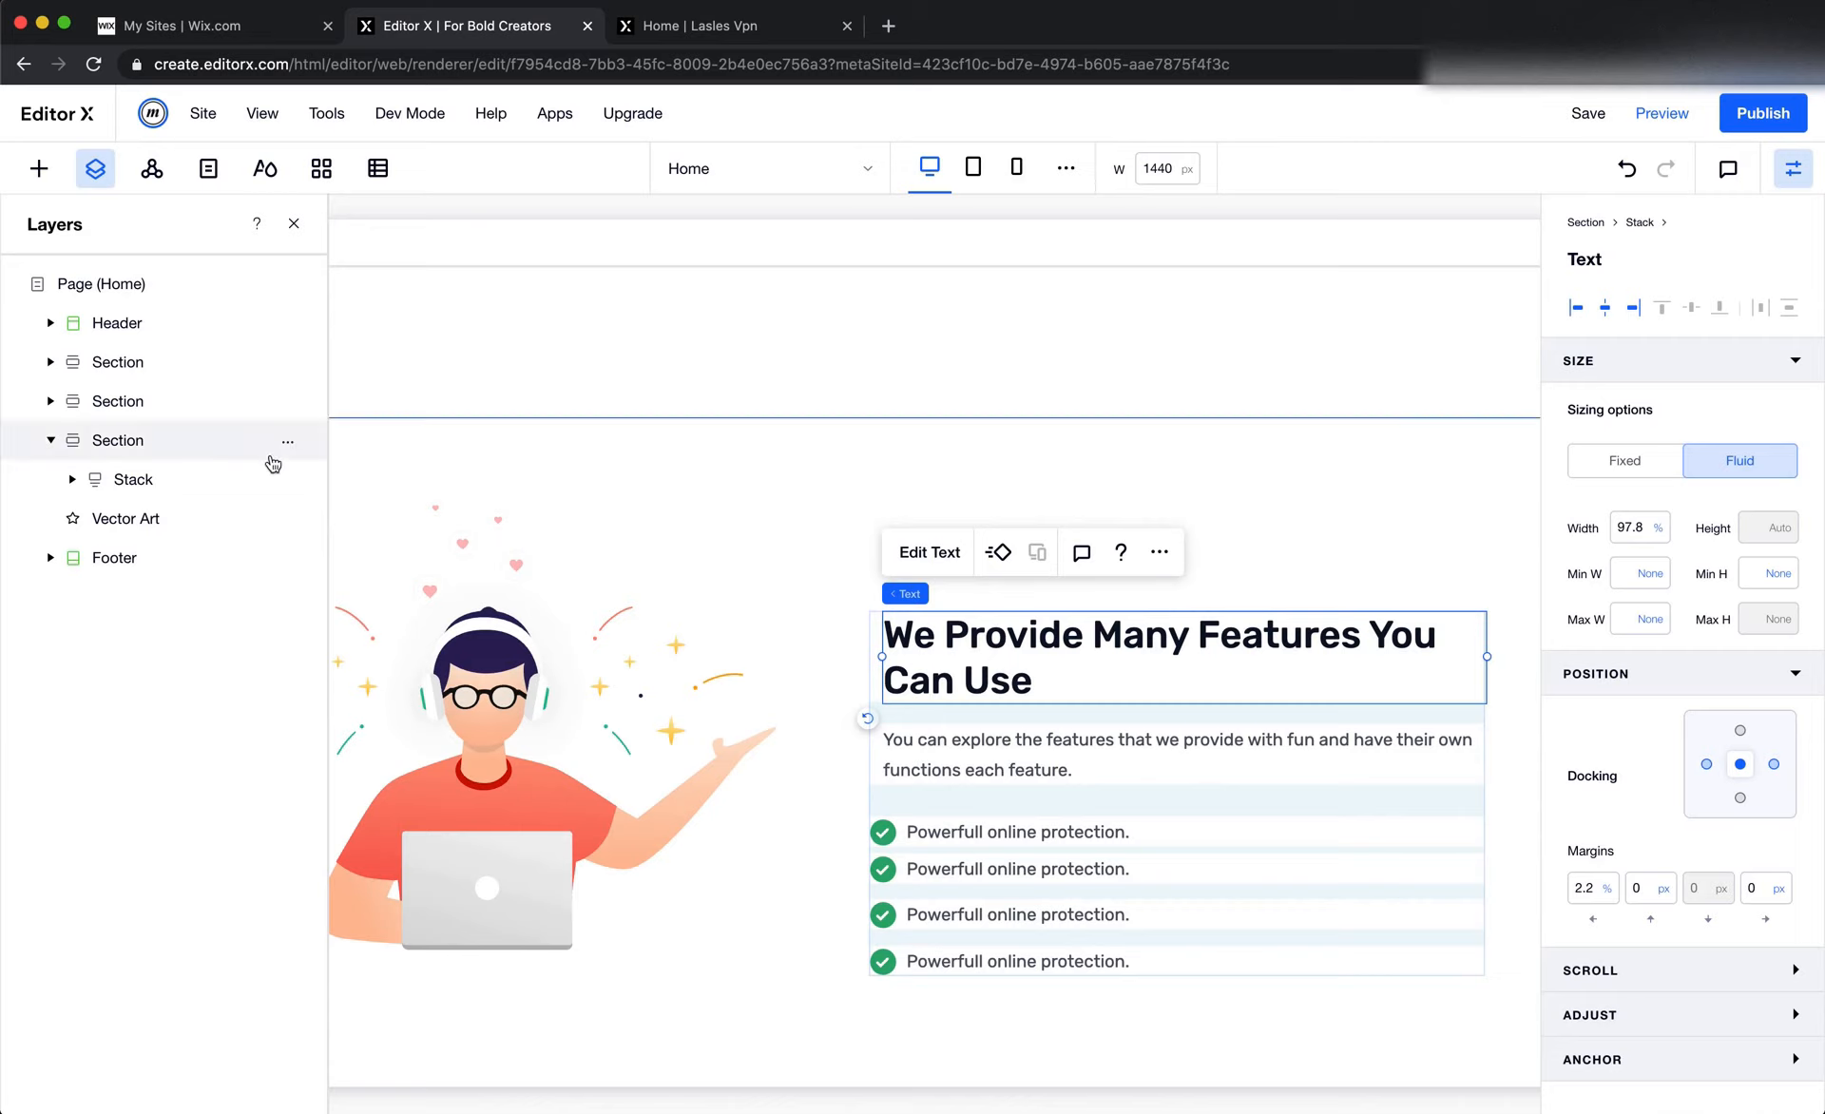
Examine the Stack and Vector Art layers of the section, and expand the Stack to view its contents
click(119, 481)
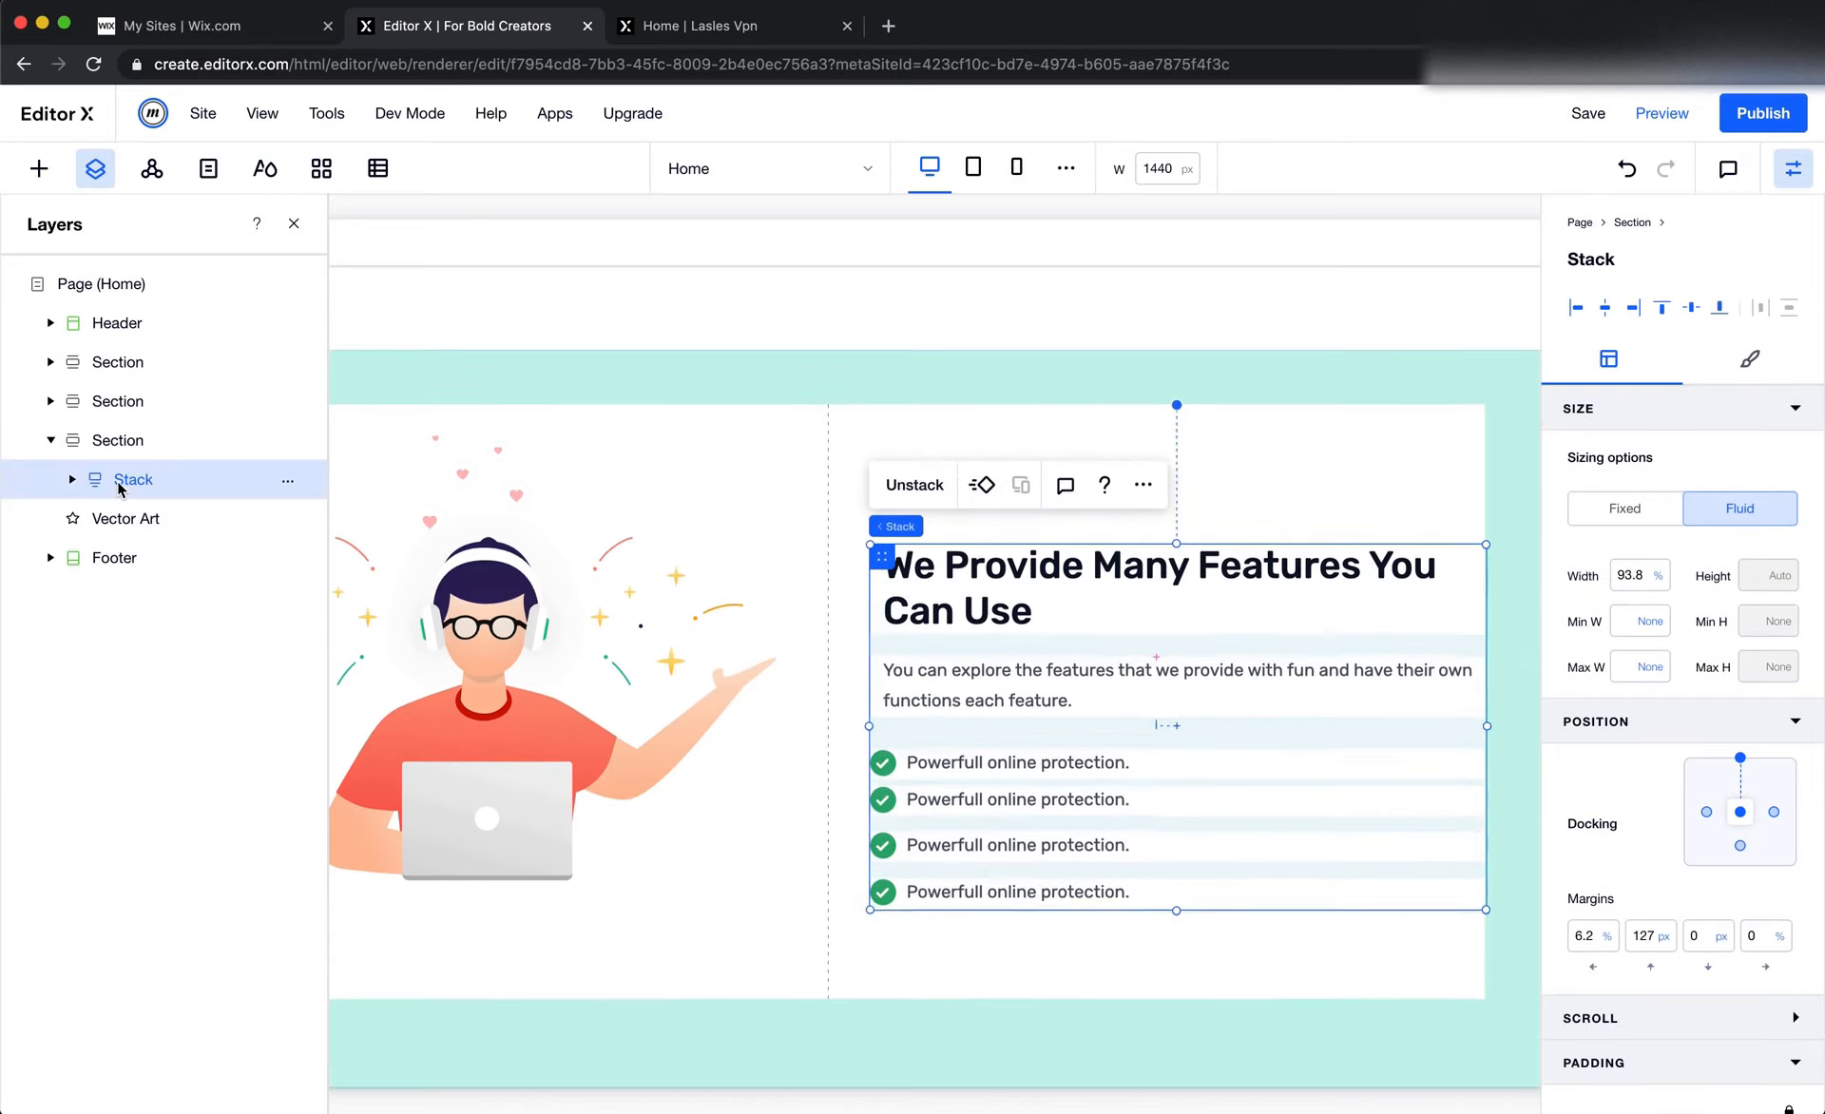
click(131, 519)
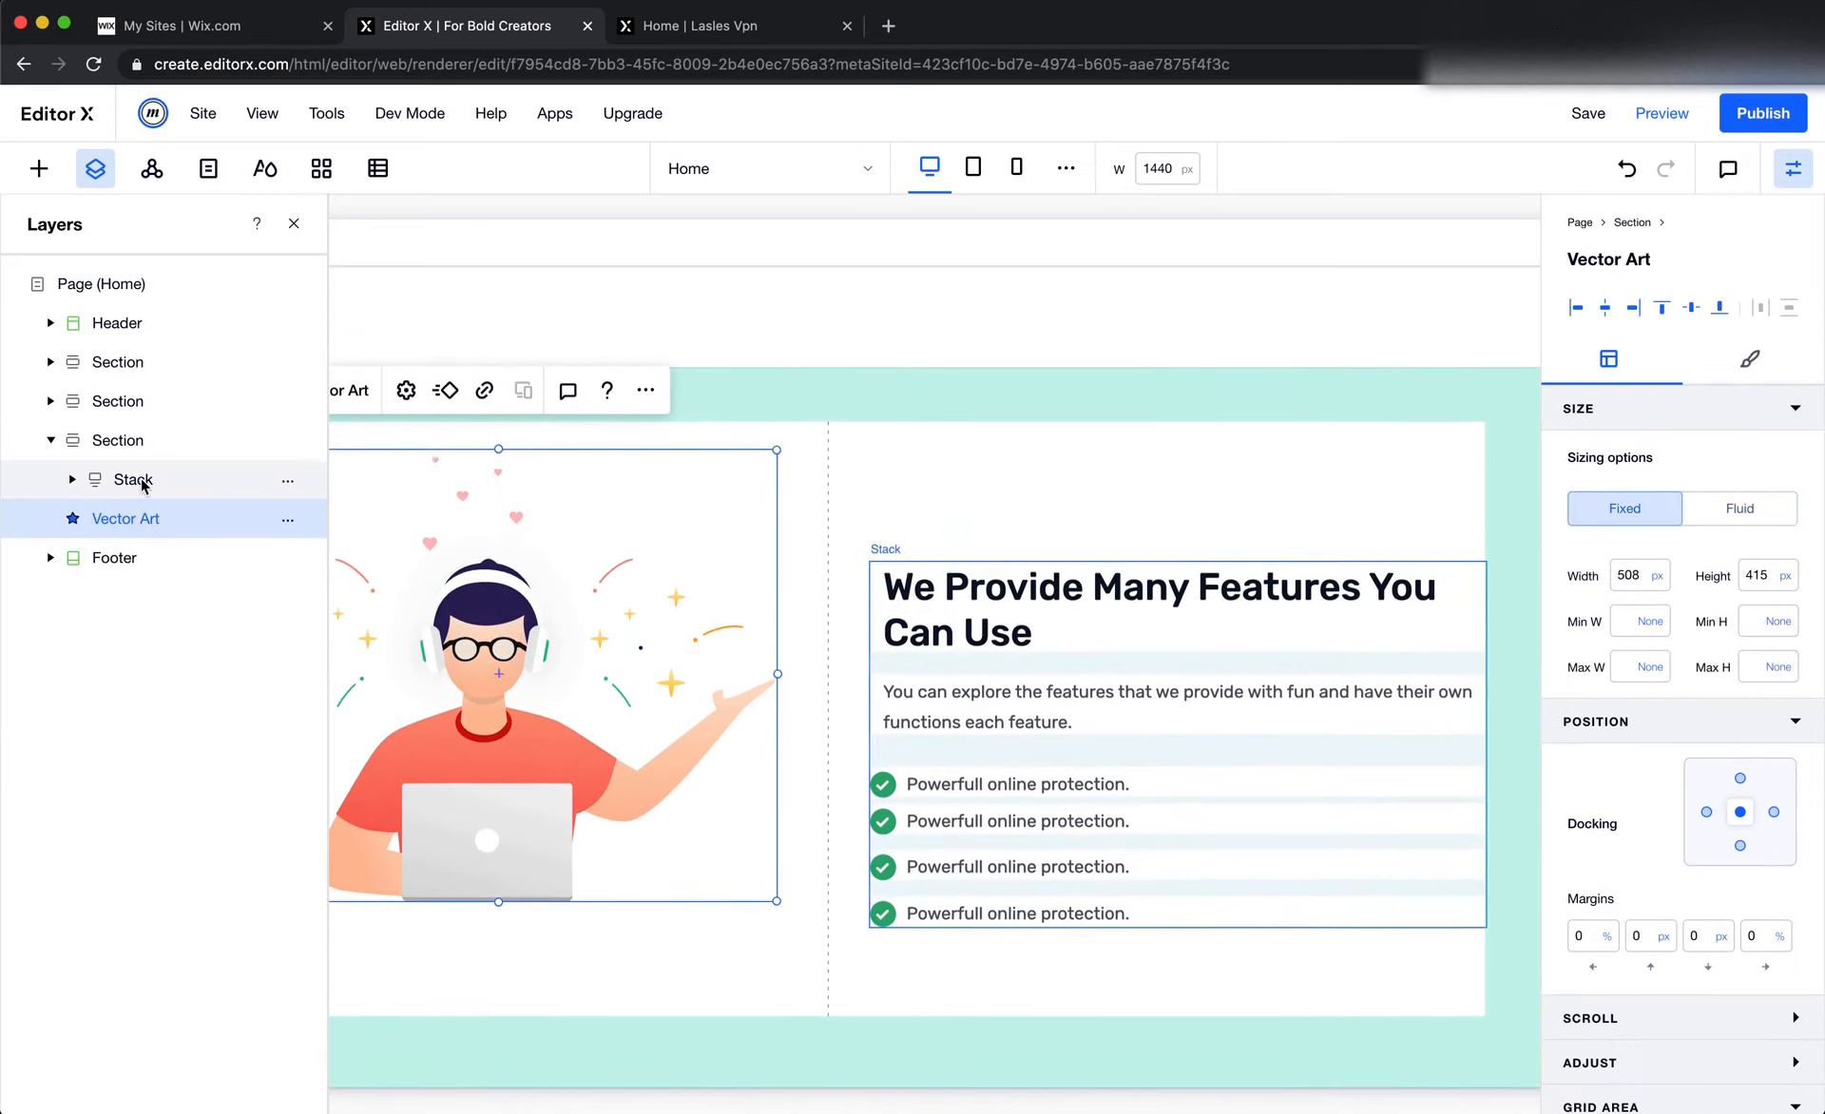
click(122, 480)
click(73, 480)
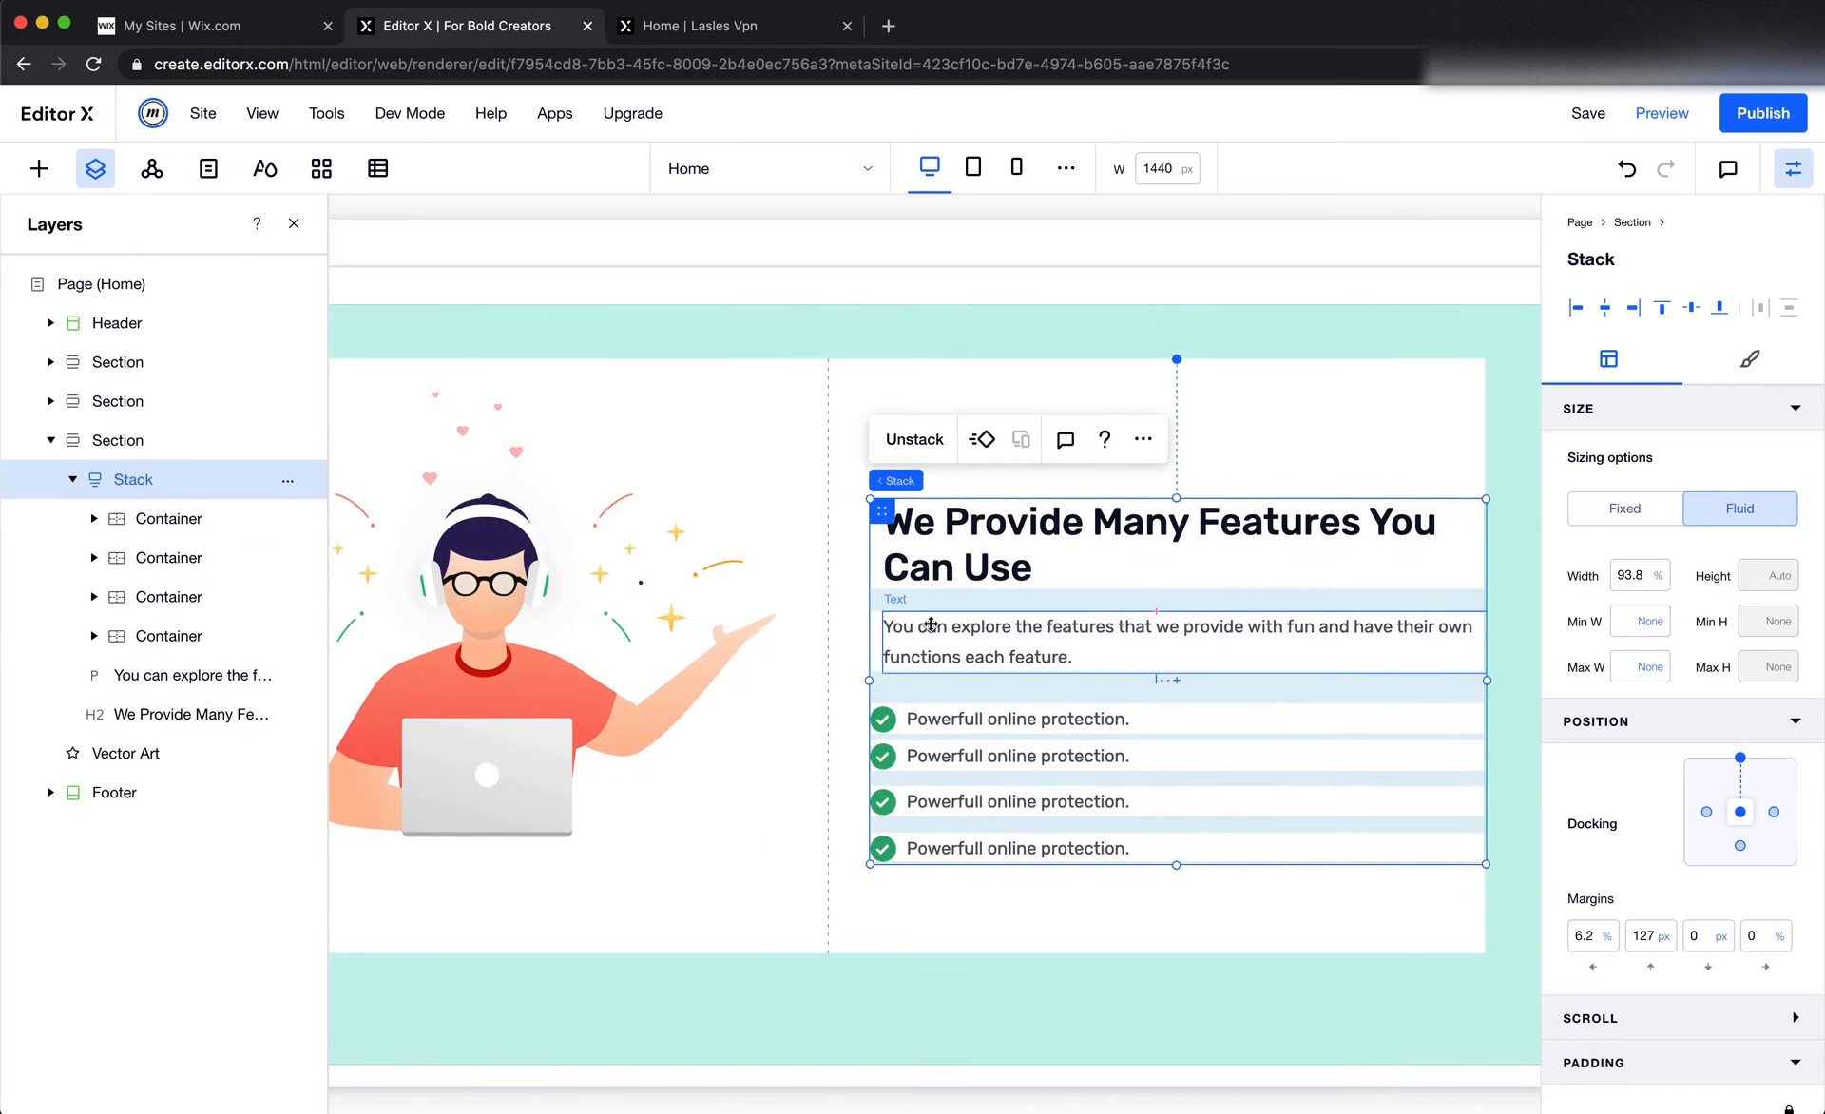
Set the description paragraph's width to 100%, dock it to the left of the stack, and set its left margin to 0%
click(960, 642)
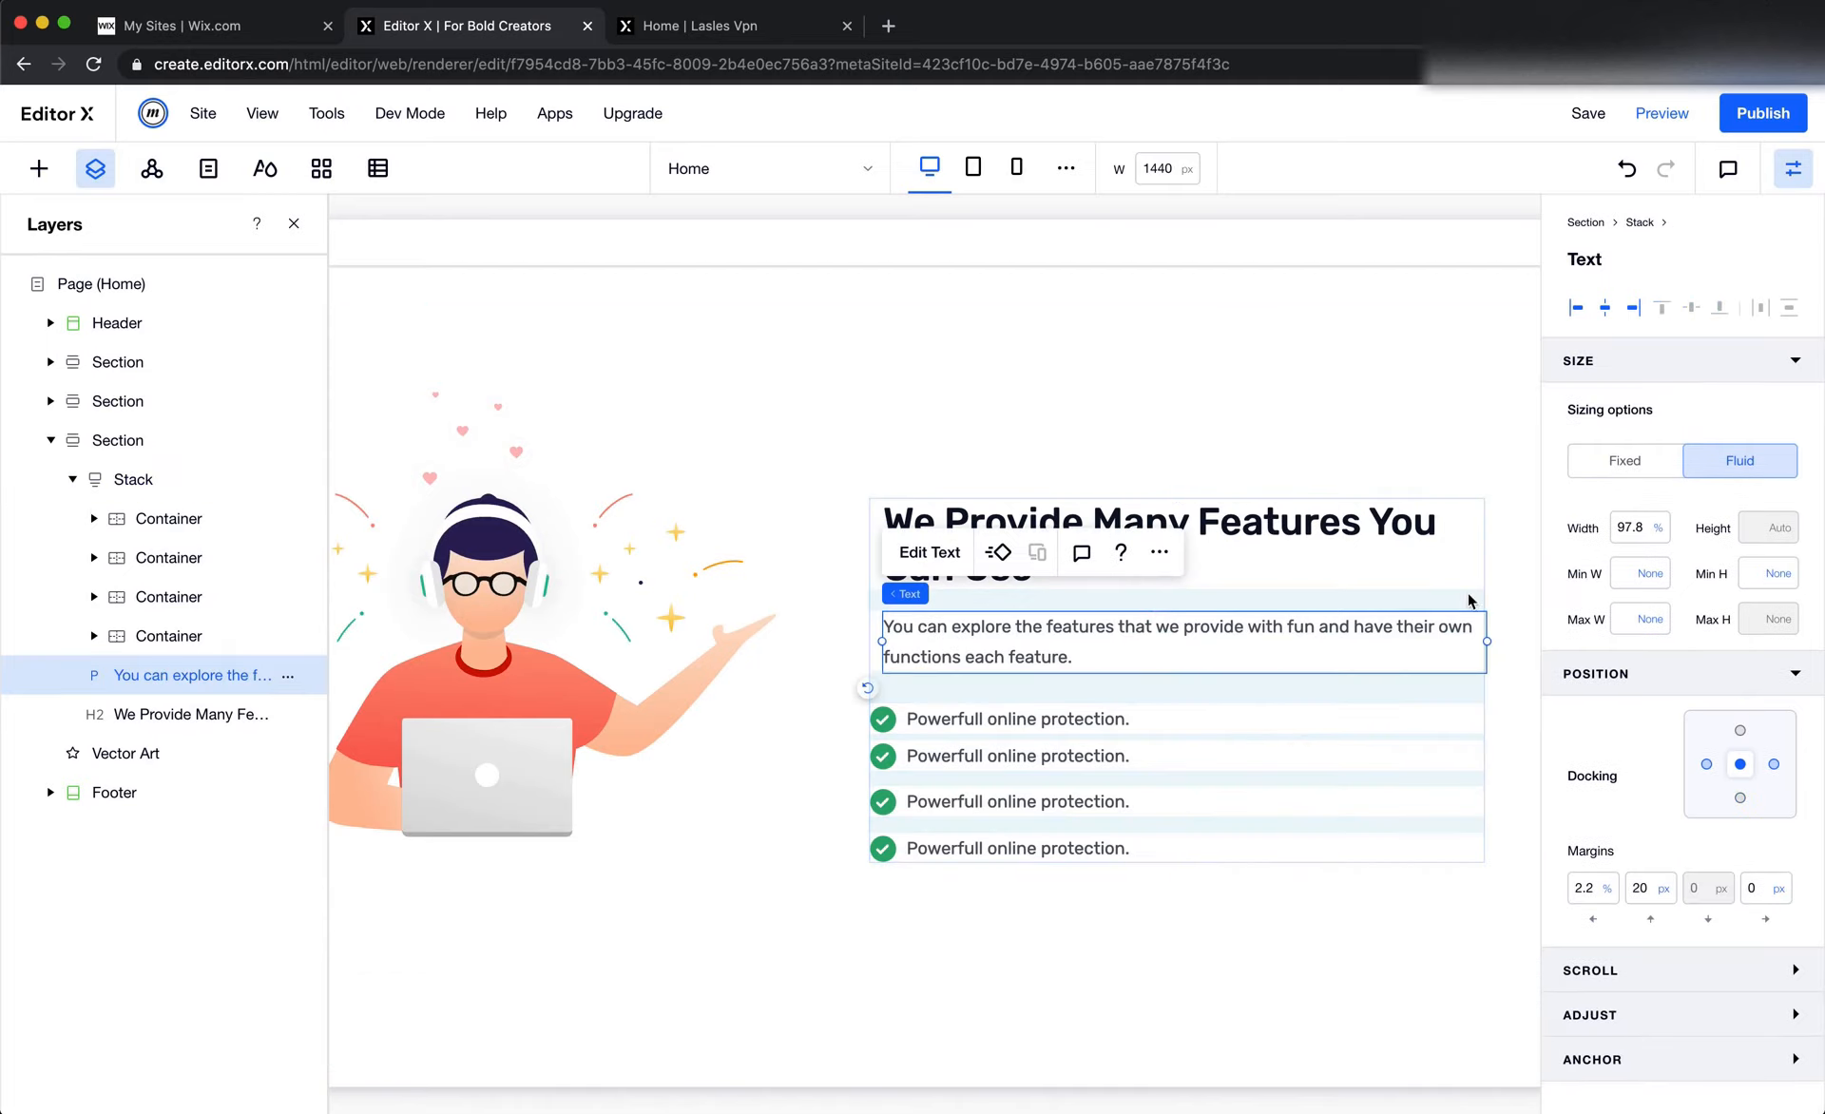
click(1630, 529)
text(100)
key(Return)
click(1706, 764)
click(1587, 885)
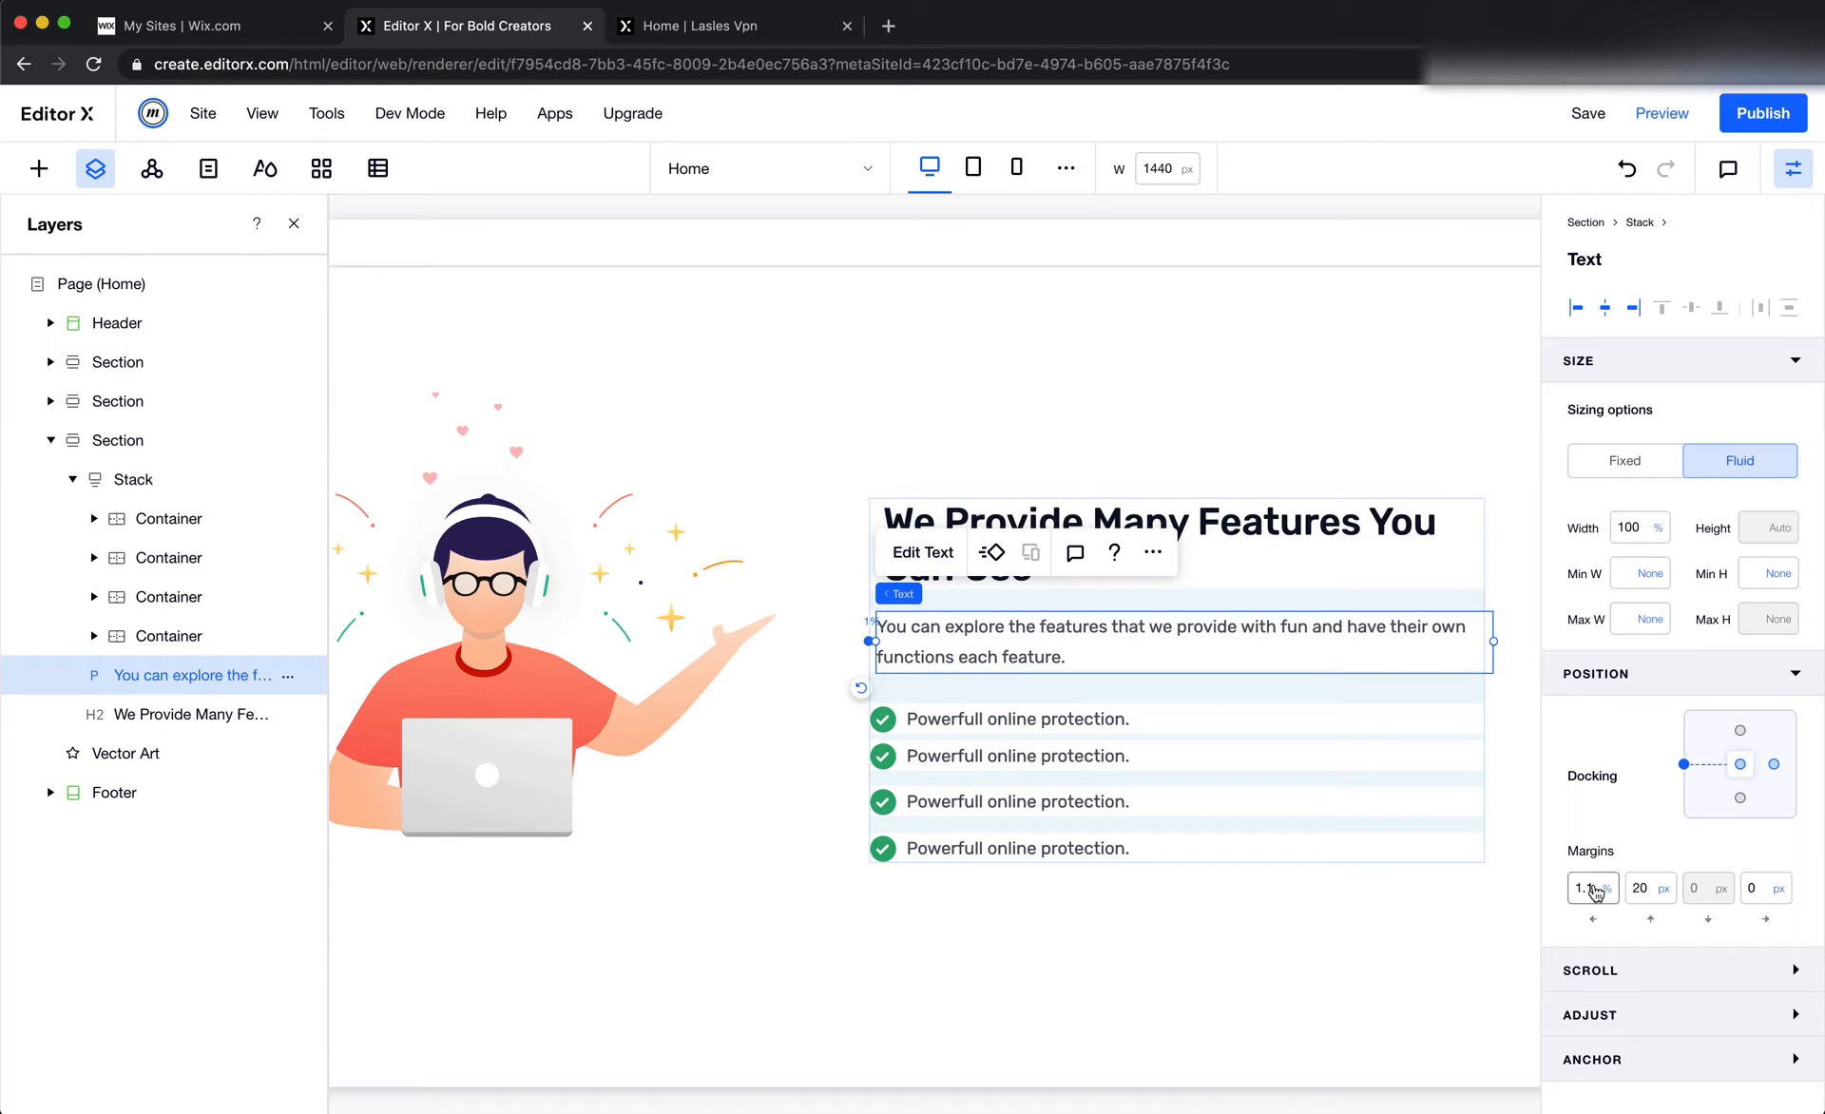
text(0)
key(Return)
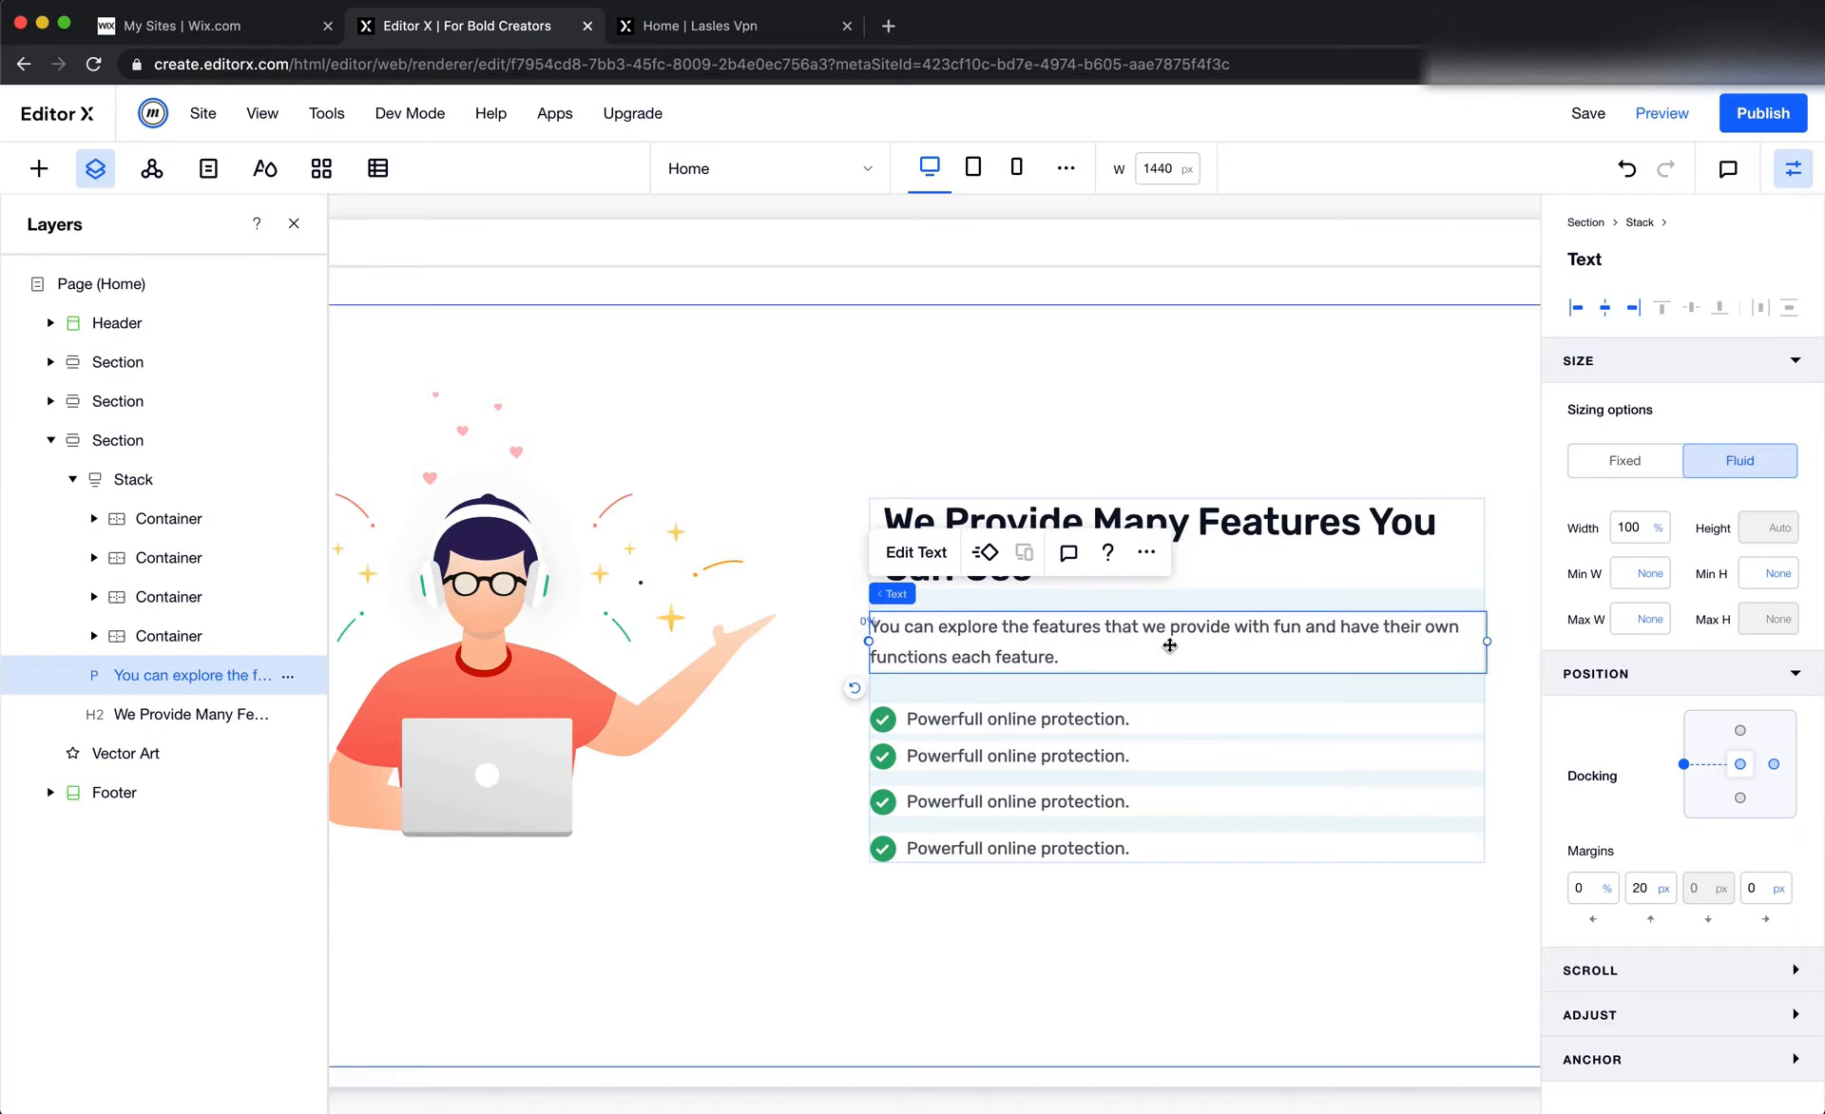
Set the heading's width to 100%, dock it to the left of the stack, and set its left margin to 0%
click(1212, 525)
click(1622, 526)
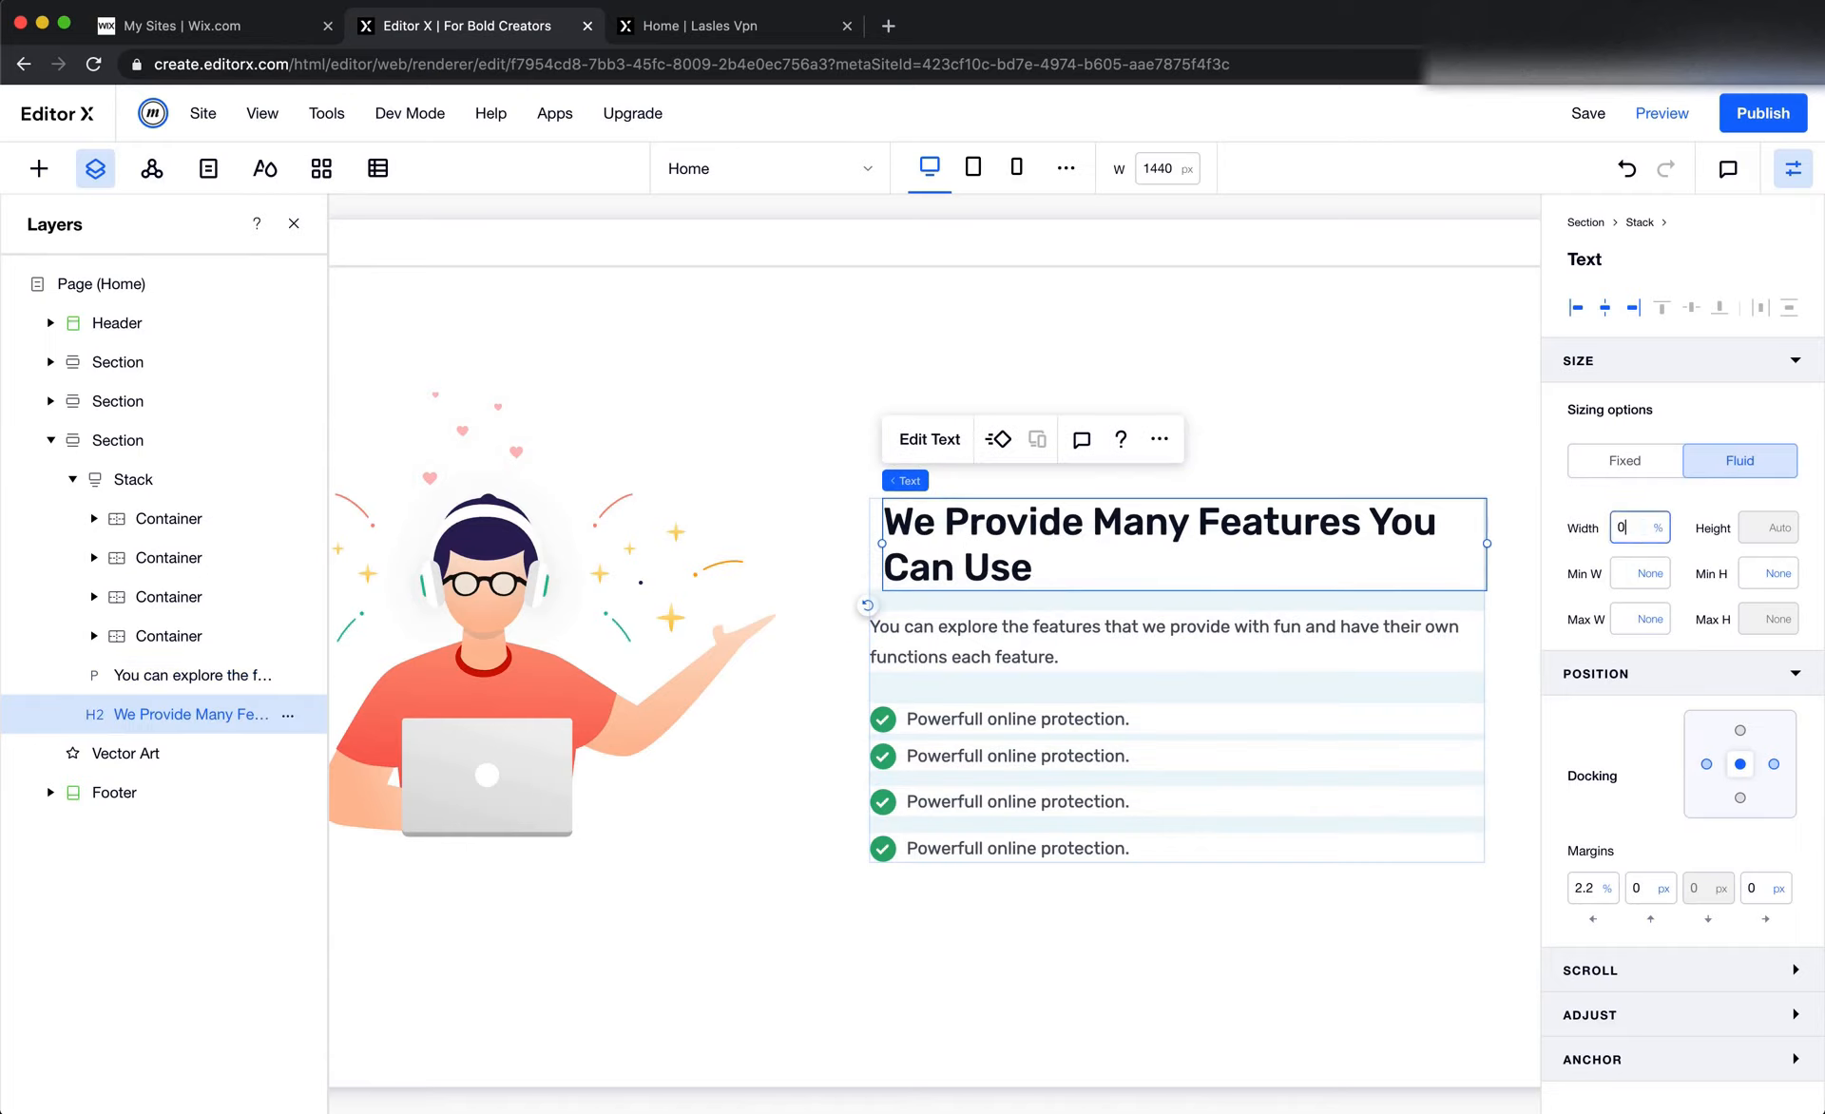
key(Return)
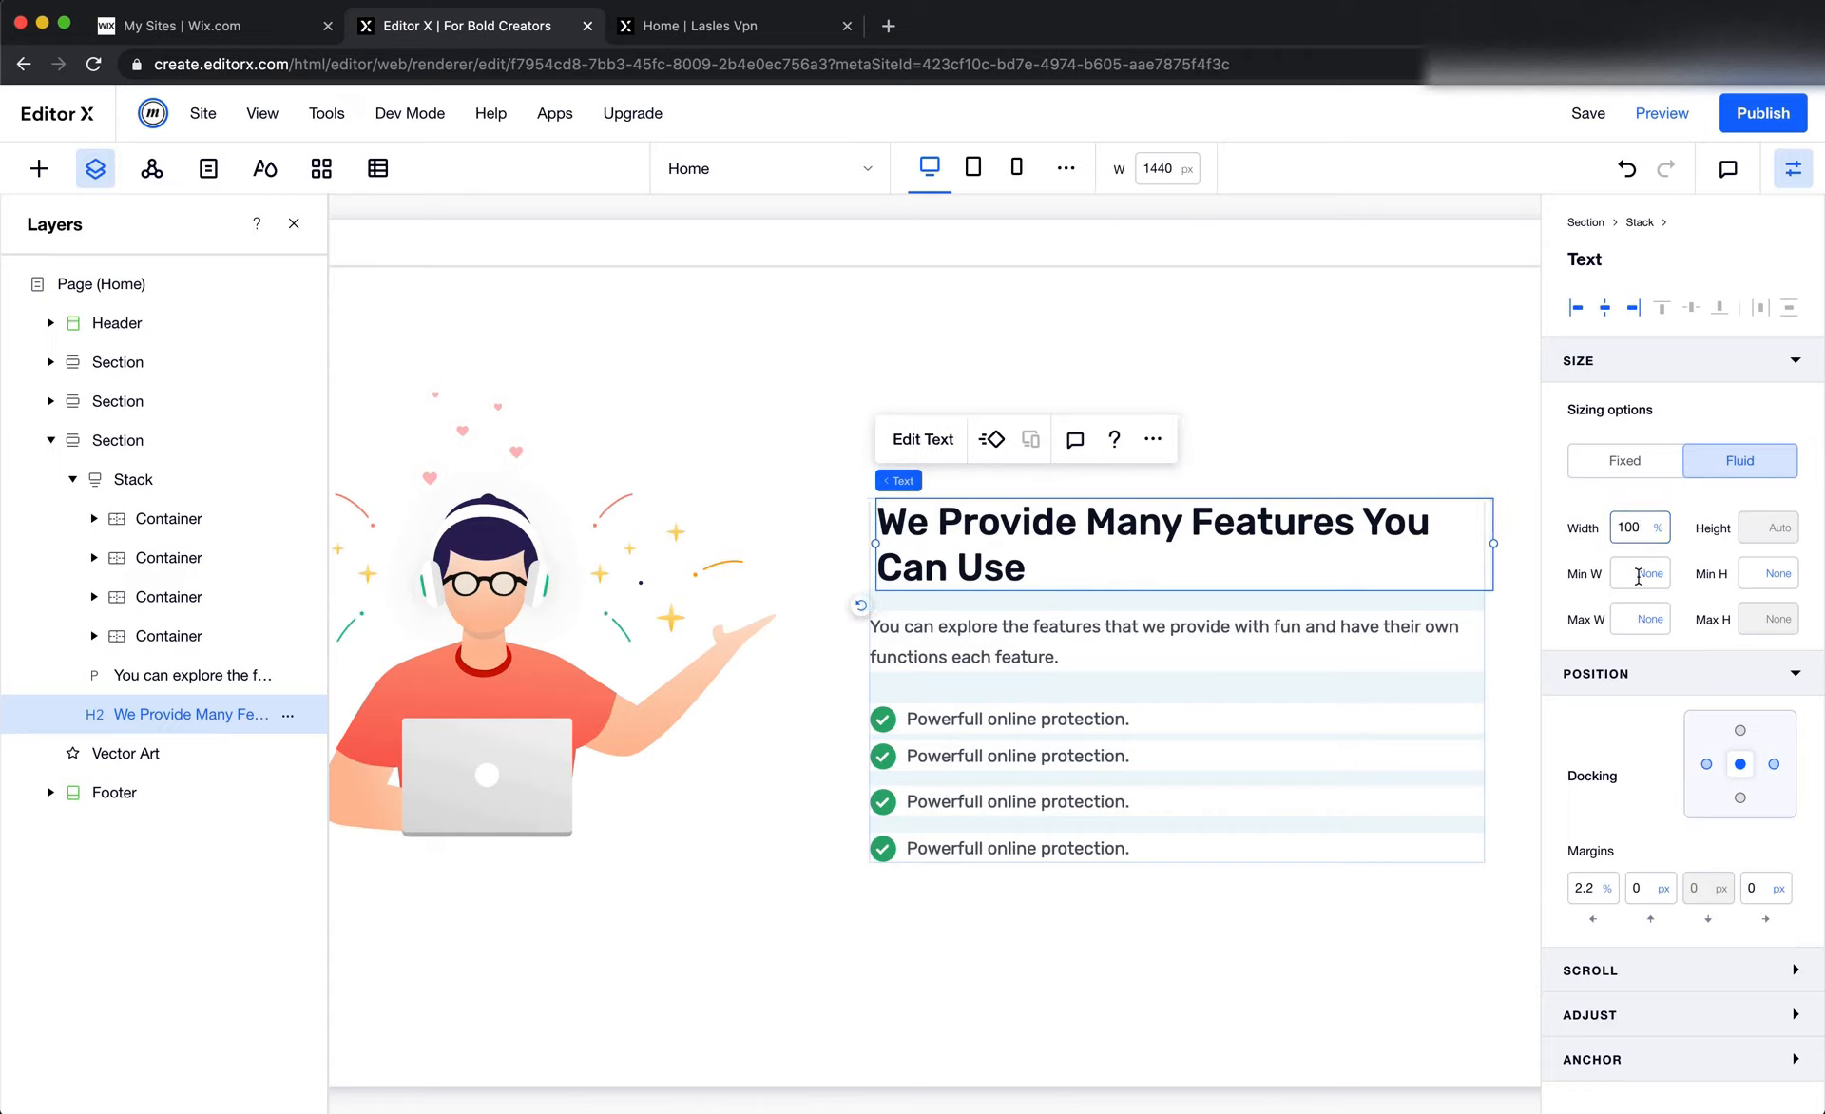
click(1706, 764)
click(1585, 888)
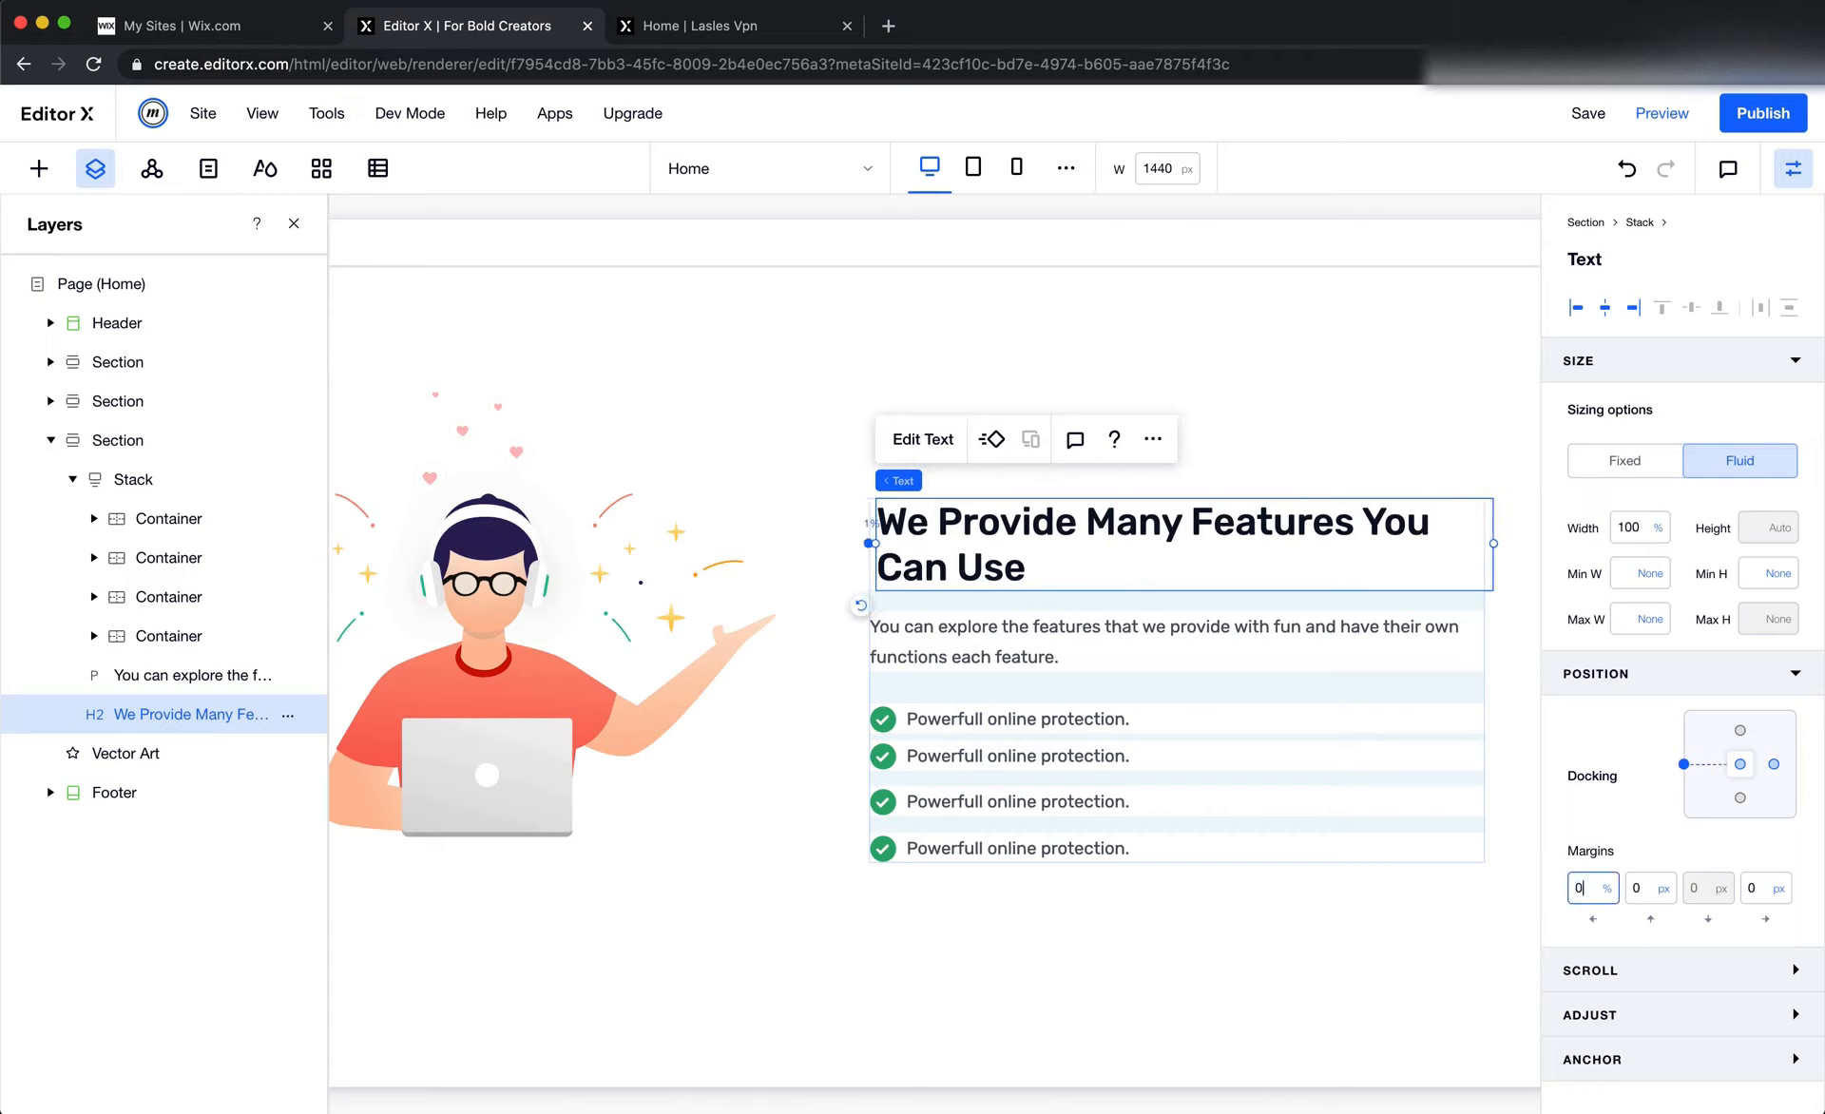
text(0)
key(Return)
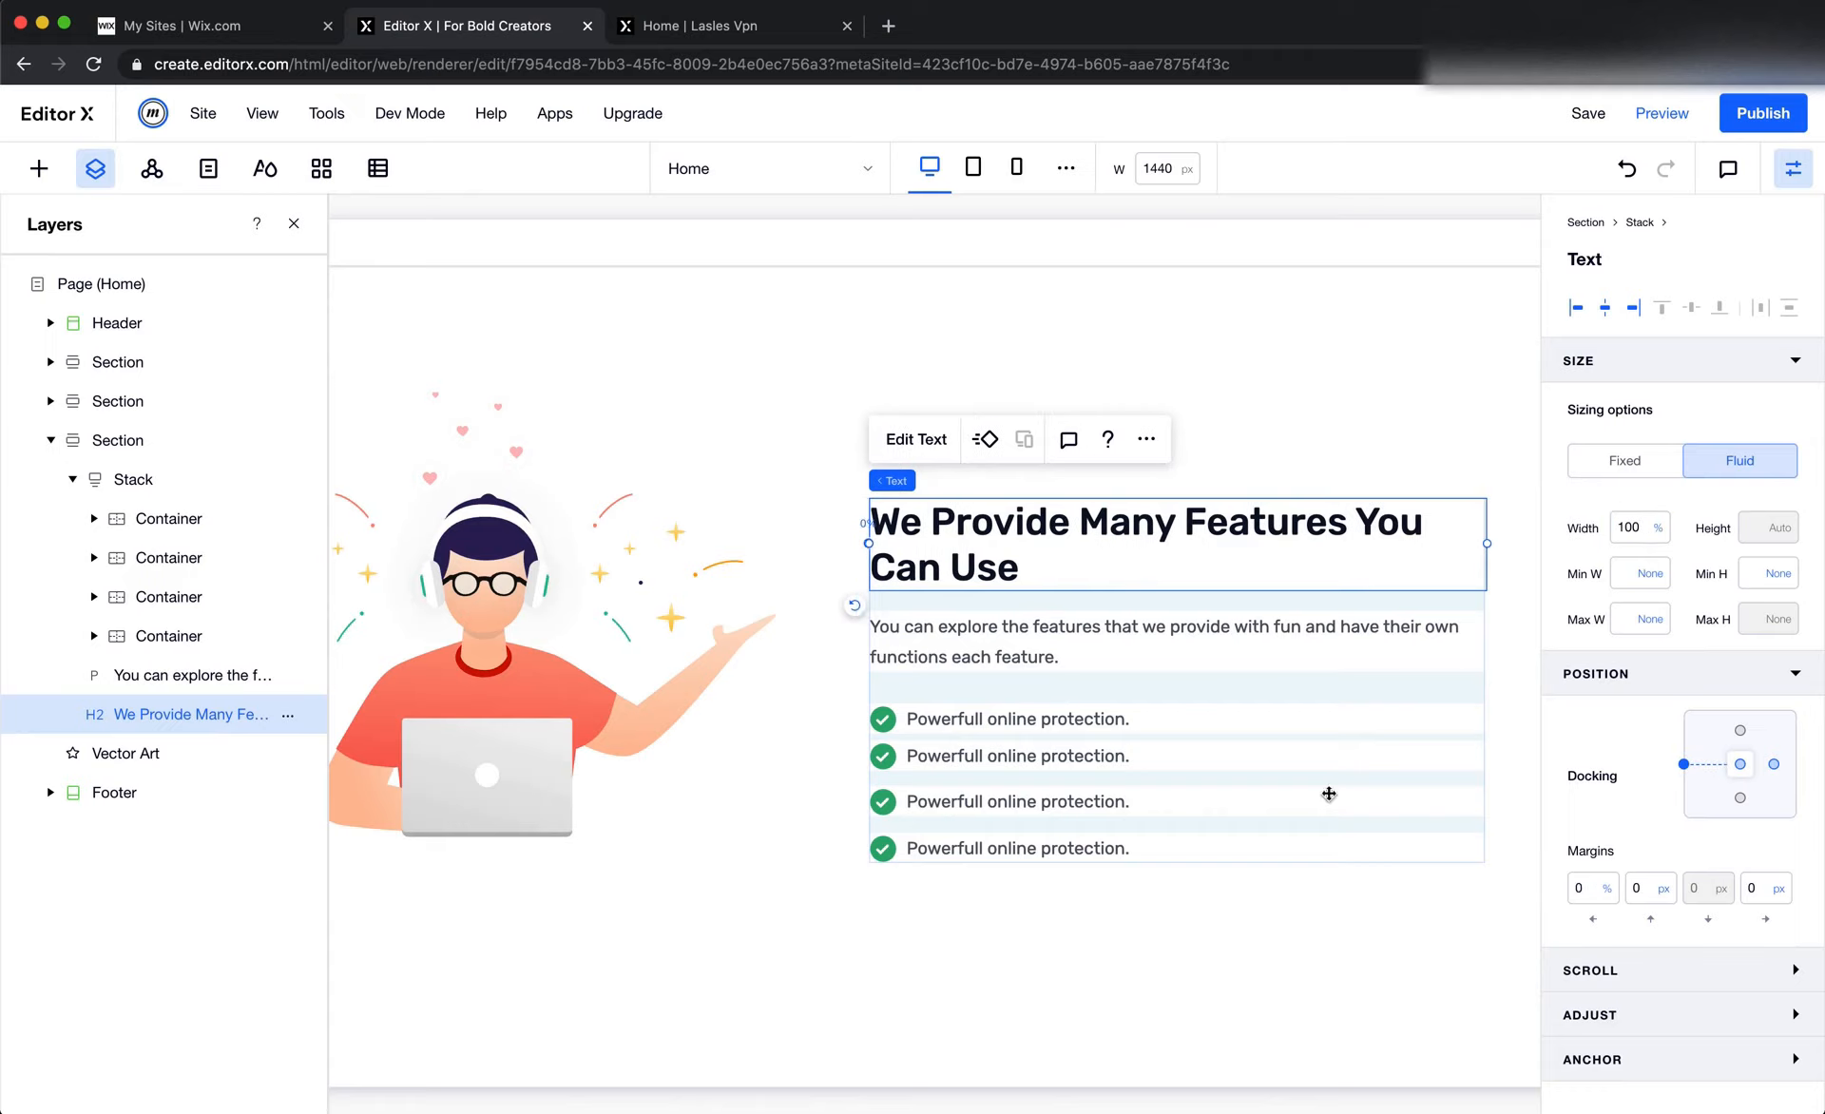
Set the first check-mark row container's width to 100% and its minimum height to None
click(900, 719)
click(1641, 591)
text(100)
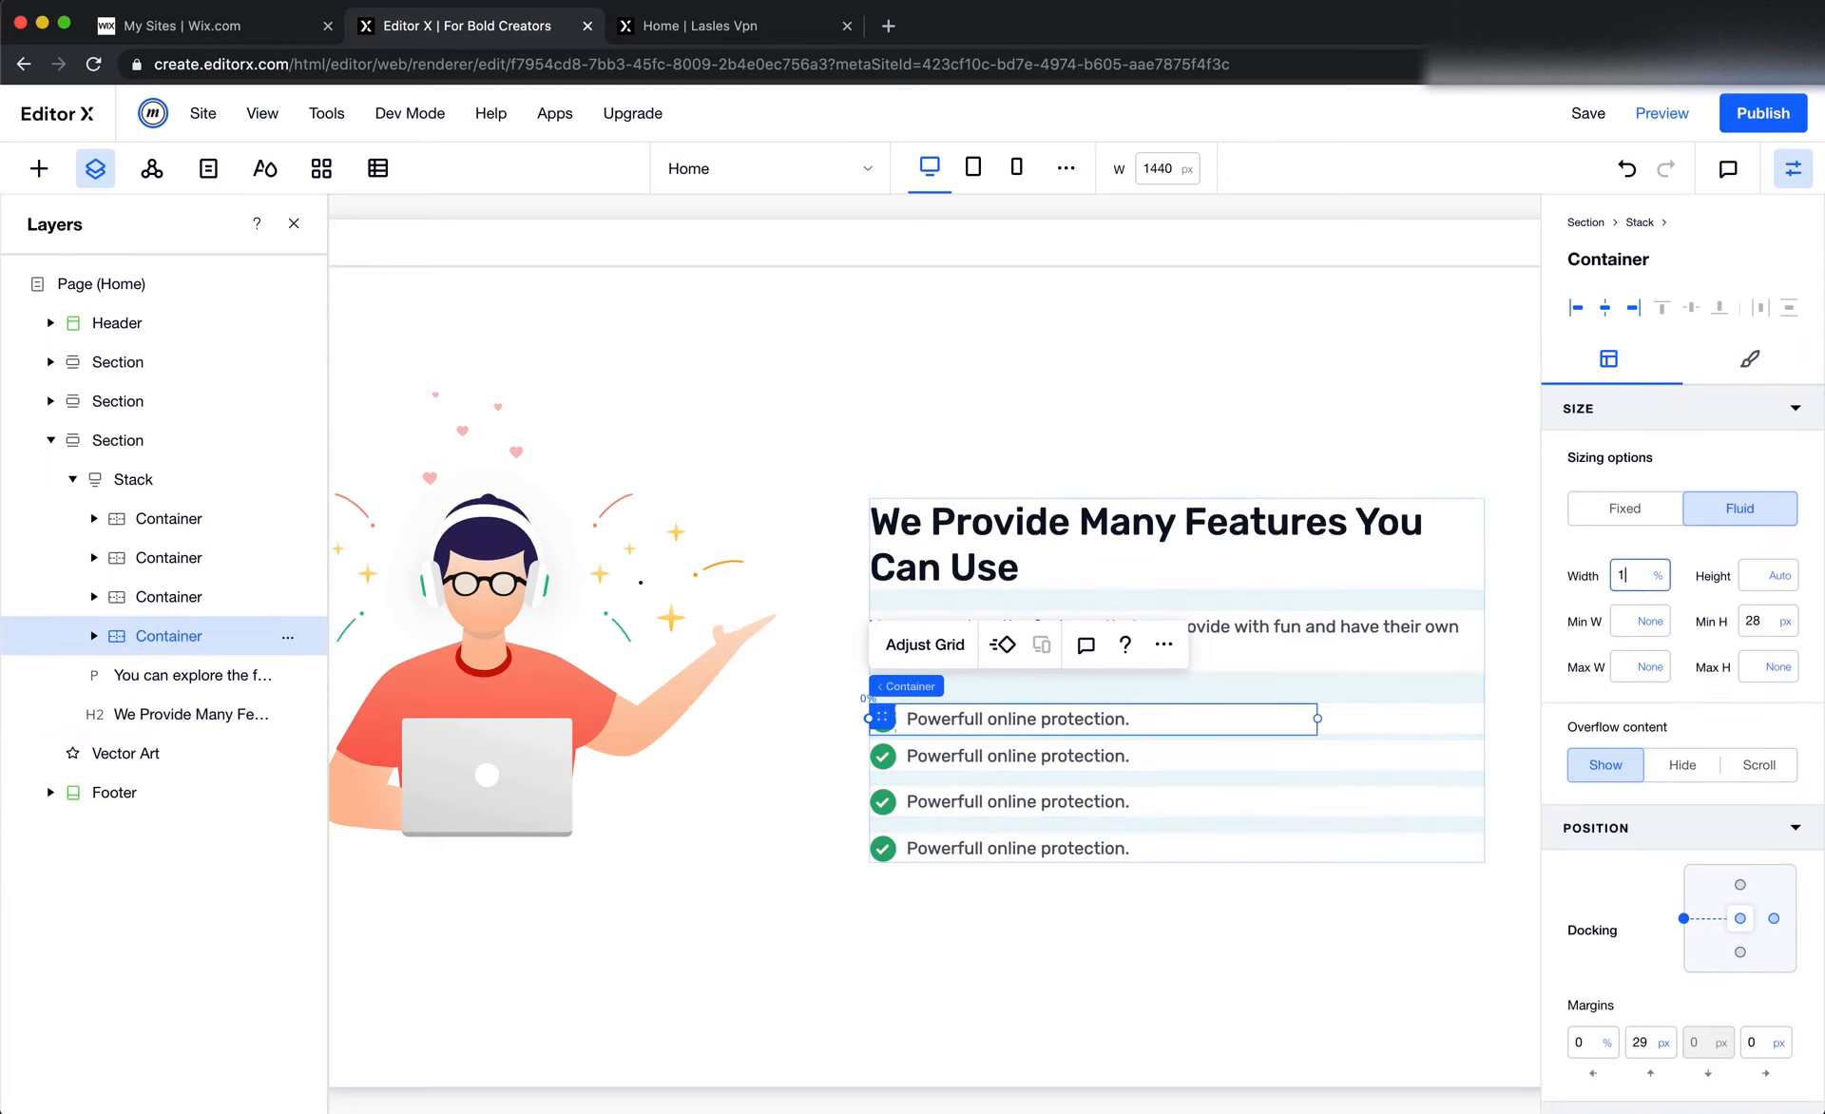
key(Tab)
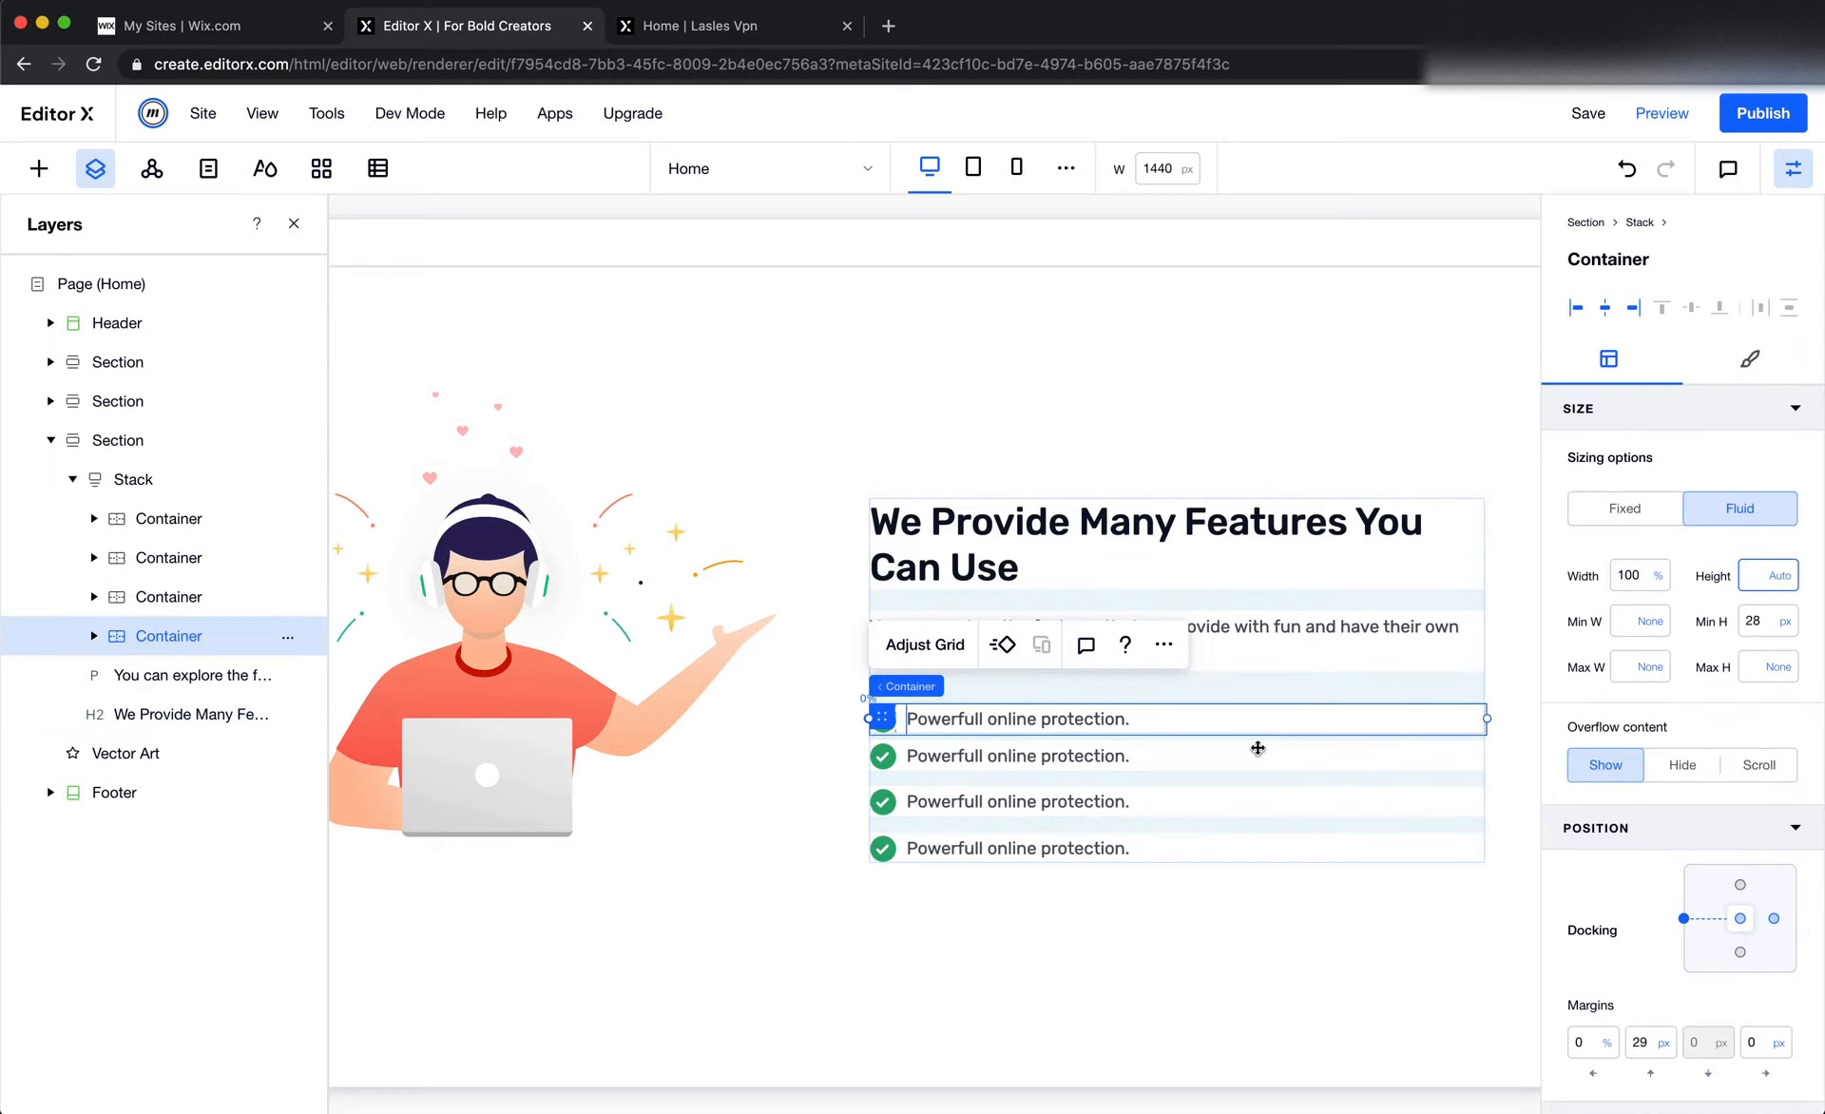
click(1784, 623)
click(1701, 548)
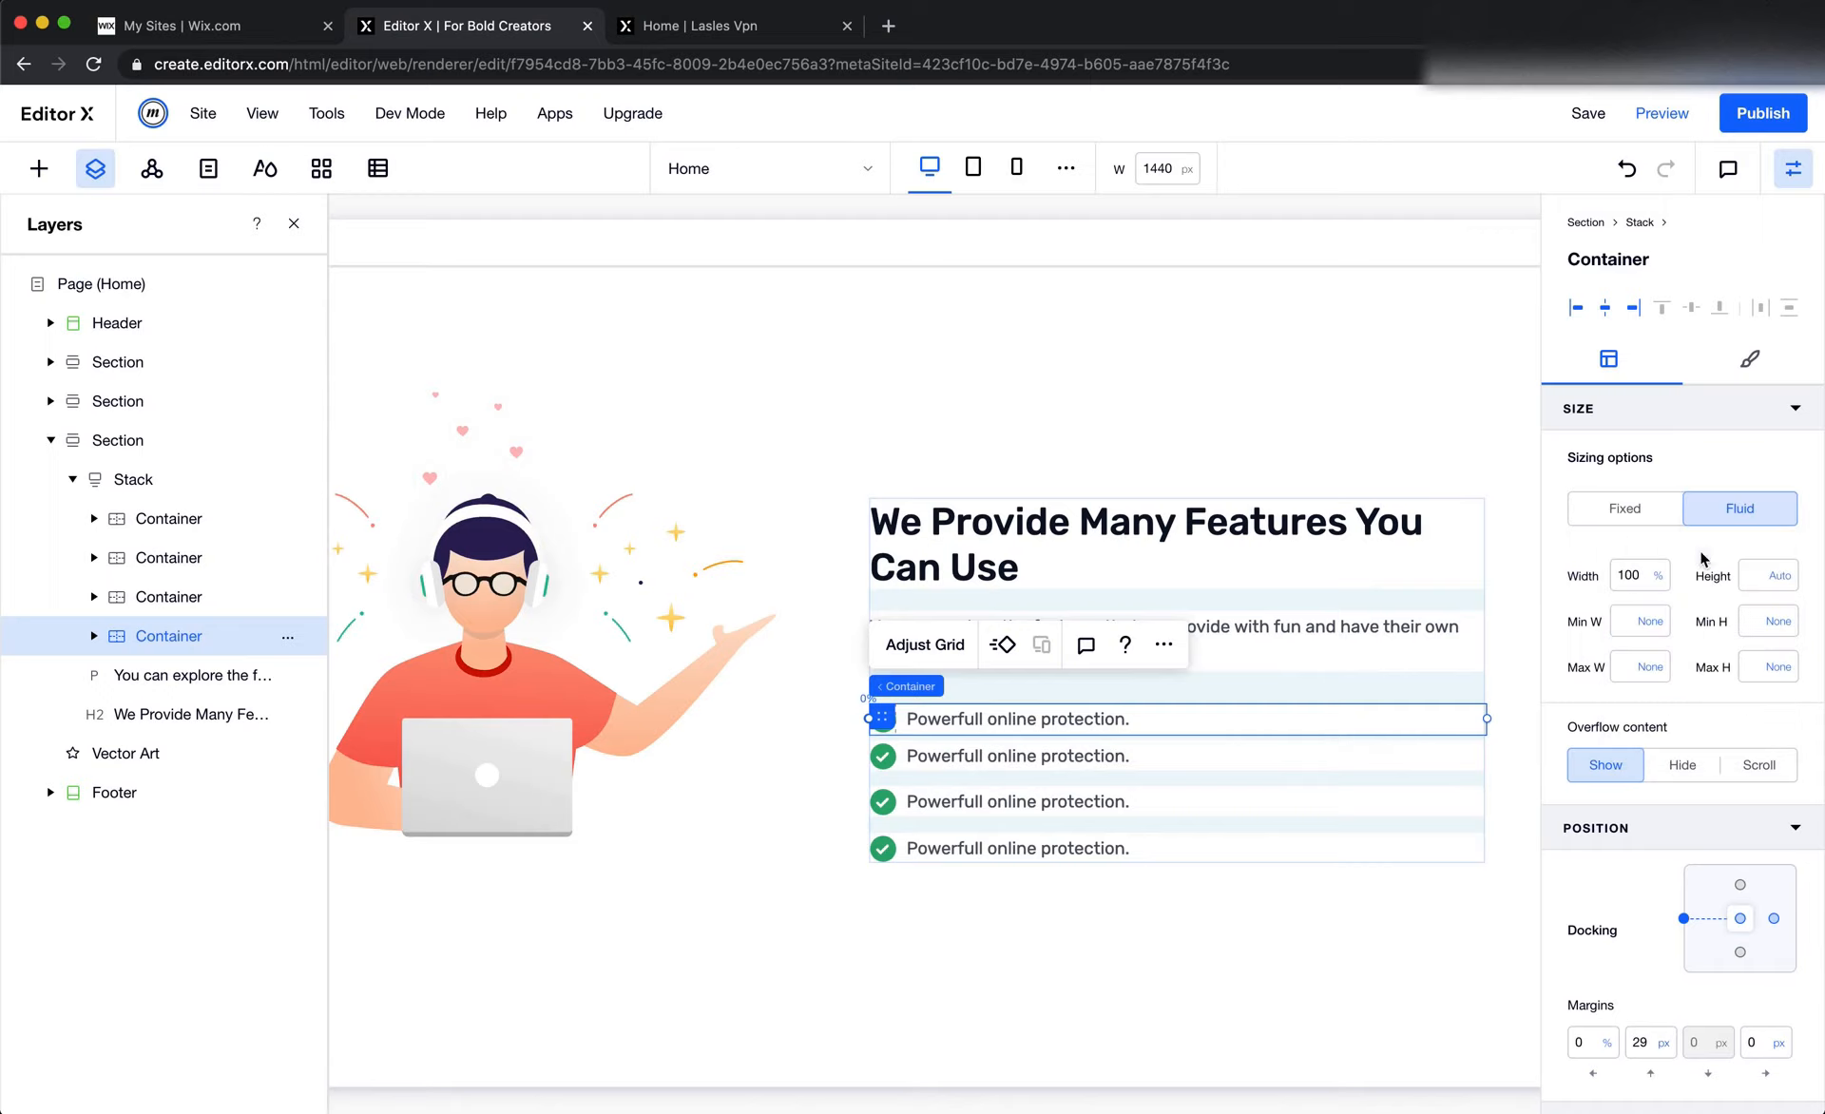
Set the second check-mark row container's width to 100% and its minimum height to None
click(898, 758)
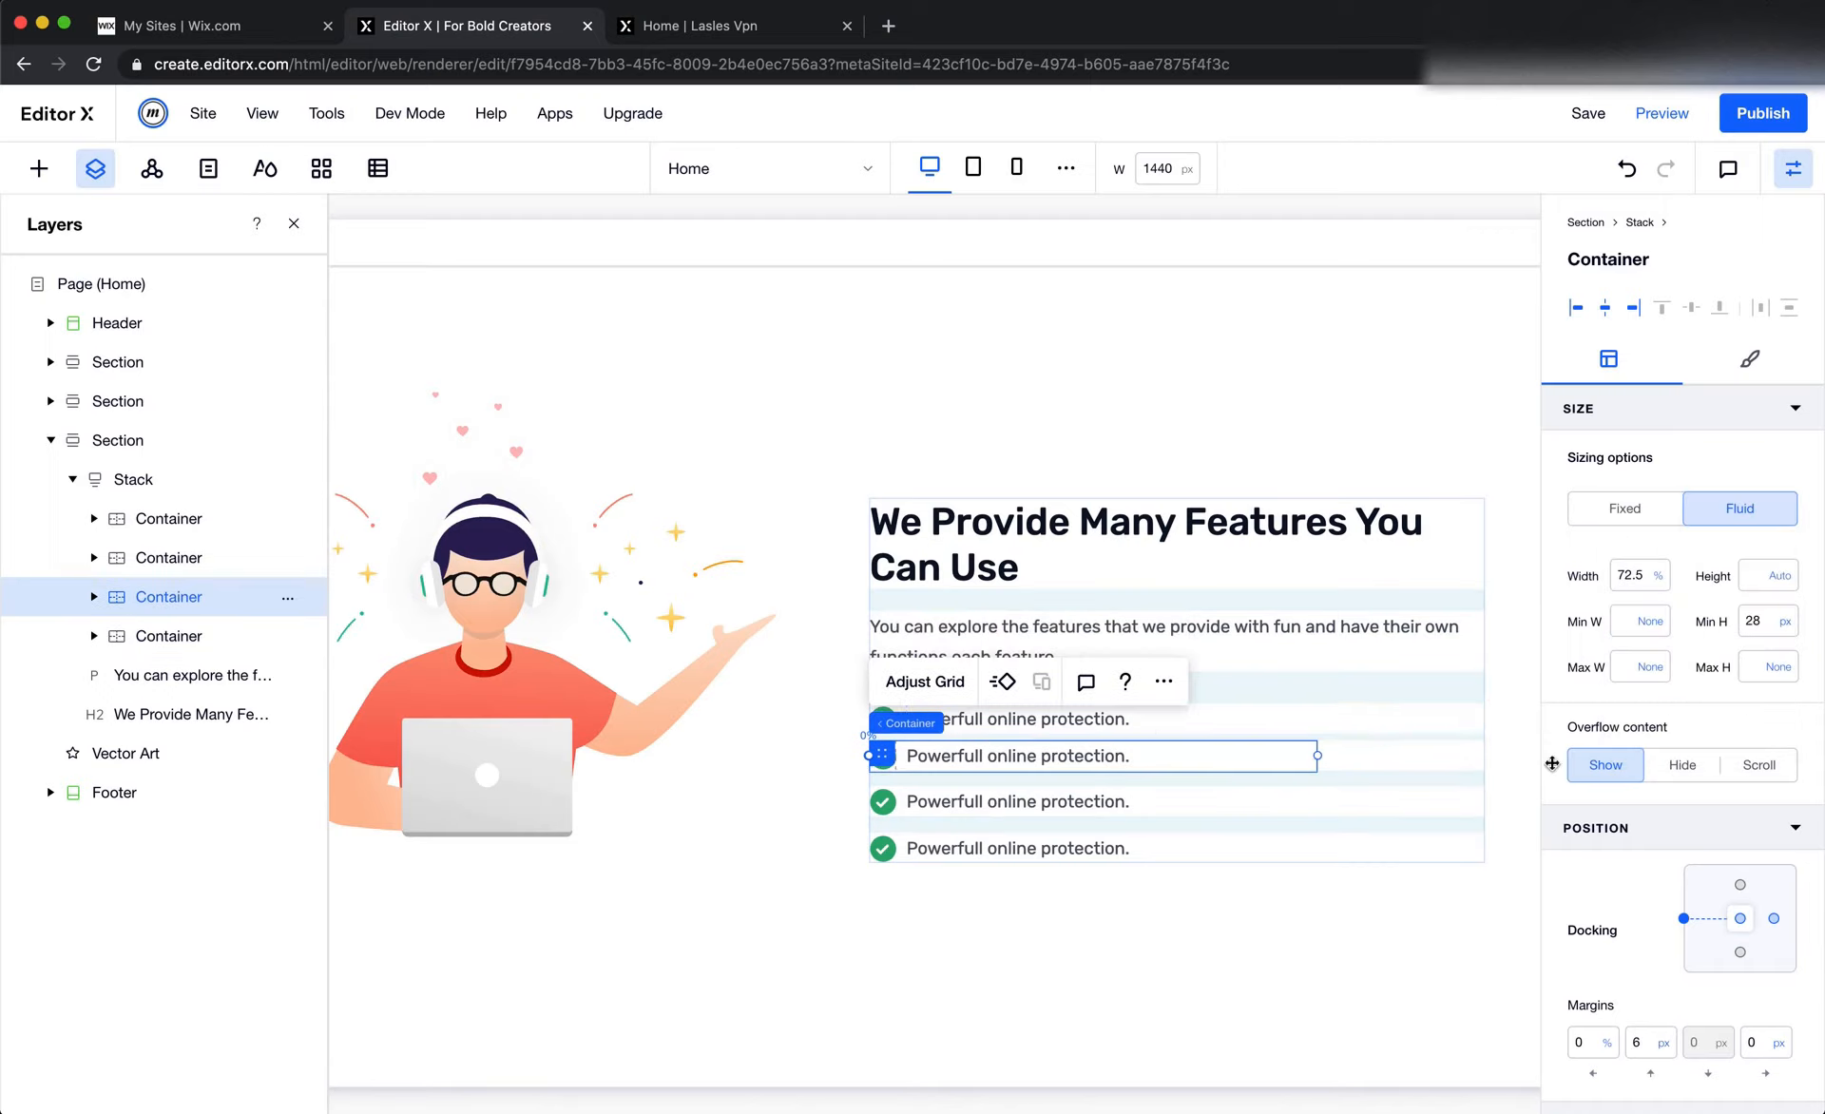
click(1631, 575)
key(Return)
click(1785, 624)
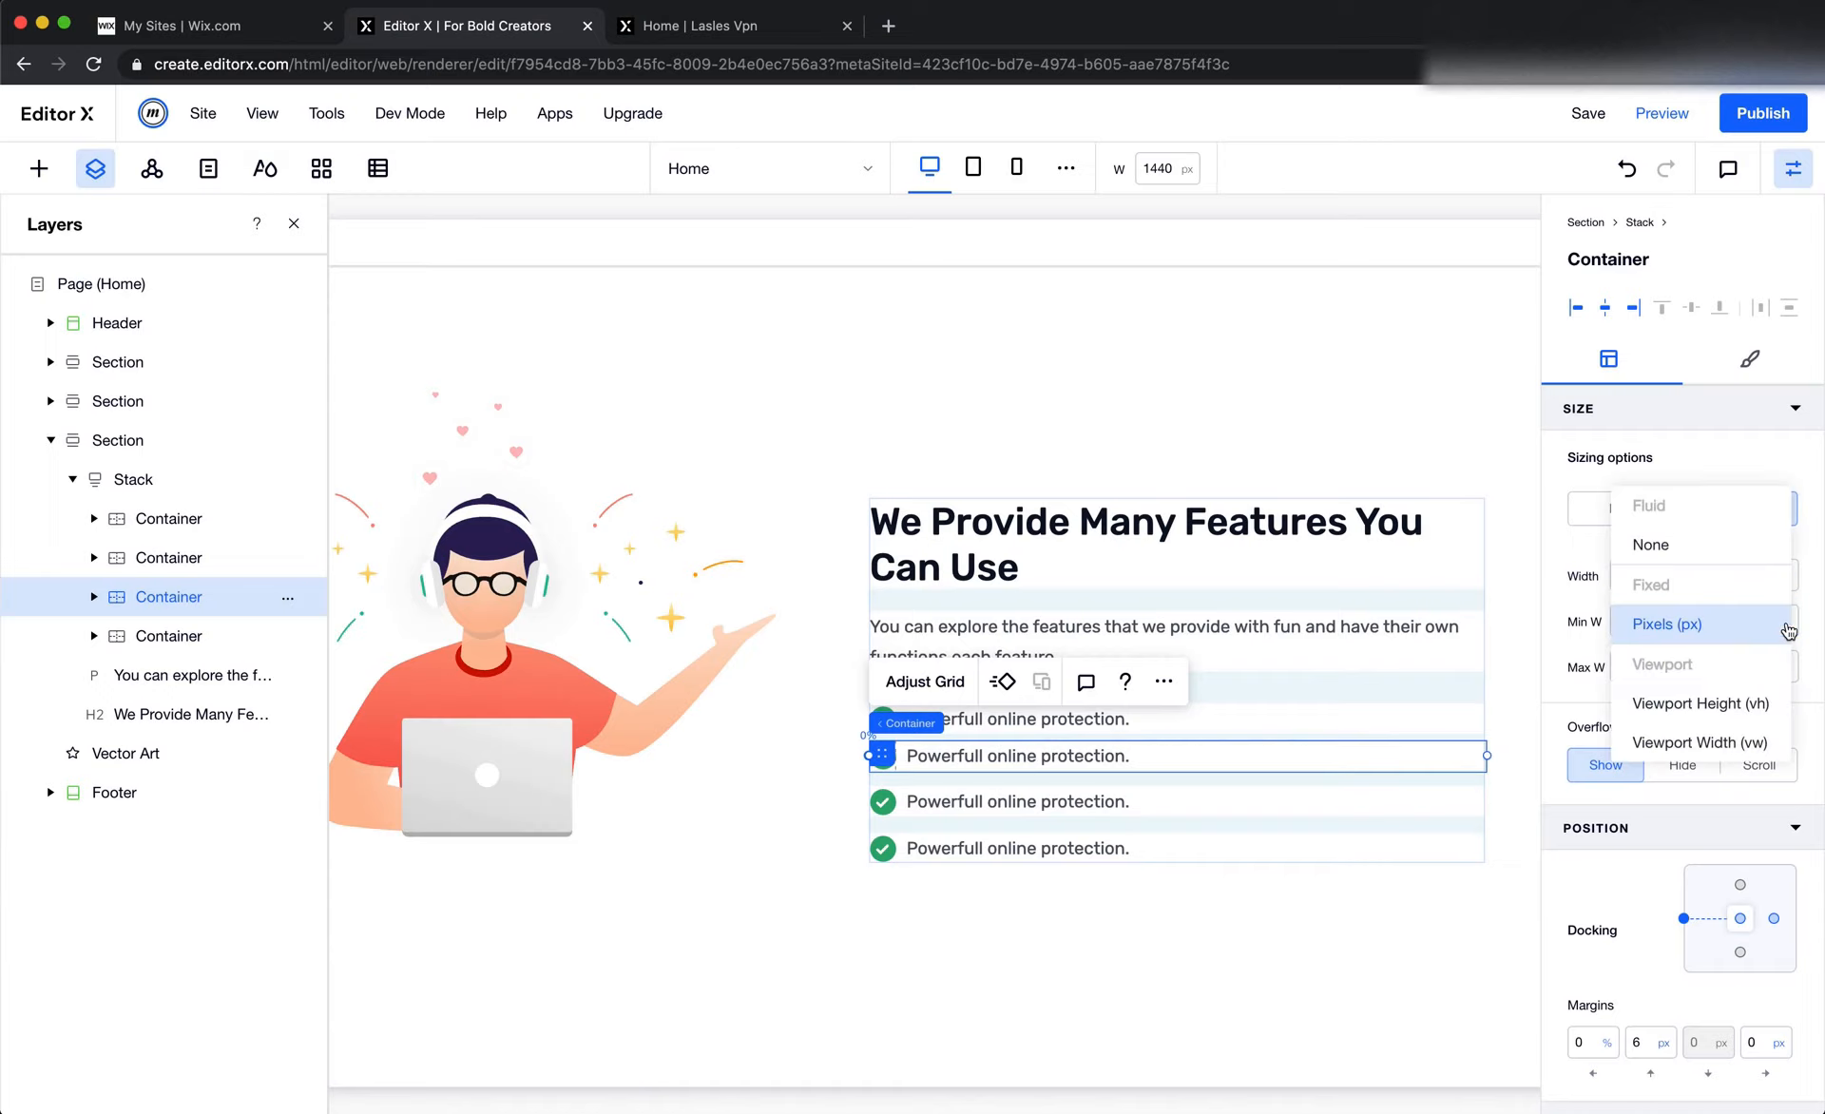
click(1718, 564)
Set the third check-mark row container's width to 100% and remove its minimum height
click(901, 798)
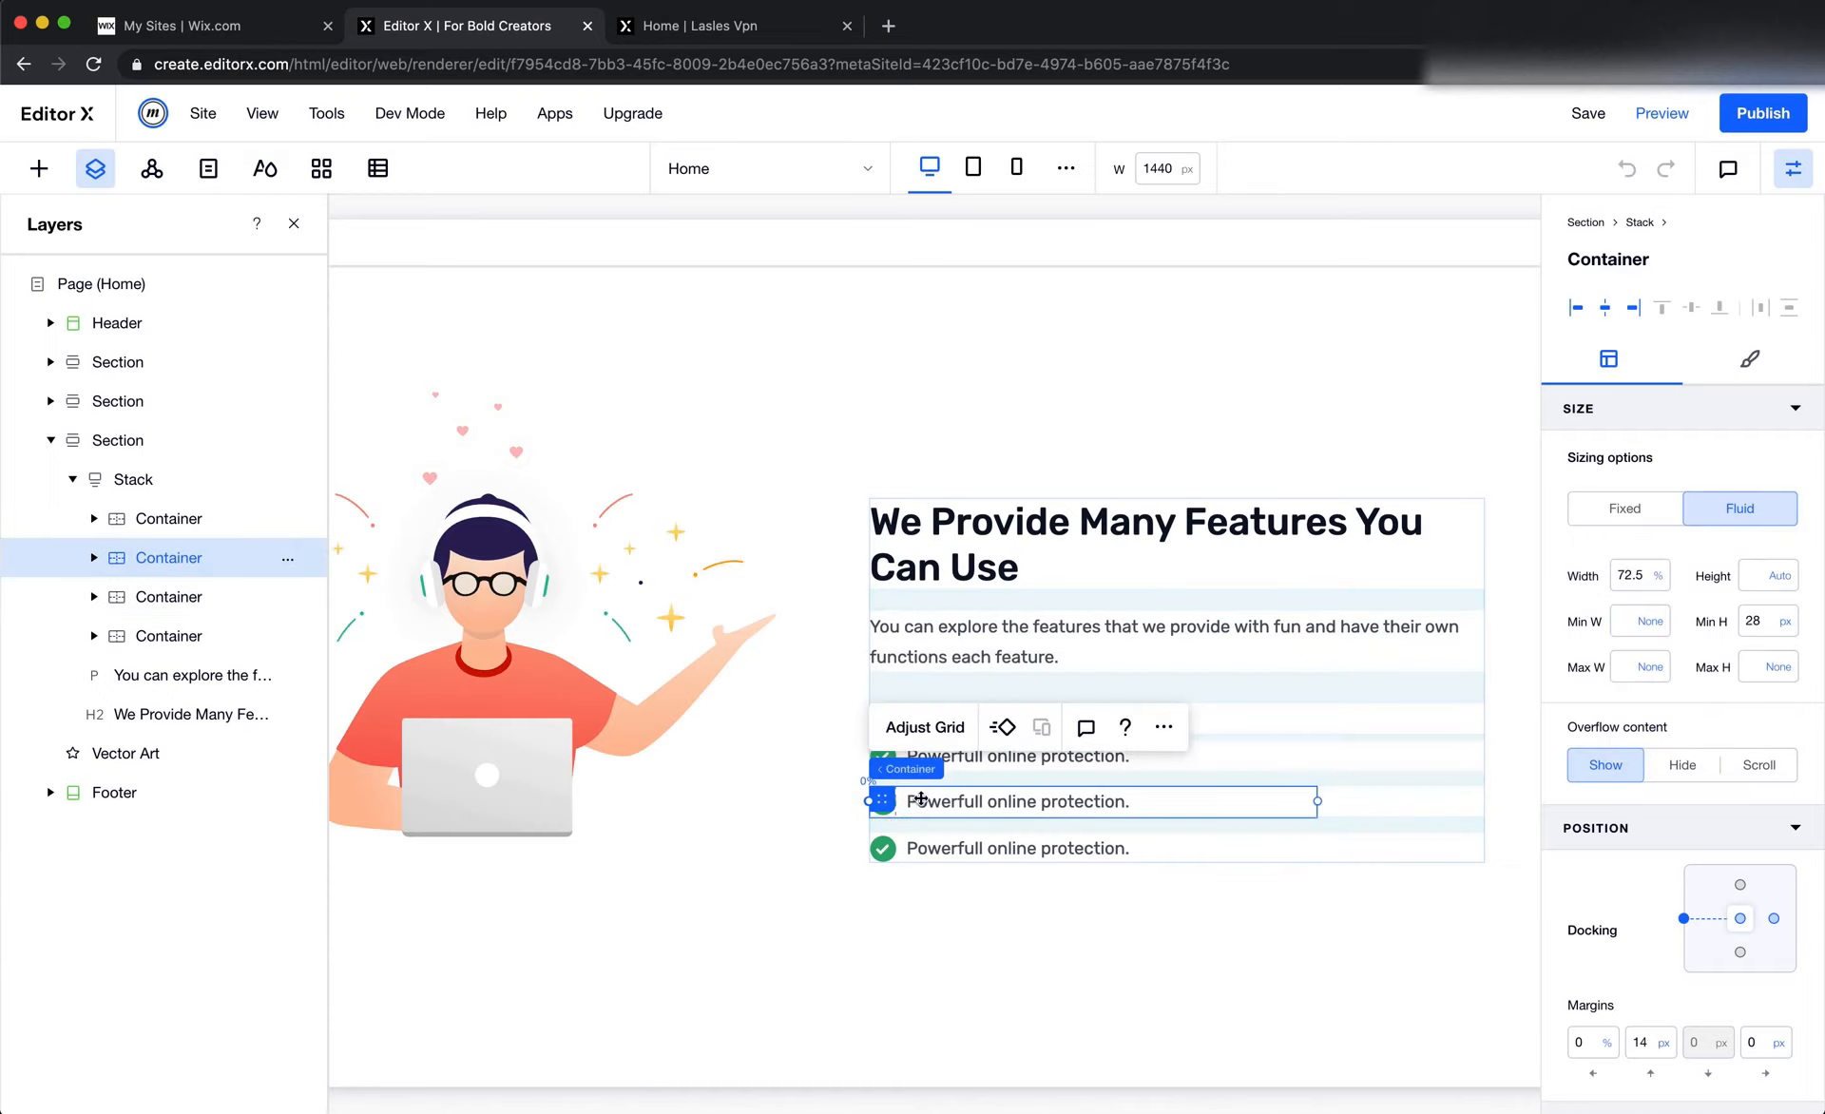
click(1629, 575)
text(100)
key(Return)
click(1779, 621)
click(1712, 567)
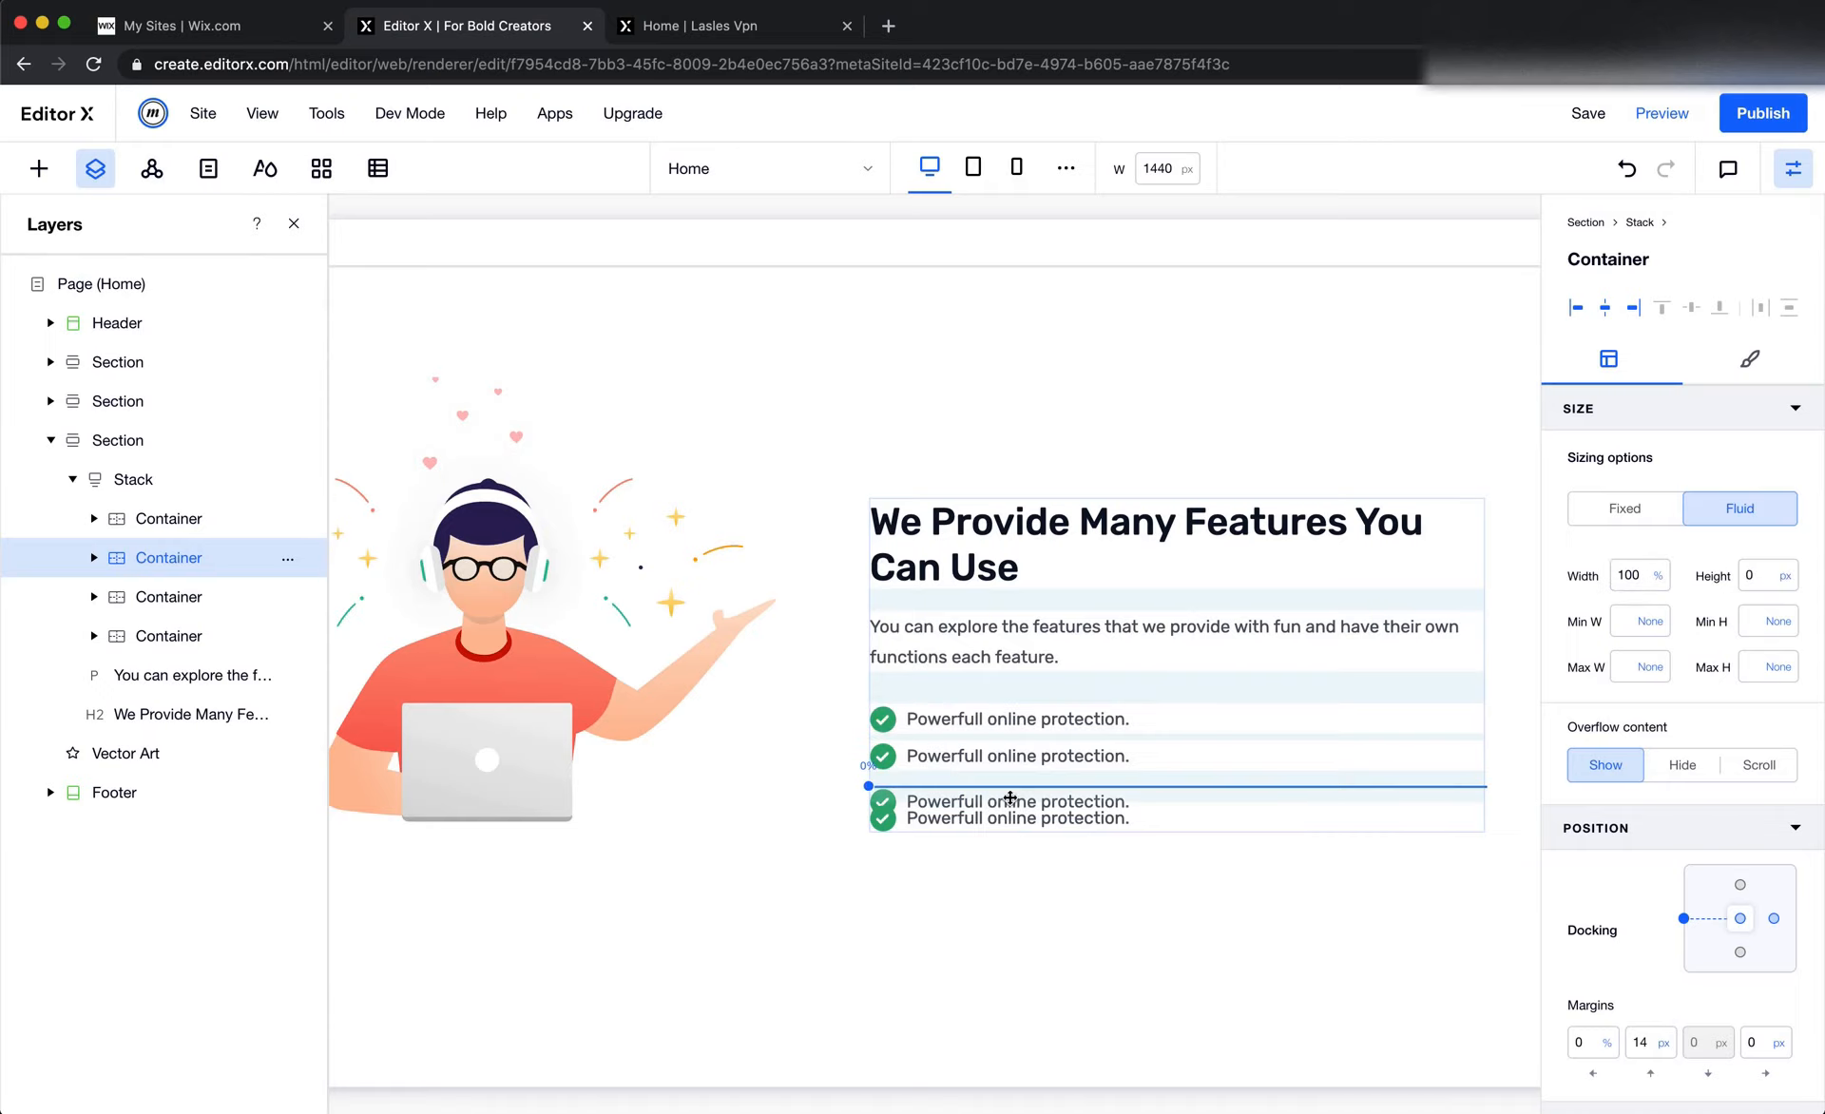
Set the fourth check-mark row container's width to 100%, clear its minimum height, and select the section
click(974, 840)
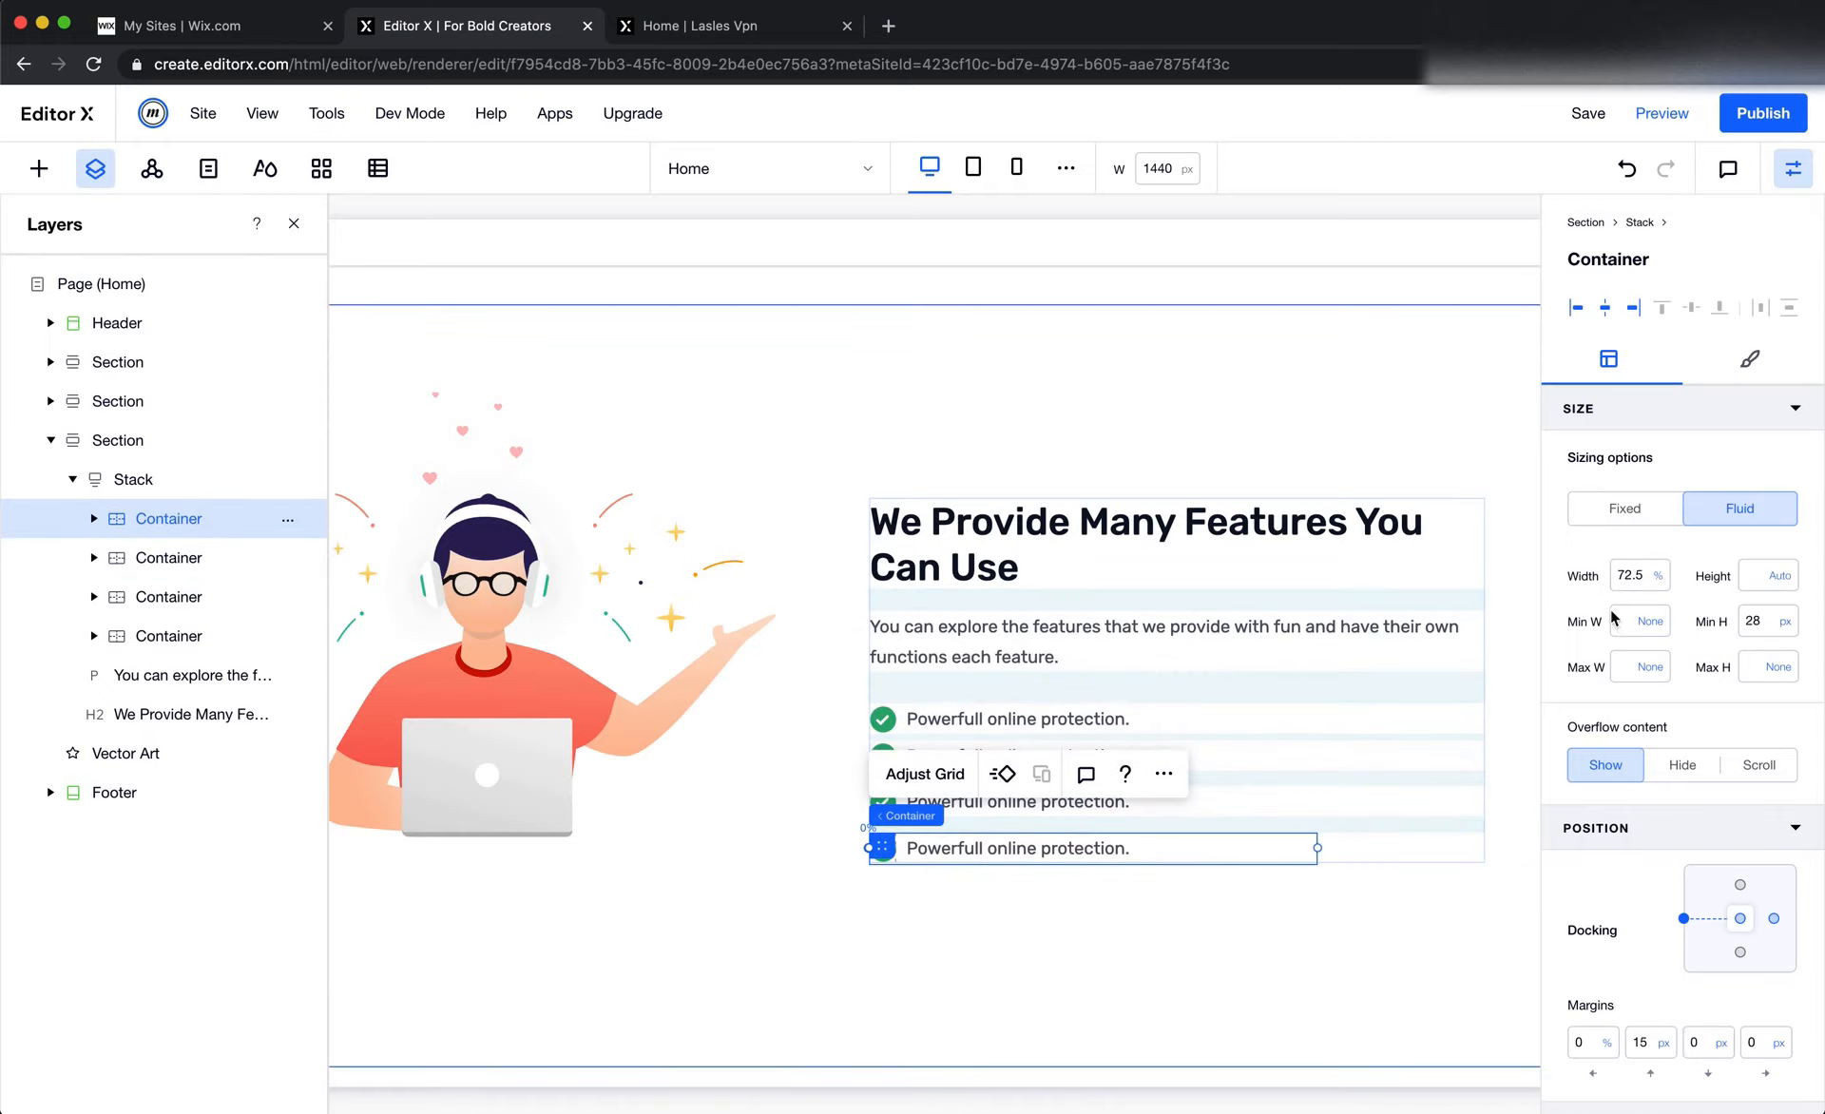
click(1636, 577)
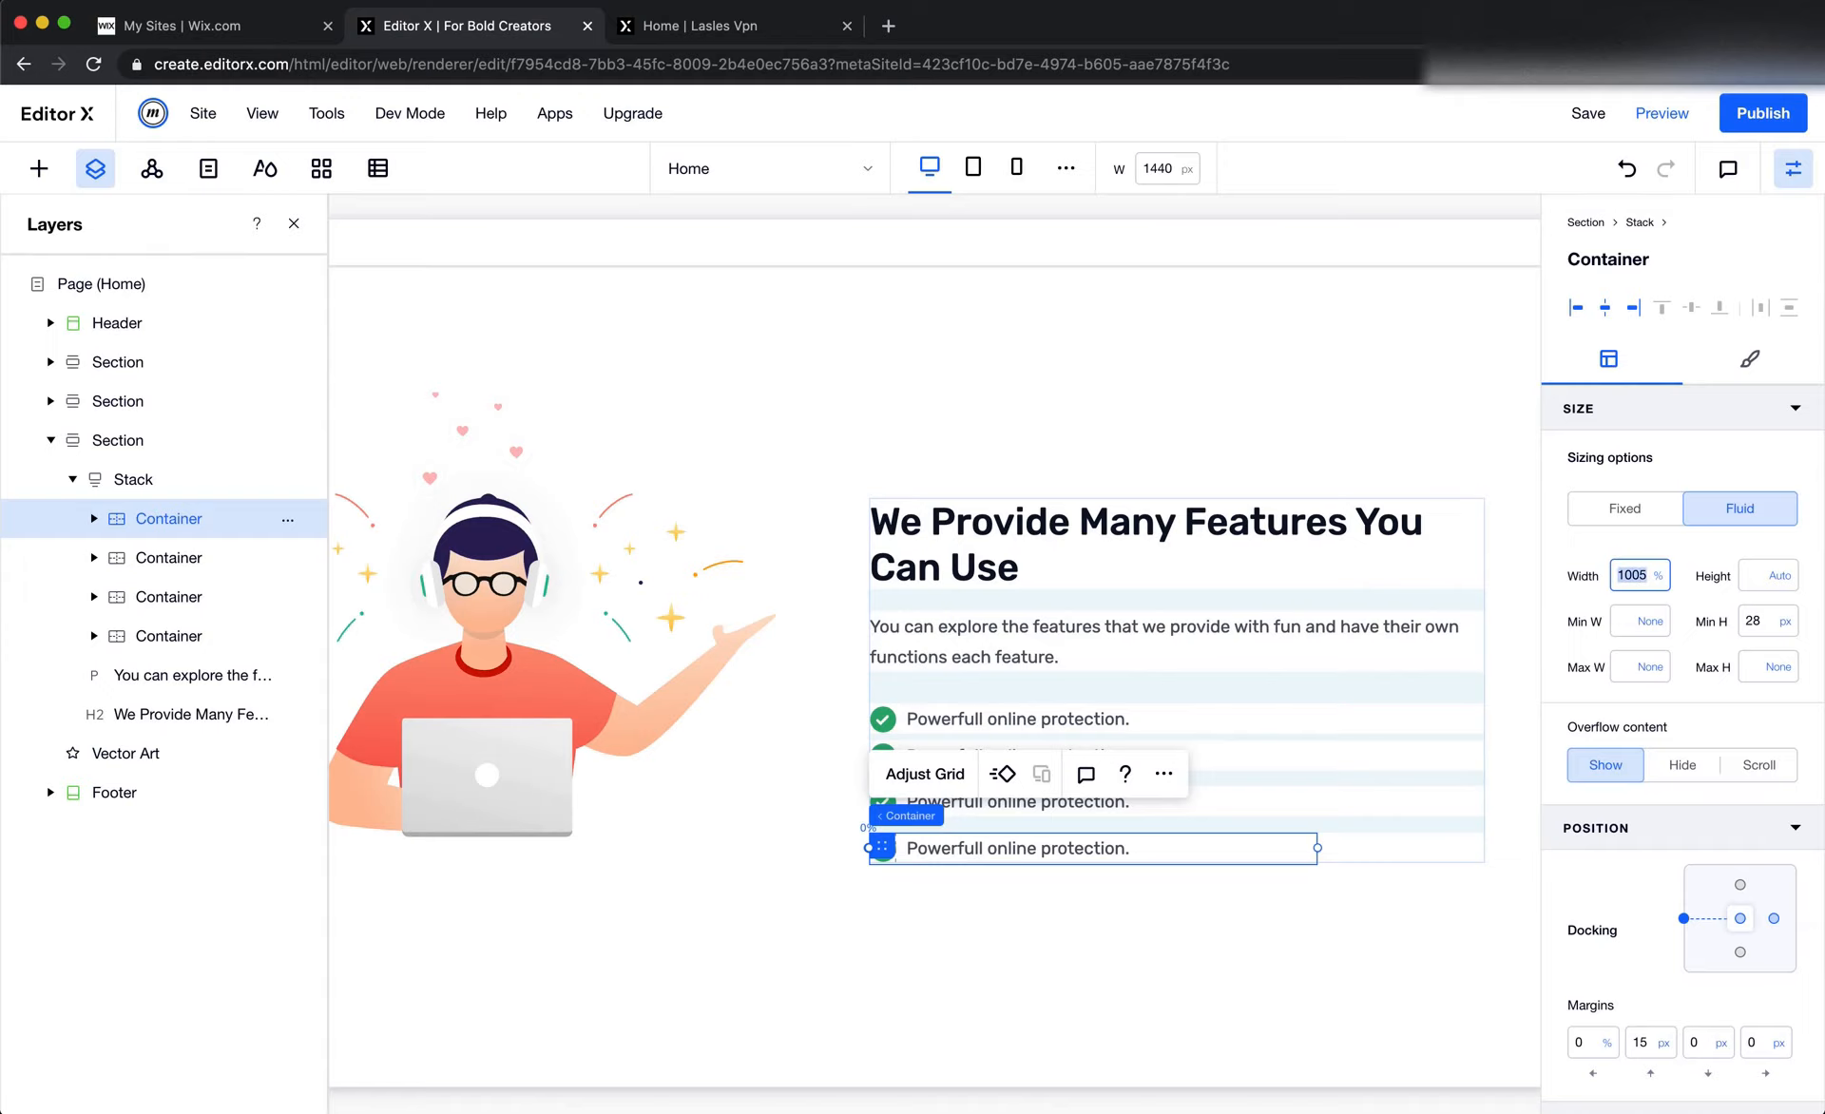
text(100)
key(Tab)
key(Tab)
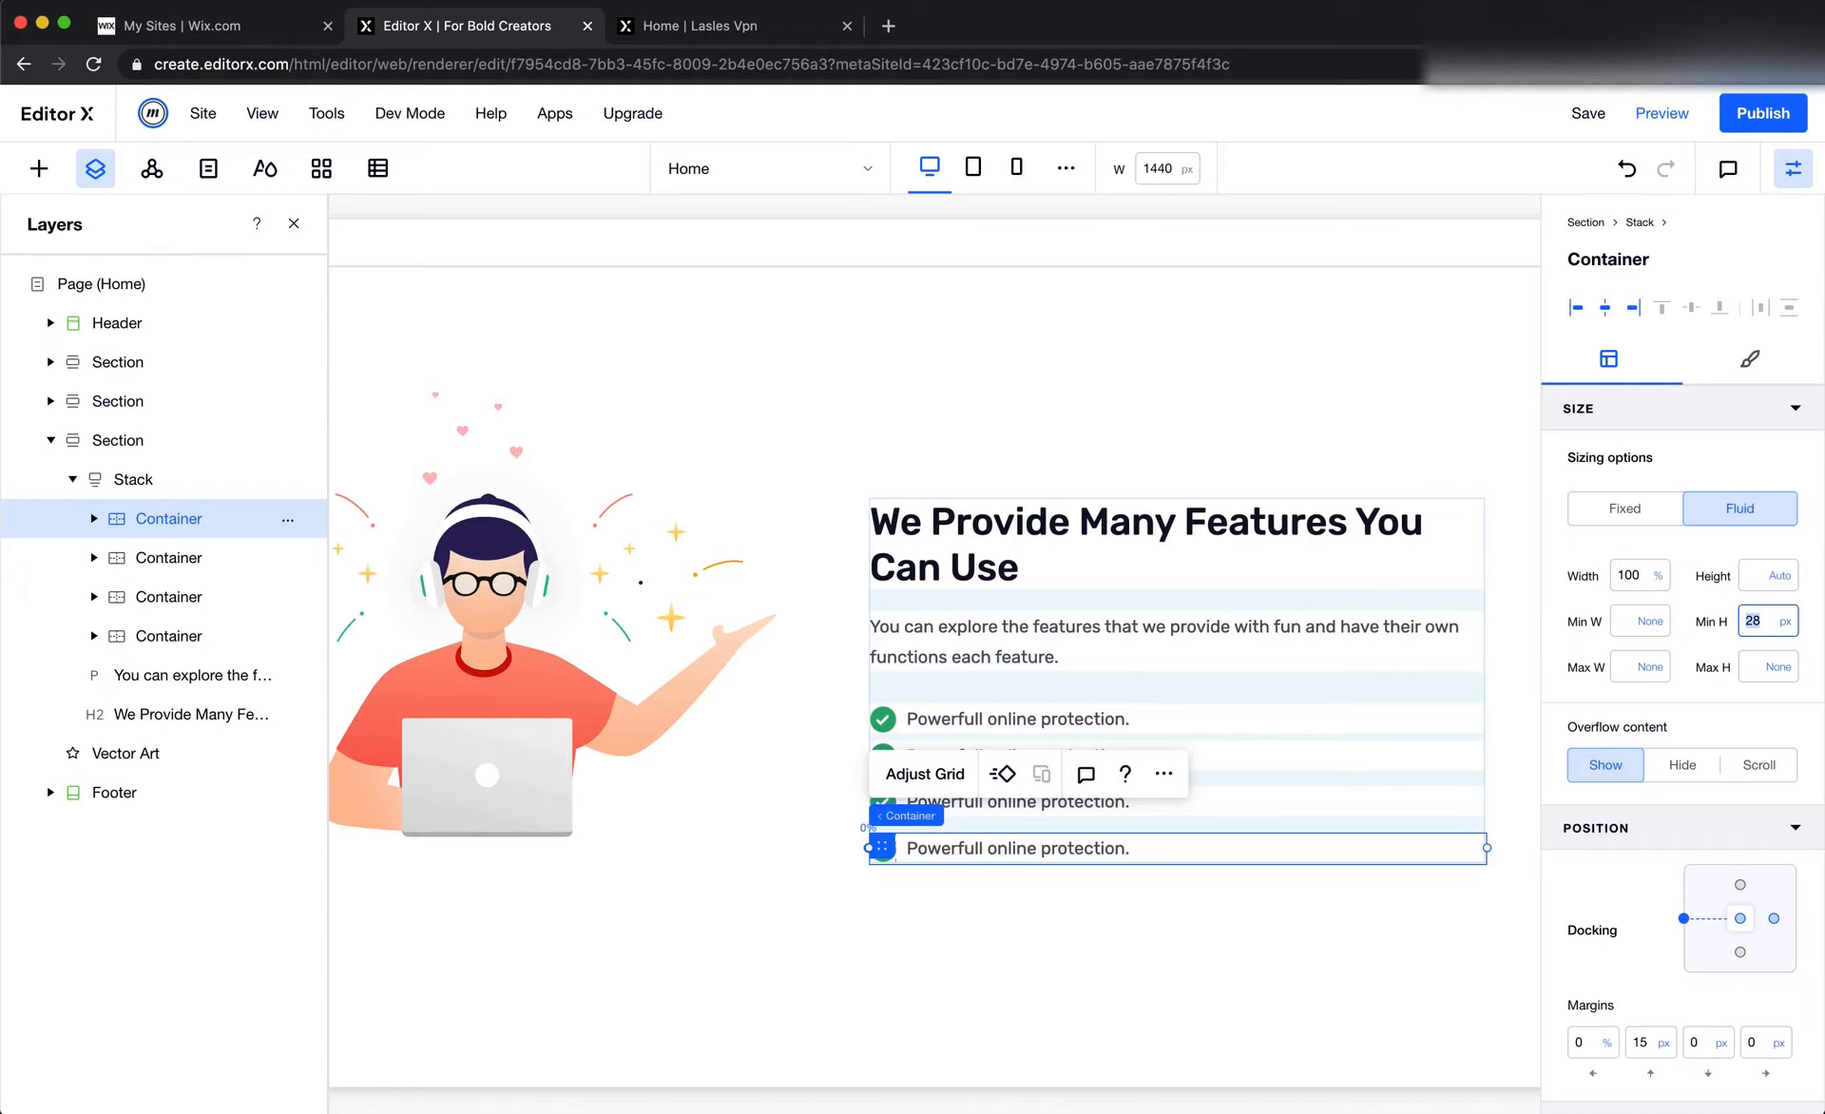
key(BackSpace)
key(Tab)
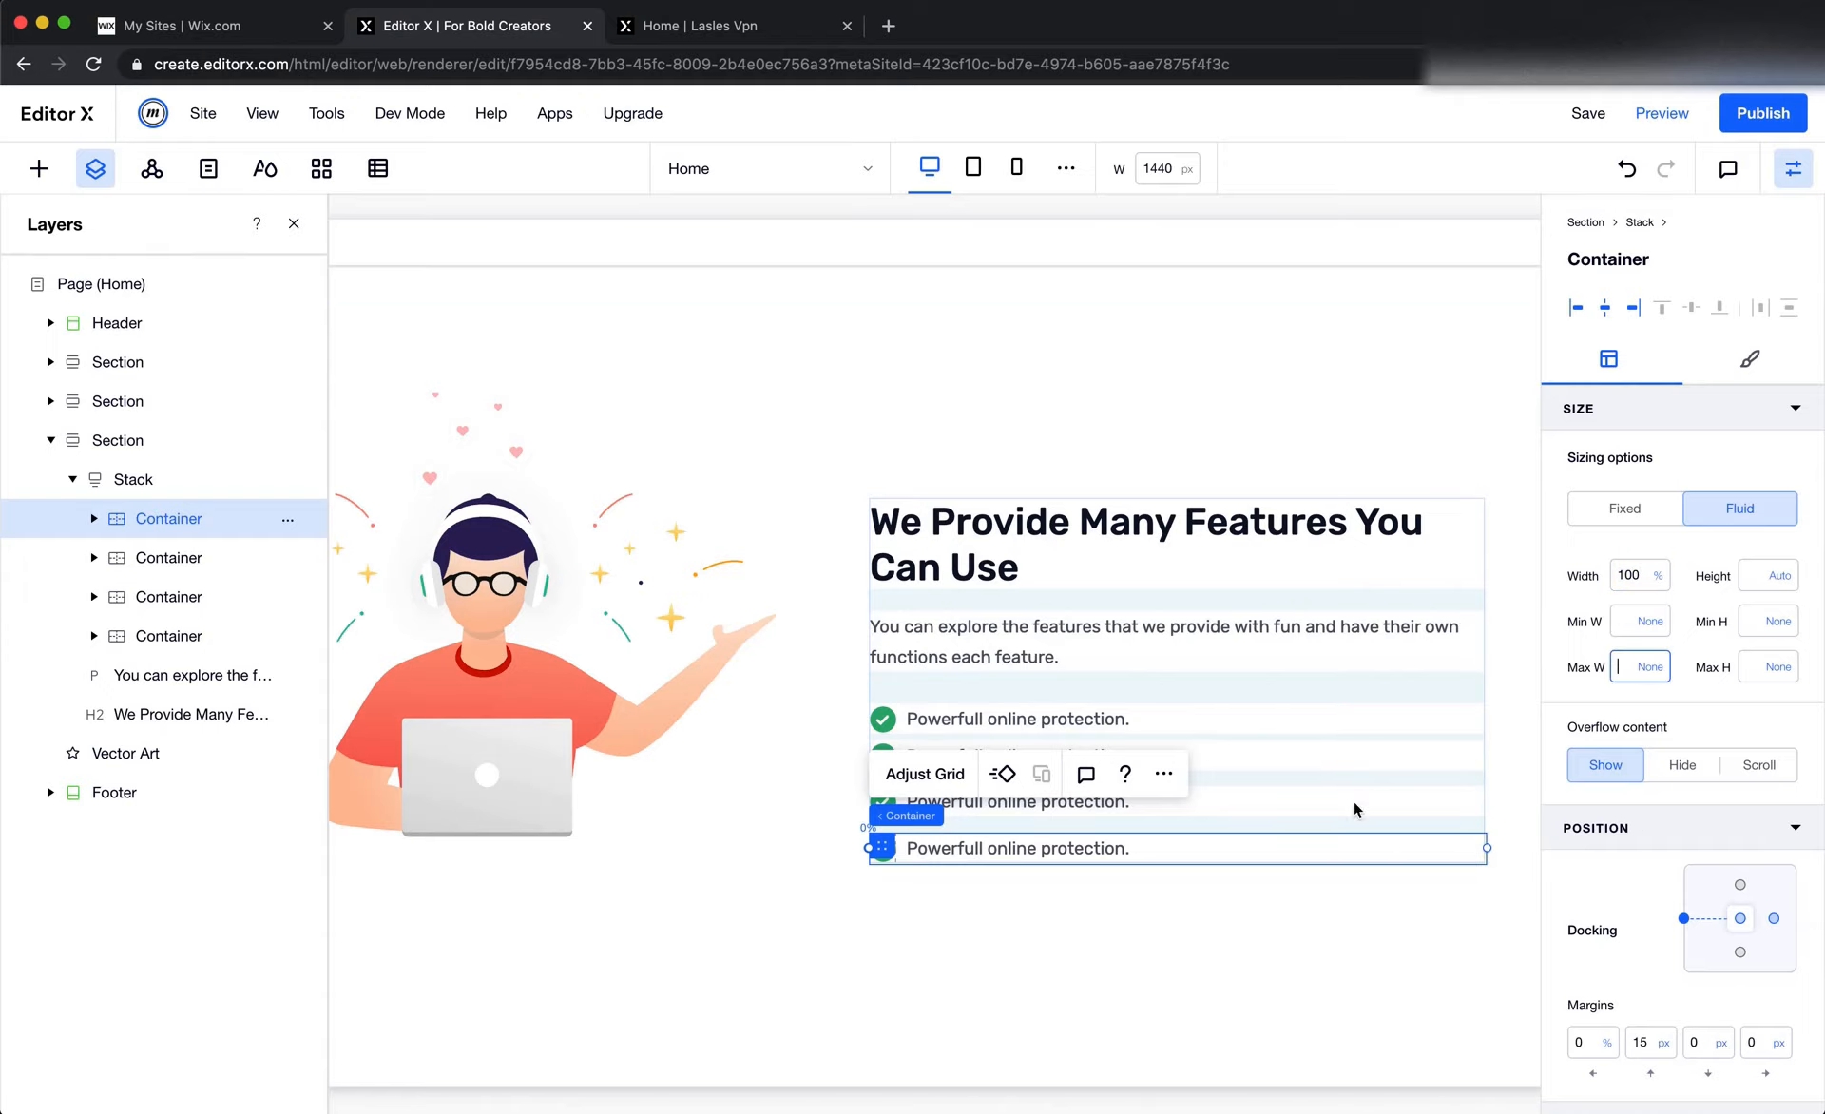
click(1293, 812)
click(1116, 955)
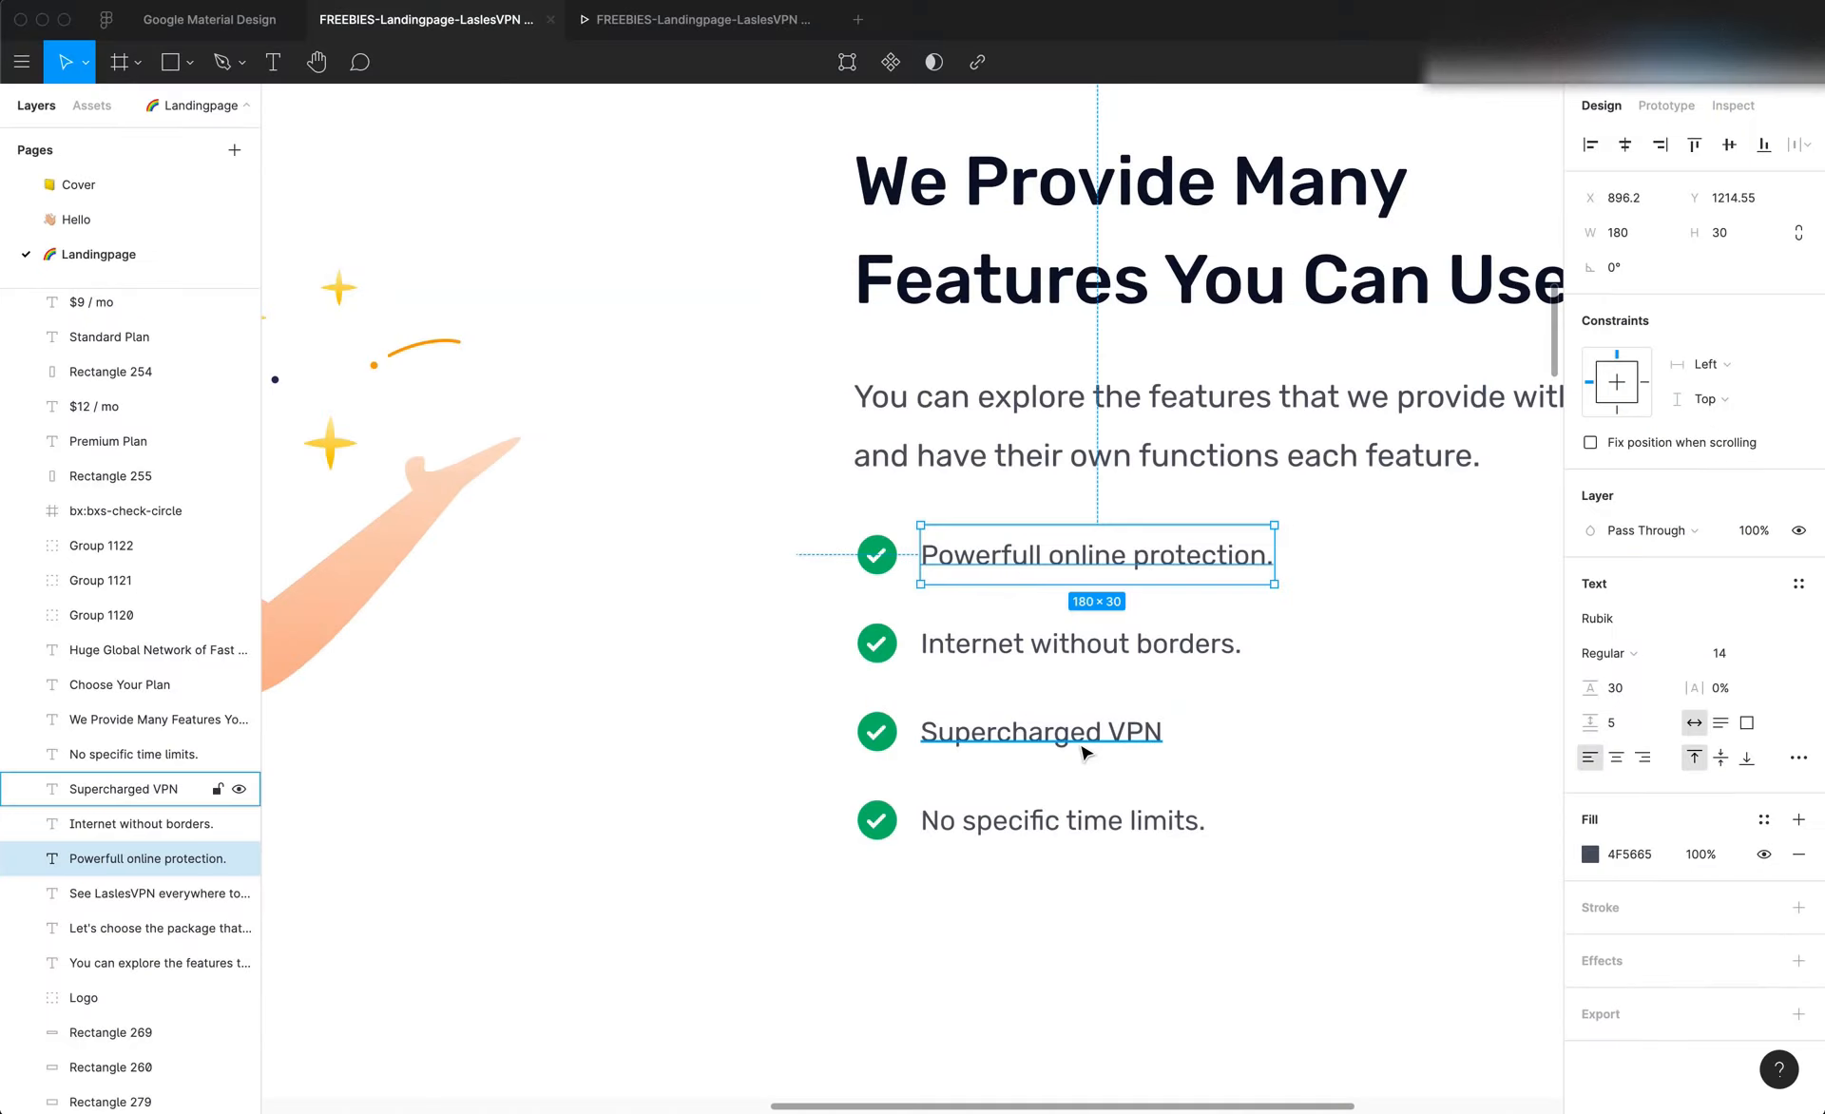
Look up the width of the features section's description paragraph in the Figma design
scroll(1183, 665, down, 5)
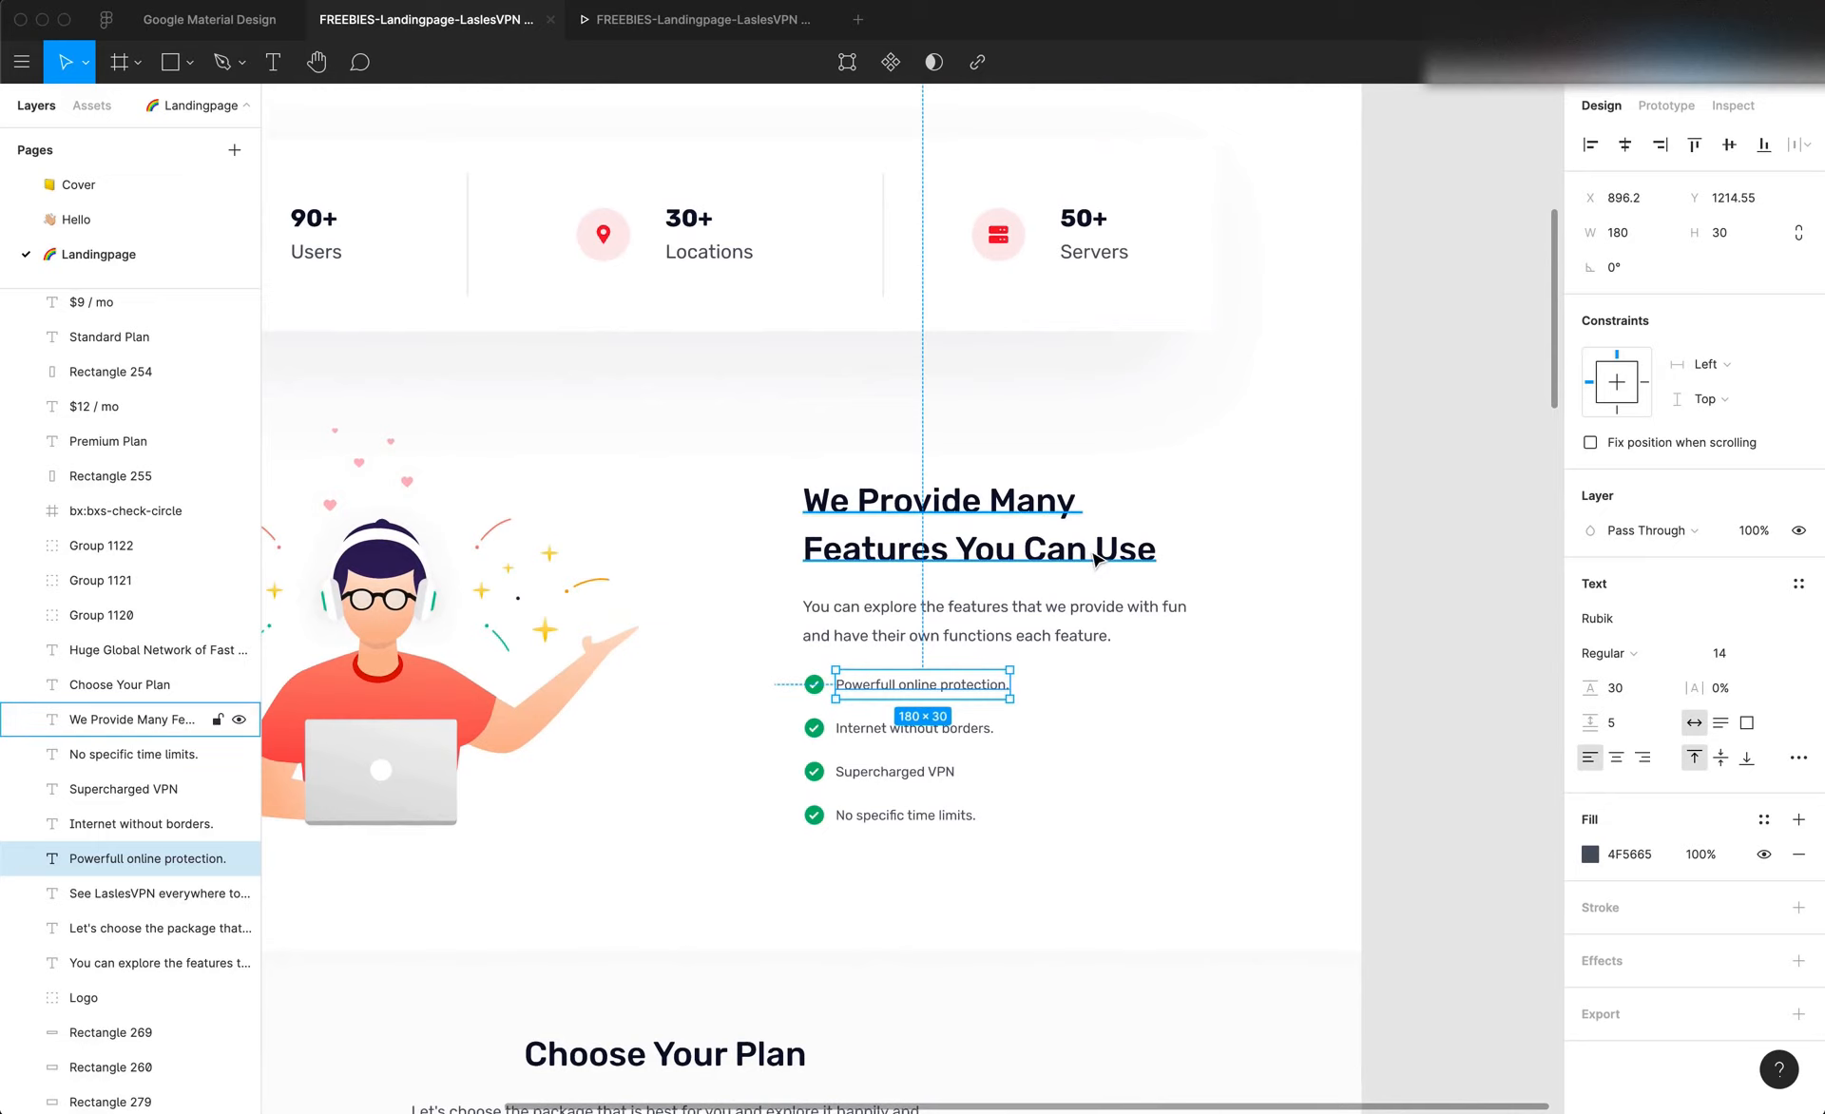
click(1170, 561)
click(1183, 620)
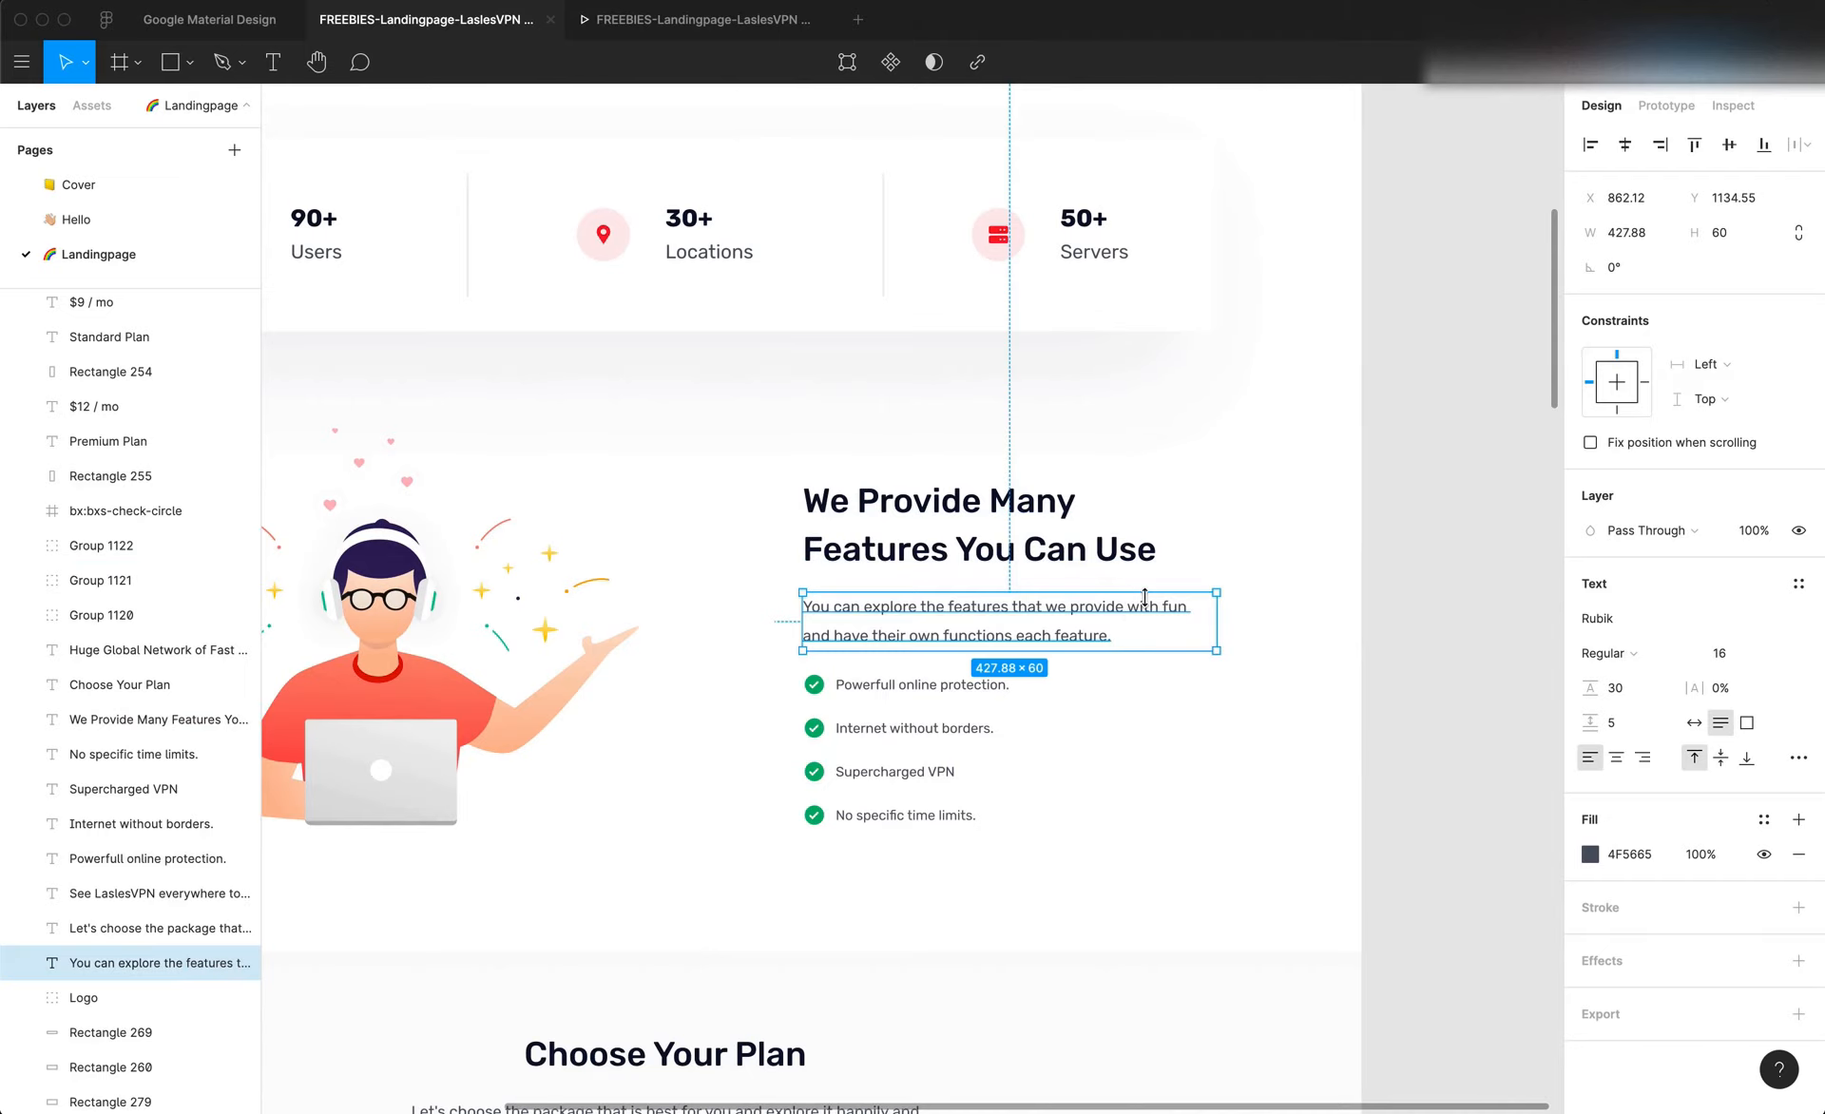
click(1636, 243)
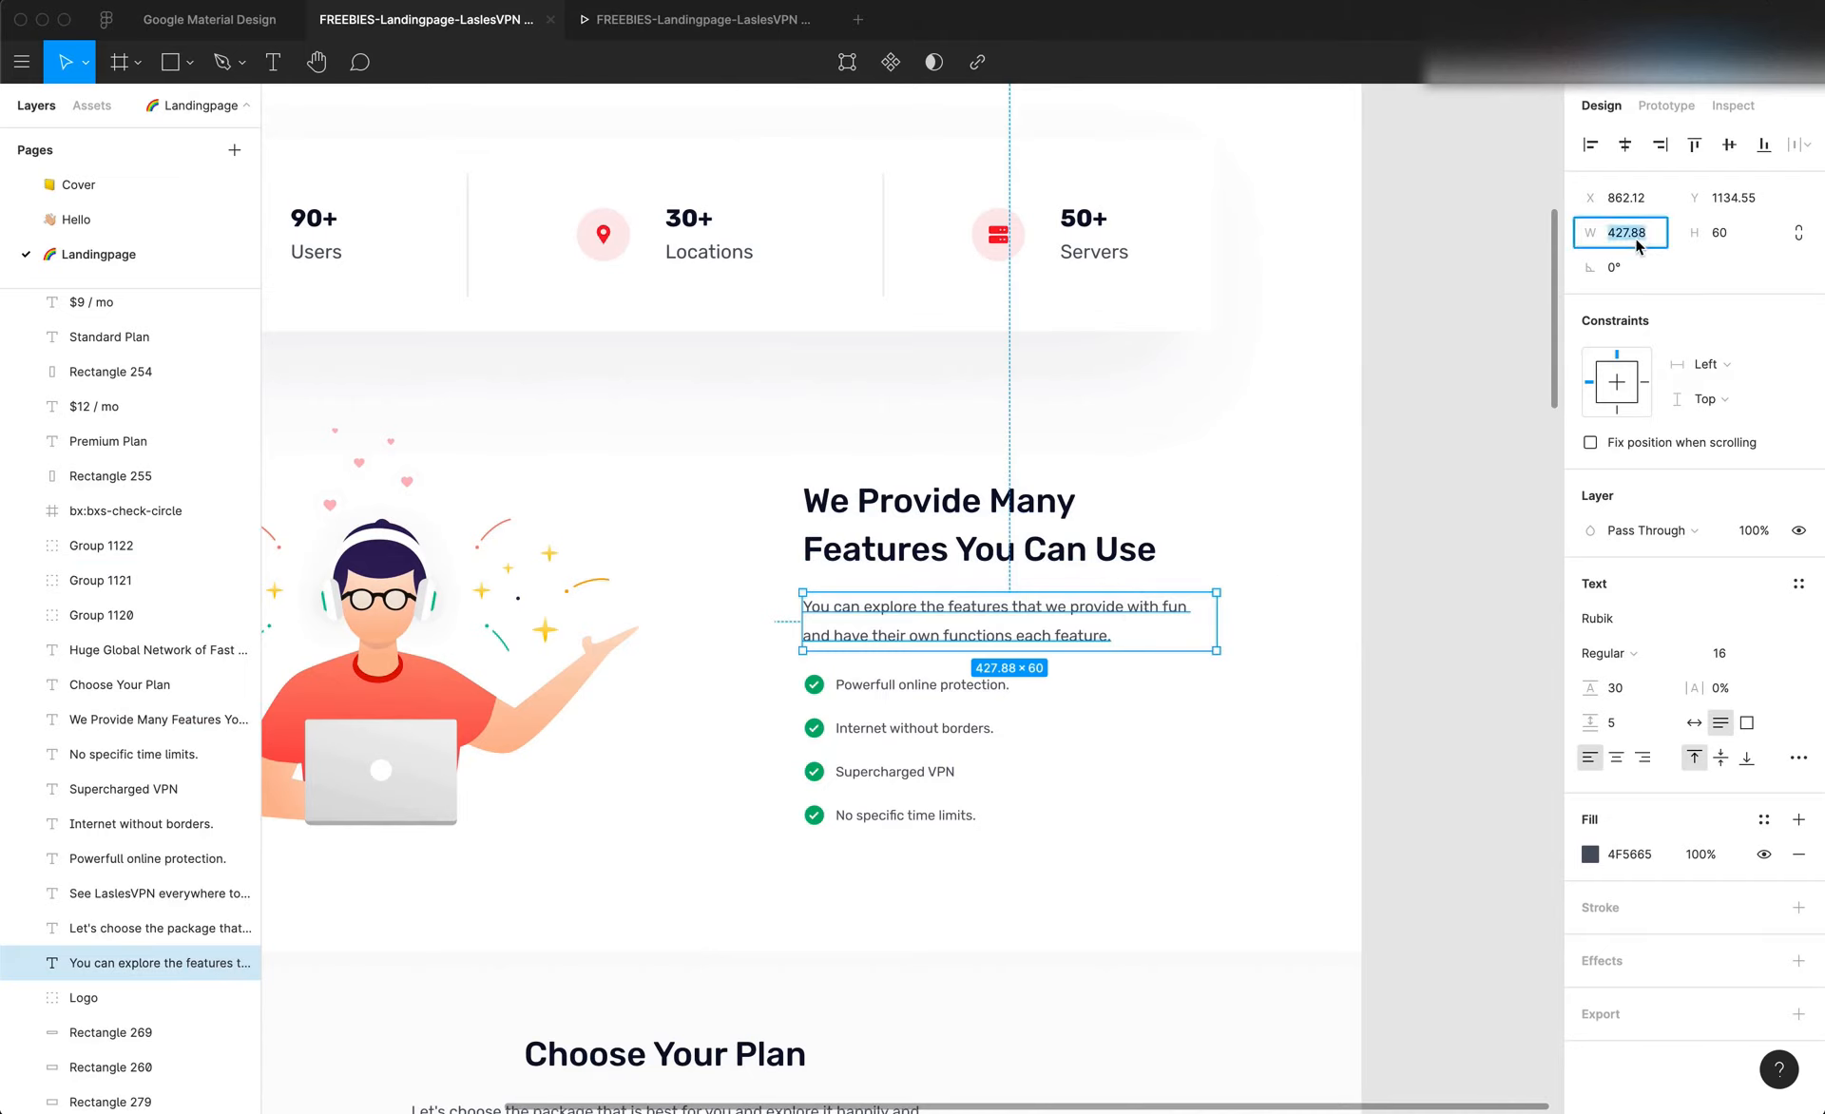
Switch back to Editor X and change the features stack to Fixed sizing with a width of 428 px
key(super+Tab)
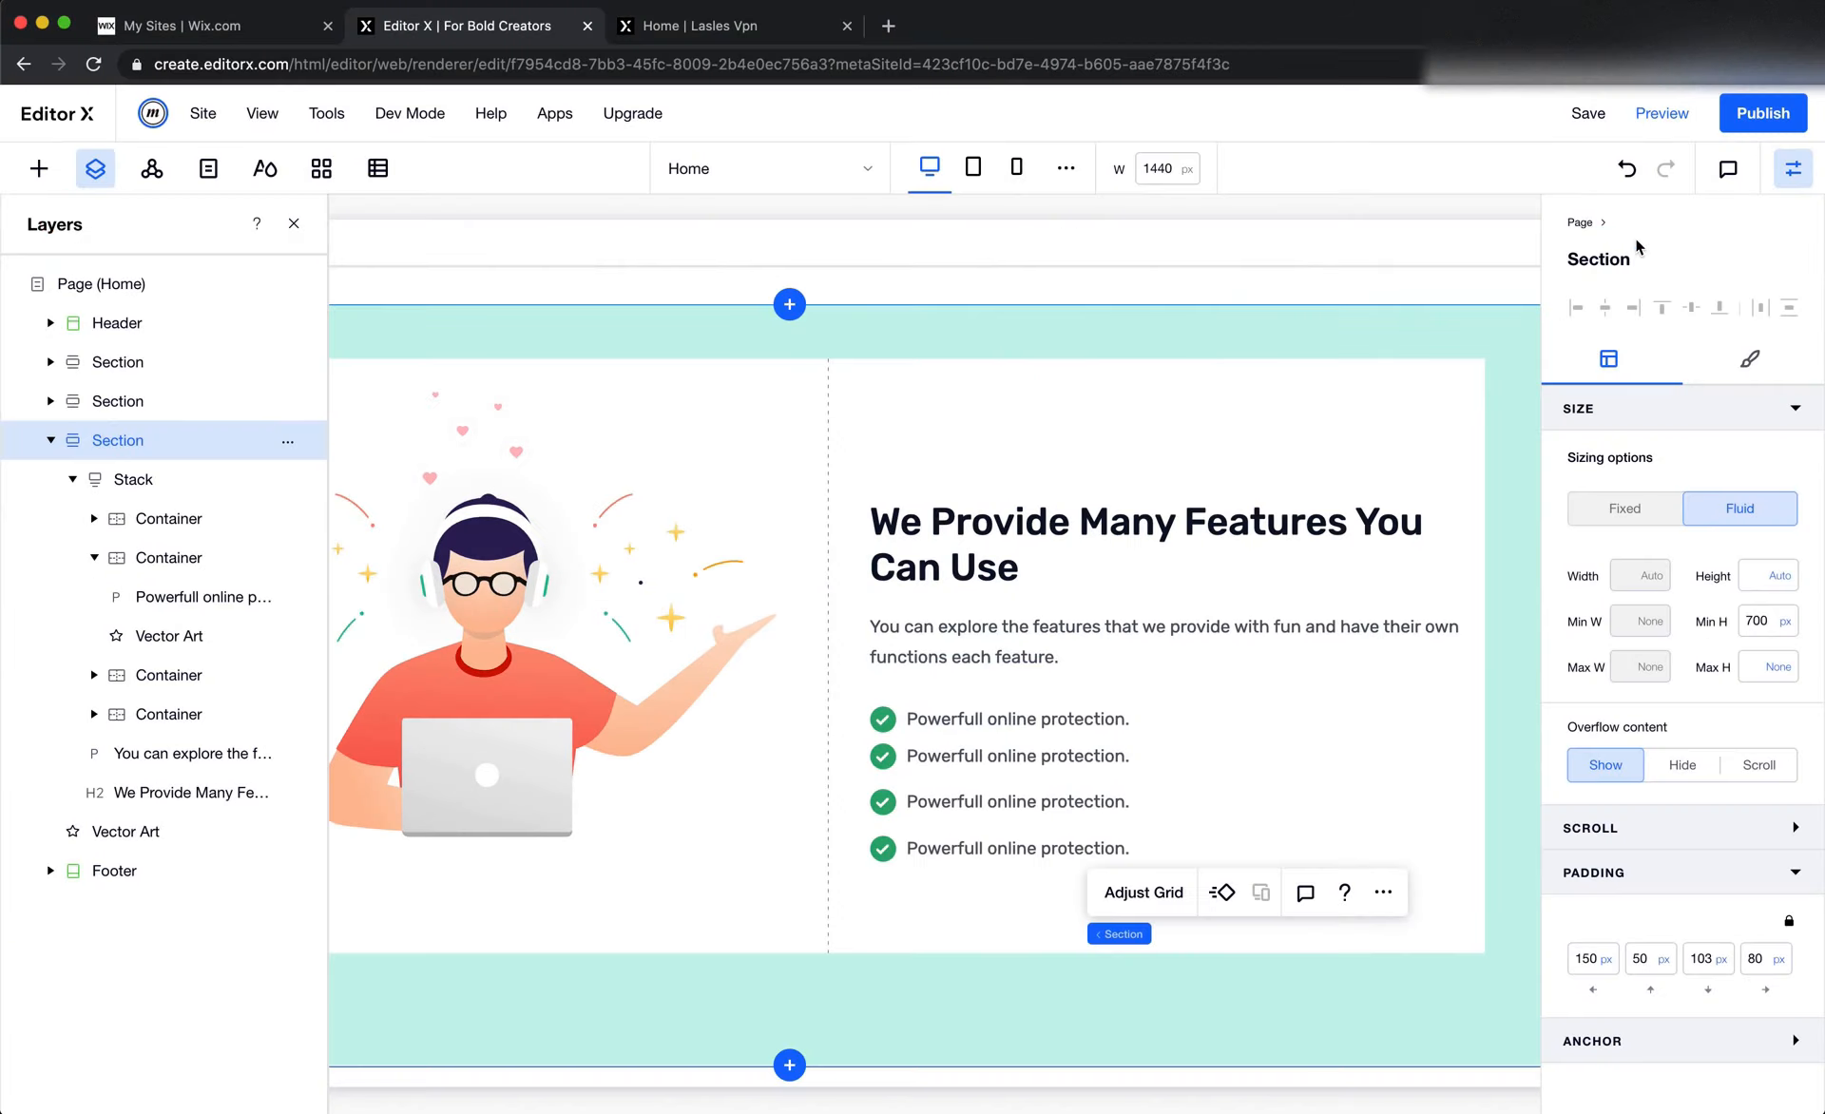
click(1275, 608)
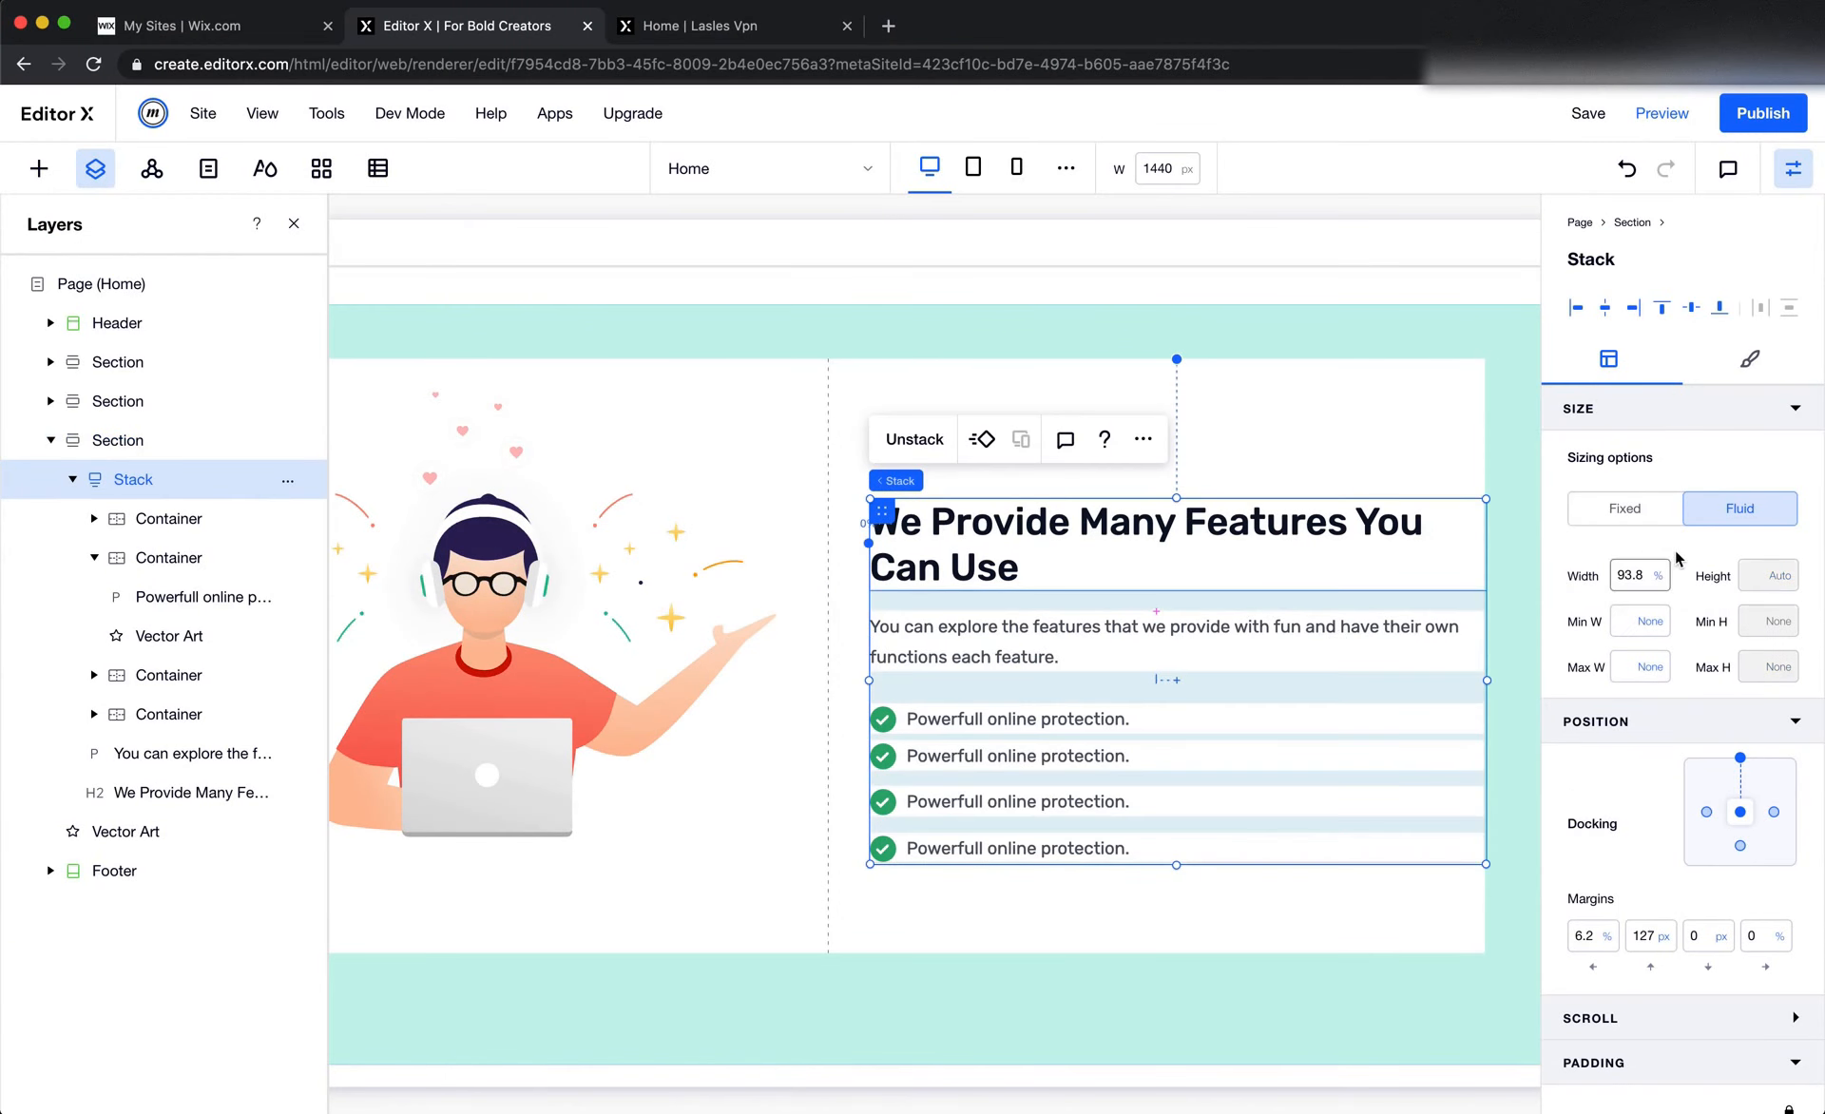
click(1647, 500)
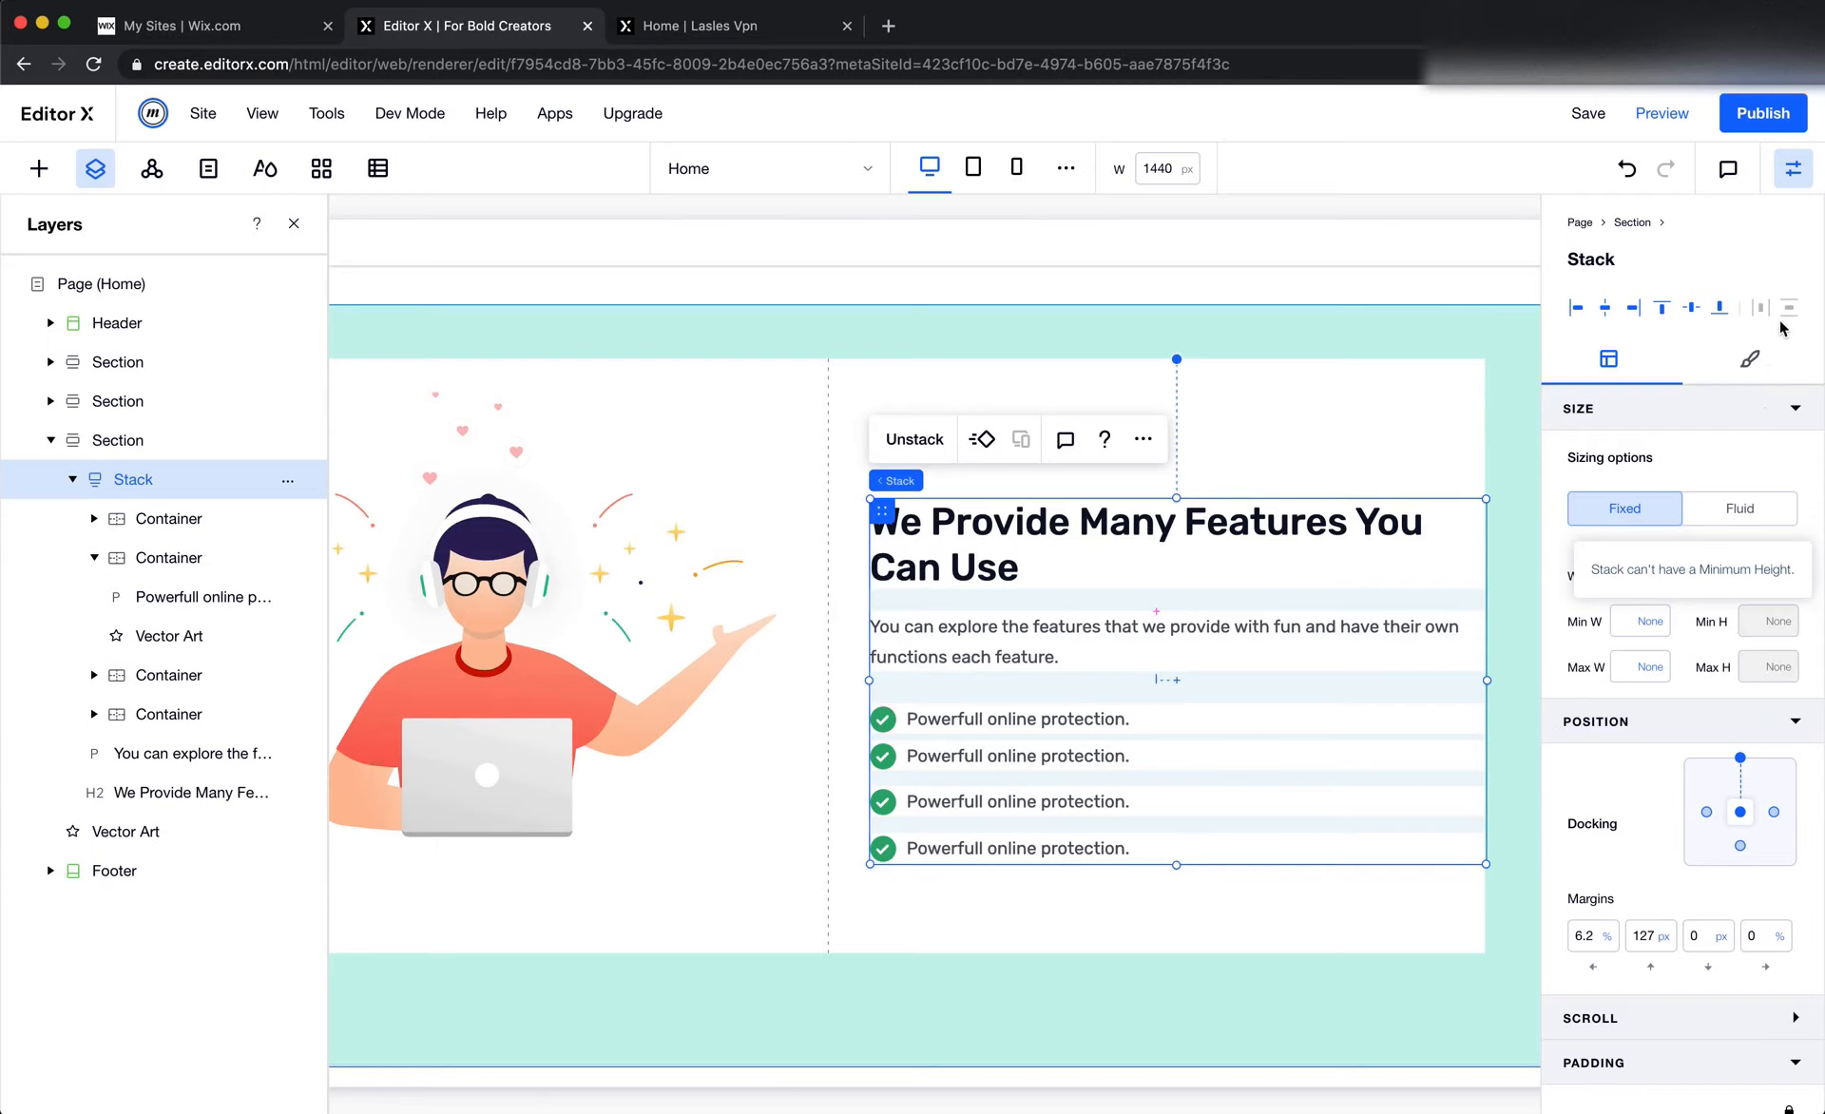
click(1793, 171)
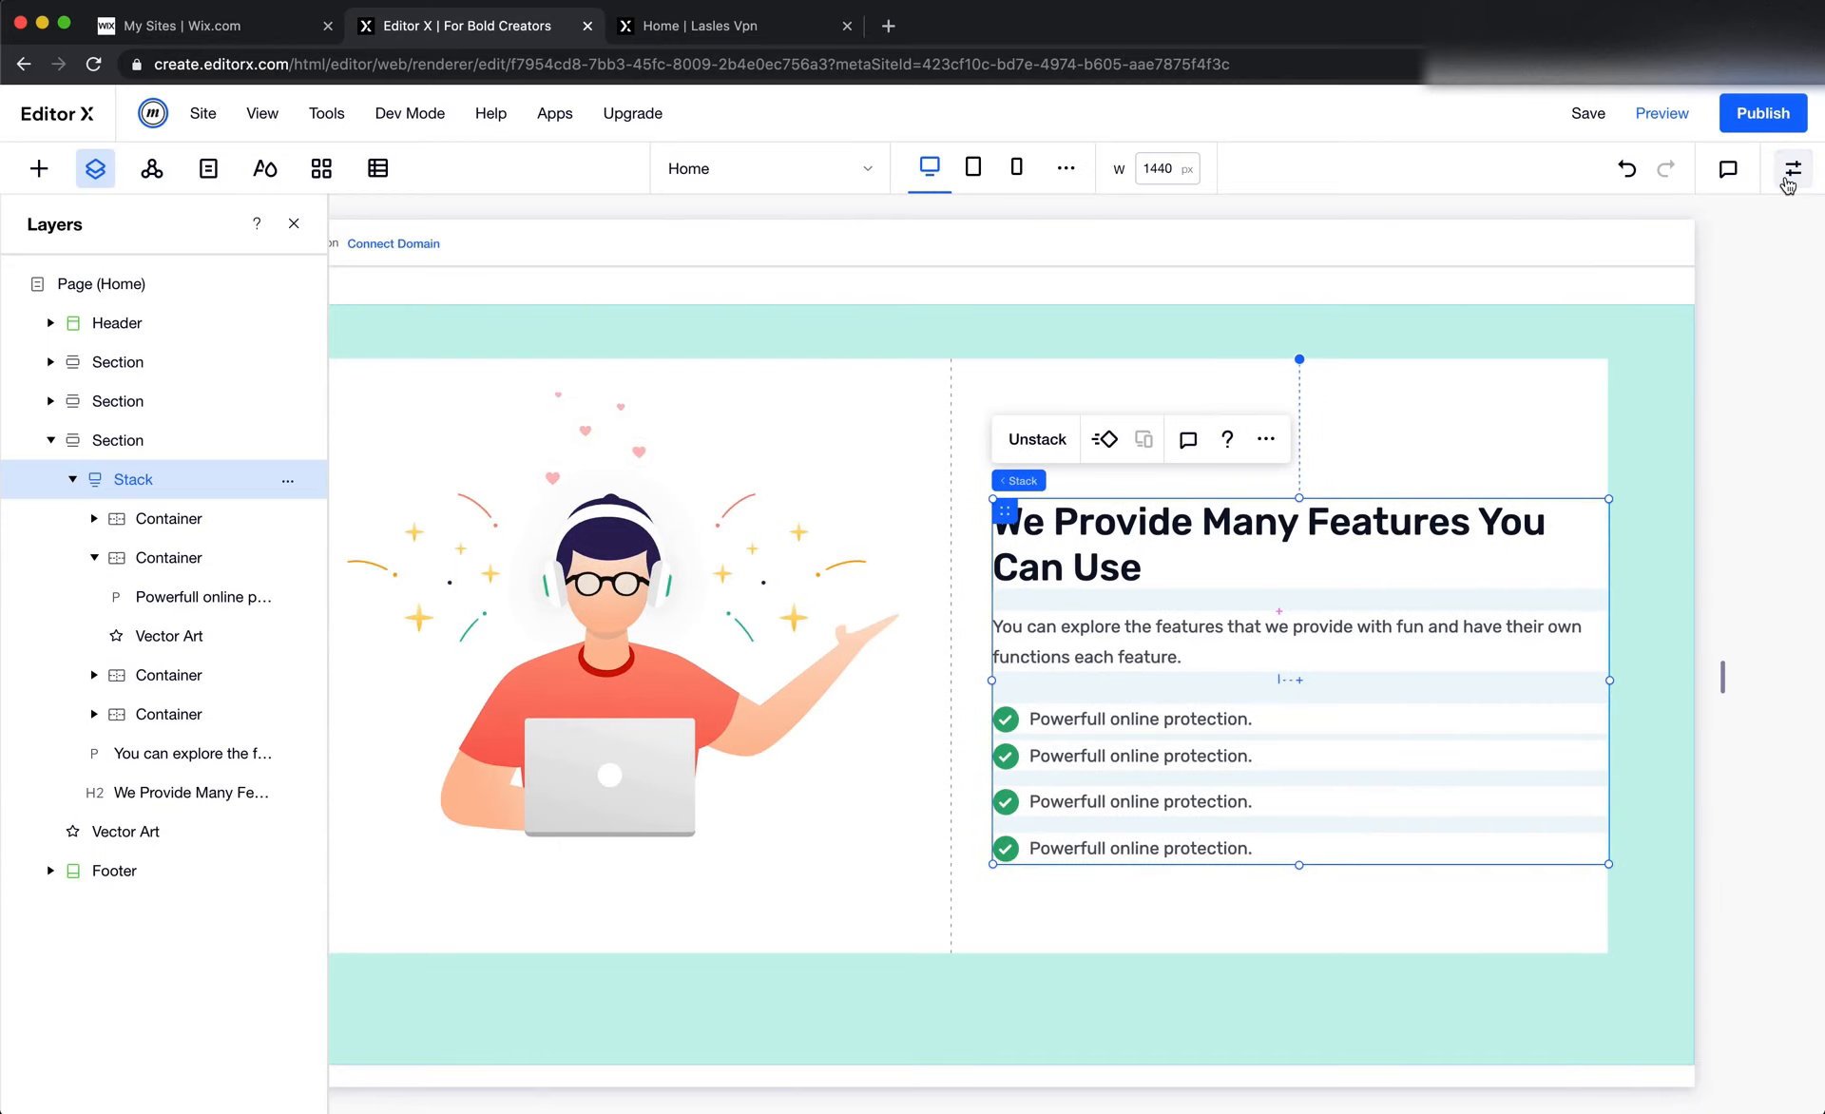
click(1792, 171)
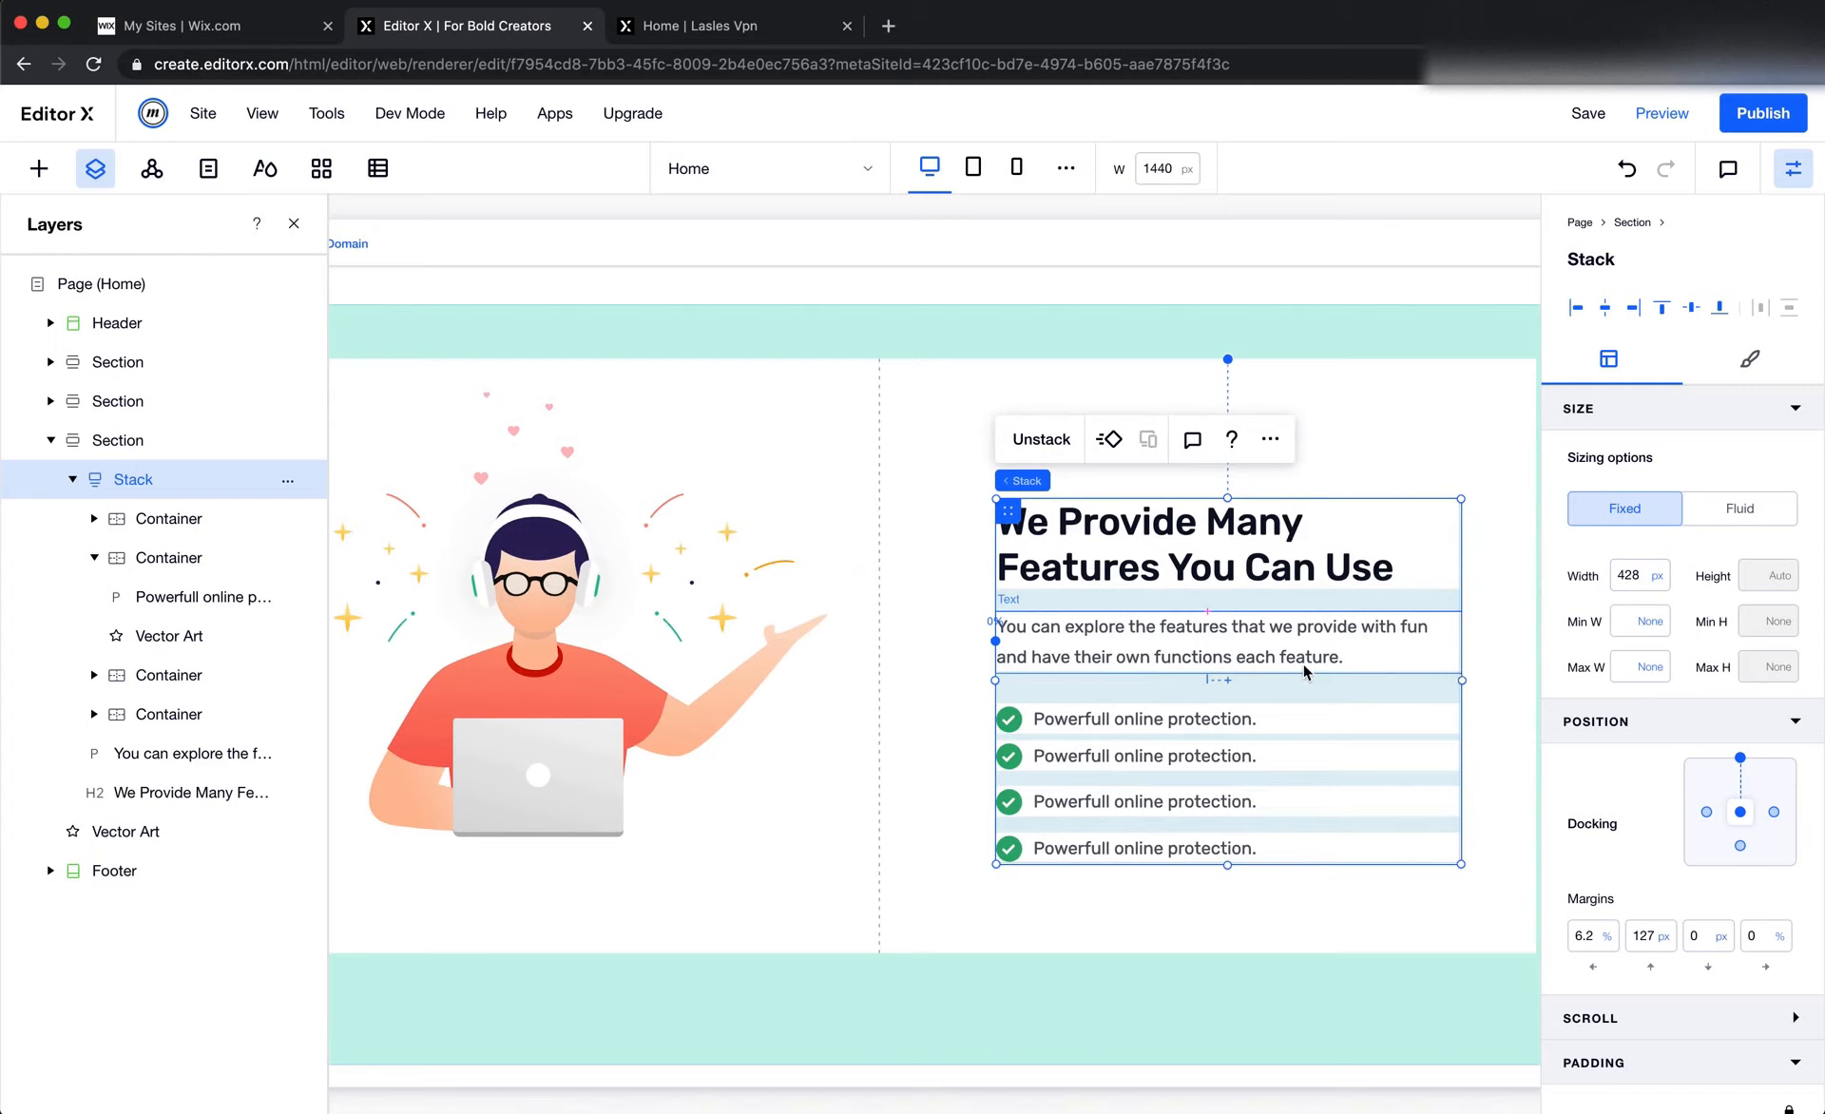
Compare the stack and its description paragraph in Editor X with the Figma design
key(super+Tab)
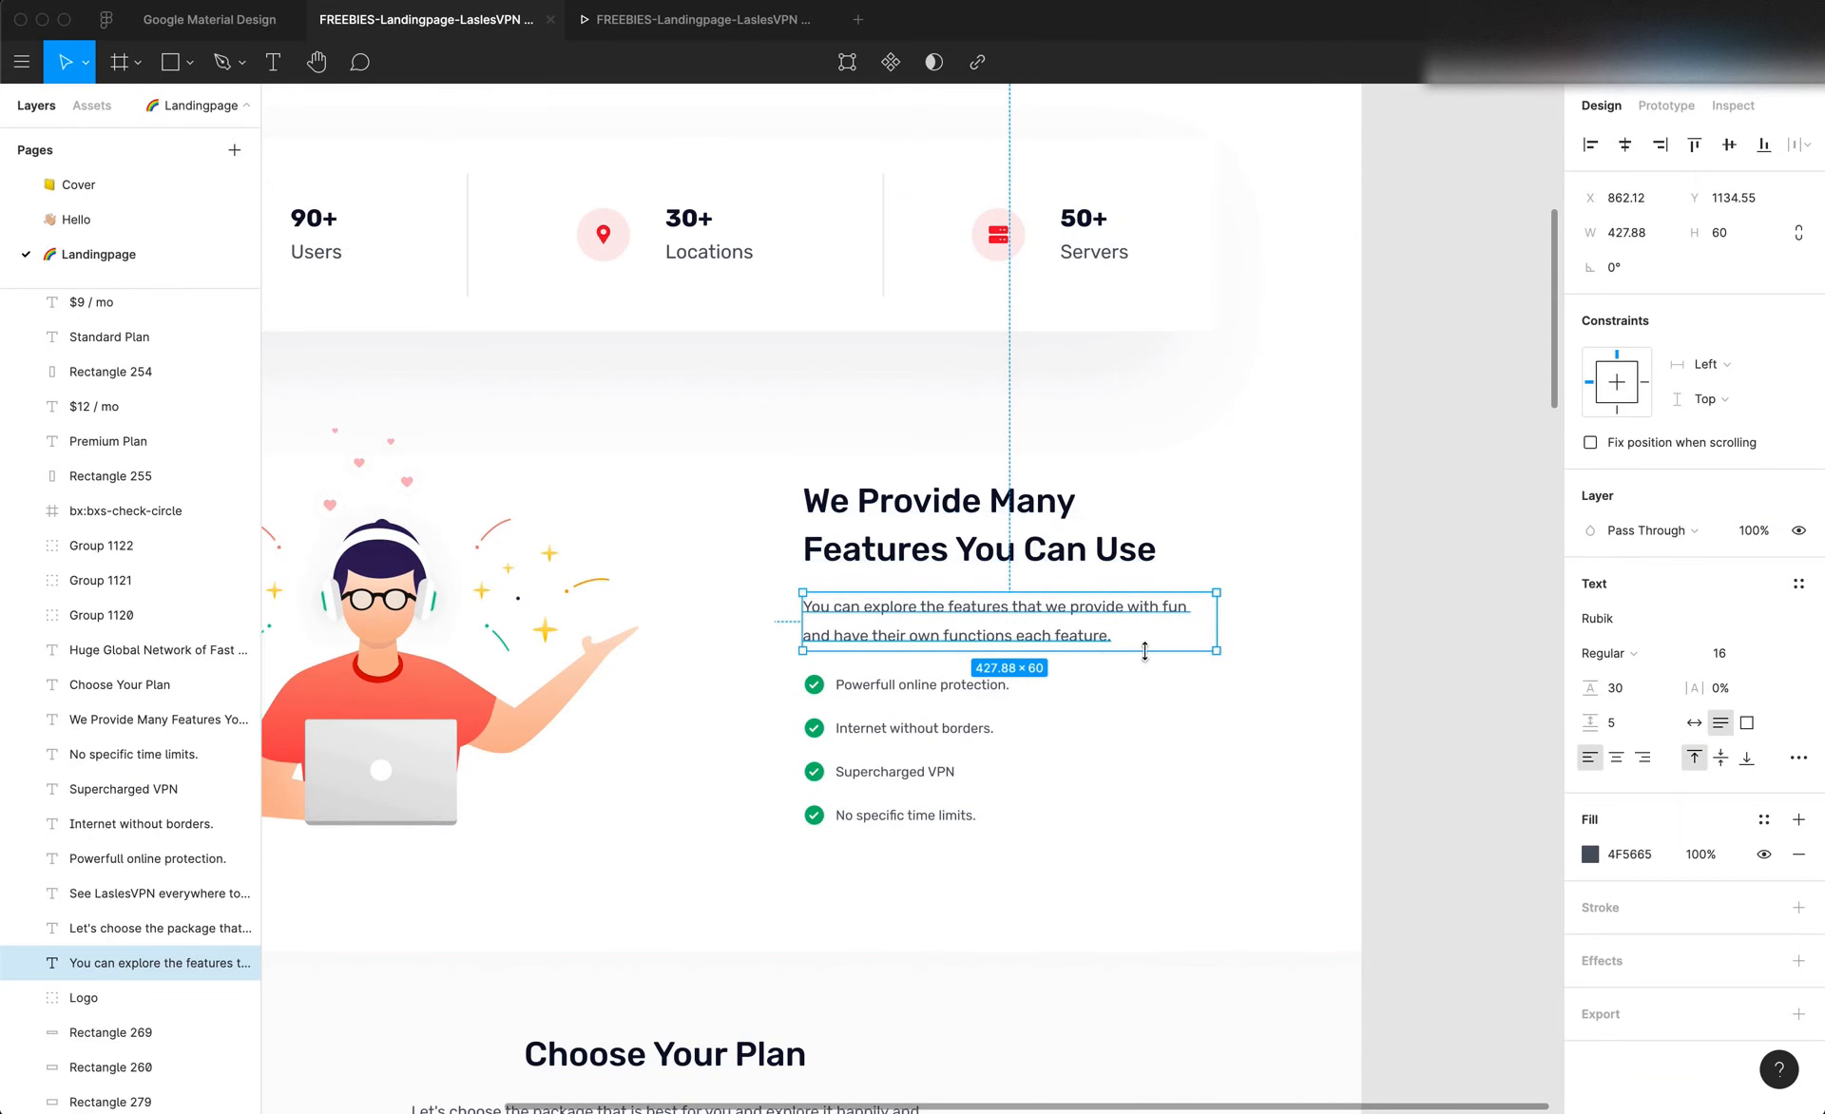
key(super+Tab)
click(1305, 658)
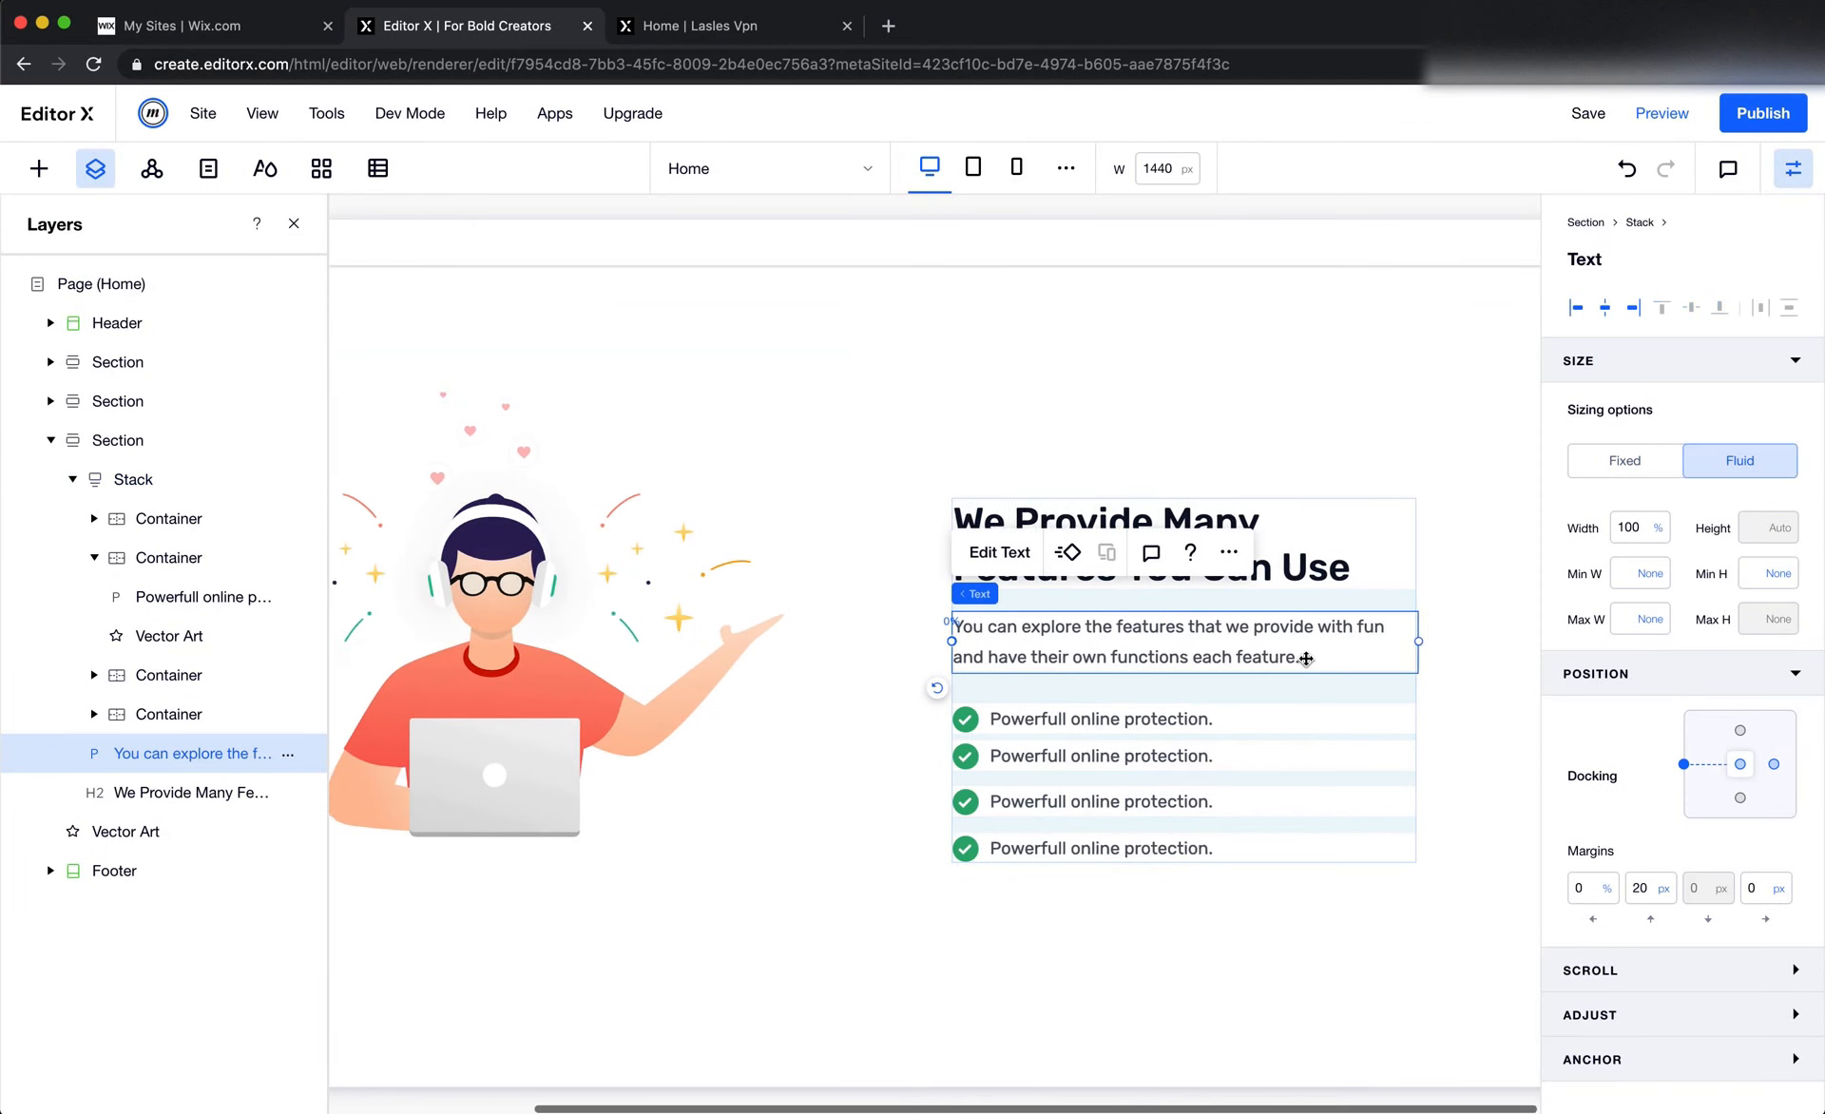
click(1338, 599)
scroll(1338, 599, right, 2)
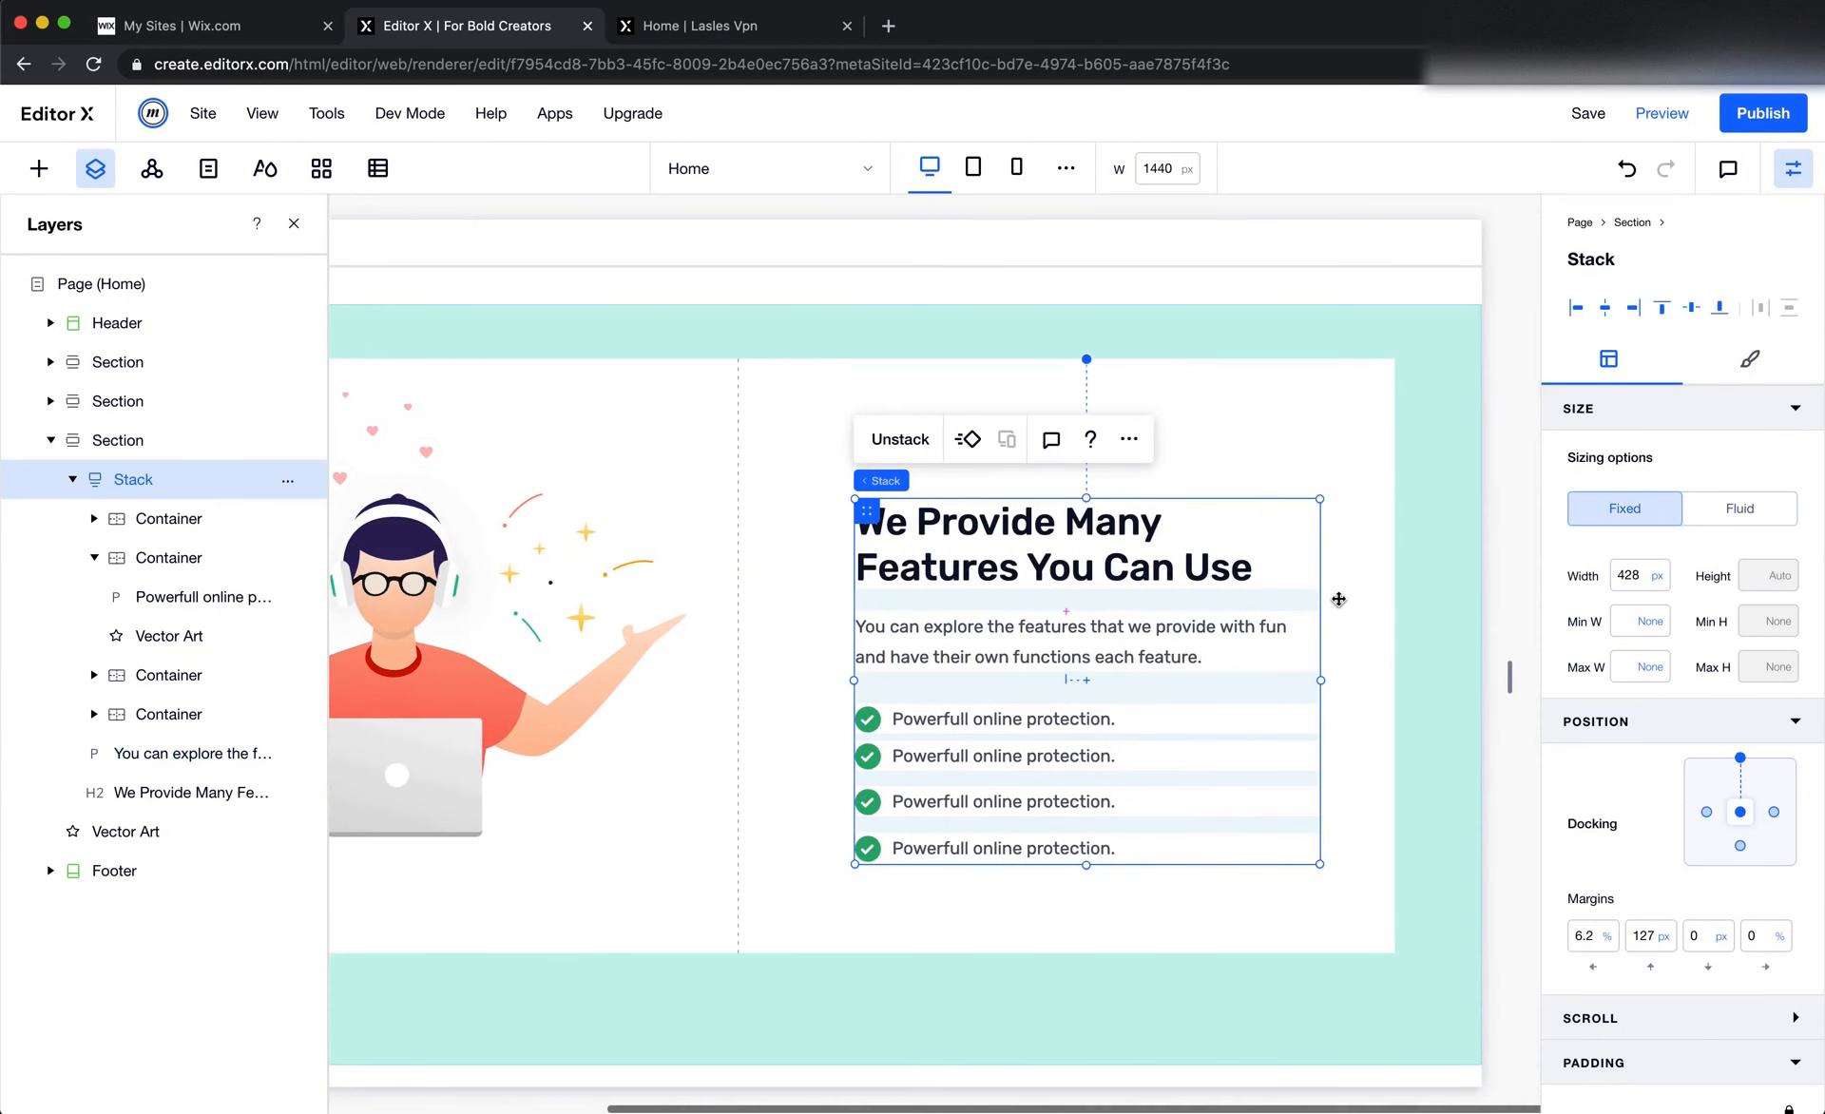
click(1333, 480)
Measure the gap between the heading and description in Figma, and compare it with the paragraph's top margin in Editor X
key(super+Tab)
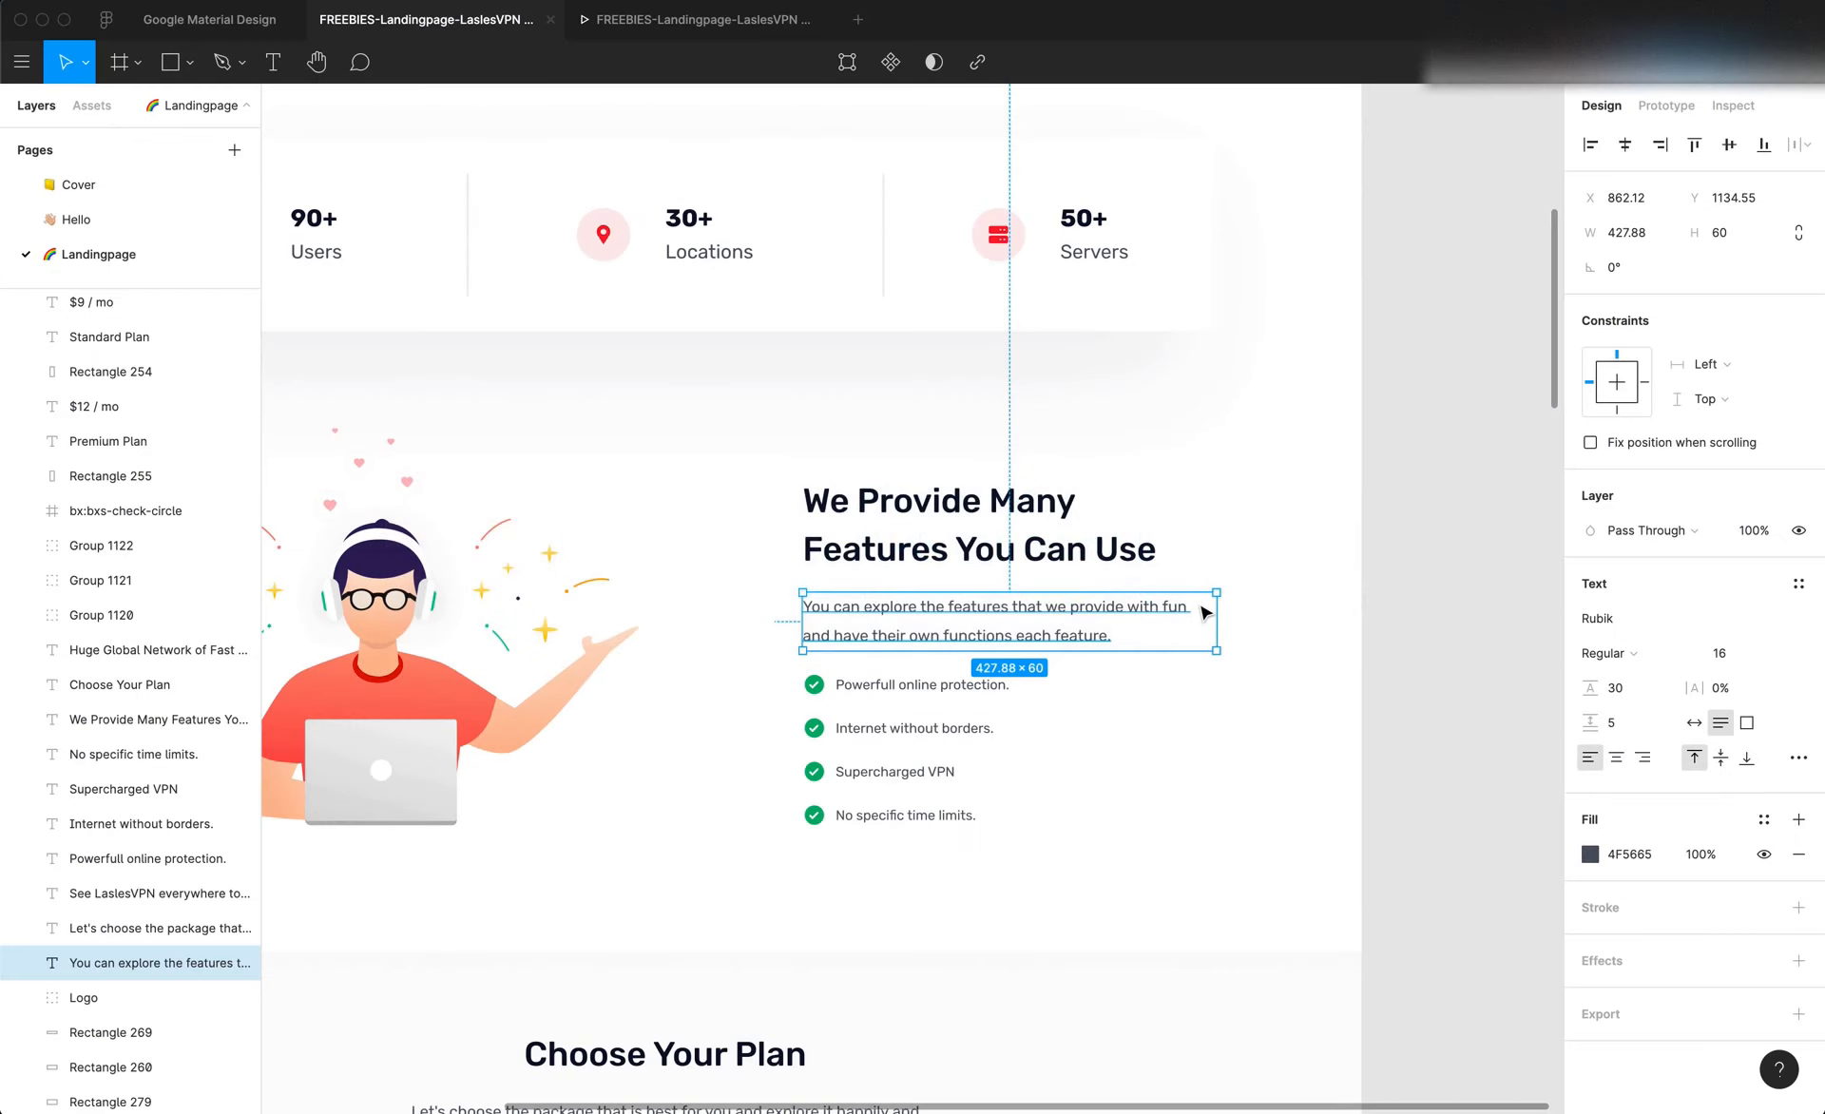
scroll(1202, 613, left, 3)
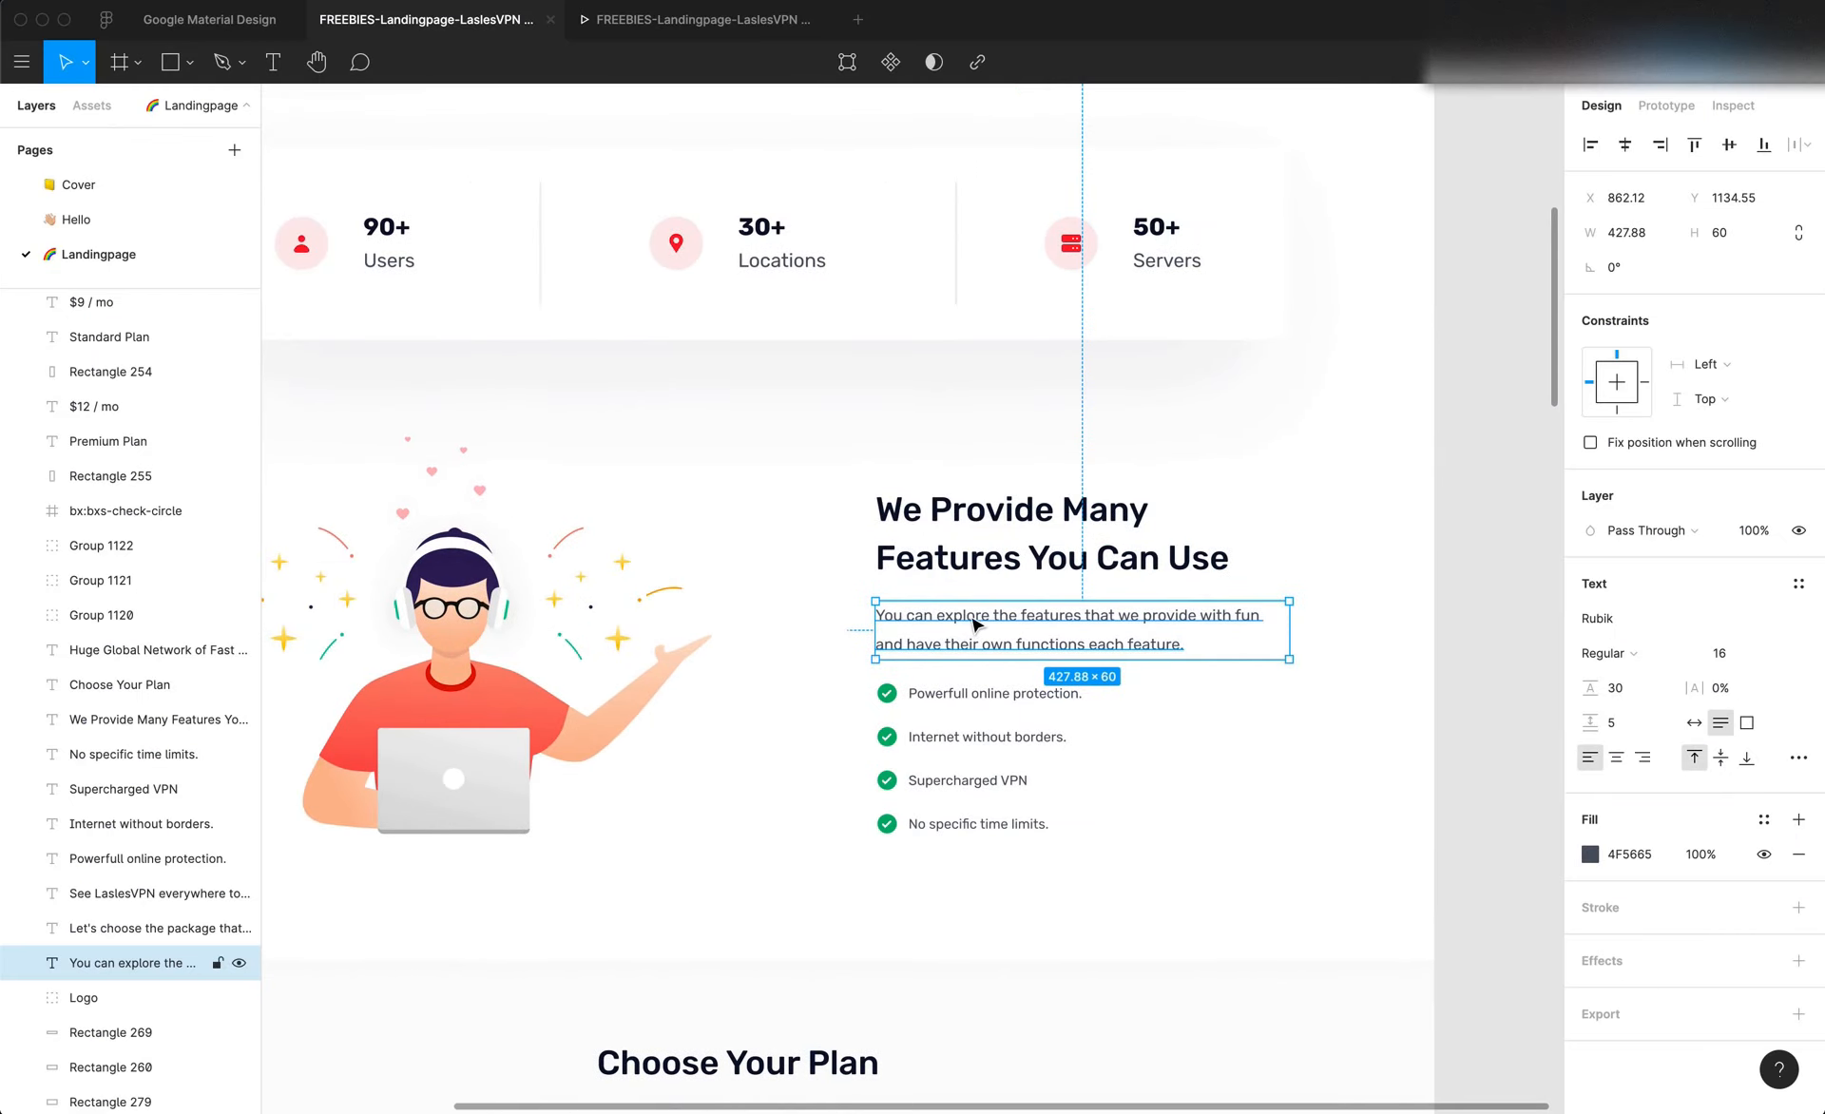
scroll(973, 619, up, 5)
key(f)
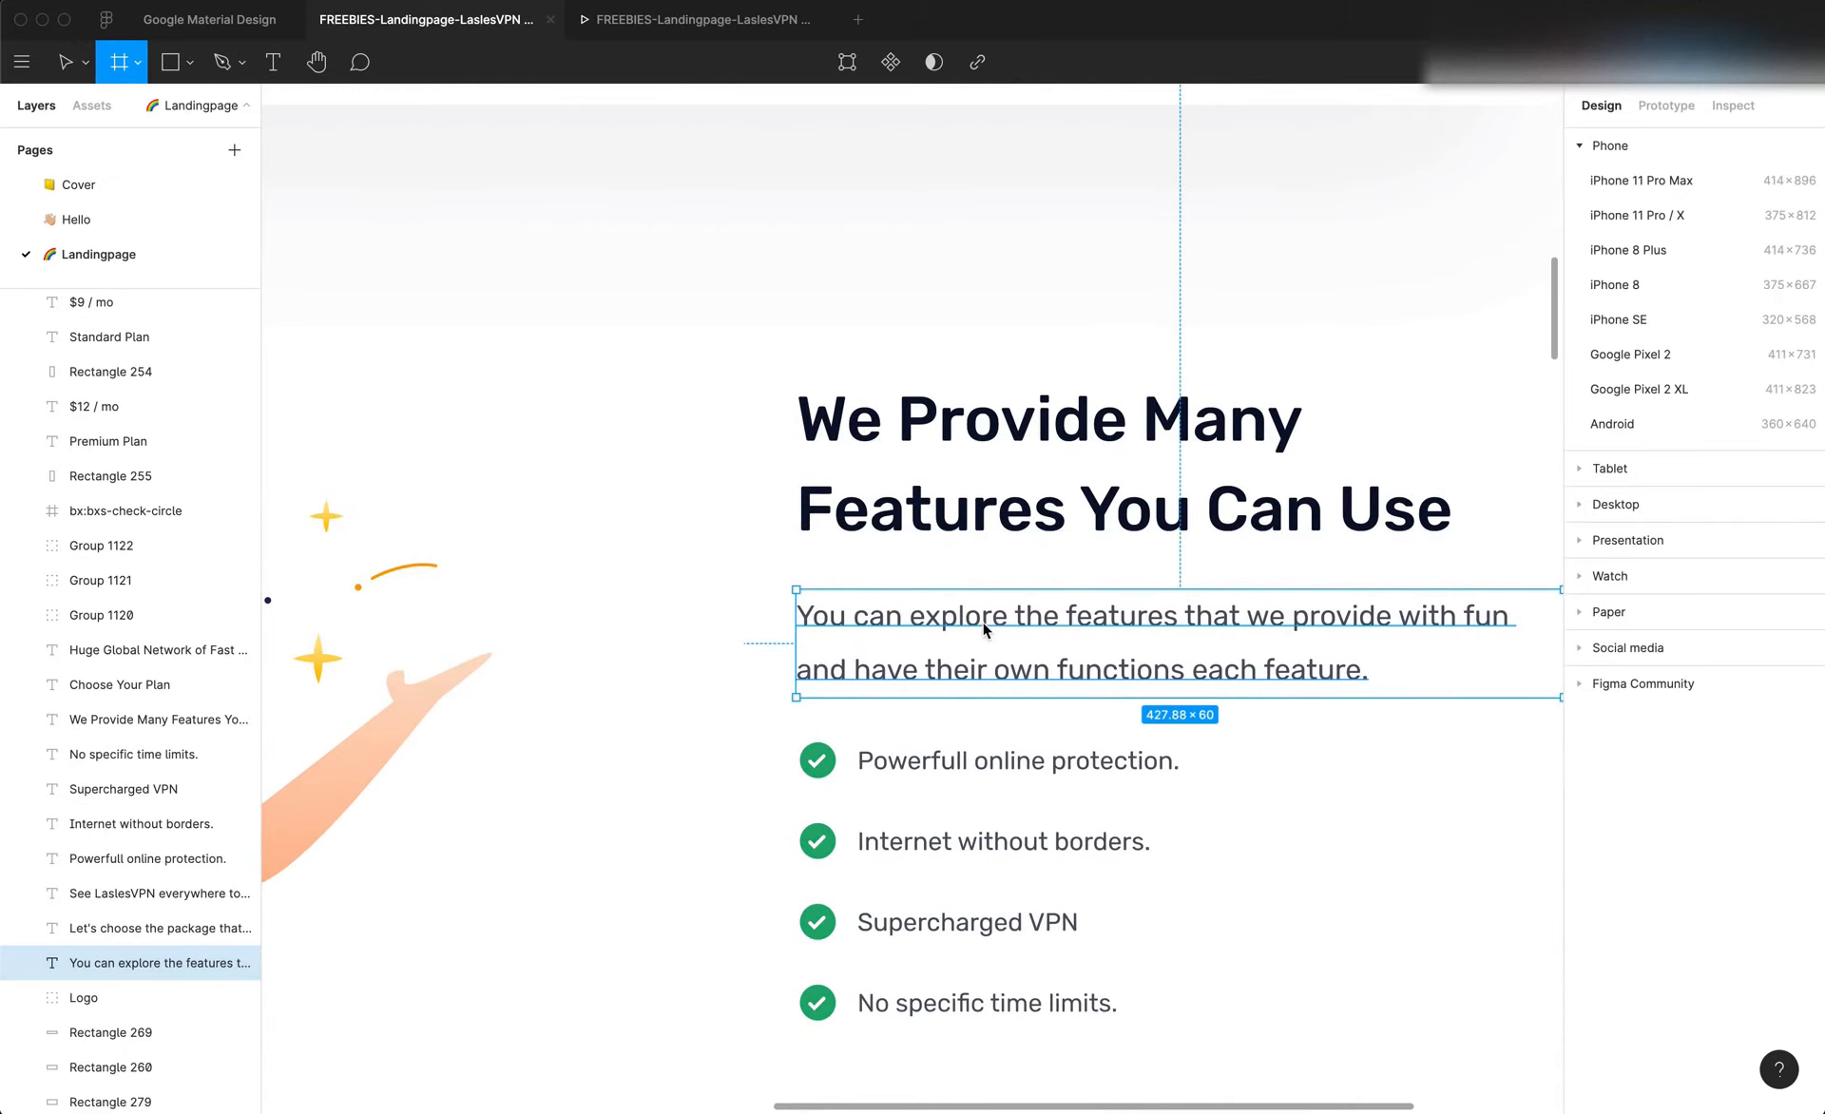
key(Escape)
key(Escape)
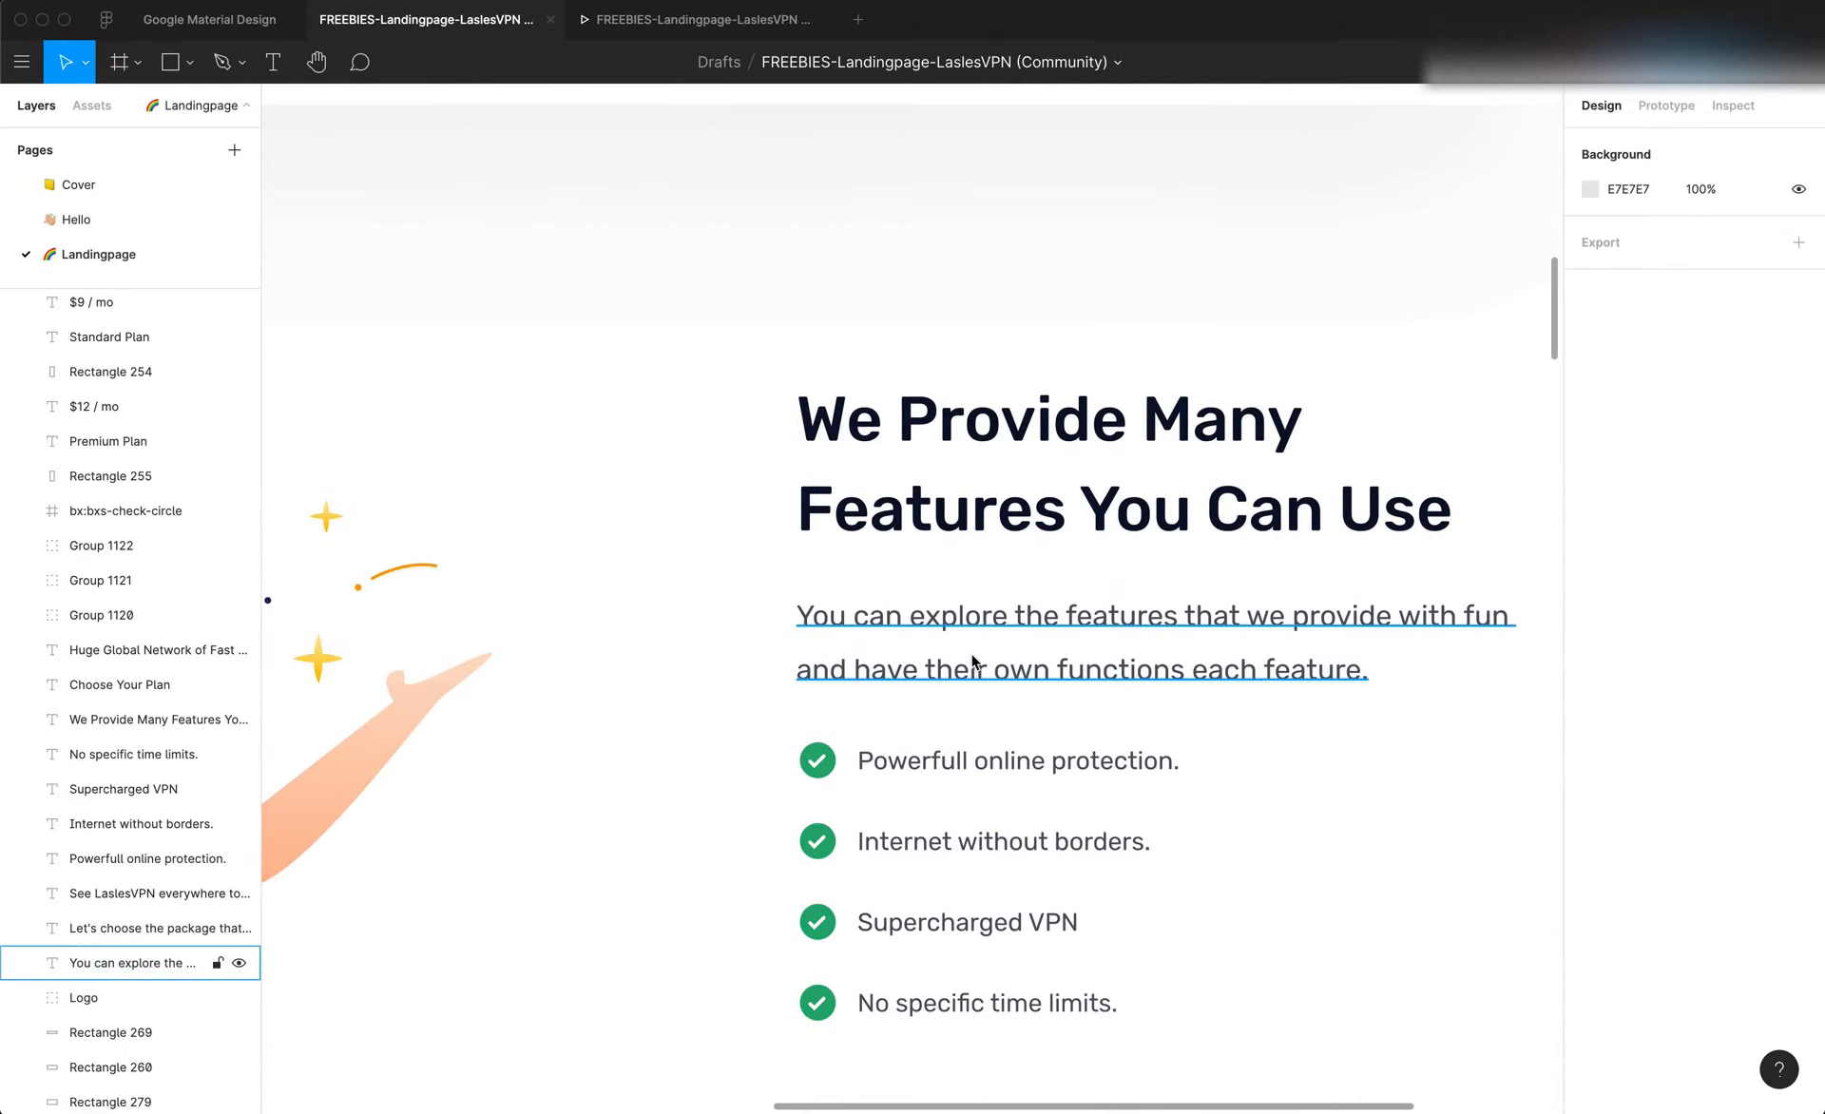
click(1029, 515)
key(alt)
key(super+Tab)
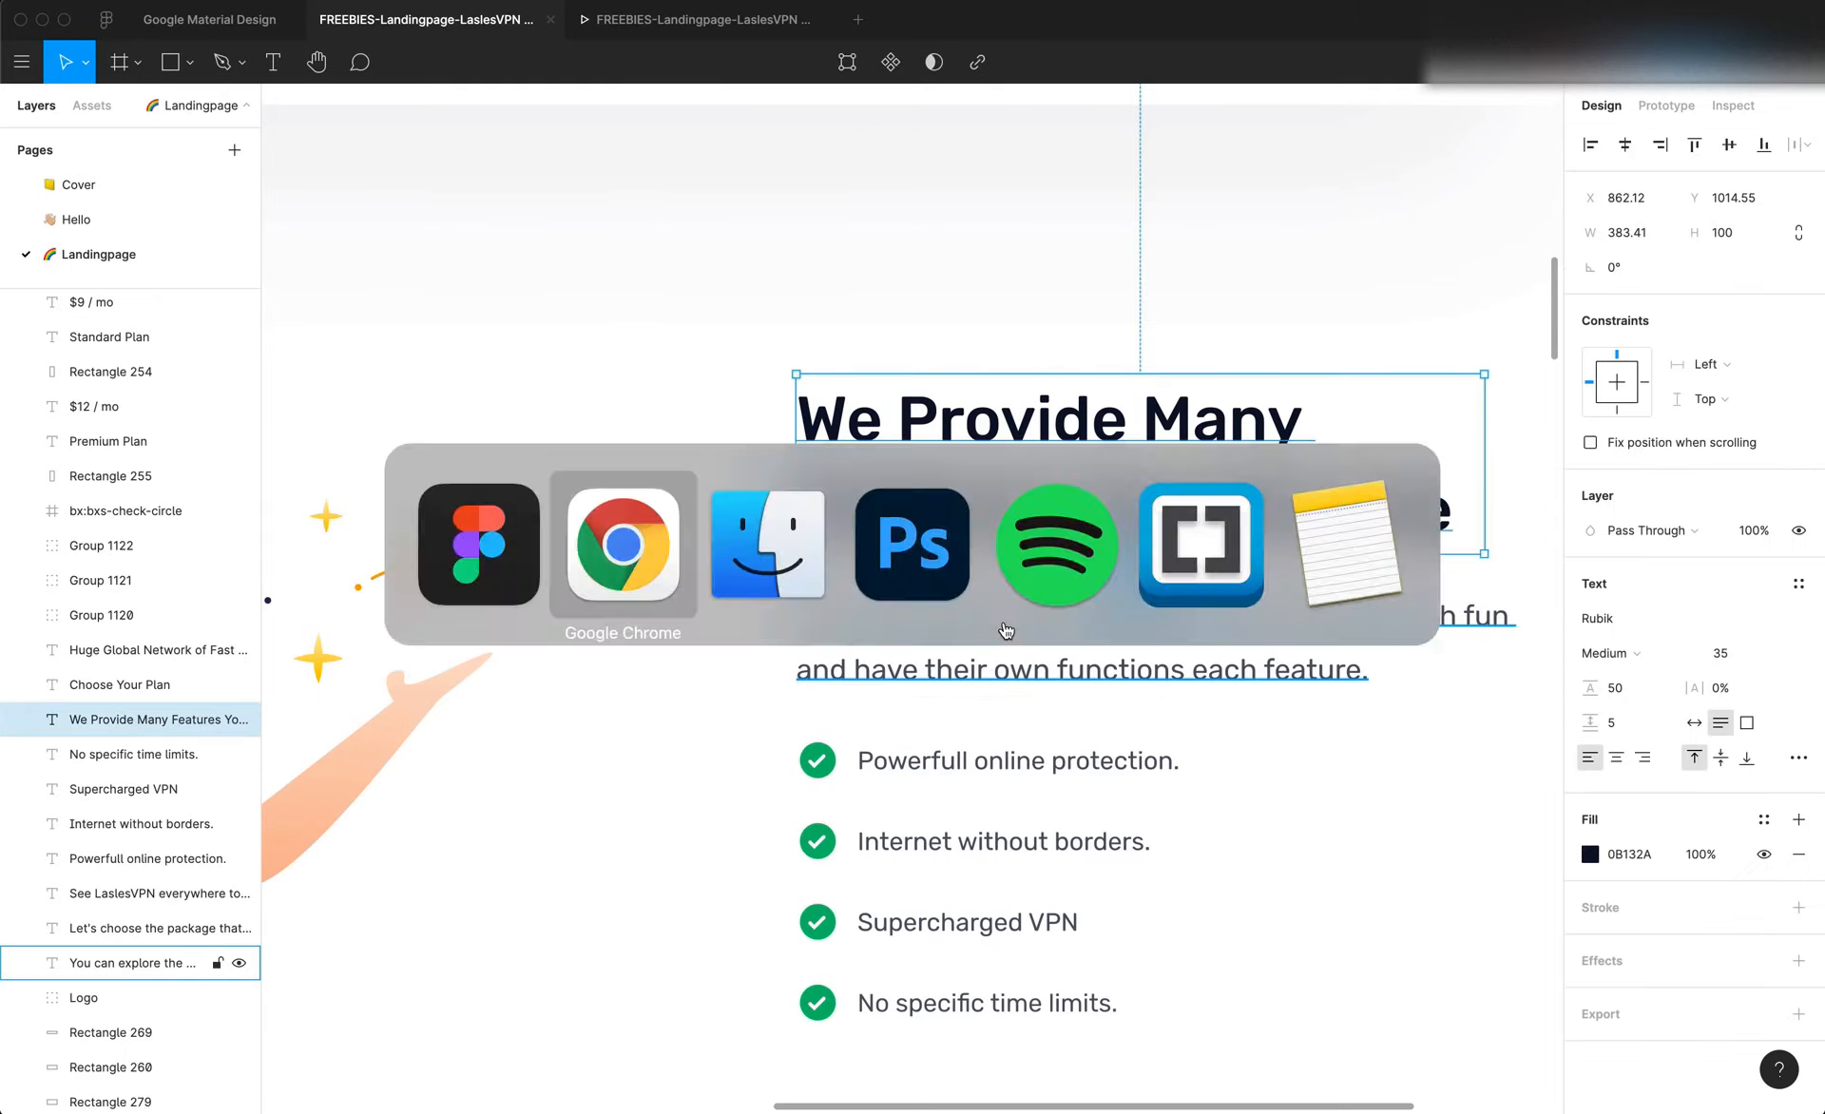
click(1109, 639)
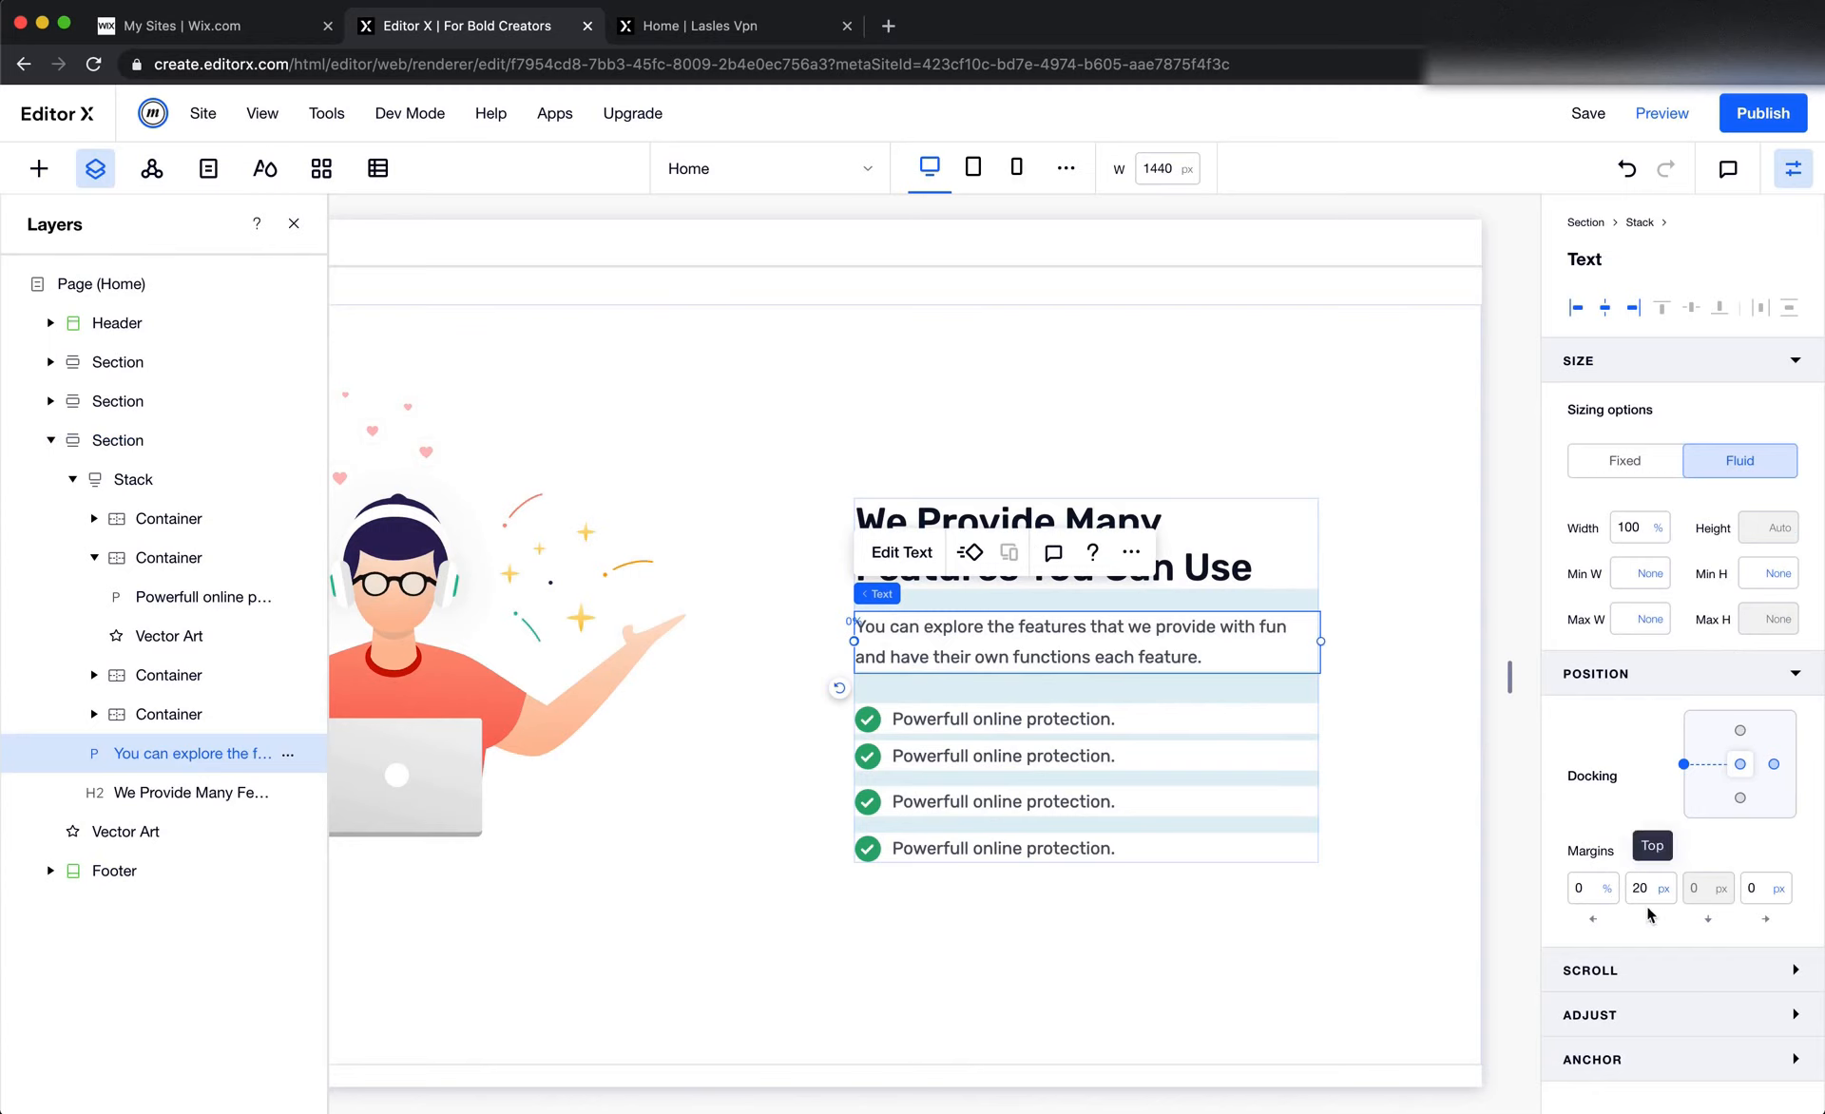
Switch to Figma and measure the gap between the description paragraph and the "Powerfull online protection." text
key(super+Tab)
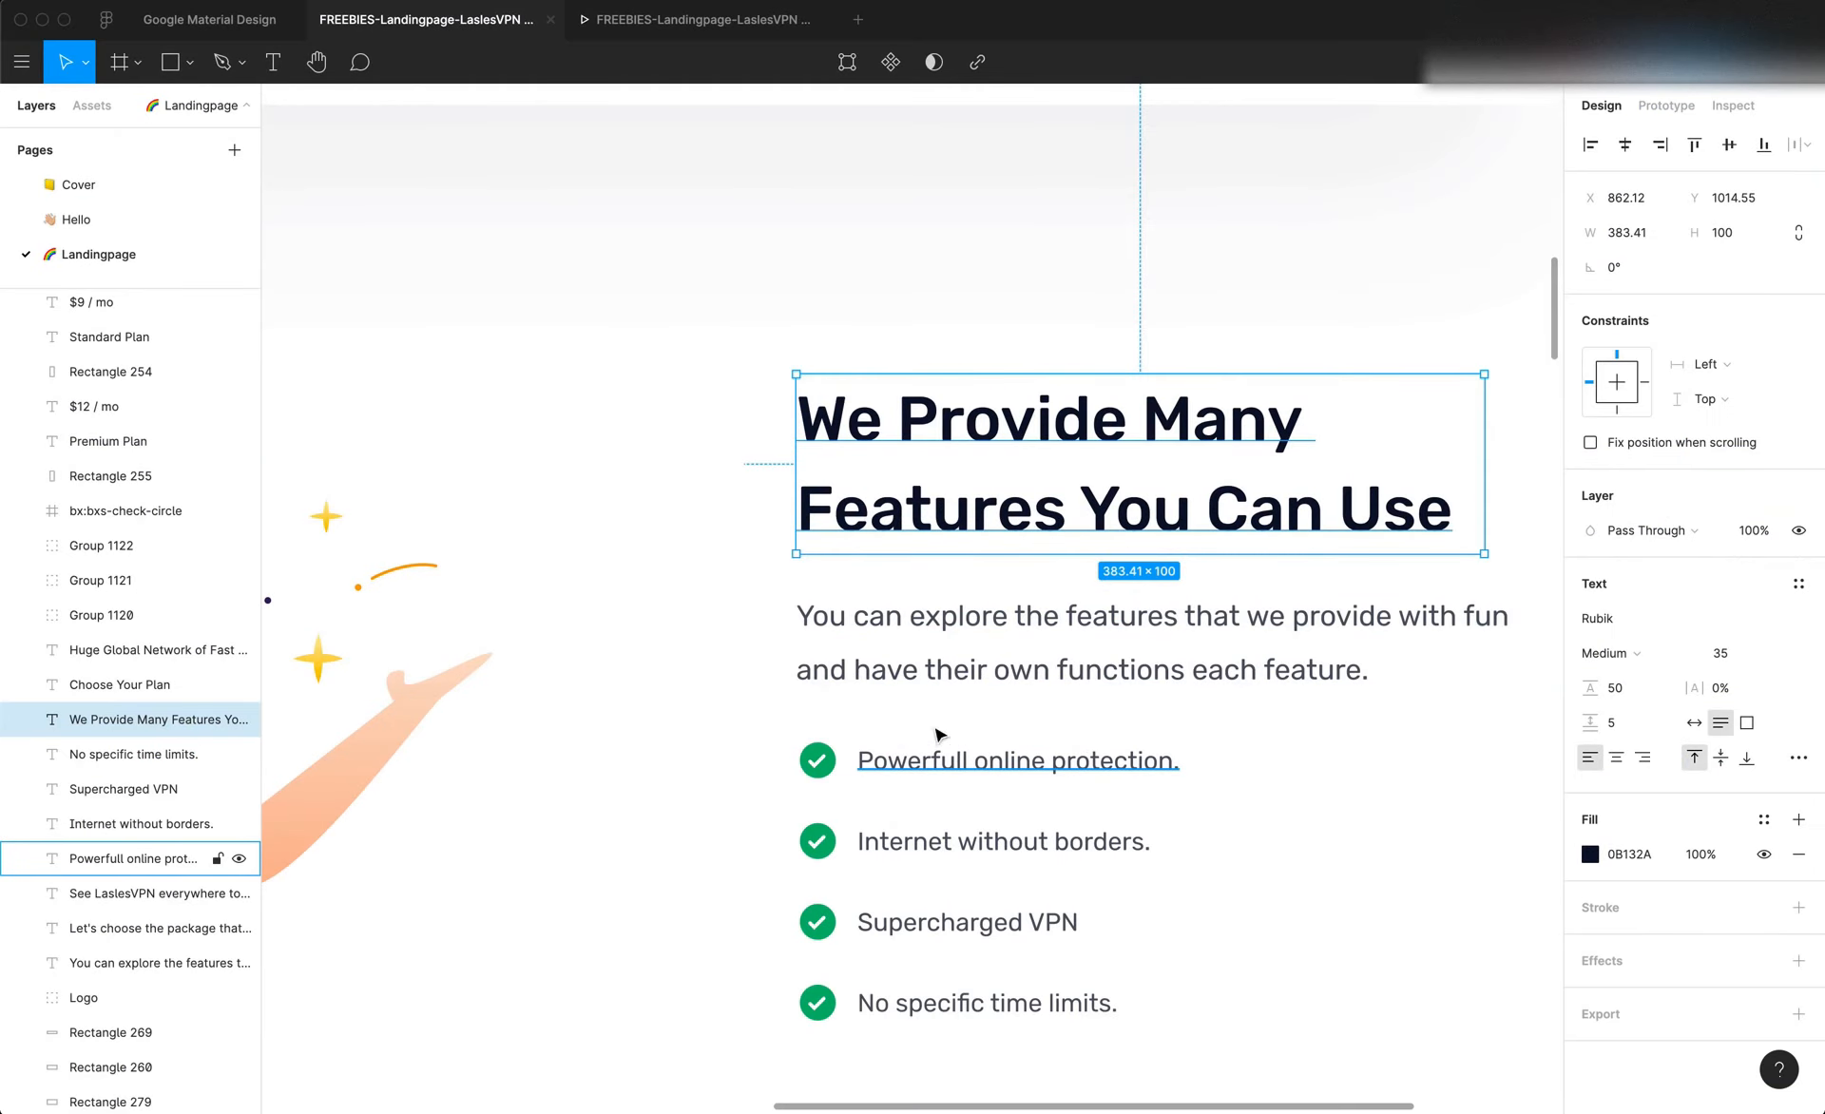
click(945, 766)
key(alt)
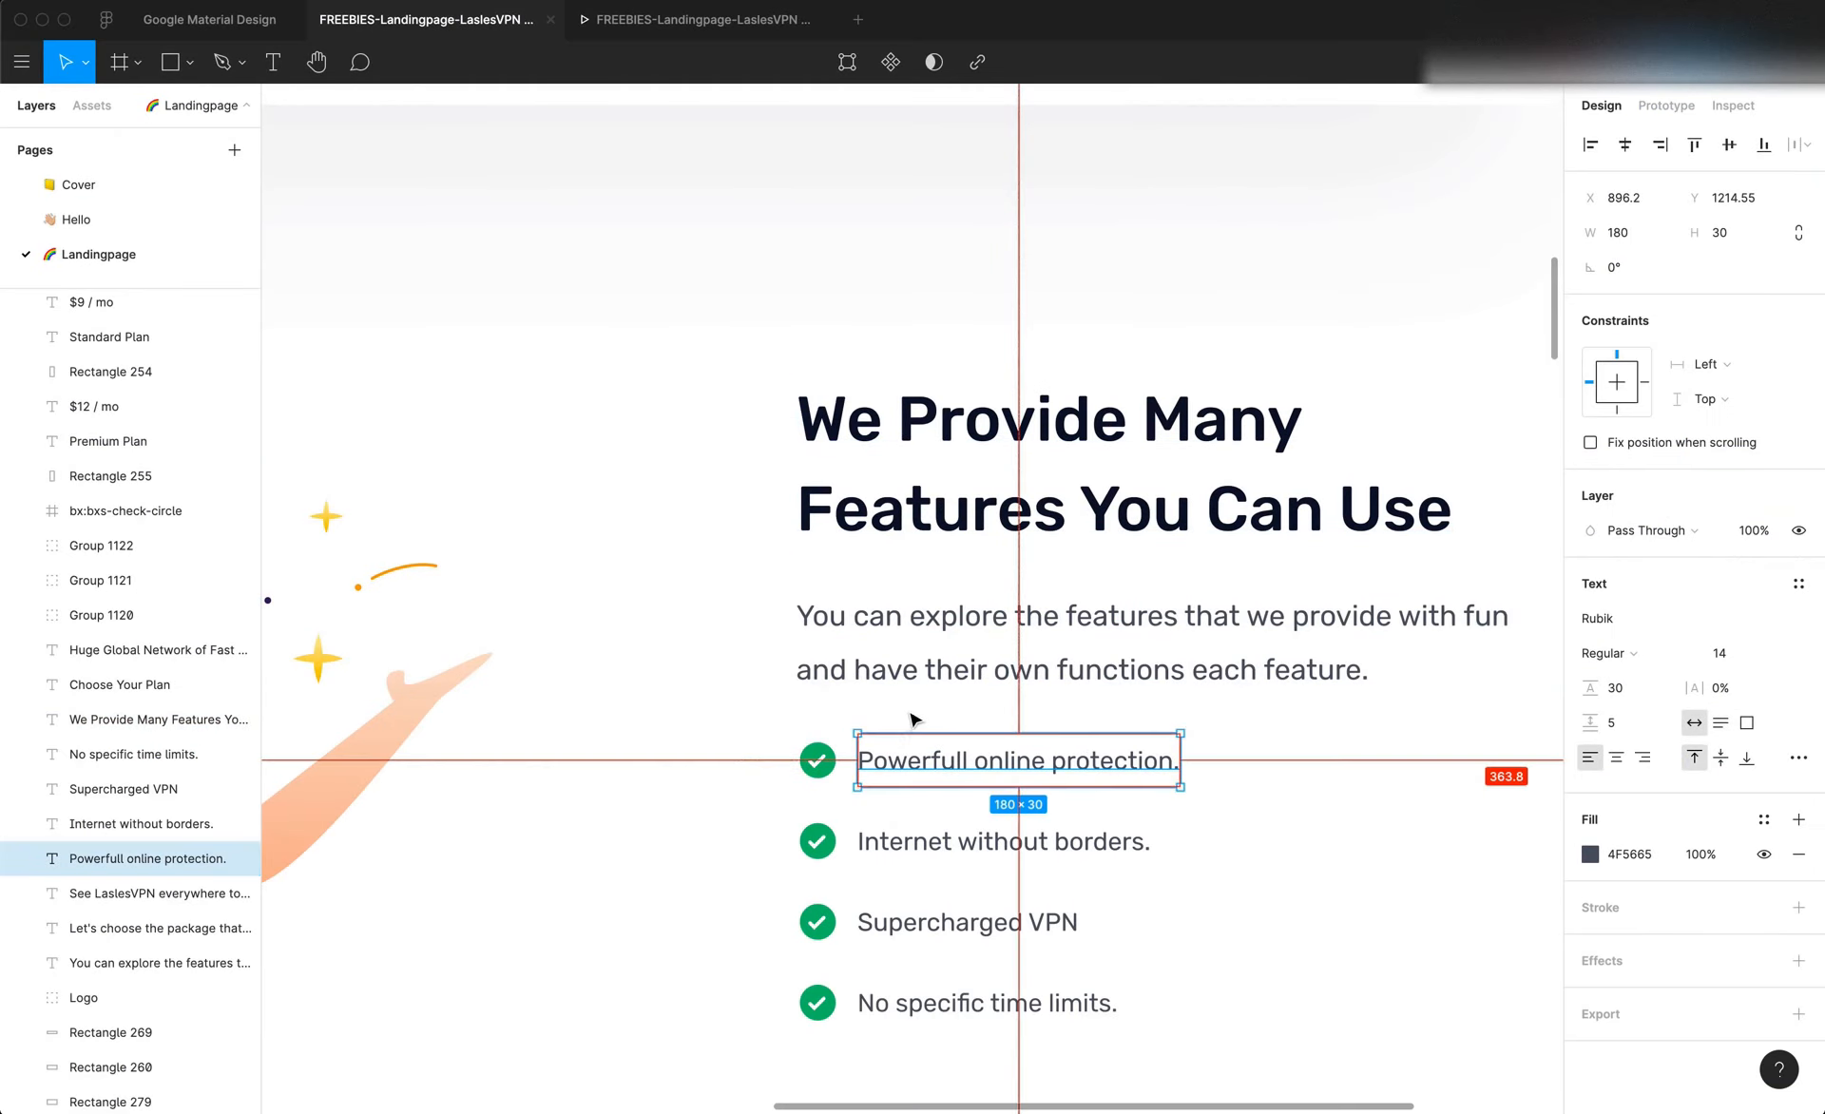
Measure the gaps from the description to the first feature line and between the first two feature lines
click(969, 672)
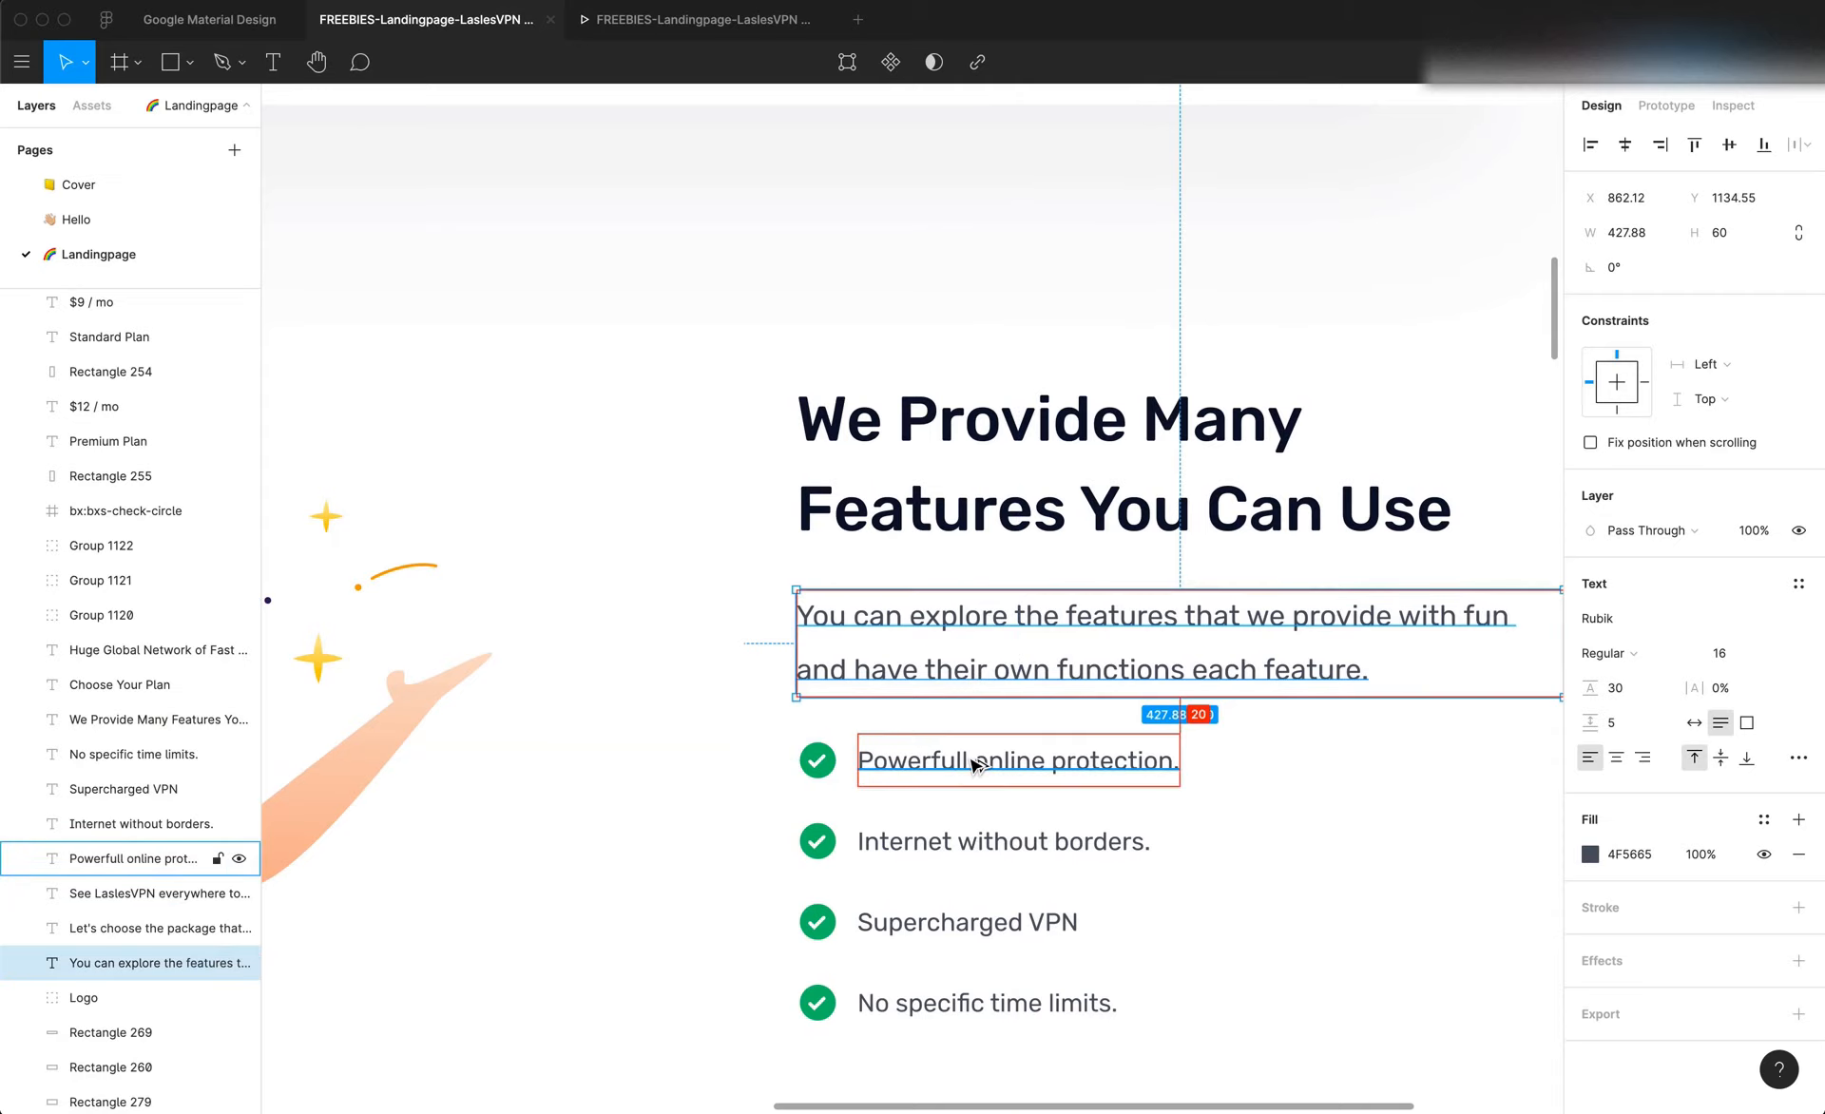
click(991, 785)
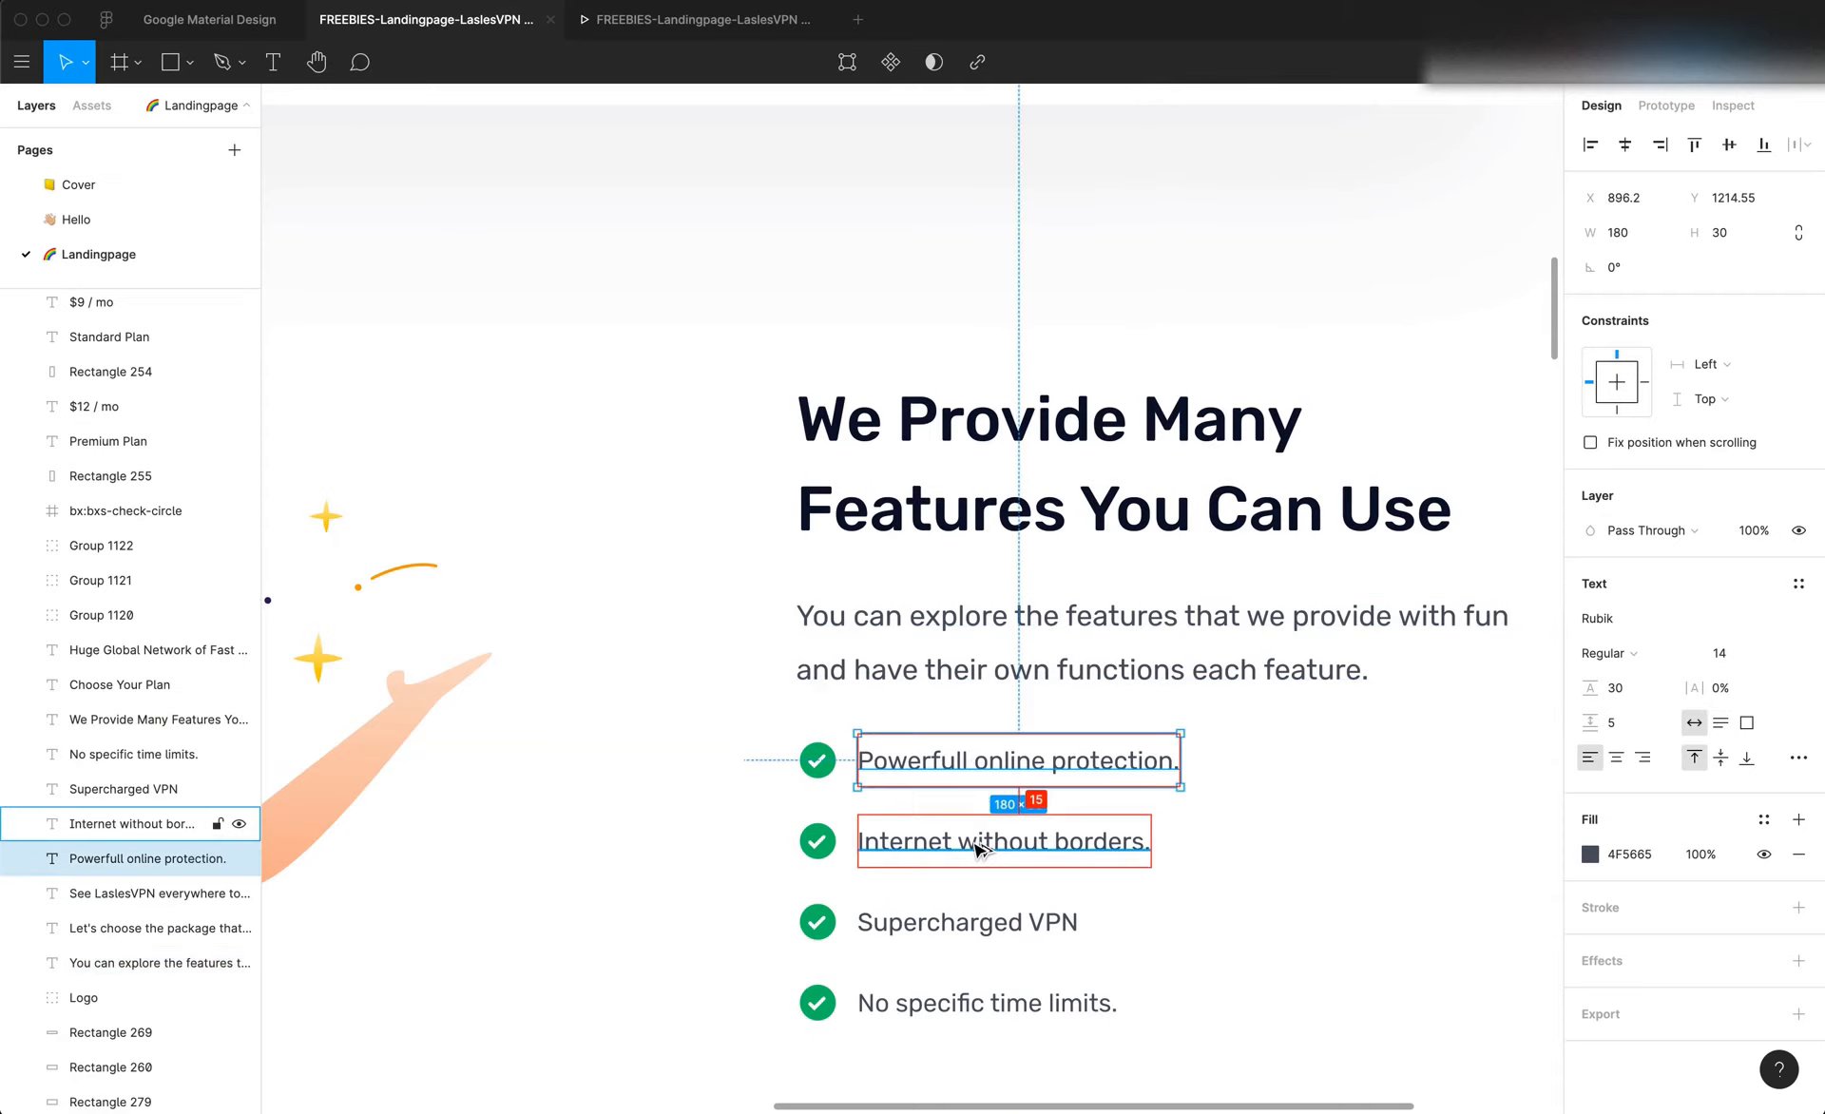
Switch back to Editor X and set the first check-mark row container's top margin to 20 px
key(super+Tab)
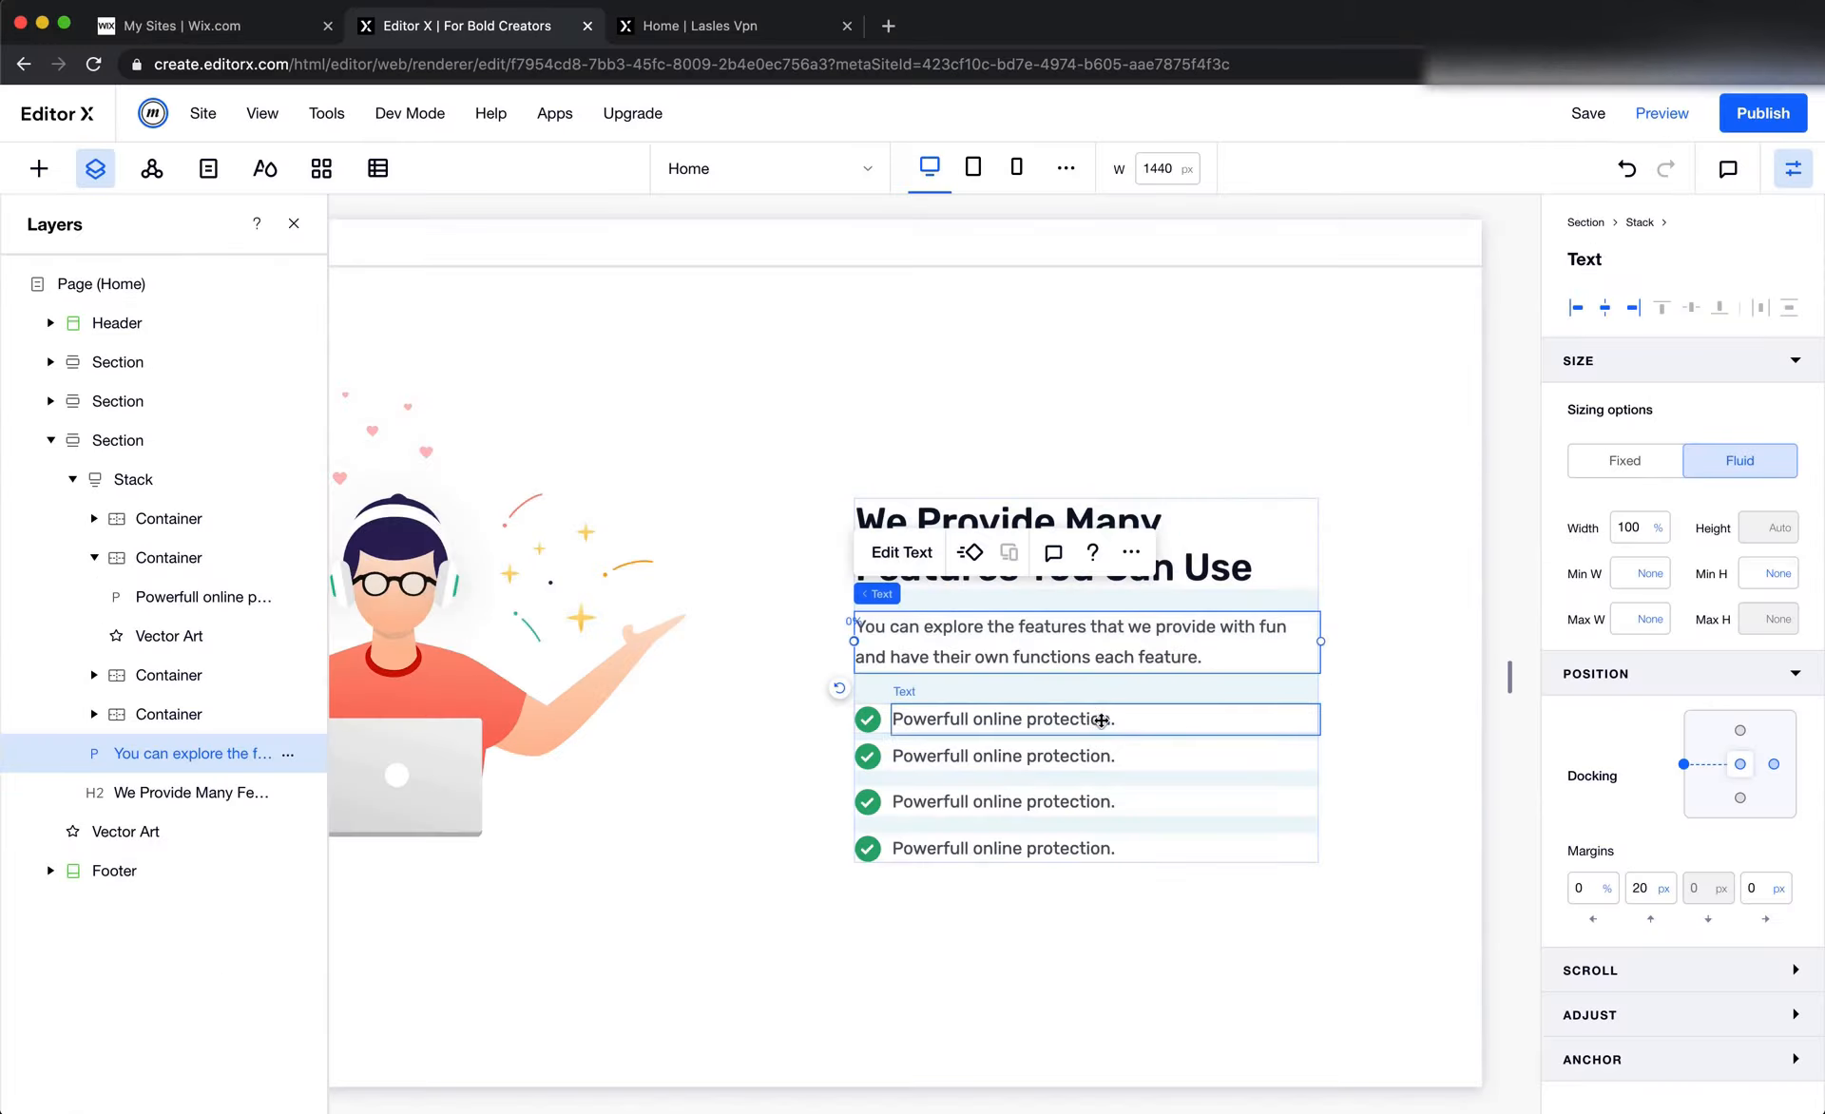
click(867, 719)
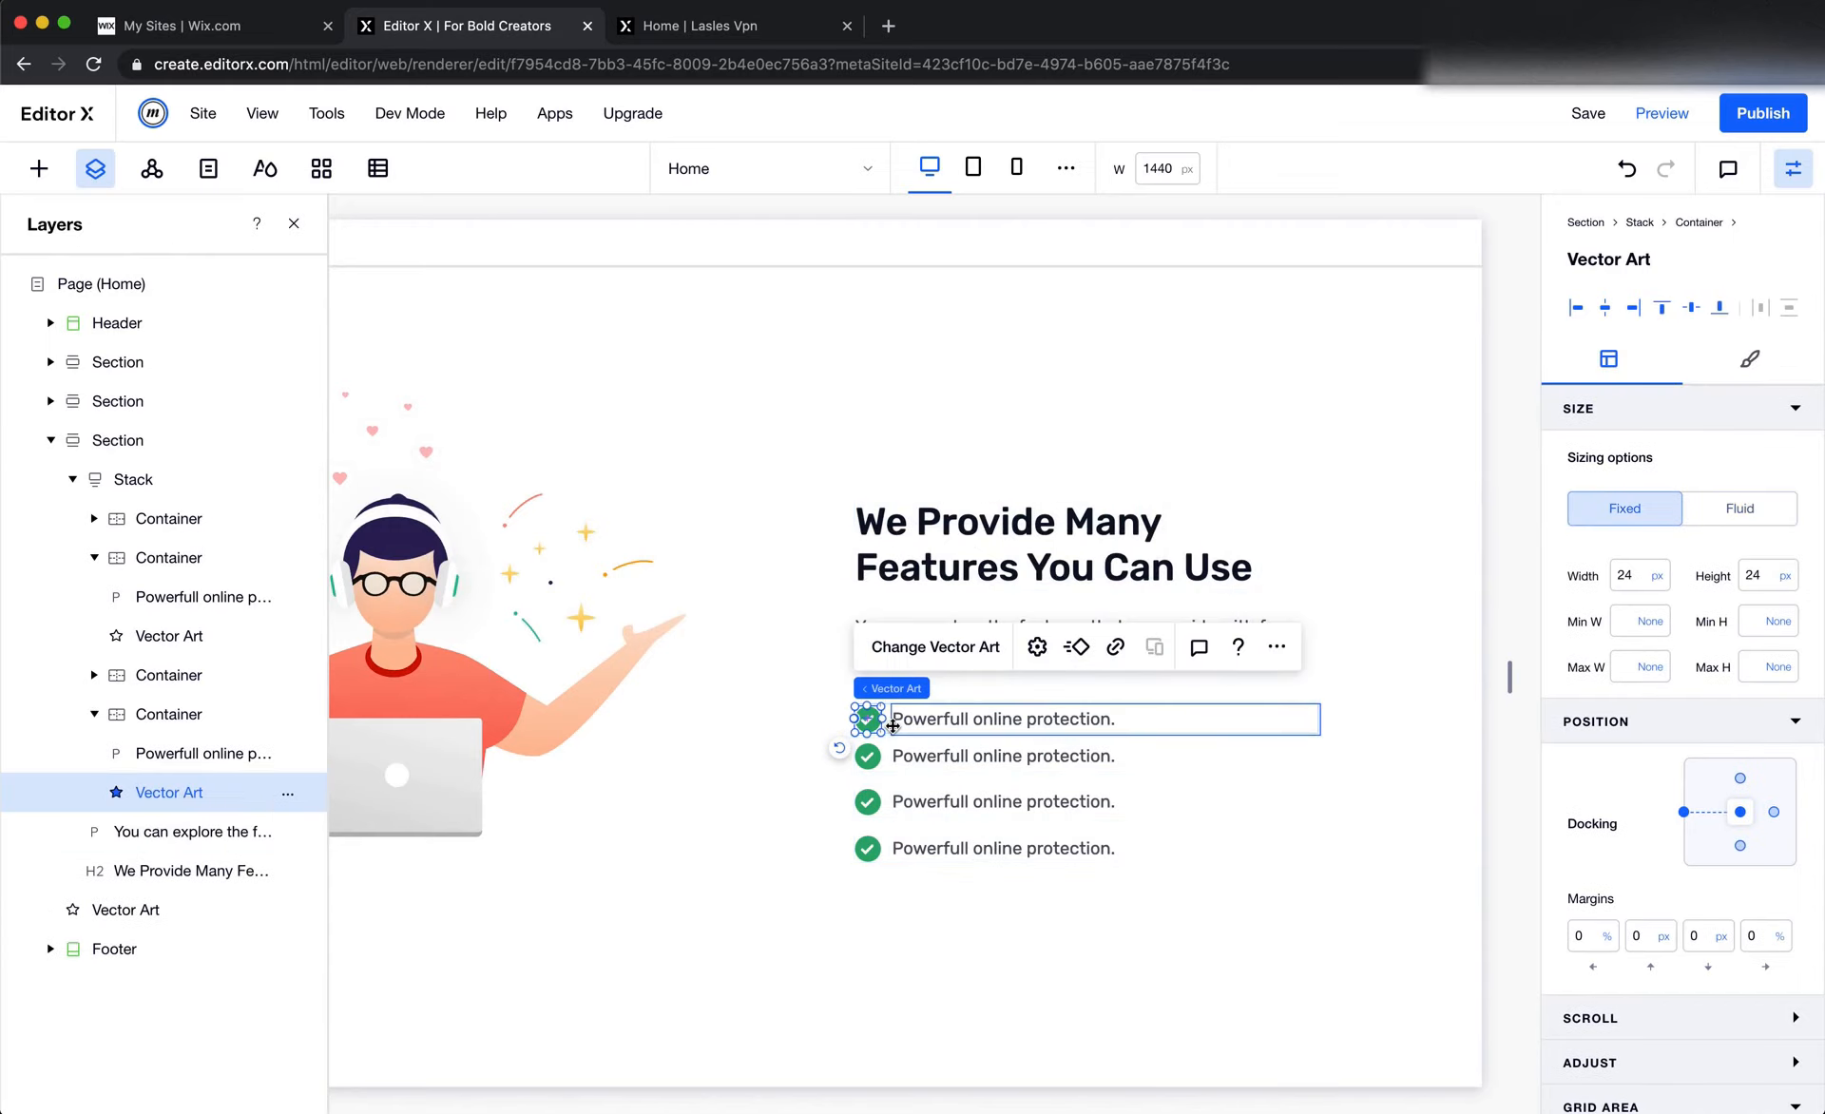
click(894, 722)
click(886, 730)
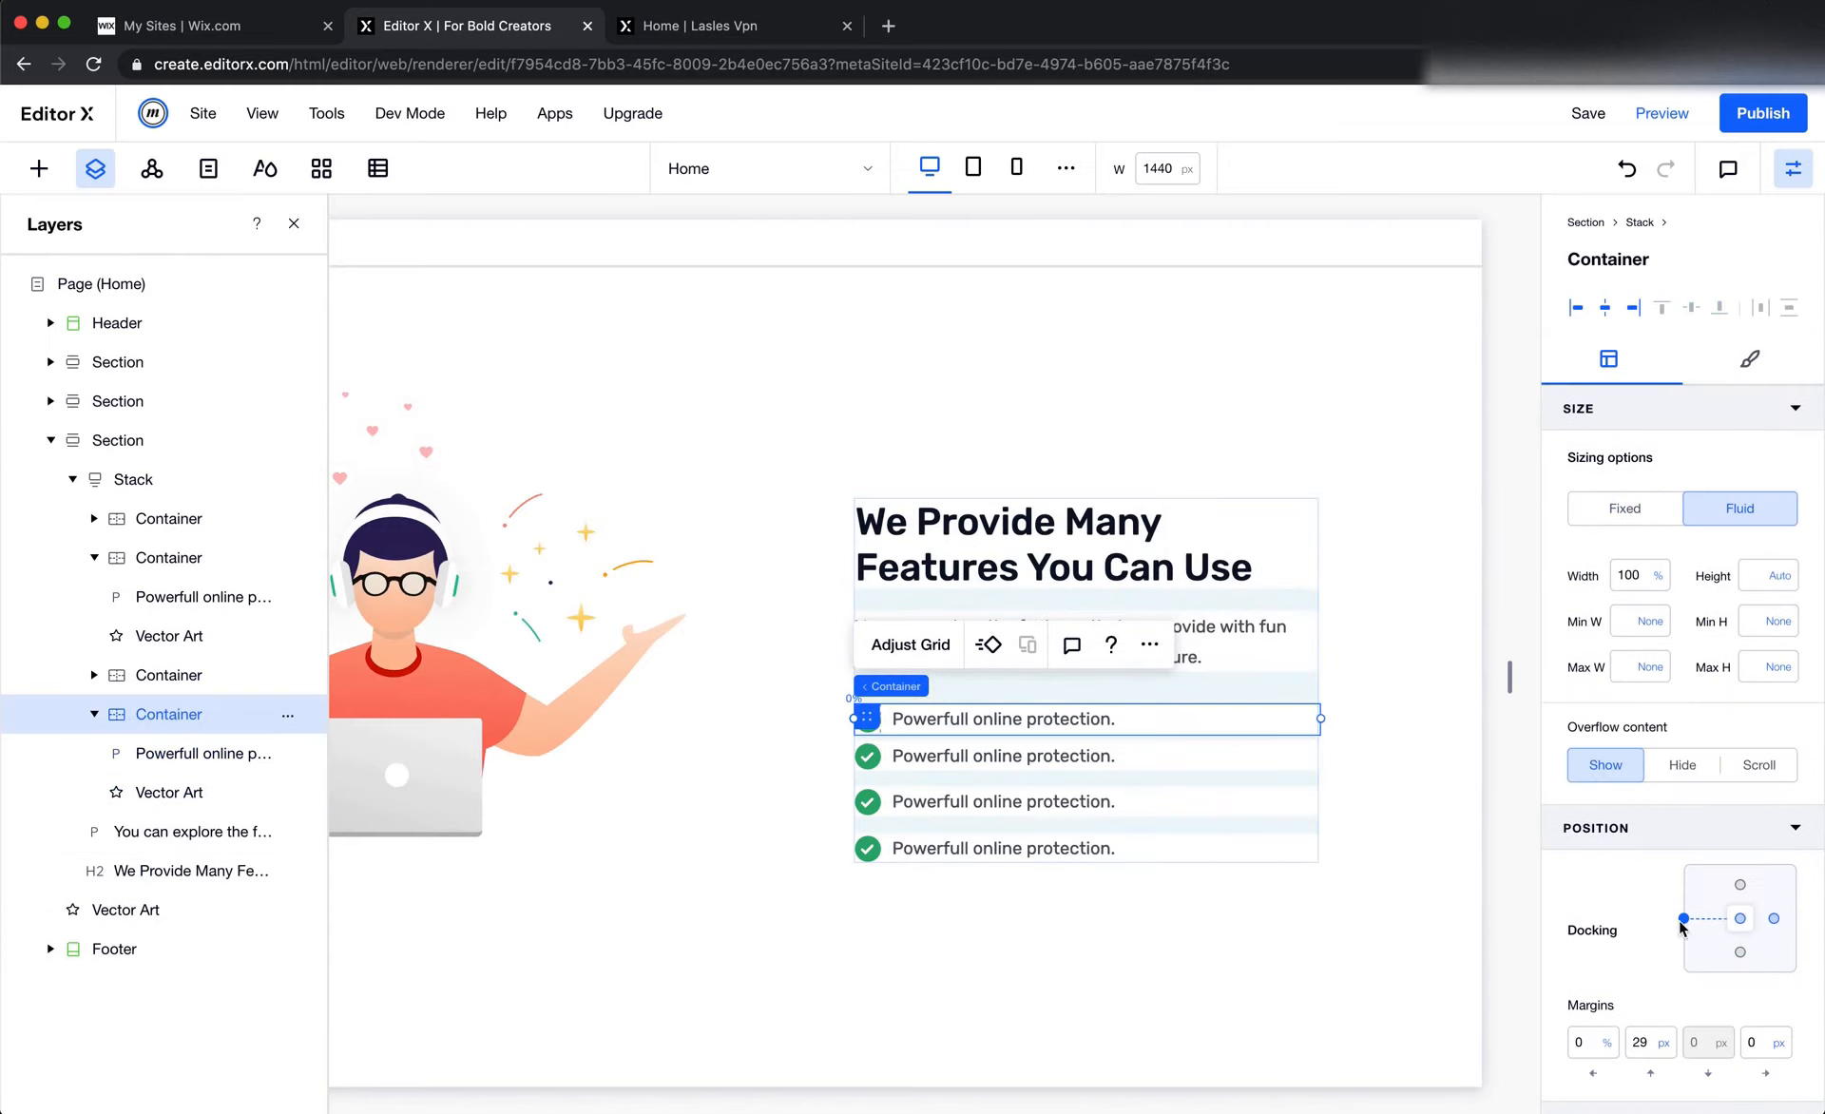
click(1649, 1042)
text(20)
key(Return)
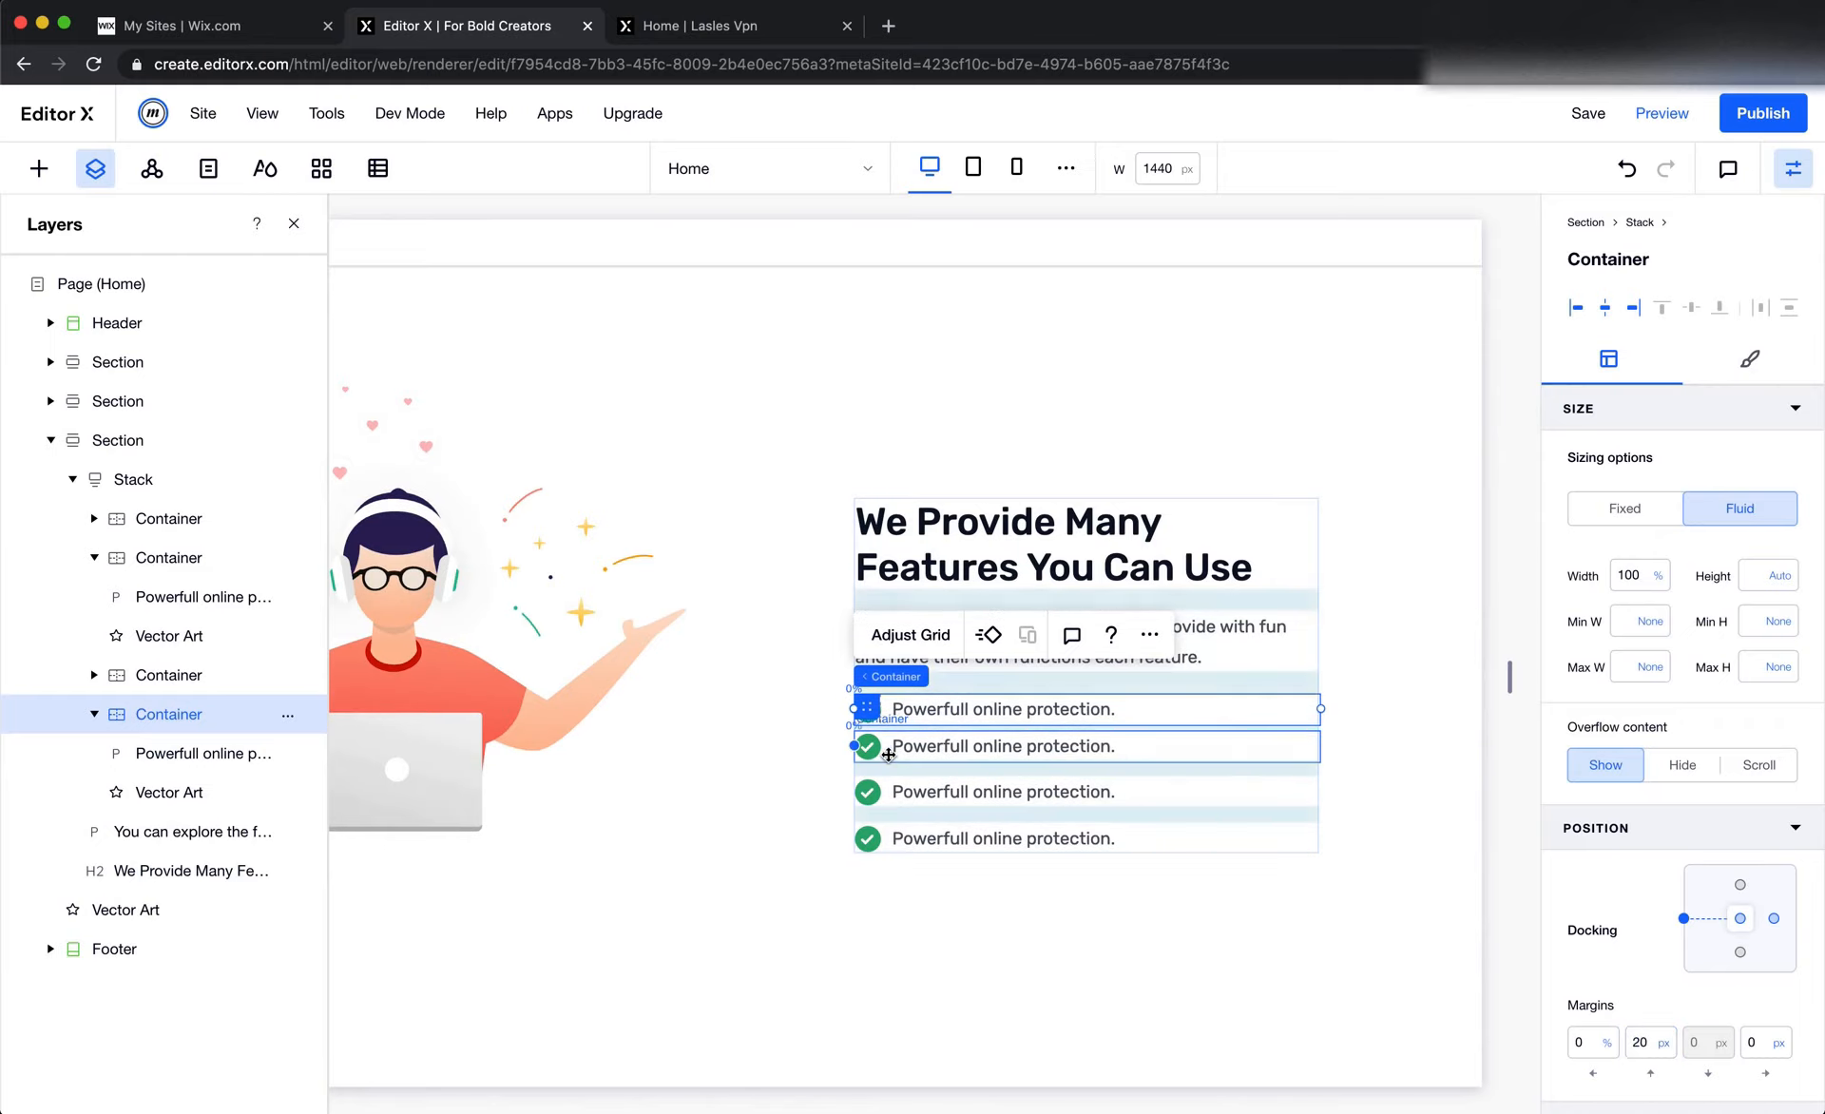
Set the top margins of the second and third check-mark row containers to 15 px and check the fourth row's margin
click(888, 755)
click(1650, 1042)
text(6)
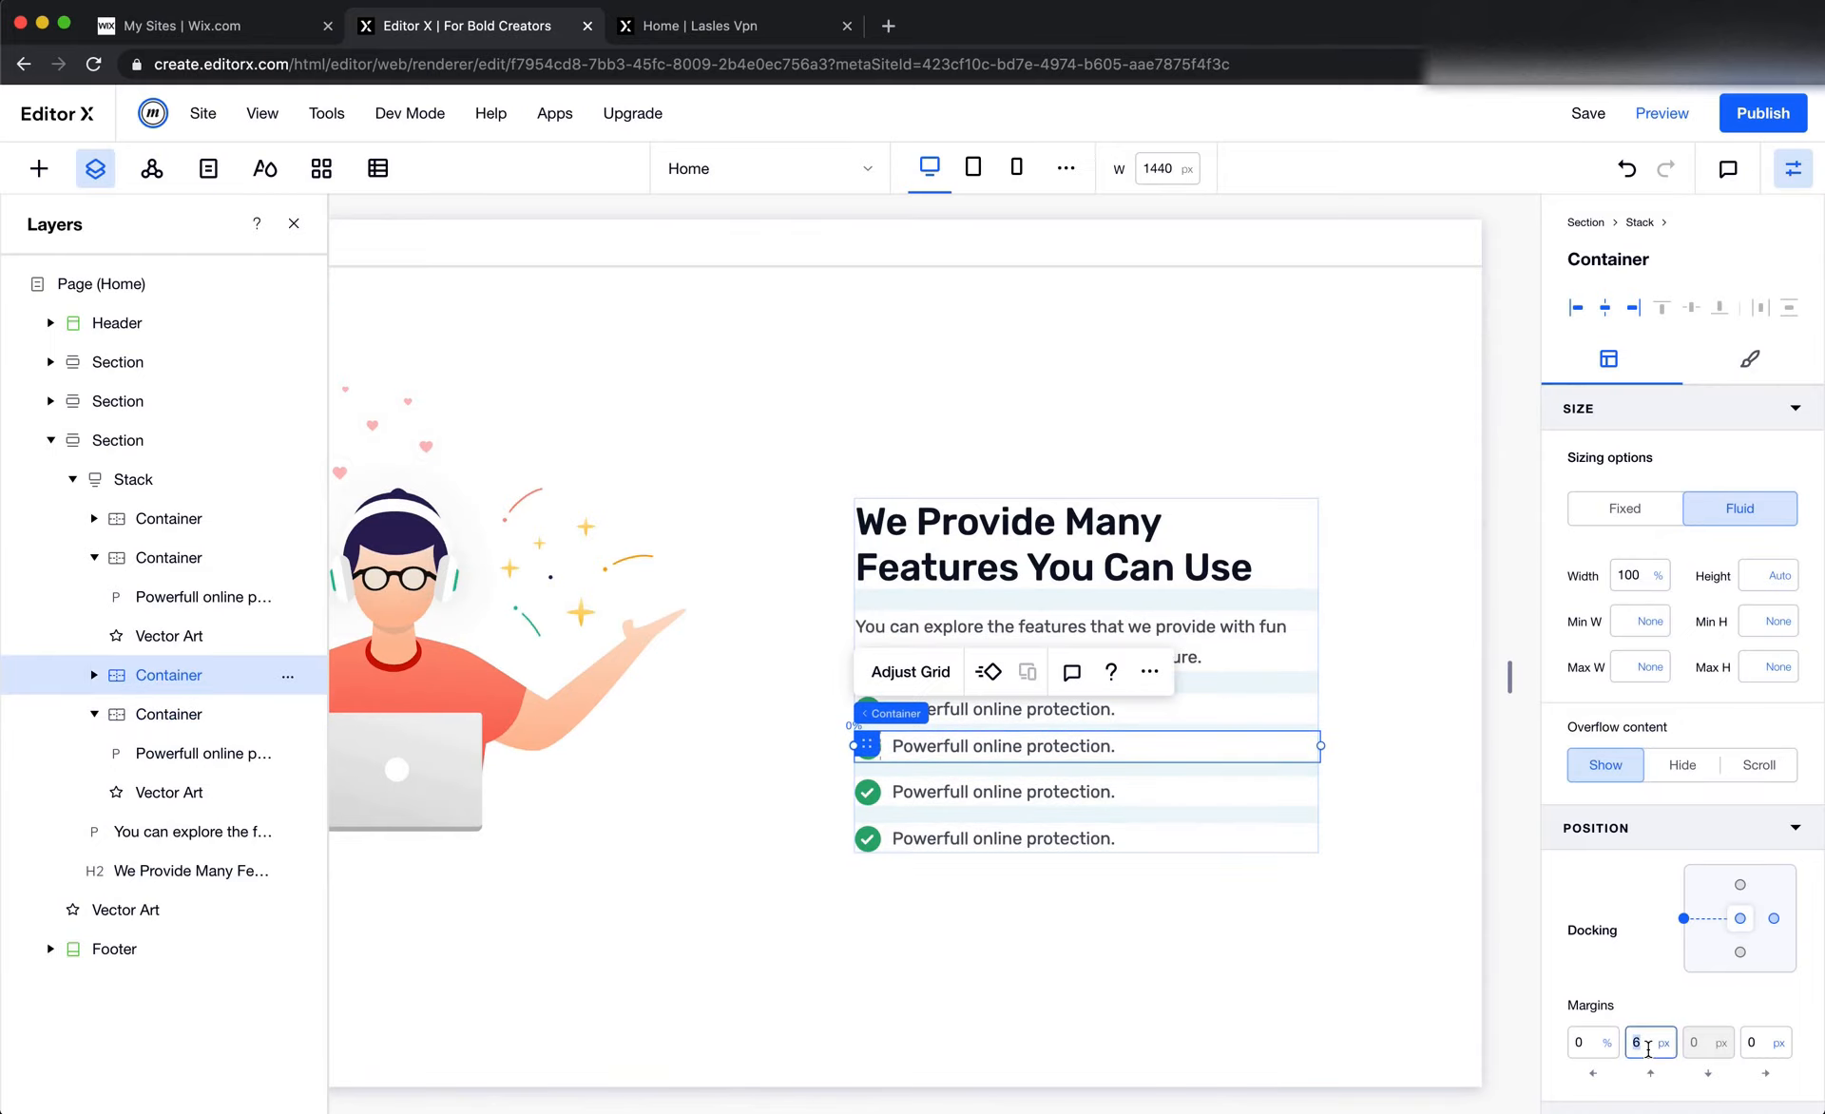
key(Return)
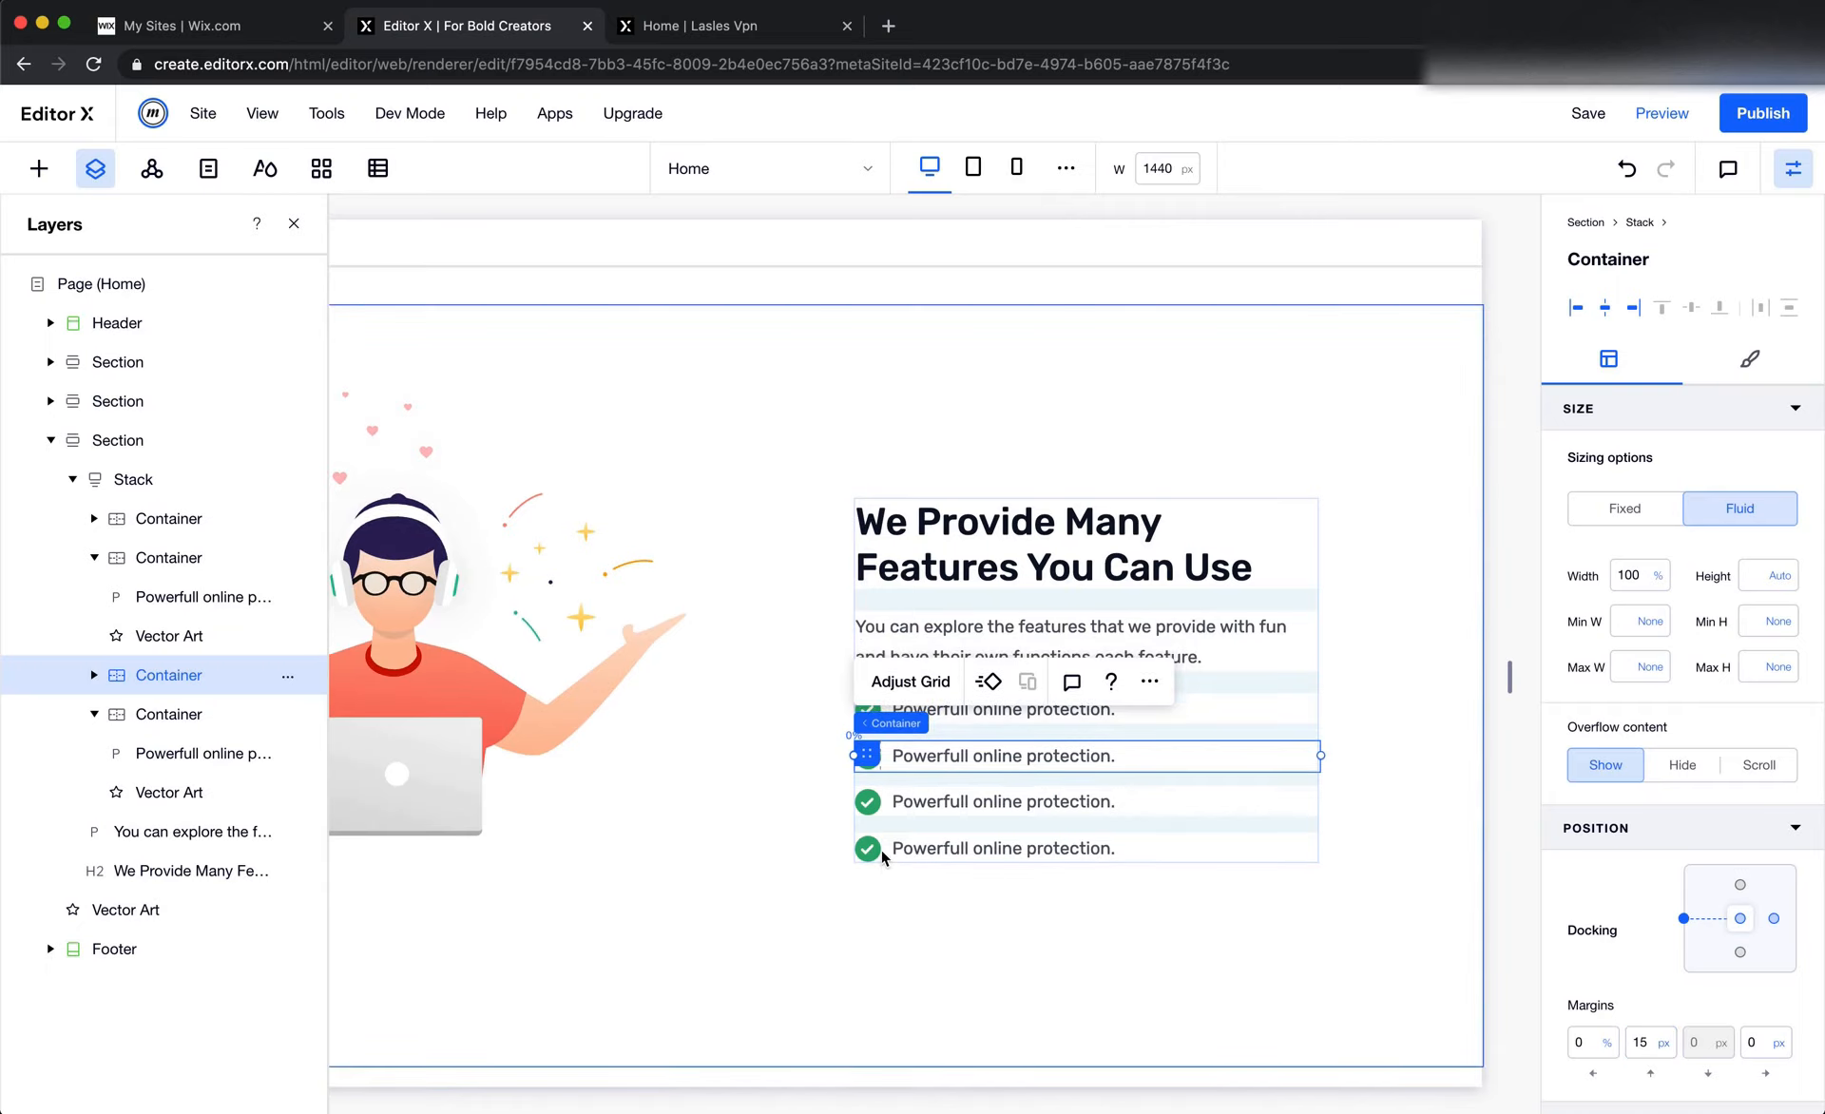
click(891, 814)
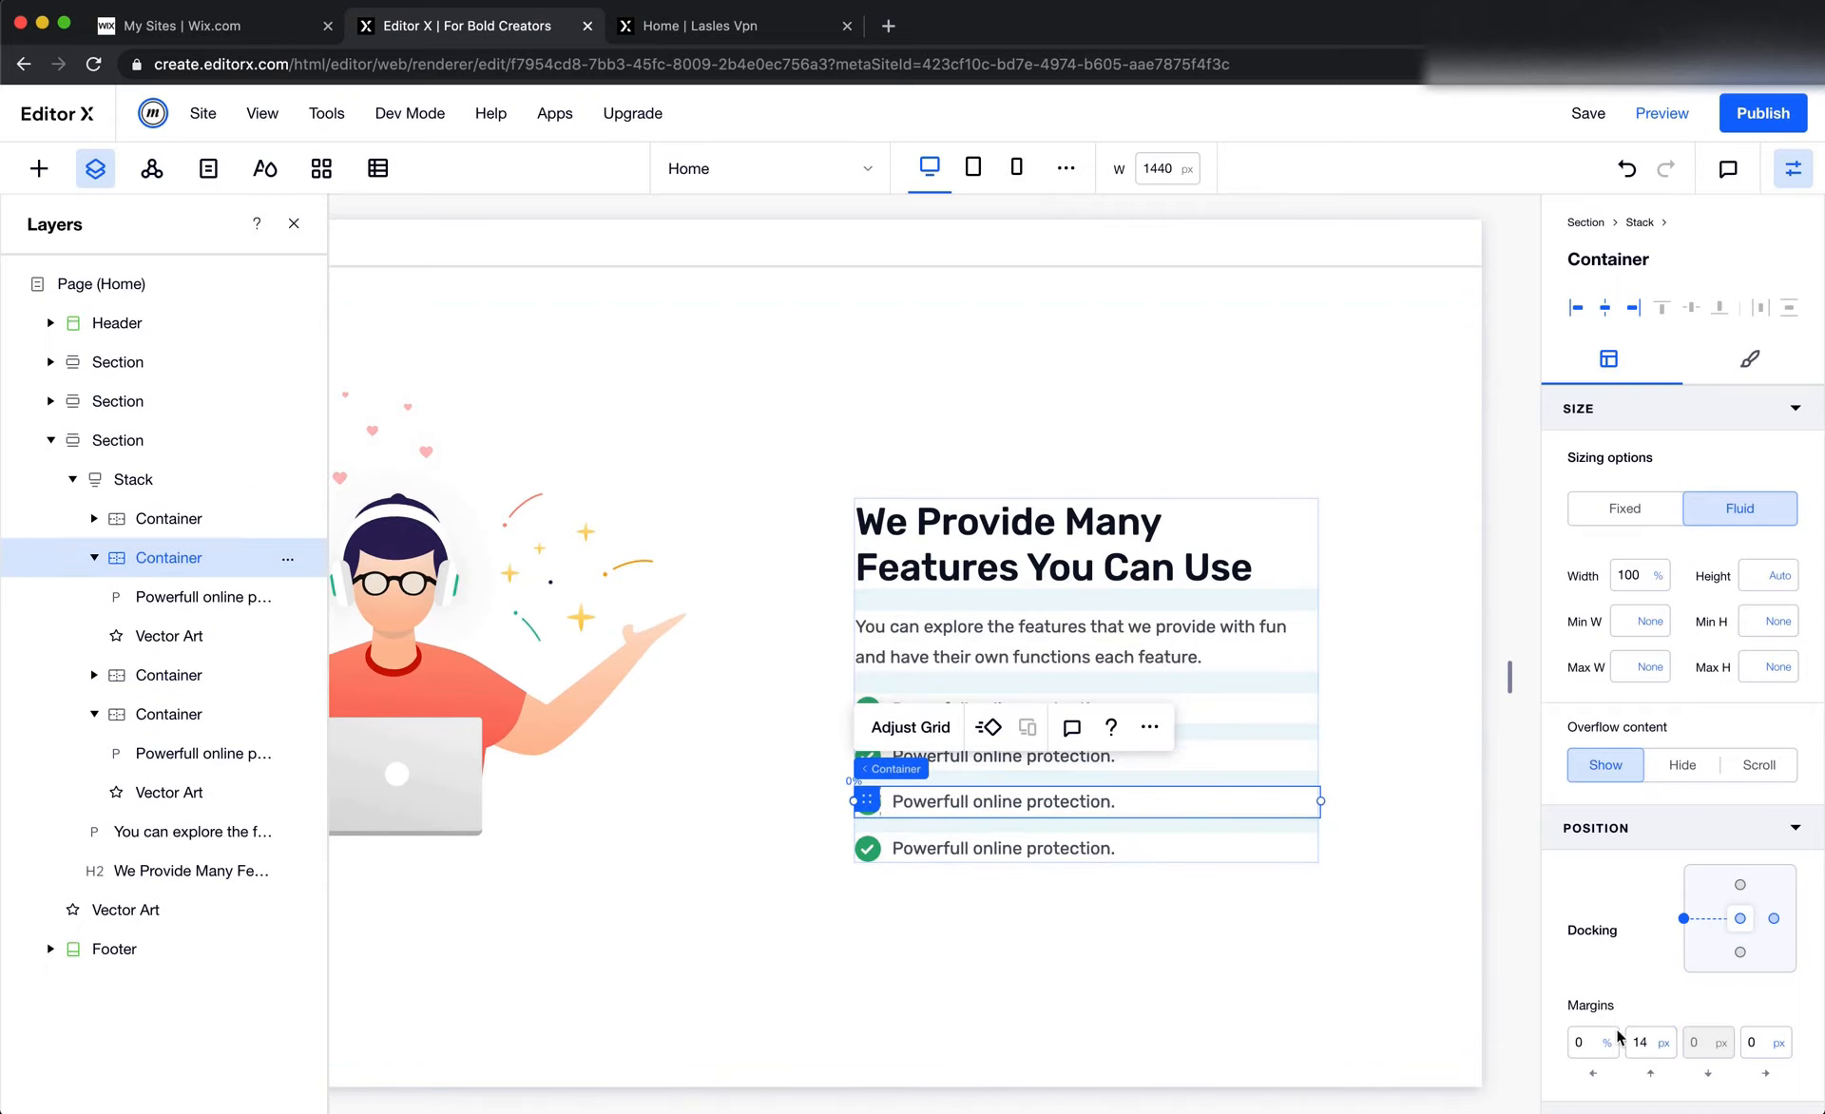
click(1646, 1045)
key(Return)
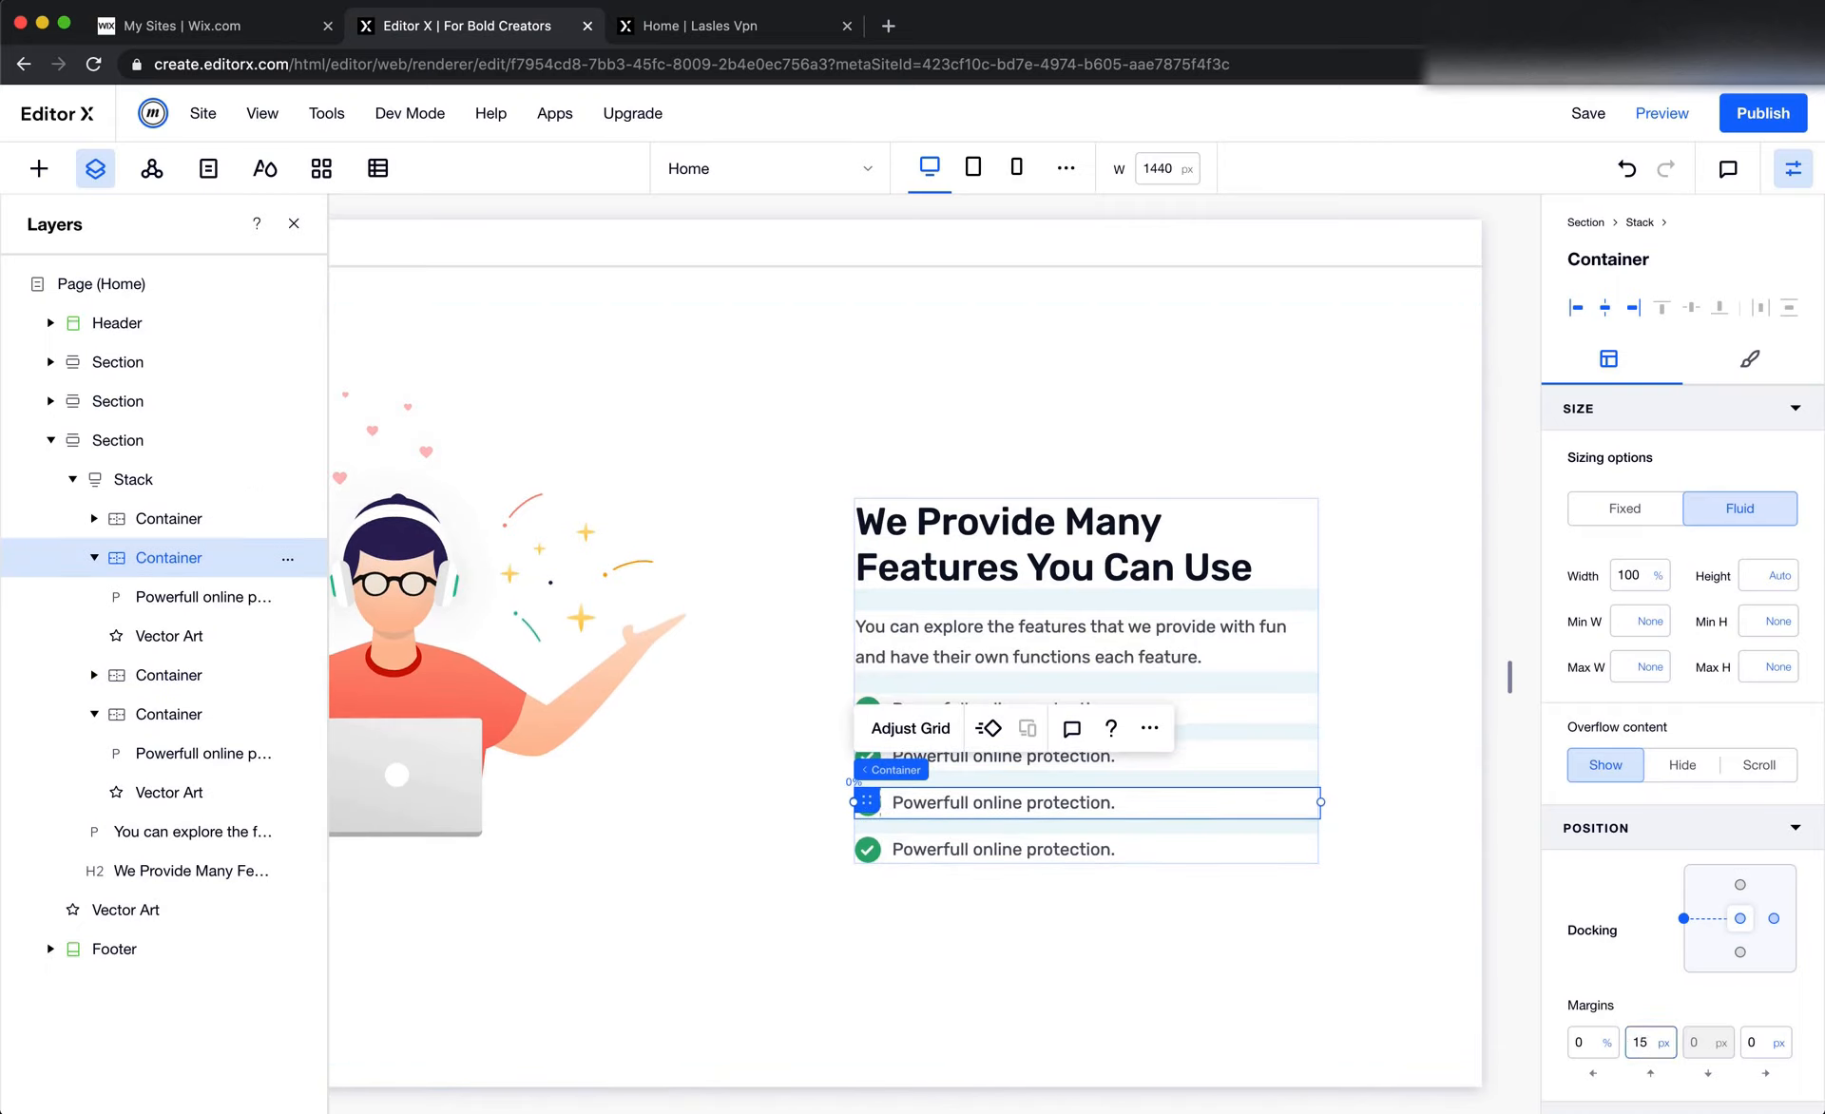
click(877, 853)
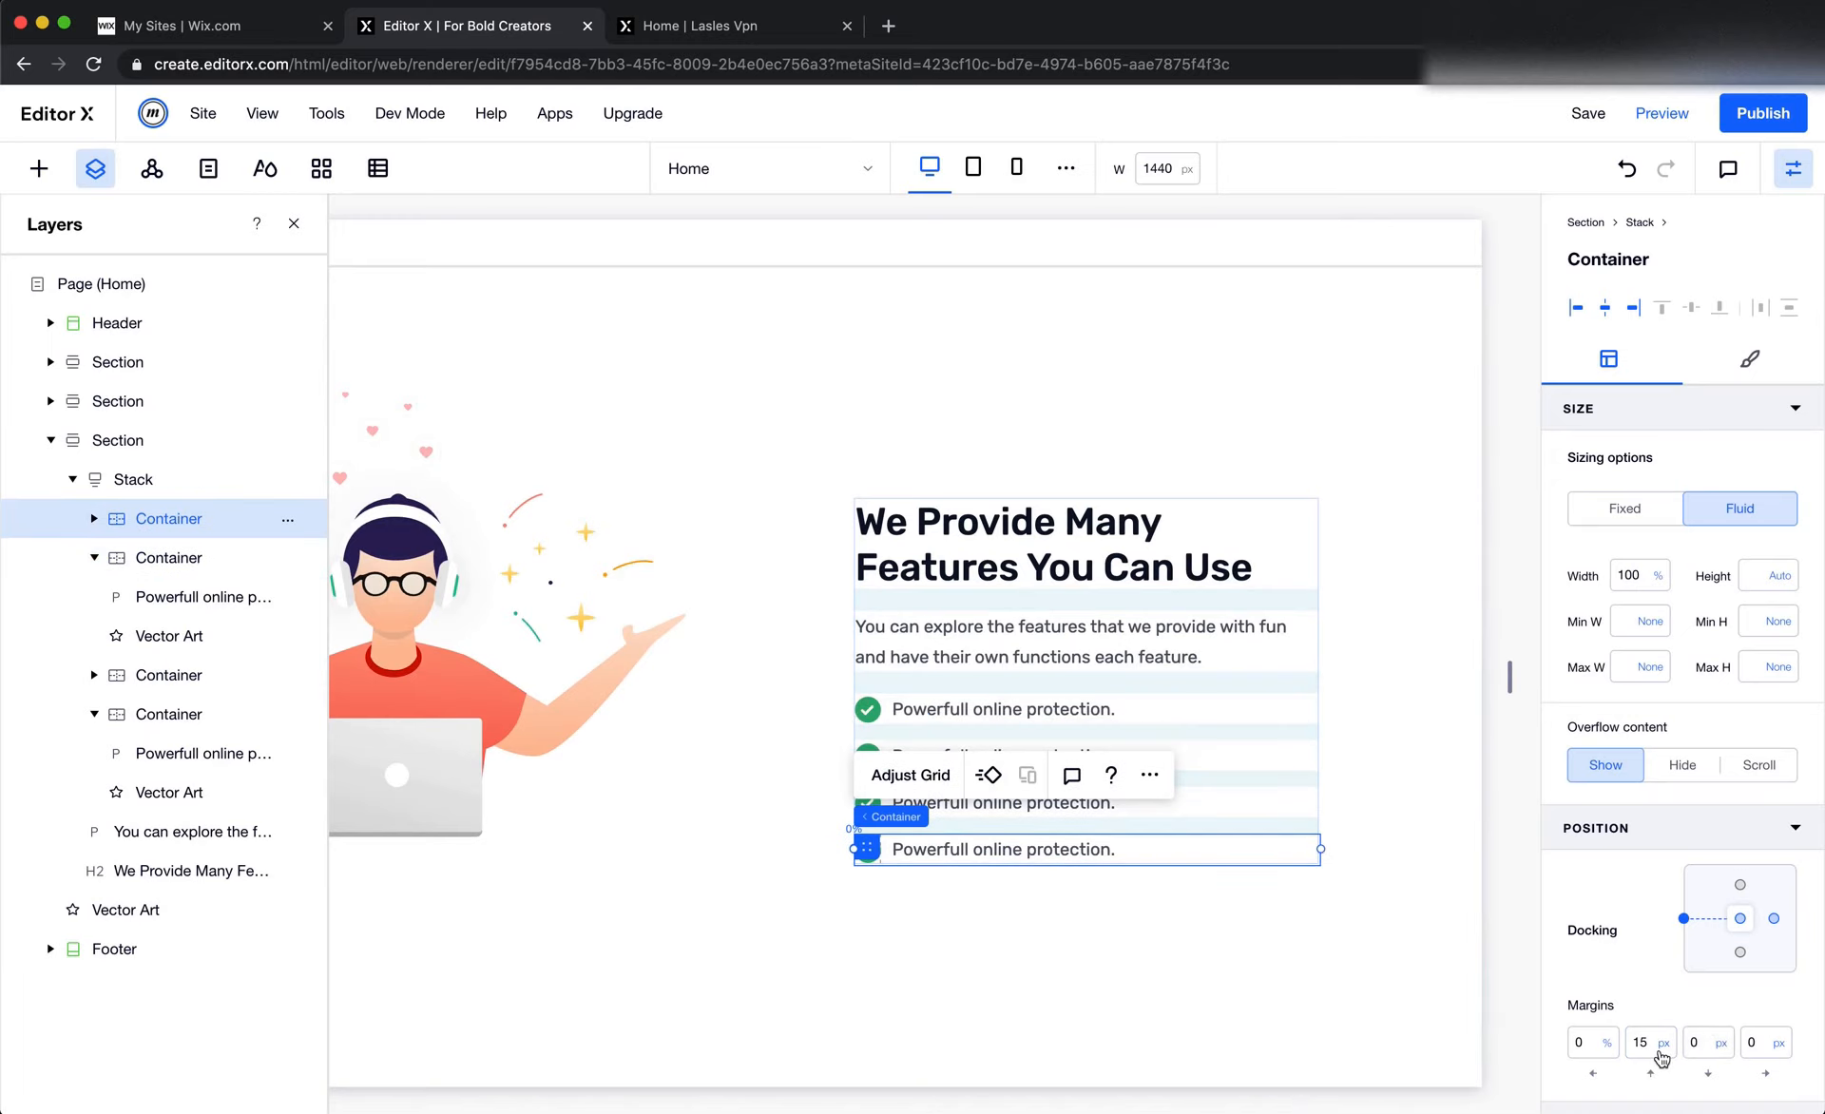
click(1051, 959)
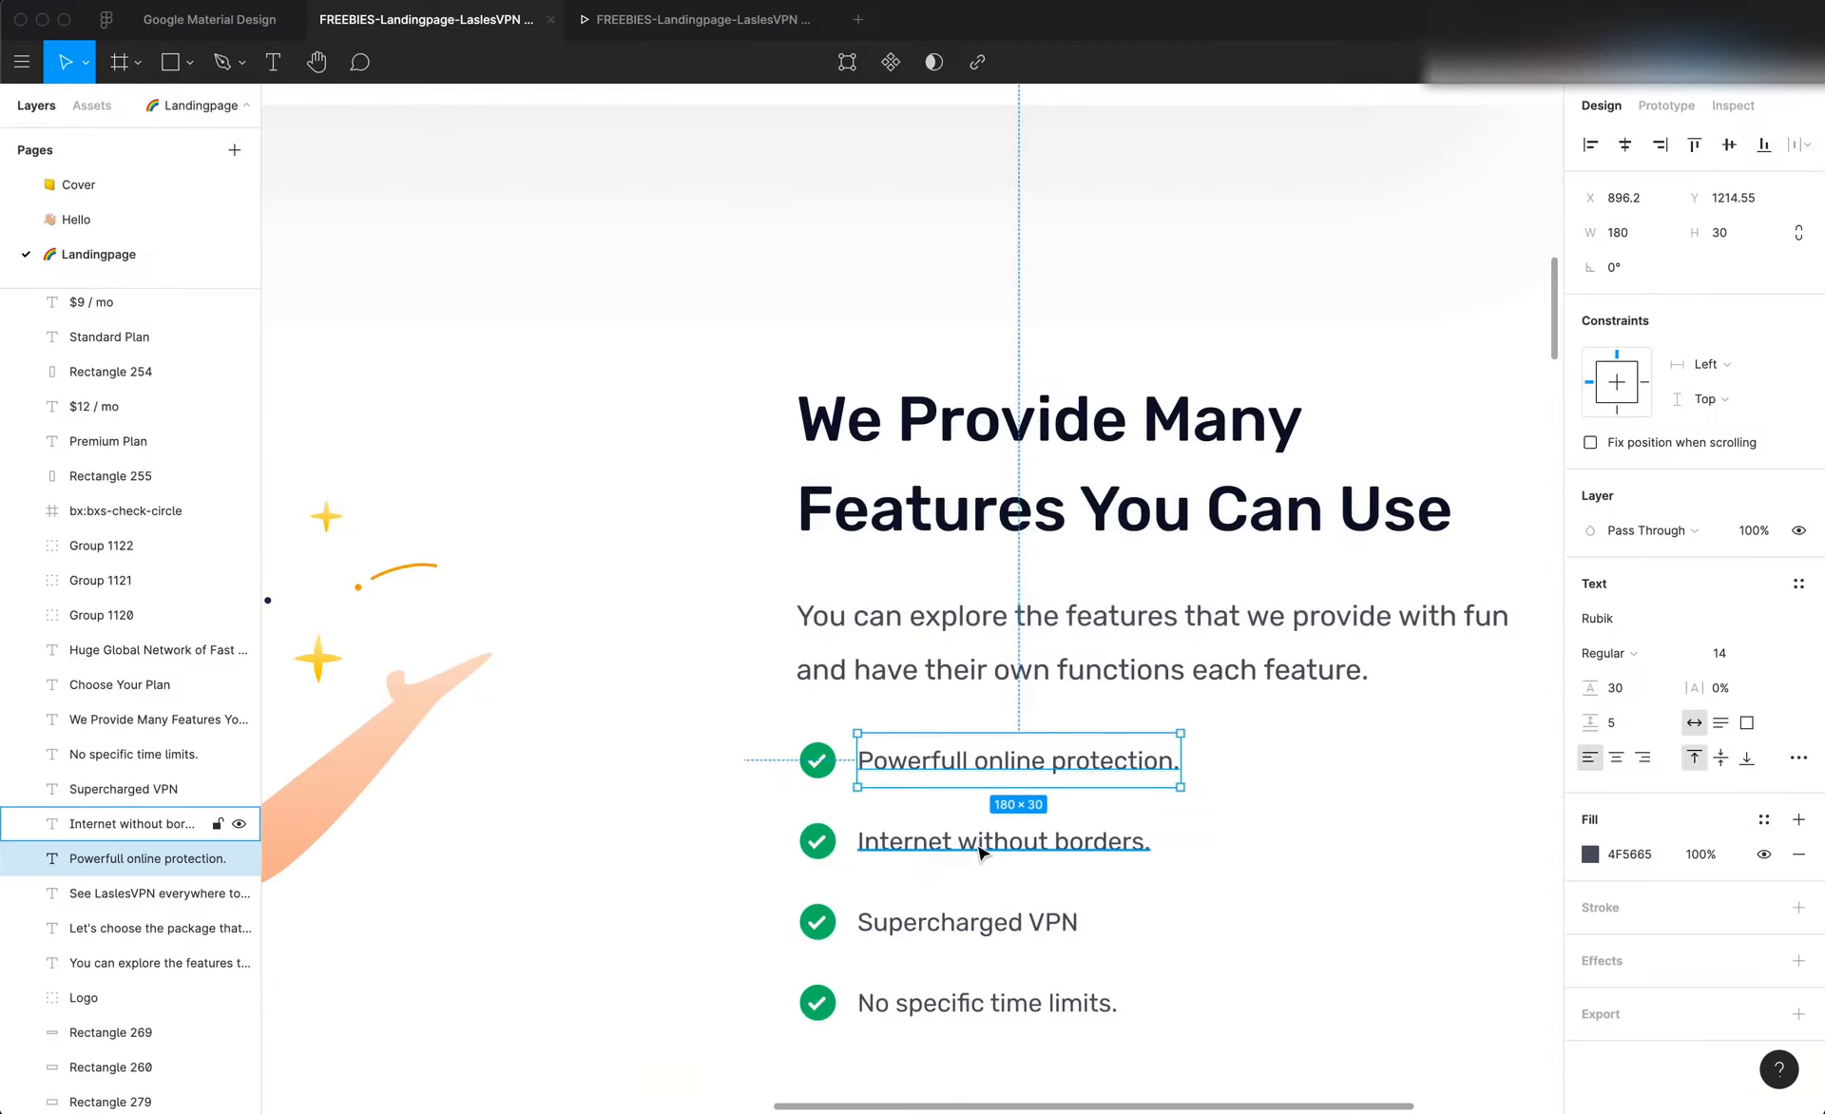
Copy "Internet without borders." from Figma and replace the second check-mark row's text with it in Editor X, undoing any duplicate paste
double_click(972, 841)
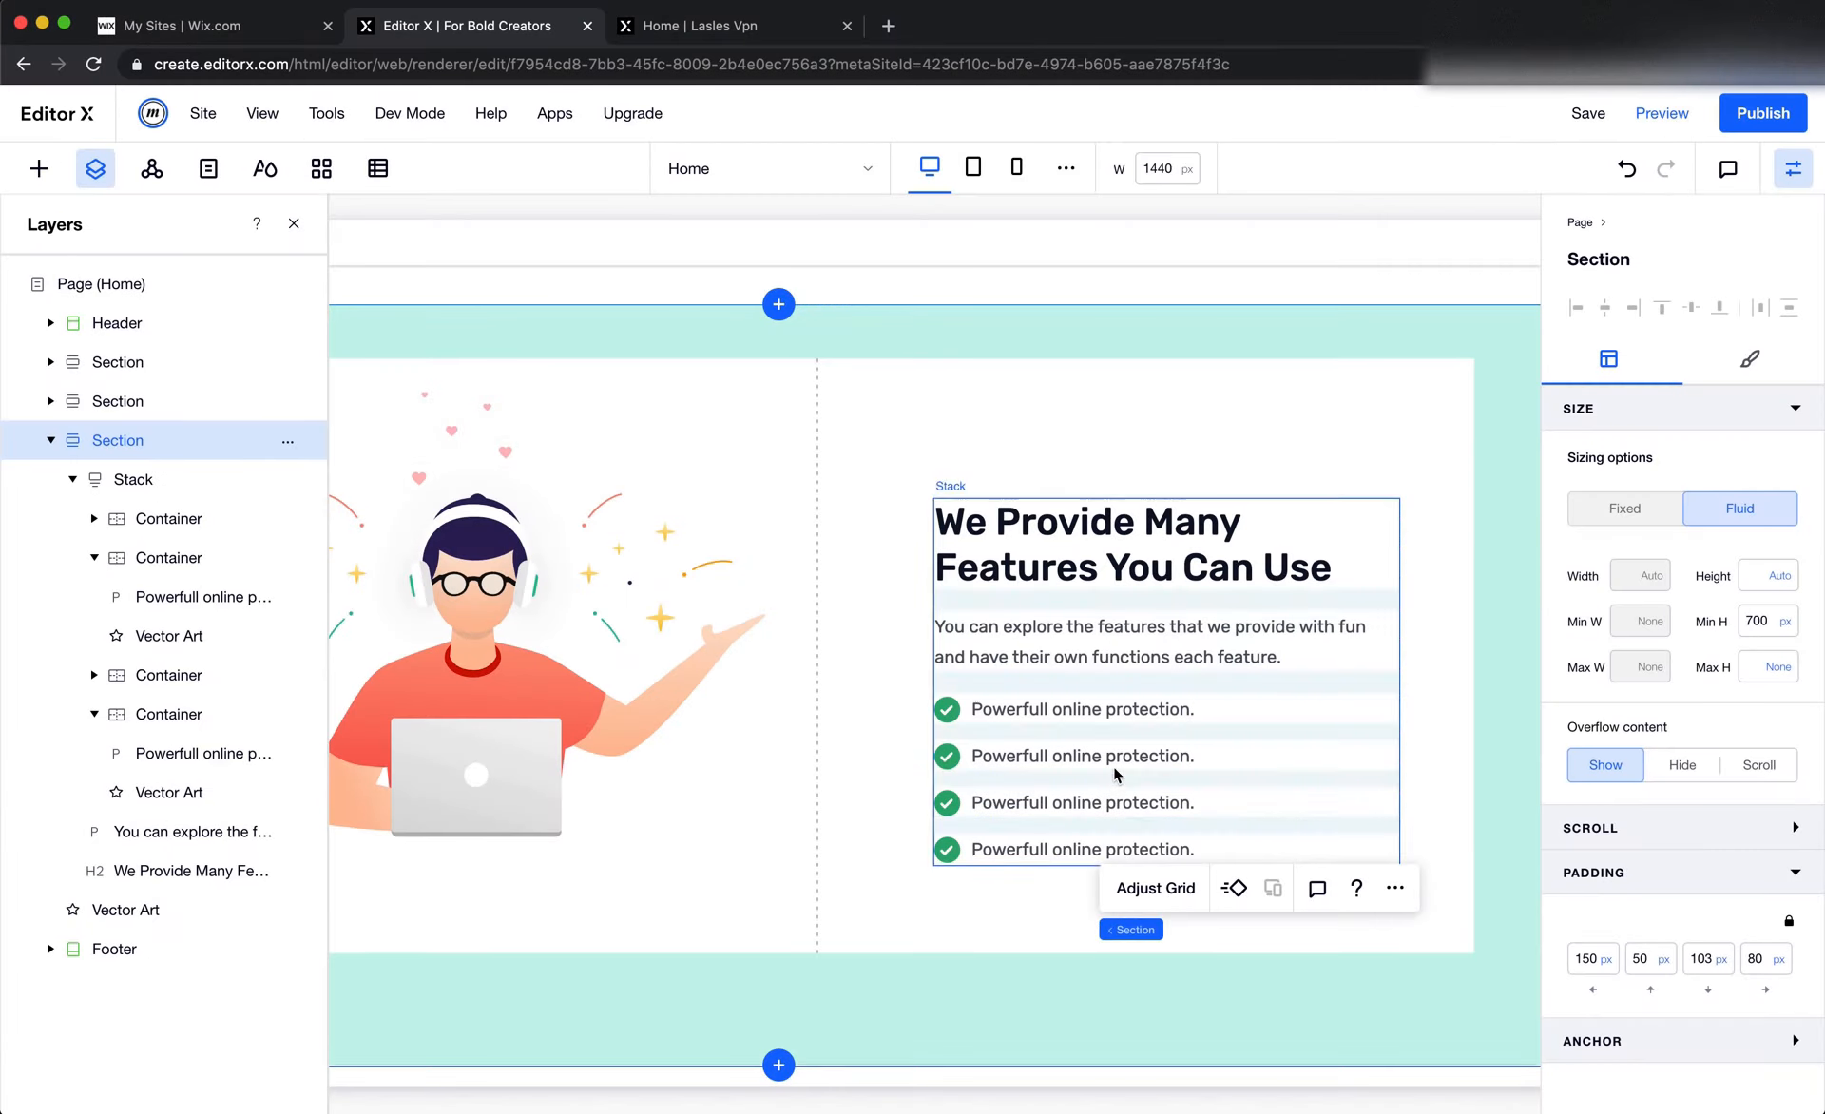
click(1107, 757)
double_click(1112, 761)
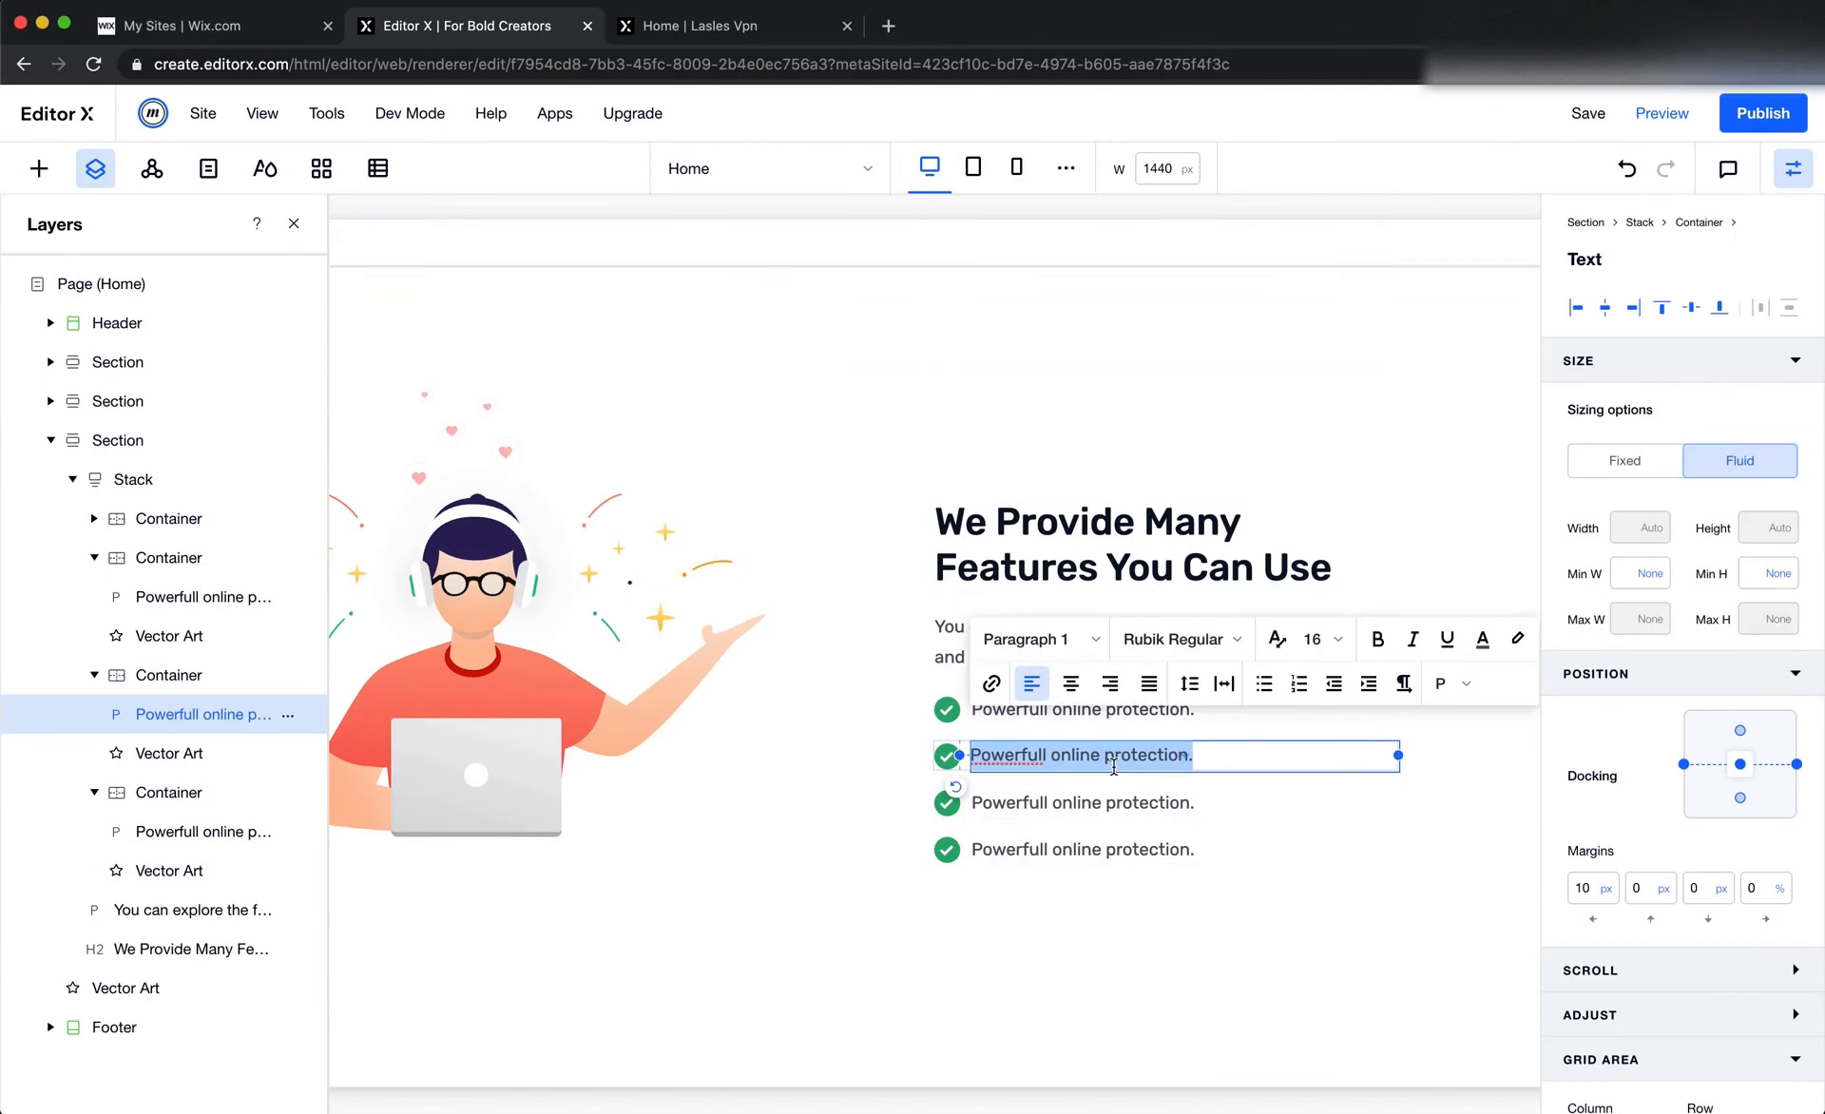
key(Right)
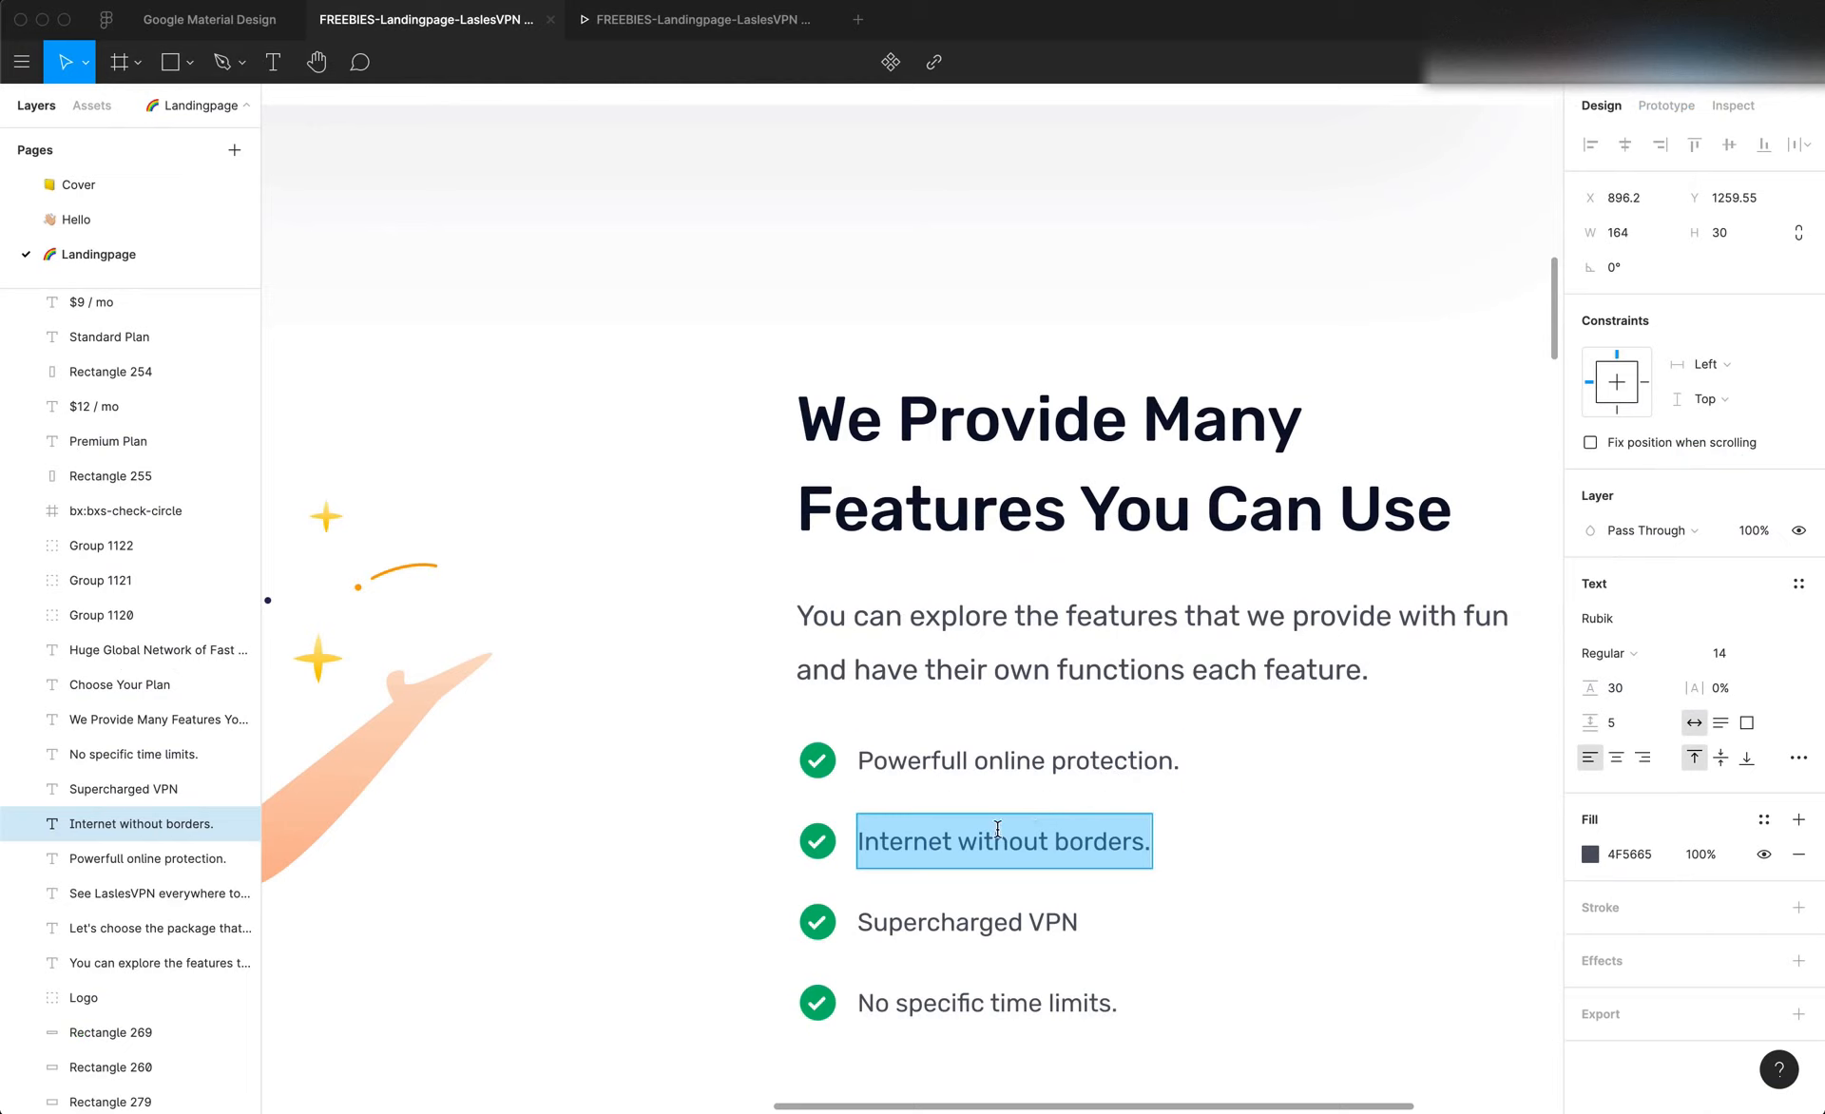
triple_click(997, 839)
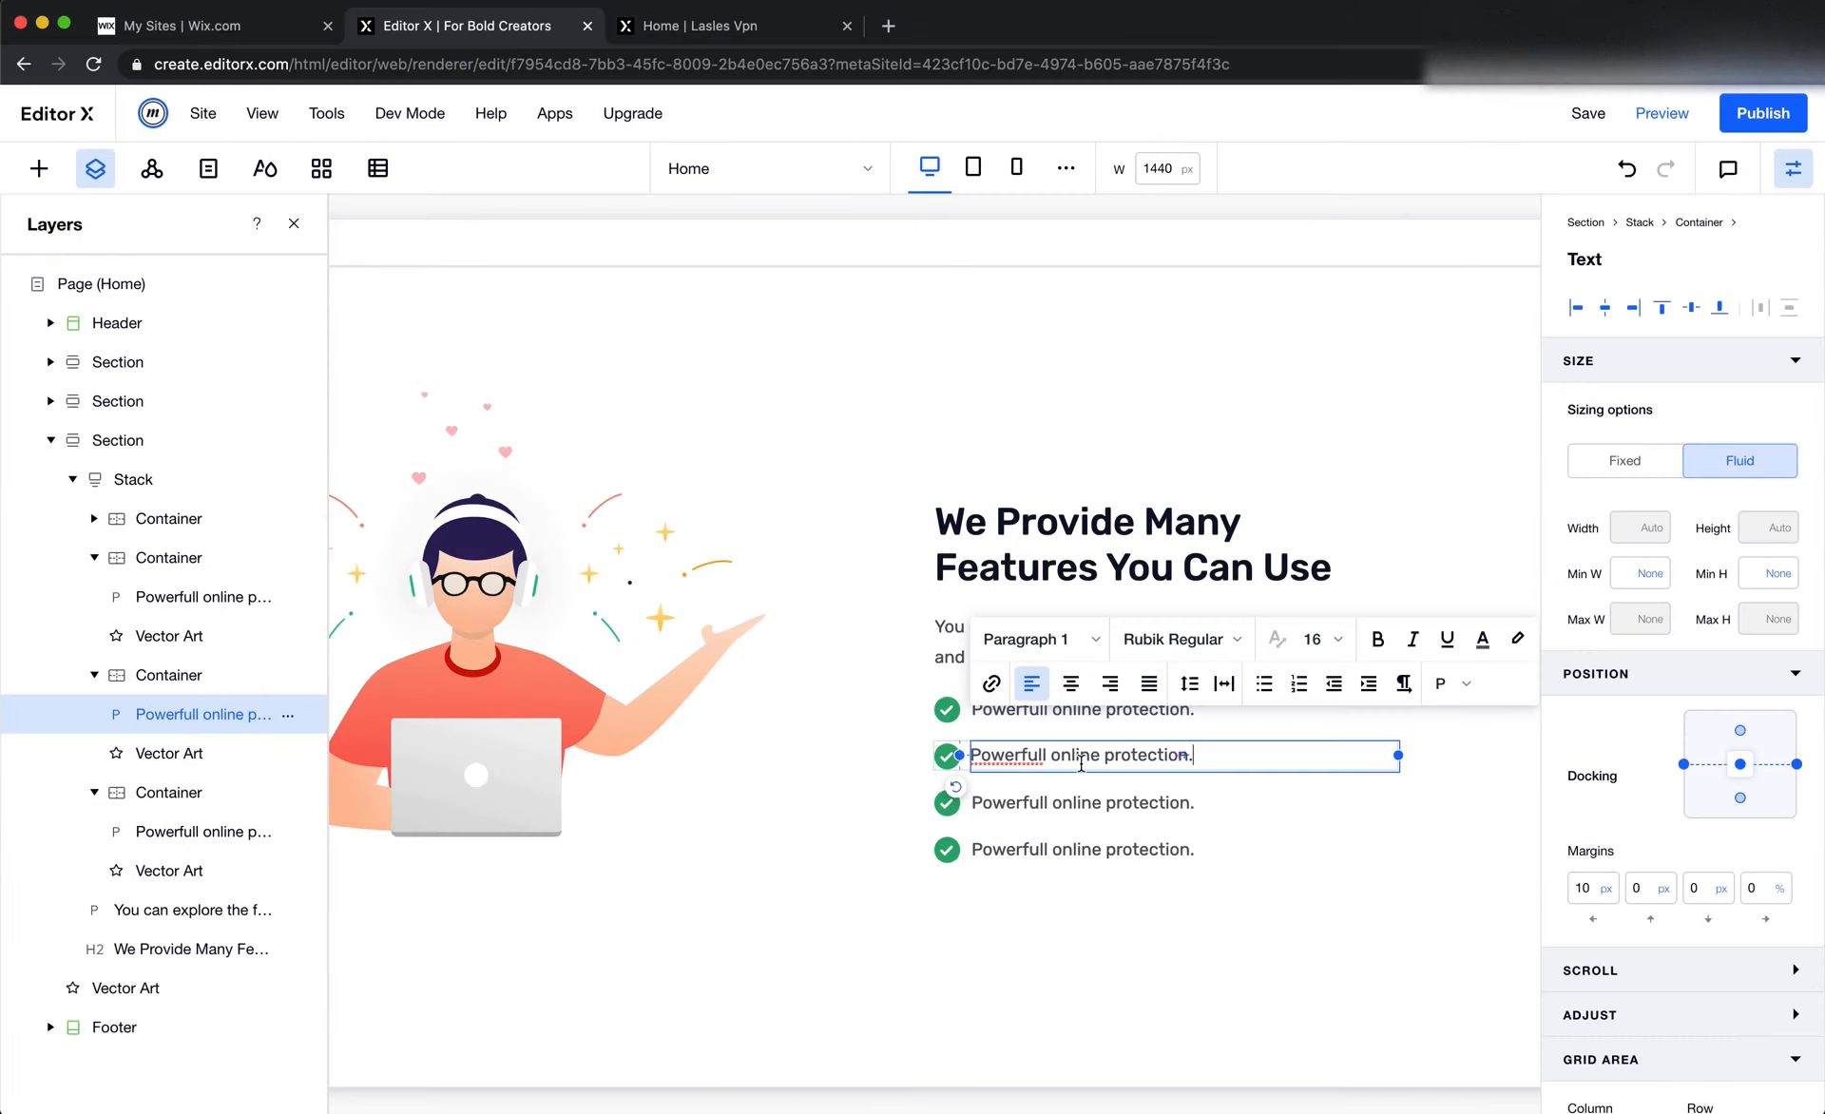
key(ctrl+a)
key(ctrl+v)
key(ctrl+v)
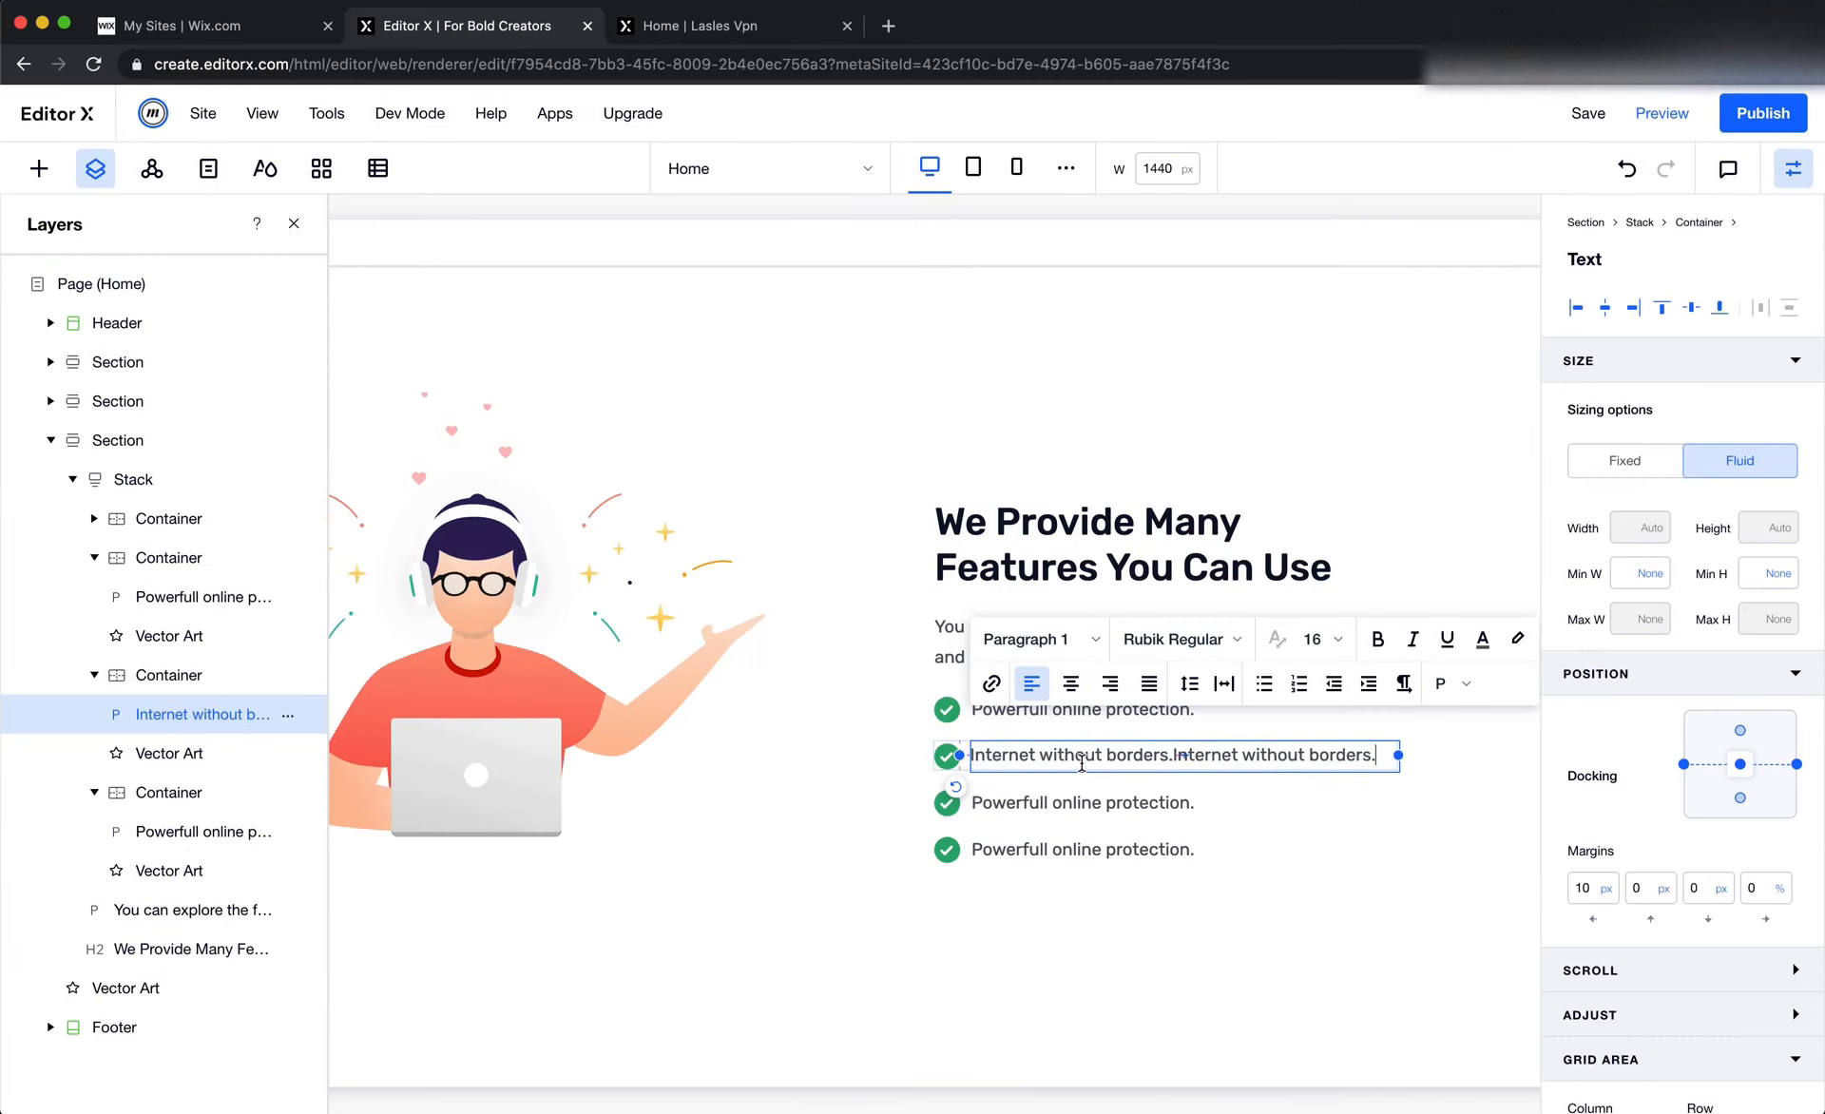
key(ctrl+z)
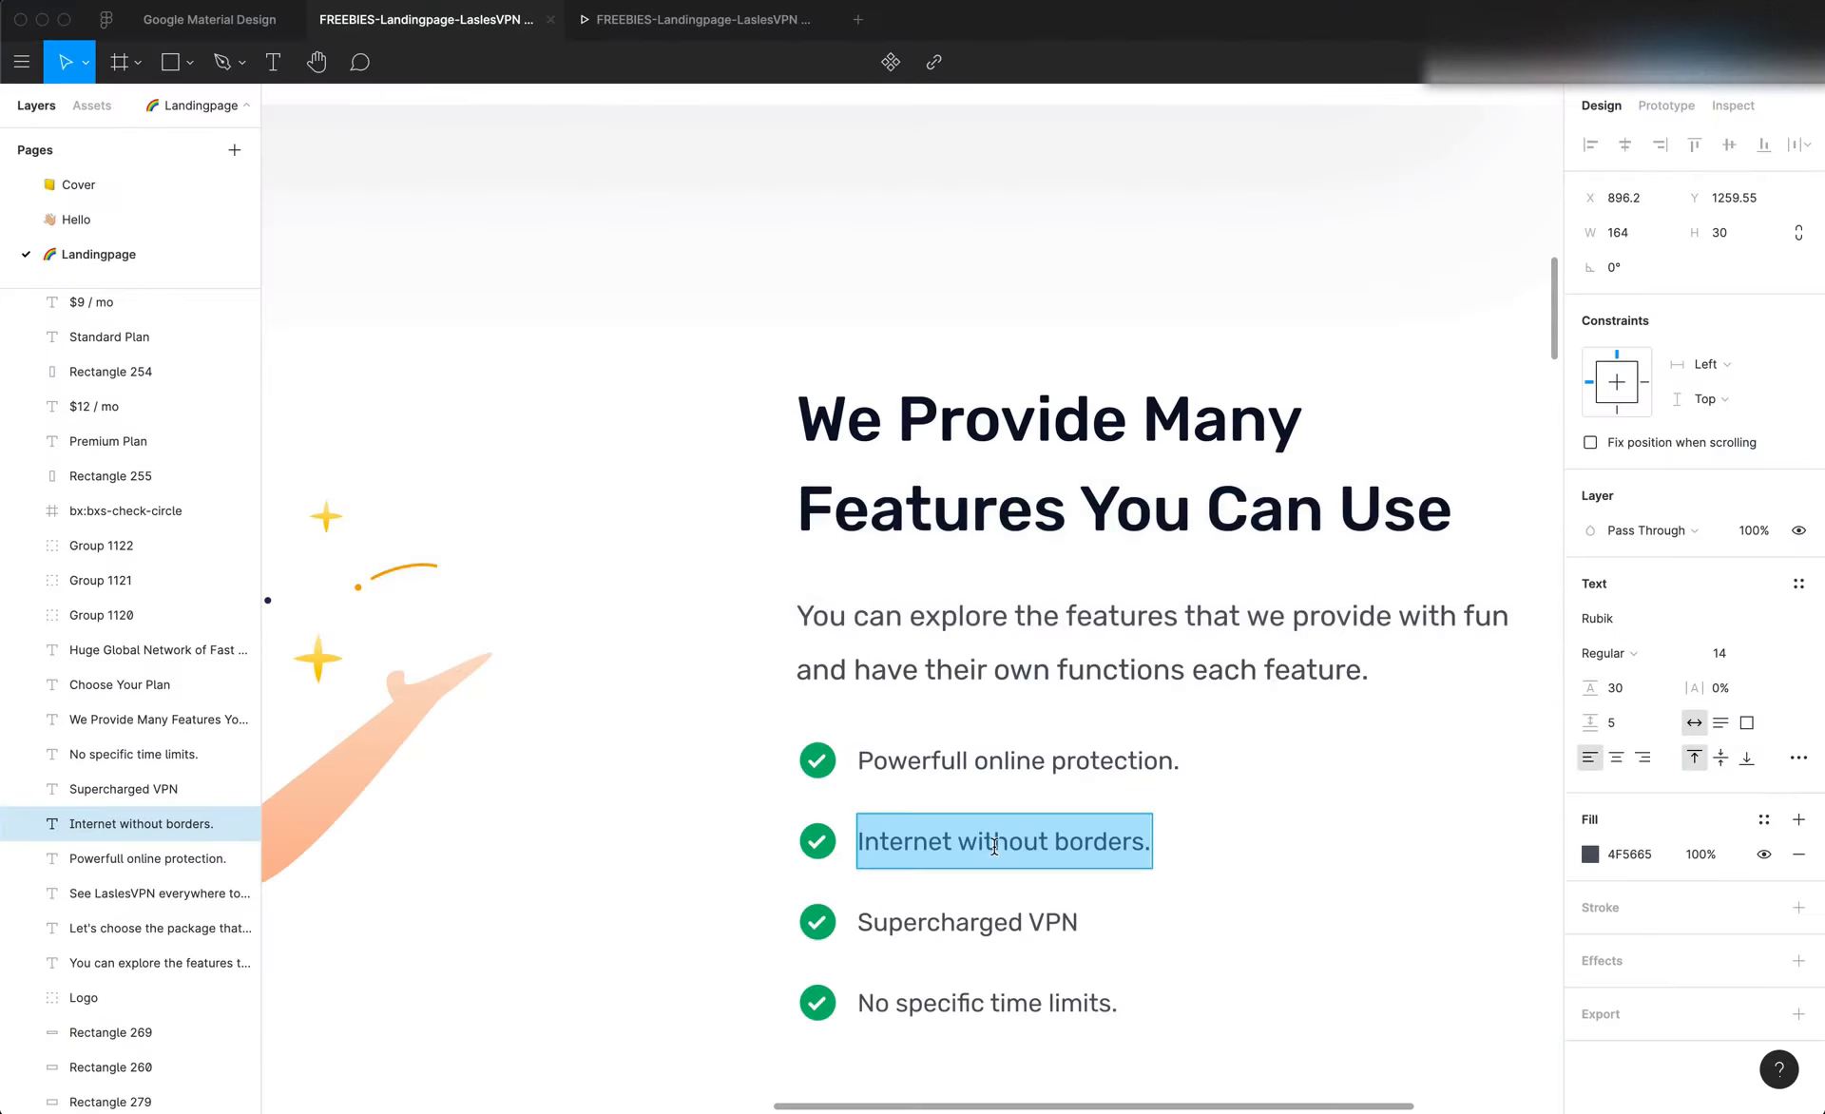
Copy "Supercharged VPN" from Figma and replace the third check-mark row's text with it in Editor X
click(961, 922)
triple_click(966, 922)
key(ctrl+c)
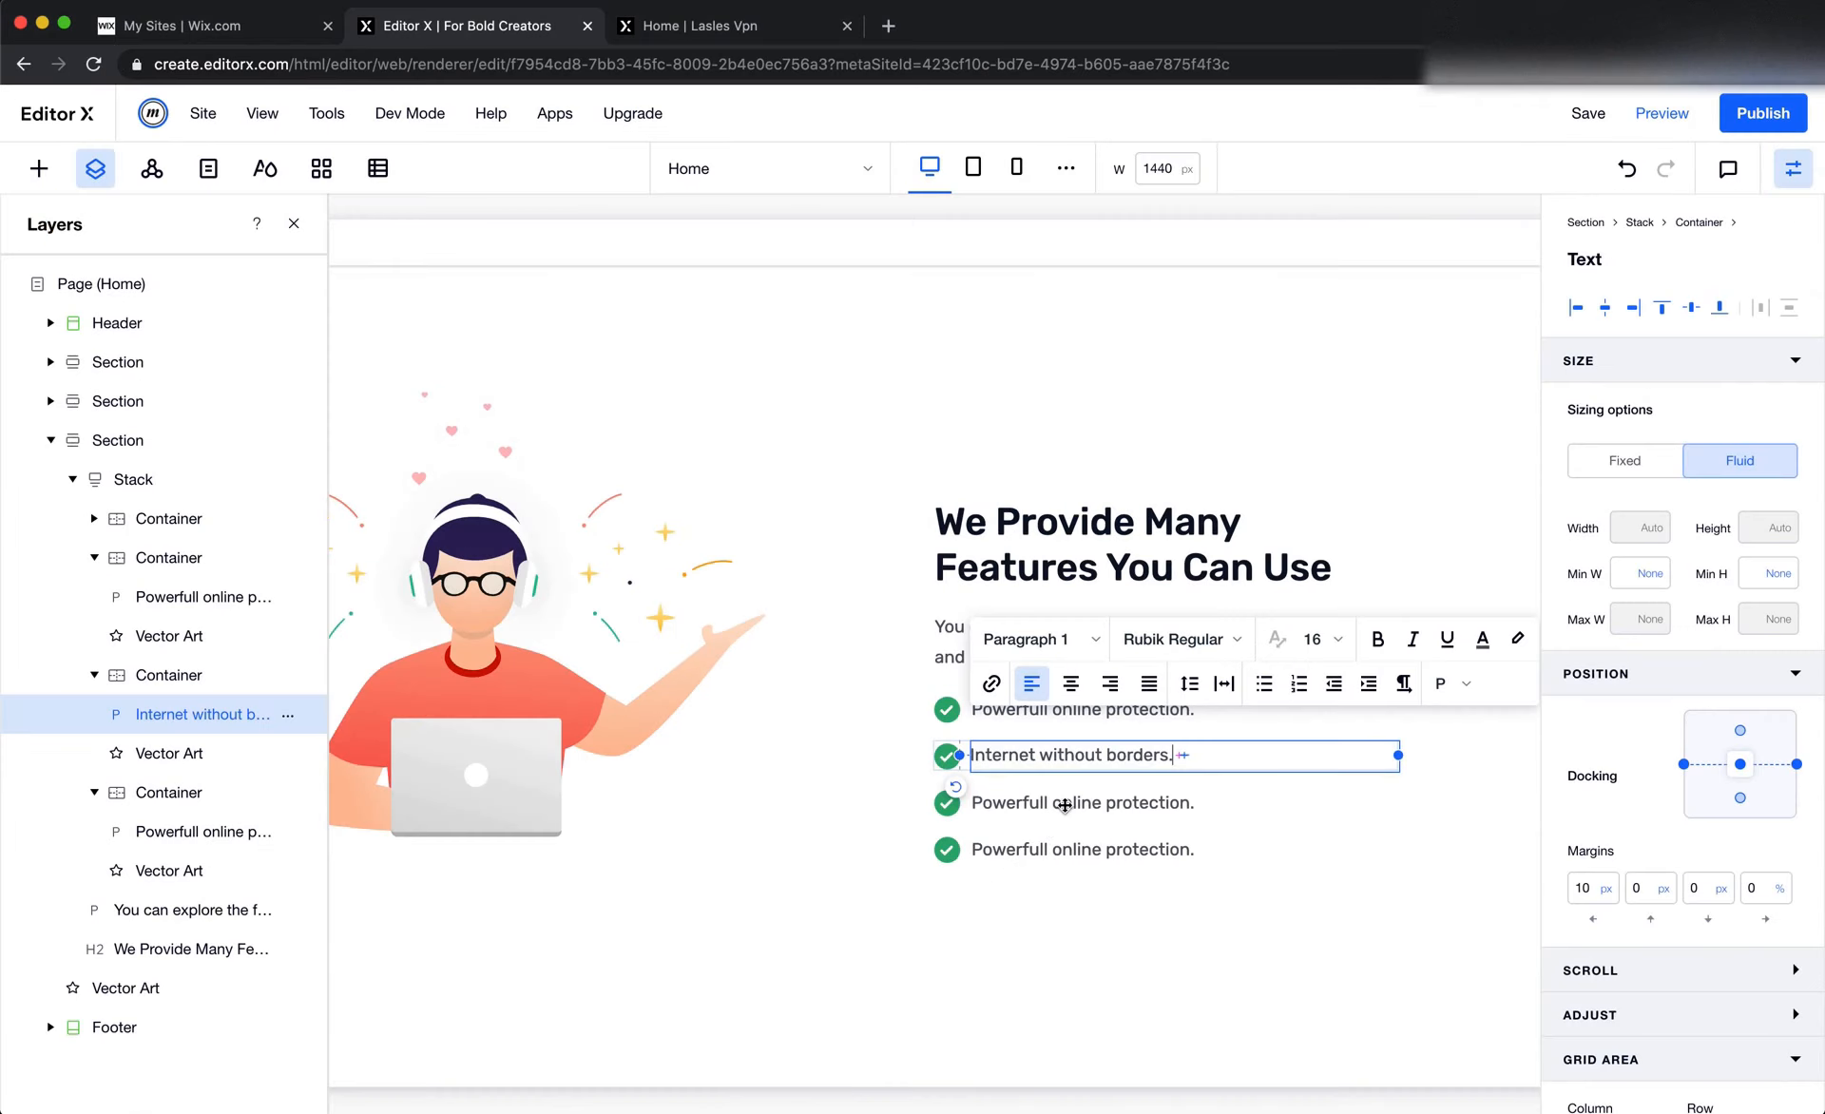
double_click(1065, 803)
key(ctrl+v)
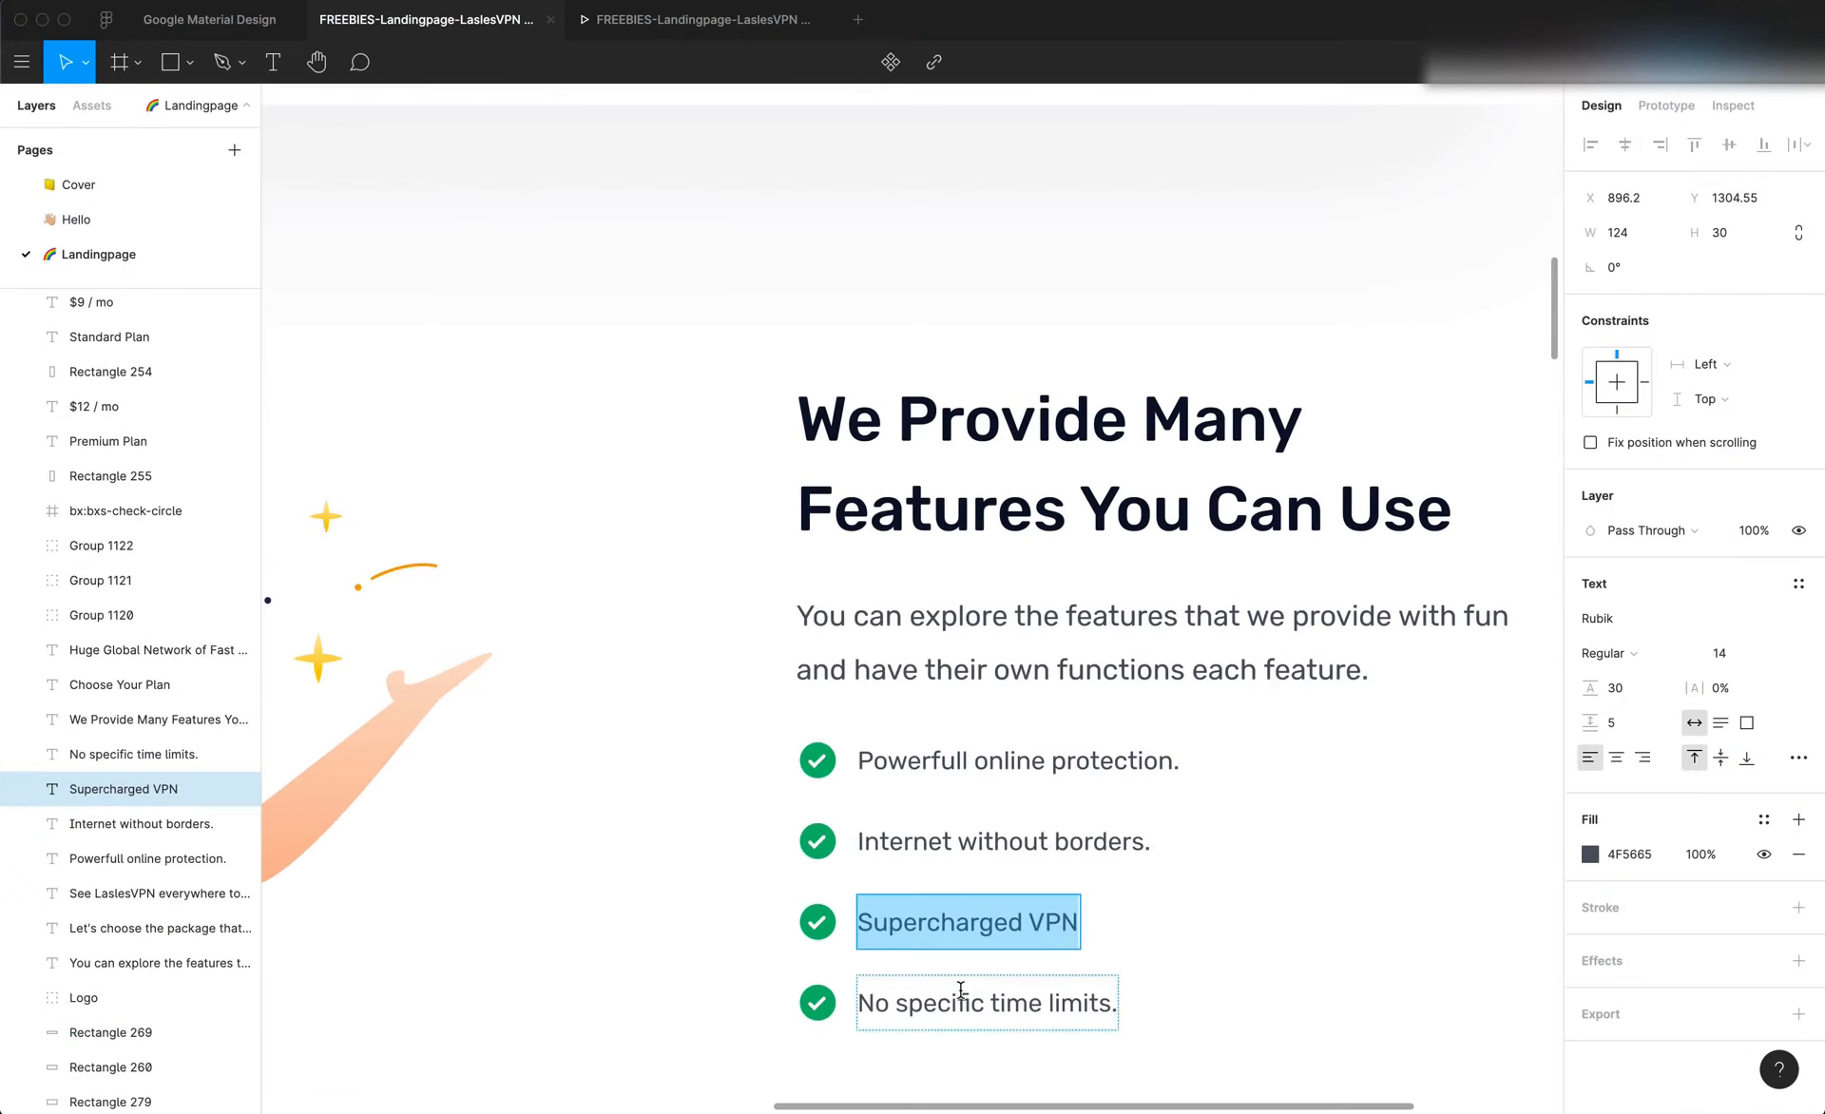
Copy "No specific time limits." from Figma and replace the fourth check-mark row's text with it in Editor X
double_click(960, 989)
key(ctrl+c)
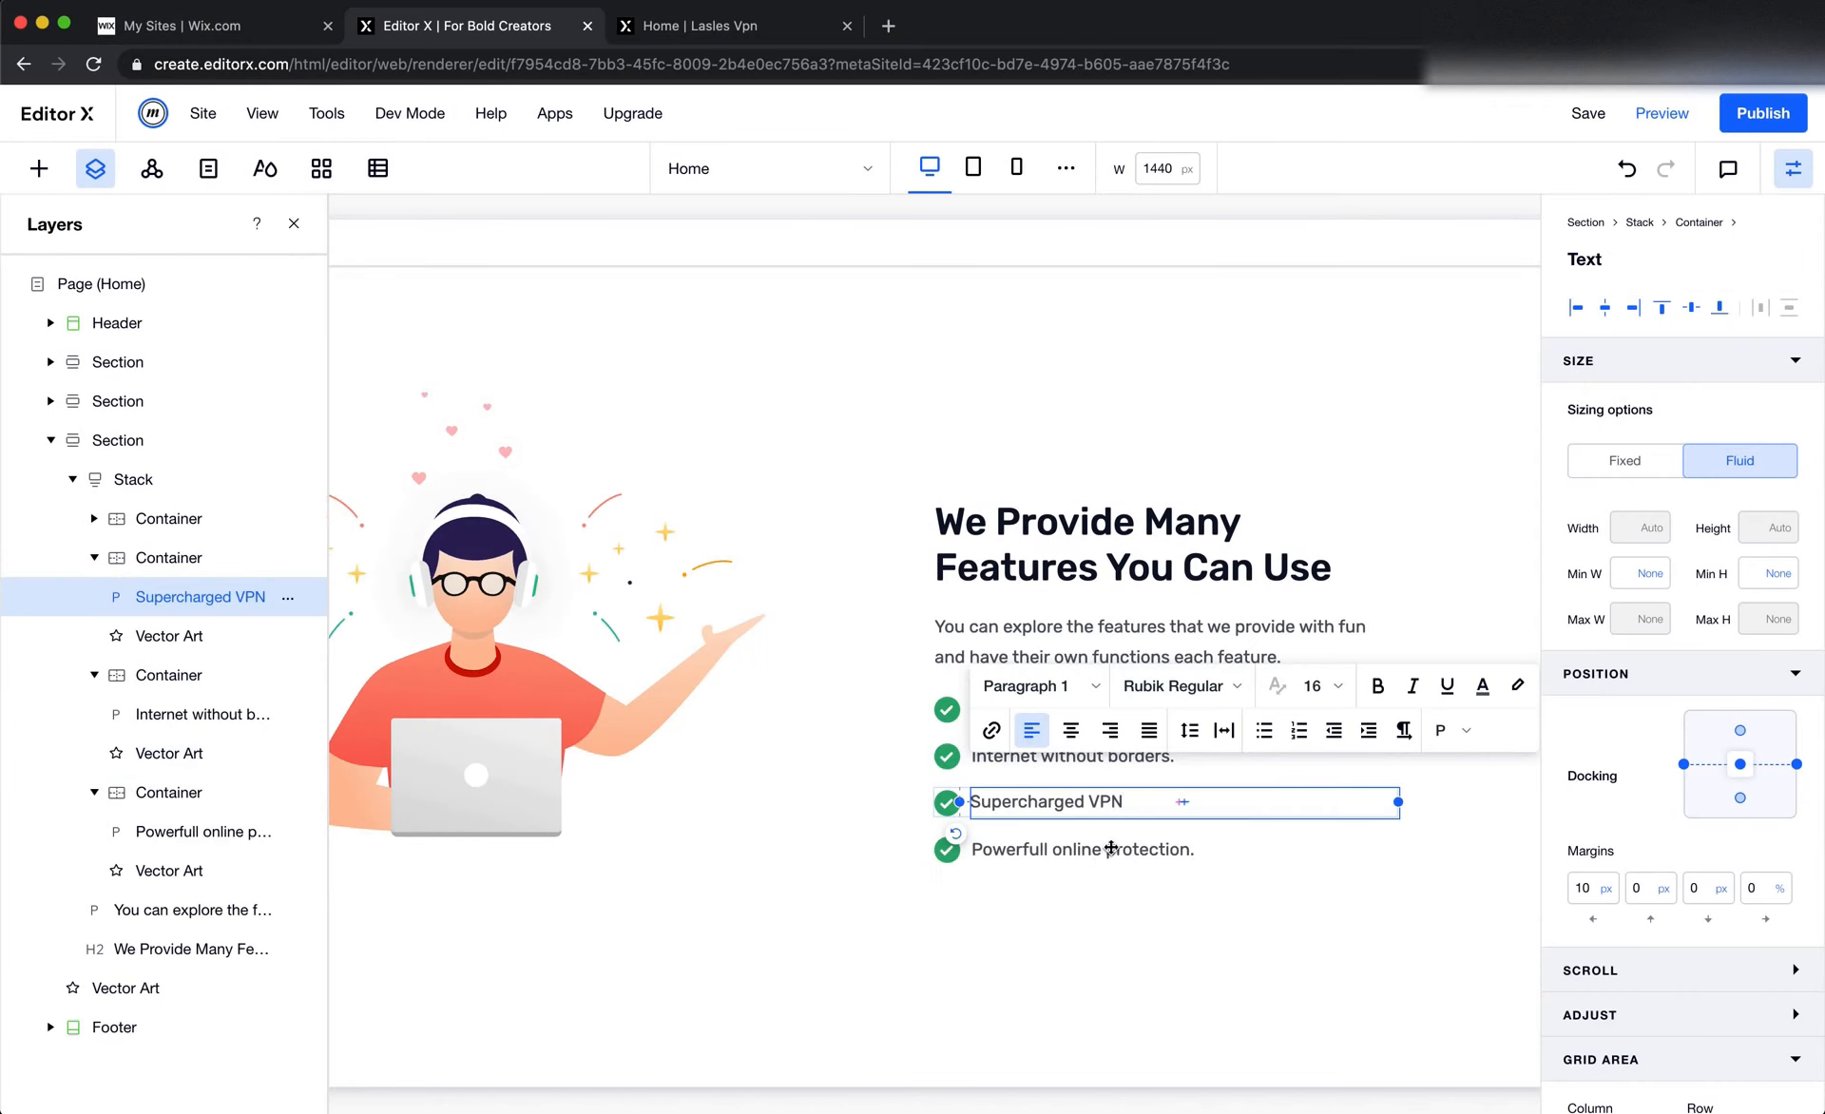
double_click(1108, 847)
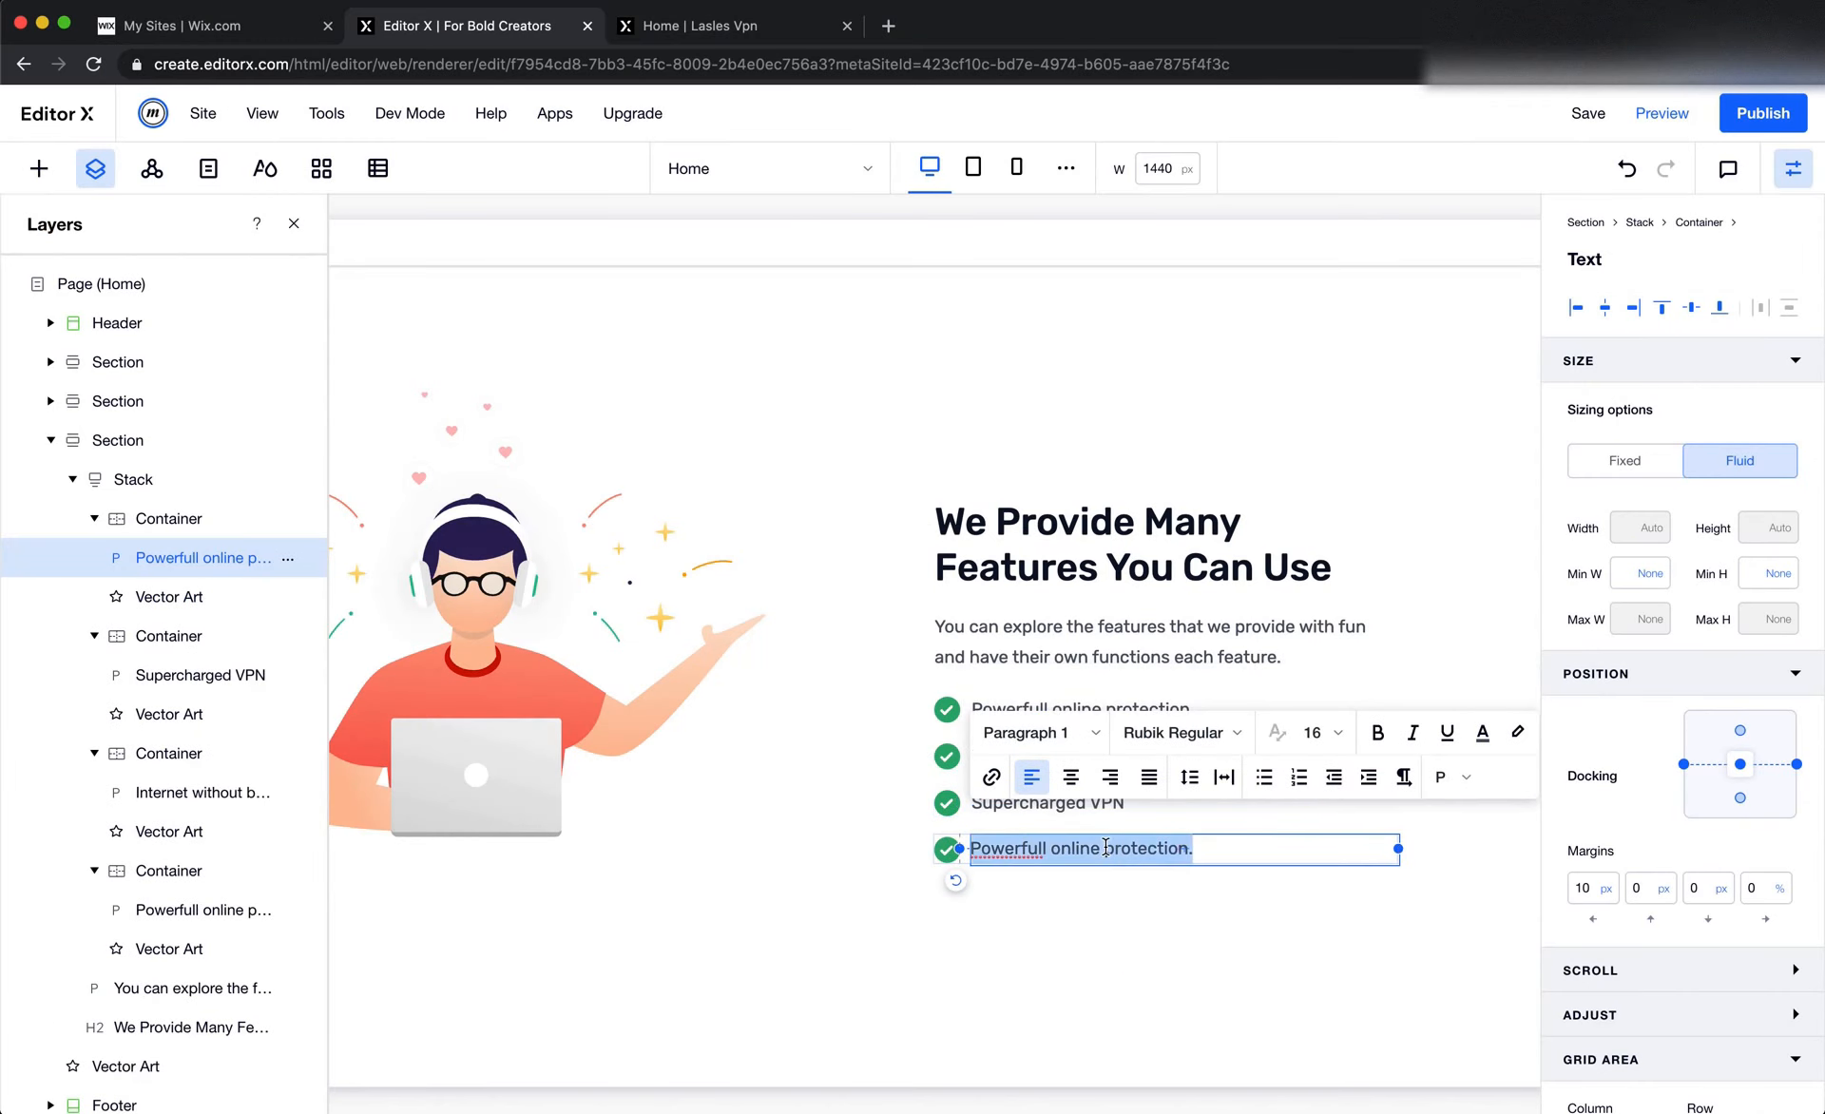
key(ctrl+v)
click(1057, 944)
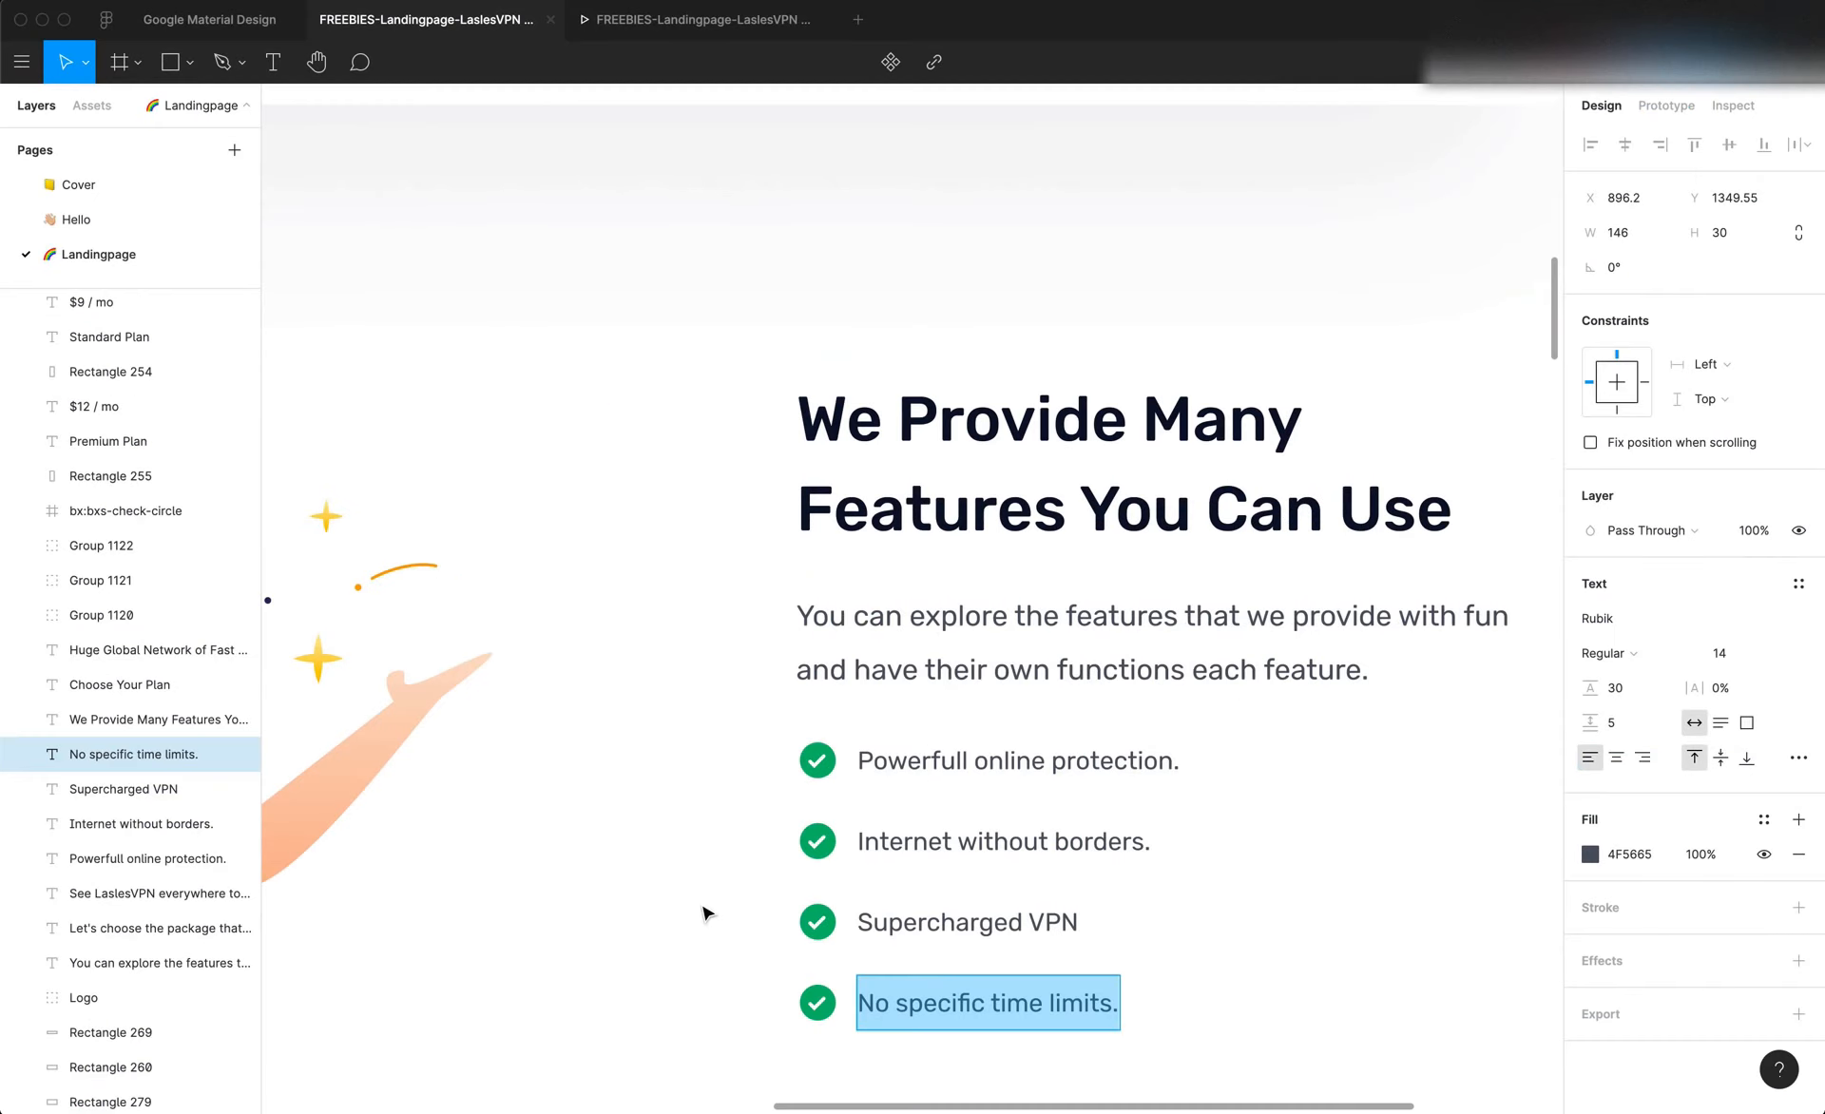
Compare the features section with the full Figma landing page and inspect the dimensions of its illustration
scroll(703, 912, down, 5)
scroll(704, 912, left, 3)
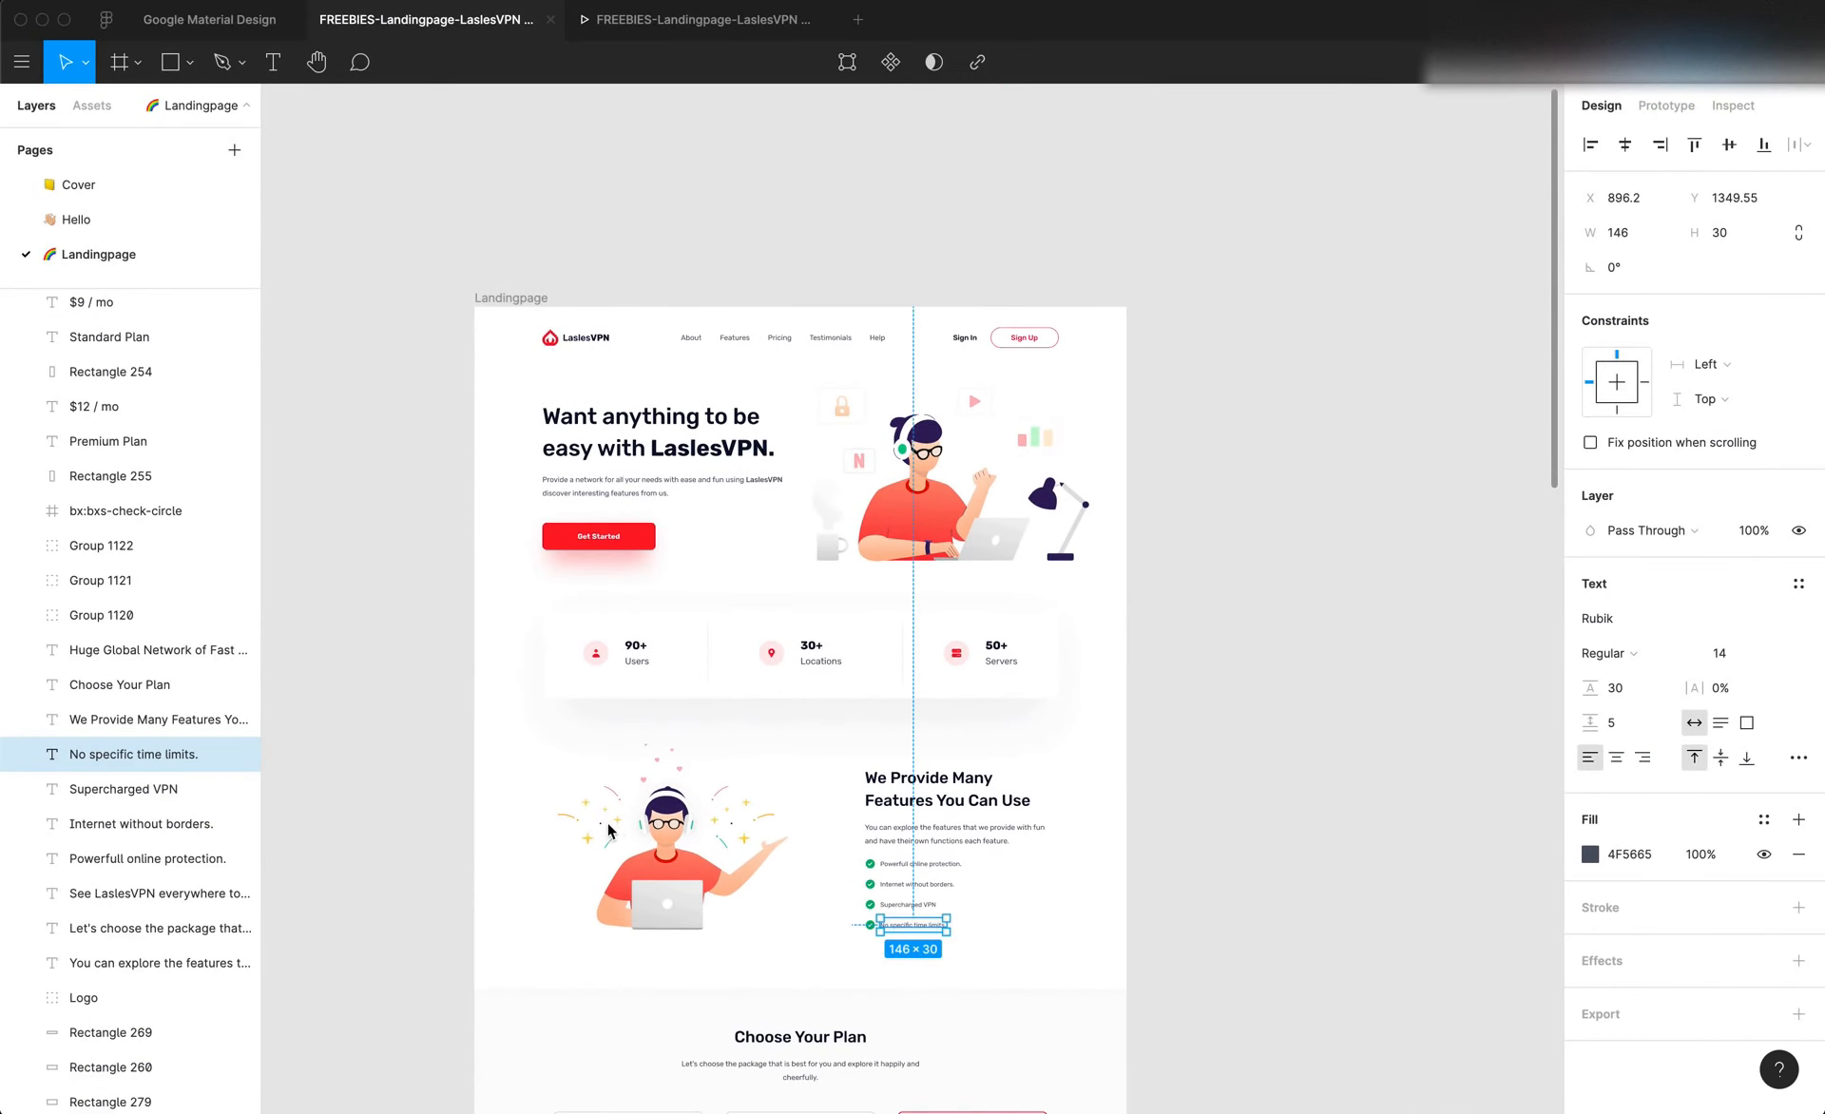
click(670, 827)
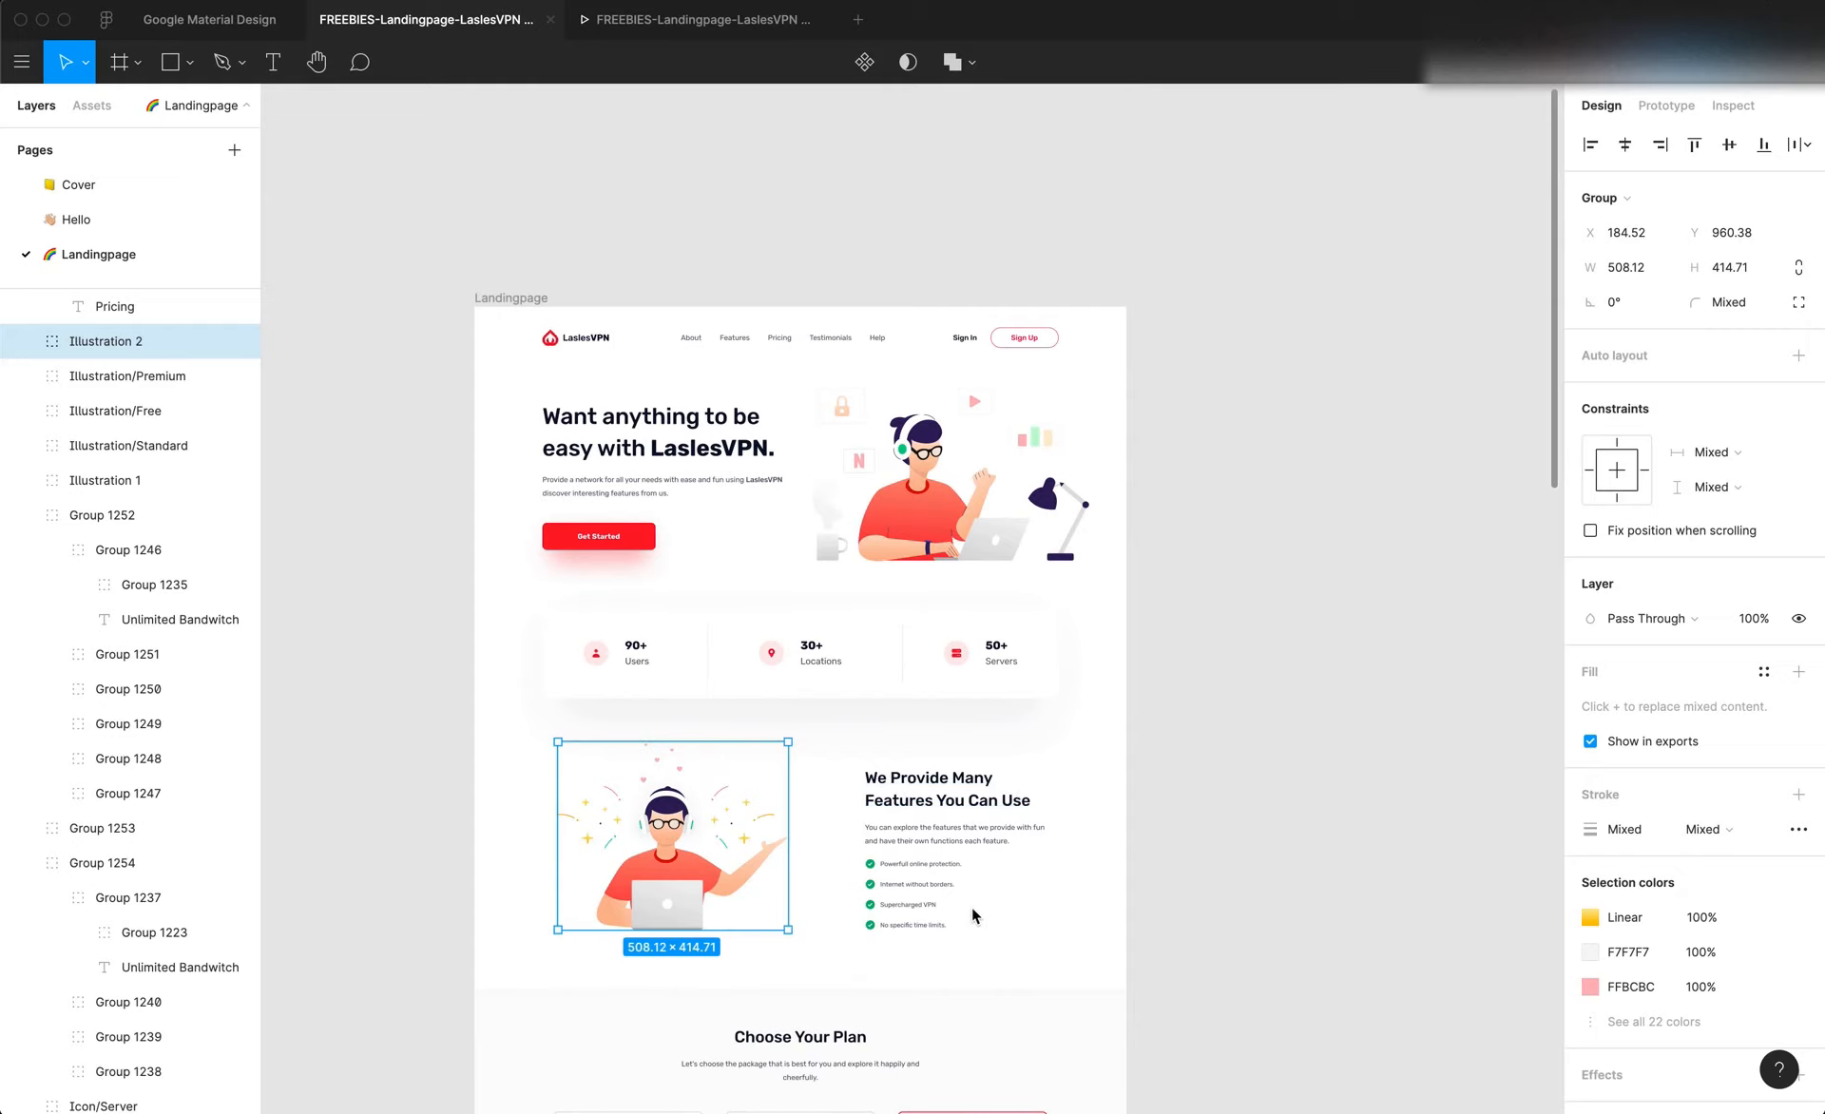
Switch back to Editor X and set the features stack's left margin to 0%
key(super+Tab)
click(1235, 679)
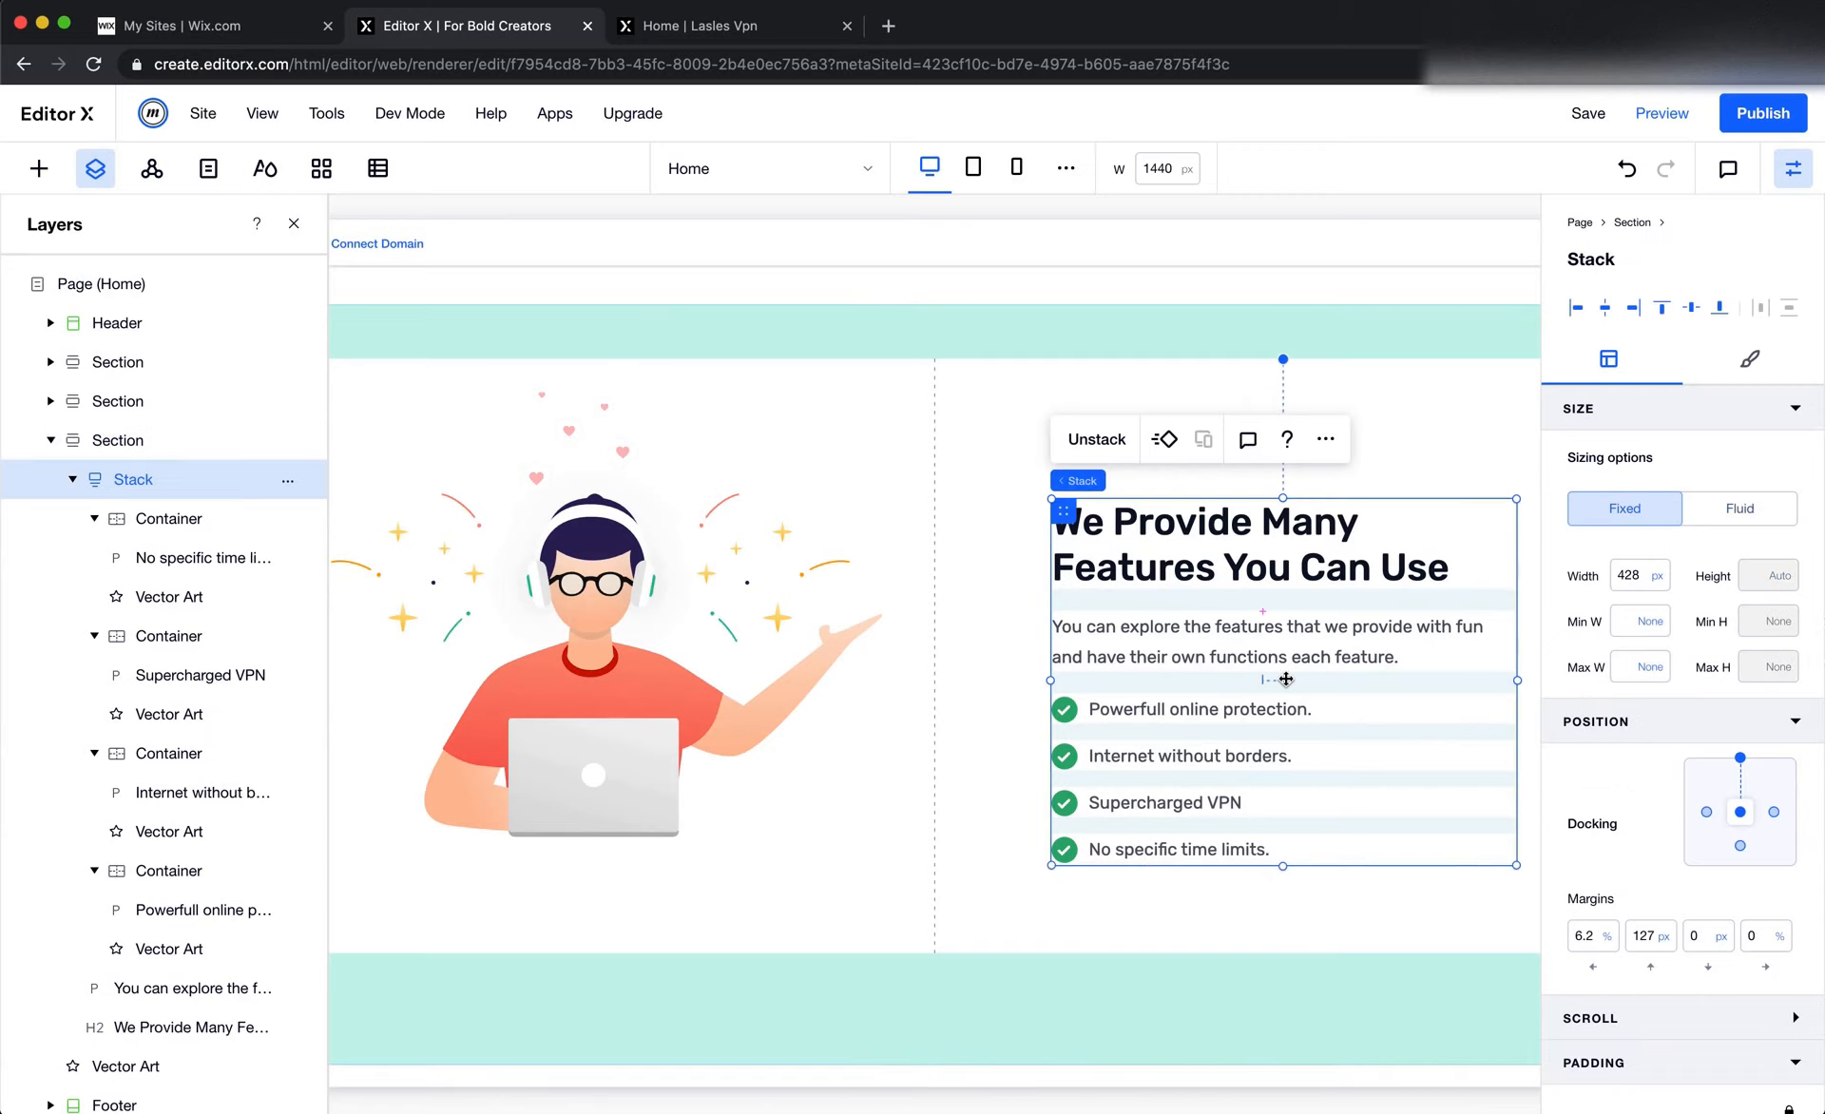
click(1587, 937)
text(0)
key(Return)
Switch to Figma and examine the spacing between the features illustration and the statistics card above it
key(super+Tab)
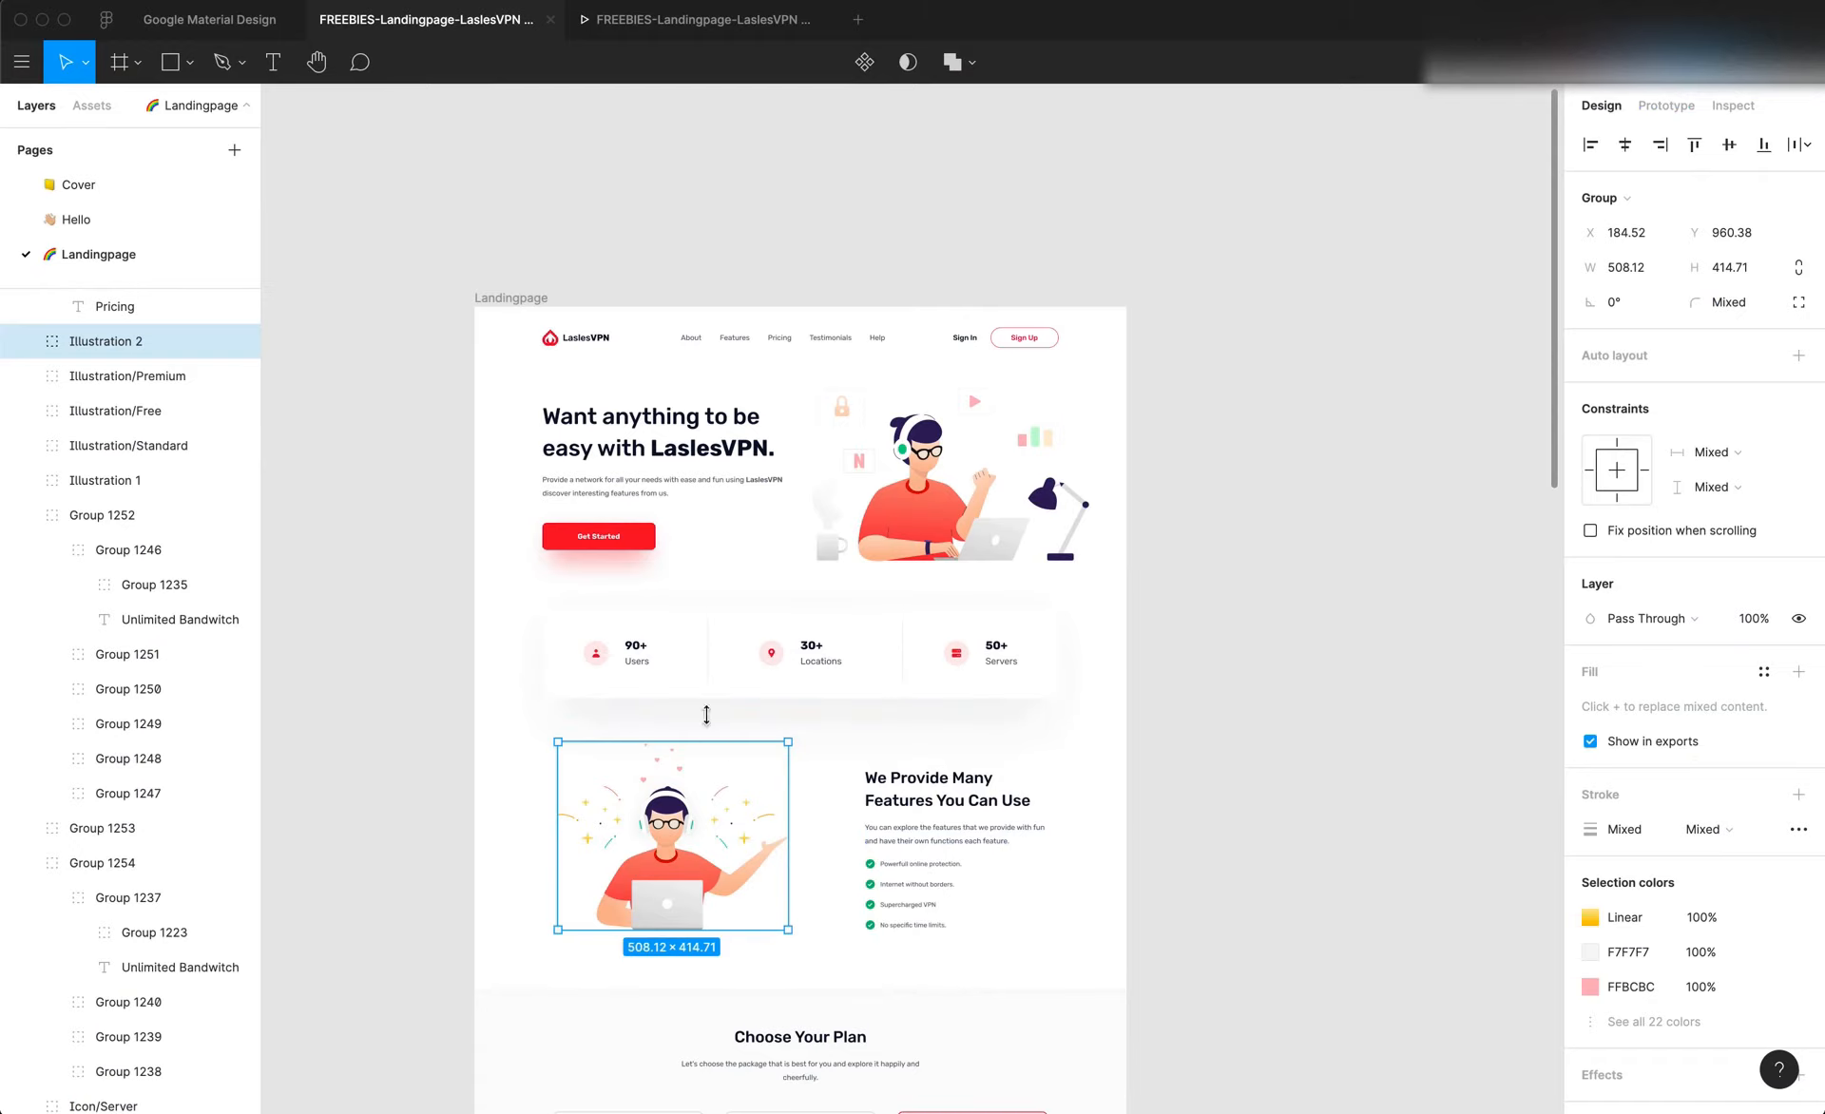
key(alt)
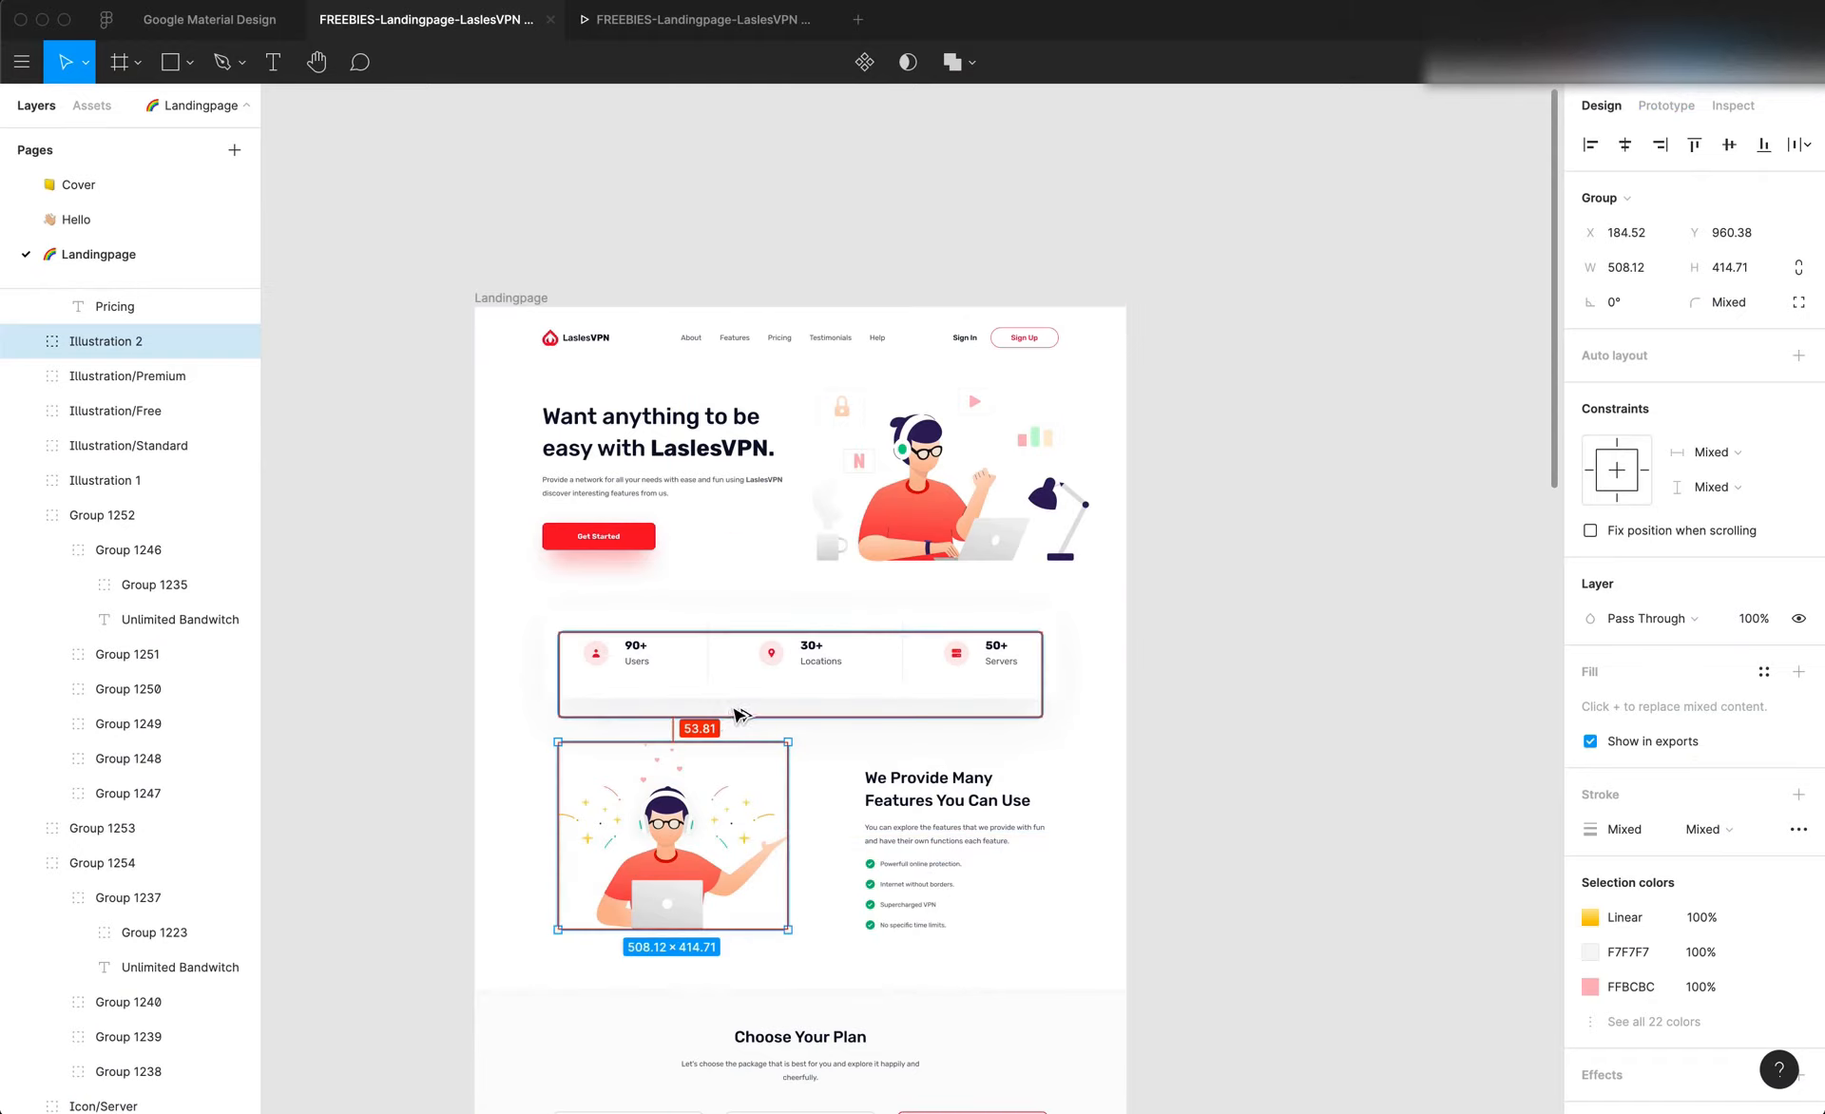
scroll(737, 713, up, 5)
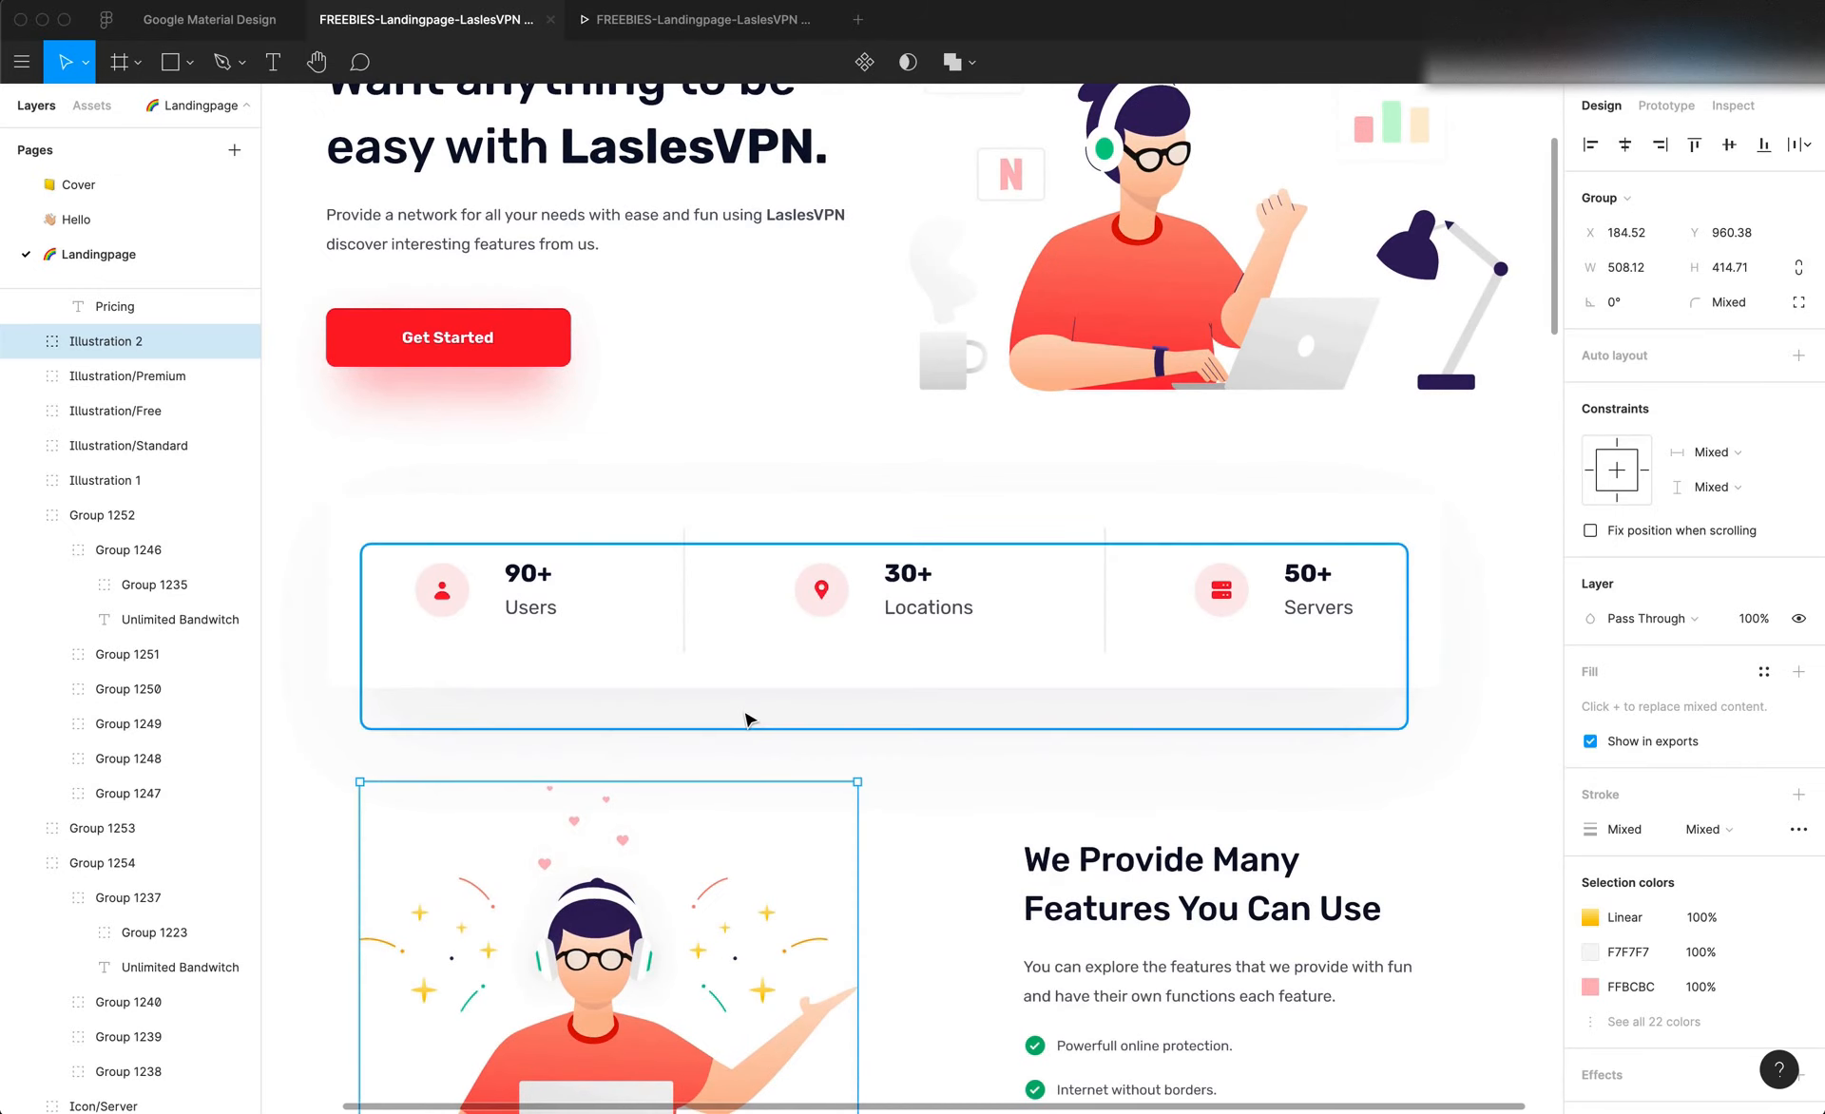
click(747, 676)
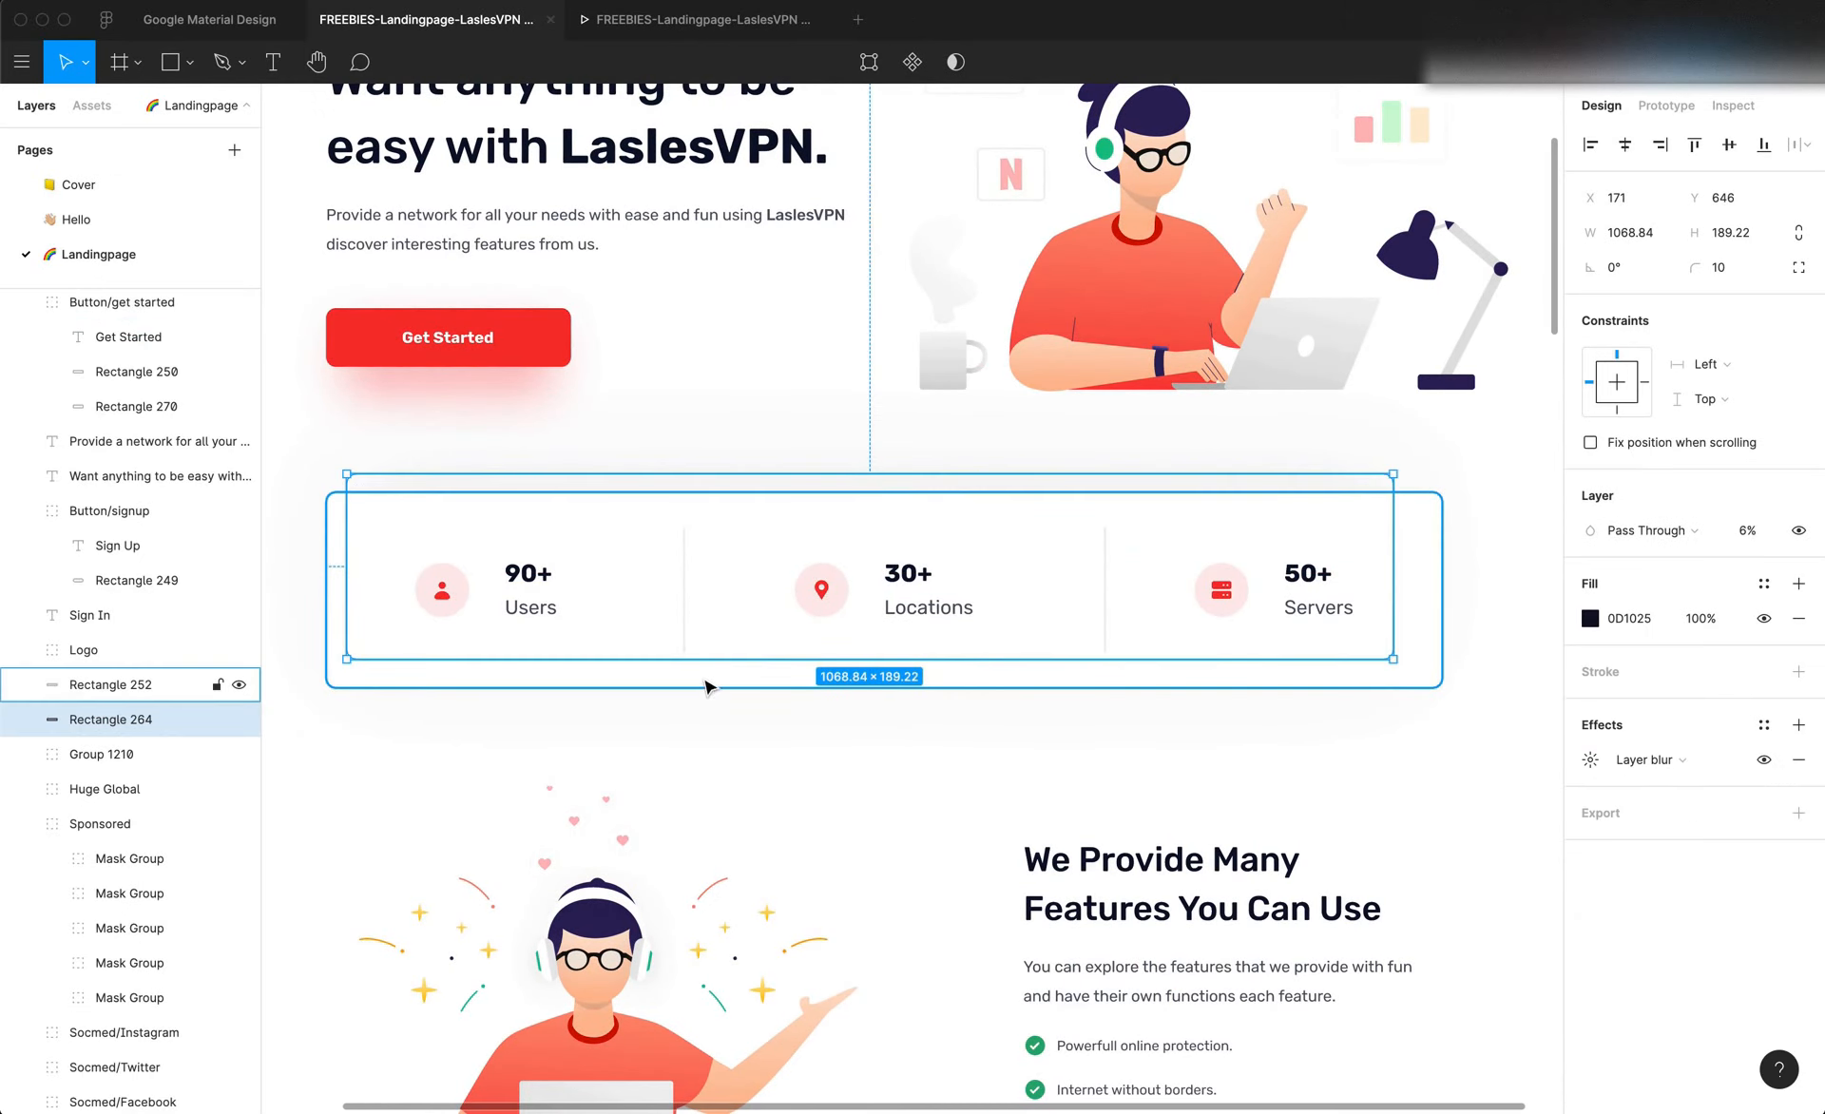
click(709, 680)
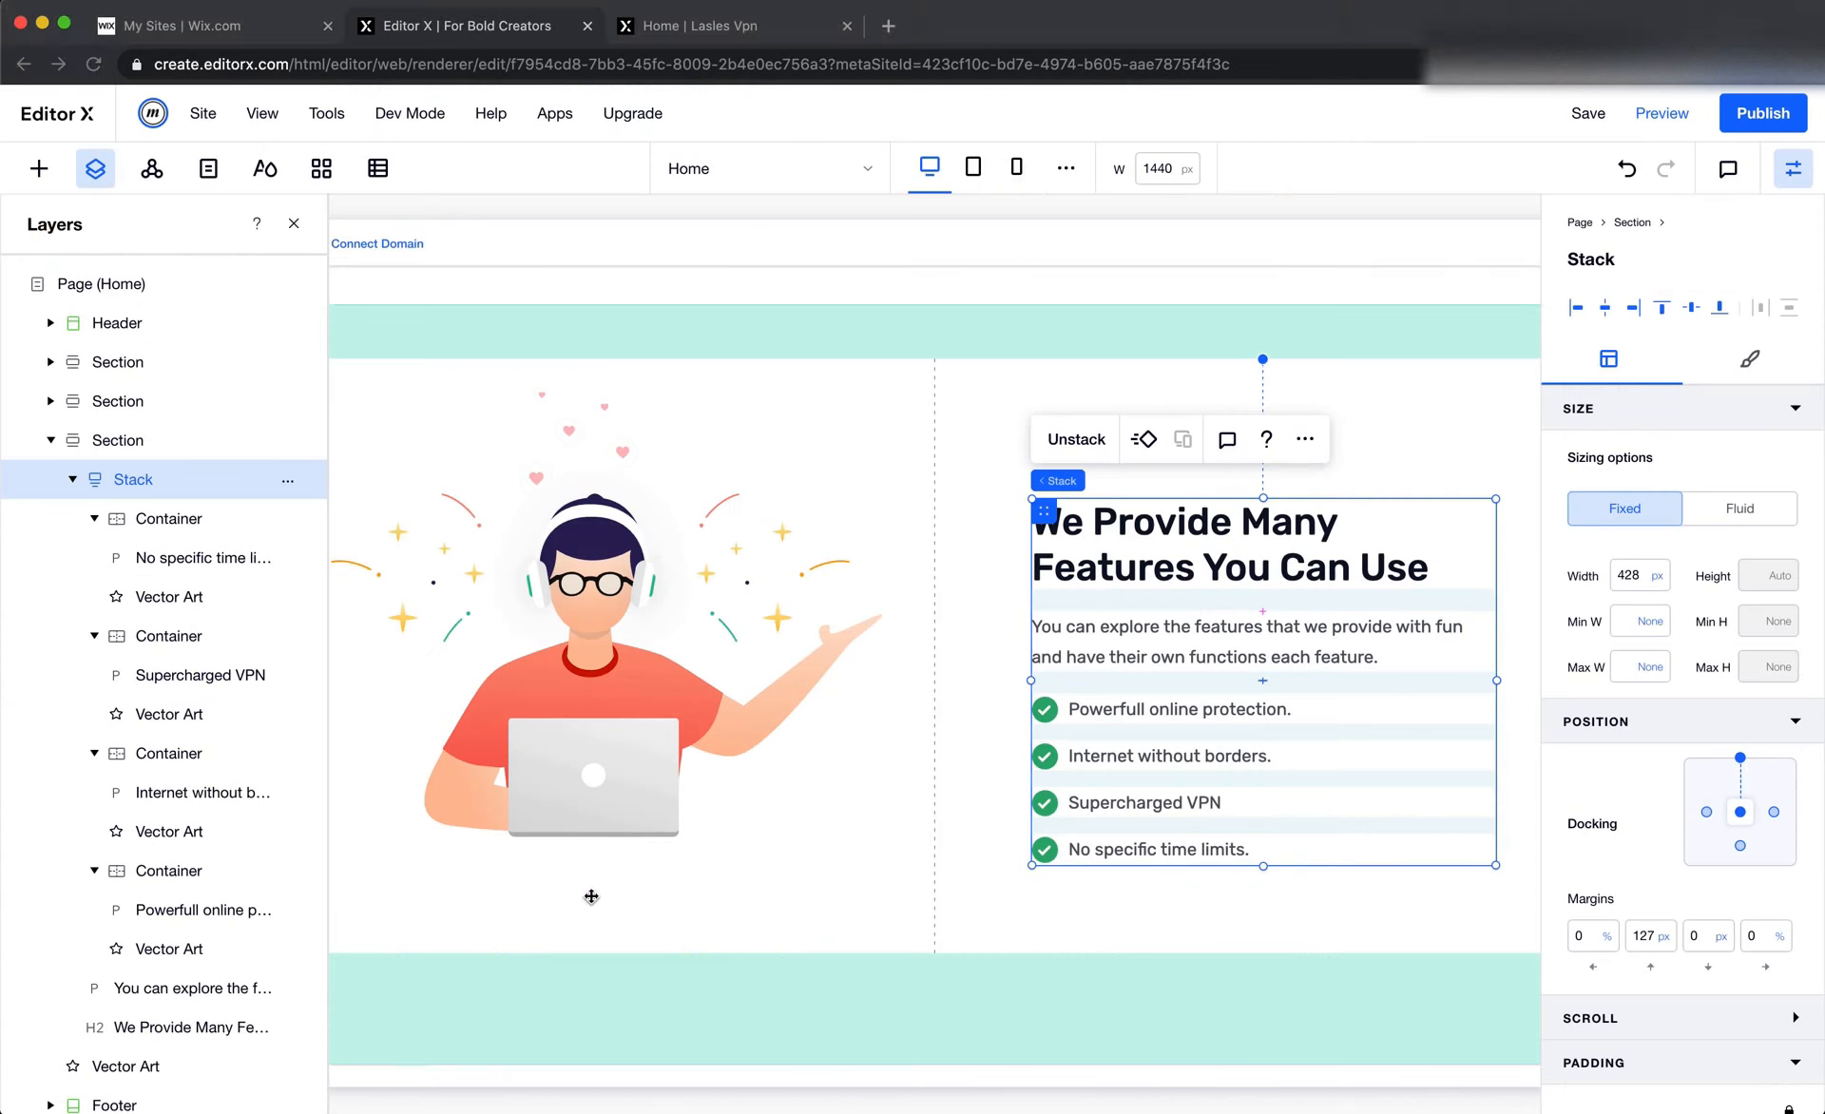
Return to Editor X and set the minimum height of the Users, Locations and Servers section to None
scroll(989, 521, left, 3)
scroll(988, 516, up, 3)
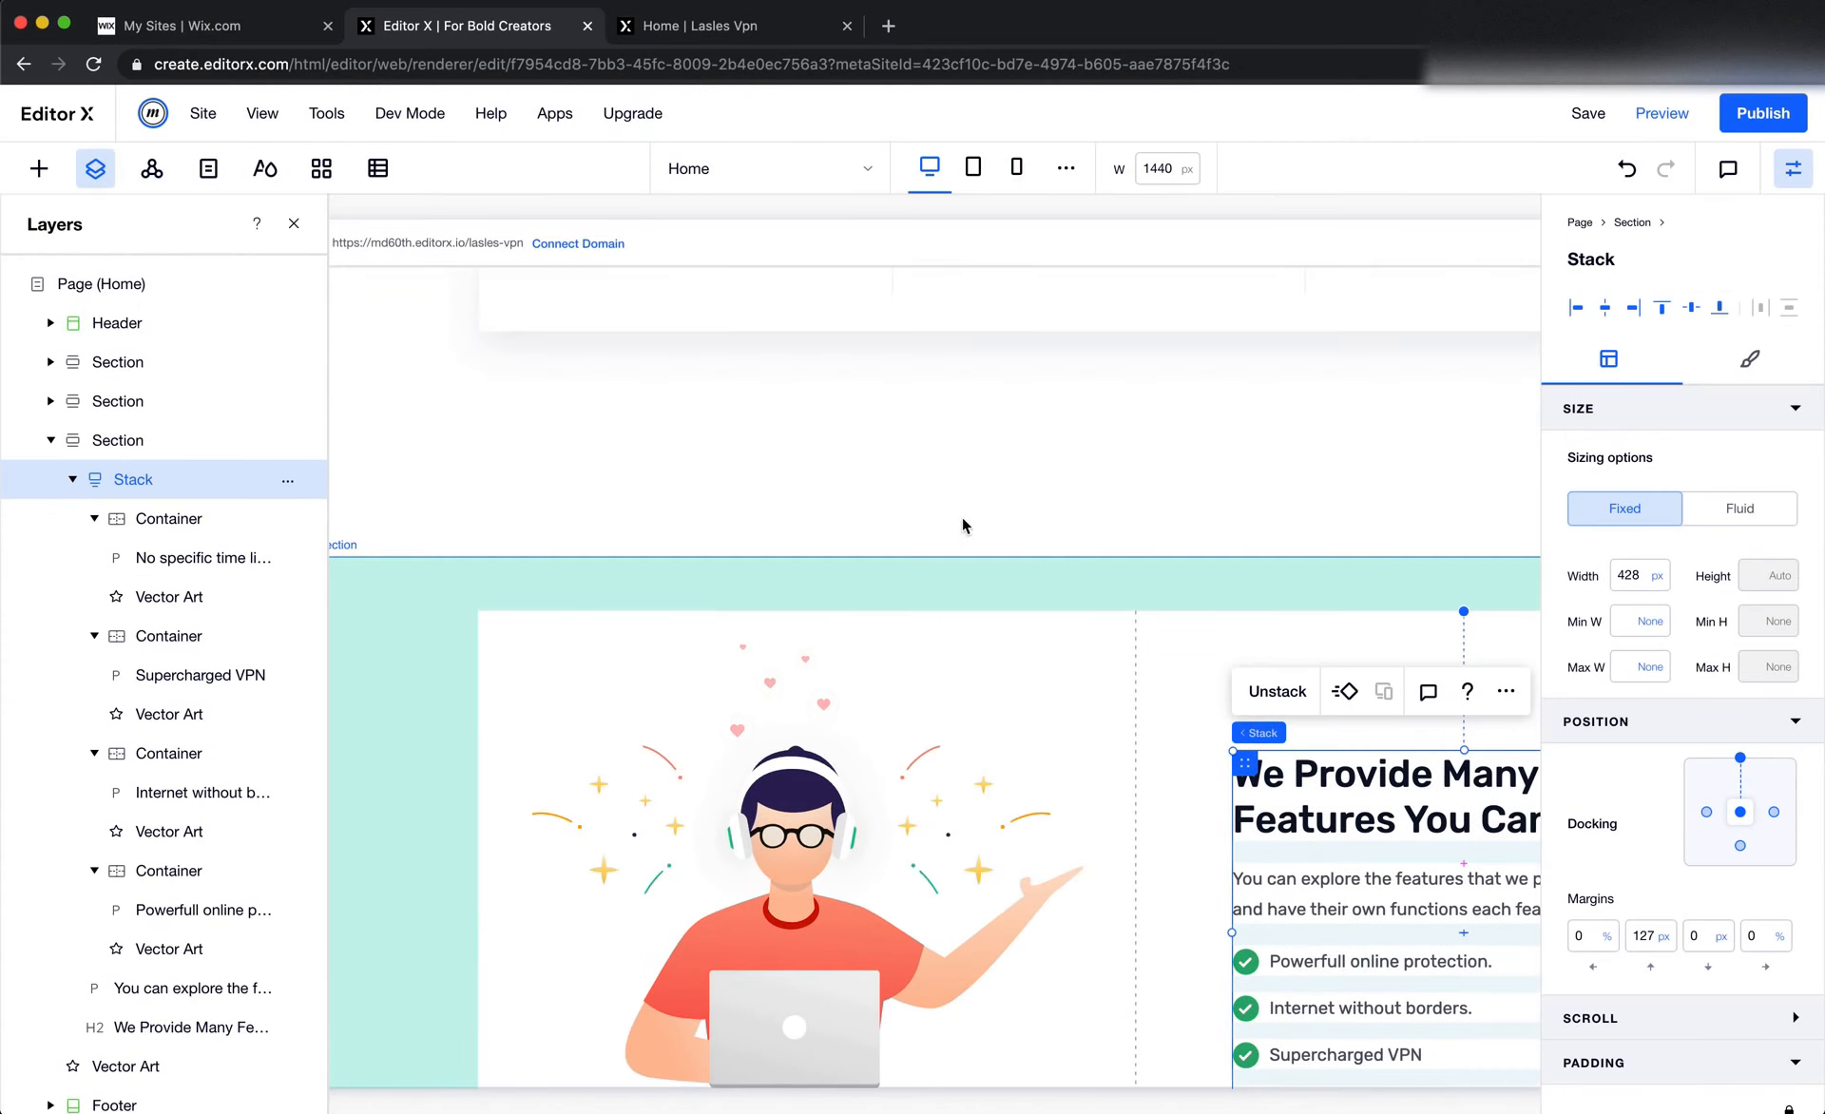
click(889, 517)
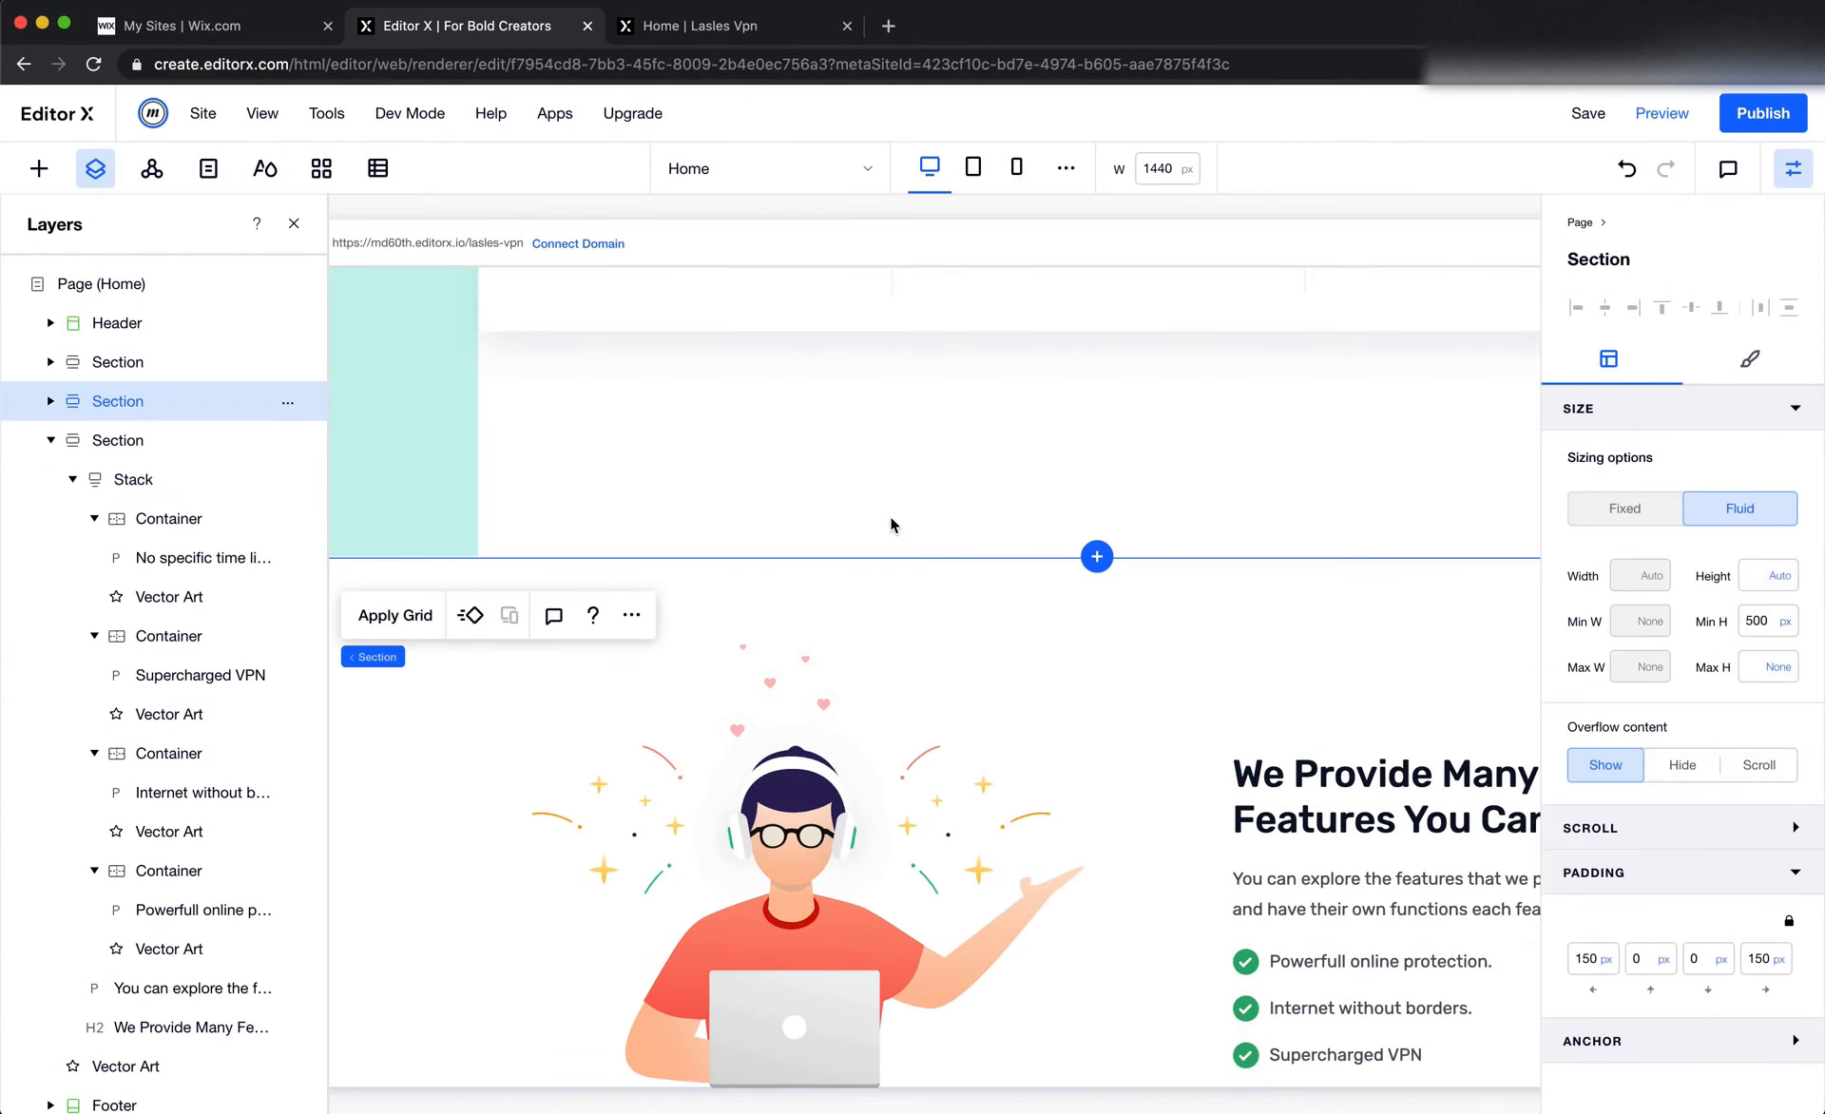
scroll(890, 516, up, 2)
scroll(889, 516, right, 3)
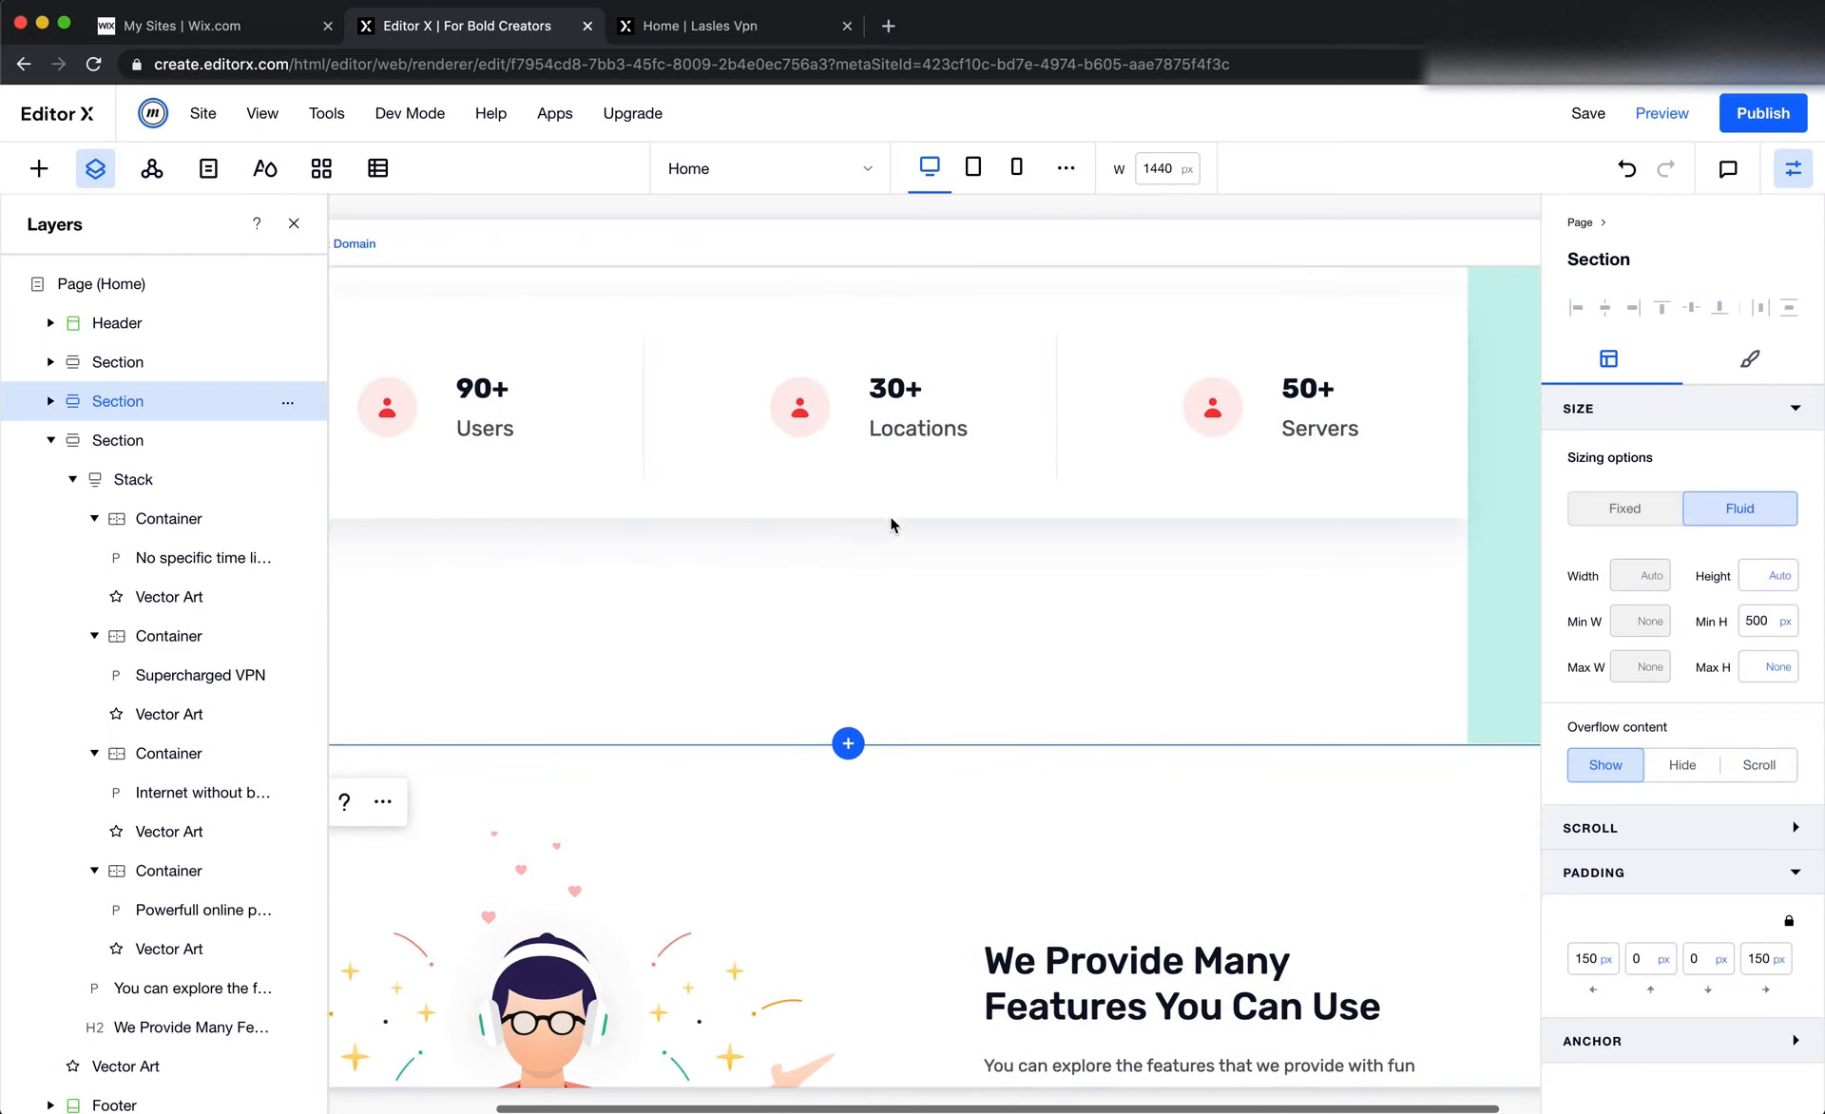
click(1785, 622)
click(1663, 542)
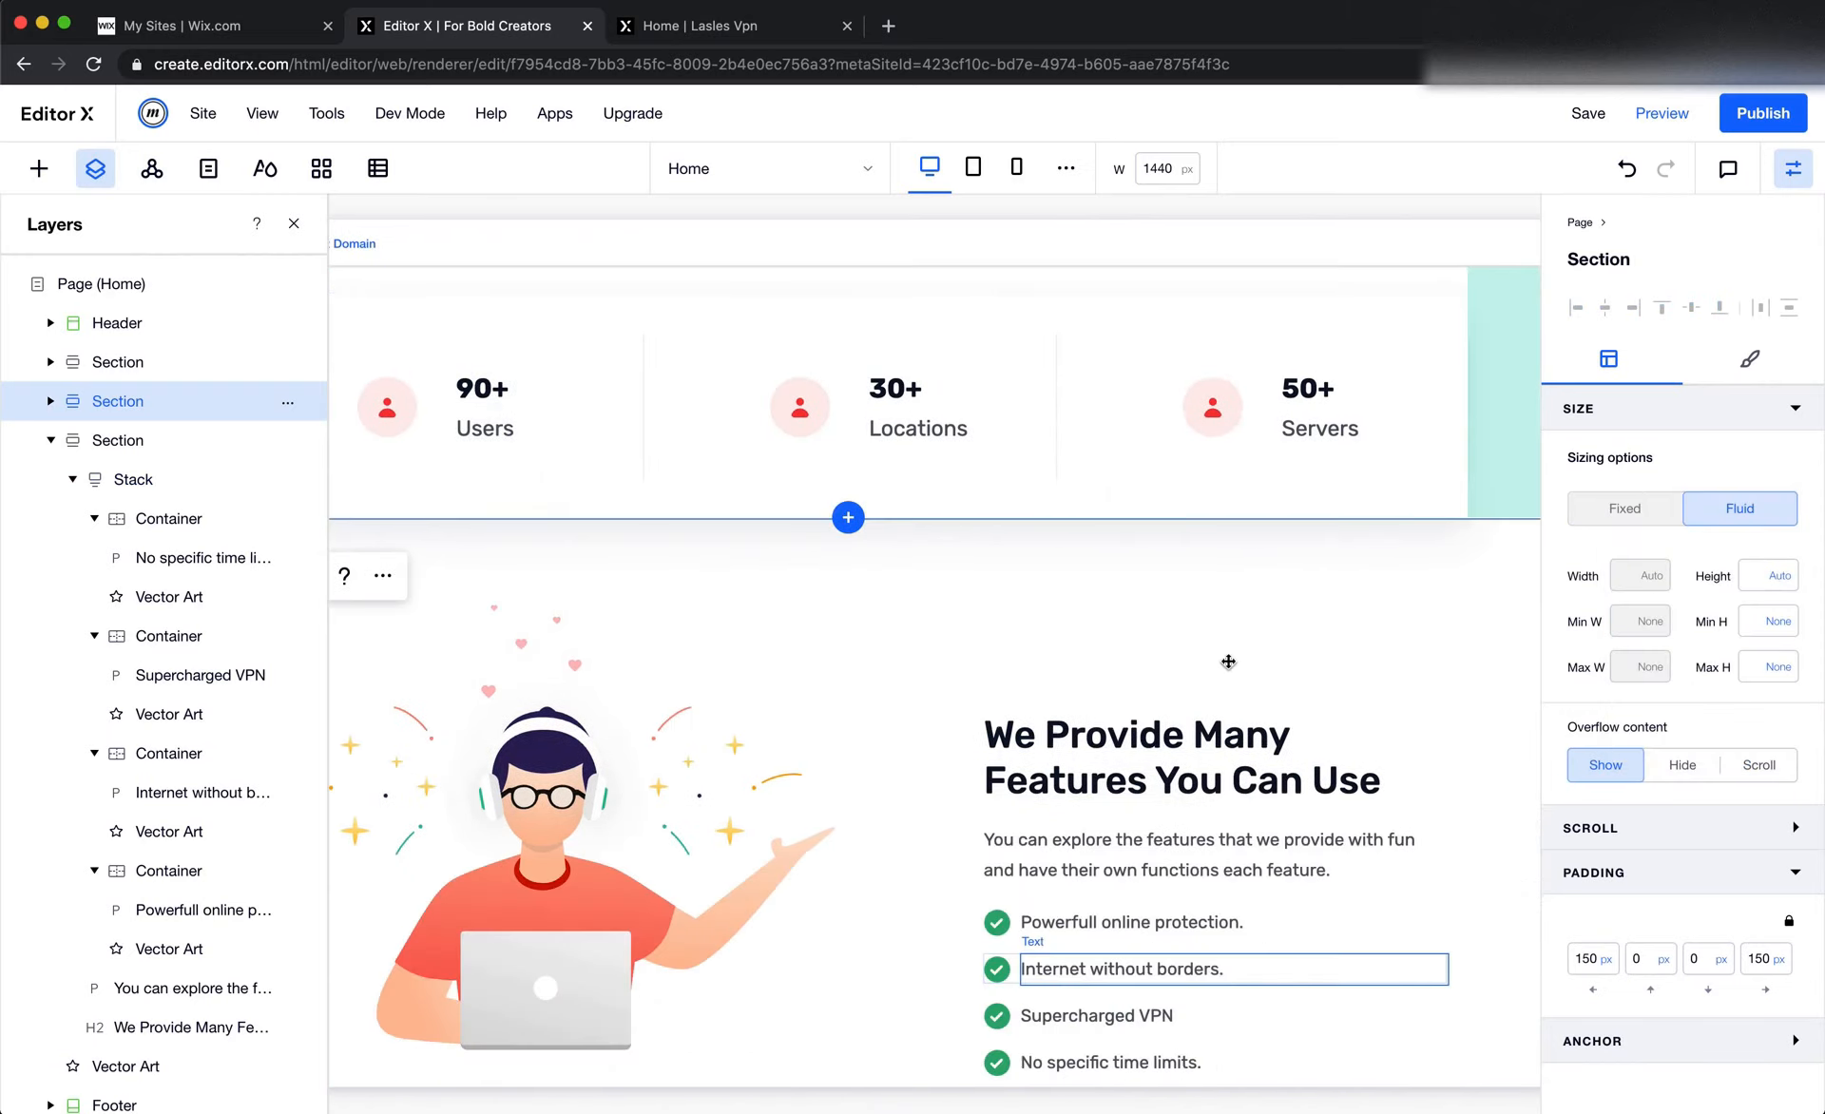
Set the top margin of the container holding the Users, Locations and Servers statistics to 0 px
scroll(1228, 661, up, 3)
scroll(1228, 661, left, 2)
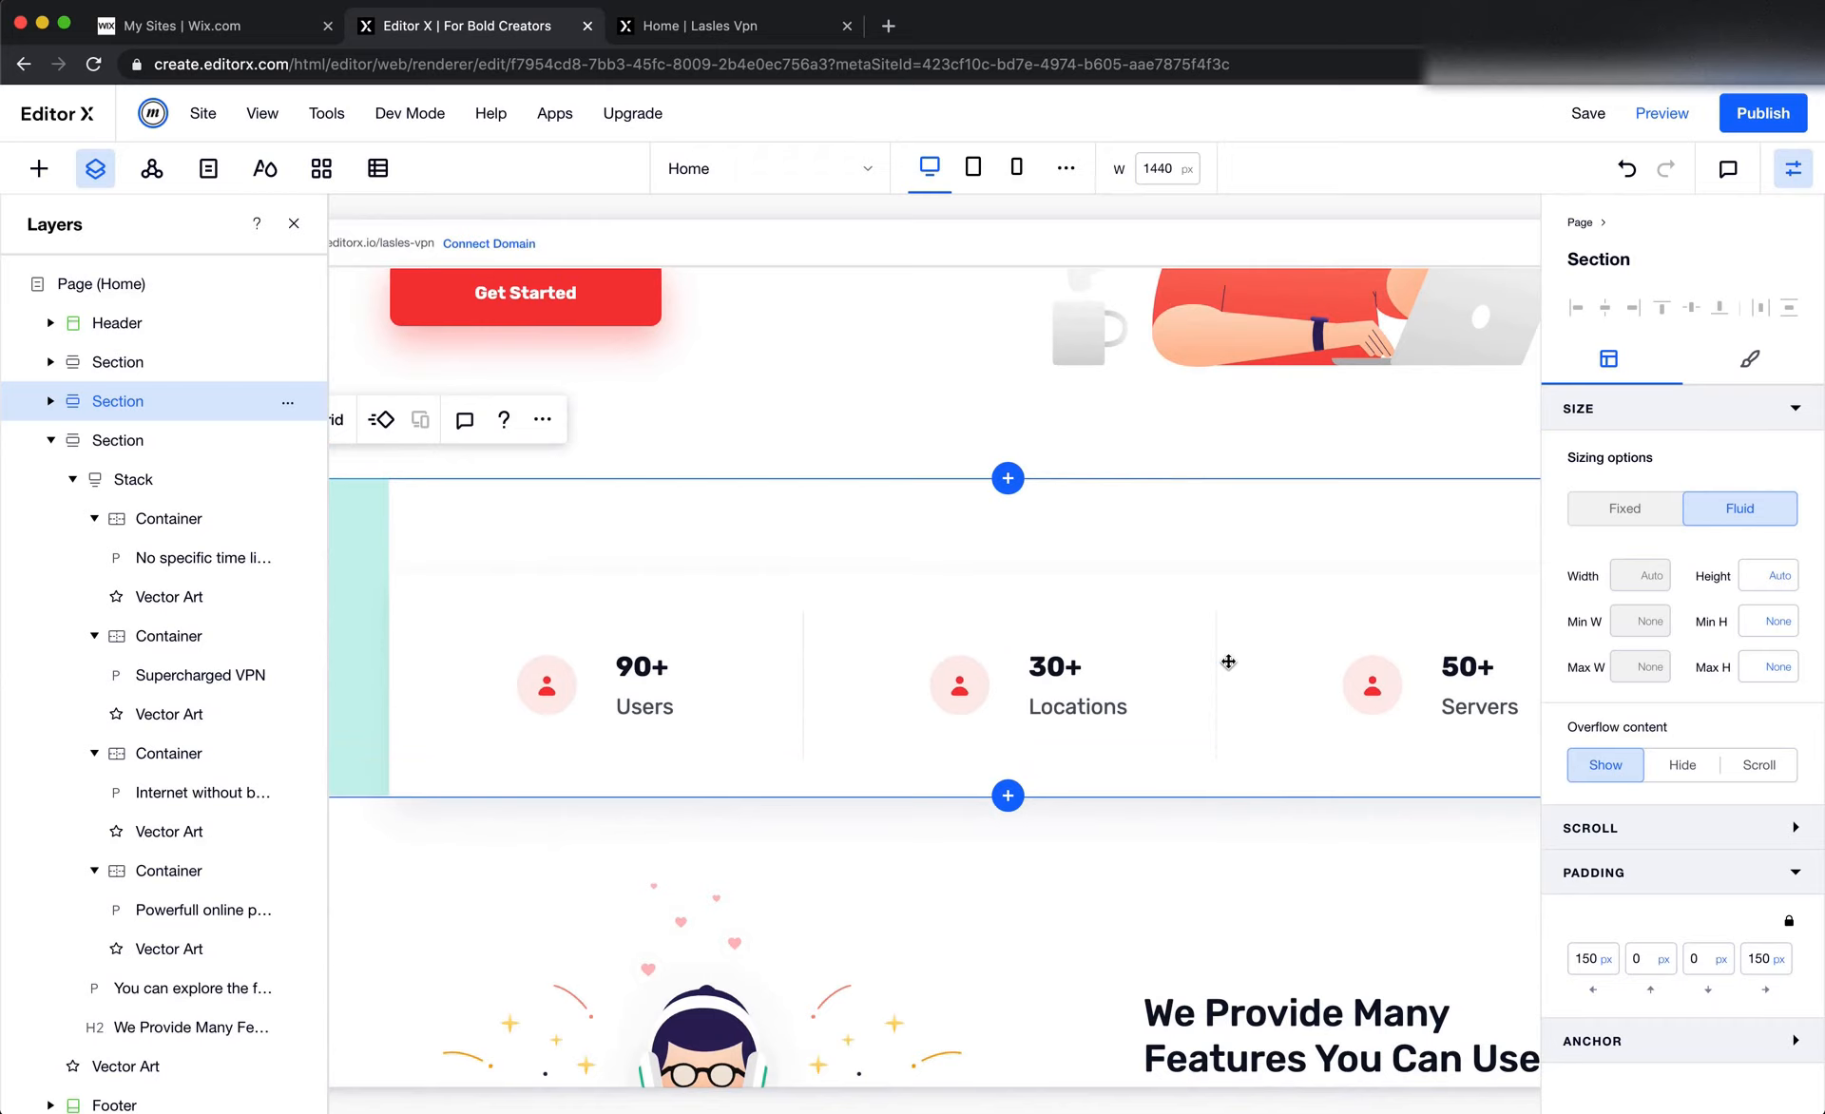
scroll(1186, 604, down, 1)
click(1048, 583)
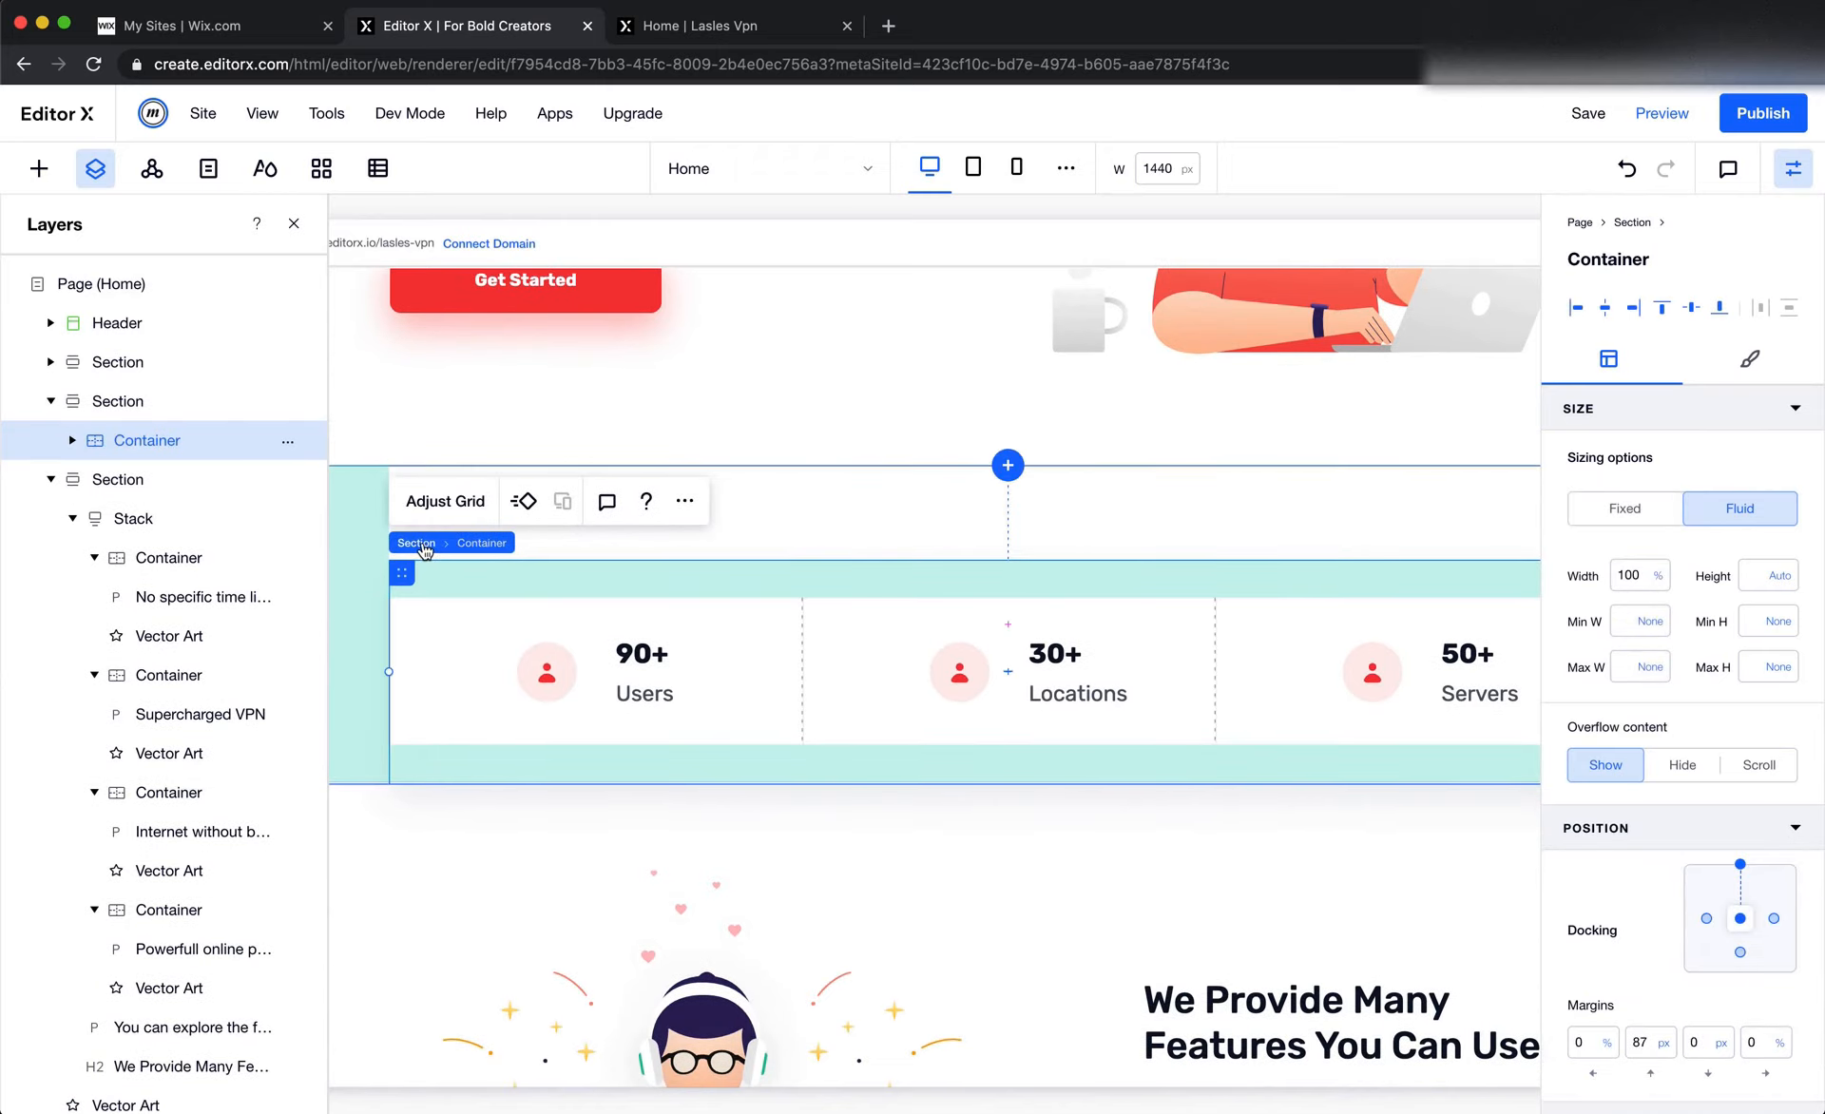
click(1647, 1044)
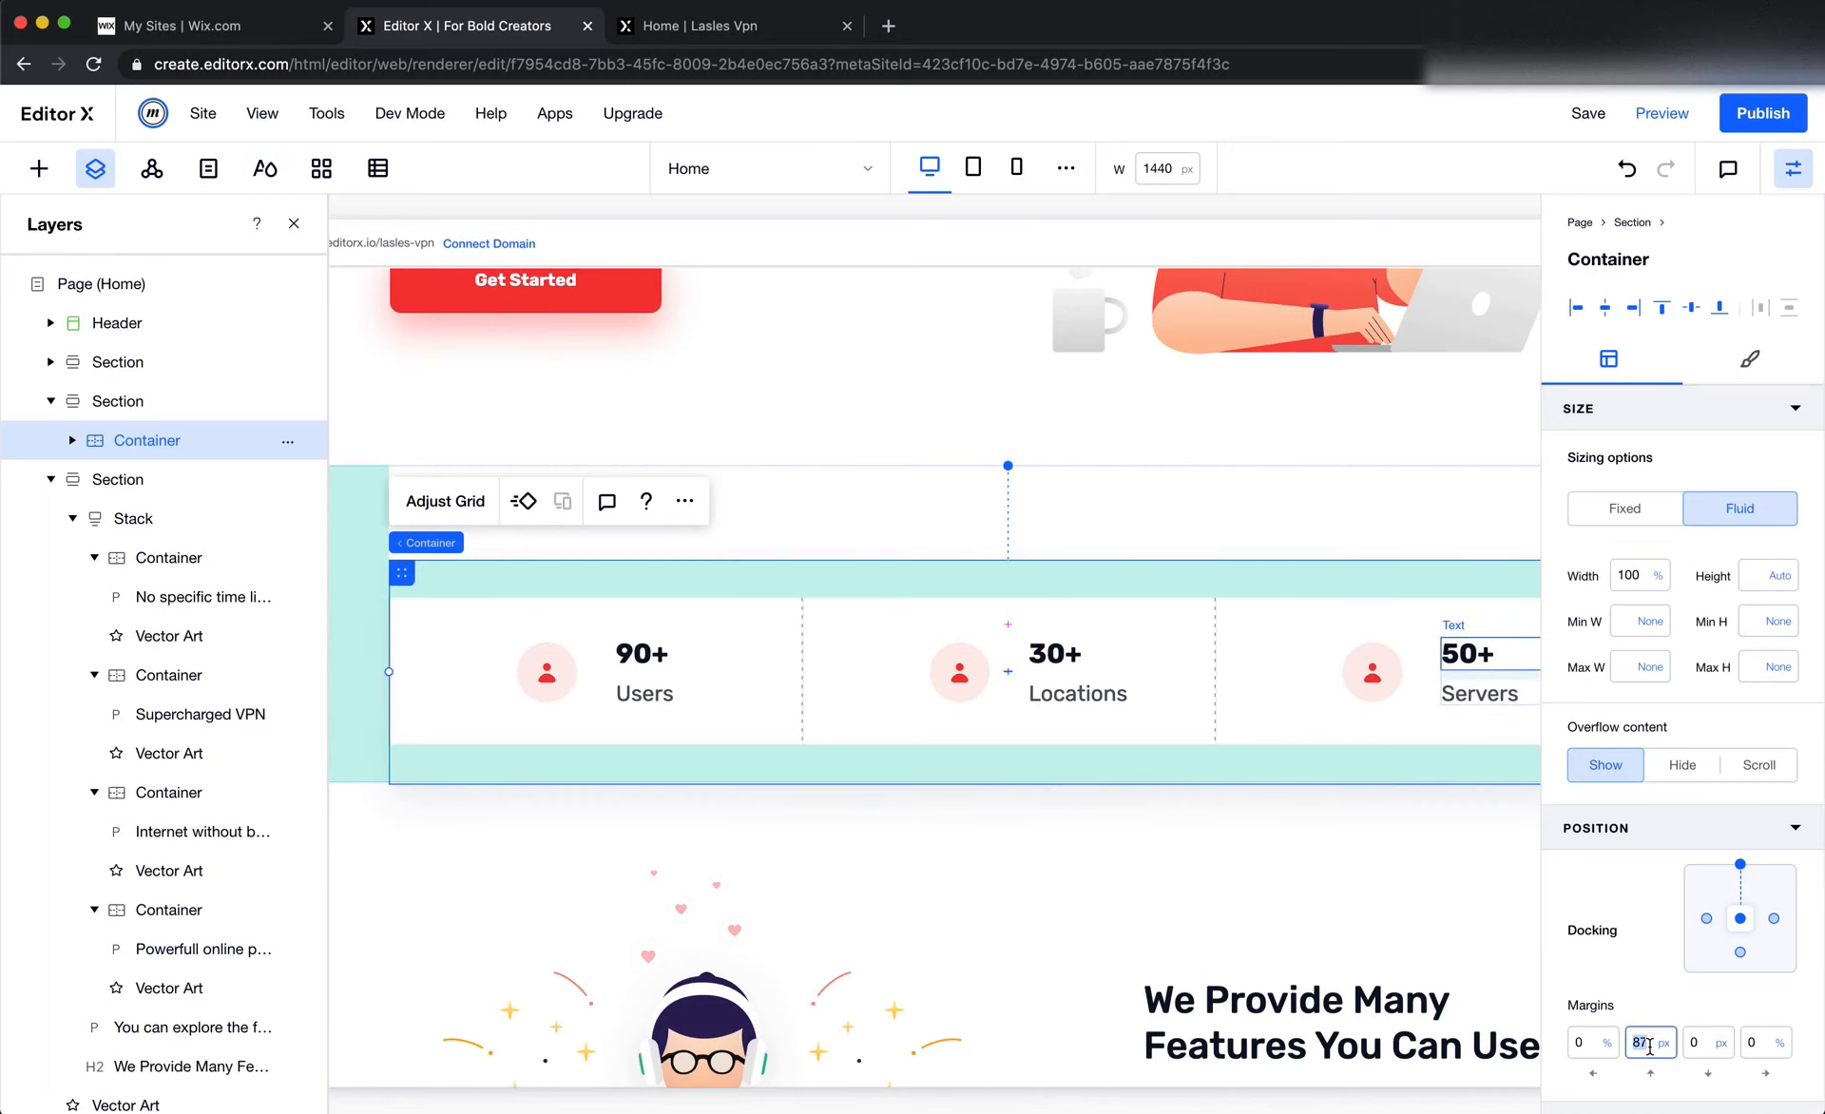
text(0)
key(Return)
scroll(1291, 958, right, 2)
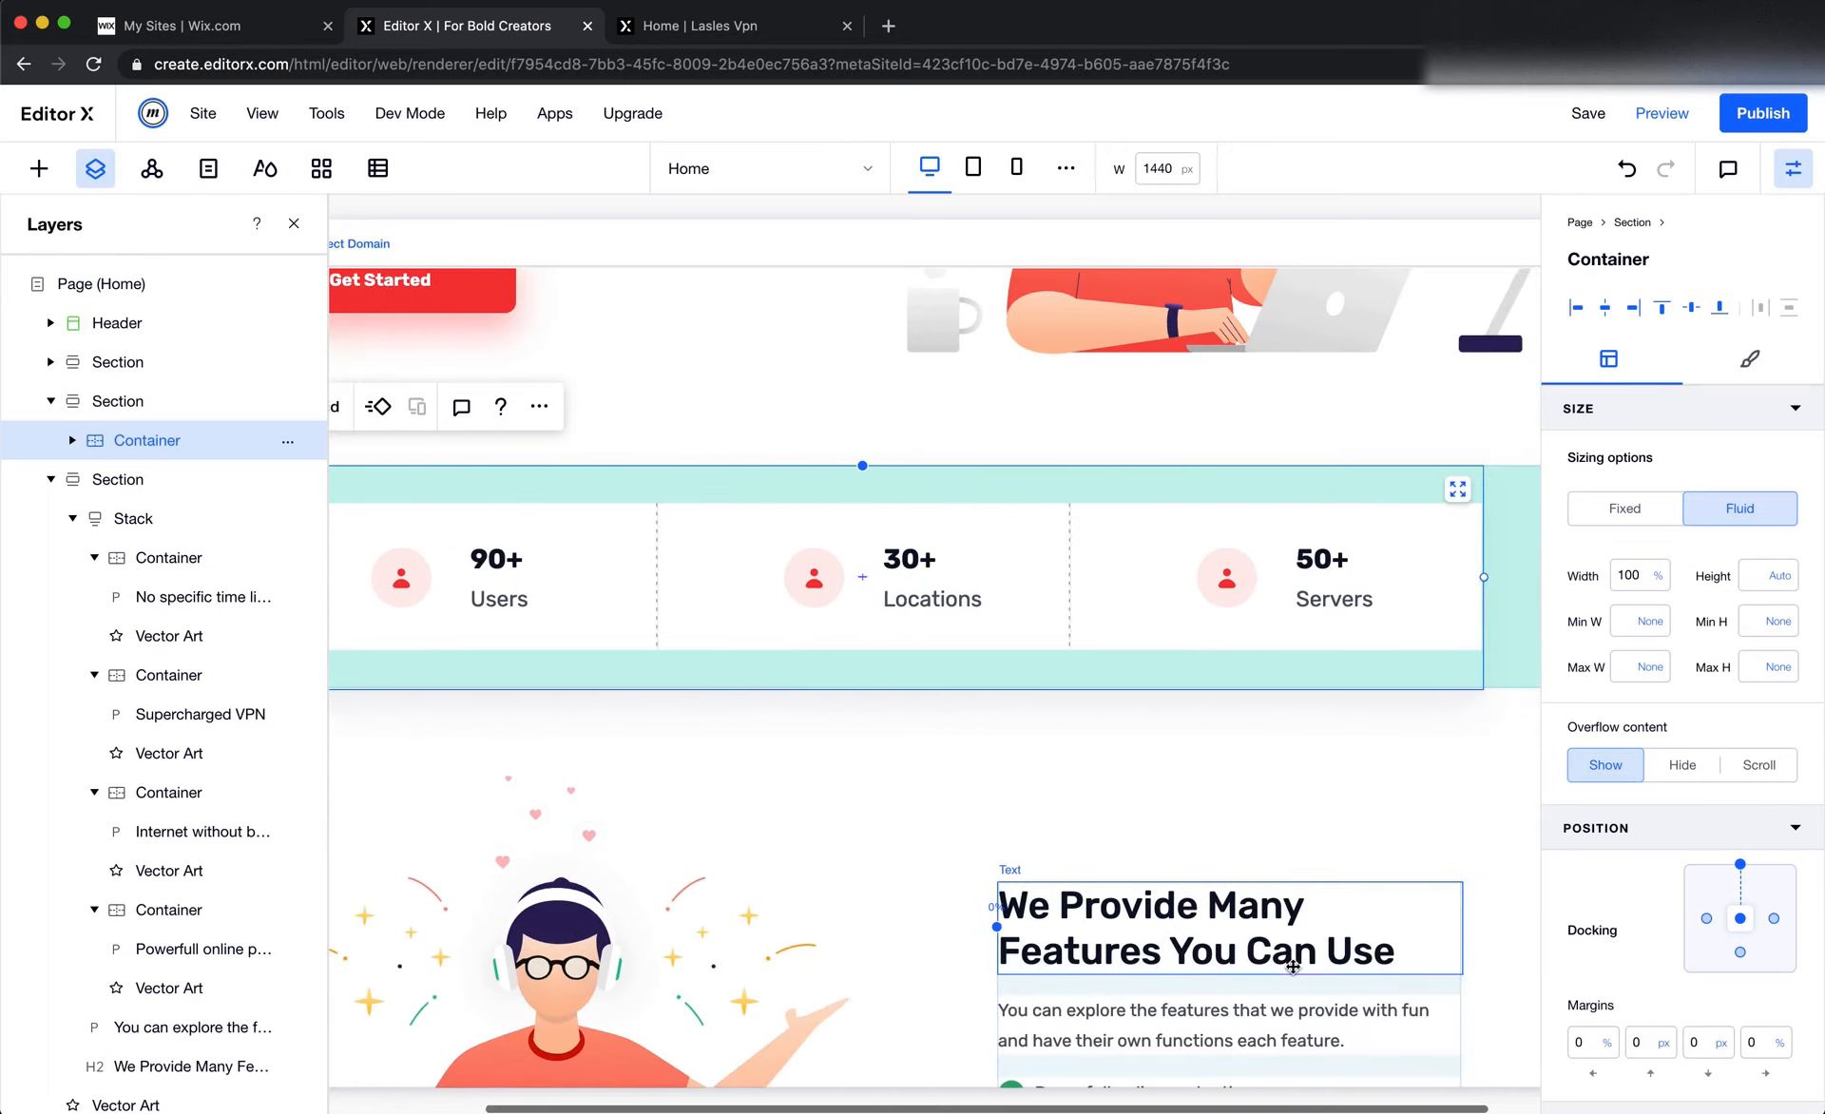
Set the top padding of the We Provide Many Features section to 95 px
scroll(1271, 925, up, 1)
scroll(1034, 851, down, 3)
scroll(1034, 847, left, 5)
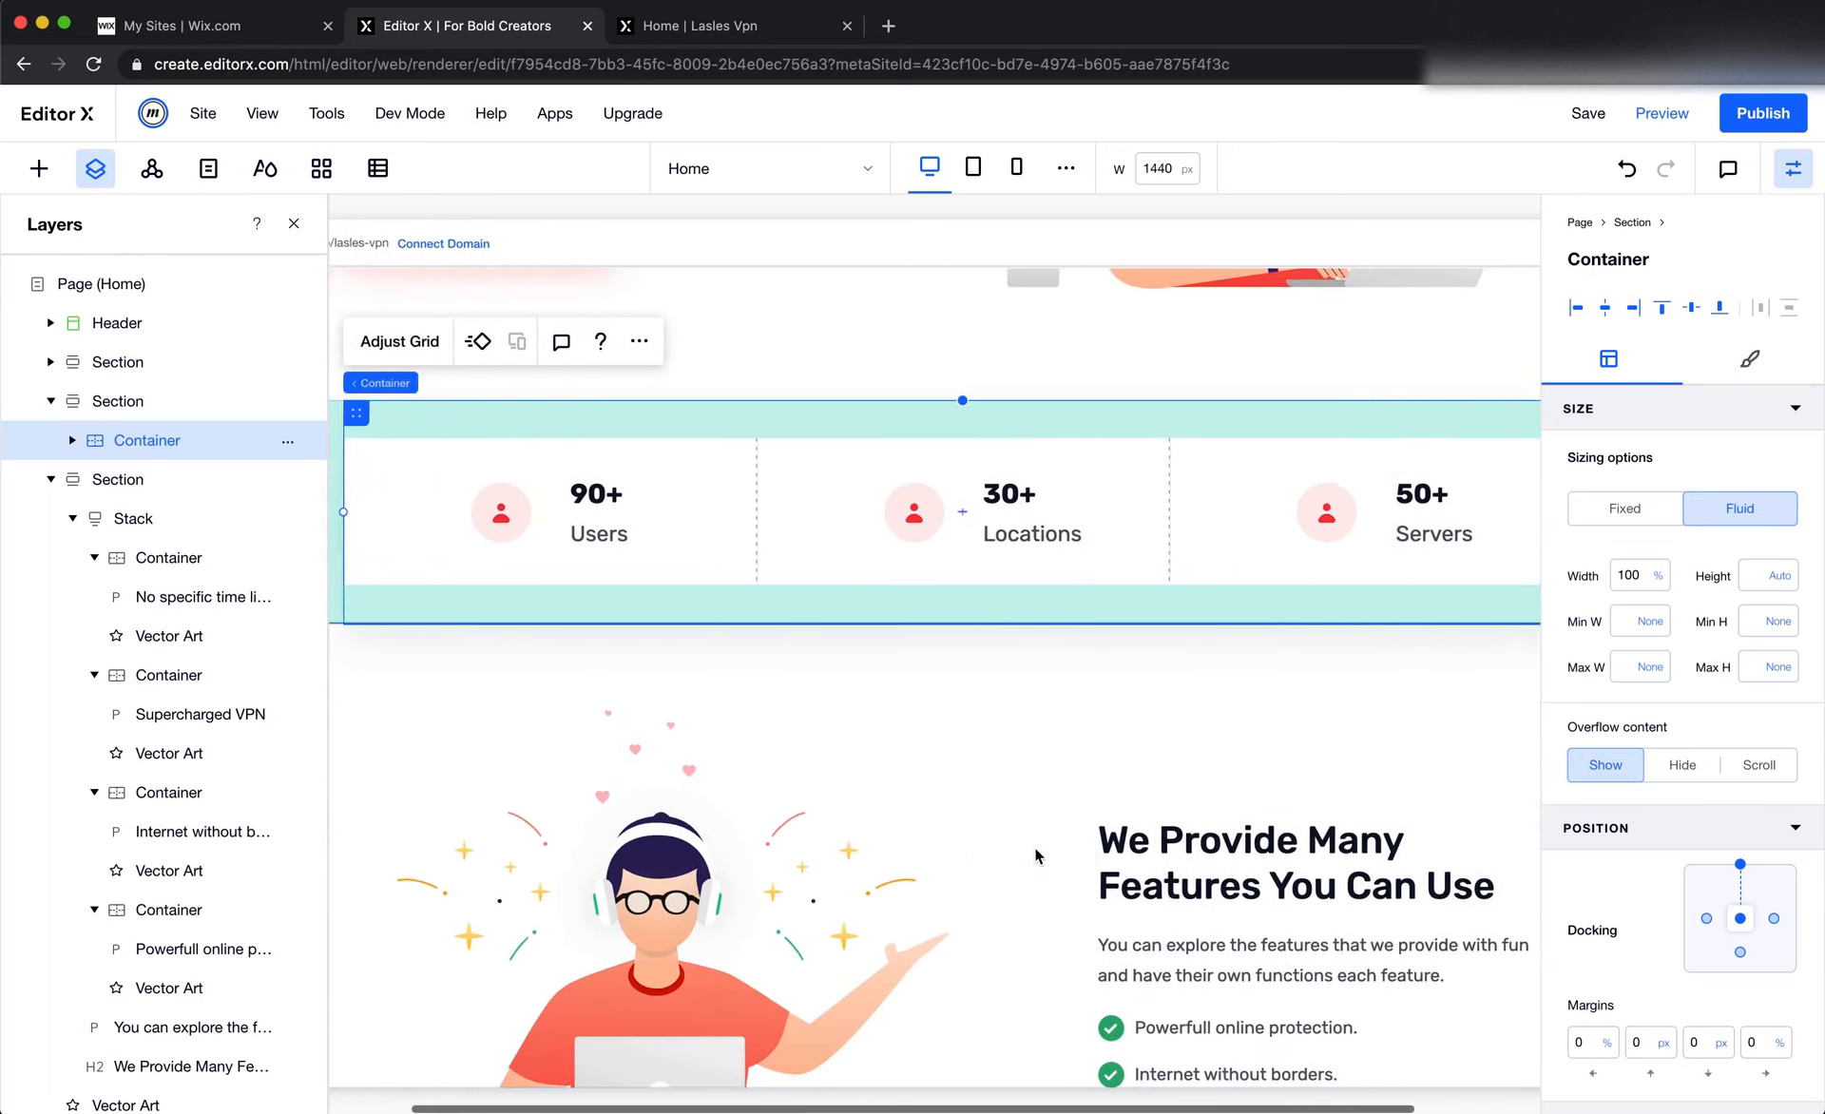
click(806, 755)
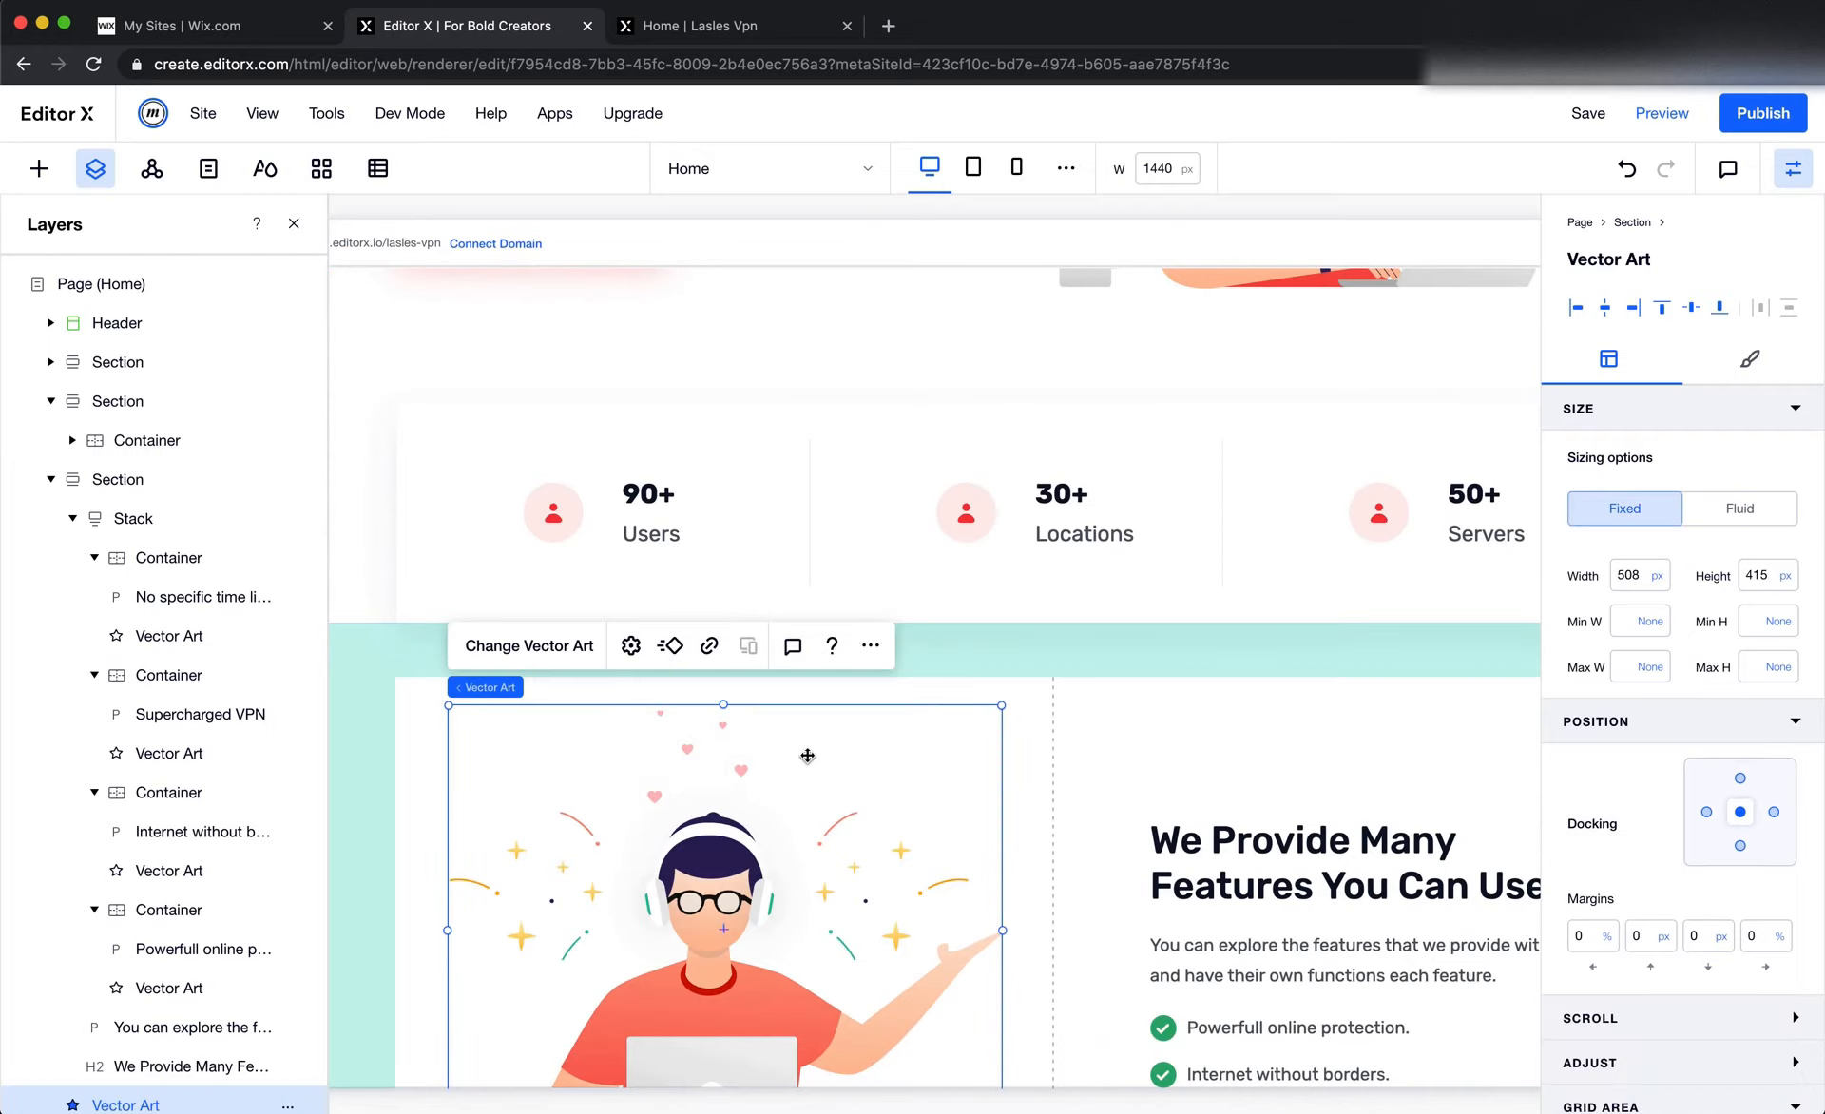
click(1110, 655)
click(1653, 961)
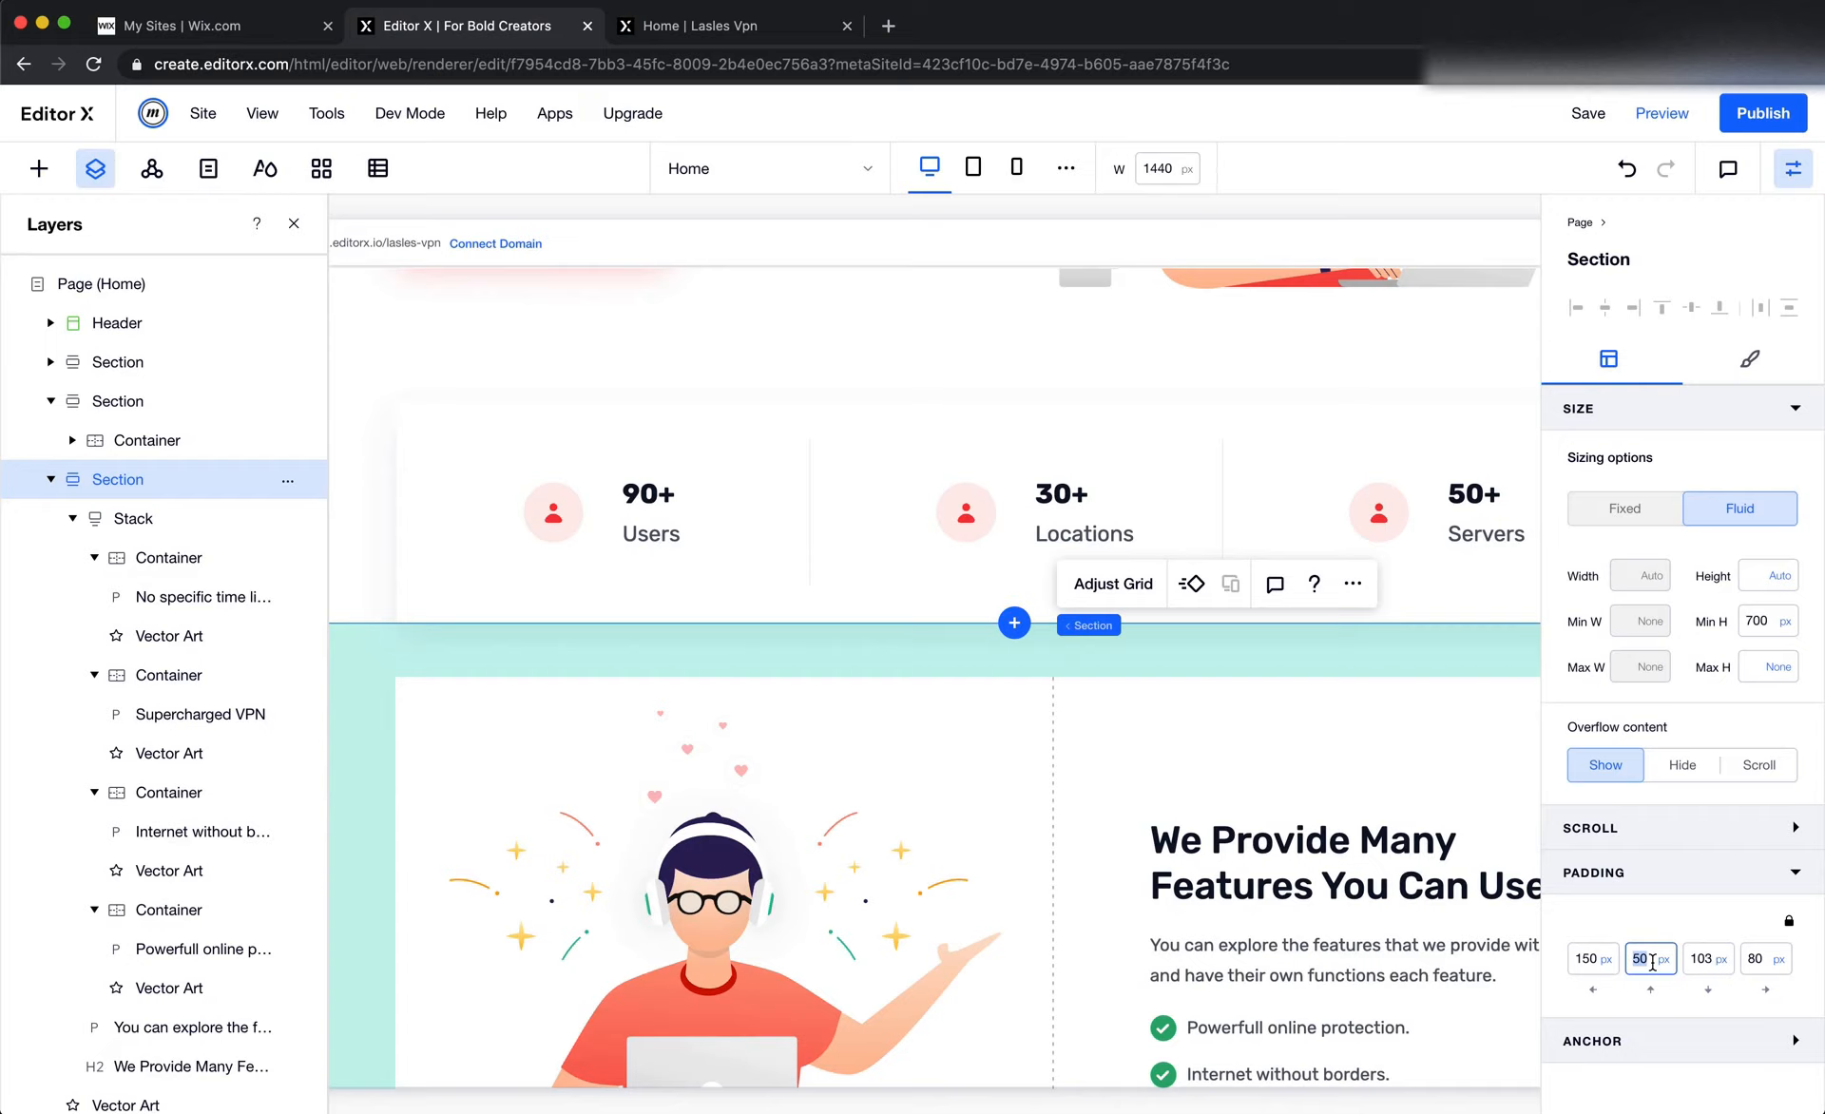
key(Return)
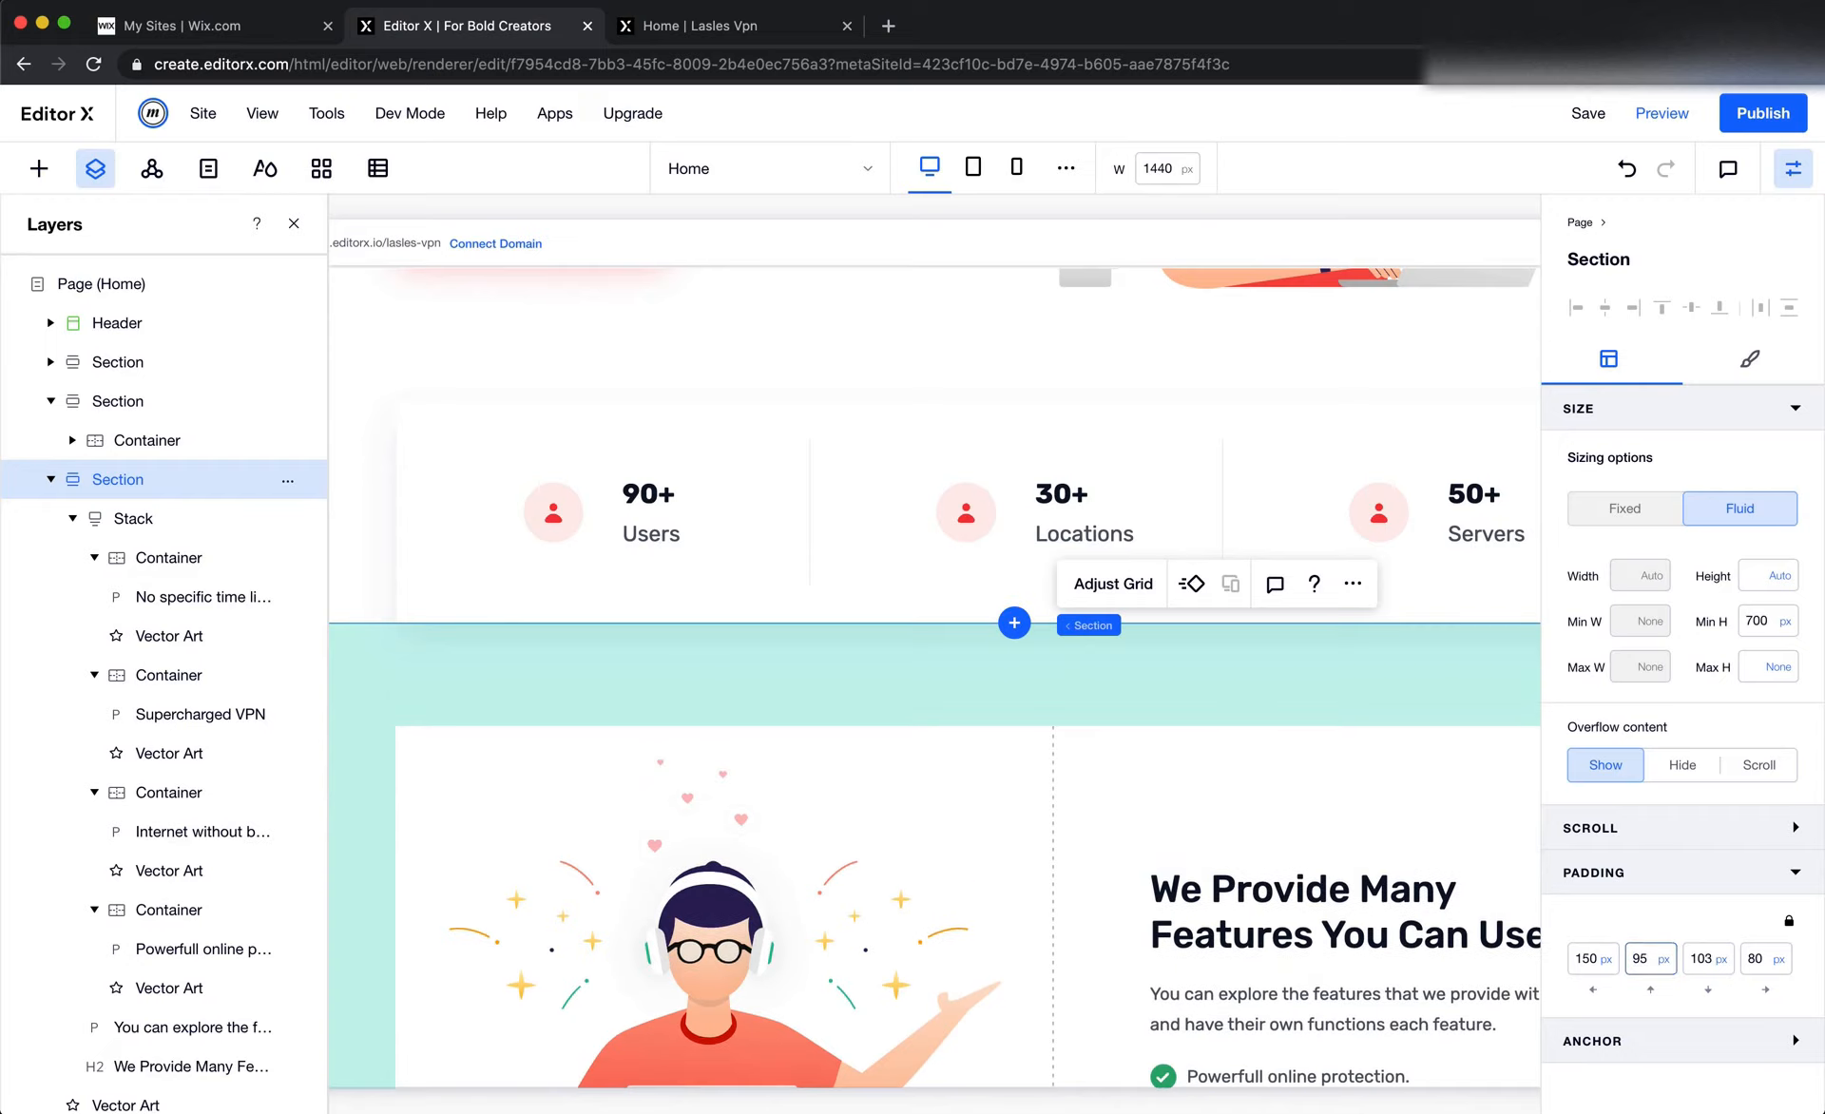
Set the top margin of the features text stack to 0 px
click(917, 813)
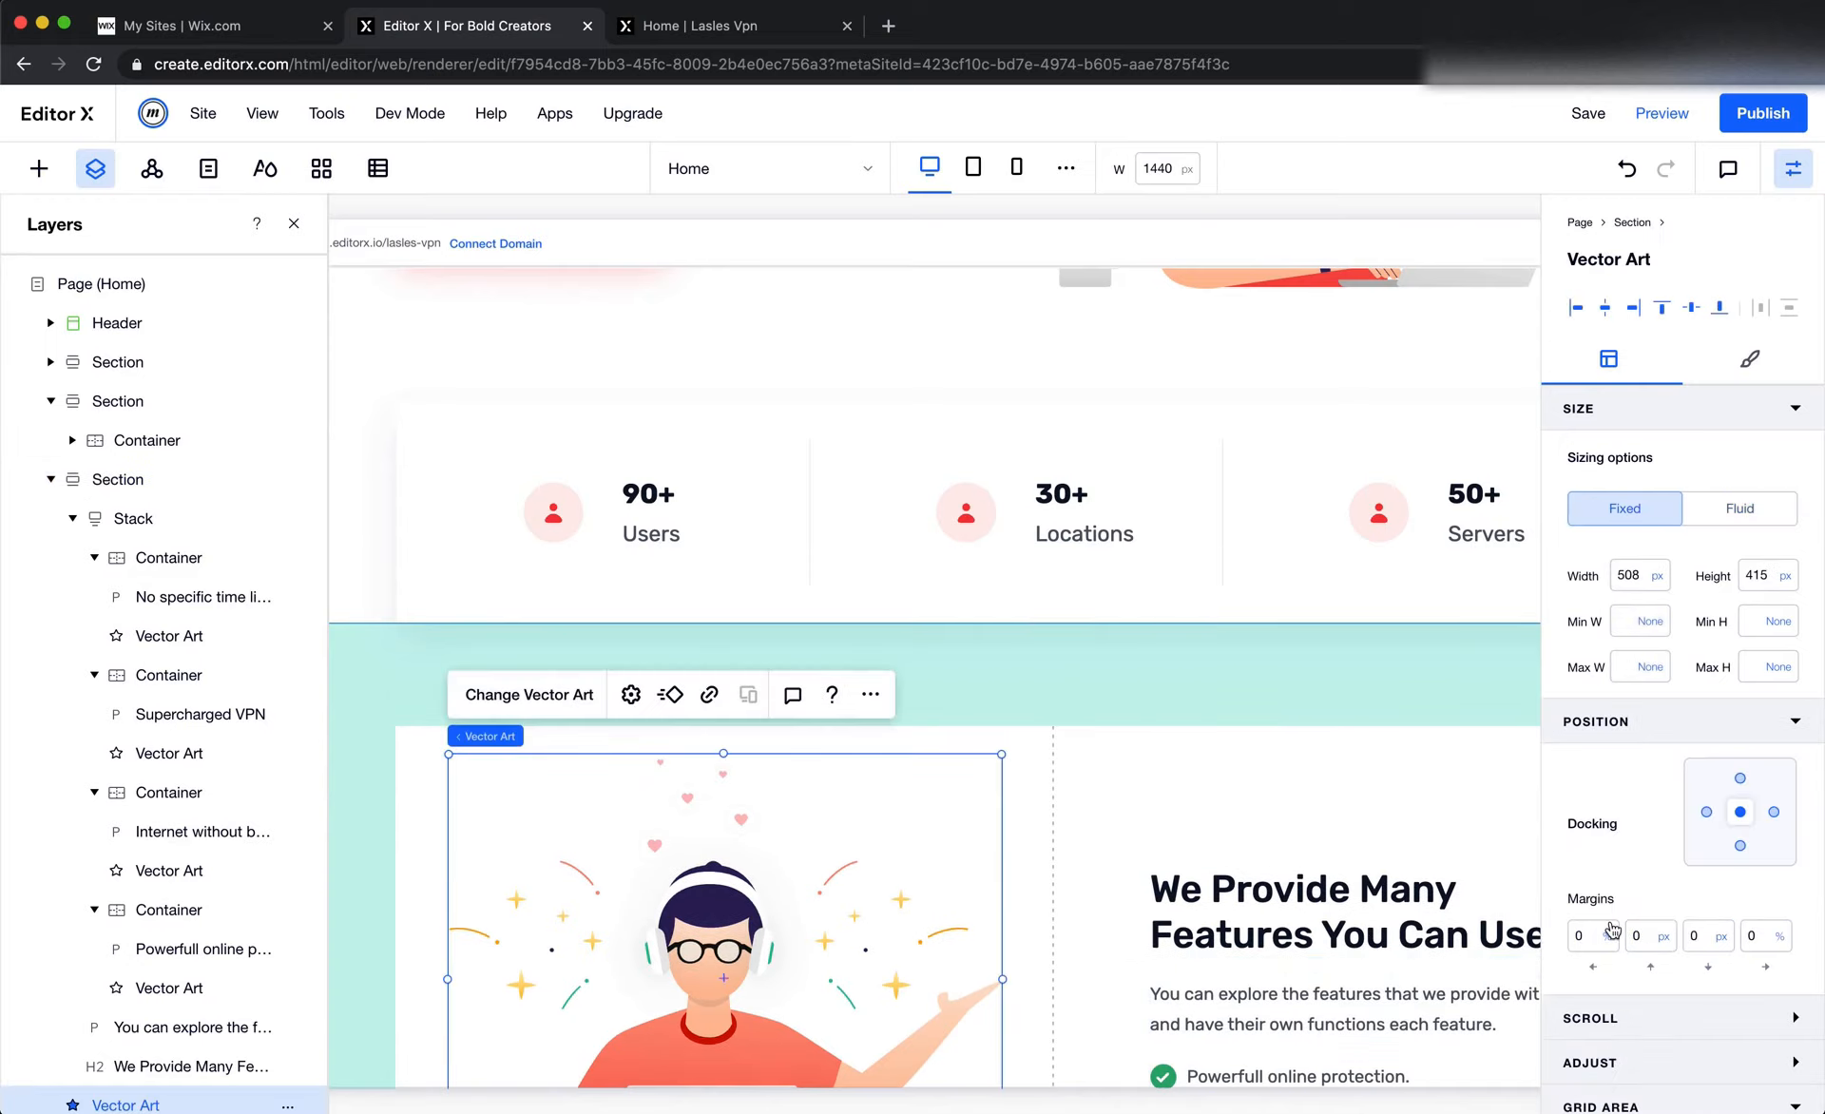
scroll(1343, 872, down, 2)
scroll(1331, 879, right, 3)
click(1326, 884)
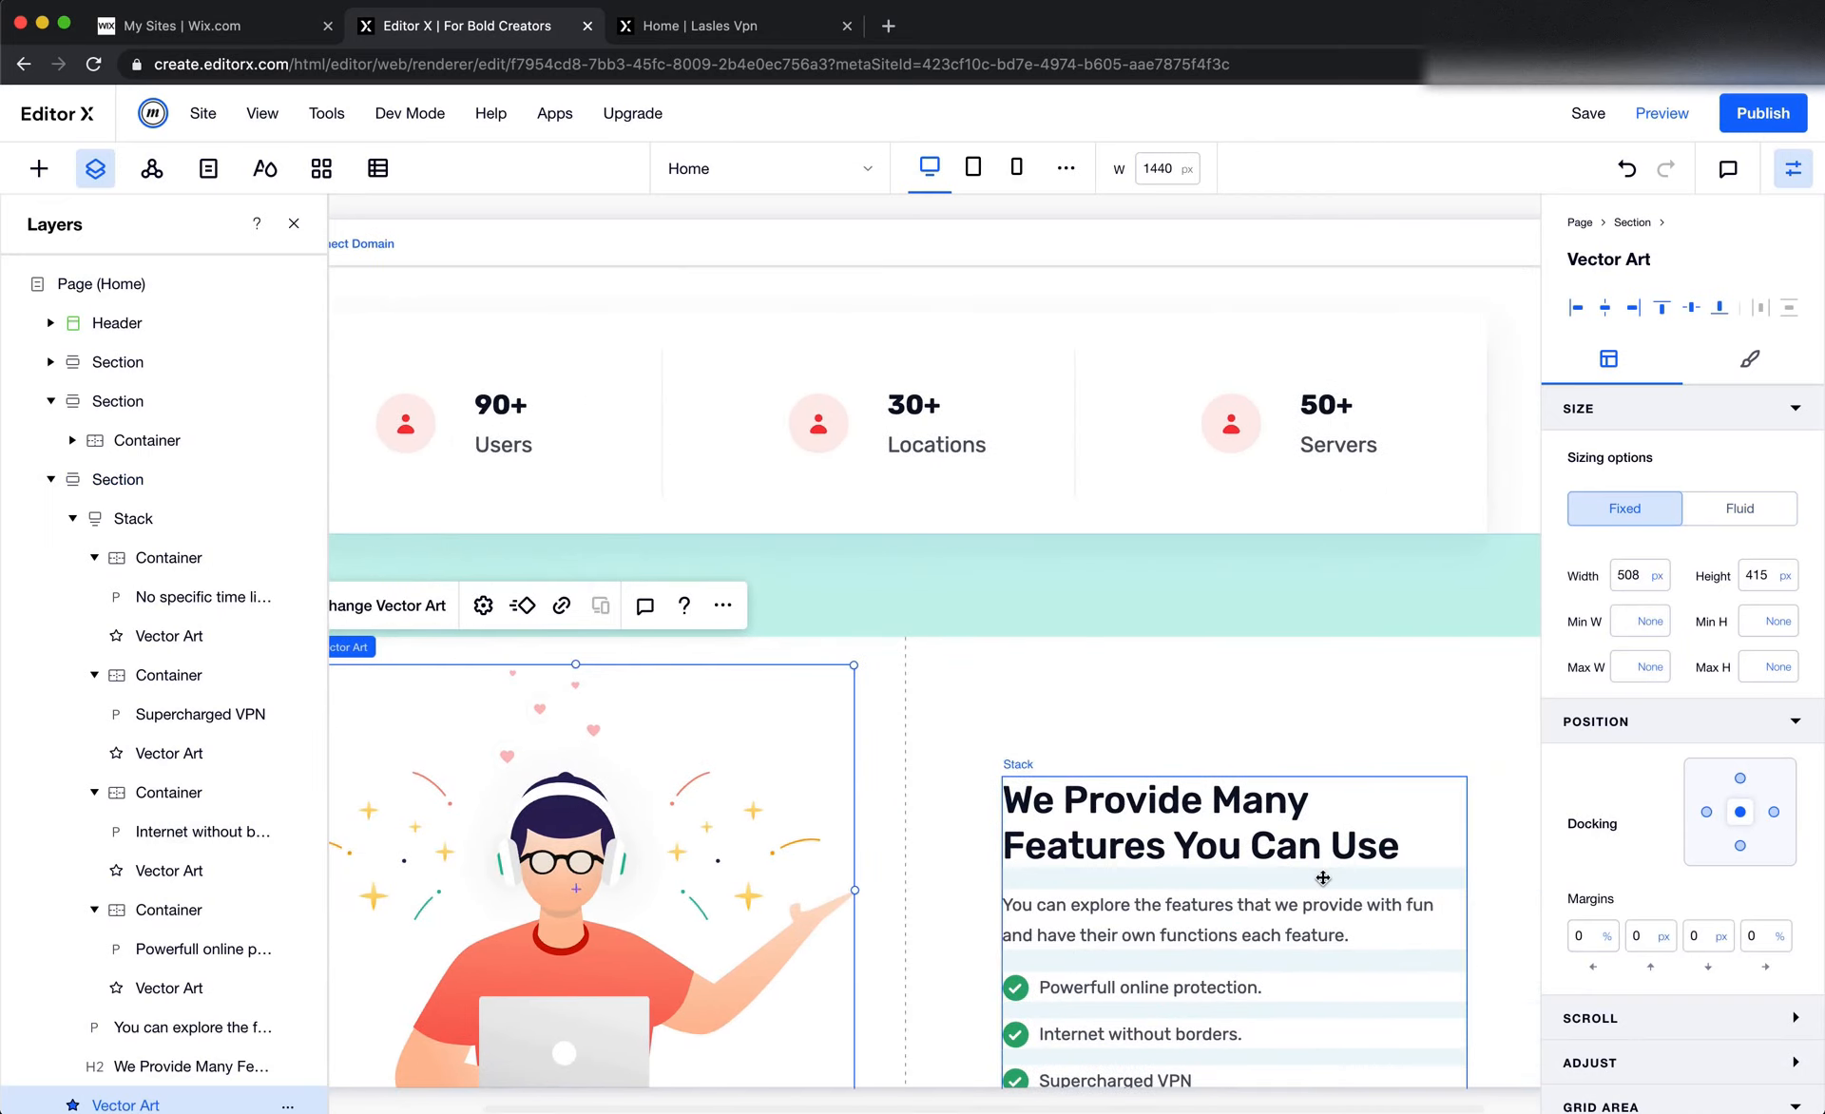
click(1652, 950)
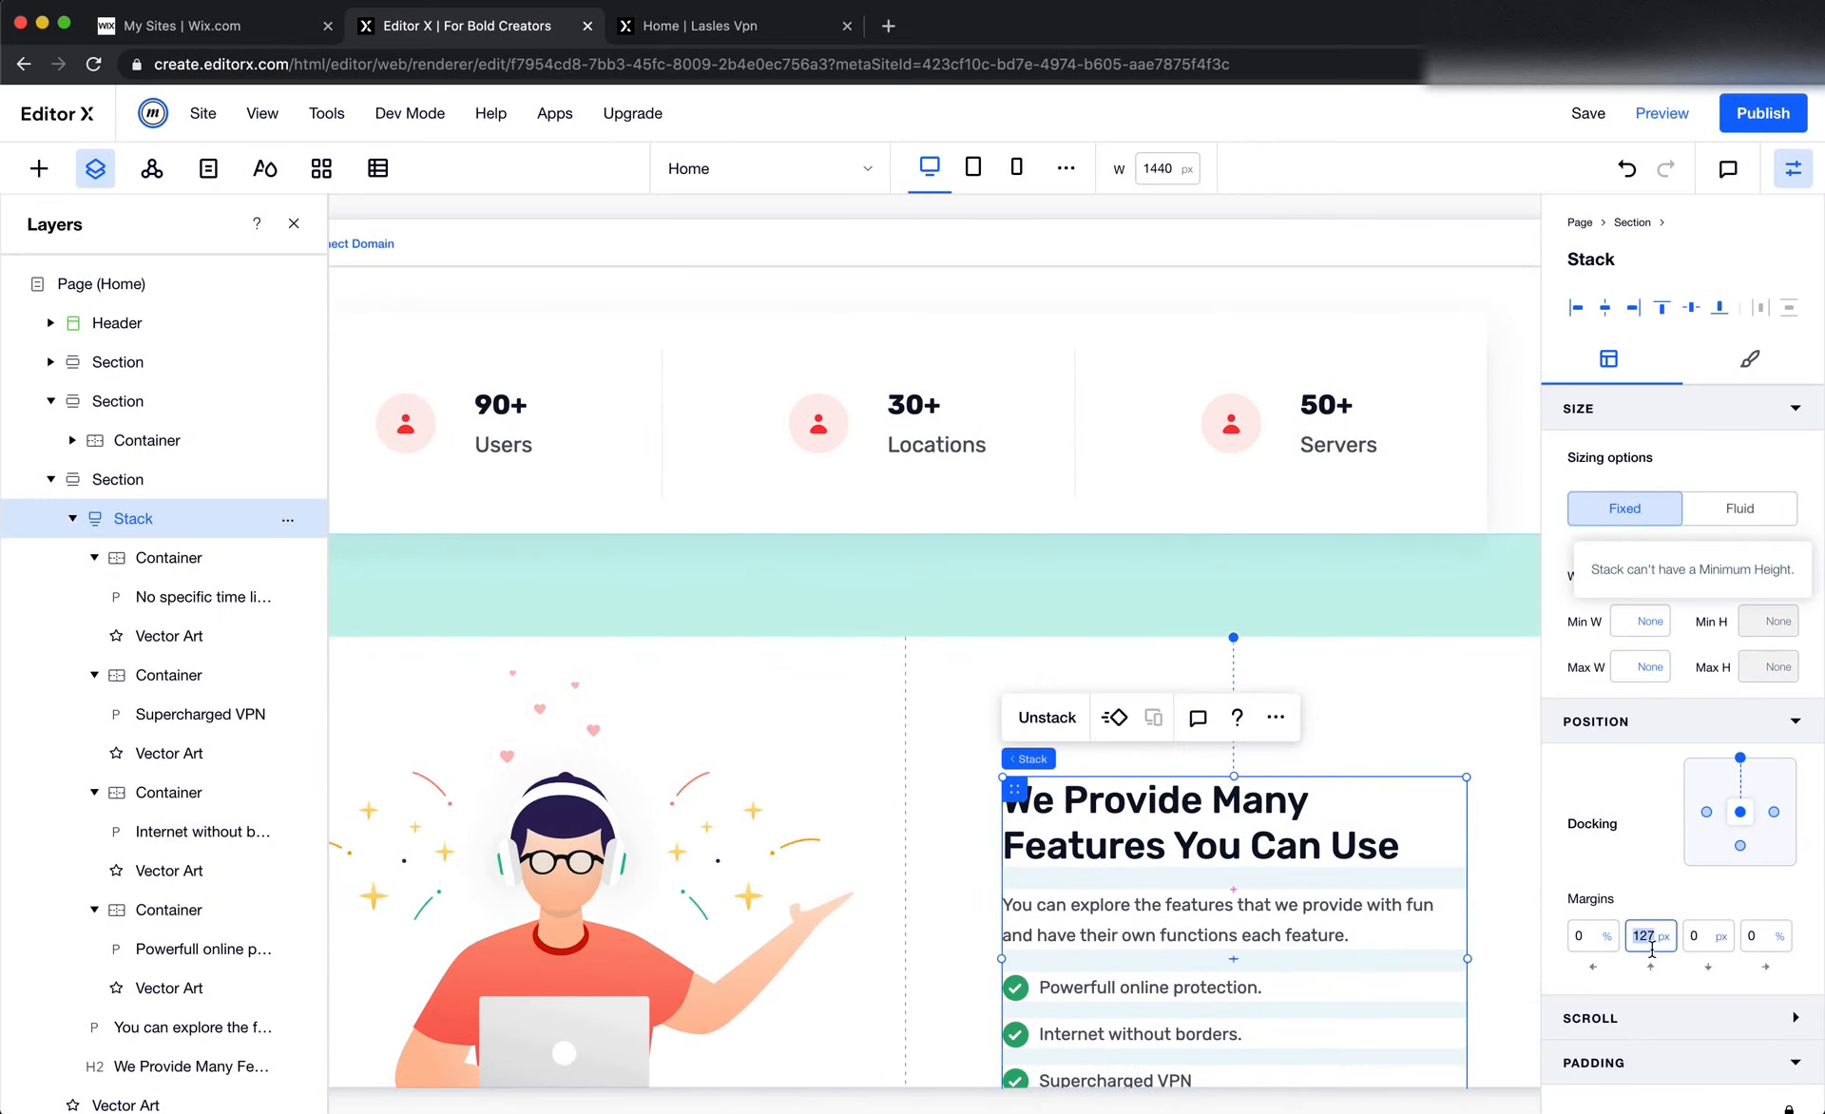
text(0)
key(Return)
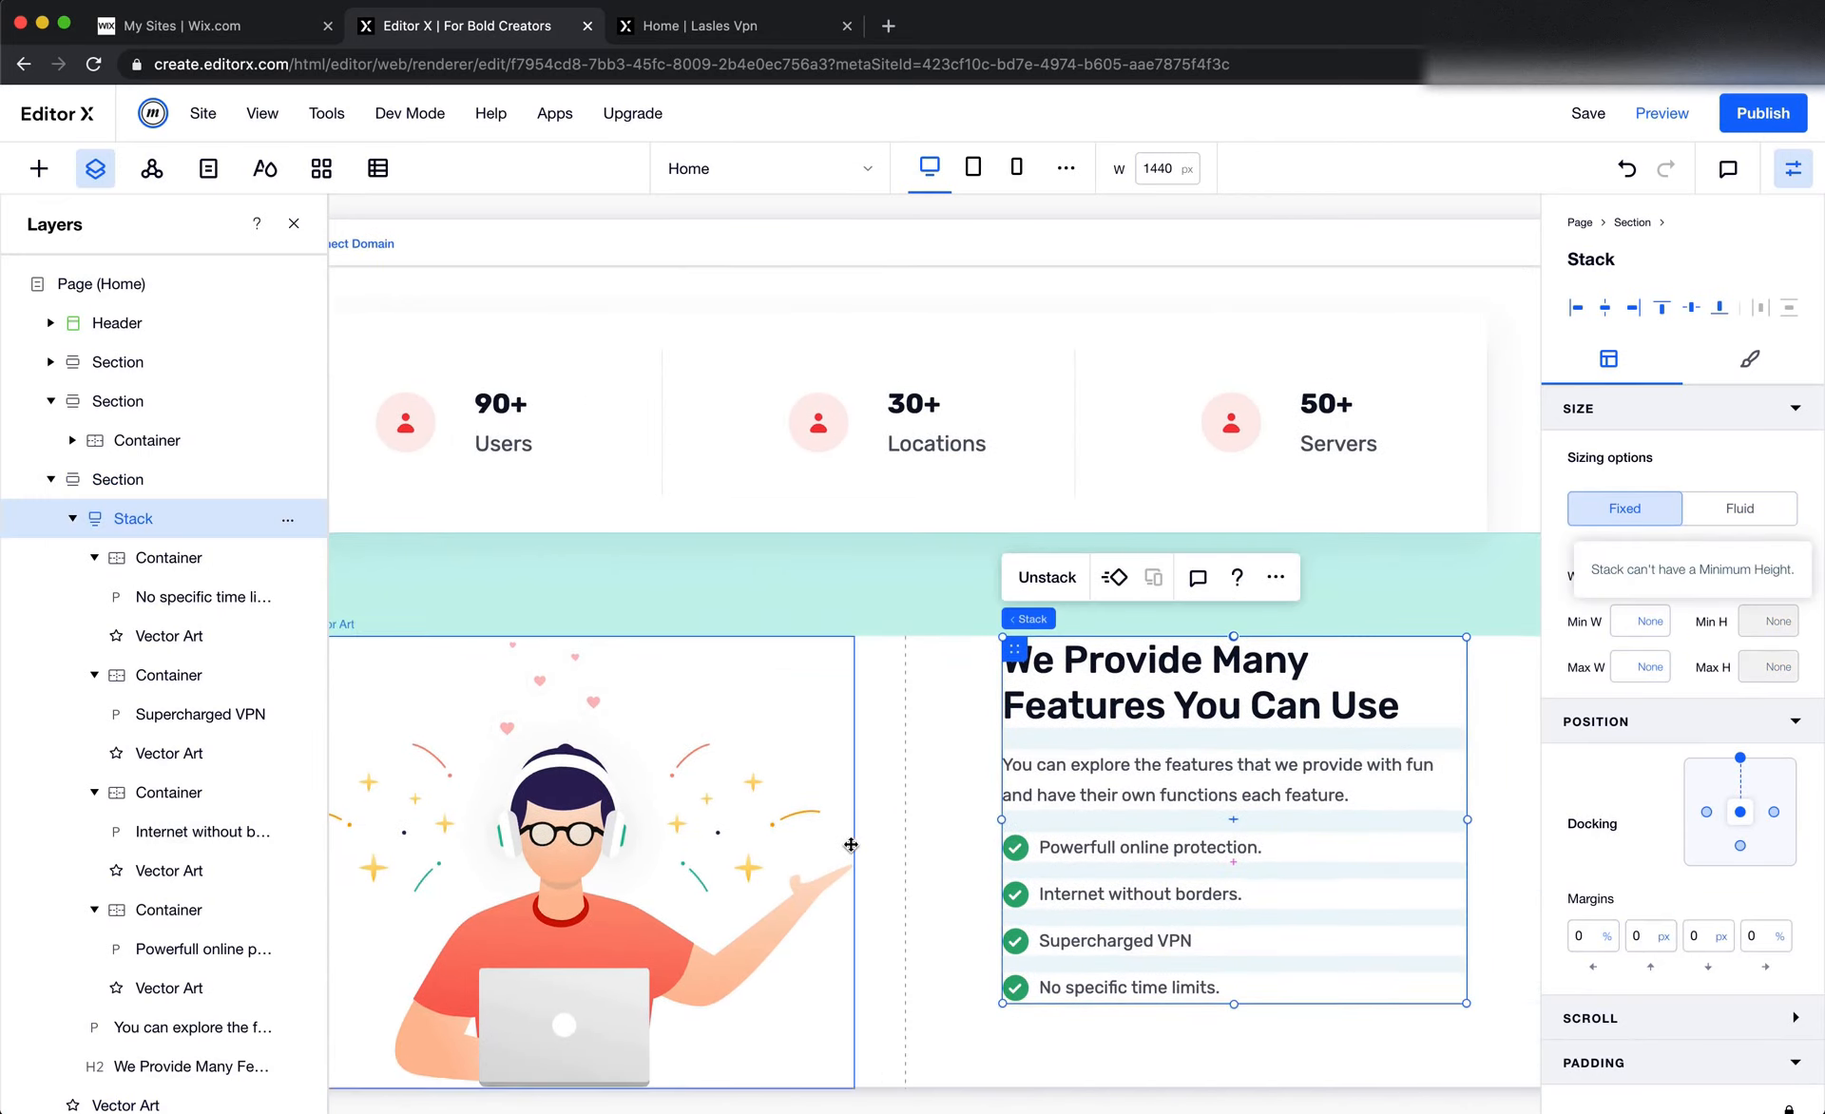
Remove the features stack's top docking to center it vertically in its cell, with a top margin of 0 px
scroll(848, 843, down, 1)
mouse_move(1772, 722)
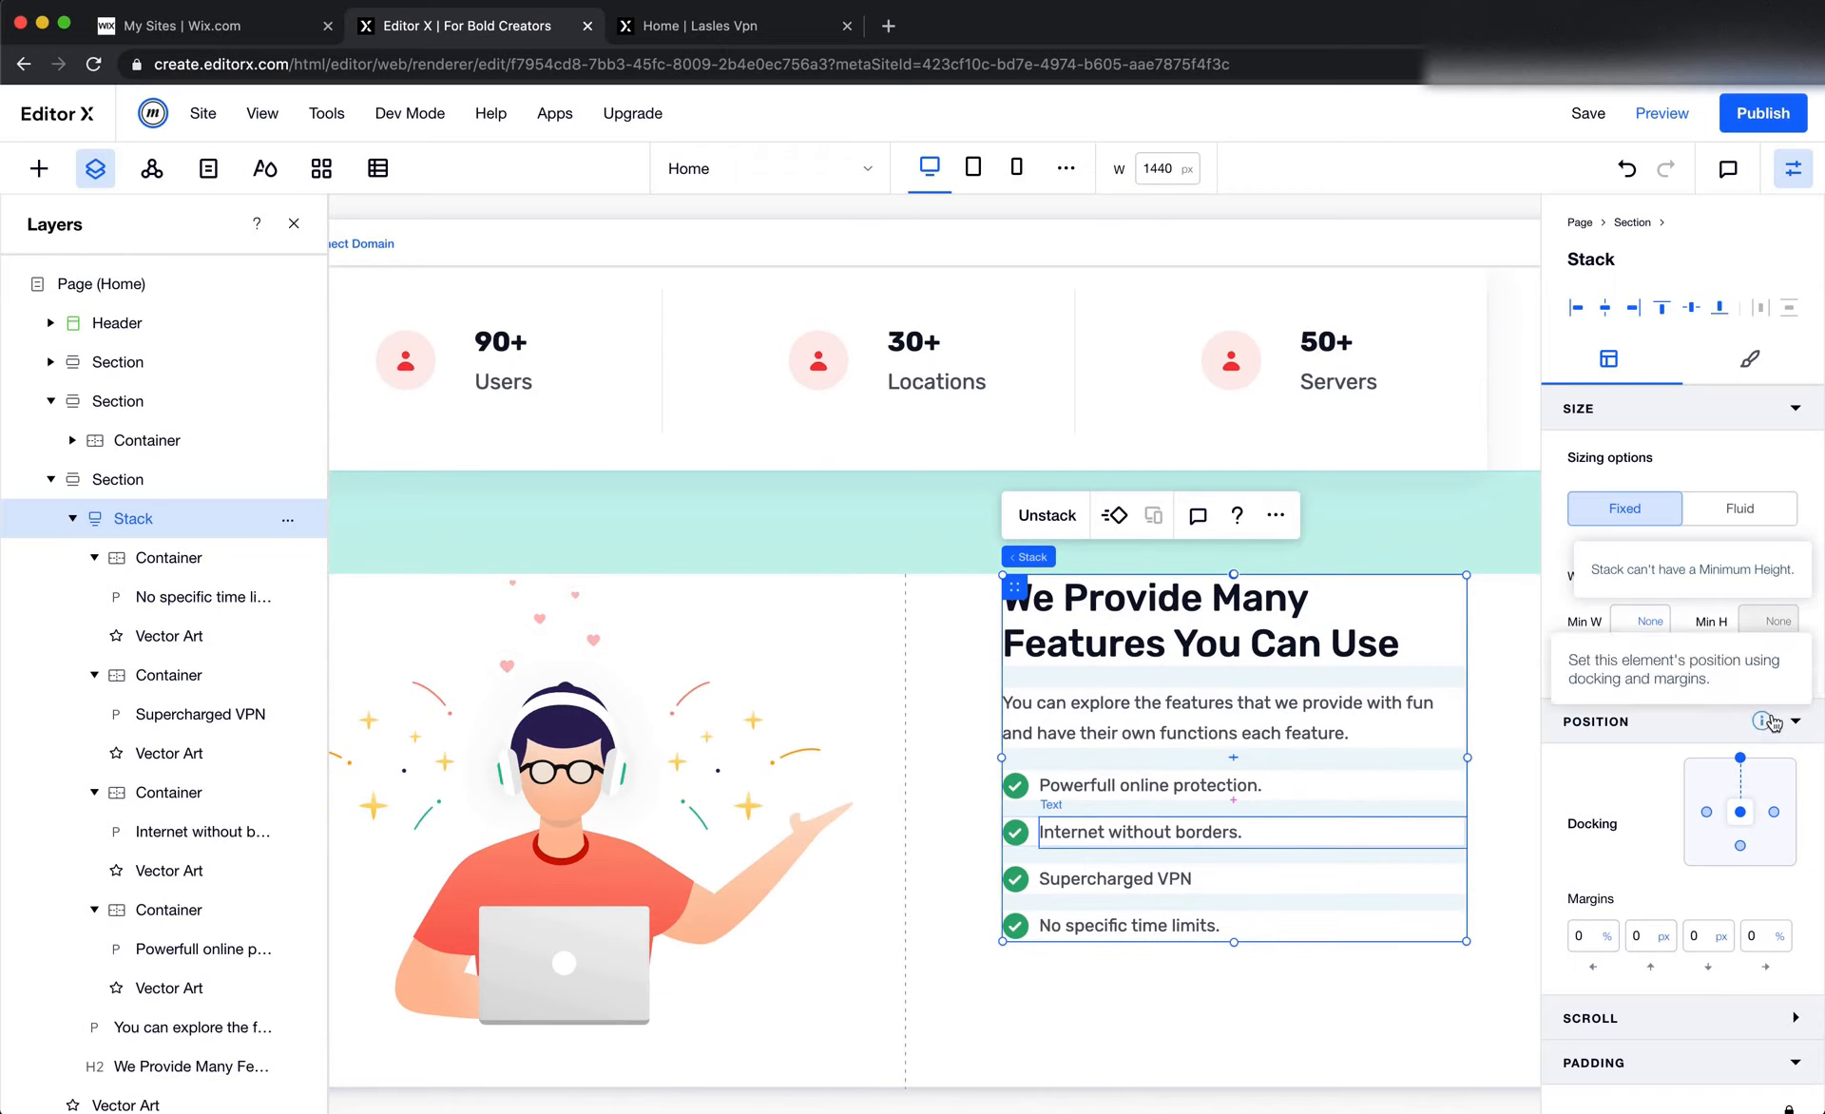
click(1740, 760)
click(1641, 936)
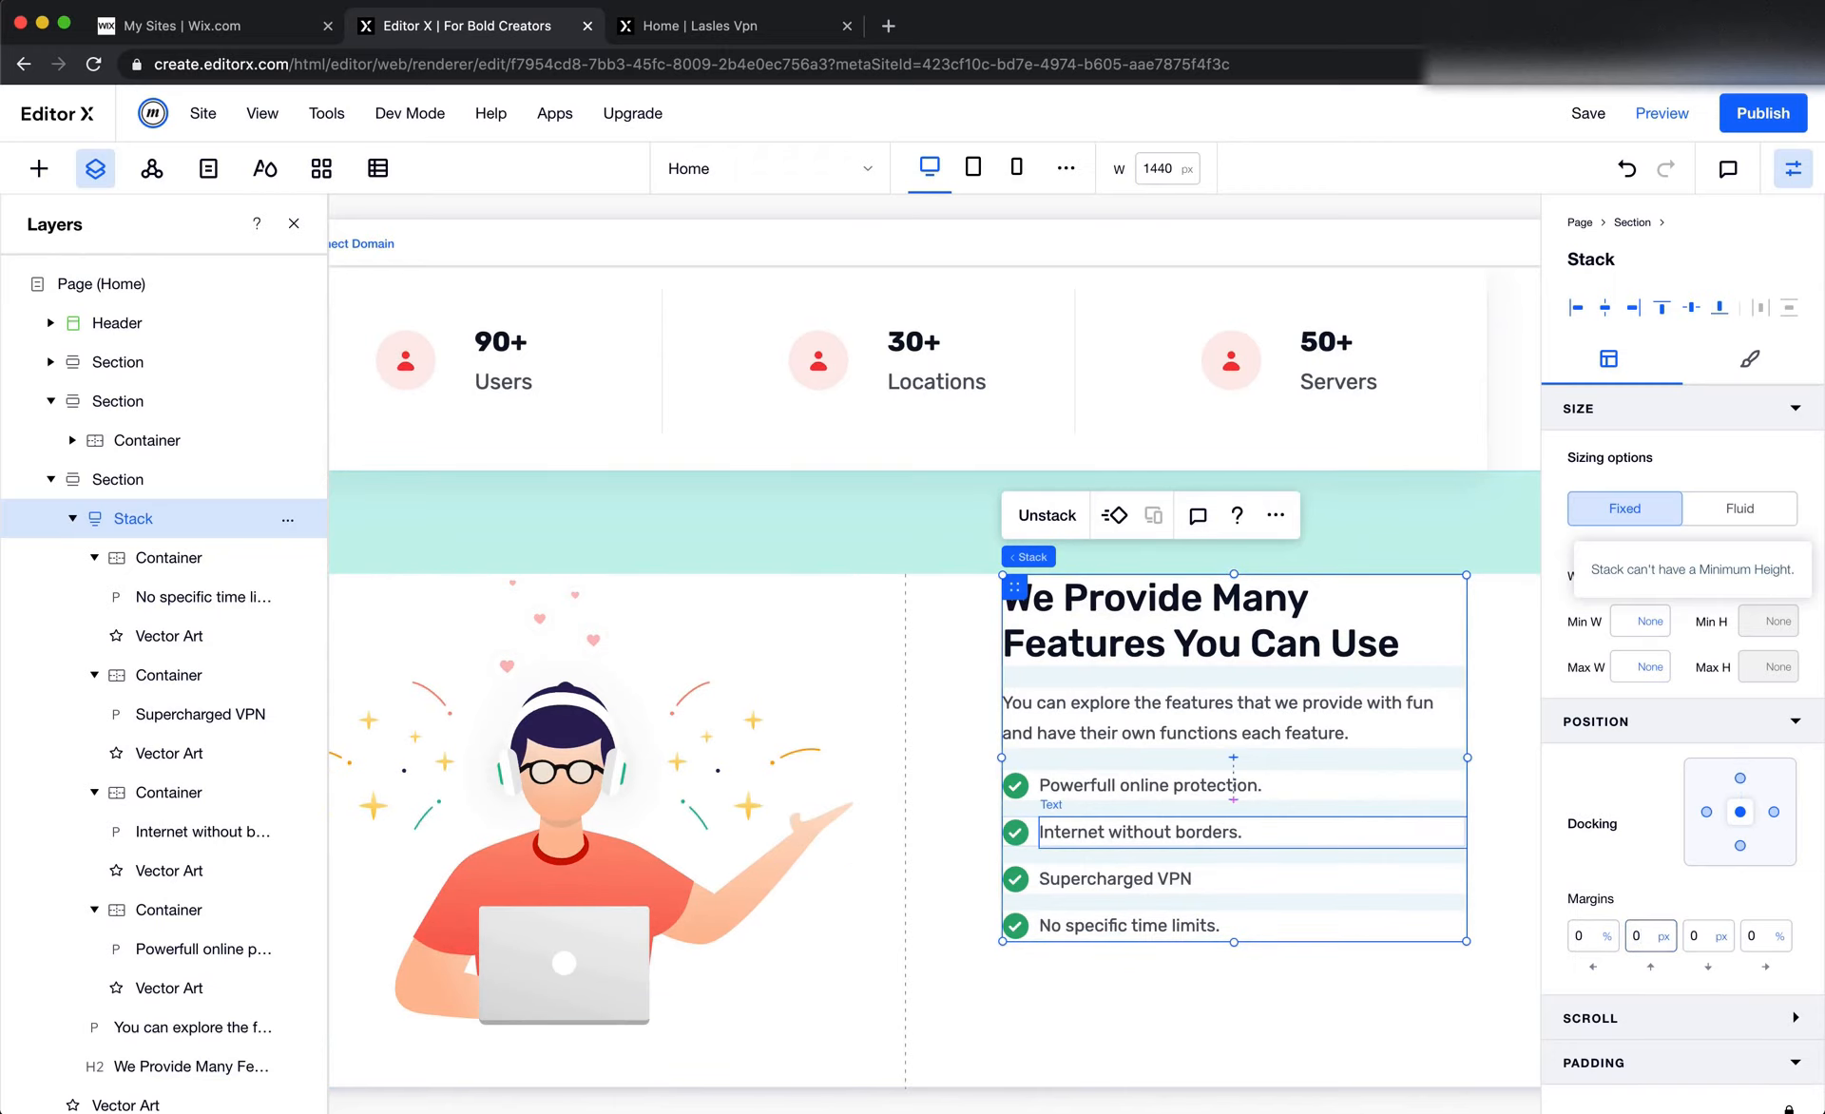
key(Return)
scroll(1279, 908, down, 1)
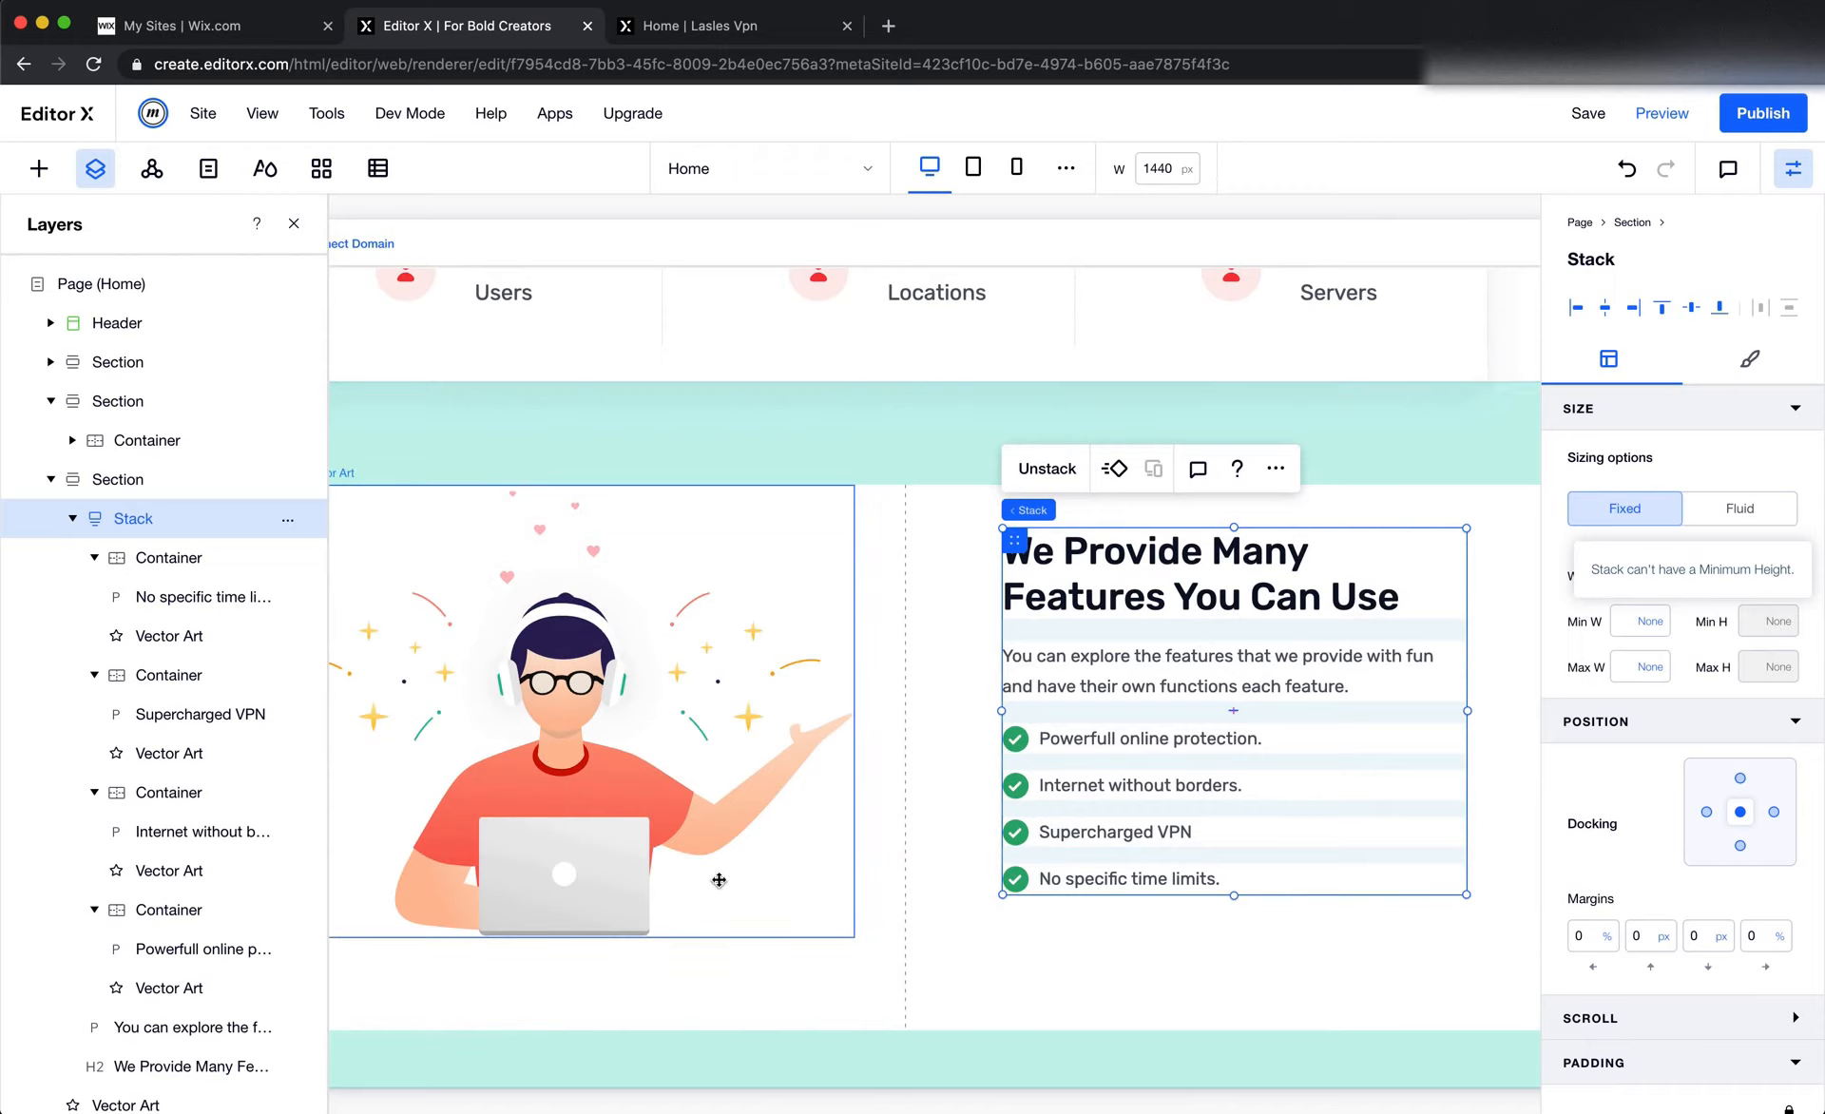
Set the features section's minimum height to None and check the illustration's size and docking
click(1071, 988)
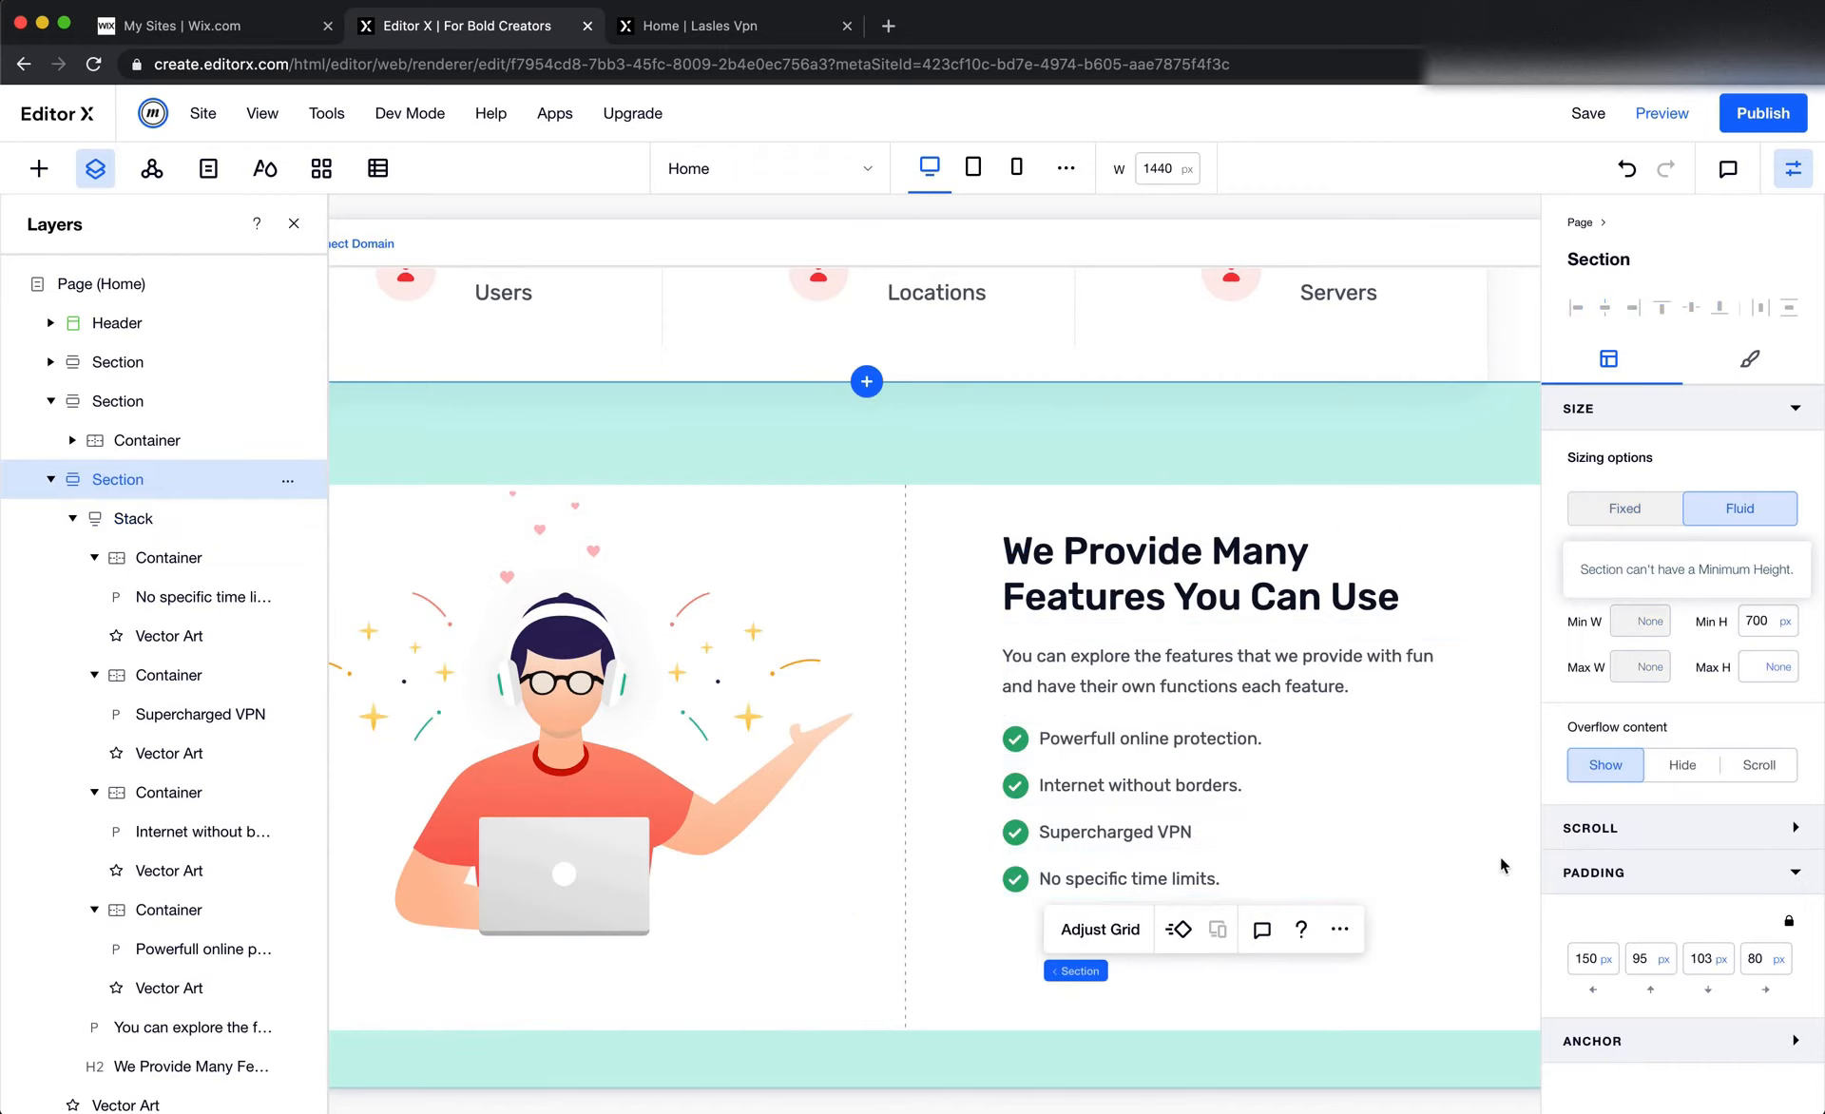
click(1787, 625)
click(1707, 546)
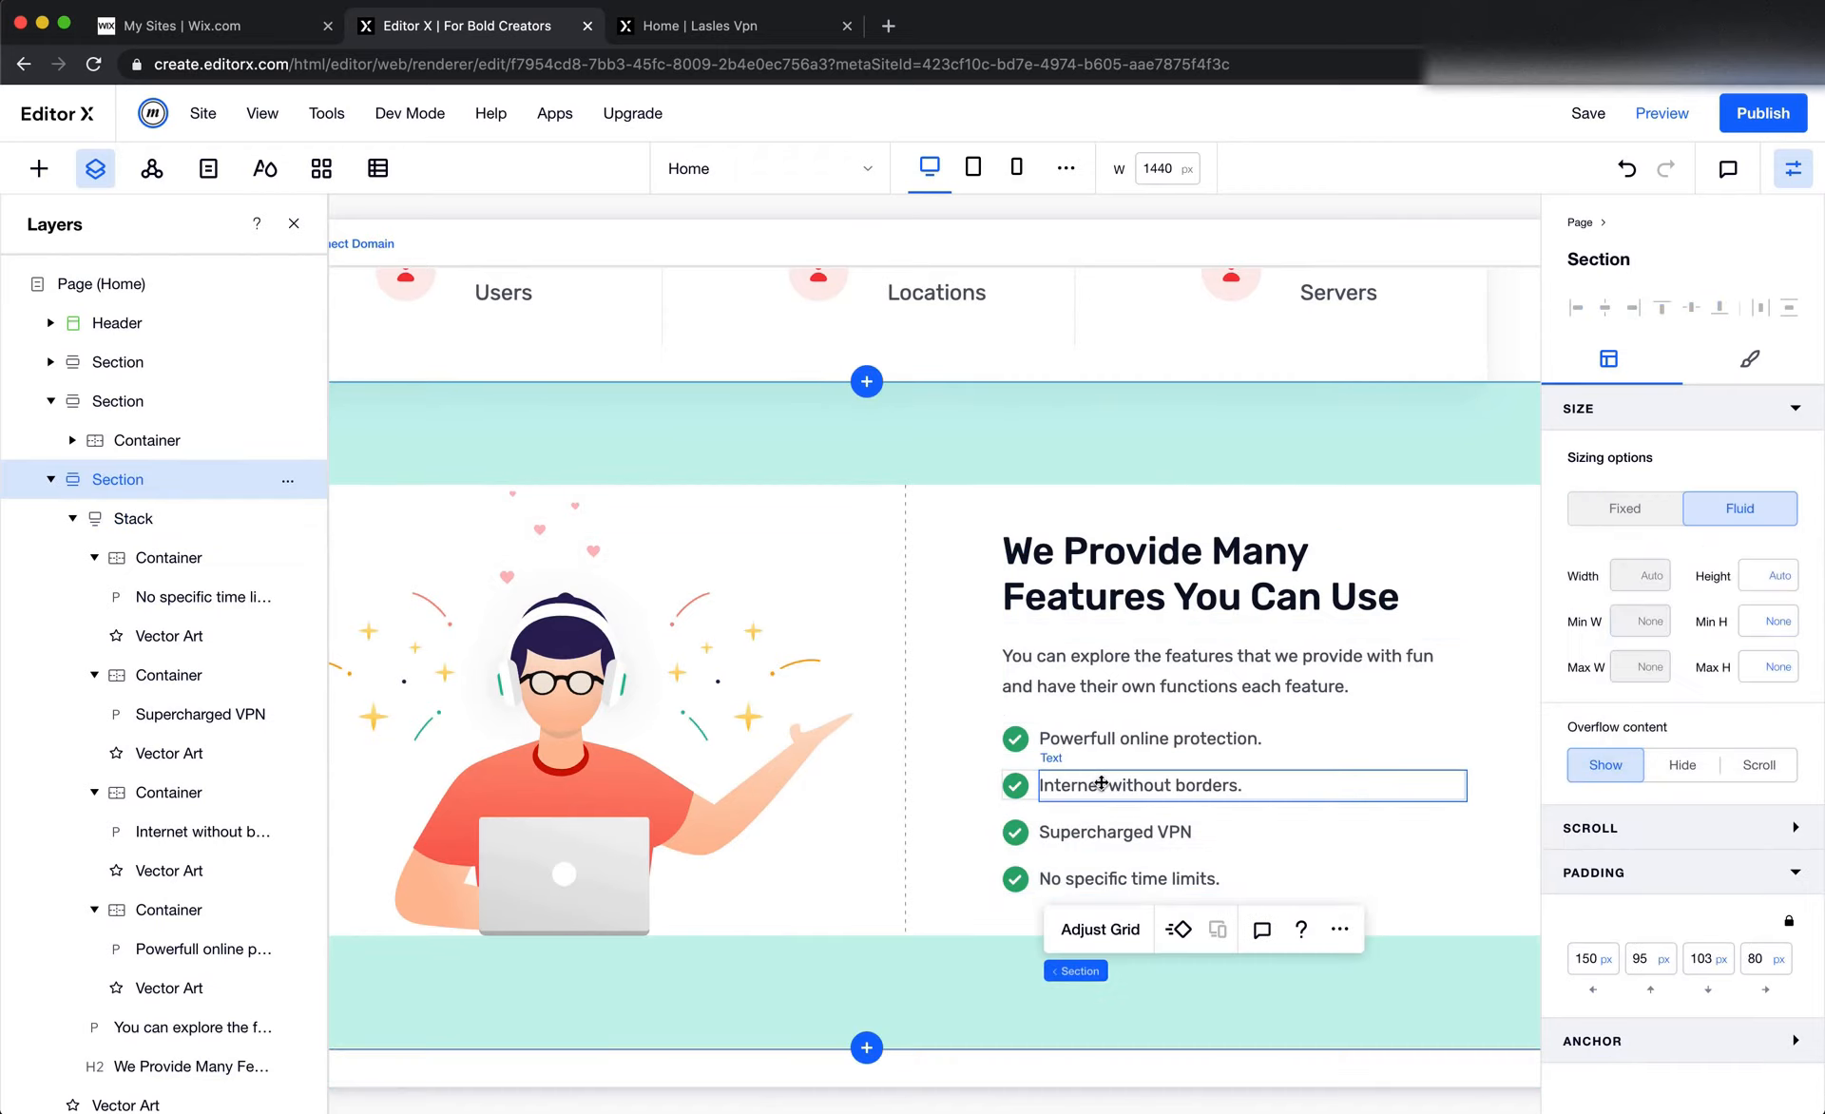
scroll(627, 833, left, 3)
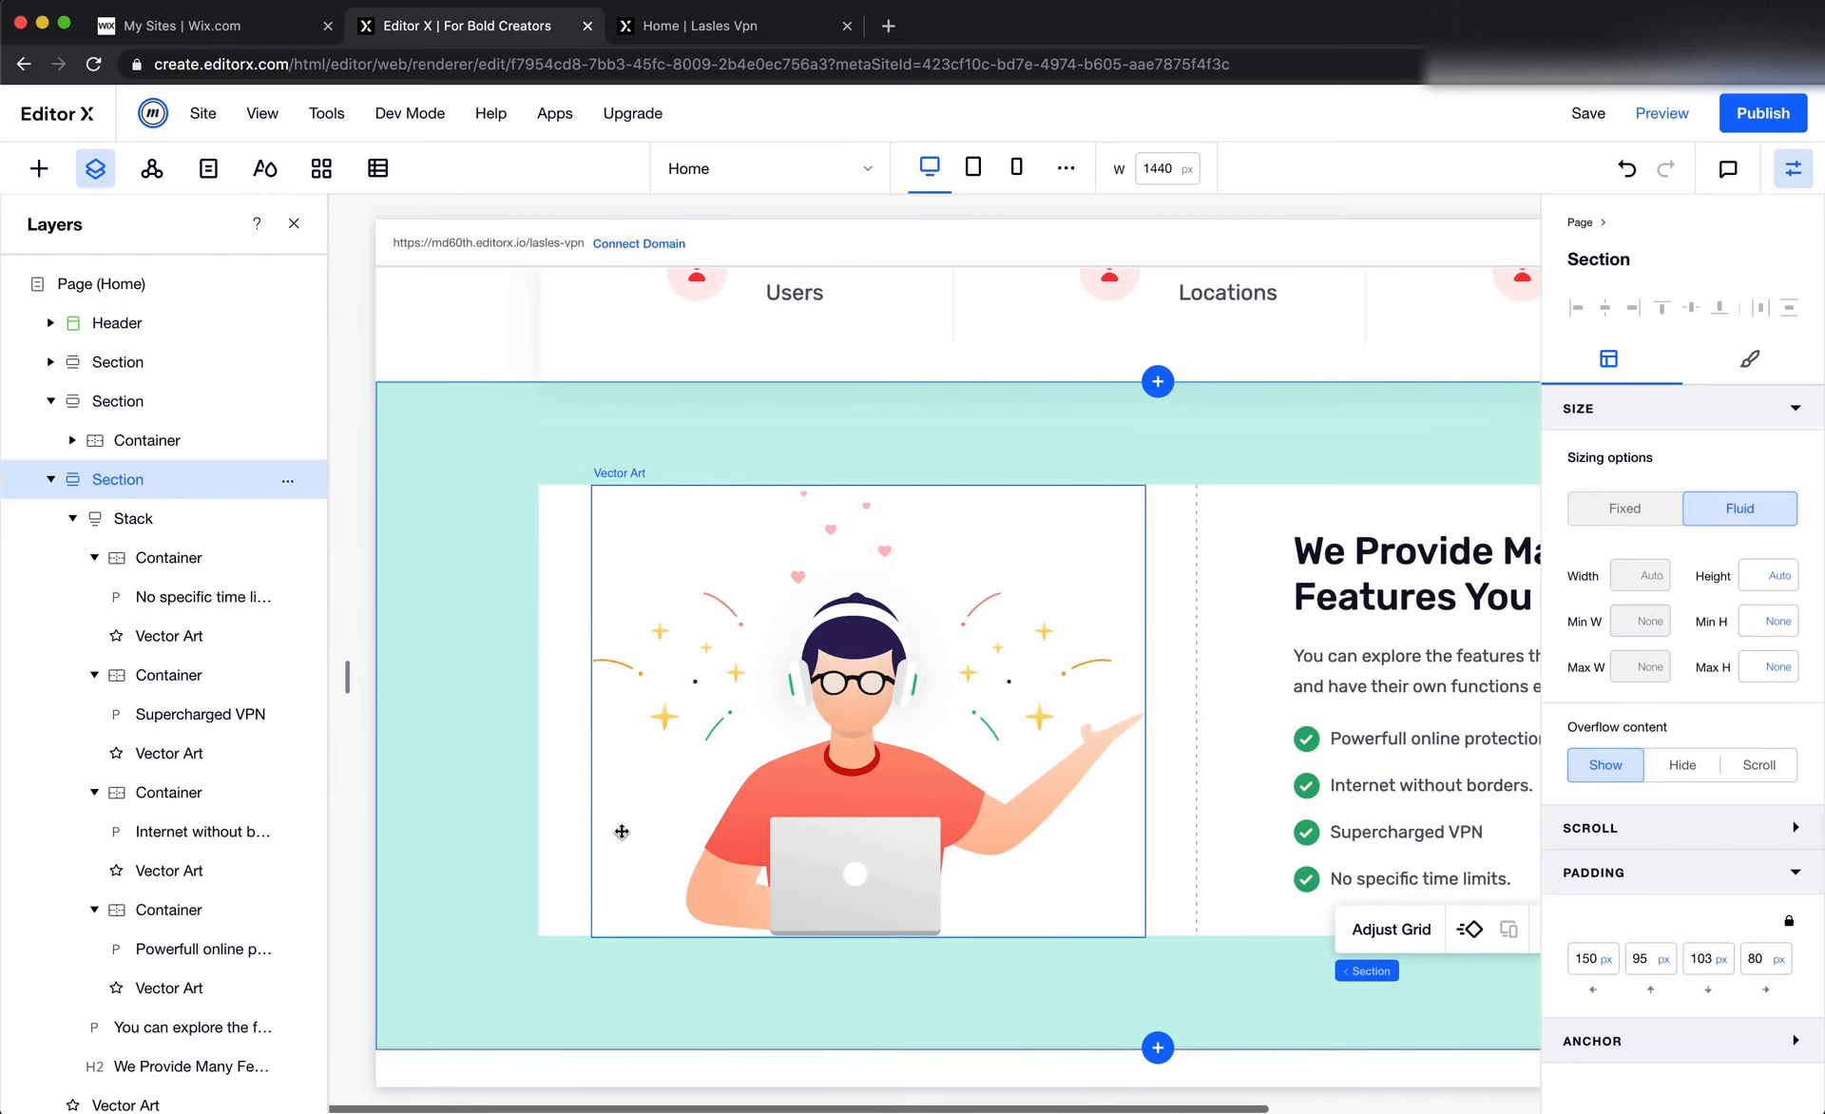
scroll(528, 789, right, 5)
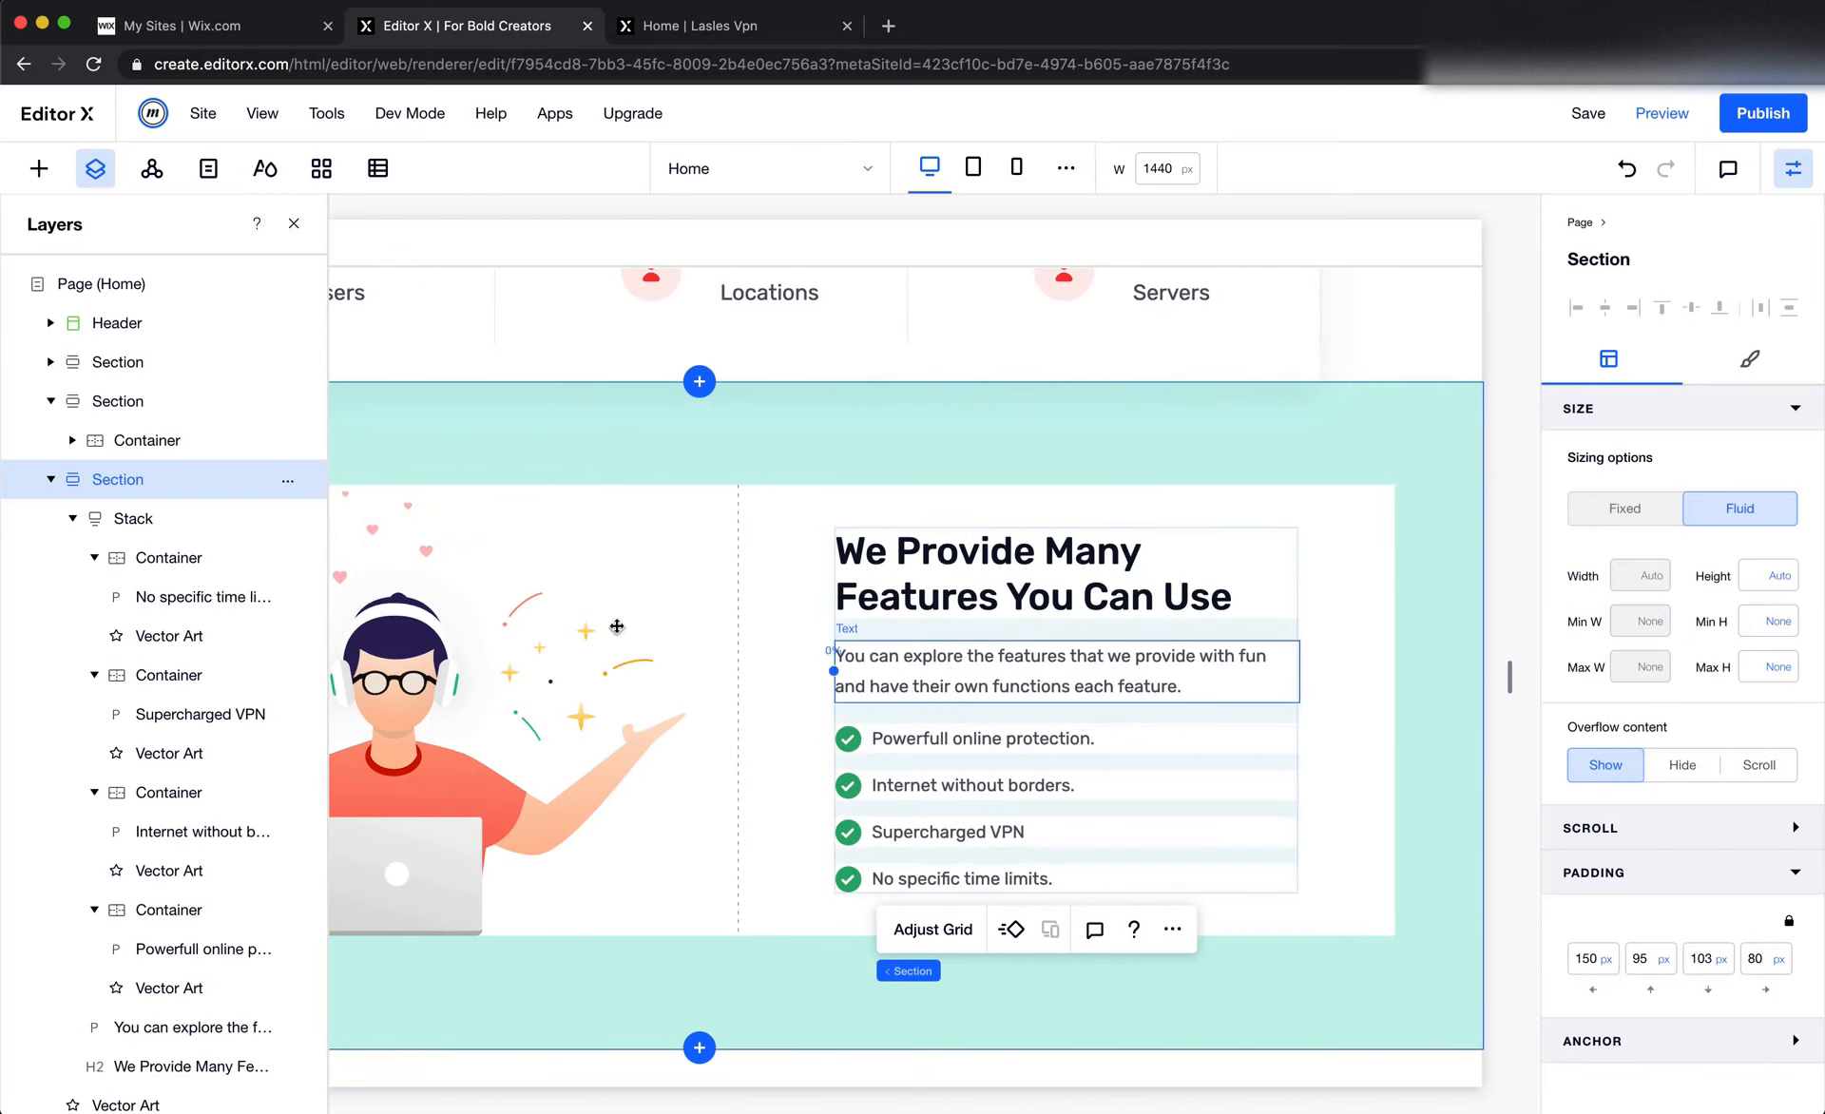
scroll(837, 665, left, 5)
click(685, 596)
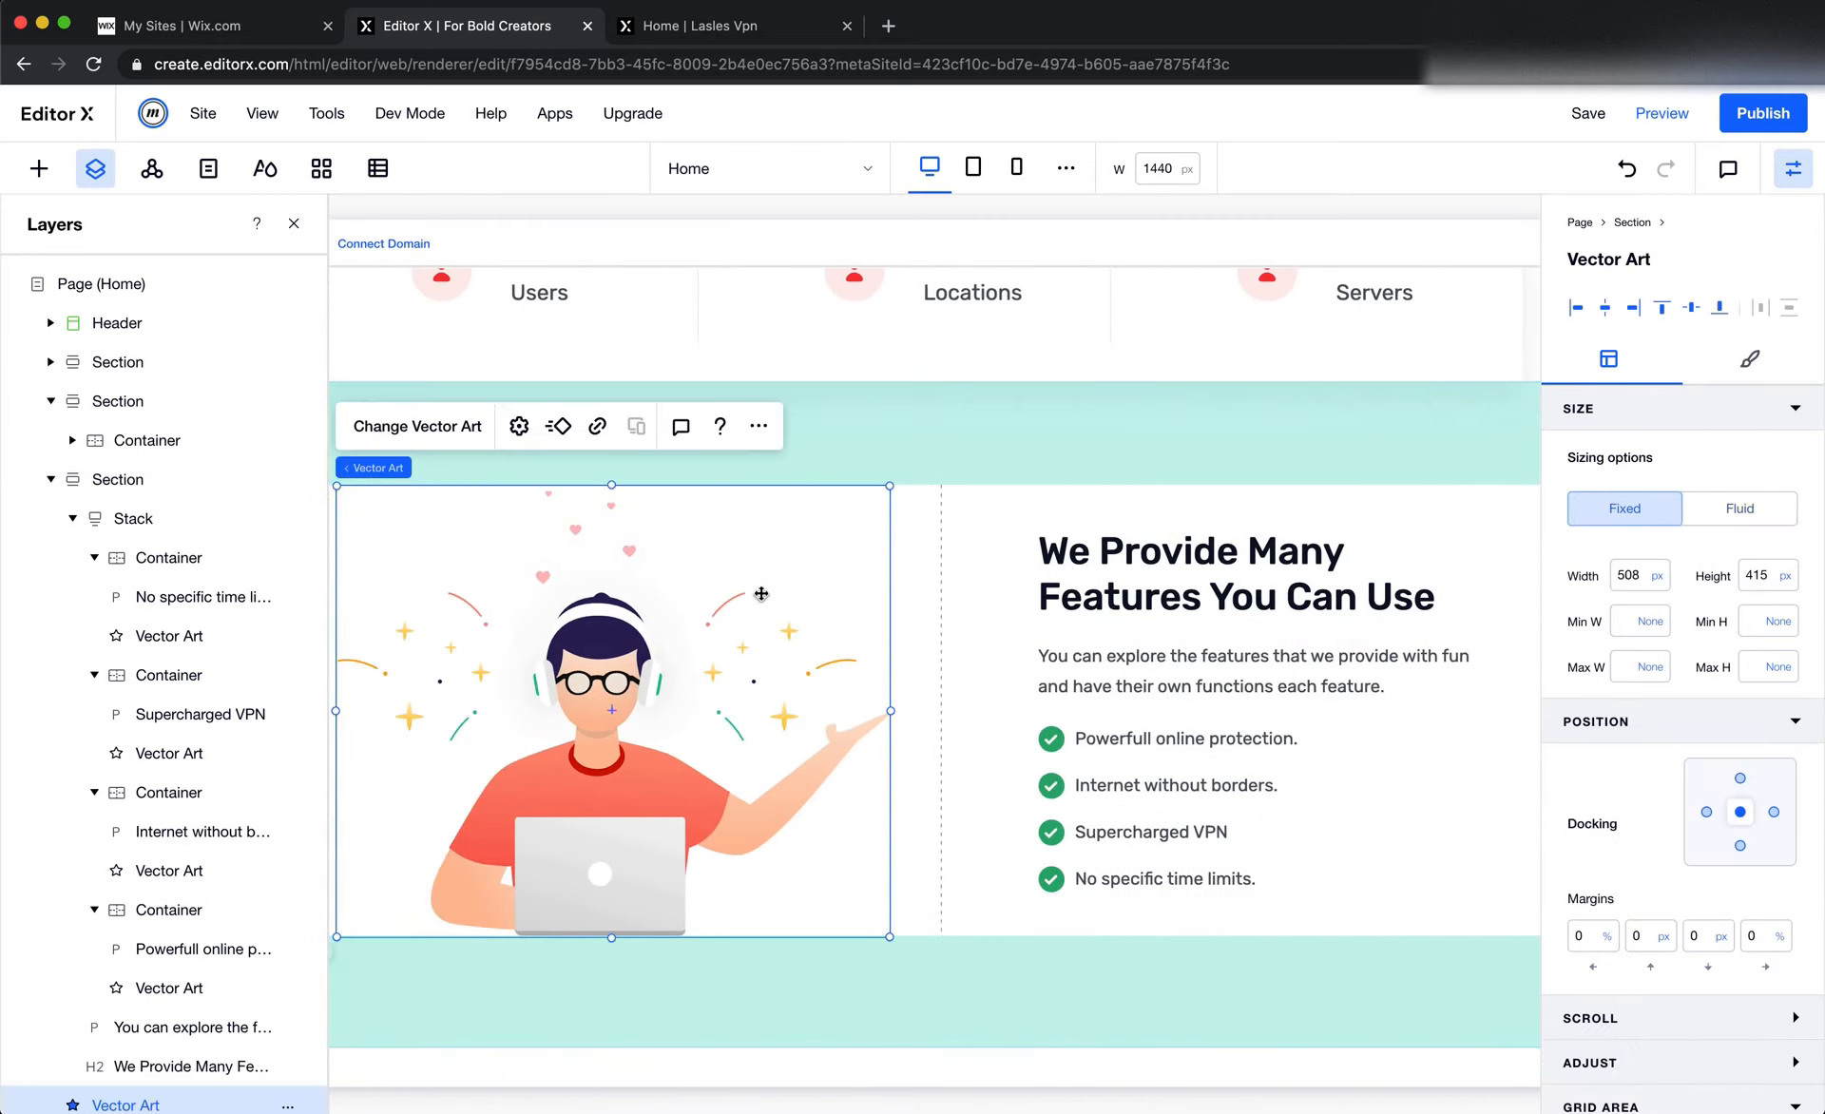
scroll(751, 625, left, 2)
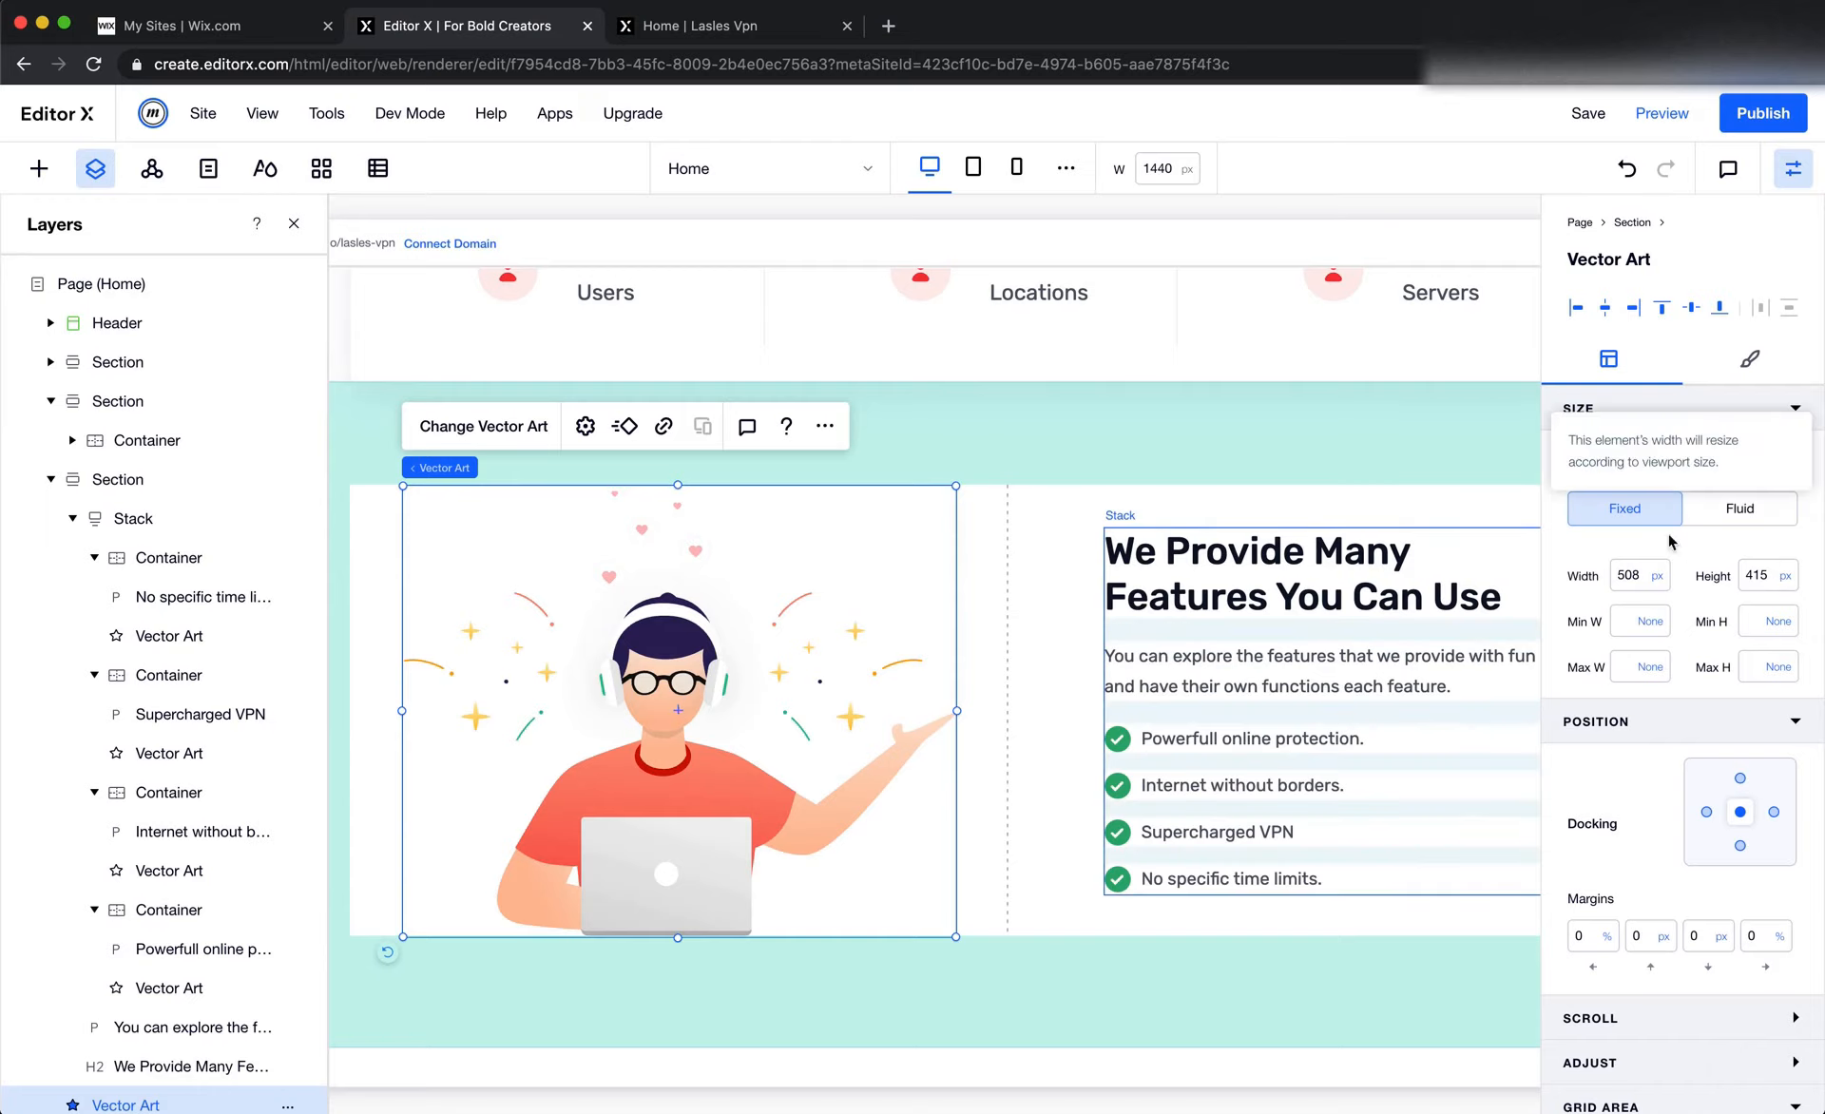
scroll(1150, 381, down, 1)
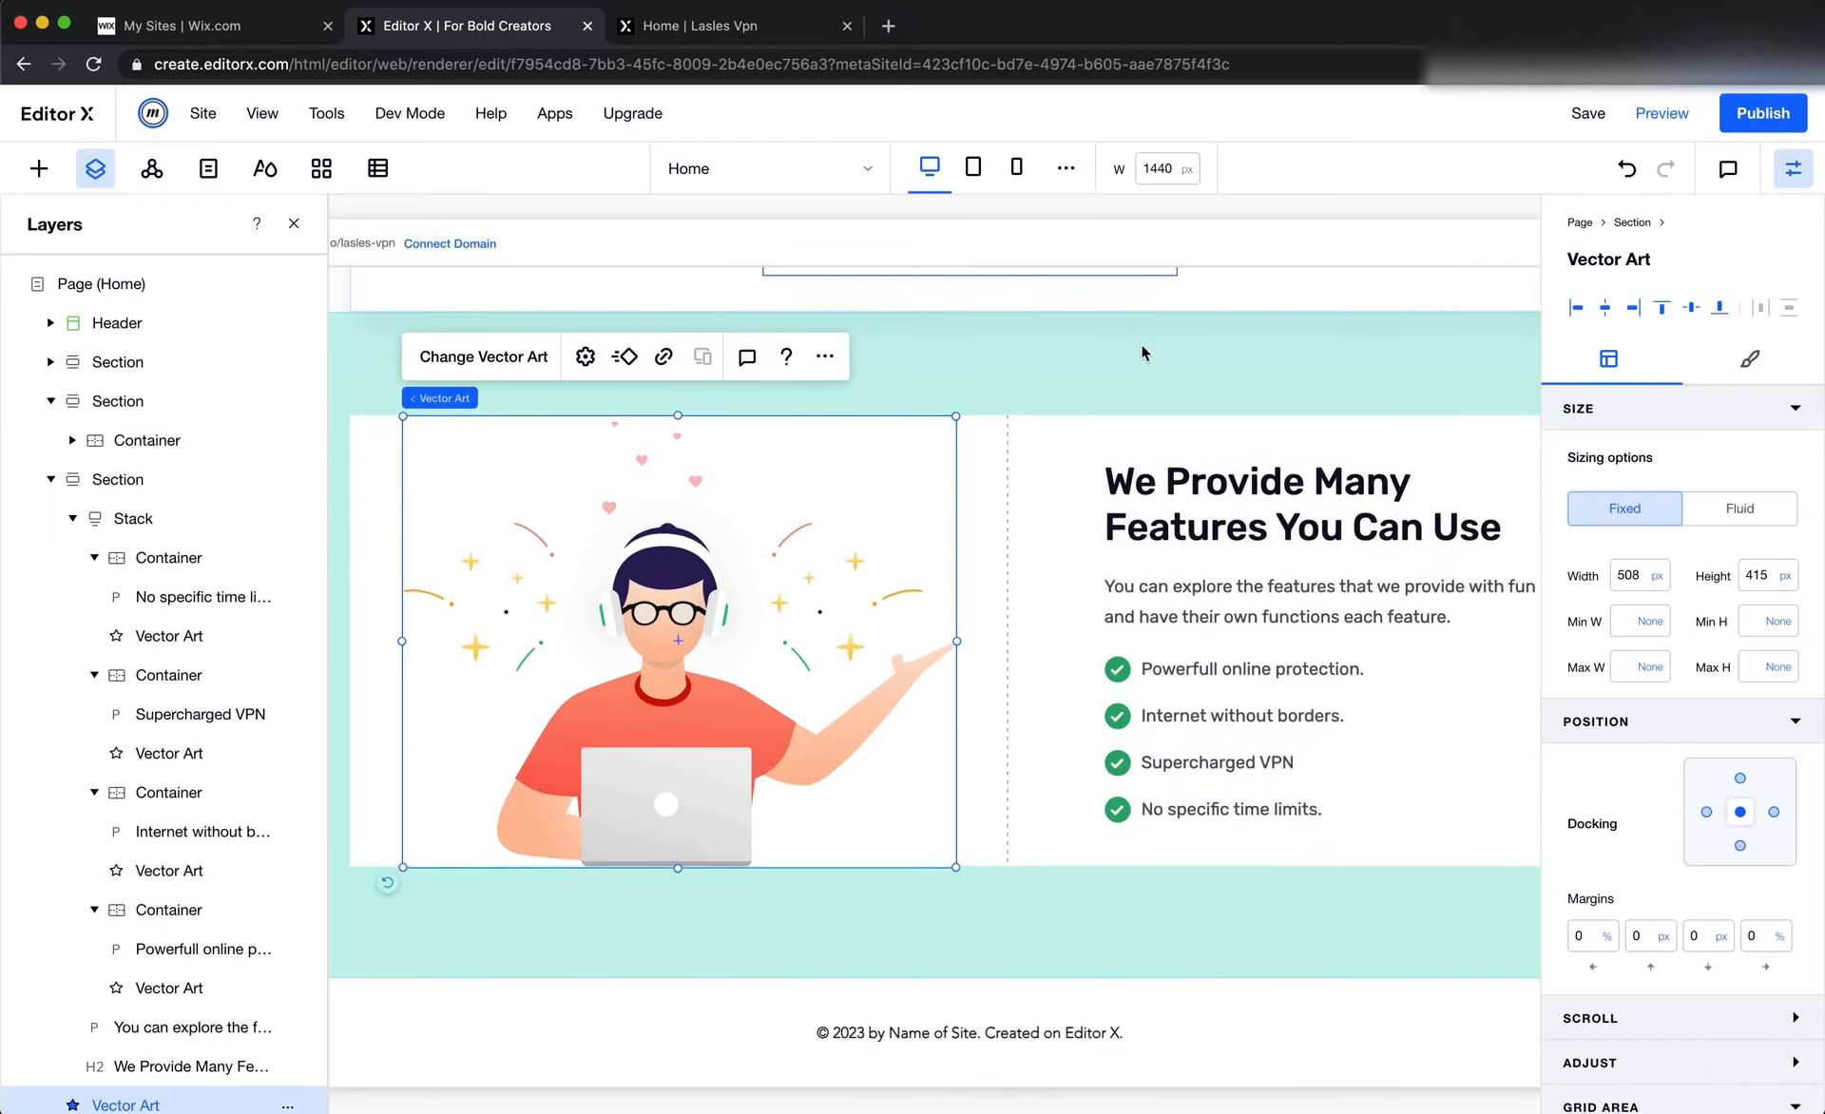
Switch to Figma and measure the gap between the "No specific time limits." row and the Choose Your Plan background
click(1003, 543)
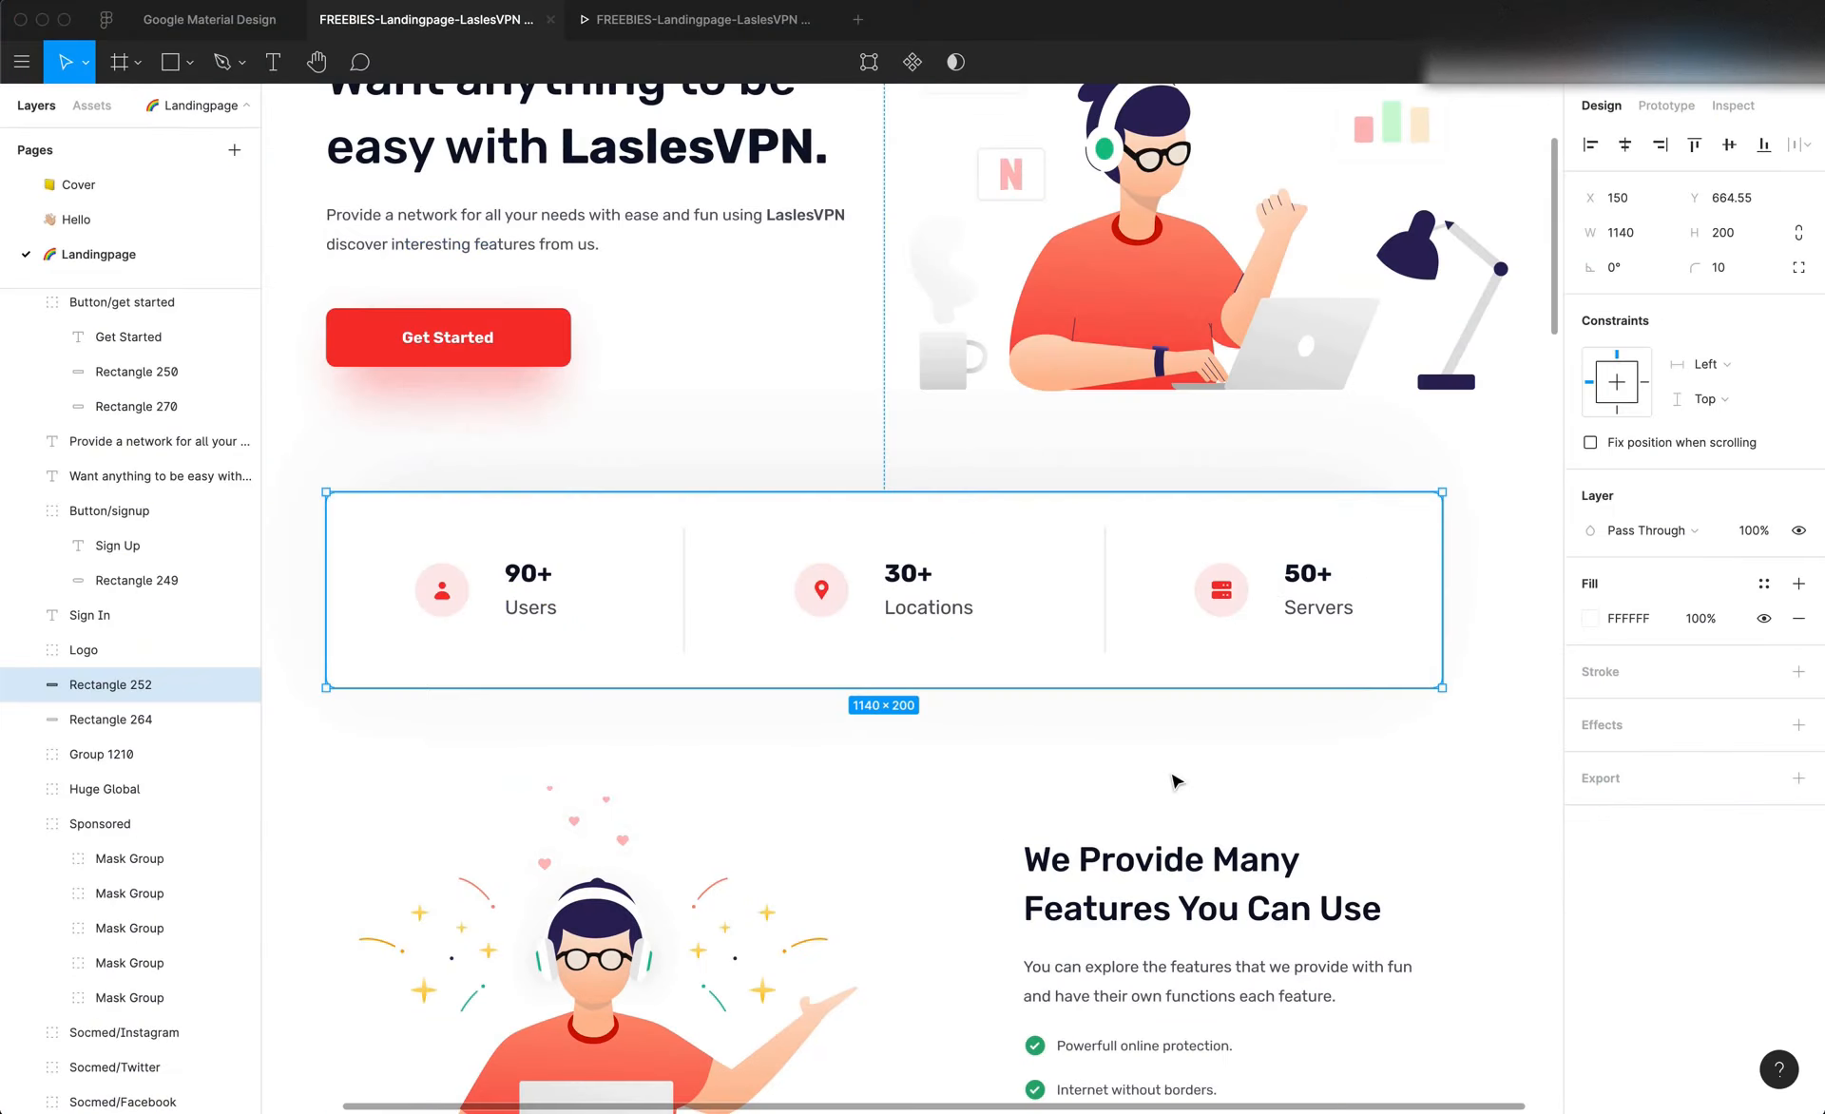
scroll(1173, 775, down, 10)
scroll(1172, 772, up, 2)
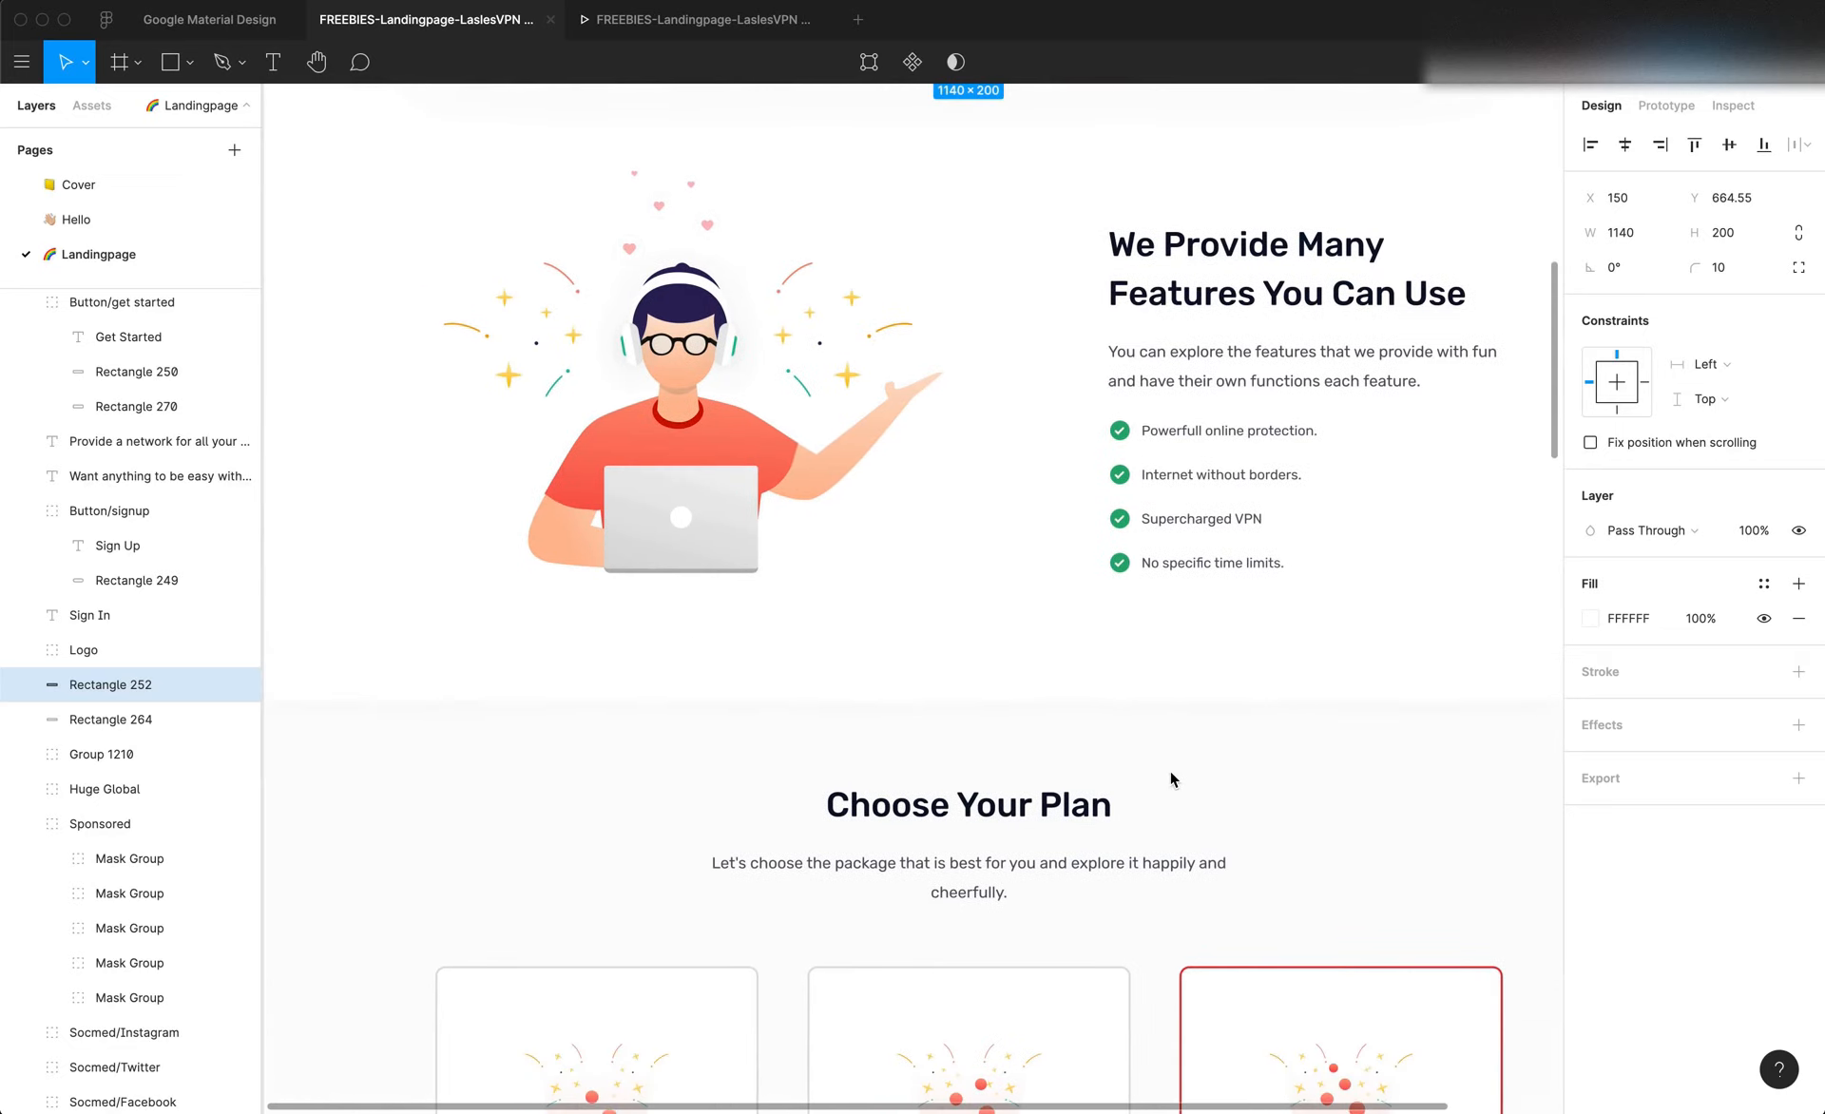
click(1173, 763)
key(alt)
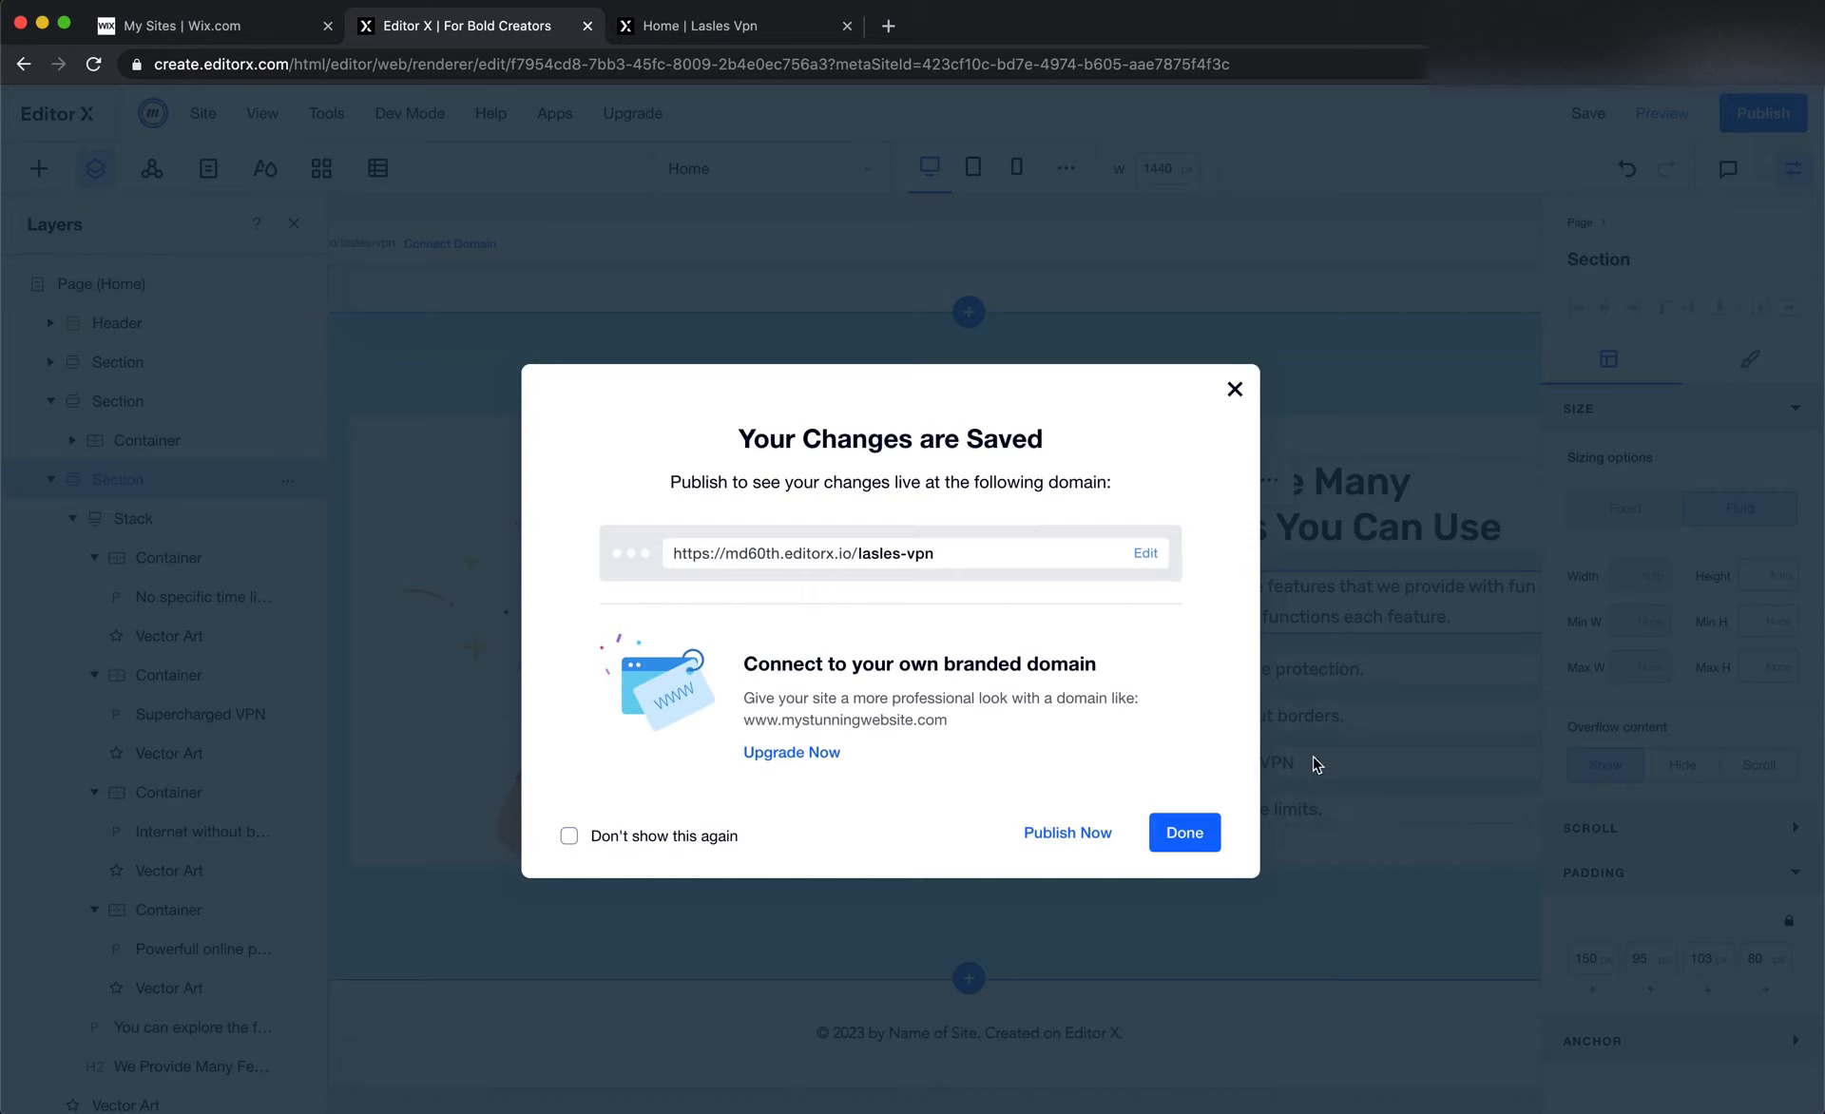
click(1184, 831)
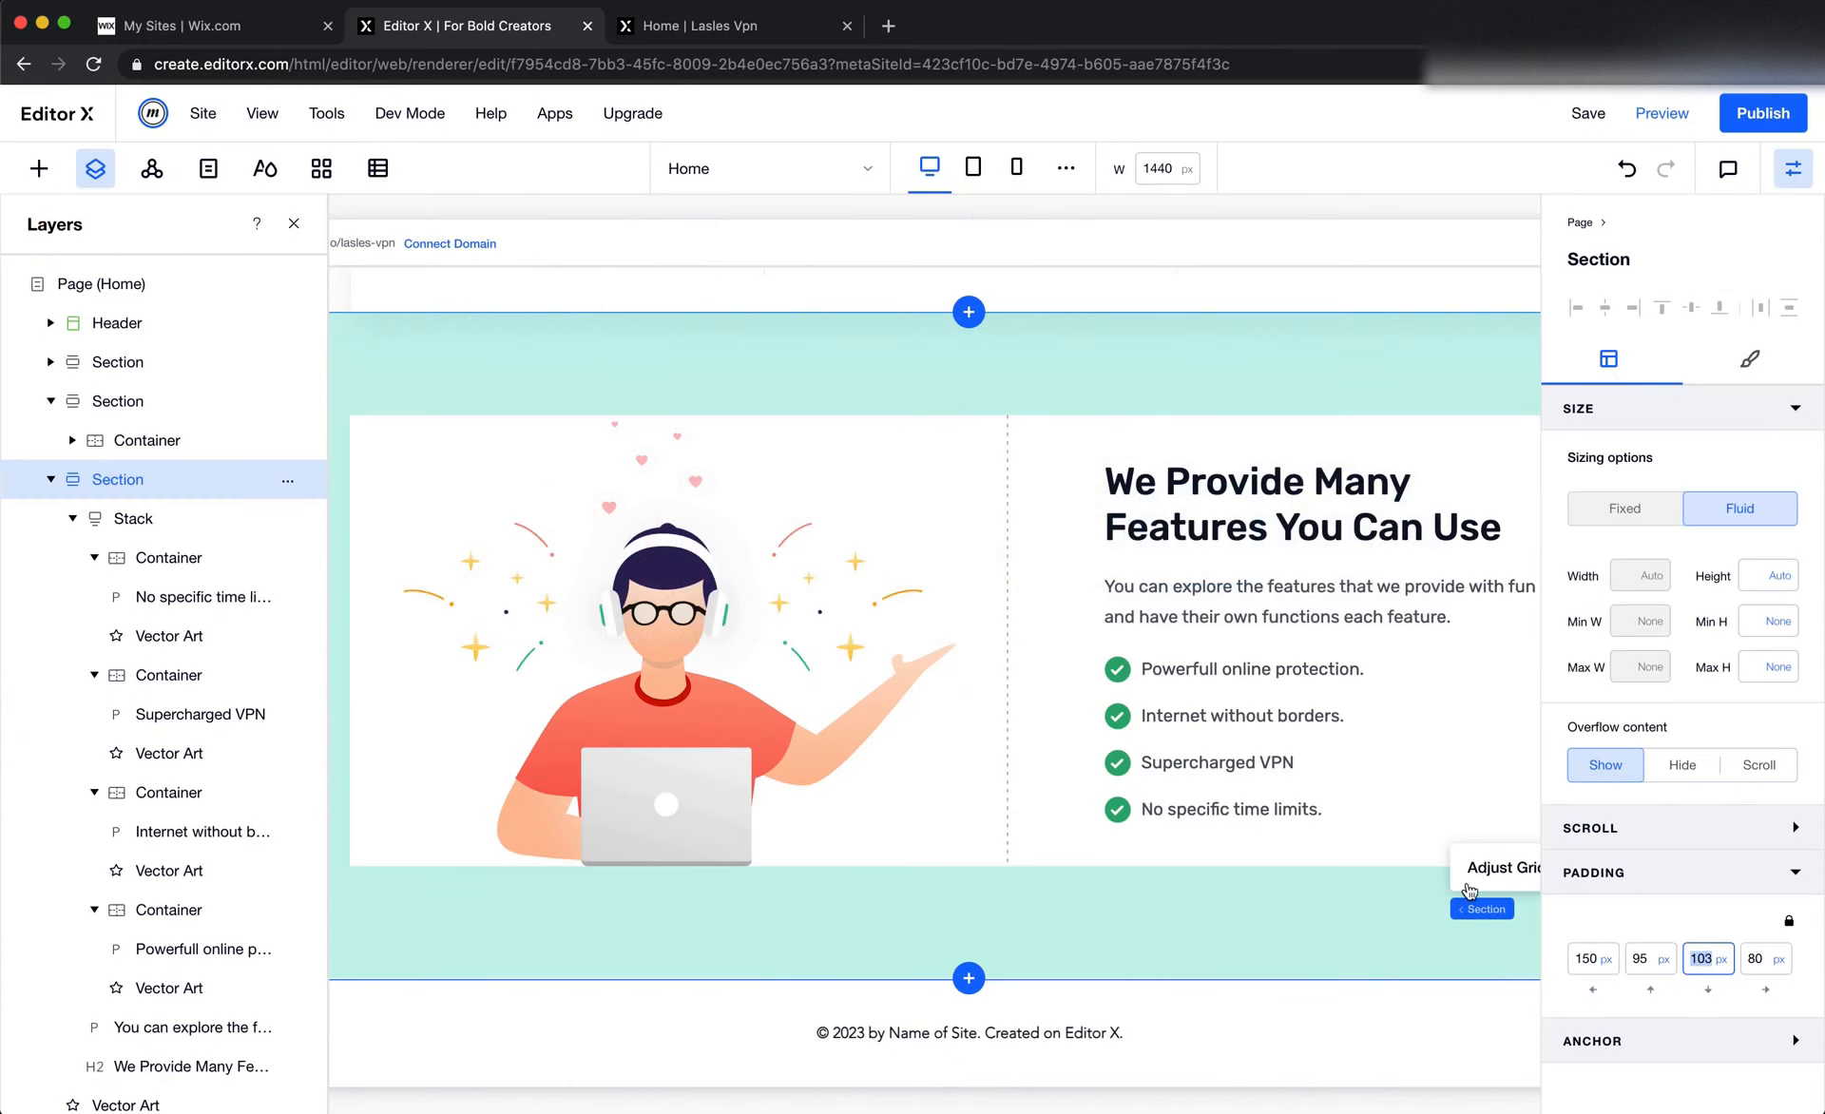
Return to Editor X, set the features section's bottom padding to 126 px and publish the site
text(126)
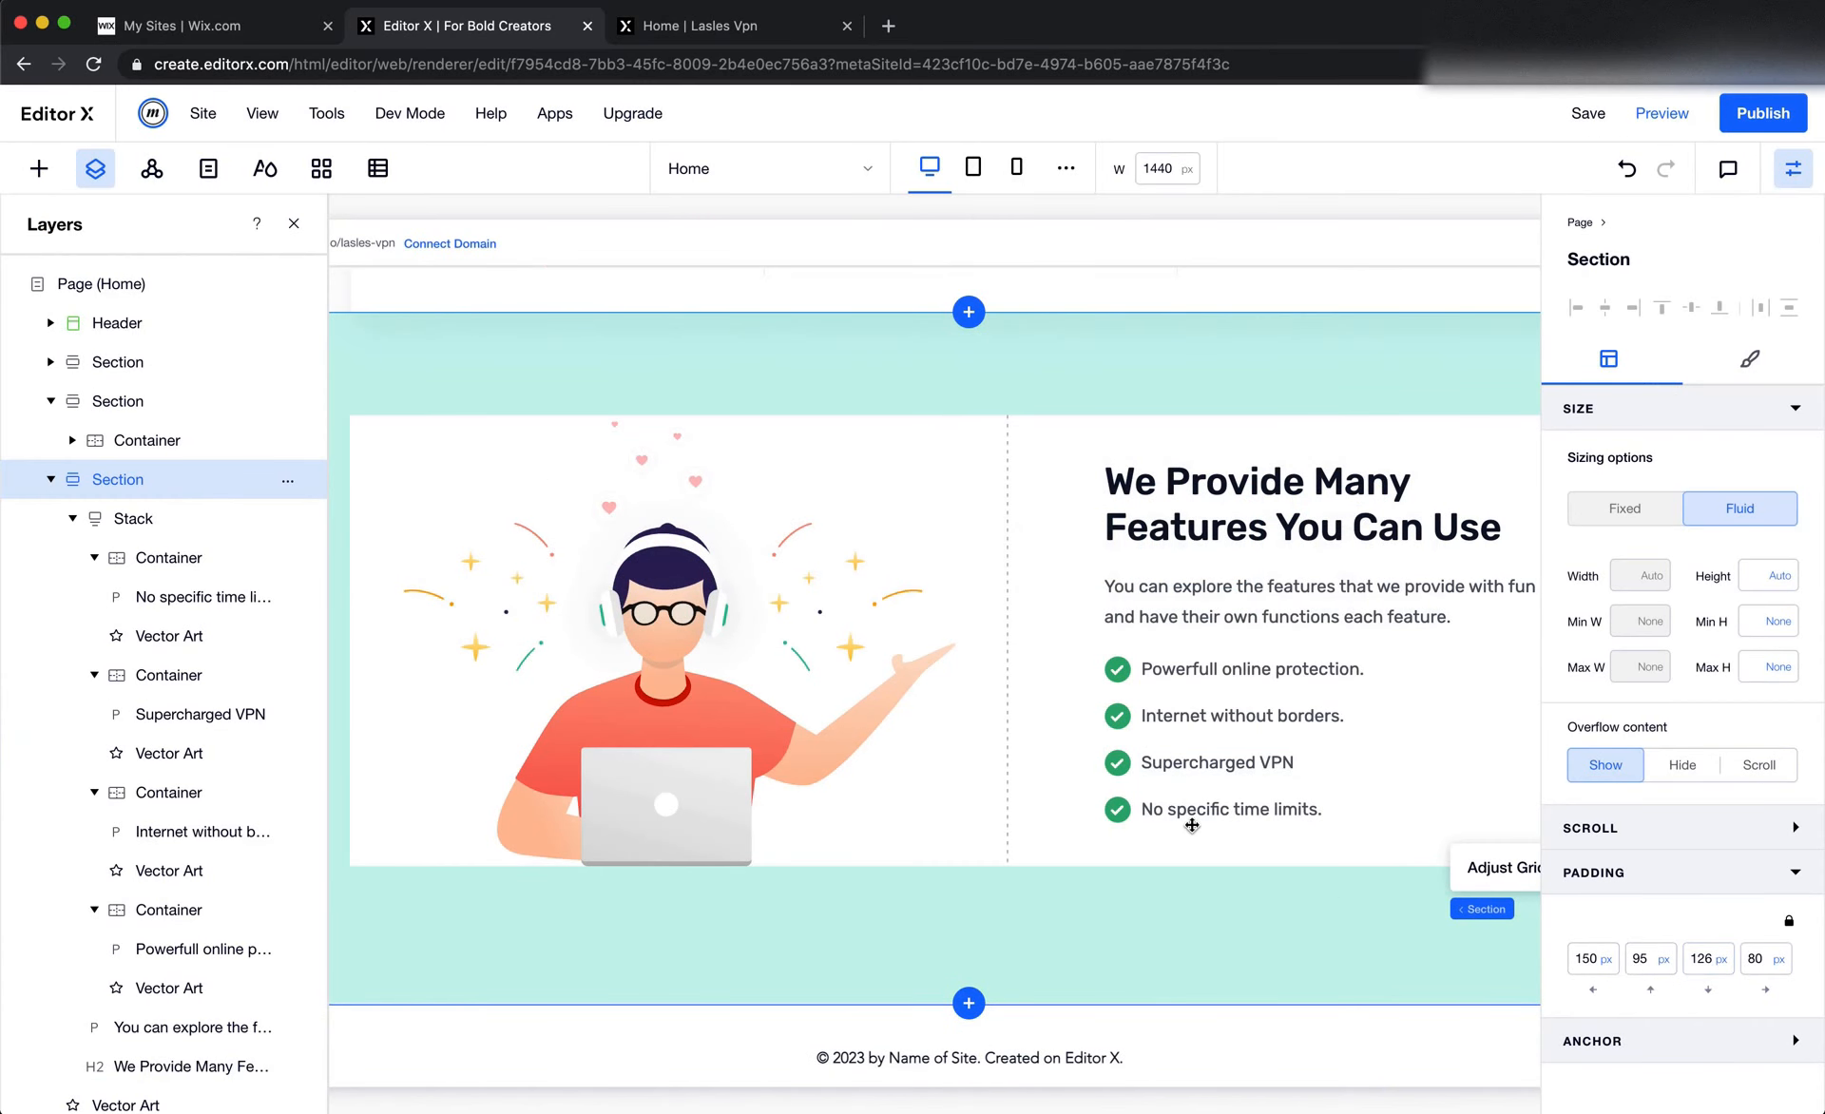
scroll(1191, 825, down, 2)
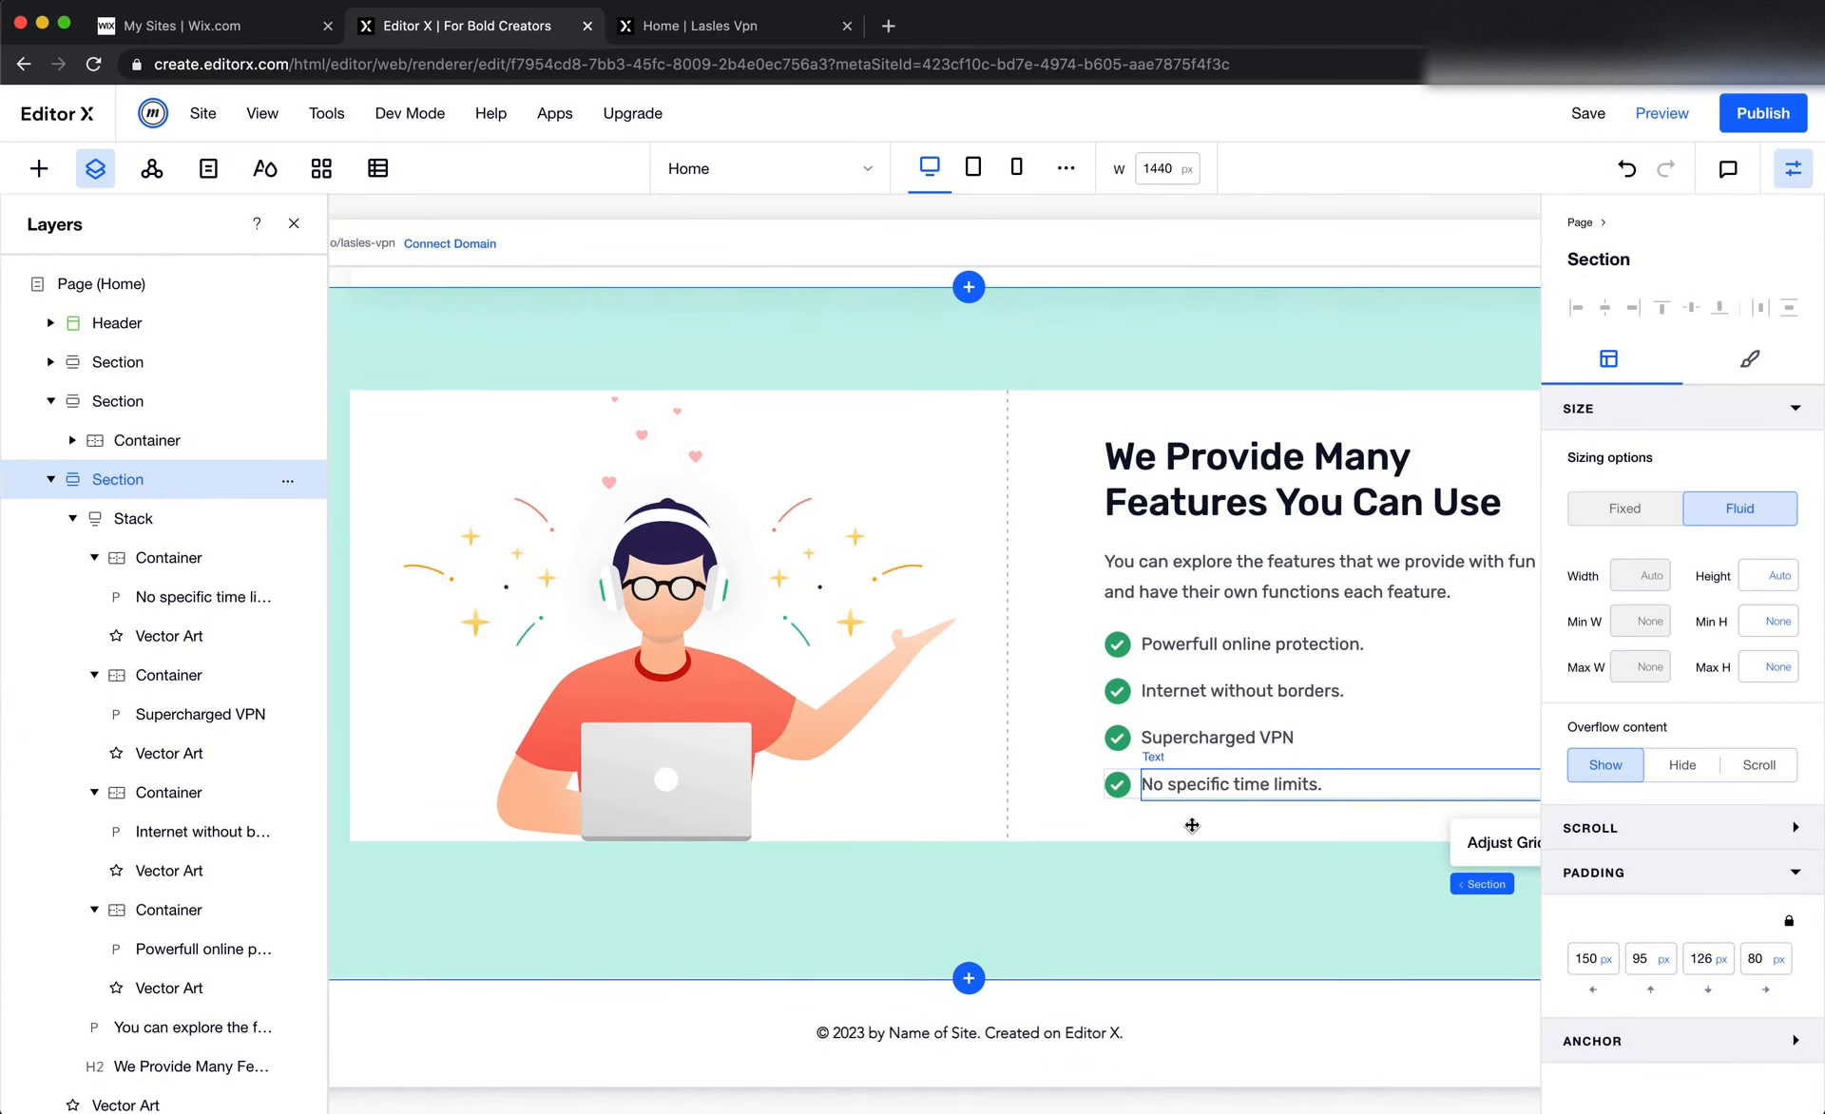
click(1764, 114)
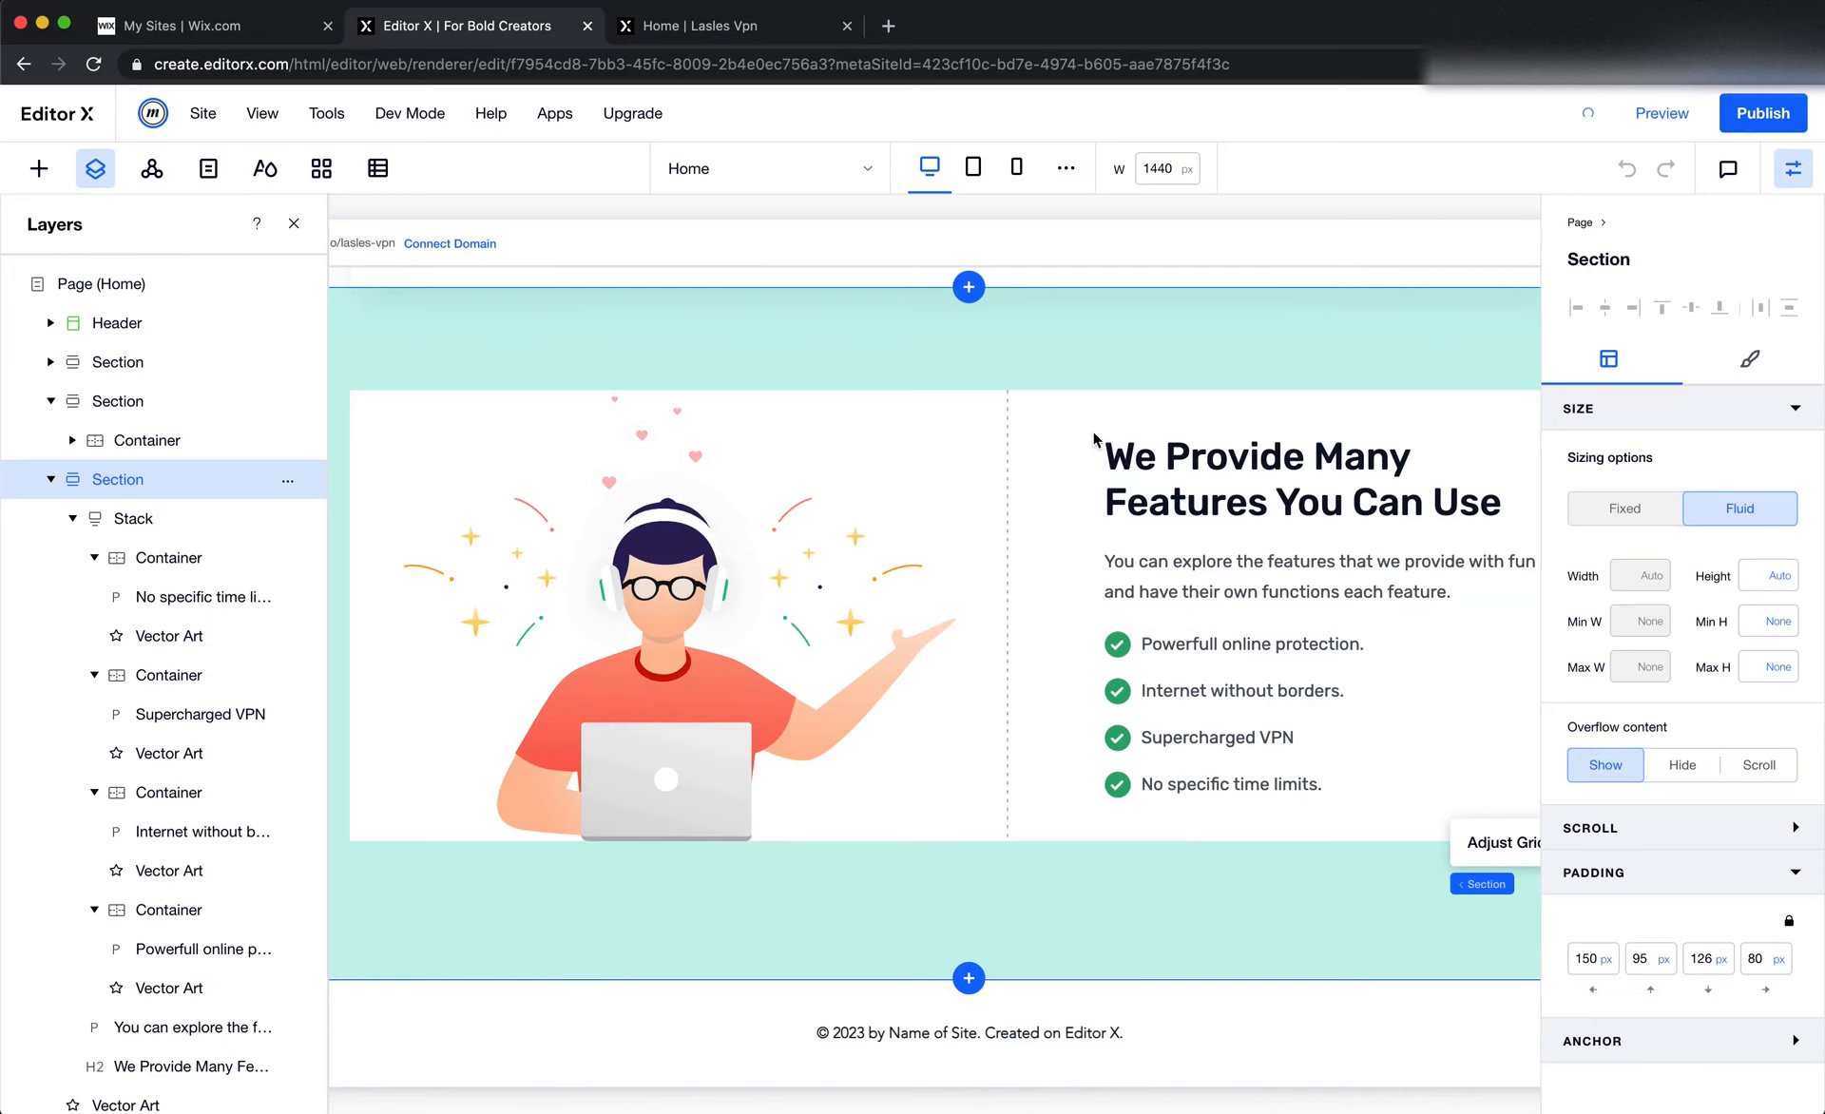
Switch to Figma and look over the Choose Your Plan section with its three plan cards
key(super+Tab)
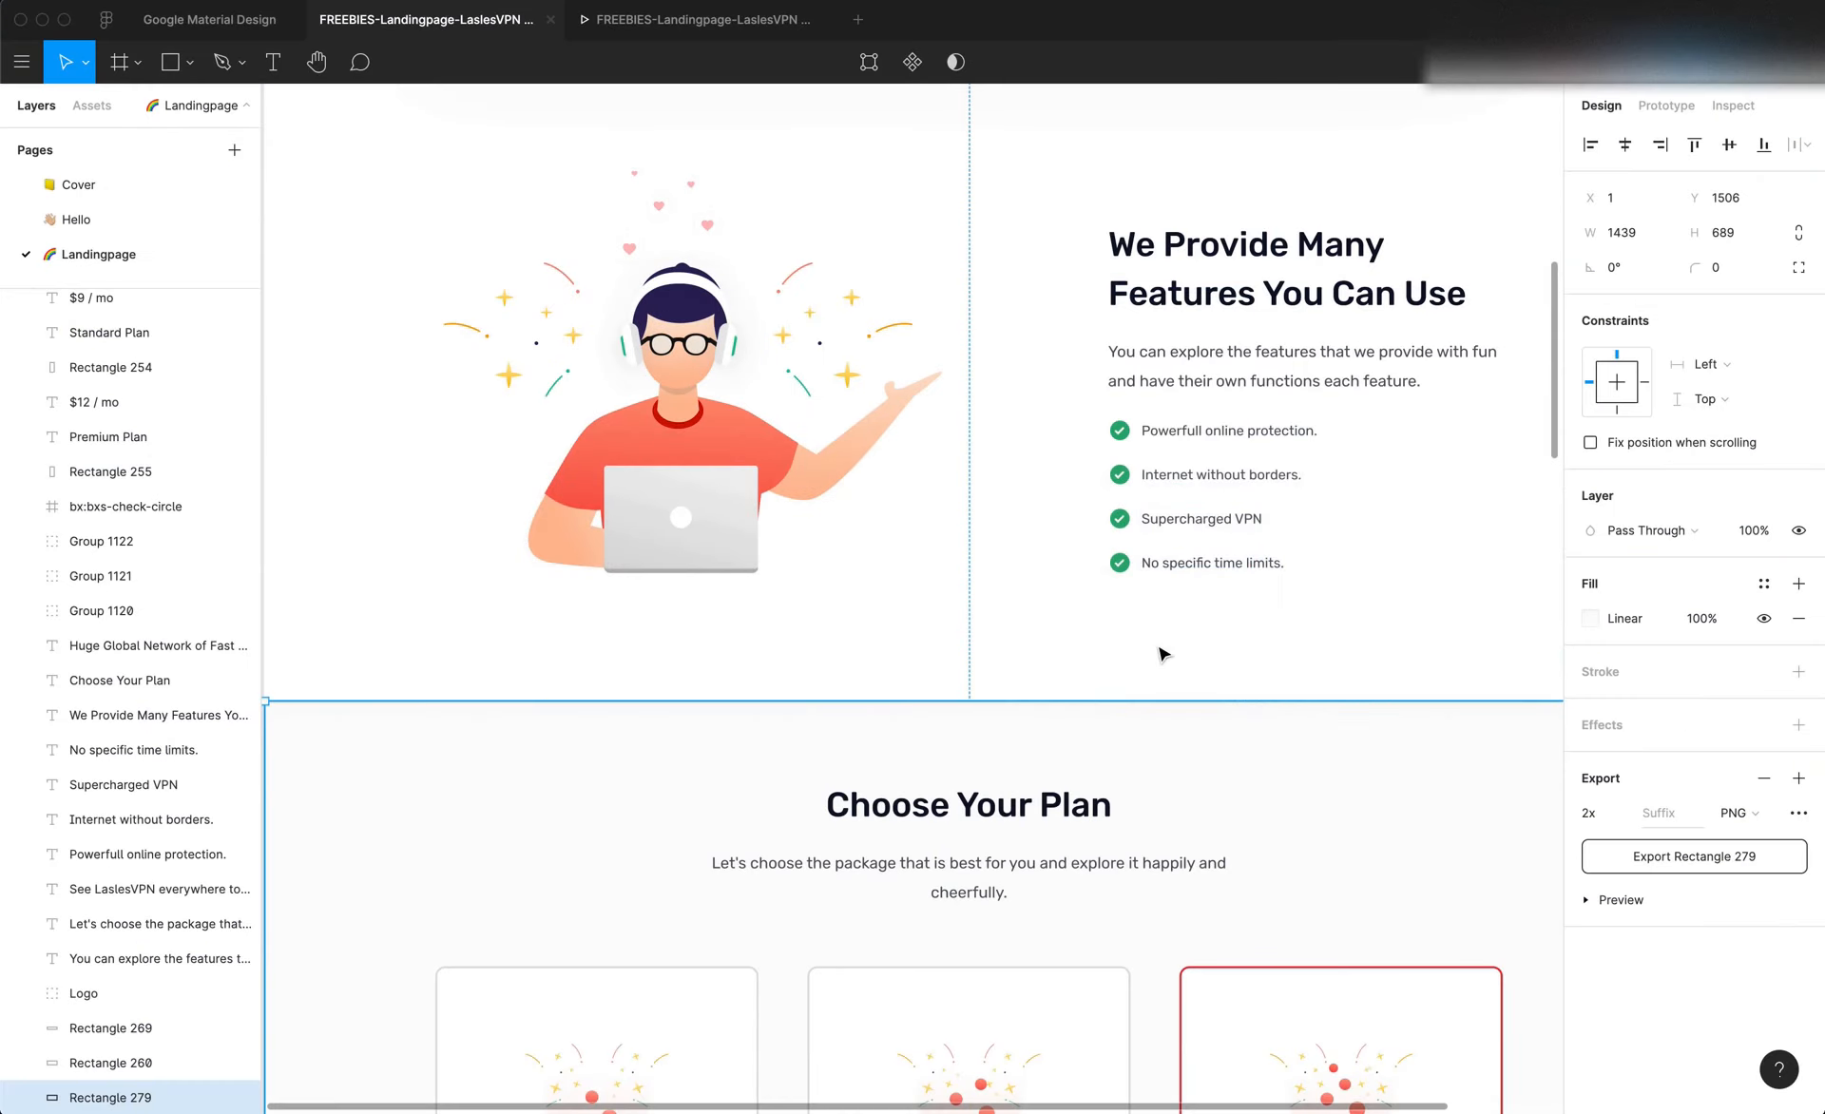
scroll(1157, 652, down, 5)
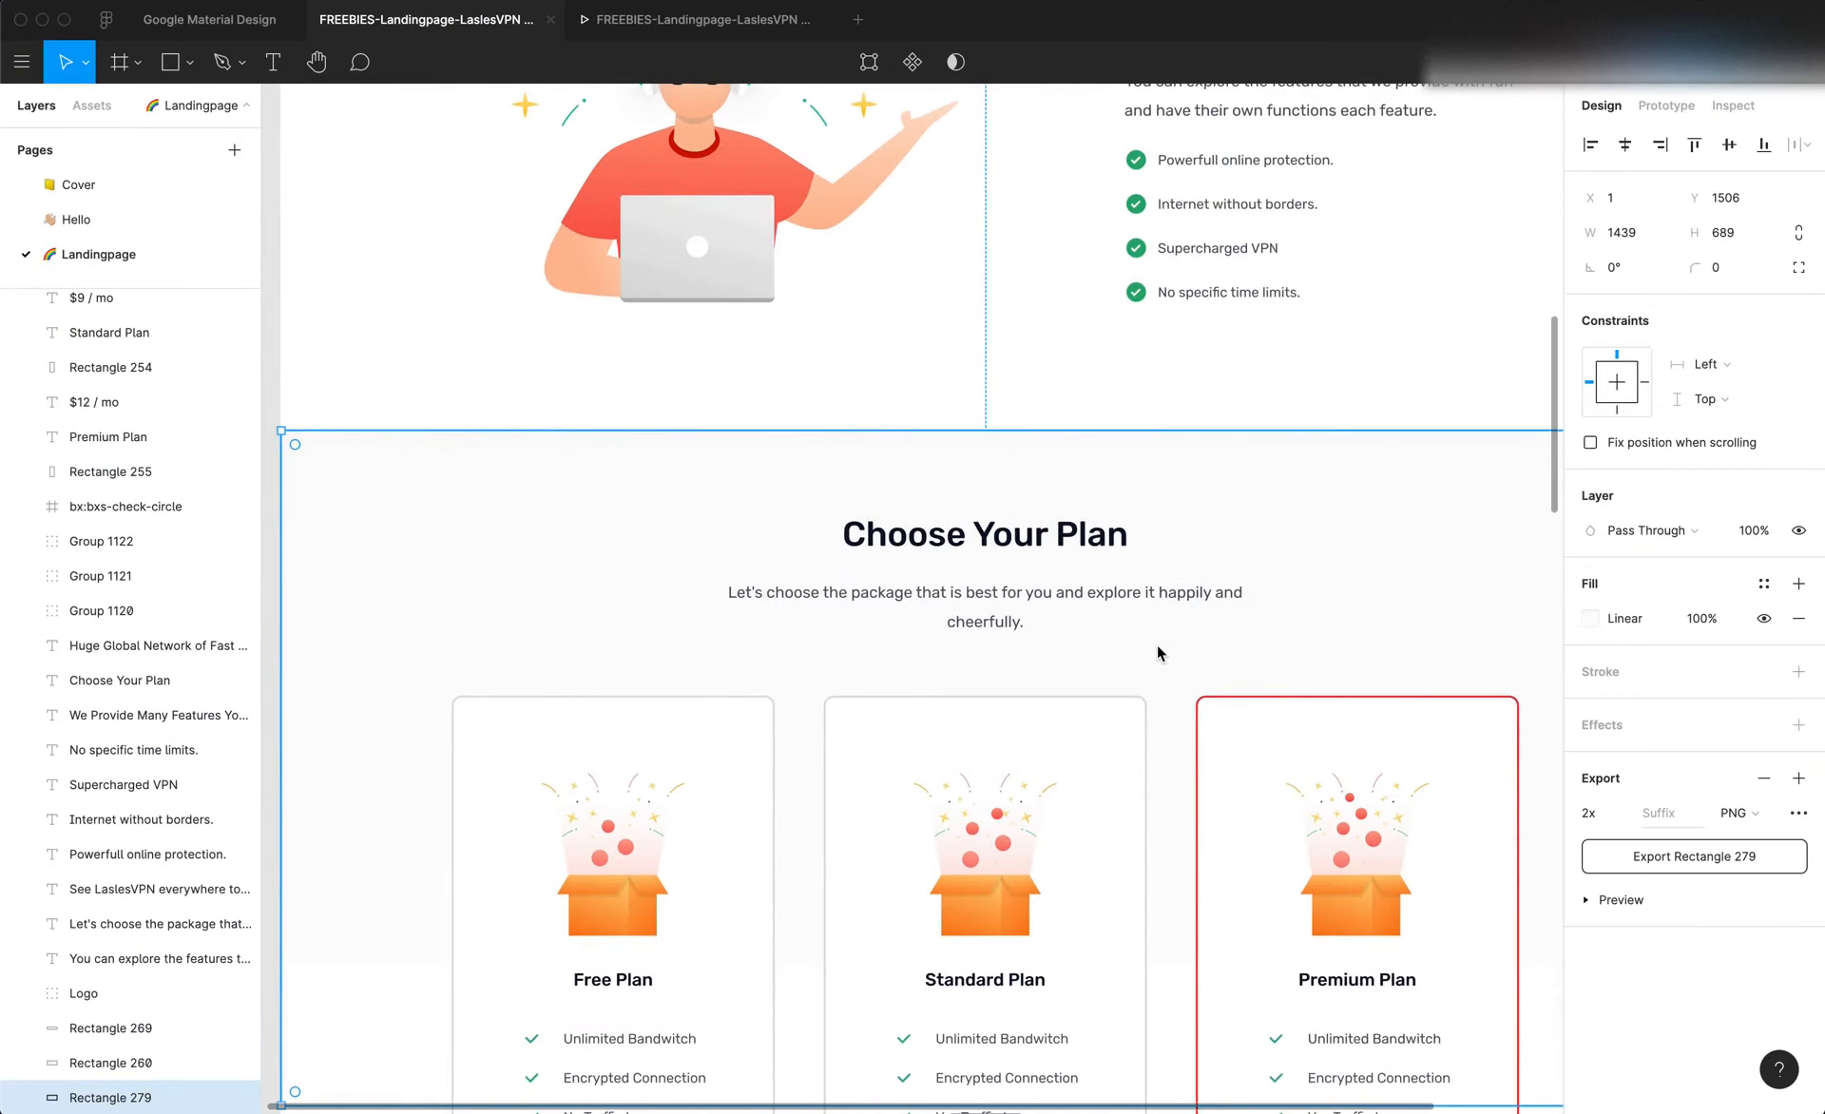
scroll(1155, 644, down, 3)
Switch back to the browser and review the published LaslesVPN page from the hero down to the features section
key(super+Tab)
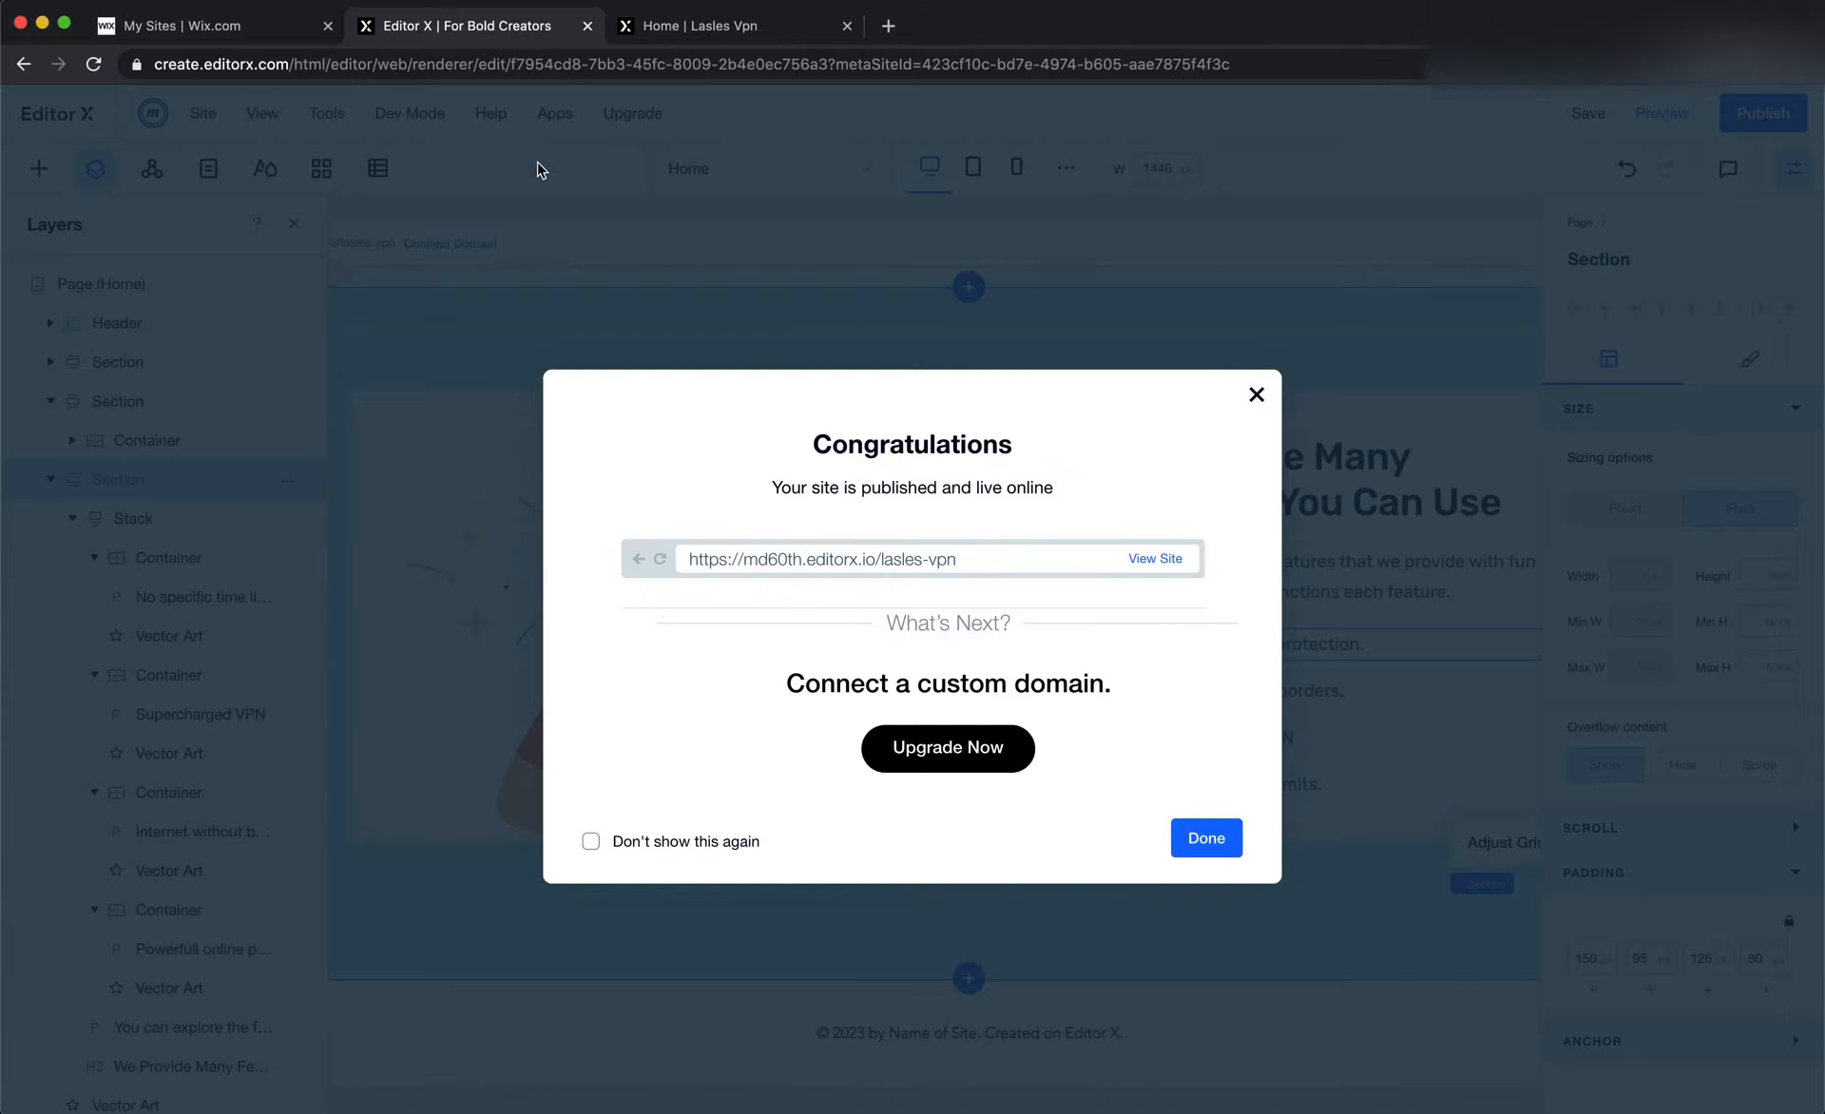
click(688, 34)
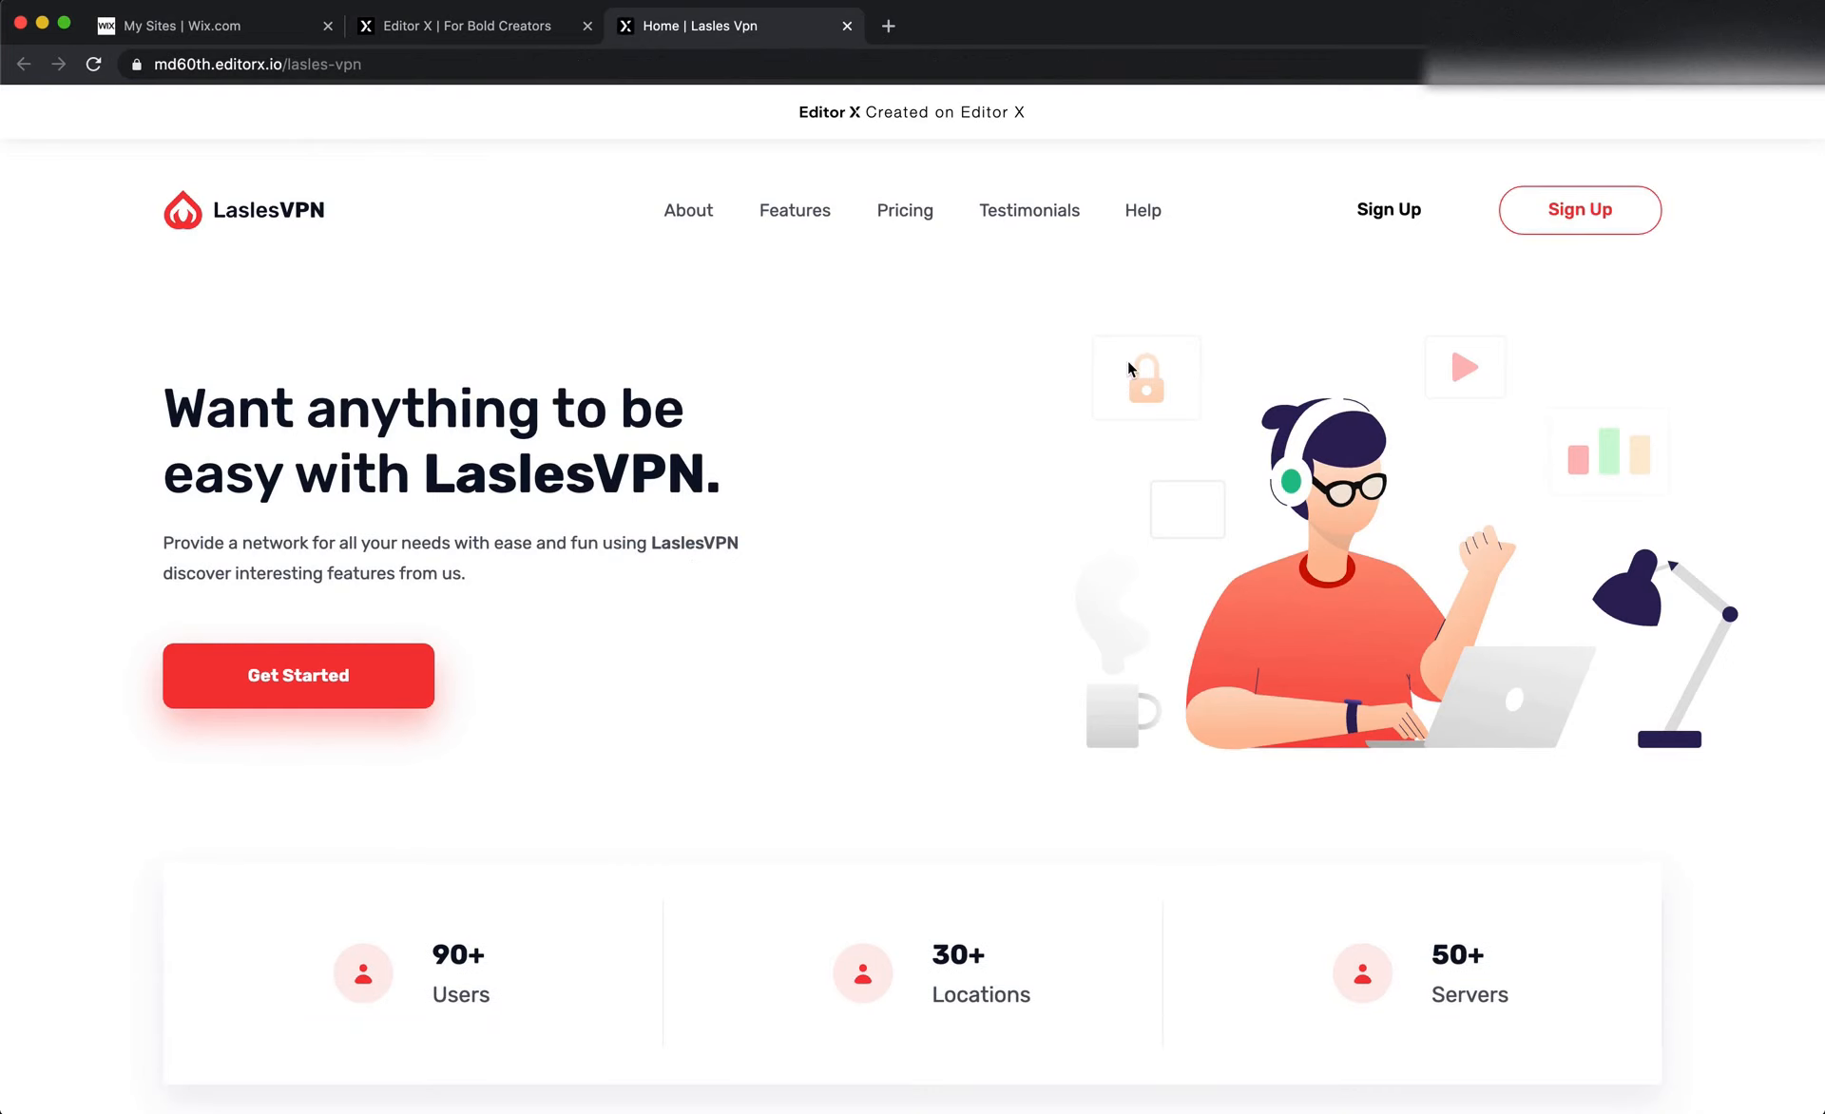
scroll(1129, 365, down, 2)
scroll(1129, 369, down, 6)
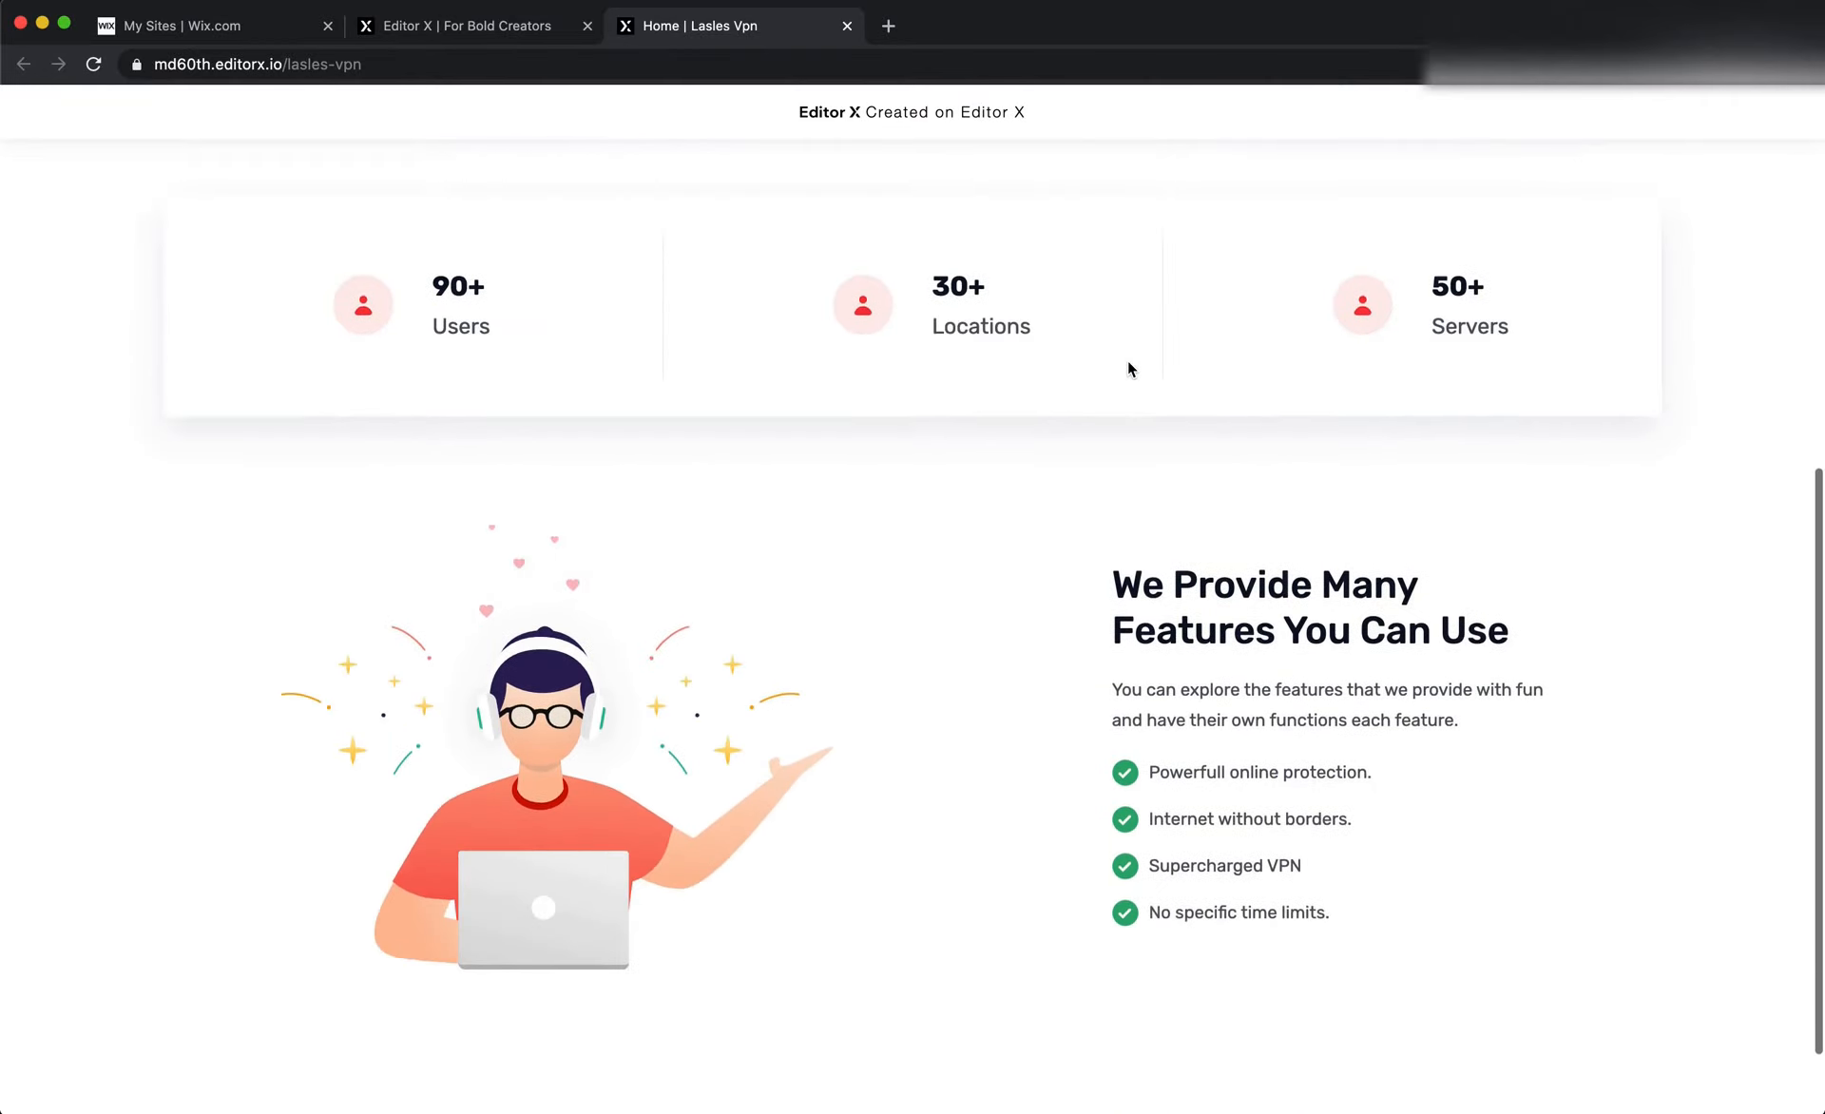
scroll(1129, 369, up, 8)
scroll(1129, 369, down, 7)
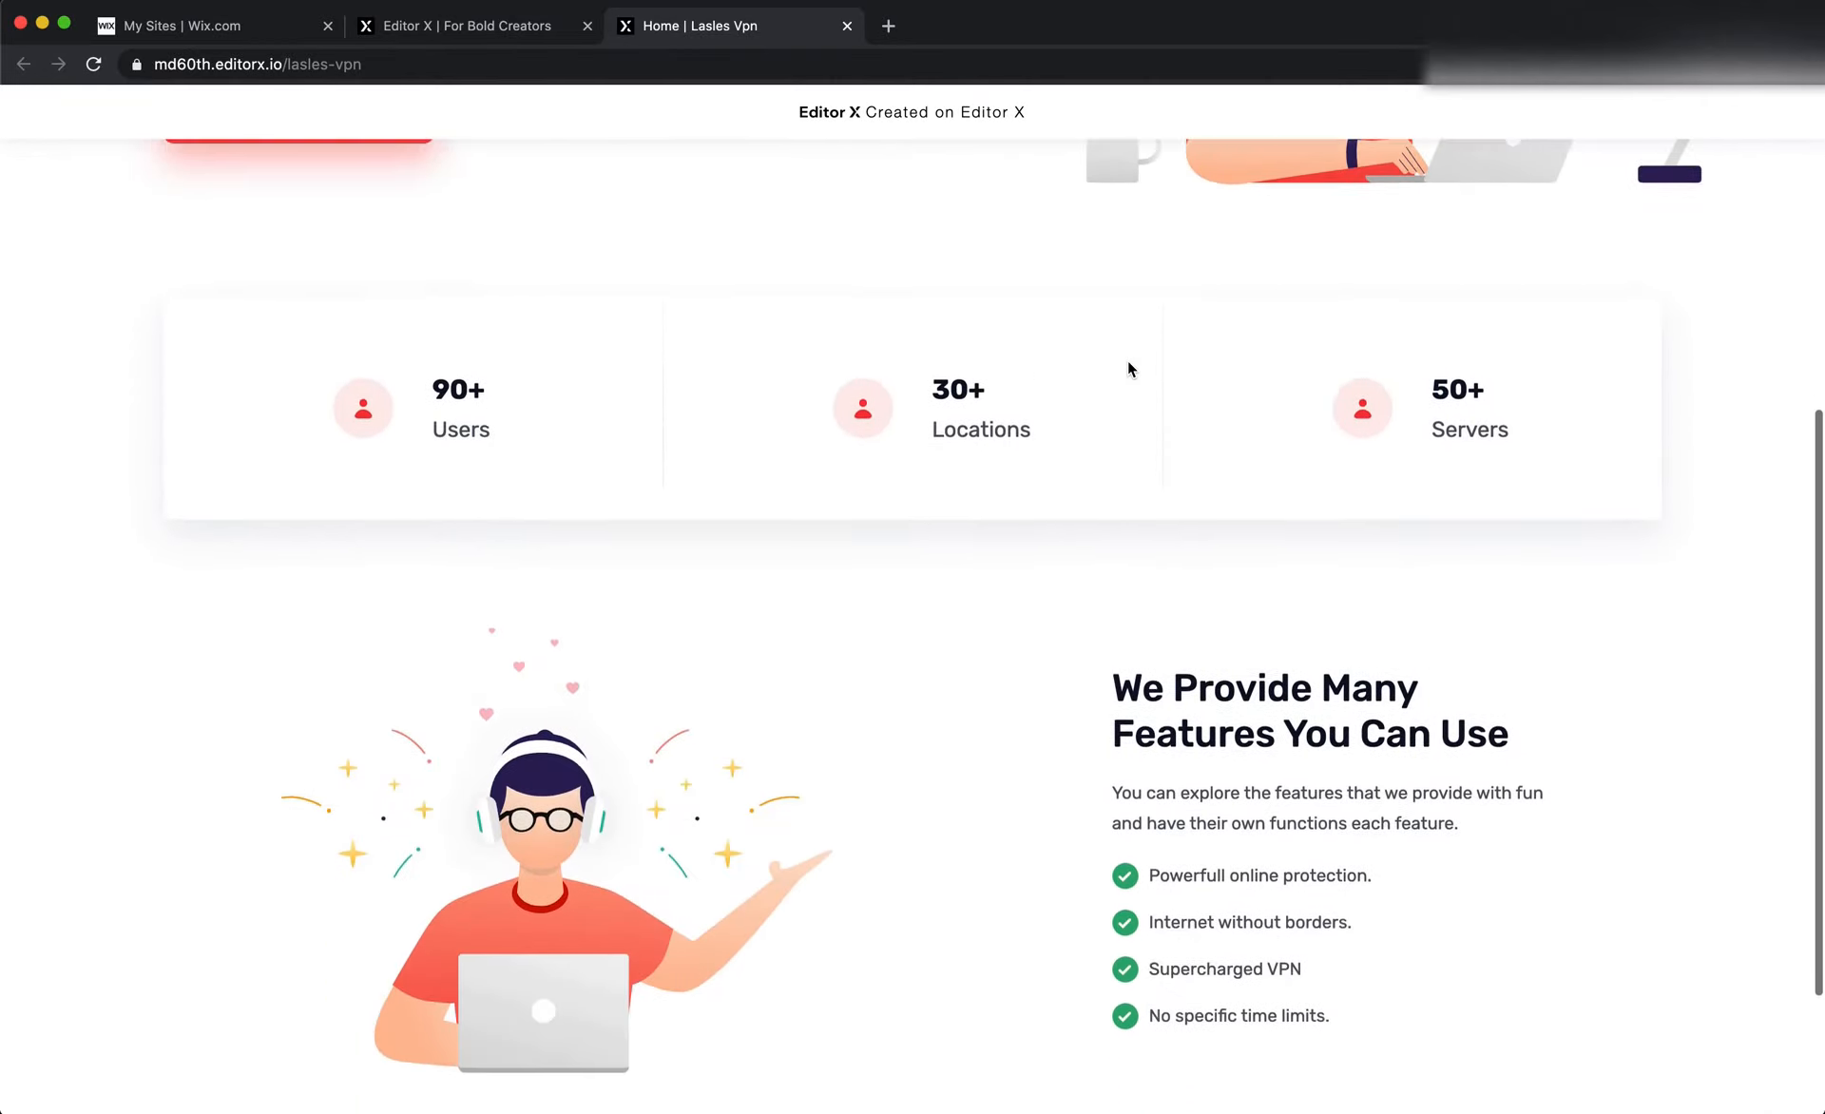
scroll(1129, 369, down, 2)
scroll(1129, 369, up, 8)
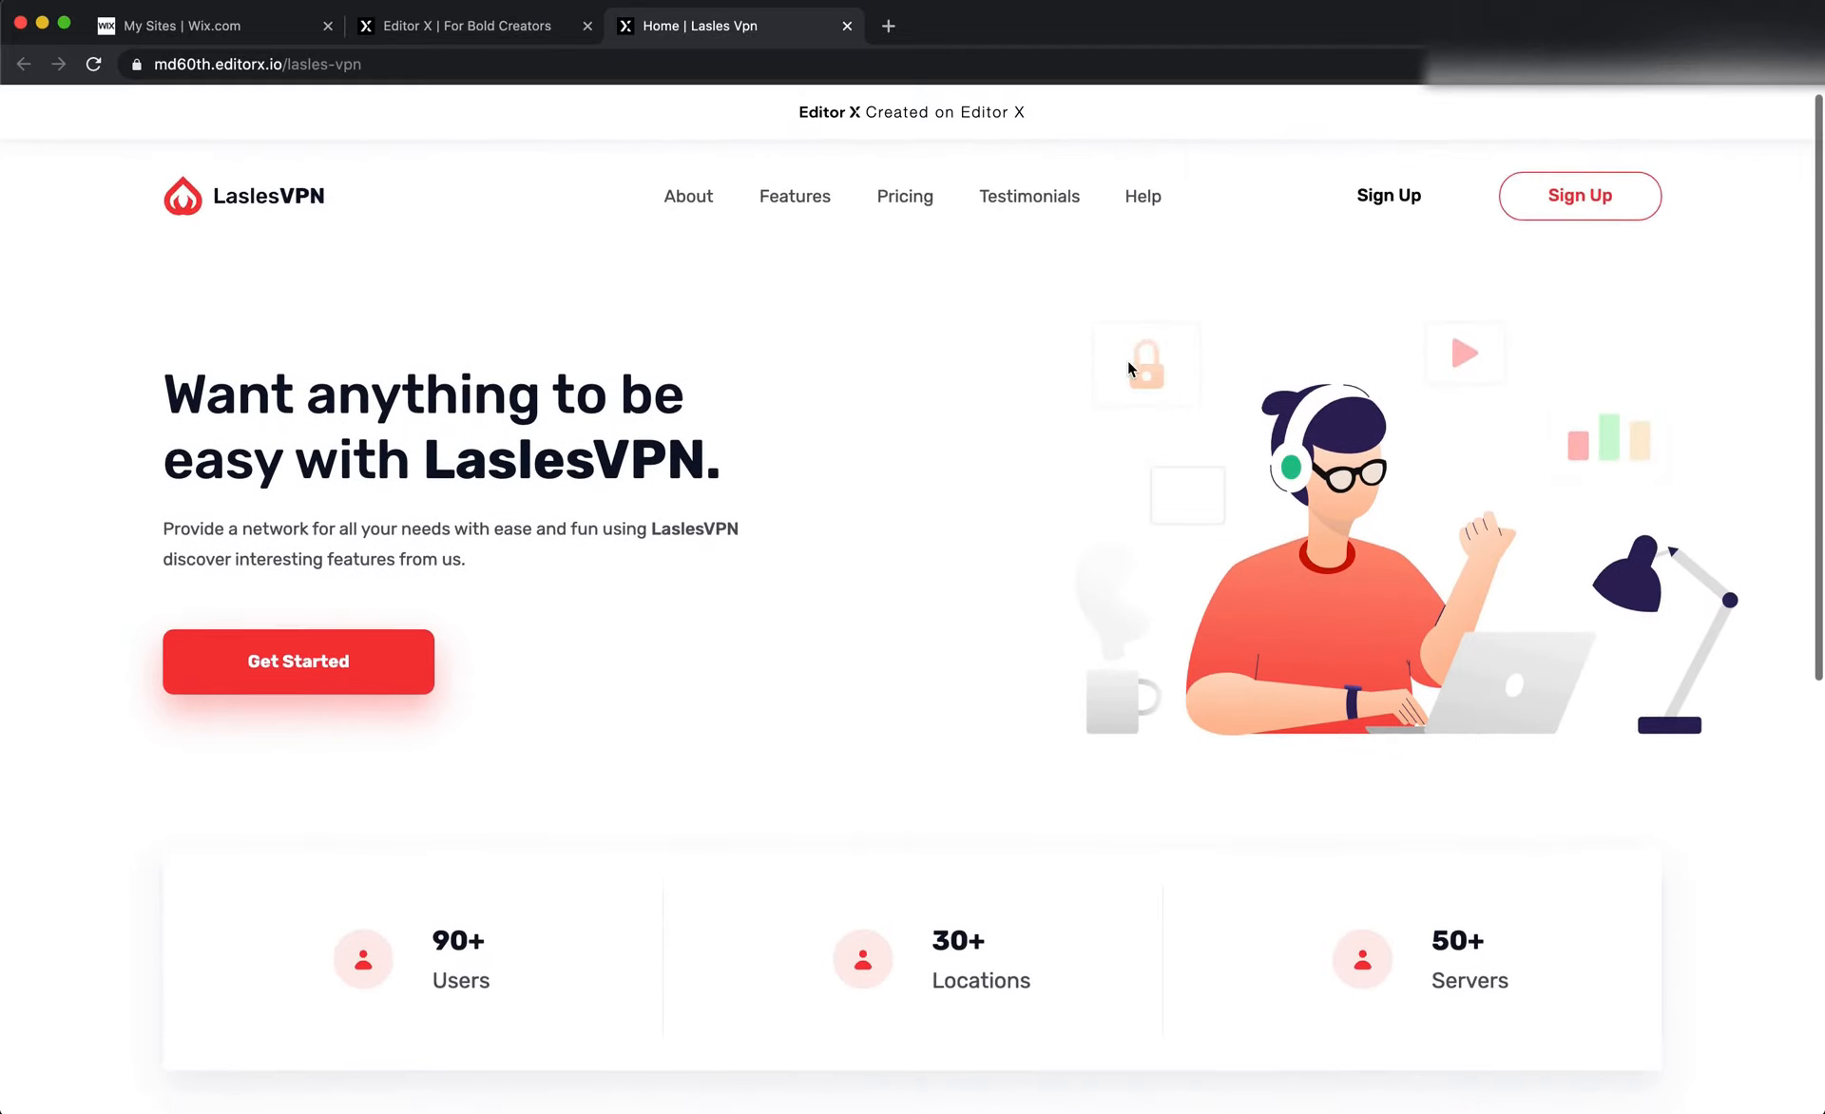
Scroll the published page down to the features section, switch to Figma and examine the Choose Your Plan heading and its background rectangle
scroll(1129, 369, down, 3)
scroll(1129, 369, down, 3)
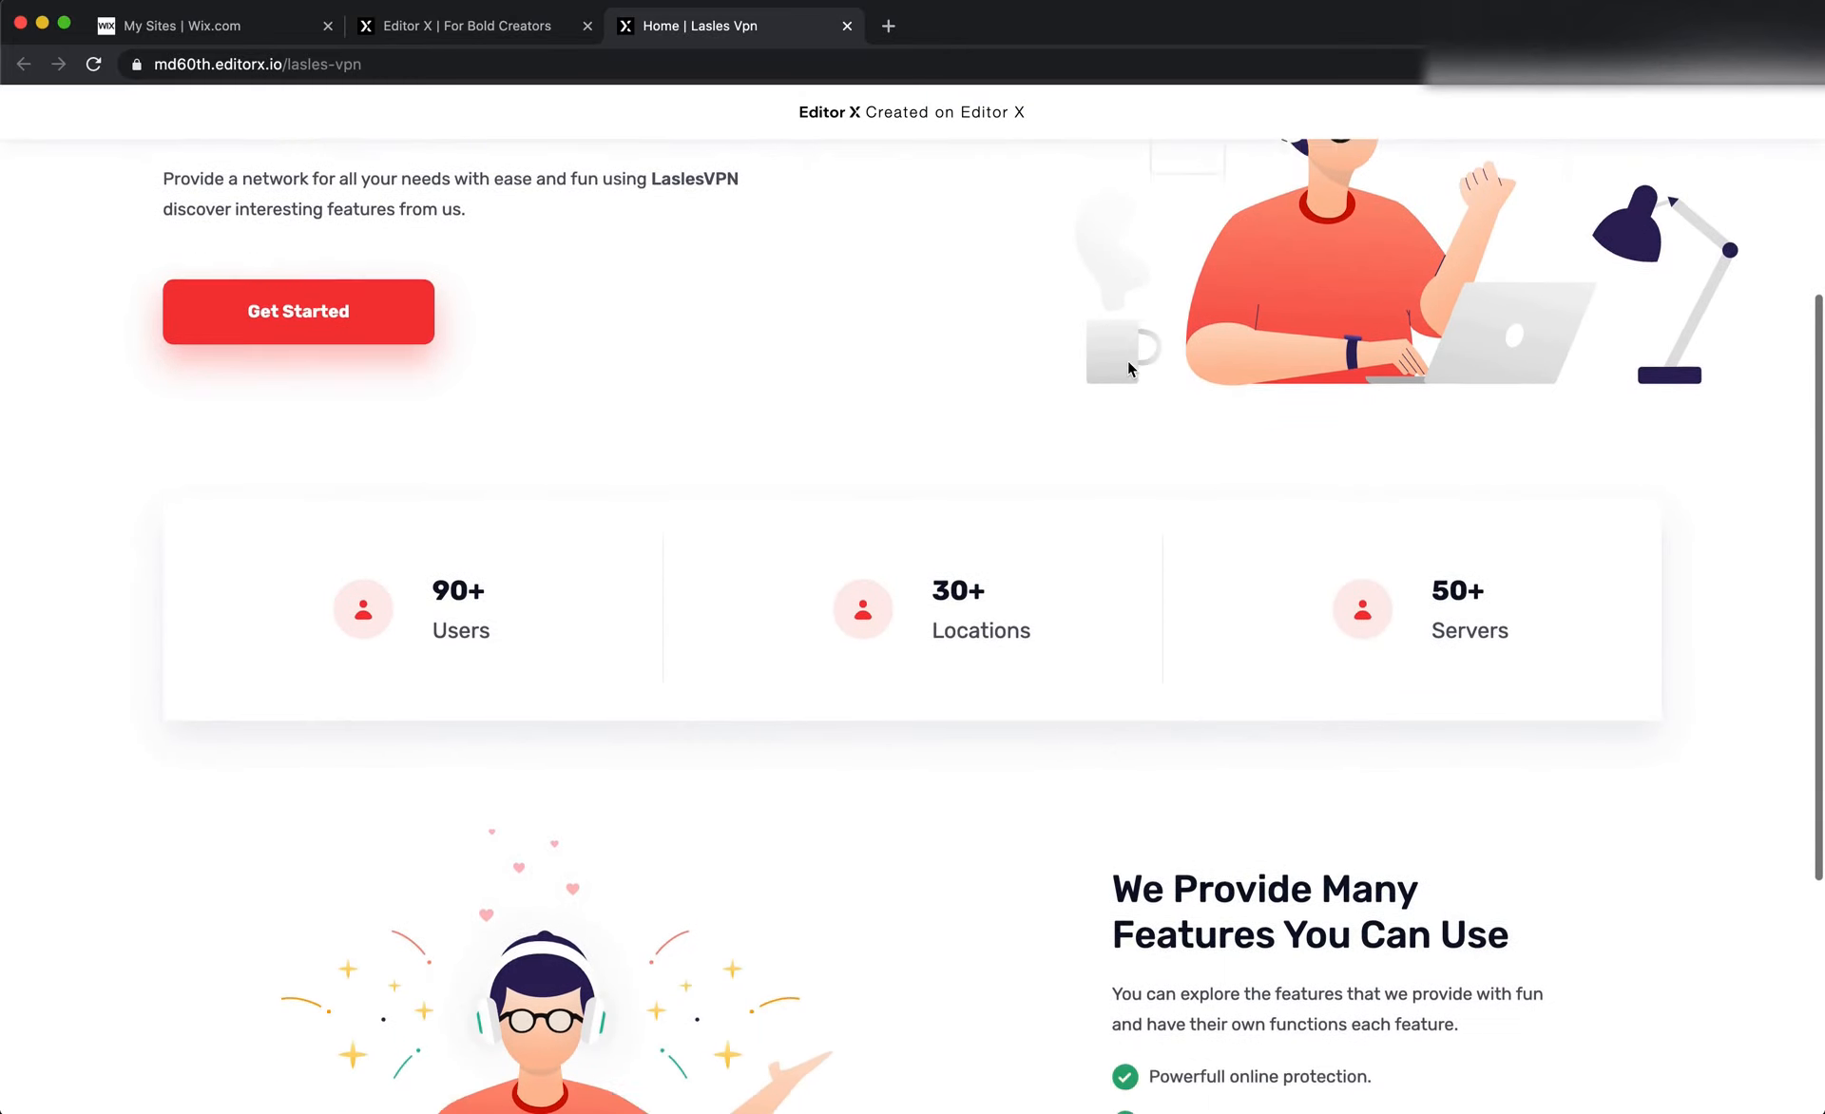
scroll(1129, 369, down, 1)
key(super+Tab)
scroll(1093, 557, down, 2)
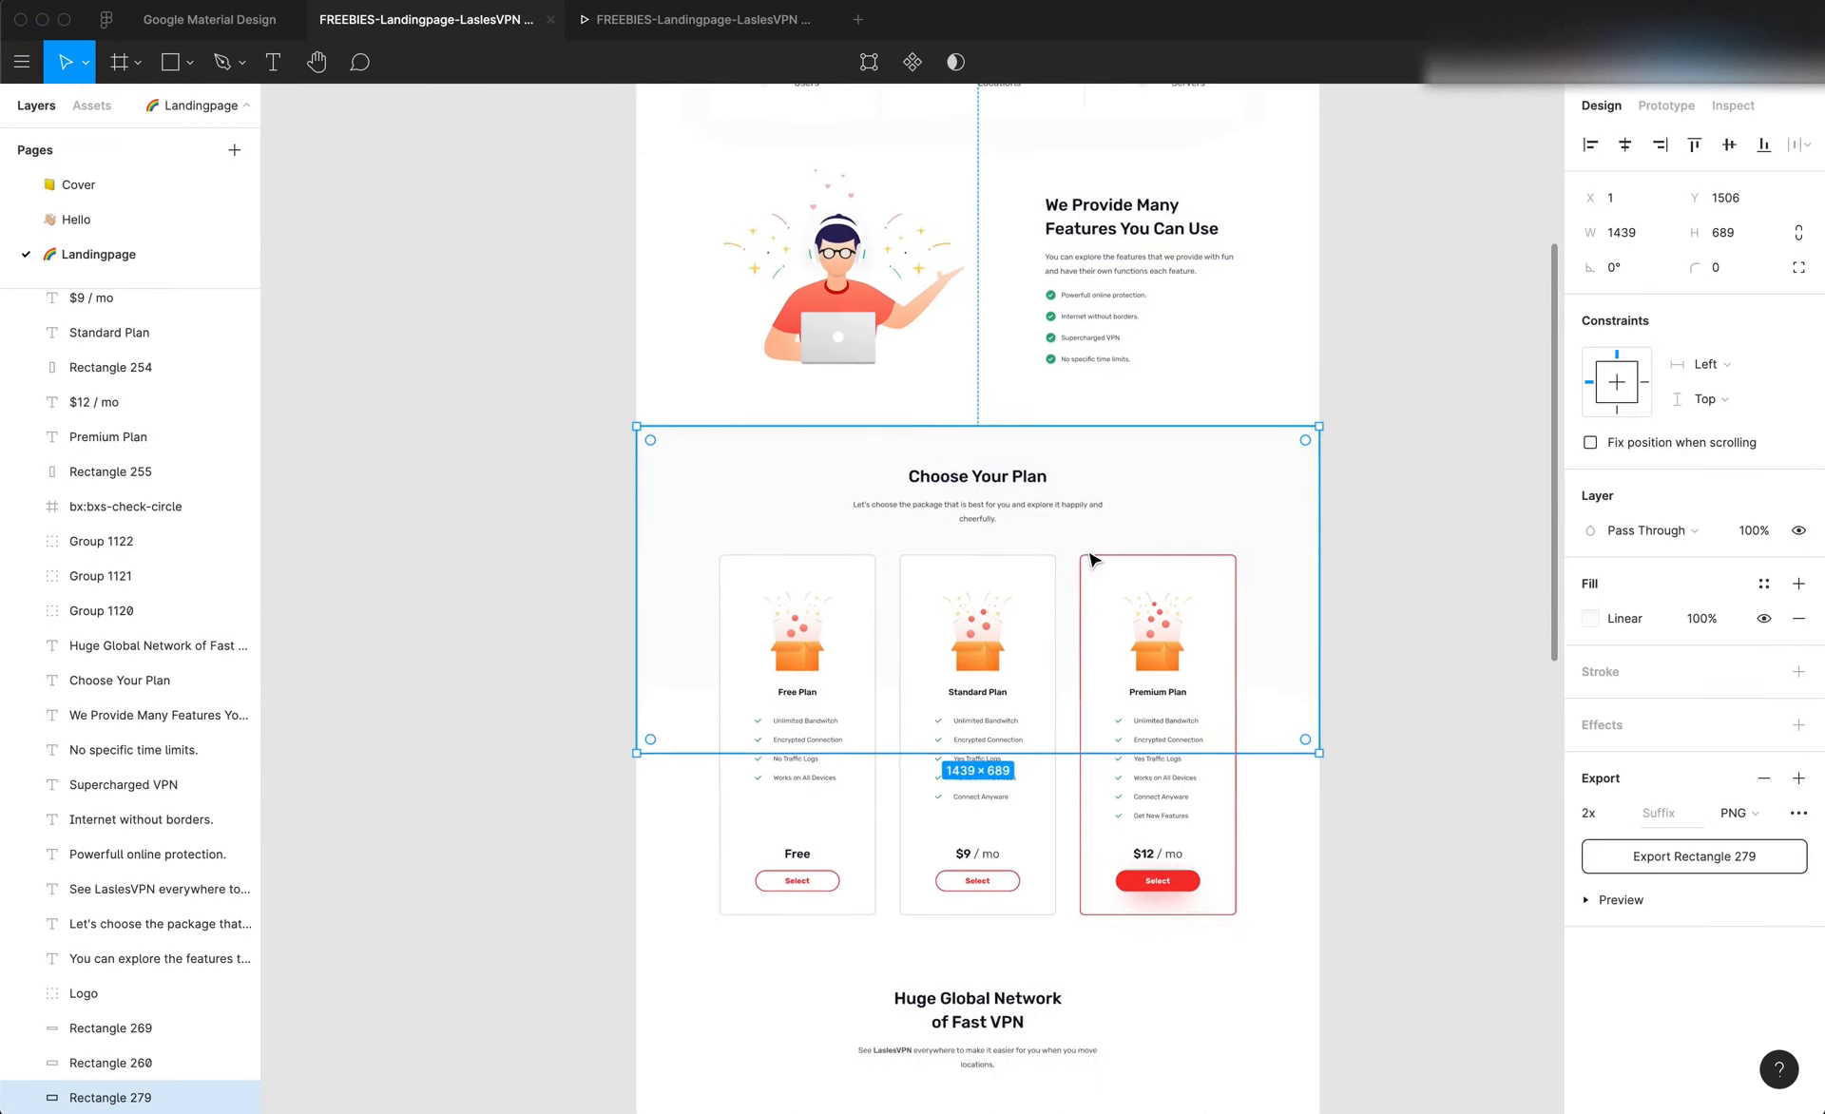
scroll(1187, 475, up, 5)
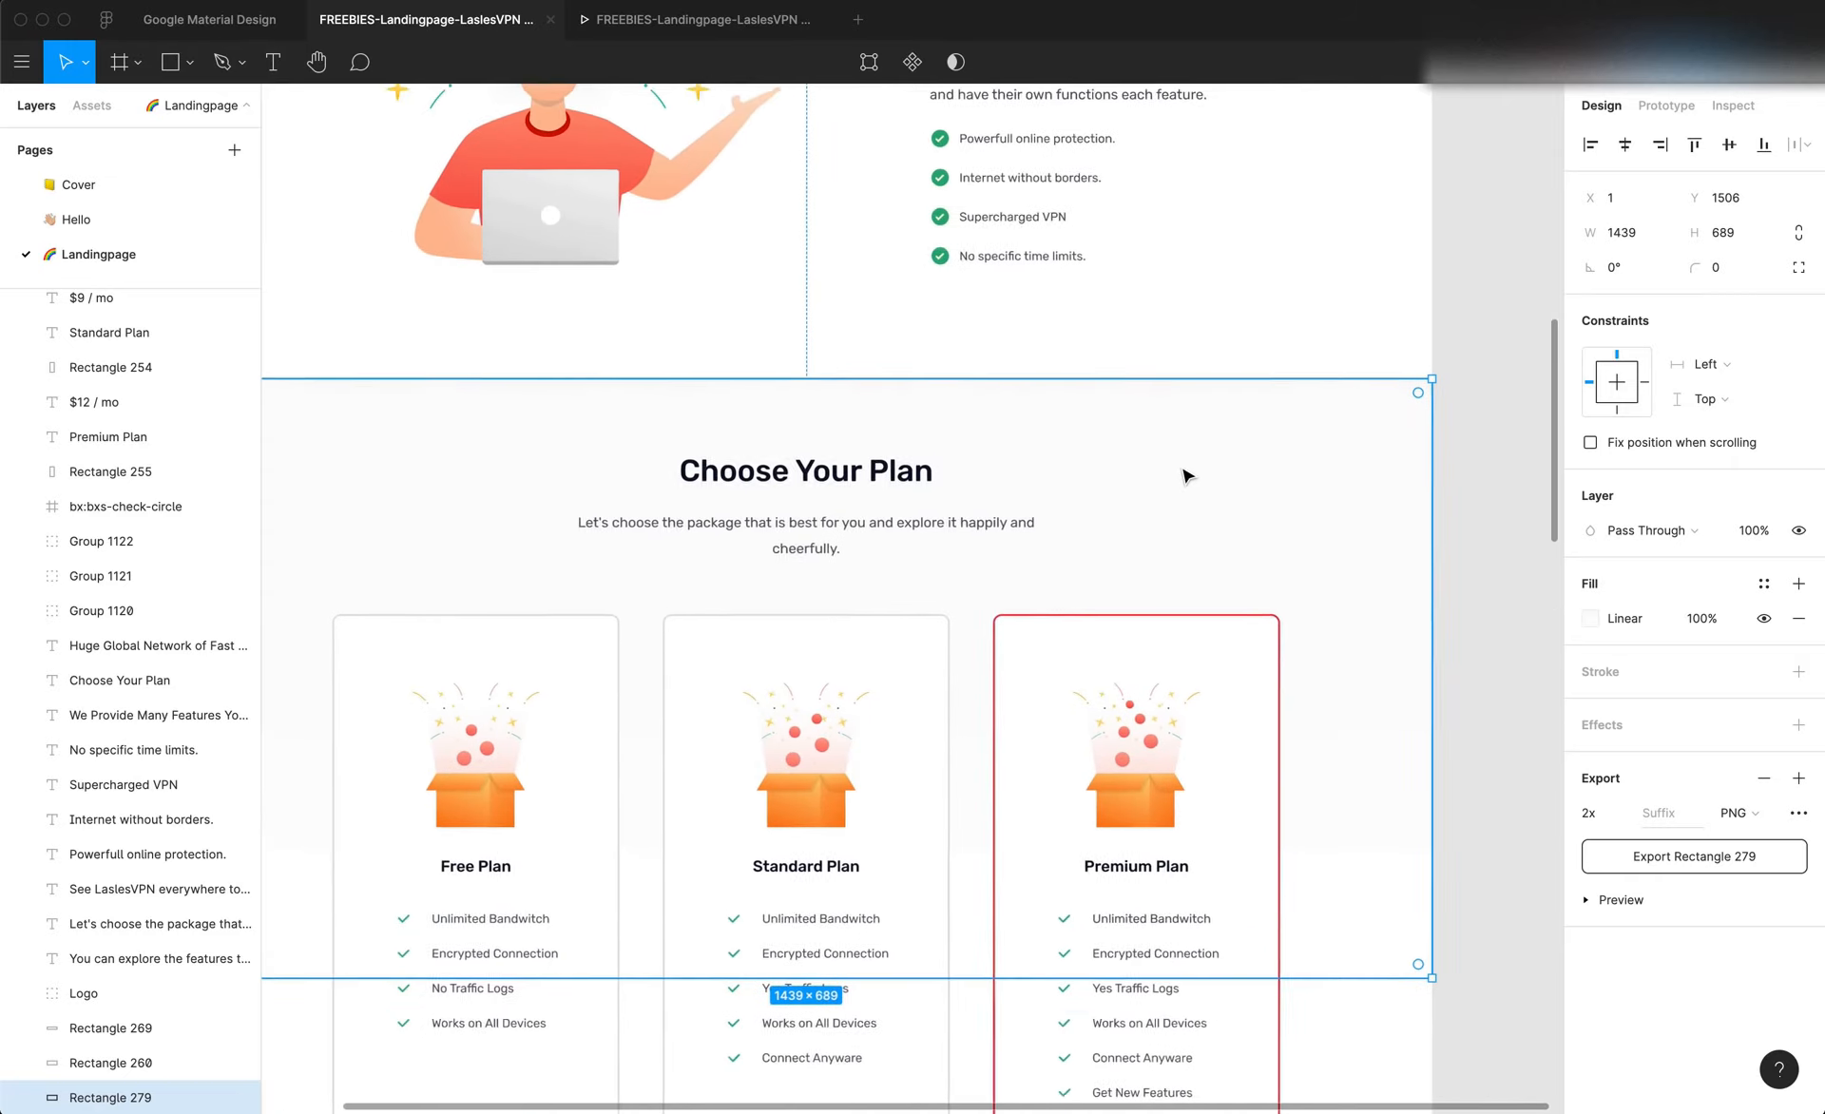
click(1064, 466)
scroll(1063, 462, right, 3)
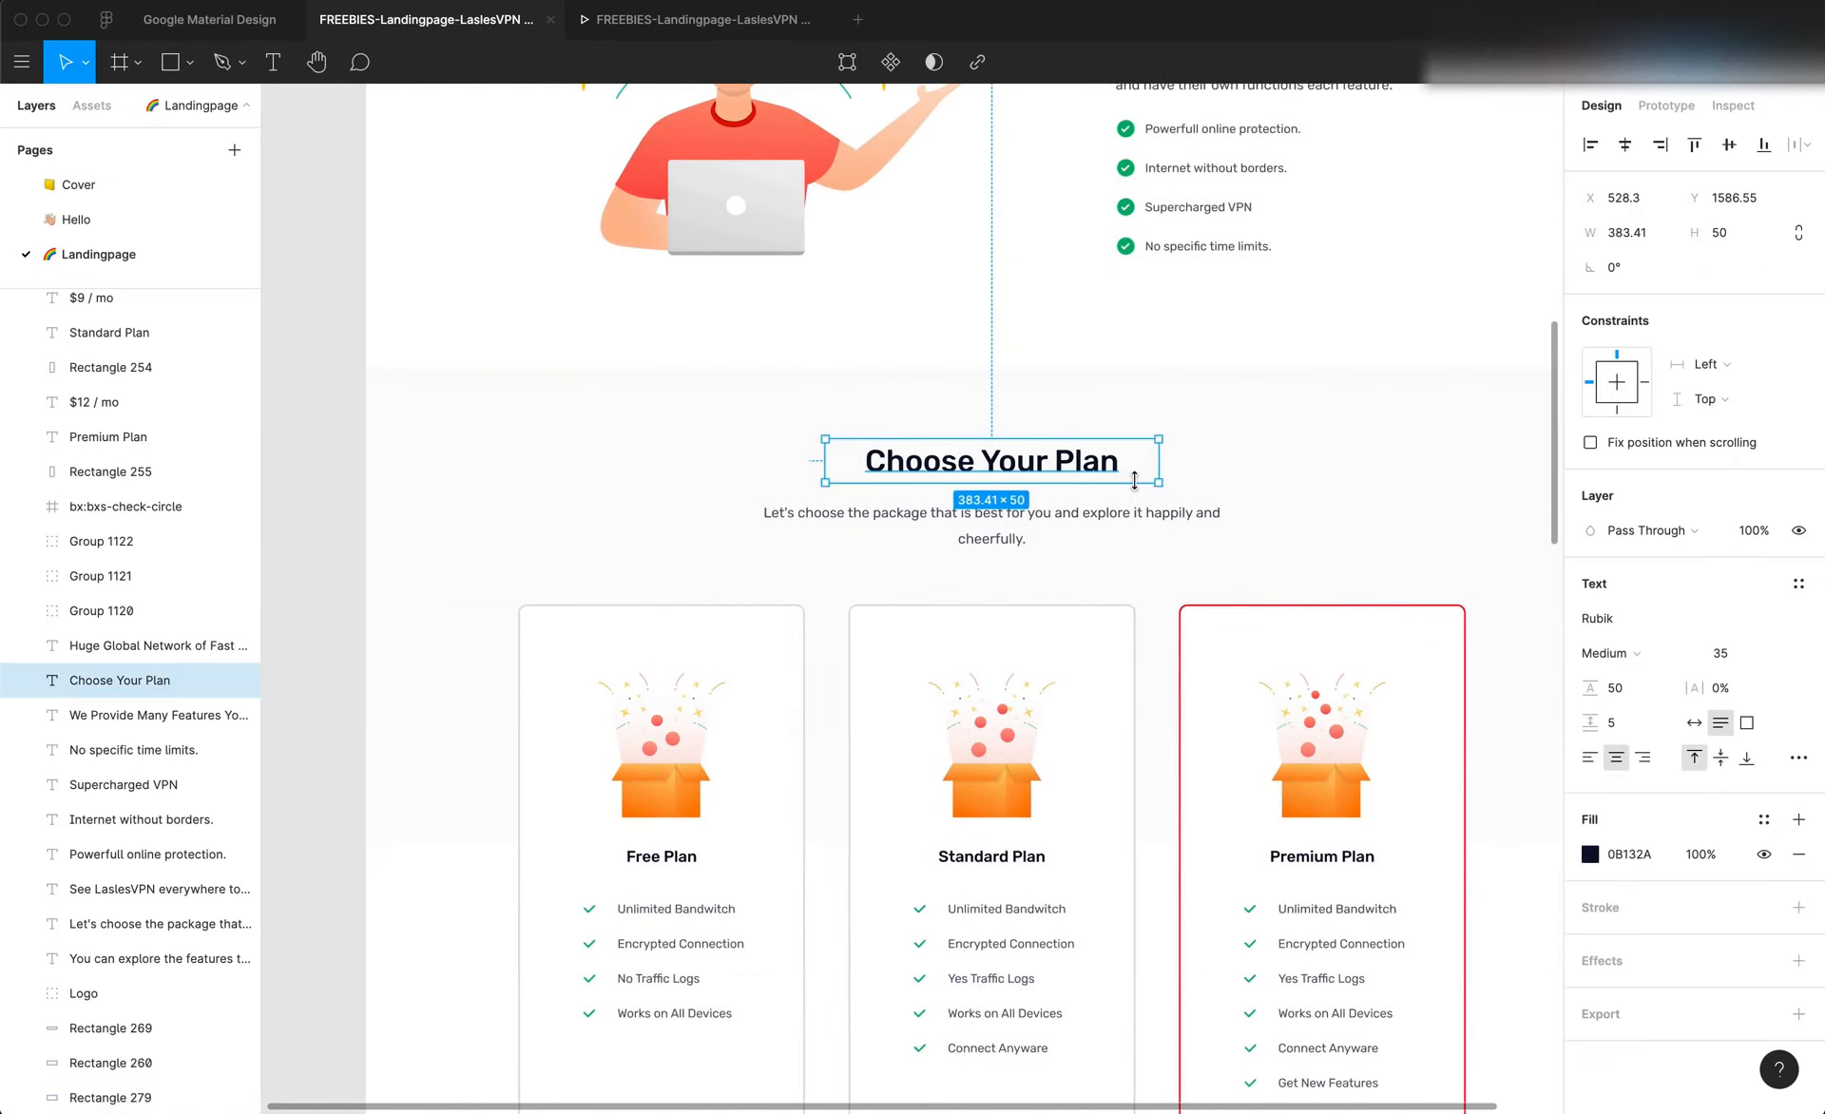
click(1243, 437)
scroll(1278, 499, down, 1)
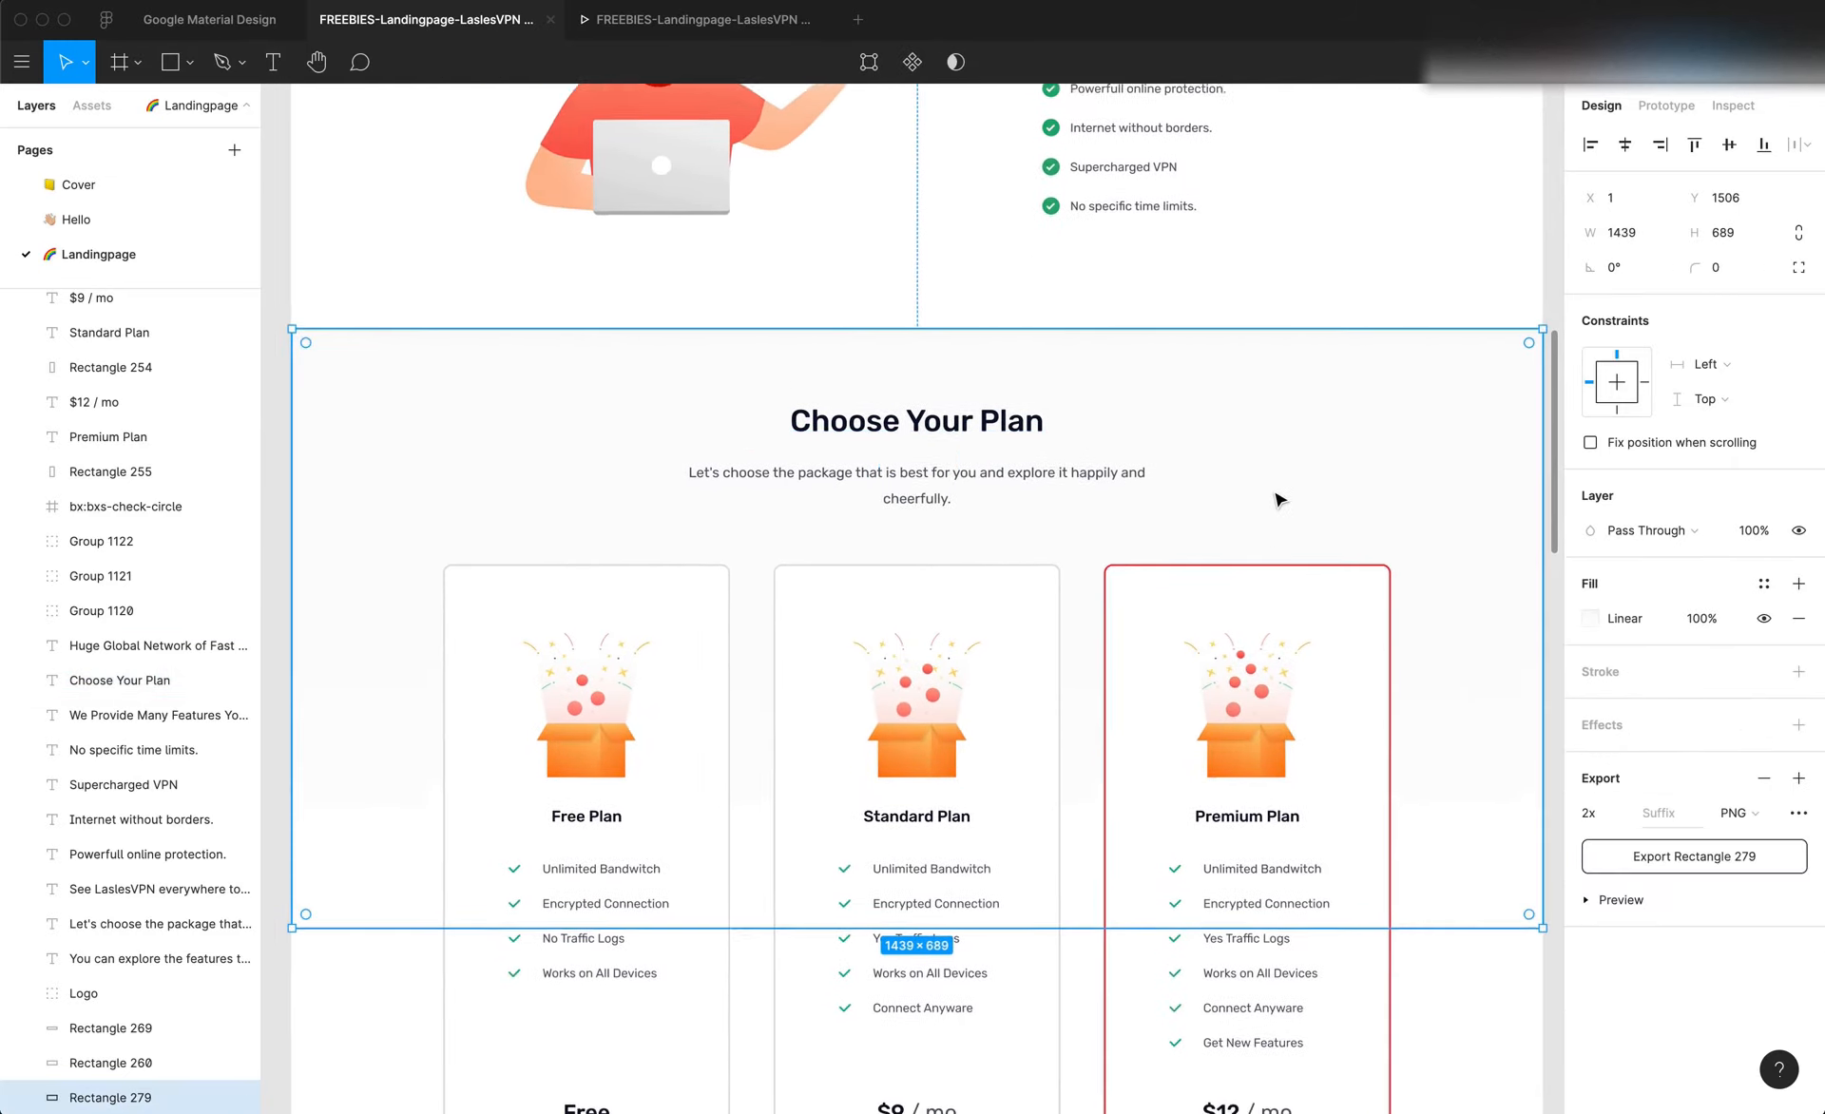
click(1460, 958)
scroll(1412, 909, right, 3)
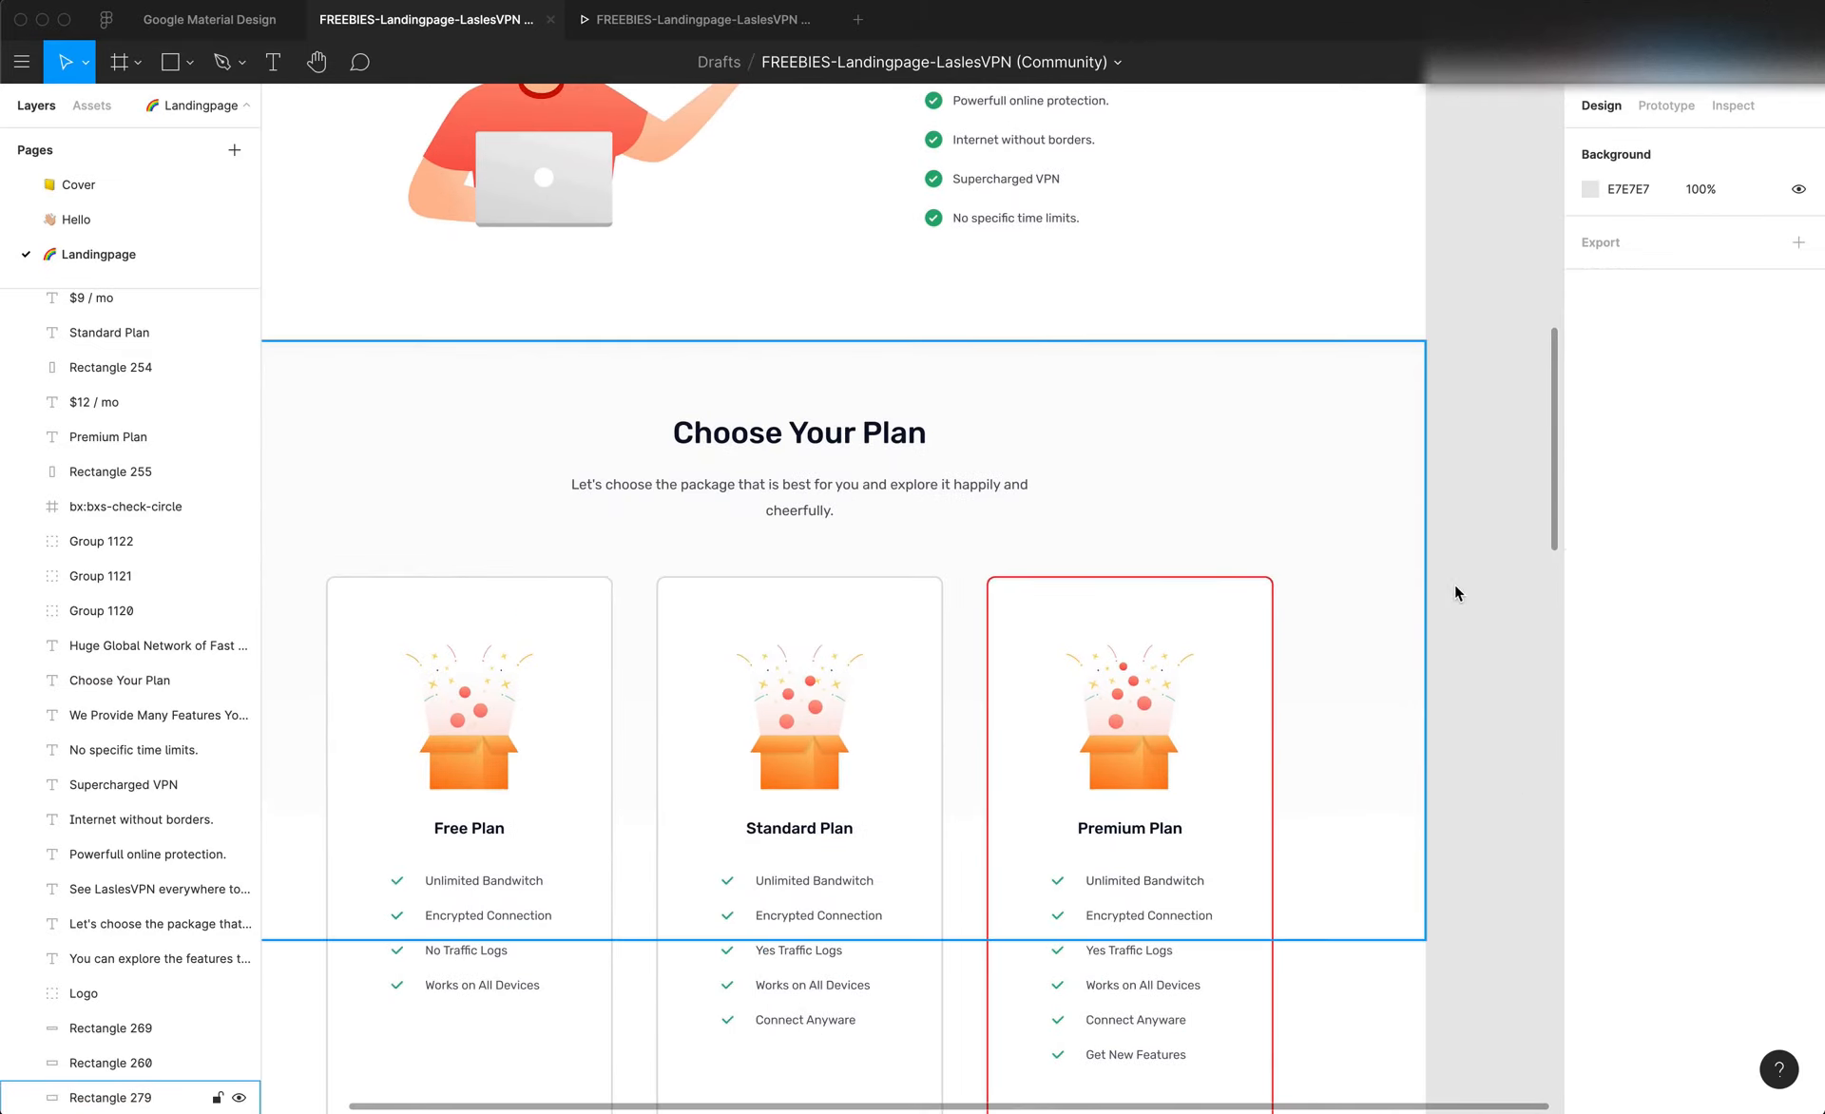
scroll(1349, 472, left, 5)
scroll(1350, 473, right, 2)
Return to the Editor X editor, dismiss the publish confirmation and add a blank section directly below the features section
key(super+Tab)
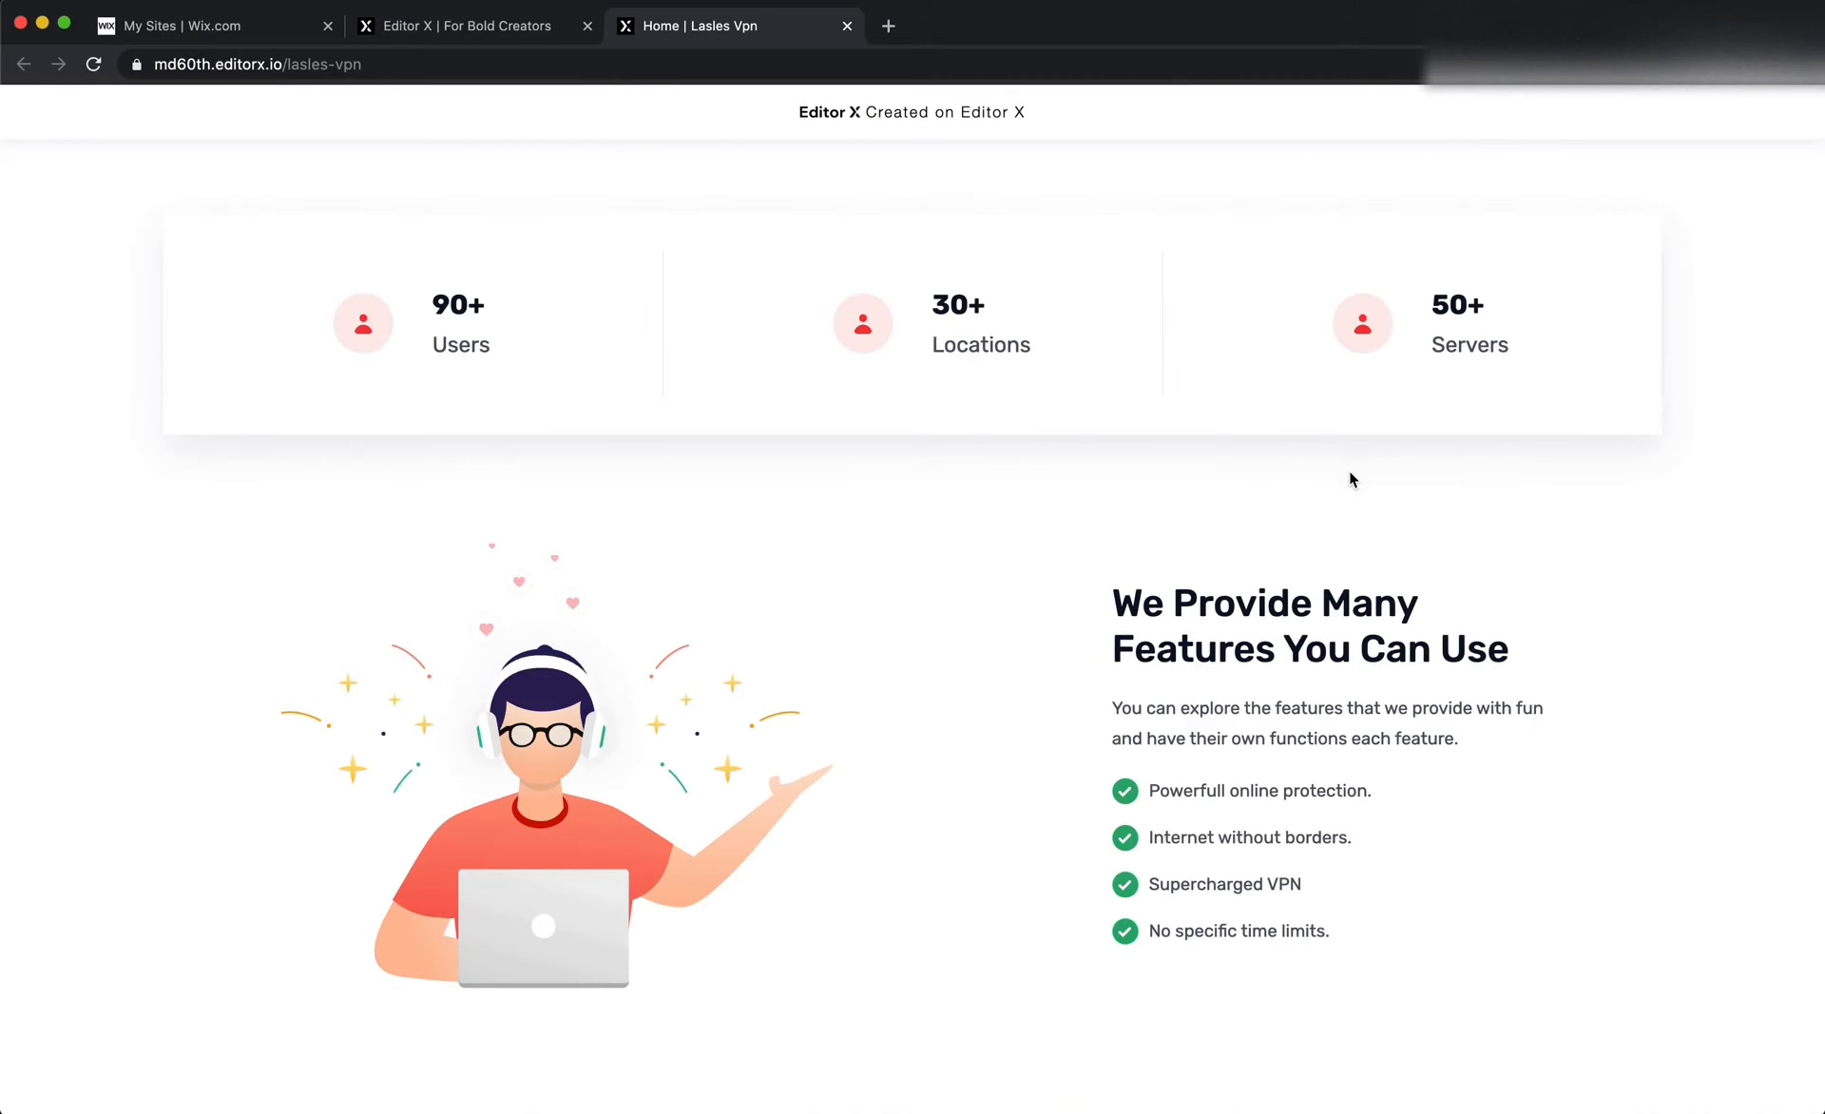
click(485, 26)
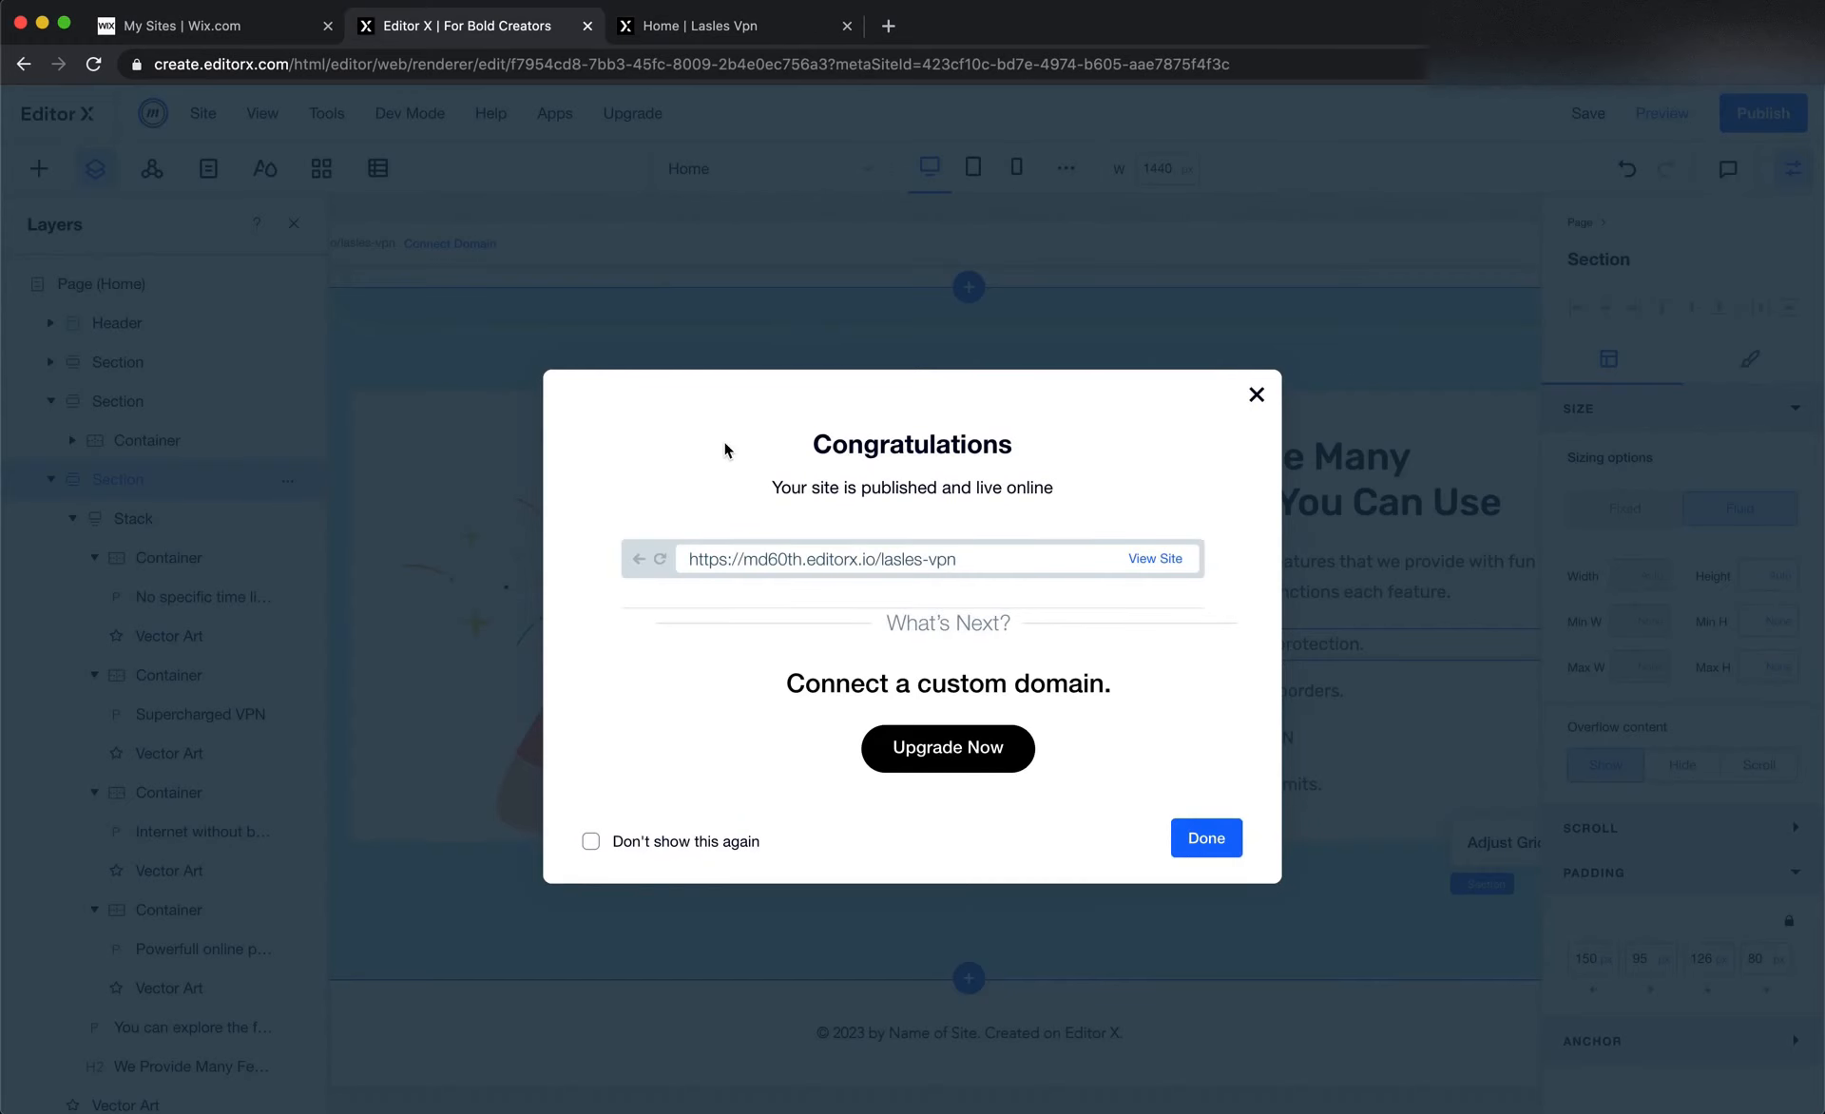
click(790, 308)
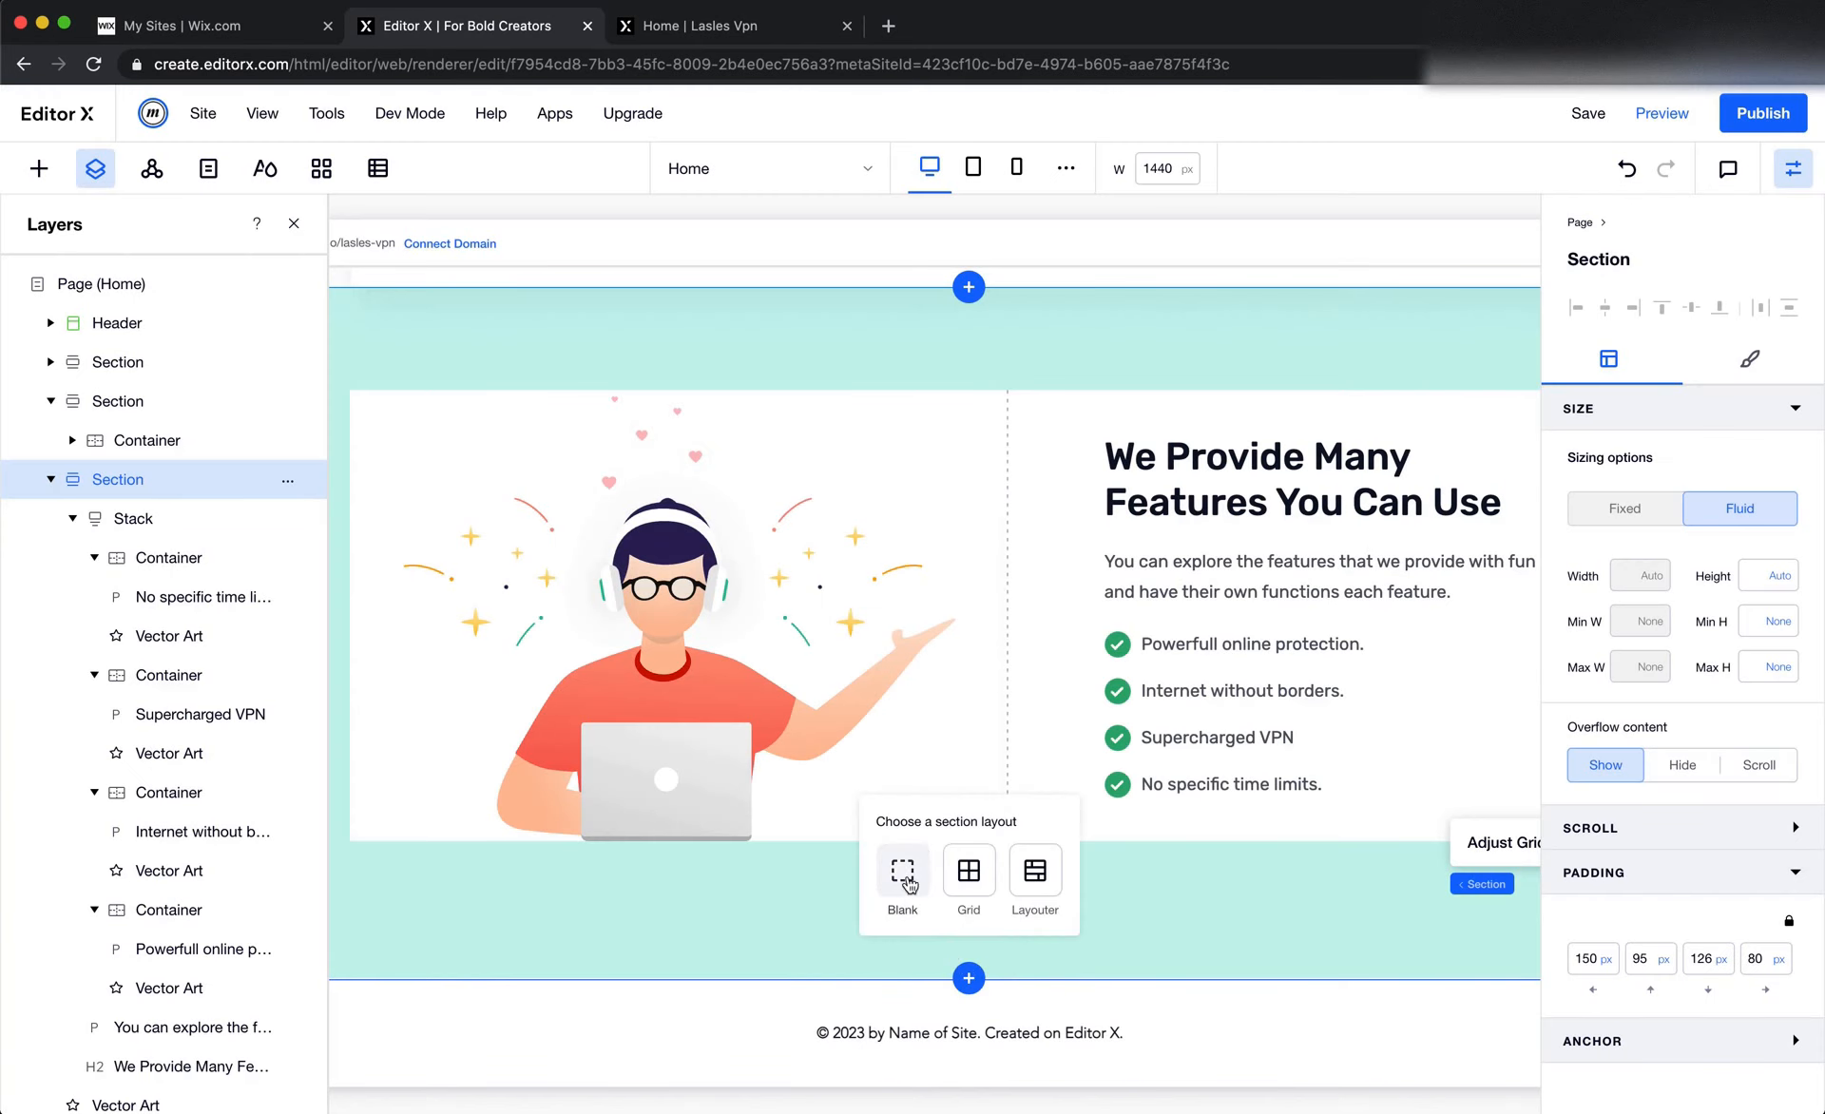
scroll(936, 760, down, 6)
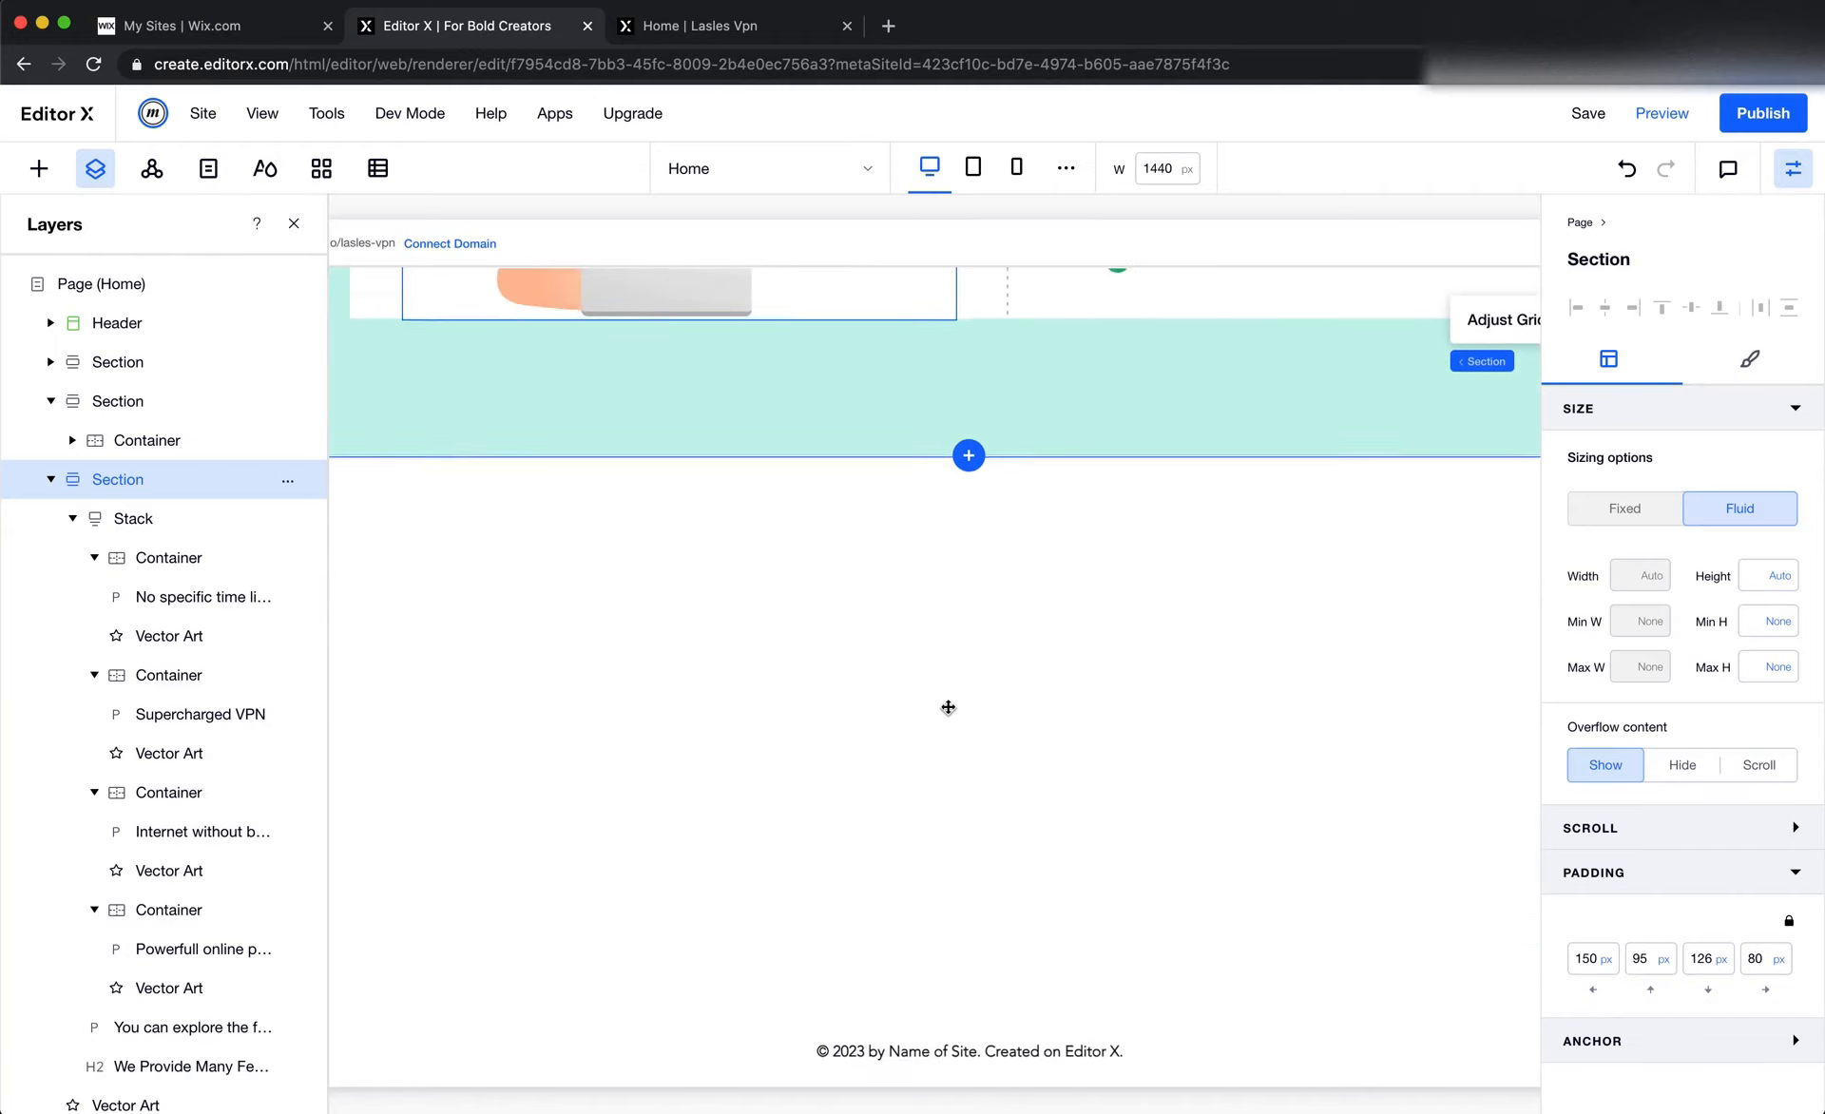
Insert the pale gradient background image from the media into the new blank section, about 129 px below its top edge
click(39, 168)
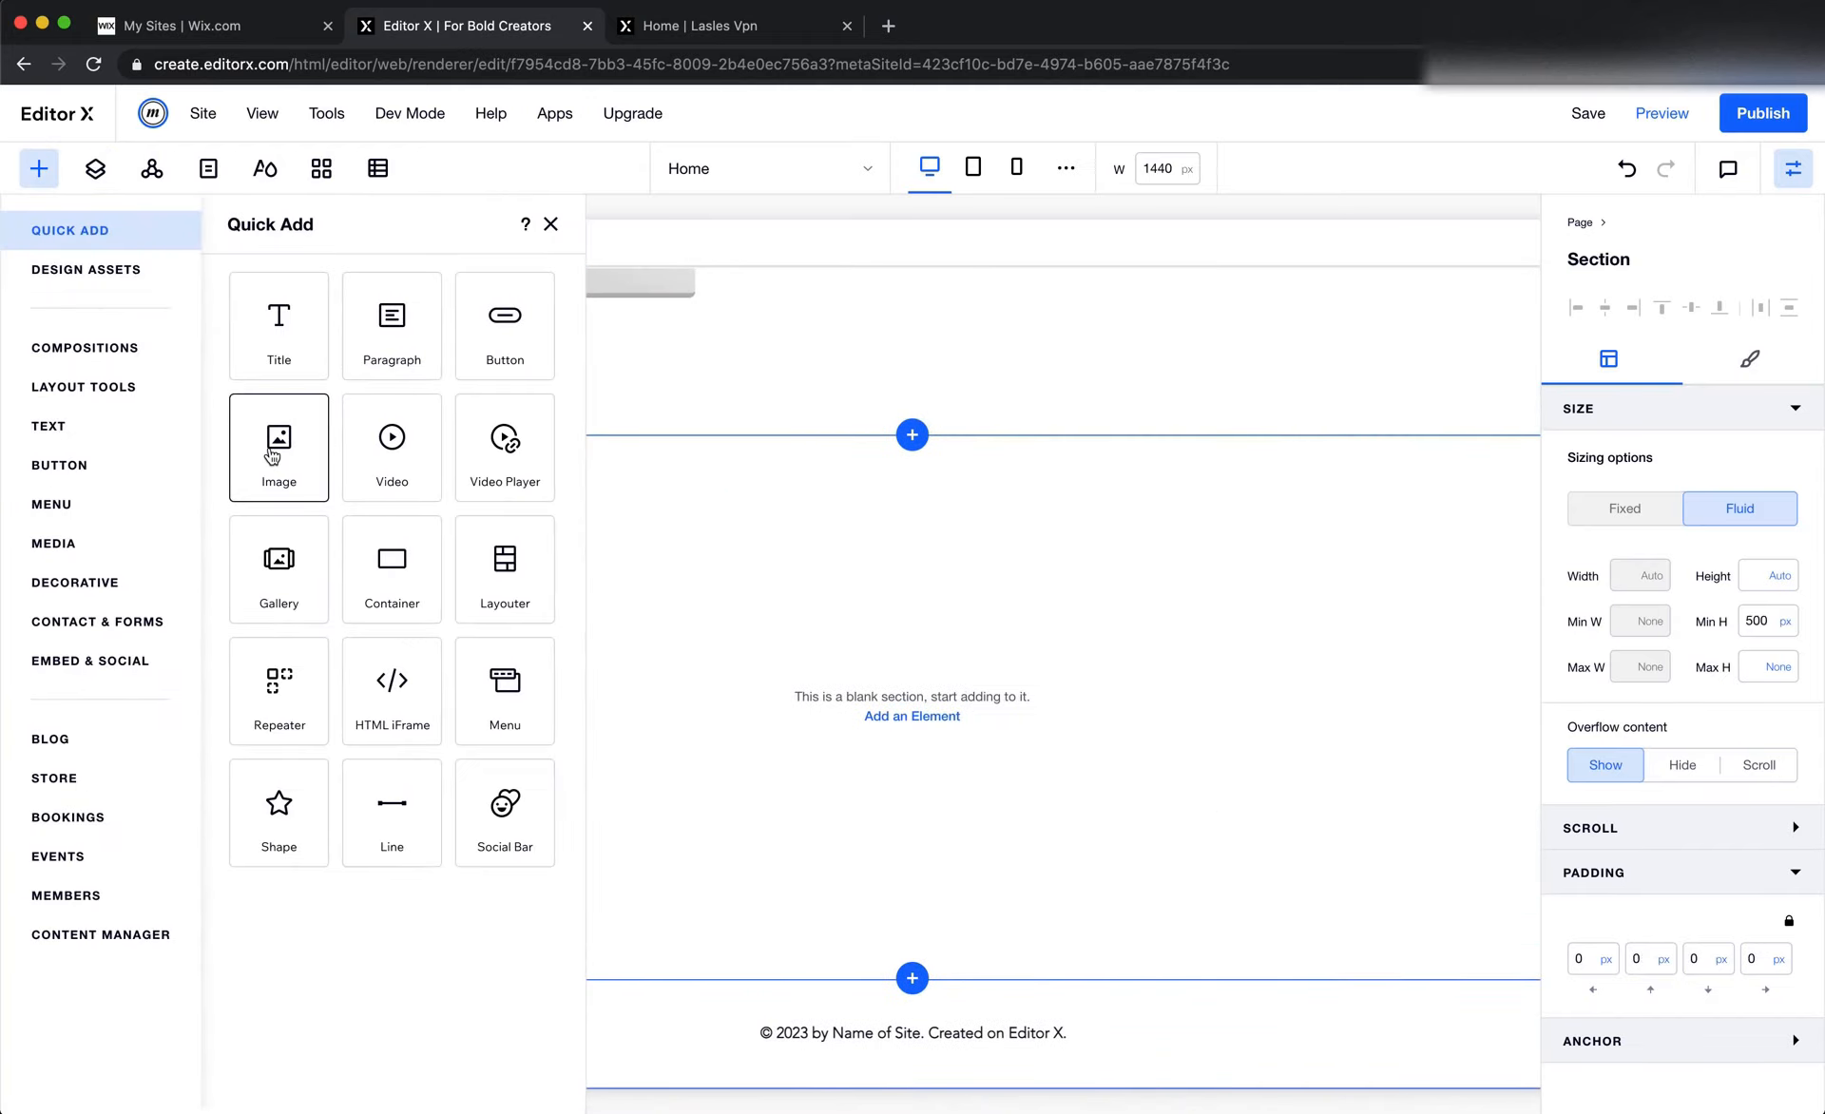
click(102, 275)
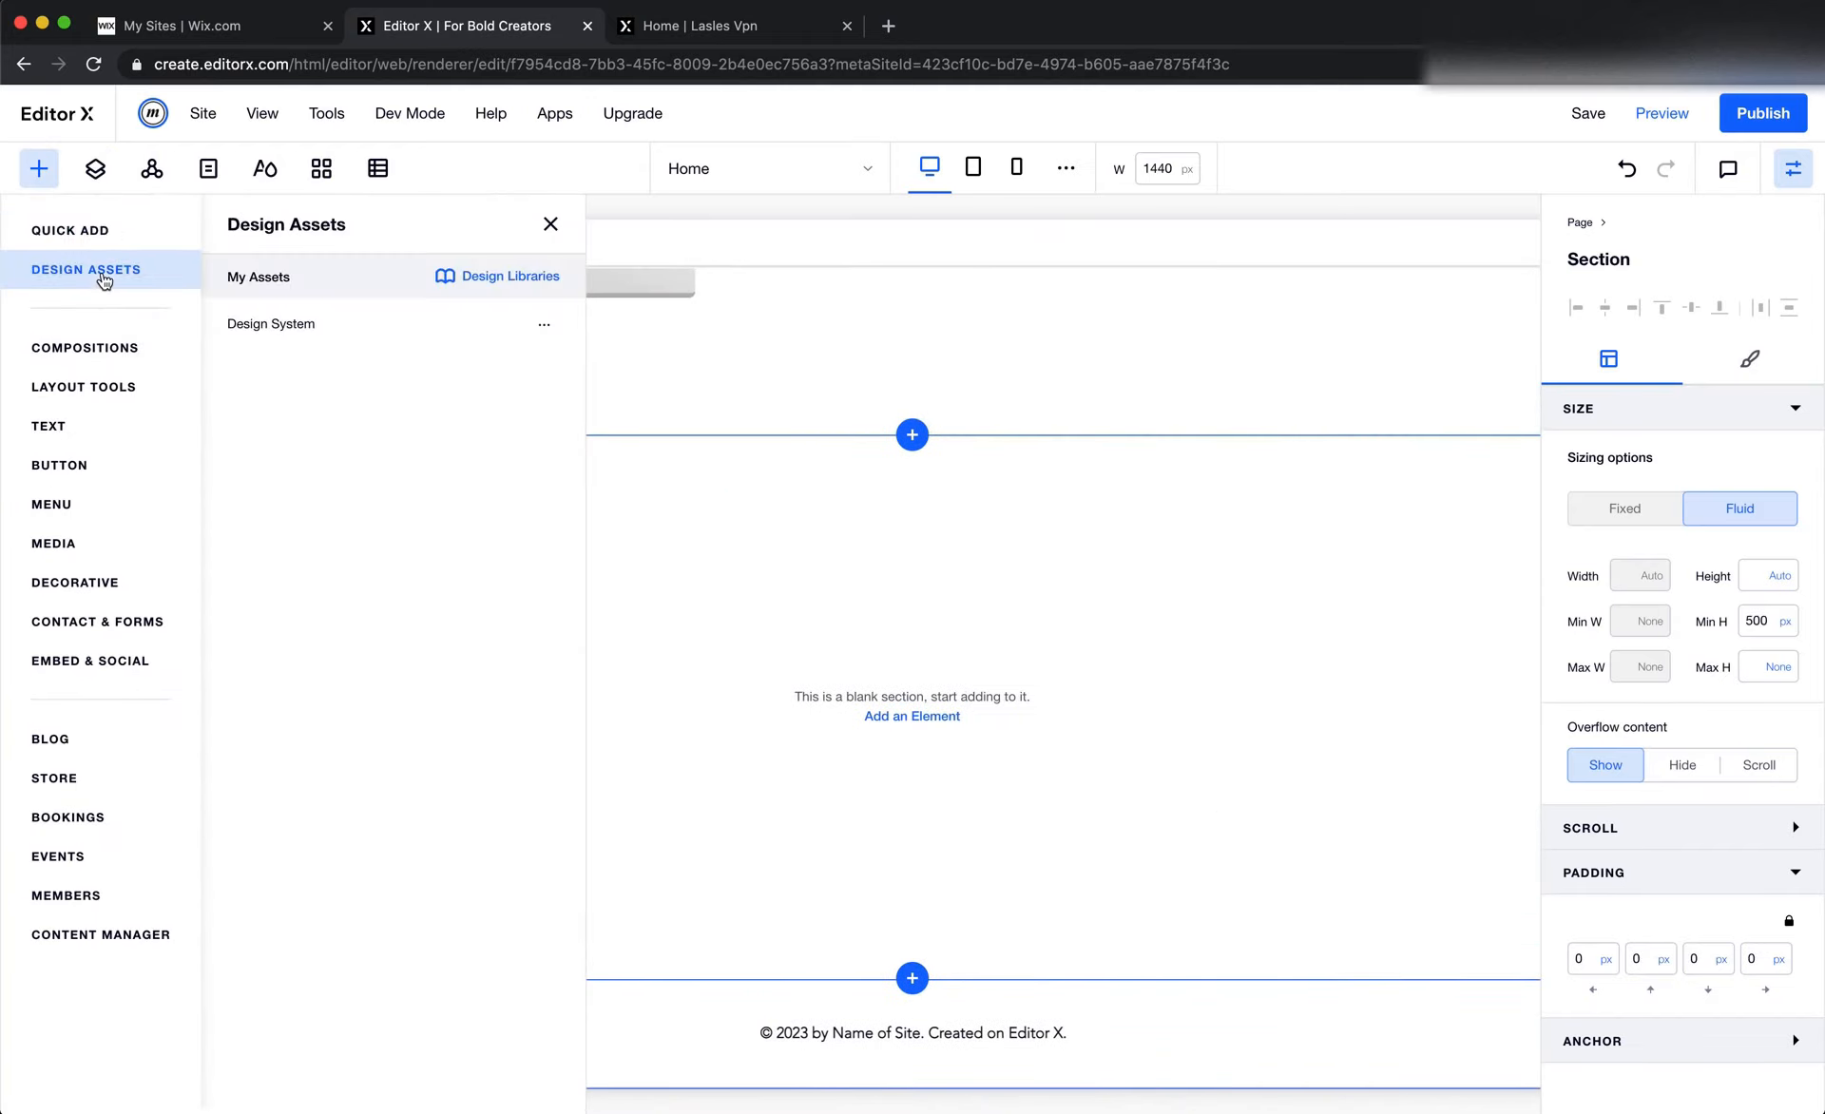
click(67, 540)
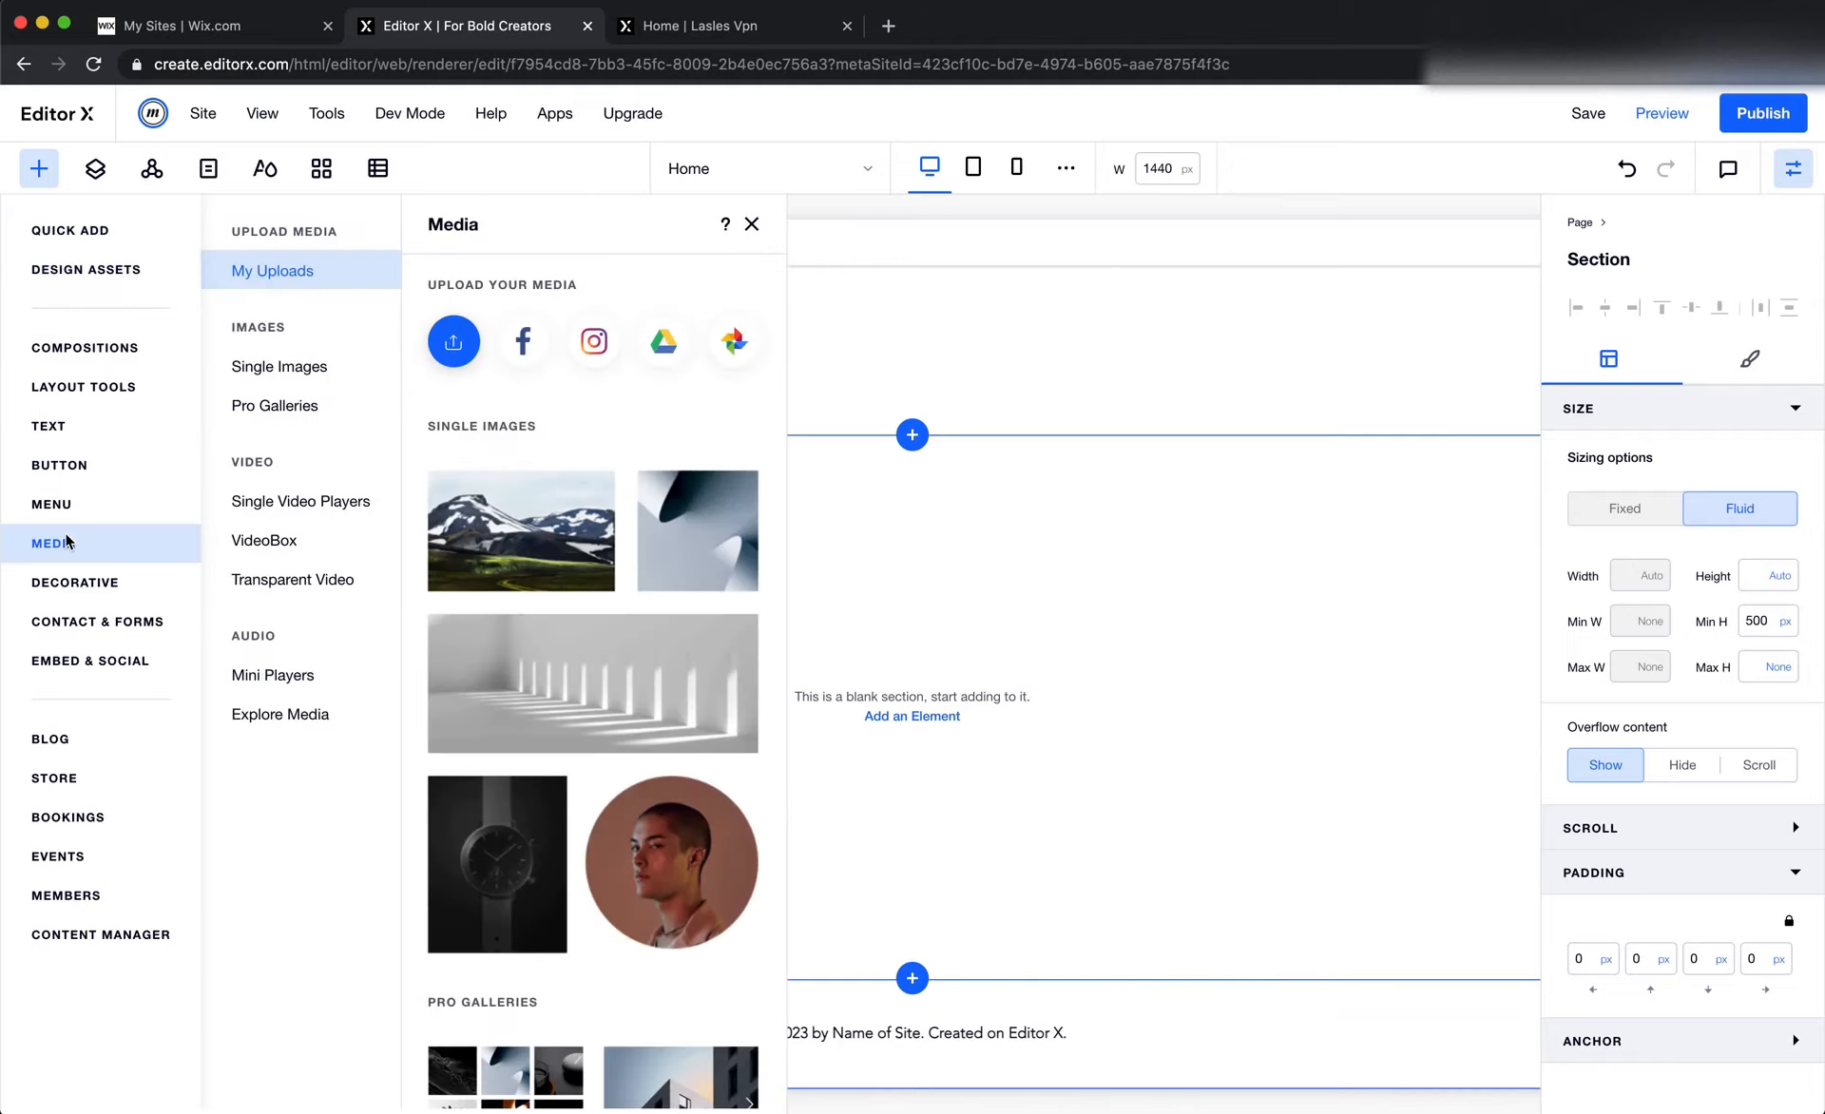
drag(475, 484, 1159, 647)
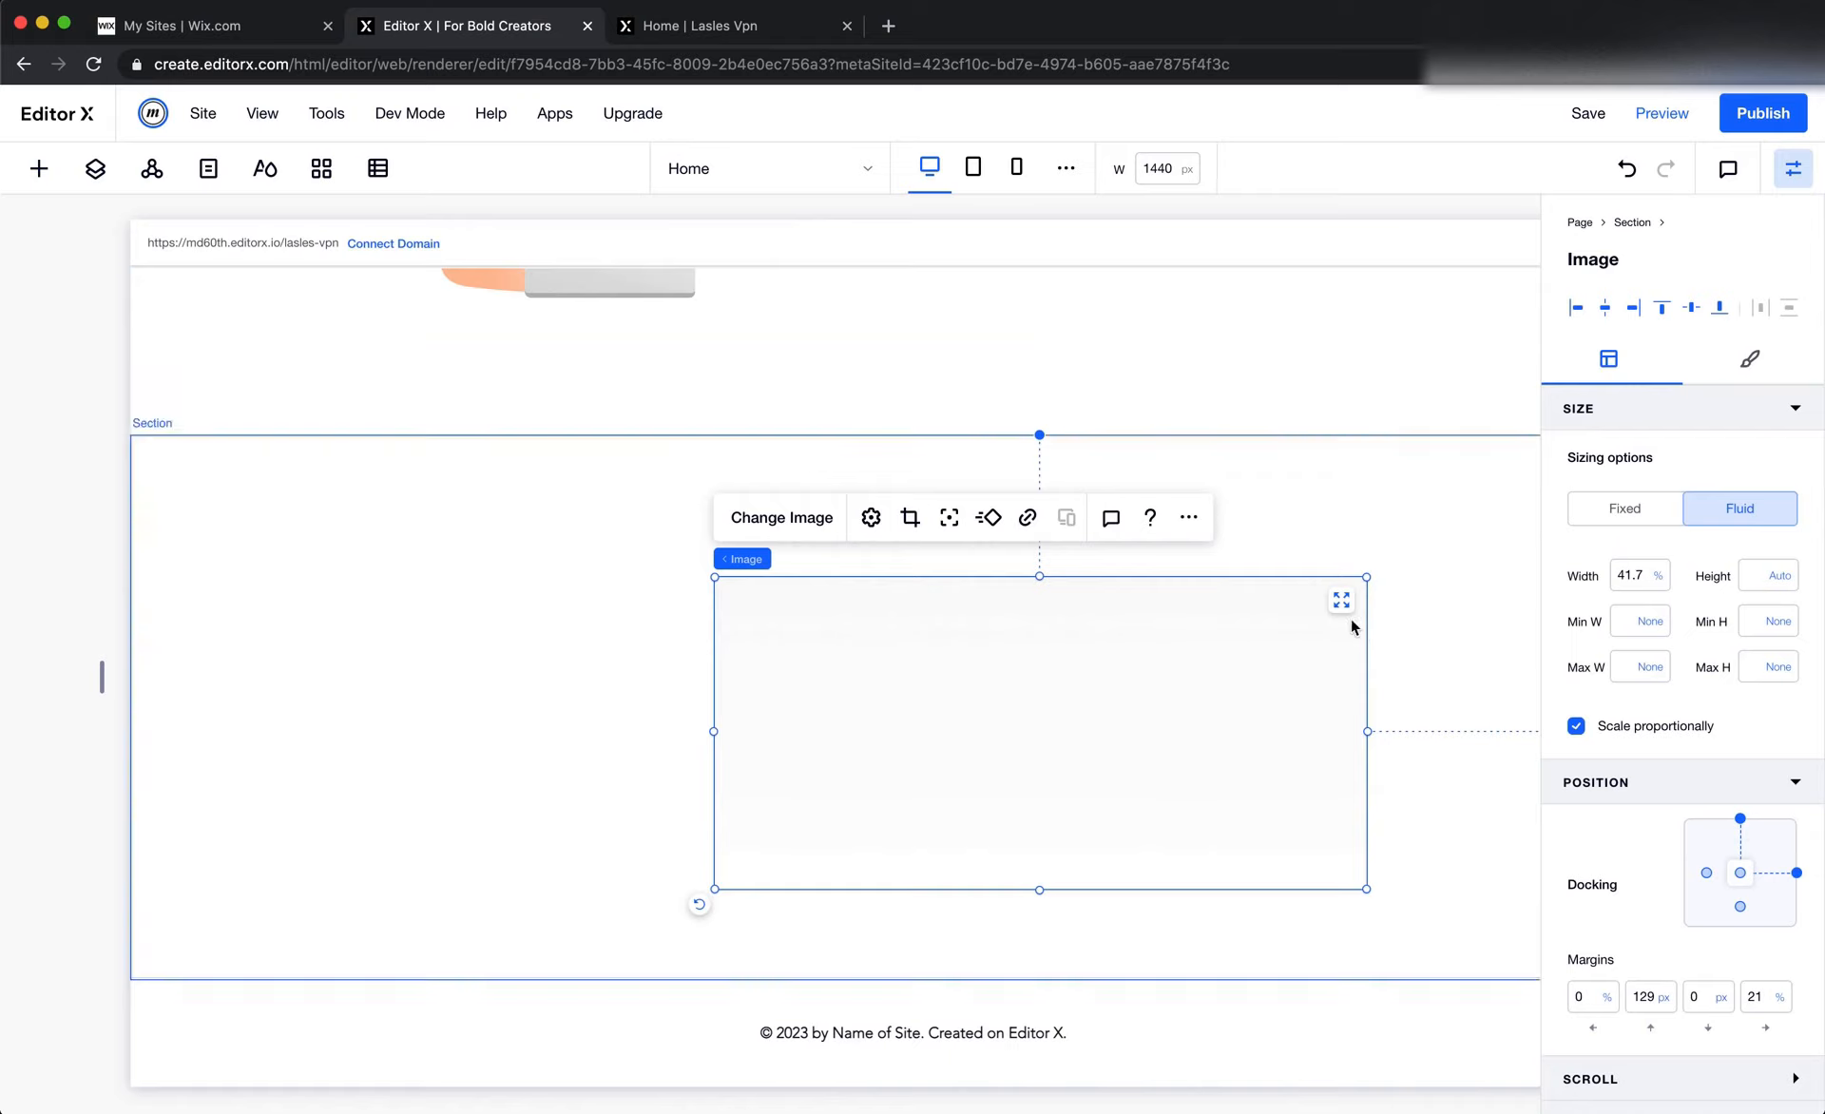
Set the background image's width to 100%, align it to the section's top edge and center it horizontally
click(1650, 577)
text(100)
key(Return)
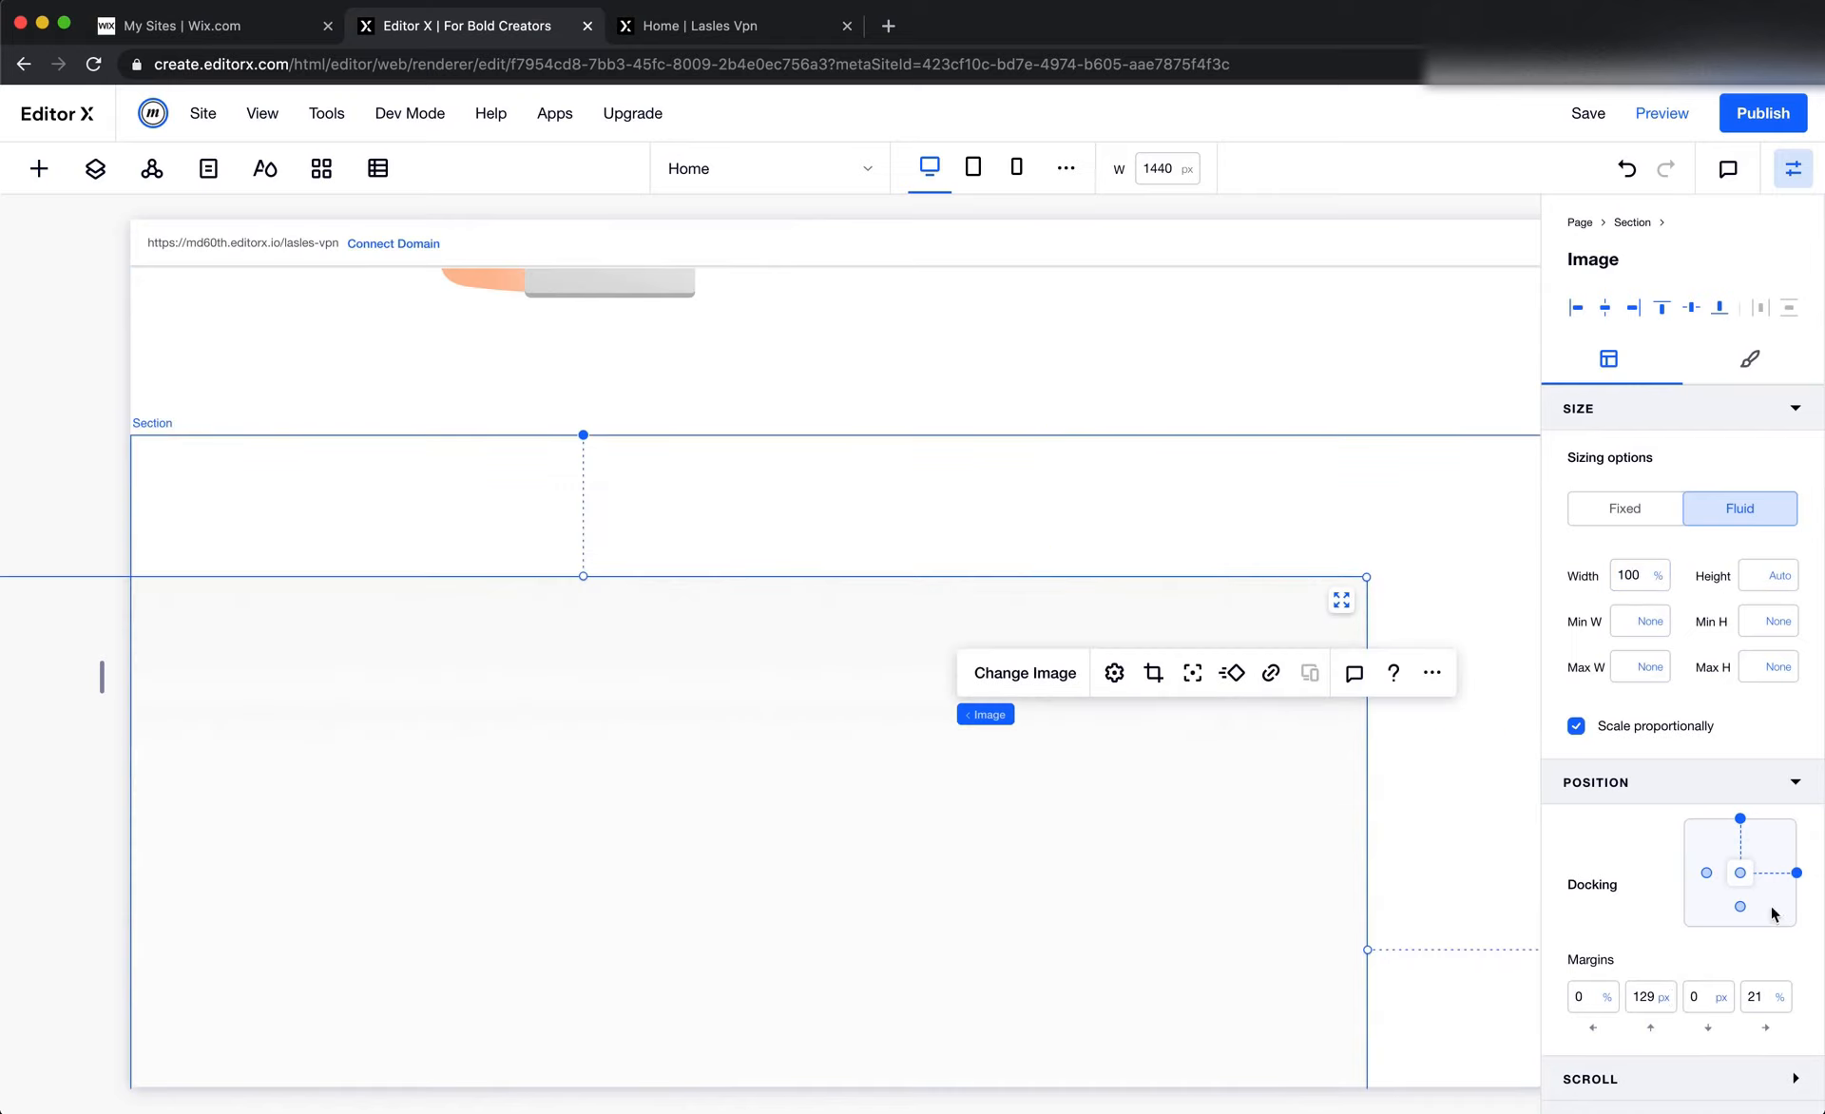
click(1663, 307)
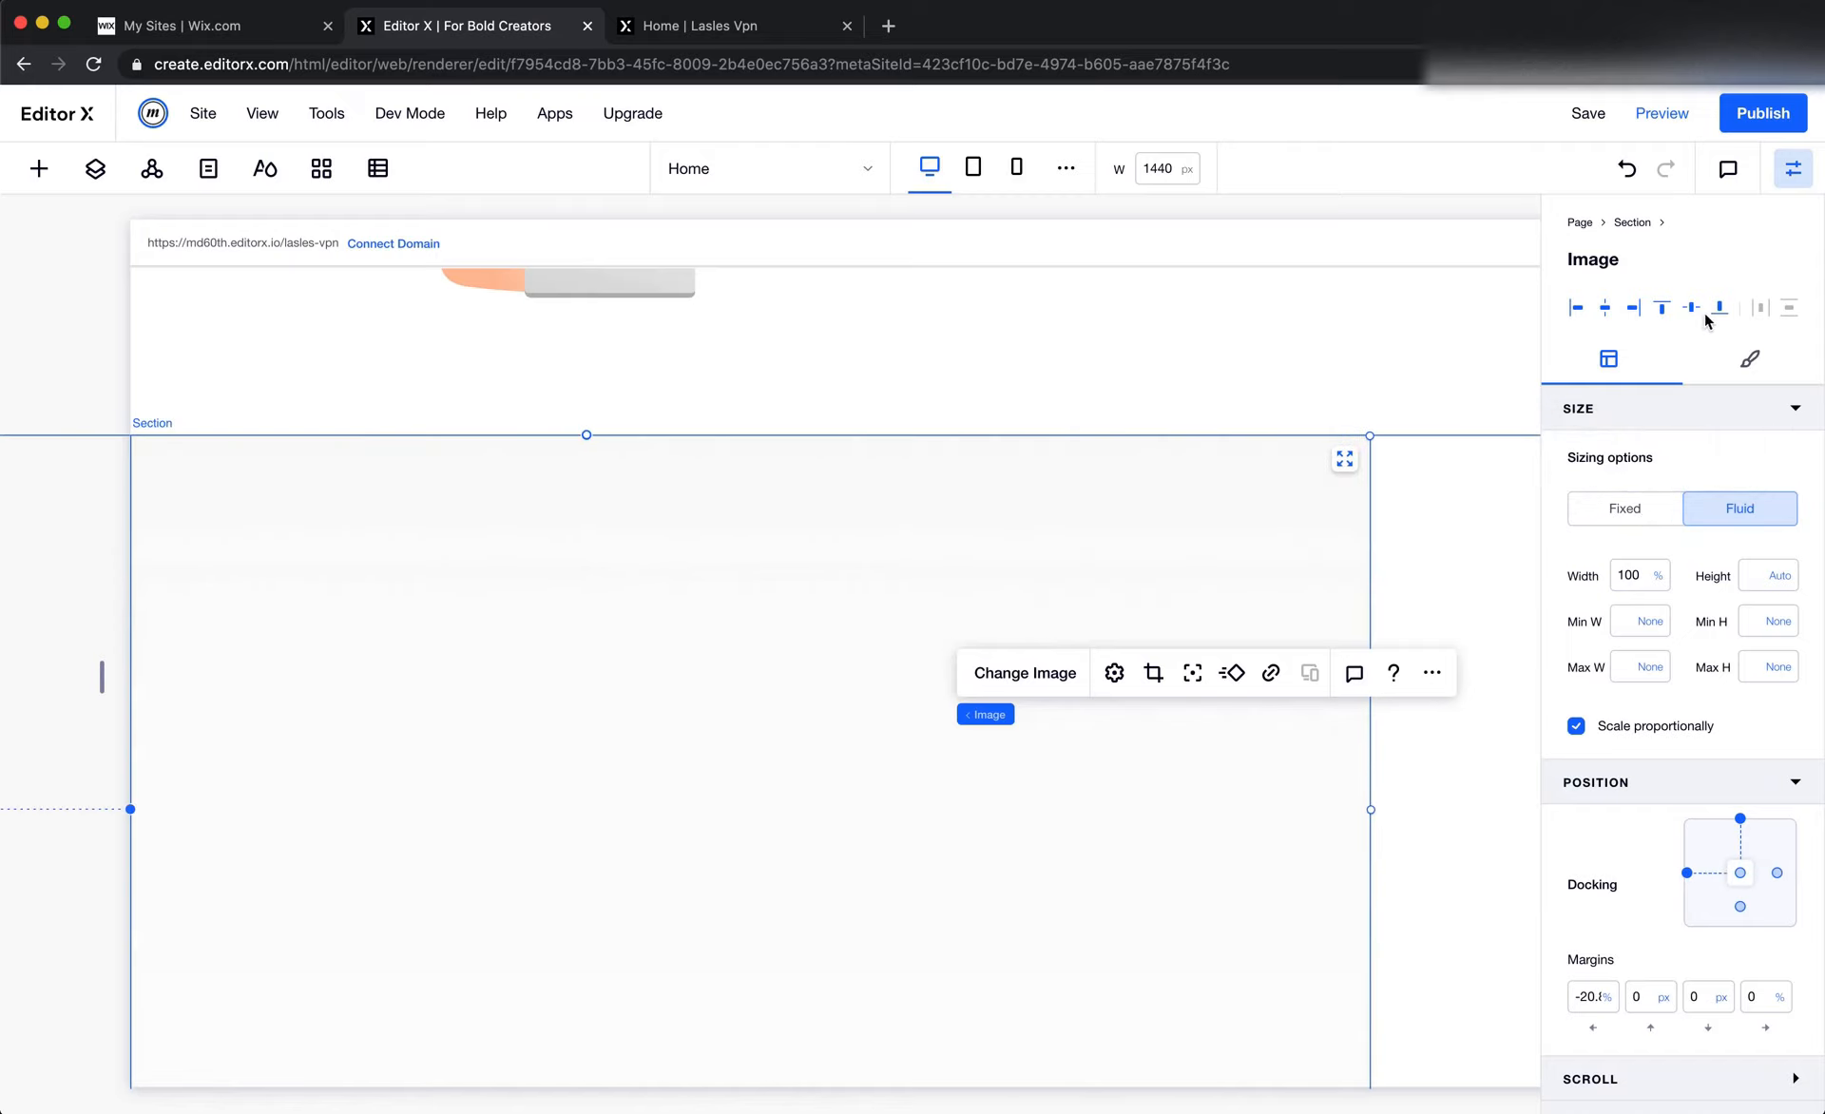
click(1605, 307)
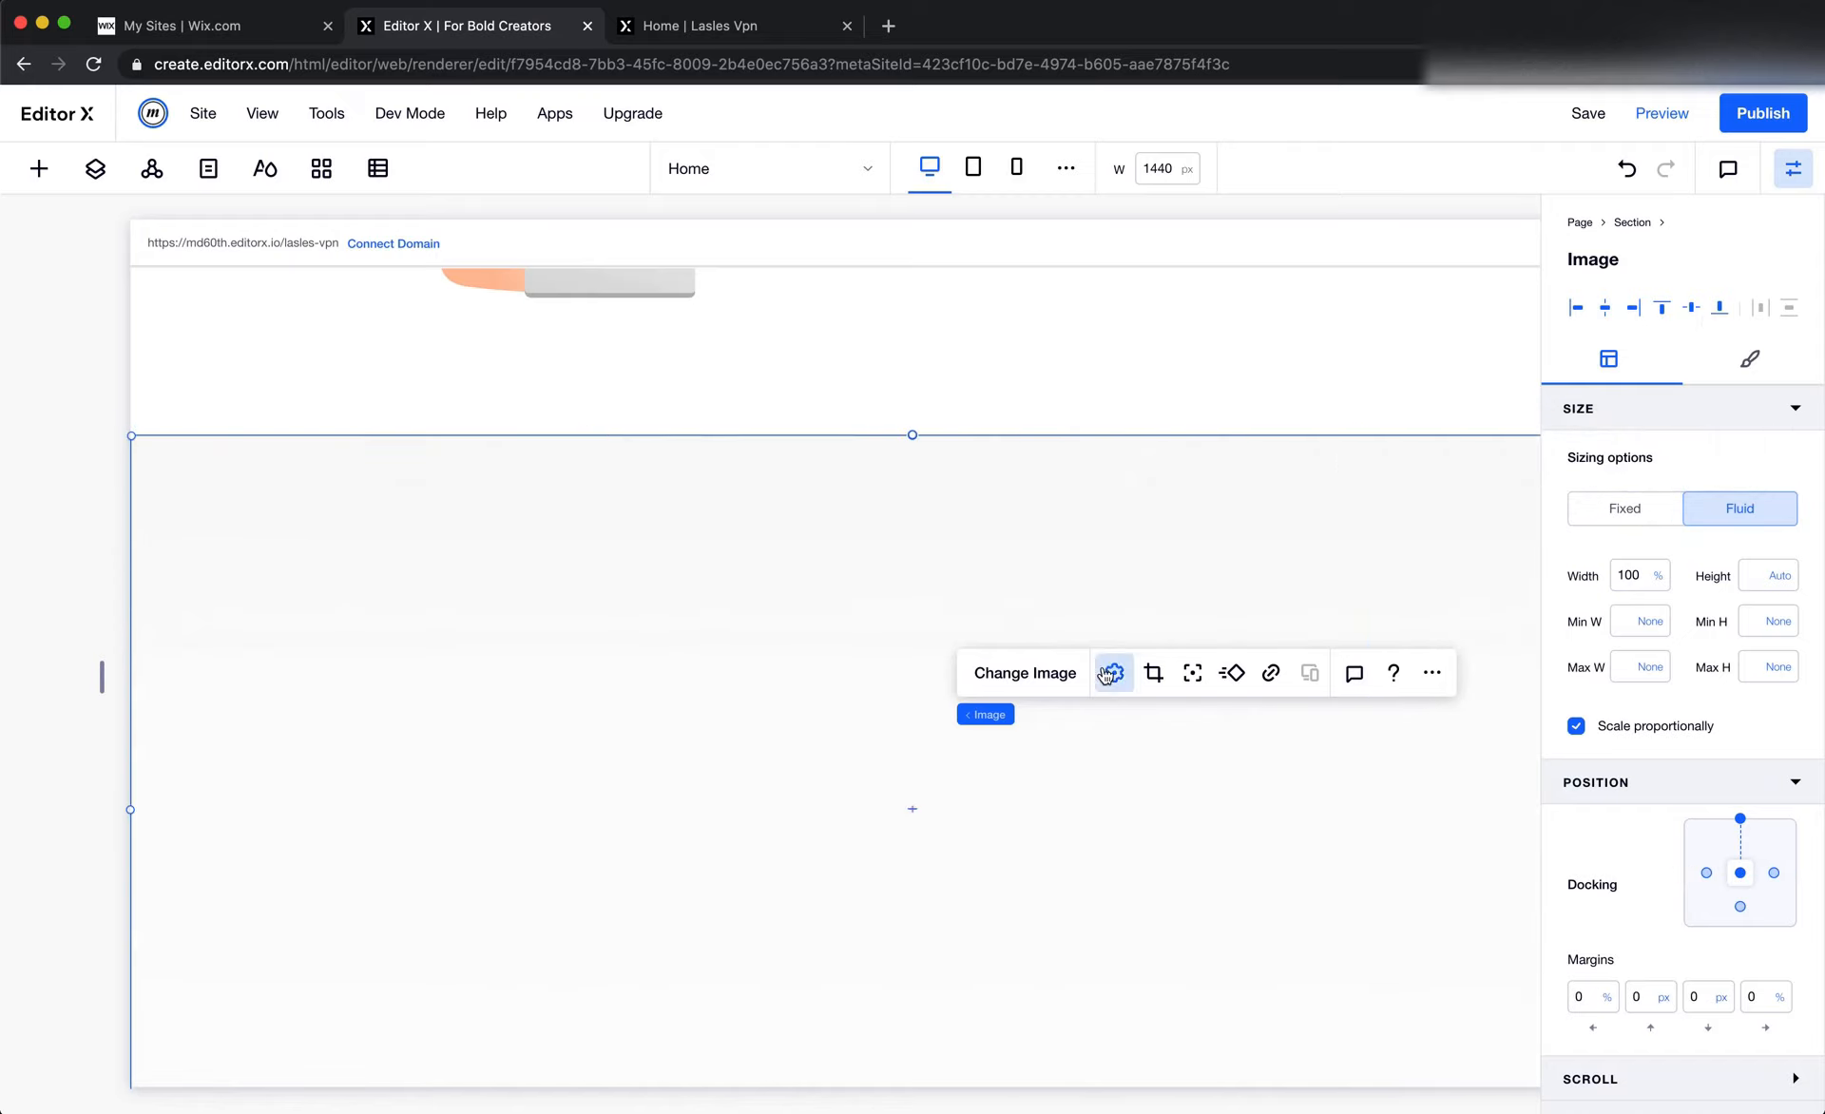
Reset the background image in its settings and dock it to the section's top edge again
click(1113, 673)
click(428, 691)
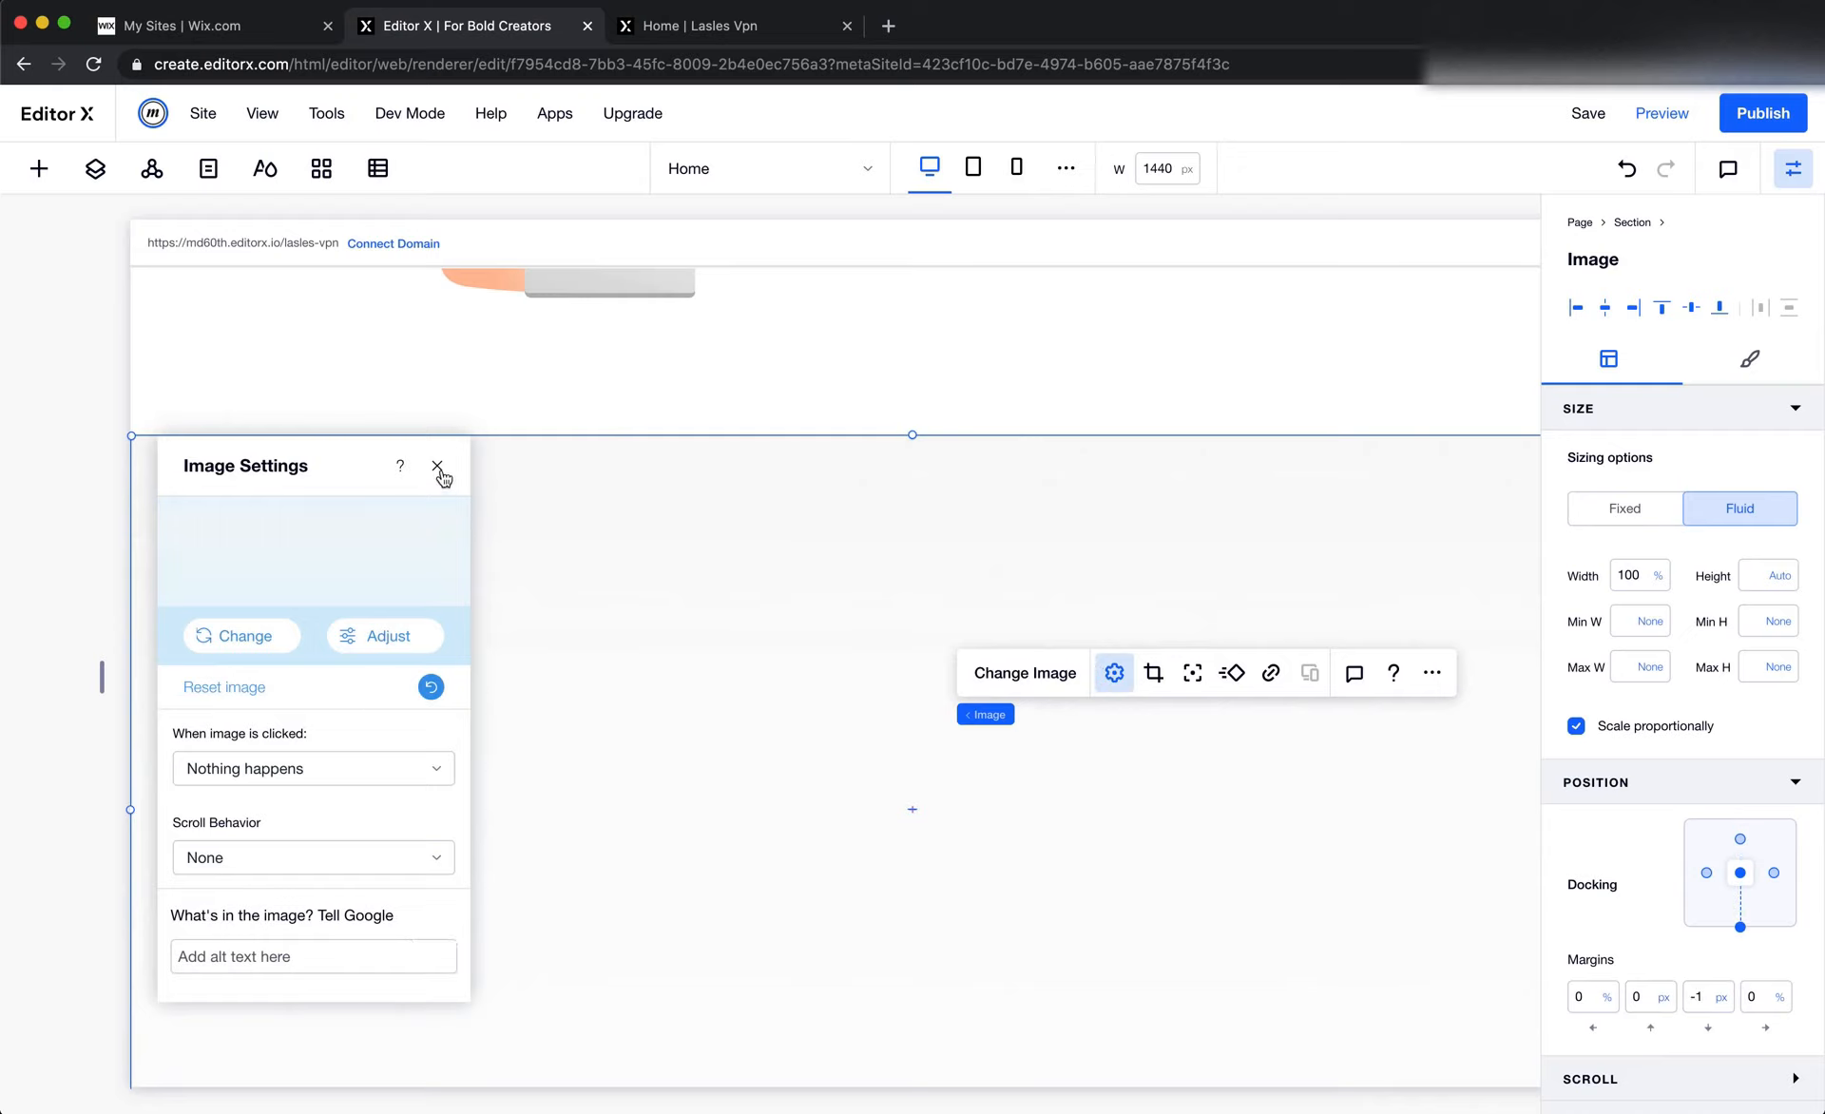
click(437, 466)
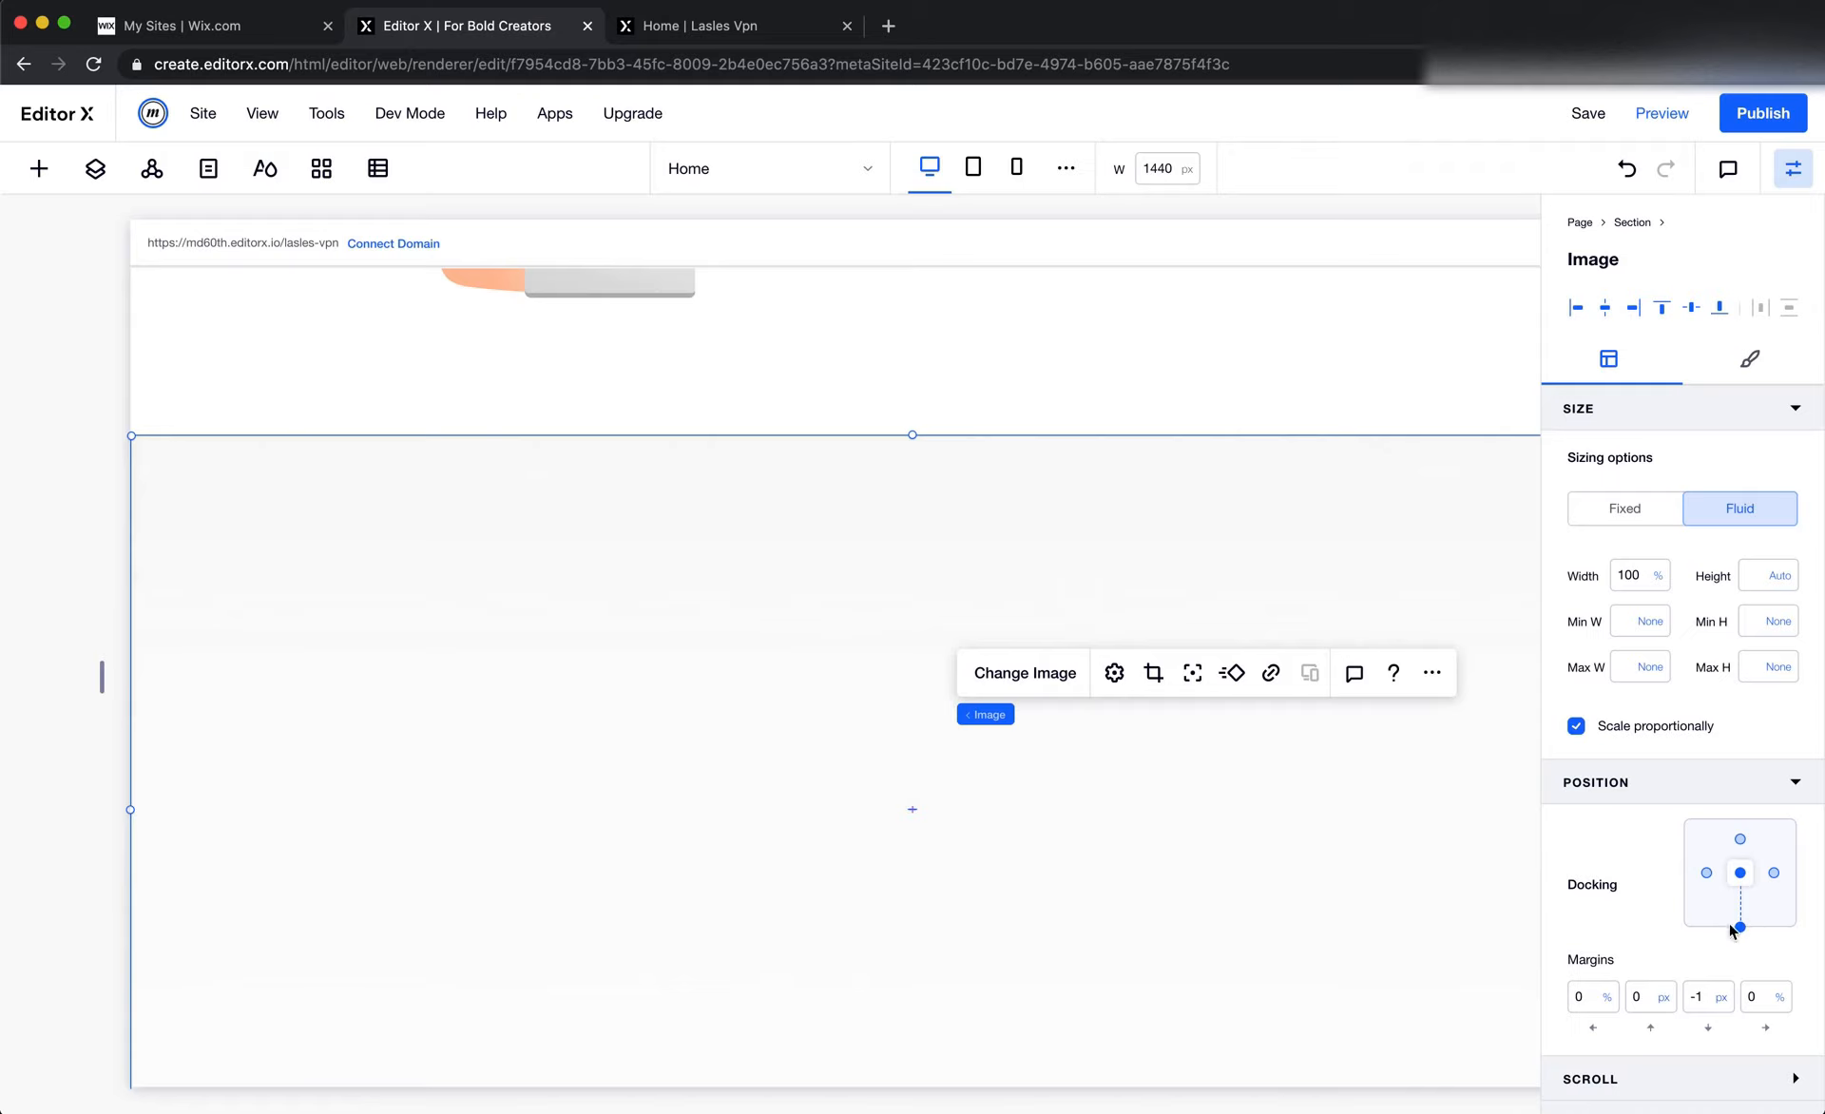
click(1740, 840)
Check the background image's placement in the new section against the Choose Your Plan design in Figma
scroll(1315, 874, down, 2)
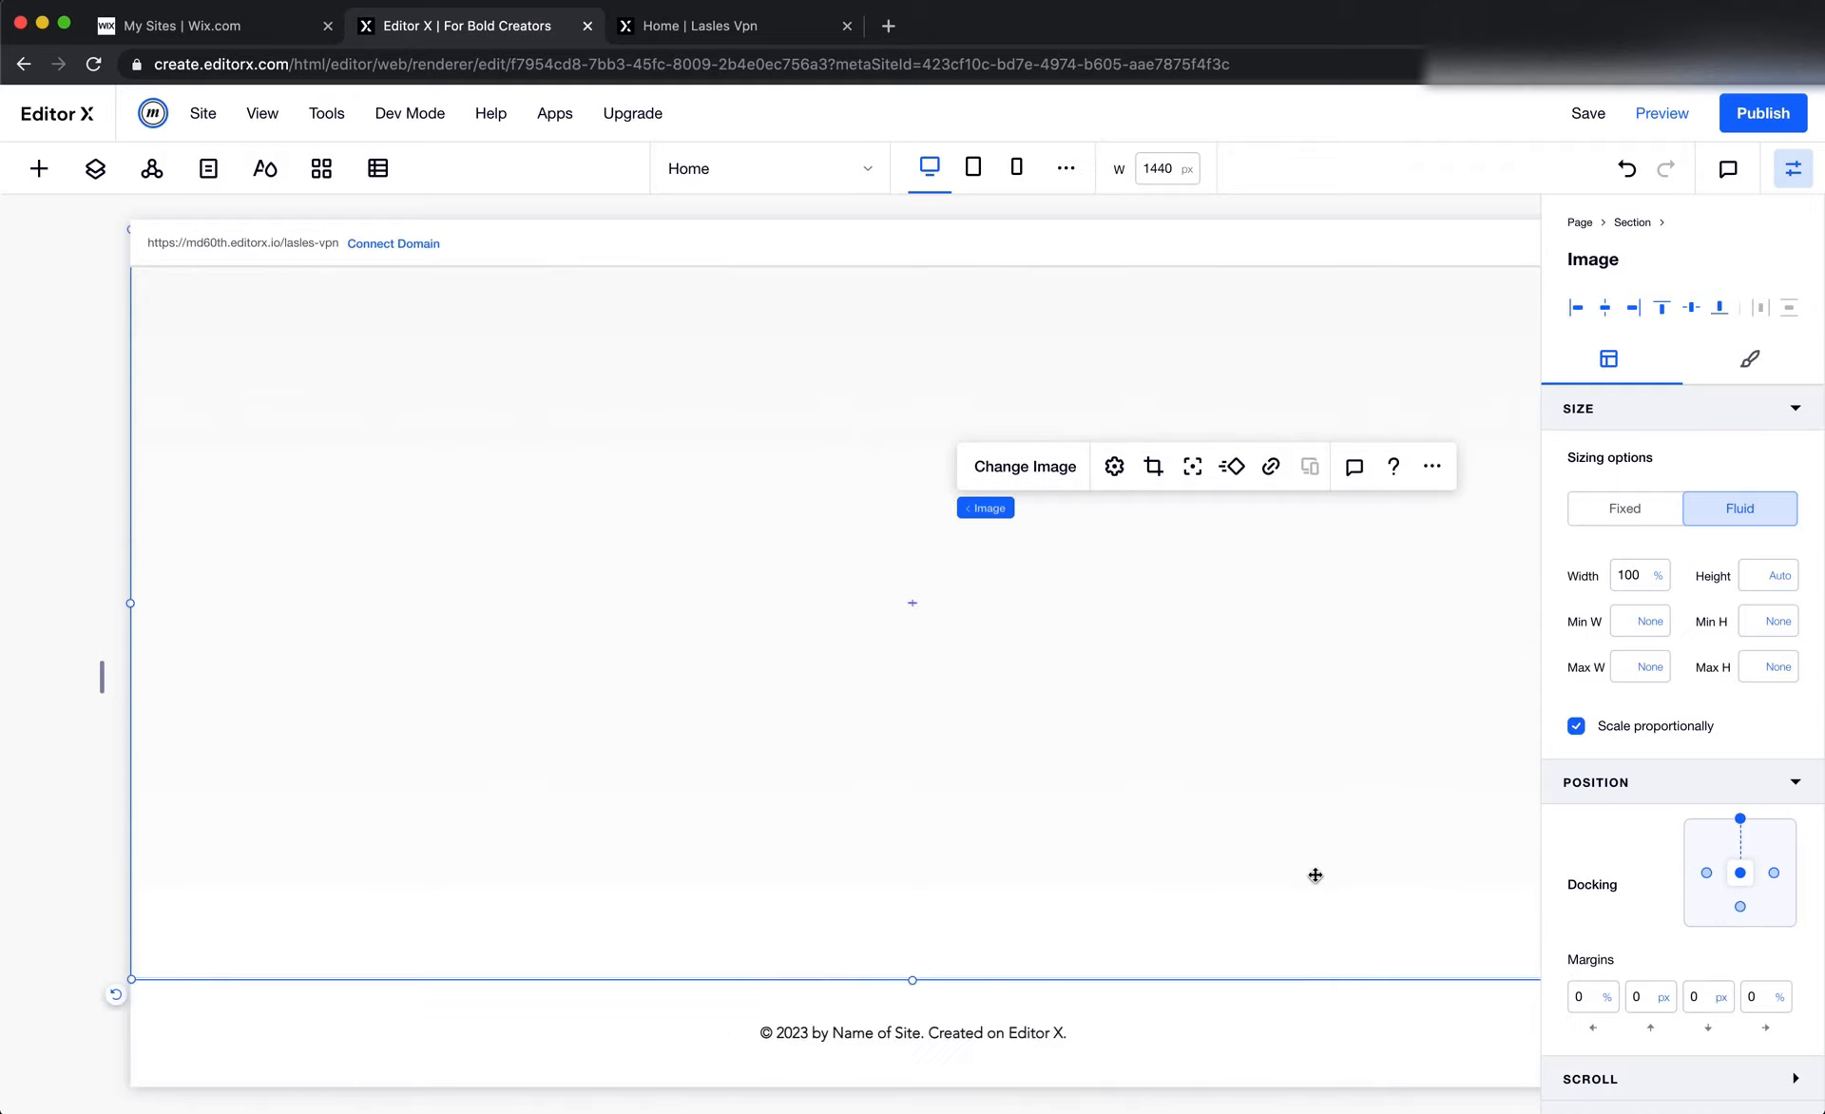
scroll(1315, 873, right, 1)
scroll(1316, 872, up, 2)
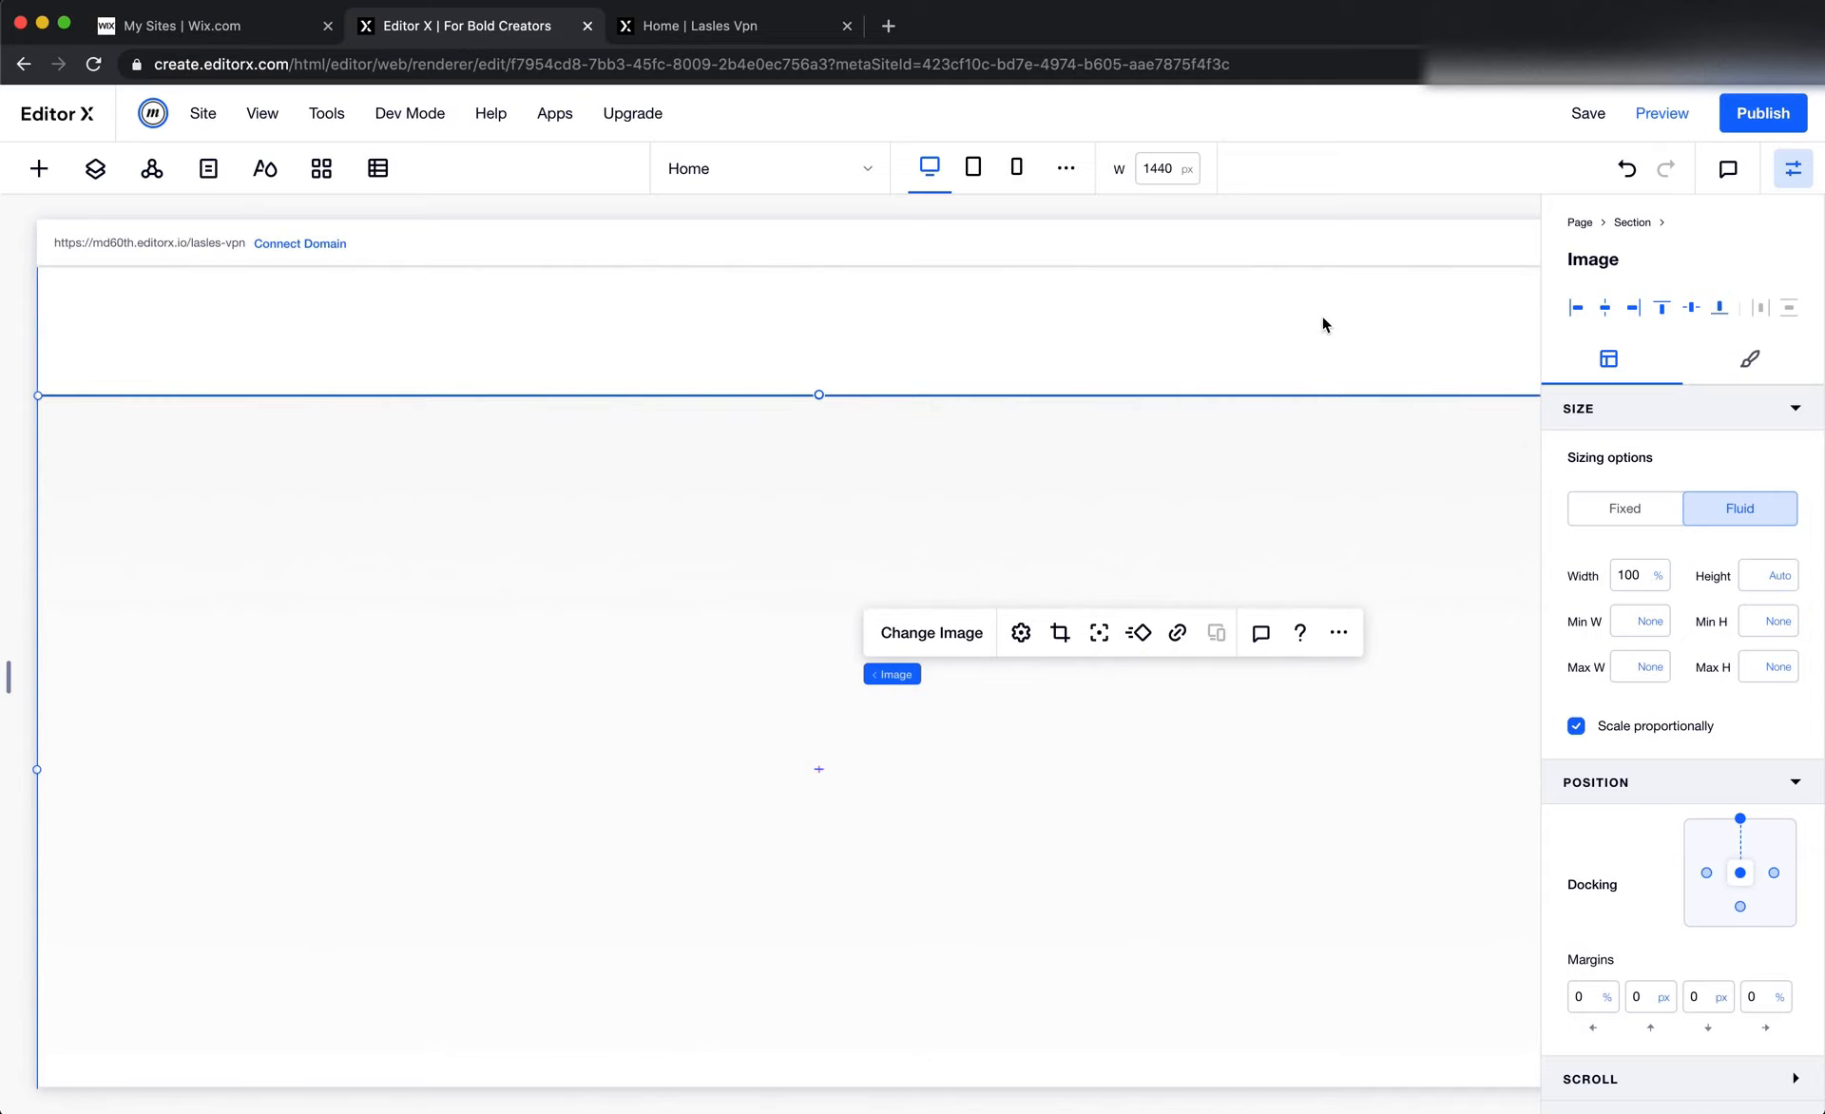
scroll(1374, 285, up, 1)
key(super+Tab)
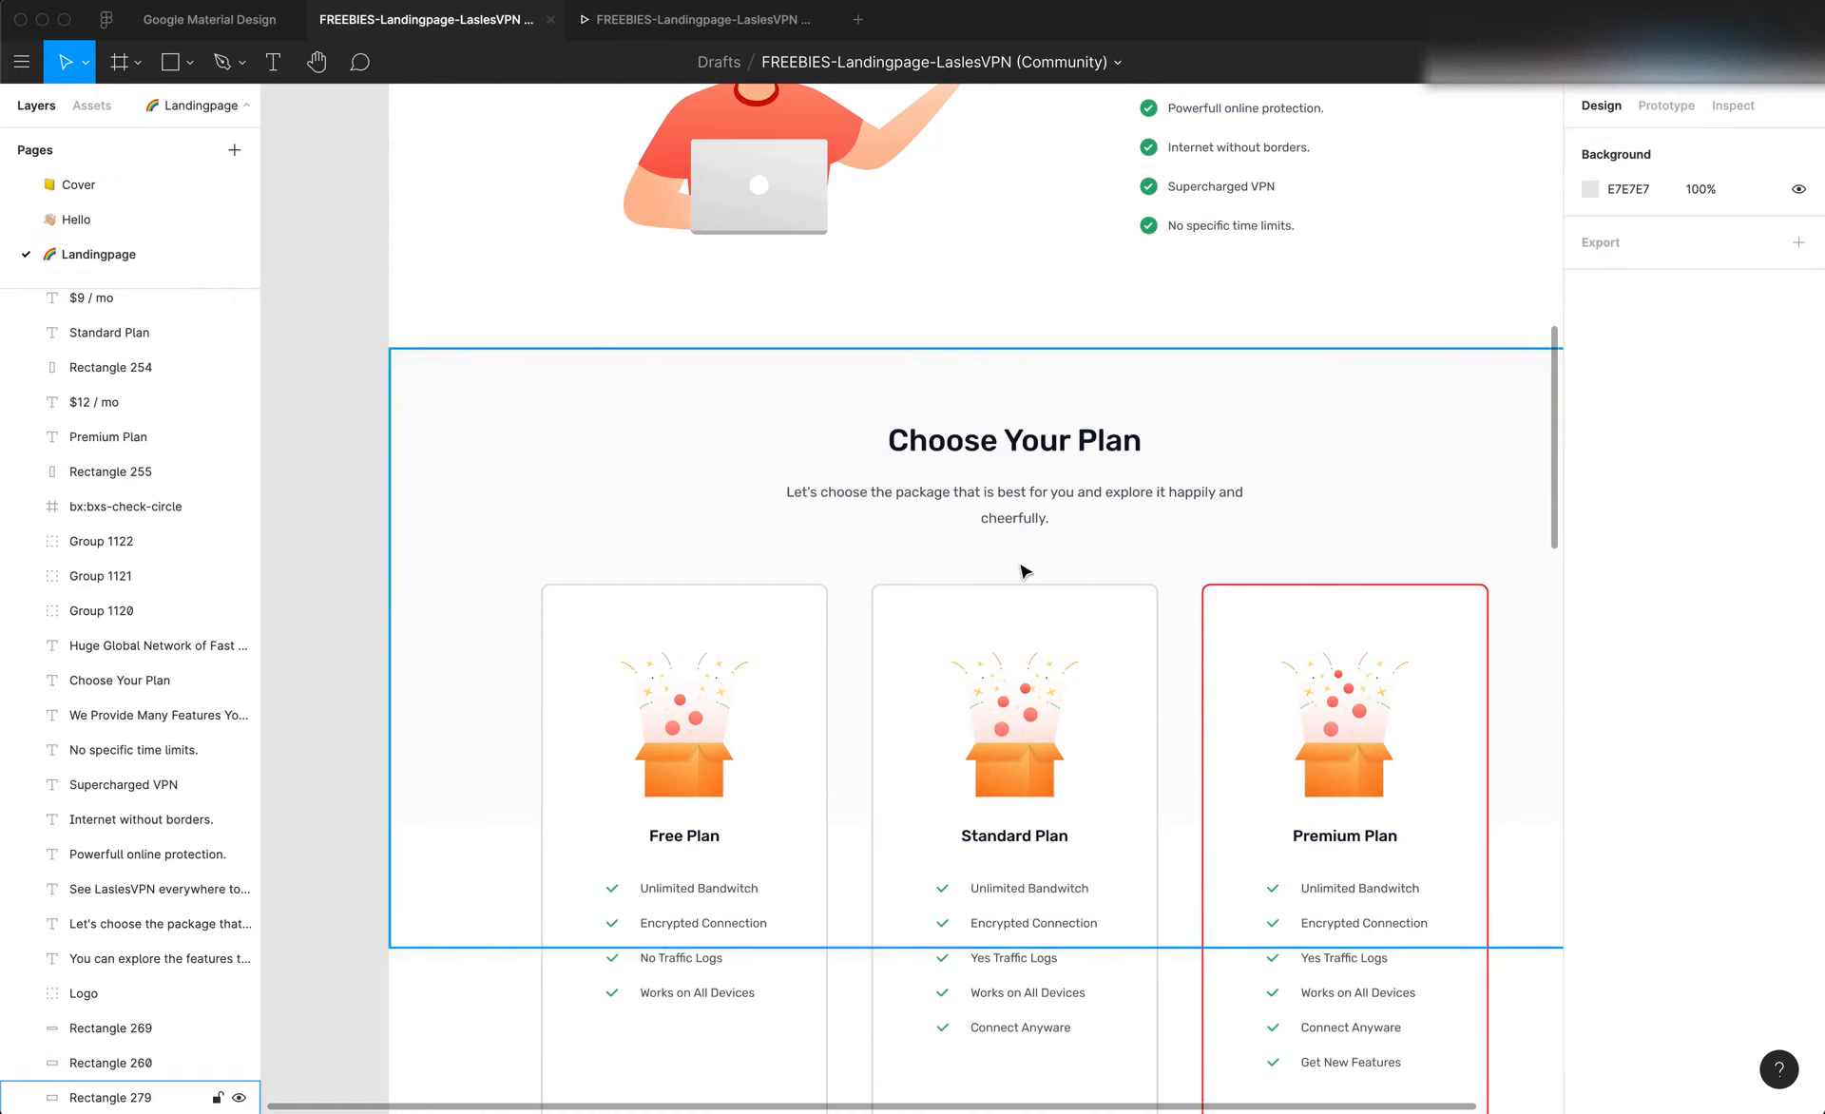
key(super+Tab)
scroll(1020, 512, up, 5)
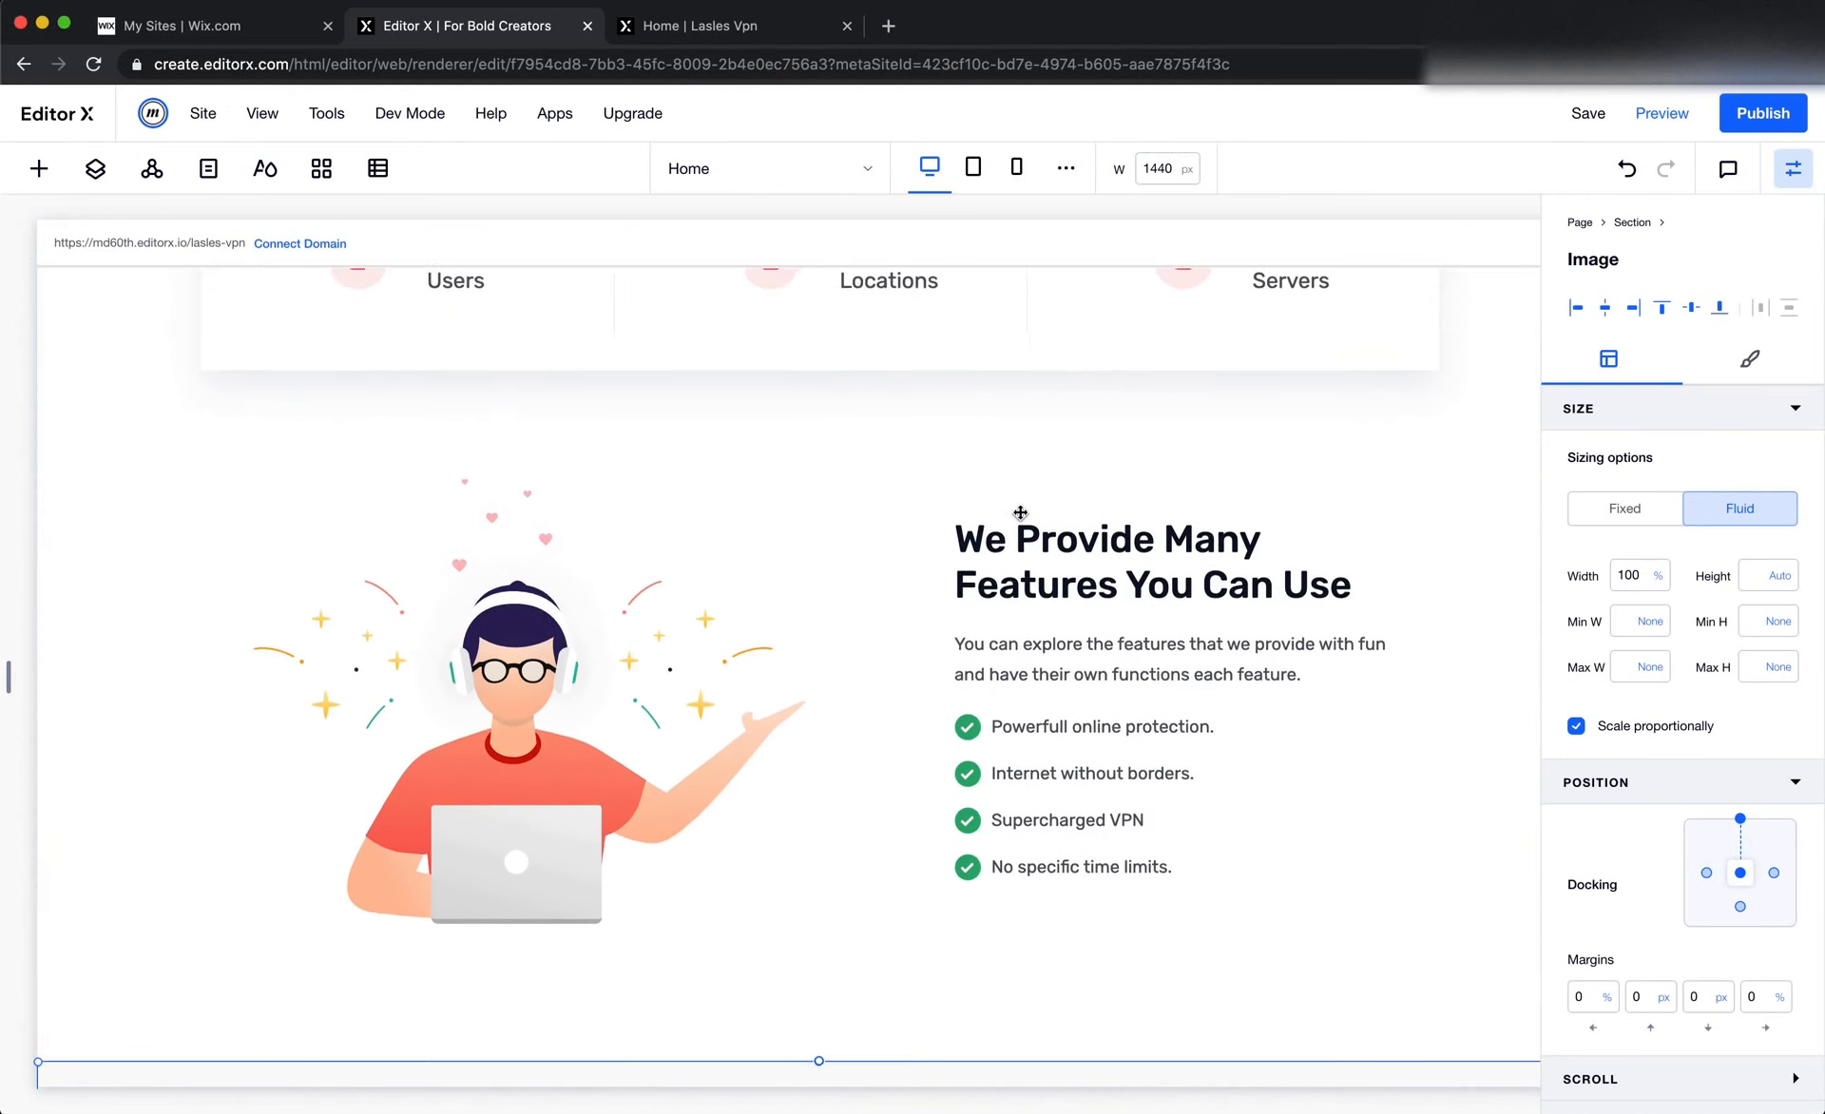
scroll(1020, 512, up, 5)
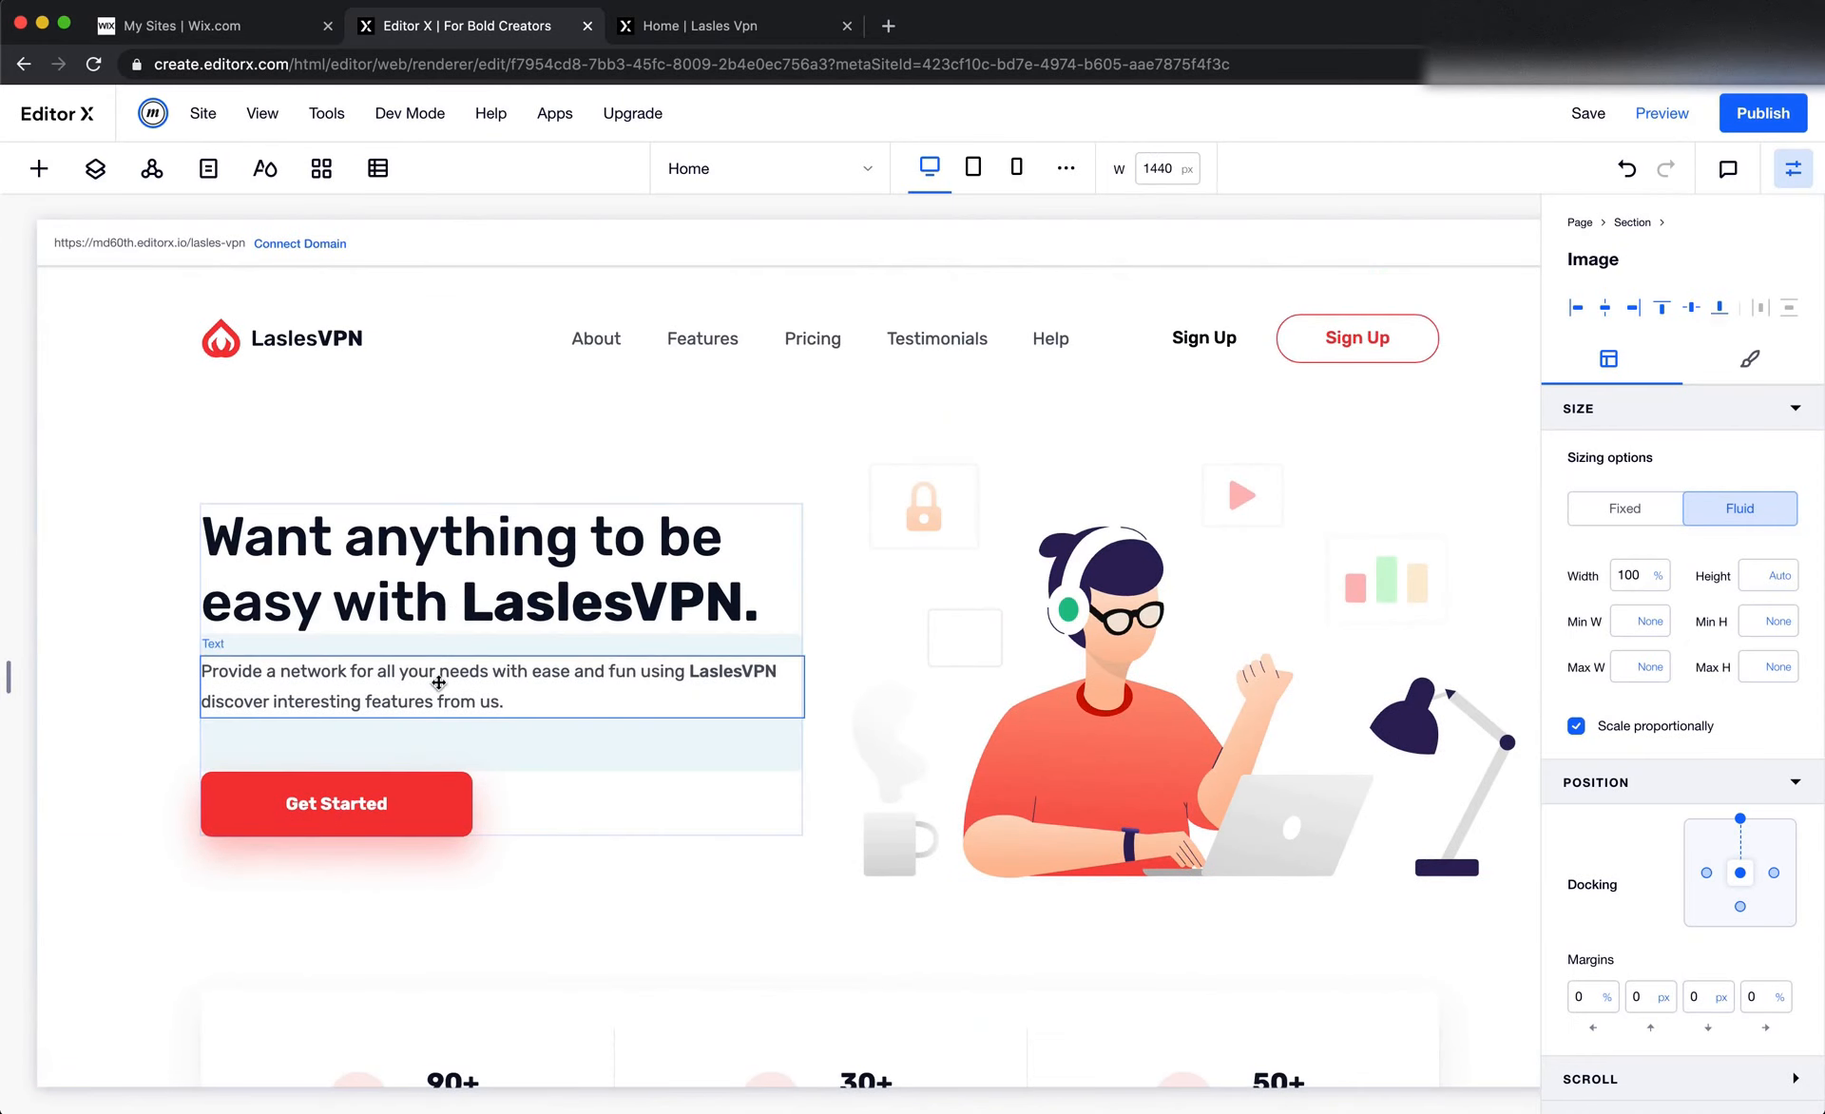
click(473, 656)
right_click(487, 656)
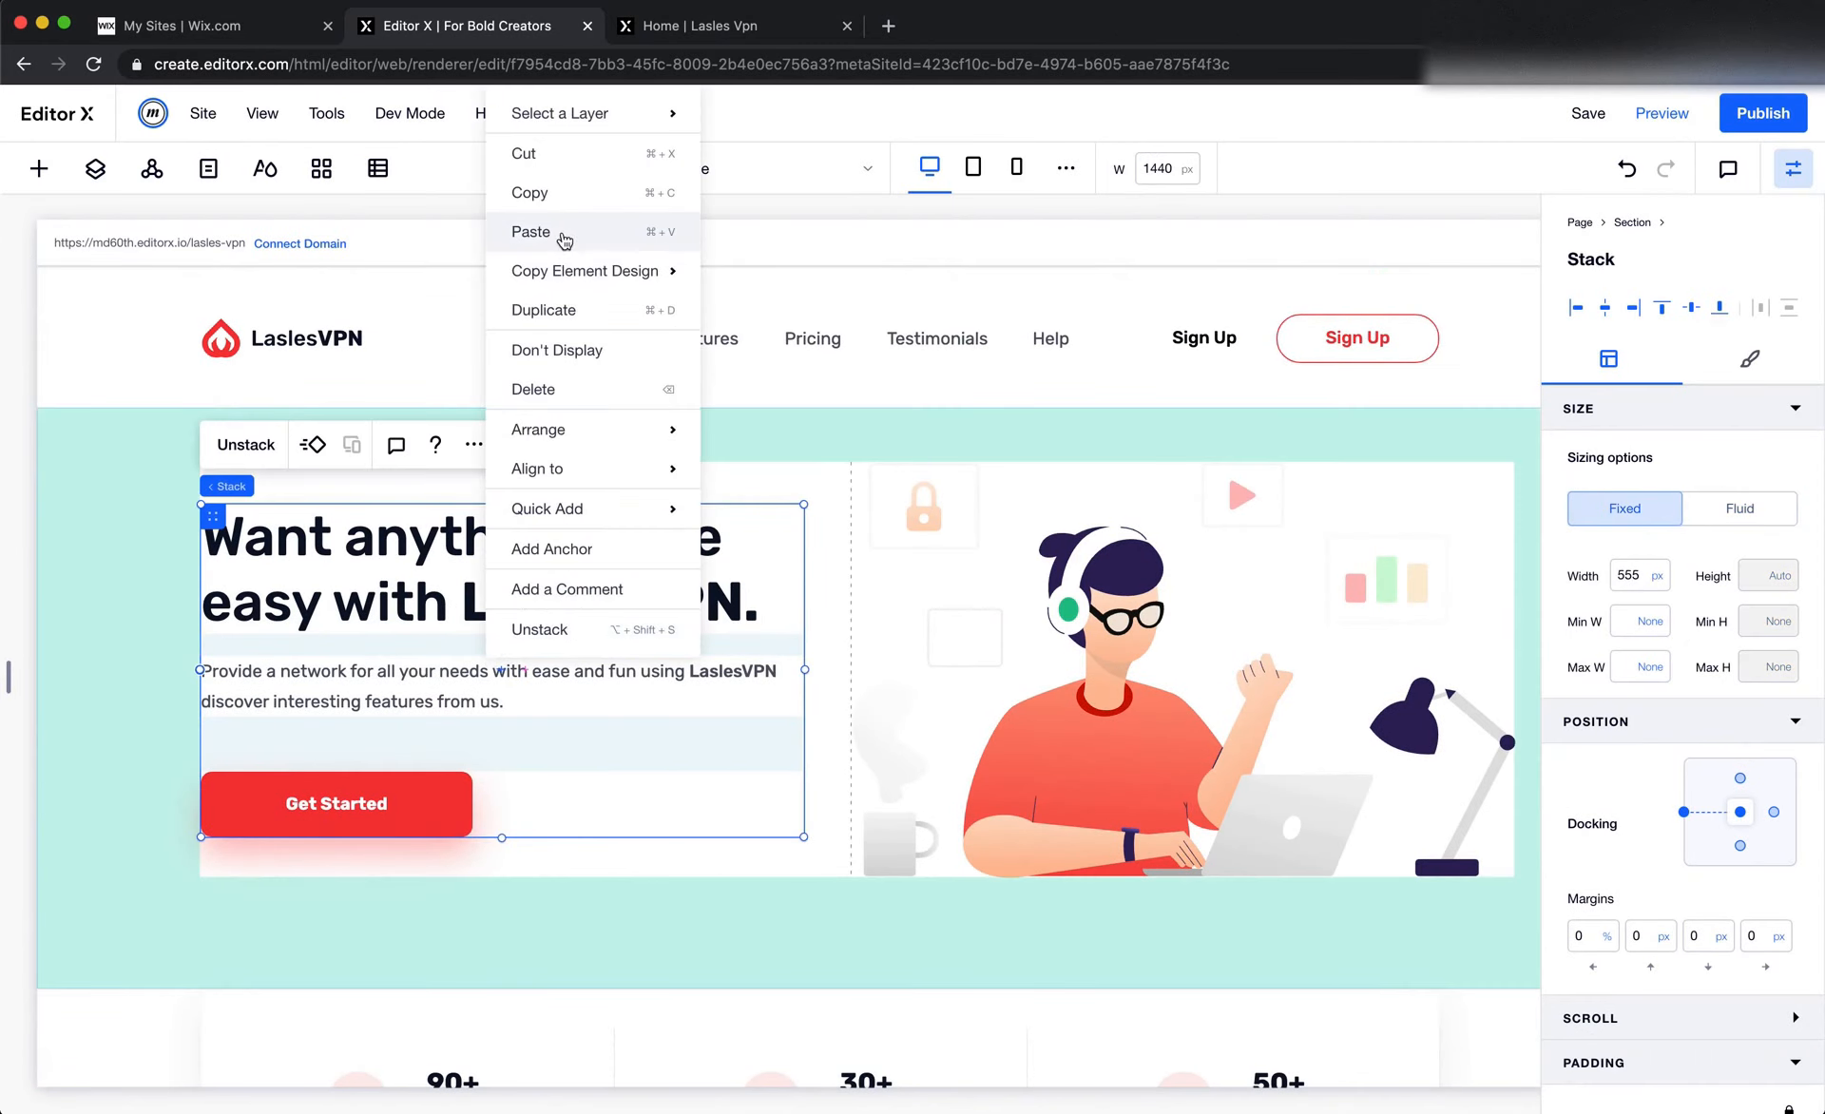
scroll(832, 652, down, 5)
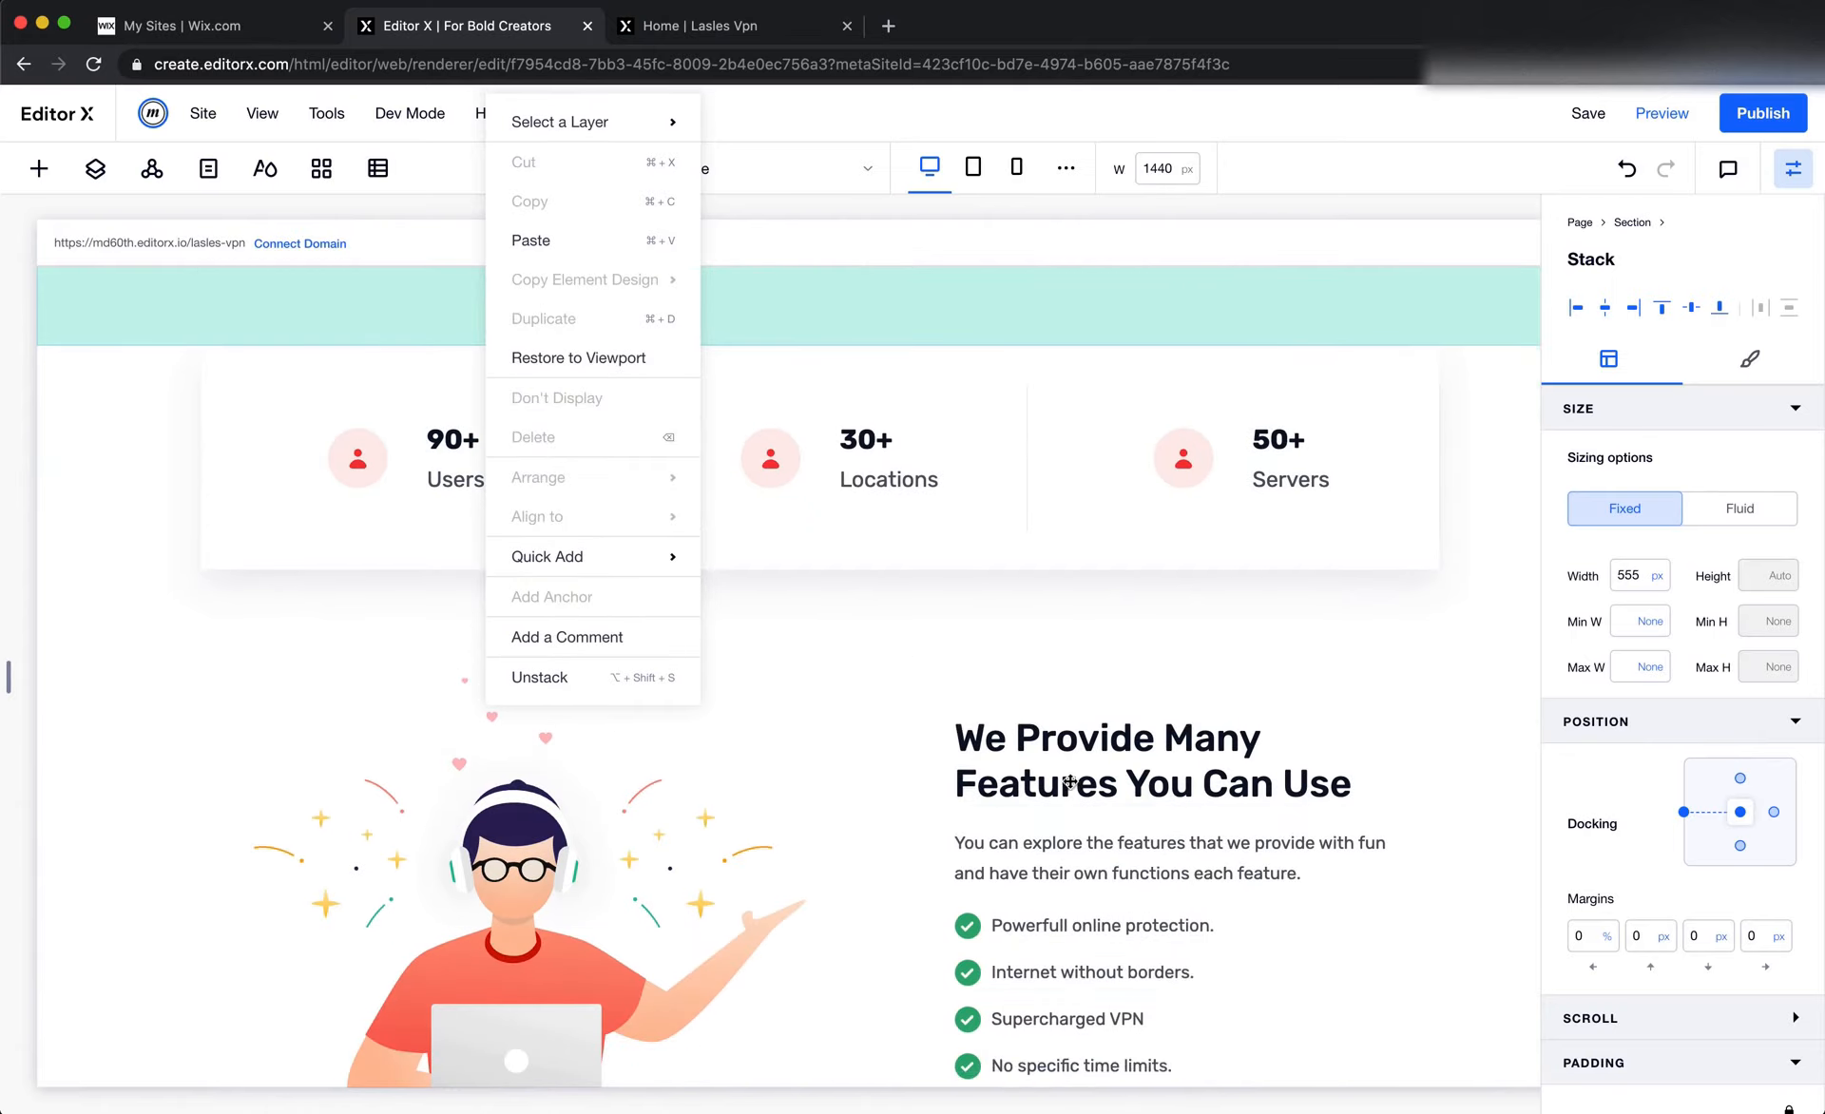
Copy the "We Provide Many Features You Can Use" heading and paste it into the new section over the background image
click(1098, 817)
scroll(1092, 818, down, 4)
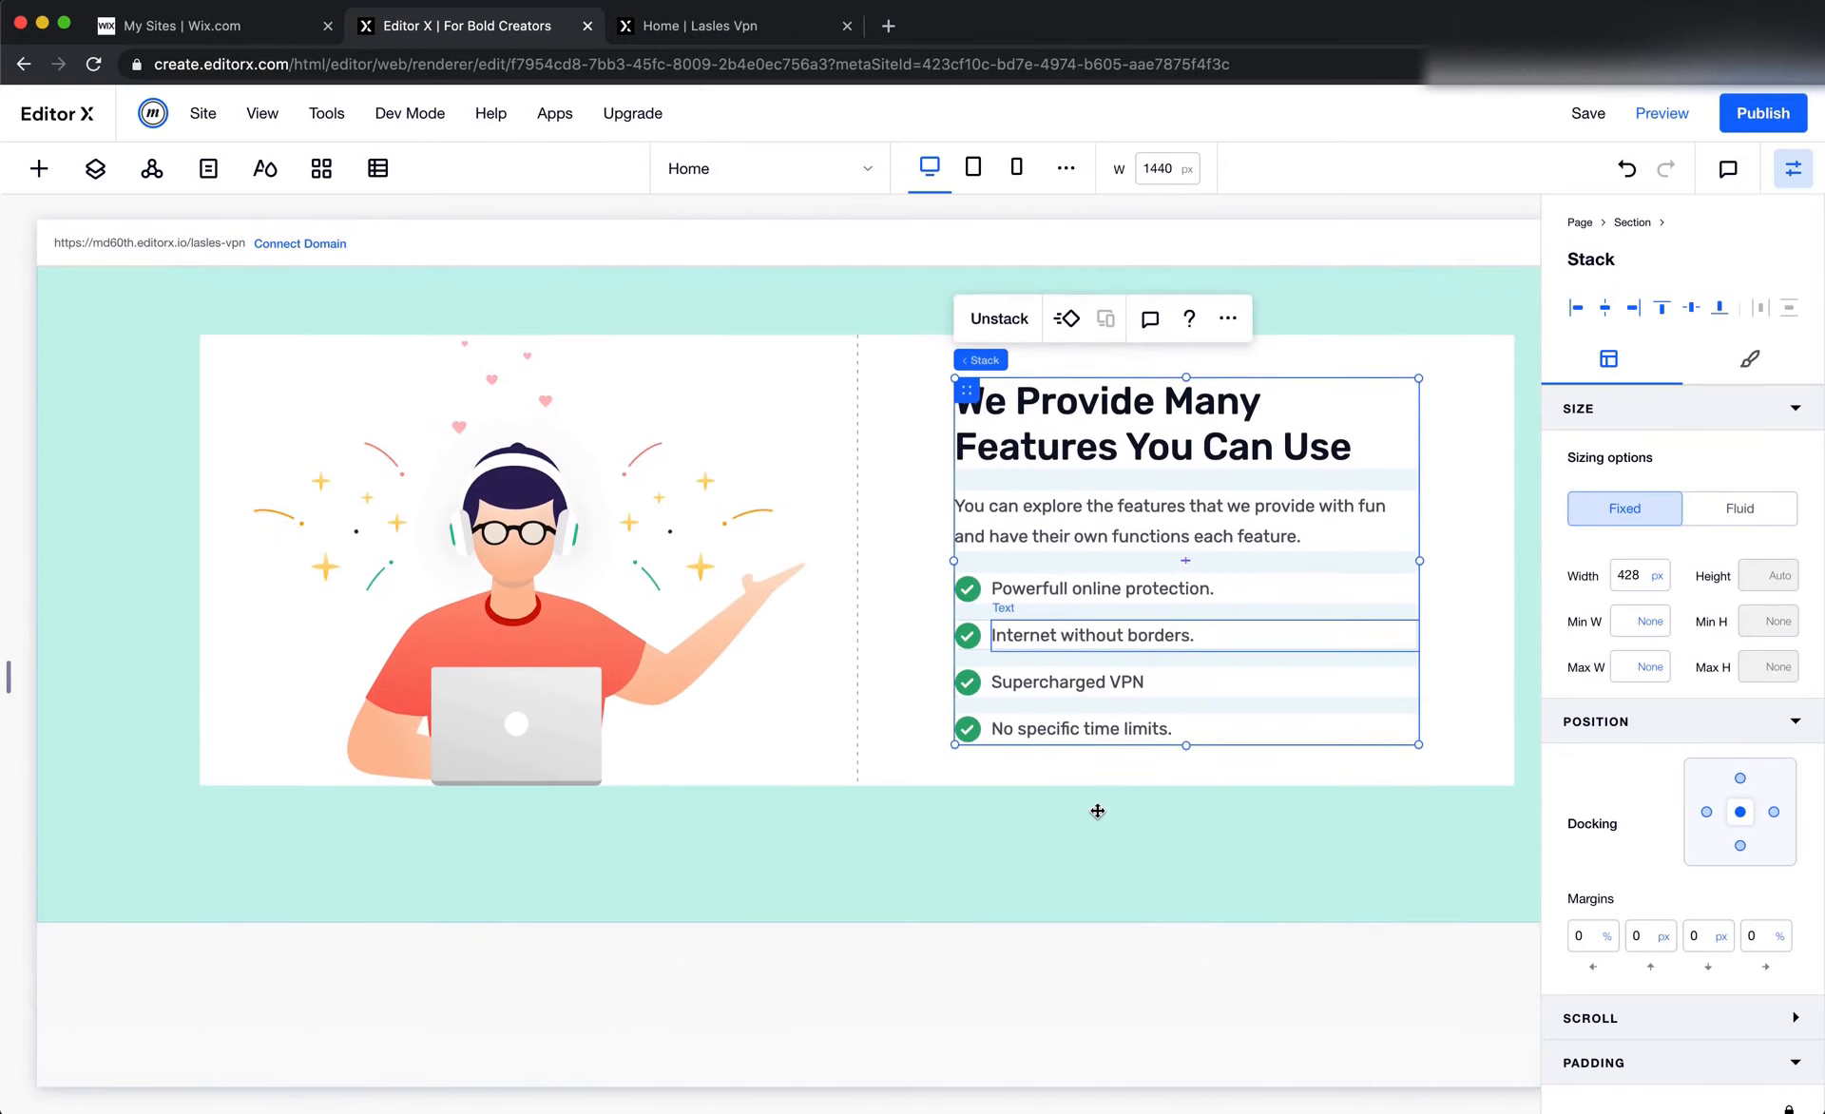
right_click(1107, 442)
click(1168, 537)
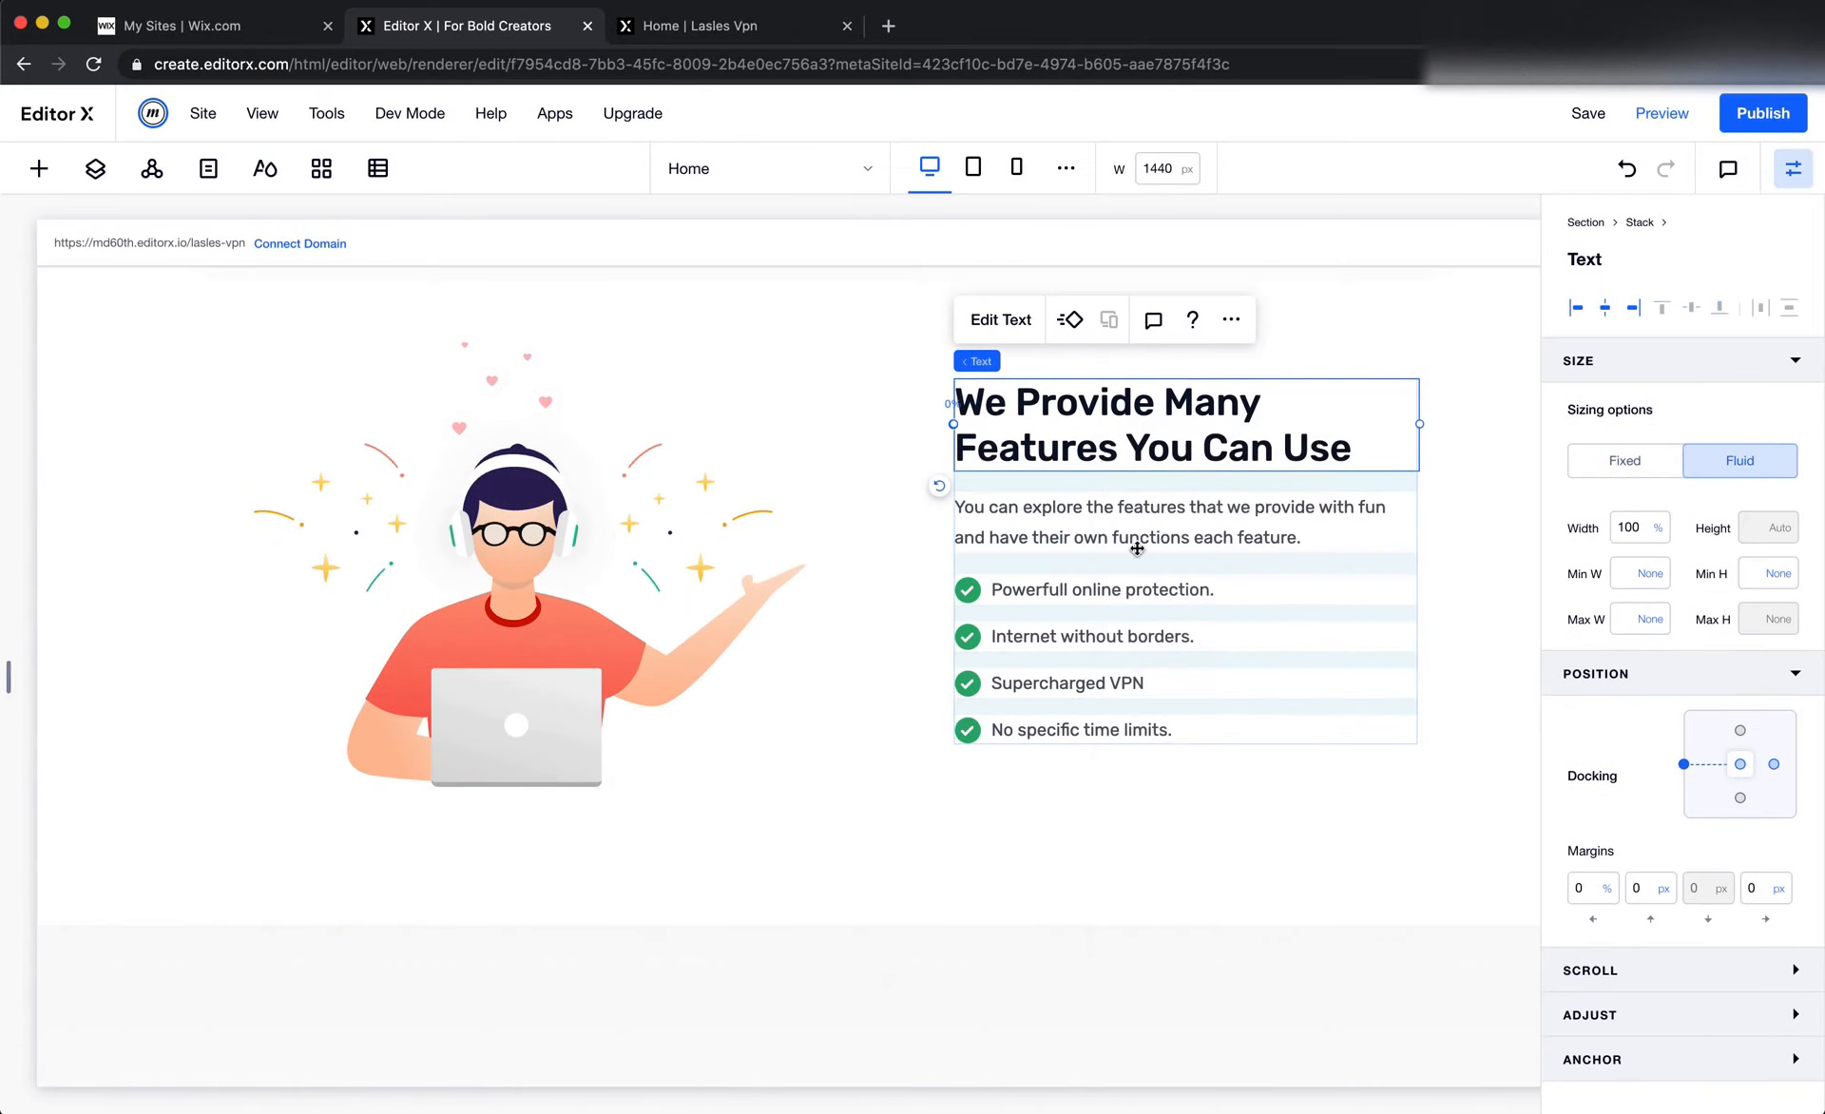
scroll(947, 643, down, 3)
right_click(778, 815)
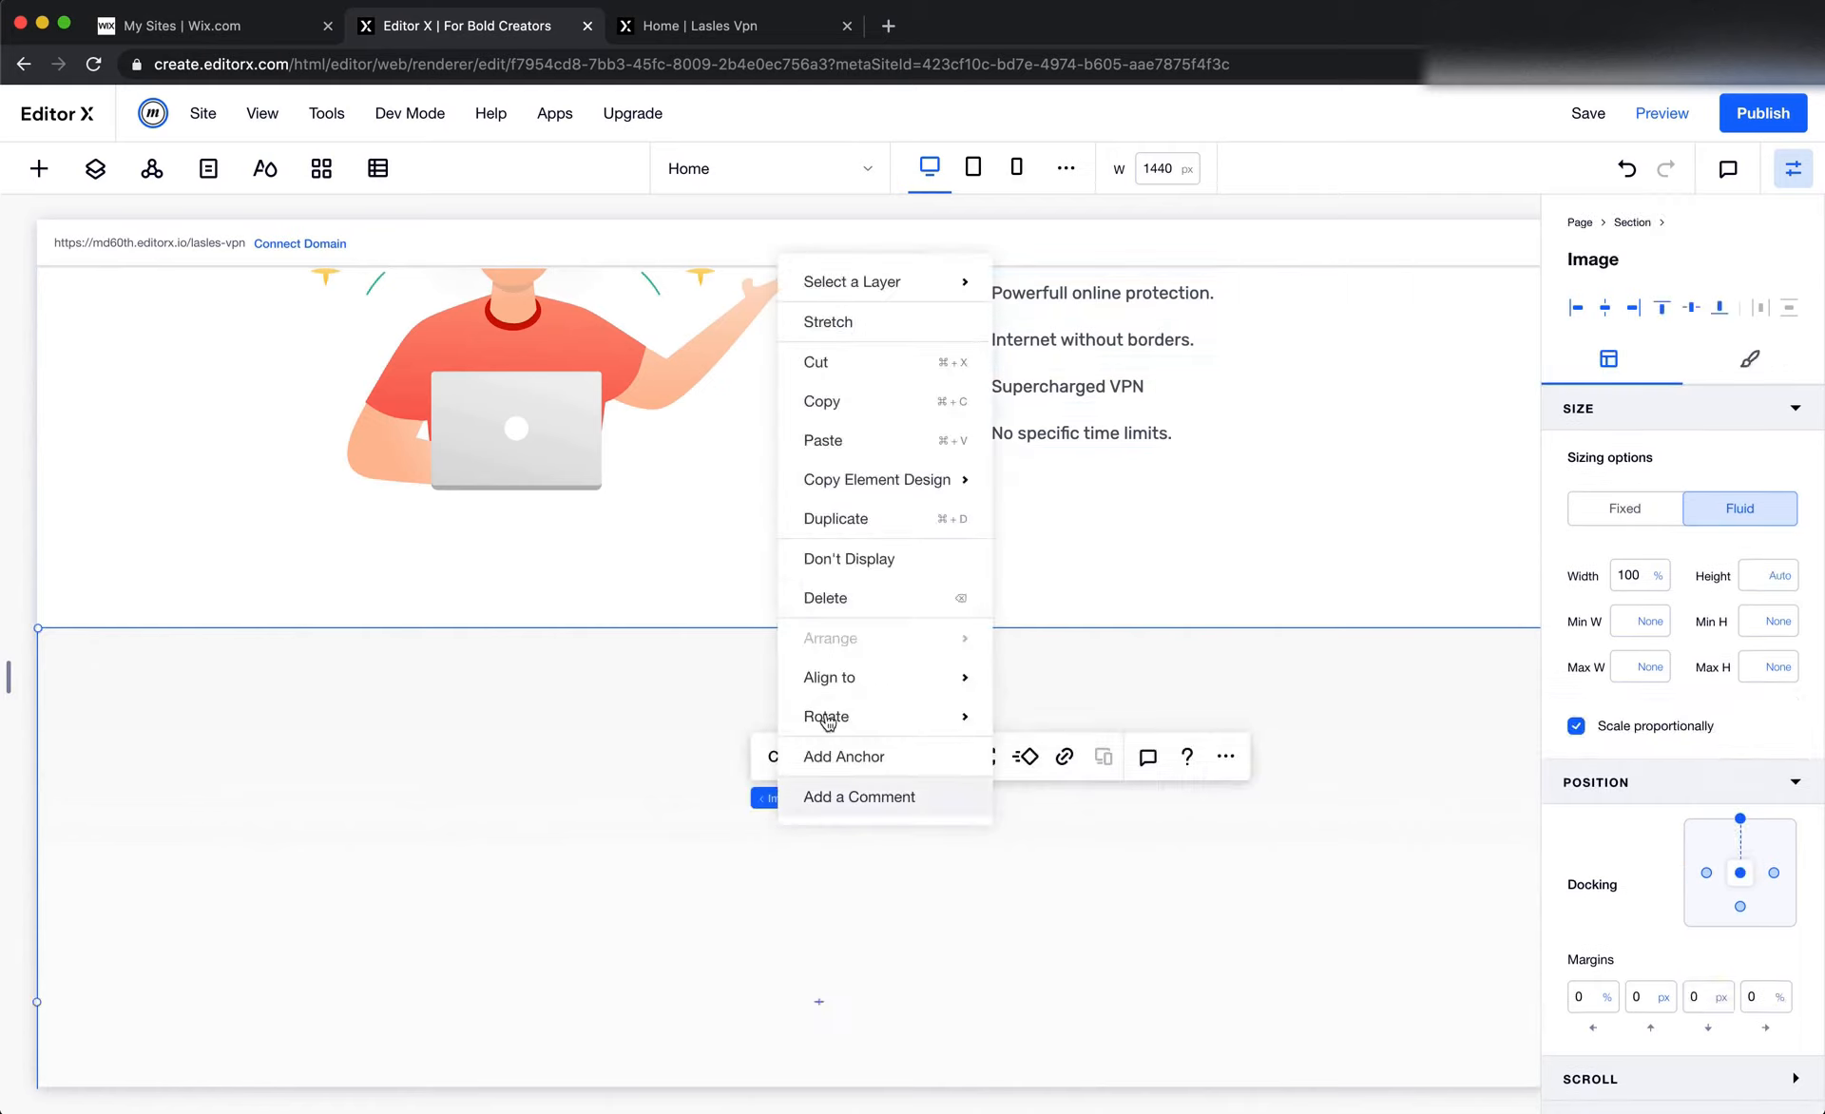
click(846, 436)
Copy the "You can explore the features" paragraph and paste it into the new section below the pasted heading
scroll(1012, 432, up, 2)
right_click(1053, 408)
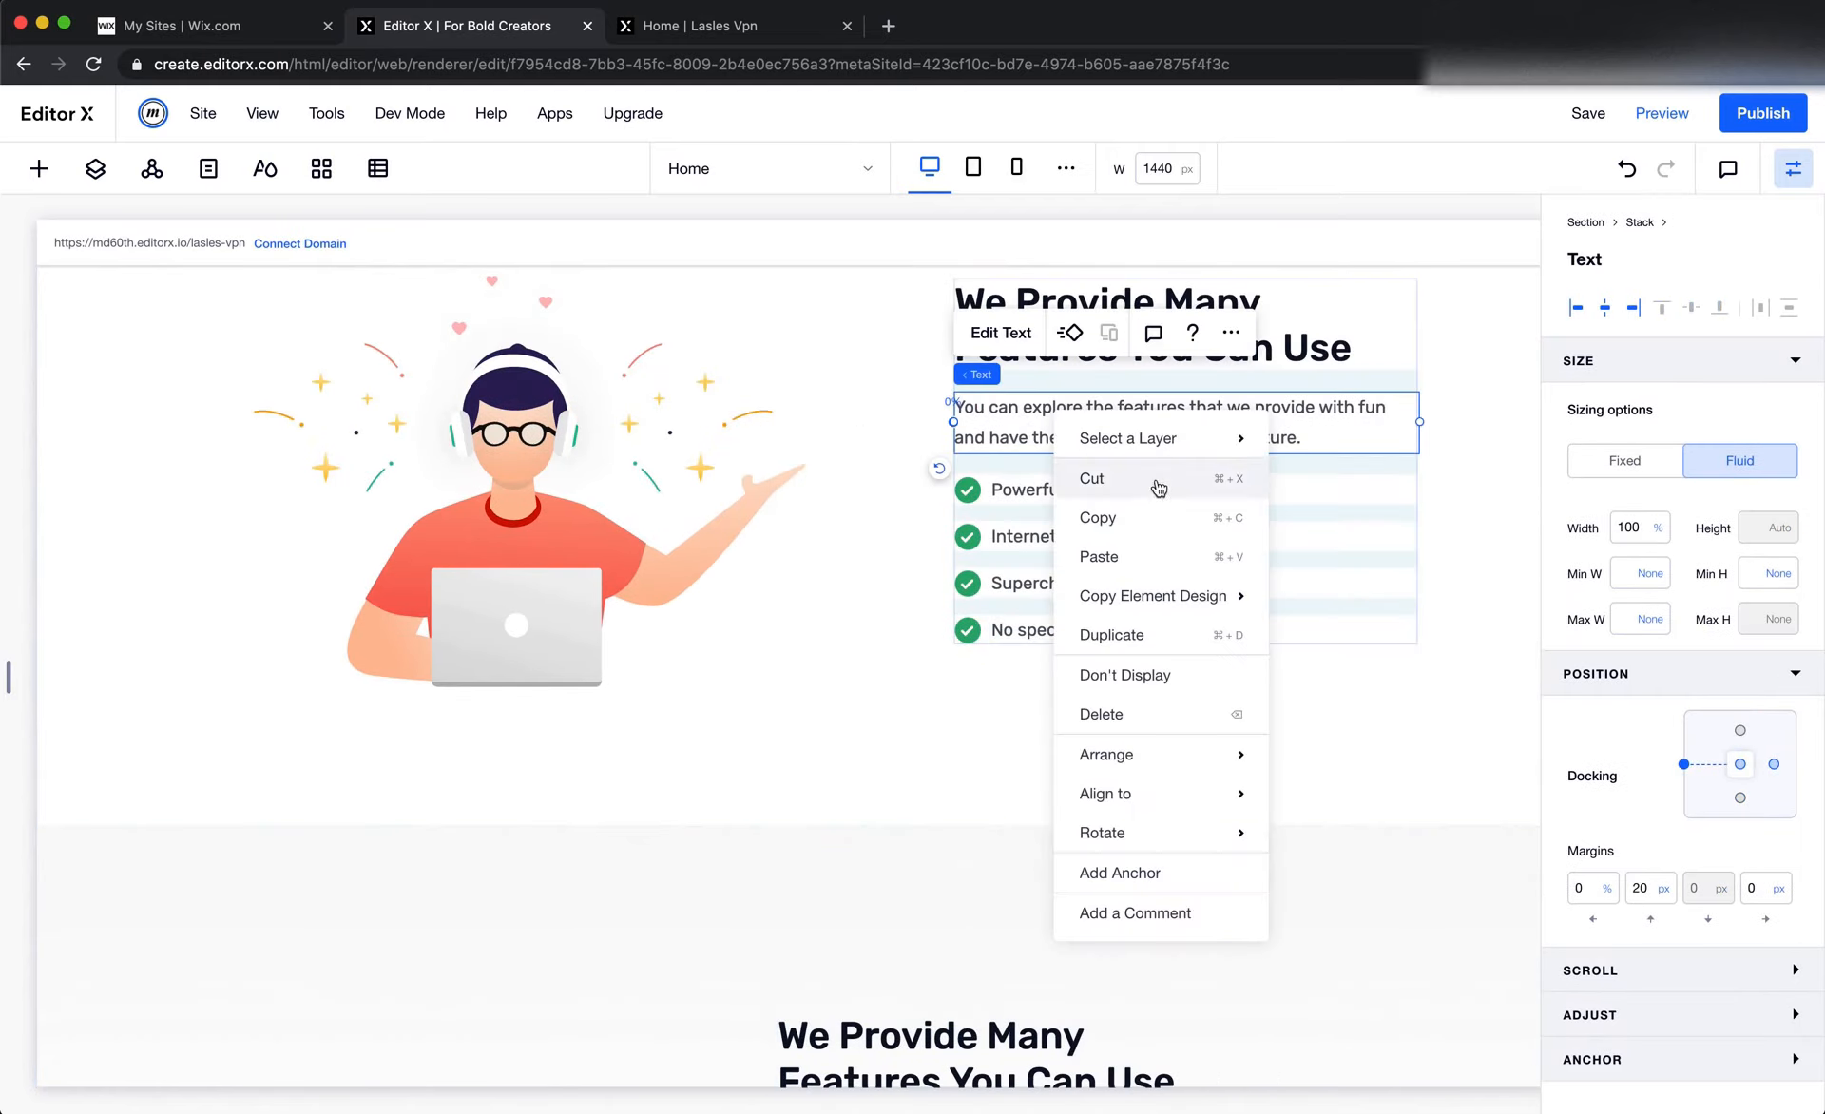
click(1161, 526)
scroll(1157, 517, down, 4)
right_click(847, 880)
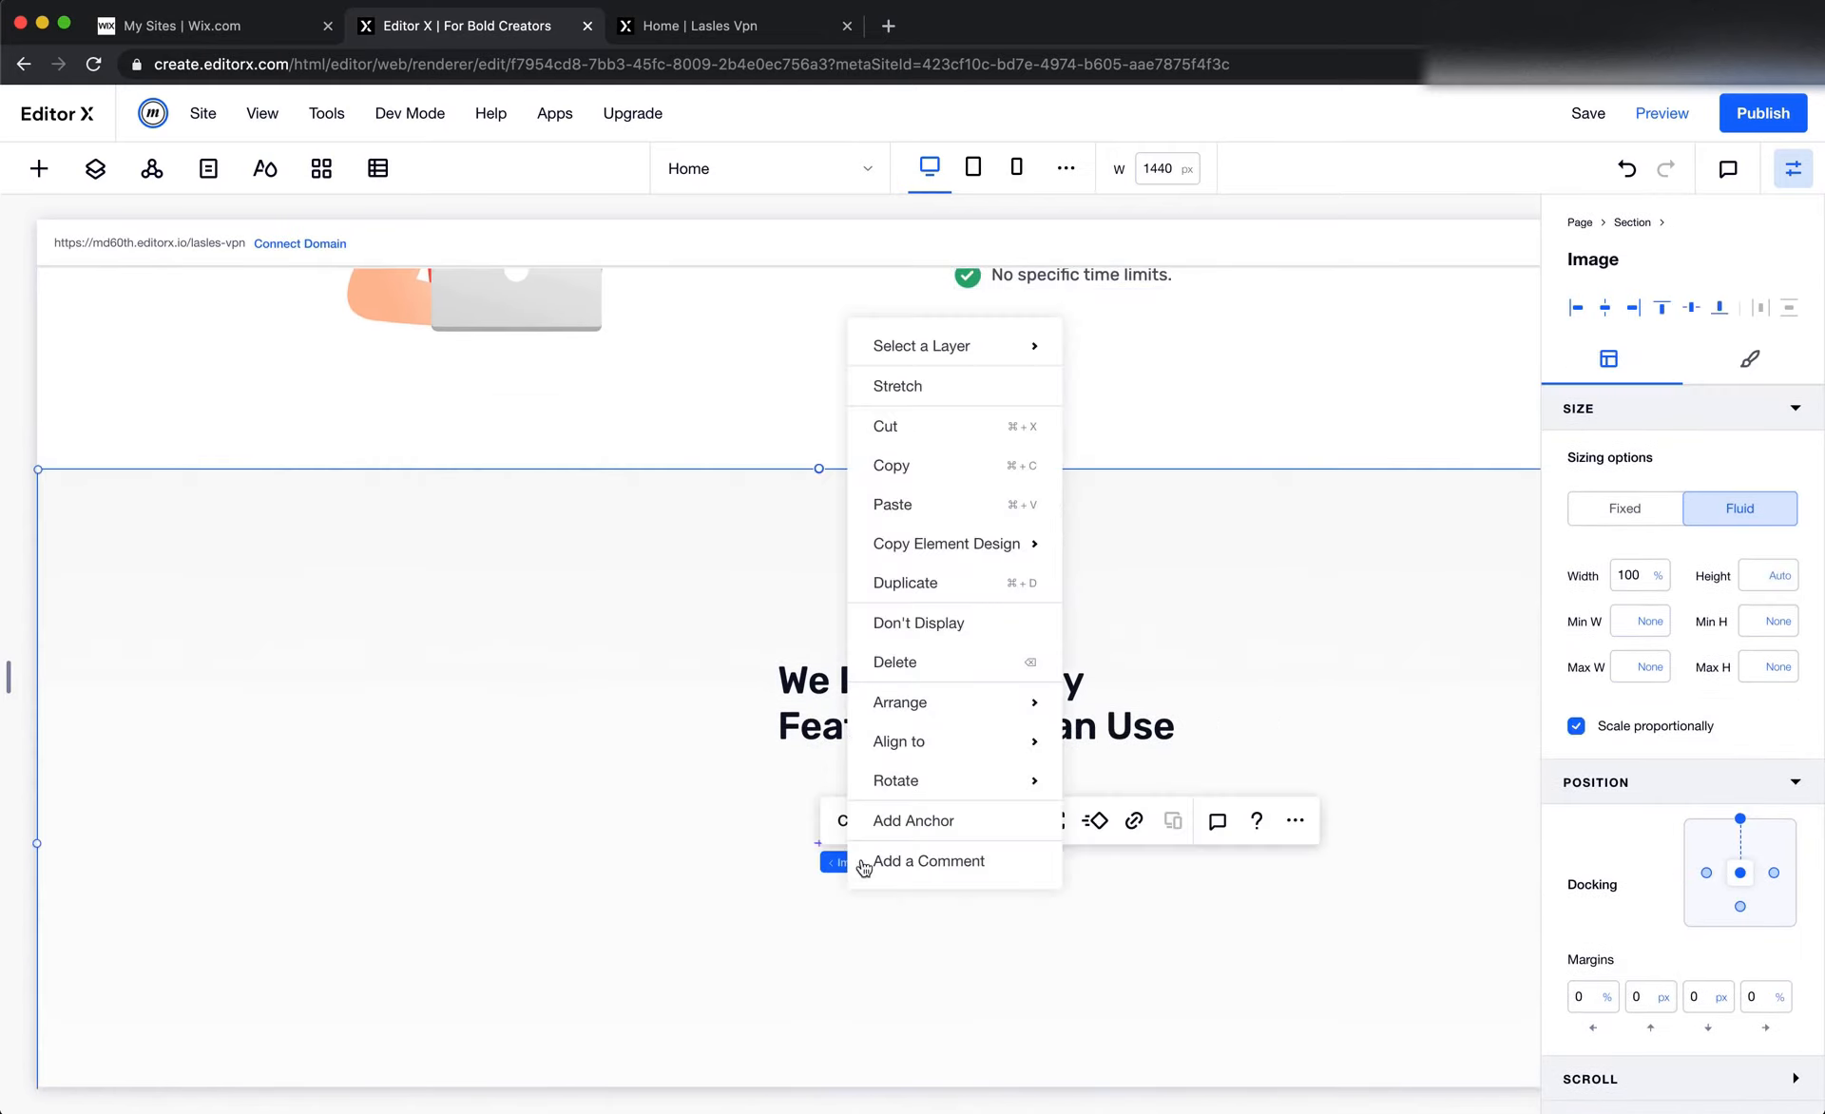
click(901, 508)
Center-align the text of the heading pasted into the new section
click(951, 694)
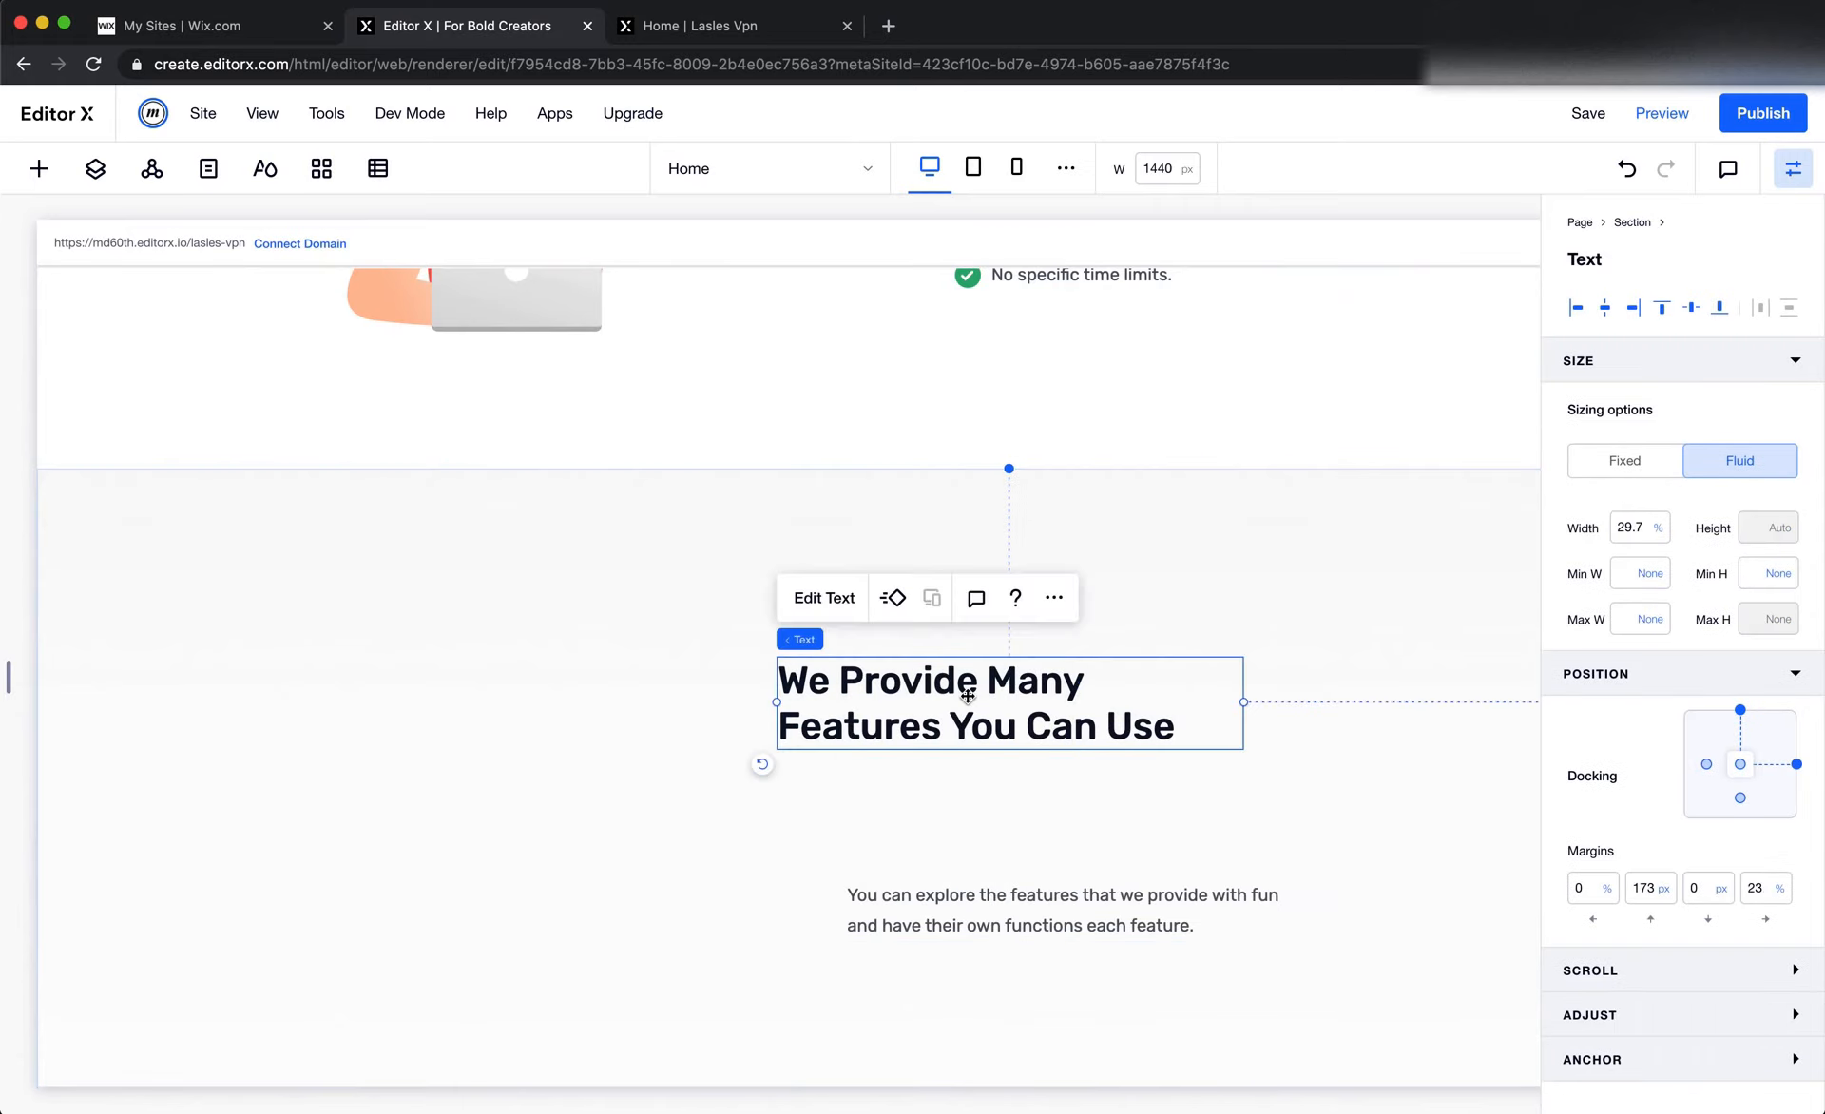
click(825, 597)
click(877, 599)
Center-align the pasted paragraph's text and move it directly beneath the heading, with a top margin of about 308 px
click(1018, 910)
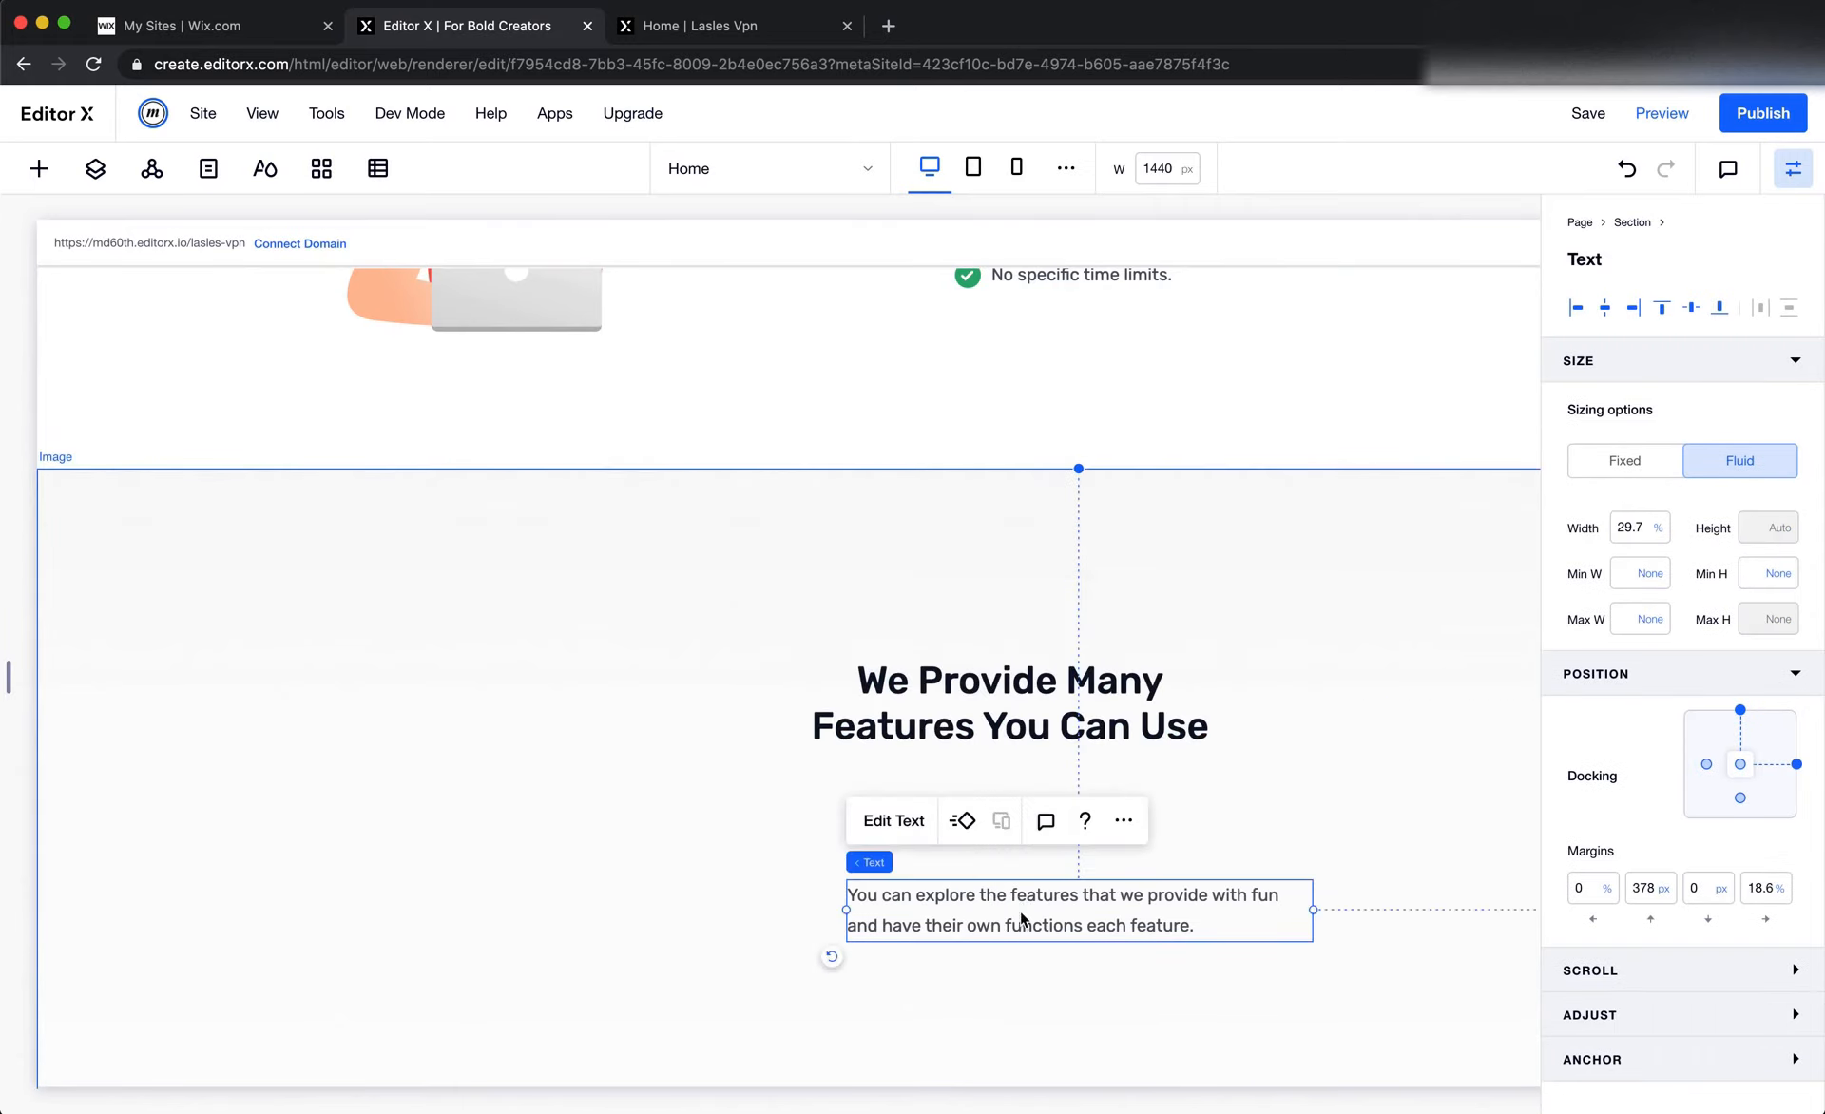
click(915, 823)
click(945, 821)
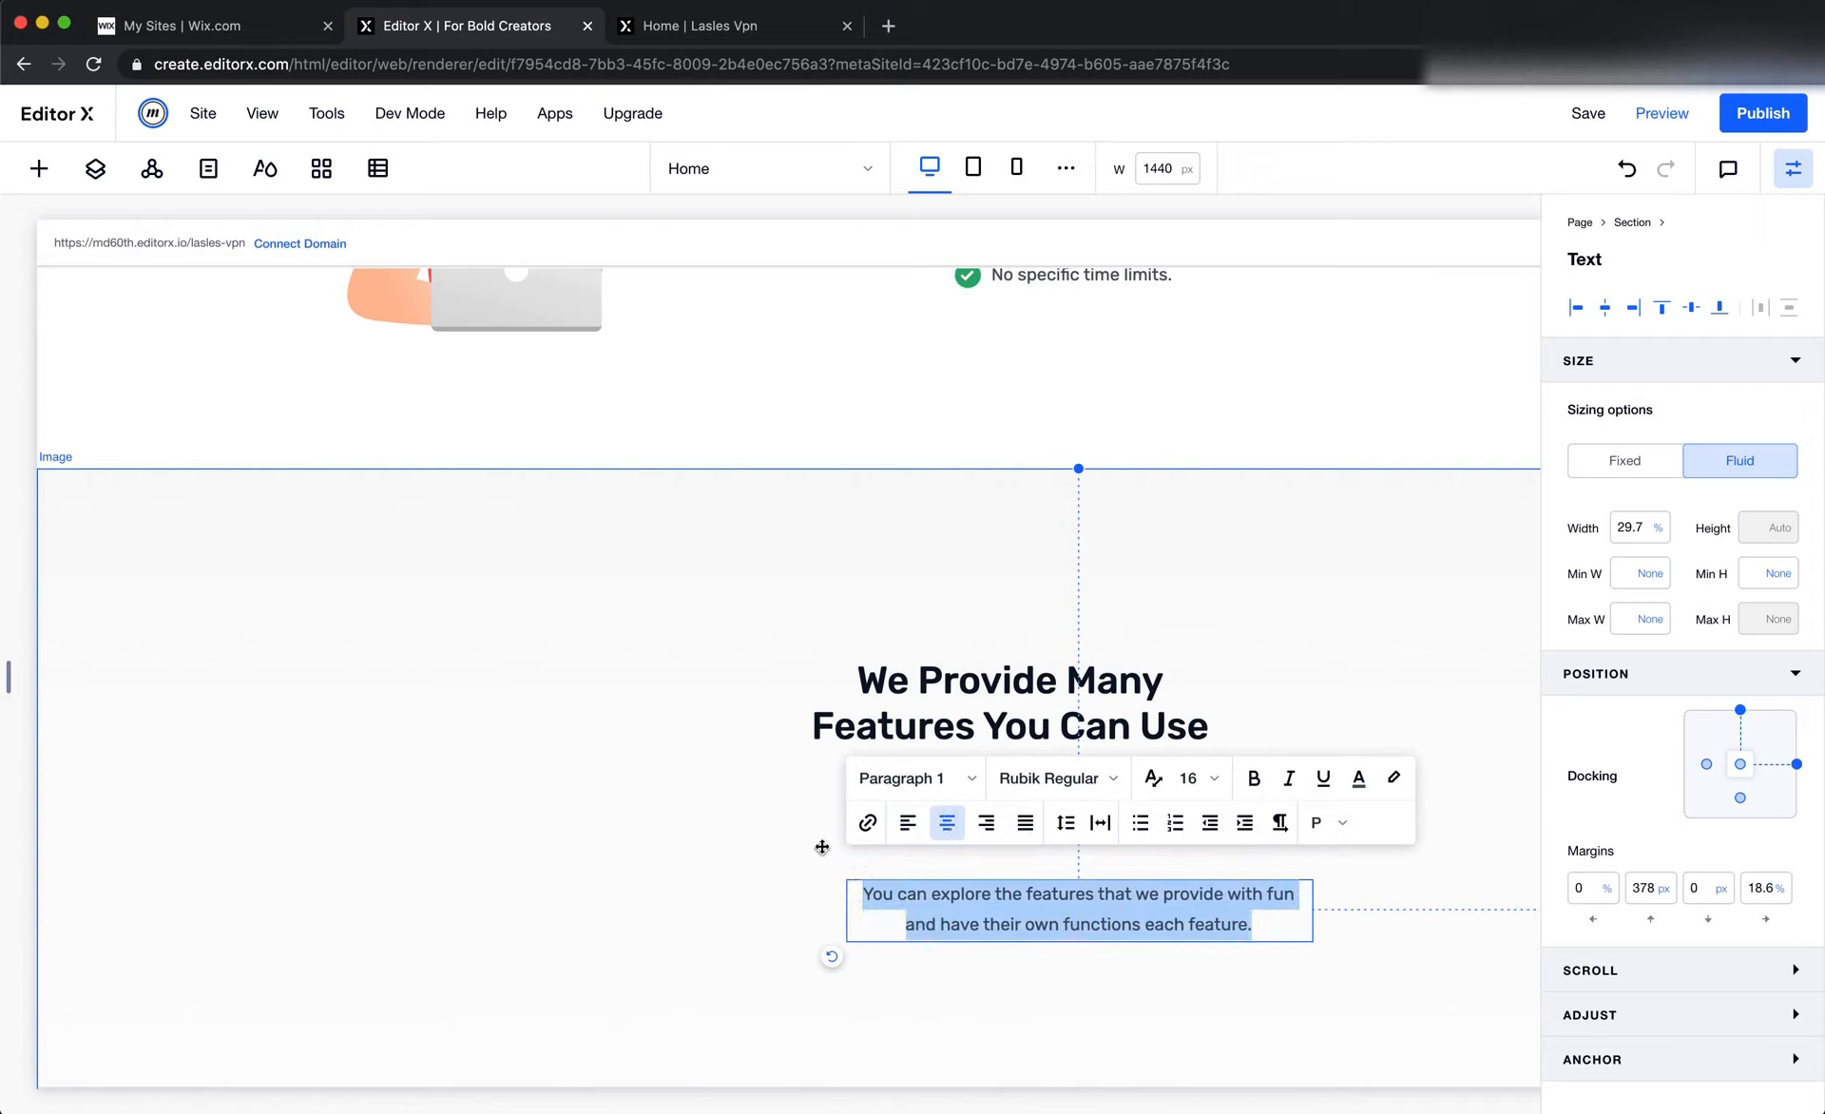
click(749, 834)
drag(983, 912, 943, 827)
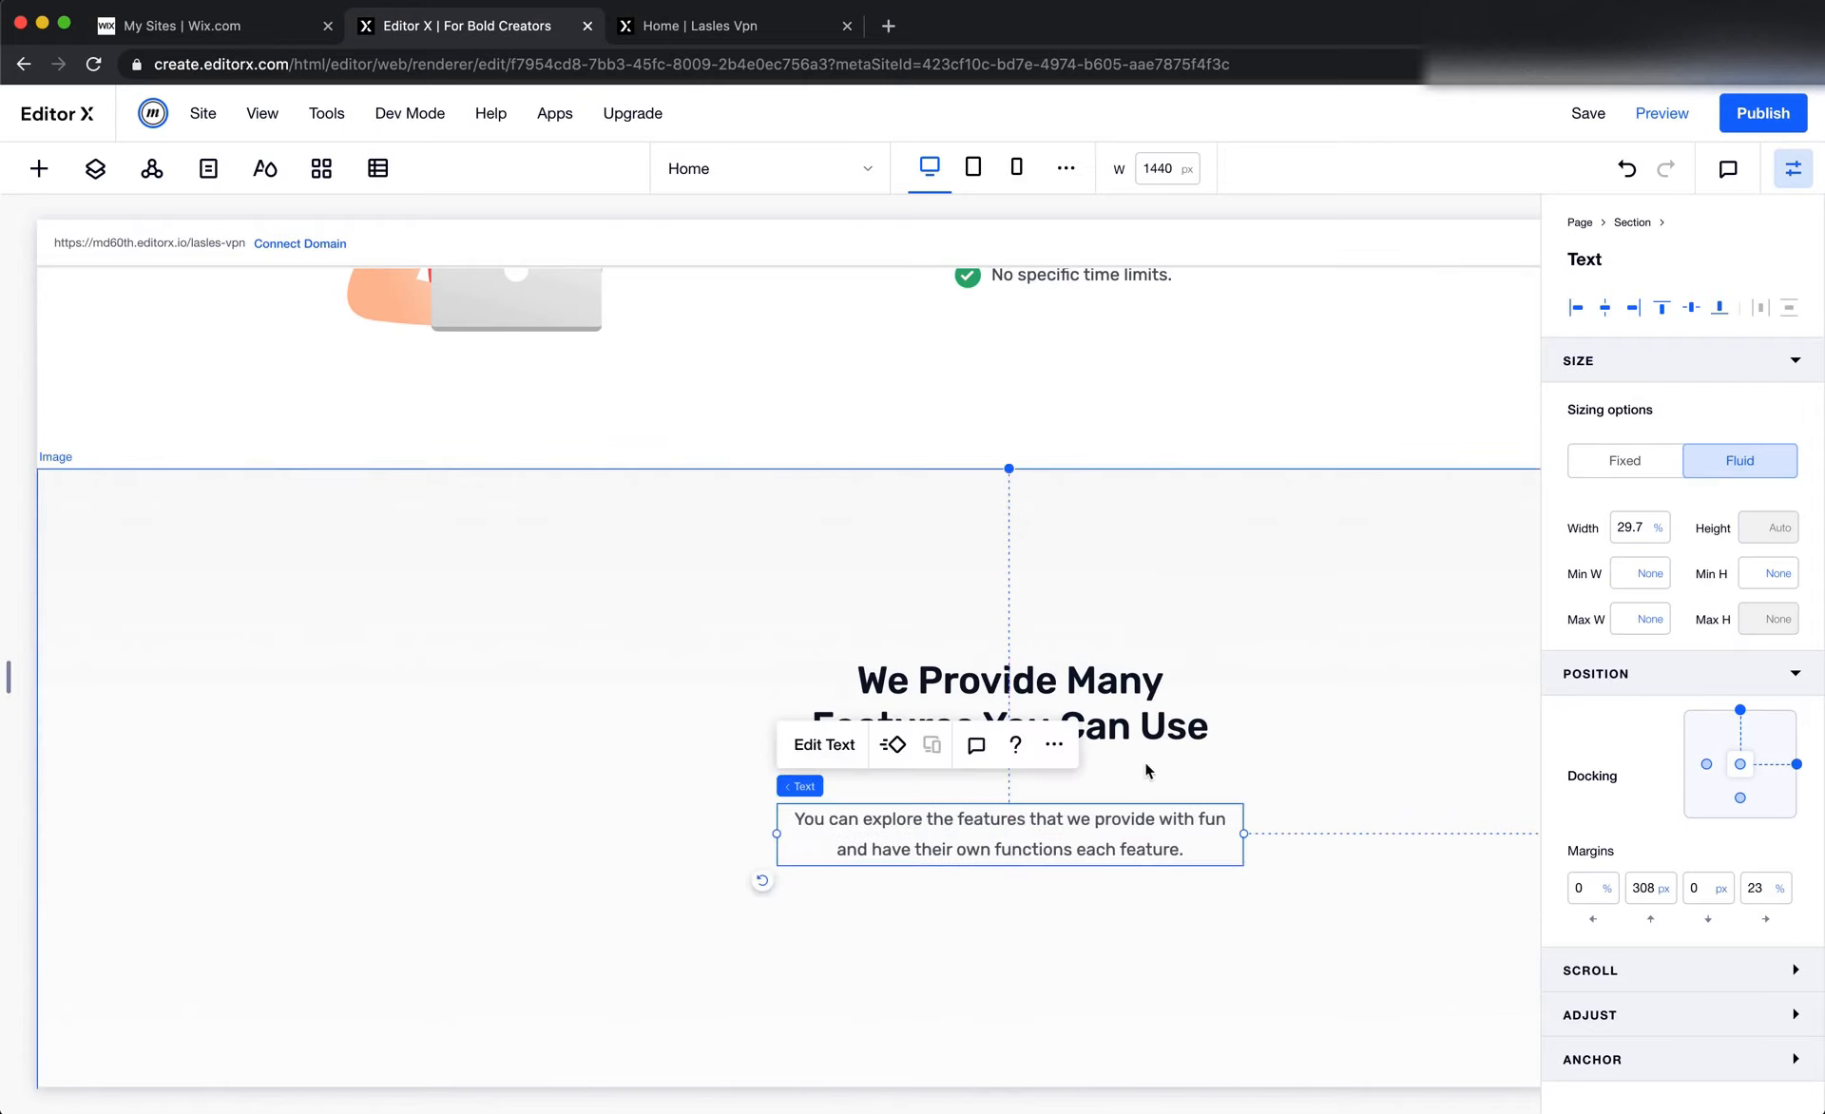
Stack the pasted heading and paragraph together, and replace the heading text with "Choose Your Plan" copied from the Figma design
shift+click(1145, 688)
click(837, 597)
key(super+Tab)
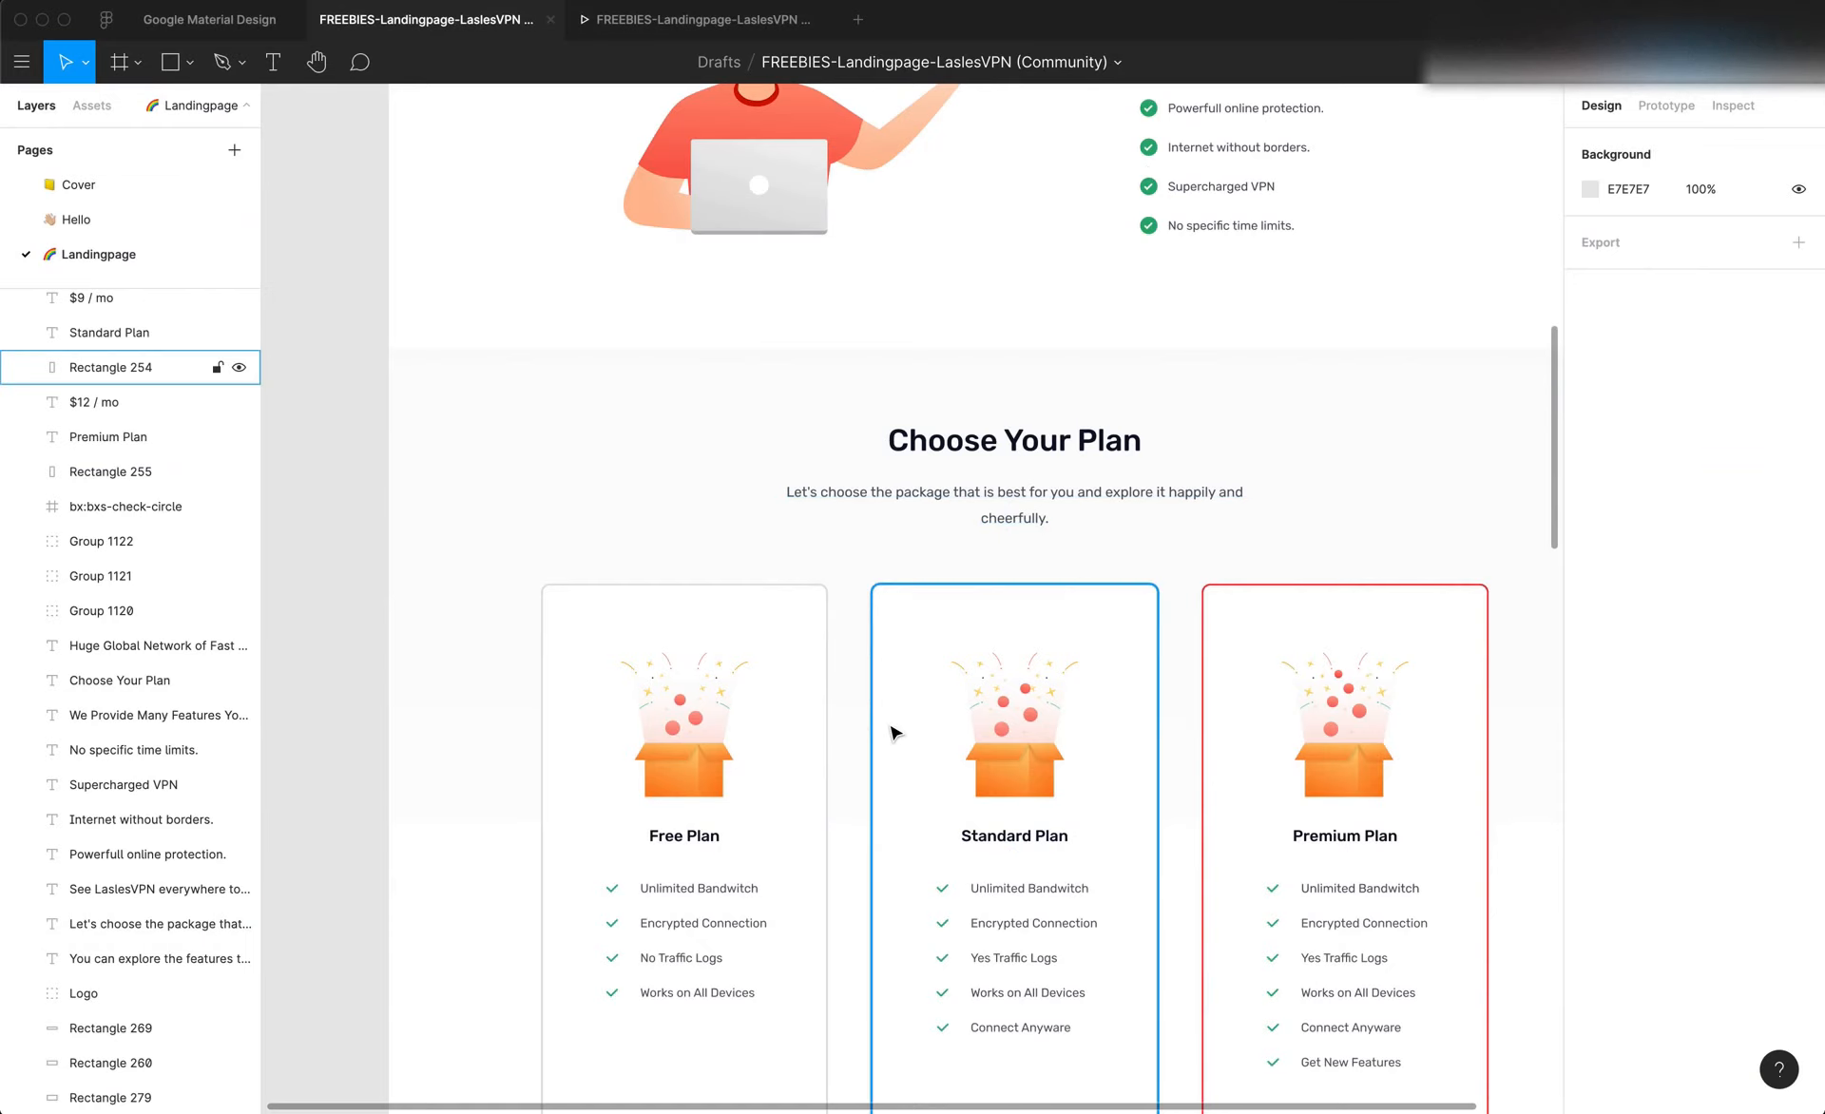
double_click(986, 446)
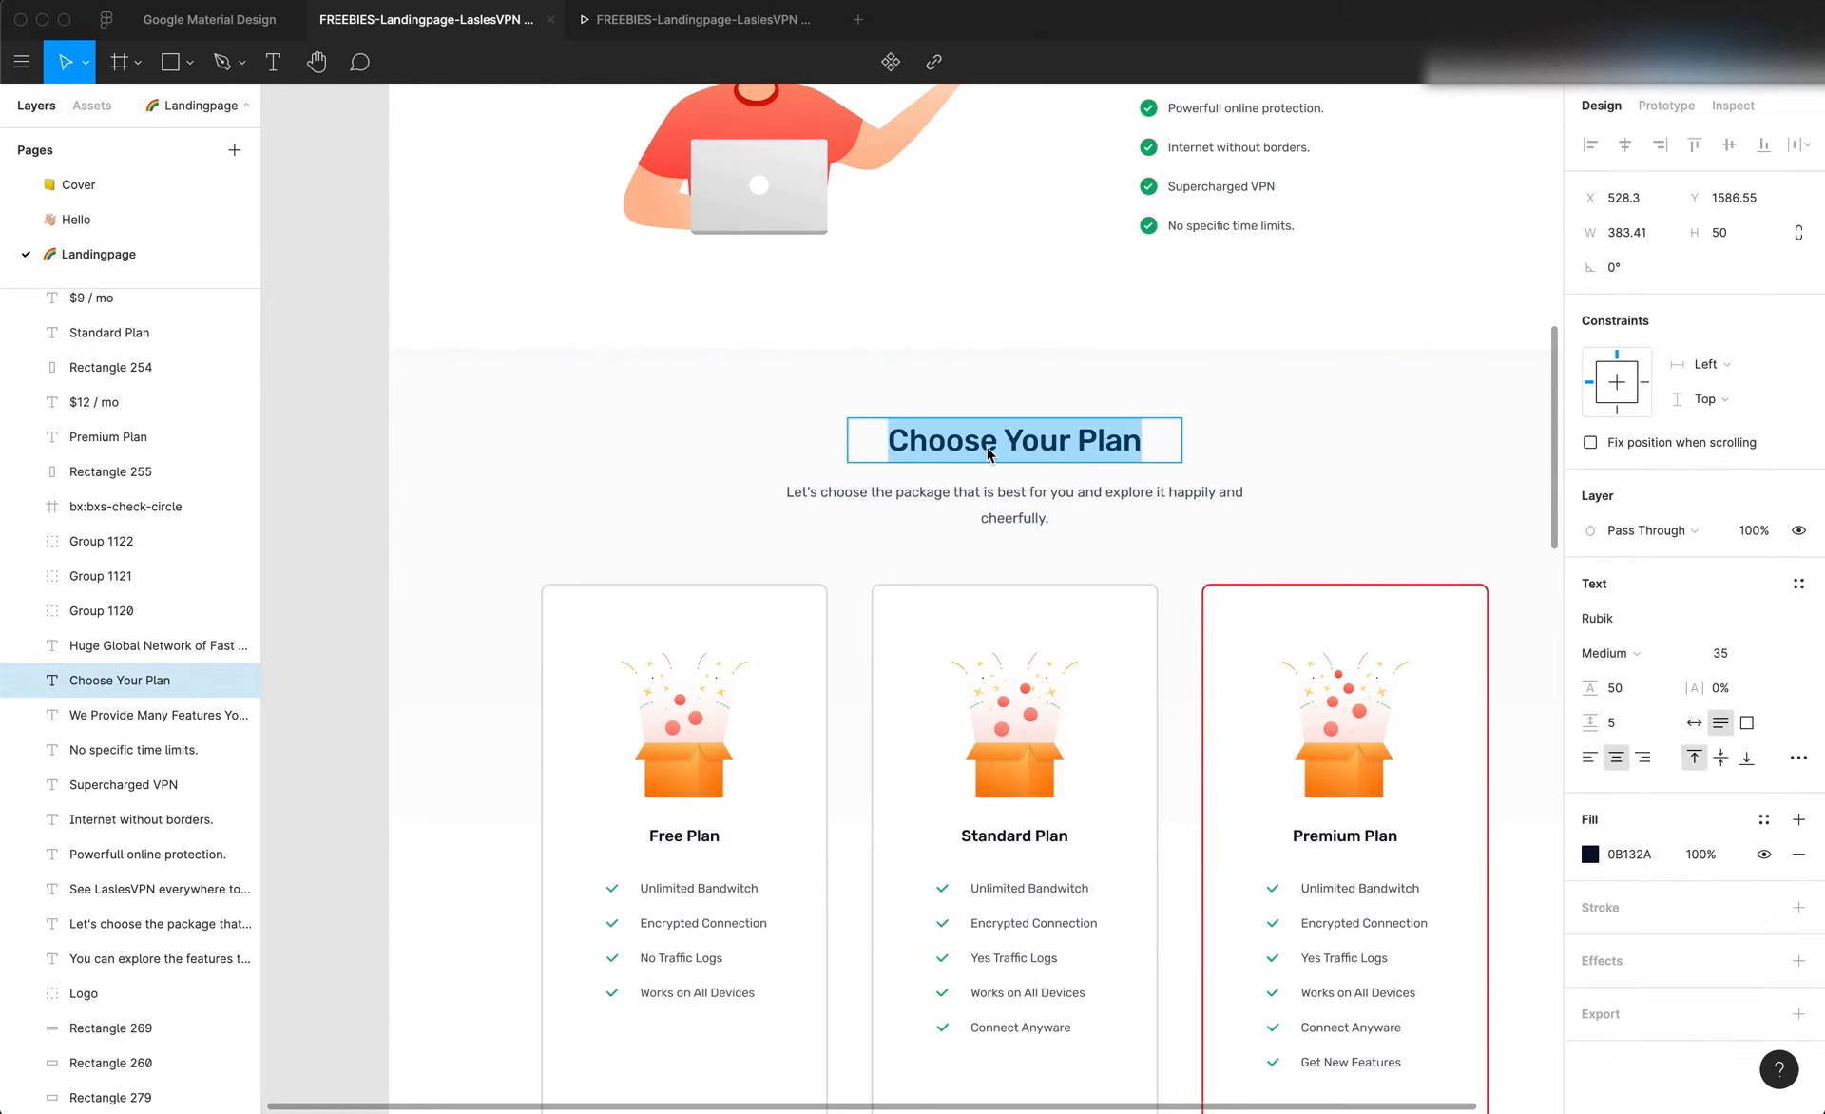
key(ctrl+c)
key(super+Tab)
double_click(1030, 711)
key(ctrl+v)
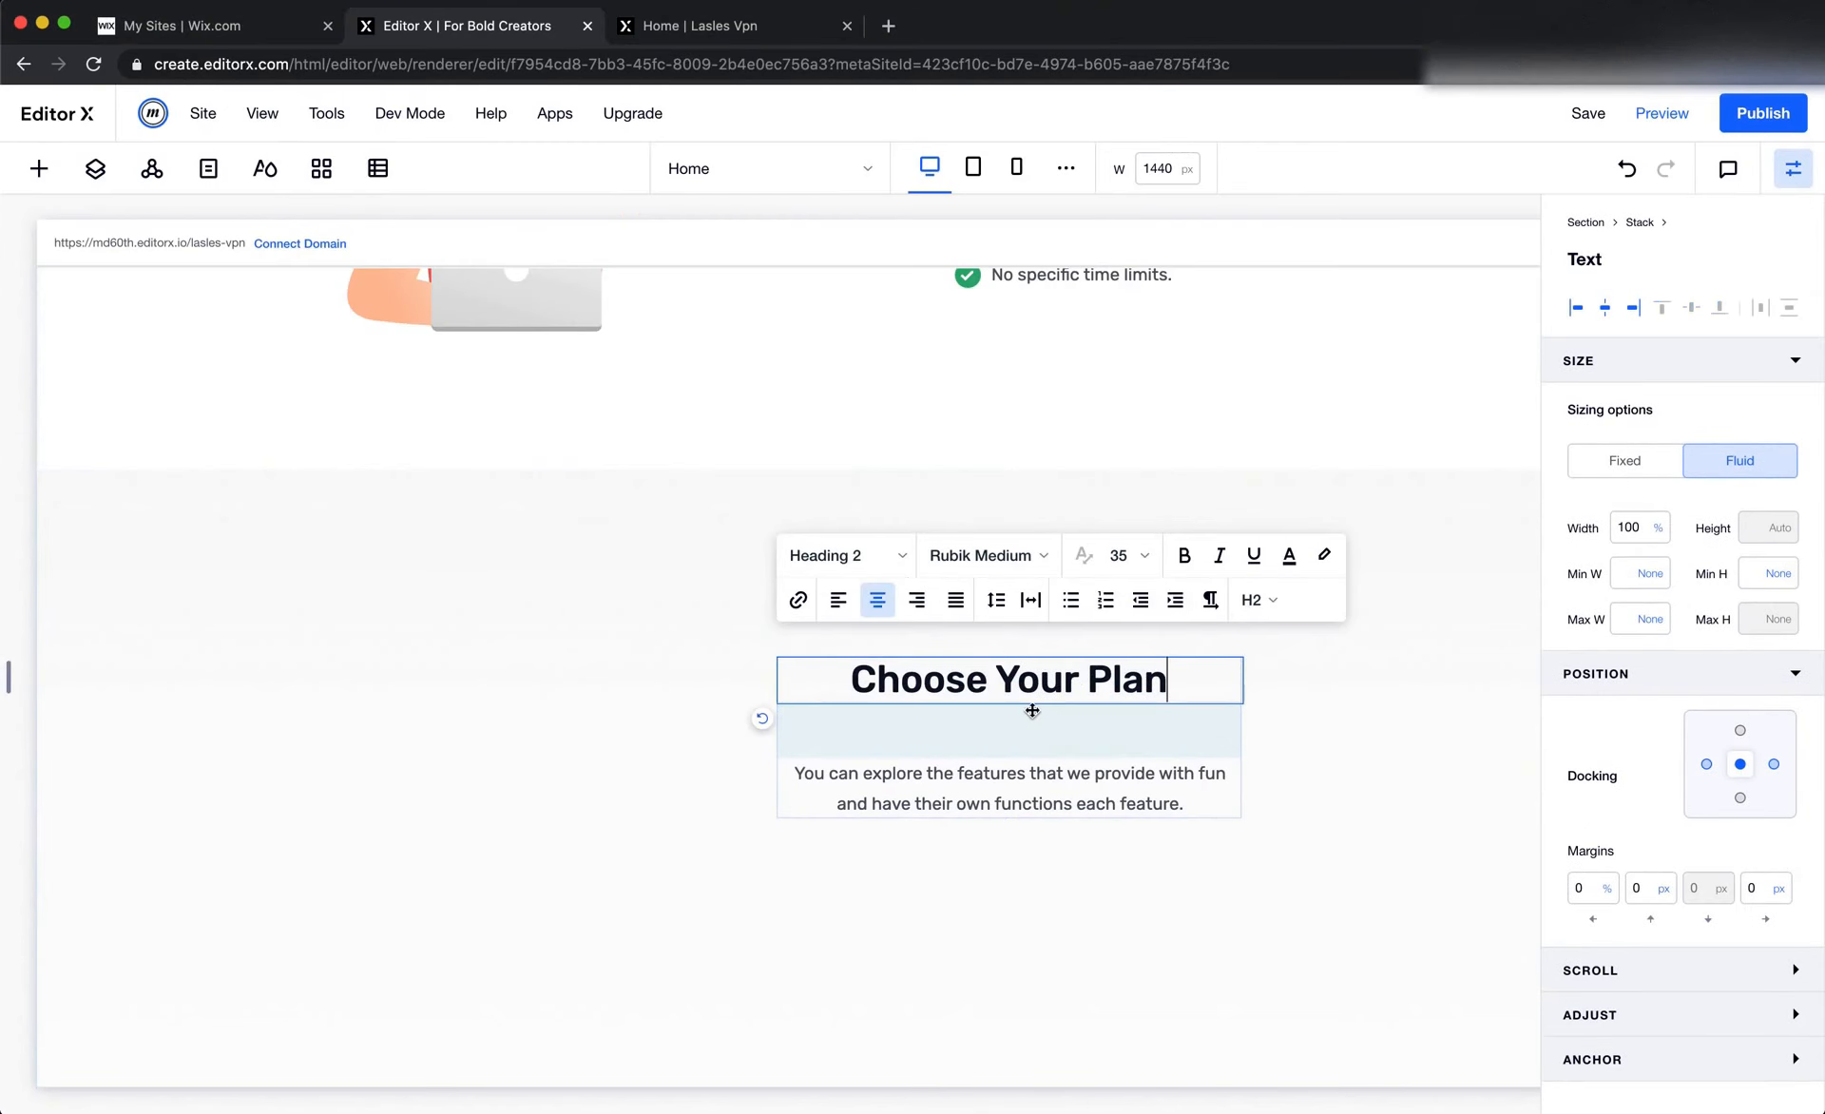
Replace the stacked paragraph's text with "Let's choose the package that is best for you and explore it happily and cheerfully." copied from Figma
key(super+Tab)
double_click(983, 497)
key(super+c)
key(super+Tab)
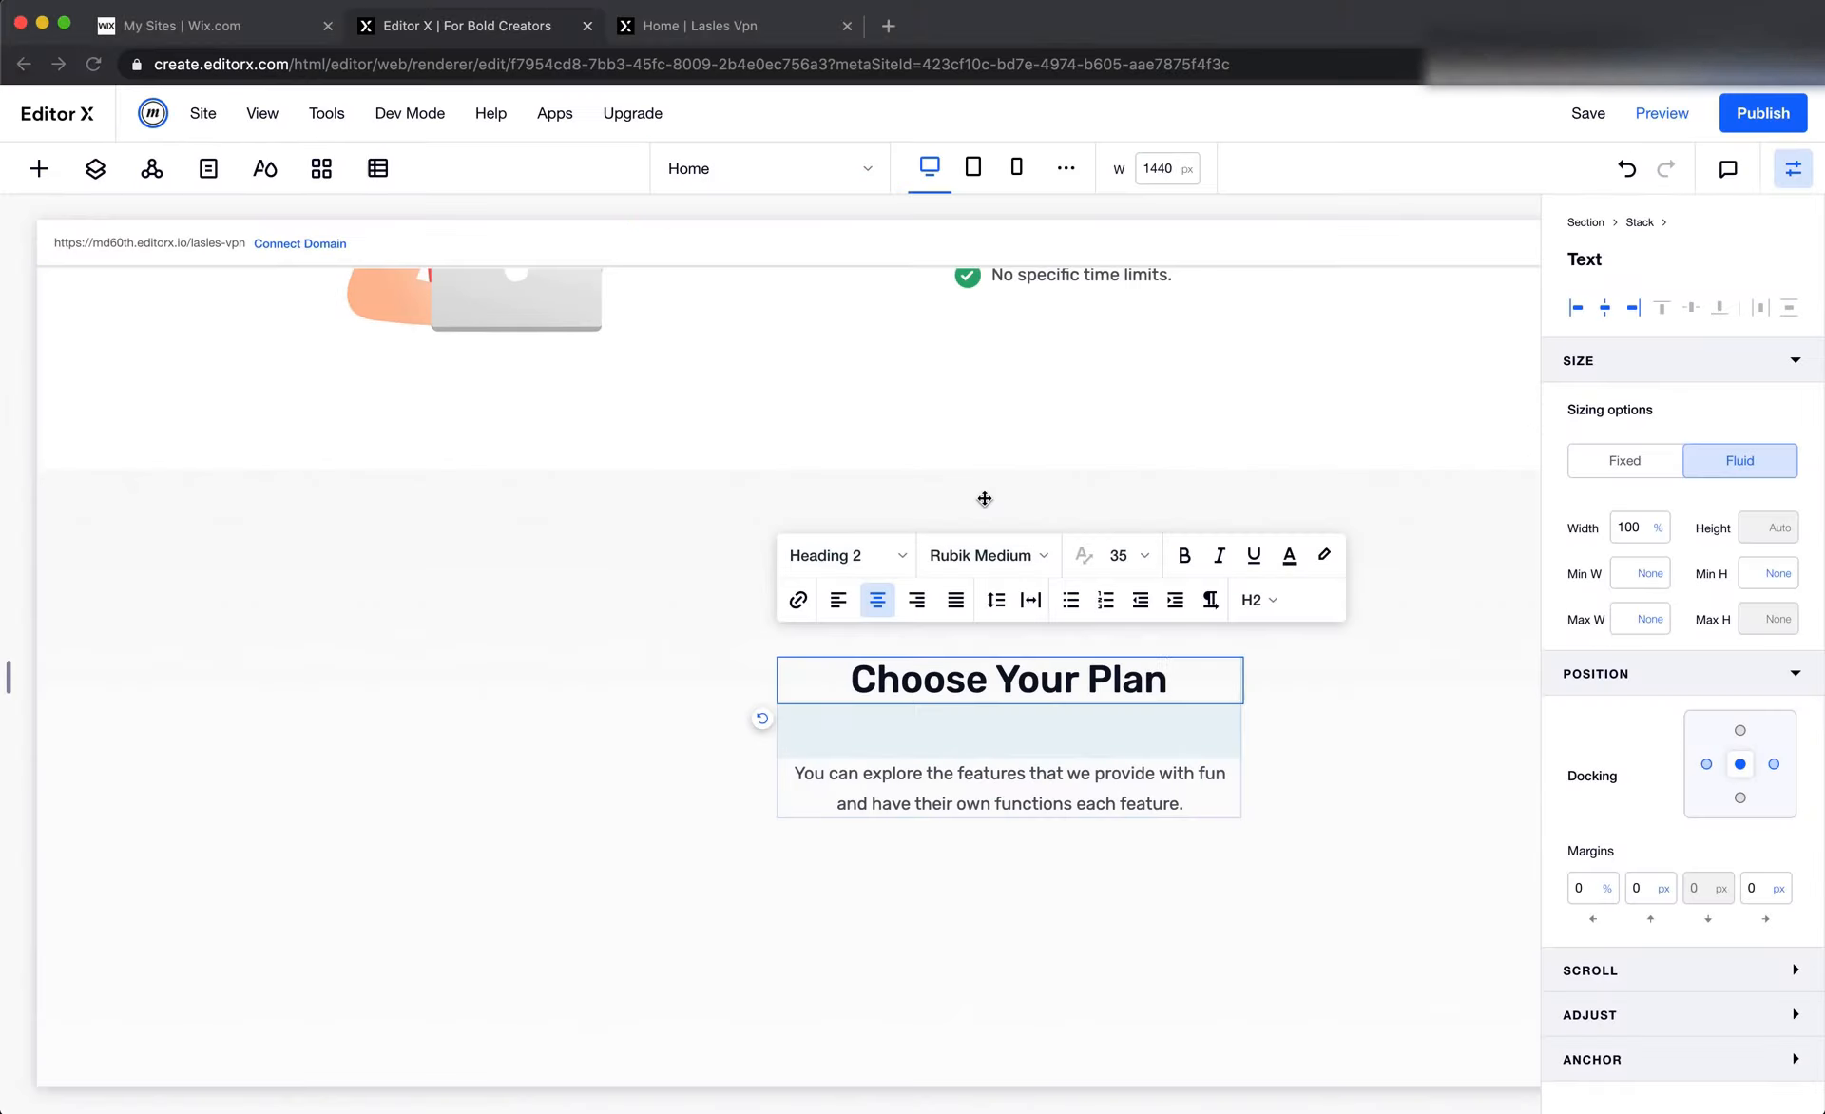
click(1057, 776)
double_click(1057, 775)
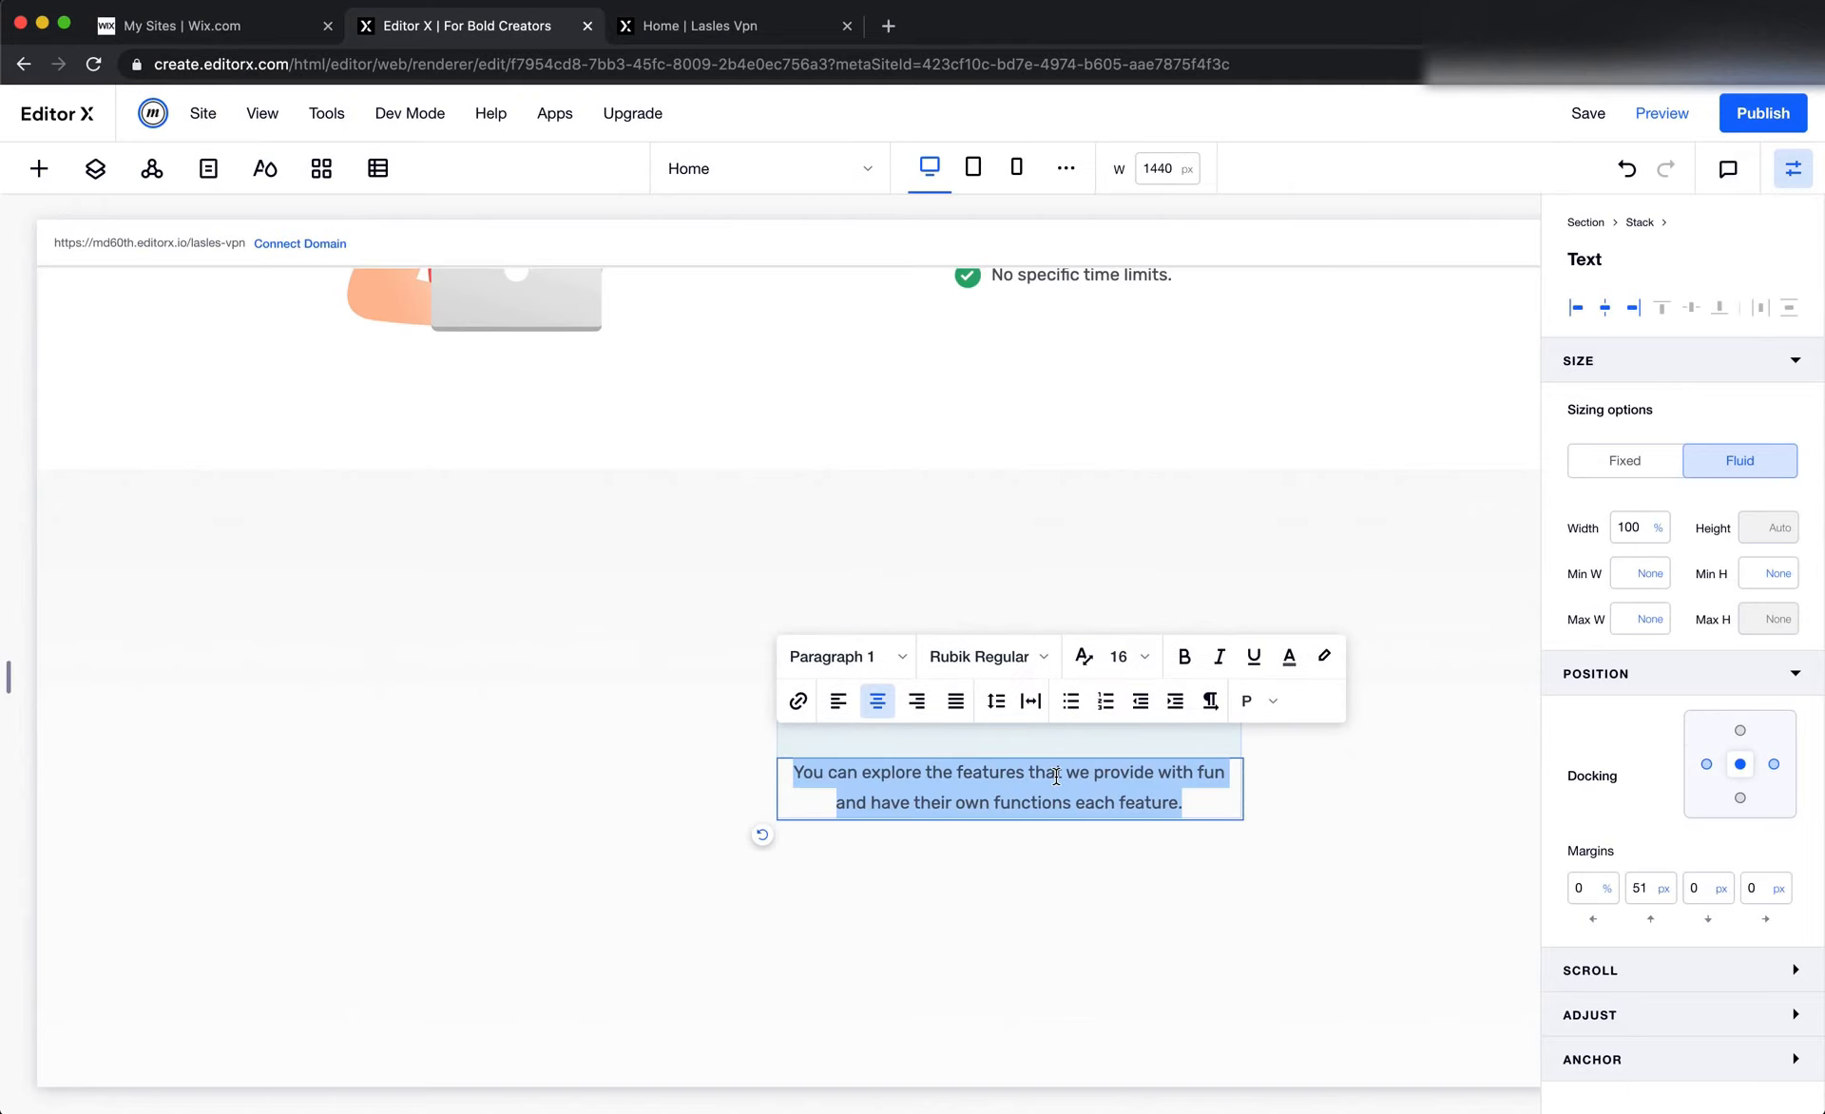
key(super+v)
key(super+Tab)
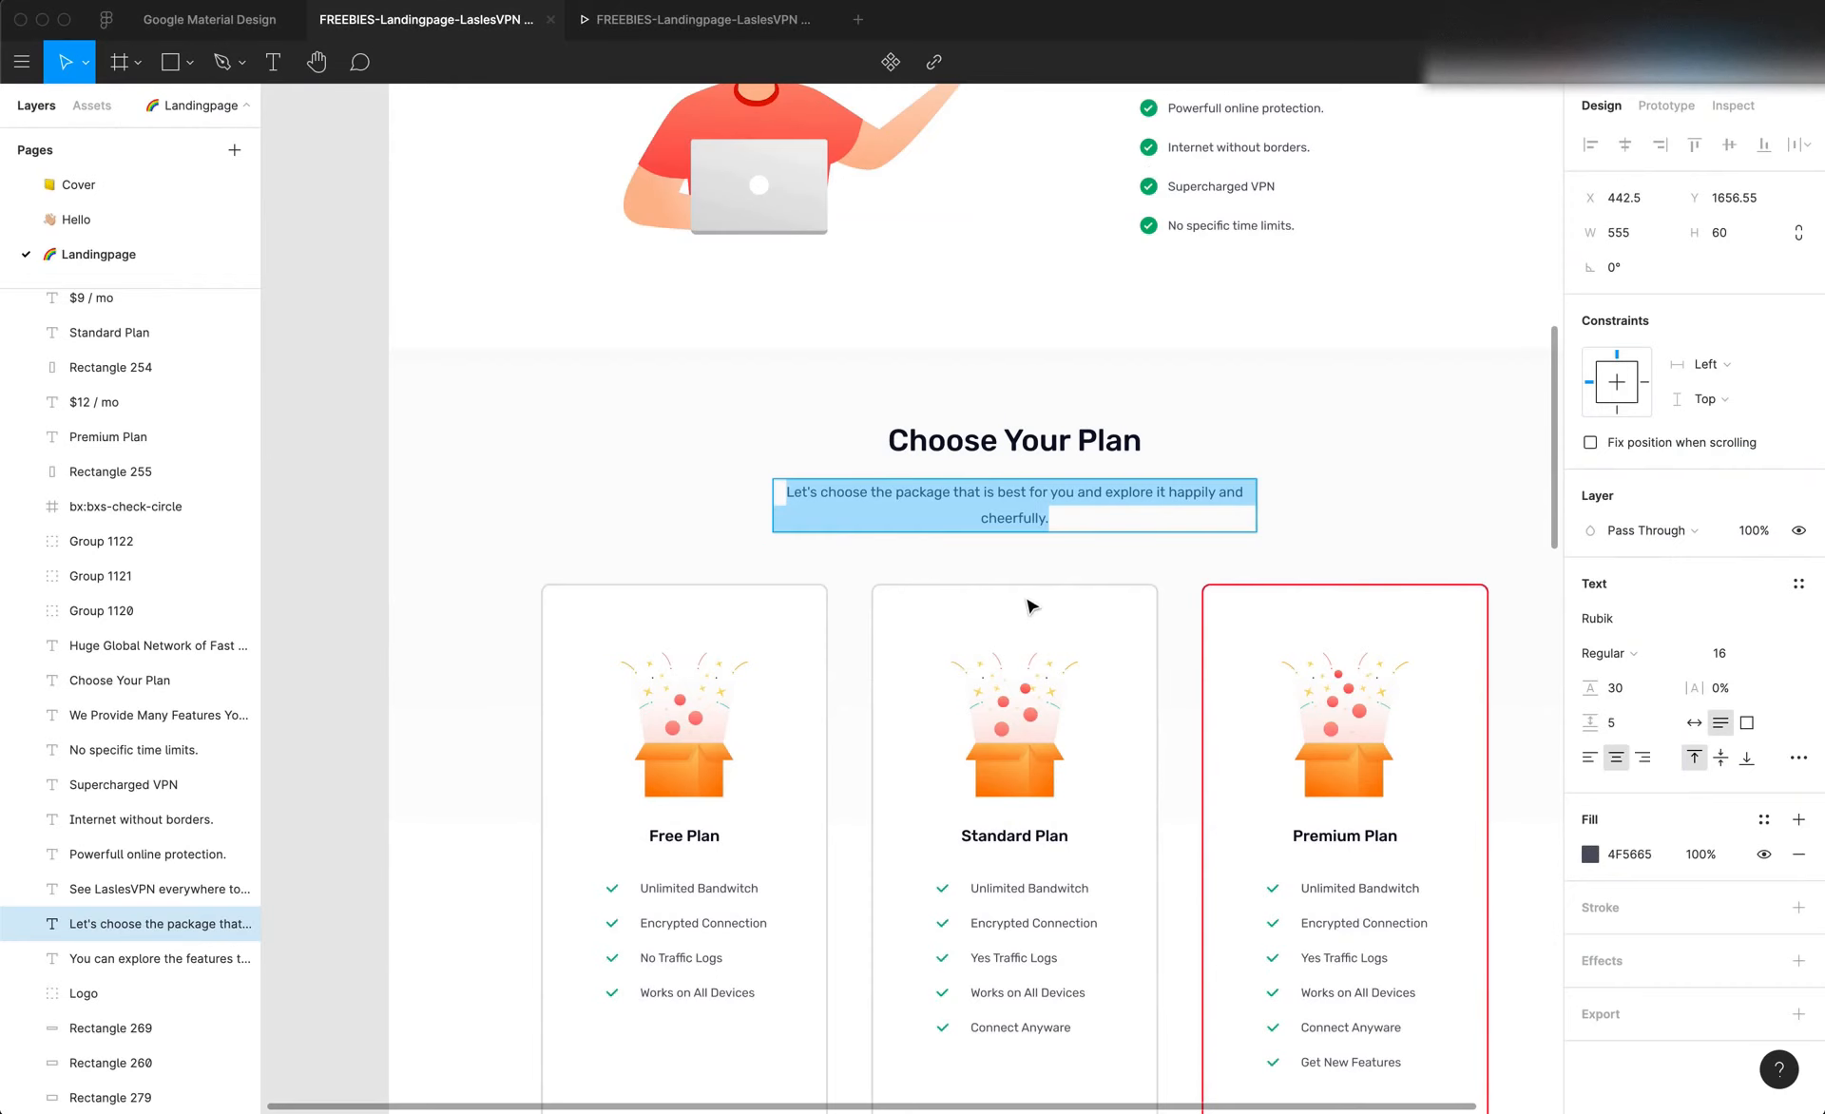
key(super+Tab)
key(super+a)
key(super+v)
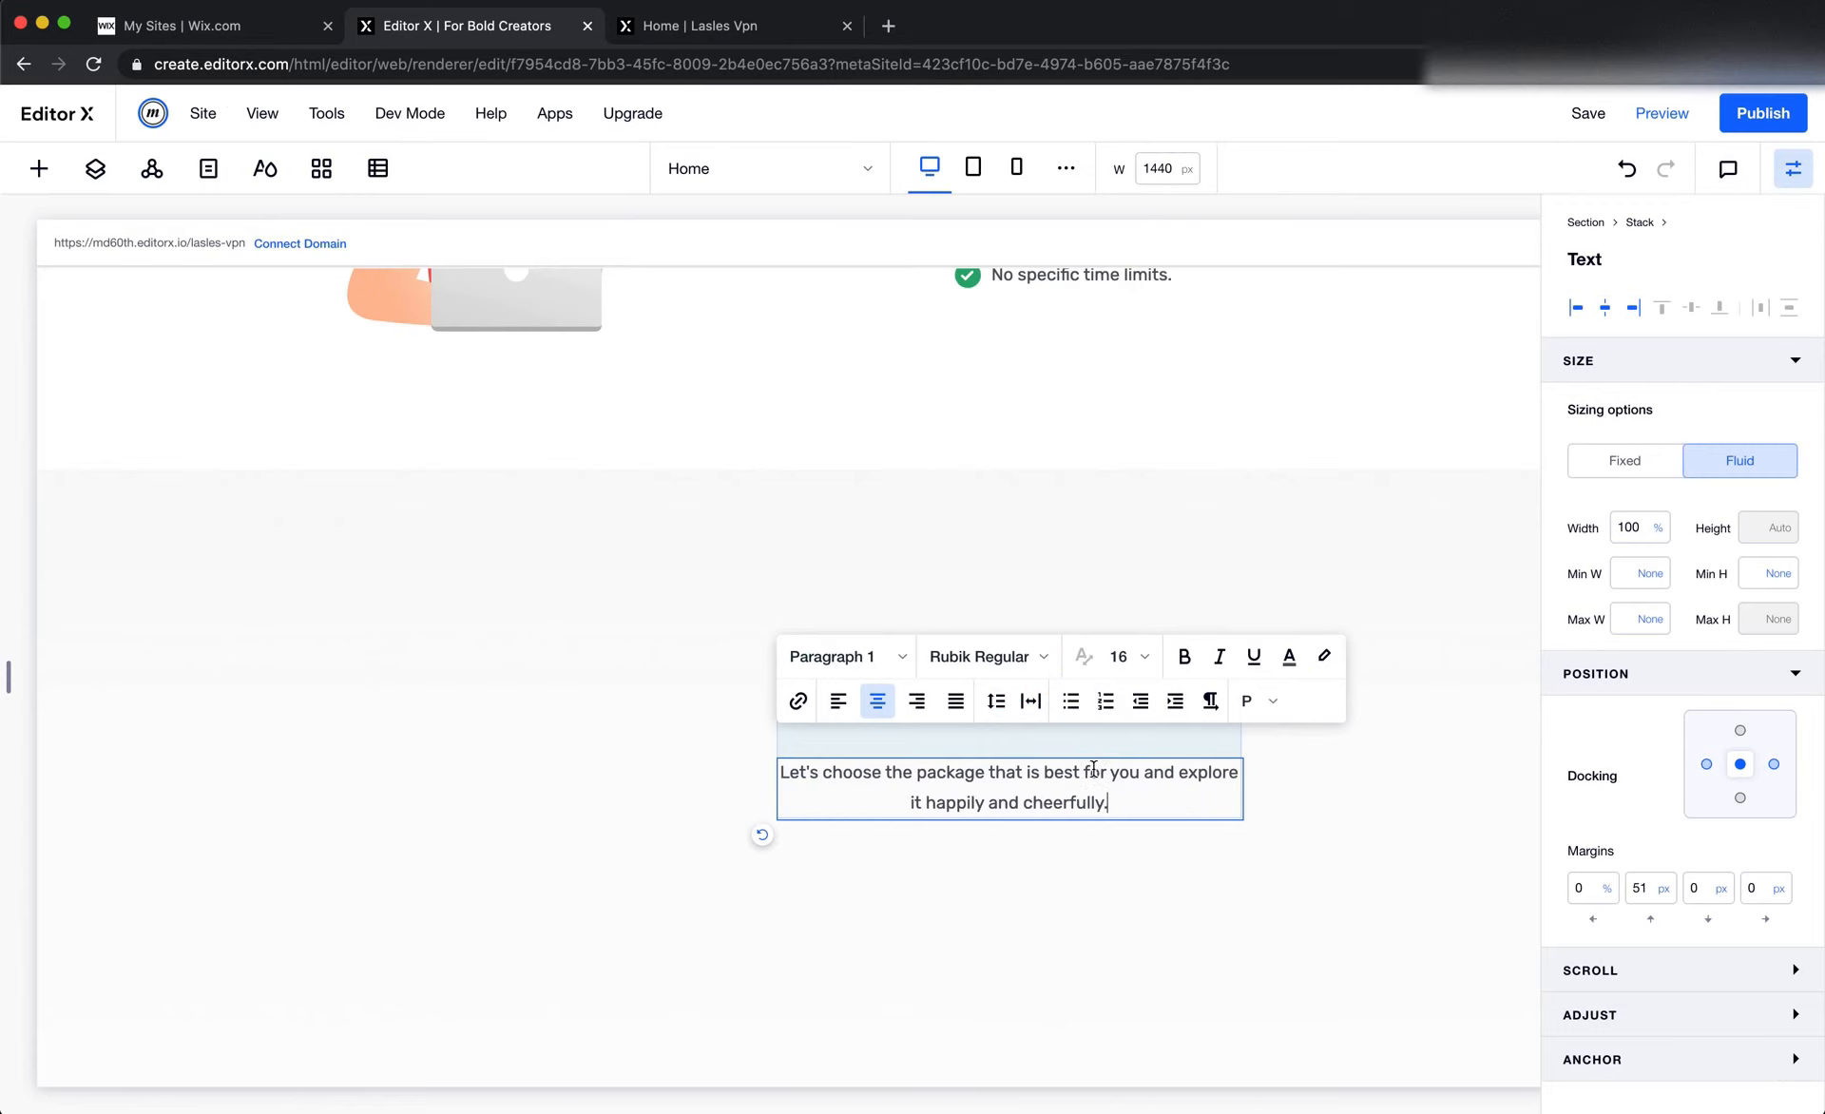
click(1127, 553)
Check the paragraph's placement in the Figma design and set the stacked paragraph's top margin to 20 px
click(1046, 804)
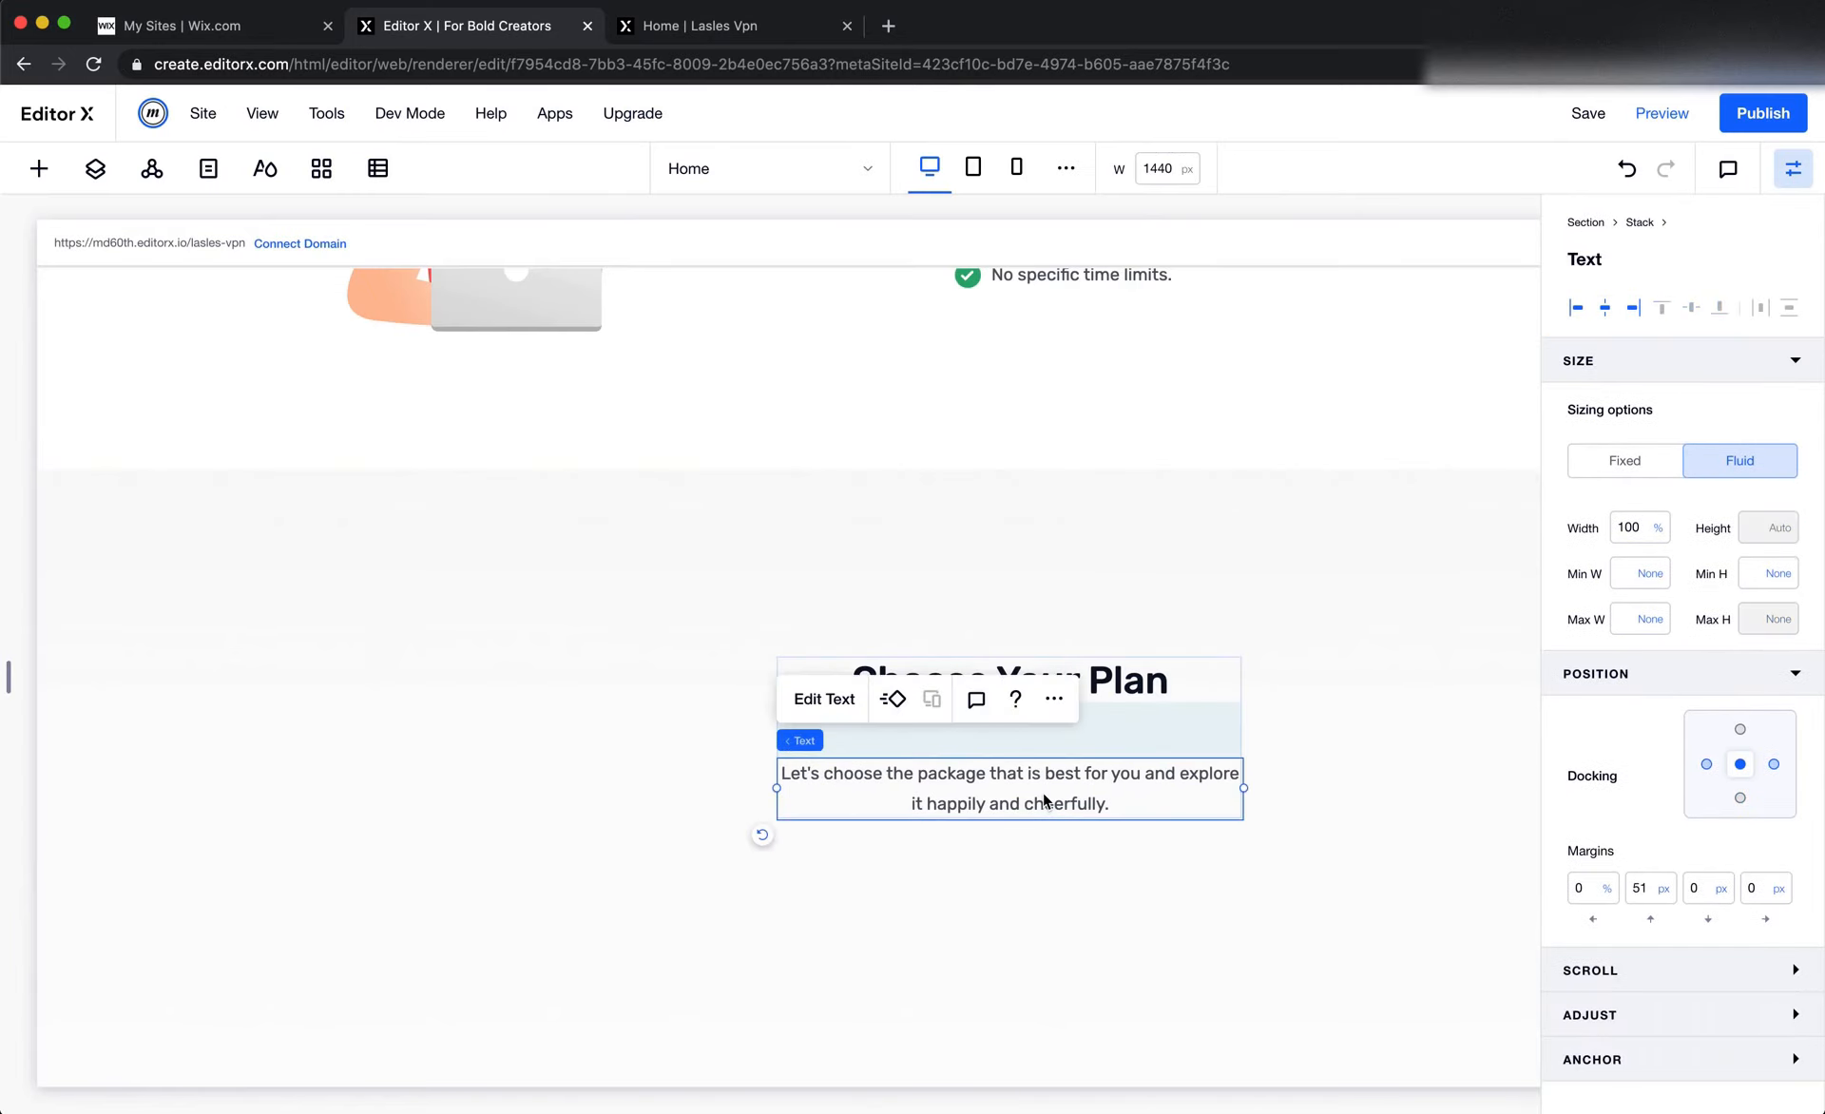
key(super+Tab)
key(Escape)
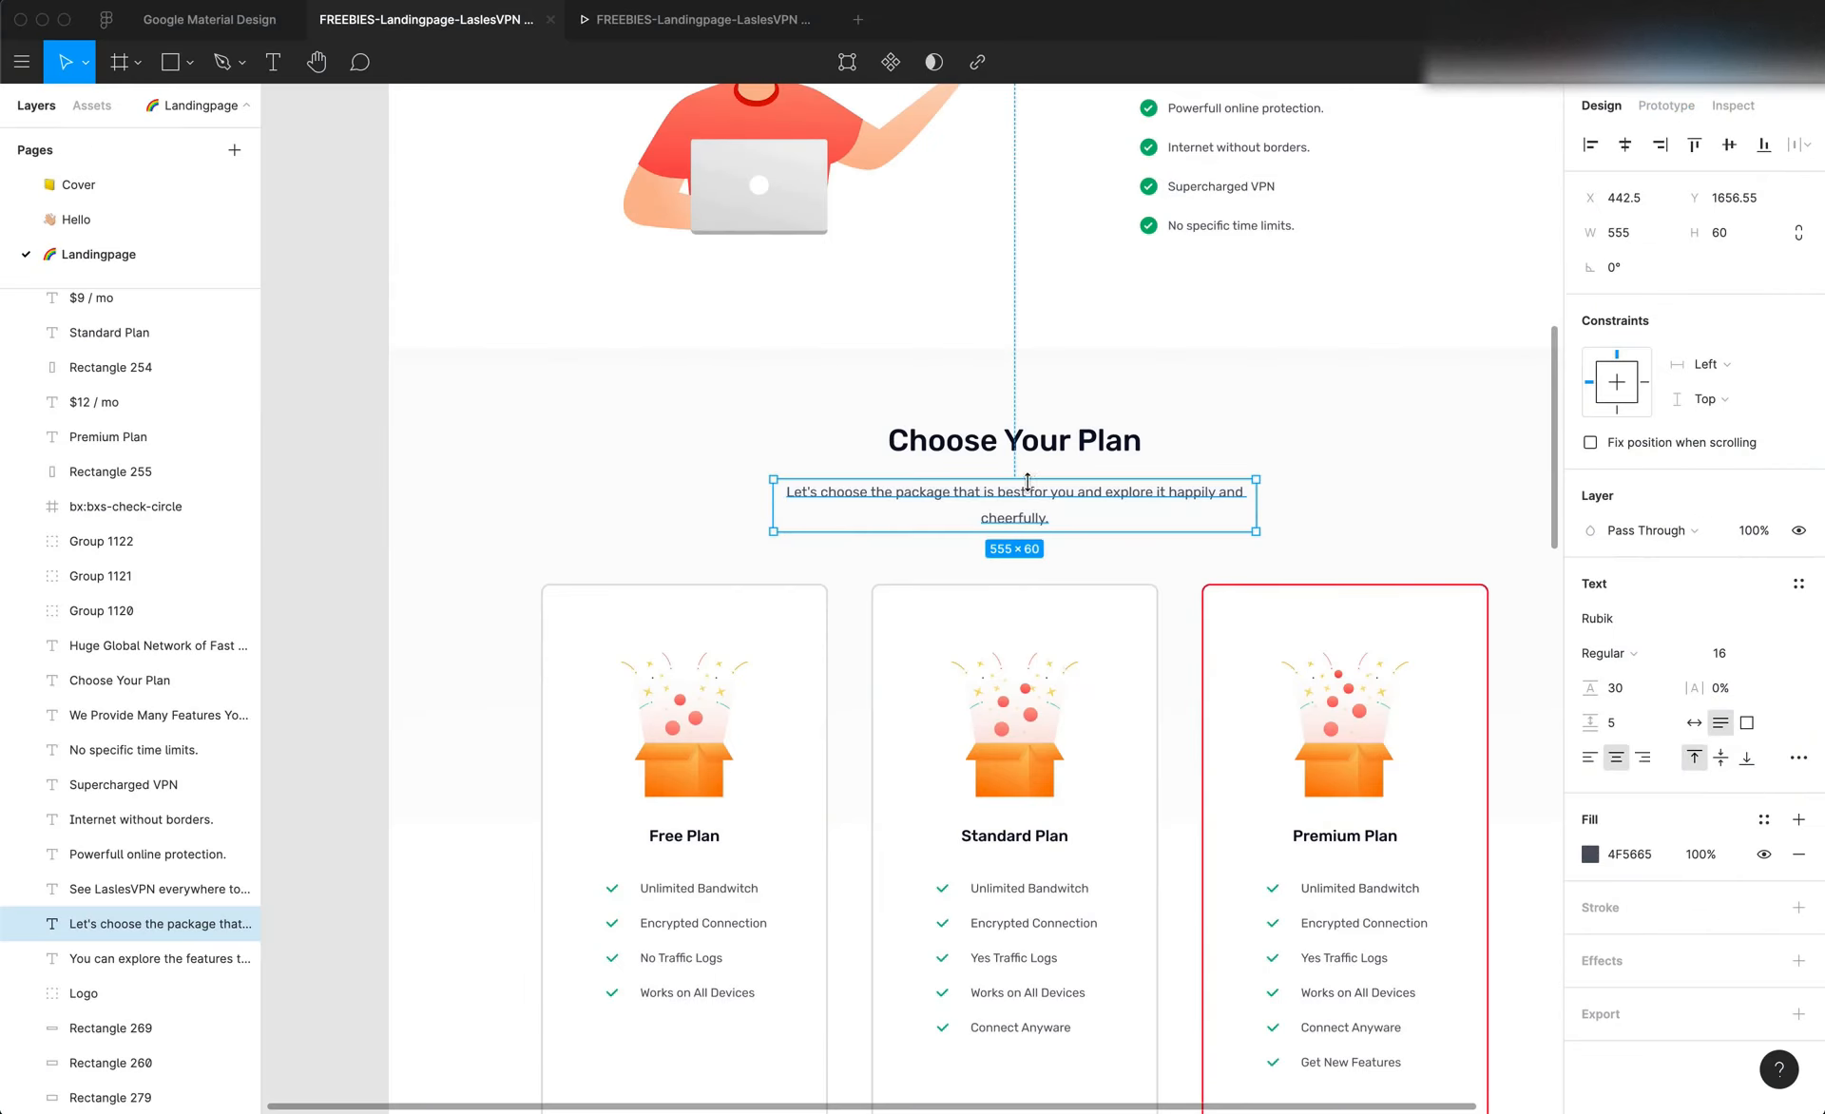
key(super+Tab)
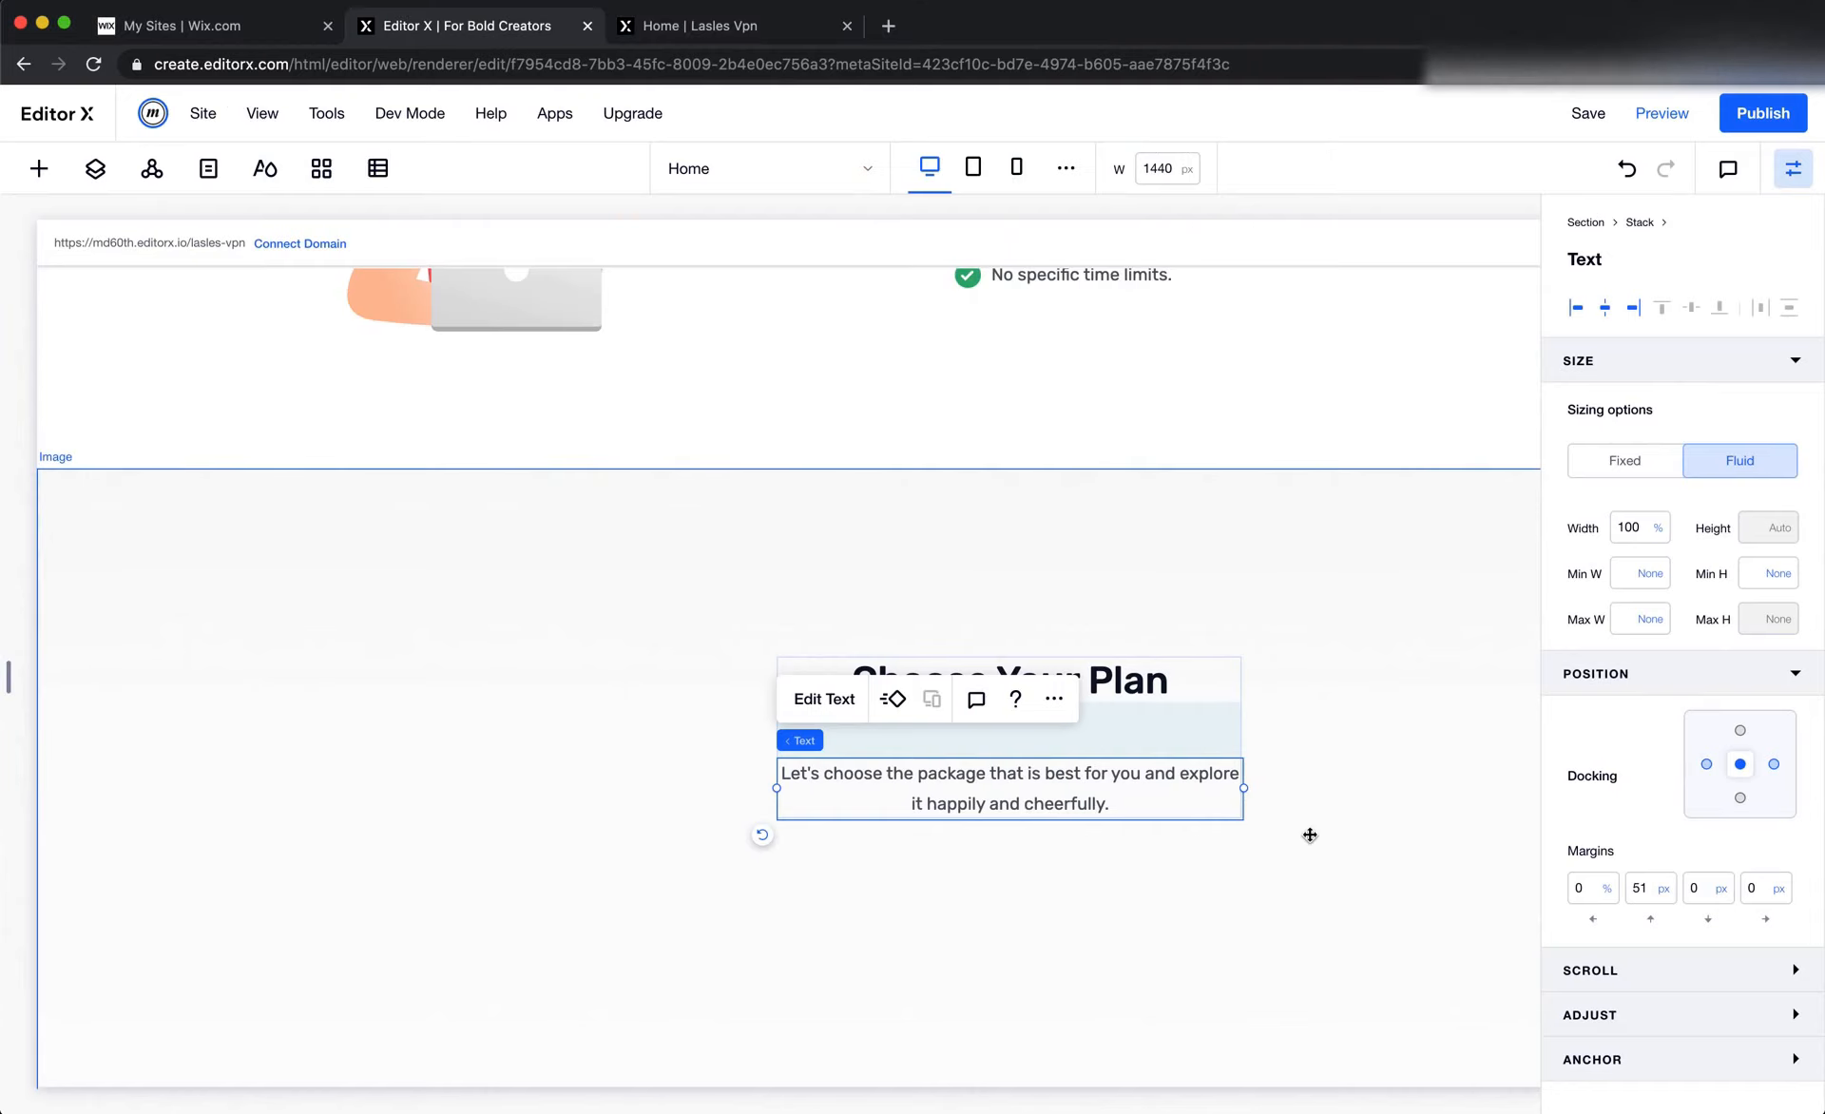
click(1644, 893)
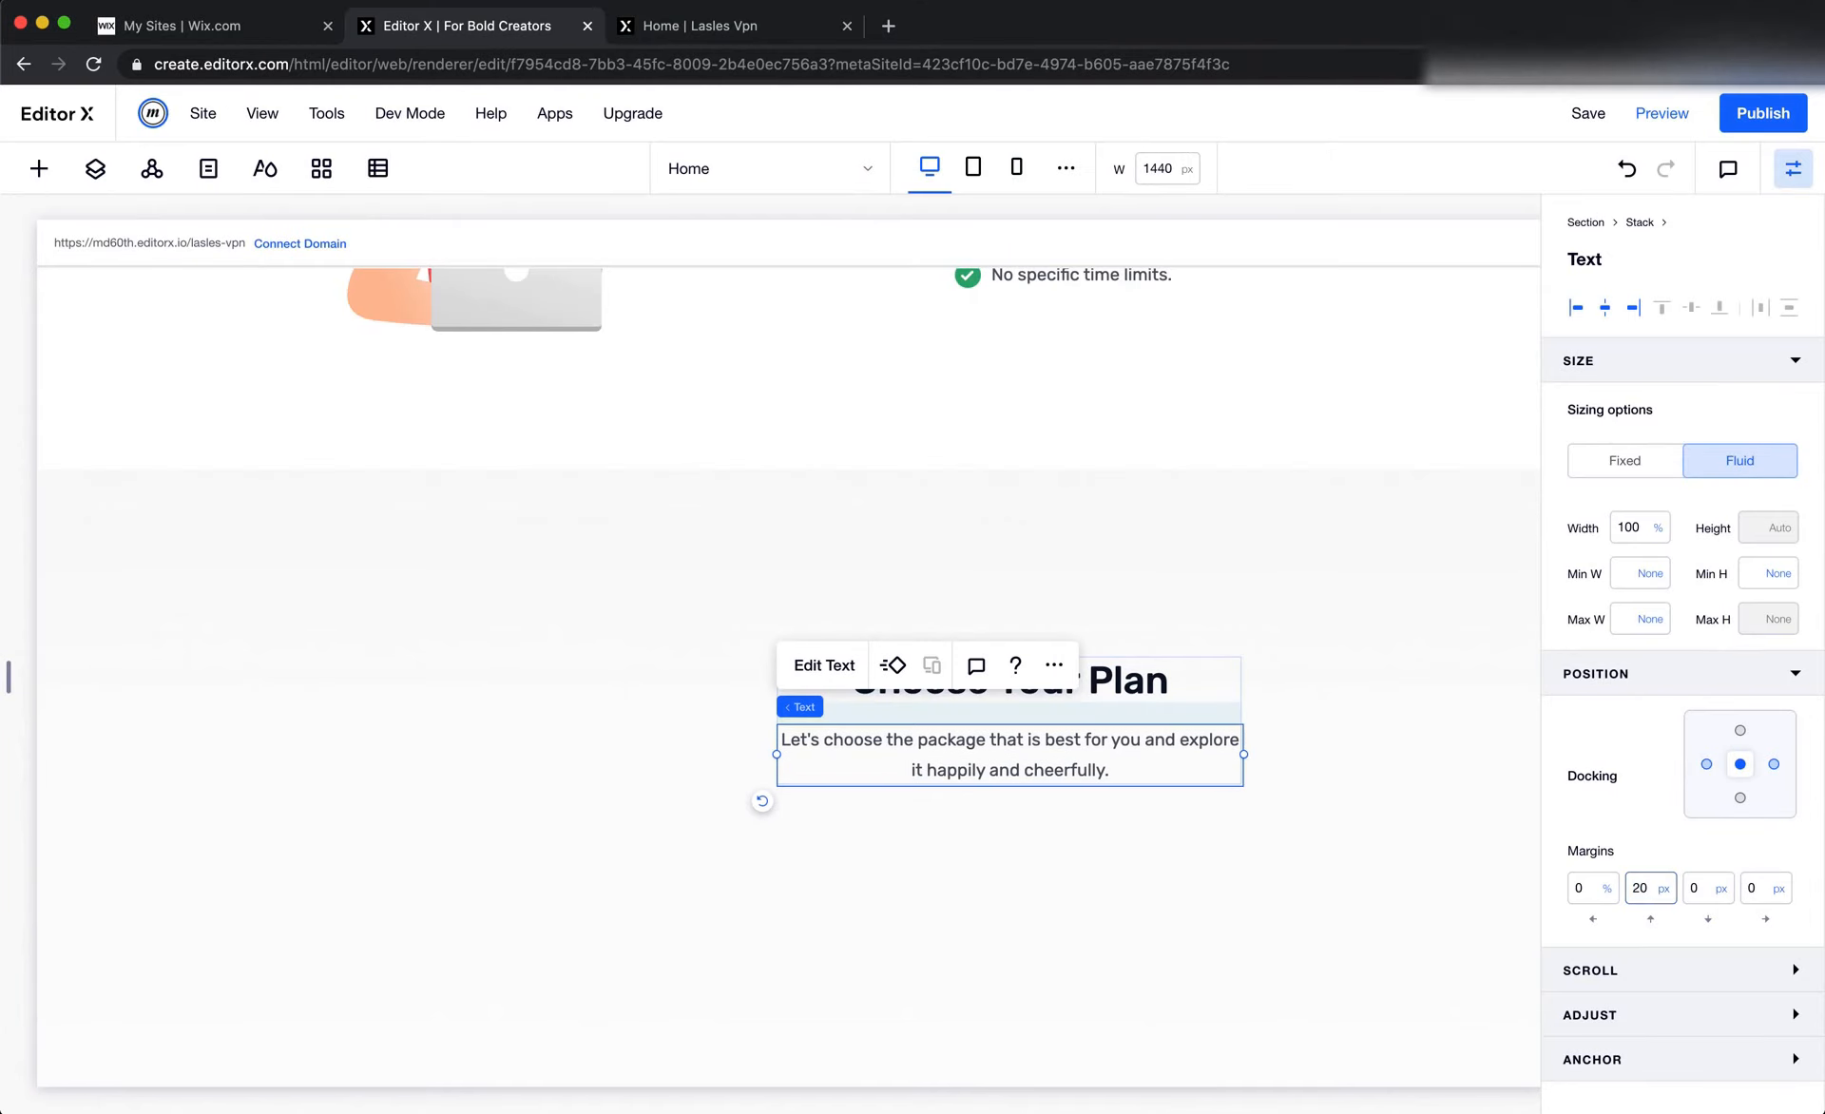
Dock the Choose Your Plan stack to the top centre of the section and set its top and right margins to 0
click(1207, 714)
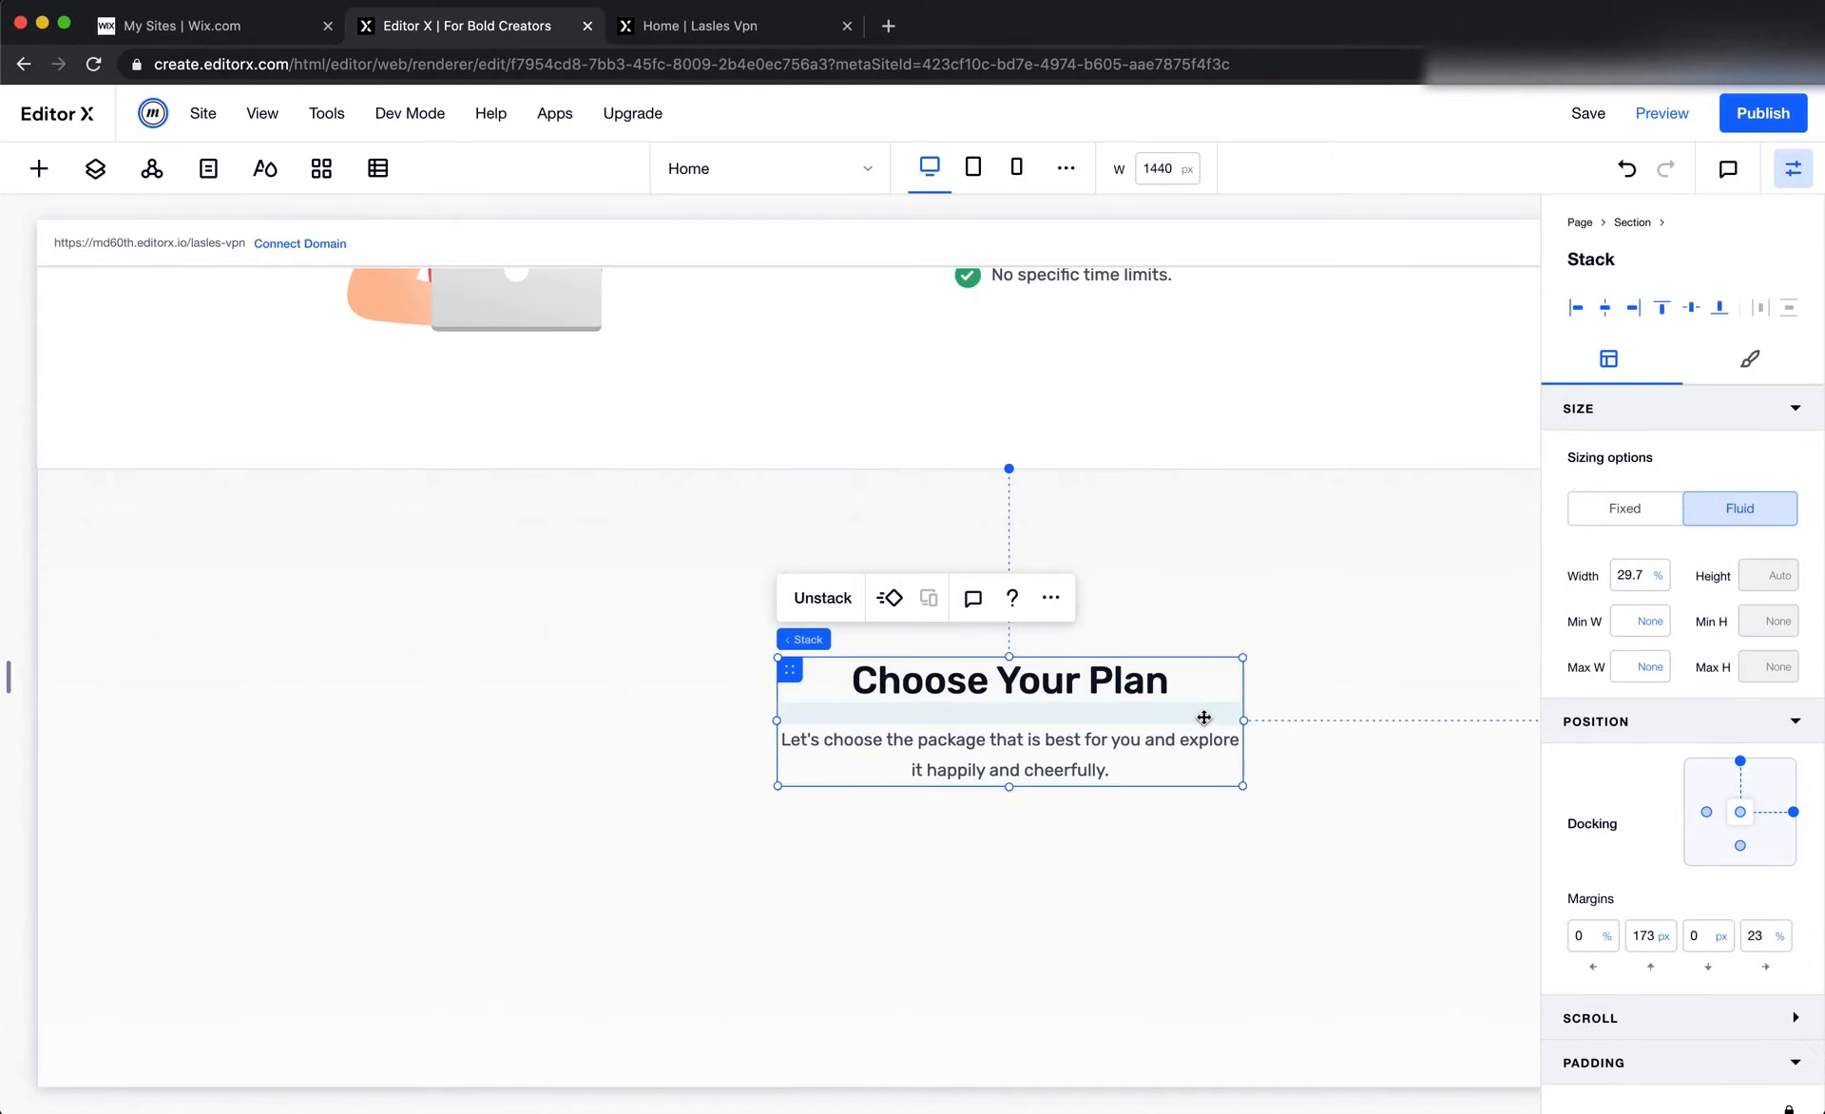
click(1796, 811)
click(1647, 935)
text(0)
key(Tab)
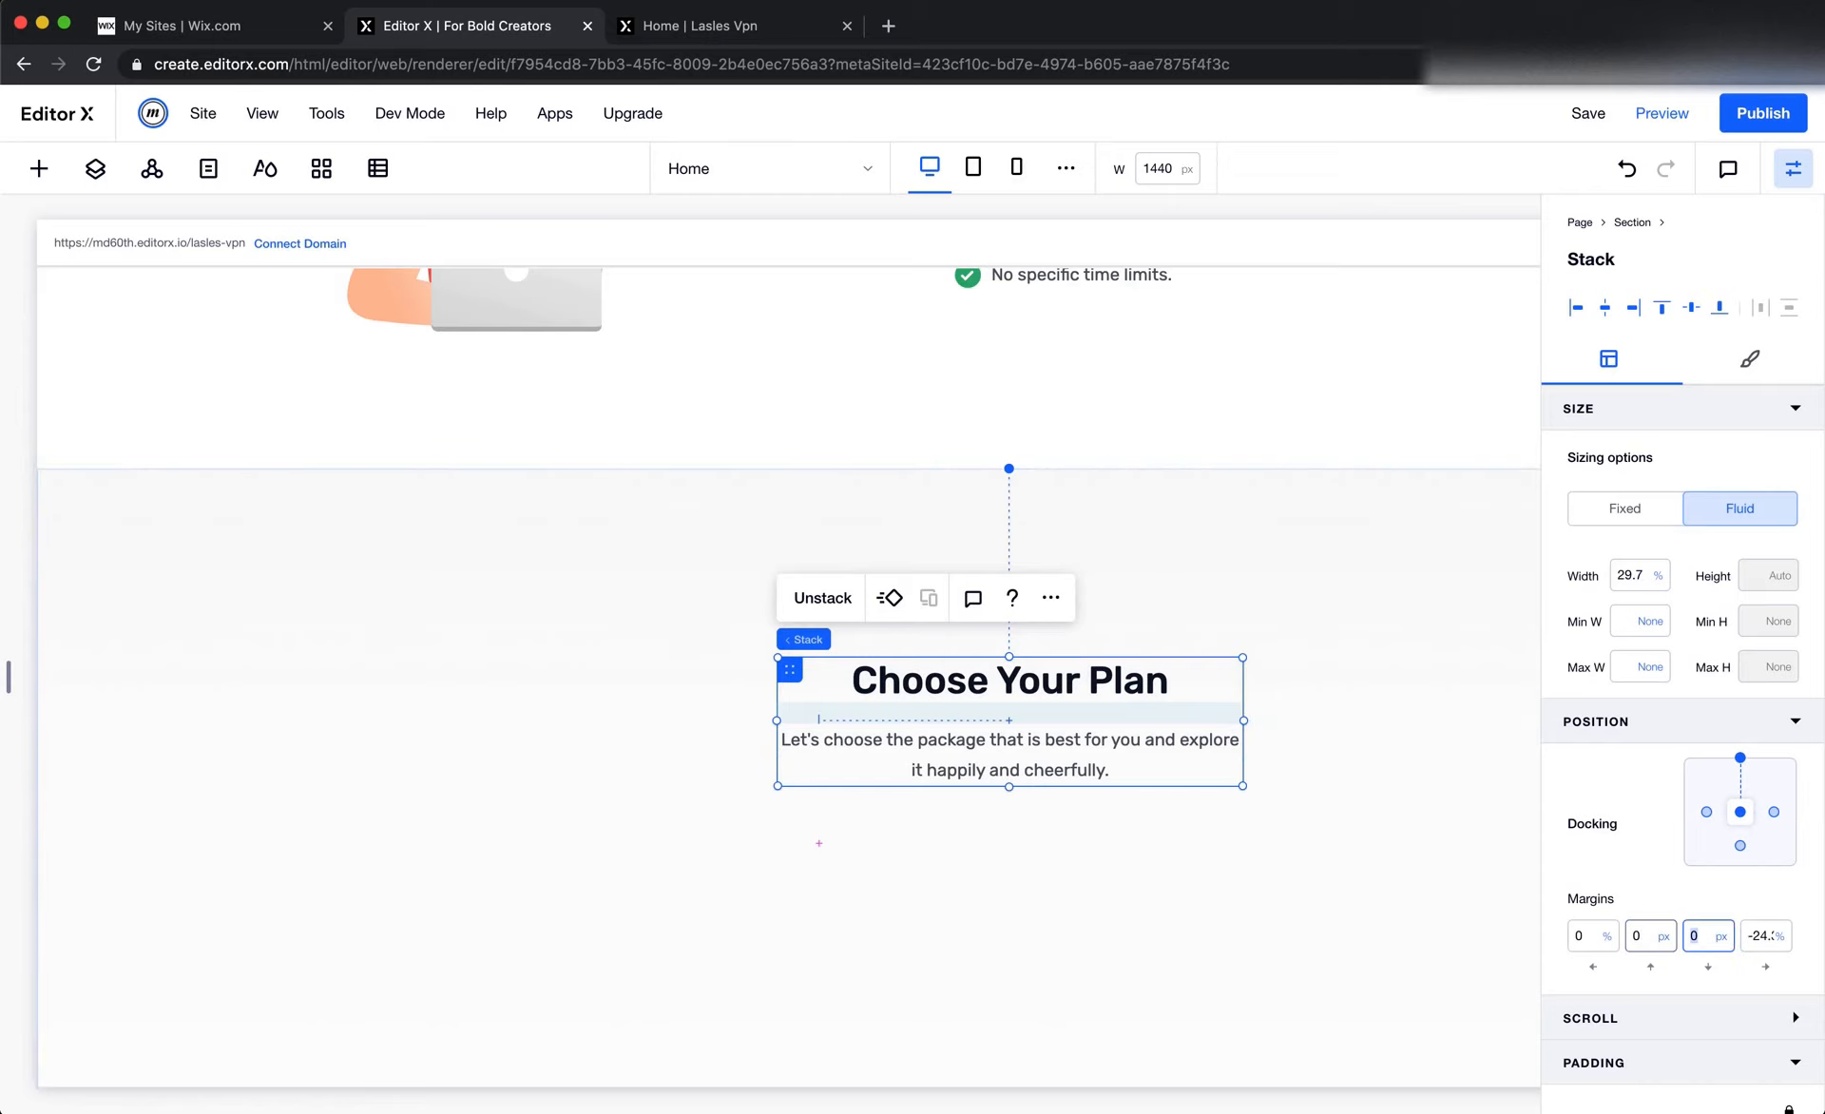
key(Tab)
text(0)
key(Return)
Measure the heading's distance from the section's top edge in Figma and set the stack's top margin to 80 px
key(super+Tab)
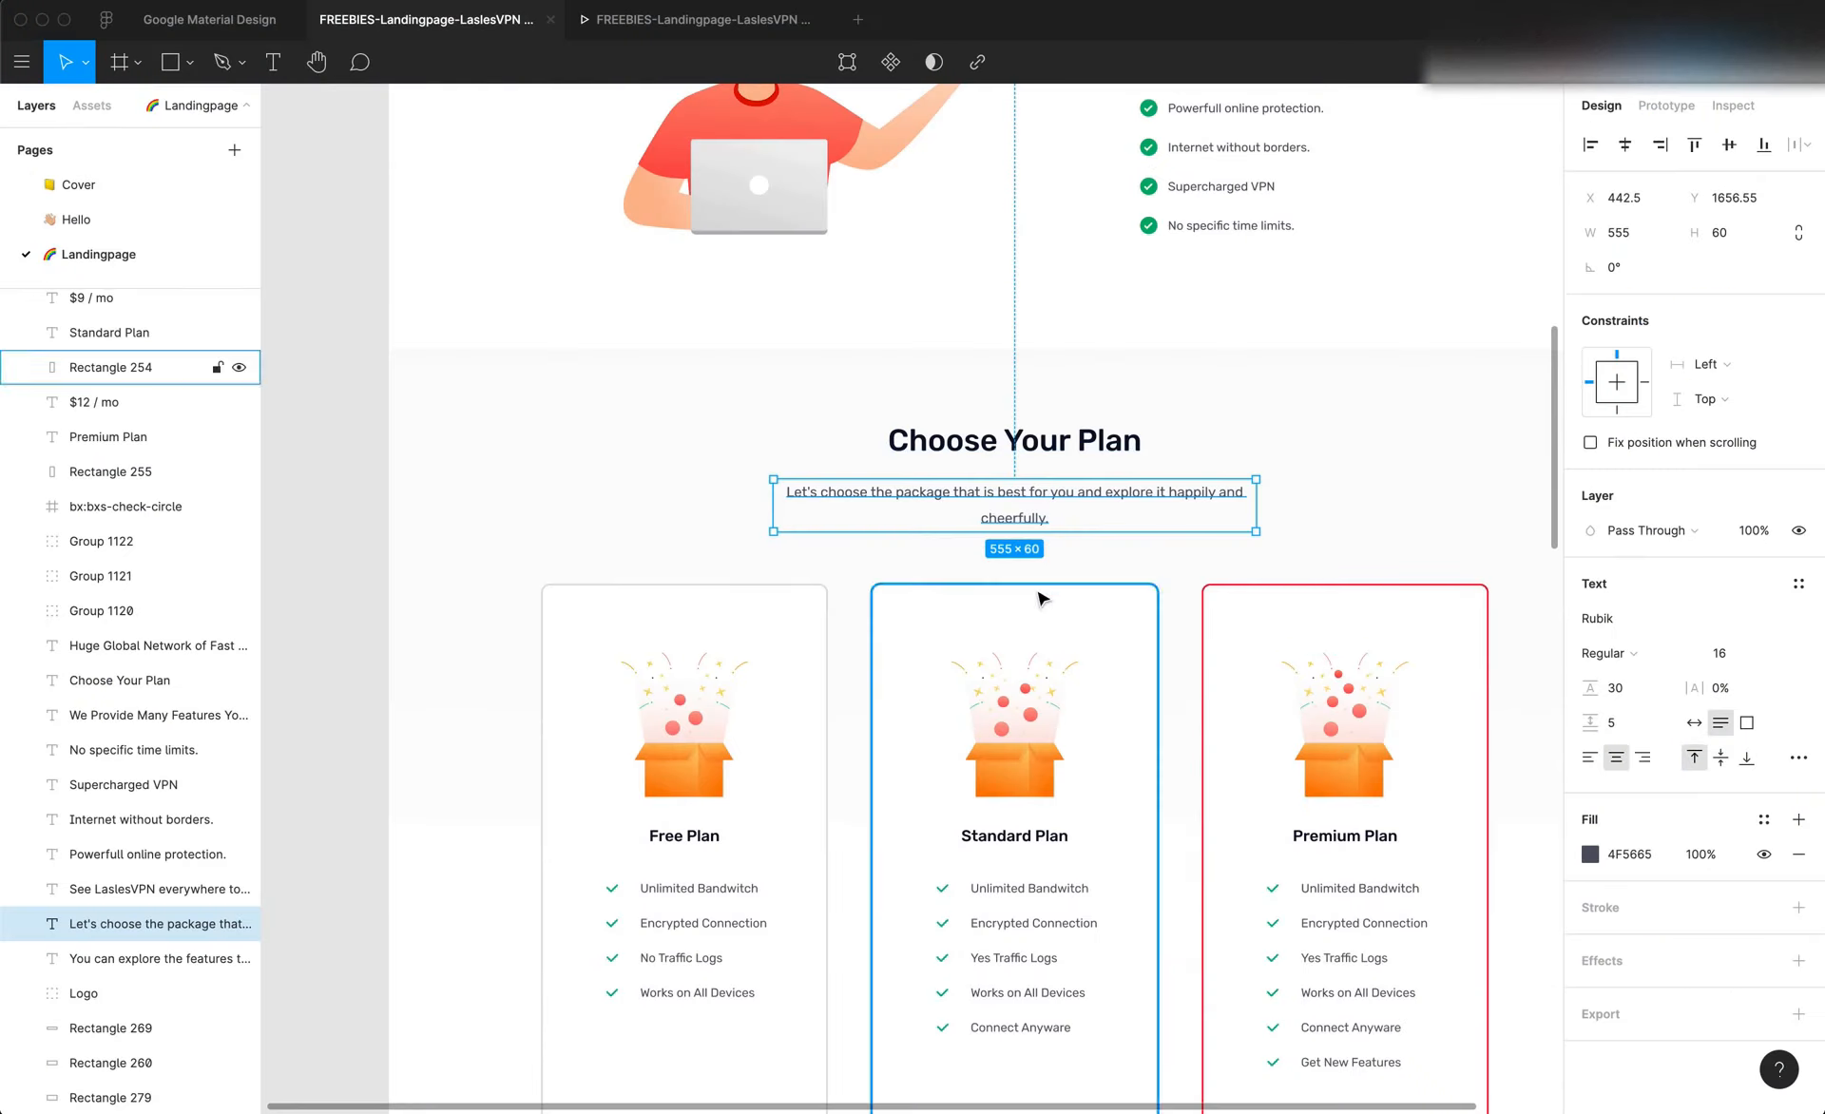
click(1033, 433)
key(alt)
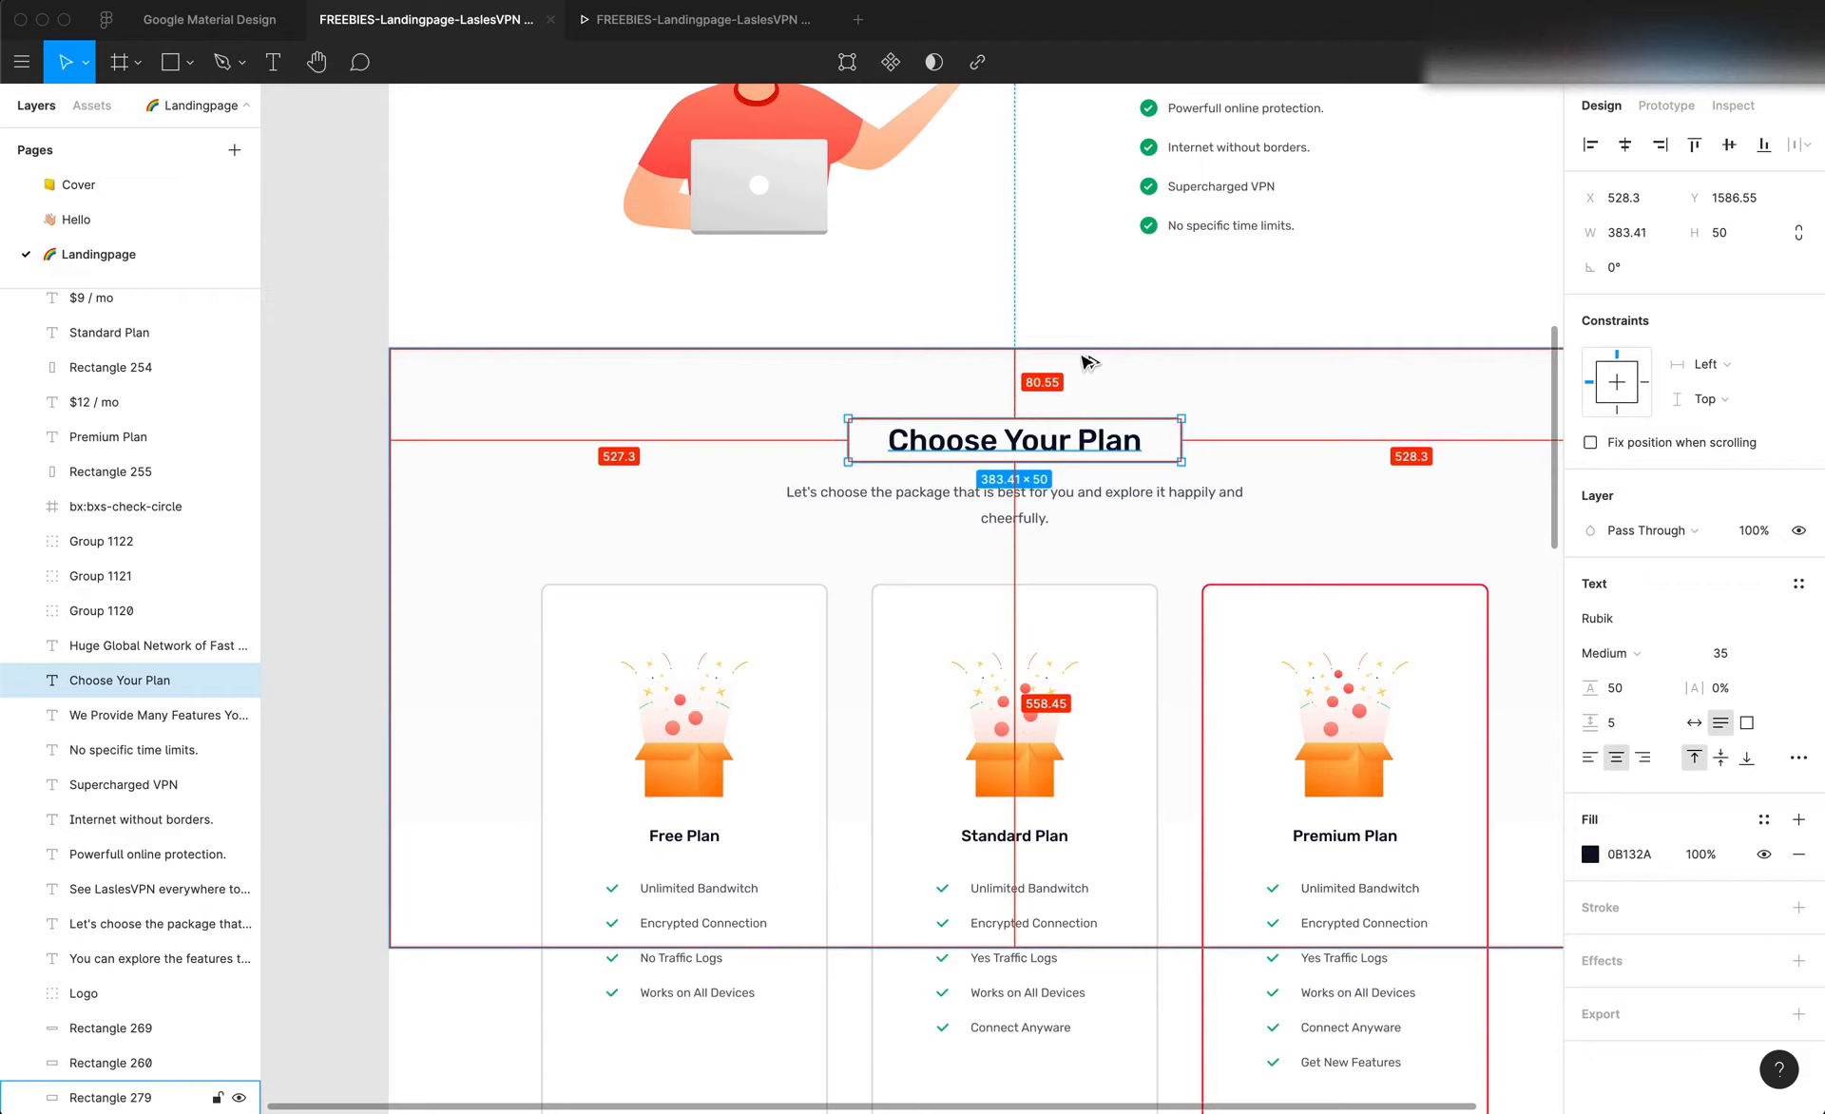
key(super+Tab)
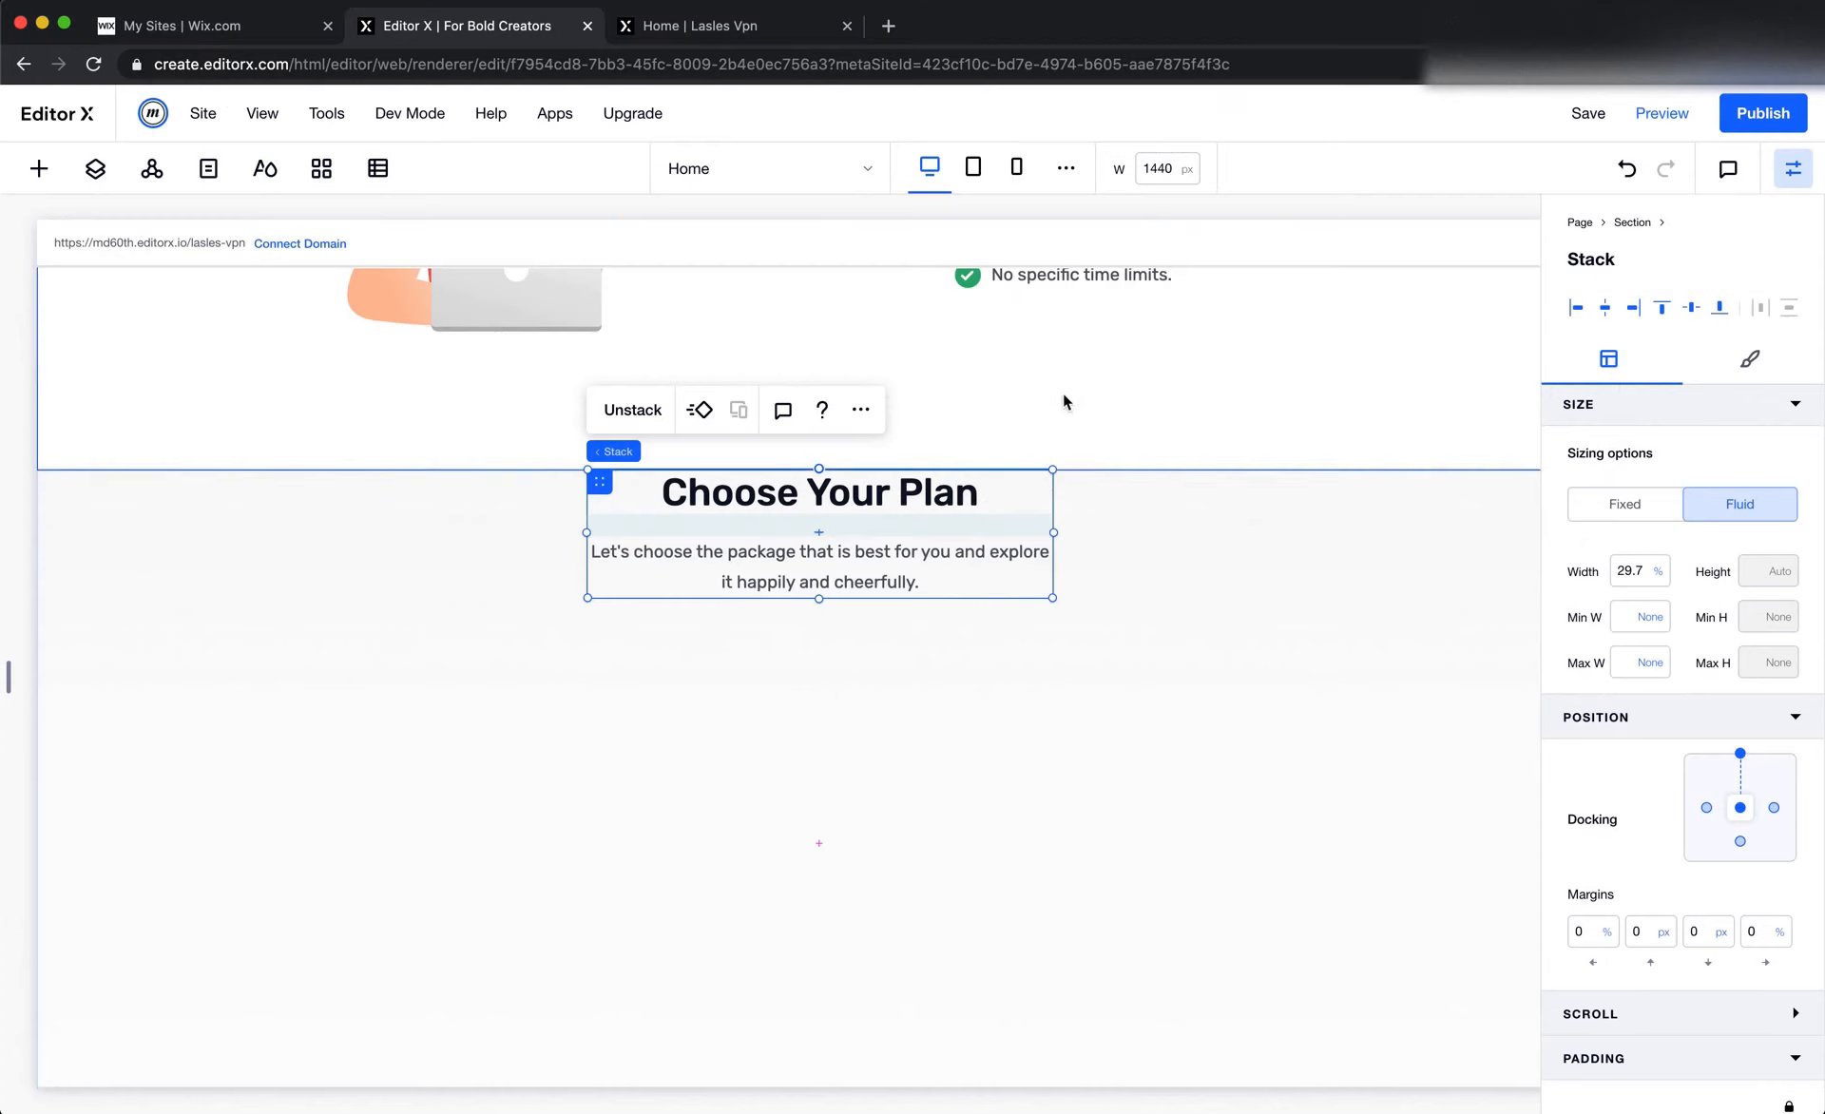
click(1646, 933)
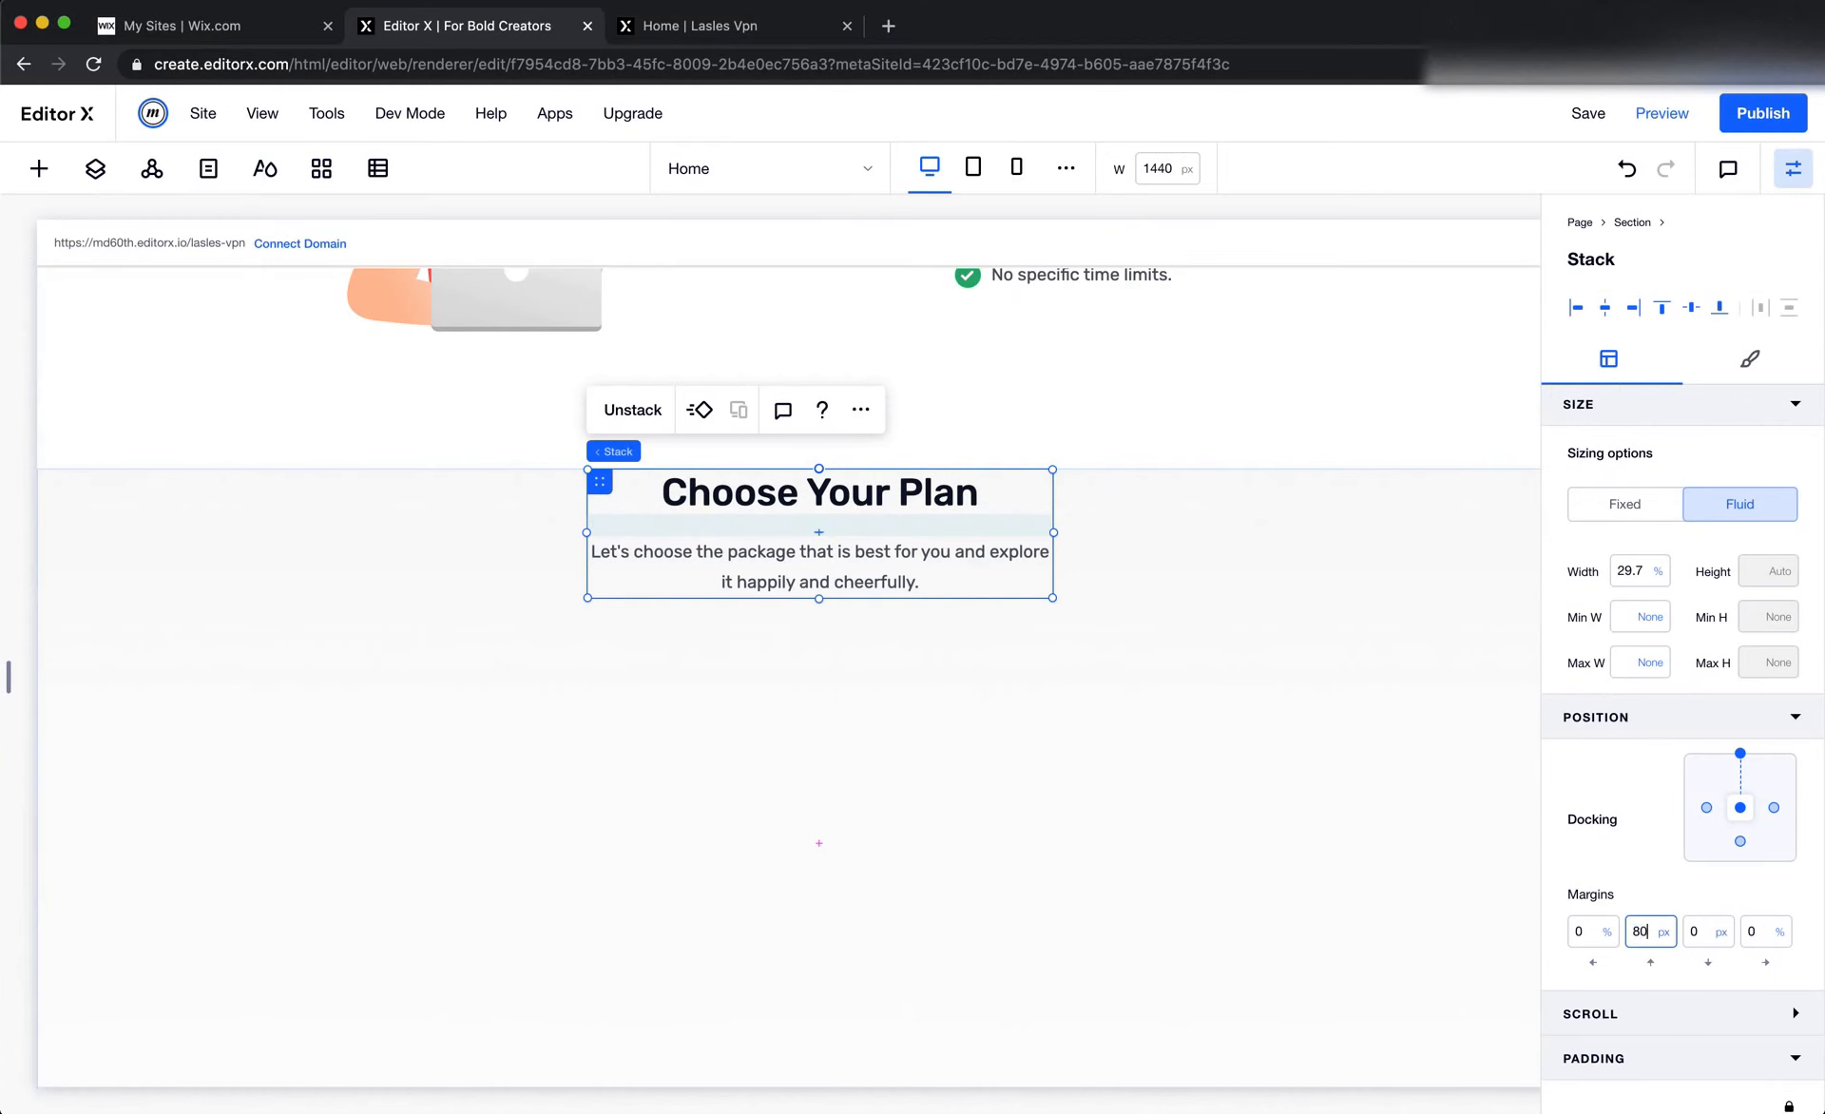
key(Return)
scroll(1166, 782, left, 1)
click(1166, 783)
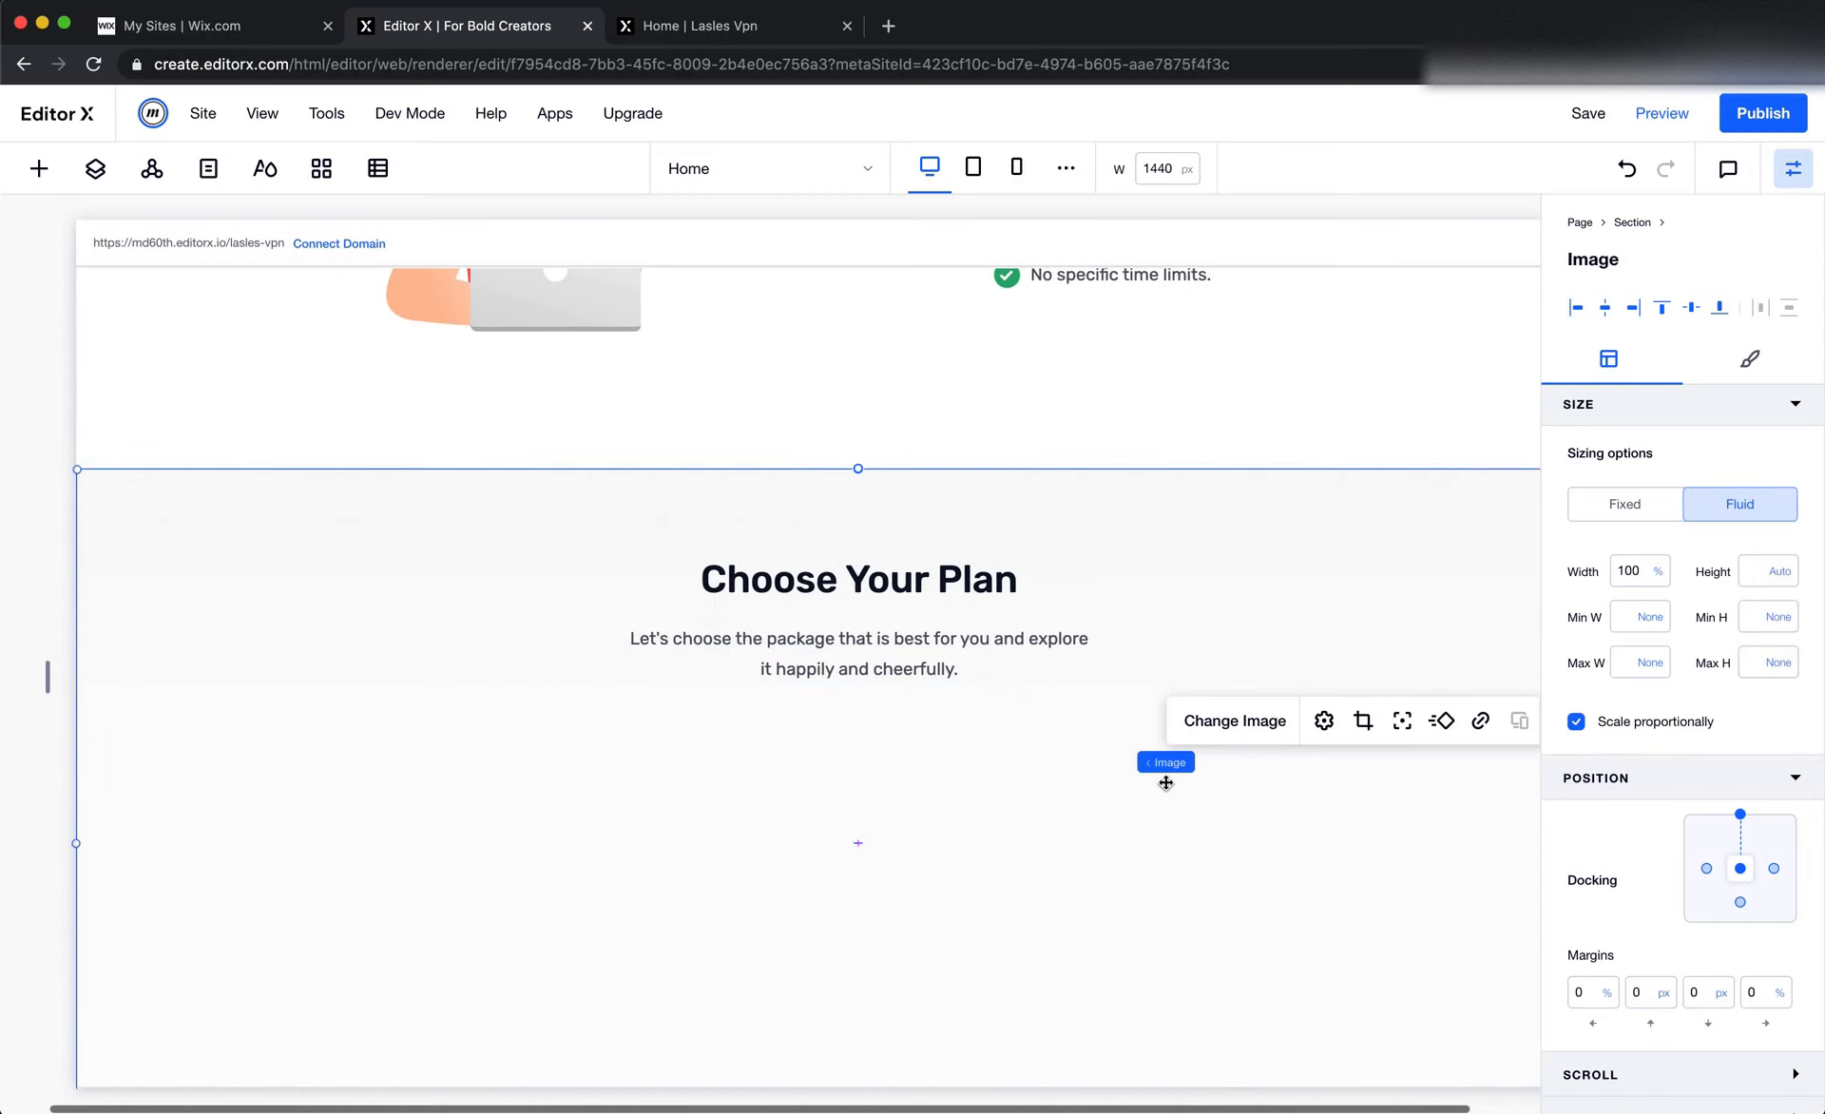
Check the paragraph's width in Figma and give the Choose Your Plan stack a fixed width of 555 px
key(super+Tab)
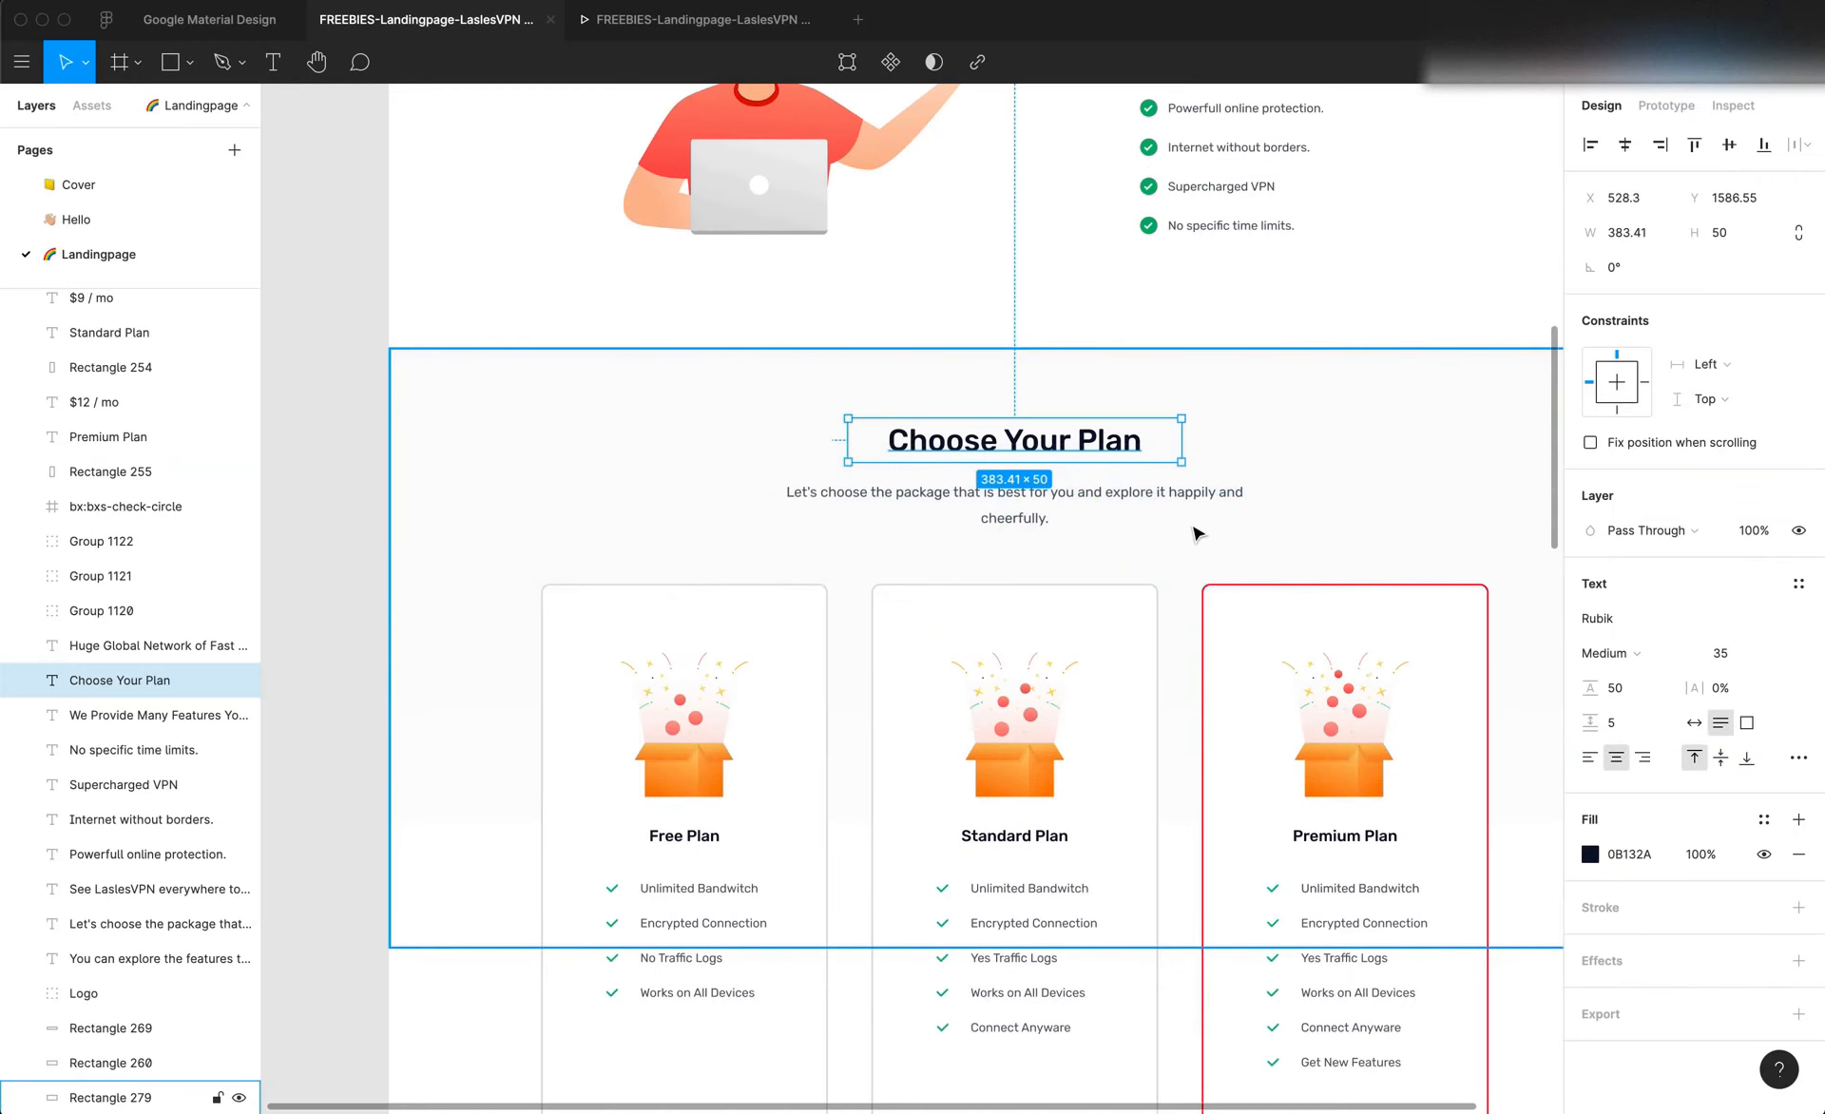
click(1183, 505)
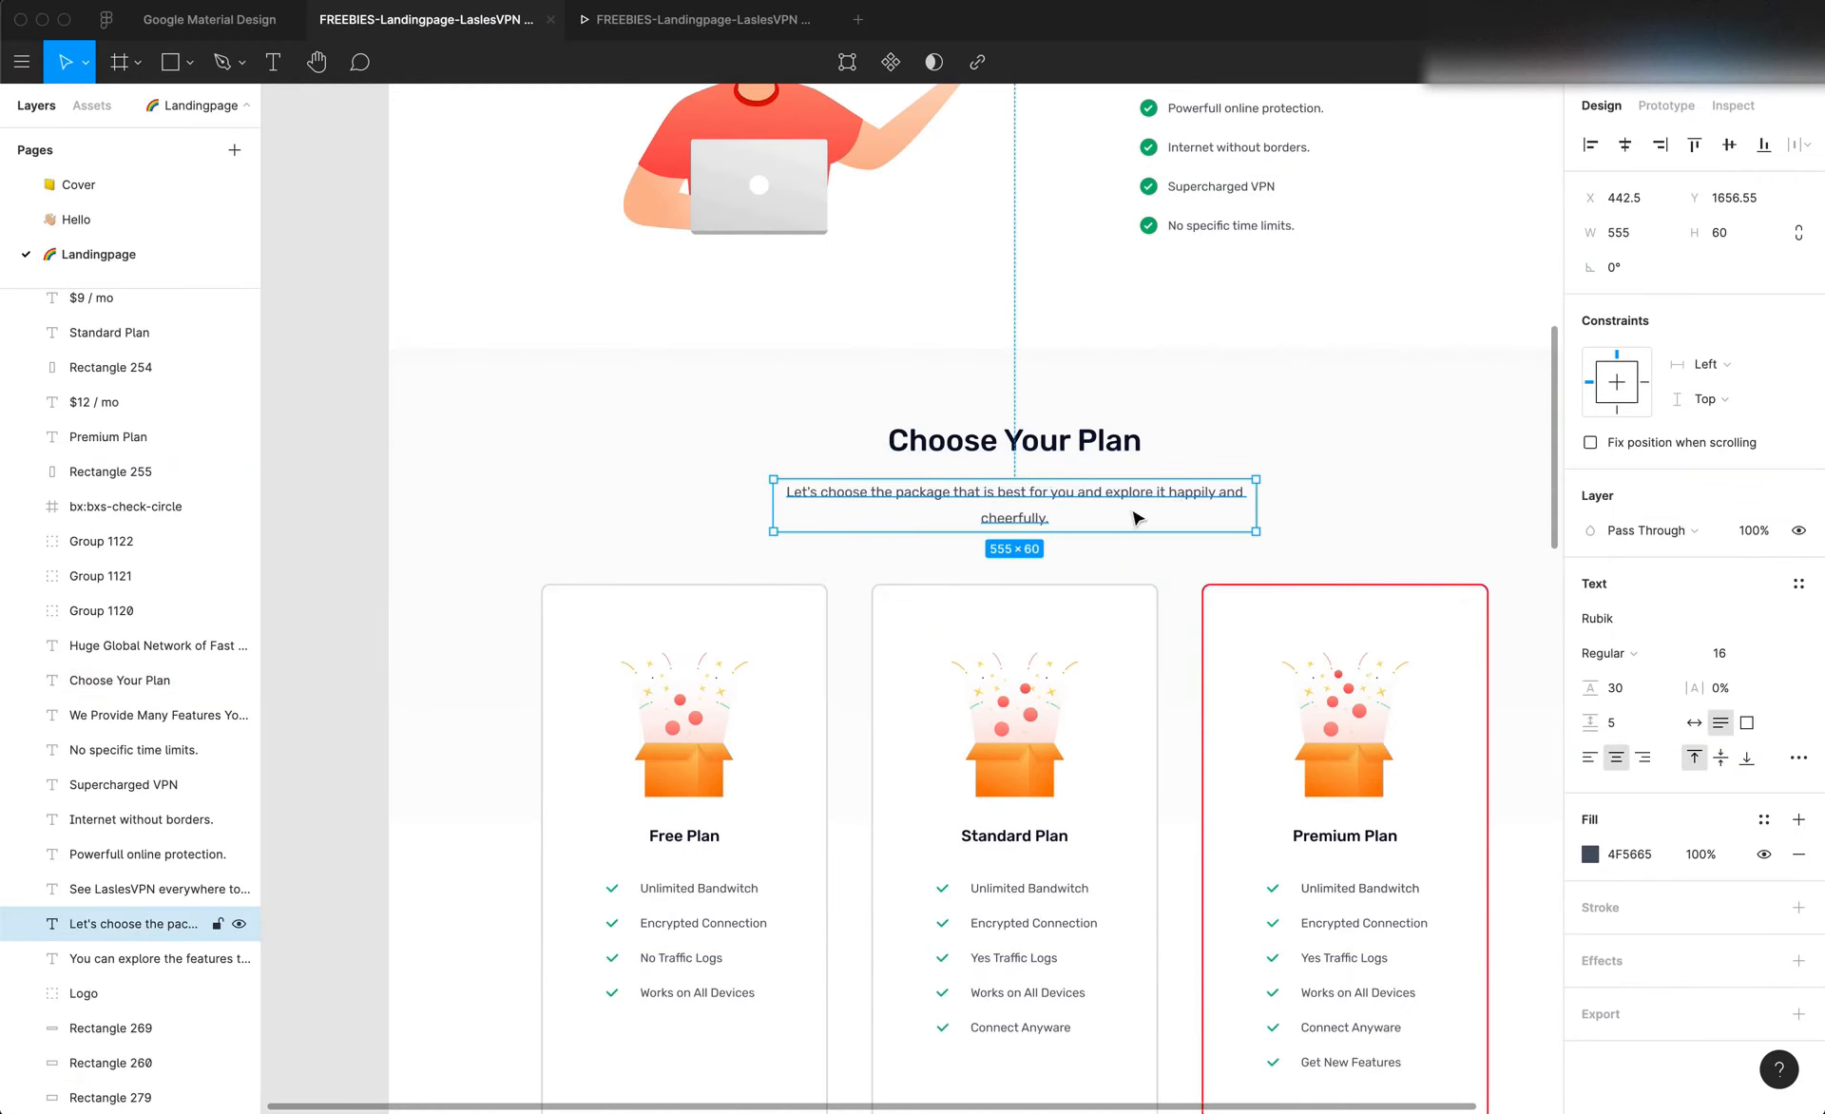
key(super+Tab)
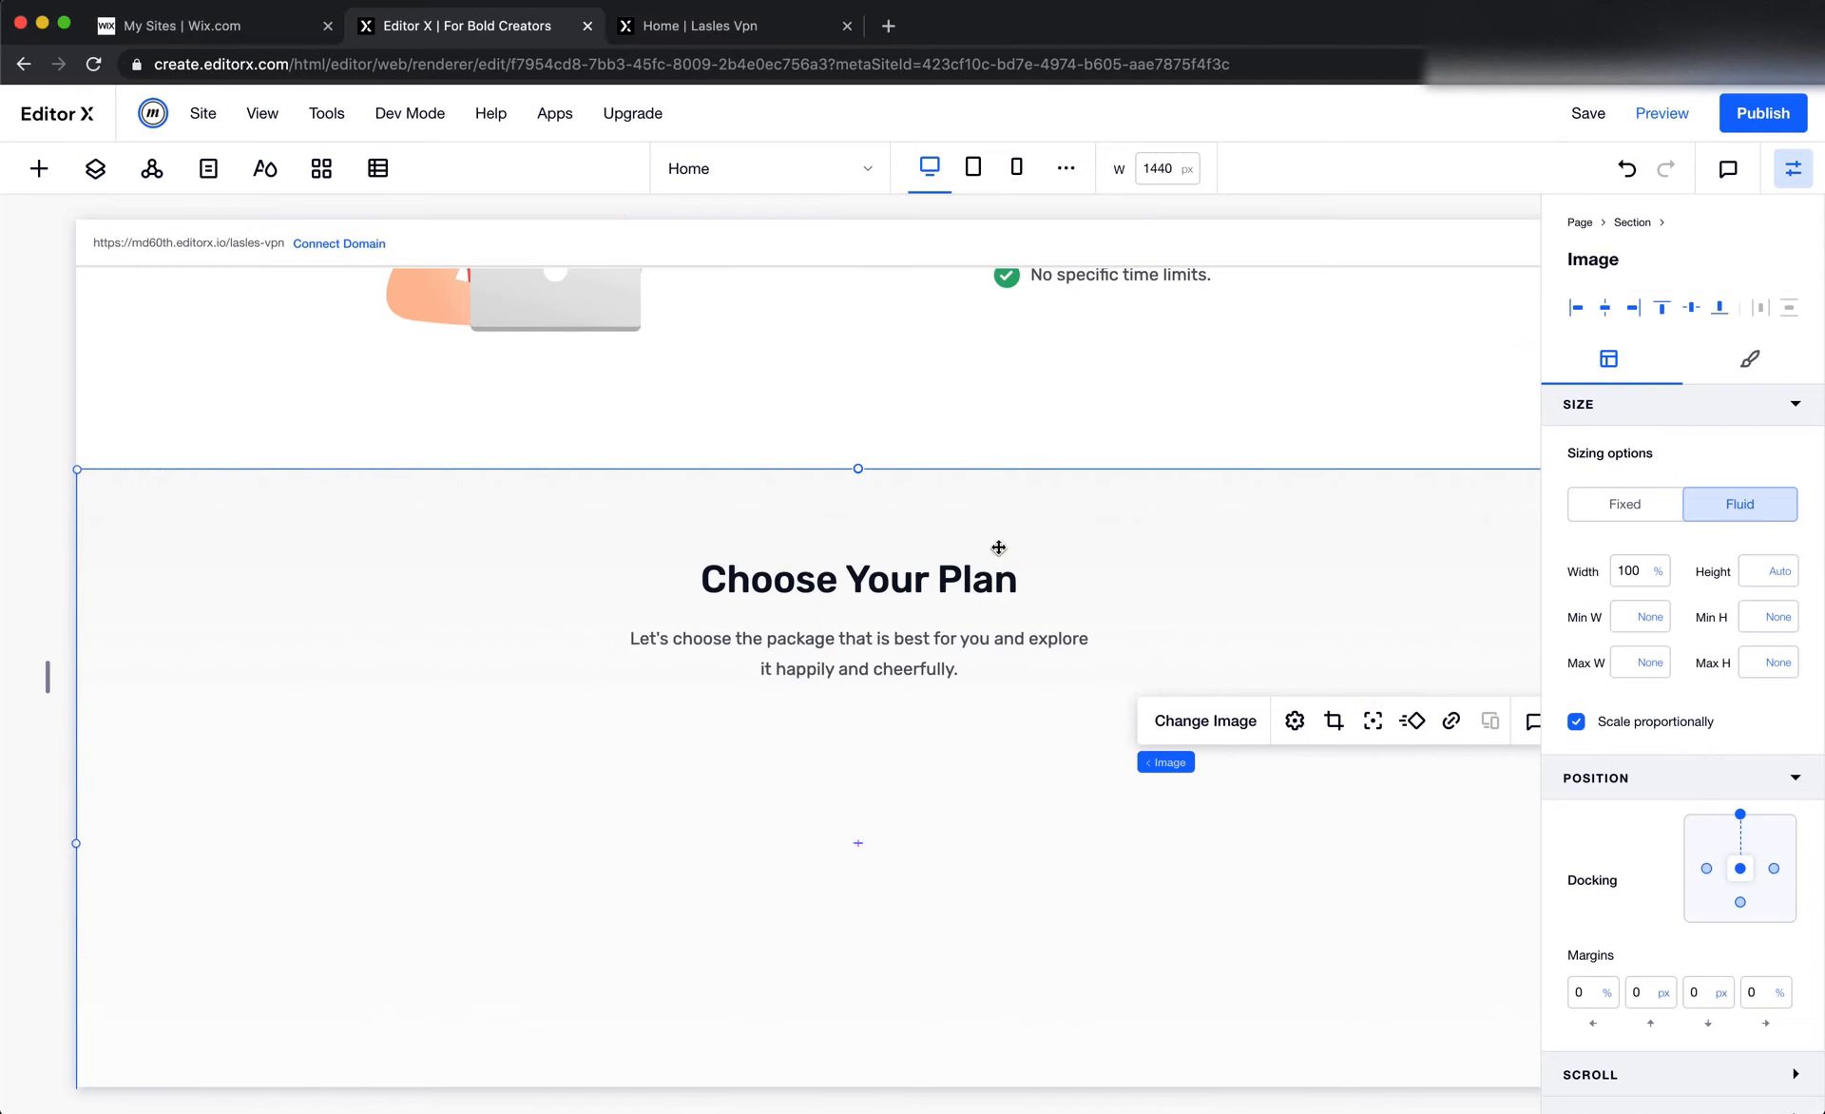
click(1000, 644)
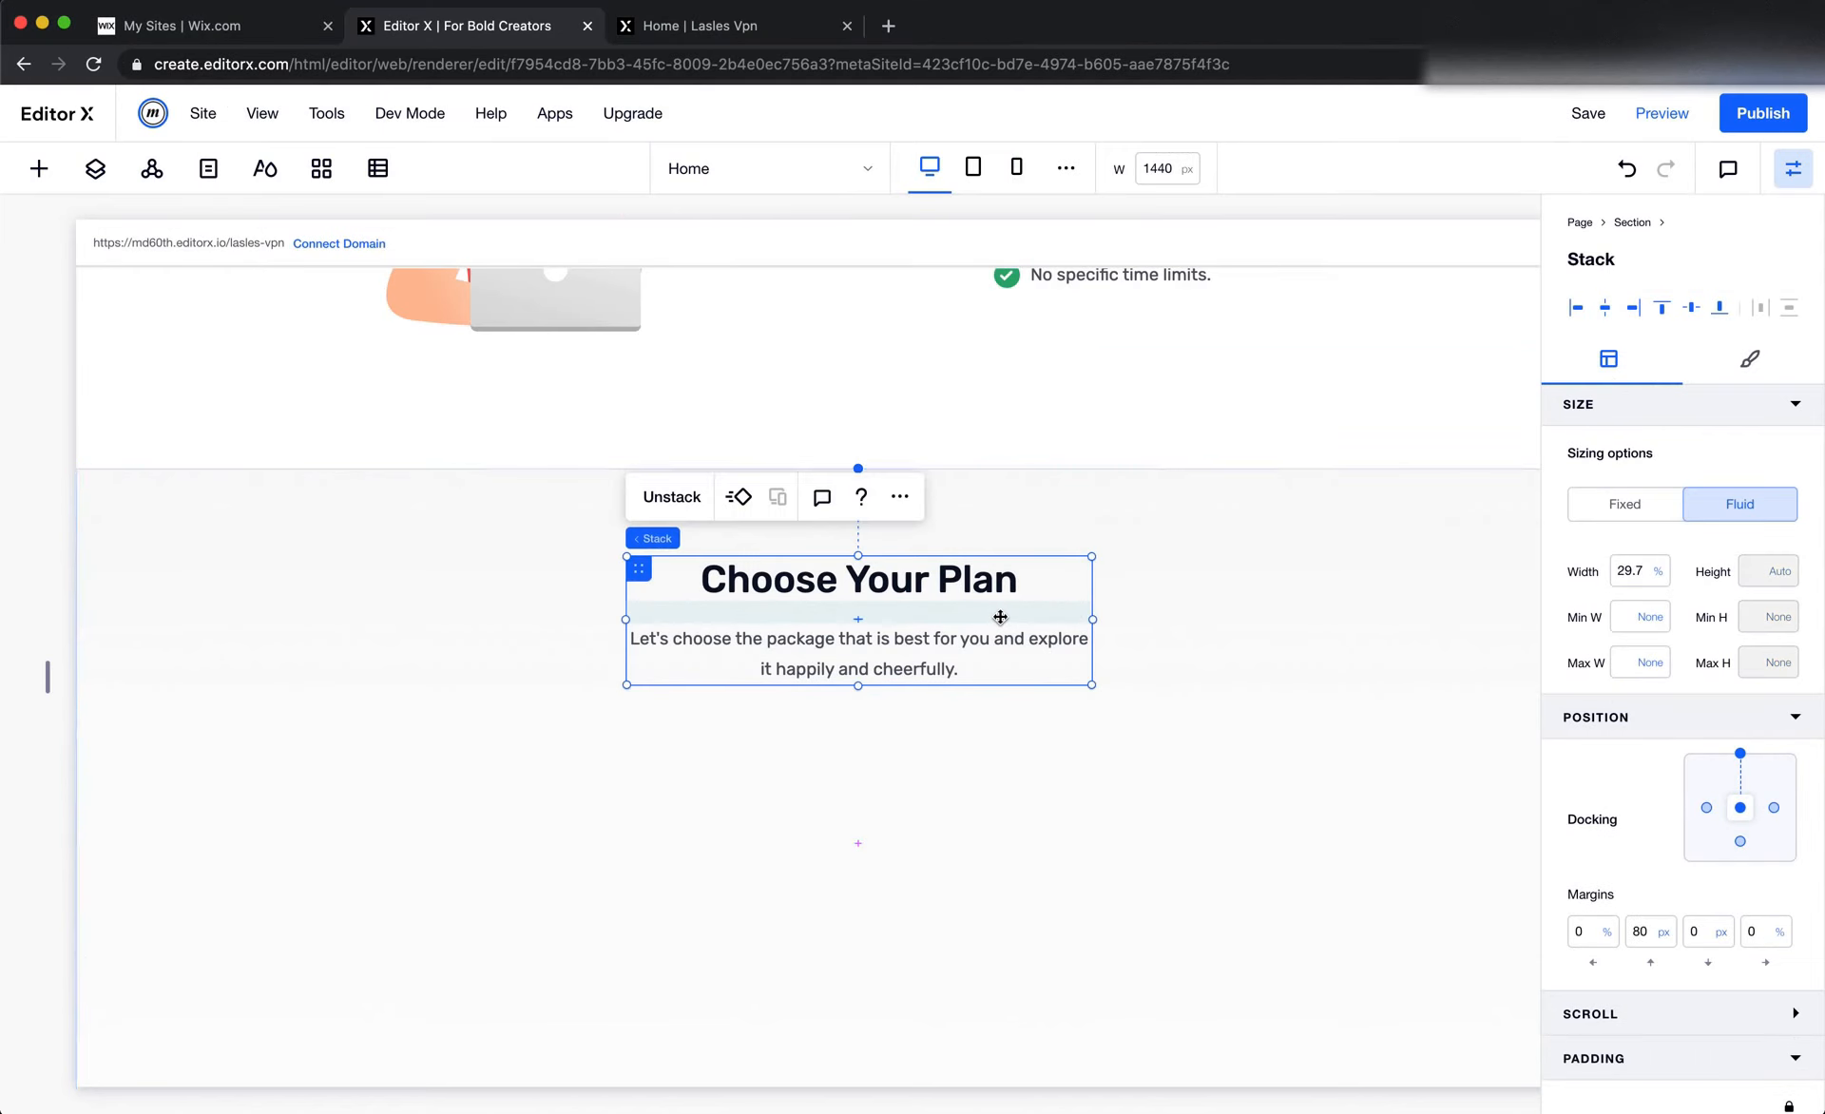
click(1624, 503)
click(1650, 571)
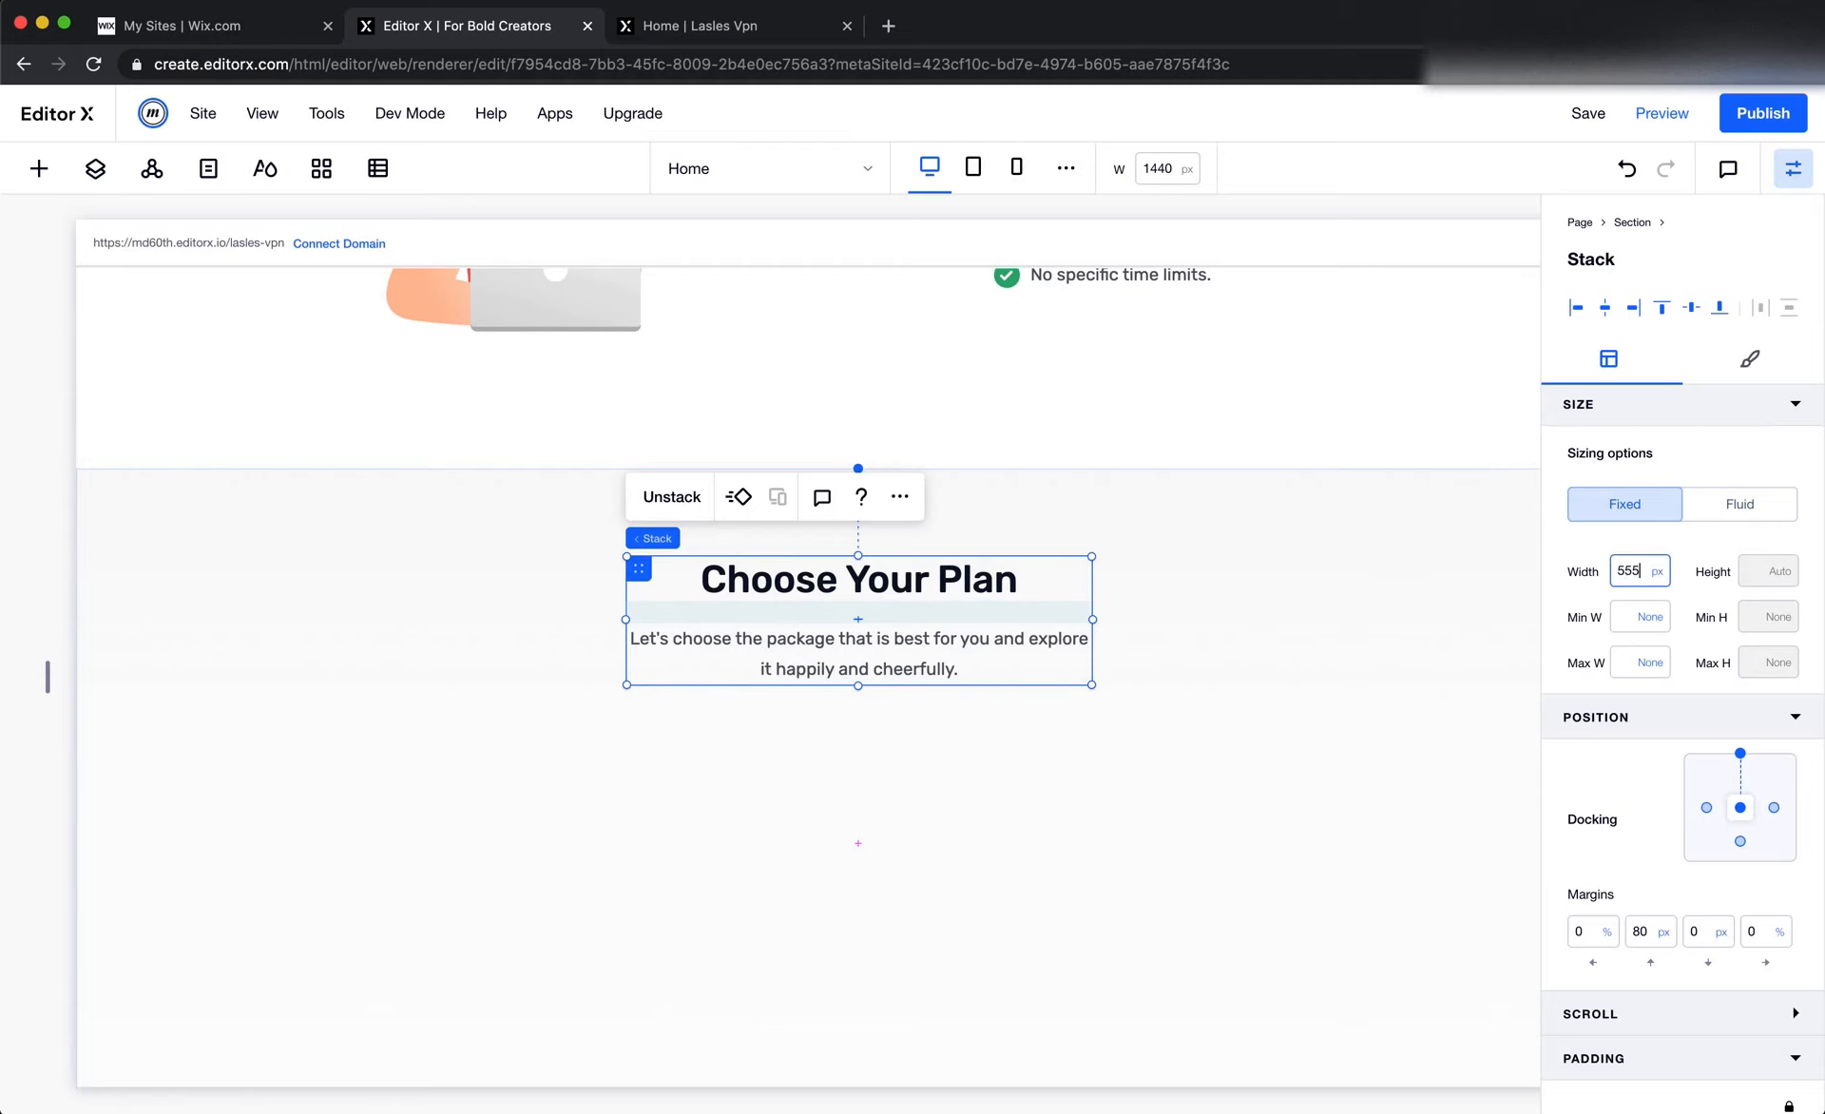
key(Return)
click(1224, 726)
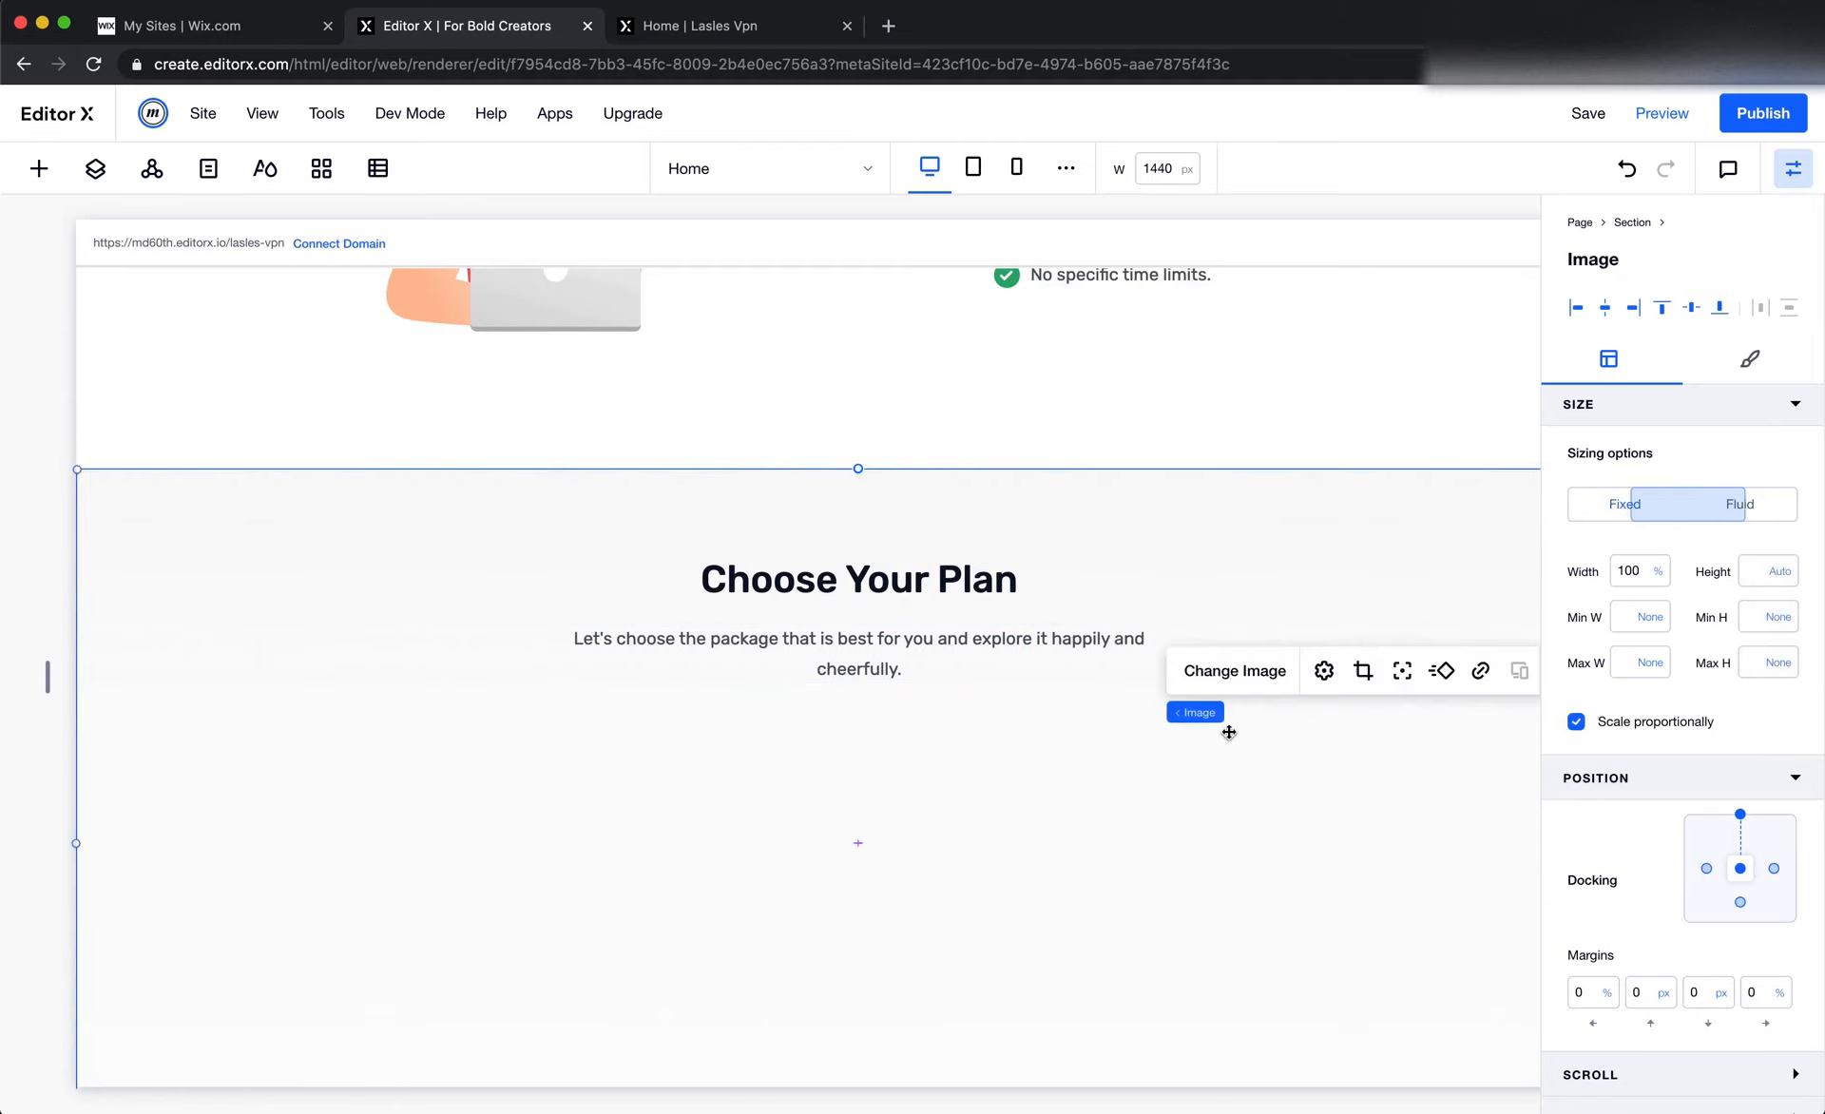
Compare the paragraph's line wrapping with the Figma design and set the Choose Your Plan stack's fixed width to 500 px
key(super+Tab)
click(1079, 570)
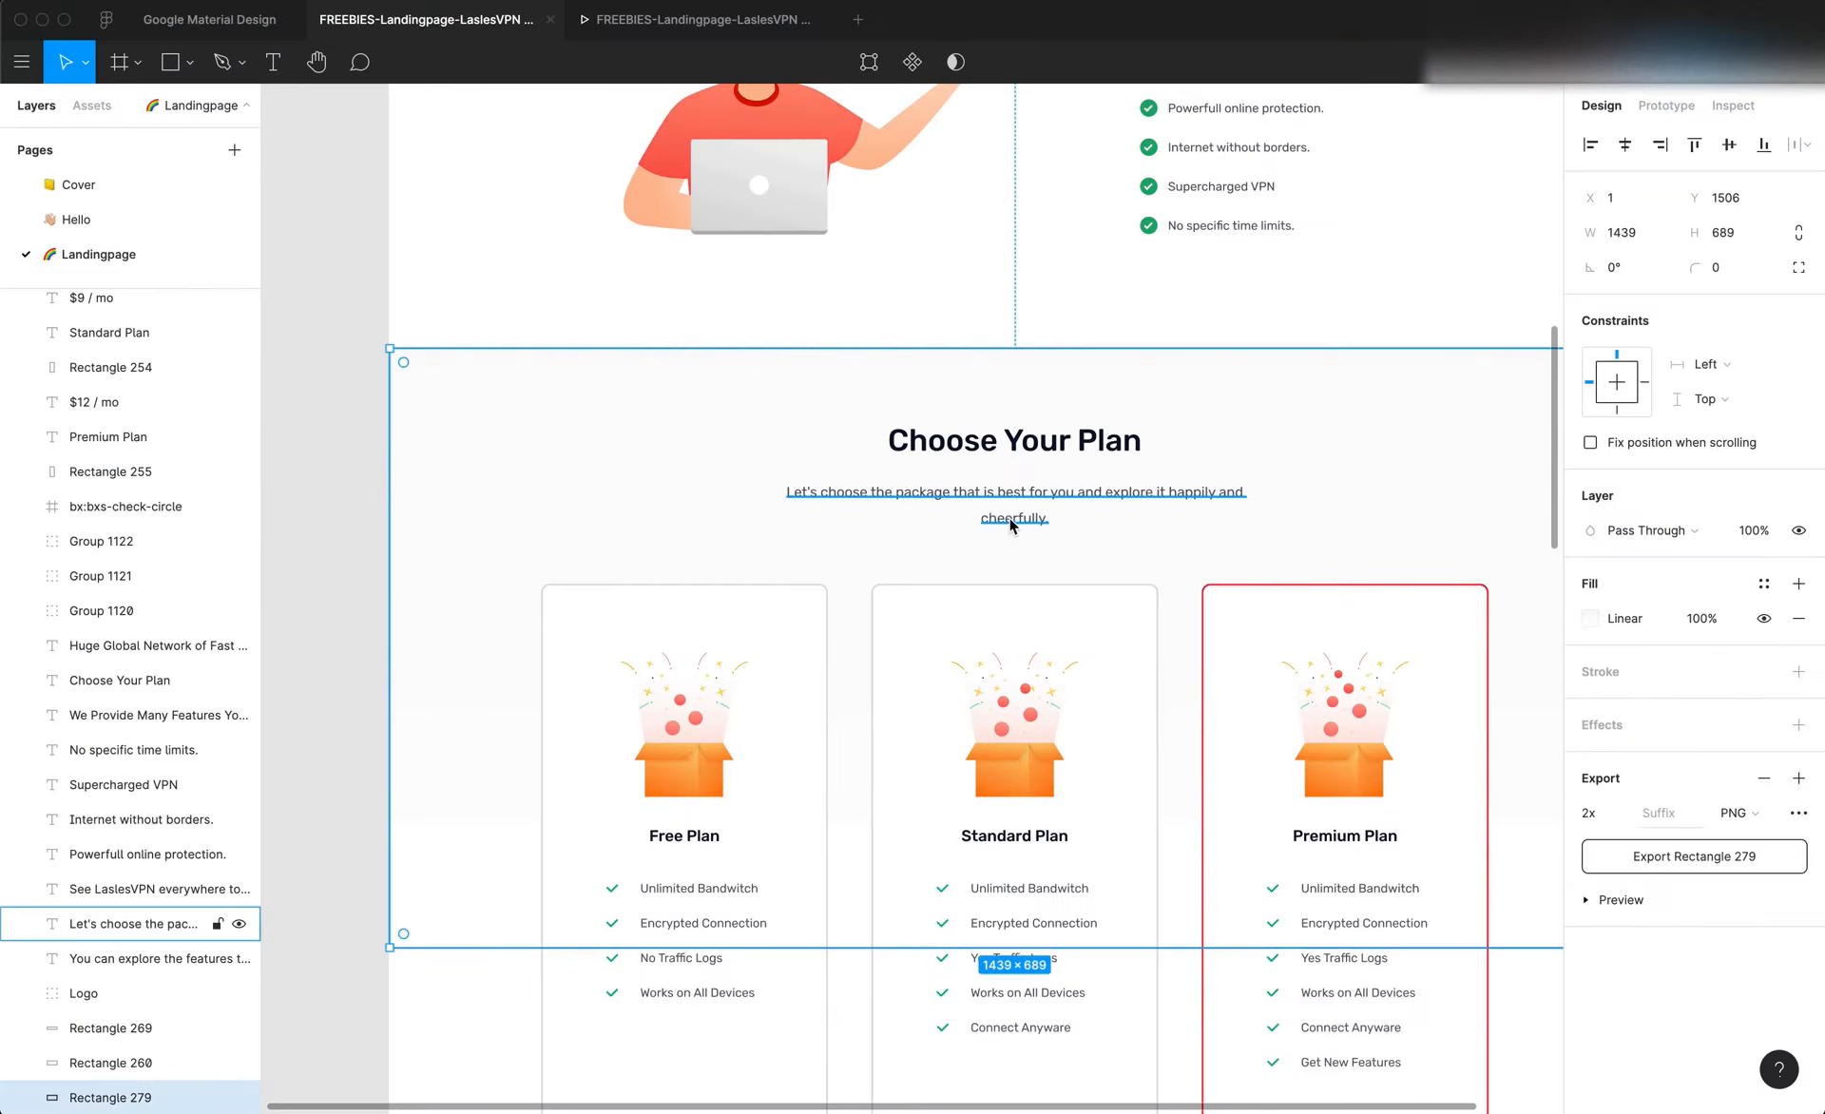
click(912, 599)
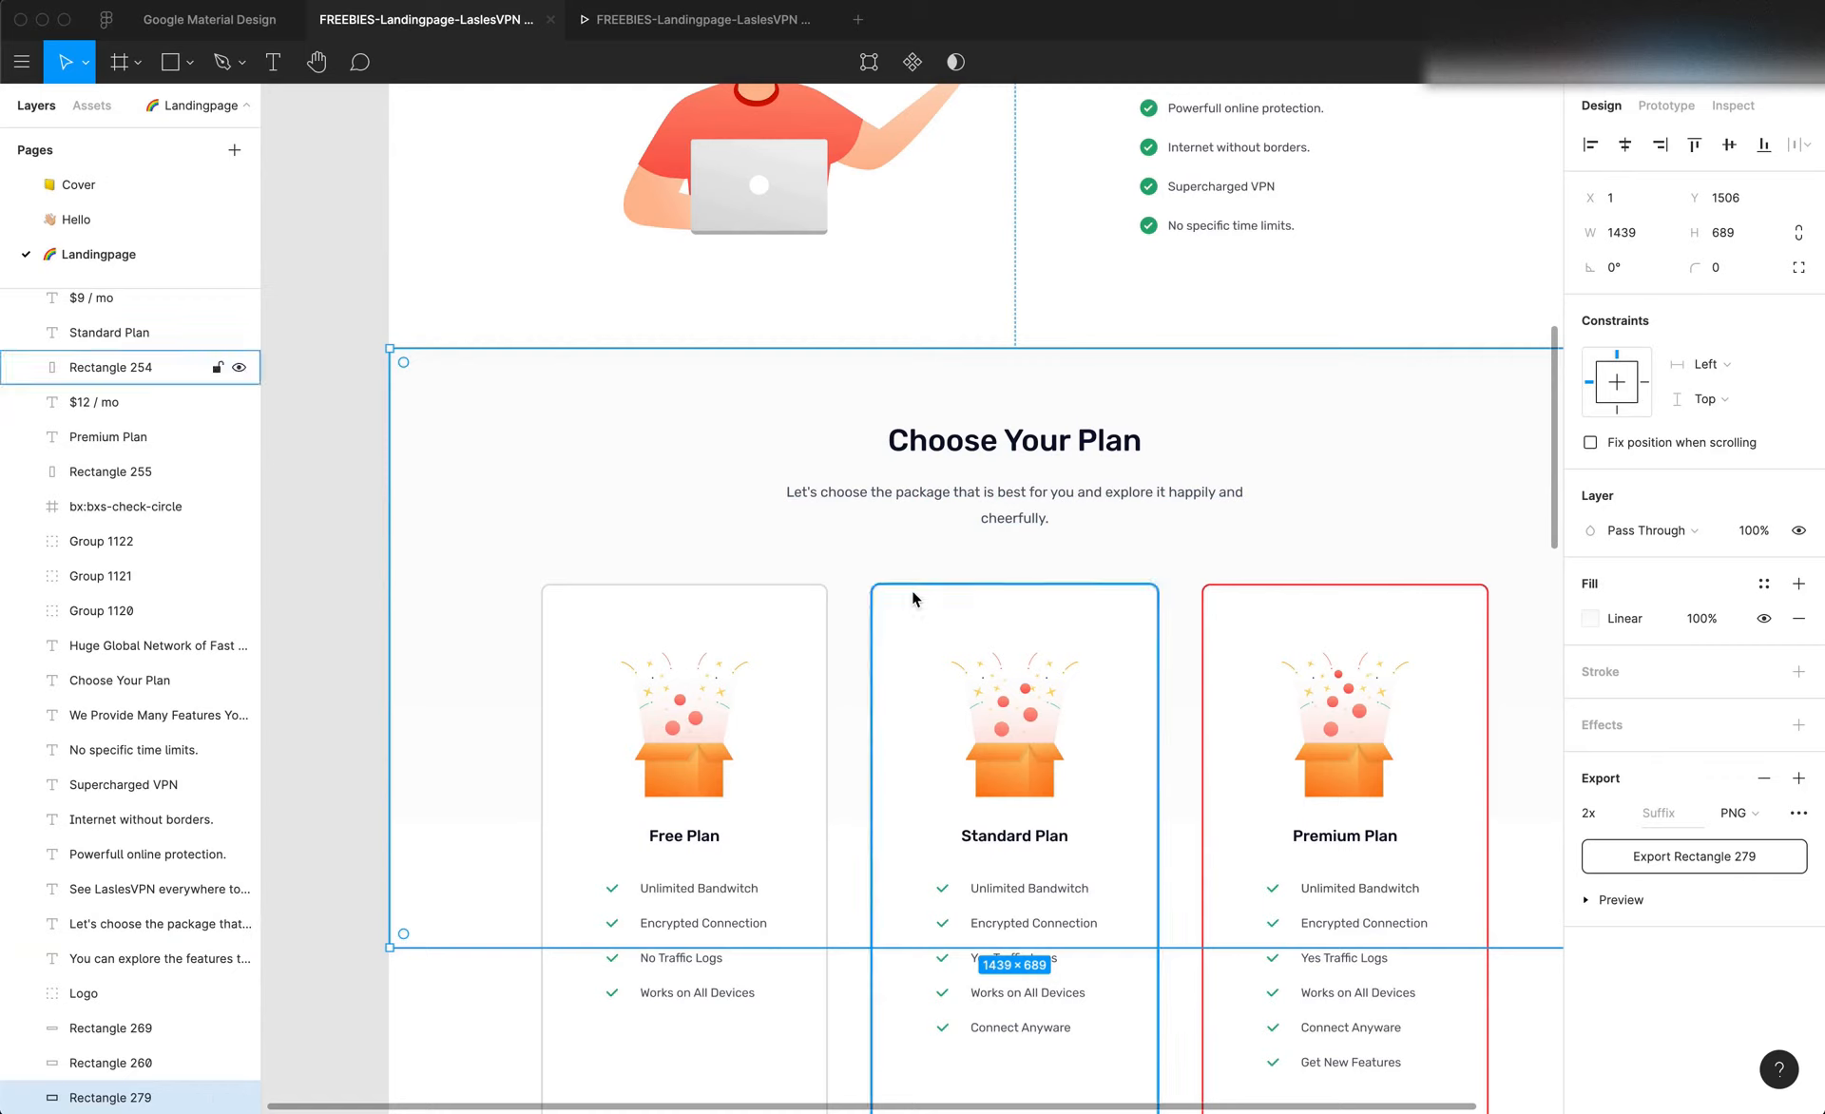
click(1021, 525)
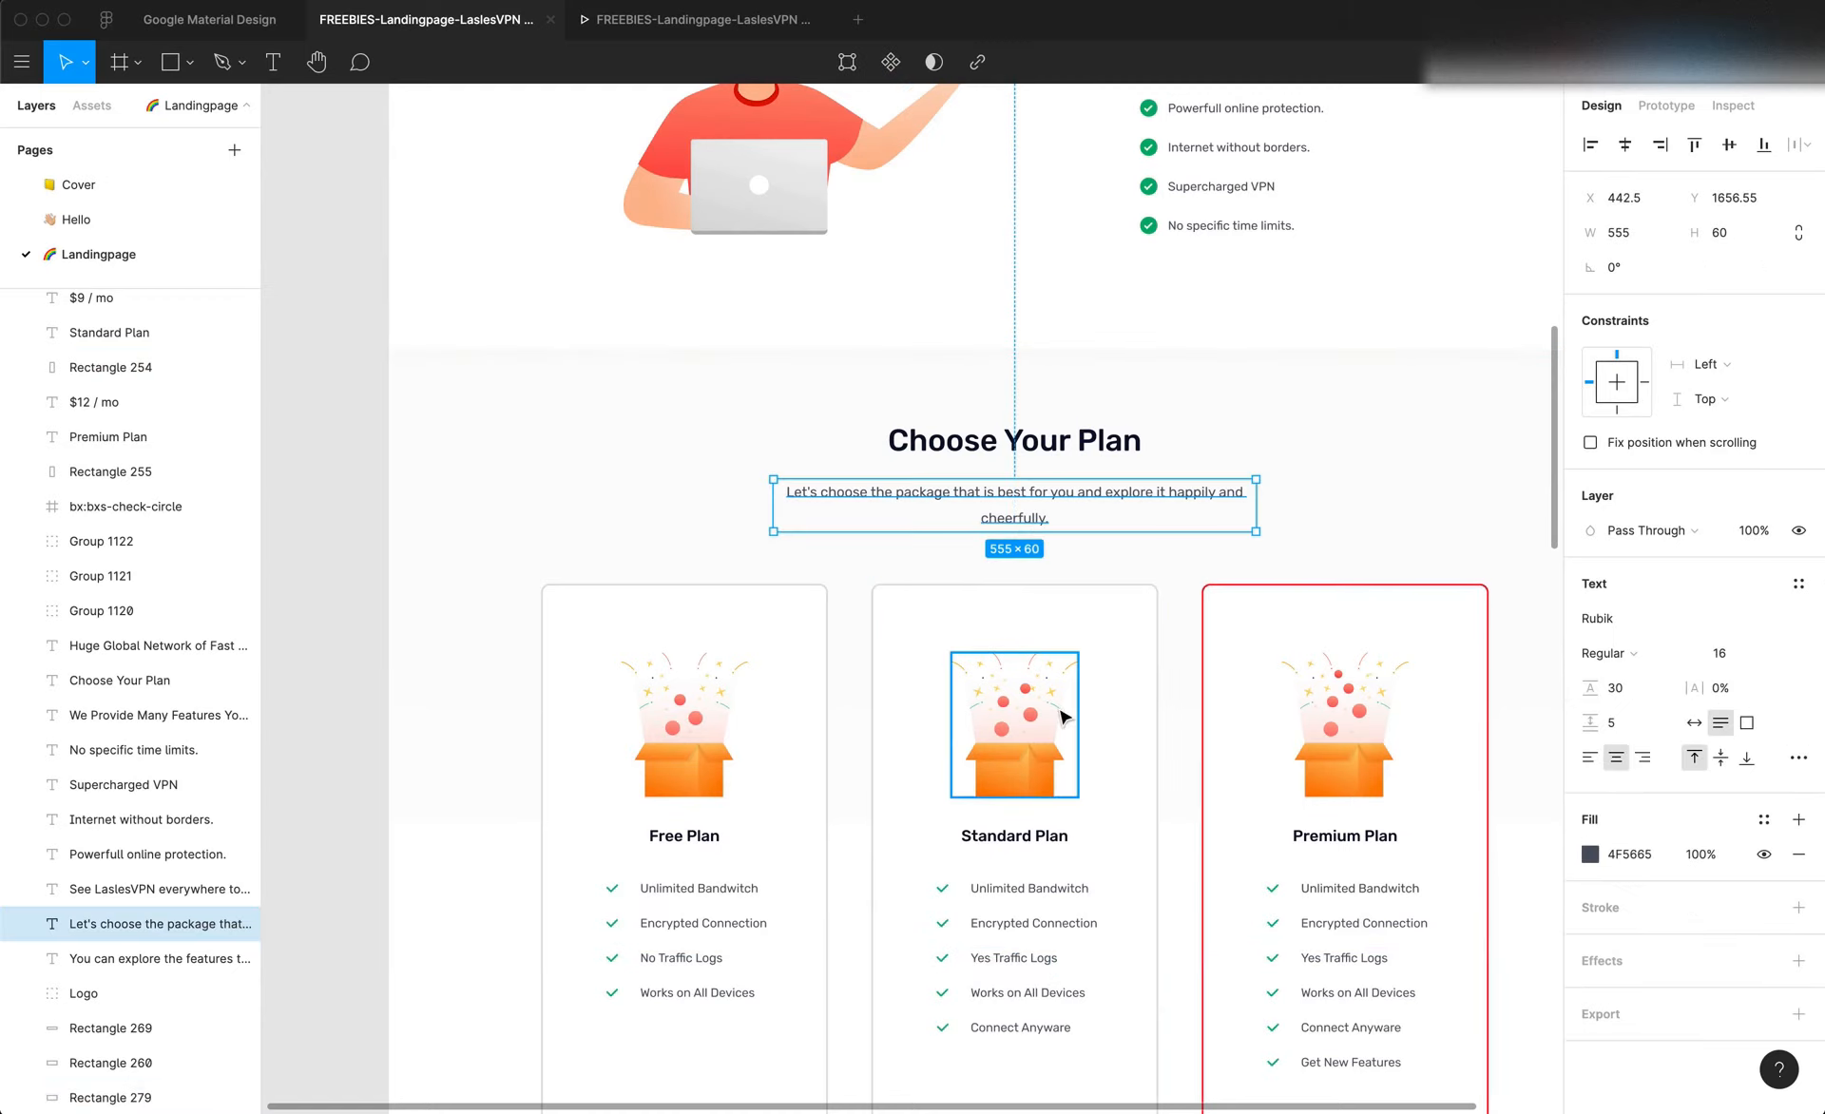
click(1086, 686)
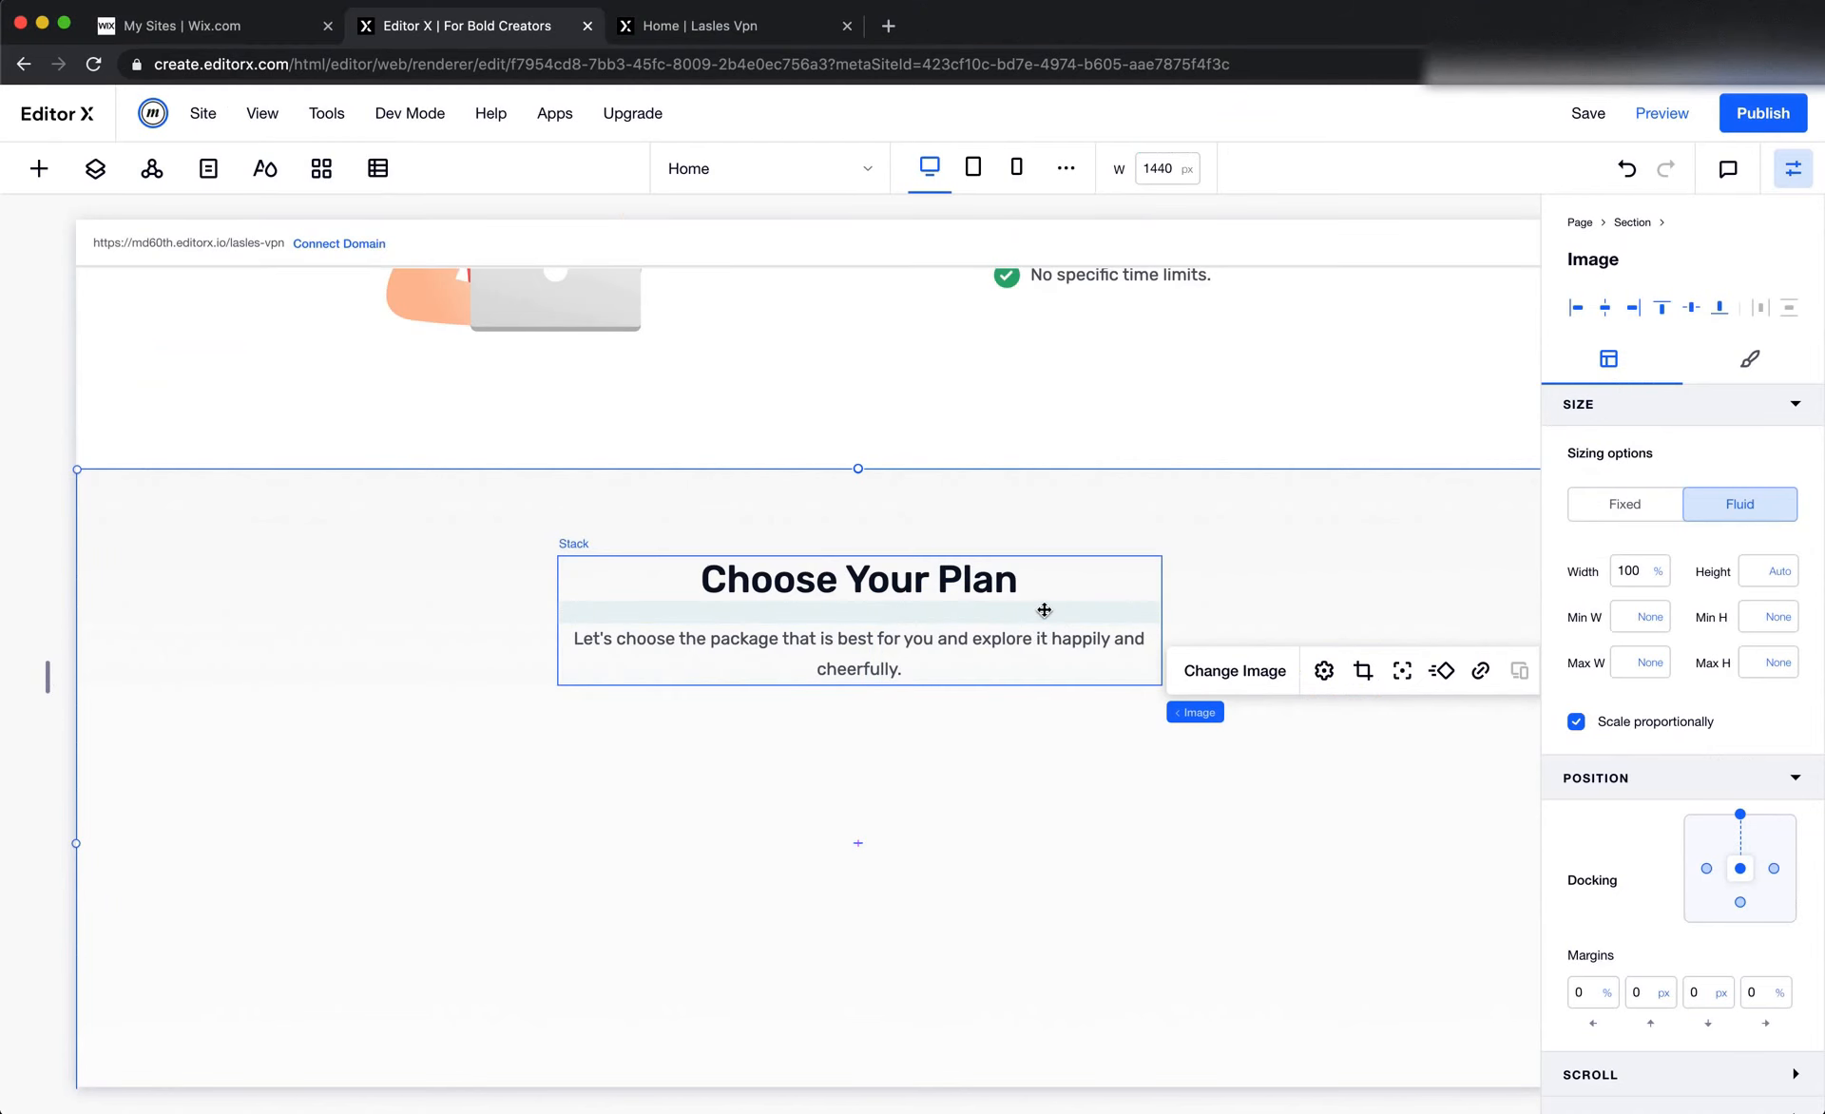
click(1043, 609)
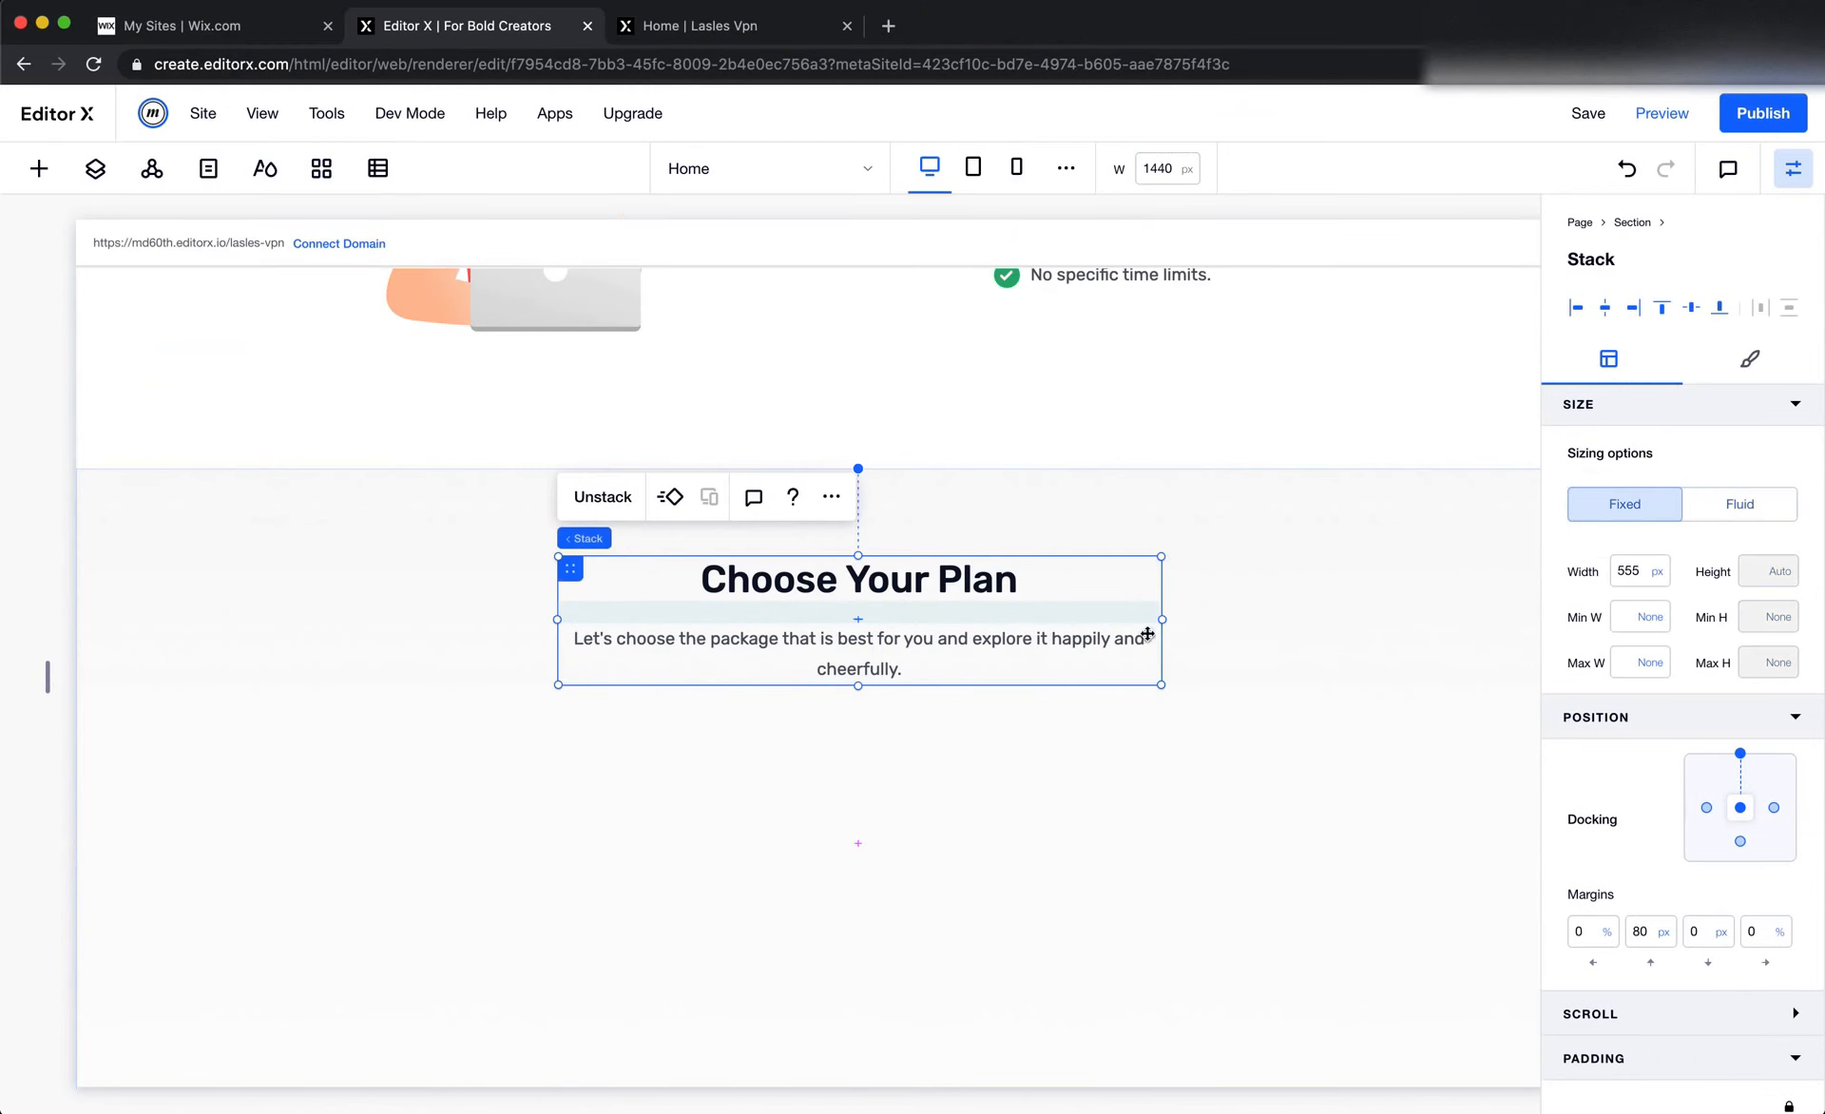
click(1642, 583)
text(500)
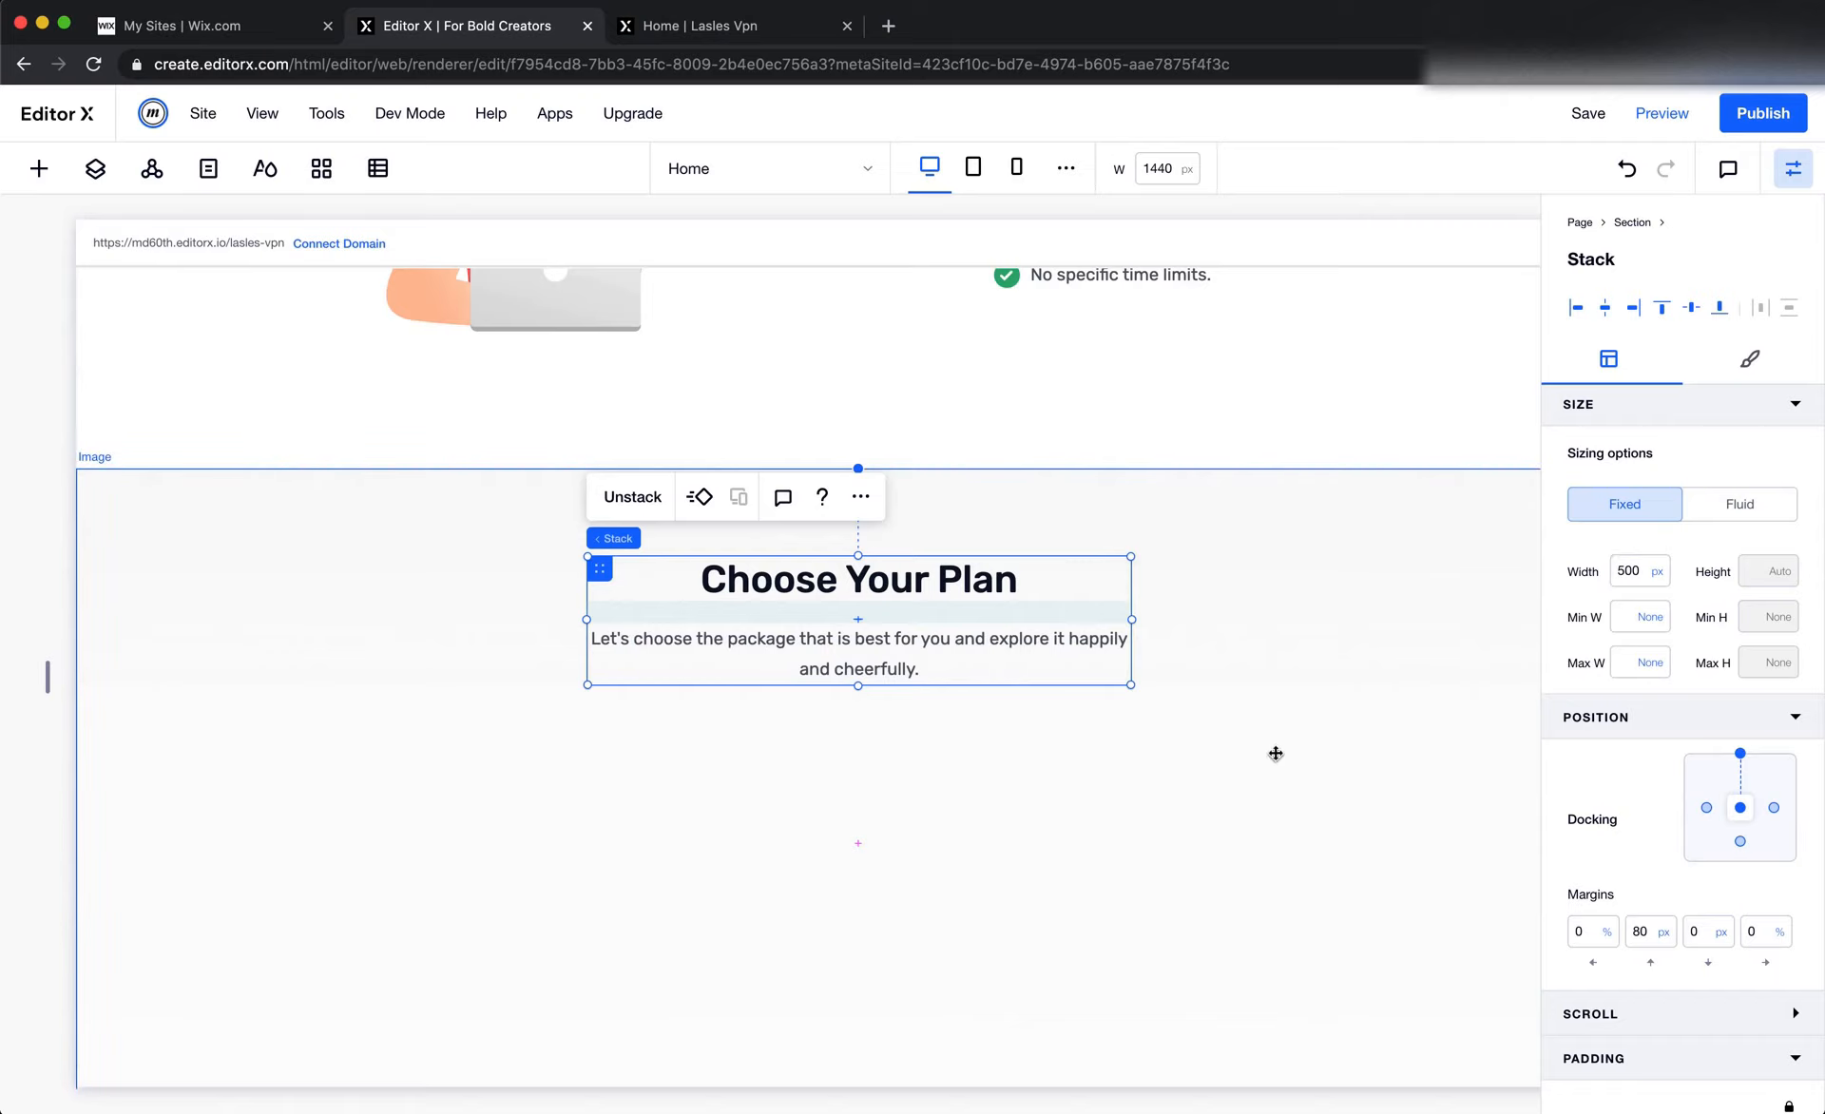
Reduce the Choose Your Plan stack's fixed width below 500 px and deselect the stack
click(1629, 570)
text(4)
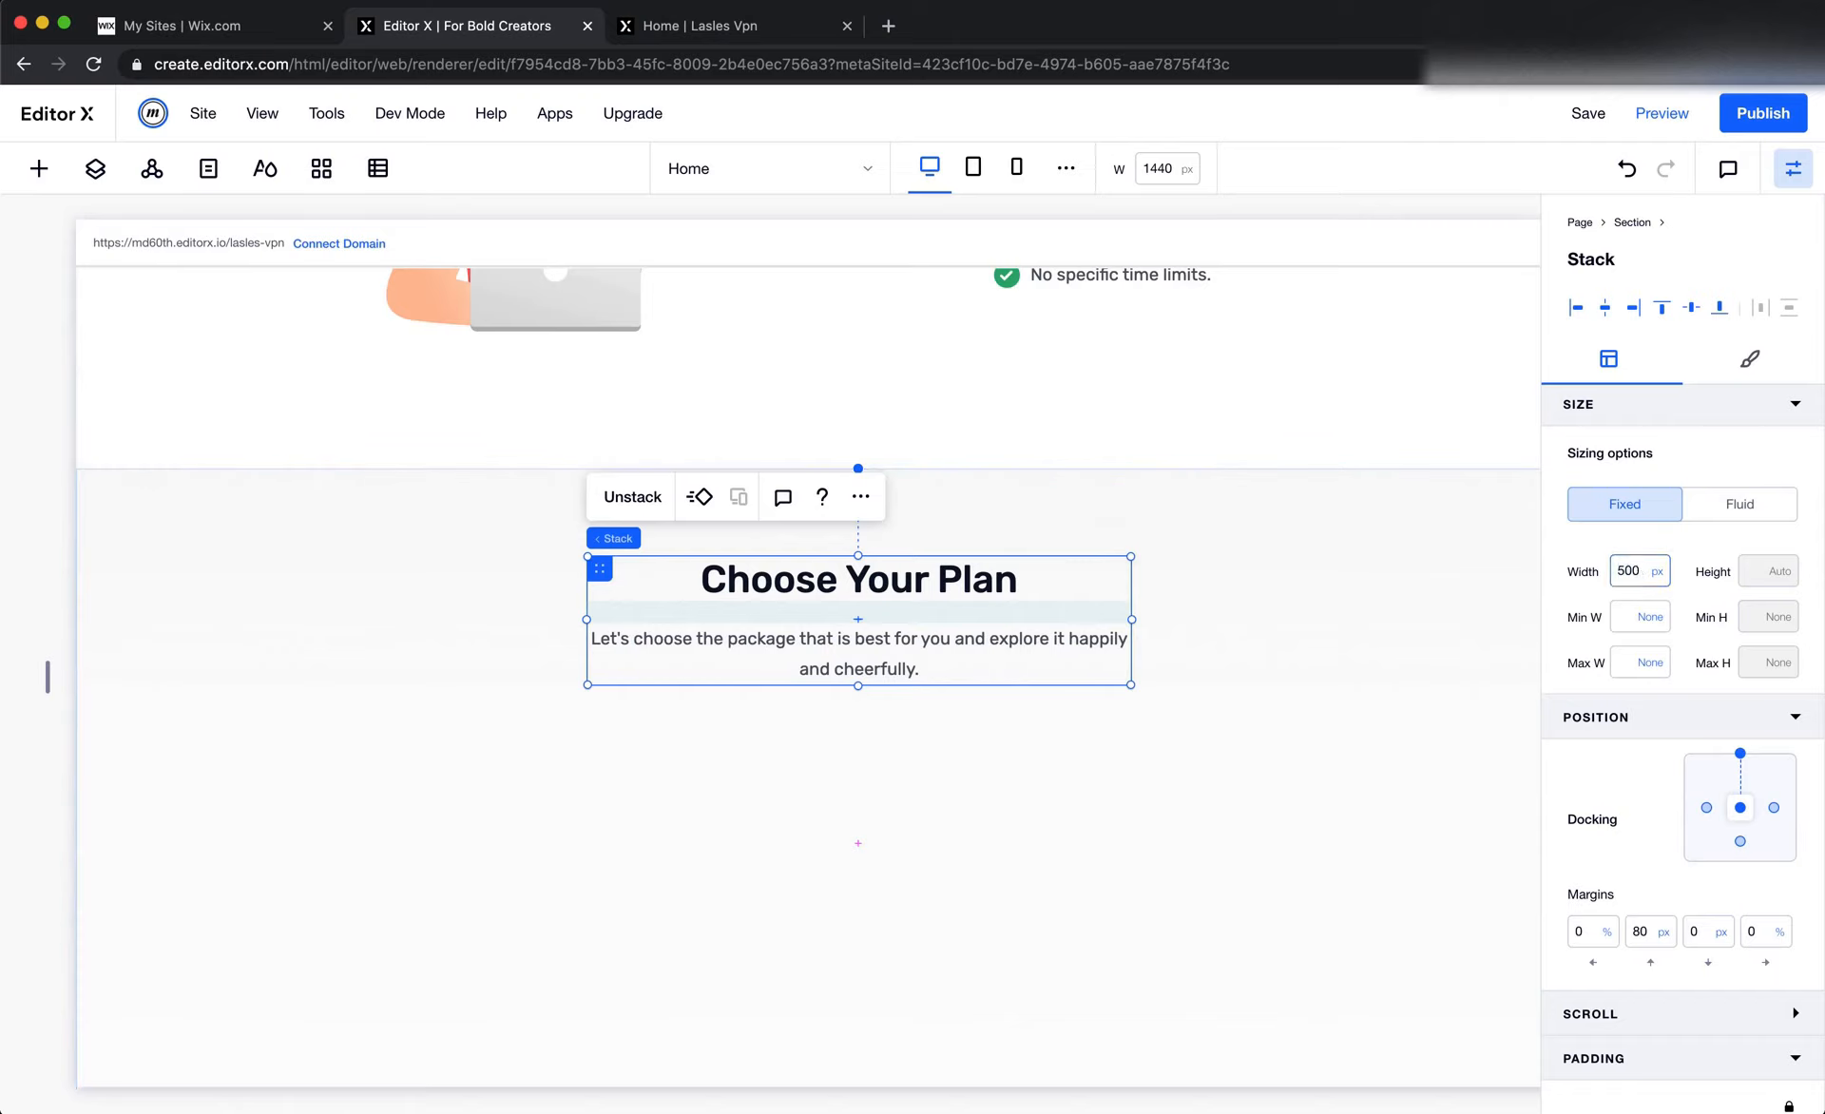
key(ctrl+a)
text(45)
key(Return)
click(1370, 693)
Switch to Figma and examine the layout of the Free, Standard and Premium plan cards beneath the Choose Your Plan heading
key(super+Tab)
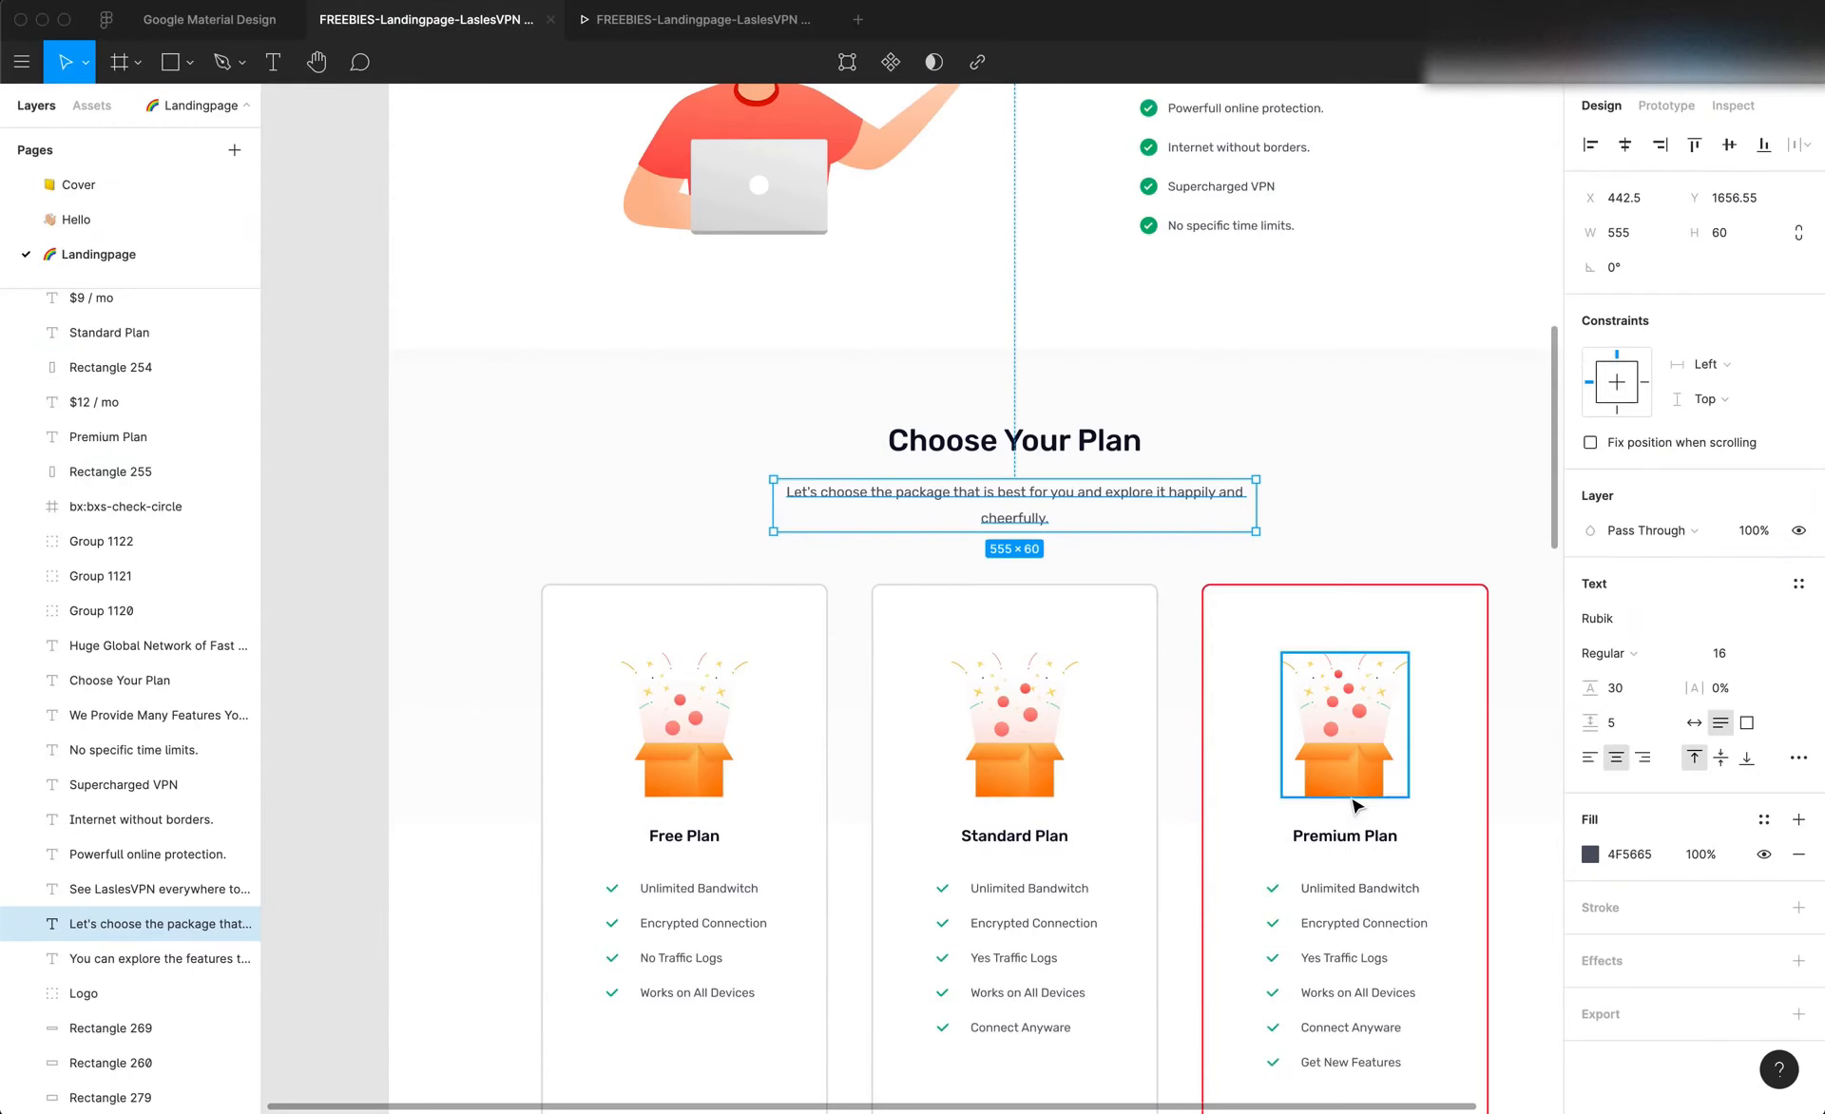
scroll(1014, 746, down, 5)
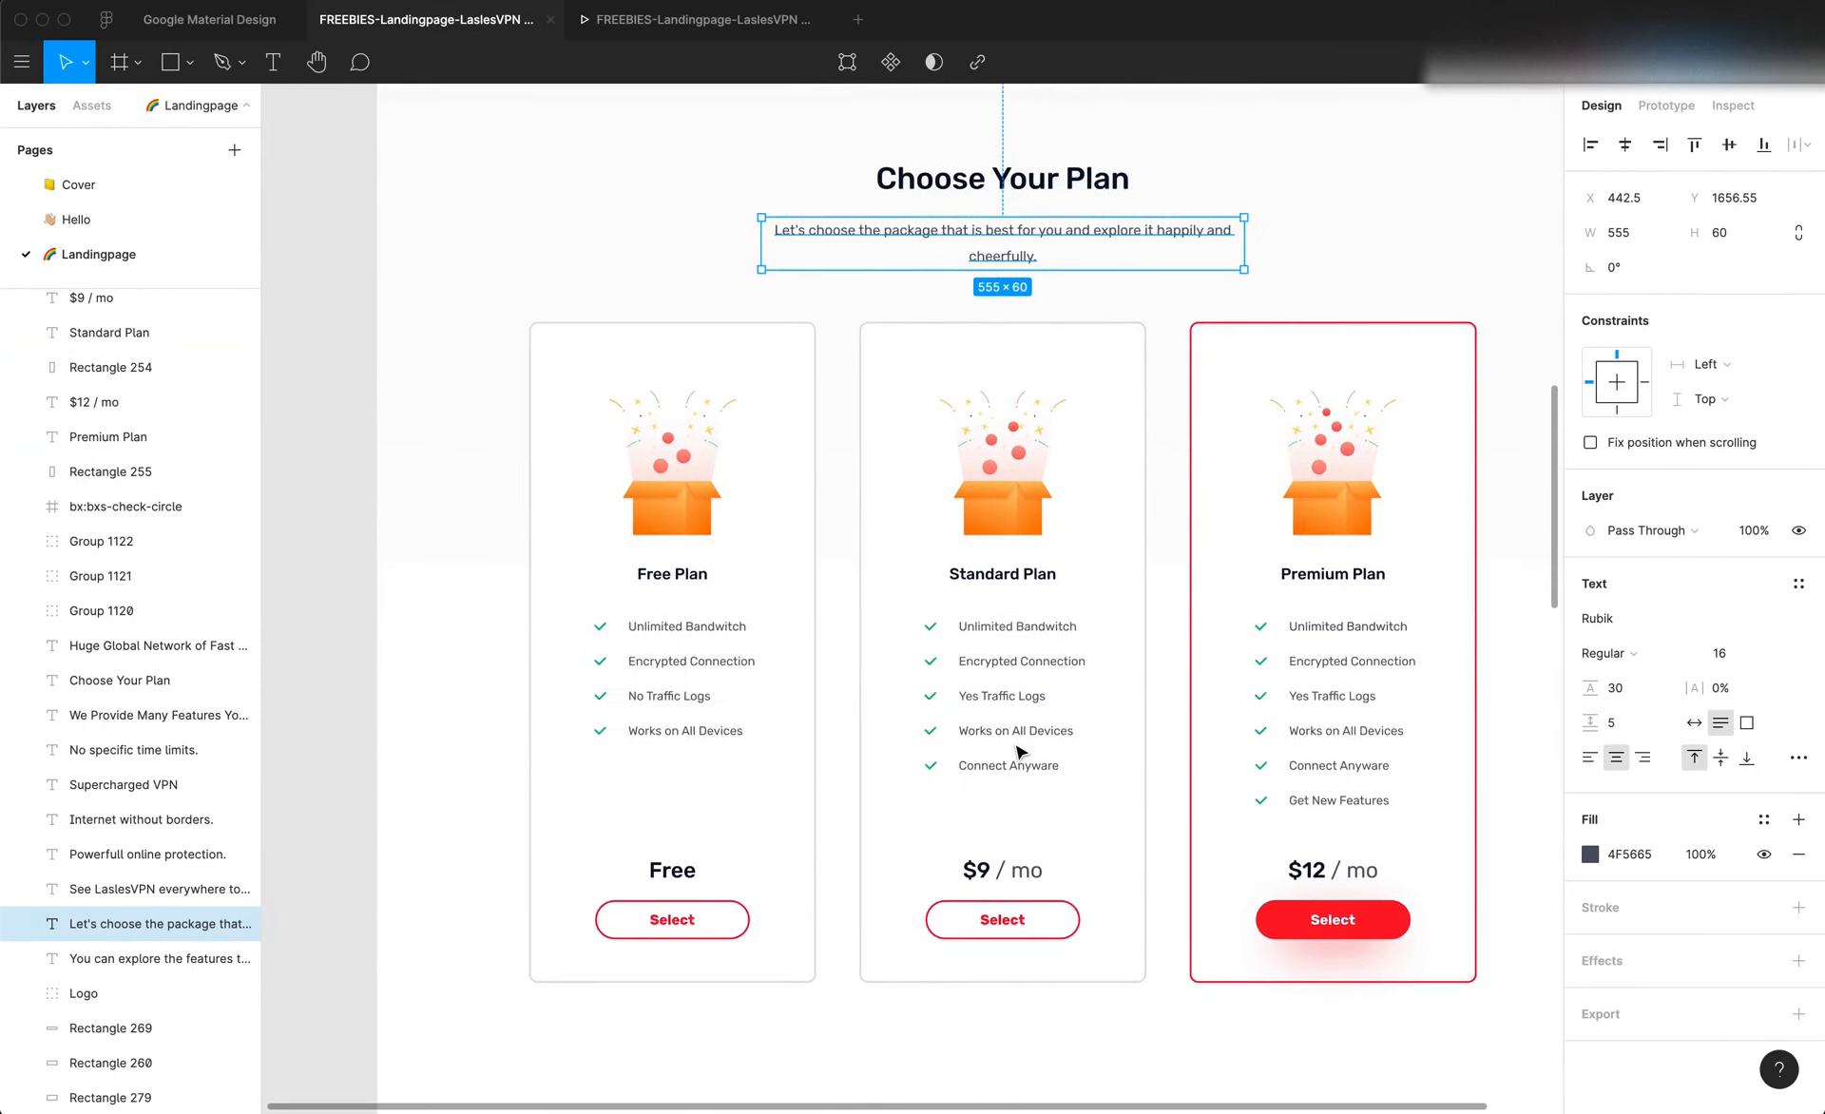
scroll(1016, 752, right, 3)
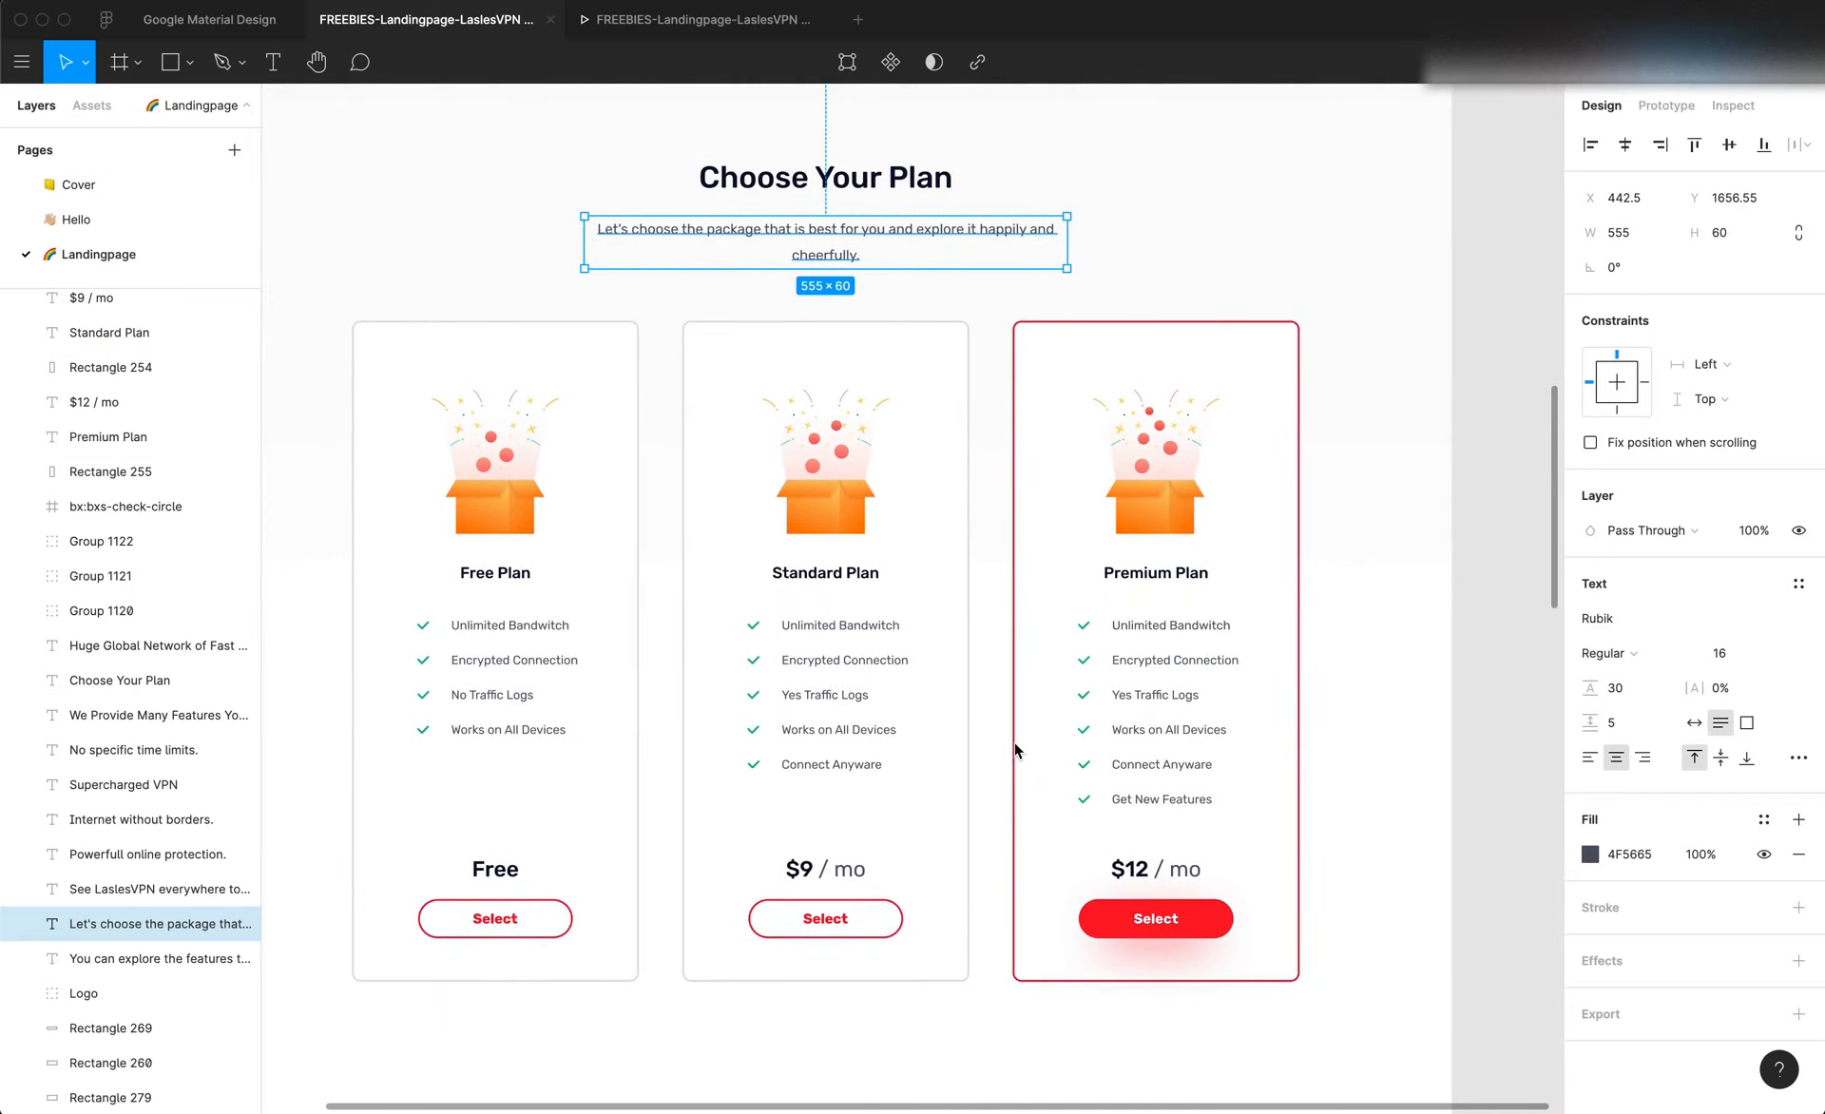
scroll(956, 733, left, 3)
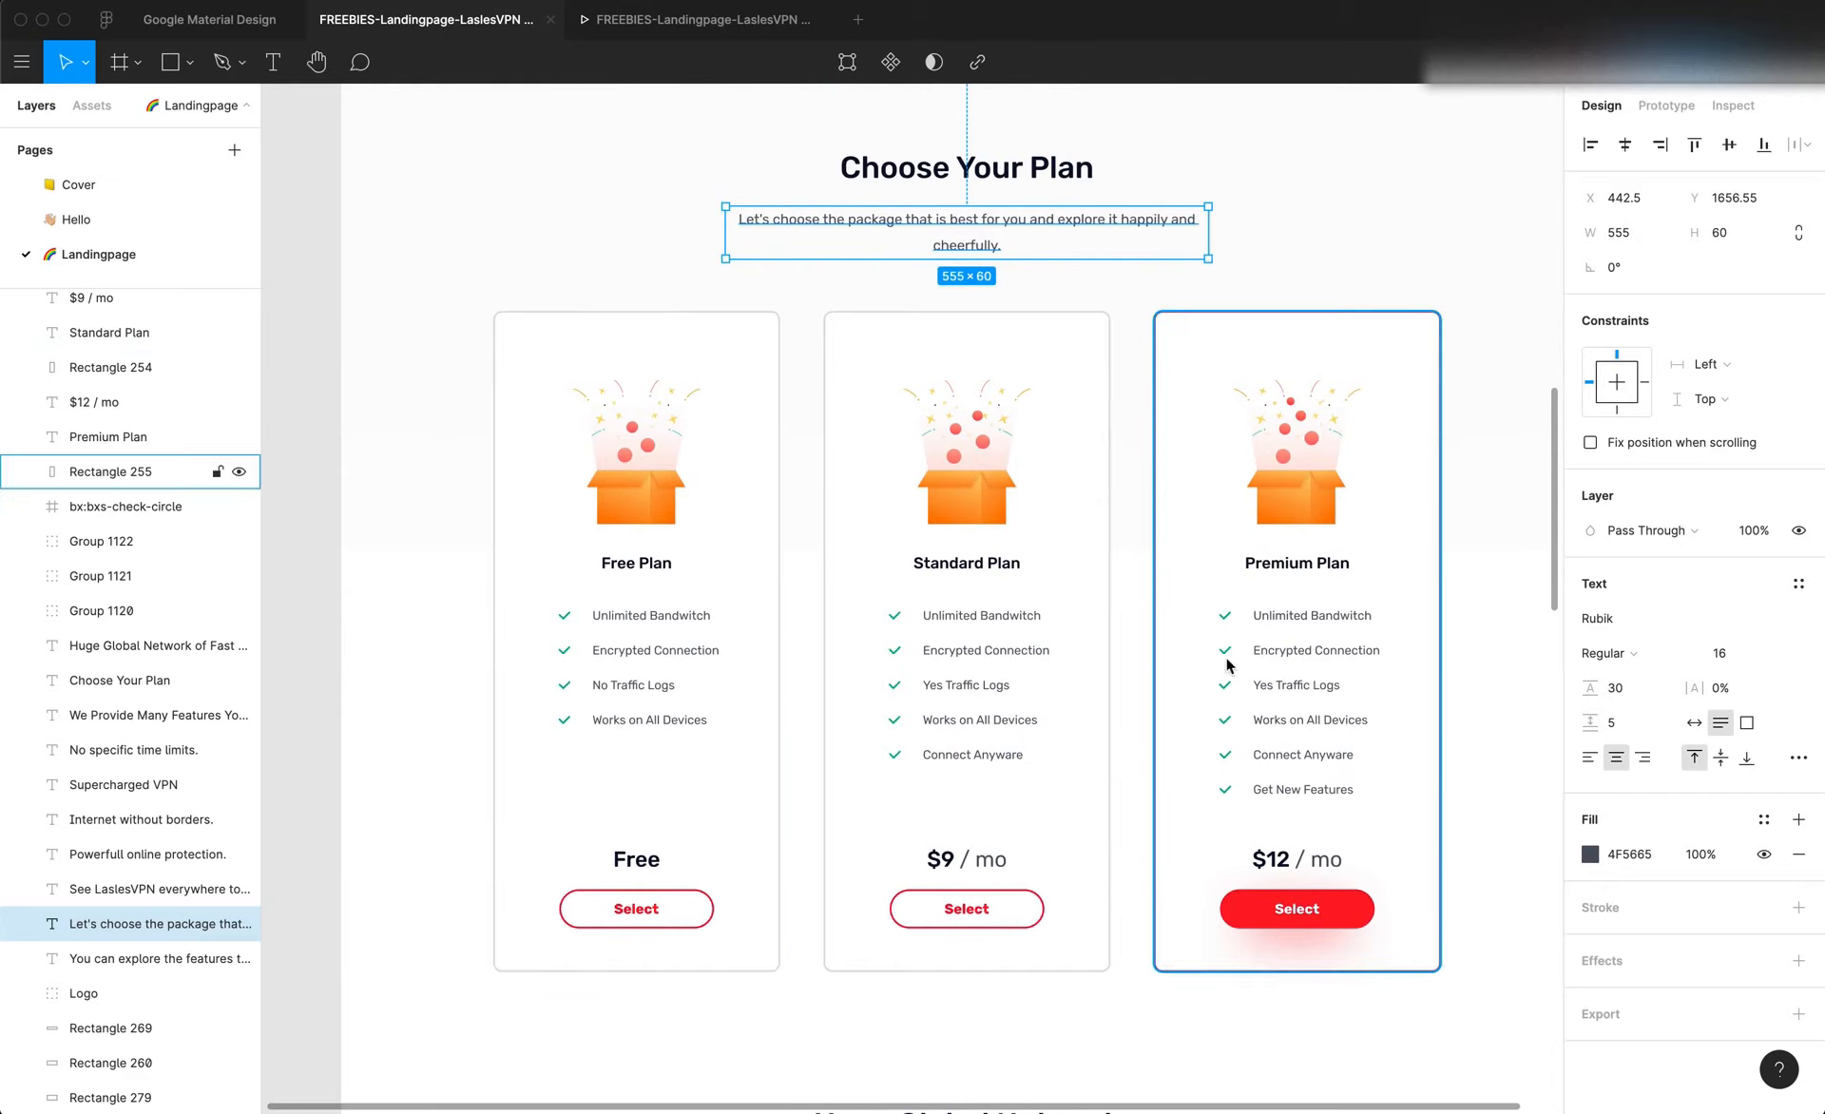
scroll(1234, 740, down, 7)
scroll(1234, 740, up, 7)
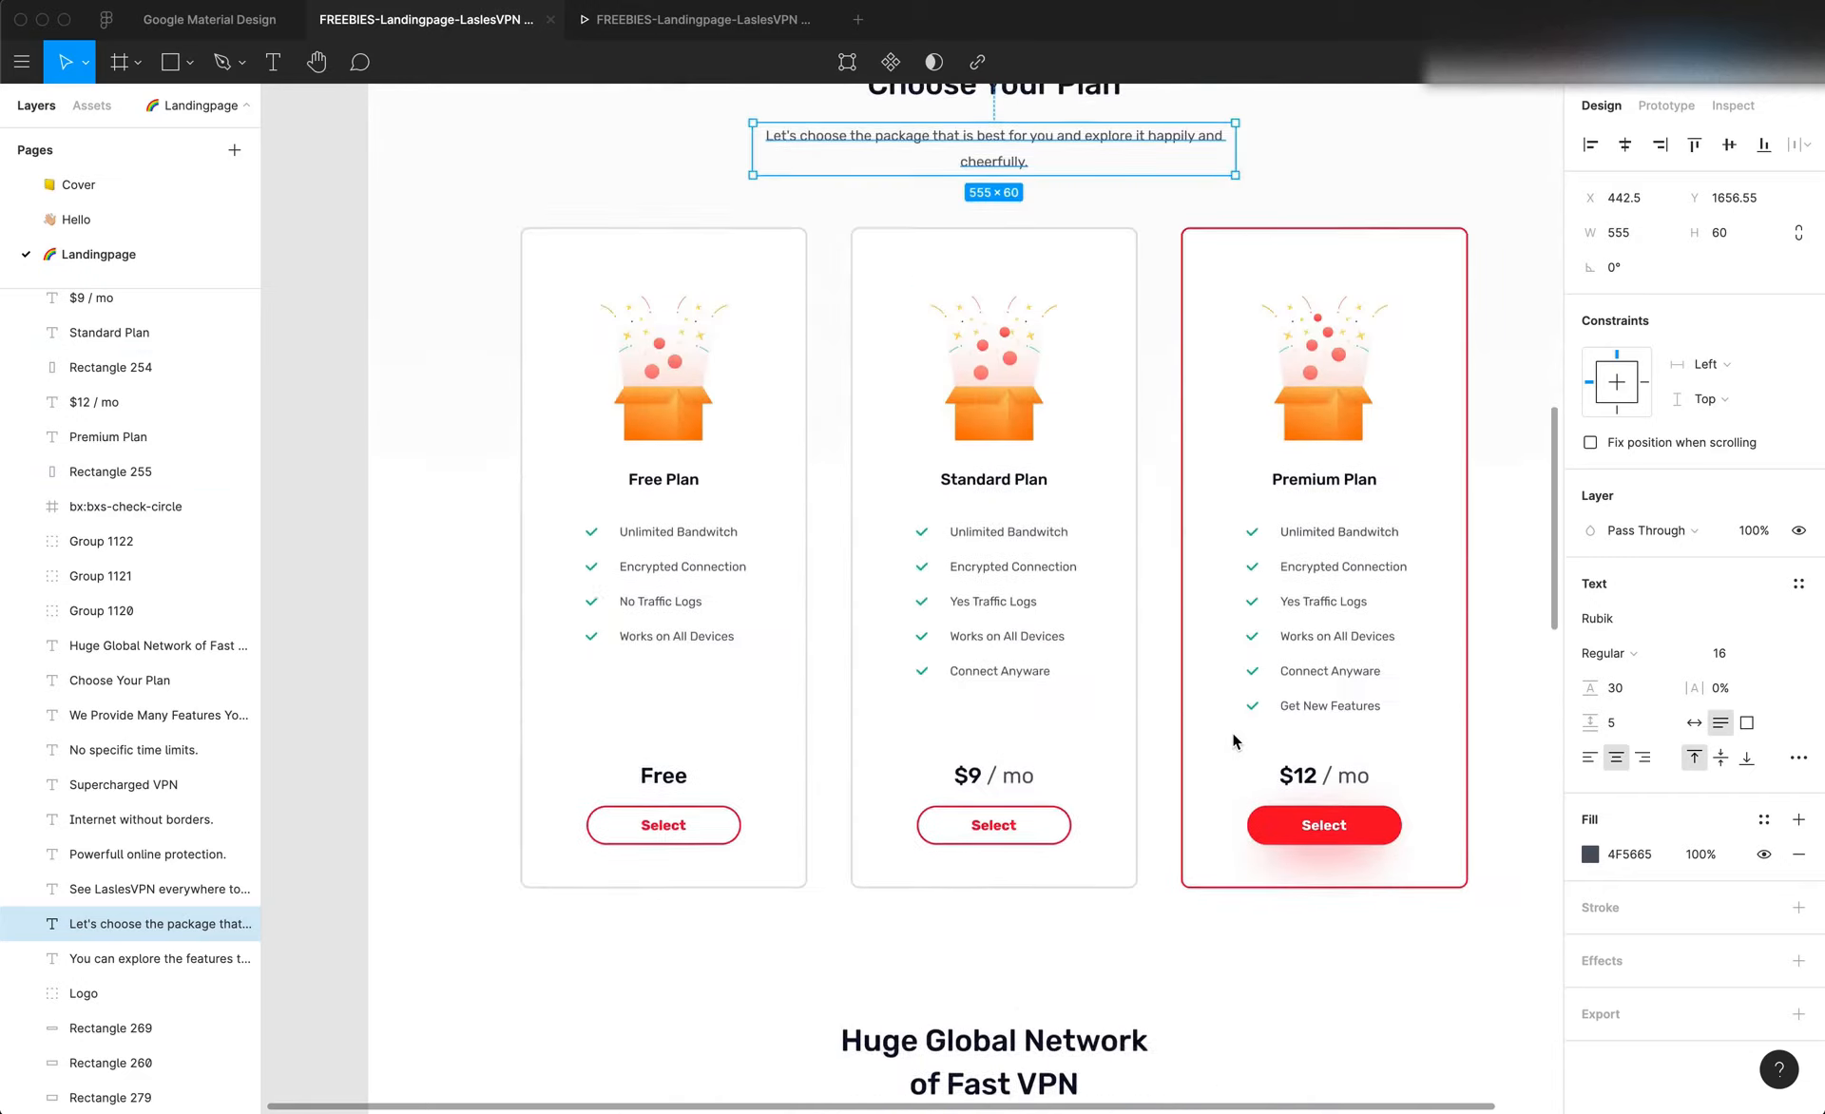
scroll(1234, 740, up, 1)
scroll(1234, 738, left, 1)
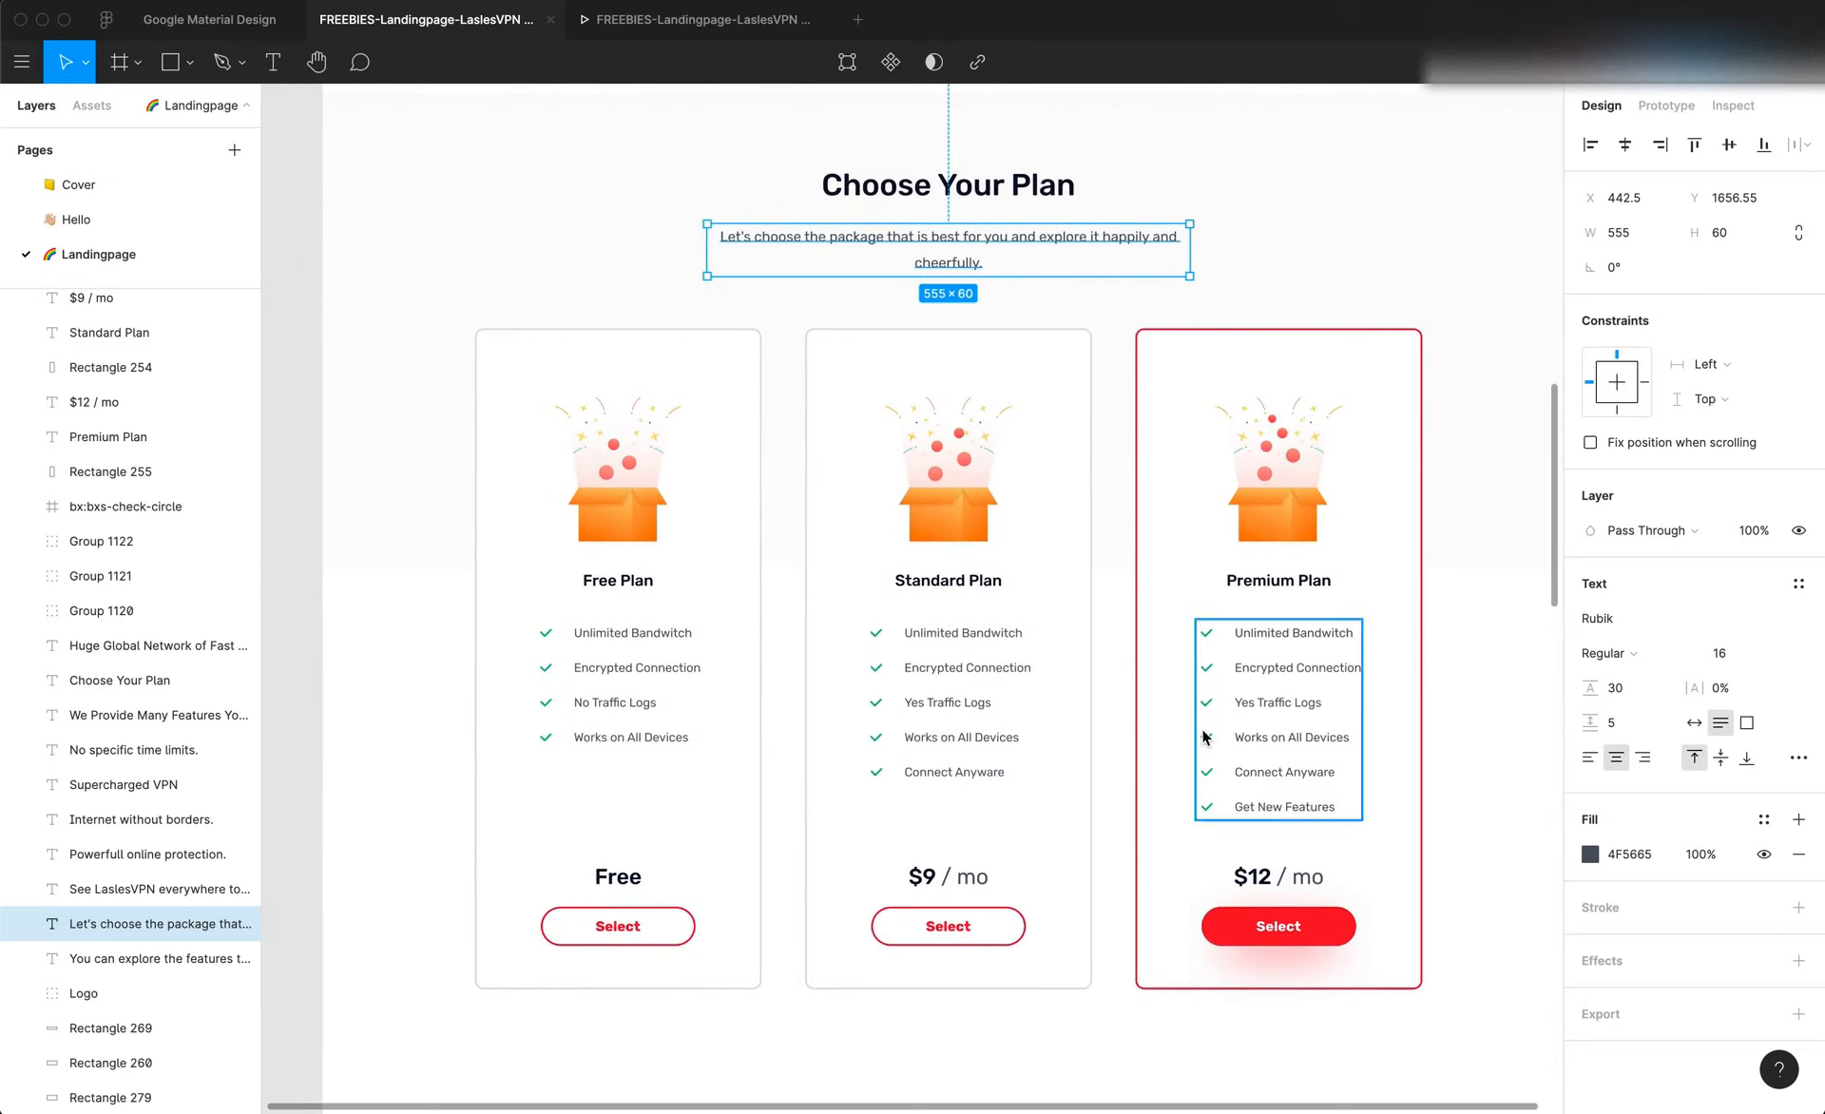
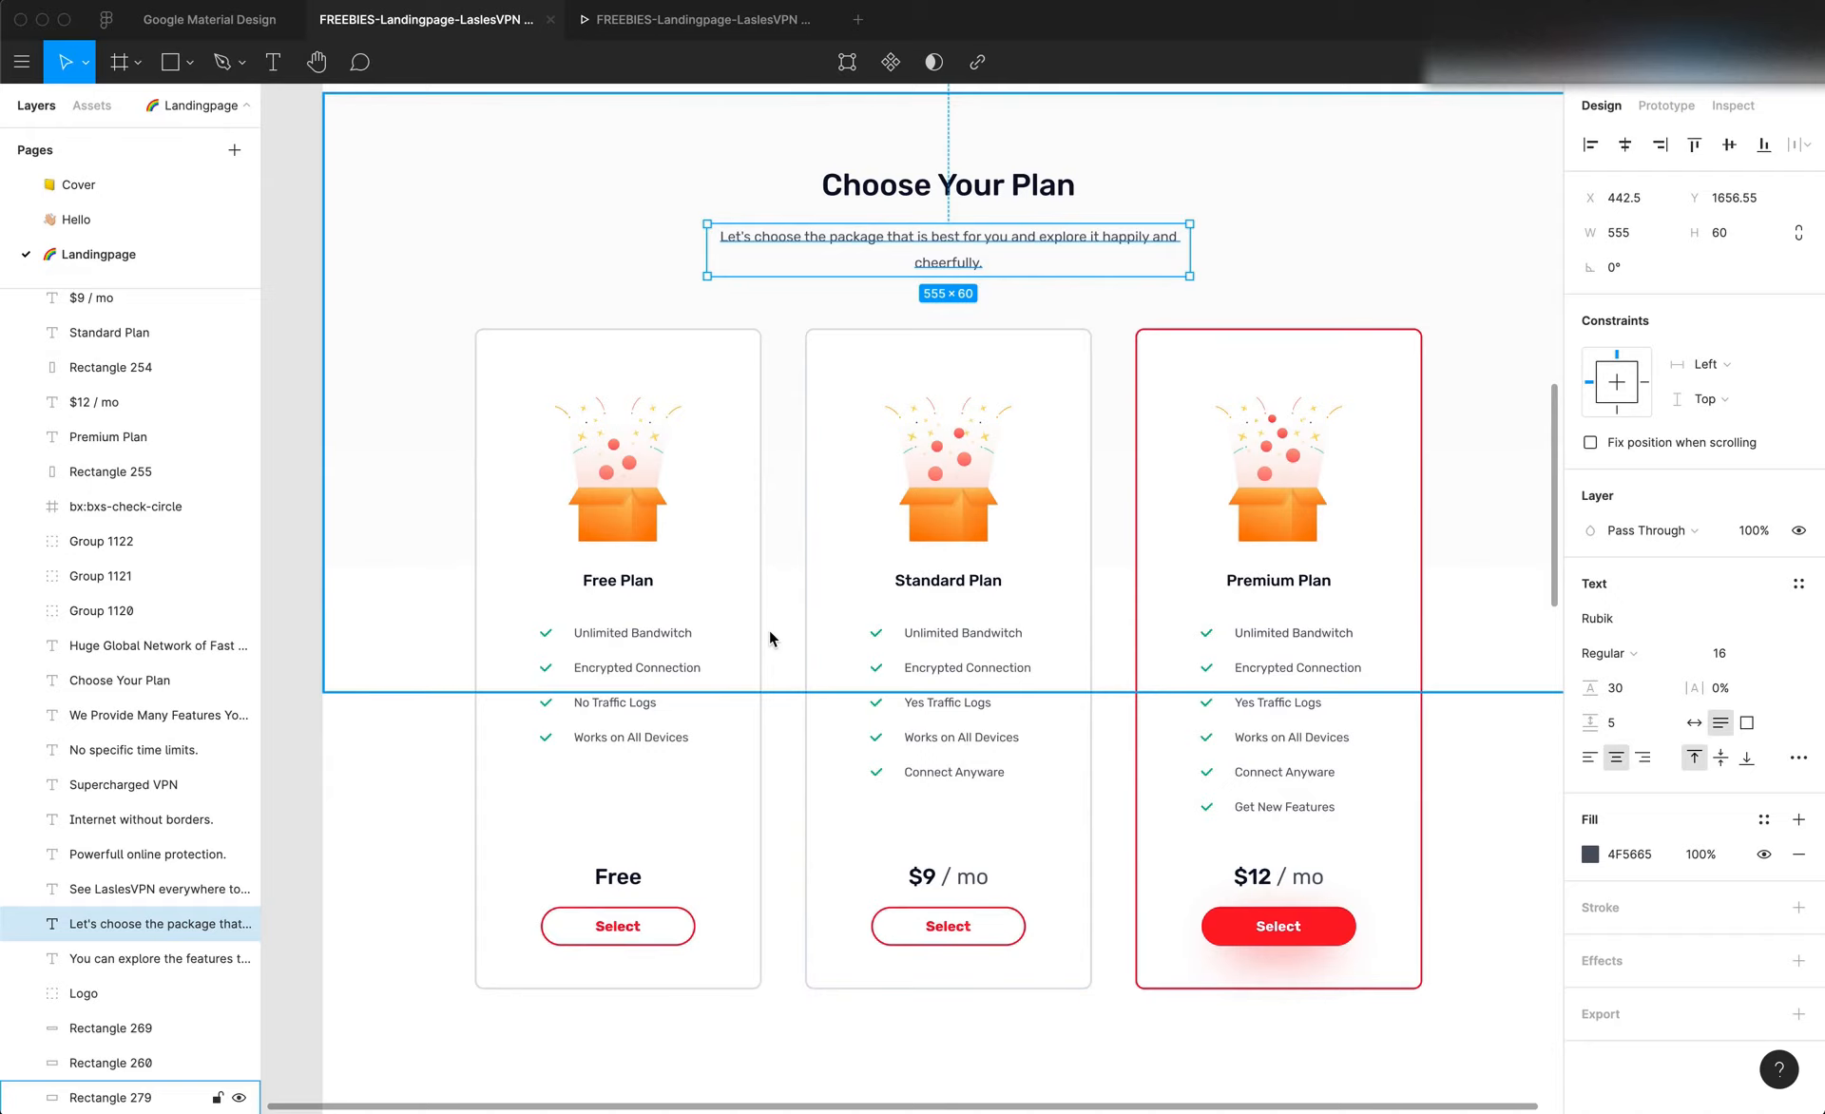
Examine the Figma landing page around the plan cards and inspect the Free Plan card's outer rectangle
scroll(768, 635, down, 15)
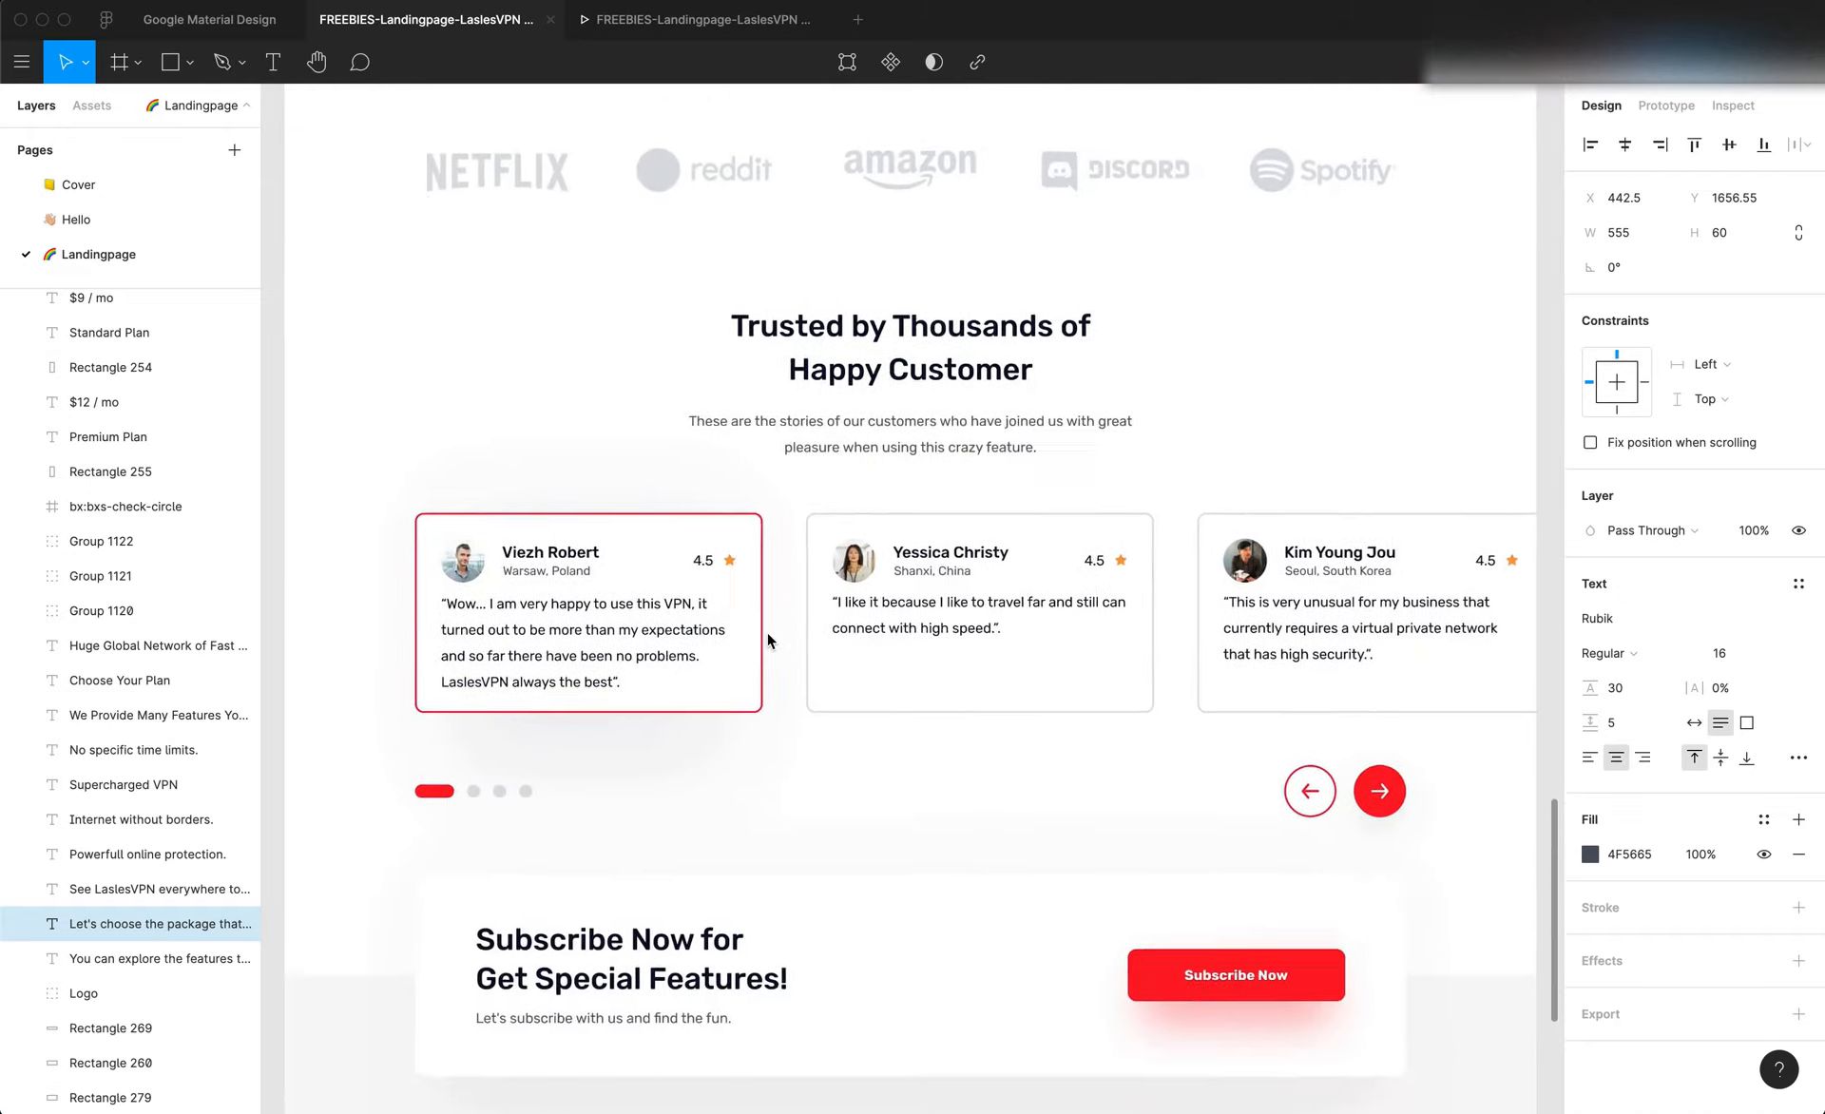
scroll(768, 635, up, 15)
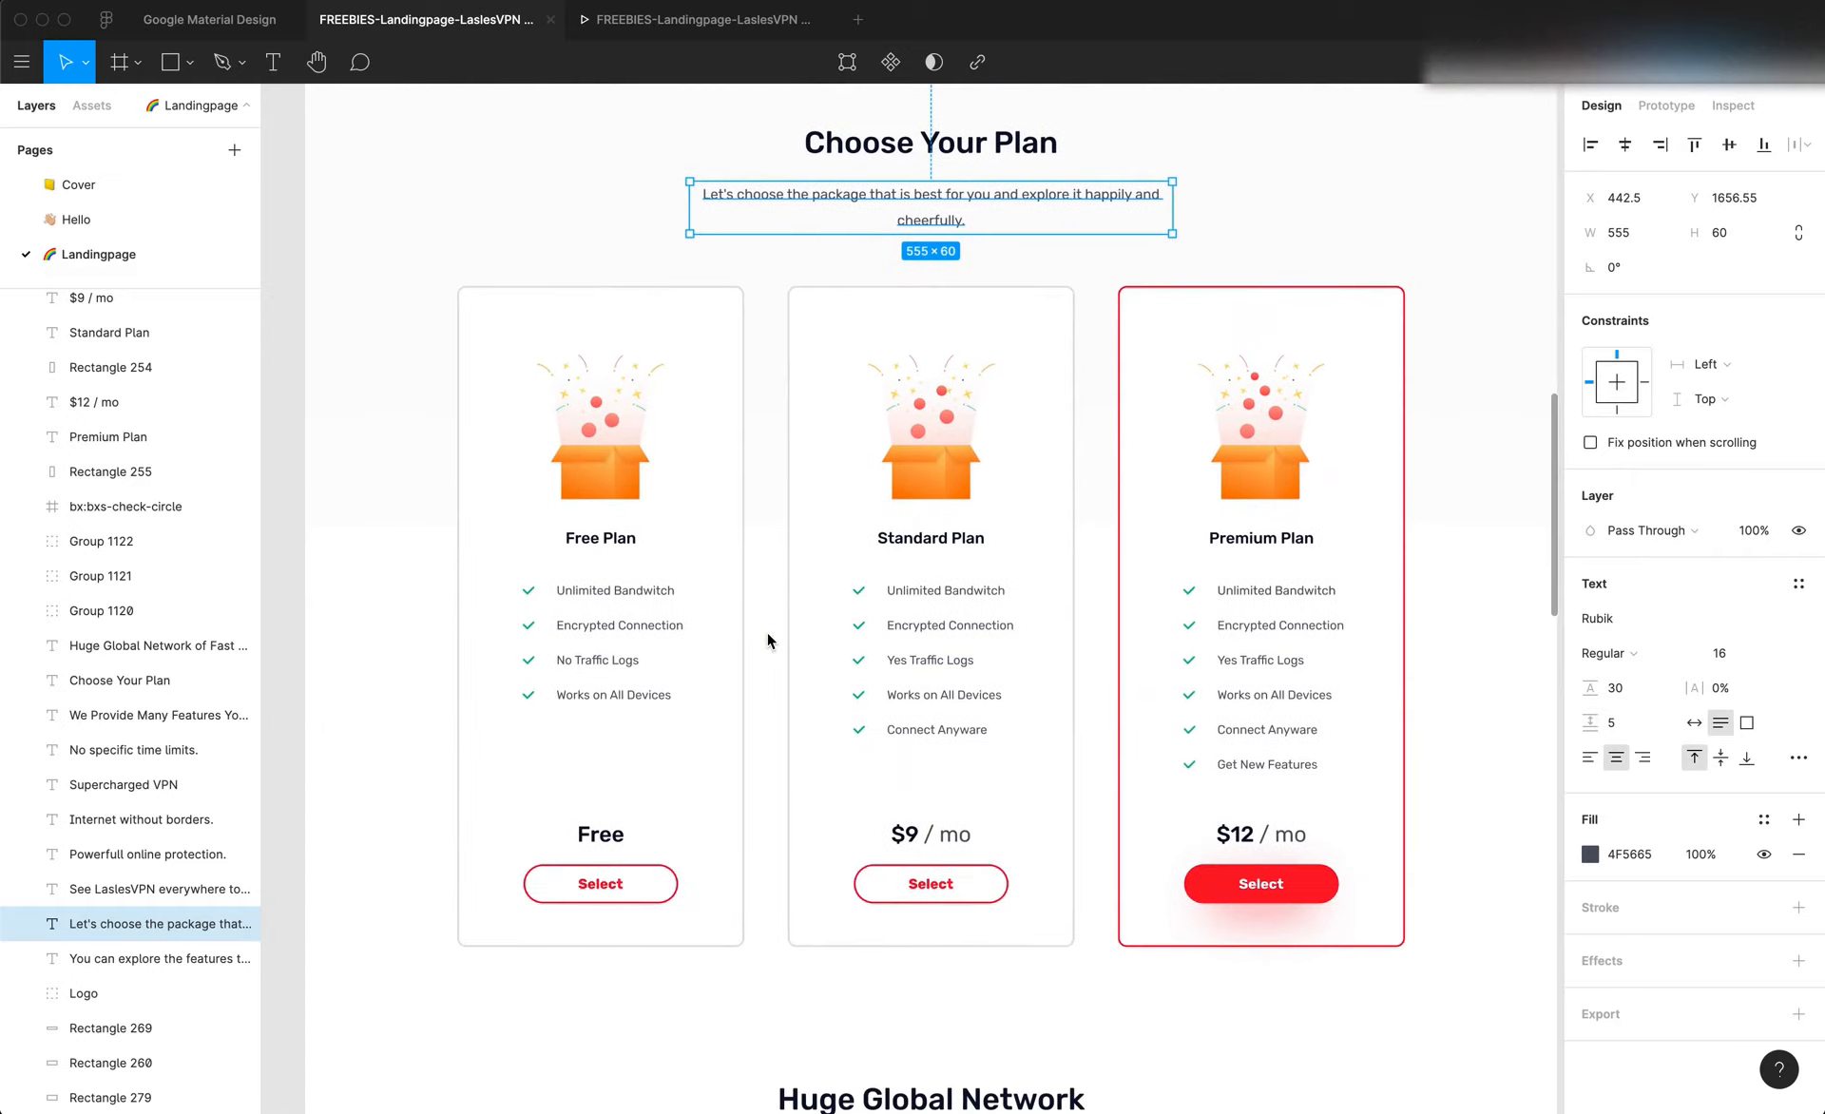
click(727, 669)
scroll(727, 669, up, 1)
scroll(727, 669, left, 1)
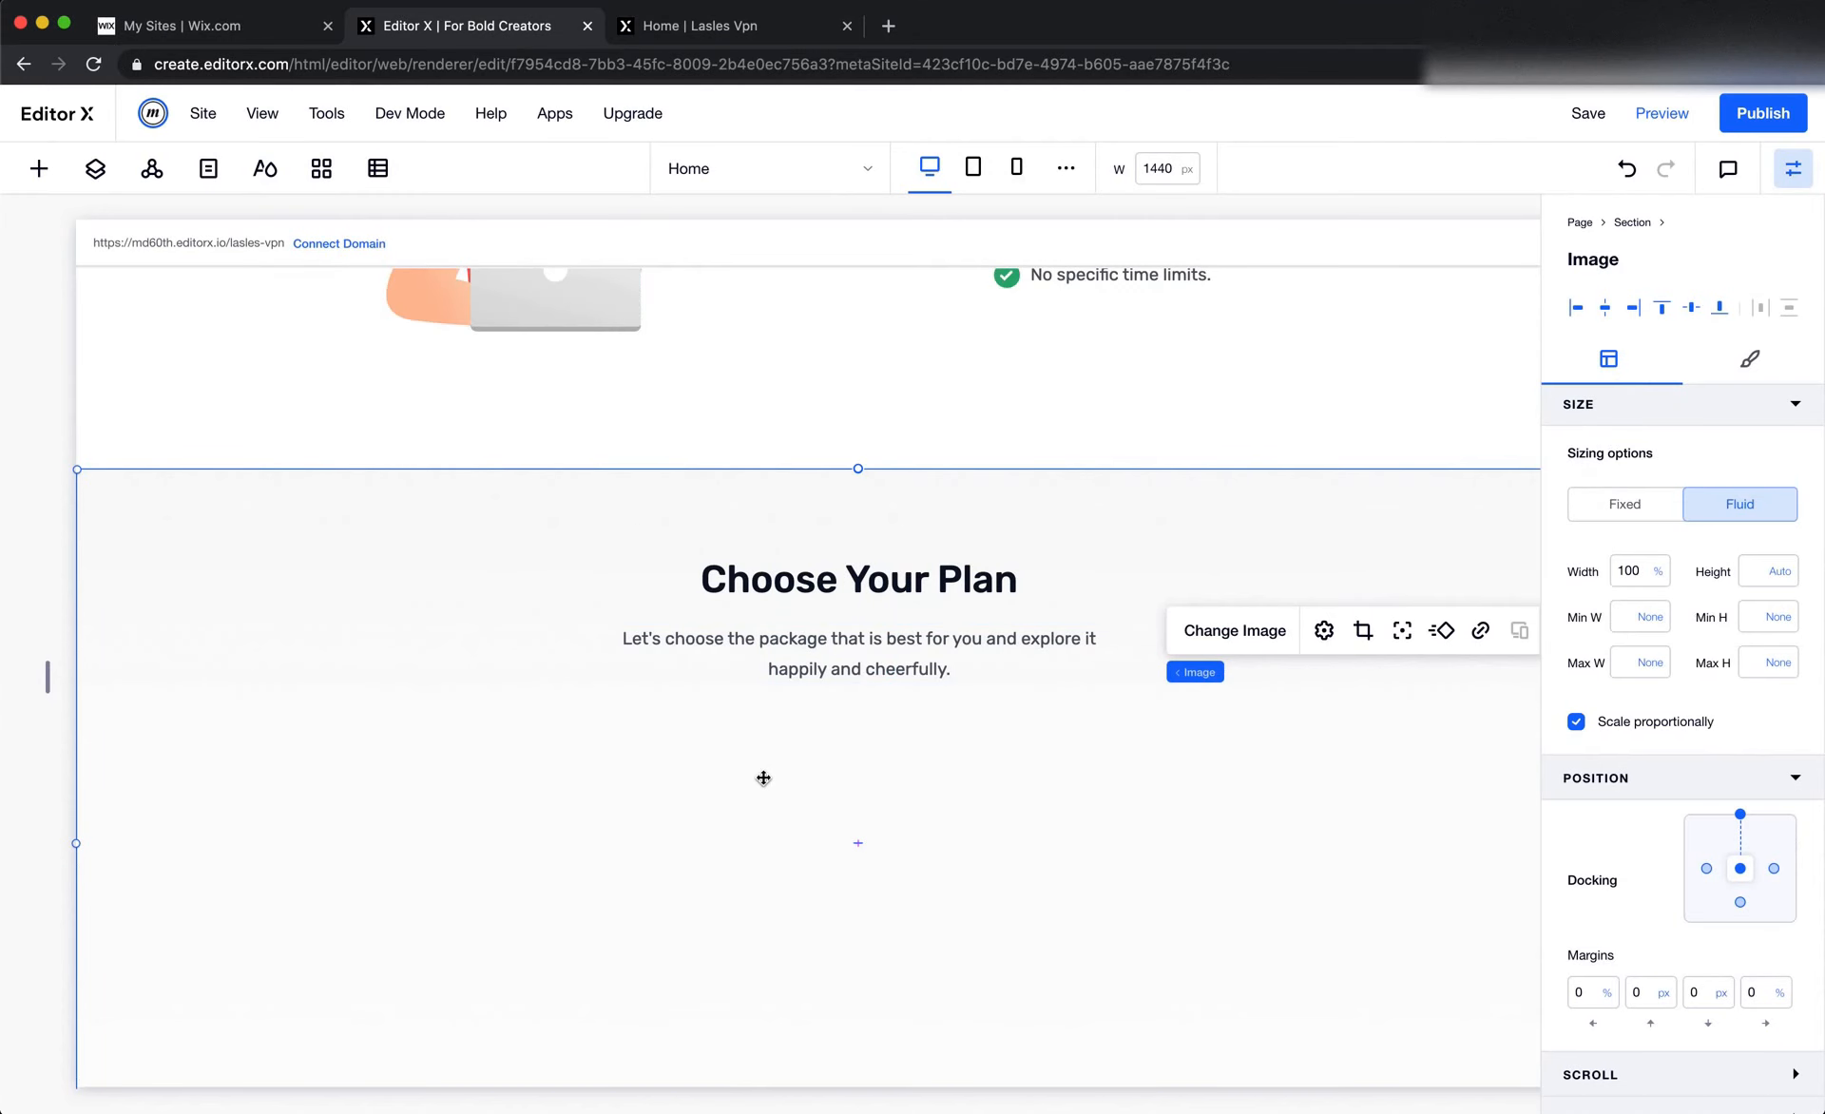
scroll(763, 777, down, 3)
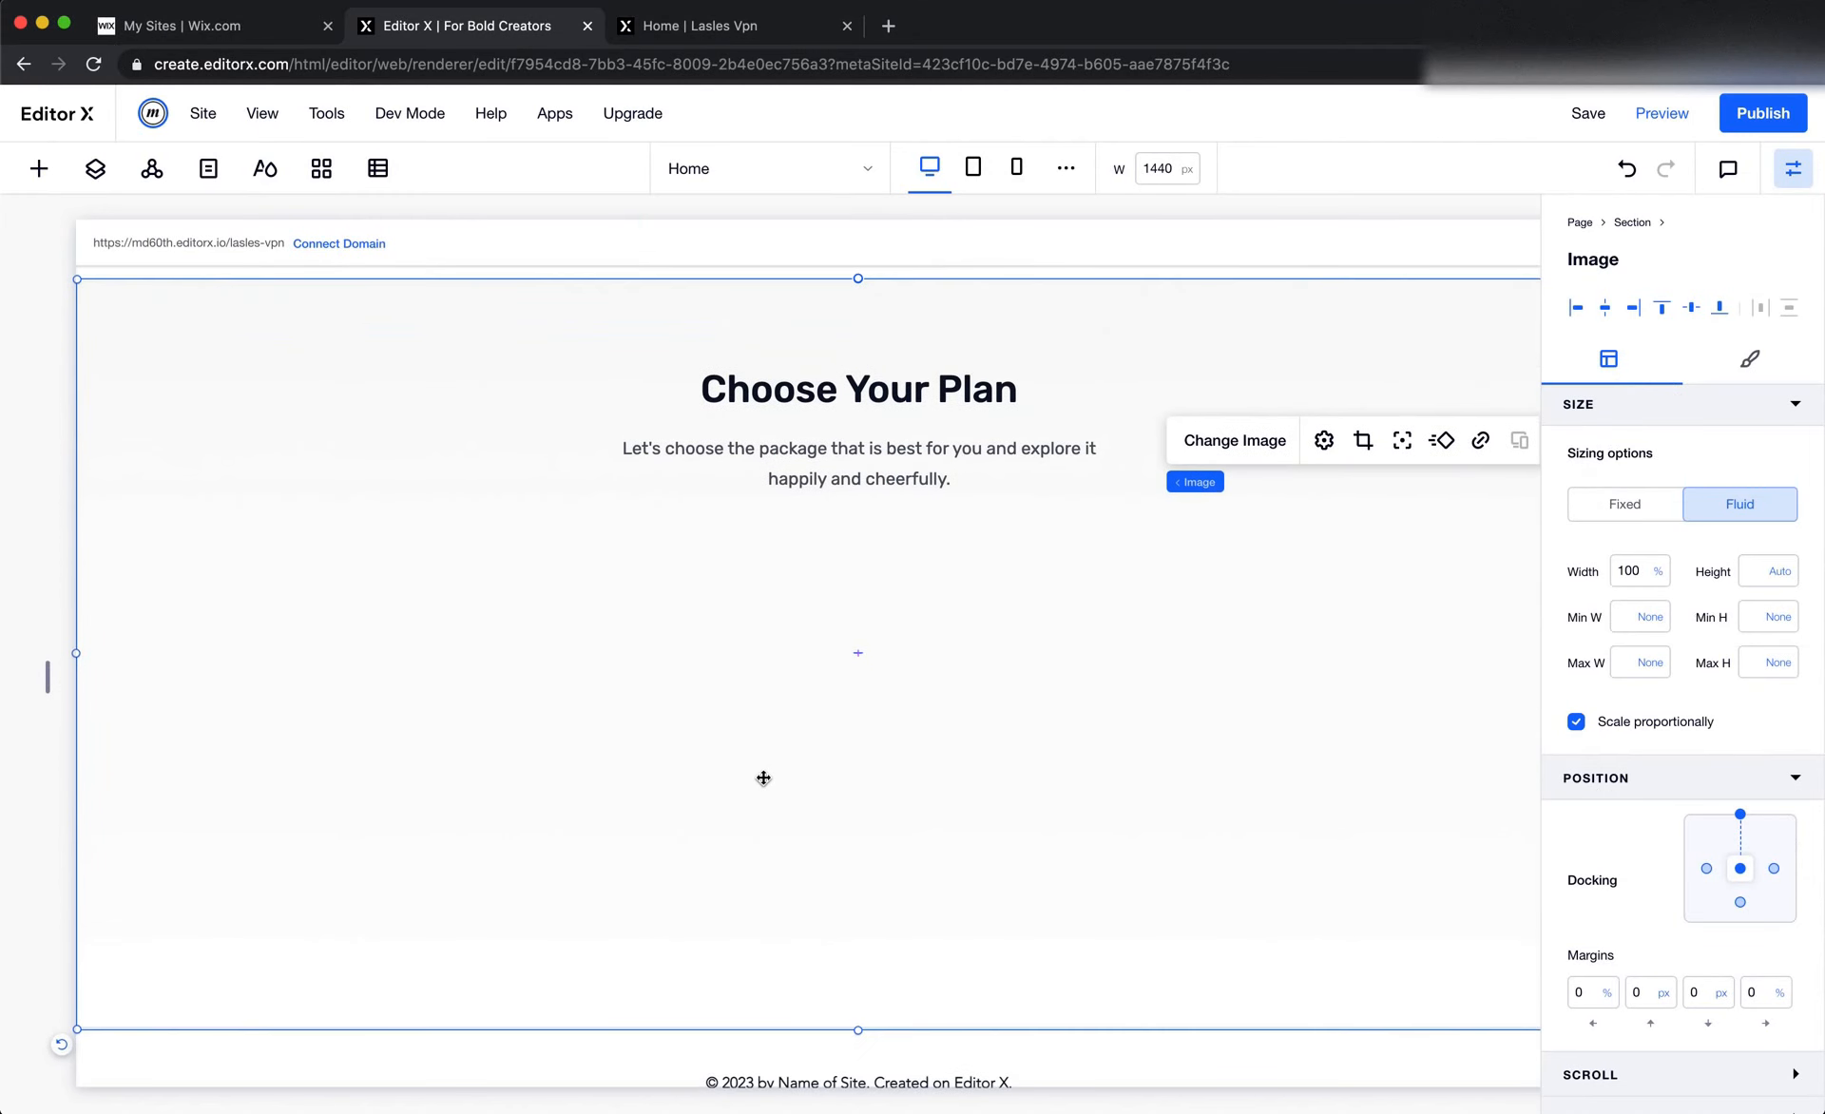
Switch to Editor X, add a Repeater beneath the Choose Your Plan paragraph and centre it horizontally in the section
click(39, 169)
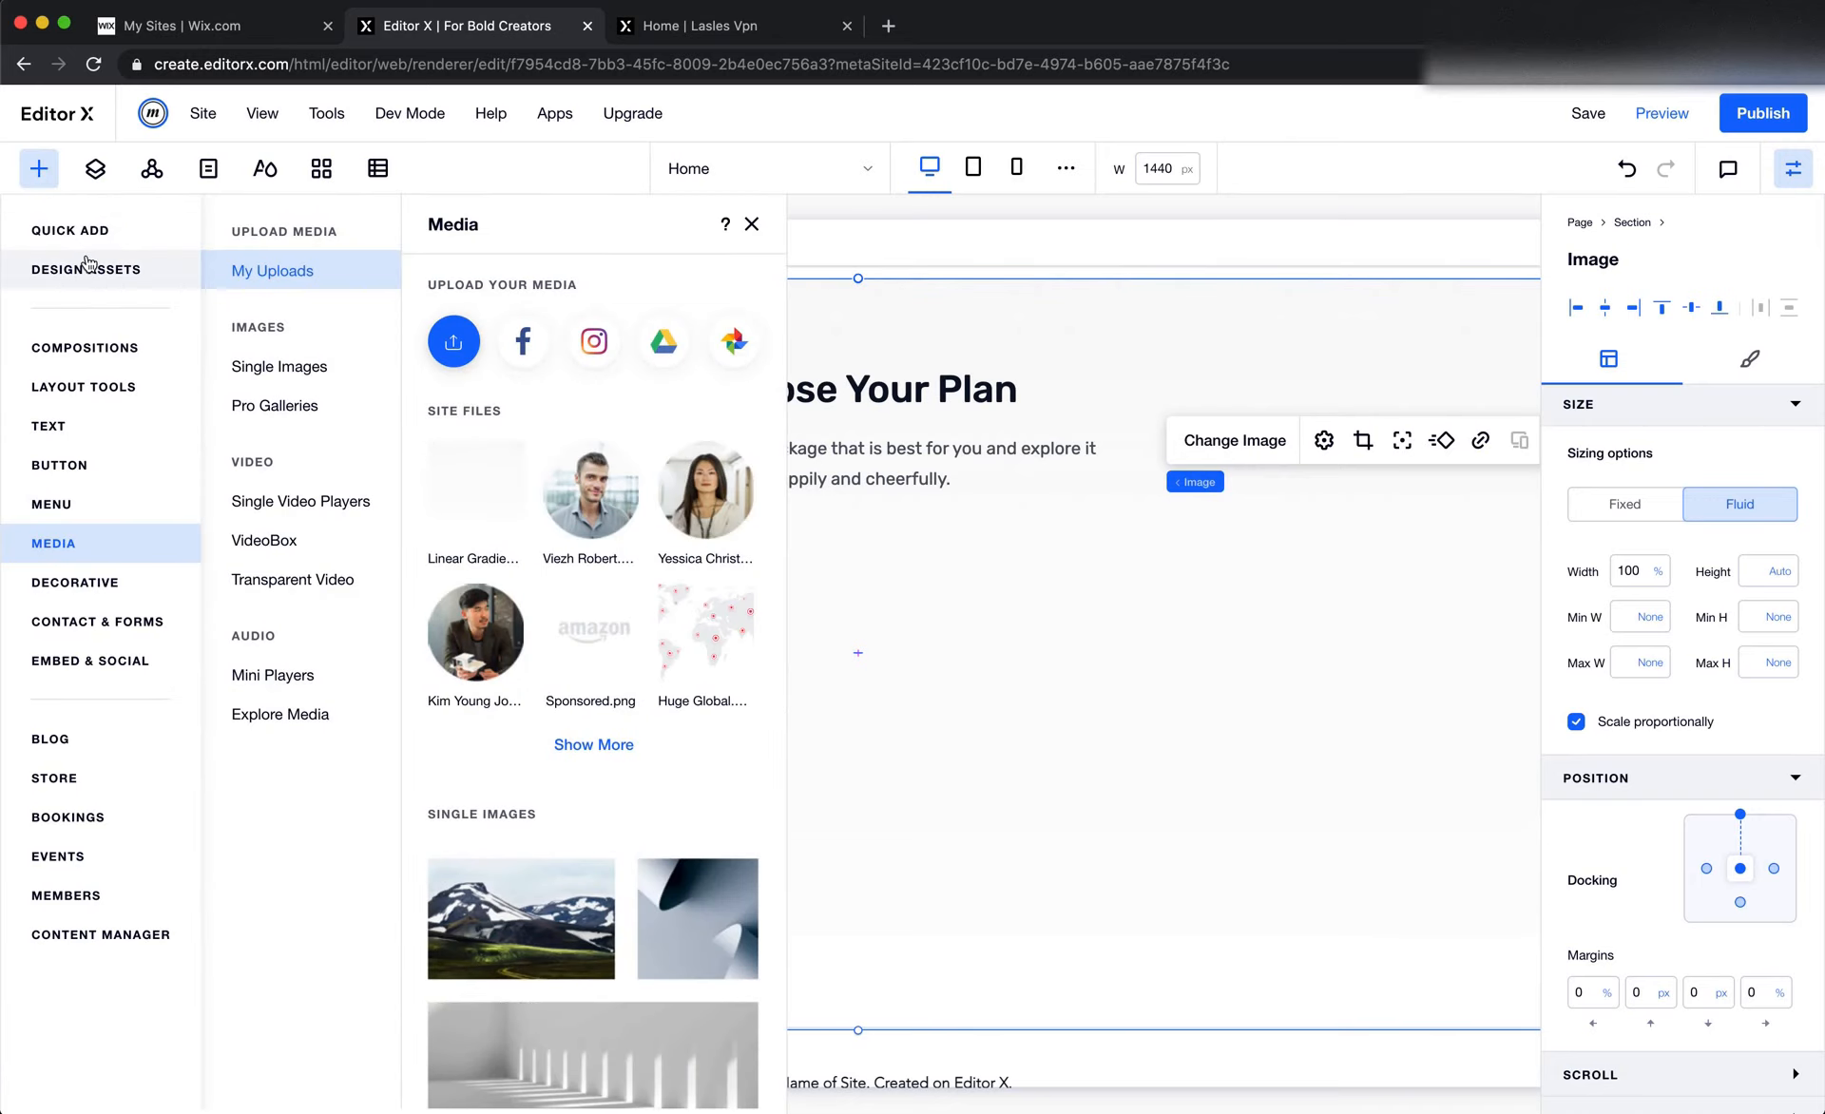
click(100, 350)
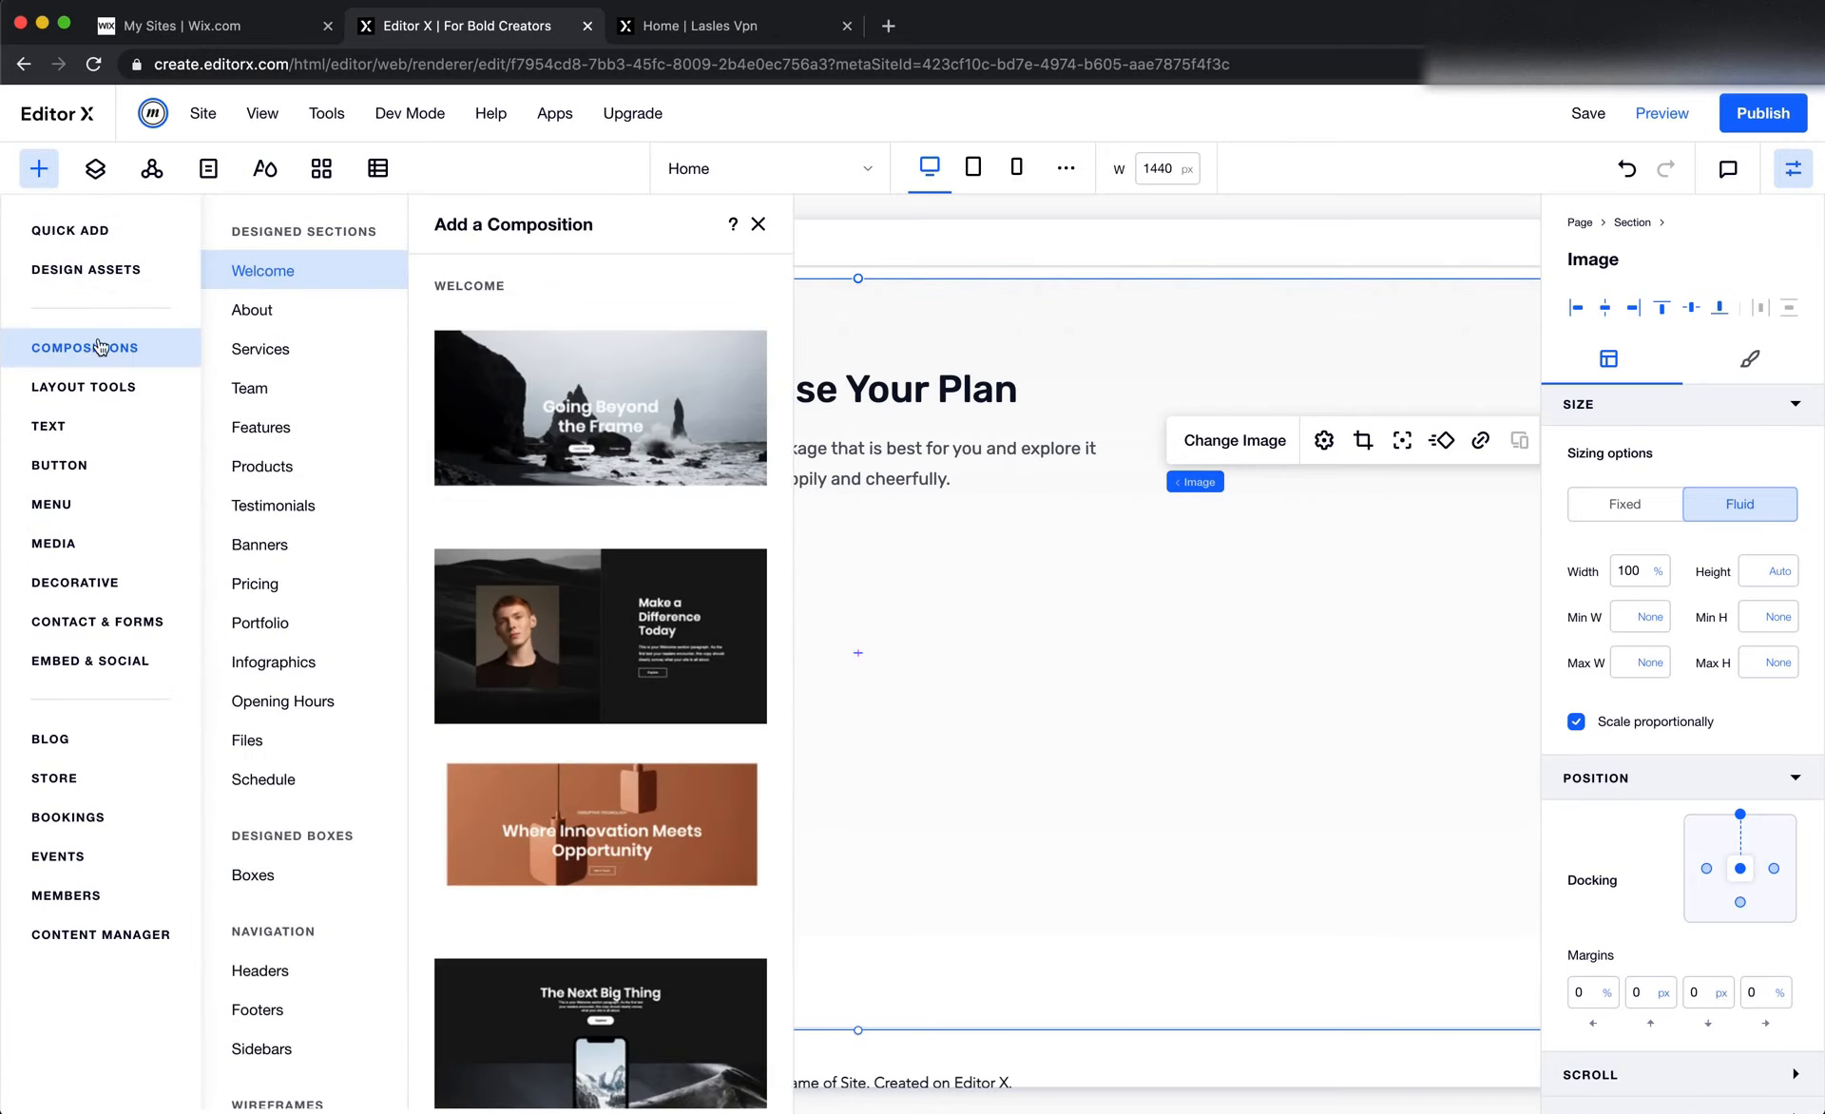
click(98, 230)
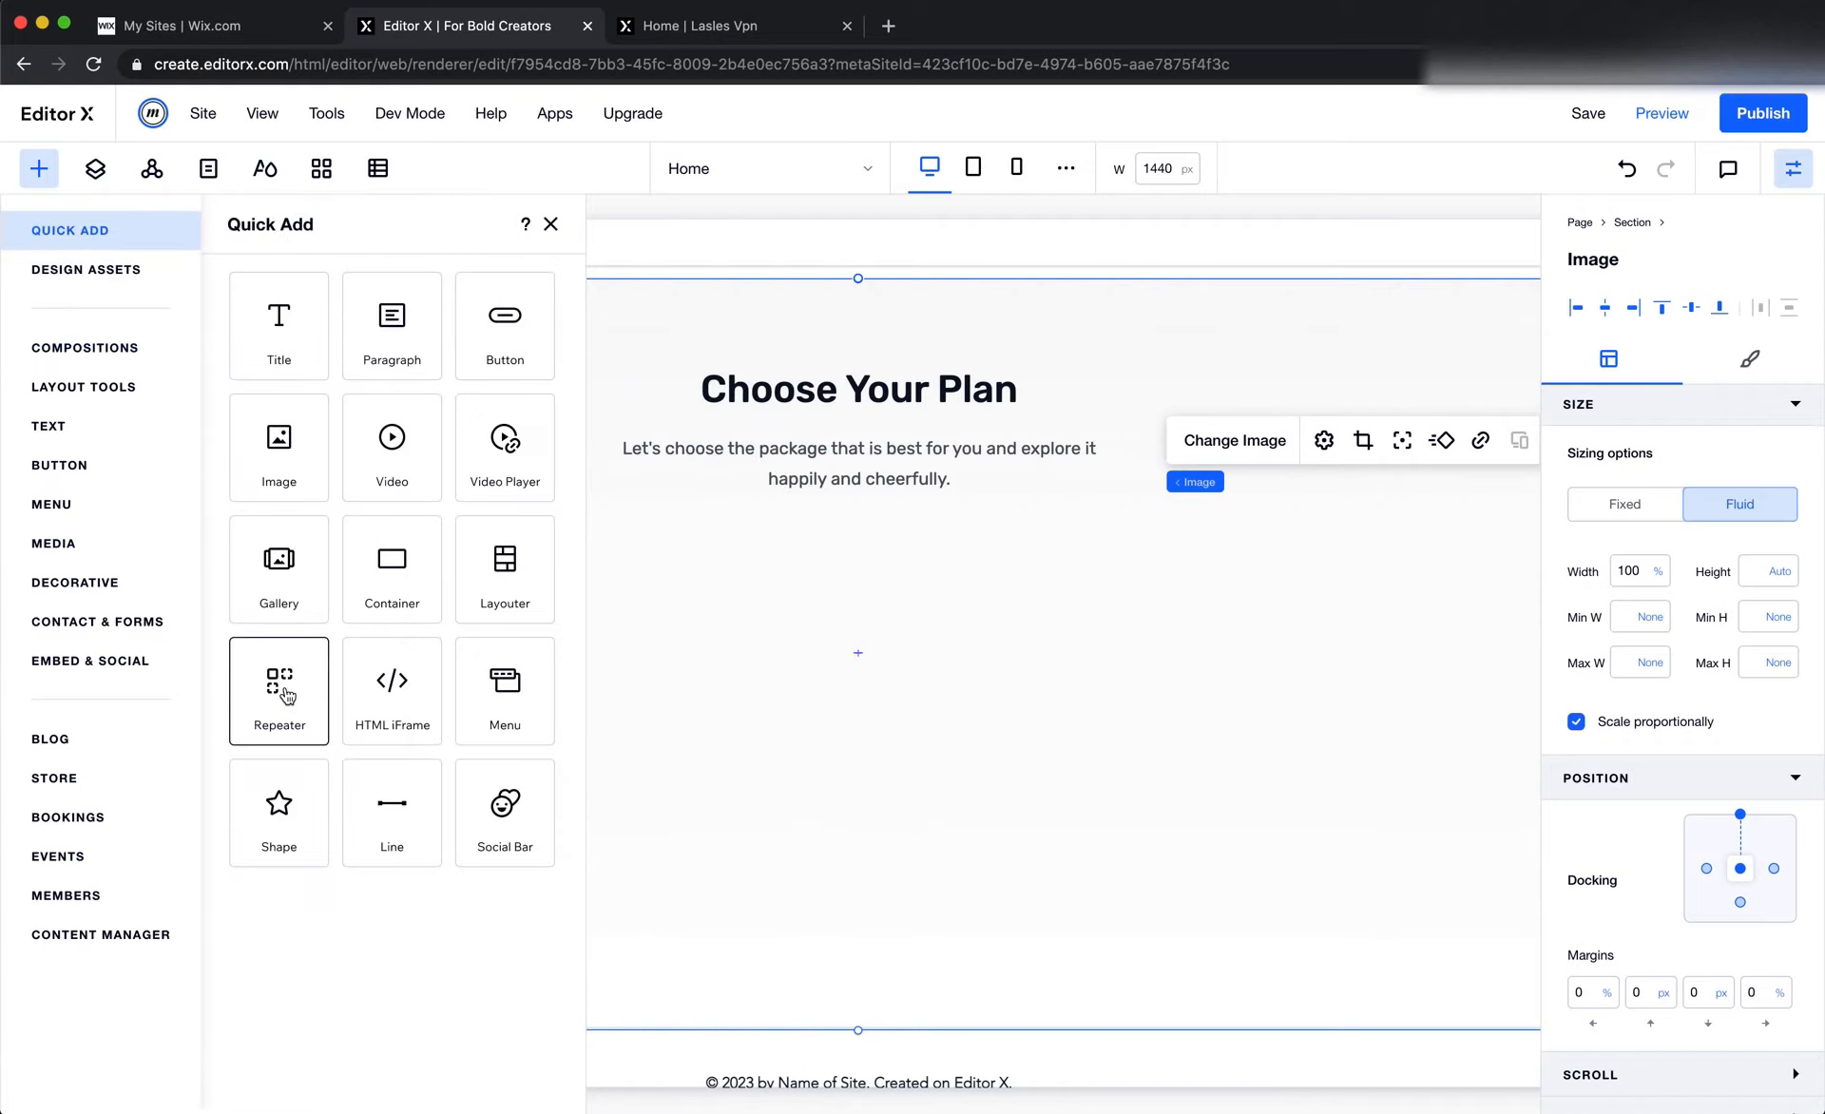
drag(287, 697, 973, 757)
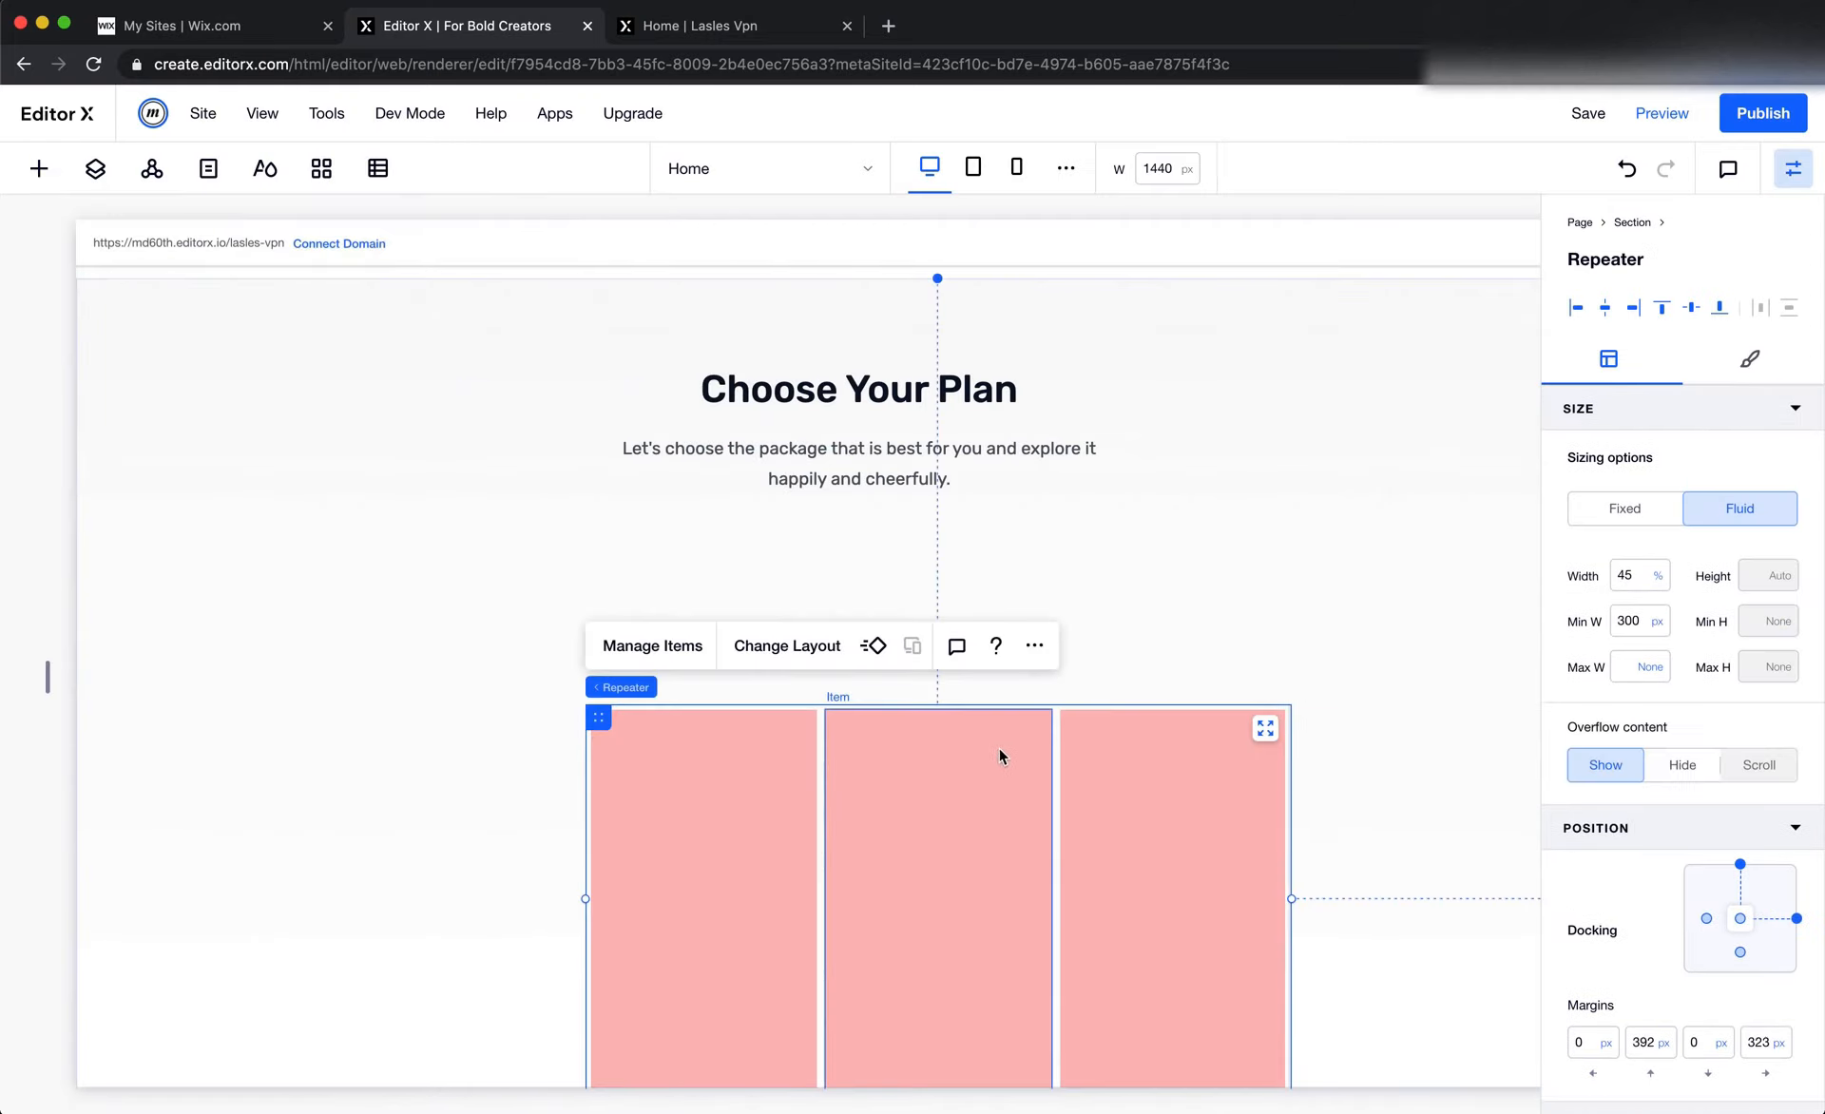
drag(602, 713, 529, 635)
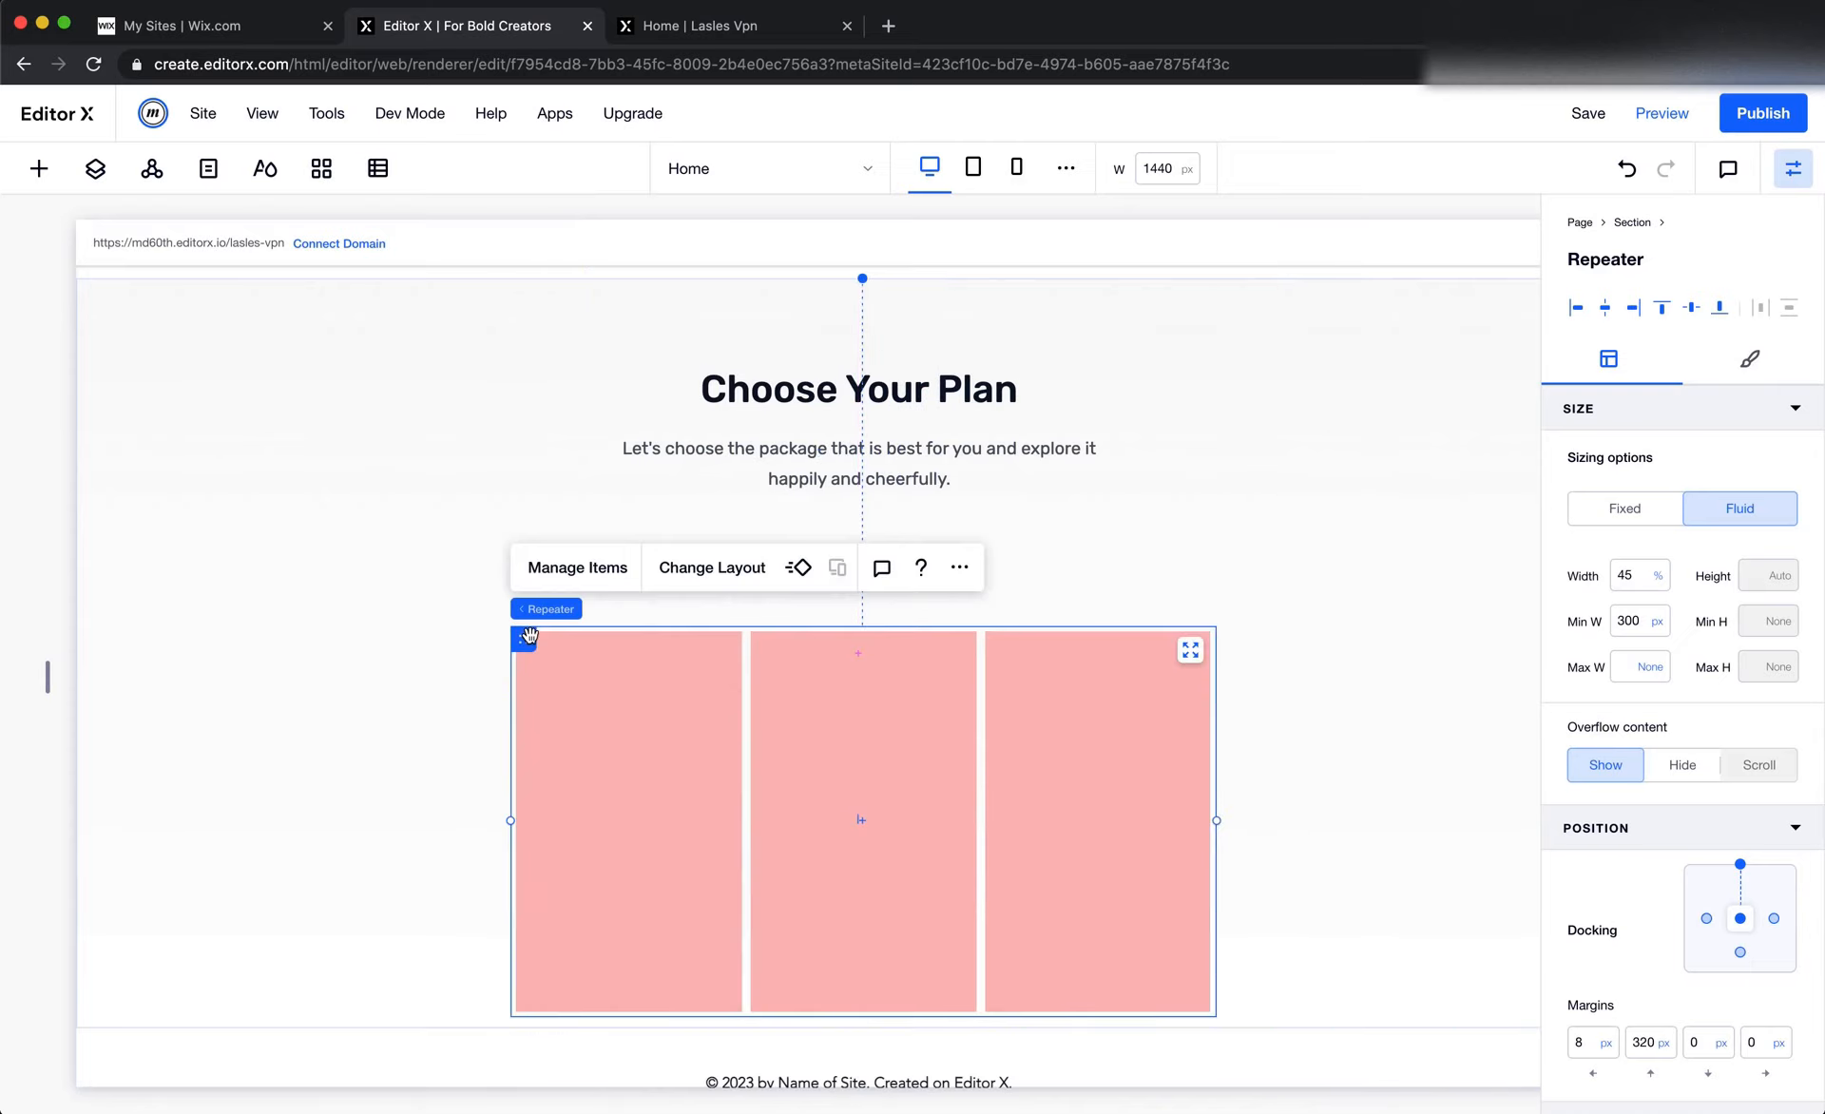
Switch to Figma and examine the Free Plan card's illustration, title, price and Select button, plus the section background
key(super+Tab)
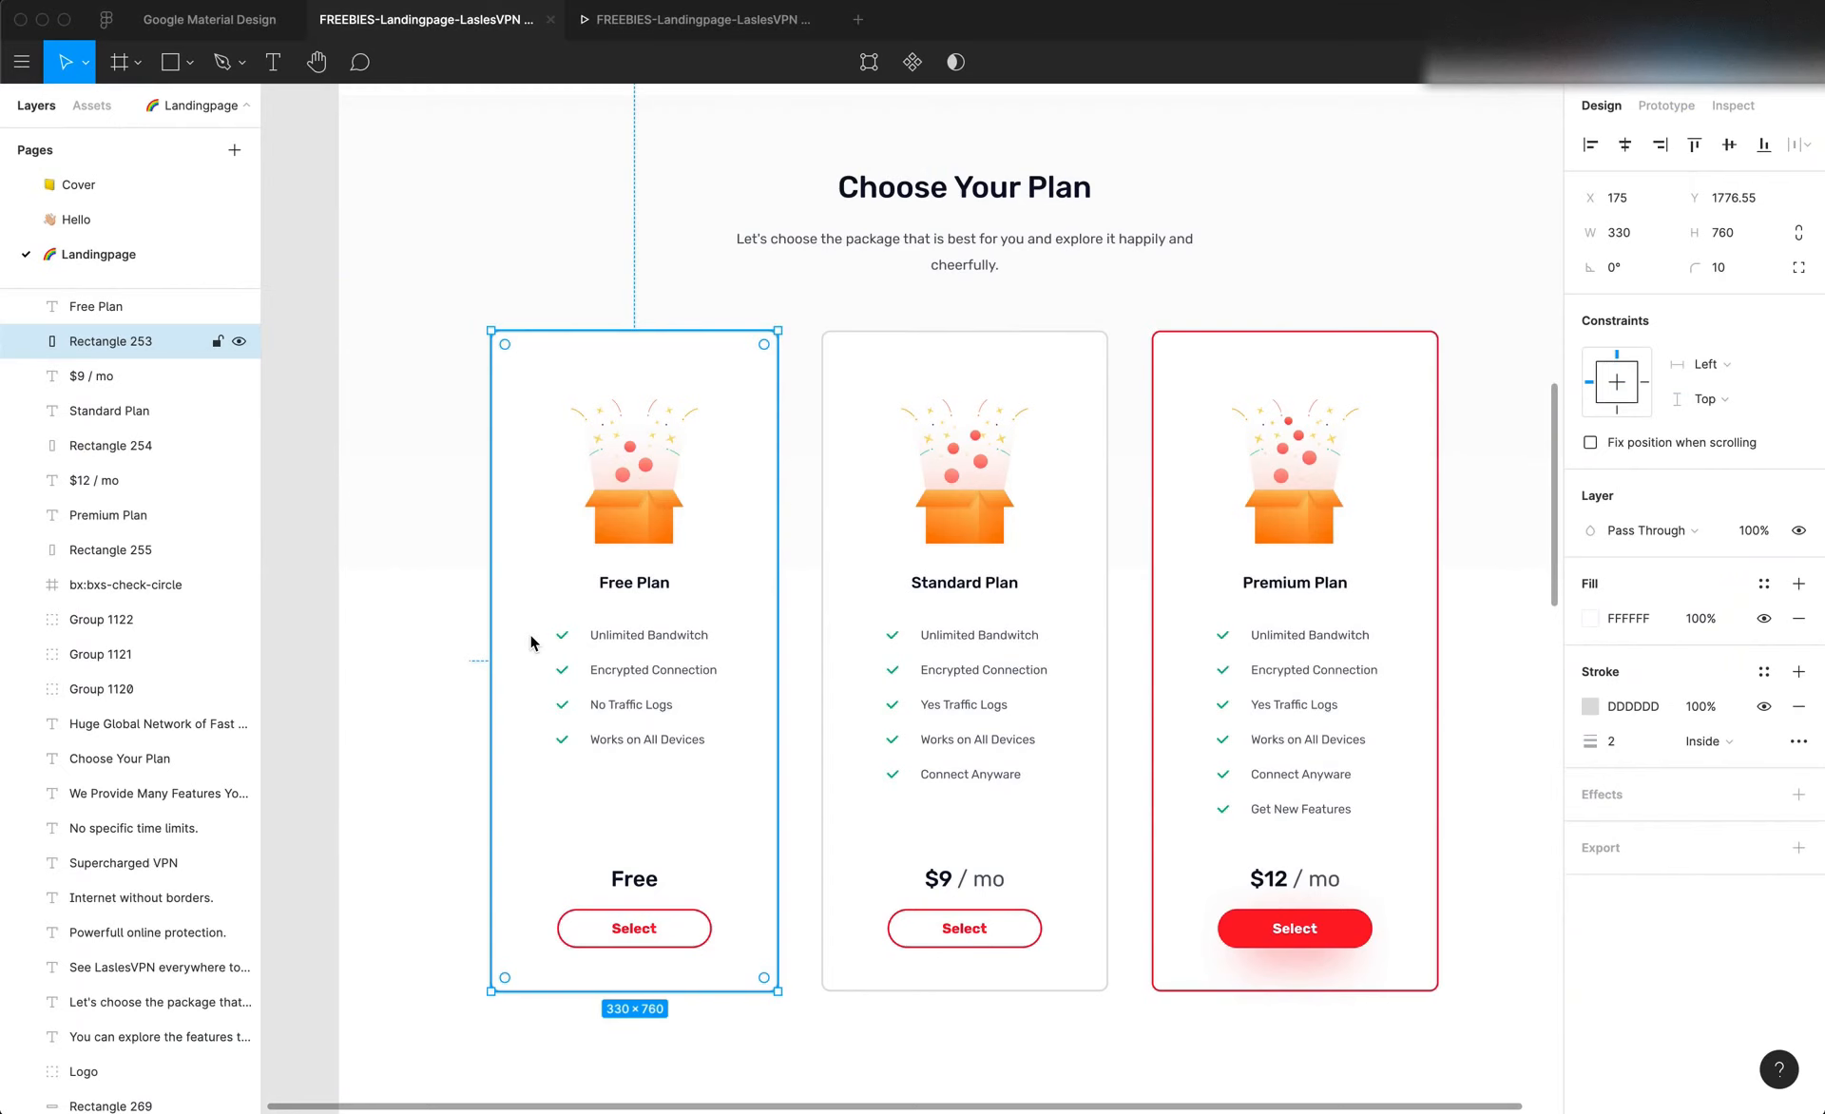
click(644, 533)
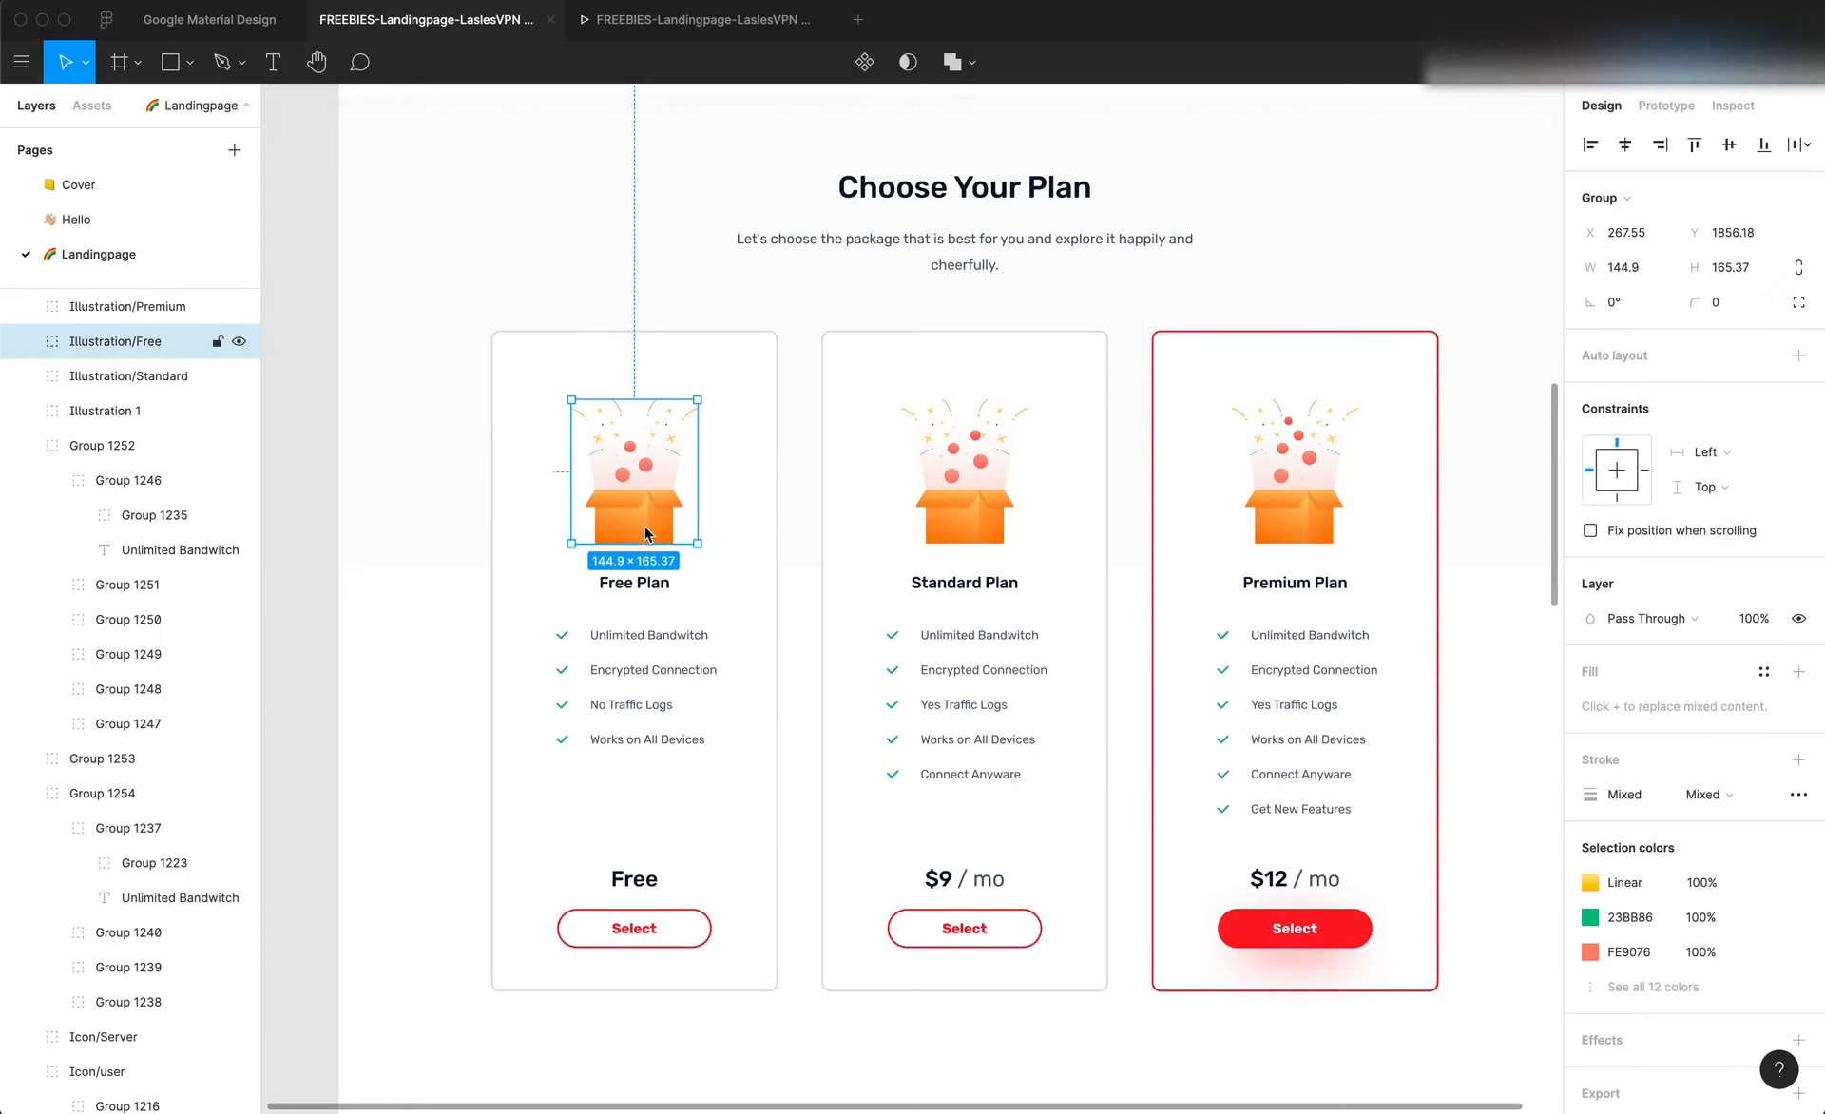
click(649, 591)
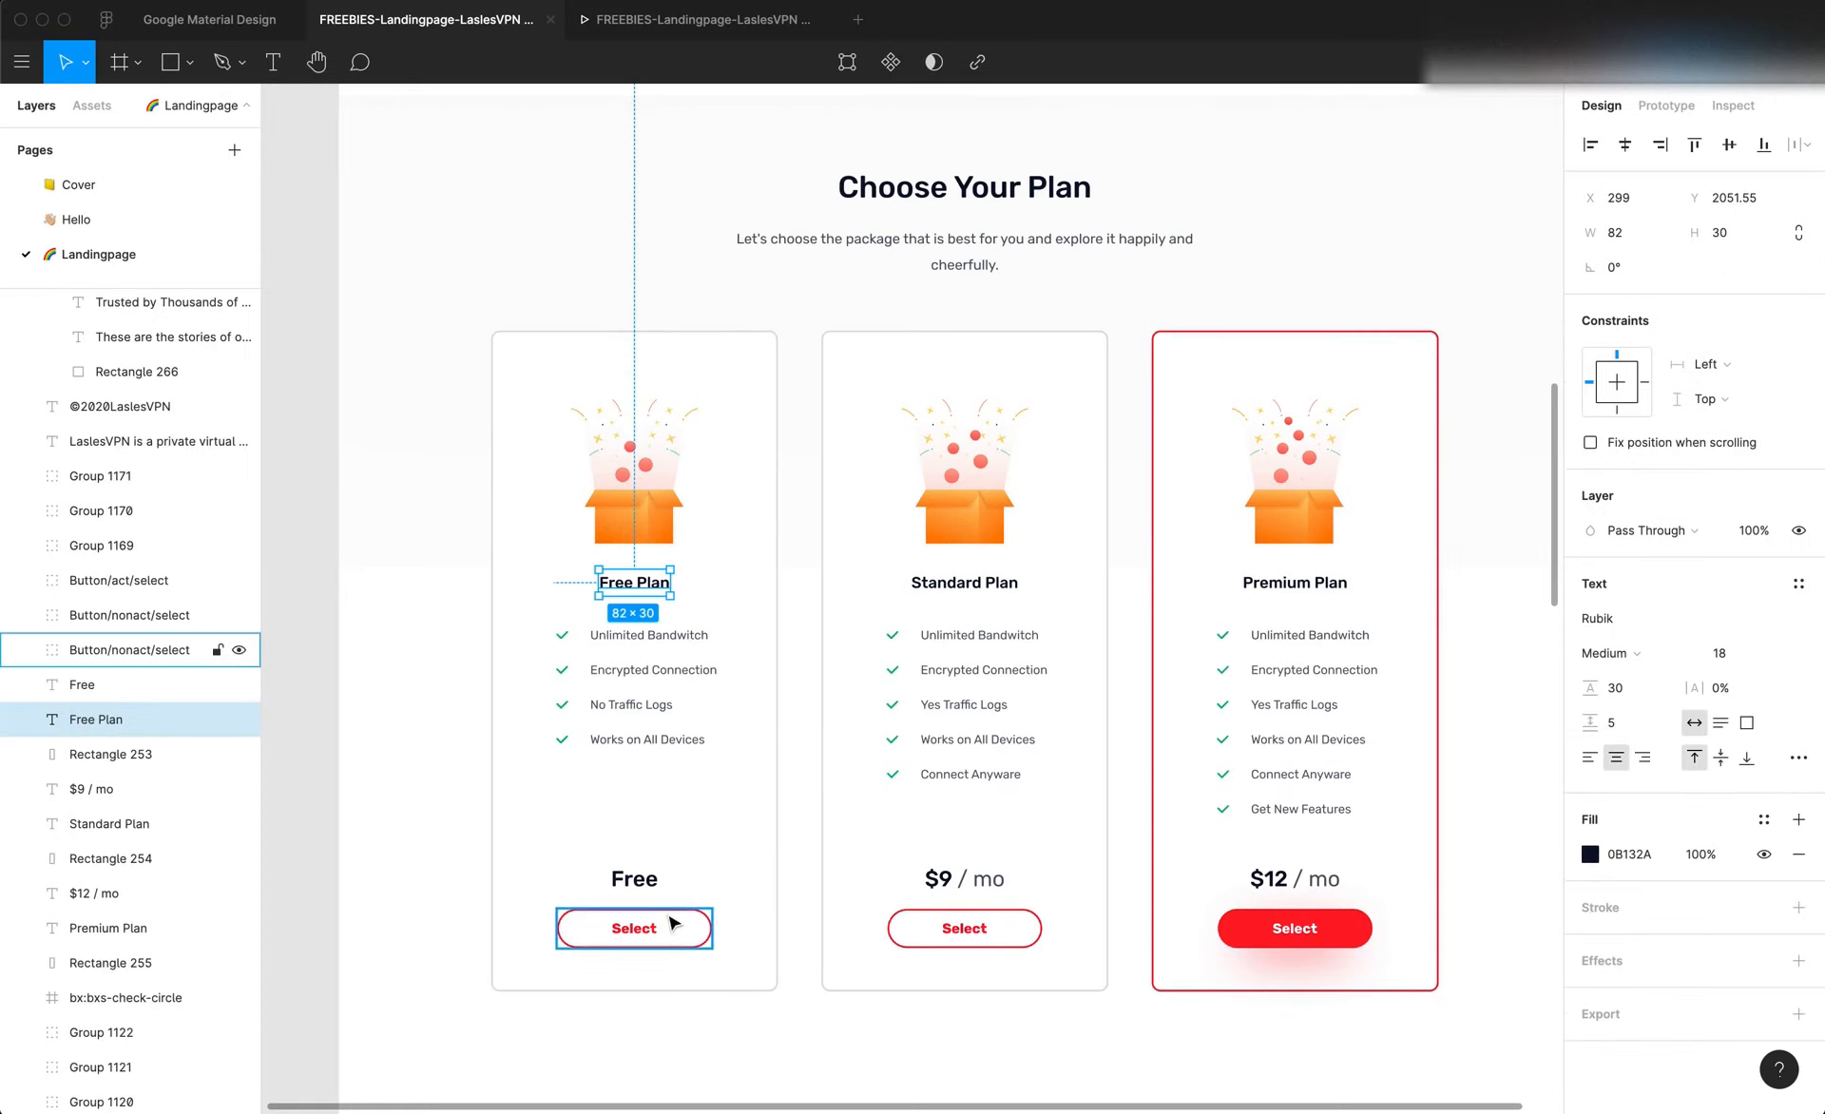
click(635, 879)
click(646, 929)
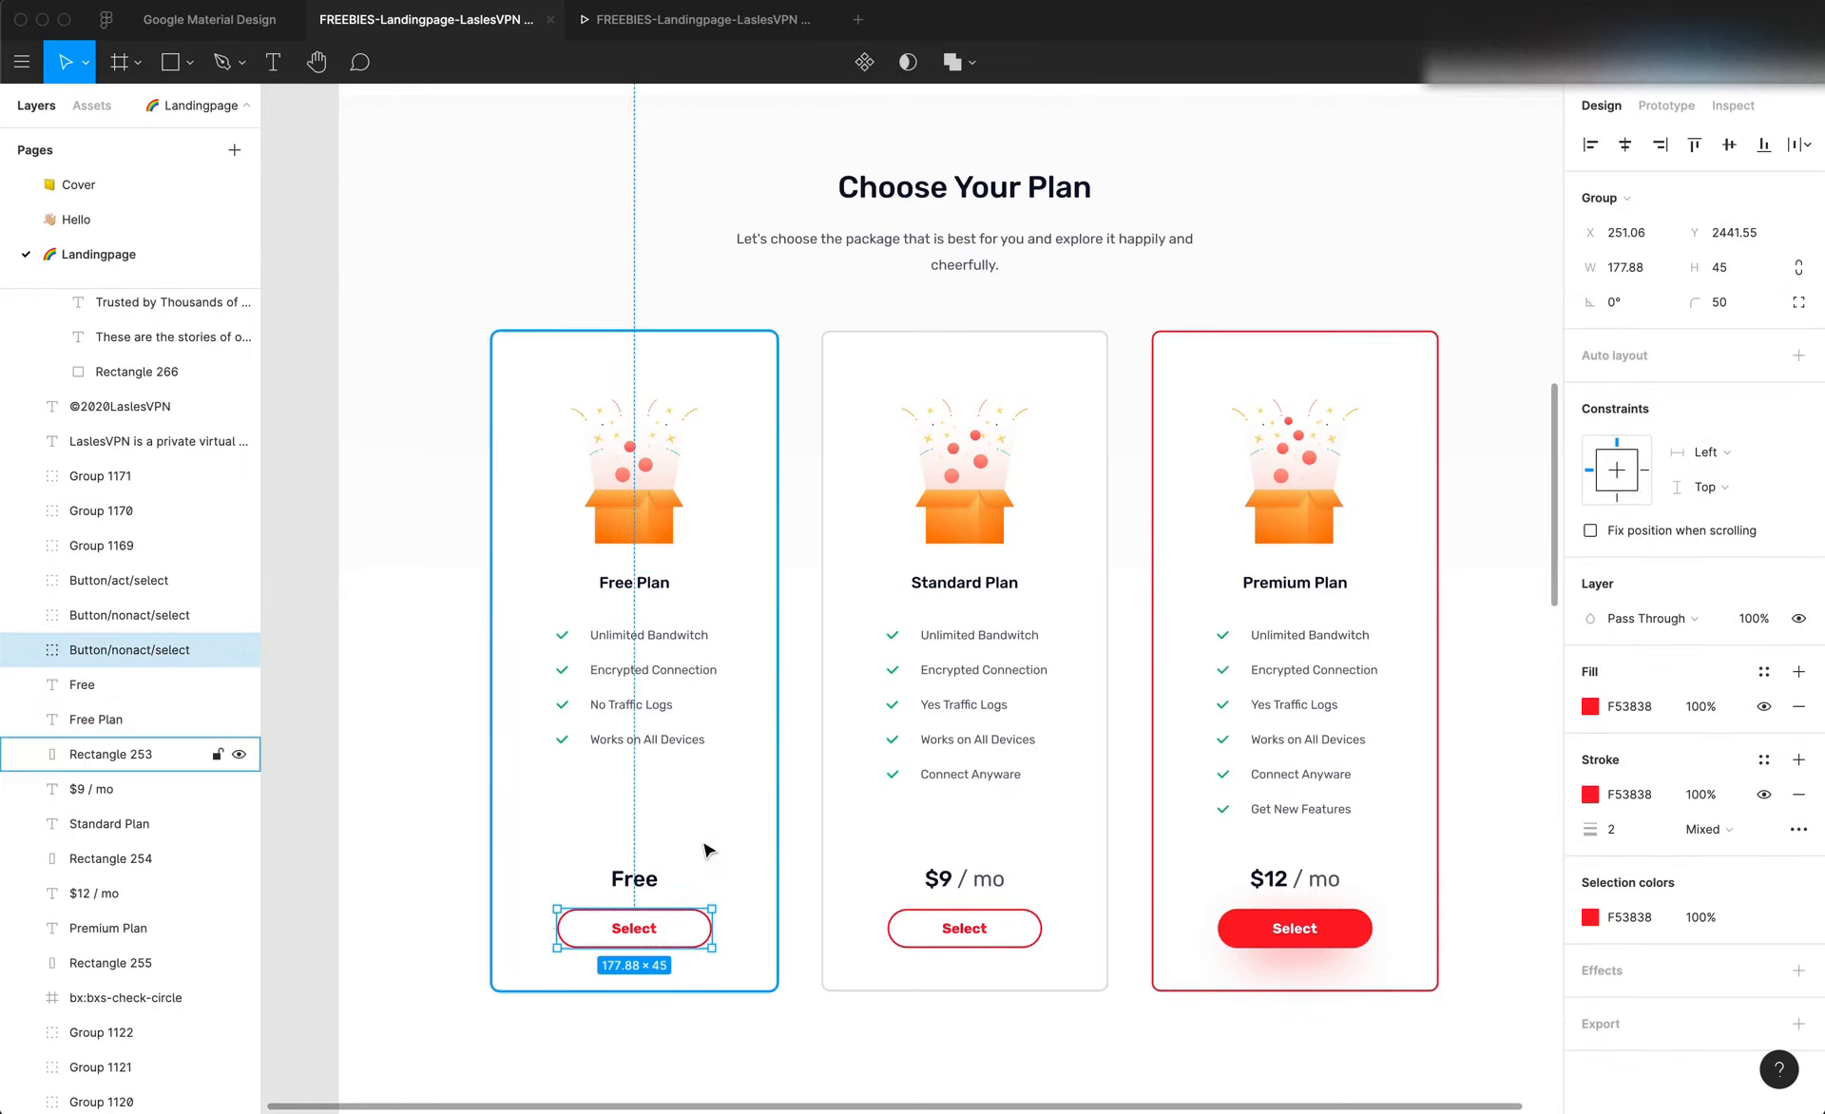
click(632, 532)
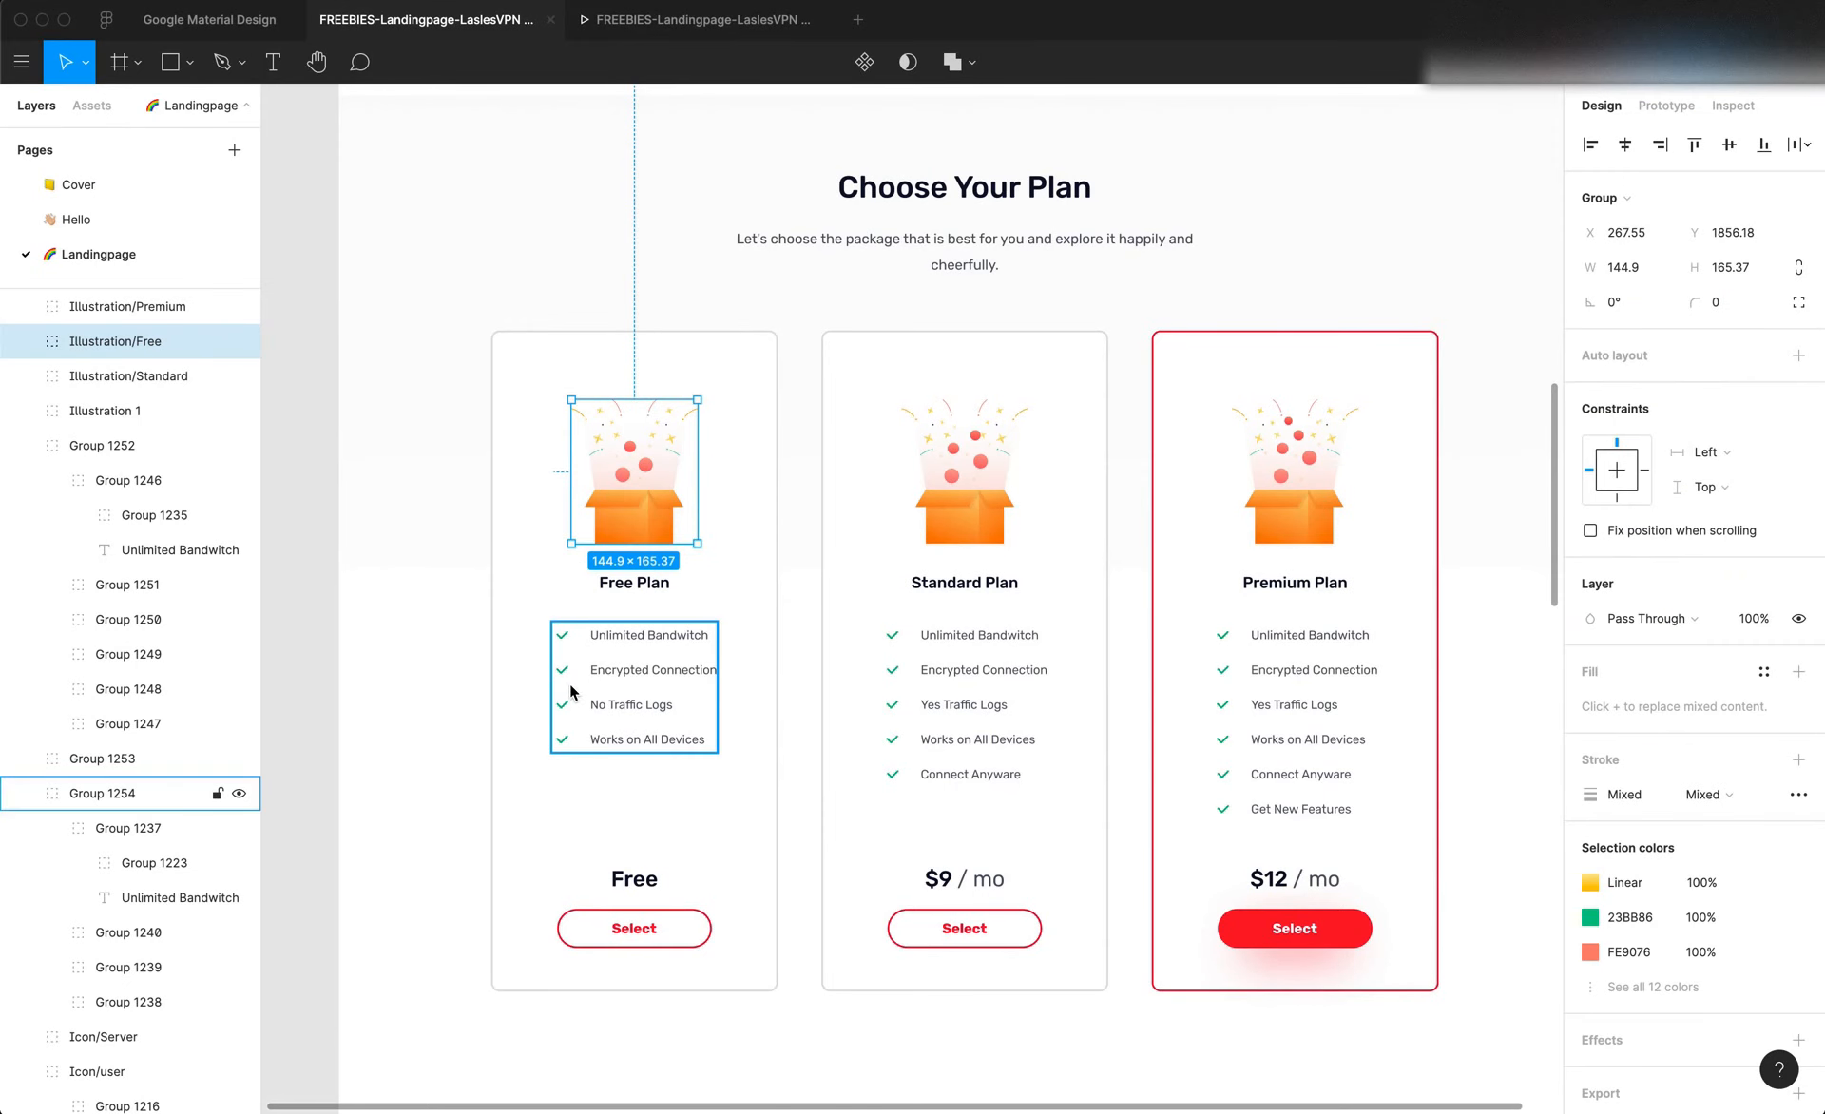
click(424, 578)
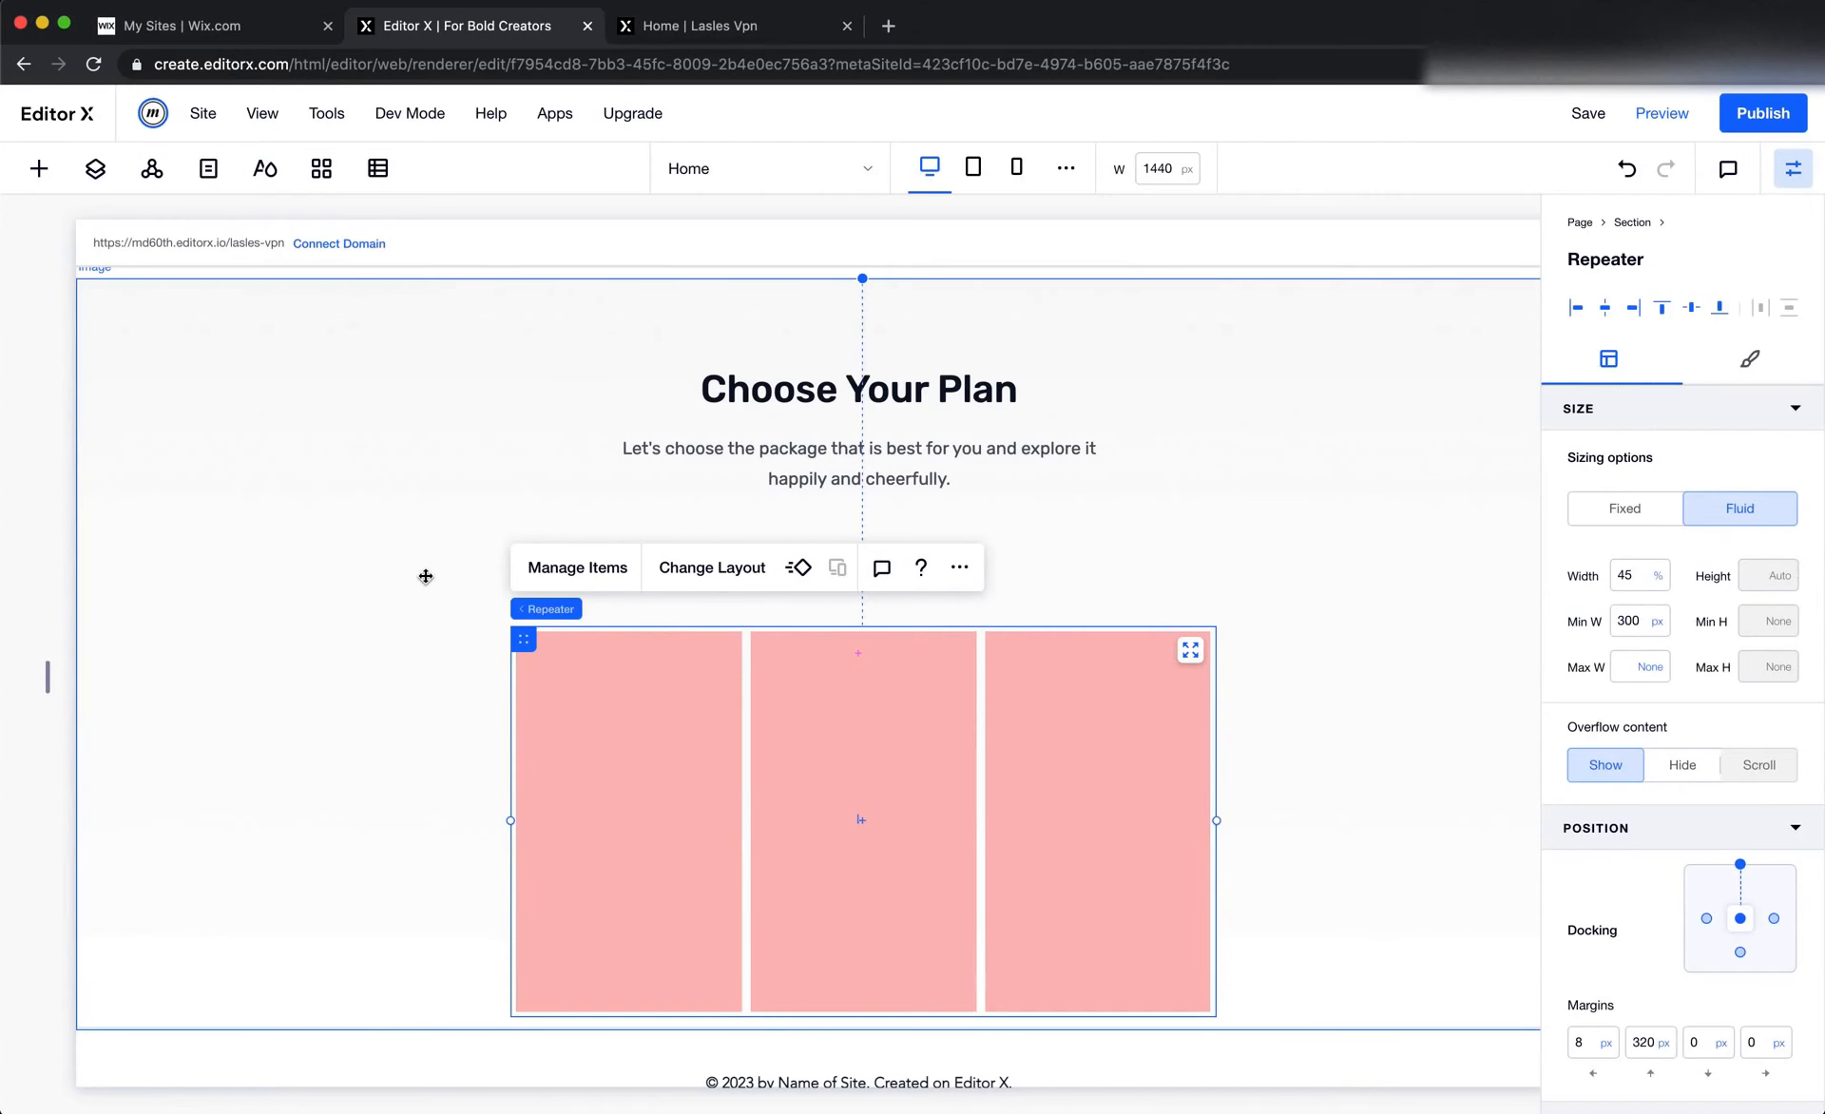
Back in Editor X, set the repeater items' background opacity to 0% and apply the rounded, bordered design preset
scroll(429, 576, down, 1)
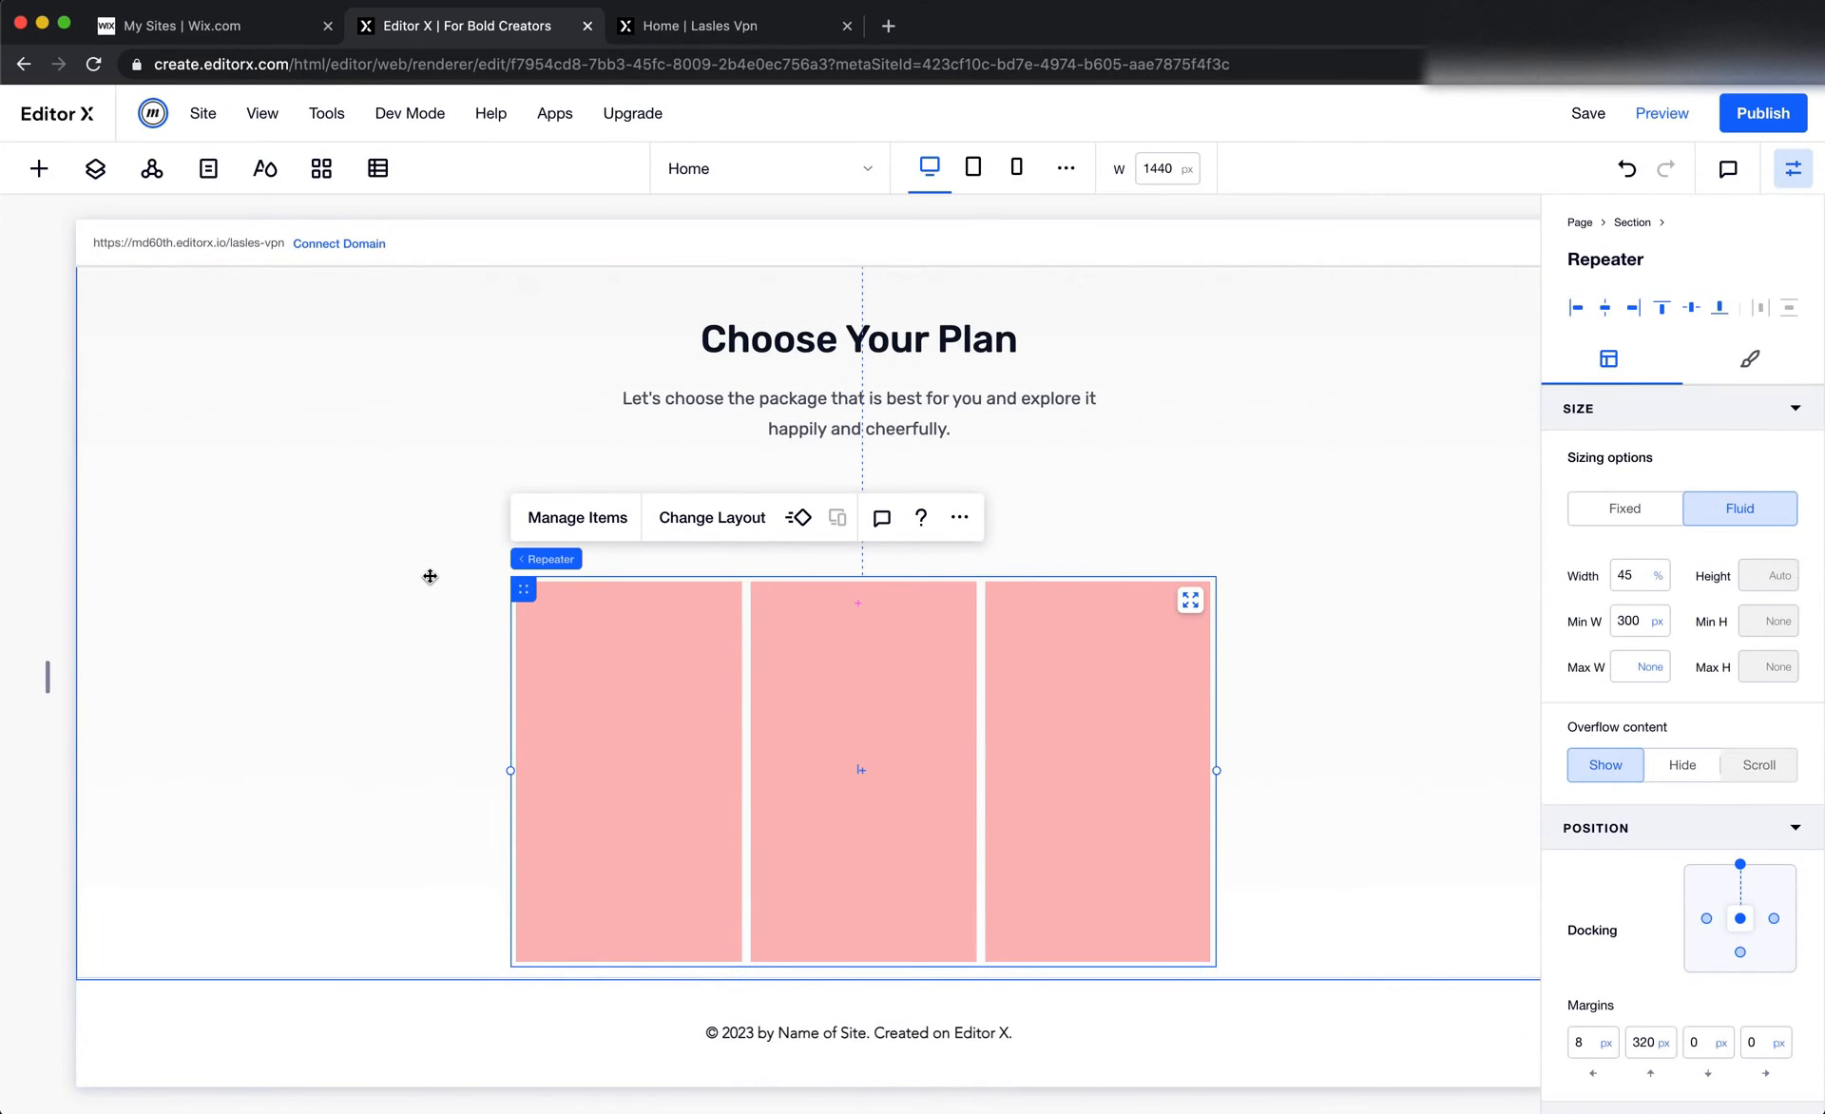
click(631, 643)
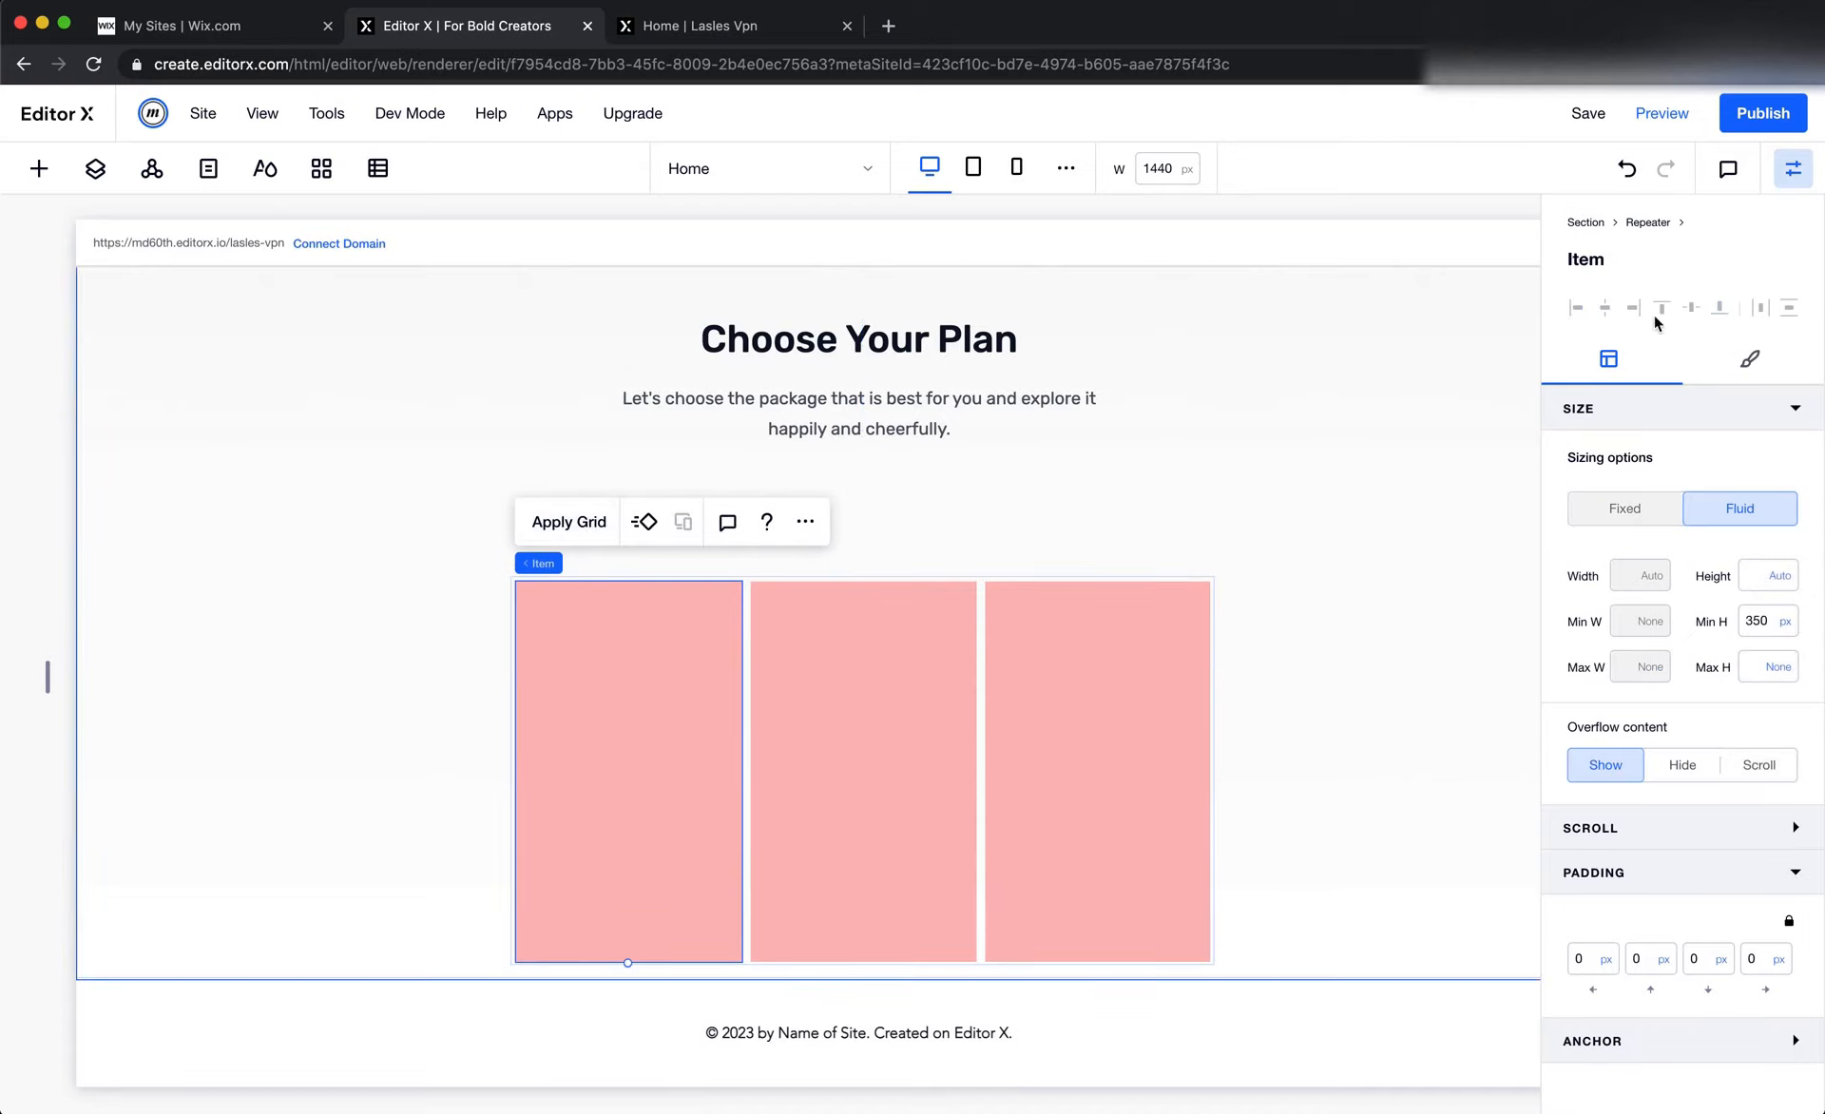
click(1750, 359)
click(1746, 575)
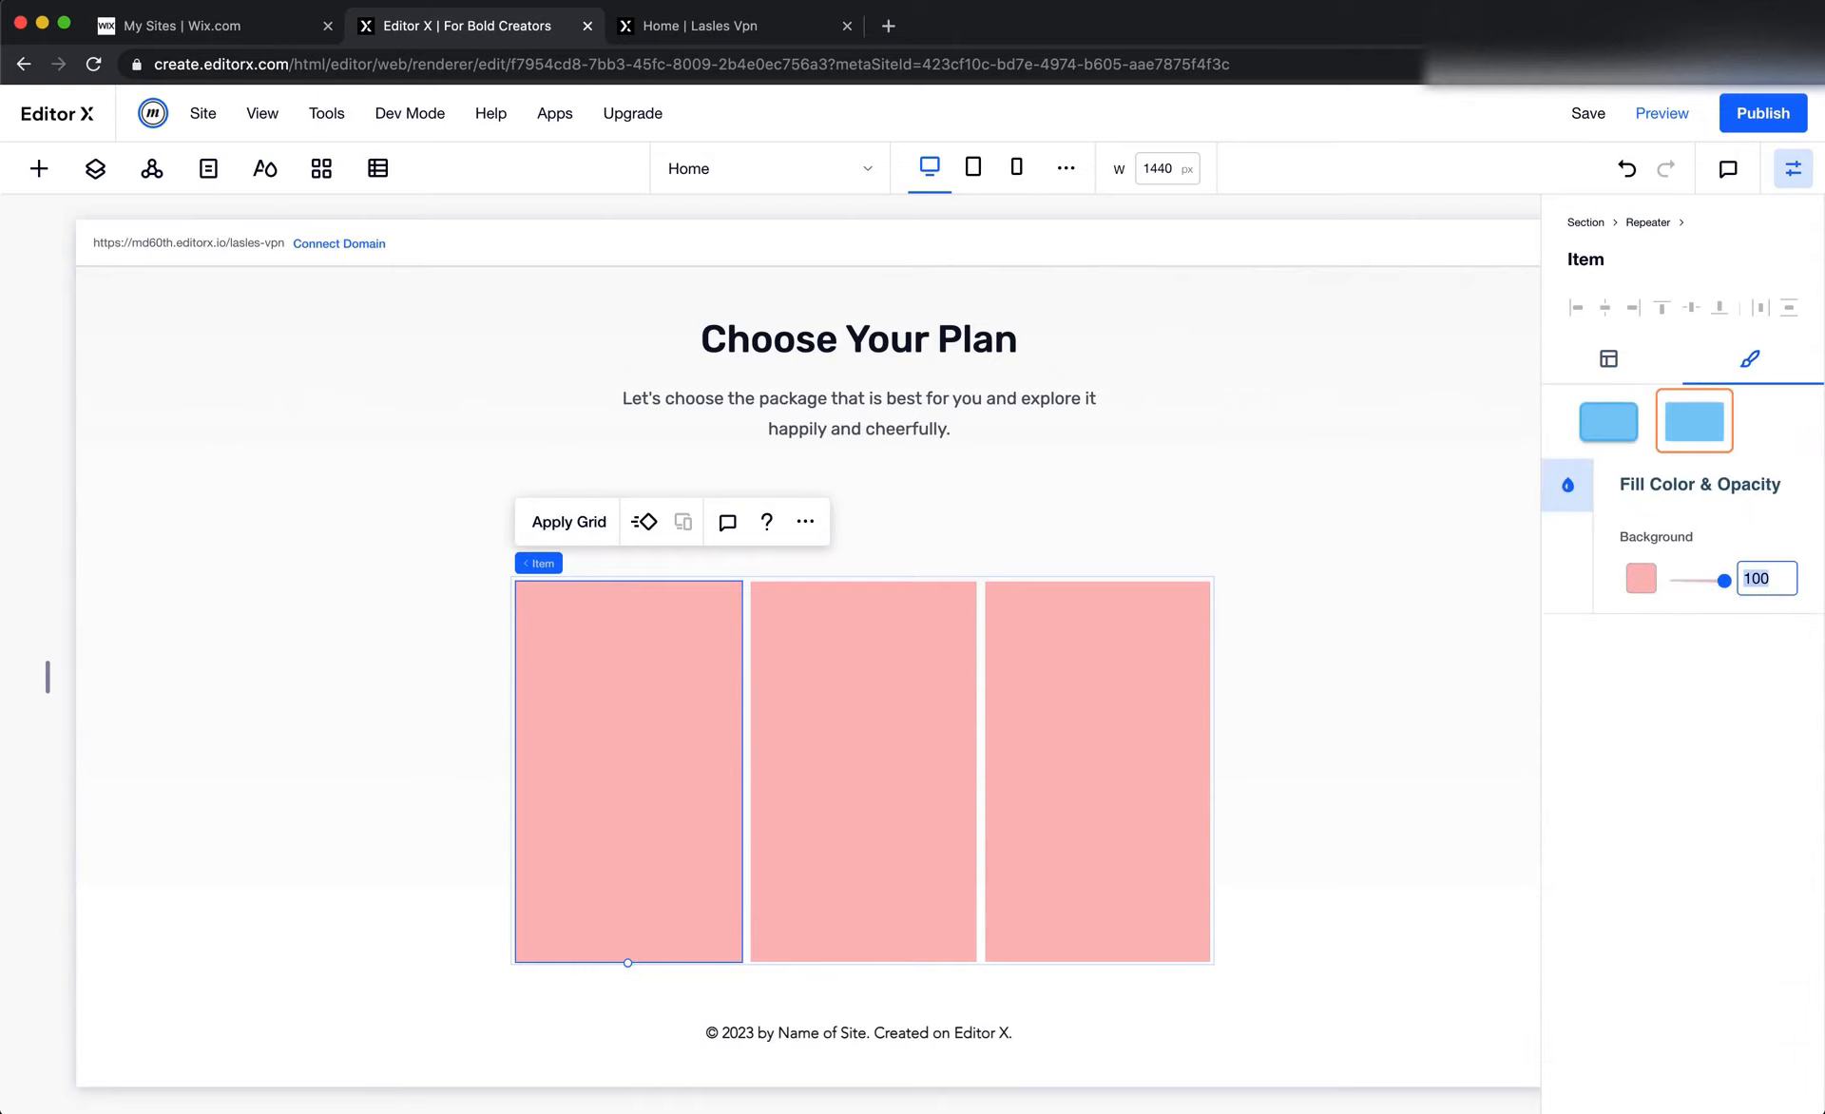
text(0)
click(1610, 402)
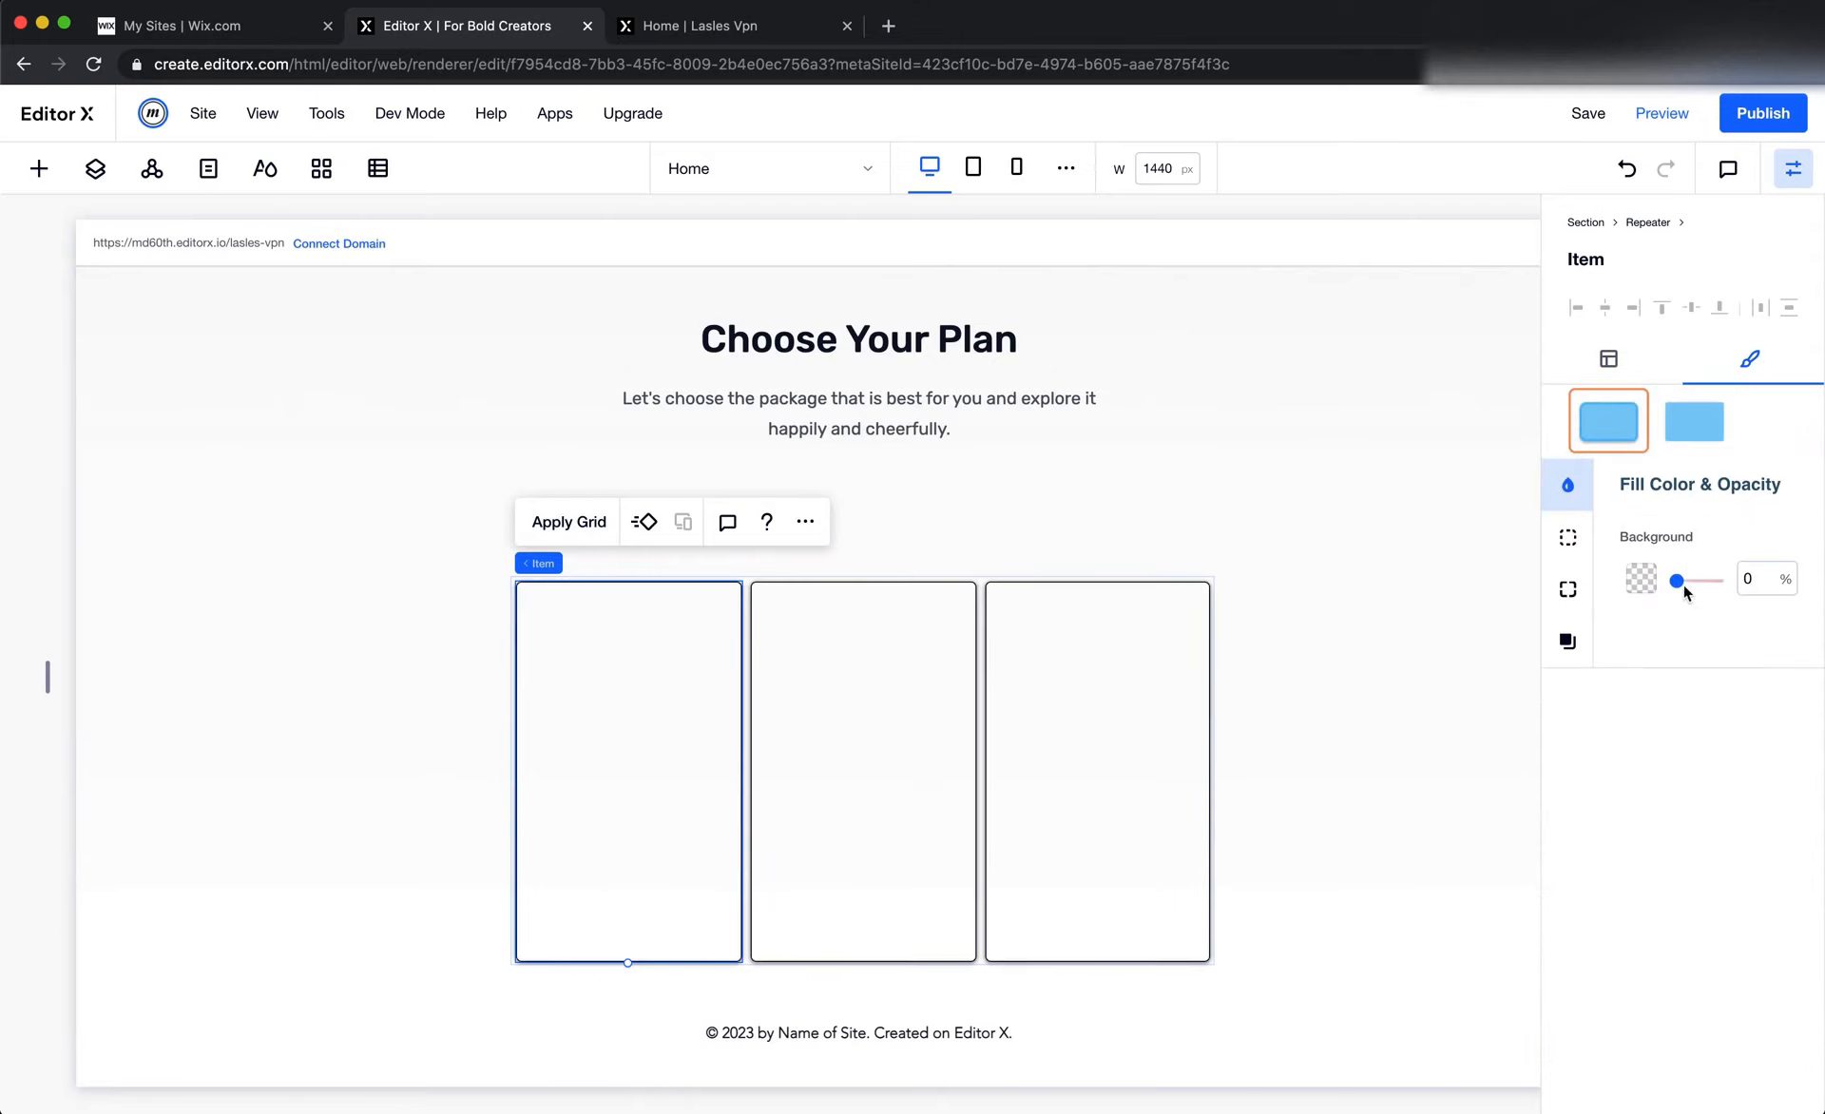
Check the Free Plan card's stroke colour and width in Figma and return to Editor X
key(super+Tab)
click(772, 553)
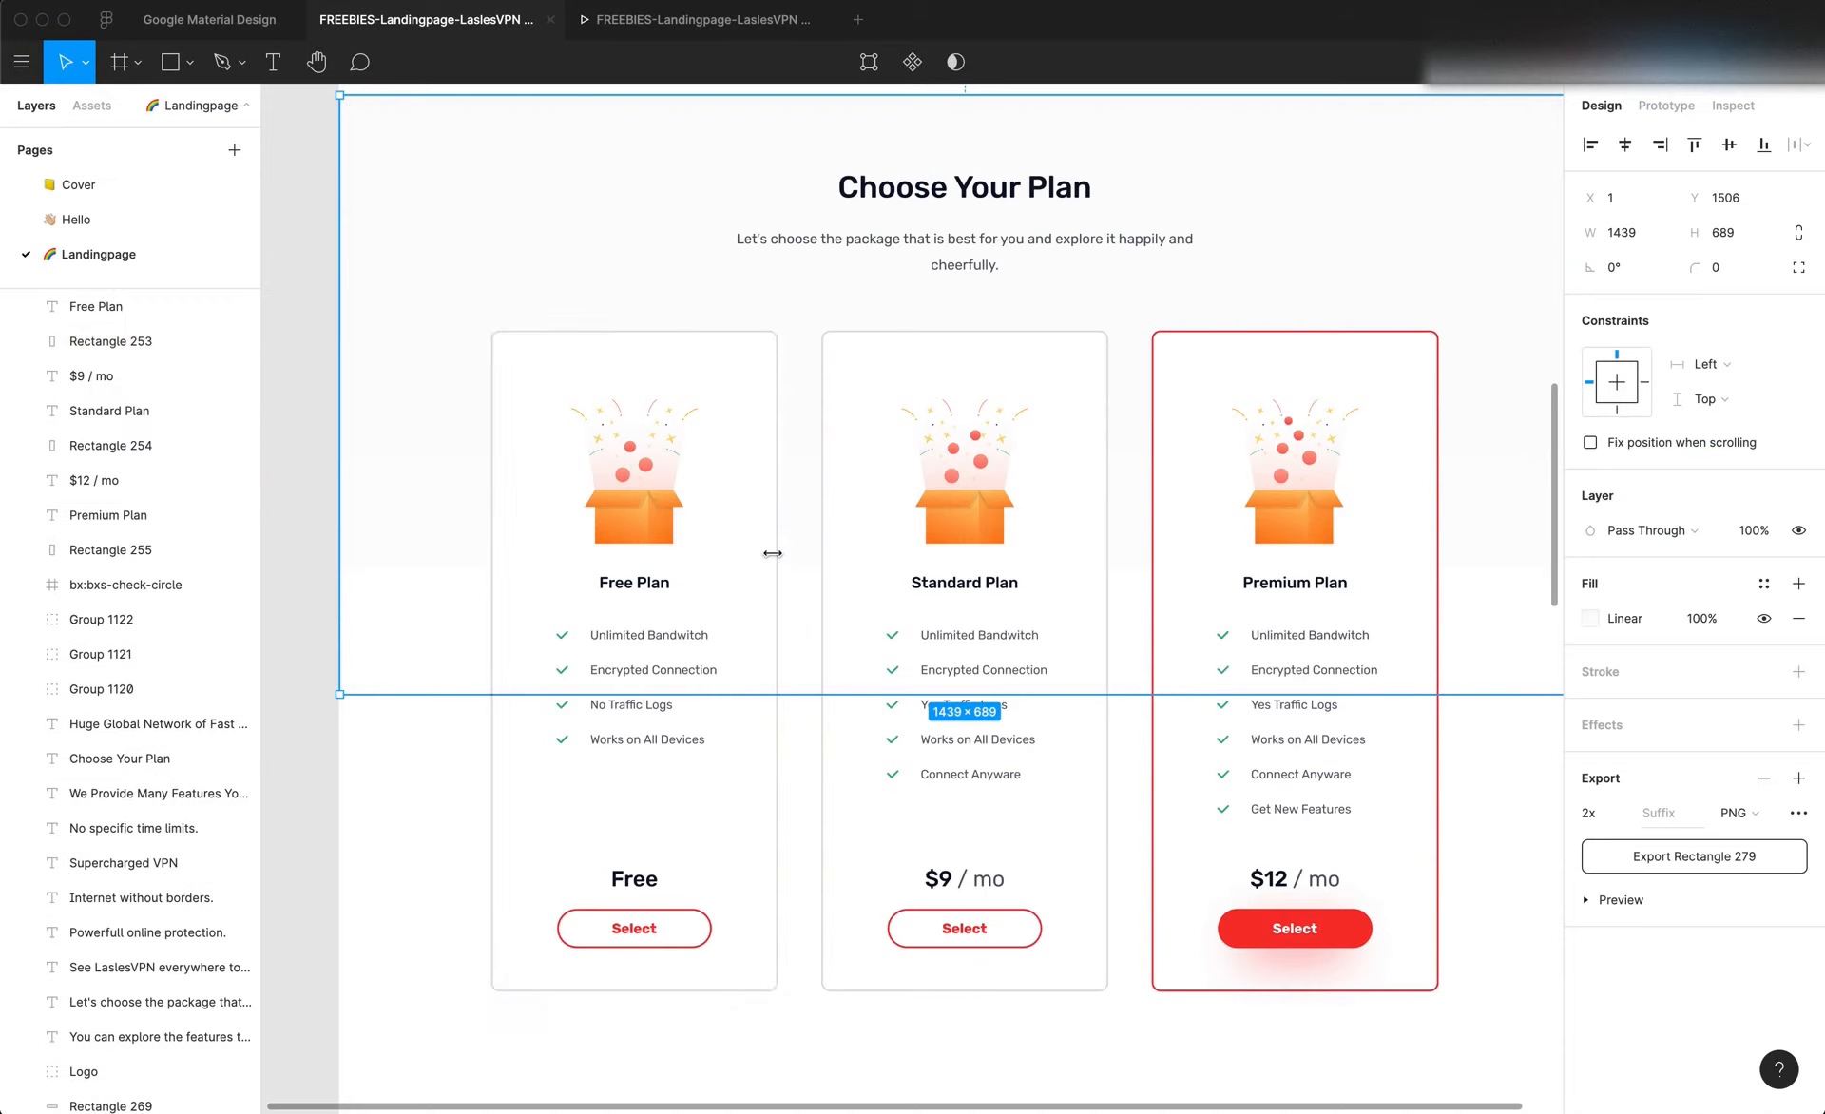
click(773, 553)
click(1627, 701)
key(super+Tab)
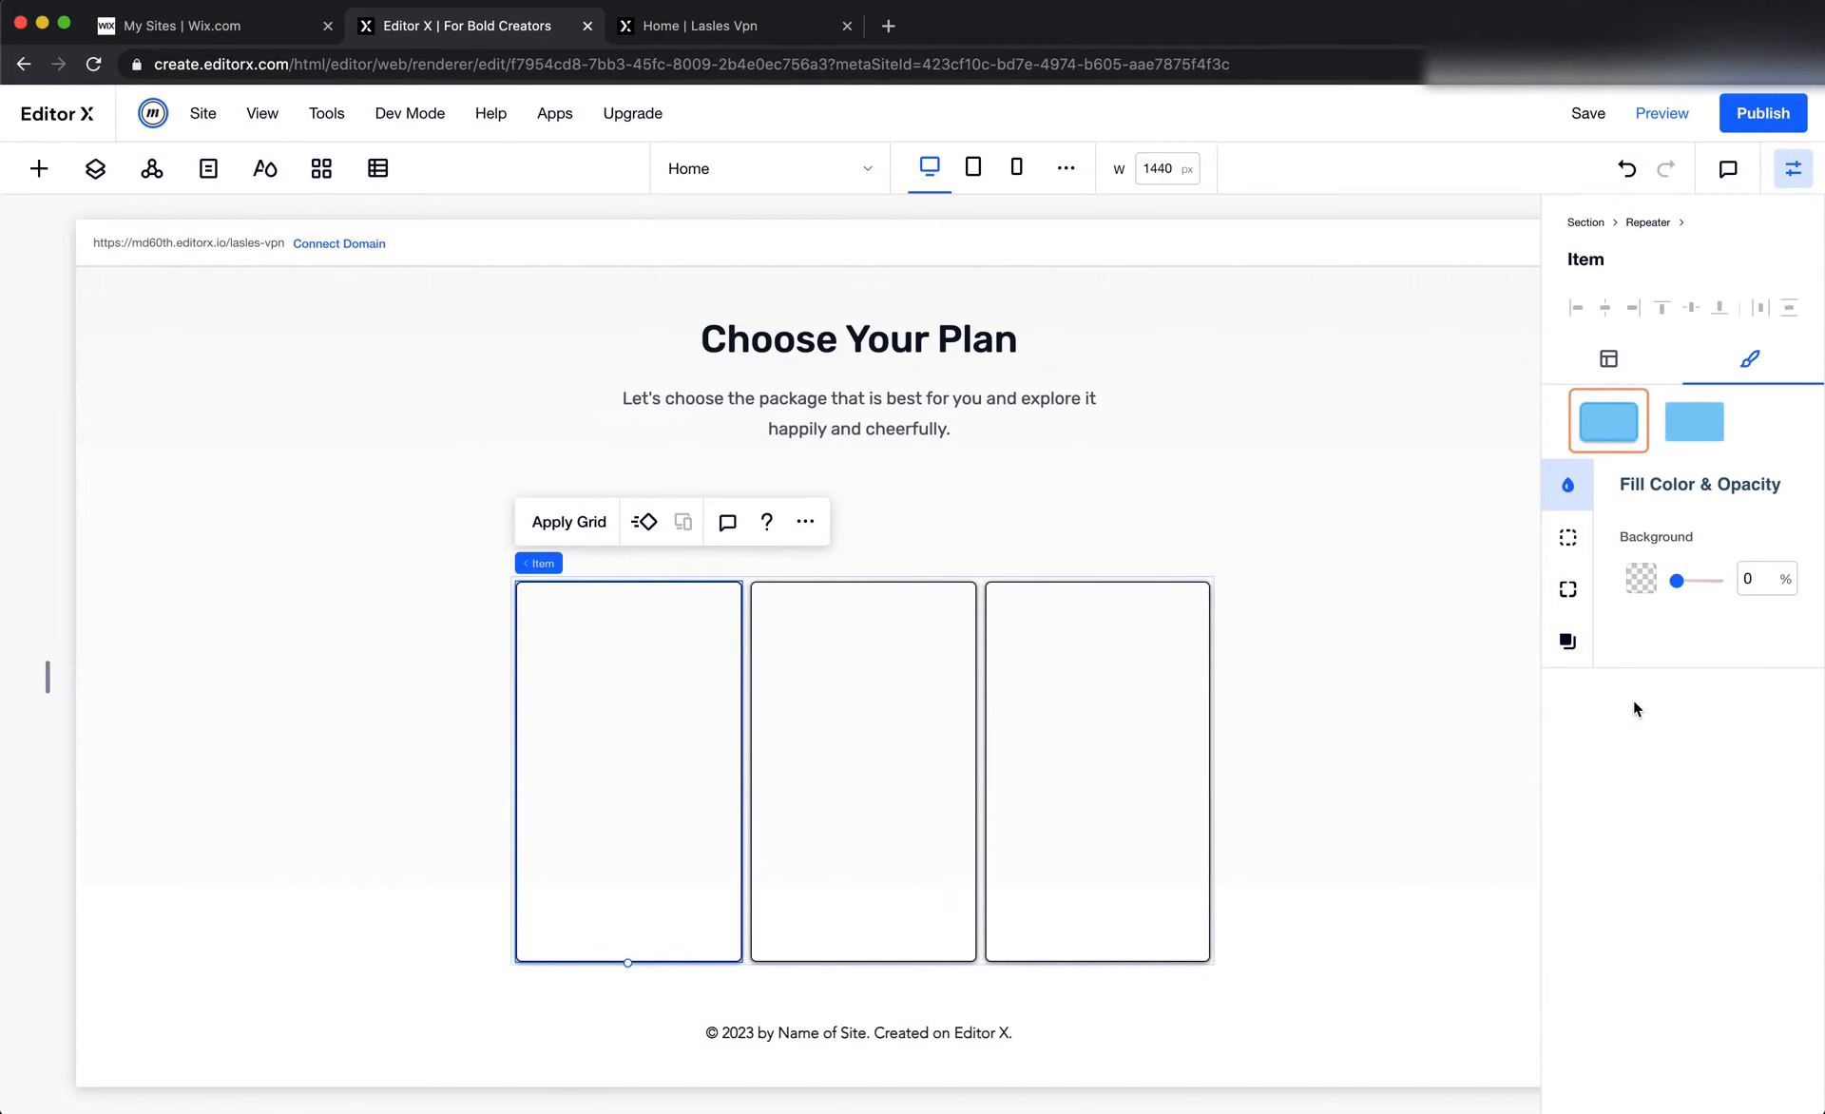
key(super+Tab)
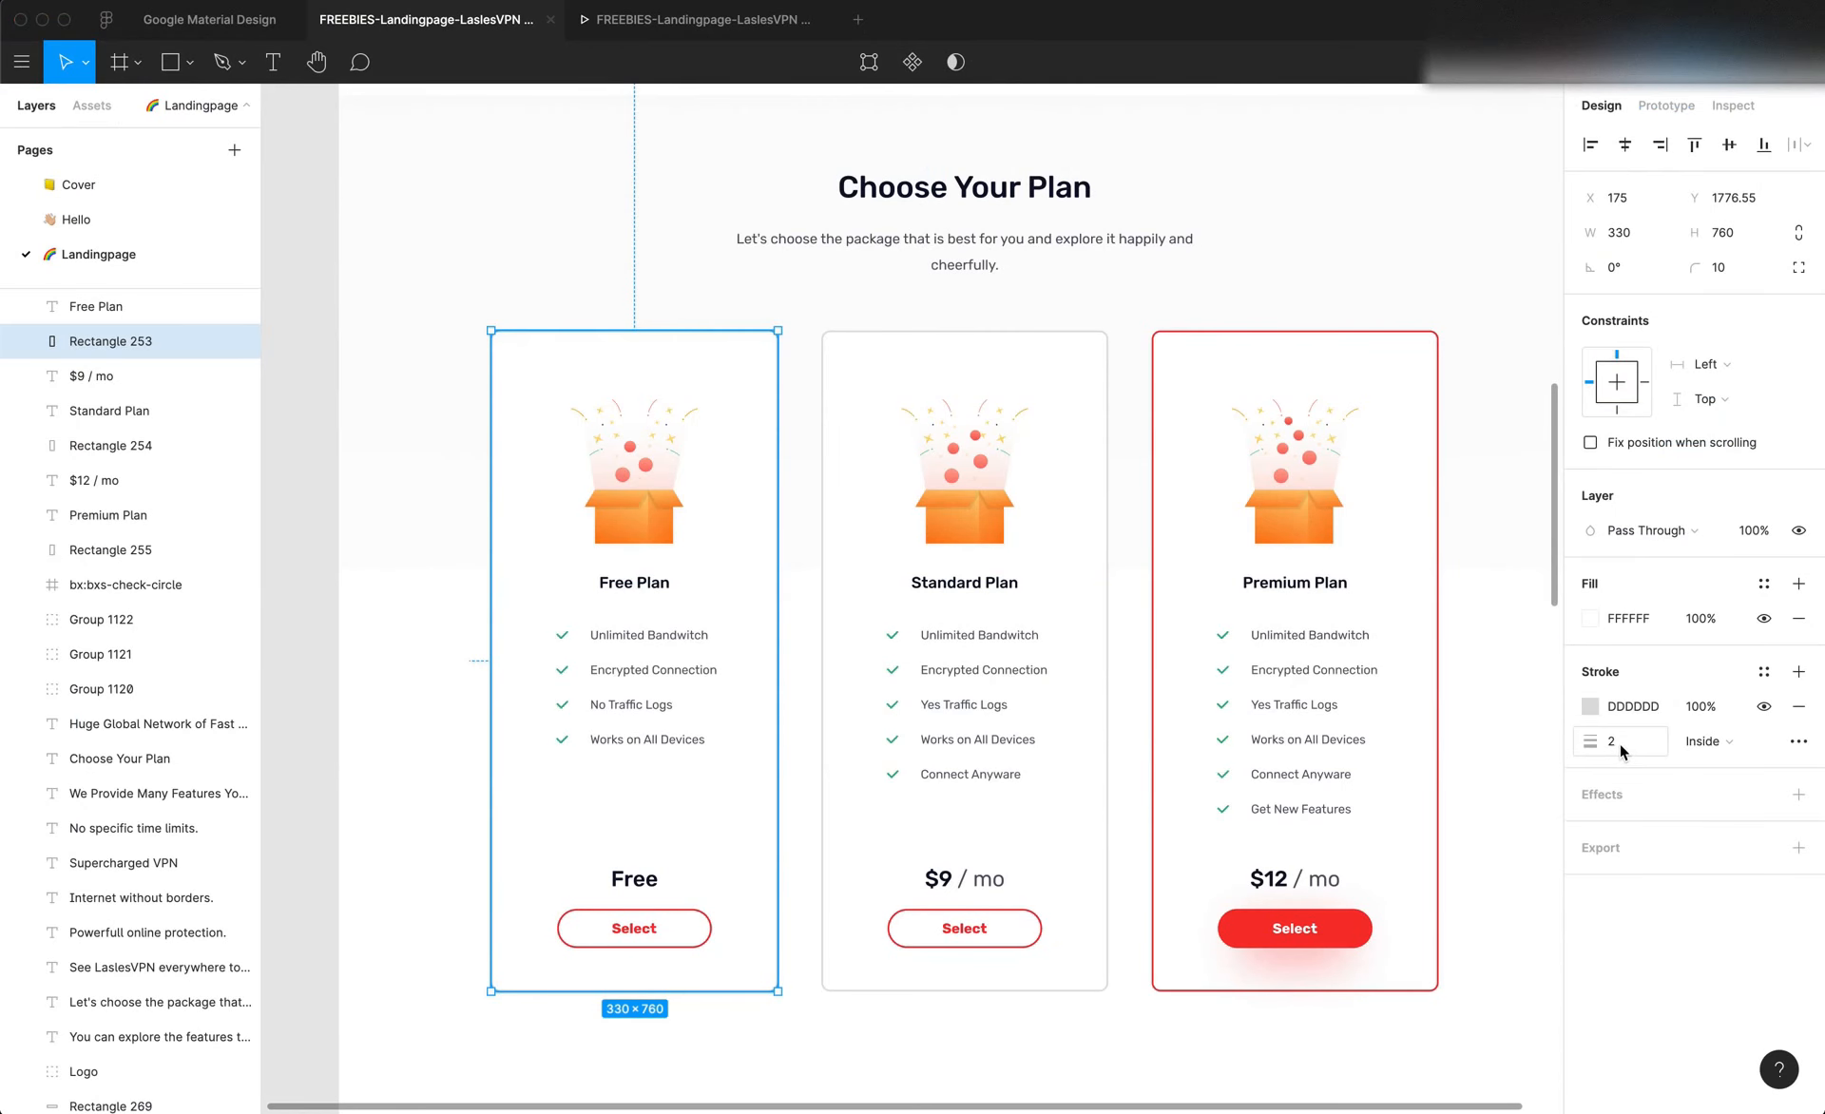
key(super+Tab)
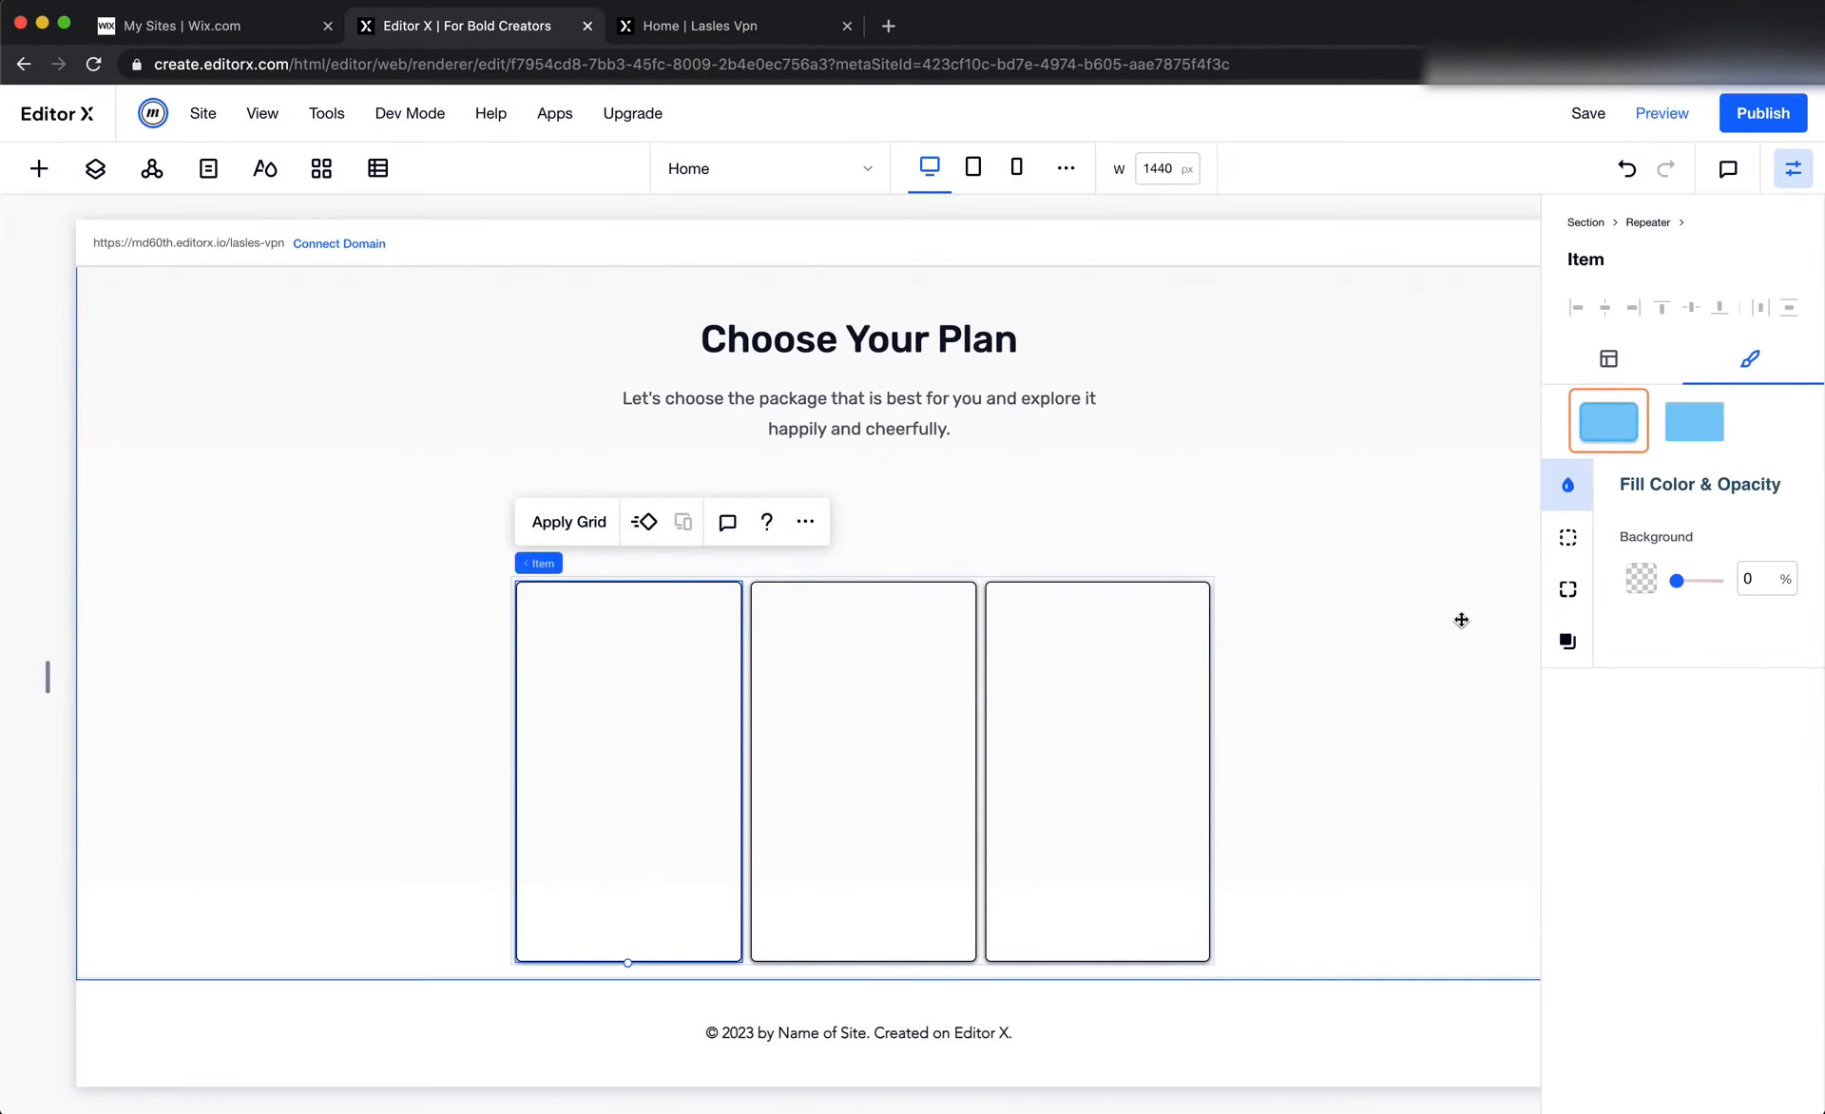
Disable the repeater items' shadow and set their border width to 2 px
click(1577, 637)
click(1773, 540)
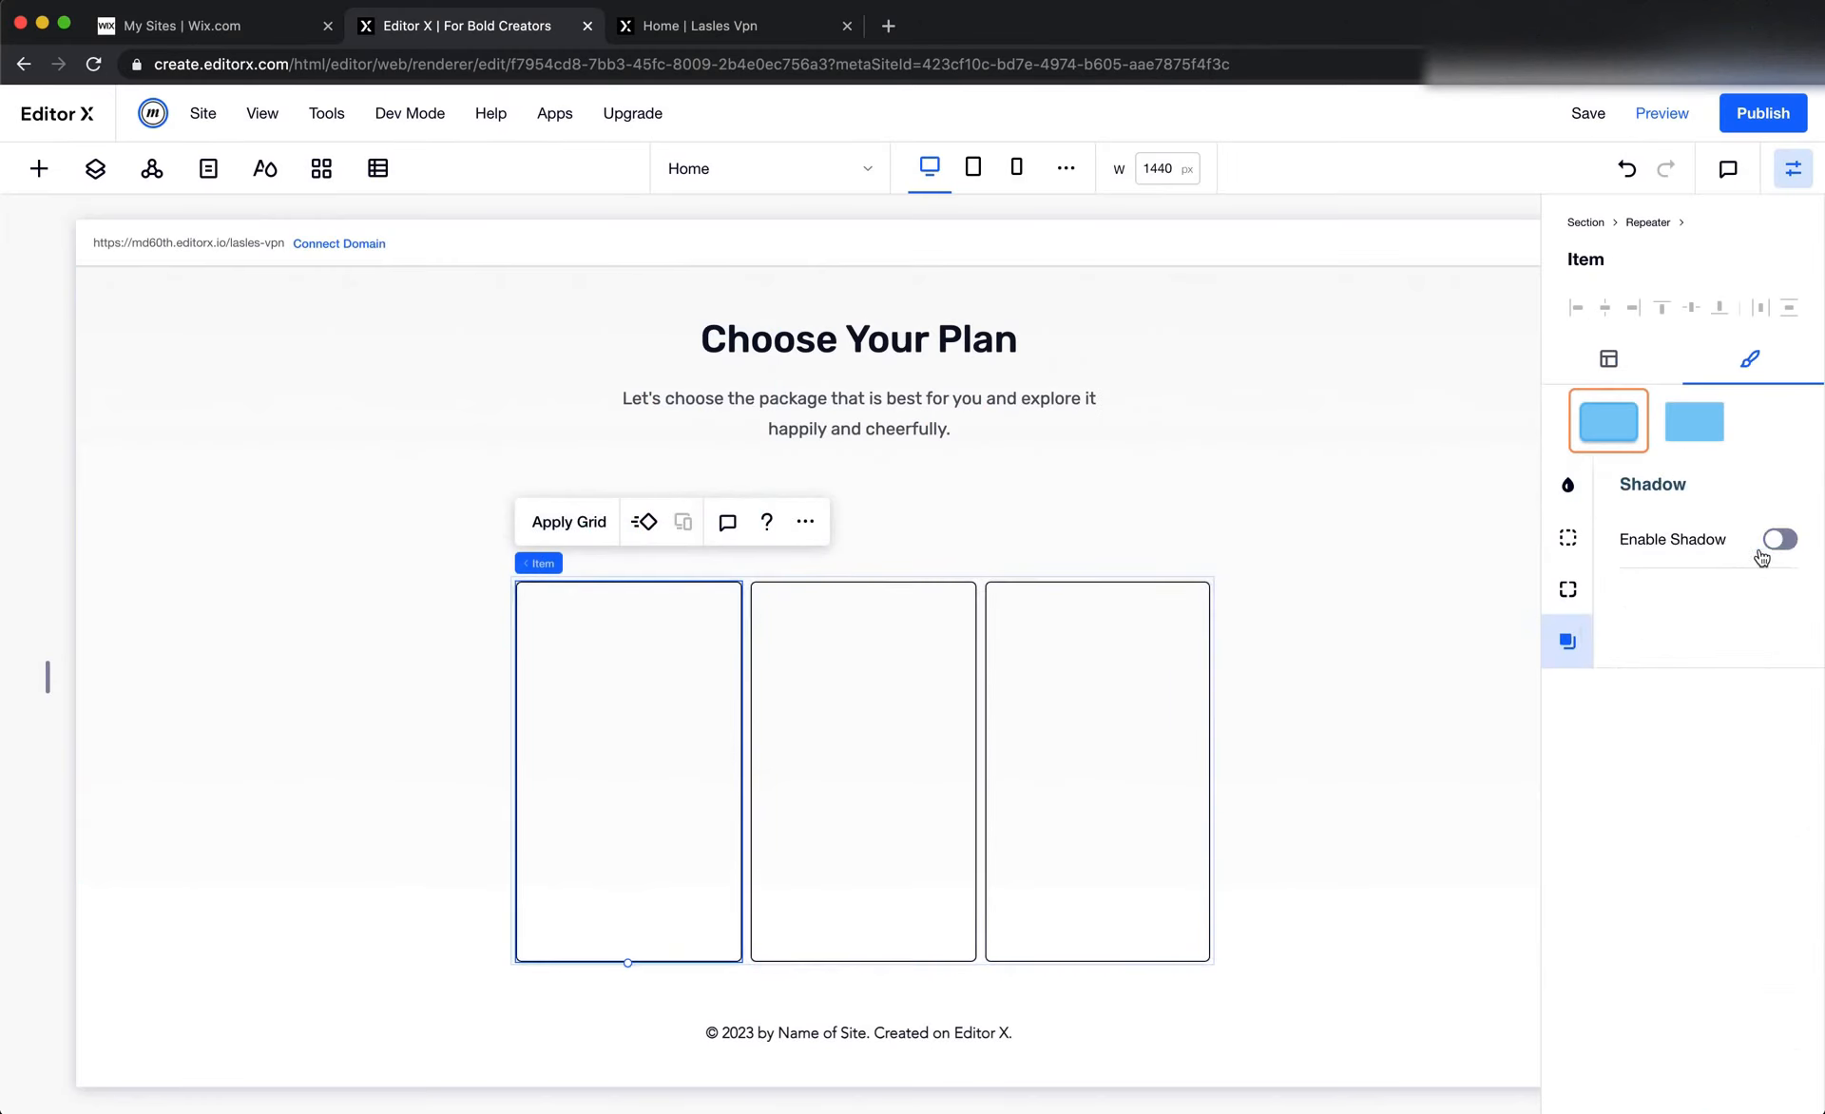
click(1576, 540)
click(1759, 681)
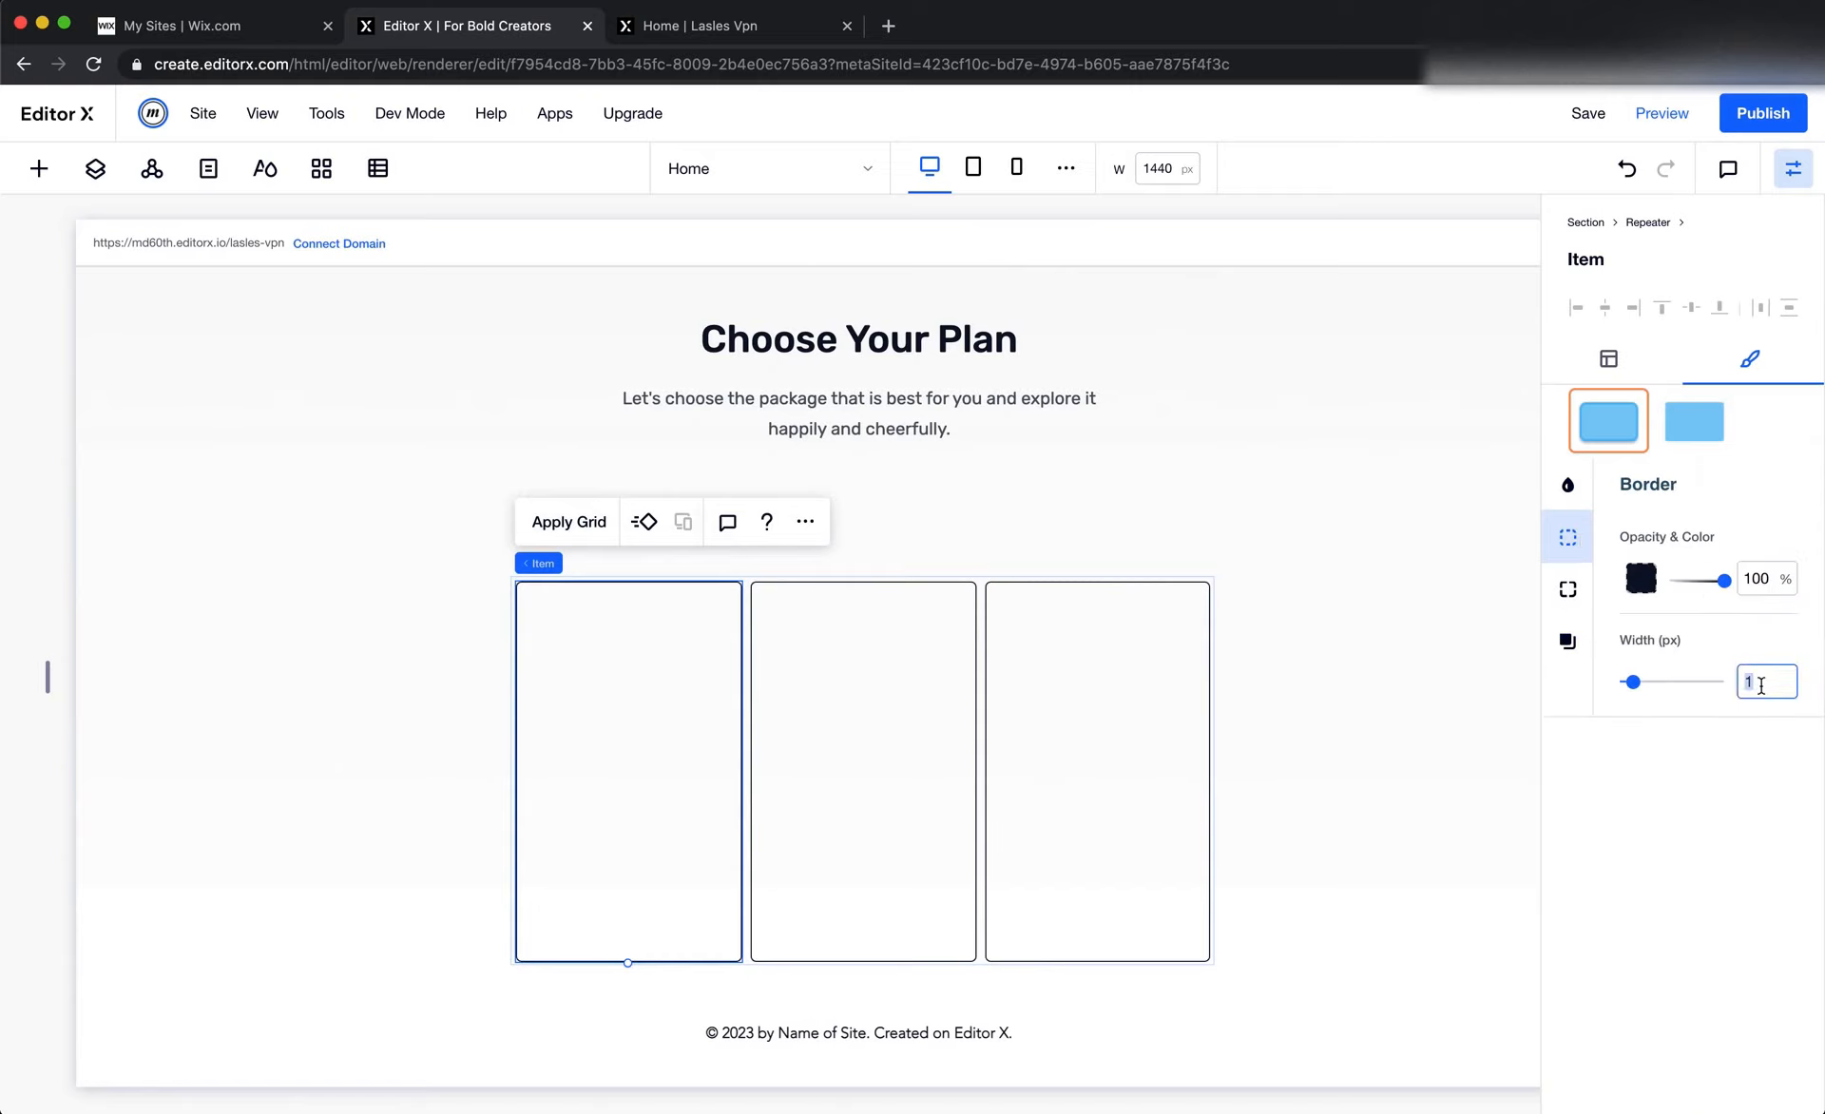
text(2)
Add the custom colour DDDDDD and apply it to the repeater items' border
click(1641, 577)
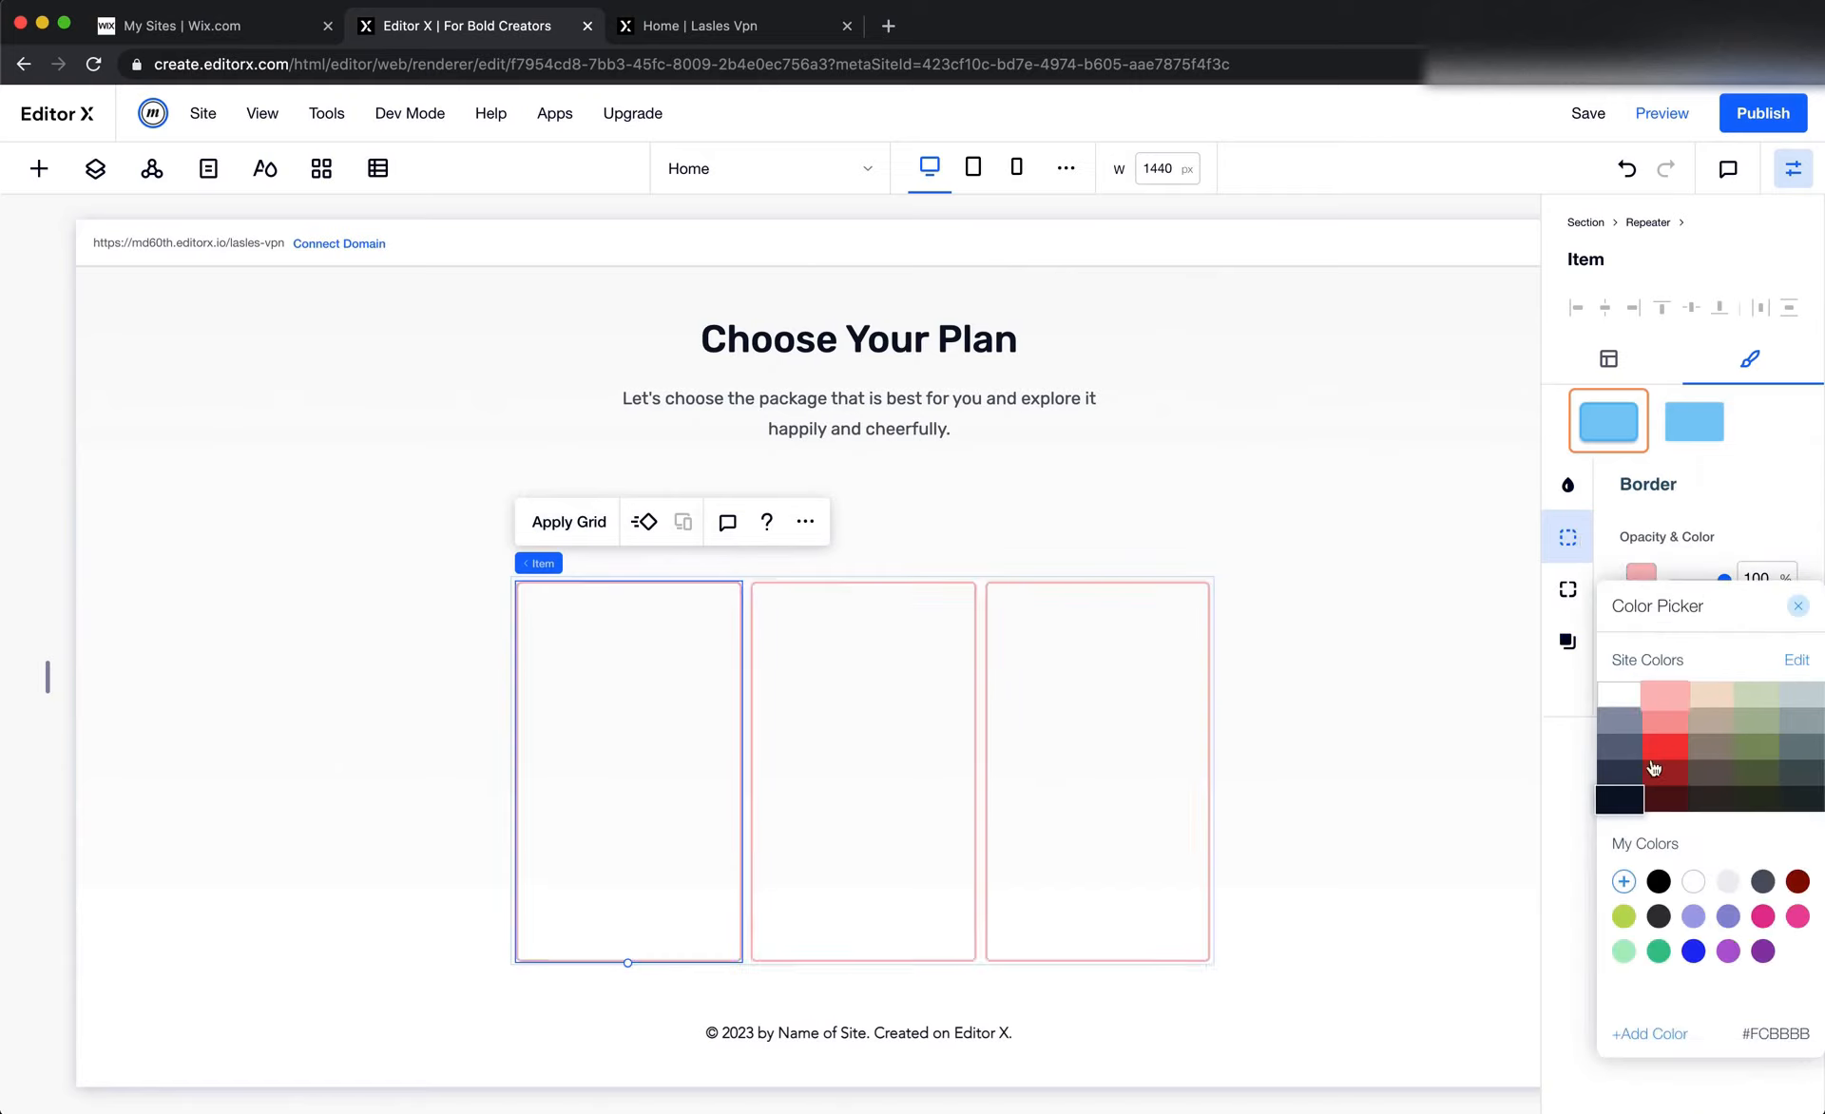
click(1622, 873)
click(1768, 979)
text(DDDDDD)
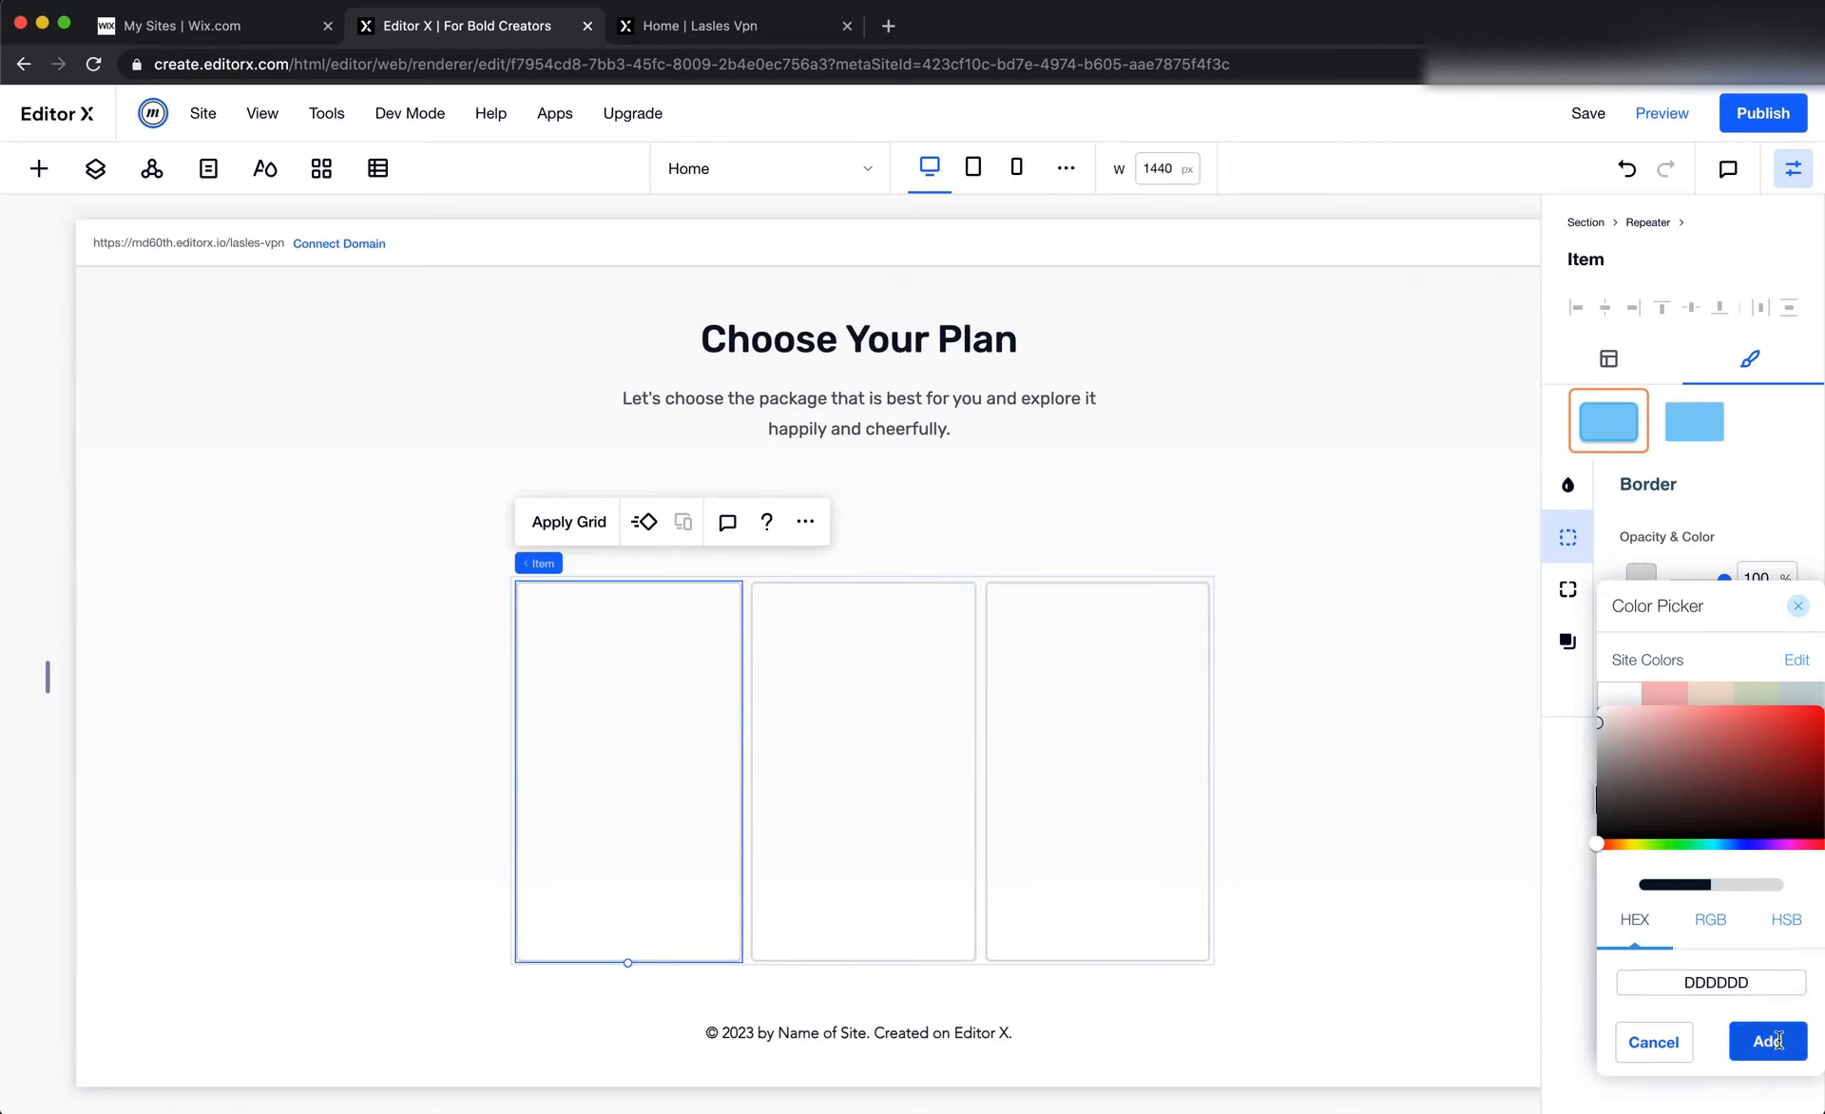
click(1767, 1041)
click(1433, 791)
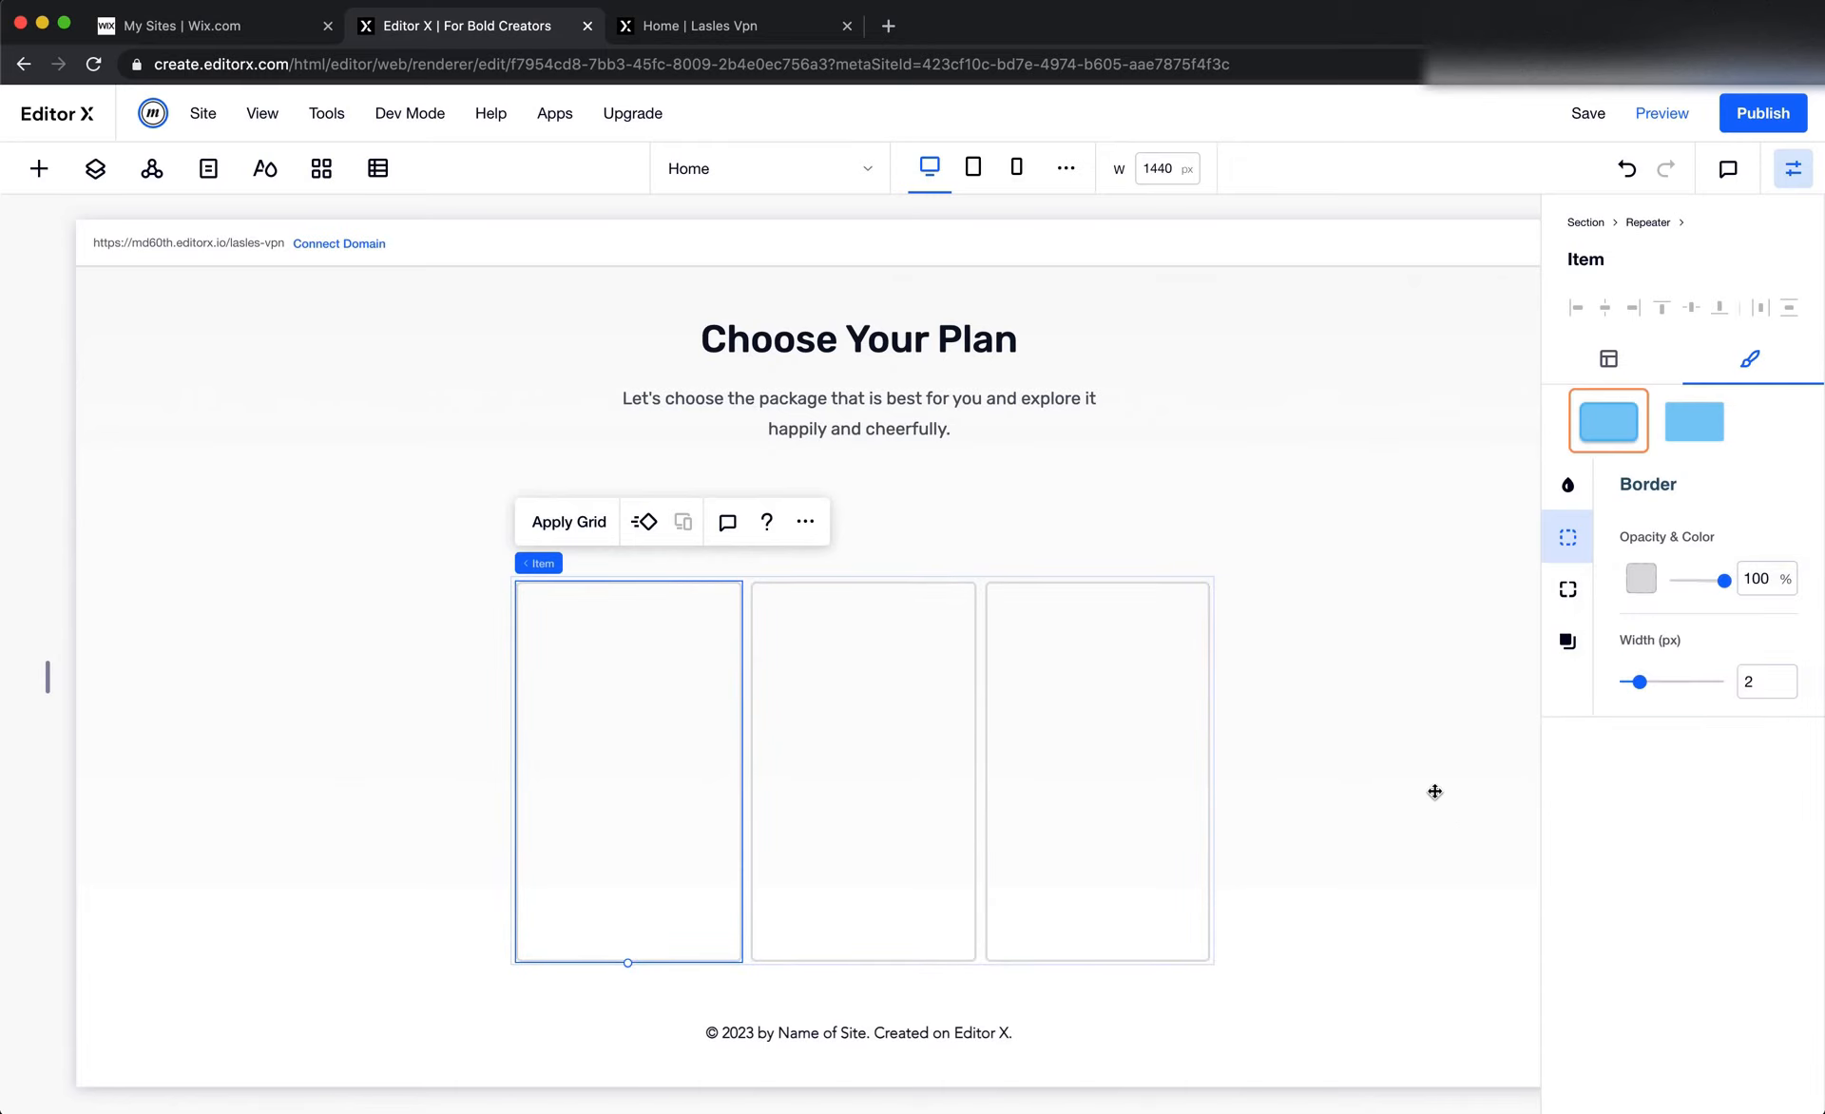
Check the Free Plan card's corner radius in Figma and set all corners of the Editor X repeater items to 10 px
key(super+Tab)
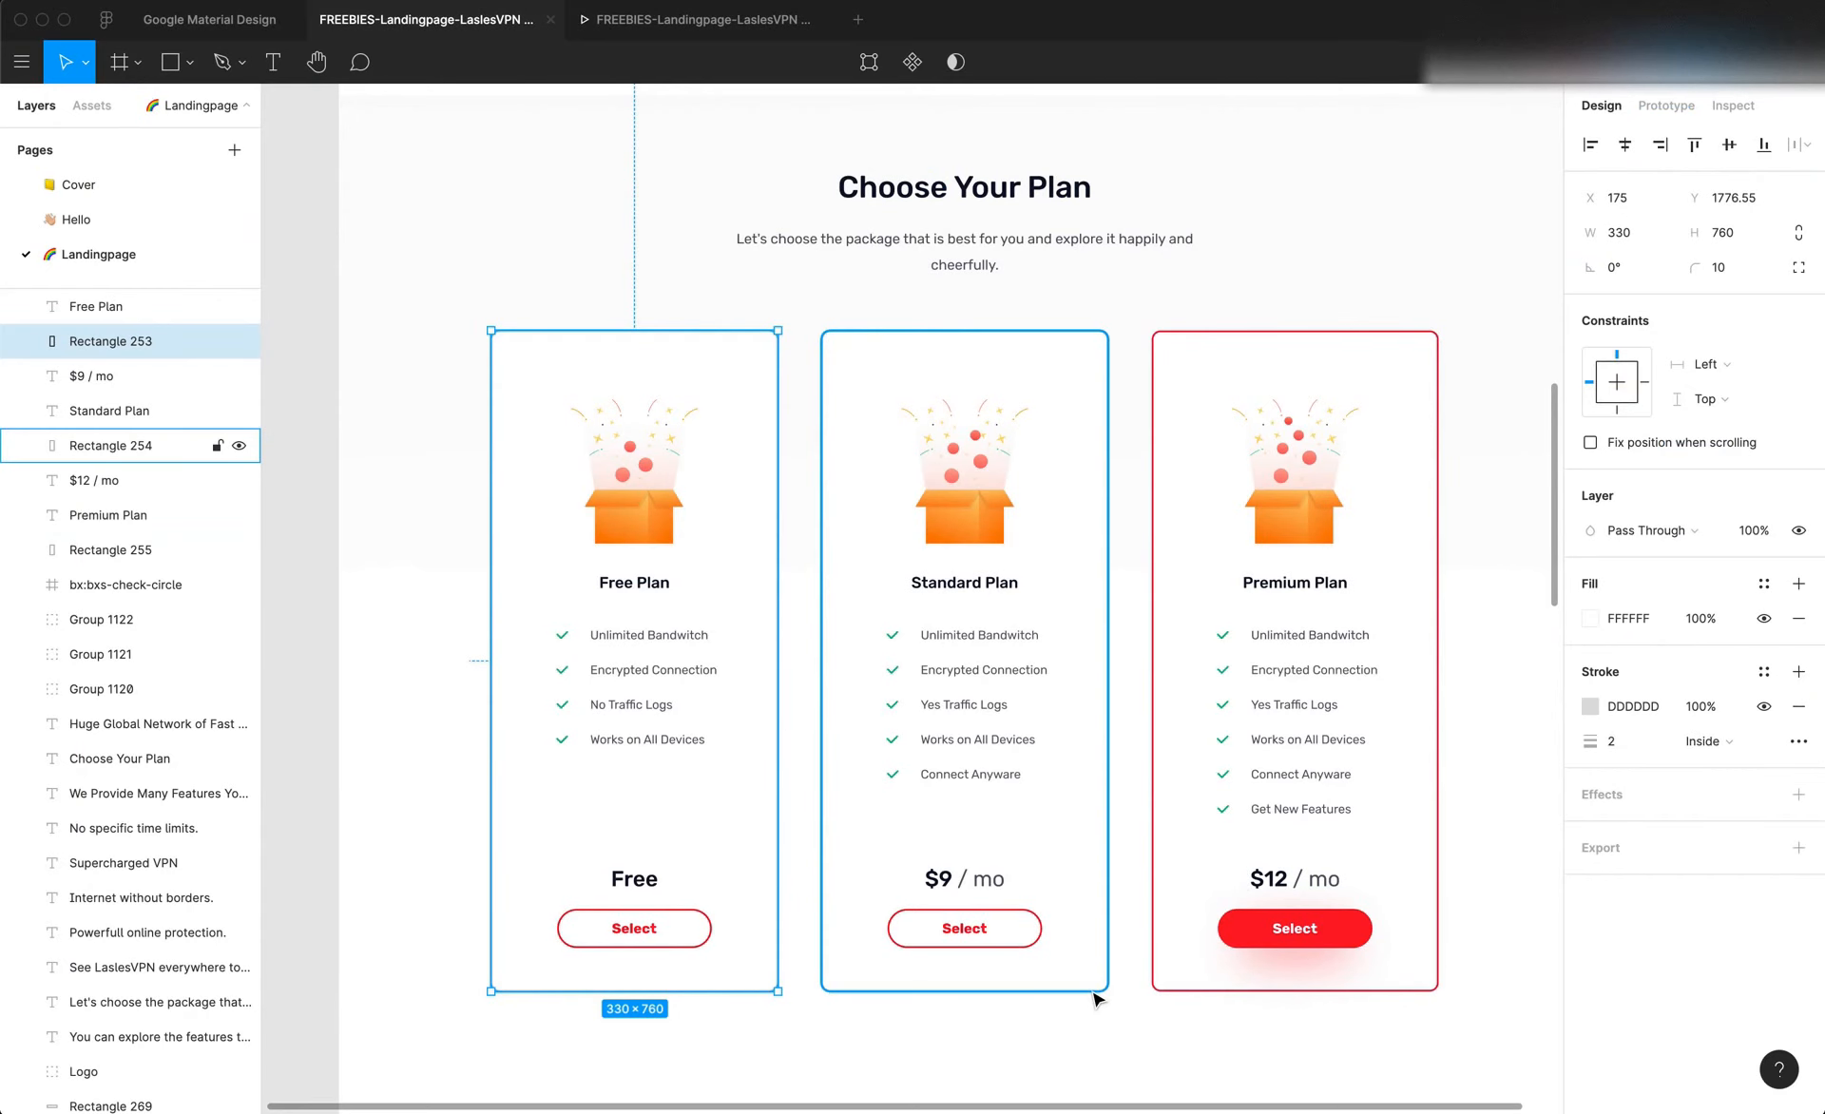
click(1733, 105)
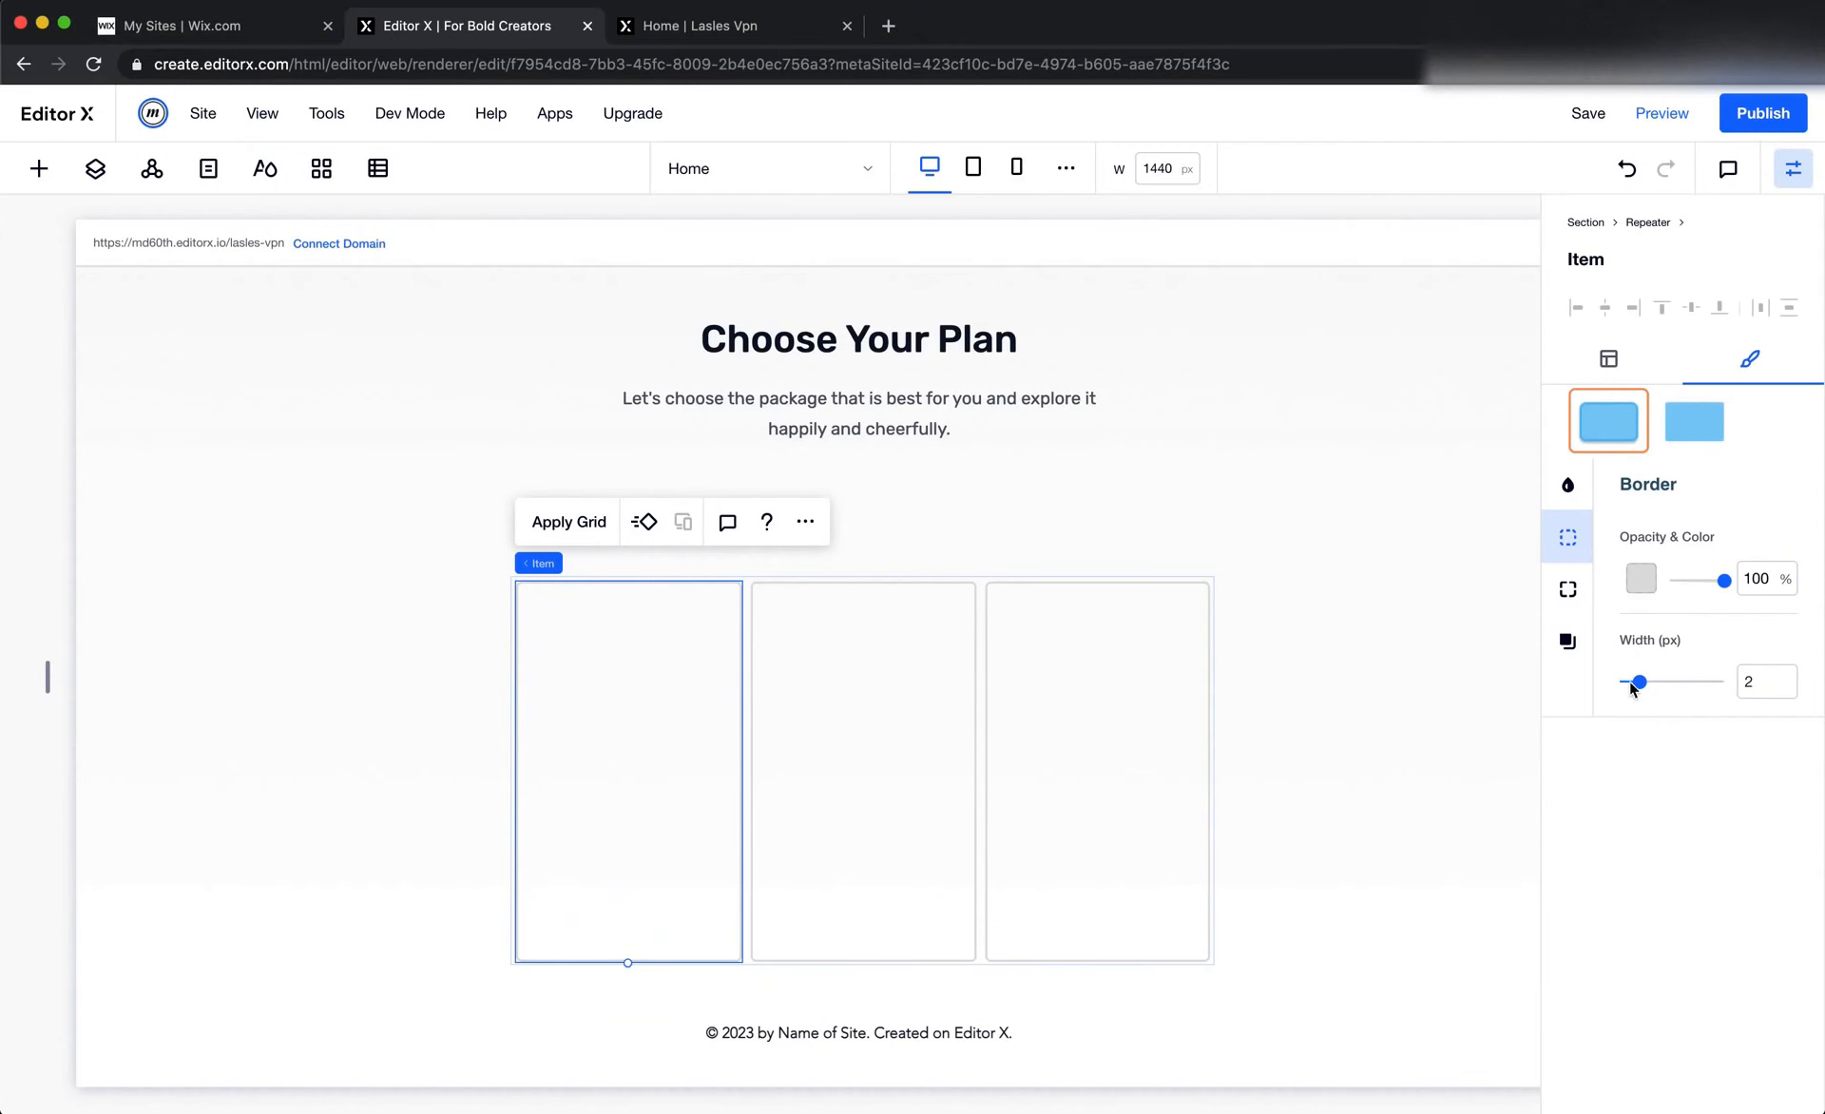
click(1568, 590)
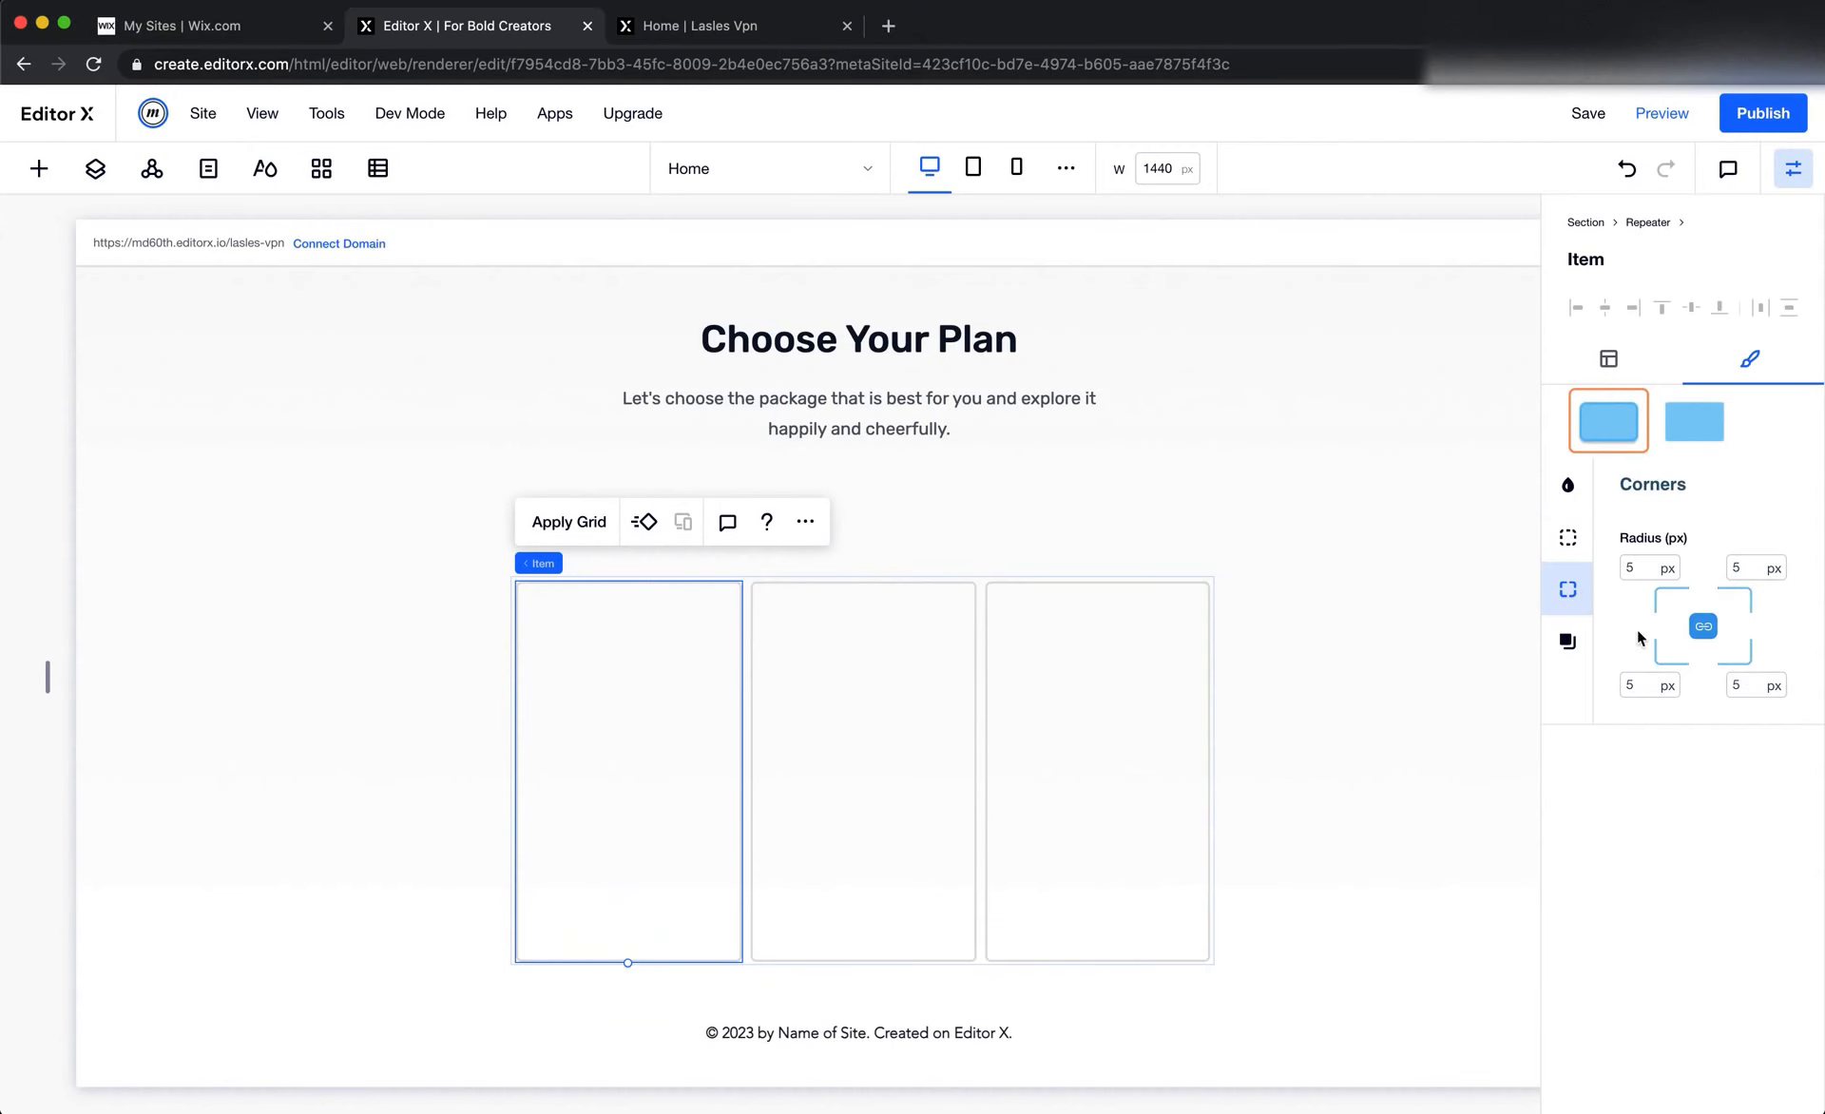
click(1641, 574)
text(10)
key(Return)
click(1380, 667)
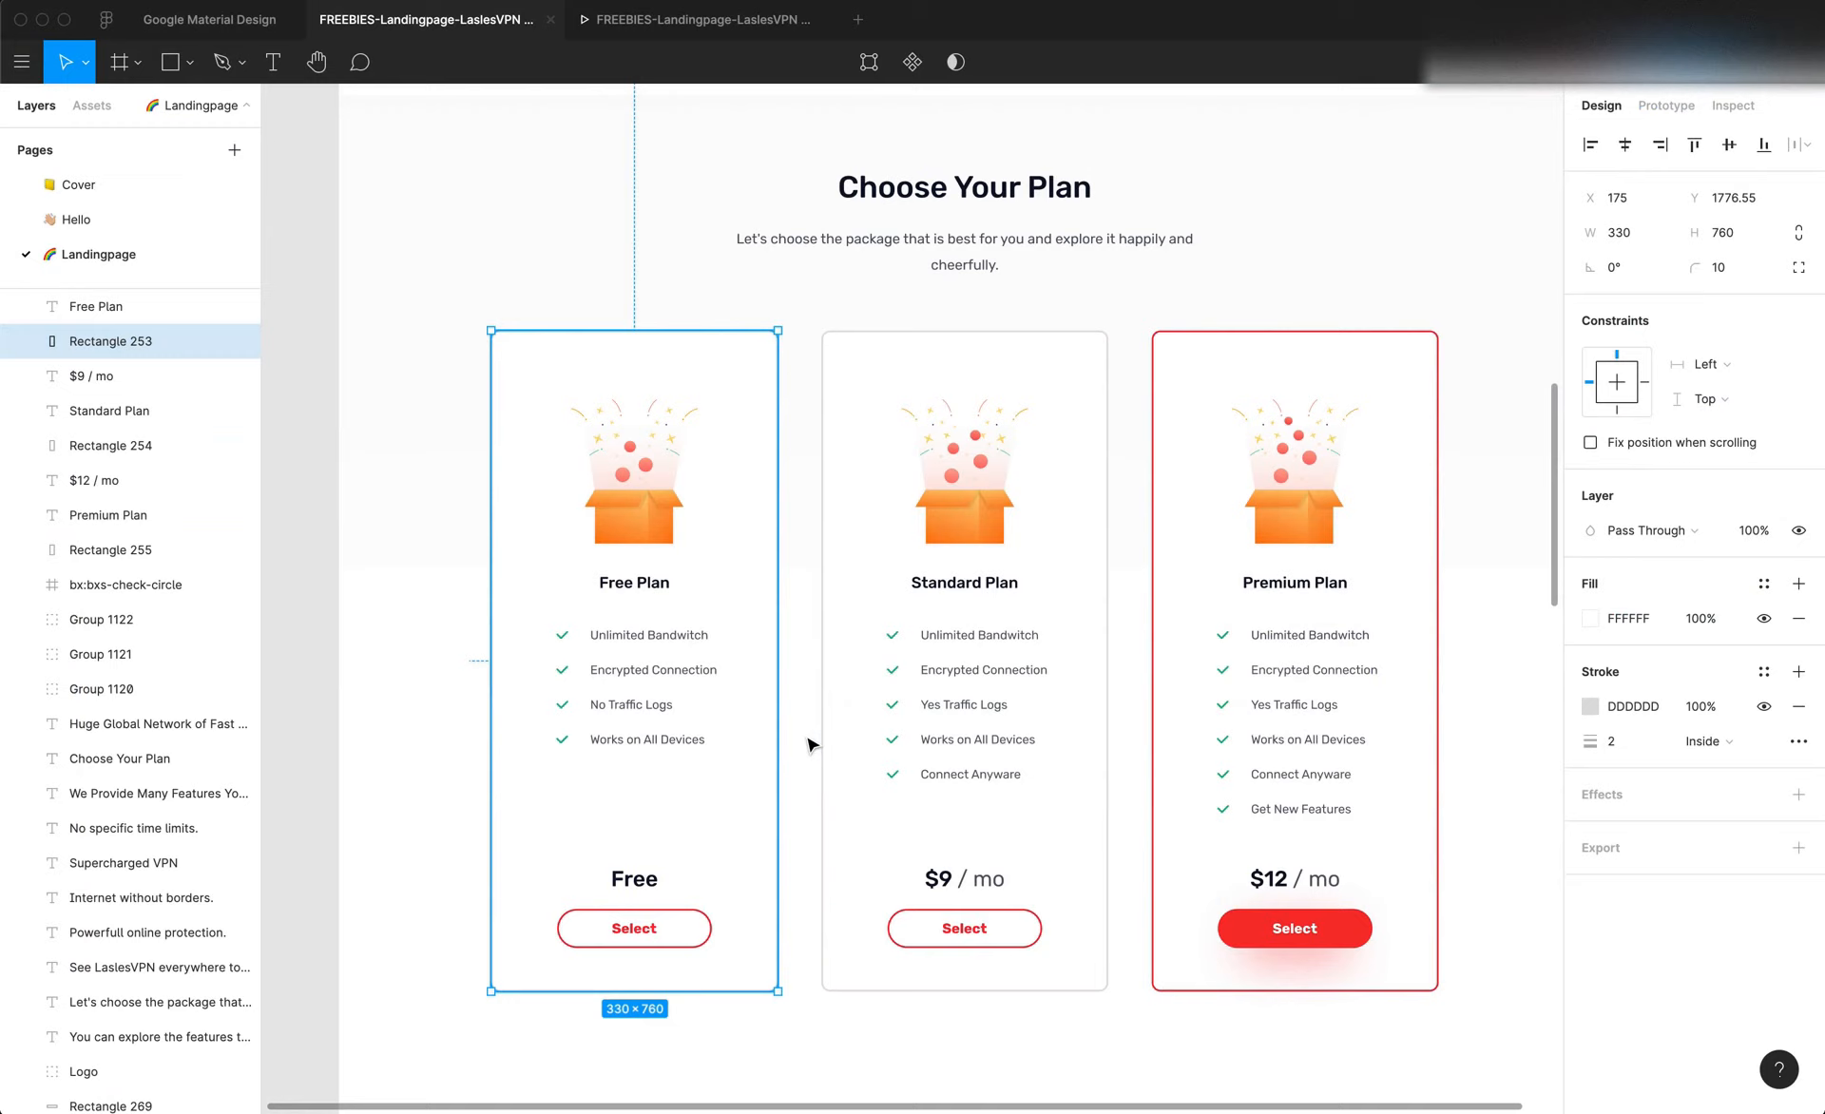
click(809, 744)
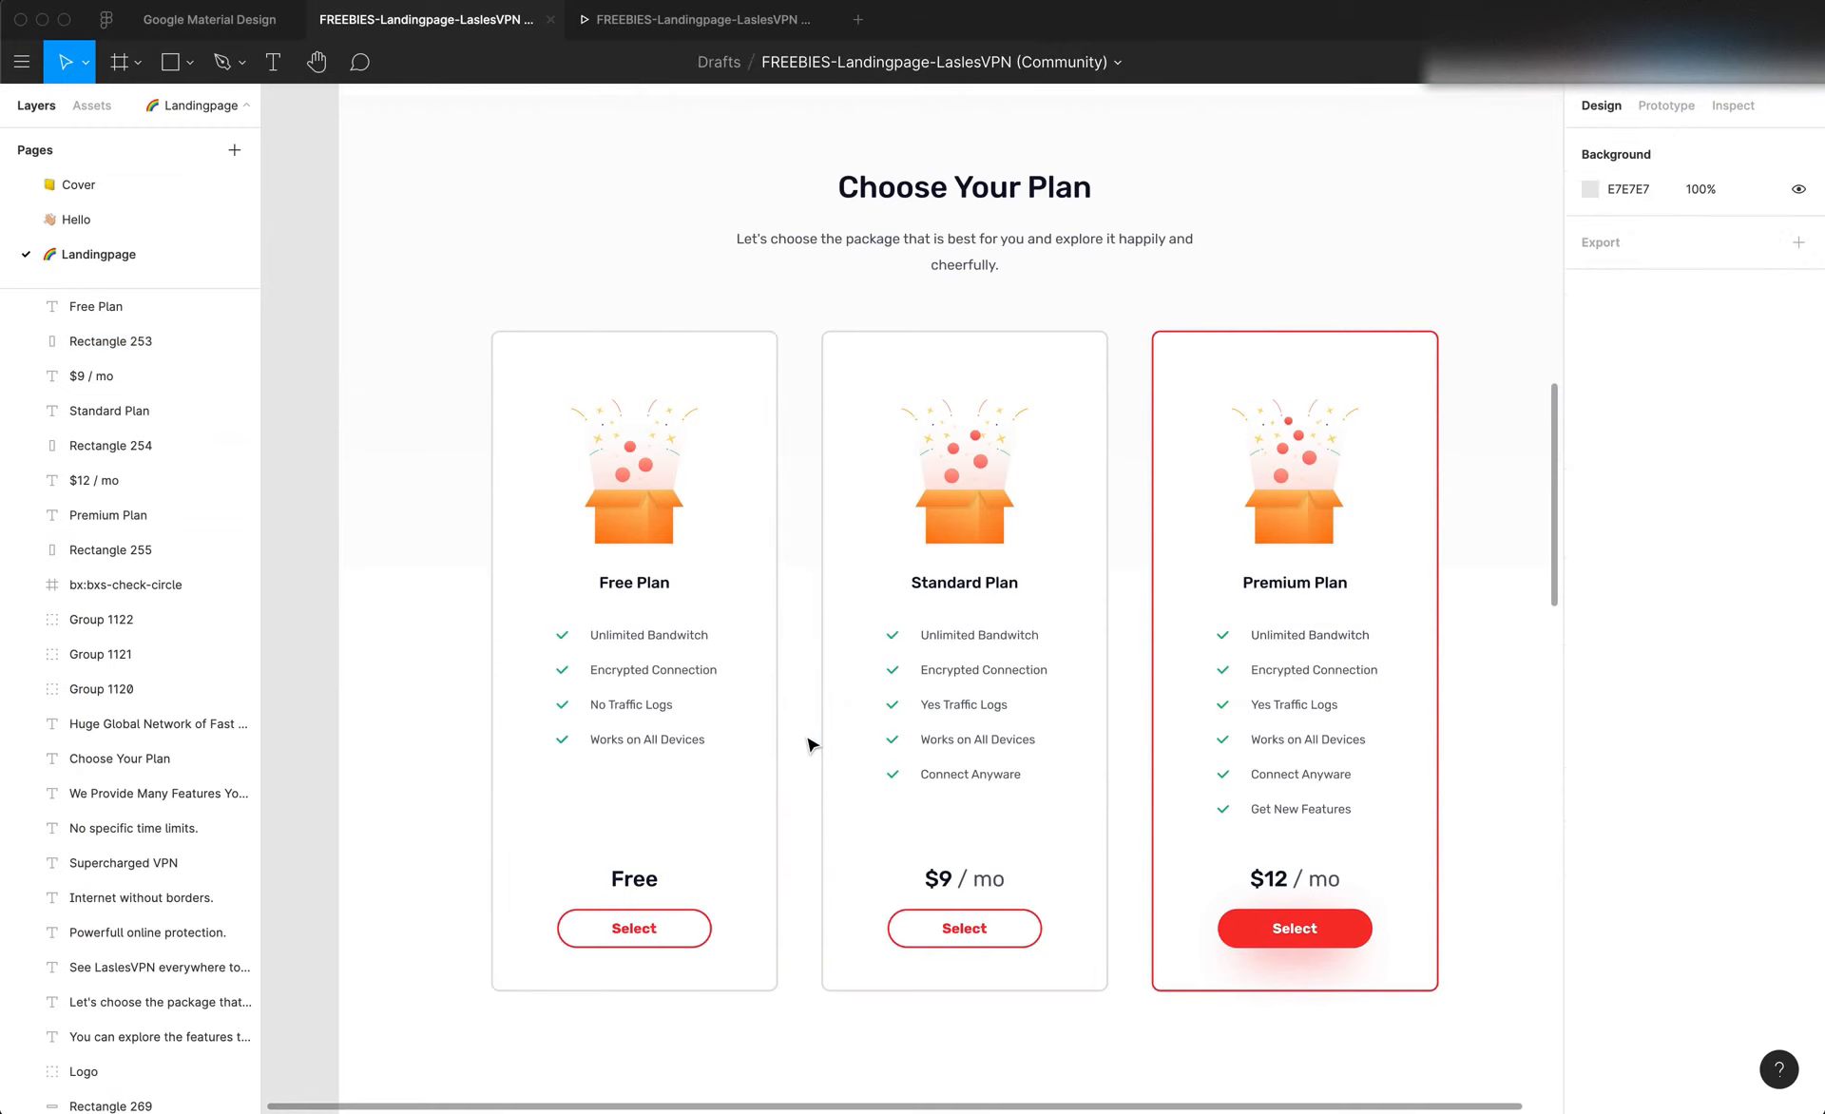
key(ctrl+v)
key(f)
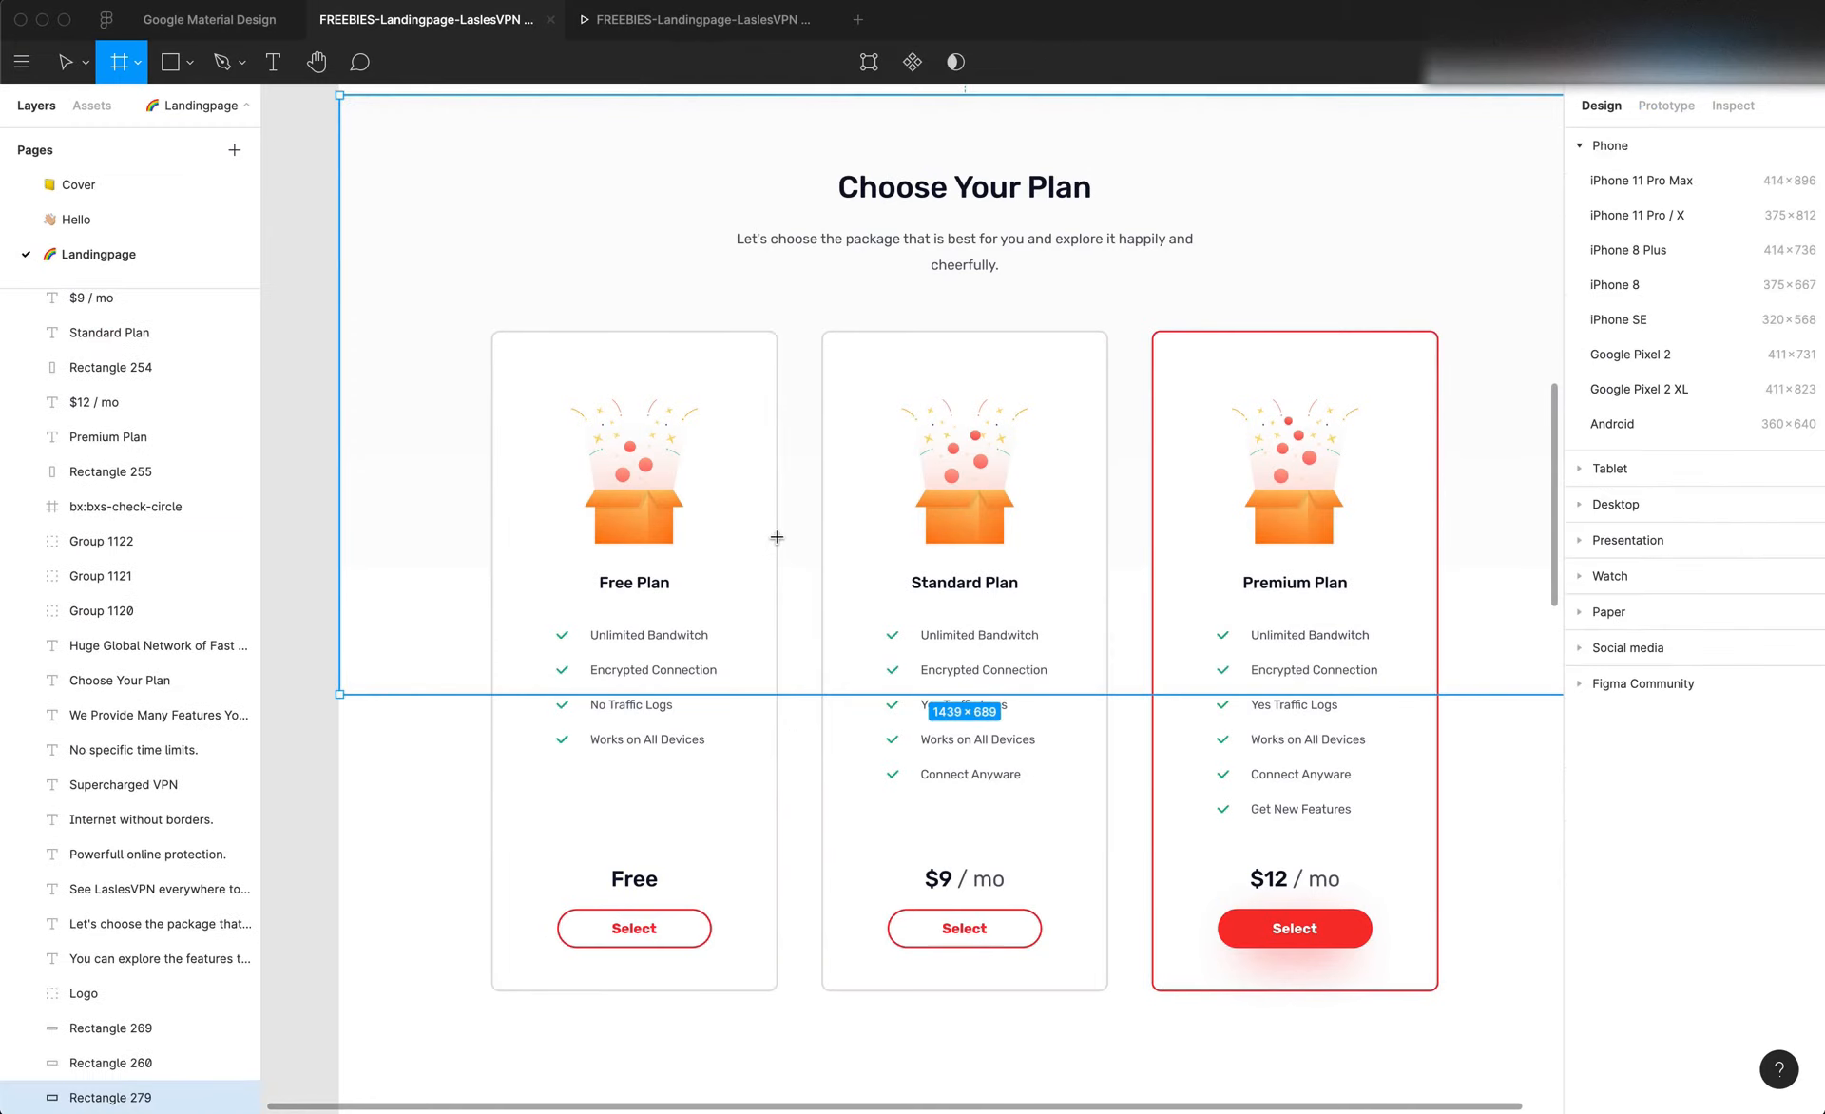
drag(776, 537, 826, 563)
key(ctrl+z)
Measure the gap beside the Free Plan card in Figma and return to Editor X
click(775, 572)
key(alt)
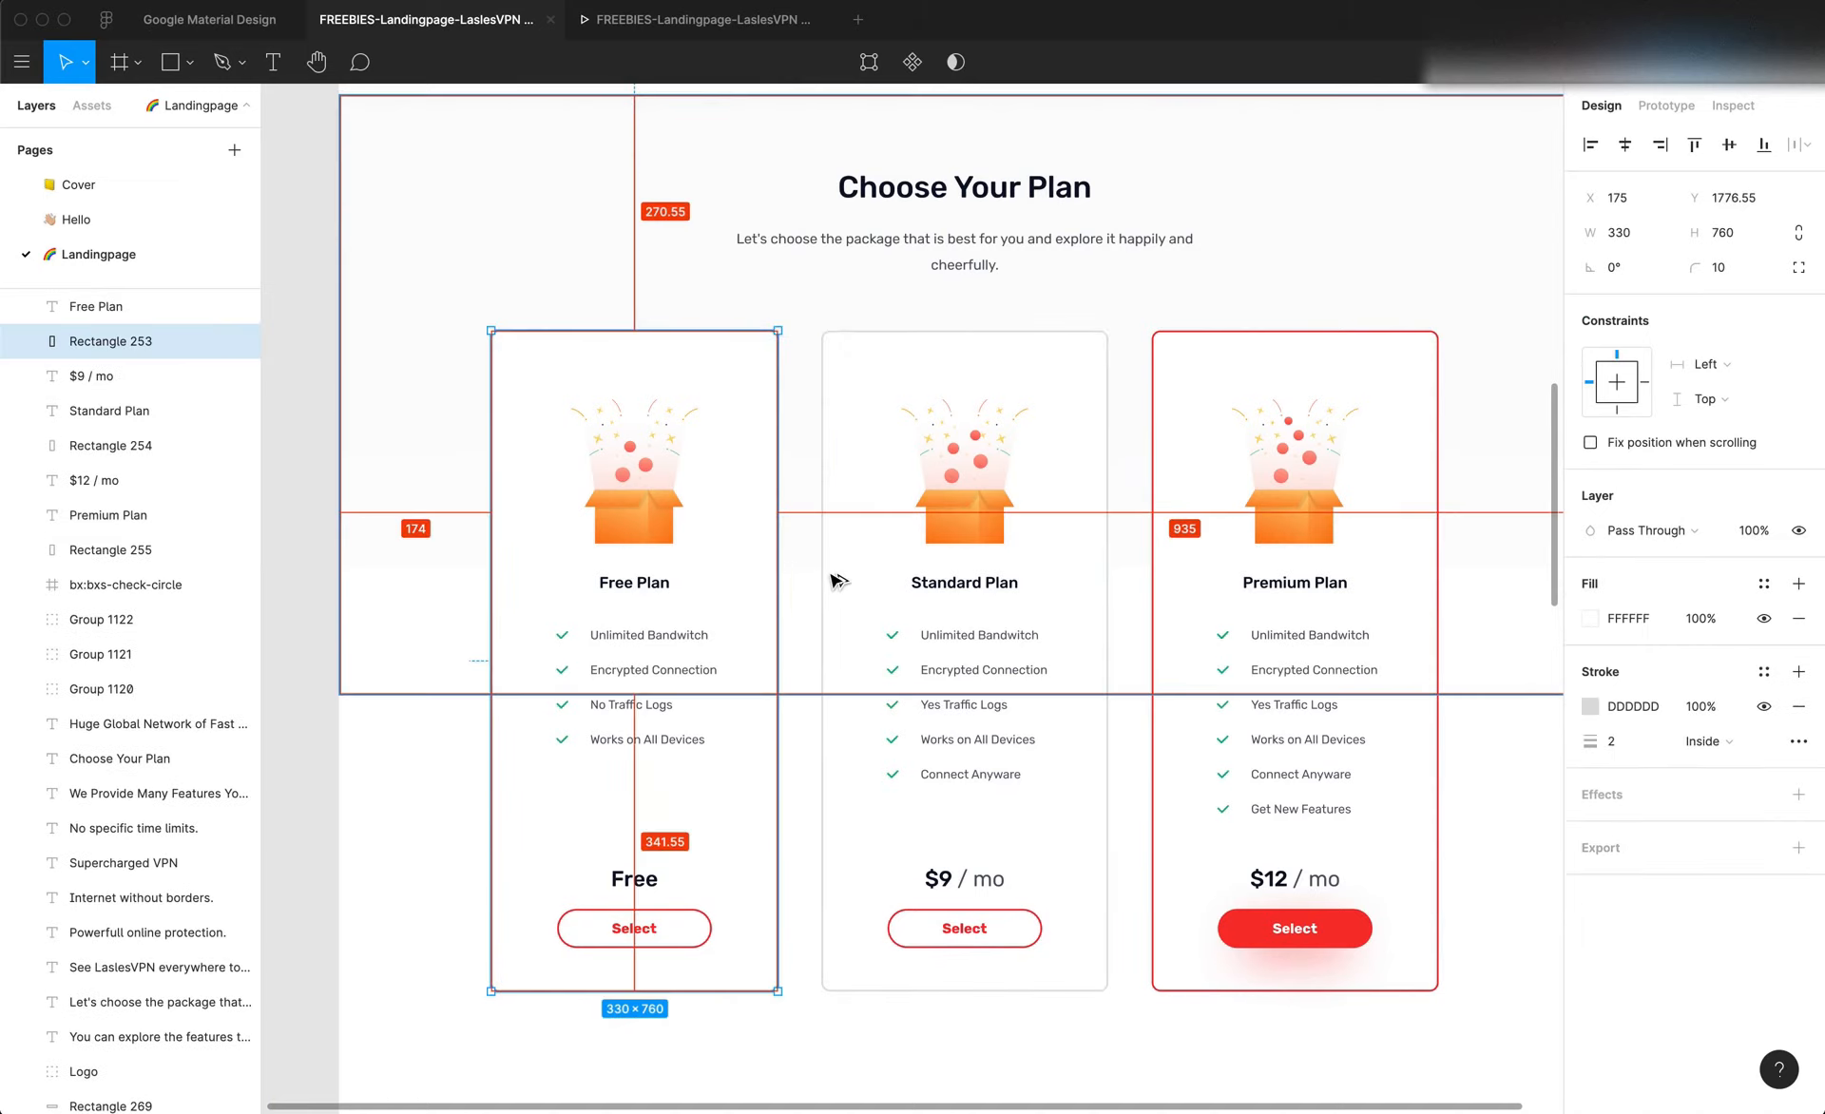
key(super+Tab)
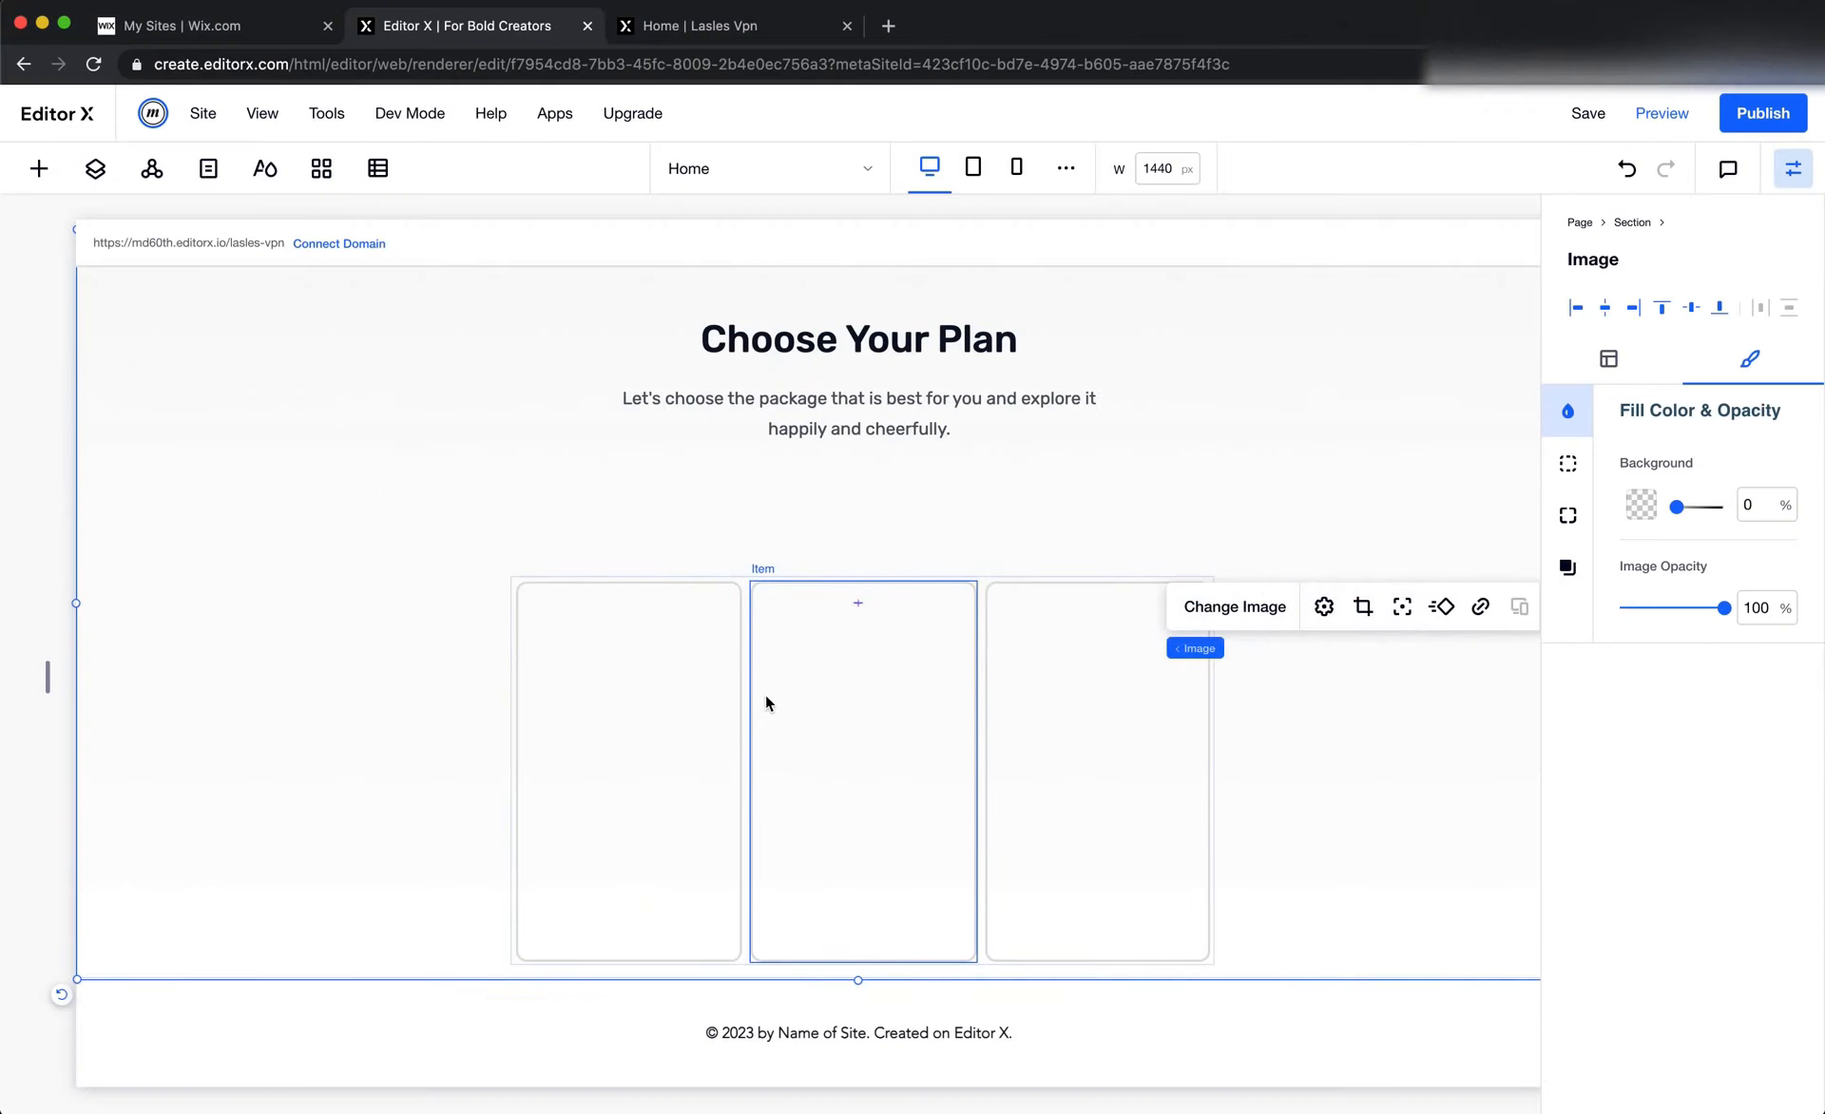
Set the repeater layout's horizontal margins to 25 px and vertical margins to 0 px
click(745, 625)
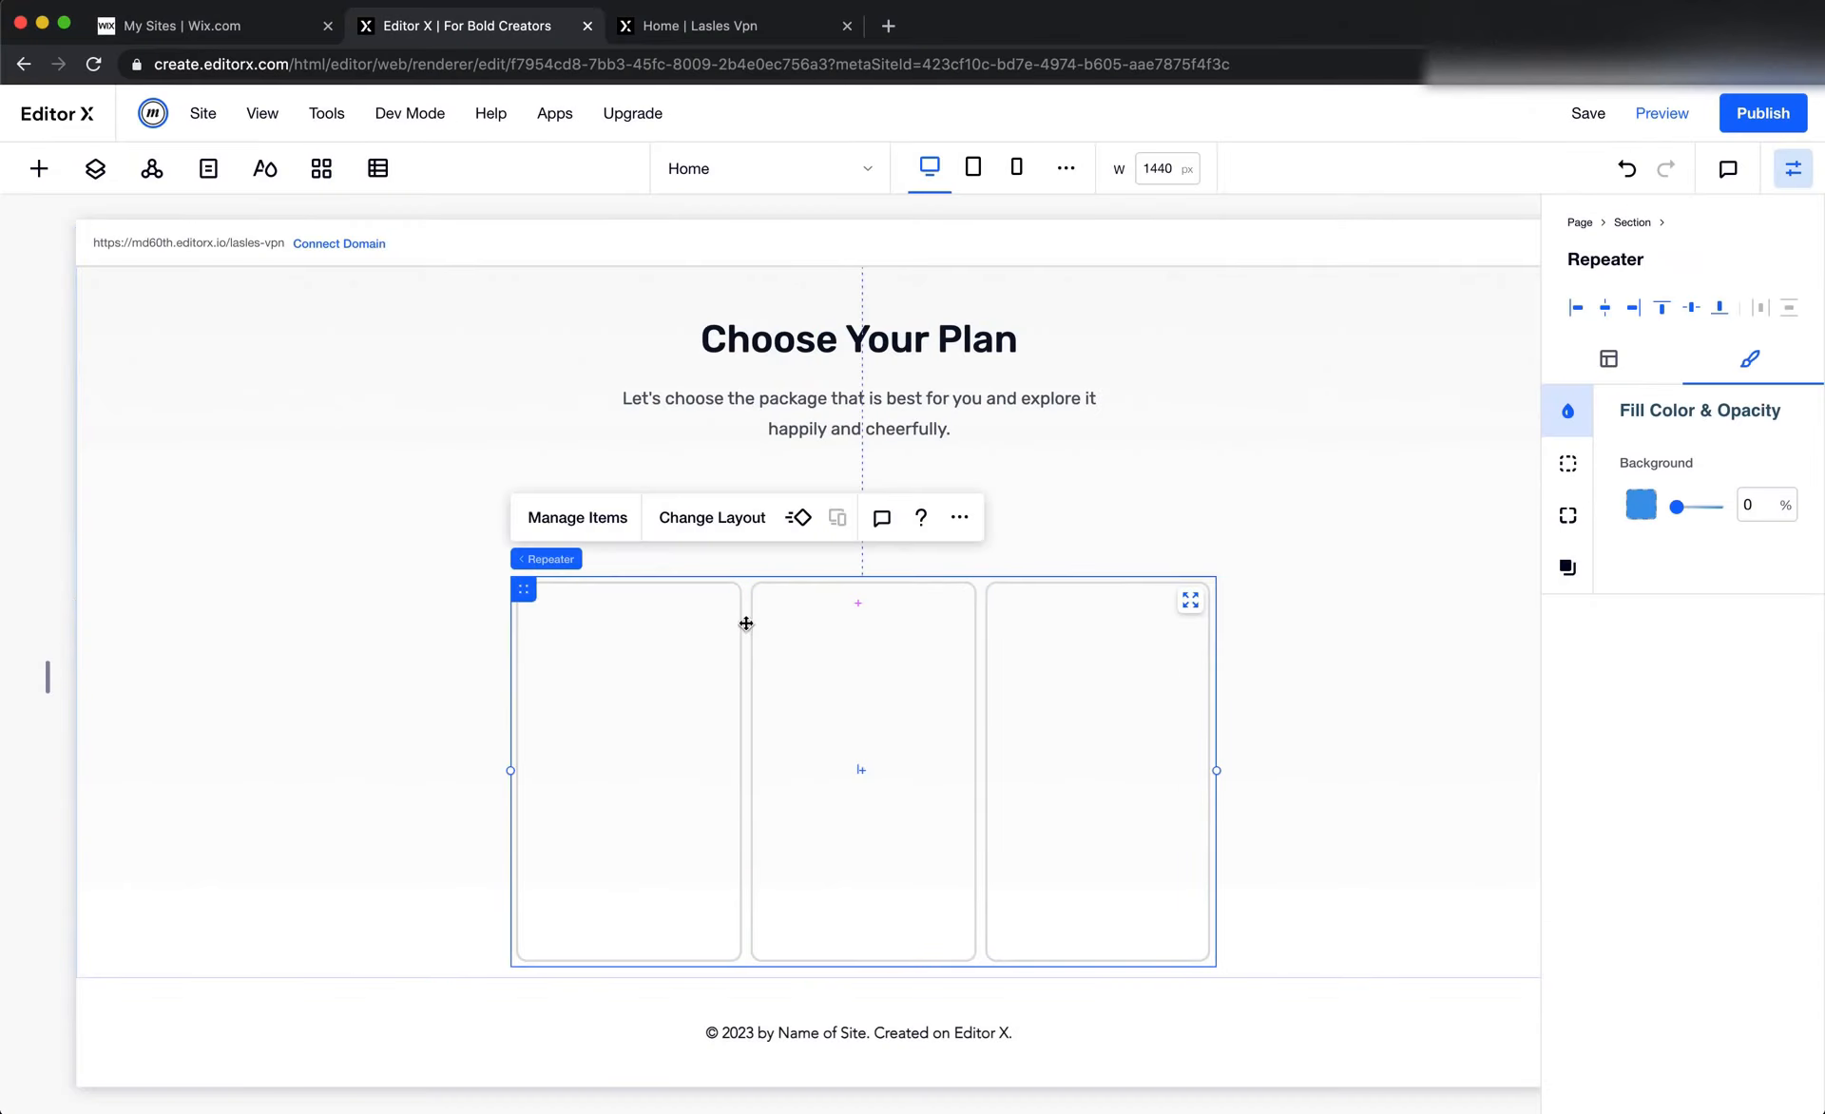
click(722, 522)
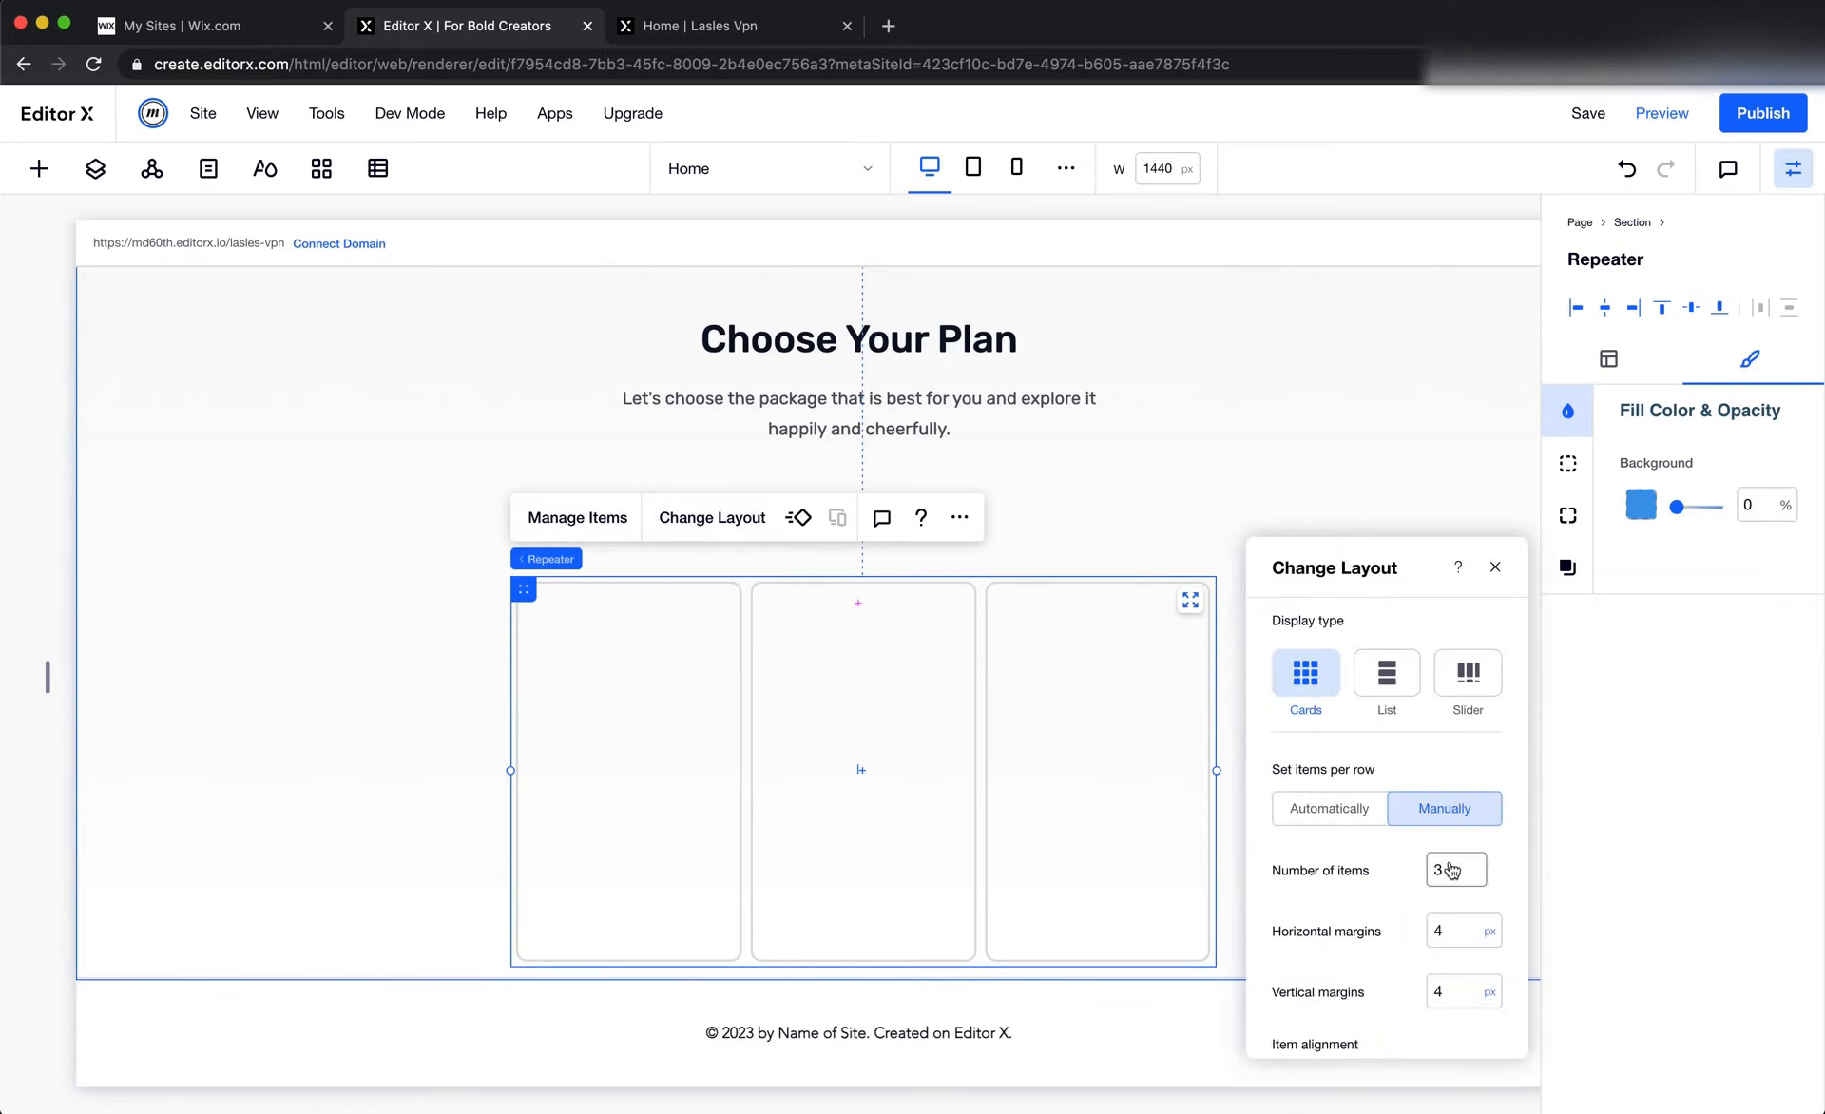
click(1451, 941)
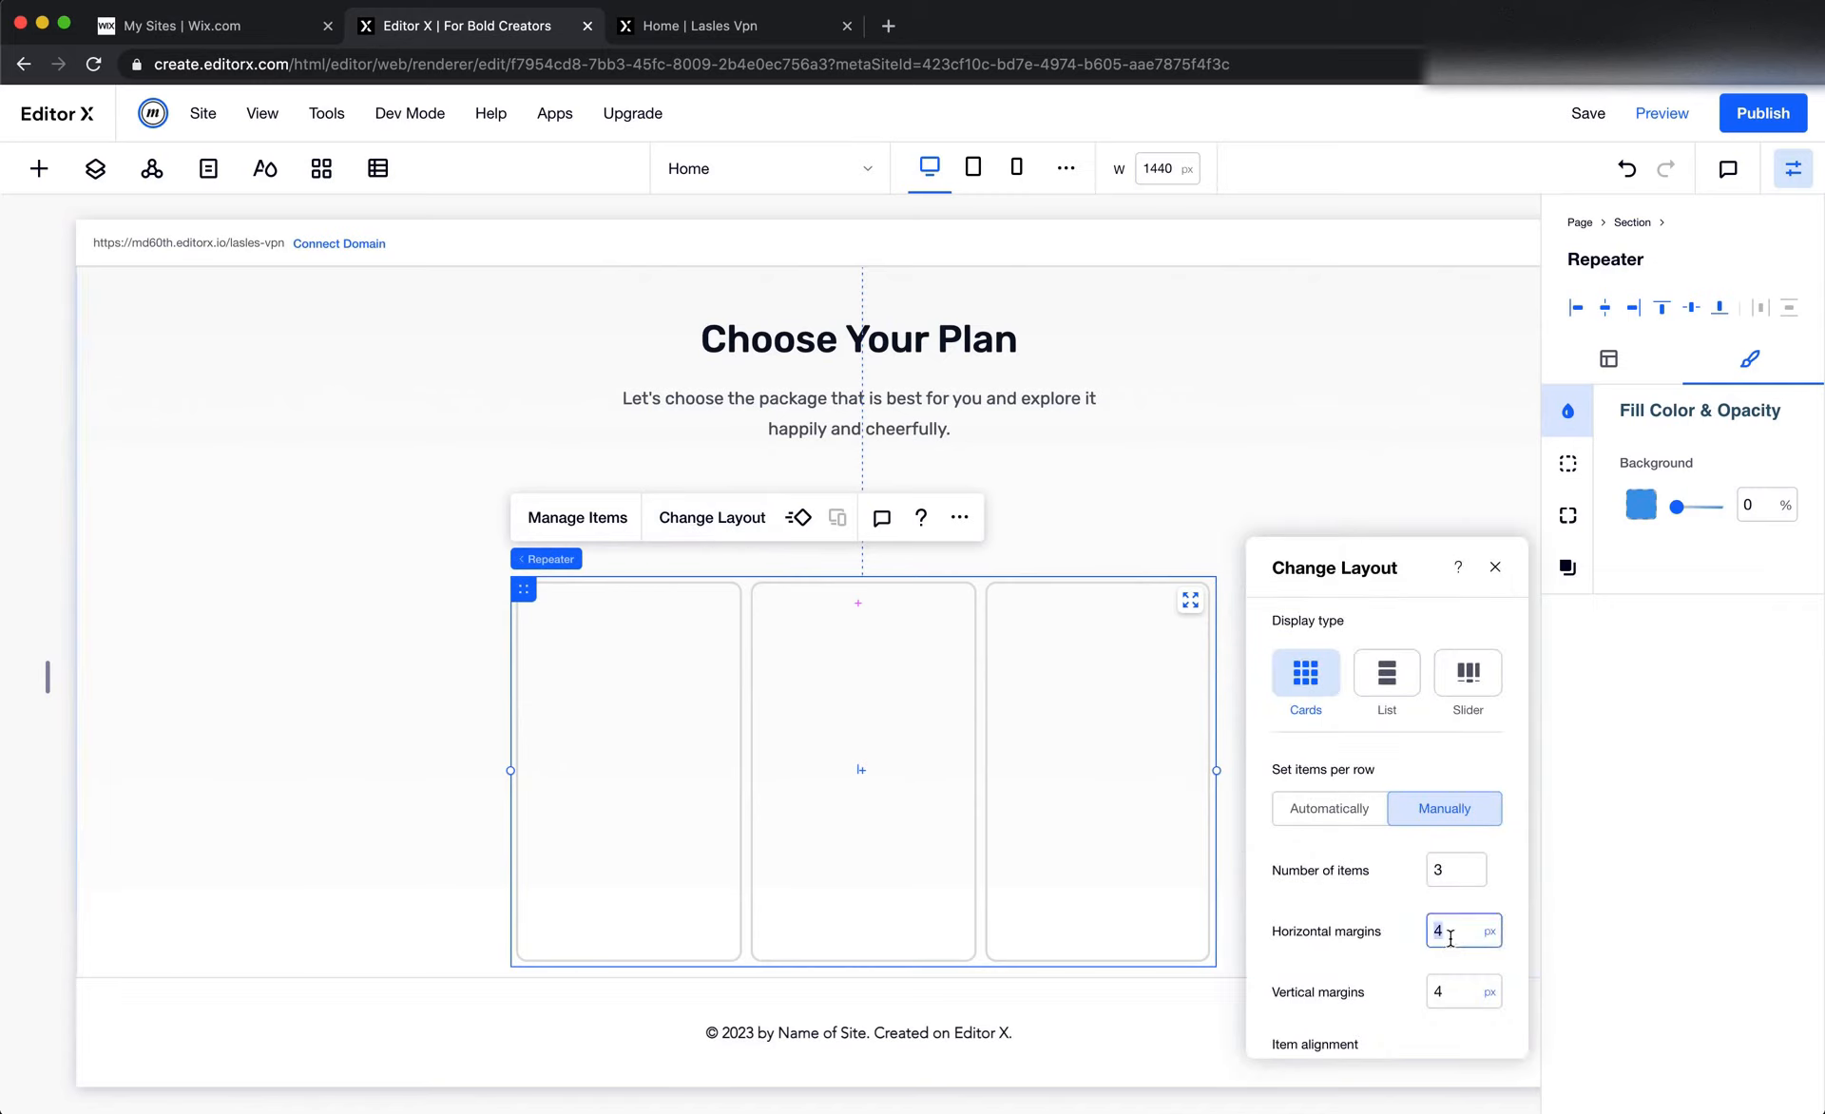
text(50)
click(1450, 939)
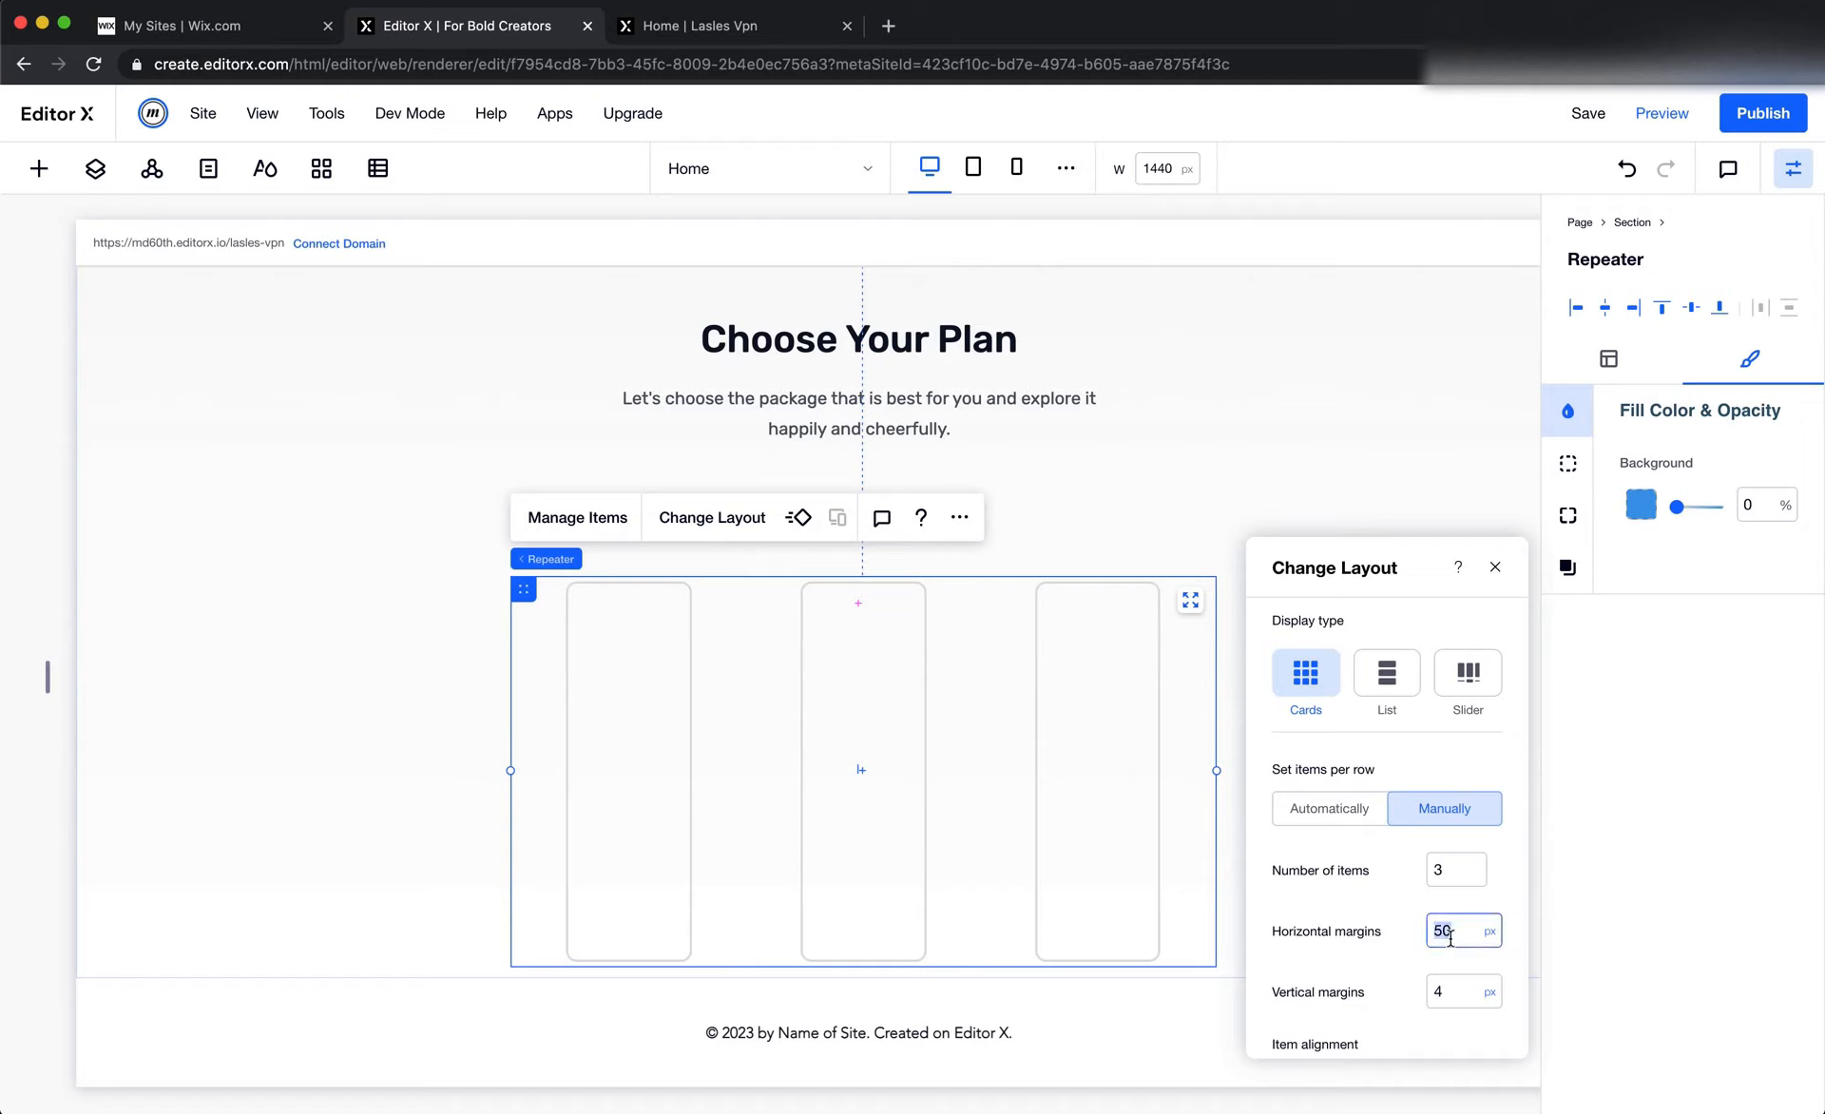
text(25)
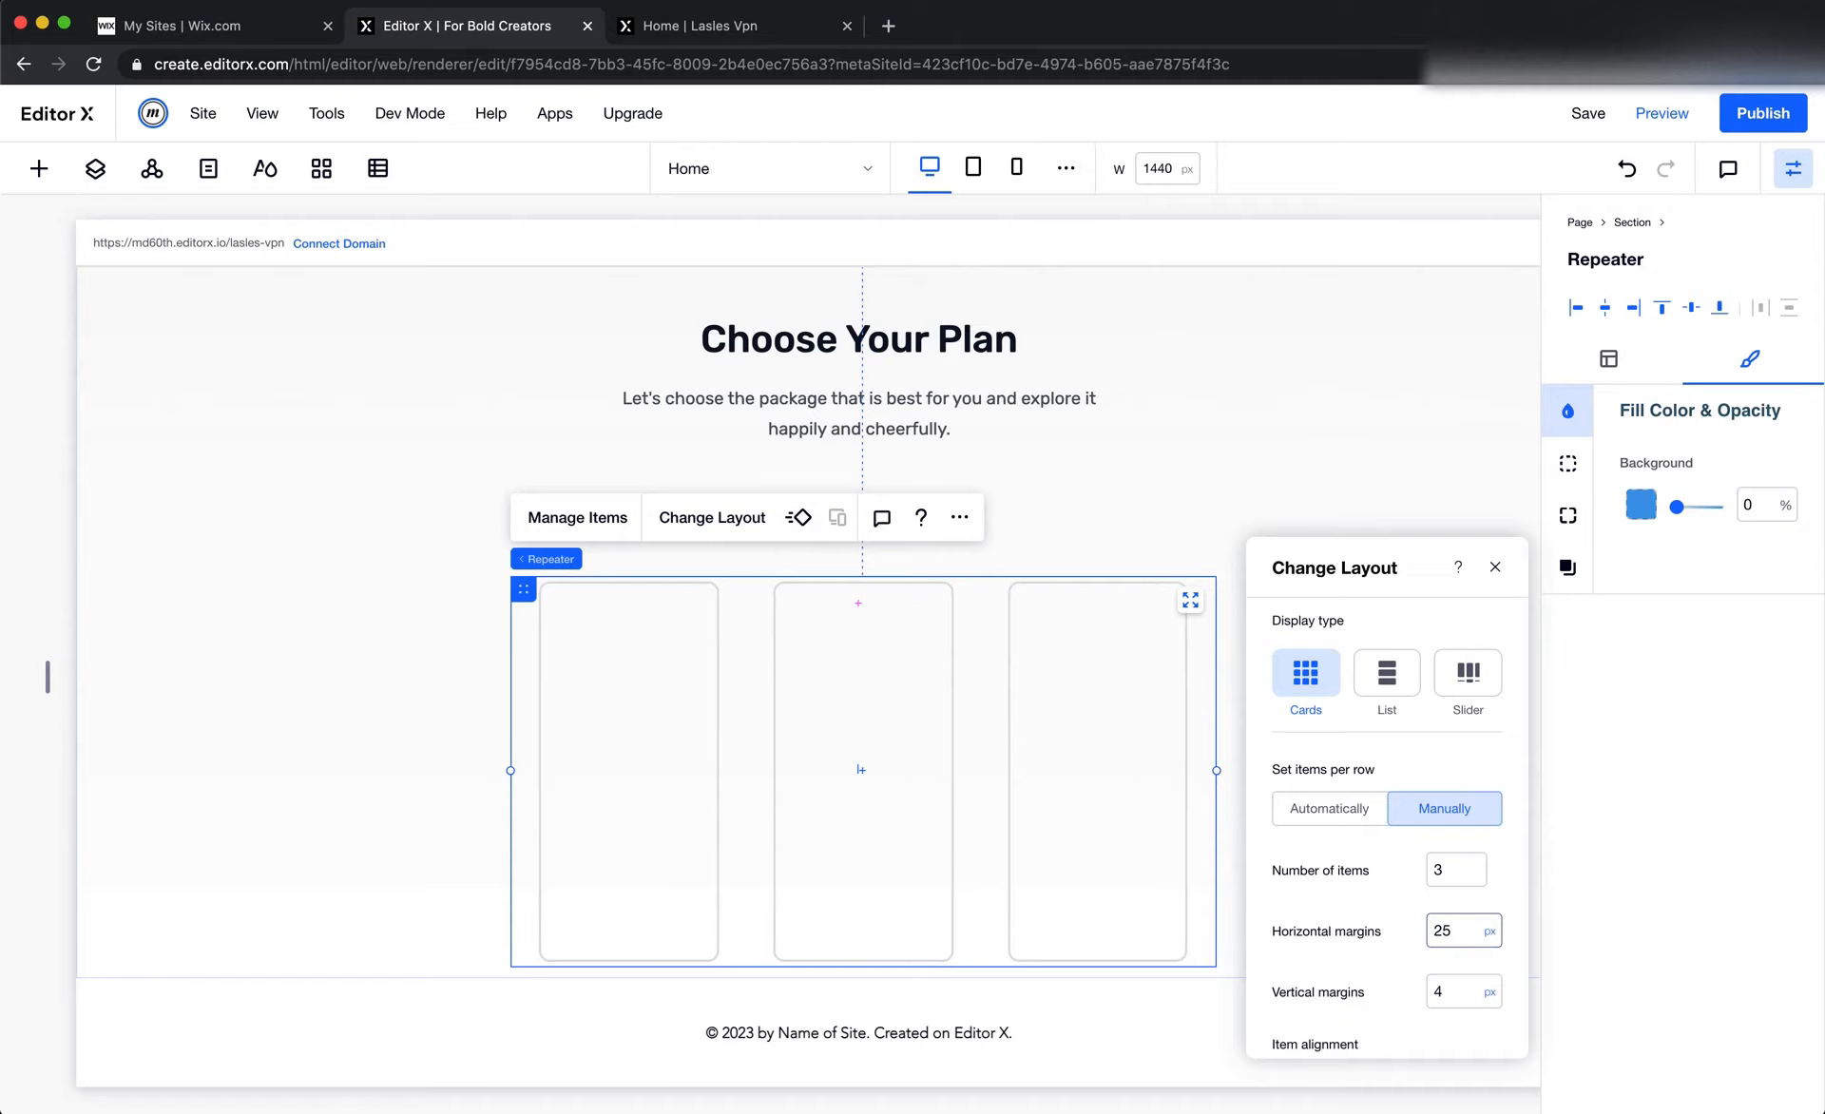
click(1441, 992)
text(0)
click(1425, 715)
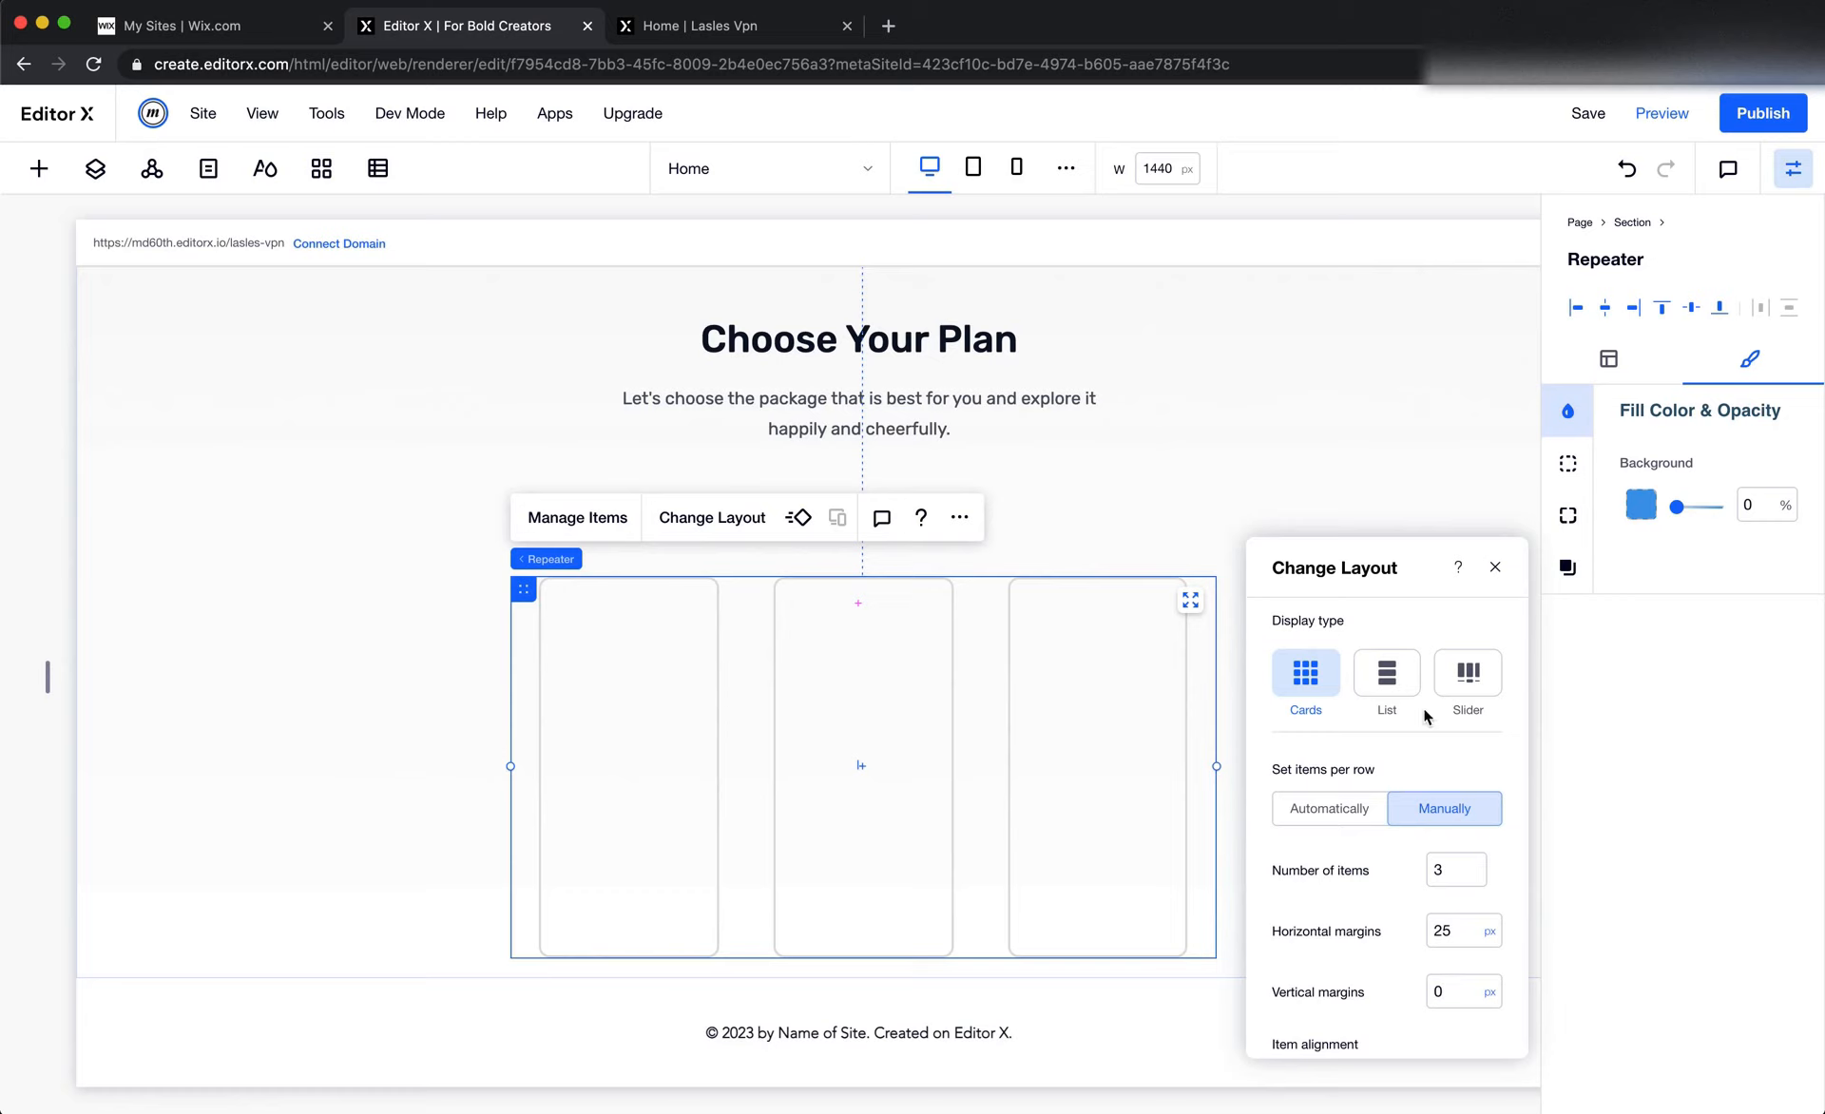
click(1495, 570)
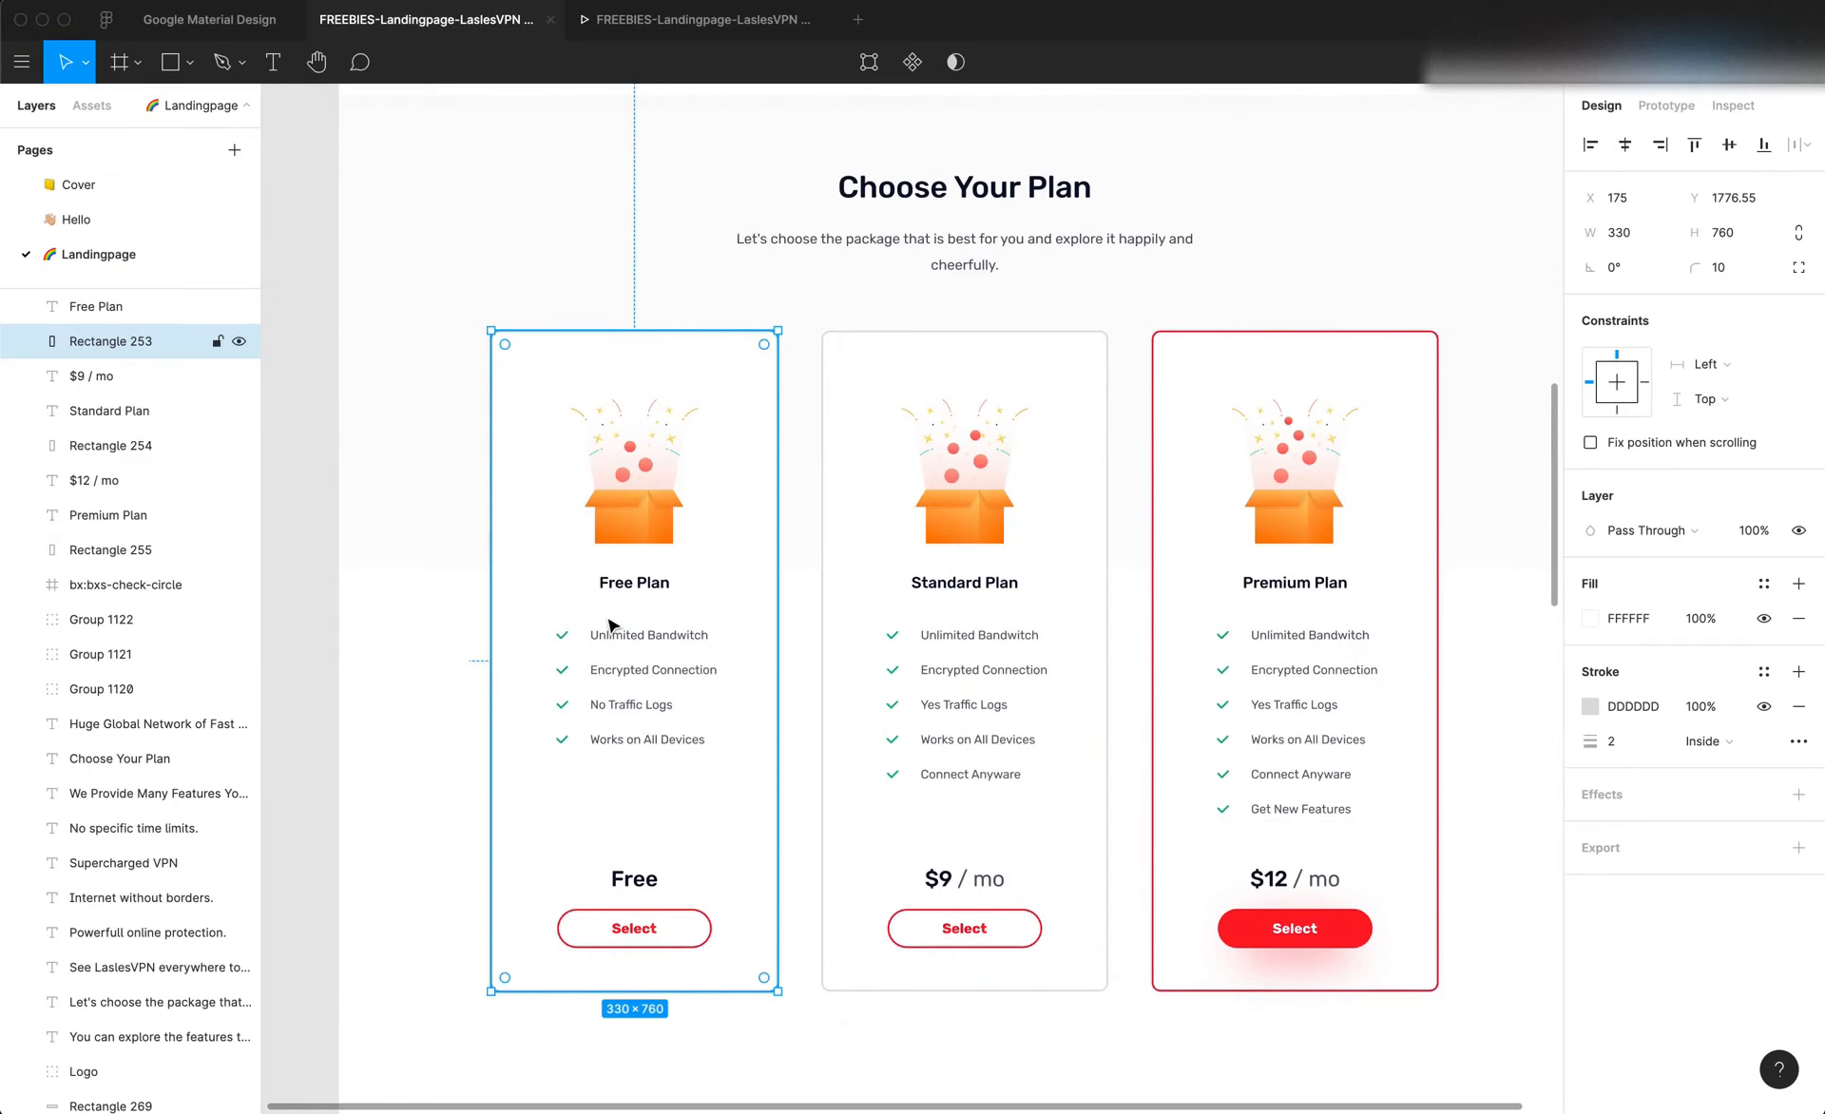
Check the Free Plan card's width in Figma and return to Editor X
scroll(608, 621, up, 3)
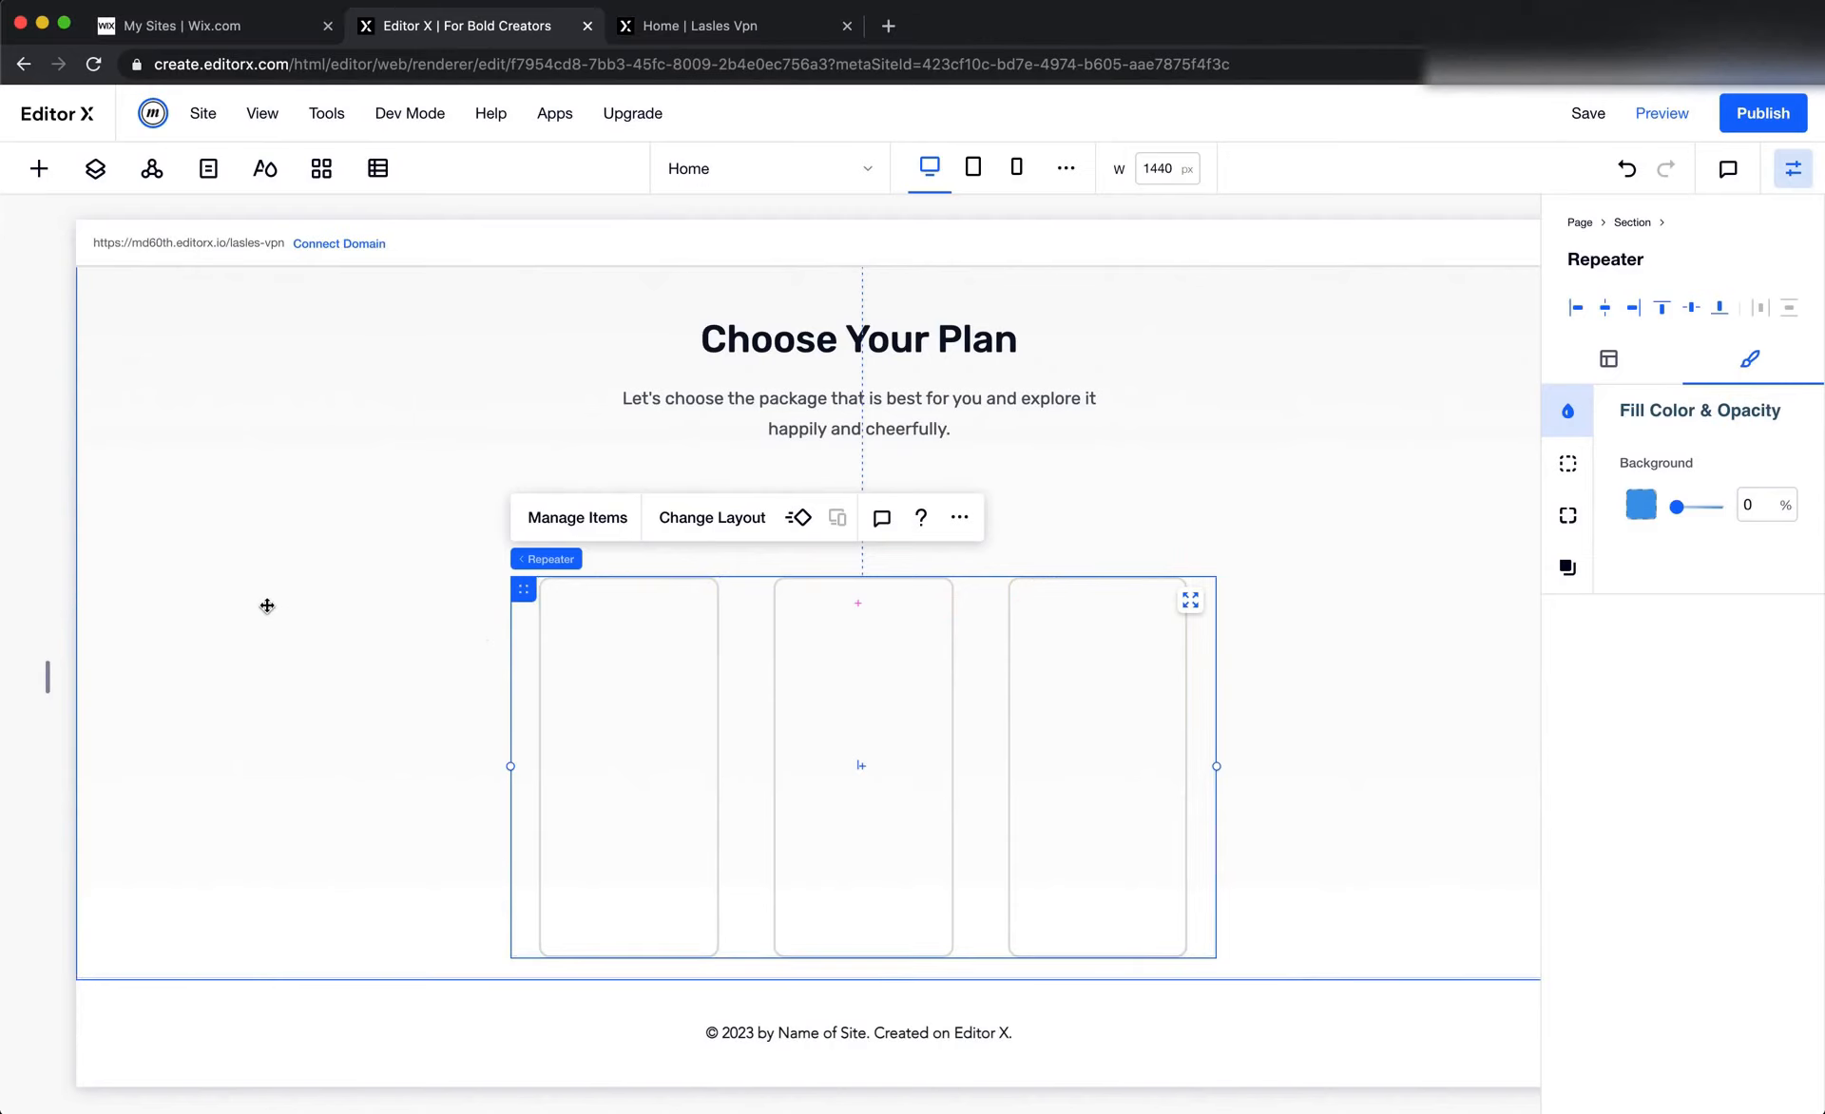
click(267, 604)
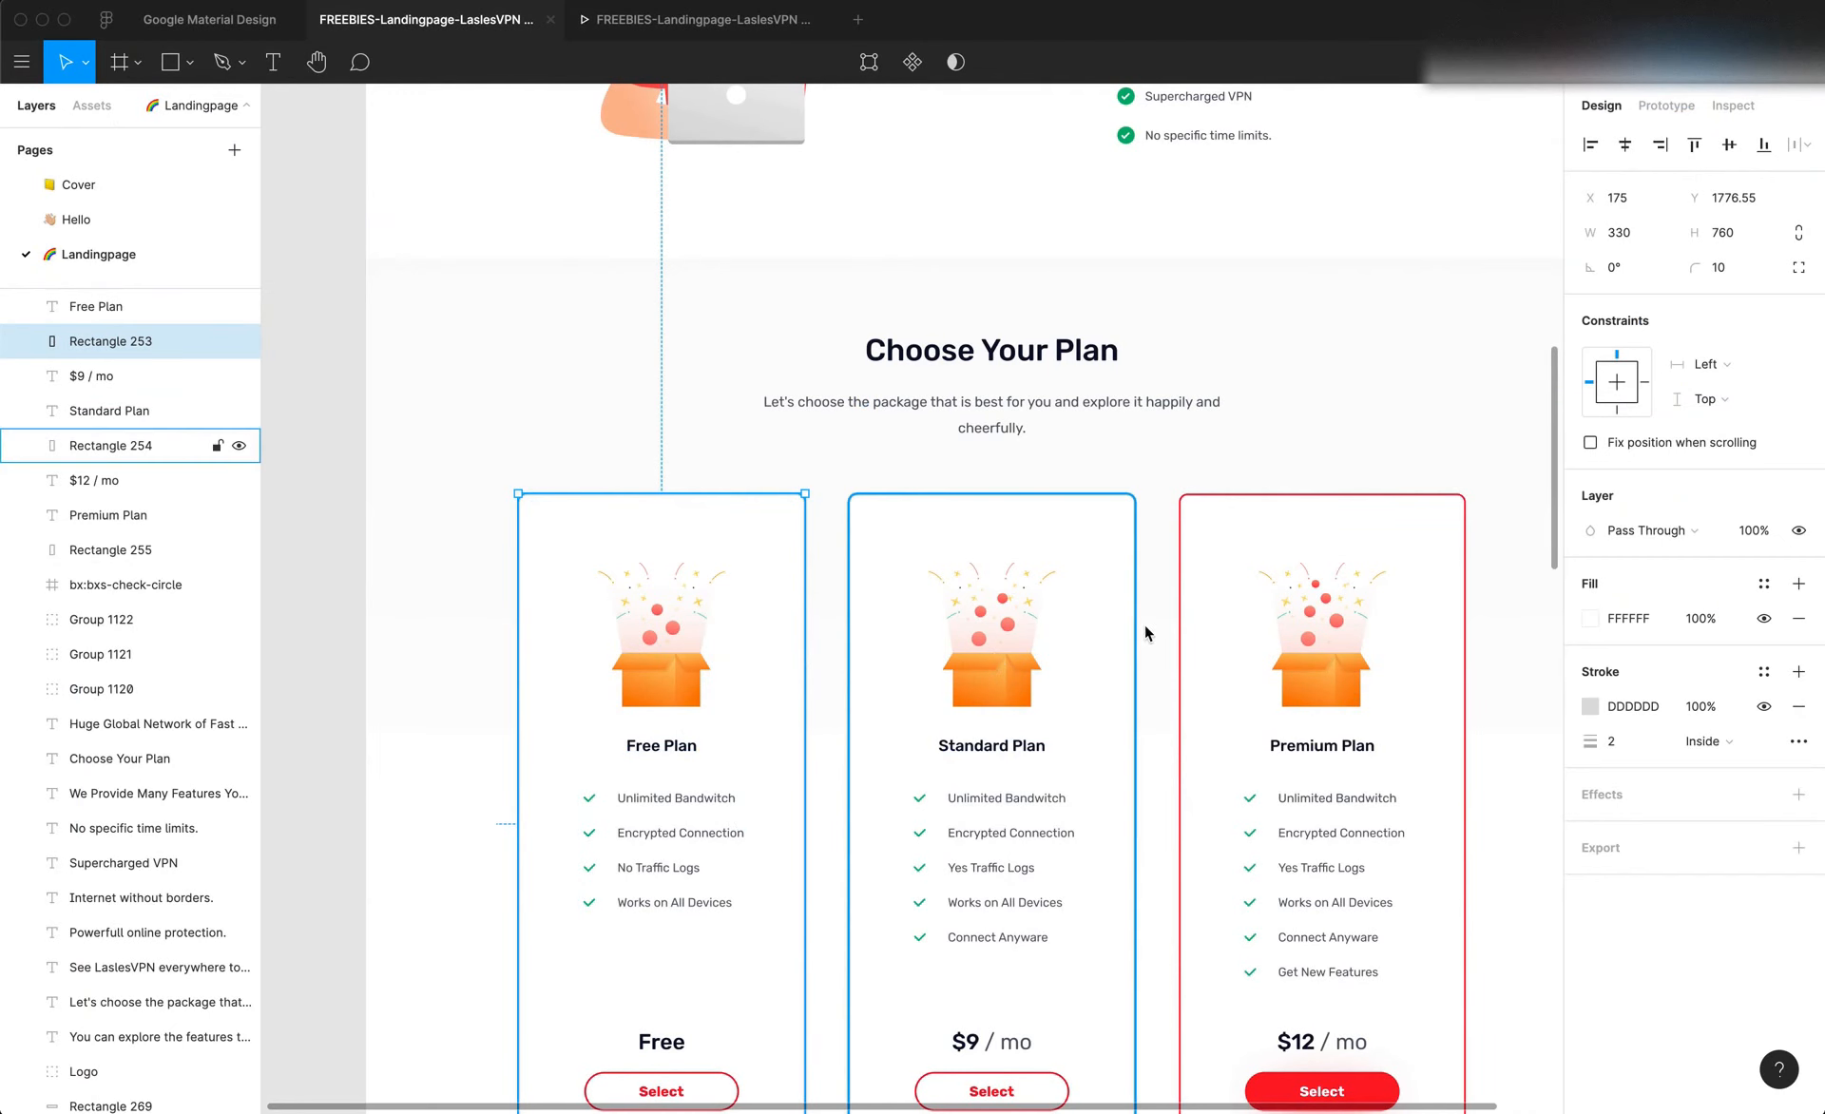
shift+click(1419, 546)
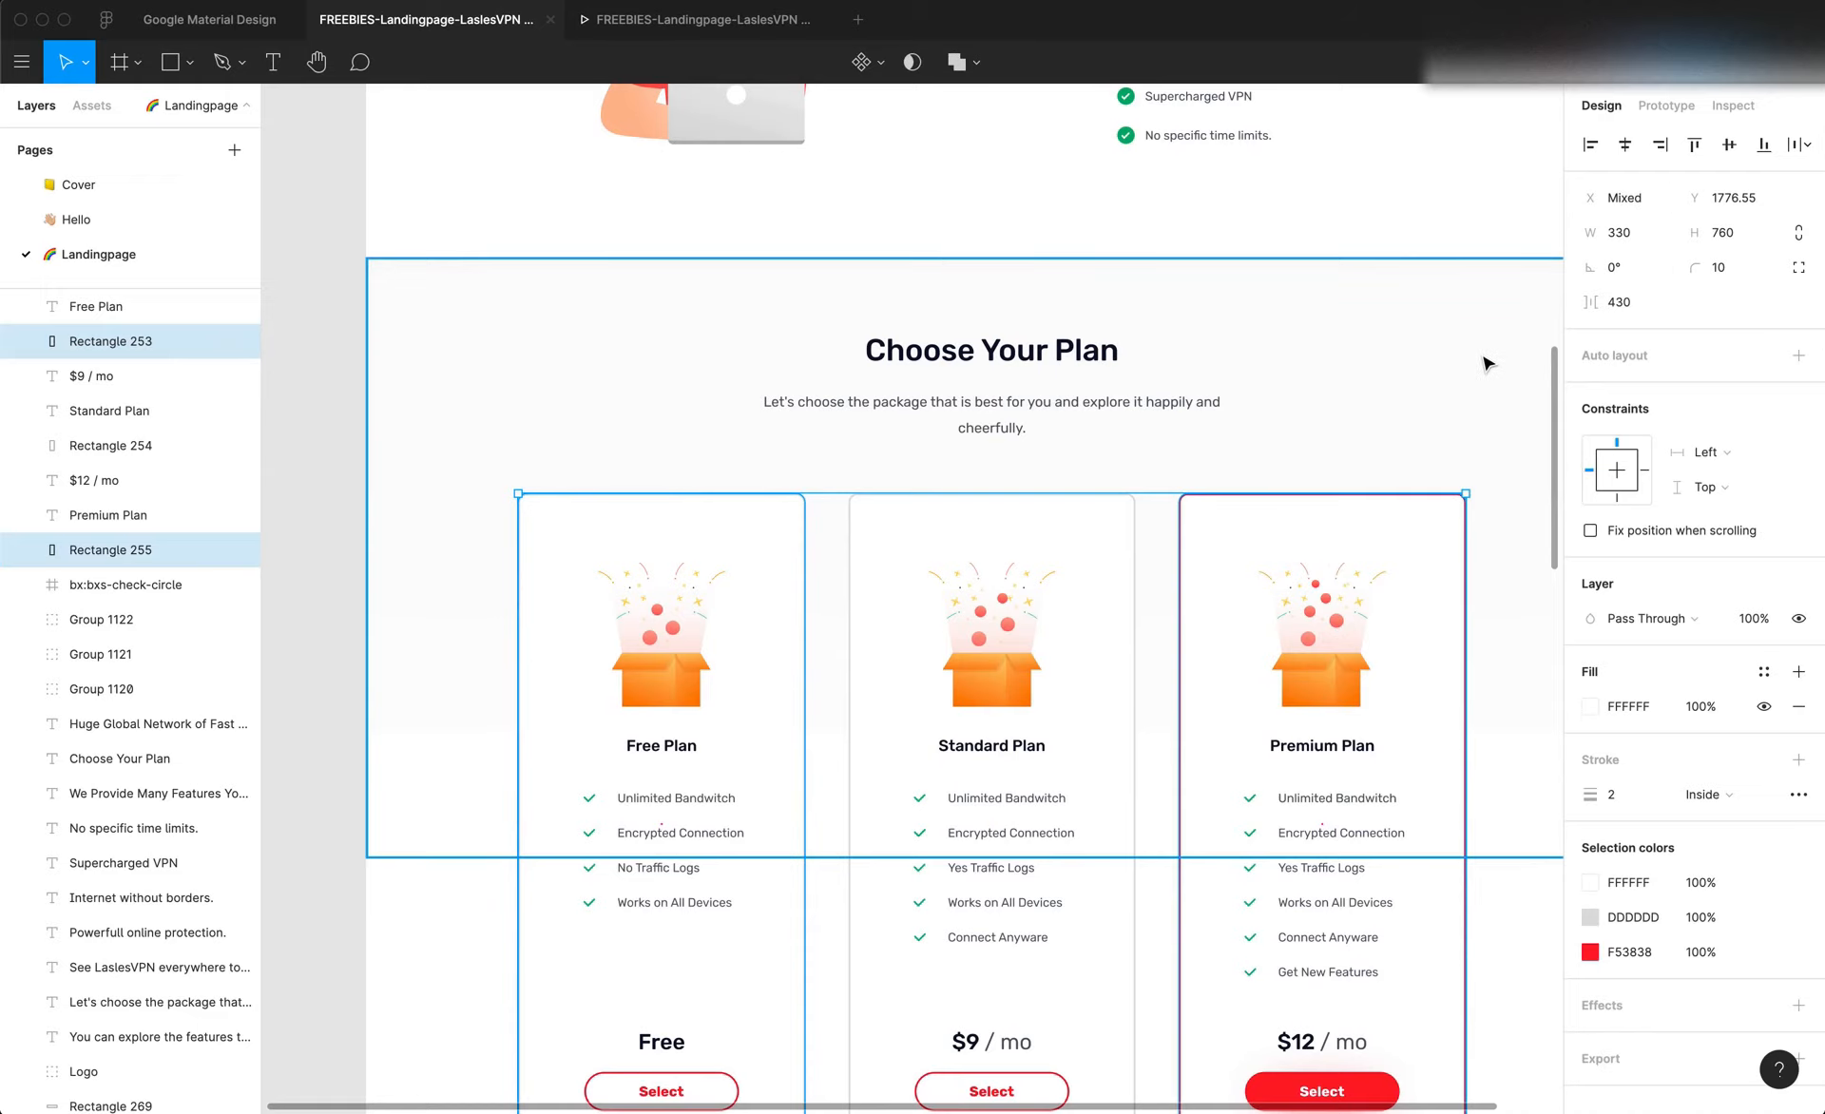
click(1433, 640)
click(727, 549)
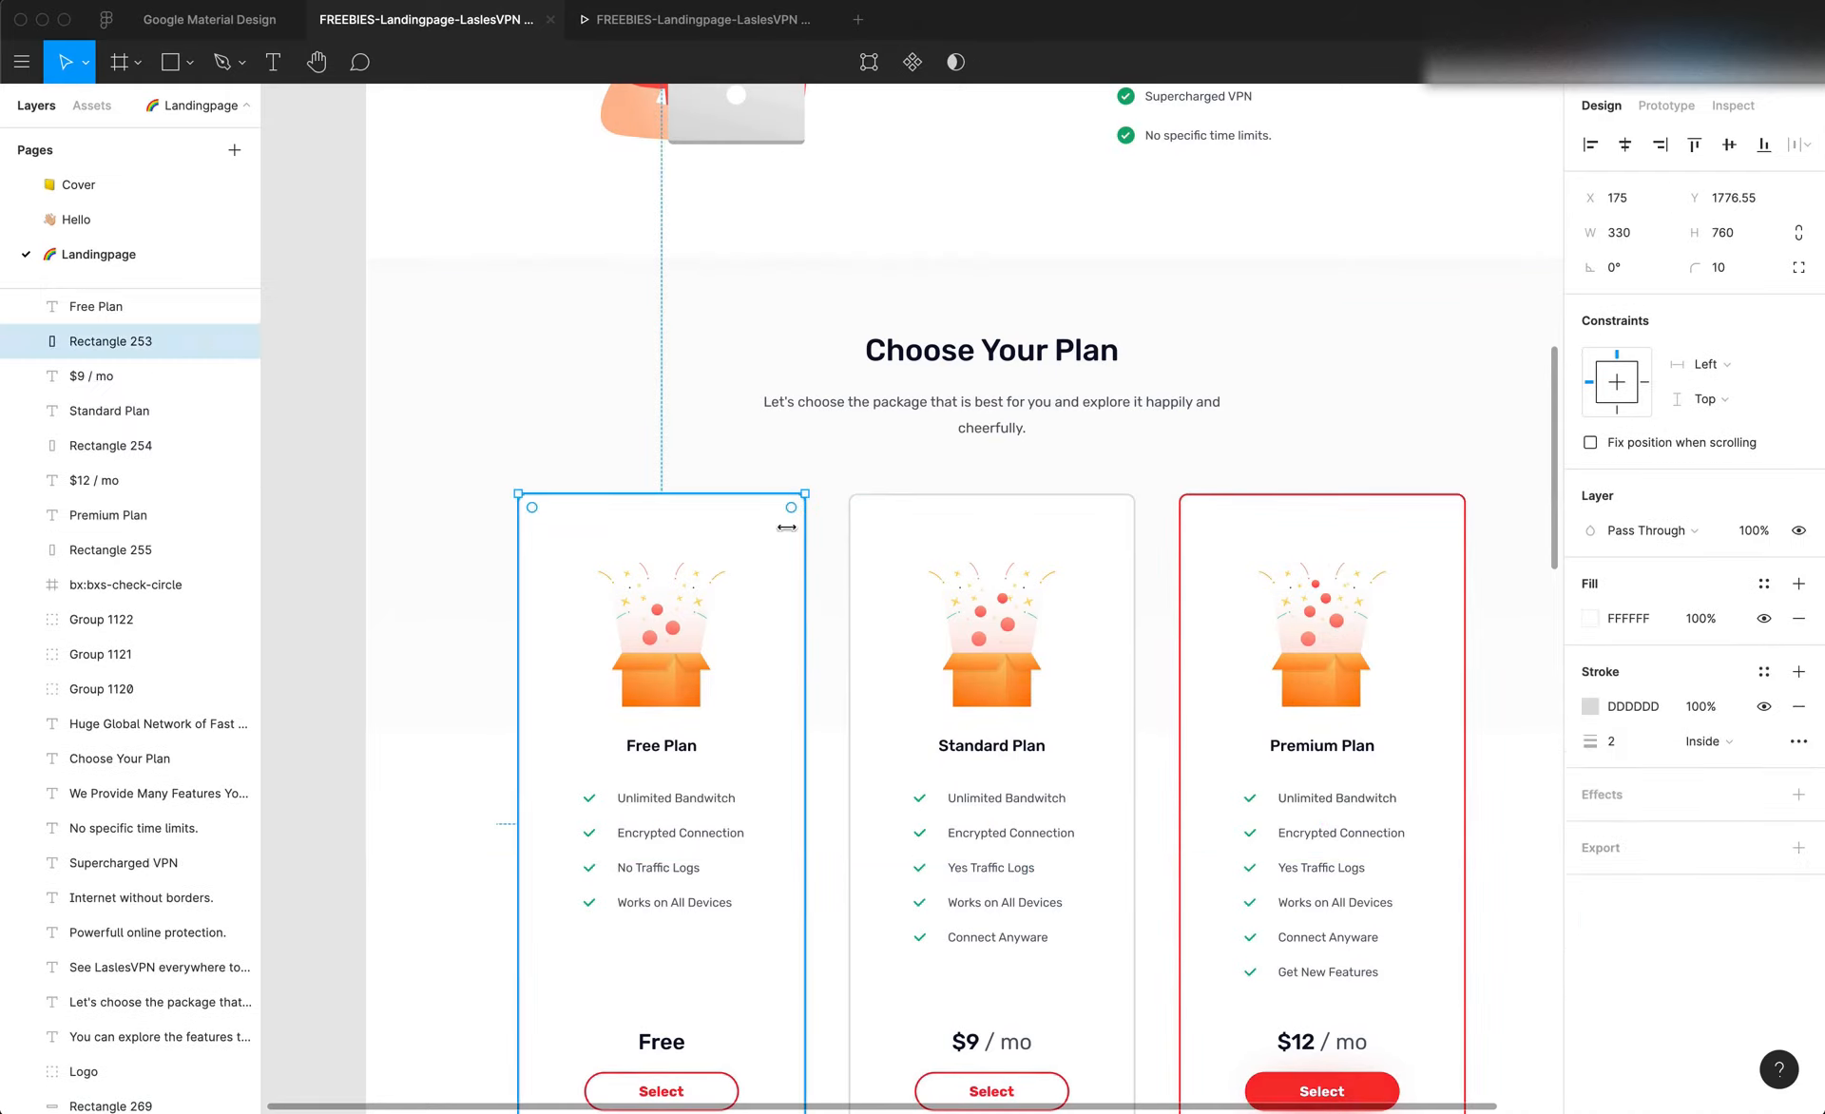
click(1625, 232)
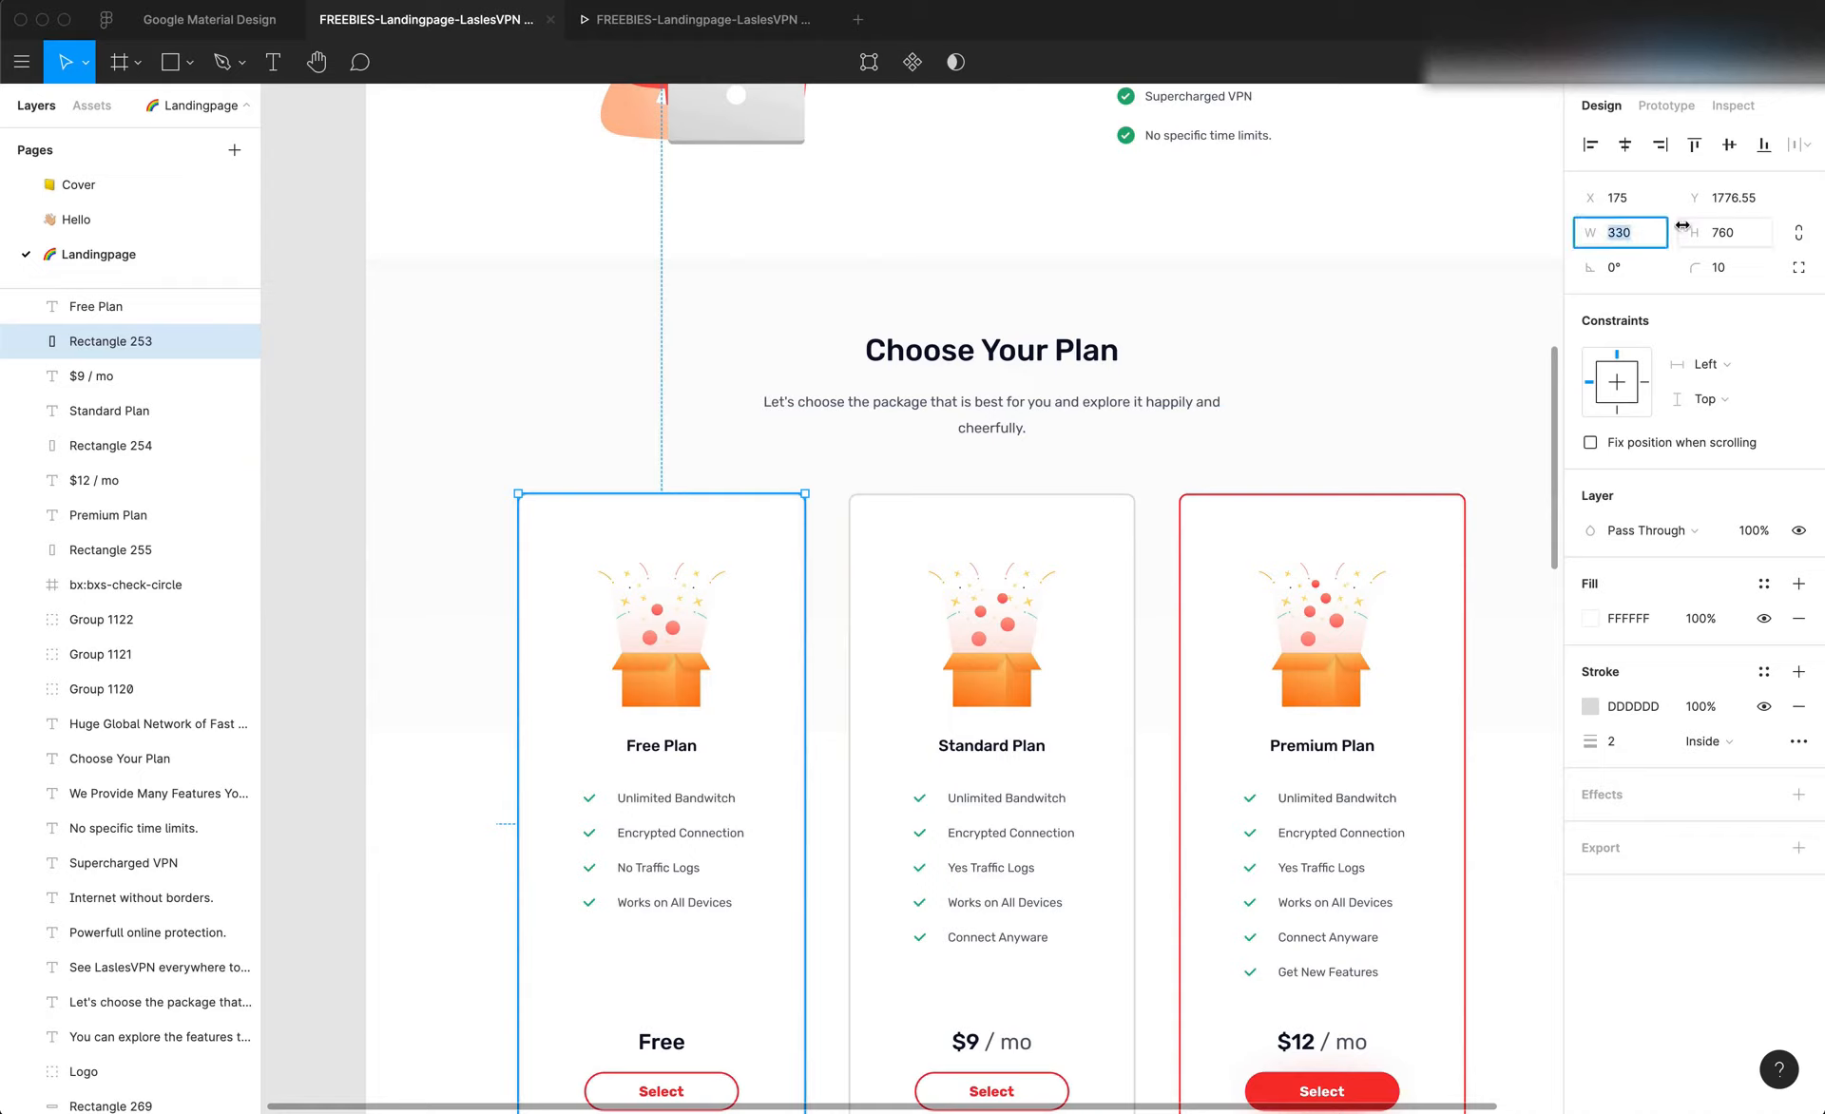
key(super+Tab)
Review the first repeater item and the repeater's layout settings, and switch back to Figma
click(699, 811)
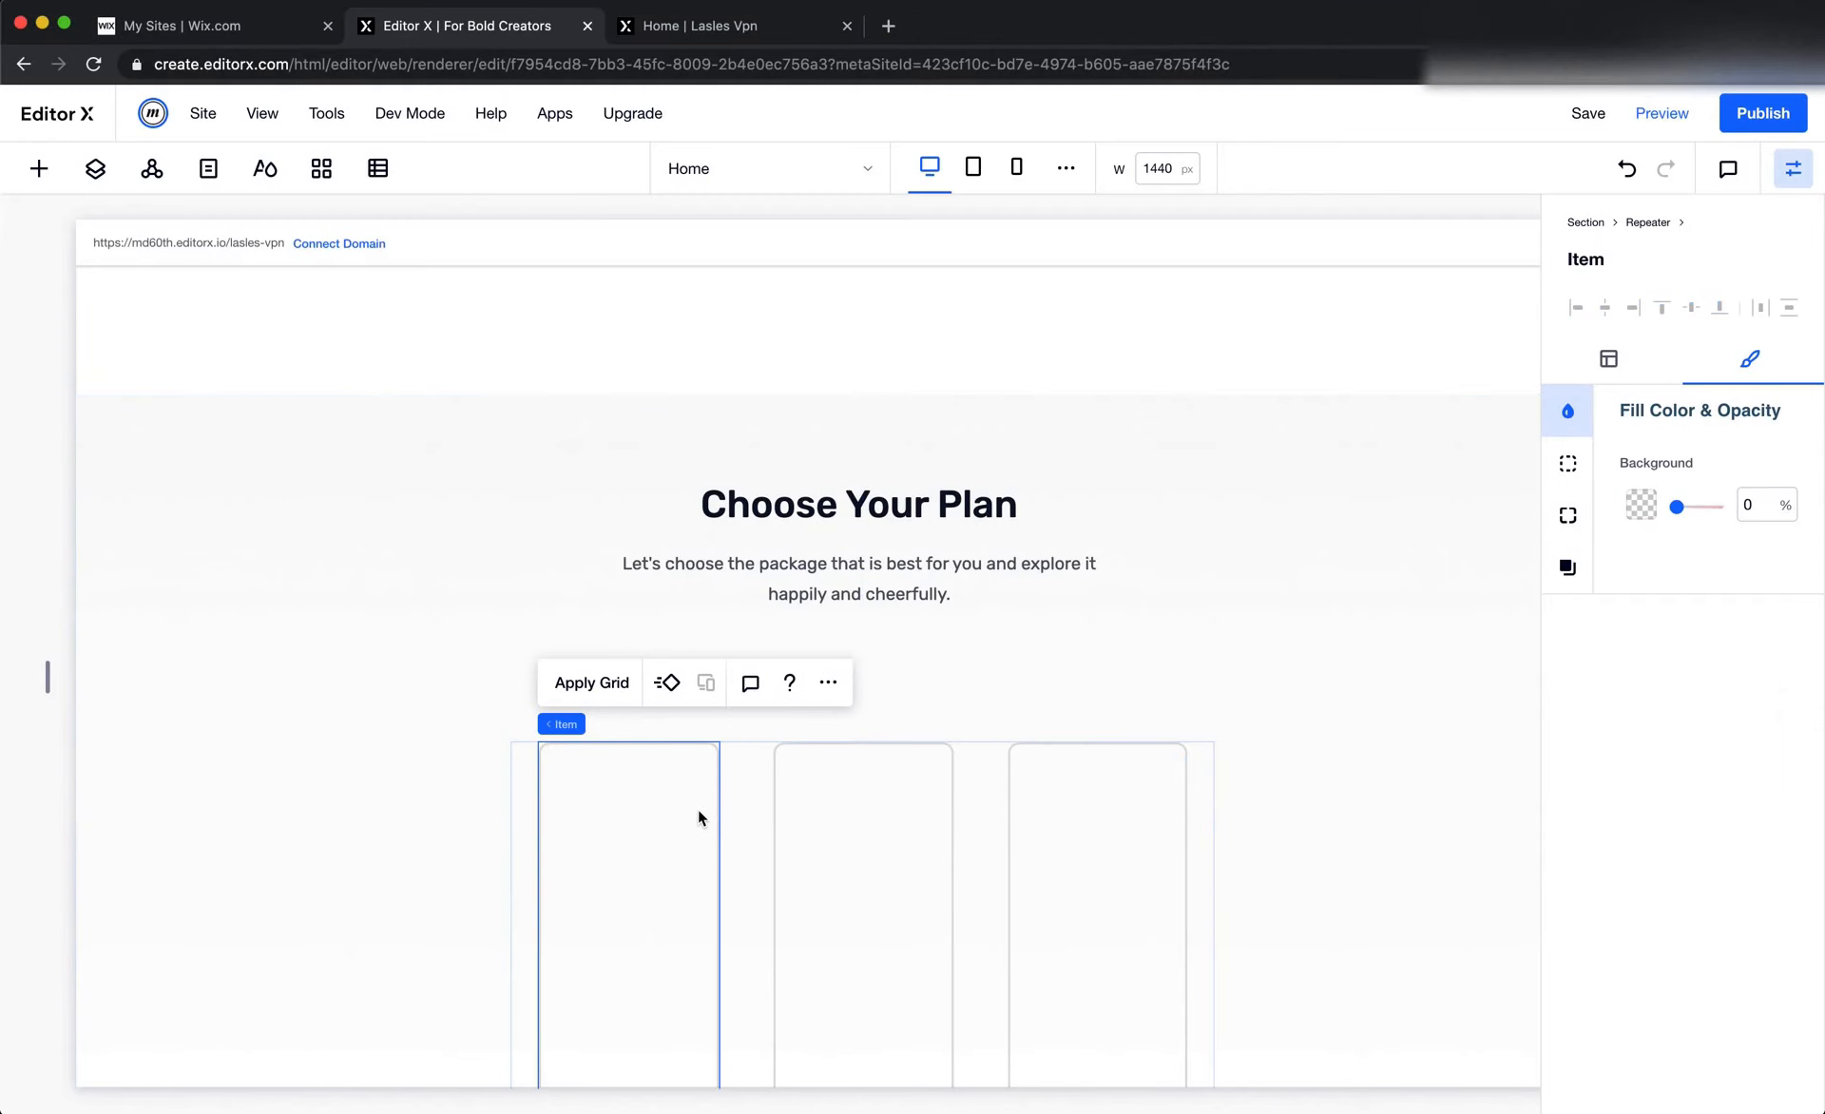
scroll(697, 808, down, 3)
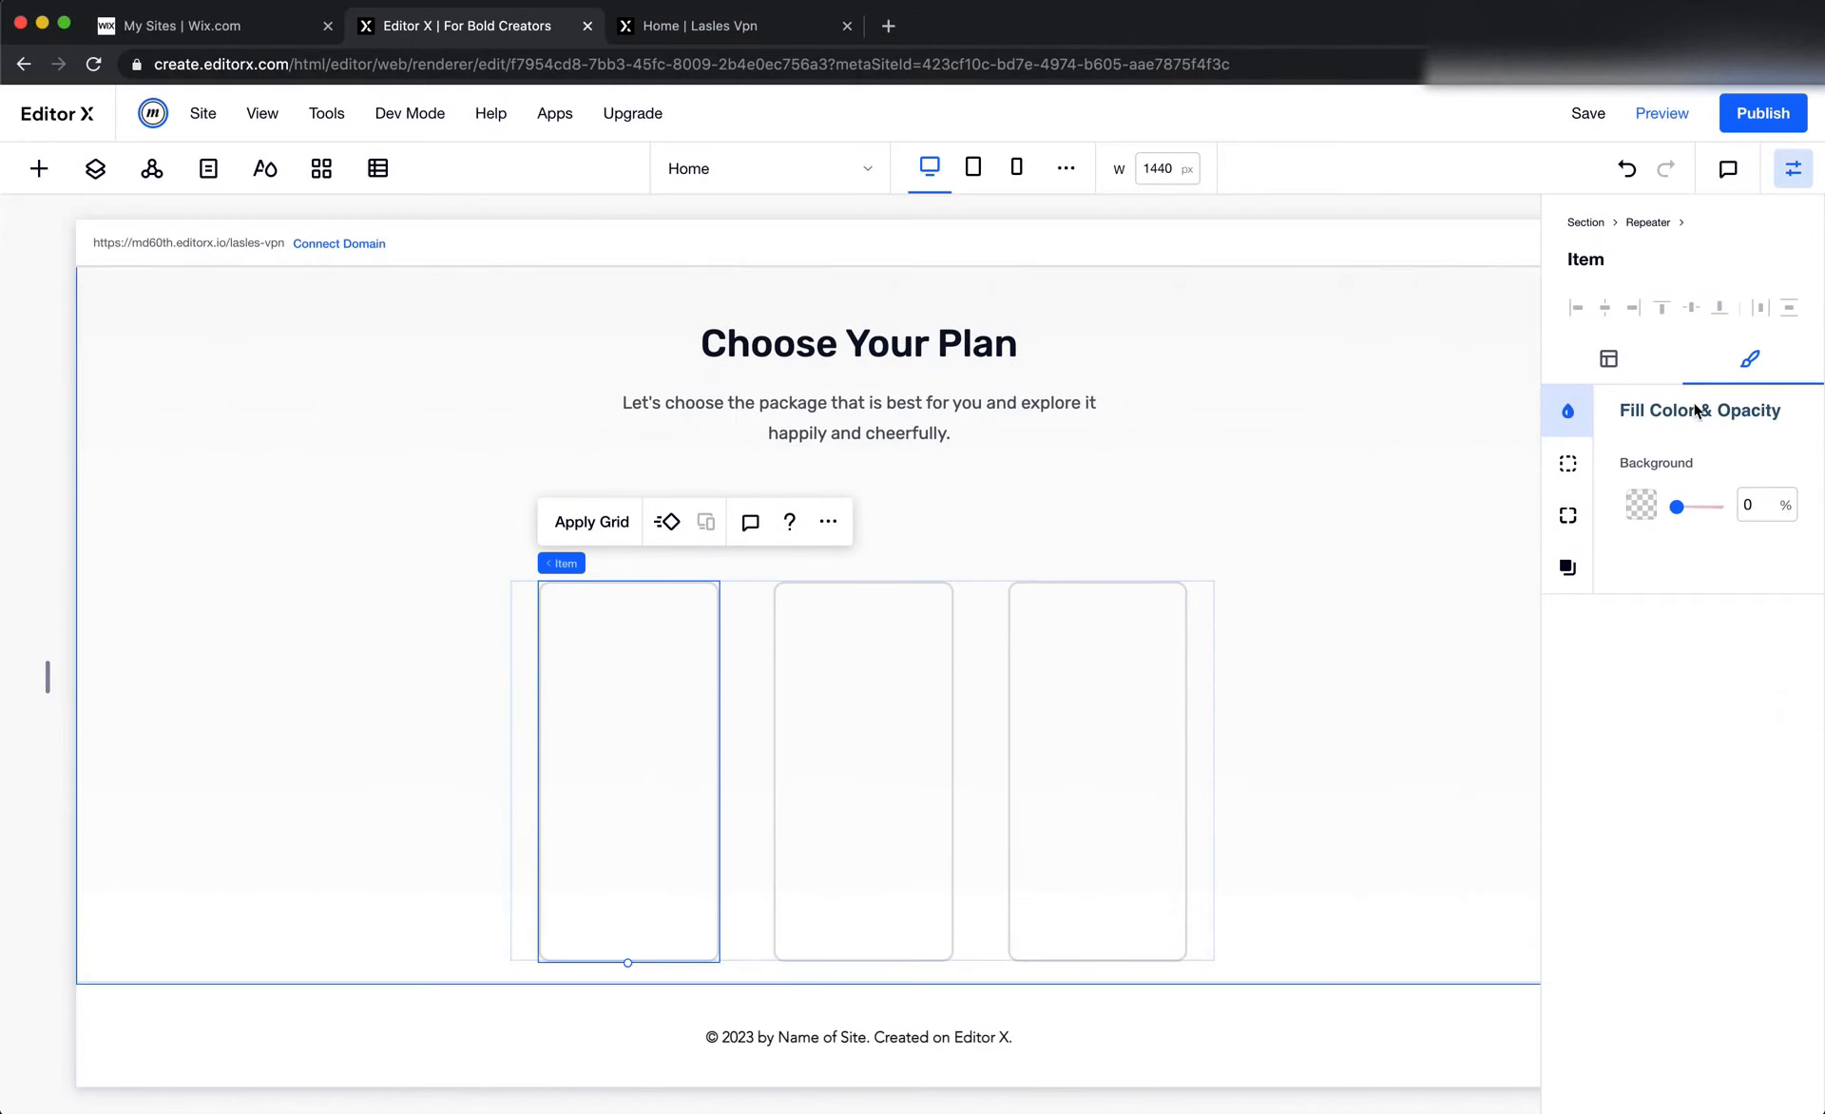
click(982, 636)
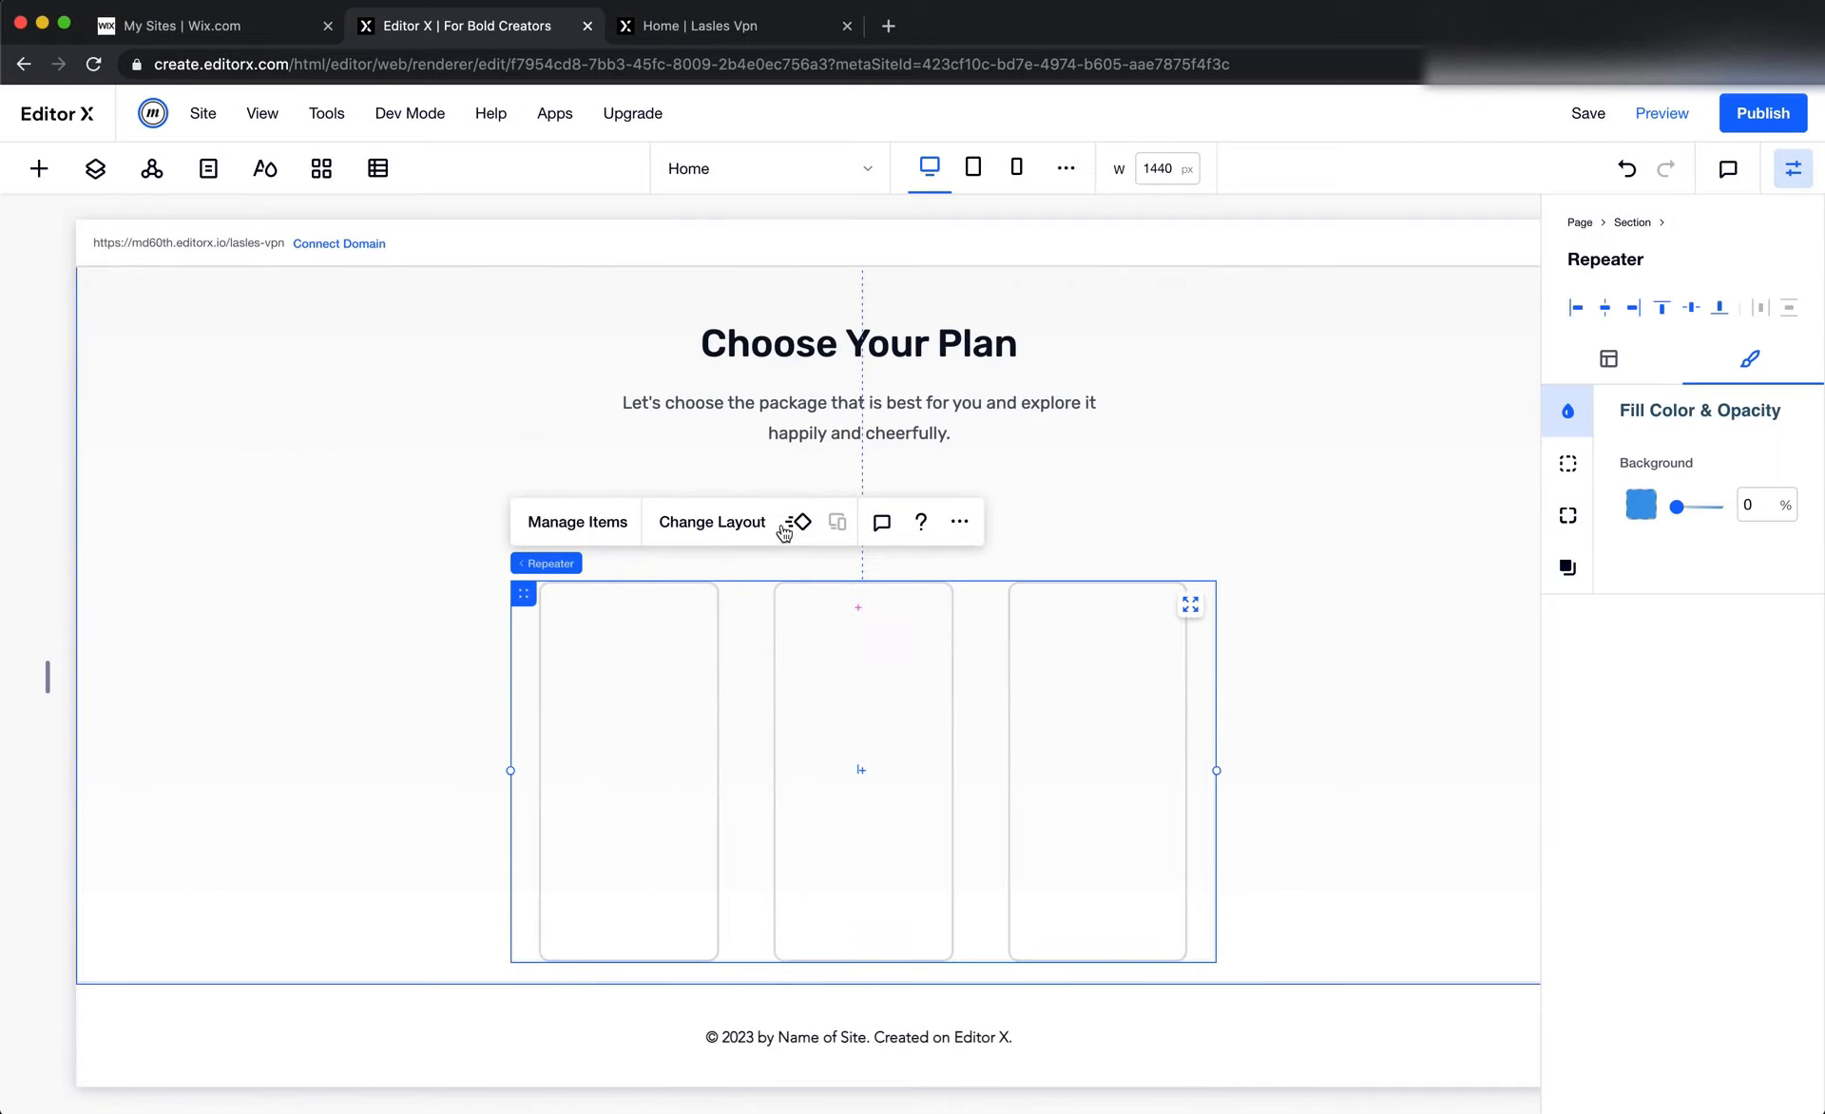
click(671, 524)
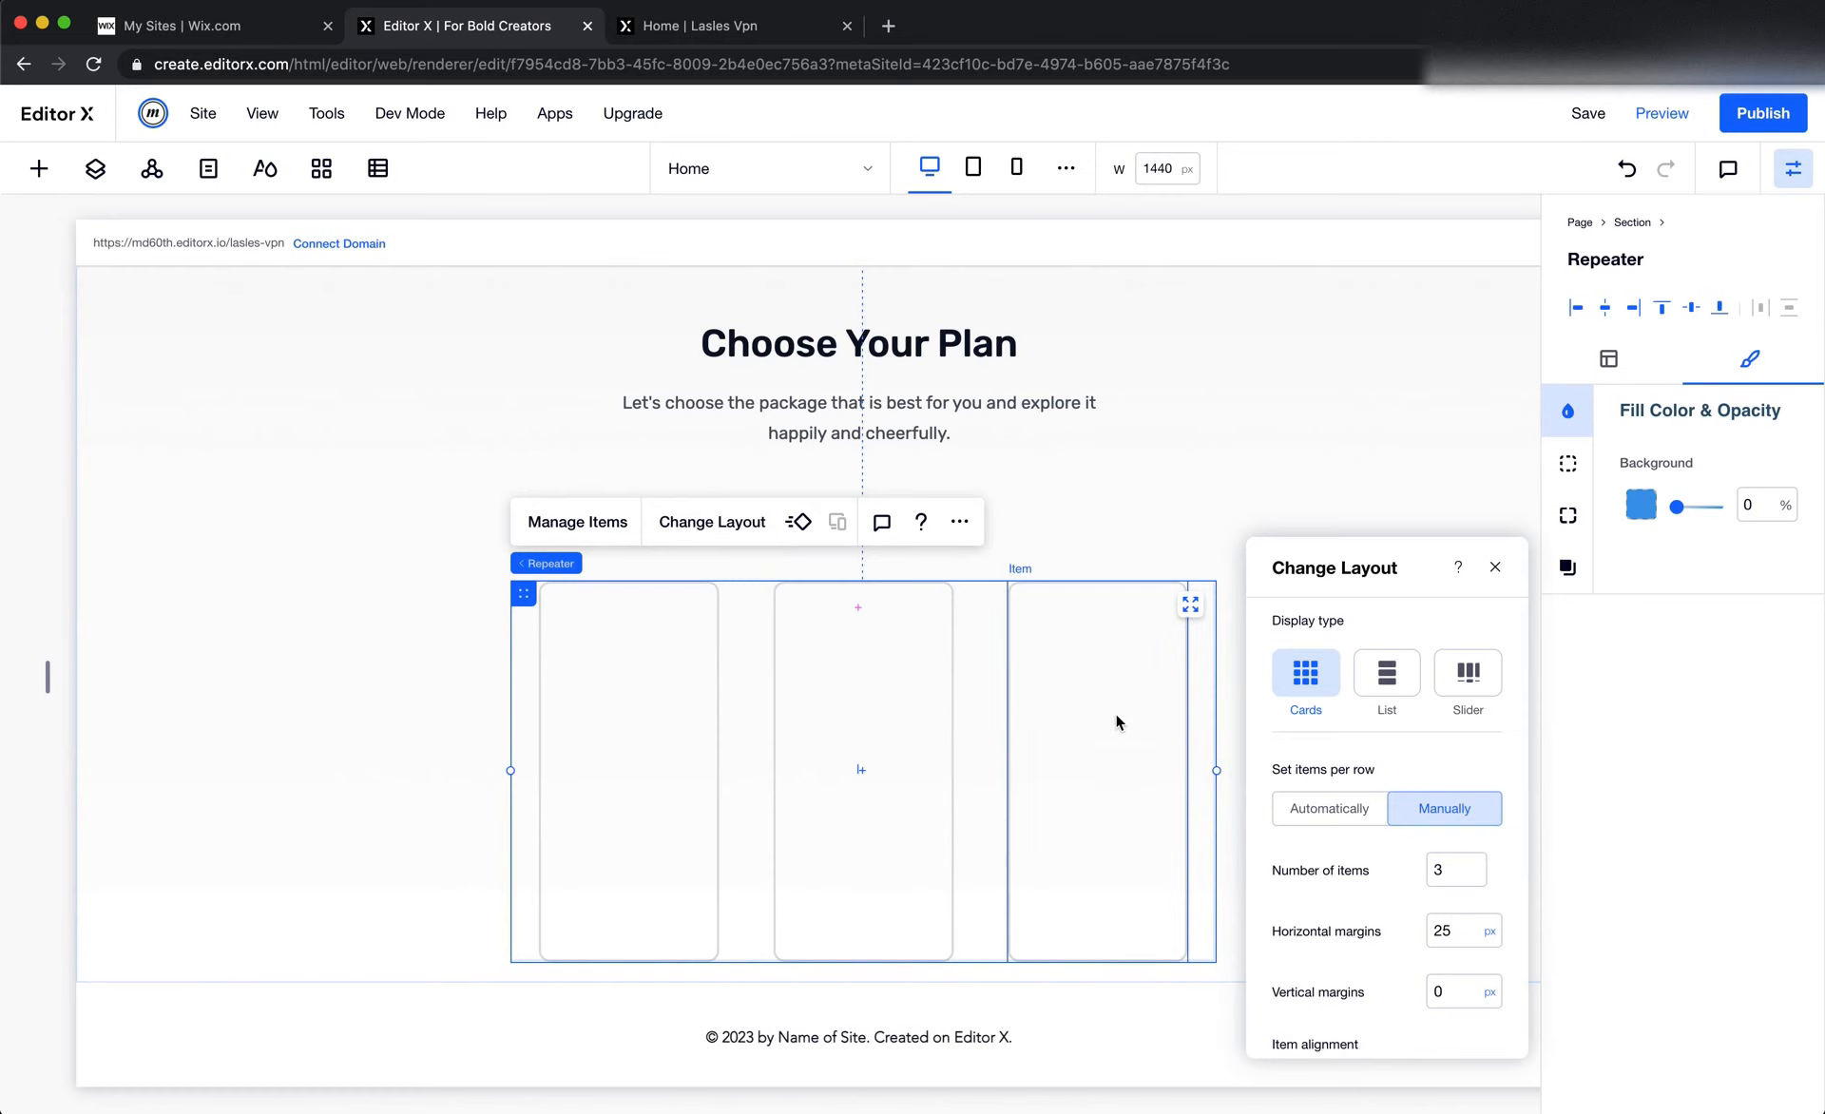
key(super+Tab)
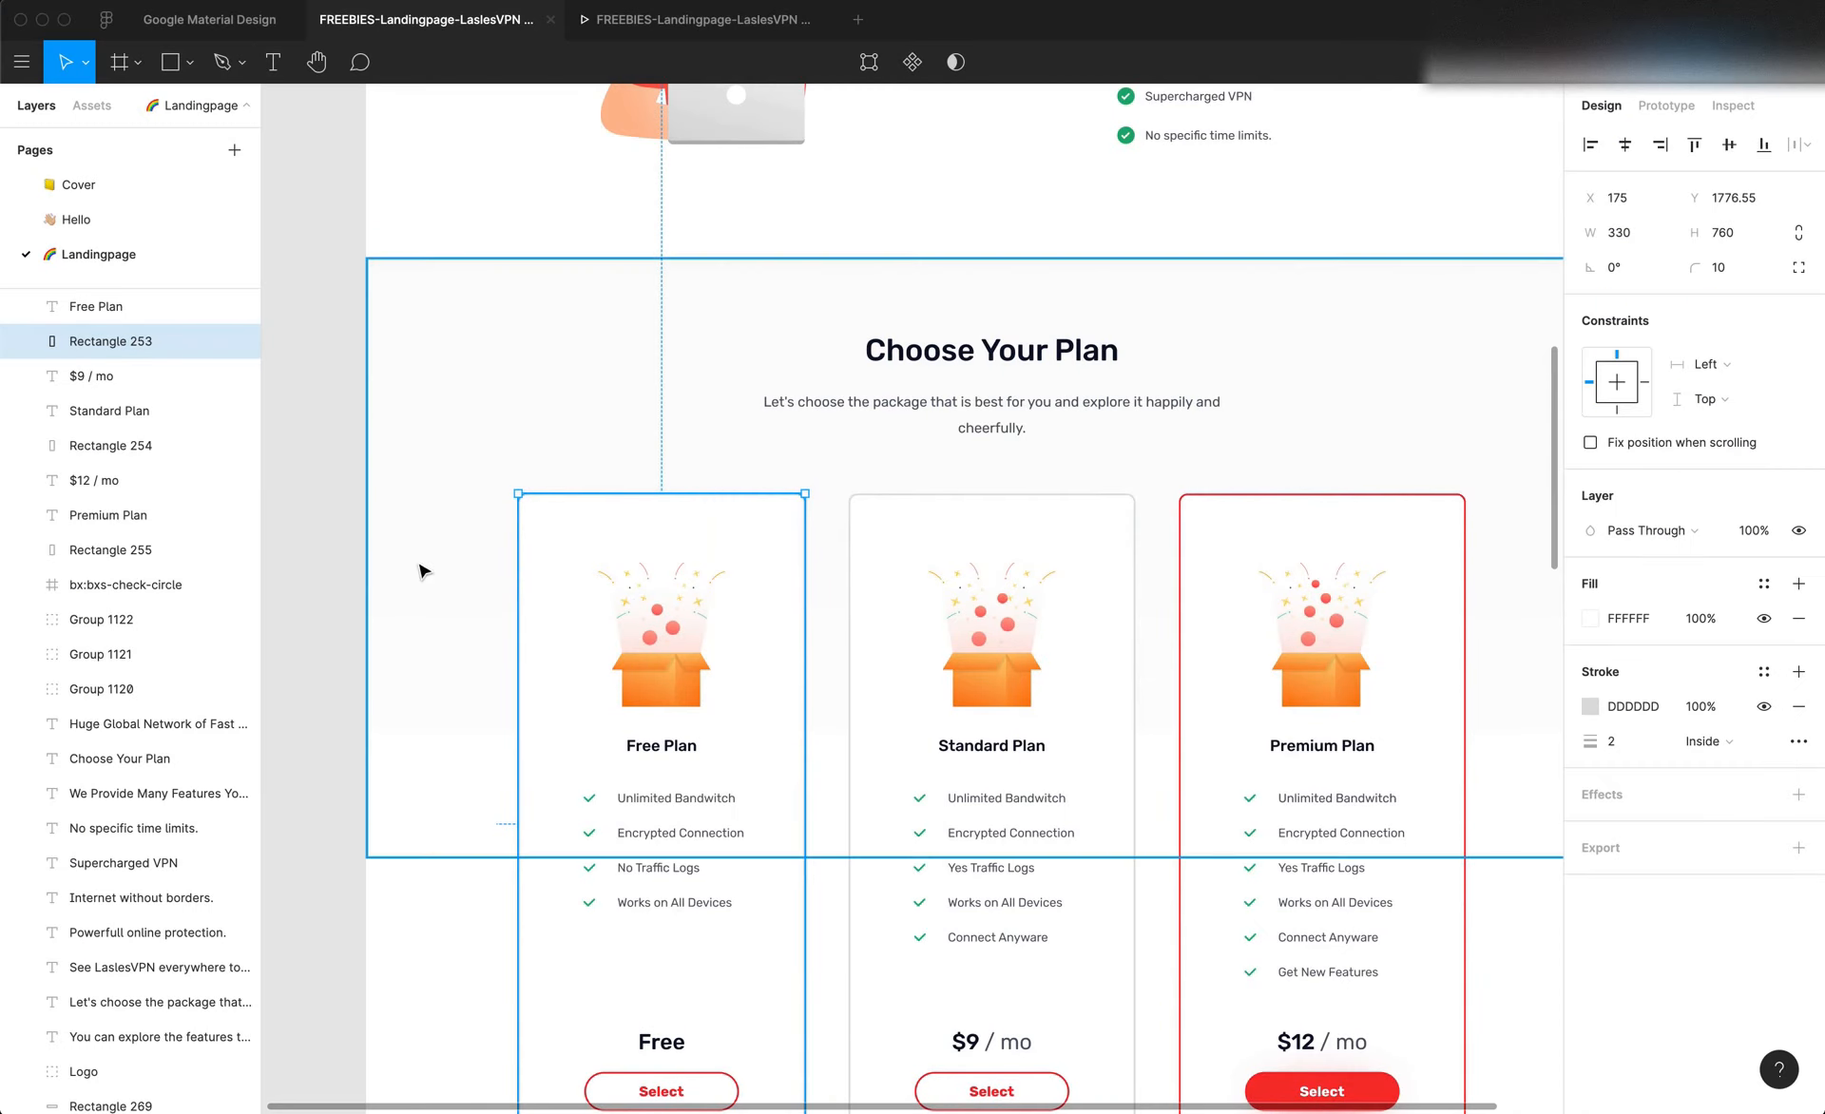
Try to draw a frame across the plan cards and undo the changes
key(f)
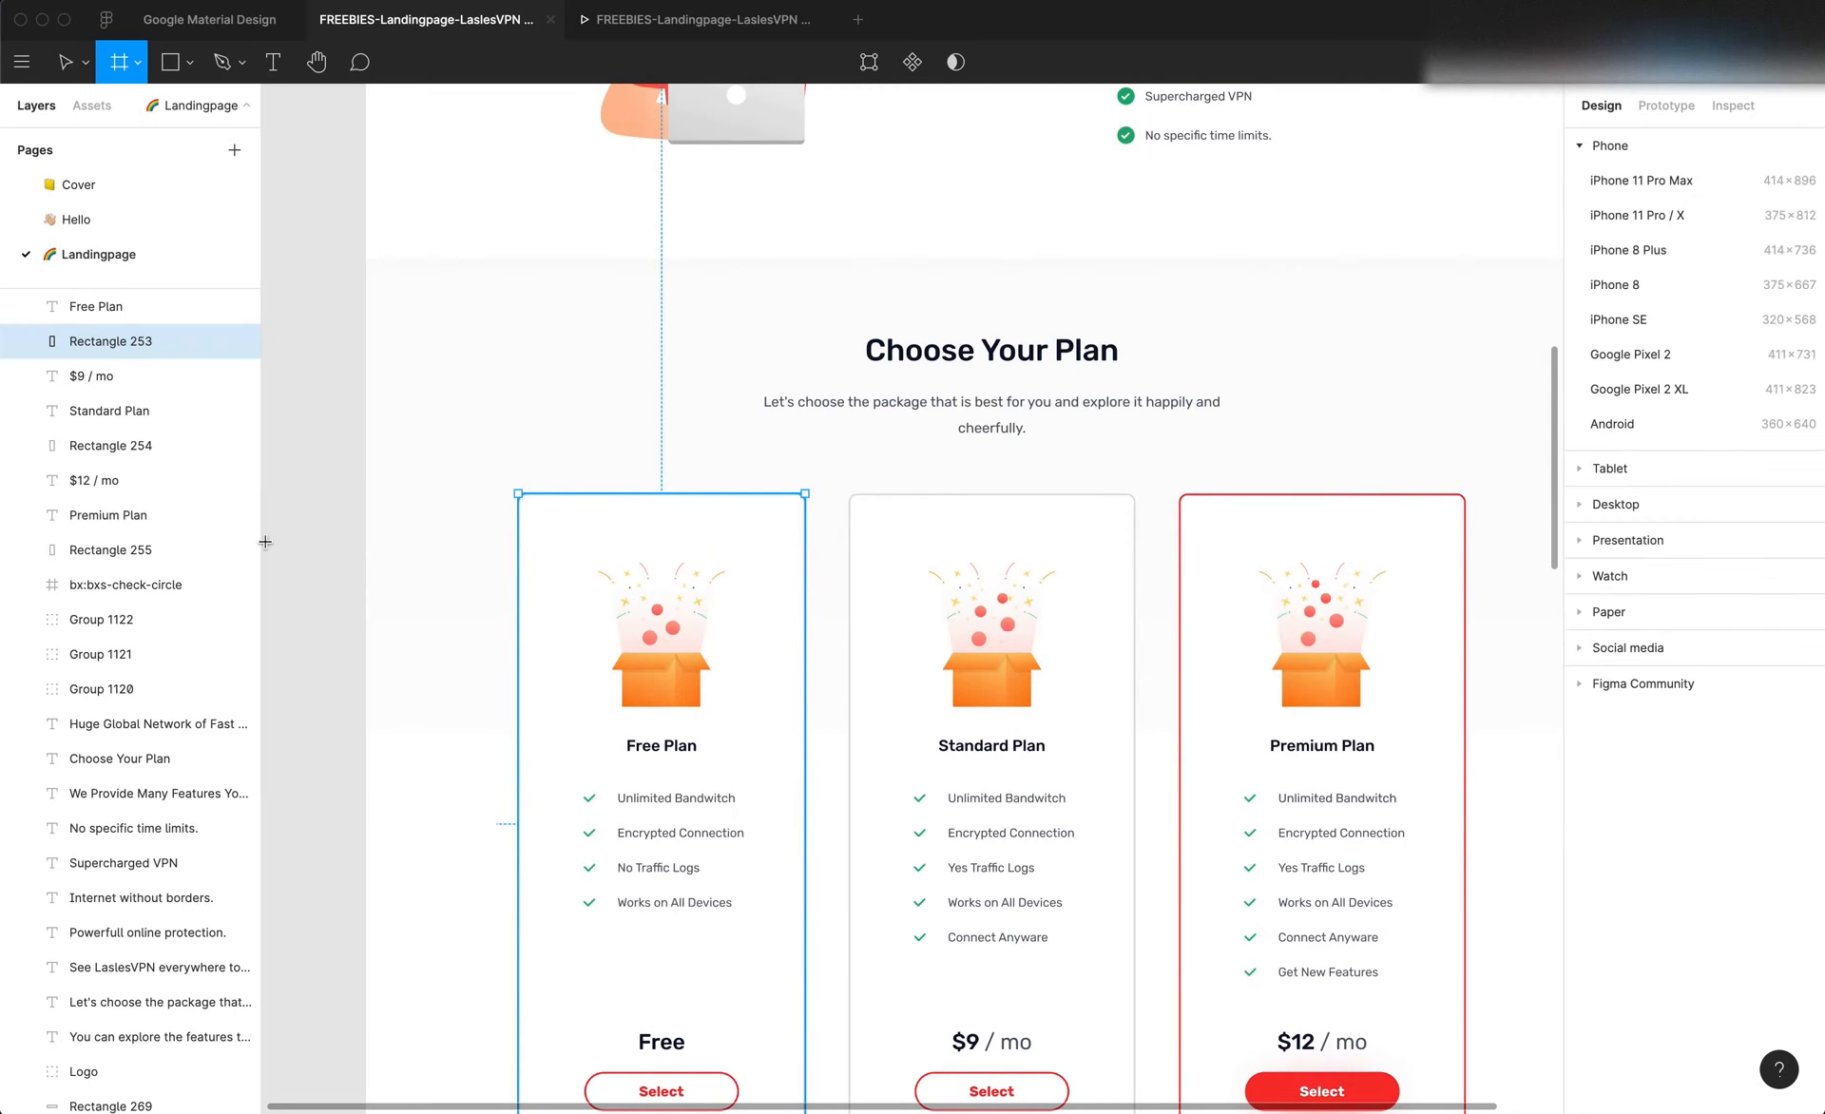
click(265, 542)
key(f)
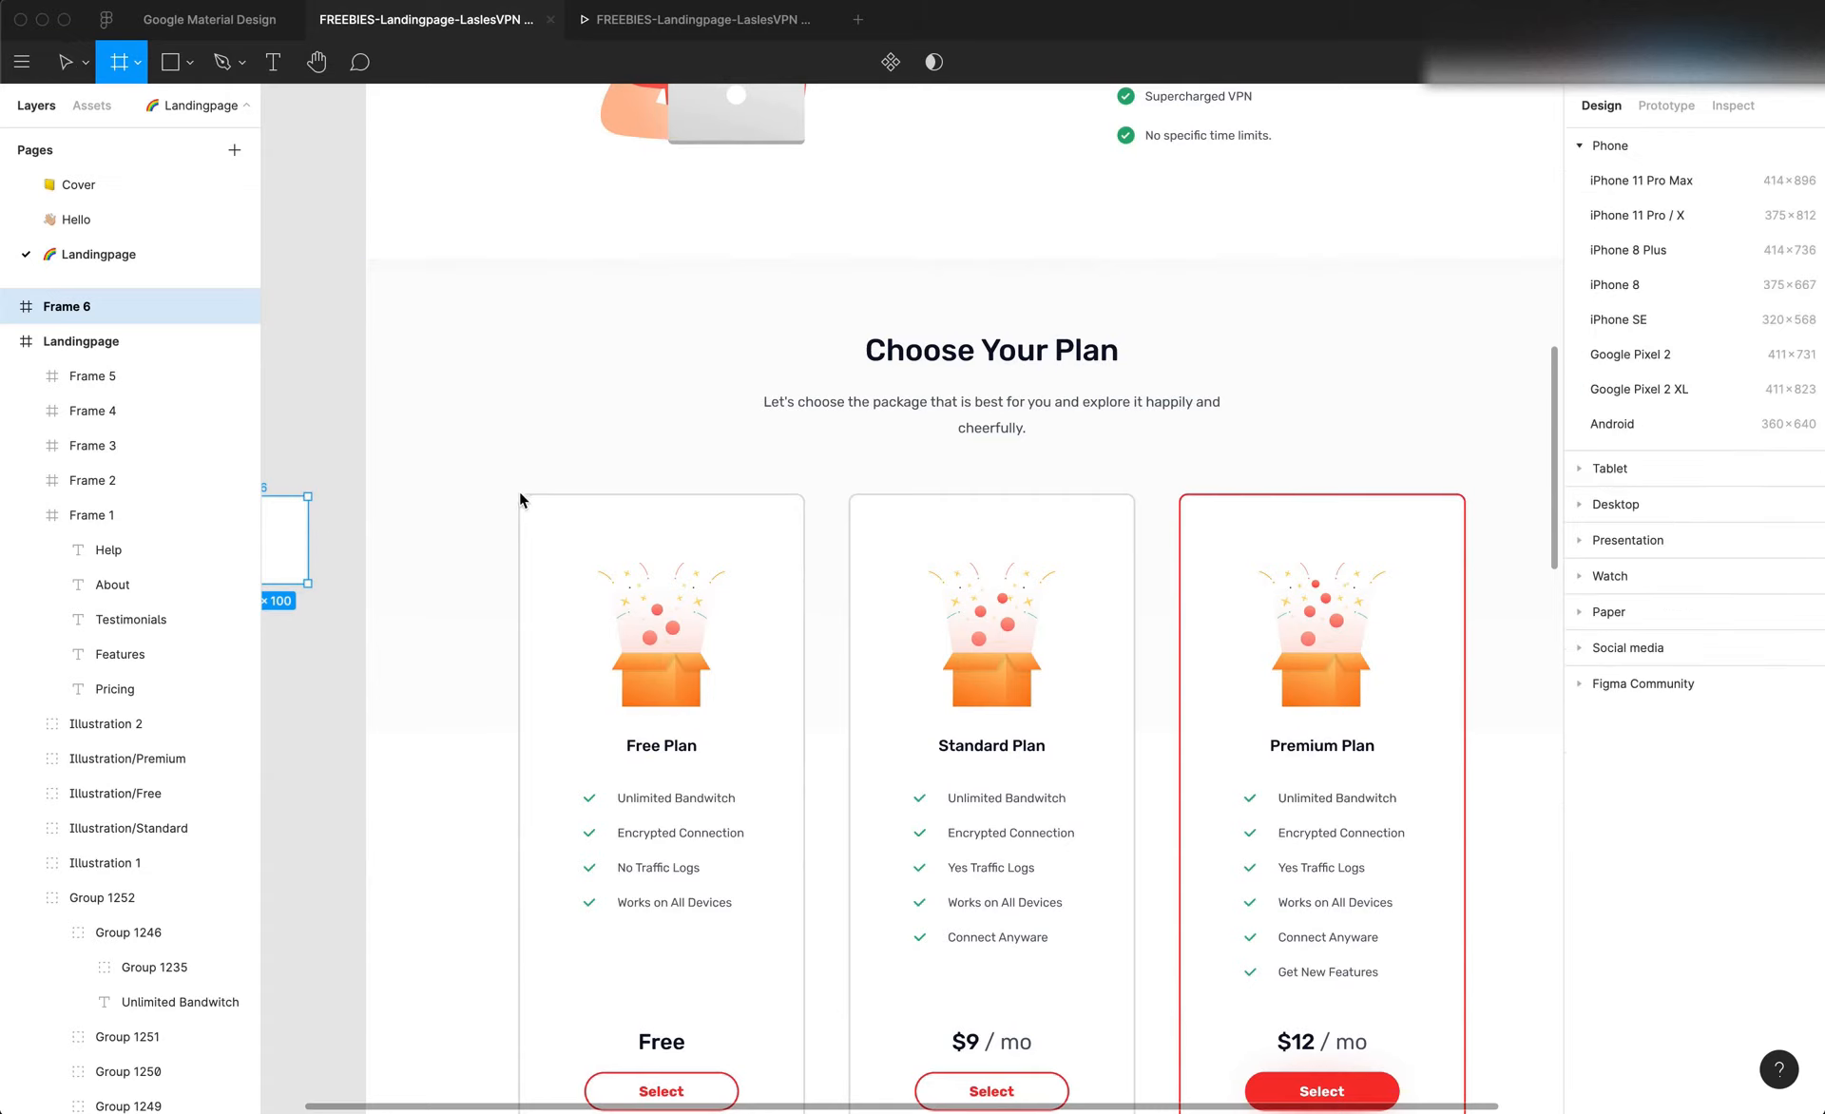
mouse_move(516, 495)
mouse_down()
mouse_move(1023, 542)
mouse_move(1293, 539)
mouse_up()
right_click(1309, 543)
mouse_move(1346, 547)
click(1066, 427)
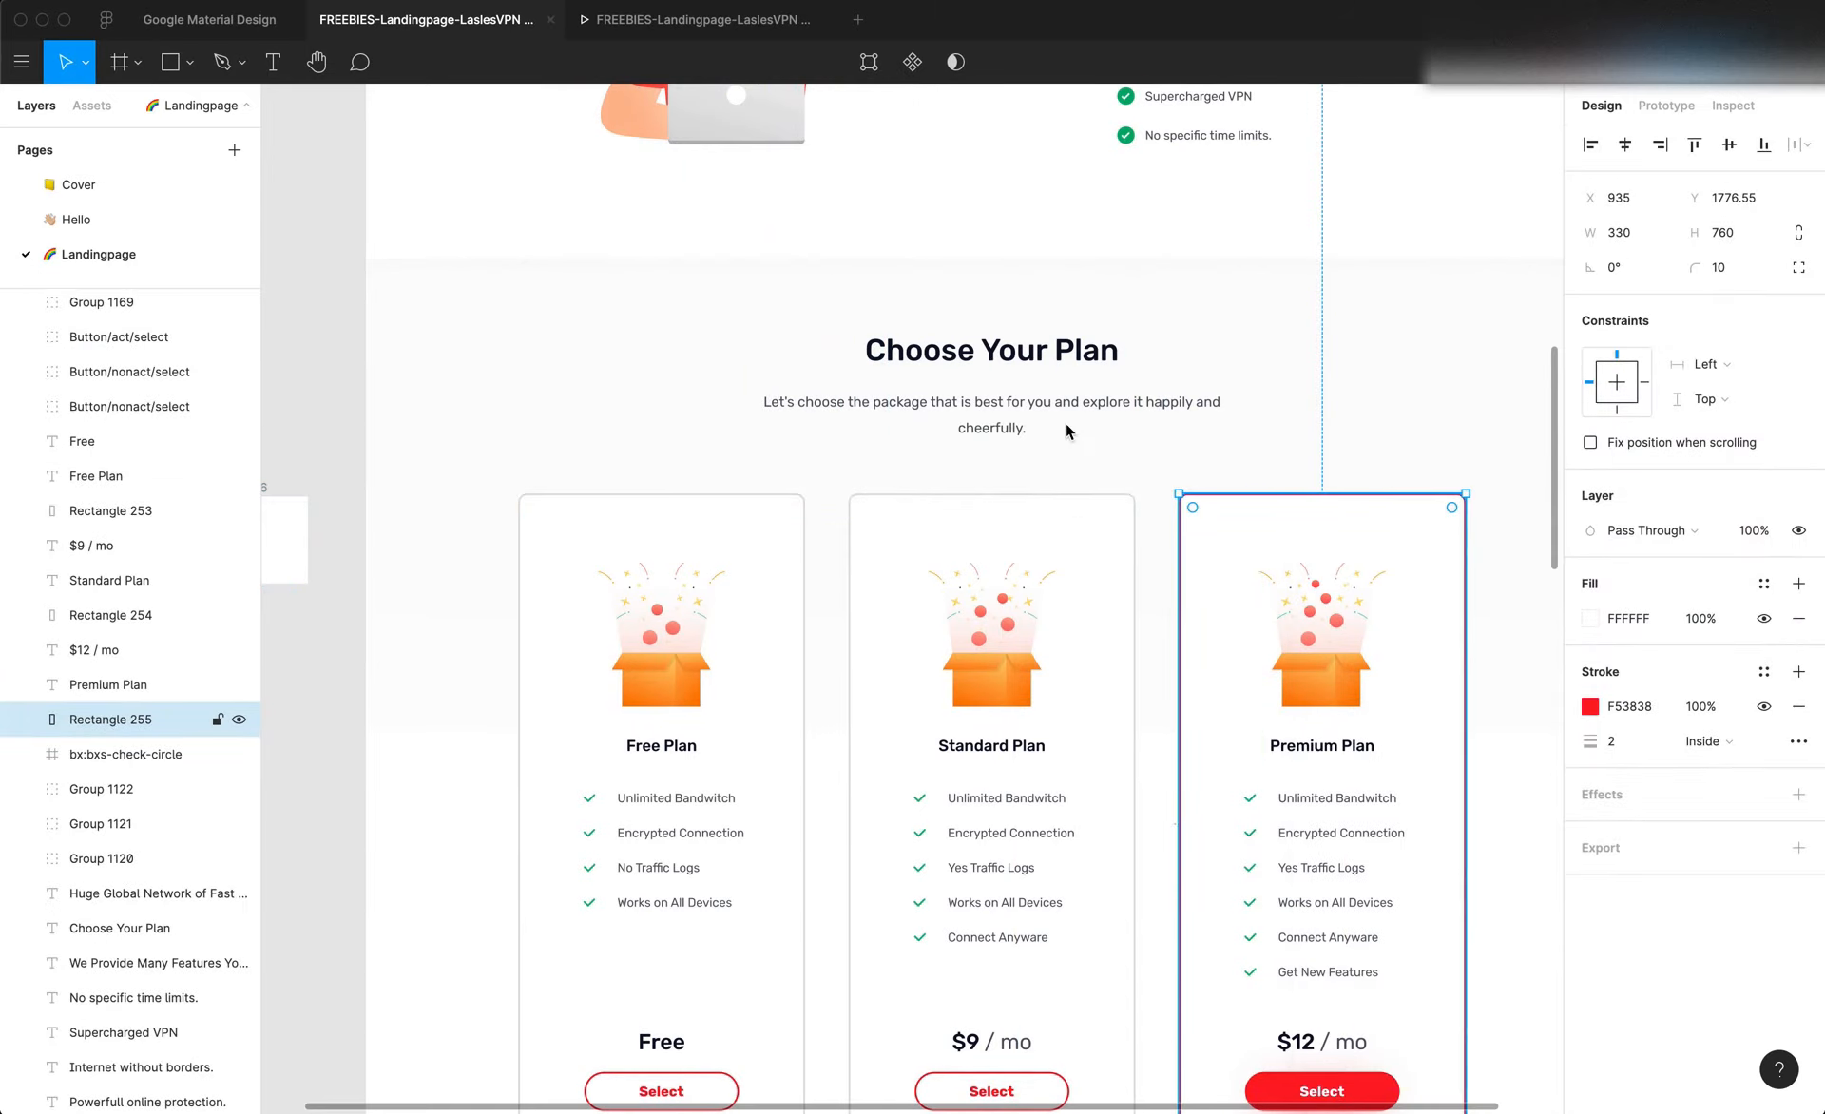
key(super+z)
key(super+z)
key(super+z)
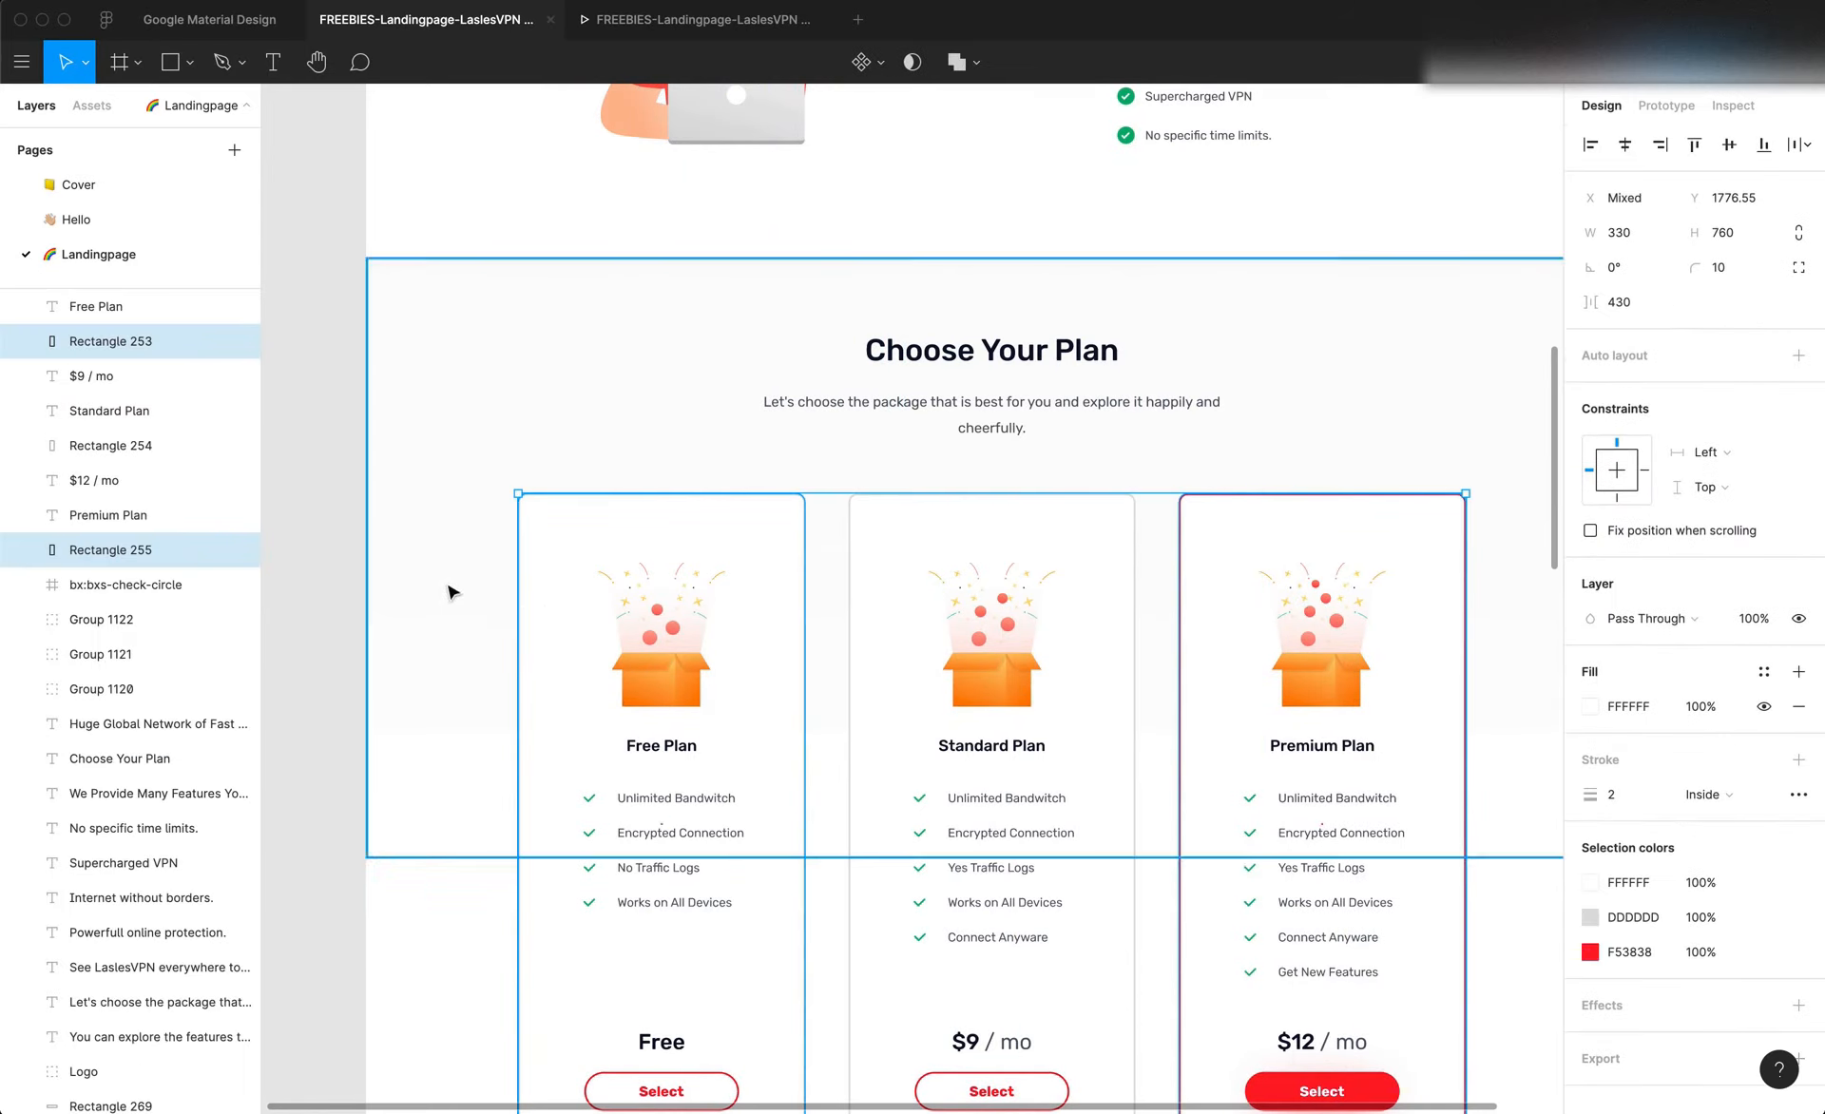
Group the Free Plan and Premium Plan card rectangles and check the group's overall width
key(r)
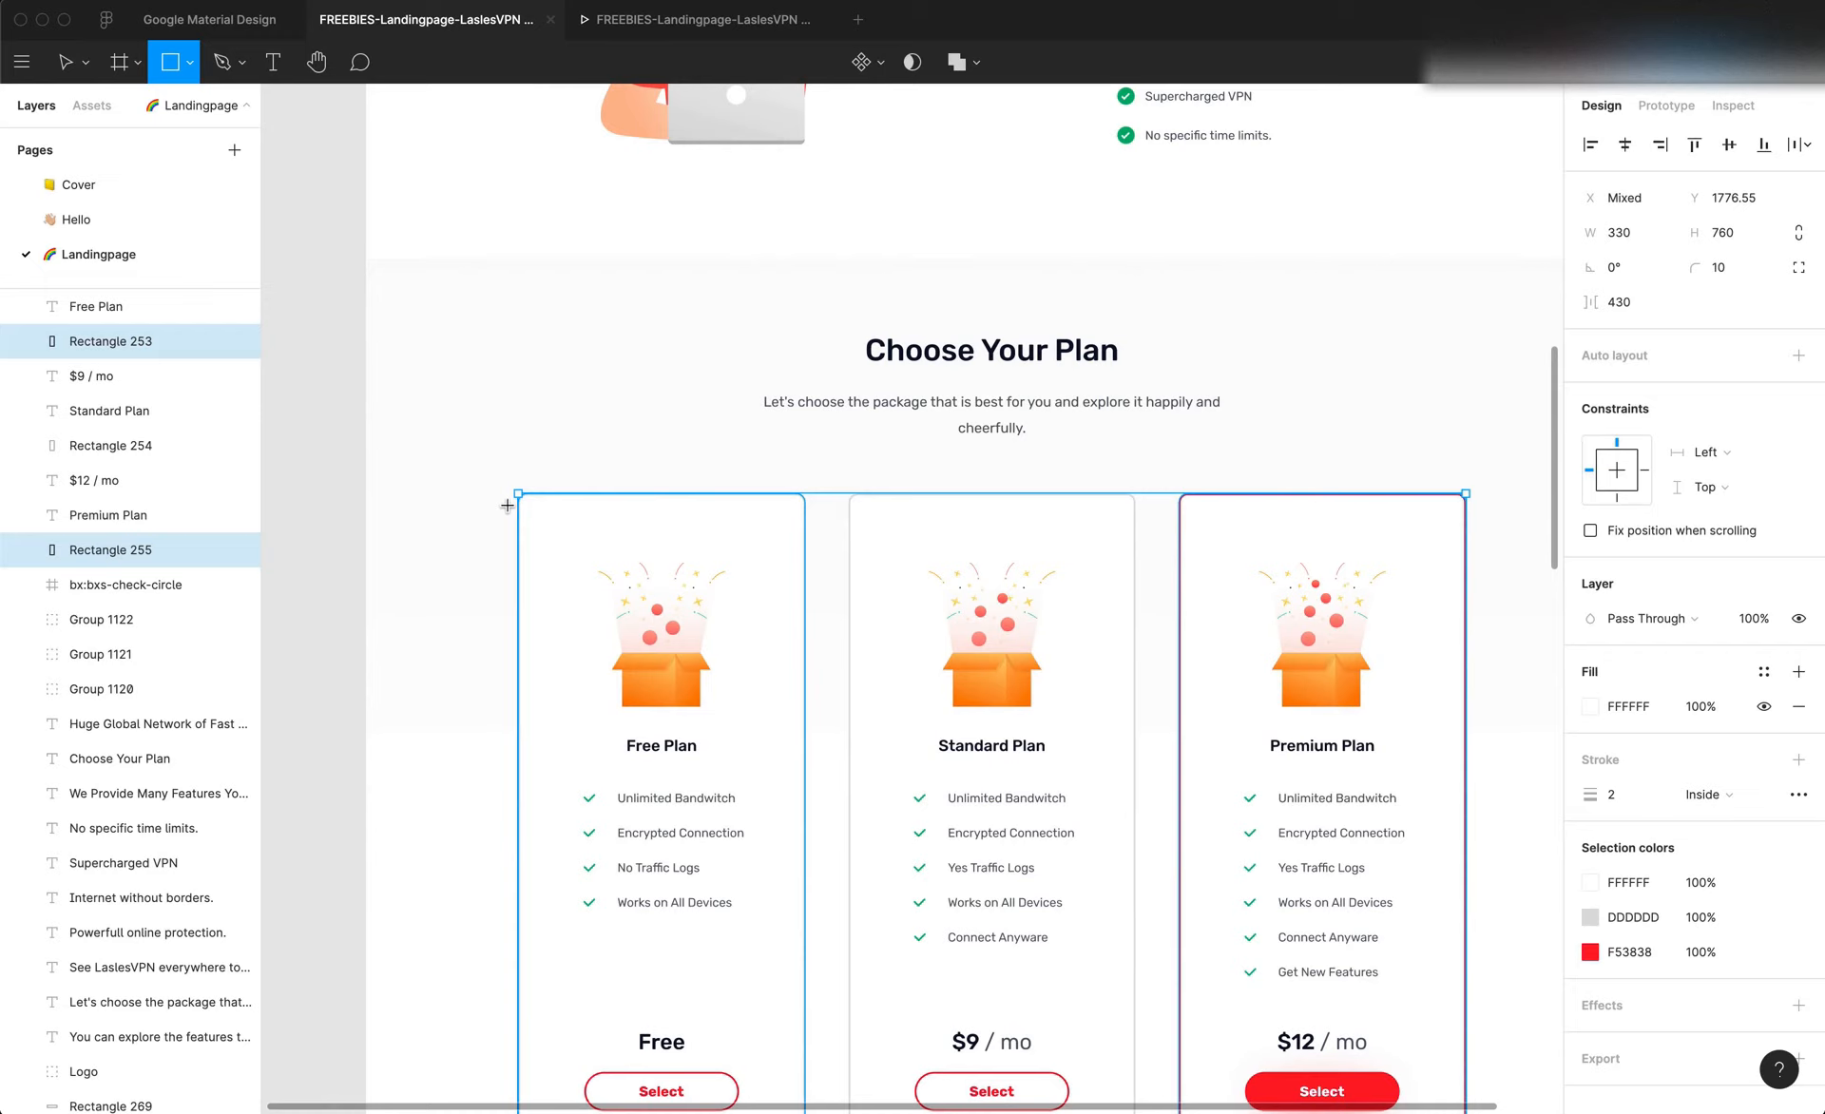
key(super+g)
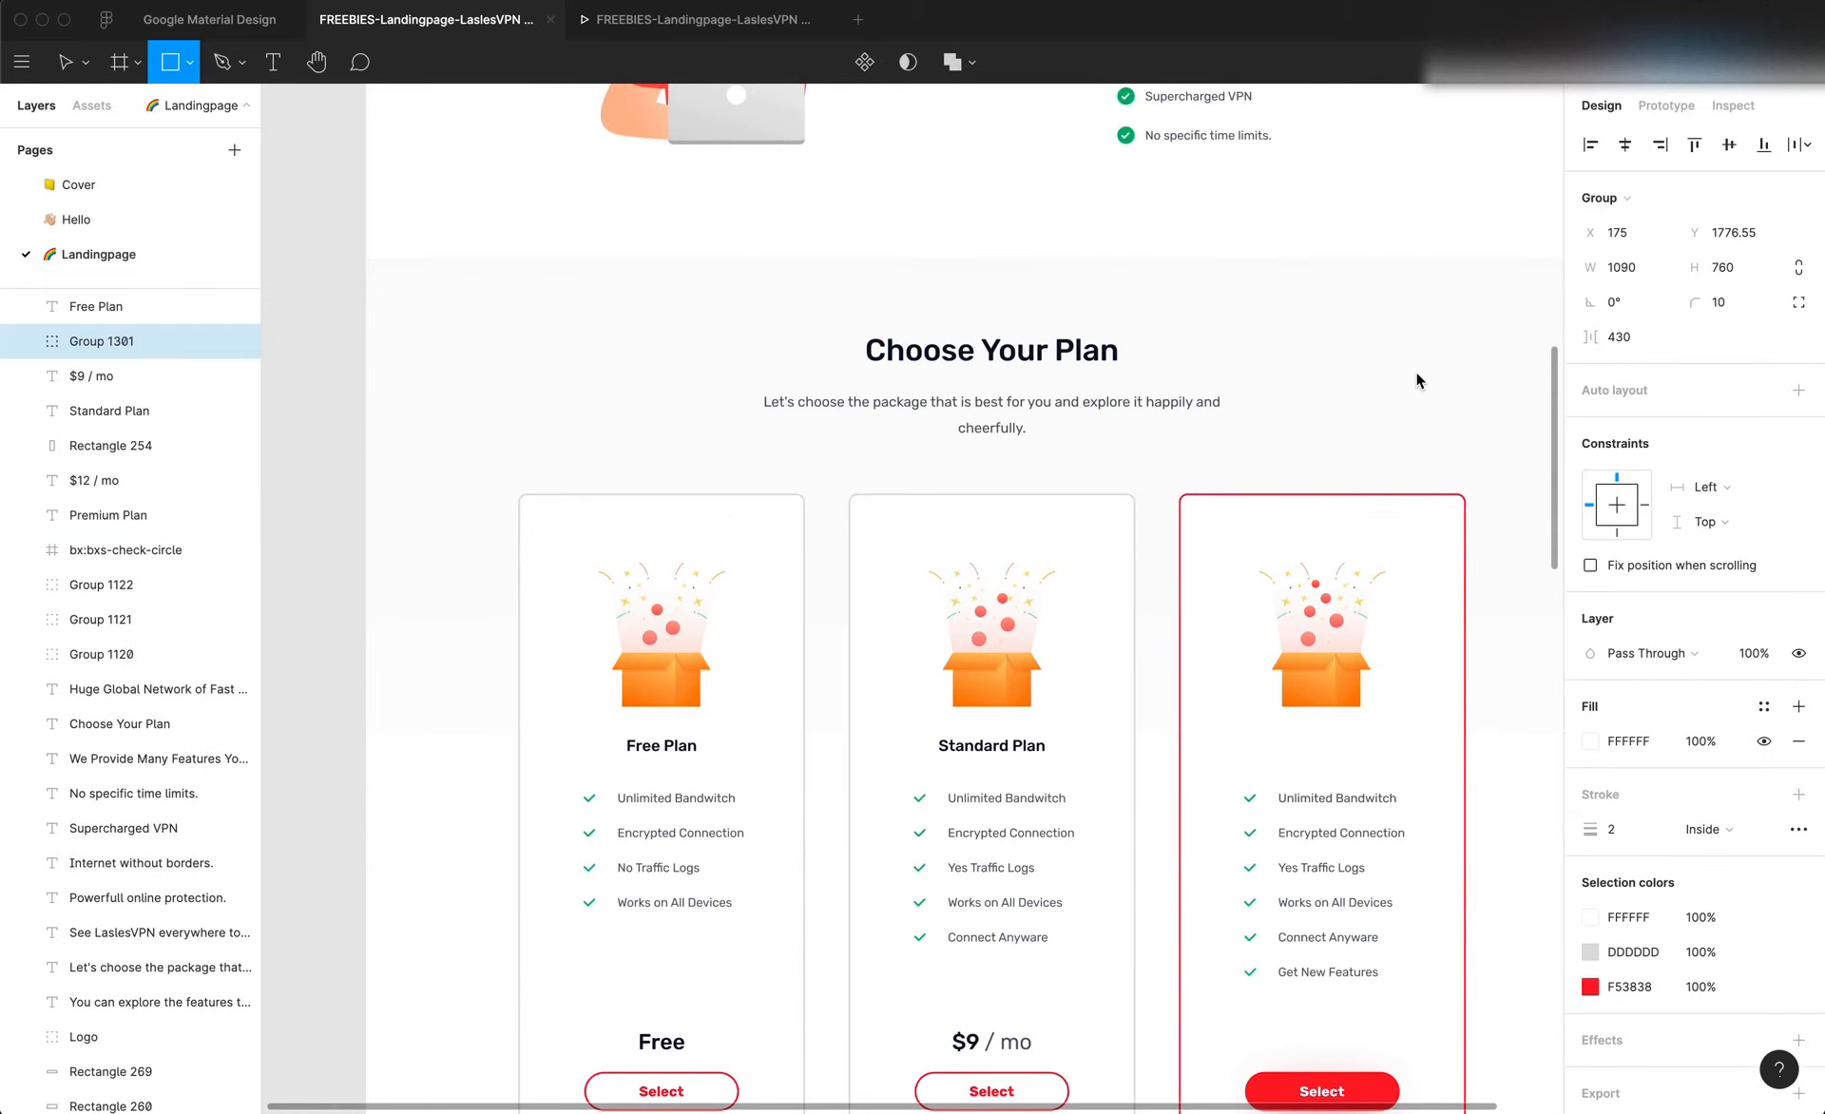
key(v)
click(1629, 268)
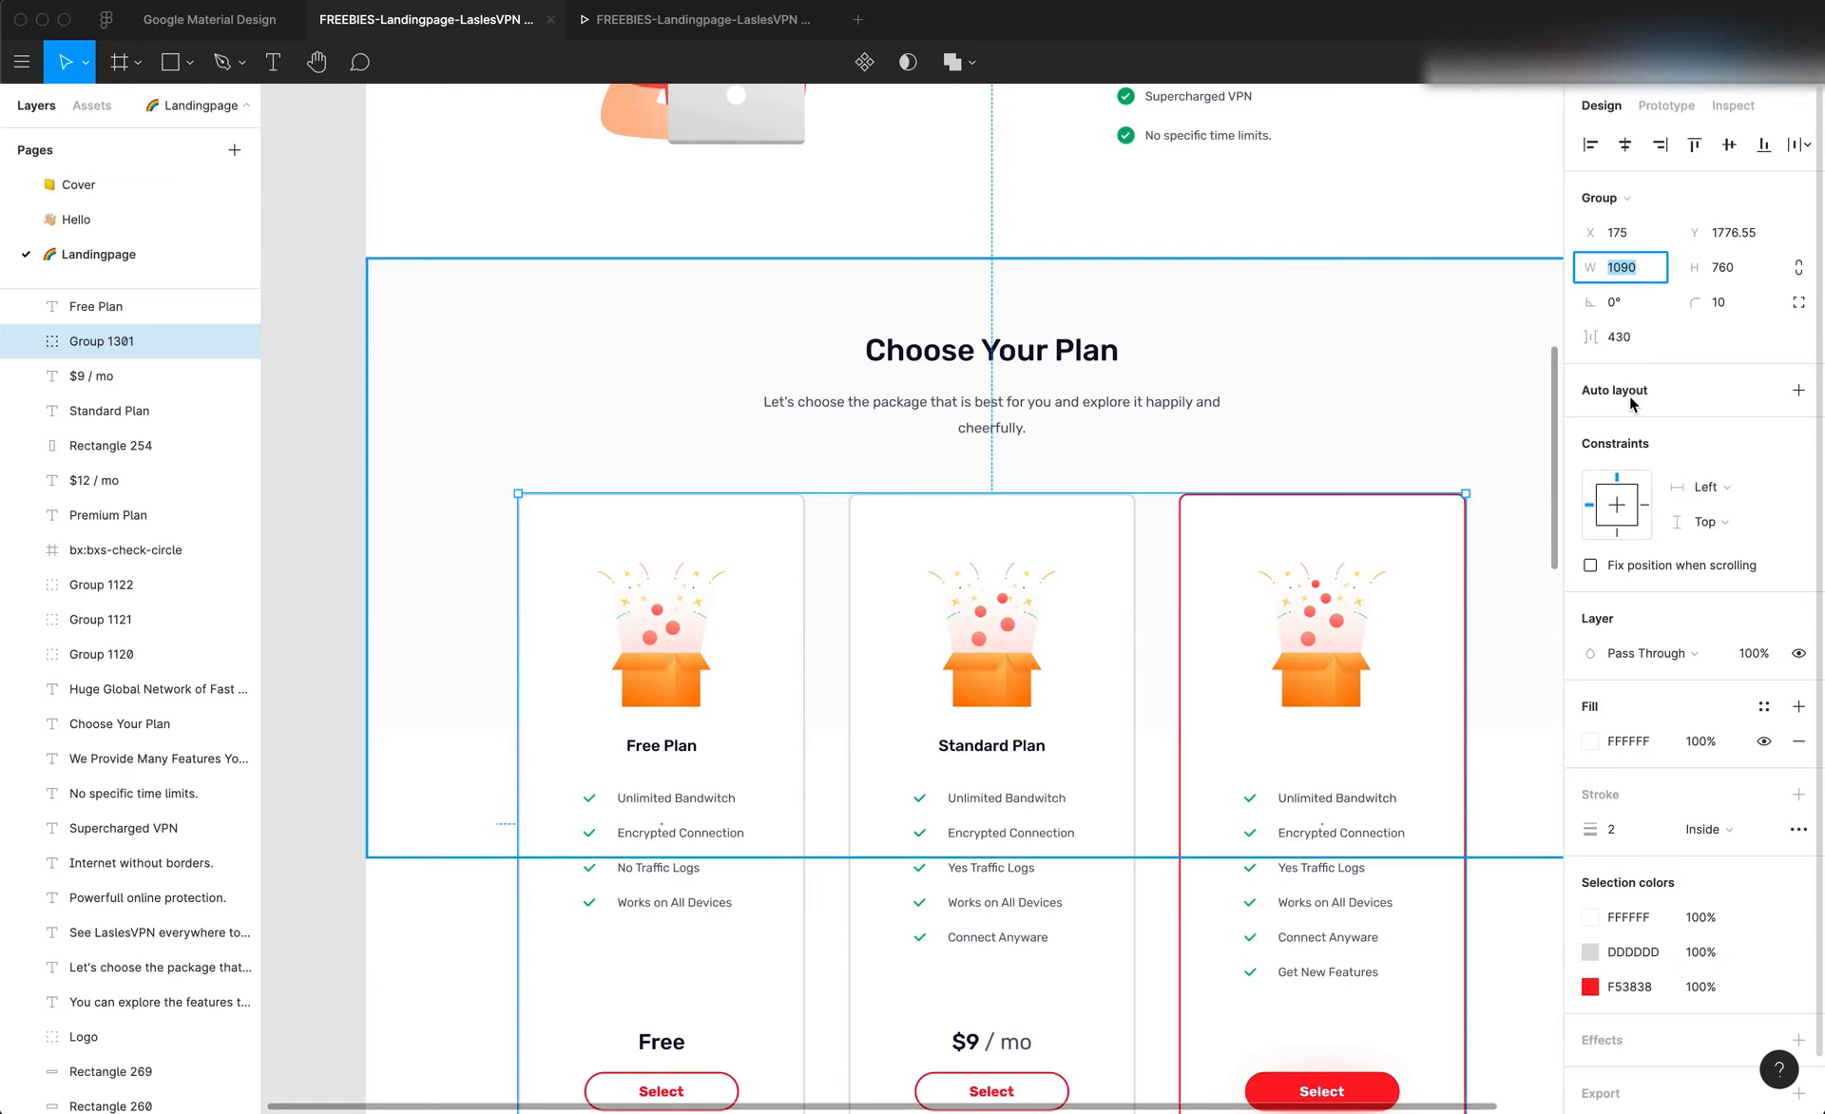
In Editor X, set the plan repeater's minimum width to 1140 px and save the site
key(super+Tab)
click(985, 702)
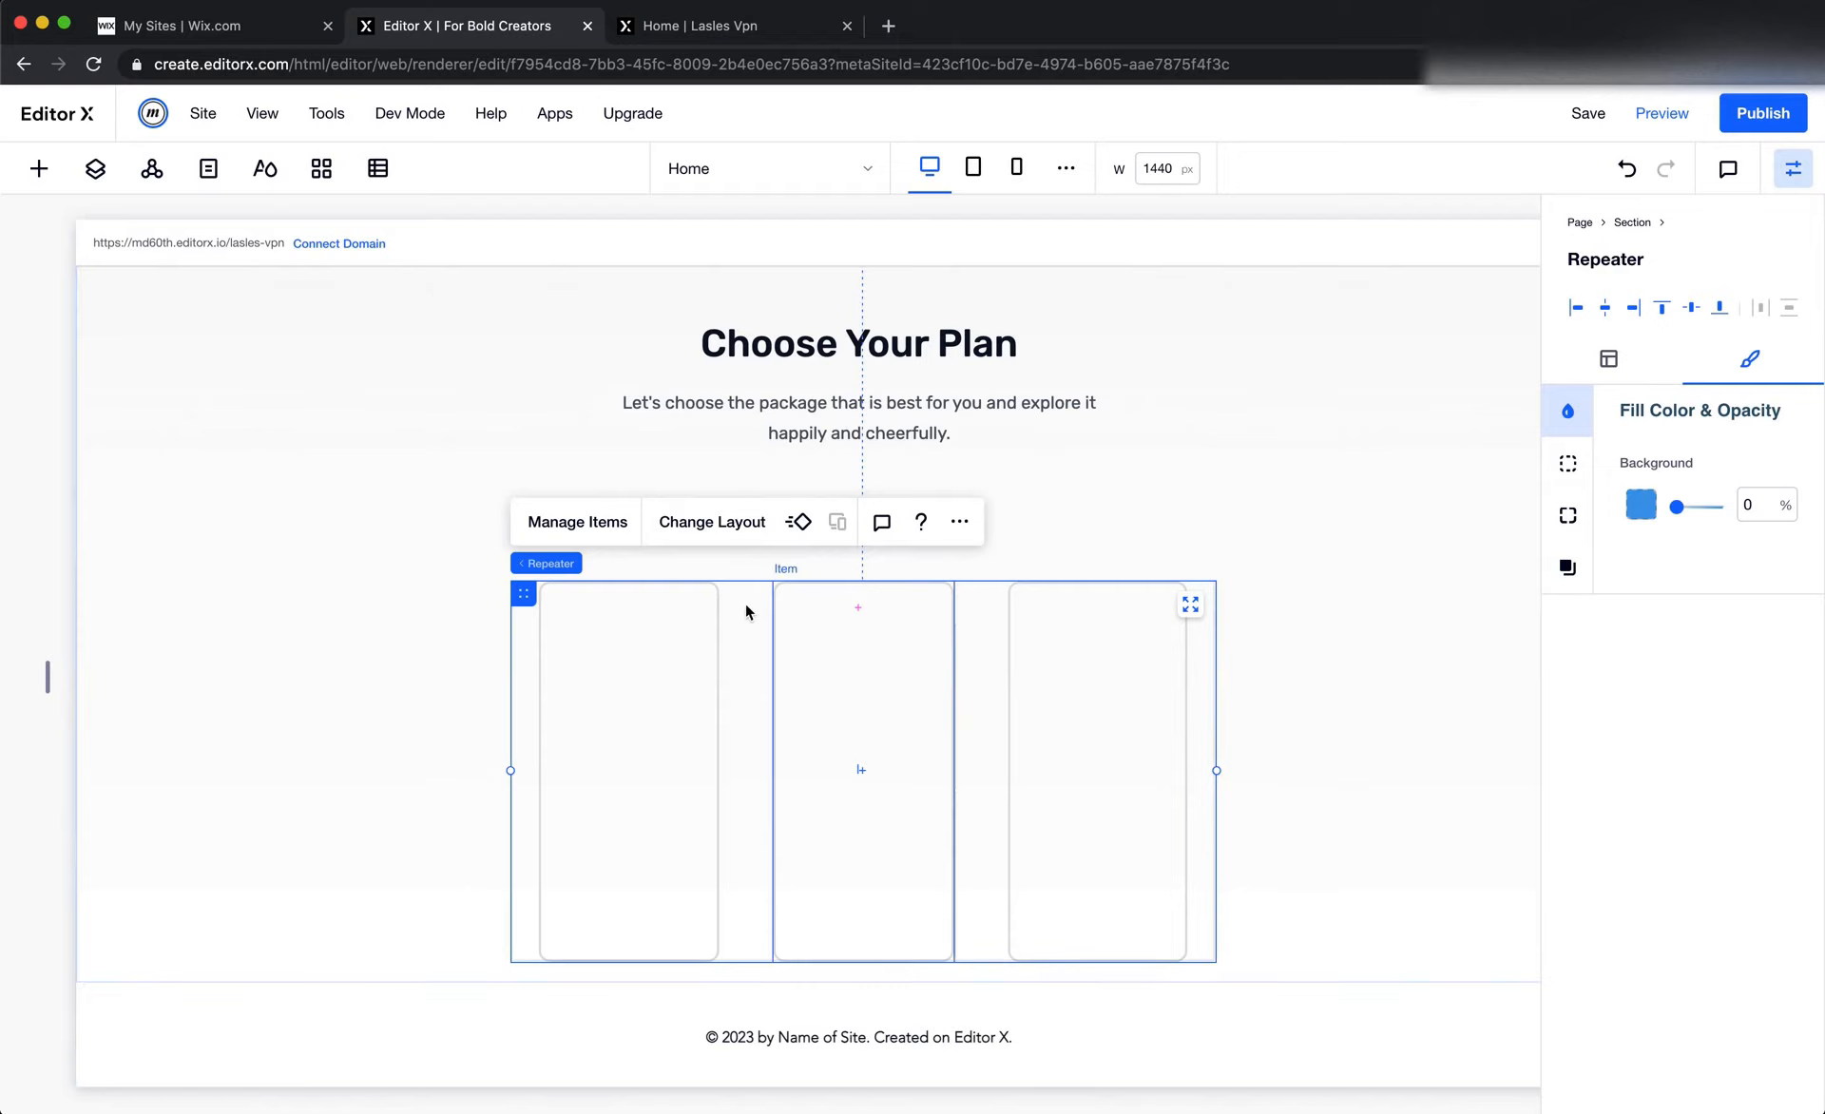
click(1621, 357)
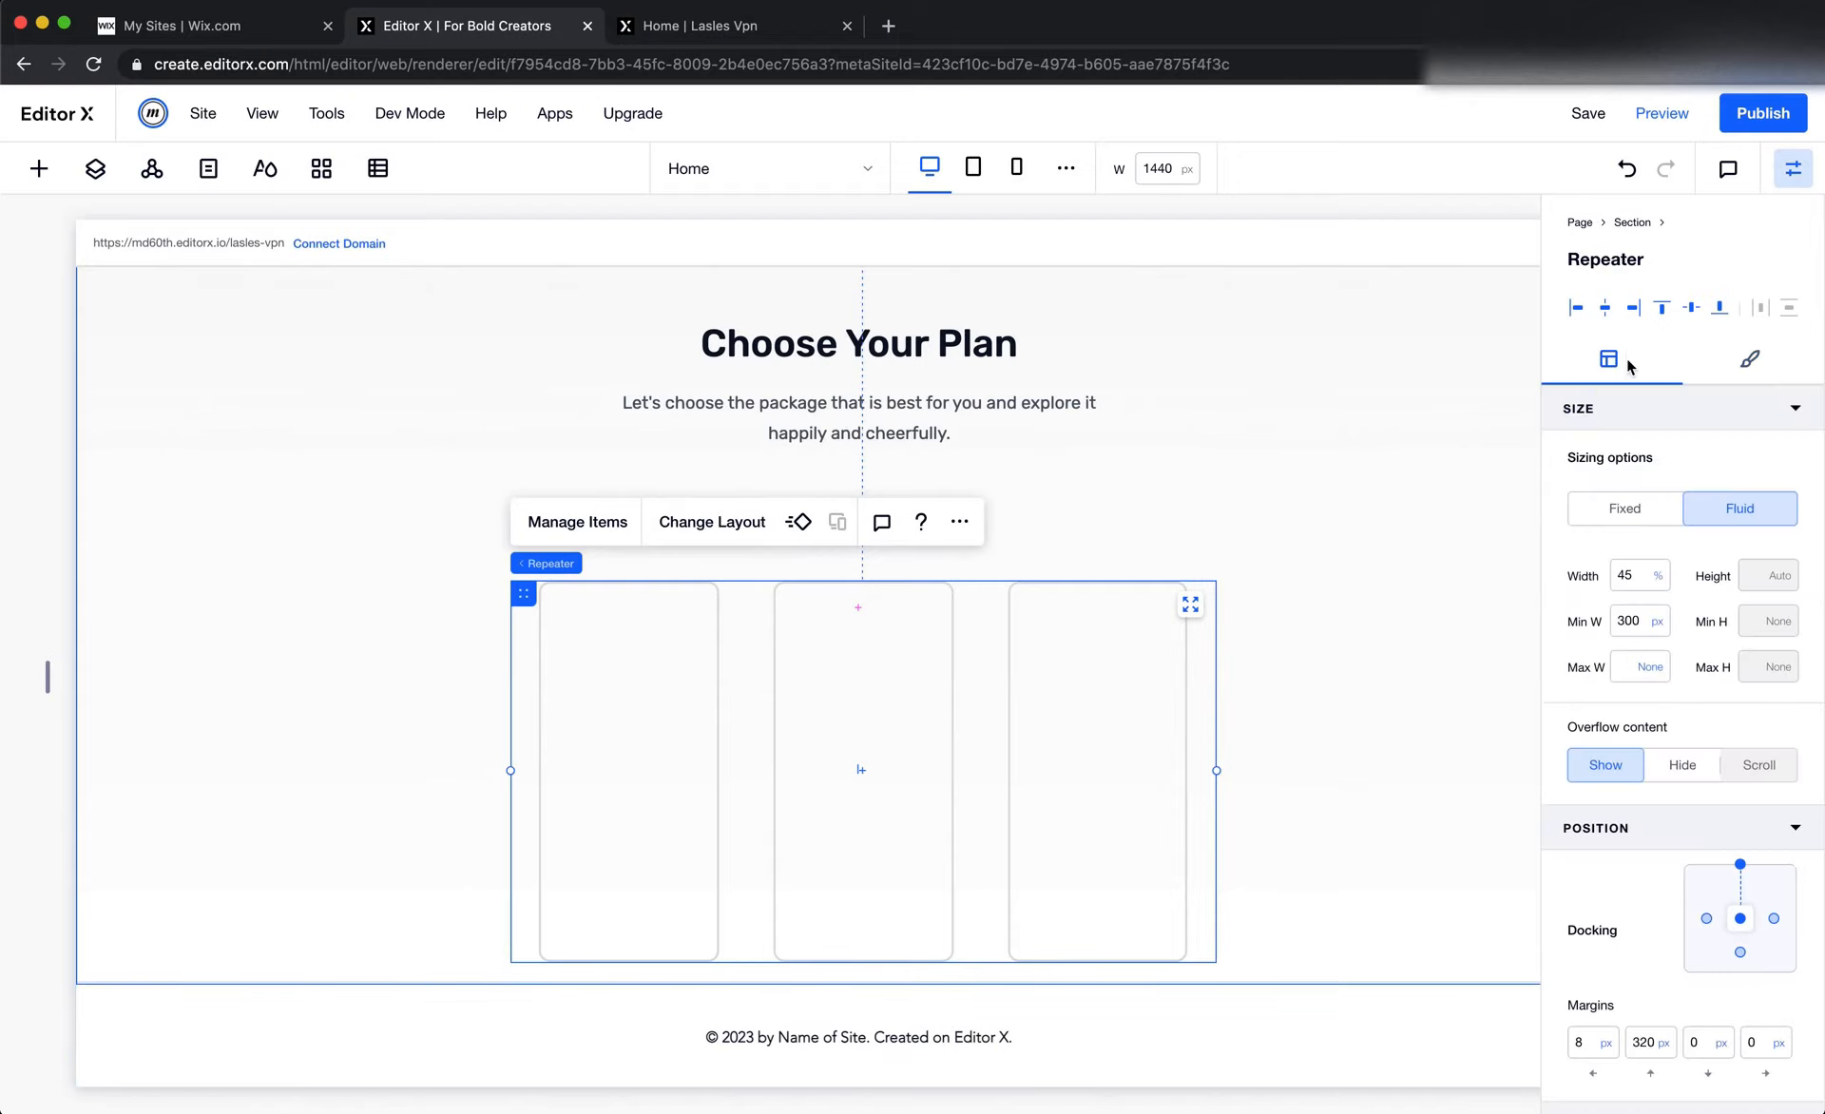
click(1631, 634)
text(1090)
key(Return)
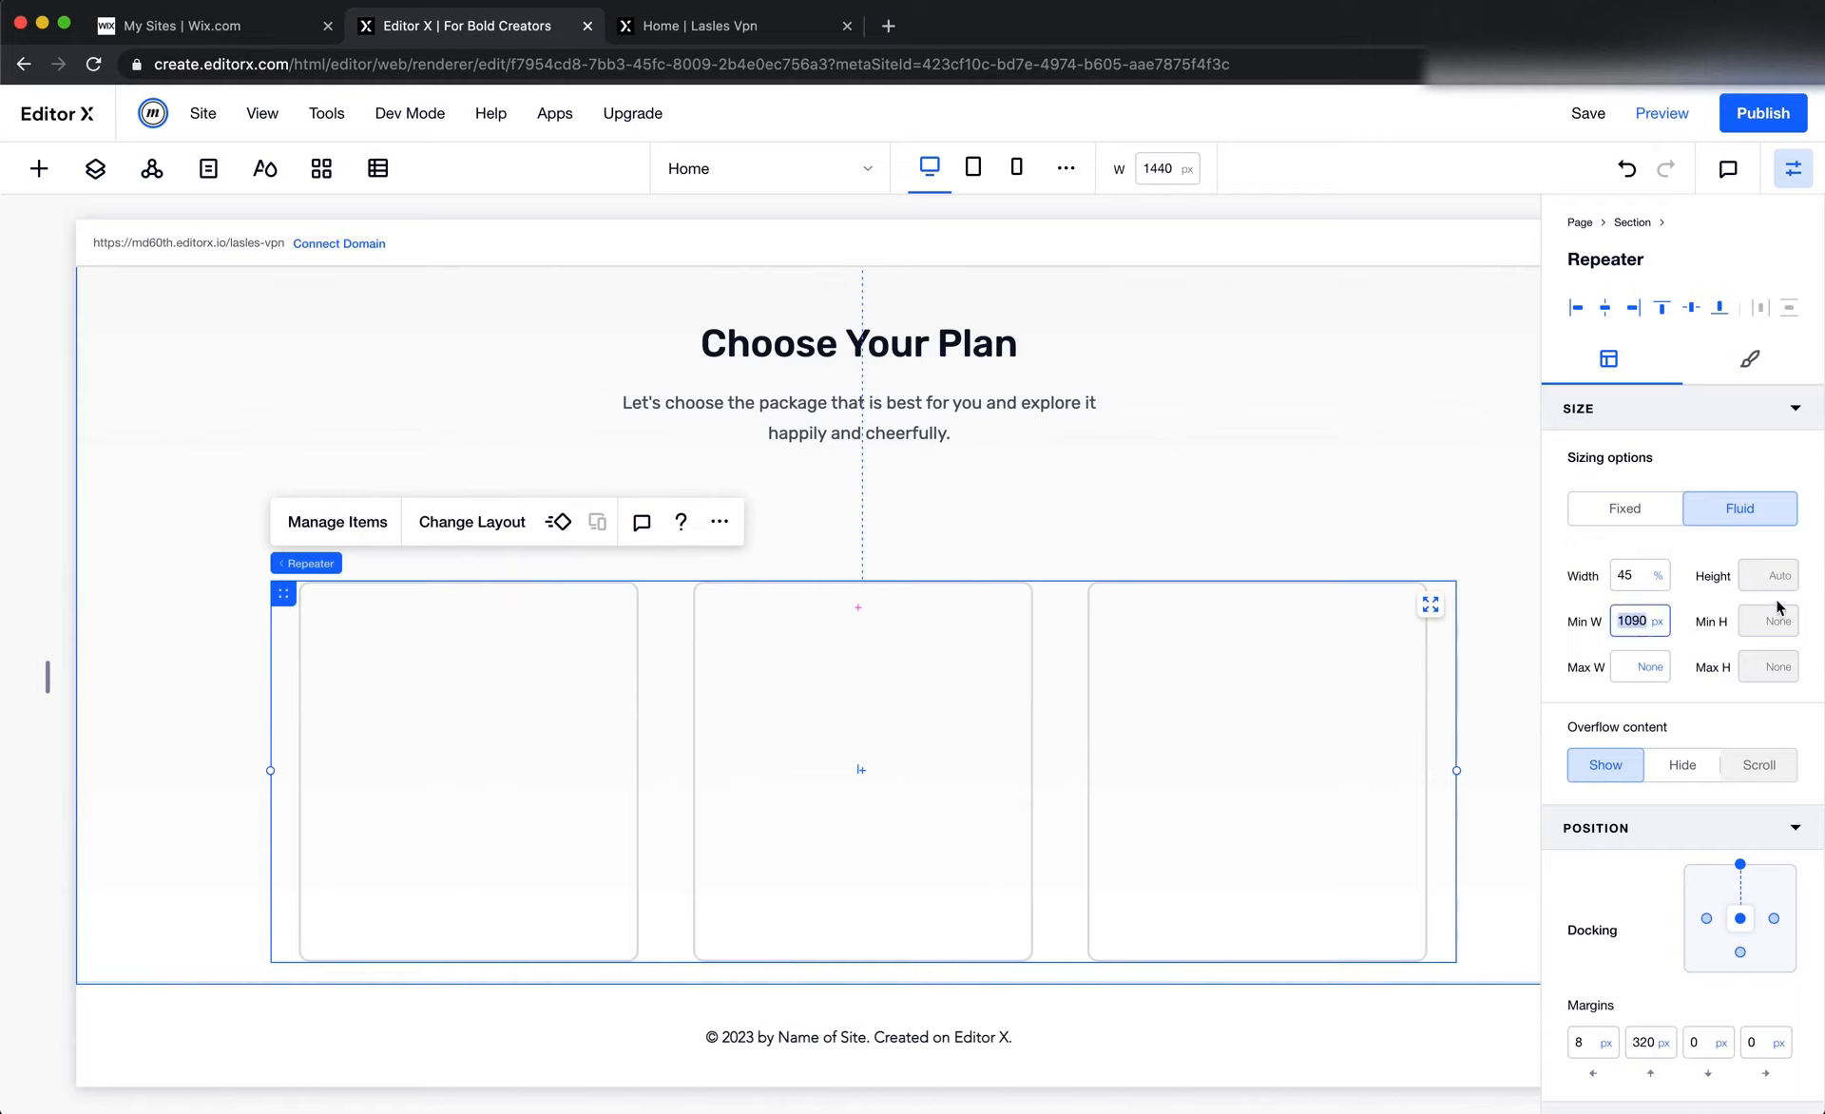
key(Right)
text(4)
key(Return)
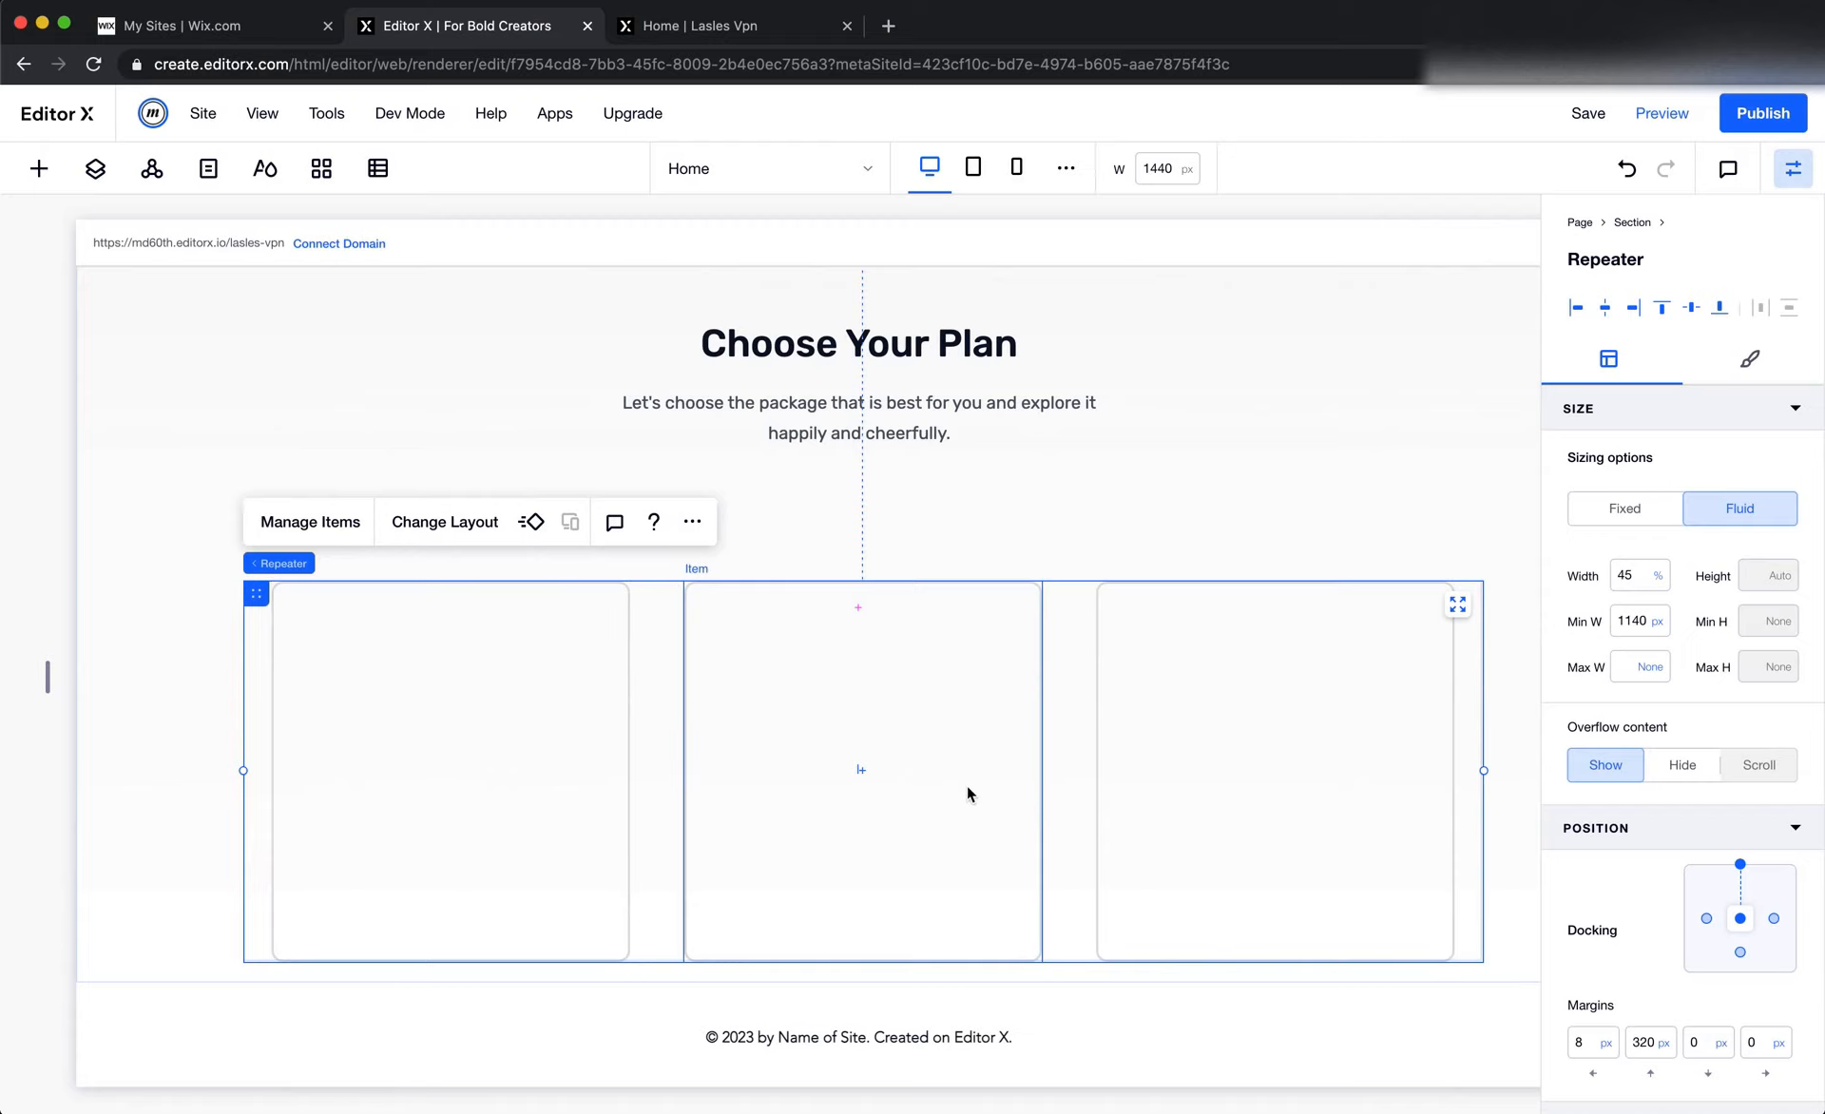
click(1582, 116)
Check the size of the Free Plan gift box illustration in Figma and return to Editor X
key(super+Tab)
click(662, 646)
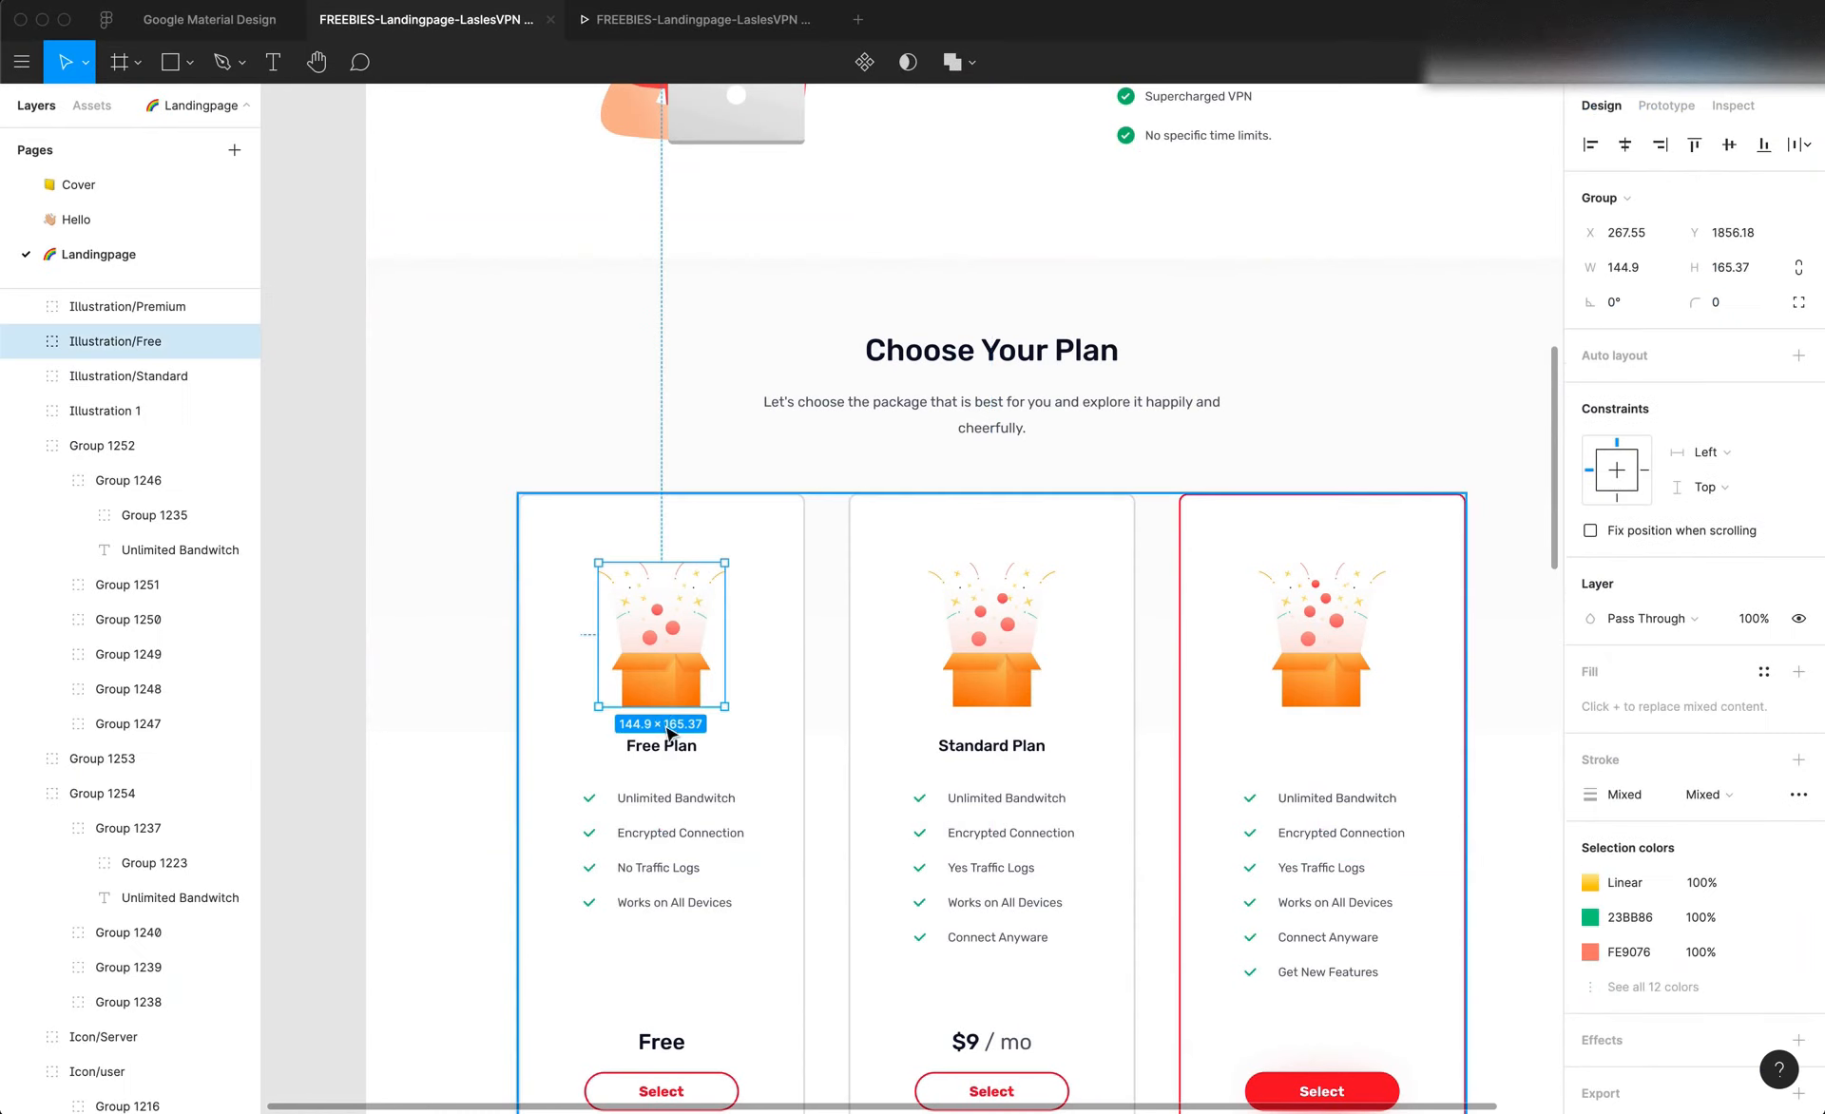
key(super+Tab)
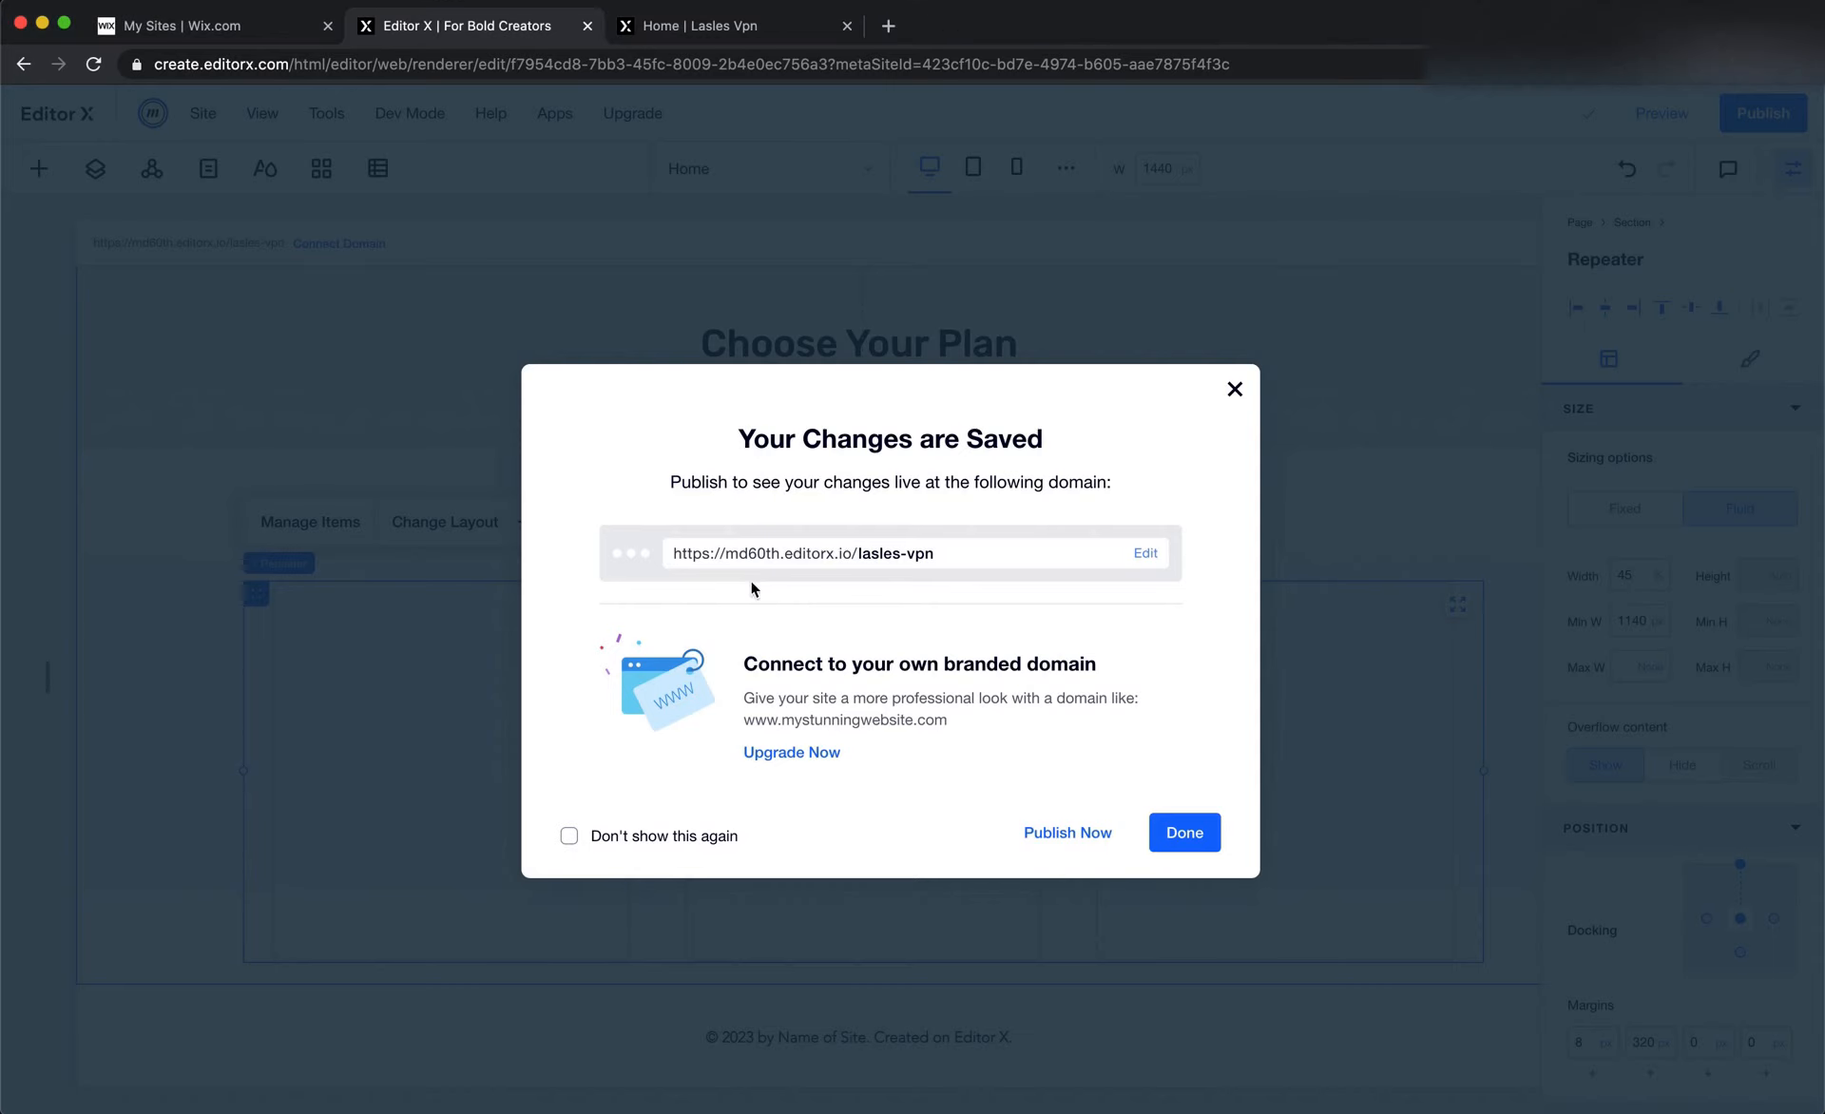
Add the Free.svg illustration from the Plan folder of the site files to the first plan card in the repeater
click(223, 329)
click(35, 170)
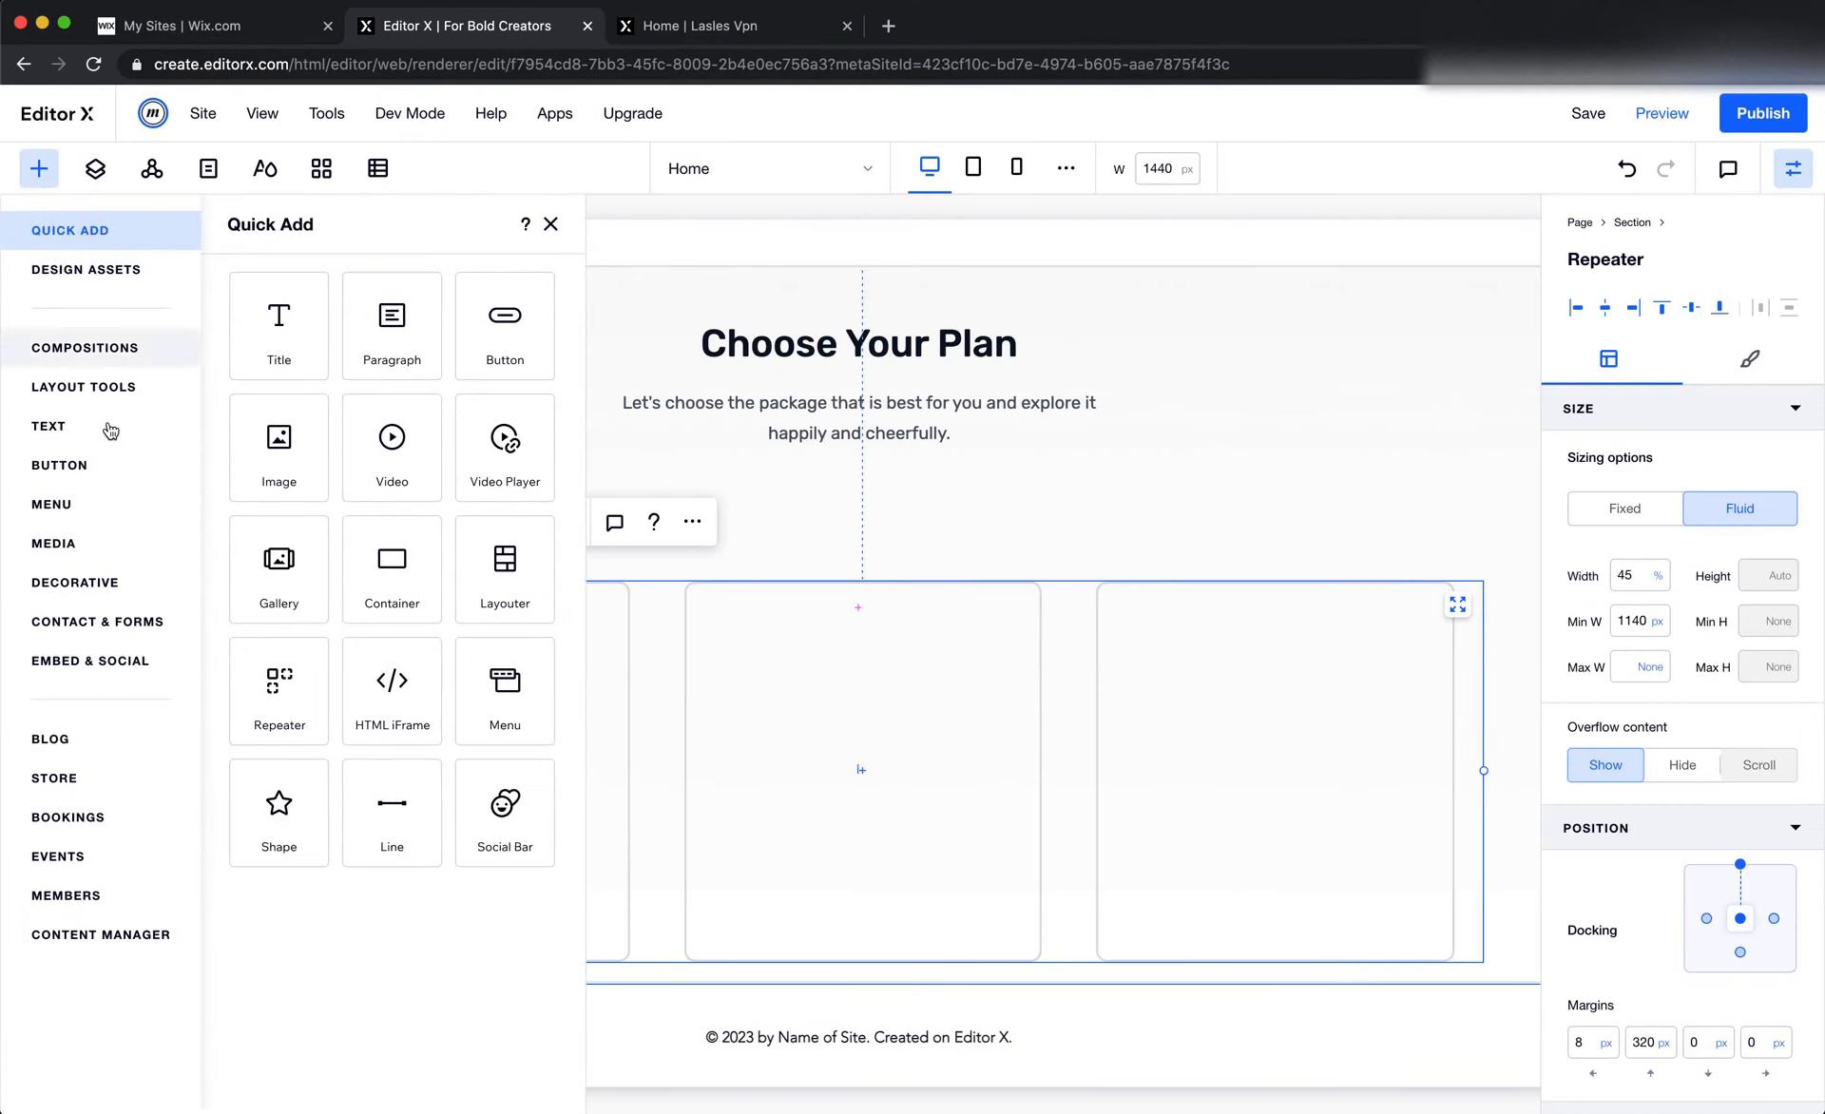
click(81, 555)
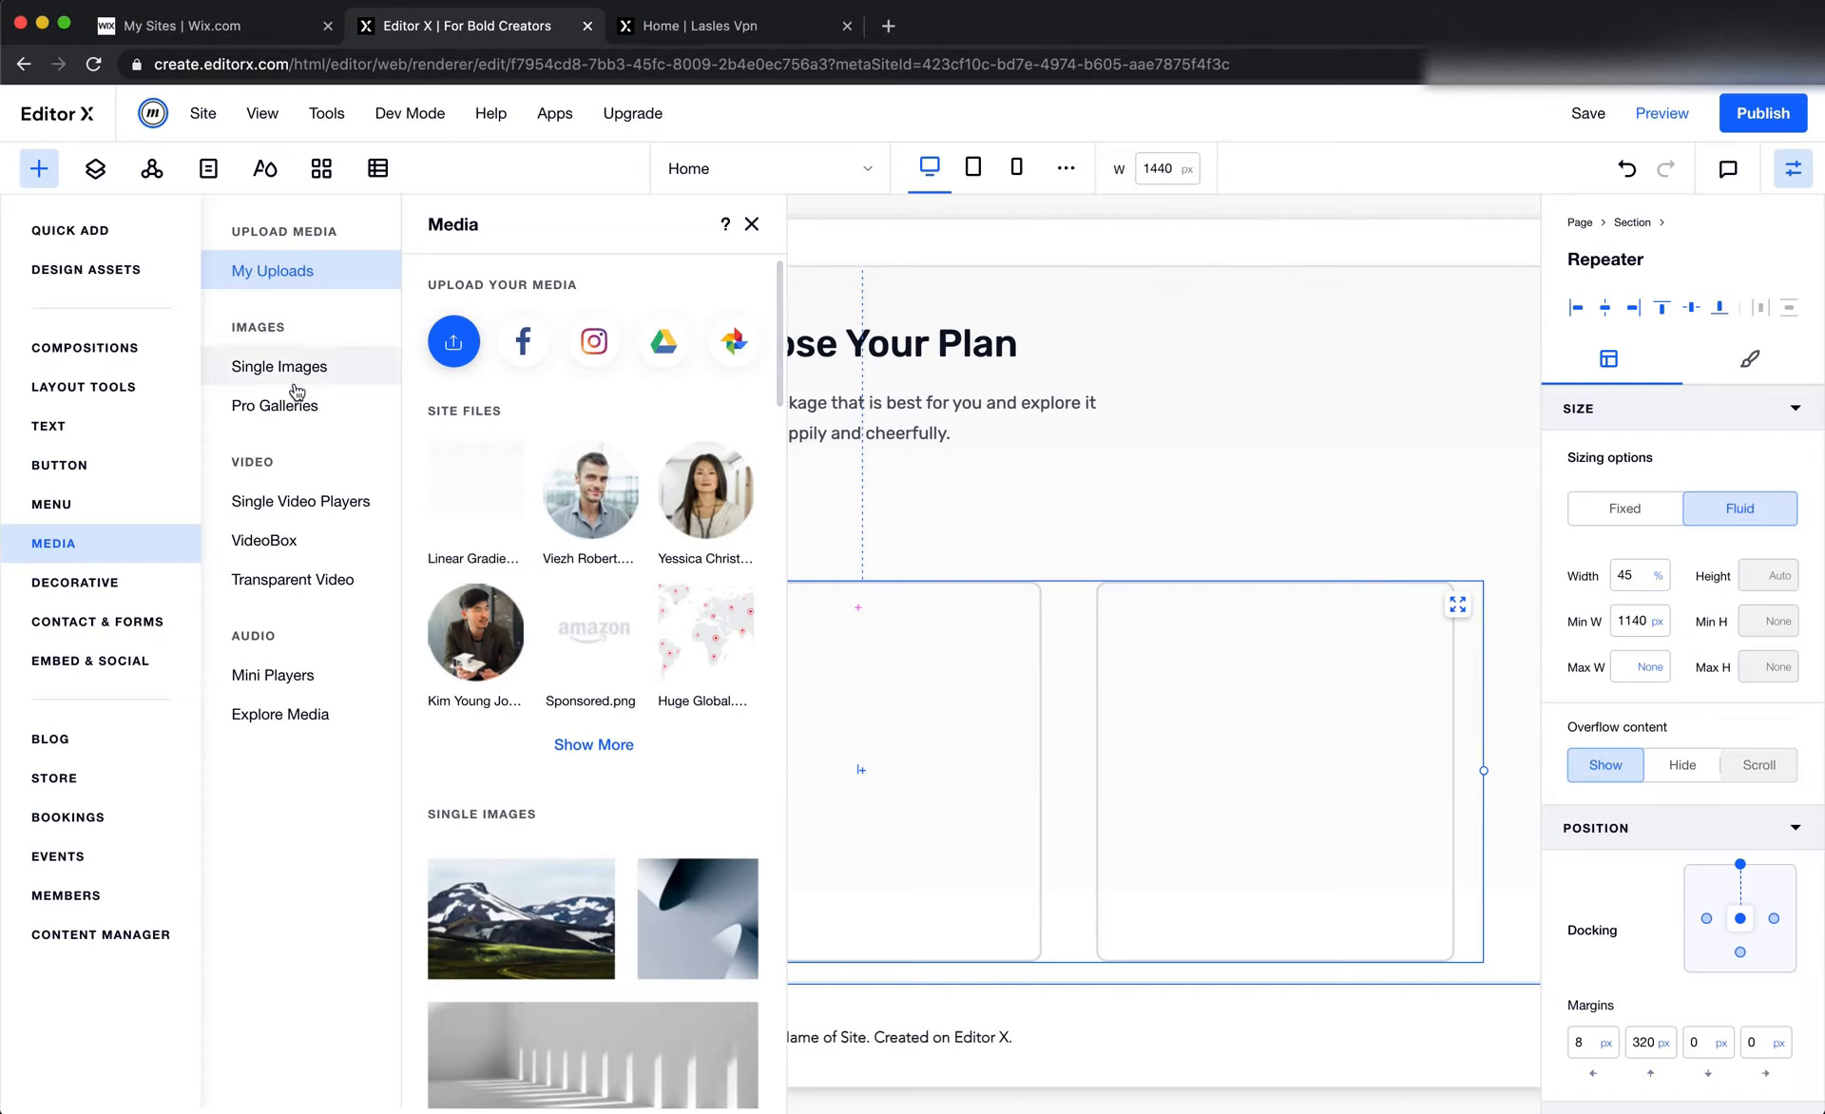
click(442, 344)
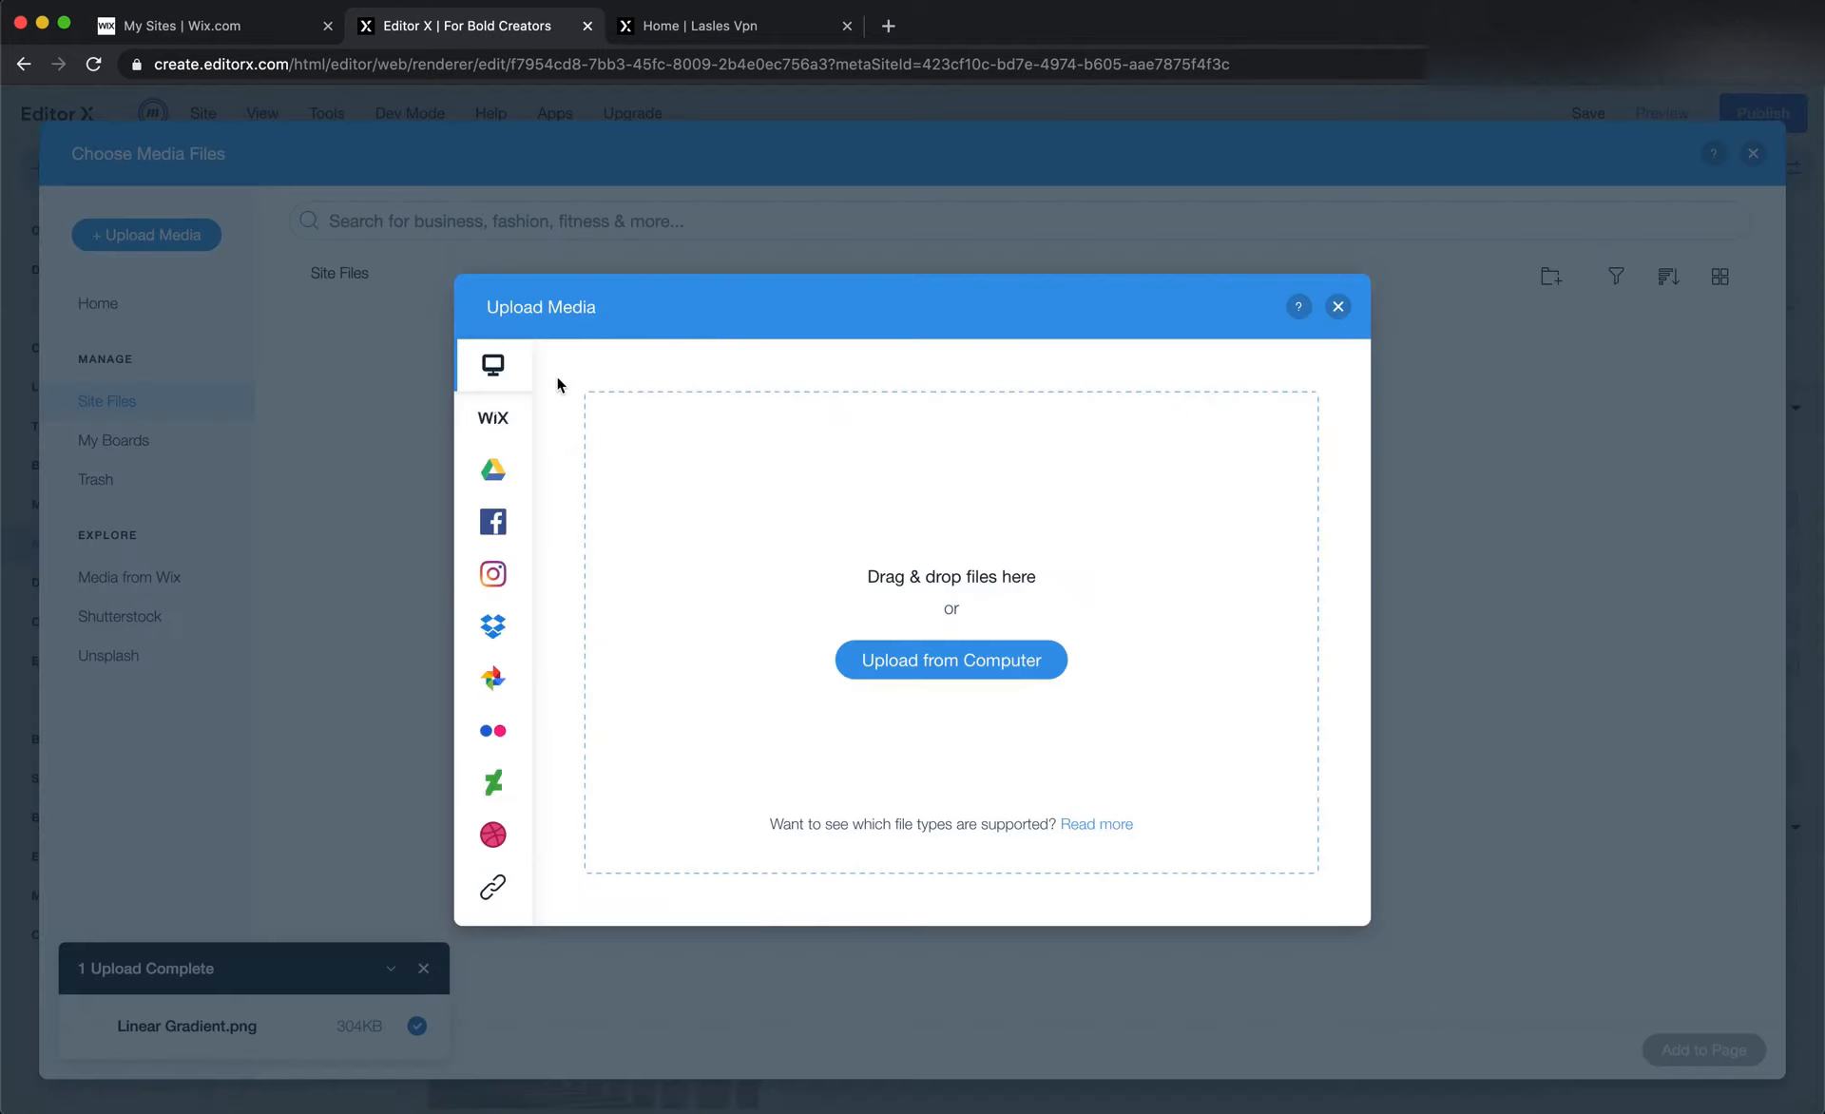
click(1338, 307)
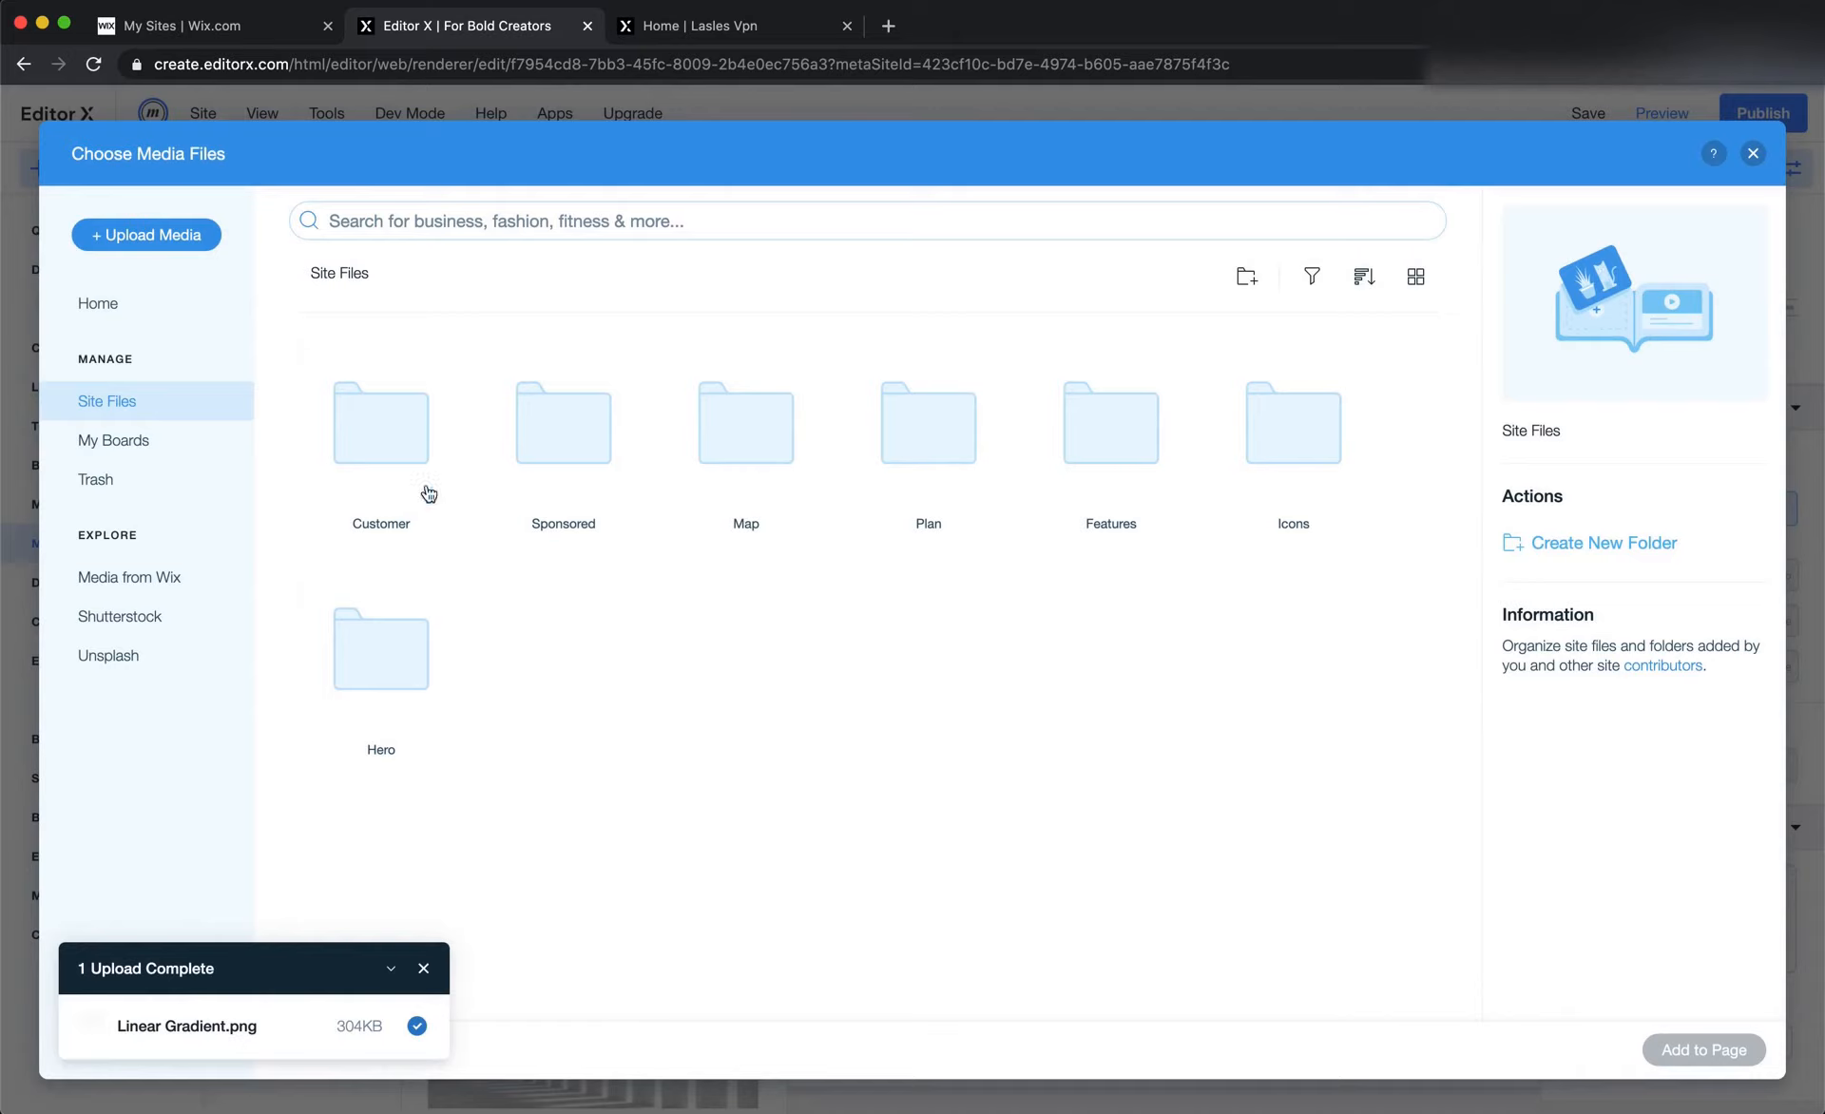
double_click(918, 472)
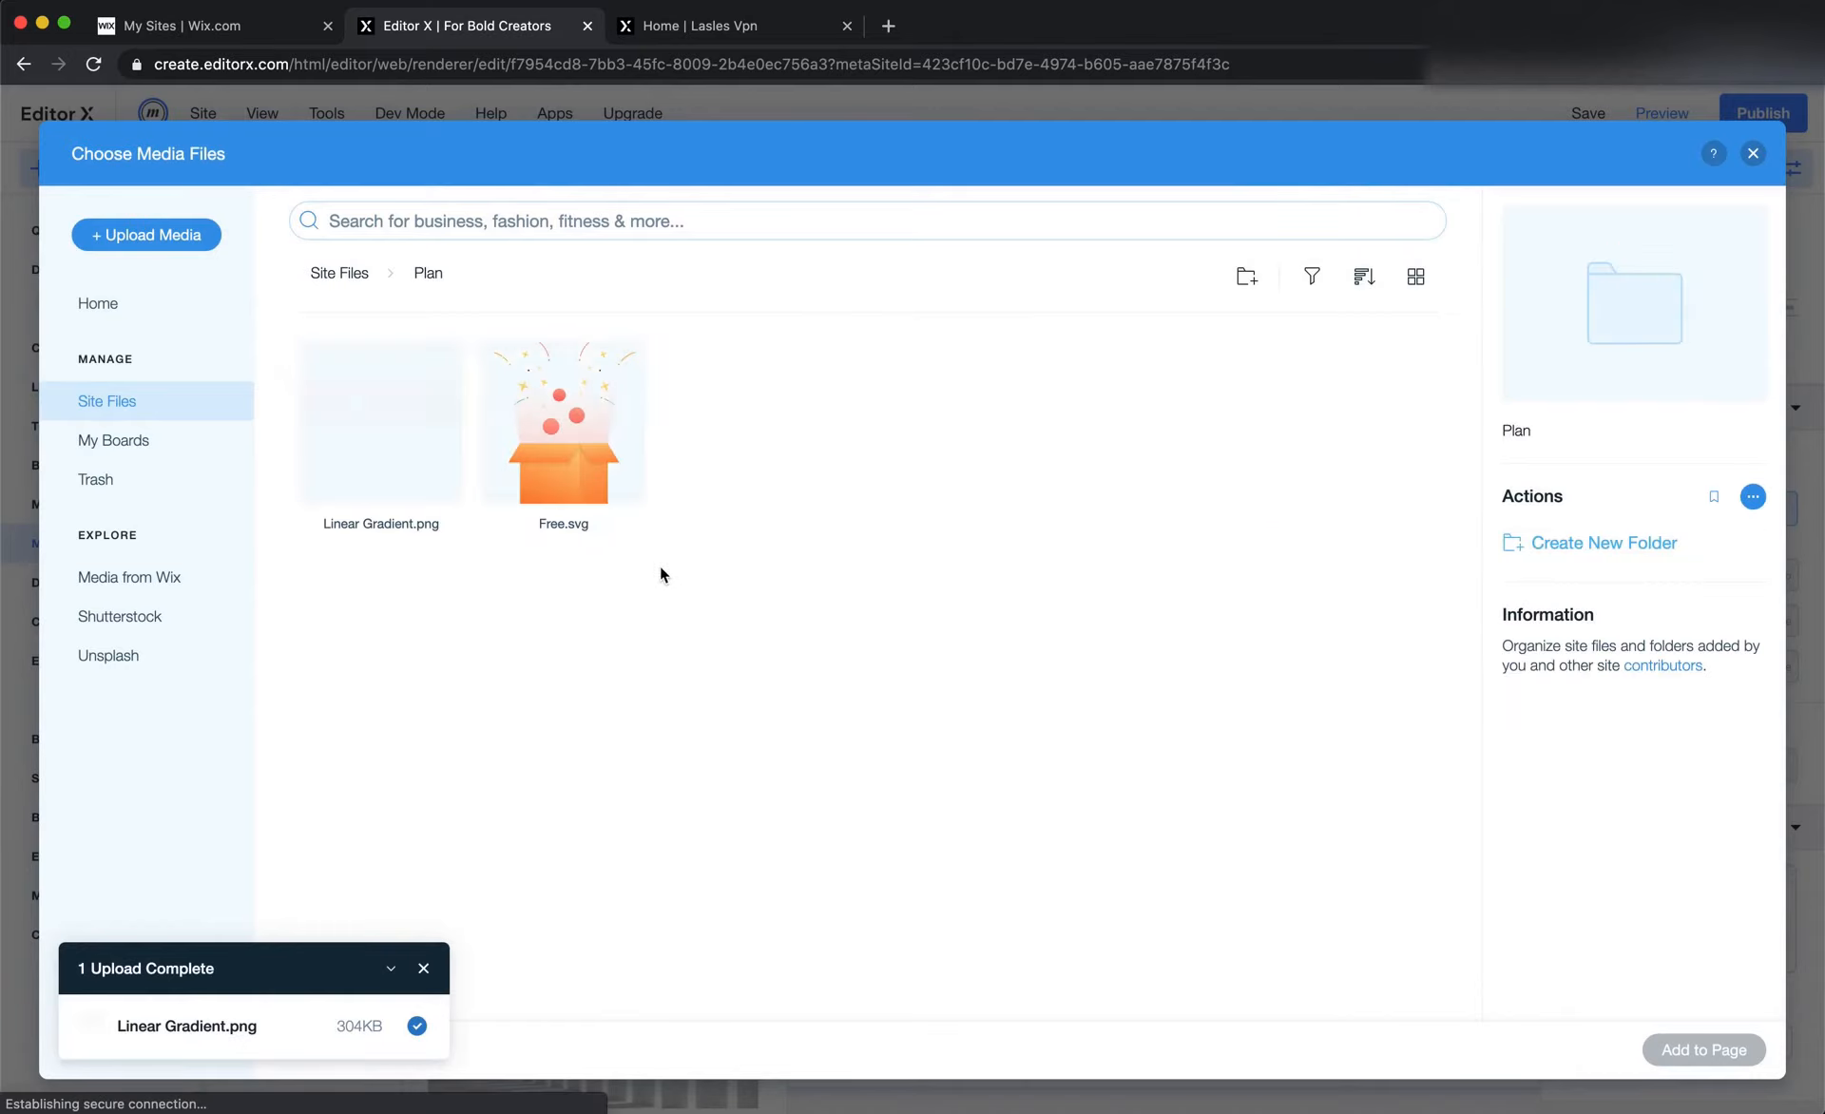
double_click(566, 475)
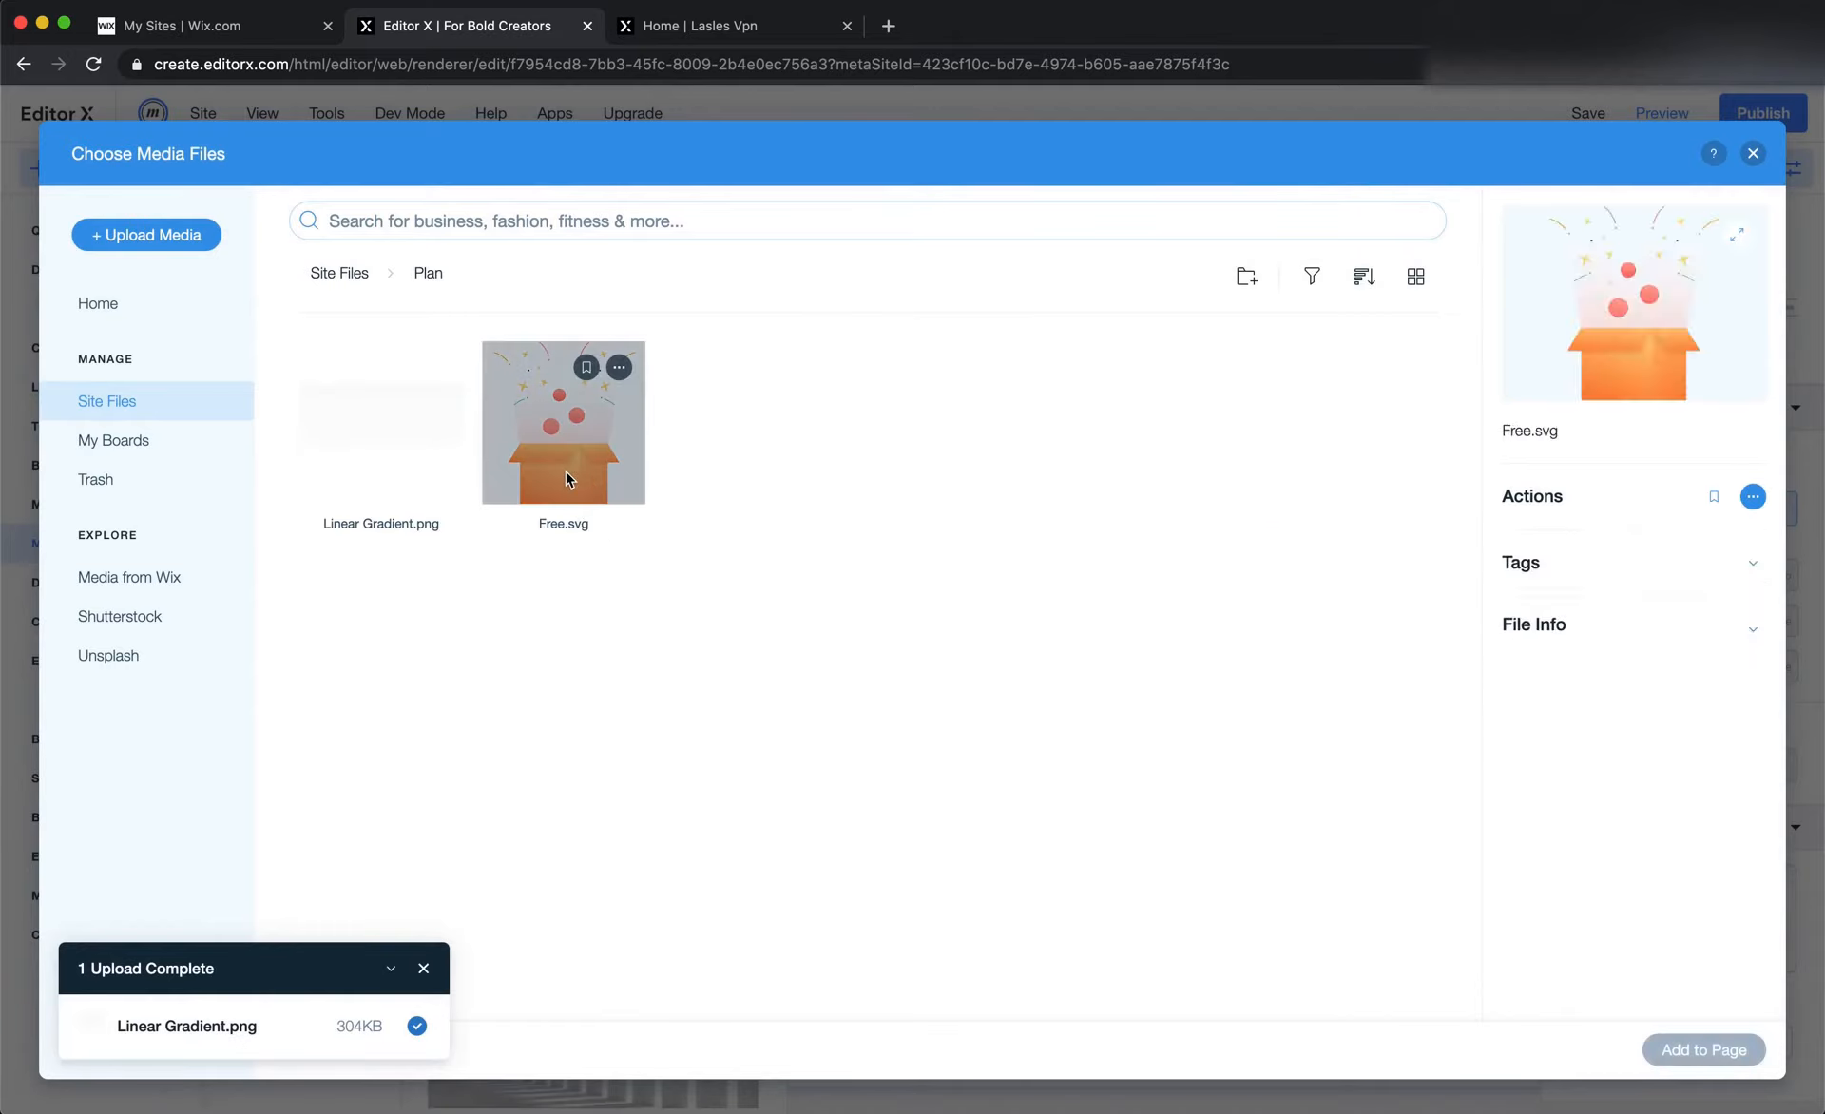
drag(758, 688, 351, 684)
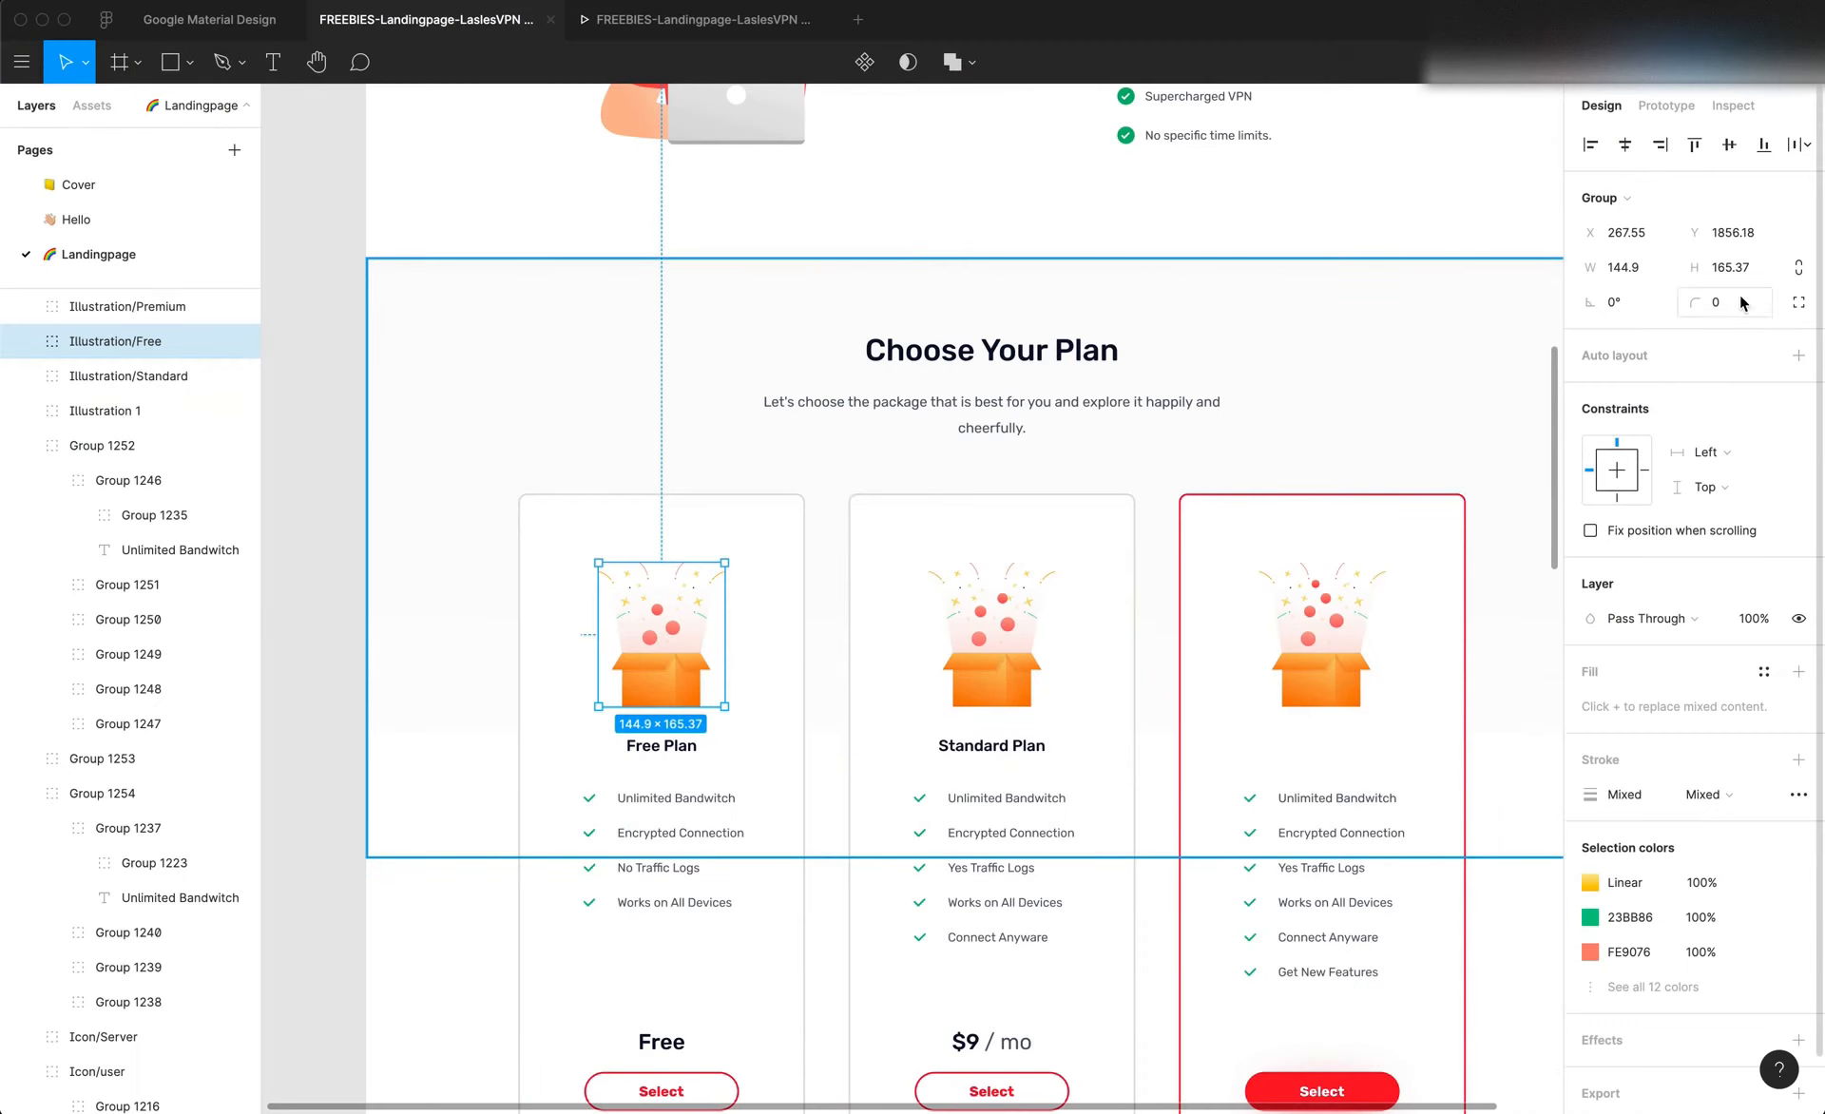
Switch the gift box illustration to fixed sizing in Editor X and return to Figma for its dimensions
click(1621, 267)
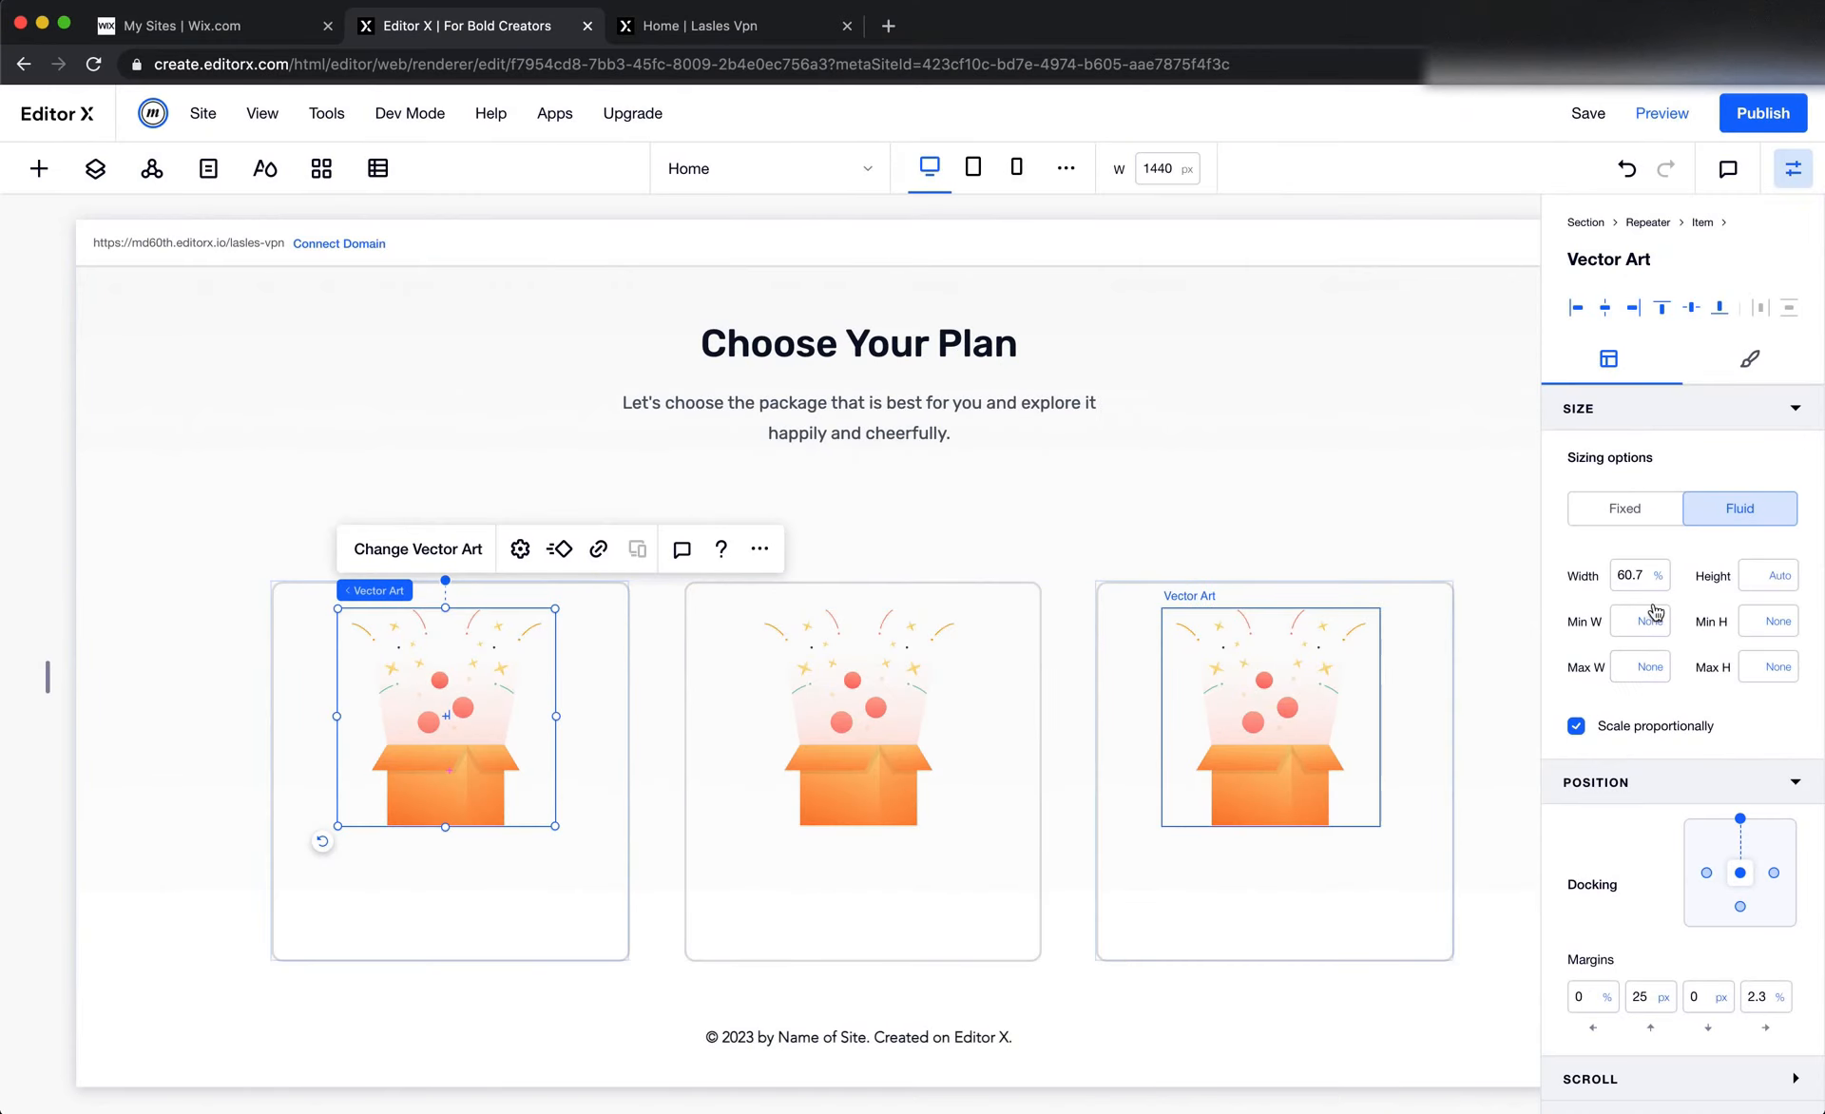
click(1640, 513)
click(1643, 577)
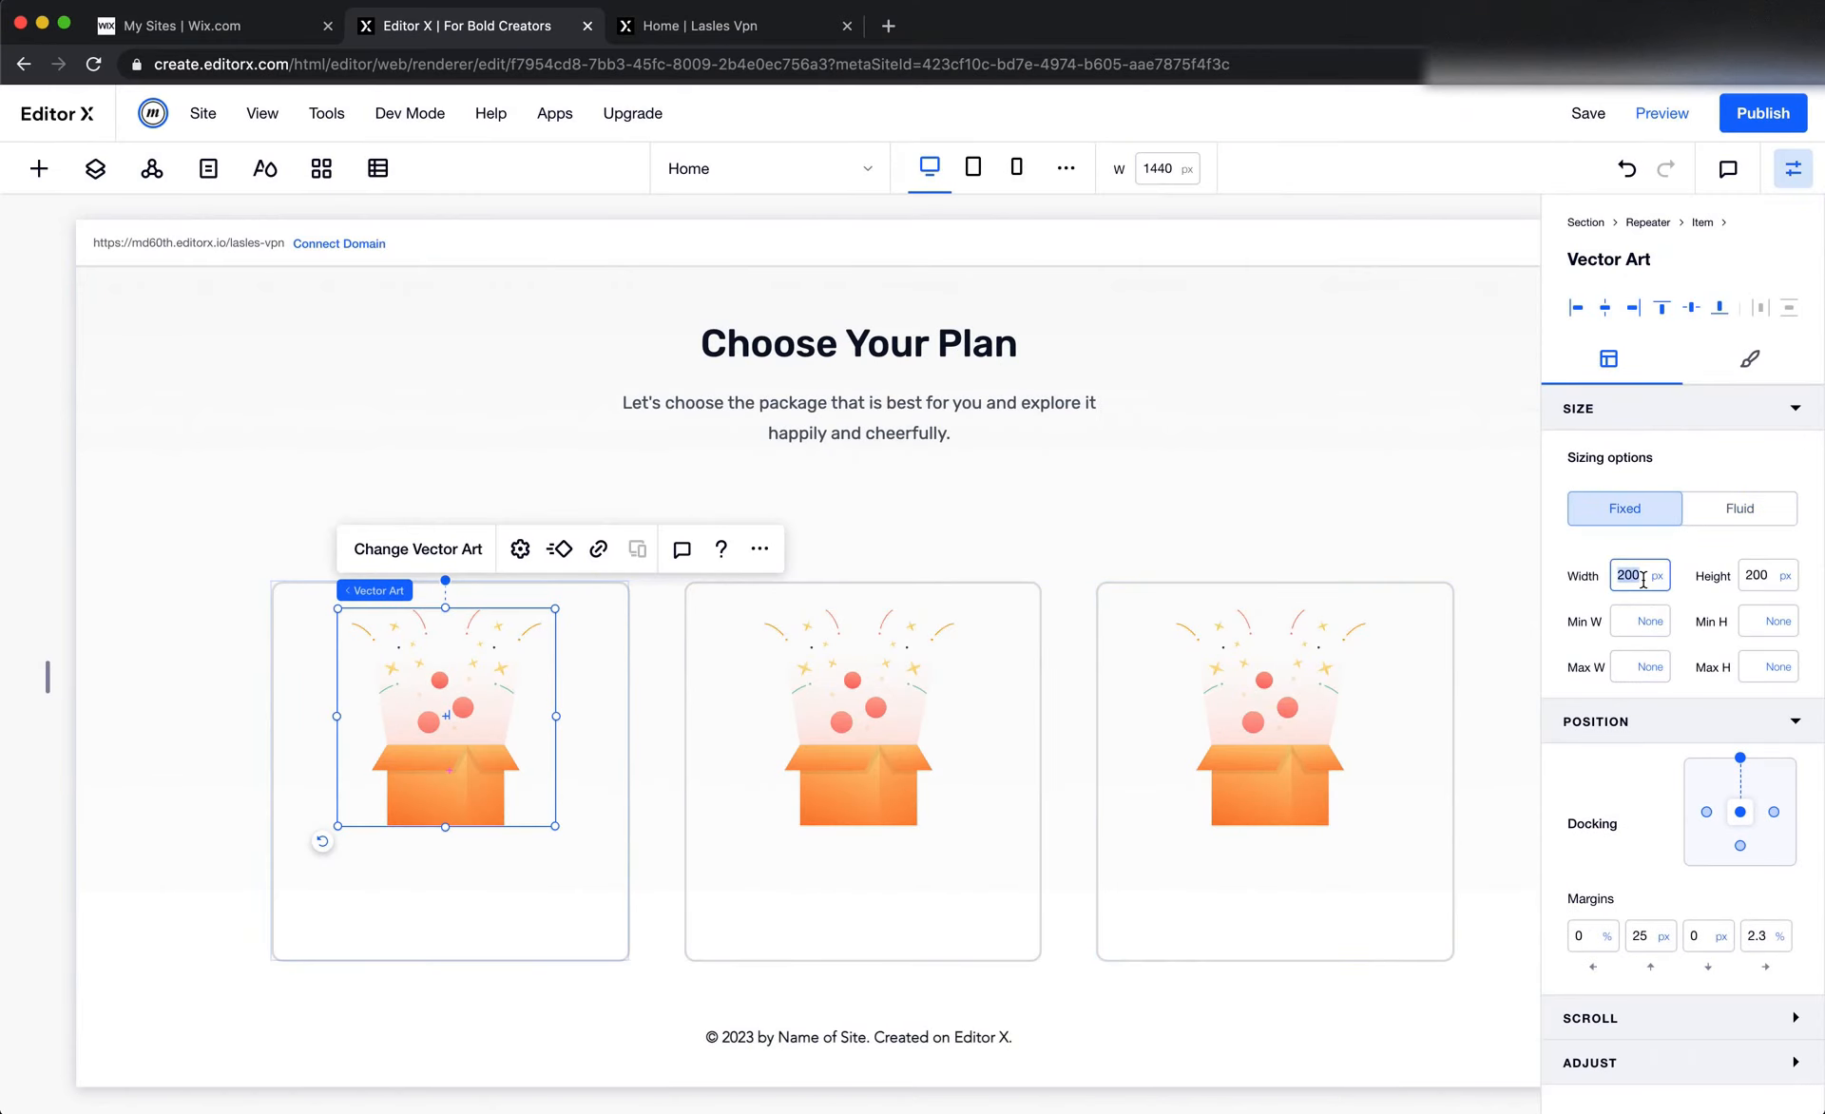
key(super+Tab)
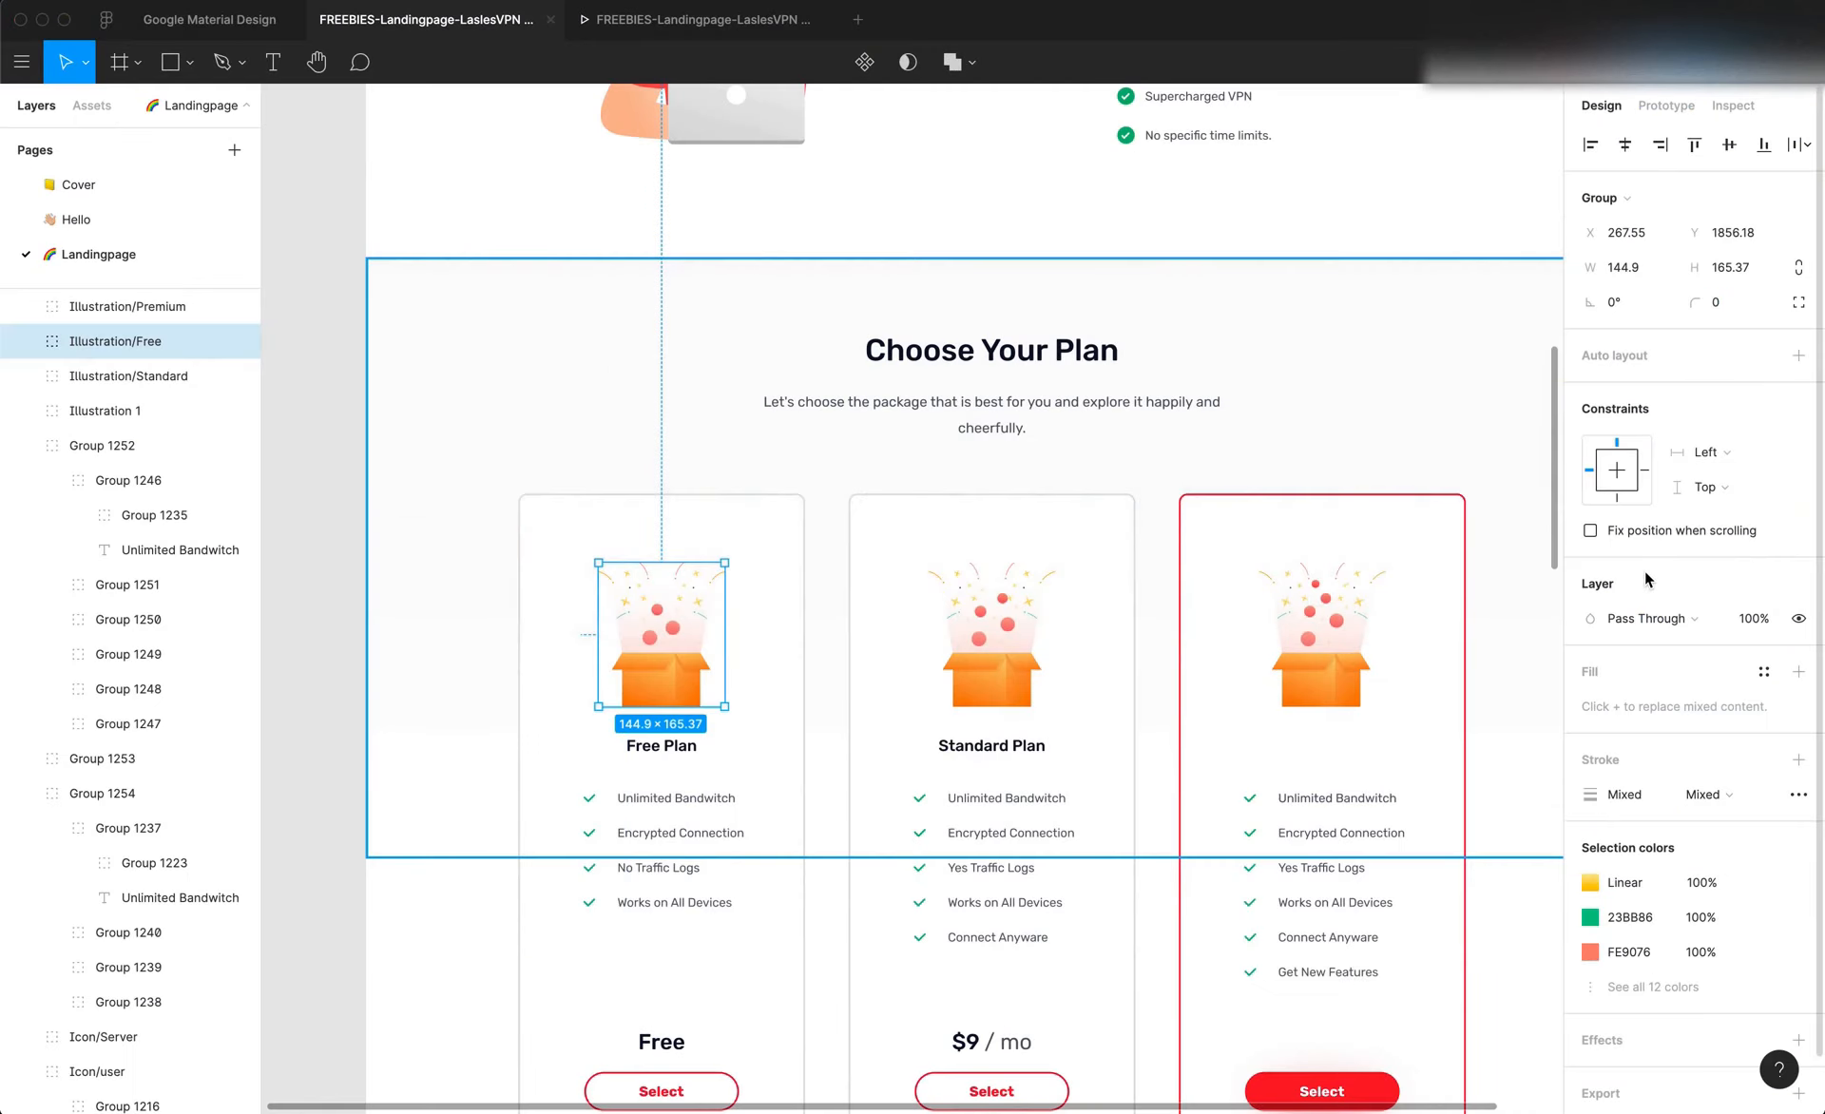
key(Escape)
key(super+Tab)
key(super+Tab)
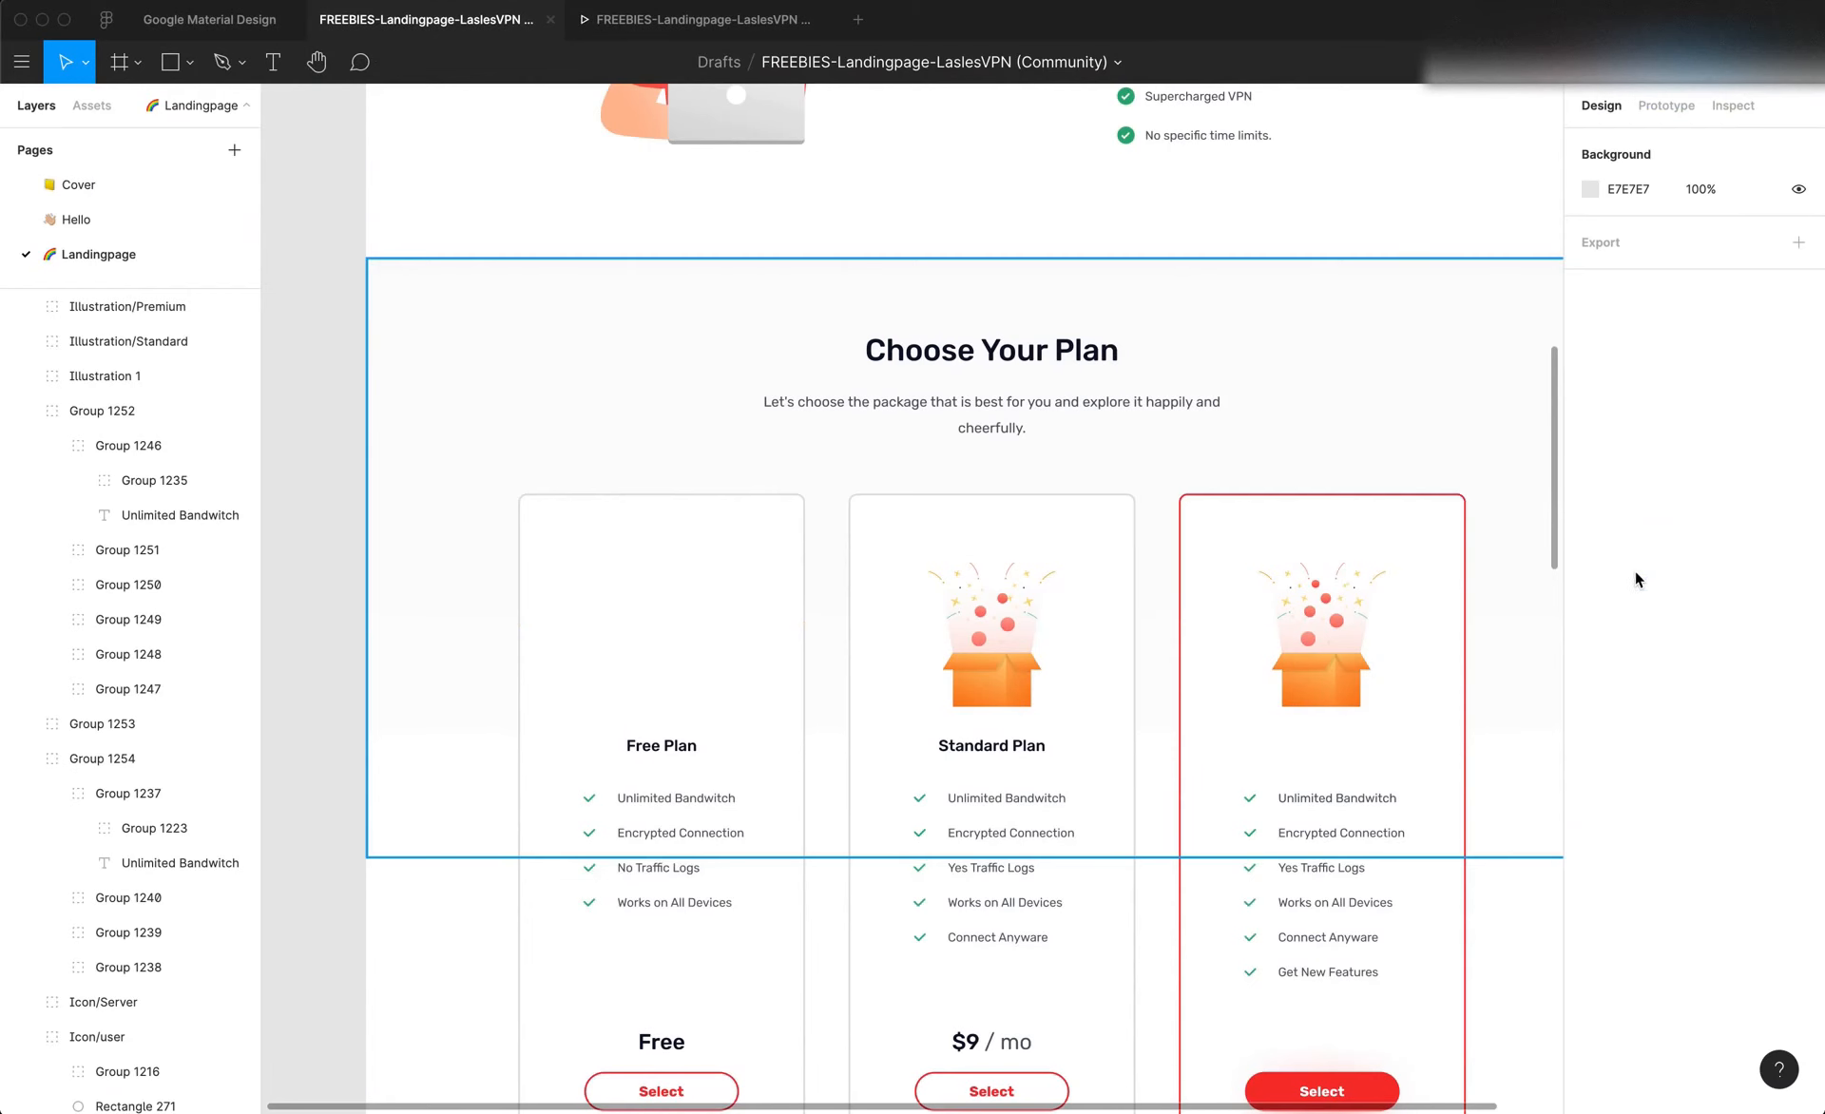
click(1199, 613)
key(Escape)
key(super+z)
key(super+z)
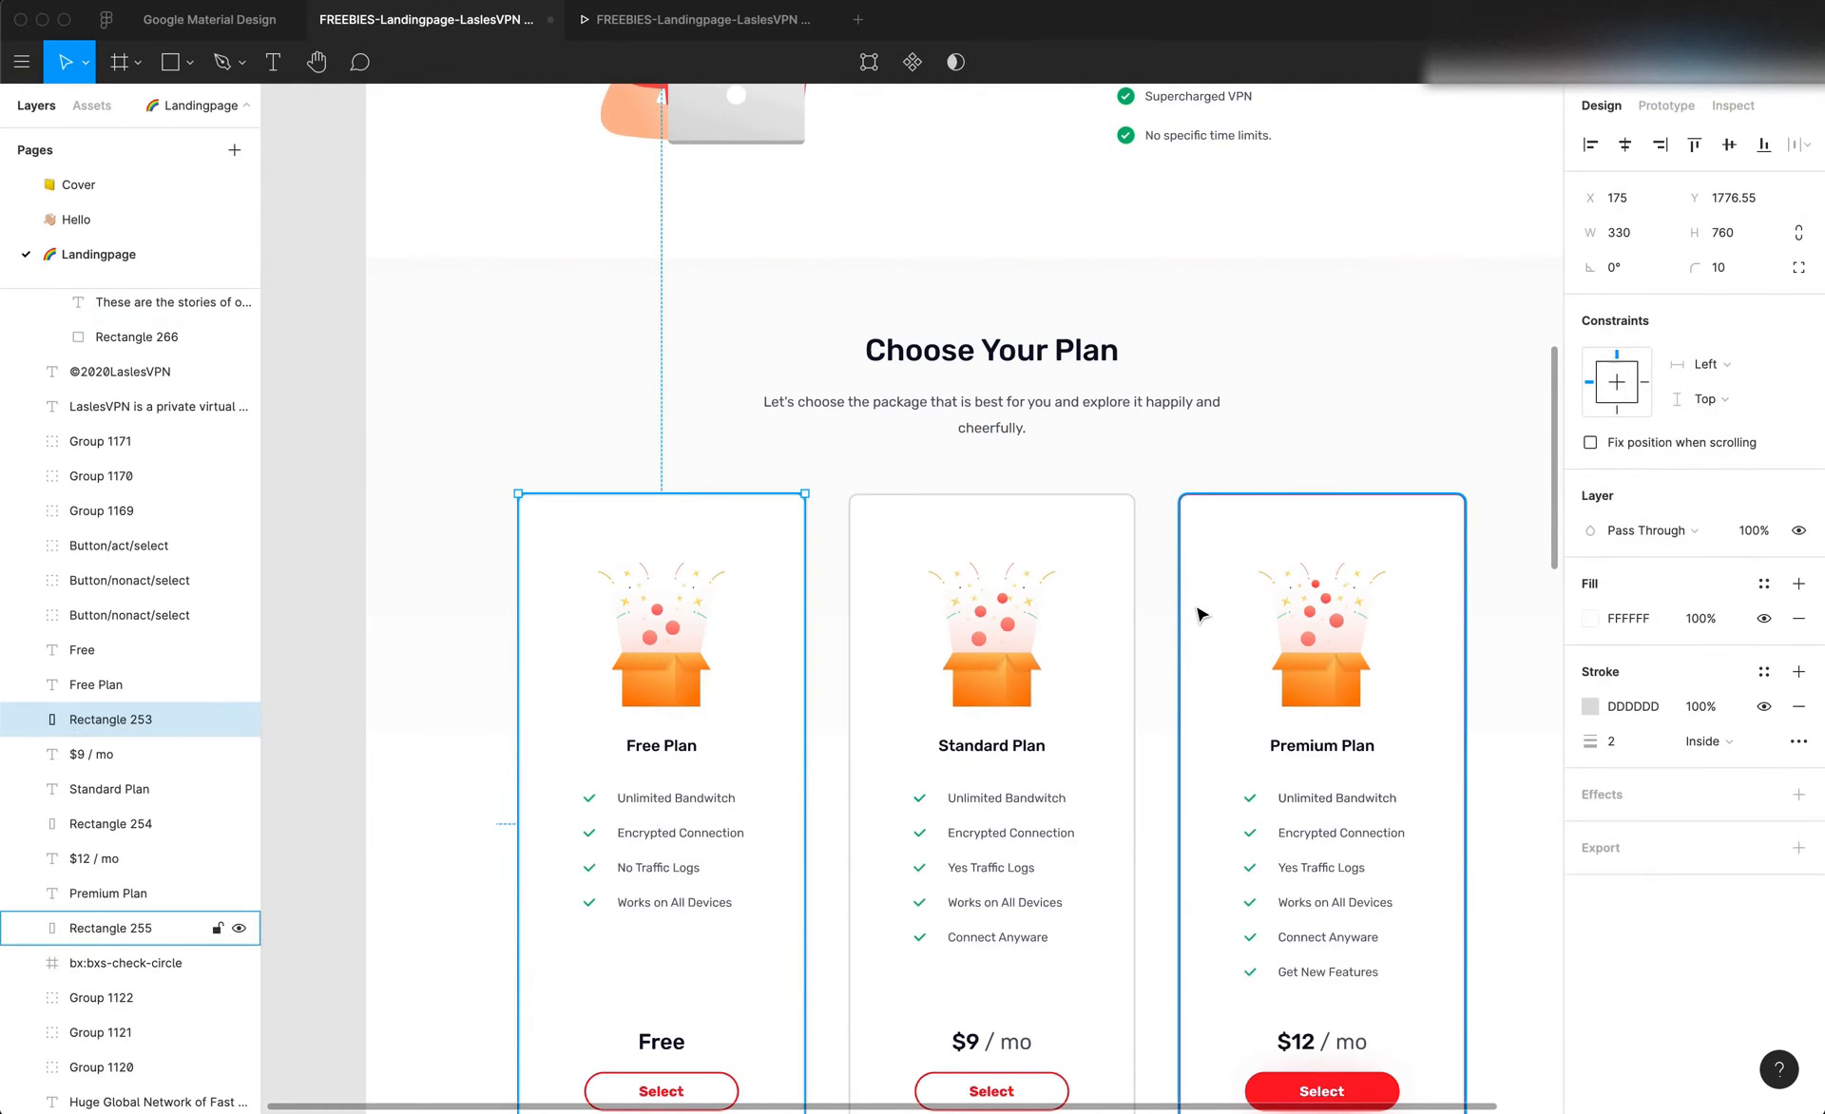
double_click(636, 621)
double_click(387, 628)
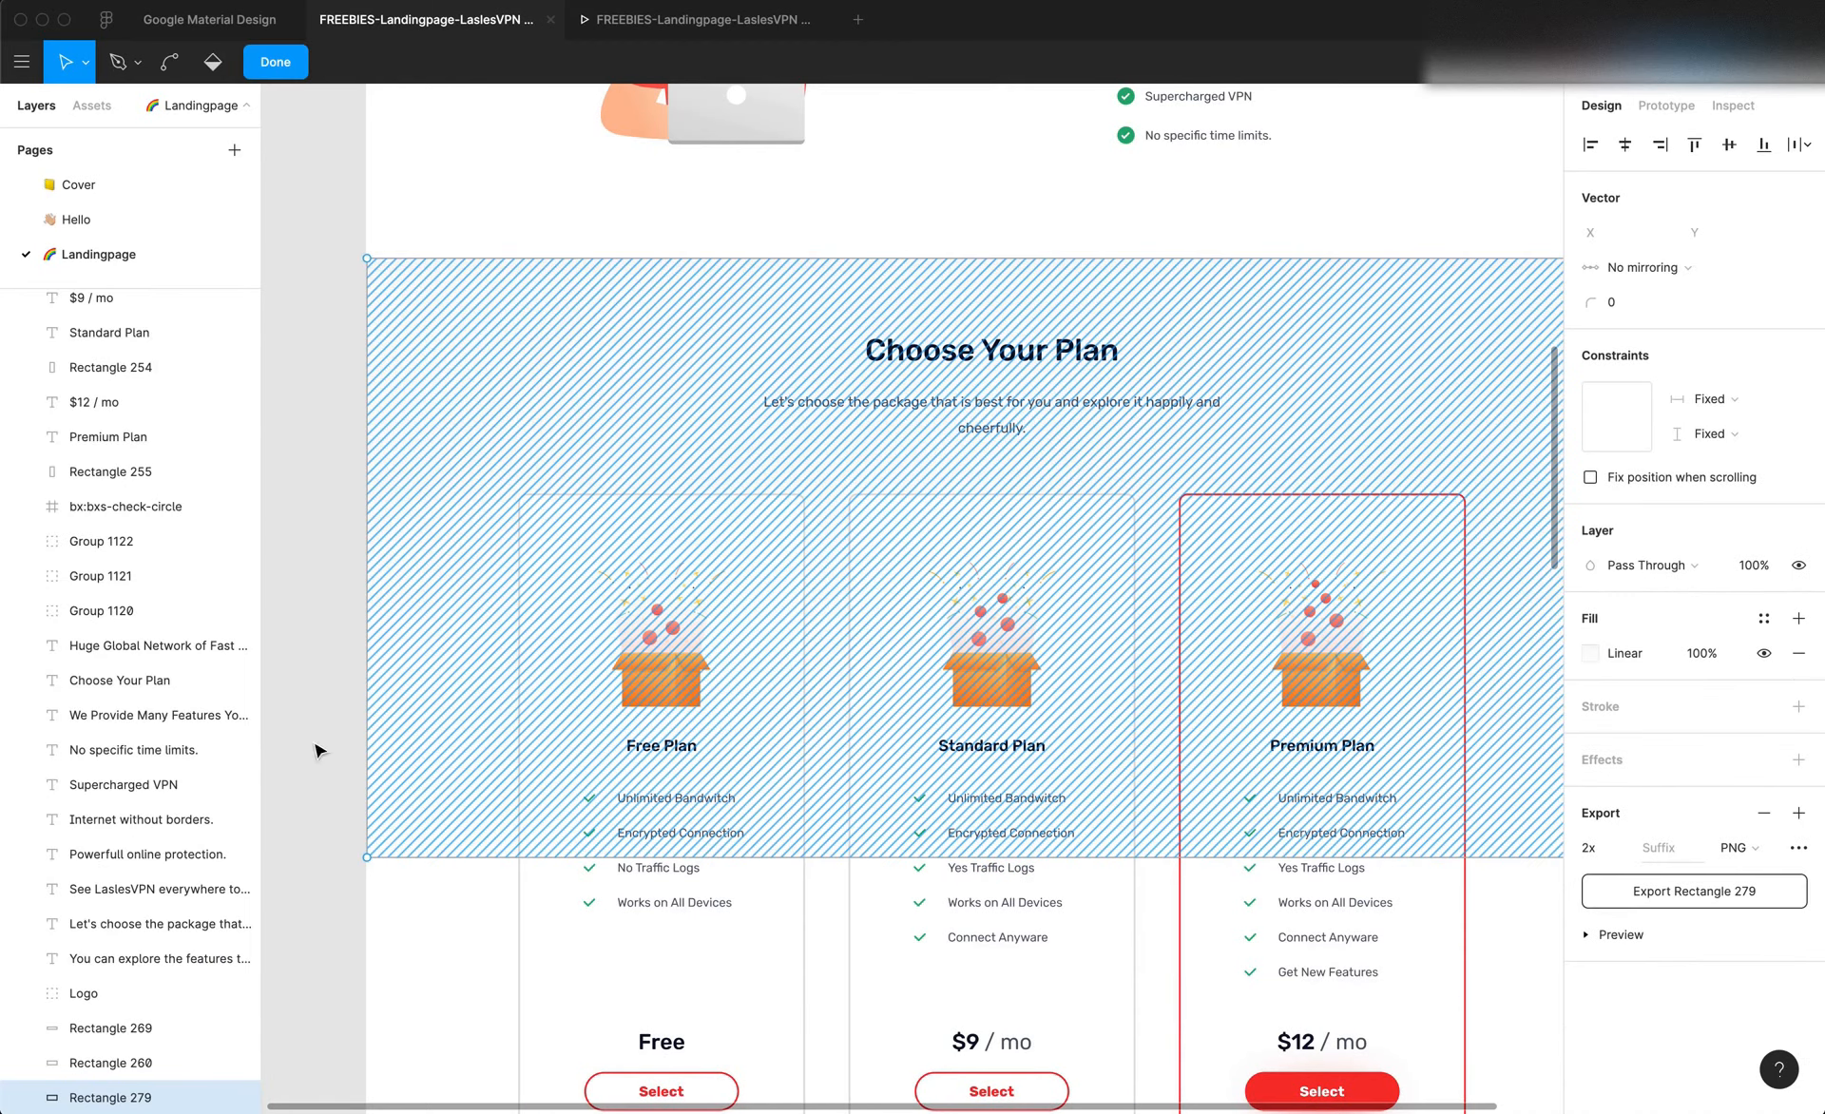
key(Escape)
key(Escape)
Copy the Free Plan illustration's 144.9 width from Figma into the Editor X vector art and set its height to 165 px
click(684, 667)
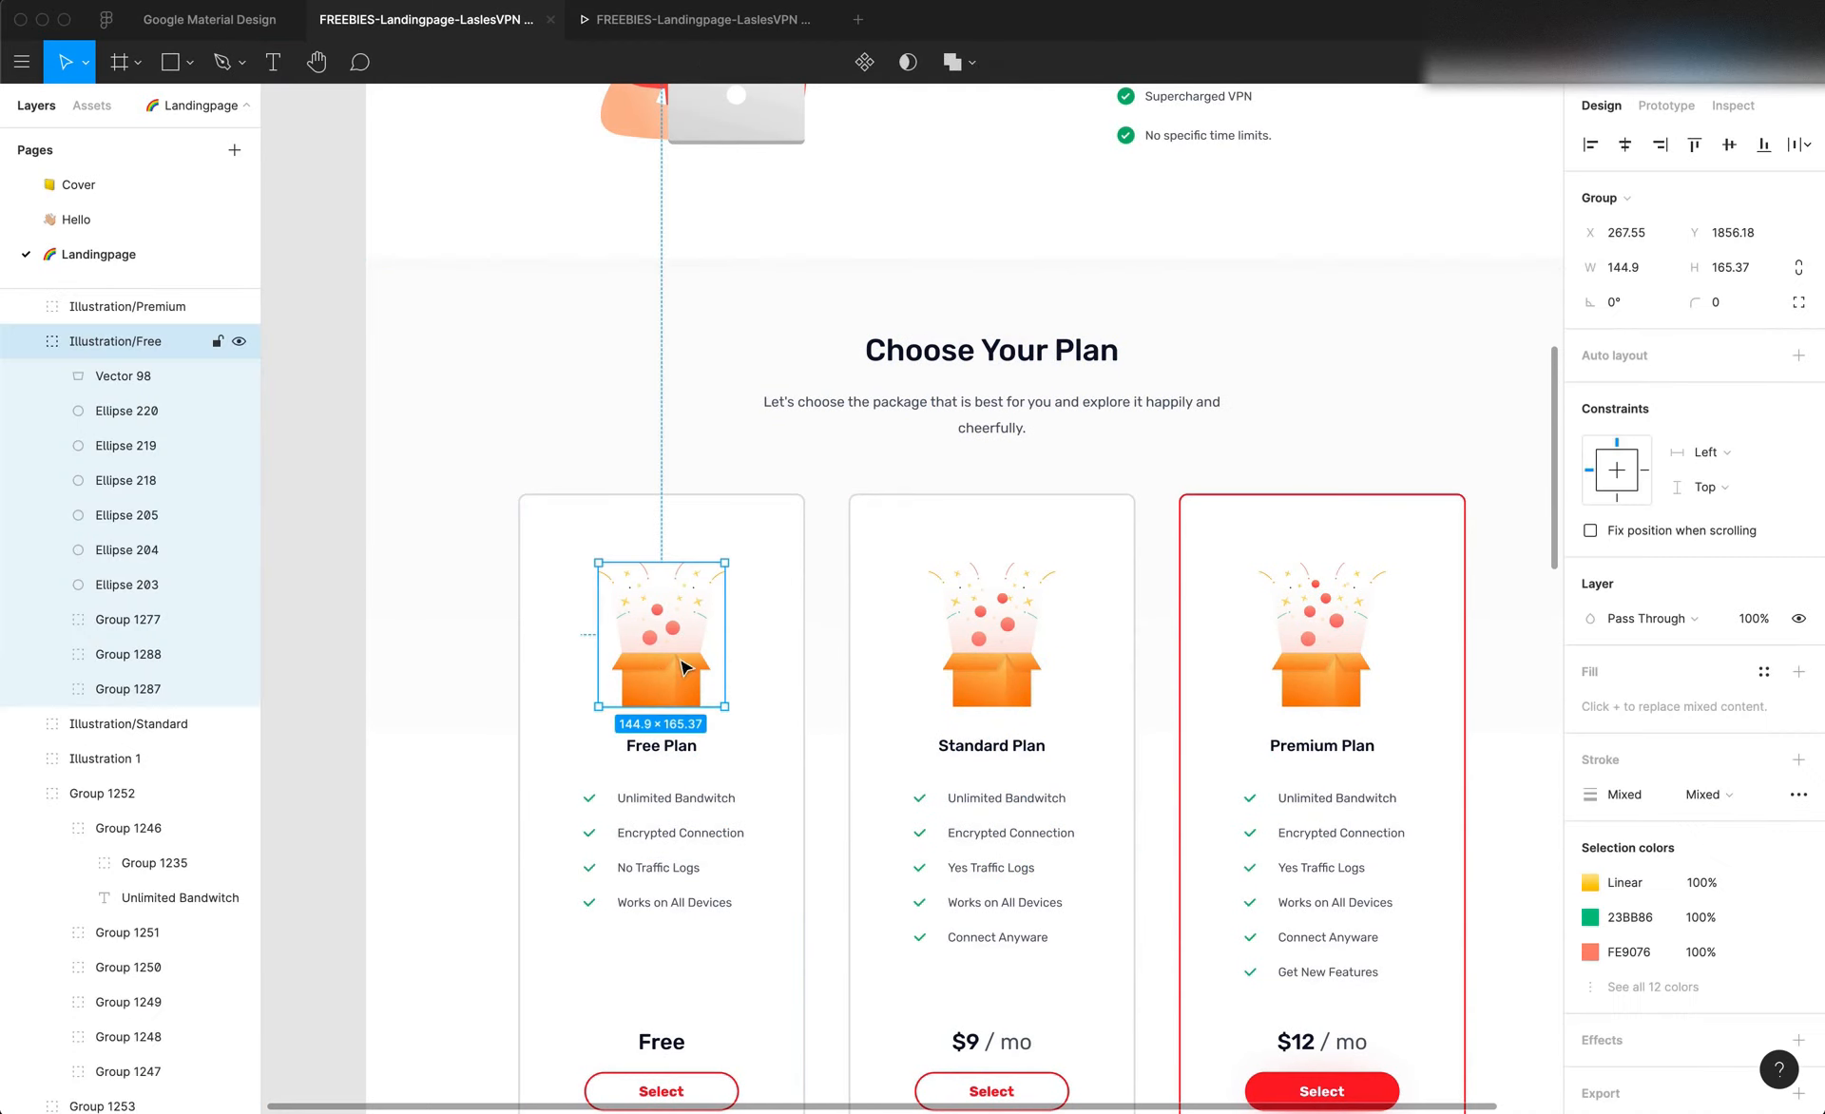
click(1648, 278)
key(super+c)
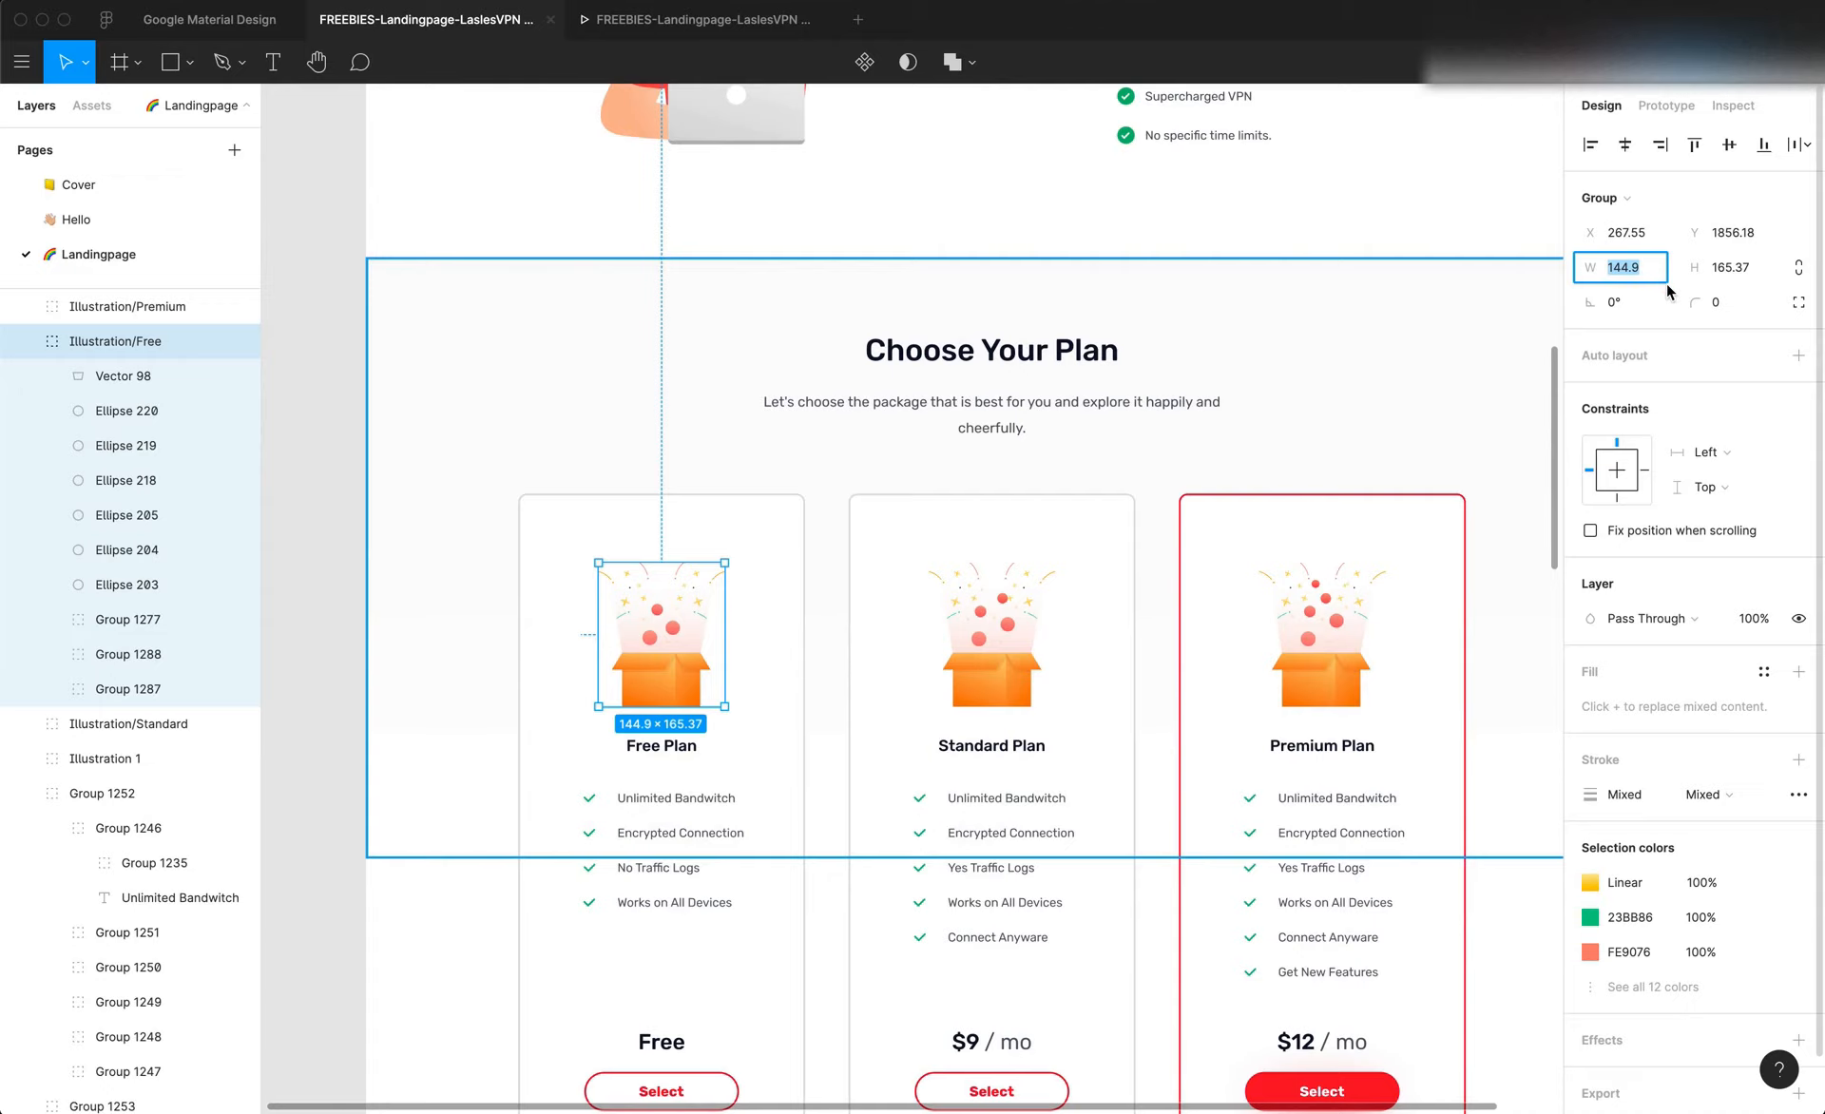
key(super+Tab)
key(super+v)
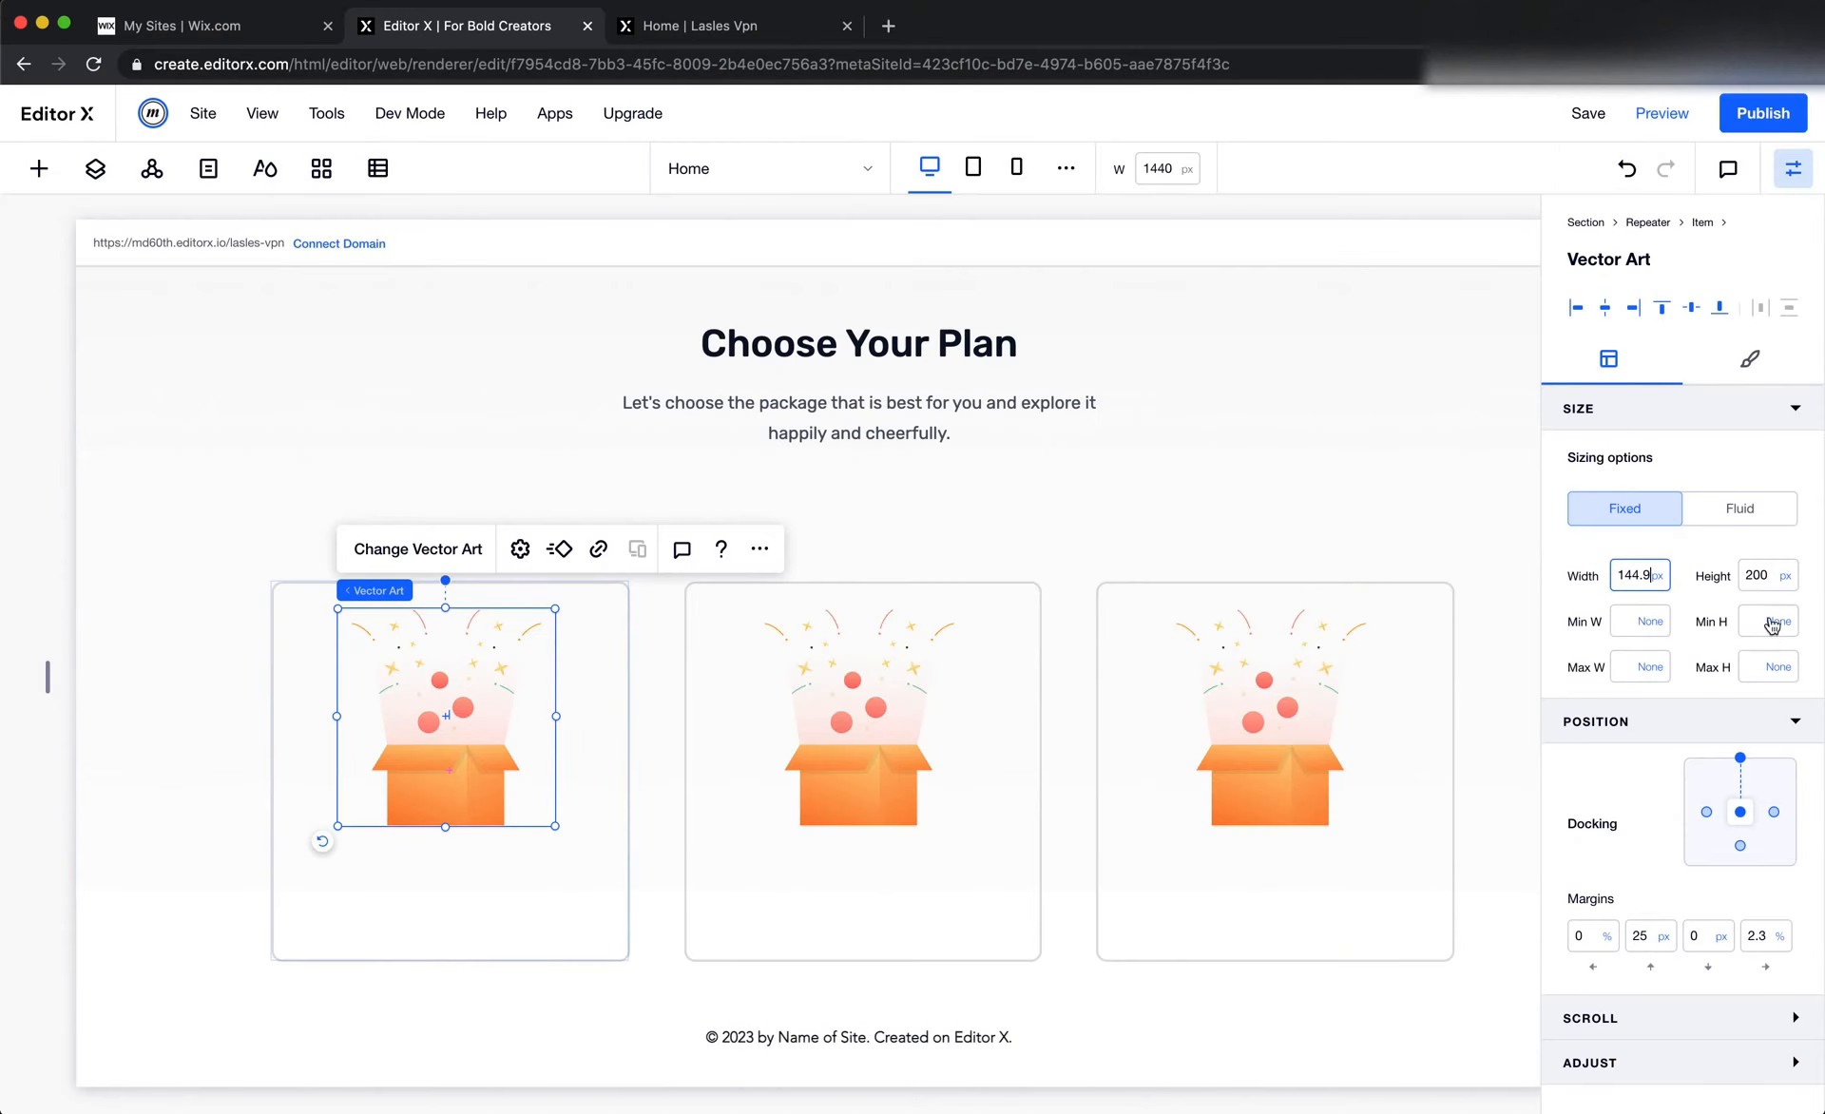
click(1766, 575)
text(165)
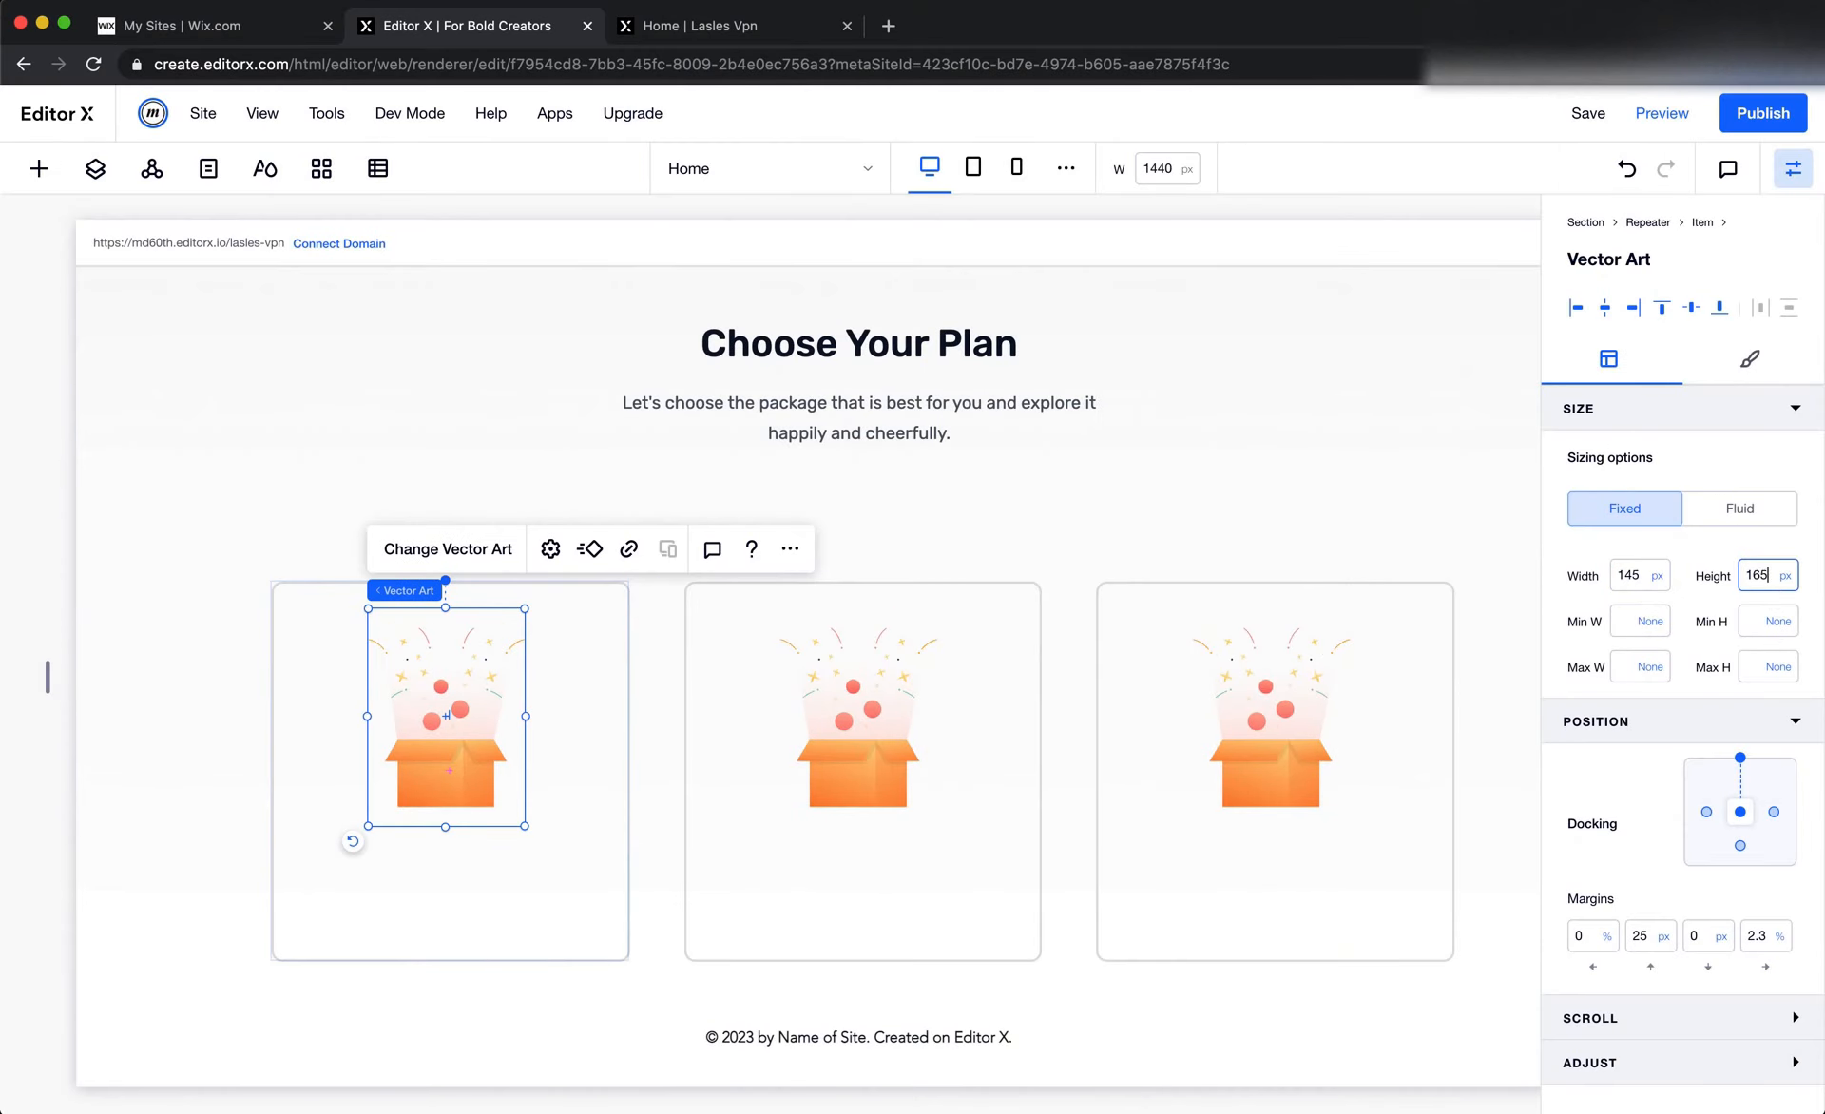
key(Return)
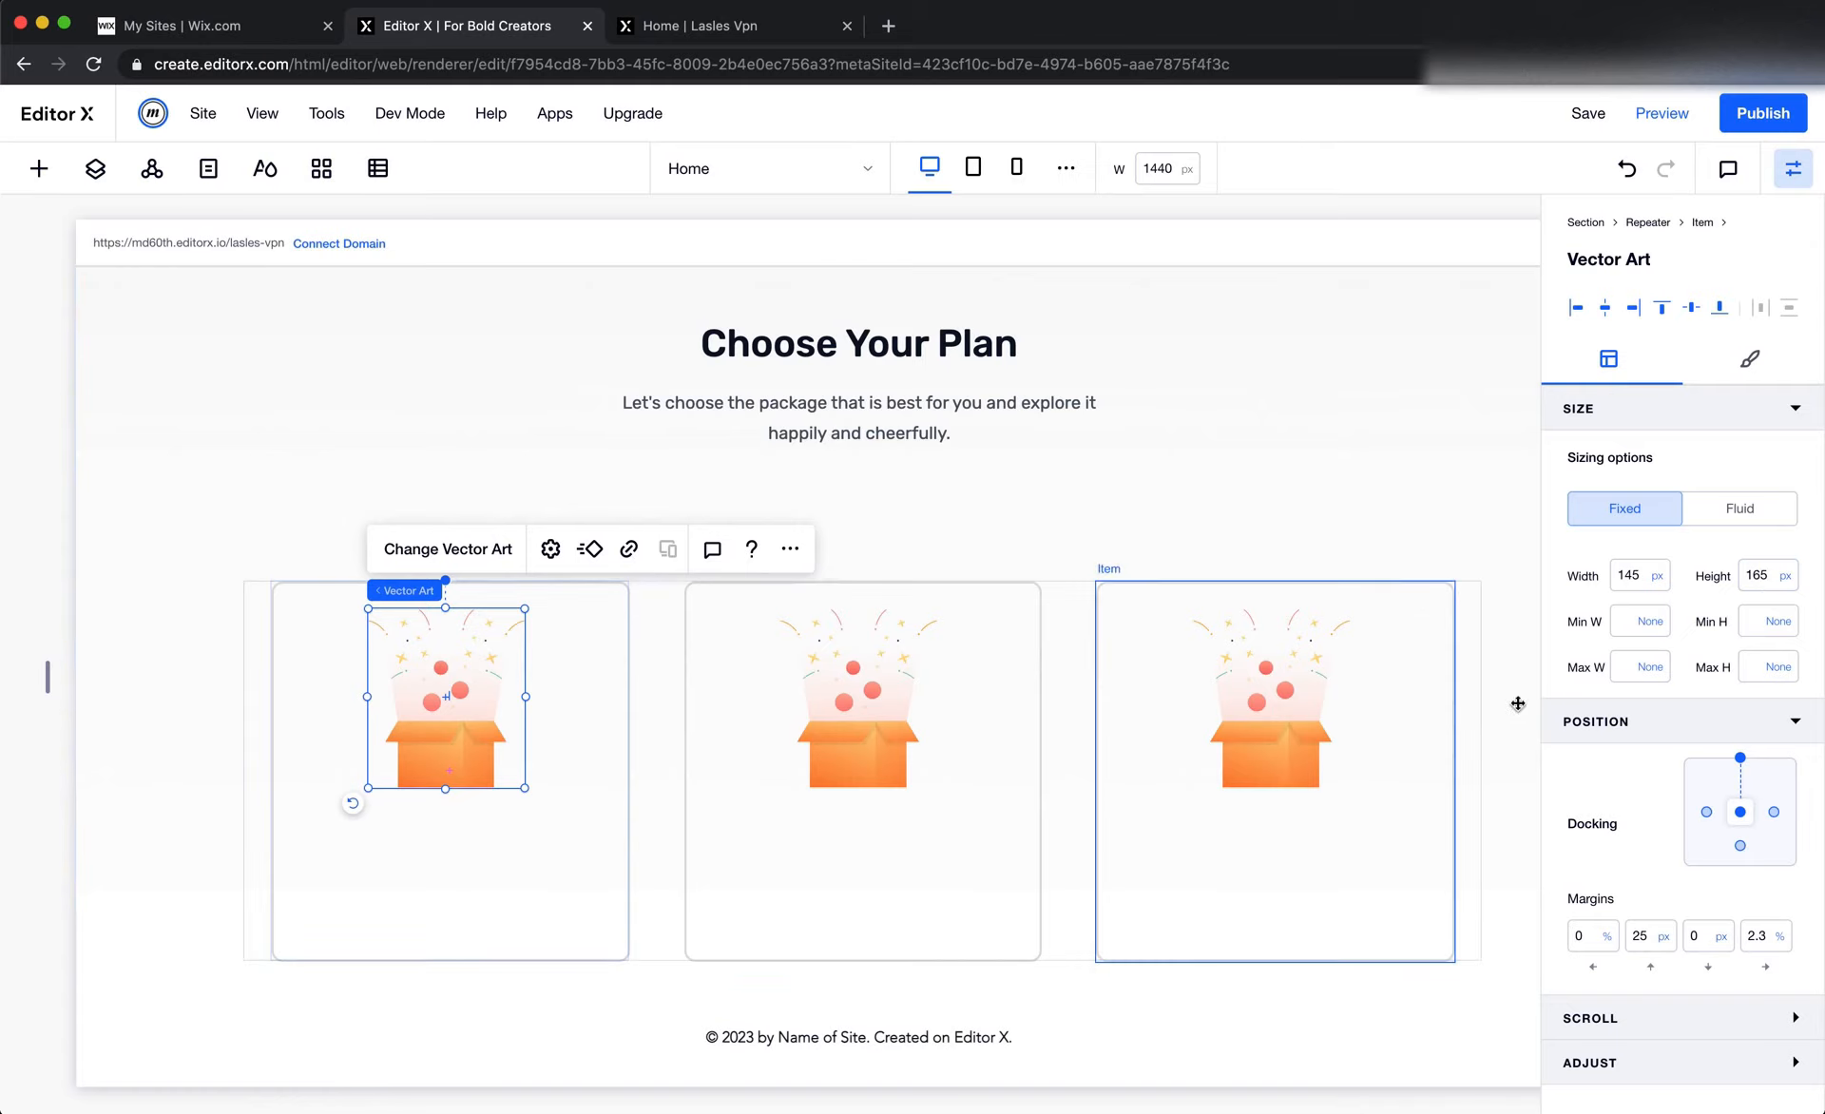
Try a 9% right margin on the gift box illustration
click(1747, 936)
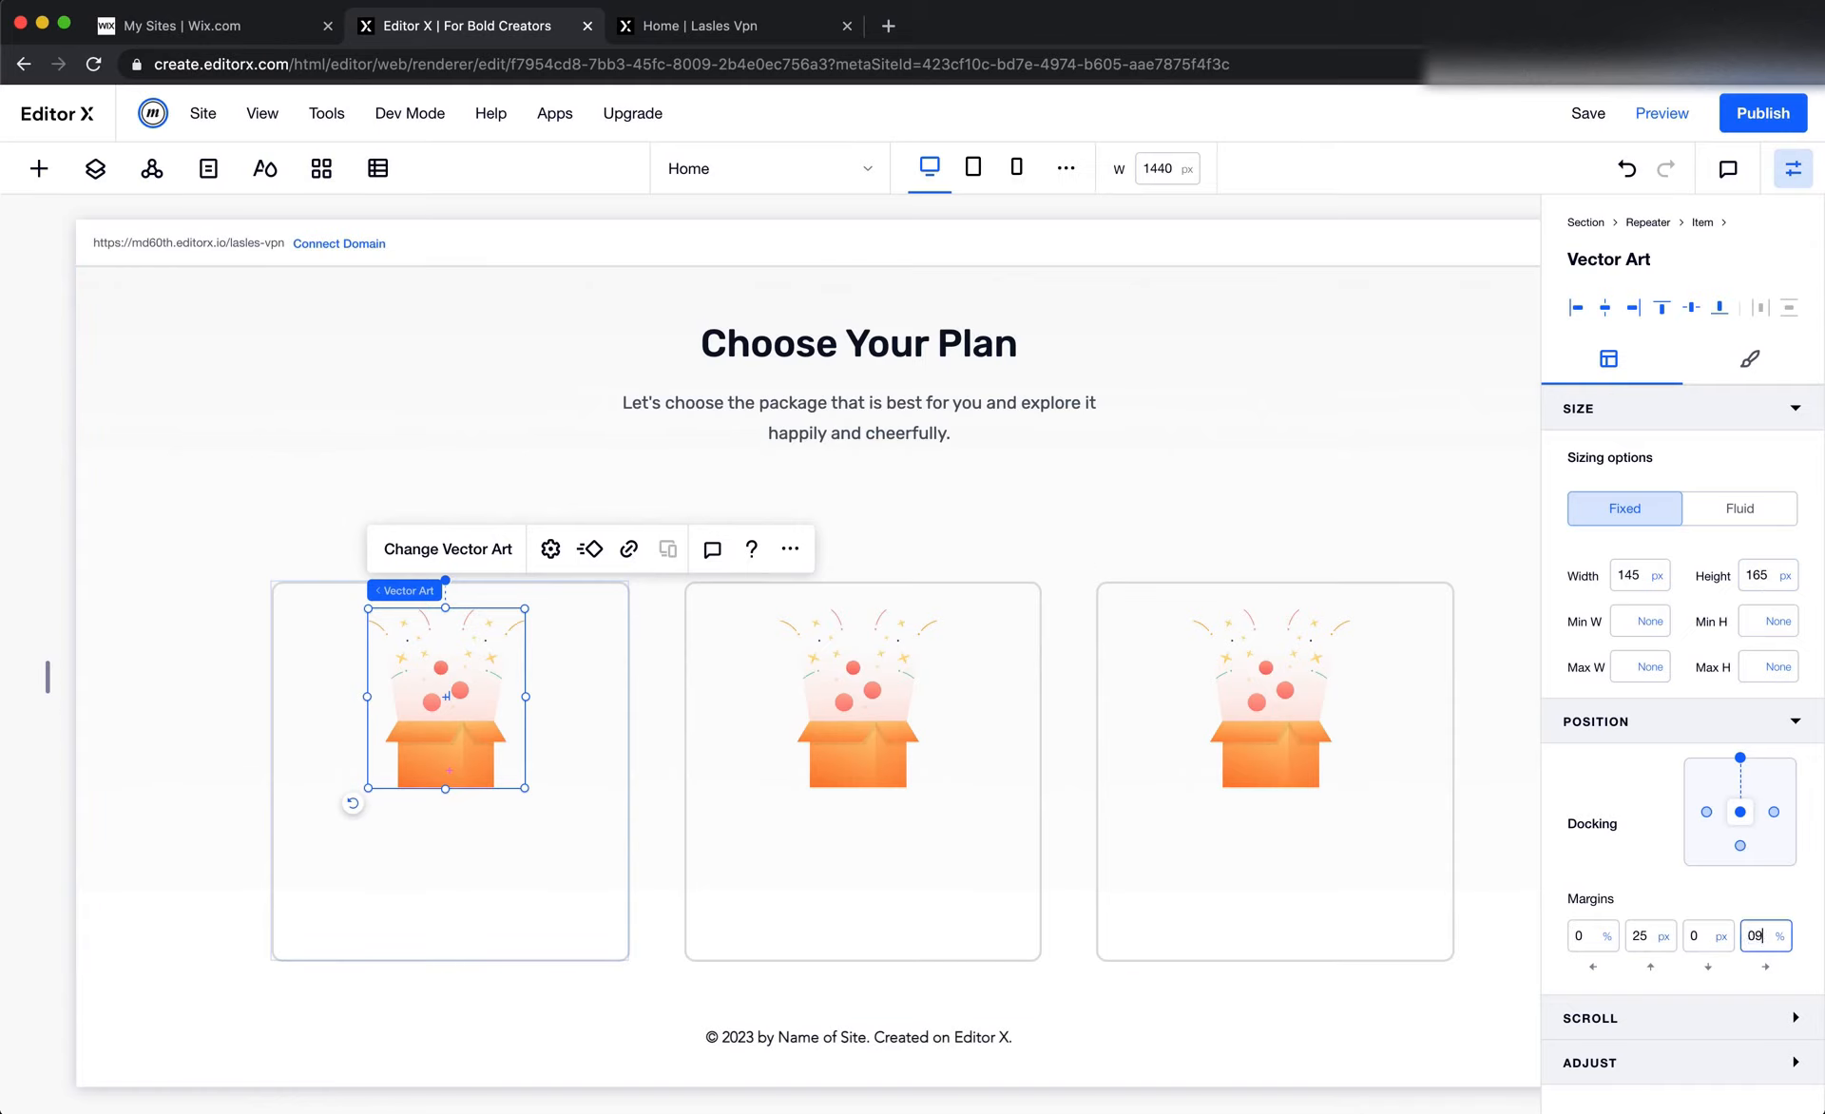
text(09)
key(Return)
click(1185, 474)
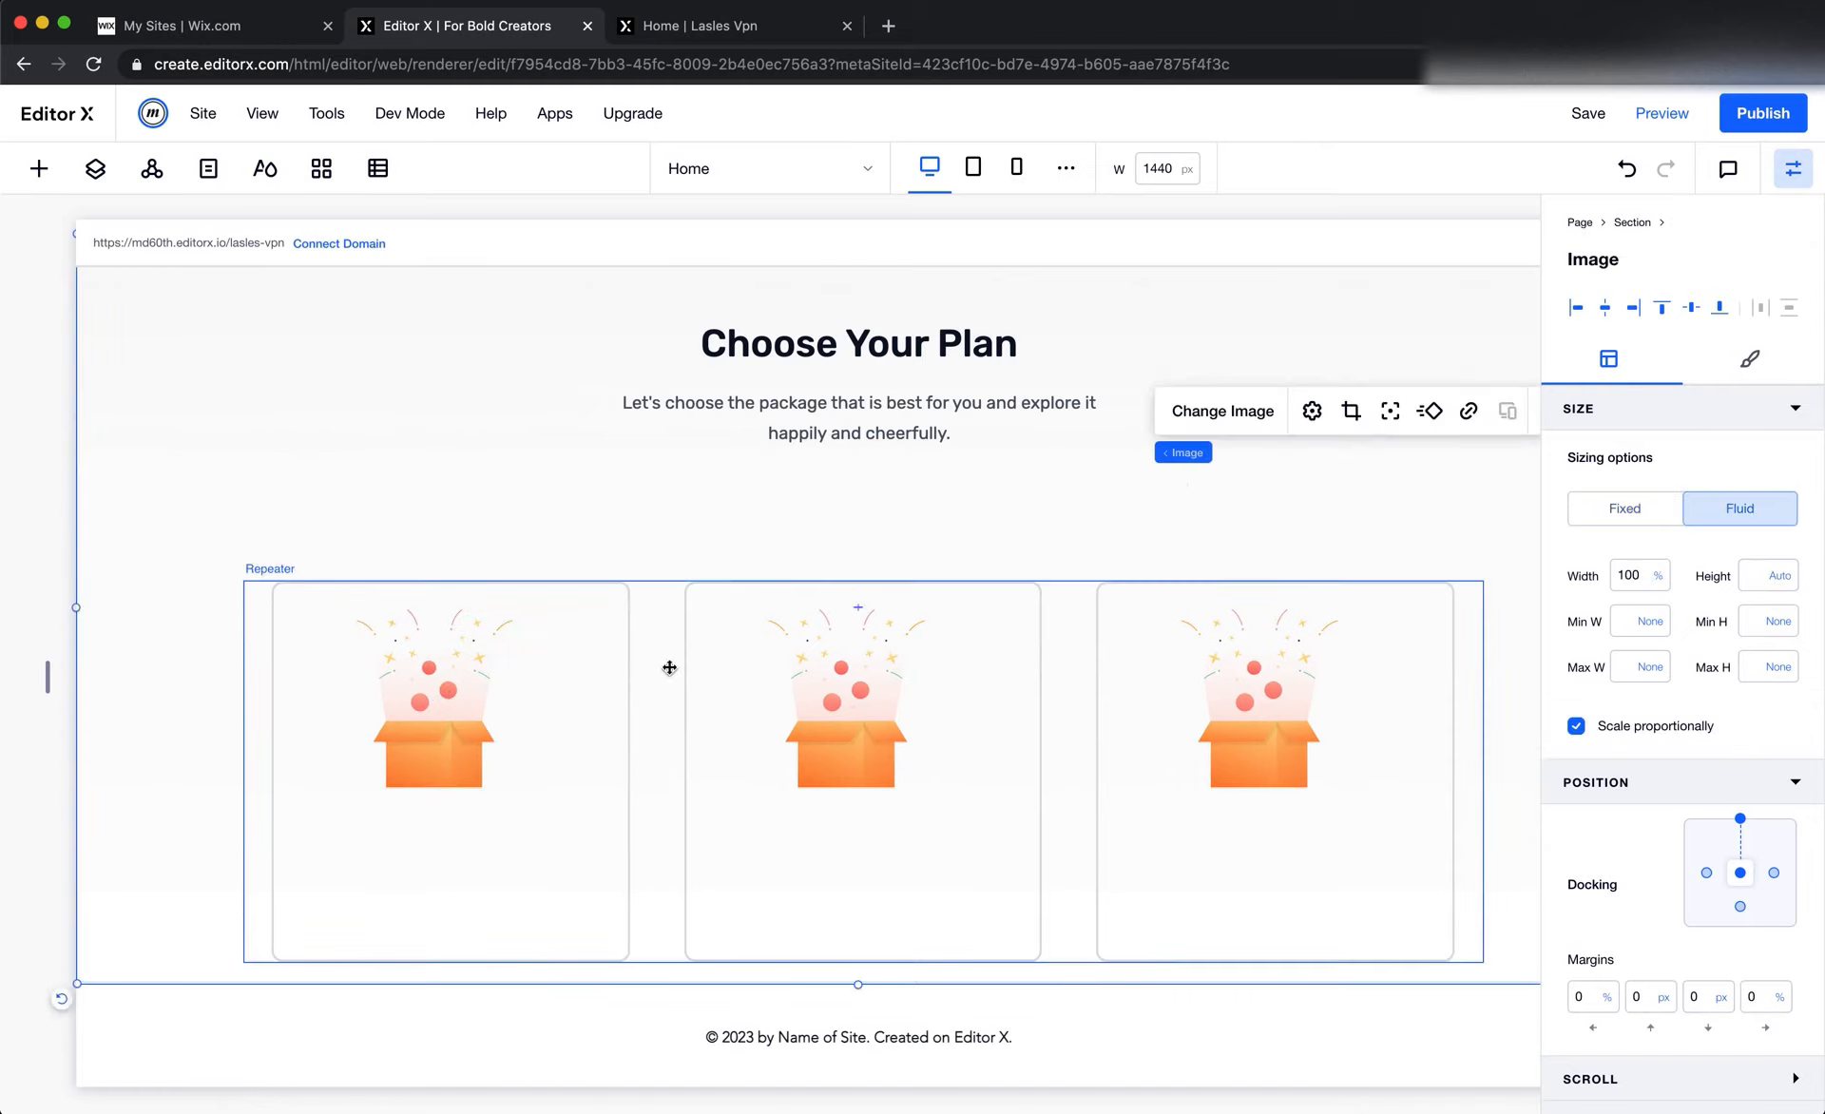
Set the gift box illustration's right margin to 0%
click(427, 722)
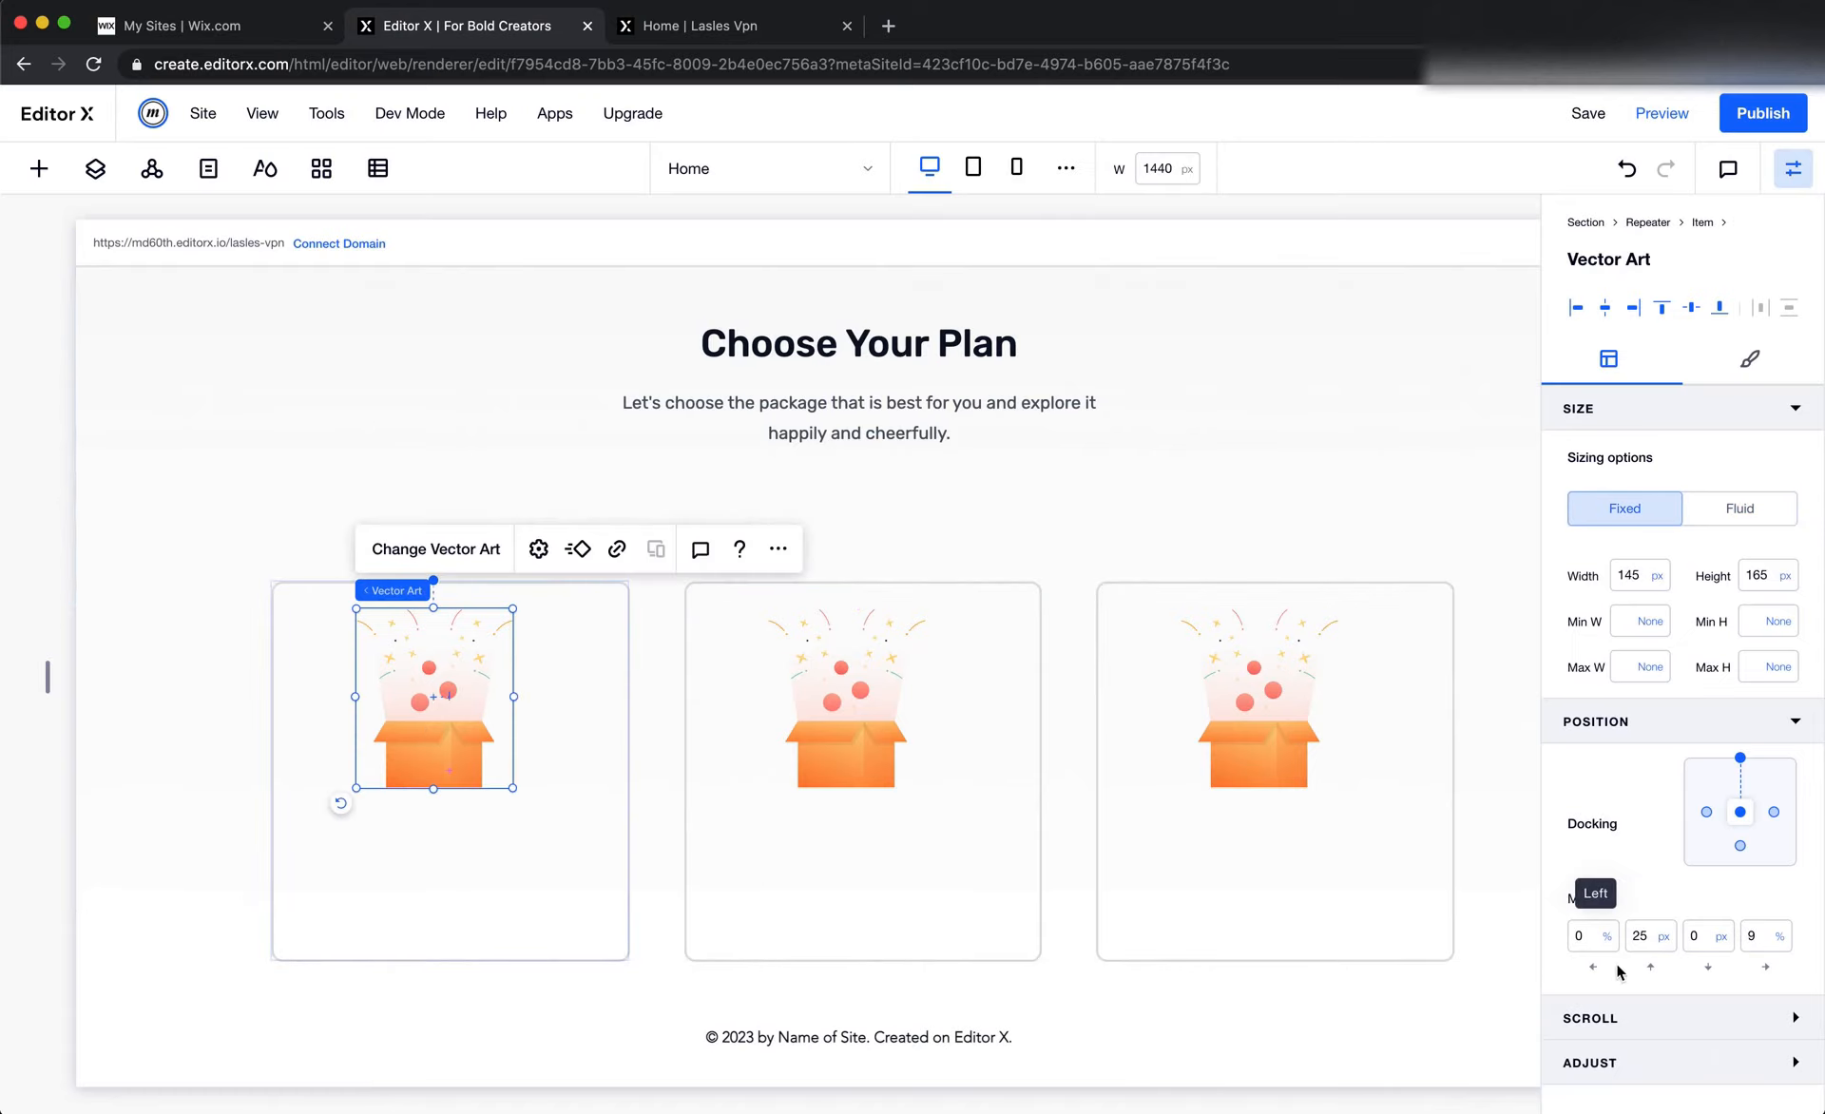
click(1759, 938)
text(0)
key(Return)
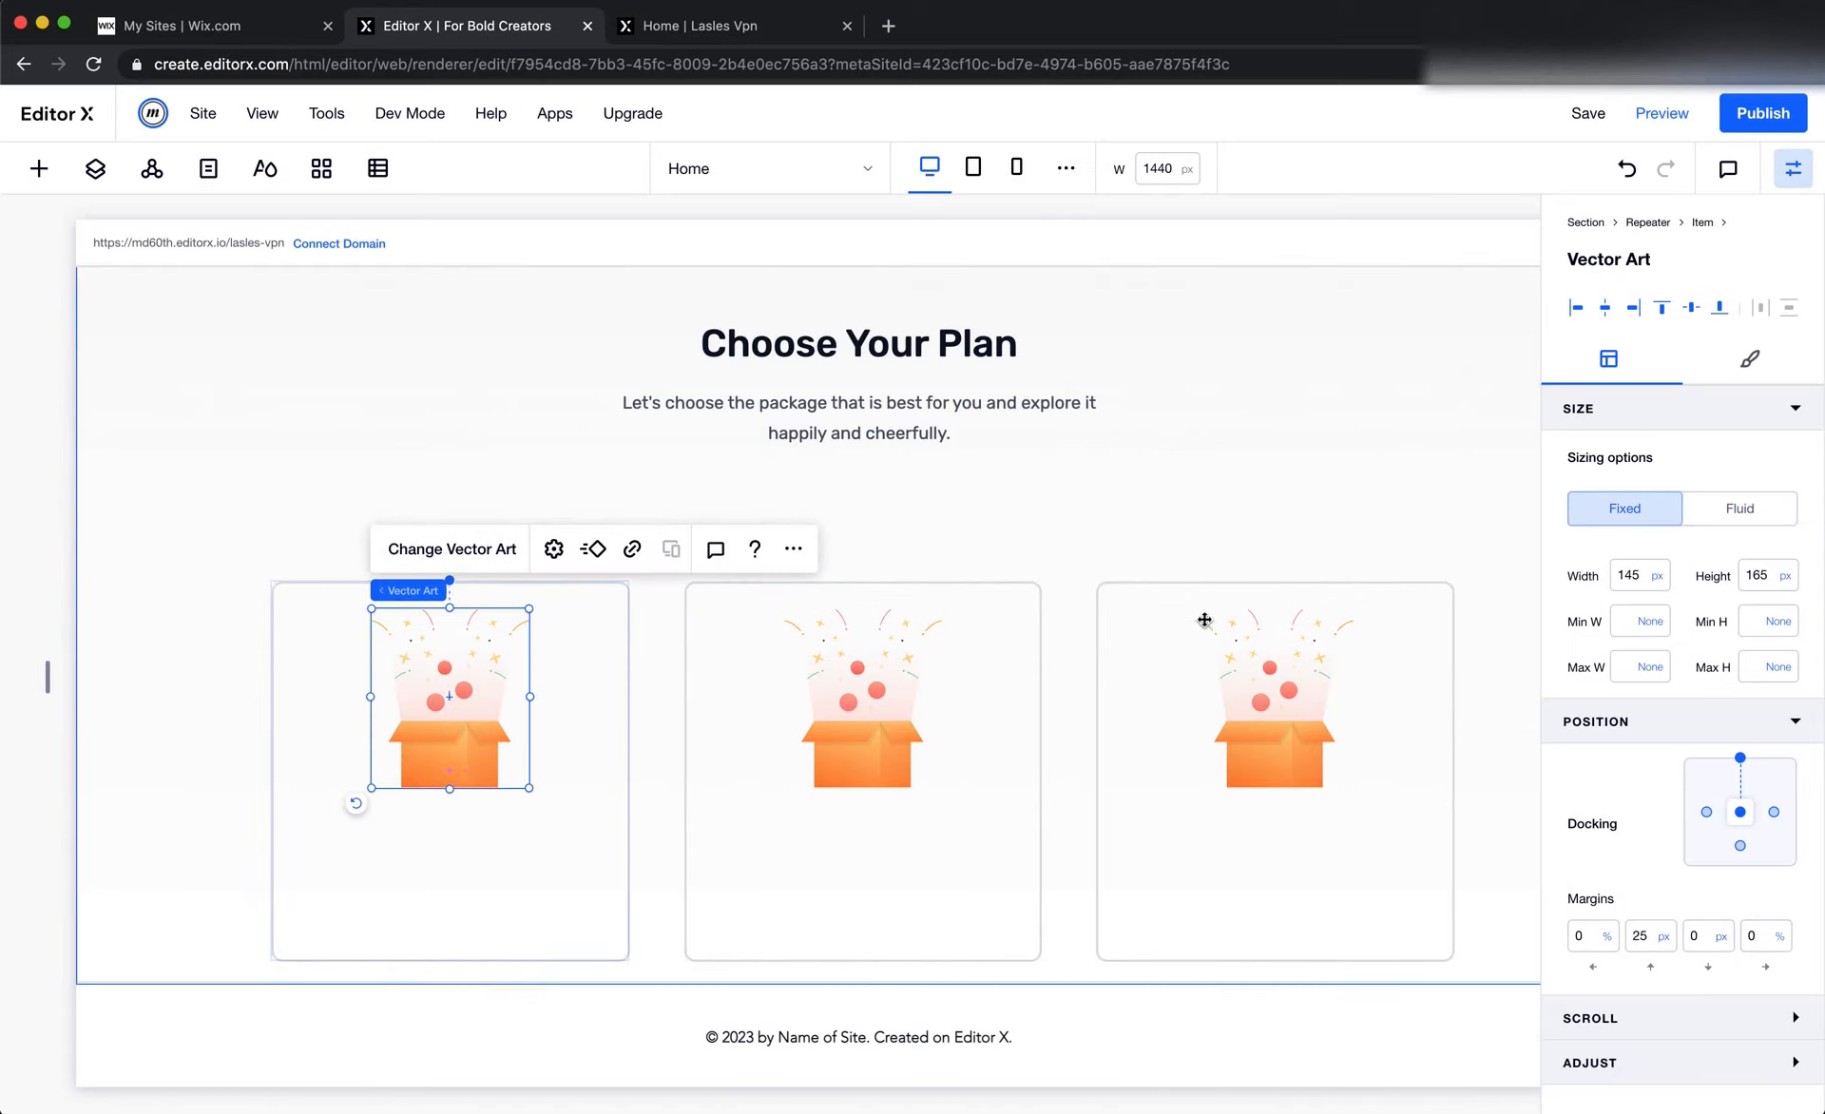
click(1160, 505)
Switch to Figma and examine the plan cards' layout, including the Free Plan illustration and card rectangle
key(super+Tab)
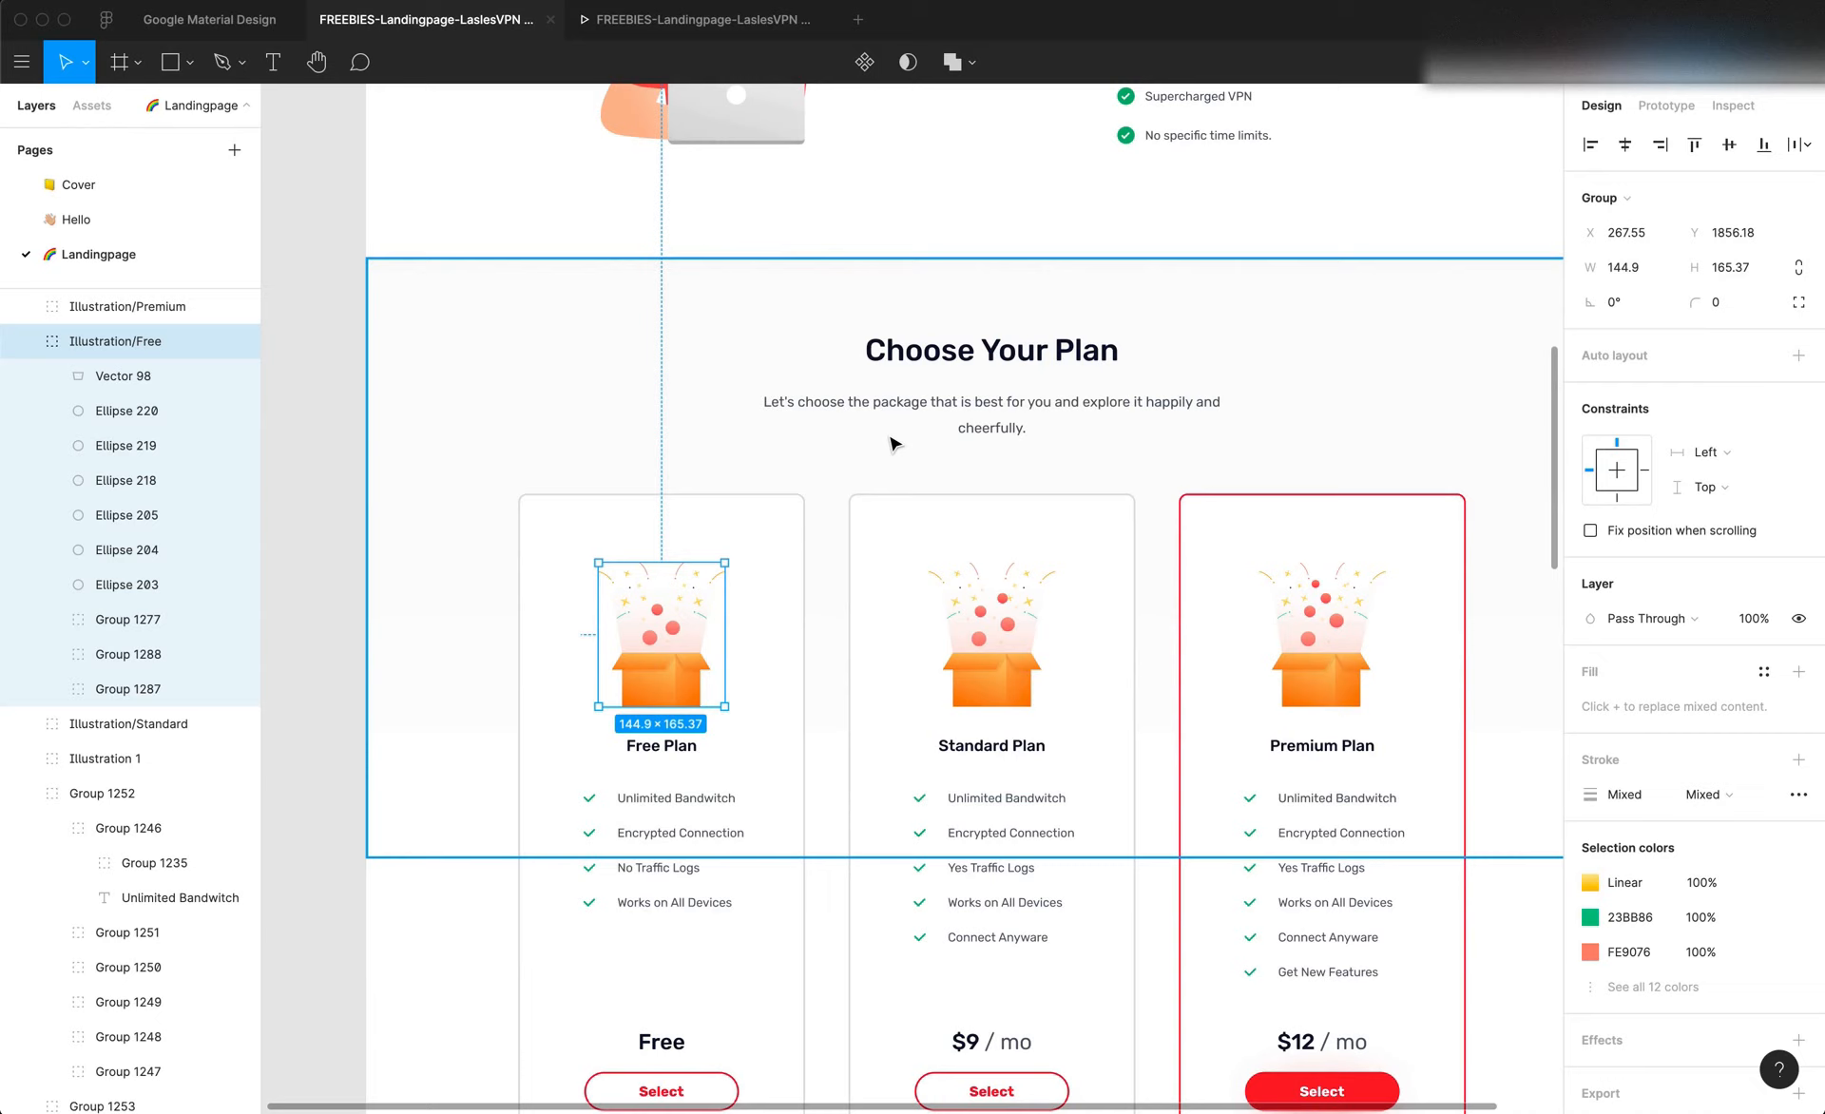
click(689, 440)
scroll(768, 442, down, 5)
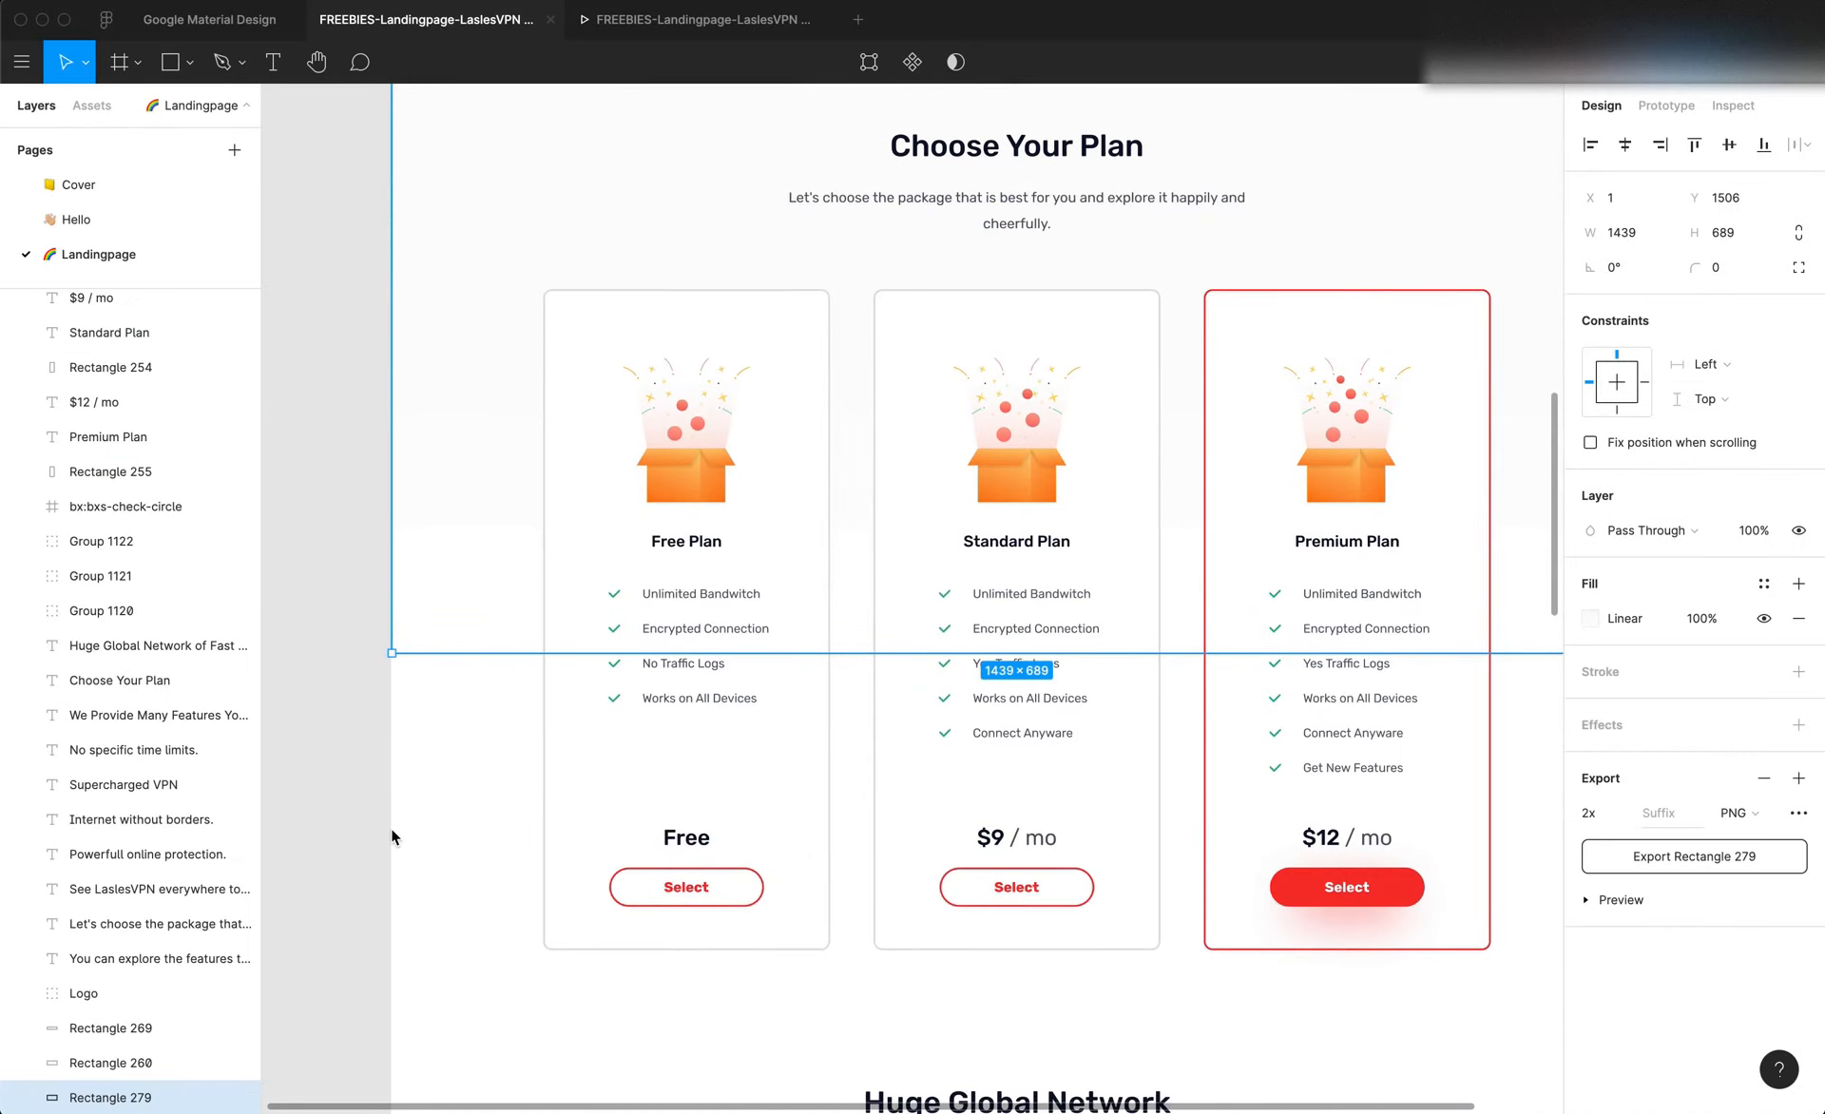
click(390, 836)
scroll(752, 759, right, 2)
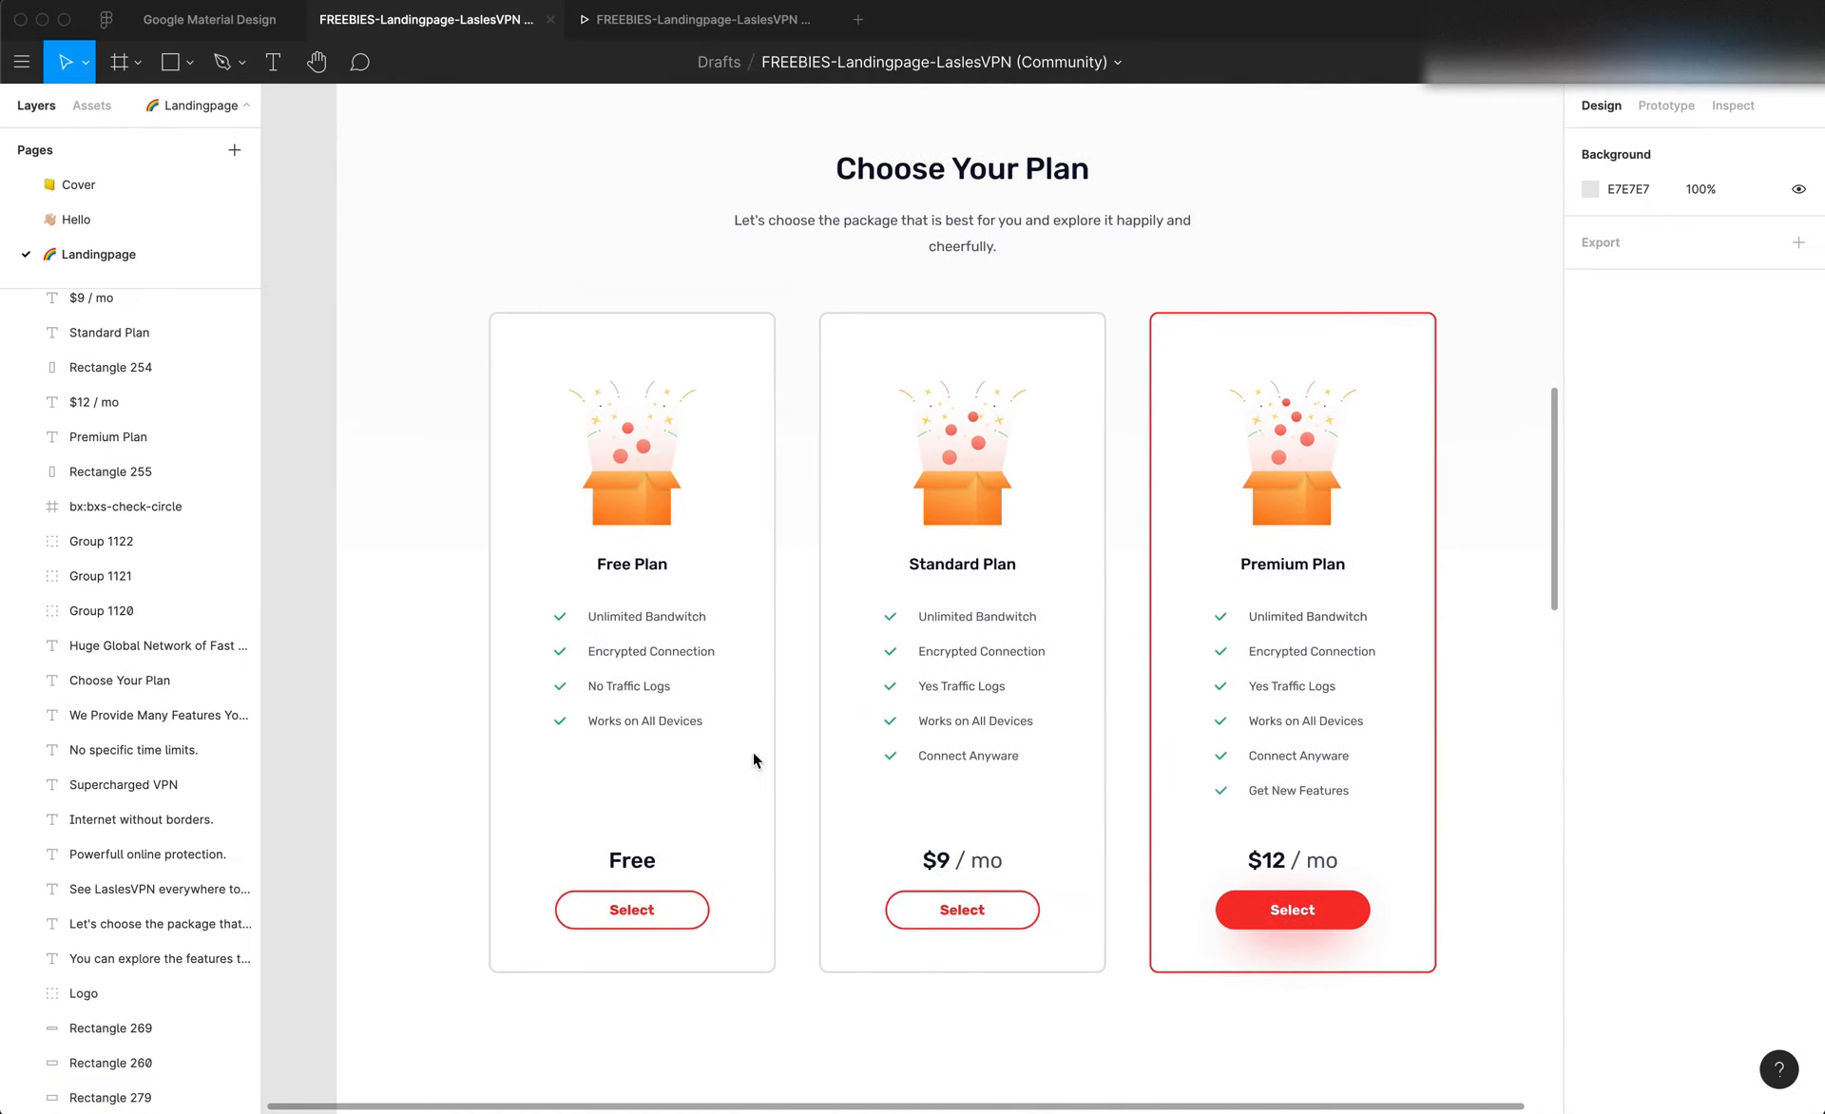
scroll(753, 751, up, 3)
scroll(753, 751, left, 1)
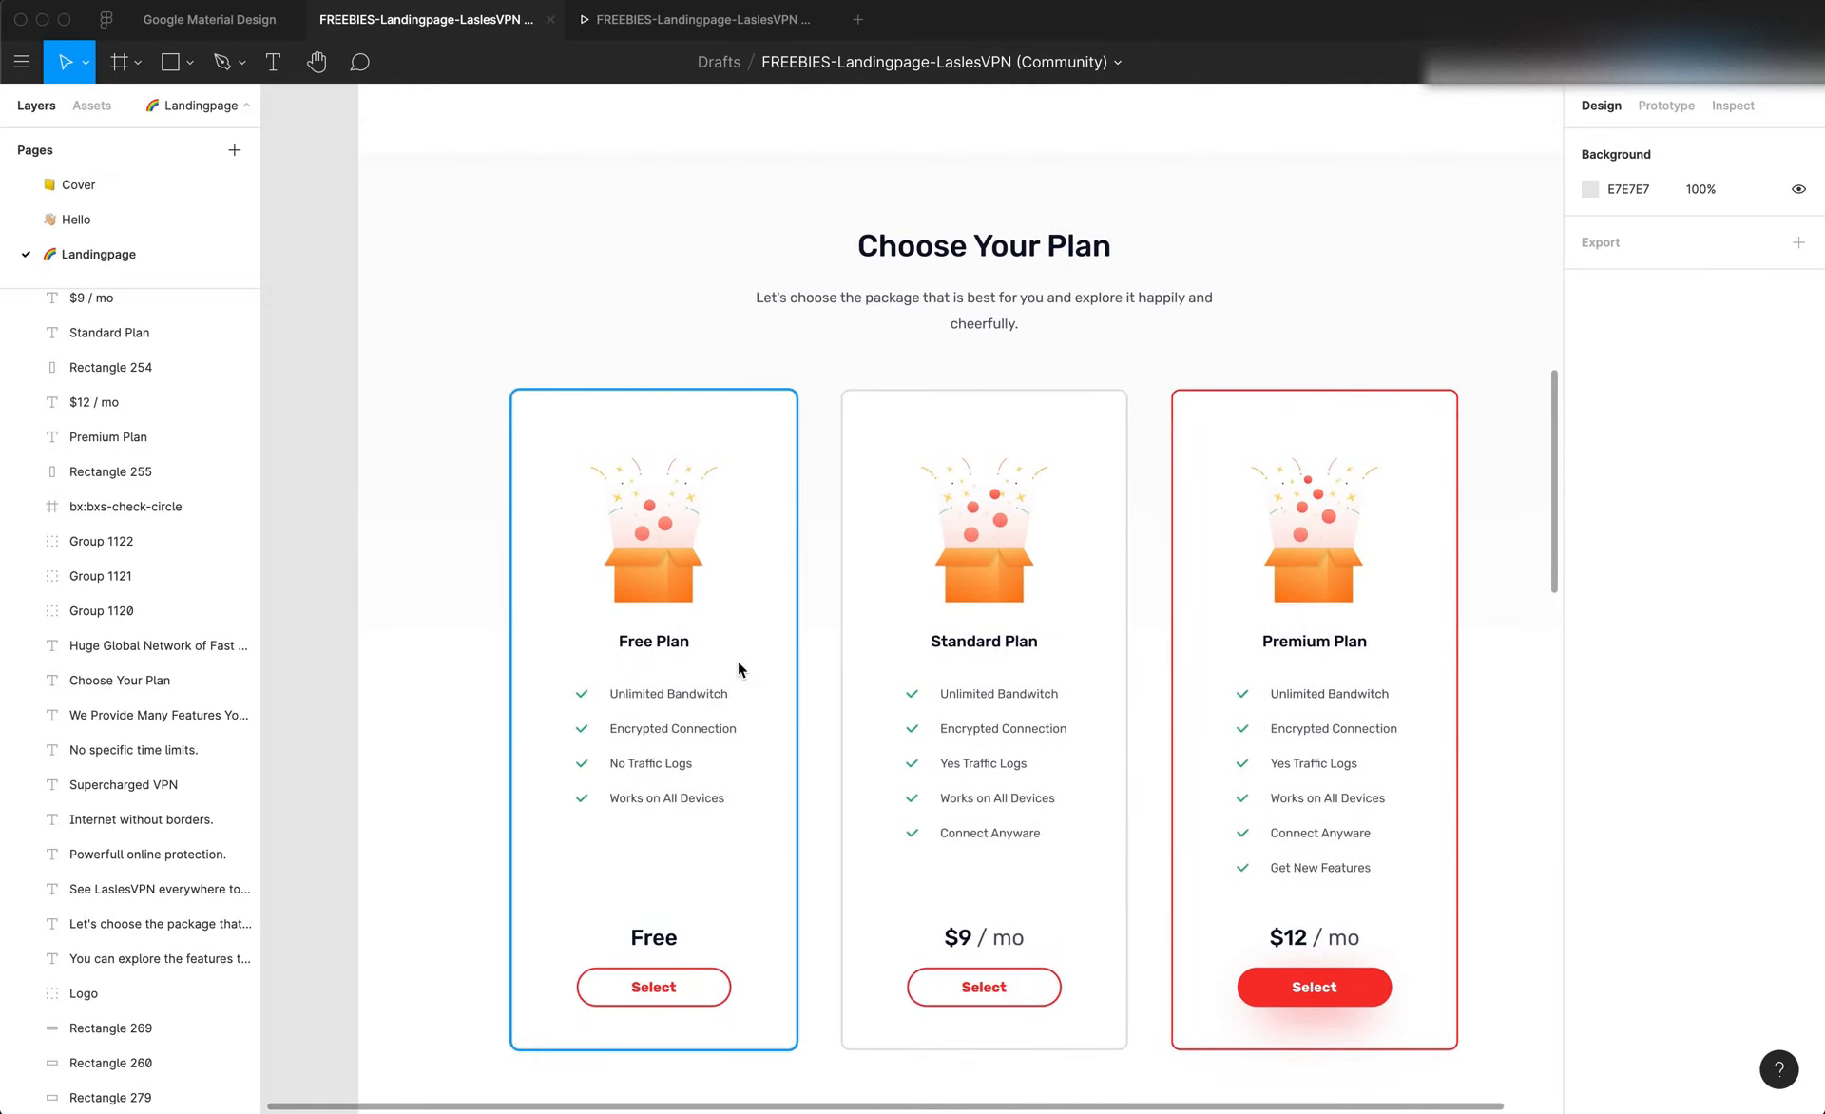
super+click(635, 561)
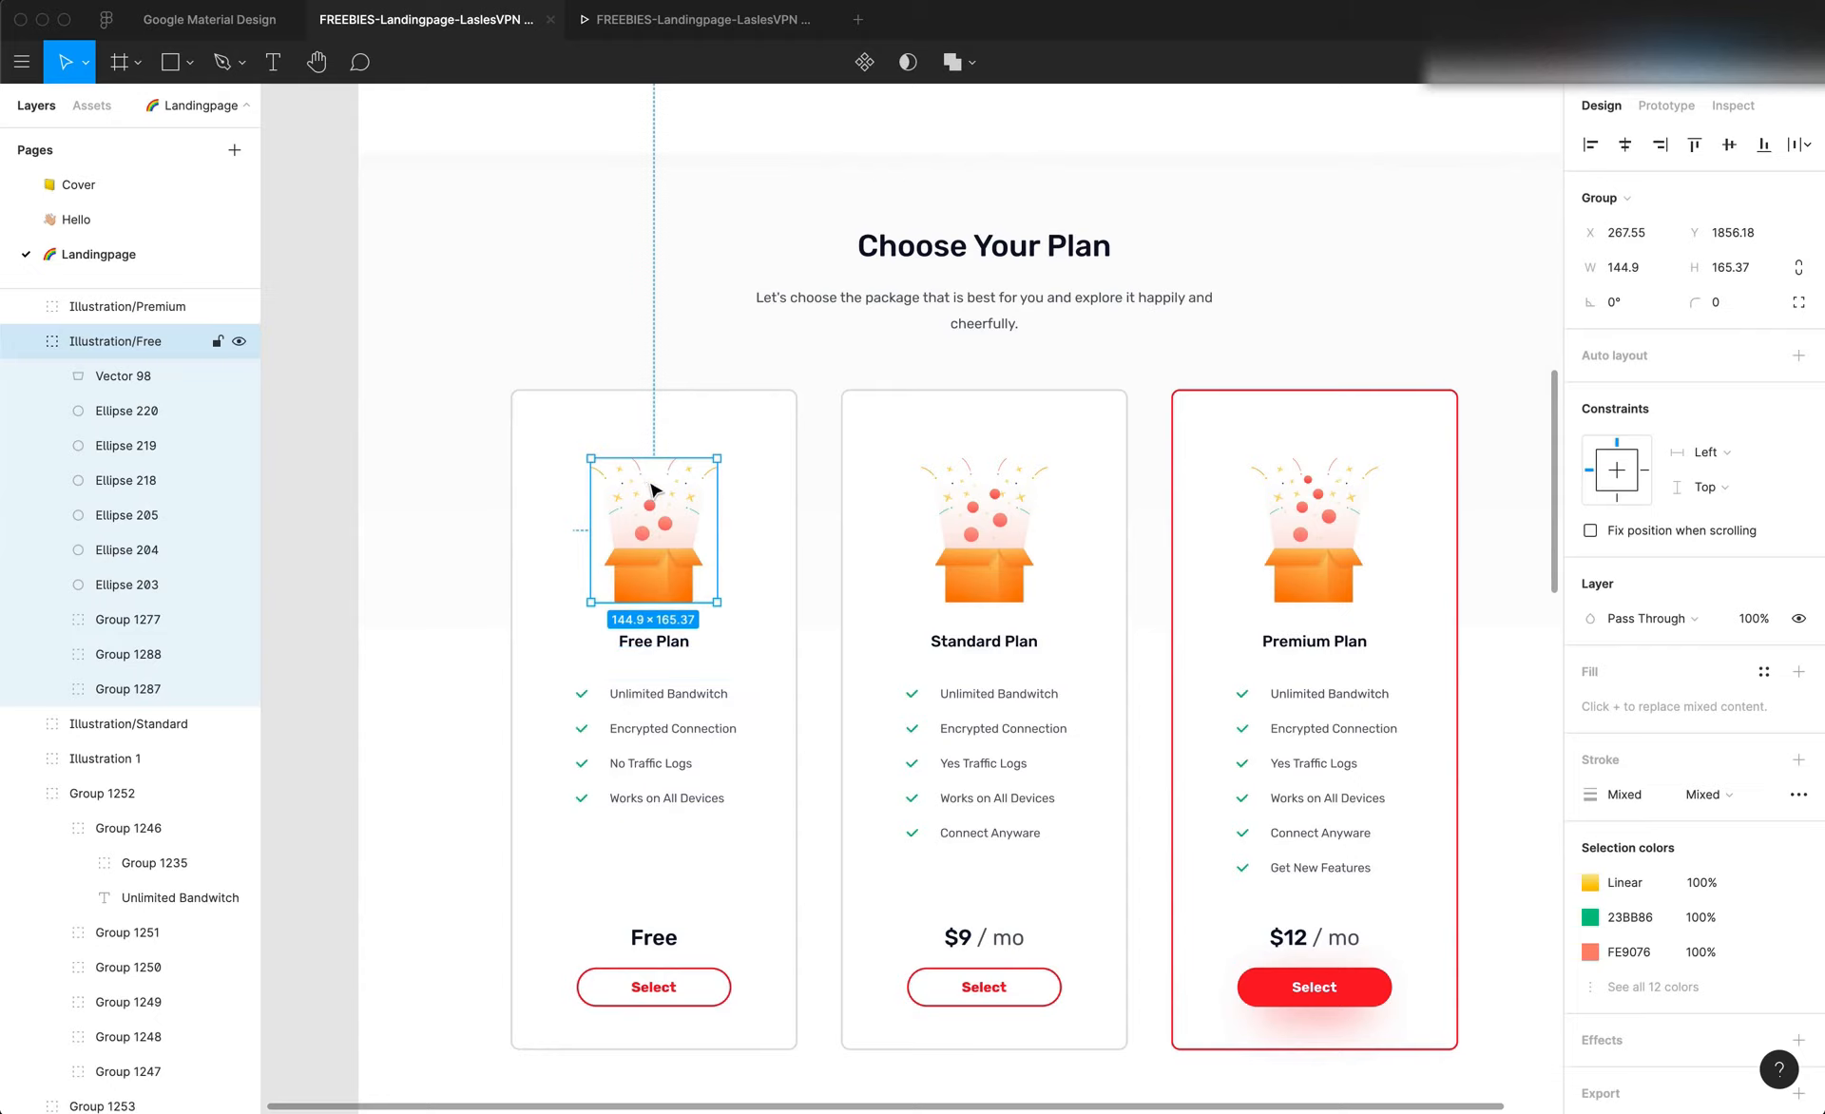
click(670, 869)
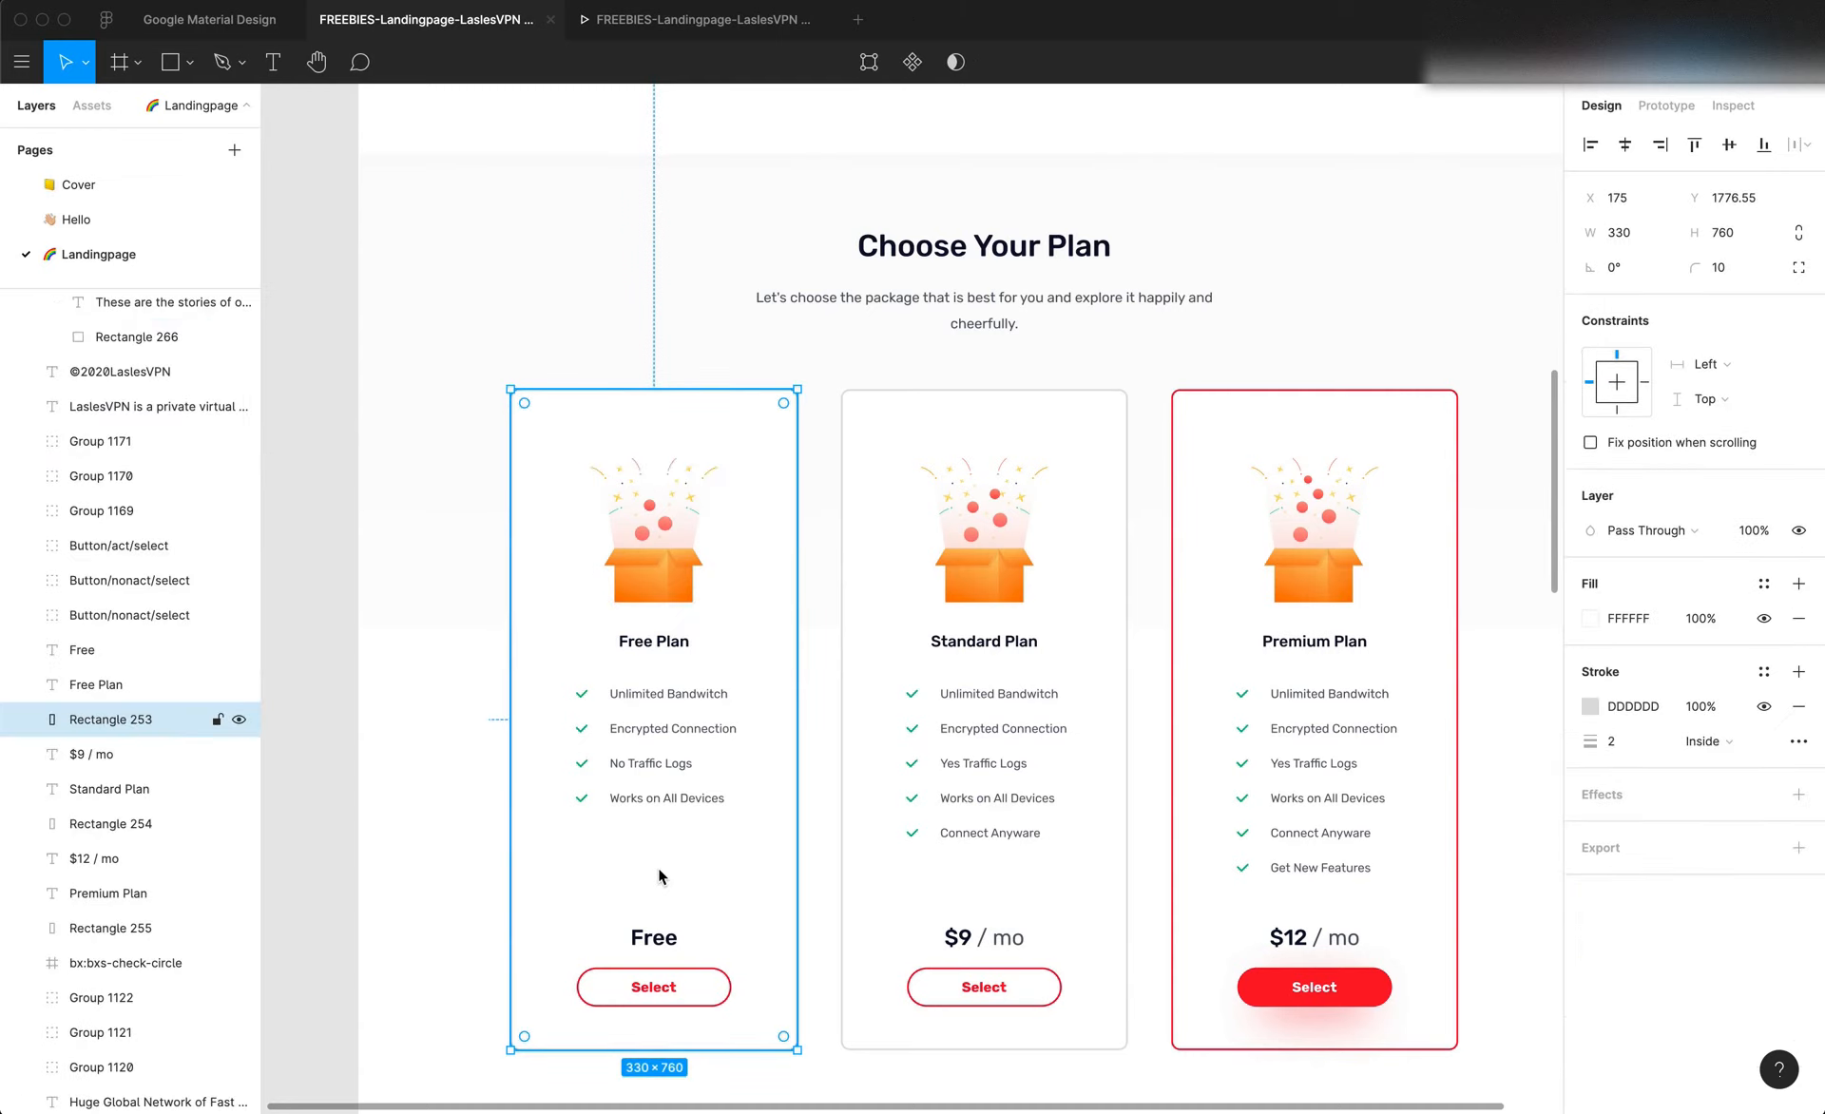
Try a placeholder rectangle about 66 × 121 in the space above the Free Plan and Standard Plan prices
key(r)
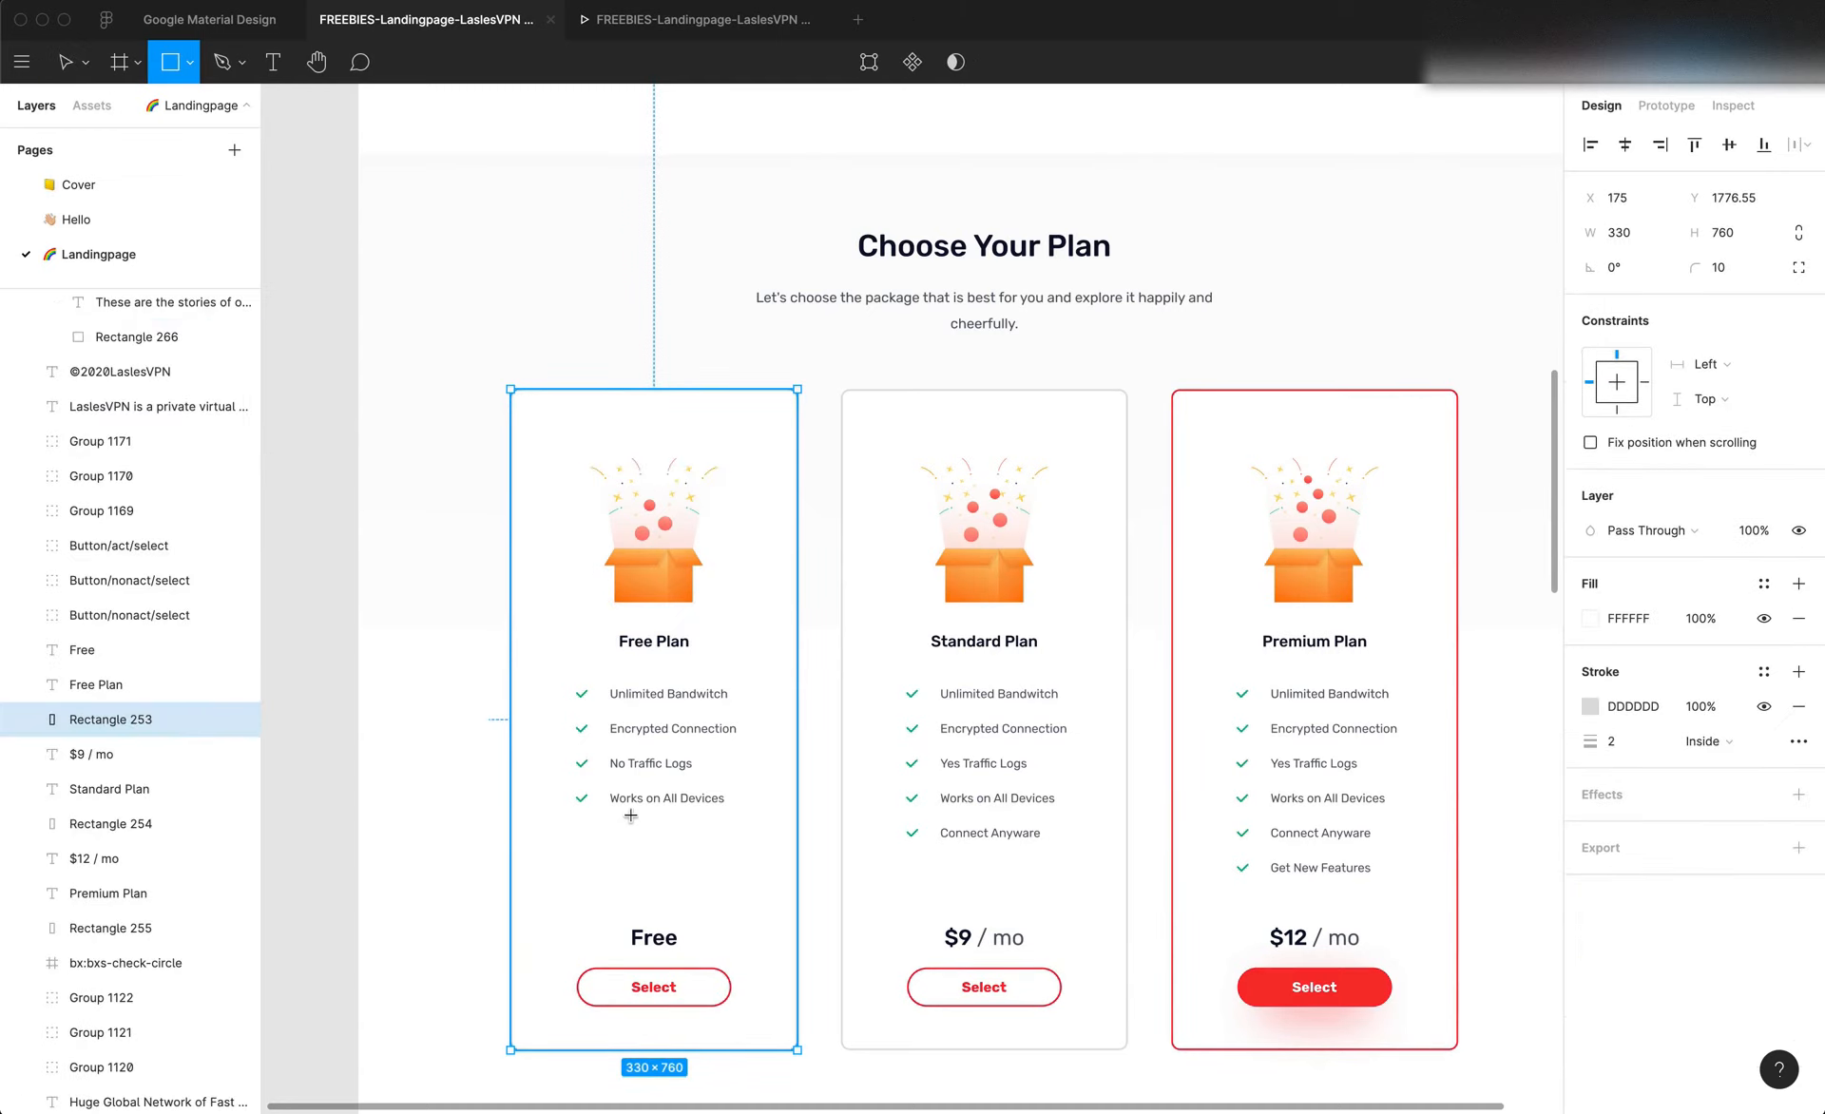
mouse_move(628, 807)
mouse_down()
mouse_move(693, 936)
mouse_move(686, 913)
mouse_move(774, 859)
mouse_move(768, 890)
mouse_move(668, 879)
mouse_move(664, 861)
mouse_up()
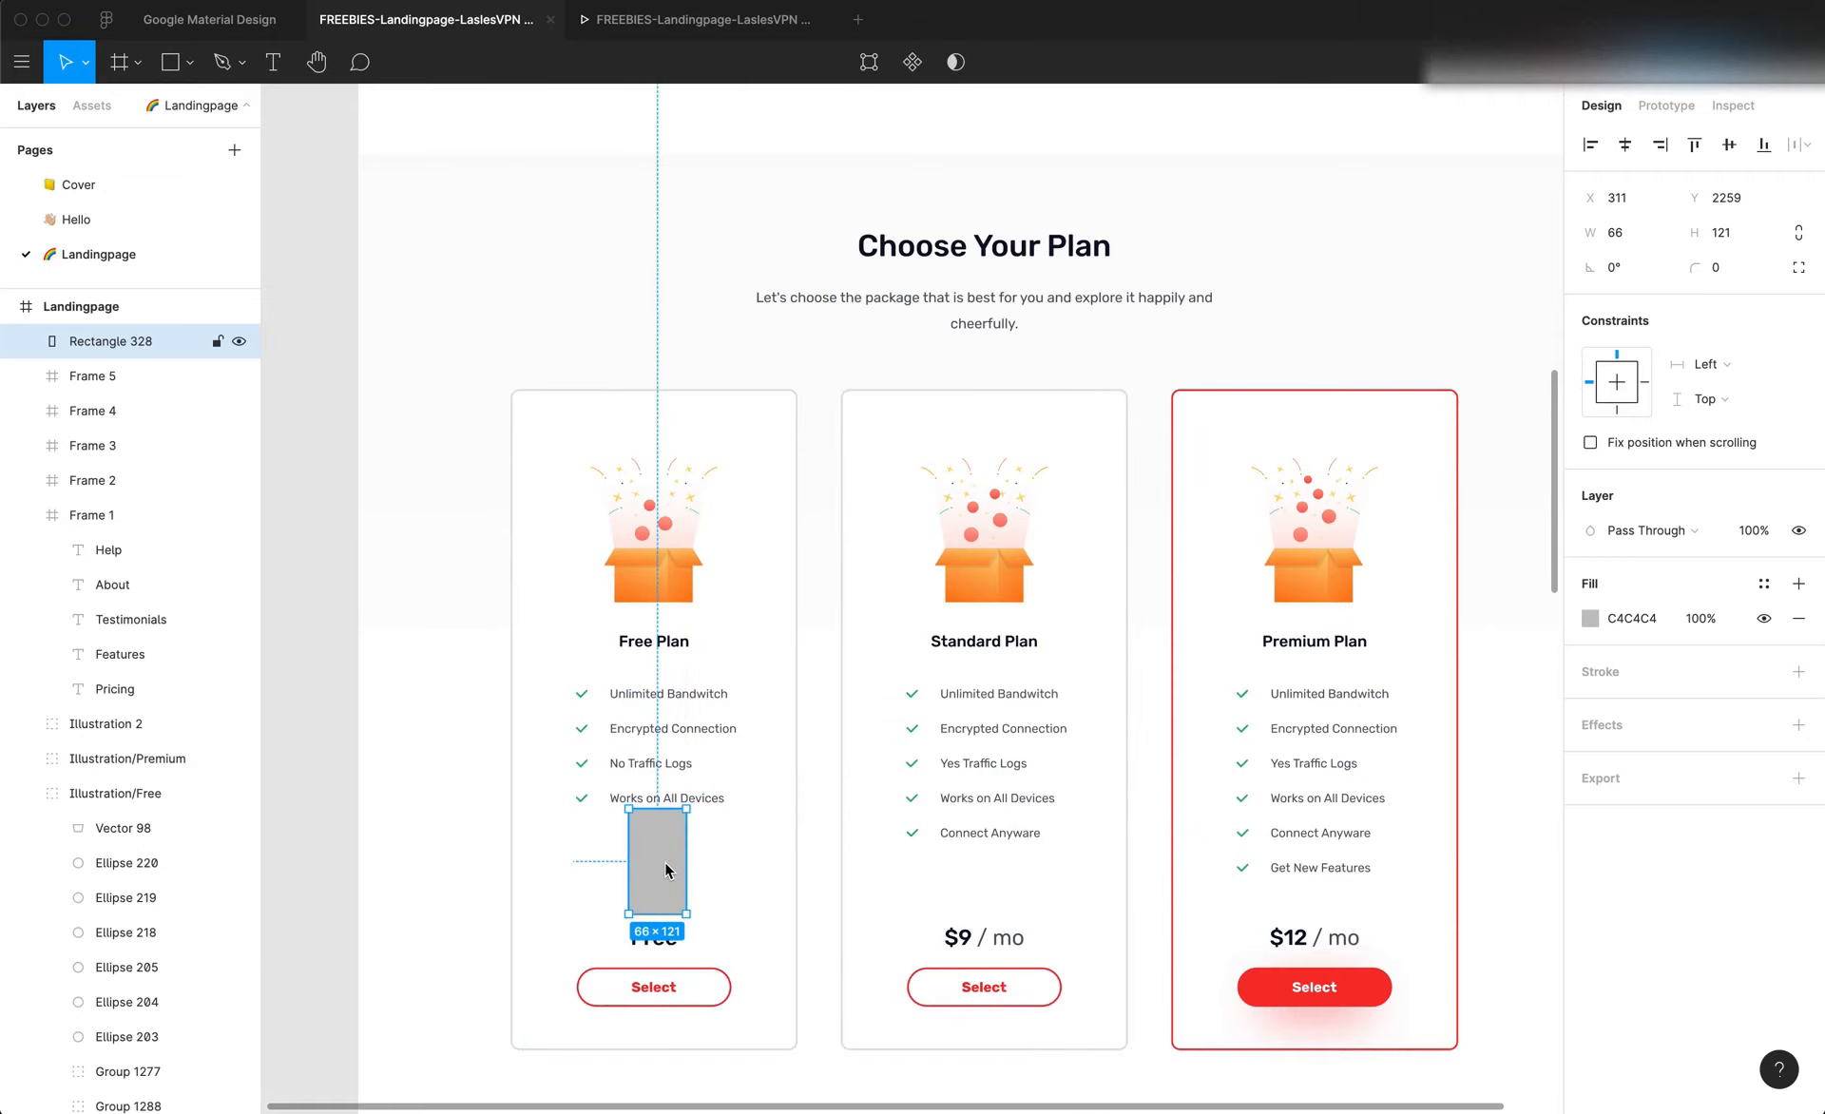
click(991, 947)
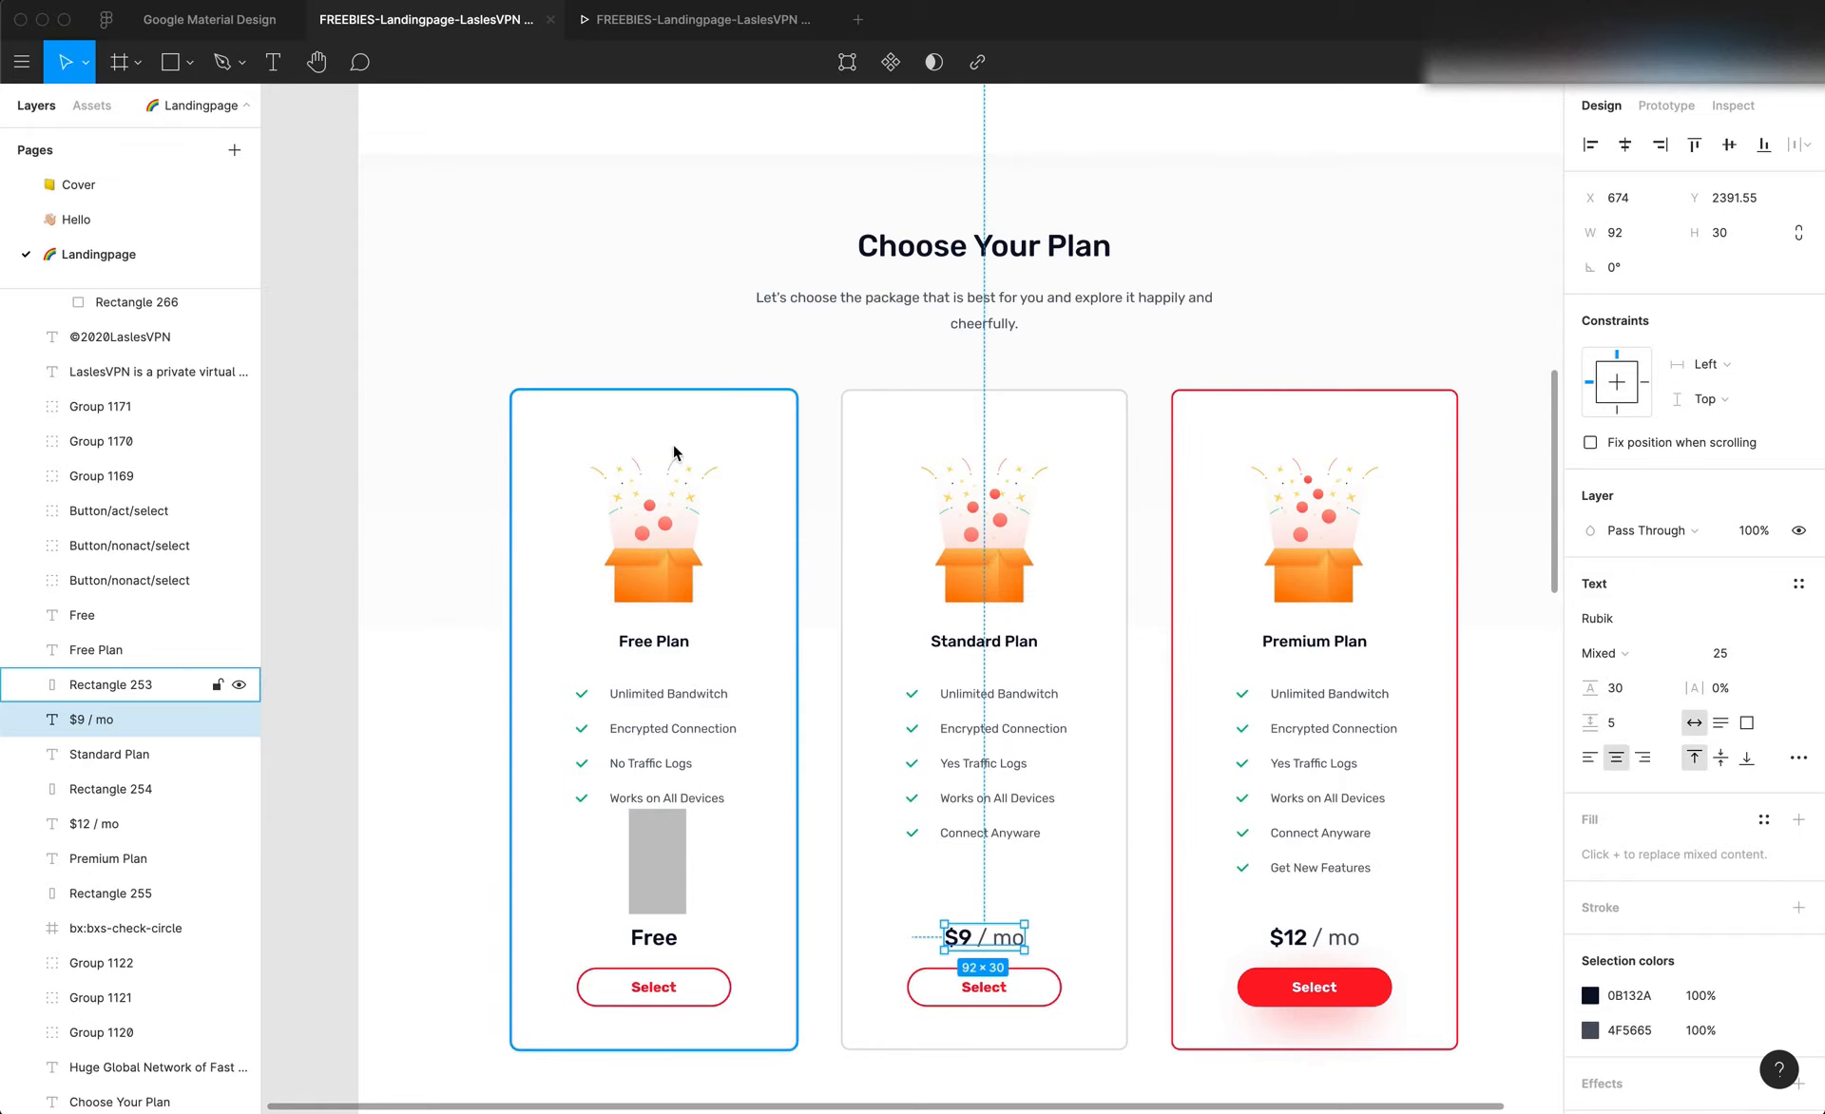
click(662, 879)
drag(663, 879, 967, 884)
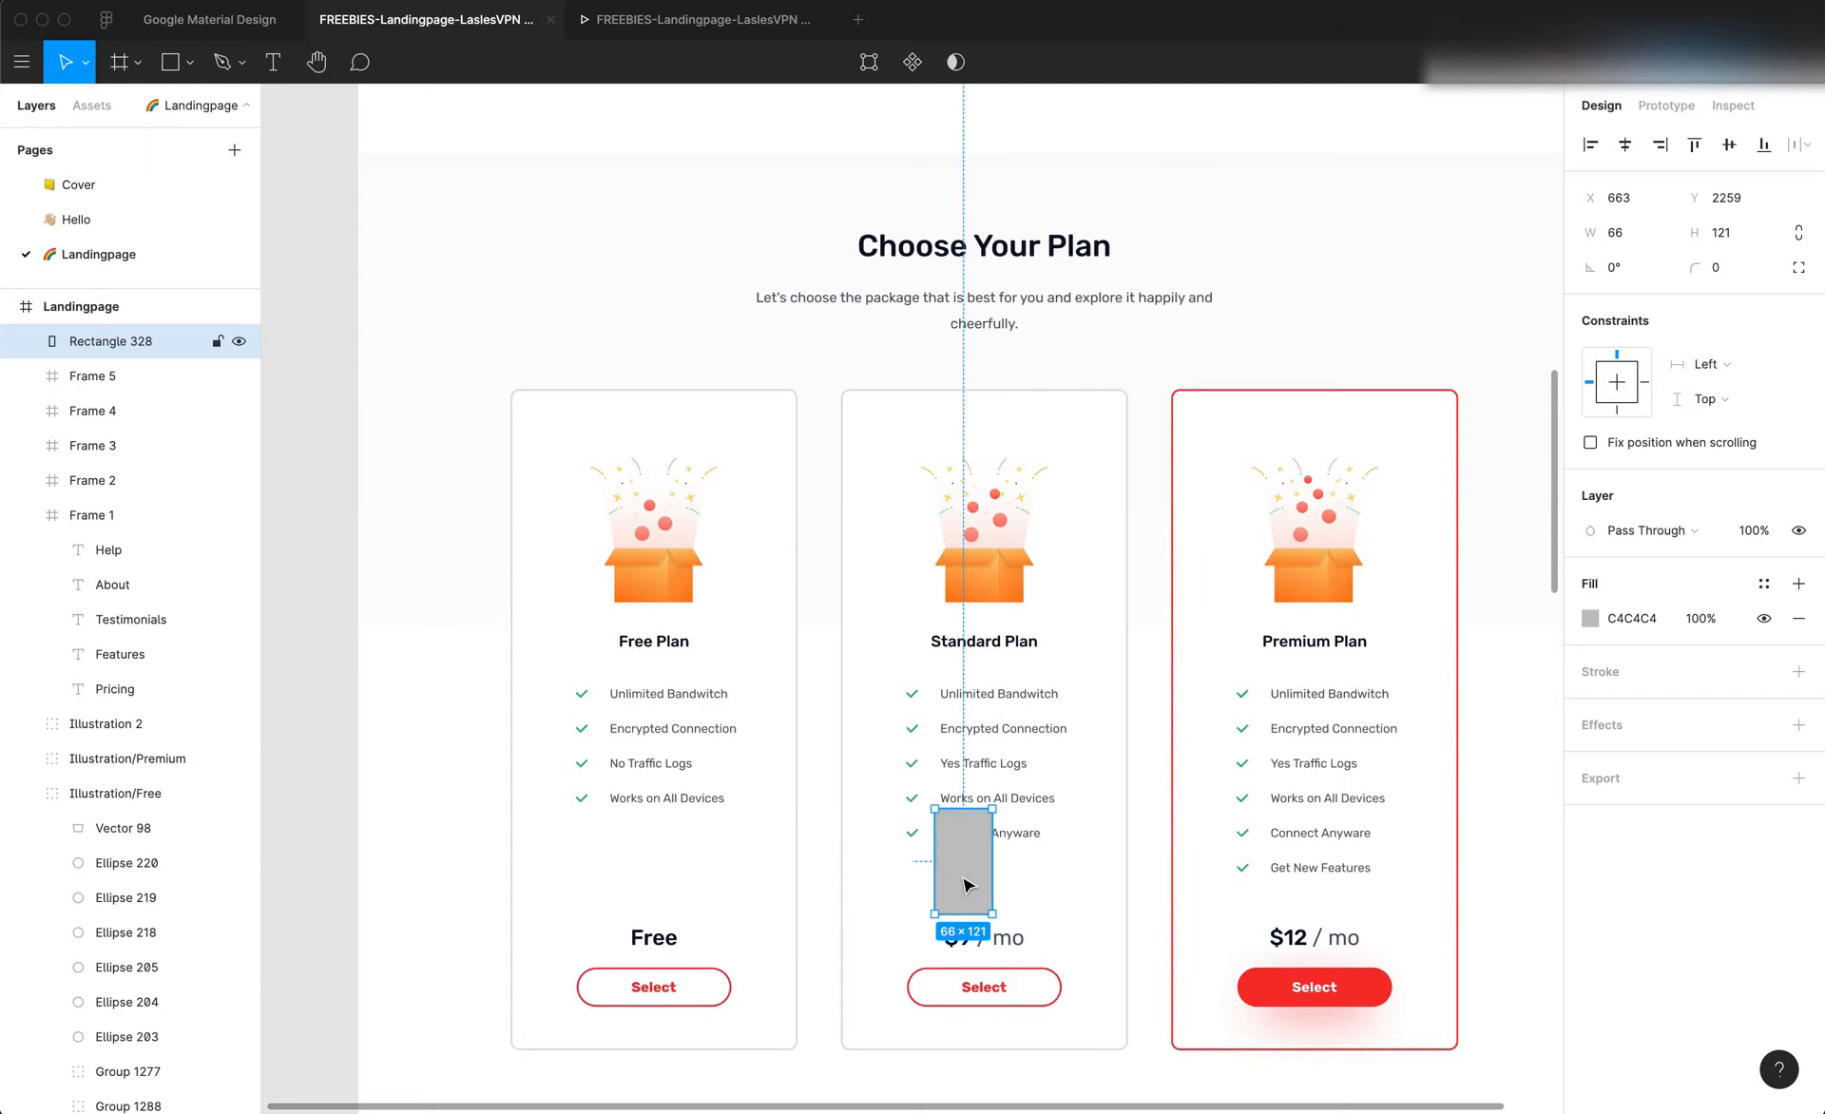
key(Delete)
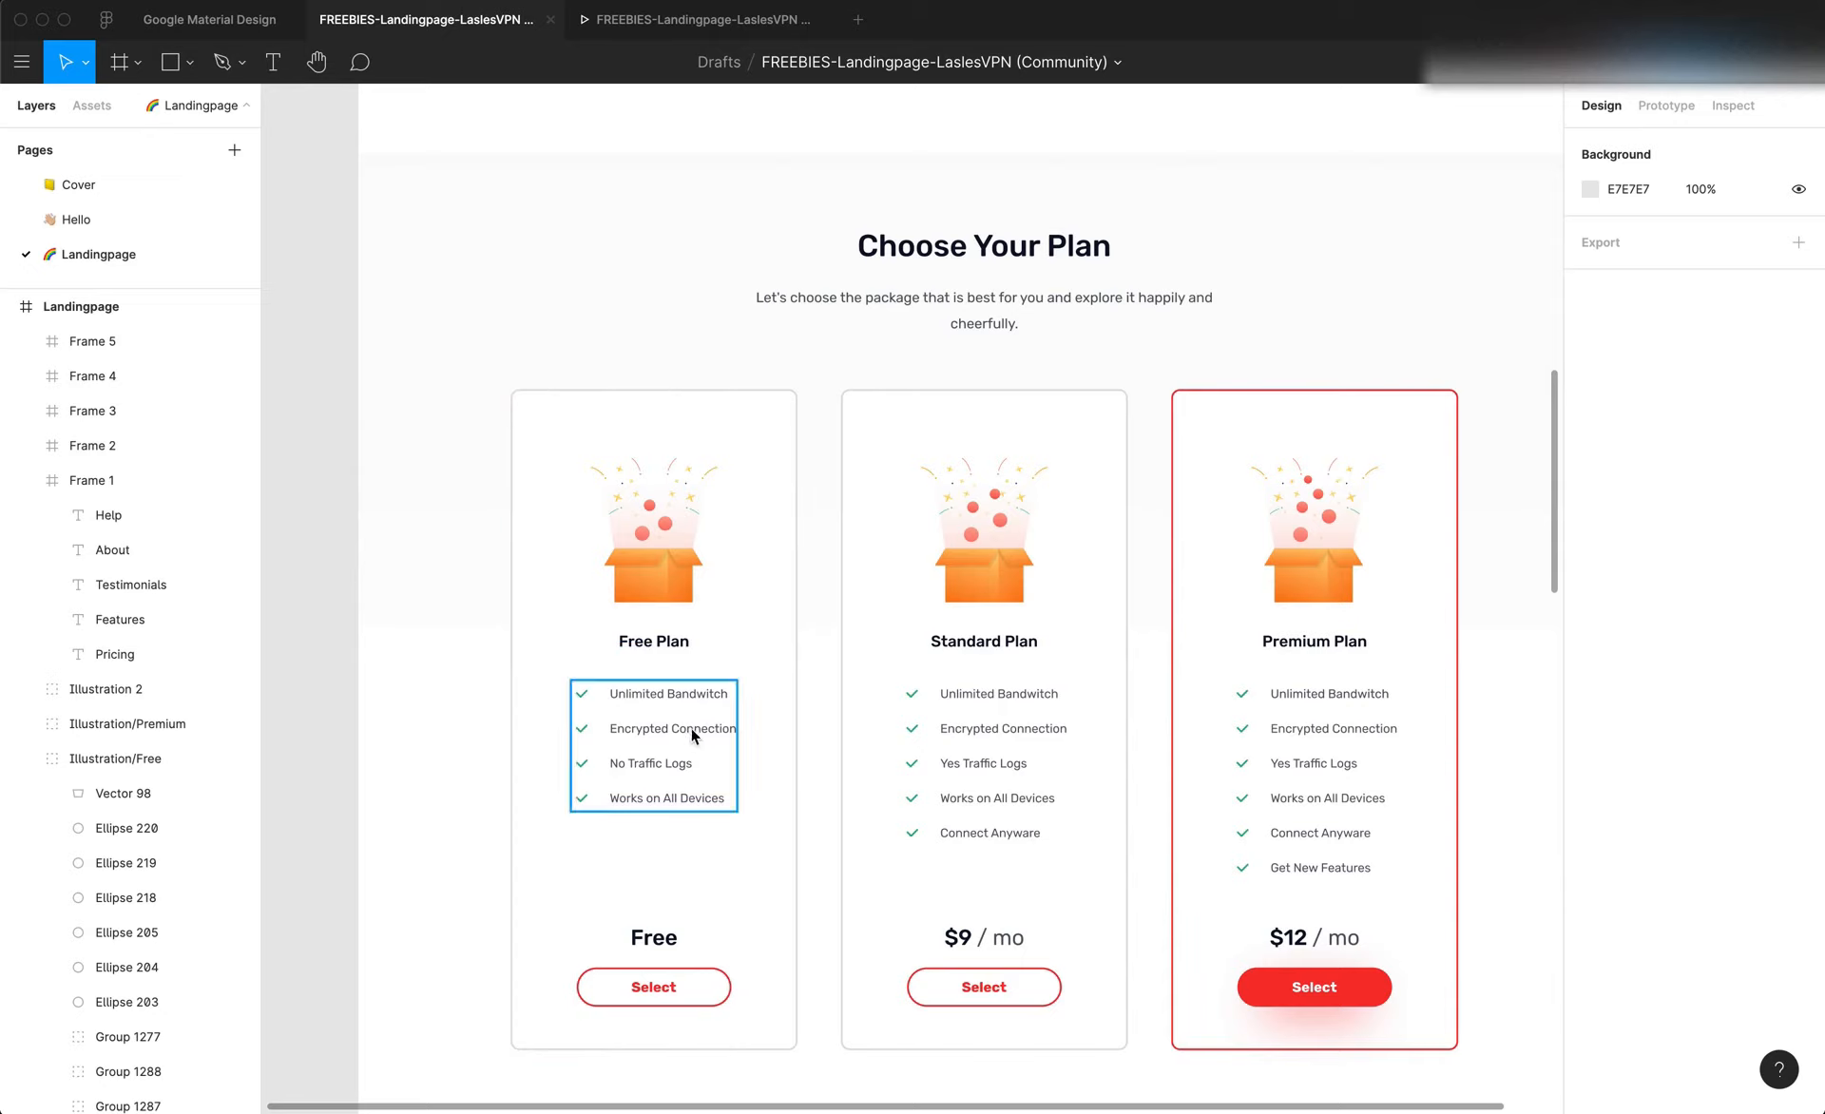
Check the text style of the Free Plan heading
click(665, 644)
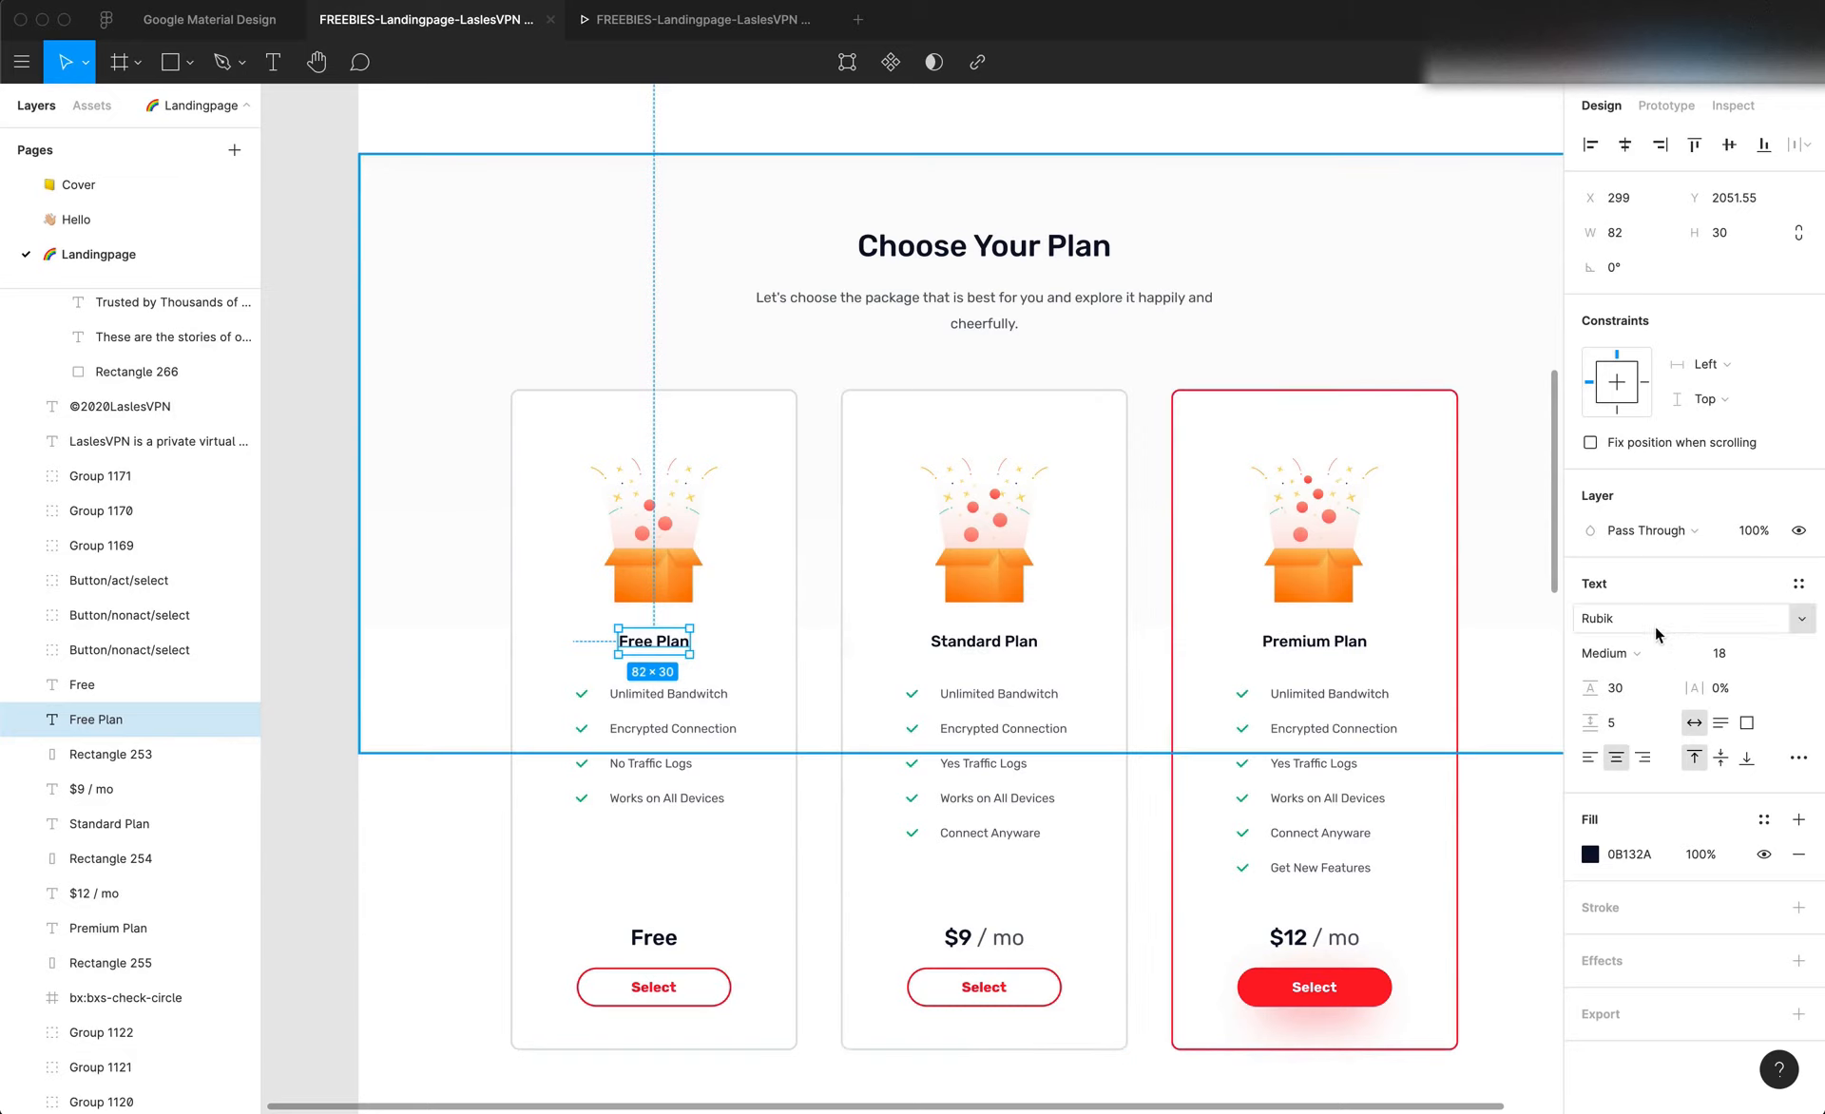
key(super+Tab)
key(super+Tab)
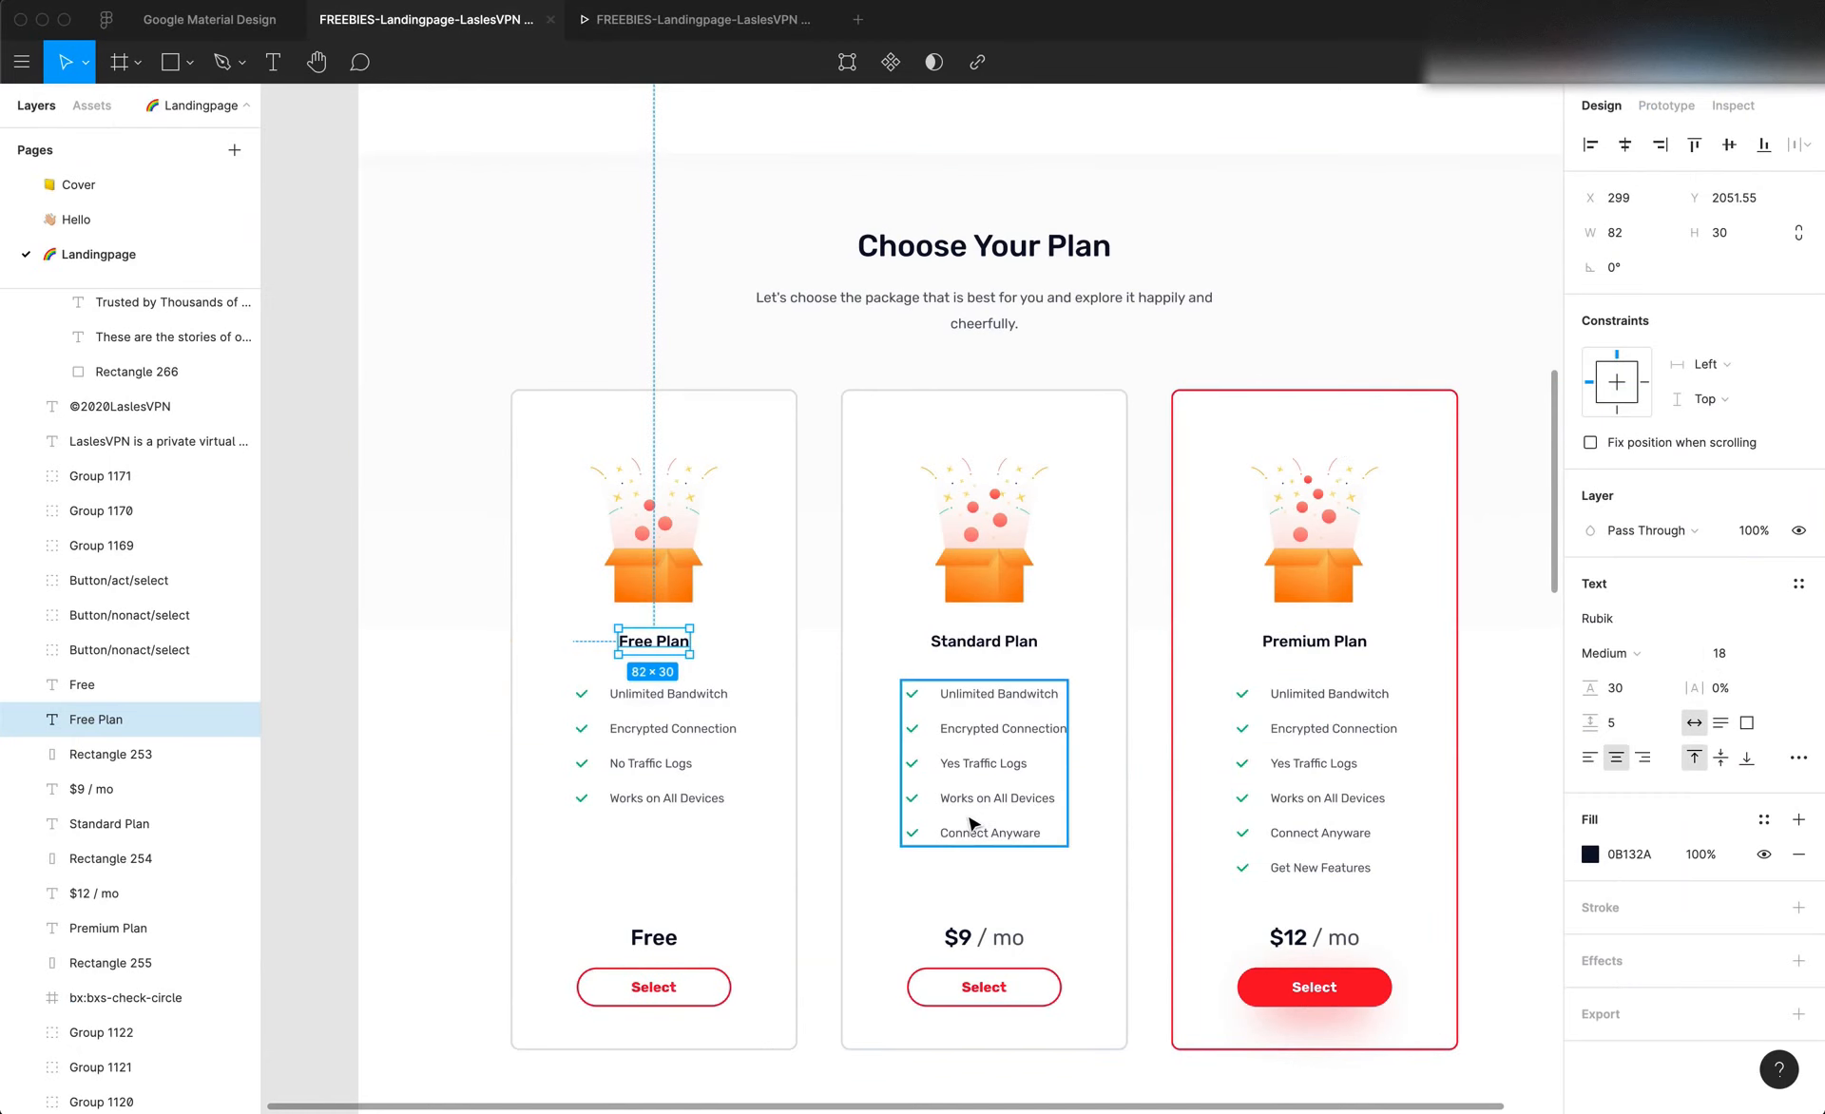
Switch to Editor X and look through the site's typography themes for a heading style suited to the plan names
key(super+Tab)
scroll(777, 722, up, 2)
scroll(778, 717, up, 1)
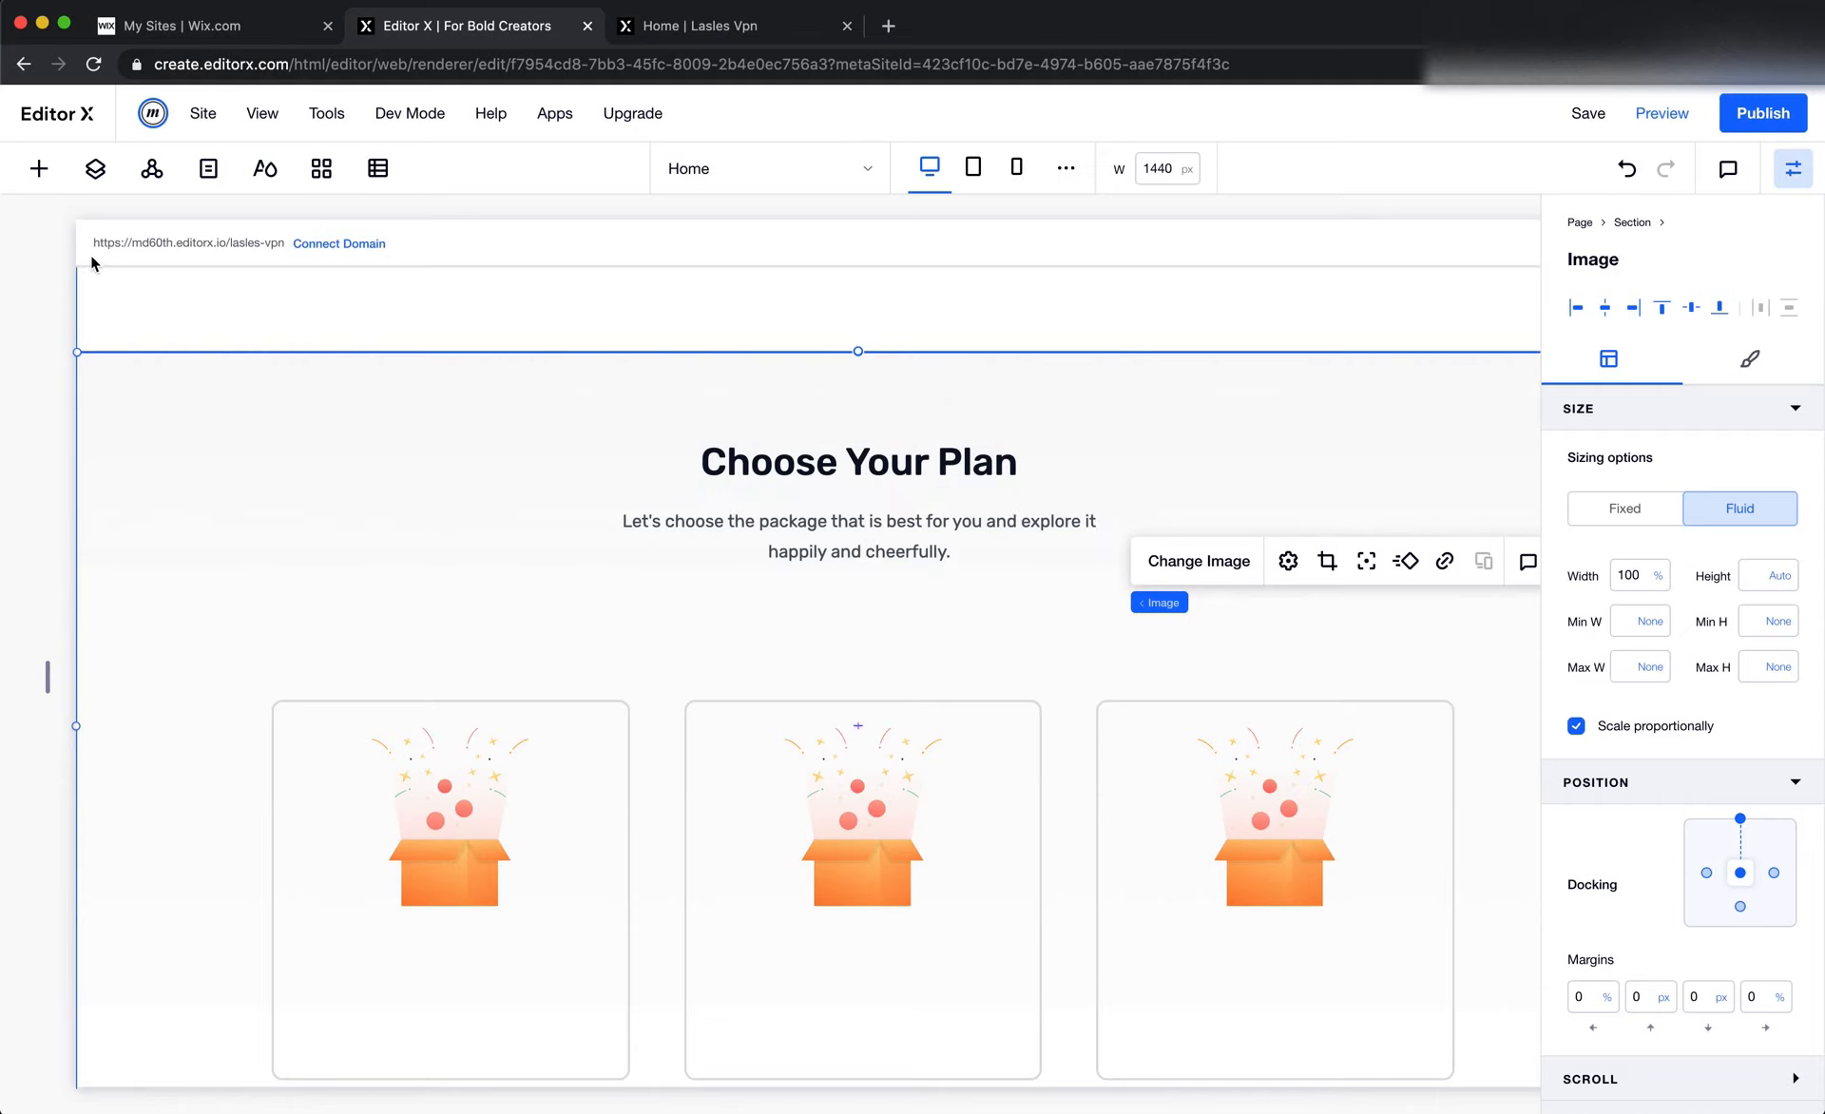
click(39, 168)
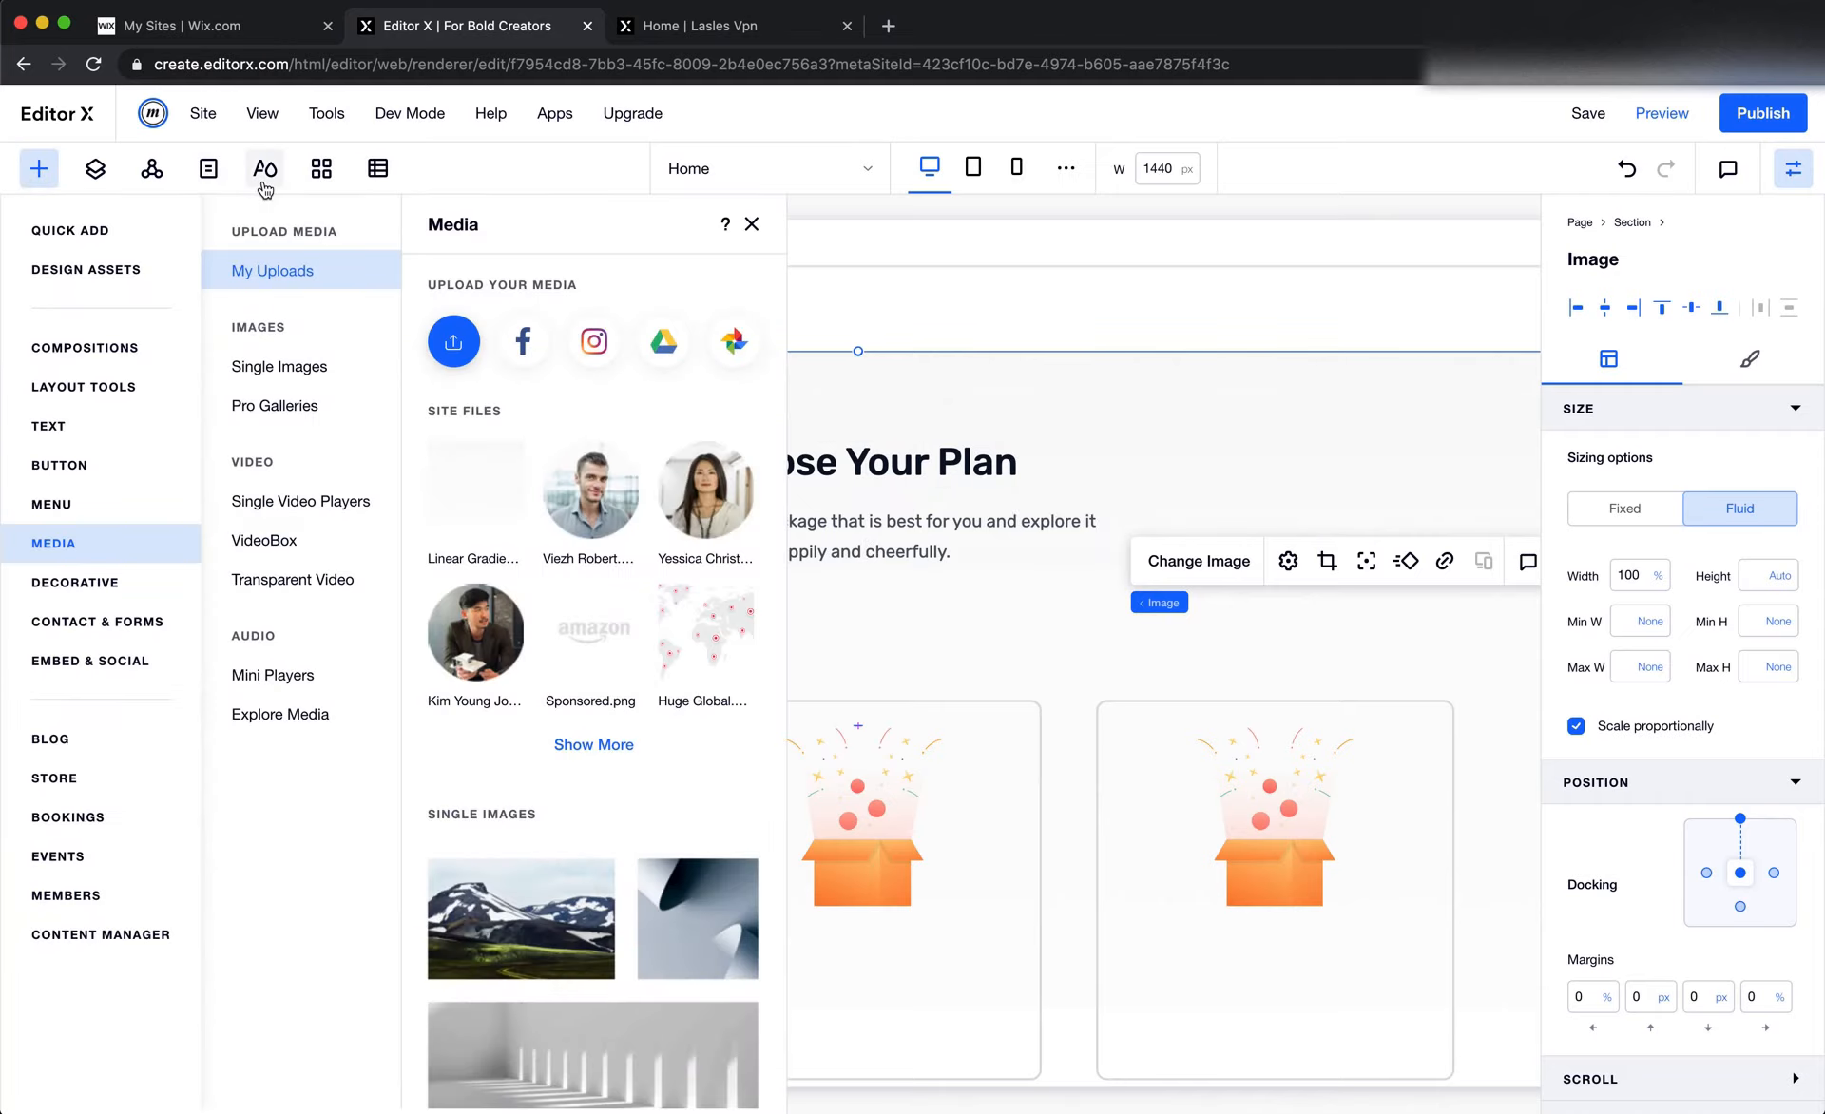
click(265, 168)
scroll(196, 755, down, 5)
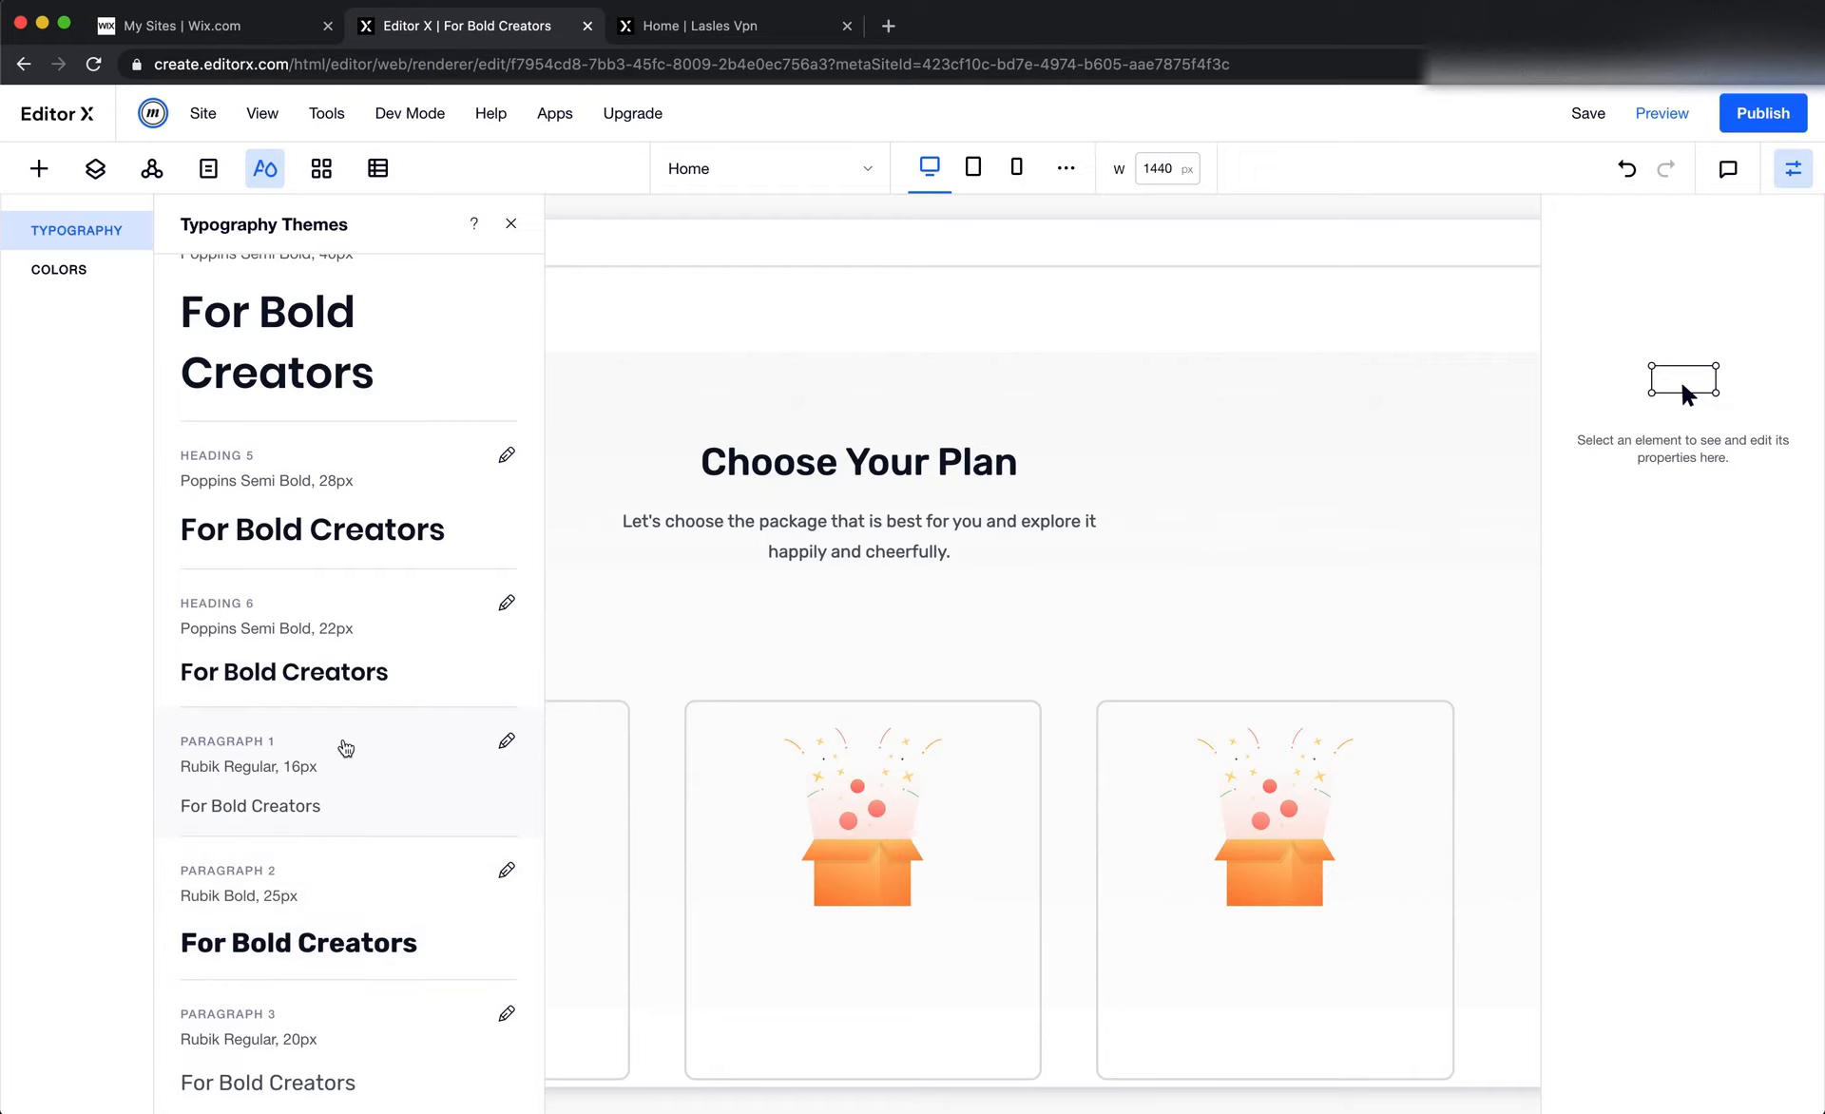
scroll(344, 745, up, 1)
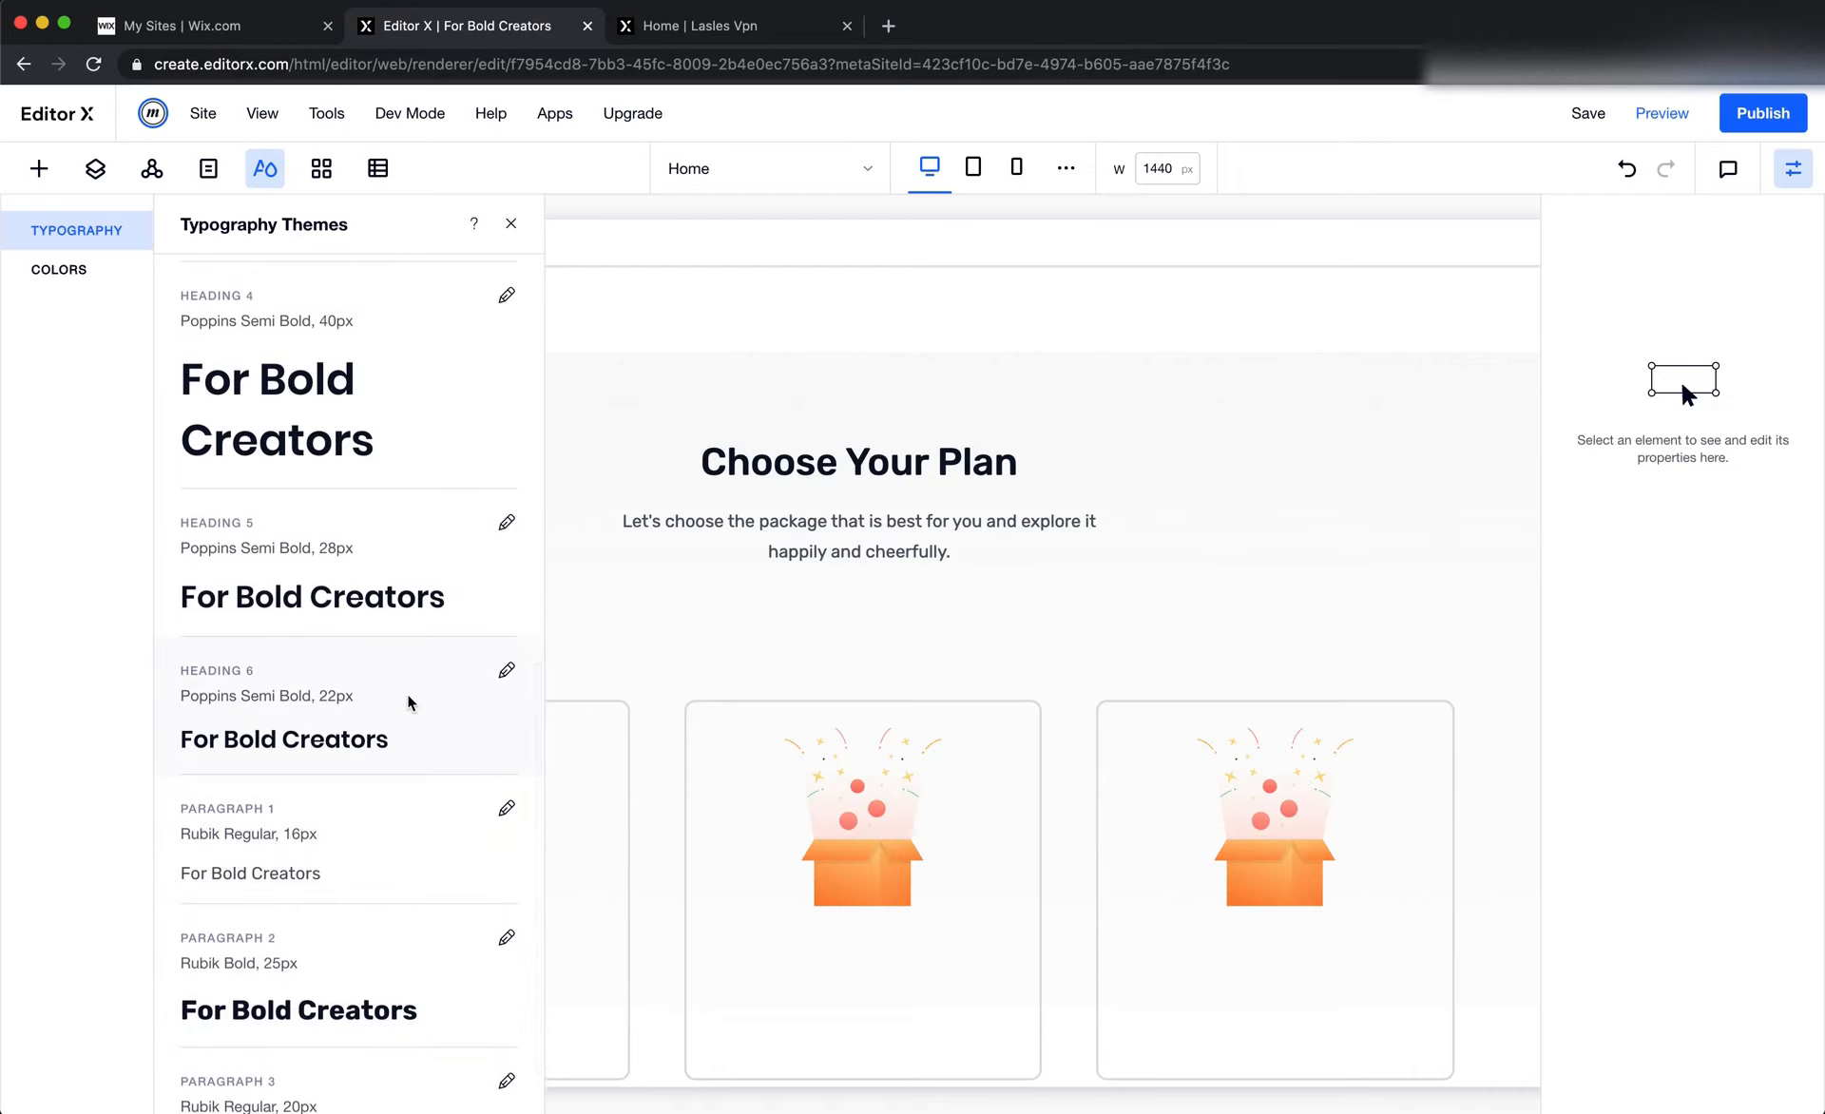
click(506, 672)
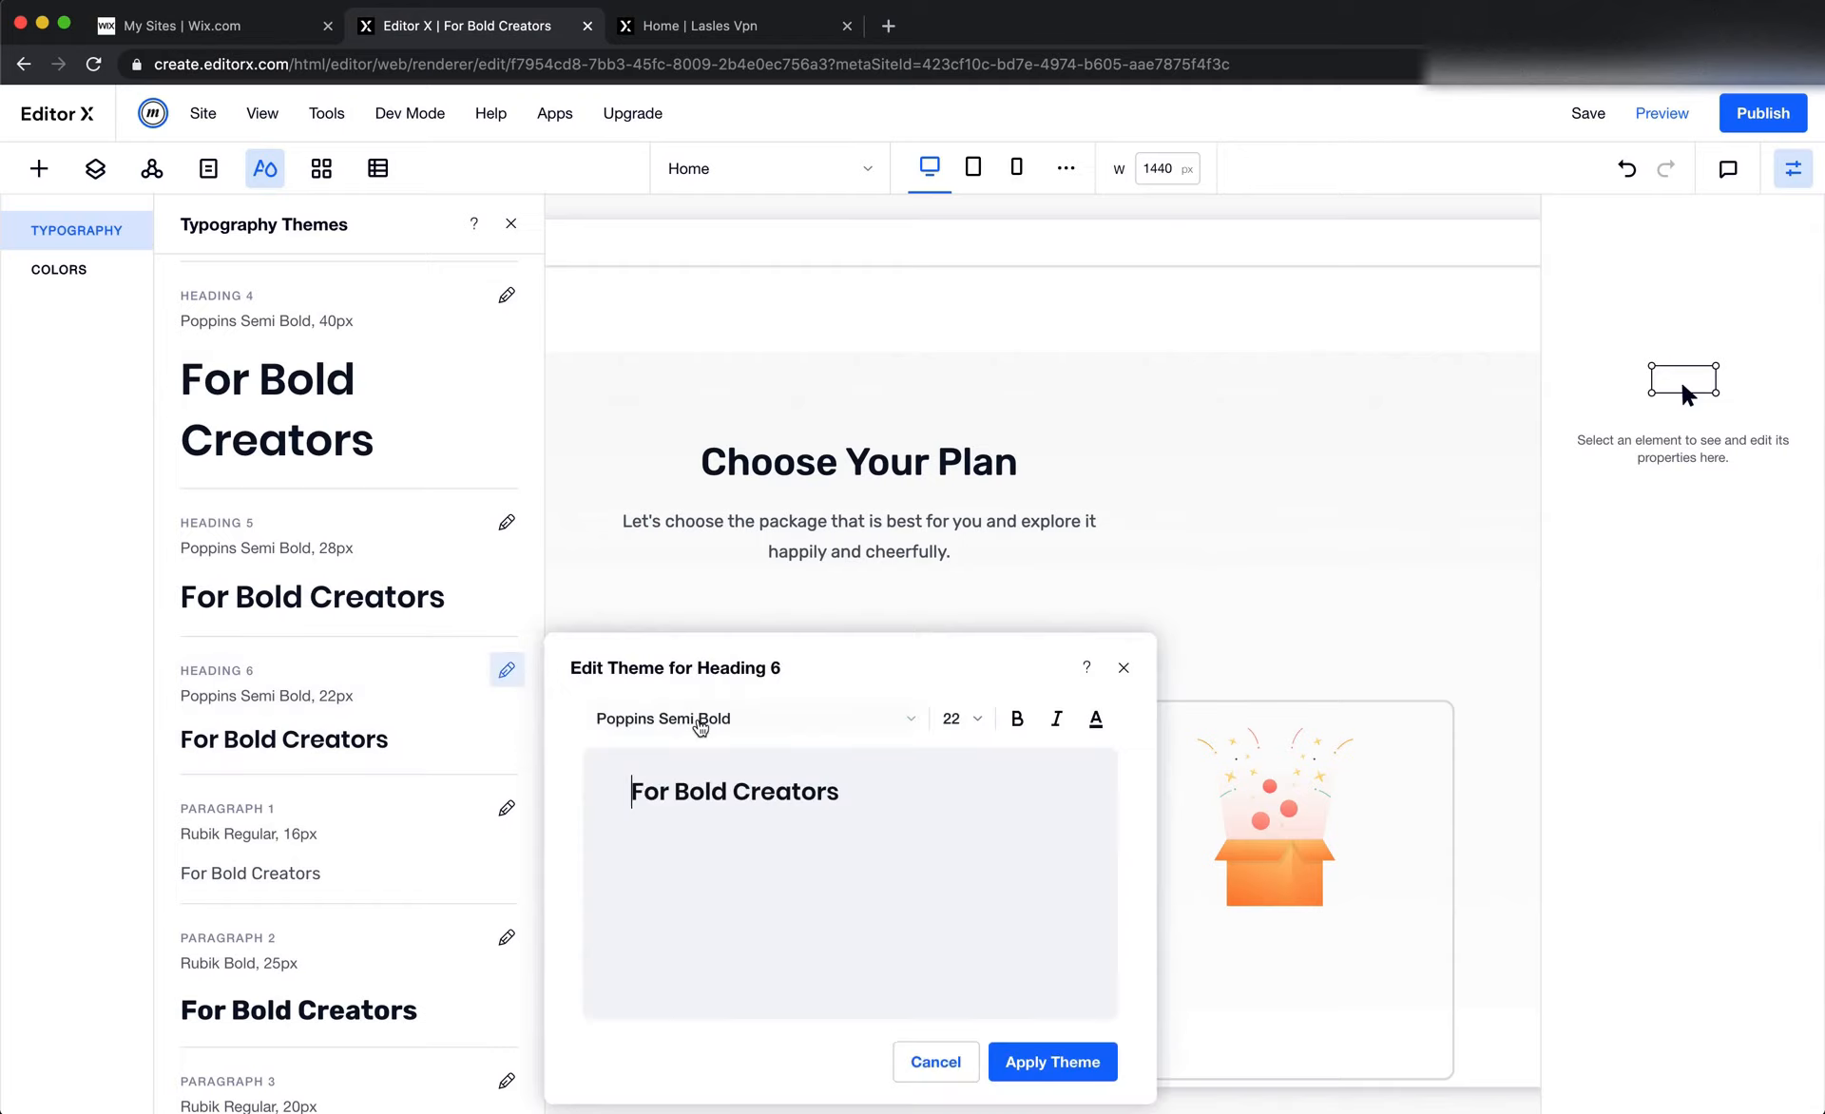
click(352, 721)
scroll(351, 720, up, 5)
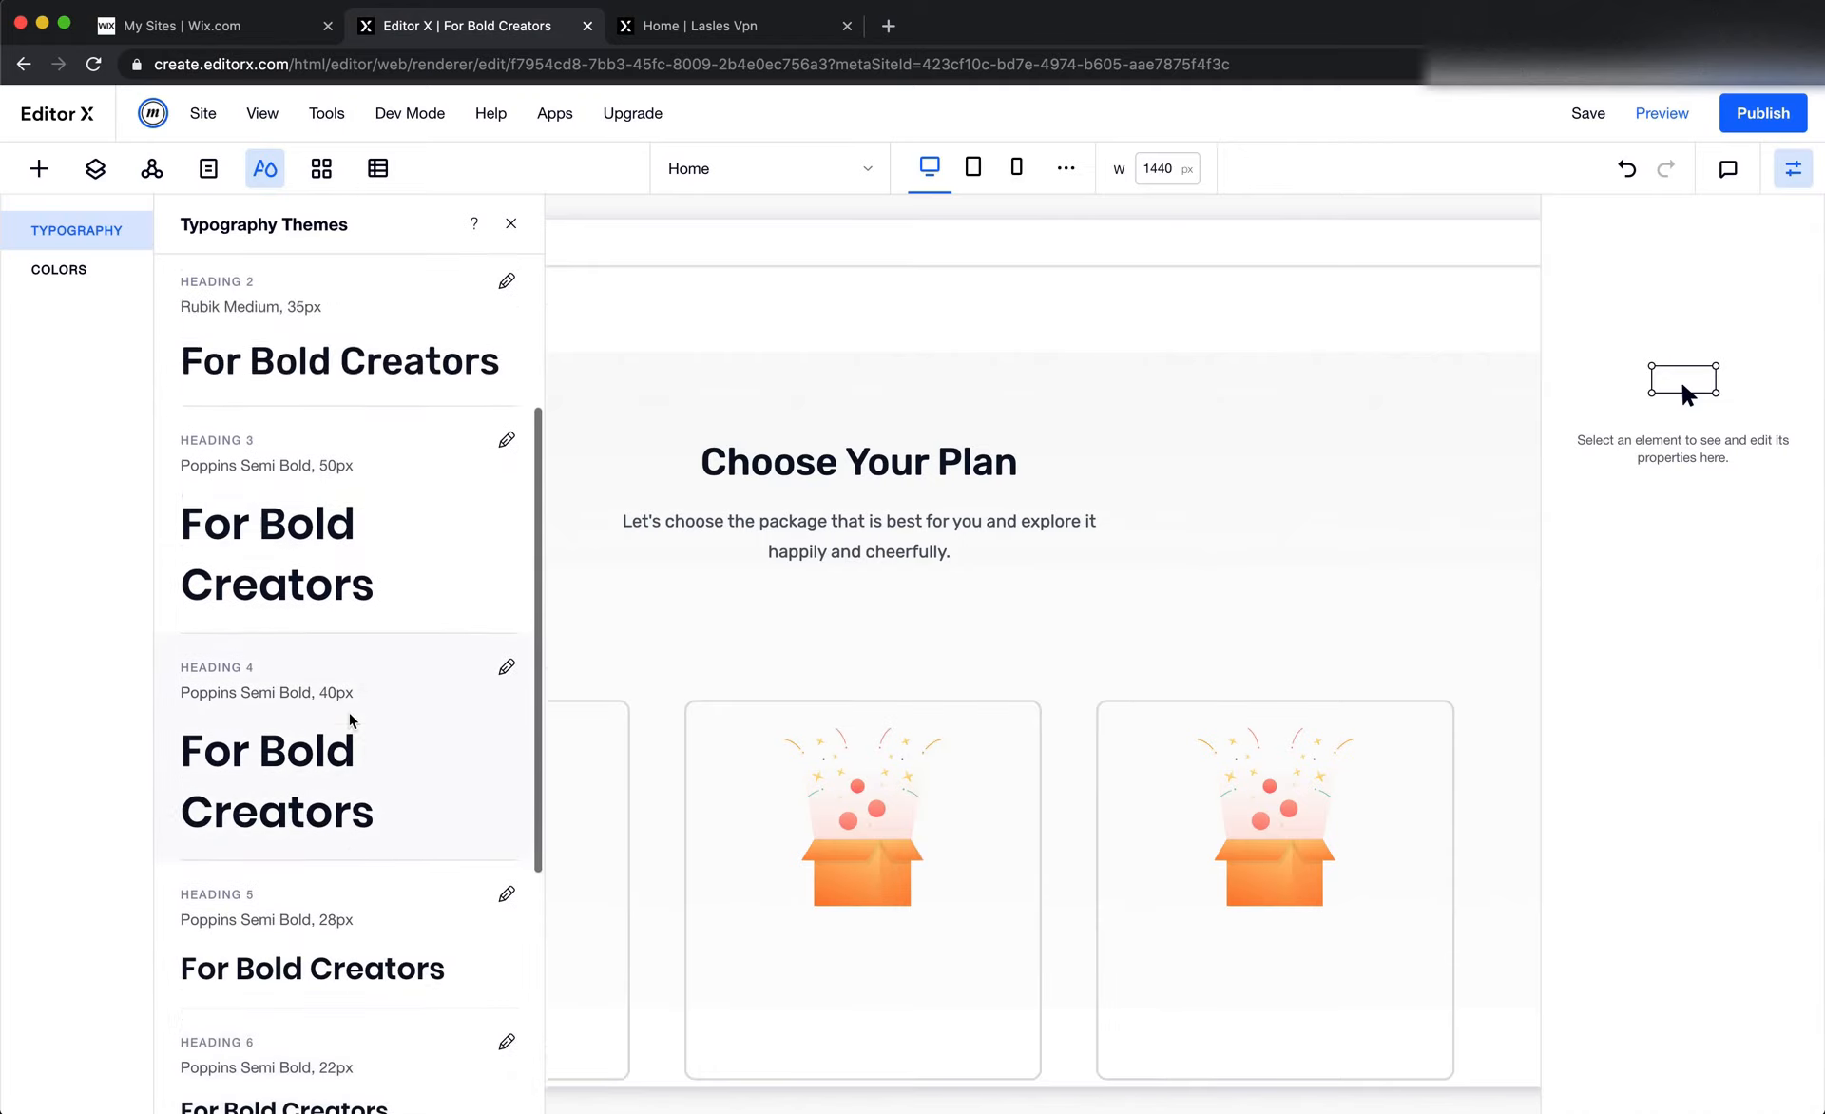
scroll(352, 721, up, 4)
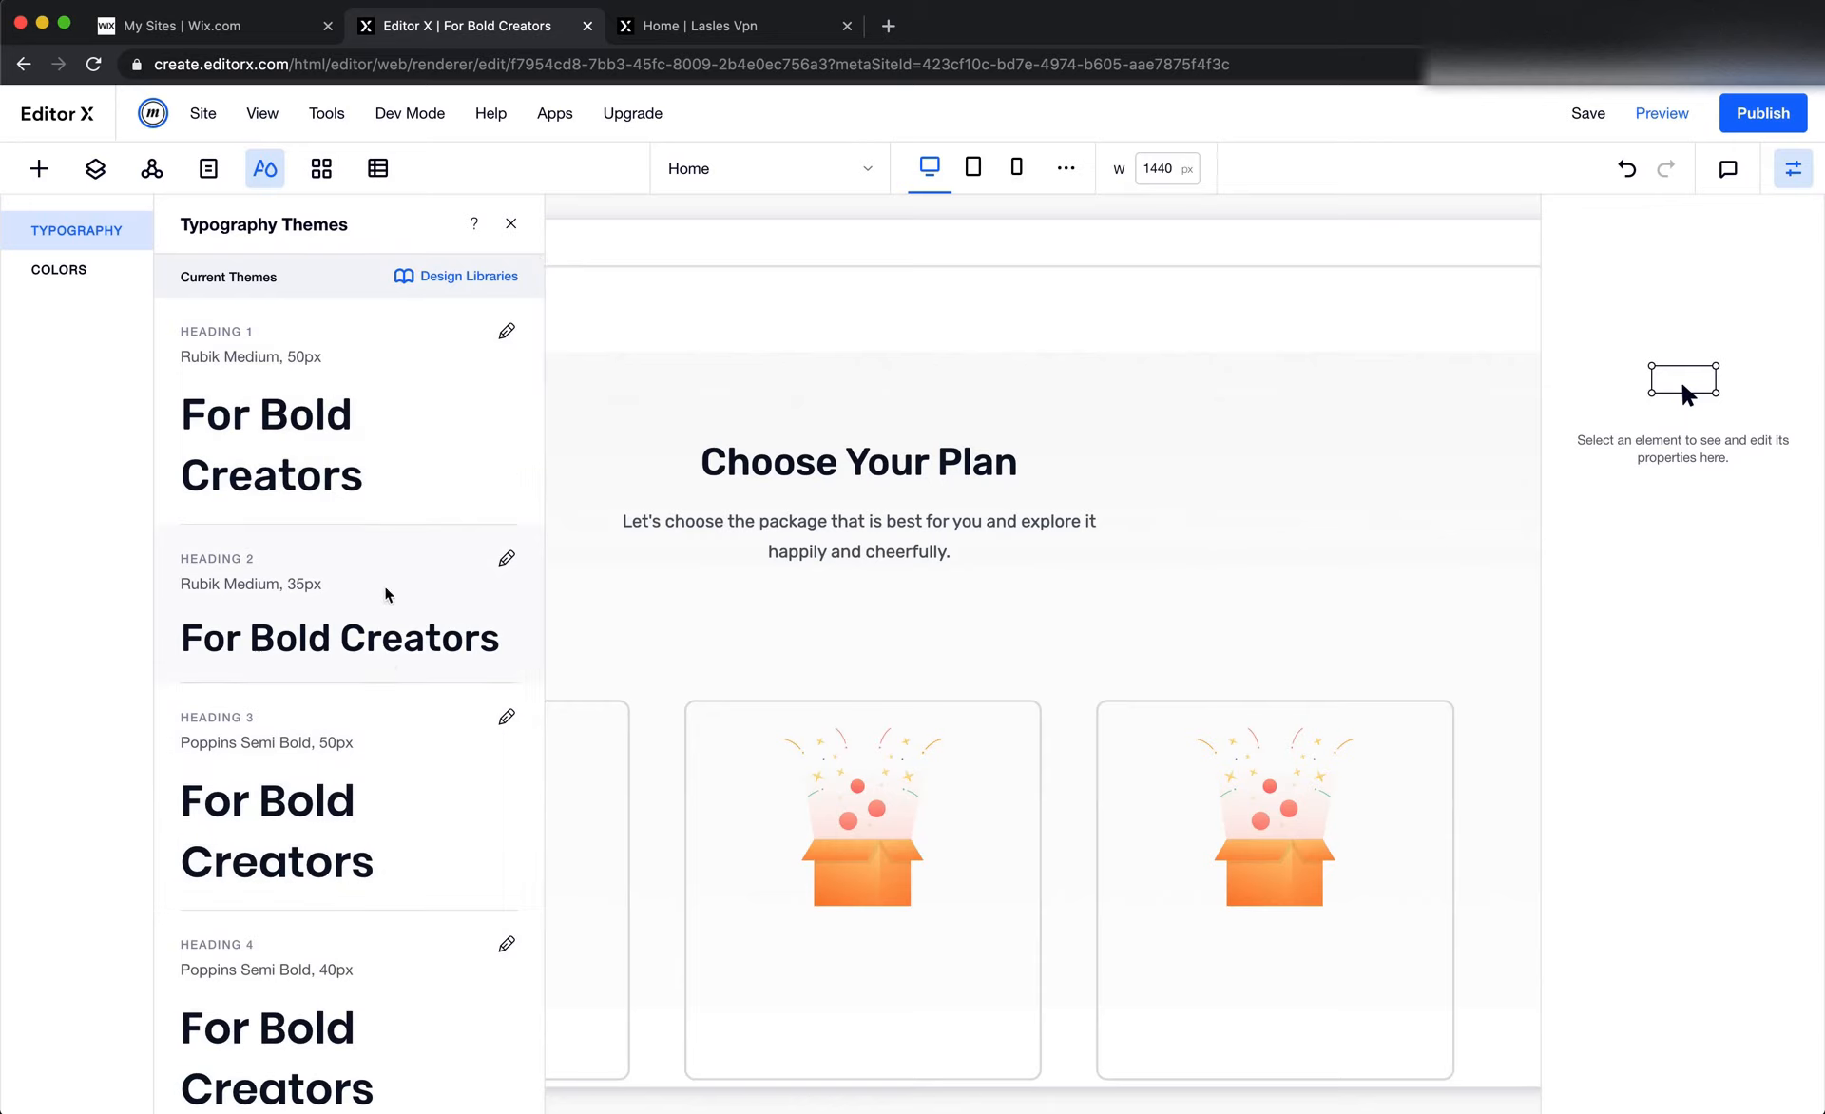
Set the Heading 3 typography theme to Rubik Medium at 18 px and apply it
scroll(386, 659, down, 2)
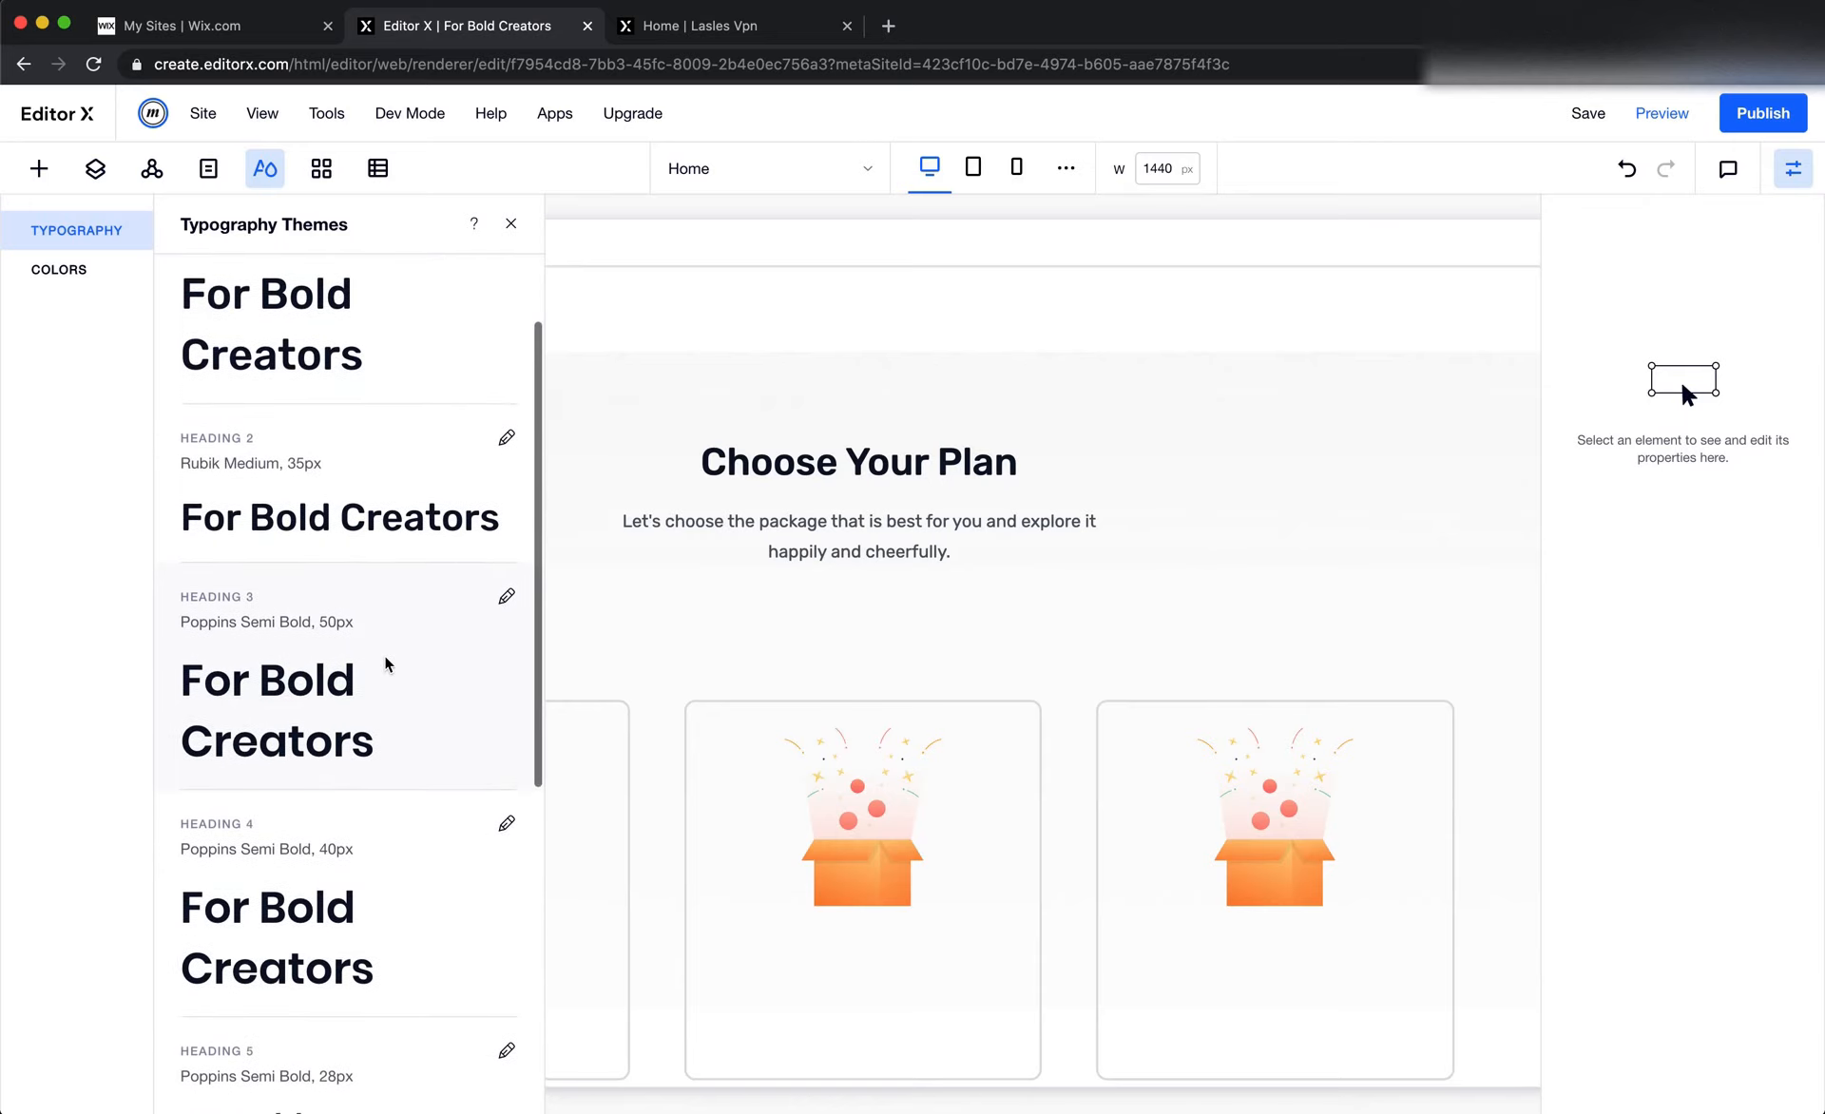
click(506, 595)
click(960, 648)
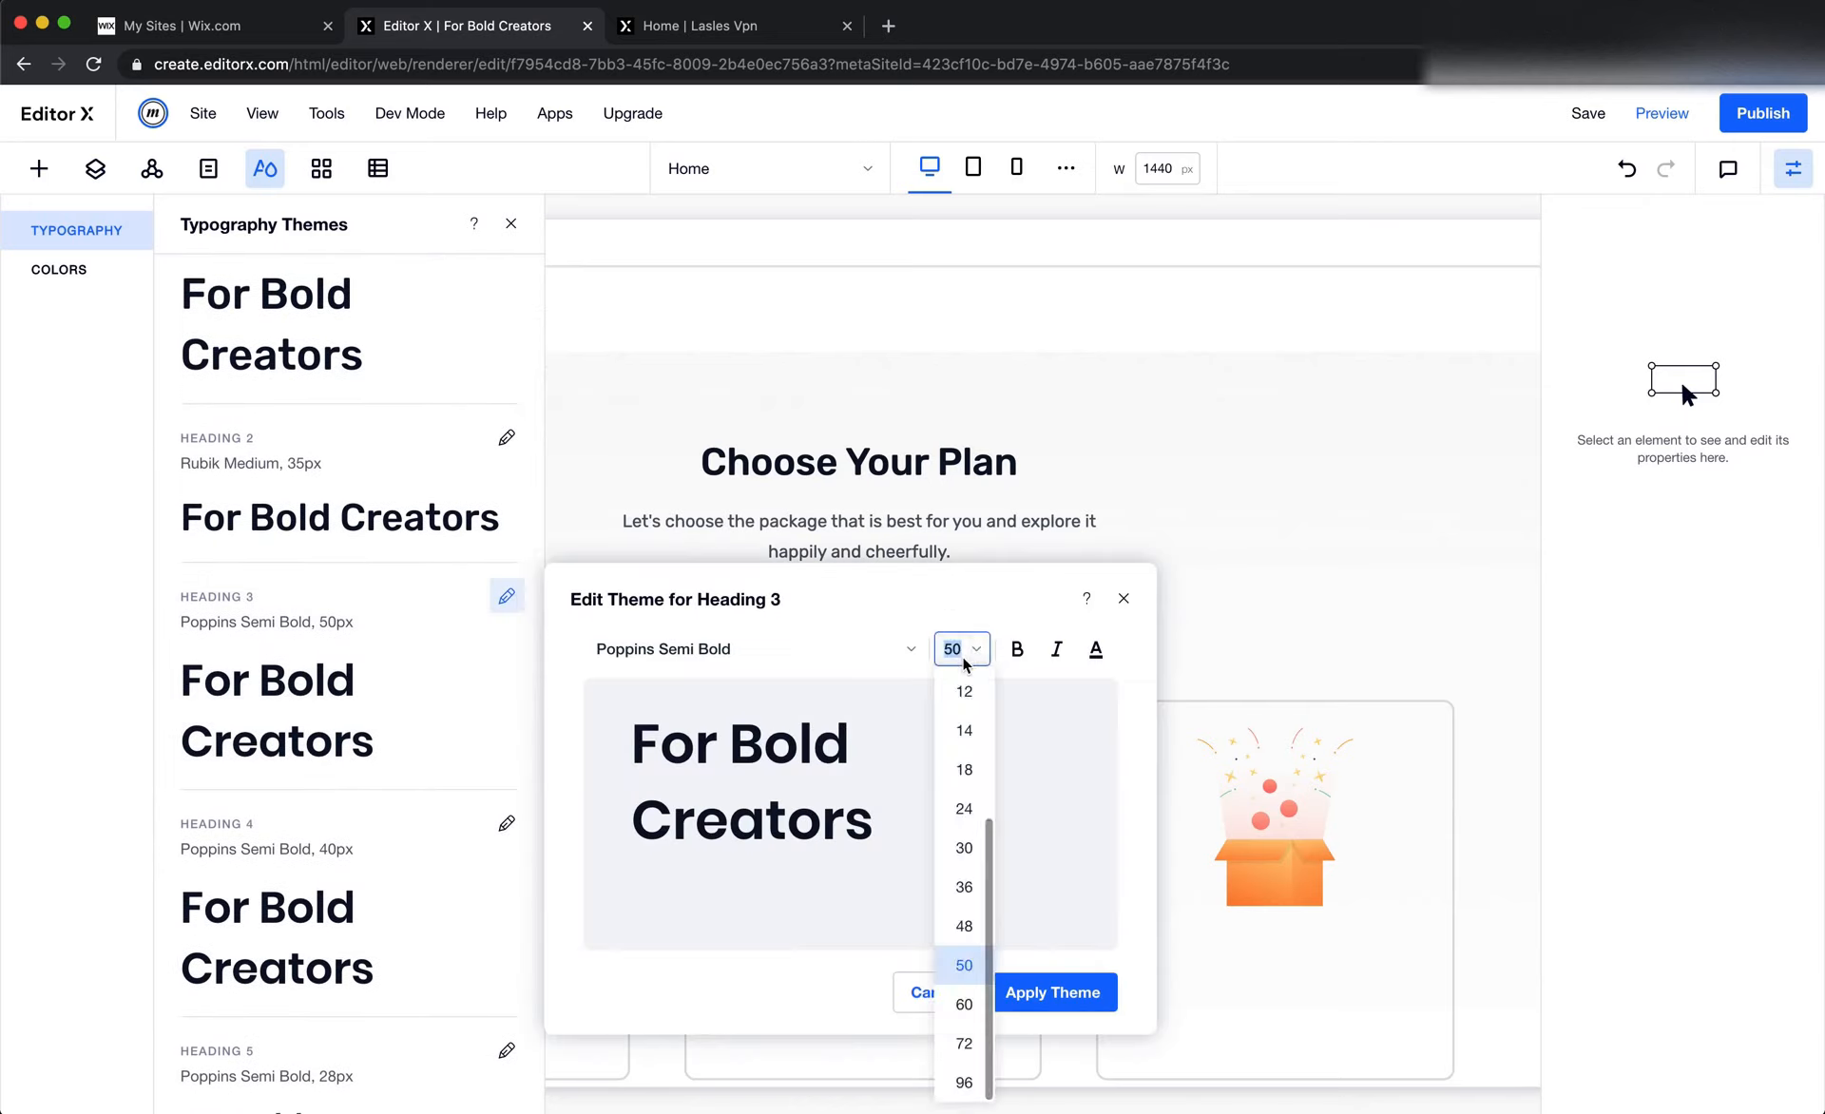
click(961, 767)
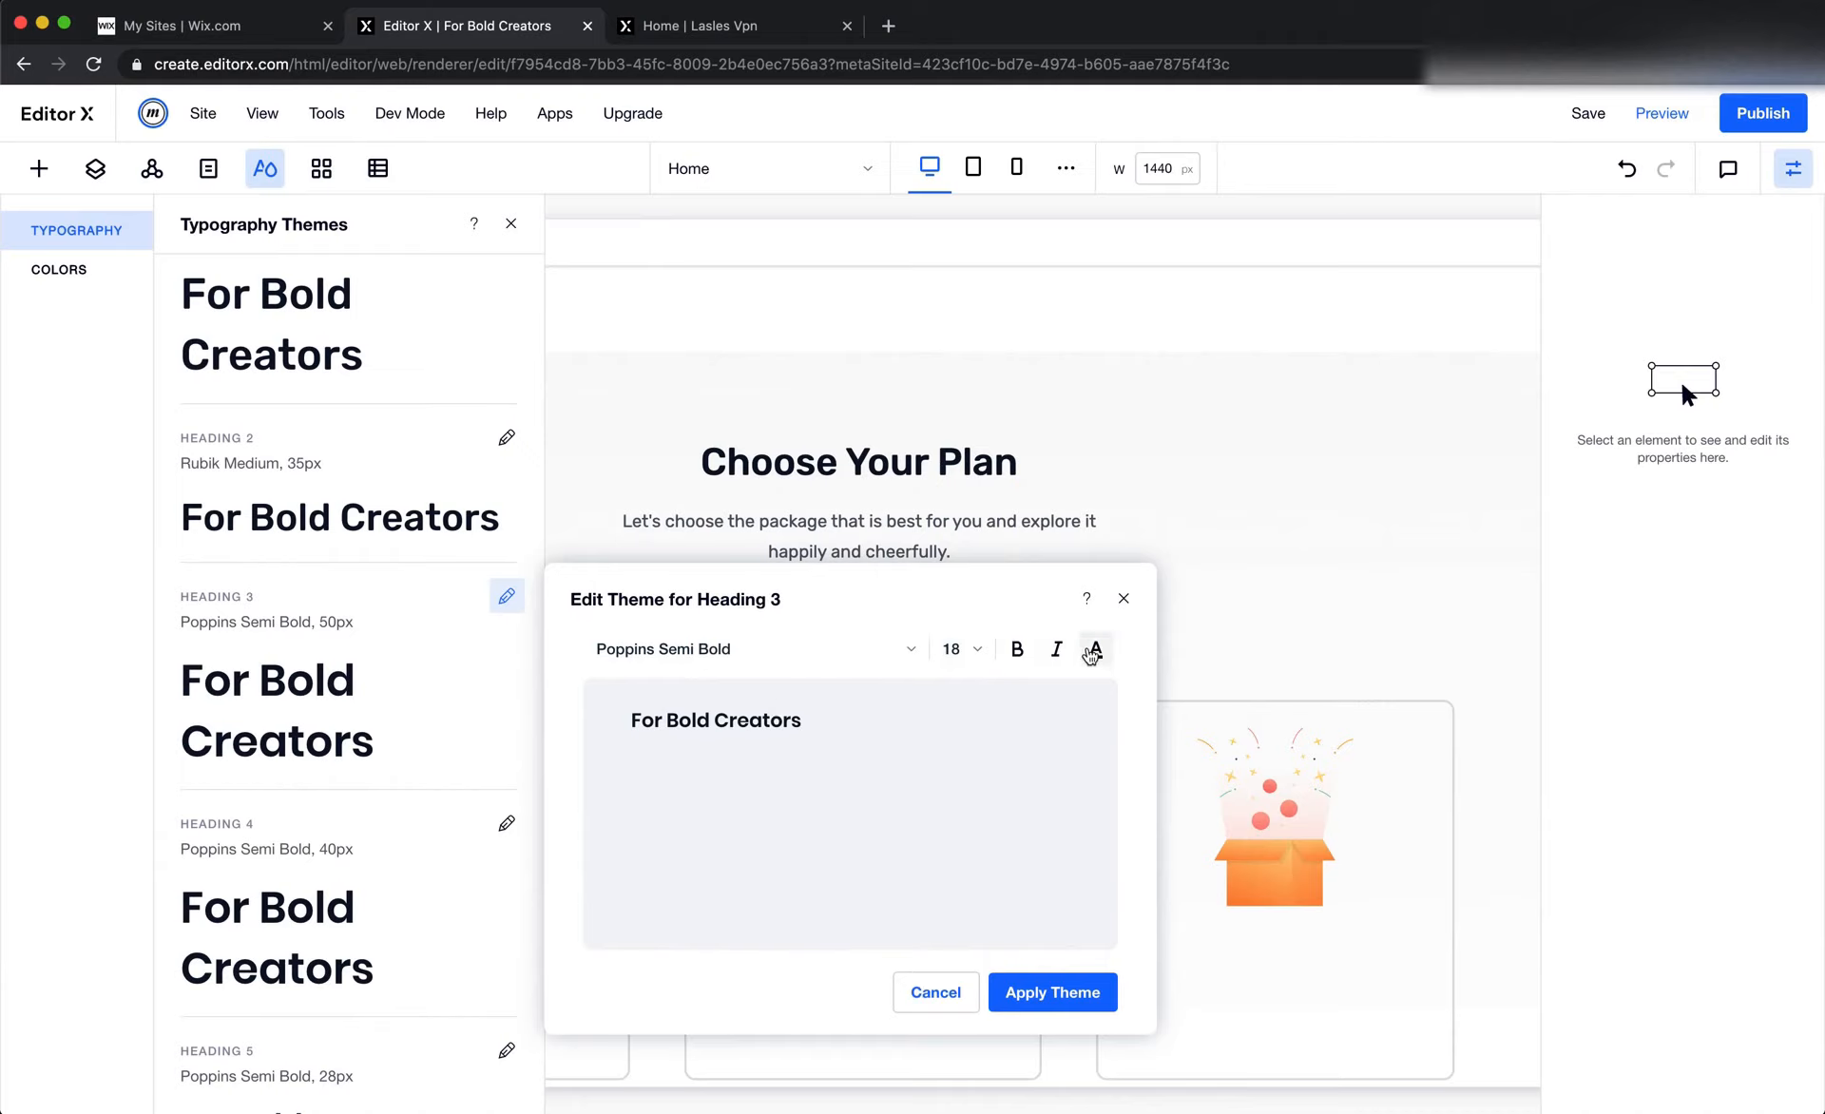
click(1091, 654)
click(846, 860)
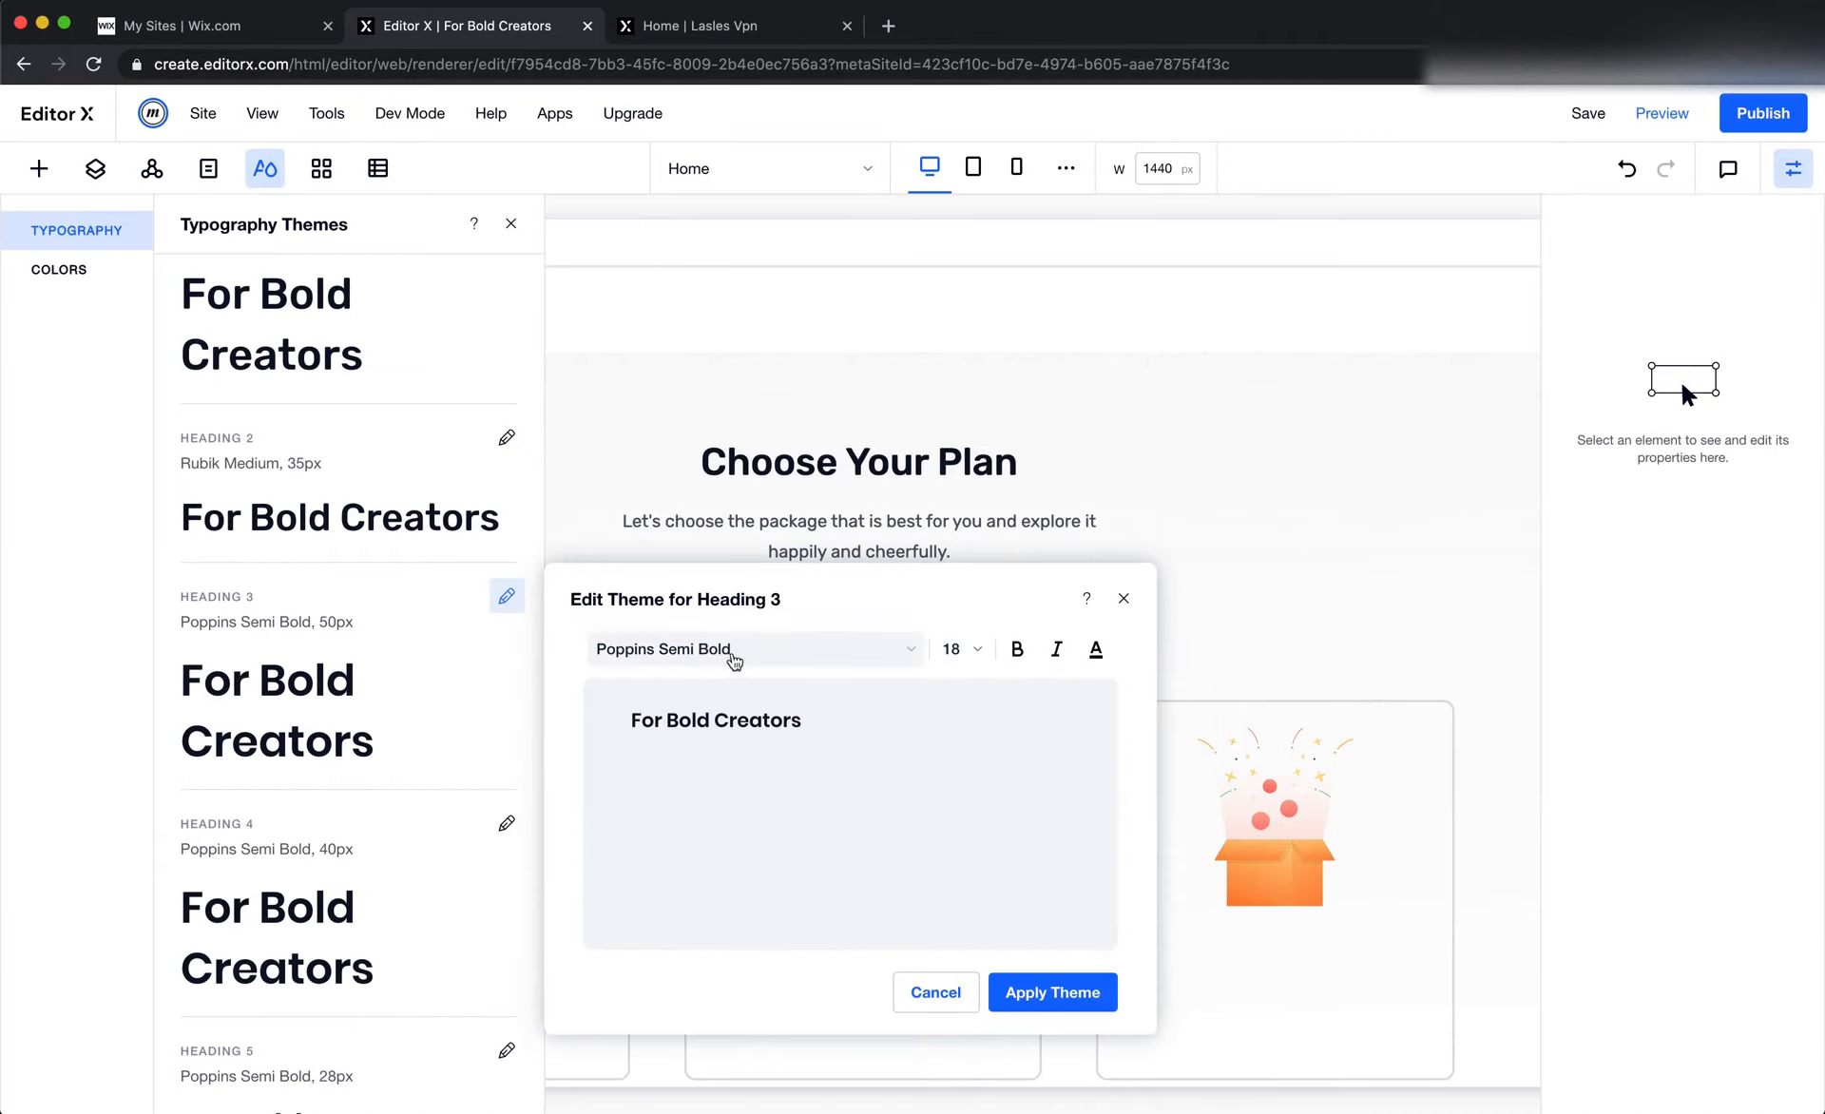
click(735, 660)
scroll(761, 929, up, 15)
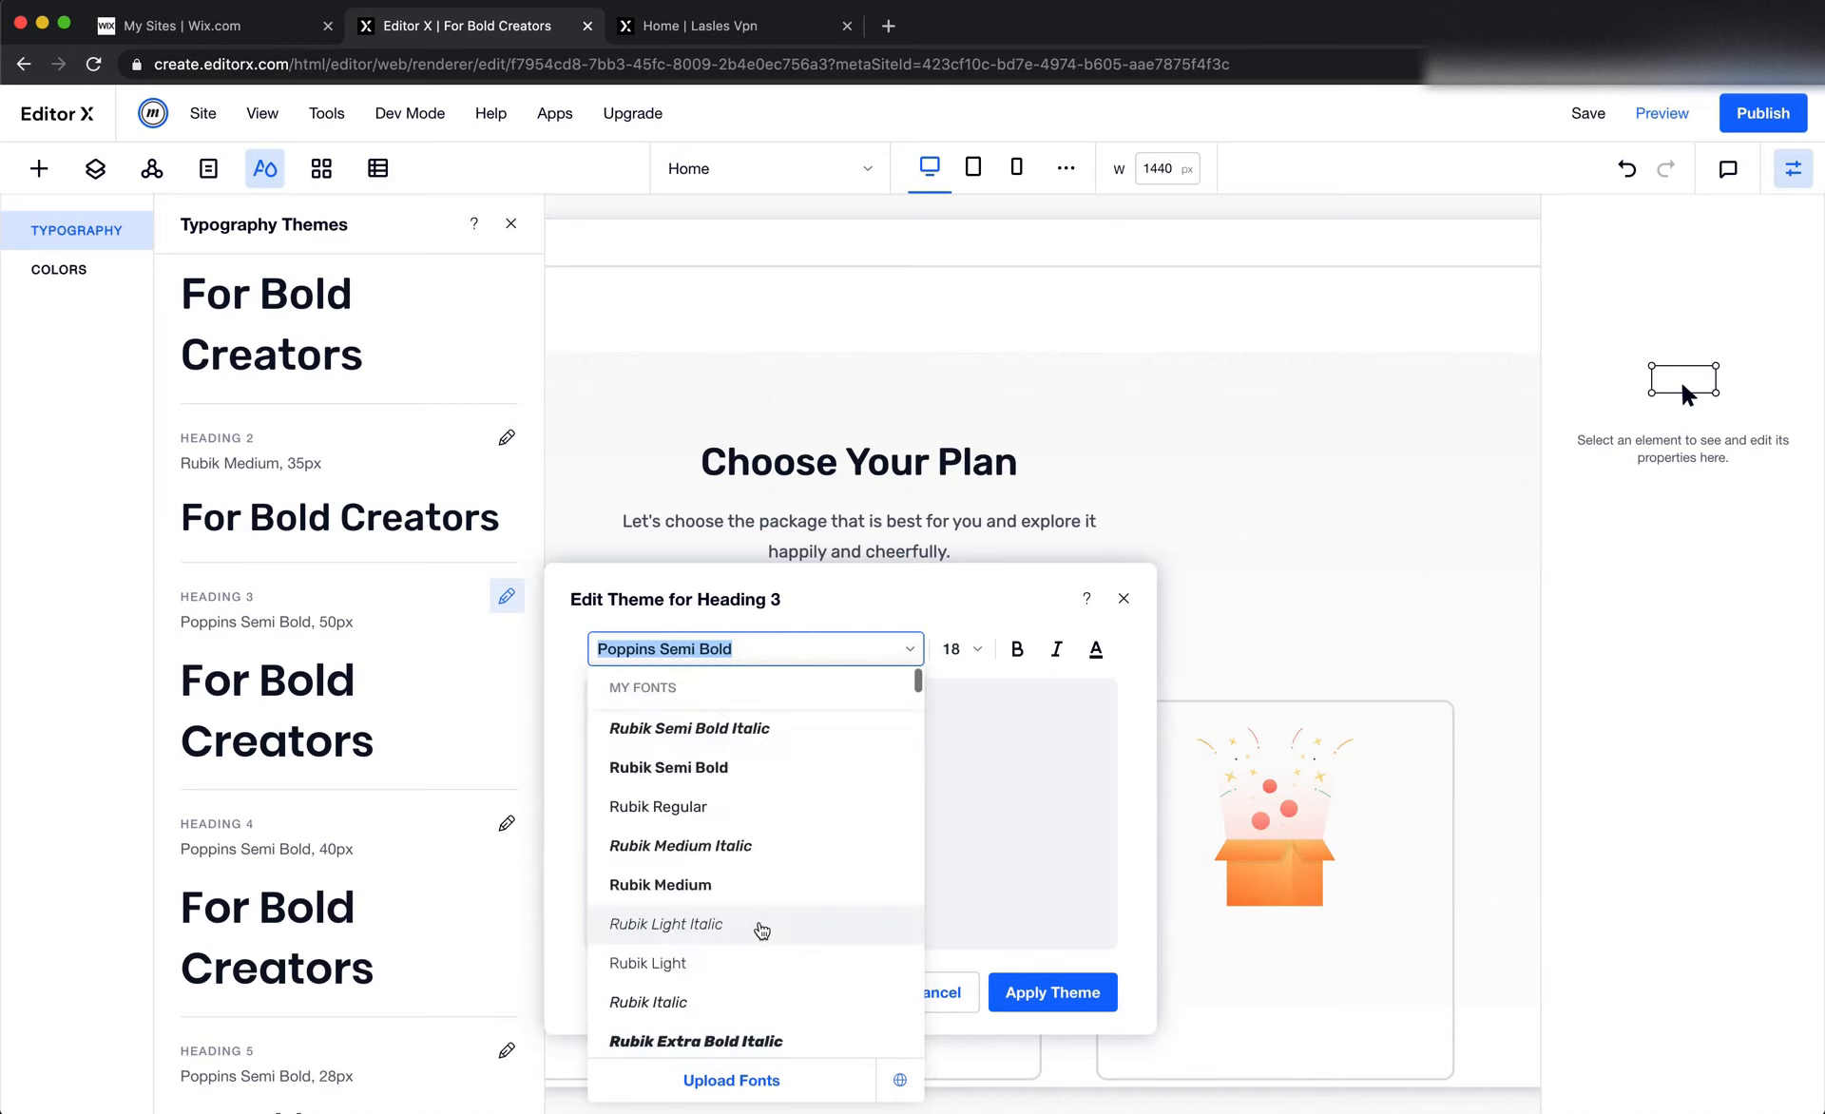
click(742, 885)
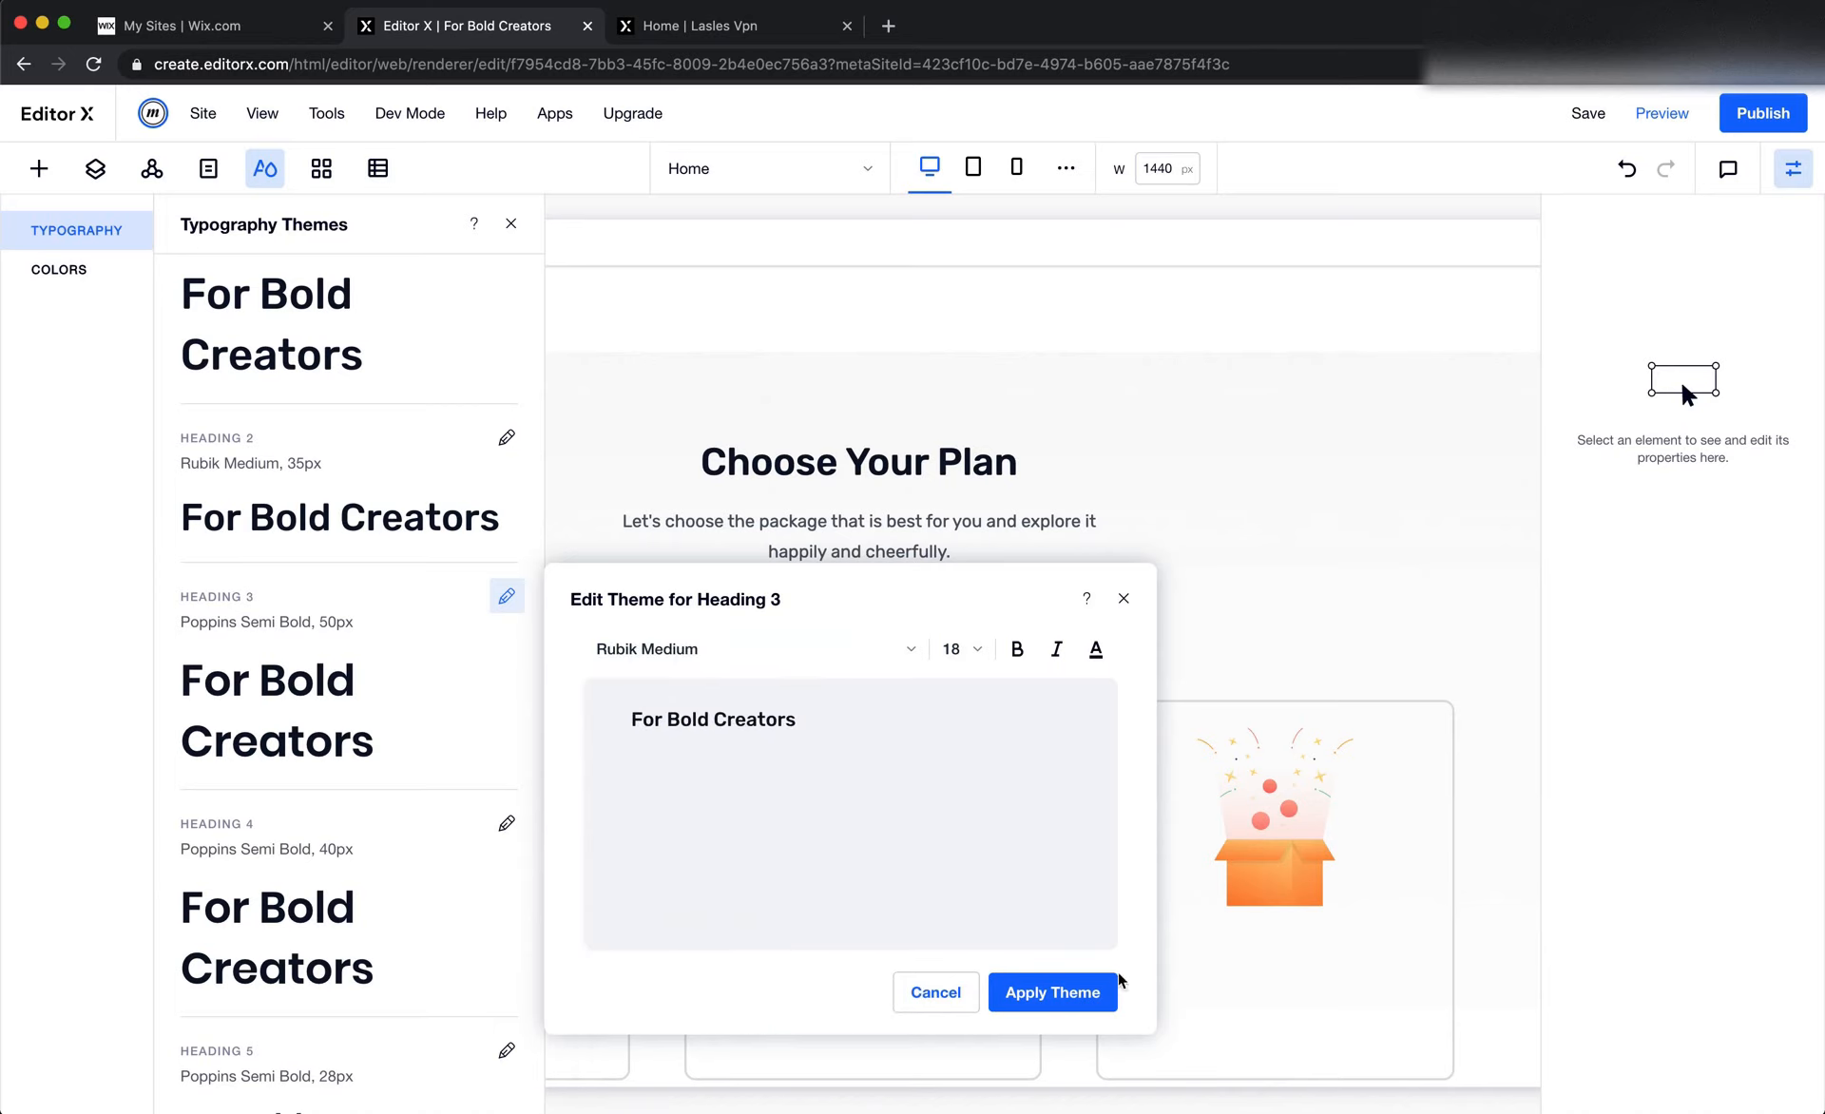
click(1072, 992)
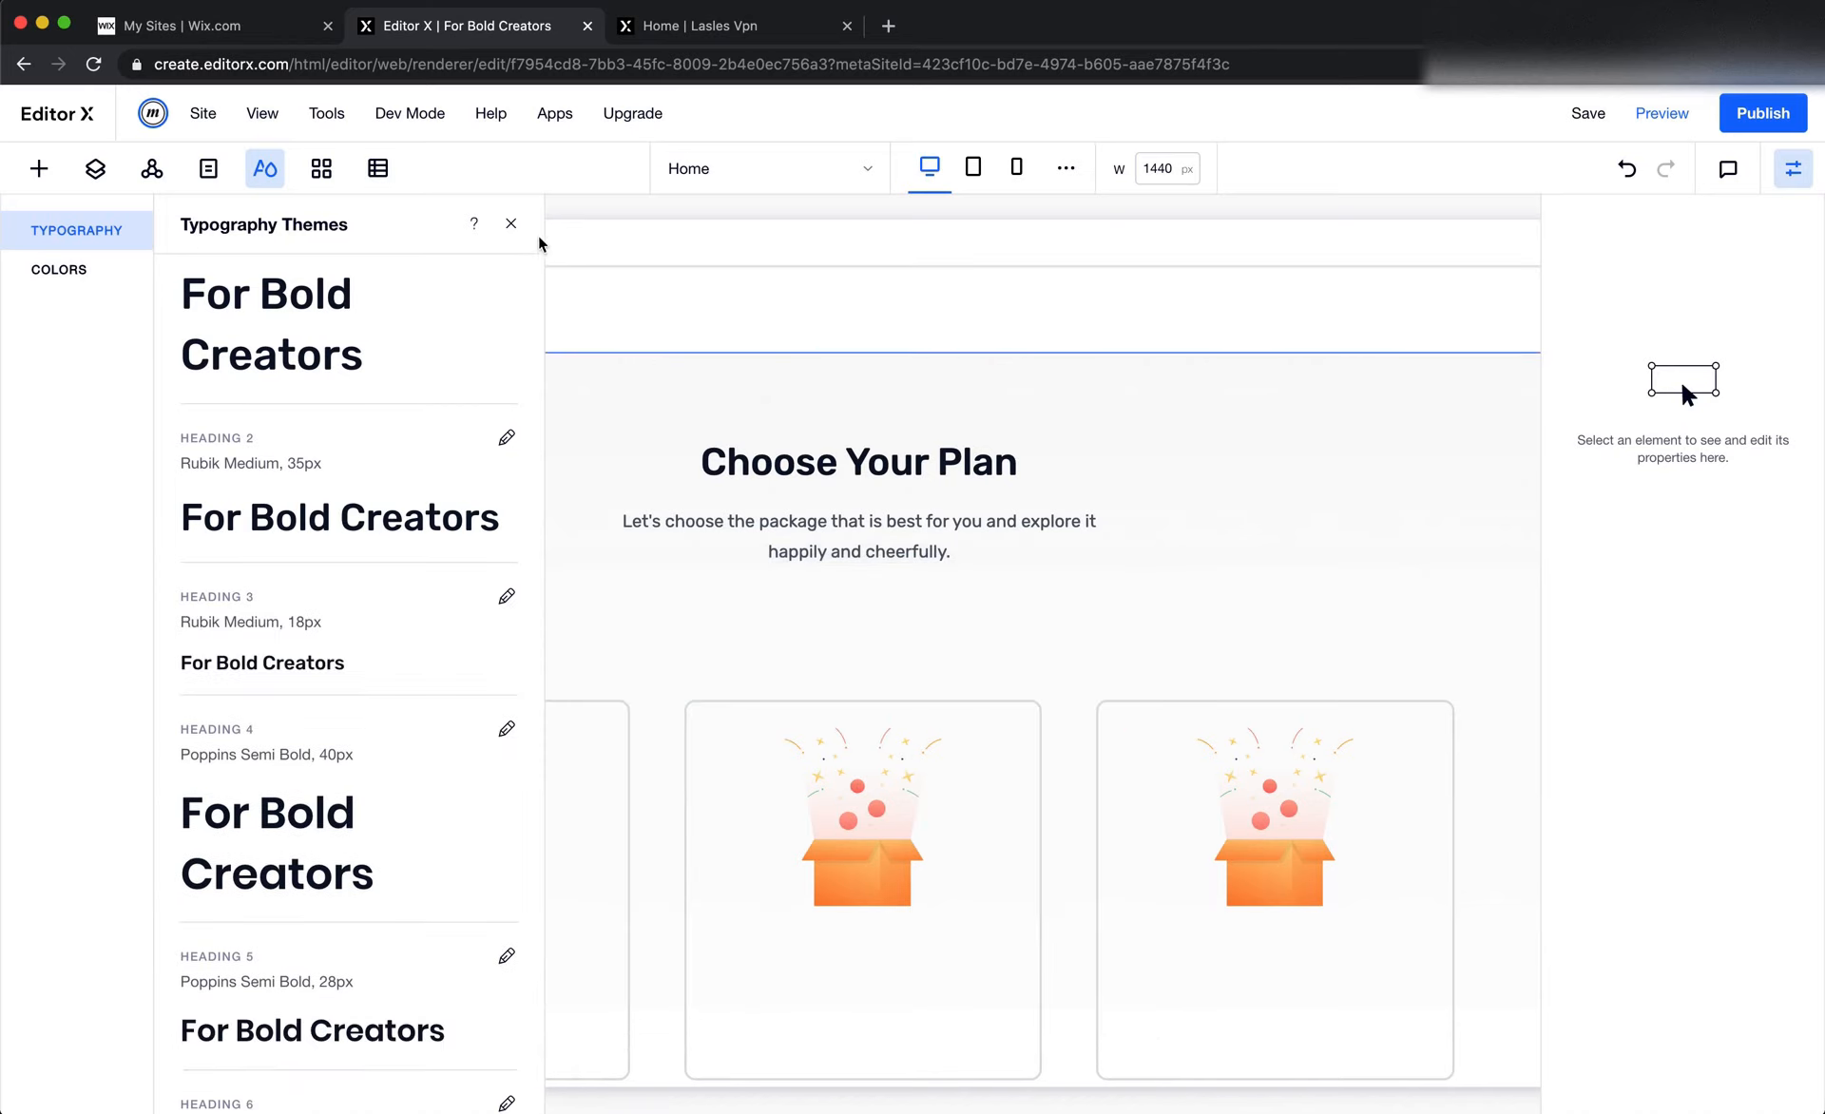
click(510, 224)
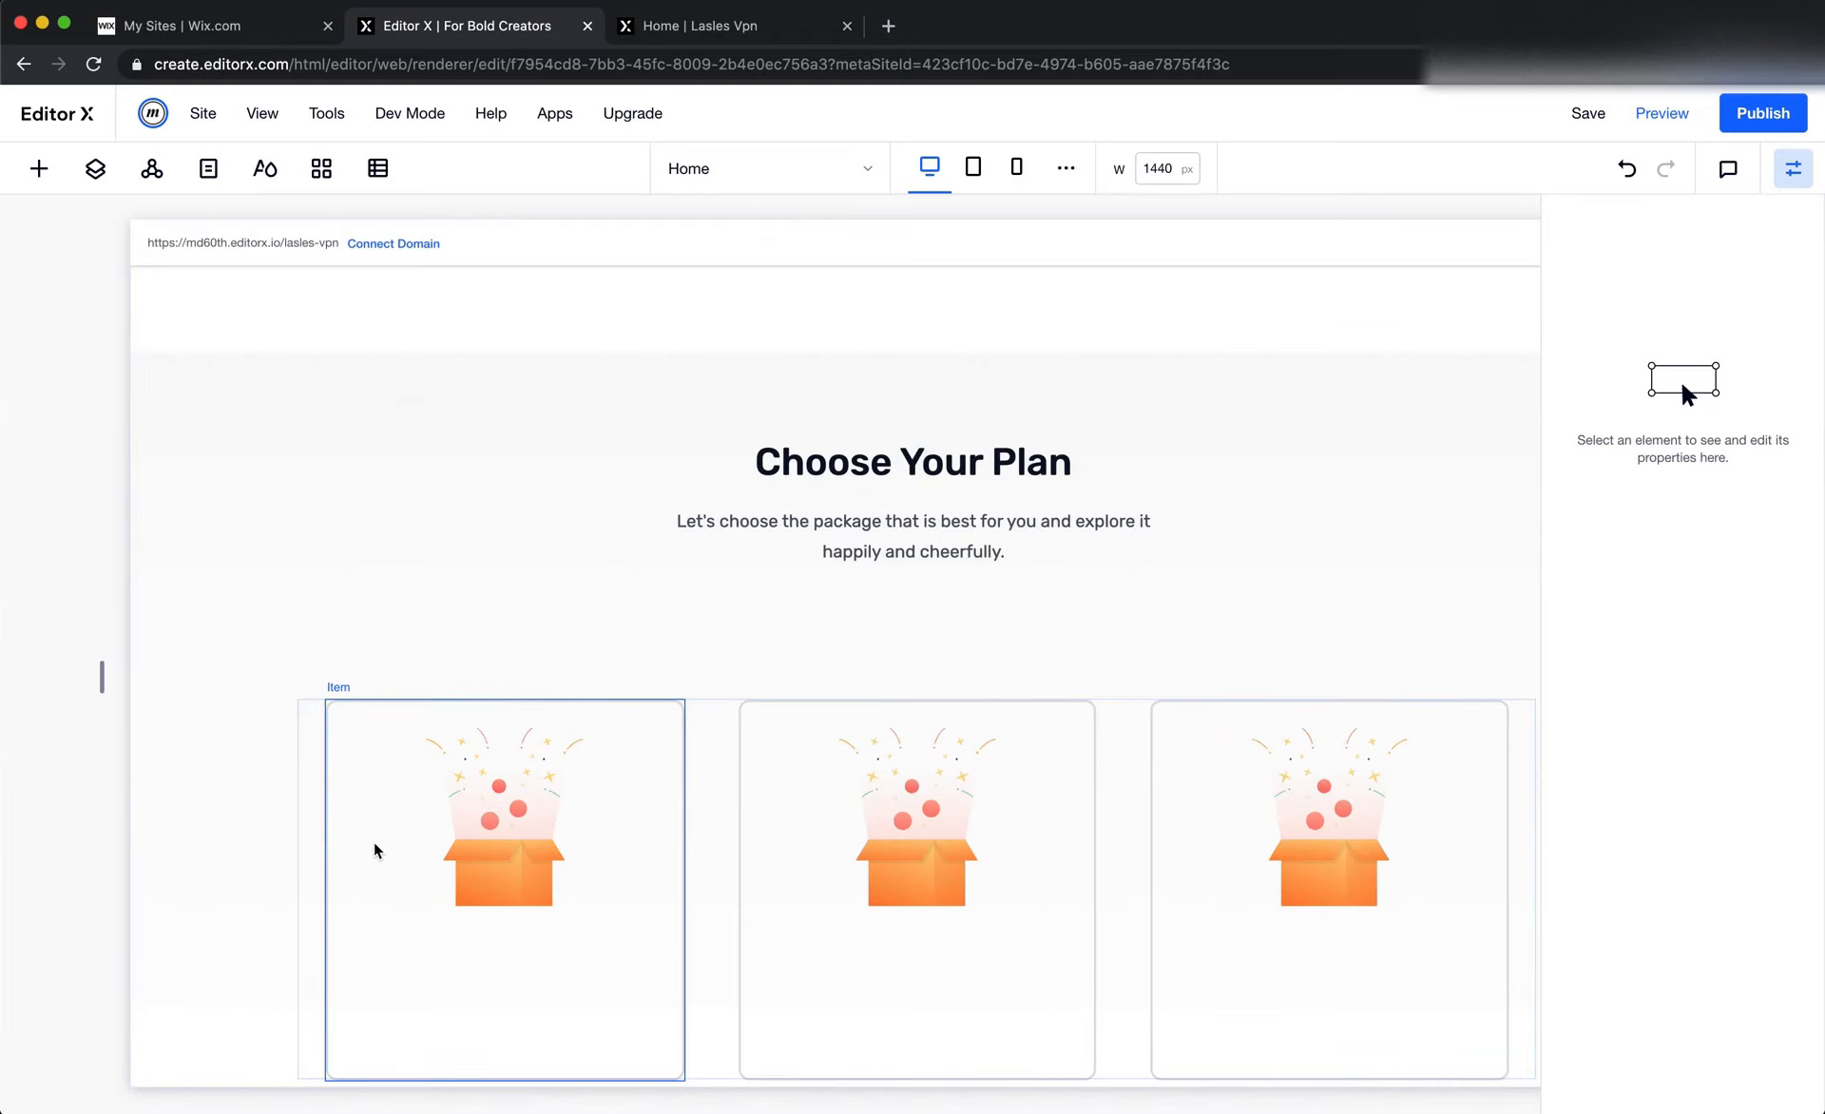
Try adding a title to the plan cards below the gift box illustration
scroll(385, 841, down, 2)
right_click(416, 828)
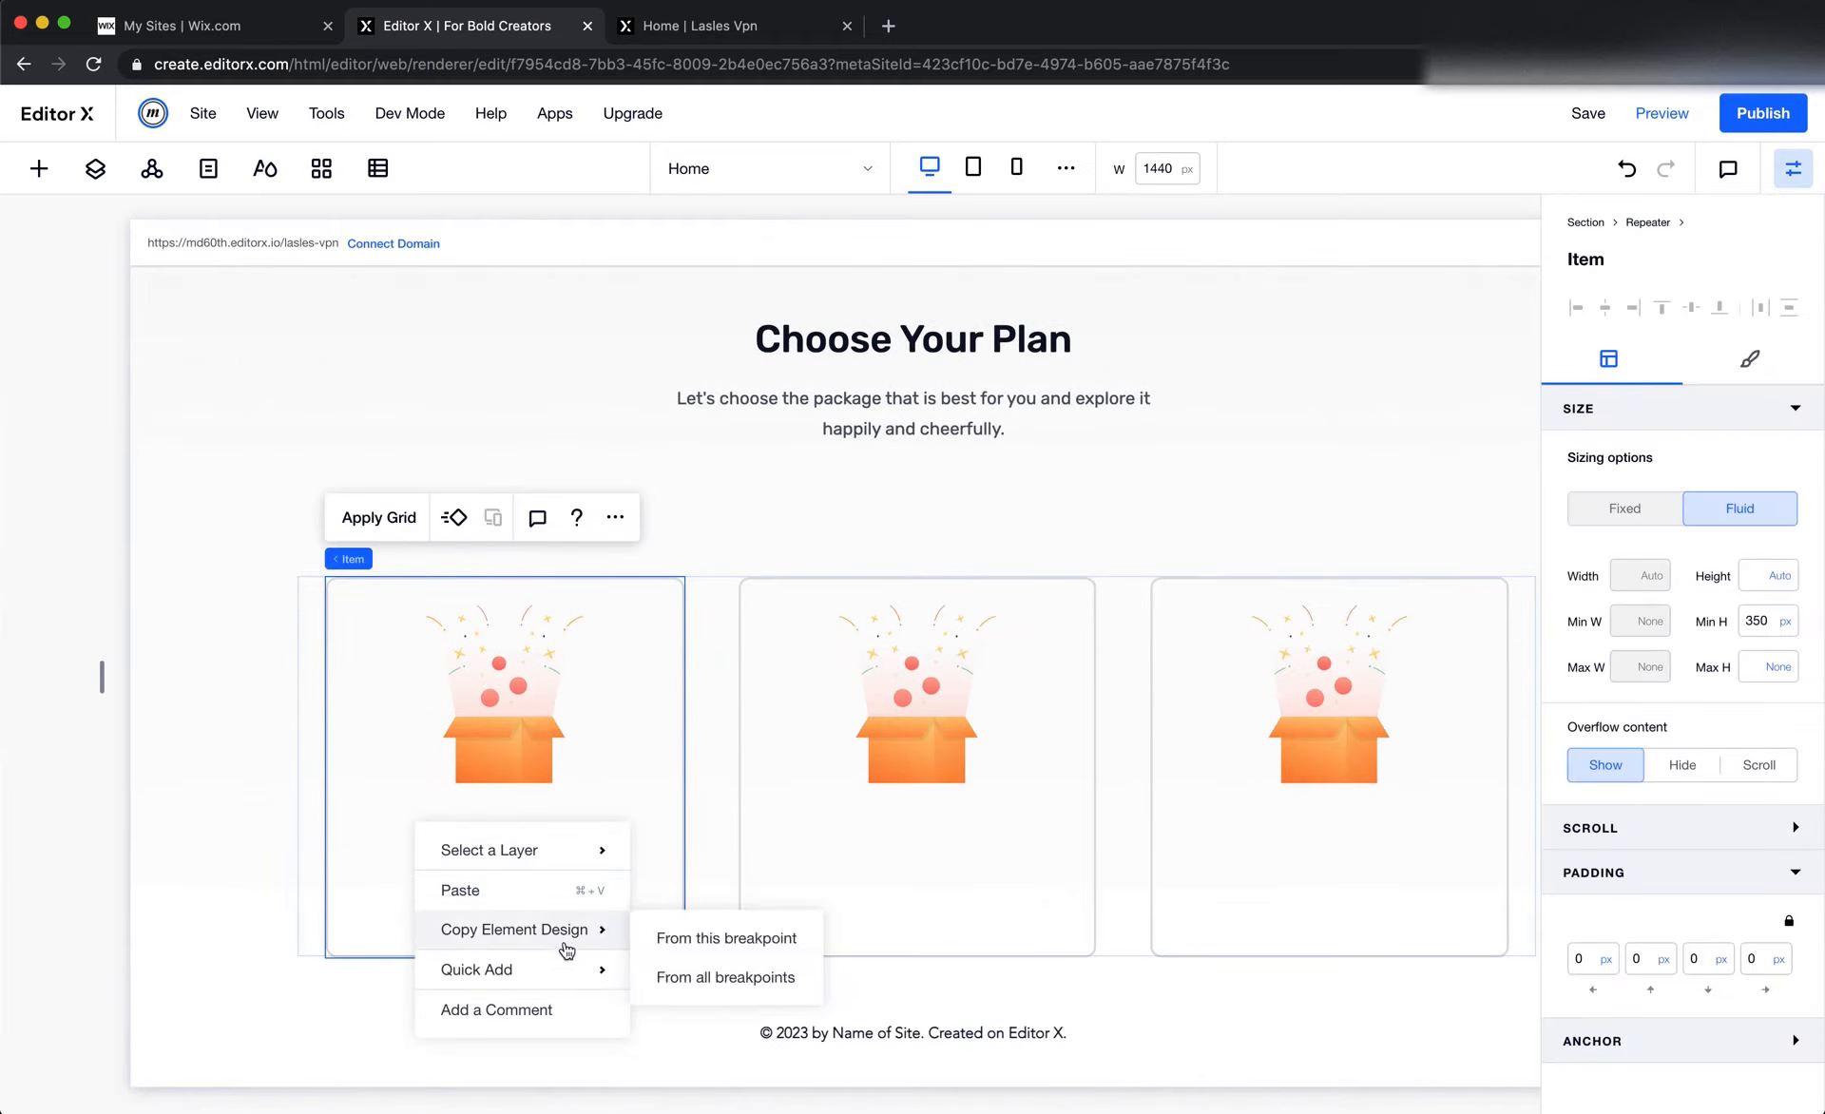
mouse_move(575, 967)
click(709, 851)
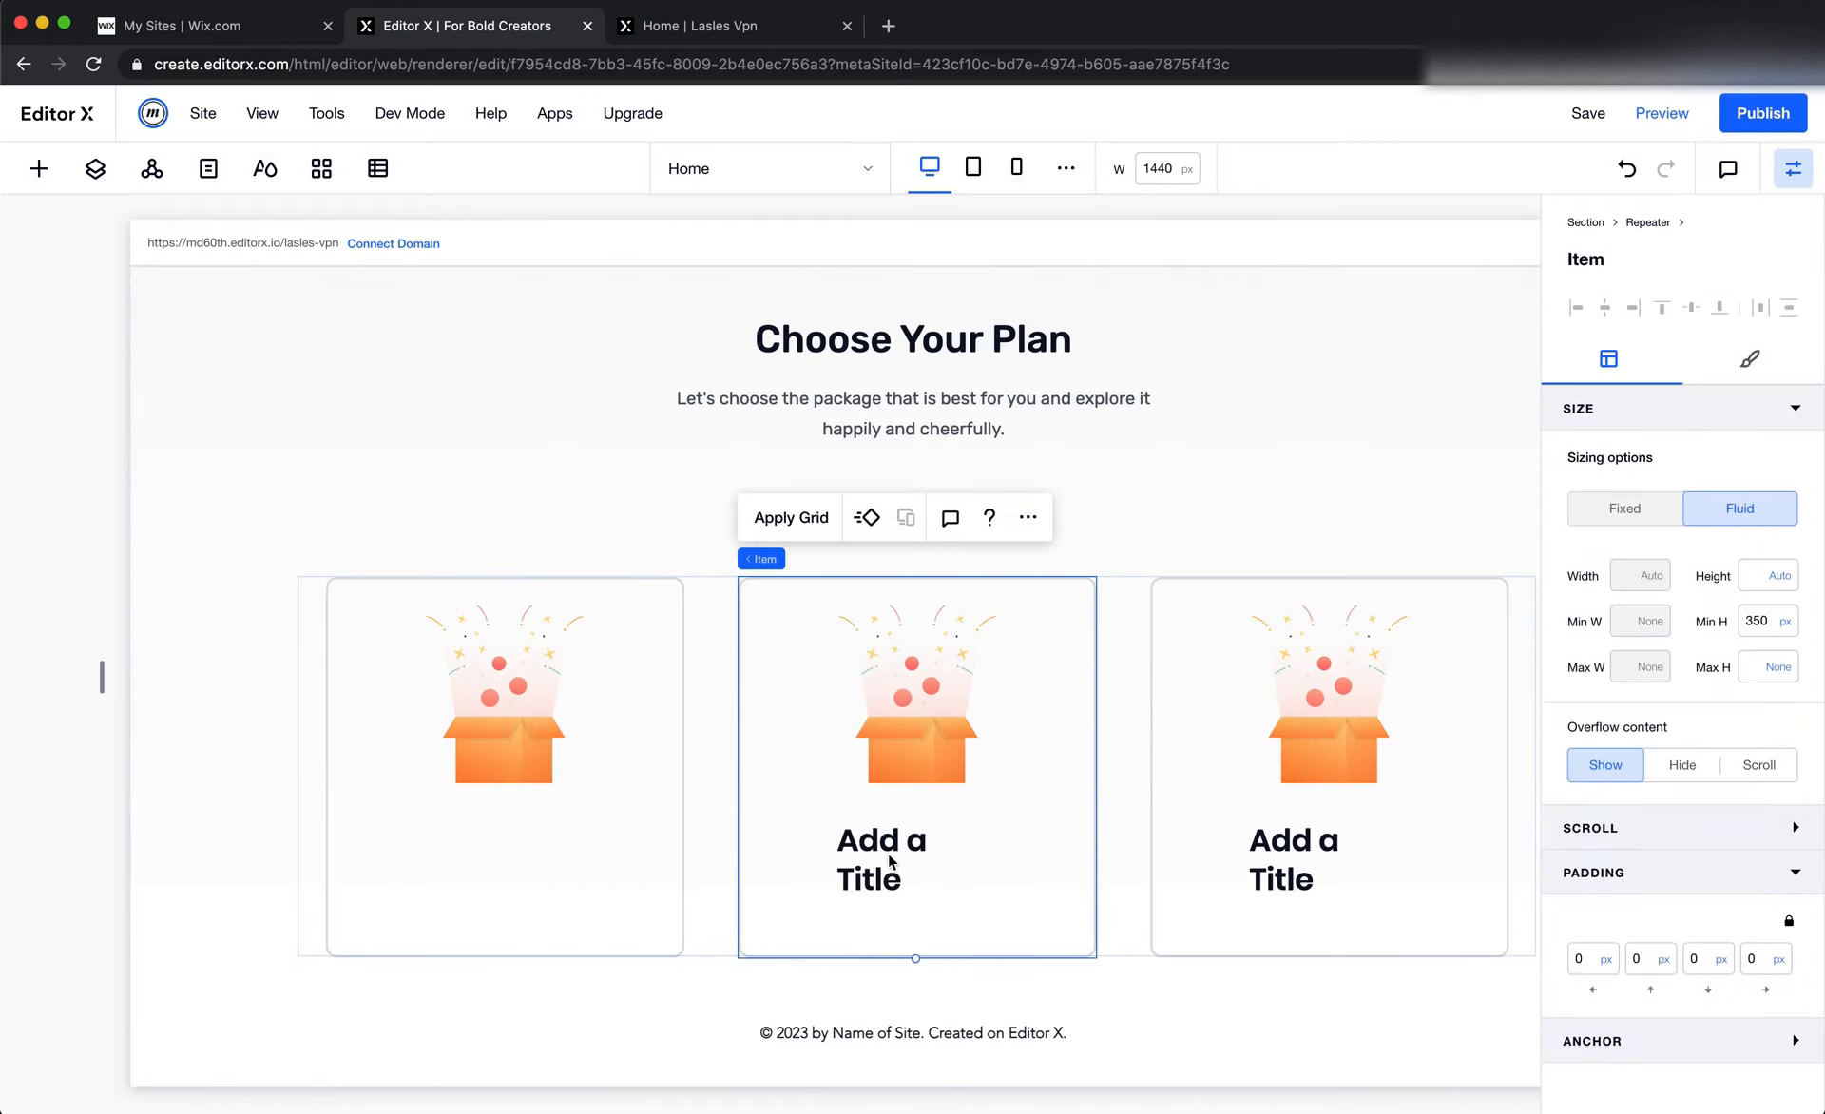
key(super+z)
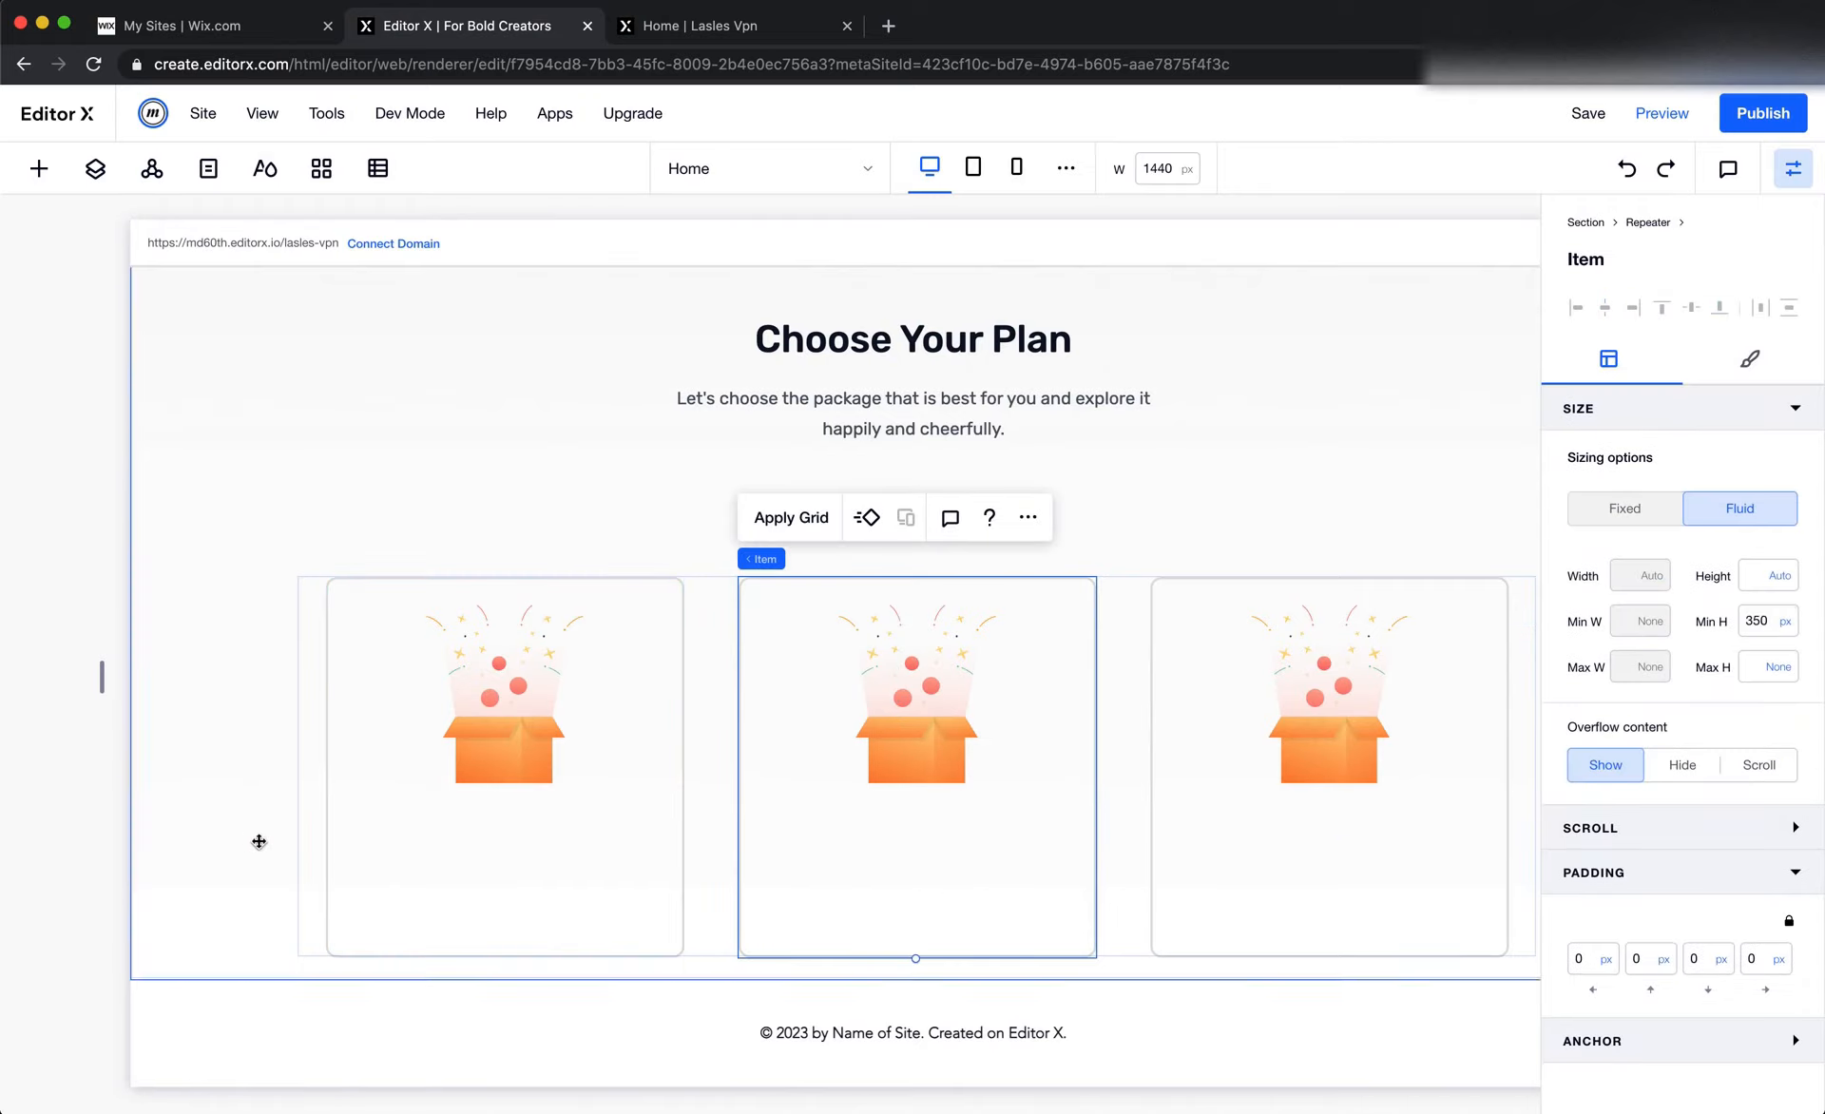
right_click(348, 459)
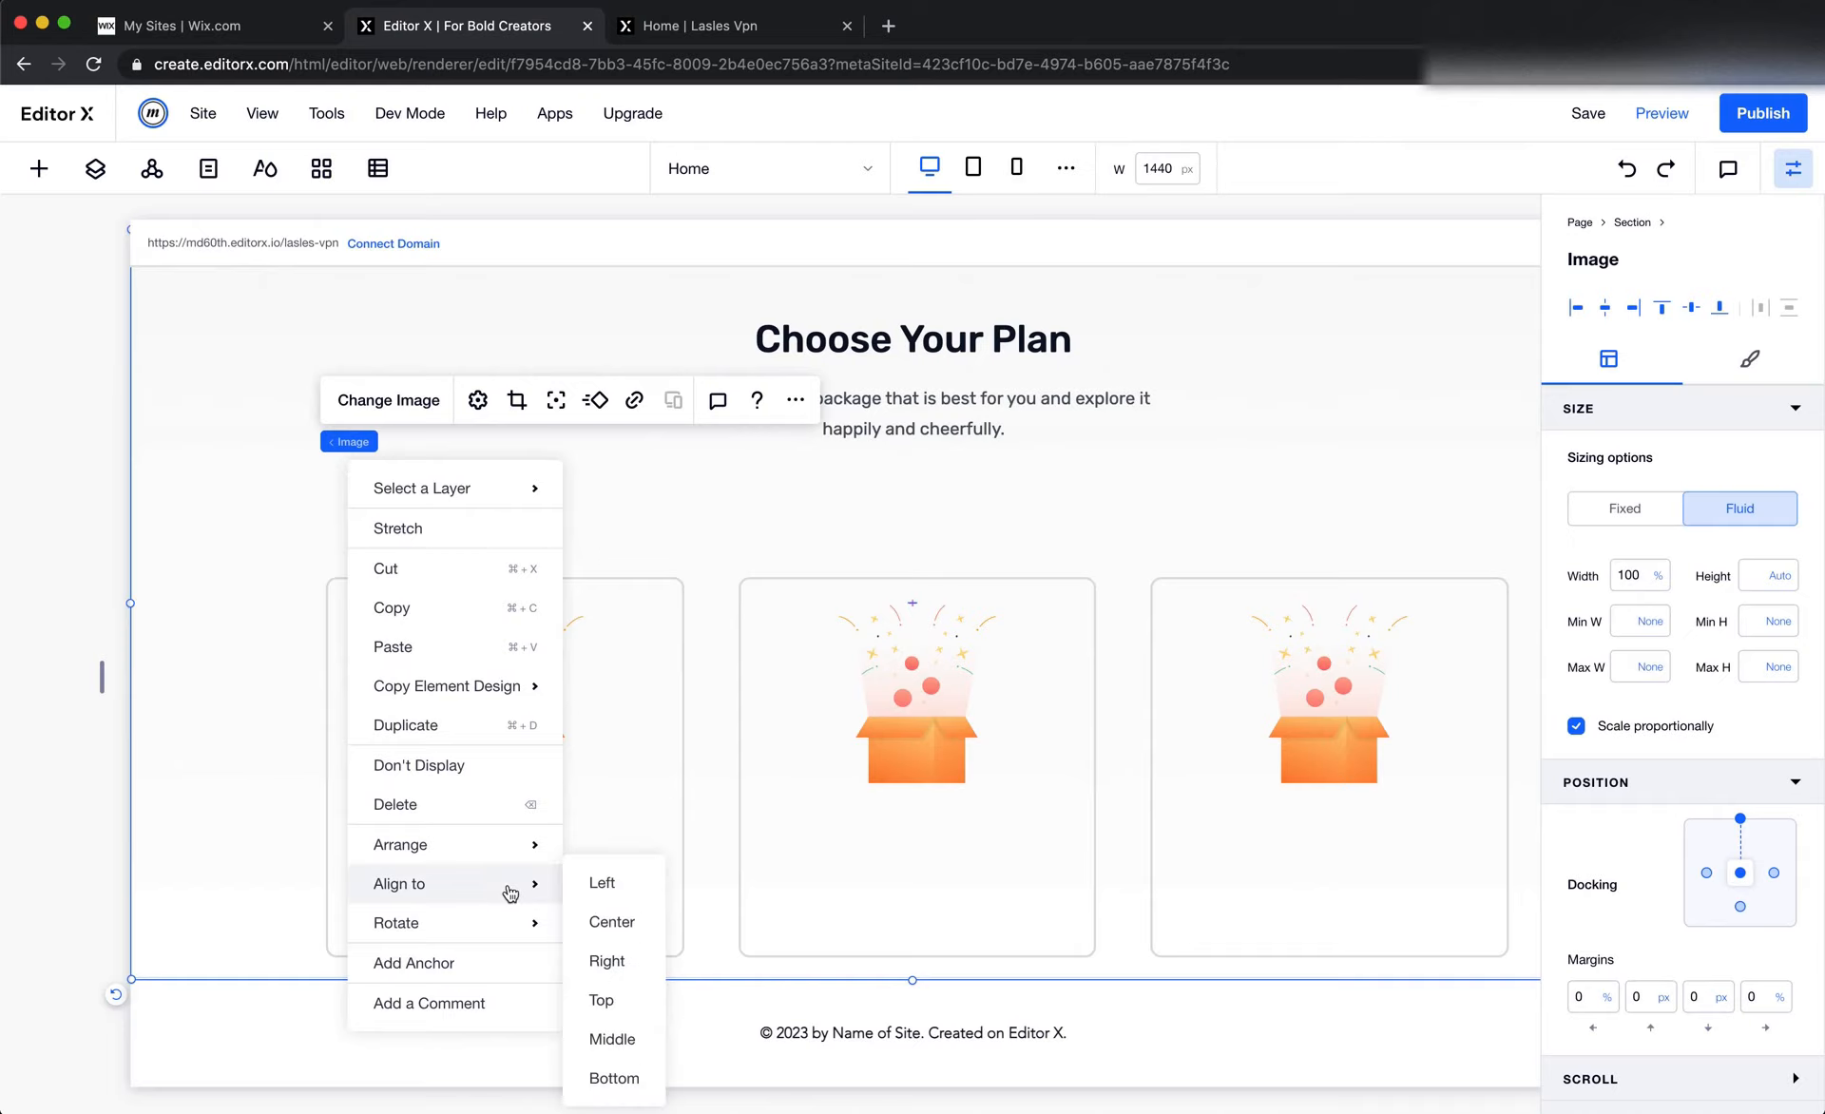
mouse_move(514, 932)
mouse_move(512, 856)
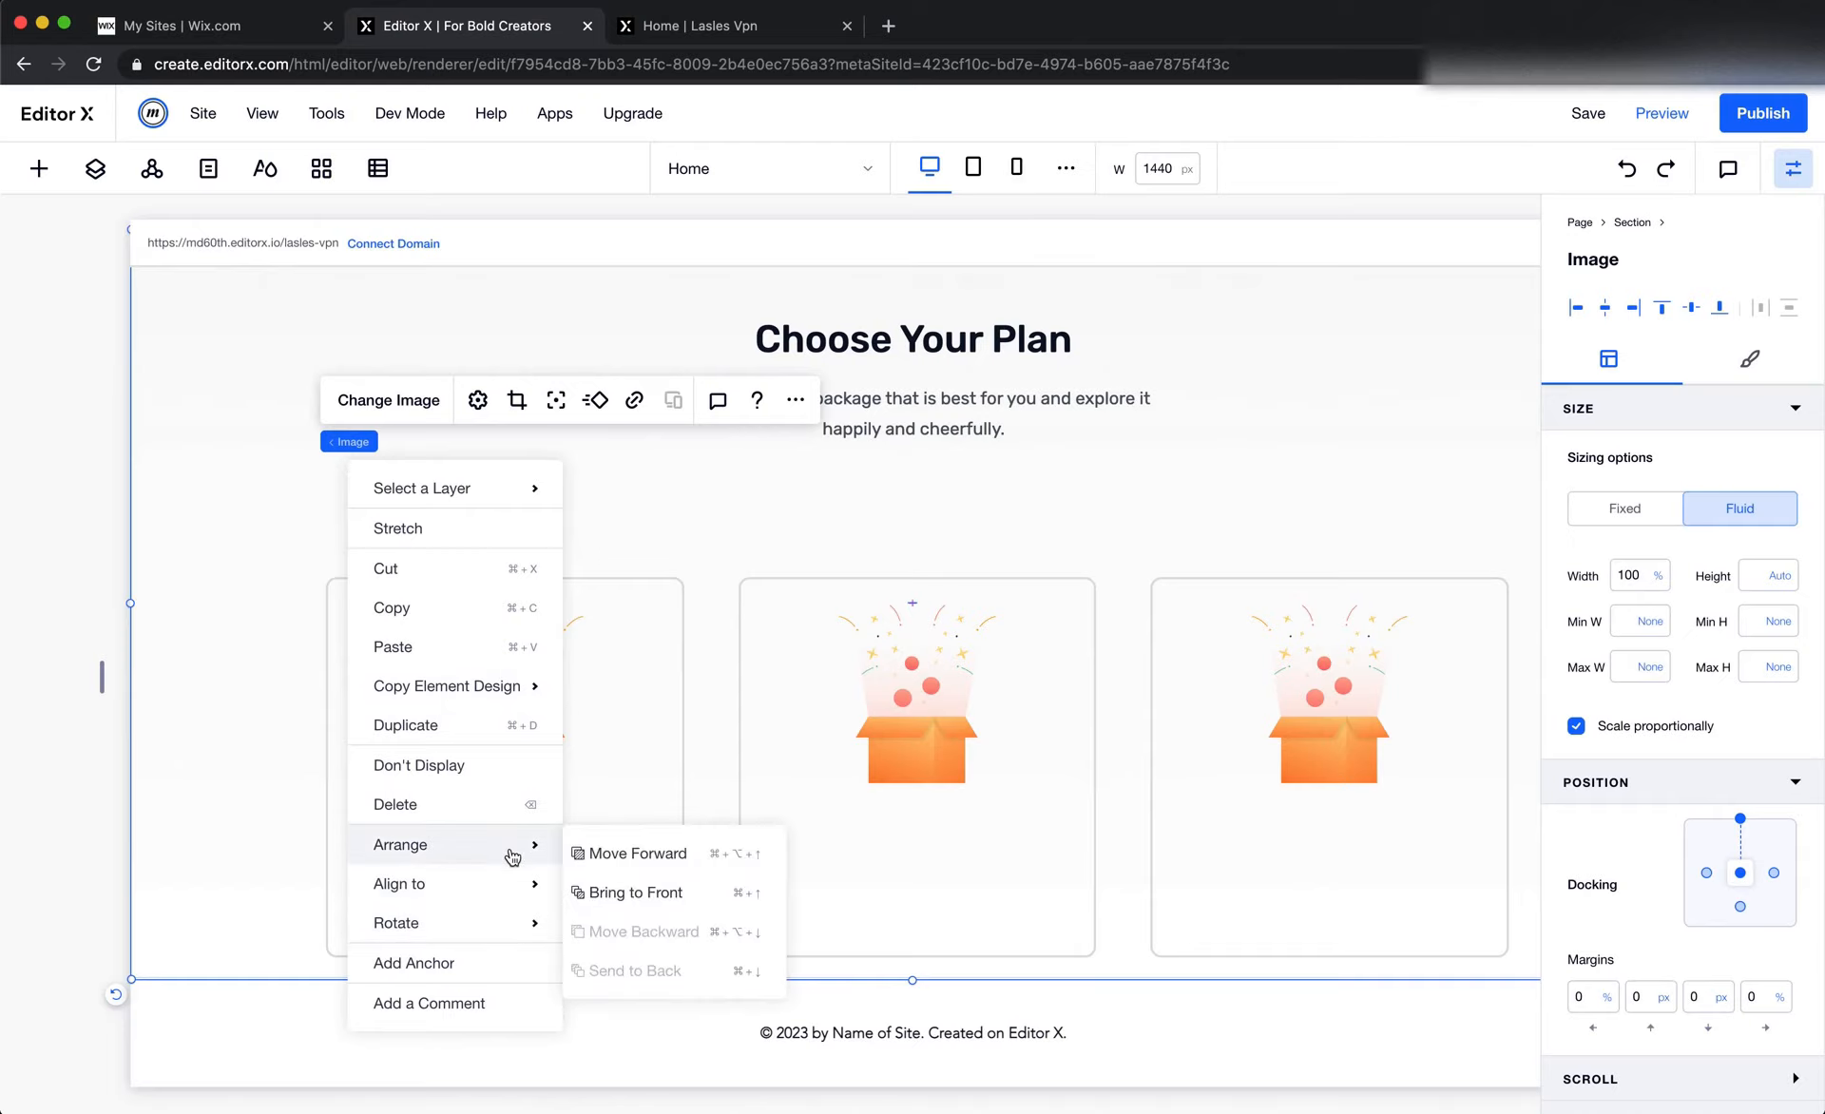
Add a title text element to the first plan card, below the gift box illustration
click(39, 168)
click(143, 231)
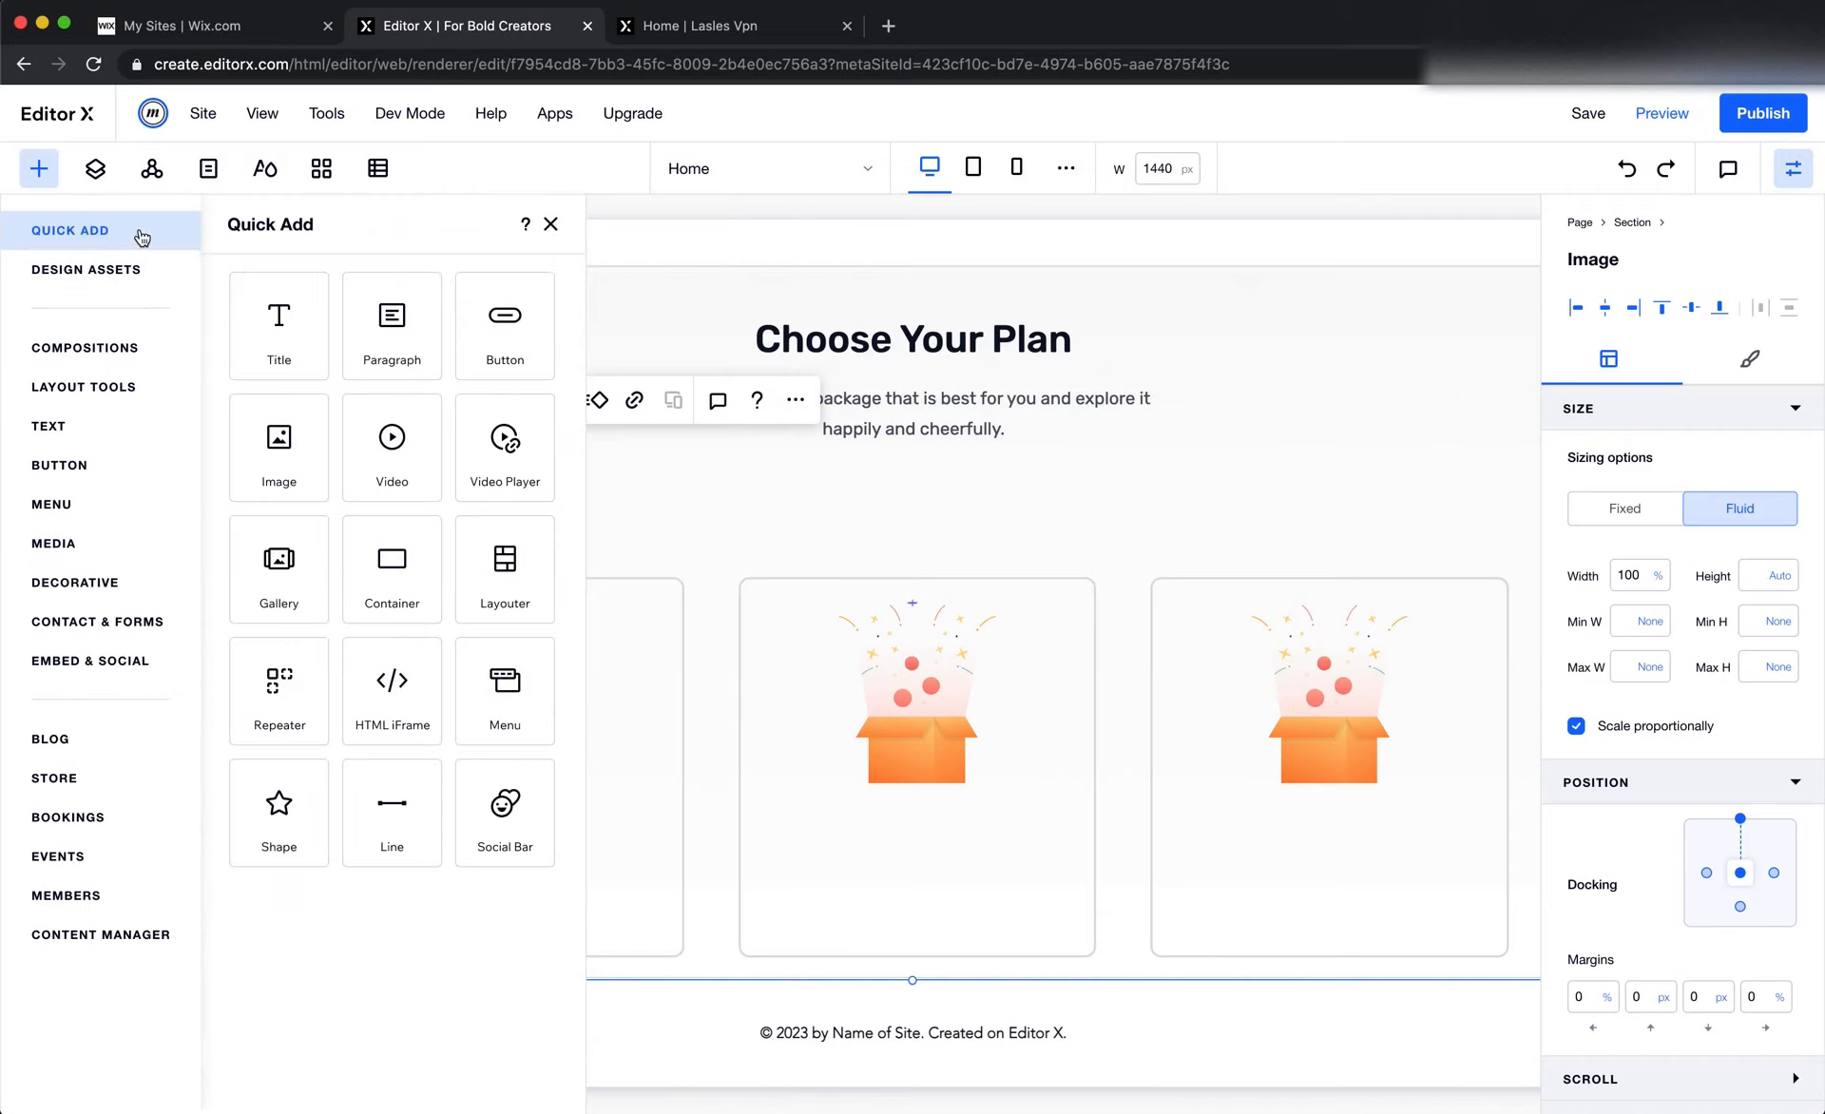
drag(447, 434, 482, 846)
Apply the Heading 3 style to the first card's title and center-align its text
click(441, 768)
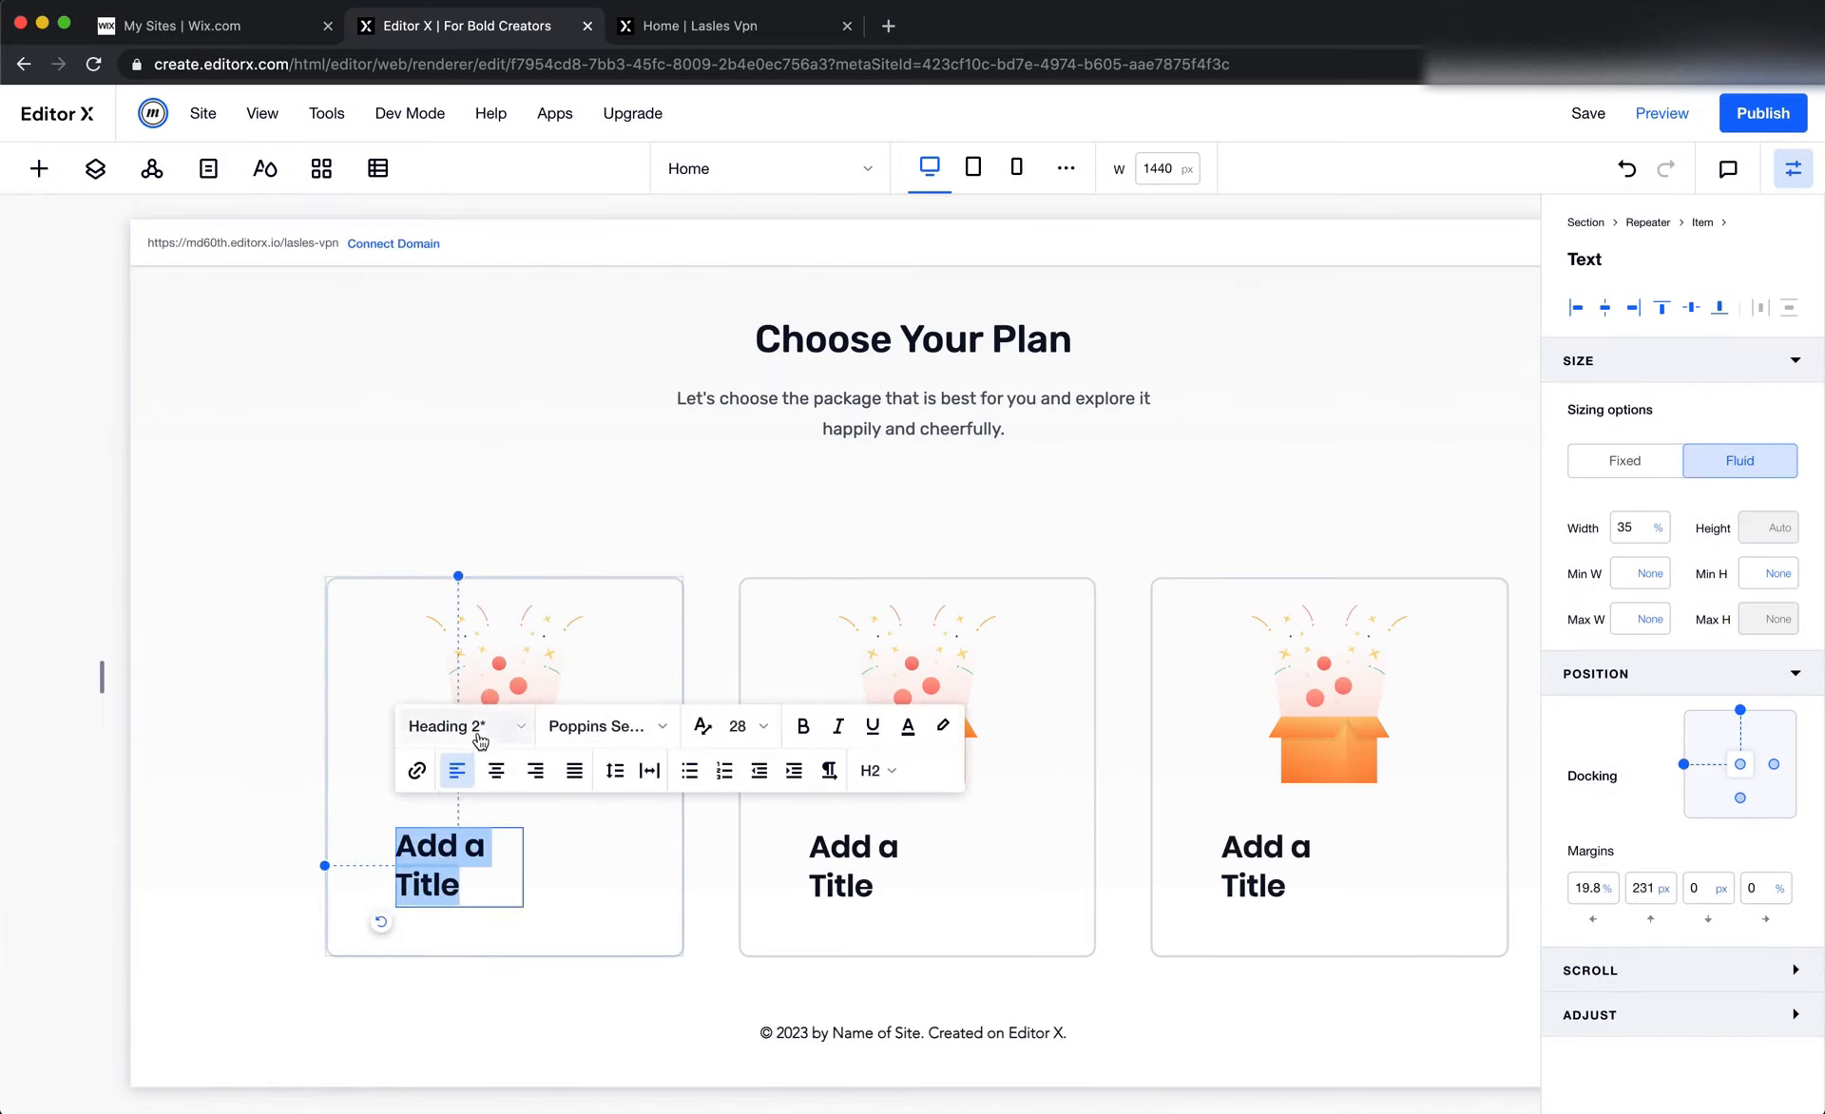
click(475, 735)
scroll(537, 905, down, 1)
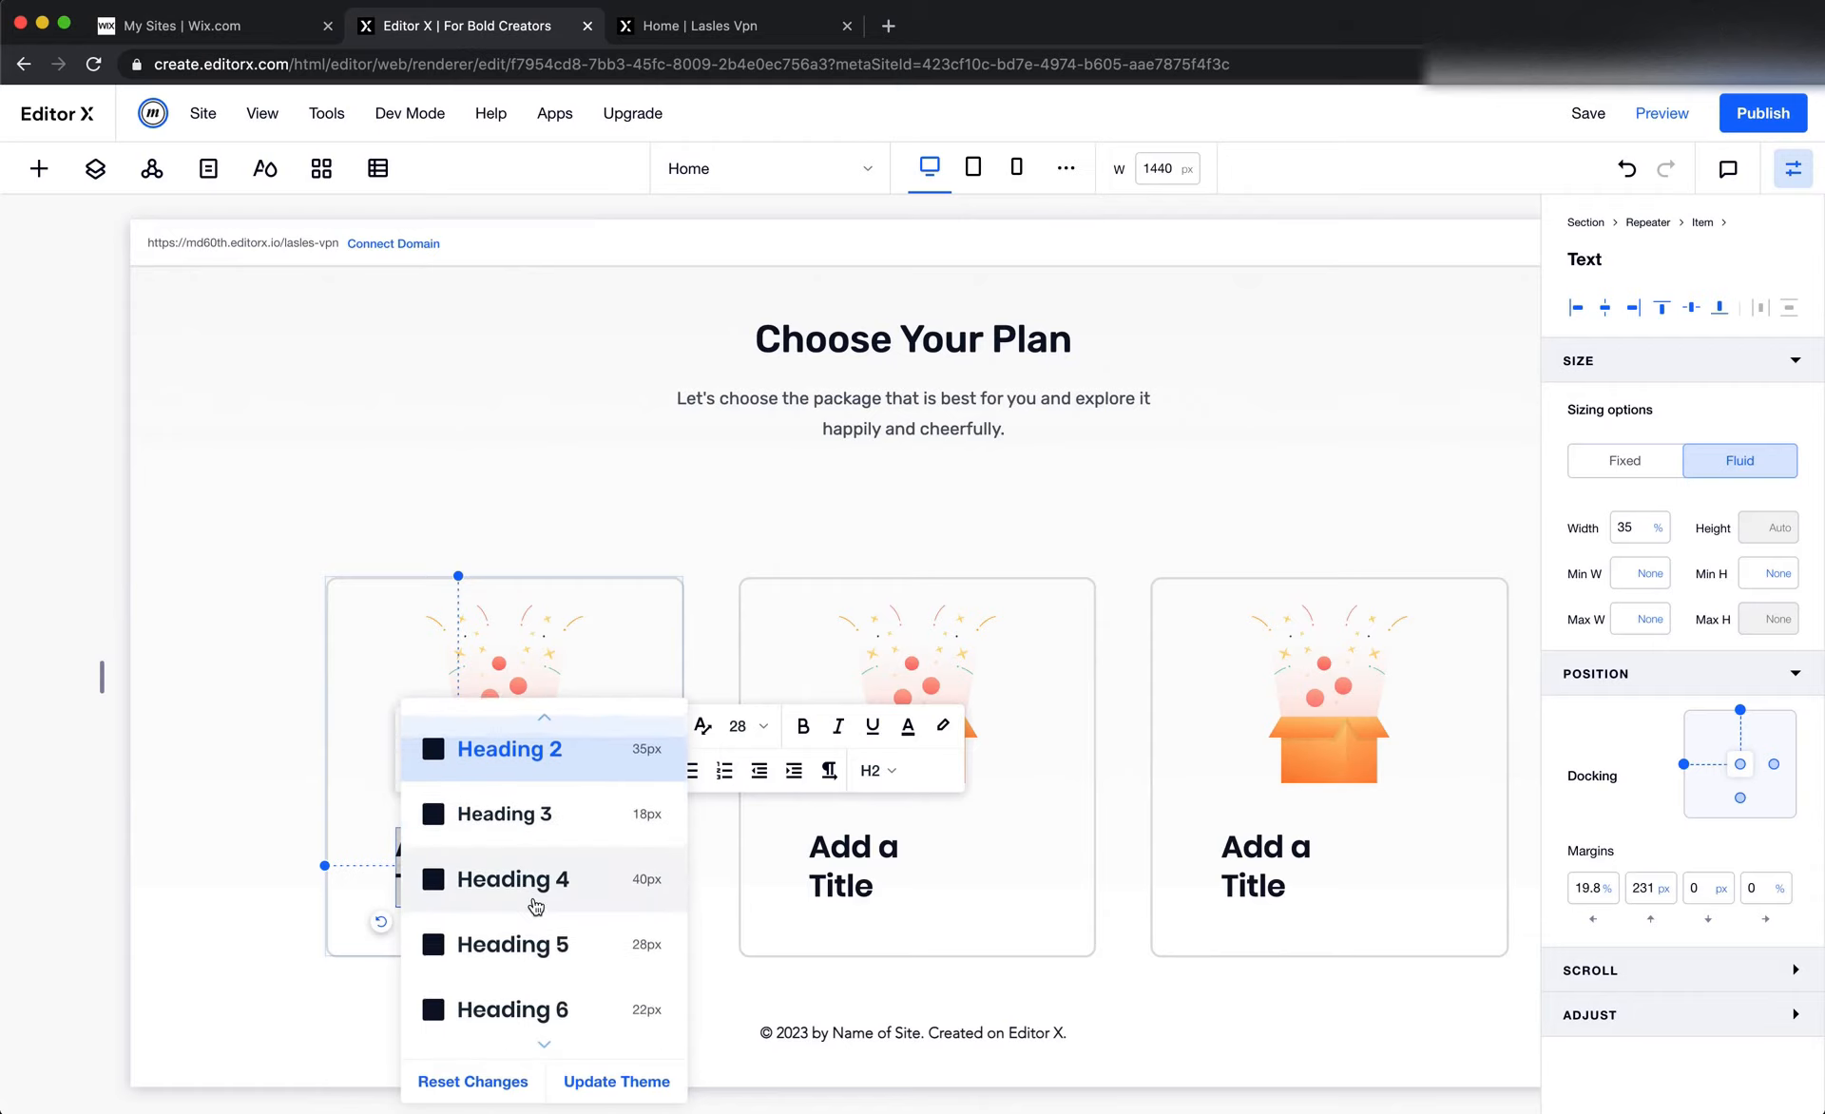
click(548, 838)
click(606, 926)
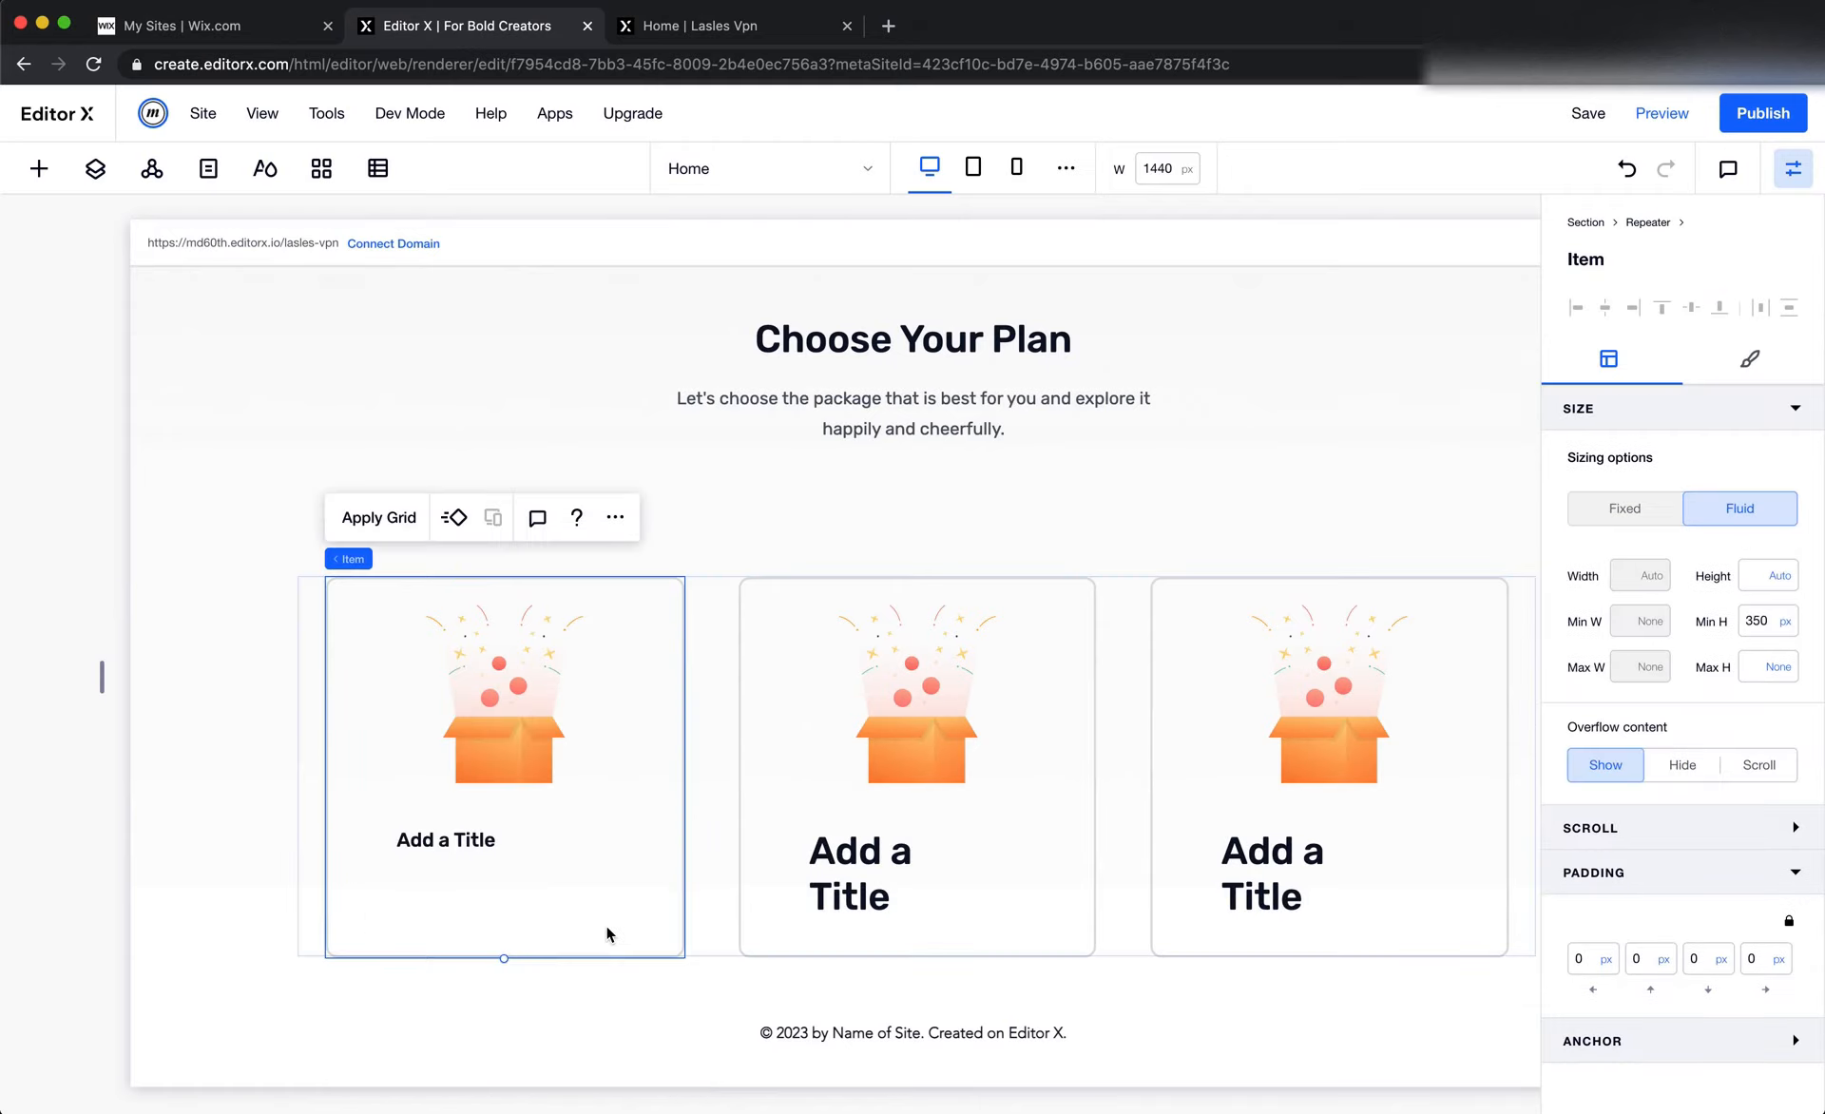
click(472, 842)
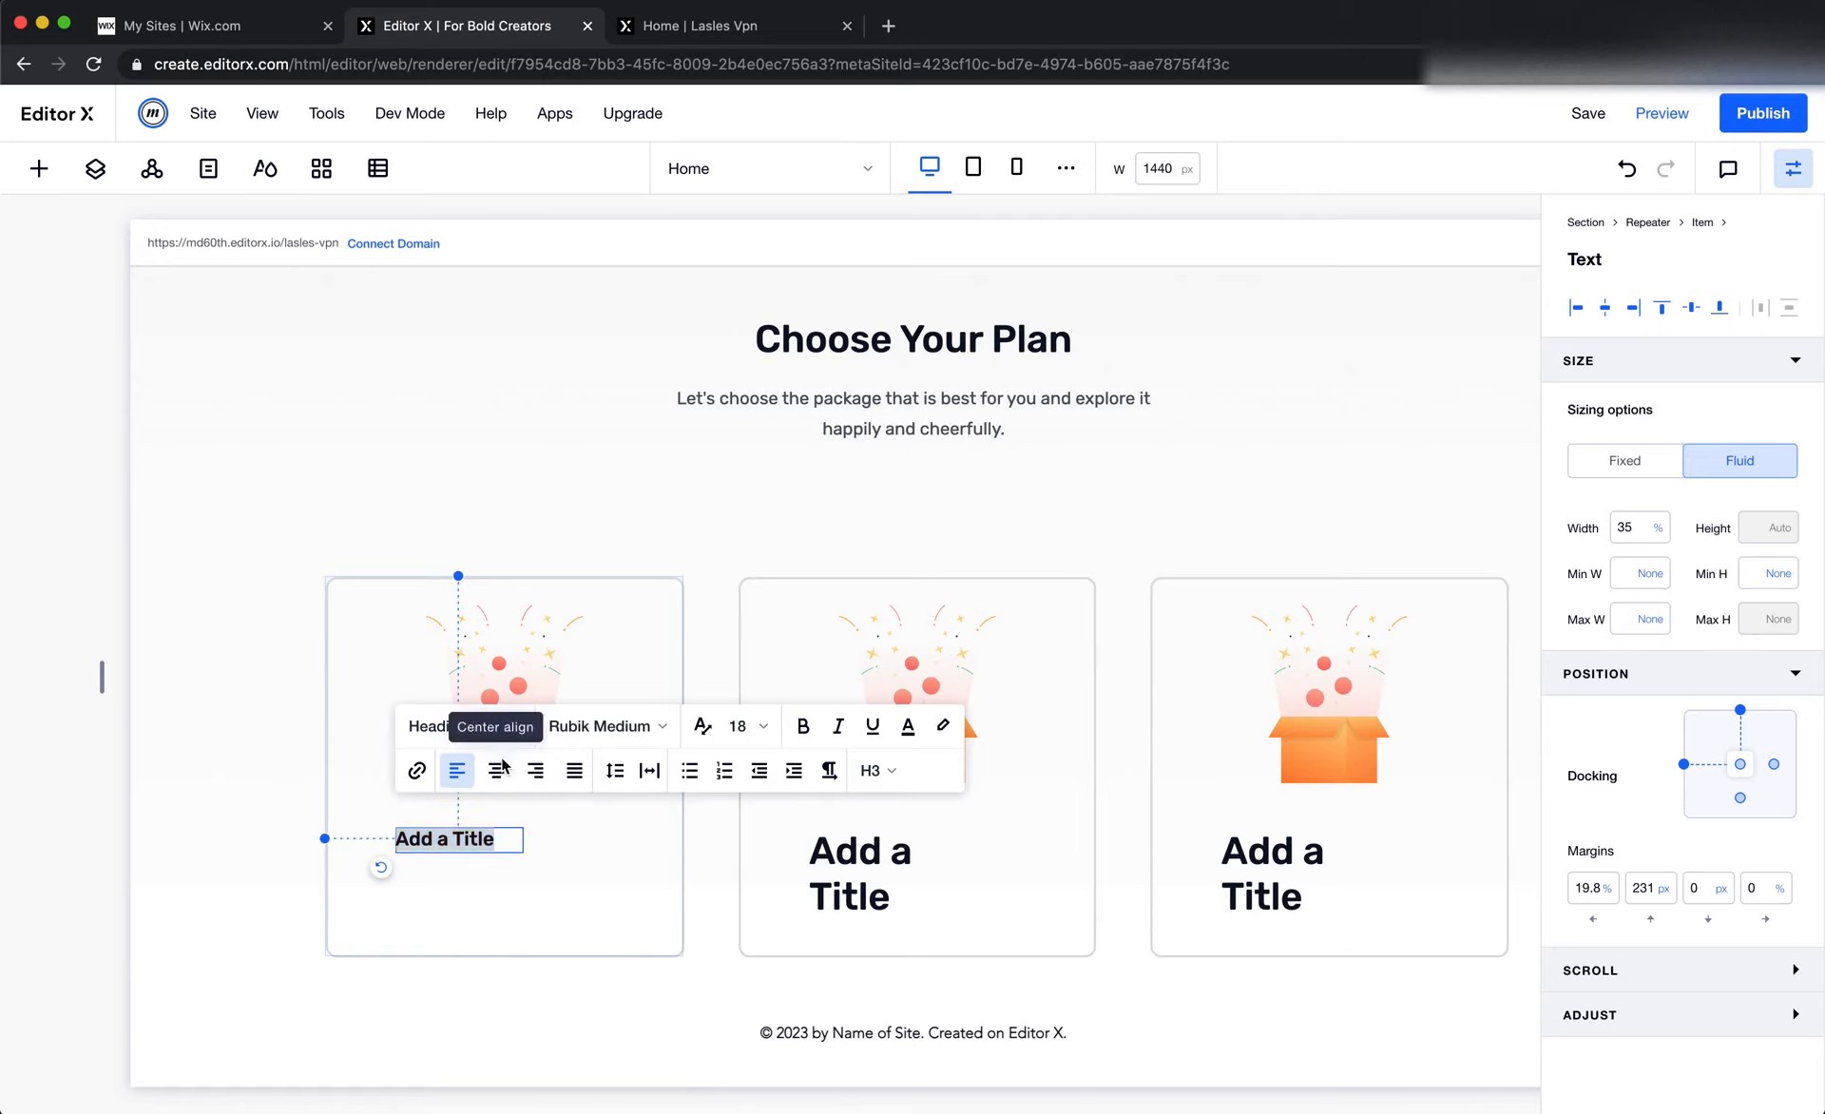
click(507, 774)
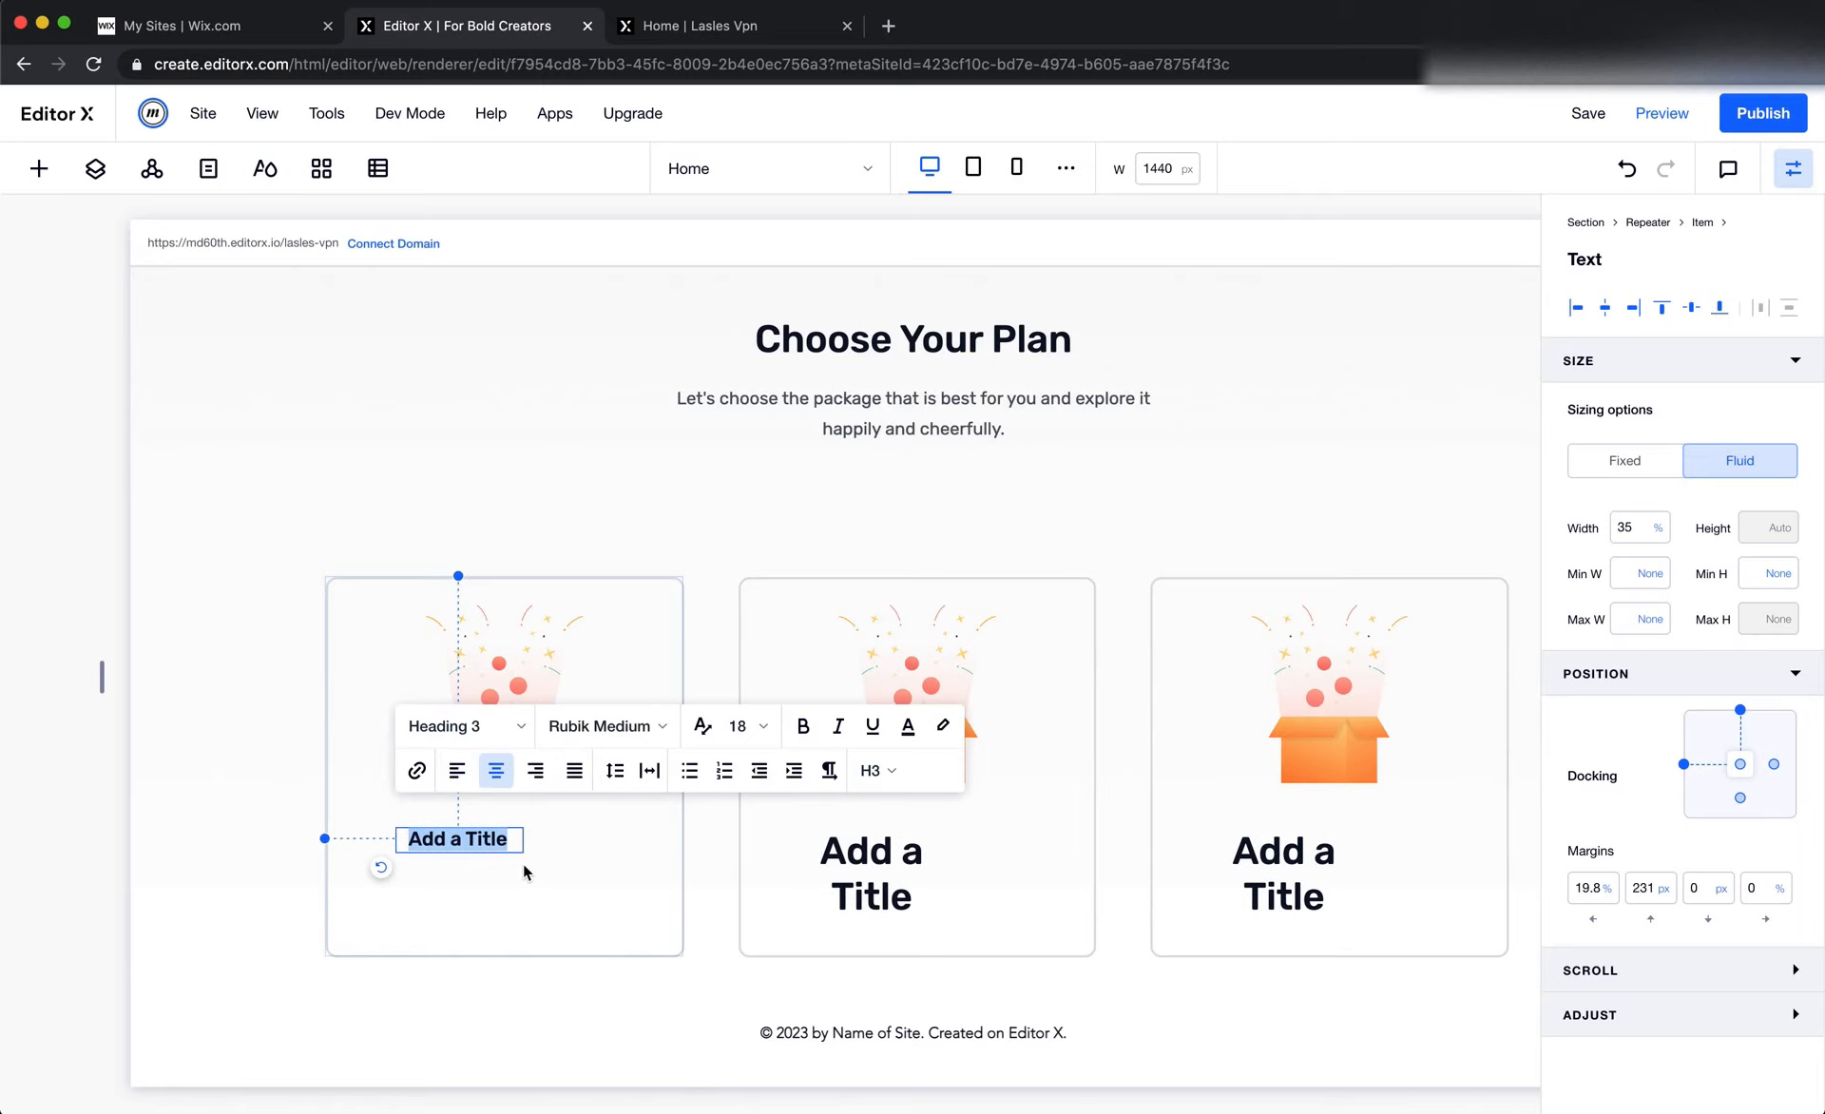
Change the first card's title to "Free Plan" and center the text element horizontally within the card
key(super+Tab)
key(super+Tab)
text(F)
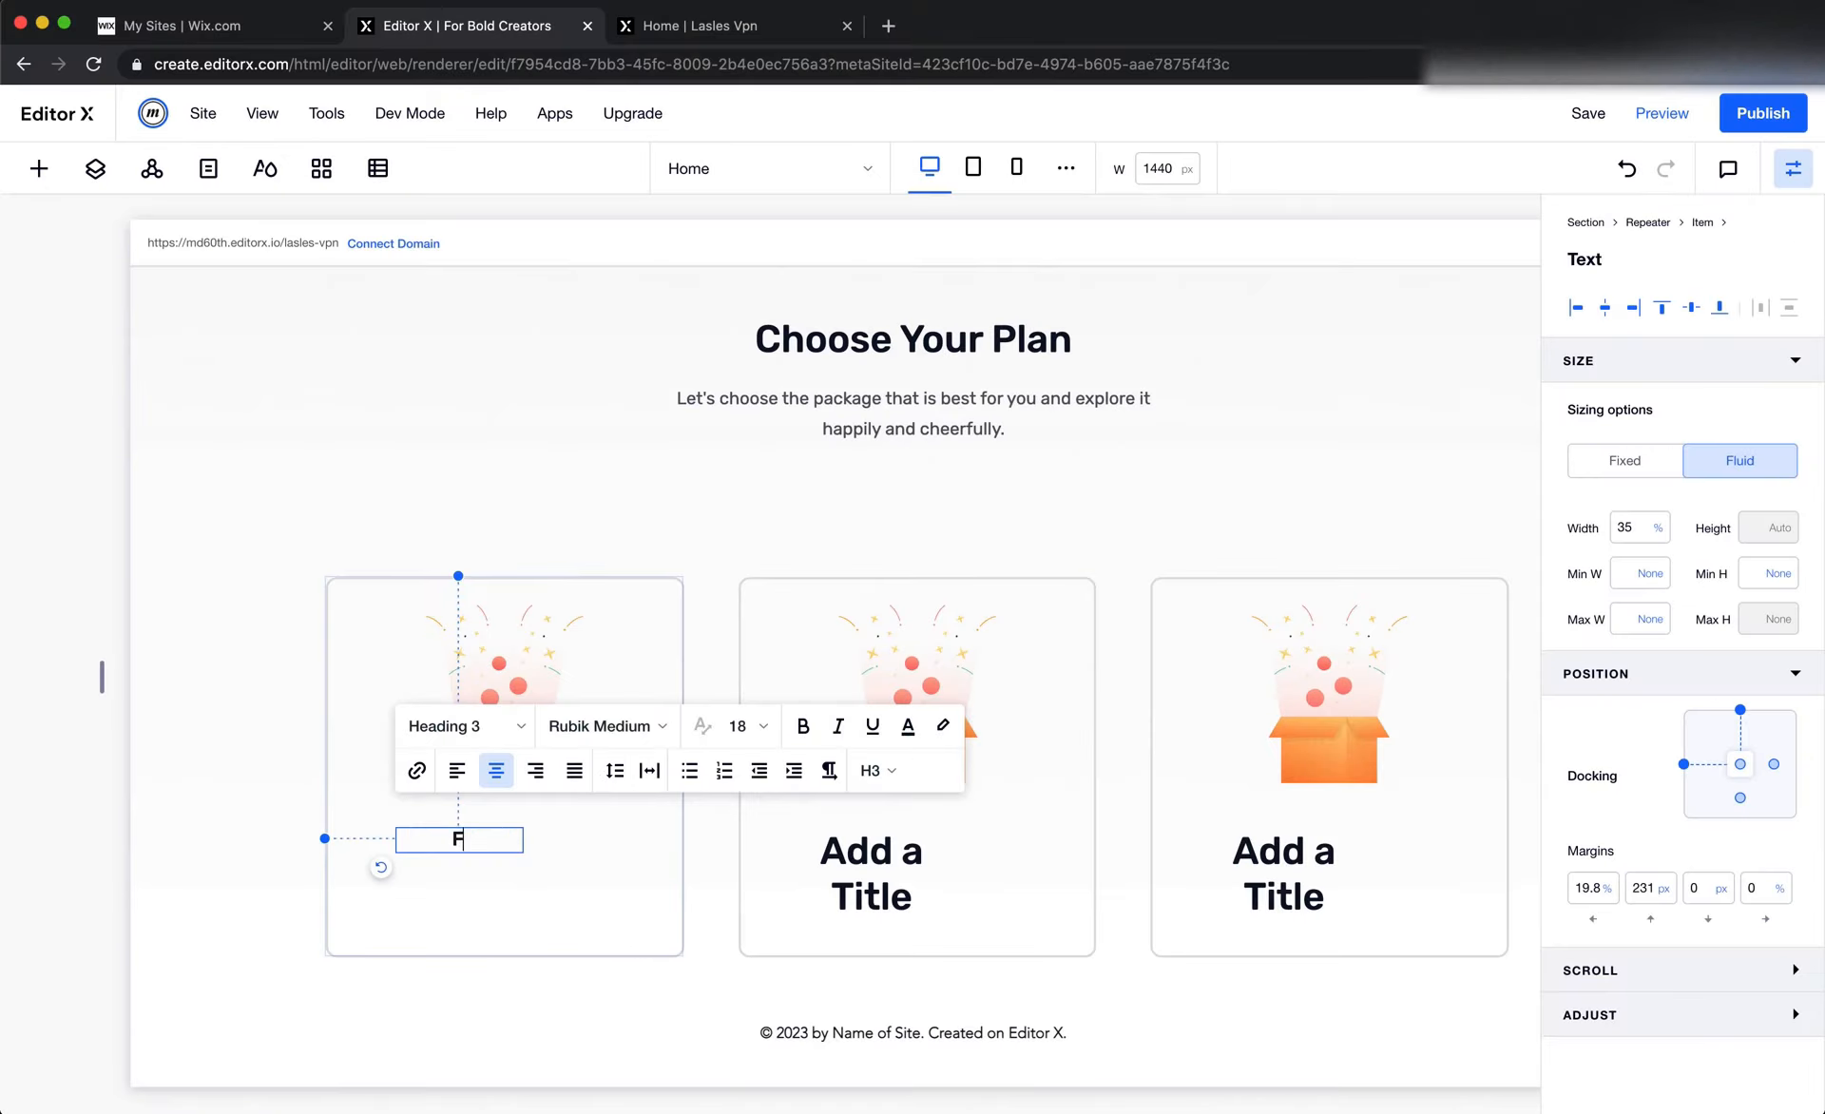
text(ree Plan)
click(593, 882)
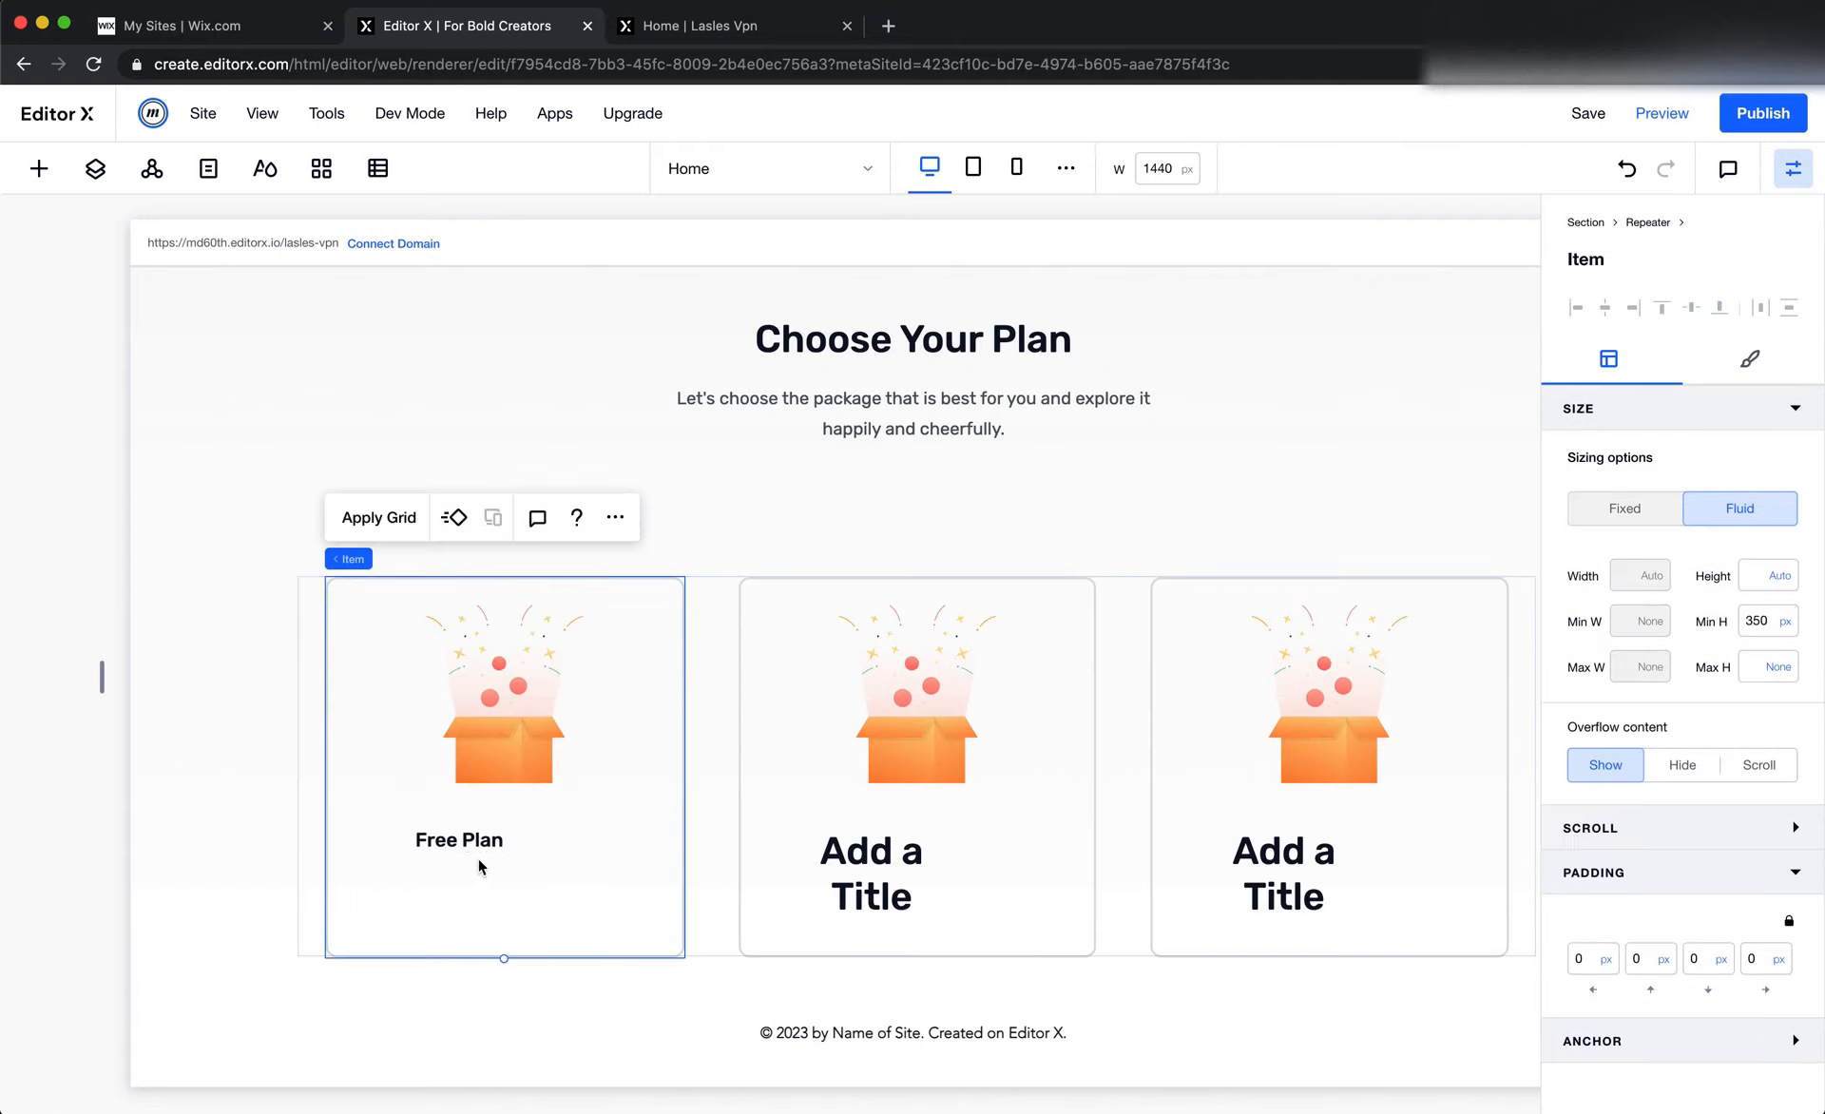
drag(476, 840, 525, 841)
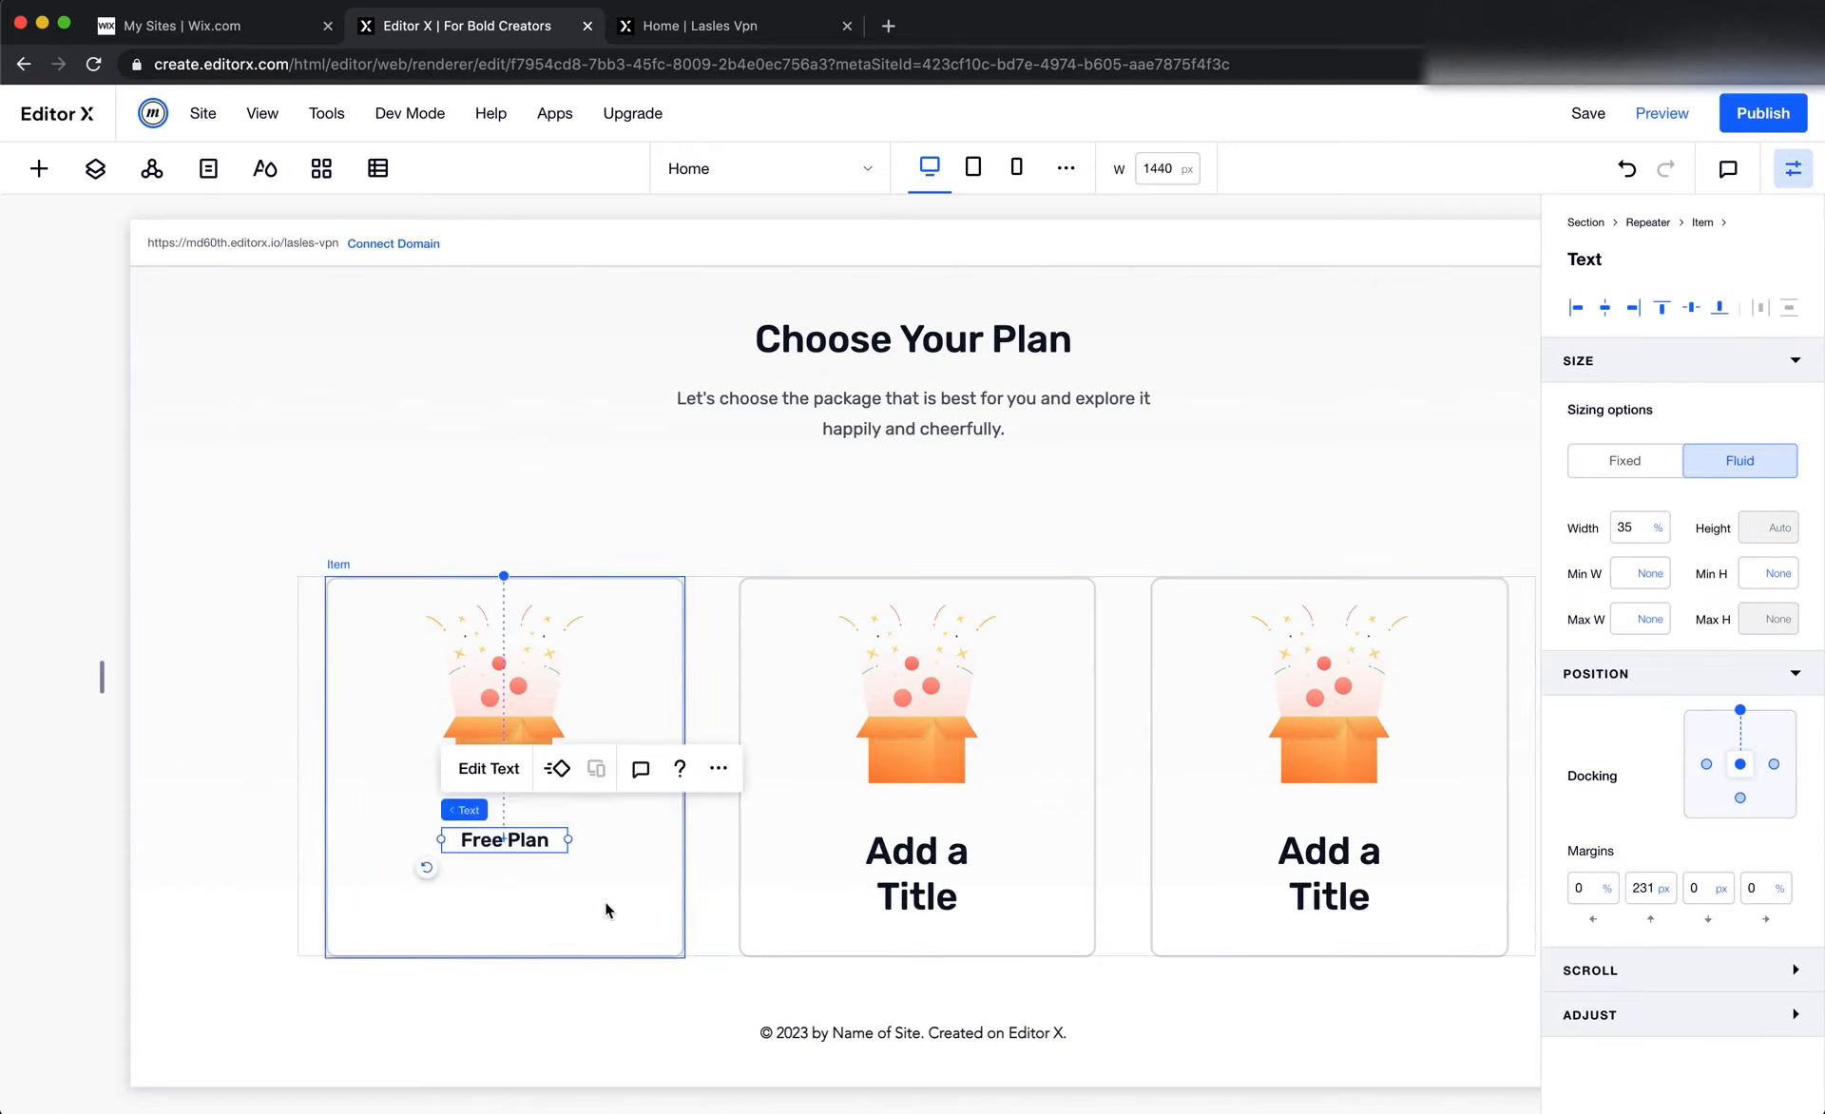
Switch to Figma to check the Free Plan feature list group, then return to Editor X
key(super+Tab)
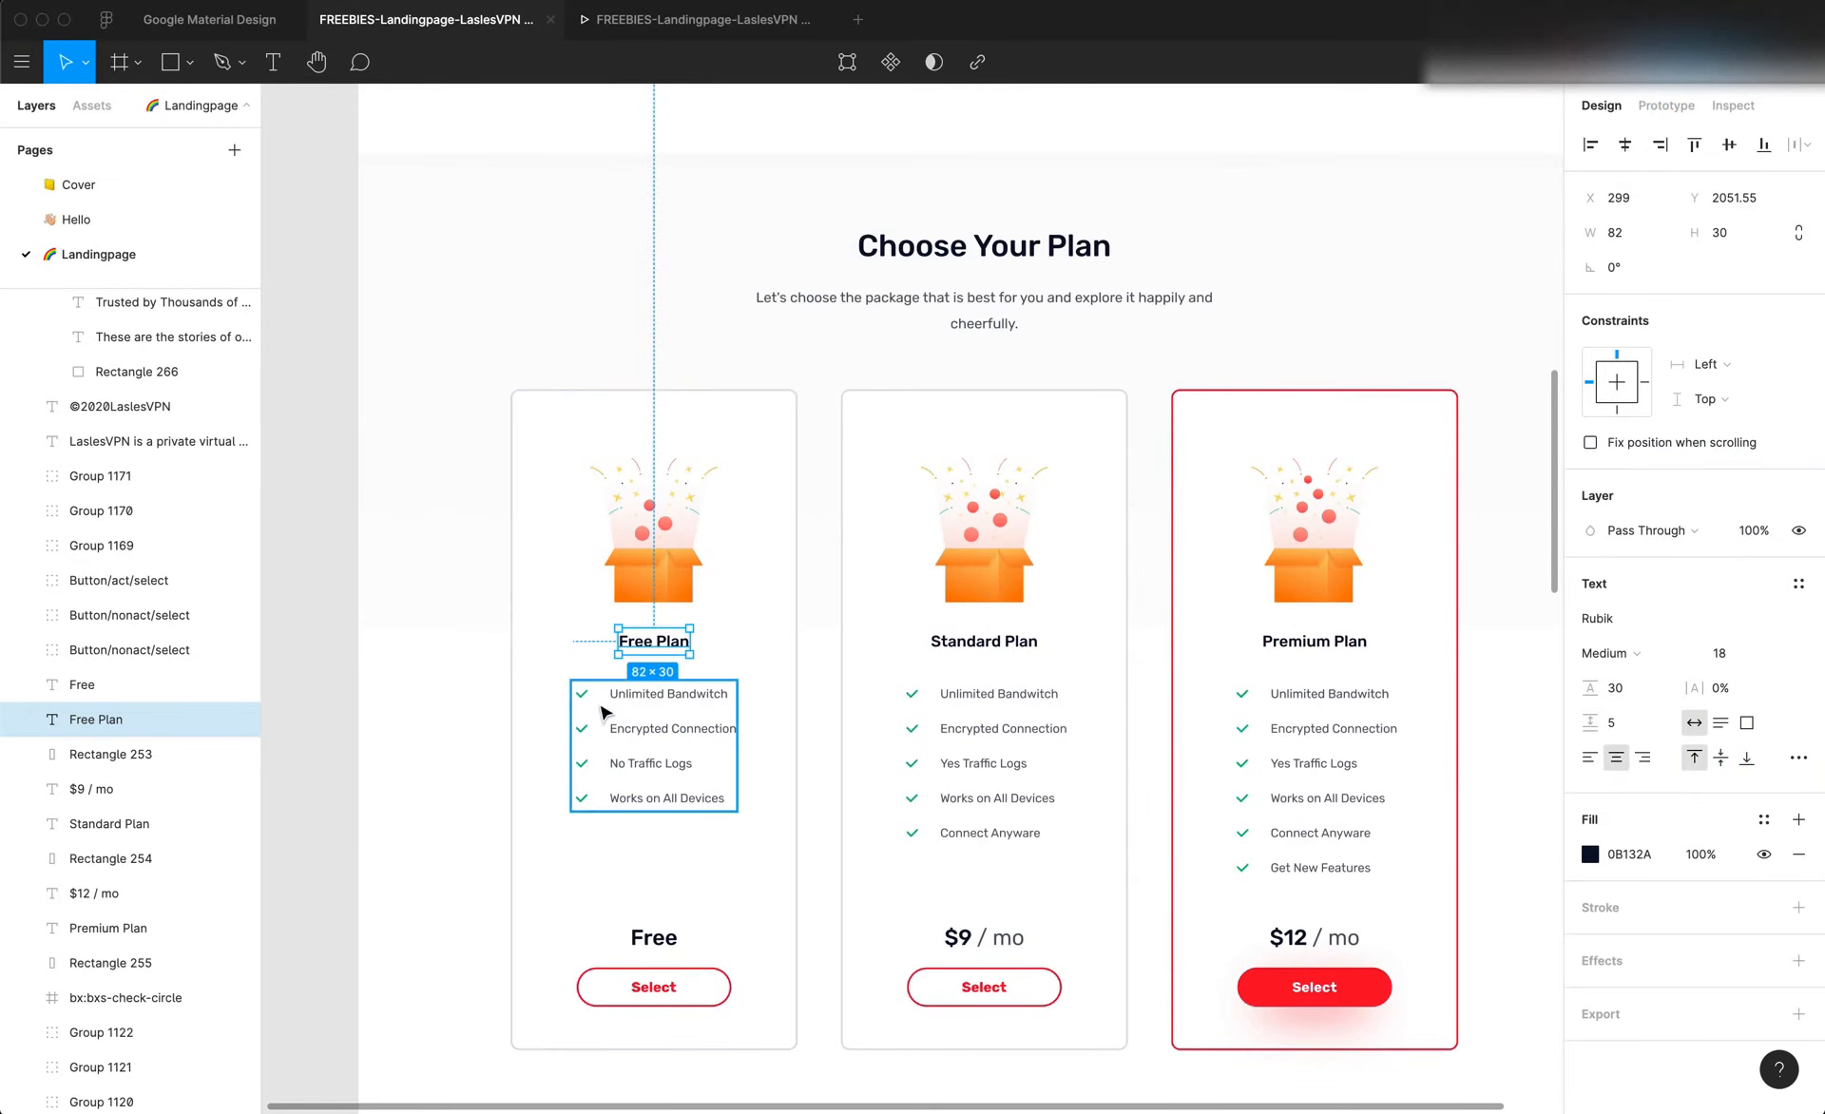
click(696, 770)
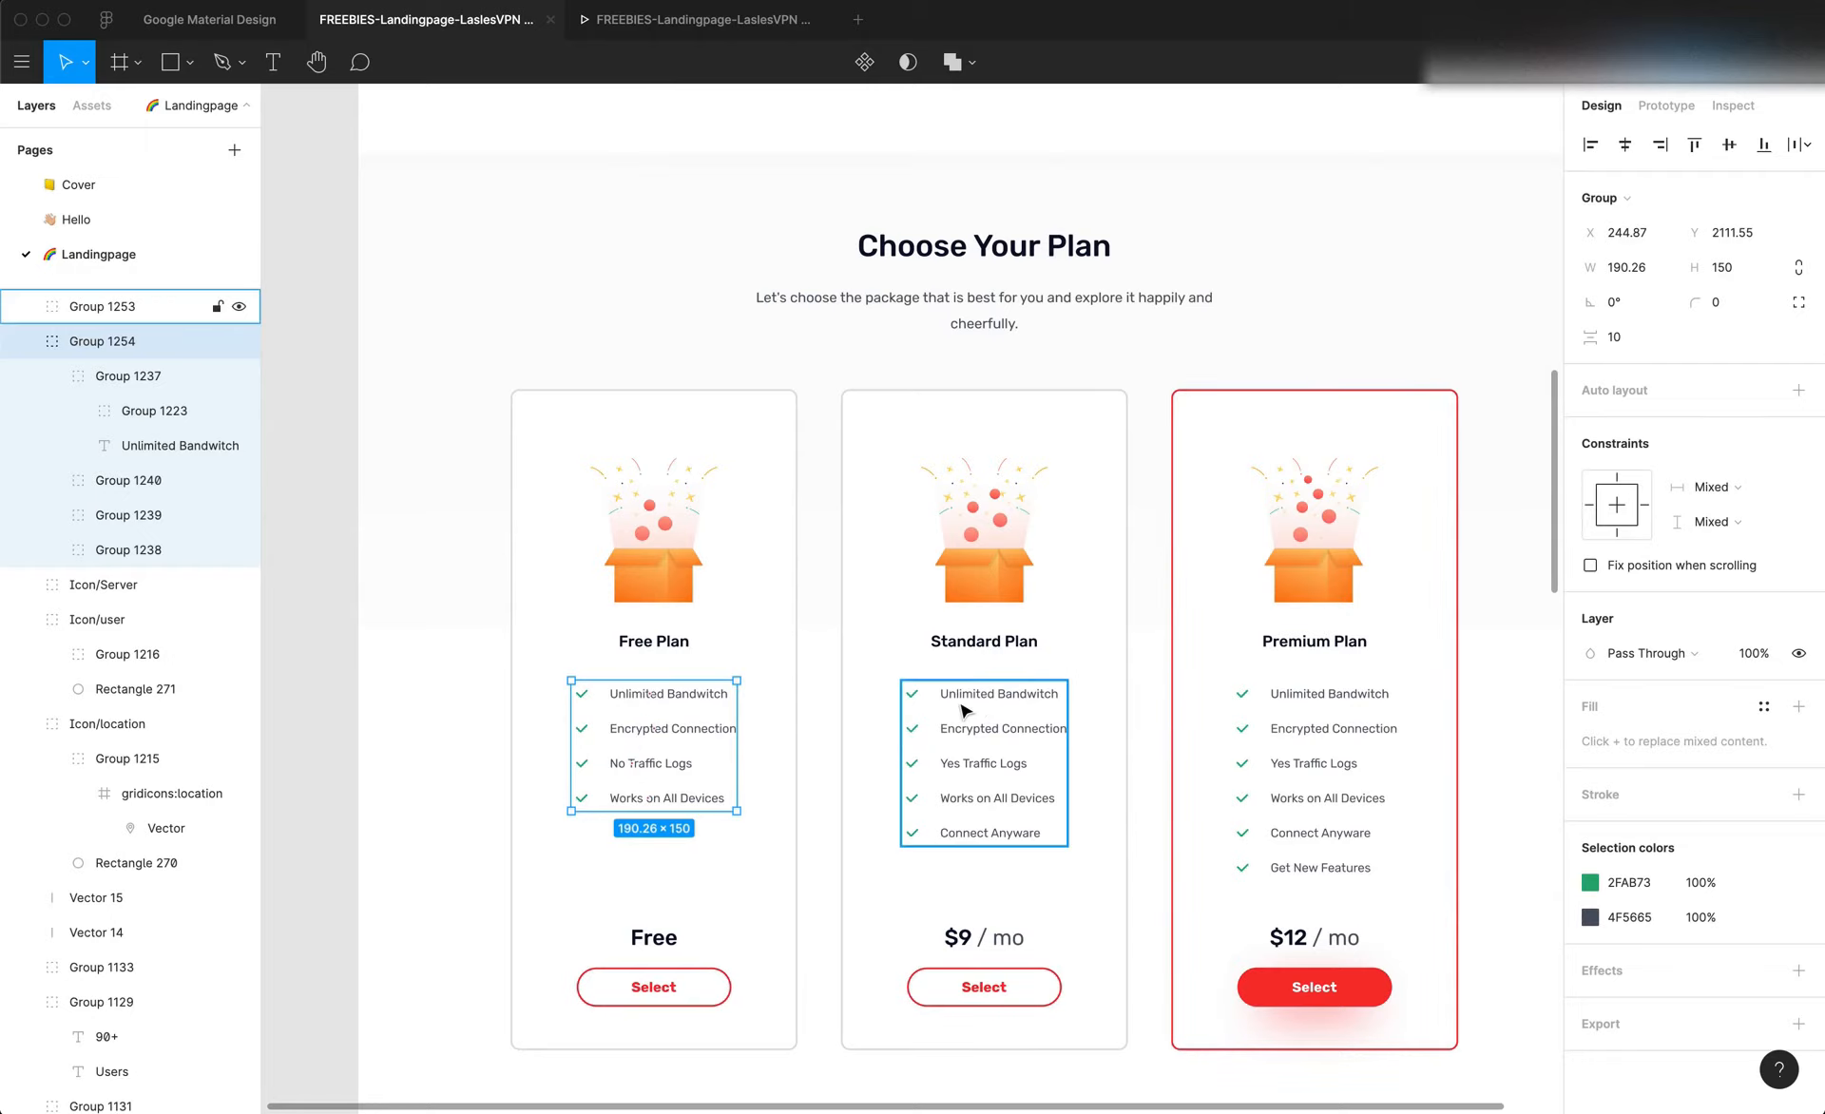
key(super+Tab)
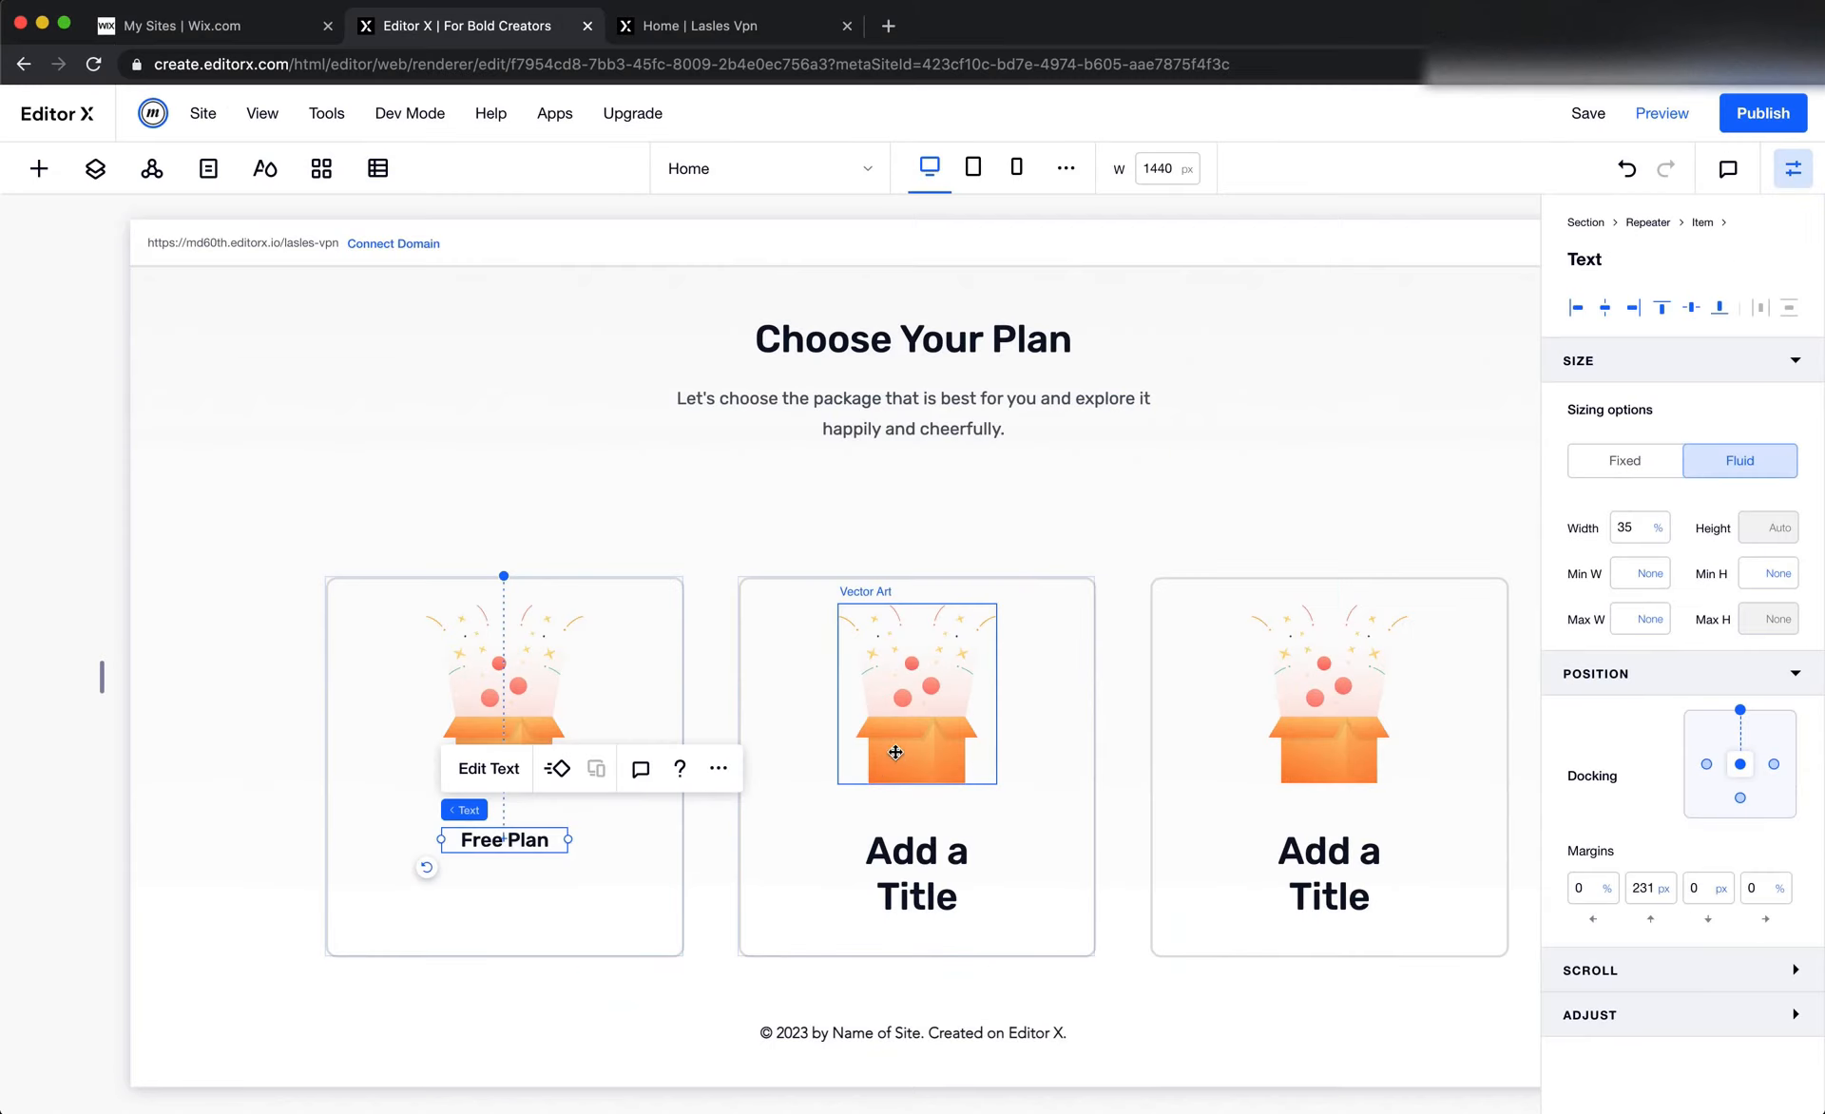
click(723, 651)
scroll(722, 654, up, 2)
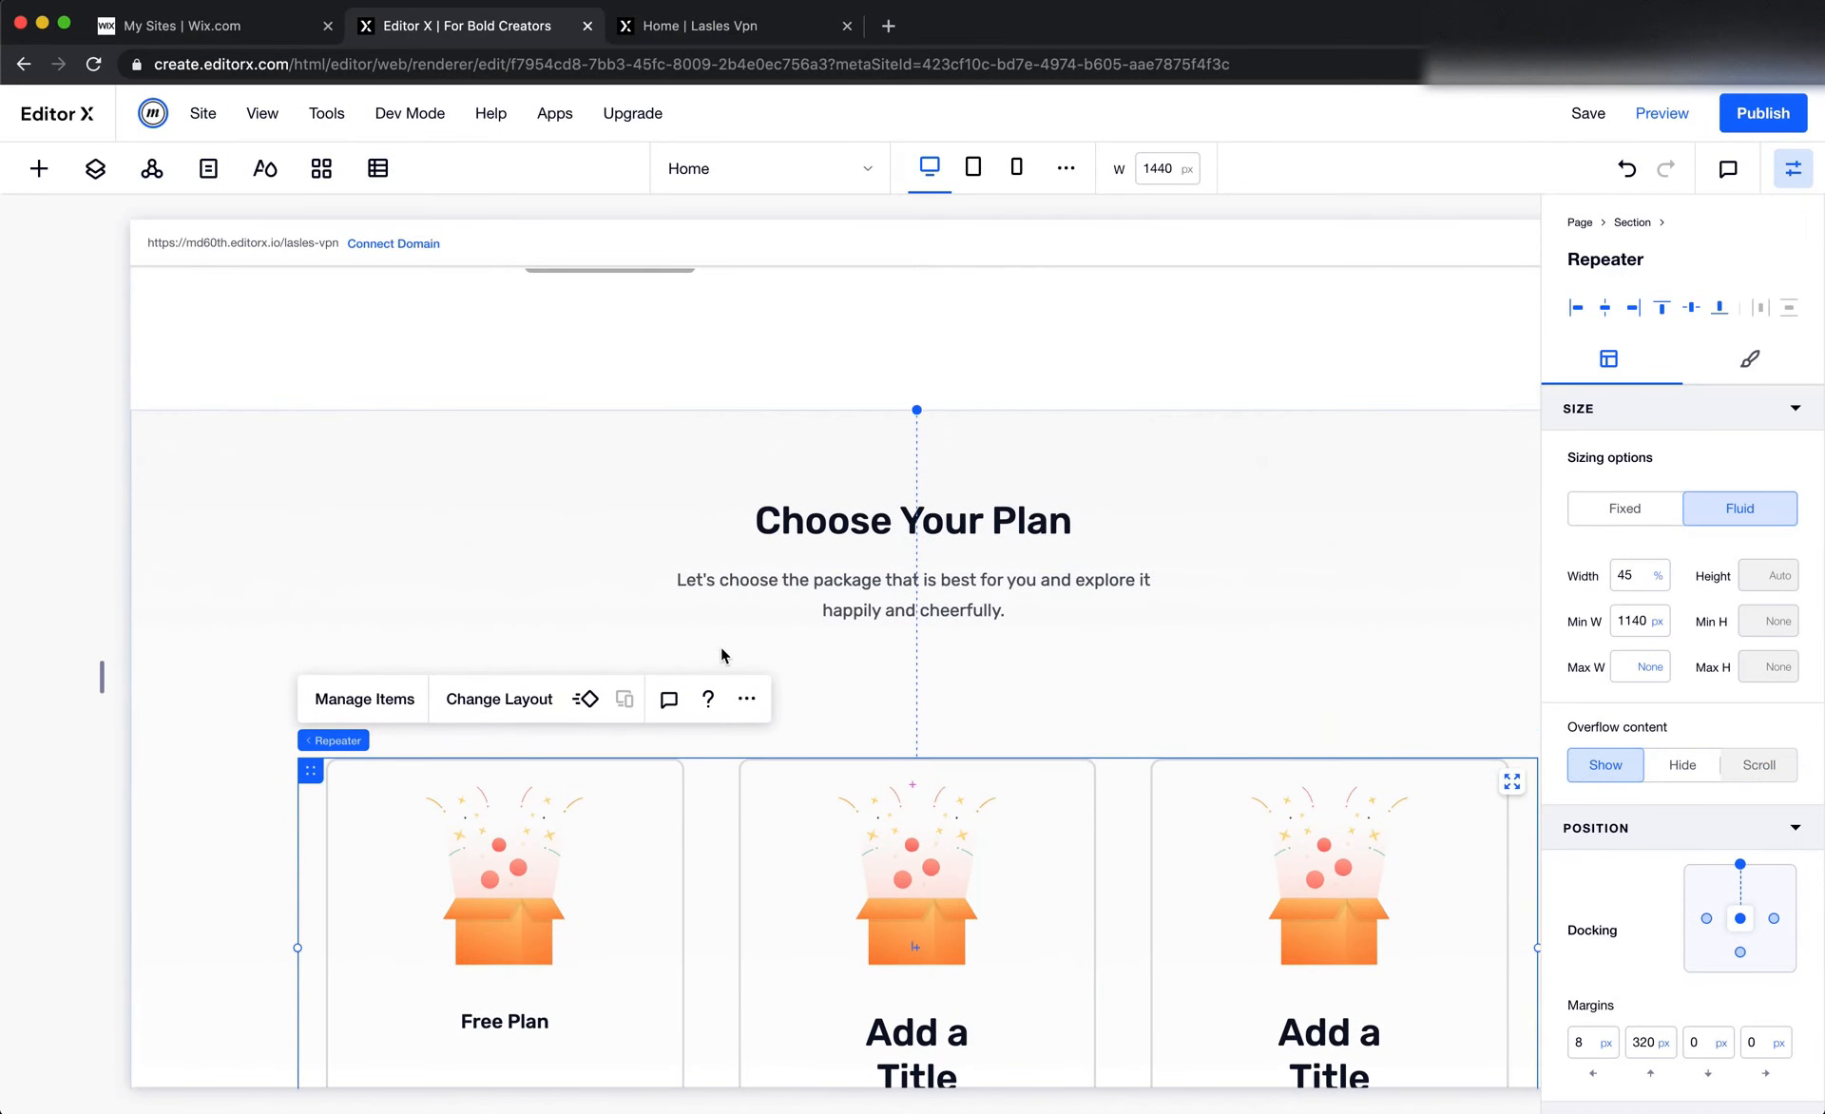
click(992, 619)
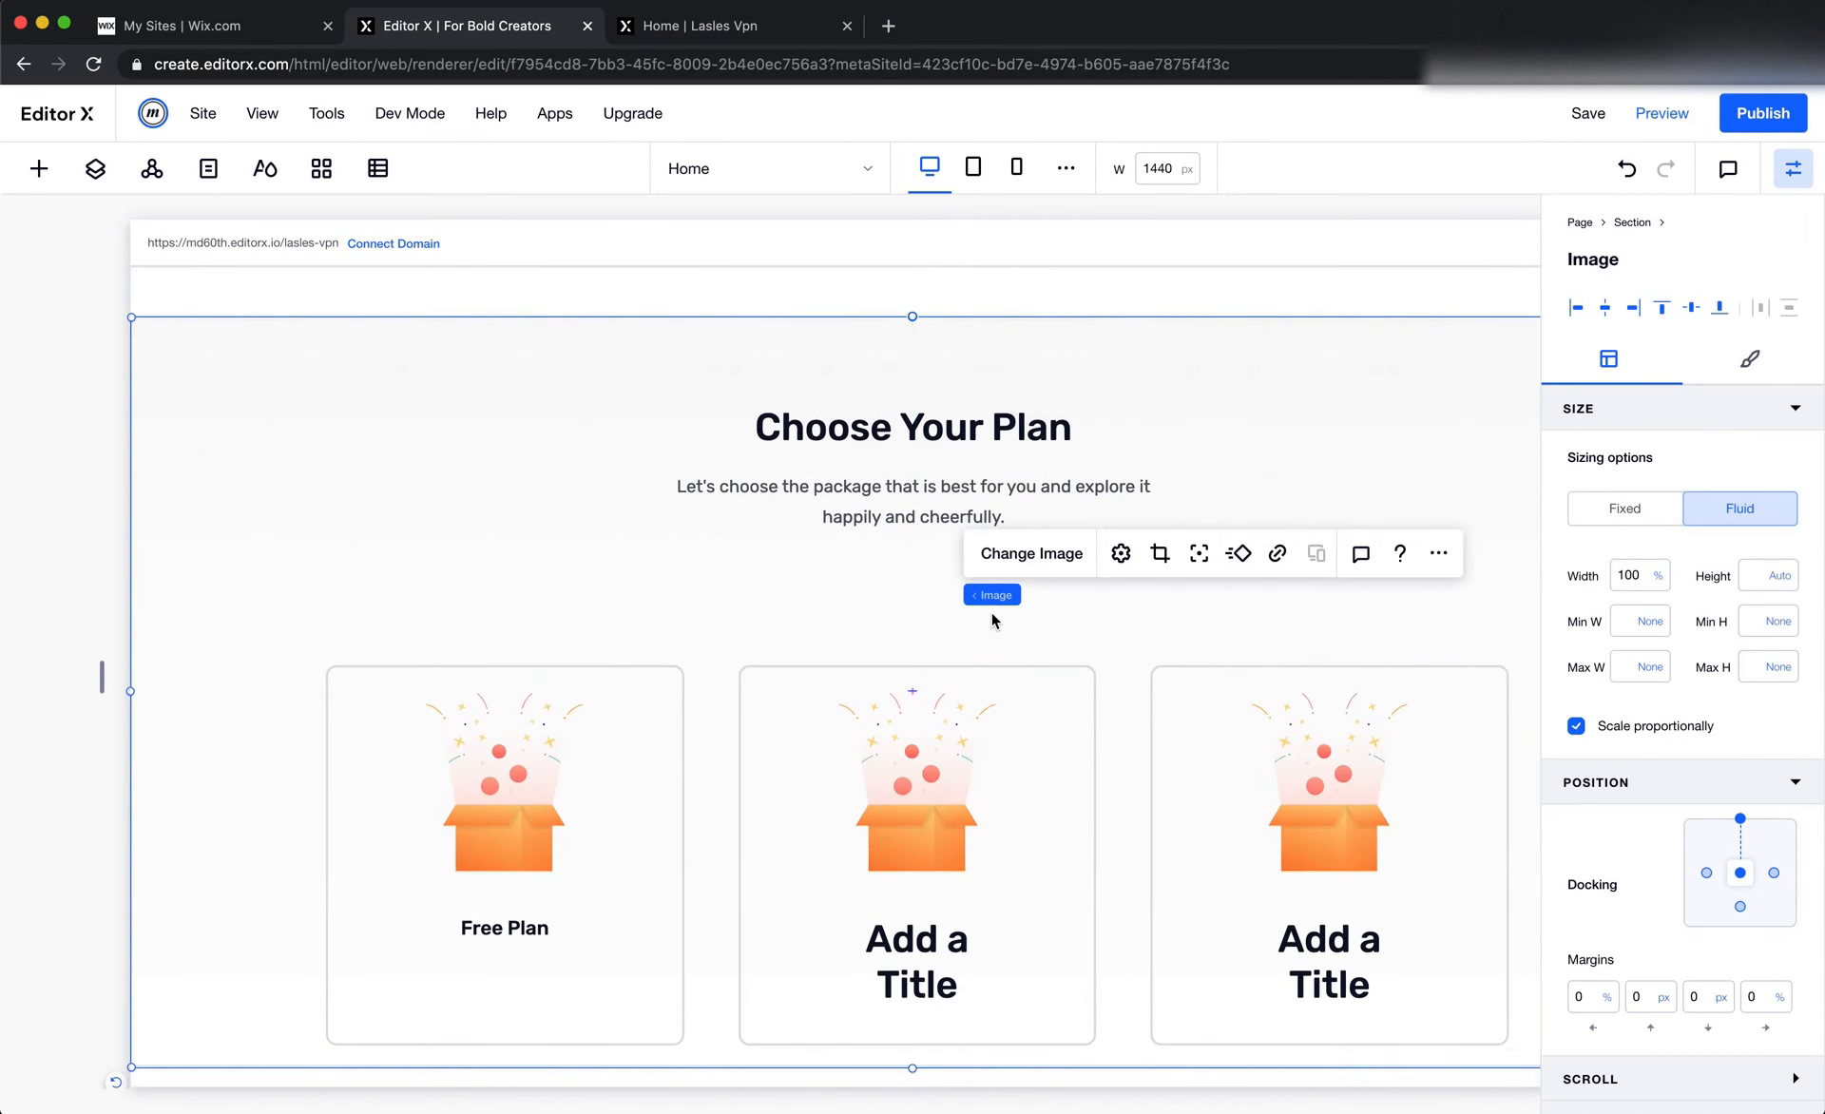
click(840, 627)
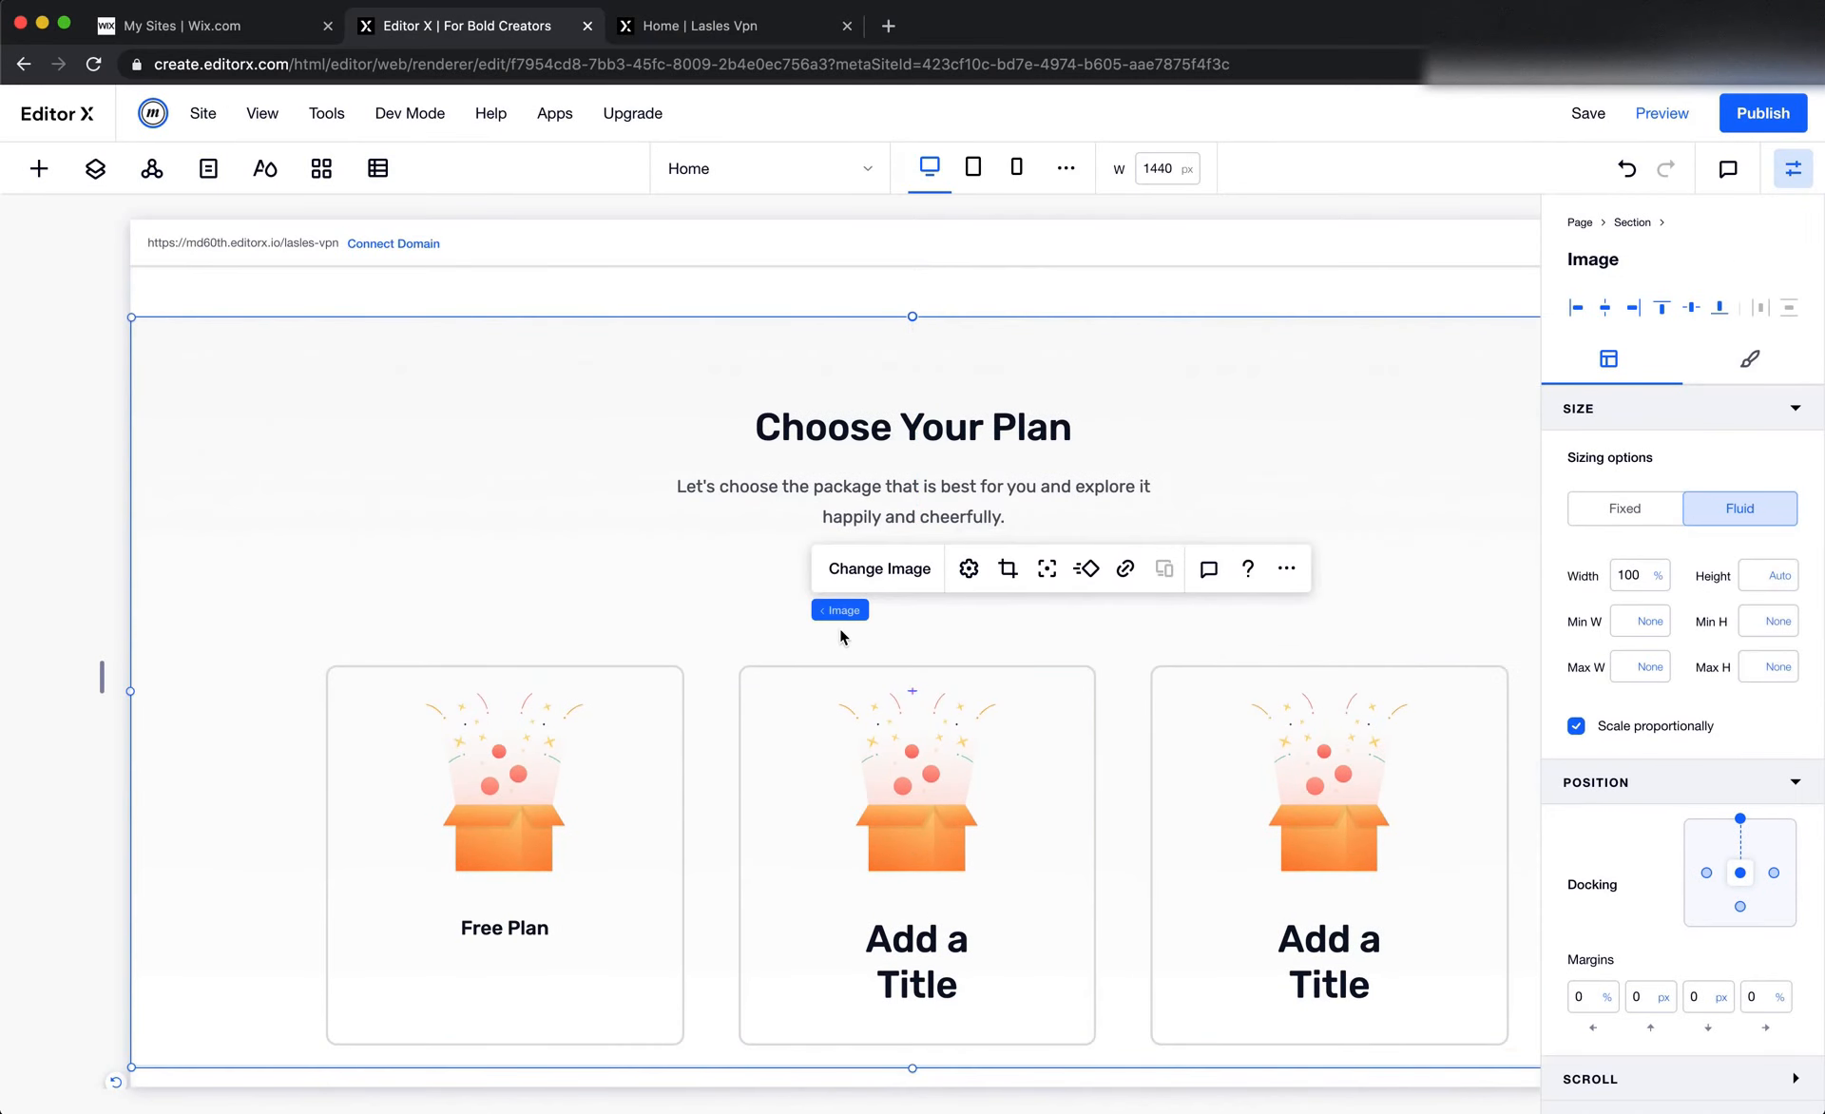
Set the plan cards repeater's top margin to 700 px
click(704, 720)
click(1647, 1046)
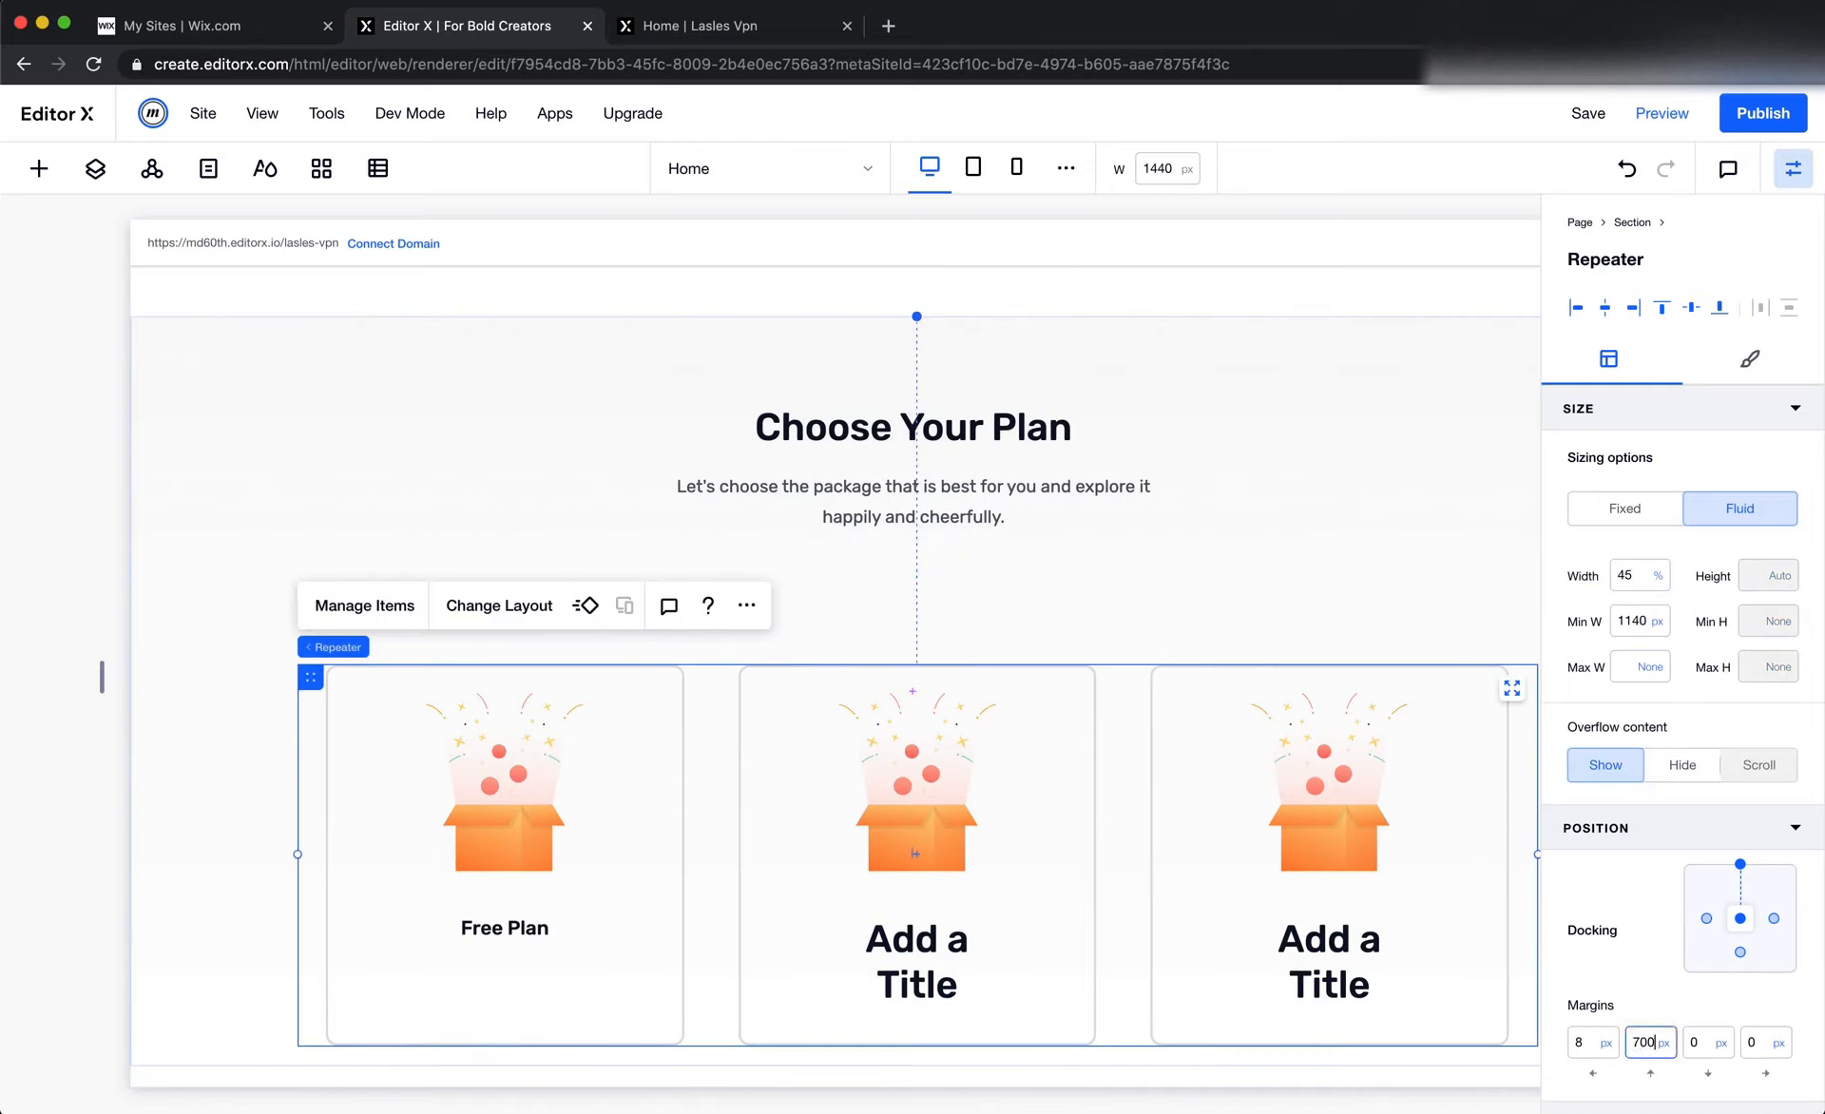
key(Return)
Add a container to the Choose Your Plan section, between the intro text and the repeater
click(39, 170)
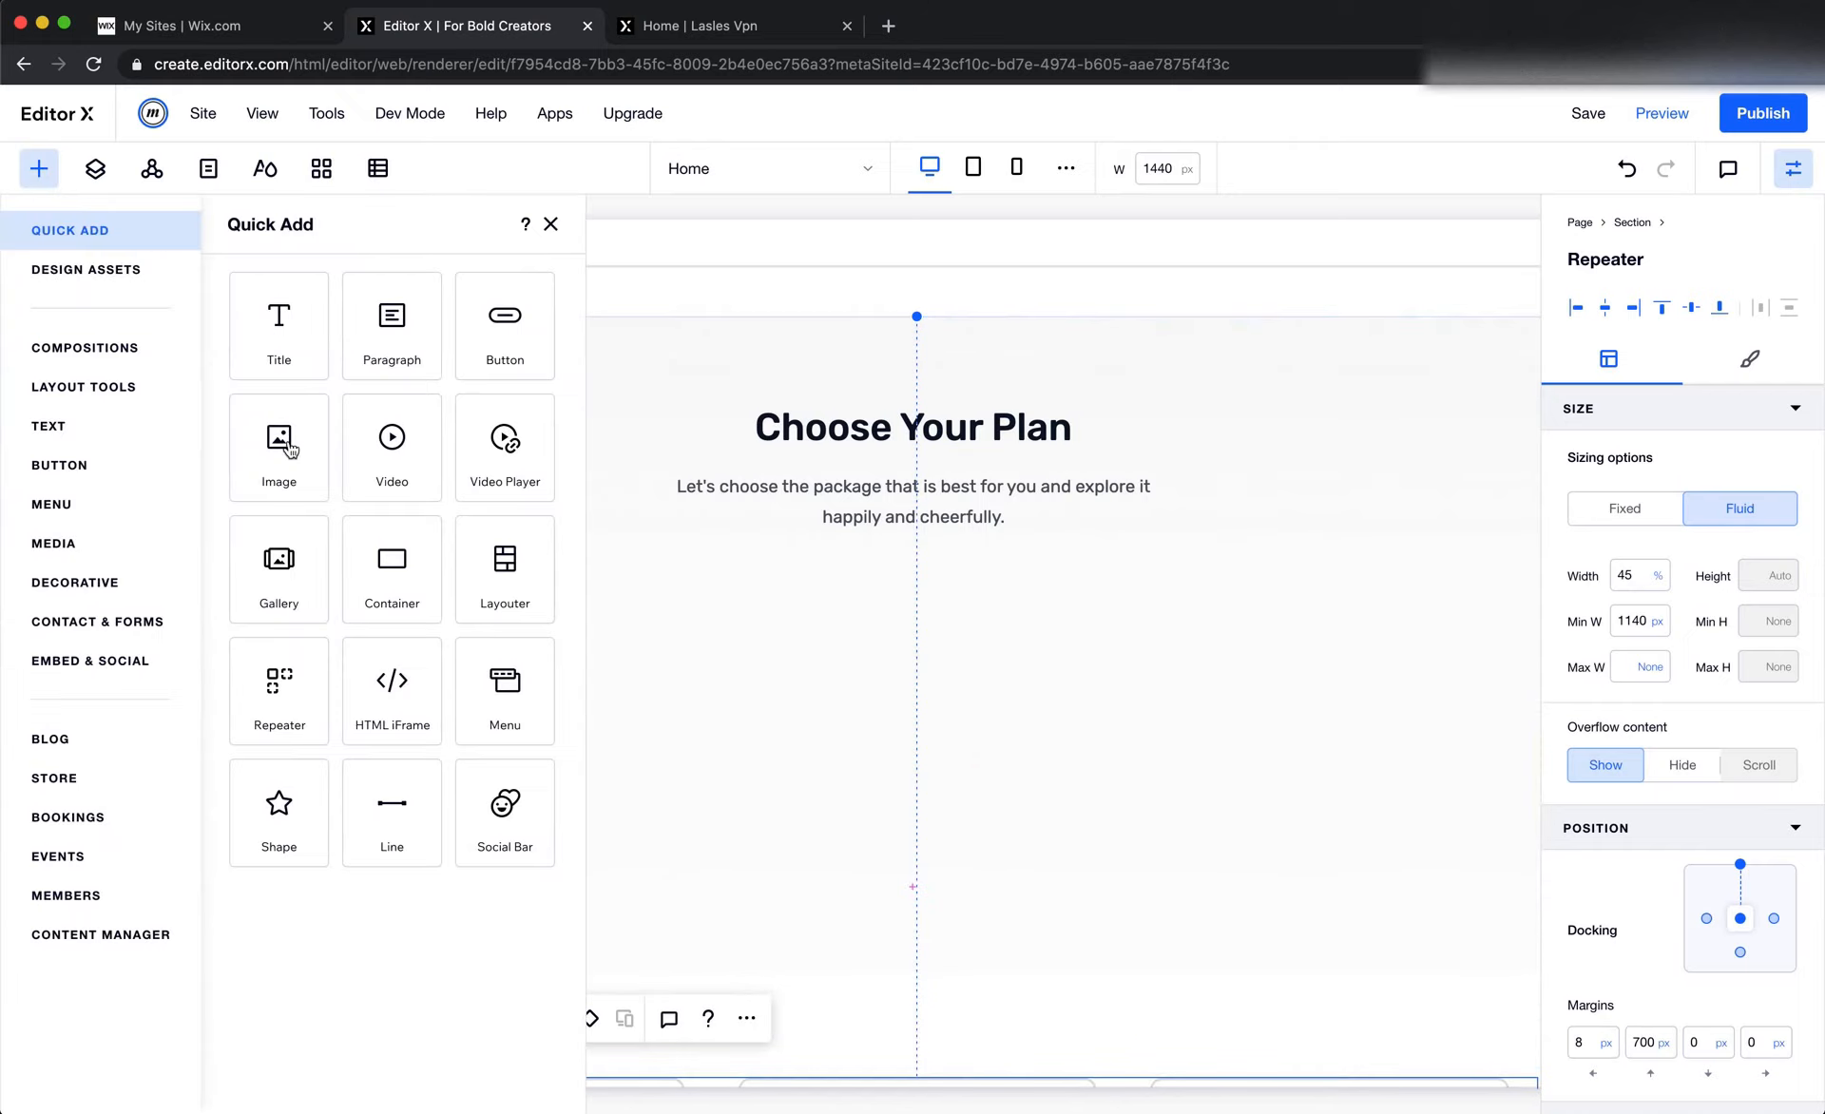
drag(393, 558, 782, 750)
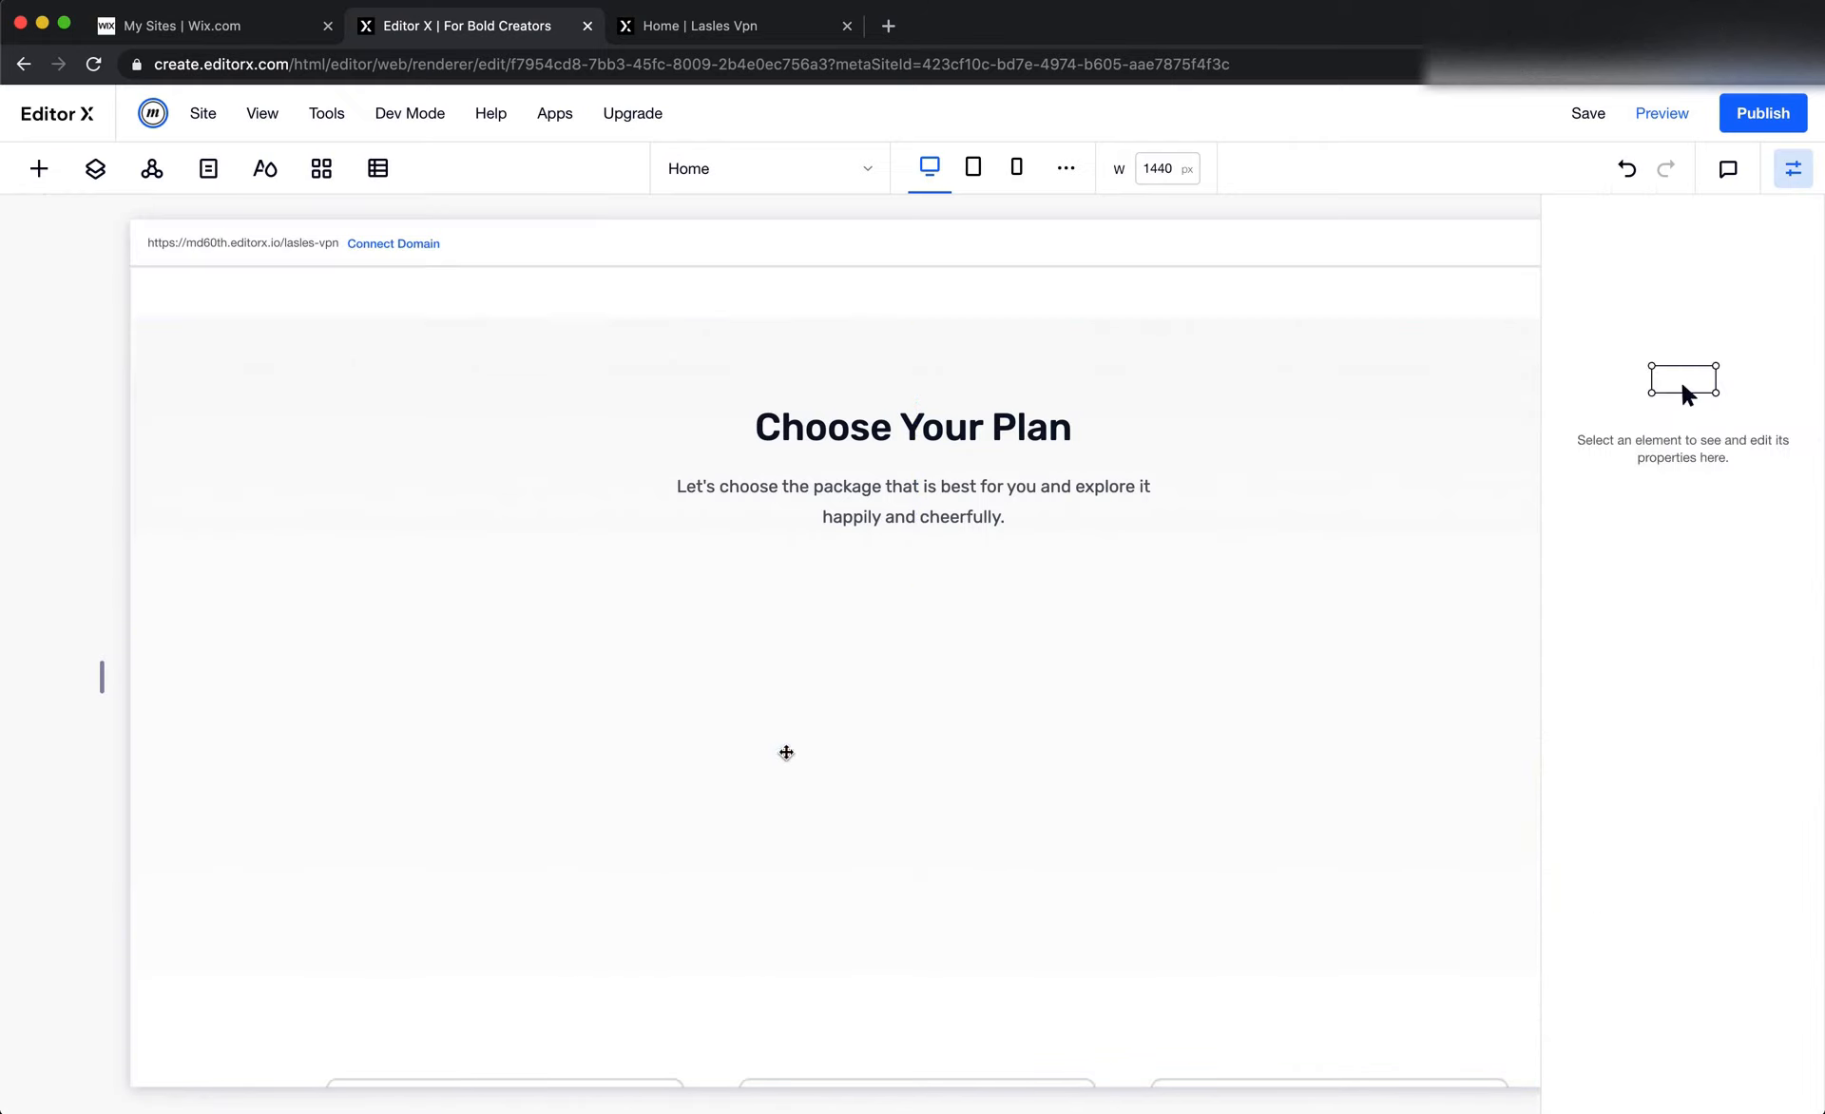
scroll(855, 745, down, 1)
scroll(739, 508, up, 2)
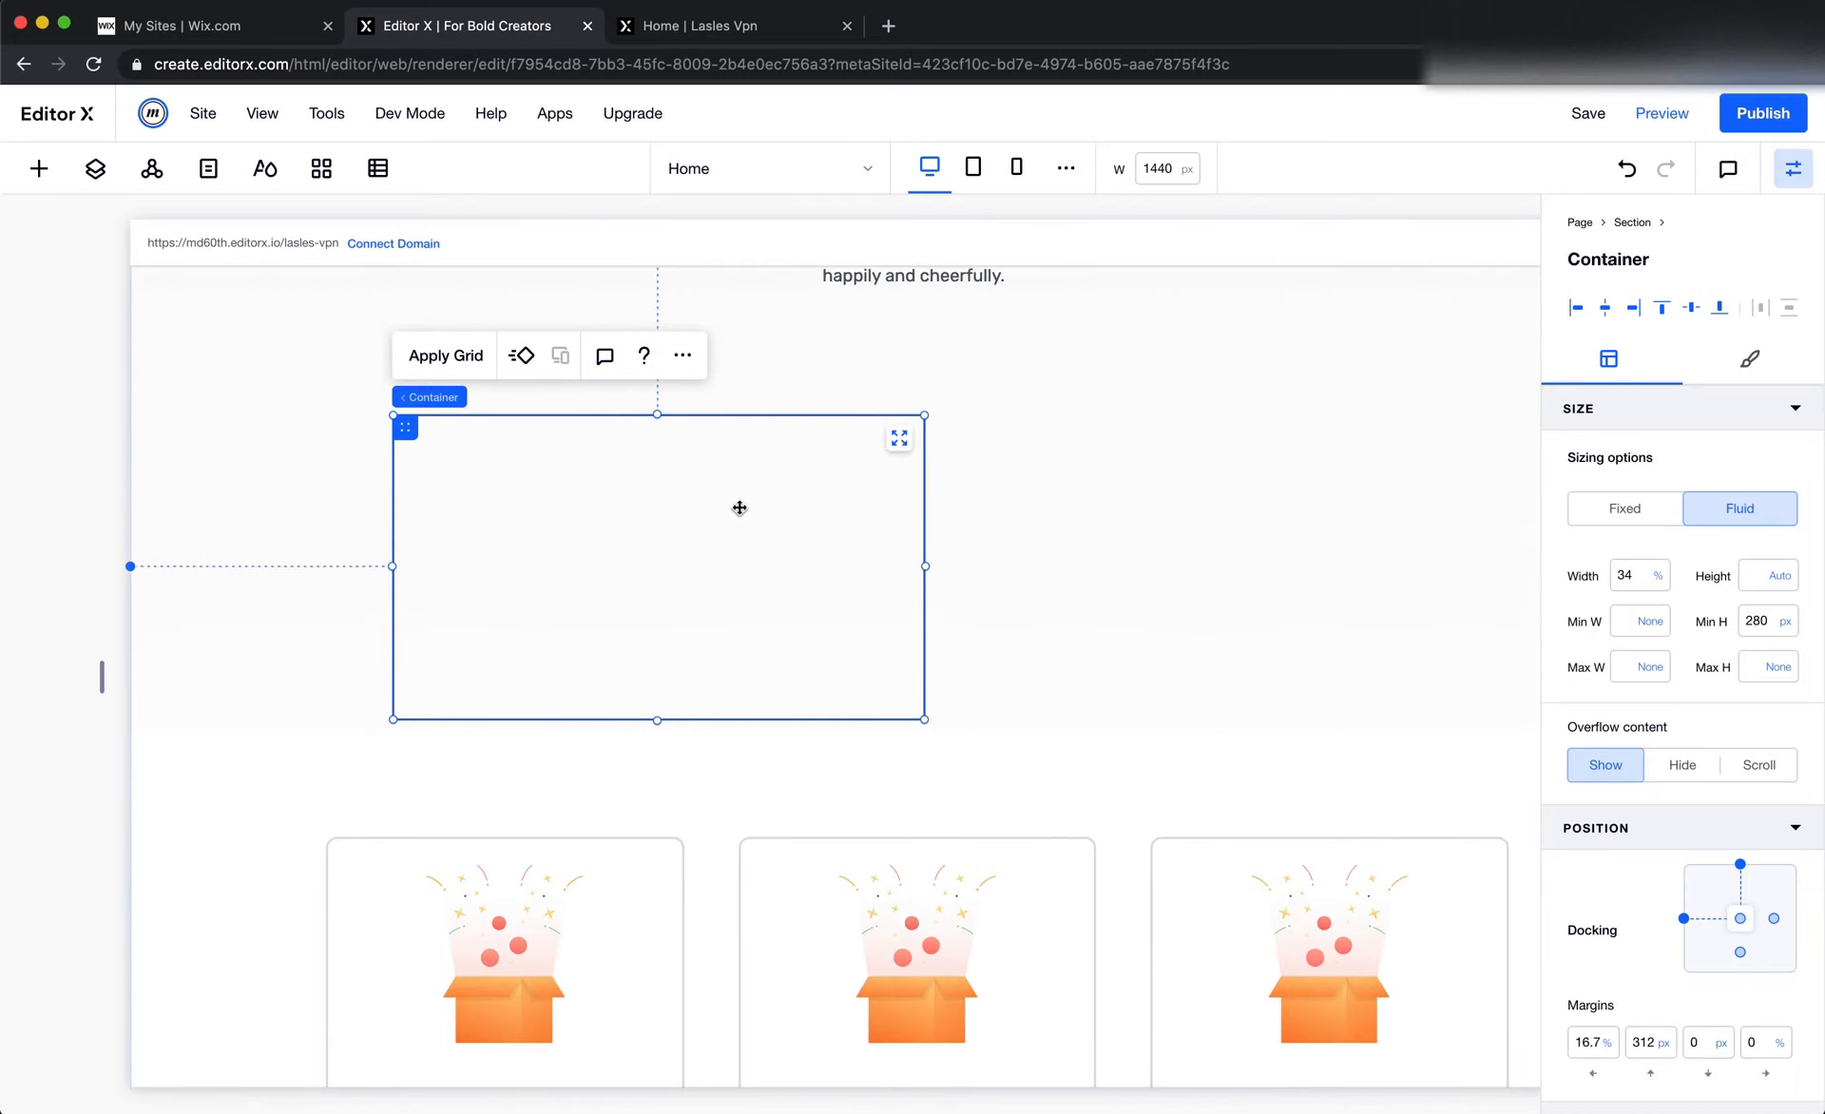
Check the plan card proportions in Figma and narrow the new container in Editor X to about 24.4% width
key(super+Tab)
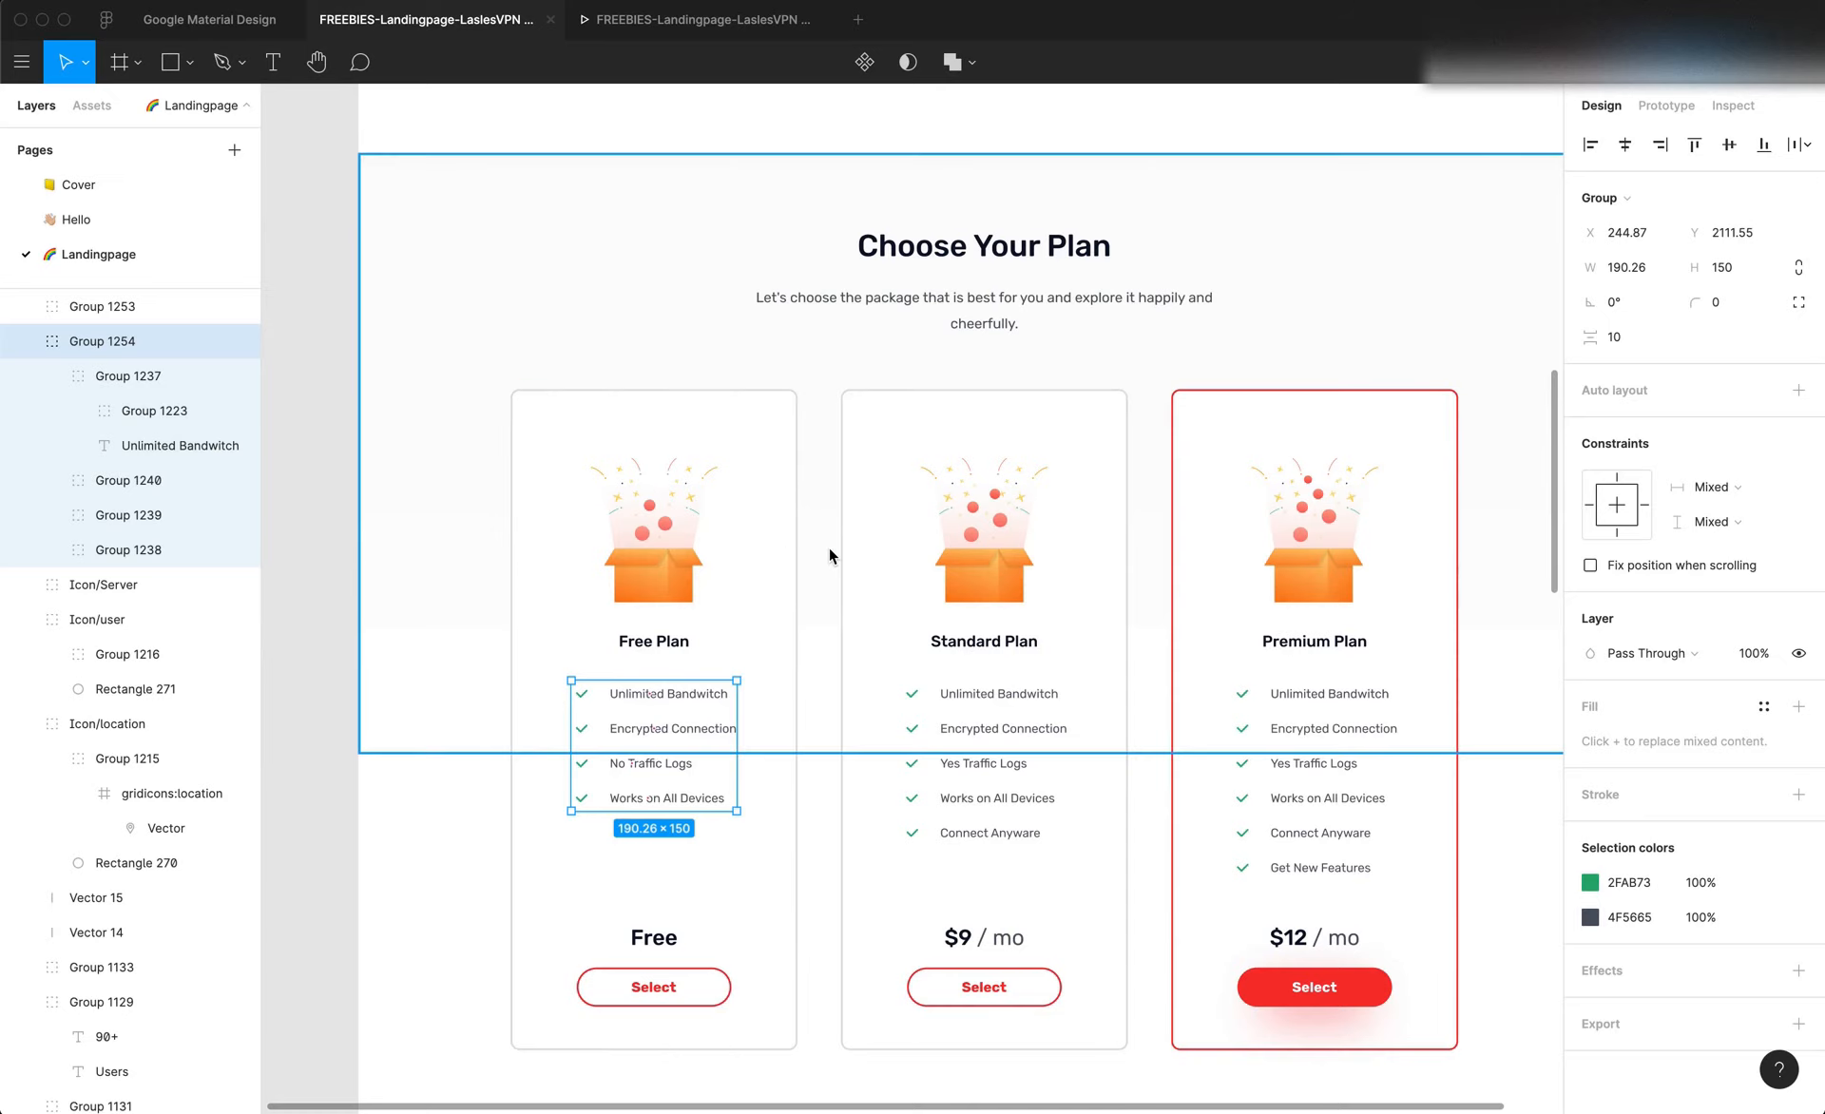
key(super+Tab)
scroll(798, 604, down, 2)
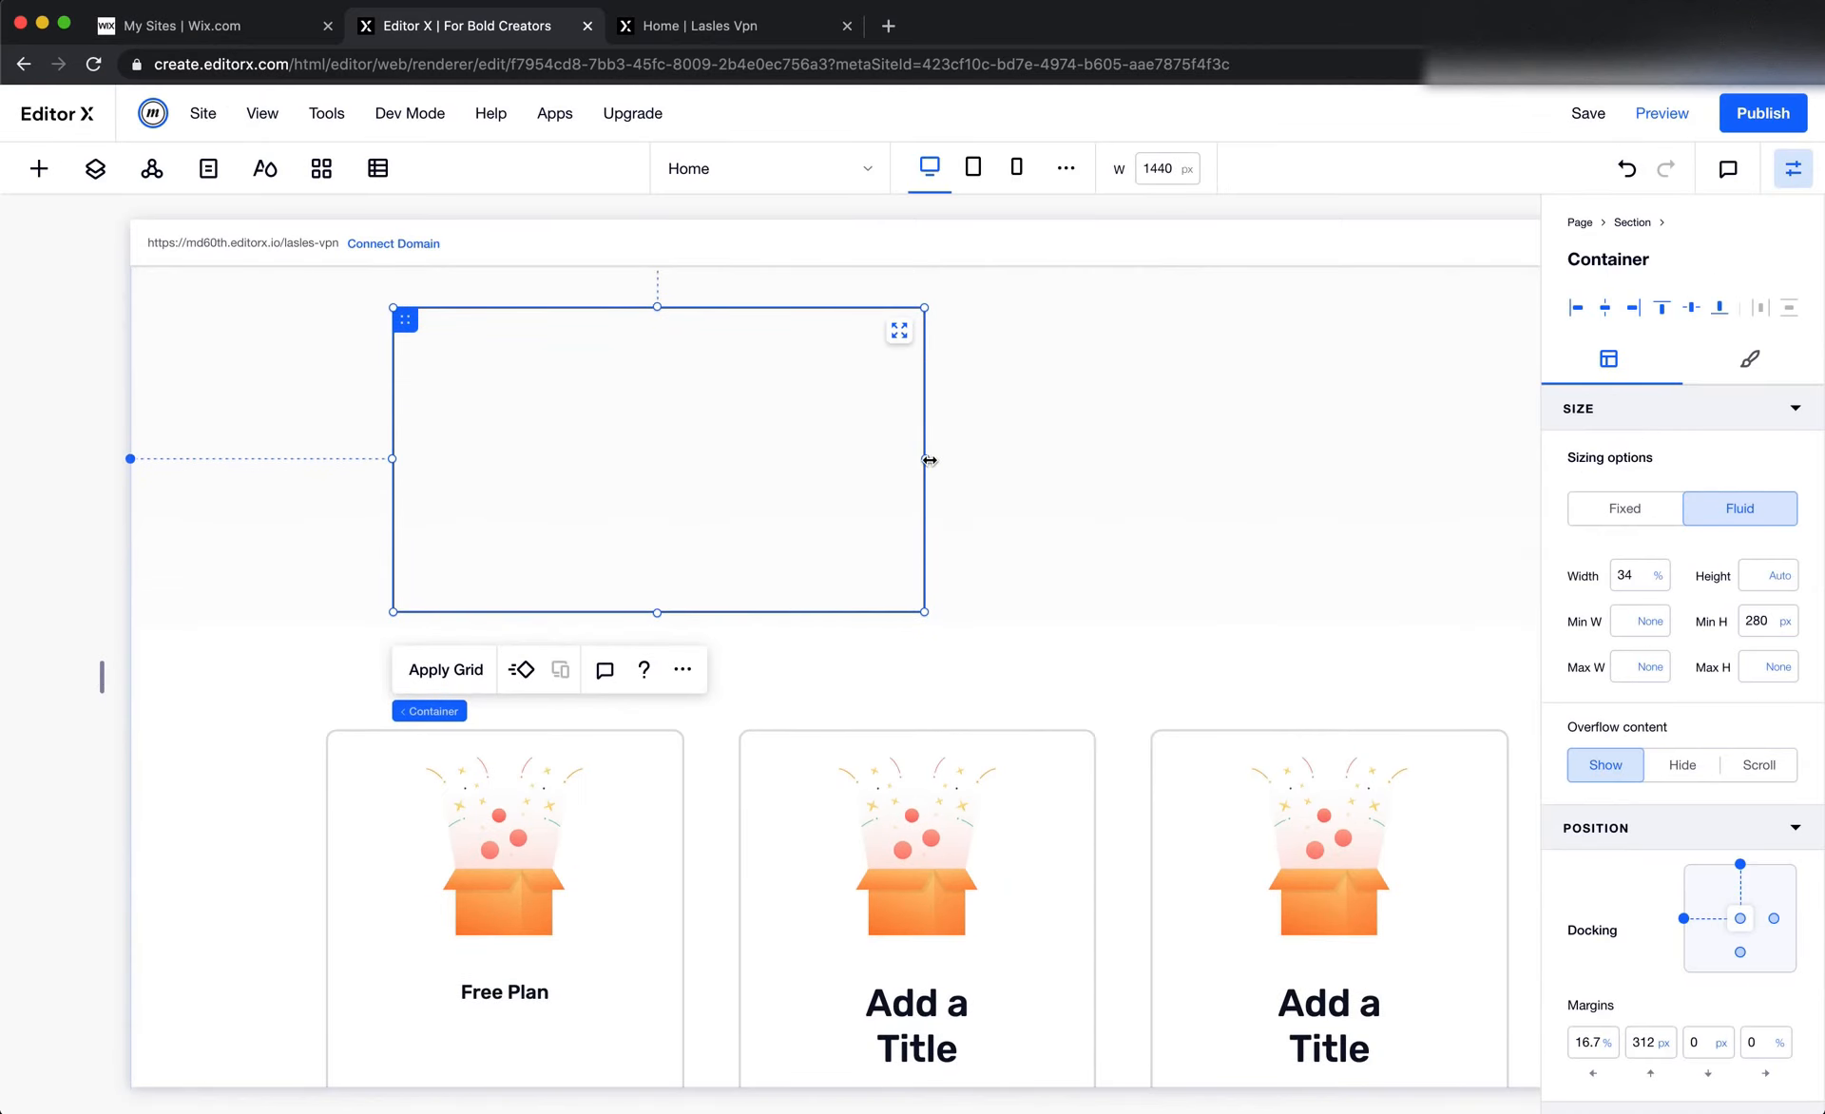
drag(929, 460, 778, 460)
Copy the Free Plan card's width from Figma and give the Editor X container fixed sizing with a width of 330 px
key(super+Tab)
click(790, 416)
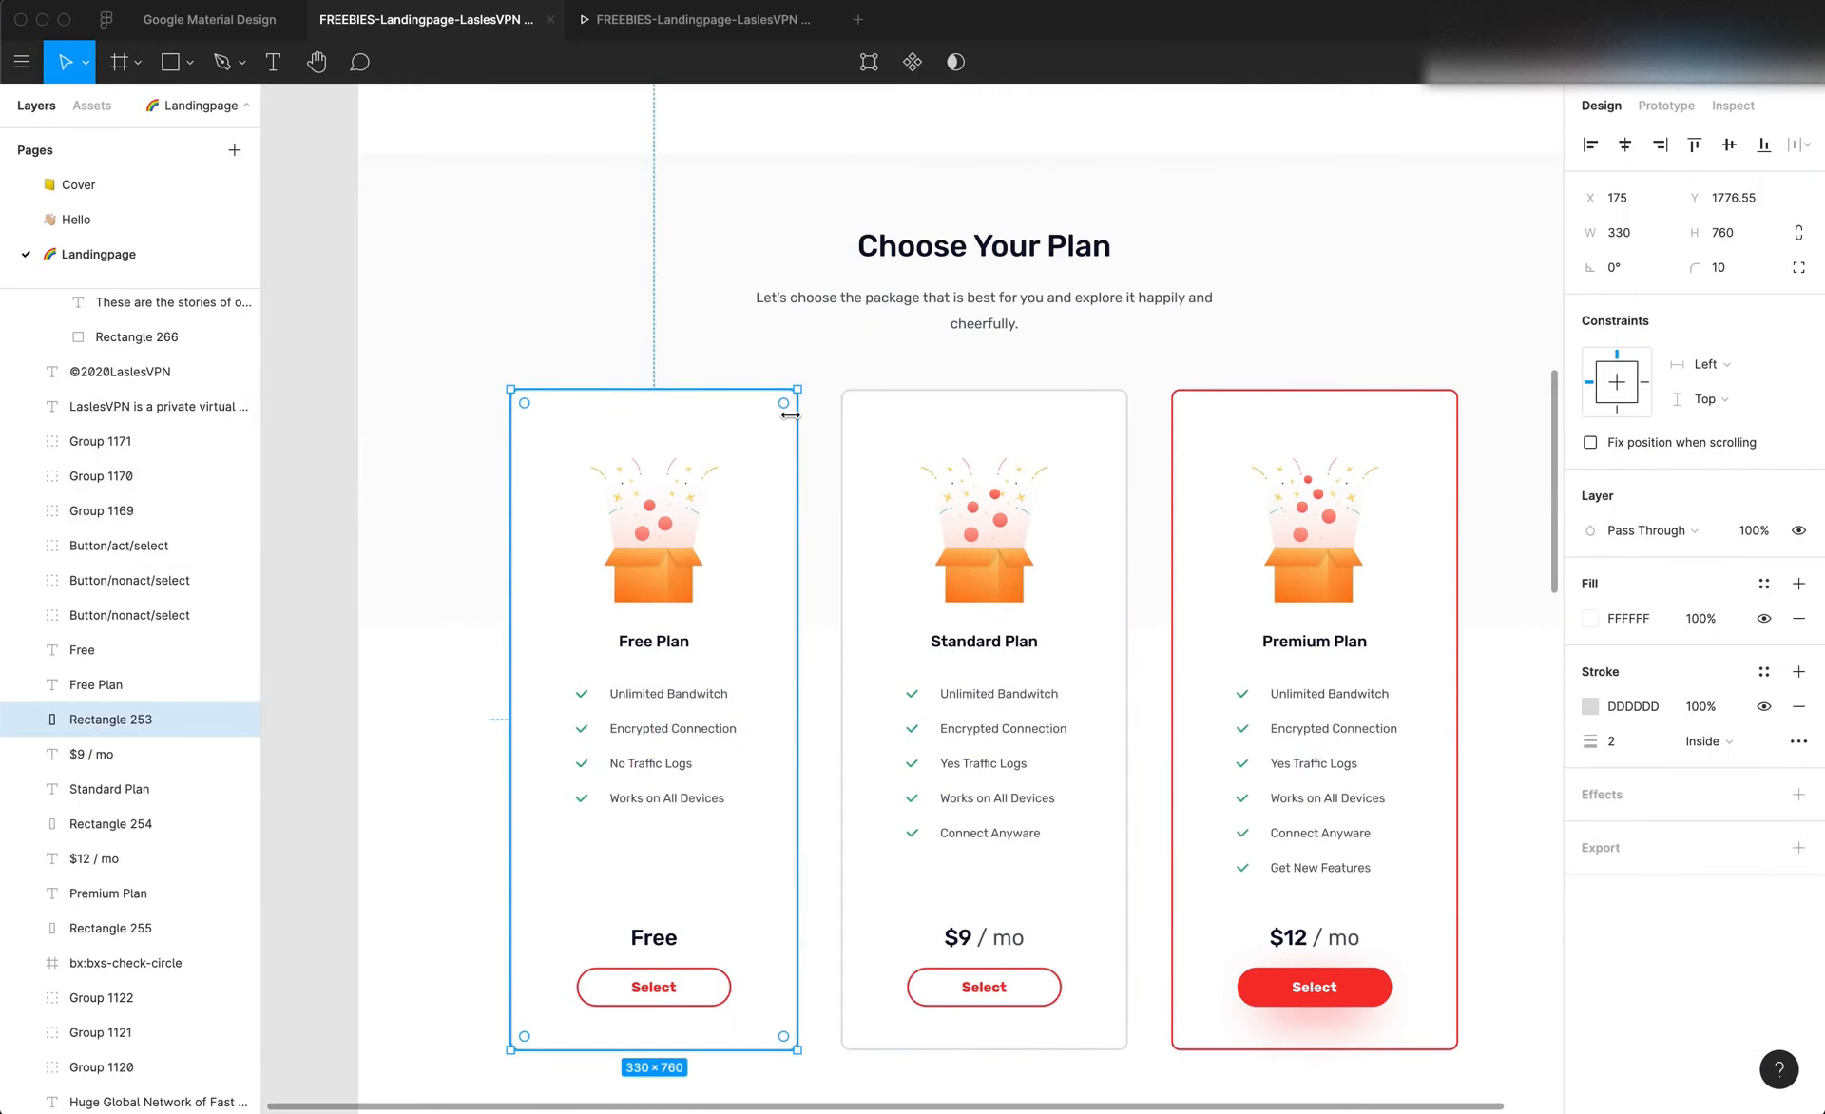
click(1640, 244)
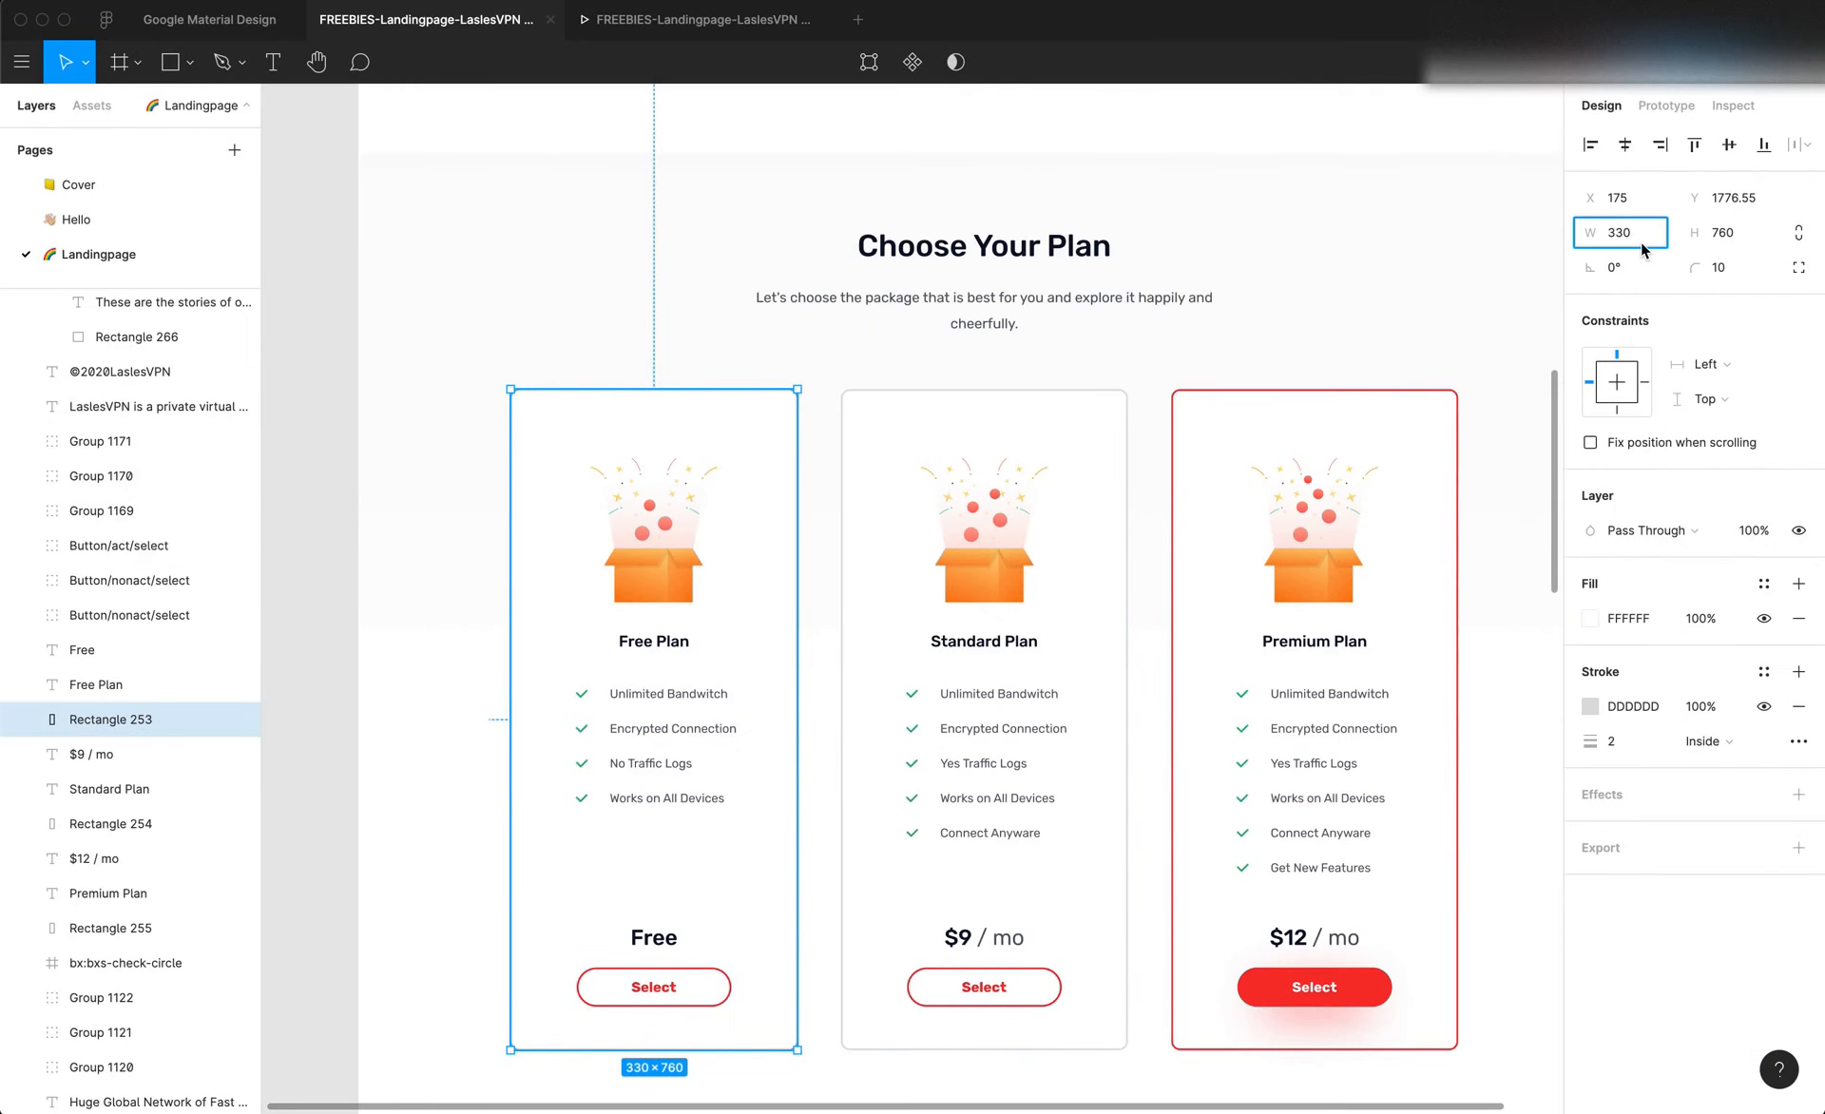
key(super+Tab)
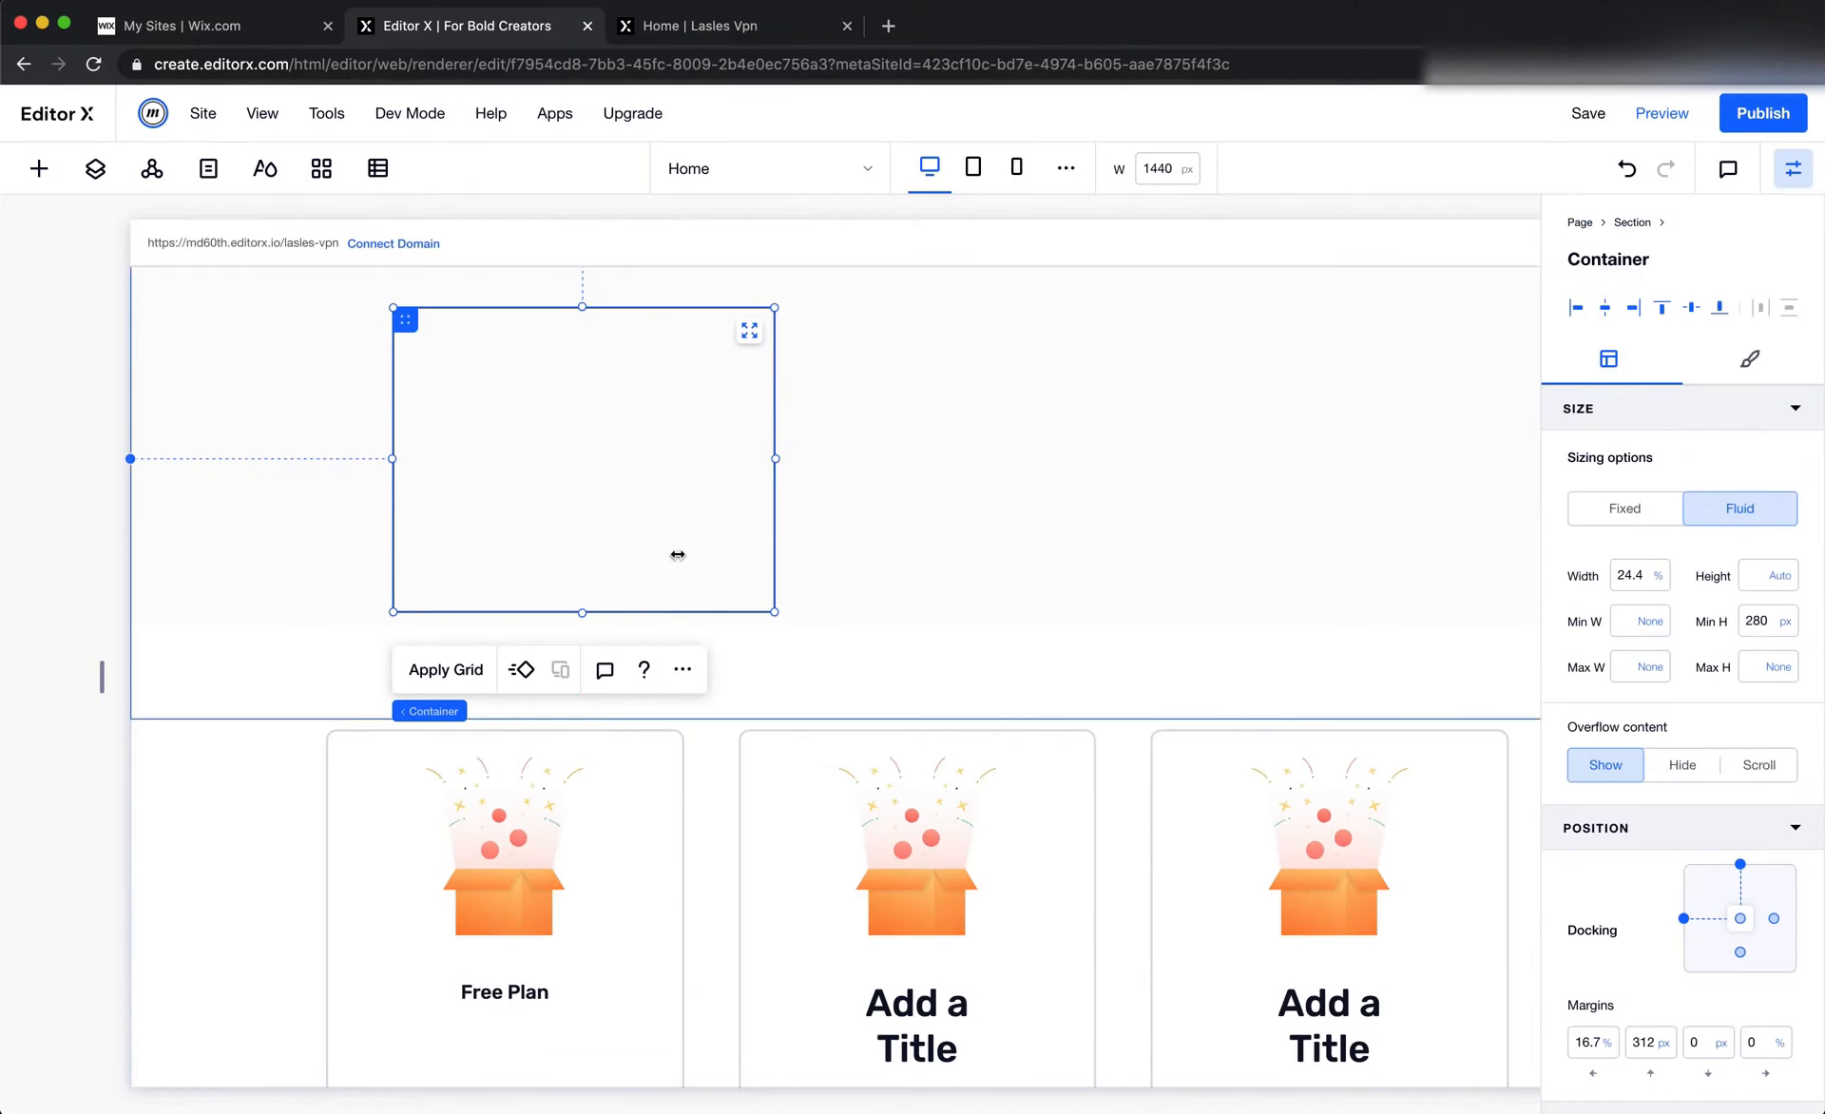
click(1641, 567)
click(1642, 516)
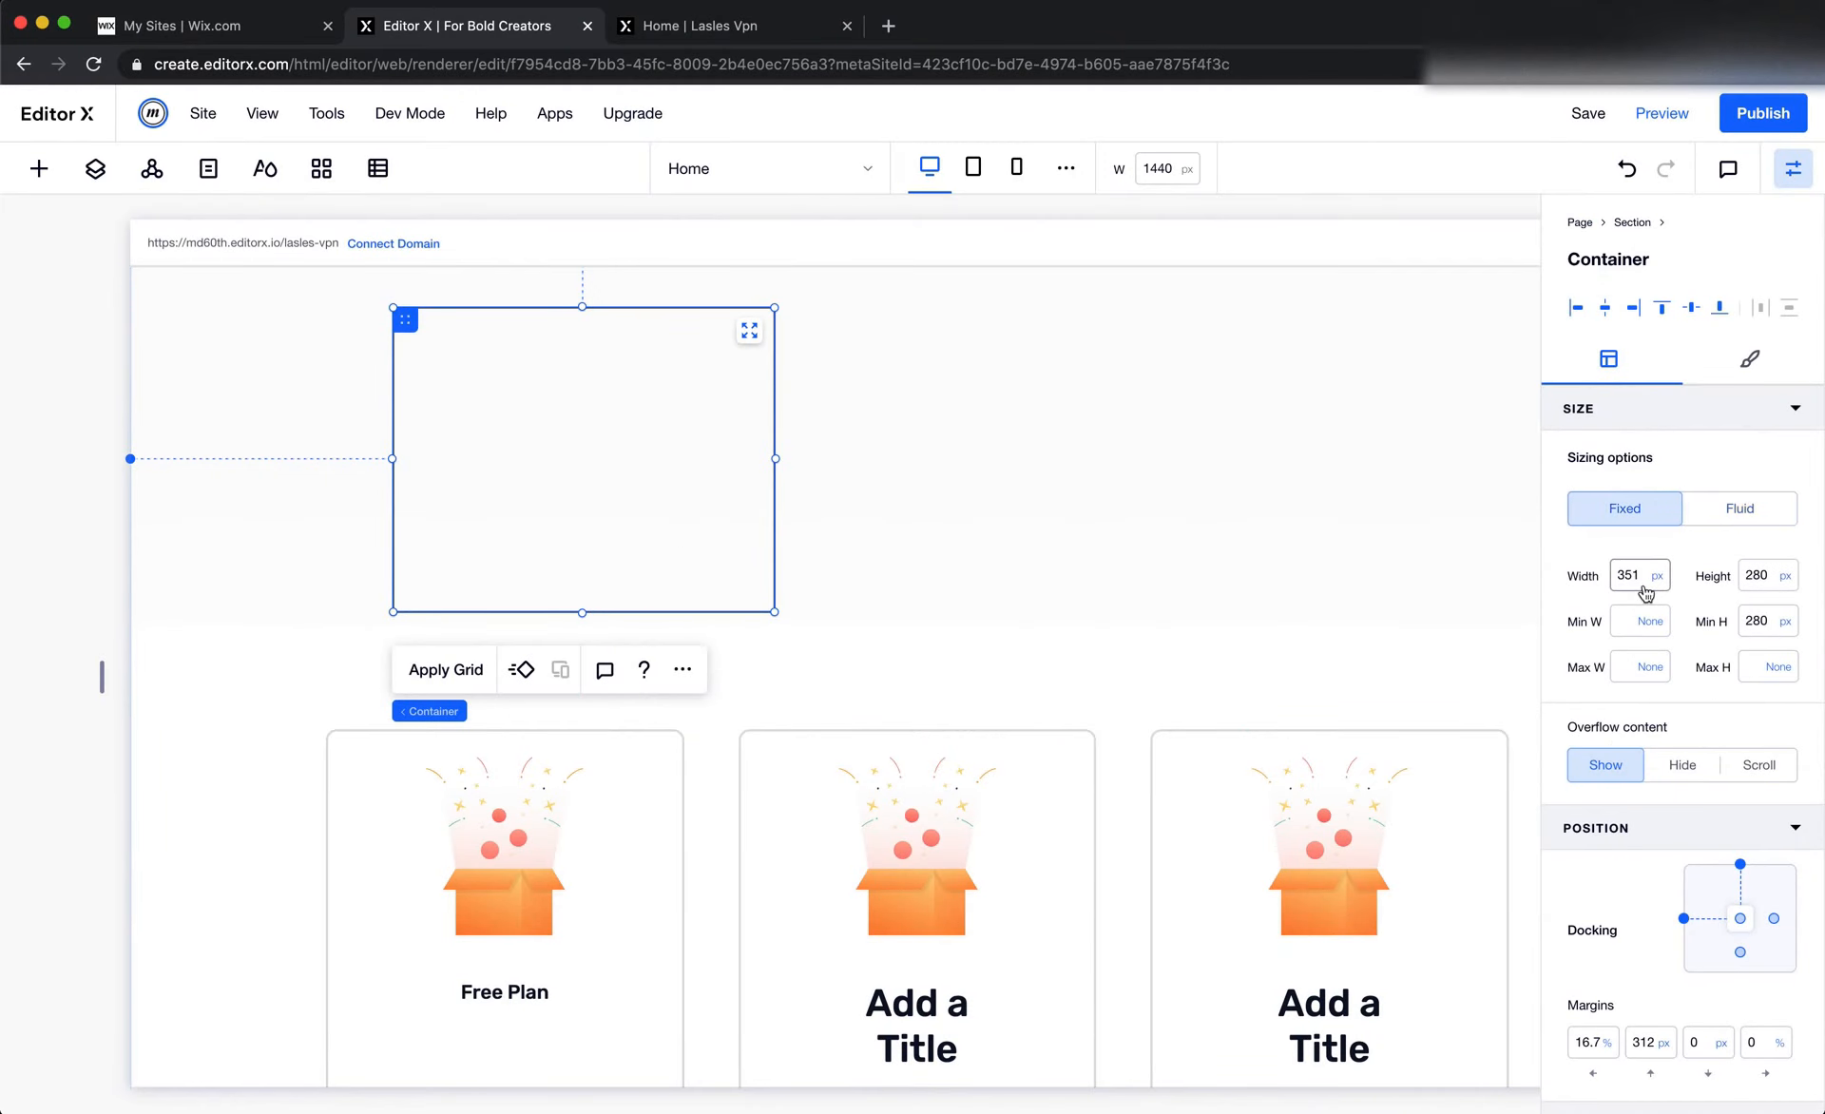
click(1644, 583)
text(330)
key(Return)
Copy the Free Plan card's height from Figma and set the Editor X container's height to 760 px
key(super+Tab)
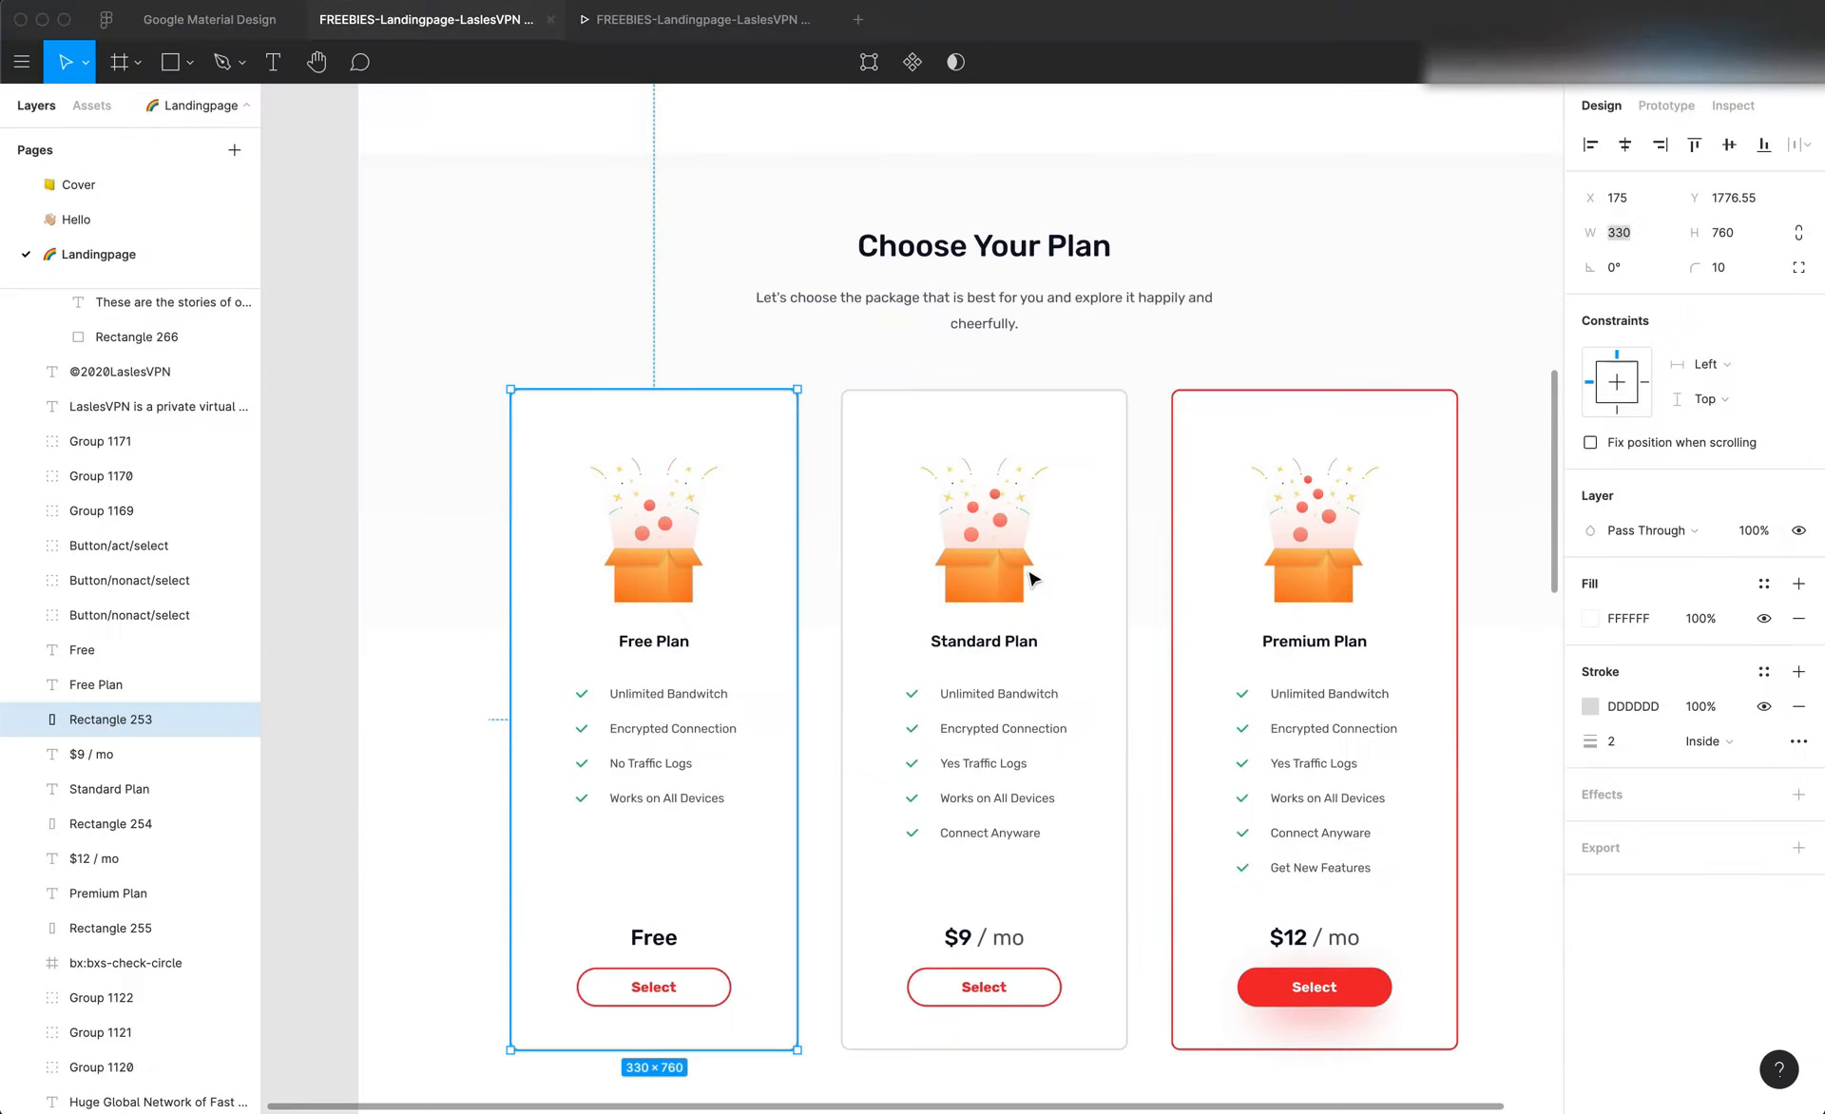
key(super+a)
key(super+c)
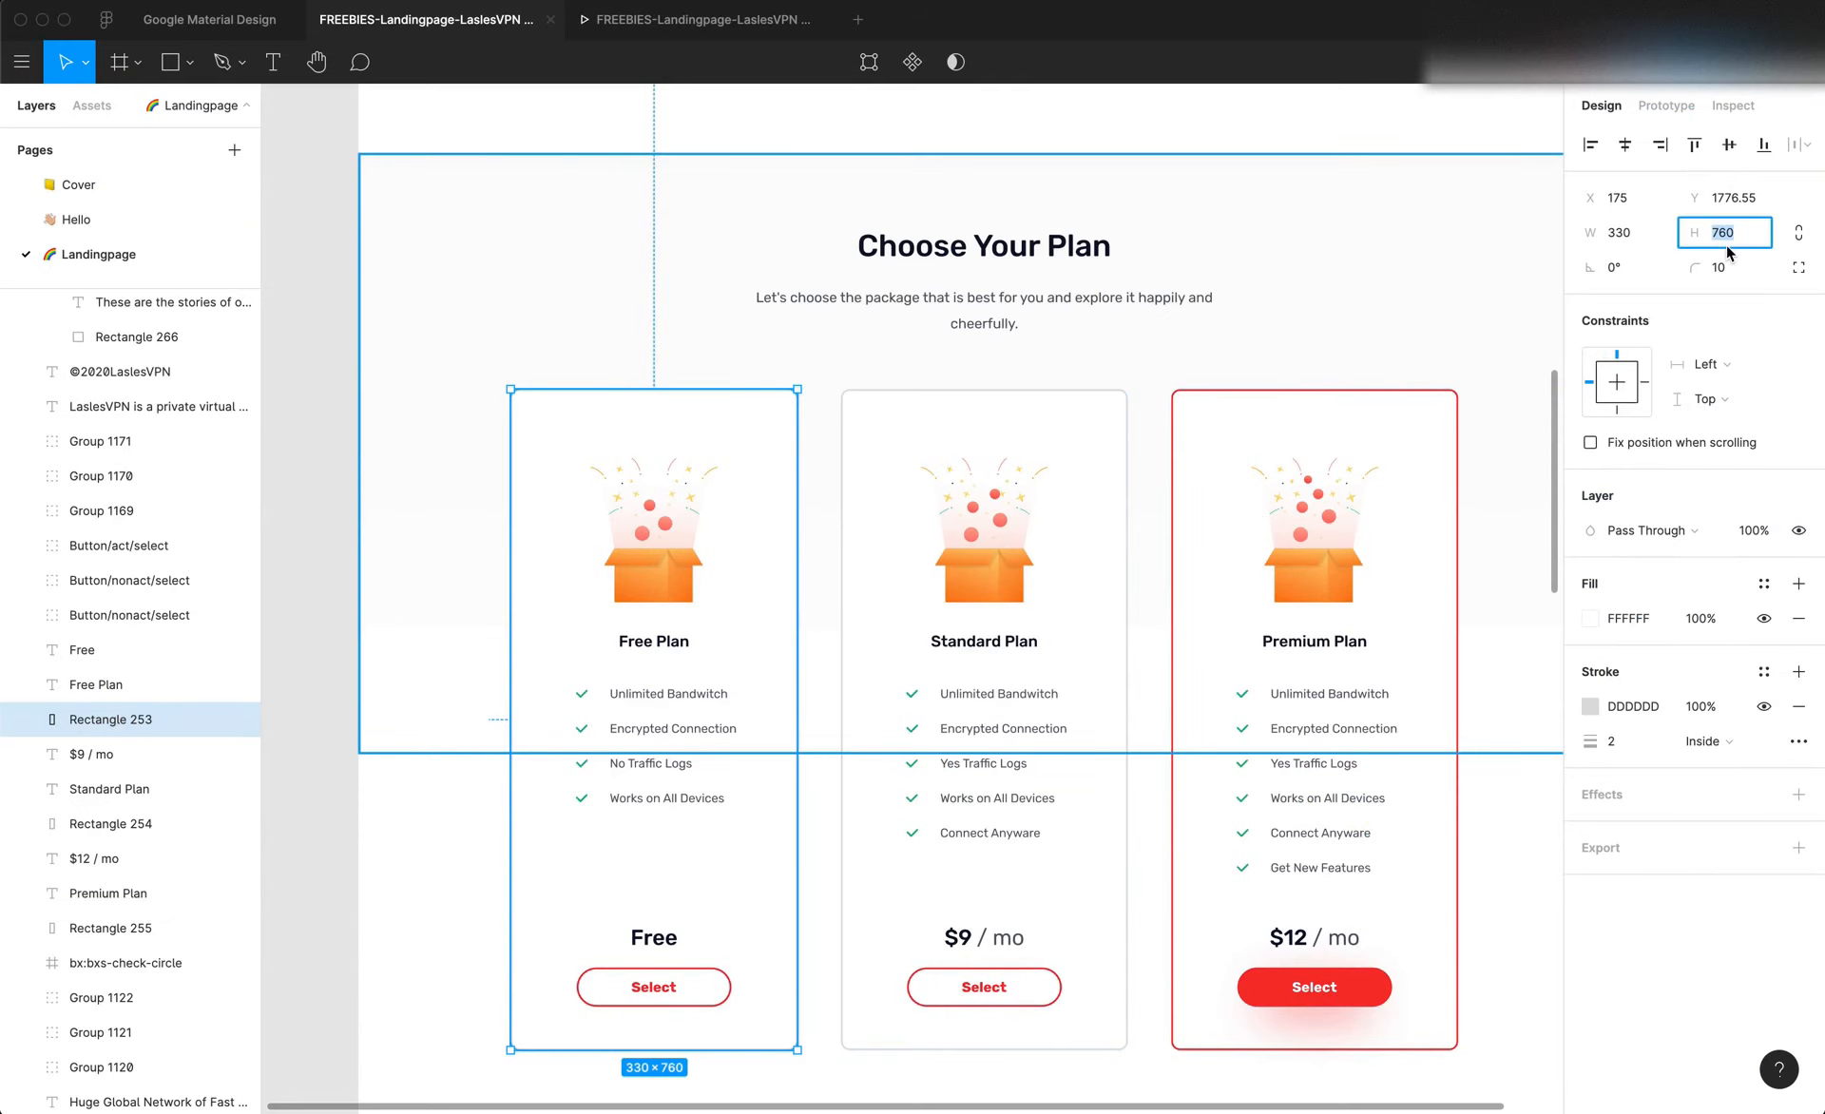
key(super+Tab)
click(1762, 580)
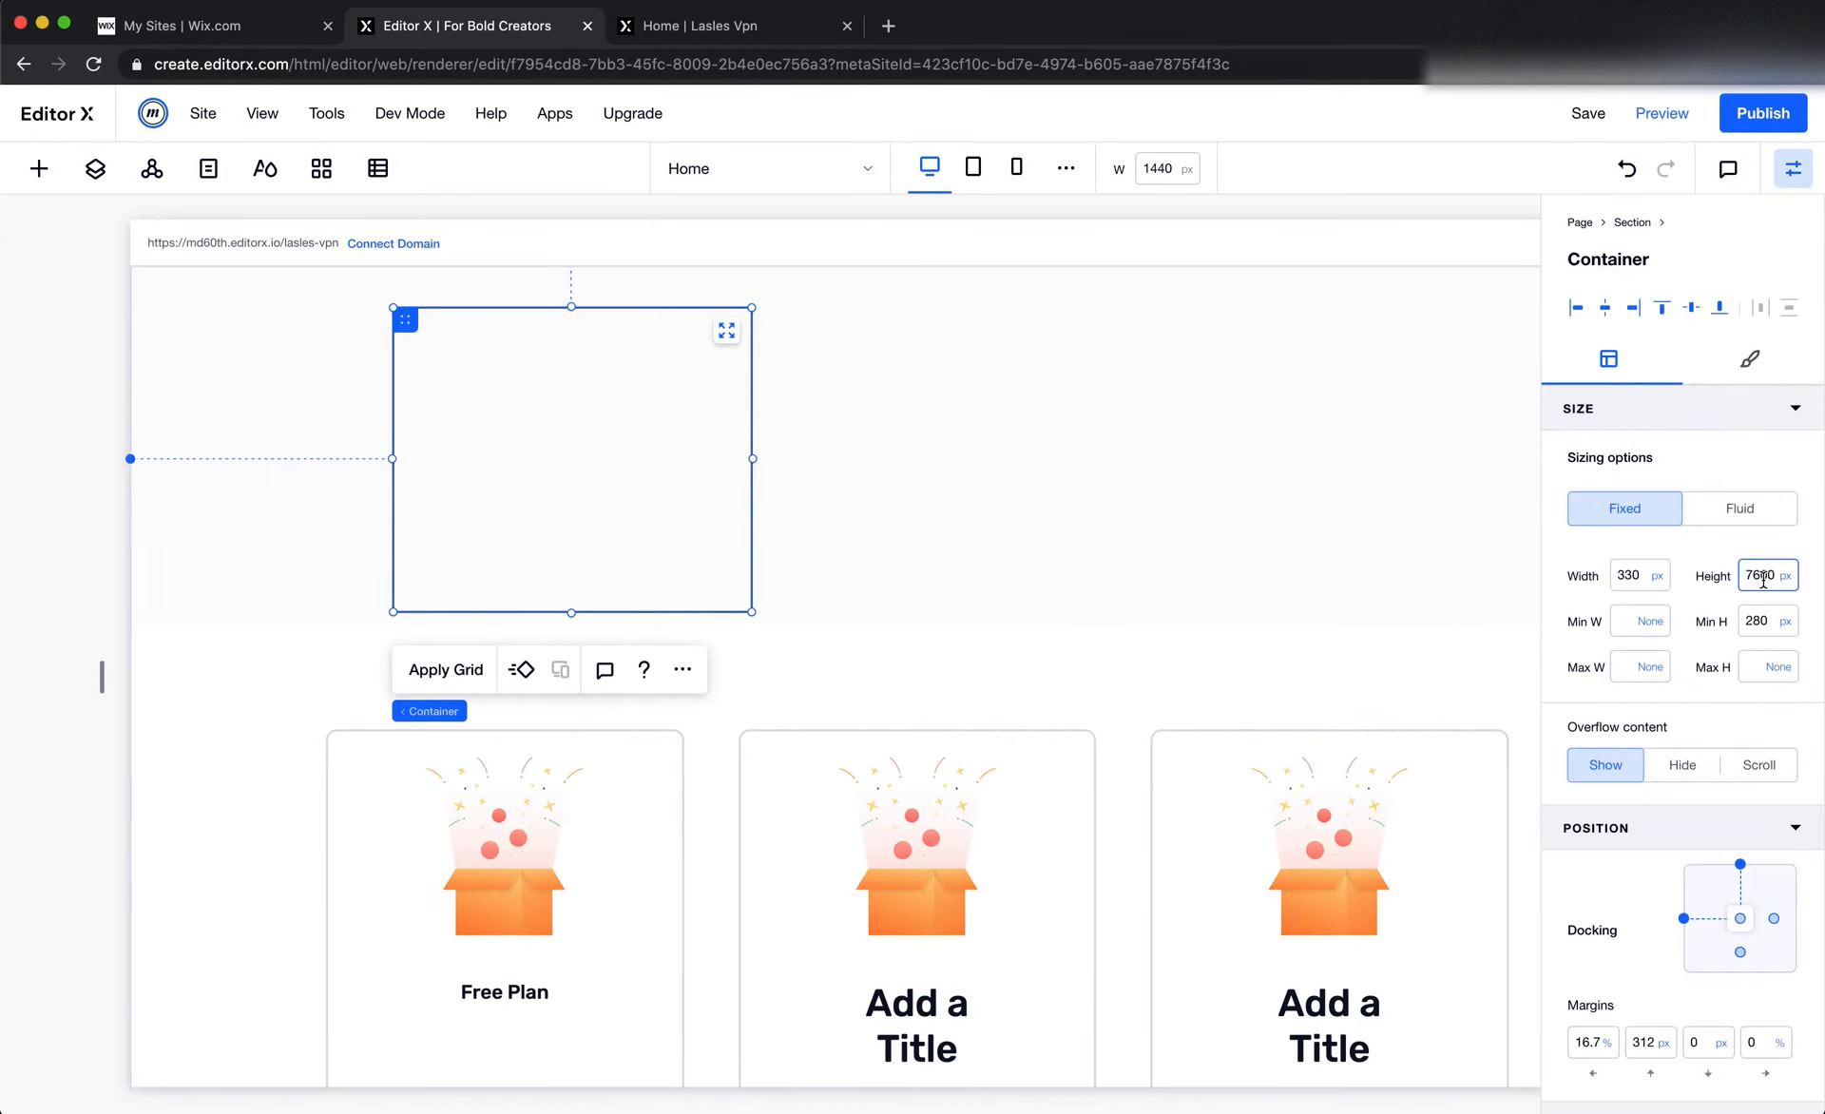
key(Return)
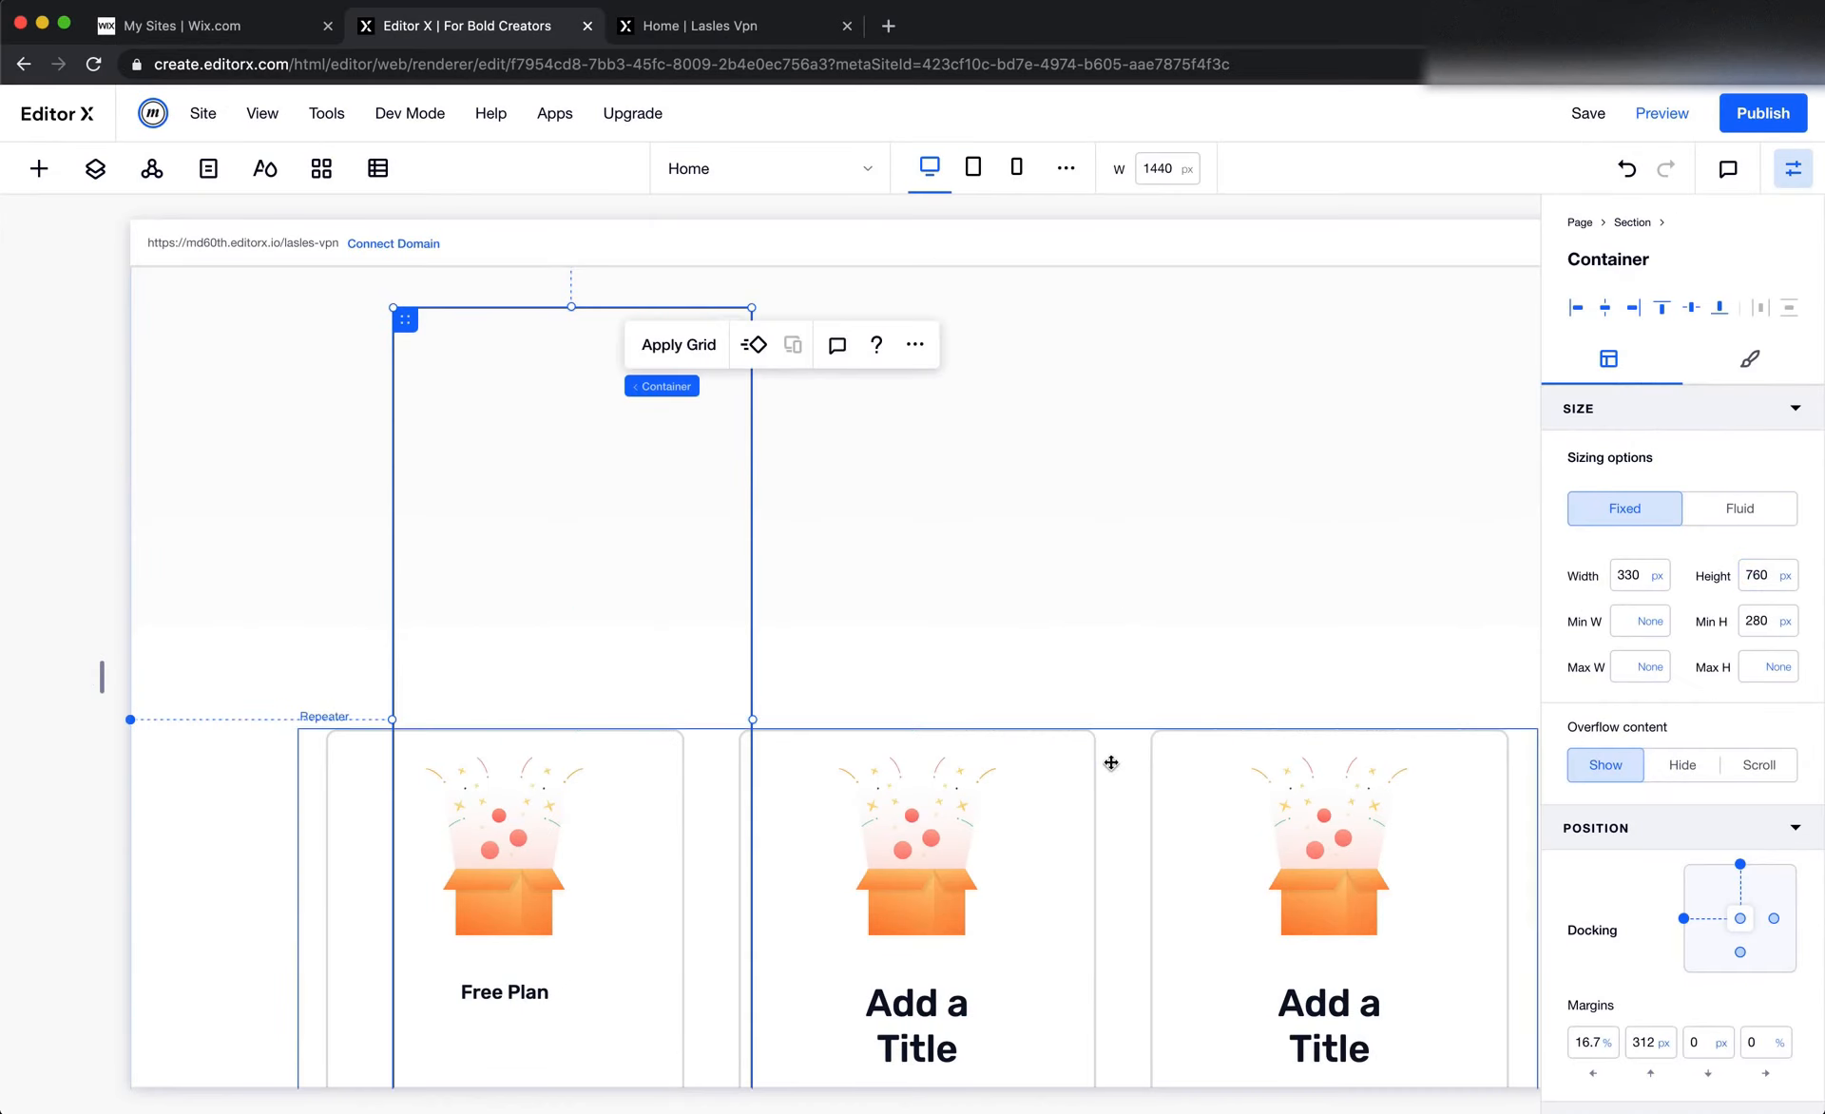
Move the gift box illustration out of the repeater card into the upper part of the new container
click(1108, 761)
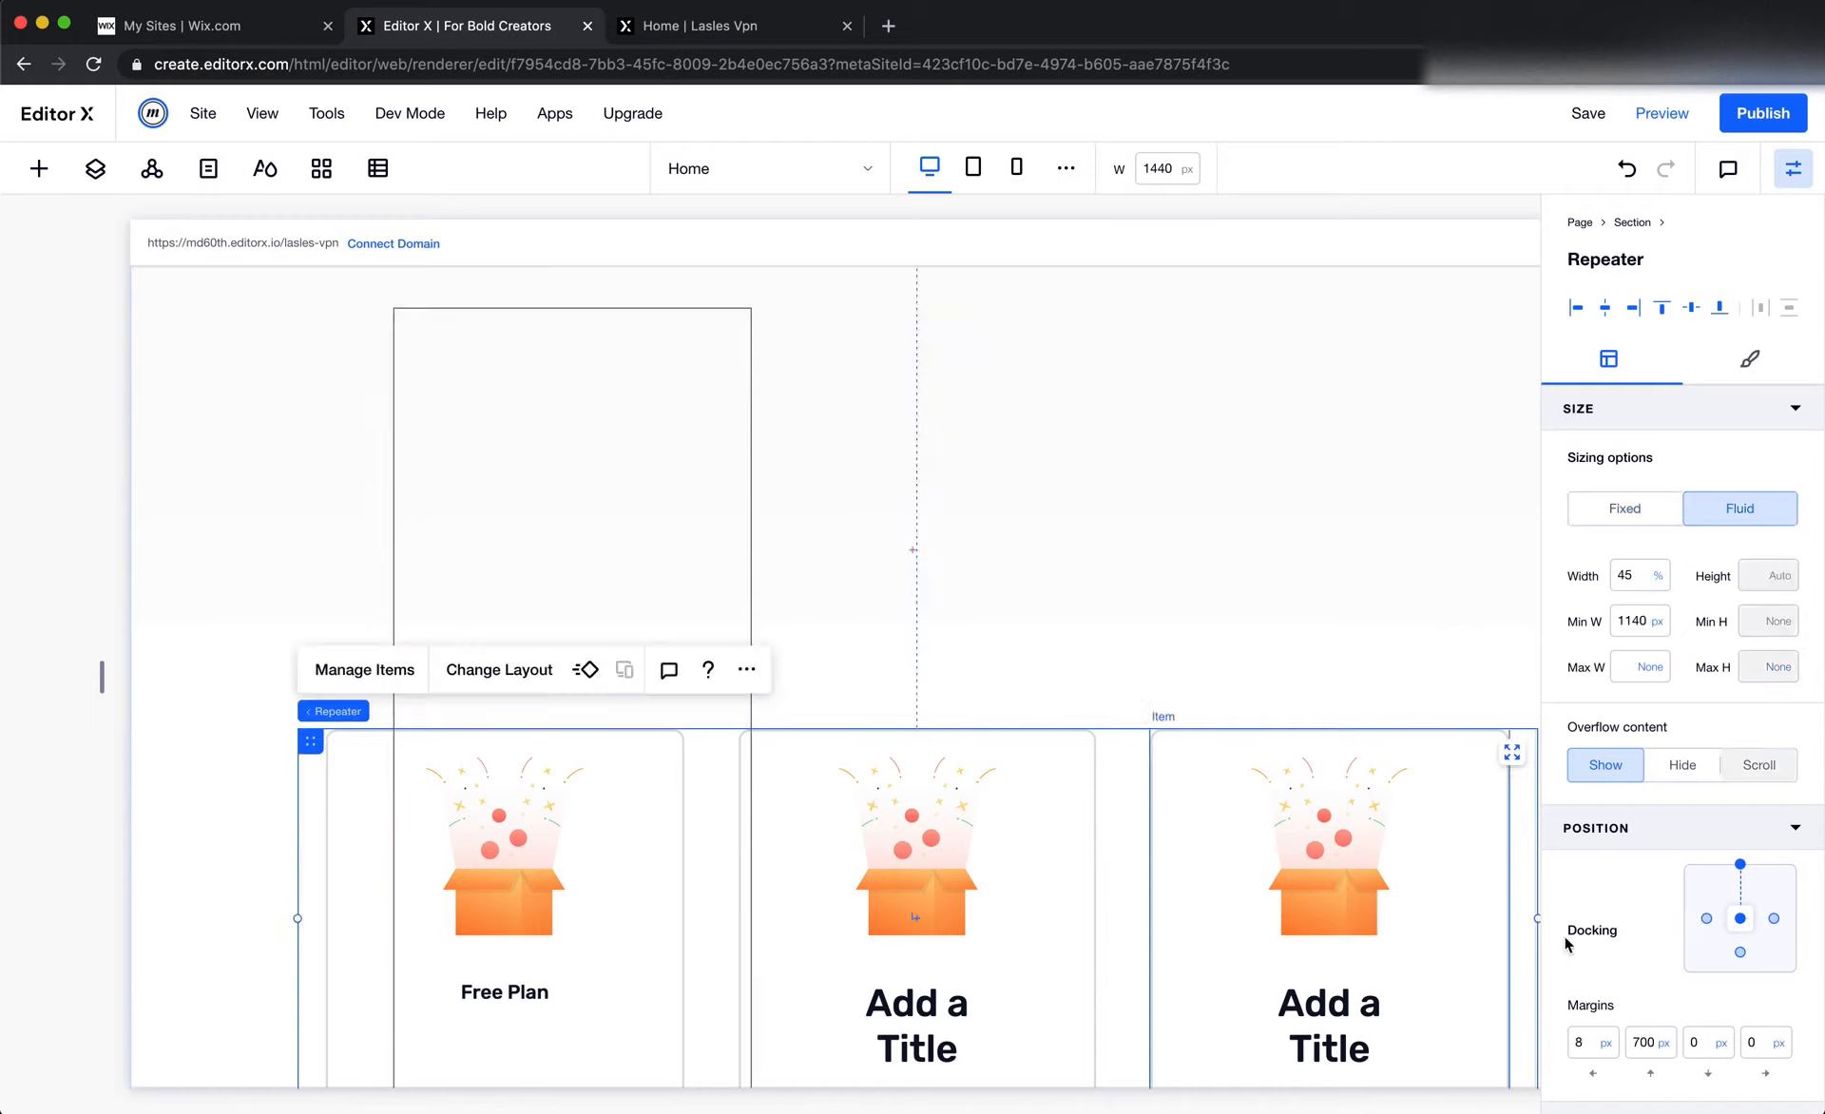
click(476, 881)
drag(916, 840, 558, 446)
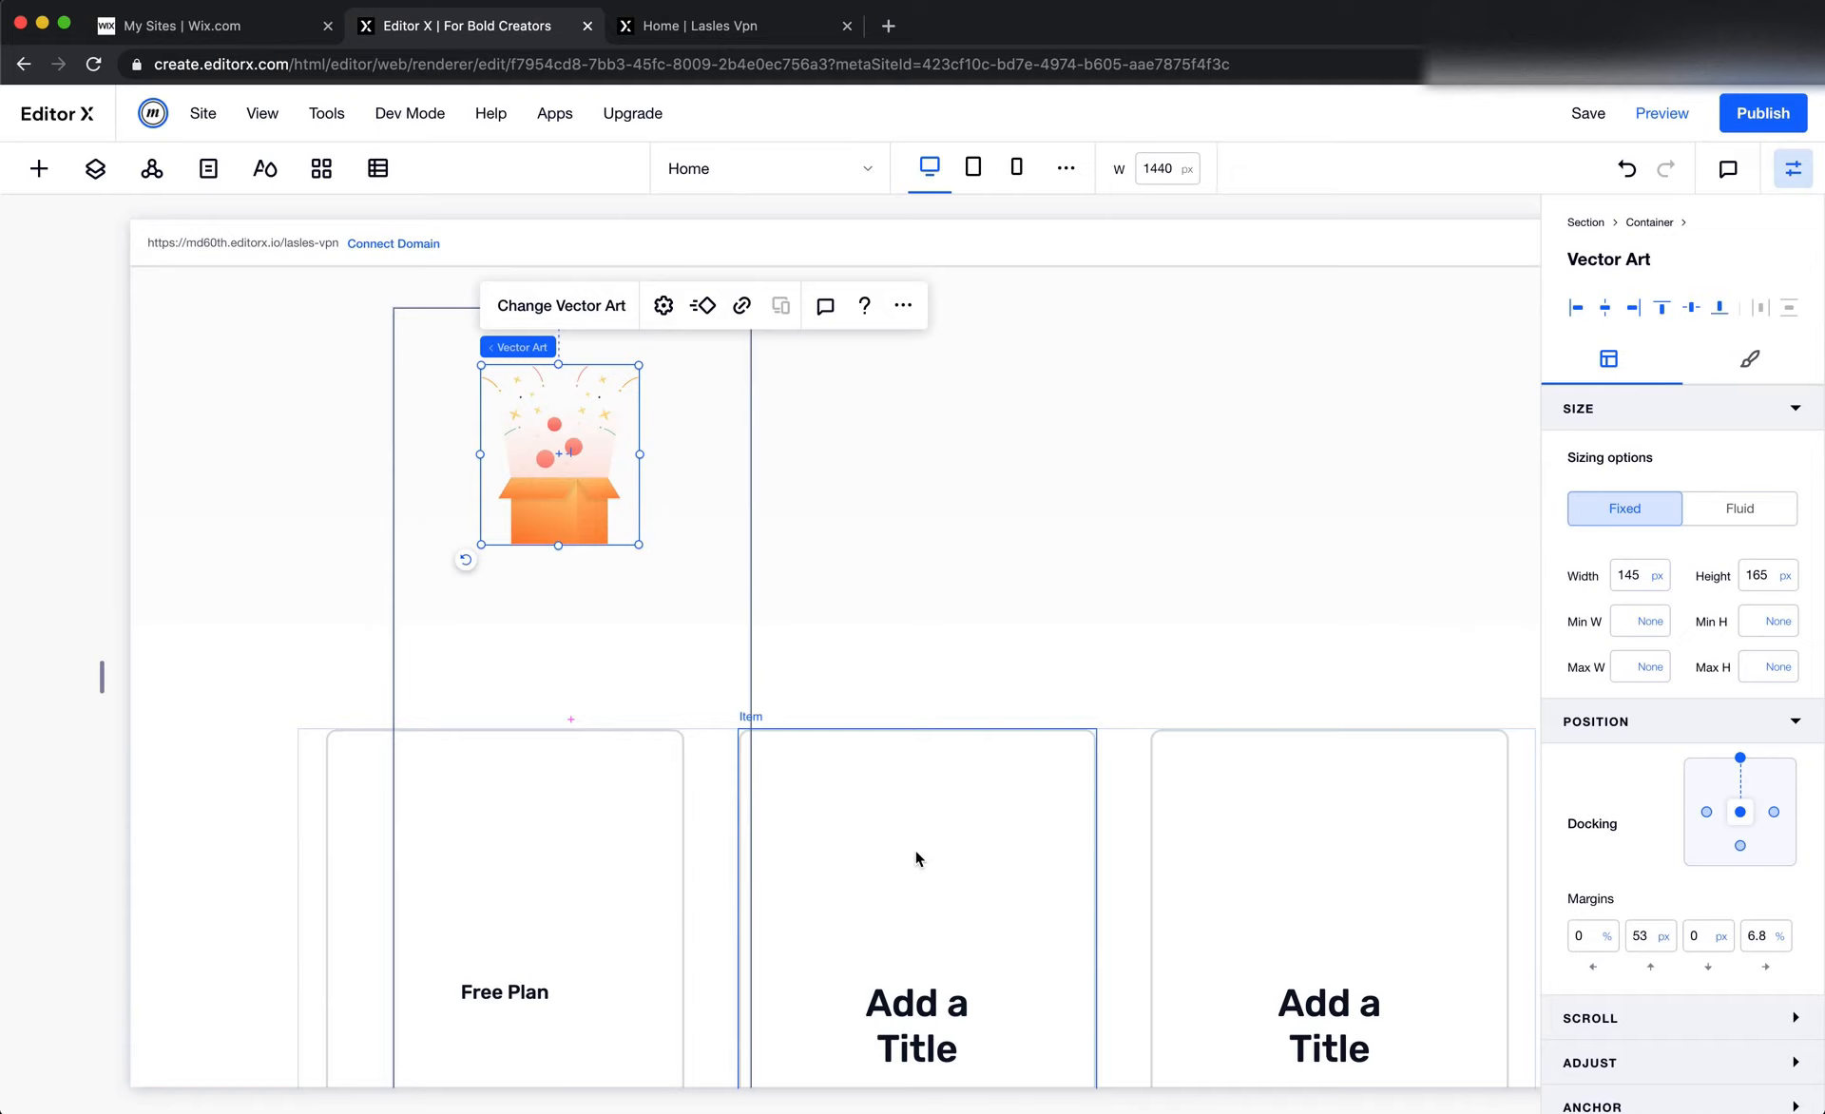
Set the repeater's top margin to 1000 px and move the Free Plan title from its first card into the container
scroll(916, 858, down, 2)
click(367, 864)
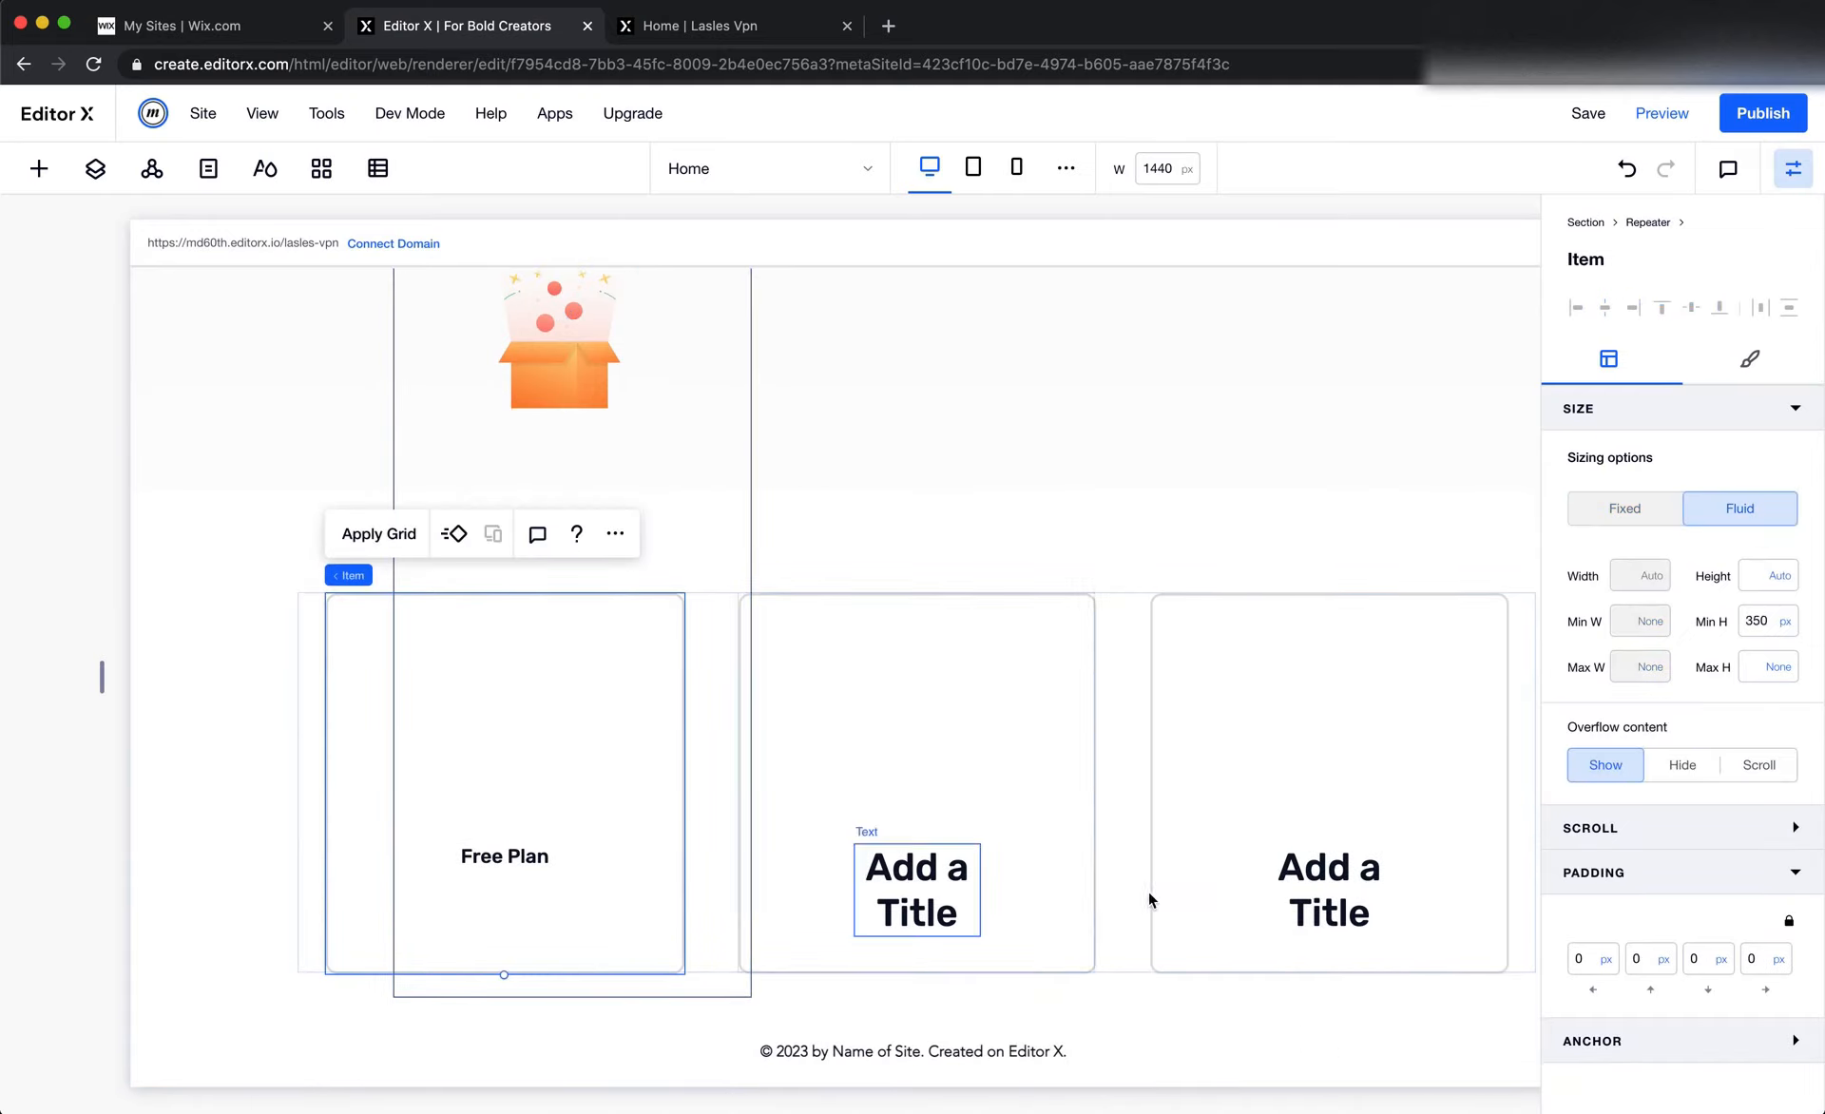
click(1129, 718)
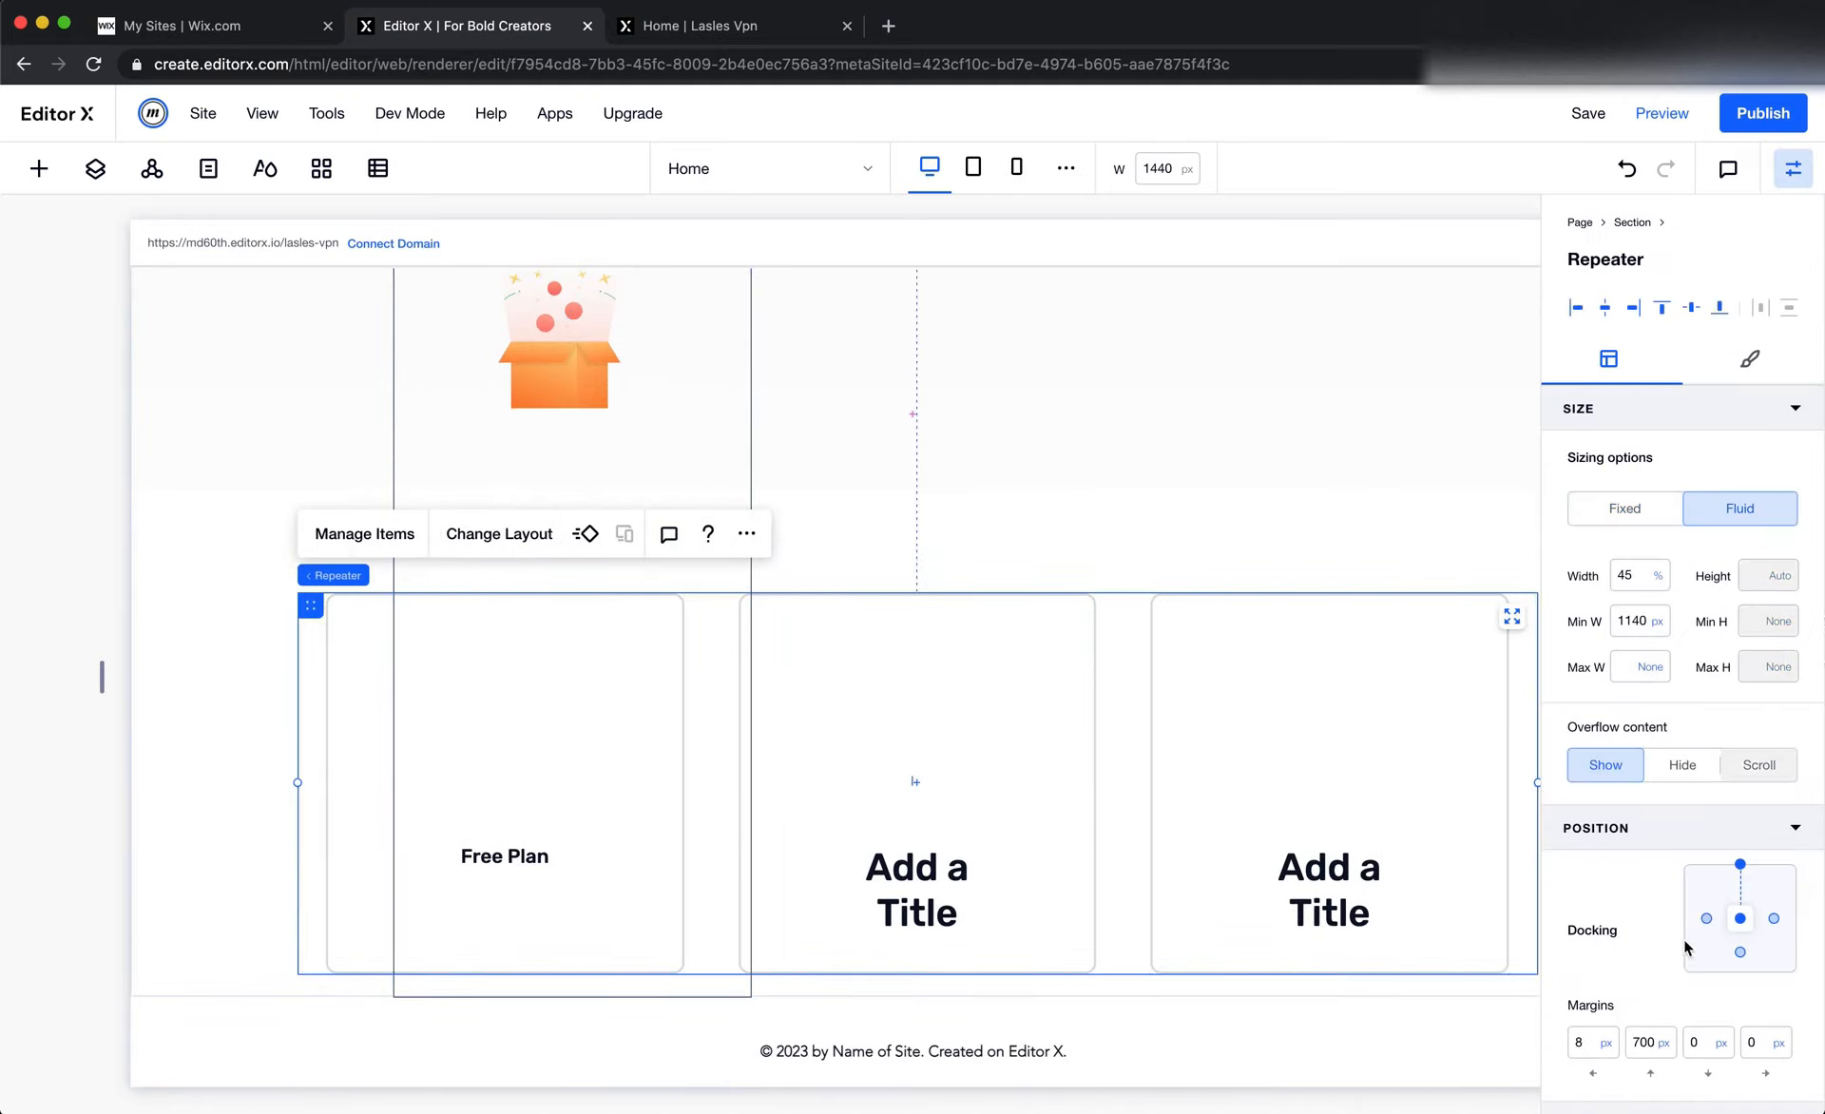
click(1649, 1042)
key(Return)
scroll(979, 950, down, 2)
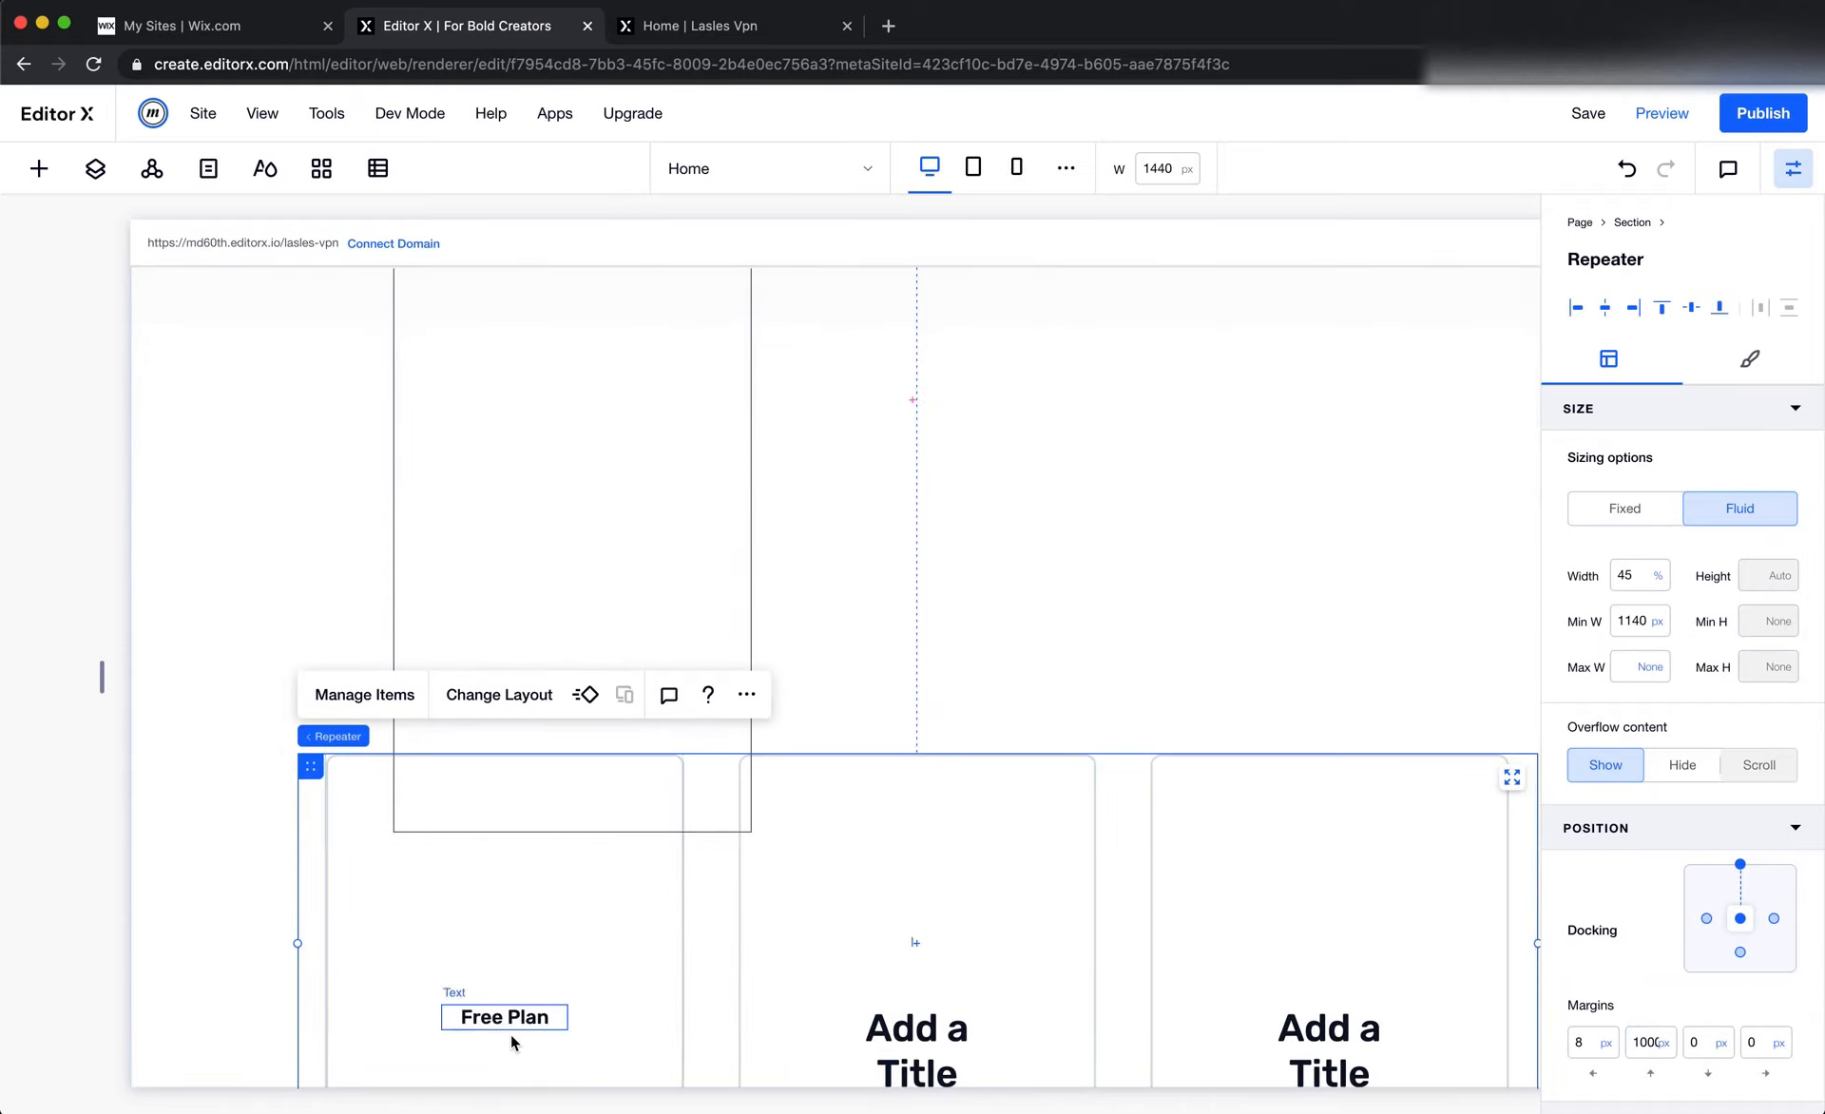
drag(511, 1042, 585, 456)
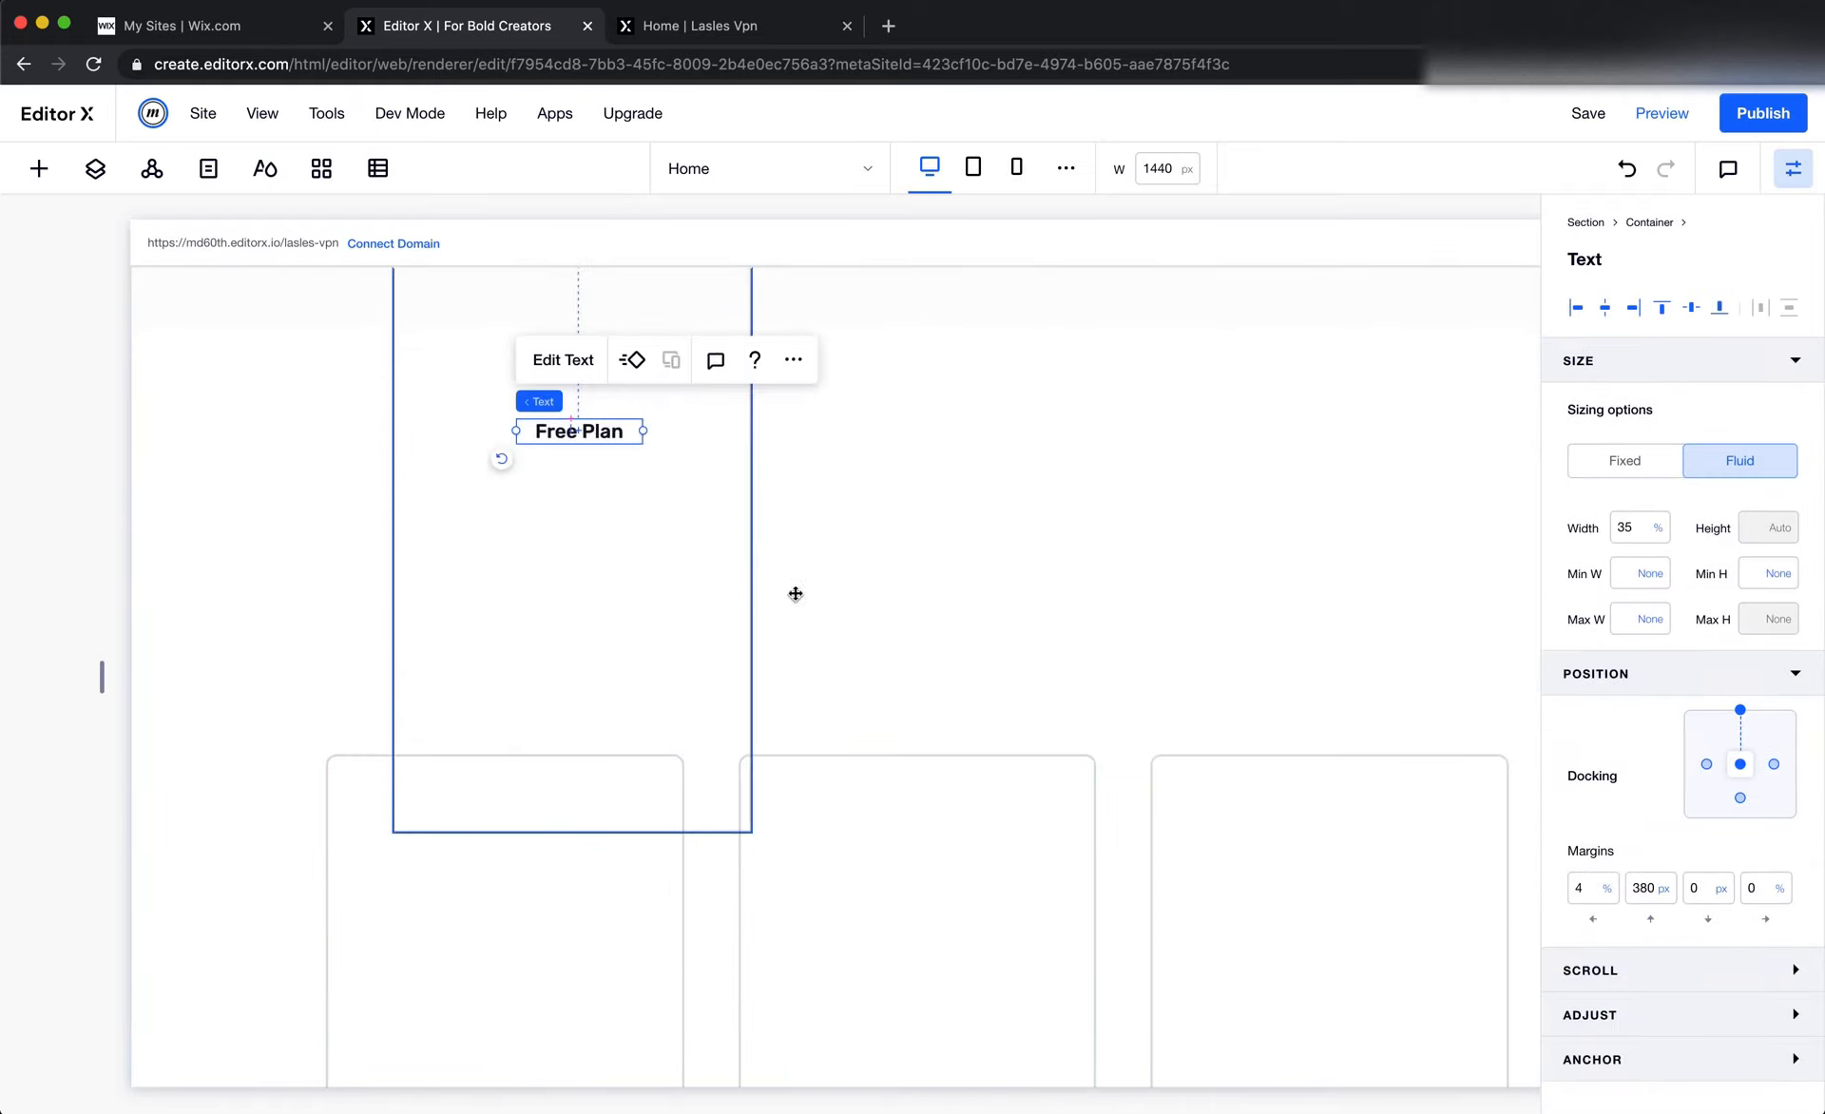
Delete the emptied plan cards repeater
scroll(857, 669, down, 2)
click(660, 815)
click(709, 799)
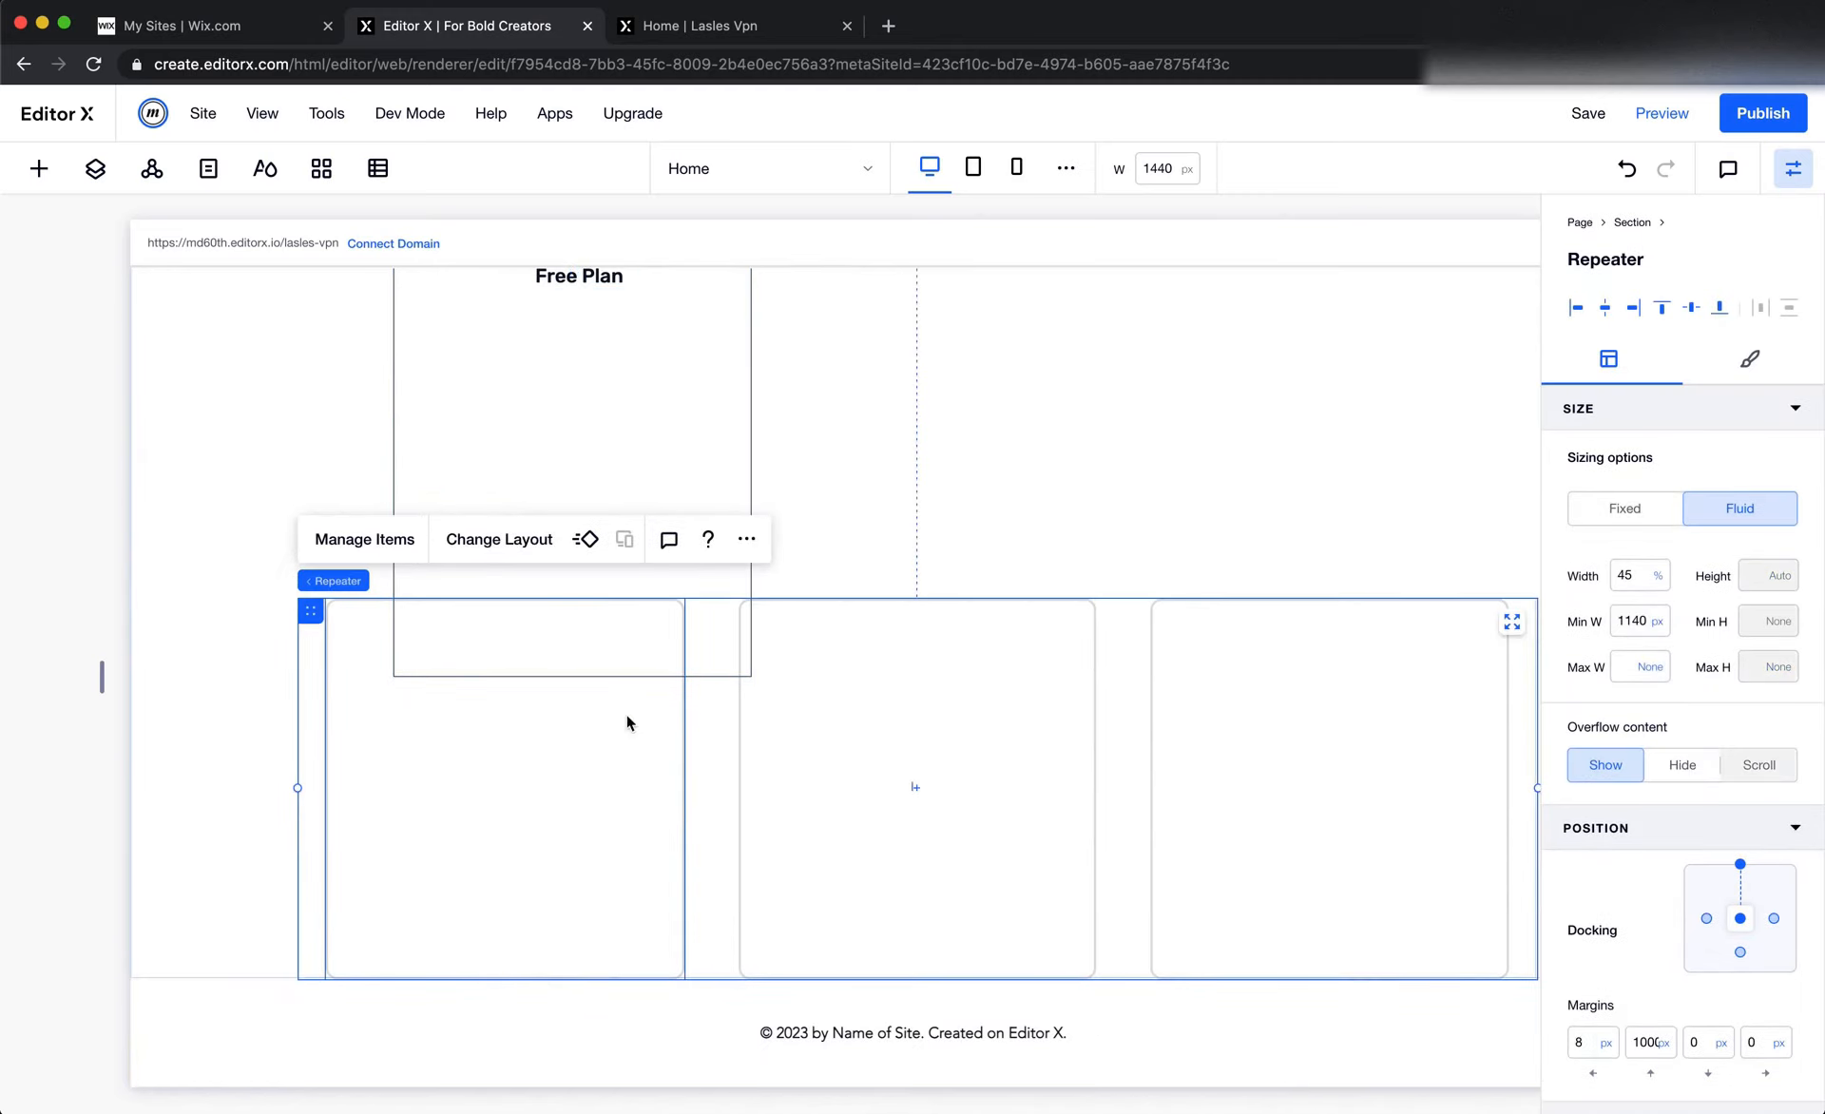
click(746, 539)
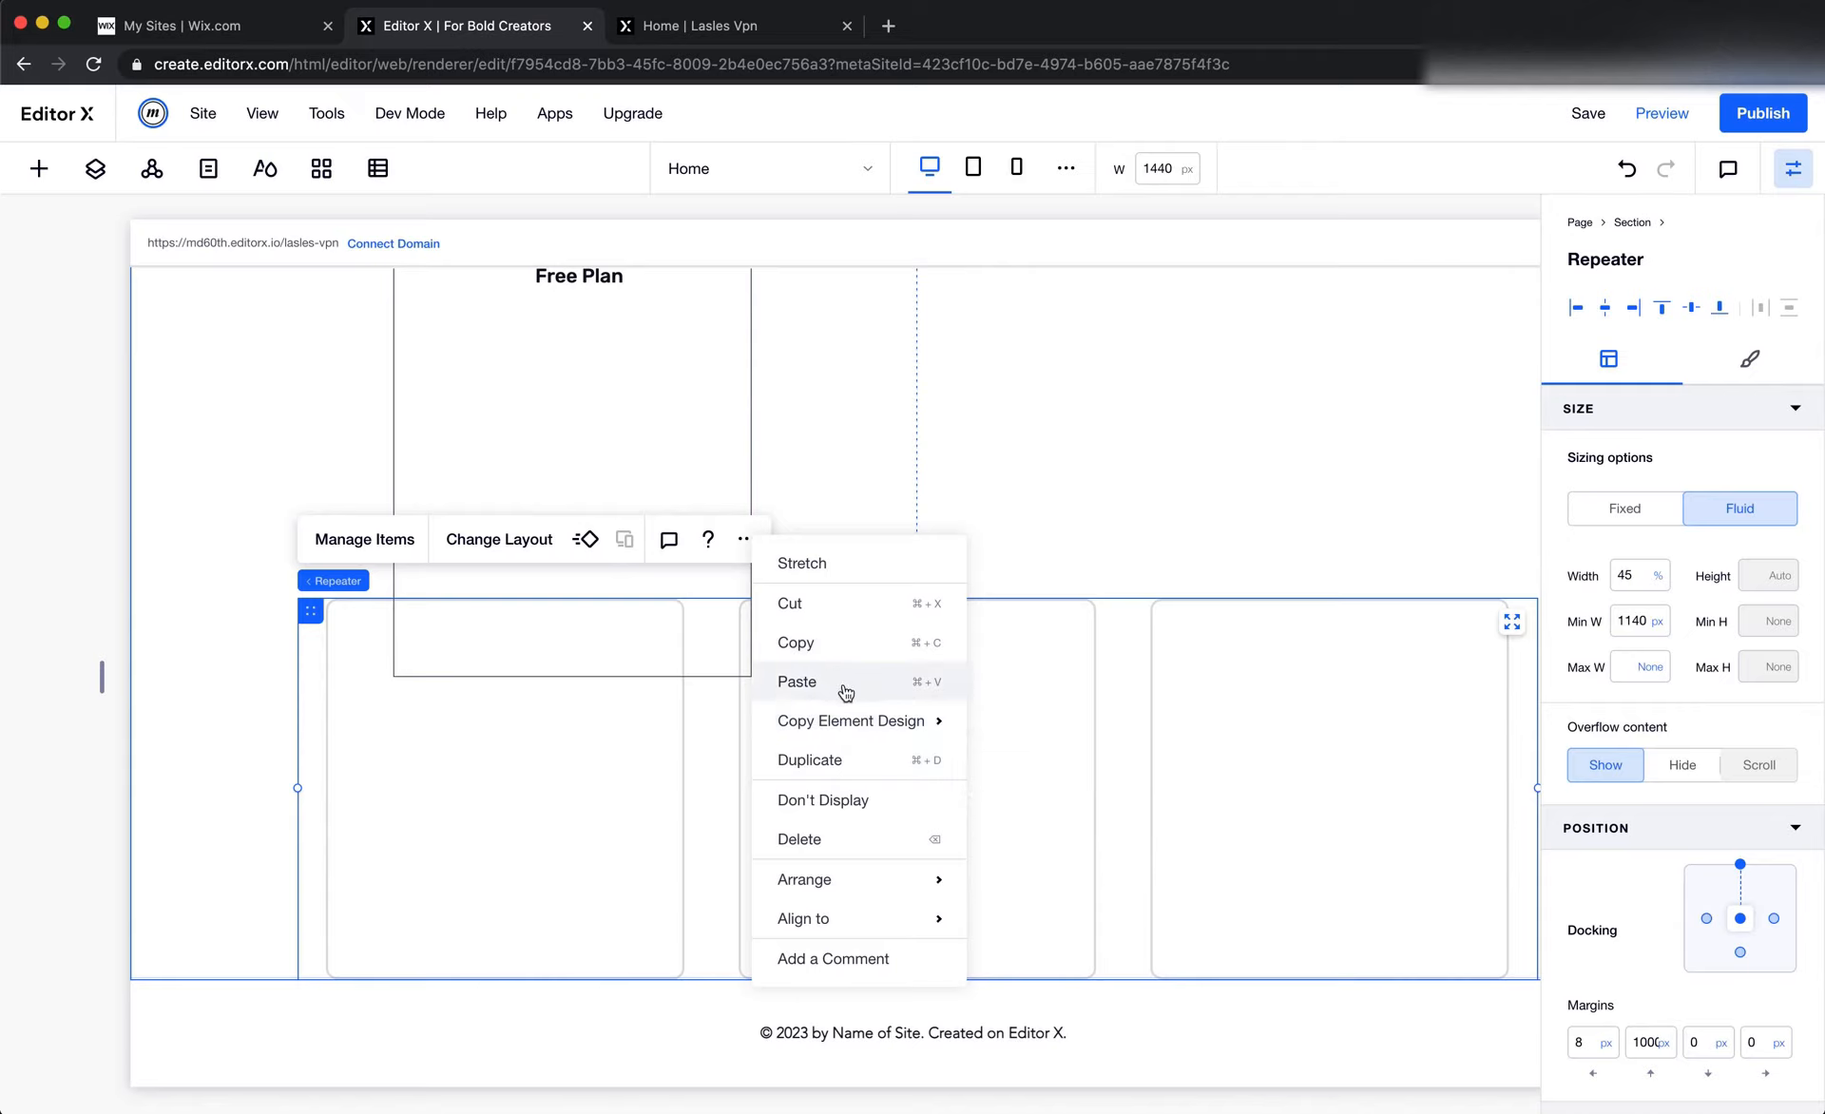
click(862, 832)
Move the Free Plan title up to just below the gift box illustration, with a top margin of about 256 px
scroll(839, 681, up, 3)
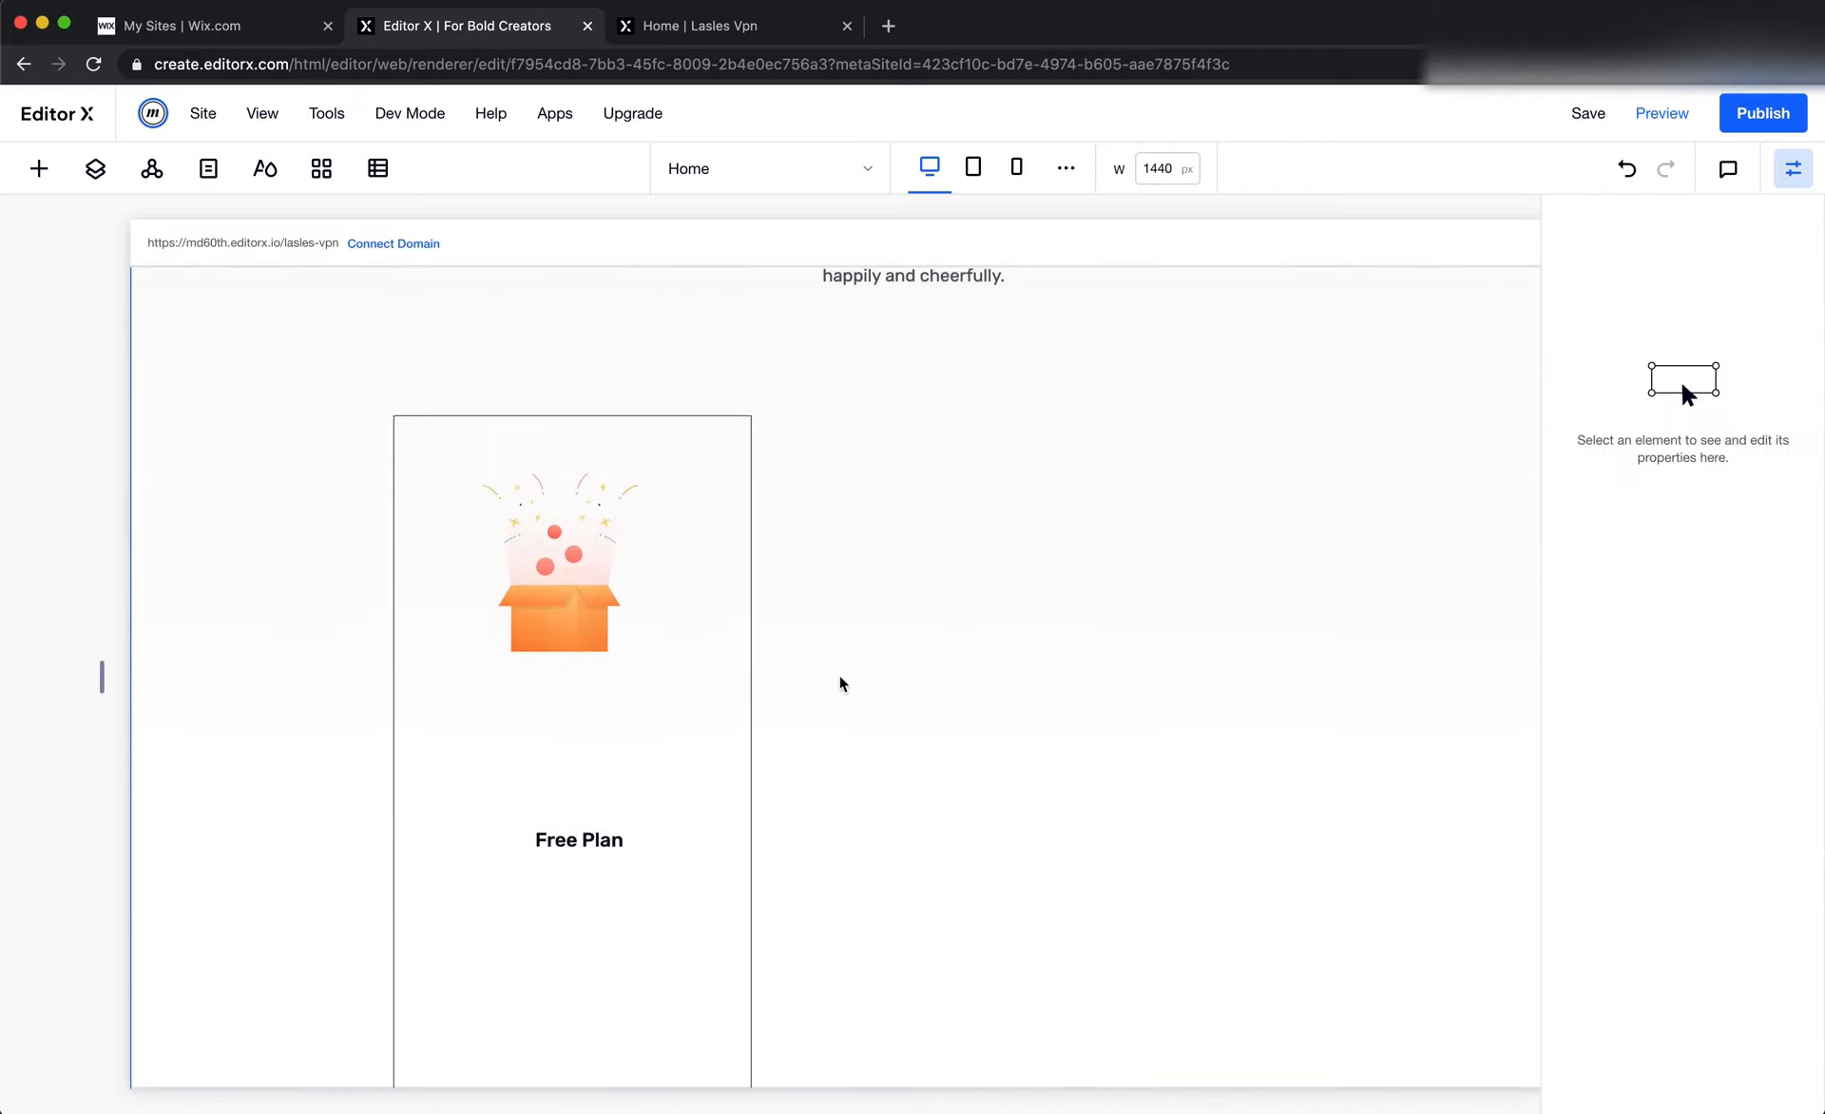
scroll(666, 723, down, 1)
drag(597, 771, 578, 636)
Copy the "Powerfull online protection." list item container from the features section
scroll(1177, 676, up, 5)
scroll(1174, 675, up, 5)
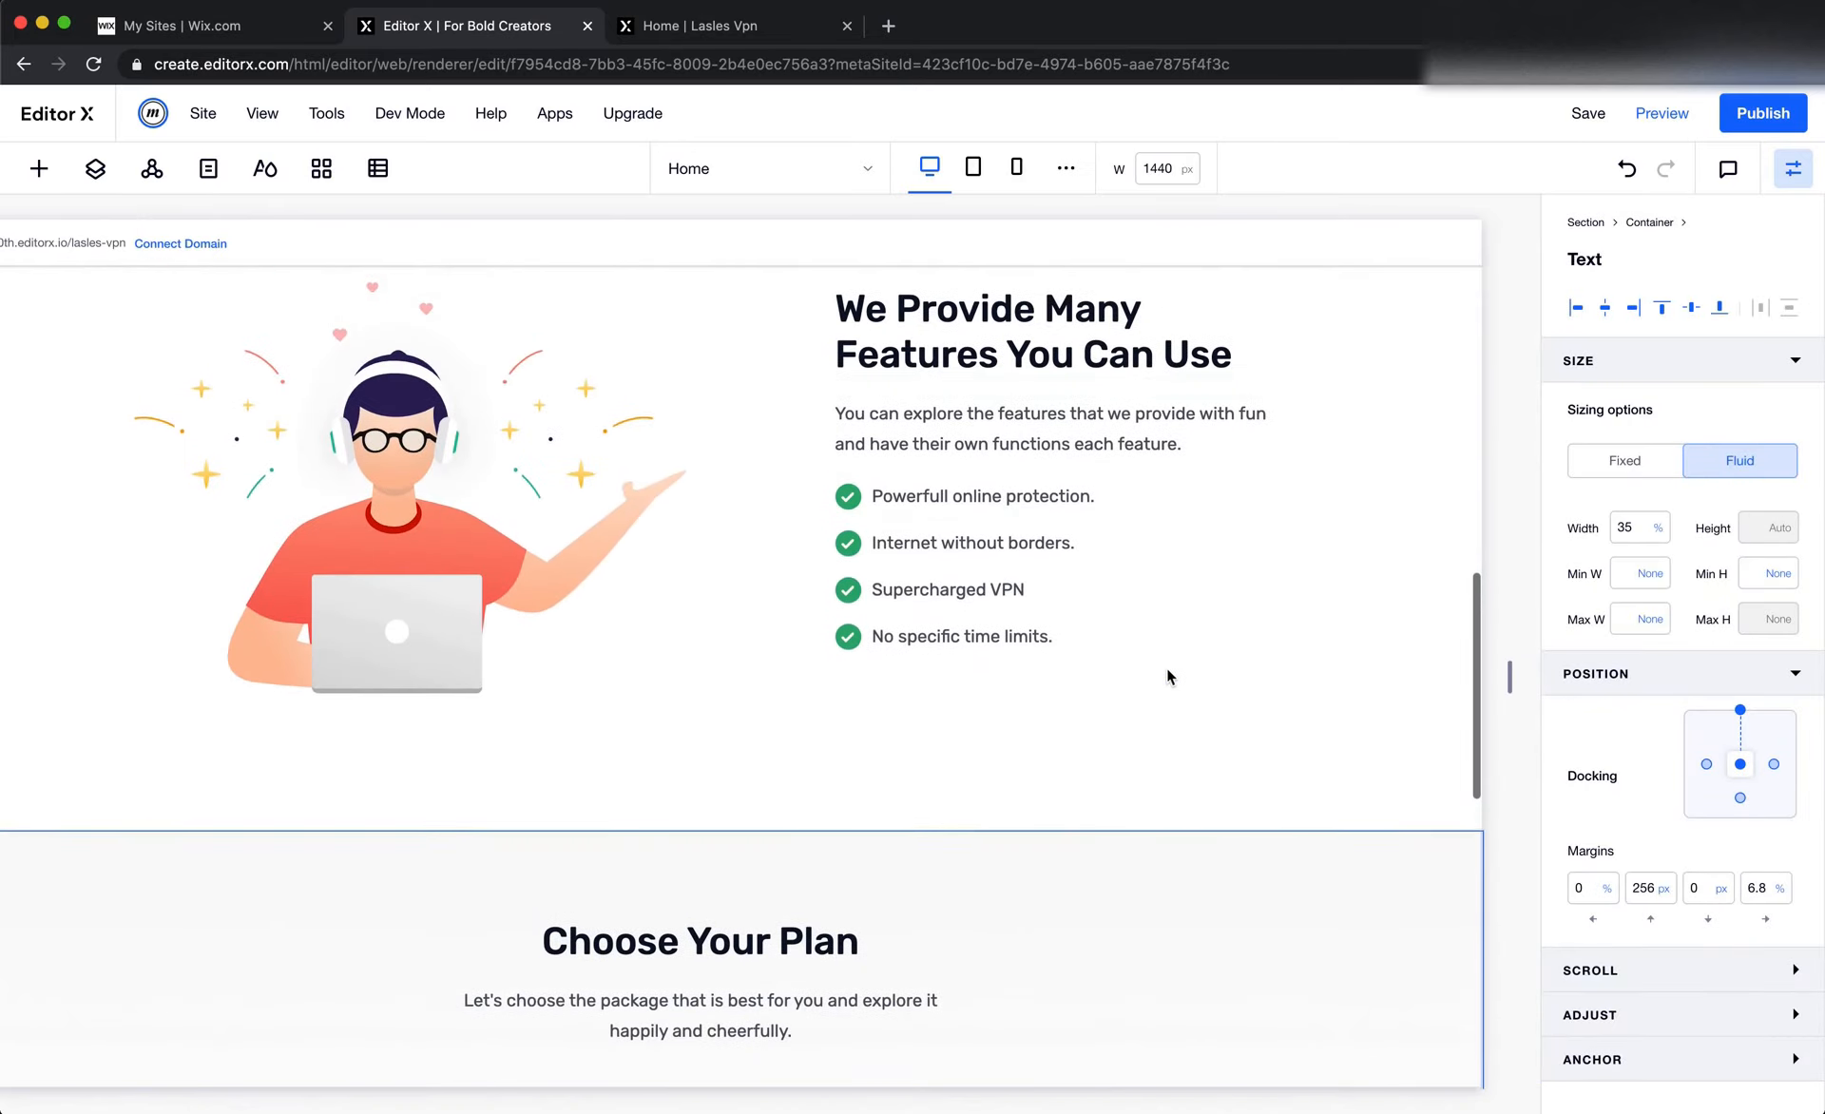
click(867, 505)
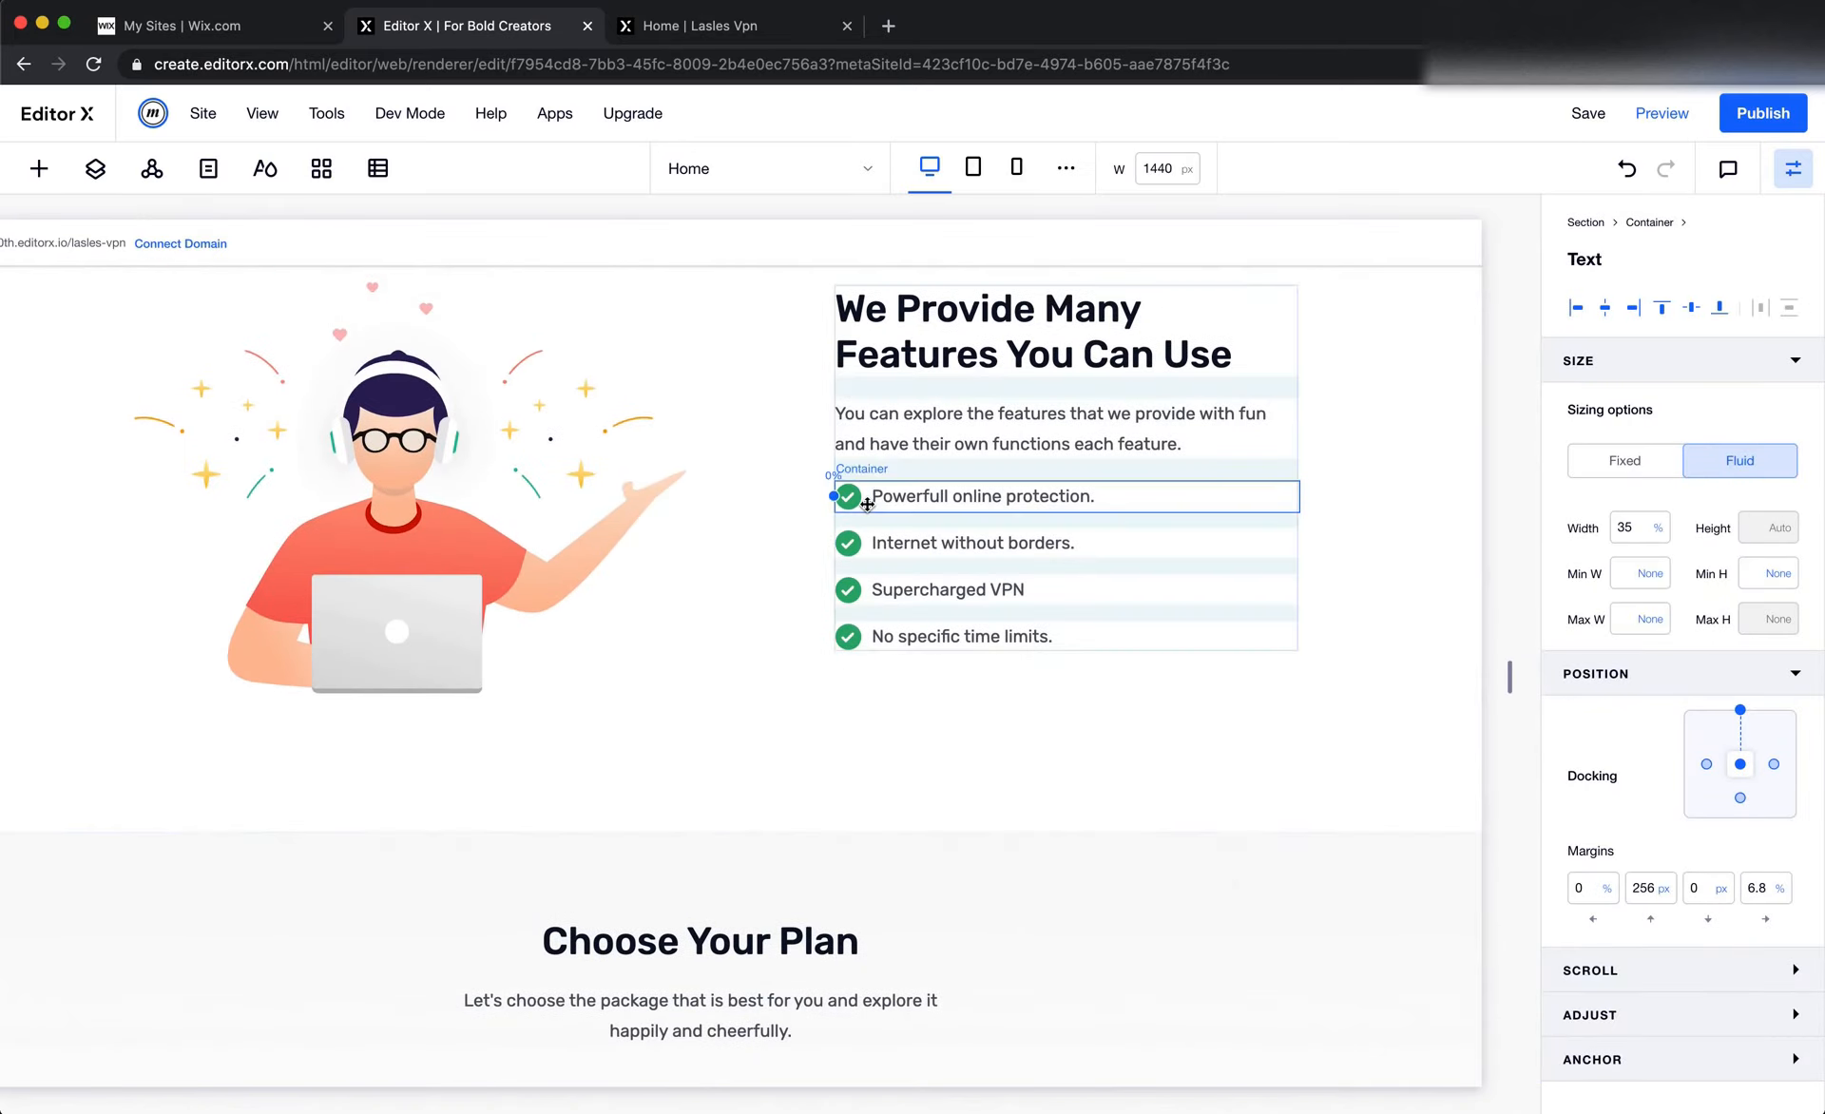
click(868, 505)
click(1125, 421)
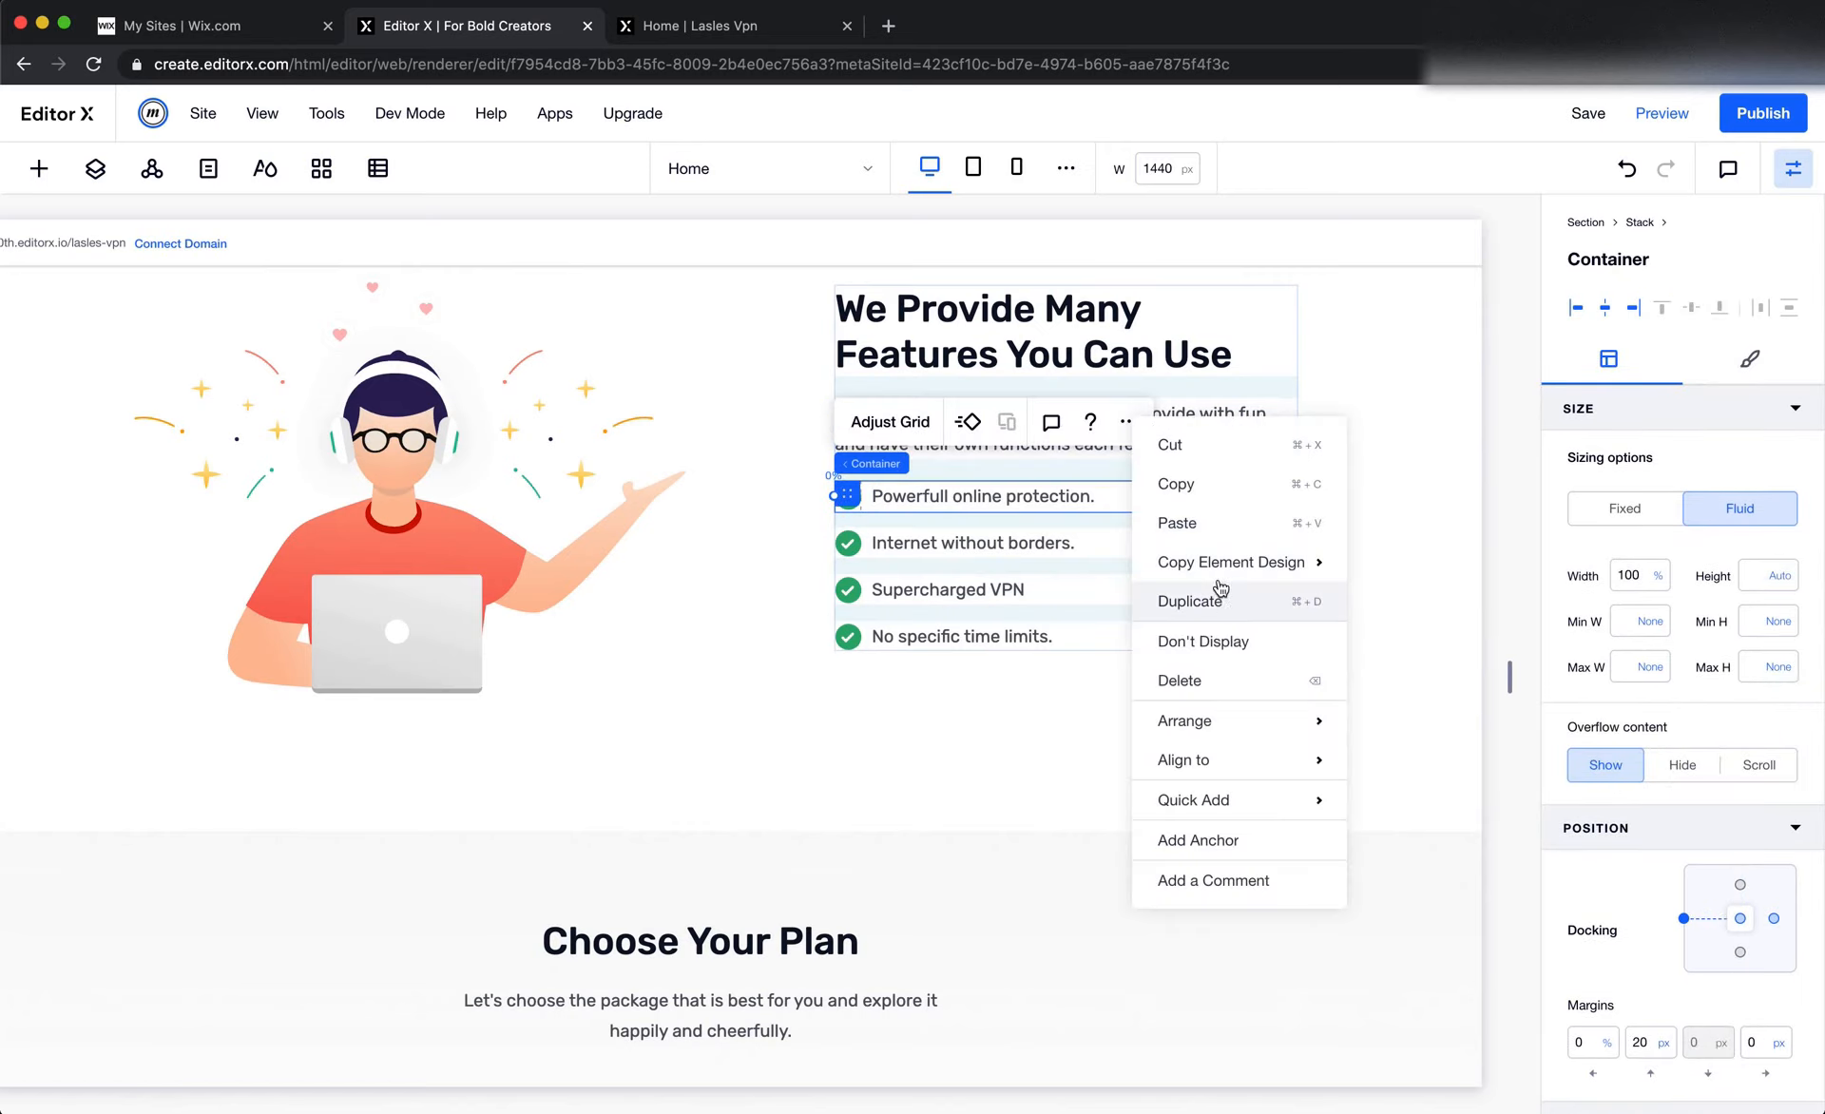
mouse_move(1228, 579)
click(1207, 521)
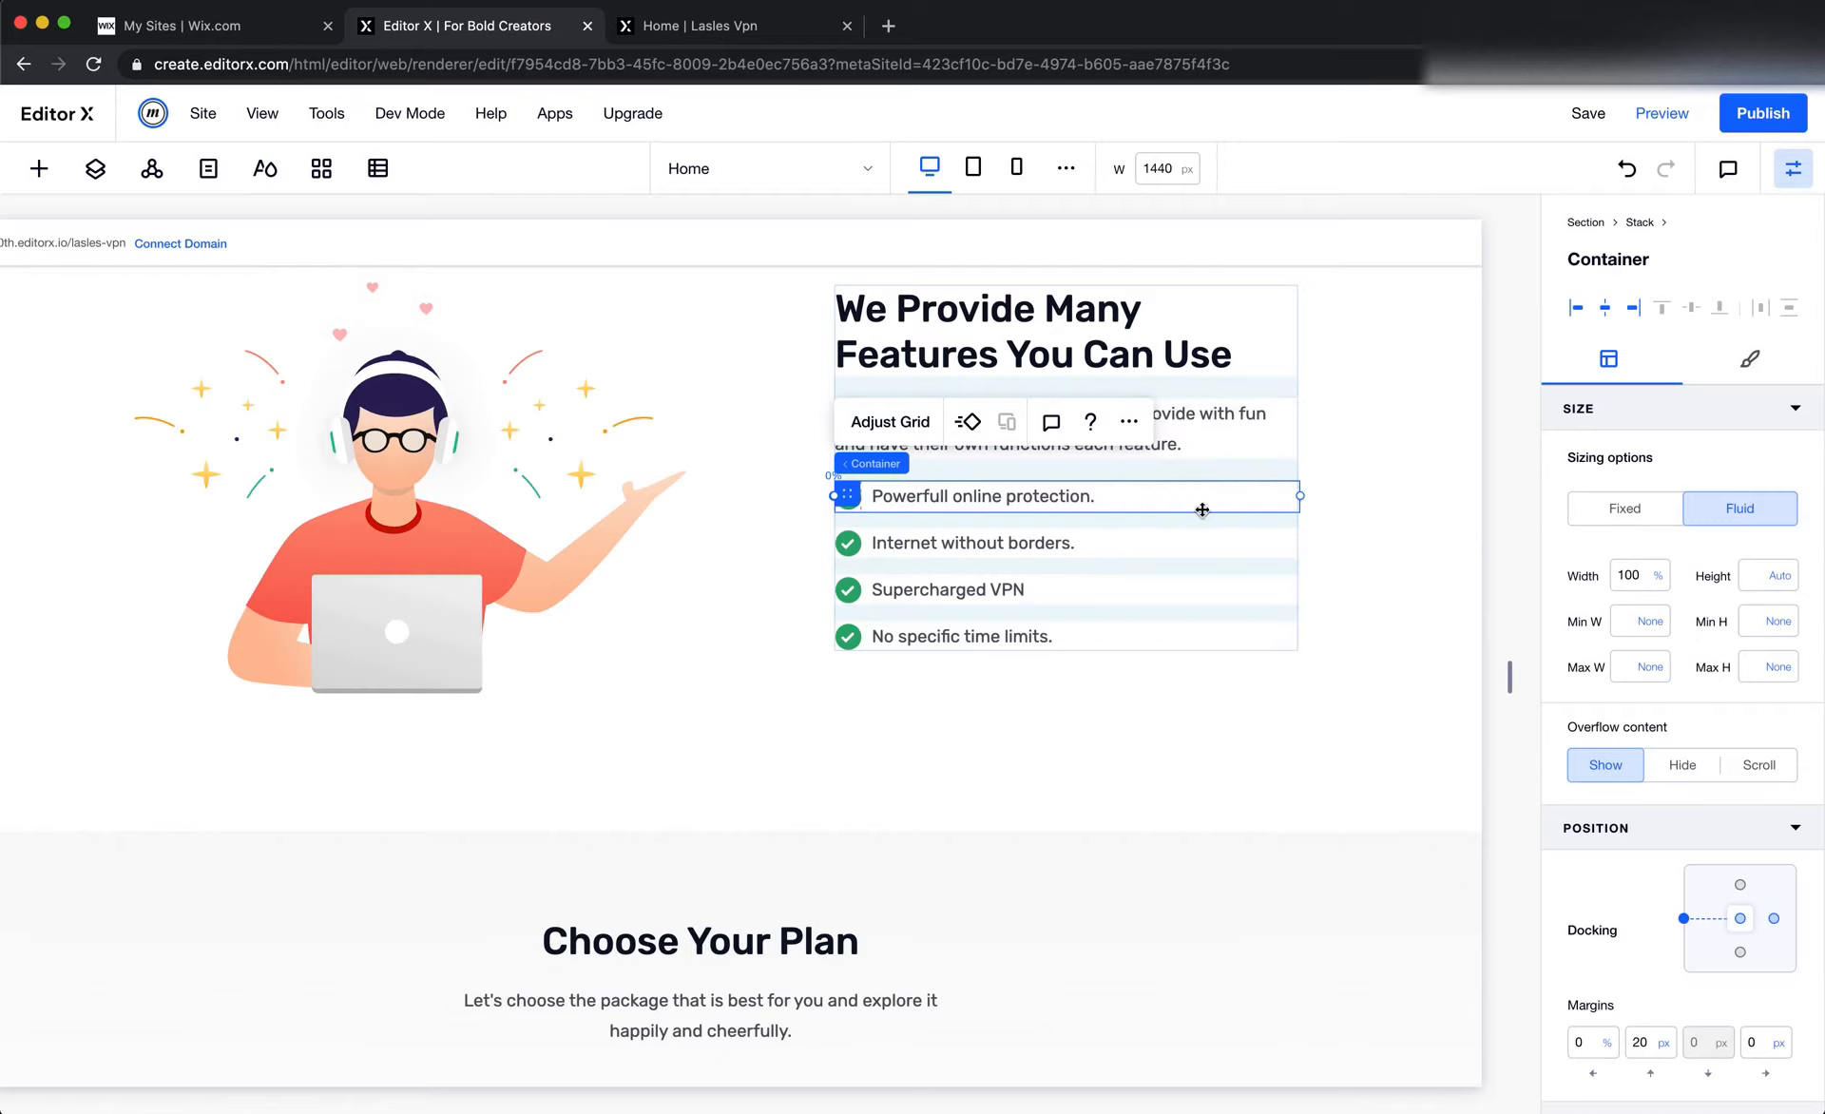
Paste the copied list item into the plan card container, below the Free Plan title
scroll(821, 815, down, 4)
scroll(830, 818, left, 2)
scroll(830, 818, down, 6)
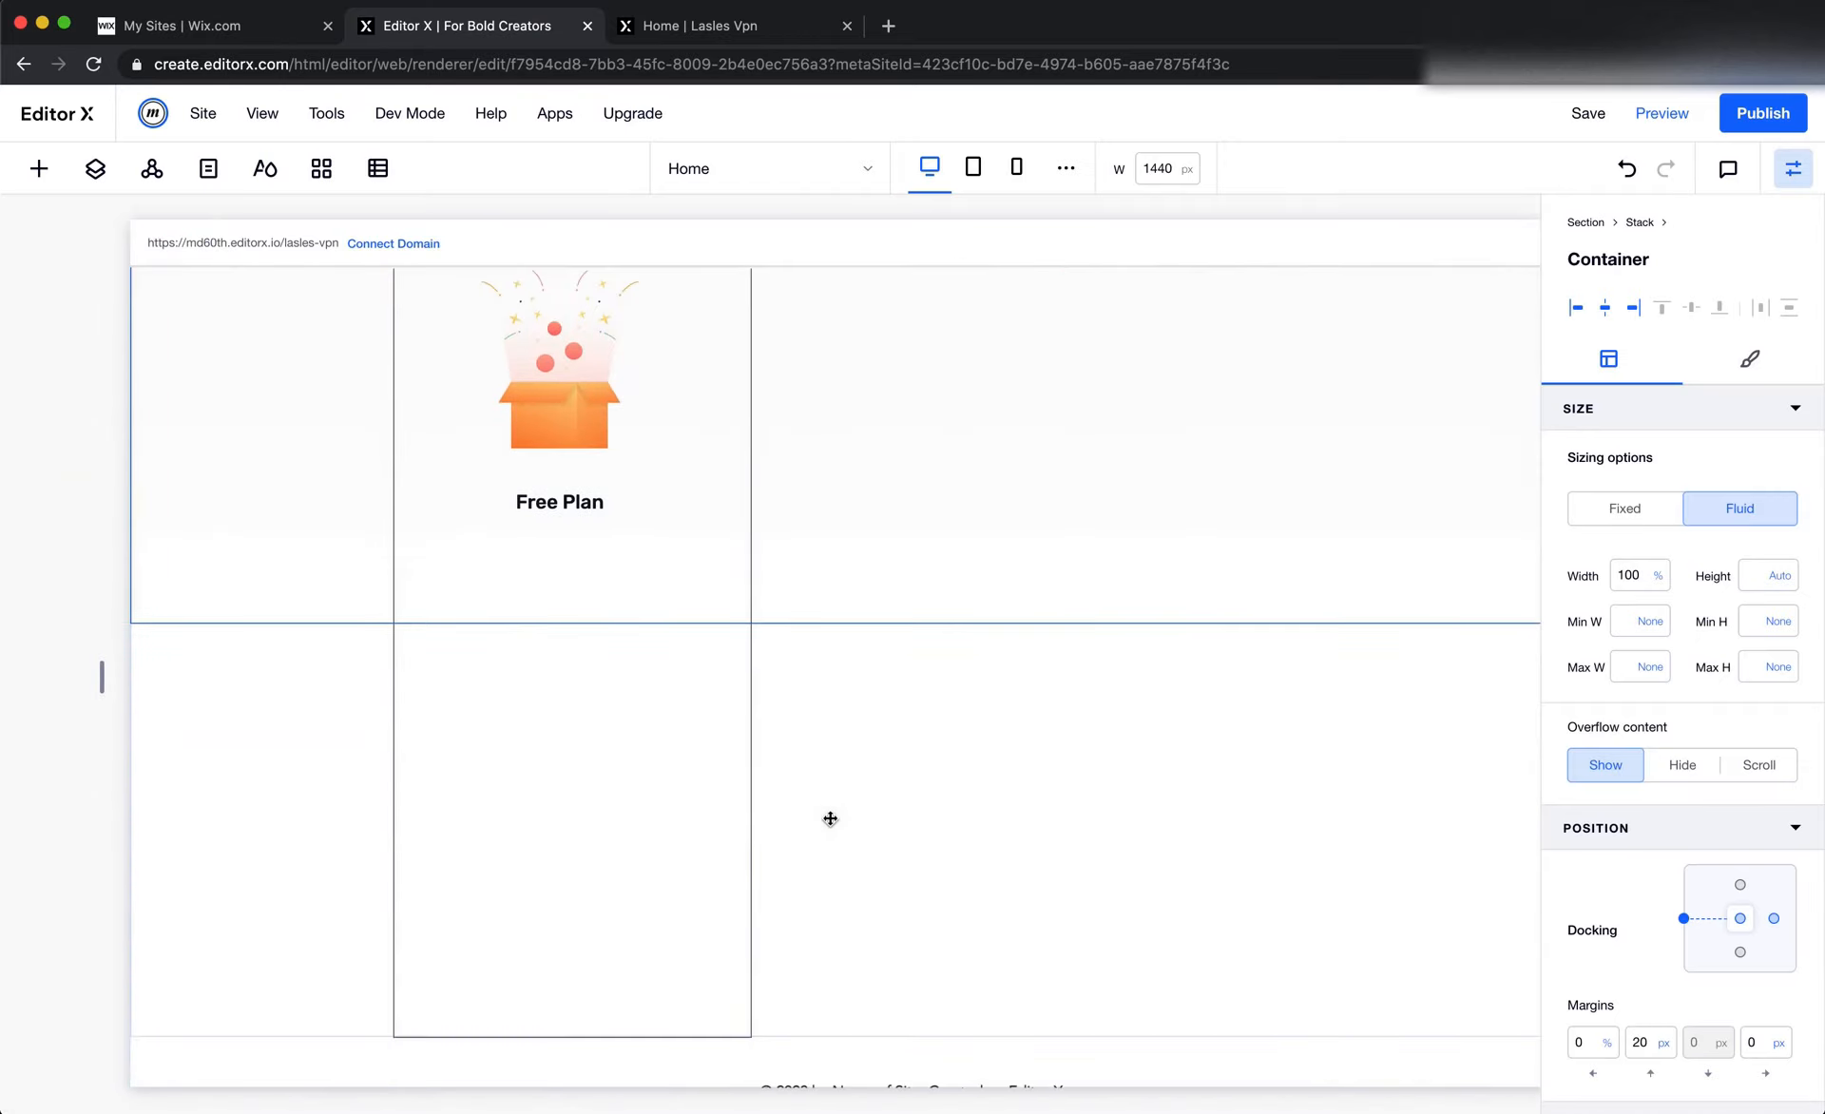
click(478, 726)
right_click(474, 601)
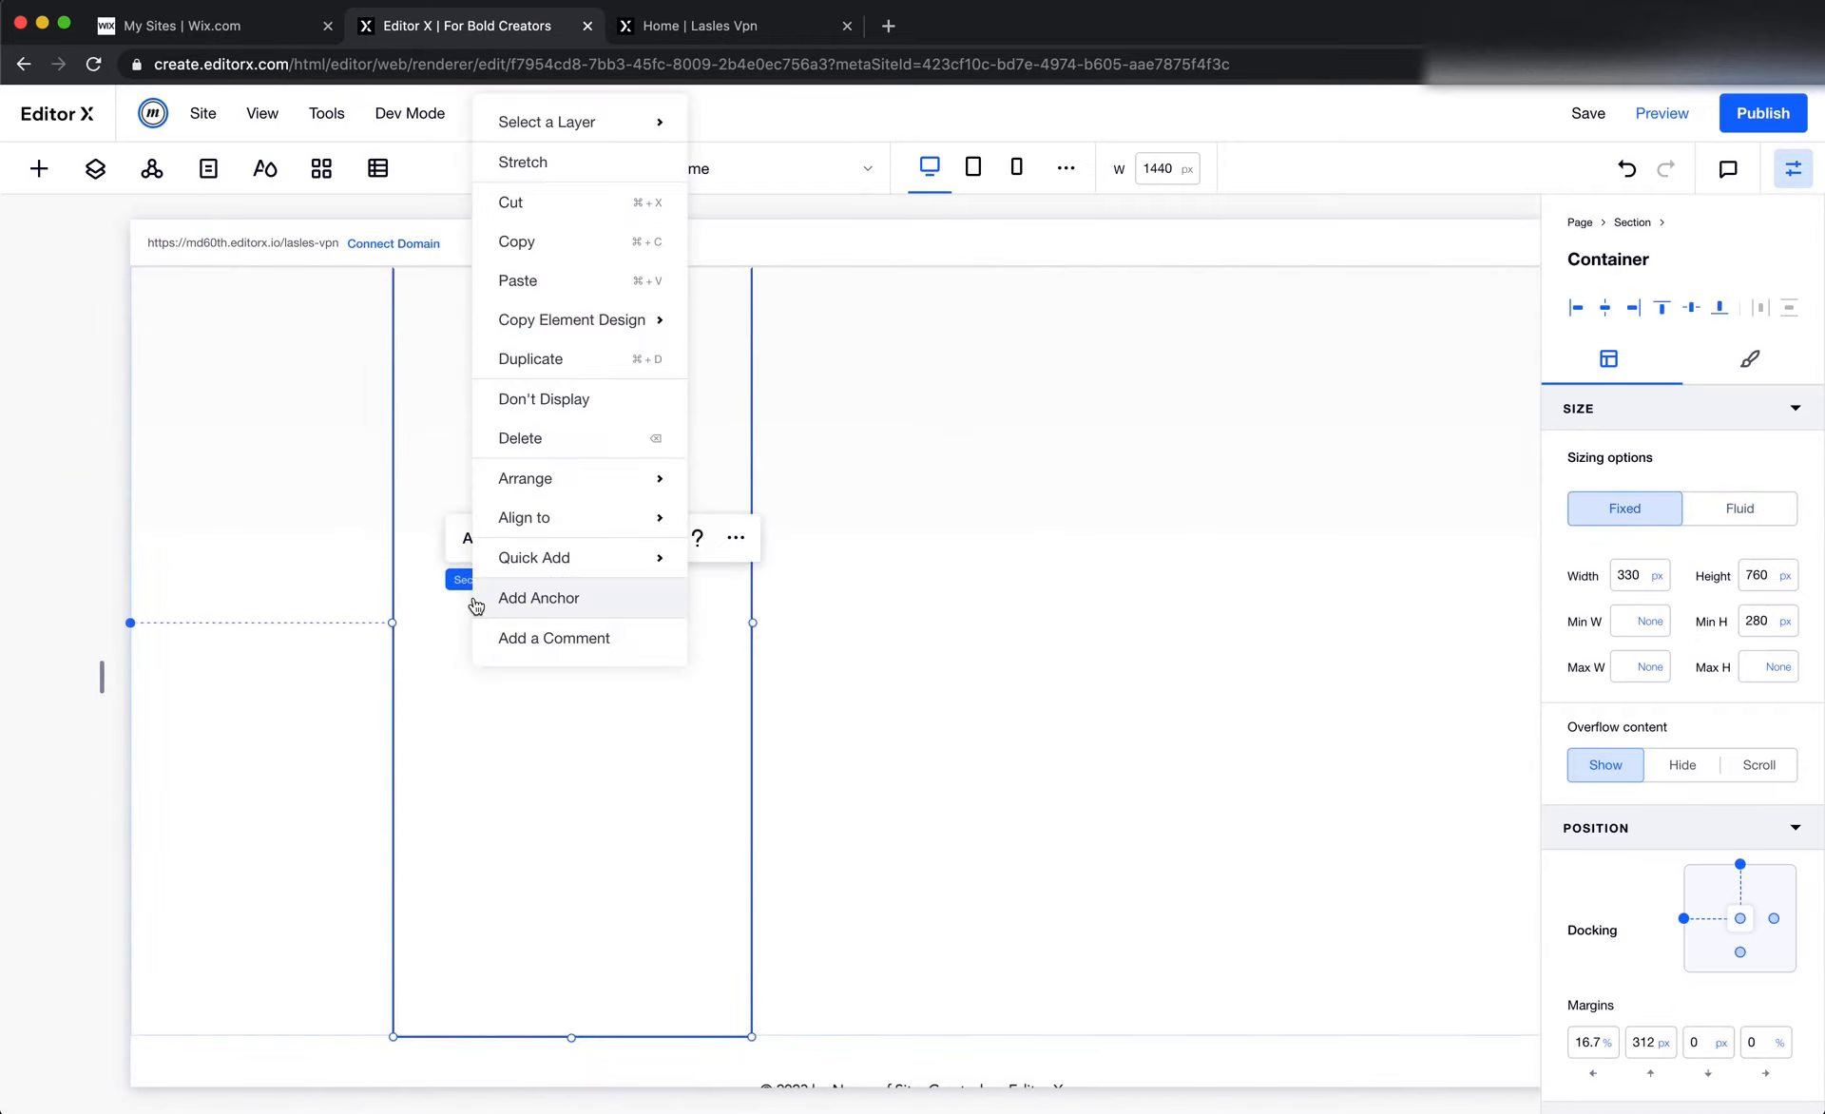
click(452, 635)
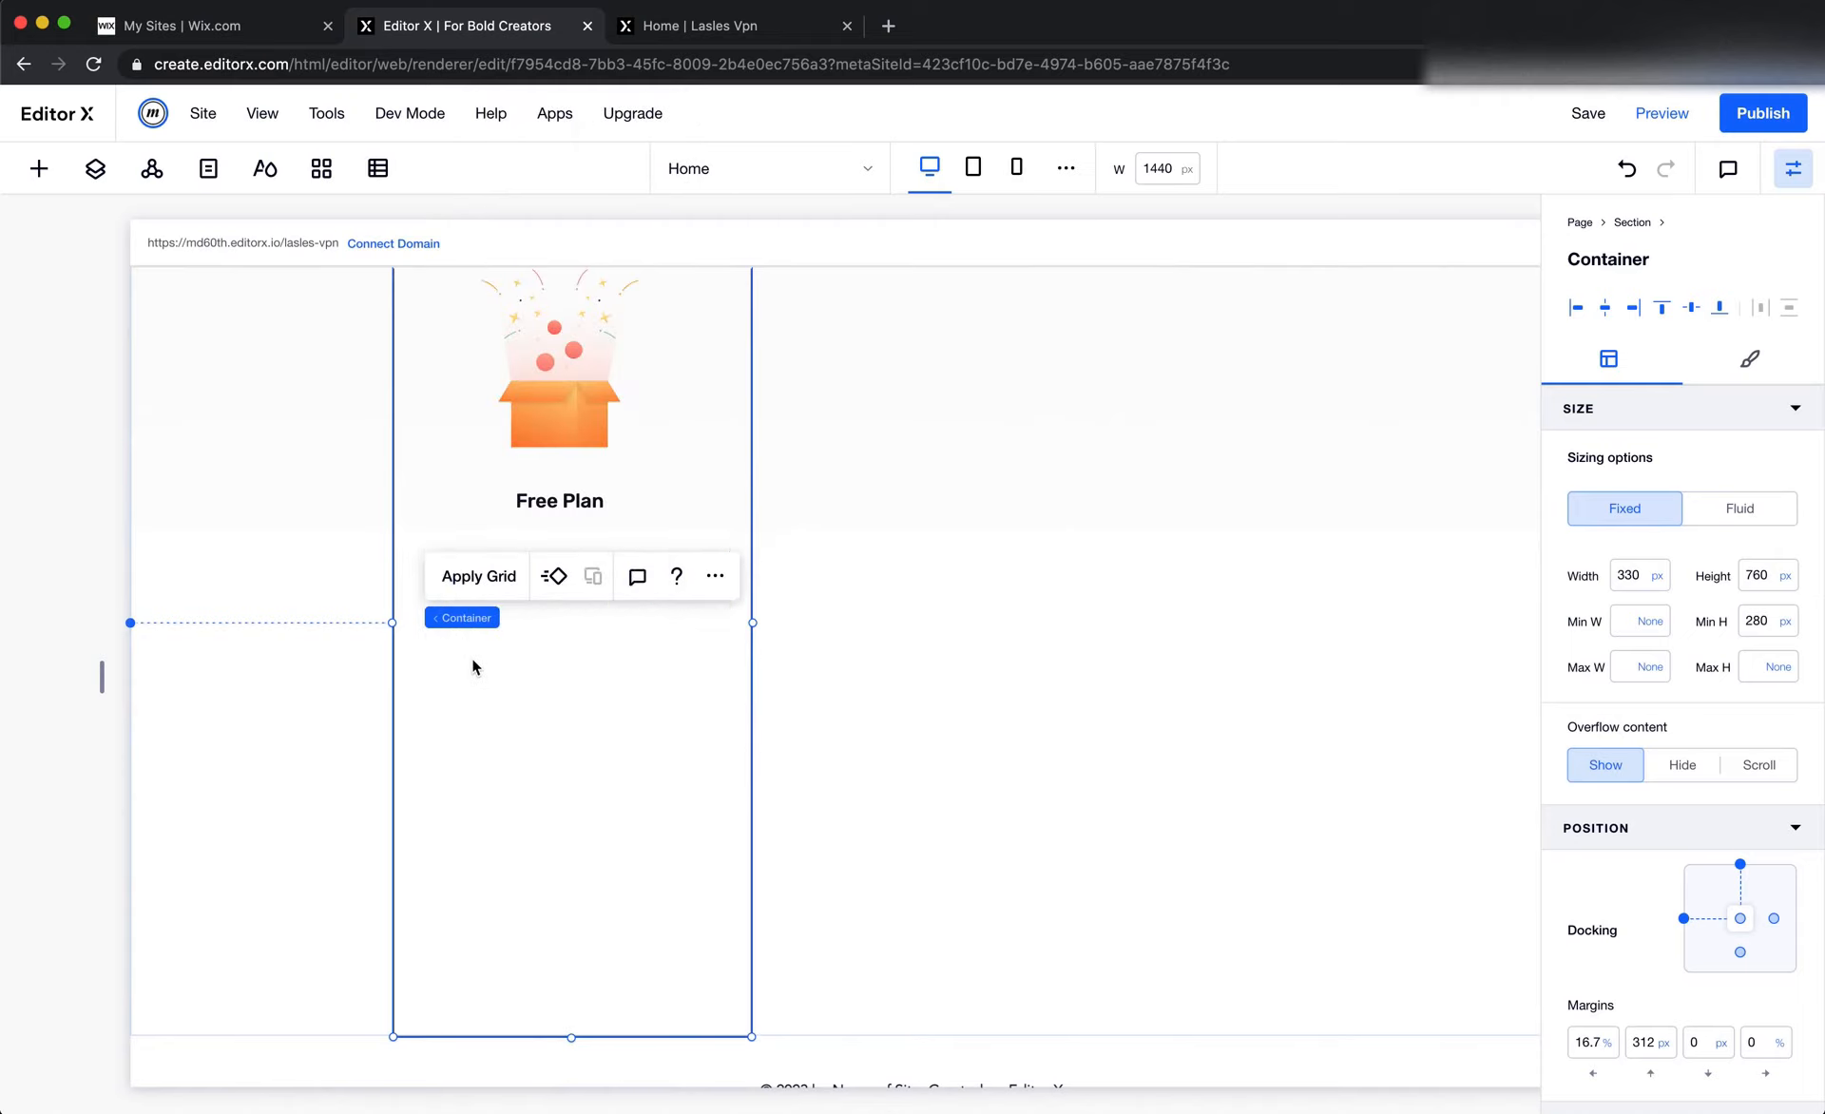
scroll(921, 604, up, 2)
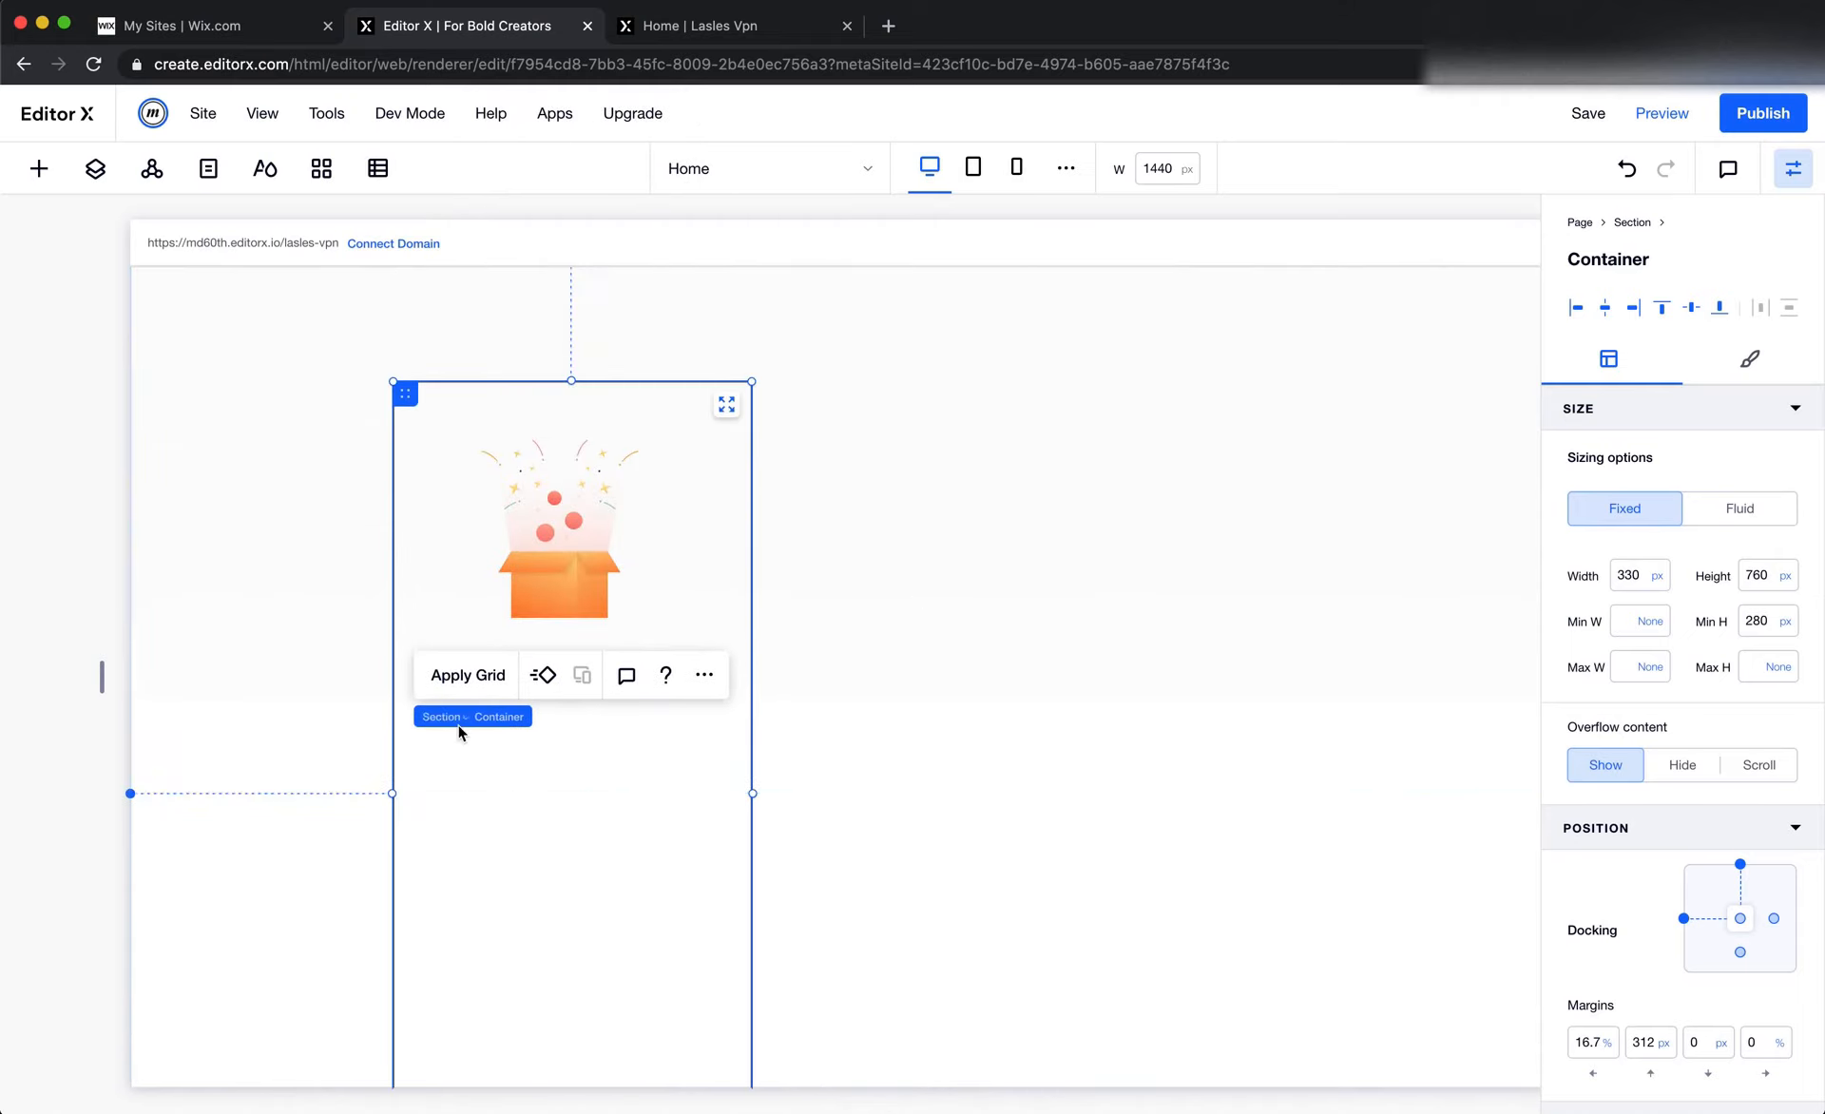
right_click(456, 746)
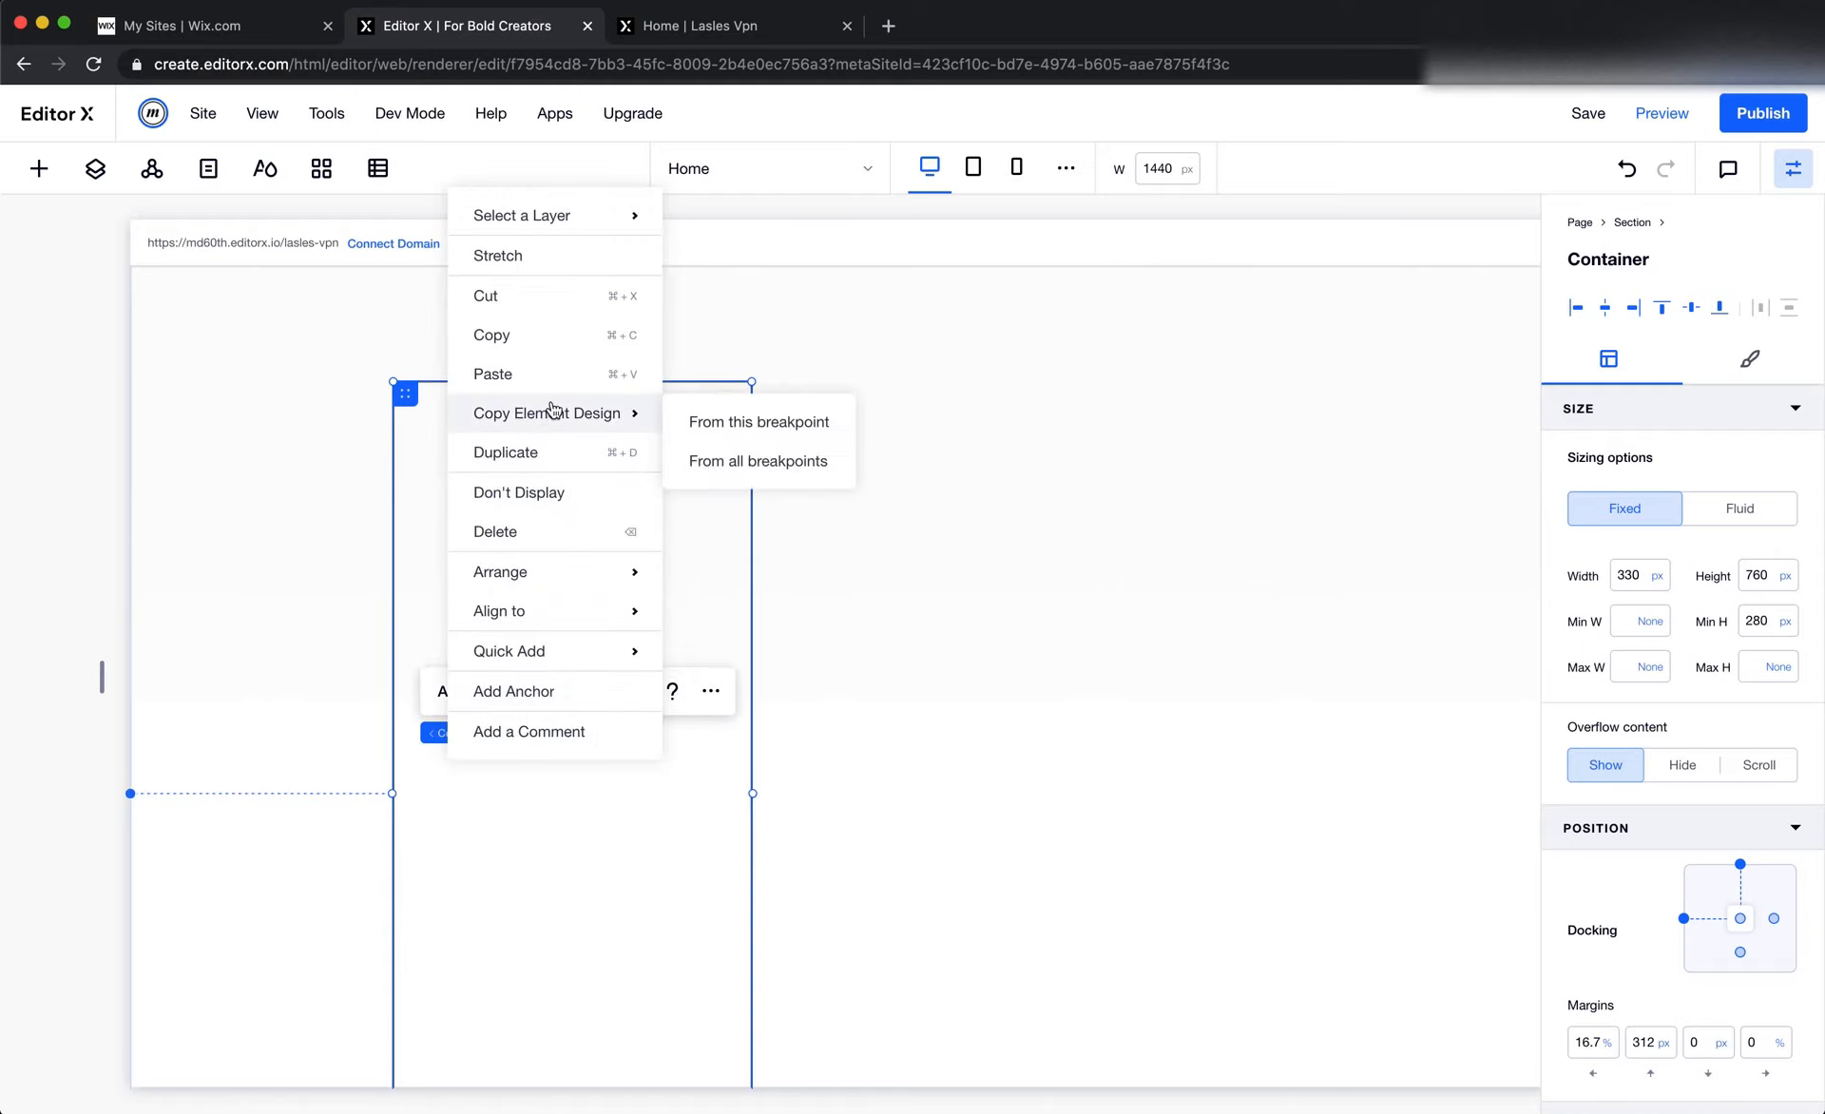
click(558, 373)
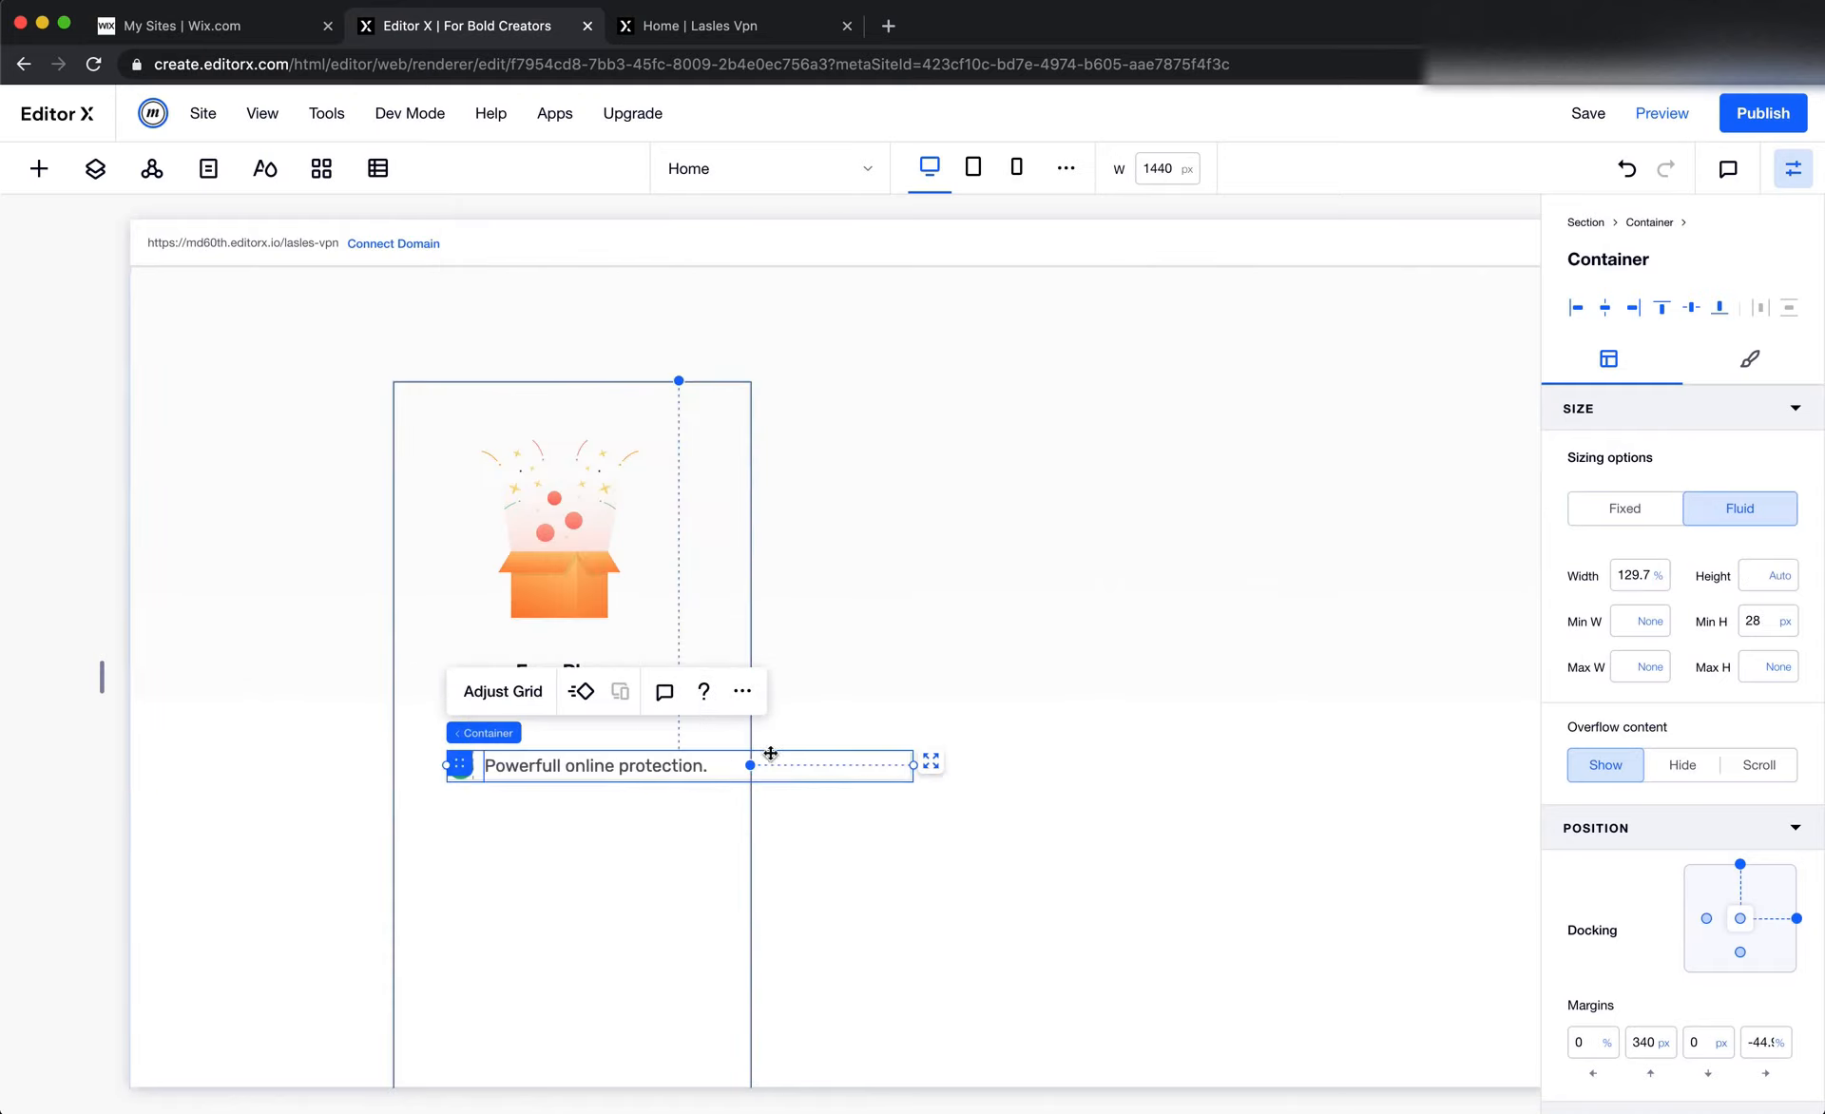
Set the pasted list item container's width to 100%, remove its right docking and reset its right margin to 0
click(1643, 581)
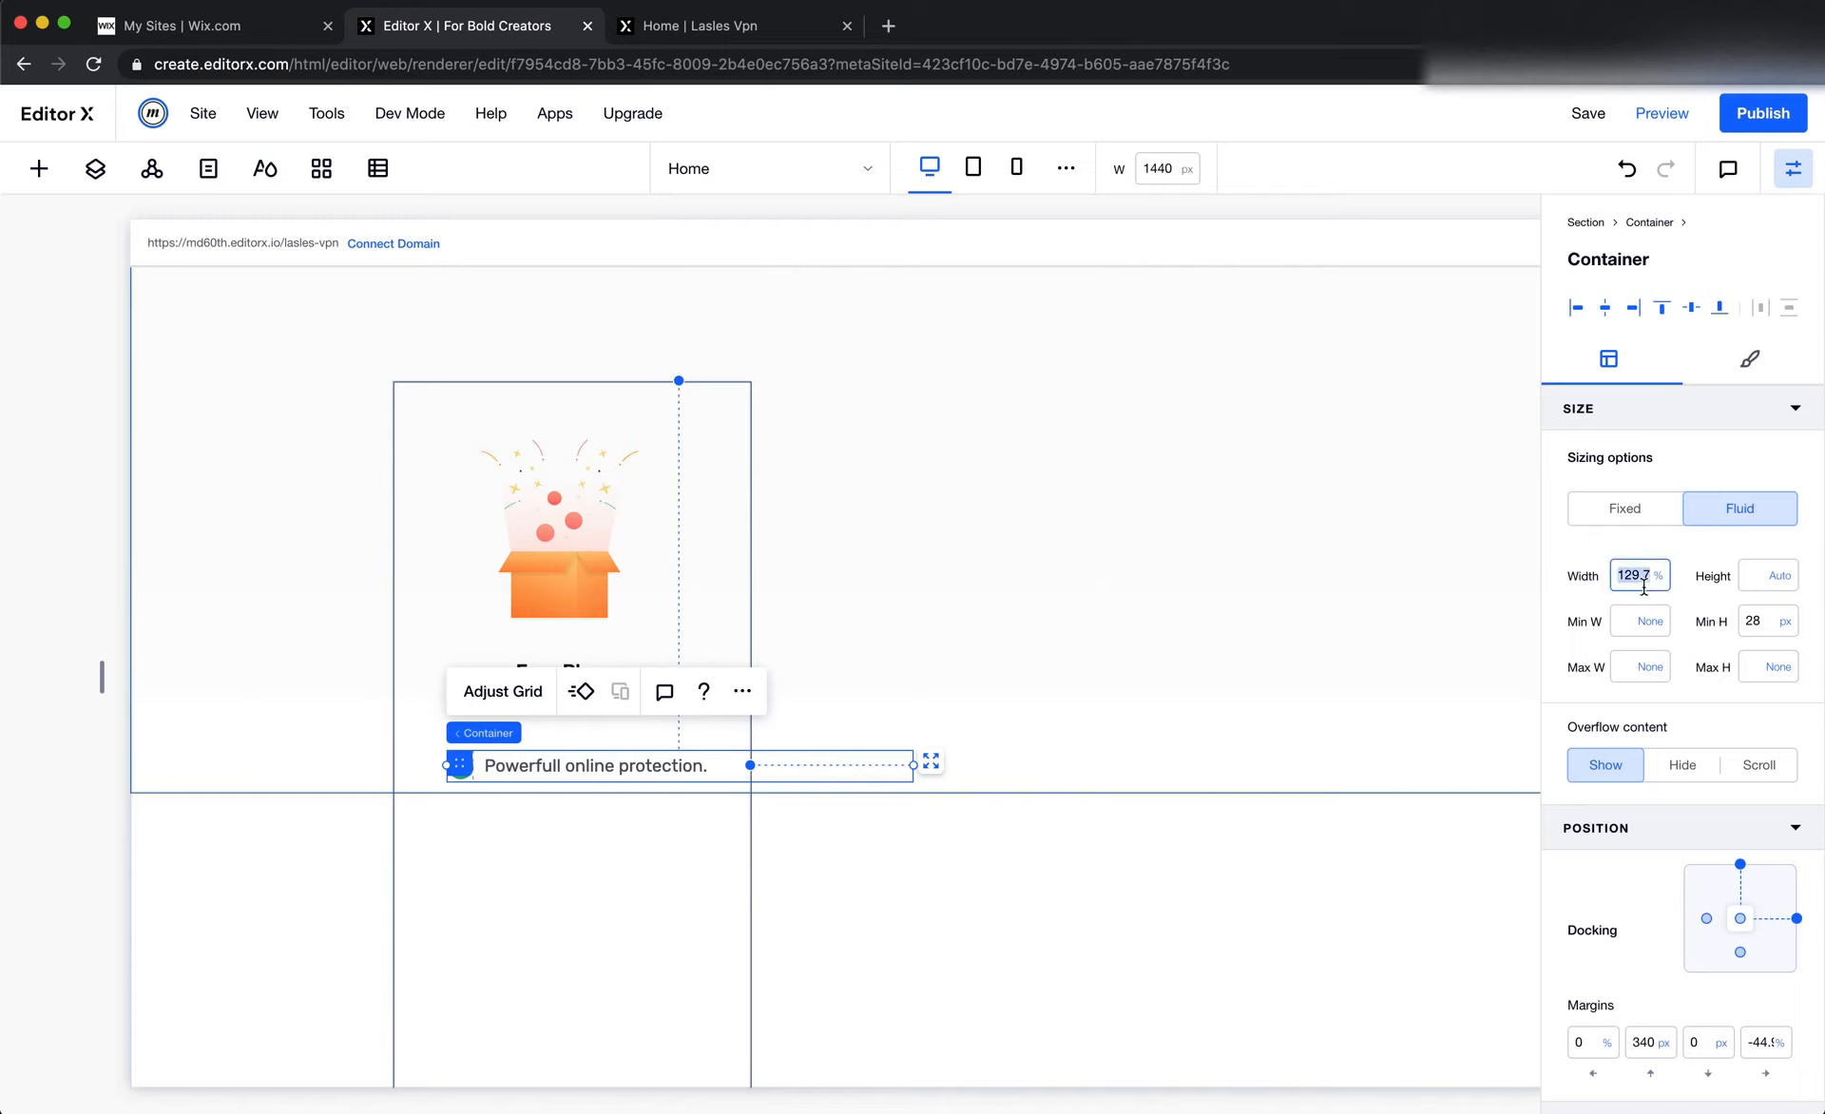
text(100)
key(Tab)
click(1769, 1046)
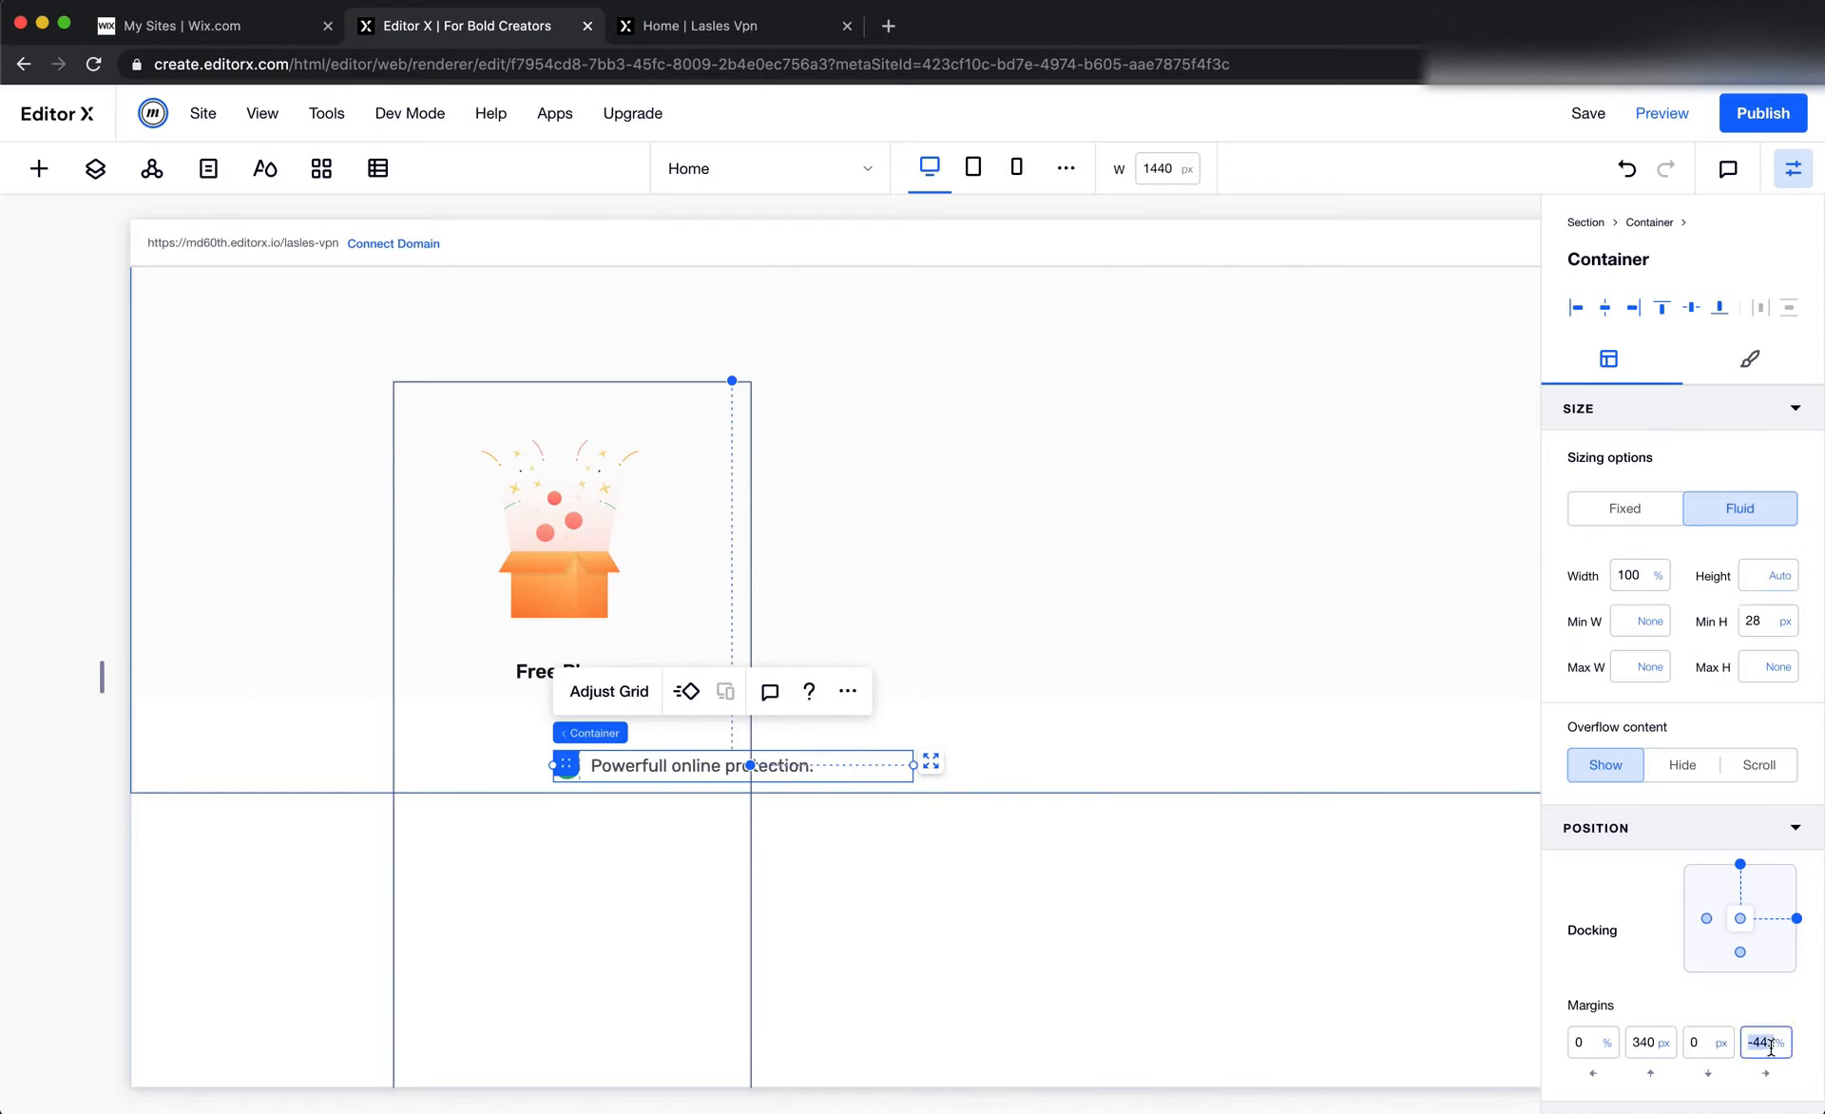
click(1799, 917)
key(Return)
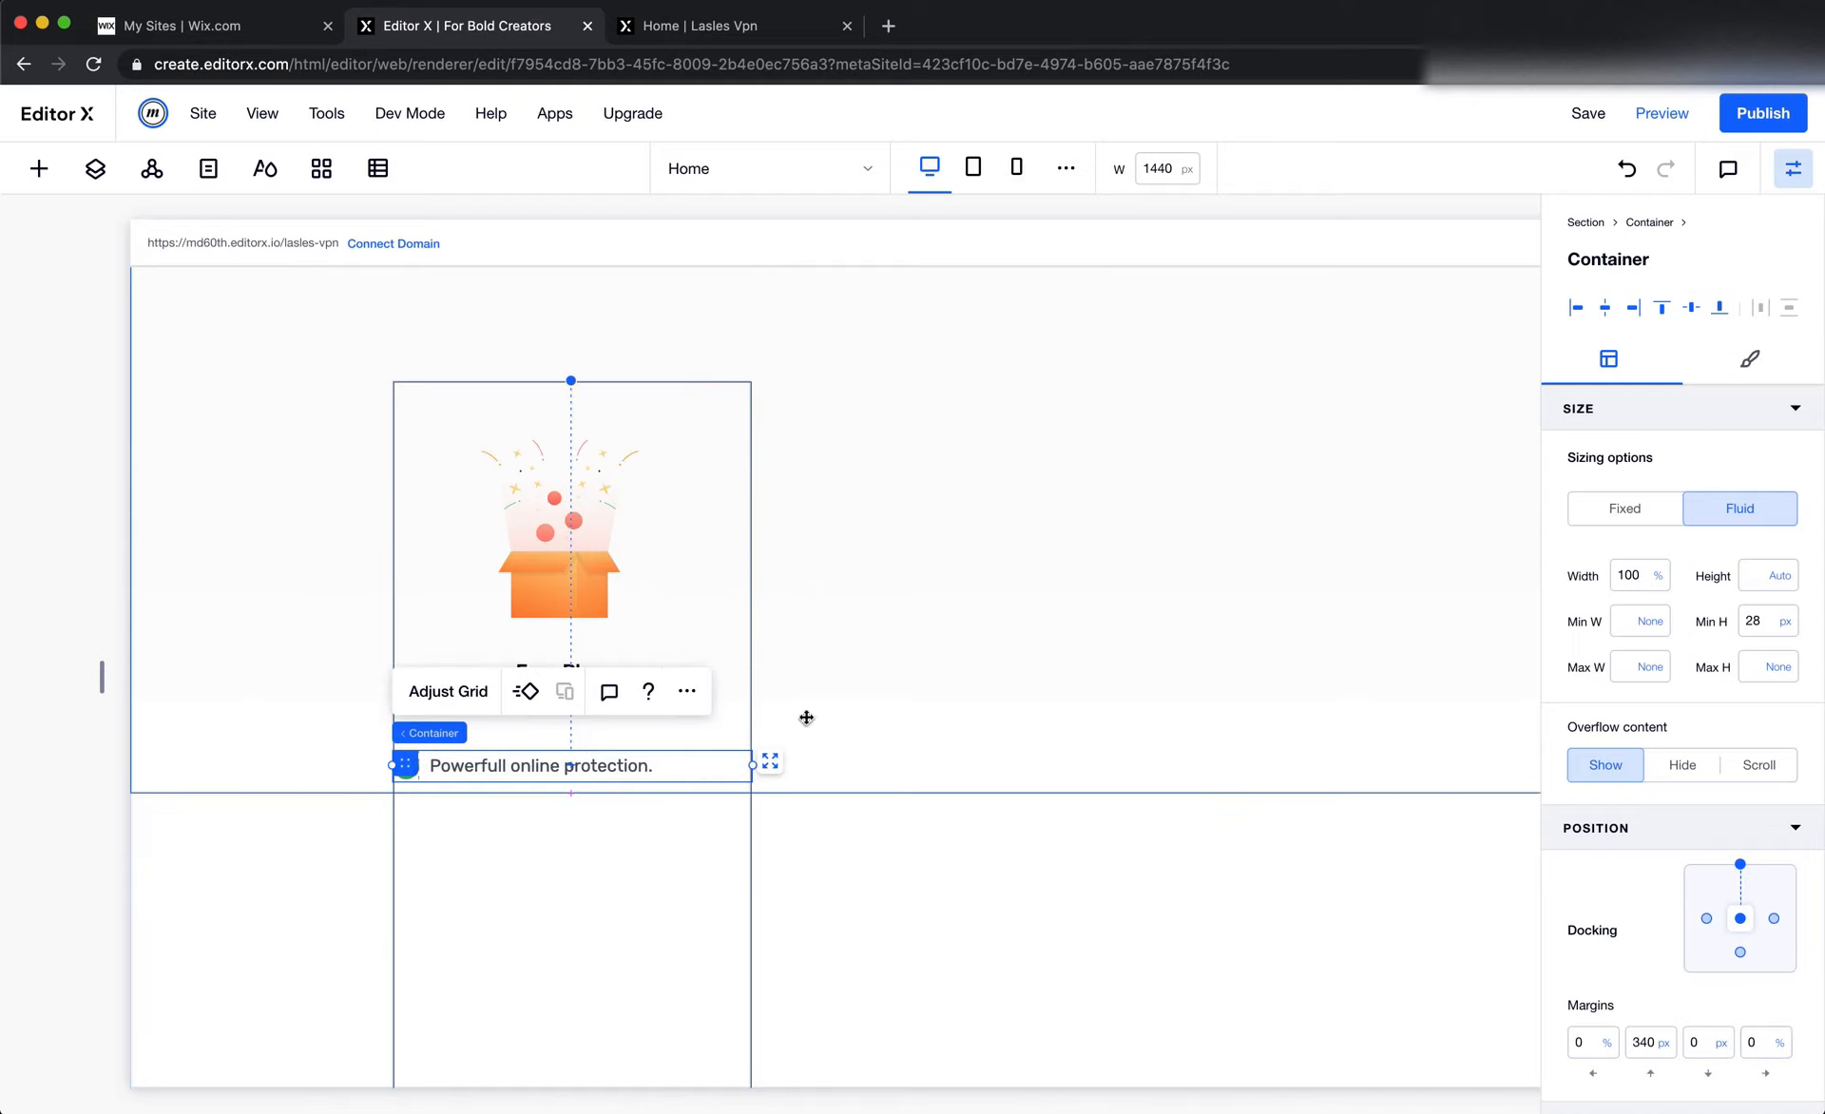
Replace the list item's round check icon with Check 02.svg from the site's Icons folder
click(520, 914)
click(408, 767)
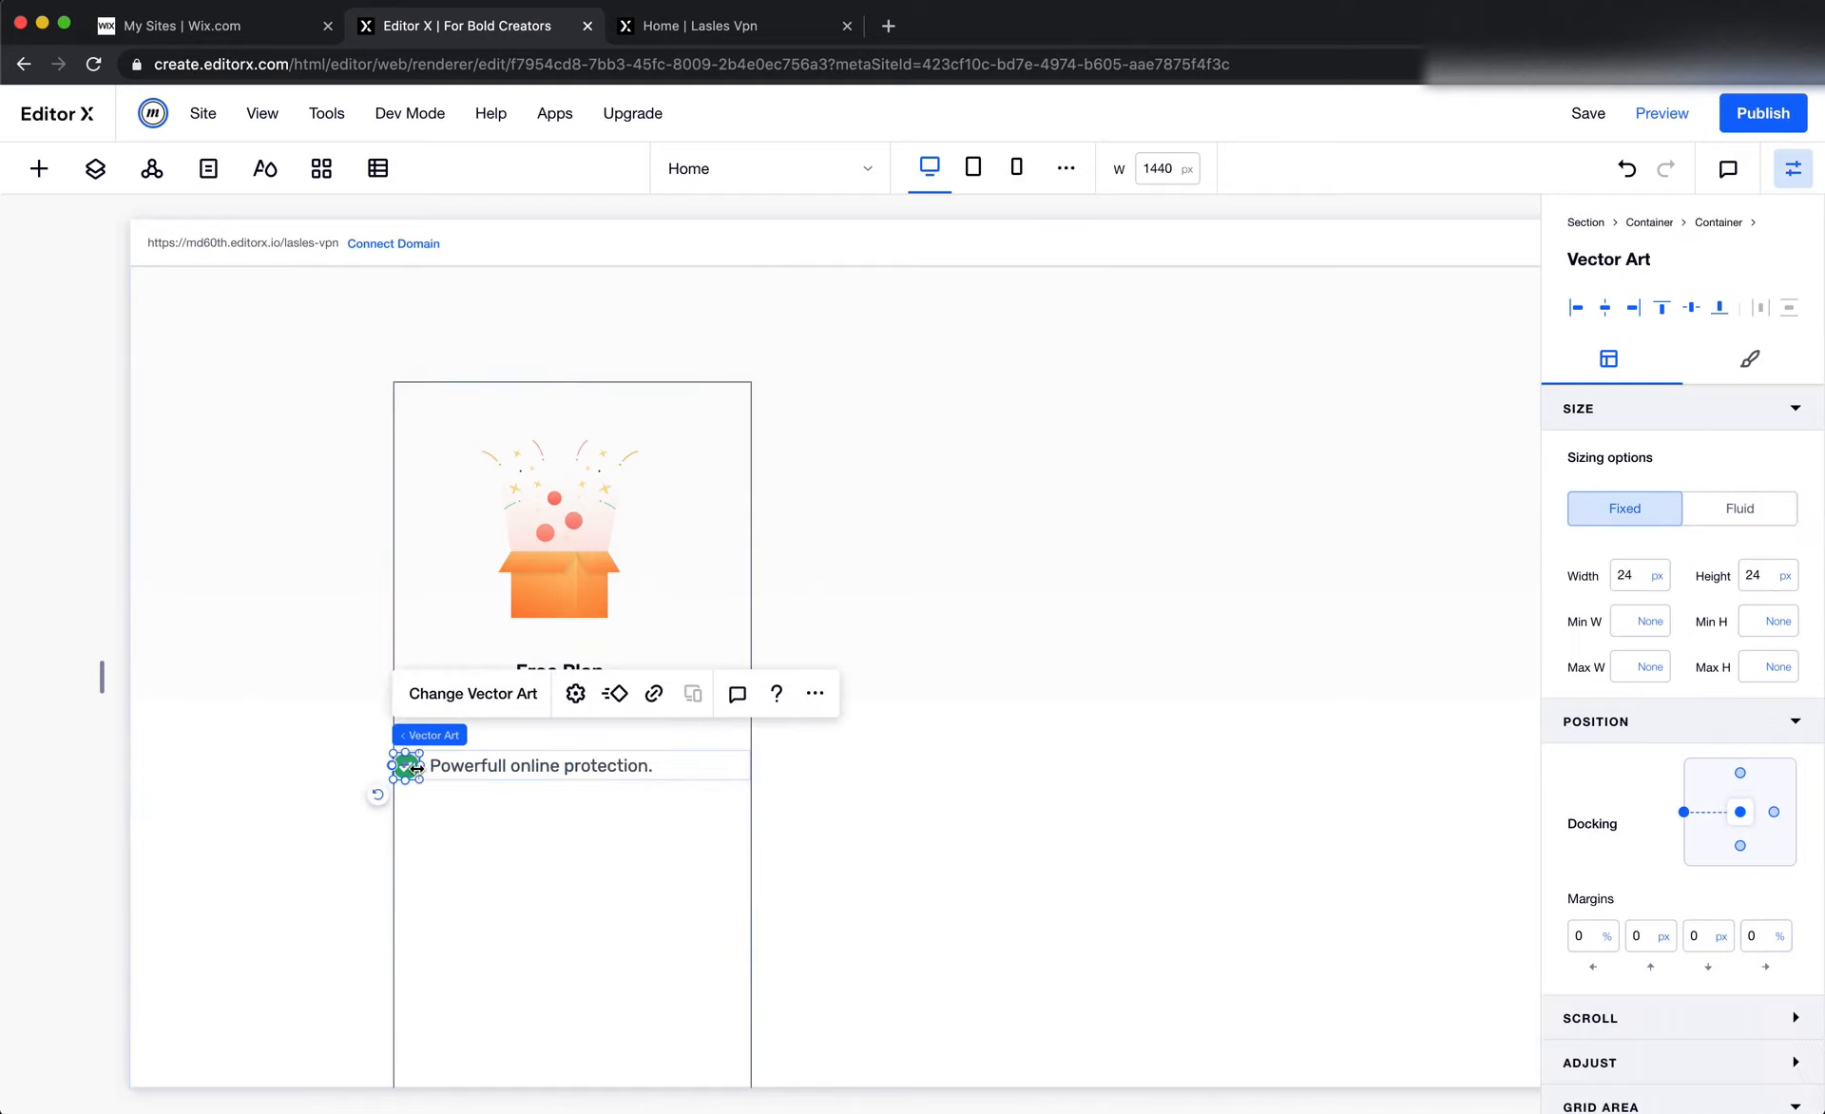
key(super+Tab)
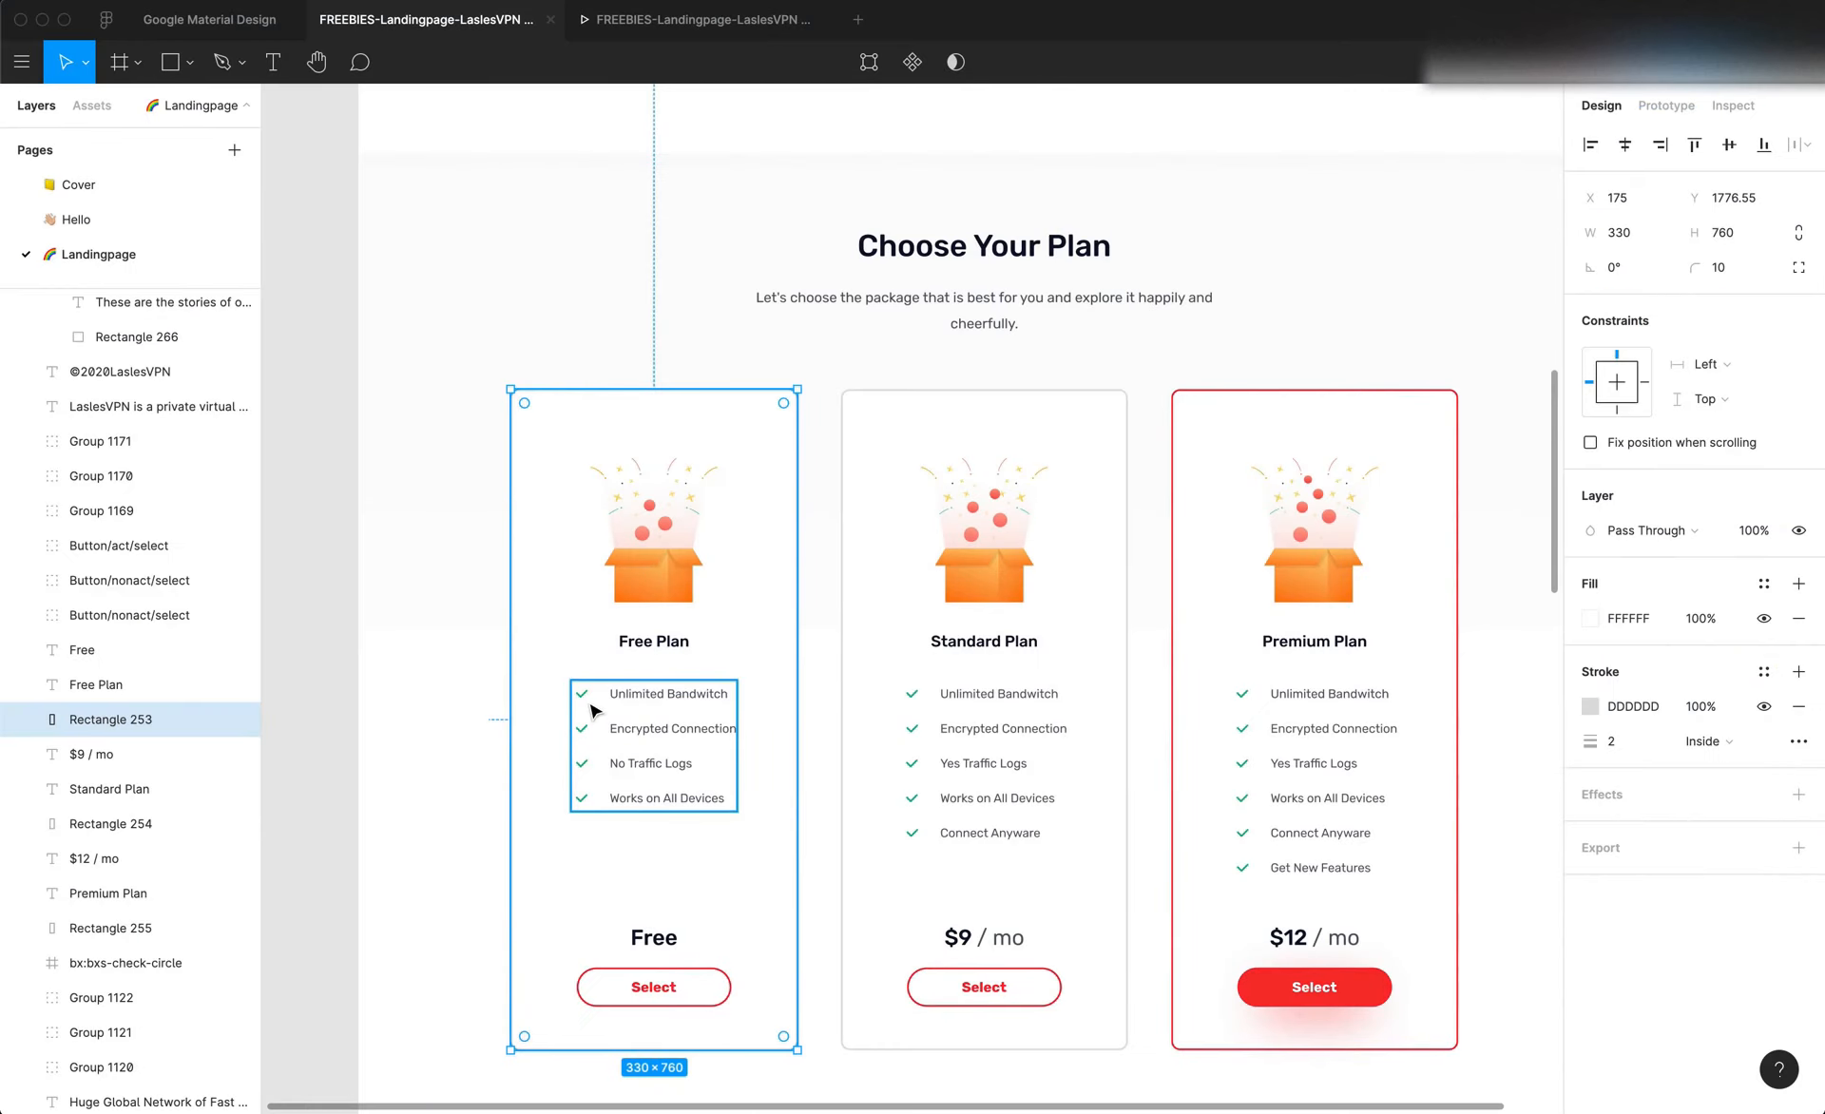
key(super+Tab)
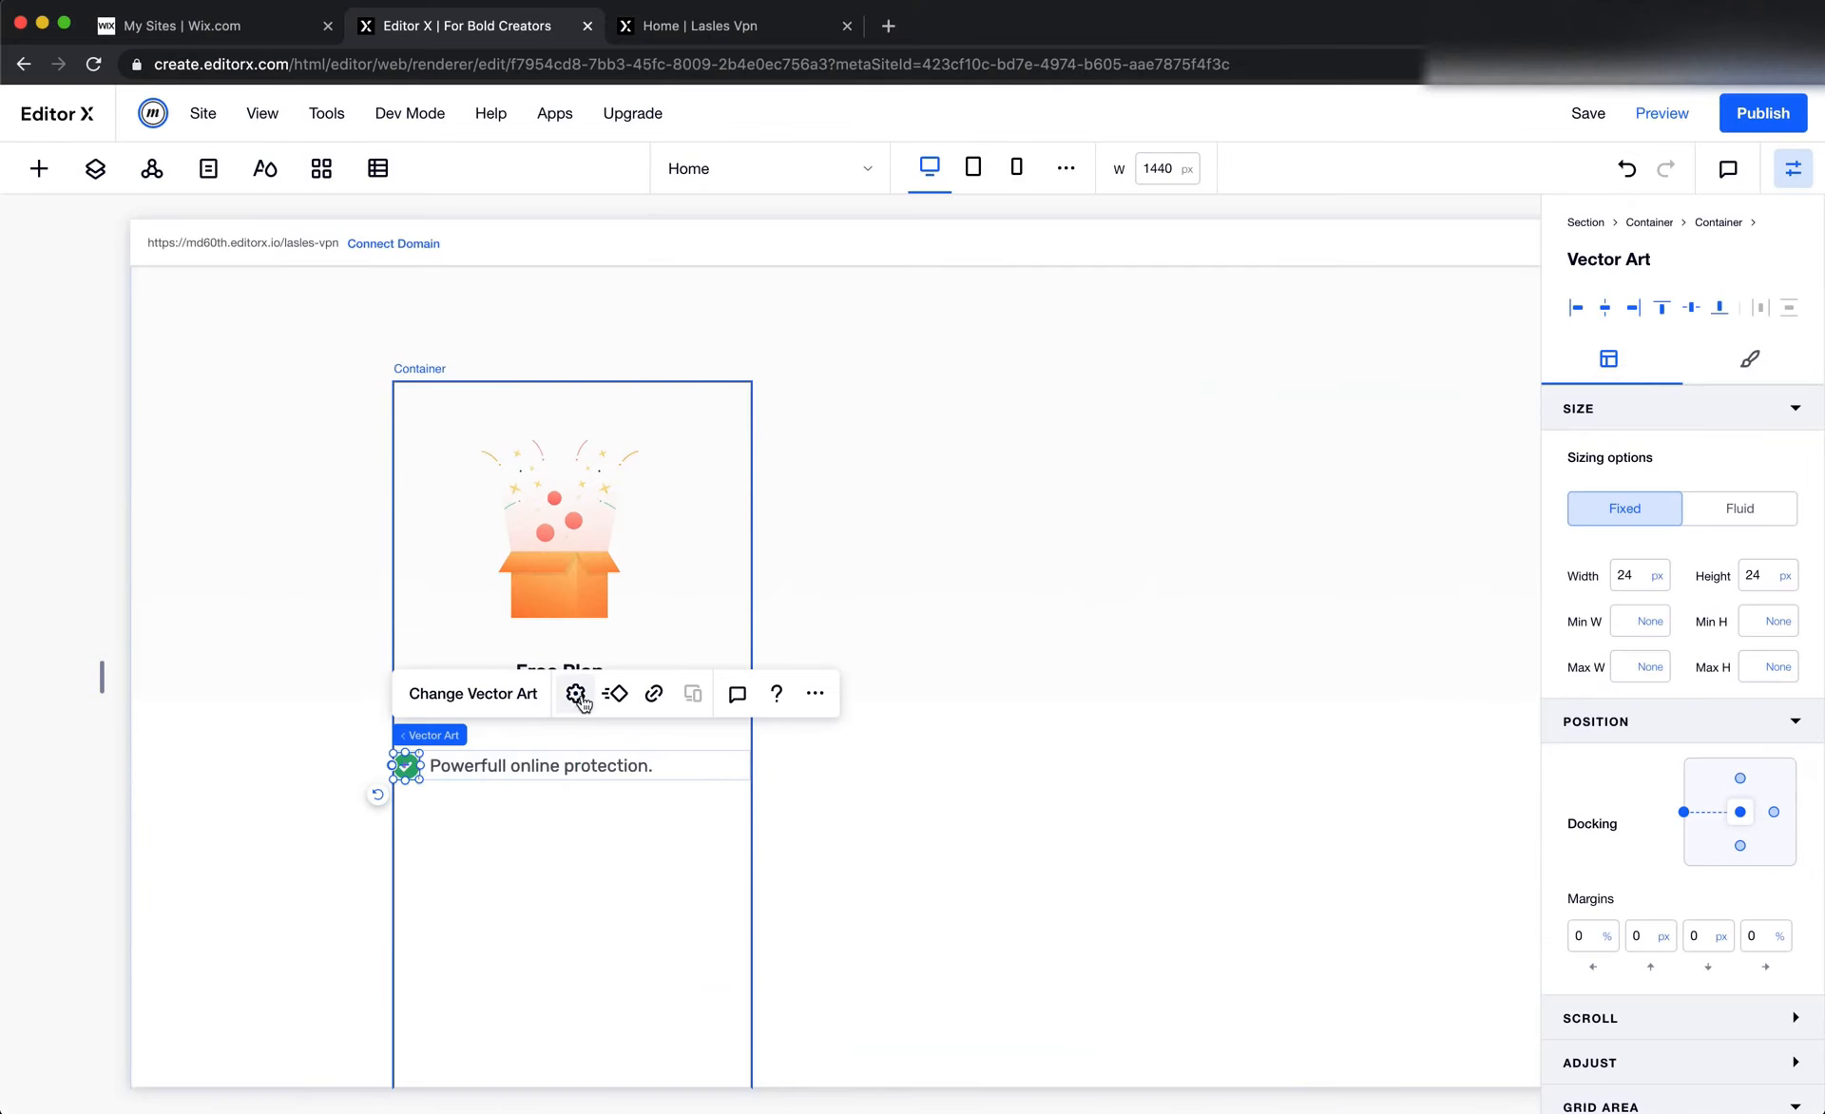
click(488, 691)
double_click(395, 418)
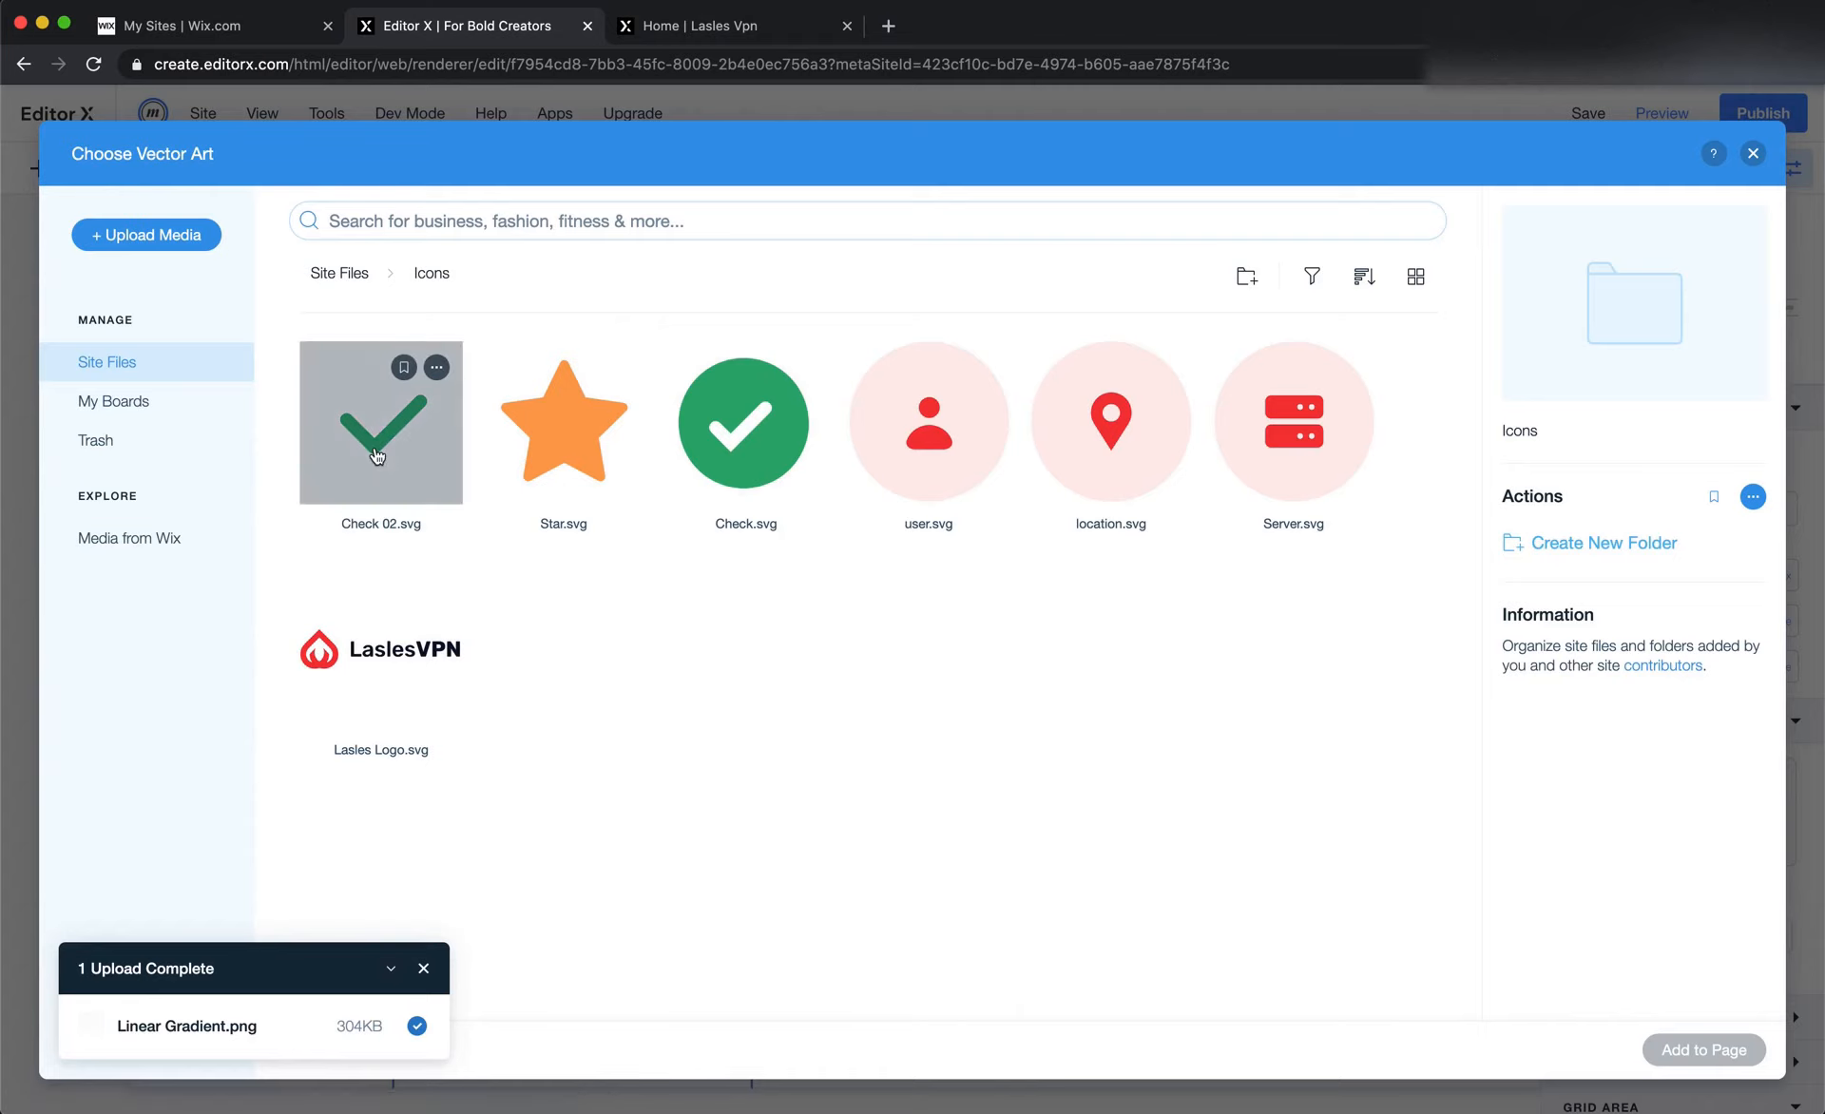
Switch to Figma and inspect the size of the check icon beside "Unlimited Bandwitch" in the Free Plan card
key(super+Tab)
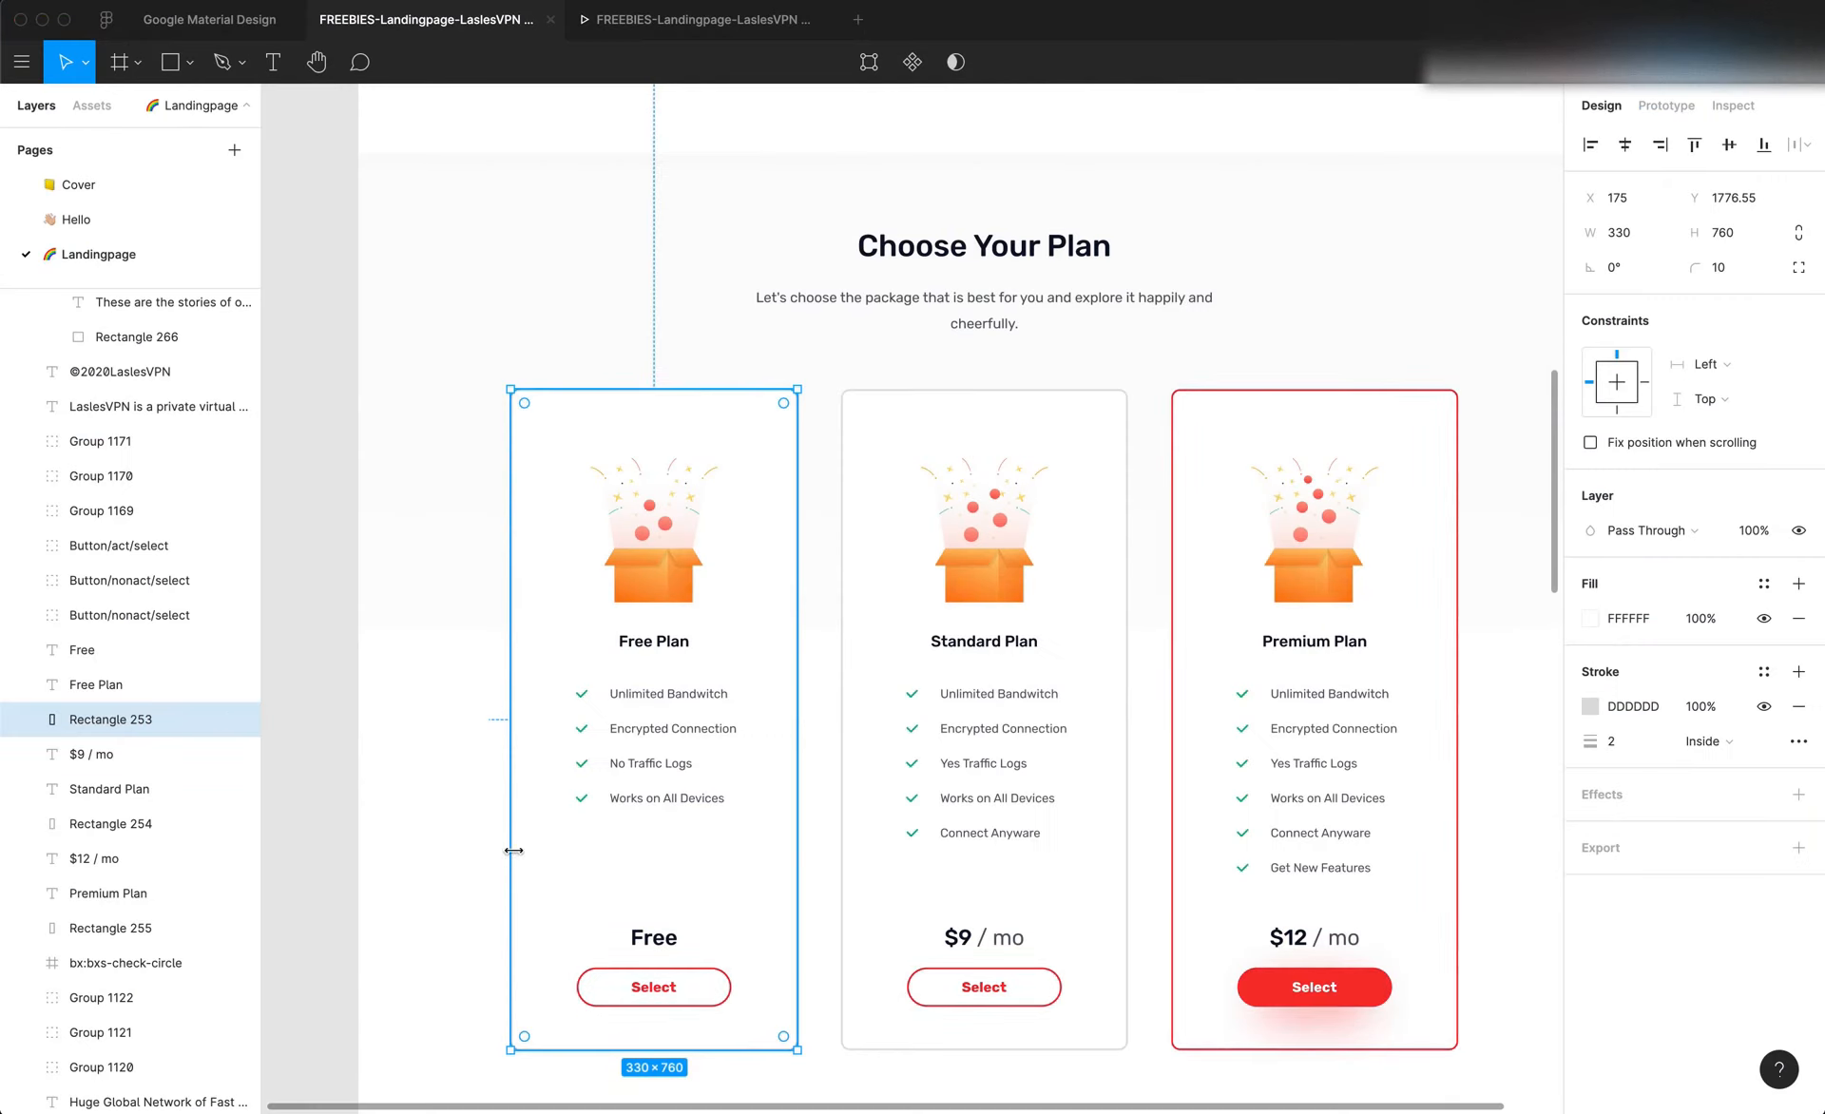
click(587, 700)
double_click(584, 698)
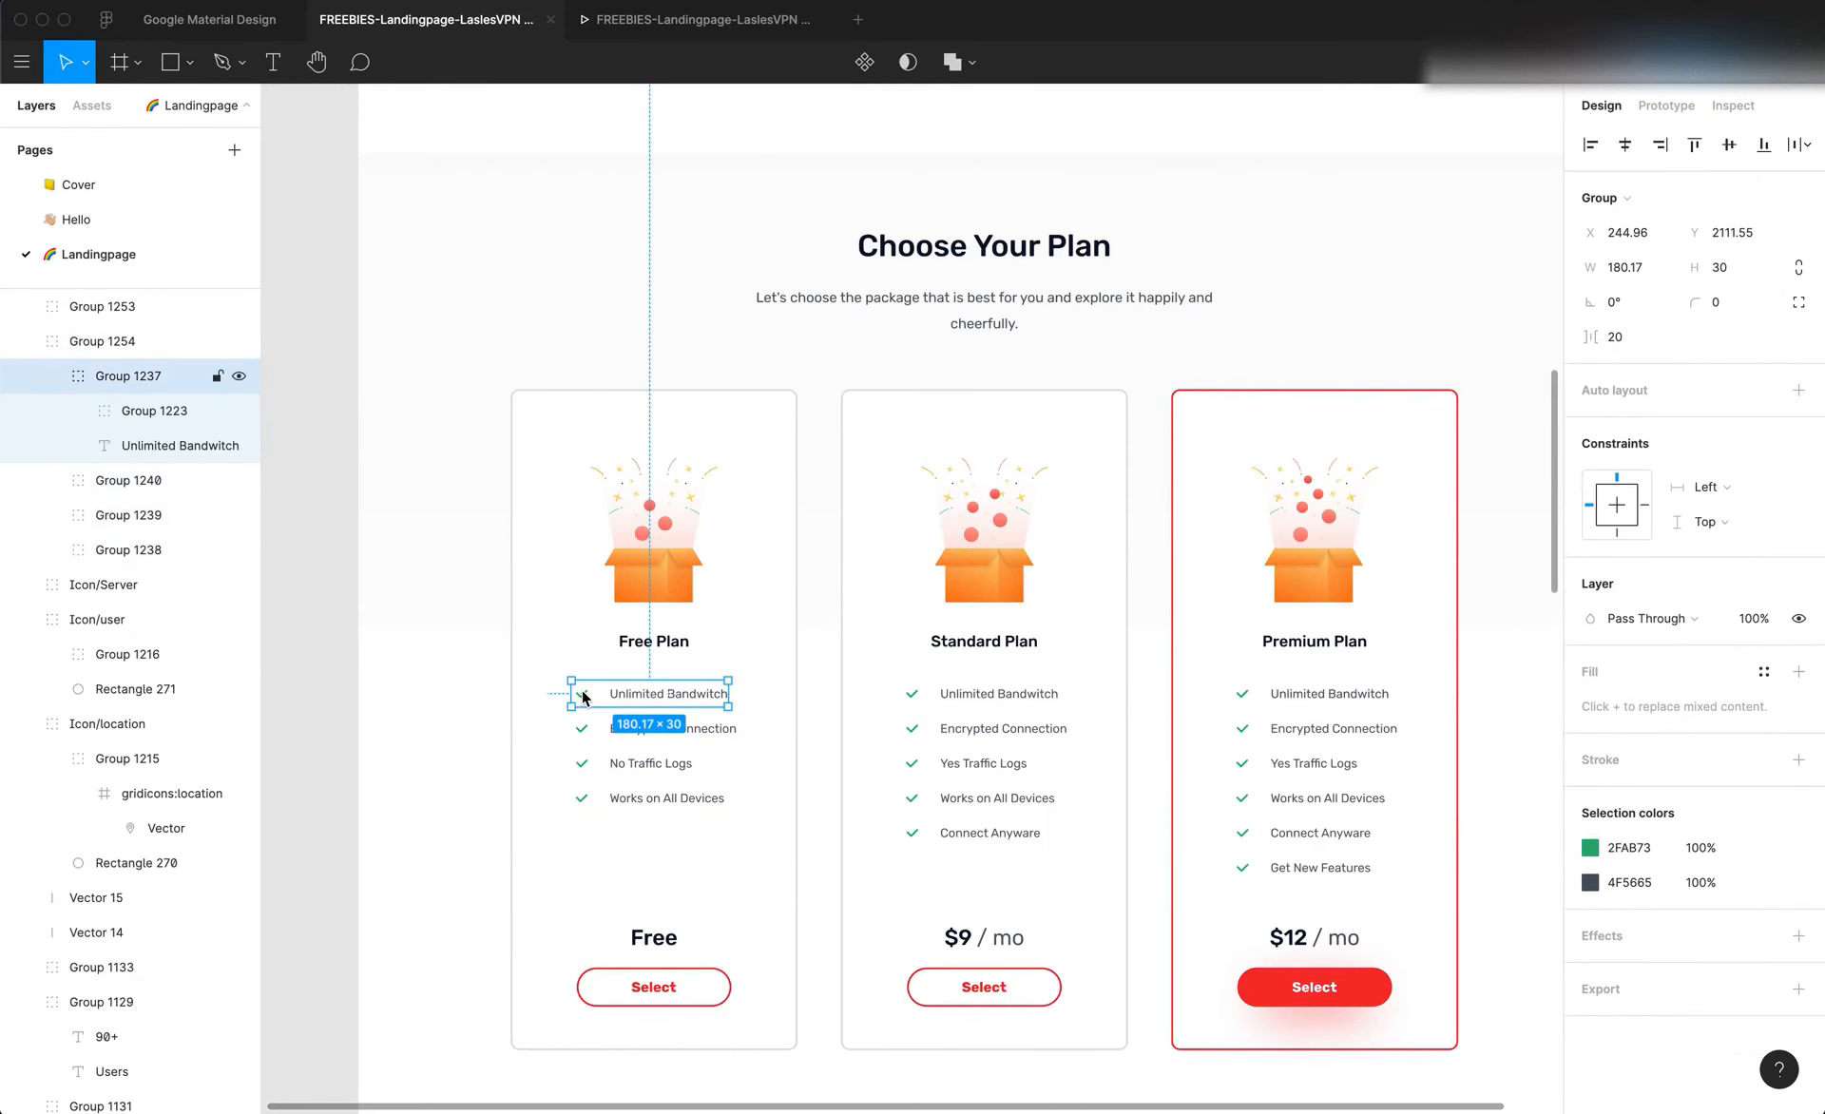
scroll(582, 697, up, 5)
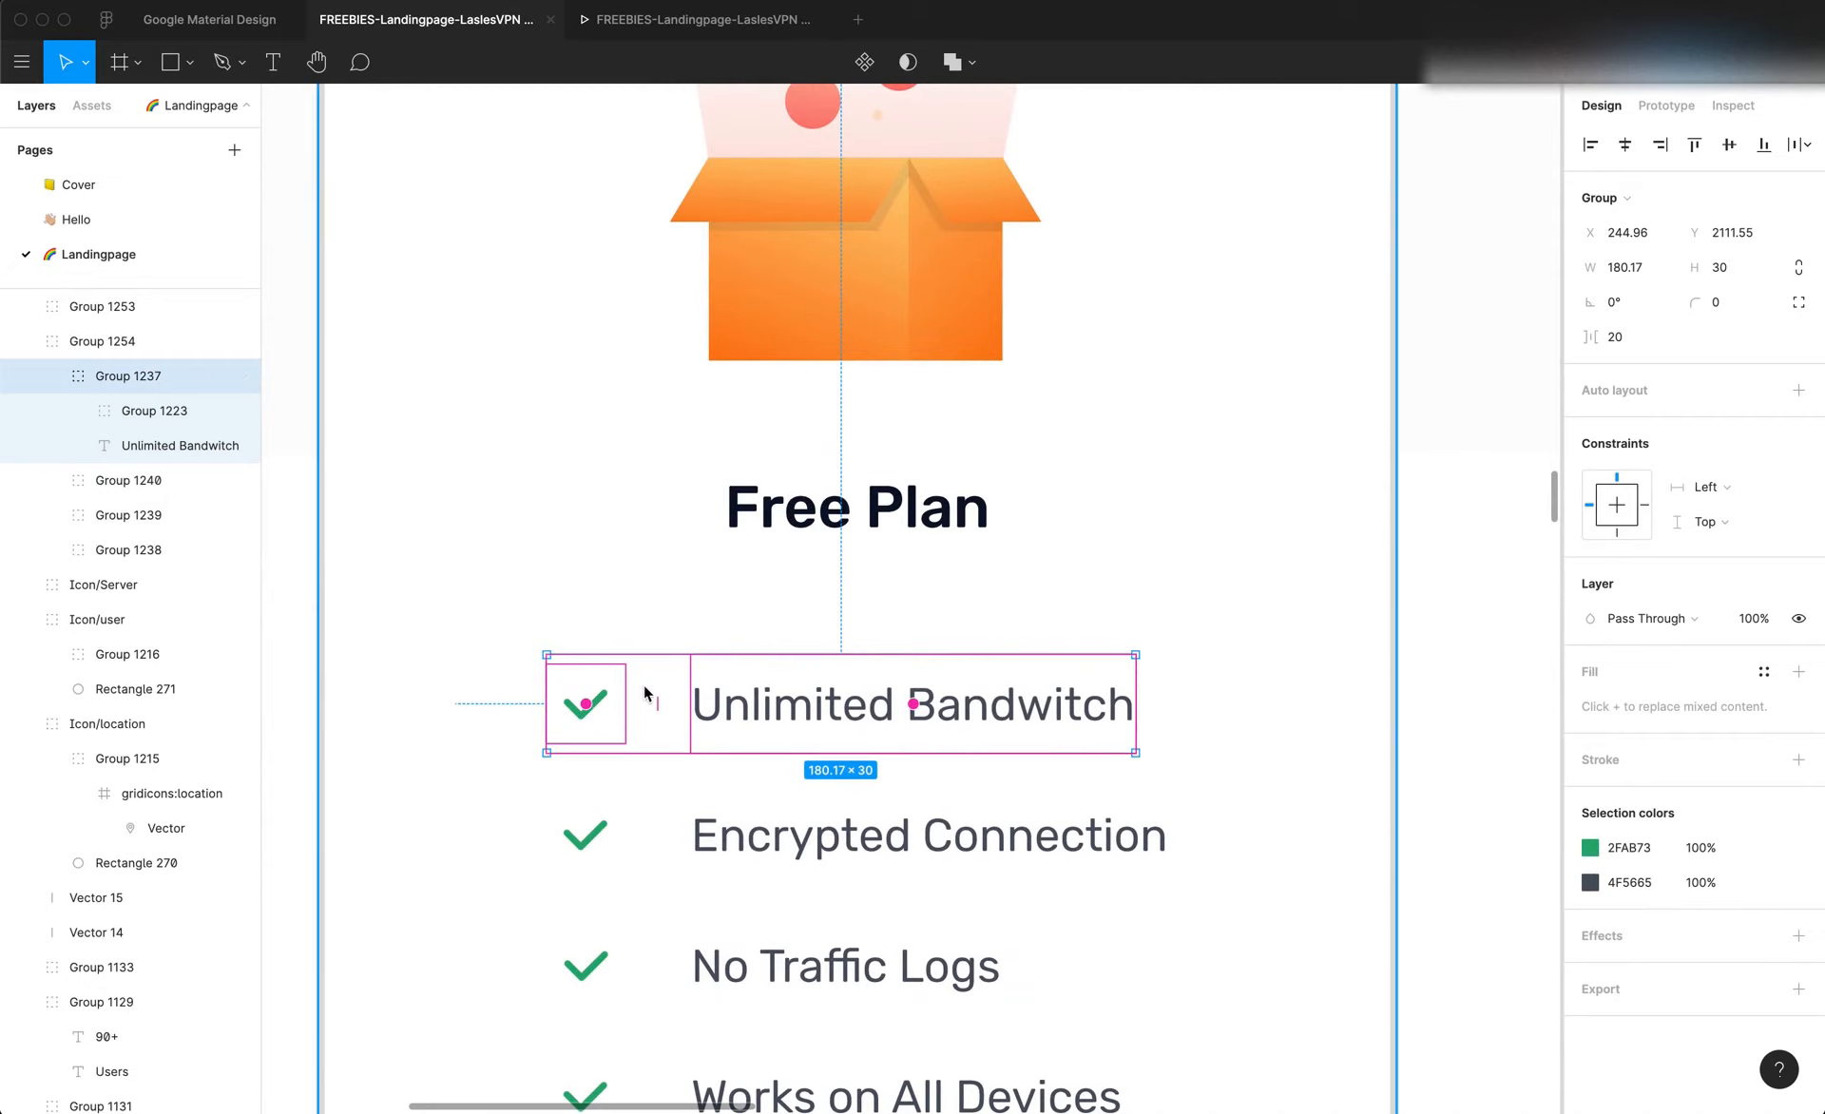
double_click(602, 727)
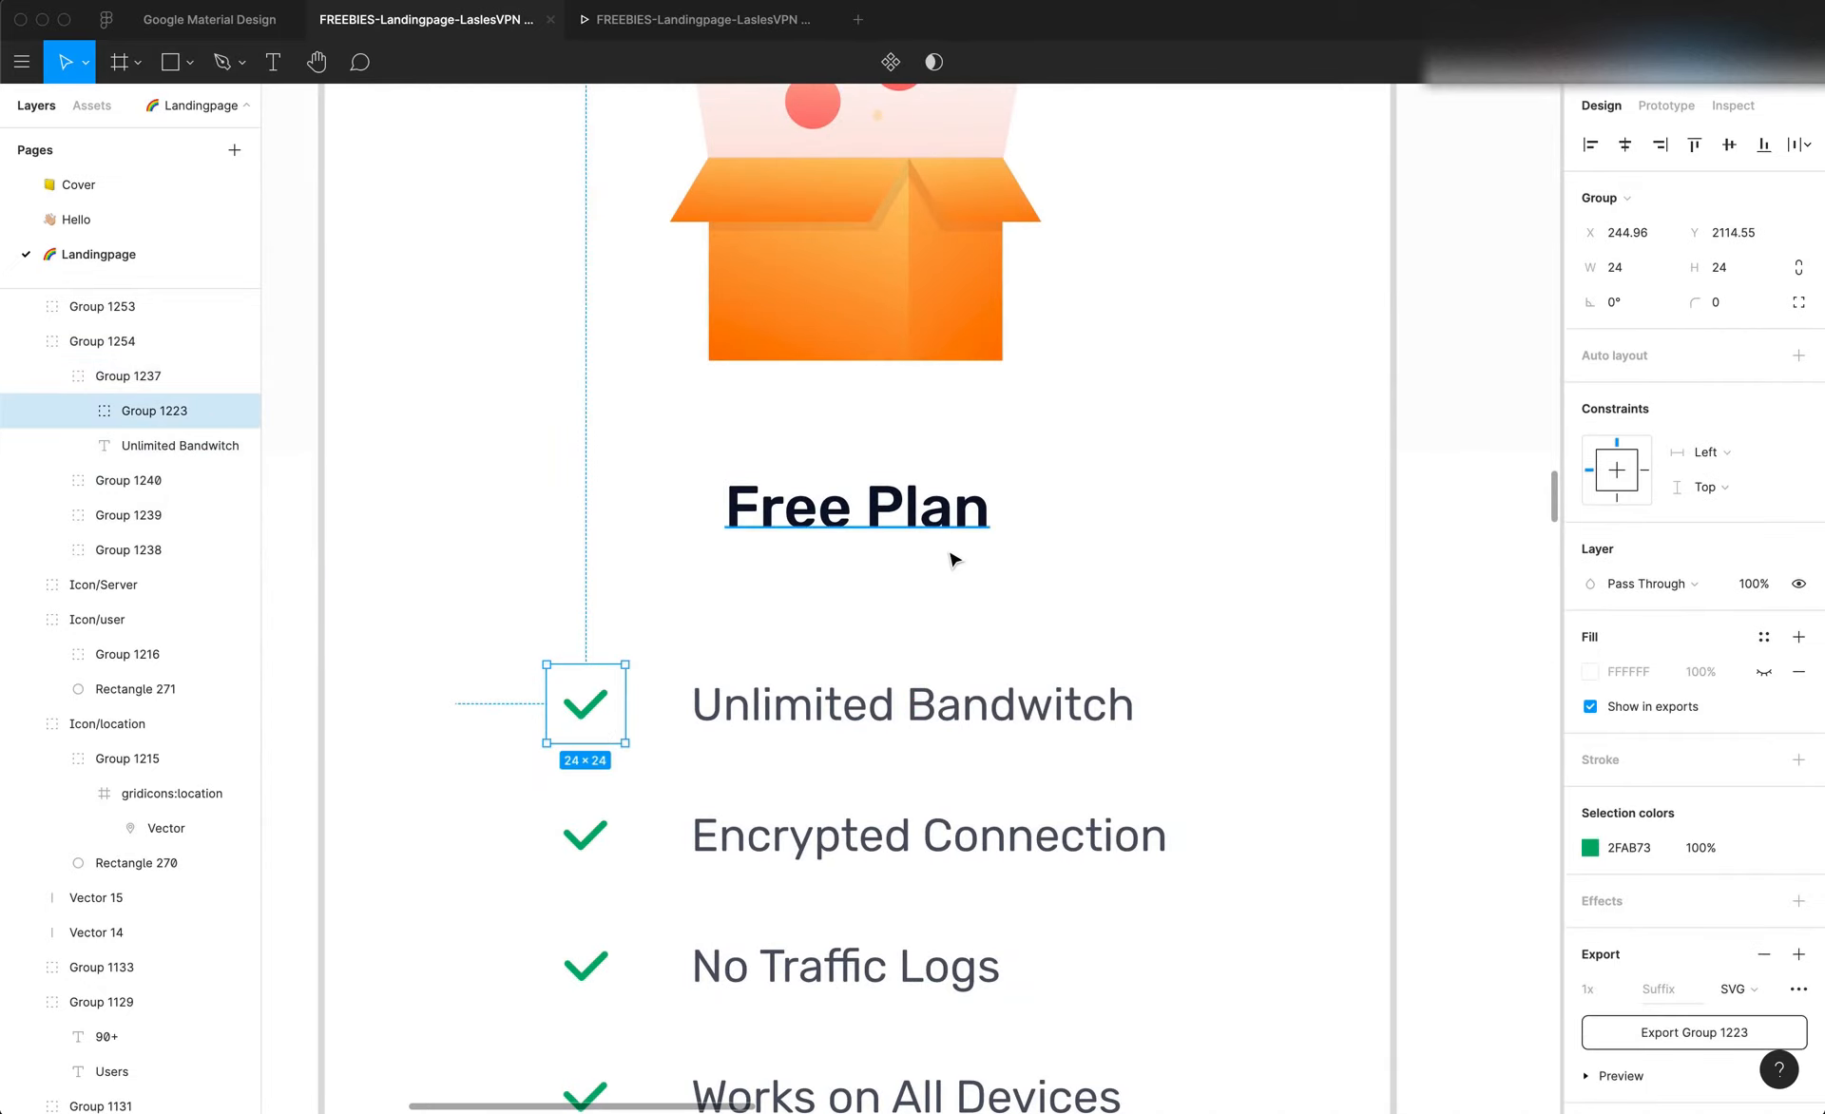
key(super+Tab)
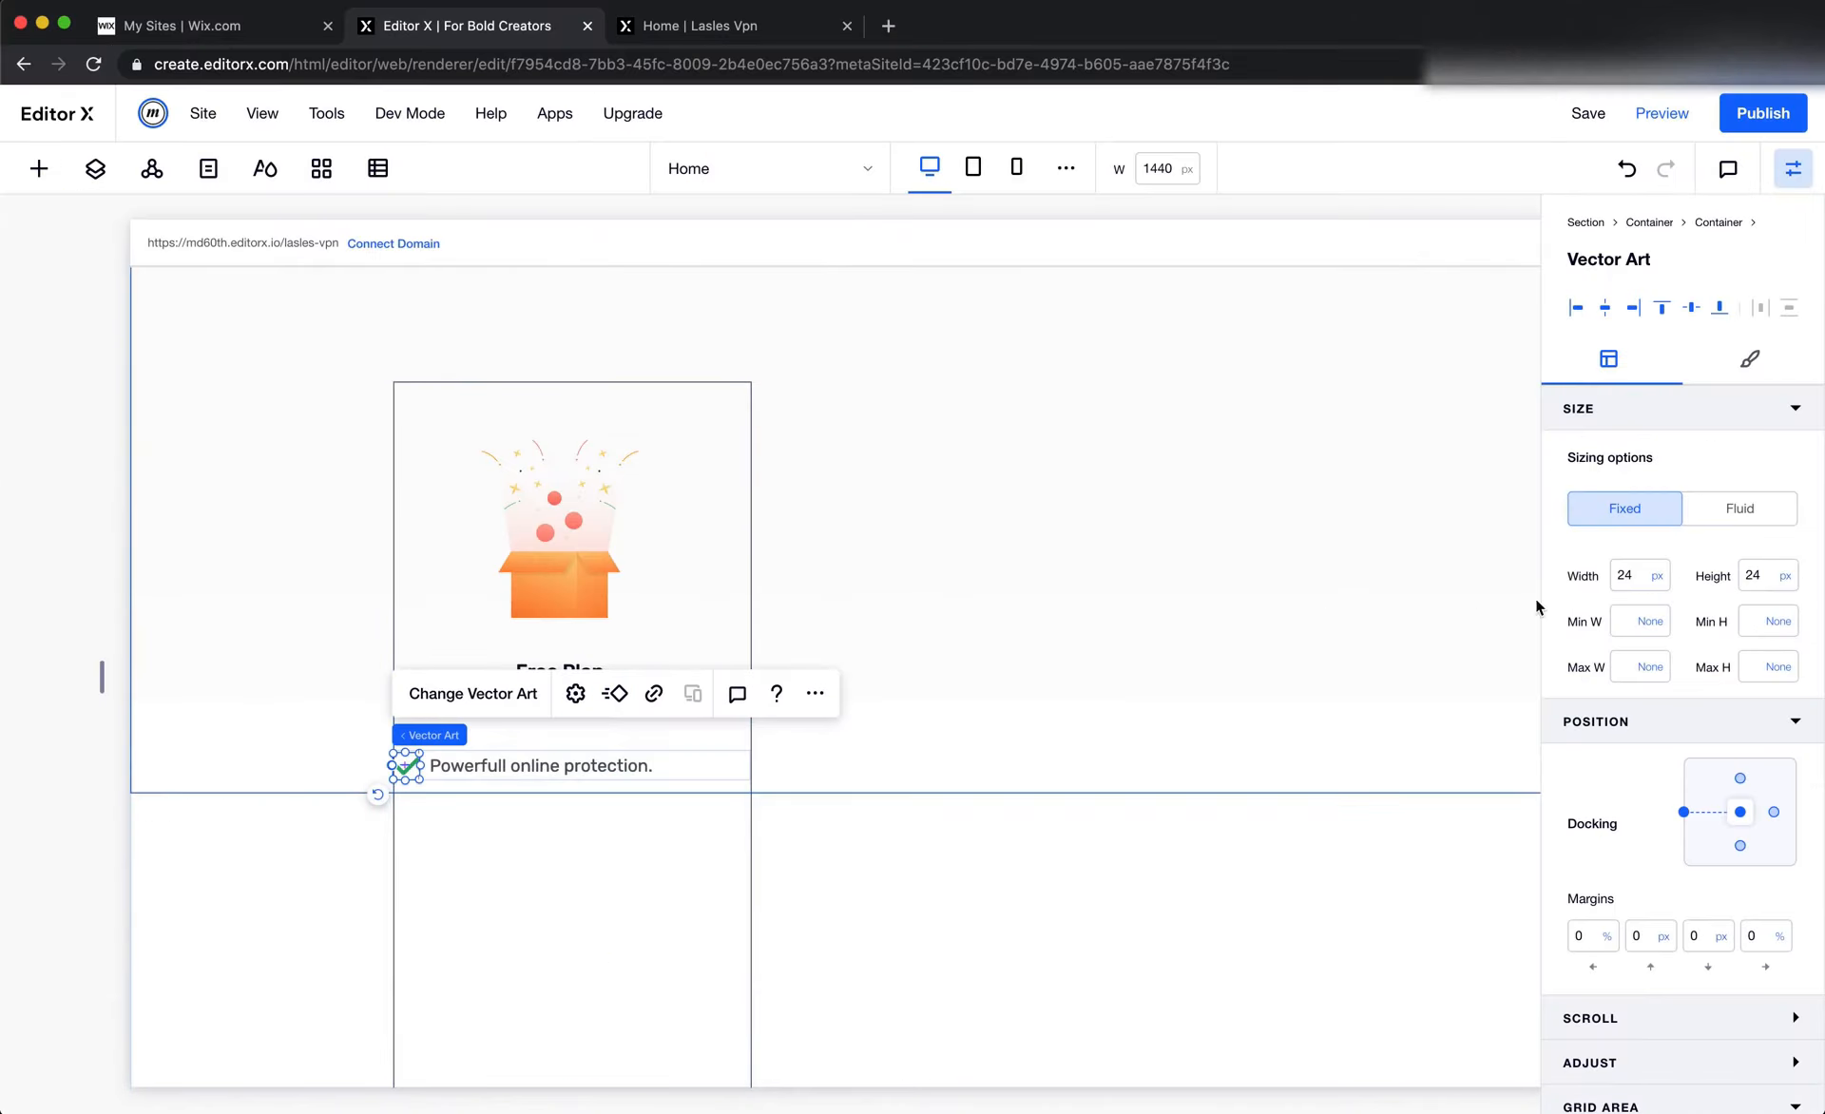
Copy the "Unlimited Bandwitch" text from Figma's Free Plan card and paste it over the list item text in Editor X
key(super+Tab)
scroll(990, 754, down, 5)
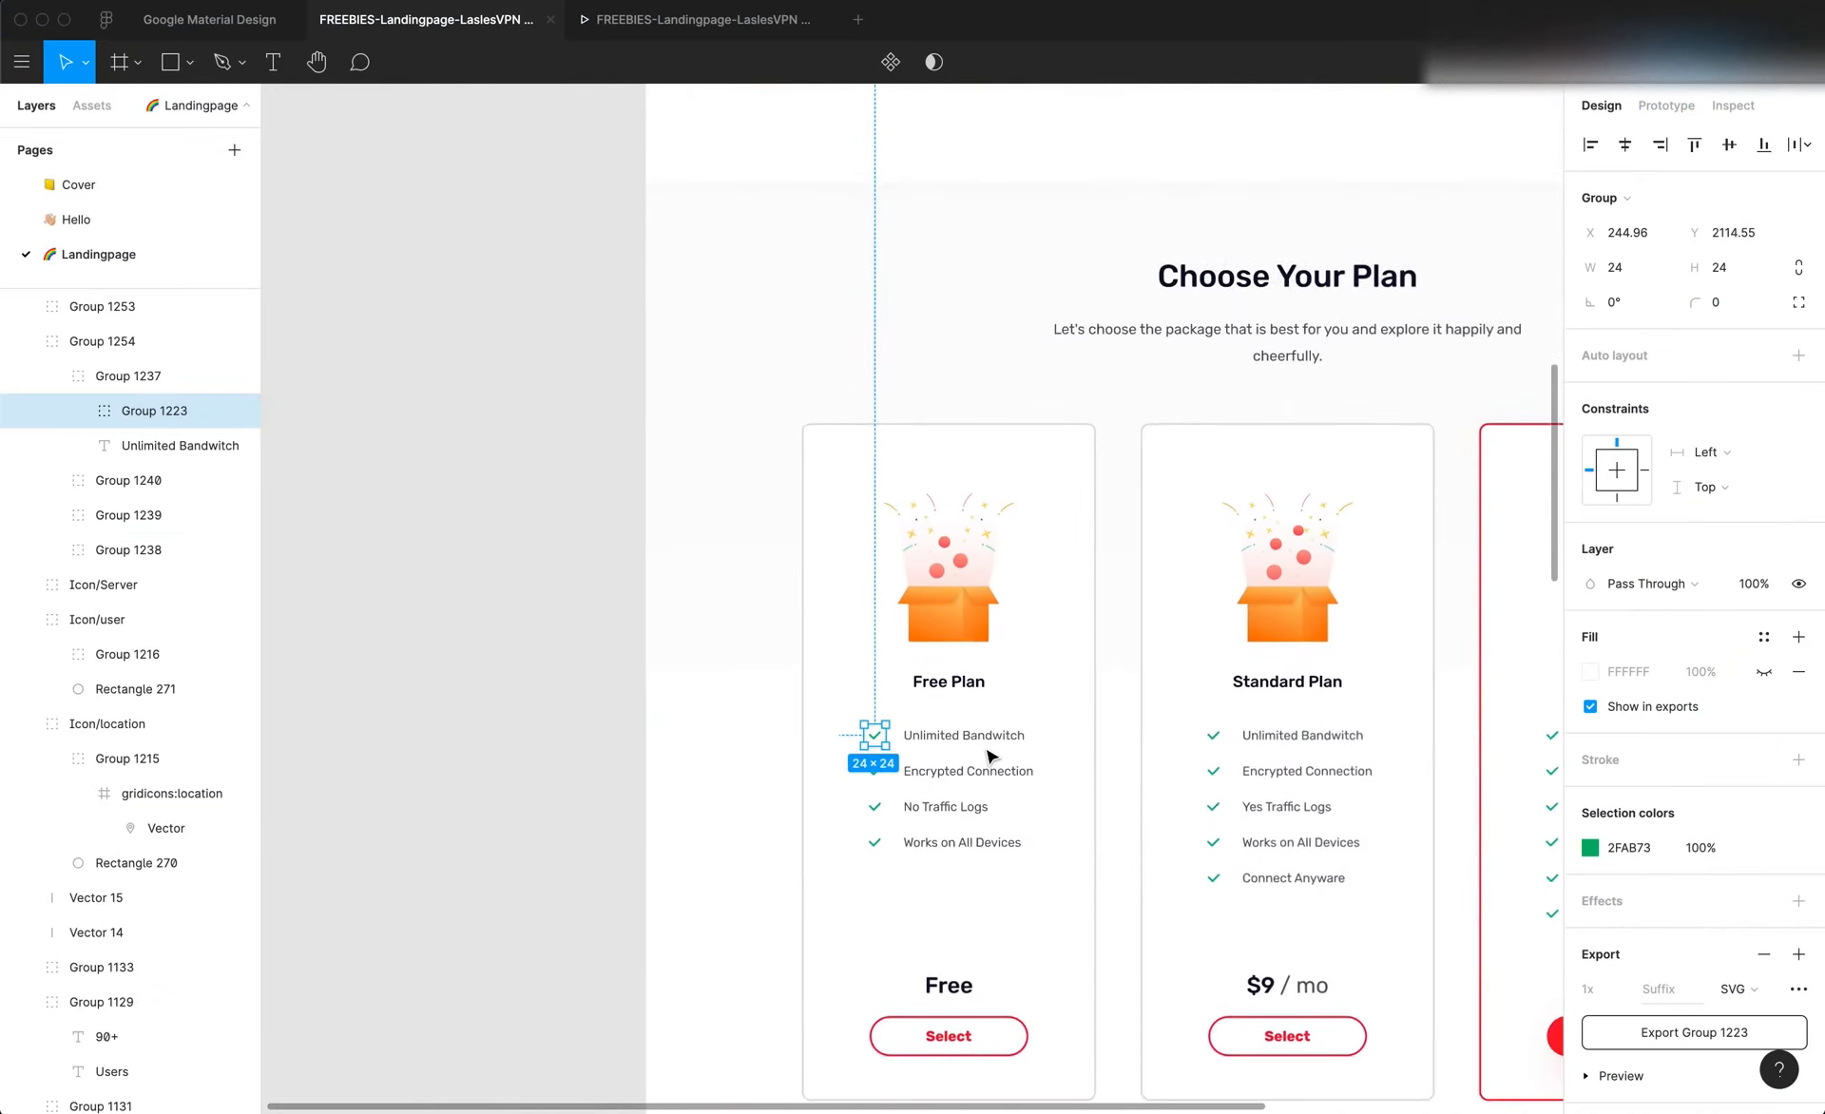
scroll(1013, 815, up, 5)
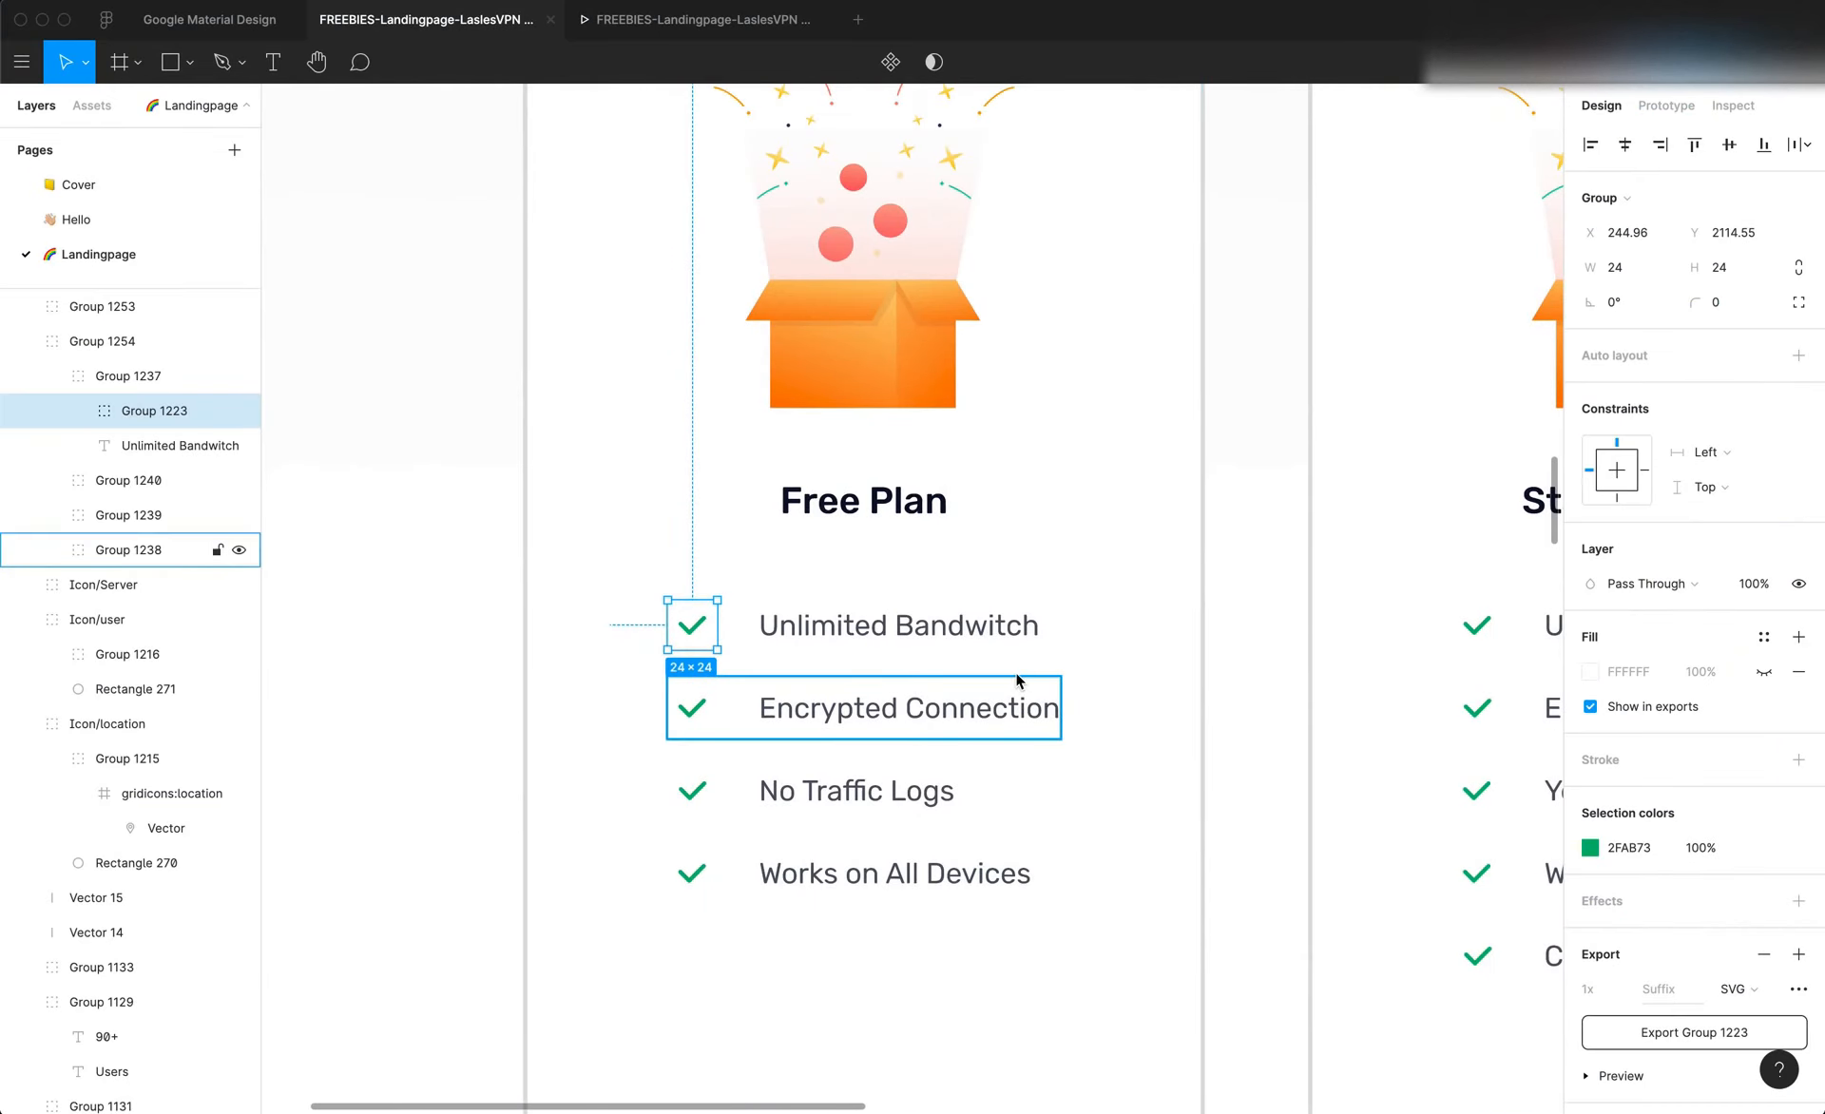
scroll(1007, 685, down, 5)
double_click(988, 650)
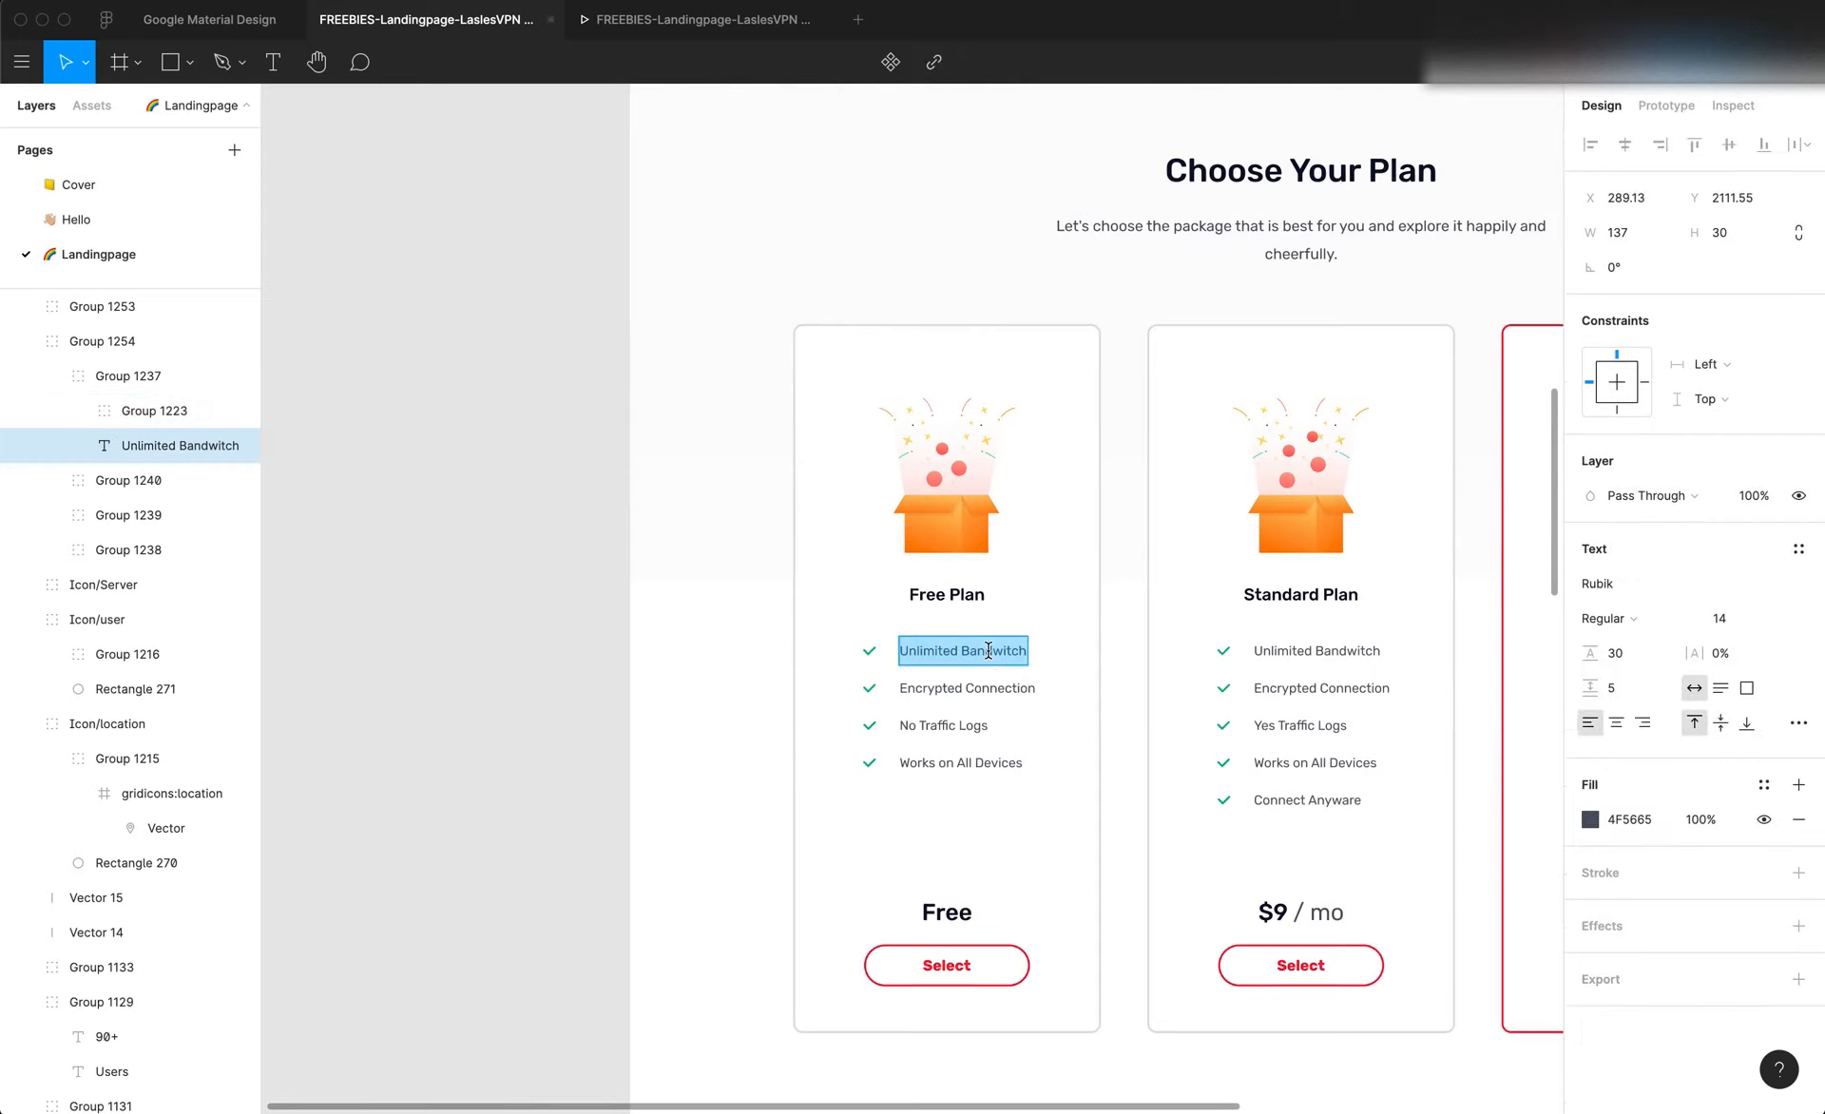
key(super+c)
key(super+Tab)
double_click(558, 760)
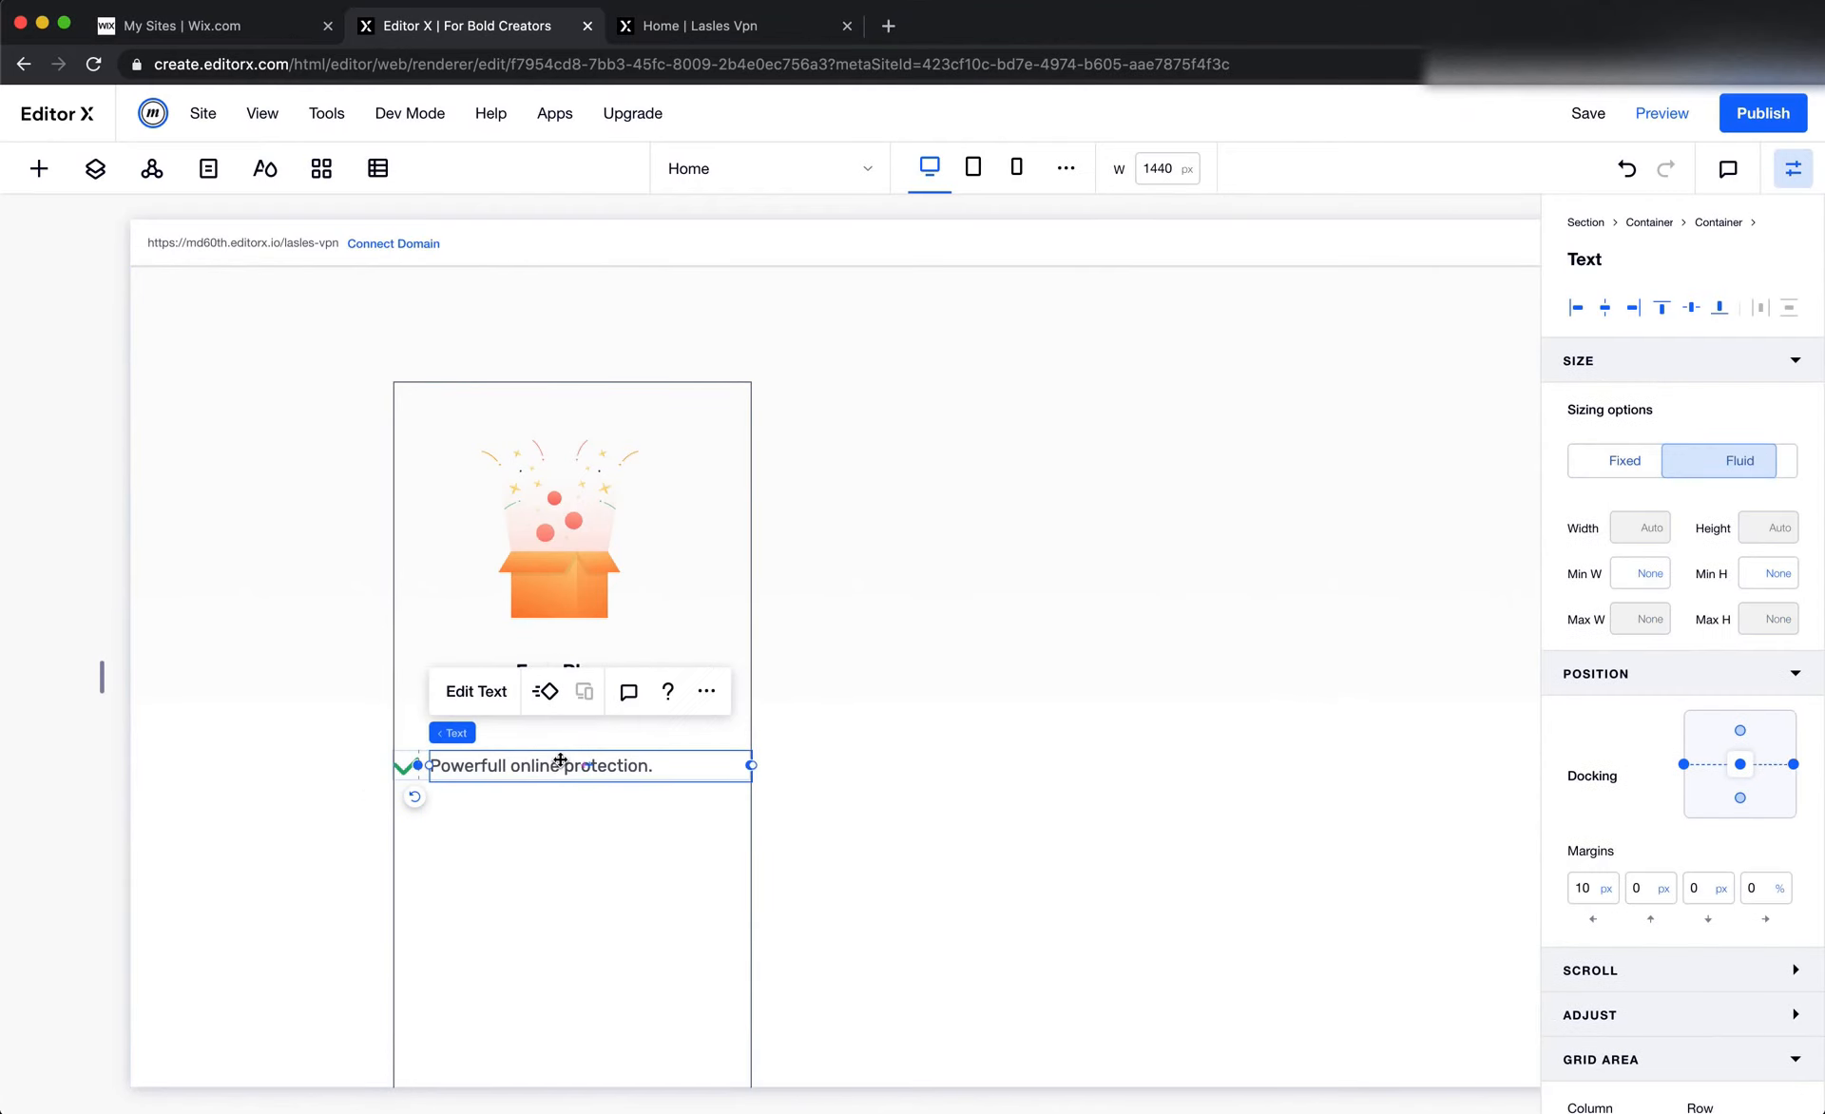
key(super+v)
click(631, 851)
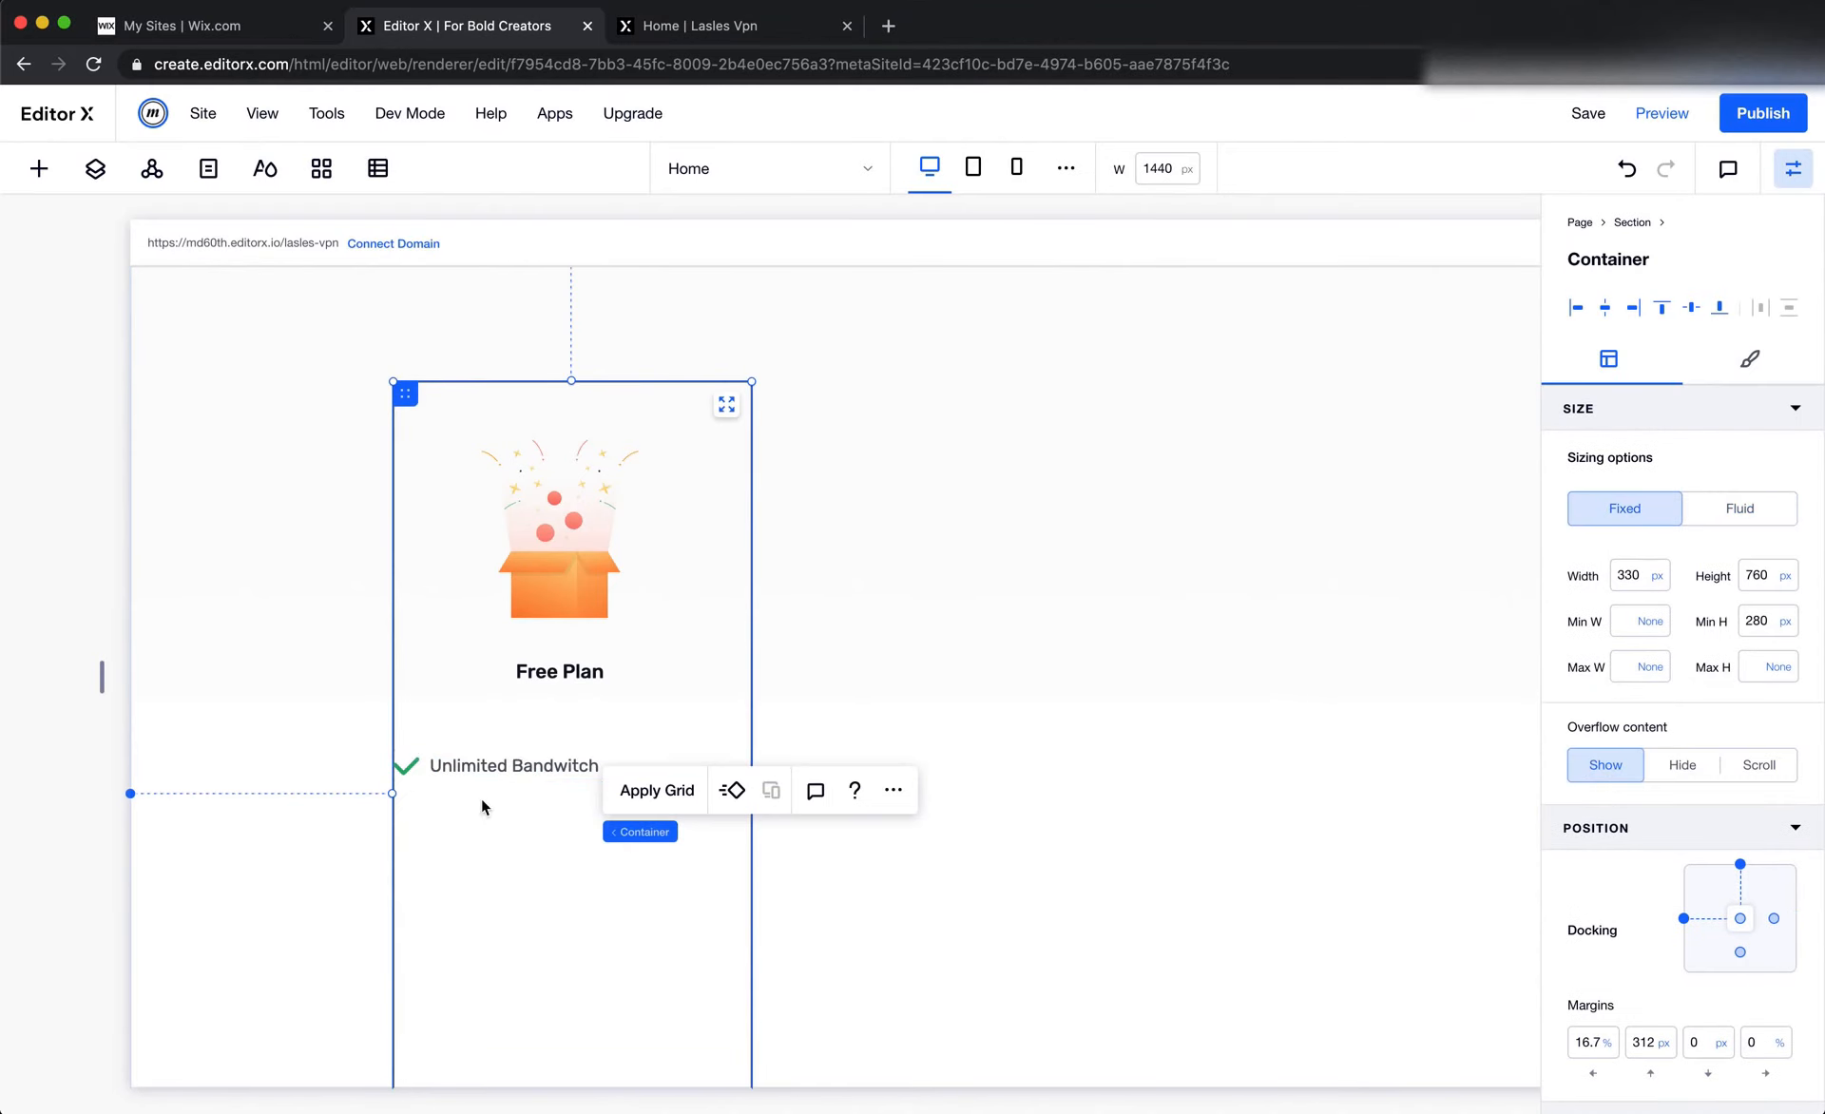
Check the gap between icon and text in Figma, then set the list item text's left margin to 20 px in Editor X
click(415, 773)
key(super+Tab)
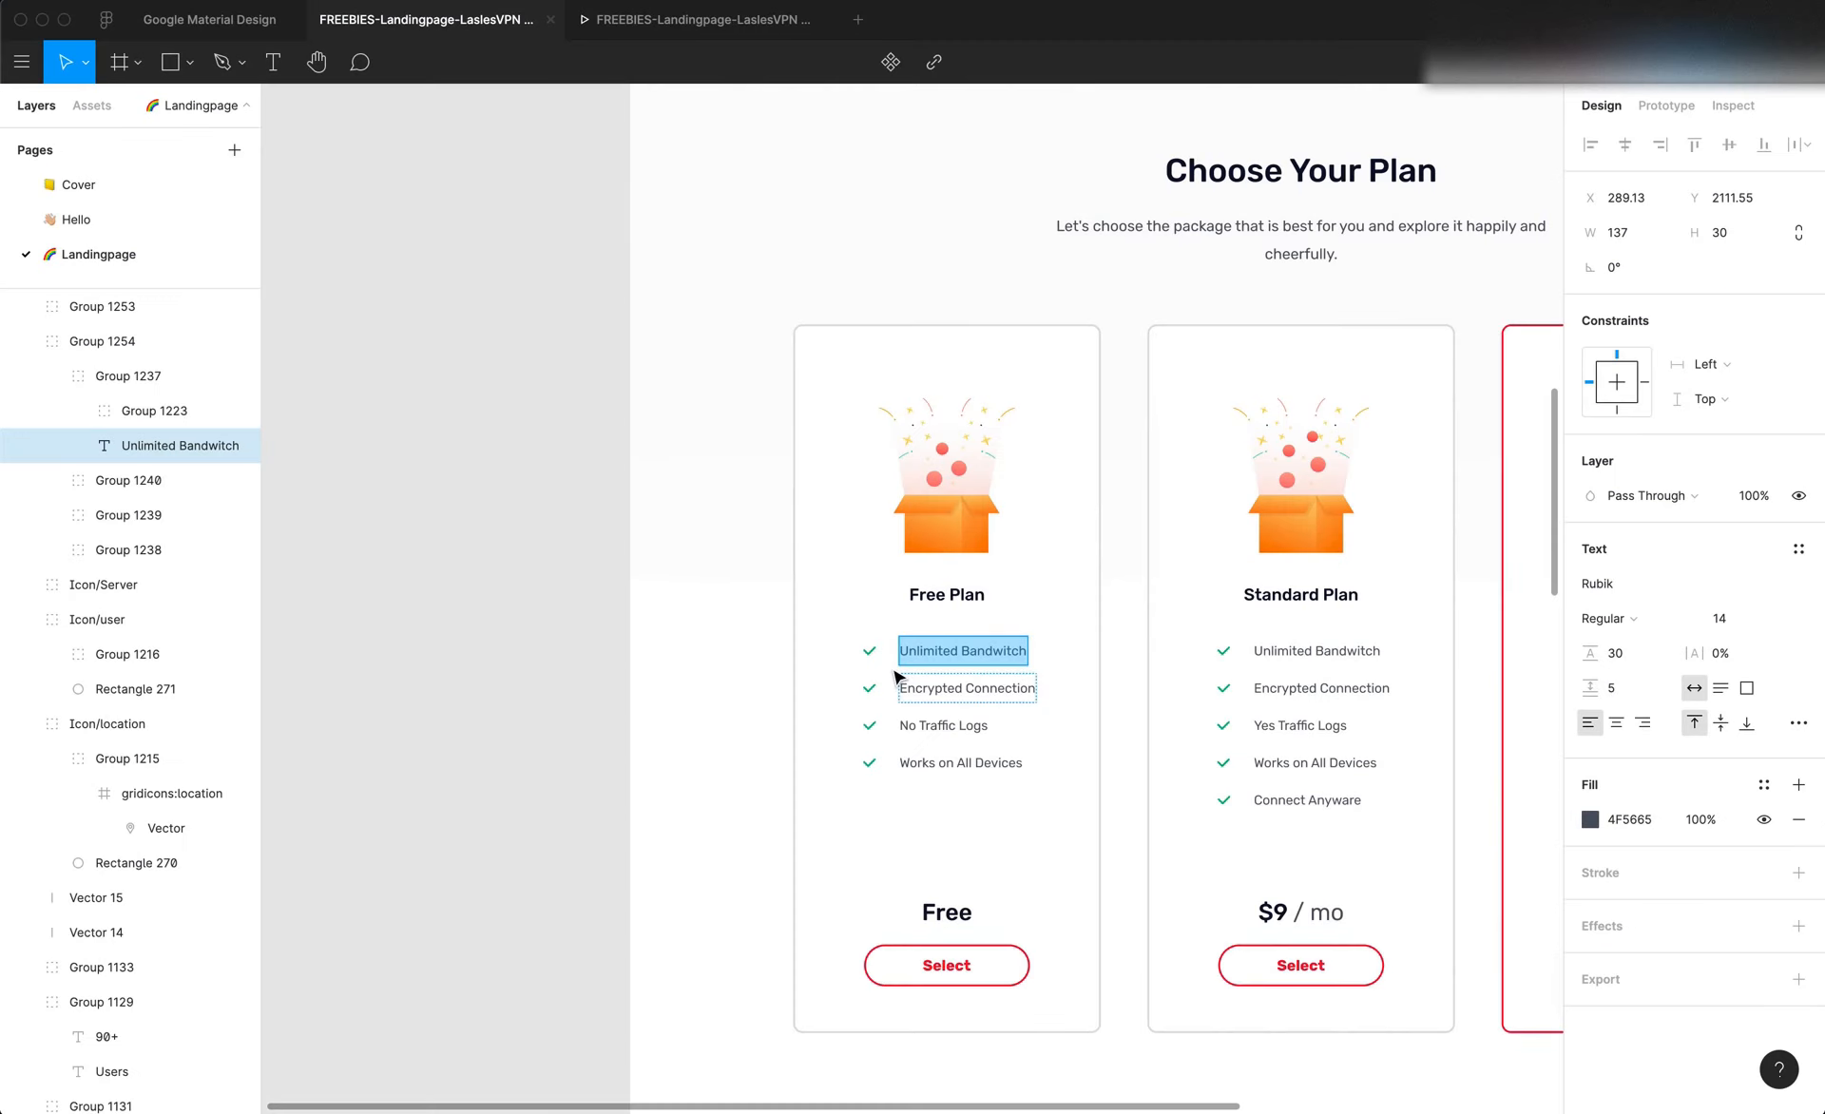
key(Escape)
scroll(886, 688, up, 3)
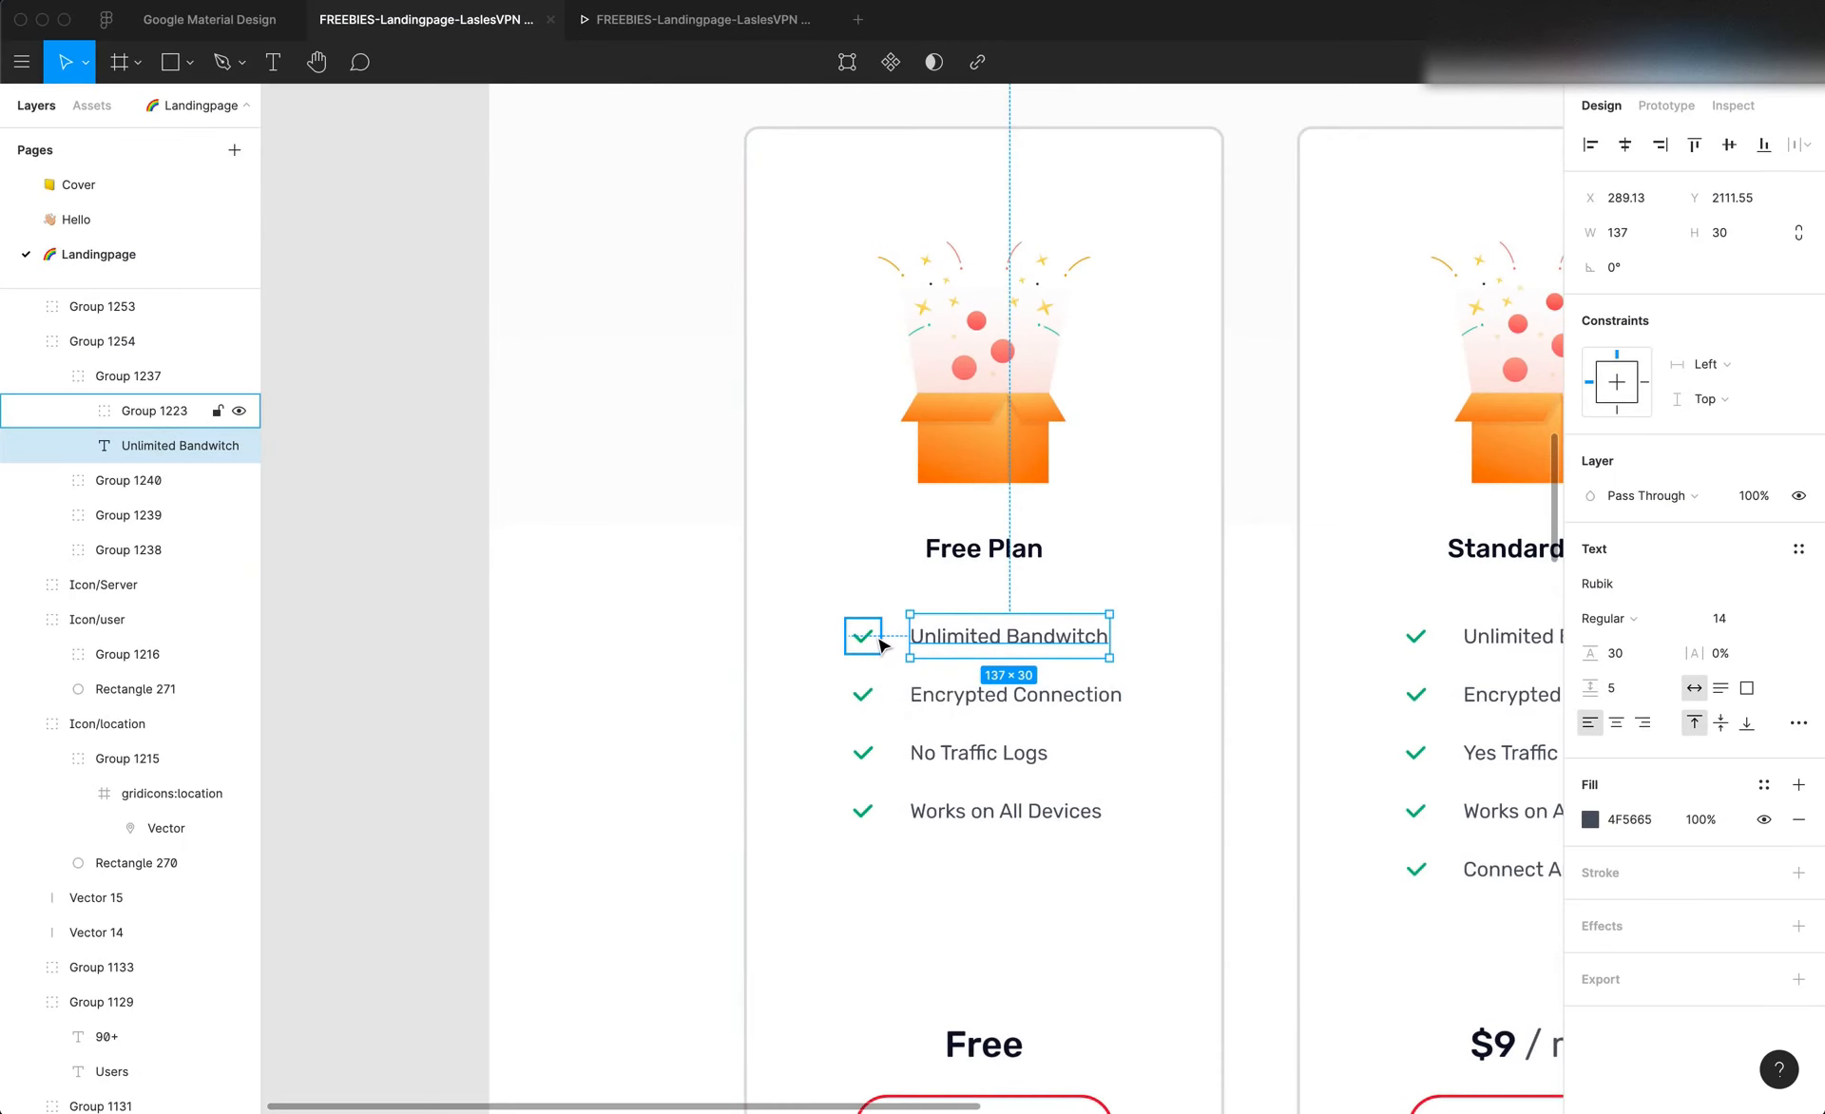
click(875, 636)
key(super+Tab)
click(550, 765)
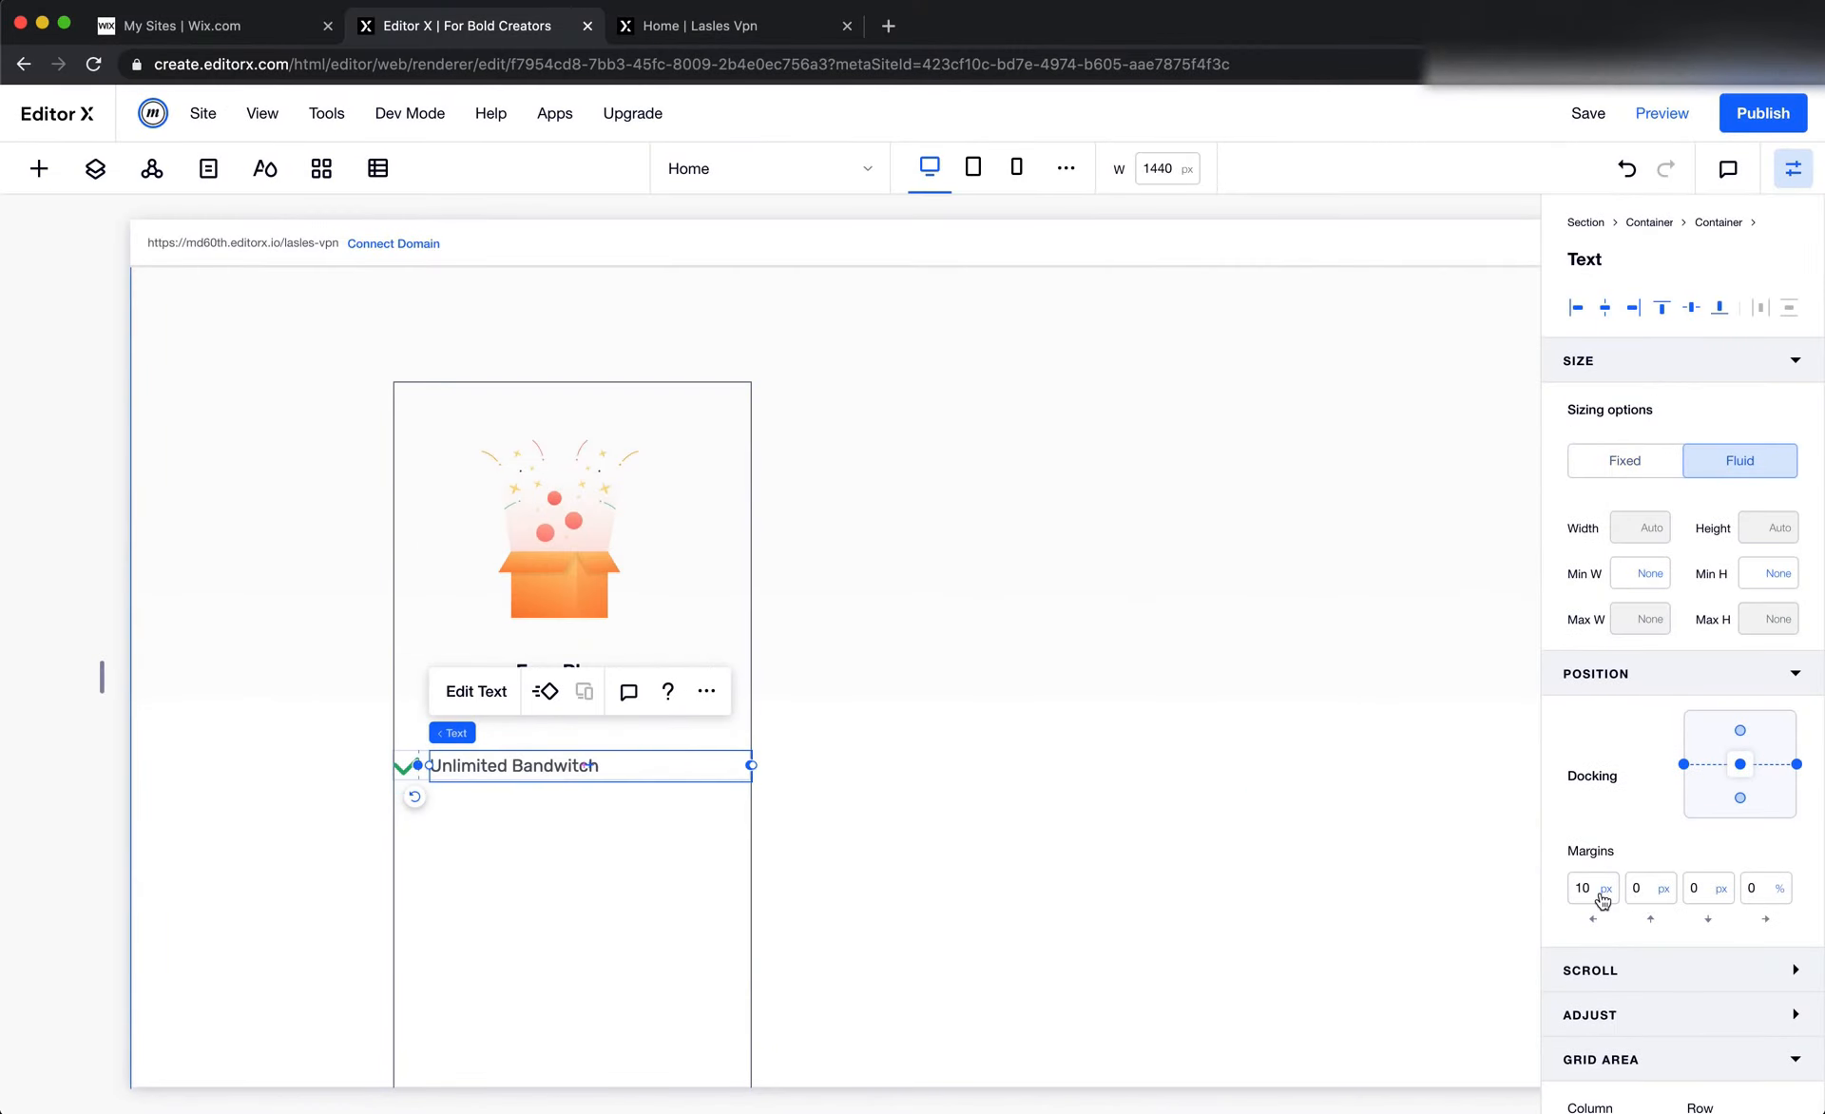
click(1595, 890)
key(Return)
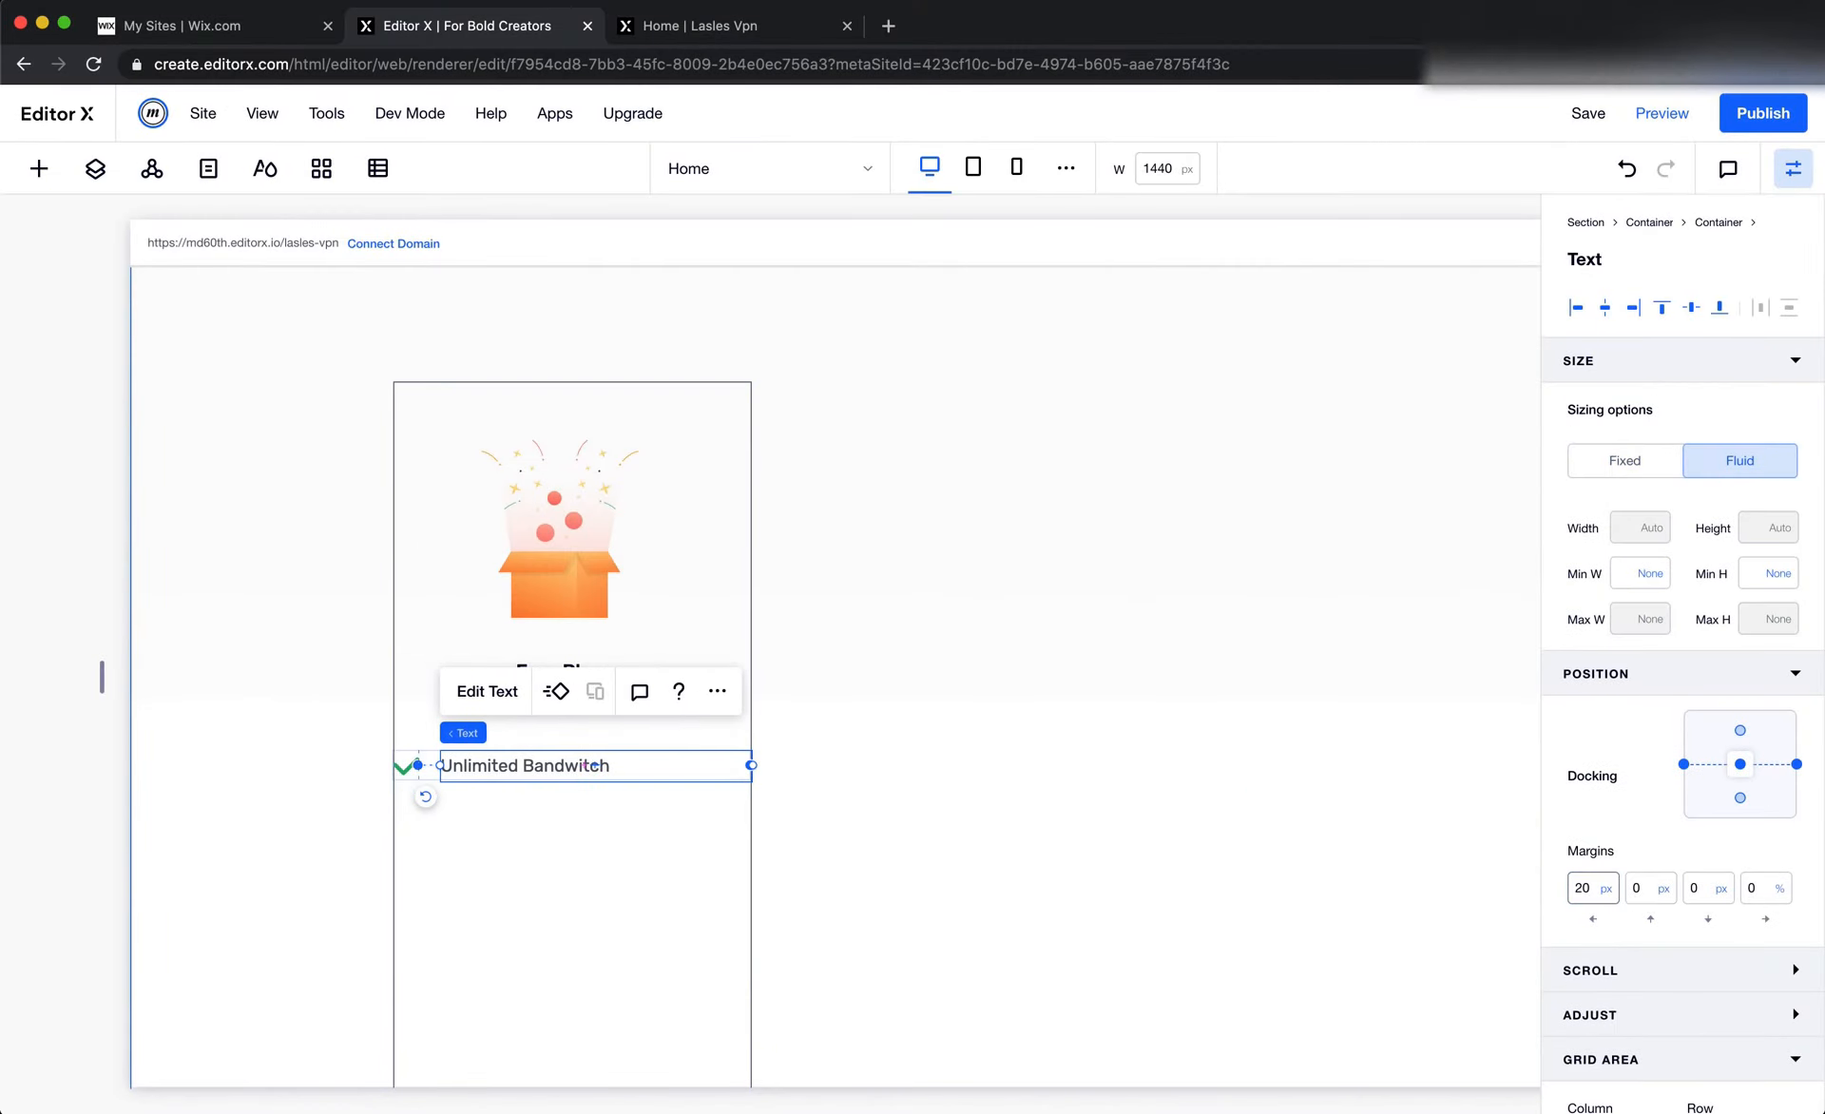
click(1273, 860)
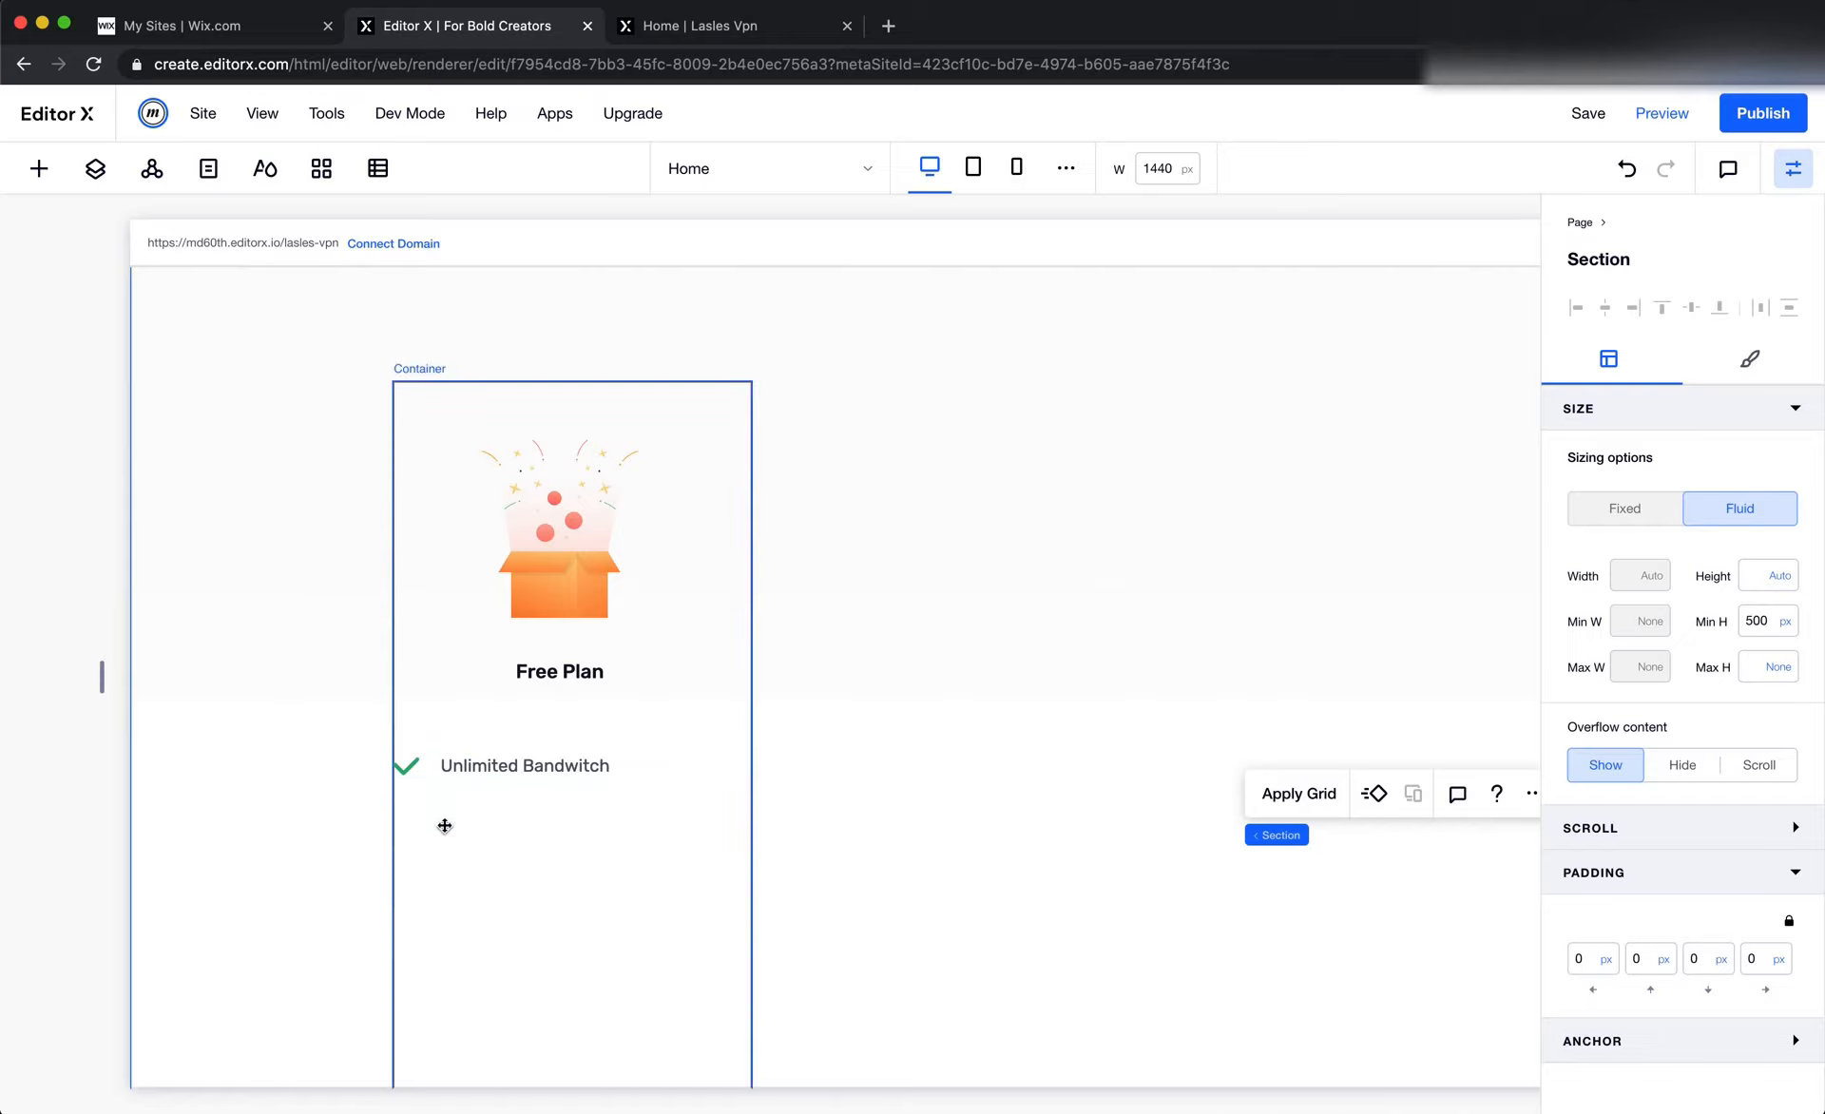
Compare the check icon in Figma with the one in Editor X, and select the jam:check frame inside the Figma icon group
key(super+Tab)
click(865, 636)
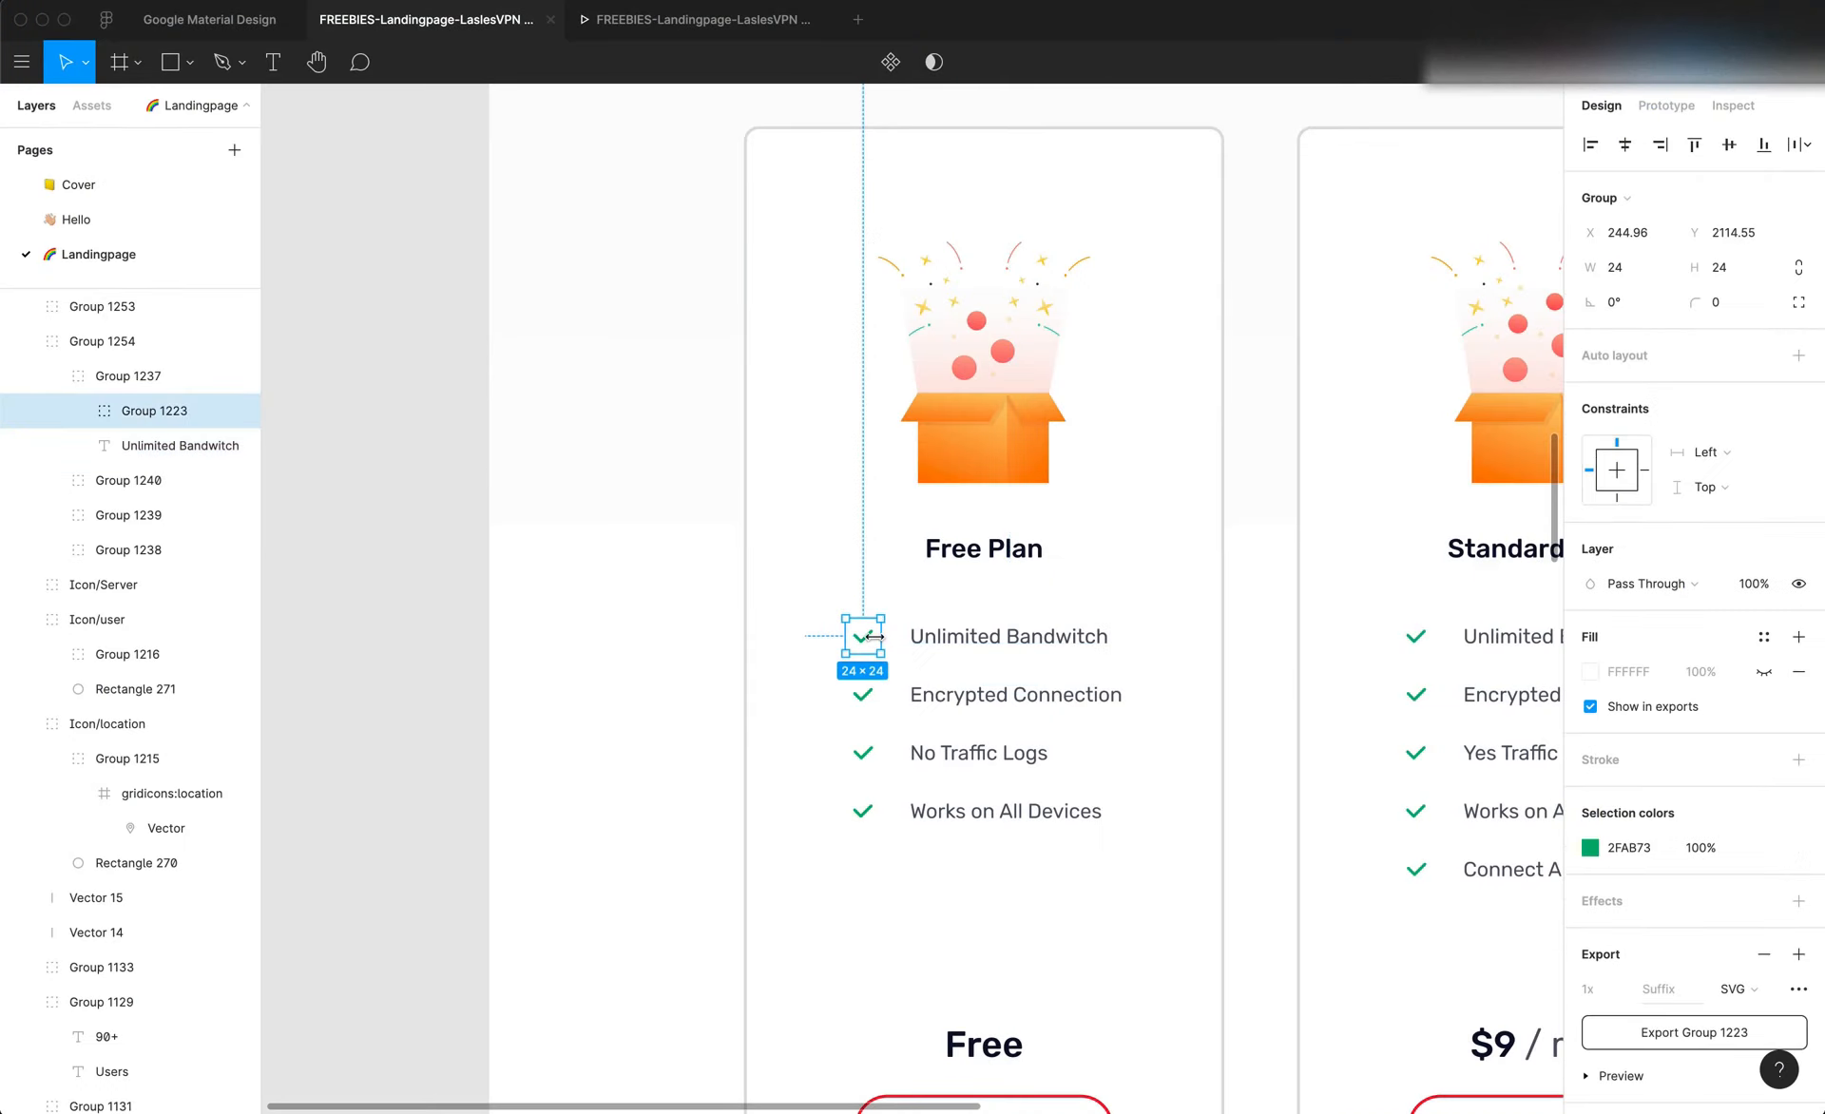
key(super+Tab)
key(super+v)
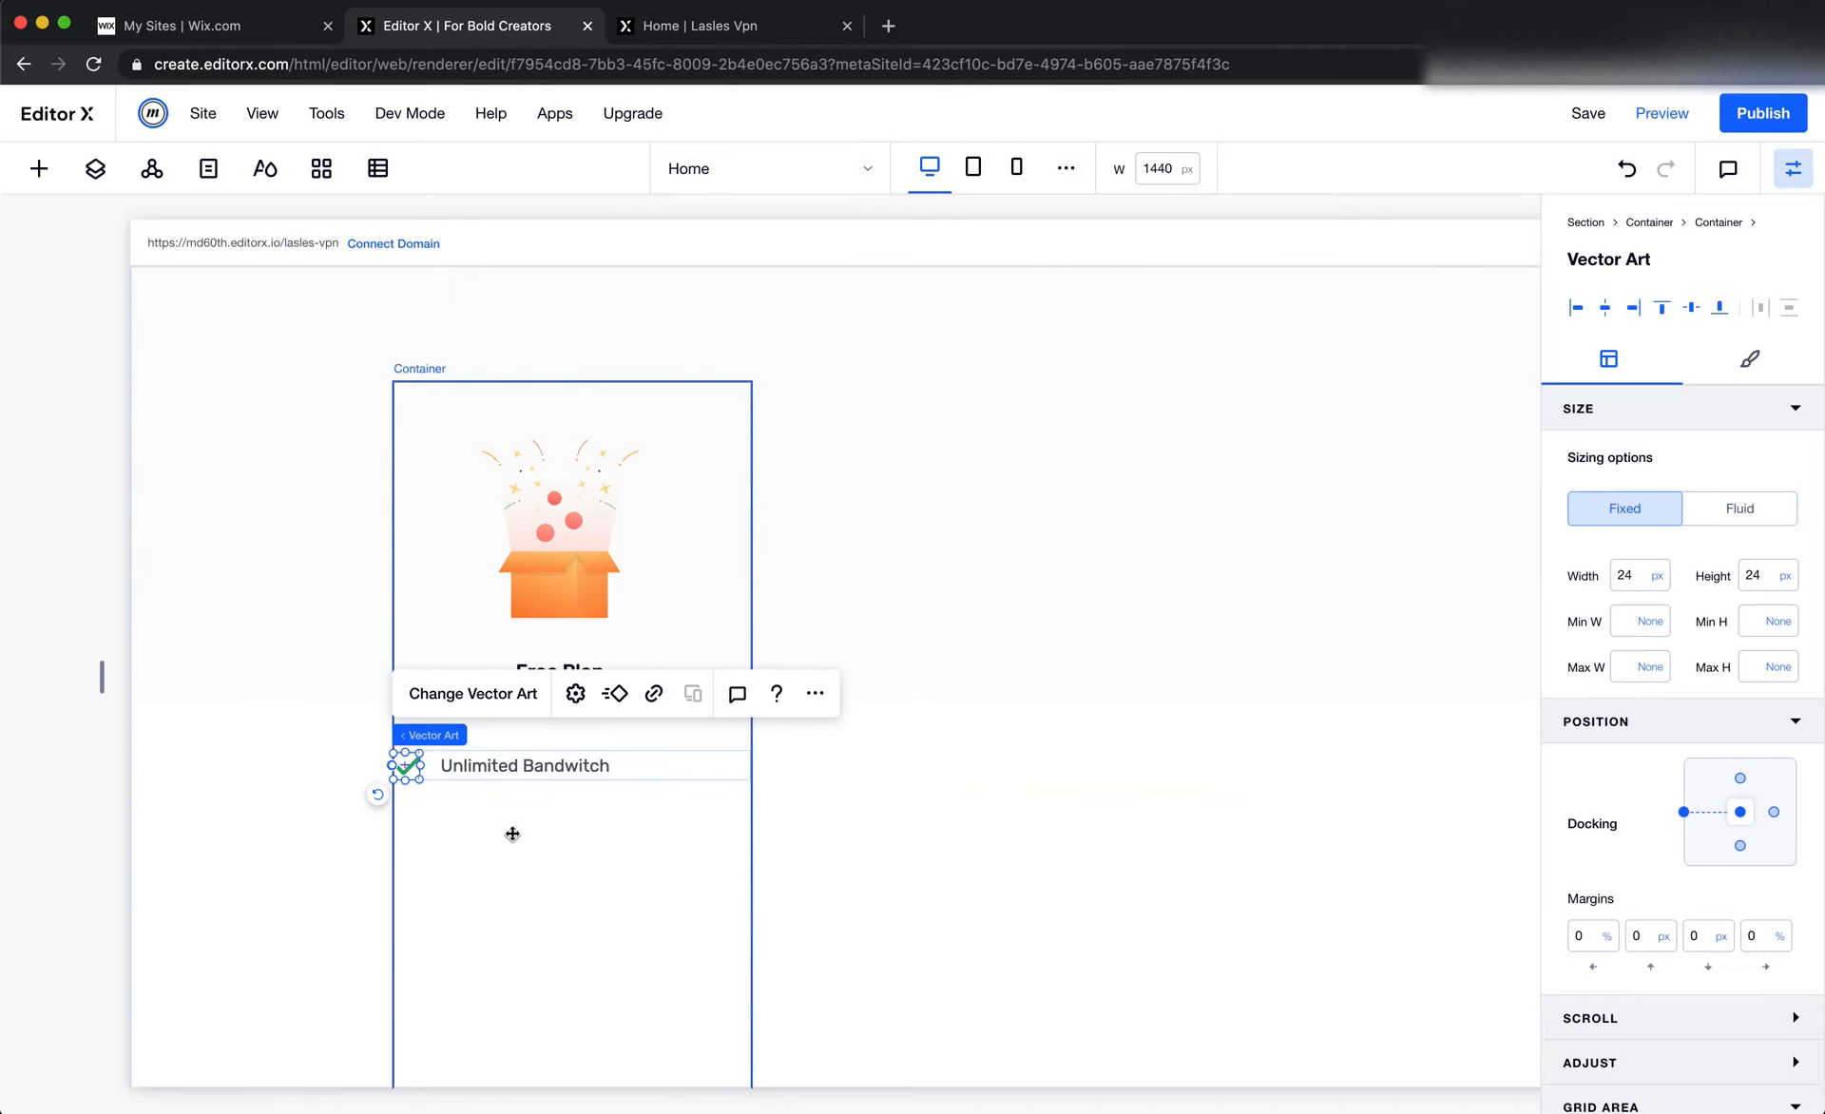
key(super+Tab)
scroll(910, 643, up, 10)
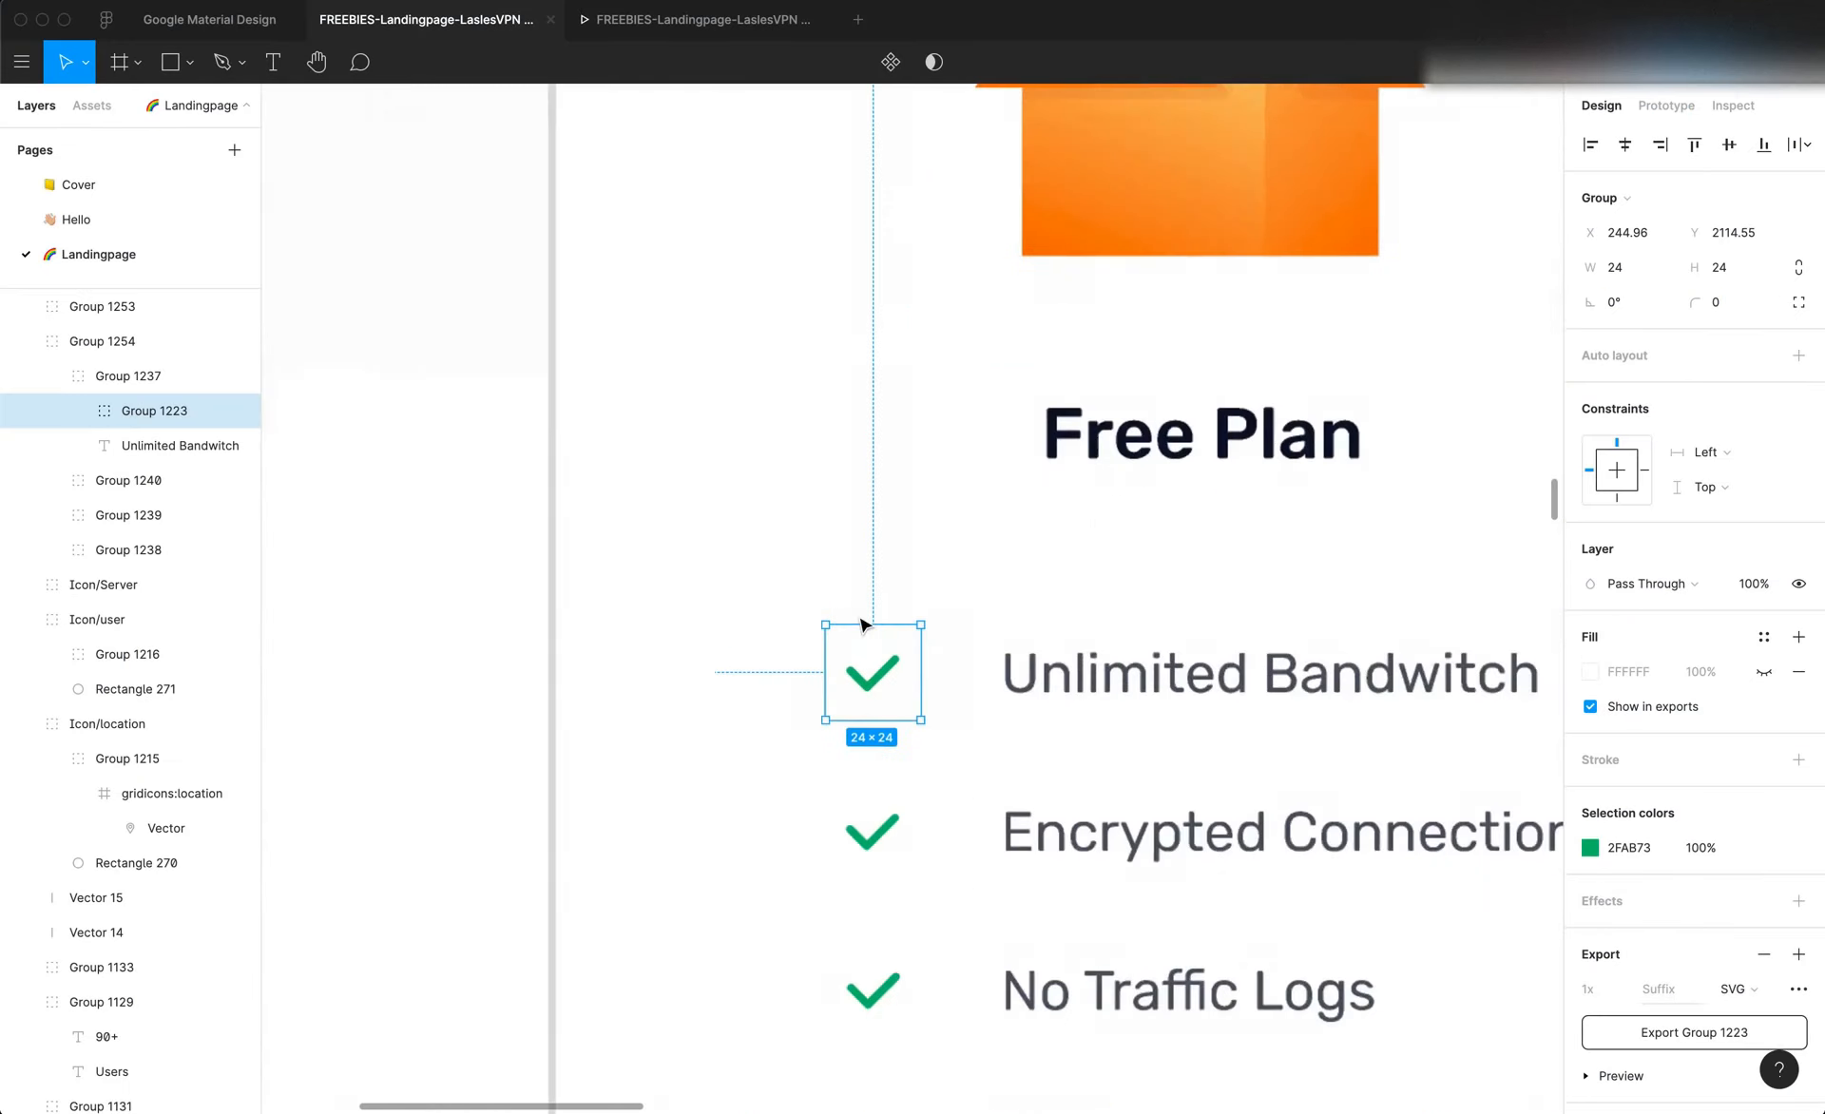
double_click(951, 791)
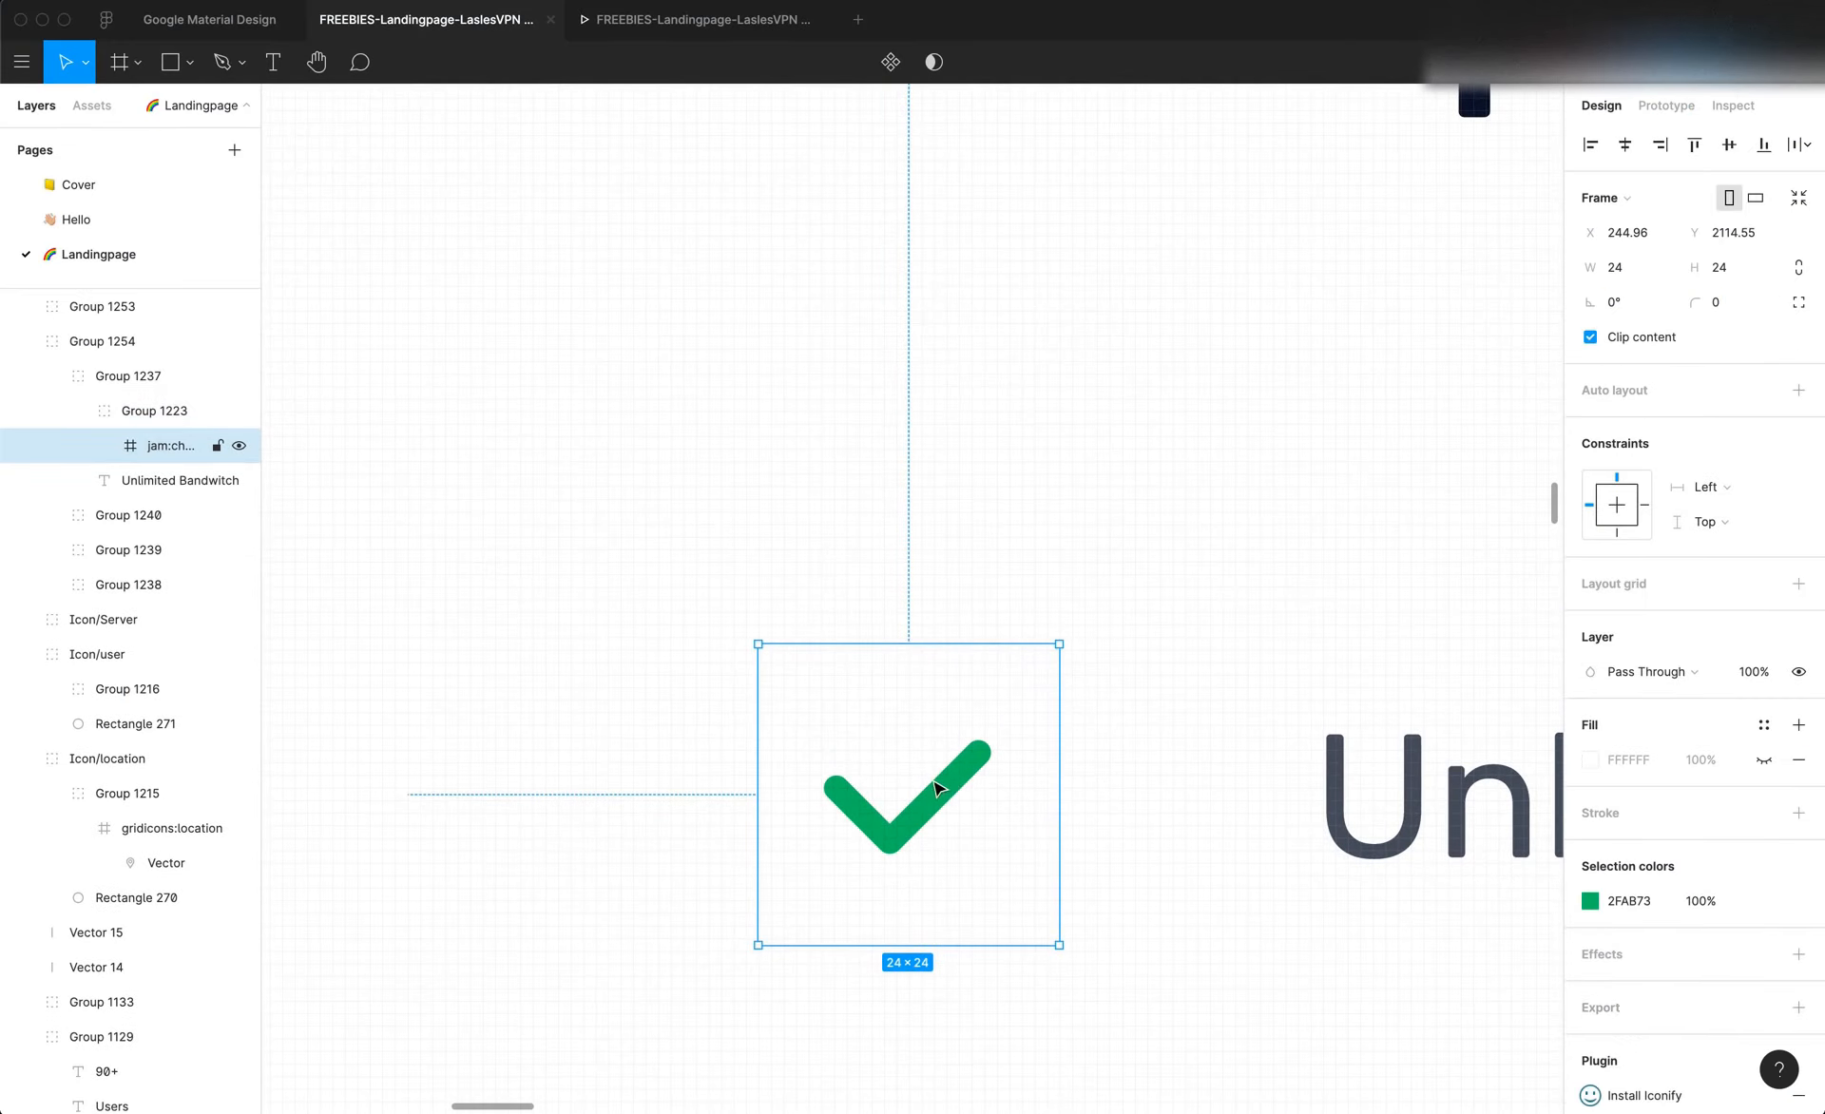
Measure the green check mark in Figma by drawing a rectangle of about 16 × 9 over it
key(r)
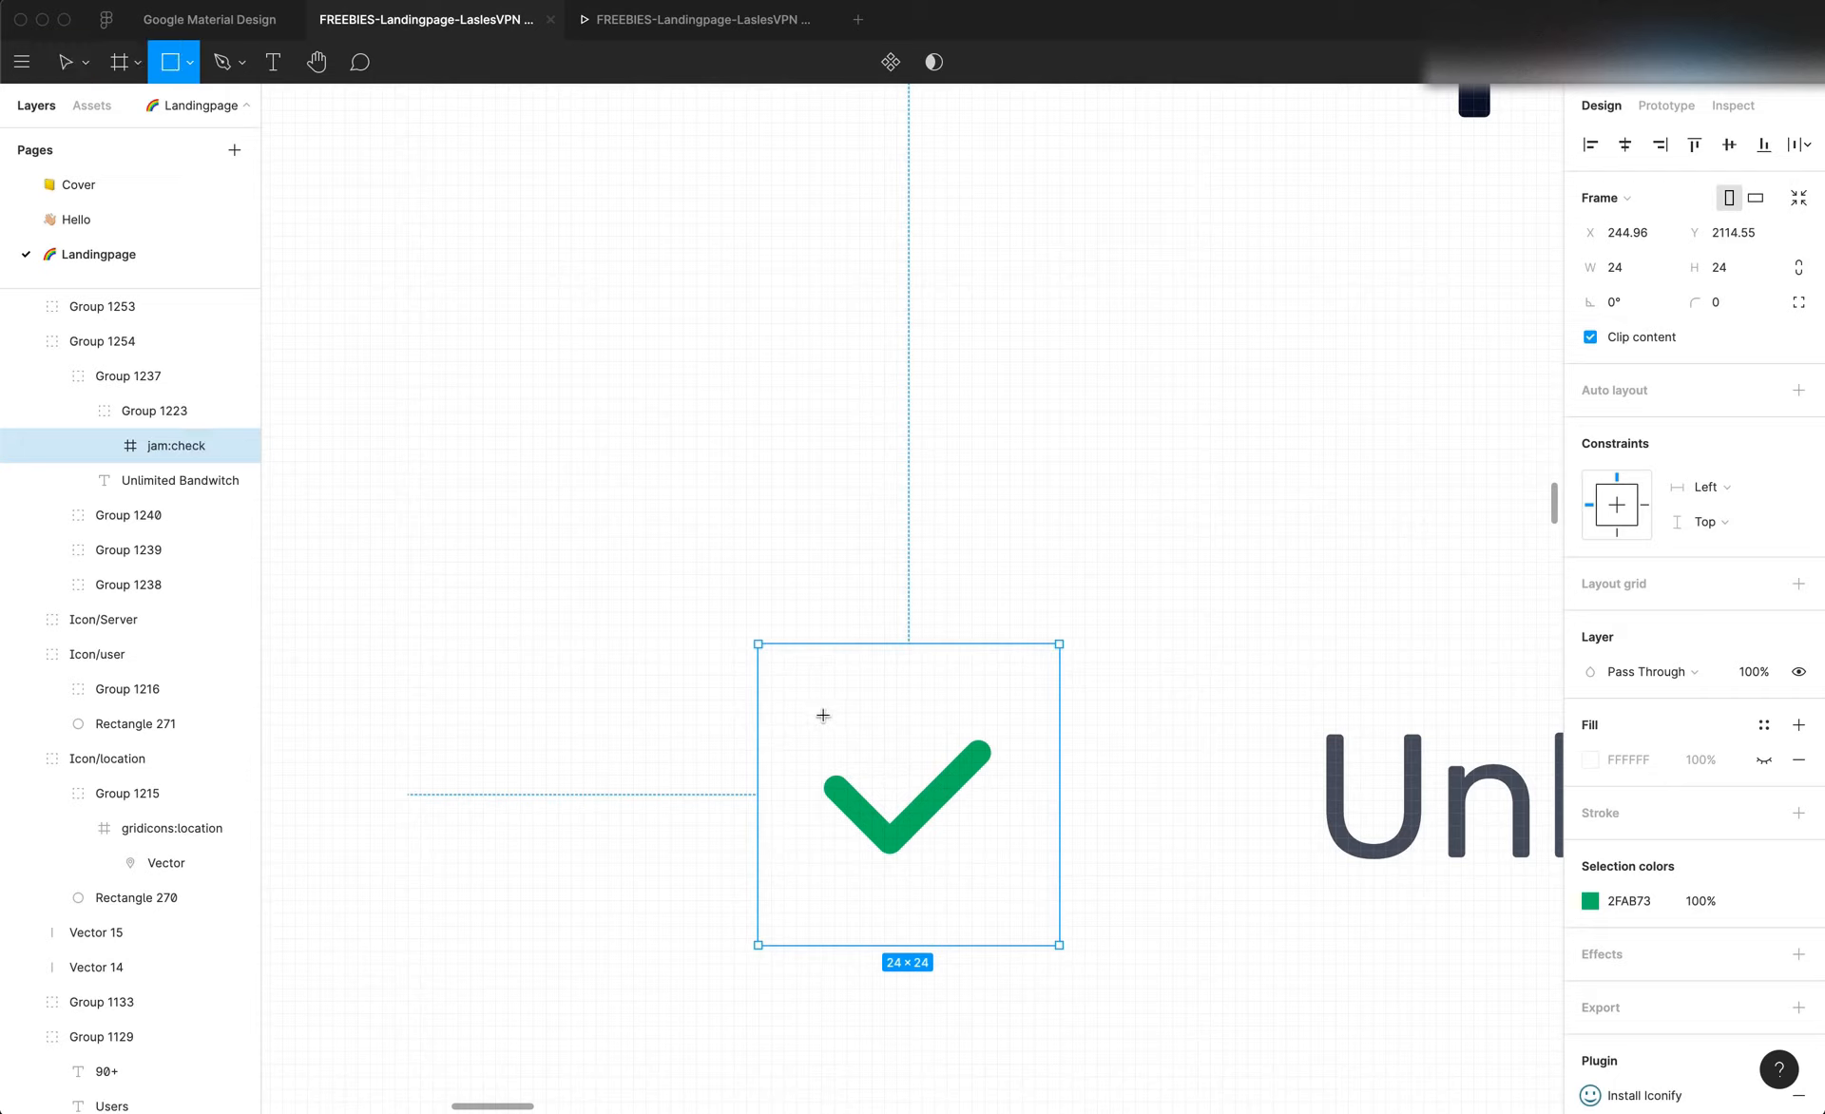
mouse_move(814, 712)
mouse_down()
mouse_move(1011, 872)
mouse_move(987, 894)
mouse_move(989, 718)
mouse_move(1008, 735)
mouse_move(953, 734)
mouse_up()
drag(947, 761, 947, 754)
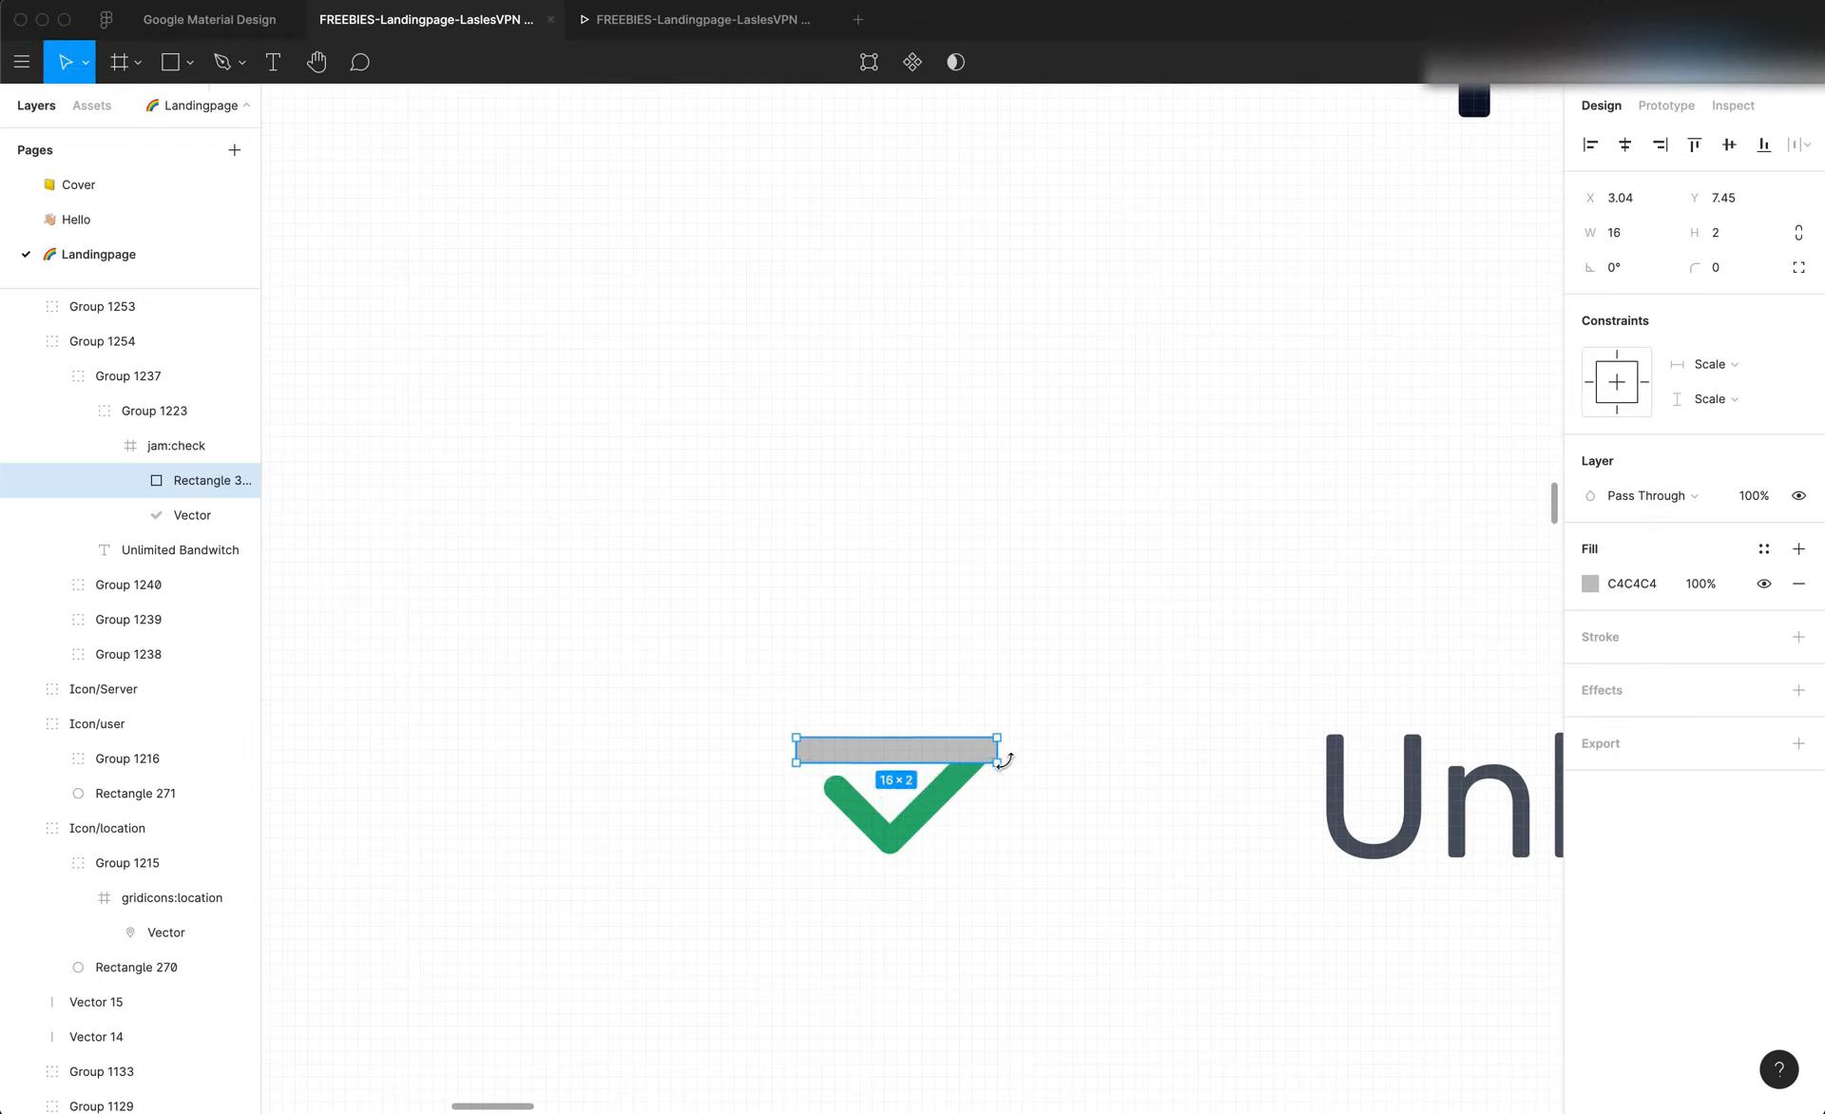
mouse_move(1000, 760)
mouse_down()
mouse_move(1000, 862)
mouse_move(996, 737)
mouse_up()
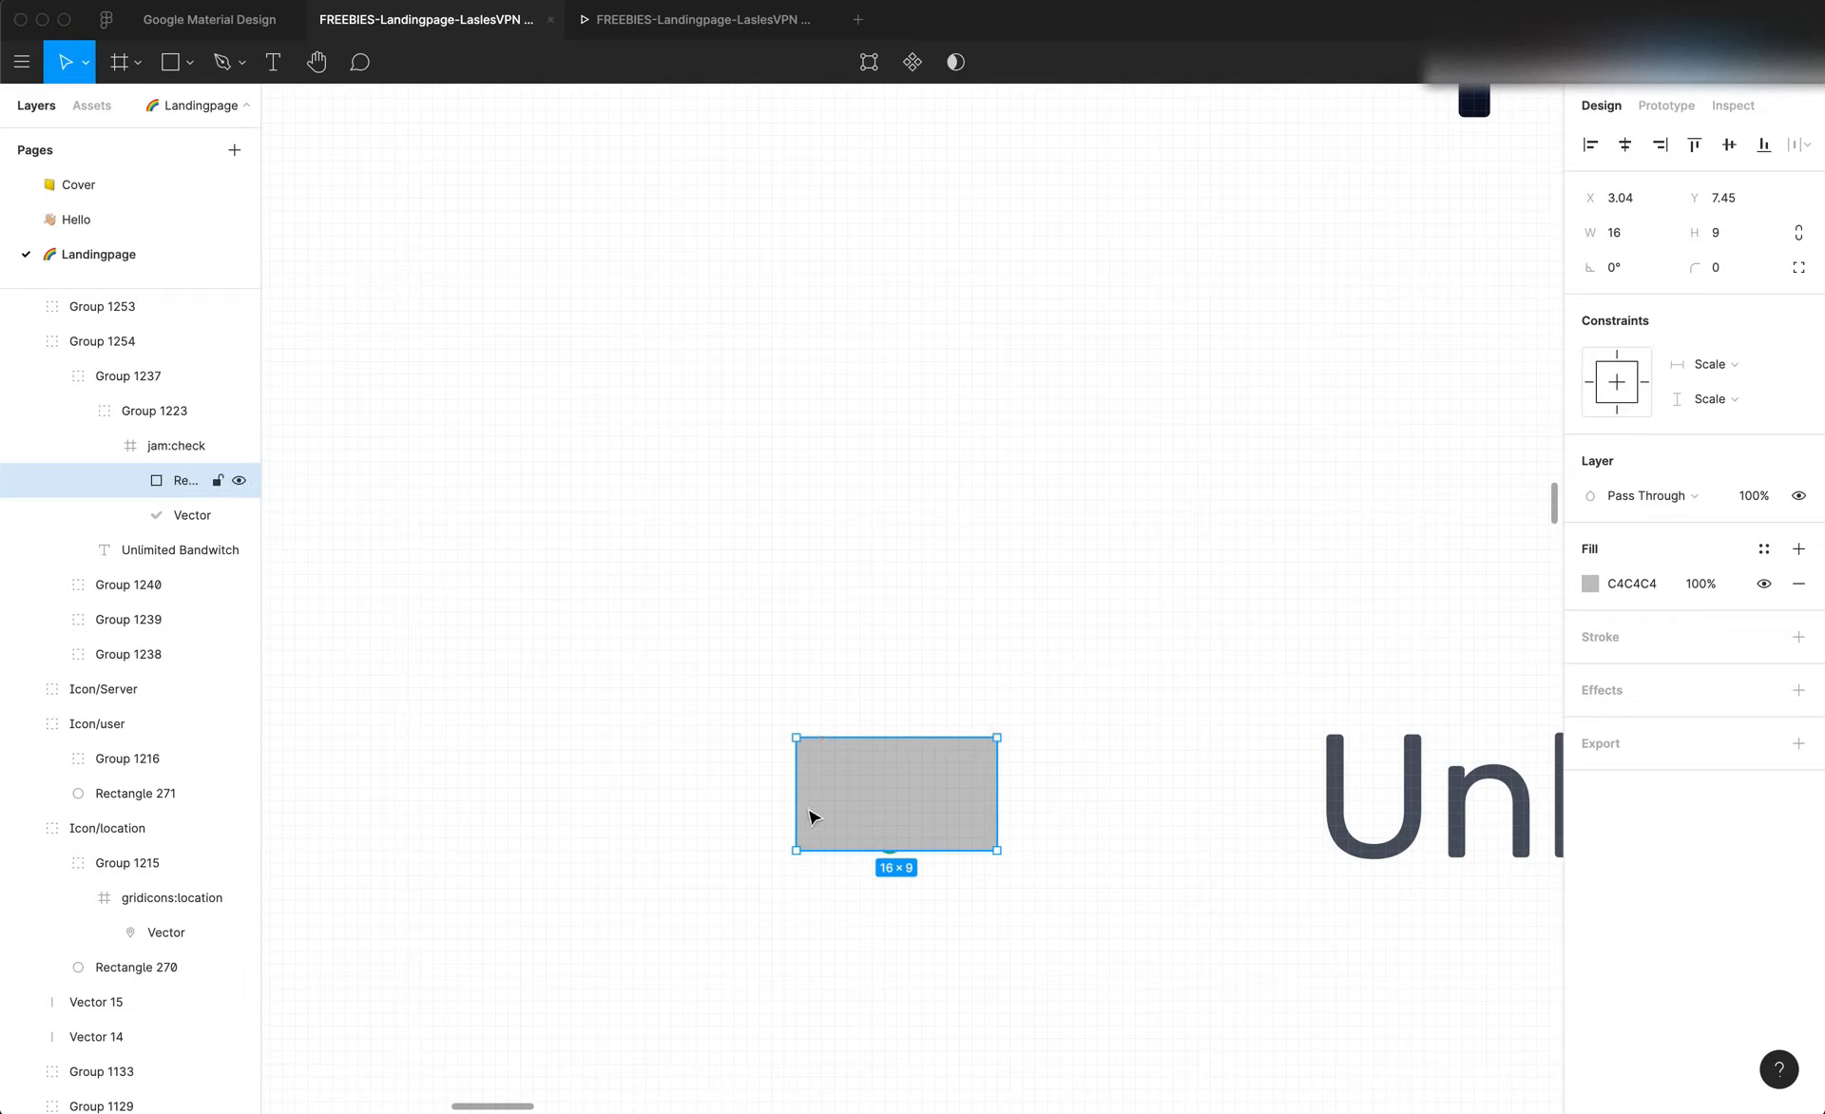
drag(798, 806, 809, 806)
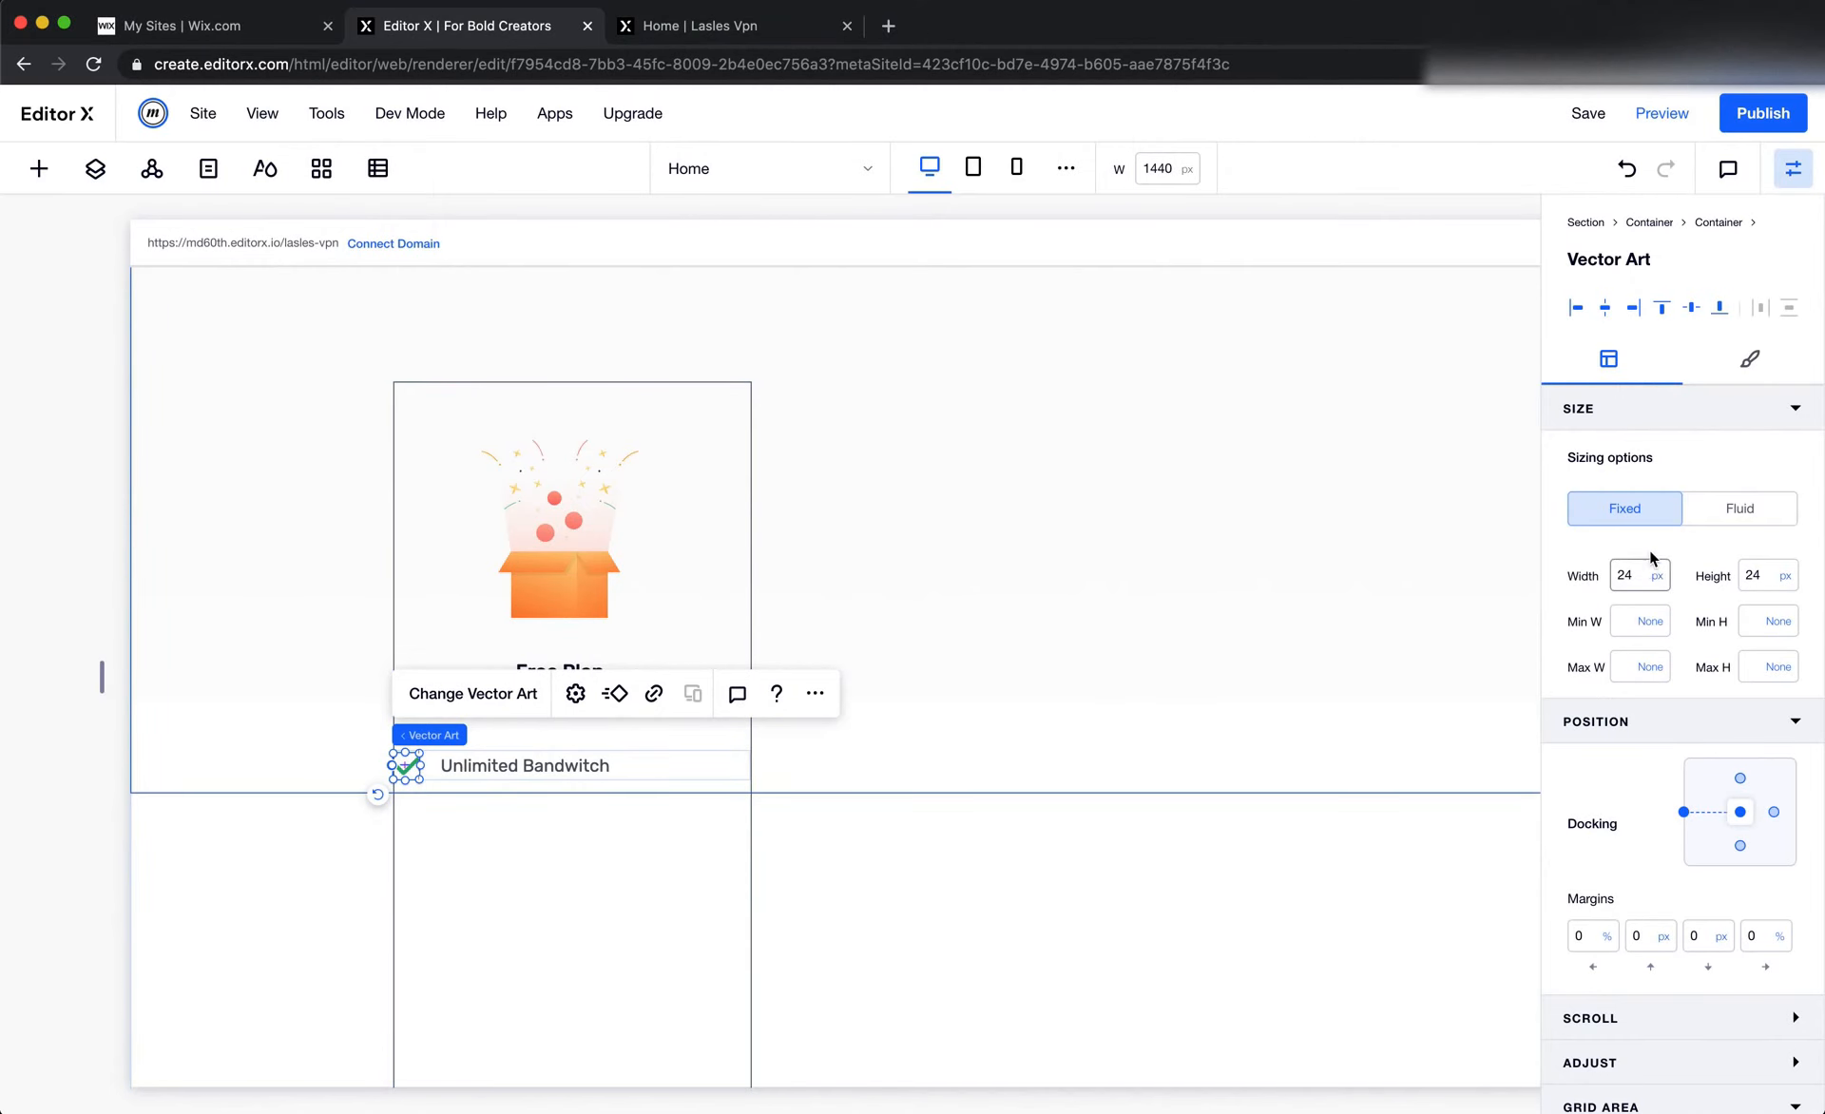
Set the list item's check icon in Editor X to 15 px wide and 10 px high
click(1636, 574)
text(10)
key(Tab)
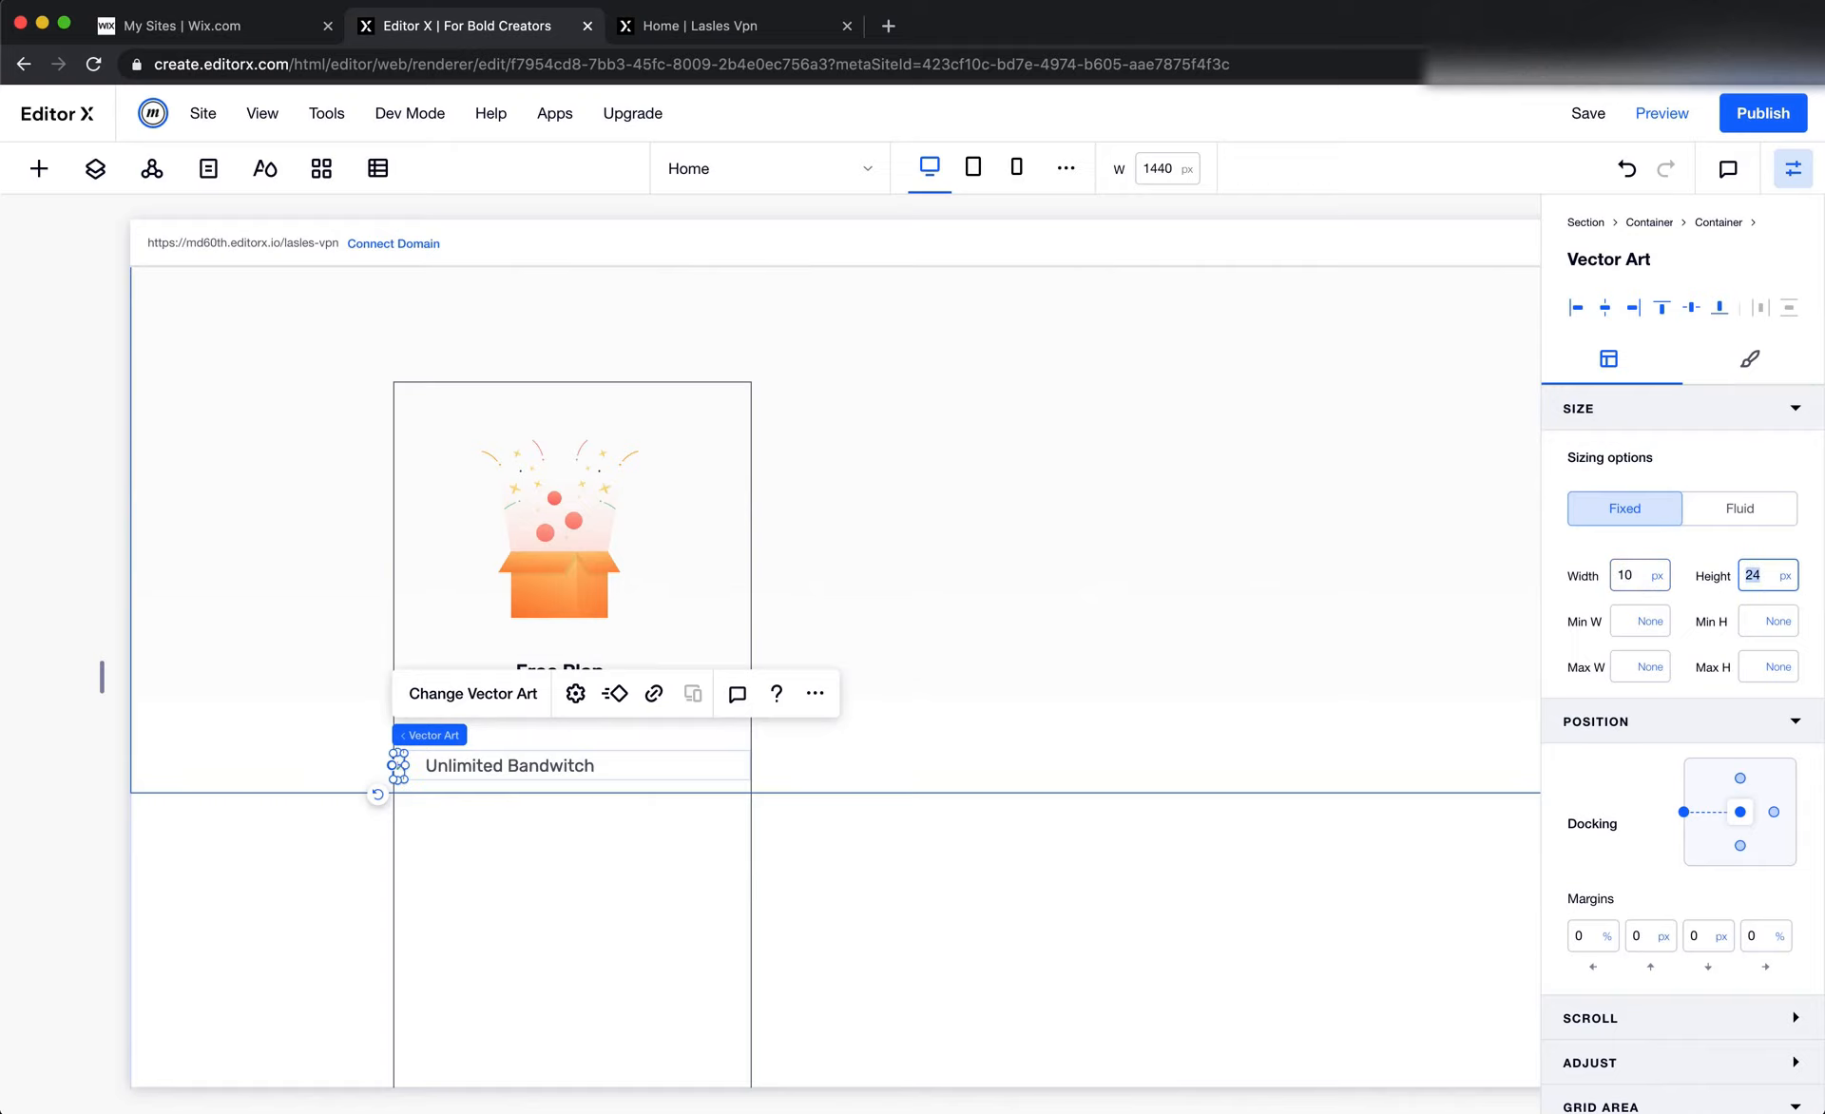
key(shift+Tab)
text(15)
key(Tab)
text(10)
key(Tab)
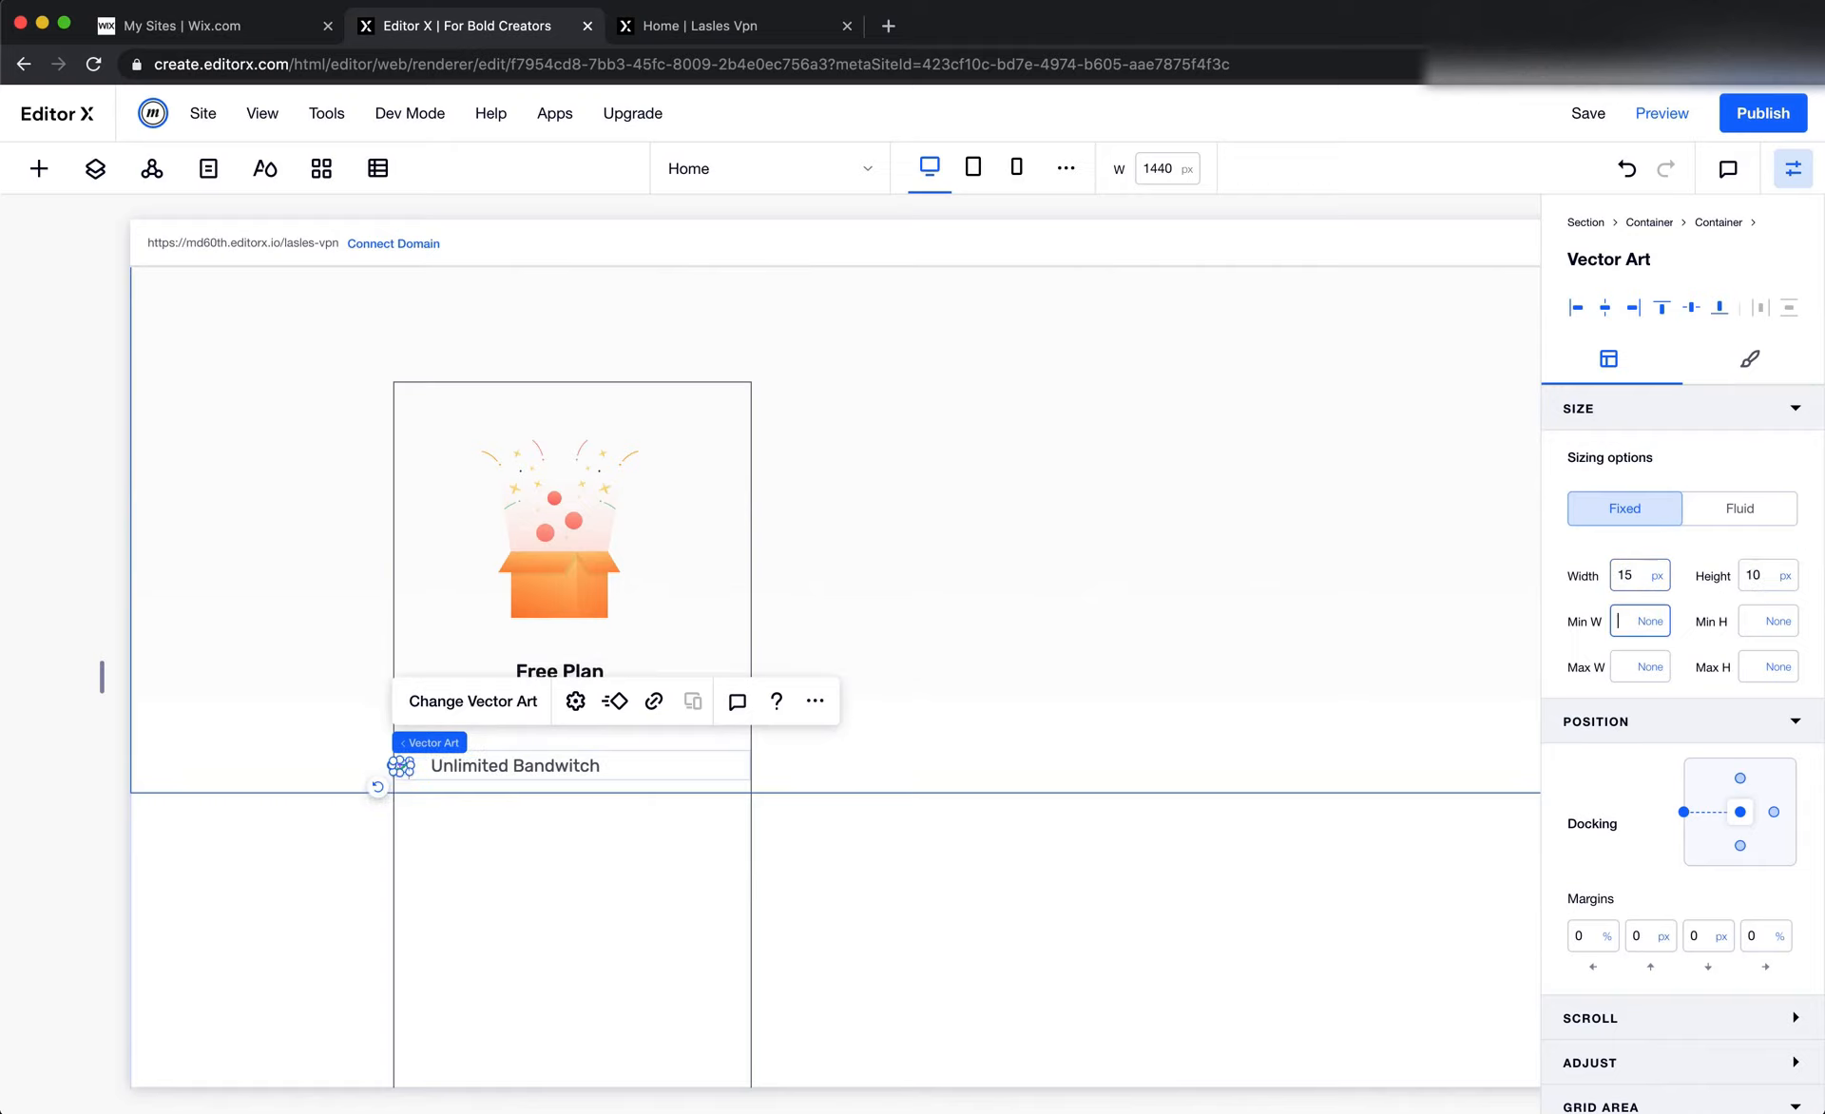
click(1346, 643)
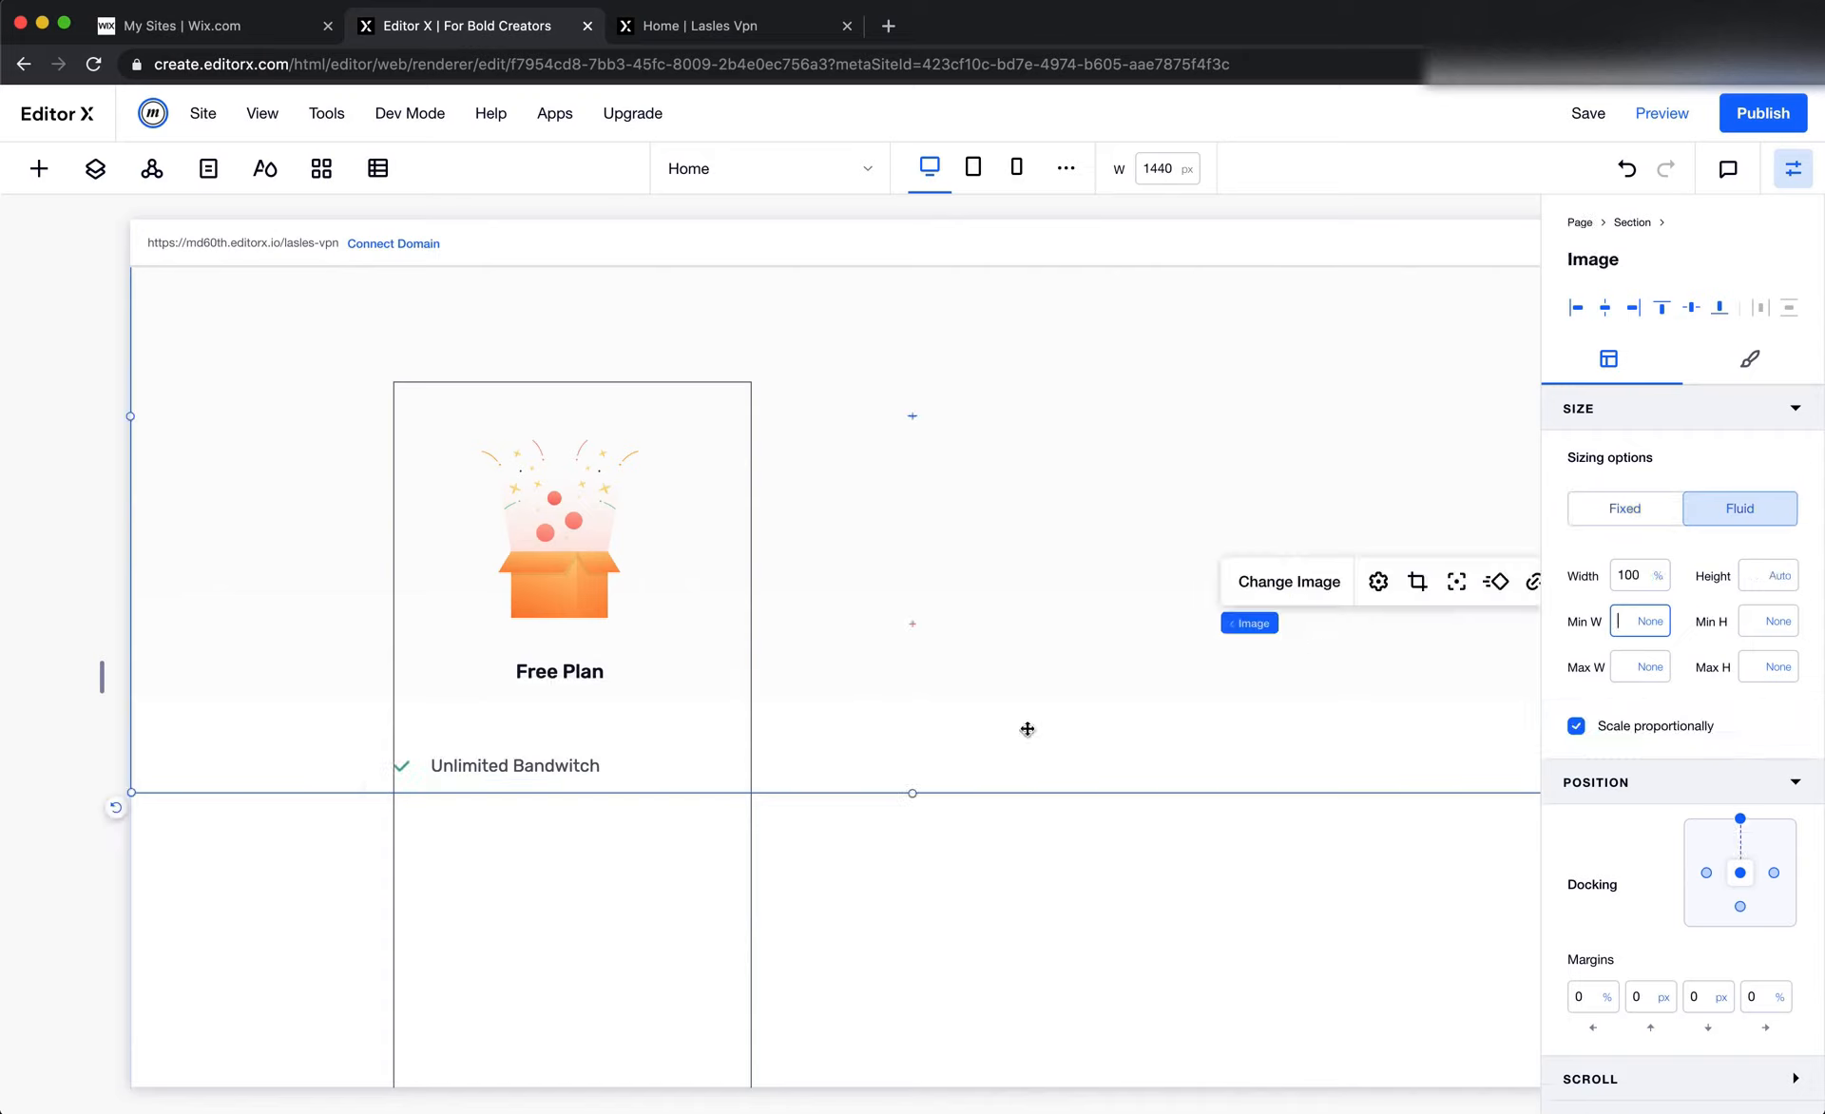
Duplicate the check-marked Unlimited Bandwitch list item container and place the copy directly beneath the original, aligned with it
click(402, 765)
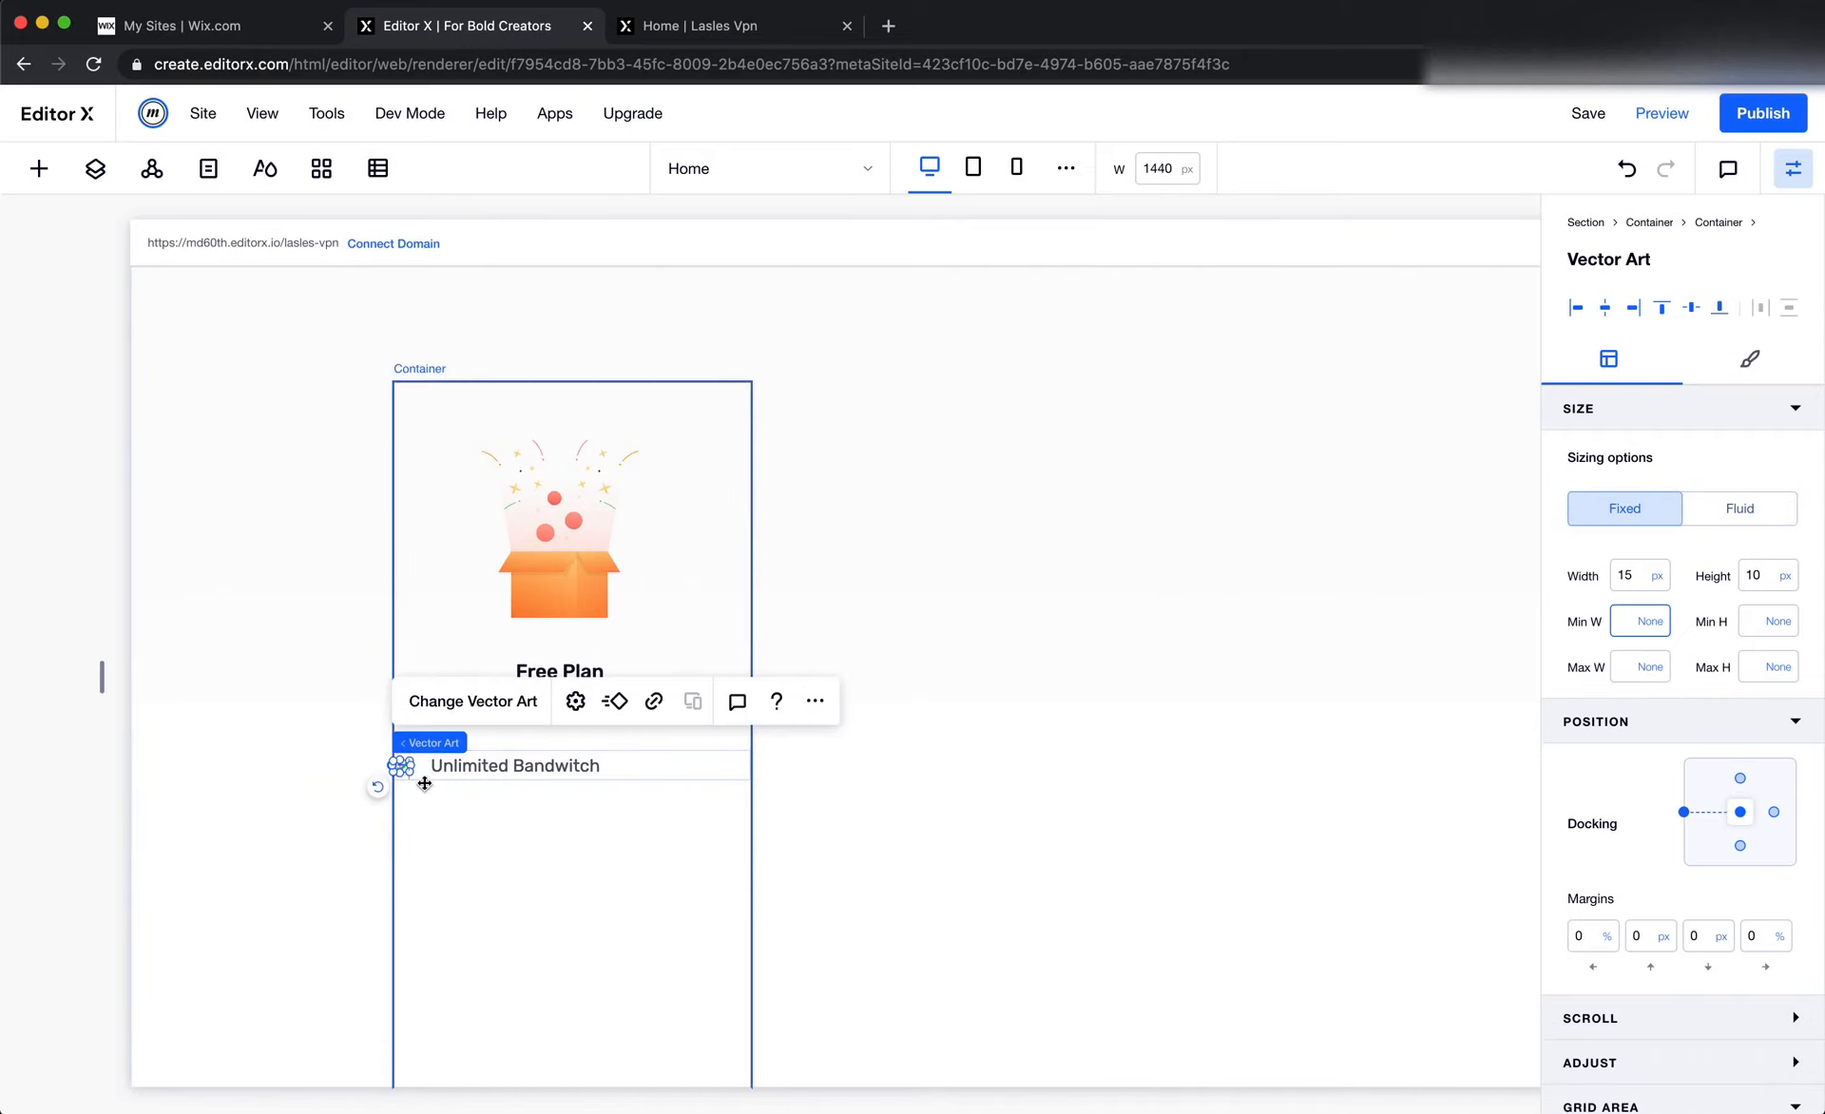
click(403, 745)
click(700, 694)
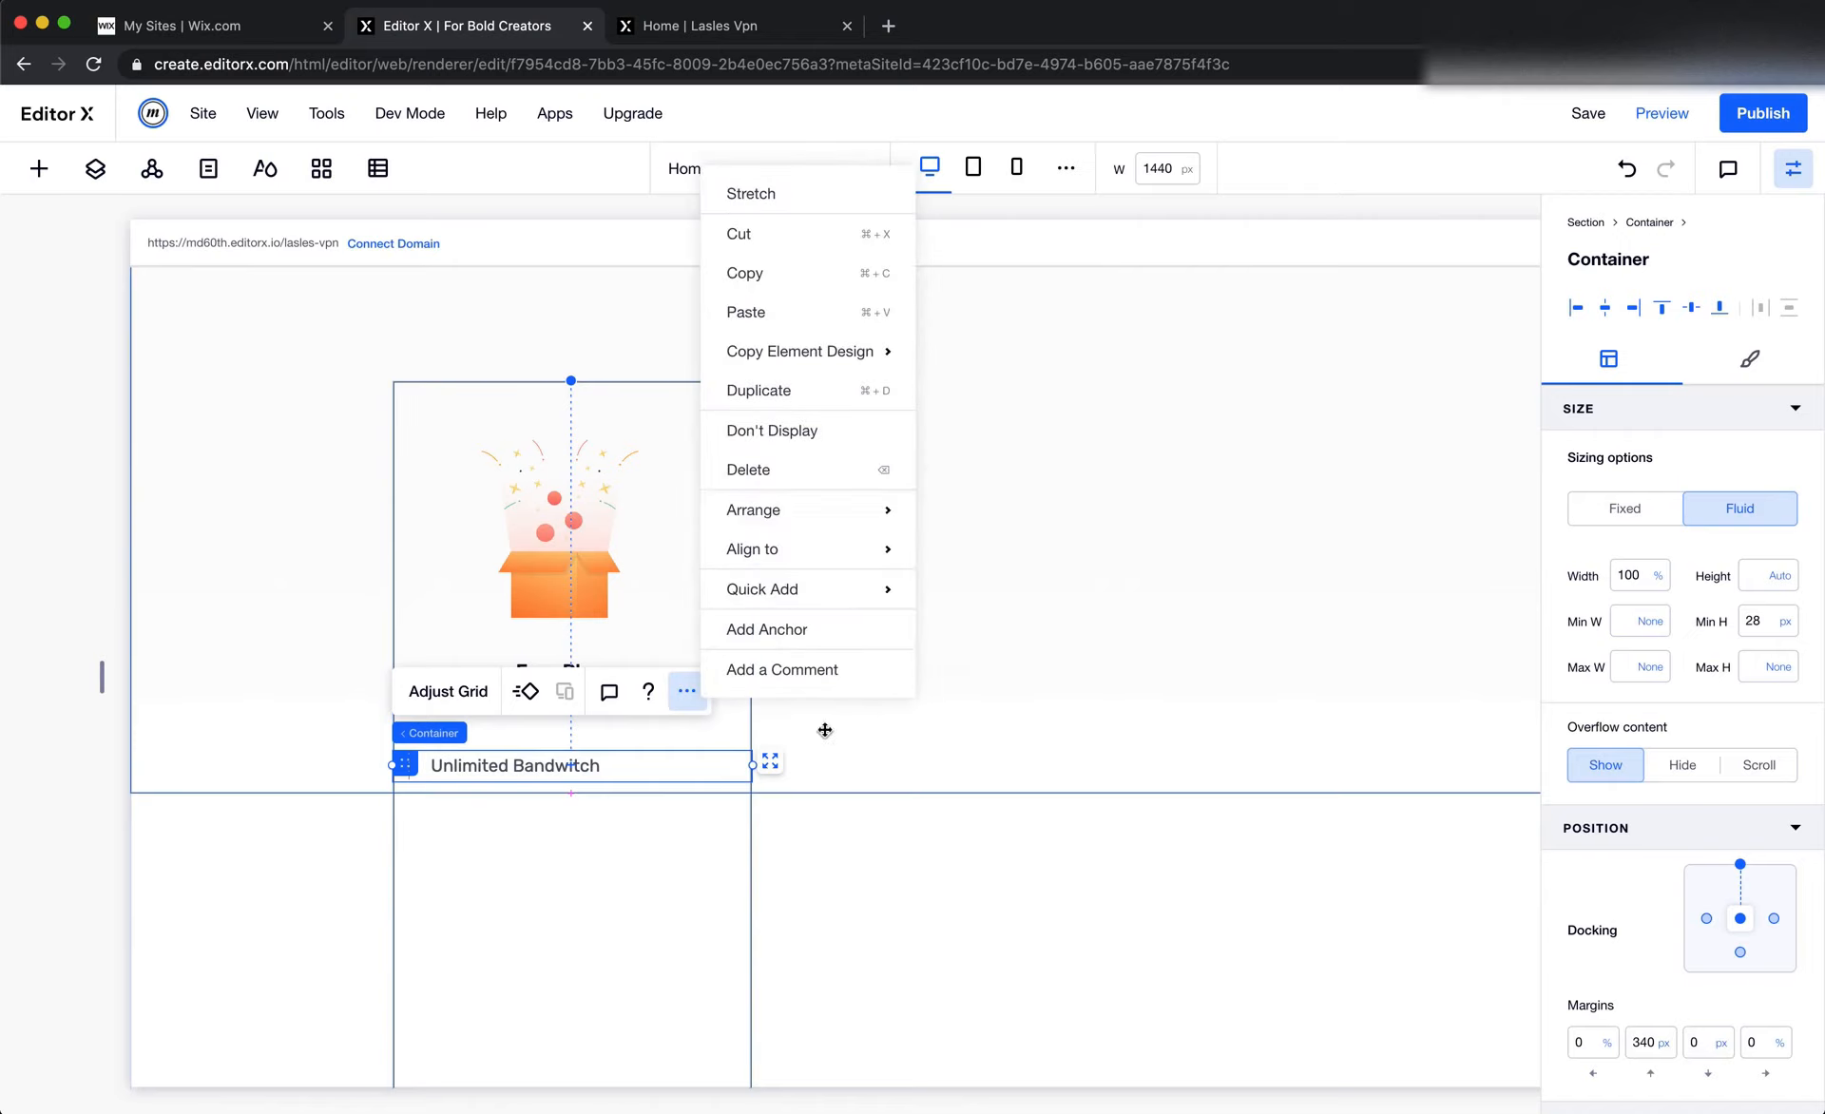
click(801, 390)
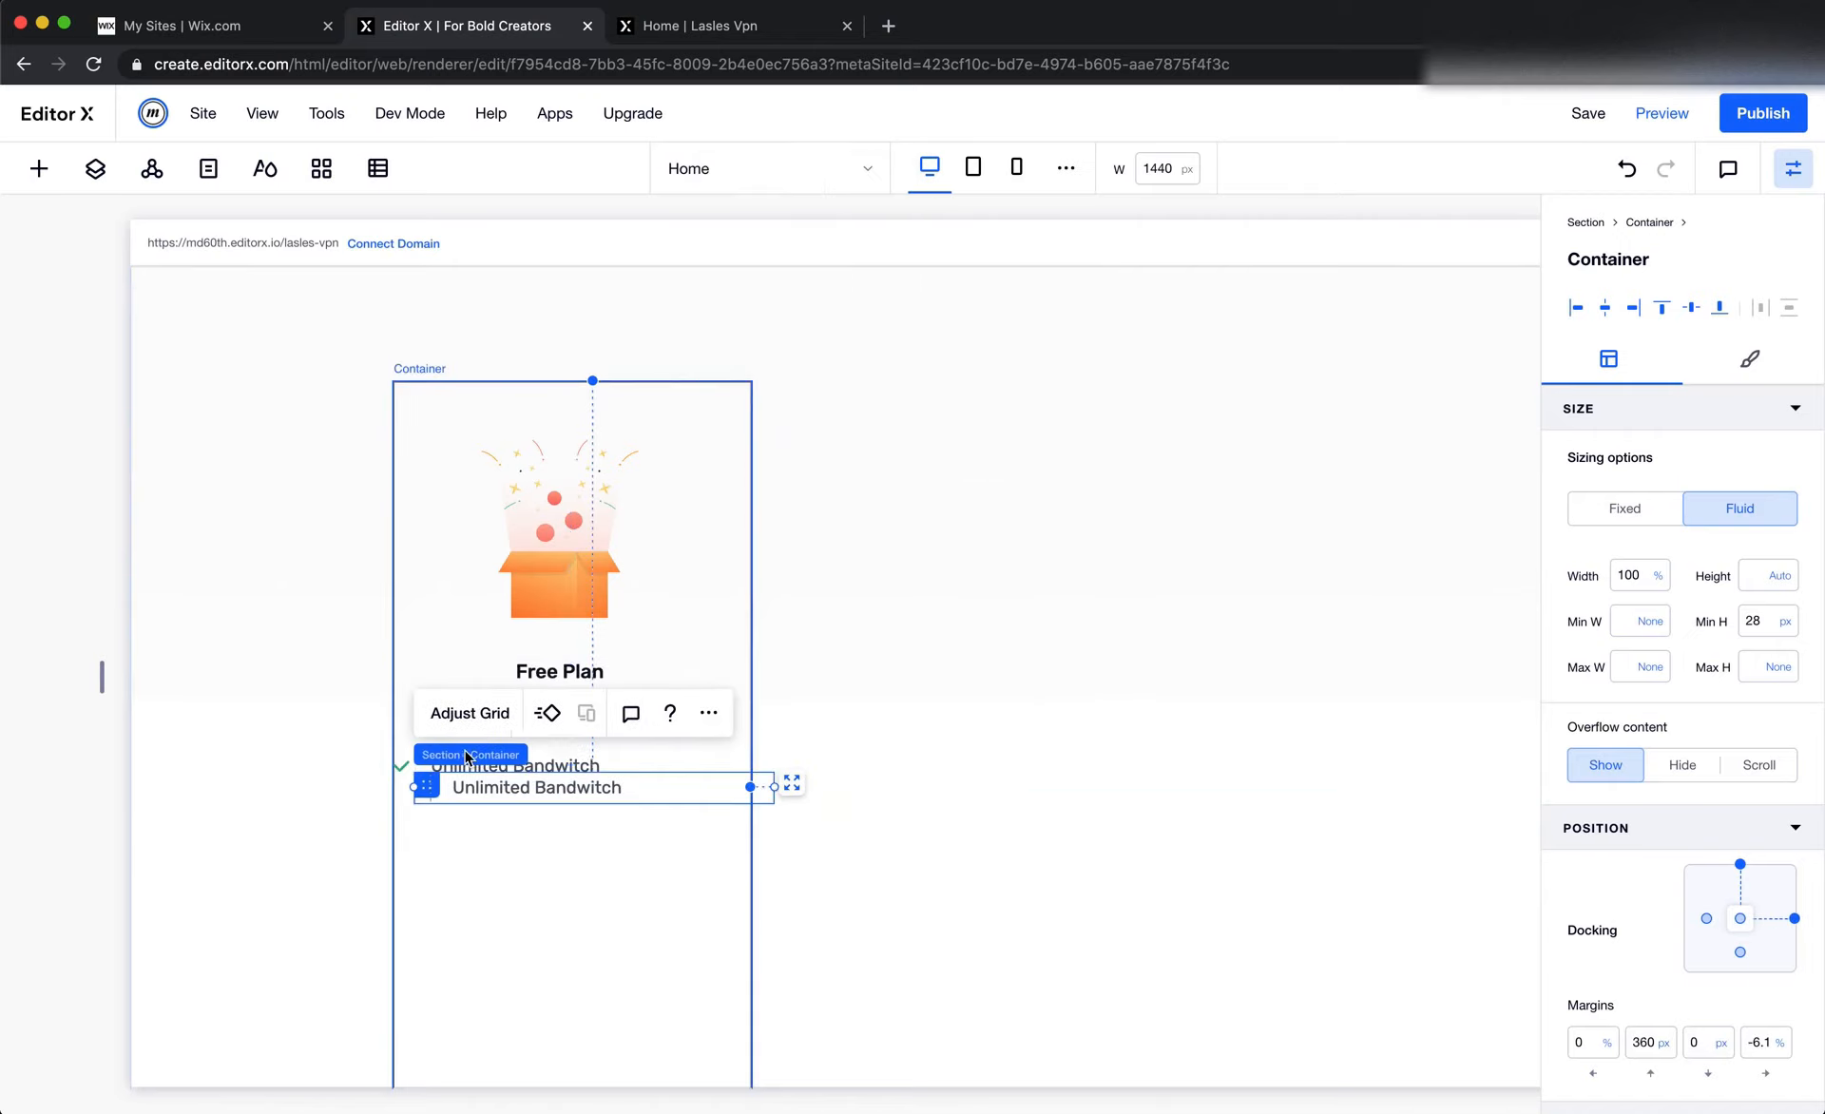
drag(418, 785, 413, 806)
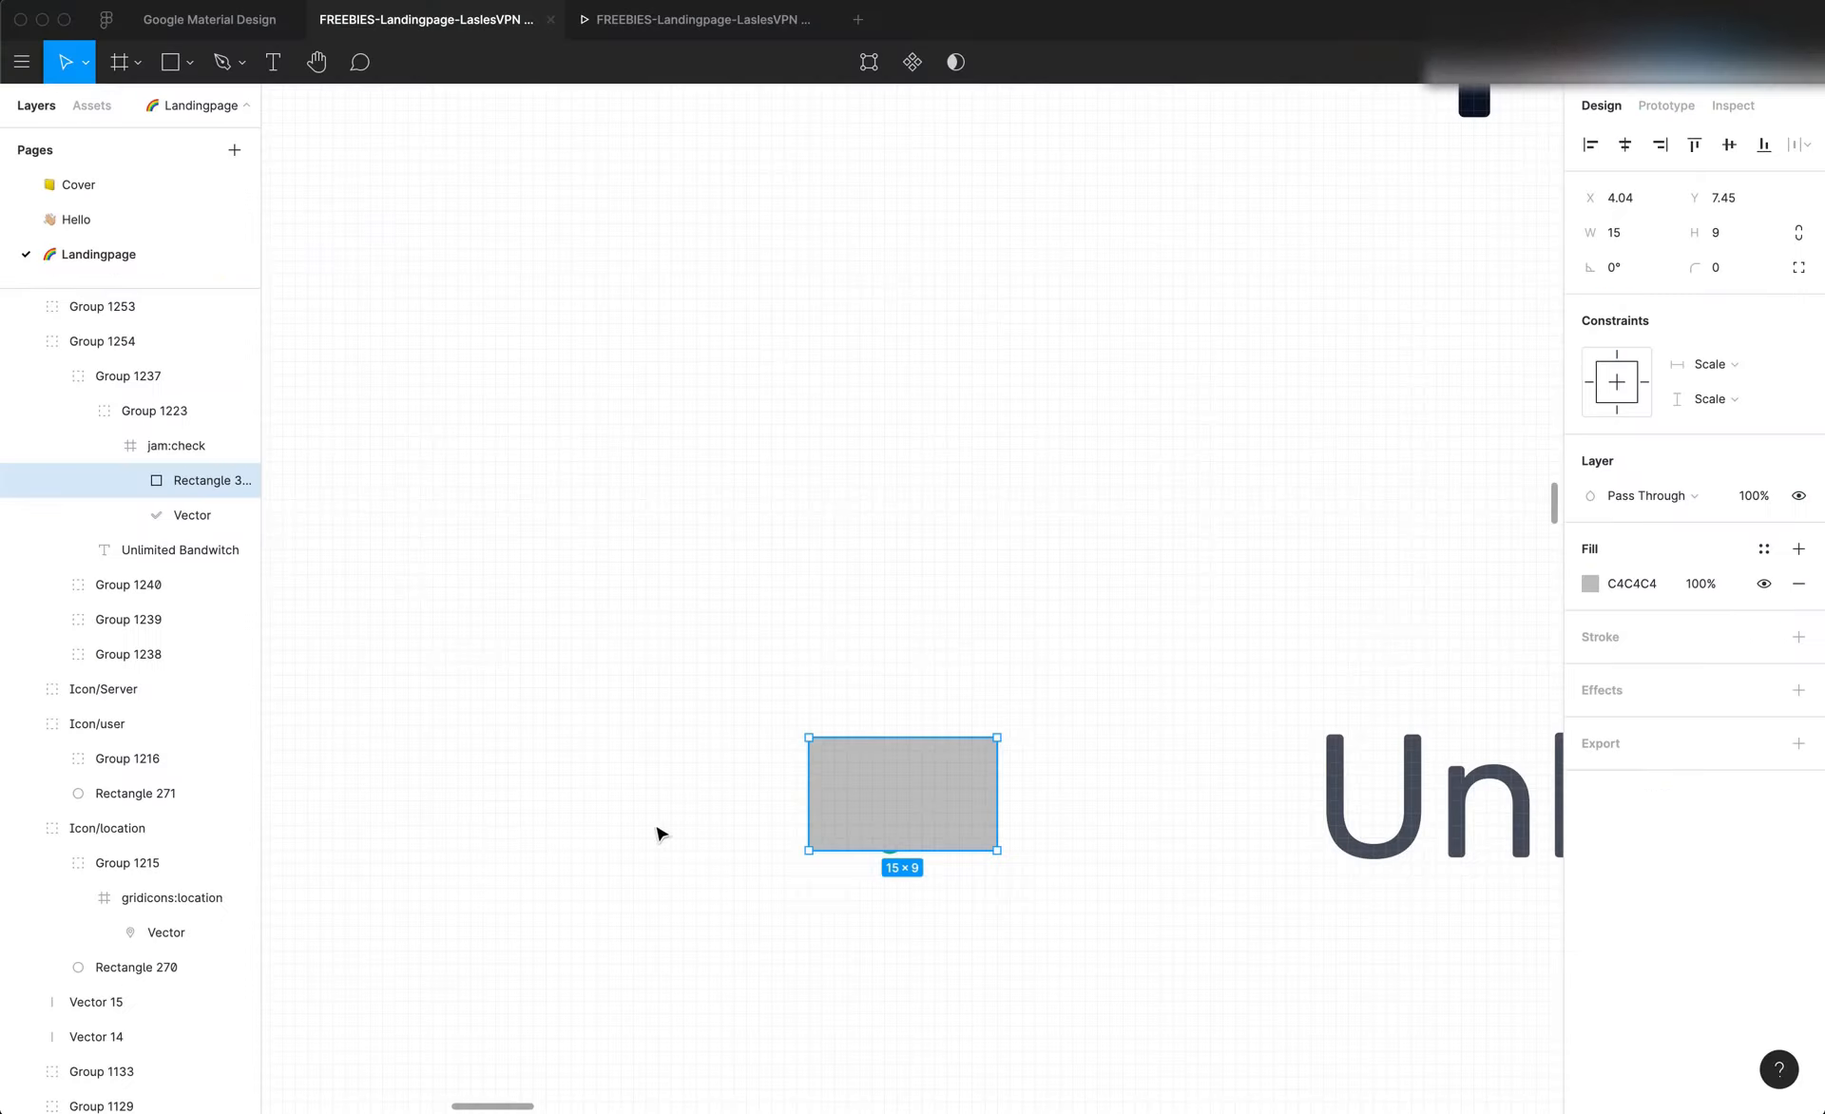
Check the feature list in Figma, then duplicate the list item container in Editor X until four rows are lined up beneath one another
scroll(888, 840, down, 10)
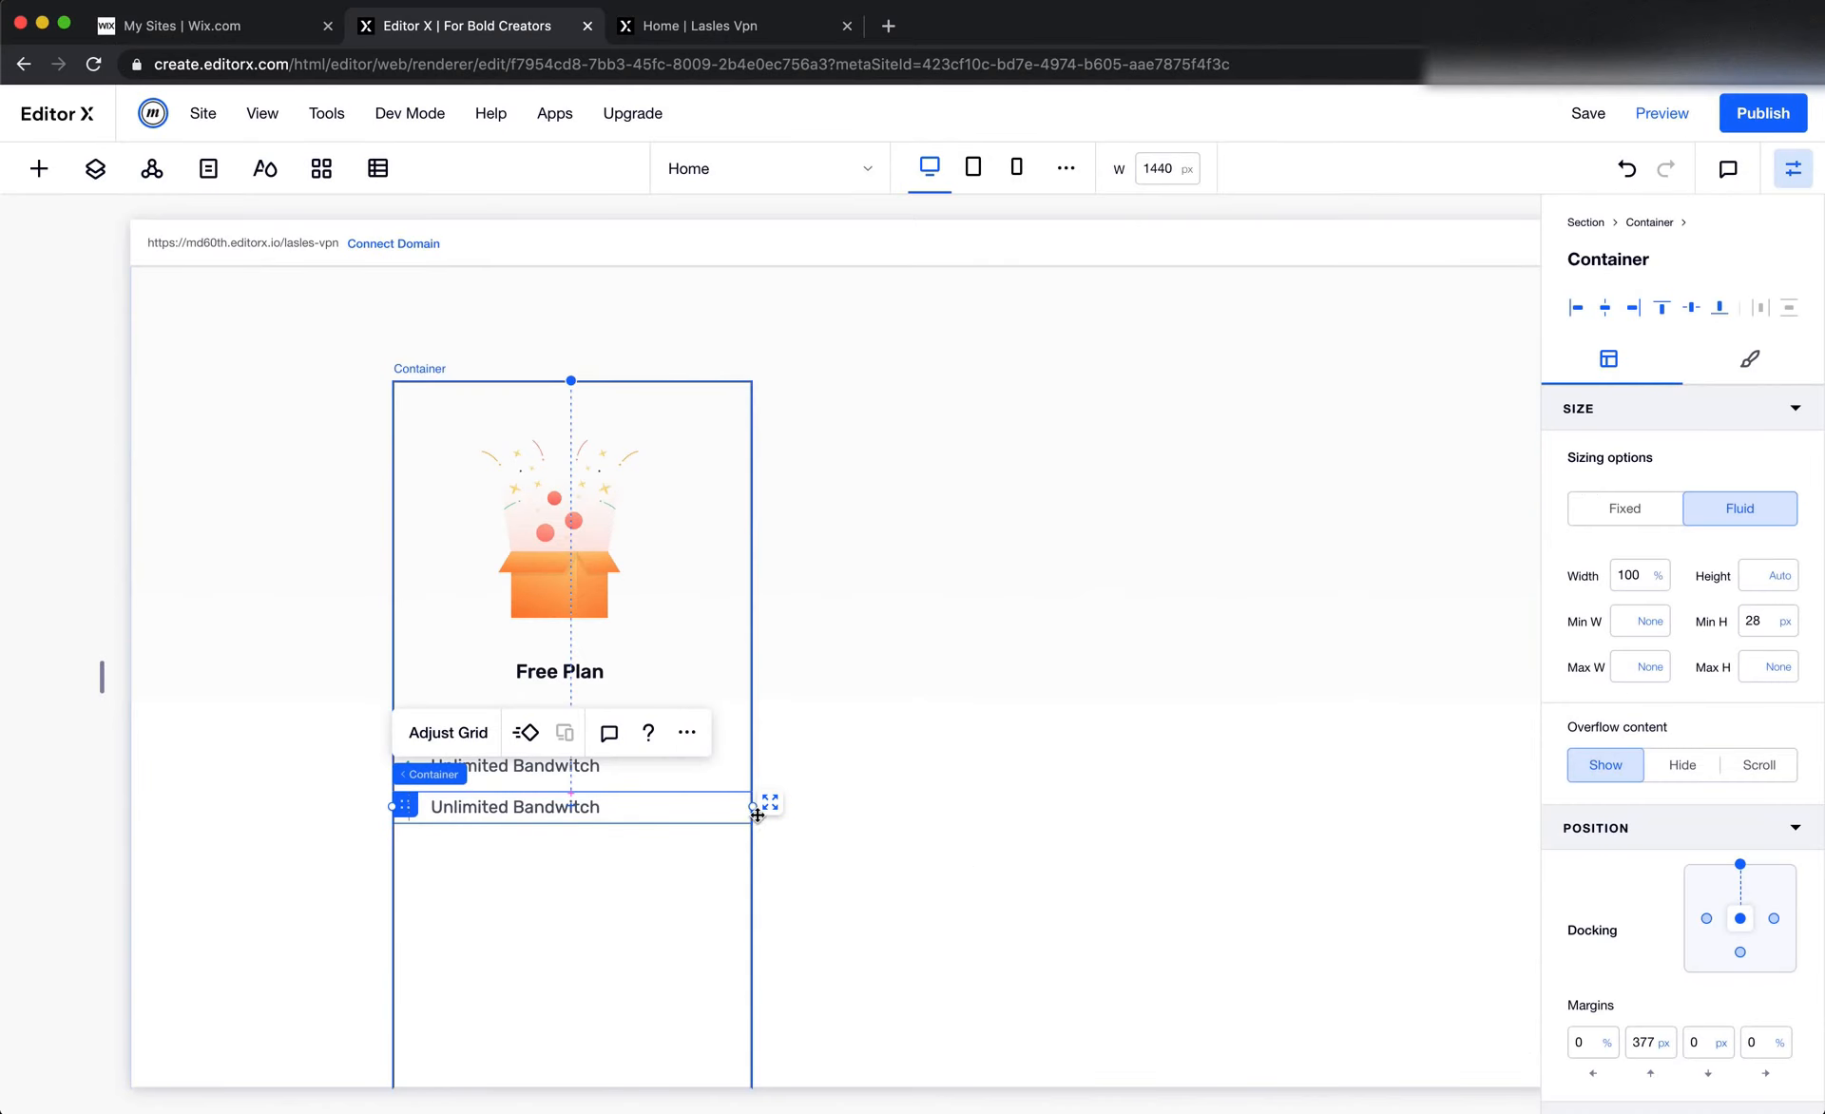
click(686, 734)
click(795, 463)
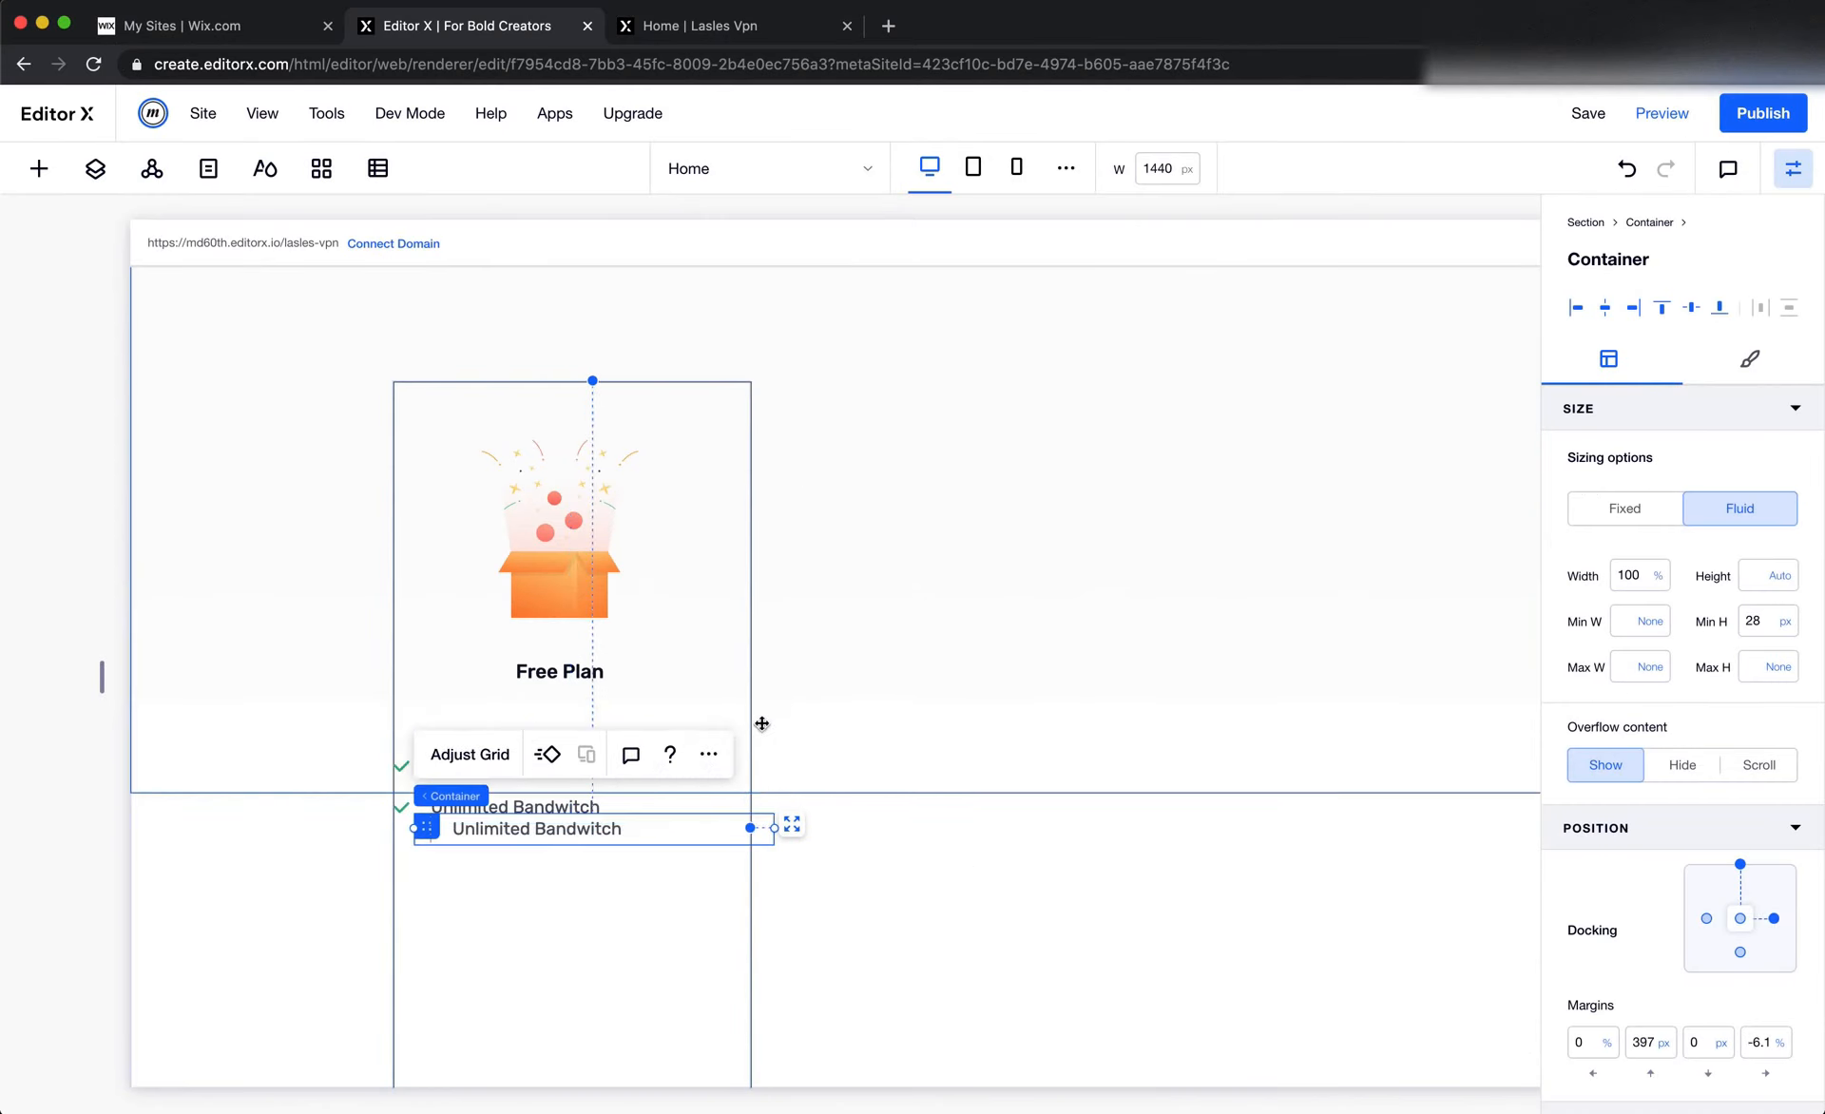
drag(408, 829, 401, 898)
click(684, 785)
click(812, 501)
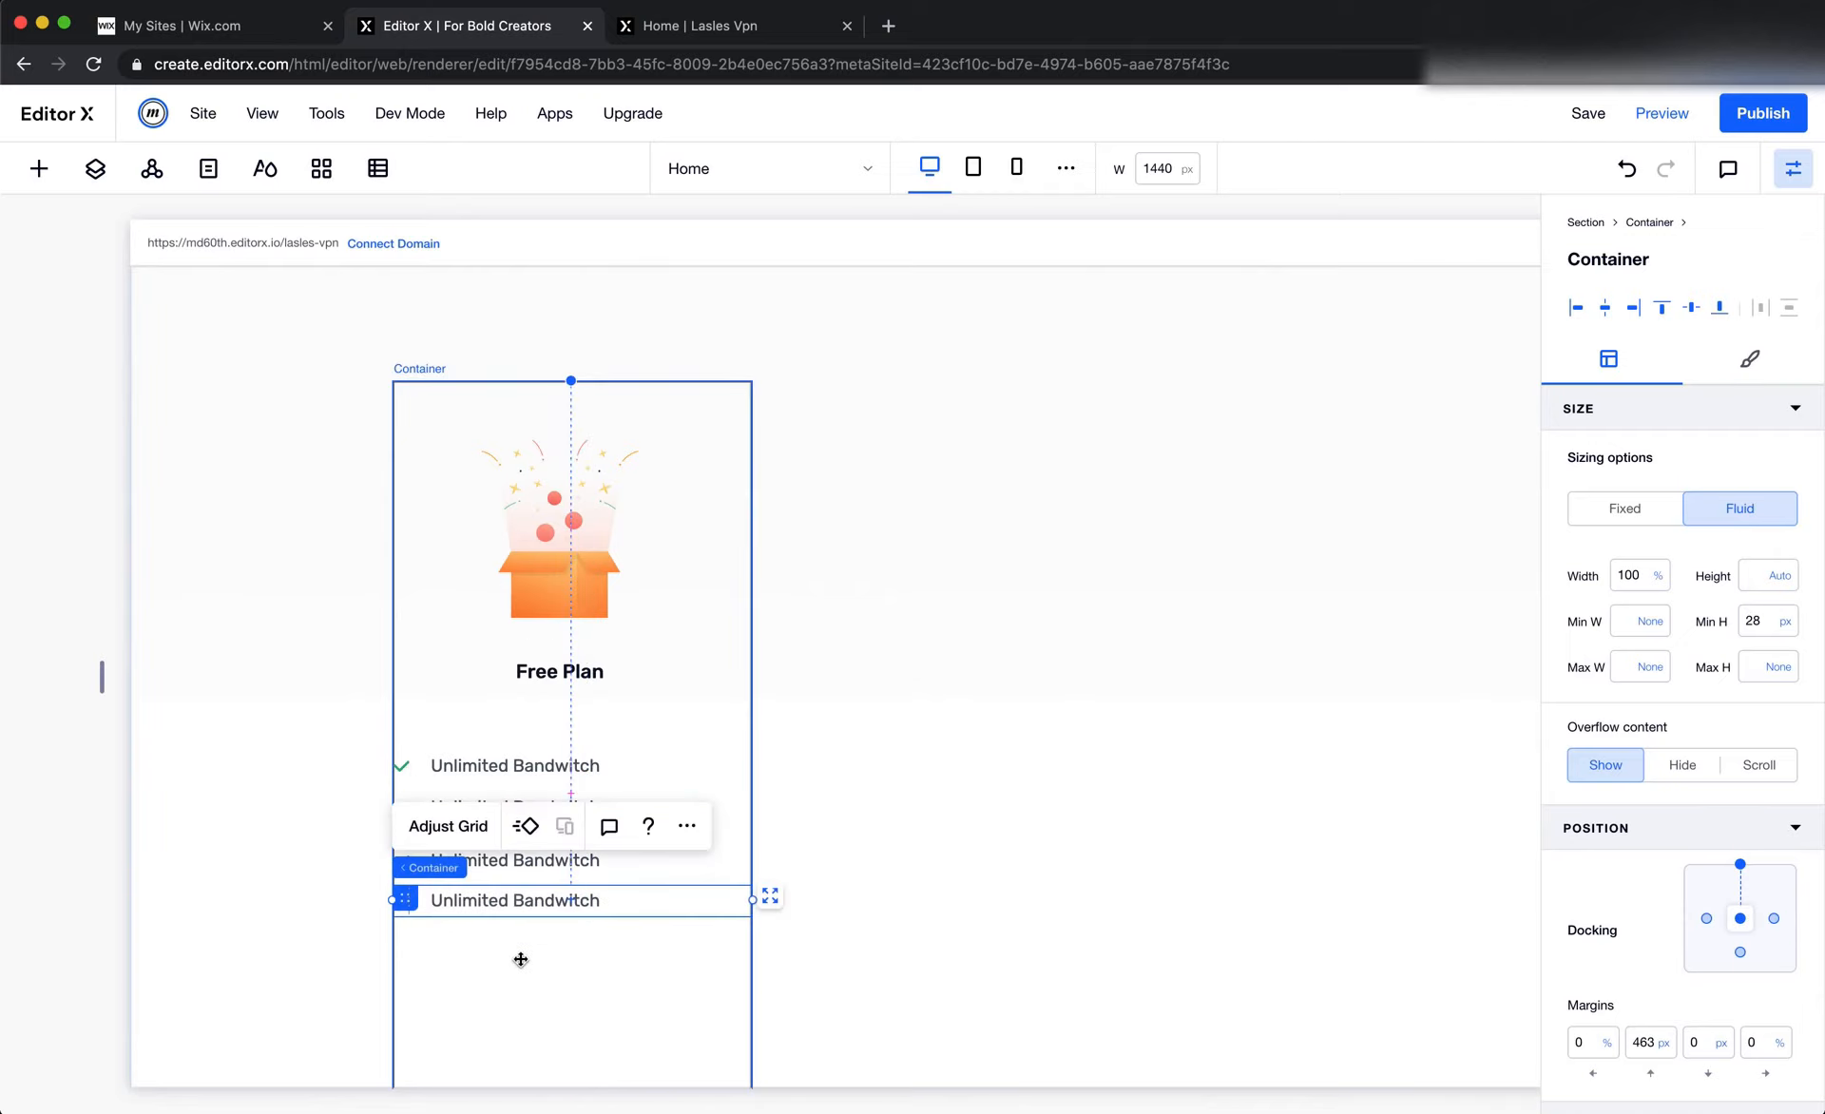
Combine the four list item containers, the Free Plan title and the gift box image into one stack
shift+click(422, 768)
shift+click(420, 808)
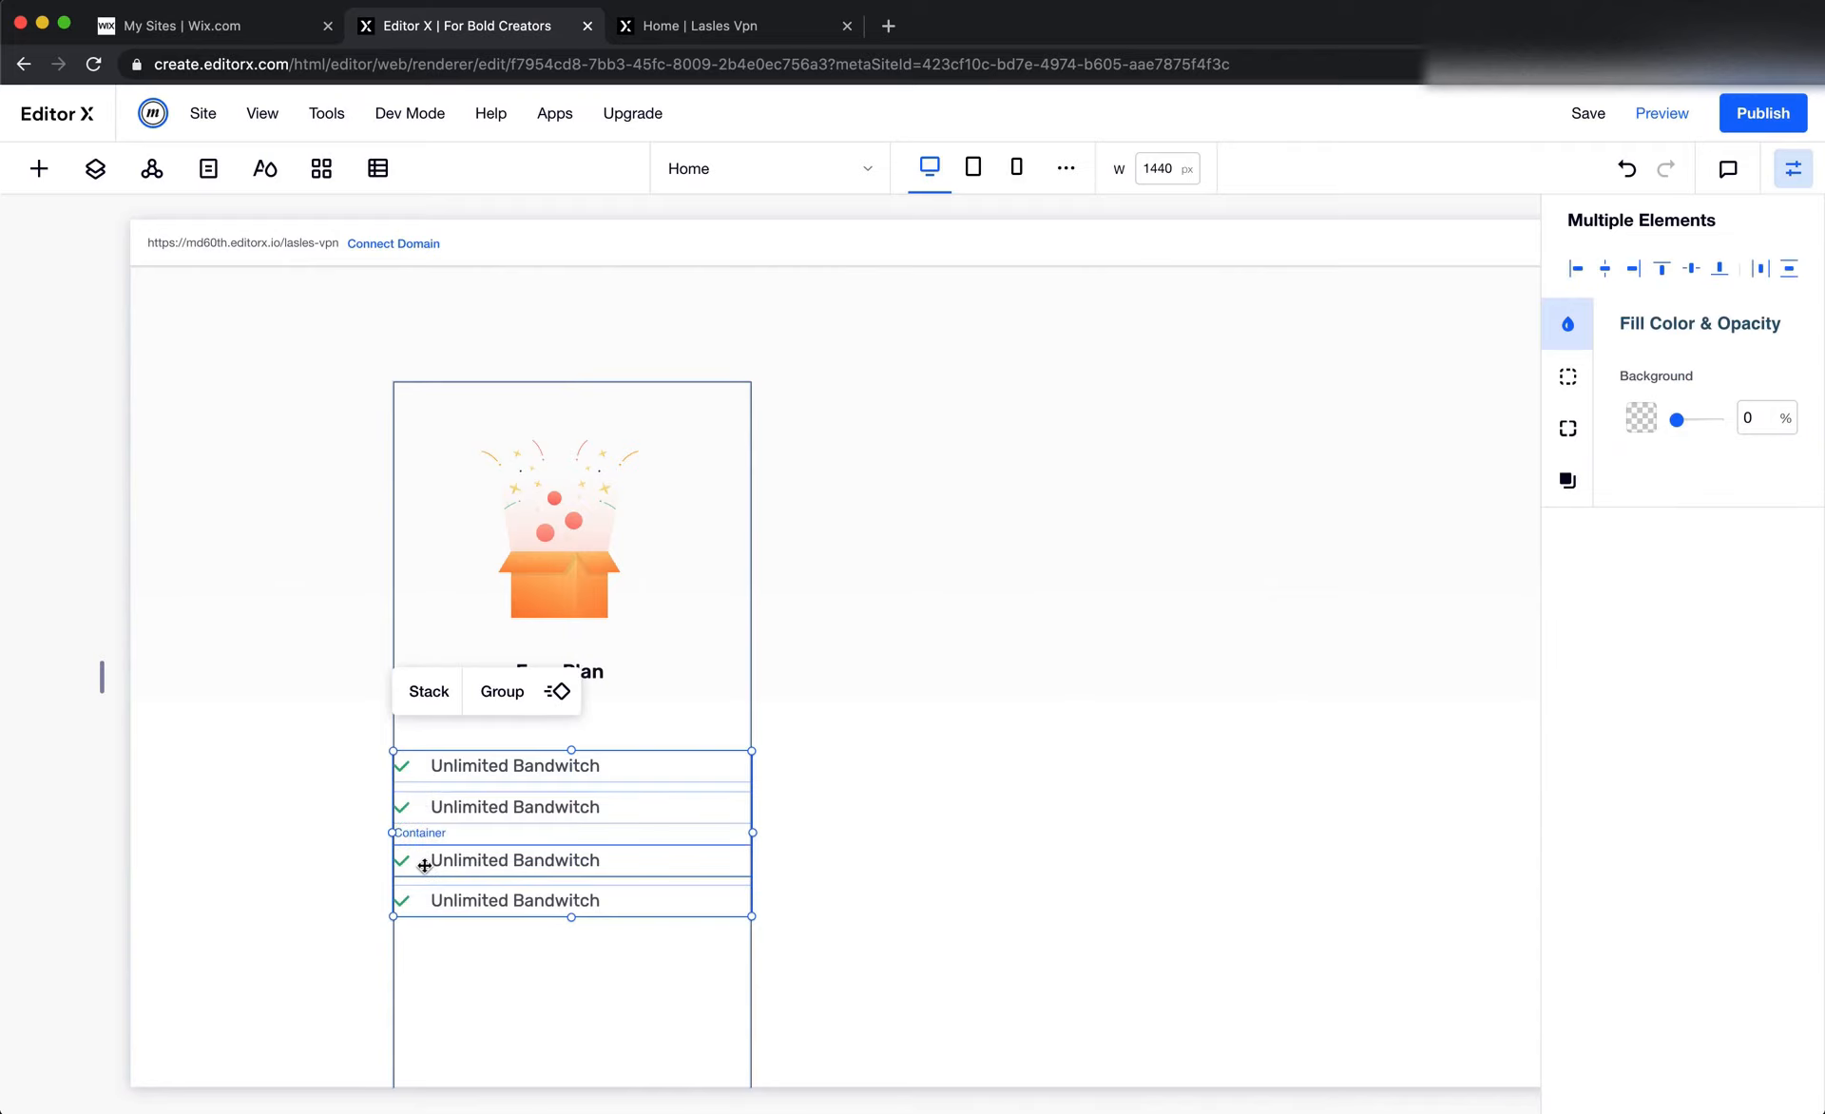
shift+click(422, 865)
shift+click(618, 681)
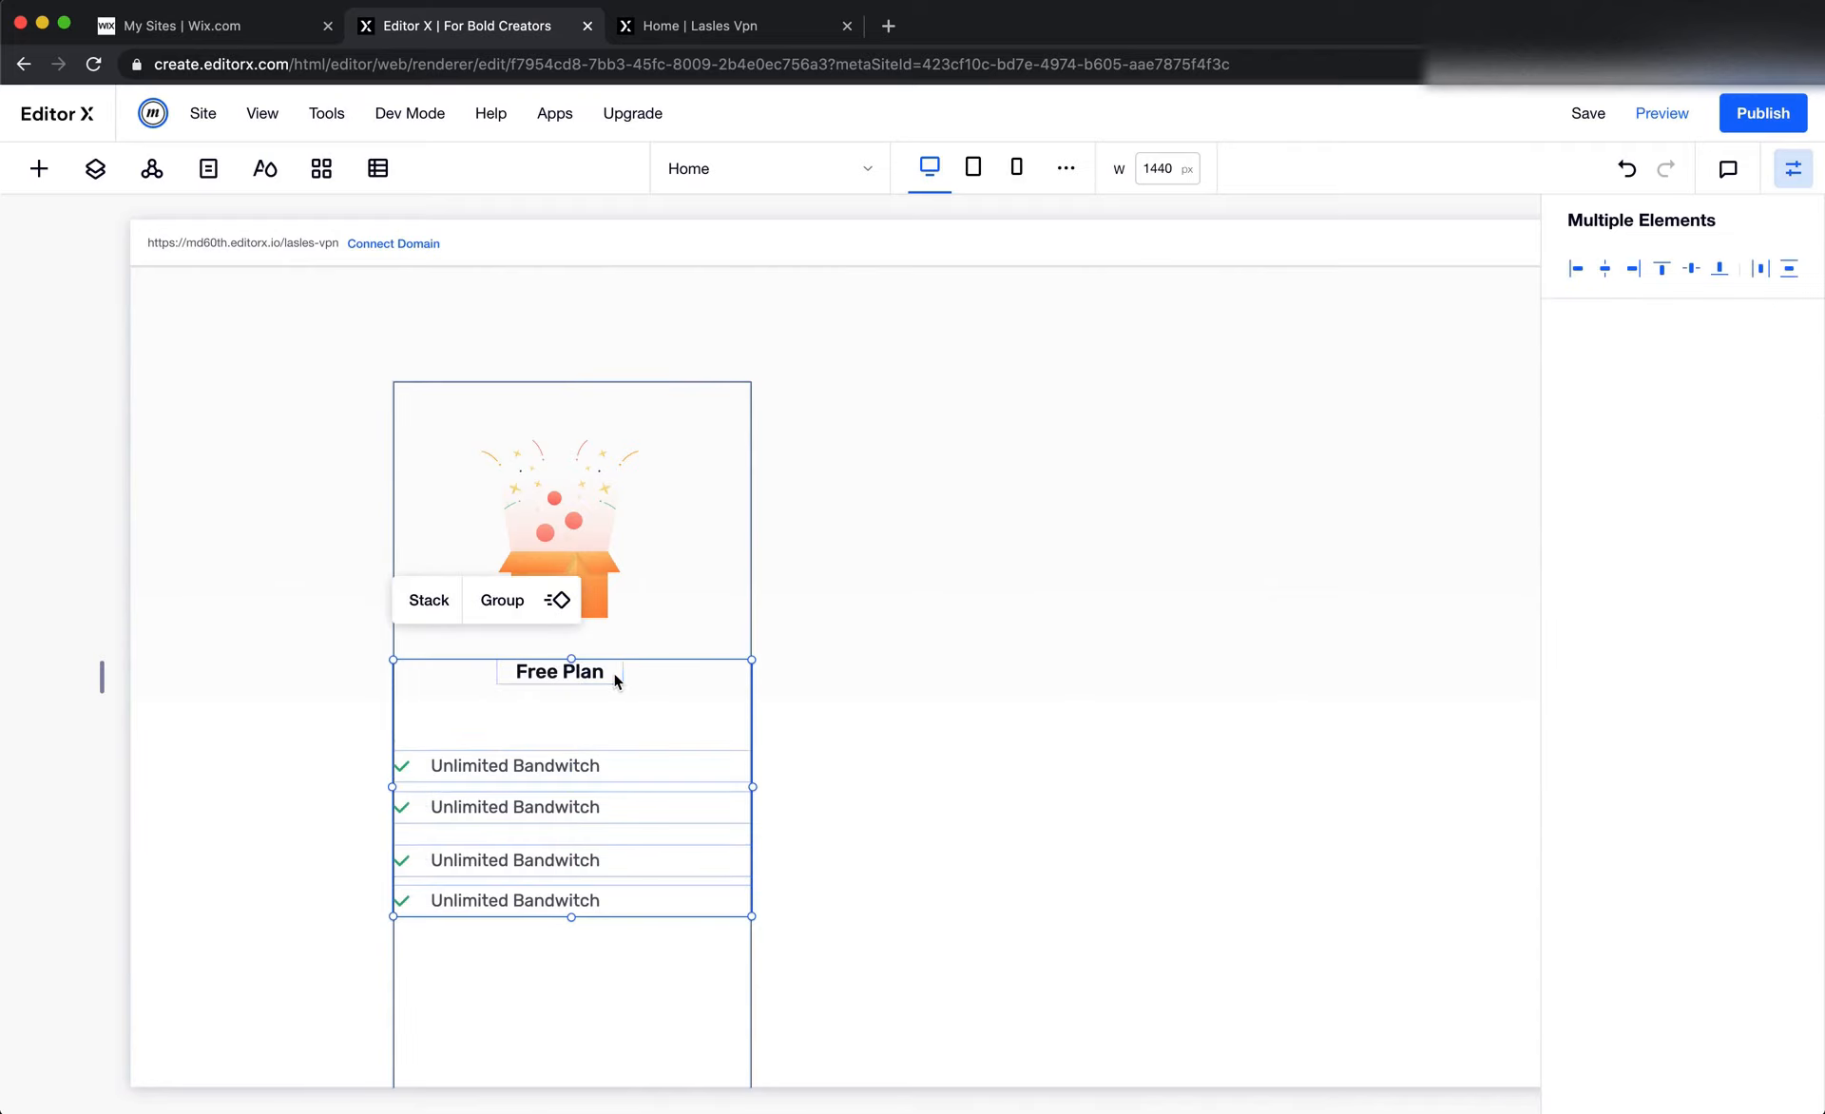
shift+click(619, 594)
click(428, 380)
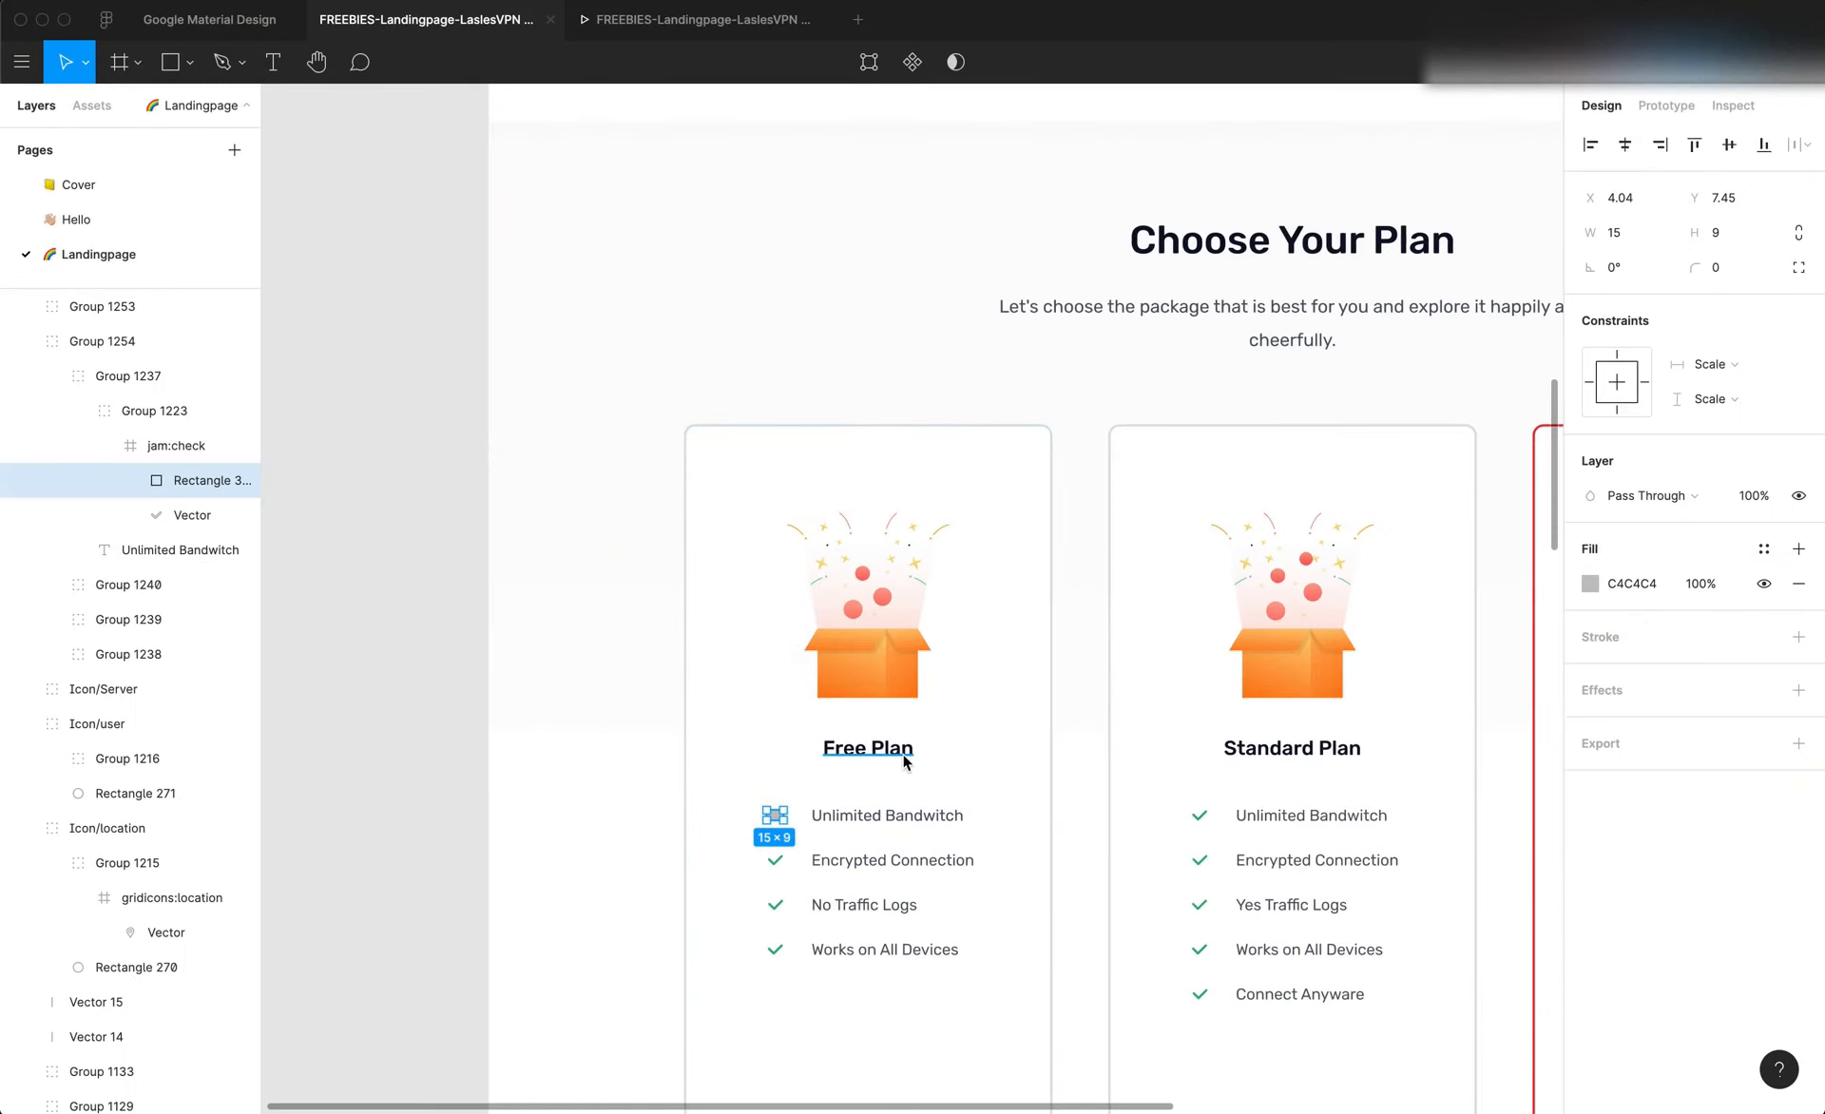
Check the gap between image and title in Figma, then give the Free Plan title 100% width, 30 px top and 0% left margin in Editor X
click(903, 755)
key(alt)
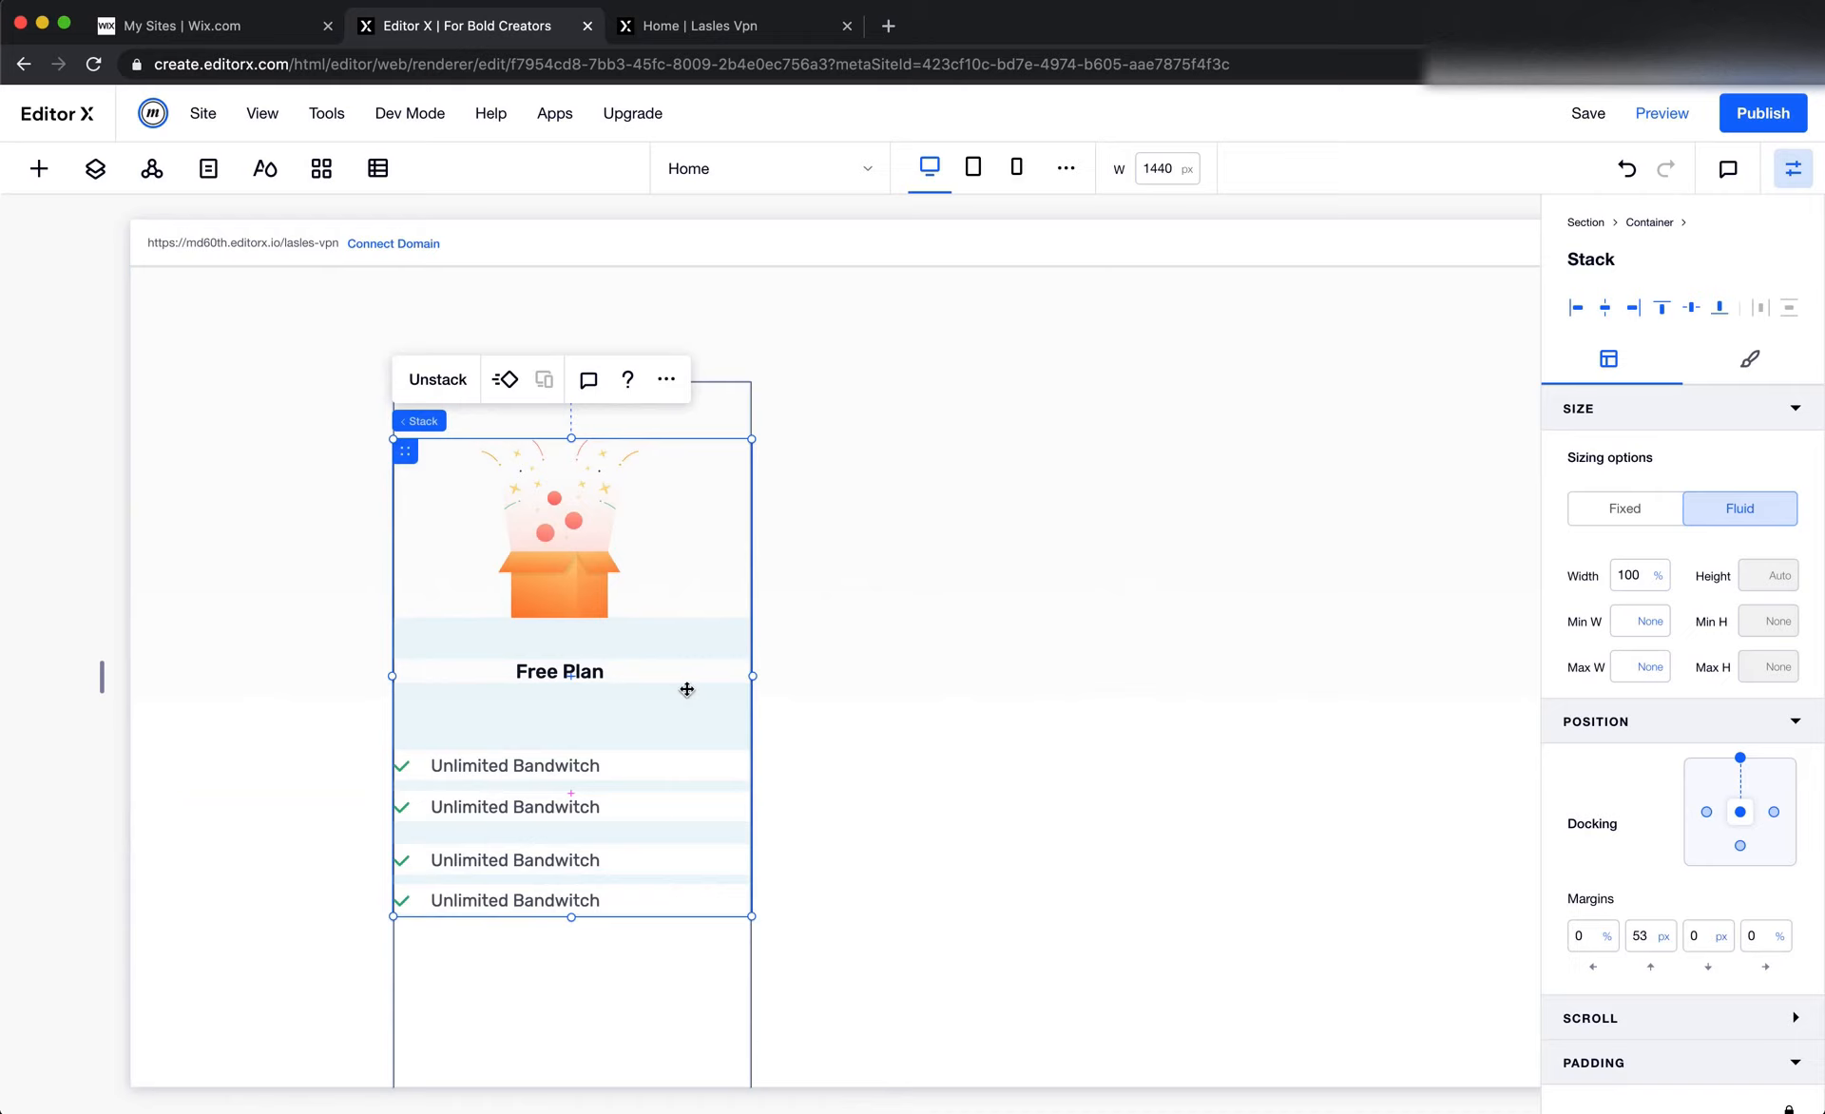
click(560, 671)
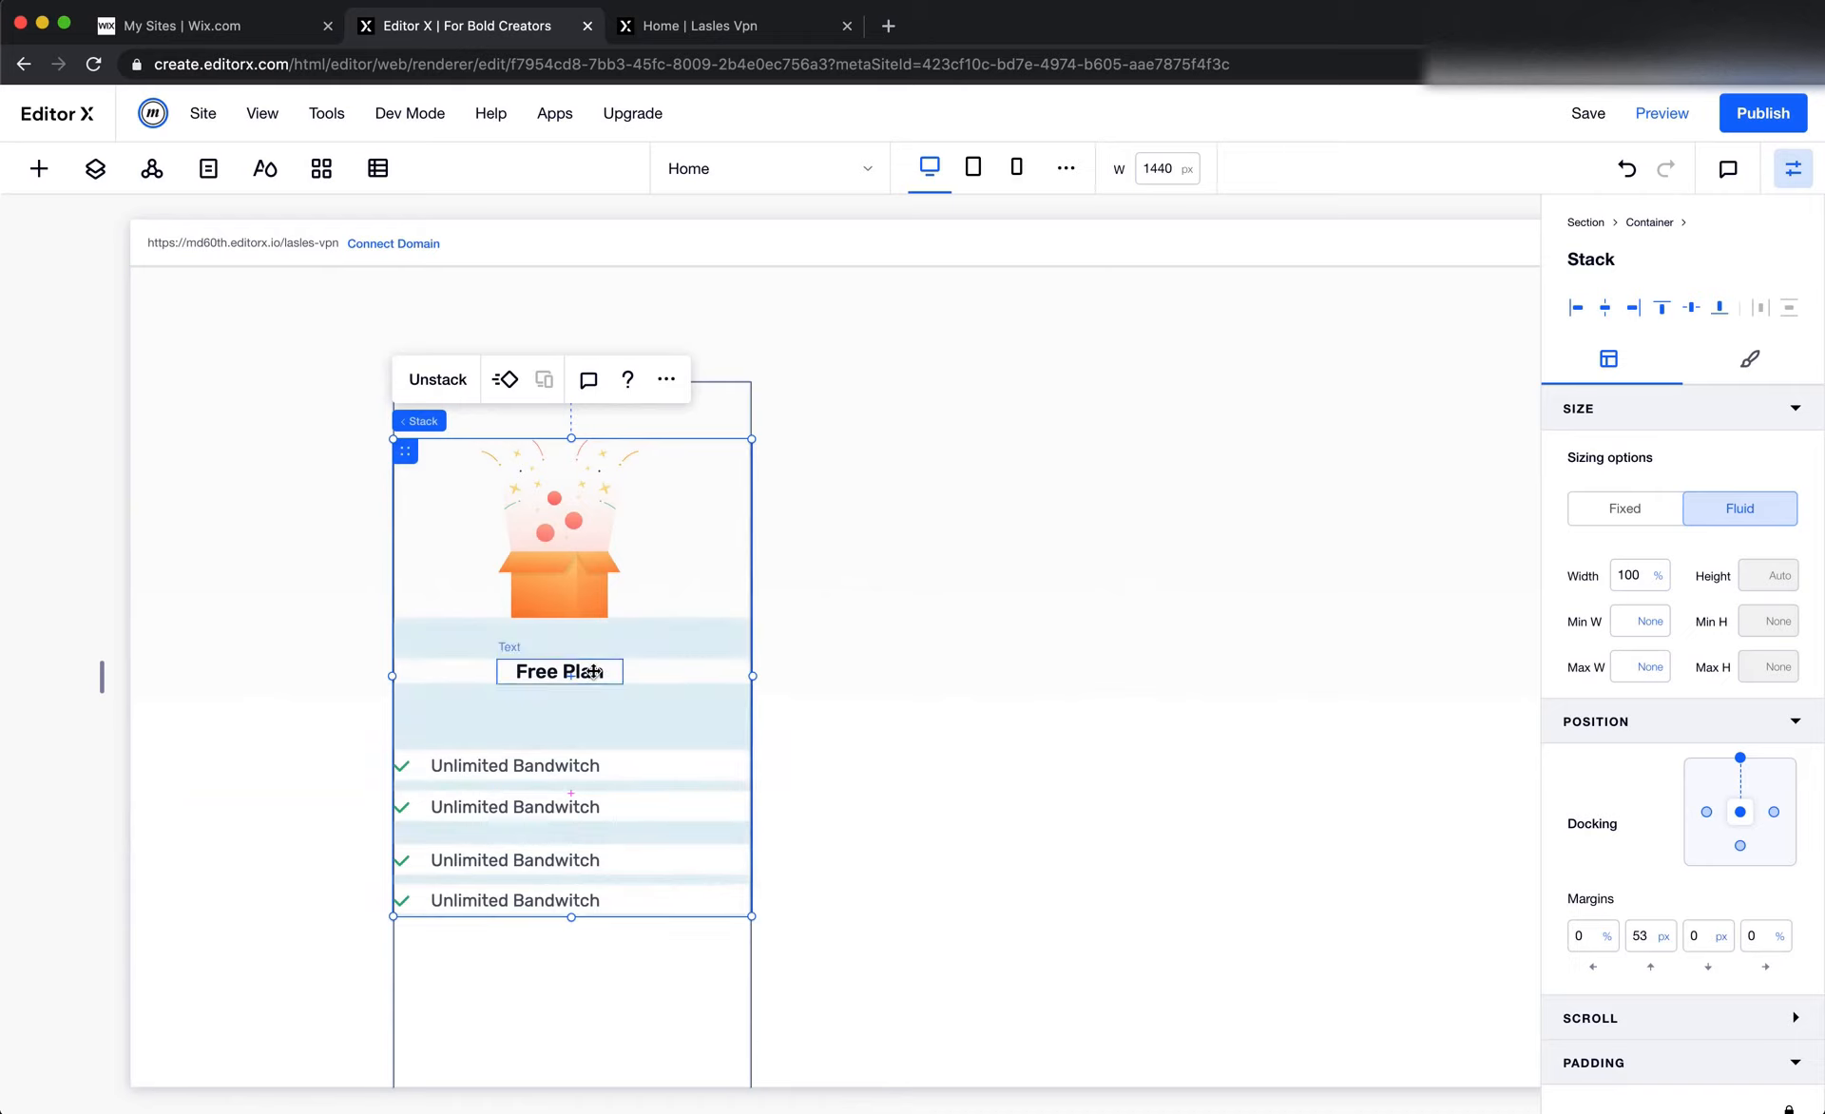
click(1640, 538)
text(10)
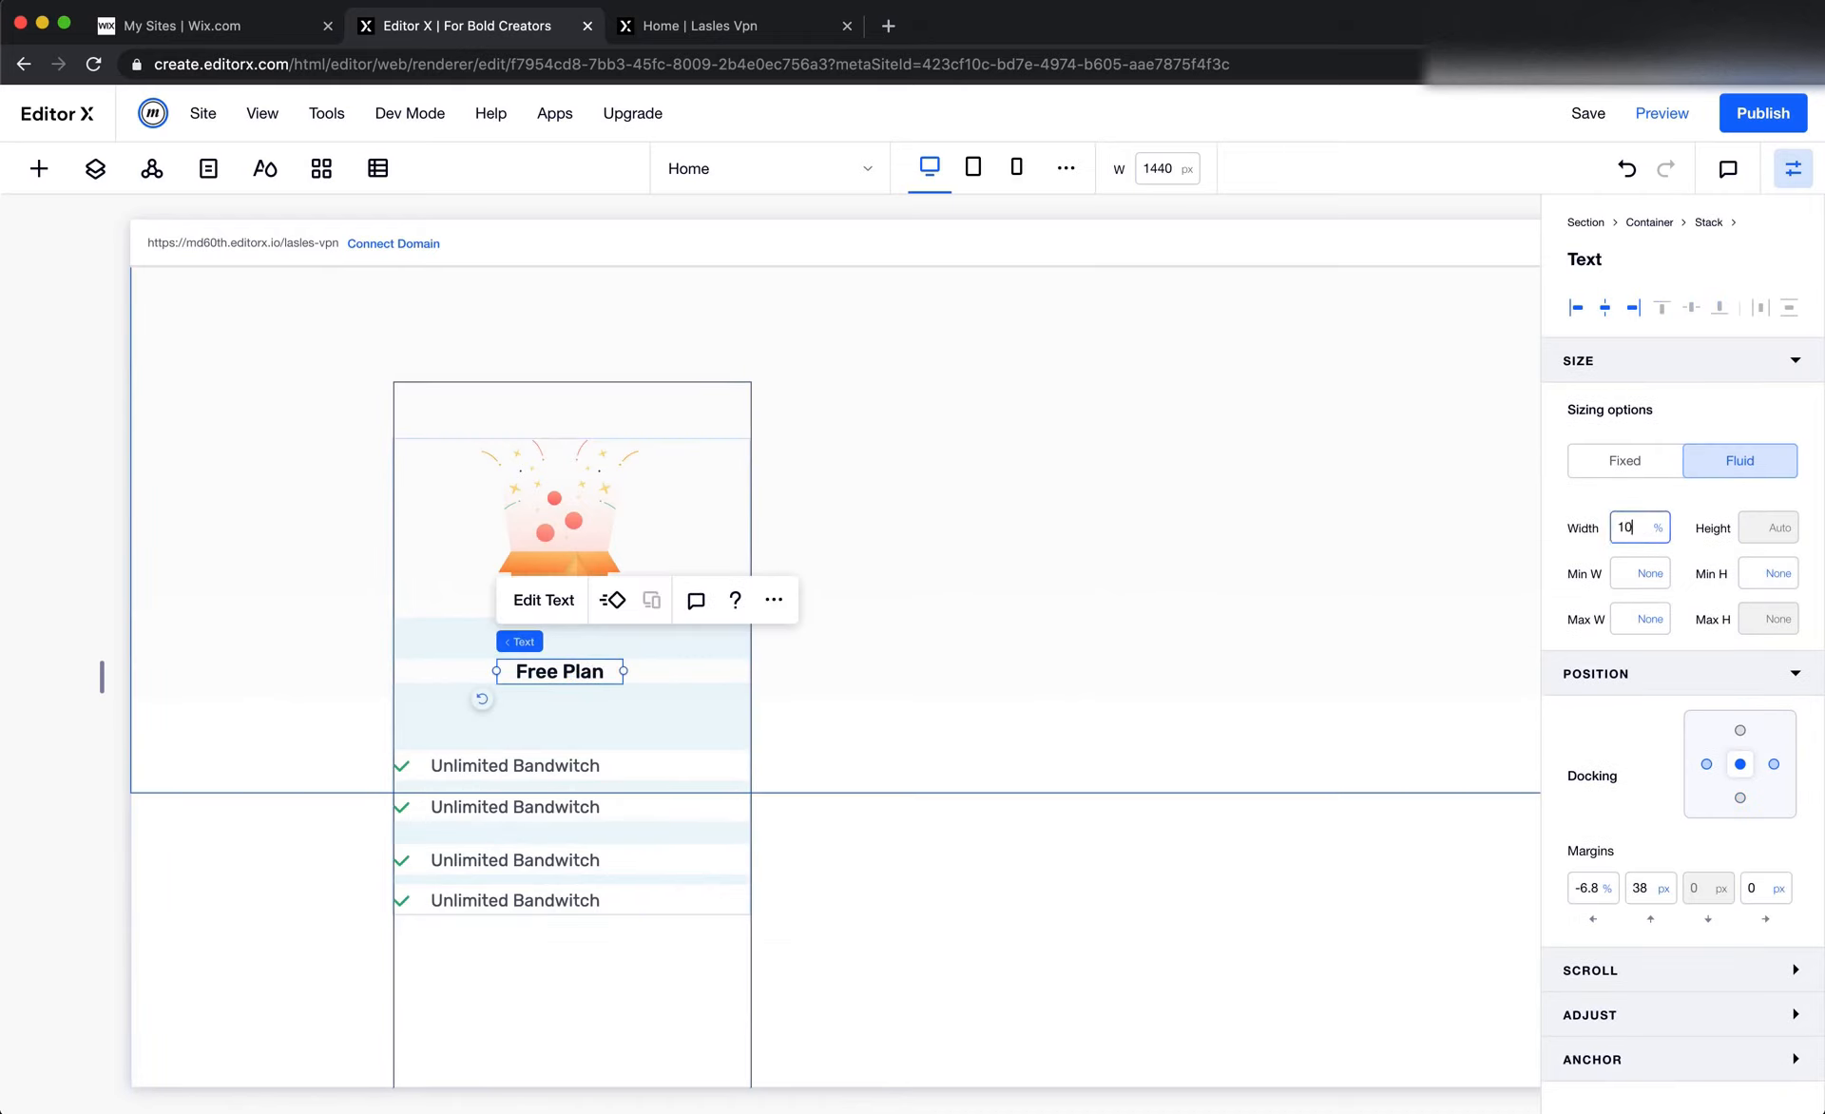
text(0)
key(Tab)
click(1649, 890)
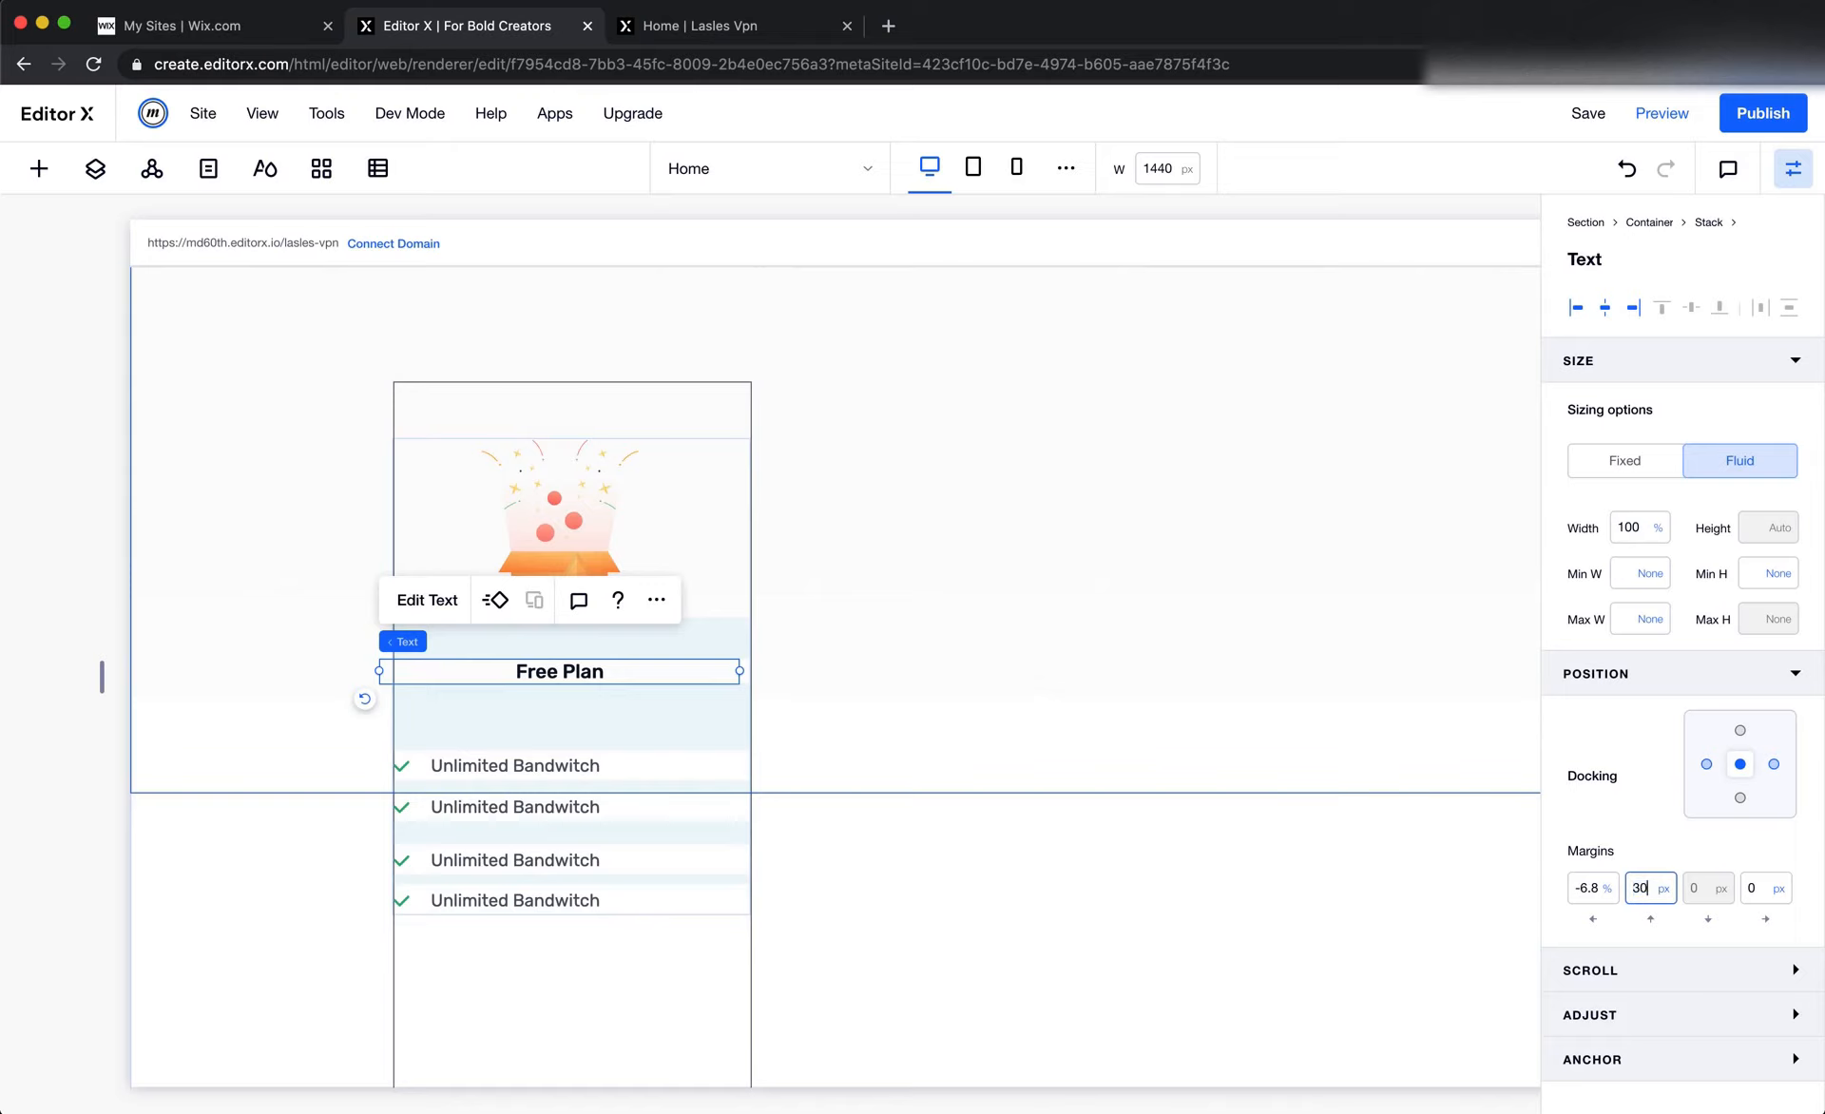
key(shift+Tab)
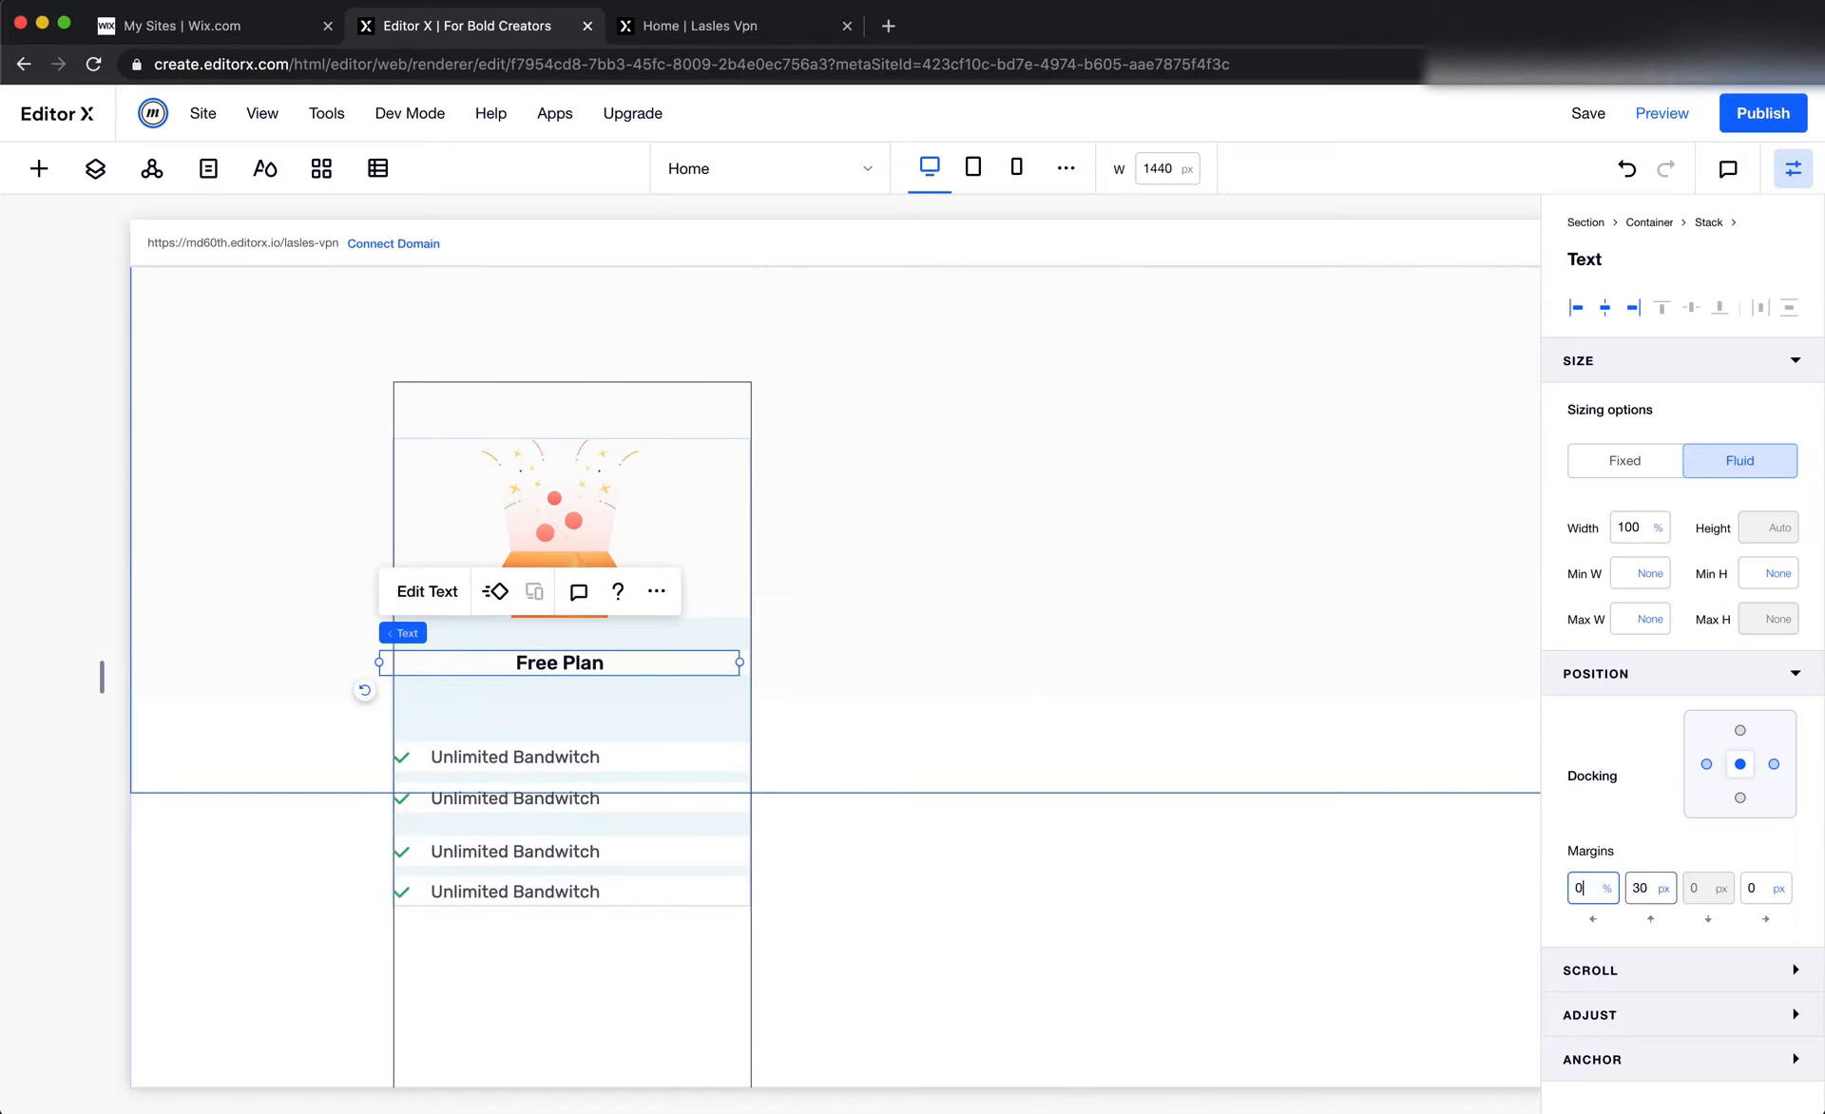
click(1649, 891)
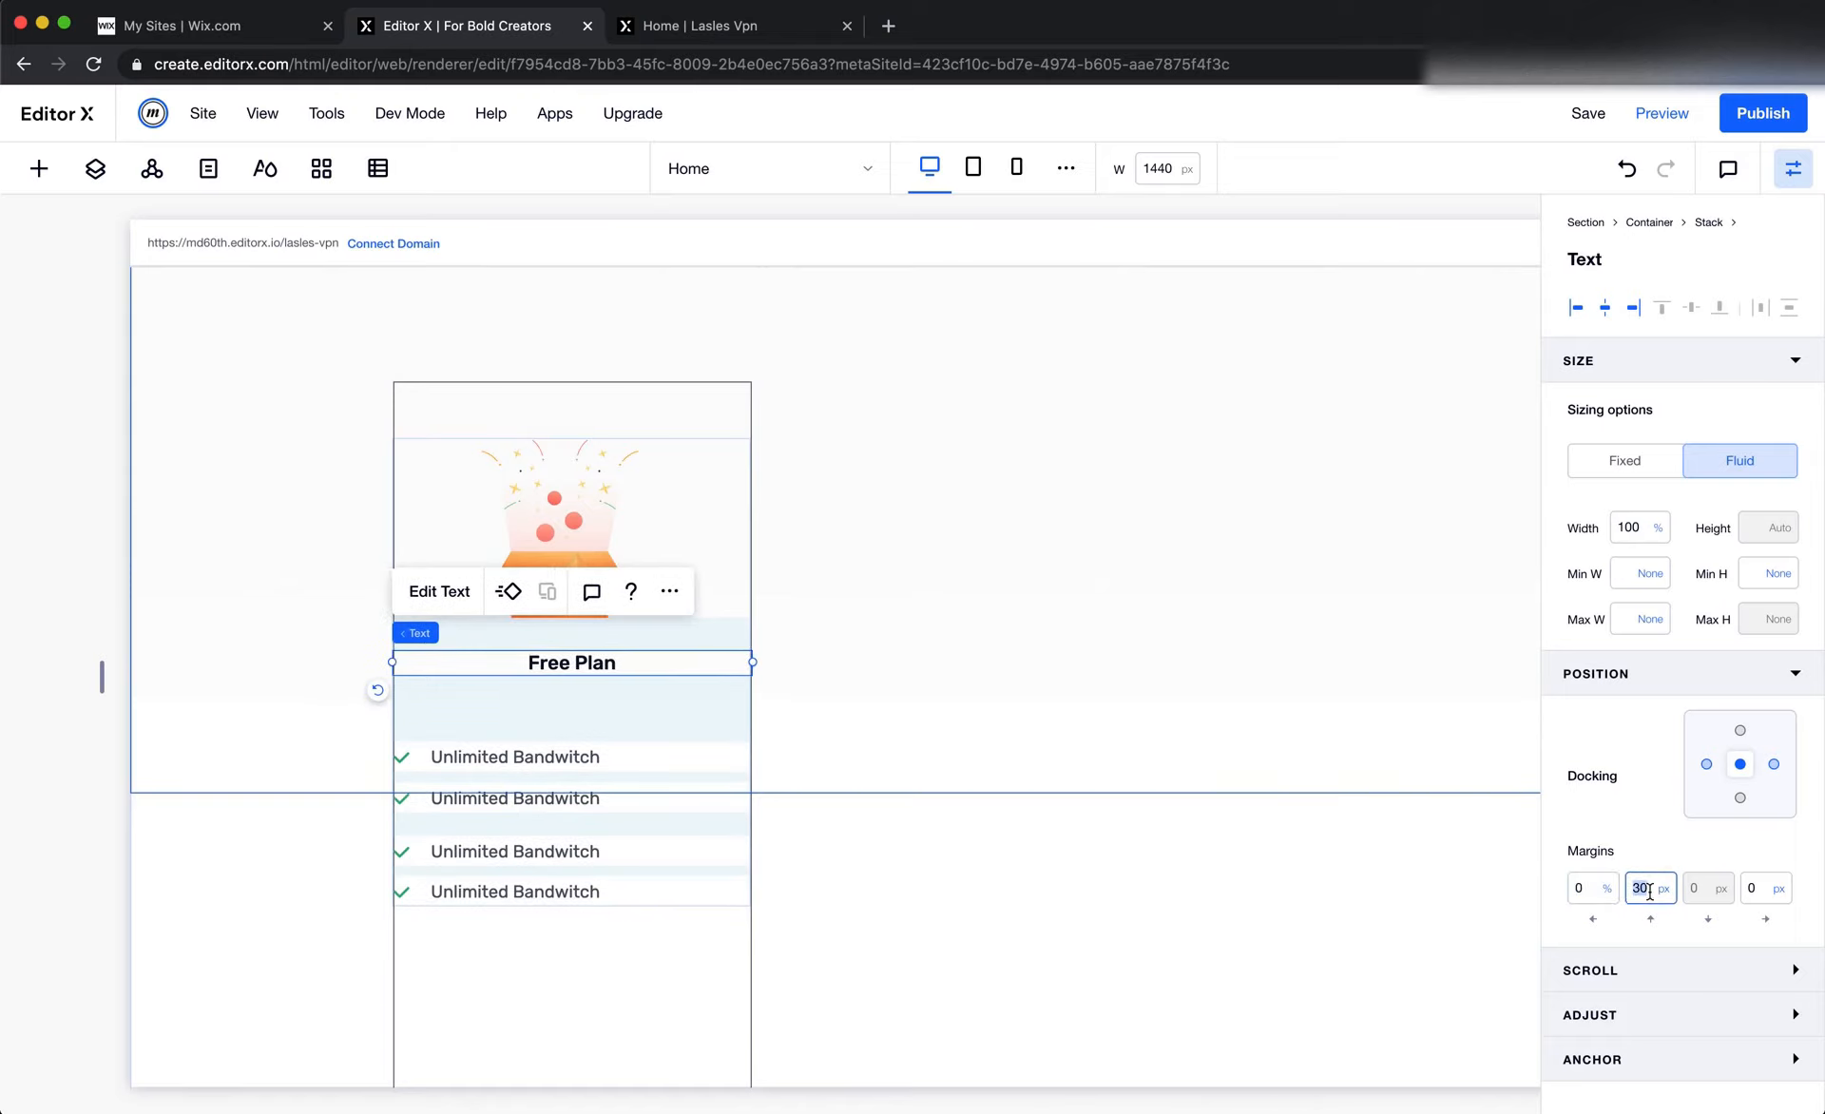
Inspect the Free Plan feature list's spacing in Figma, then set the first list item's top margin to 30 px in Editor X
click(415, 760)
key(super+Tab)
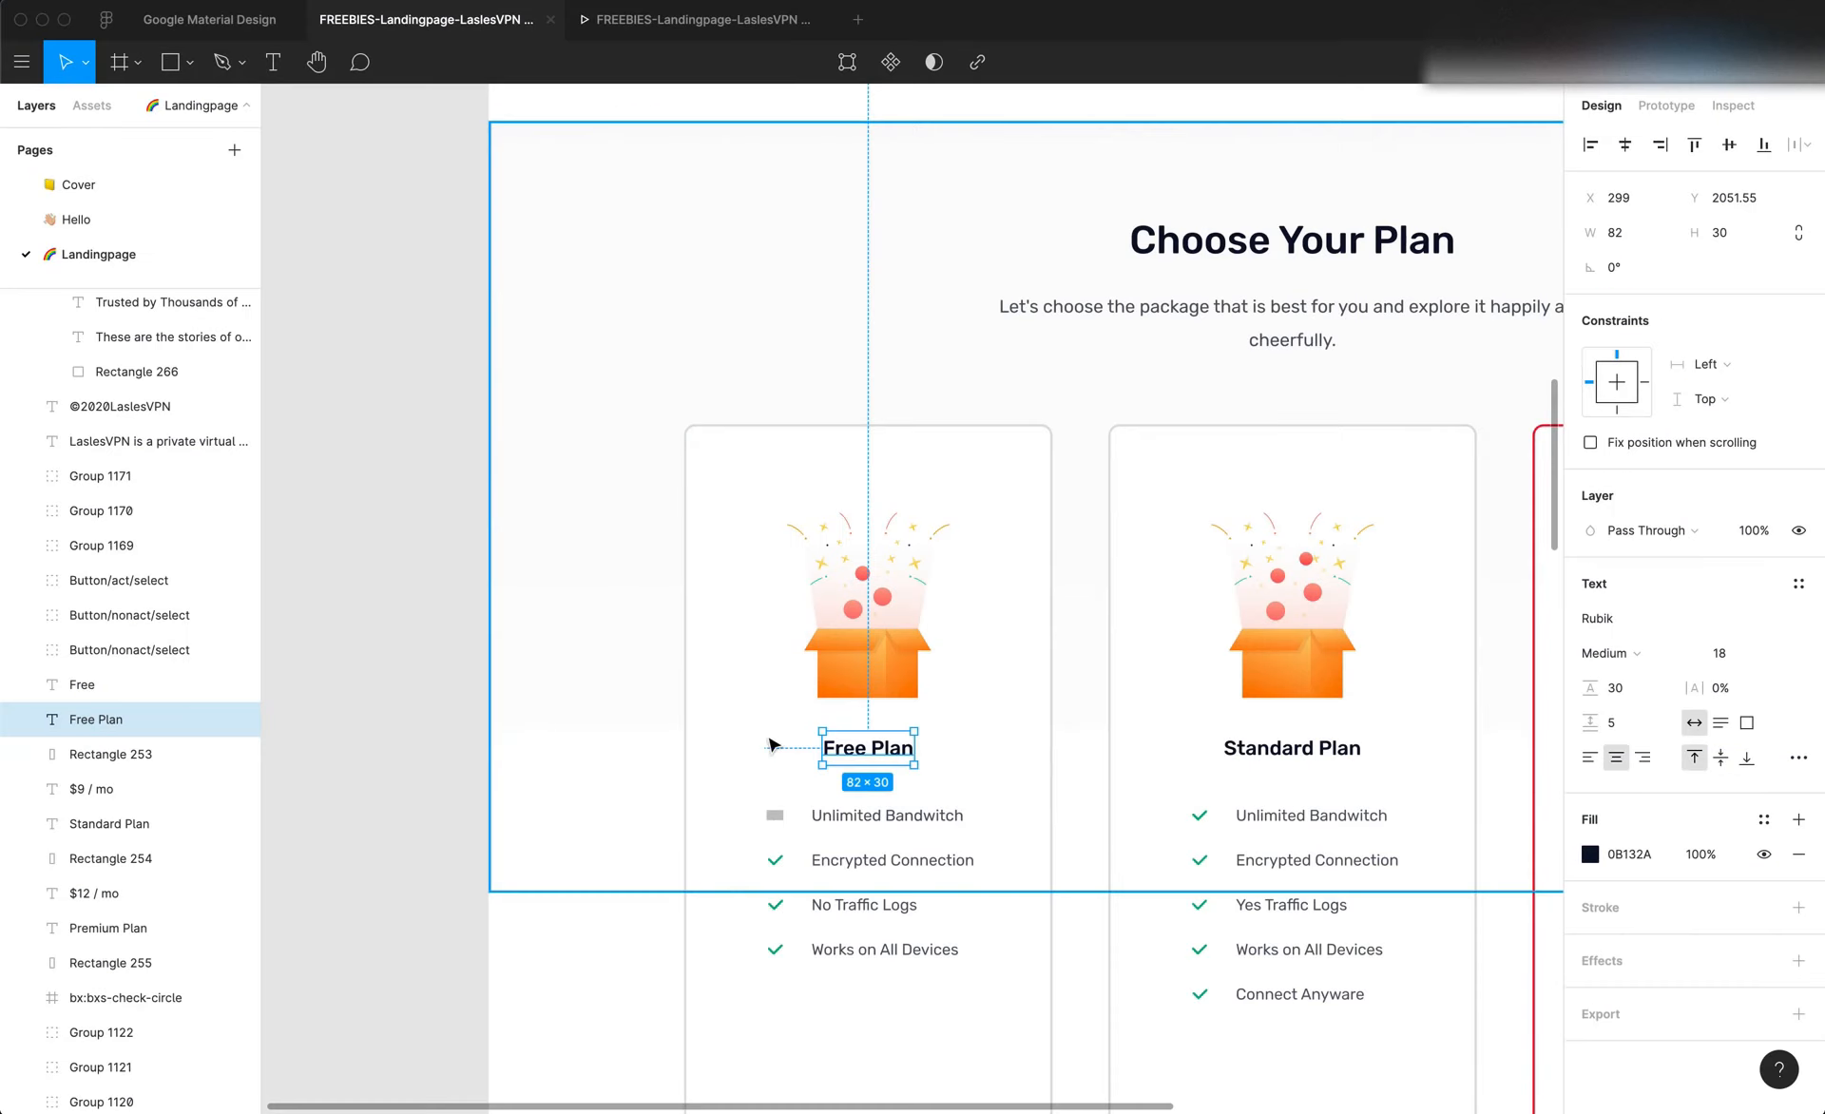
click(931, 833)
click(778, 817)
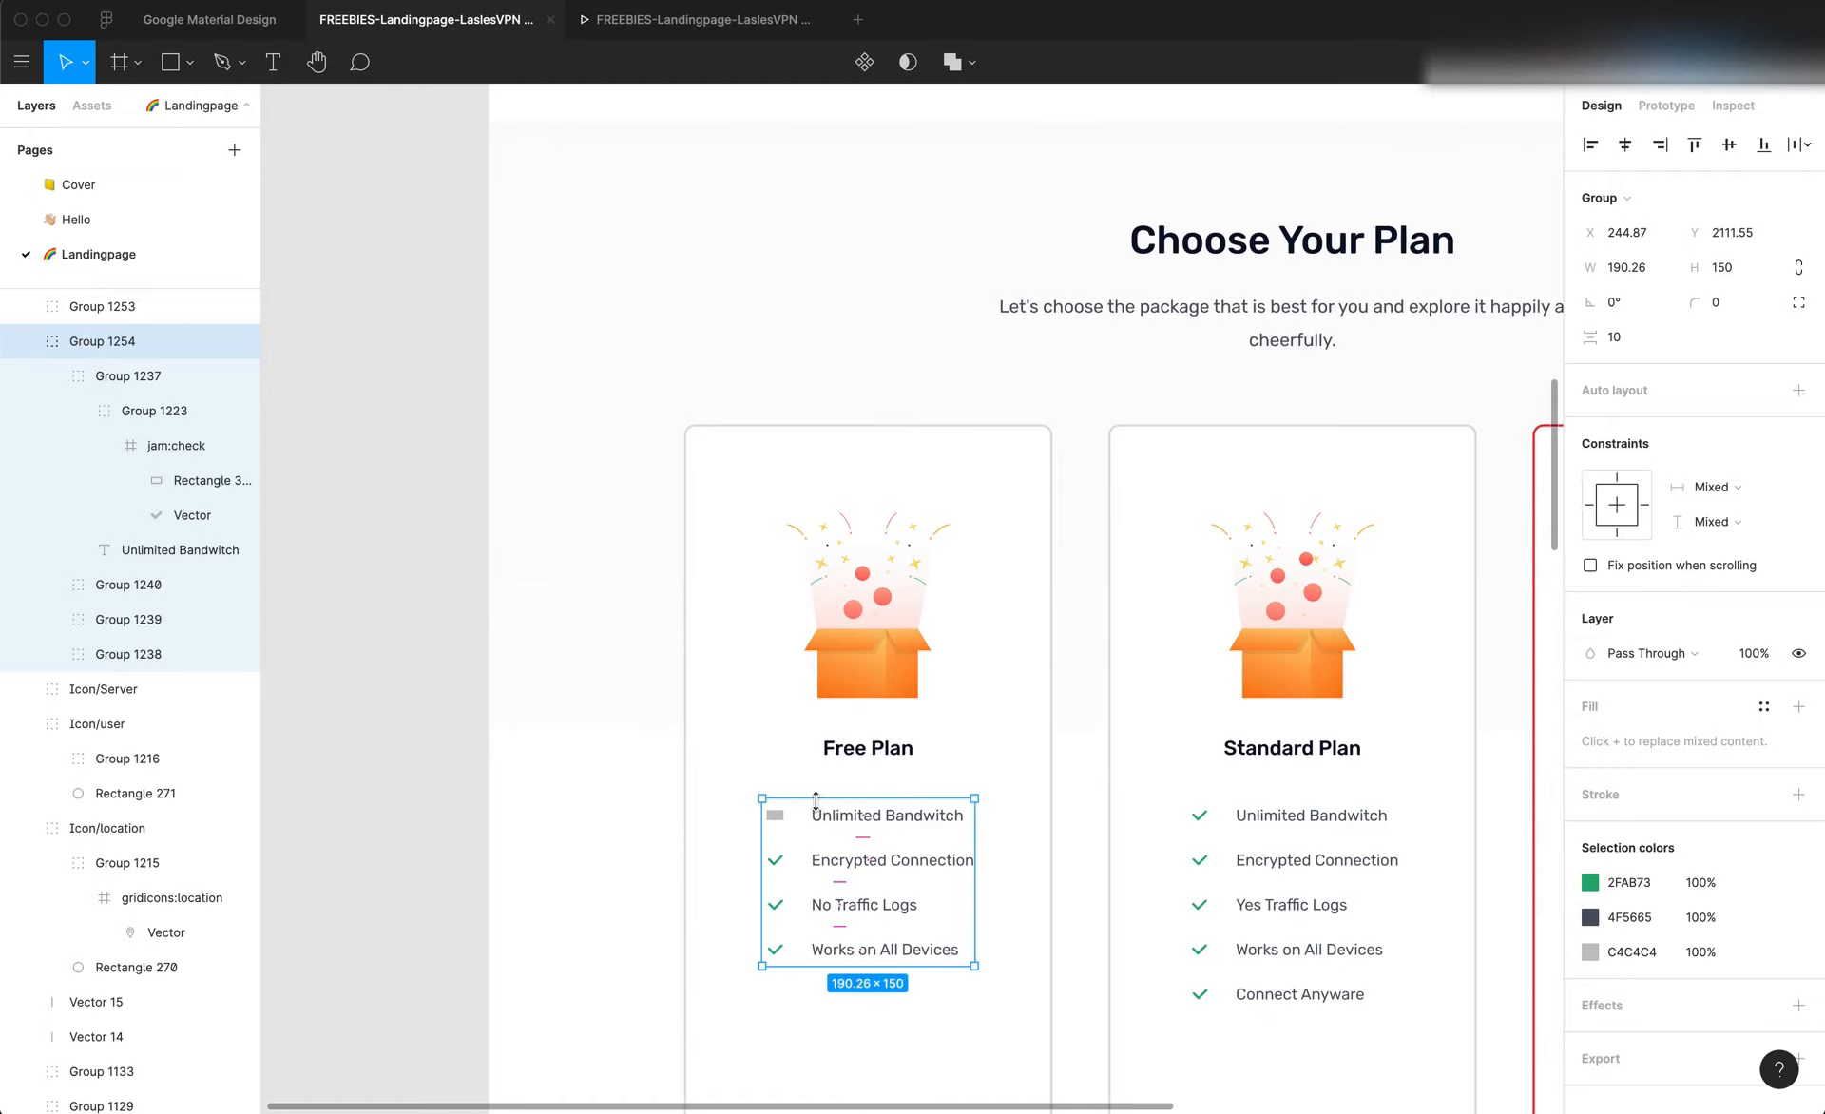
key(alt)
key(super+Tab)
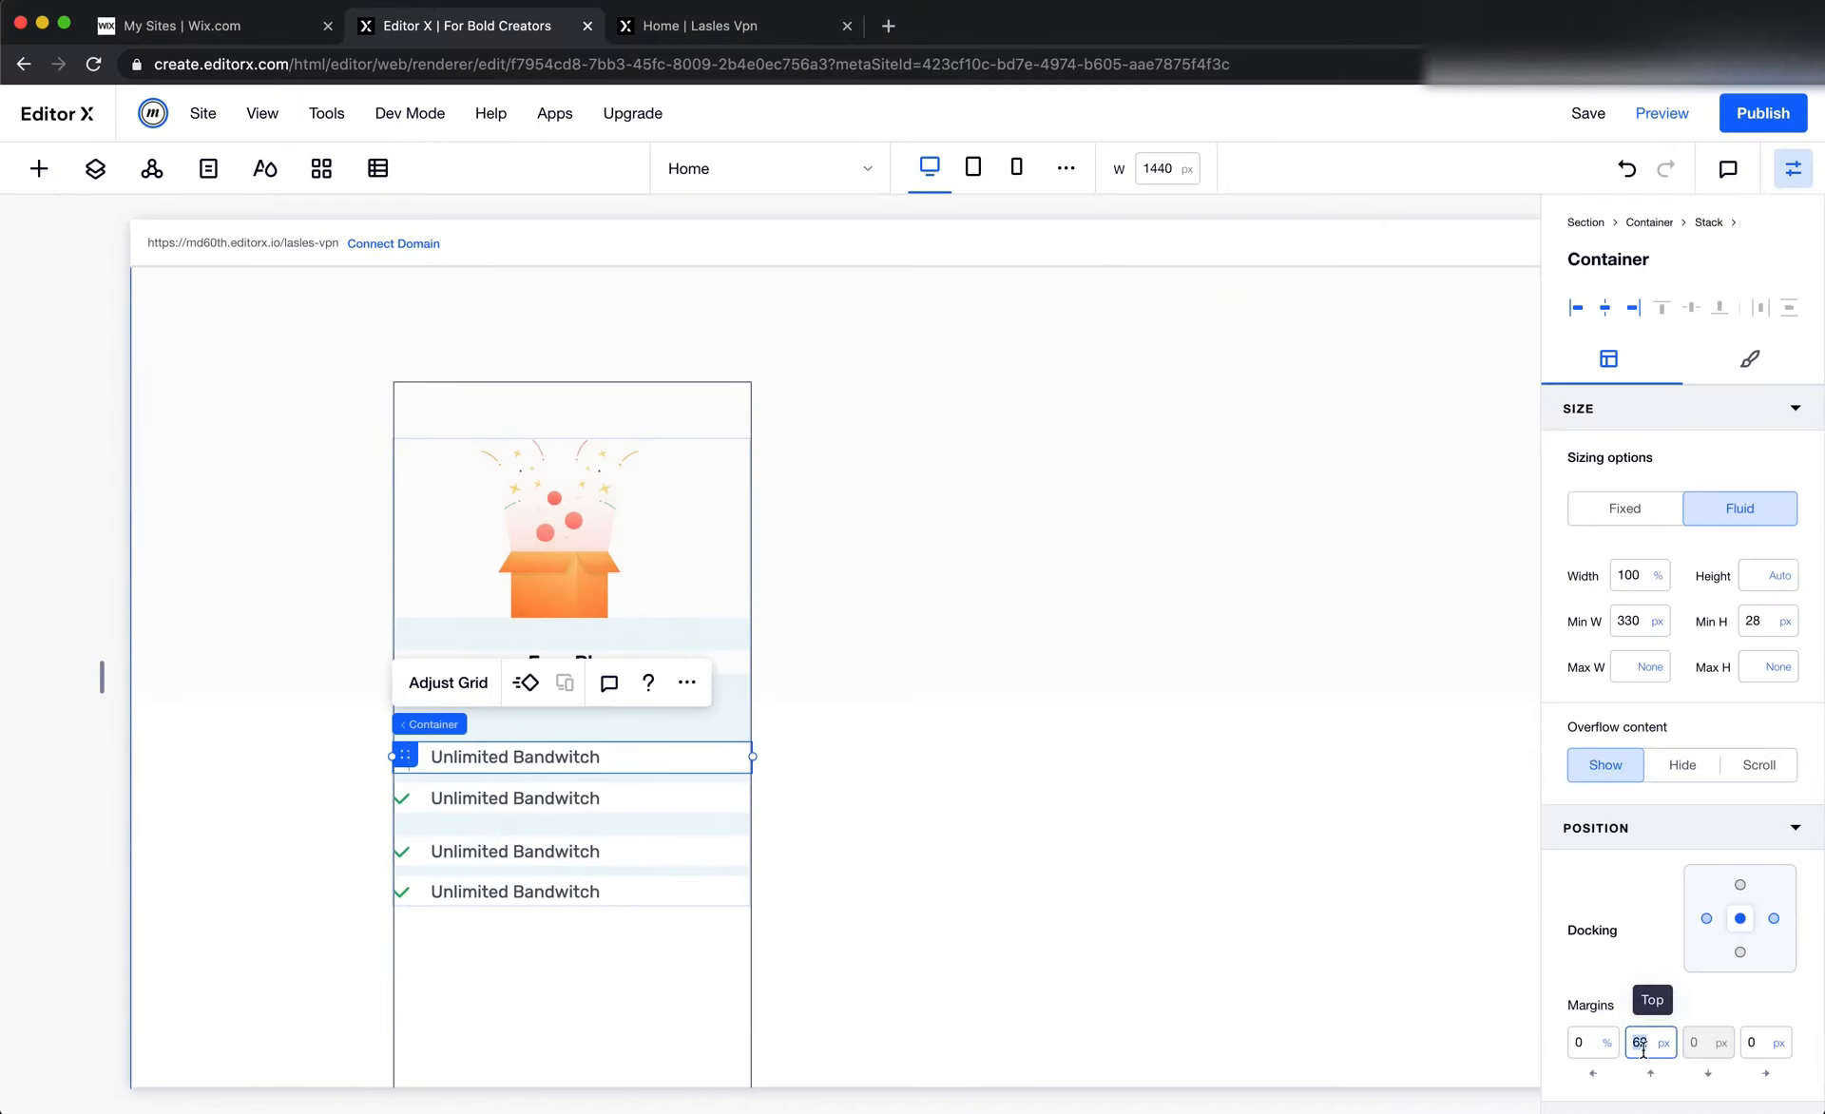
key(Tab)
Measure the spacing between feature rows in Figma, then set the second list item's top margin to 10 px in Editor X
key(super+Tab)
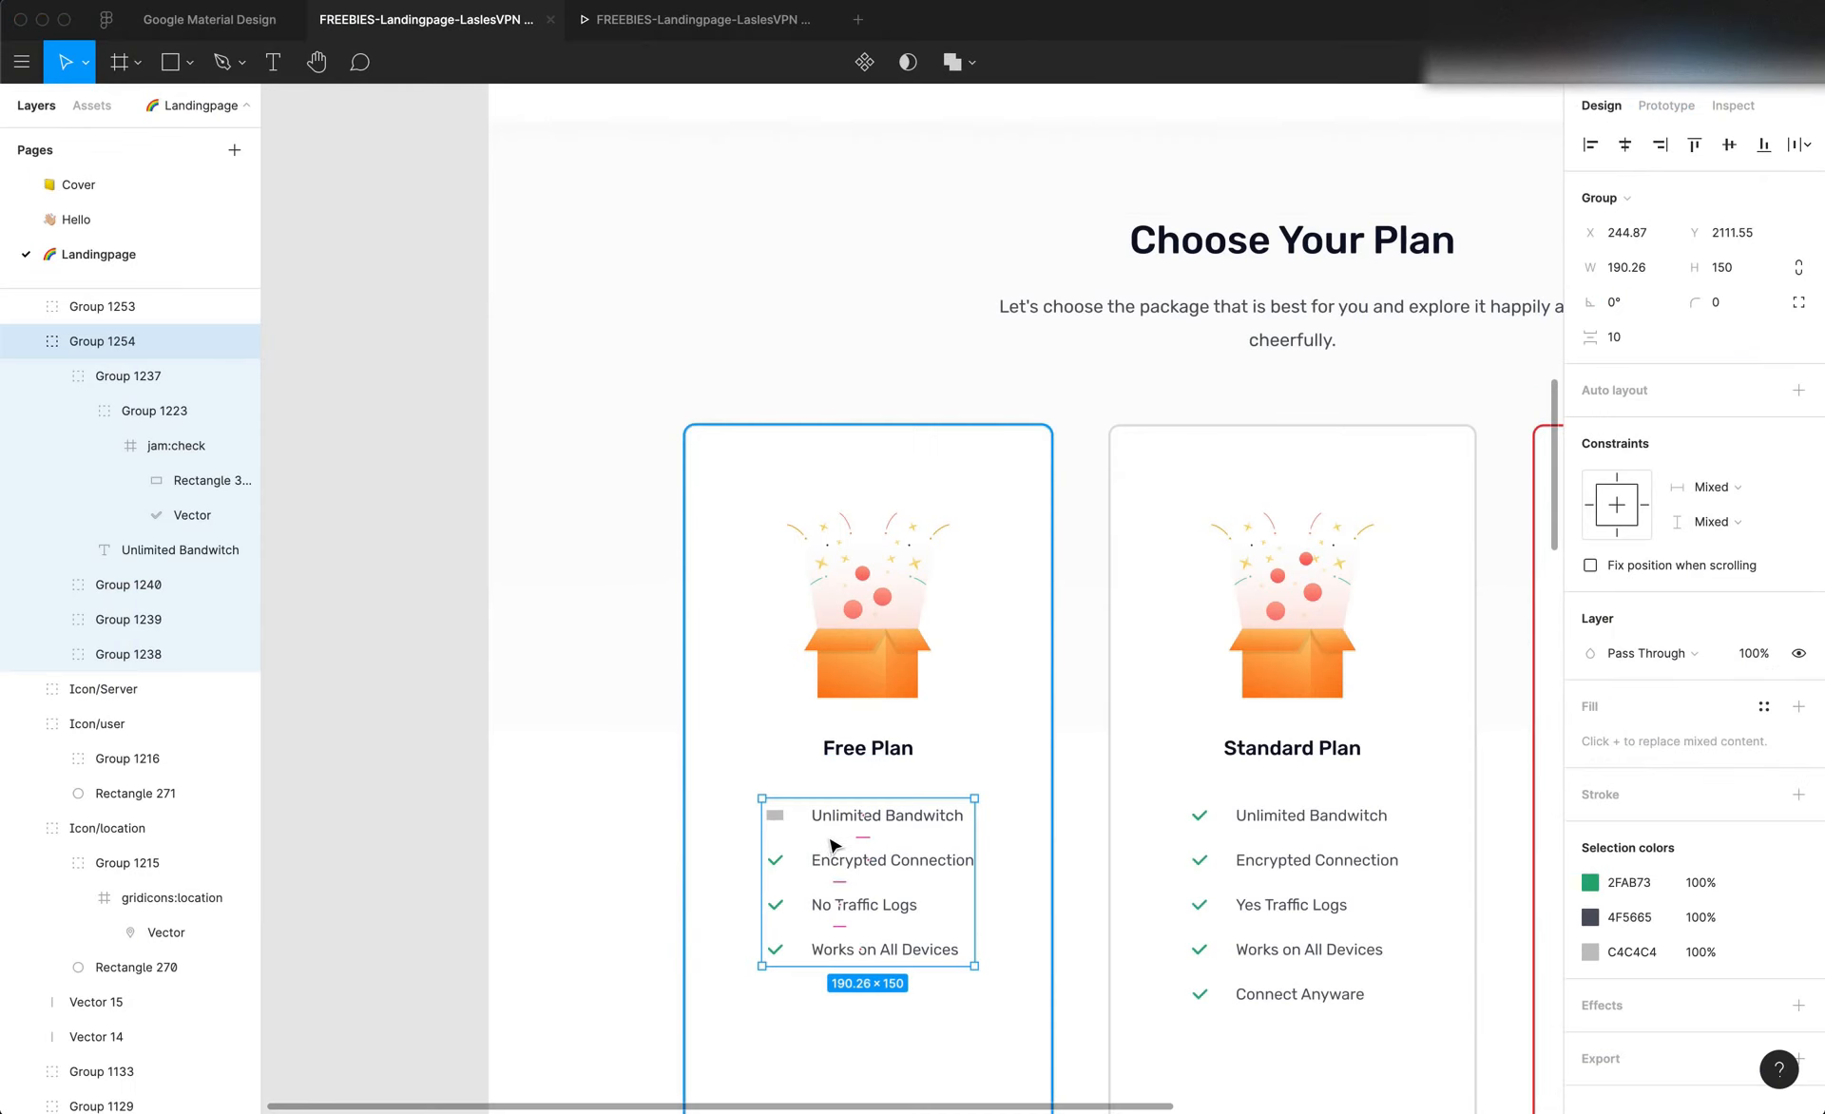
double_click(827, 913)
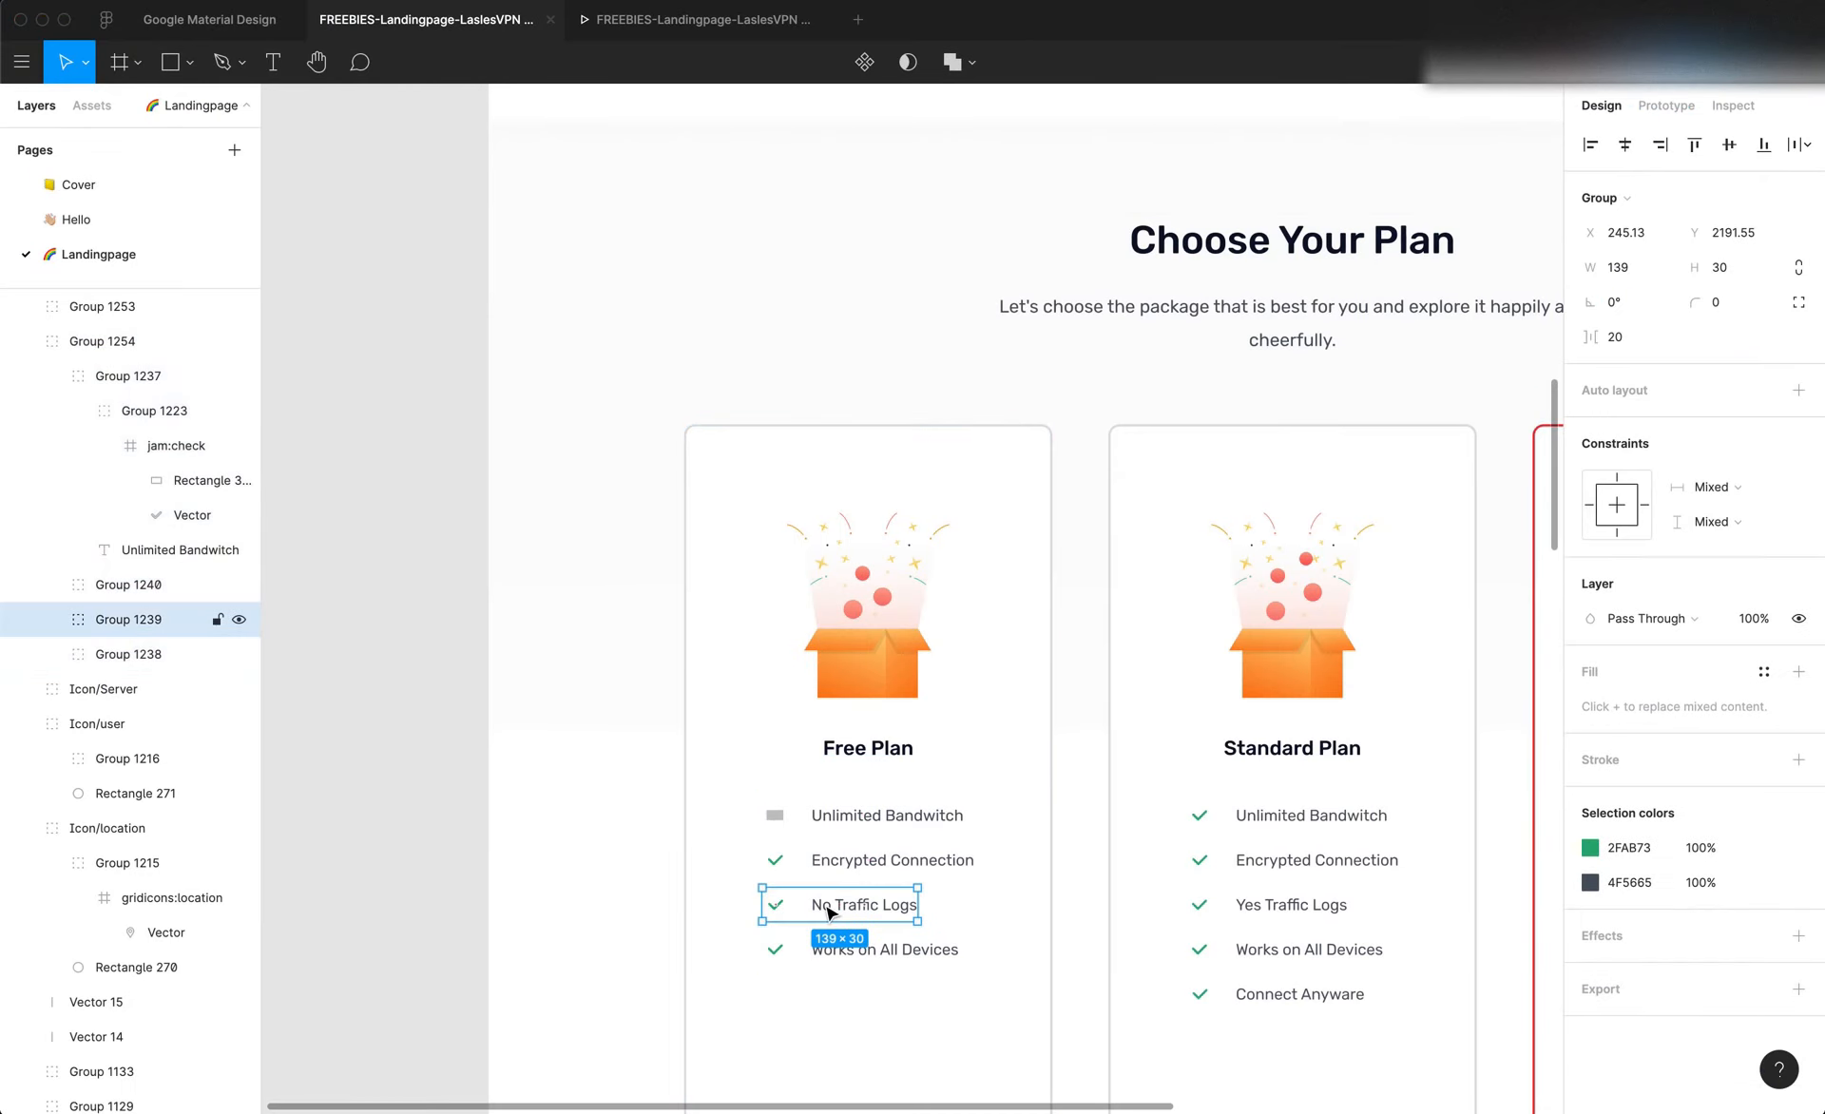
key(alt)
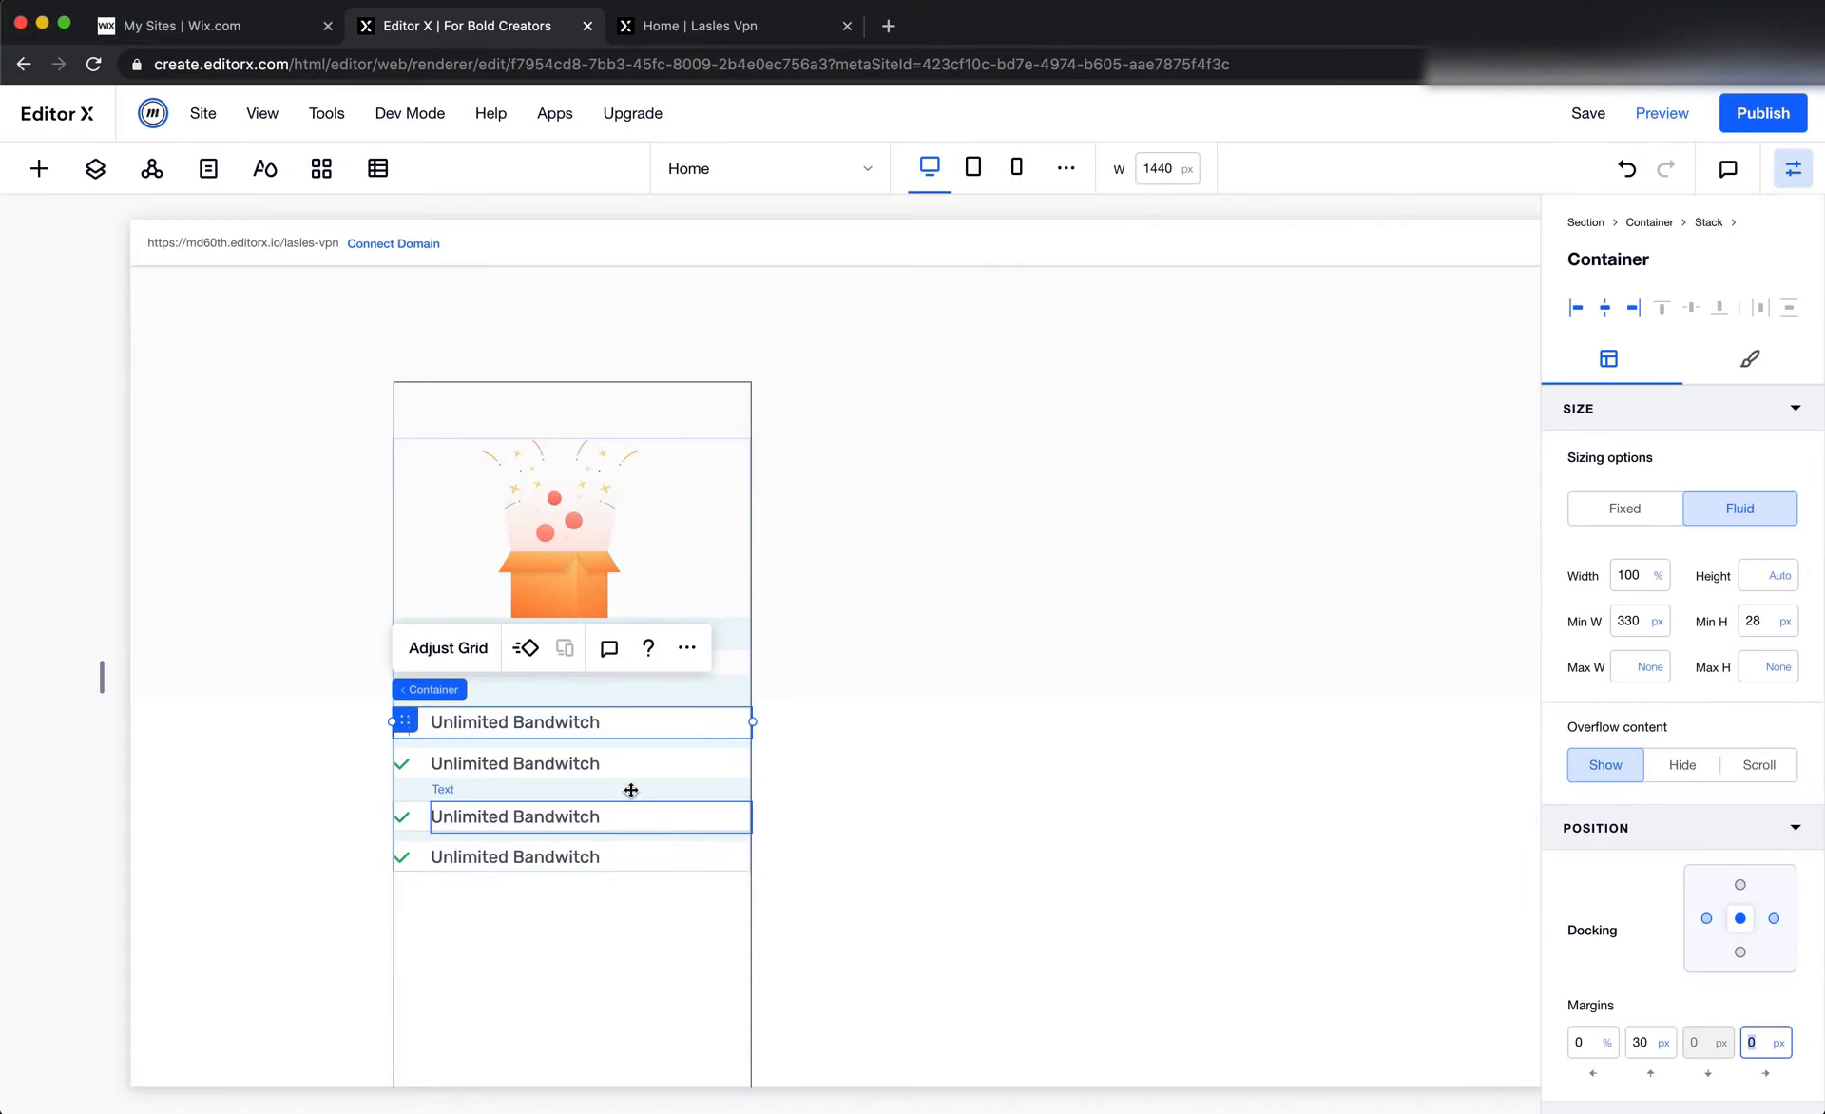
click(623, 766)
click(420, 760)
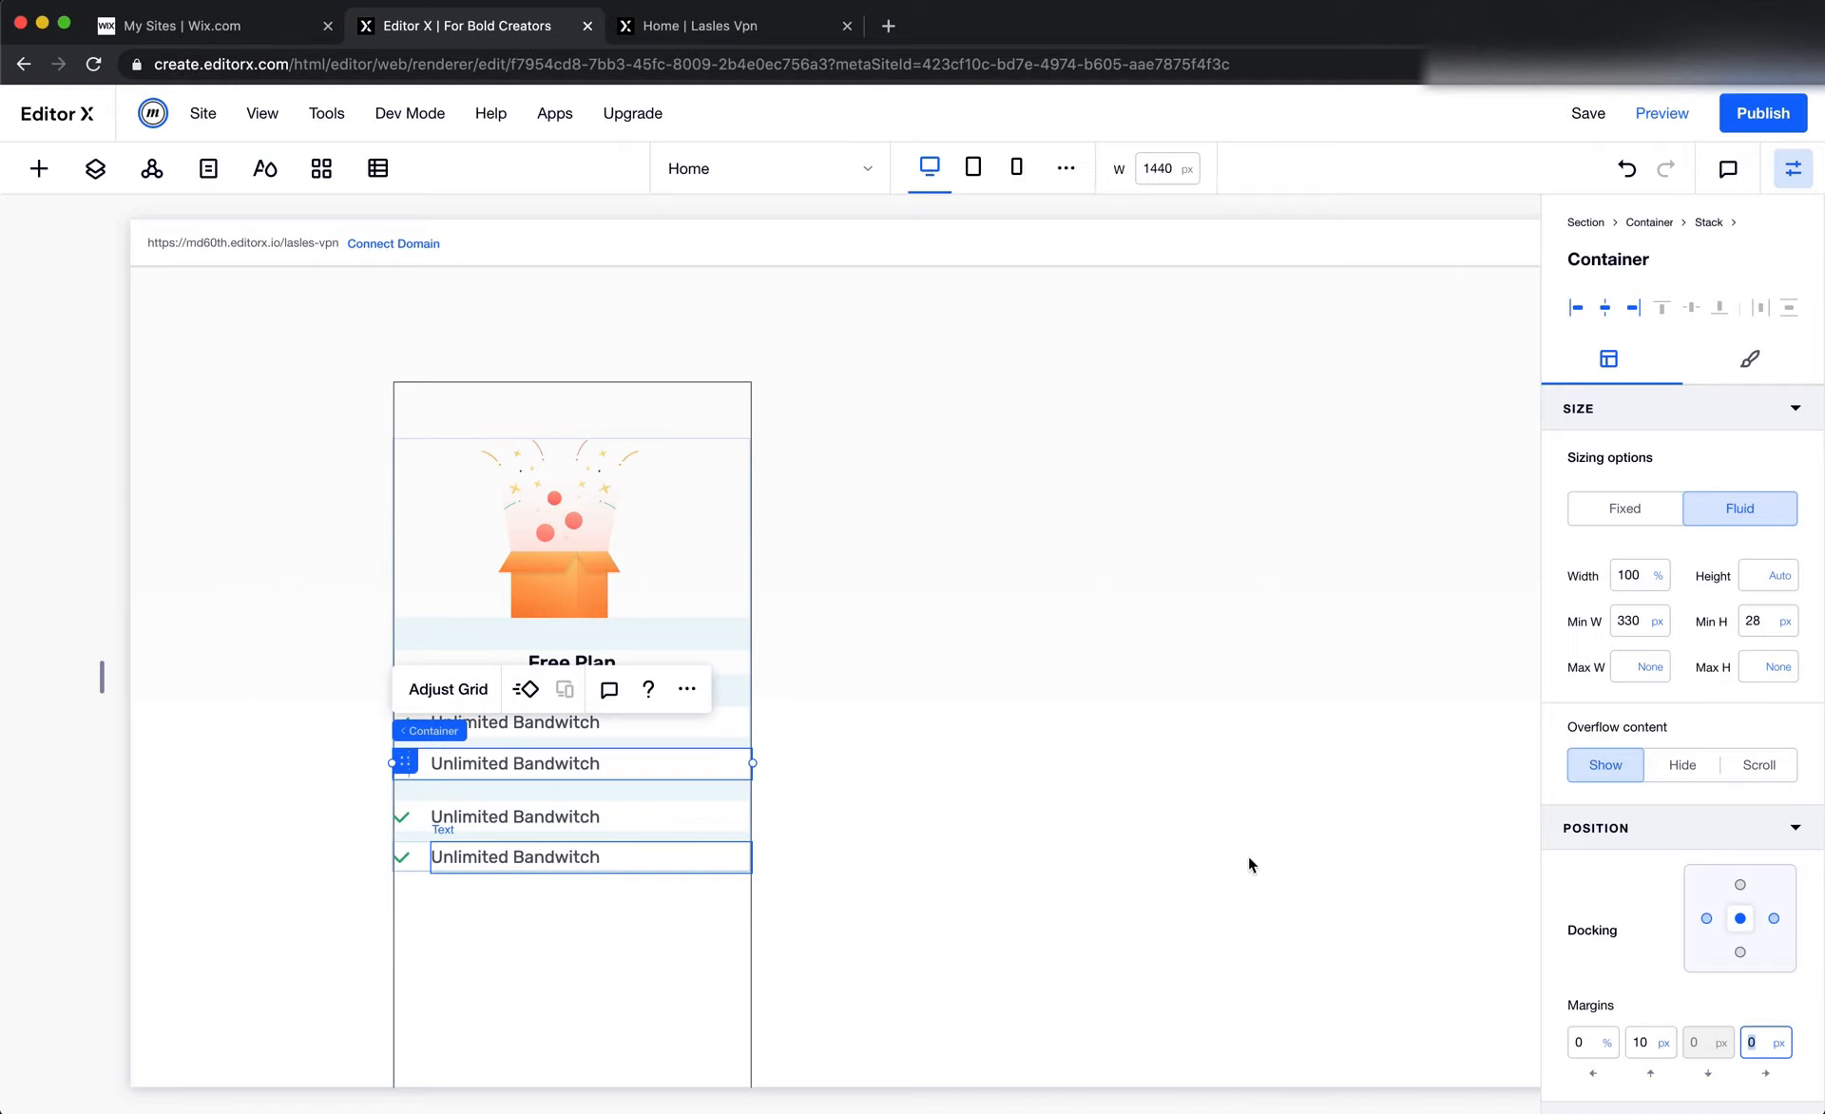
Set the top margin of the third and fourth list items to 10 px
click(424, 823)
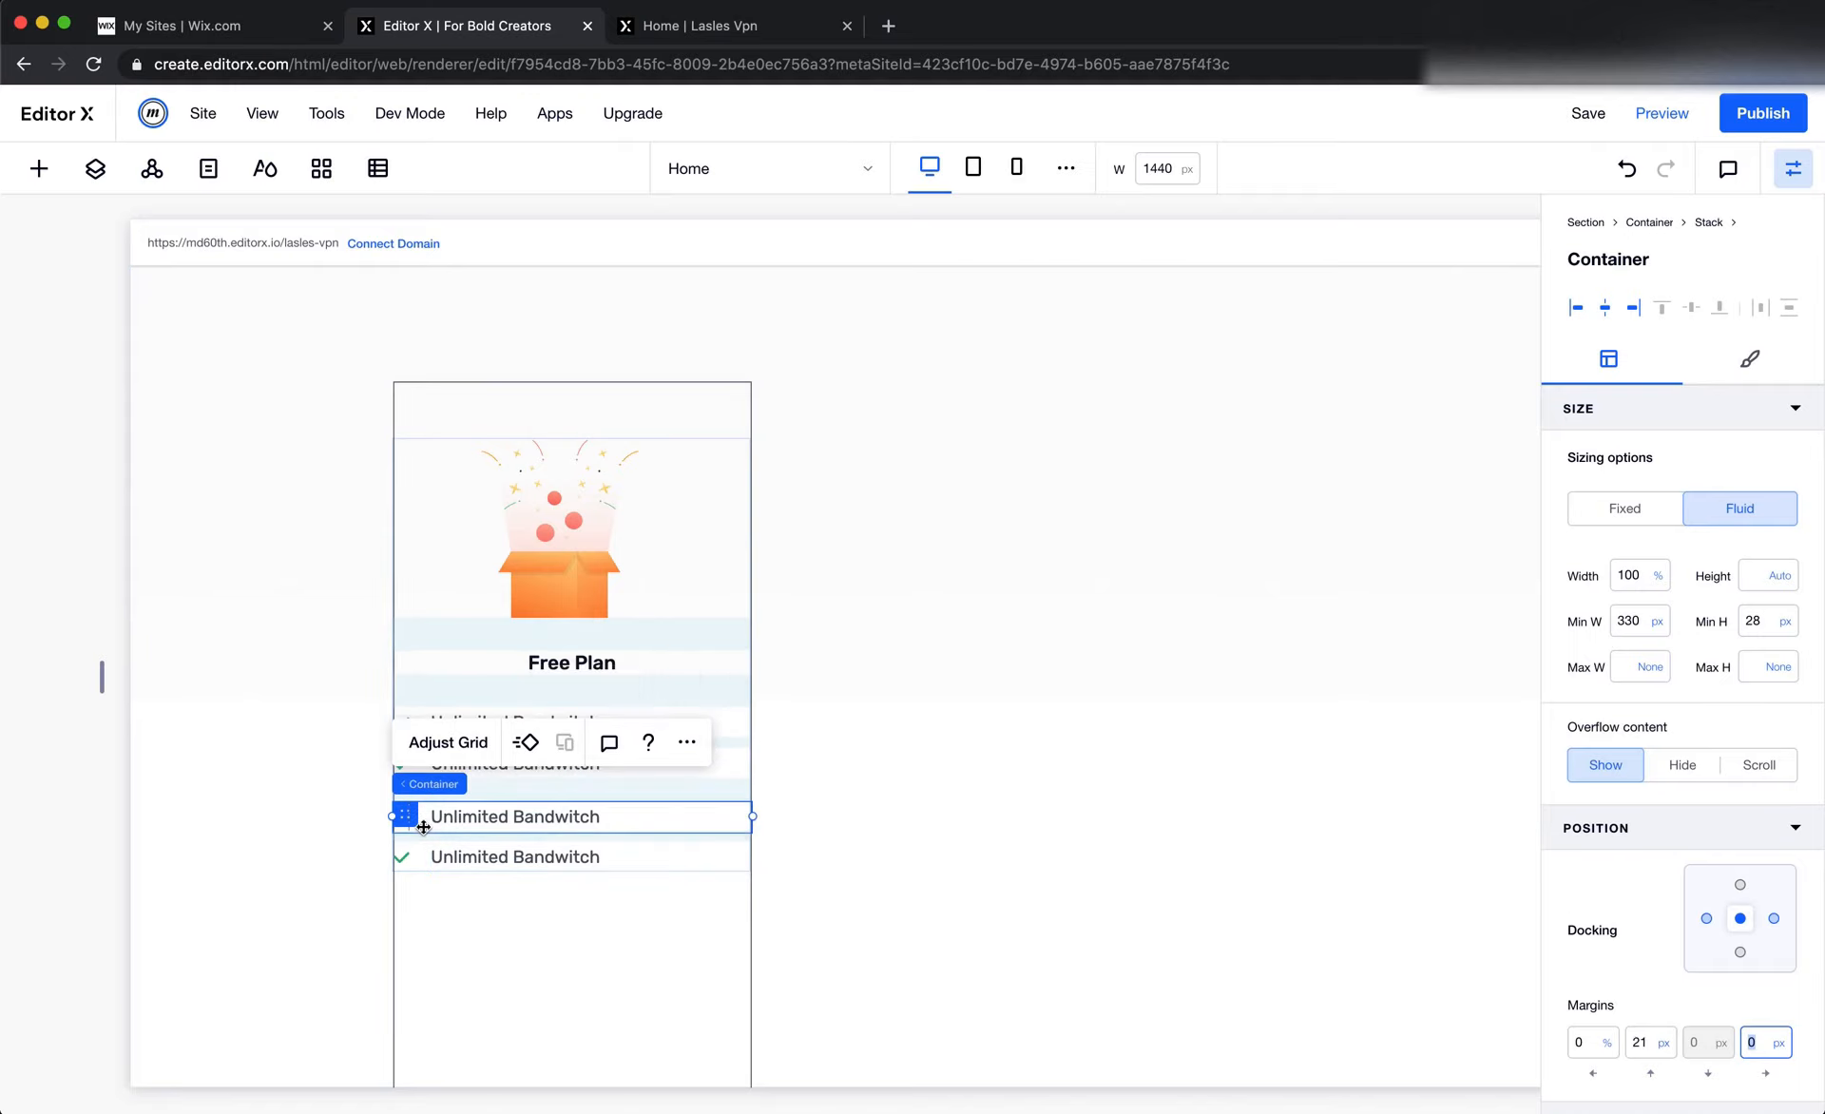
click(1650, 1040)
text(10)
key(Tab)
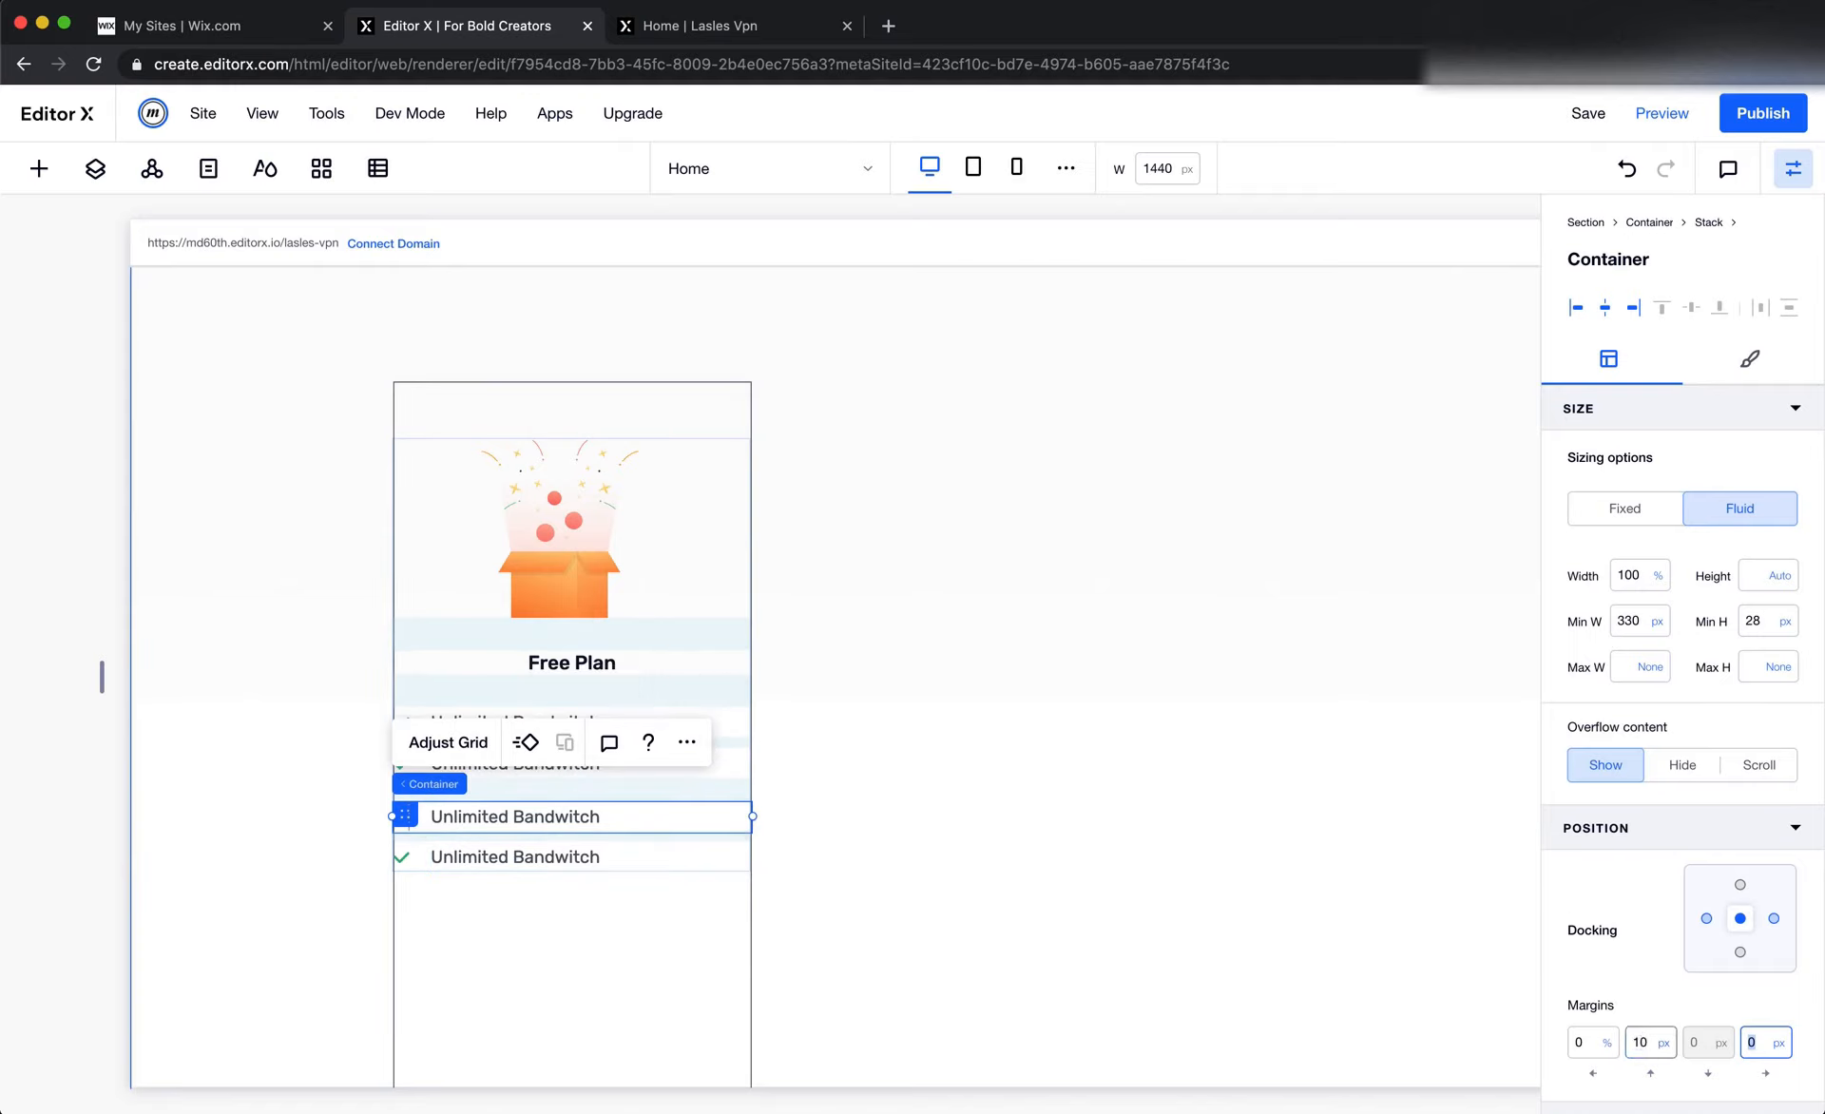
click(419, 850)
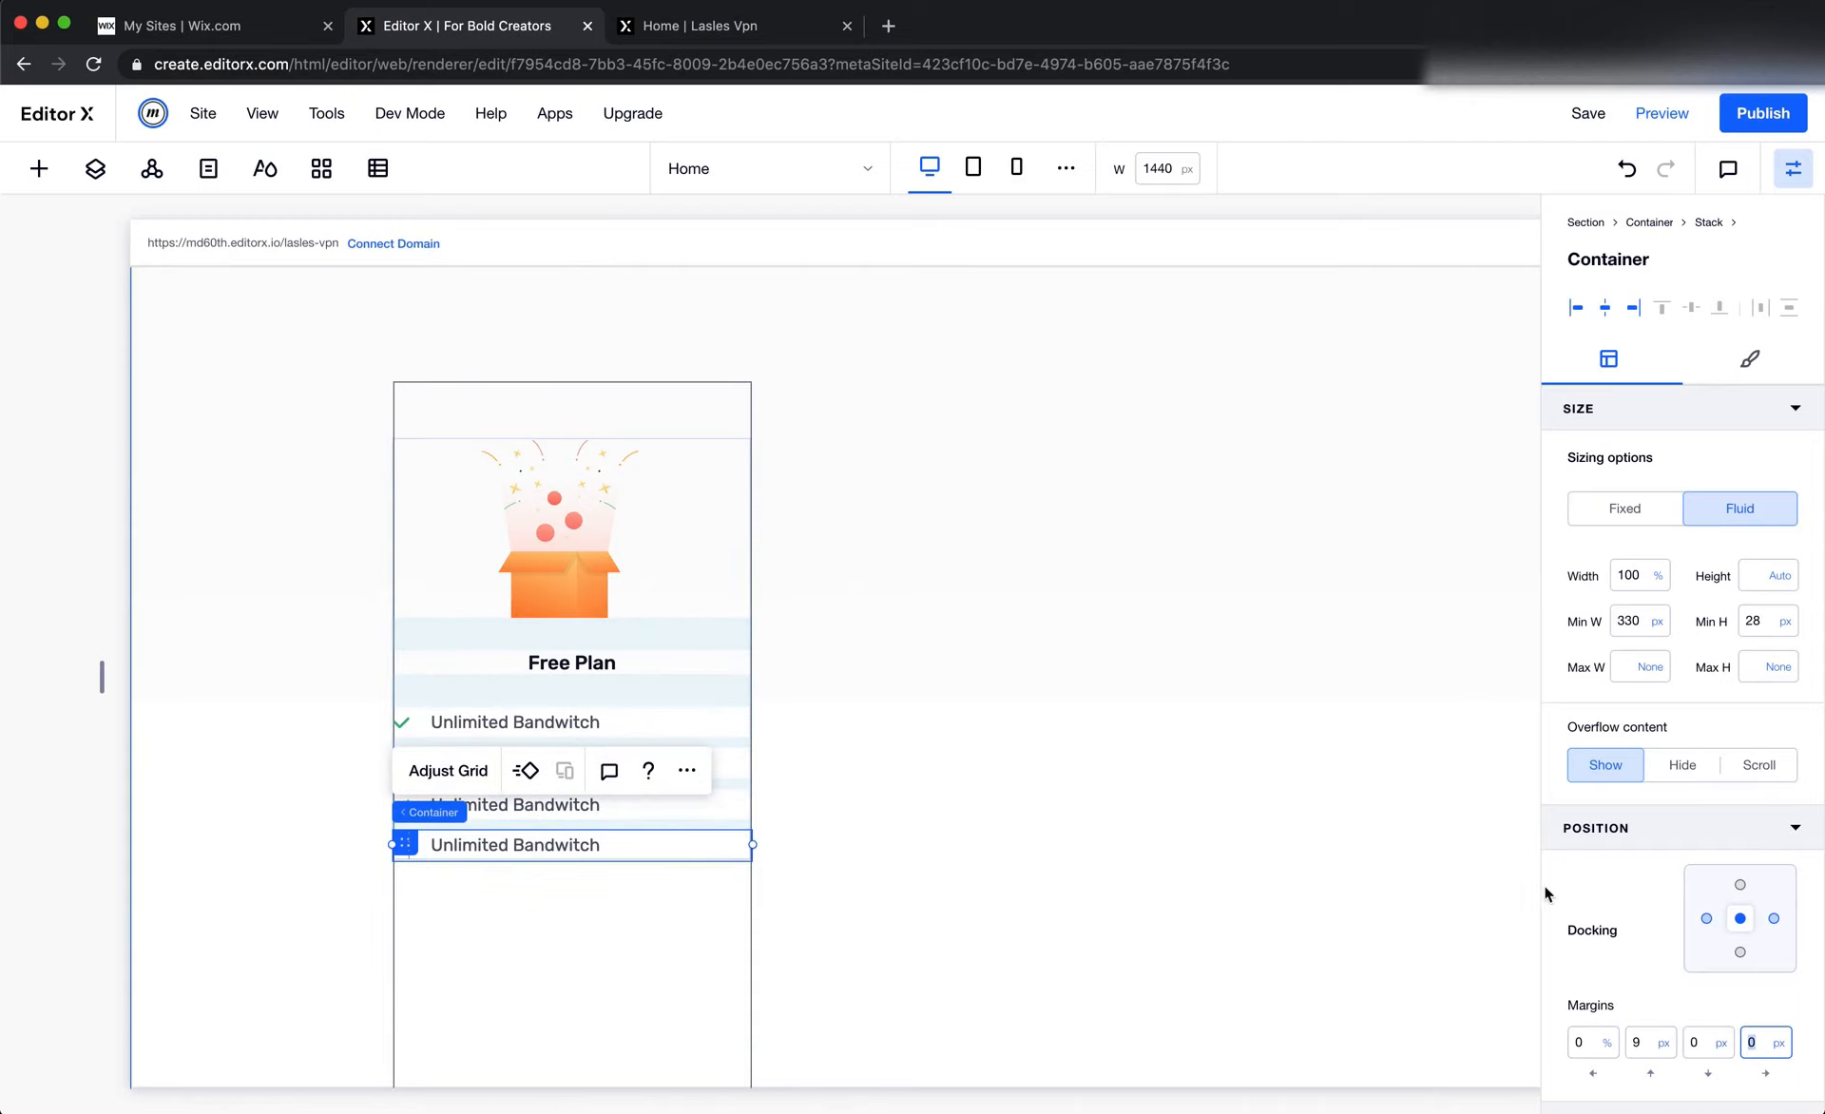
click(1652, 1054)
text(10)
key(Tab)
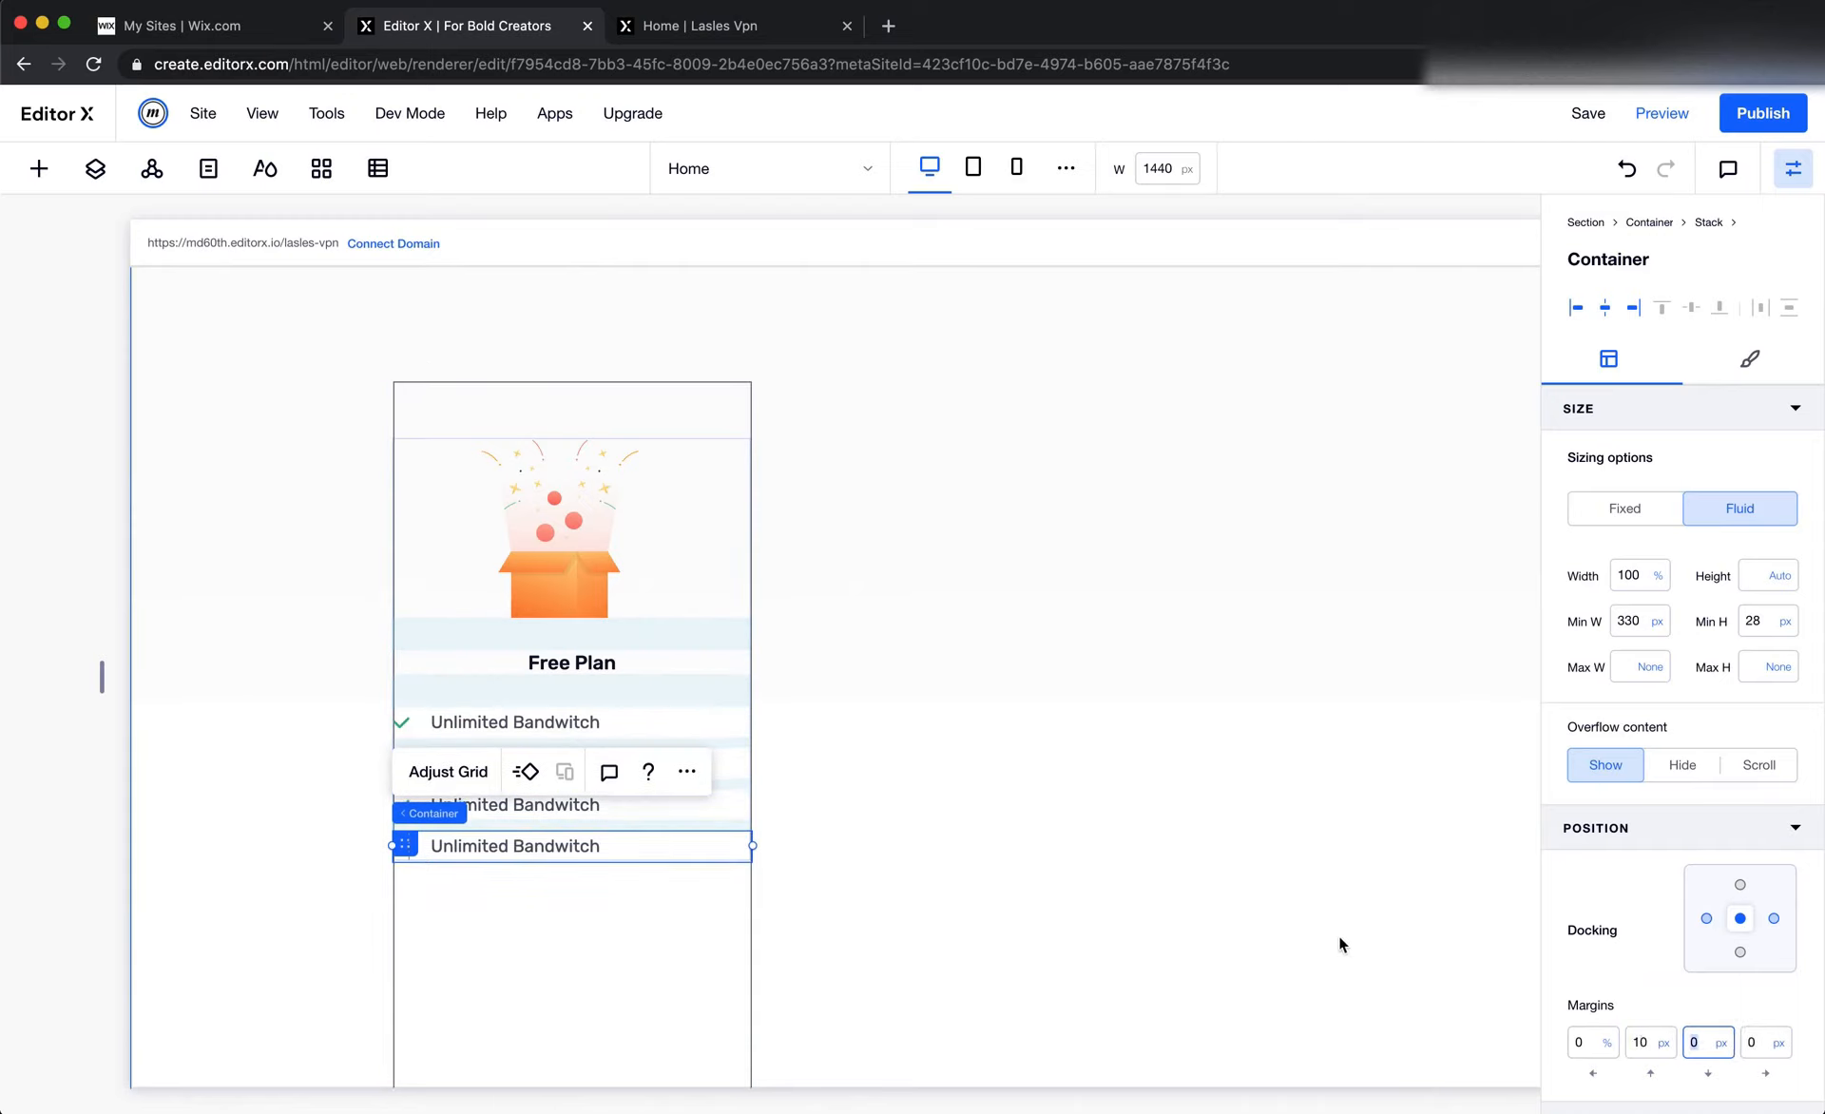
click(1338, 935)
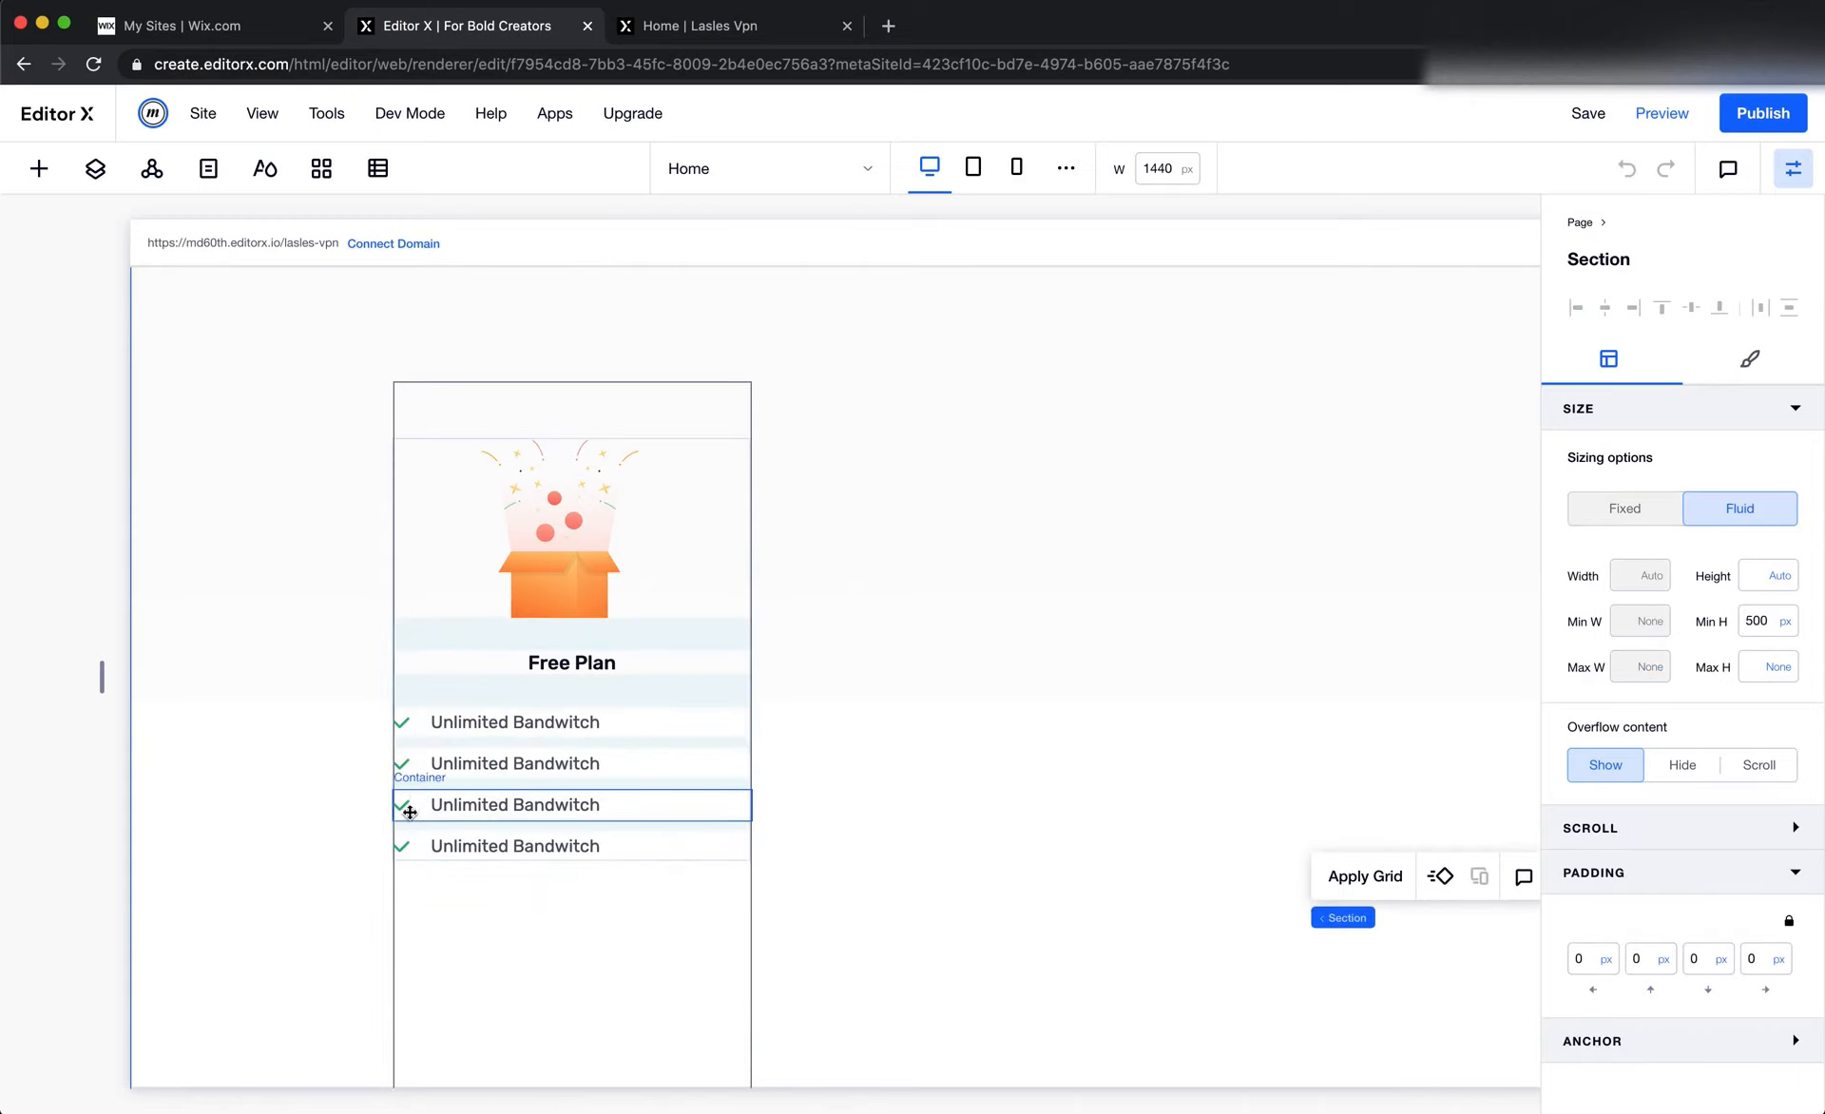
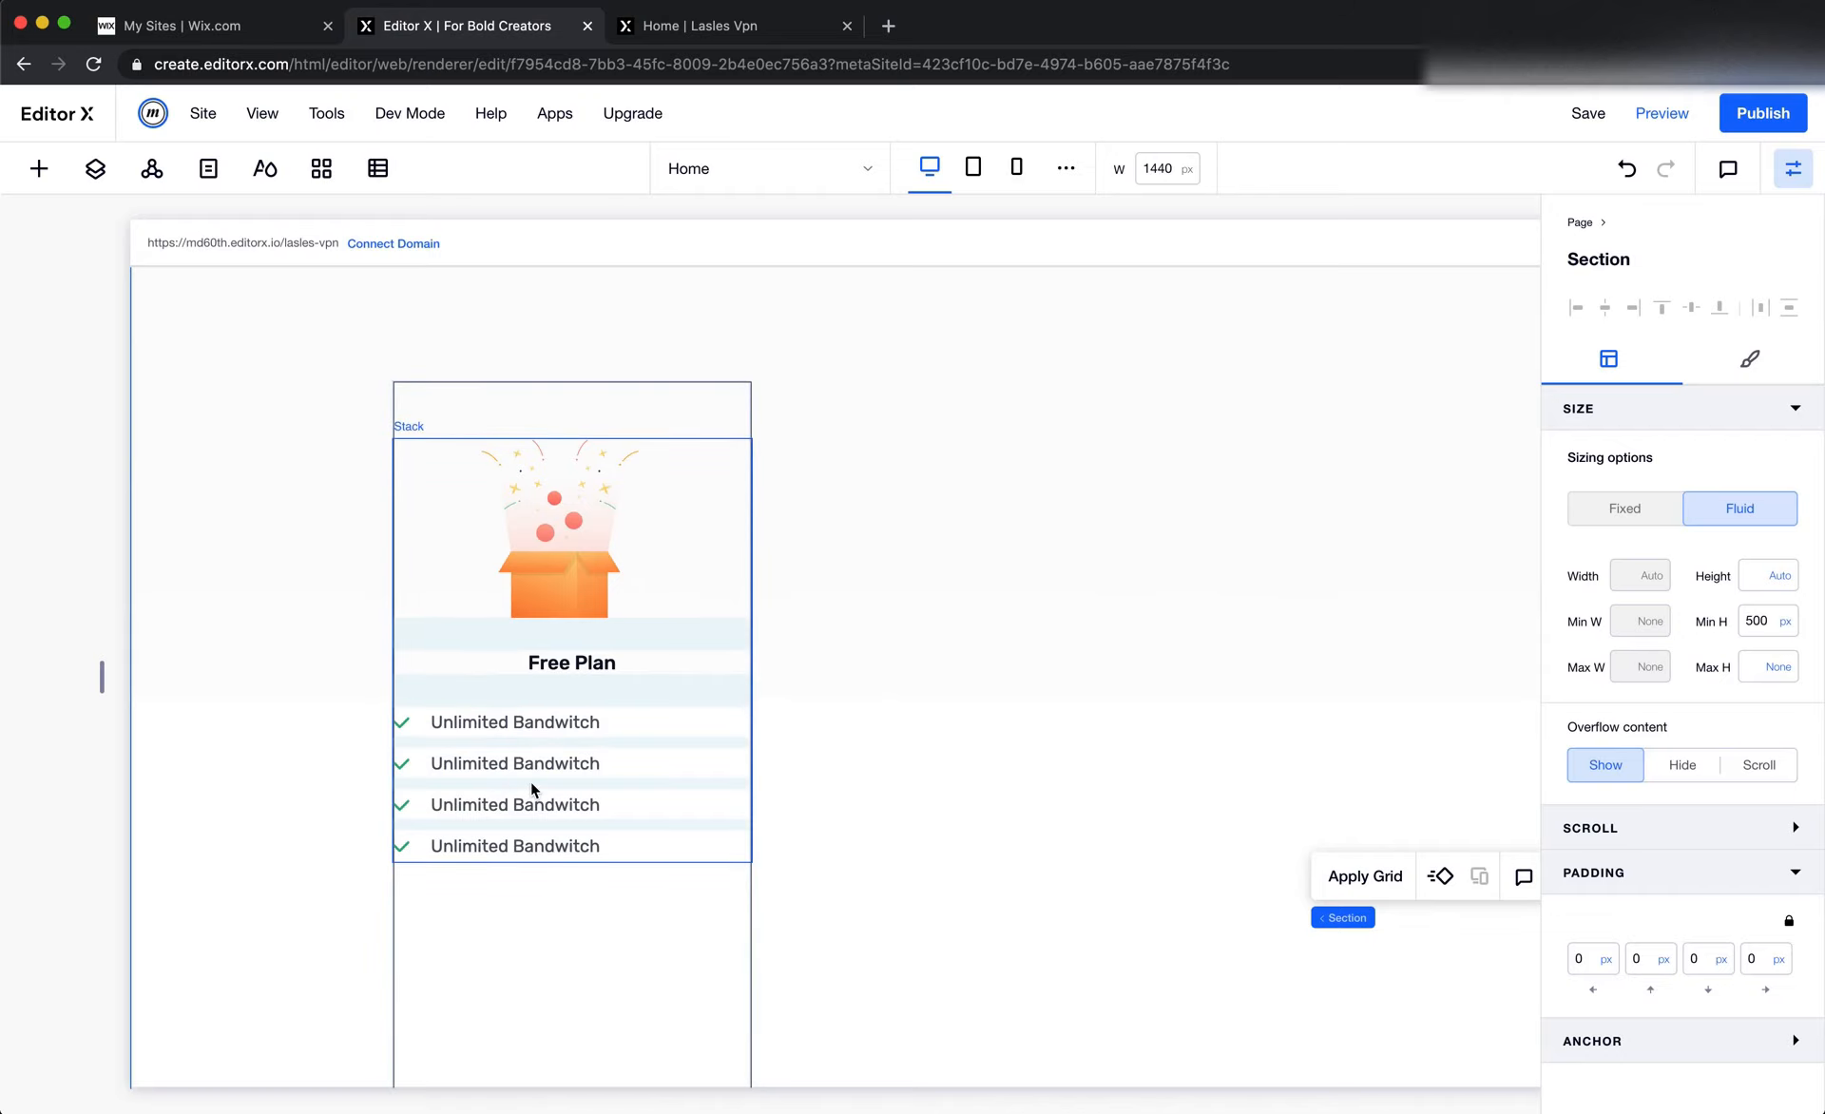
In Figma, measure the side spacing of the feature list and Select button inside the Standard Plan card
key(super+Tab)
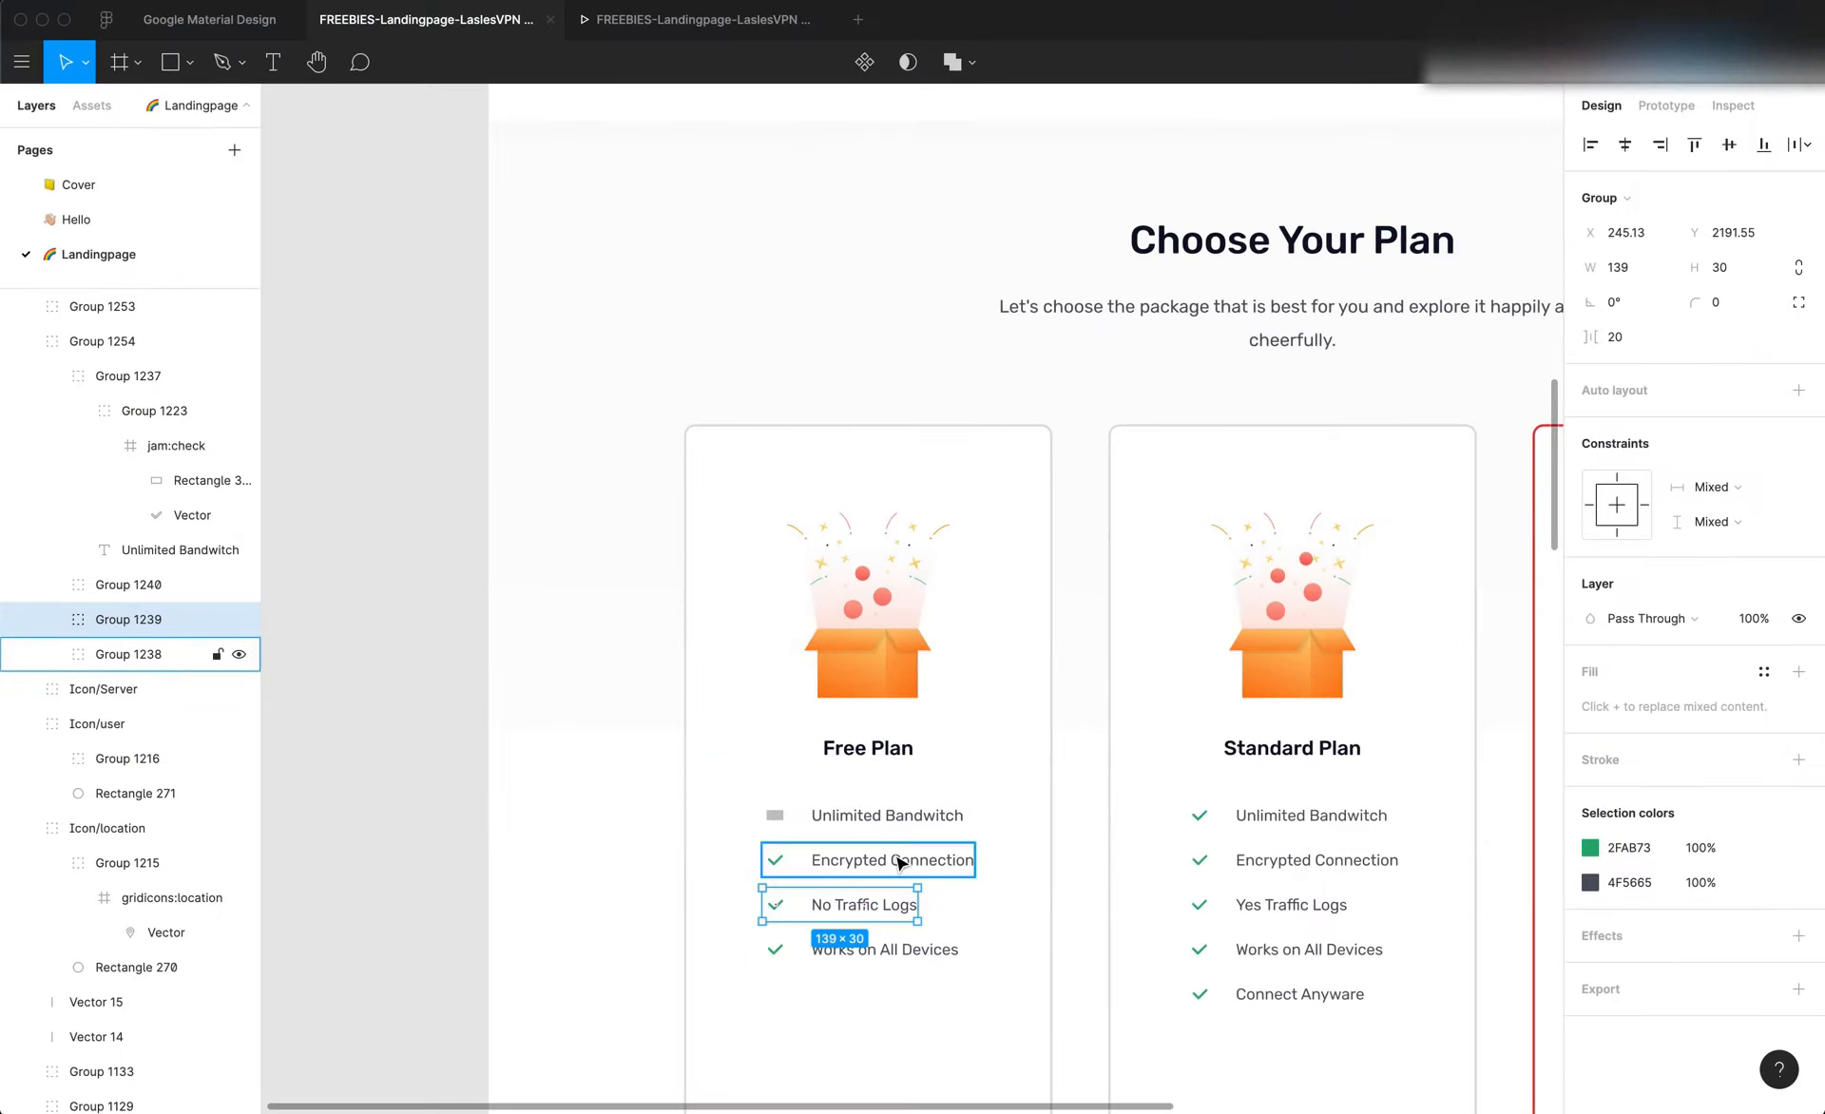
scroll(898, 862, down, 3)
click(1182, 814)
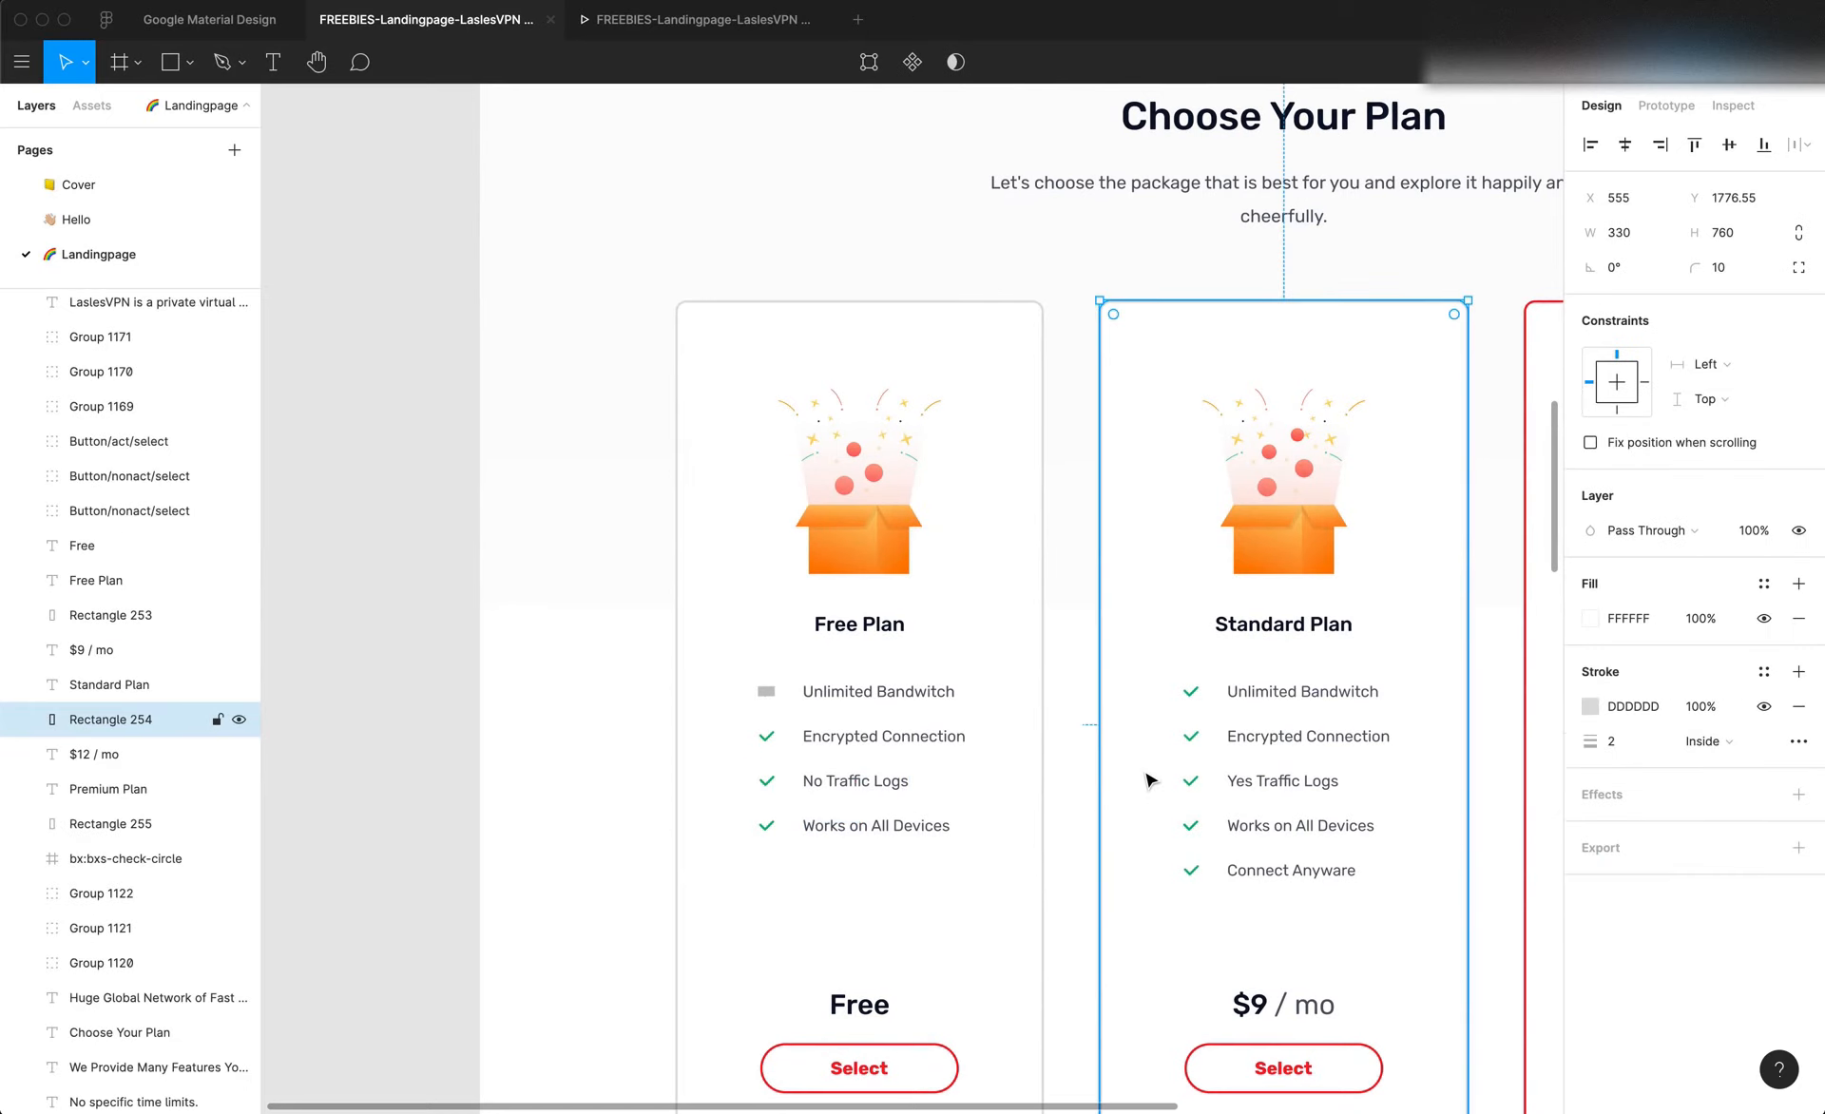
scroll(1150, 779, right, 2)
scroll(1150, 779, up, 1)
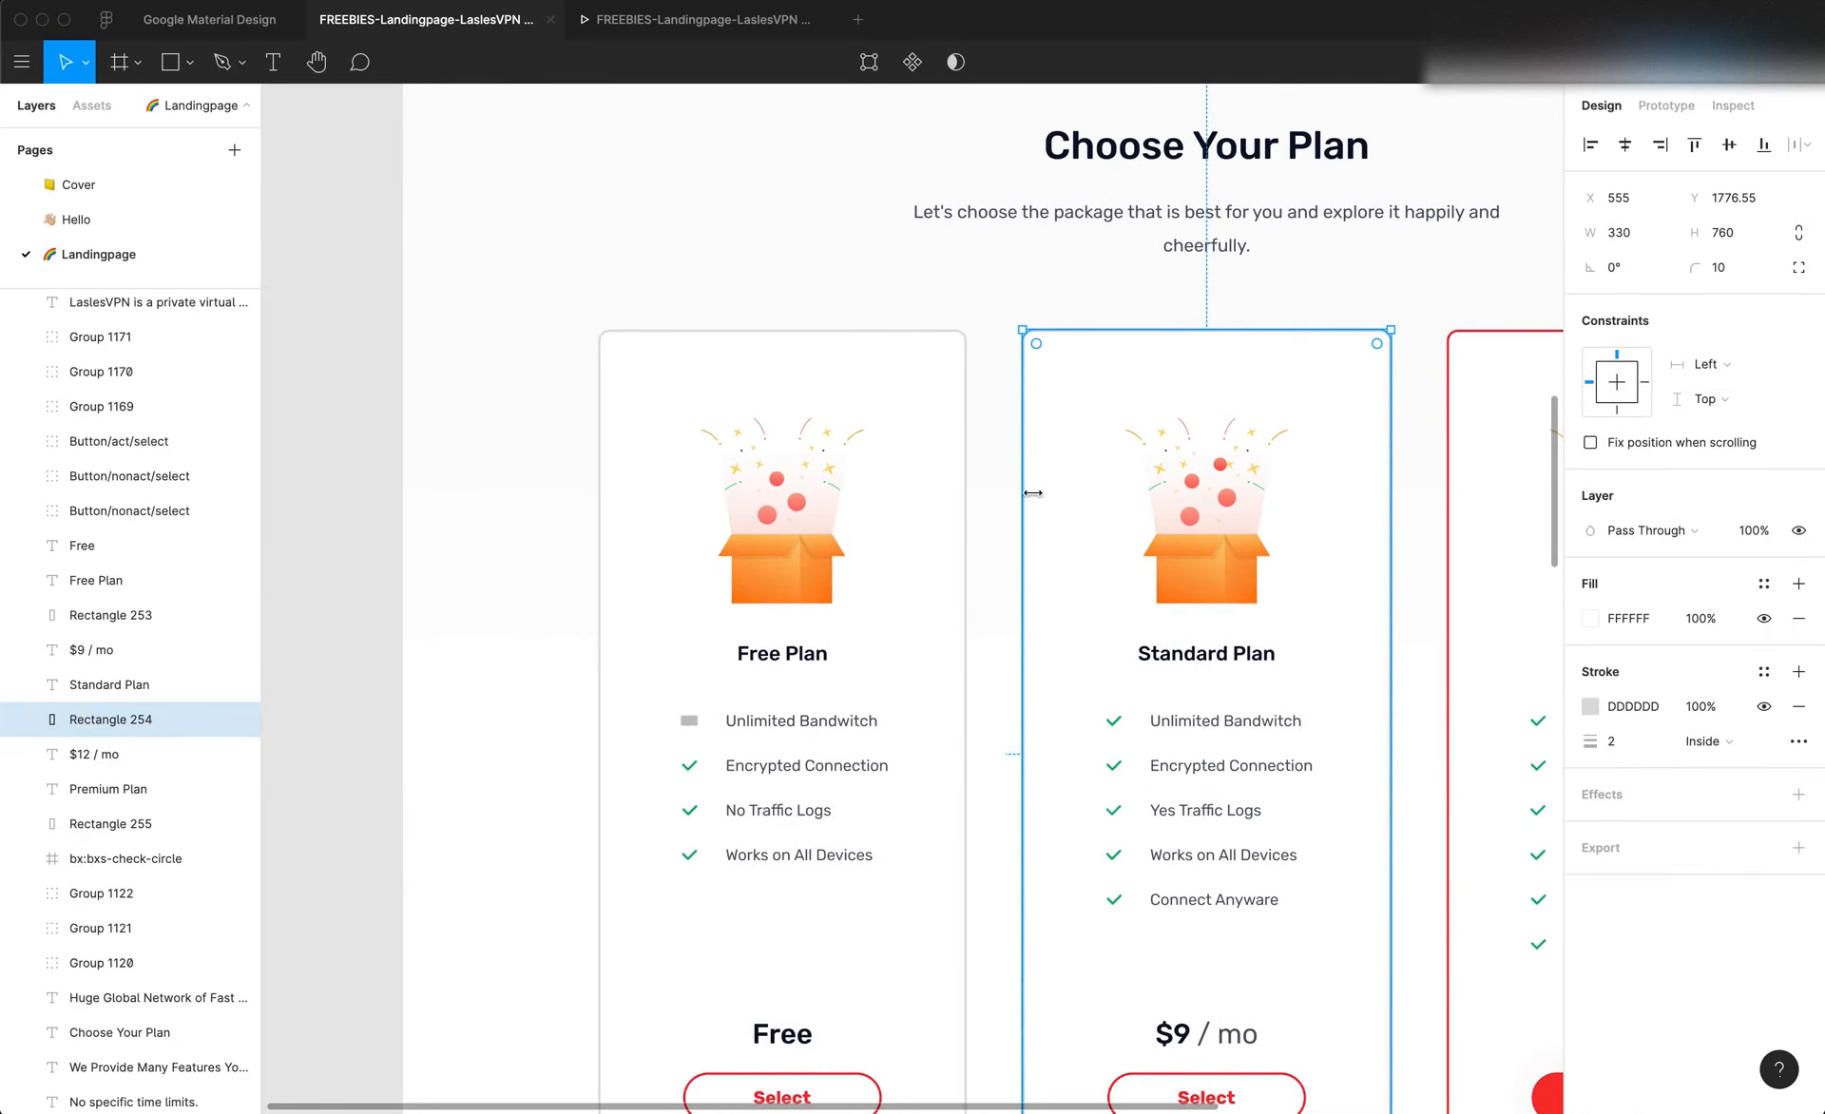
scroll(1033, 493, down, 3)
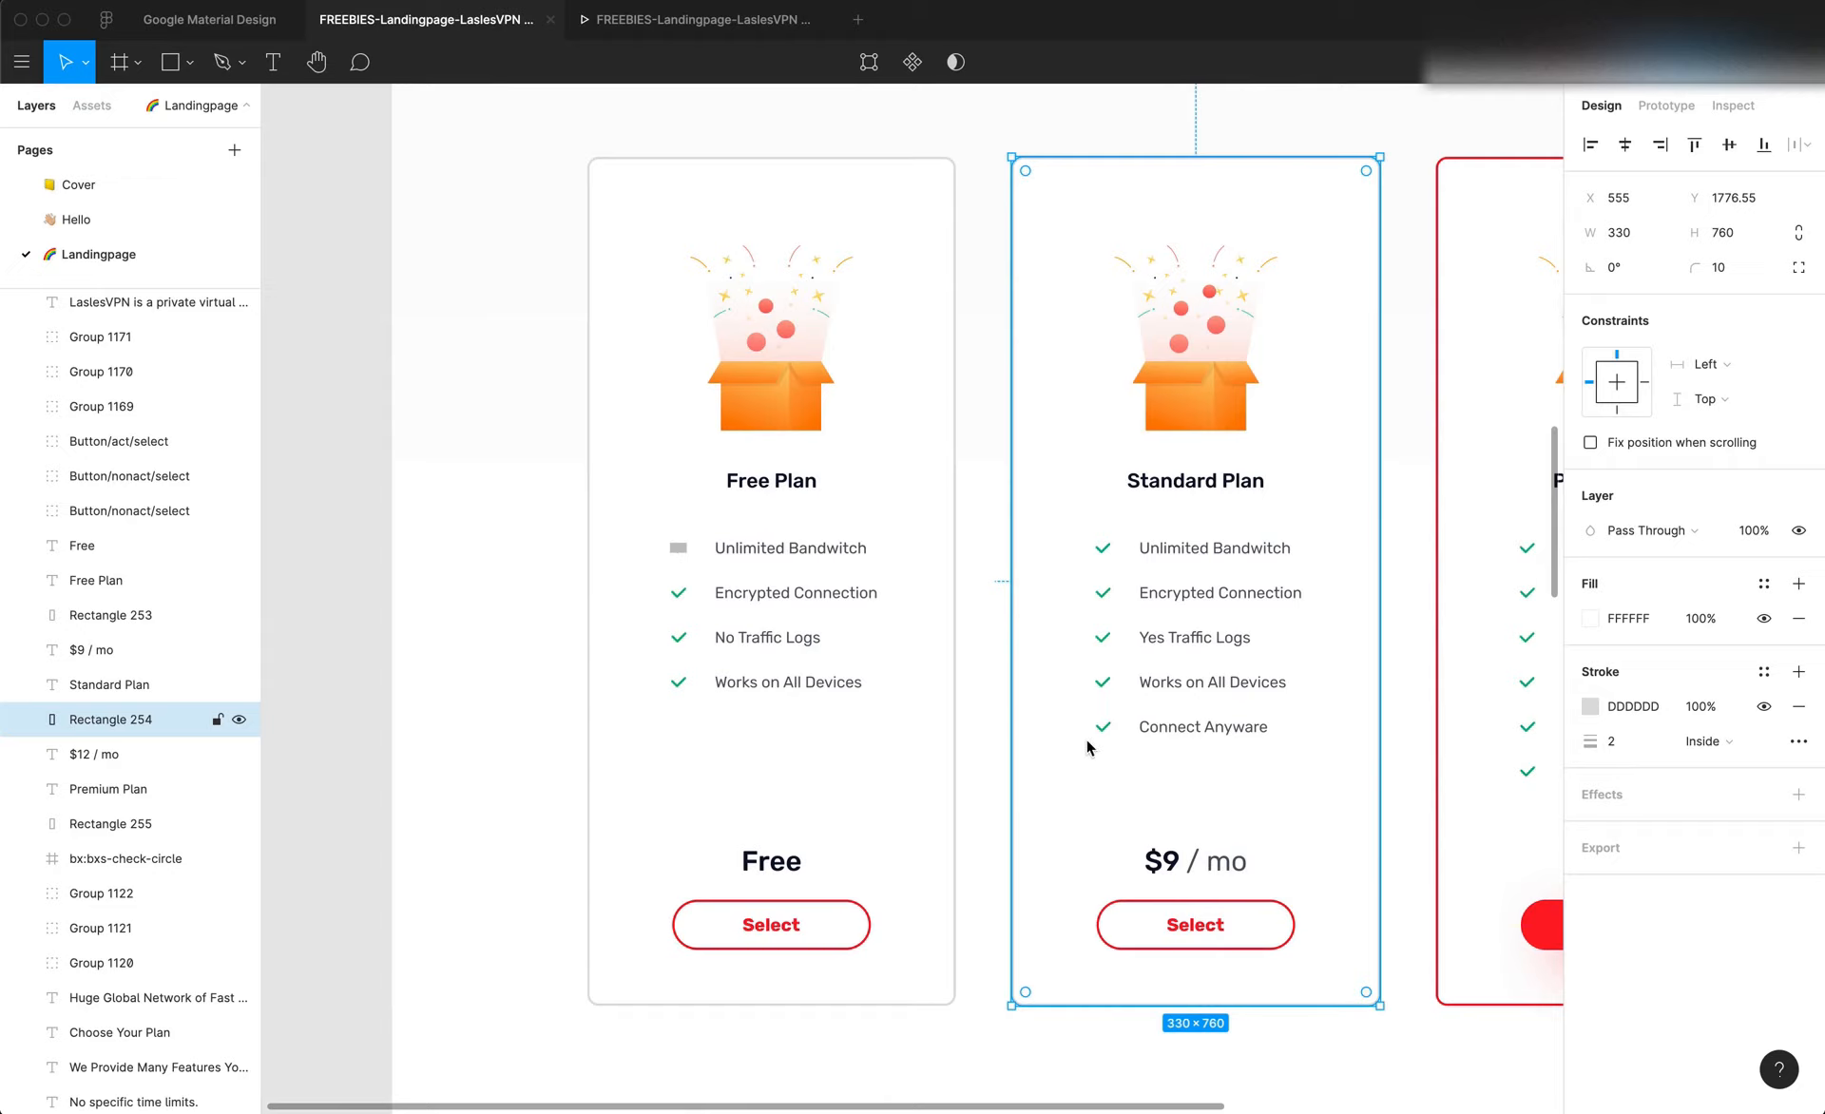
key(f)
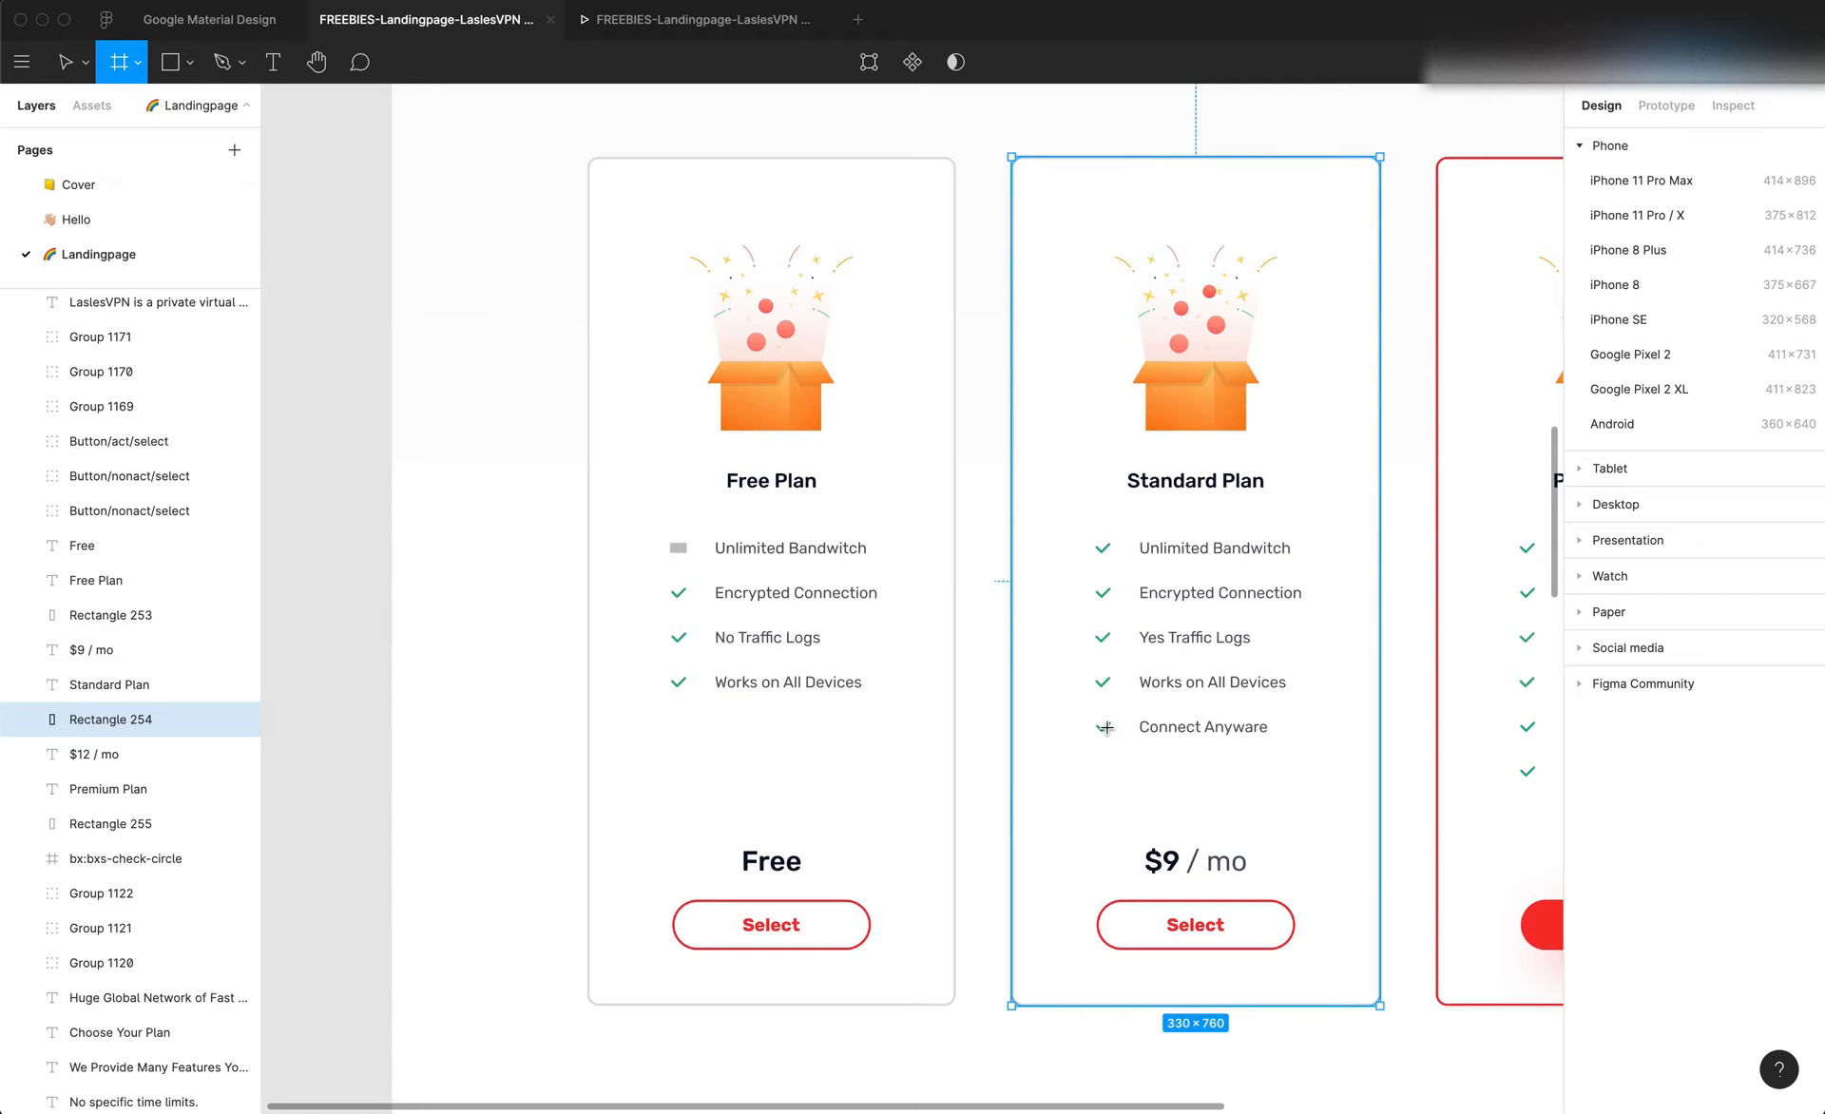
key(v)
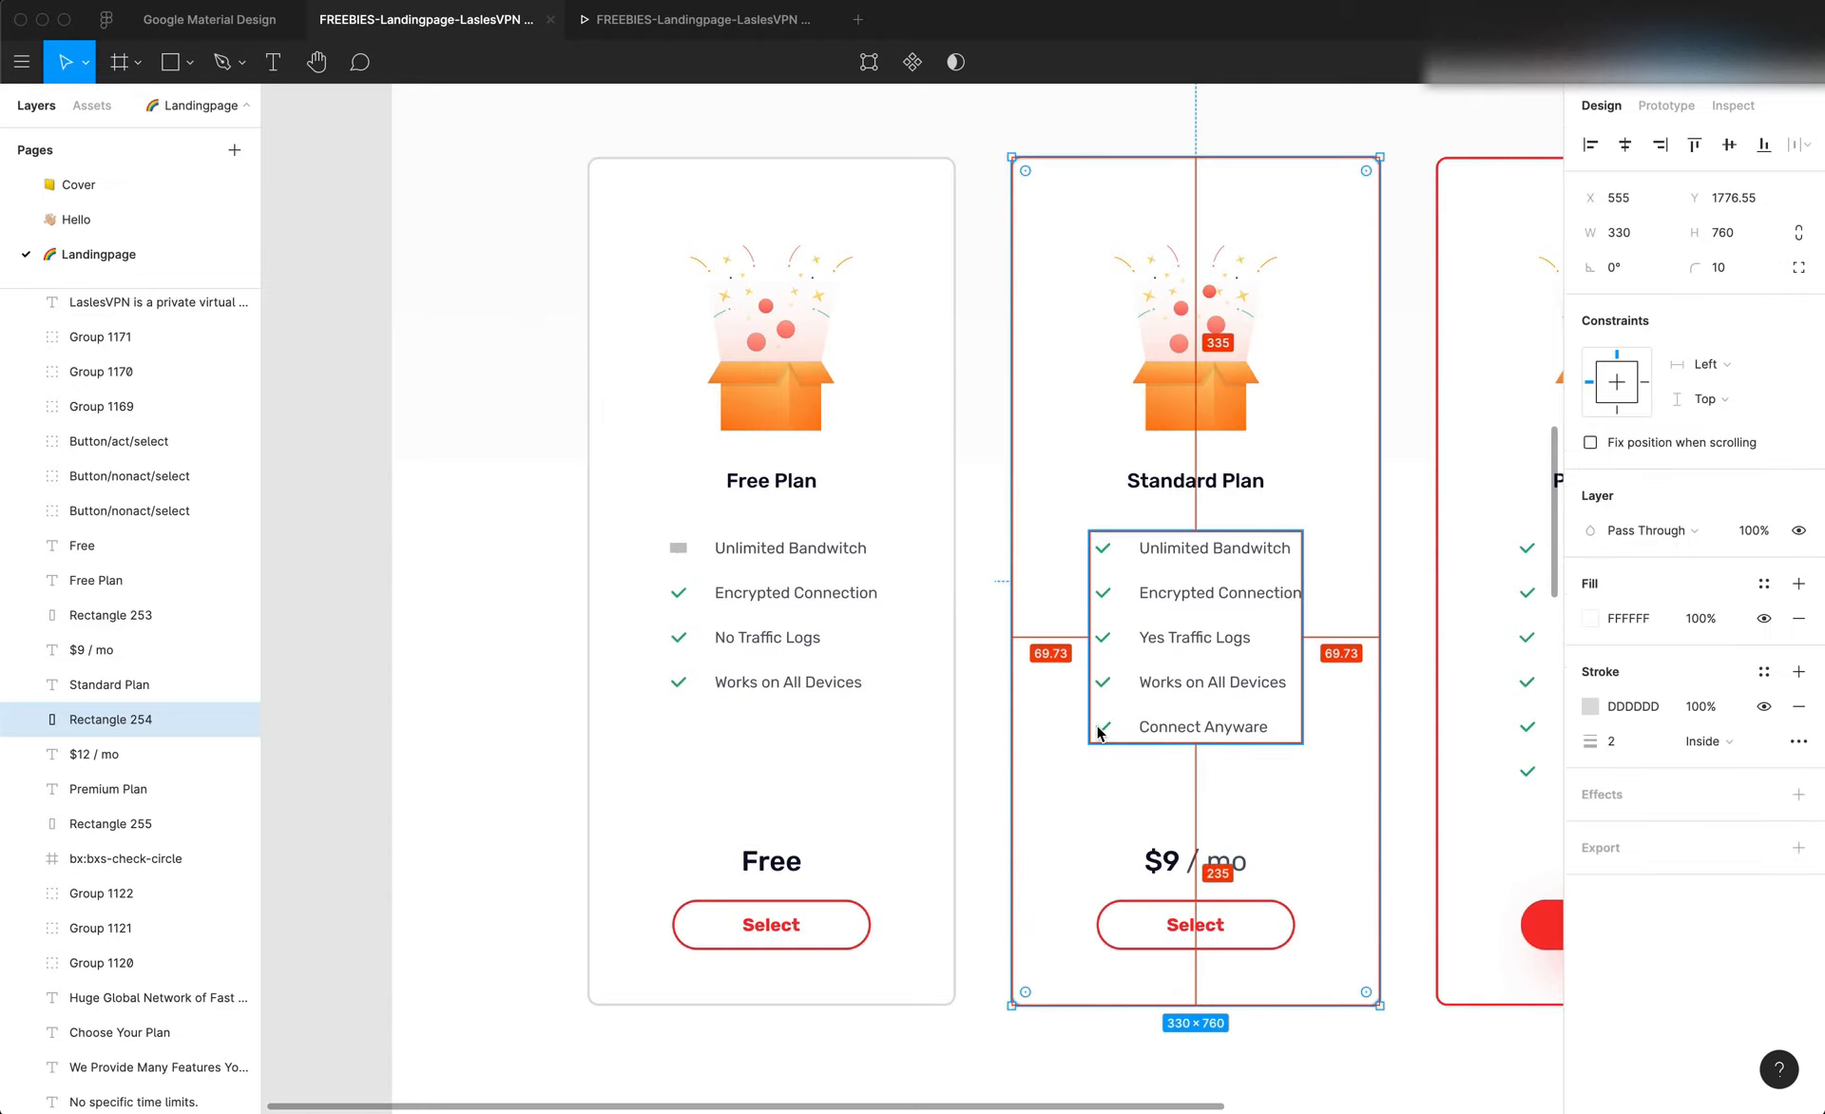
click(1098, 731)
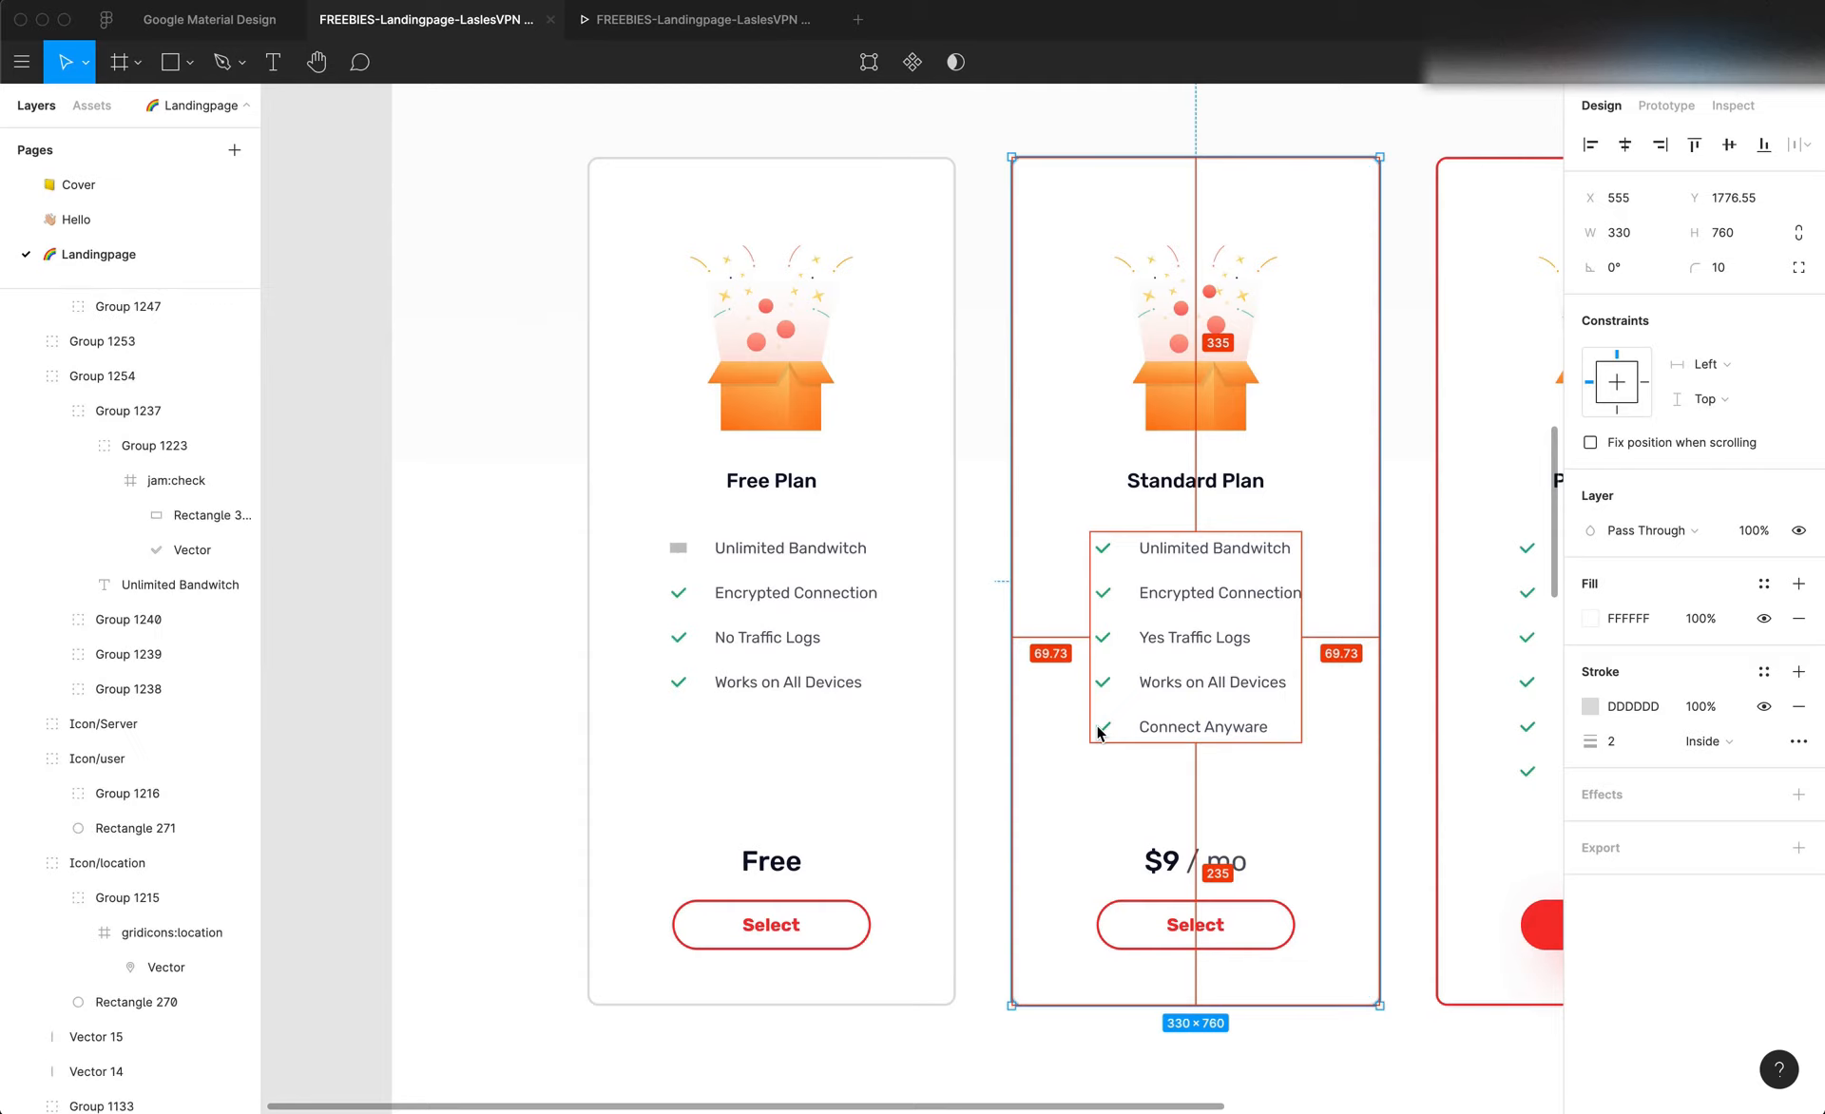
click(1104, 918)
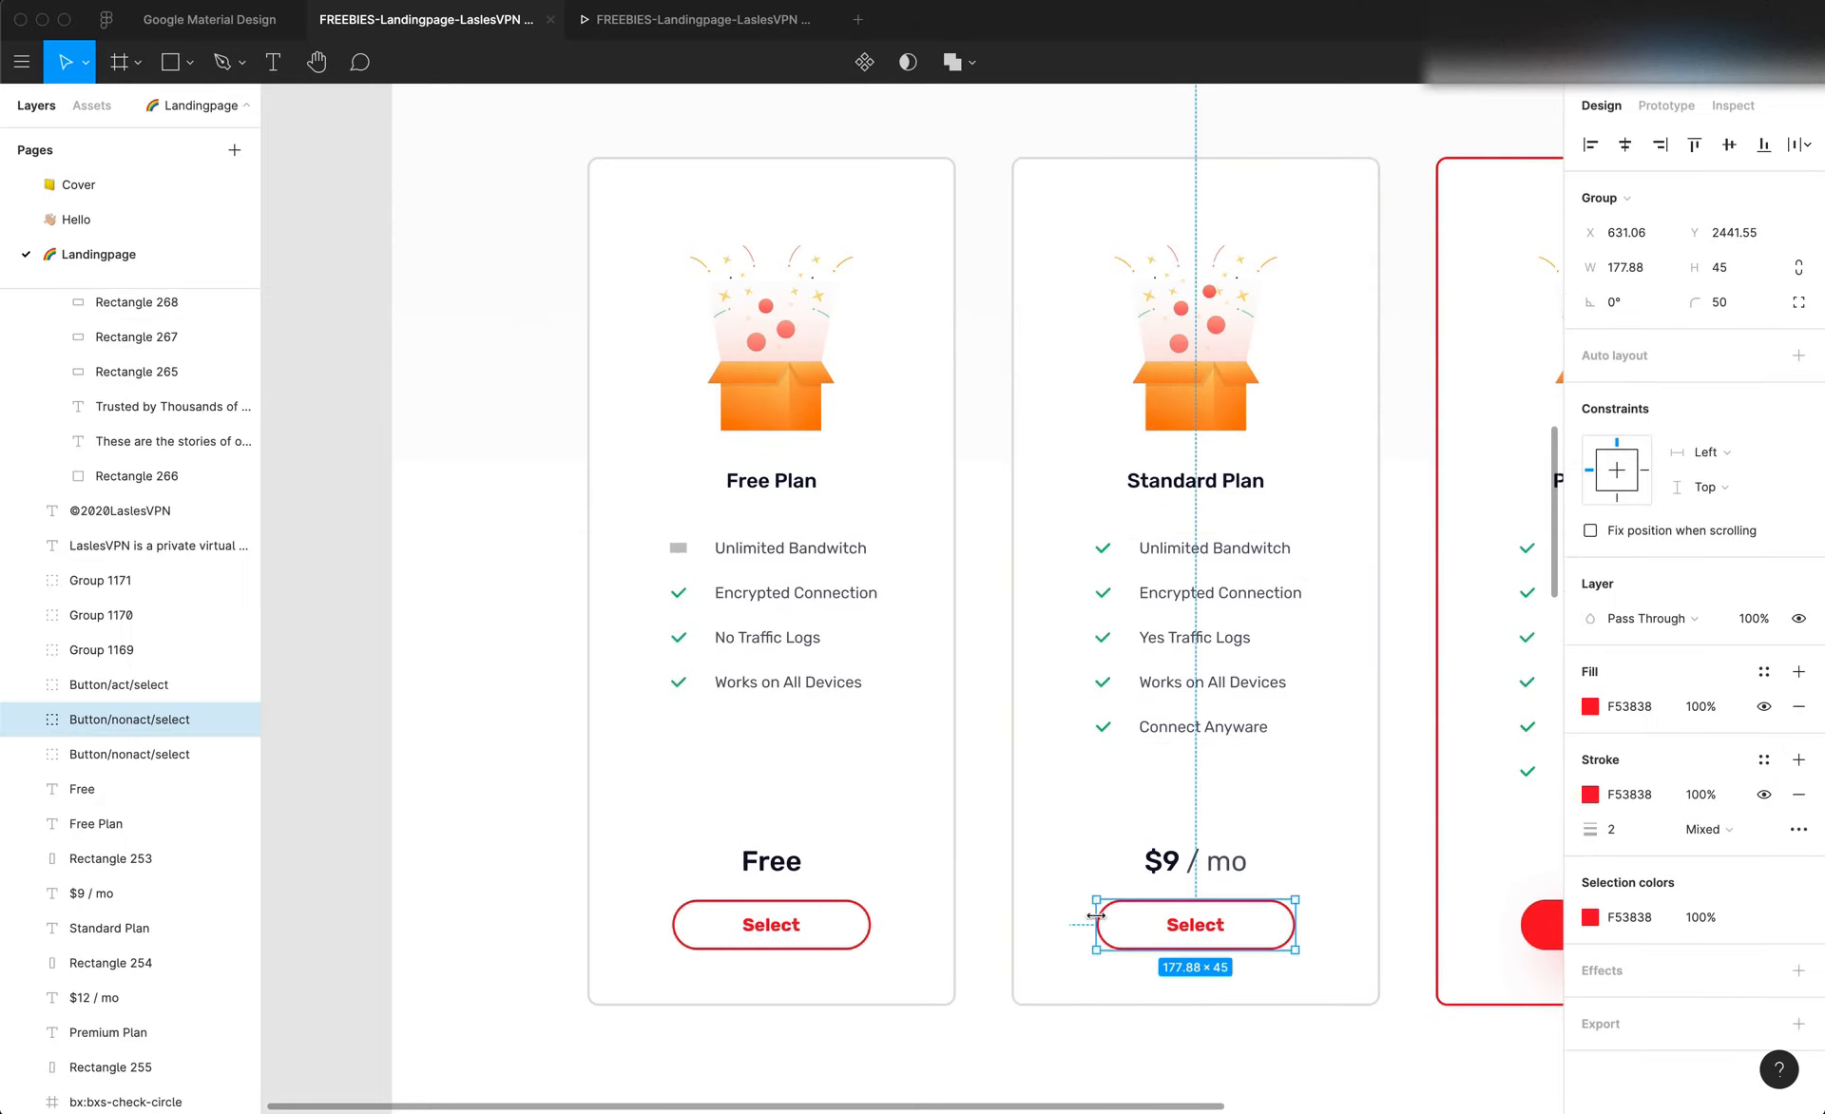
key(alt)
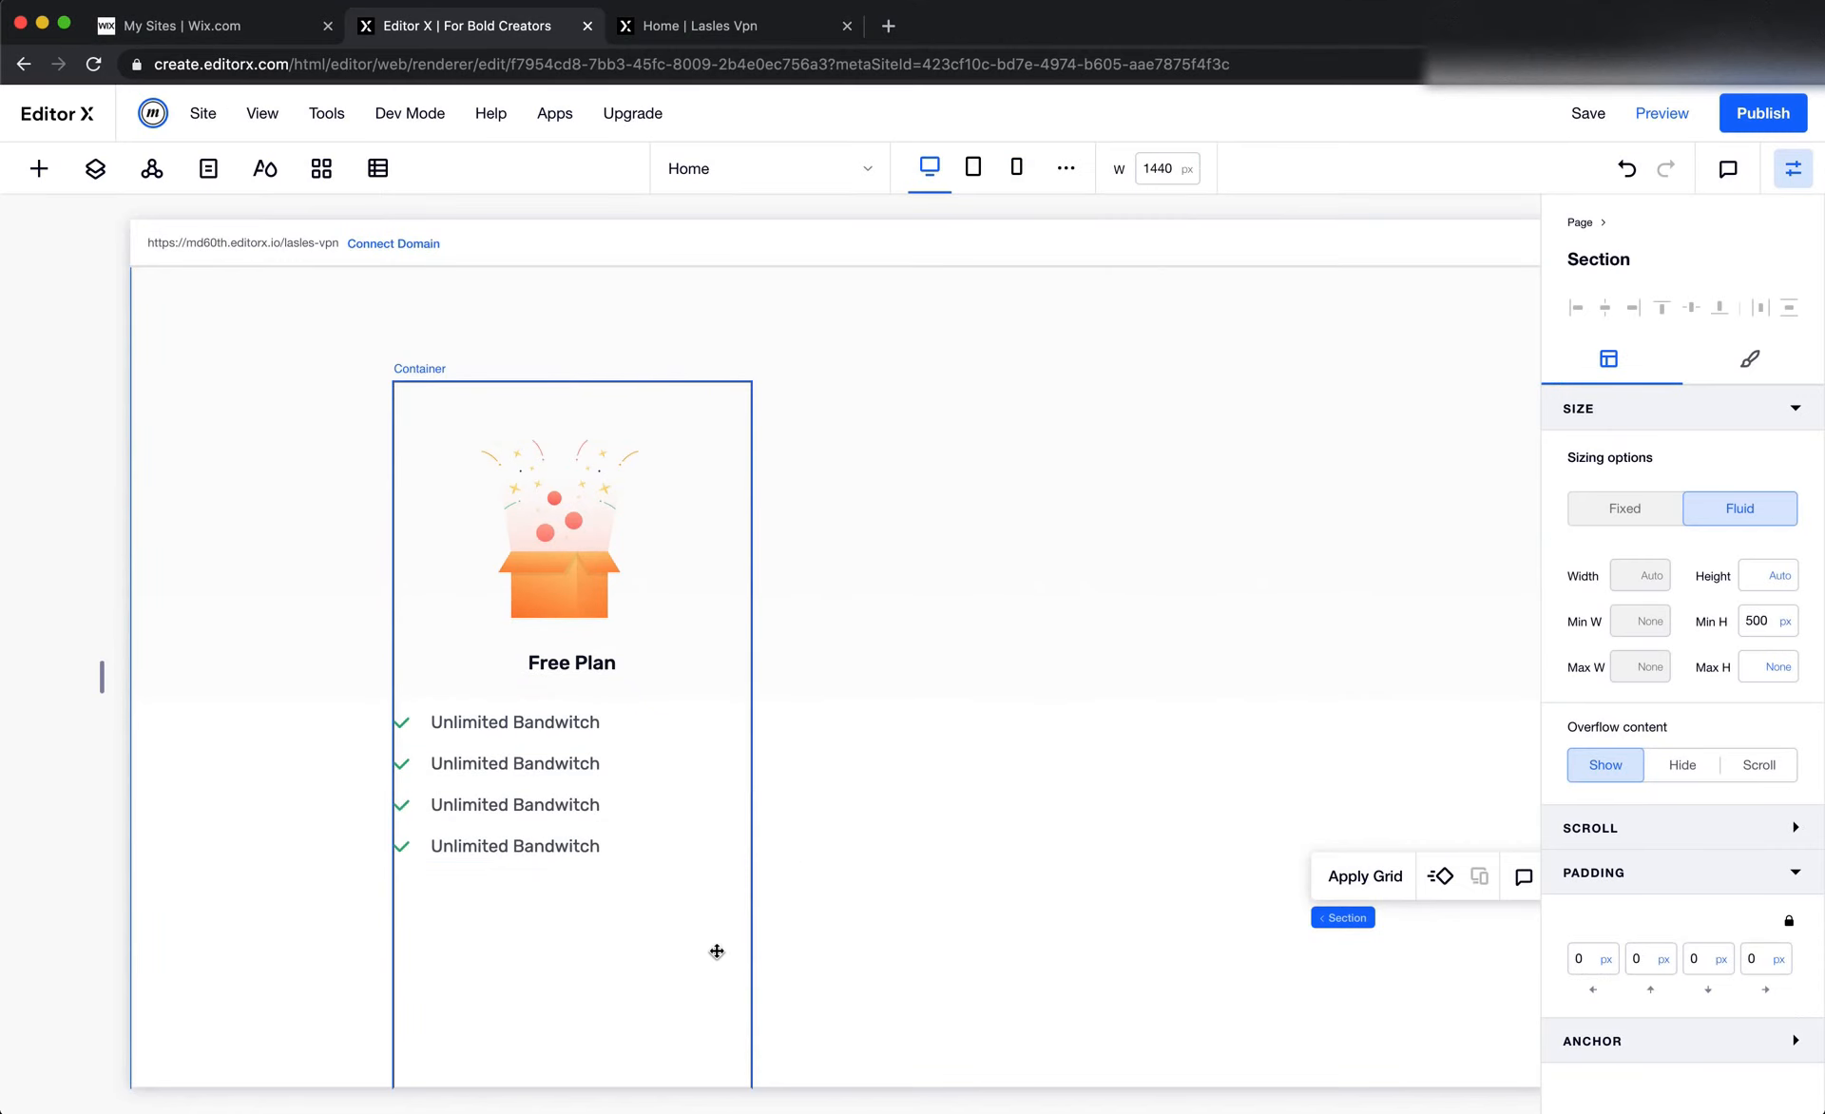
In Editor X, try a 76 px left margin on the Free Plan card container and reset it to 0 px
click(716, 948)
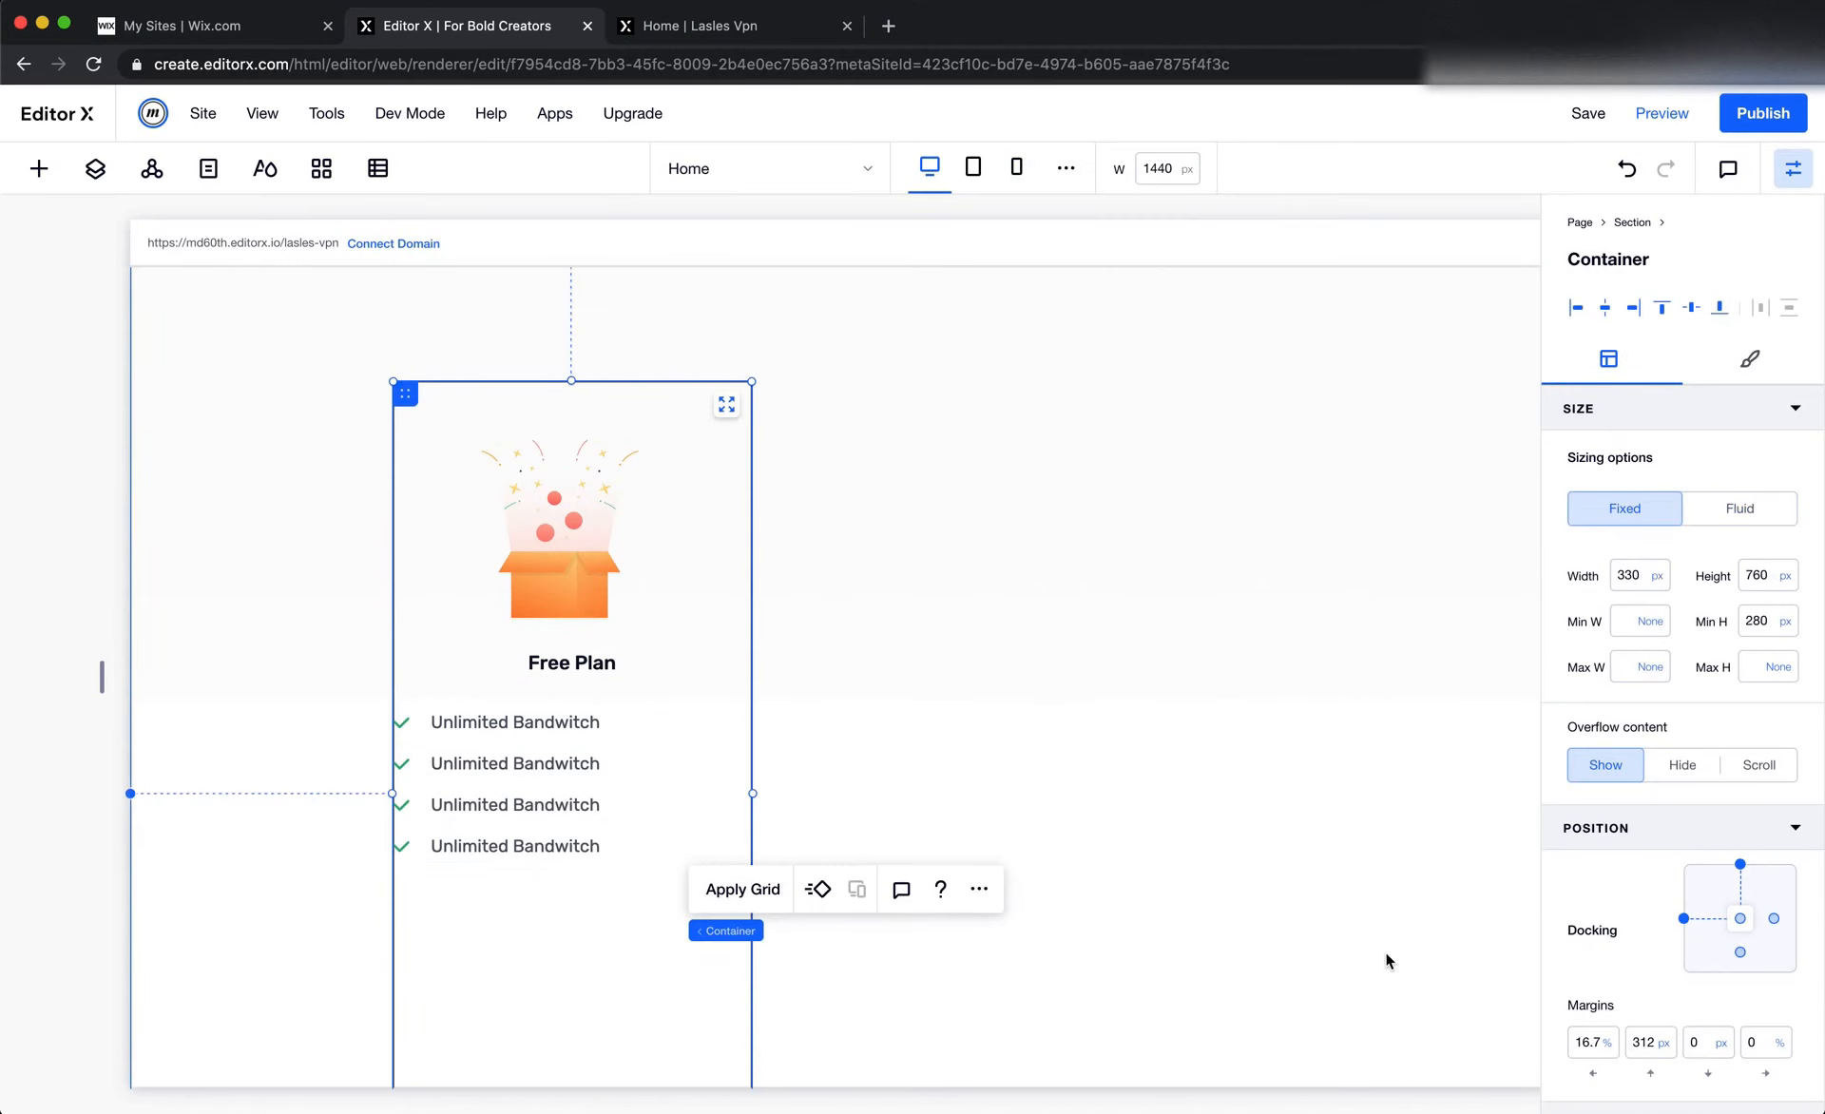
click(1593, 1045)
text(2)
key(Tab)
key(Tab)
key(Tab)
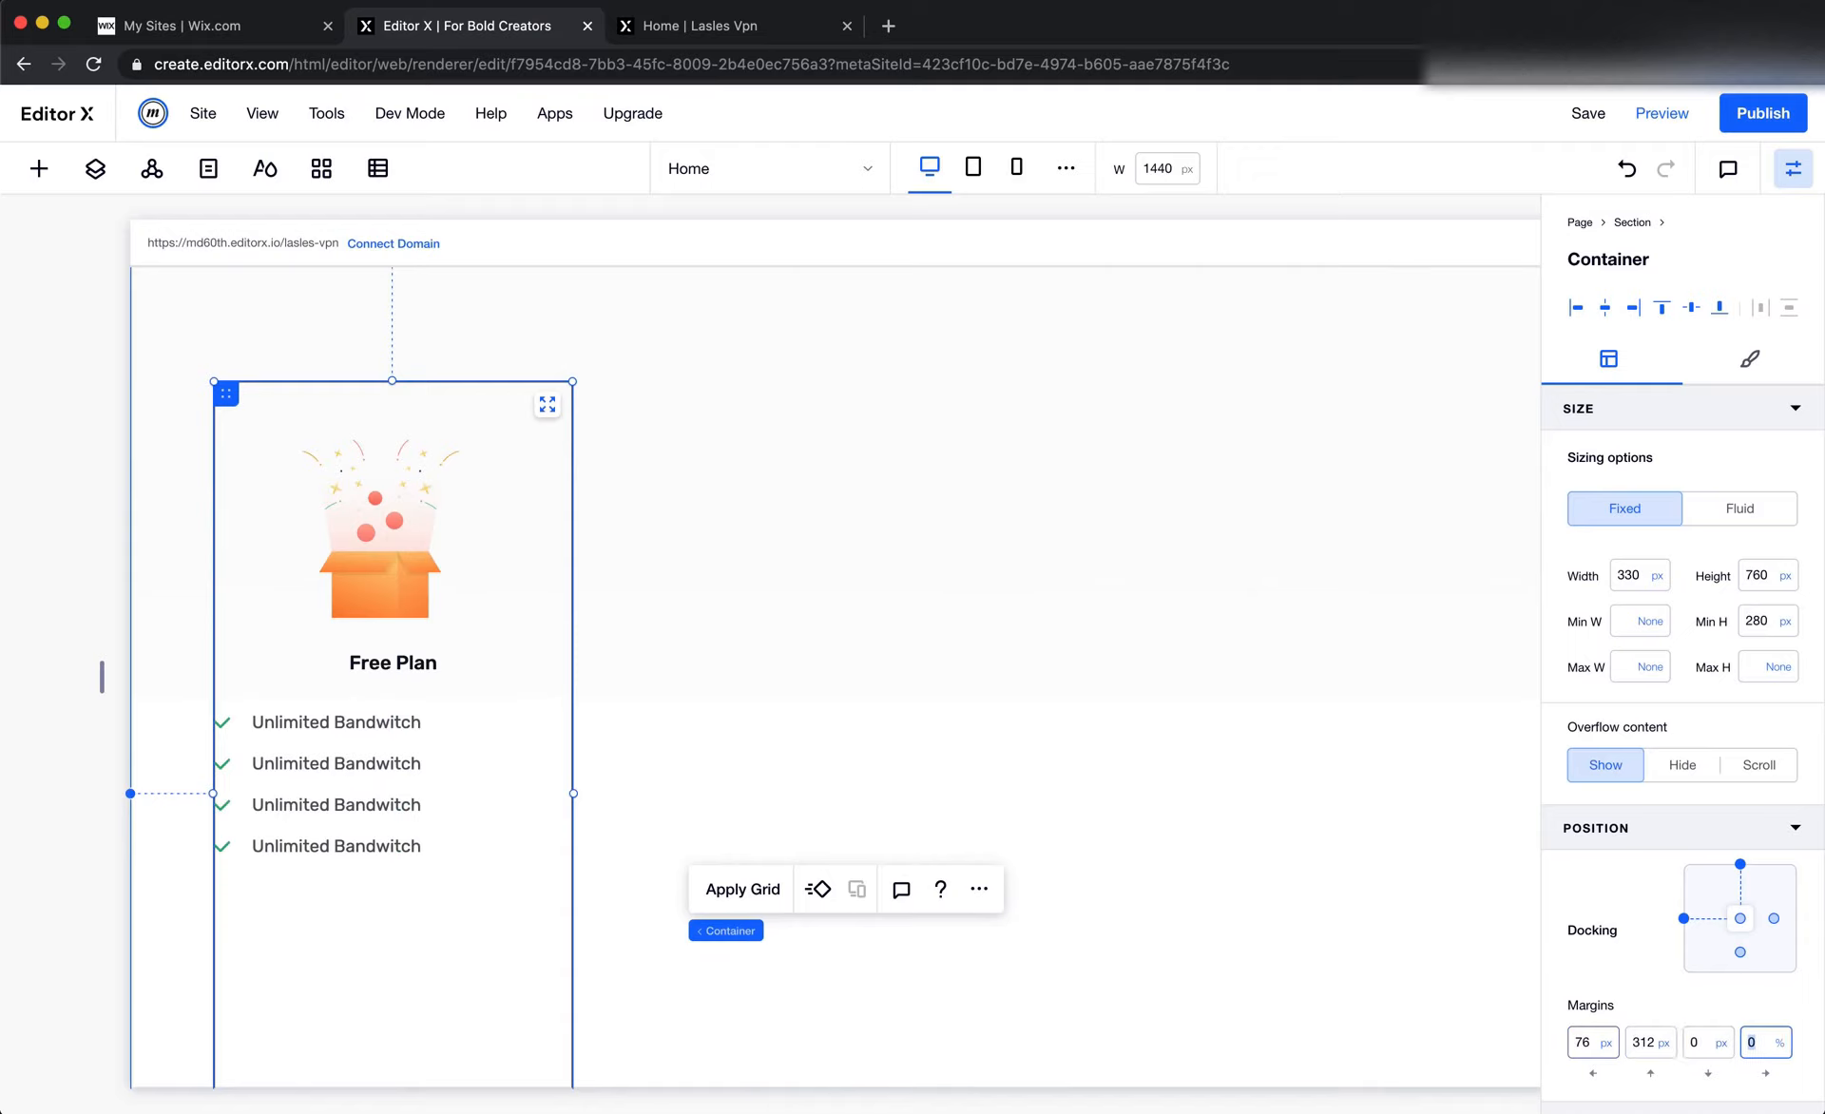
click(1576, 1044)
text(0)
key(Return)
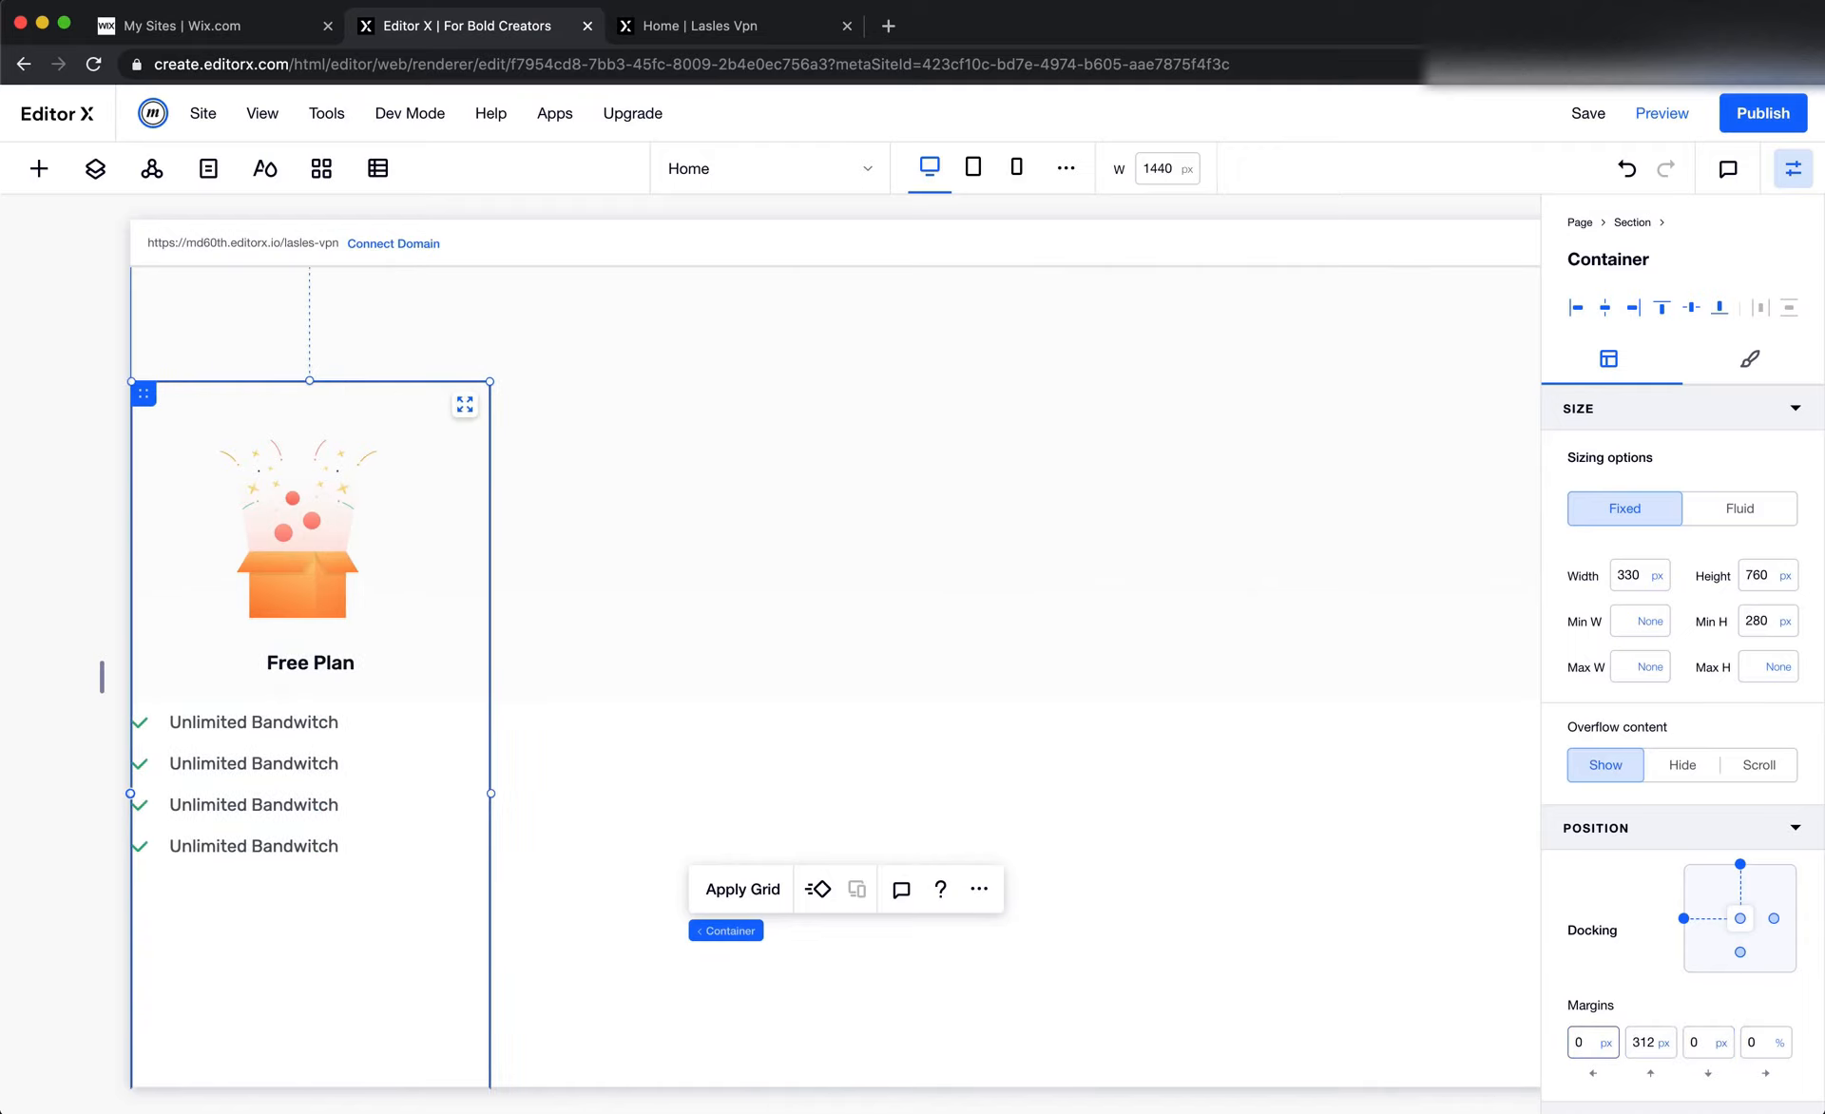
Set the Free Plan card container's left padding to 76 px
click(449, 552)
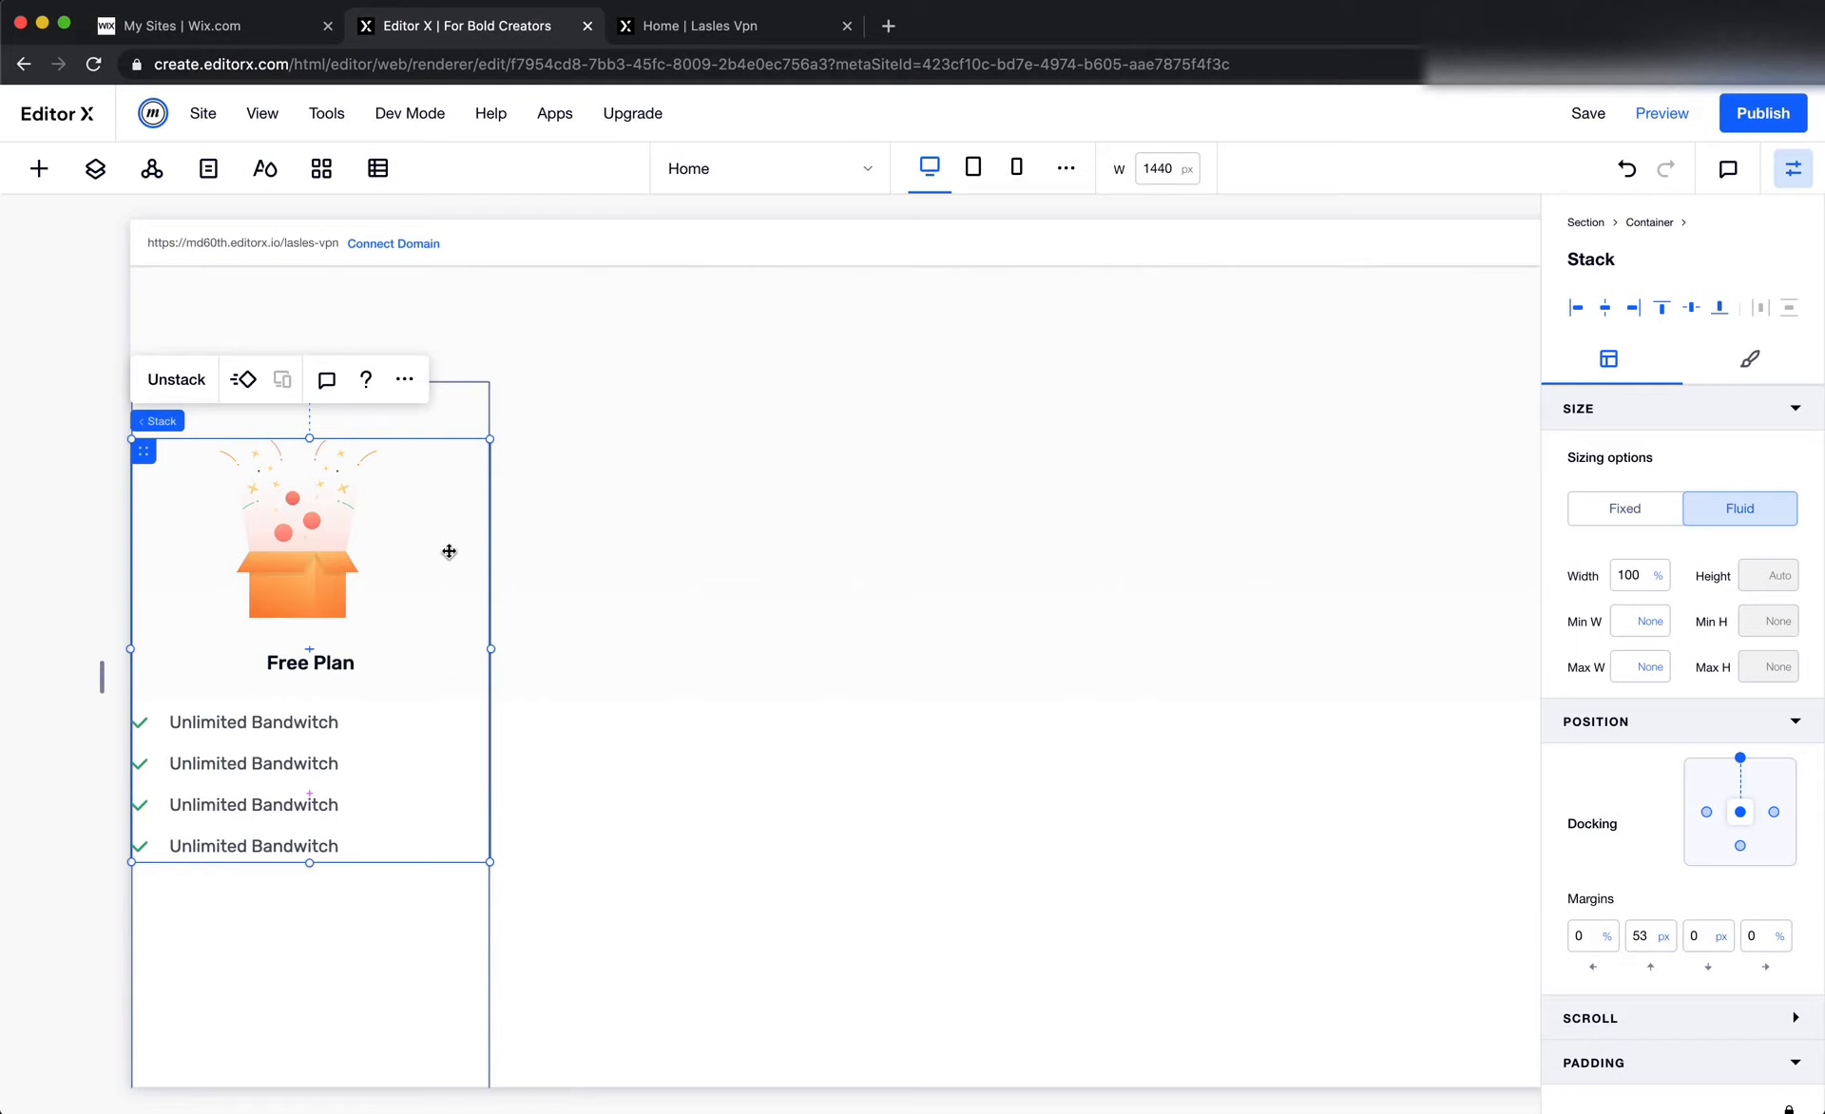
click(444, 415)
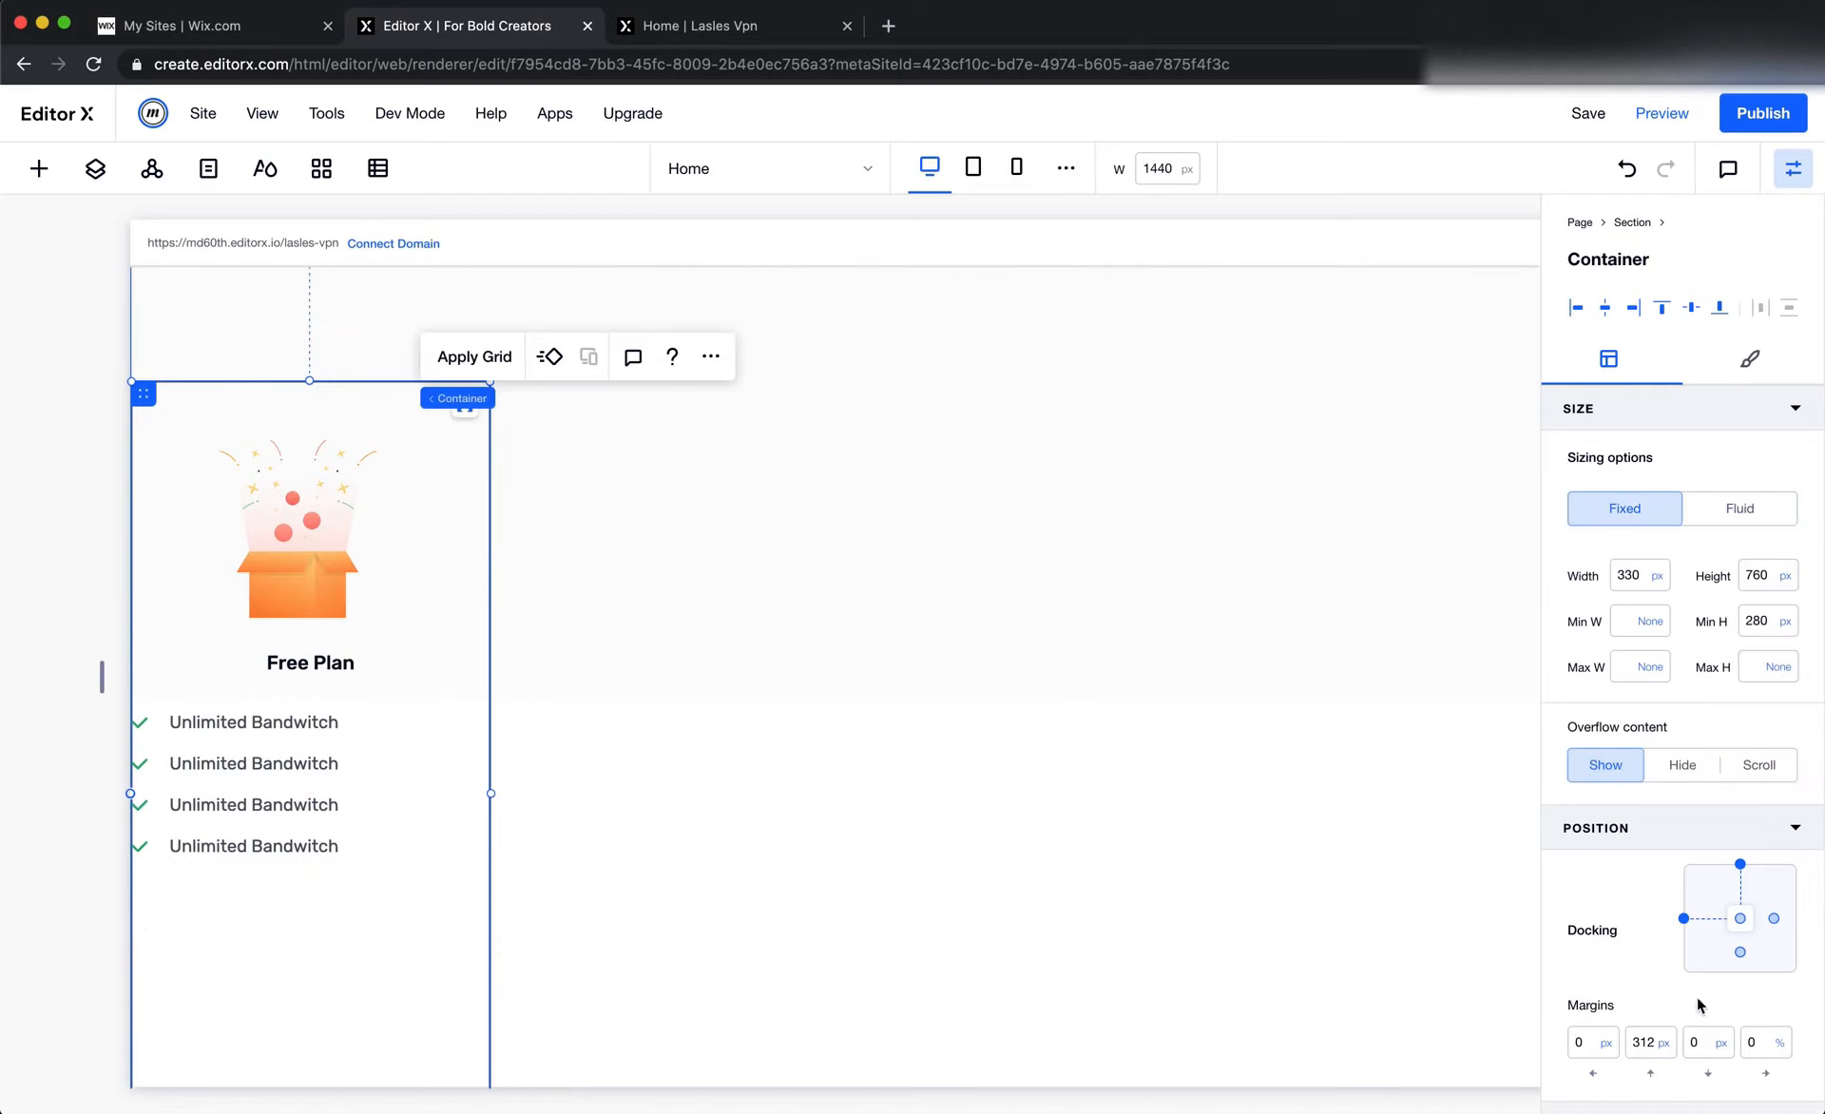
scroll(1616, 993, down, 1)
click(1595, 1095)
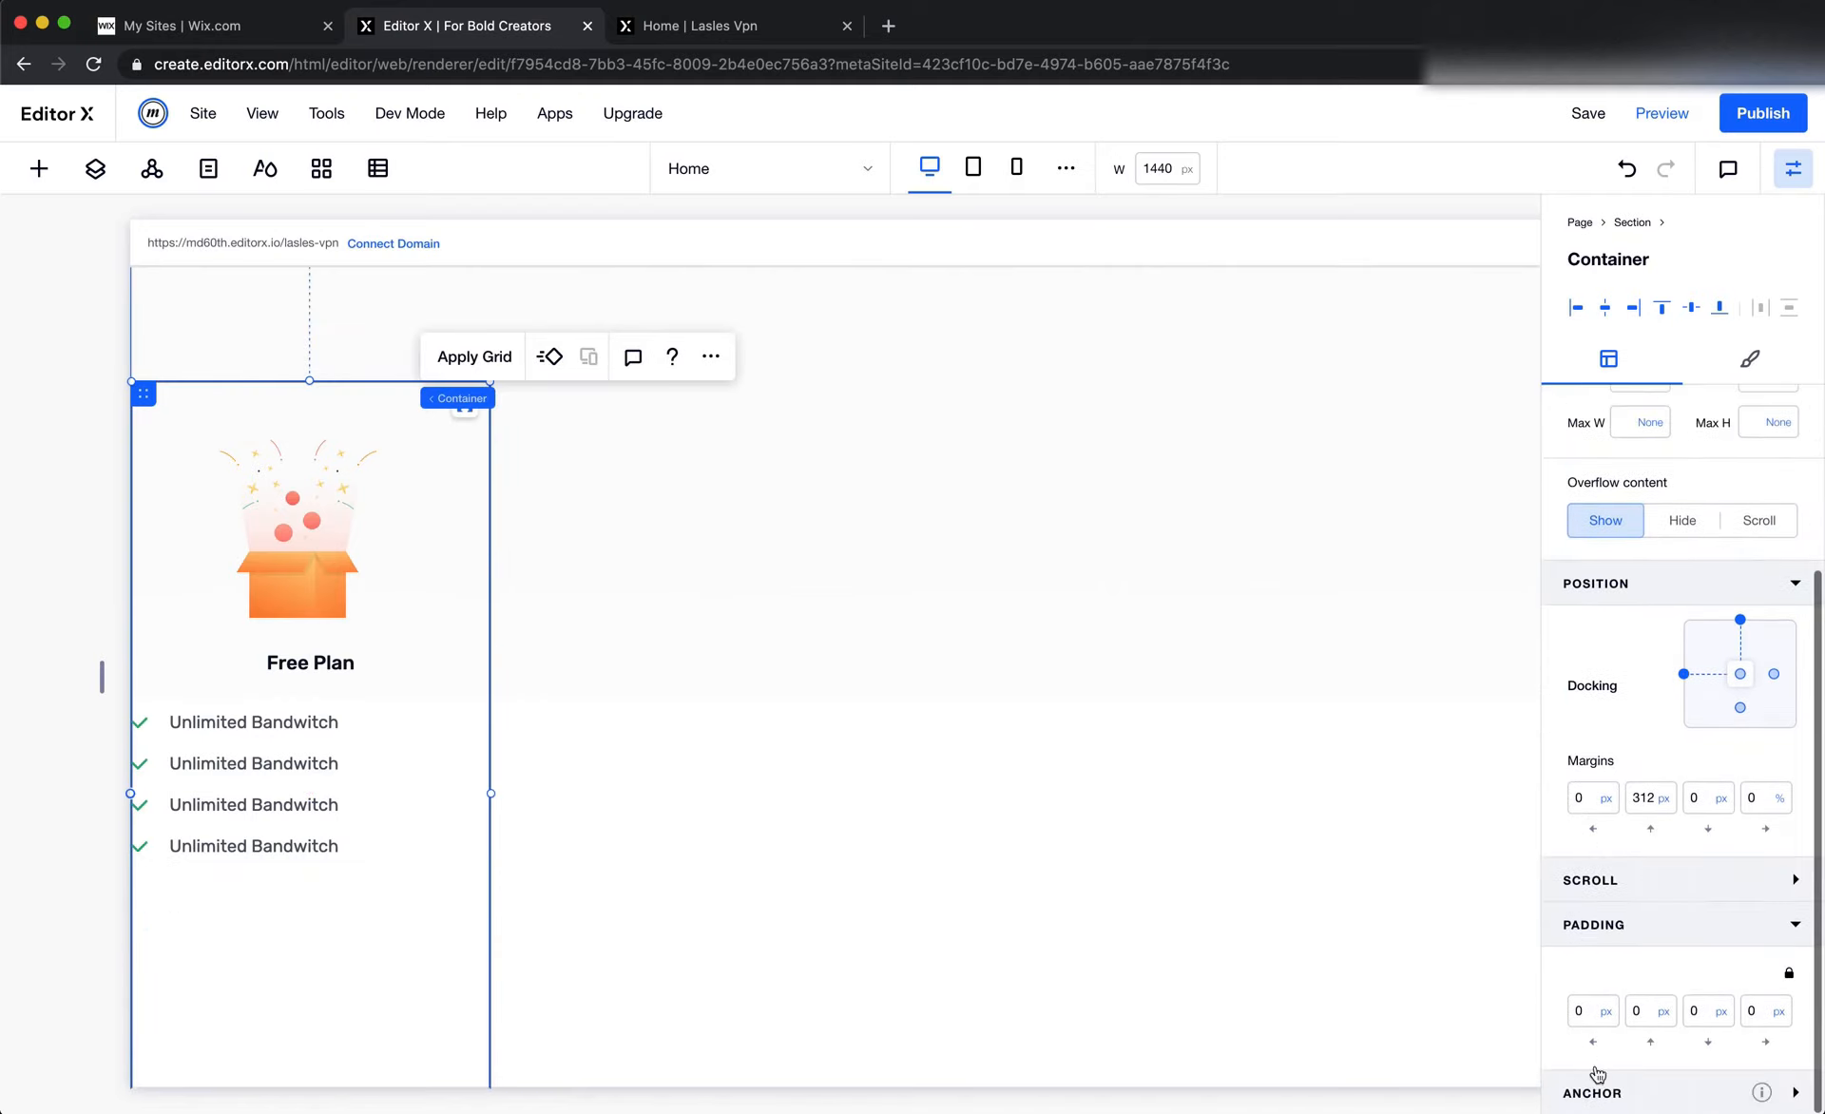
click(1584, 1017)
text(76)
Set the Free Plan card container's right padding to 76 px
key(Tab)
key(Tab)
key(Tab)
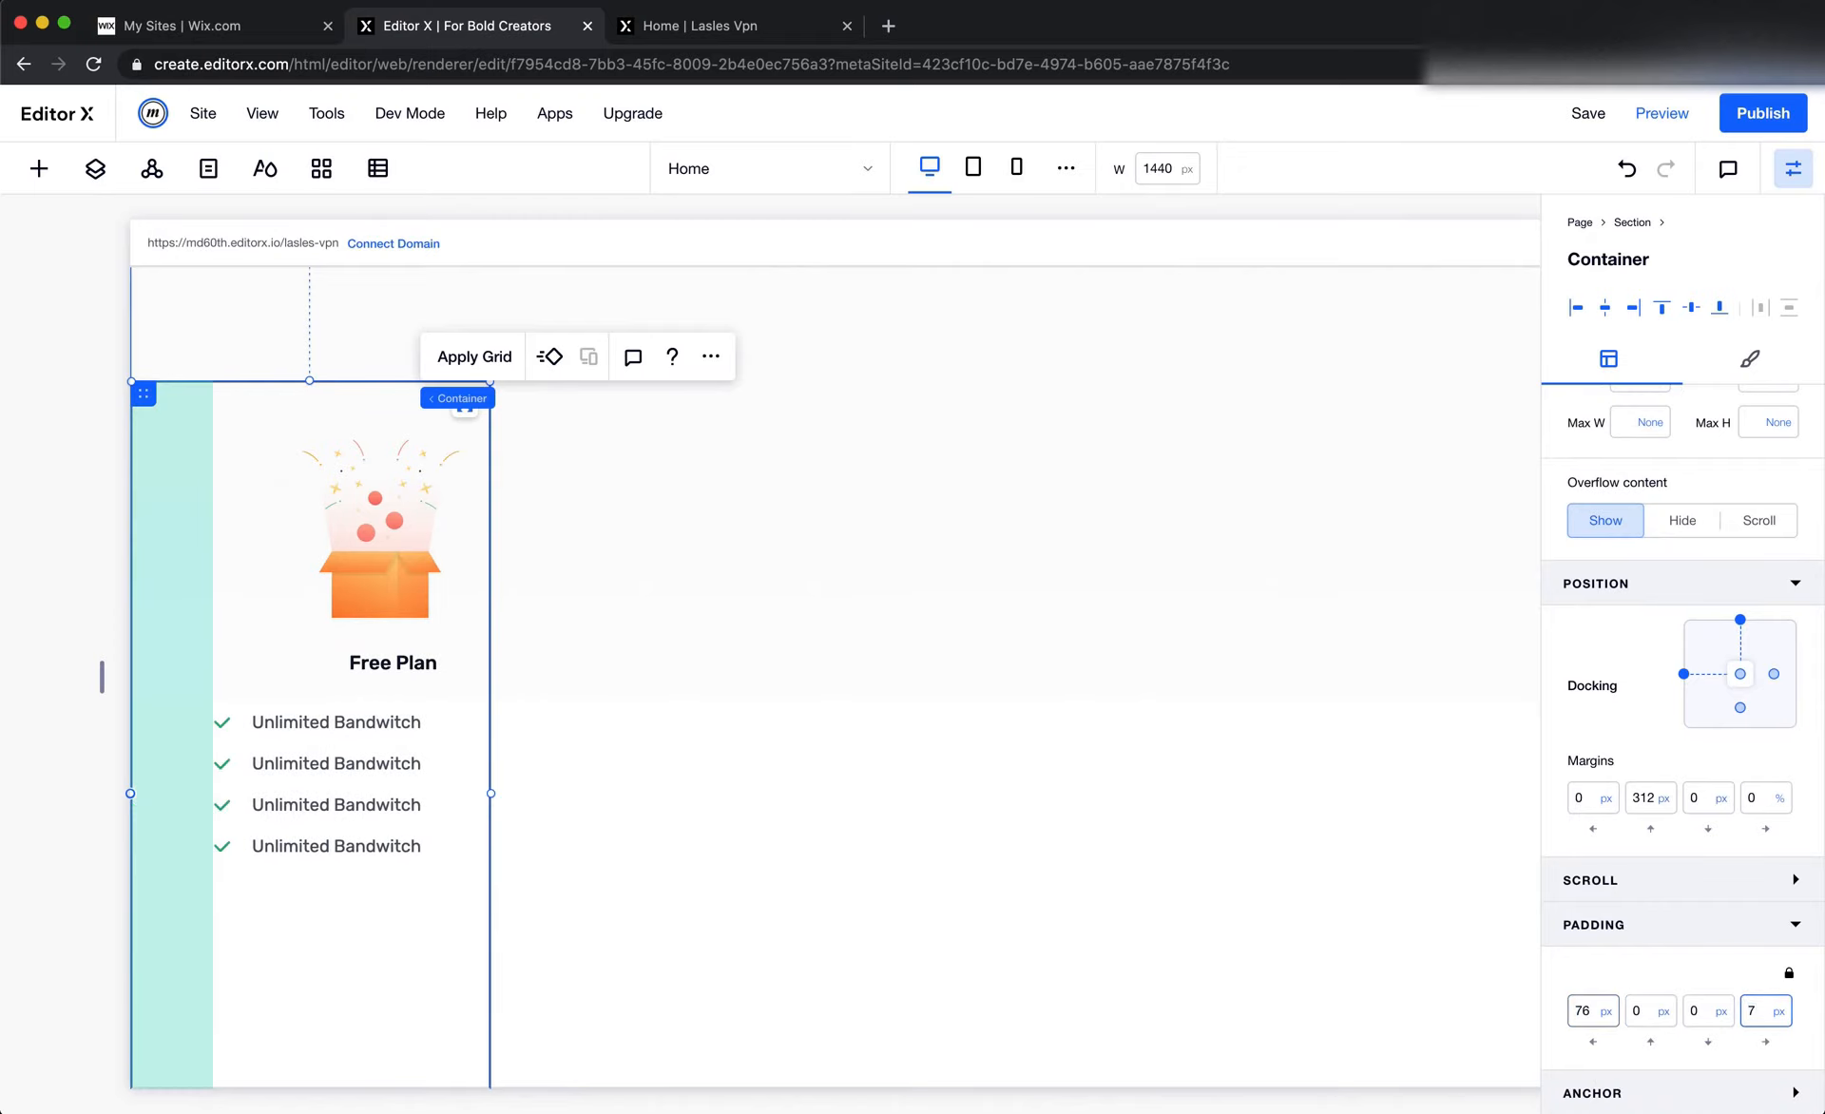
key(Tab)
key(shift+Tab)
text(76)
key(Tab)
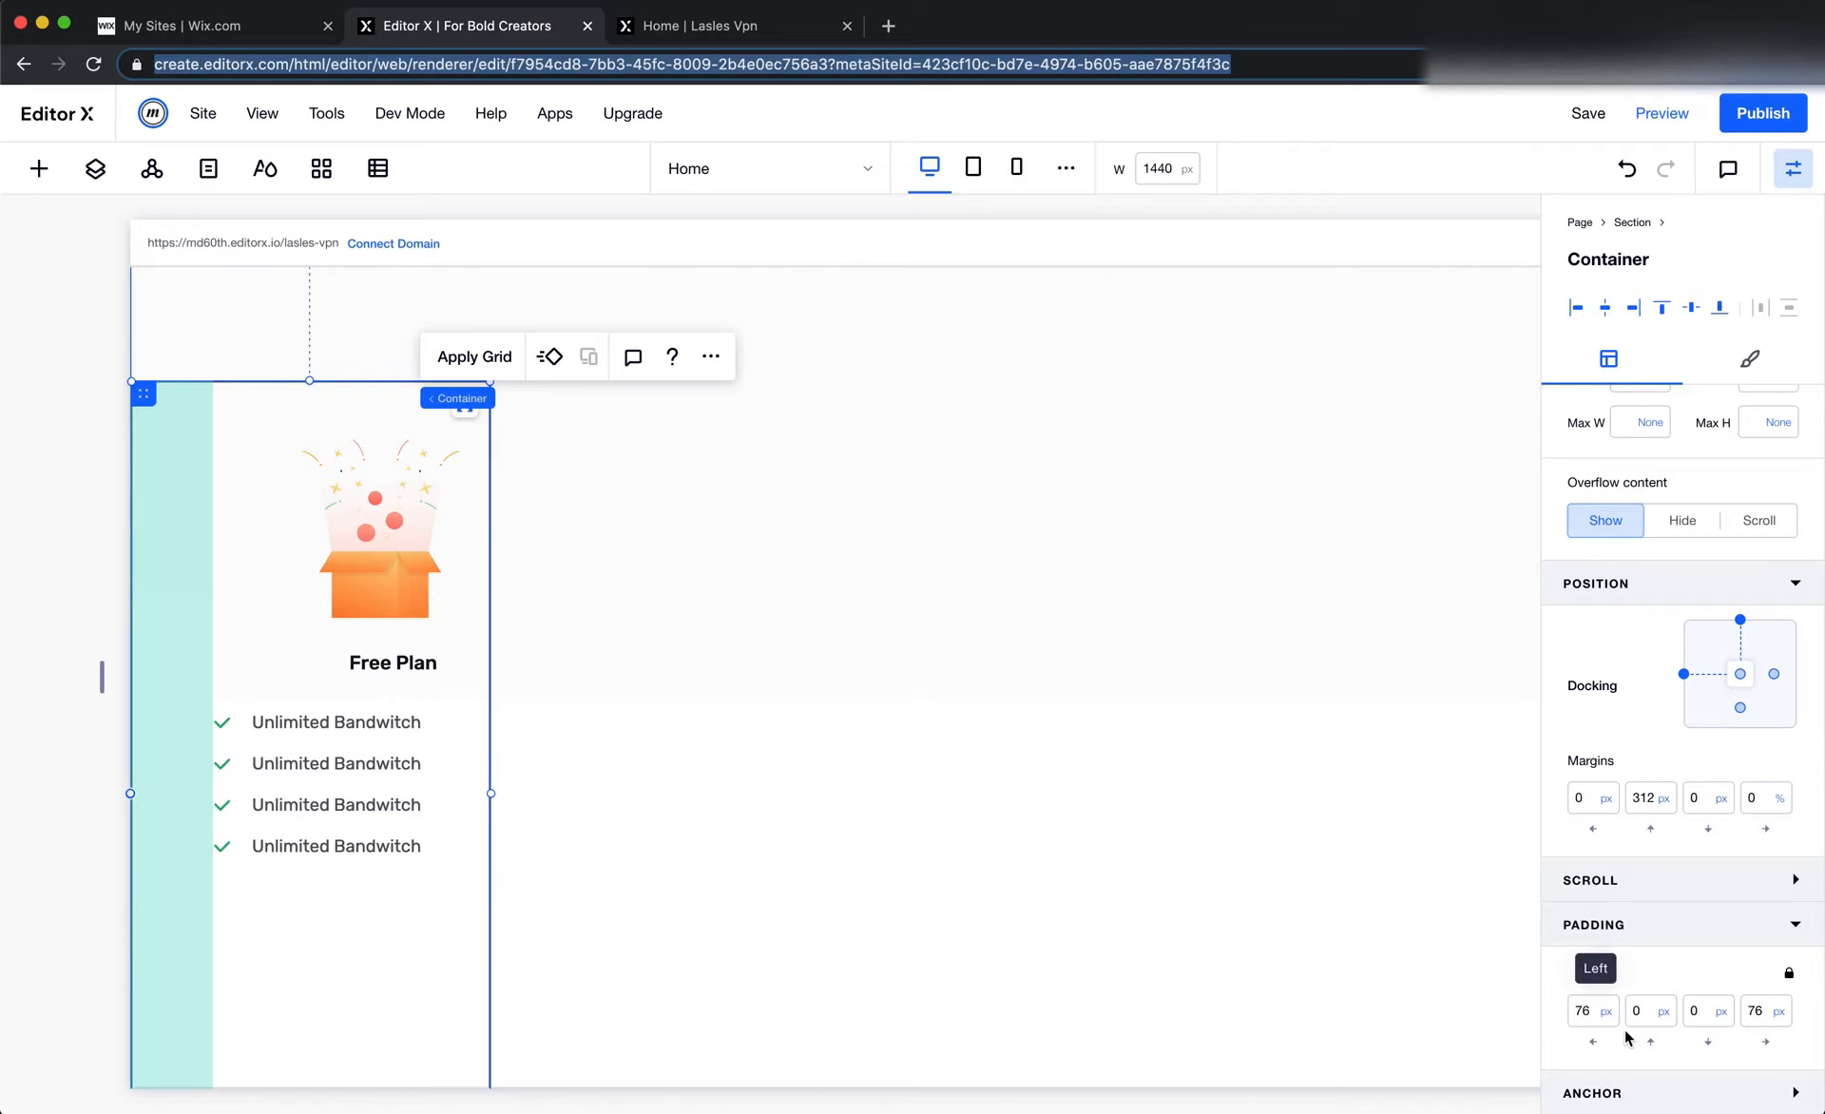
click(1758, 1015)
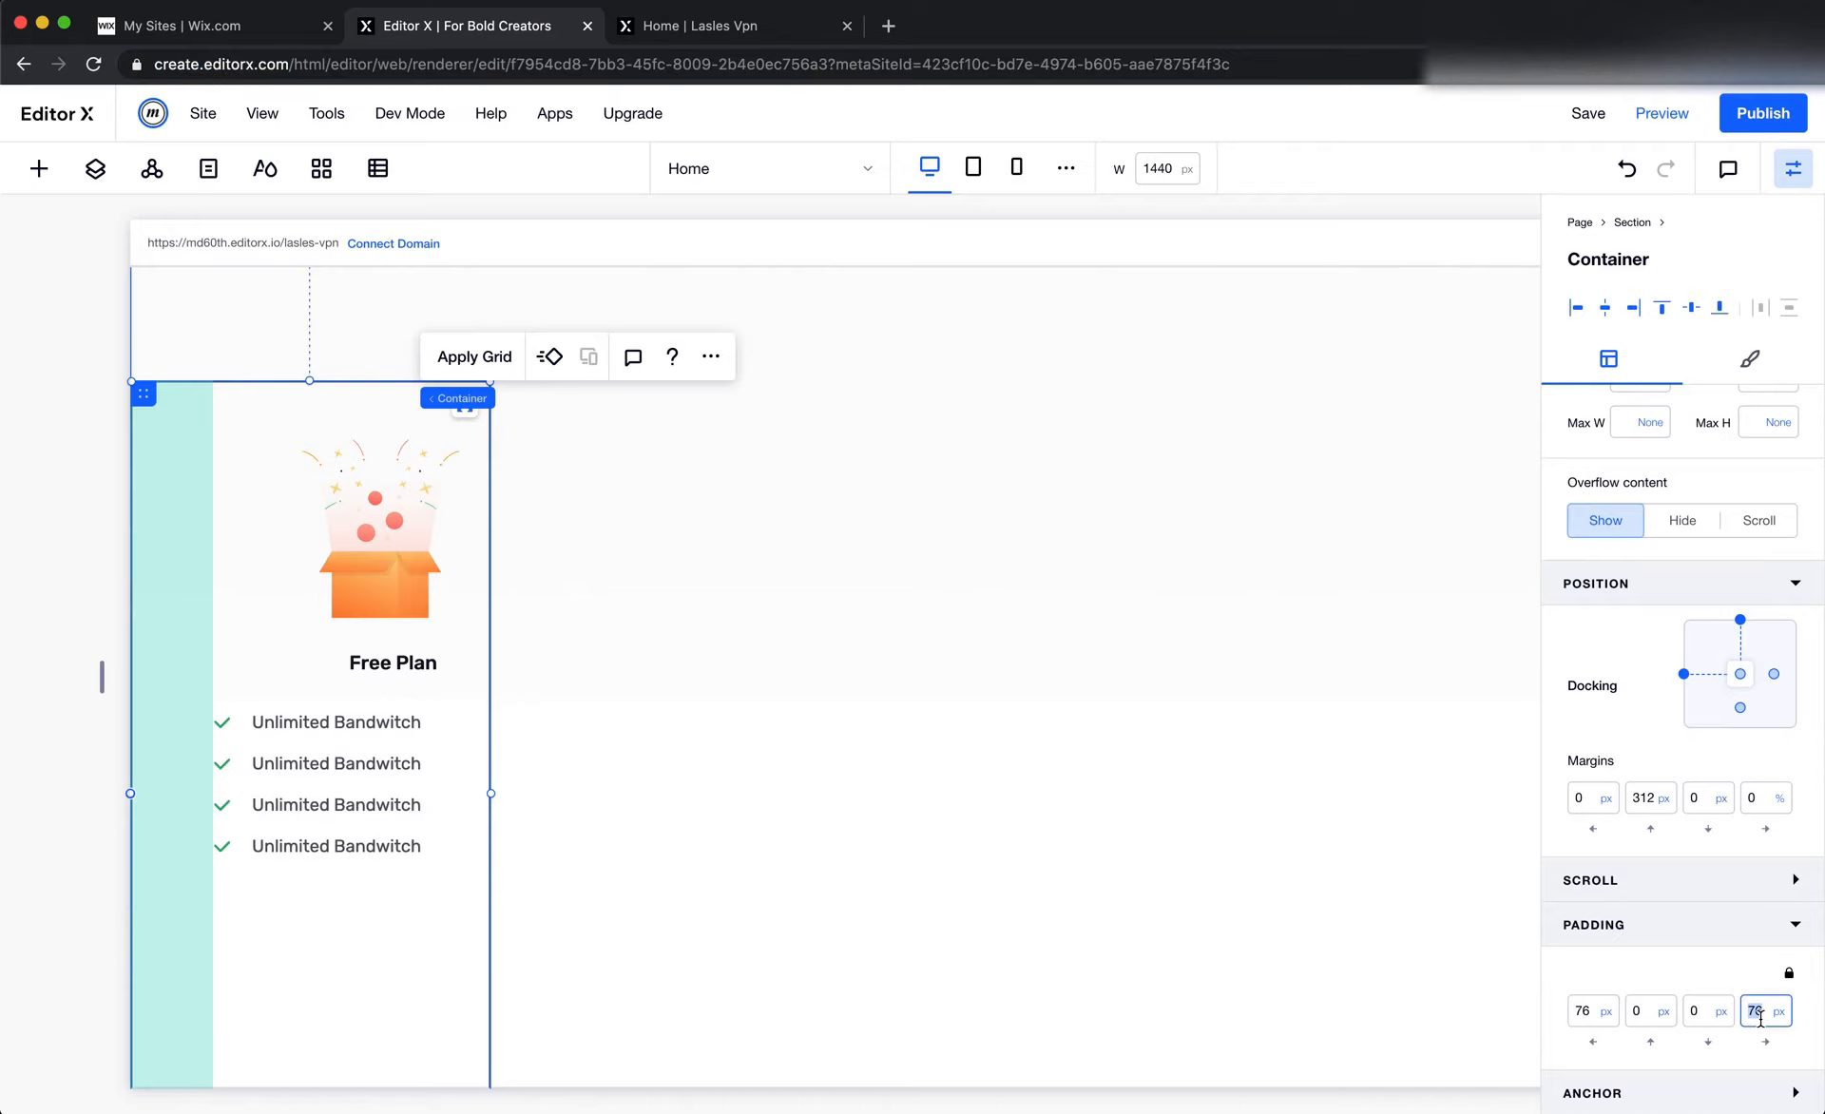
Move the Free Plan card container to a left margin of about 408 px and a top margin of about 269 px
click(1189, 896)
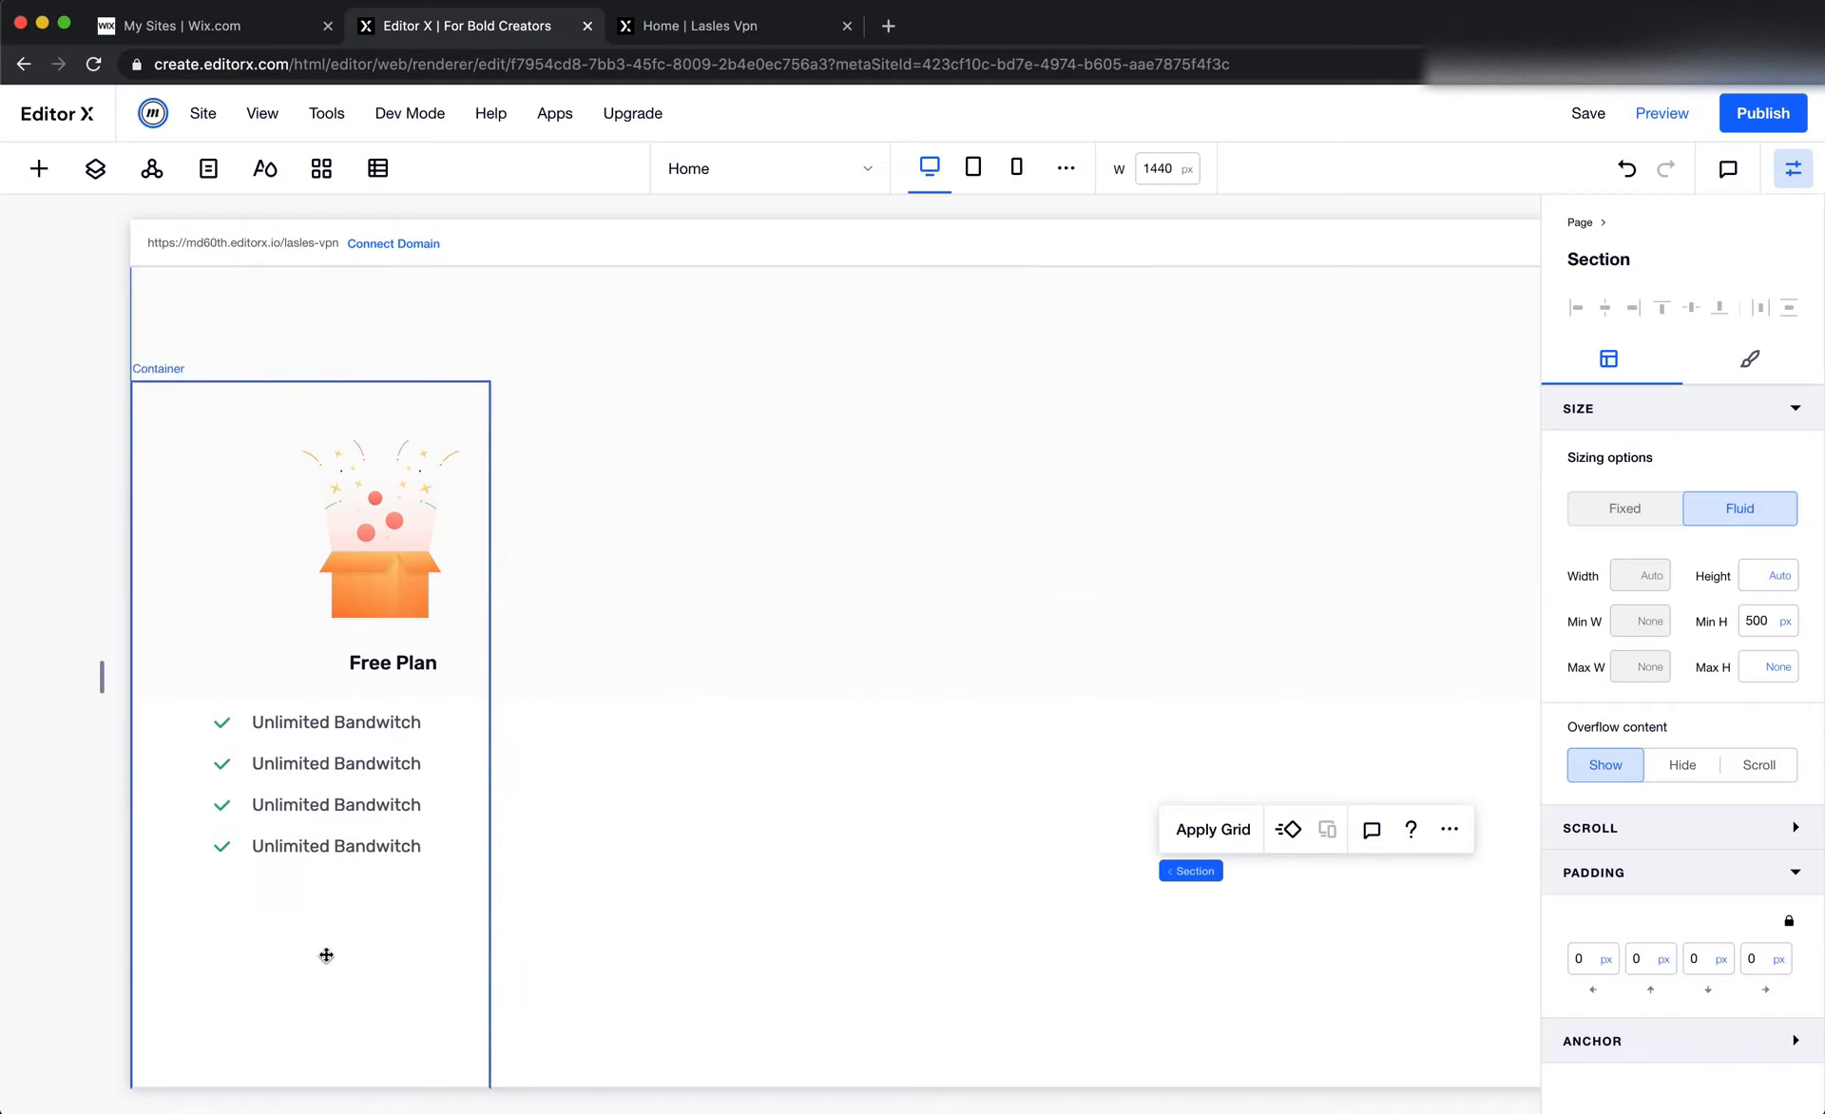
drag(325, 955, 774, 905)
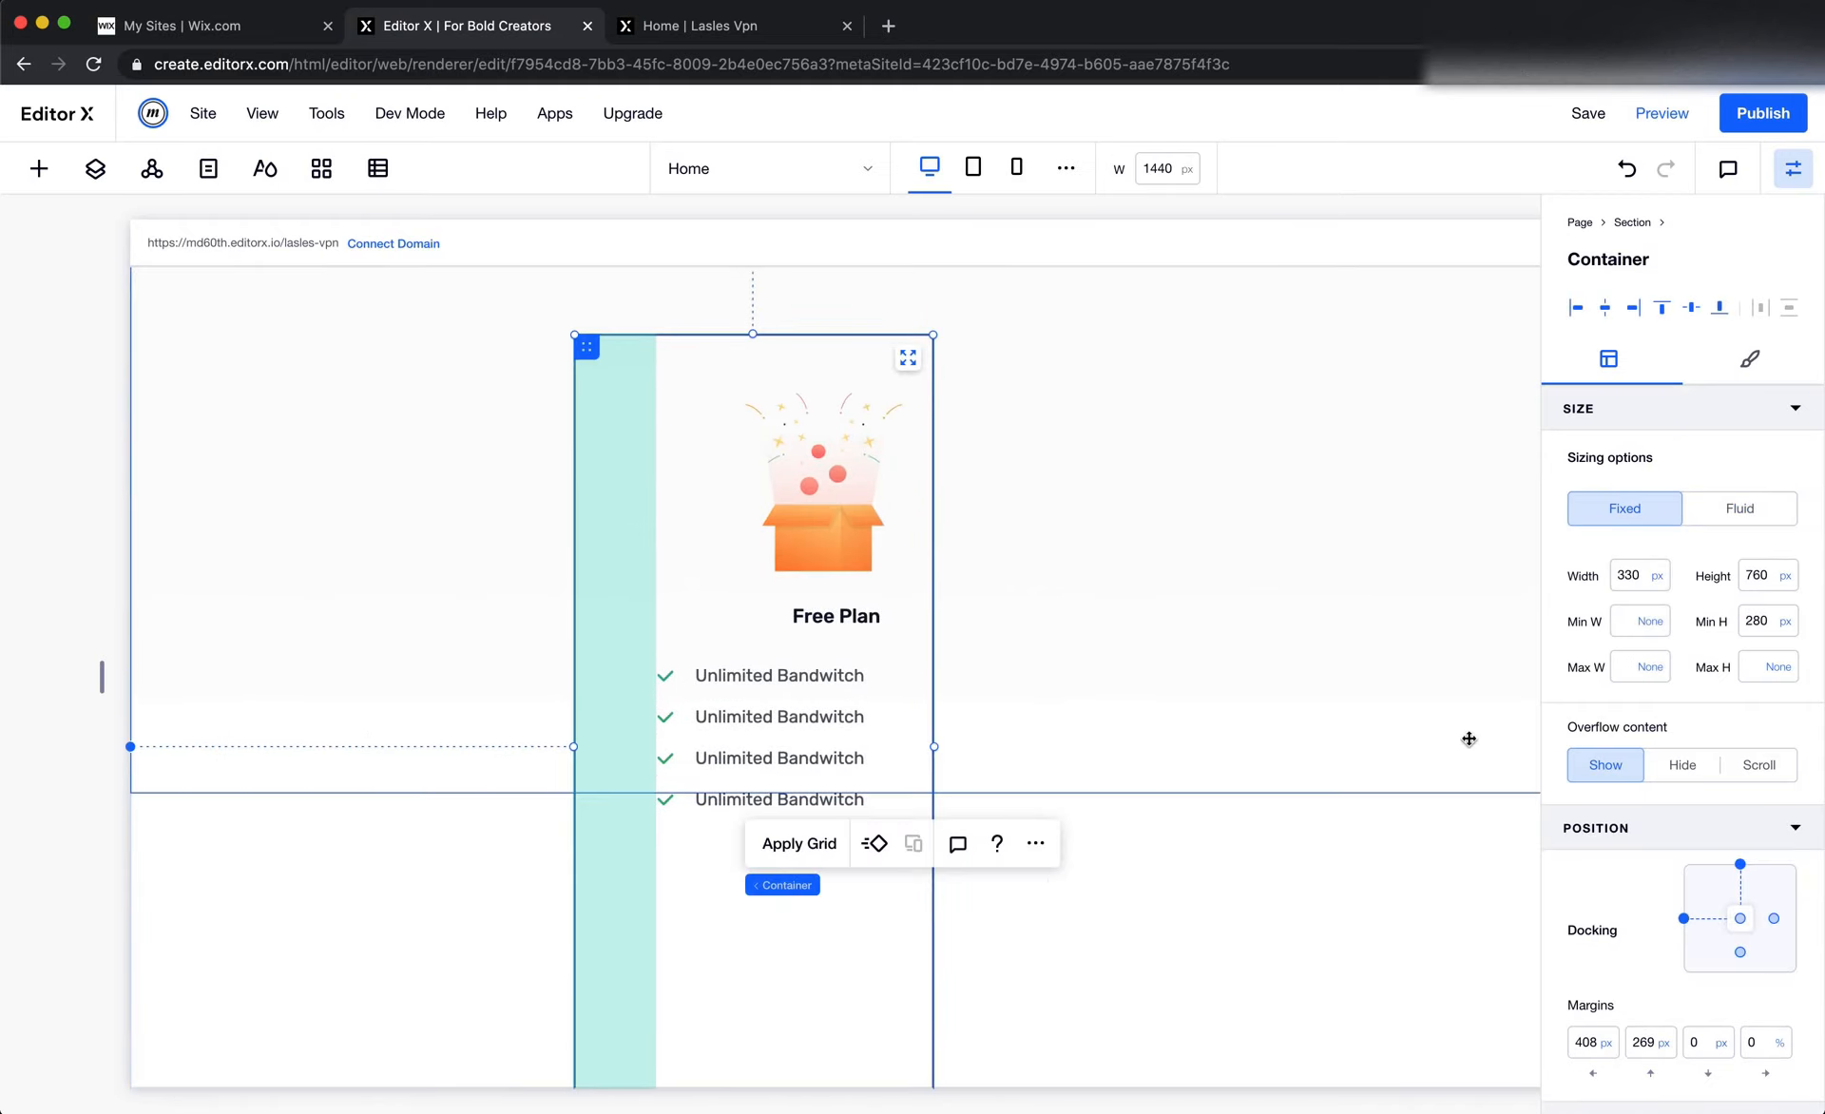
scroll(1714, 746, down, 3)
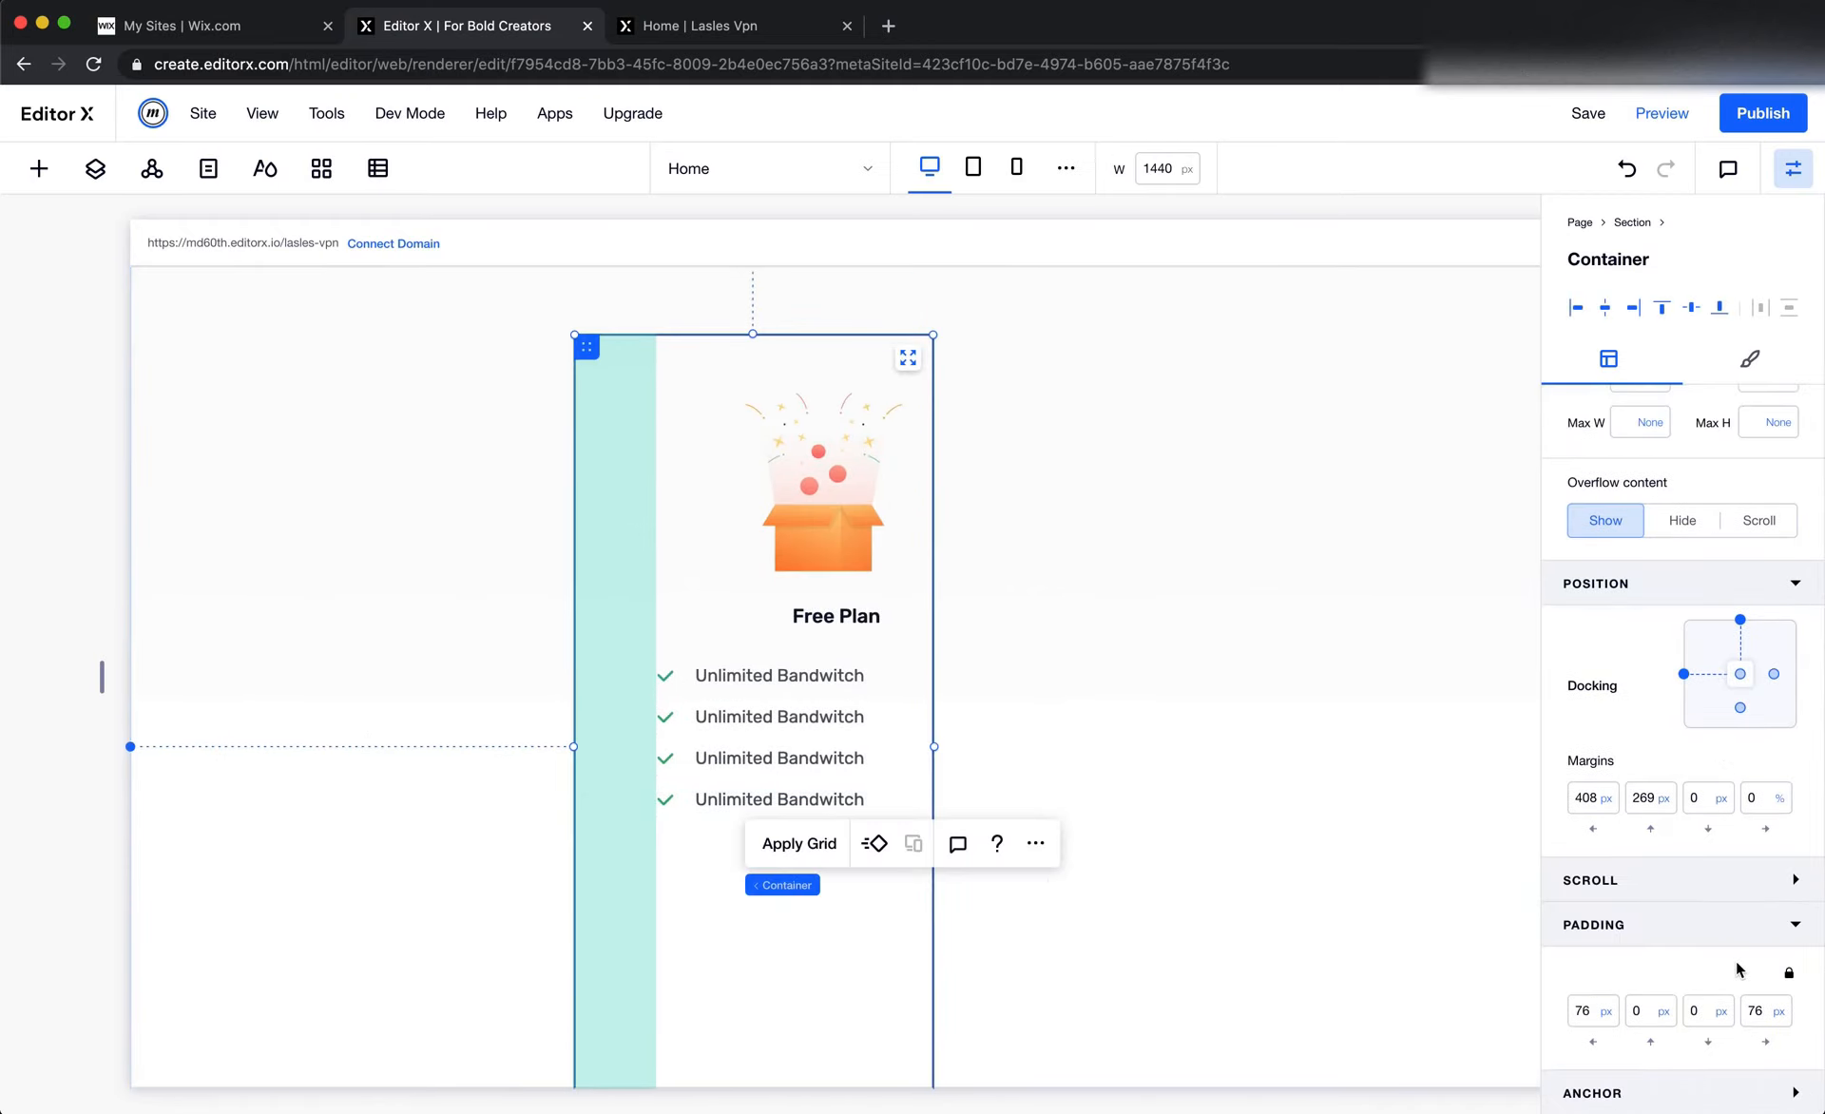
Dock the stack inside the Free Plan card to both its left and right sides
click(797, 652)
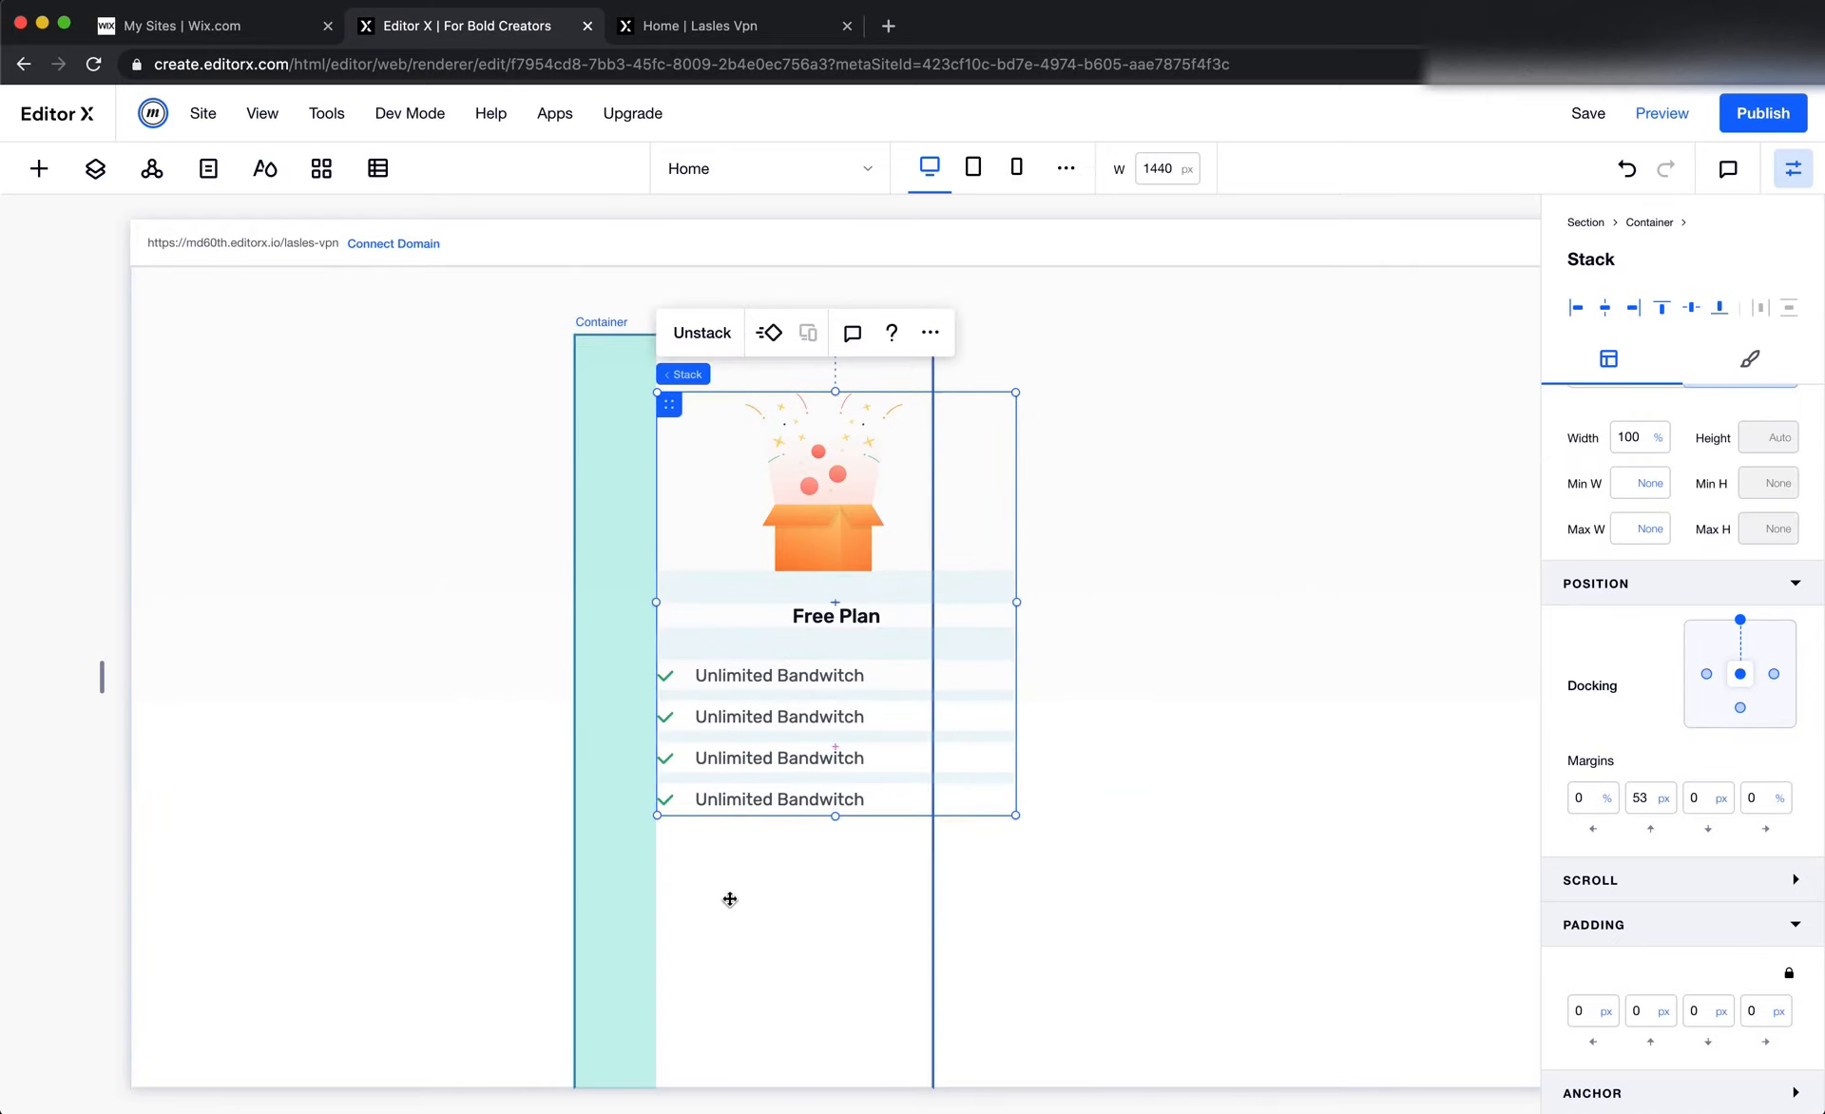
scroll(725, 898, up, 2)
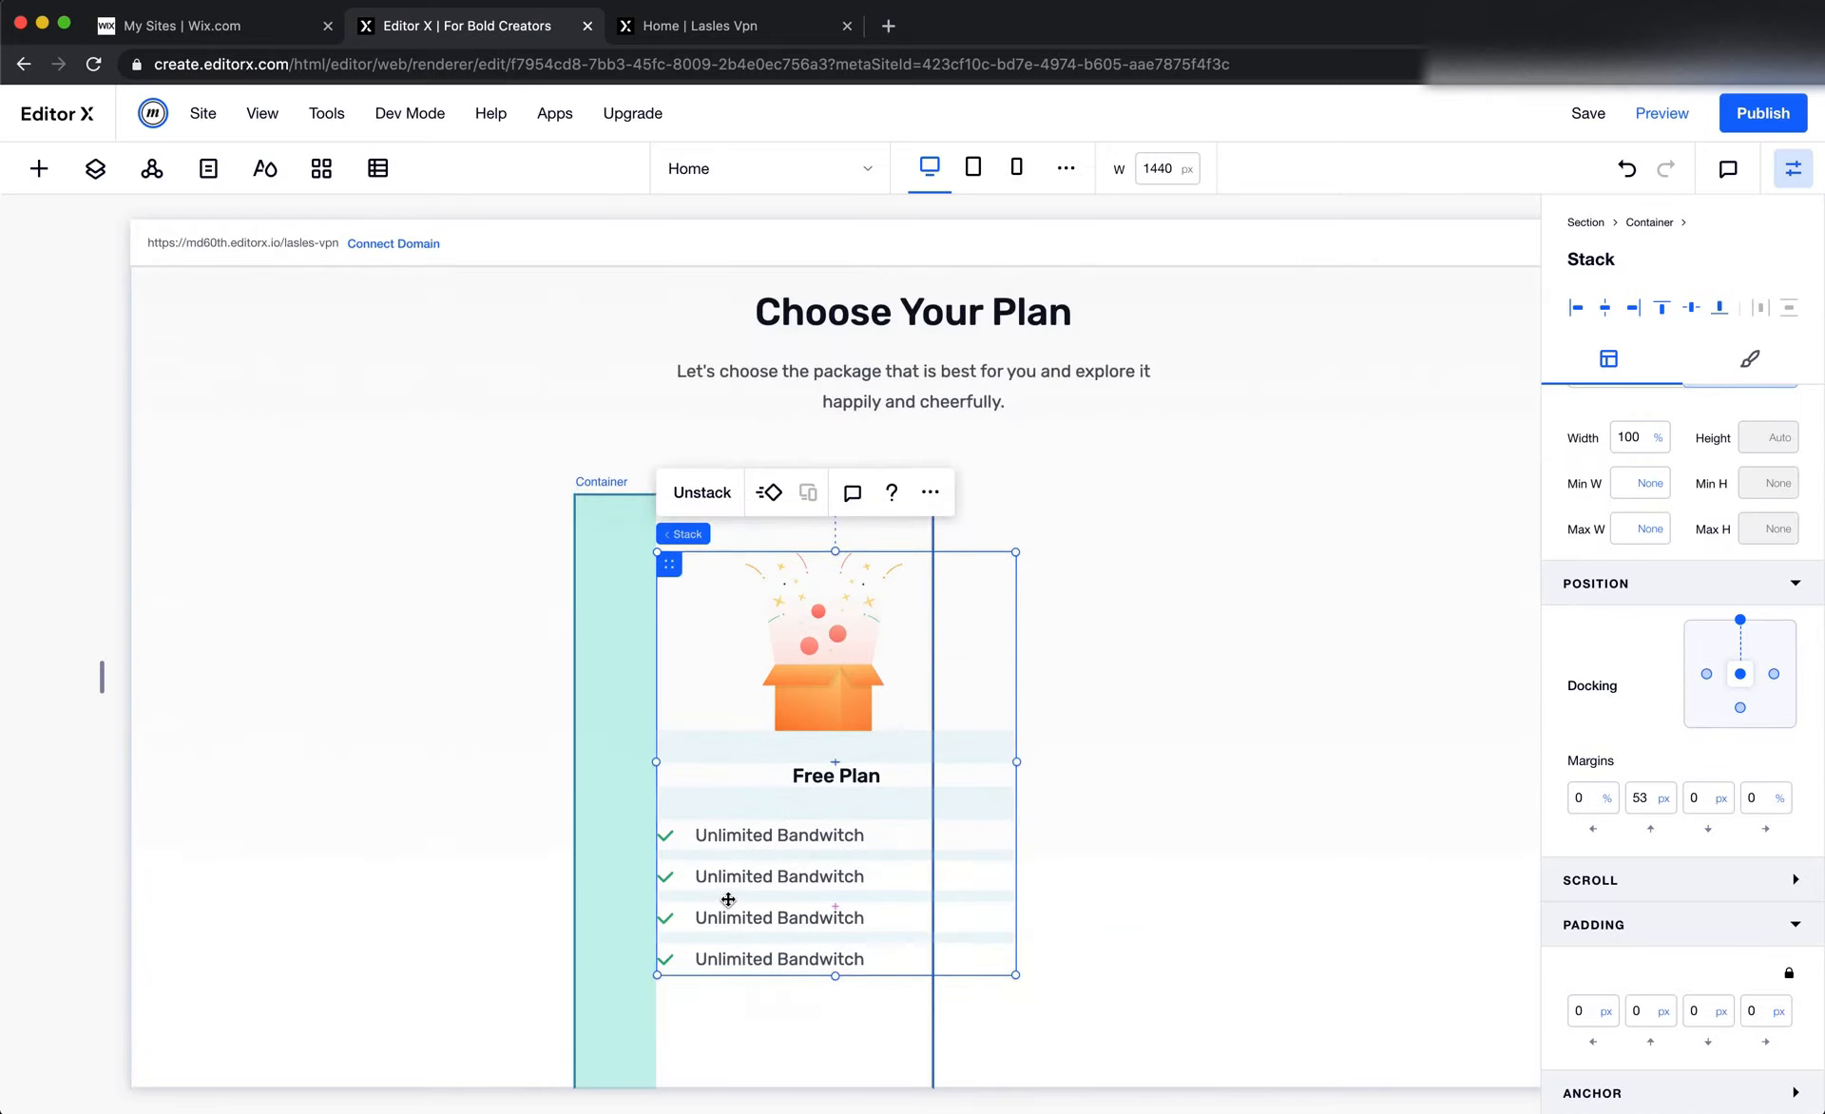
click(1707, 676)
click(1773, 674)
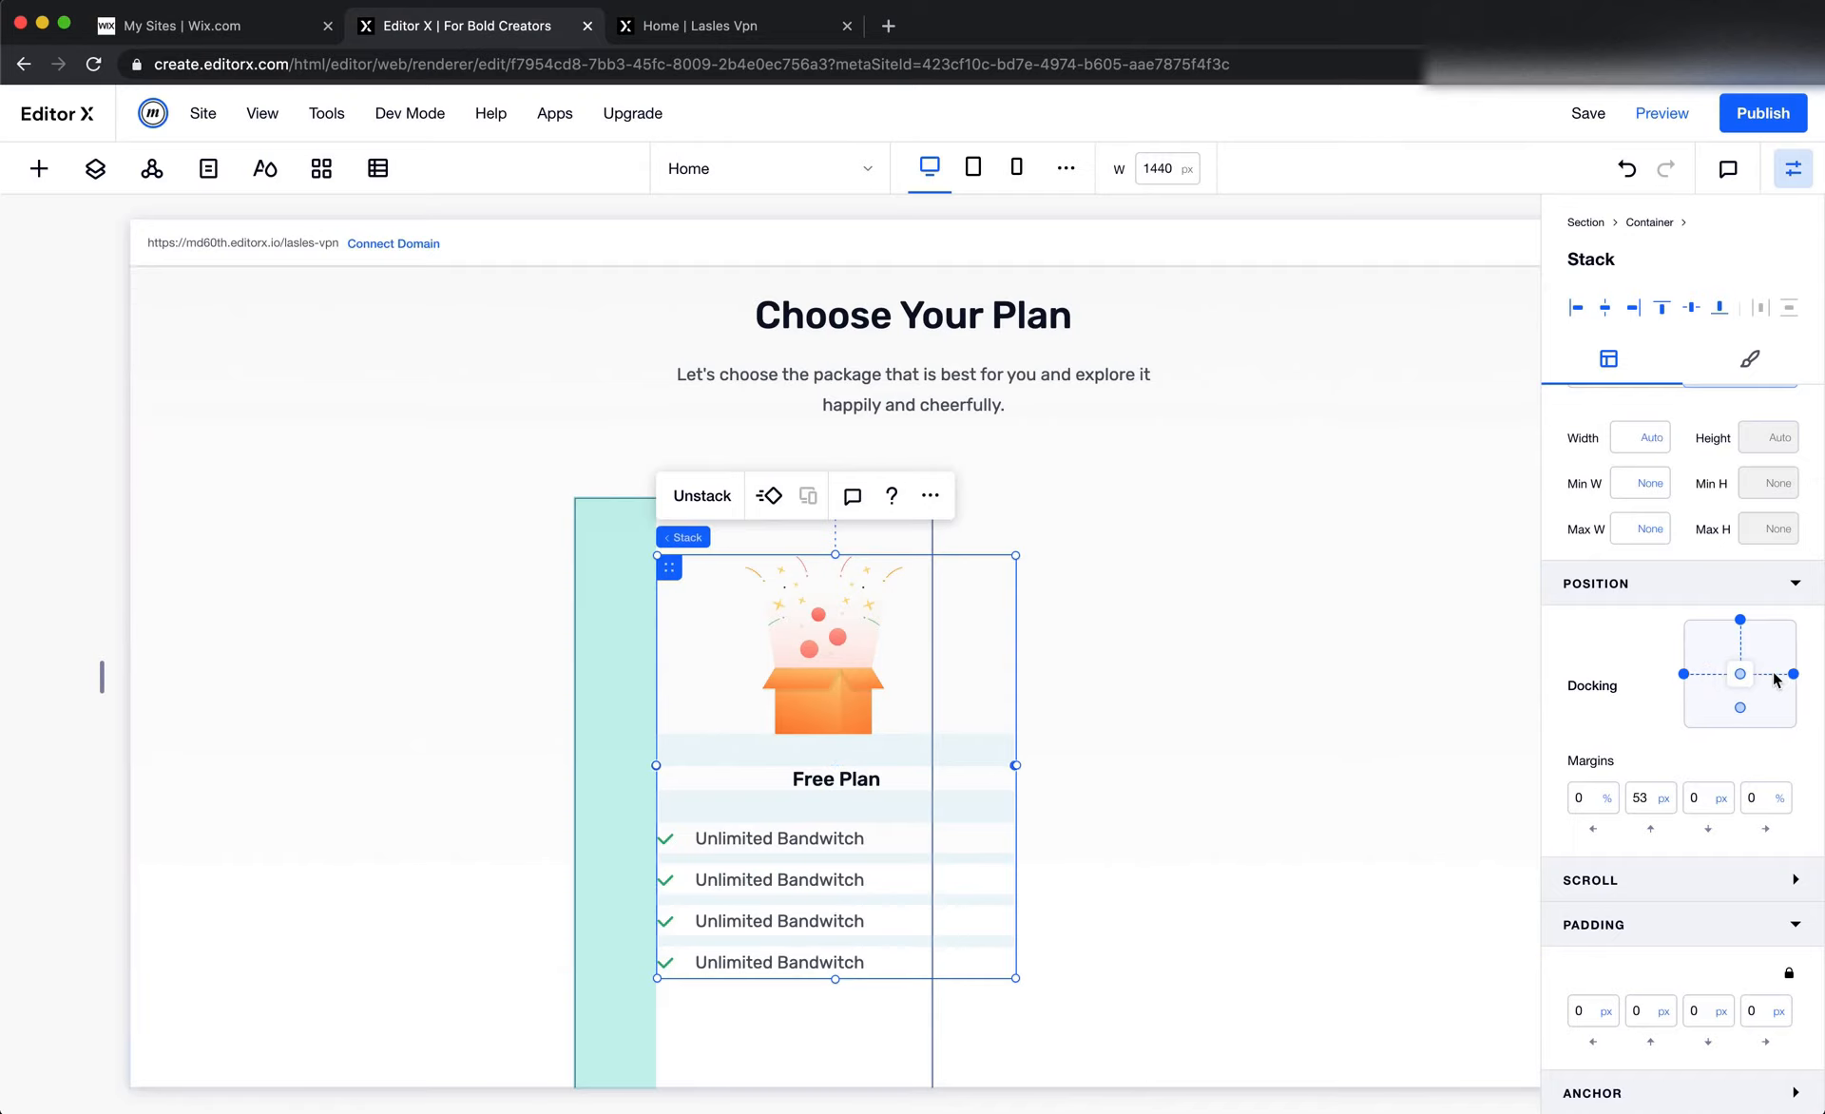
Set the Free Plan box illustration's left margin to 0% and its sizing to Fluid
click(829, 694)
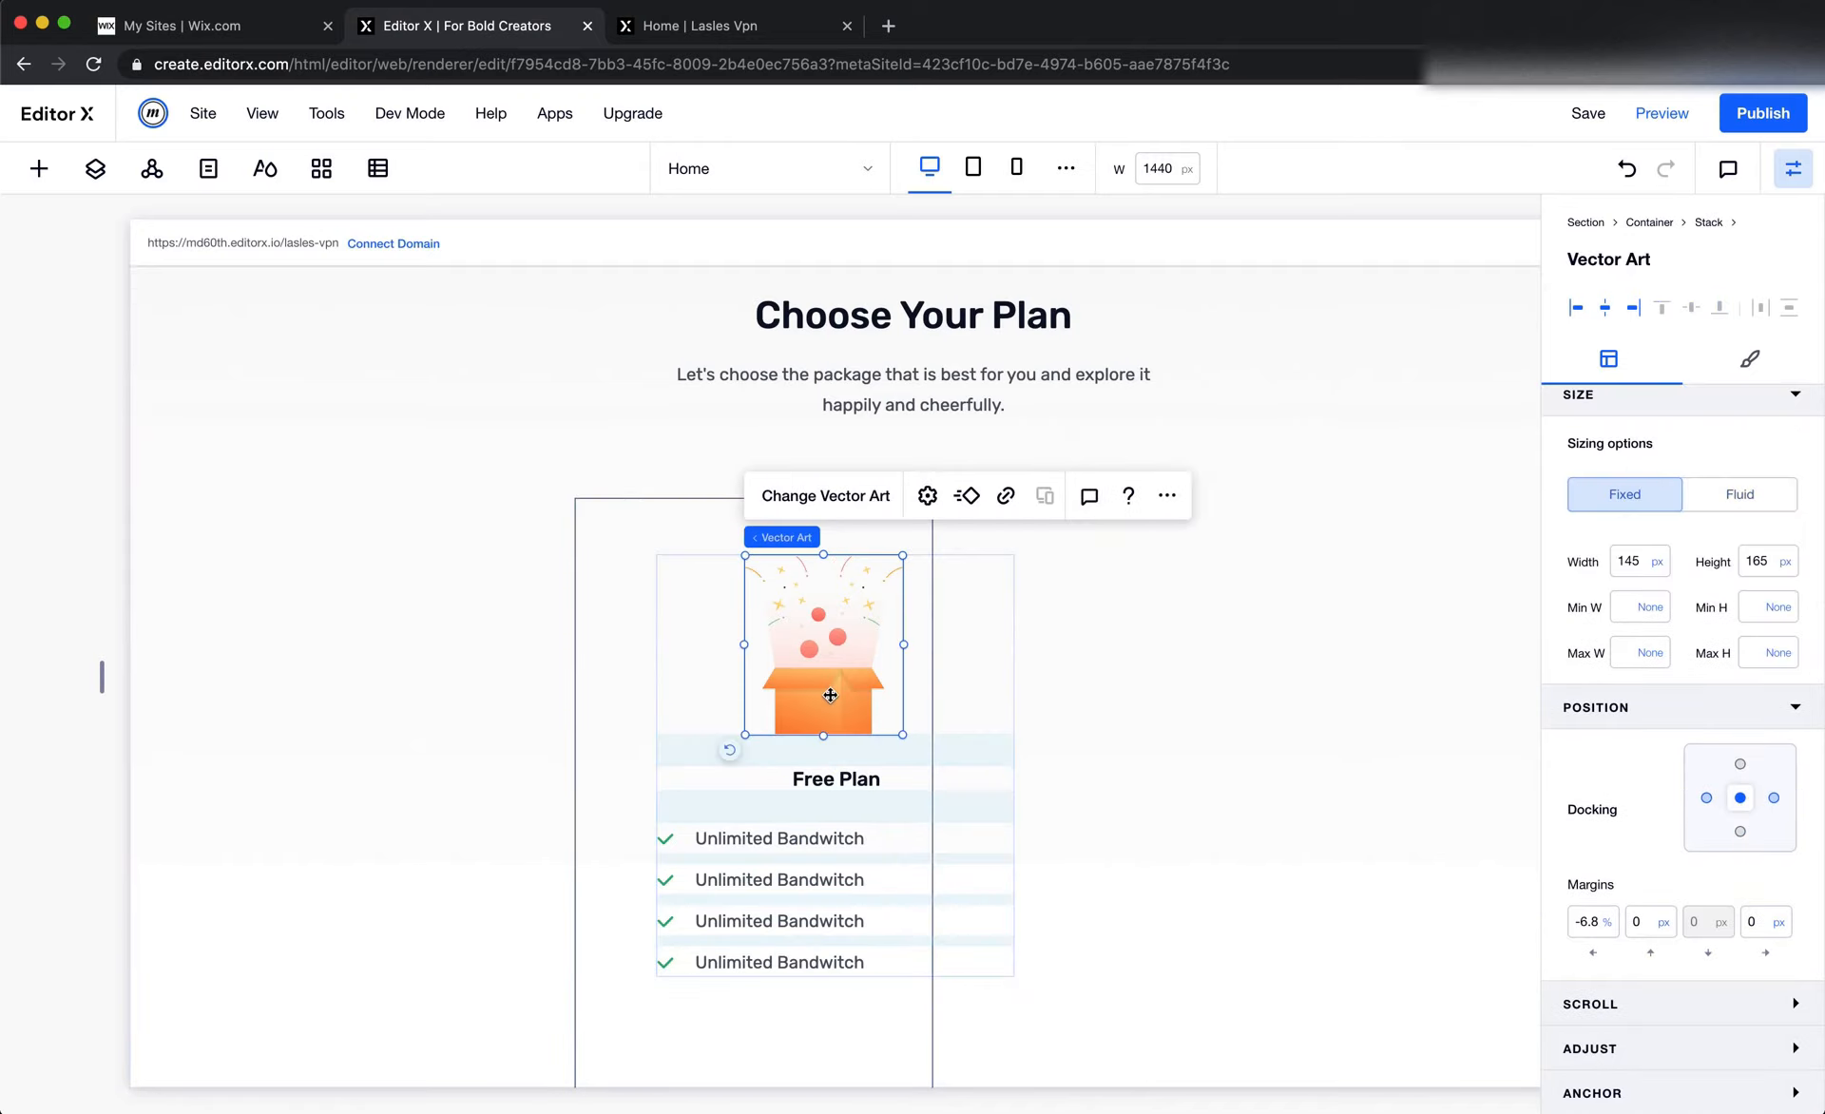
click(1588, 921)
text(0)
key(Return)
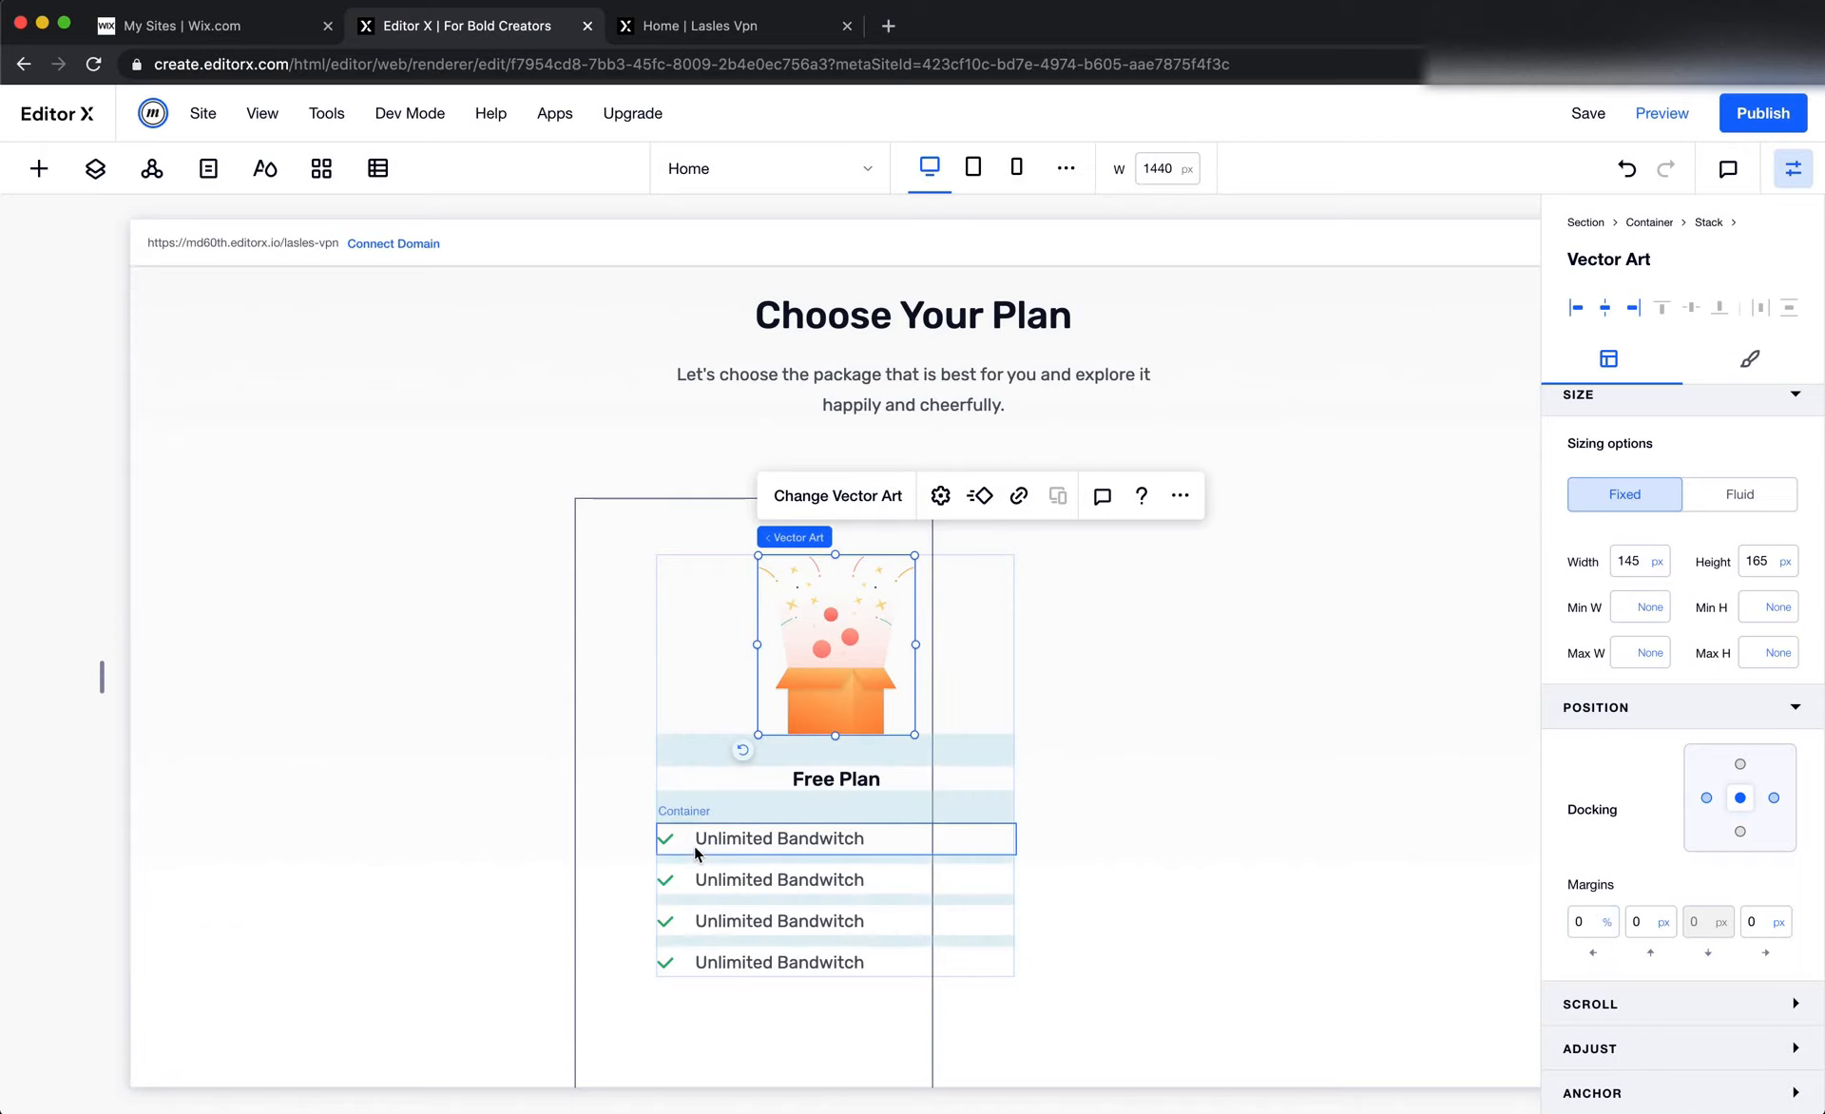
click(835, 780)
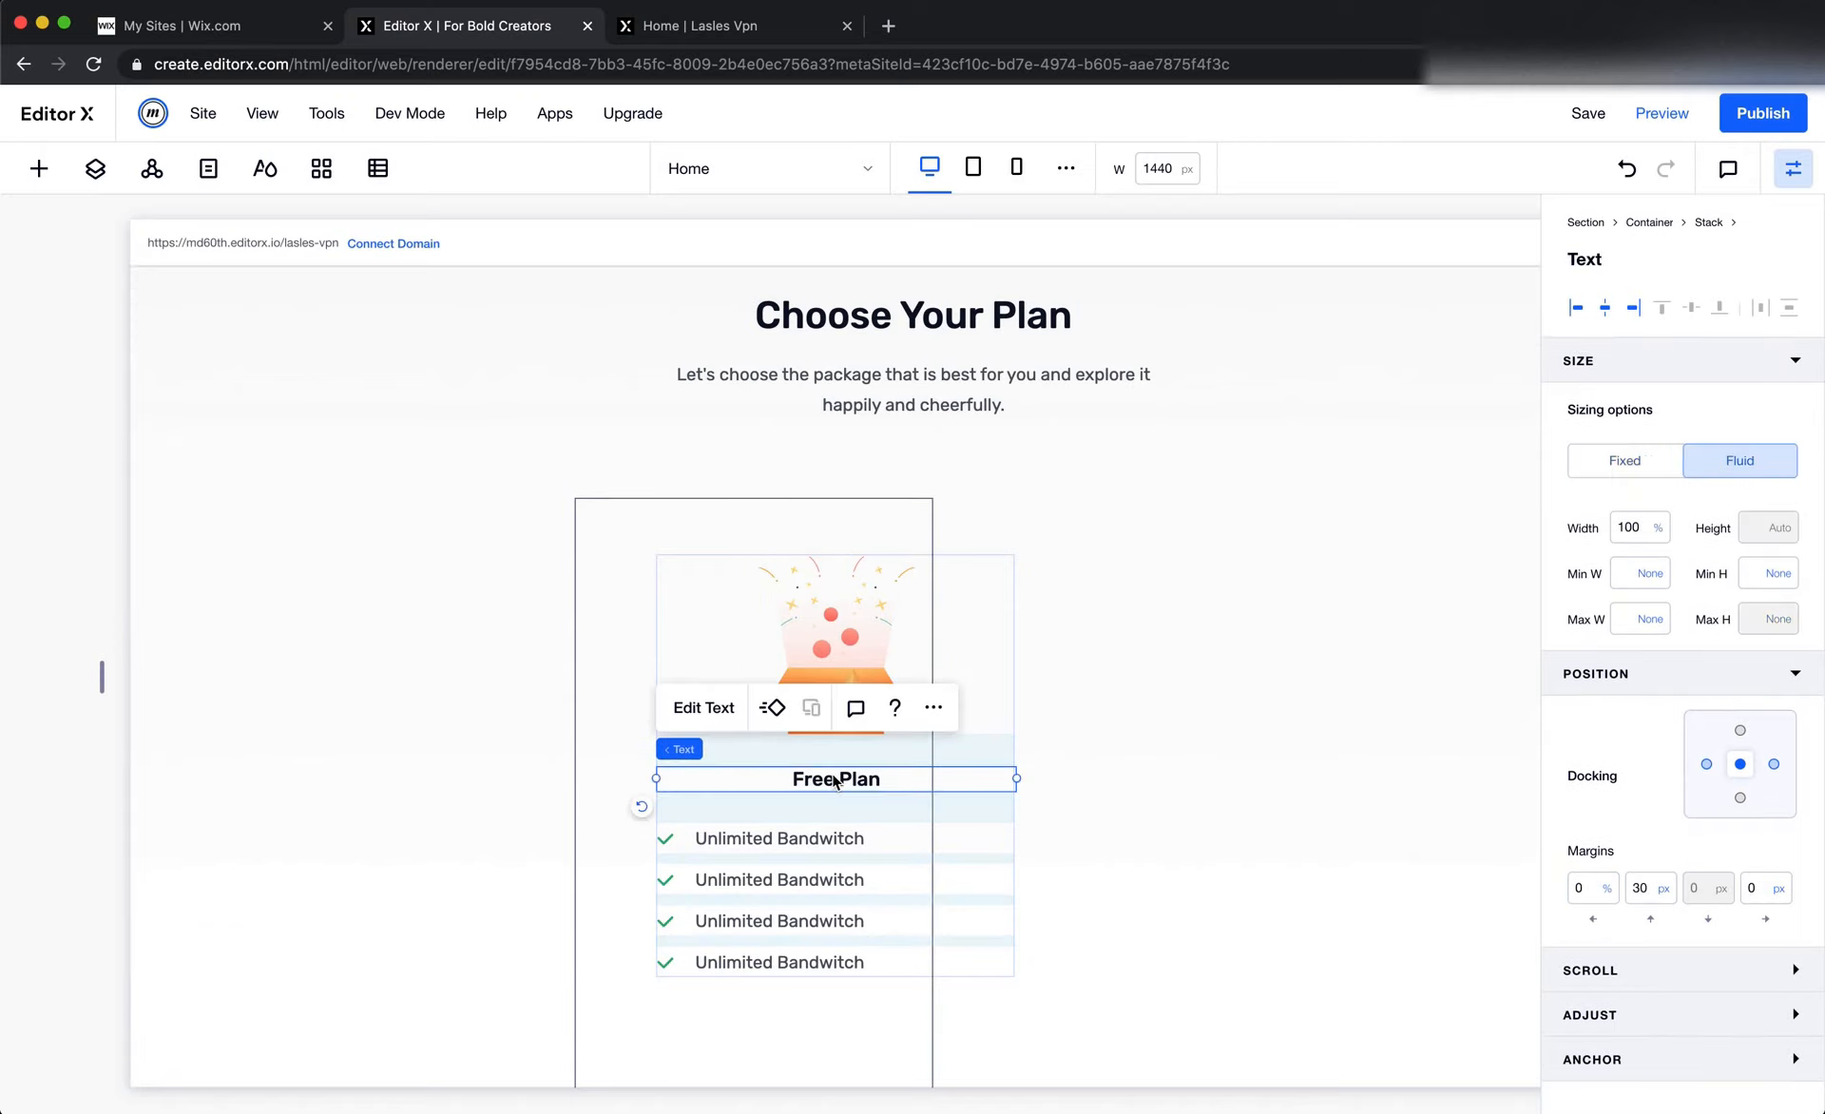
click(828, 727)
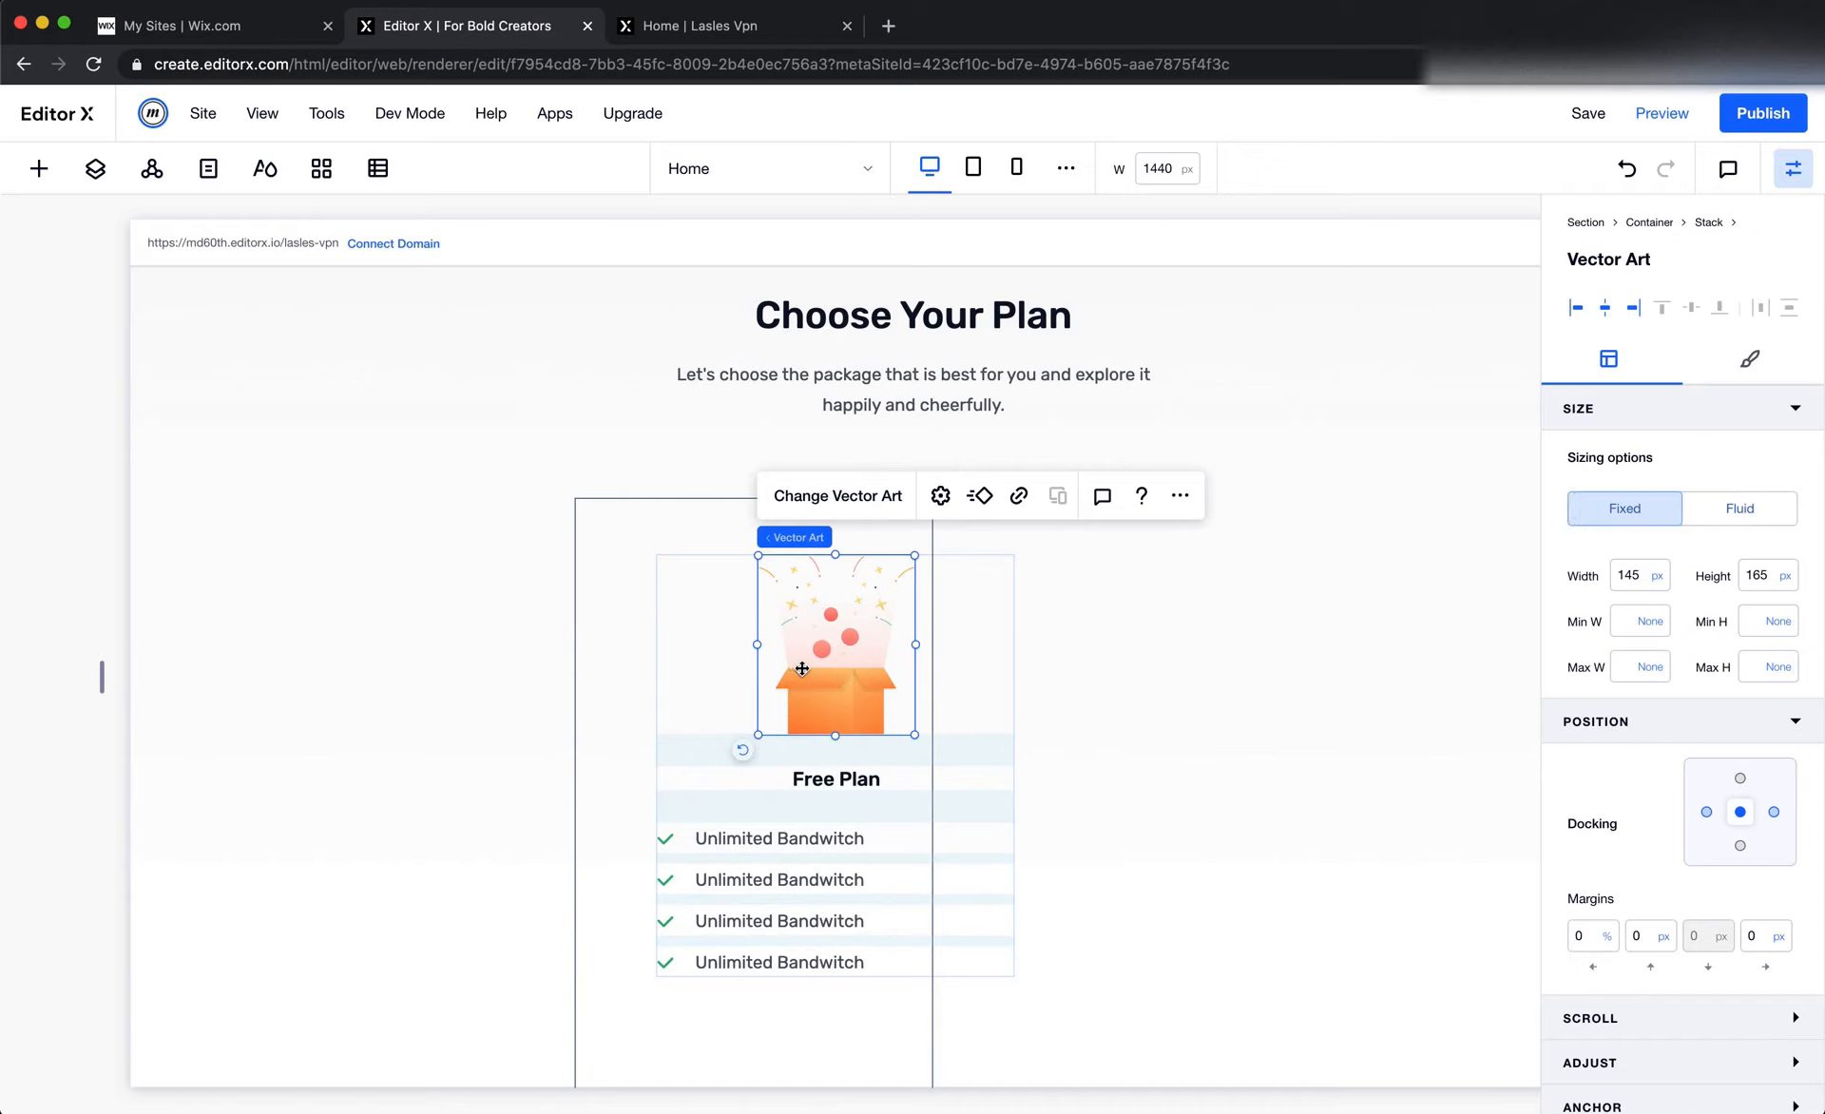
click(1769, 518)
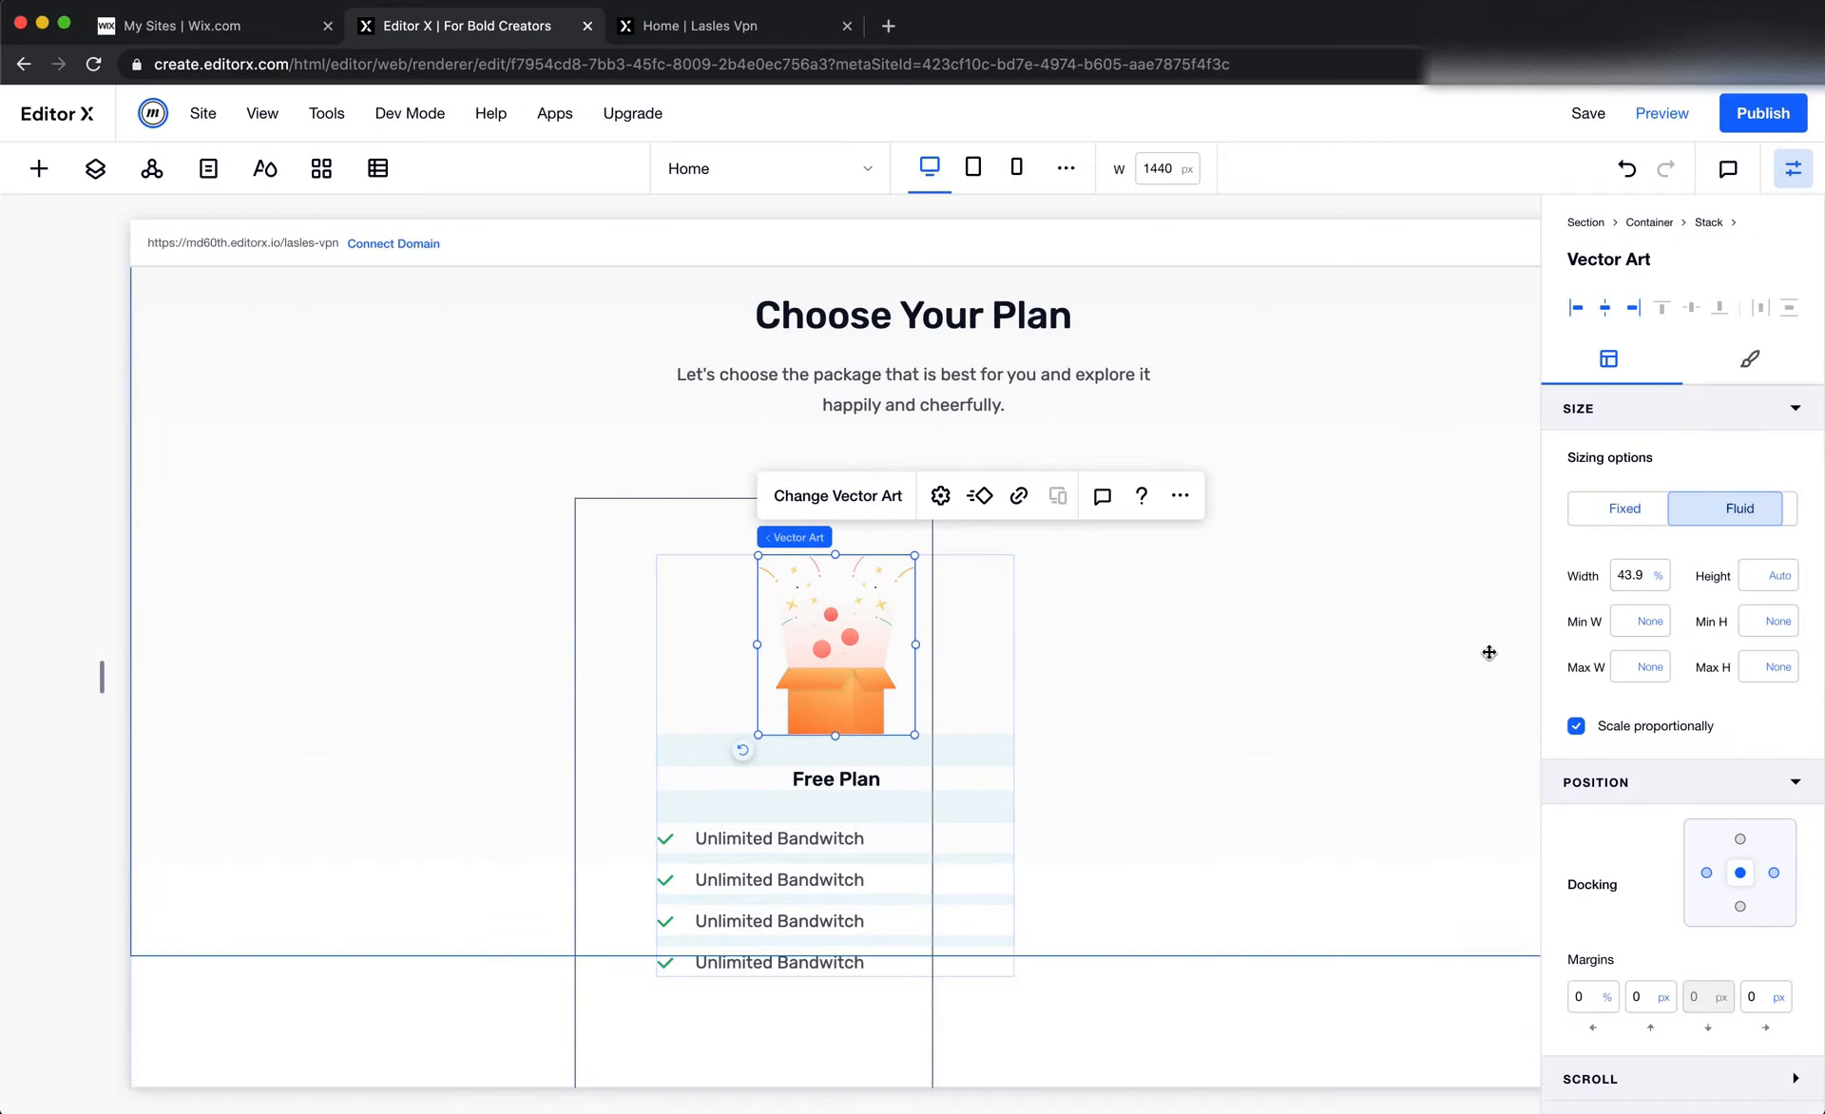
Remove the minimum width from the first and second feature row containers in the Free Plan stack by setting it to None
click(867, 785)
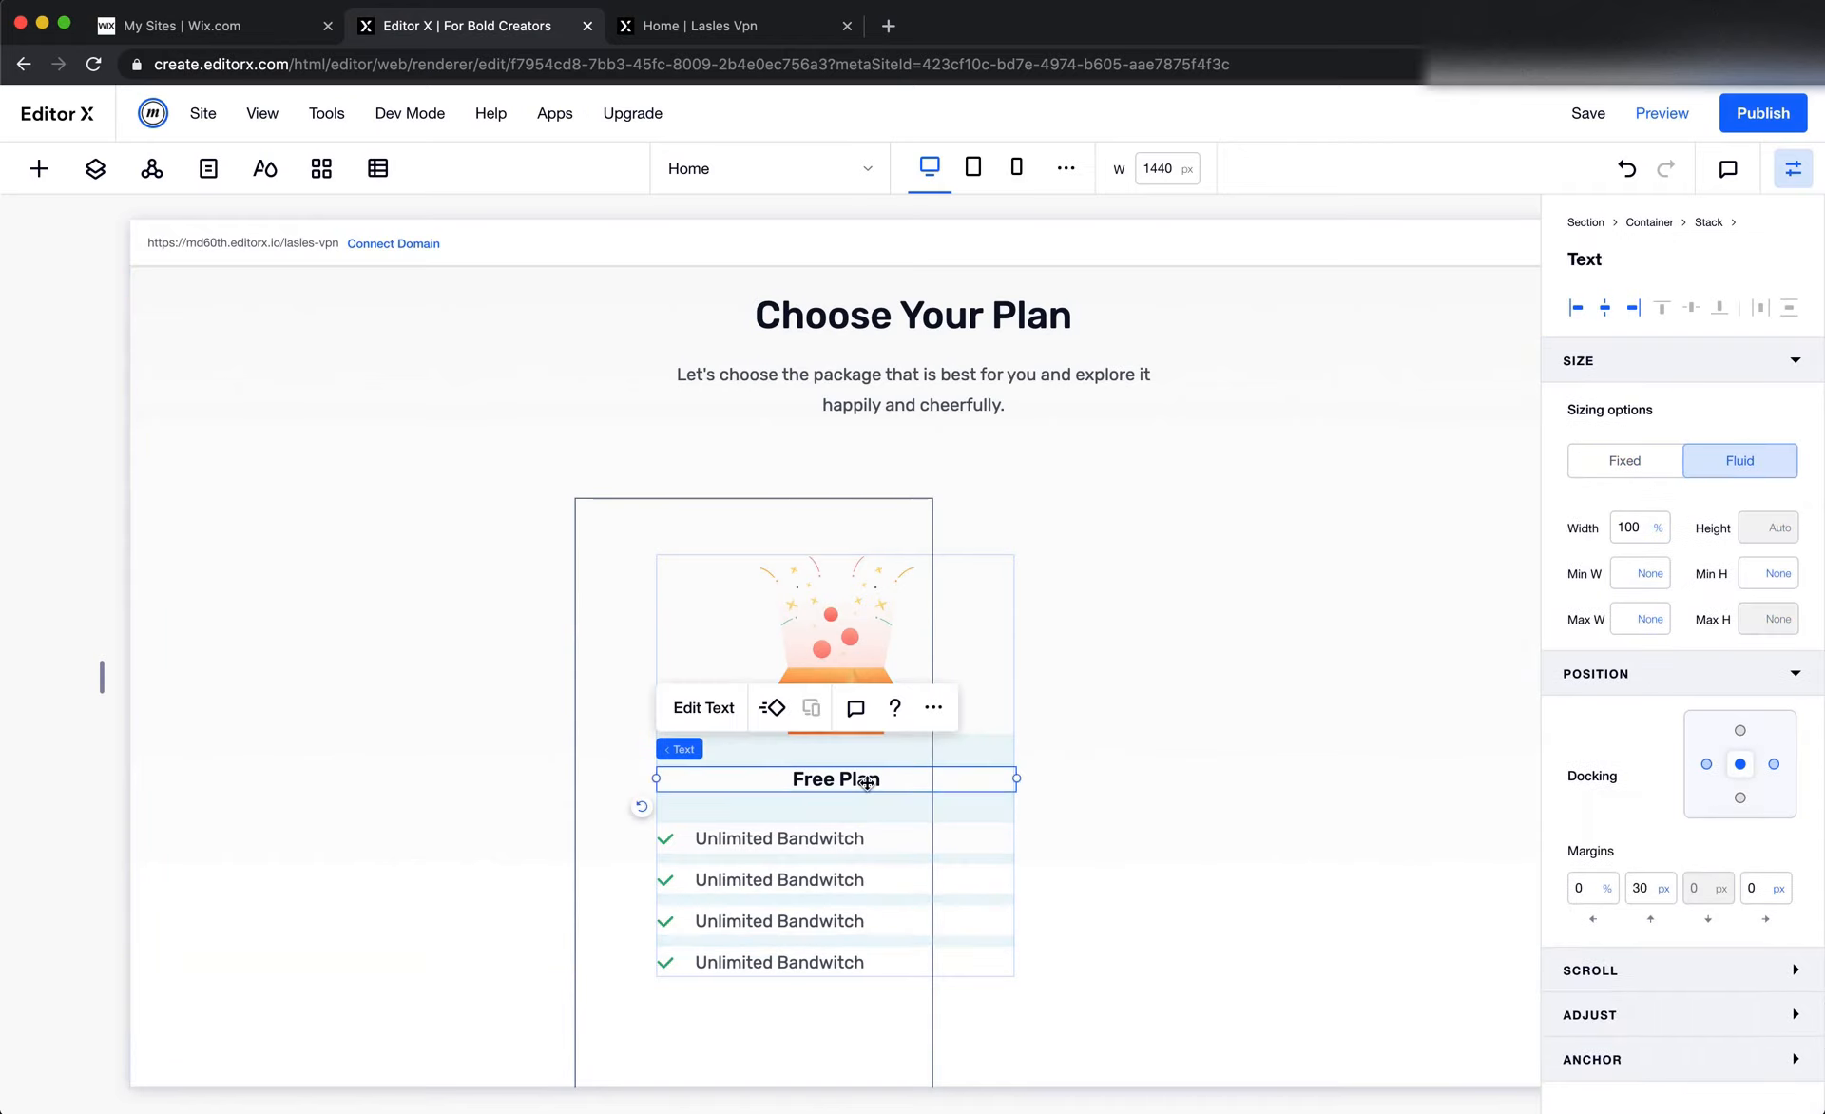
click(682, 845)
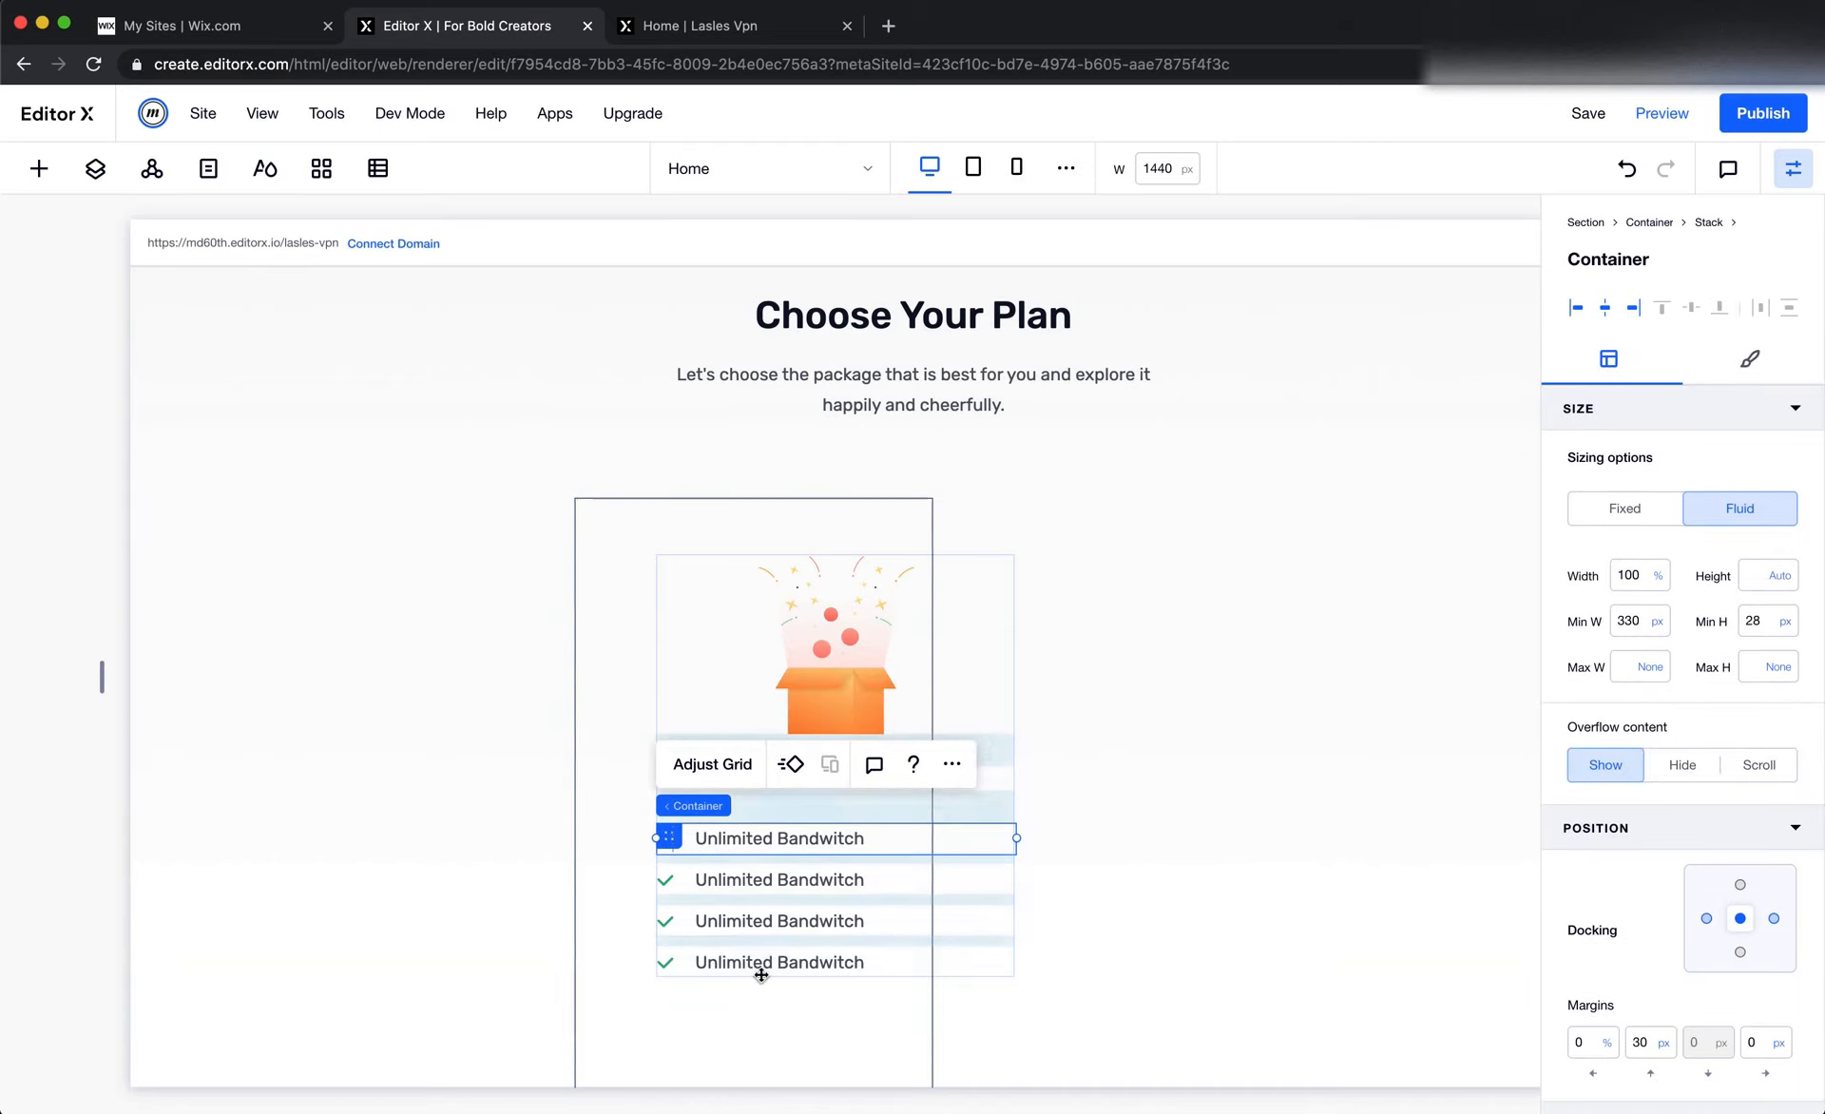
click(1654, 626)
click(1615, 549)
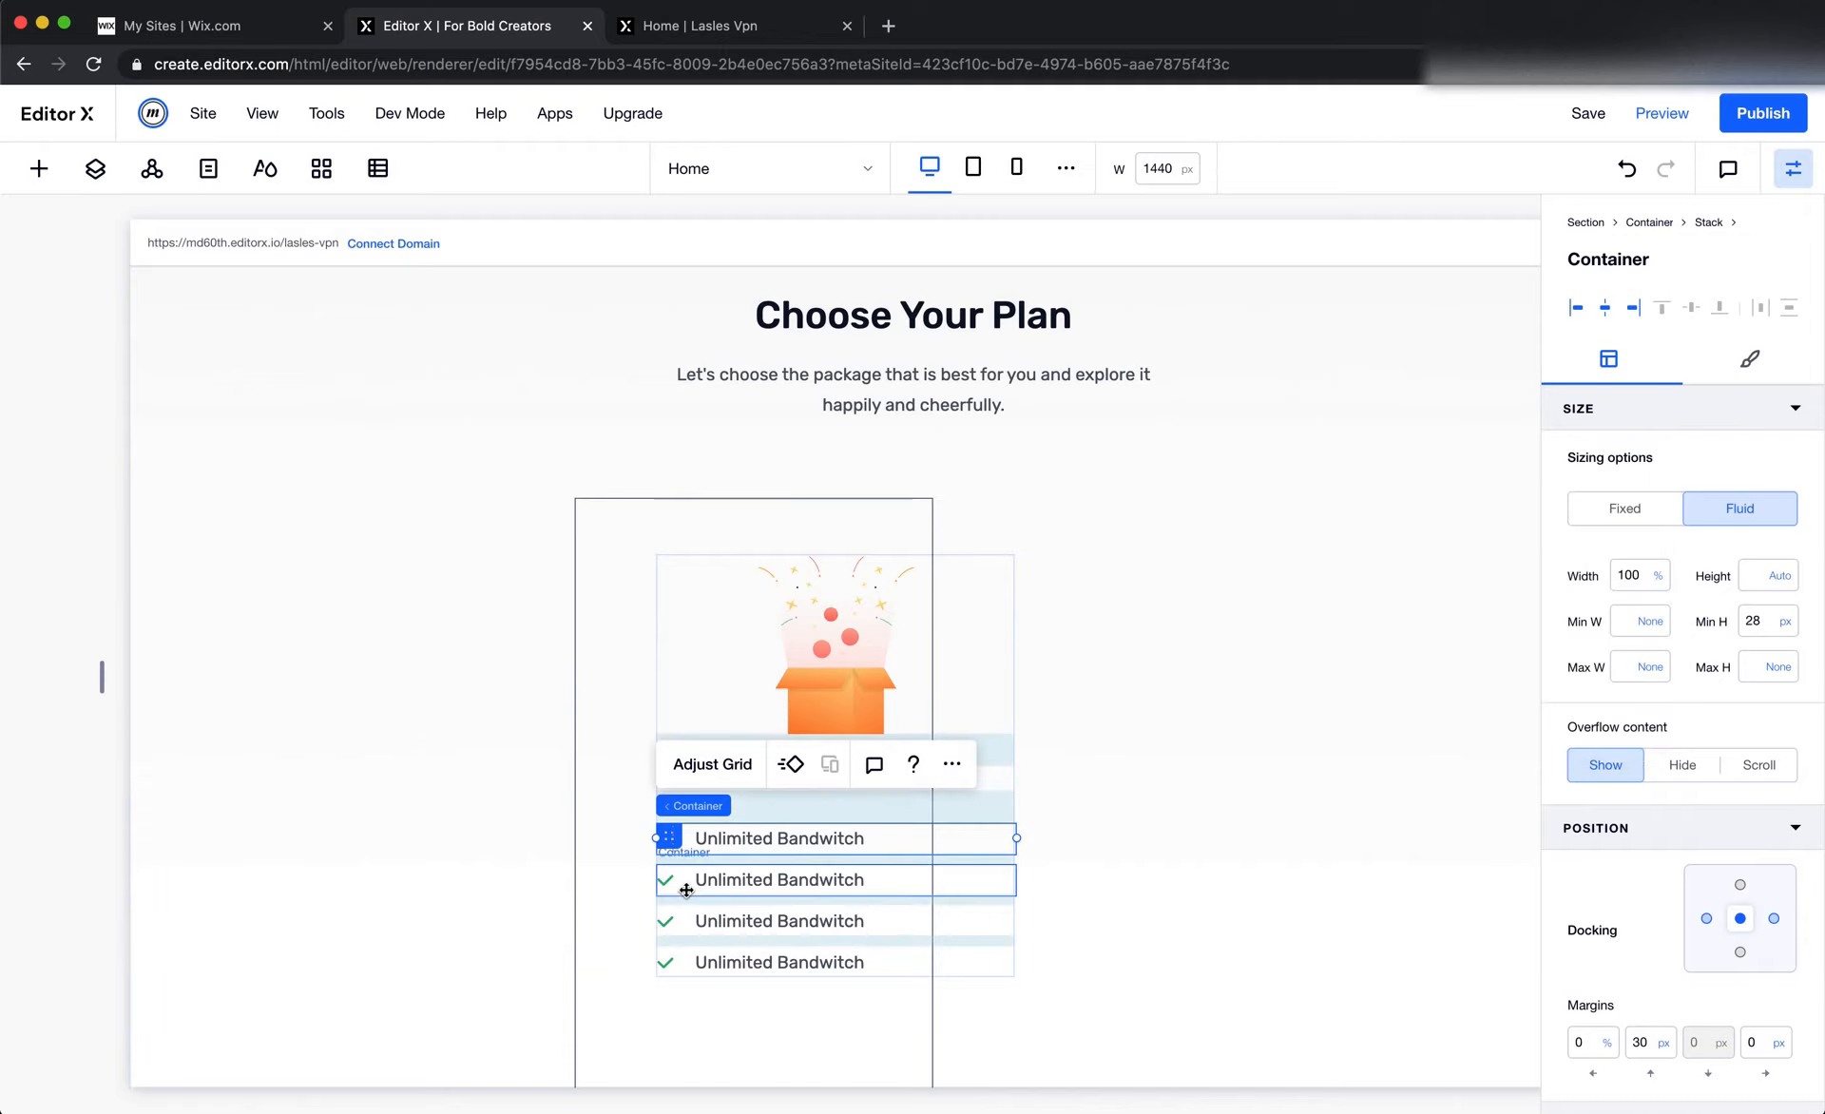
click(685, 886)
click(1654, 627)
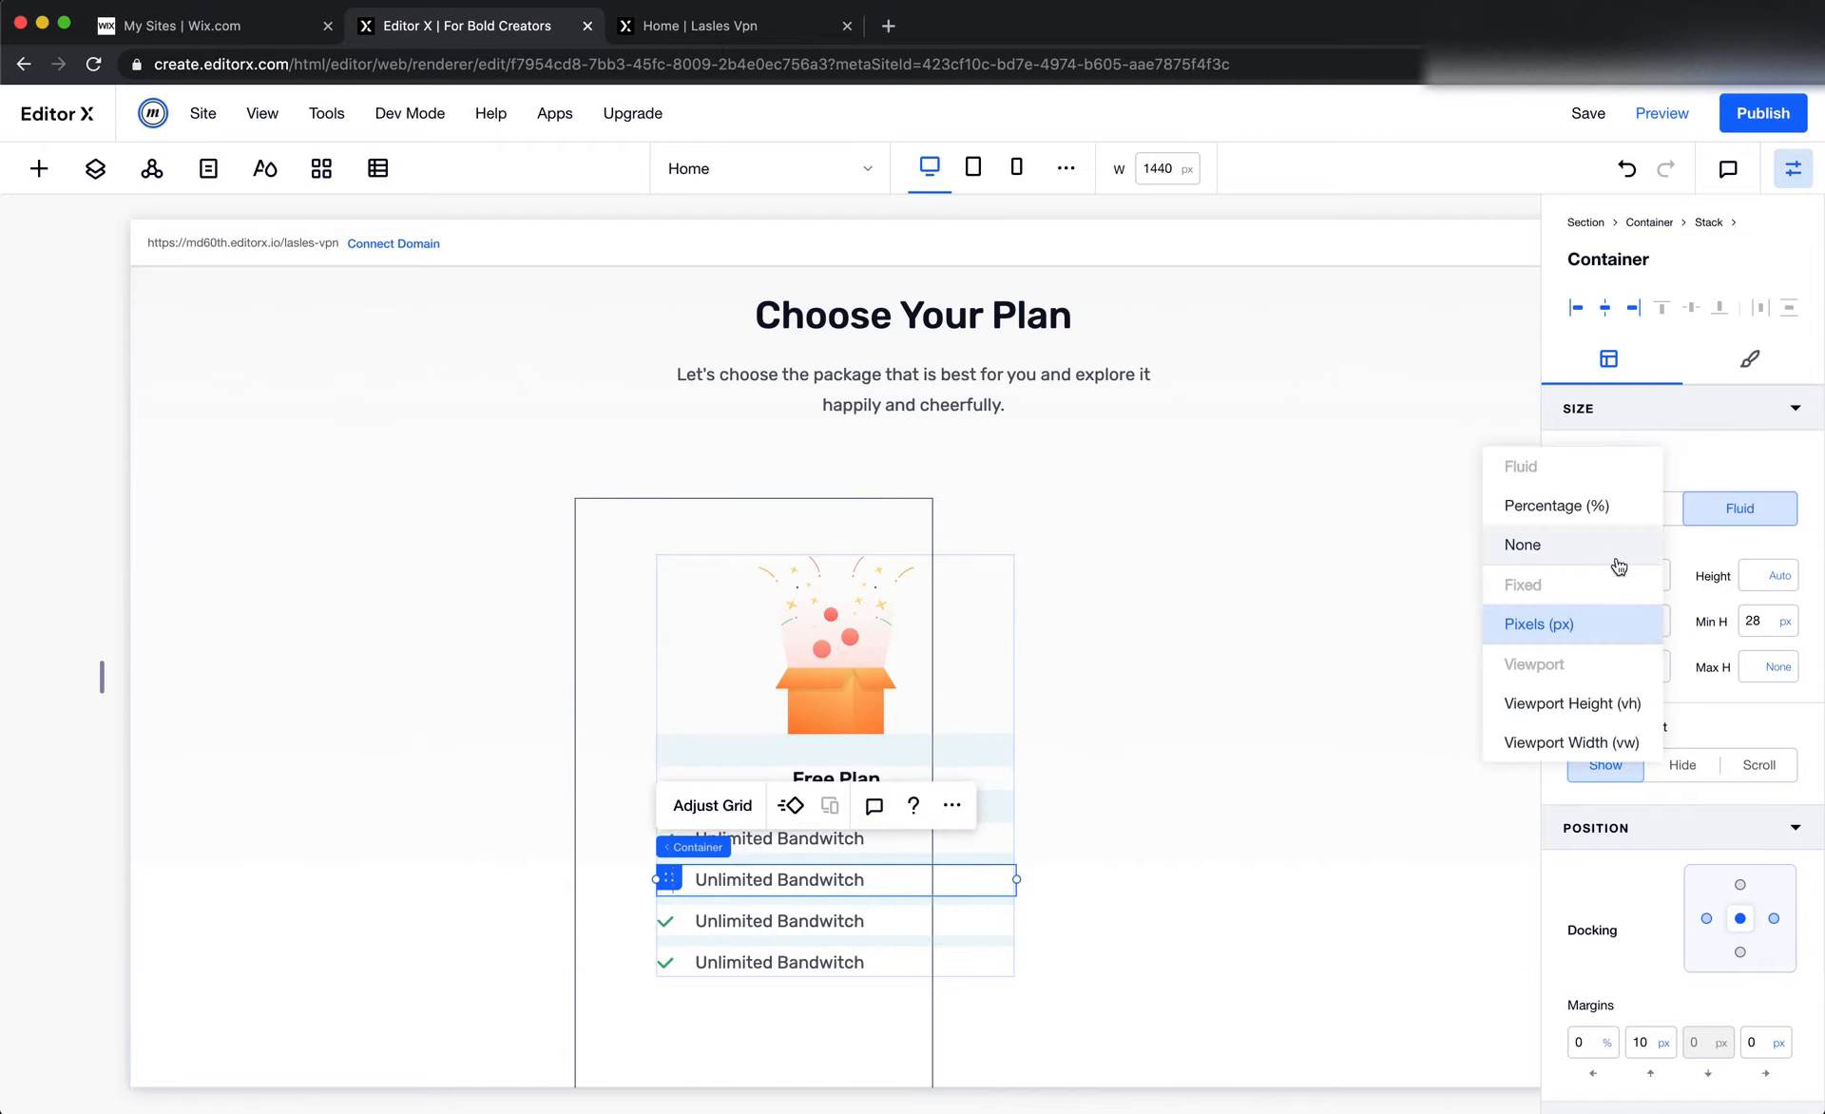
click(1616, 550)
Set the minimum width of the third and fourth Free Plan feature row containers to None
click(694, 927)
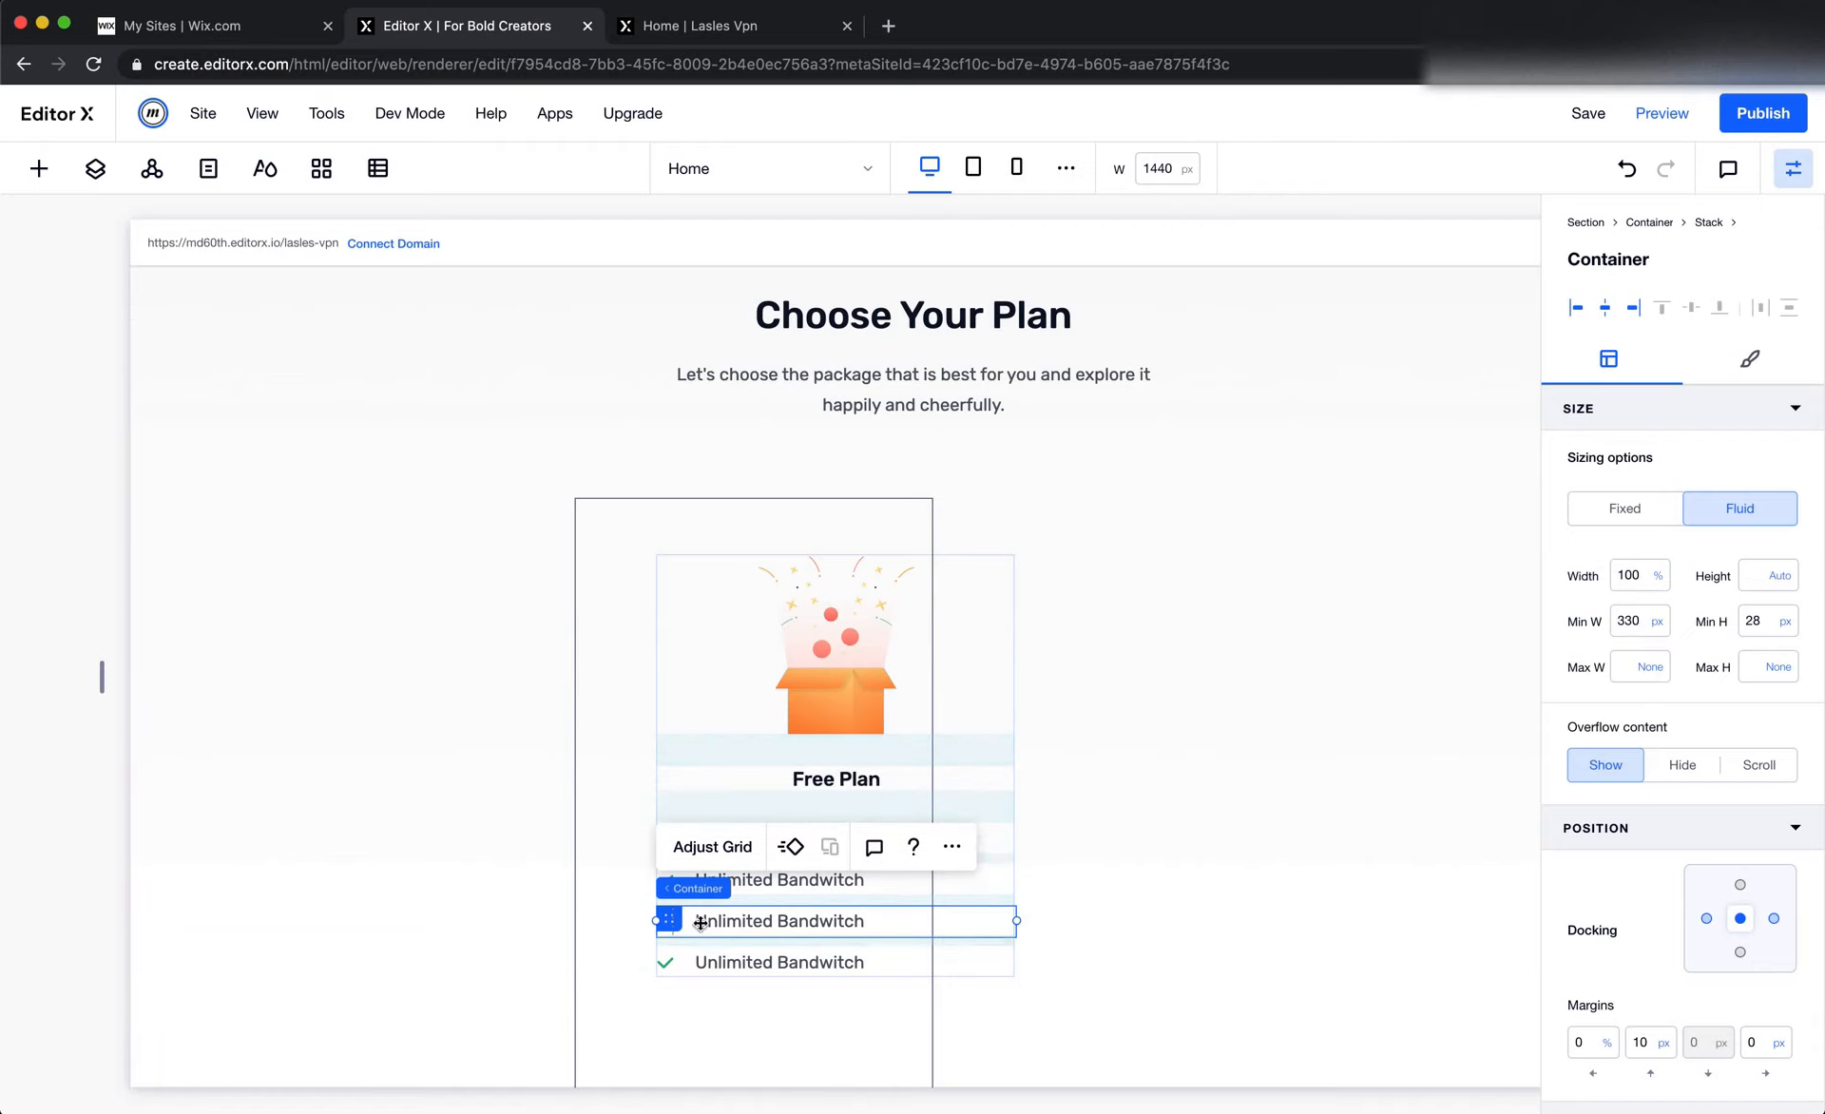
click(1656, 624)
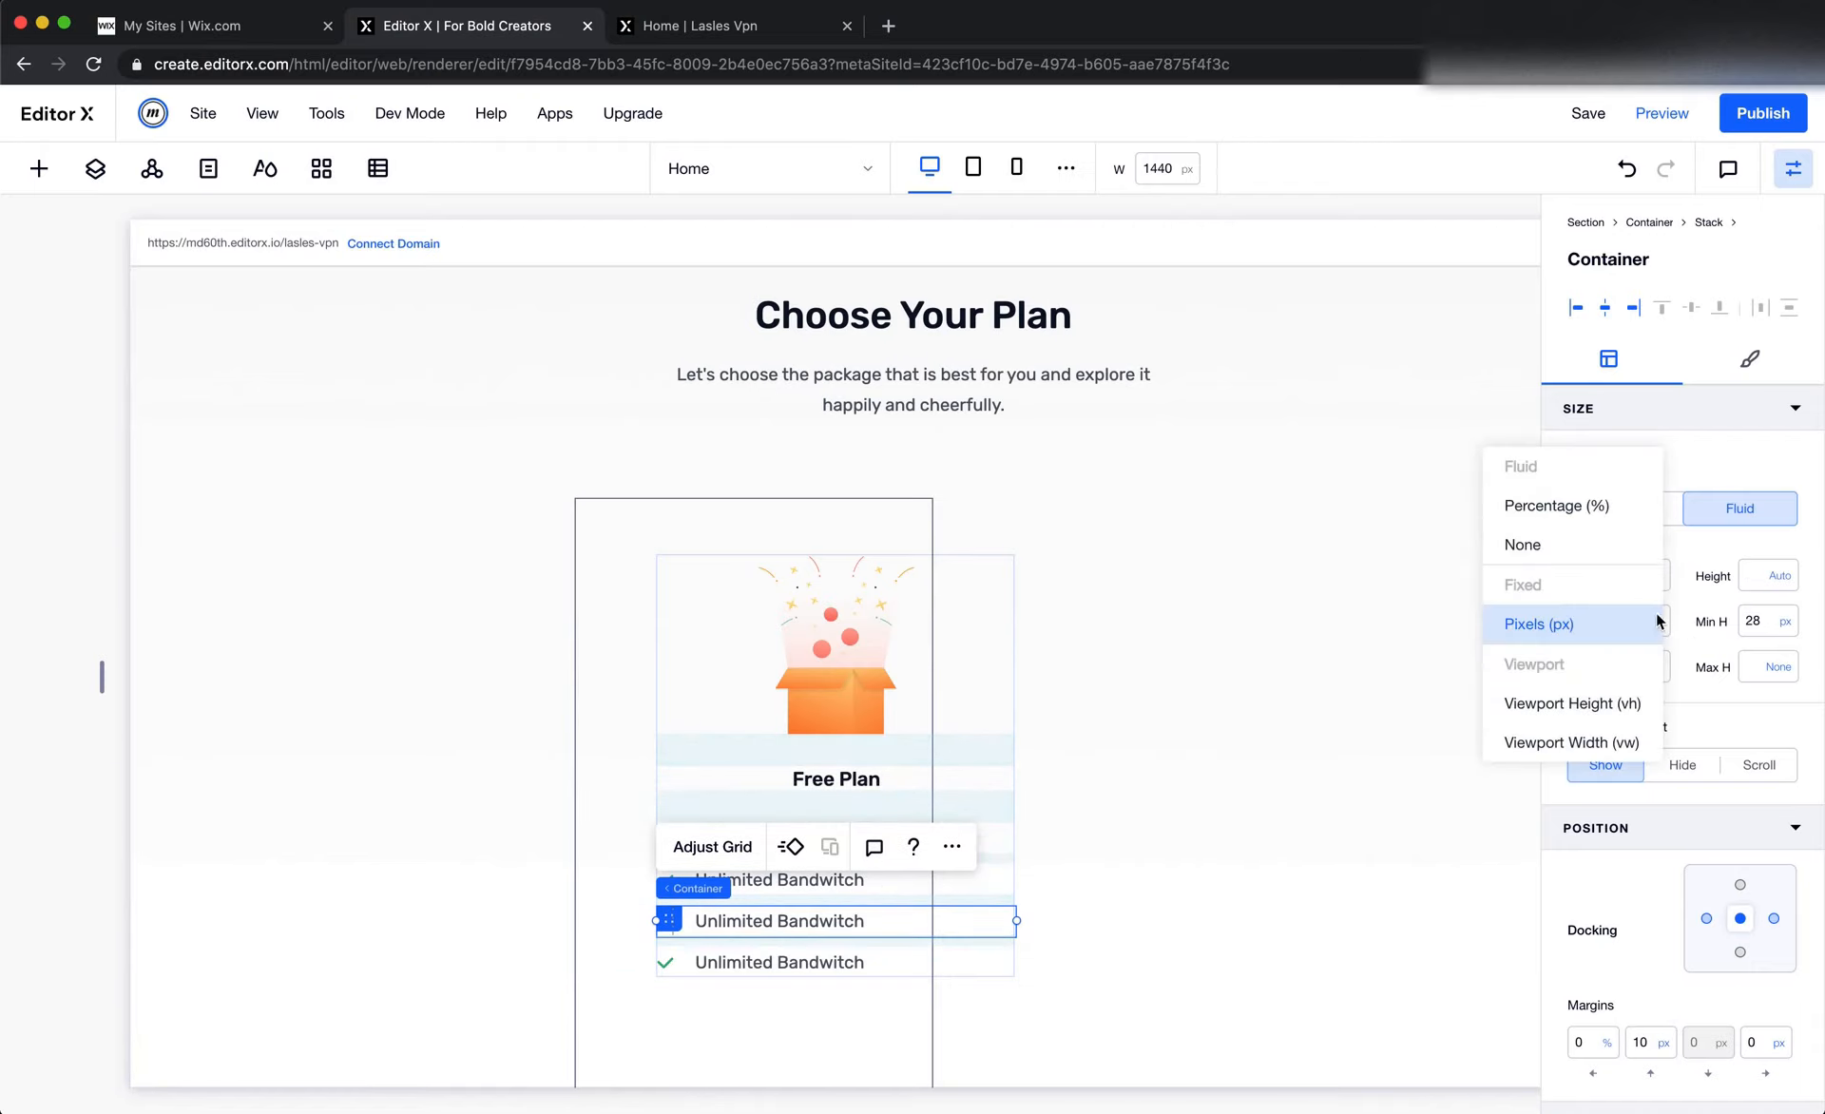
click(1601, 549)
click(682, 978)
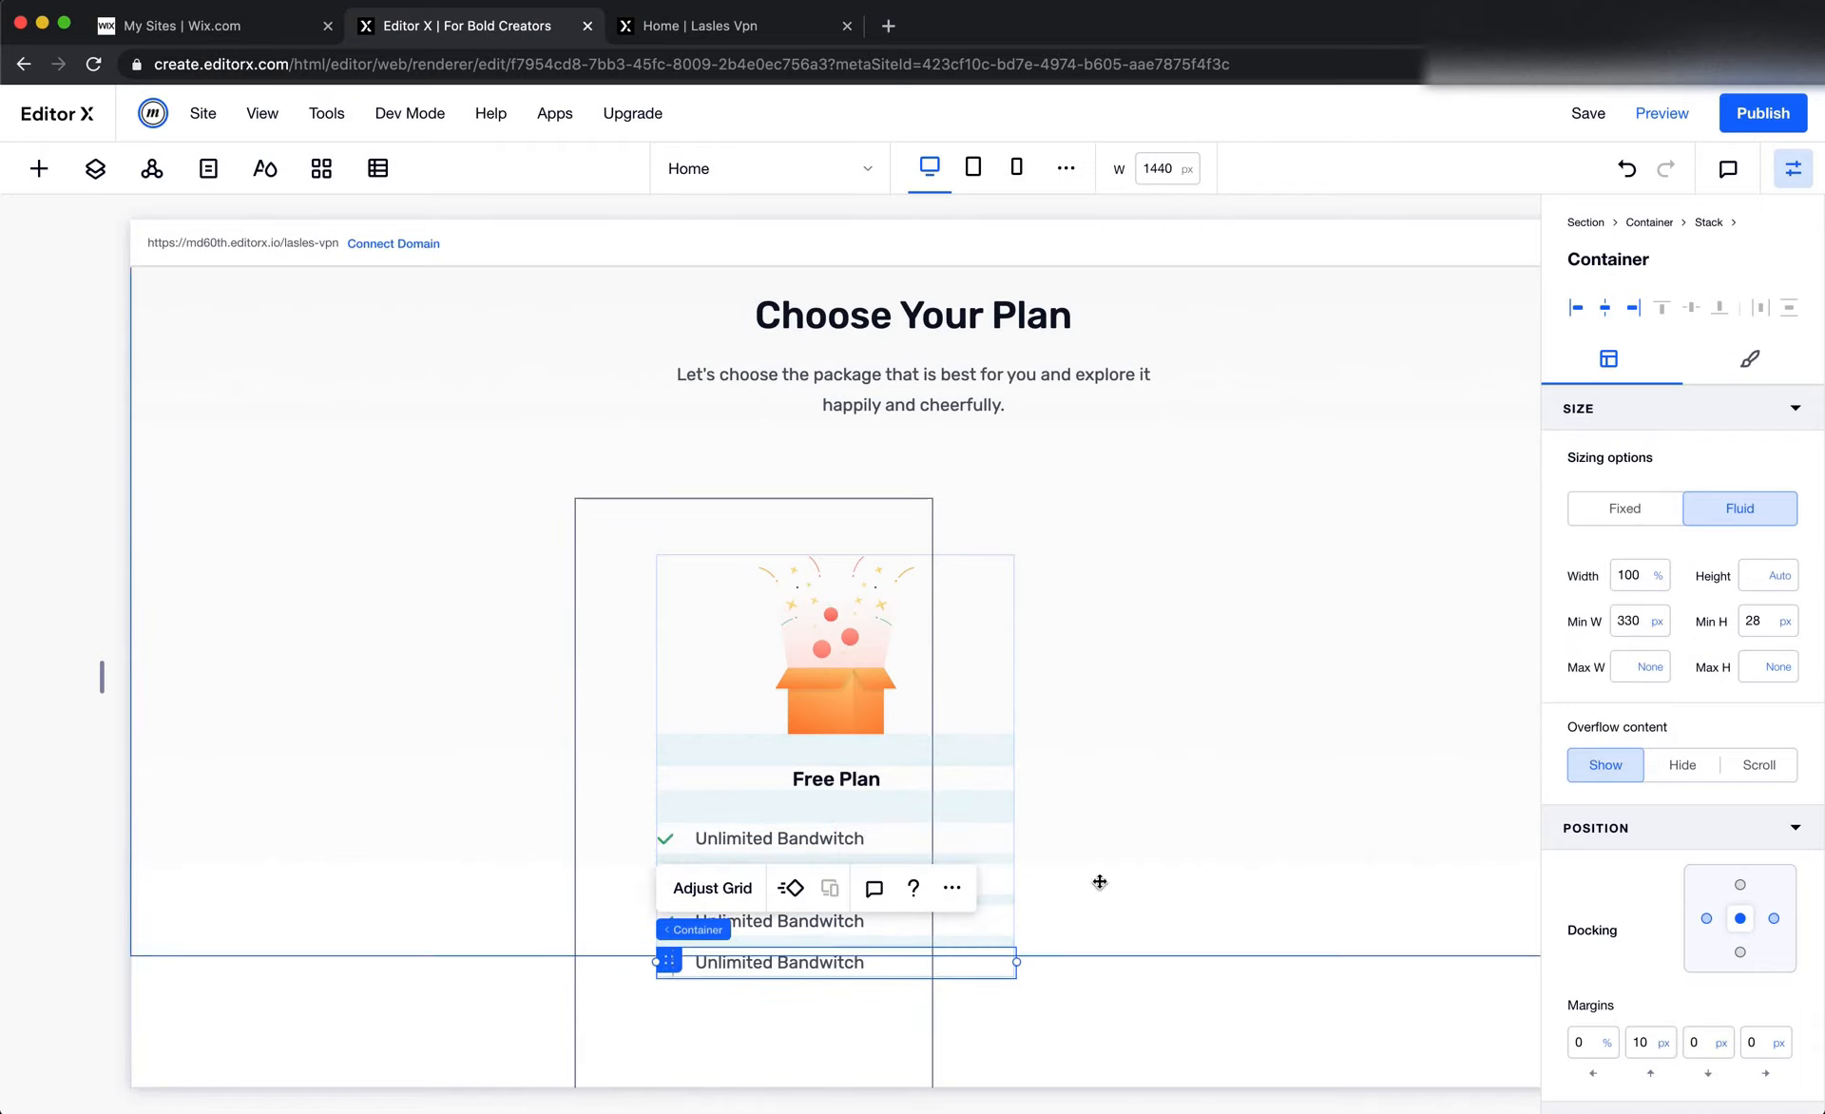
click(1658, 624)
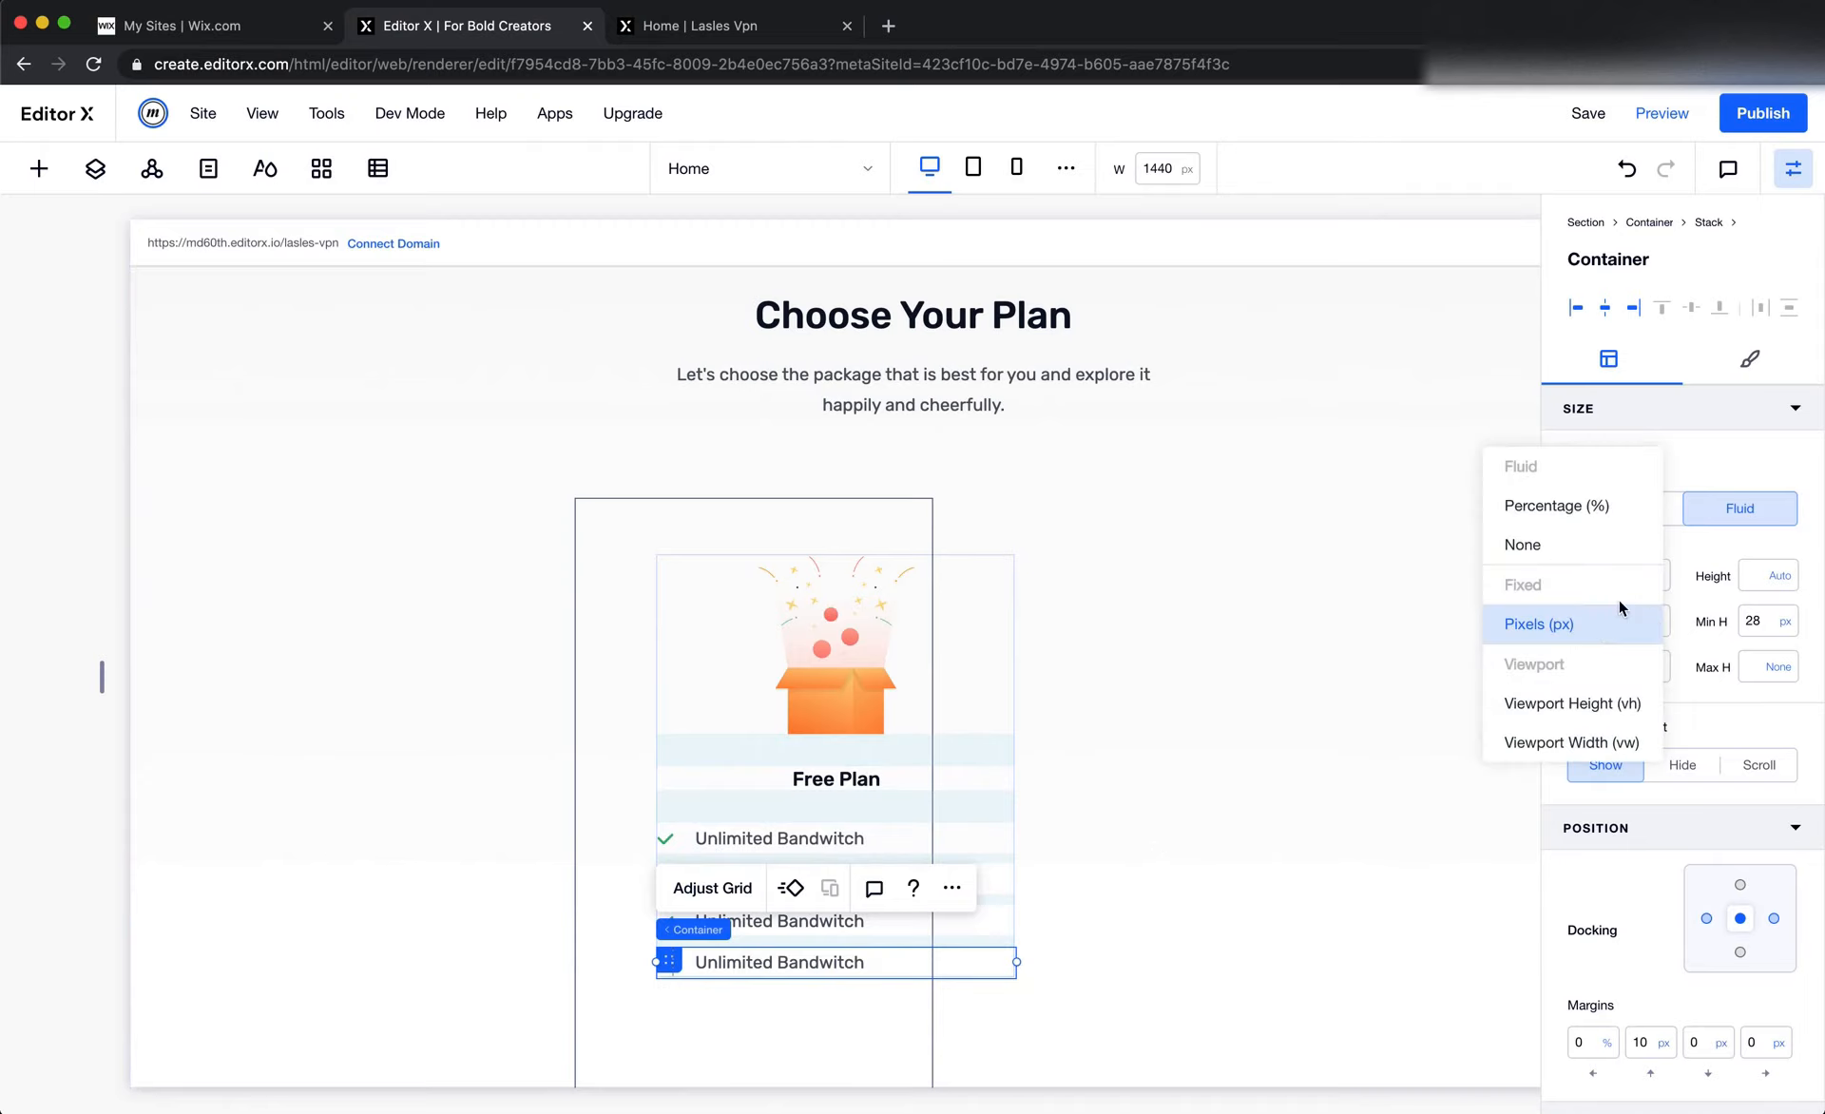
click(1606, 545)
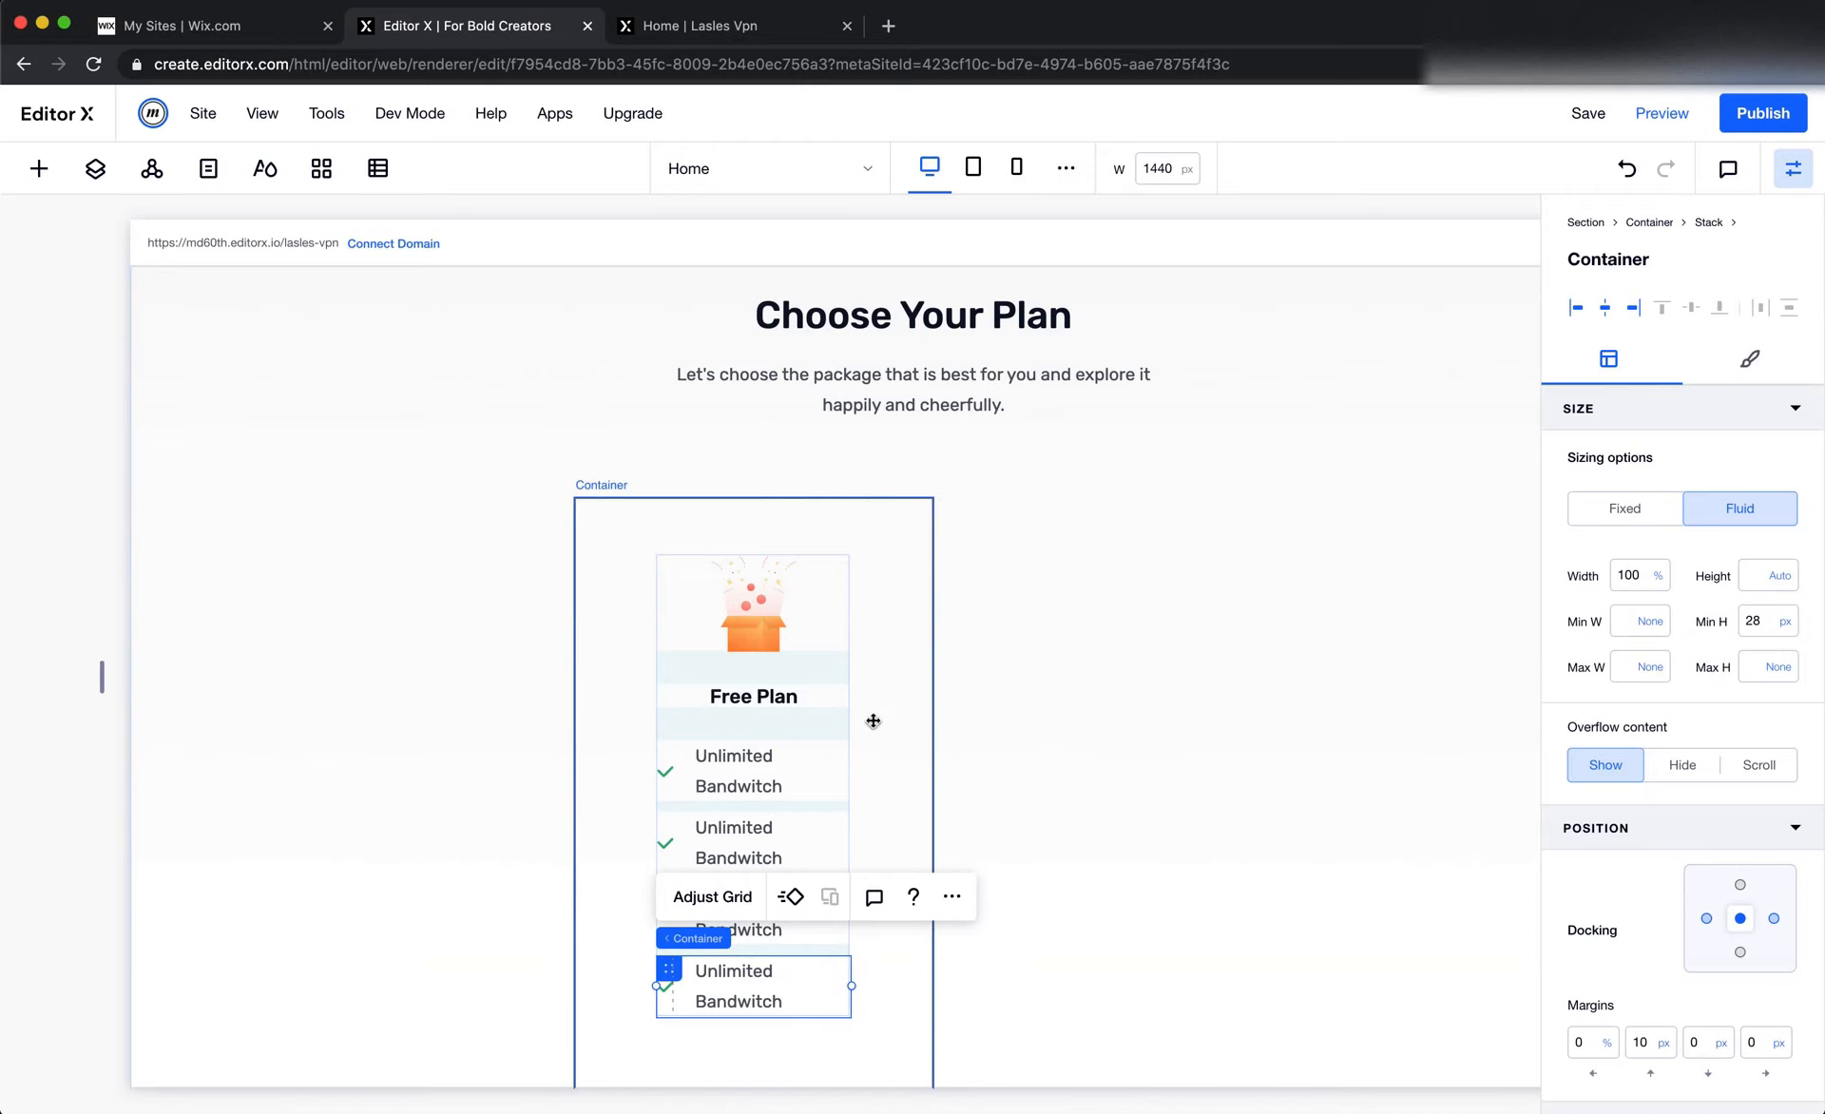
Check the Free Plan illustration's size in Figma, then set the box illustration's width to 145 px and its height to Auto
click(887, 717)
click(756, 608)
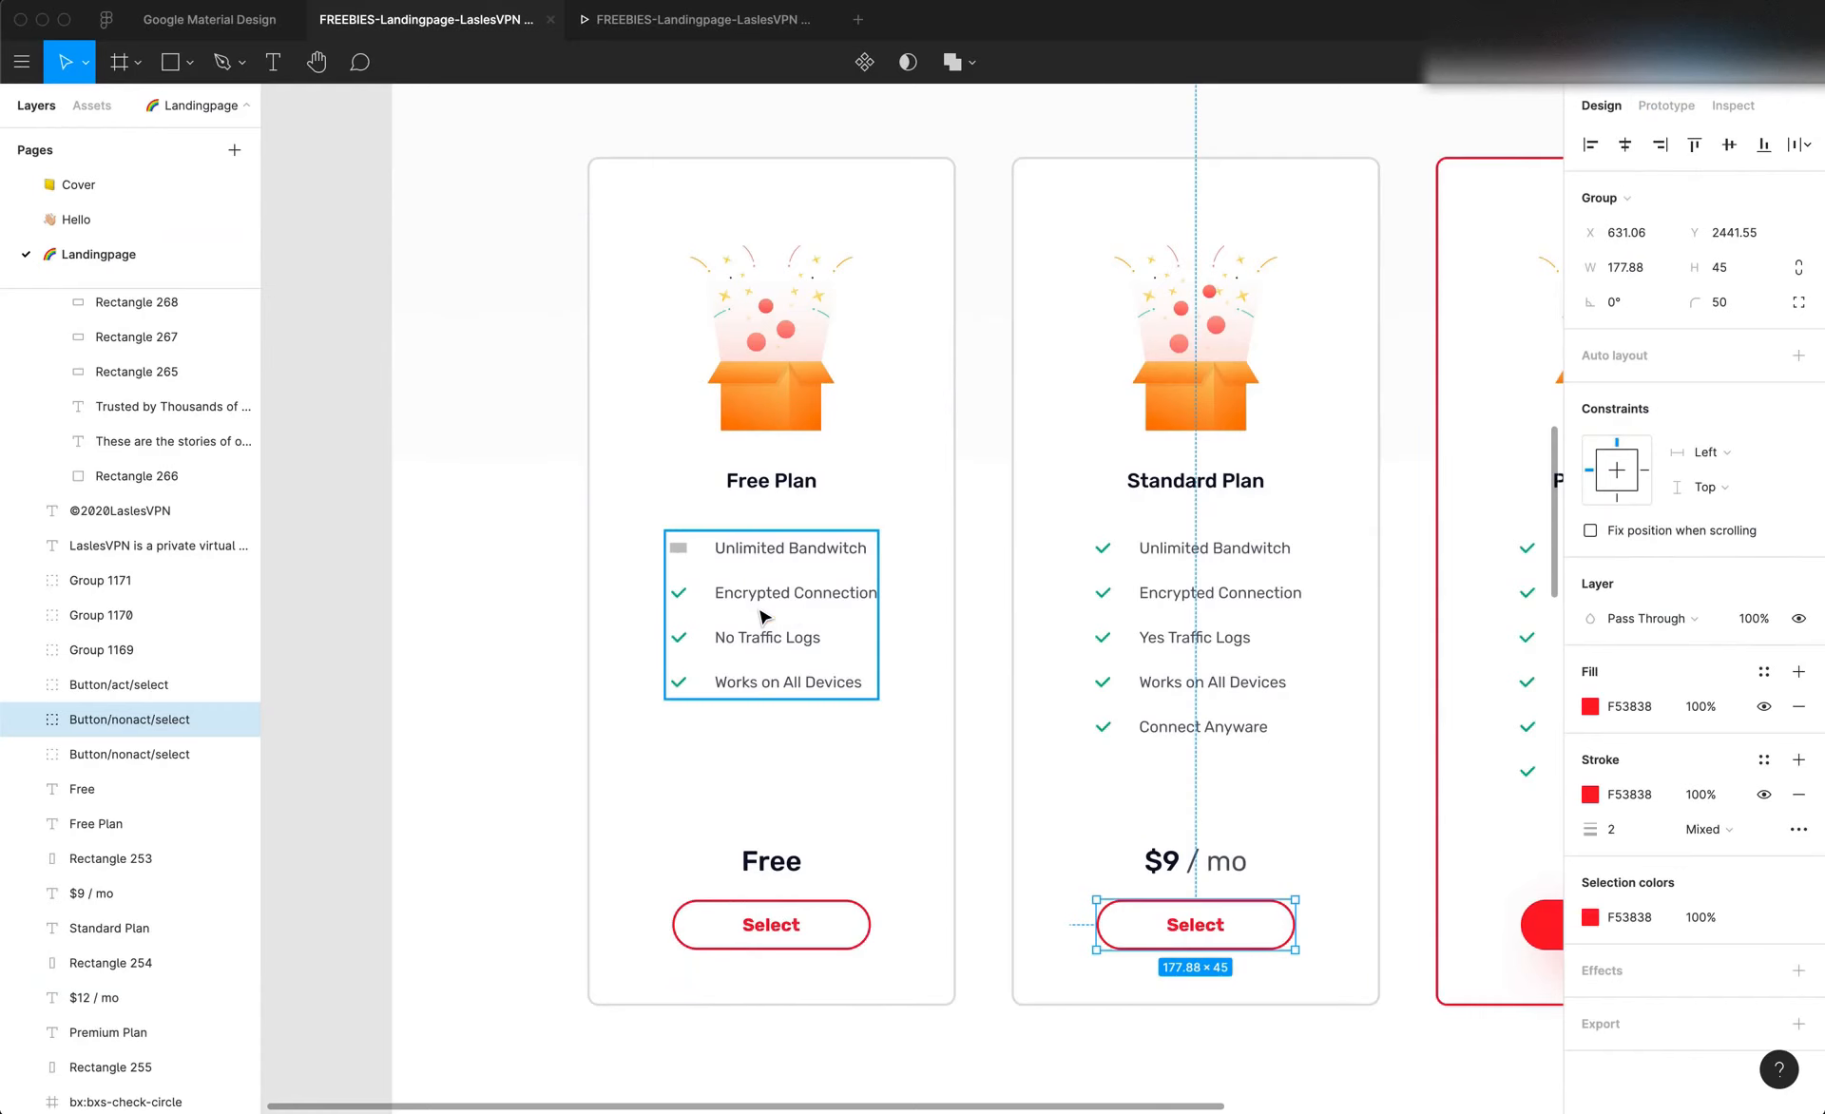
click(820, 379)
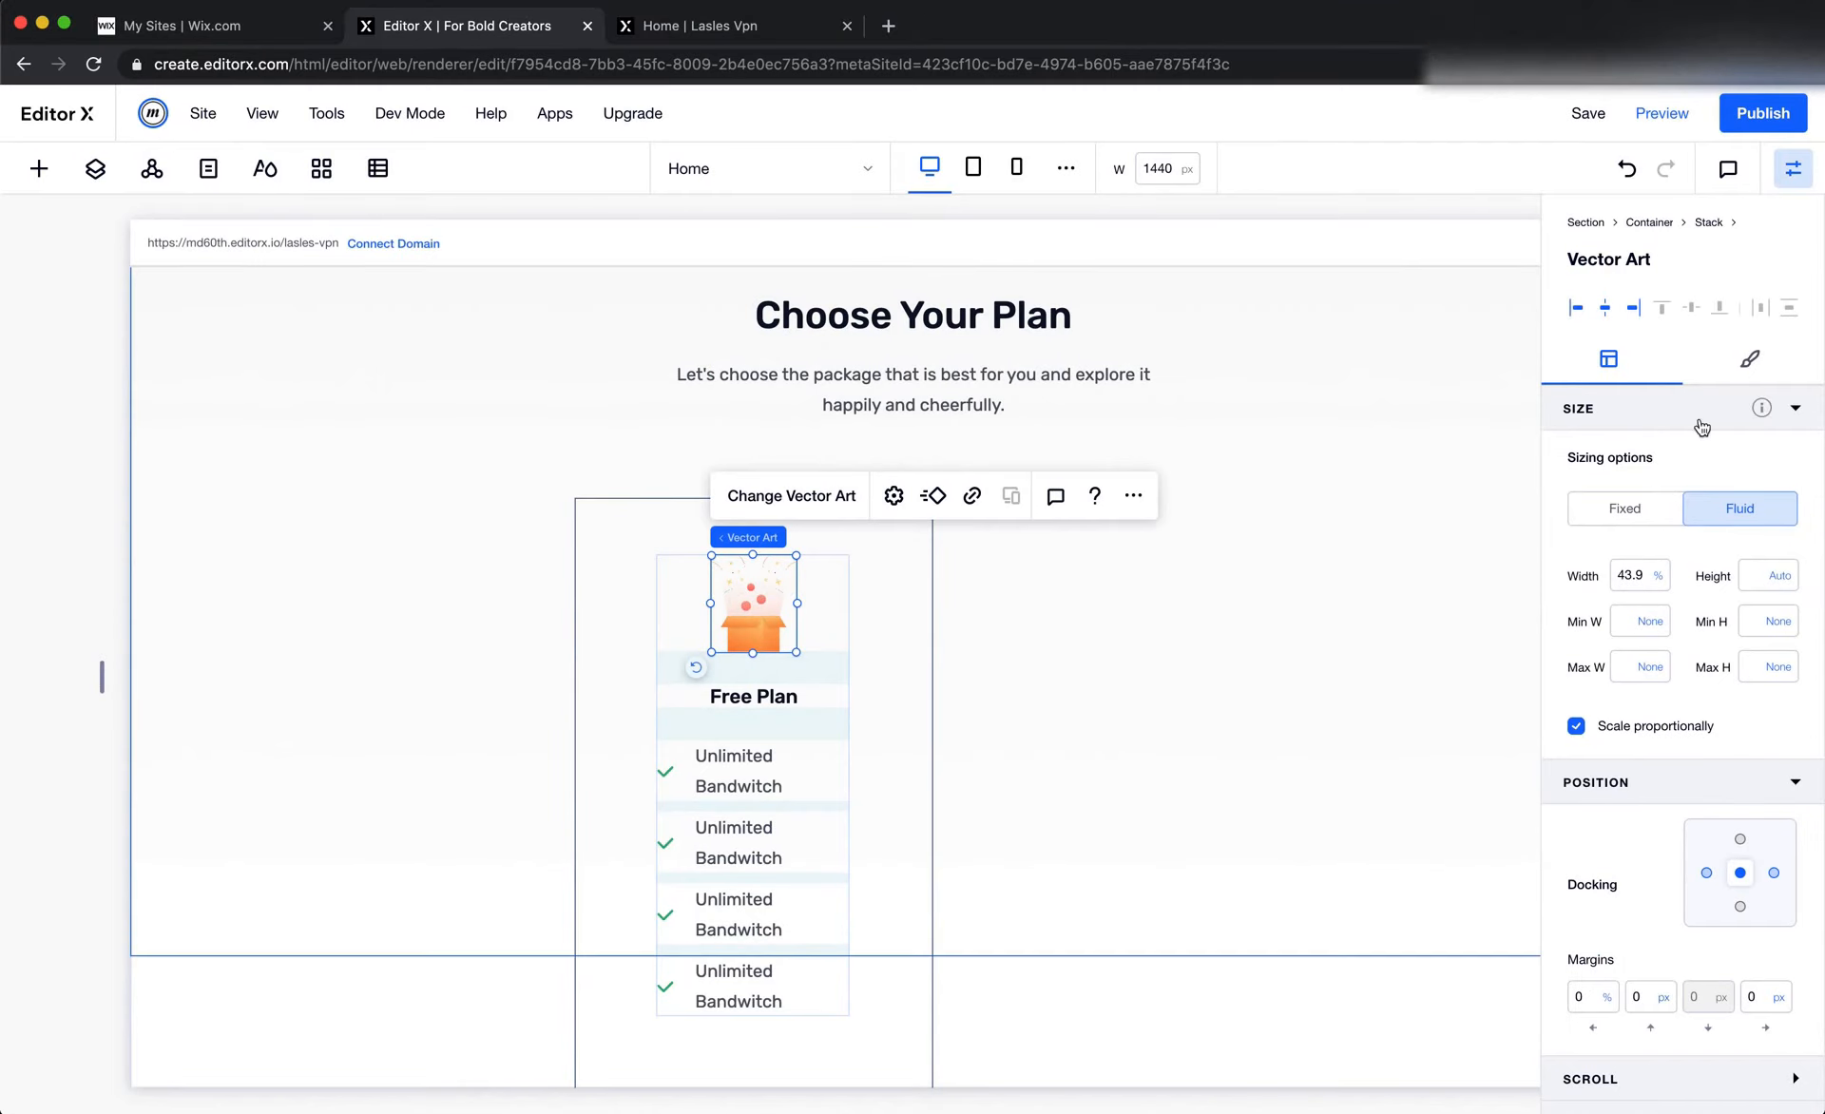
click(1635, 513)
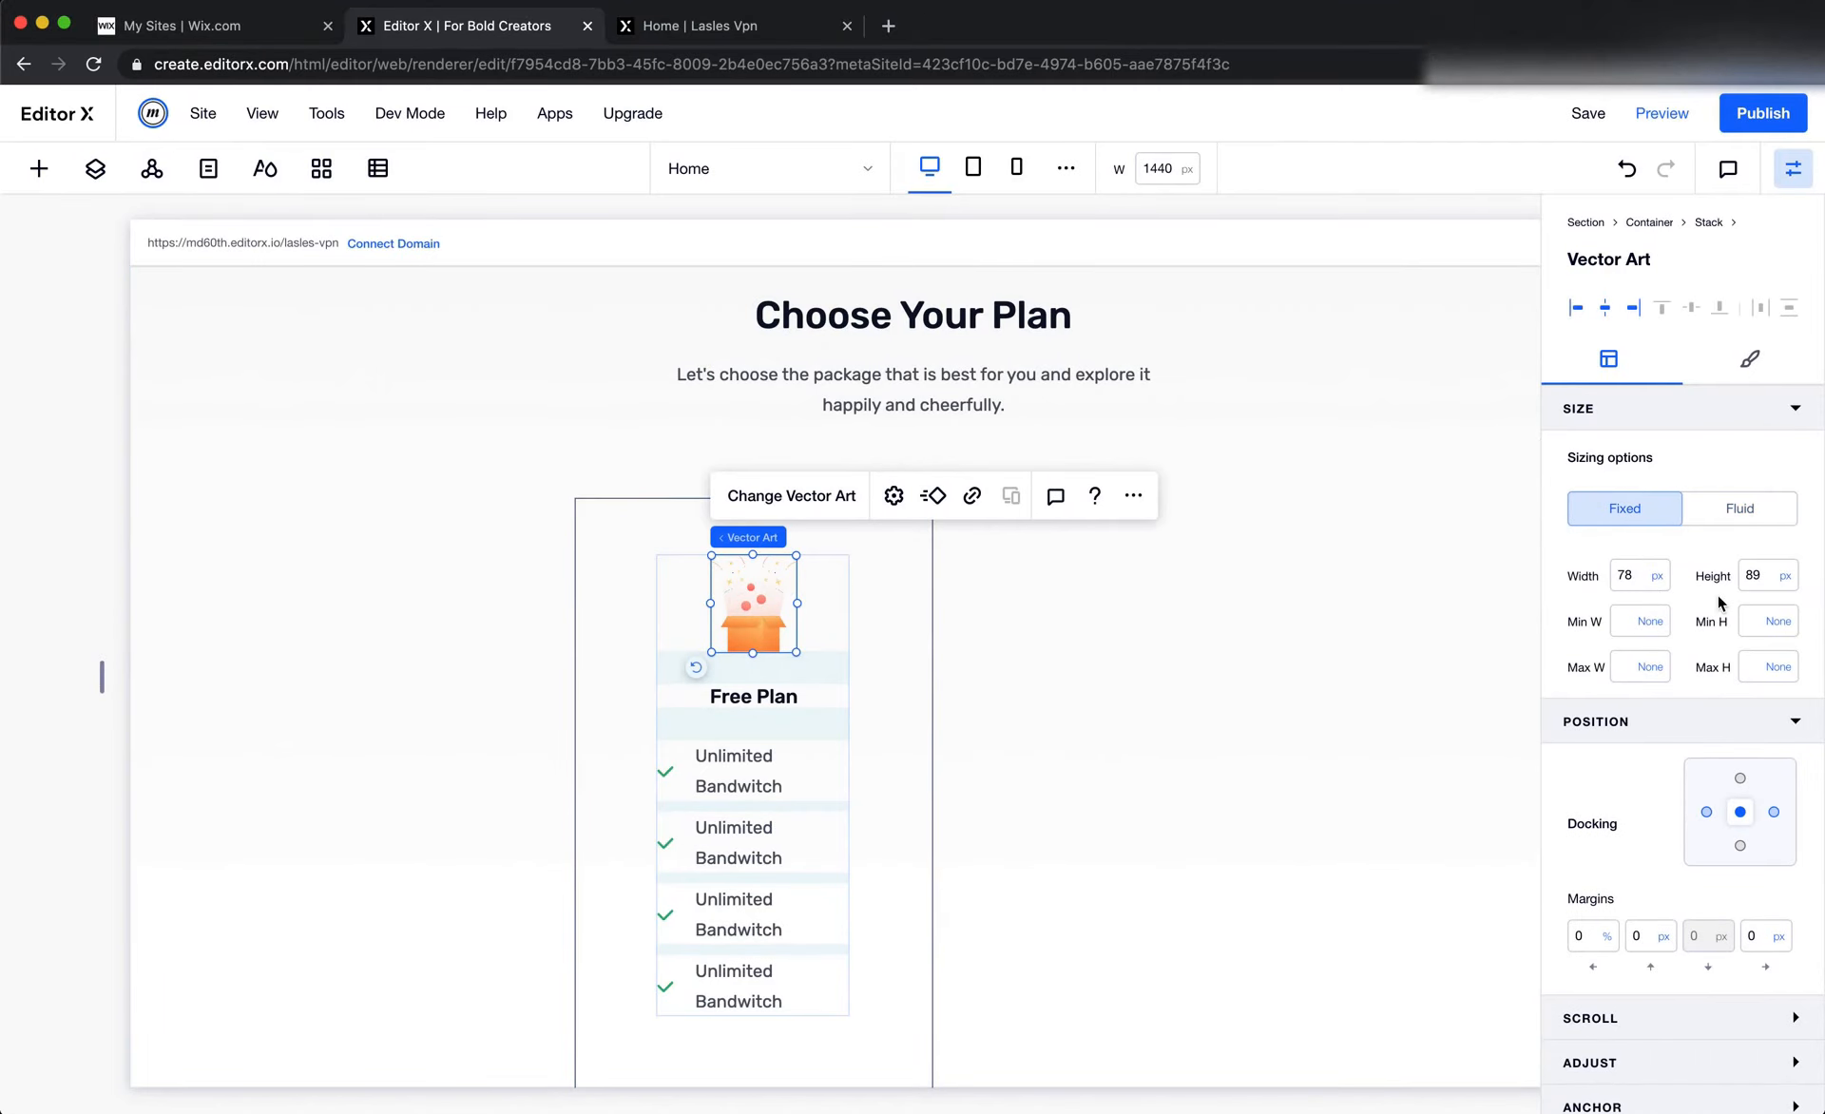
click(1777, 575)
click(1673, 497)
click(1623, 590)
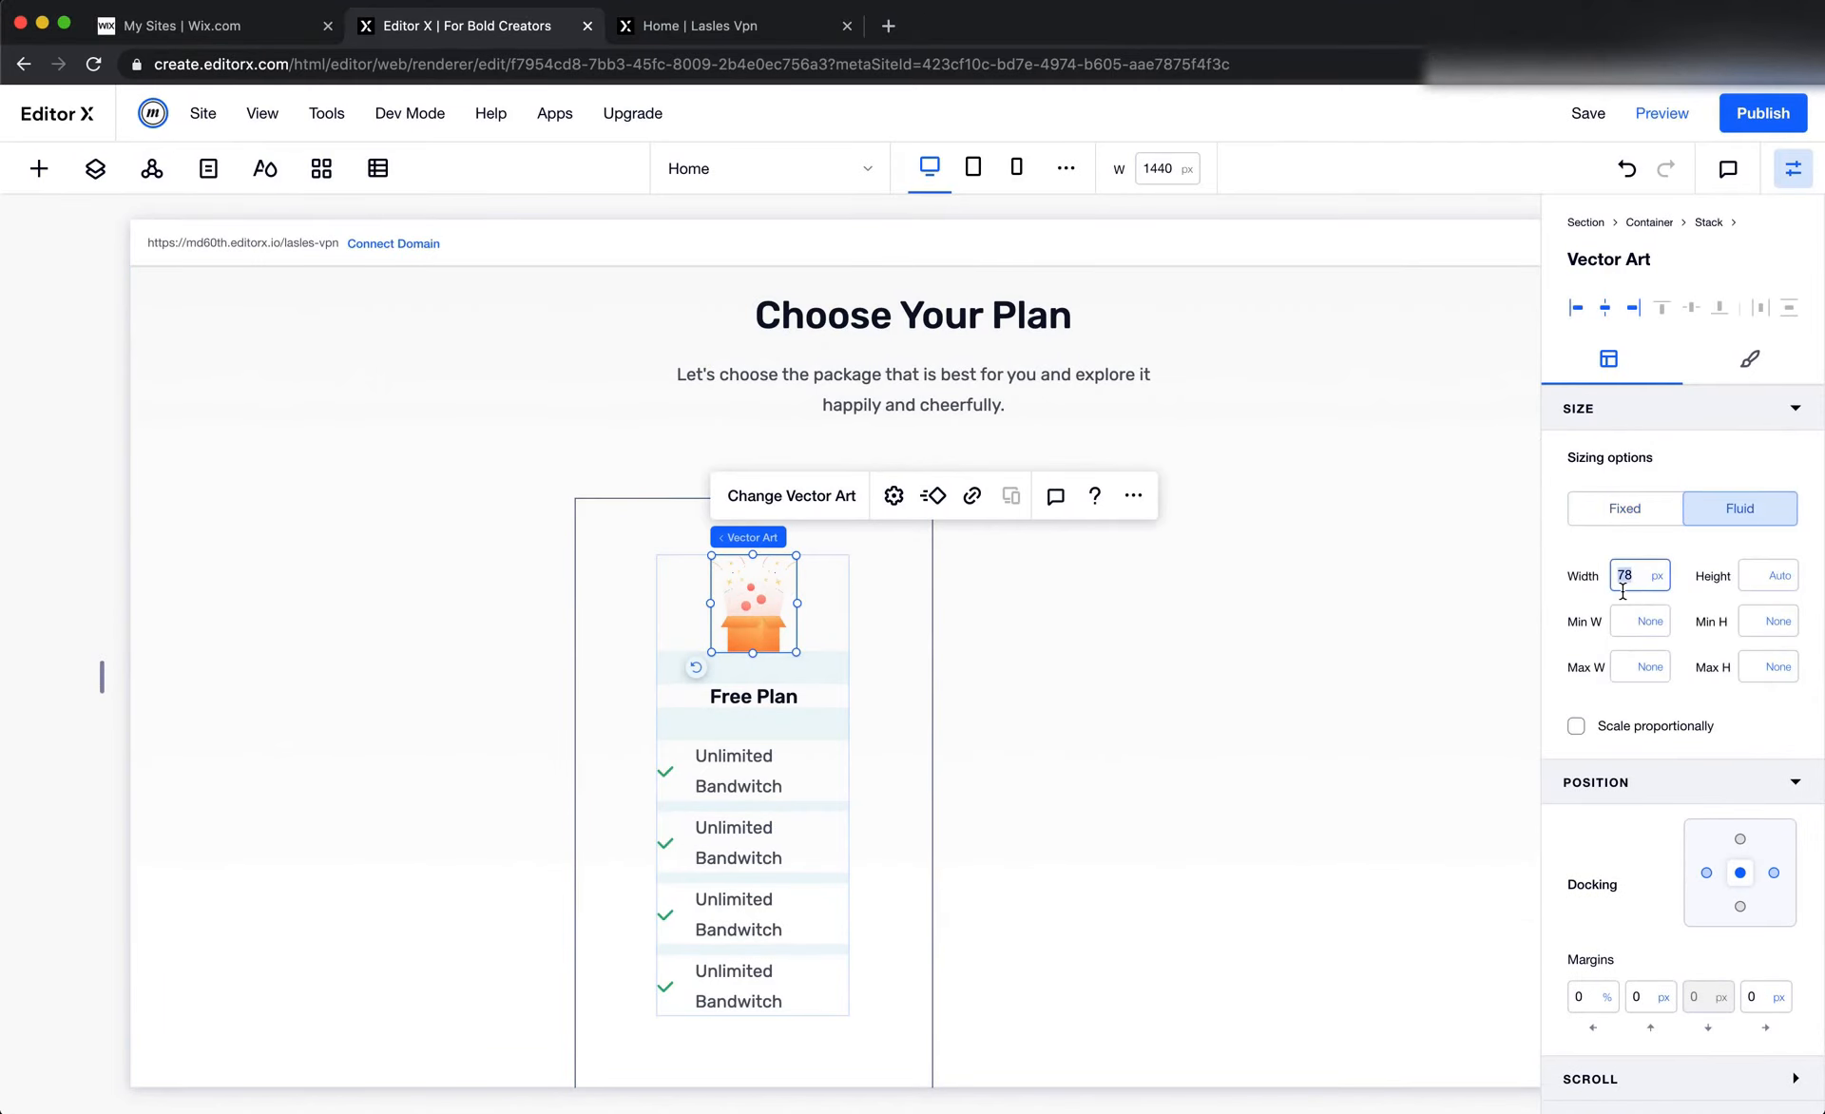
key(Return)
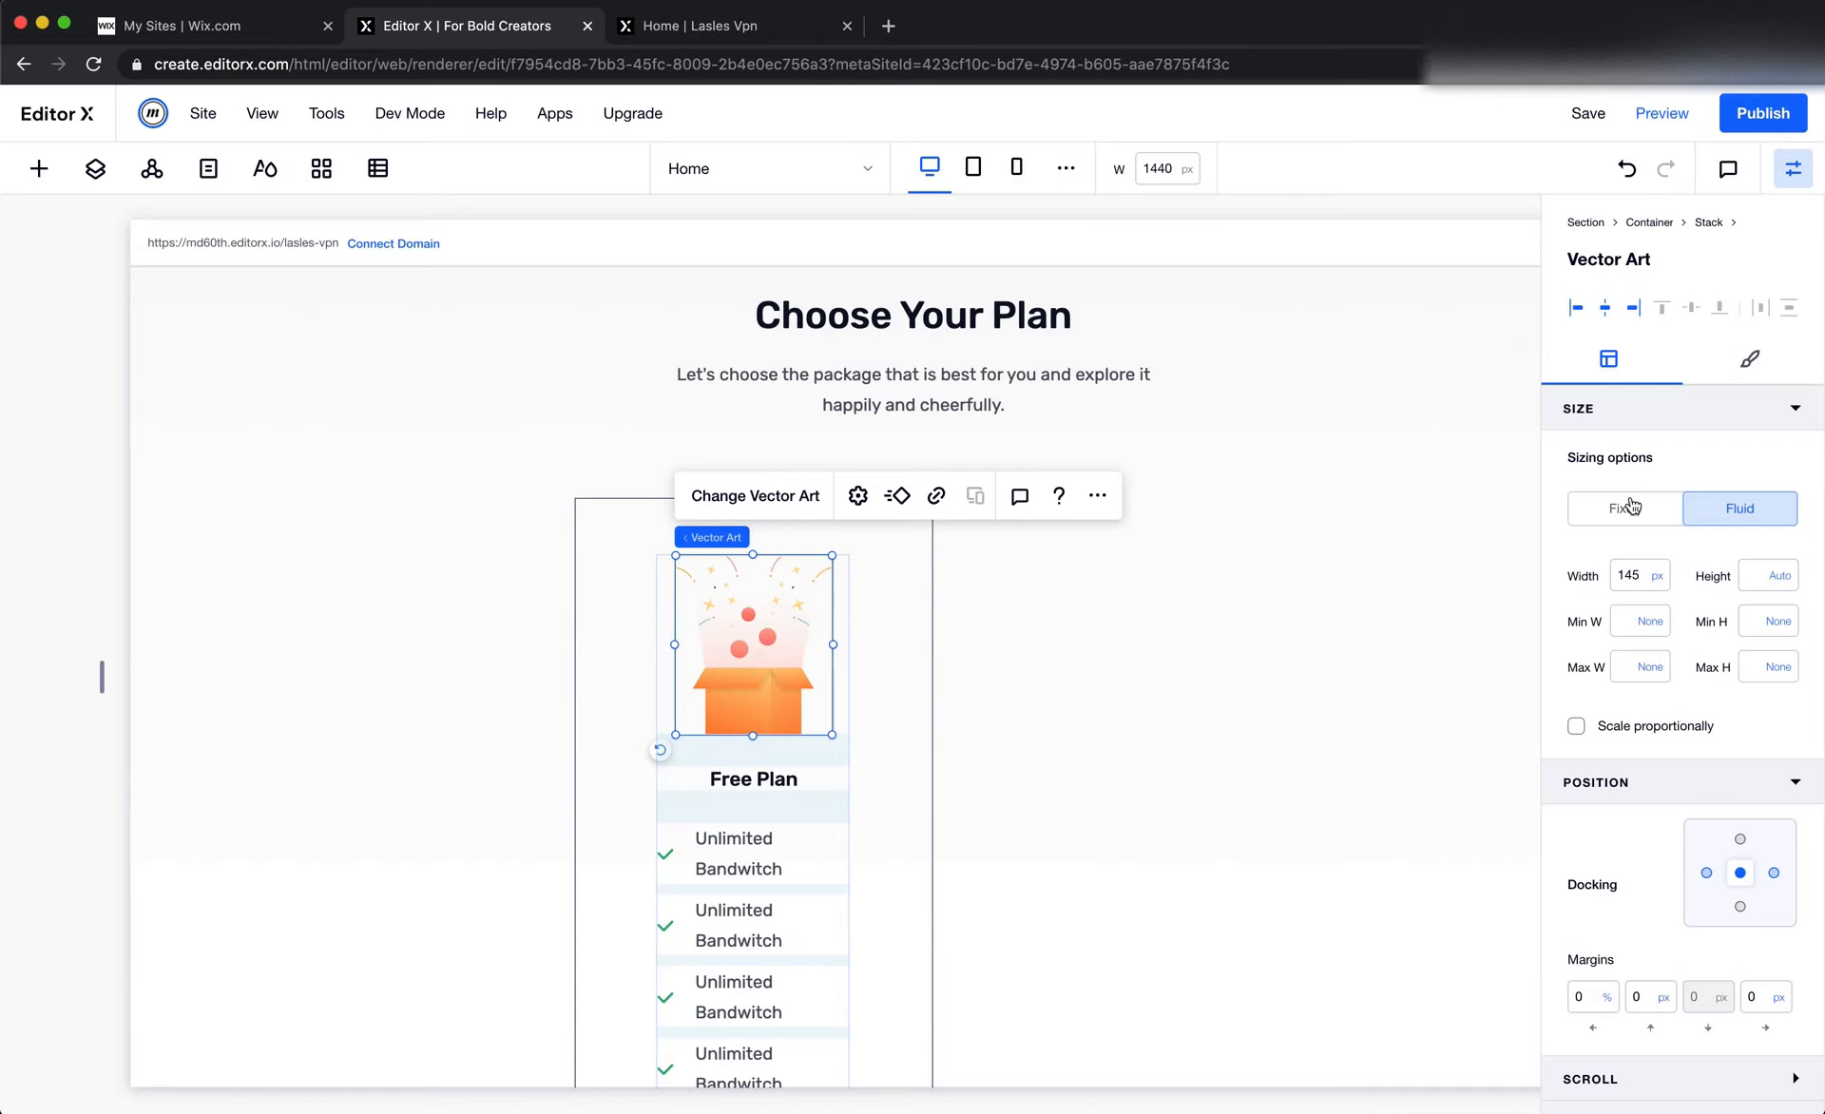
Check the illustration's spacing within the Figma Free Plan card, then set the Free Plan stack's top margin to 0 px
click(1187, 654)
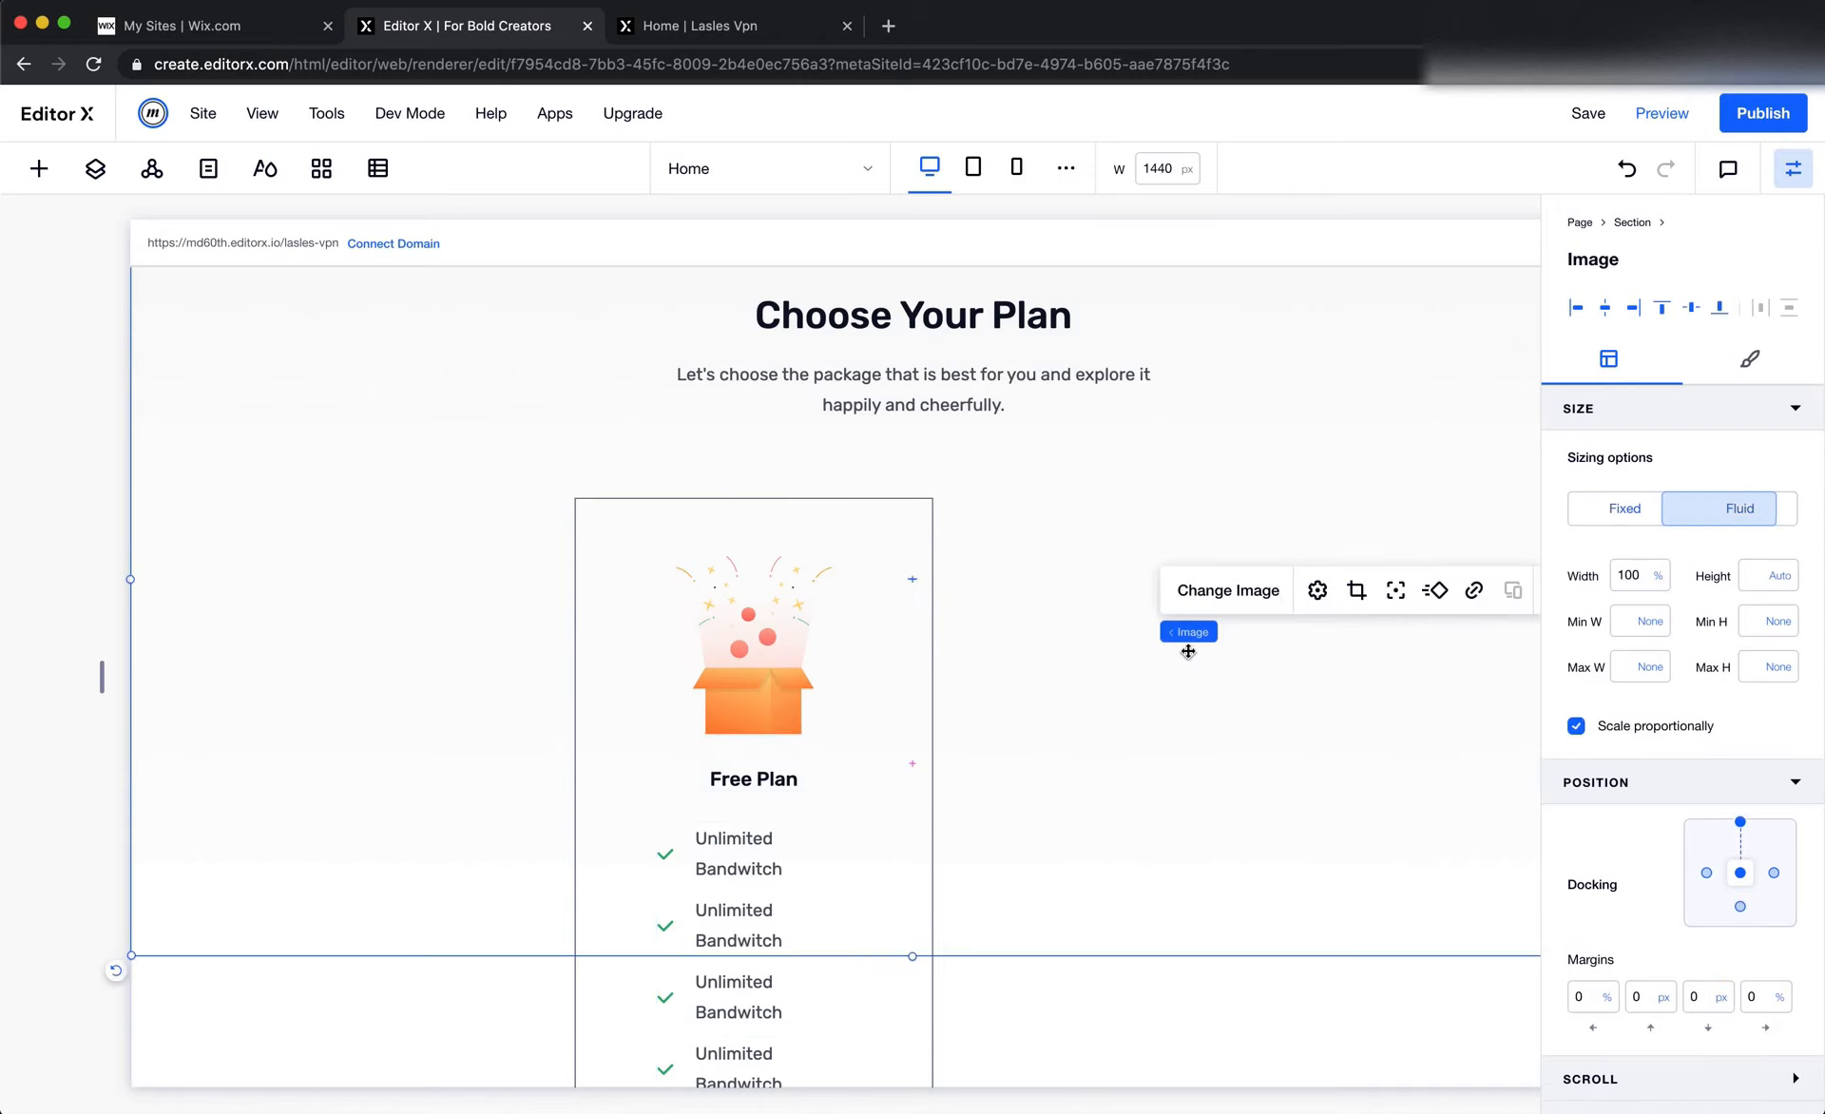
click(808, 763)
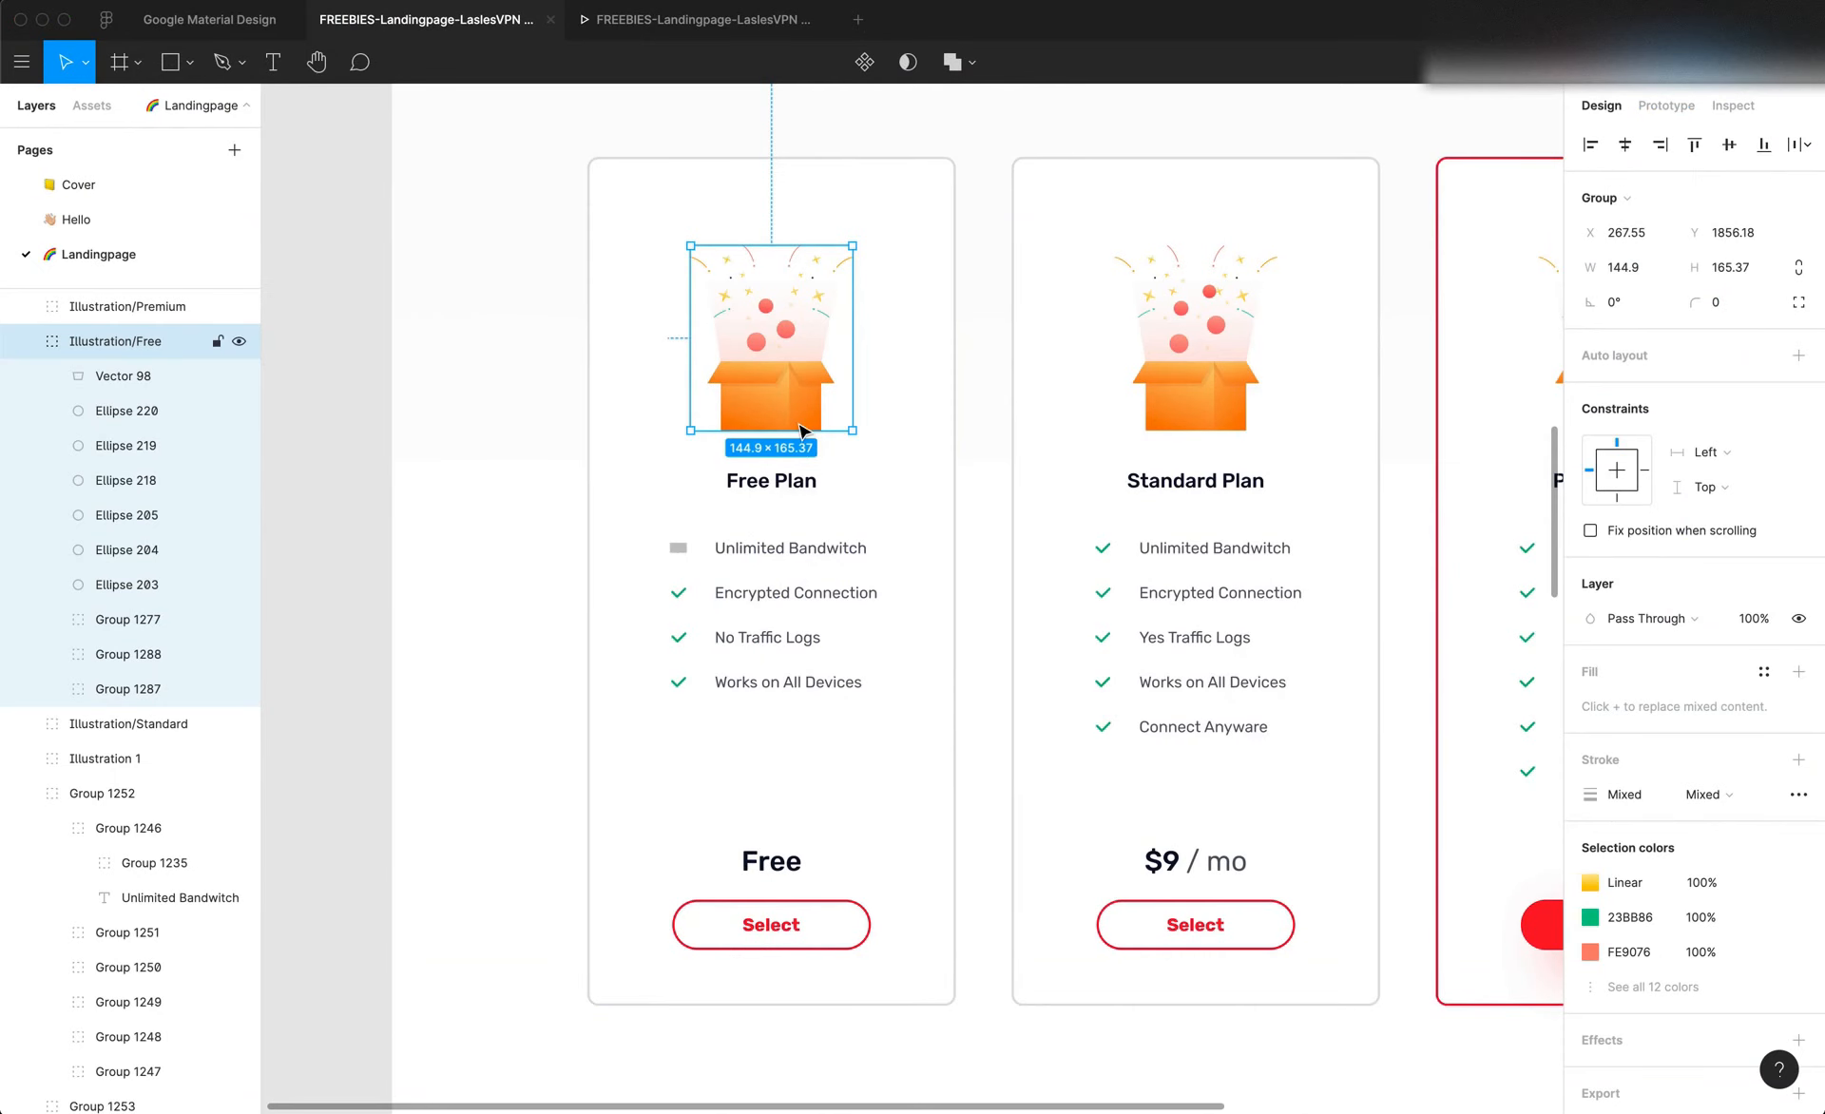
scroll(801, 430, up, 3)
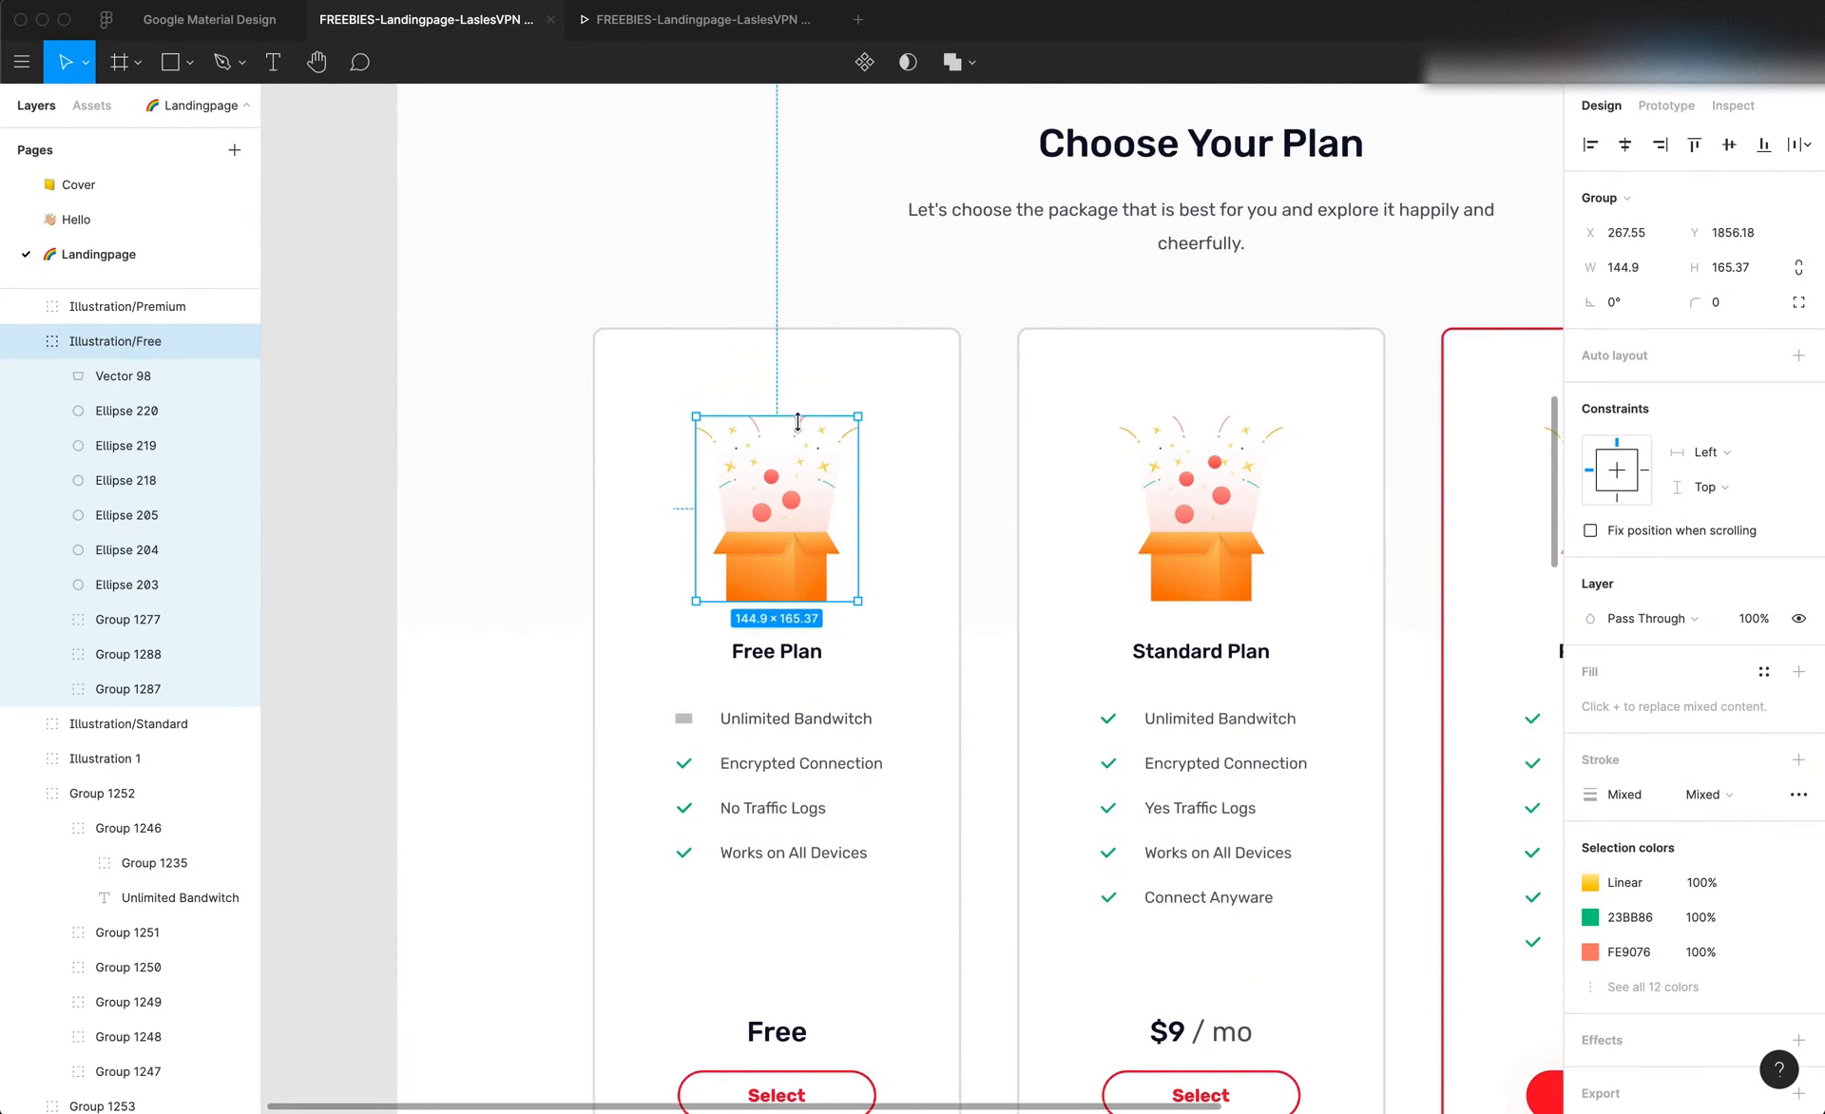
click(818, 361)
key(f)
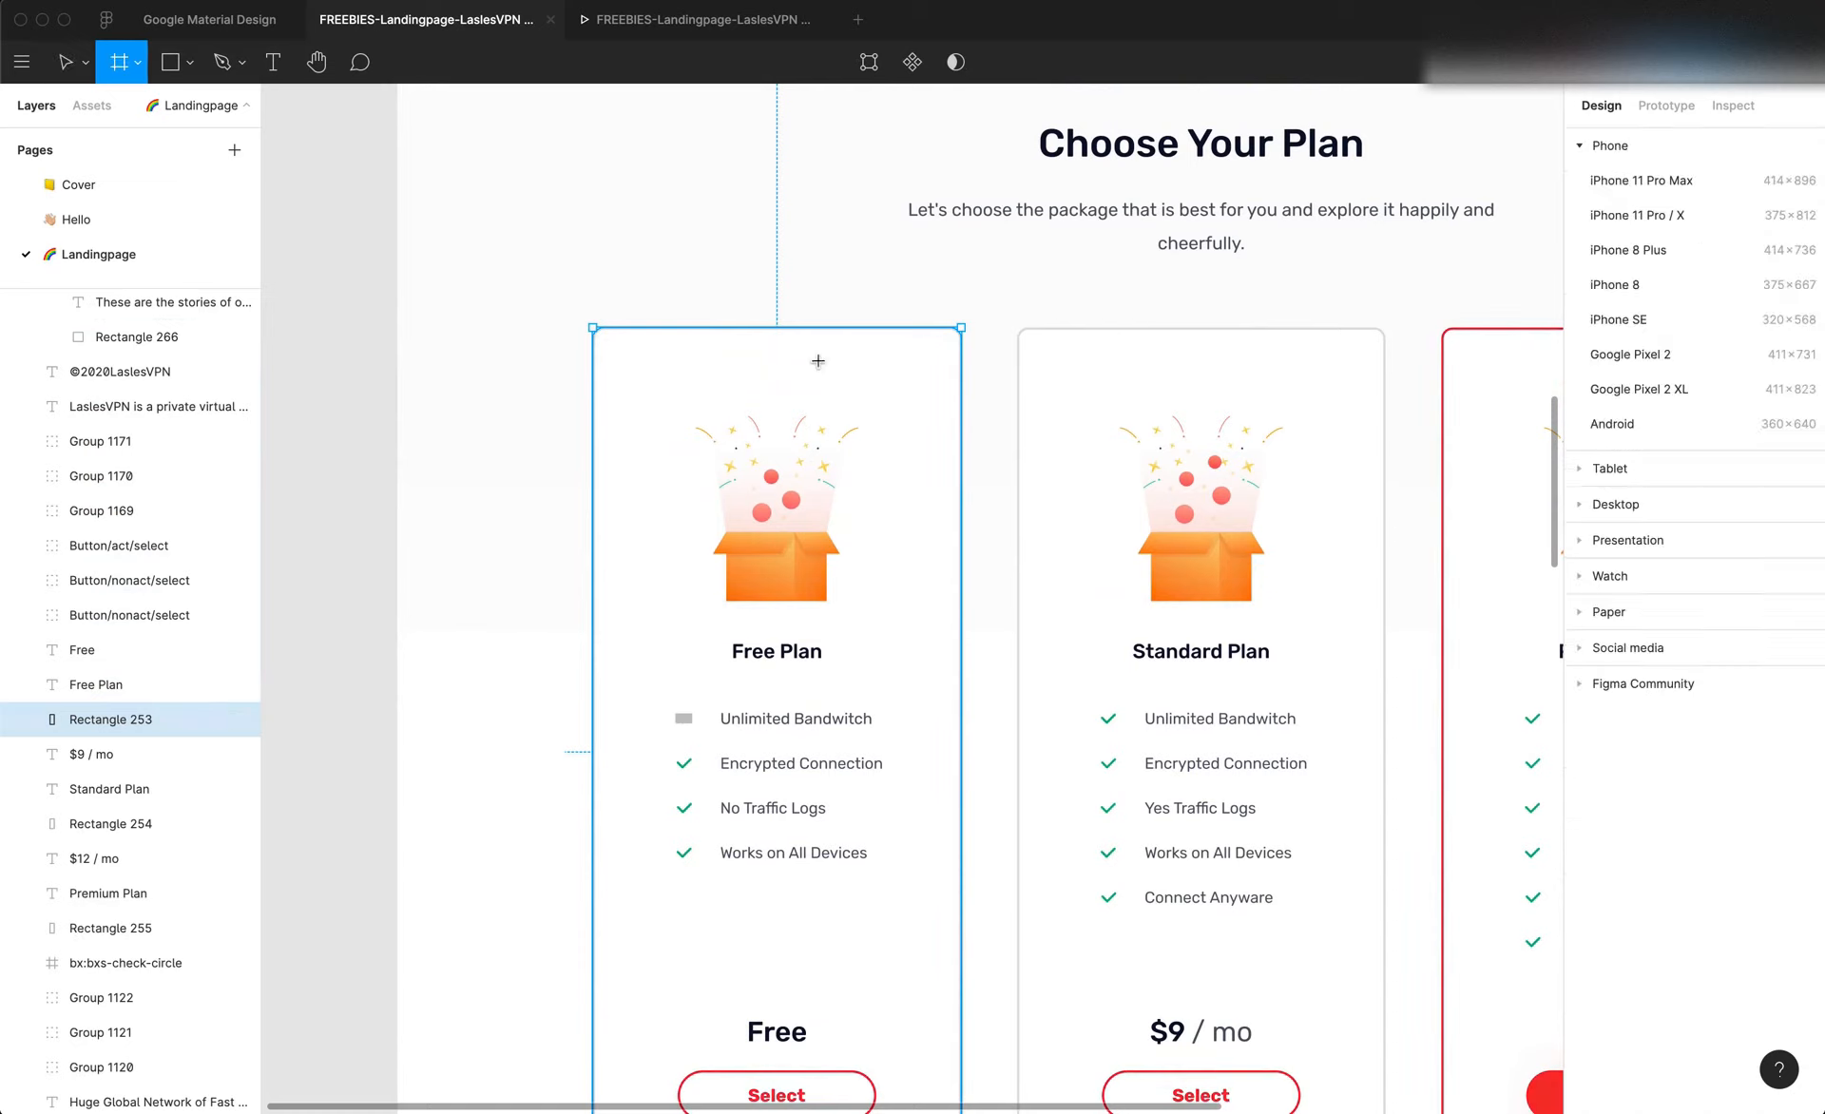
key(Escape)
click(770, 504)
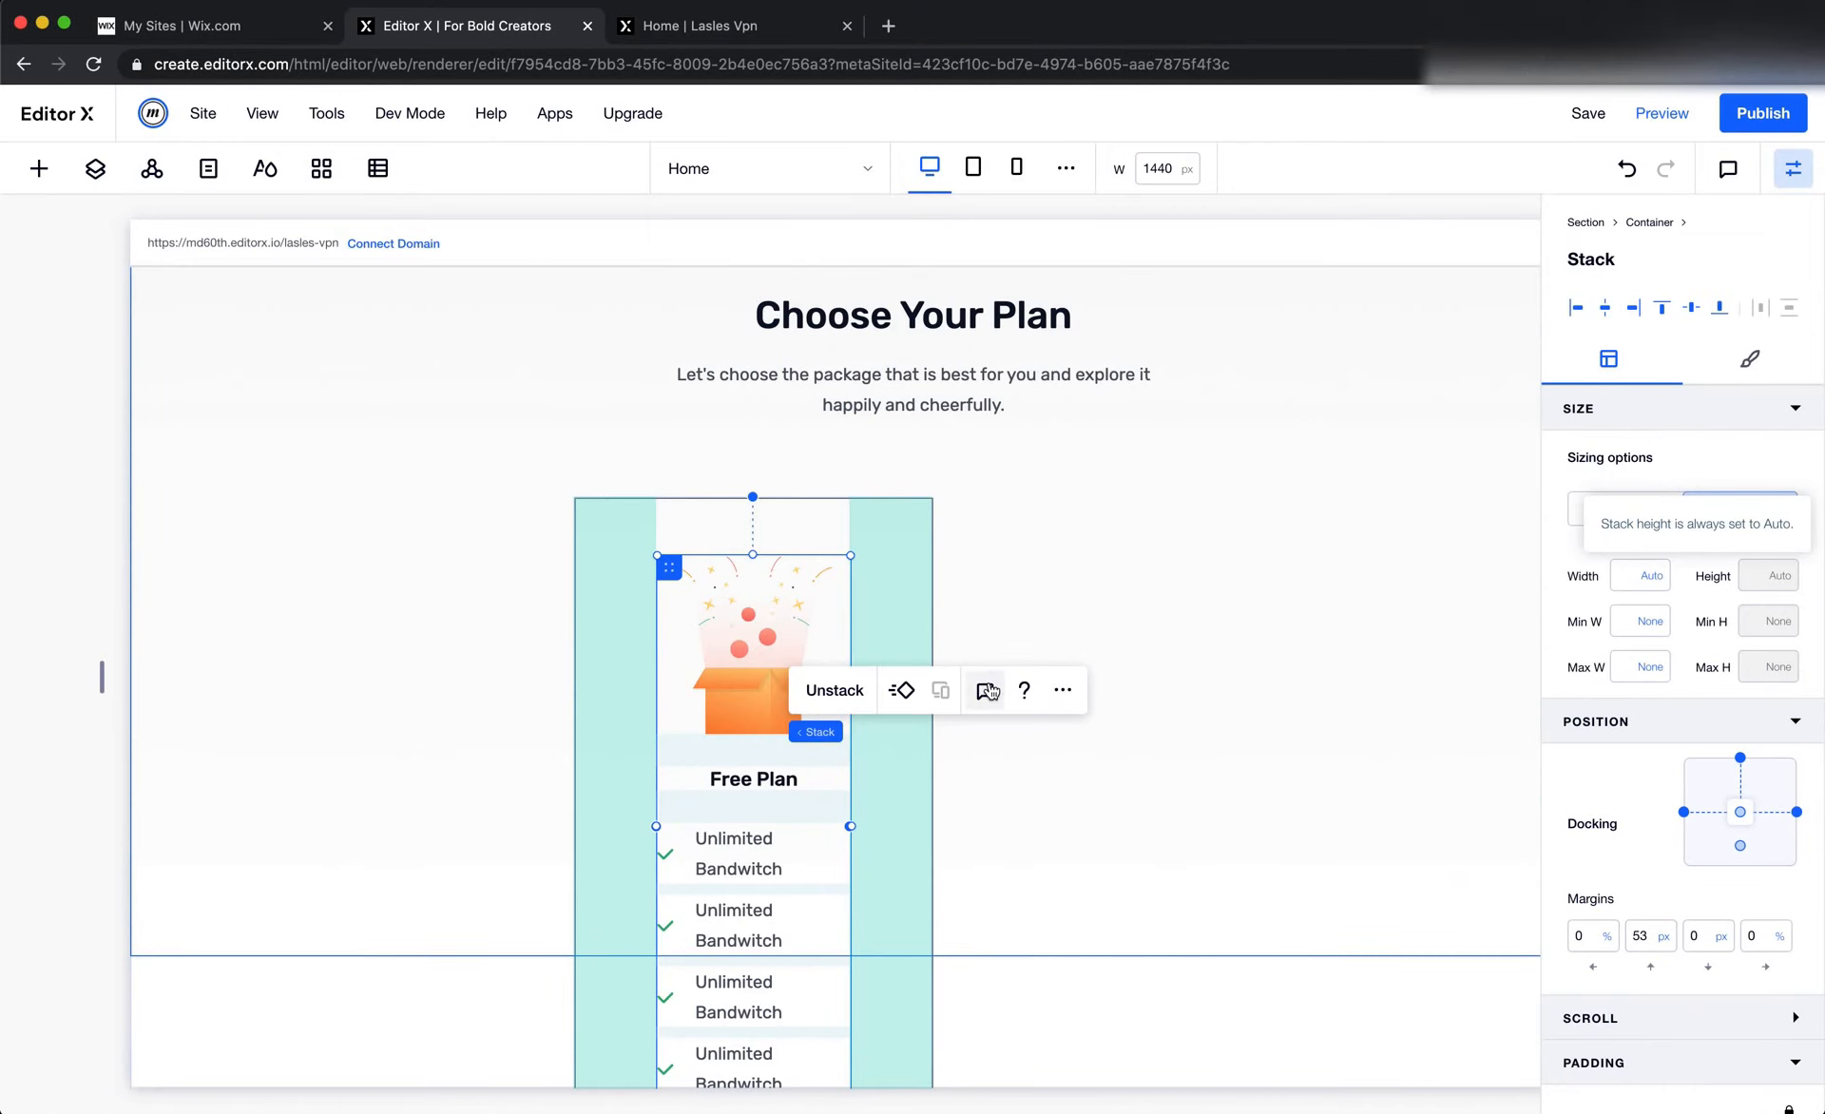
click(1649, 948)
key(Return)
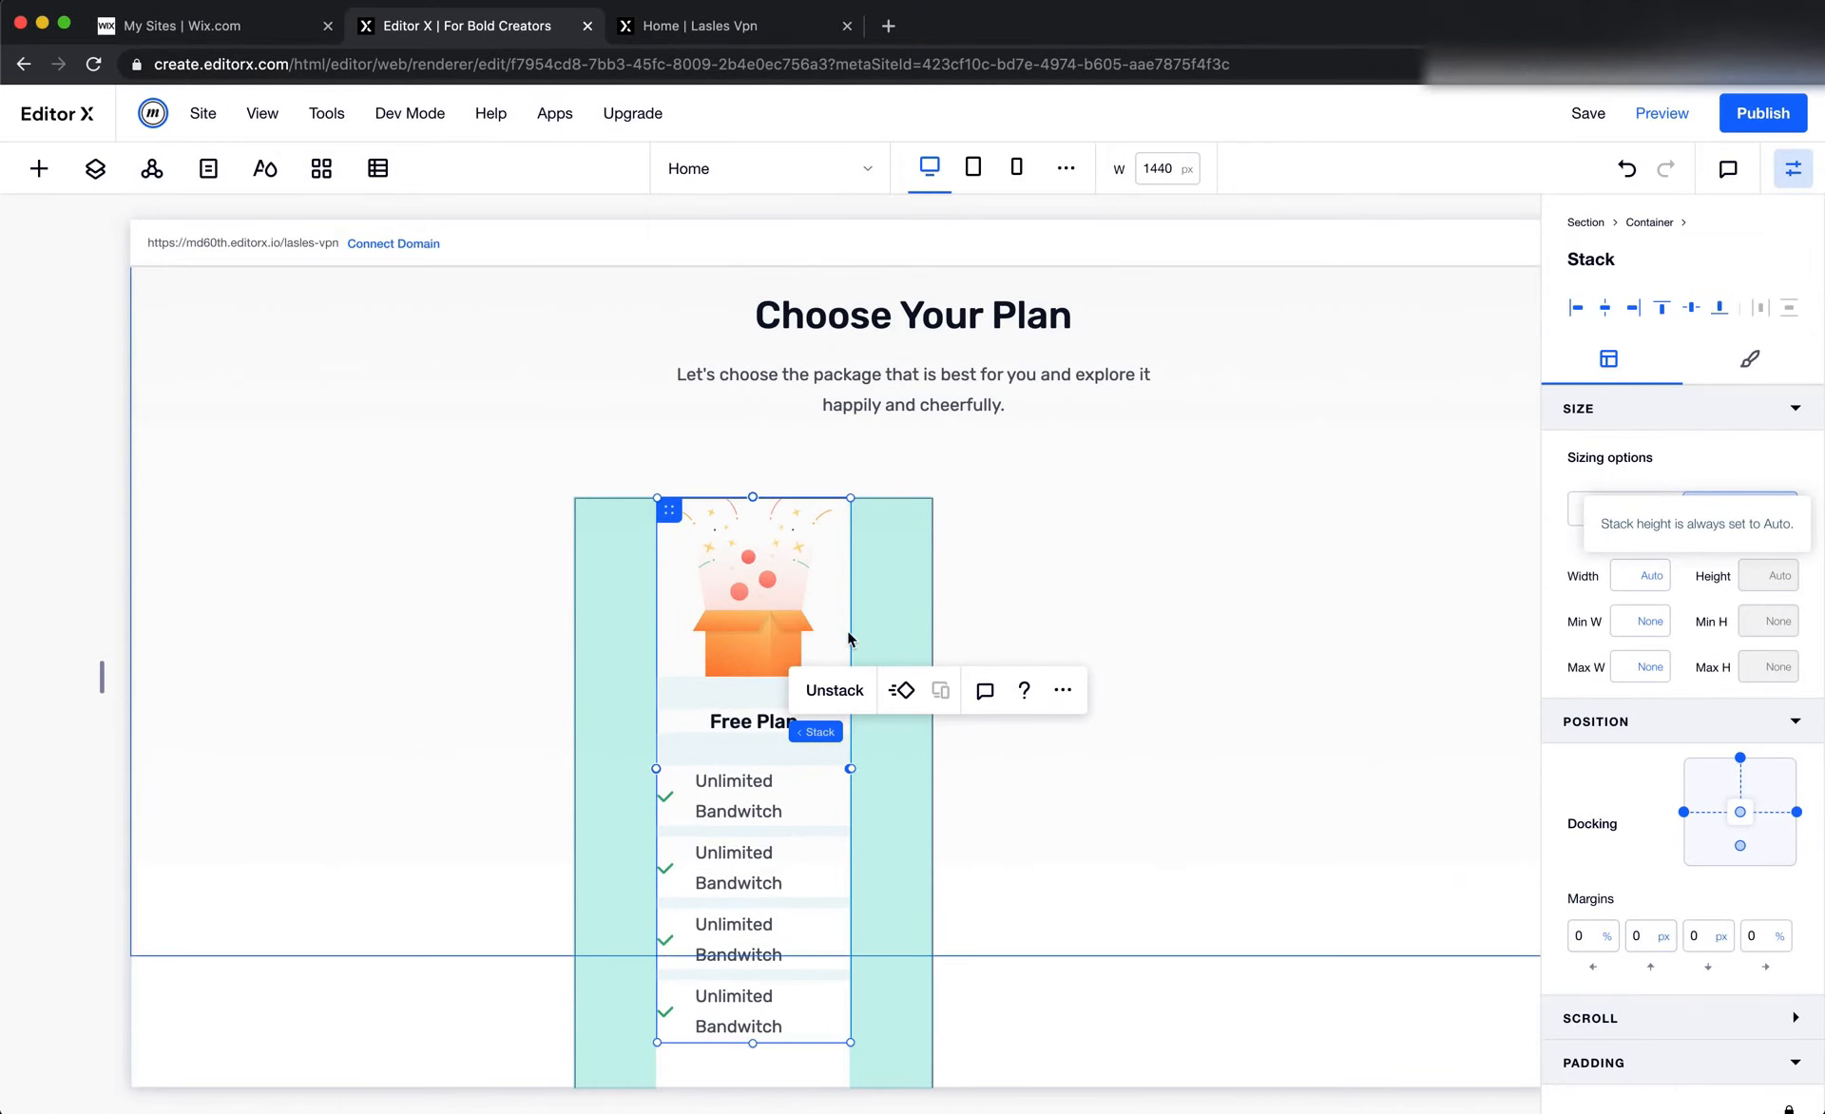
Measure the gap above the Free Plan illustration in Figma and set the card container's top padding to 80 px
click(868, 554)
scroll(1650, 1027, down, 5)
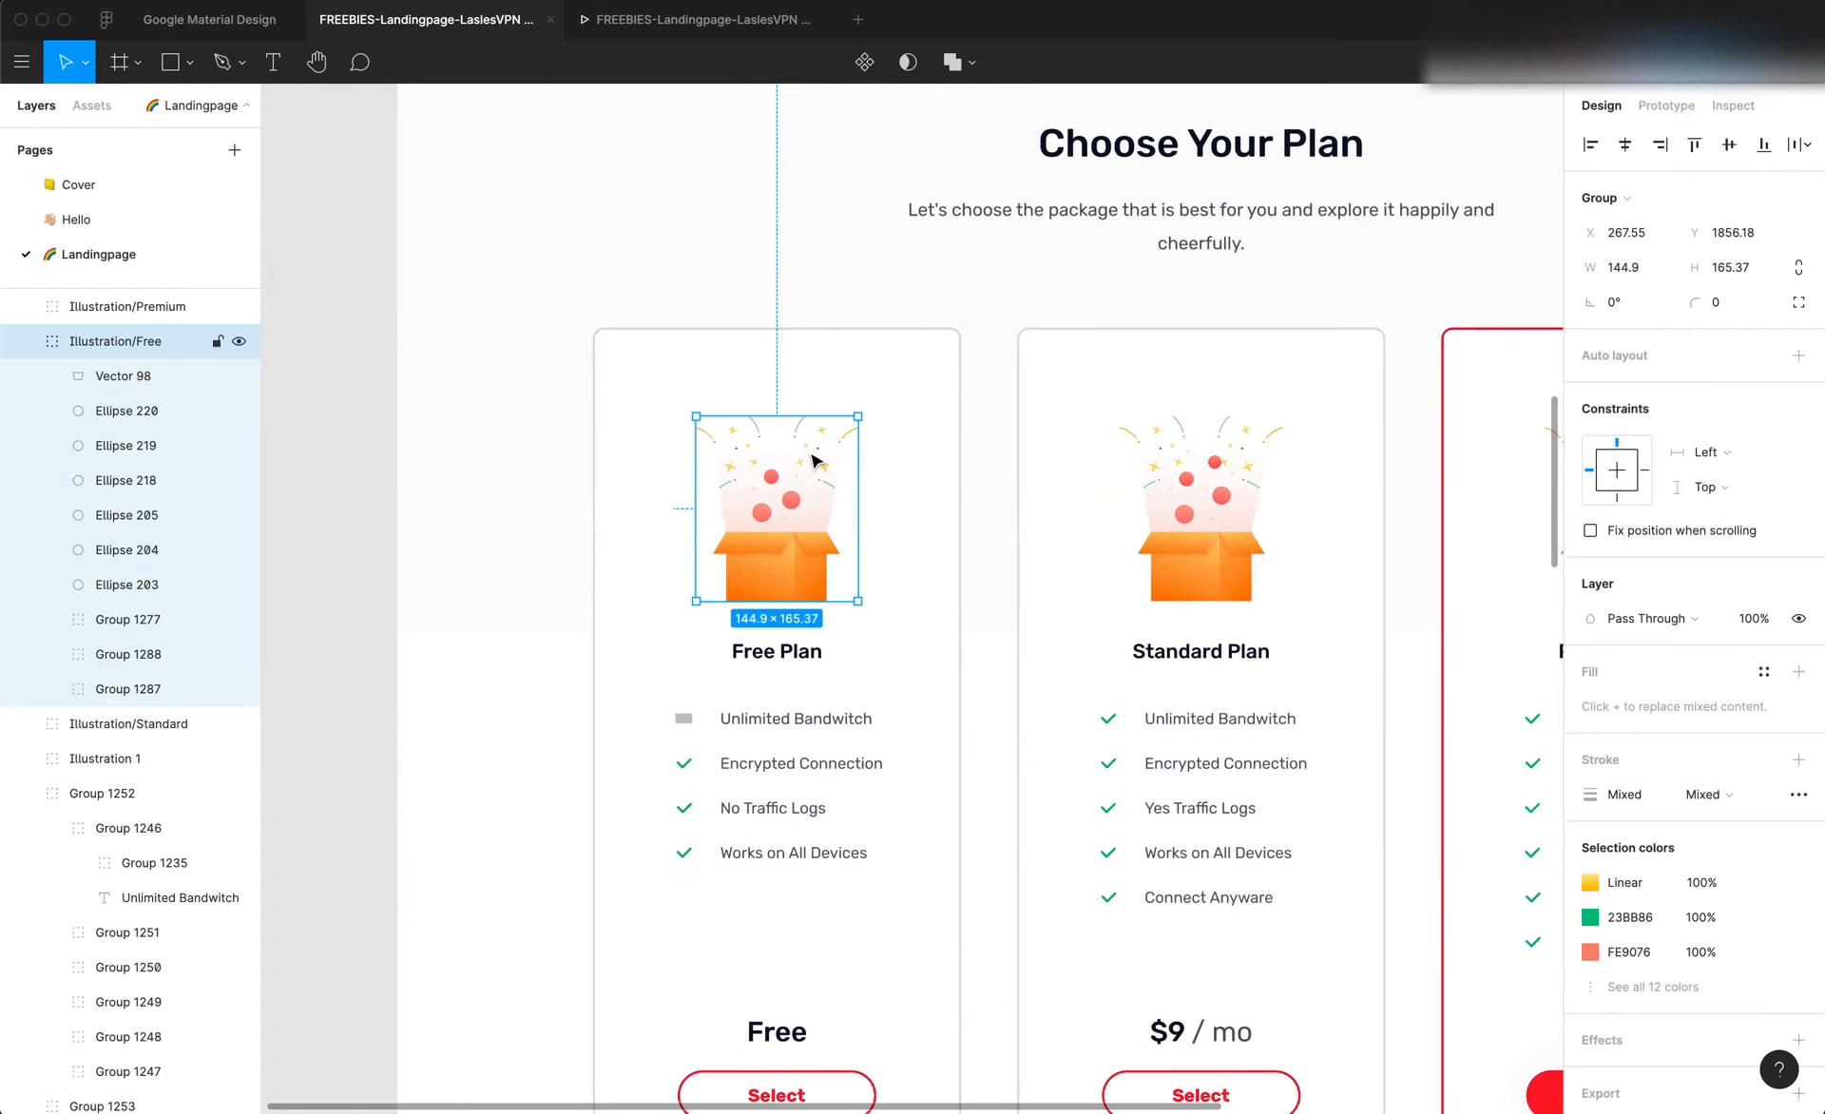
key(alt)
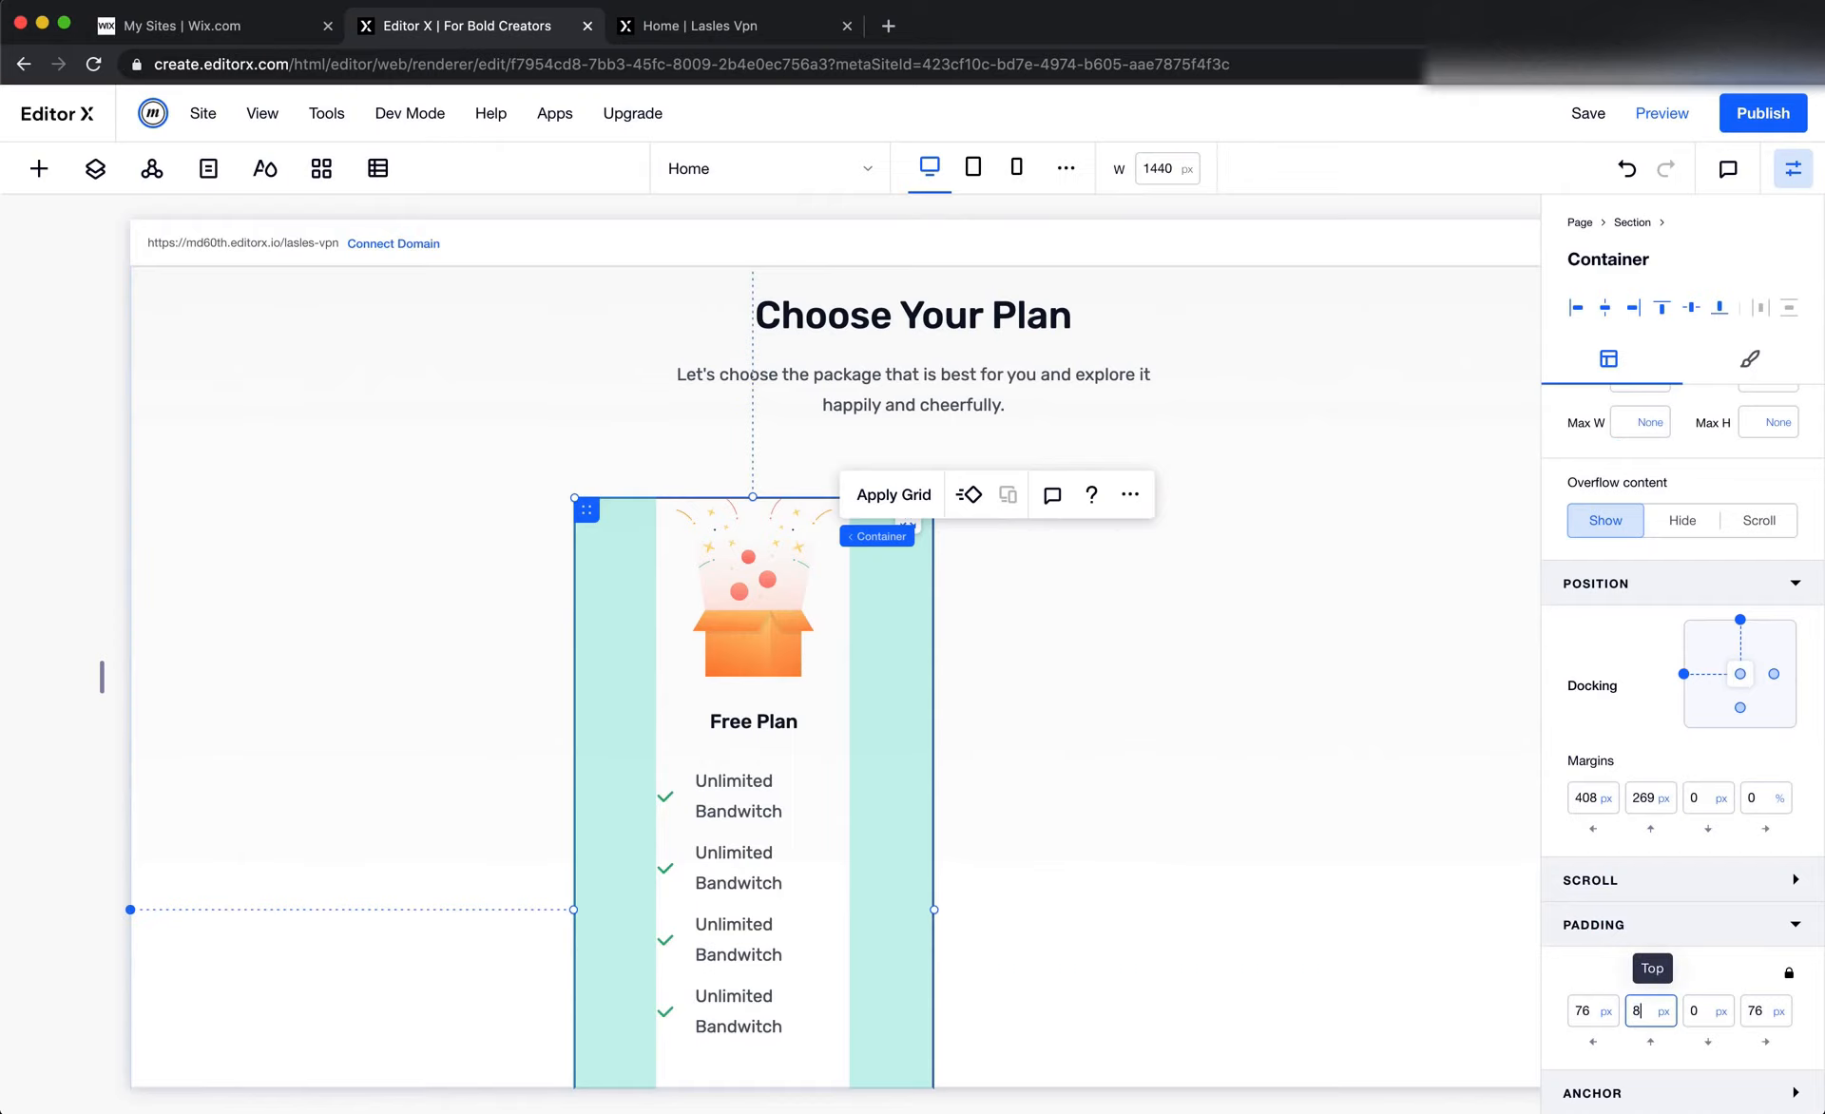
key(Return)
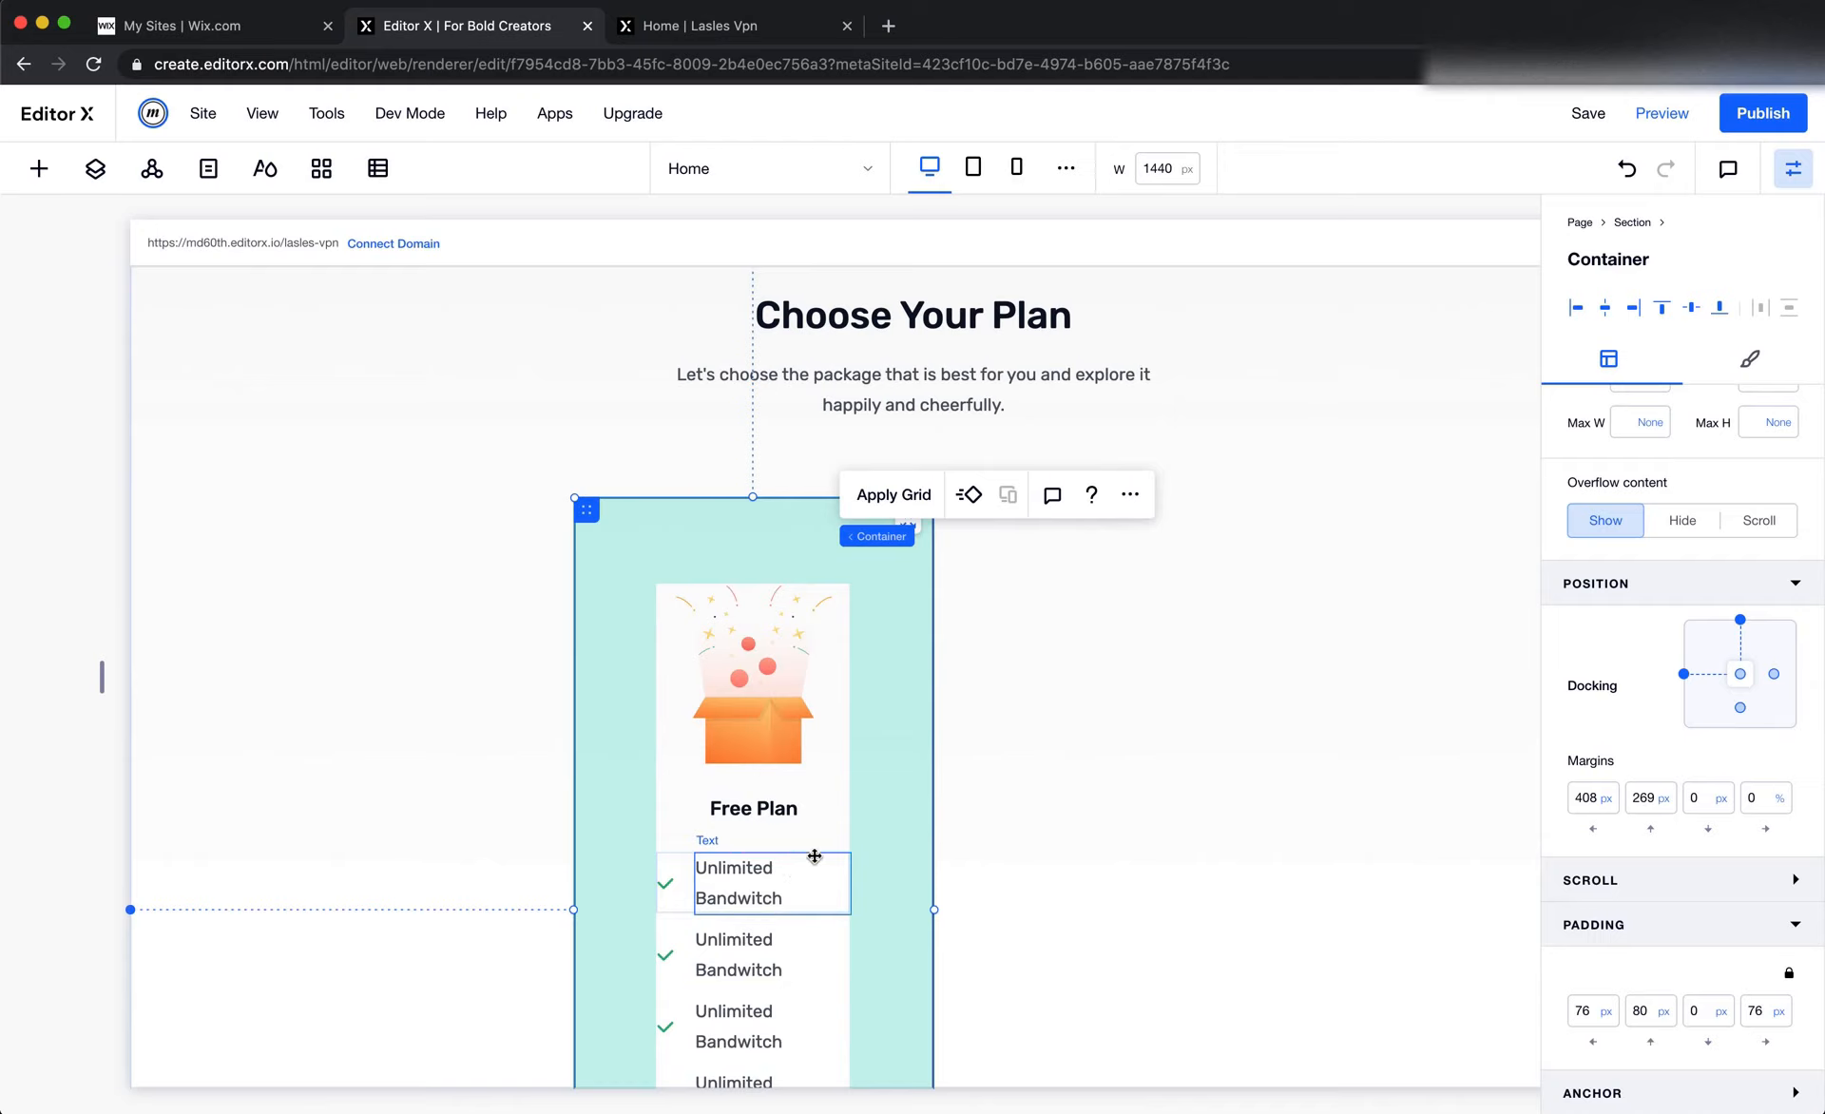
Compare the Free Plan card rectangle's width and height in Figma with the card container's size in Editor X
click(909, 803)
key(super+Tab)
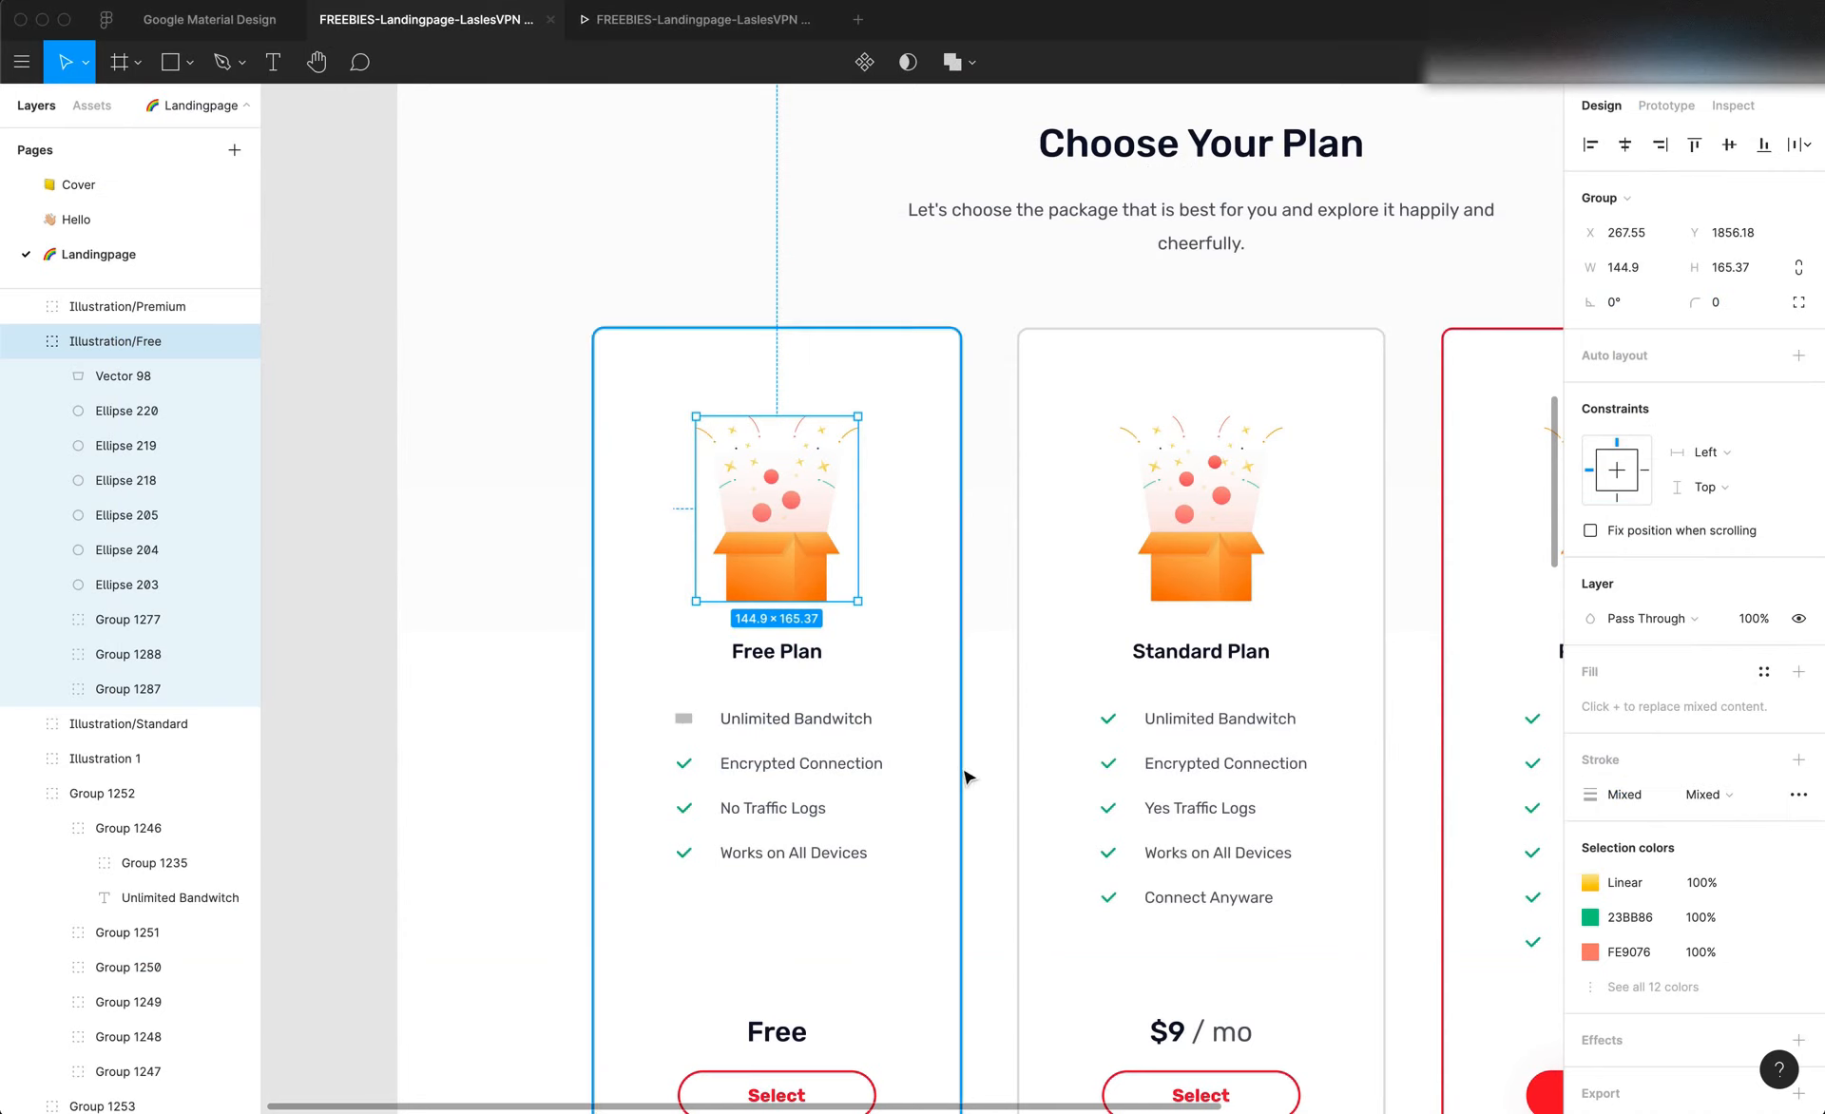
click(917, 508)
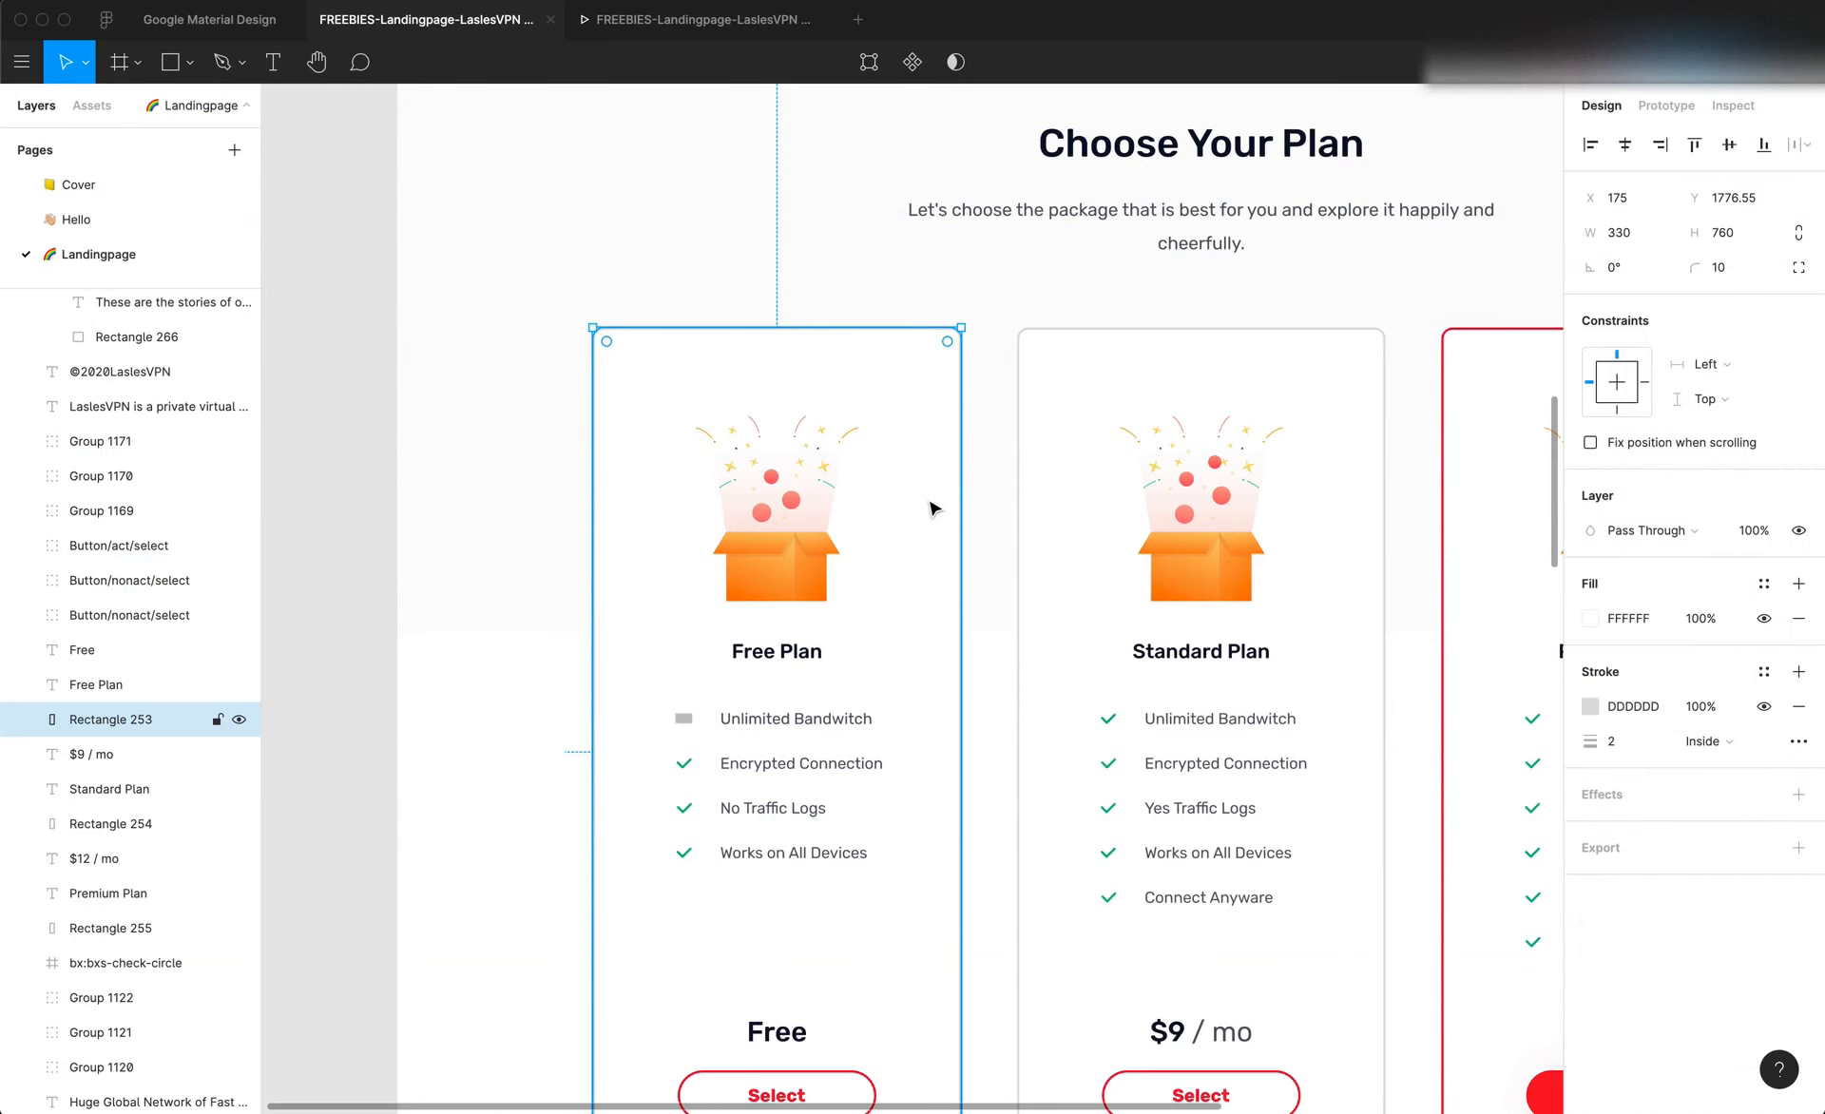
click(1633, 242)
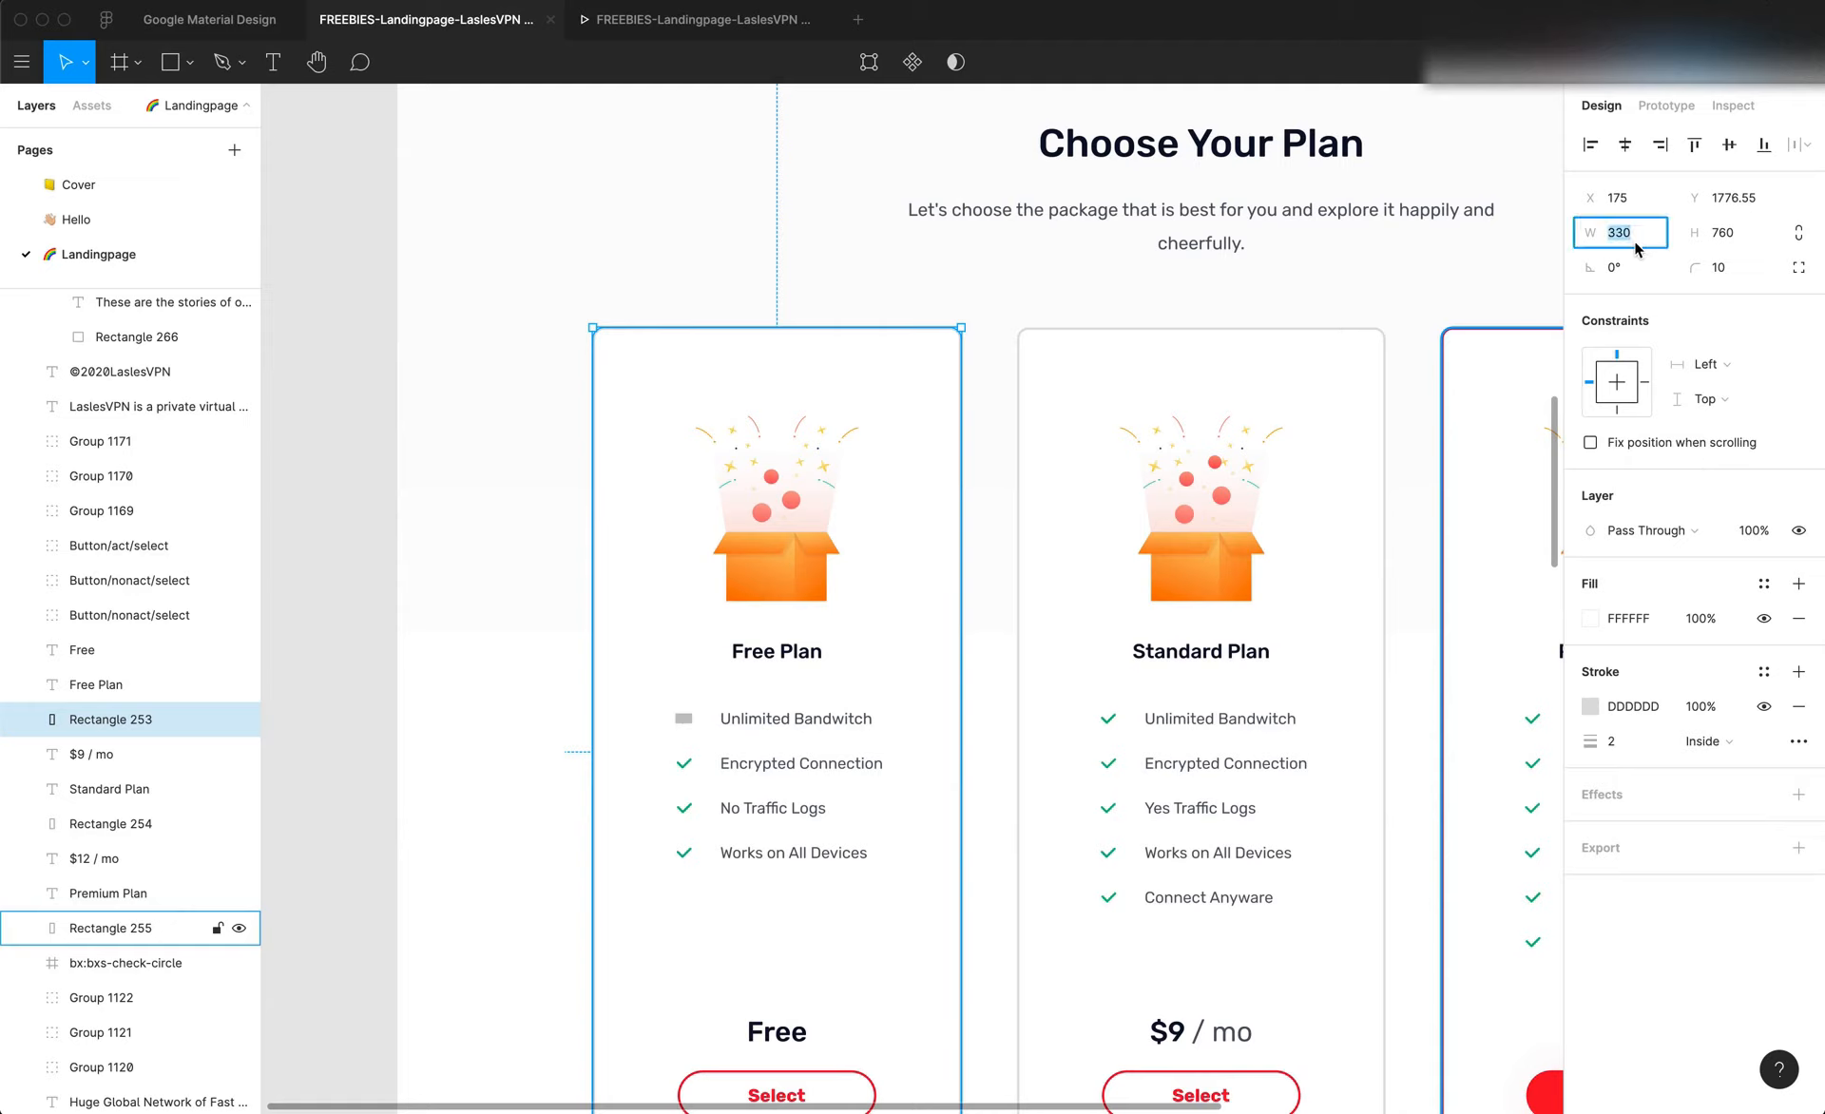
key(super+Tab)
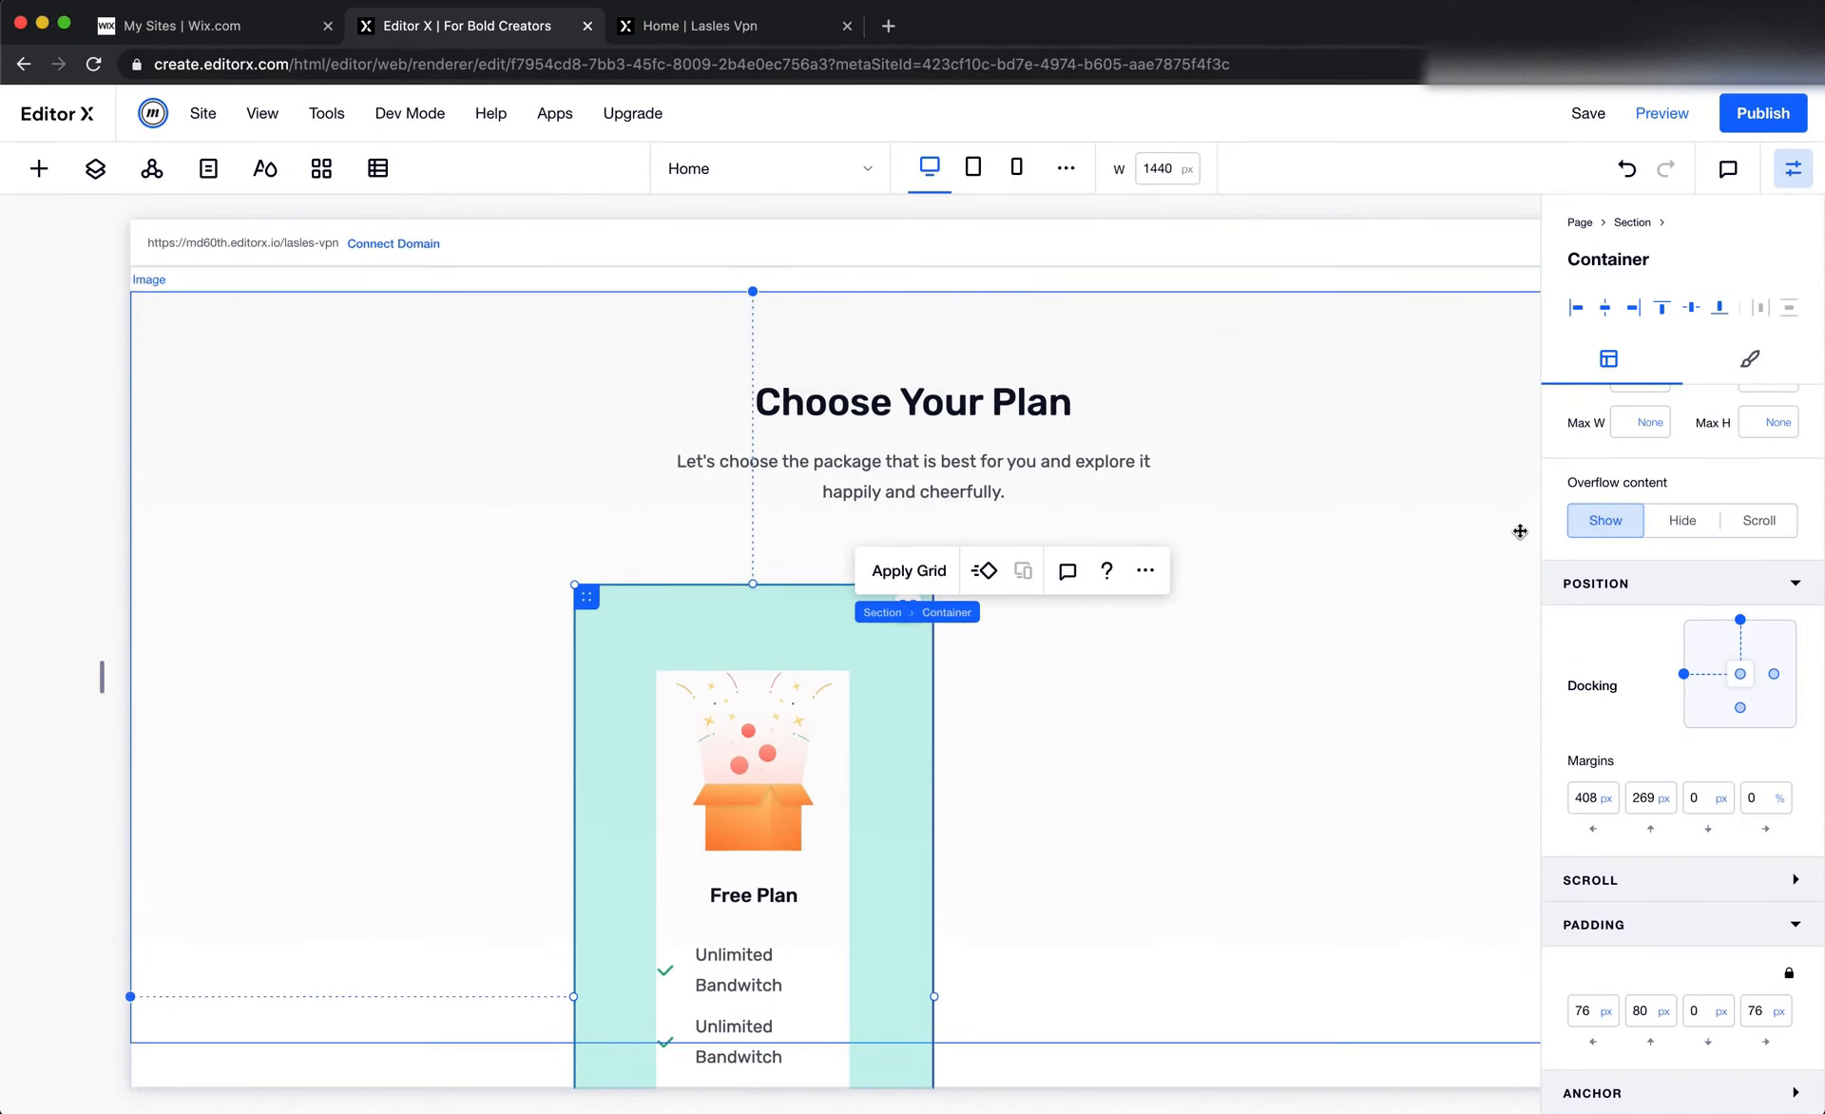
scroll(1615, 570, up, 3)
scroll(1222, 692, down, 2)
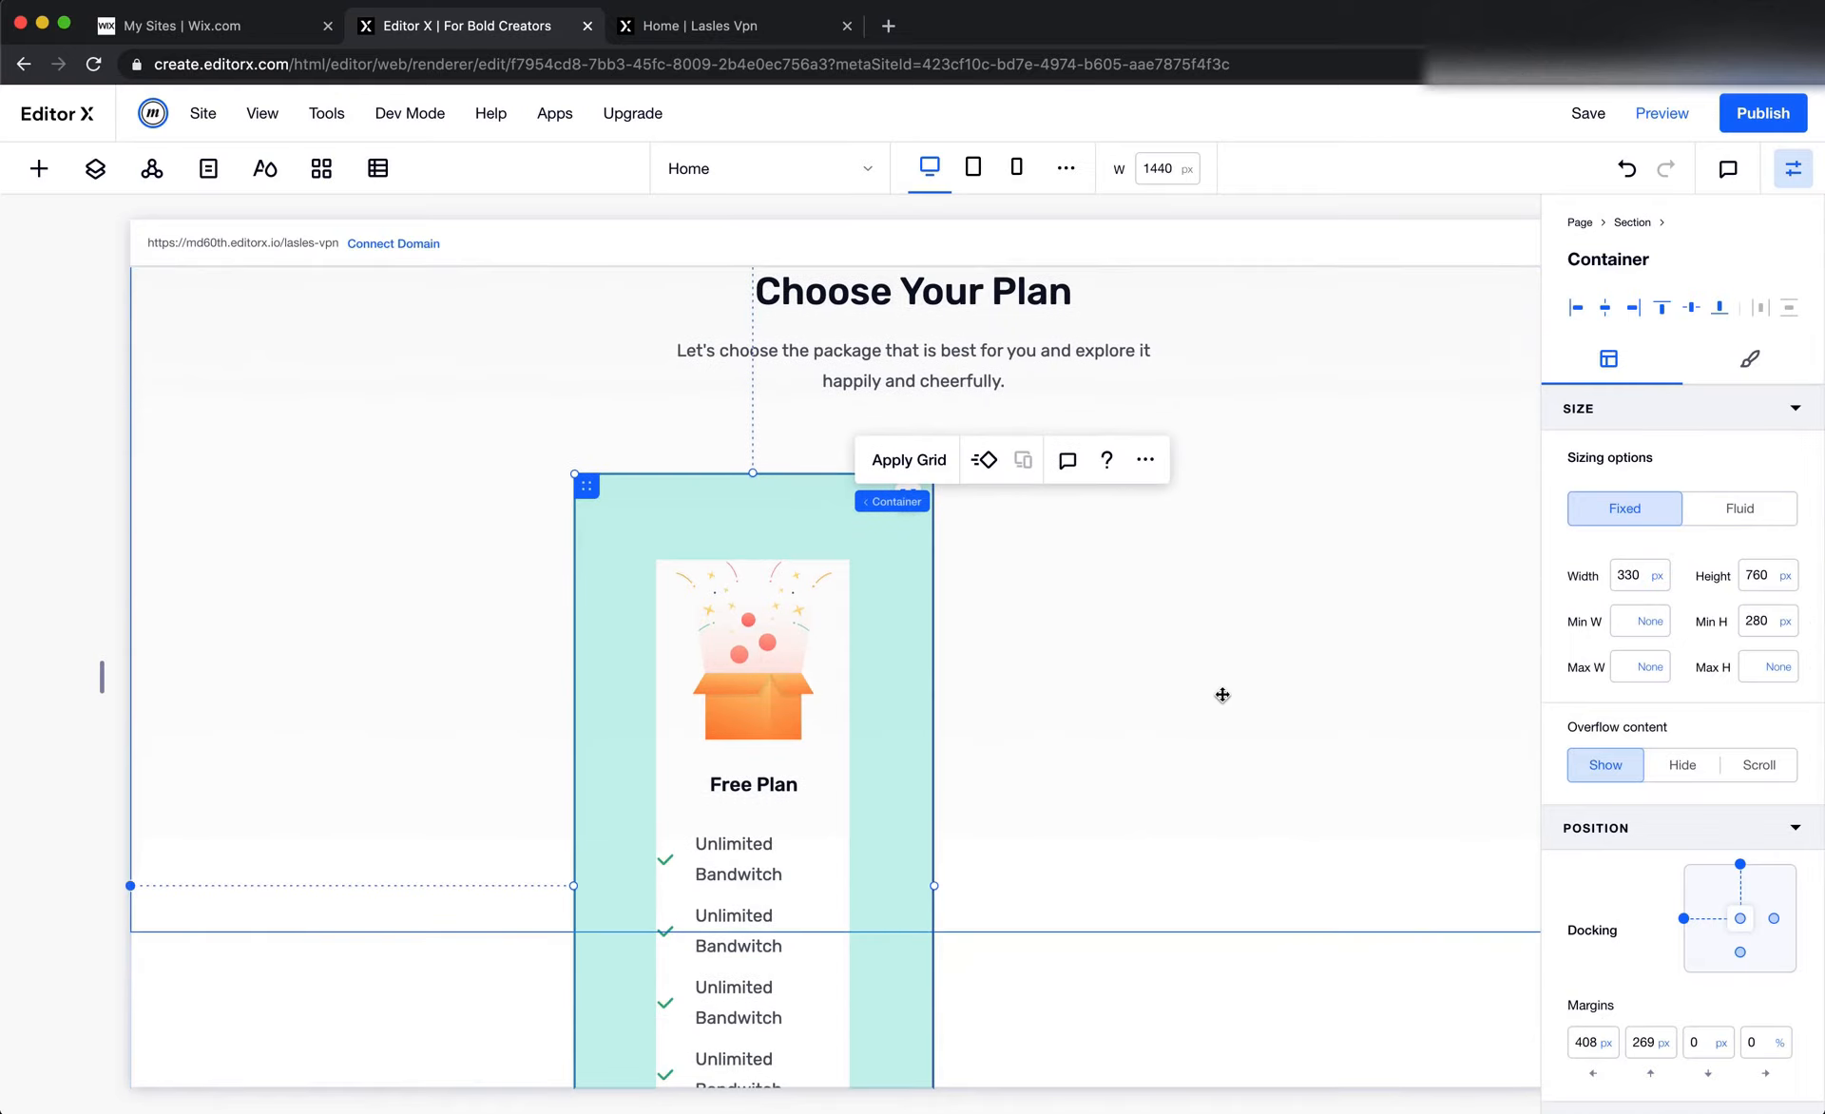
Compare the first feature row container's size with the Unlimited Bandwitch row group in the Figma Free Plan card
scroll(1222, 694, down, 3)
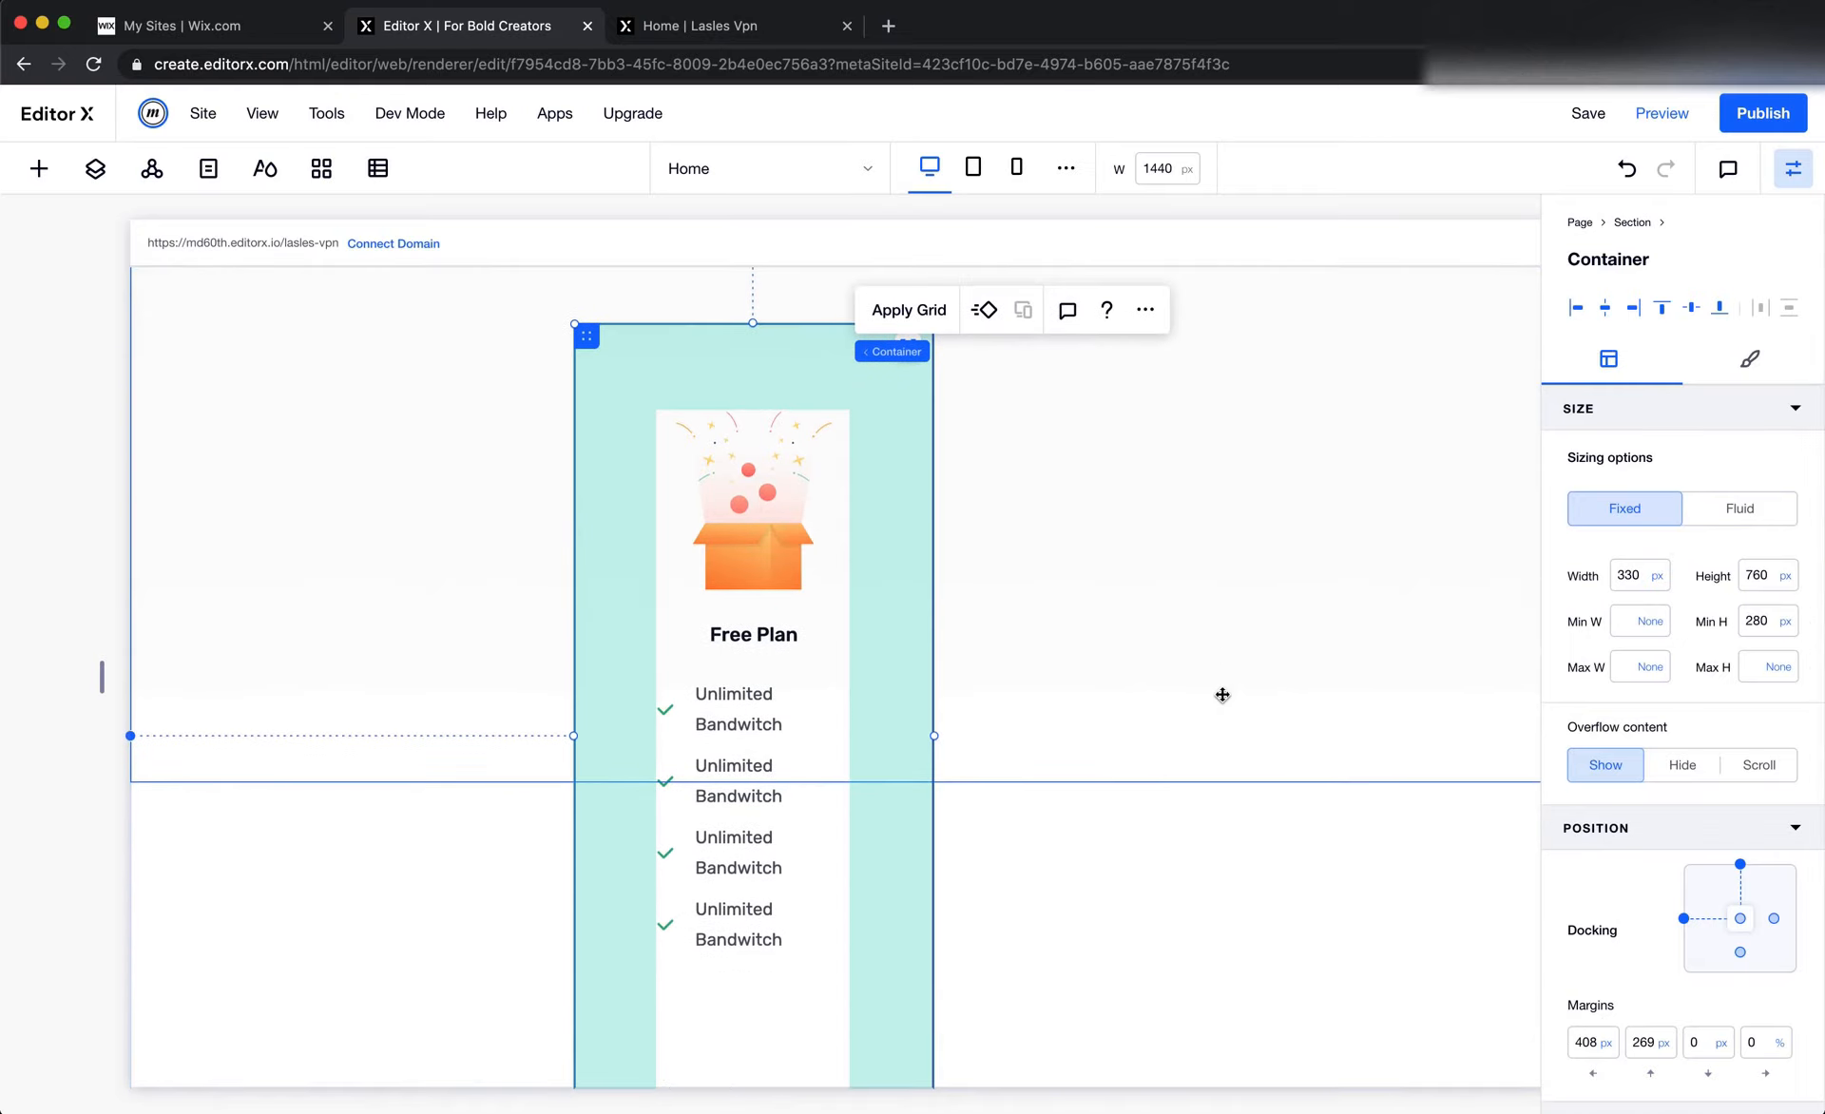
click(745, 734)
click(680, 724)
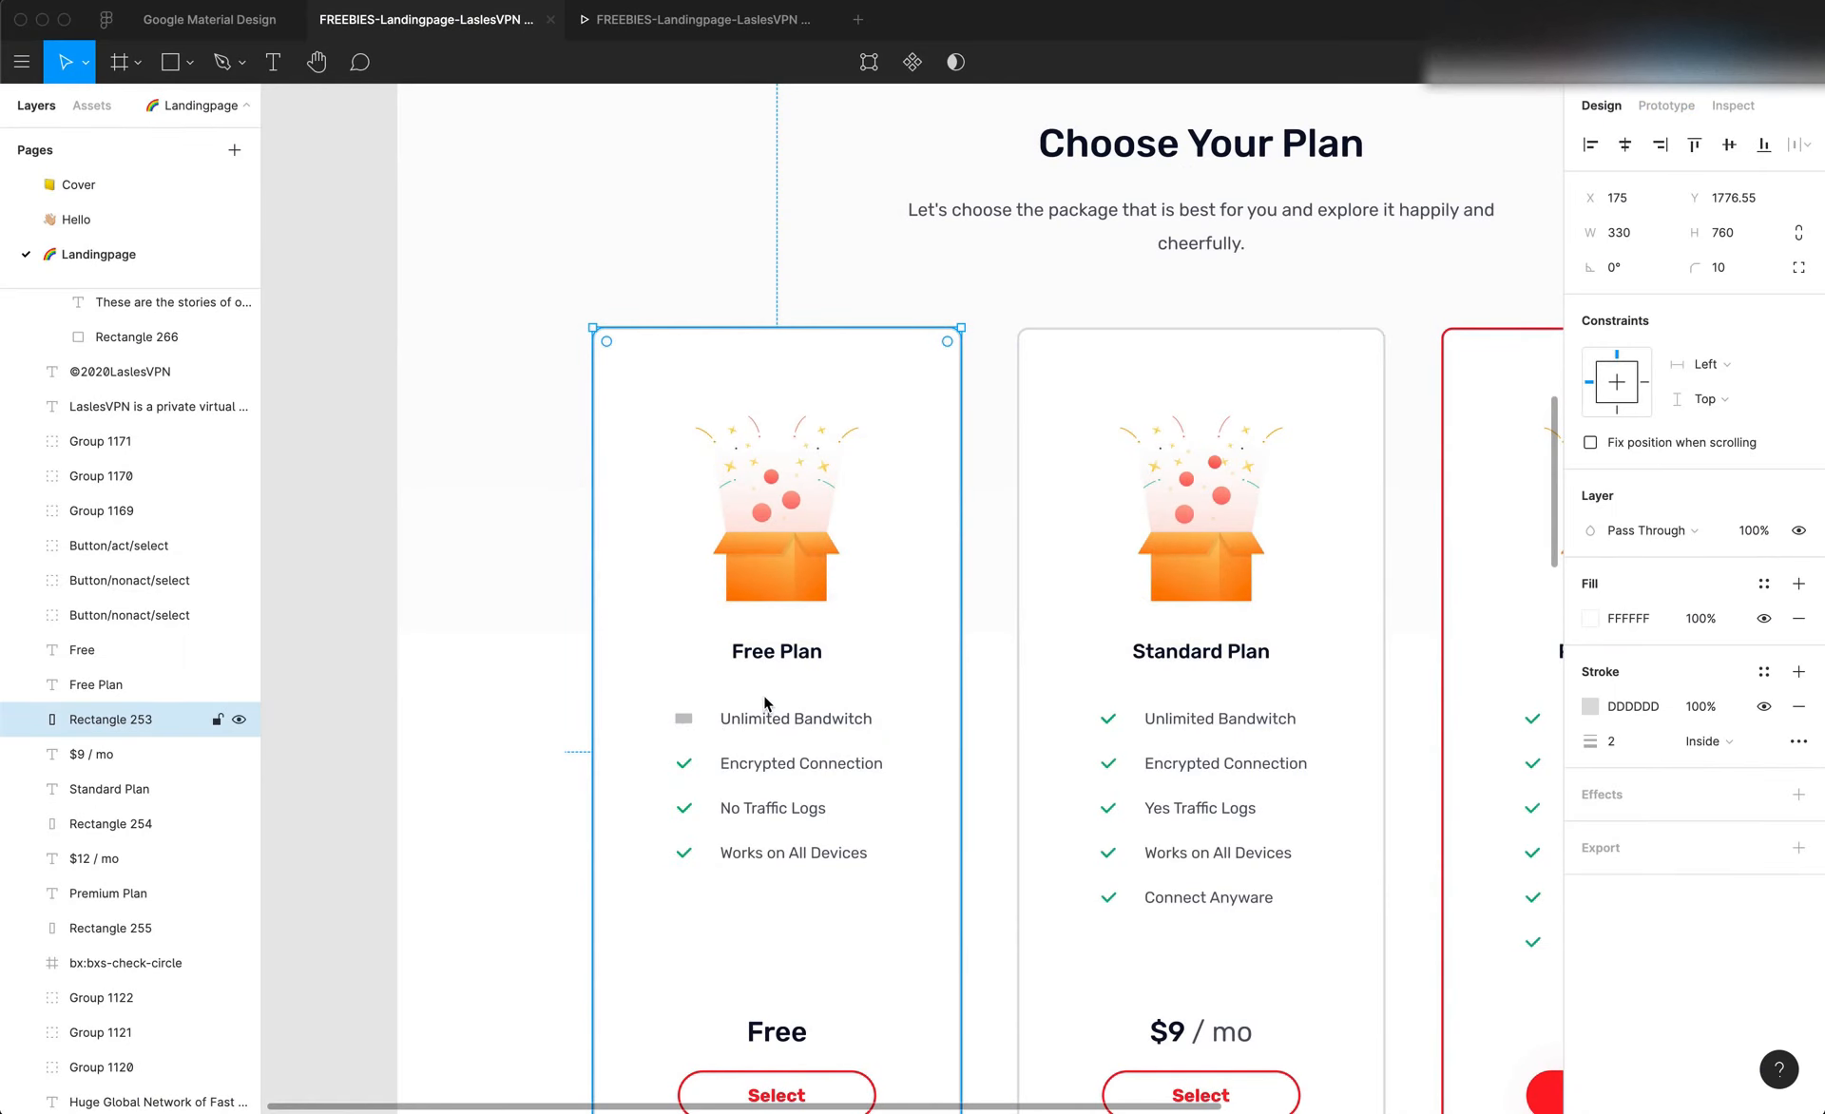
double_click(790, 715)
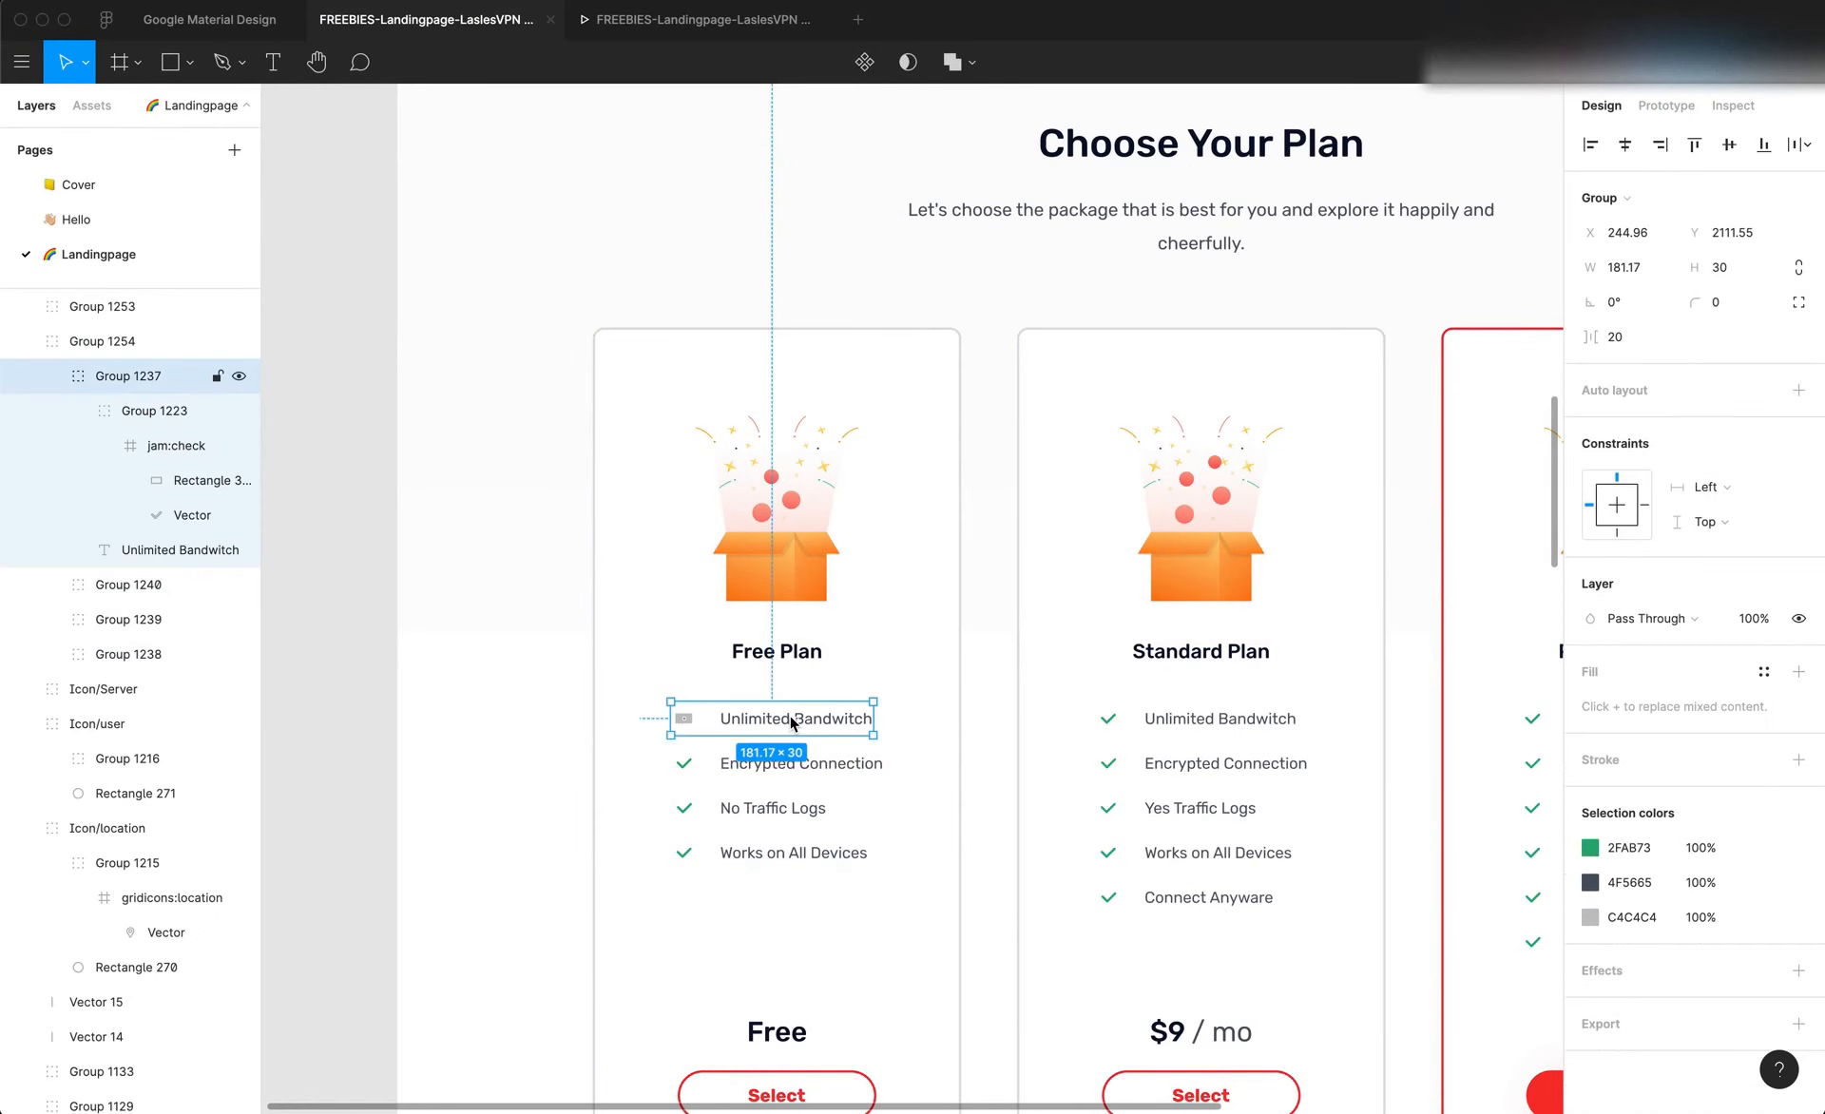
click(928, 788)
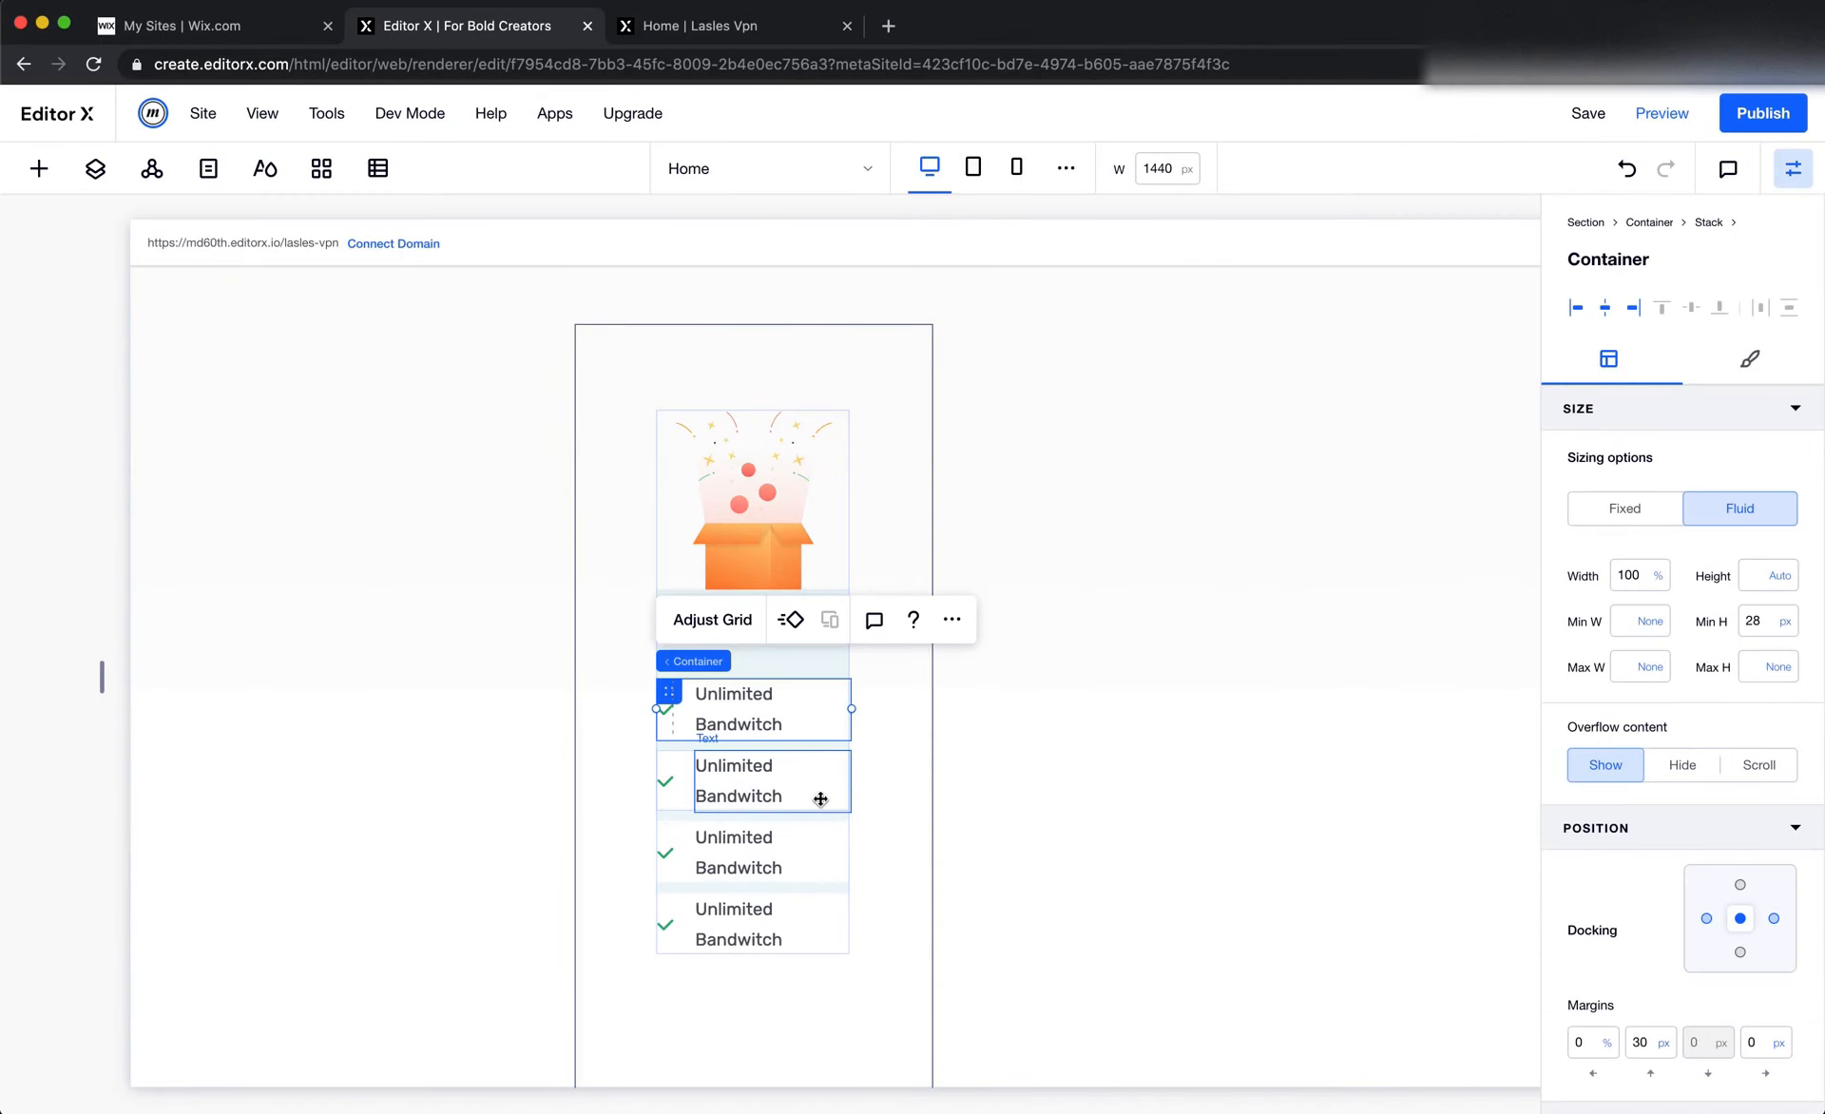
Compare the text style of the Free Plan card's first feature row with the Unlimited Bandwitch text in Figma
double_click(761, 713)
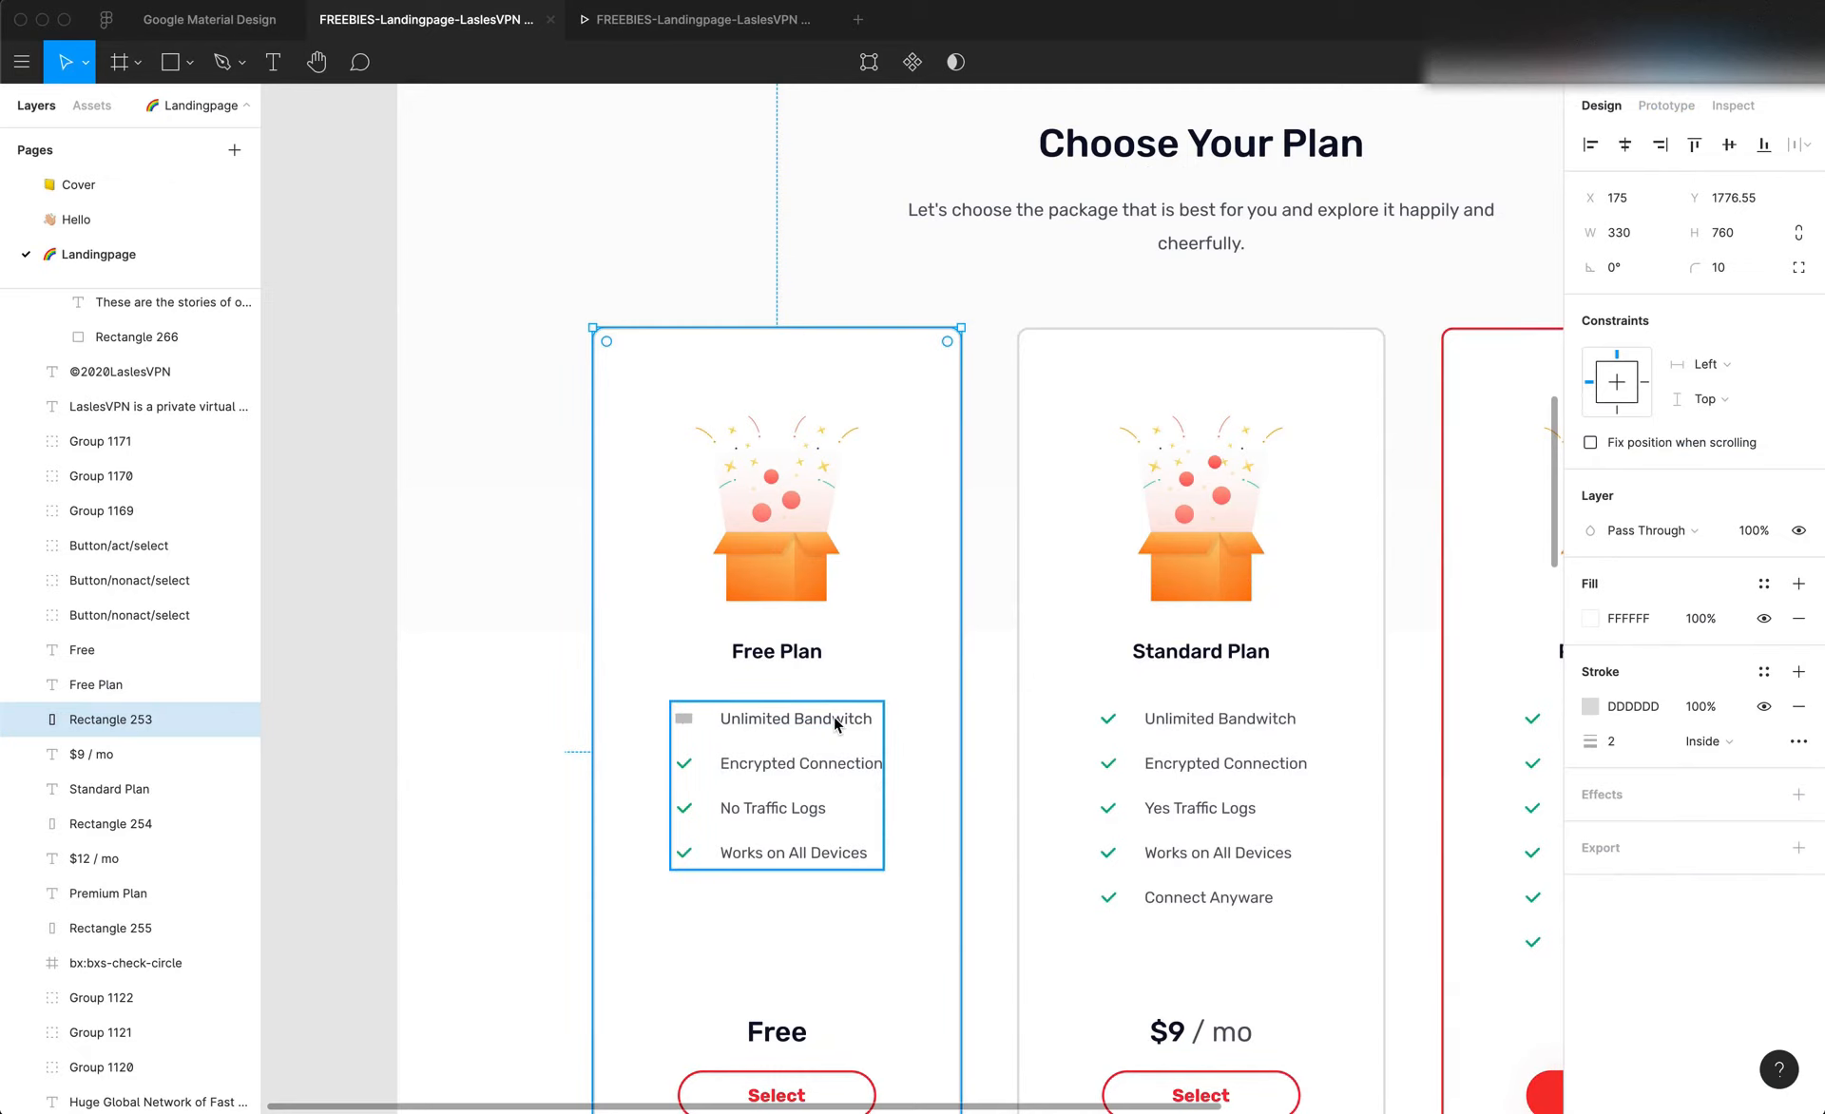
double_click(834, 716)
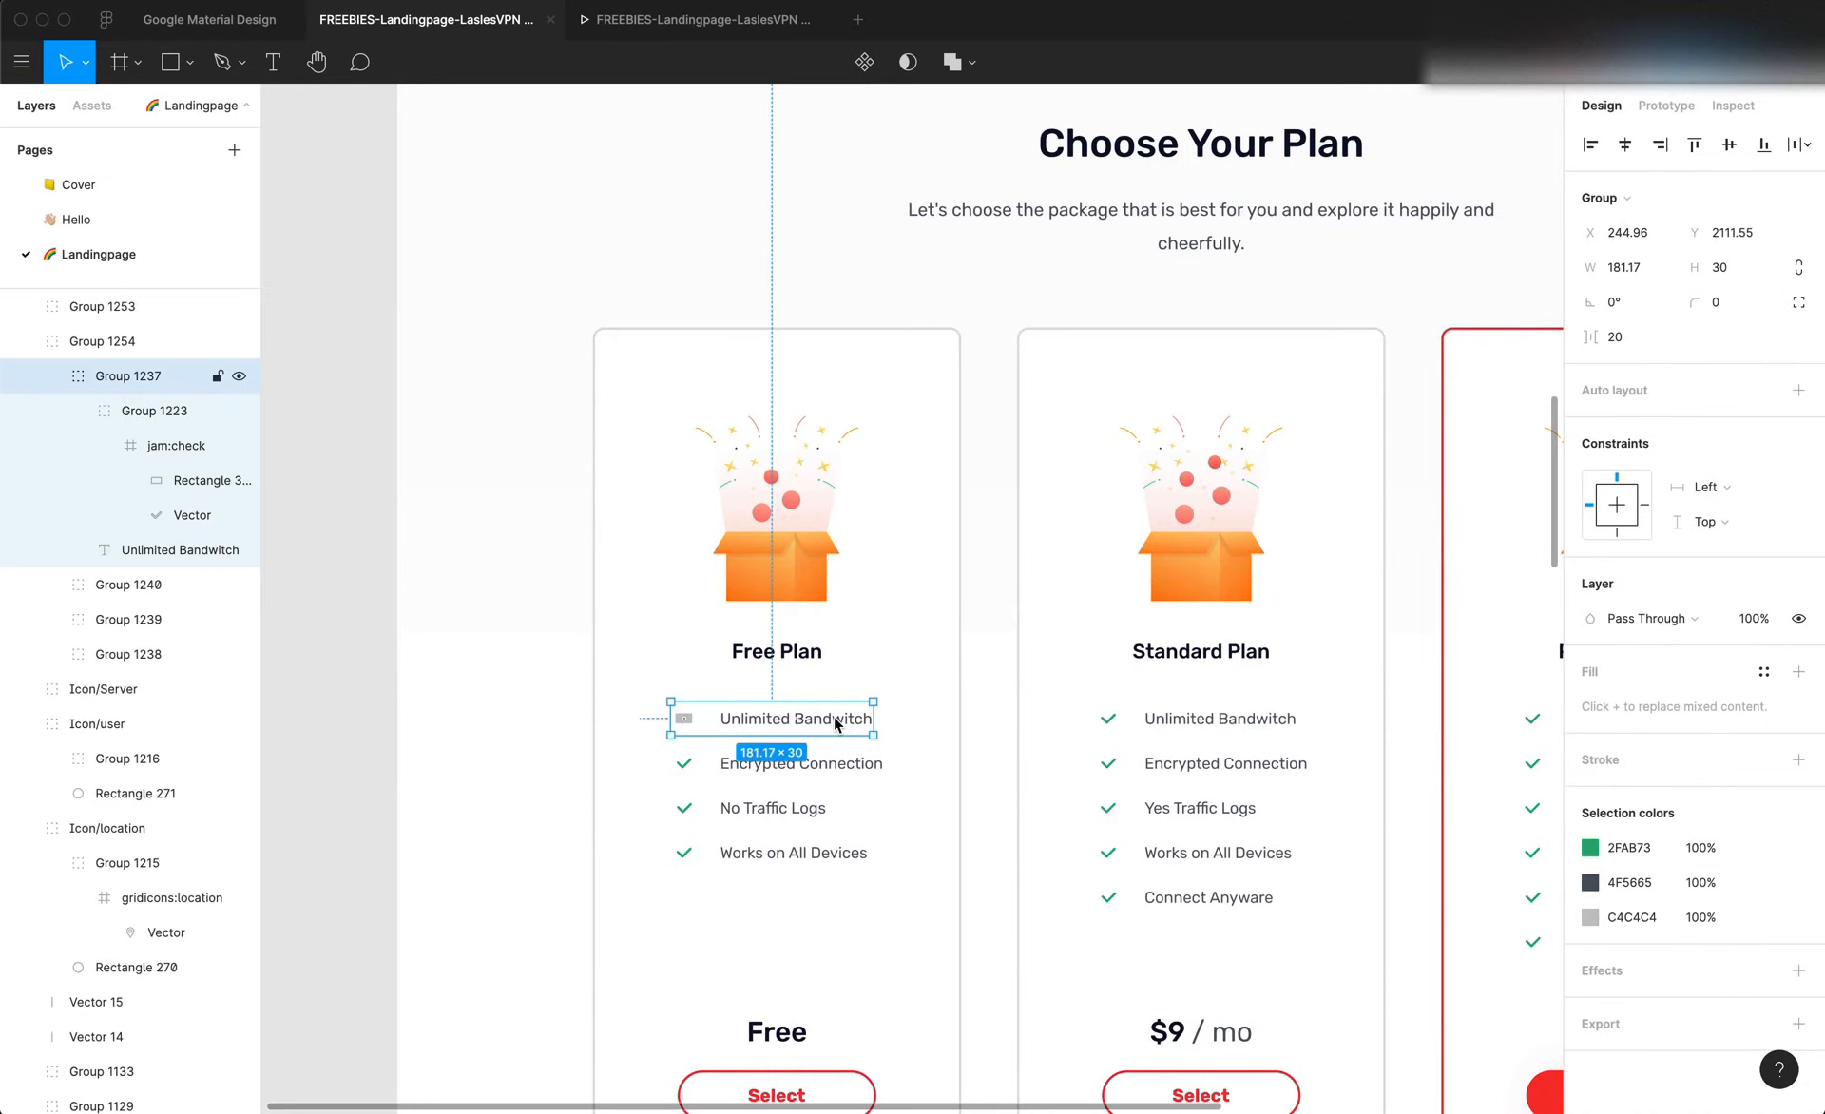
double_click(834, 719)
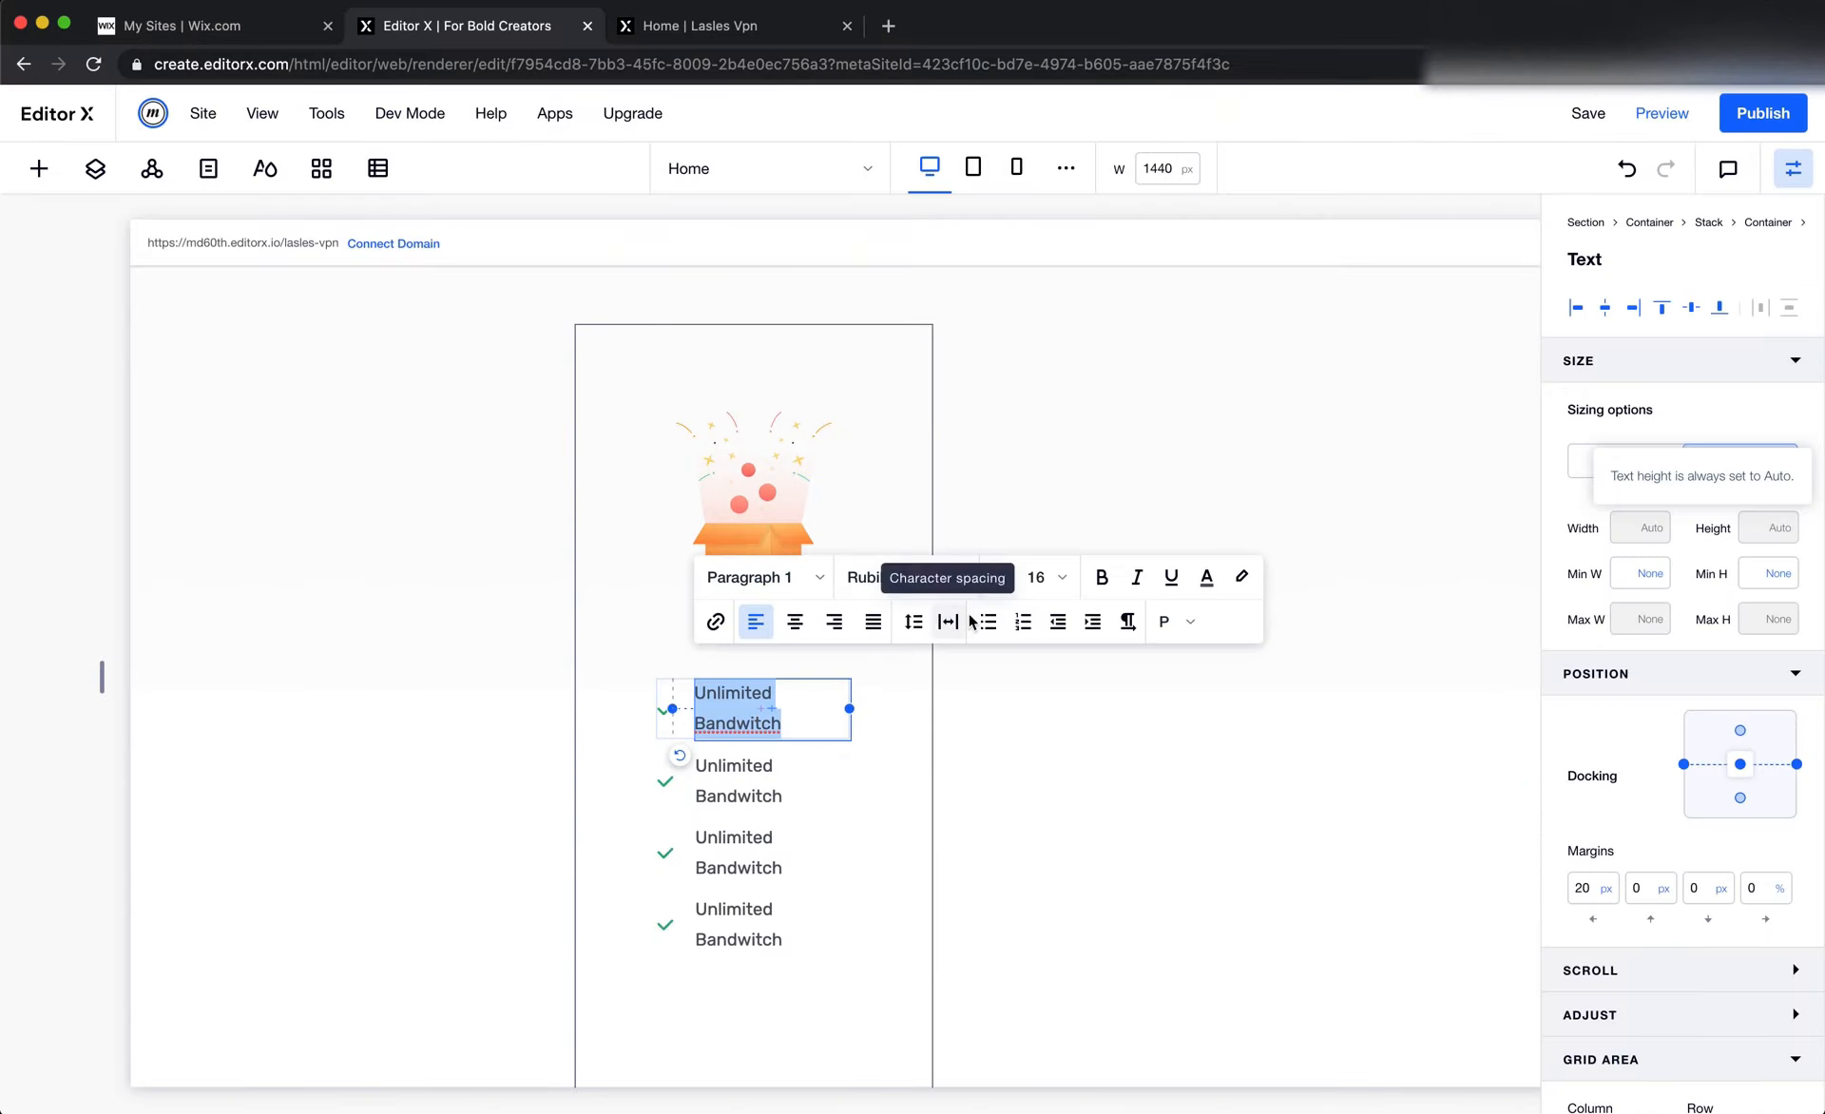
click(999, 748)
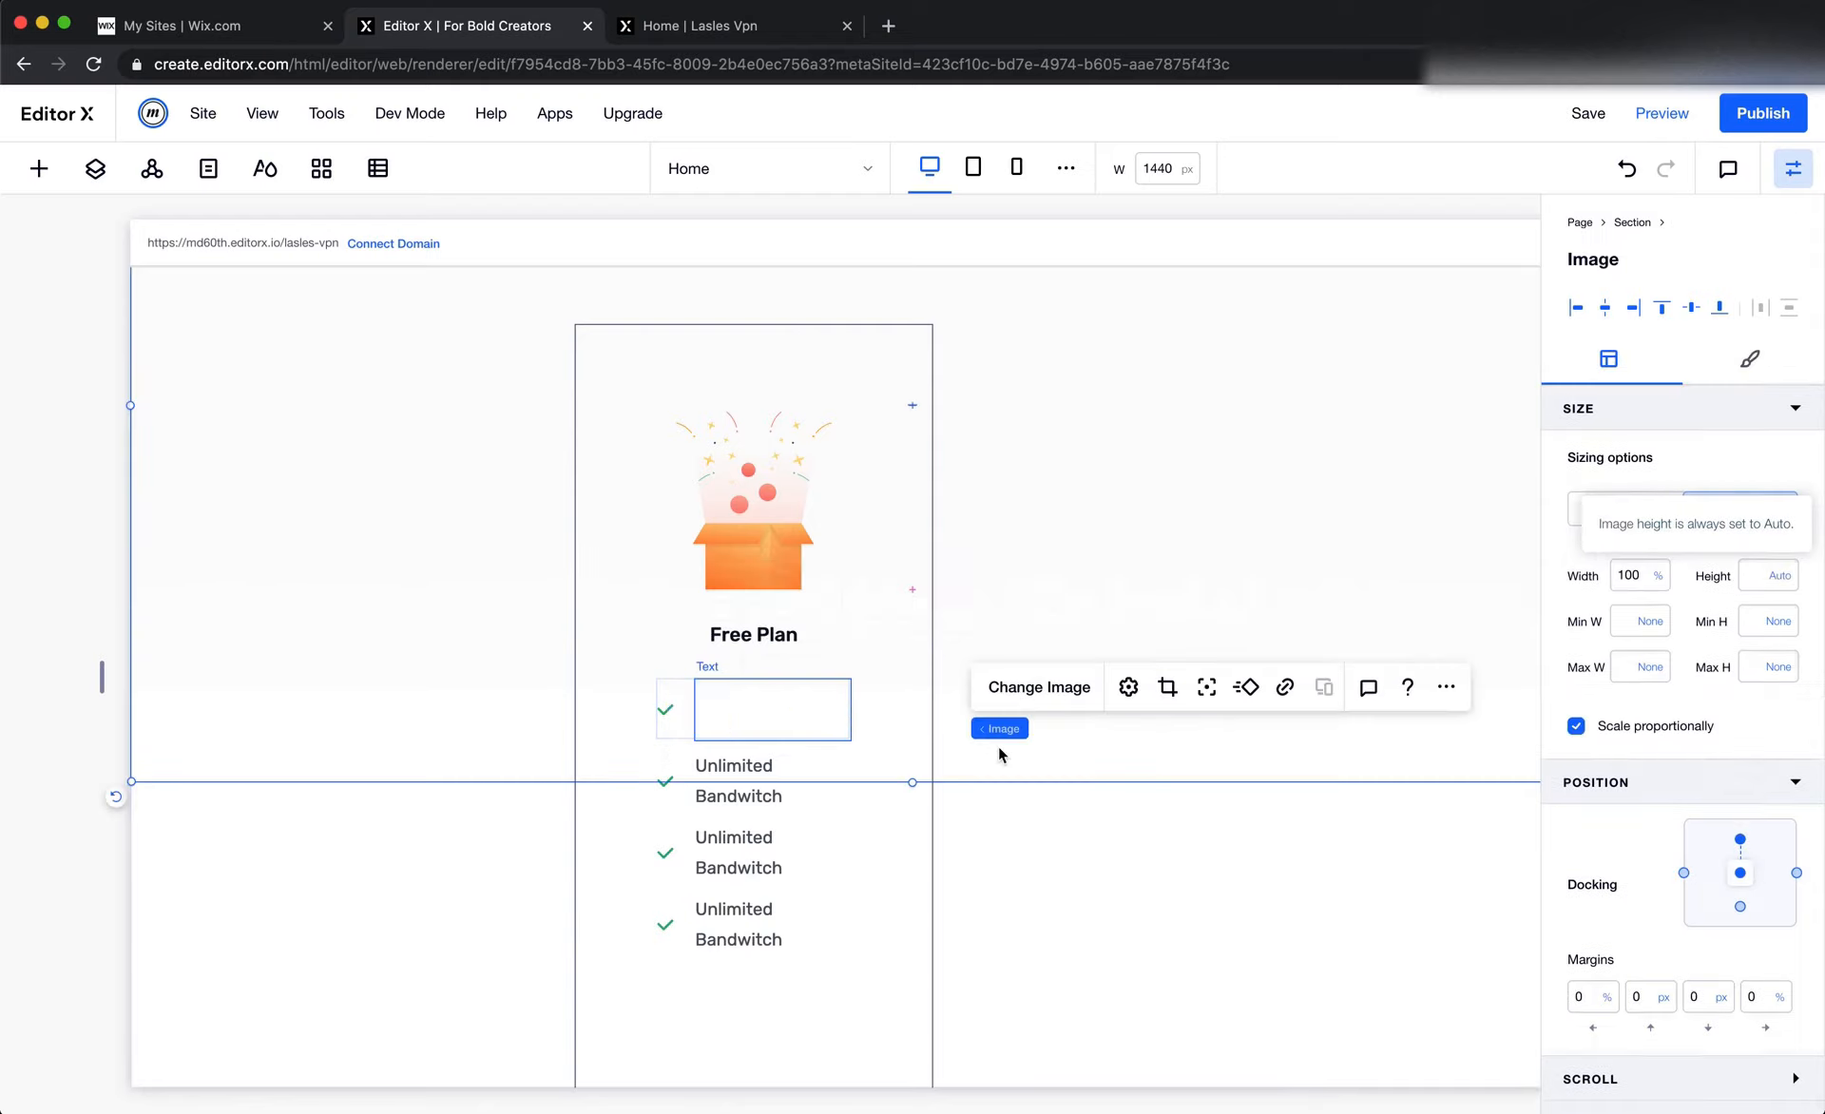
click(780, 728)
click(761, 620)
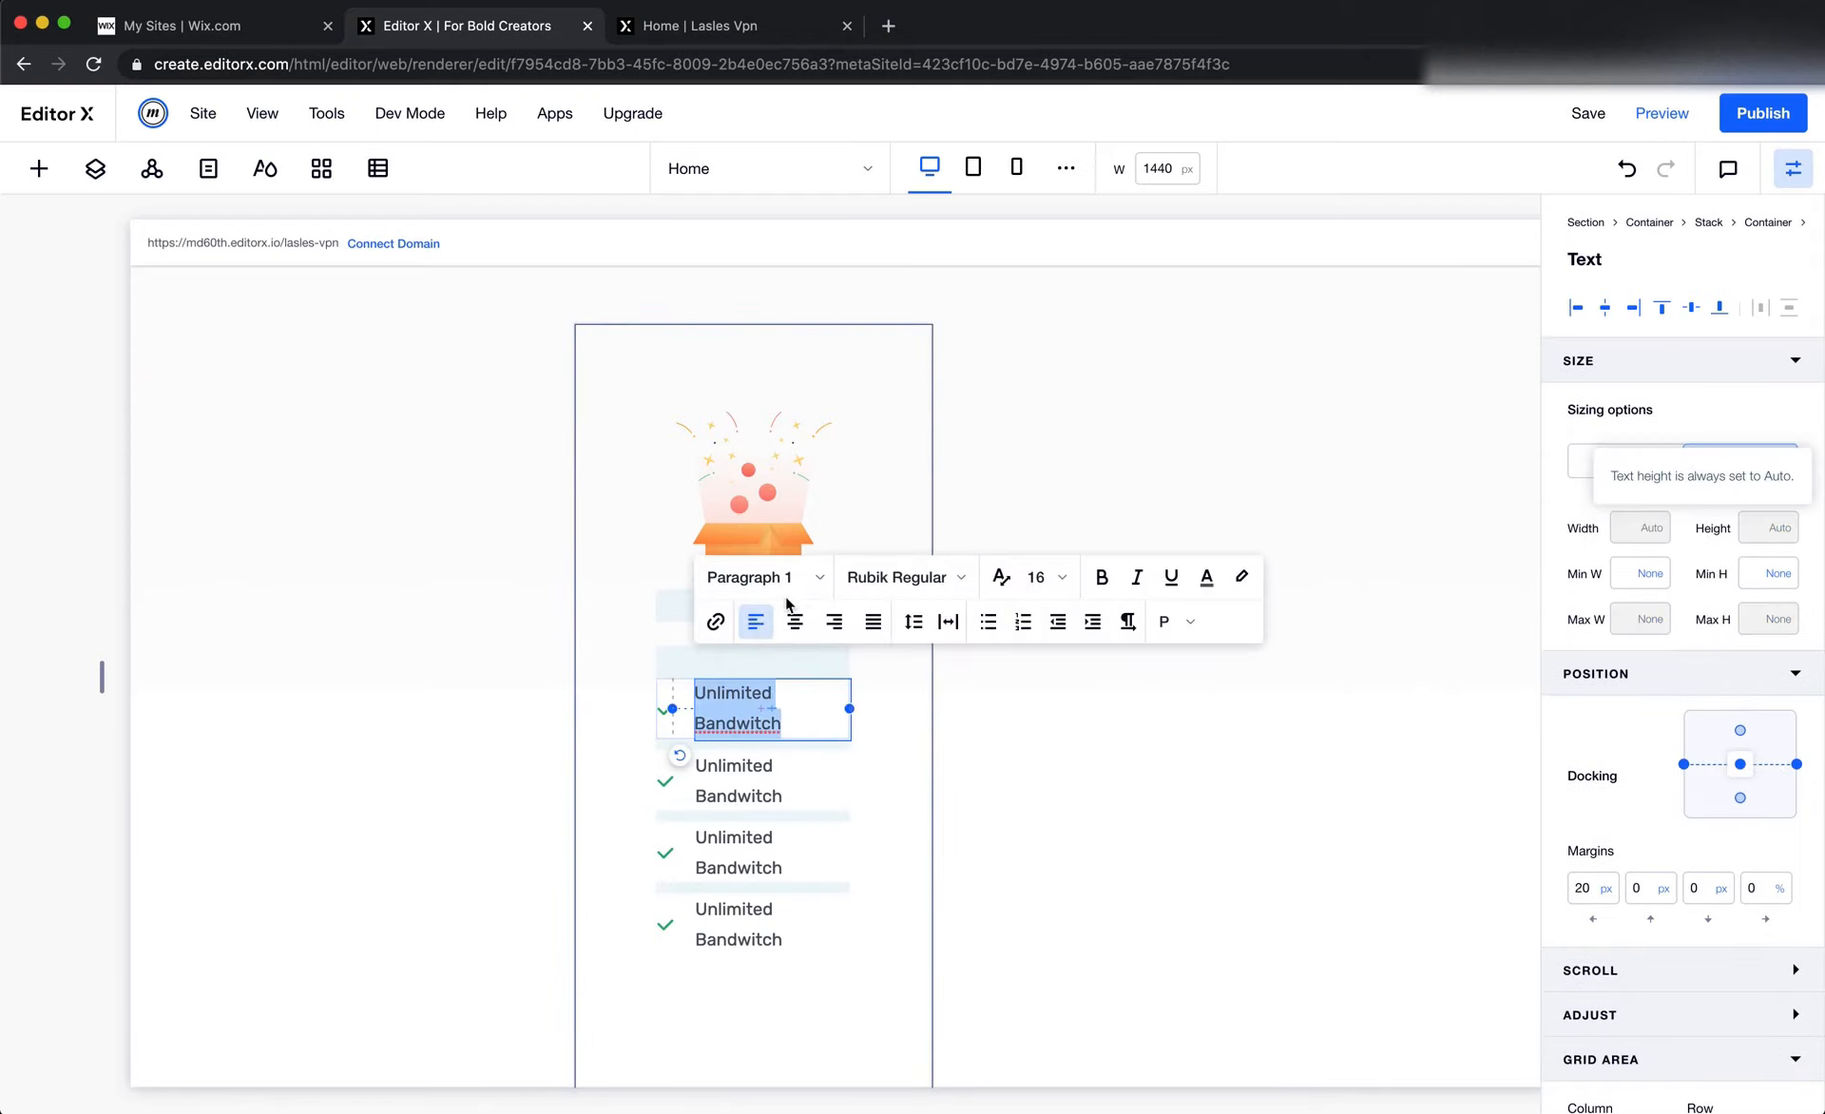
click(751, 576)
scroll(846, 1026, down, 2)
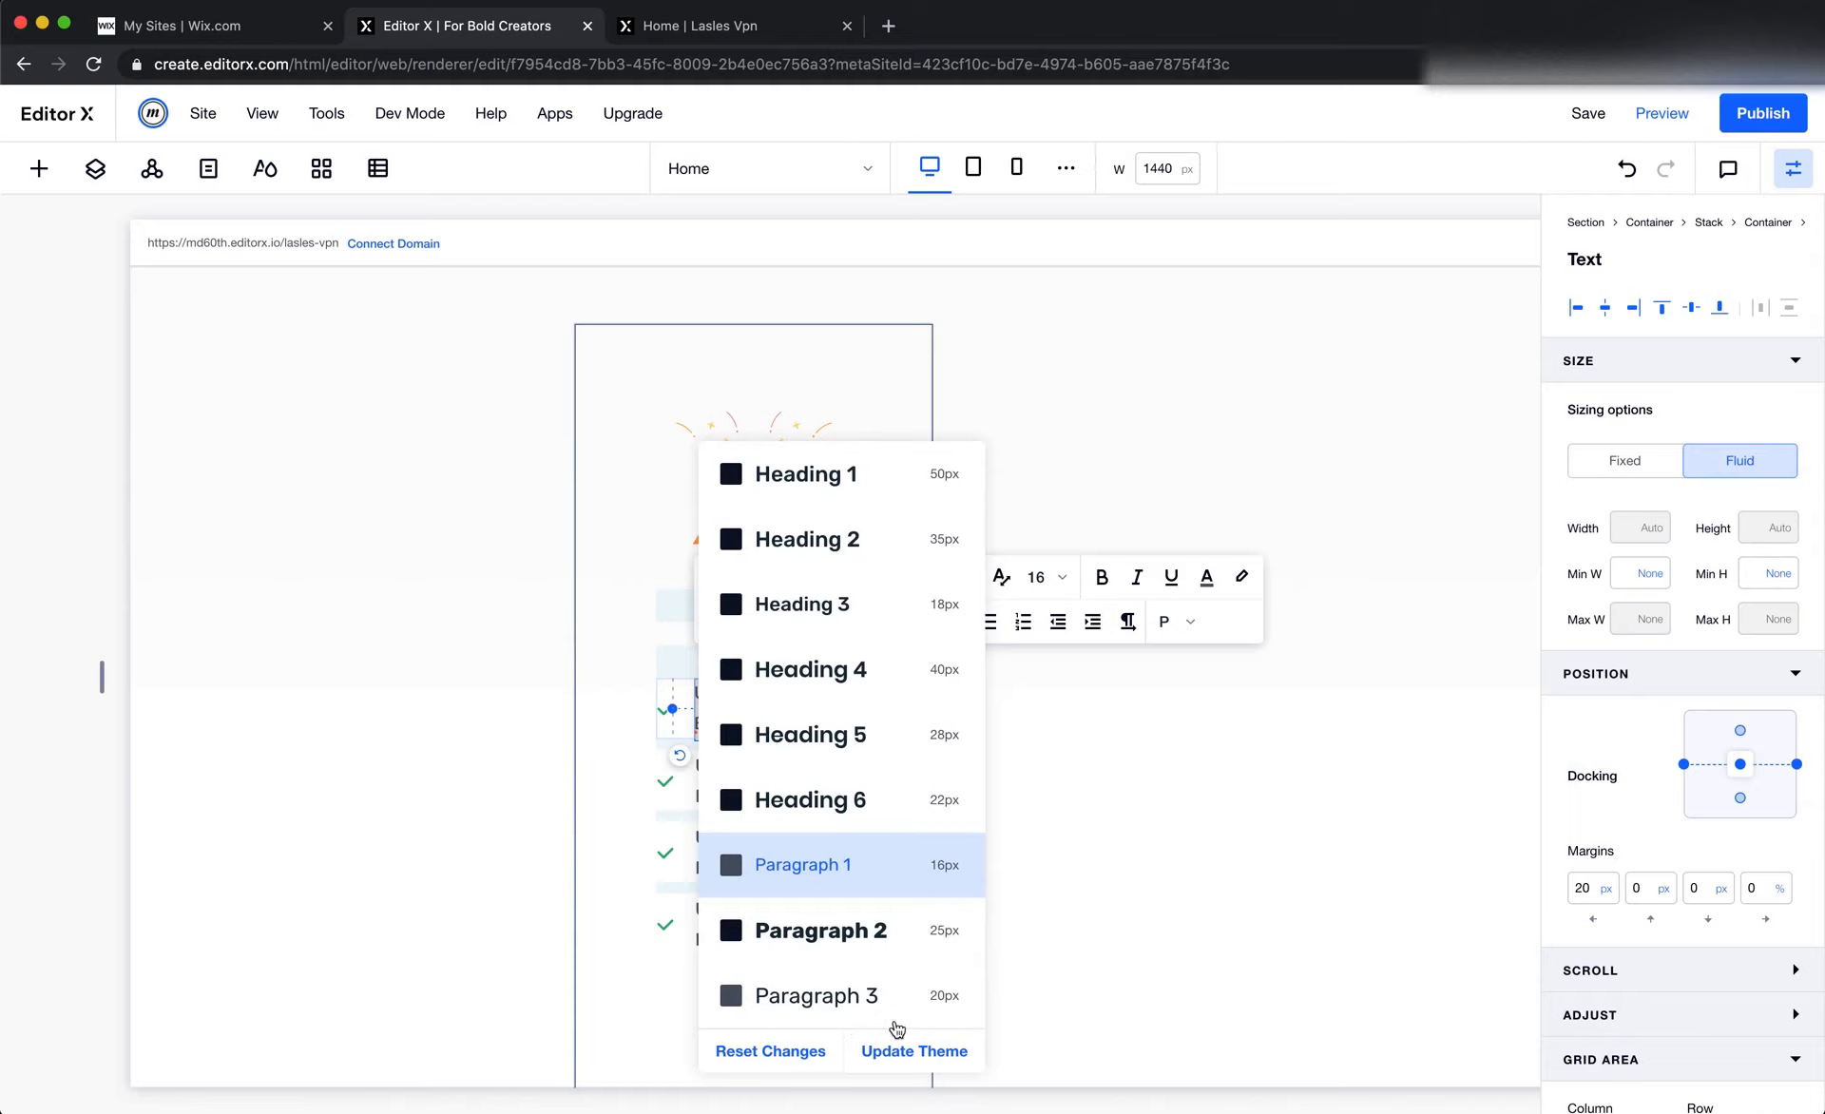
click(679, 863)
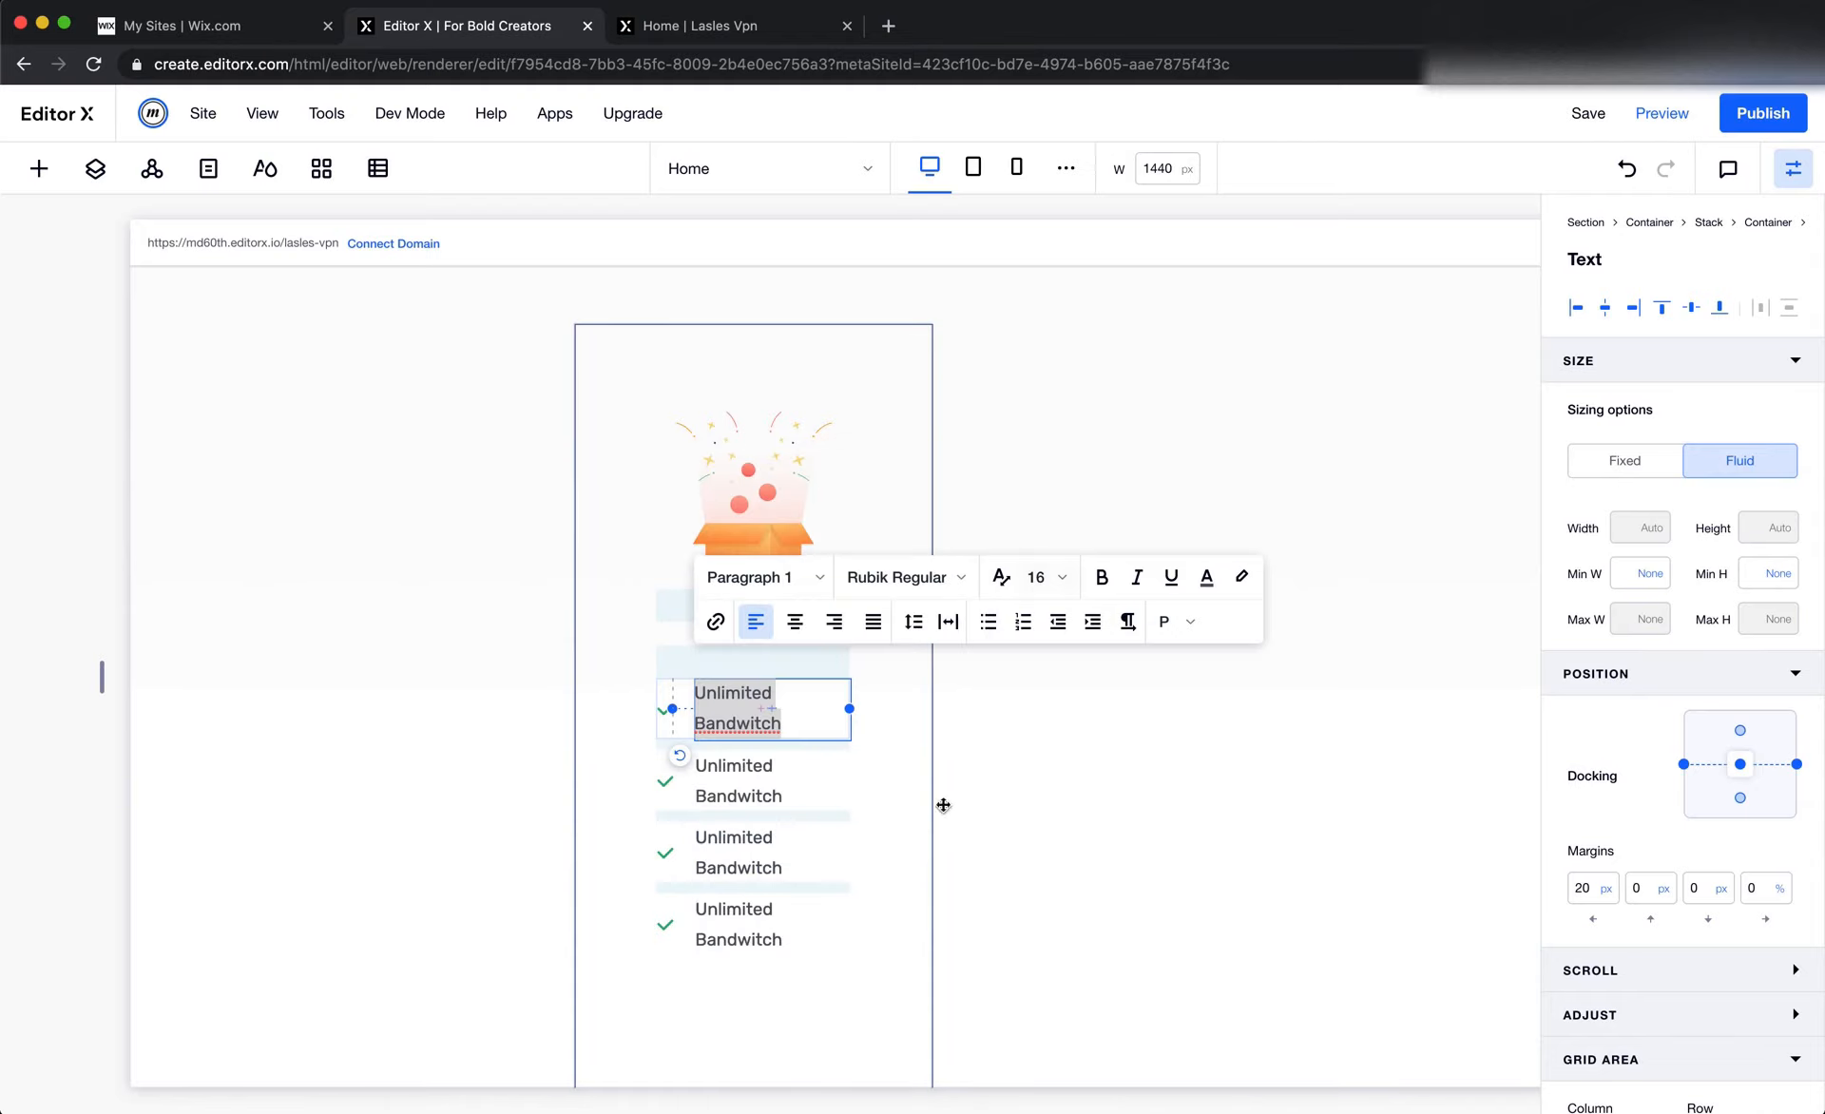
key(super+Tab)
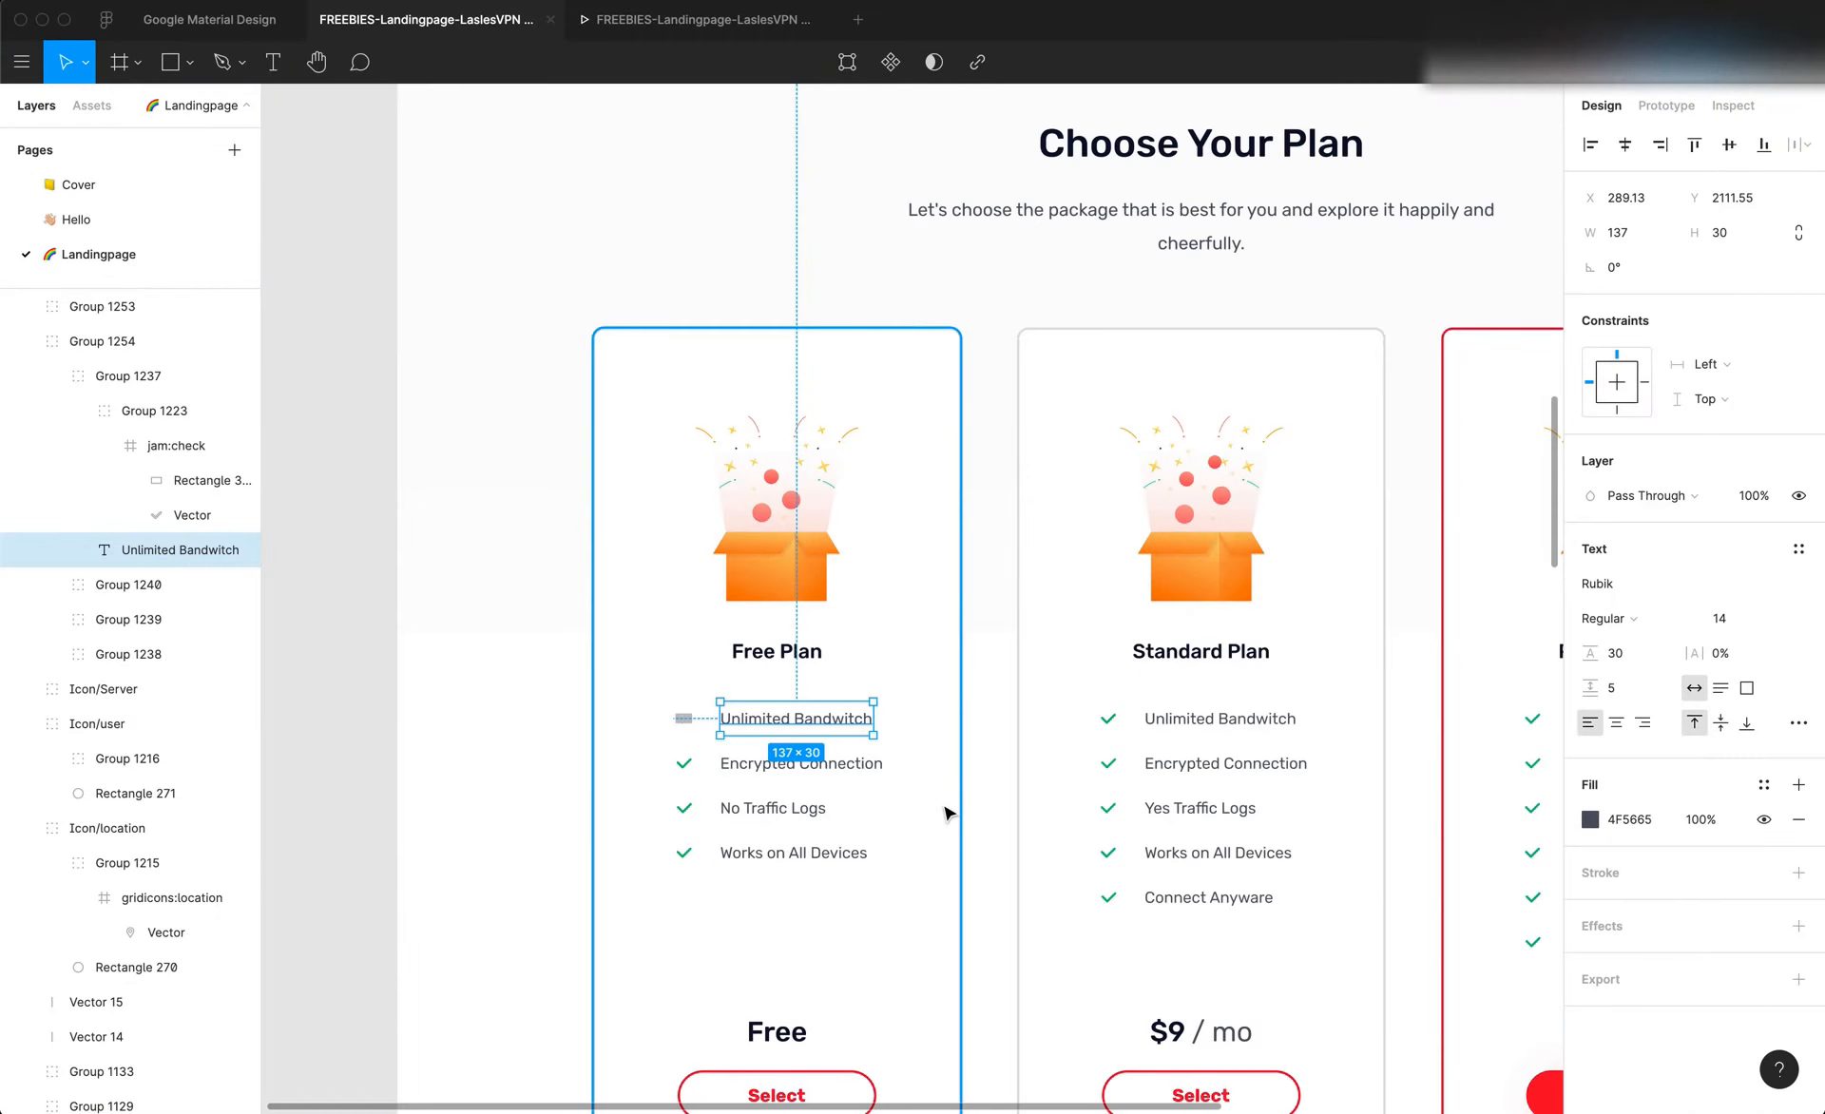
key(super+Tab)
Review the heading and paragraph styles in the site's typography themes
click(154, 181)
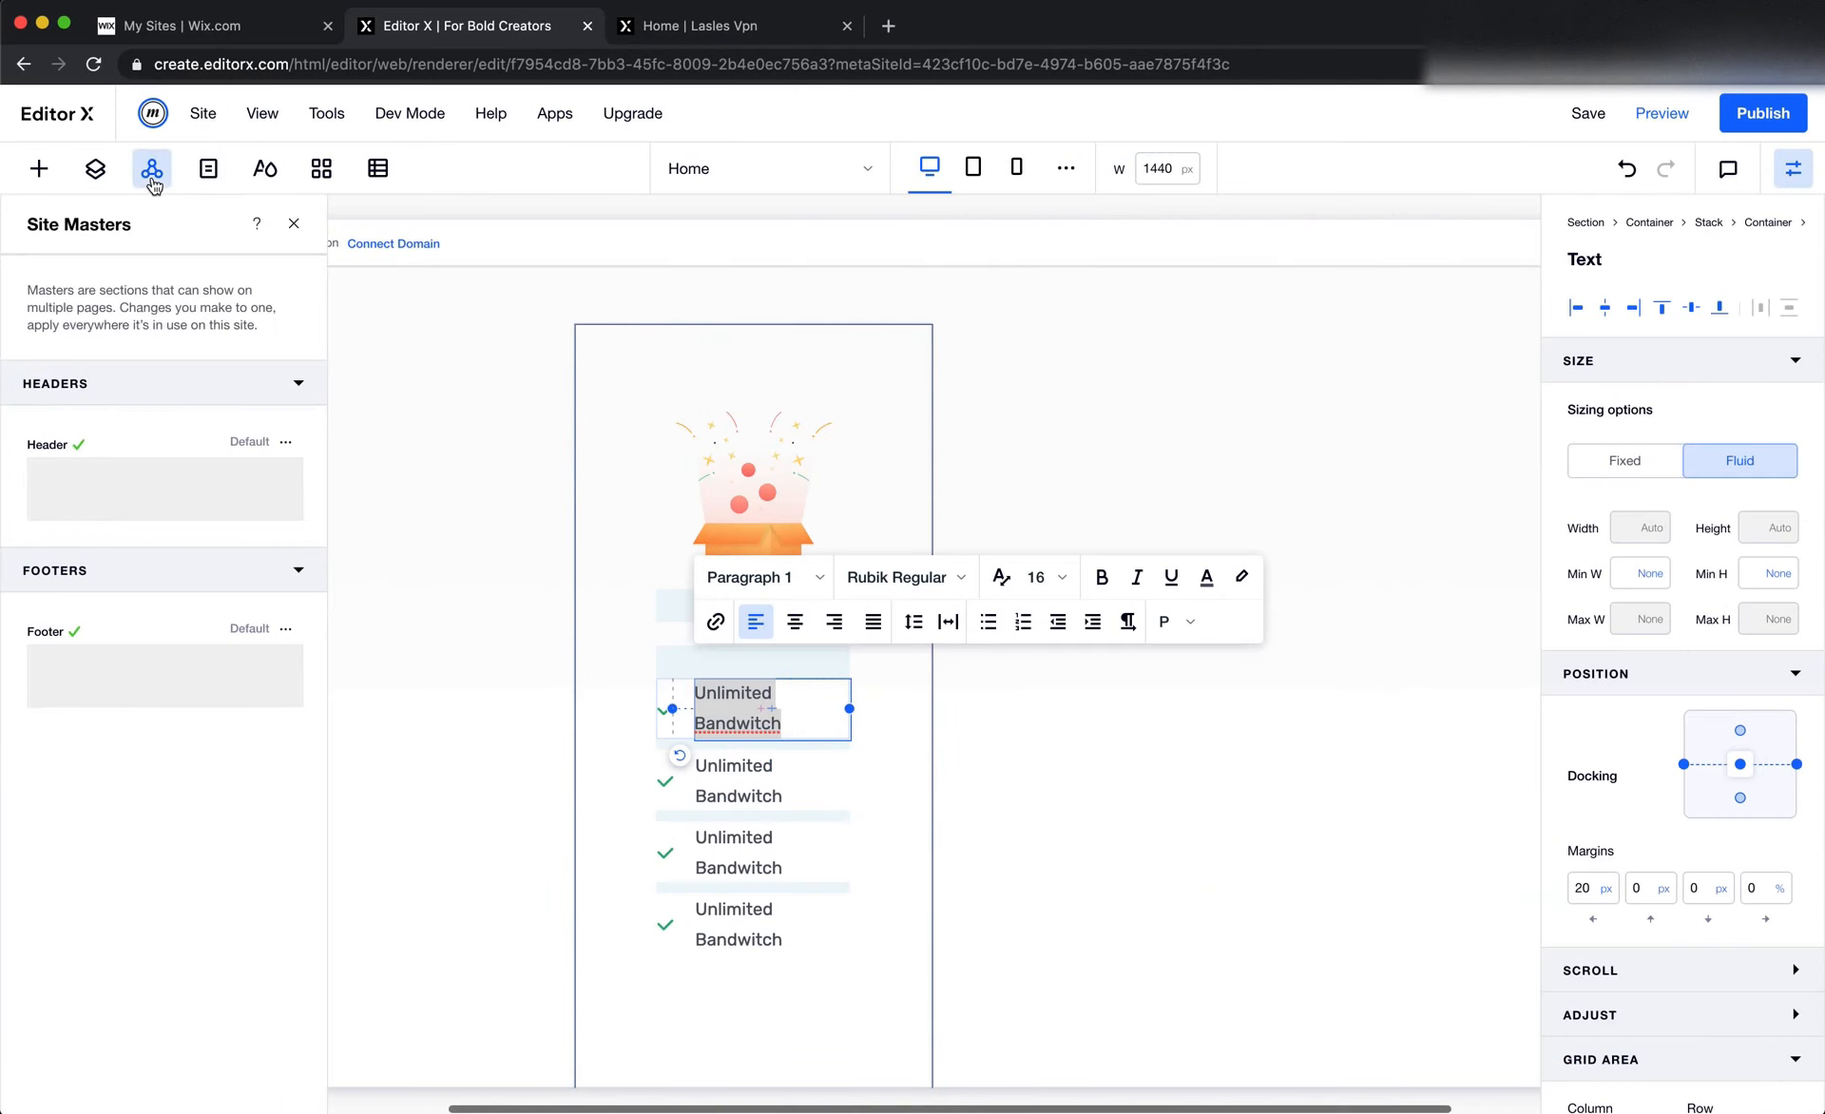
click(262, 177)
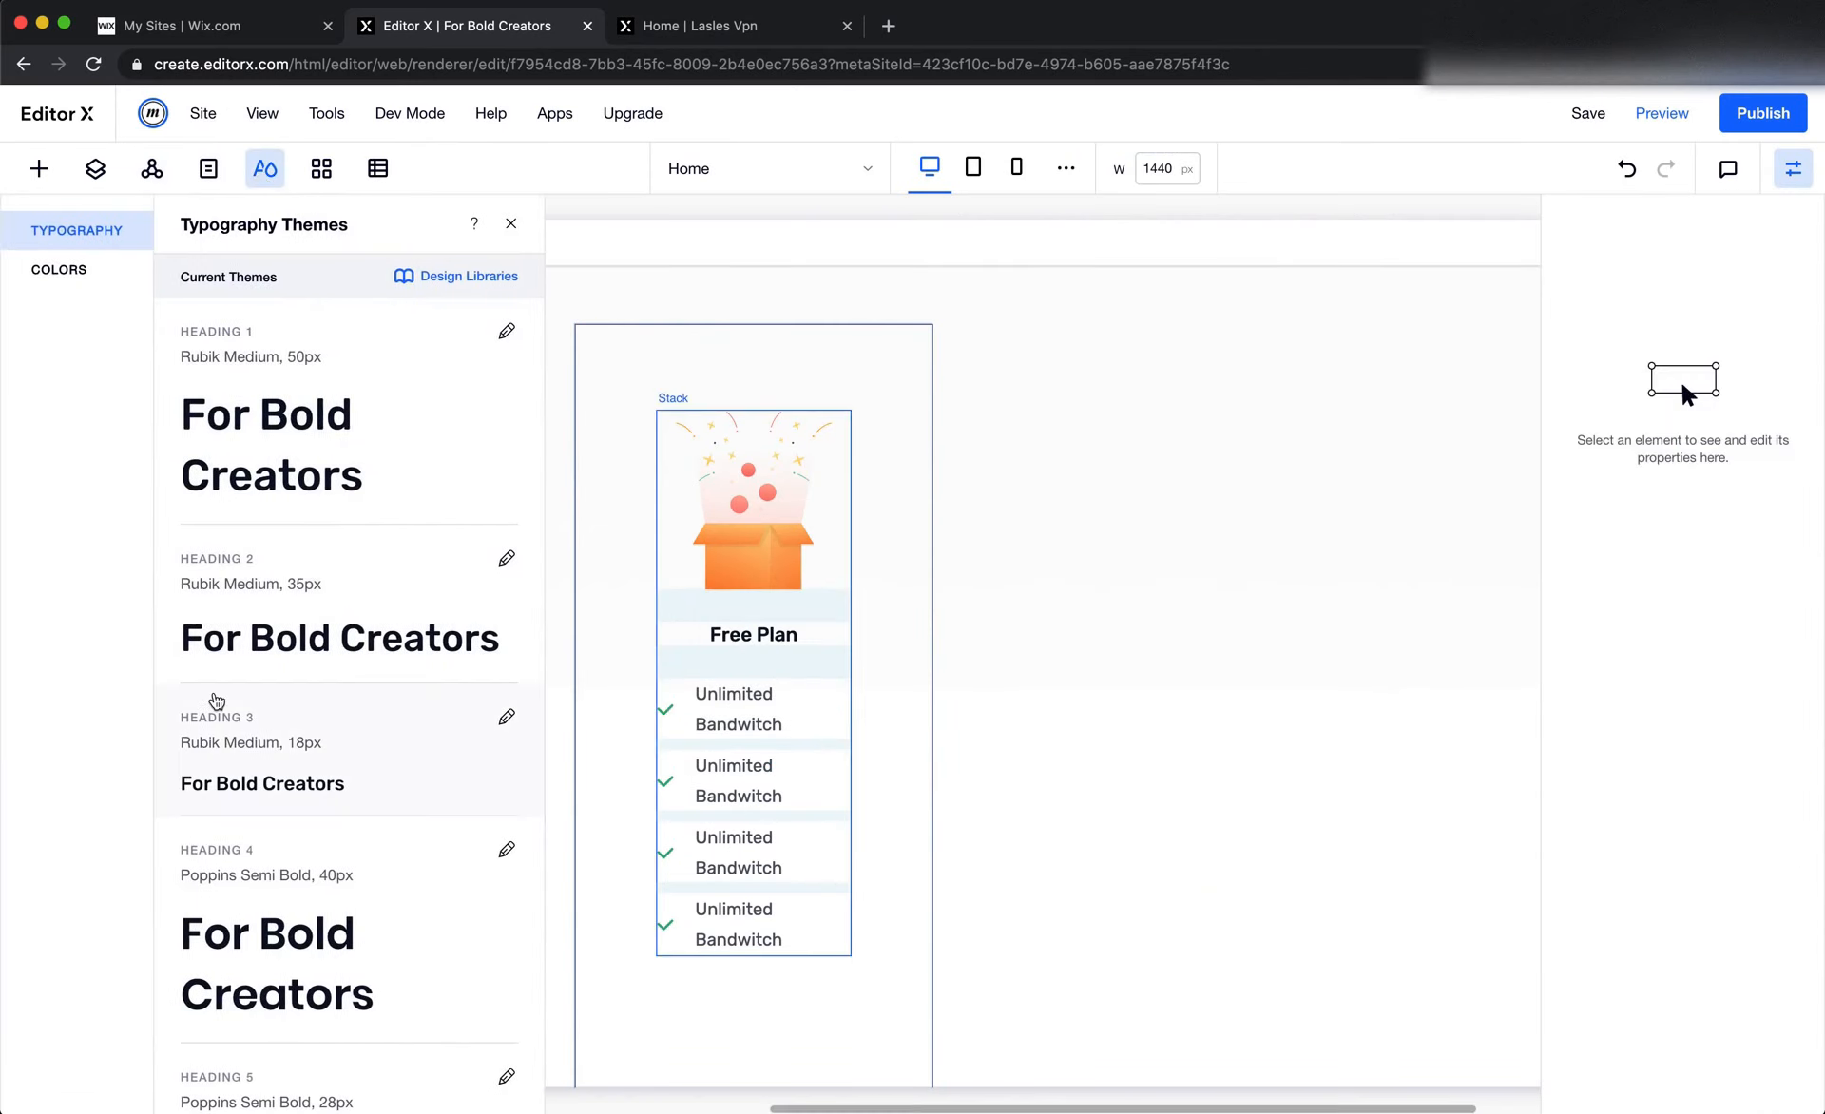
scroll(216, 700, down, 6)
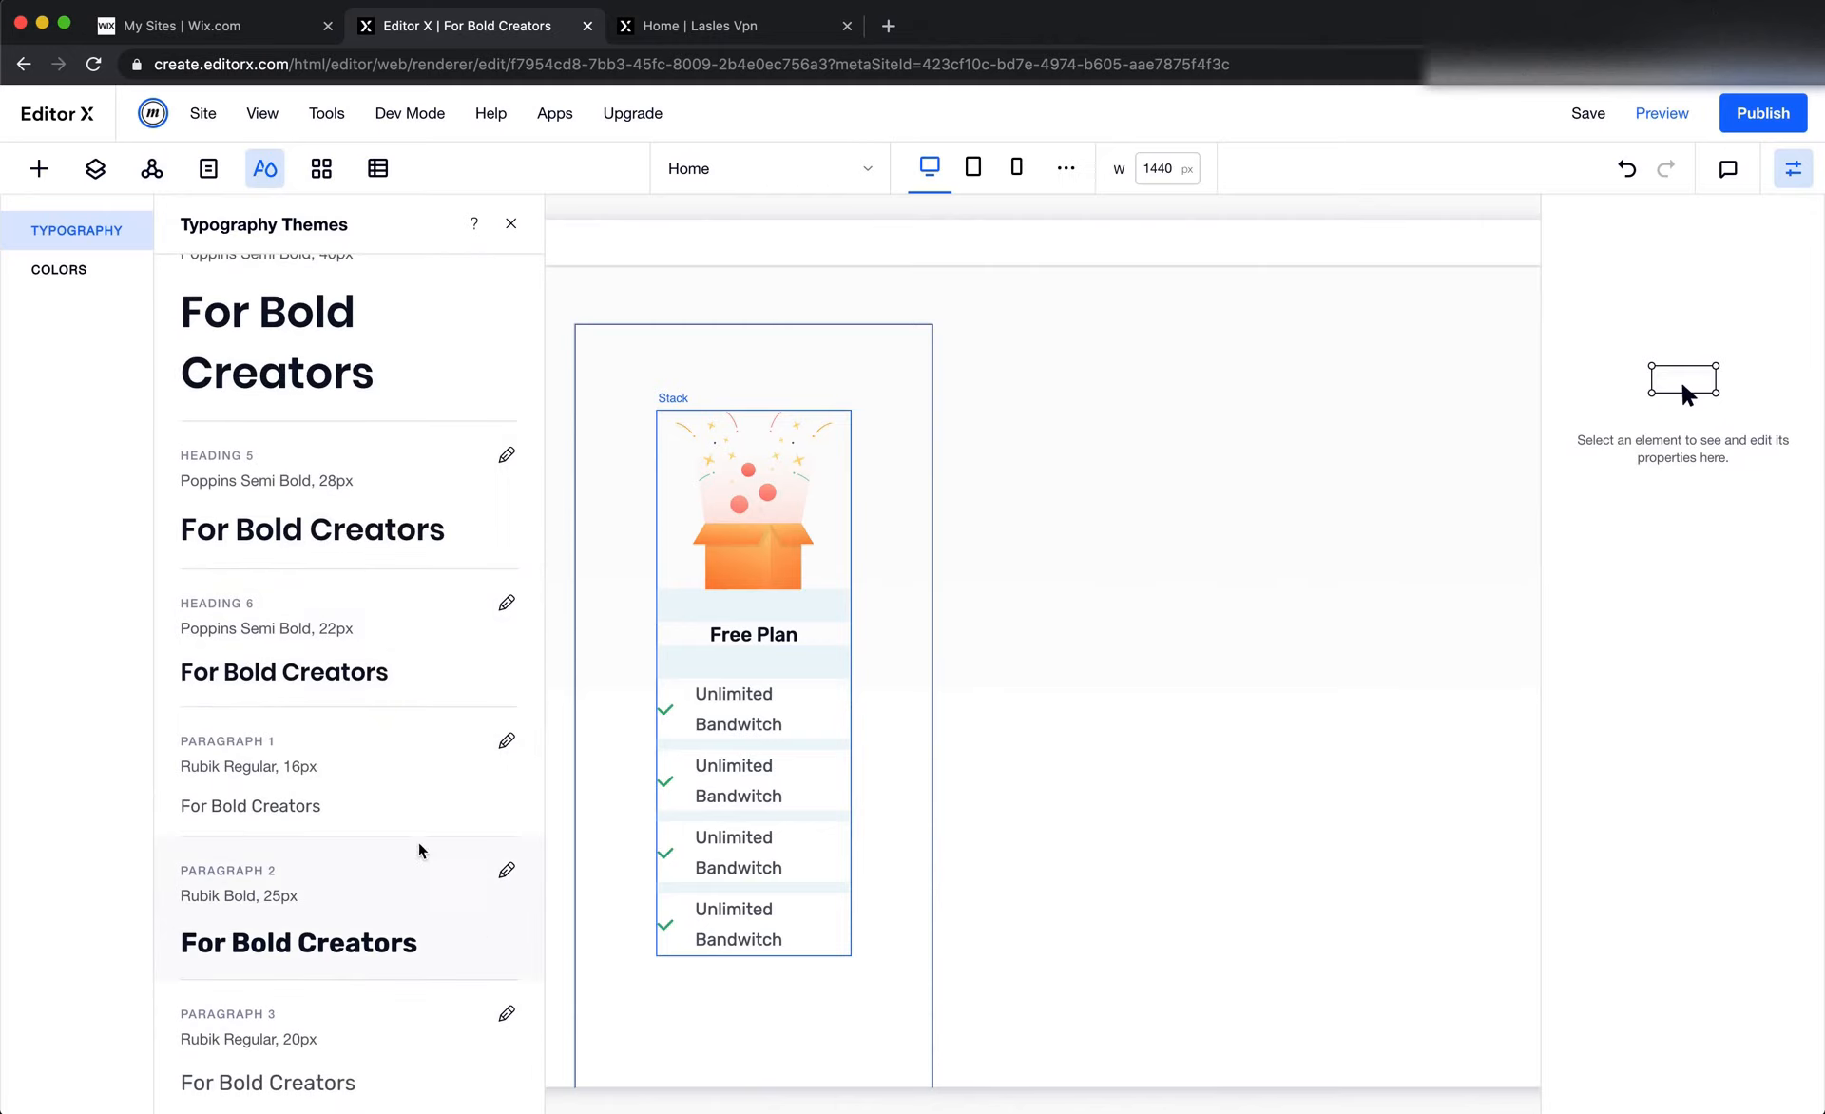
scroll(432, 593, up, 6)
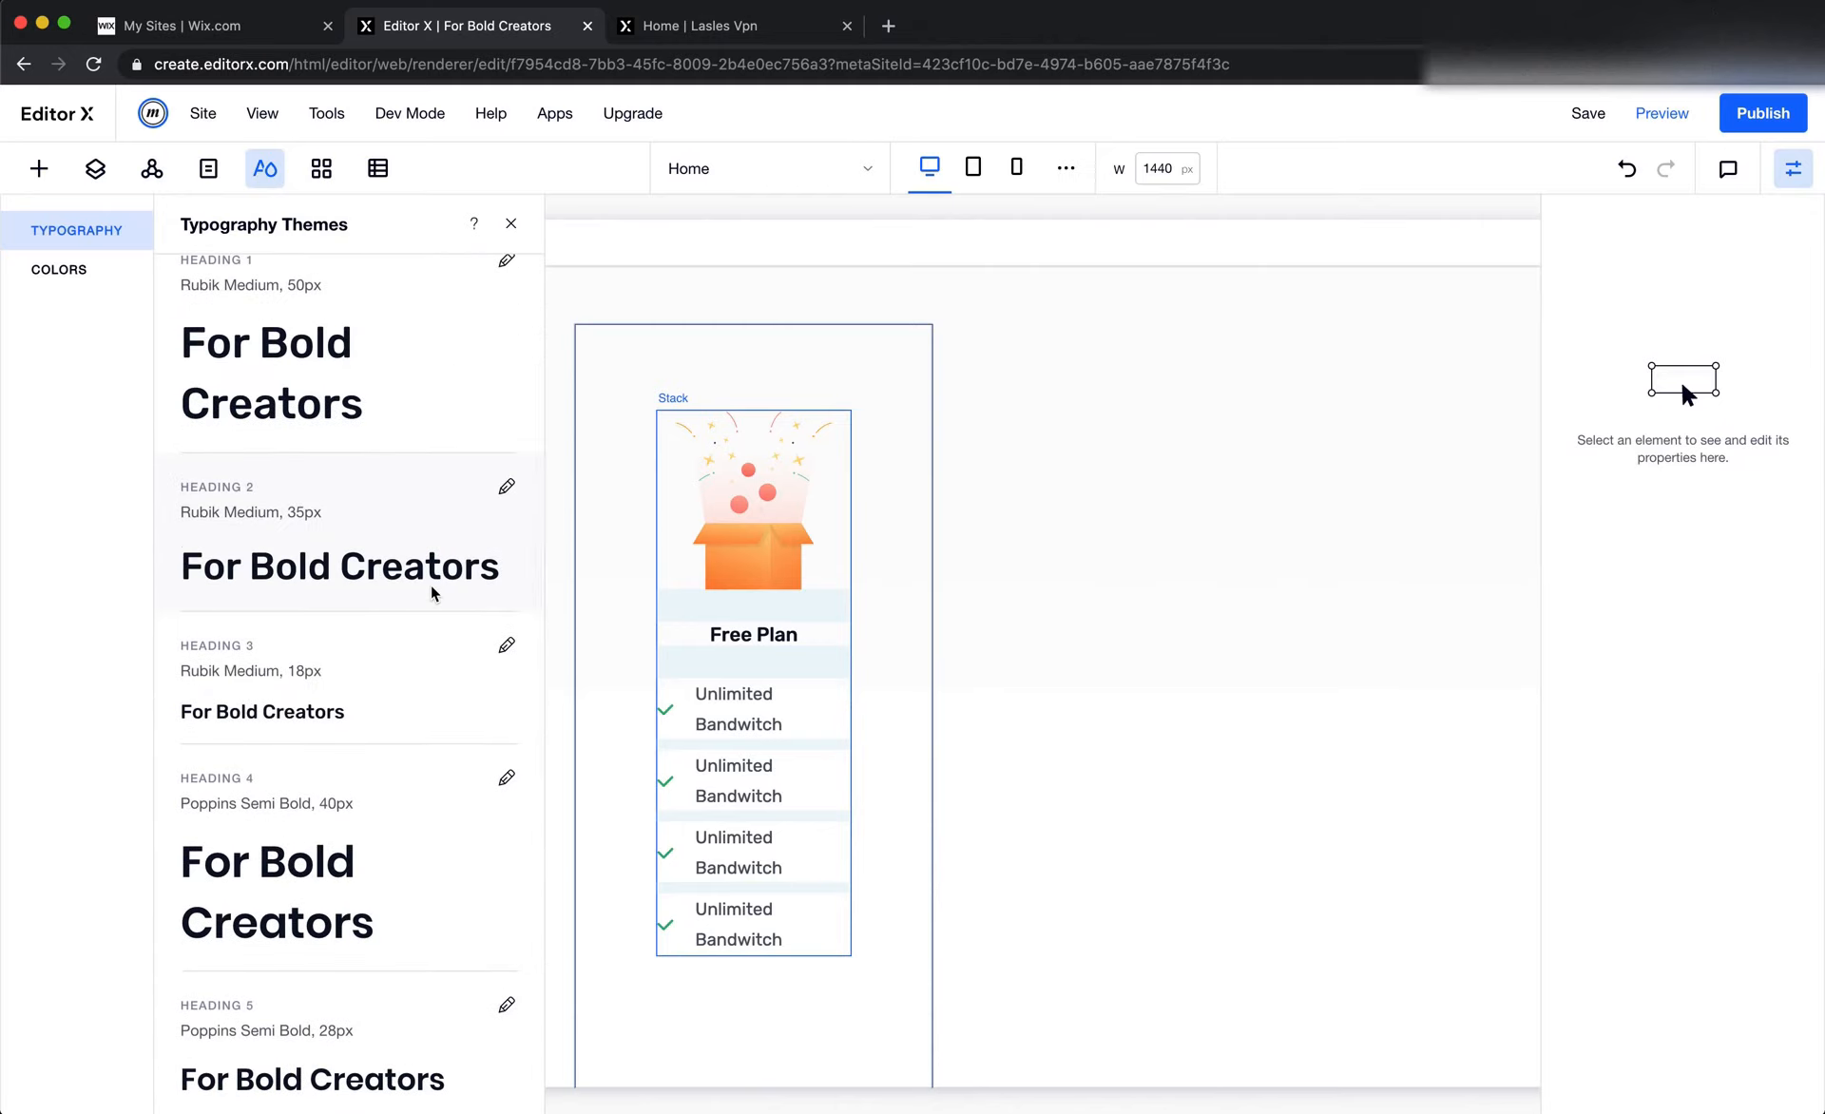
Set the font size of the first and second feature row texts in the Free Plan card to 14
double_click(776, 697)
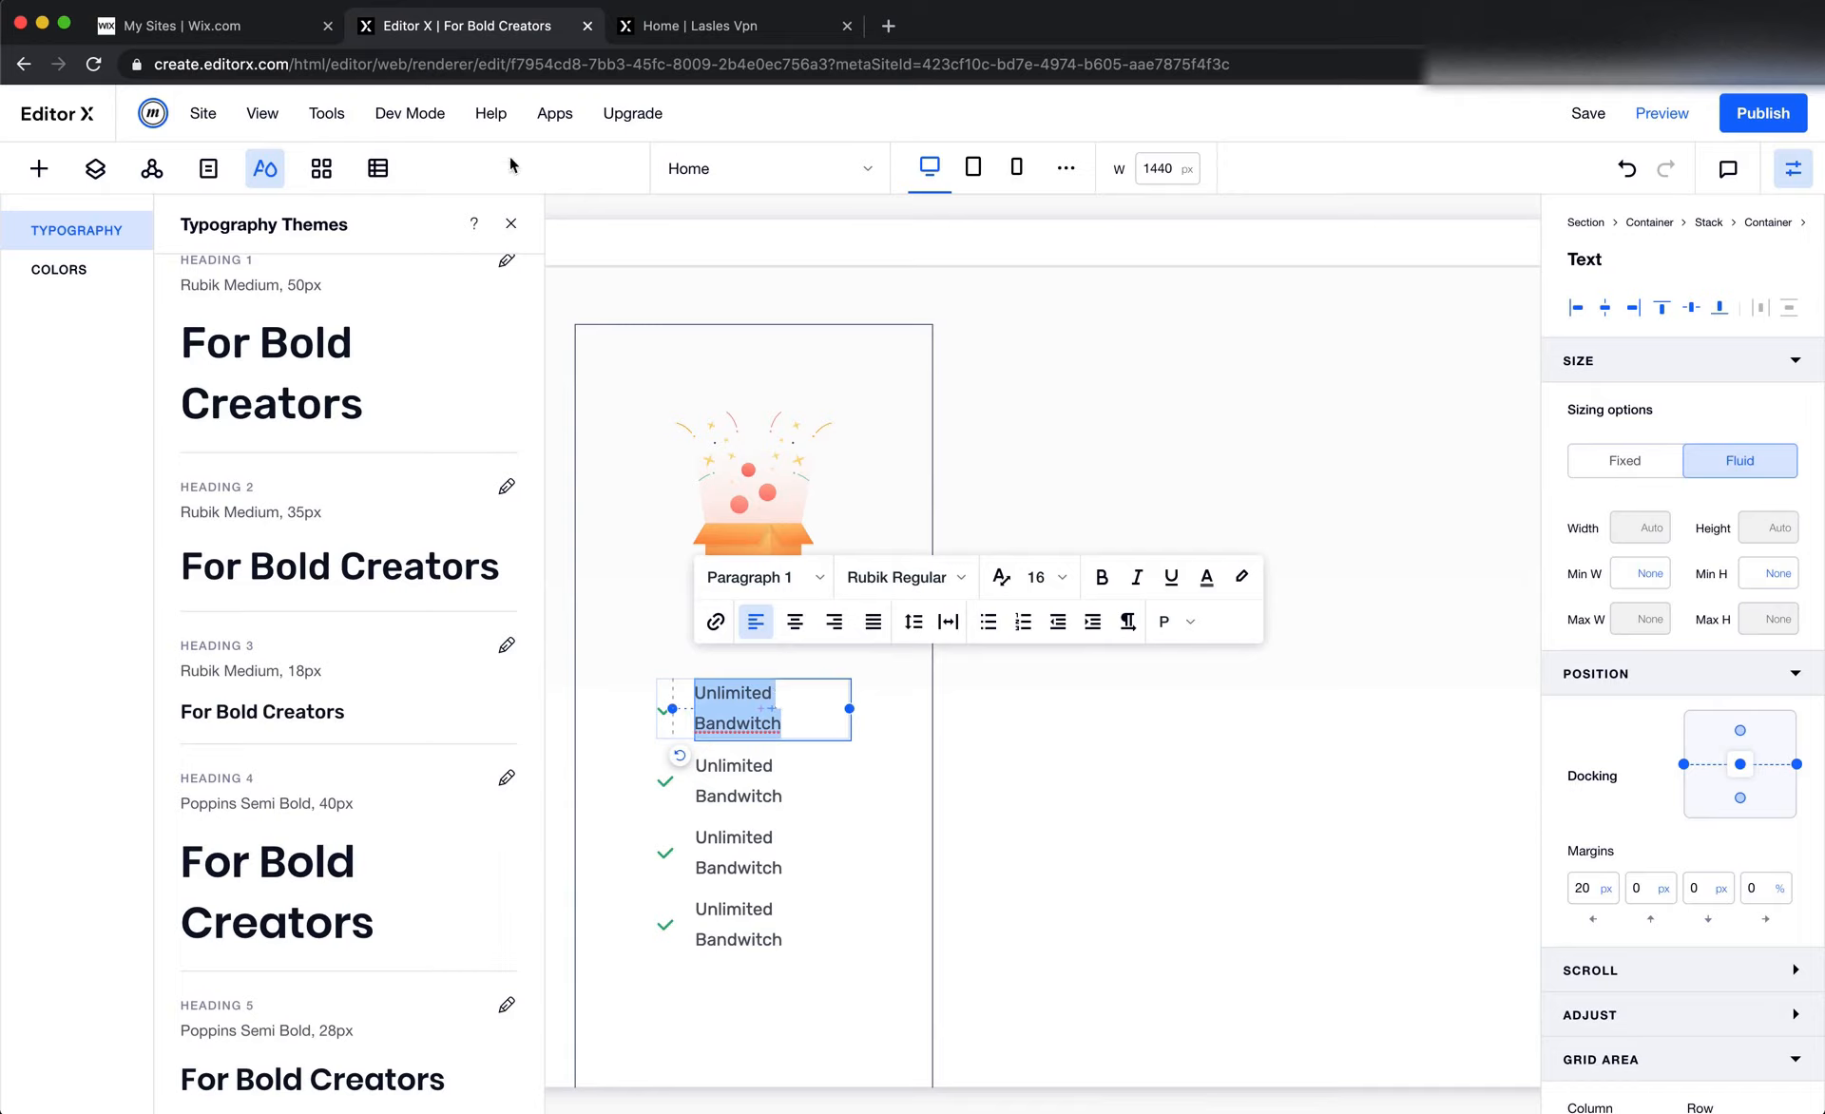
click(510, 225)
click(1041, 589)
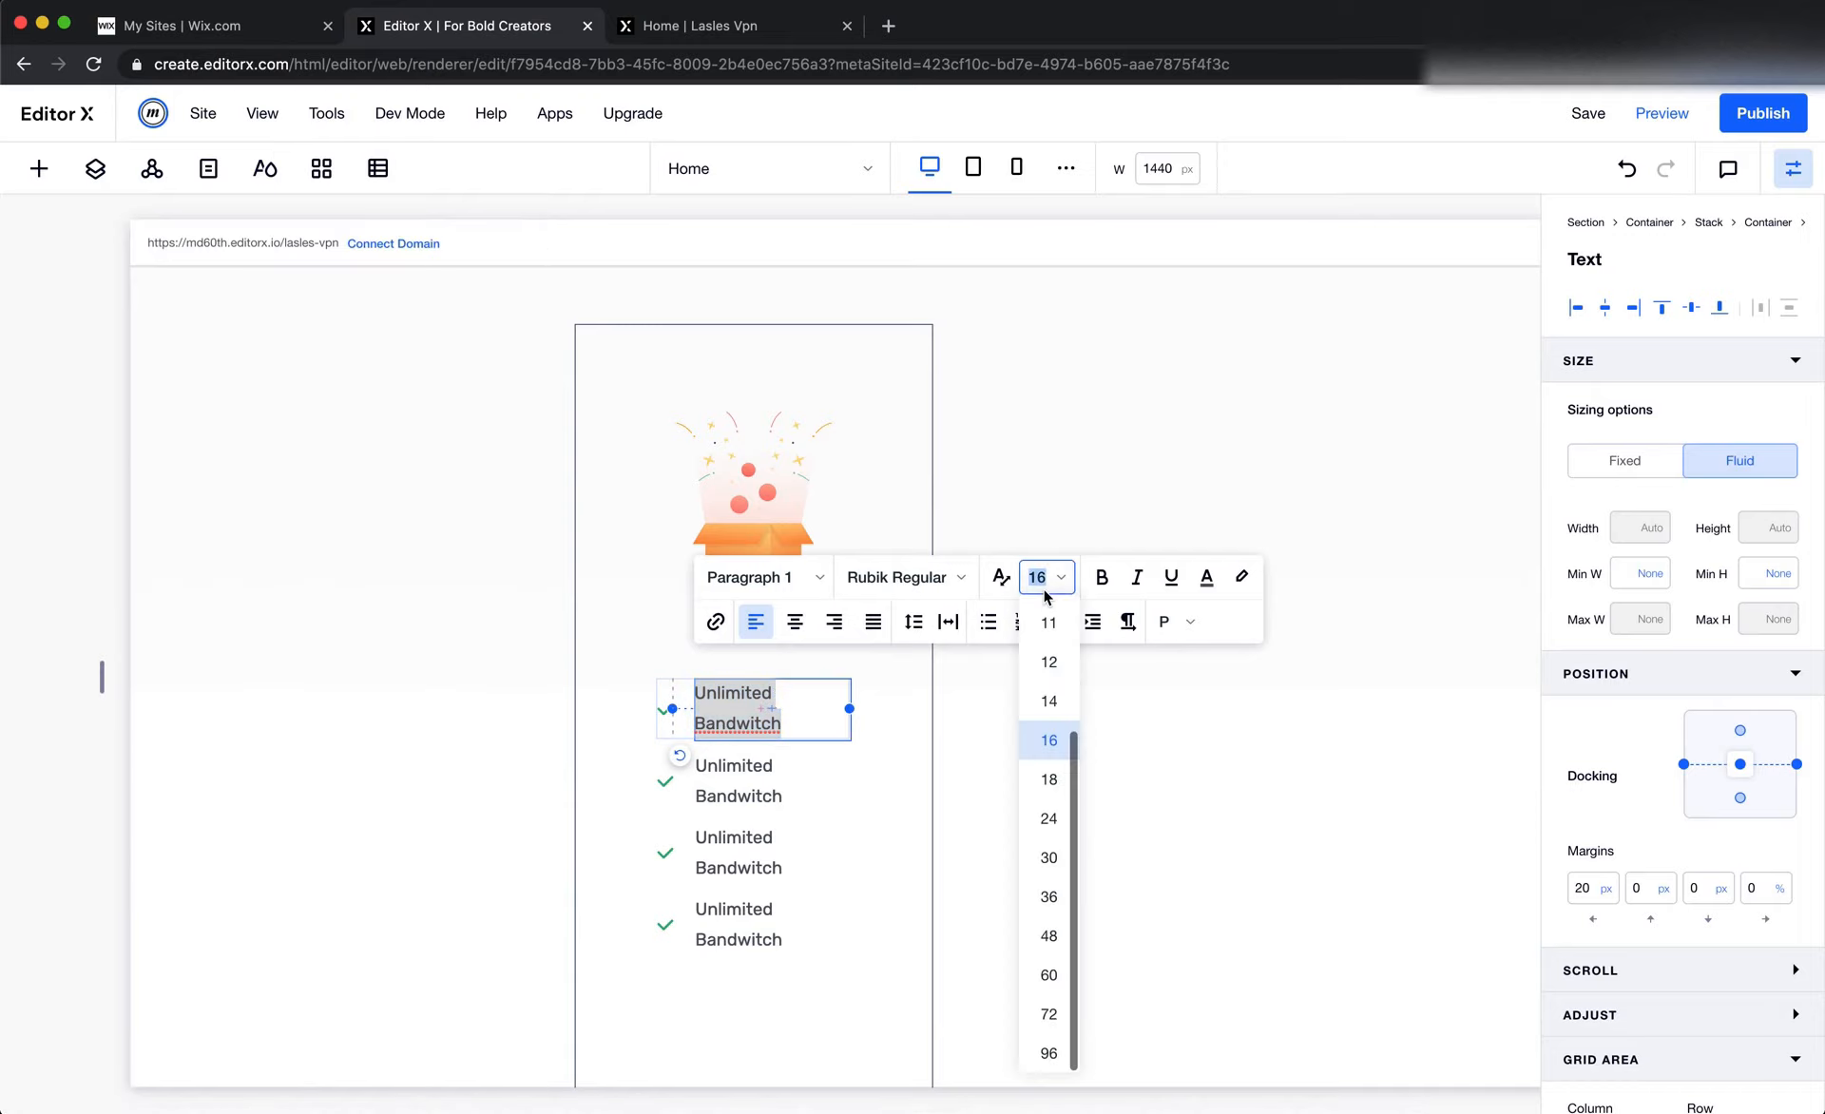
click(1041, 700)
click(747, 745)
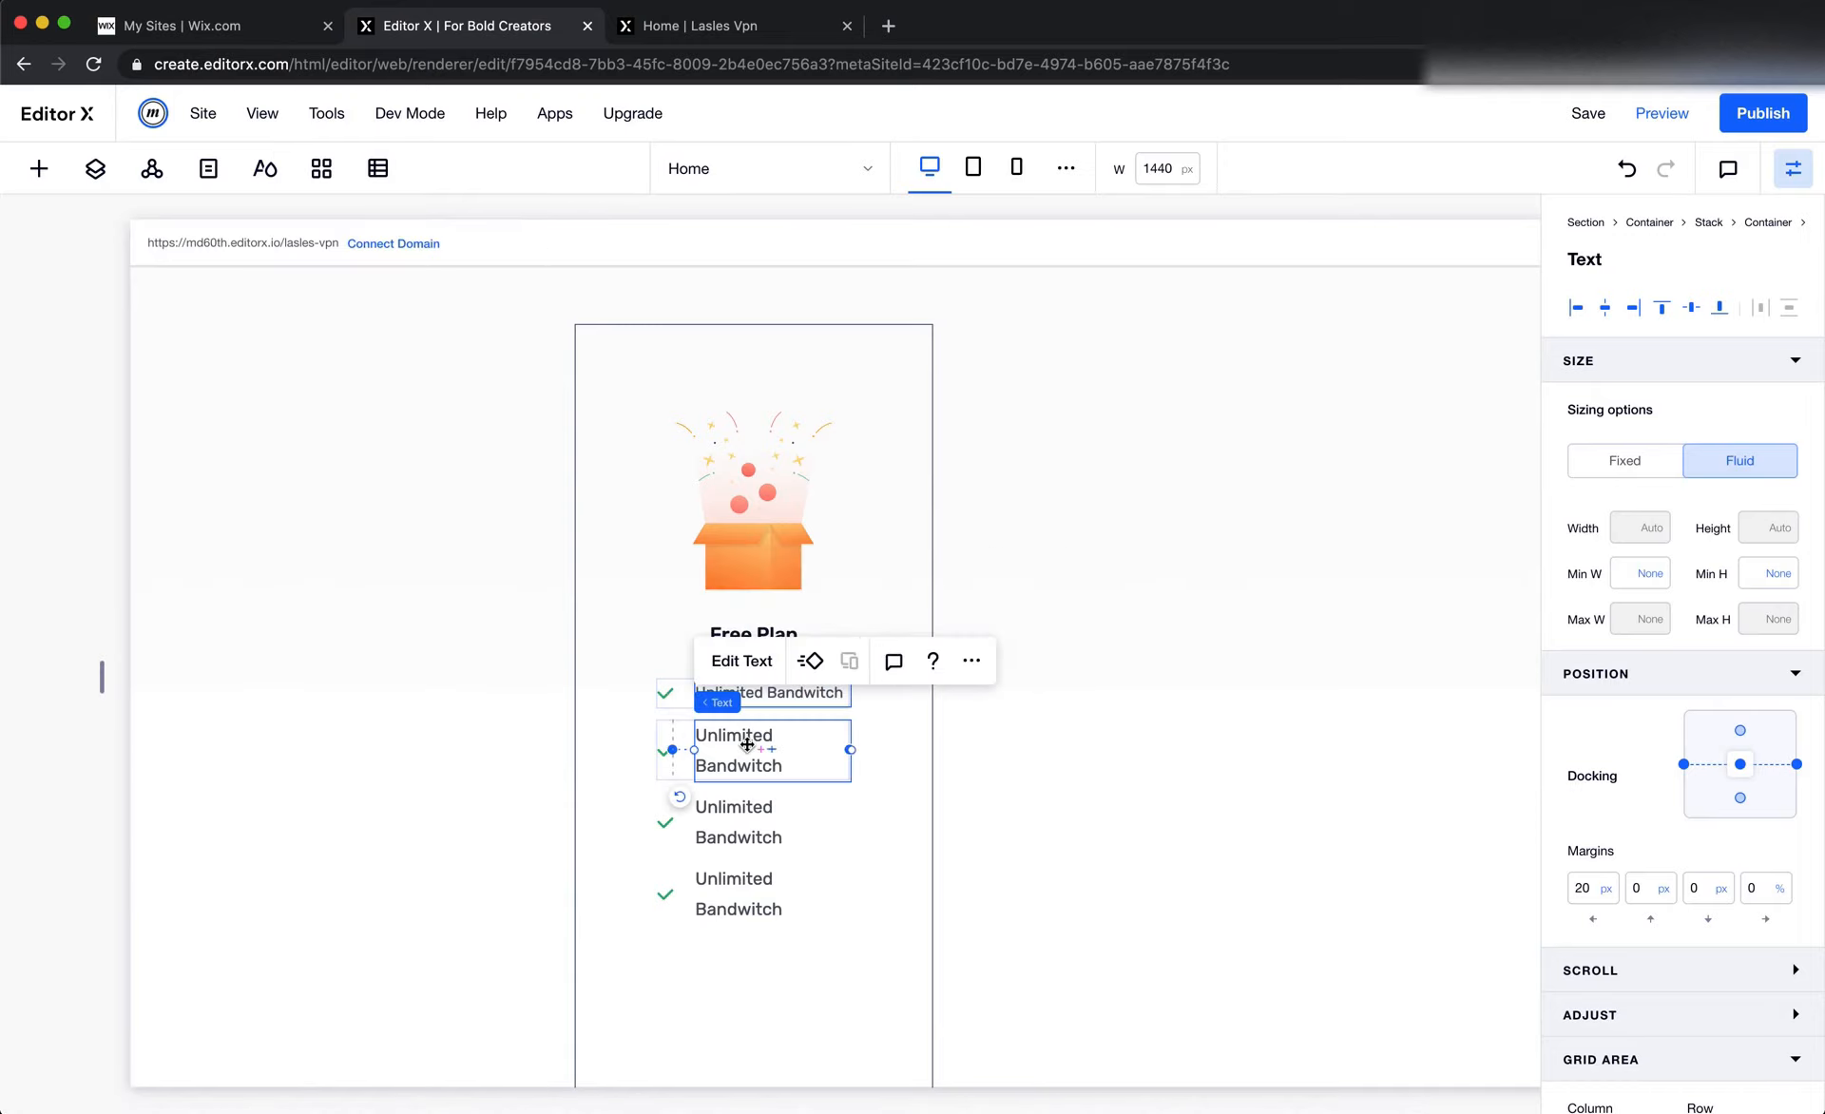
click(751, 663)
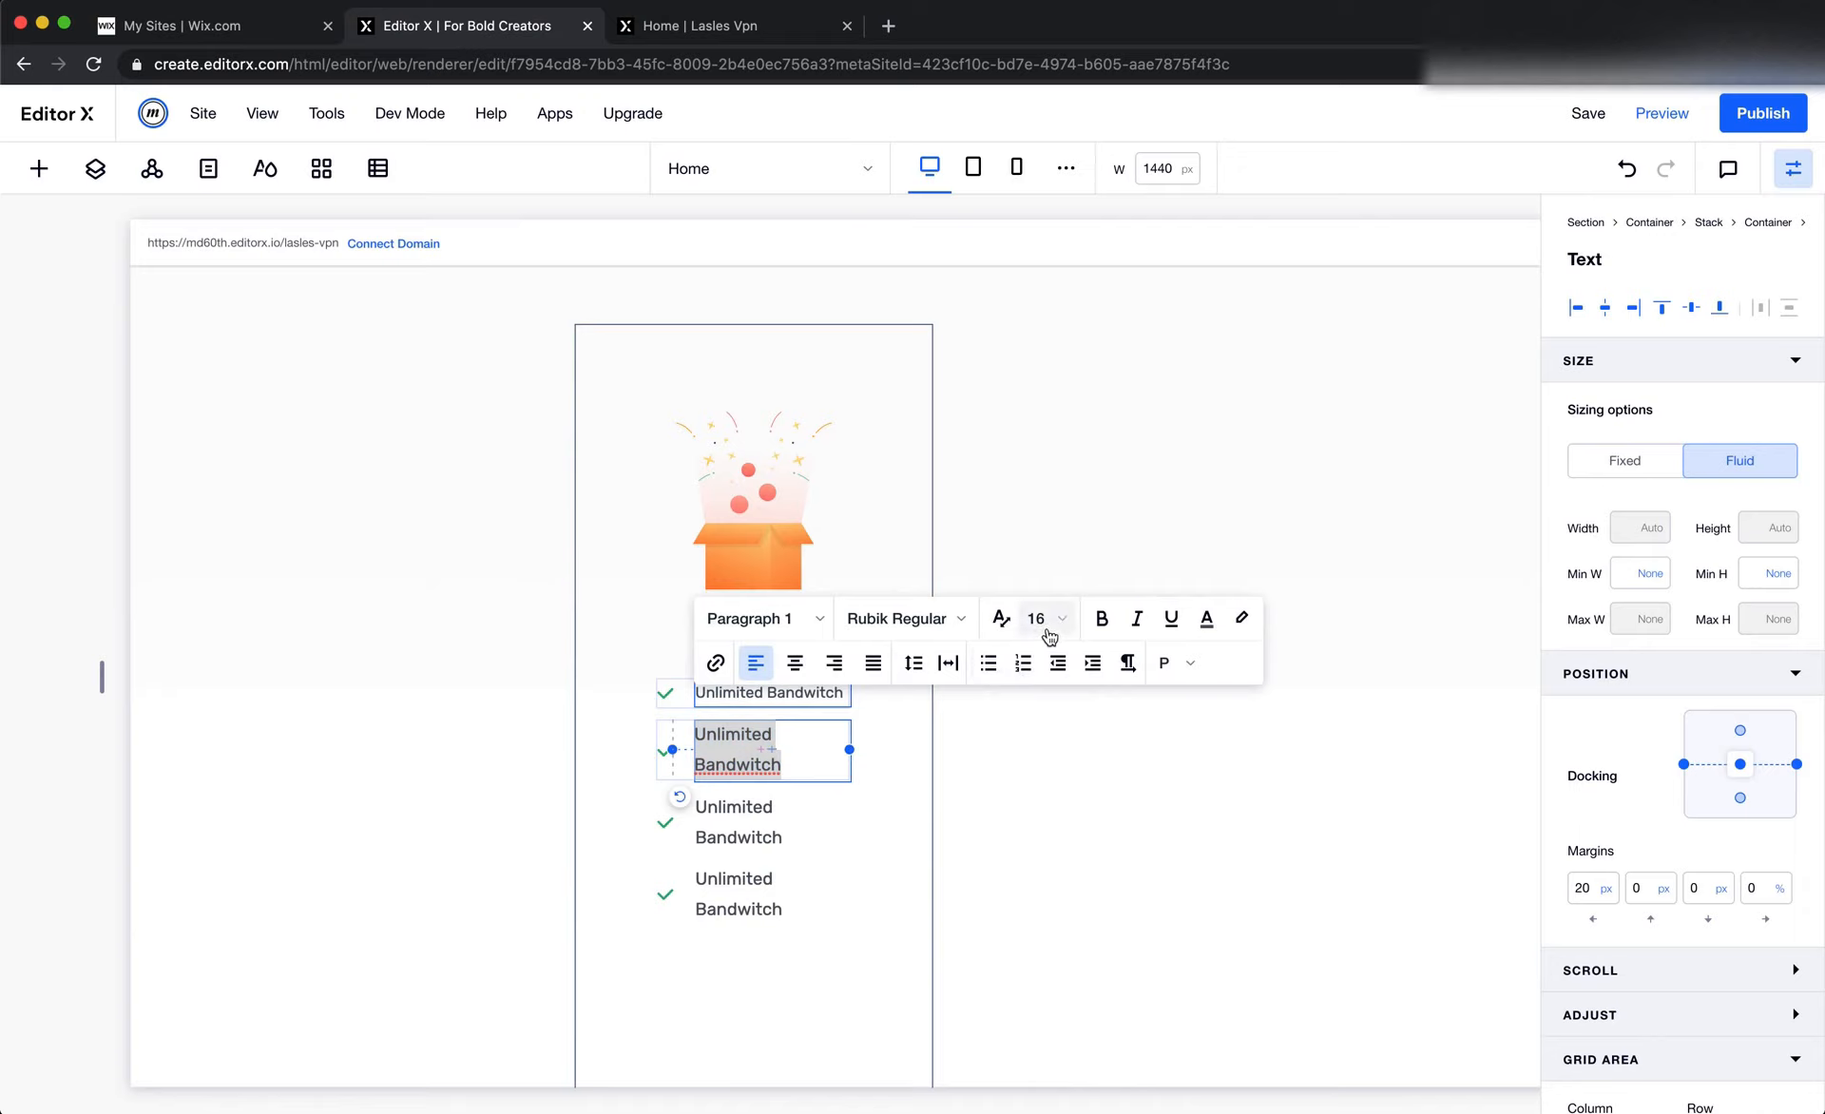
click(1045, 629)
click(1048, 730)
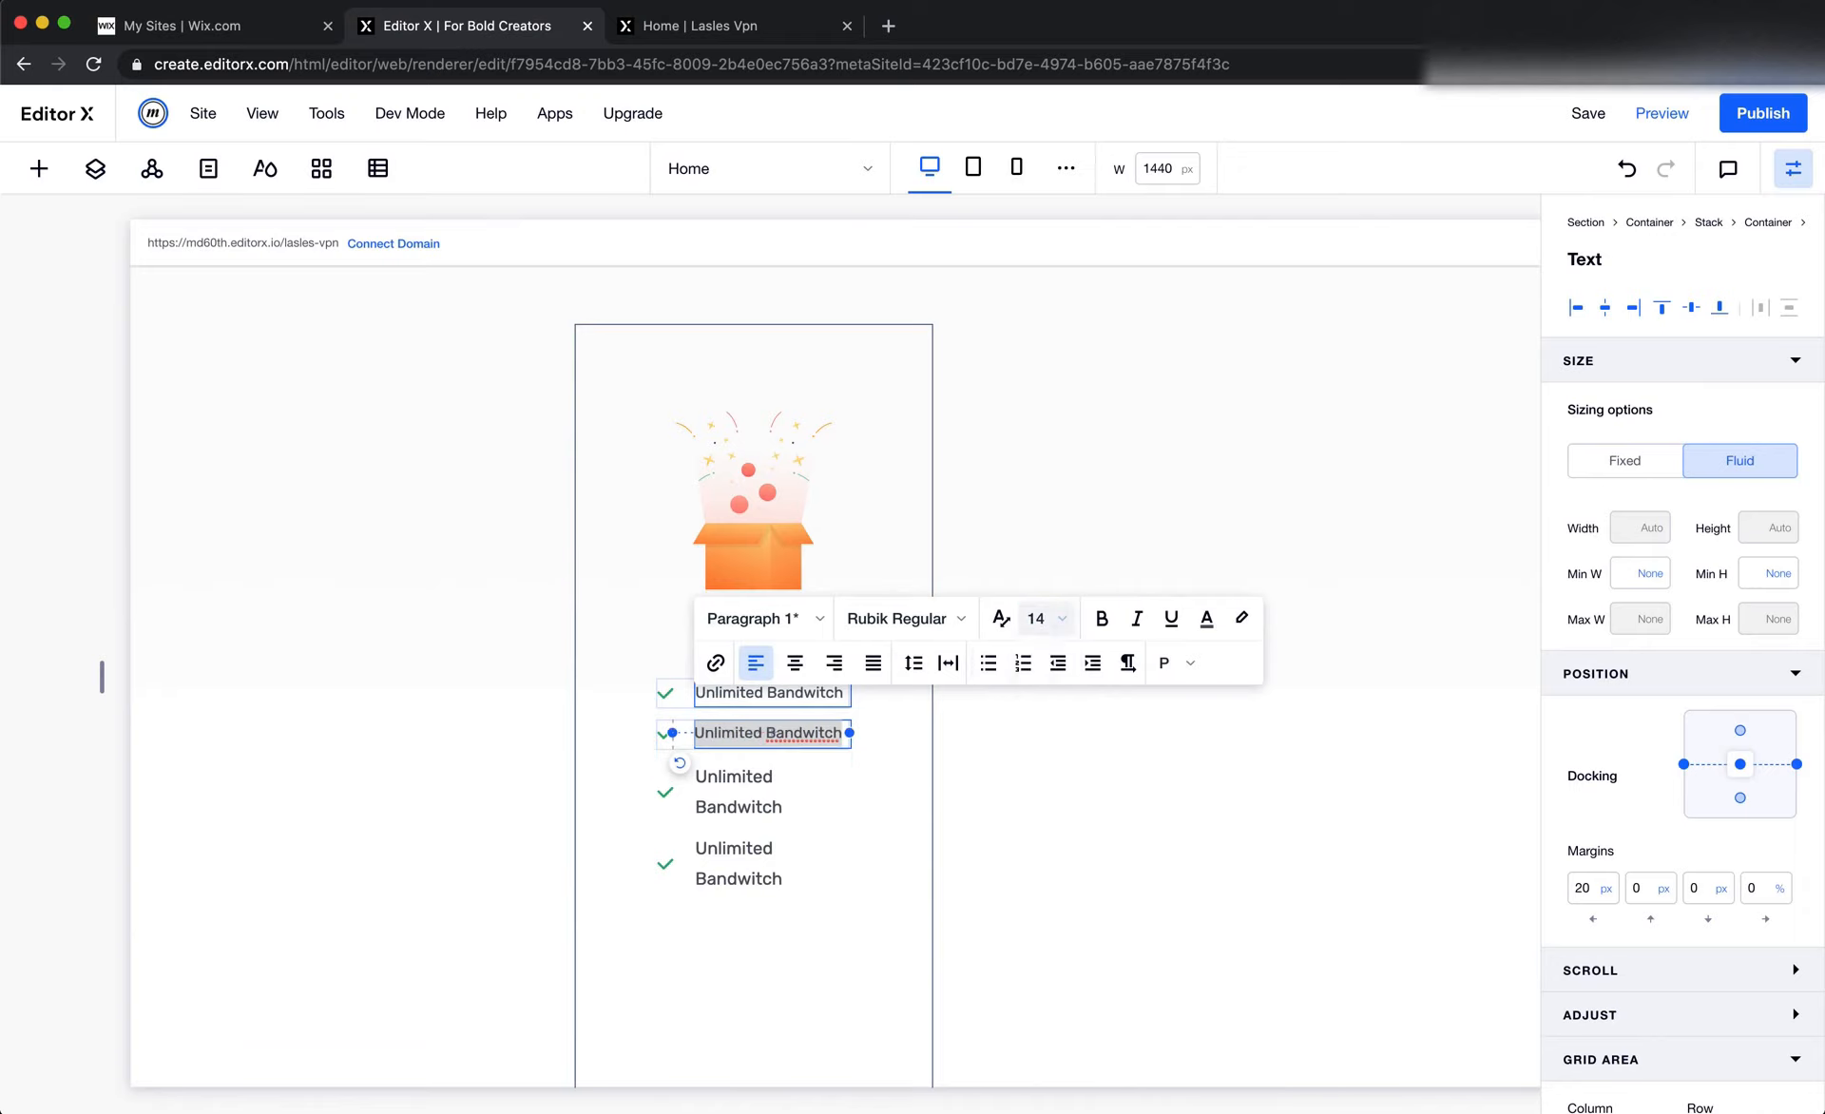
Set the font size of the third and fourth feature row texts in the Free Plan card to 14
click(742, 772)
click(741, 707)
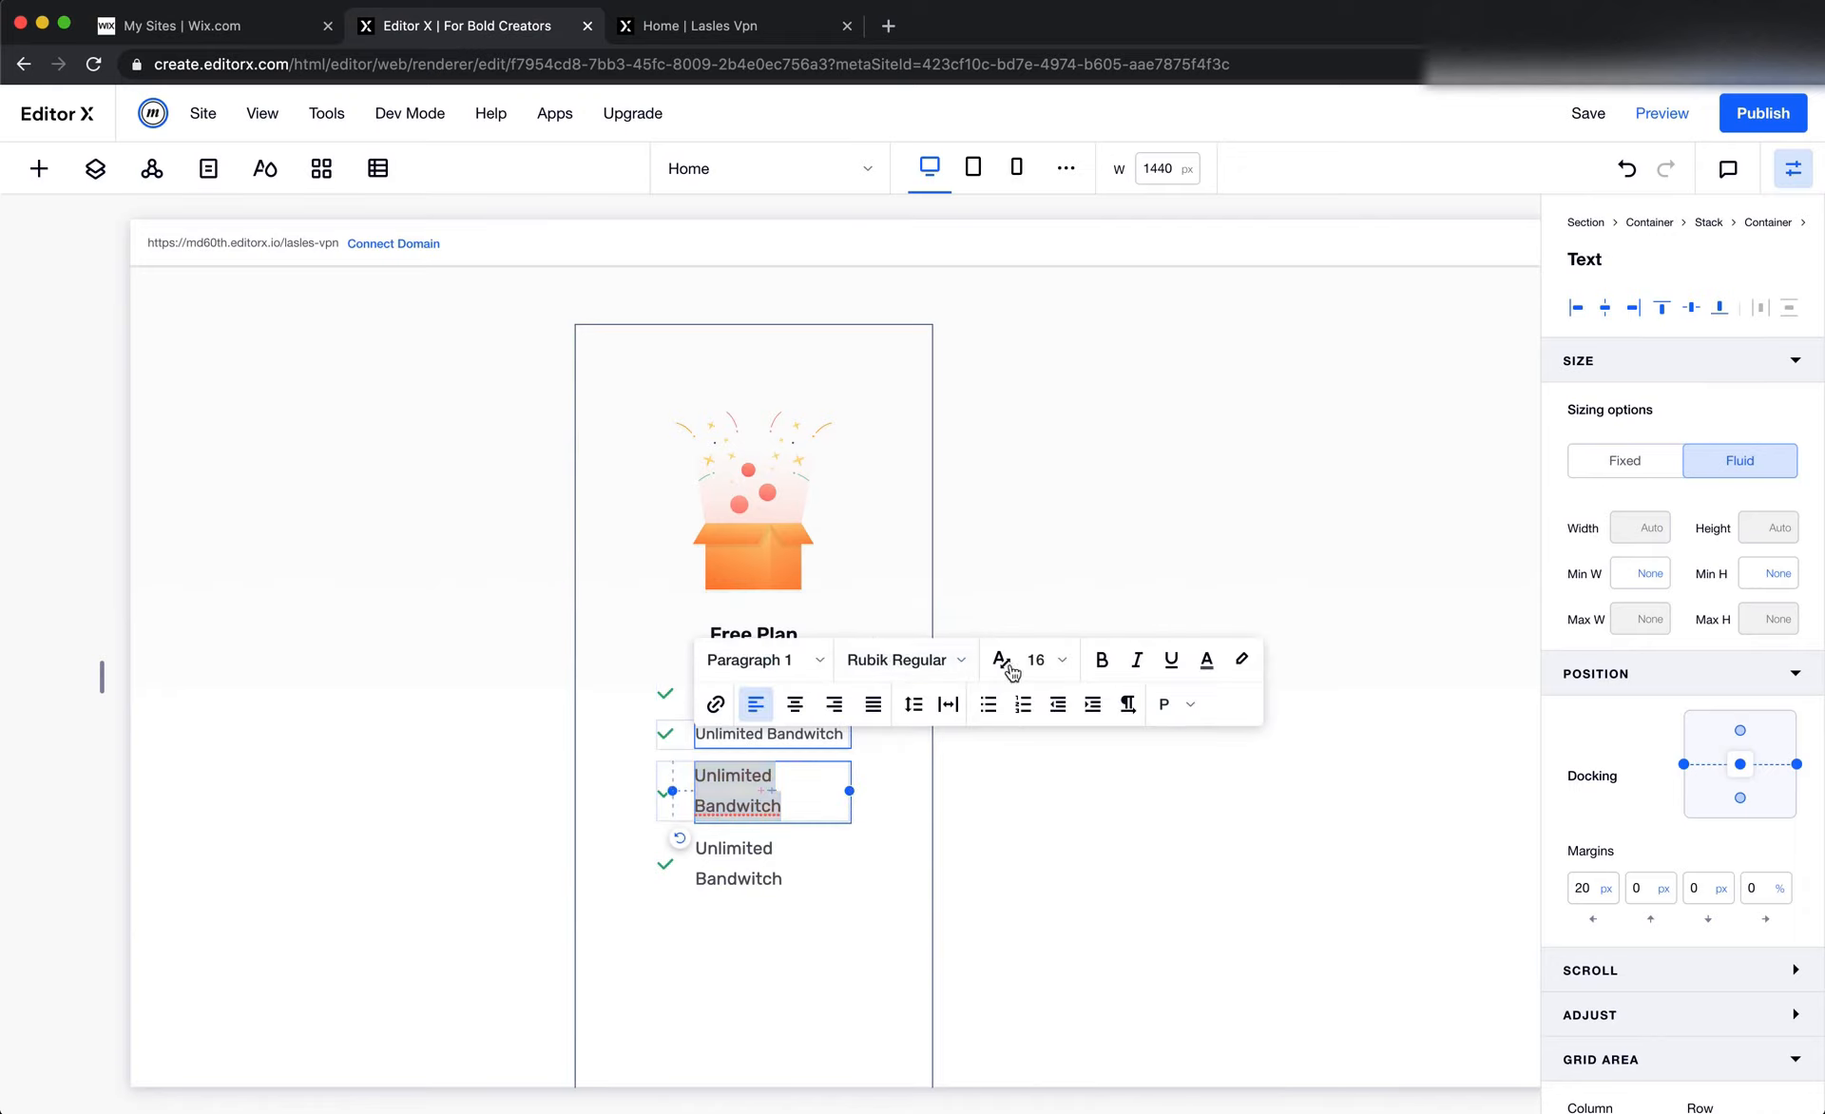
click(1058, 665)
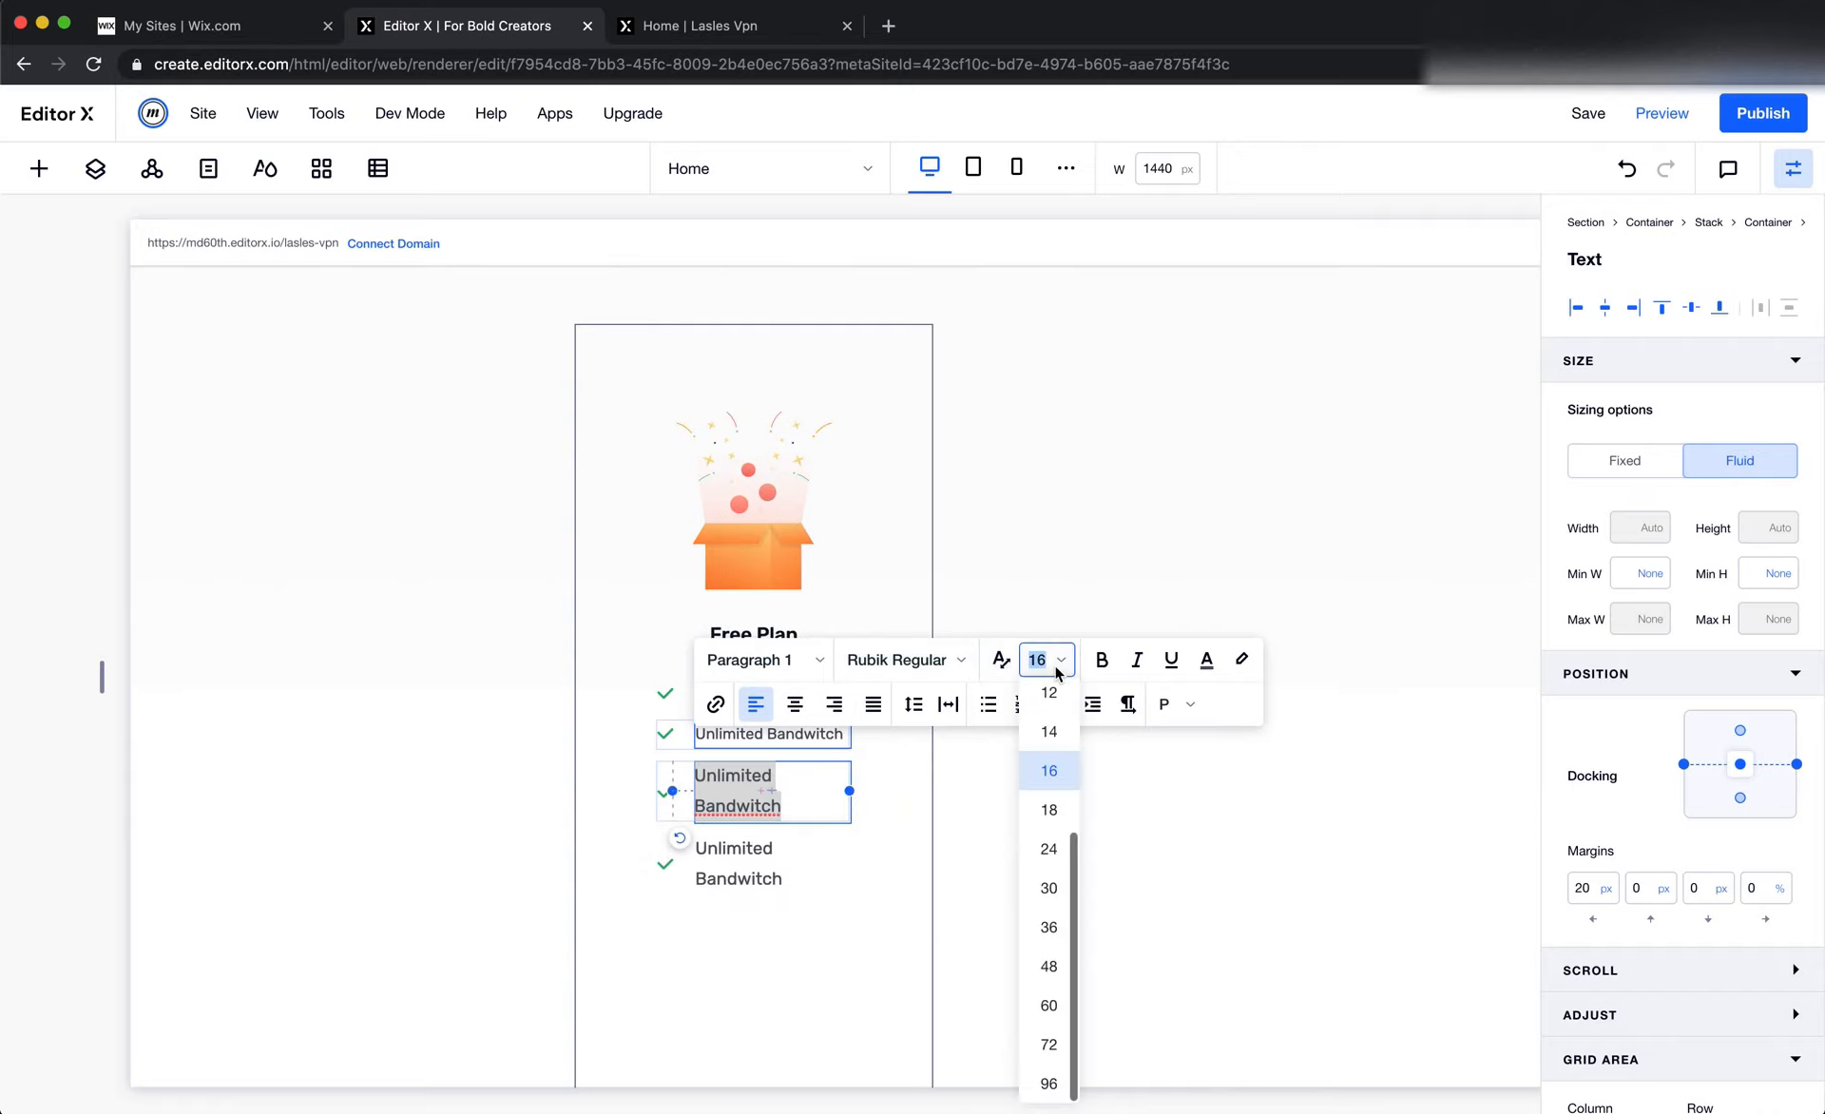
click(1048, 731)
click(747, 803)
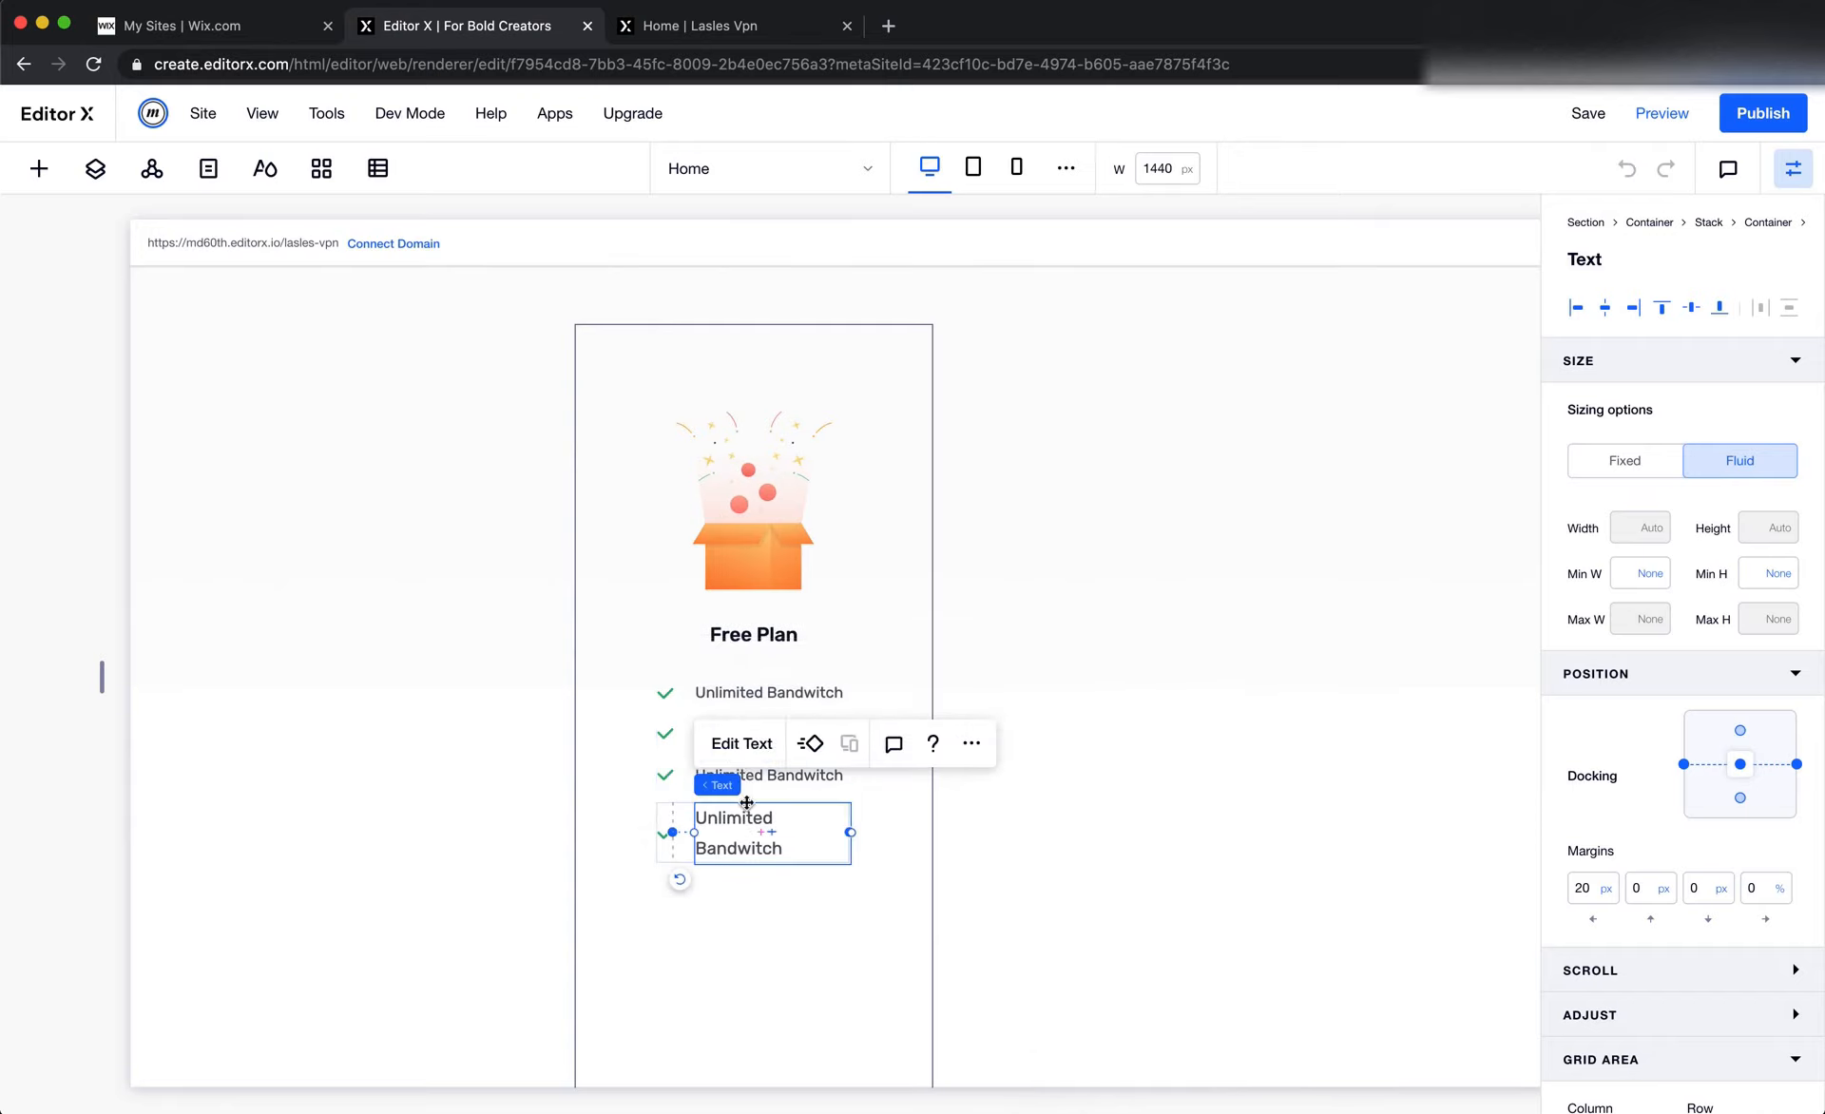
click(741, 743)
click(1040, 700)
text(1r)
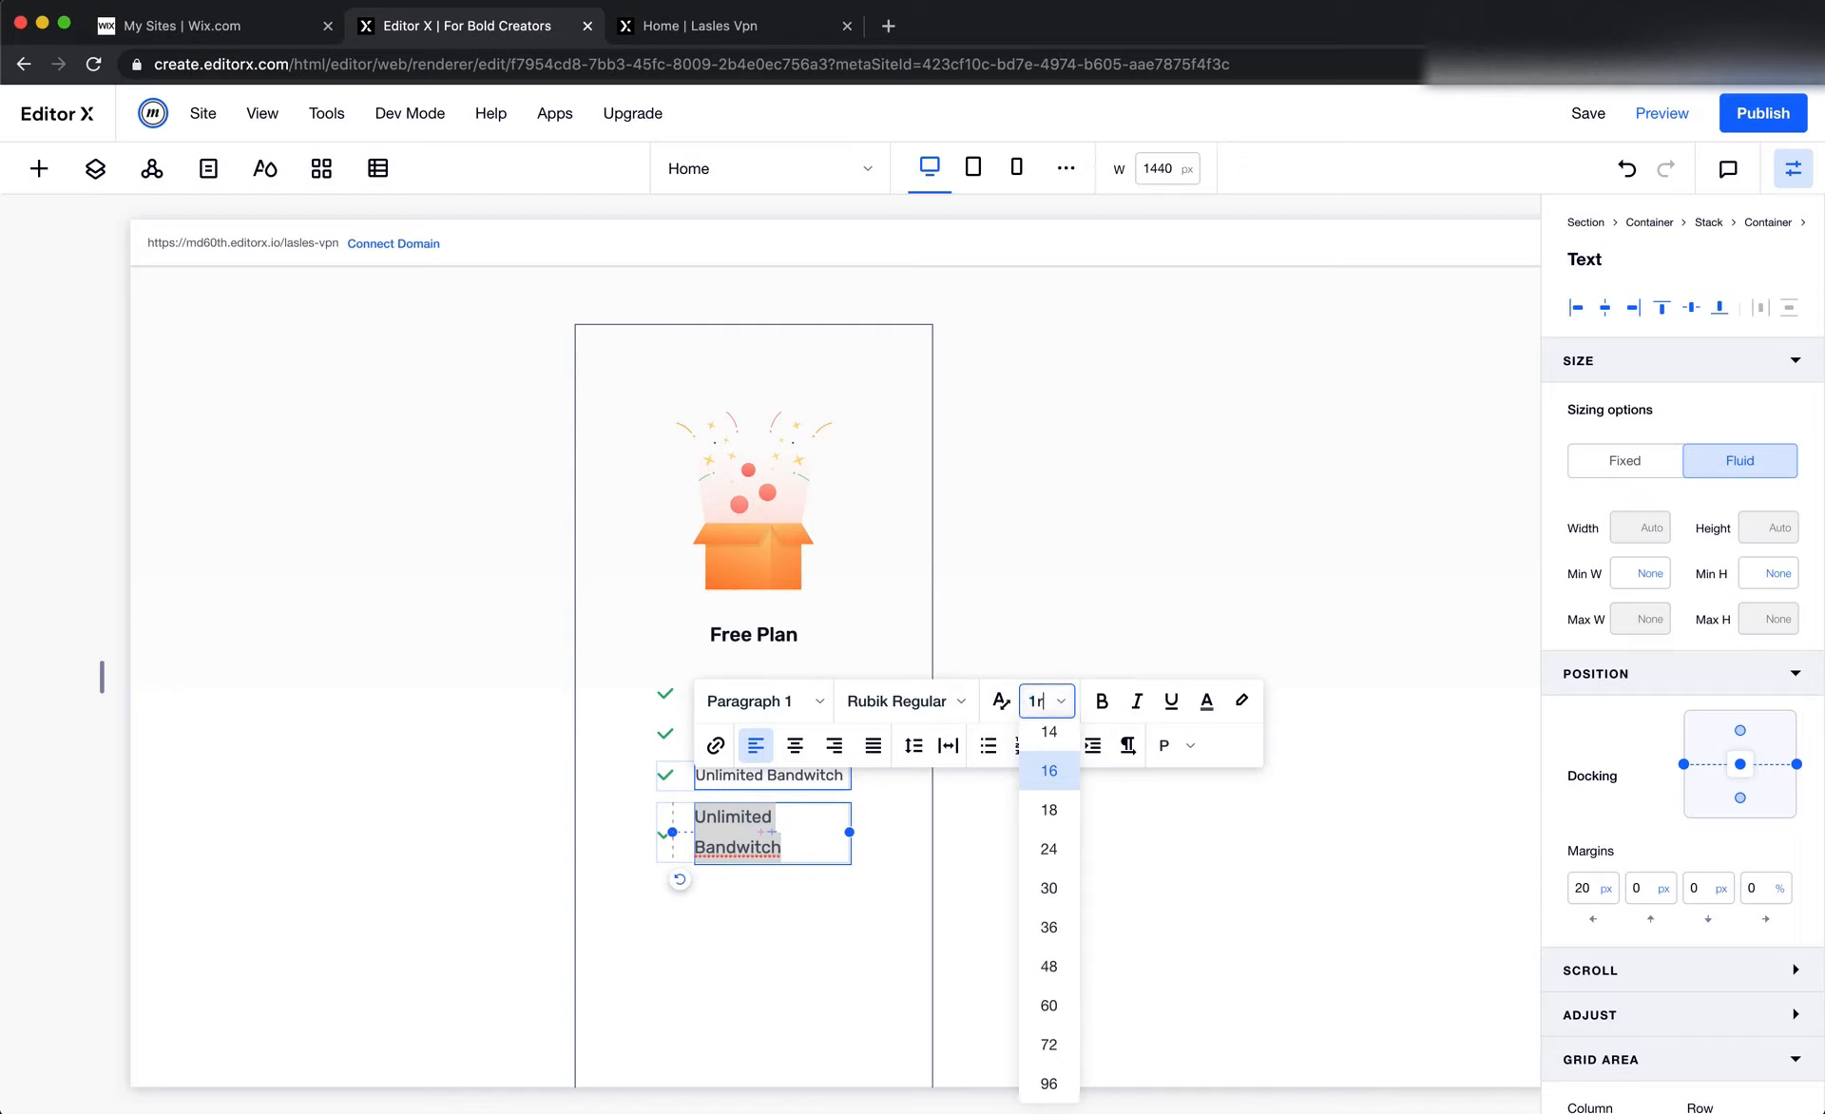
key(Return)
click(1034, 708)
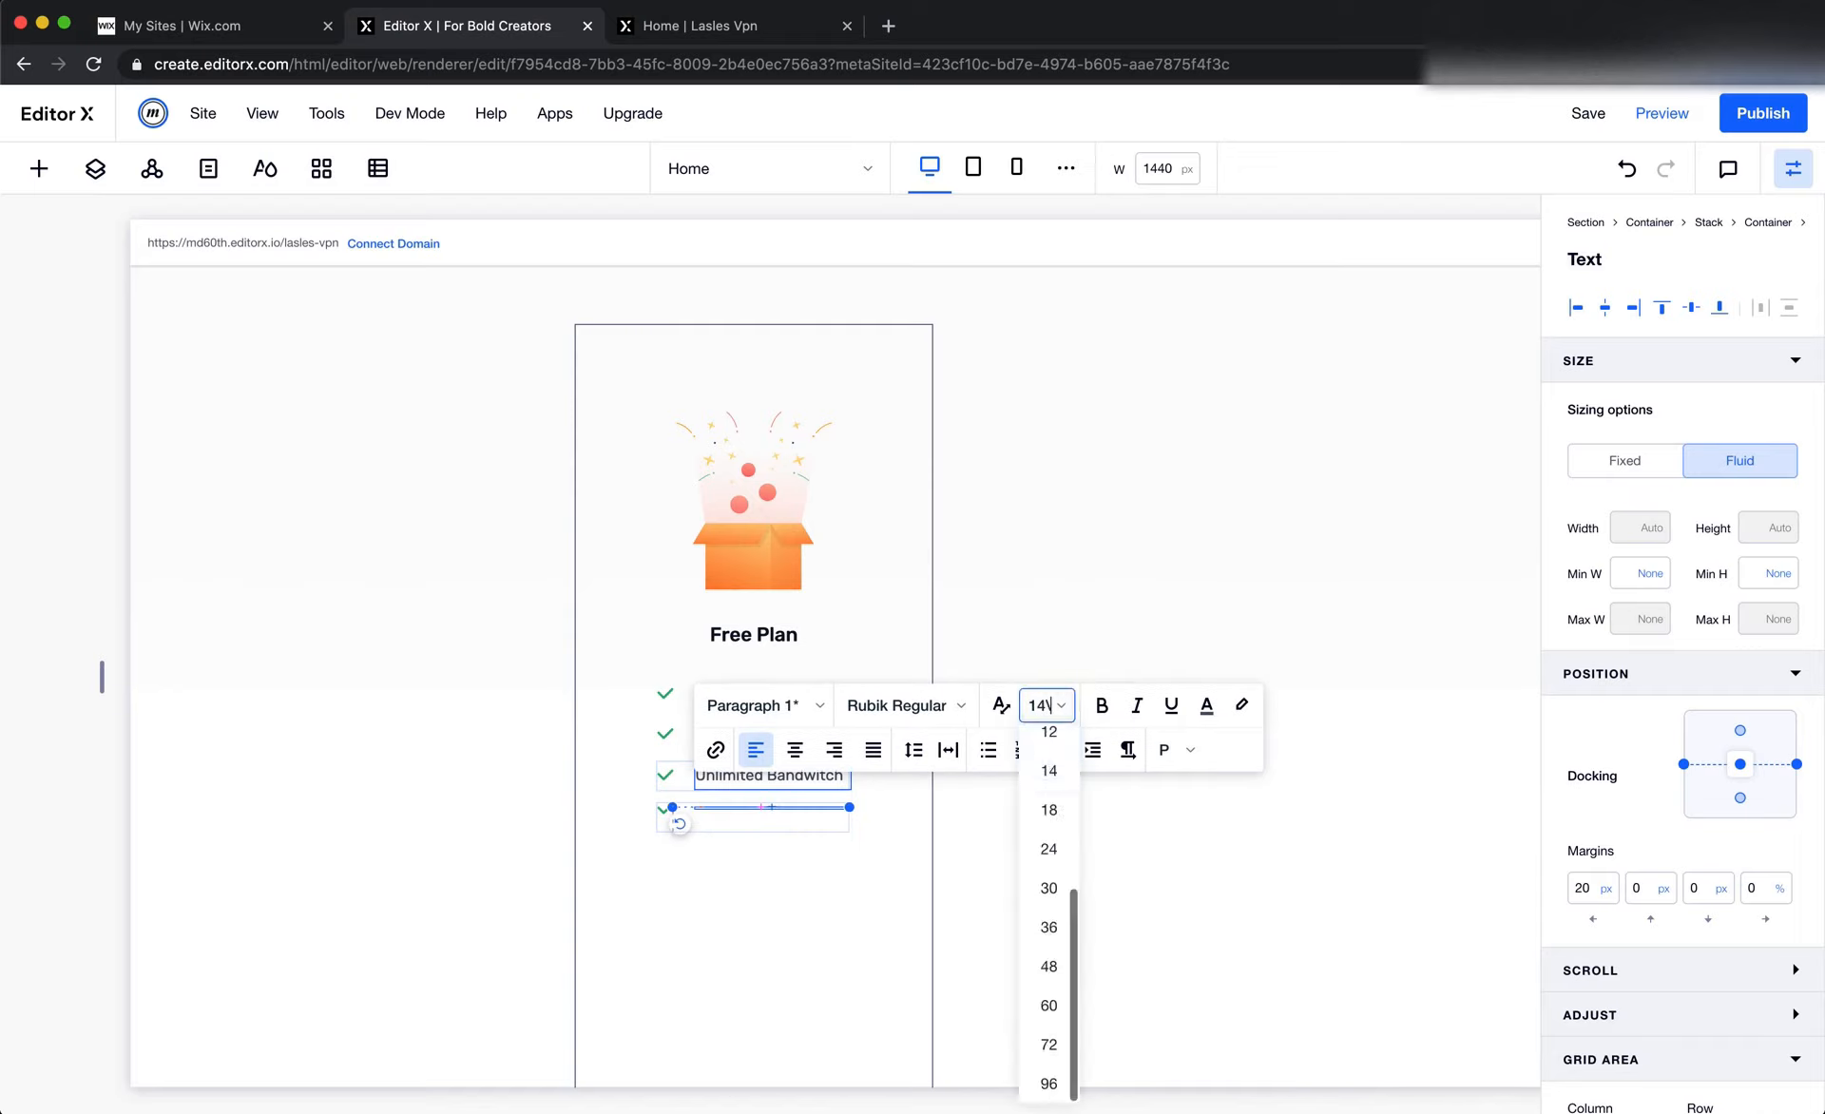
key(Return)
click(1108, 580)
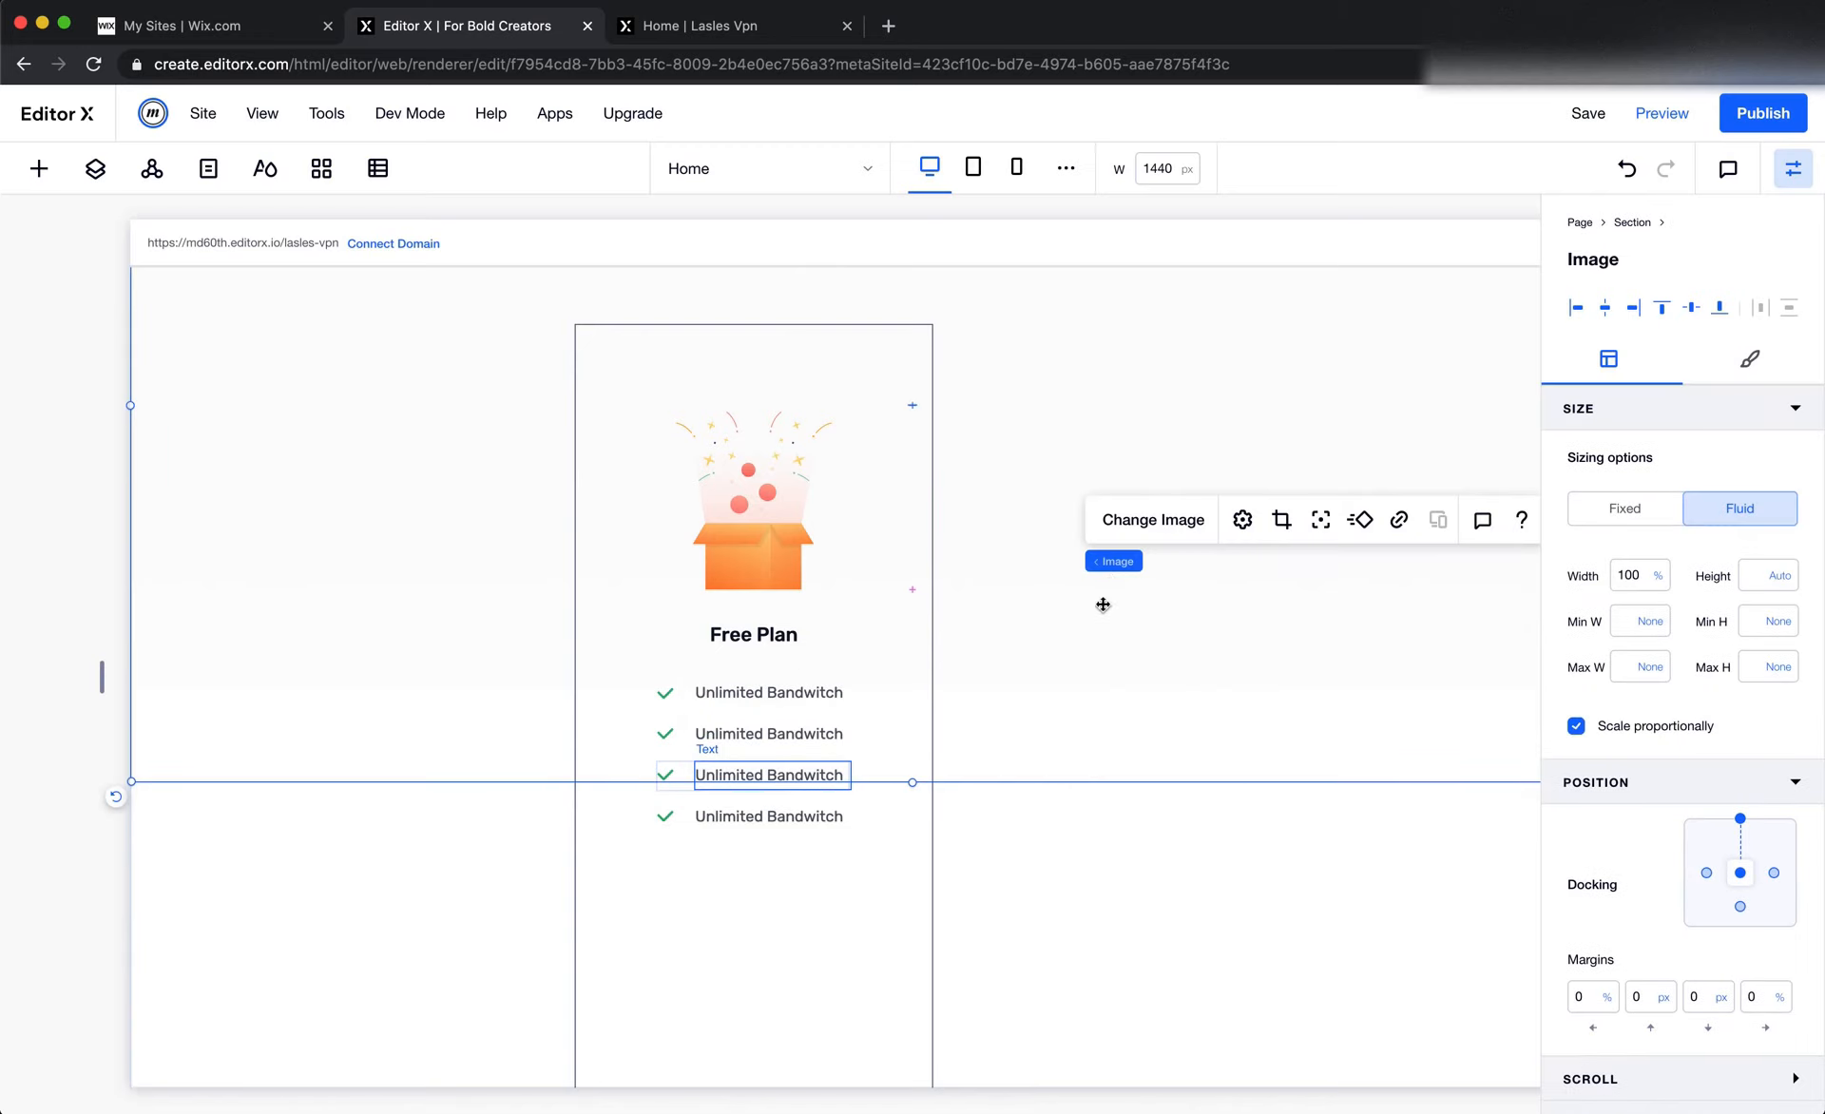
Copy the Encrypted Connection text from Figma and replace the second feature row's text with it in Editor X
key(super+Tab)
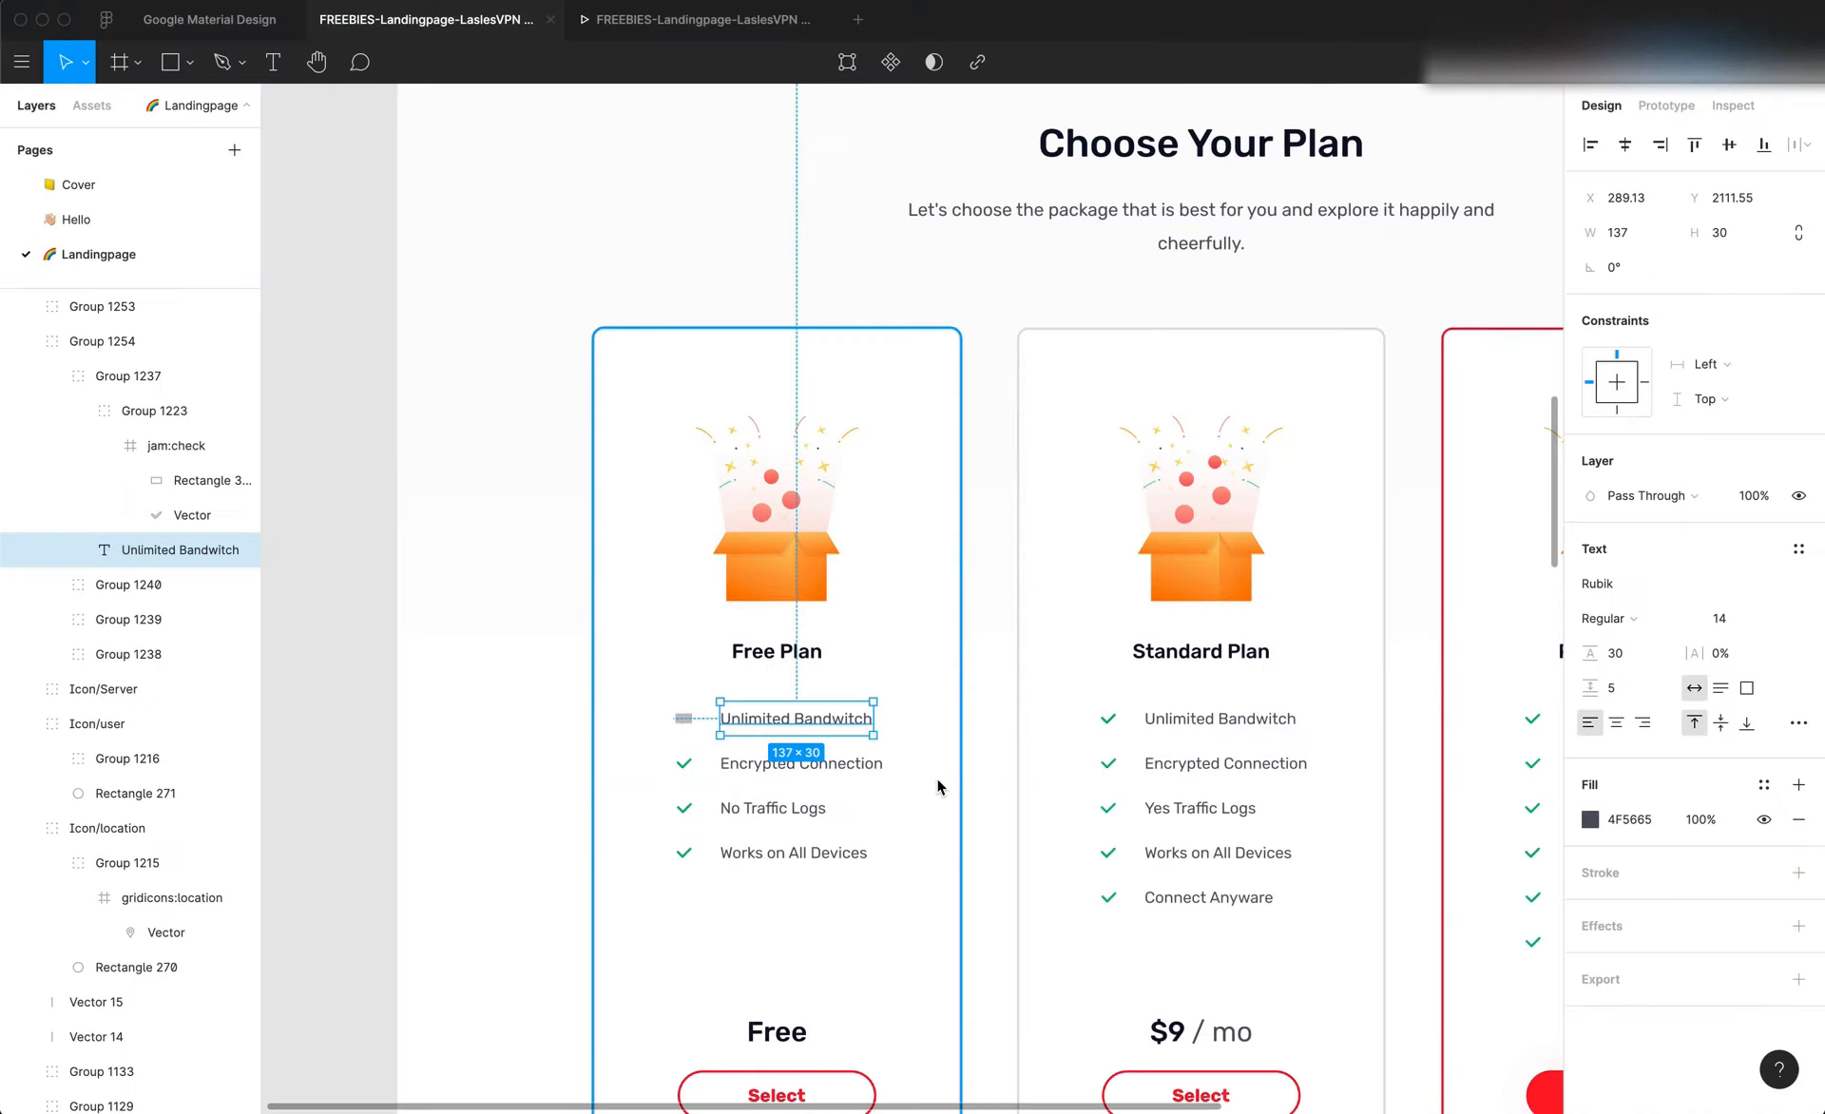
click(836, 765)
double_click(836, 762)
key(super+c)
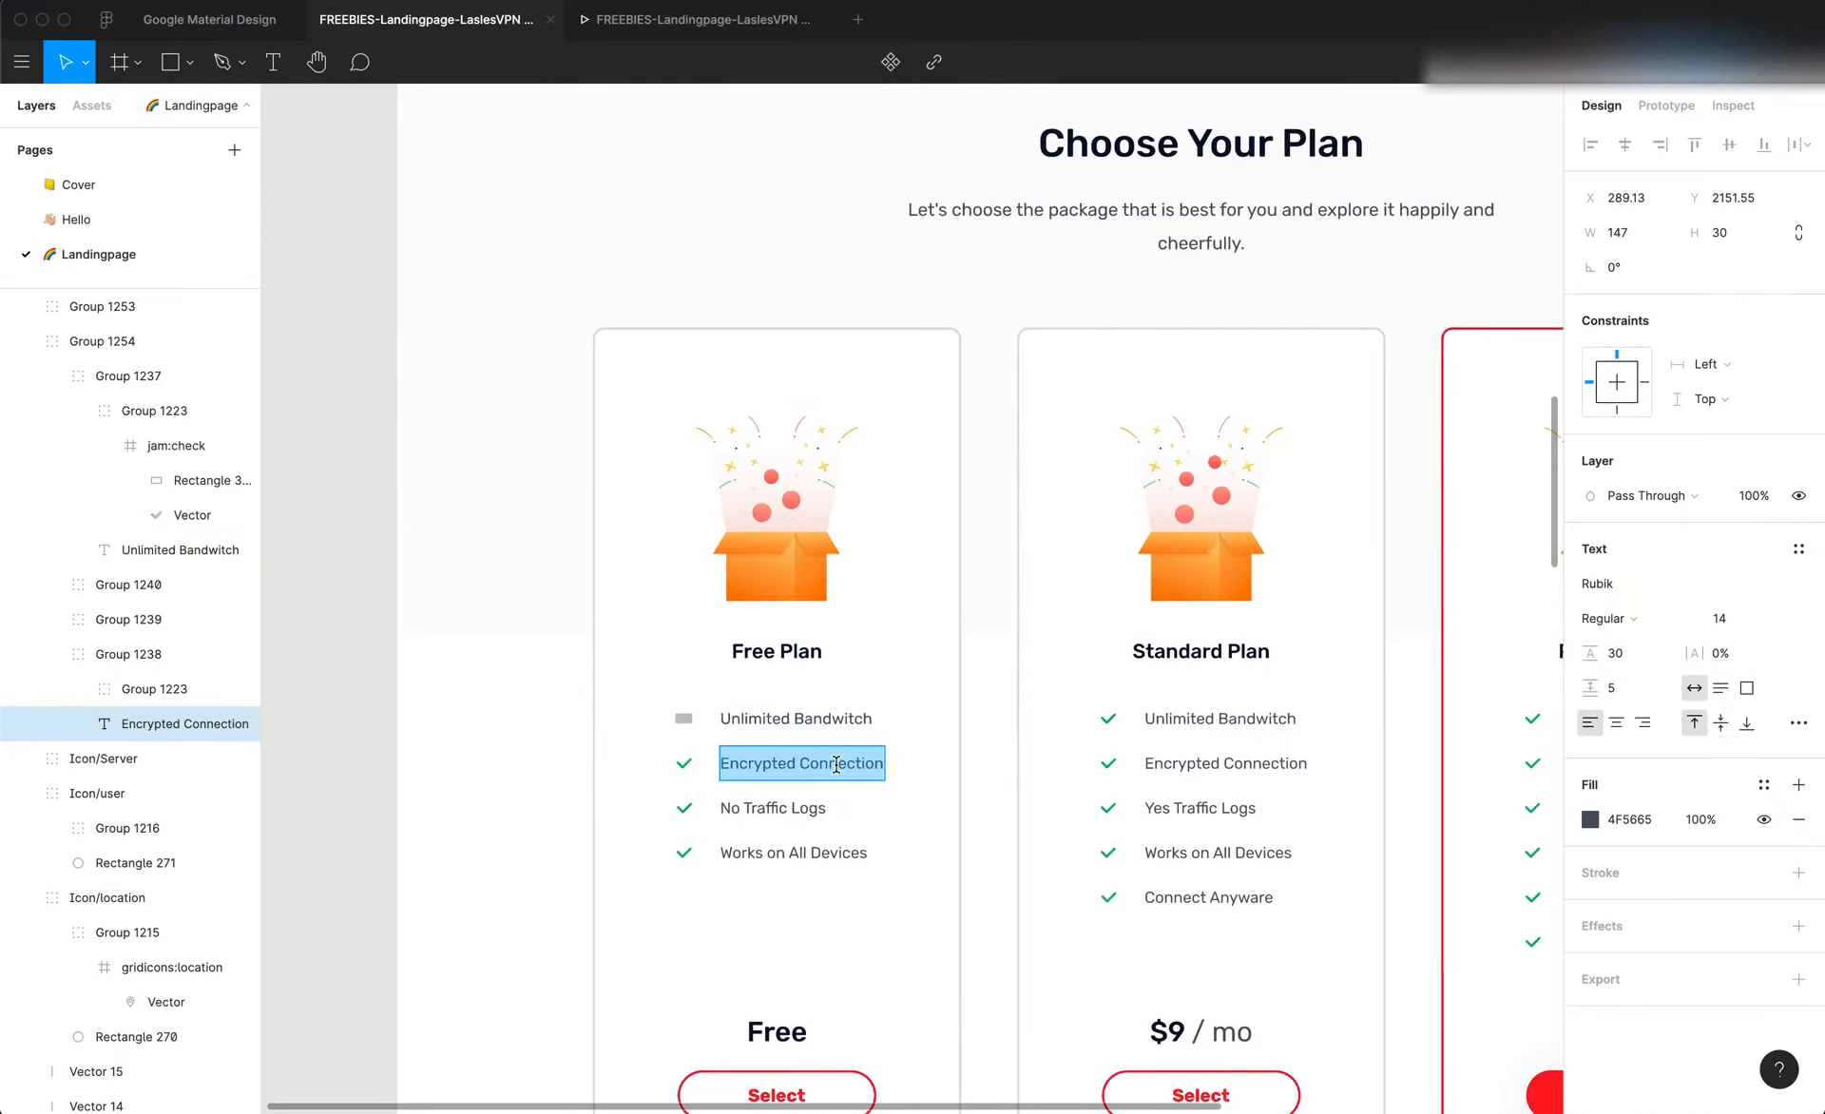
key(super+Tab)
double_click(822, 741)
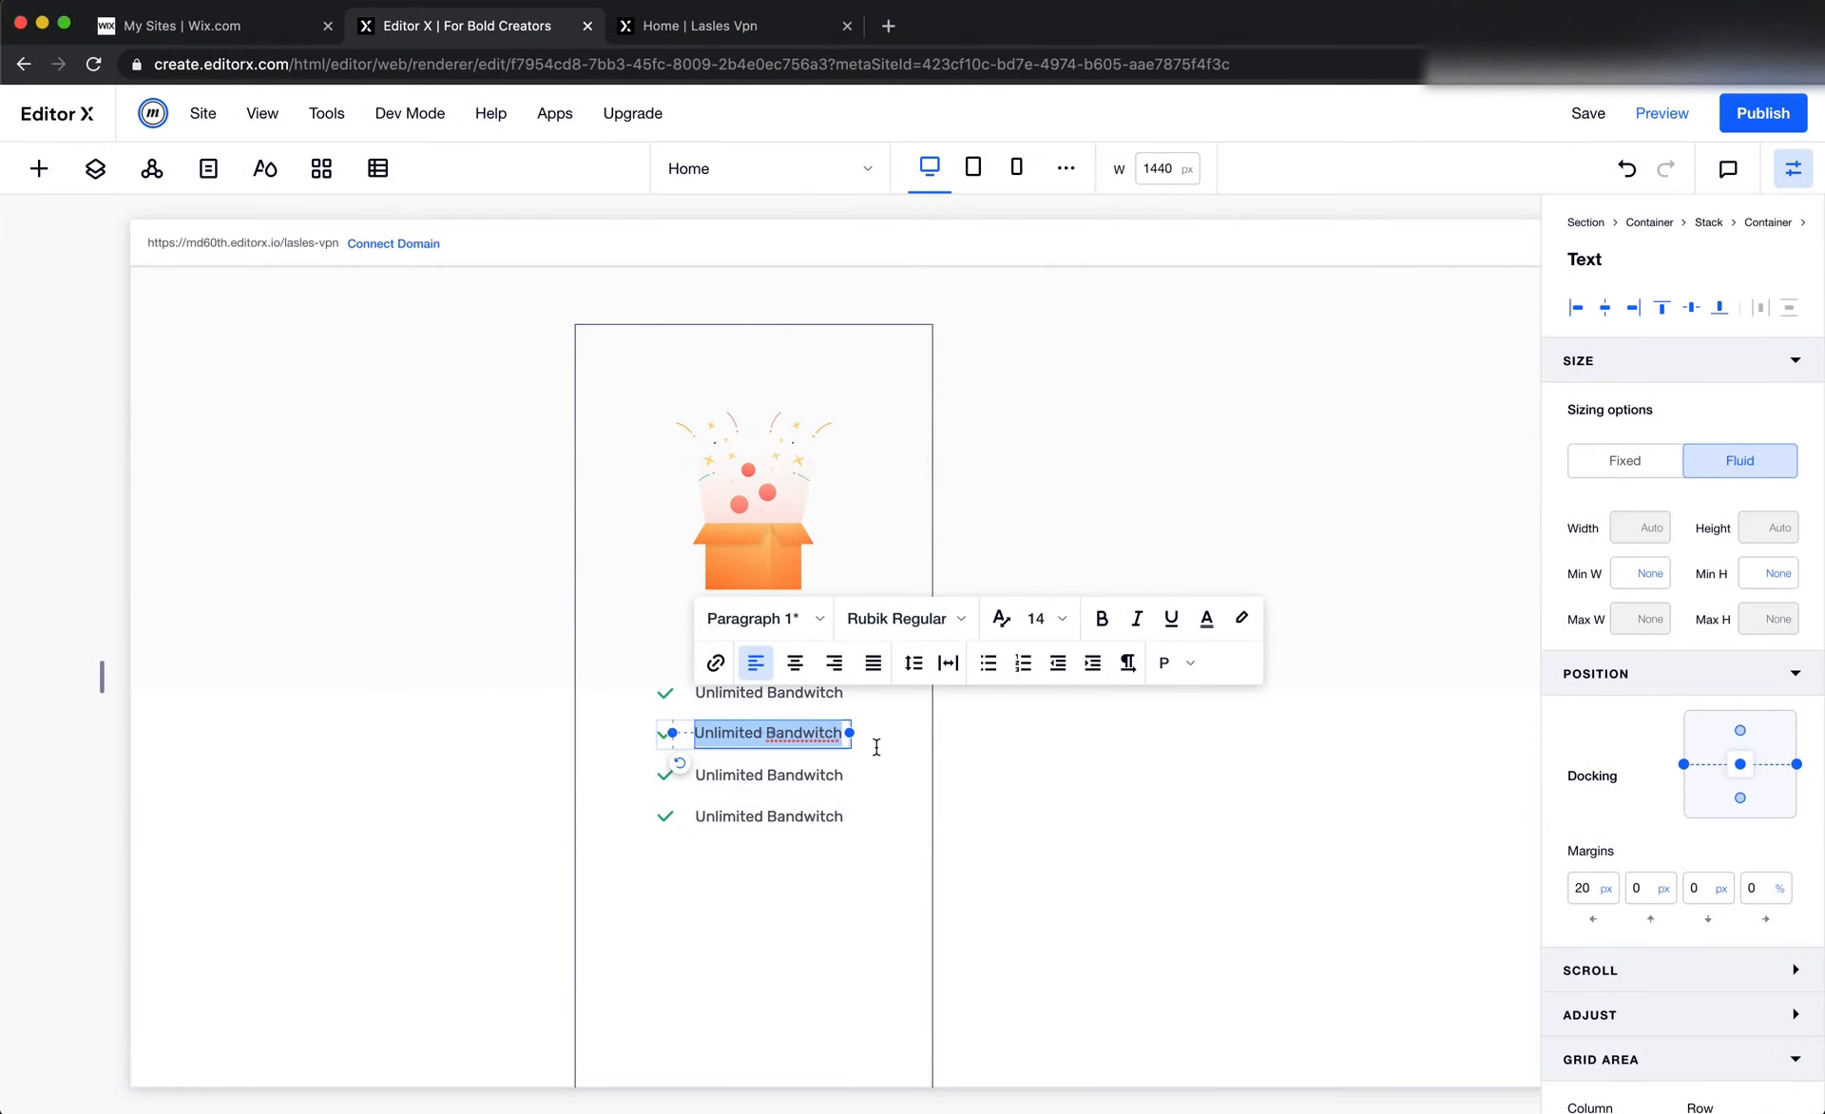
key(super+Tab)
key(super+Tab)
key(super+v)
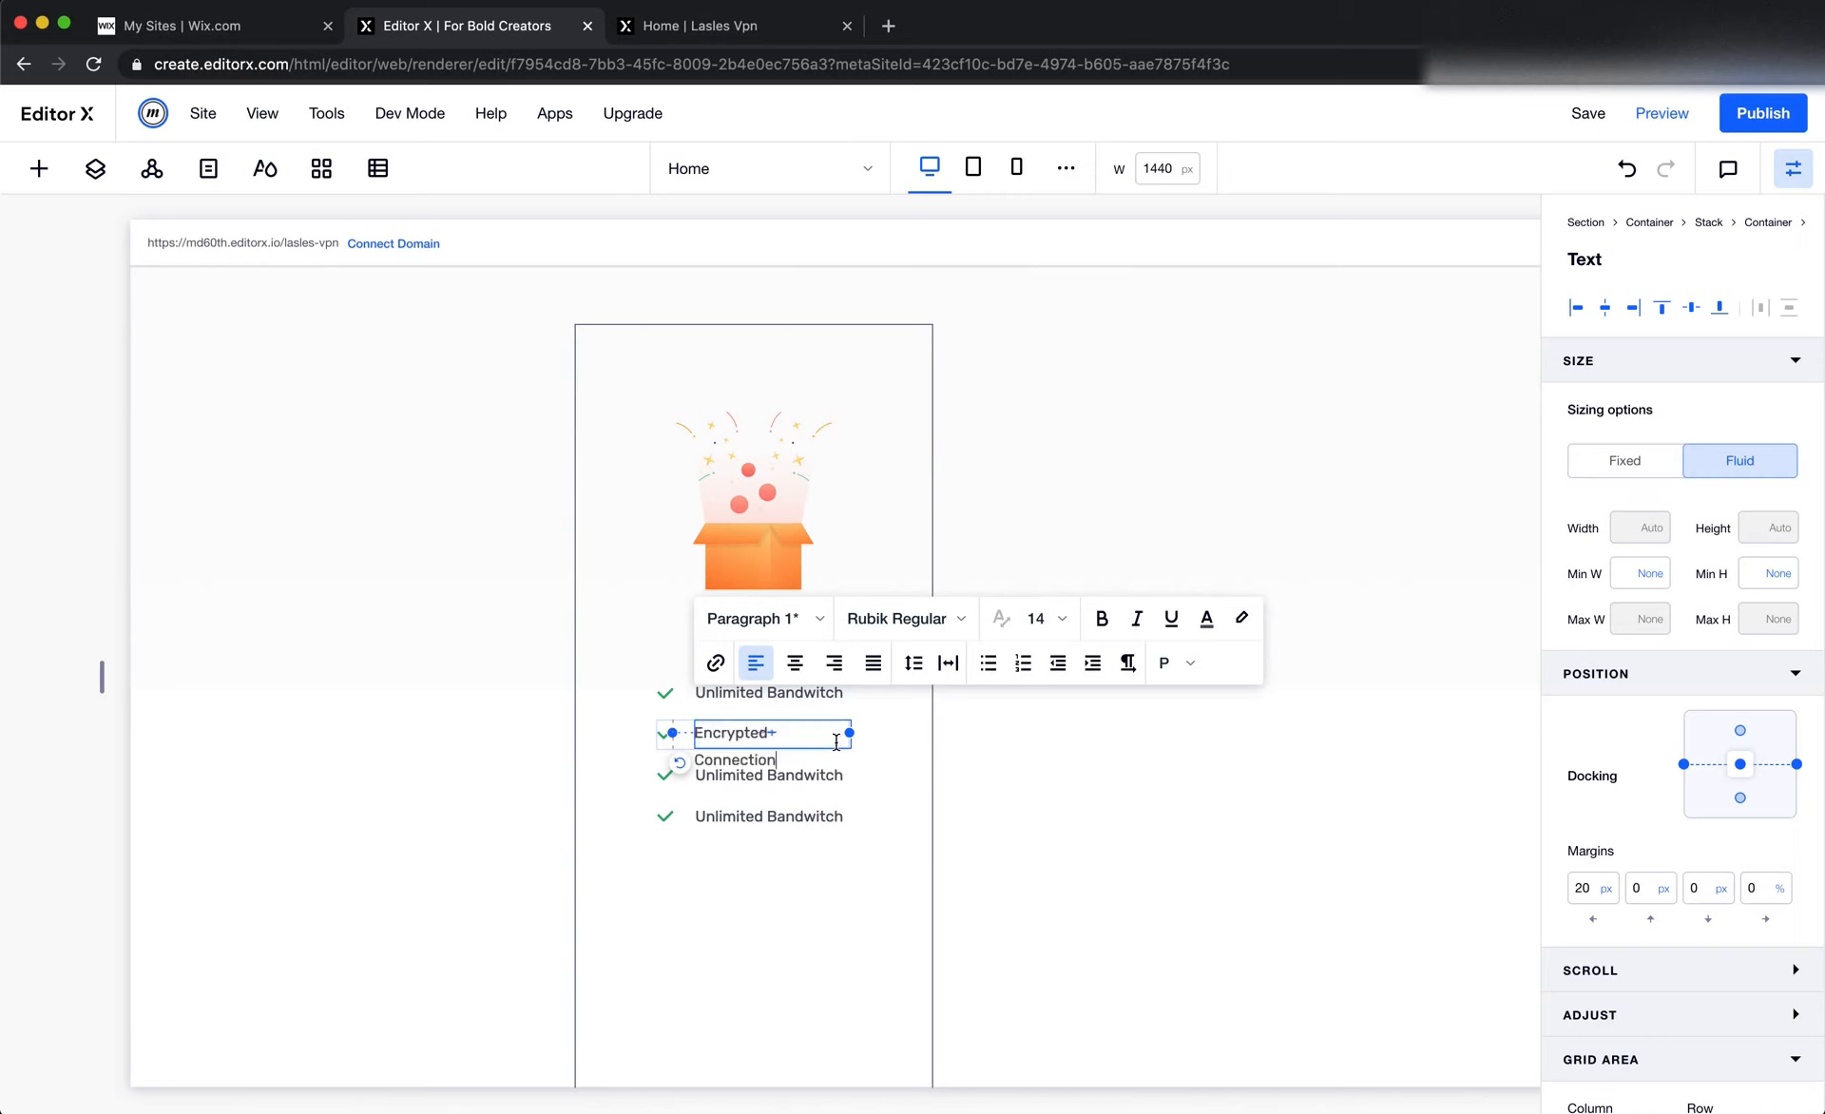
Copy the No Traffic Logs text from Figma and replace the third feature row's text with it in Editor X
key(super+Tab)
click(803, 807)
double_click(803, 806)
key(super+c)
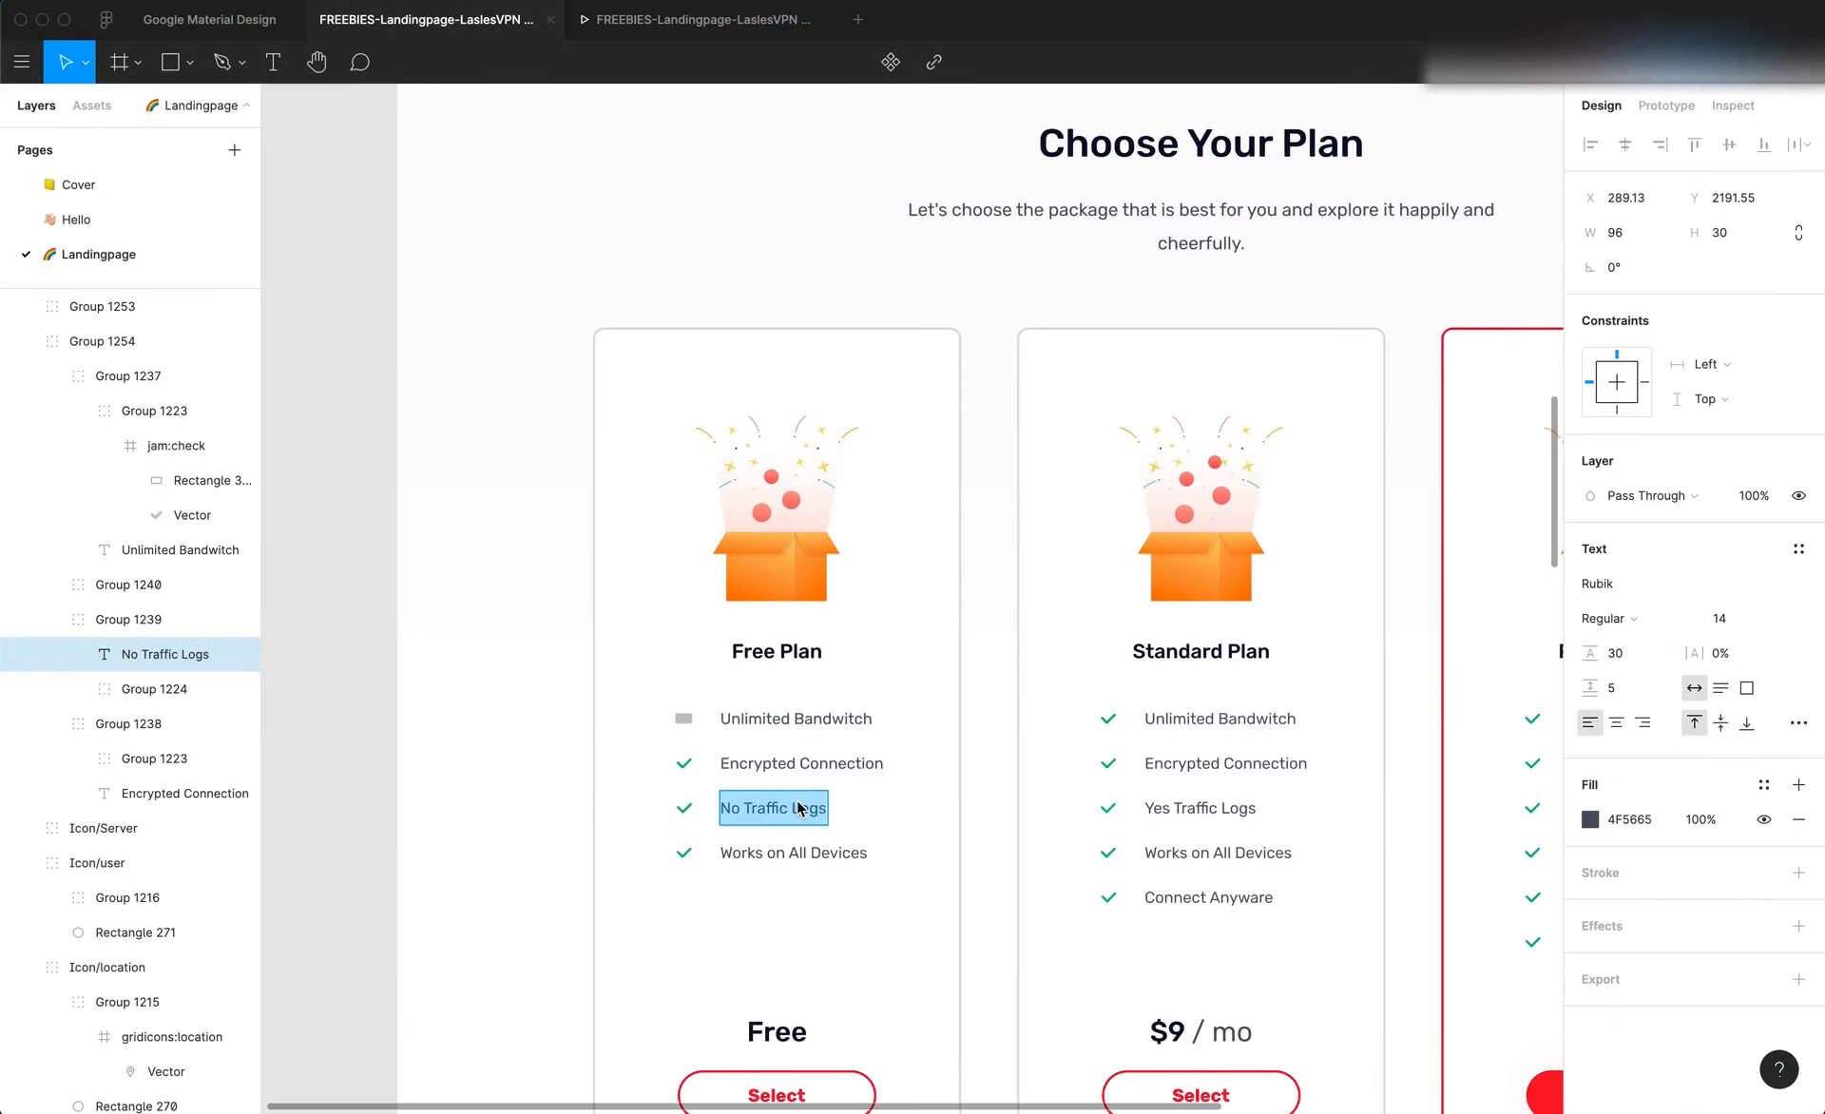
key(super+Tab)
double_click(798, 802)
key(super+v)
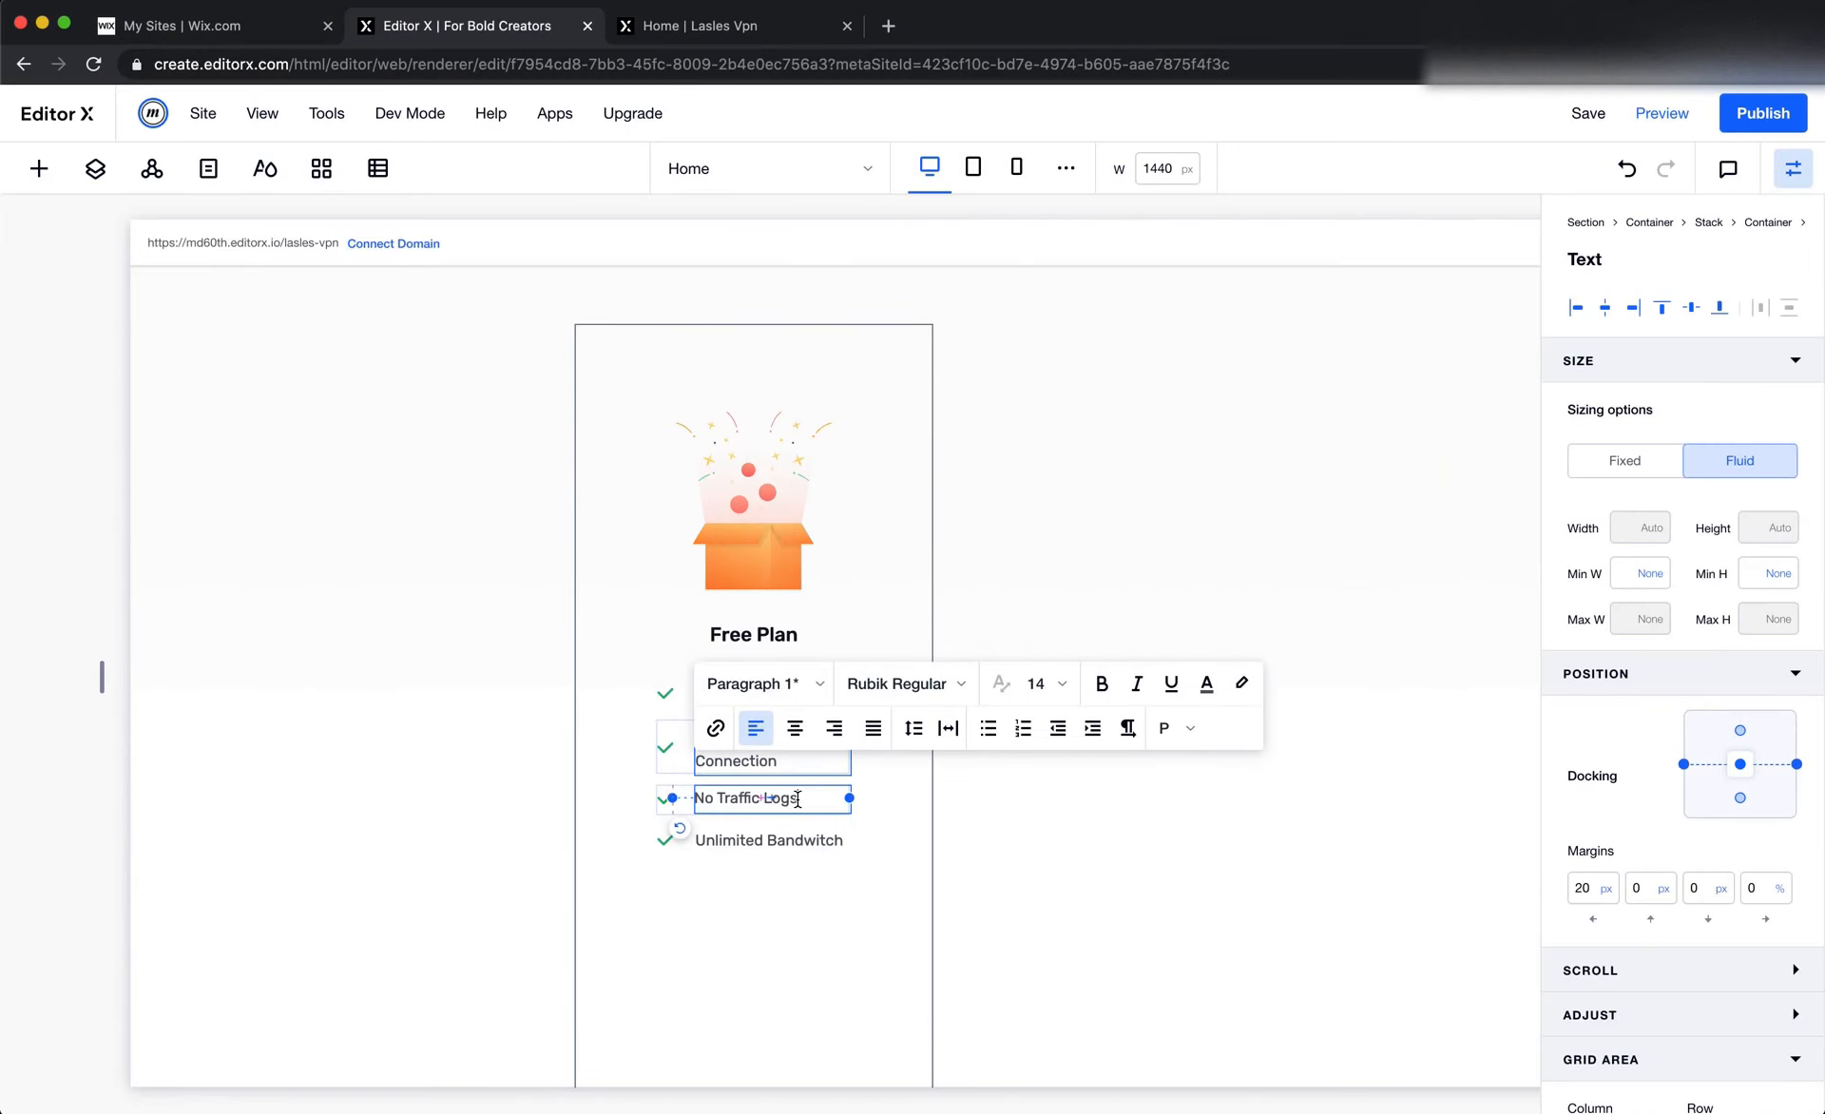
Copy the Works on All Devices text from Figma and replace the fourth feature row's text with it in Editor X
key(super+Tab)
double_click(777, 851)
key(super+c)
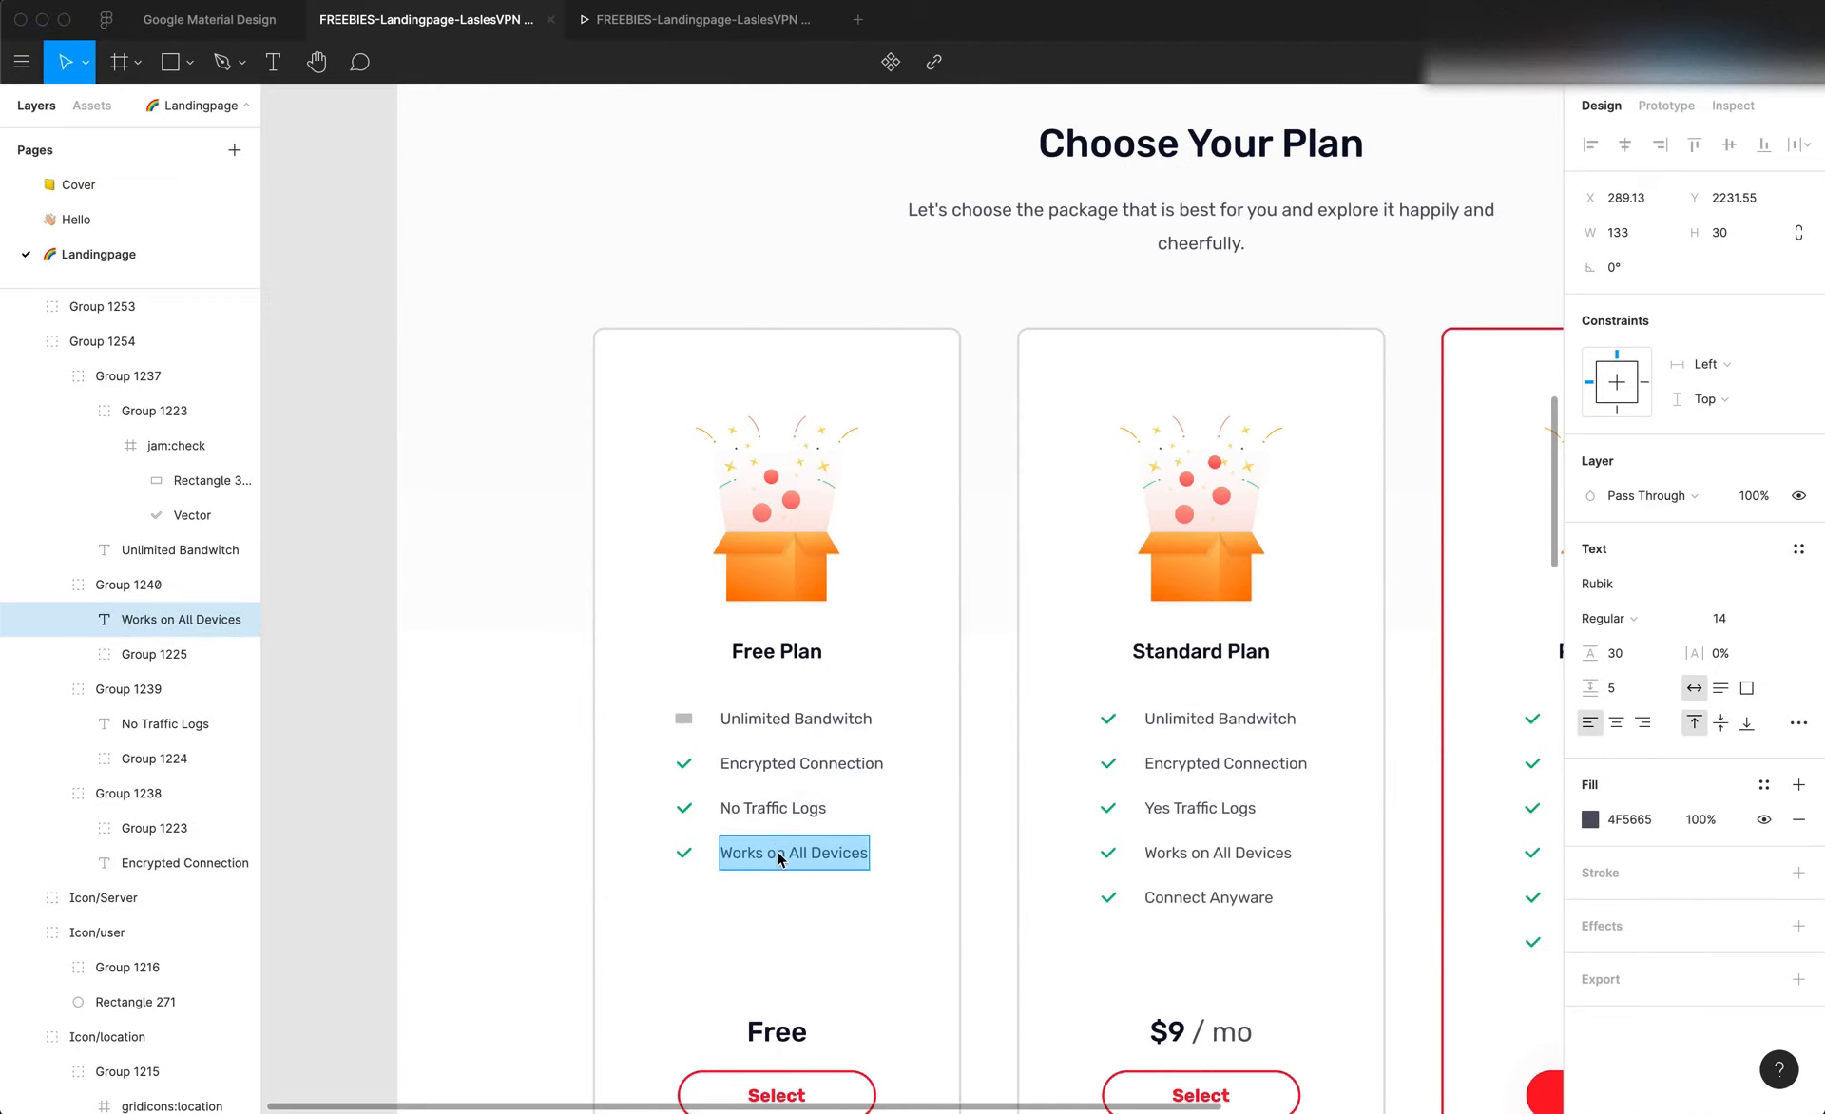
key(super+Tab)
double_click(796, 839)
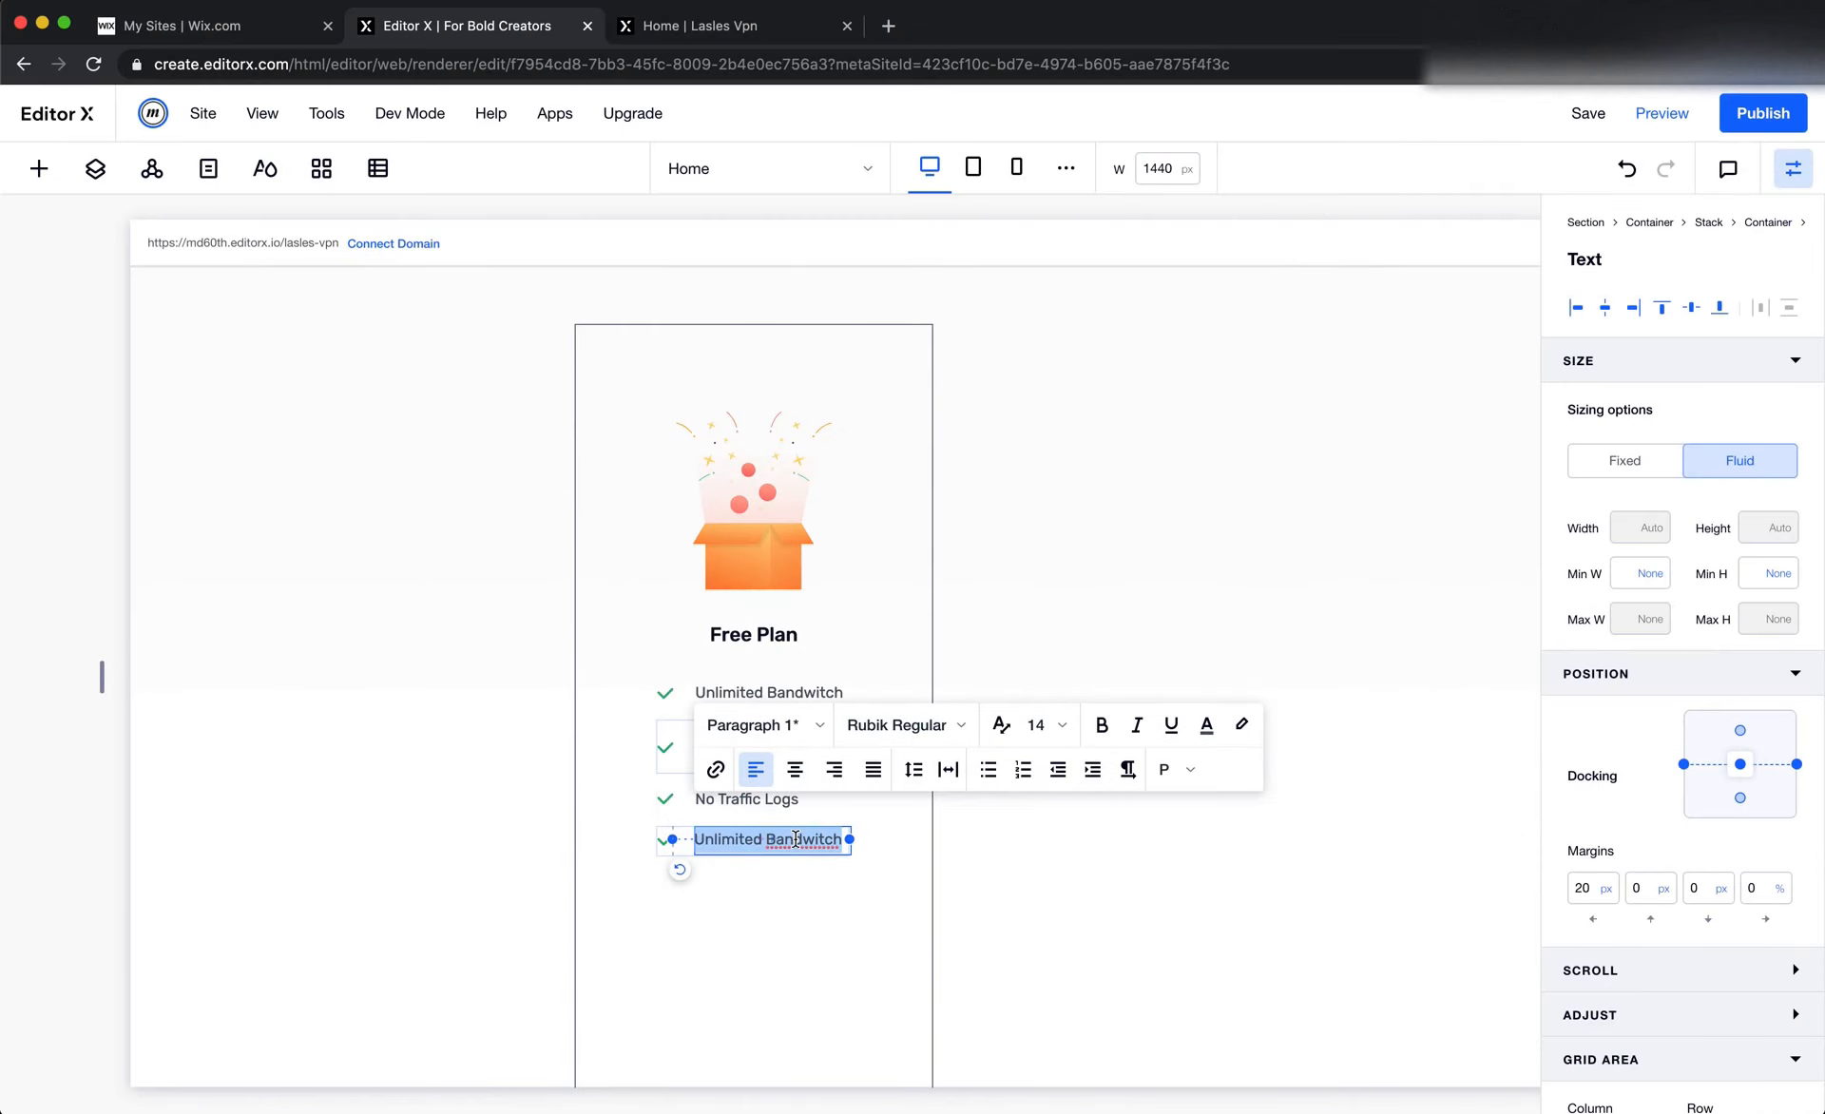
key(super+v)
click(1108, 840)
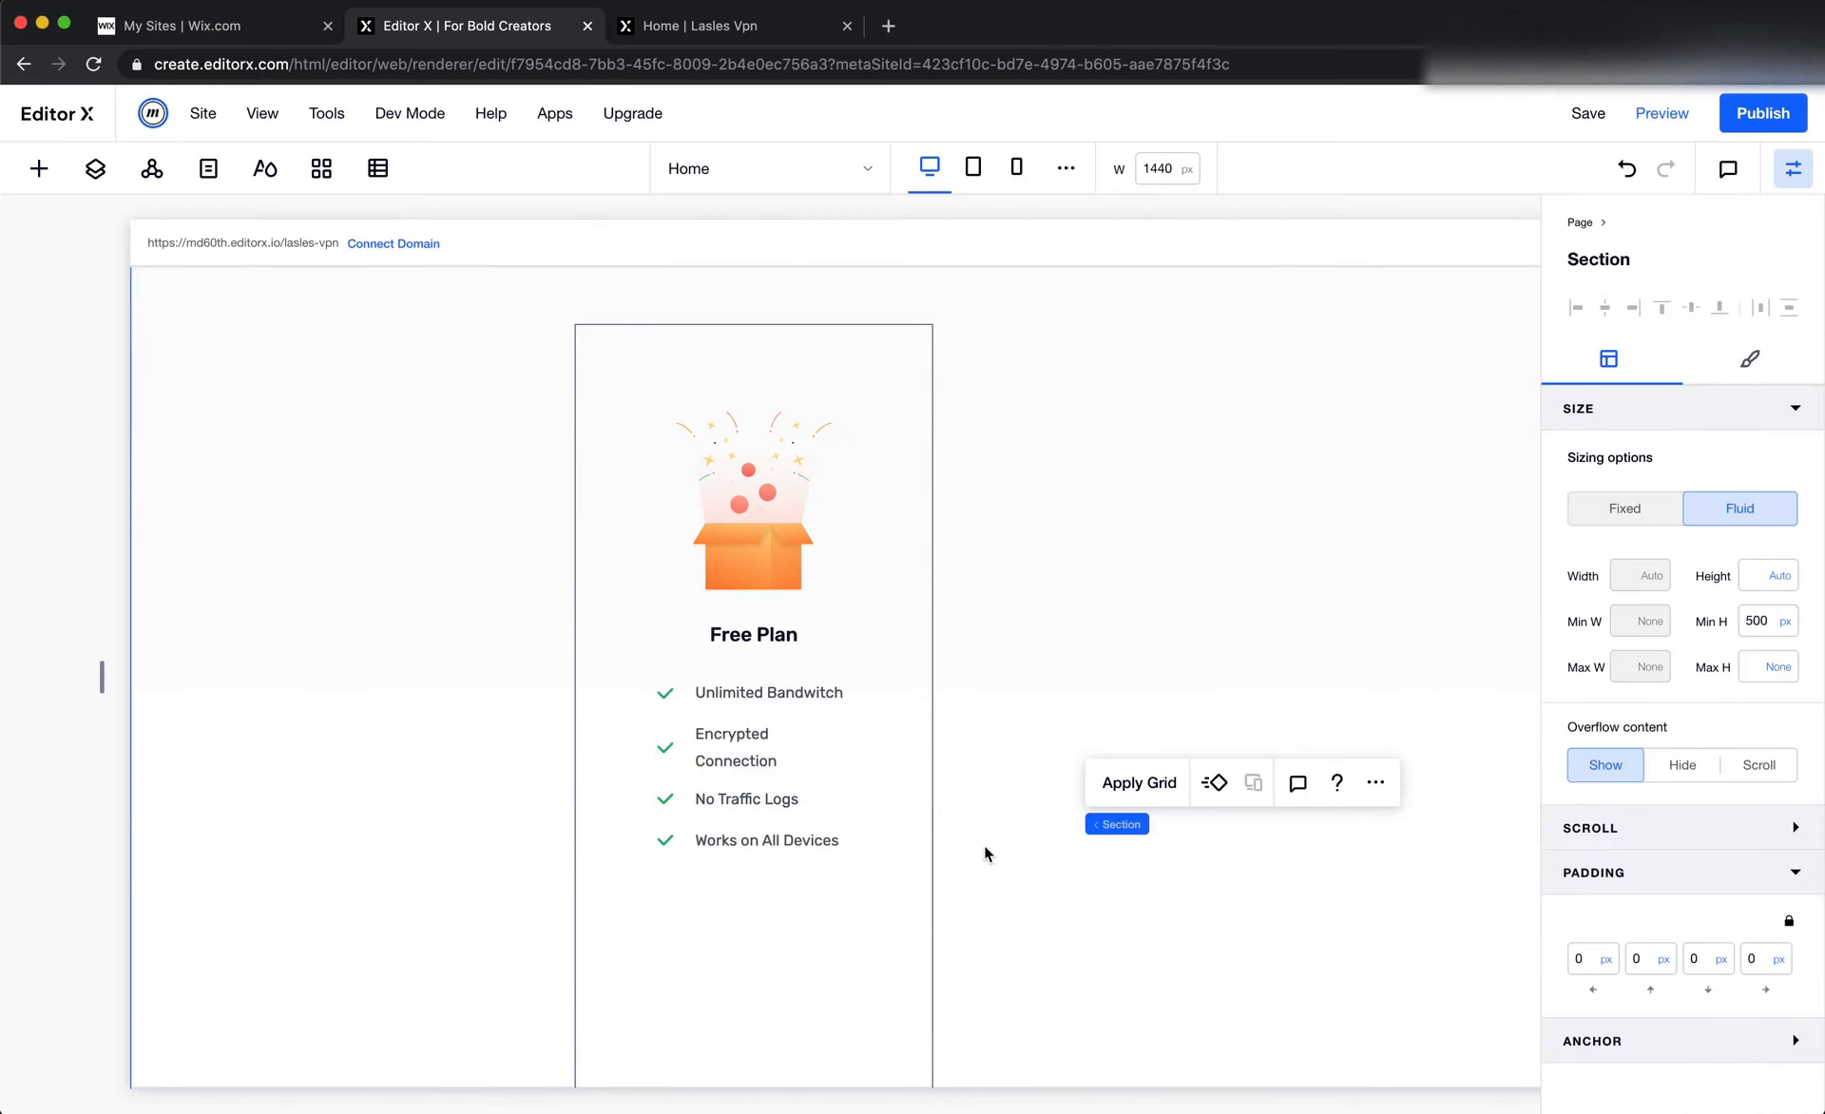
Set the left and right padding of the Free Plan card container to 70 px
click(823, 709)
click(825, 710)
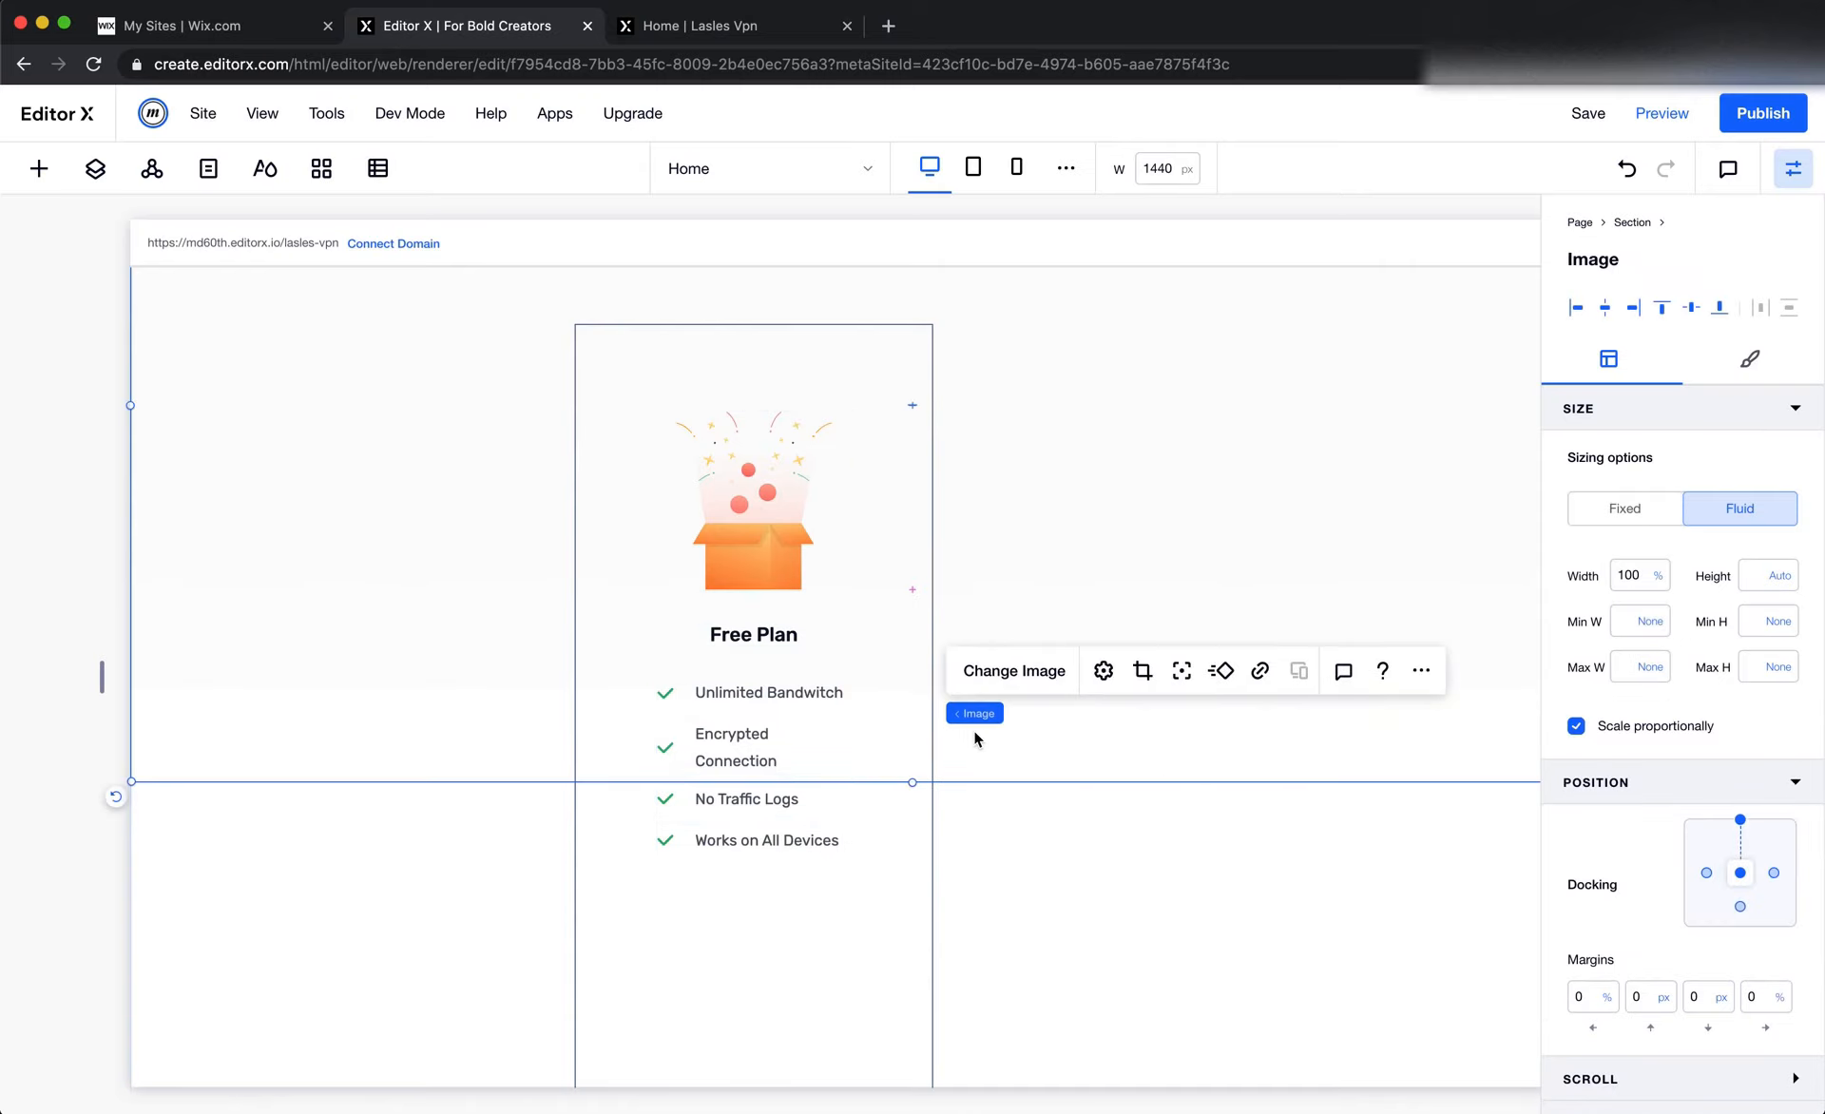
click(886, 737)
scroll(1739, 1084, down, 3)
click(1603, 1013)
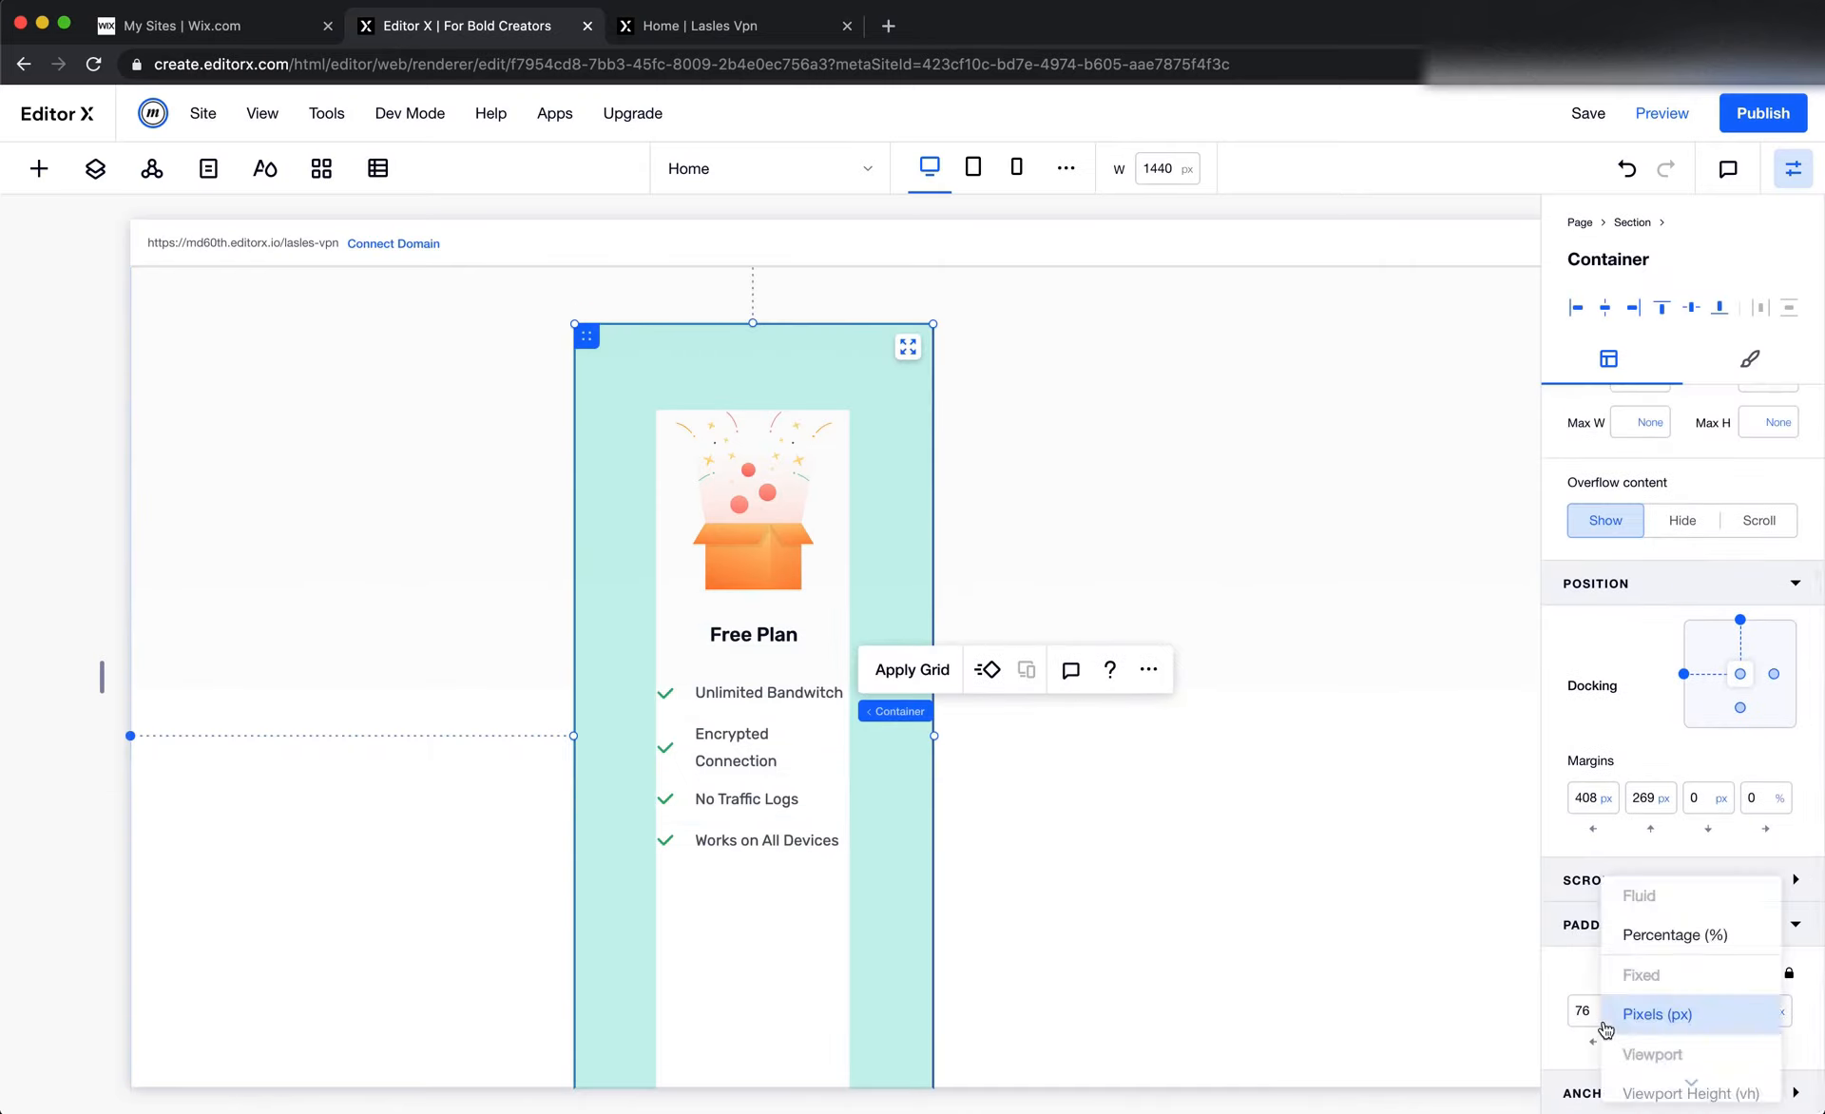
click(1597, 1013)
text(70)
key(Tab)
key(Tab)
key(Tab)
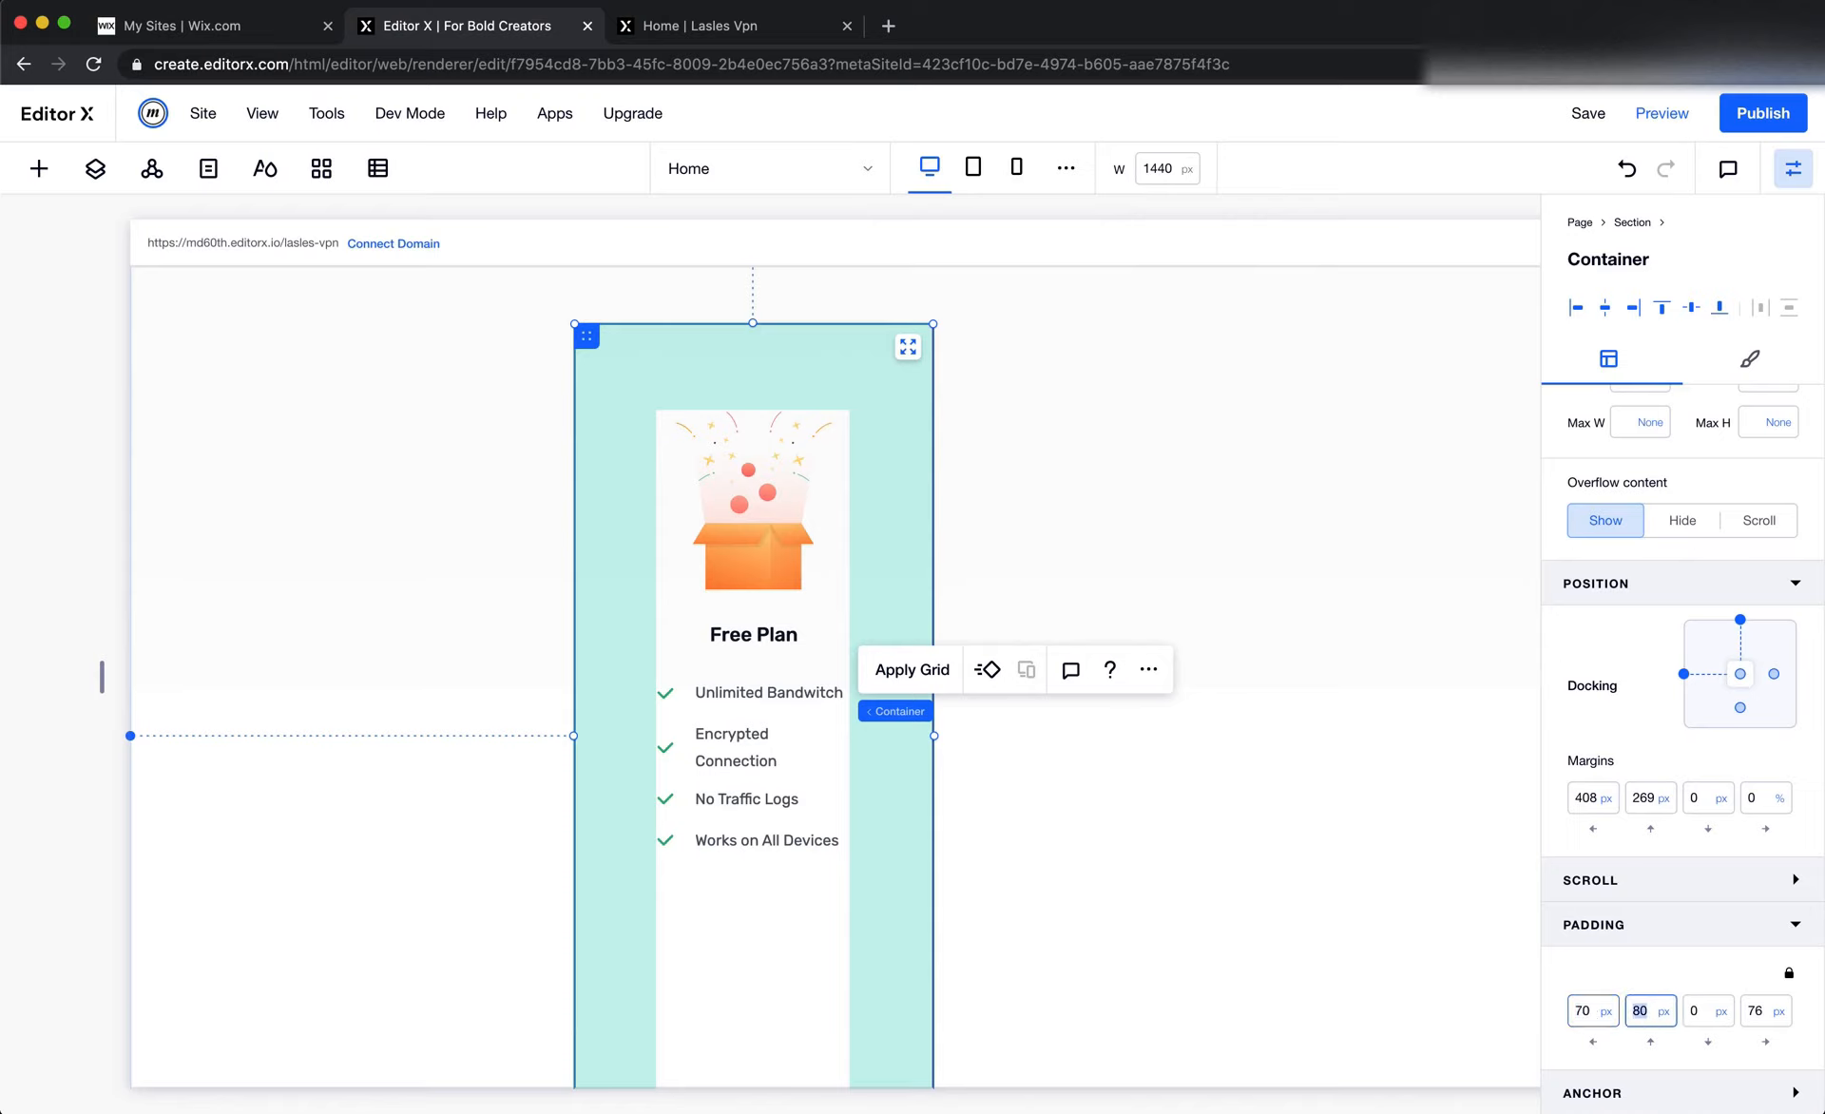
text(70)
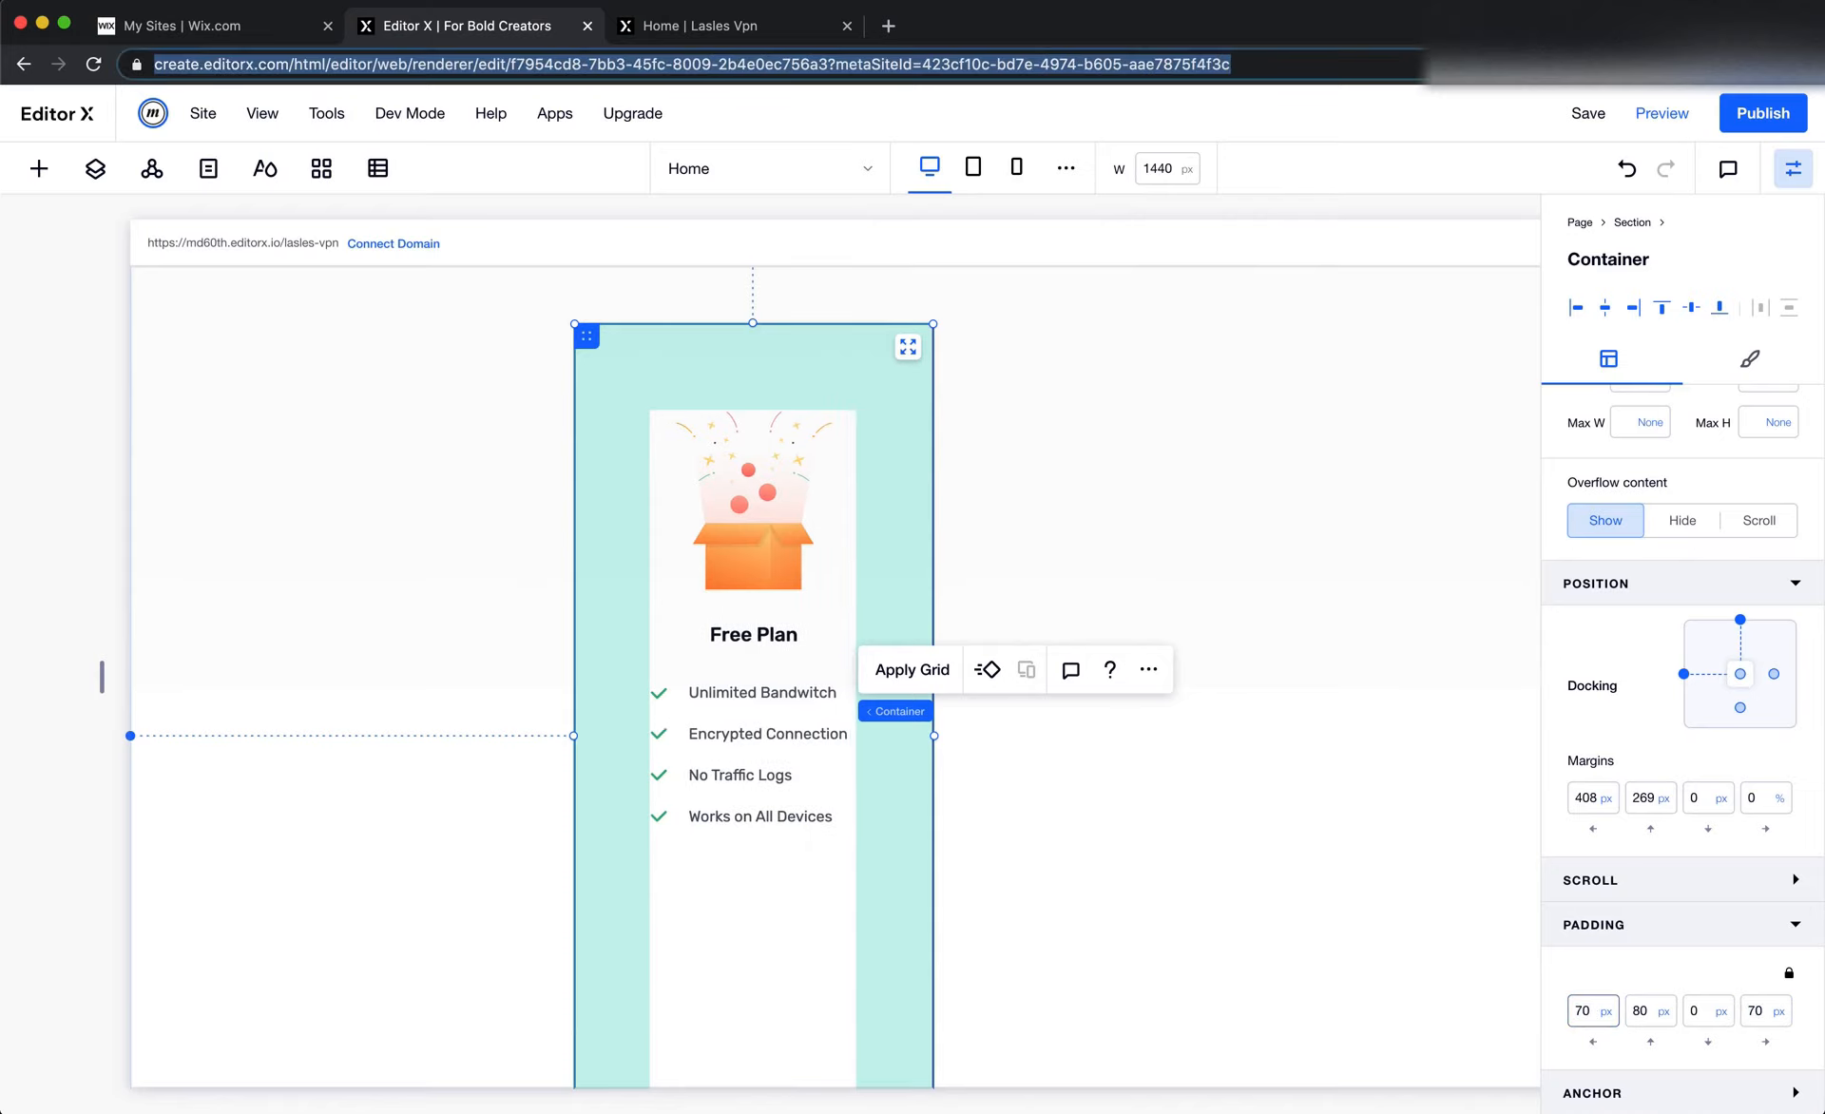
click(1192, 930)
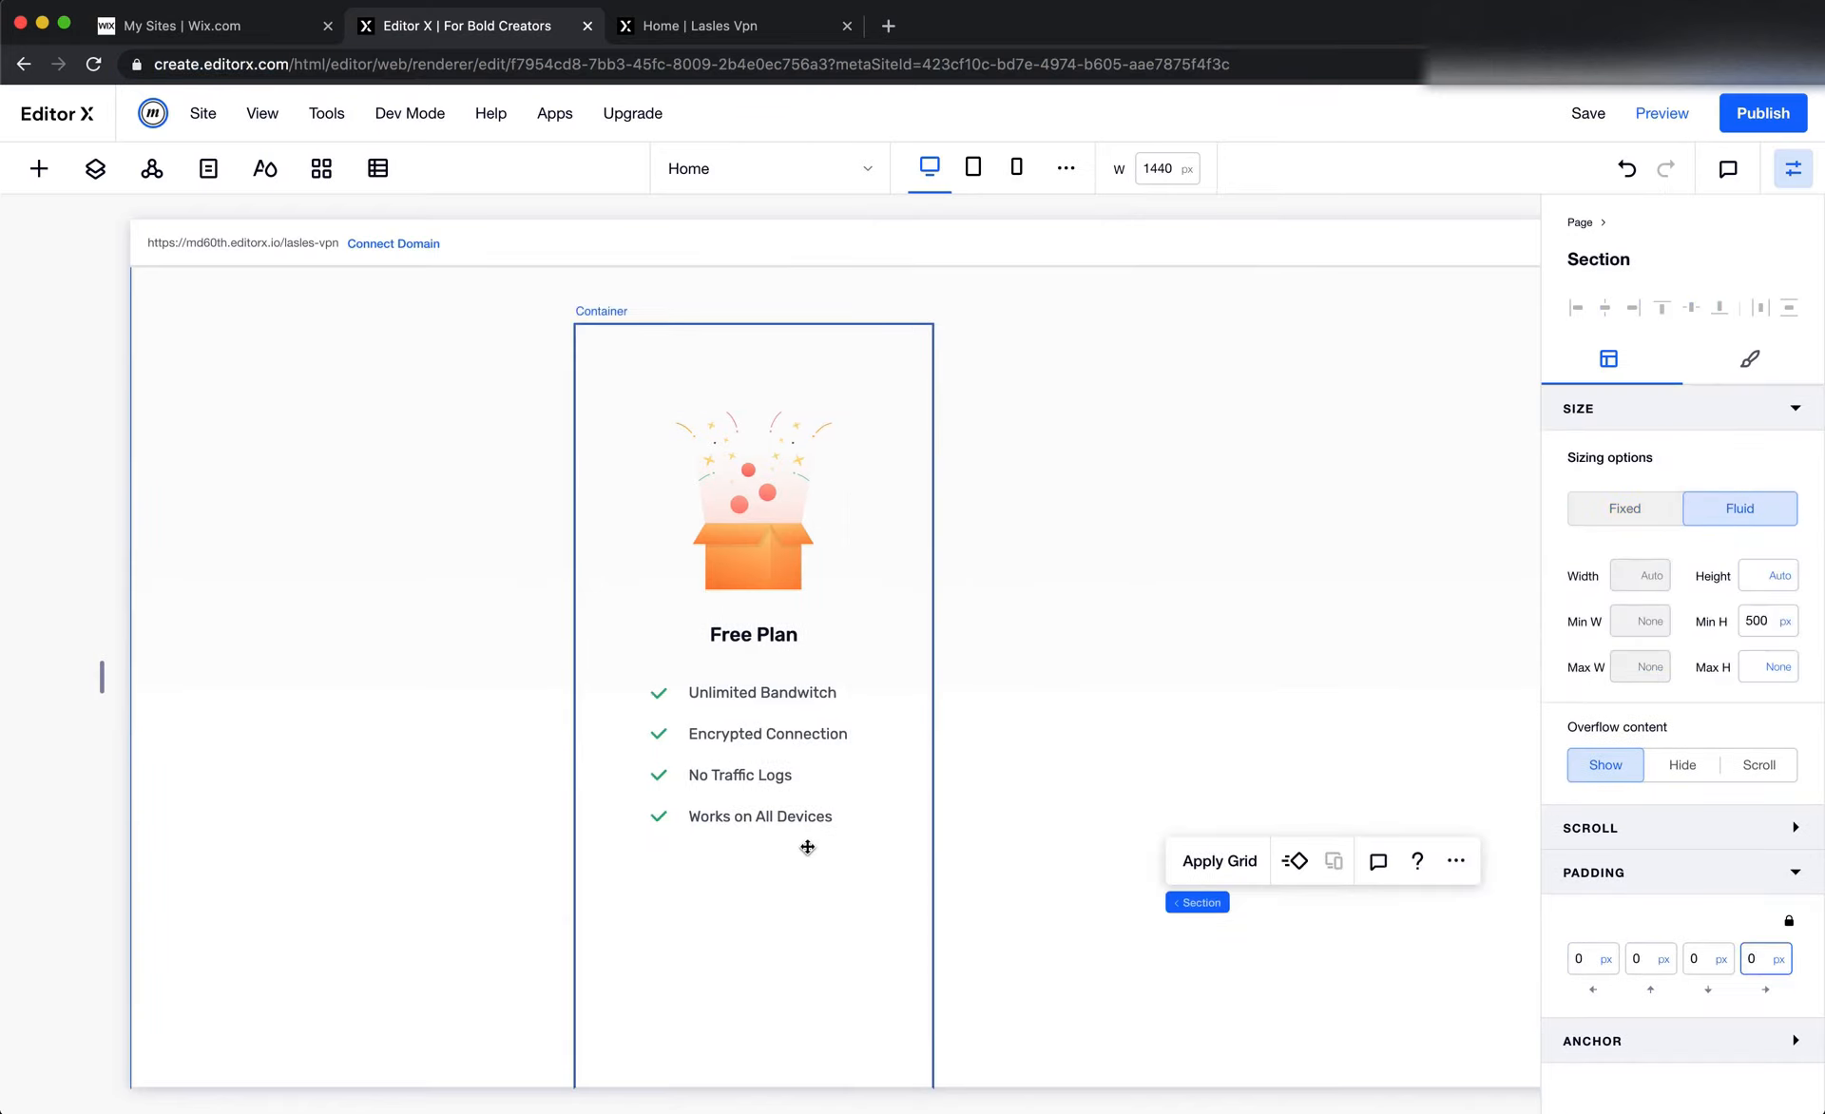
Copy the Free Plan title and paste it into the card container, centred below the feature list
scroll(806, 847, down, 2)
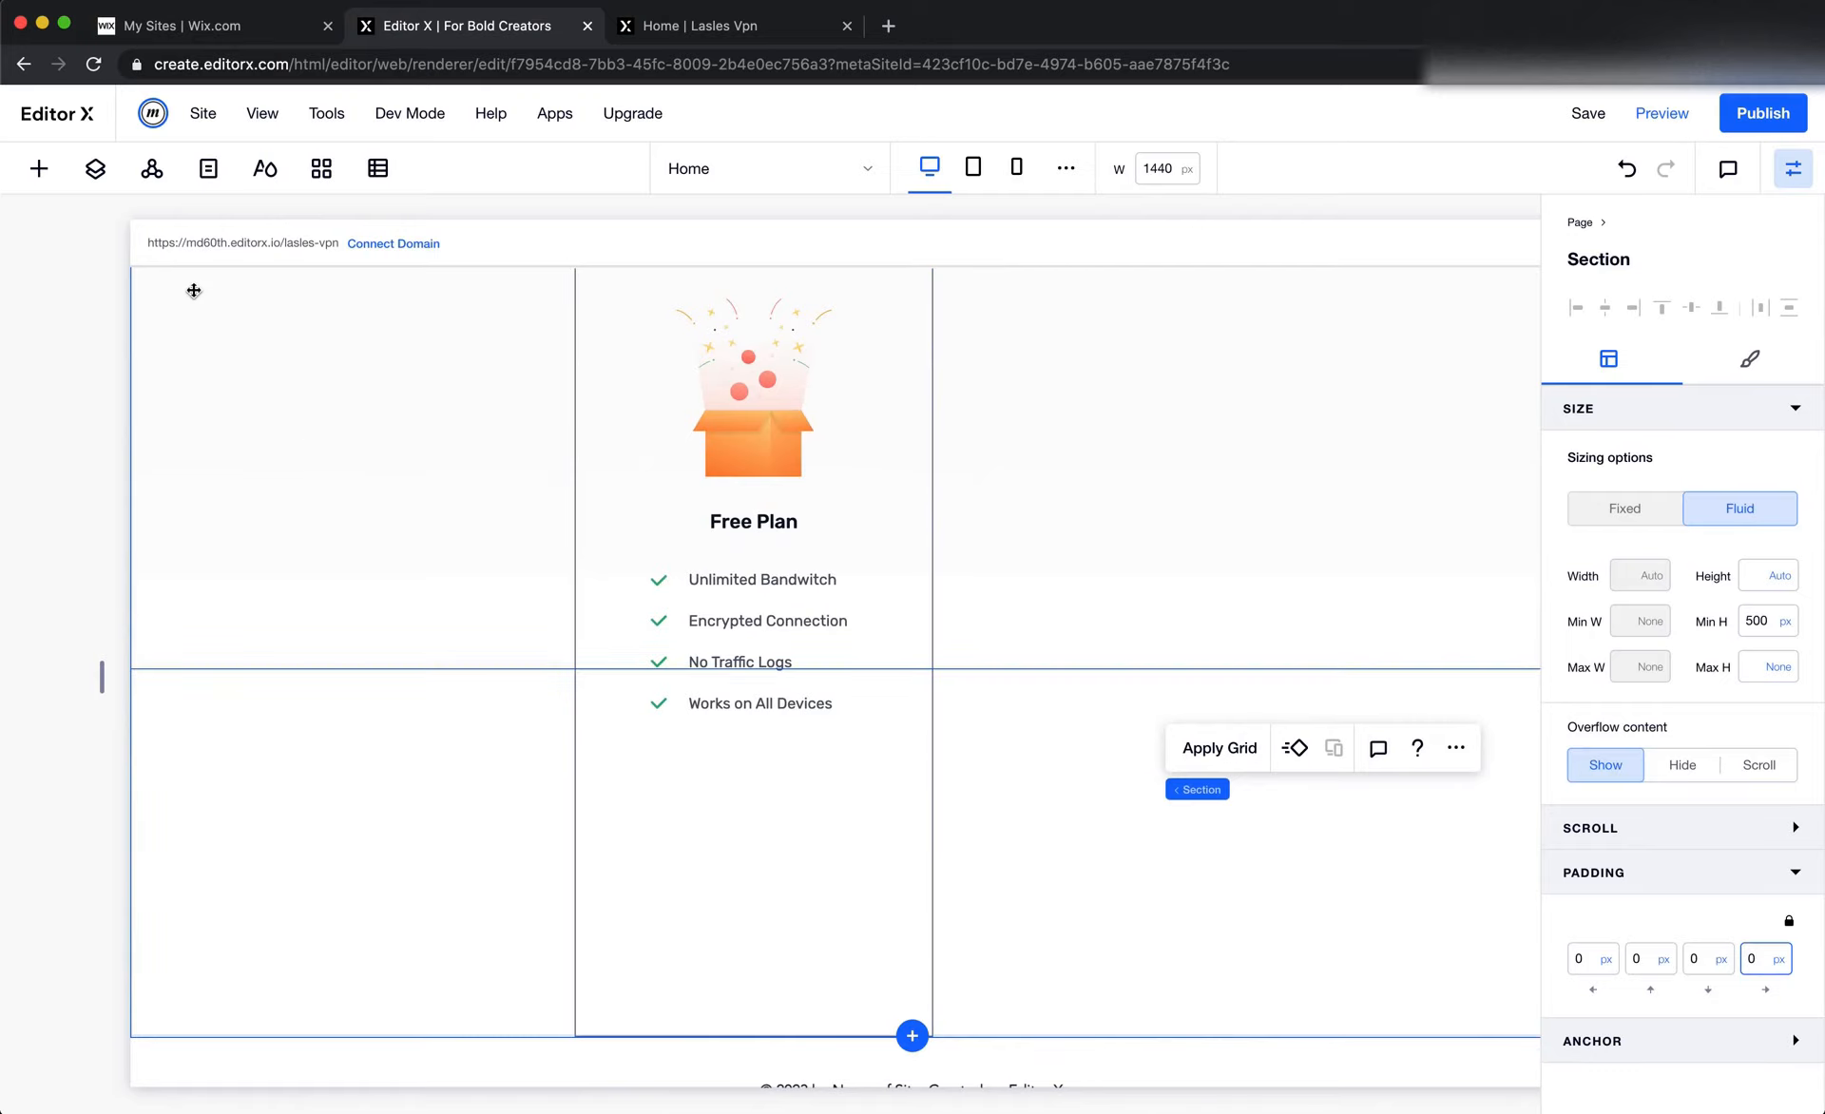
right_click(762, 519)
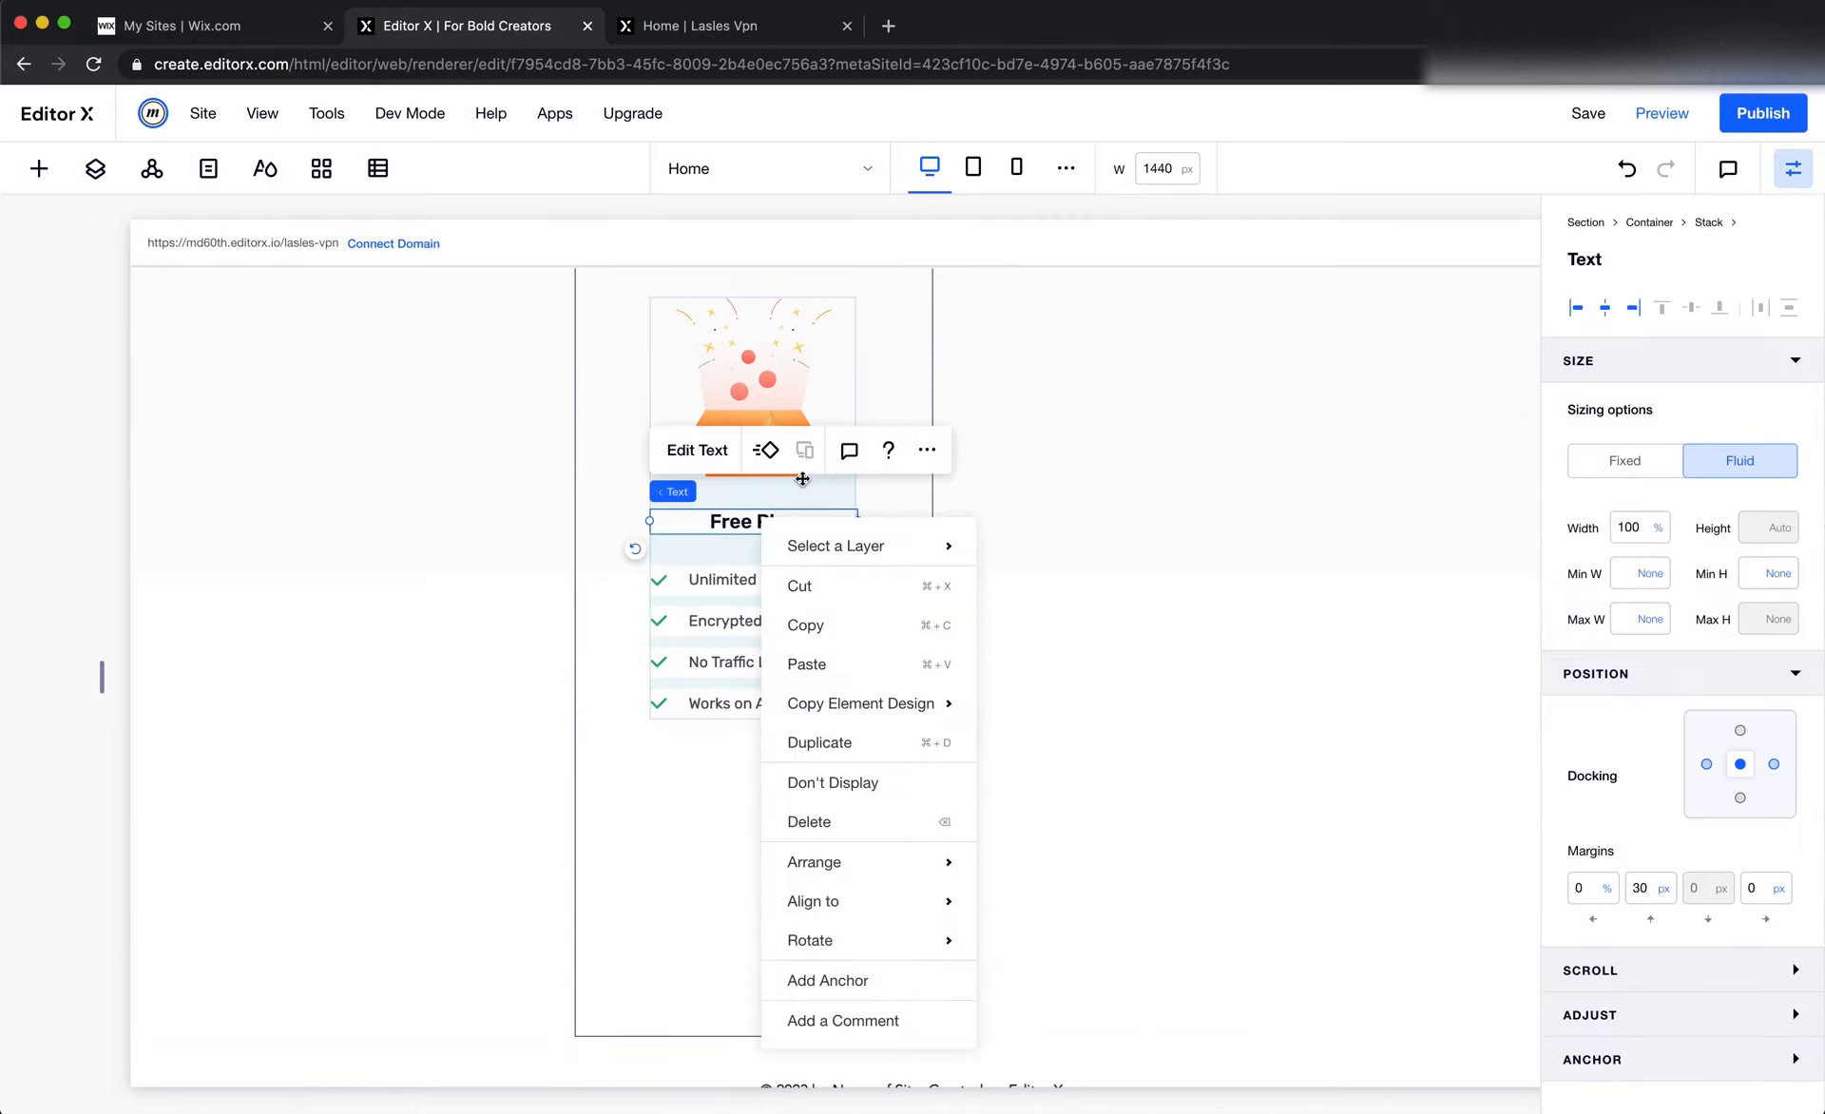
click(828, 631)
right_click(708, 854)
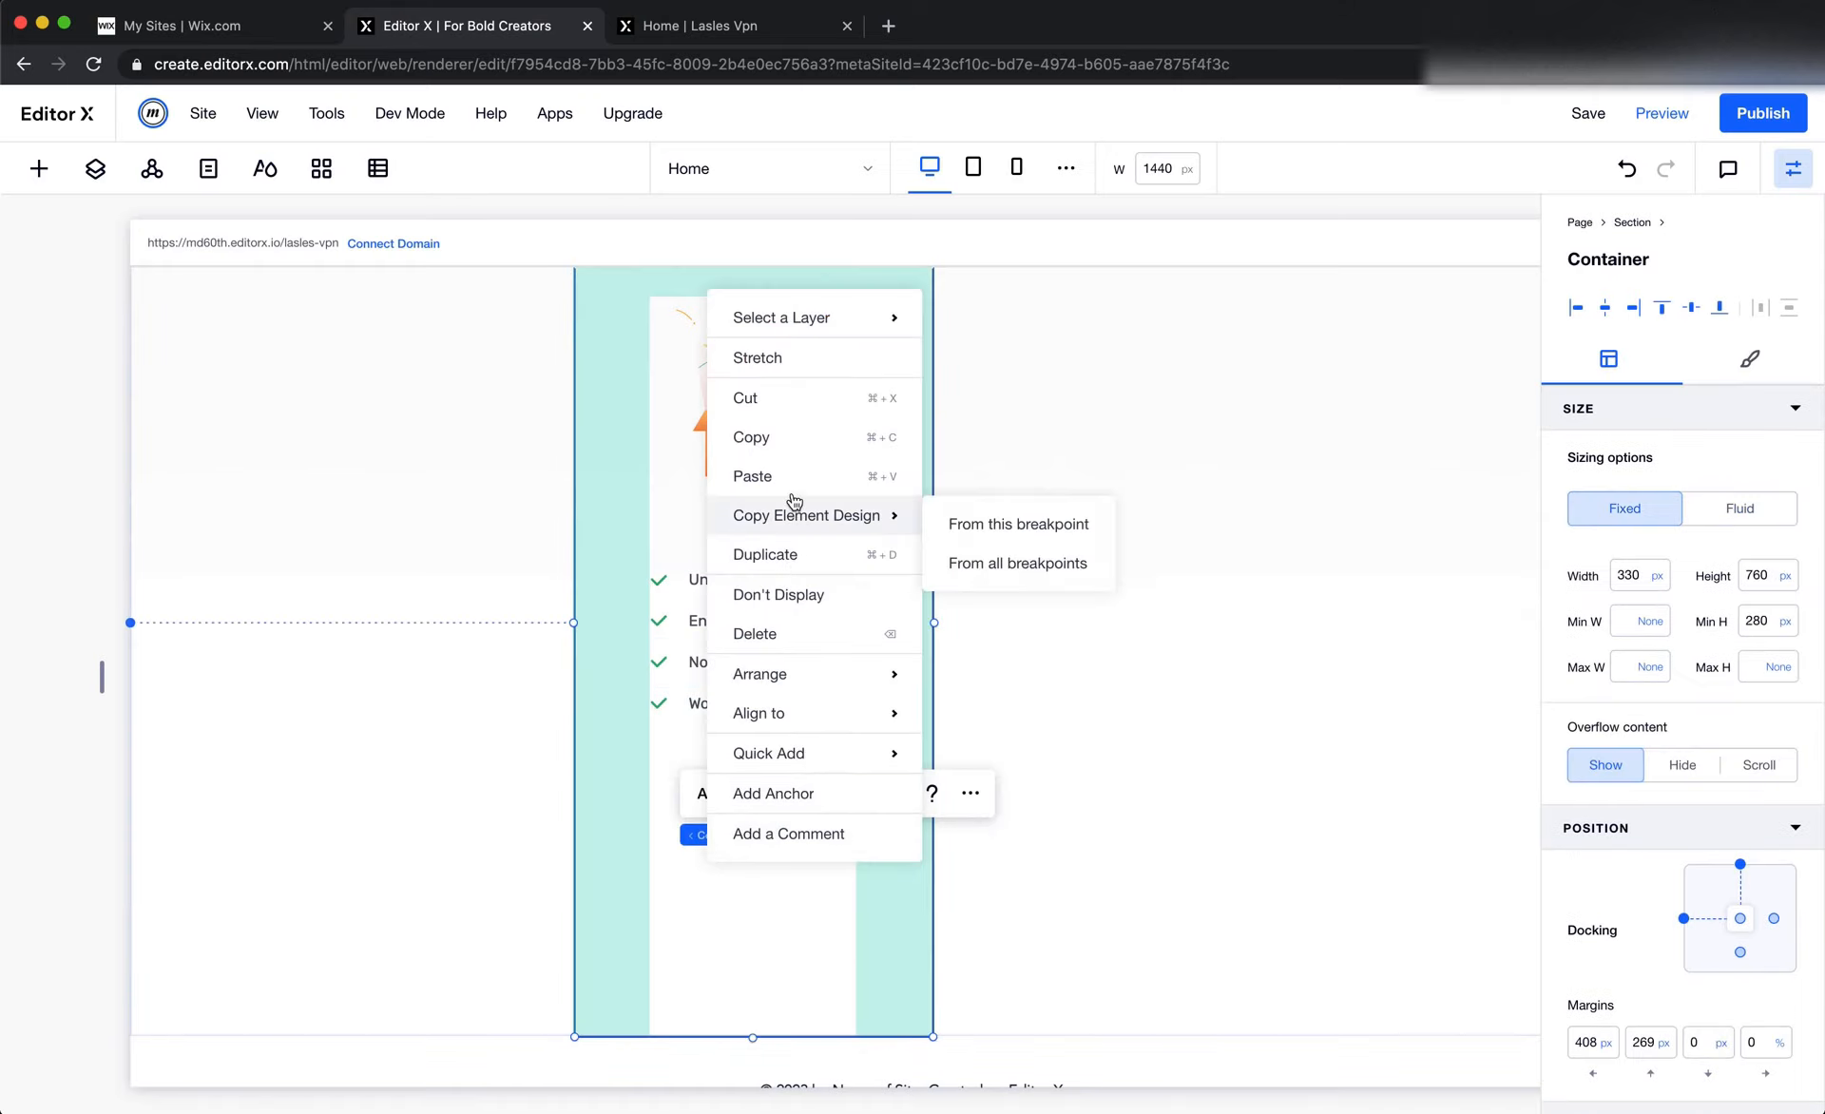
click(769, 473)
drag(806, 859, 753, 874)
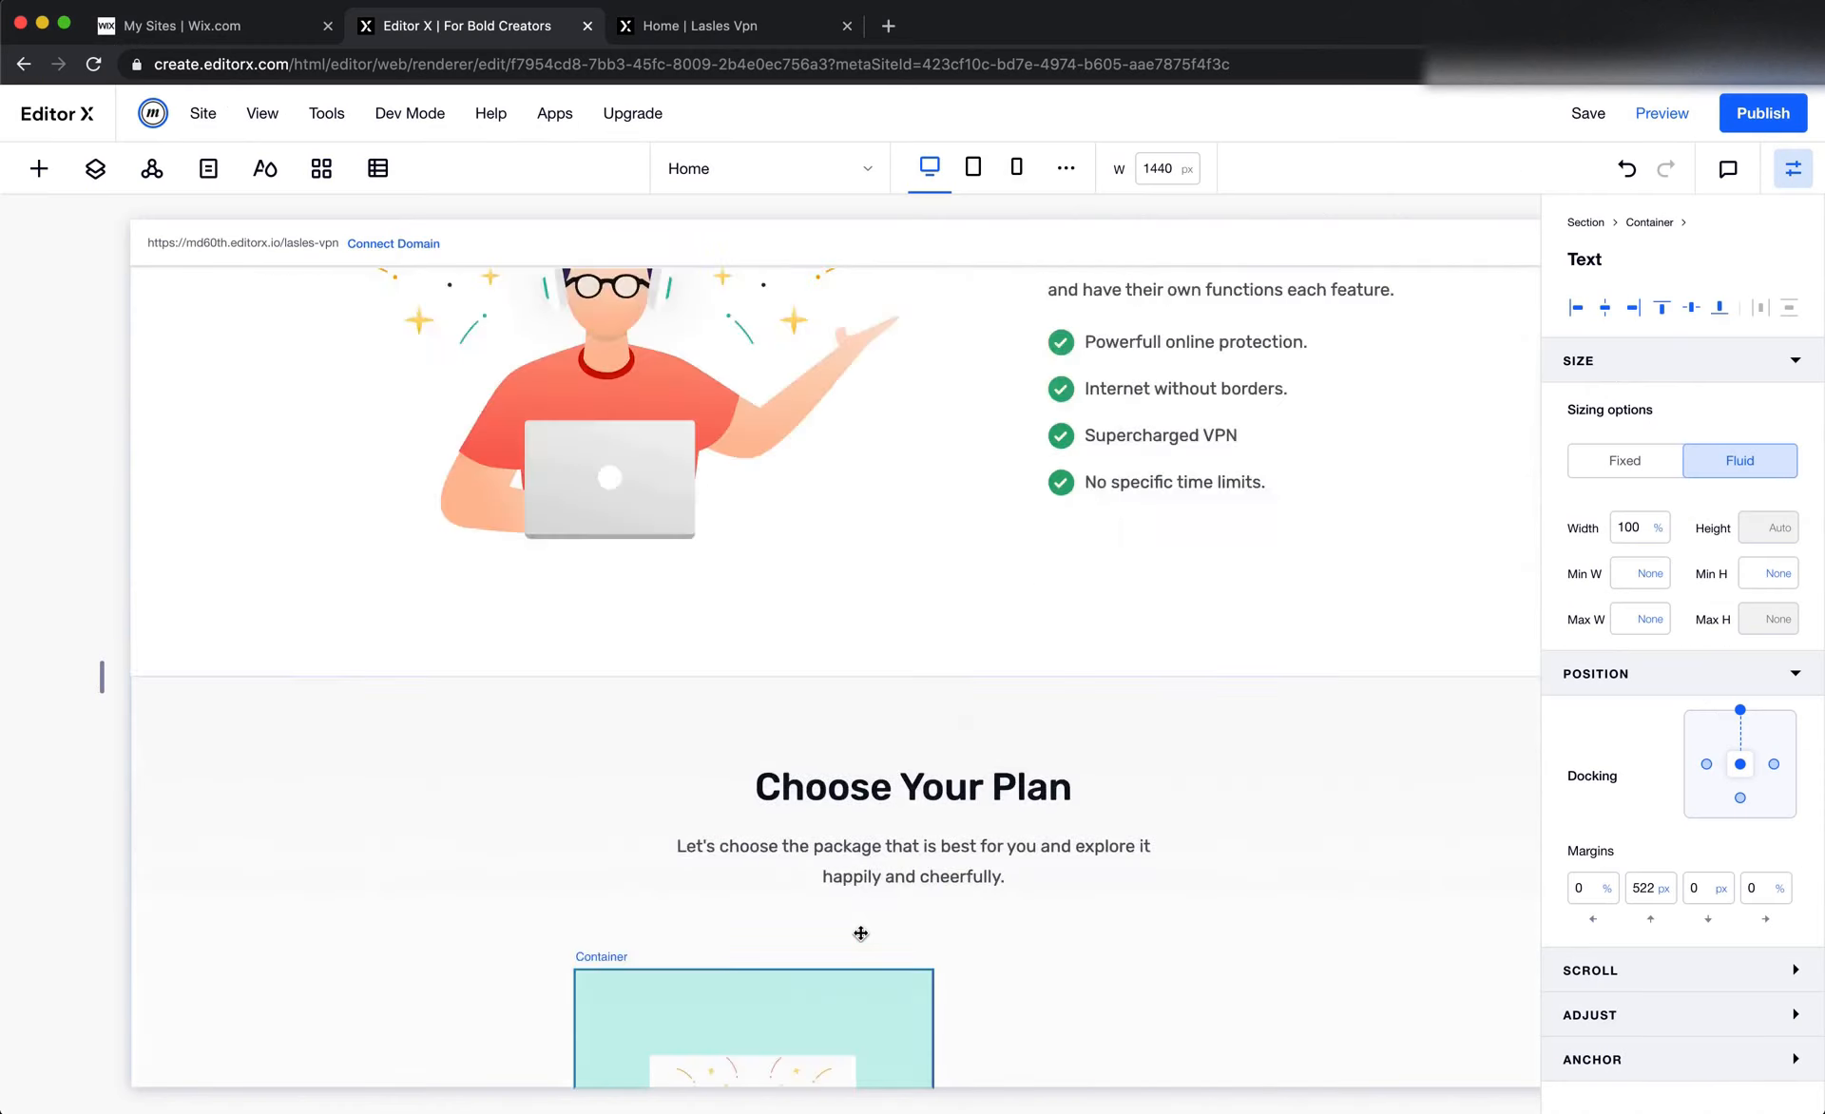
Copy the header's outlined Sign Up button into the Free Plan card and position it beneath the lower Free Plan text
scroll(860, 933, up, 10)
scroll(860, 933, down, 8)
scroll(860, 931, right, 2)
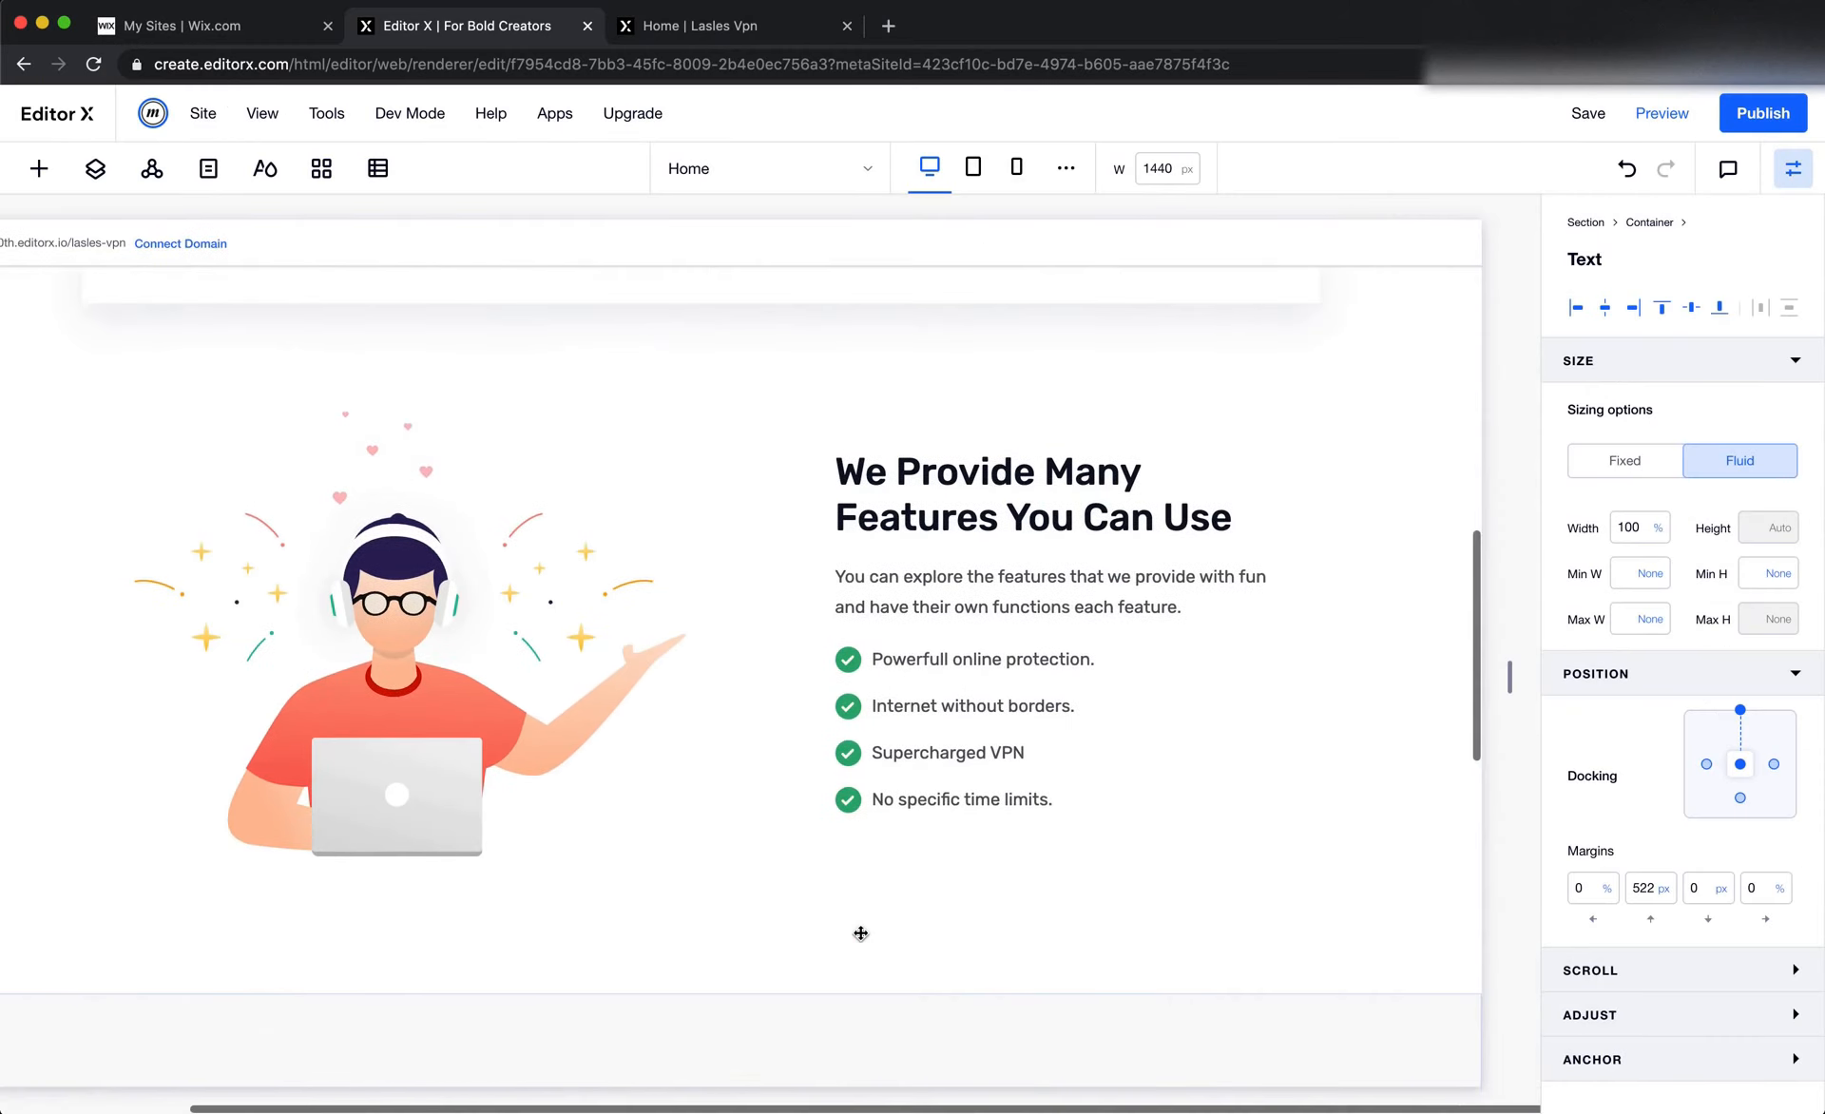
scroll(860, 951, up, 12)
right_click(1226, 339)
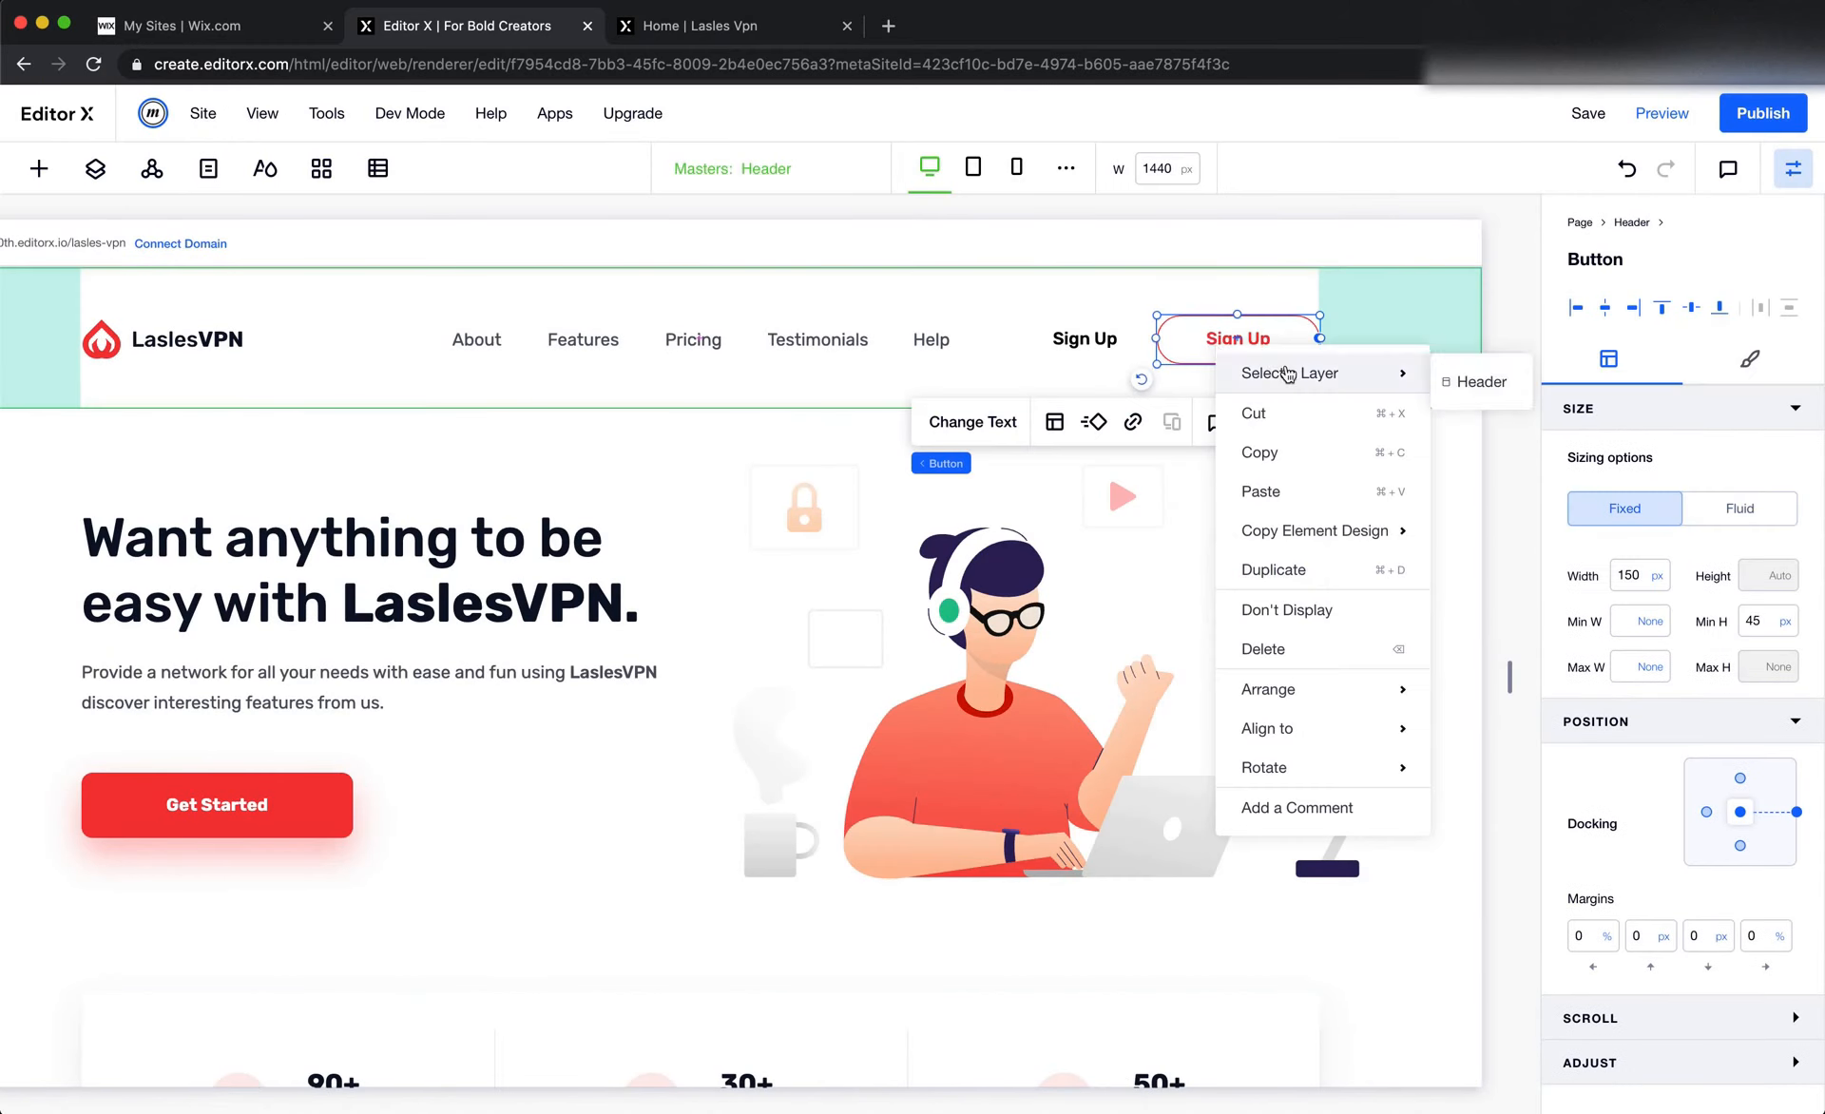
click(1259, 456)
scroll(769, 662, down, 15)
scroll(766, 657, left, 3)
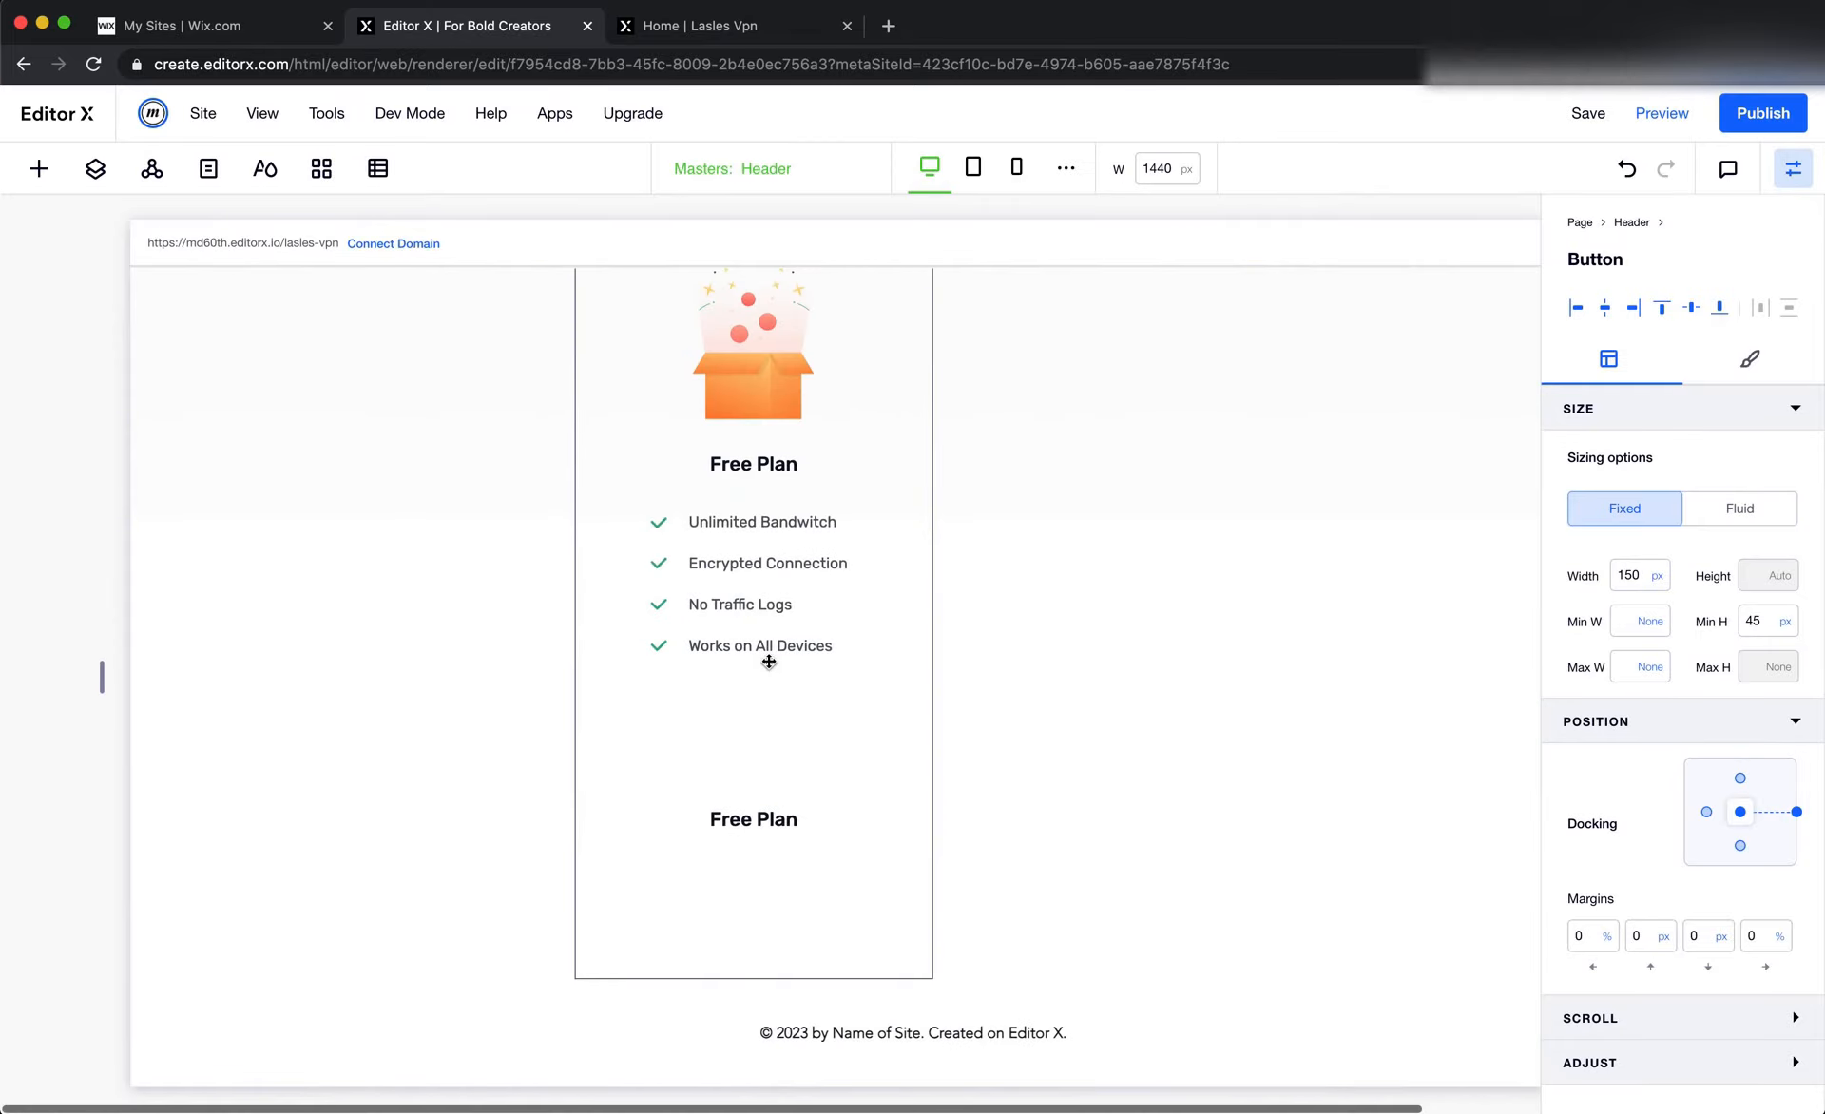
right_click(716, 900)
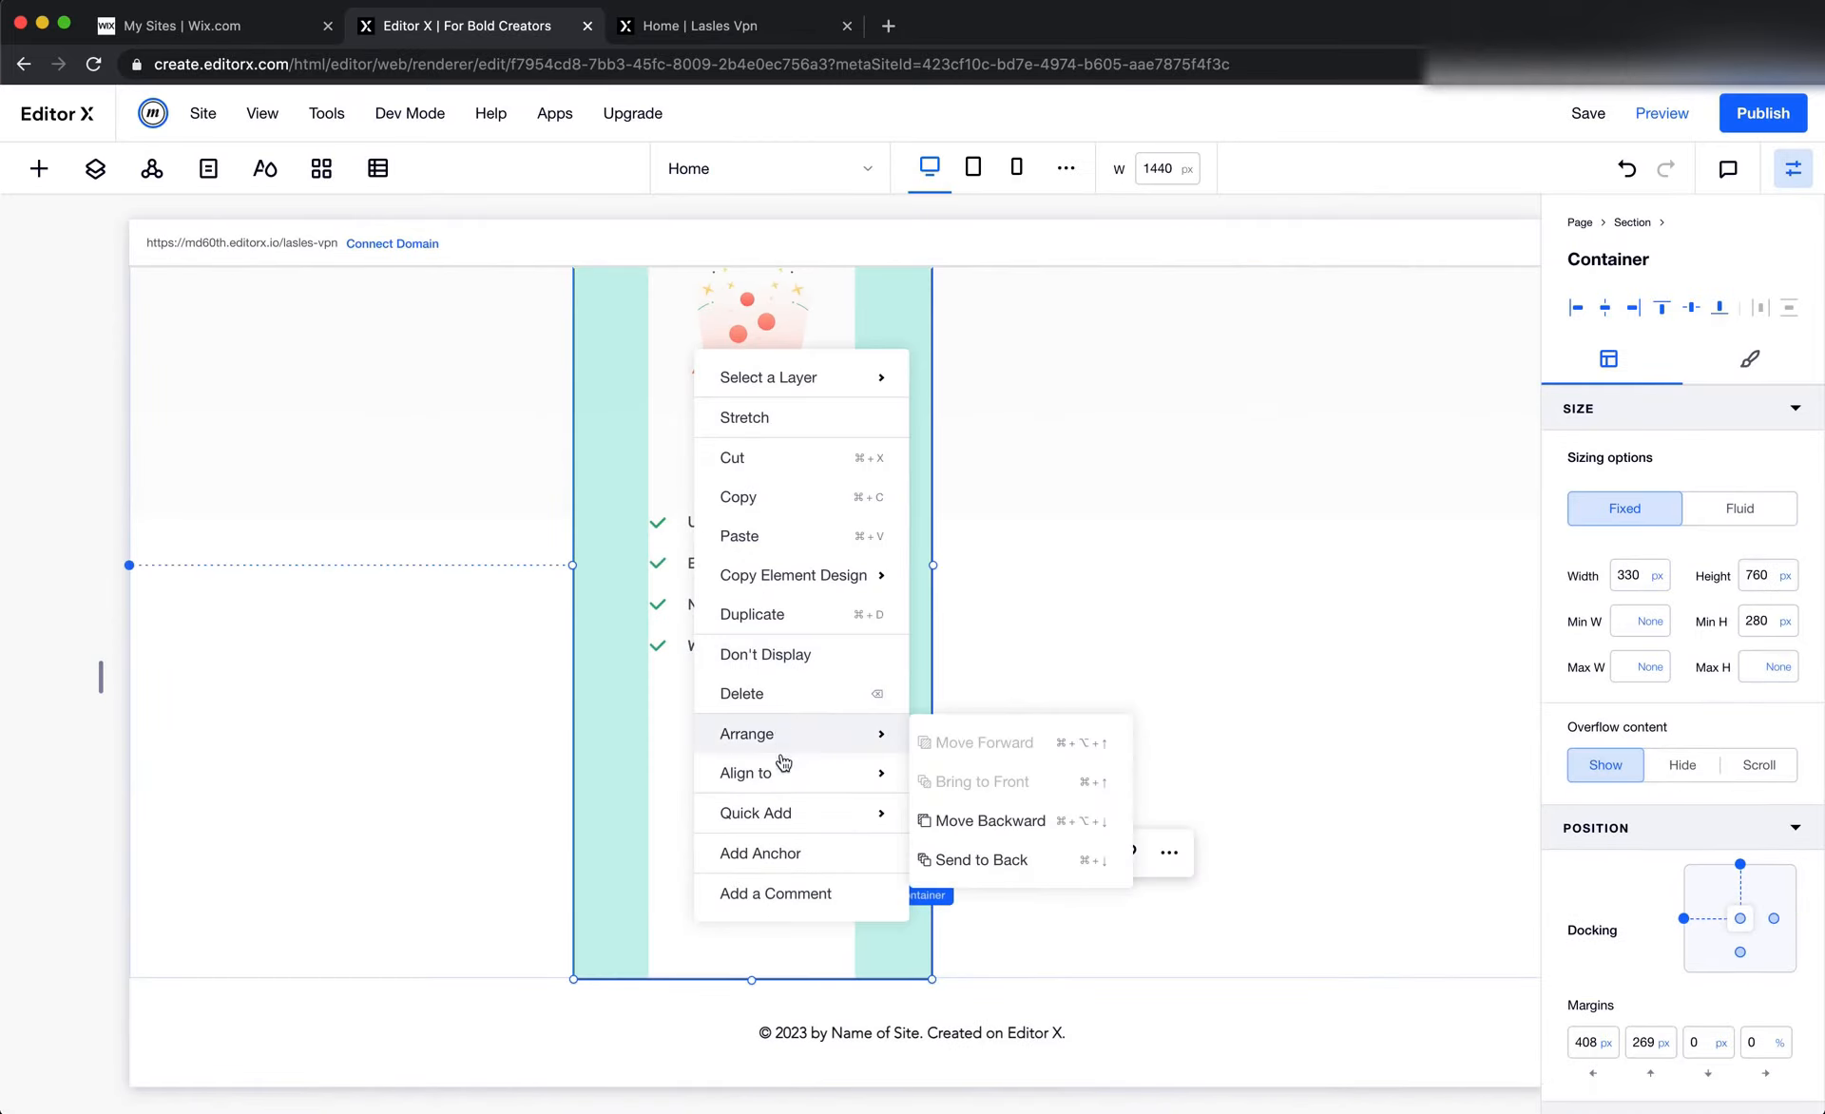
click(779, 531)
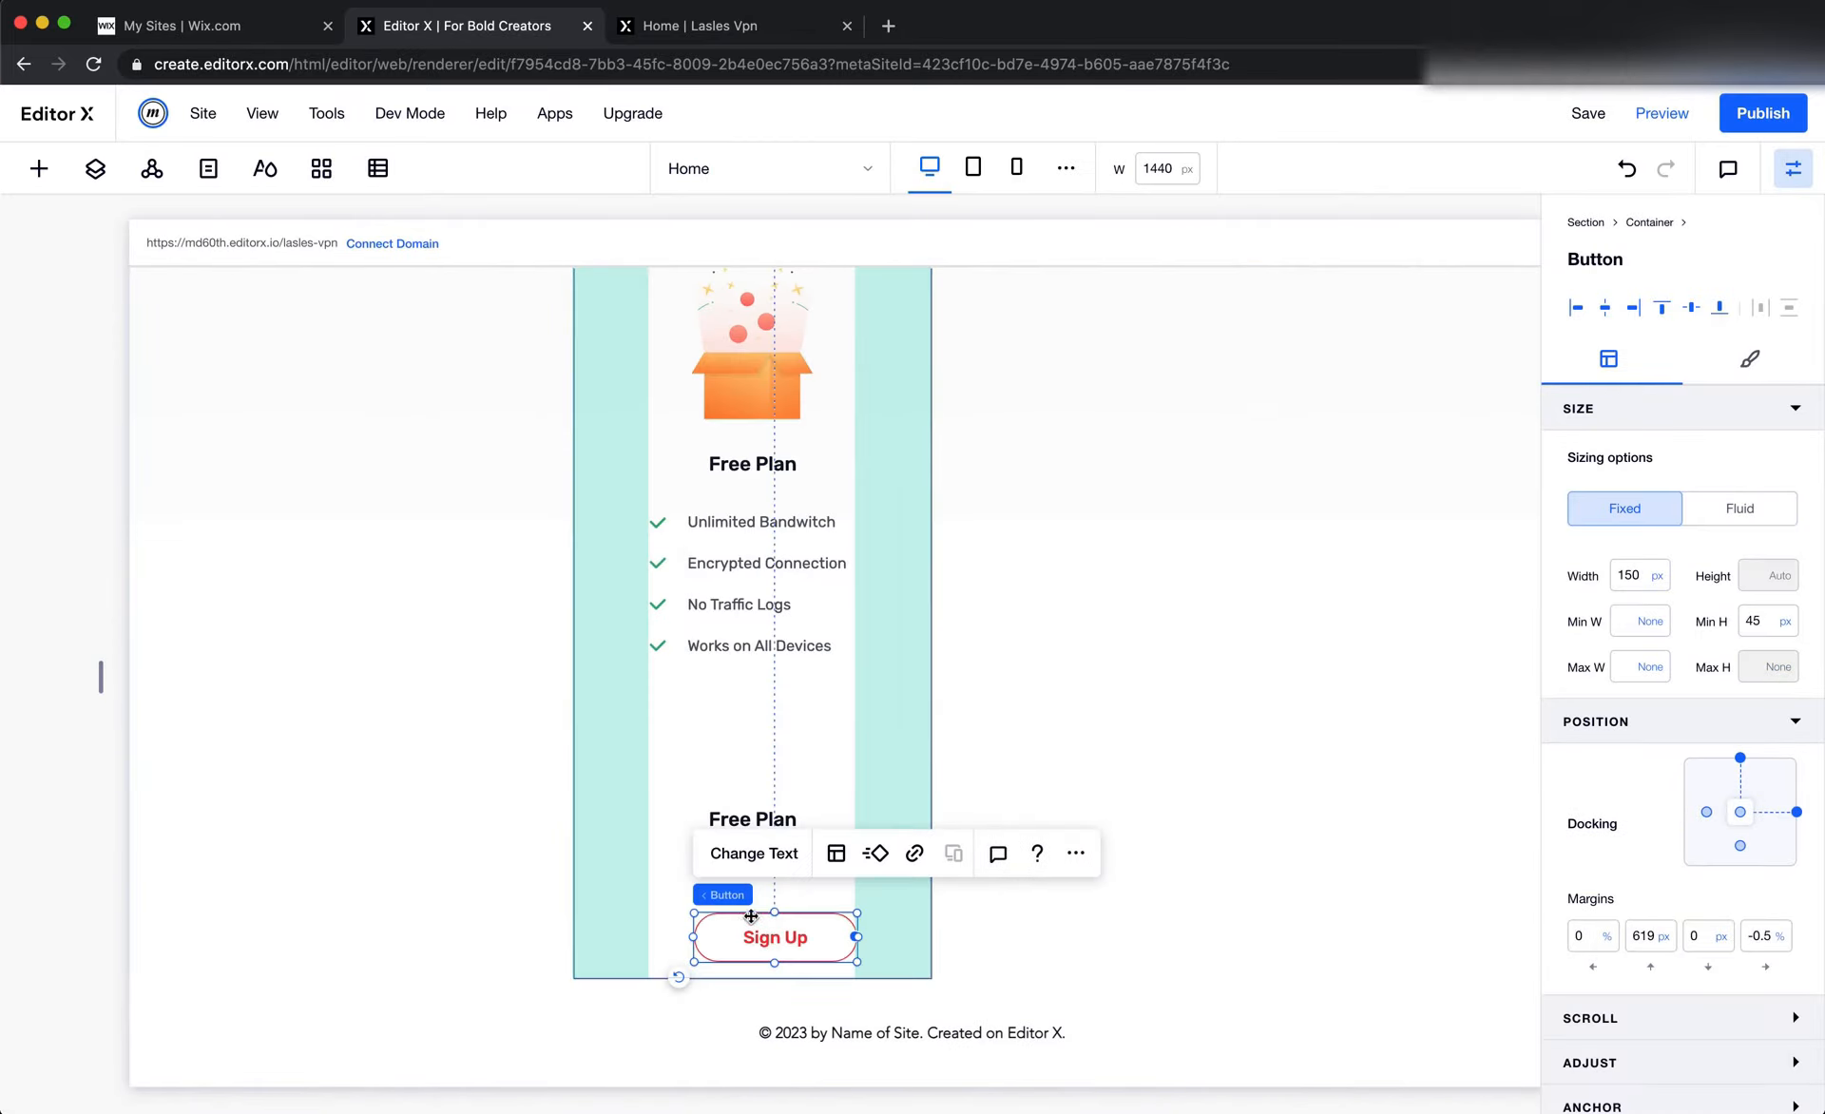
drag(772, 930, 753, 891)
Stack the lower Free Plan text and the Sign Up button together
click(799, 711)
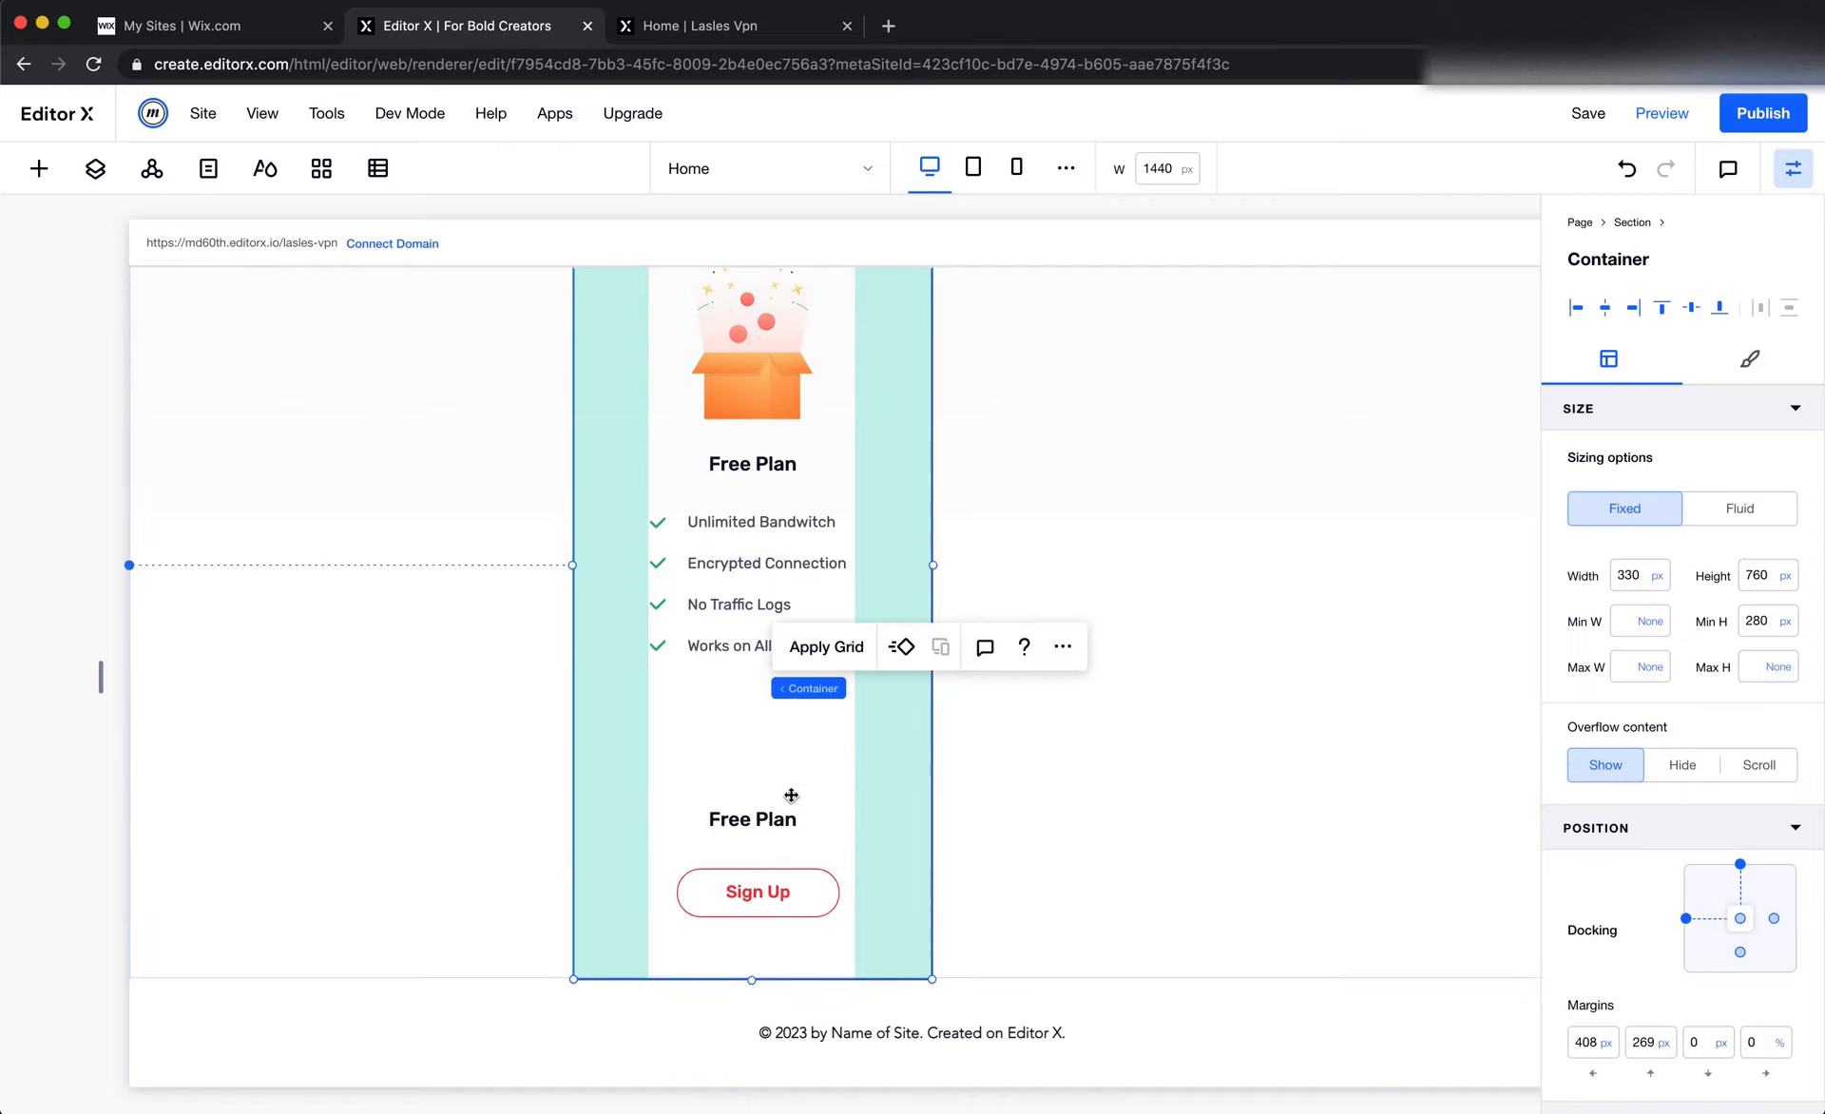
click(760, 823)
shift+click(765, 899)
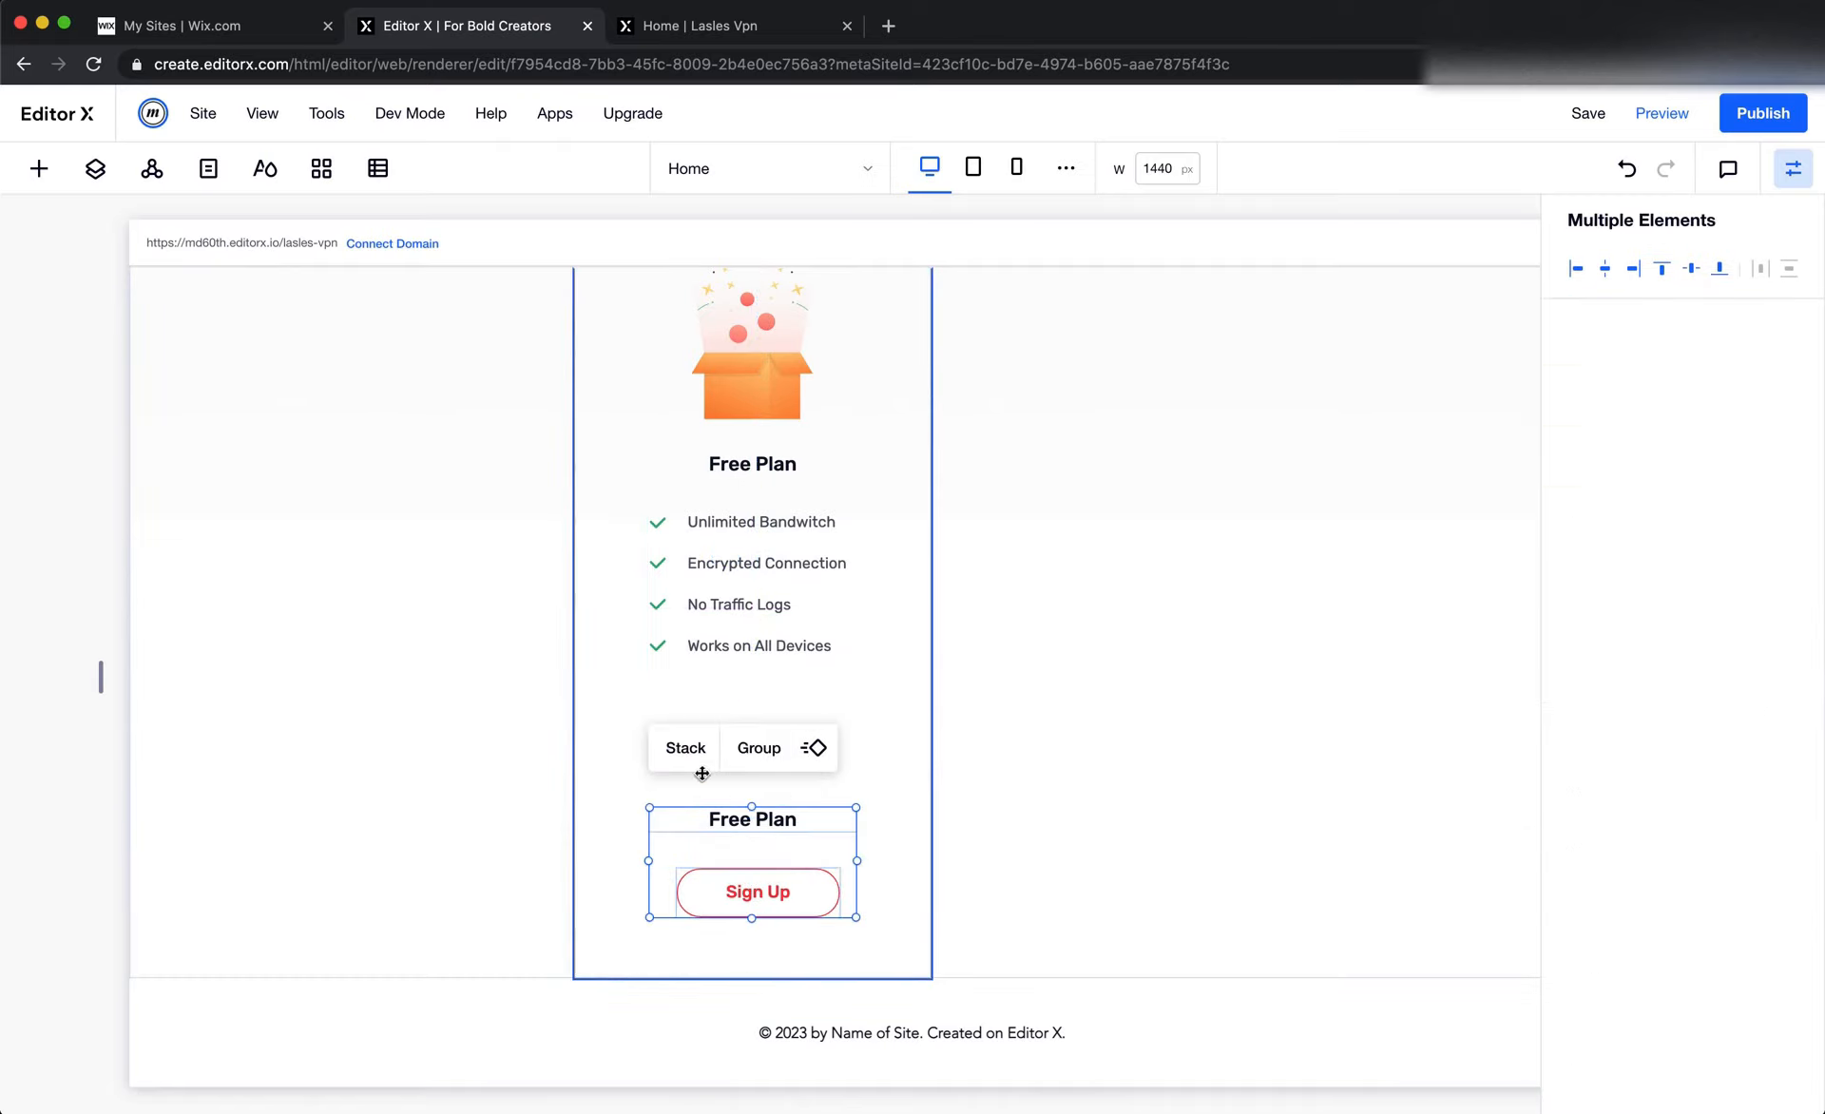
click(686, 747)
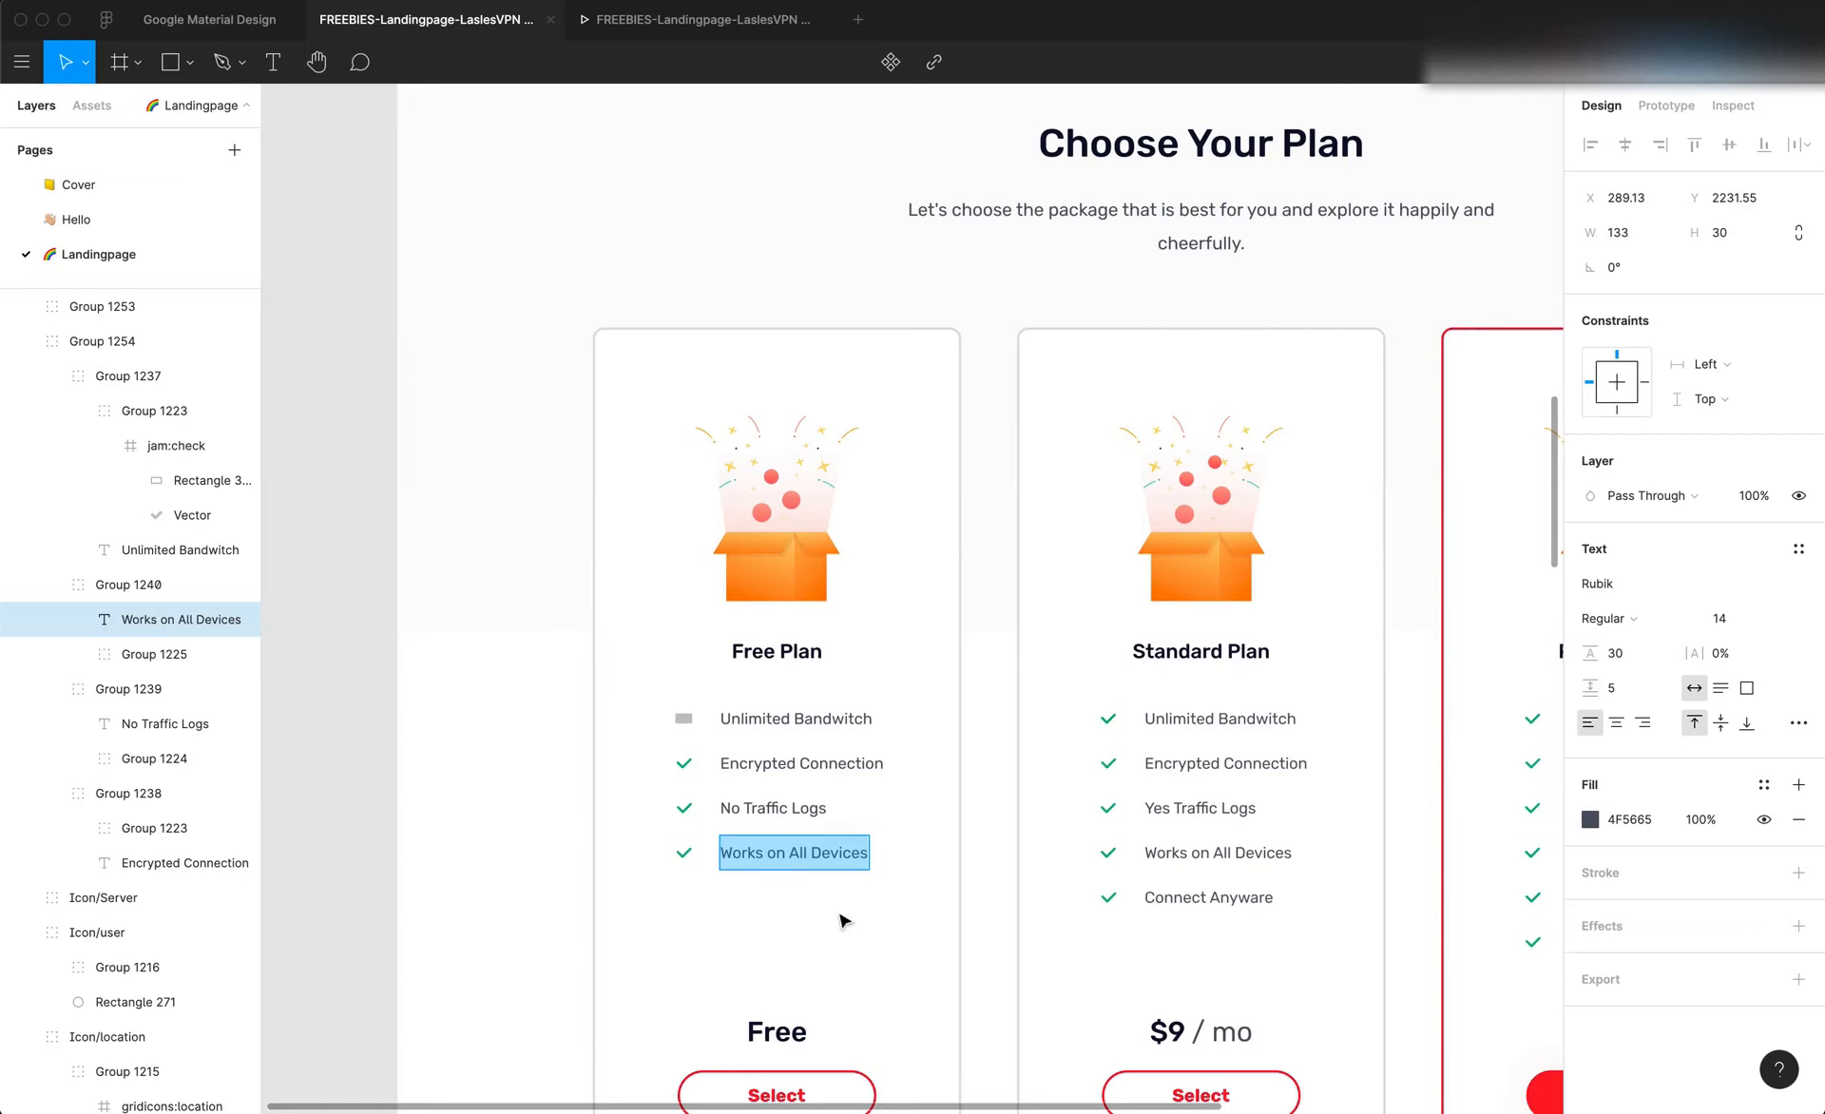
Check the price-to-button spacing in Figma, then set the Sign Up button's top margin to 20 px and left margin to 0 in Editor X
scroll(826, 950, down, 3)
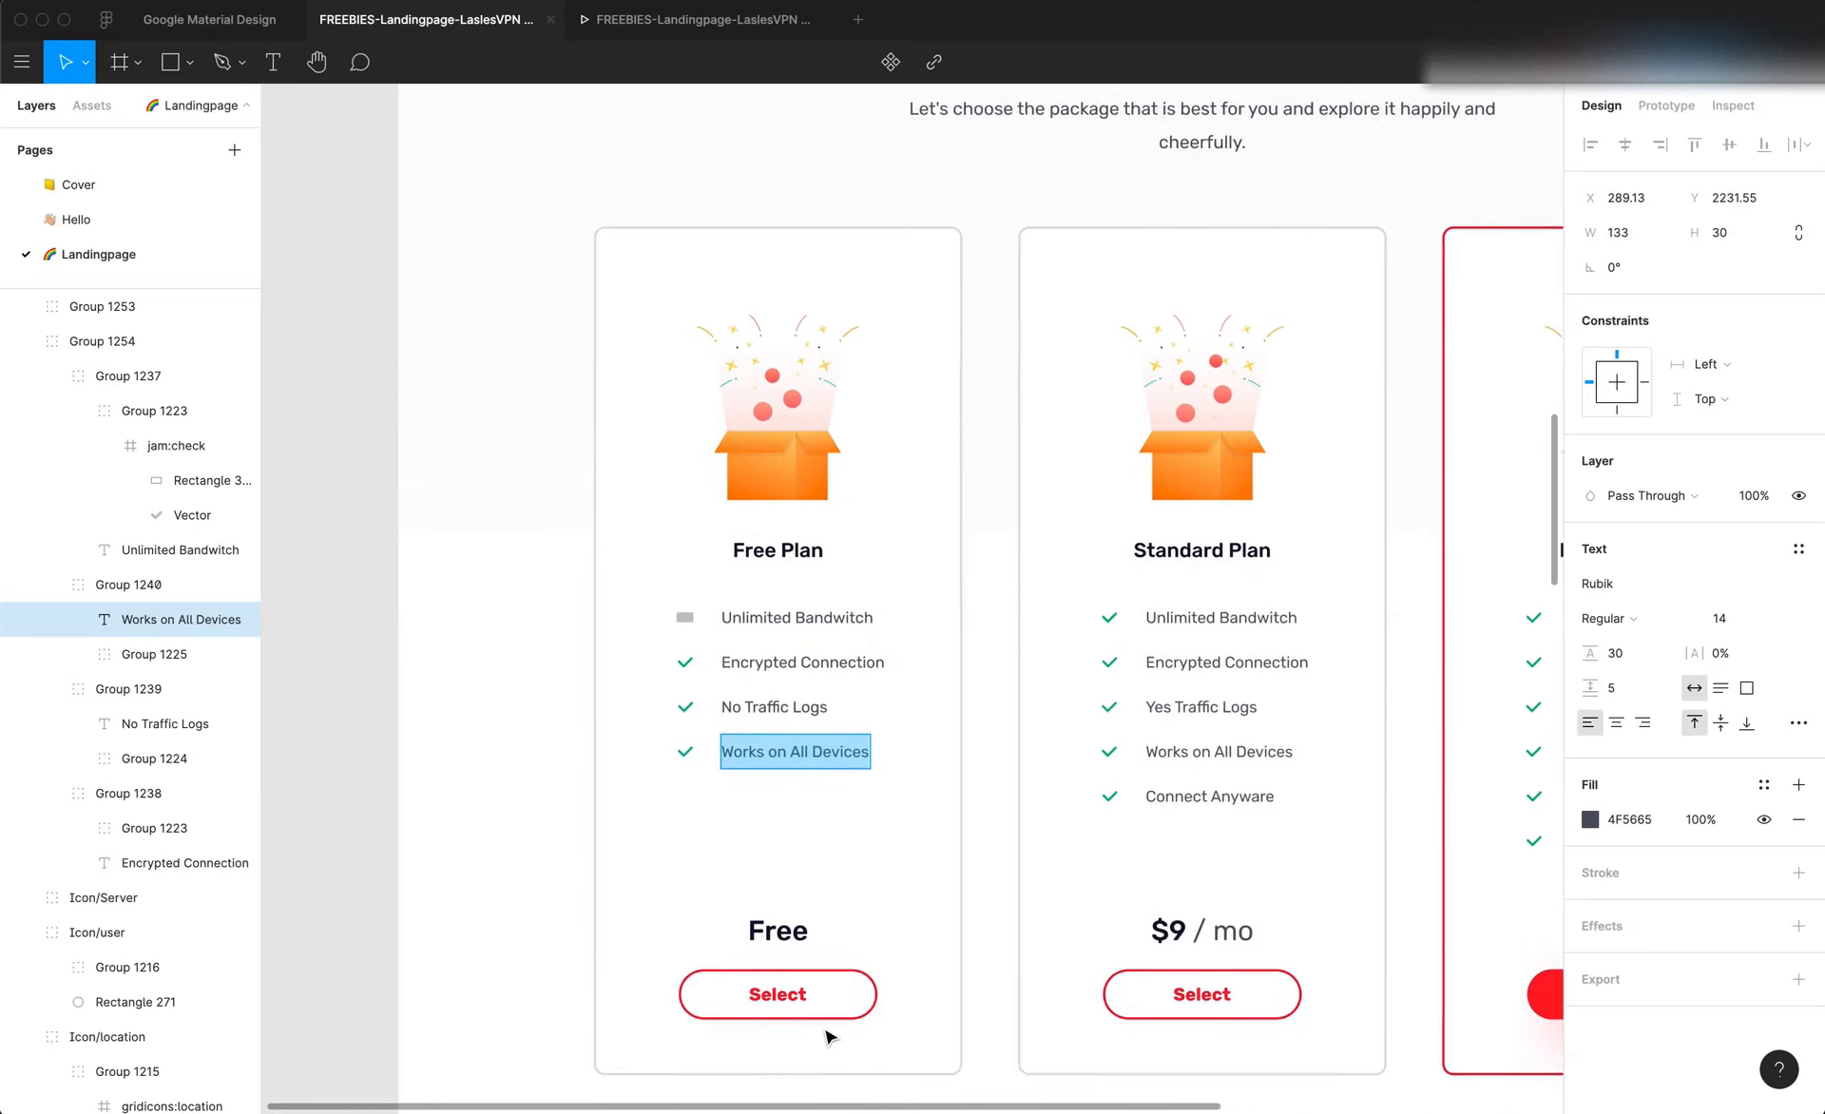
click(773, 939)
click(797, 933)
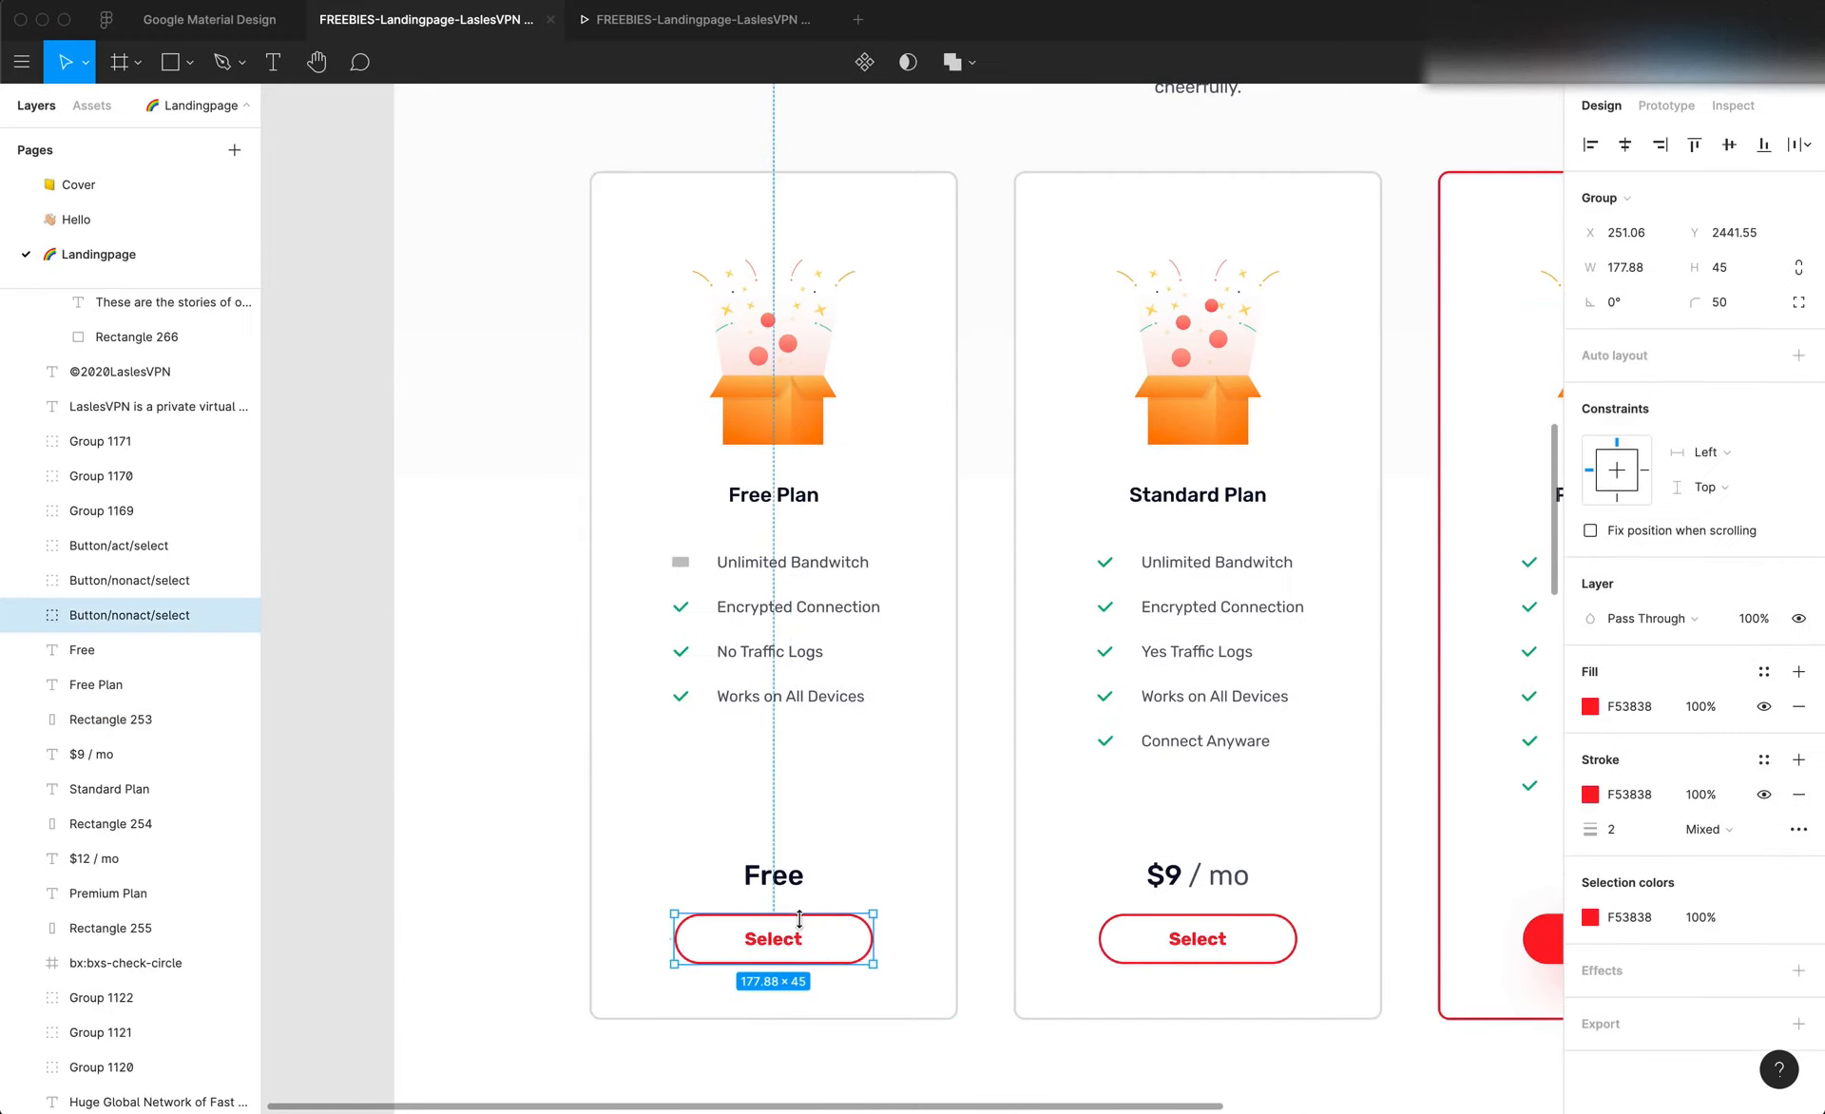
click(773, 874)
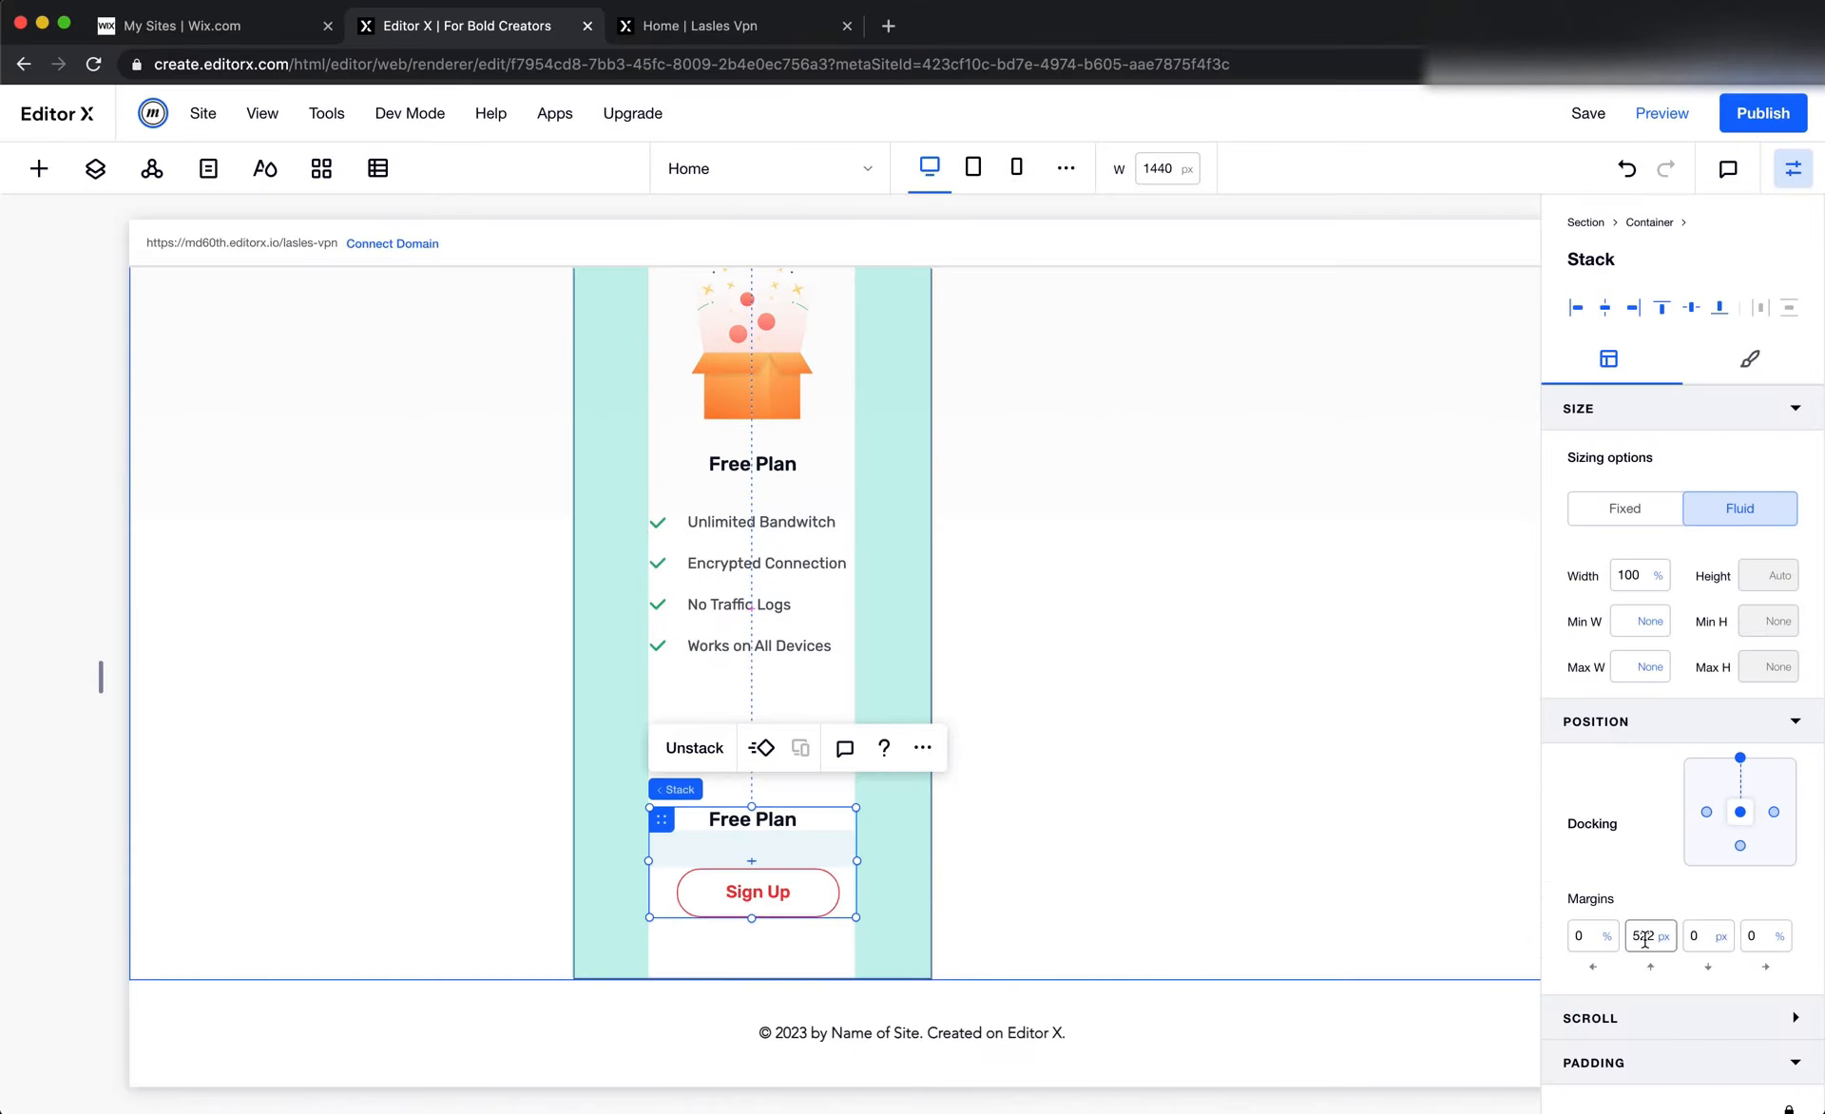
click(739, 891)
click(1640, 941)
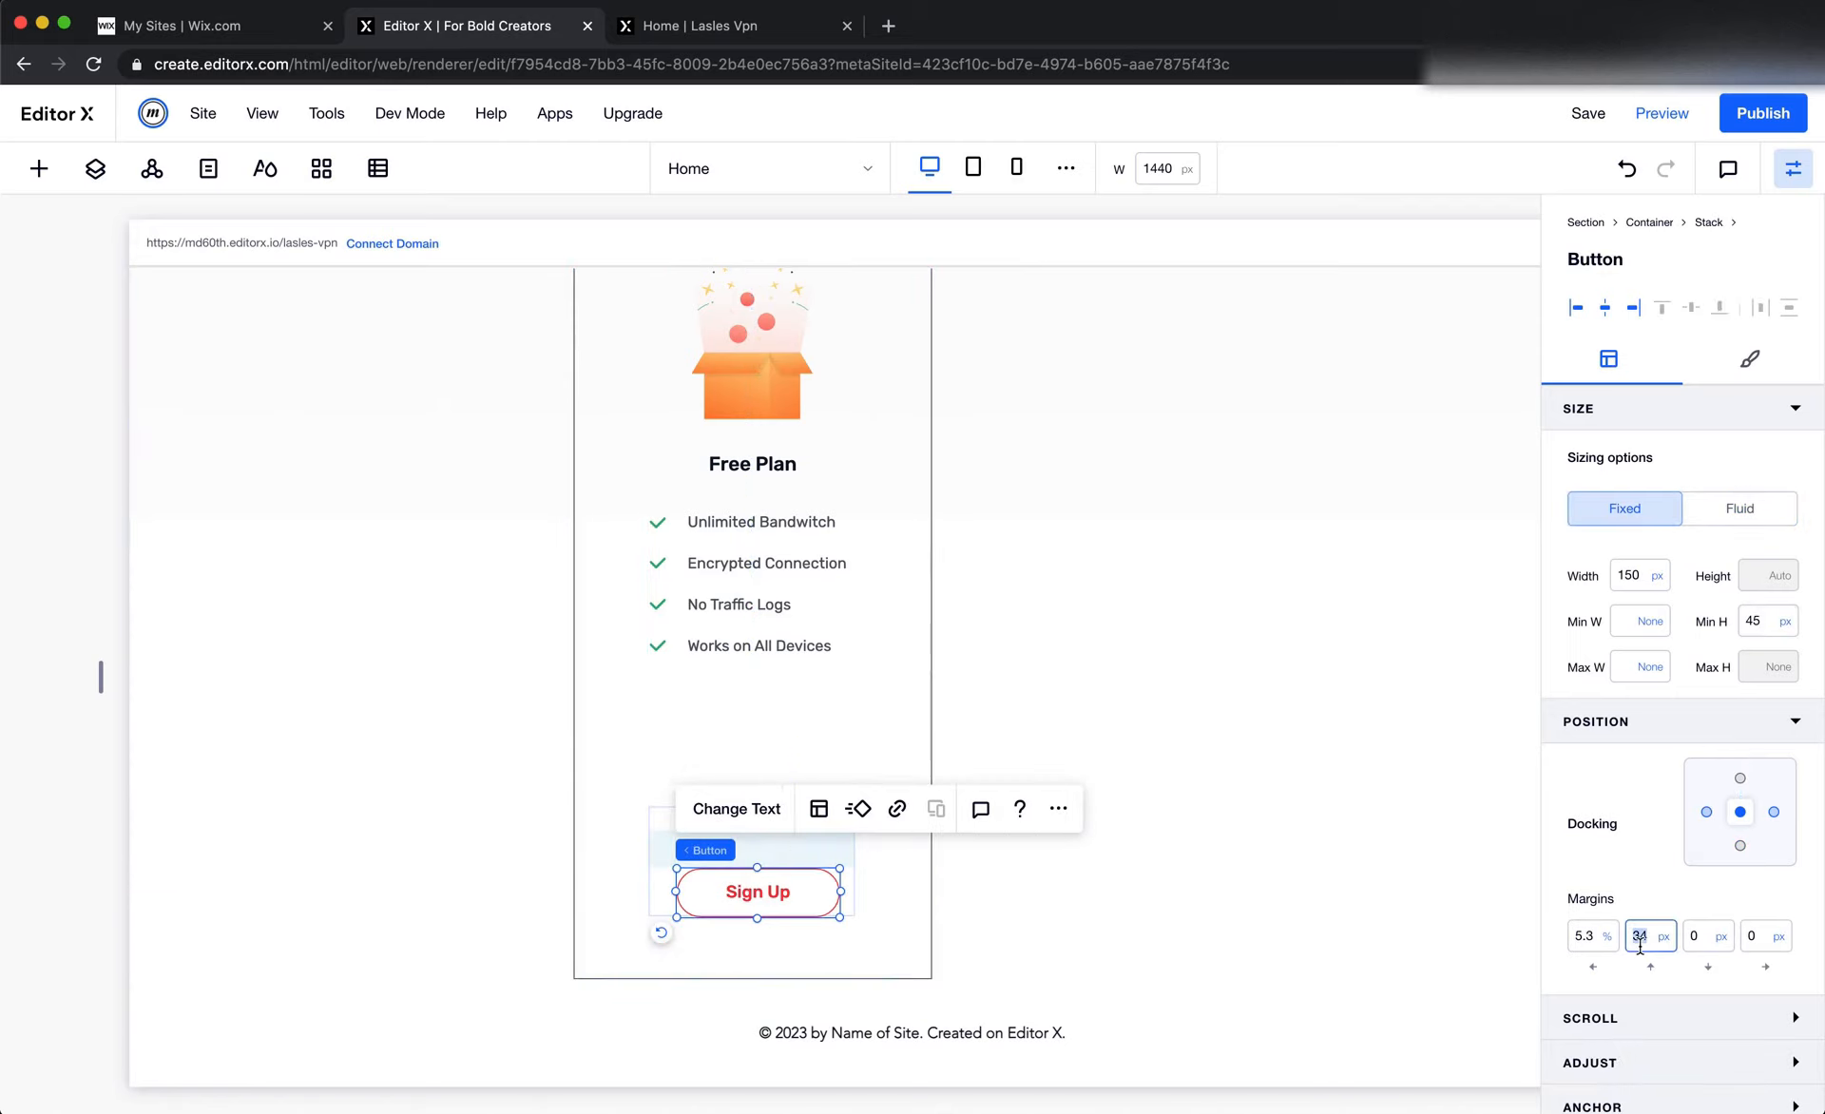
text(20)
click(1574, 948)
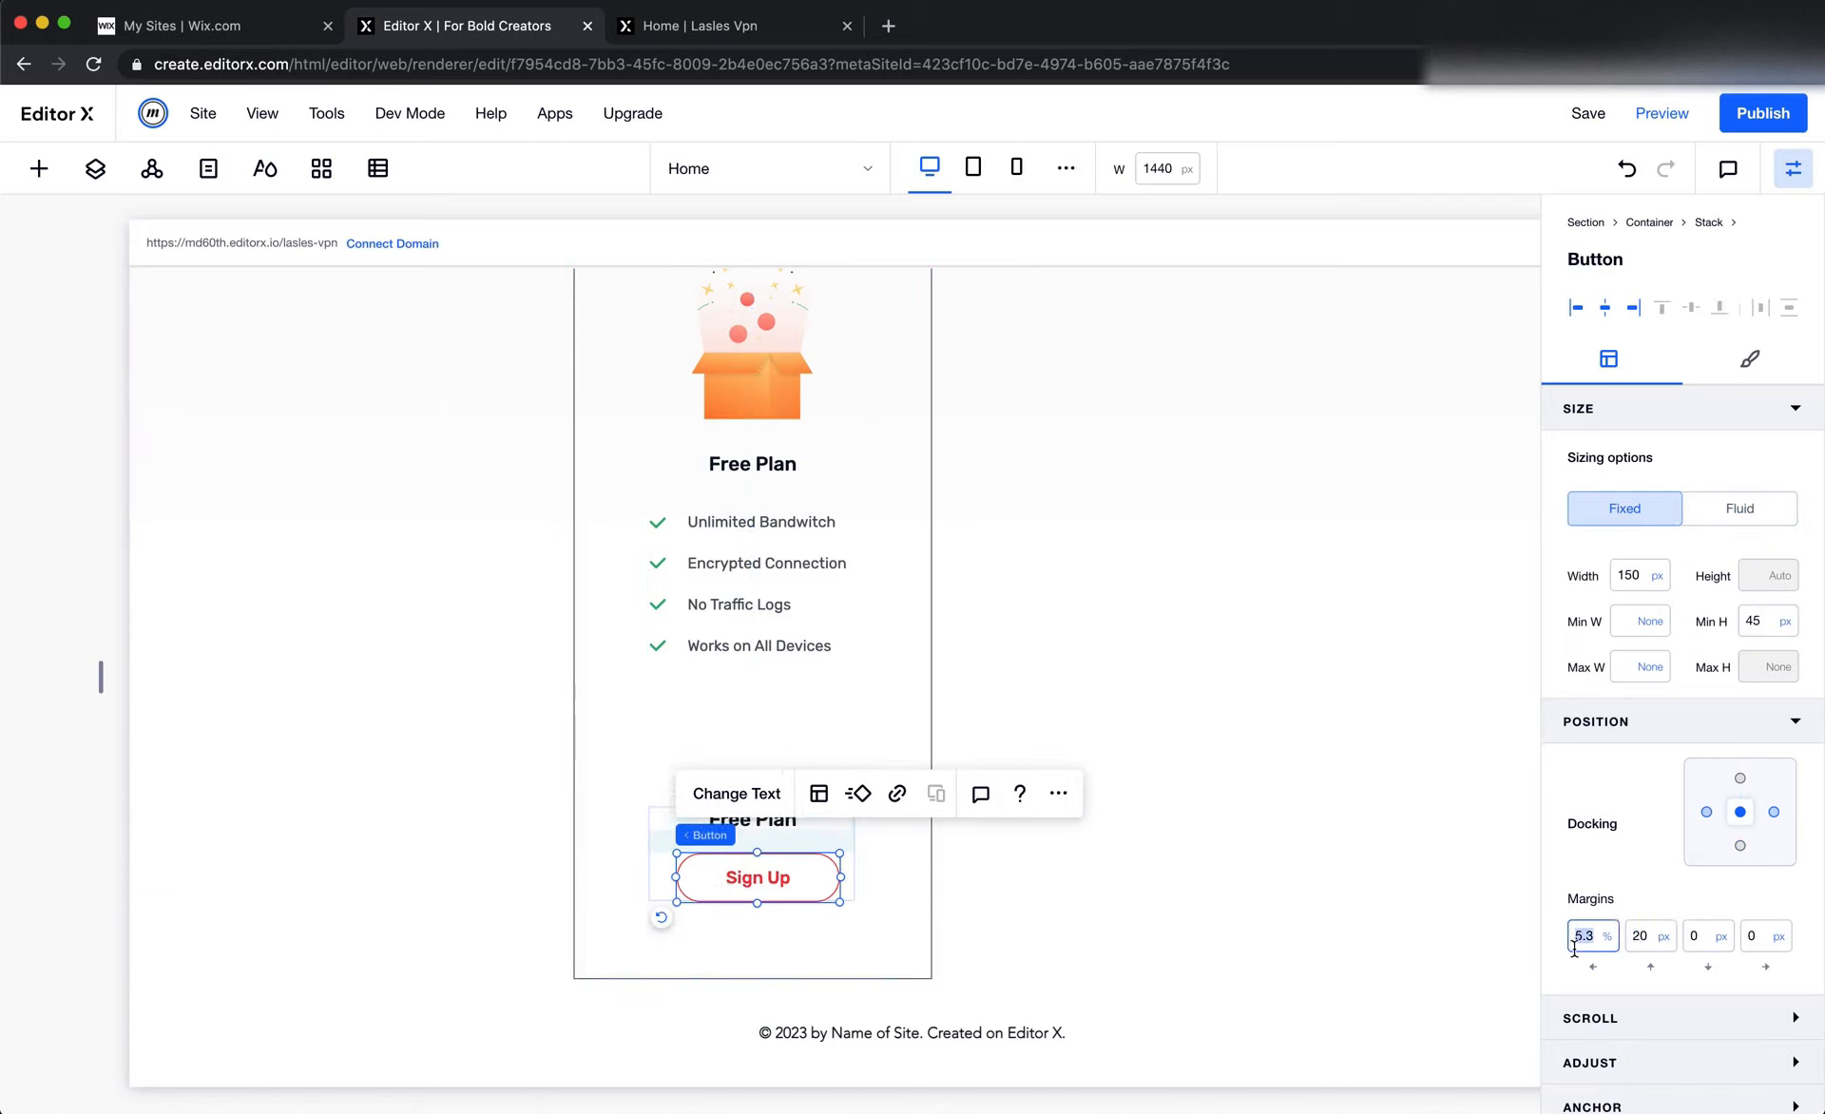
key(Return)
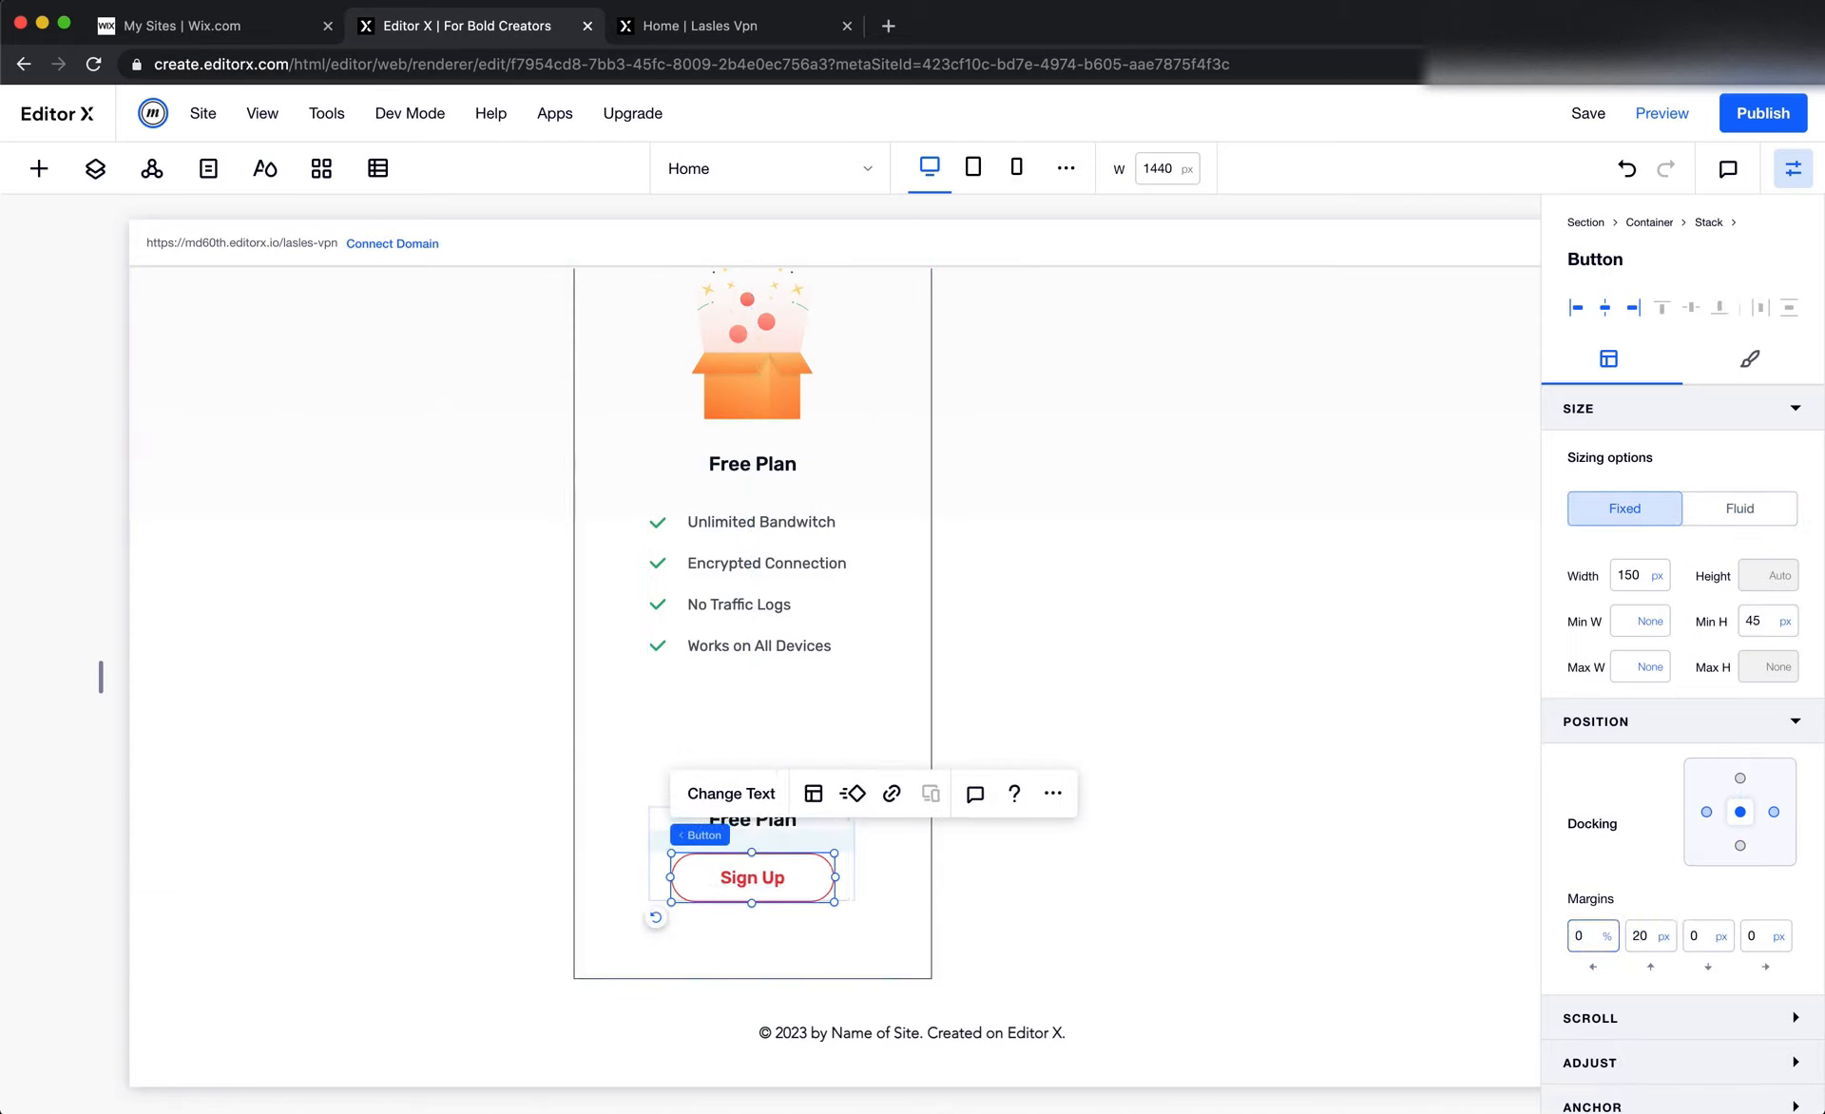
Dock the text and button stack to the container's bottom instead of its top, with a bottom margin of 0
click(799, 846)
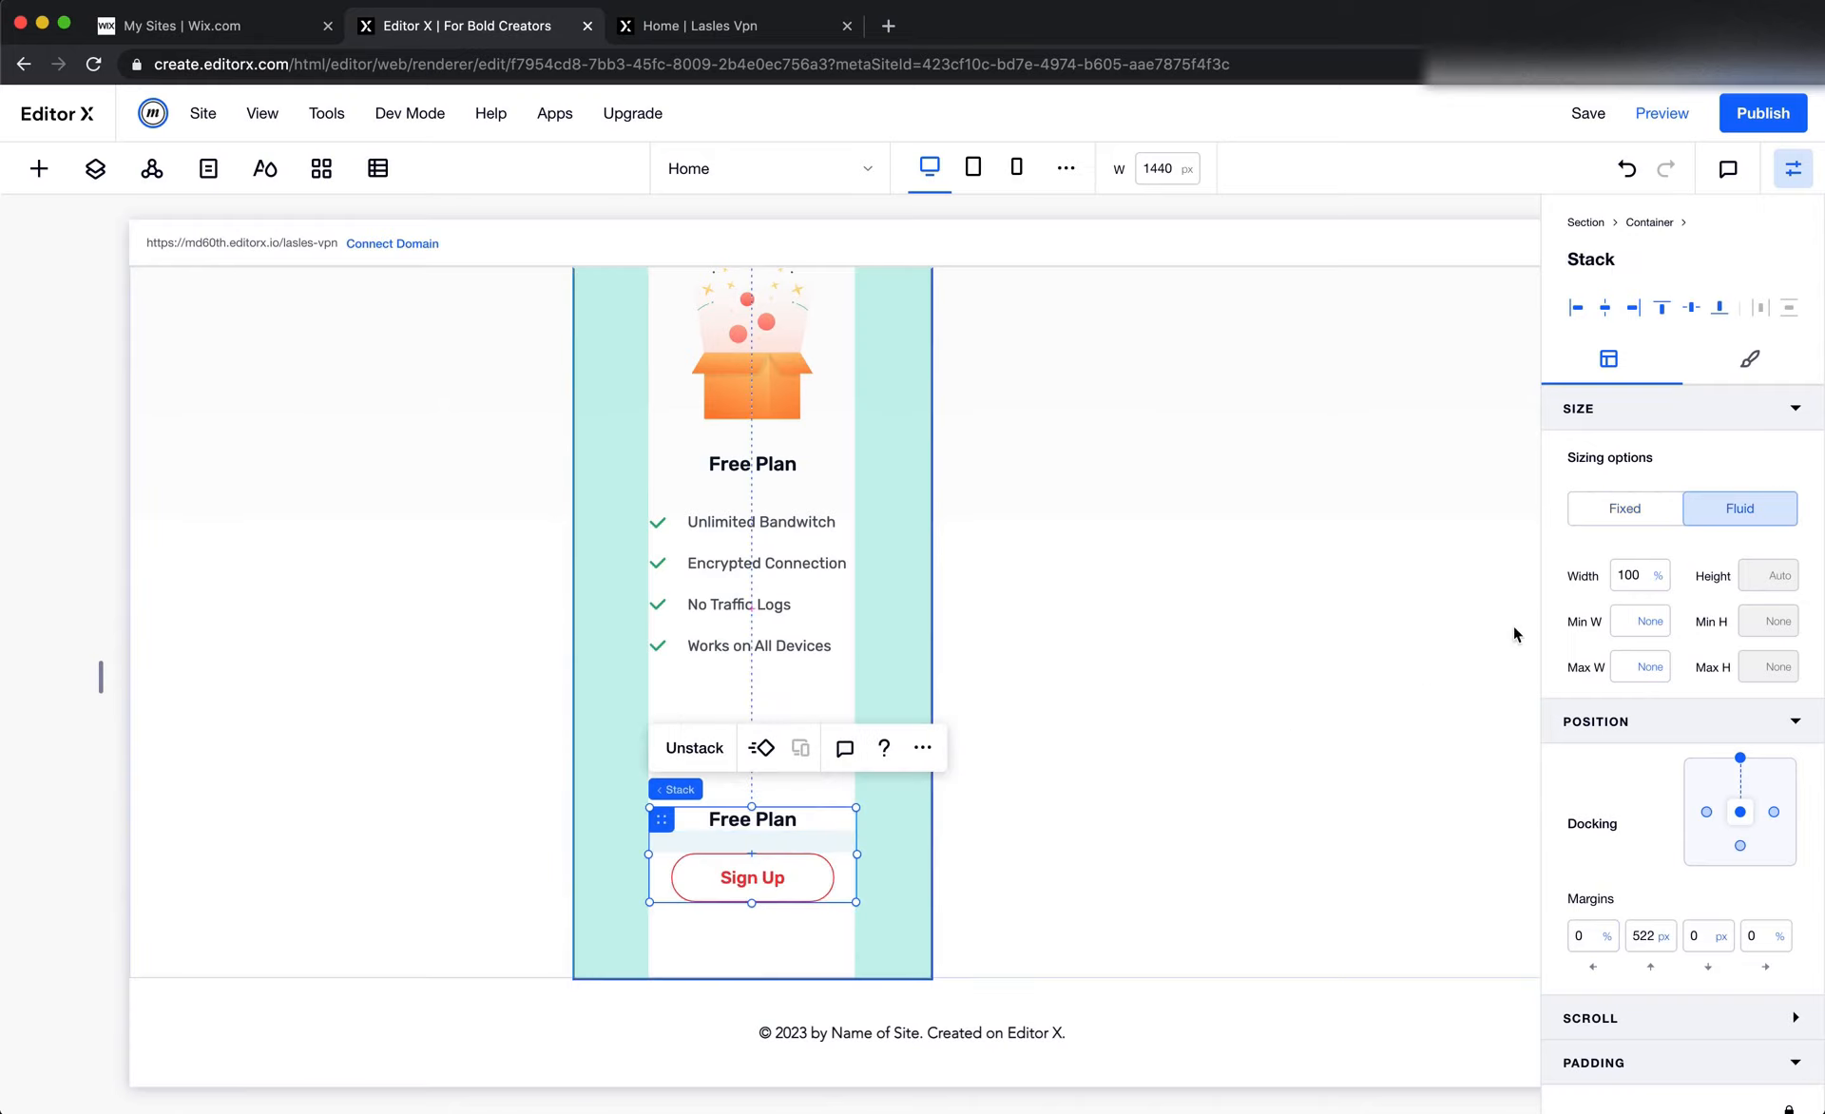
click(1740, 758)
click(1740, 845)
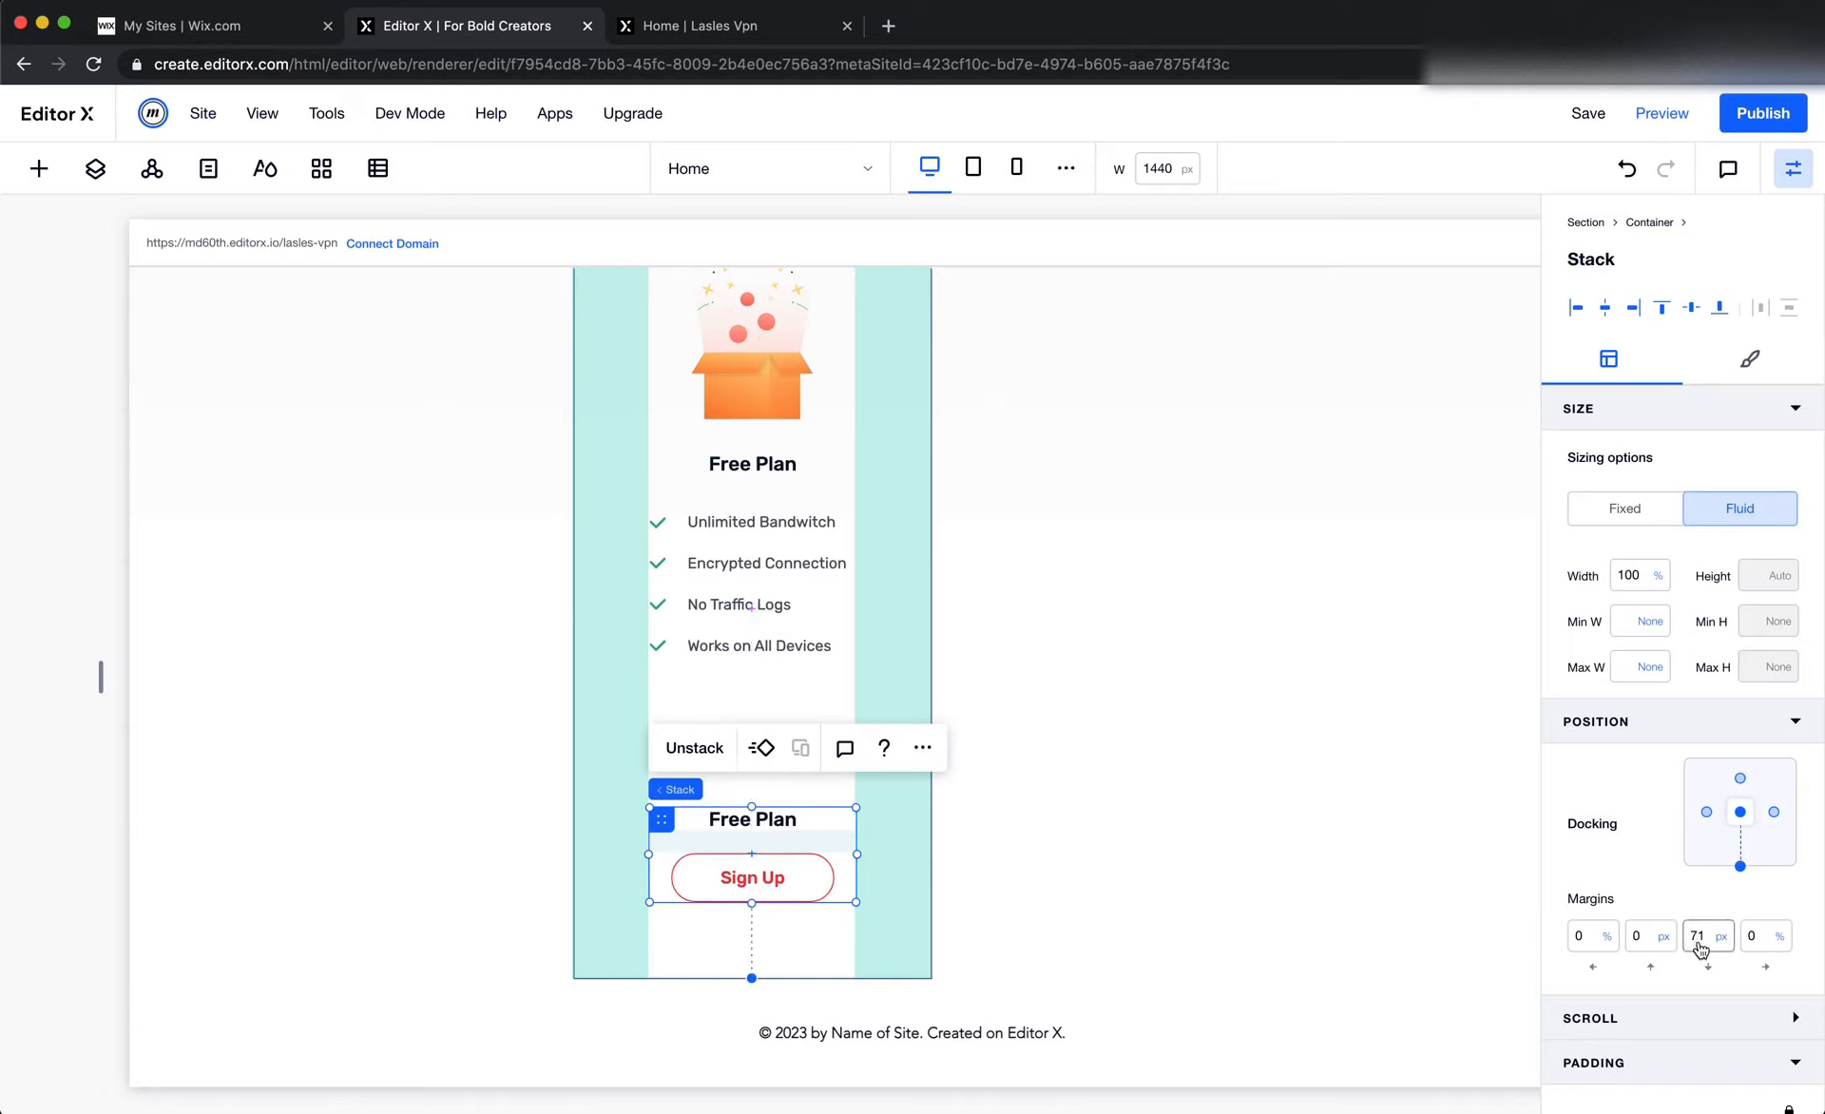
click(1699, 941)
text(0)
key(Return)
click(1360, 799)
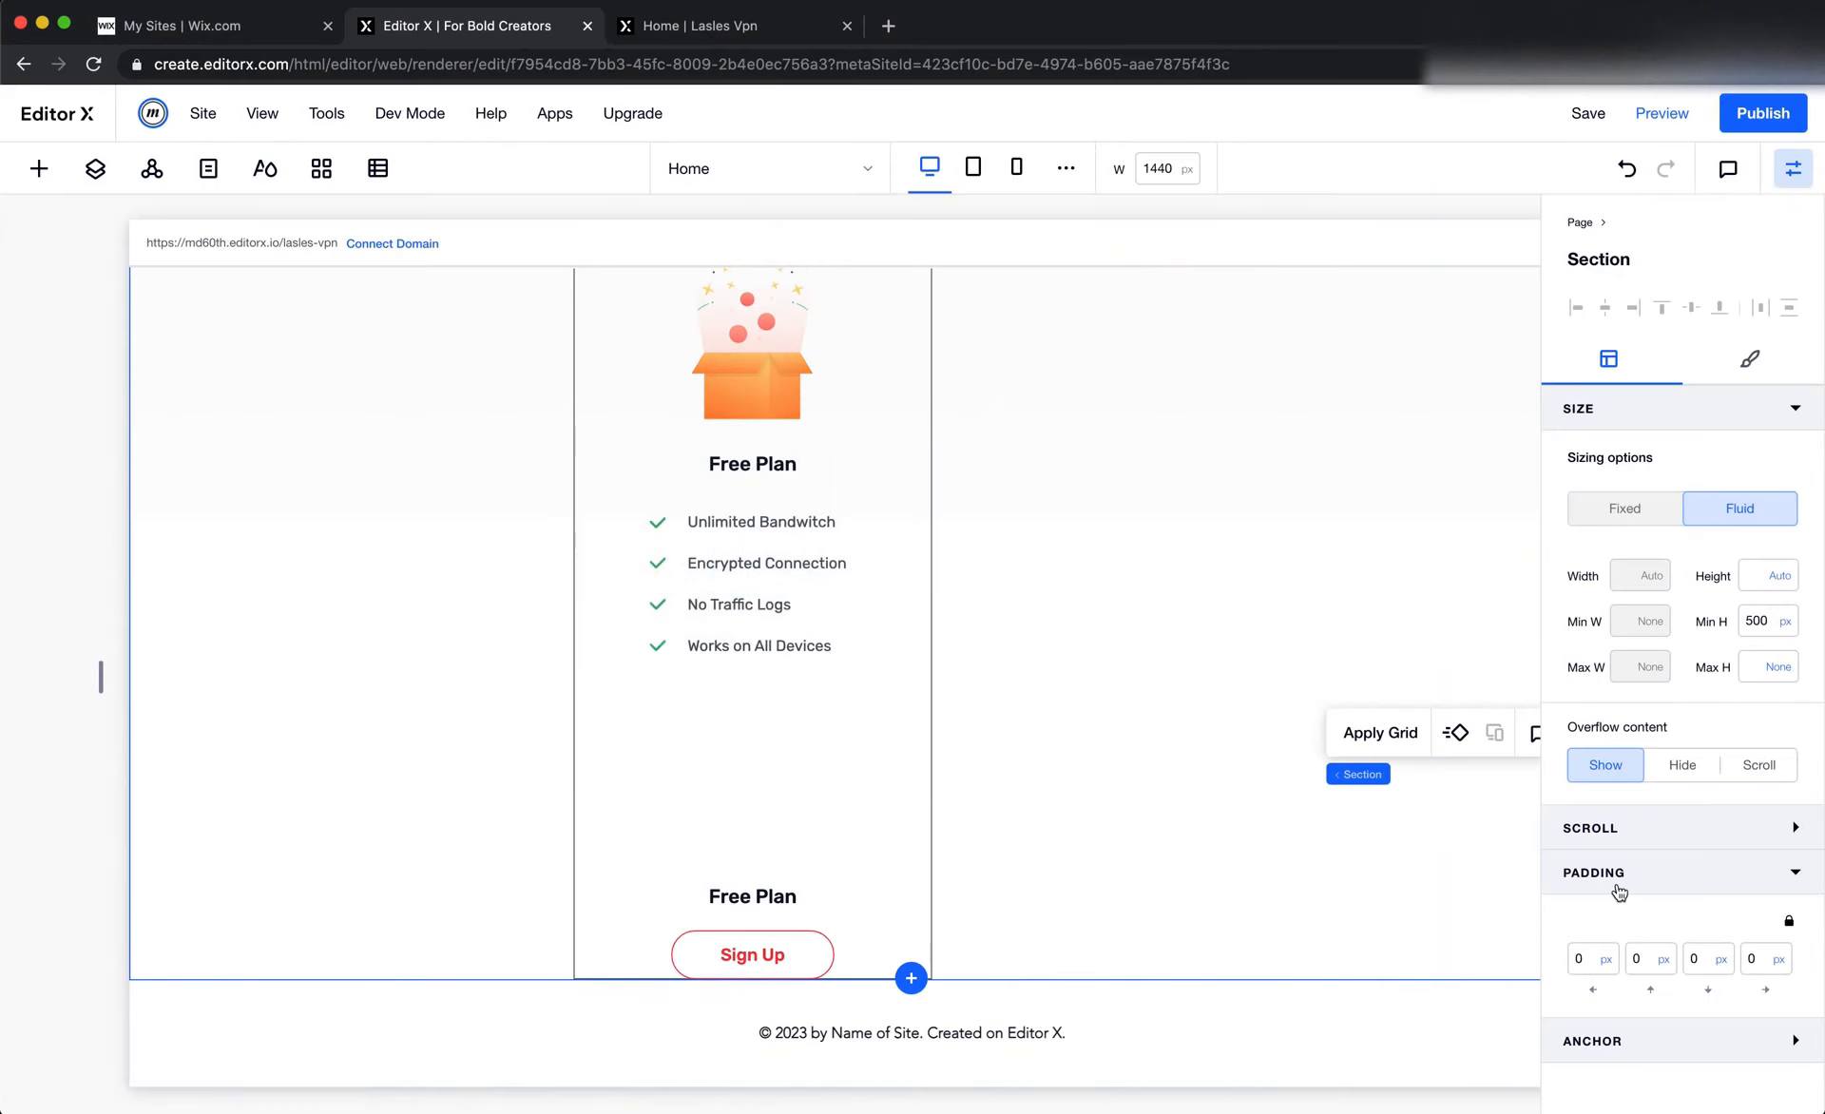
Set the bottom padding of the Free Plan card container to 50 px
click(910, 910)
click(1703, 1045)
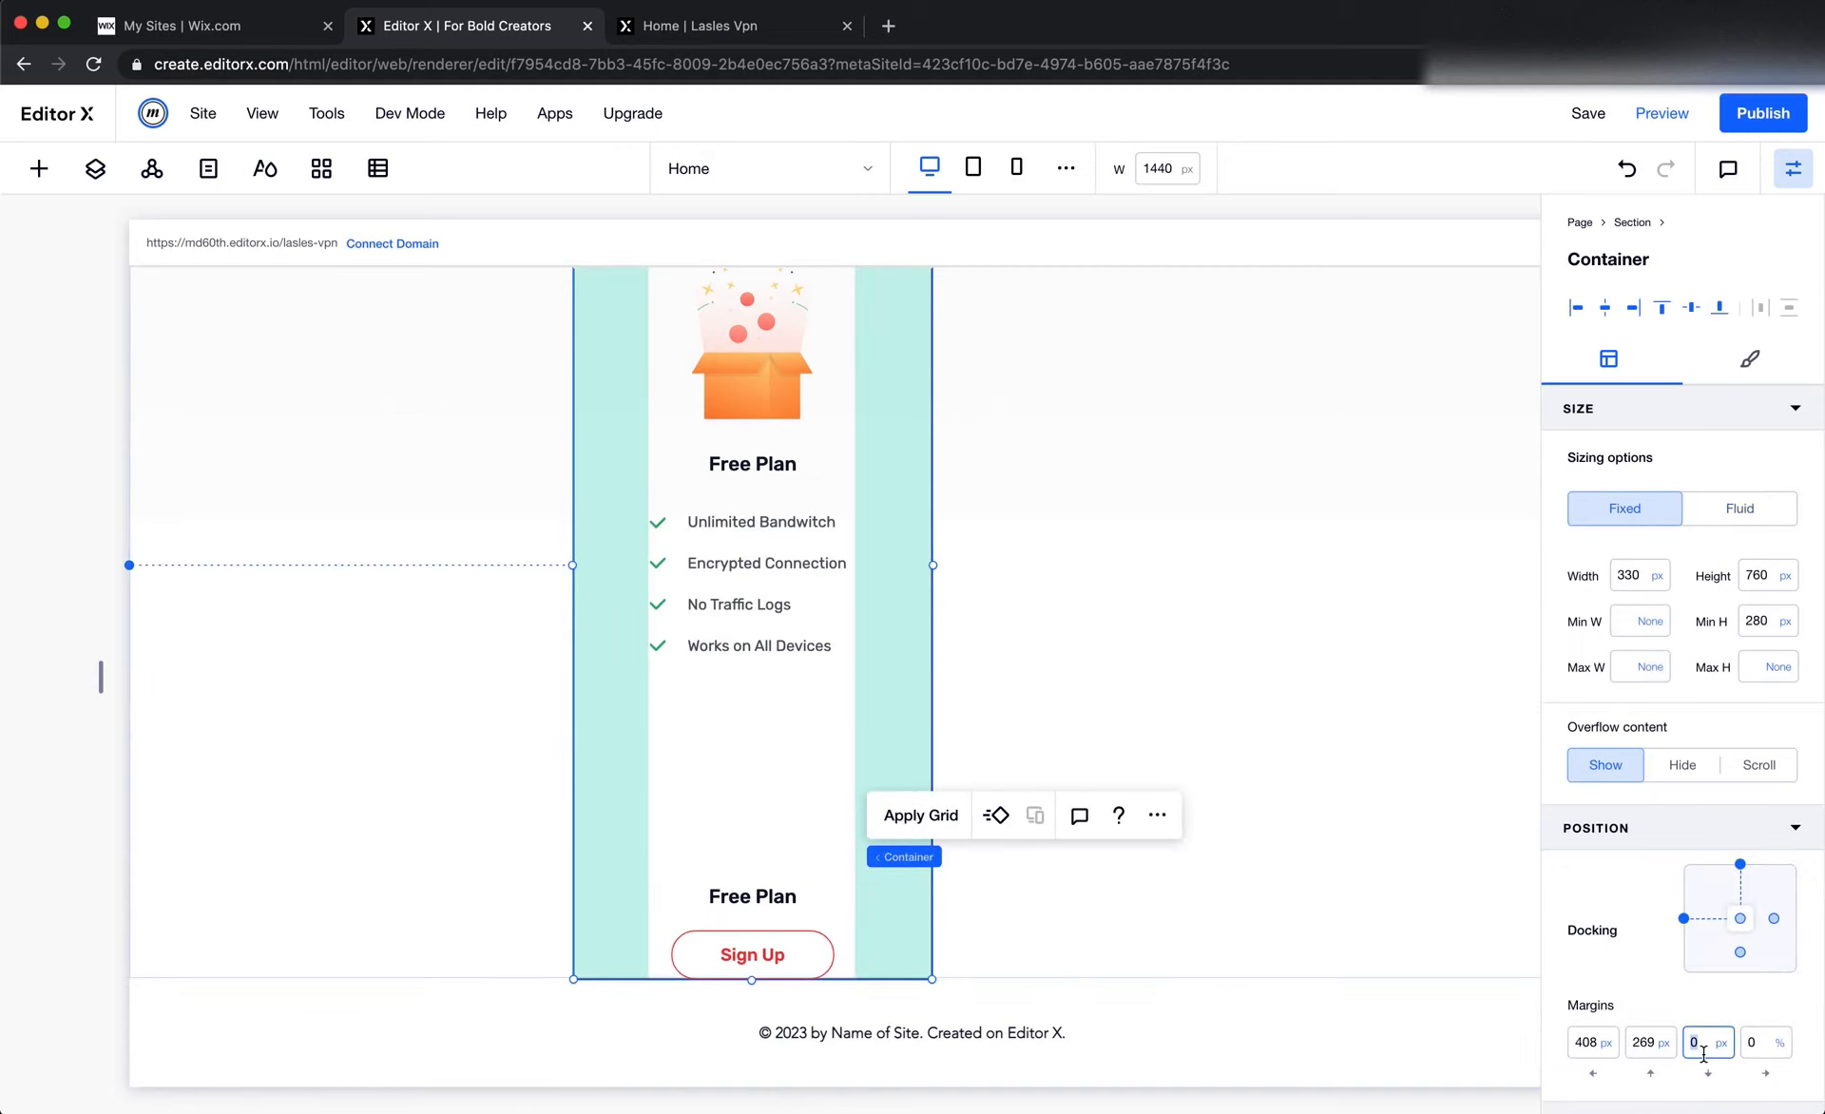
scroll(1698, 1054, down, 3)
click(1699, 1014)
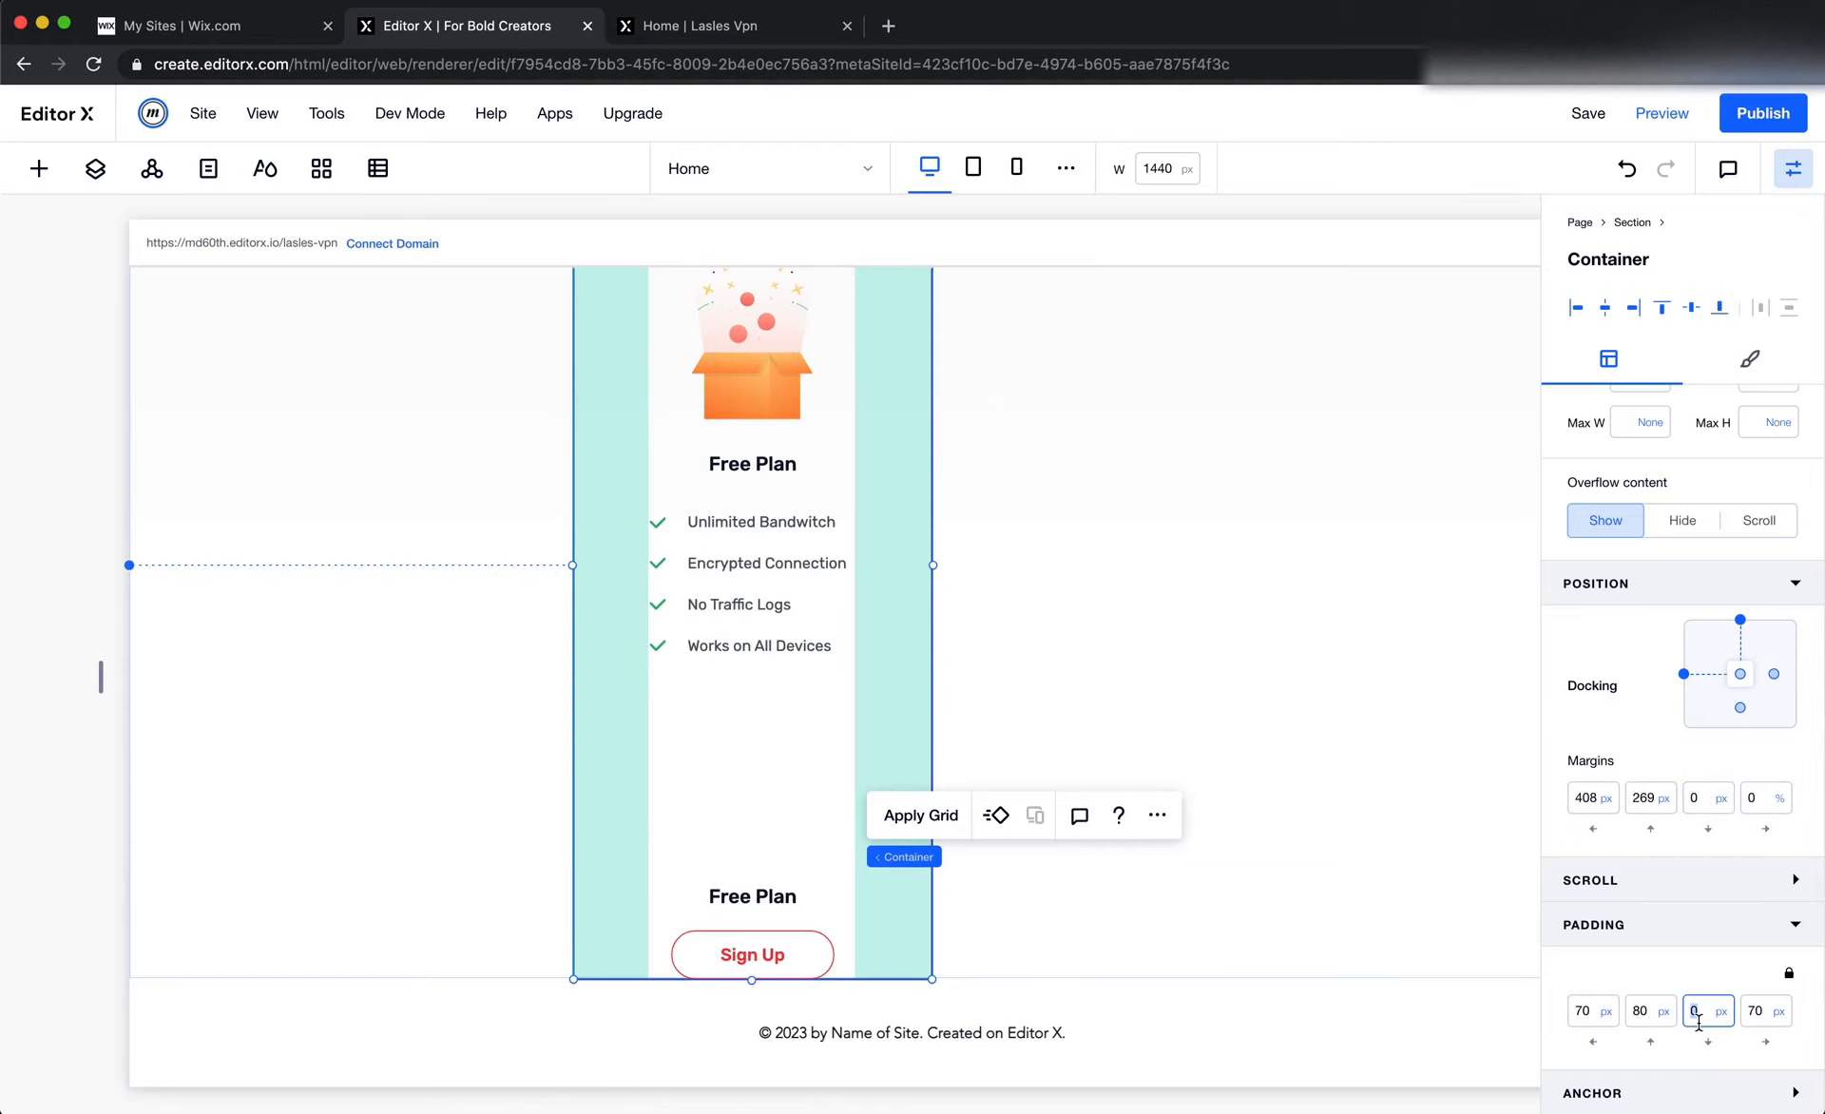
text(50)
key(Return)
click(1378, 820)
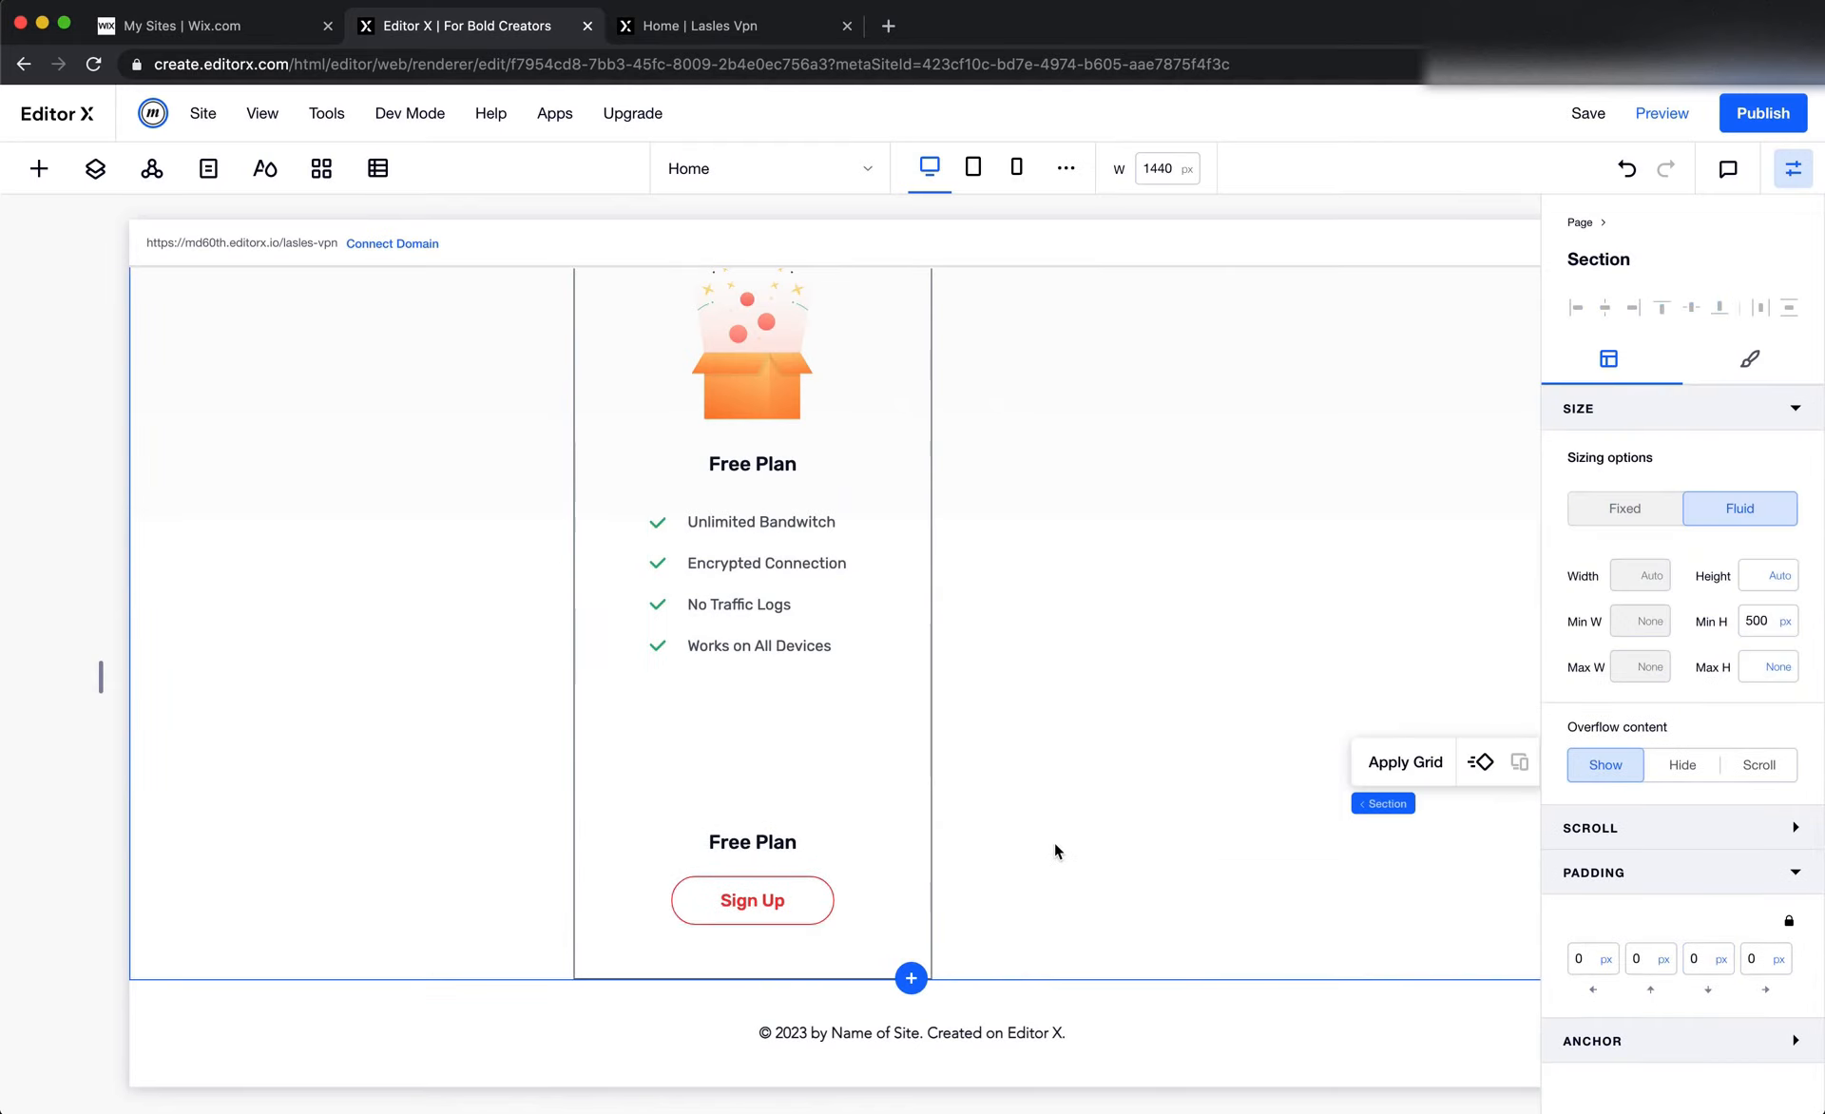
Check the Free Plan Select button's width in Figma, then set the Sign Up button's width to 178 px in Editor X
key(super+Tab)
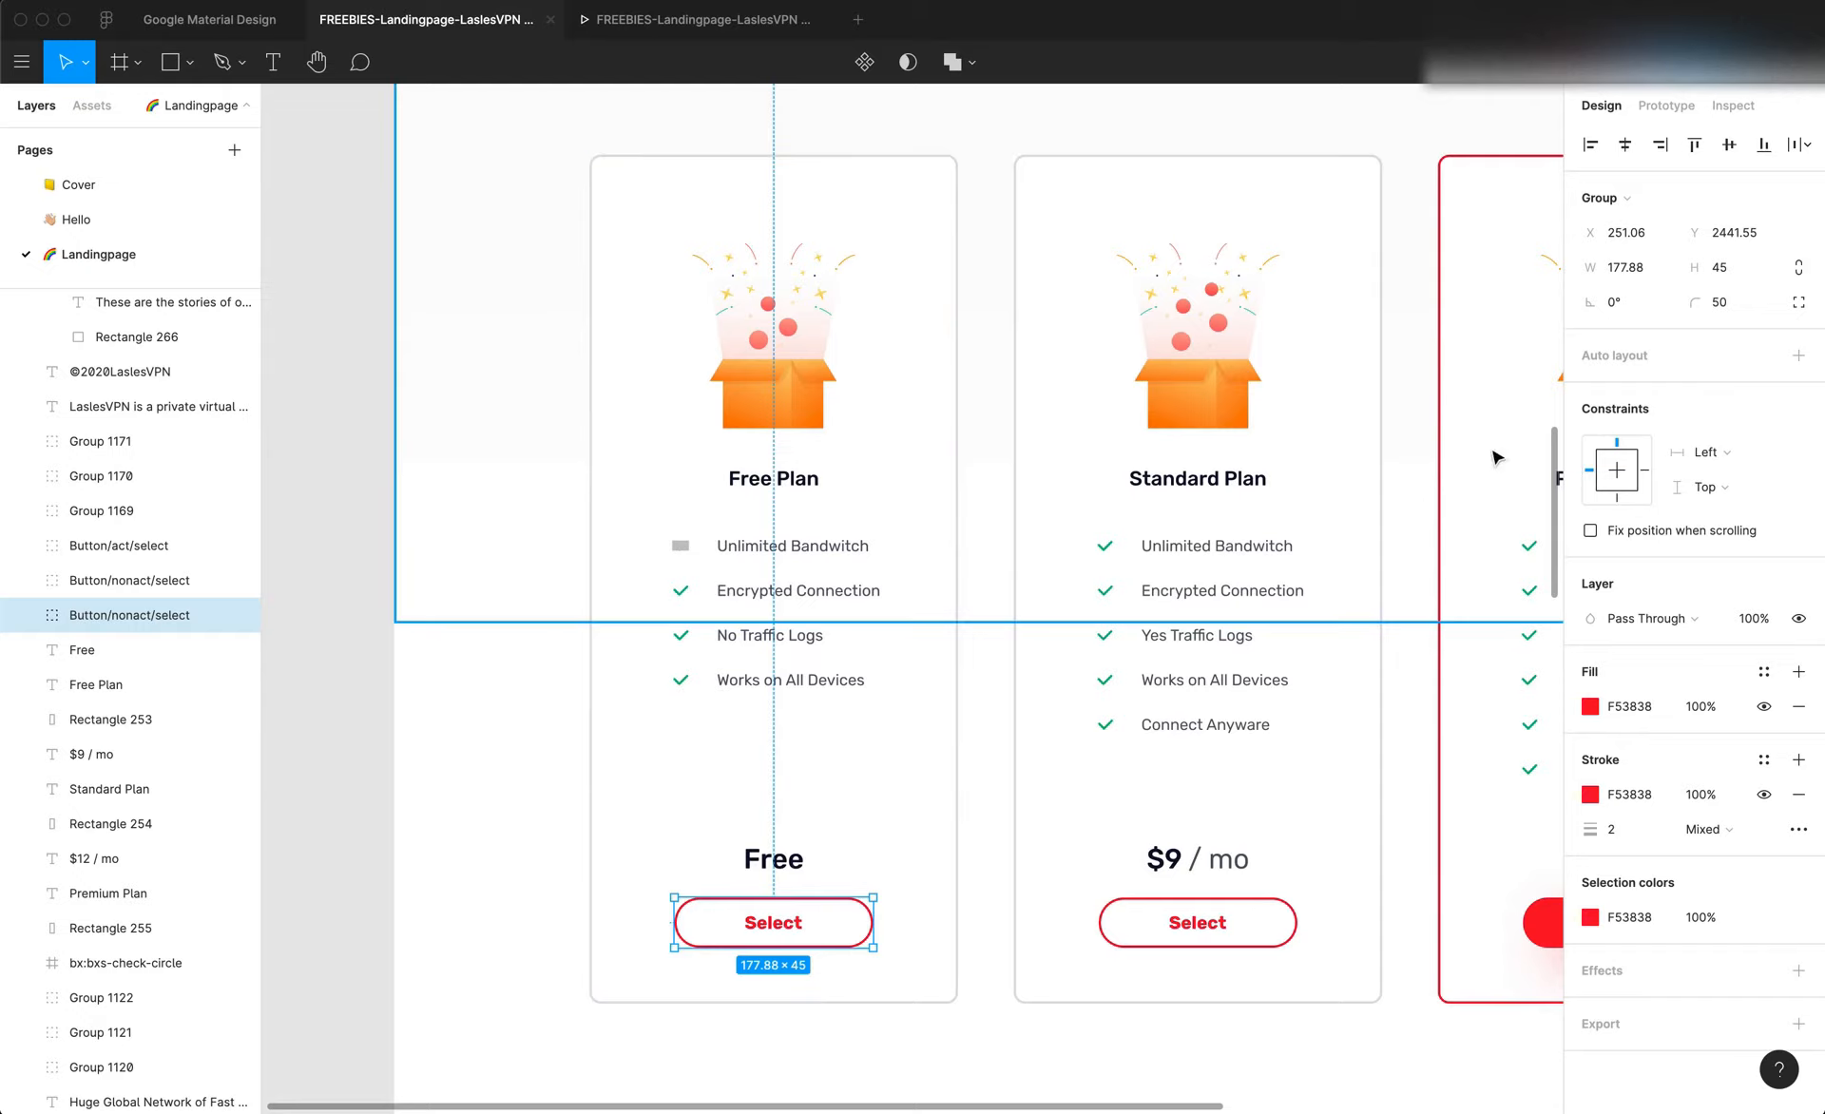
key(super+Tab)
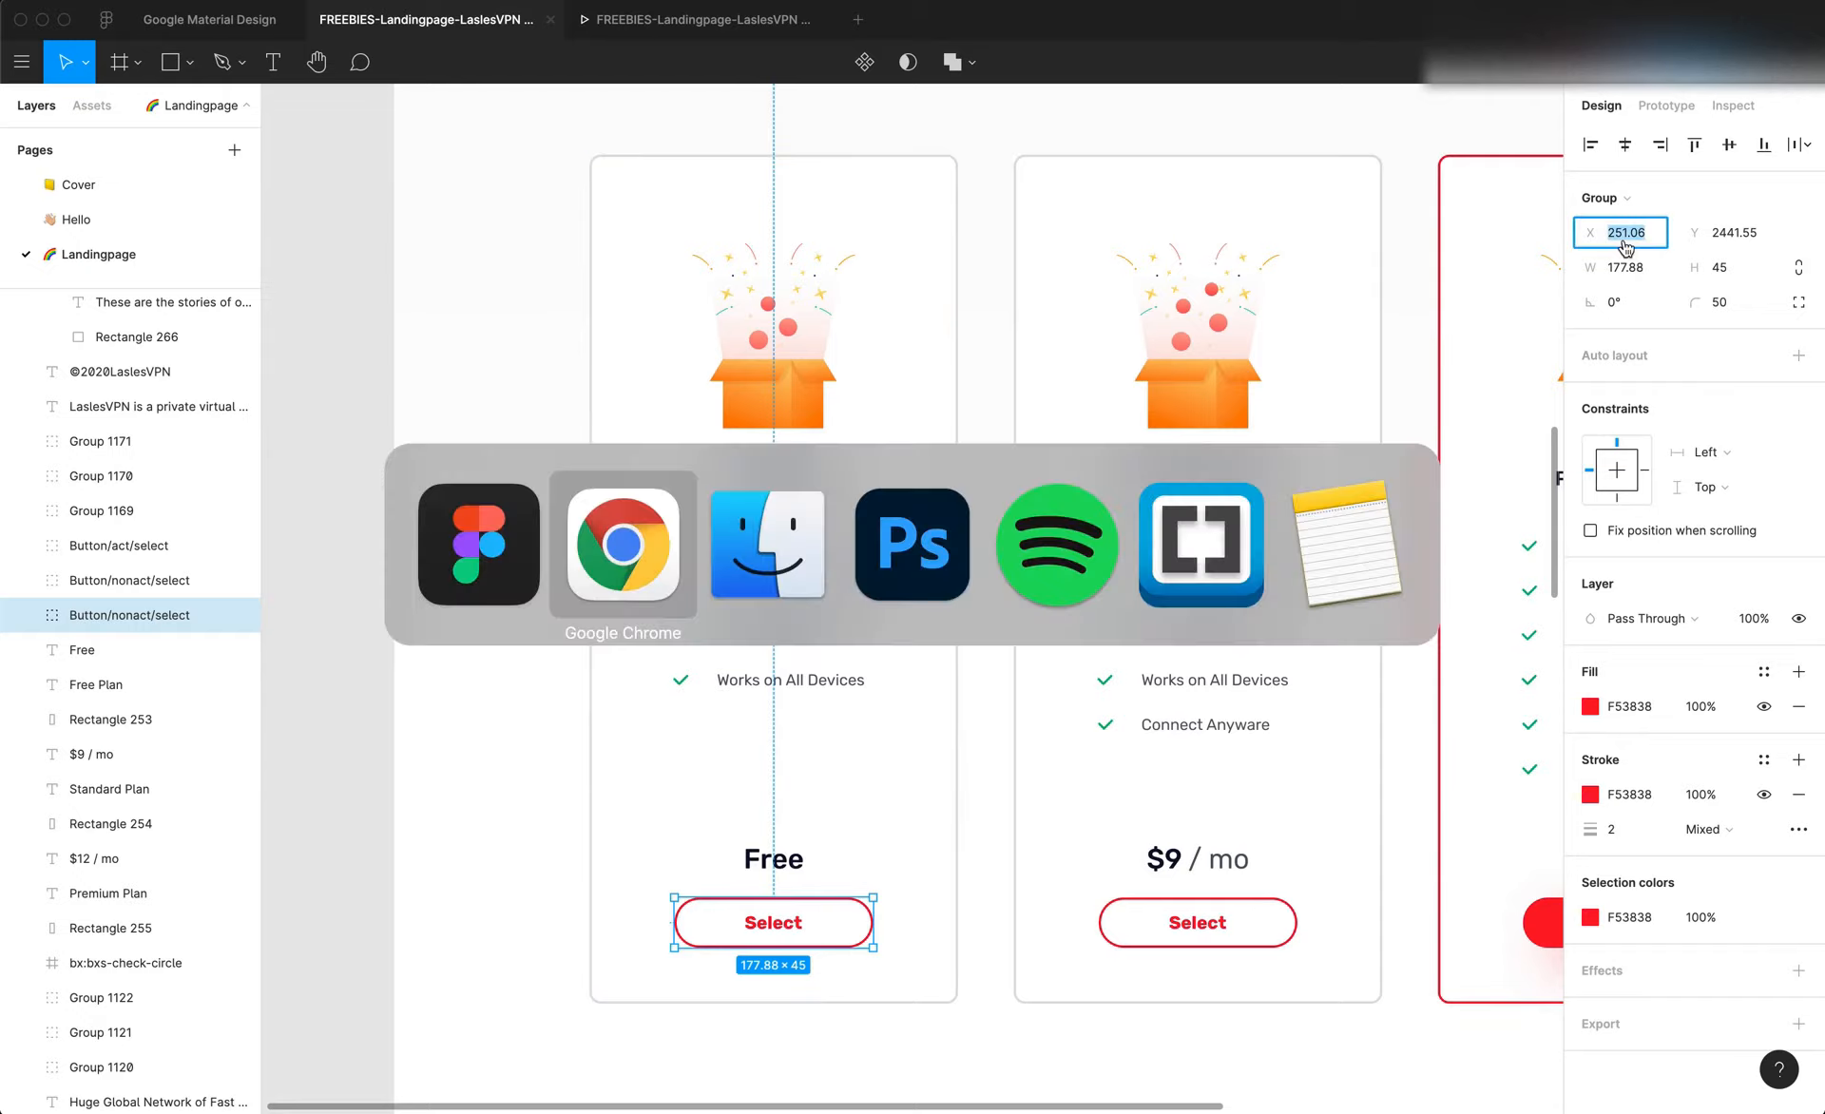
key(super+Tab)
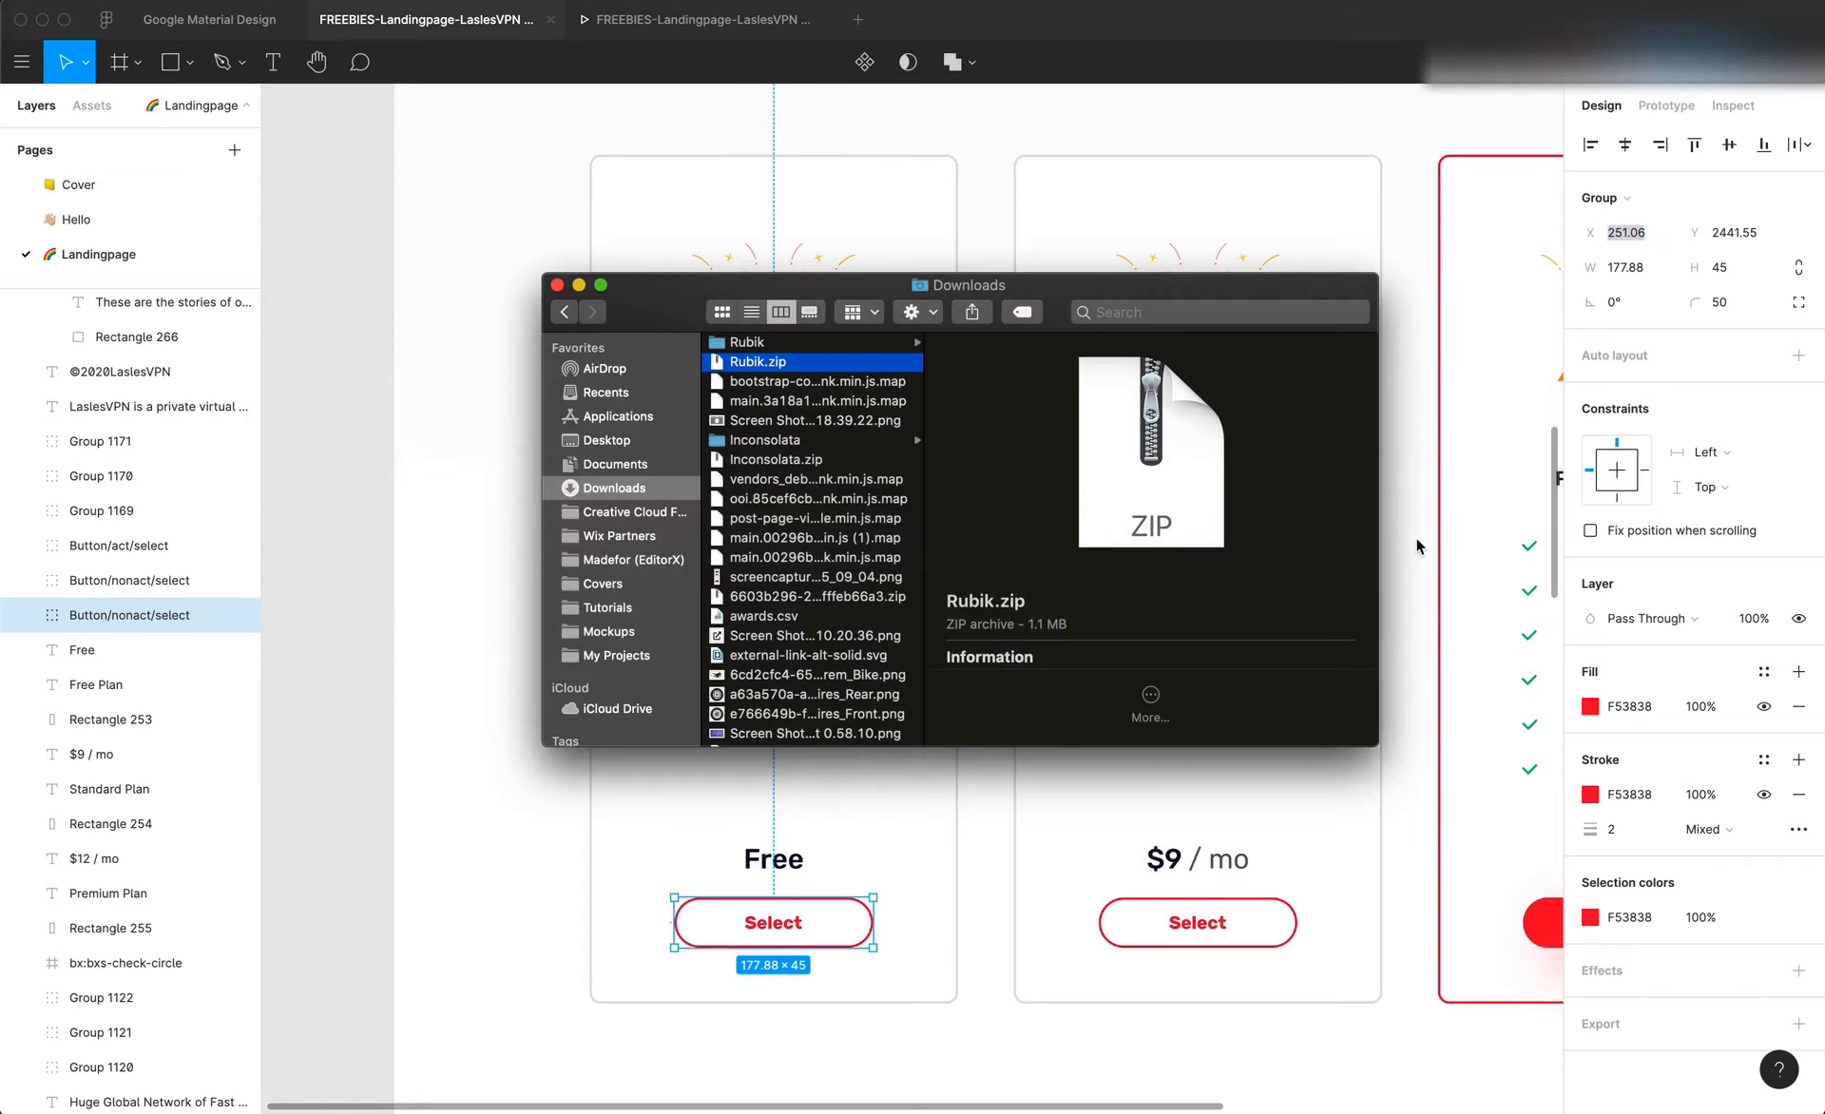
click(1392, 565)
click(1641, 277)
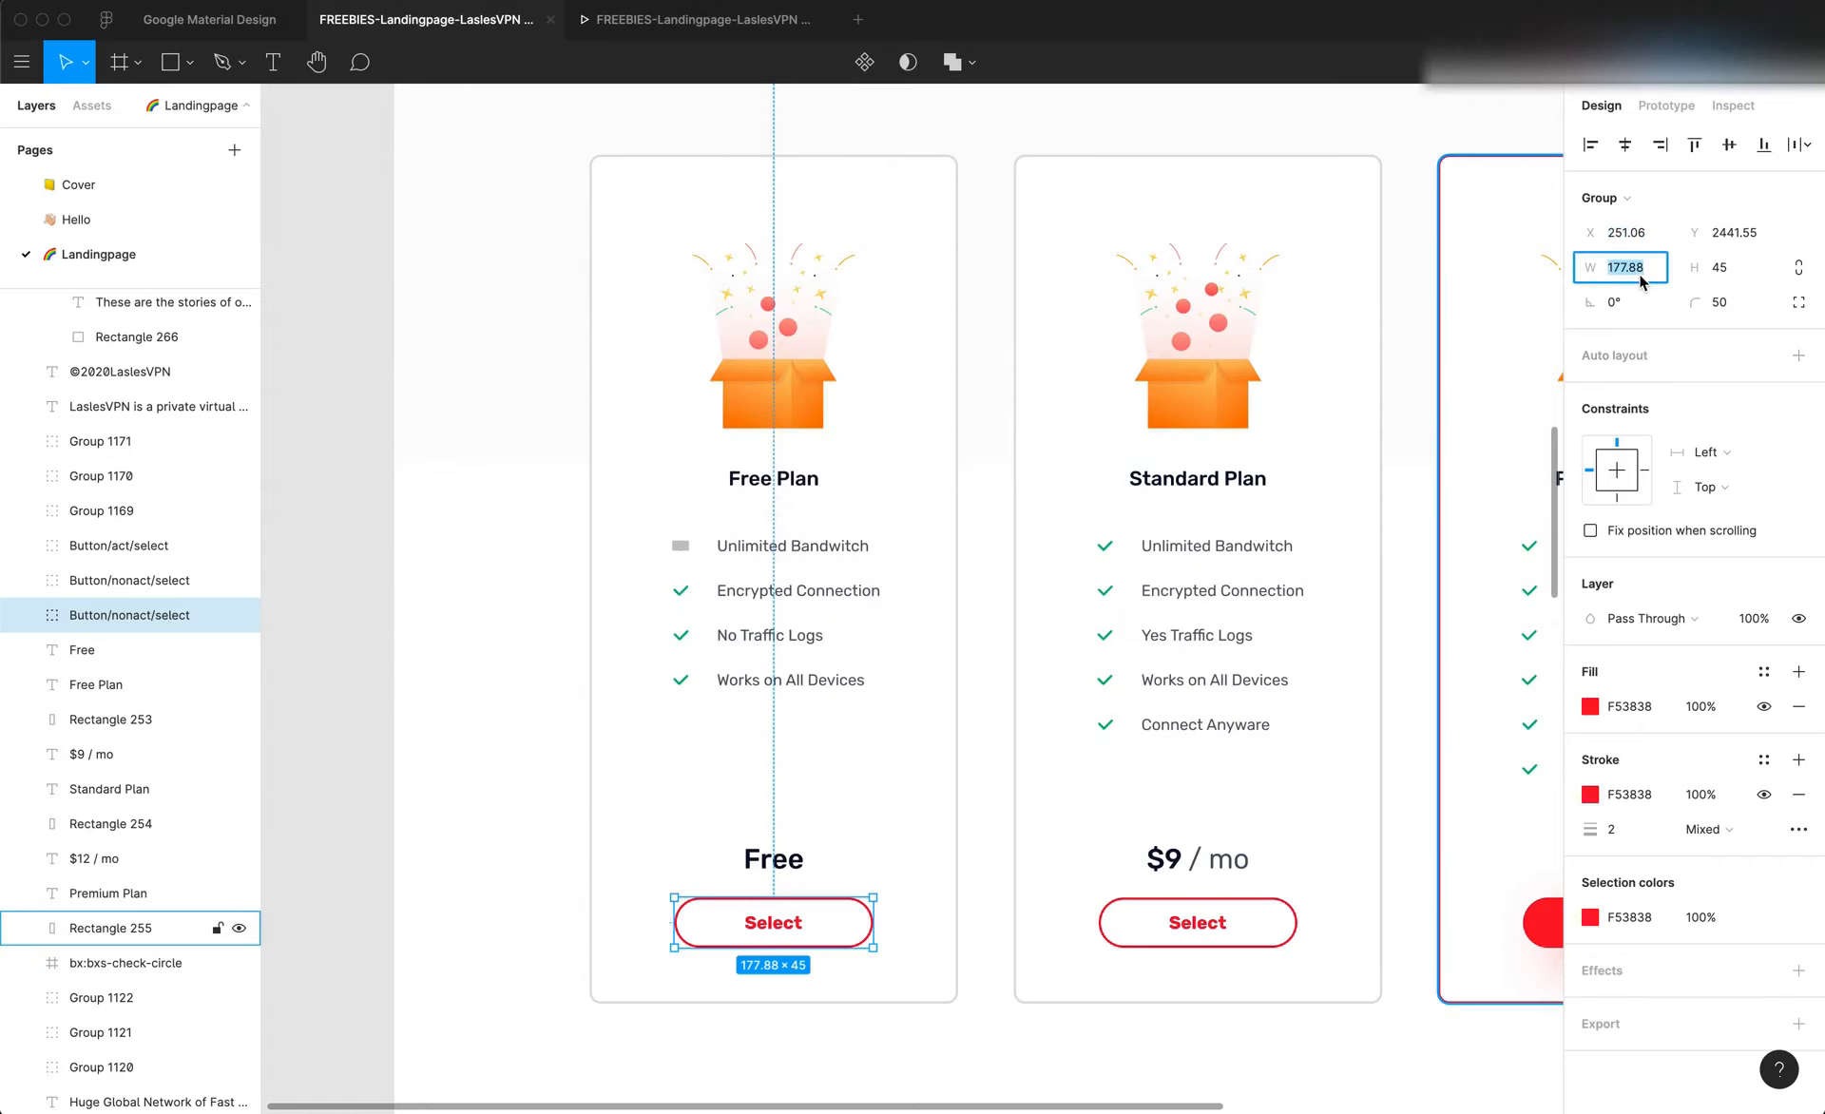
key(super+Tab)
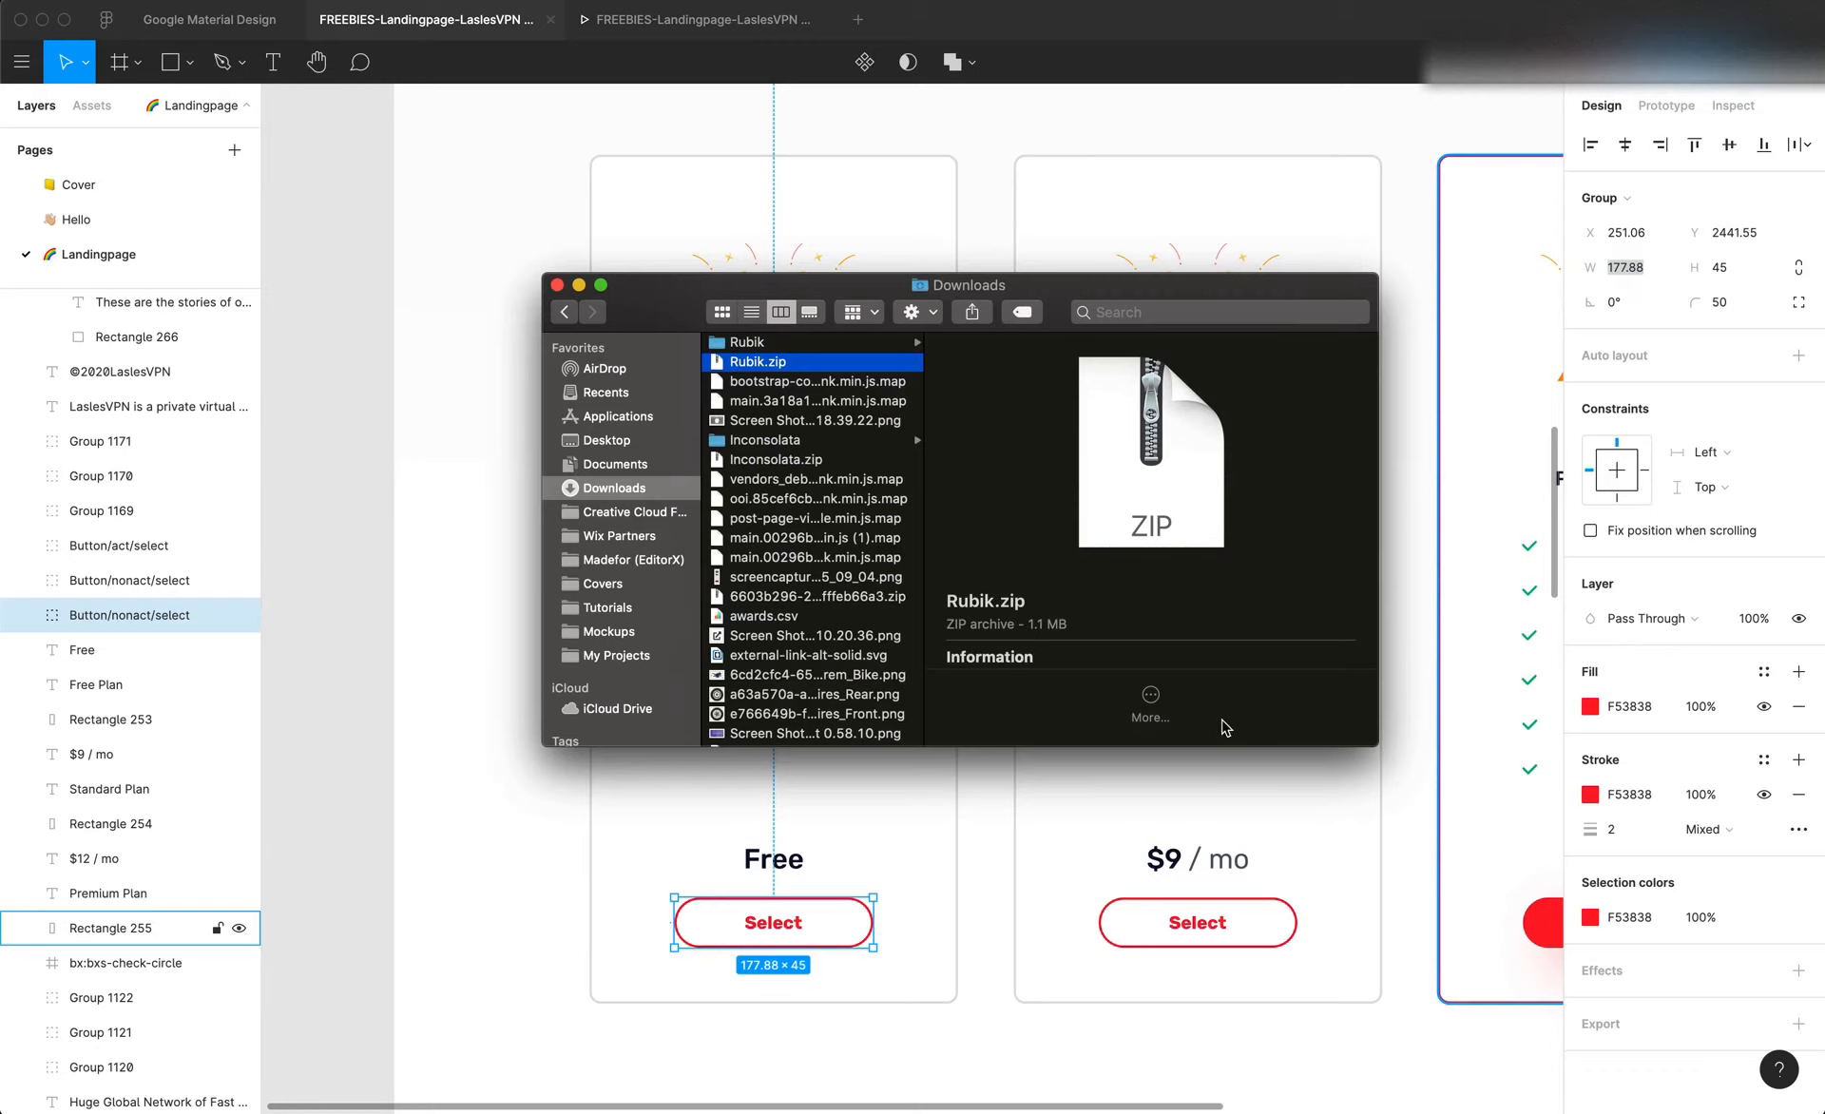
key(super+Tab)
key(super+Tab)
key(super+Tab)
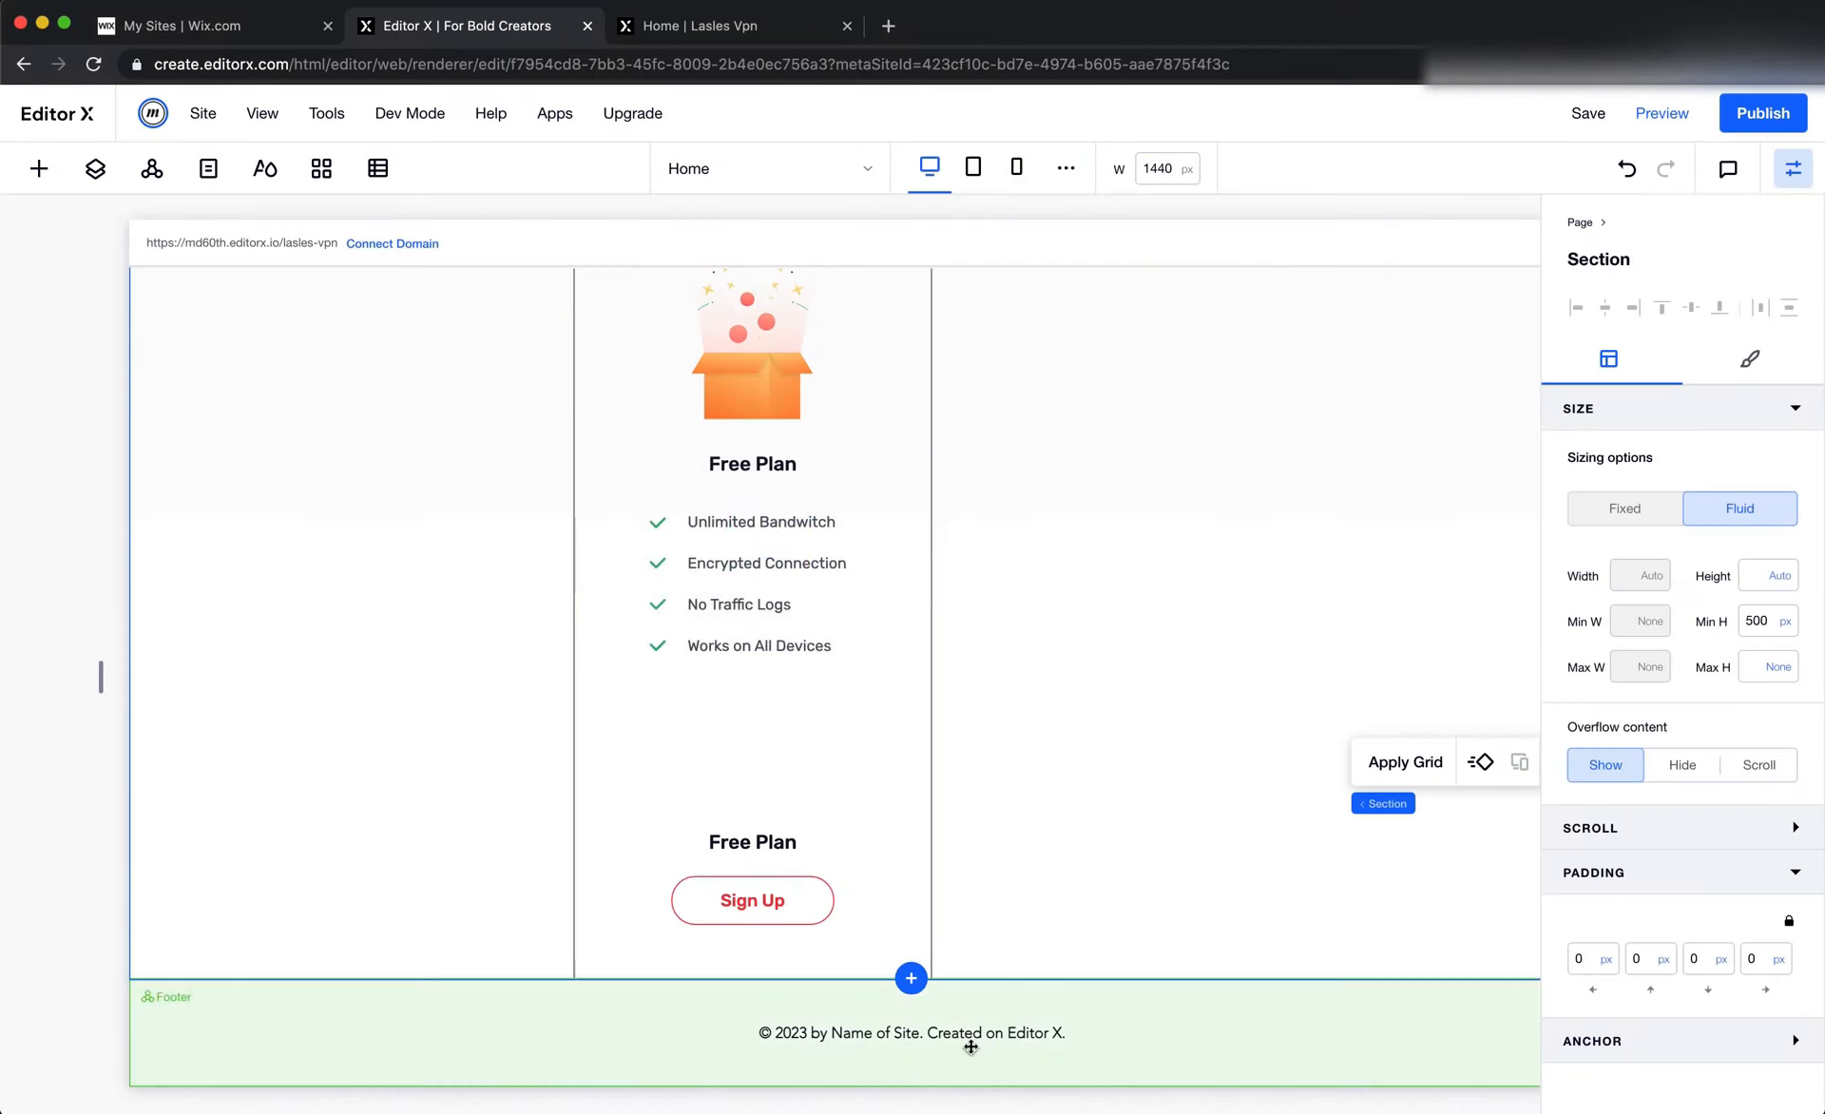
click(766, 903)
click(1630, 575)
text(178)
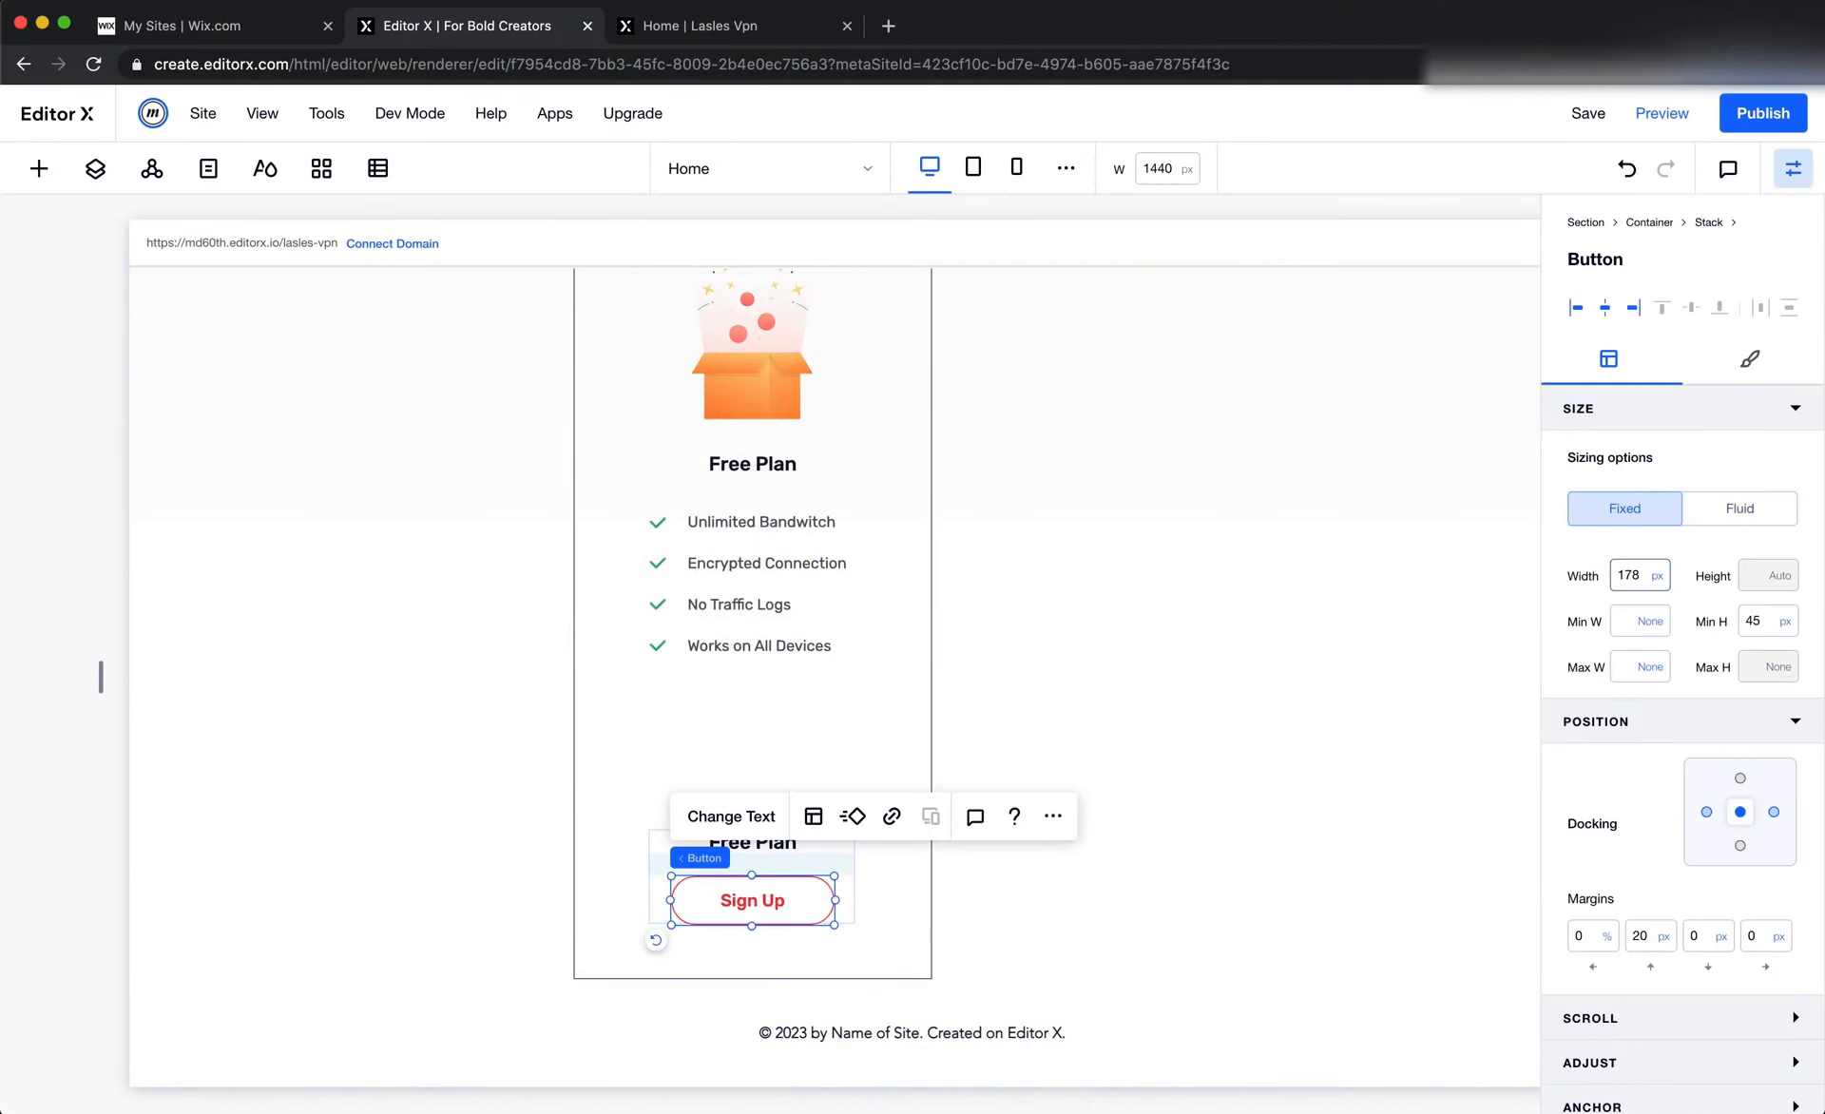
key(Return)
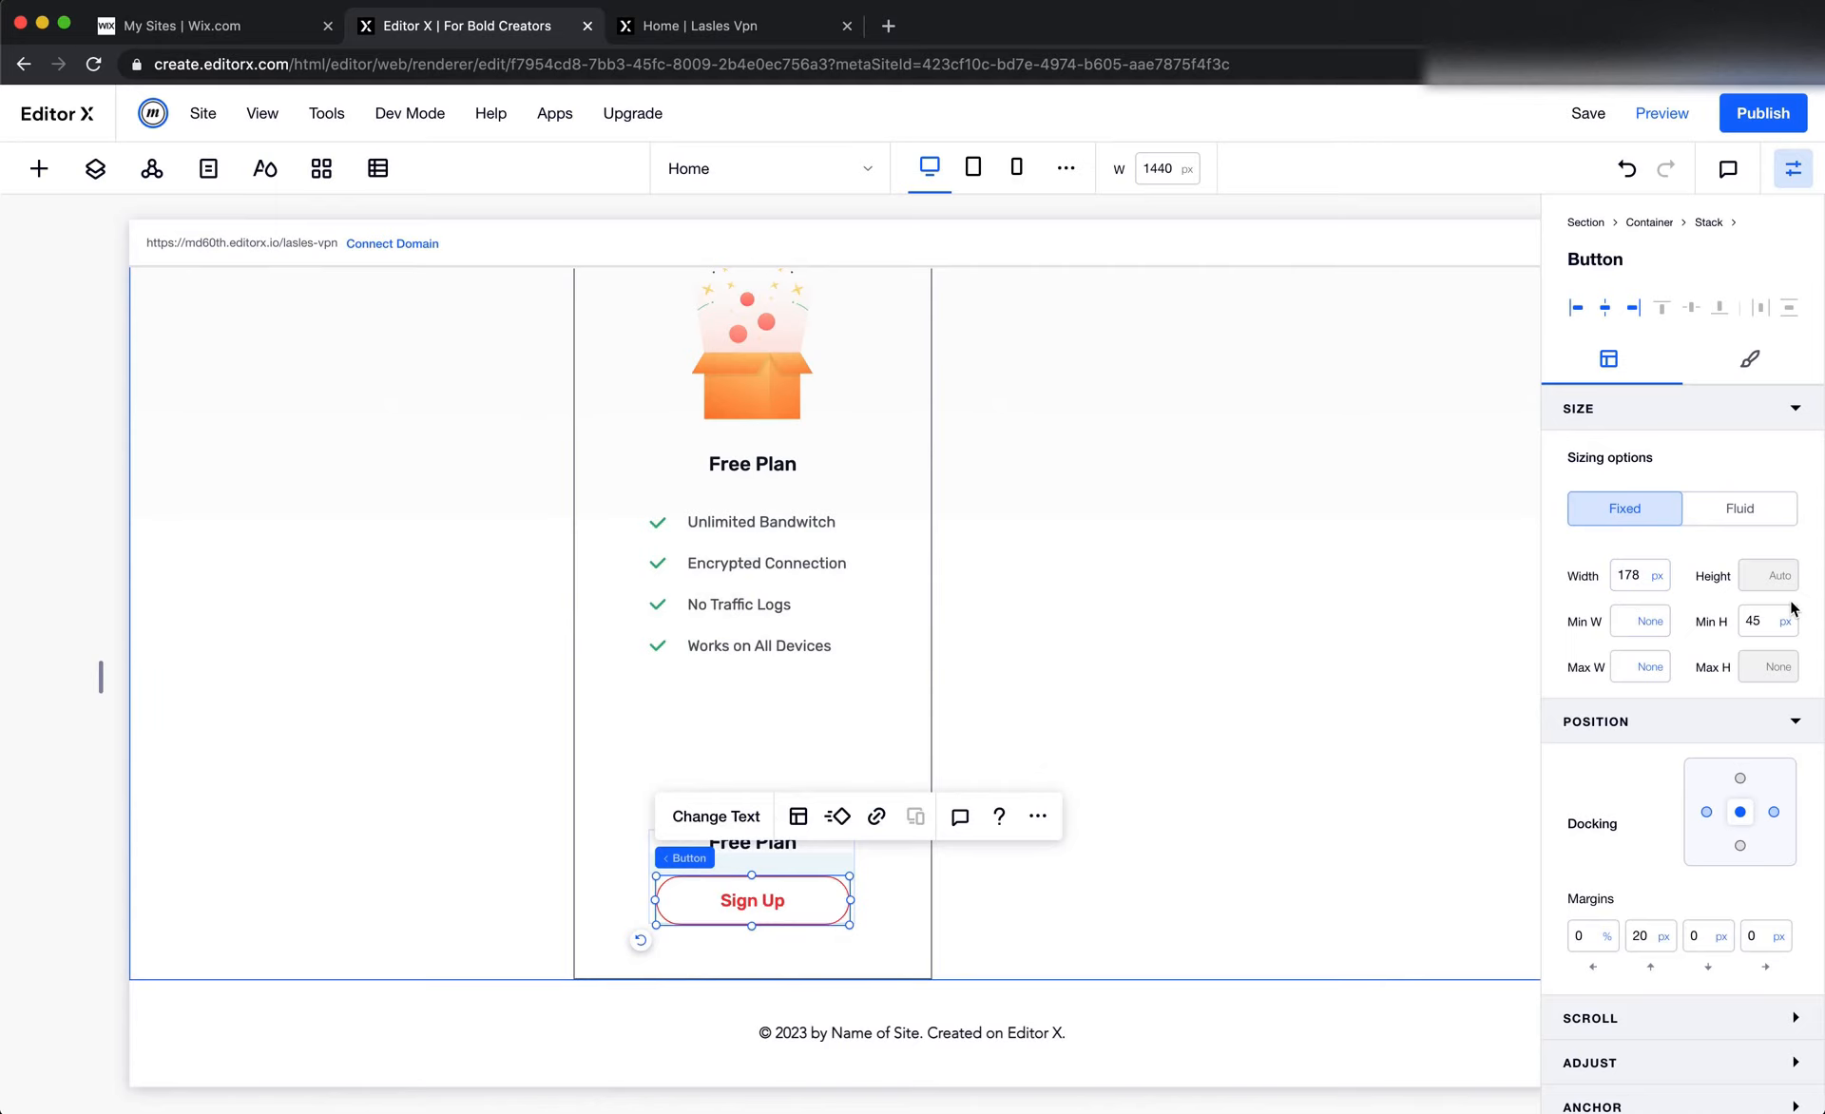
Compare the button's properties and label with Figma, then change the Sign Up button's text to "Select" in Editor X
key(super+Tab)
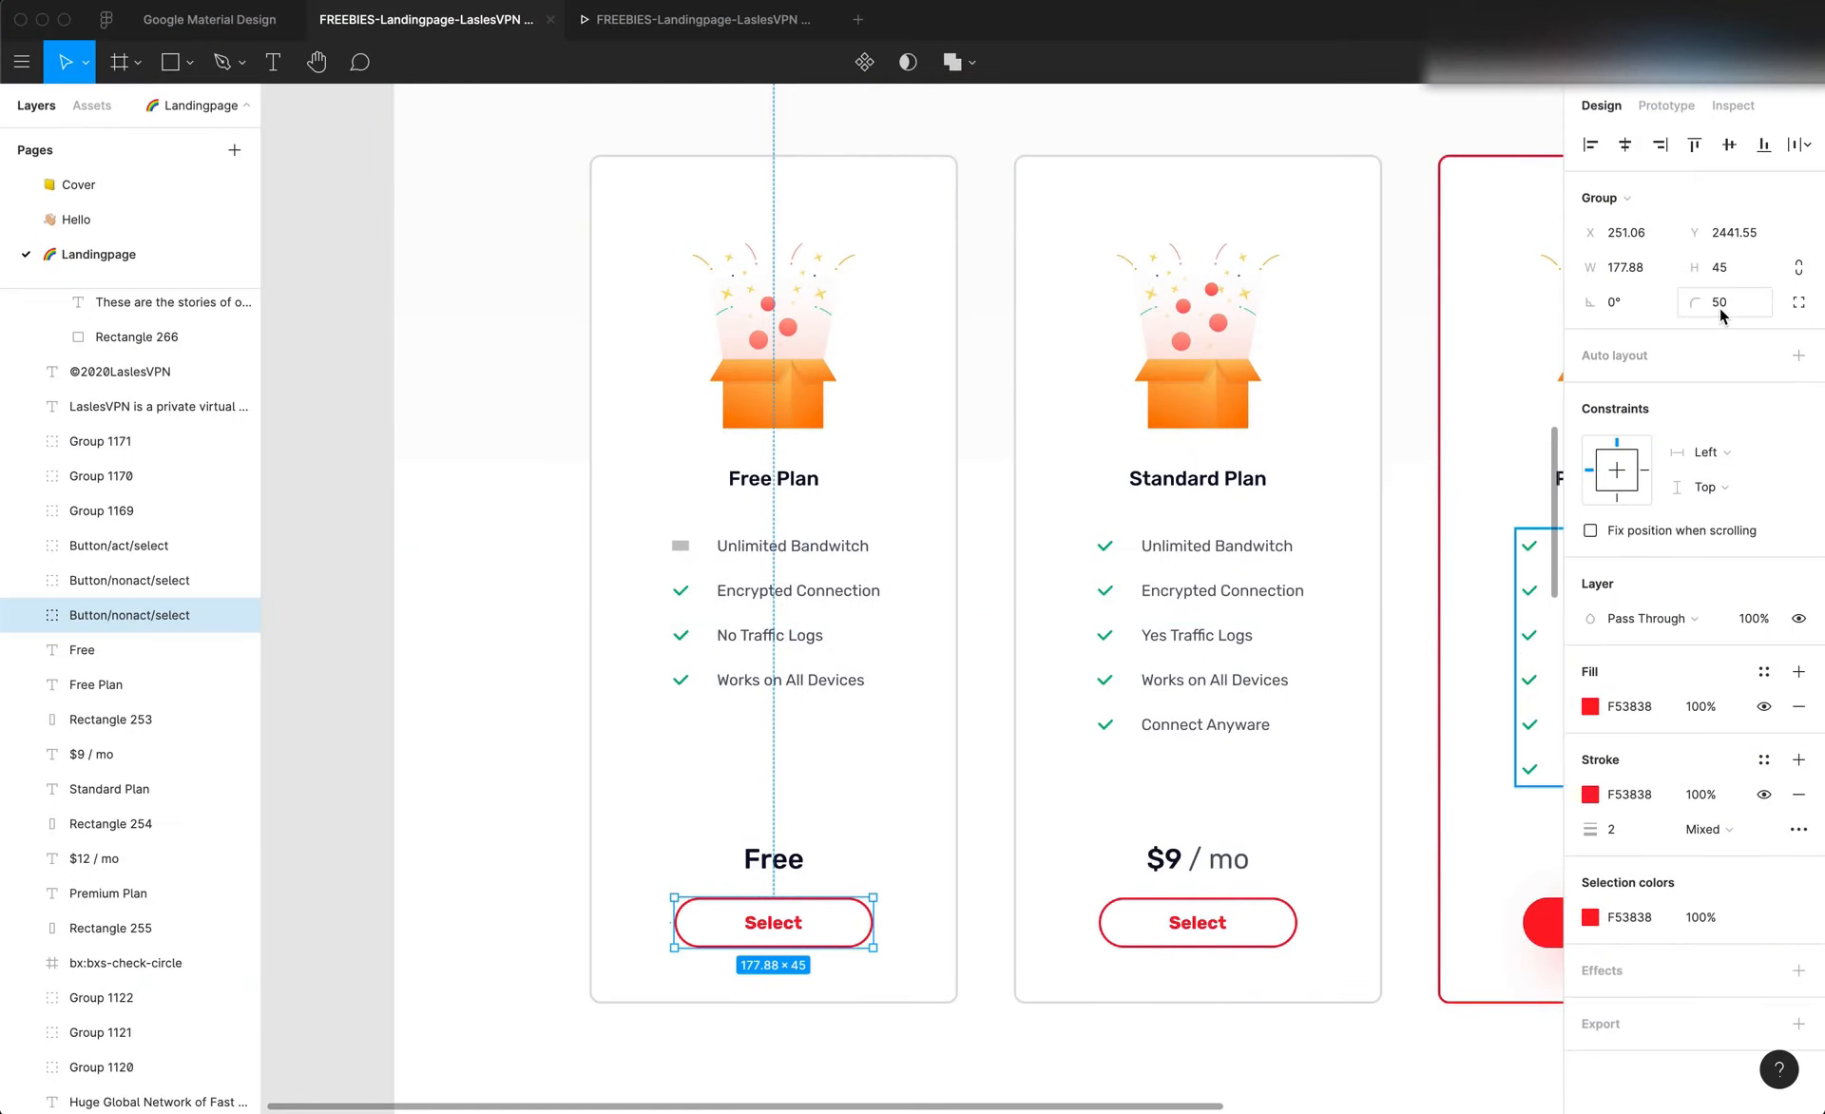
key(super+Tab)
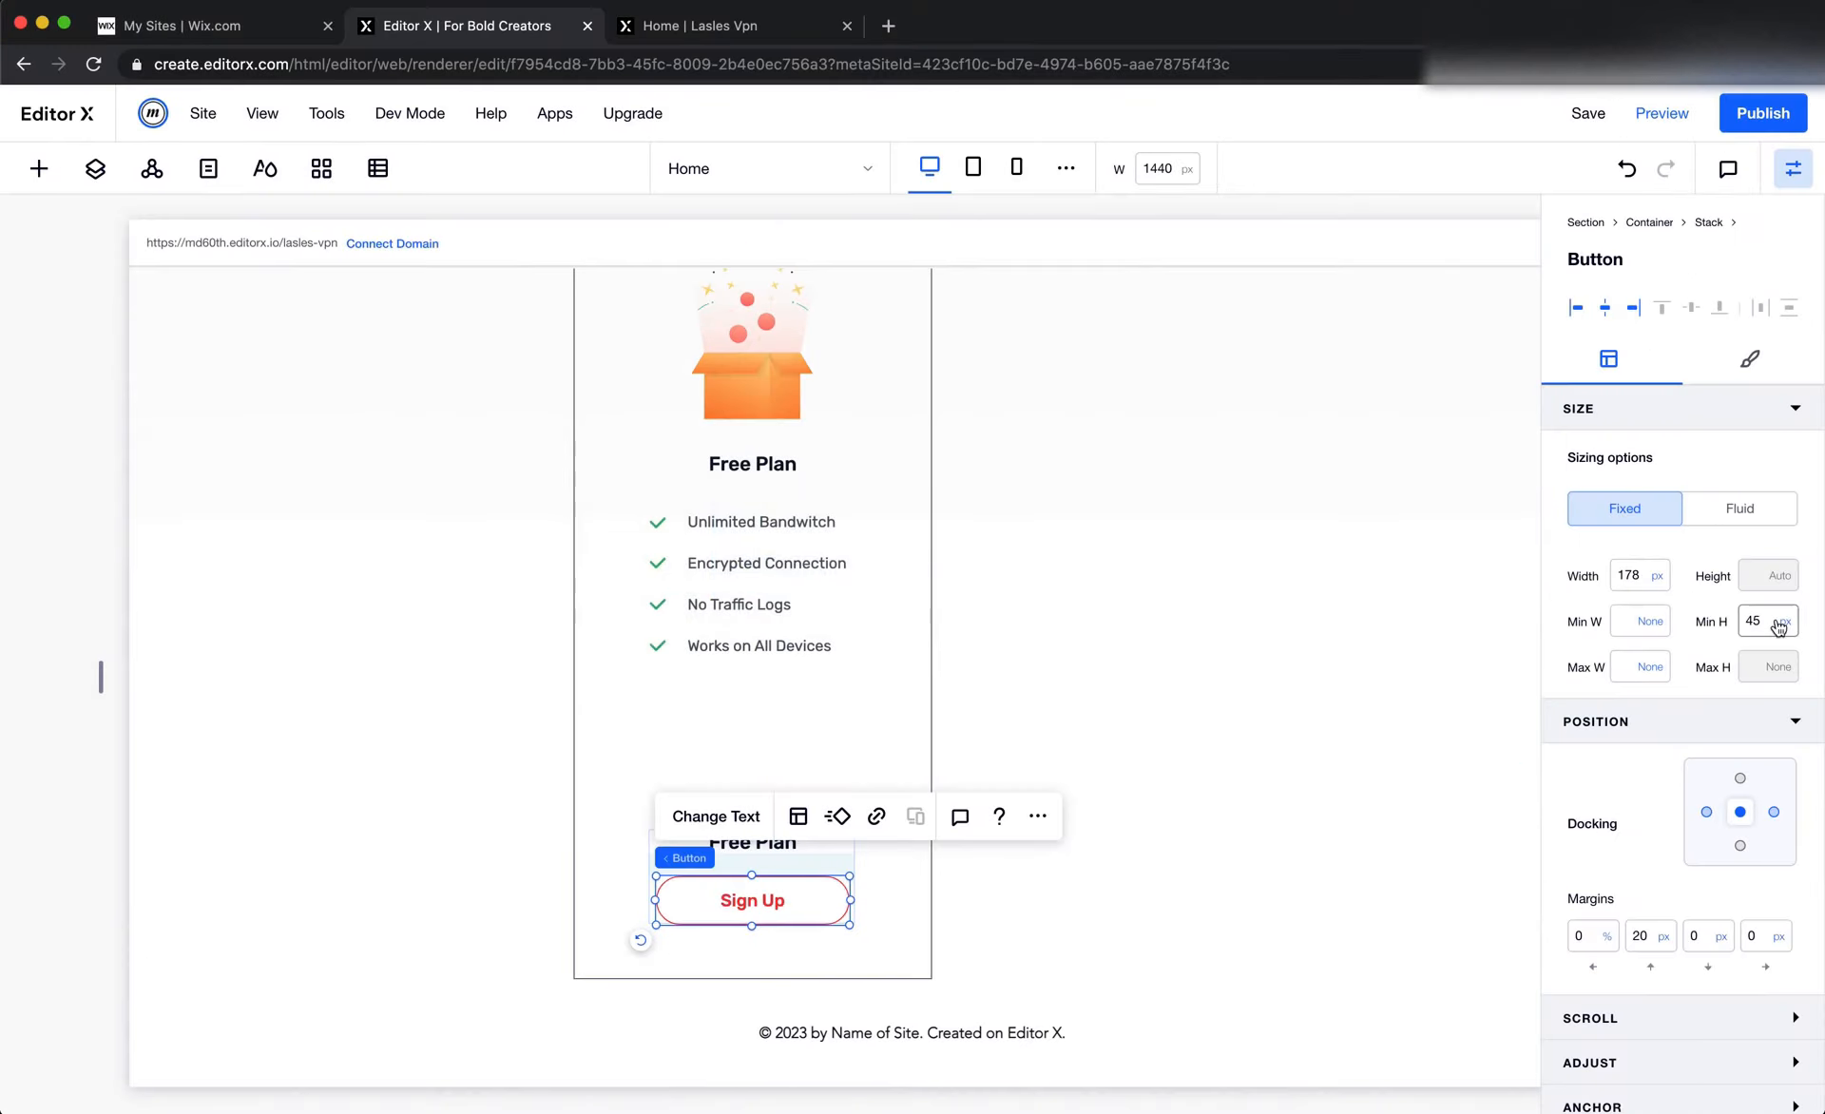
key(super+Tab)
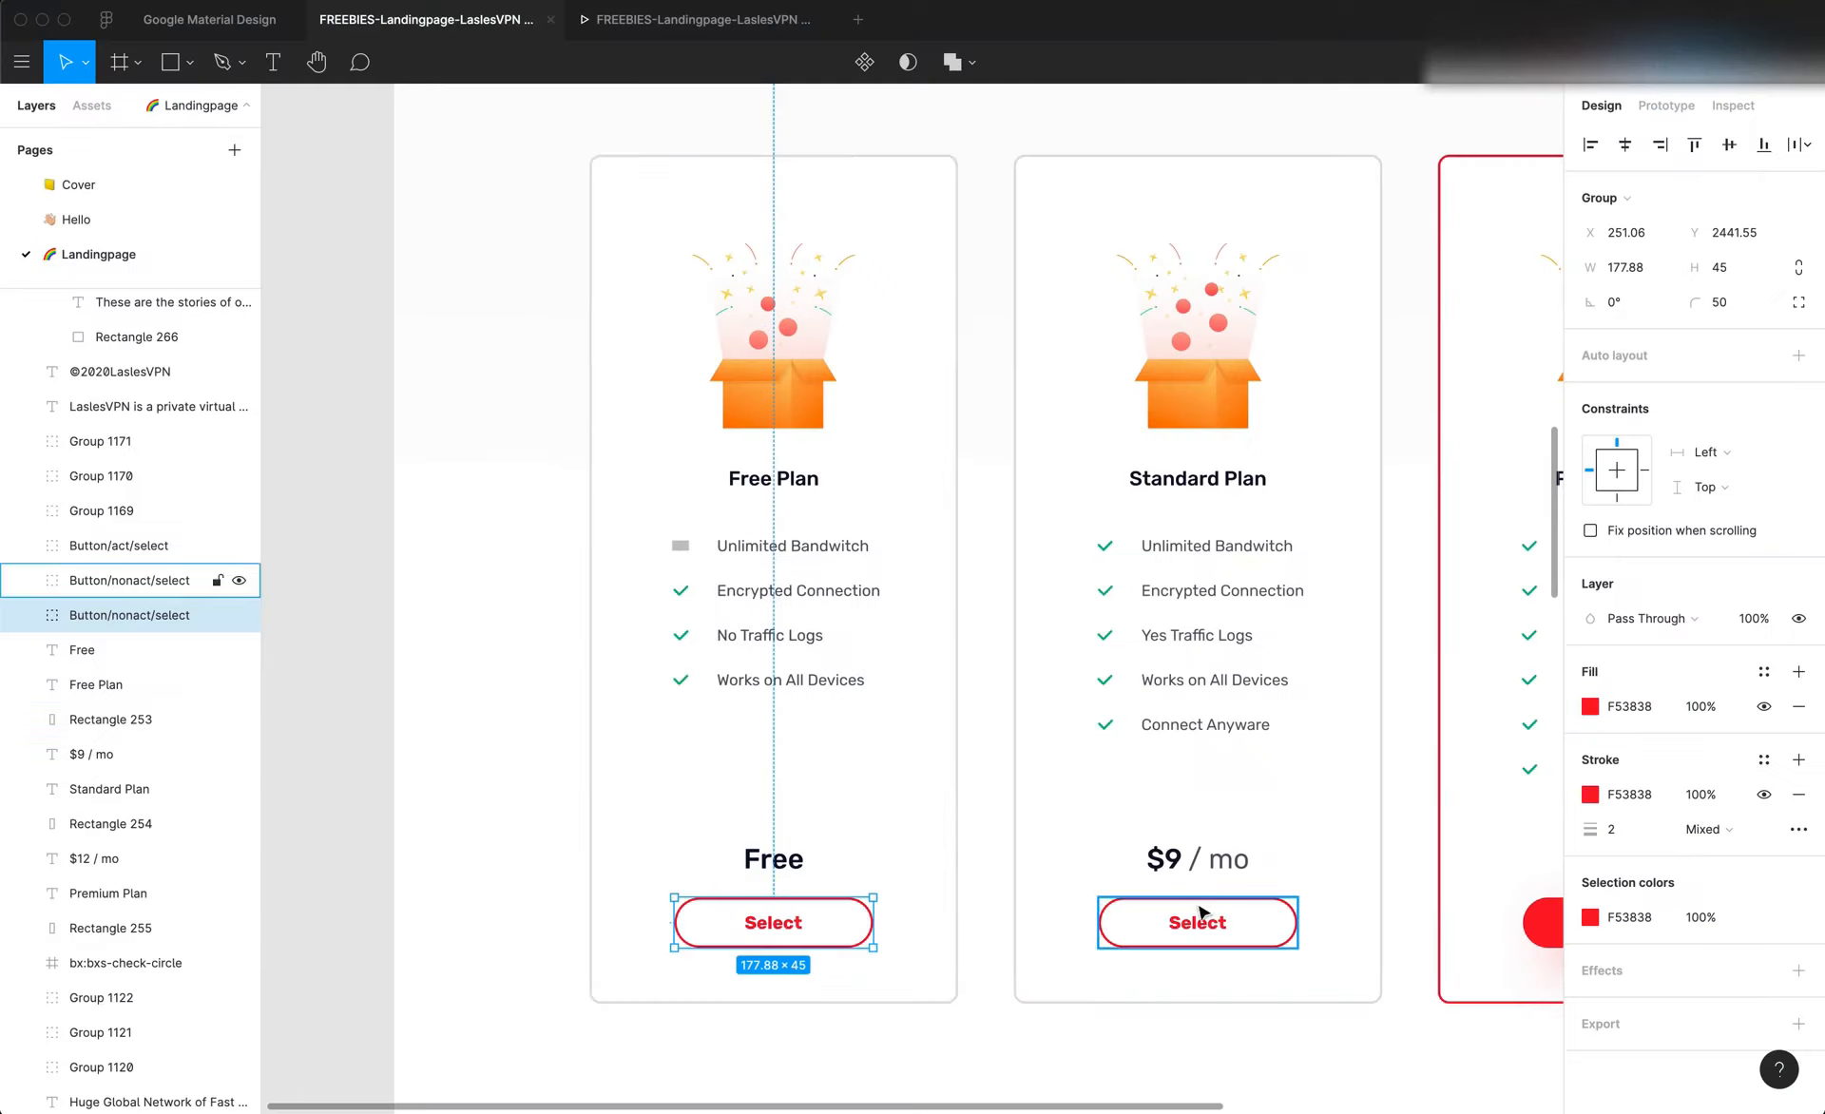
key(super+Tab)
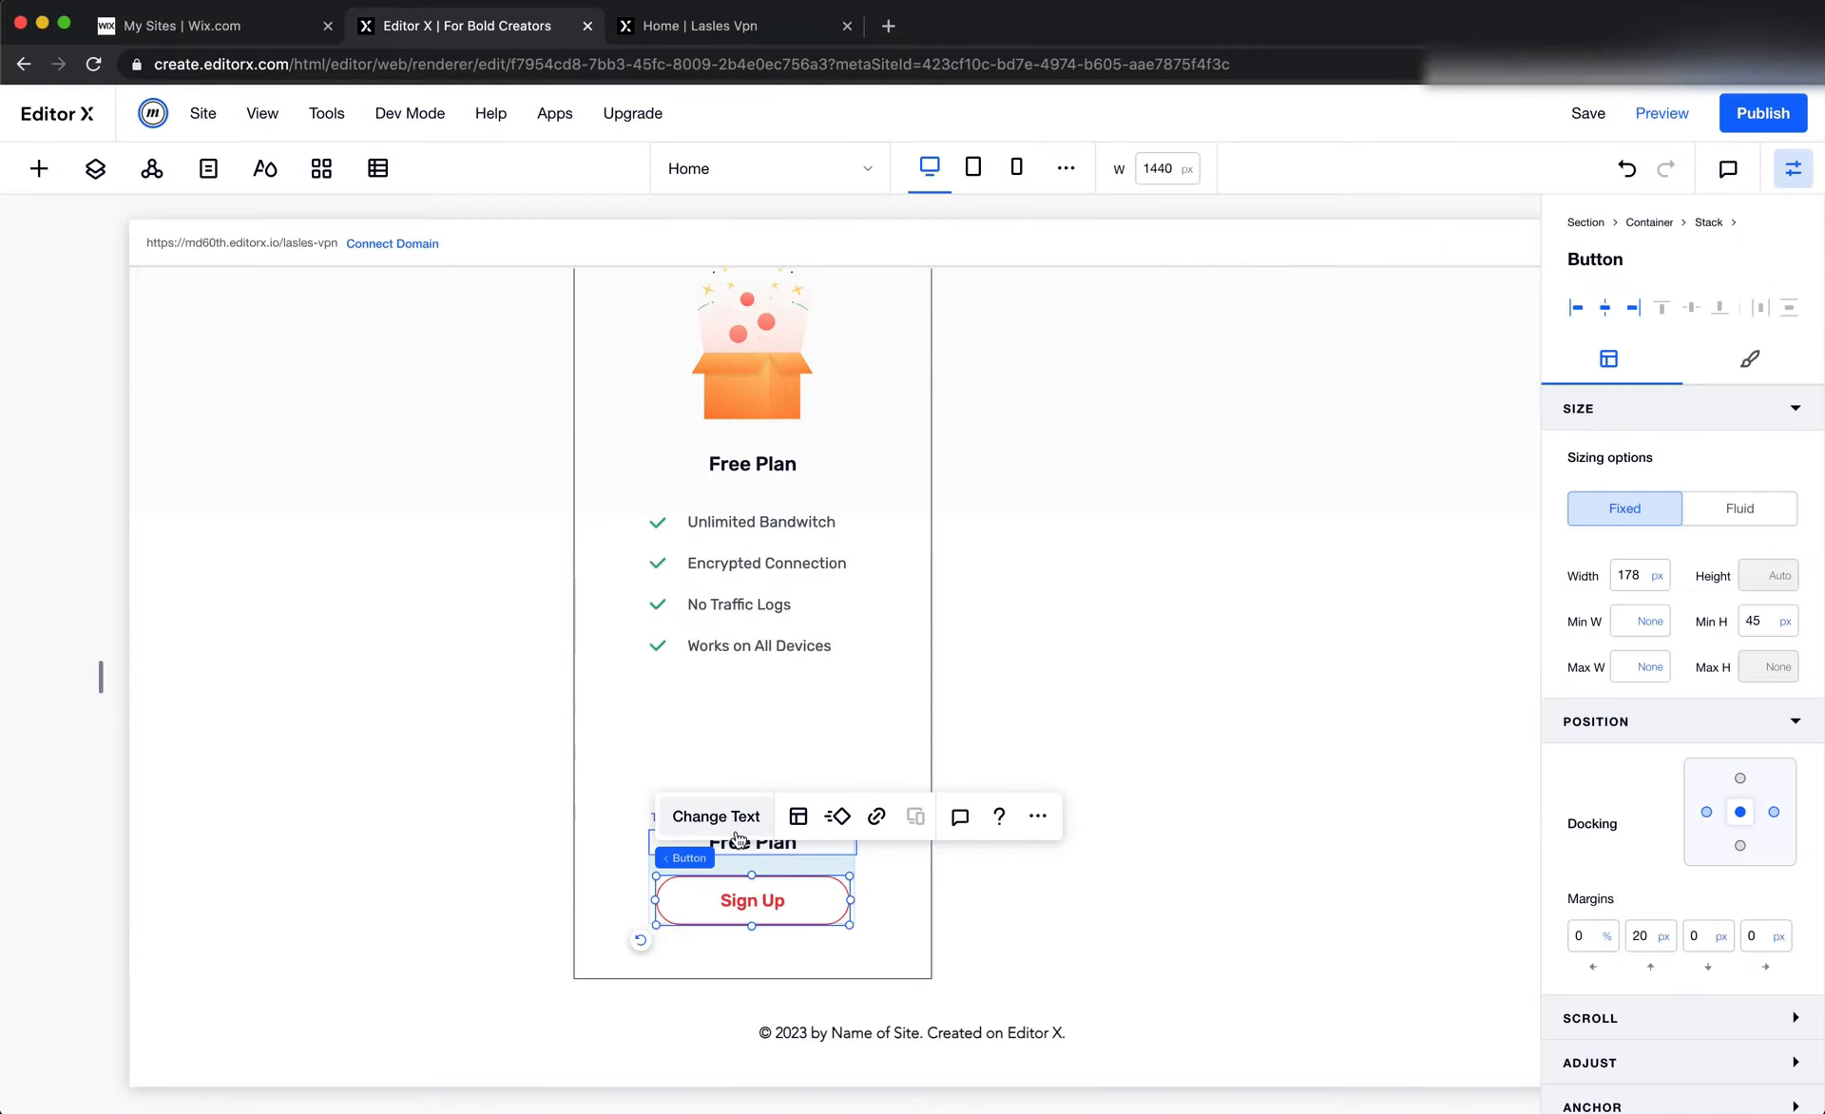
click(716, 815)
text(Select)
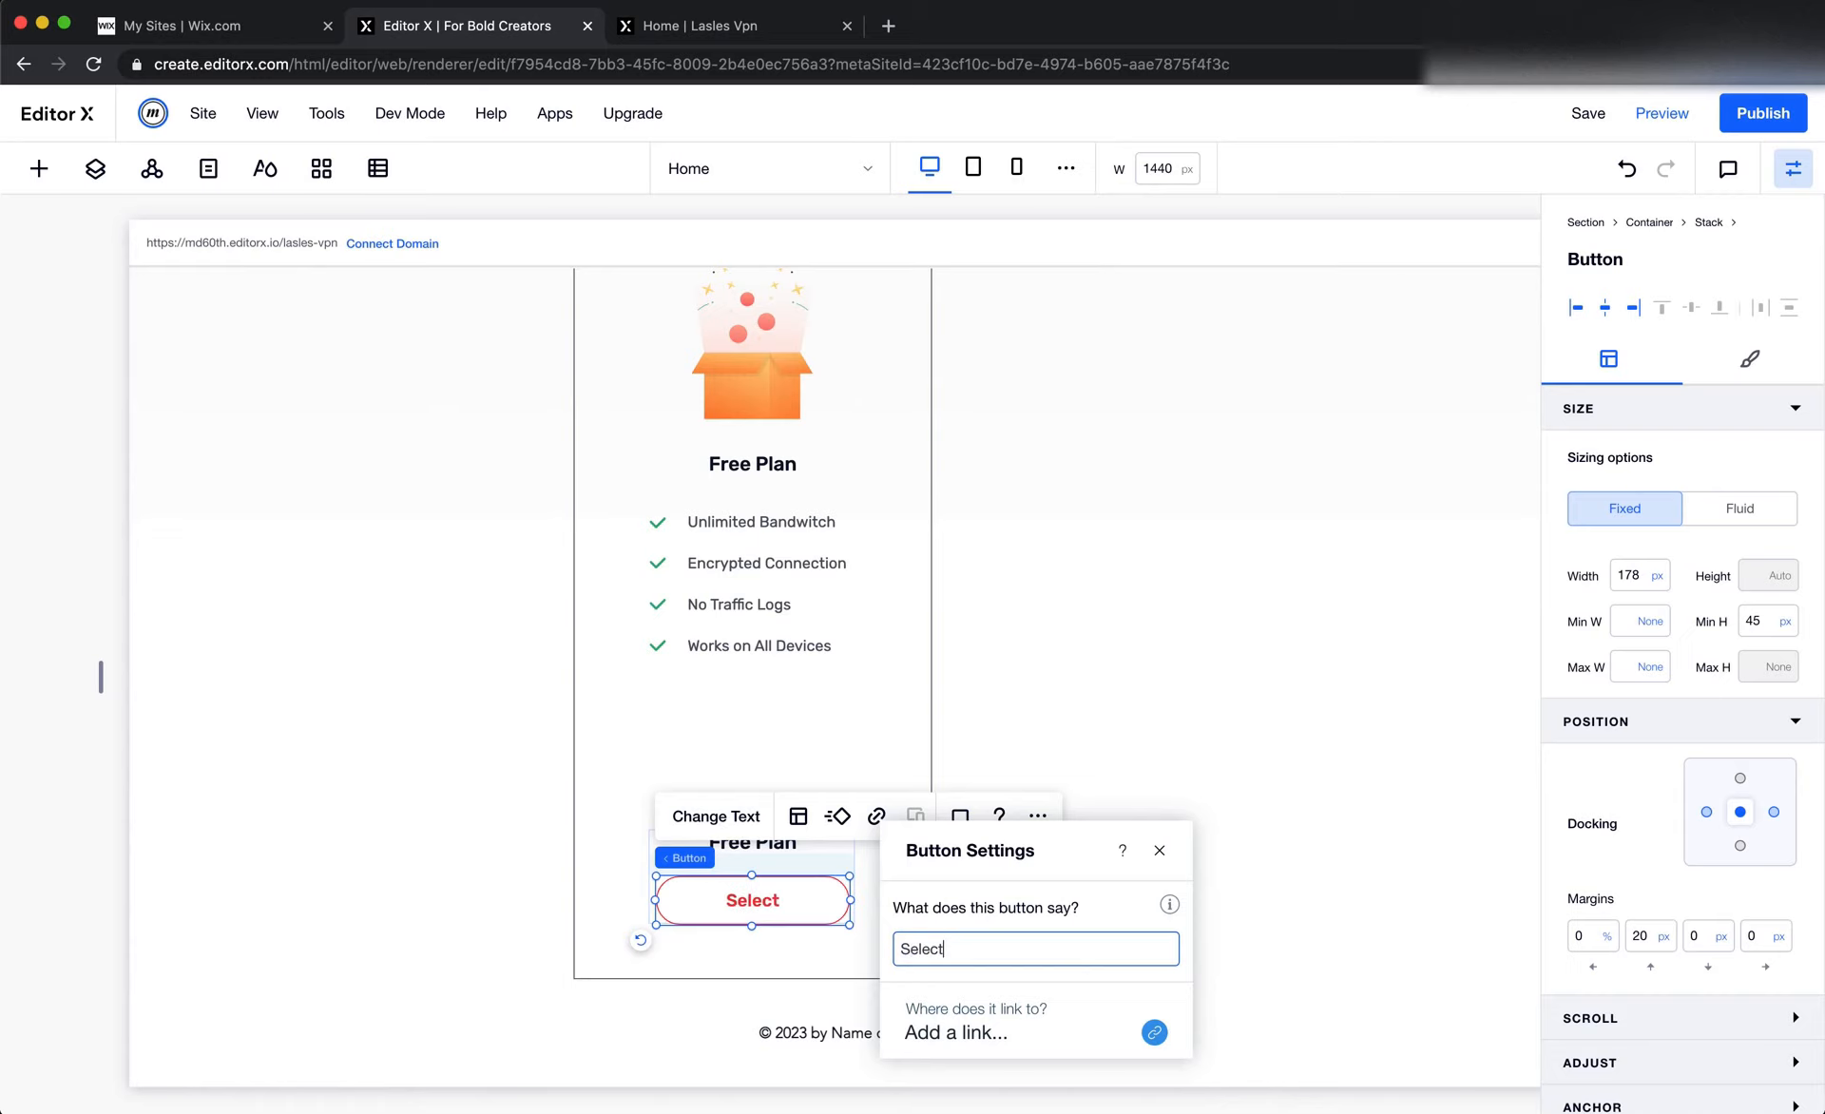
key(Return)
Examine the Standard Plan card's size, stroke and corner radius in Figma and compare the pricing section's layout with Editor X
key(super+Tab)
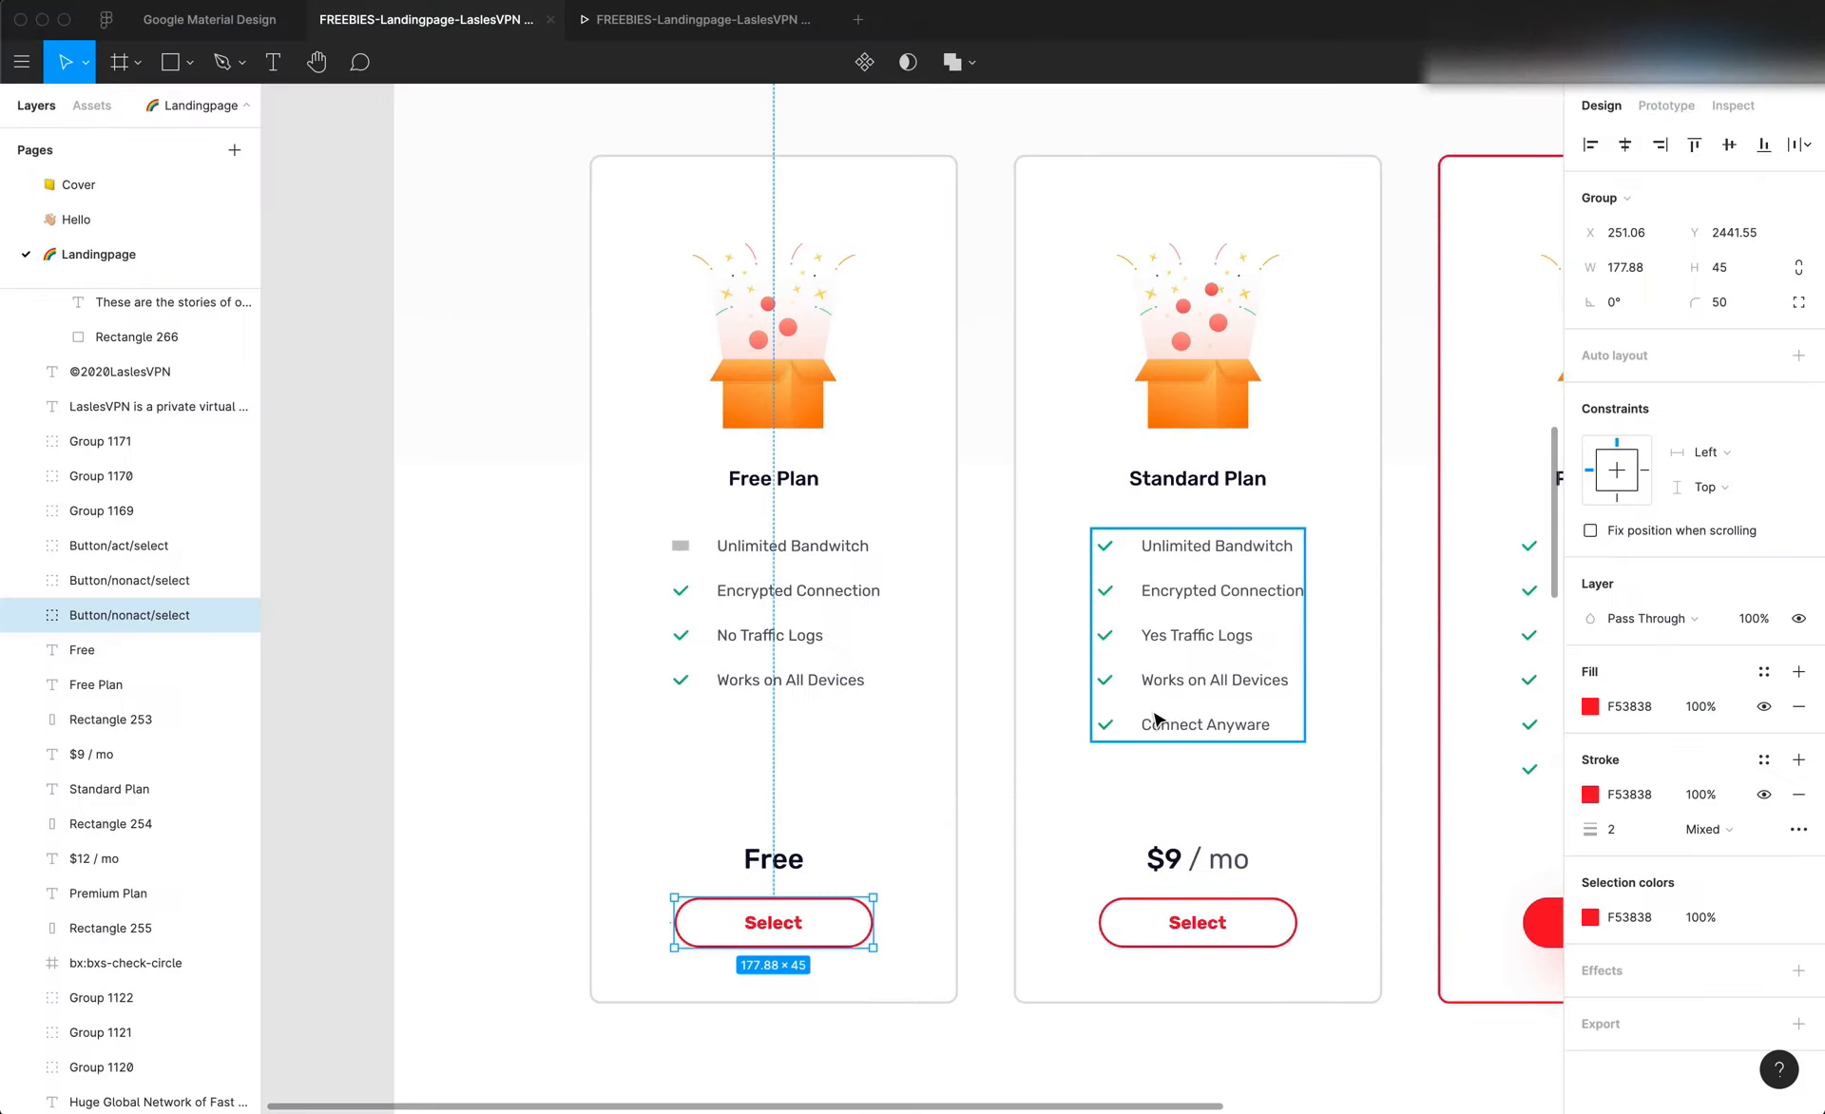
click(1020, 865)
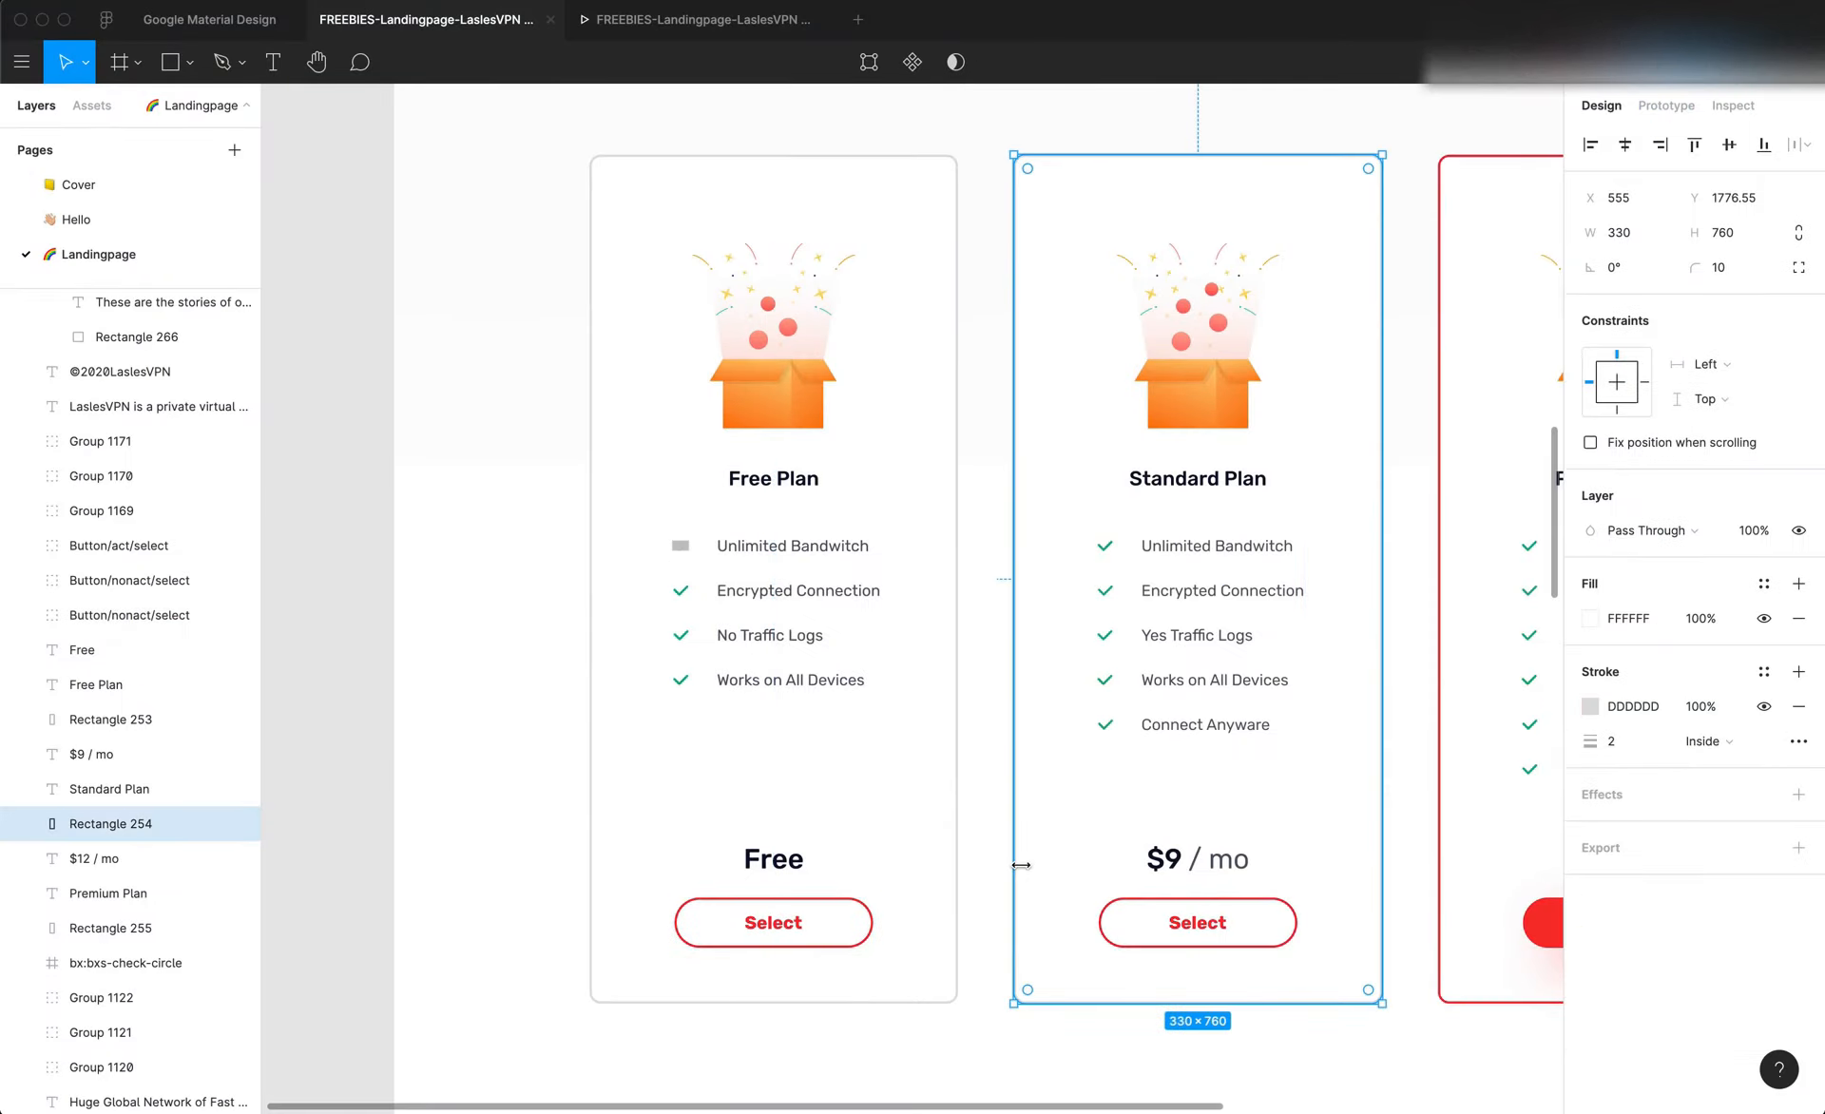
key(super+Tab)
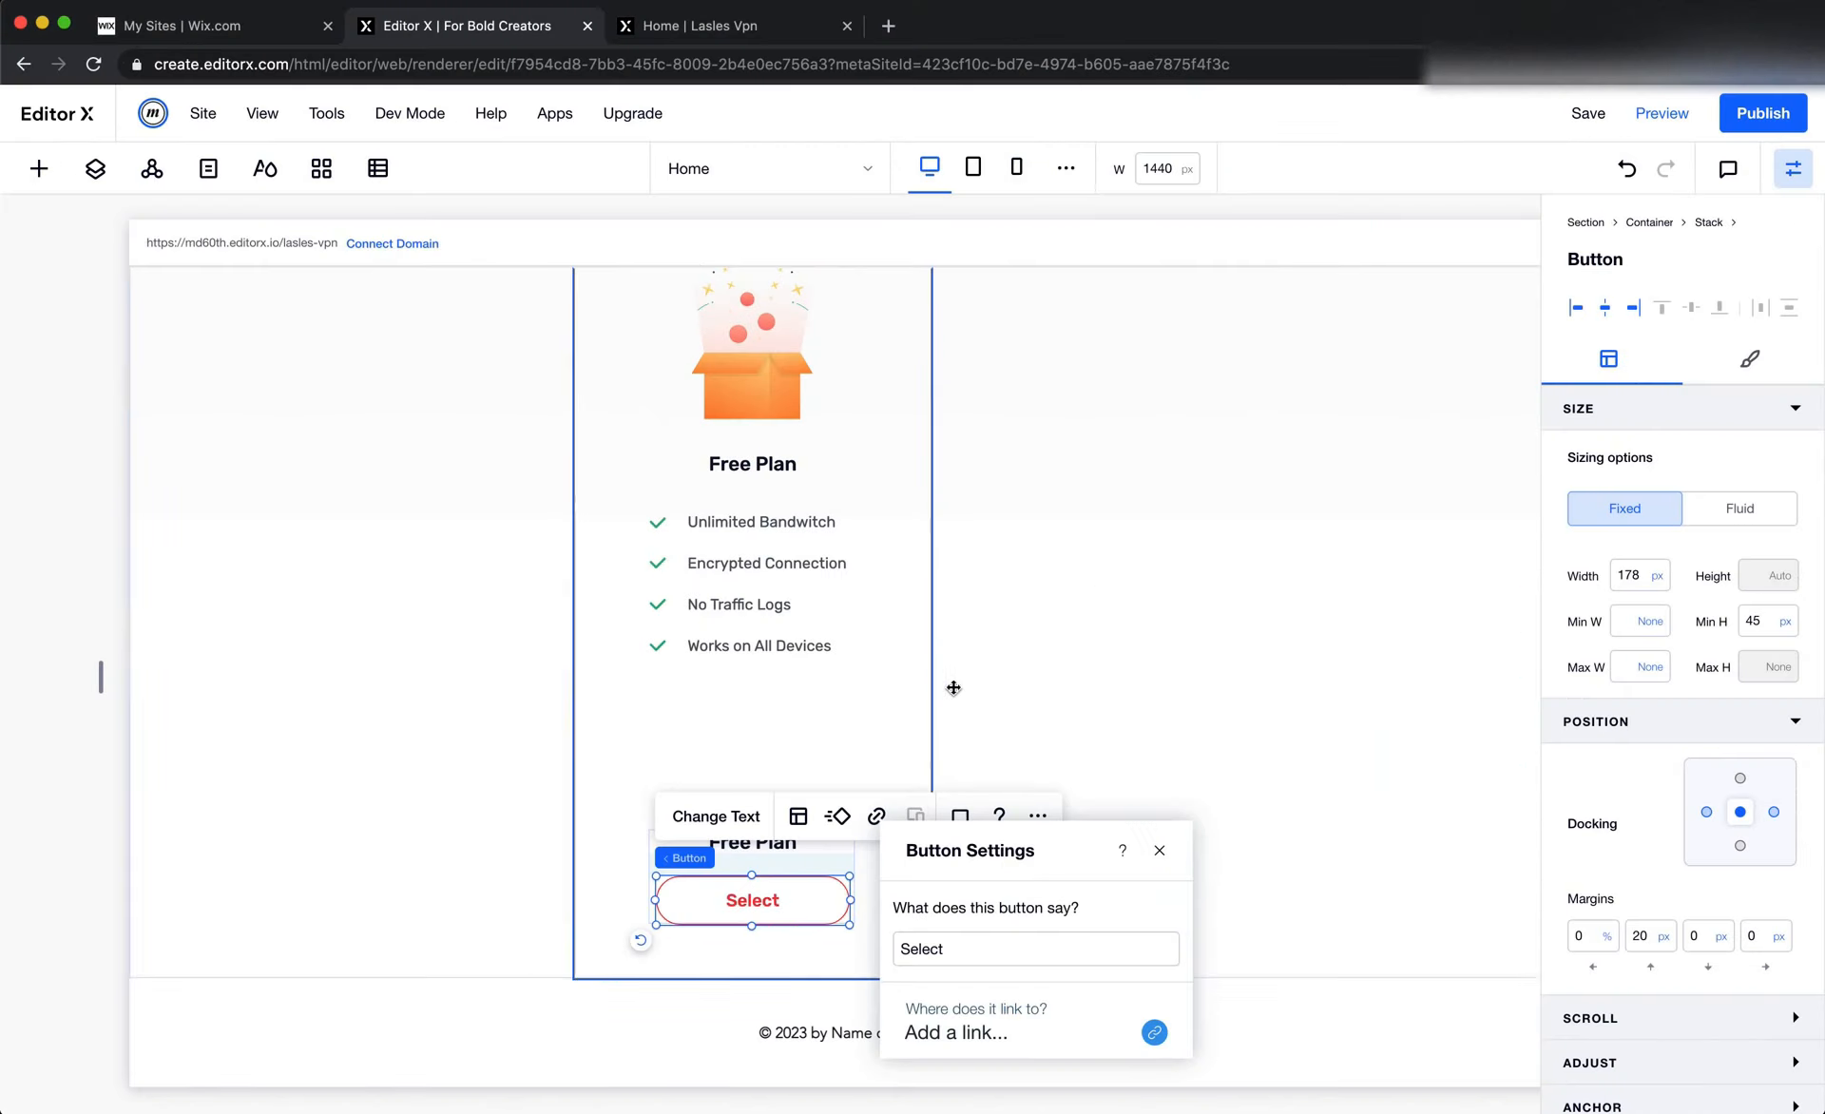
click(1029, 677)
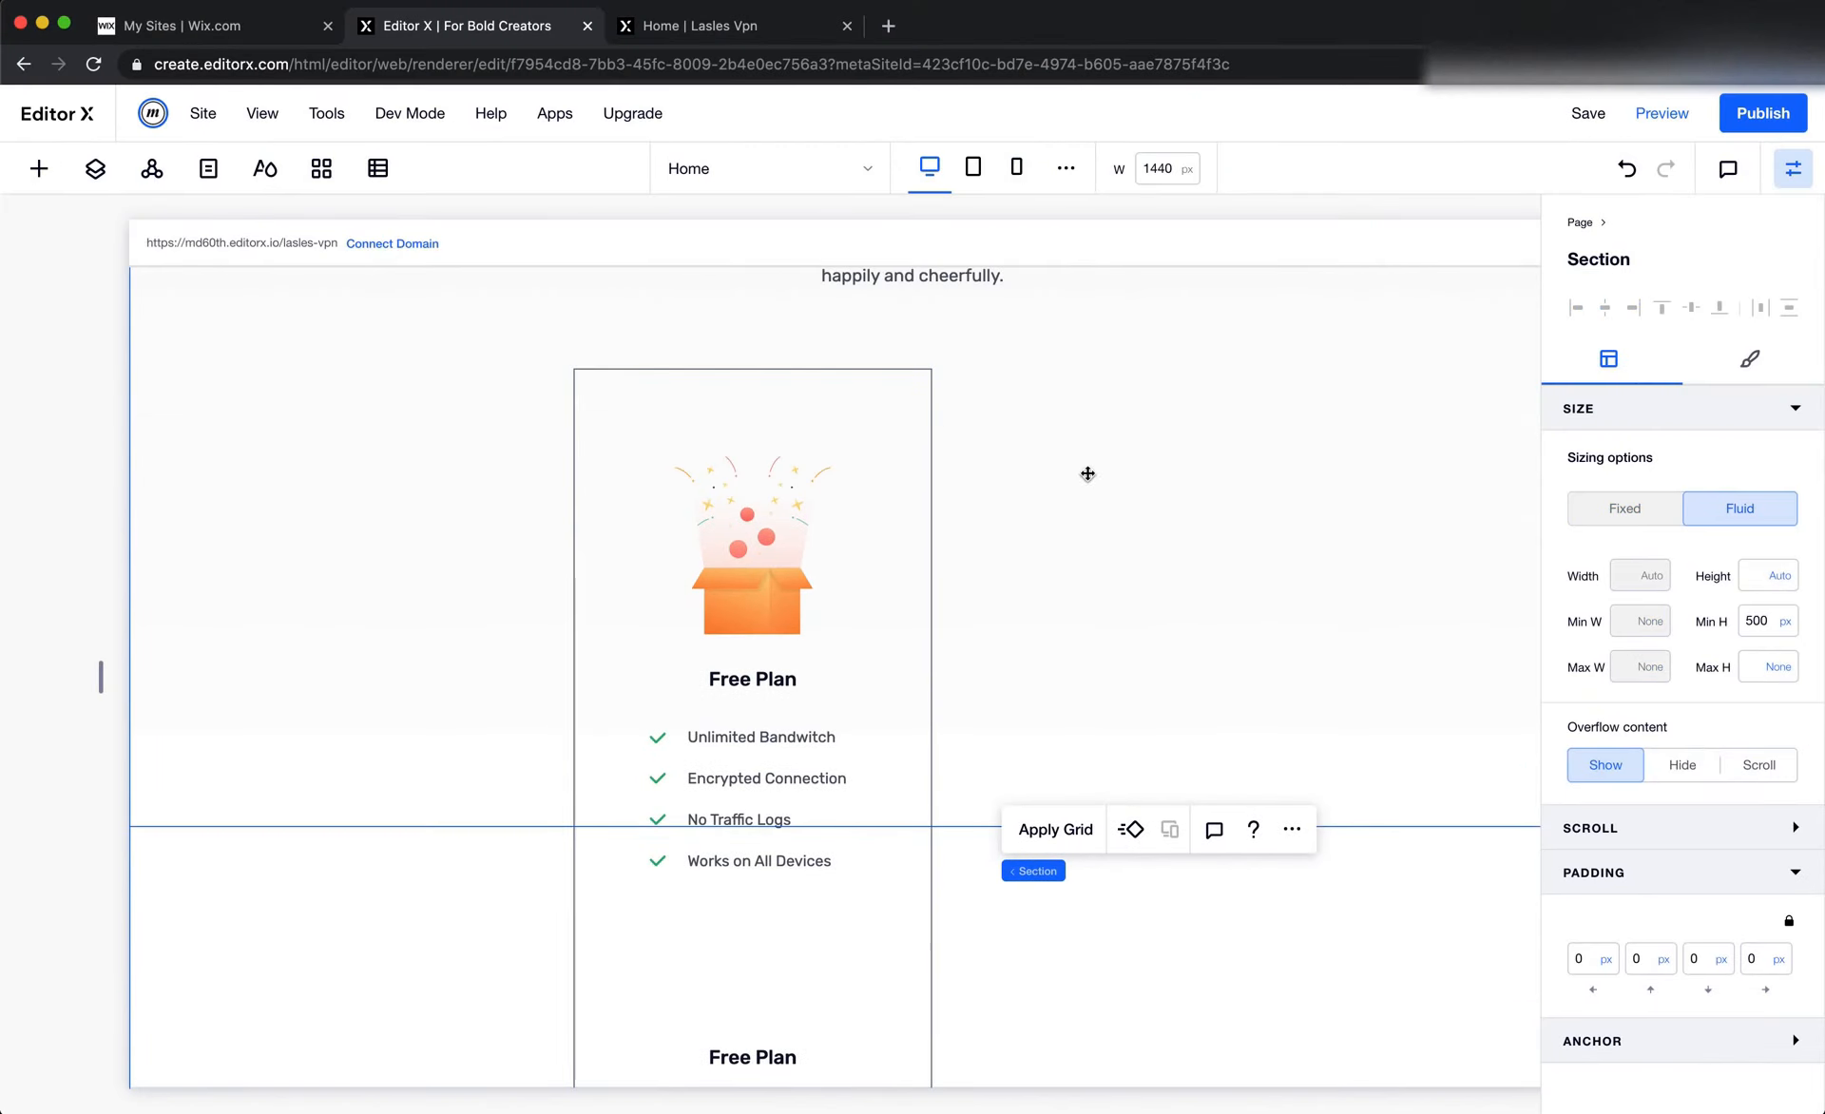
scroll(1124, 529, right, 3)
click(924, 522)
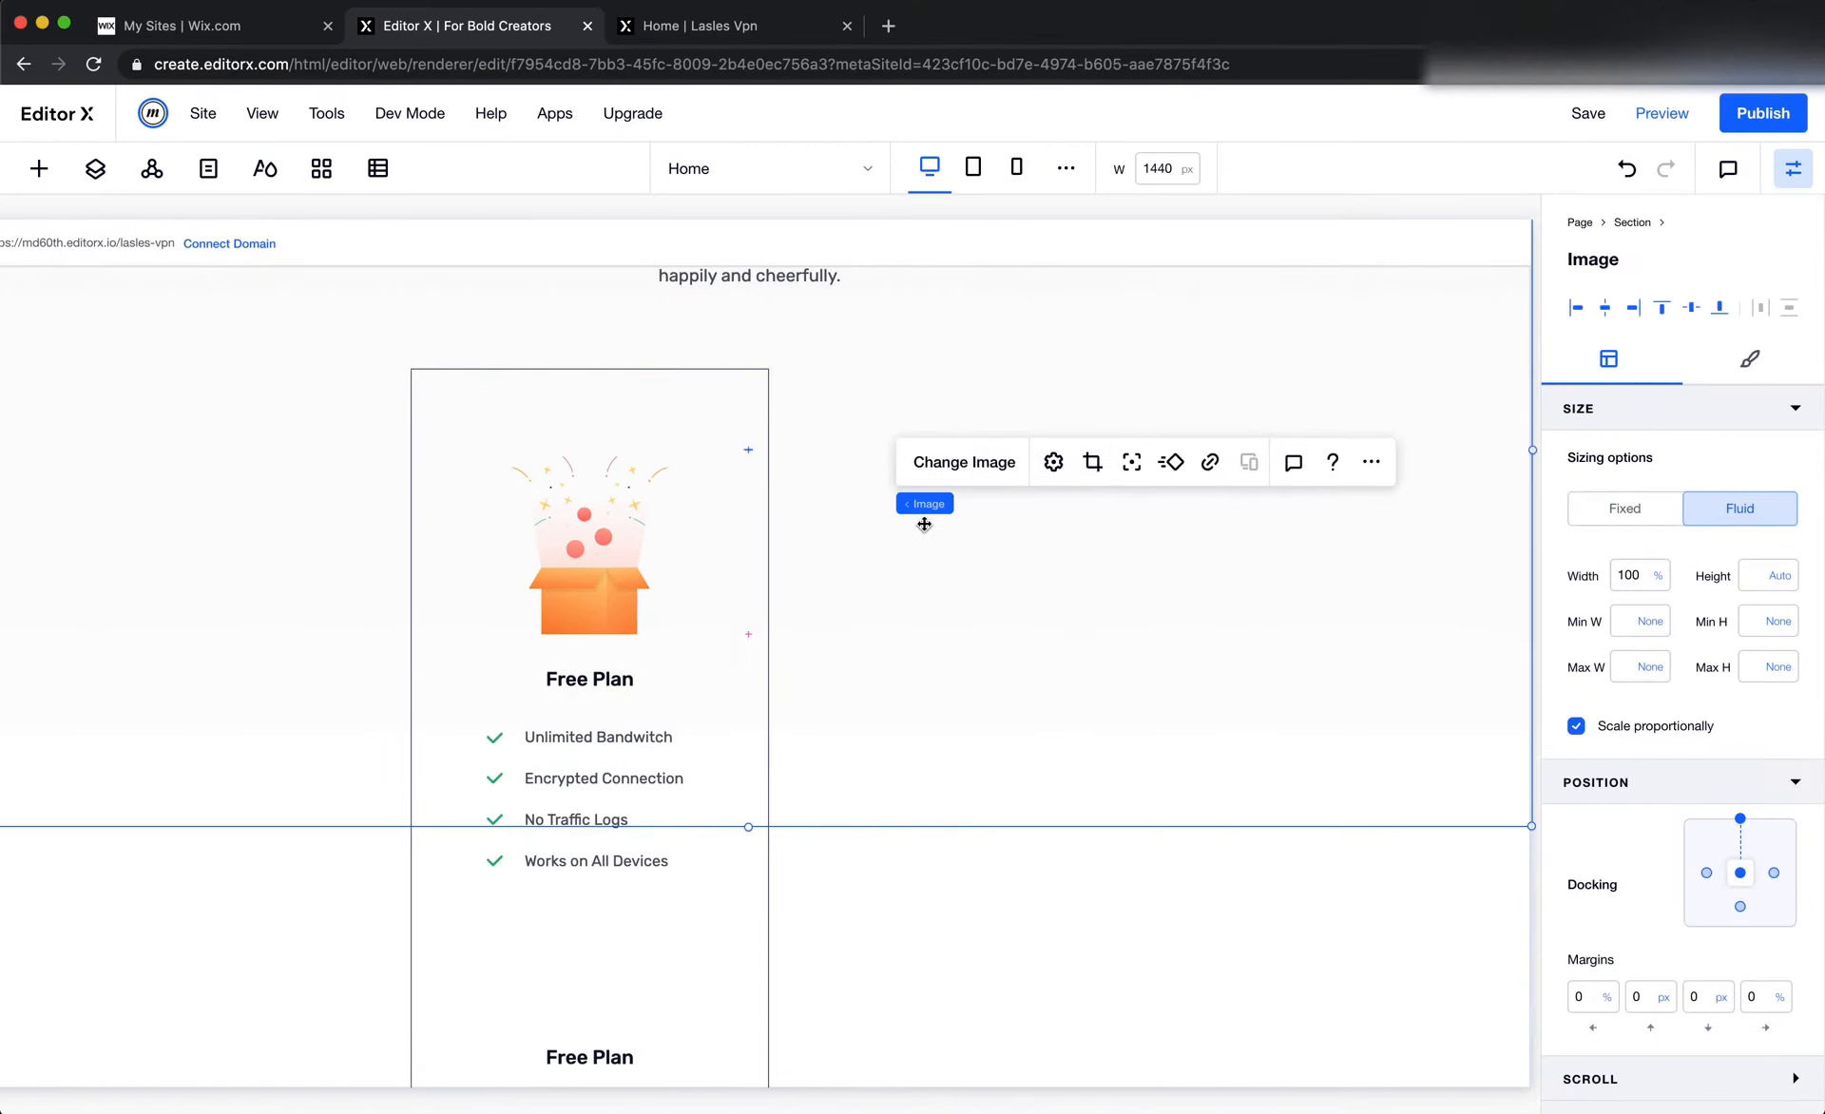
key(super+Tab)
scroll(927, 531, down, 5)
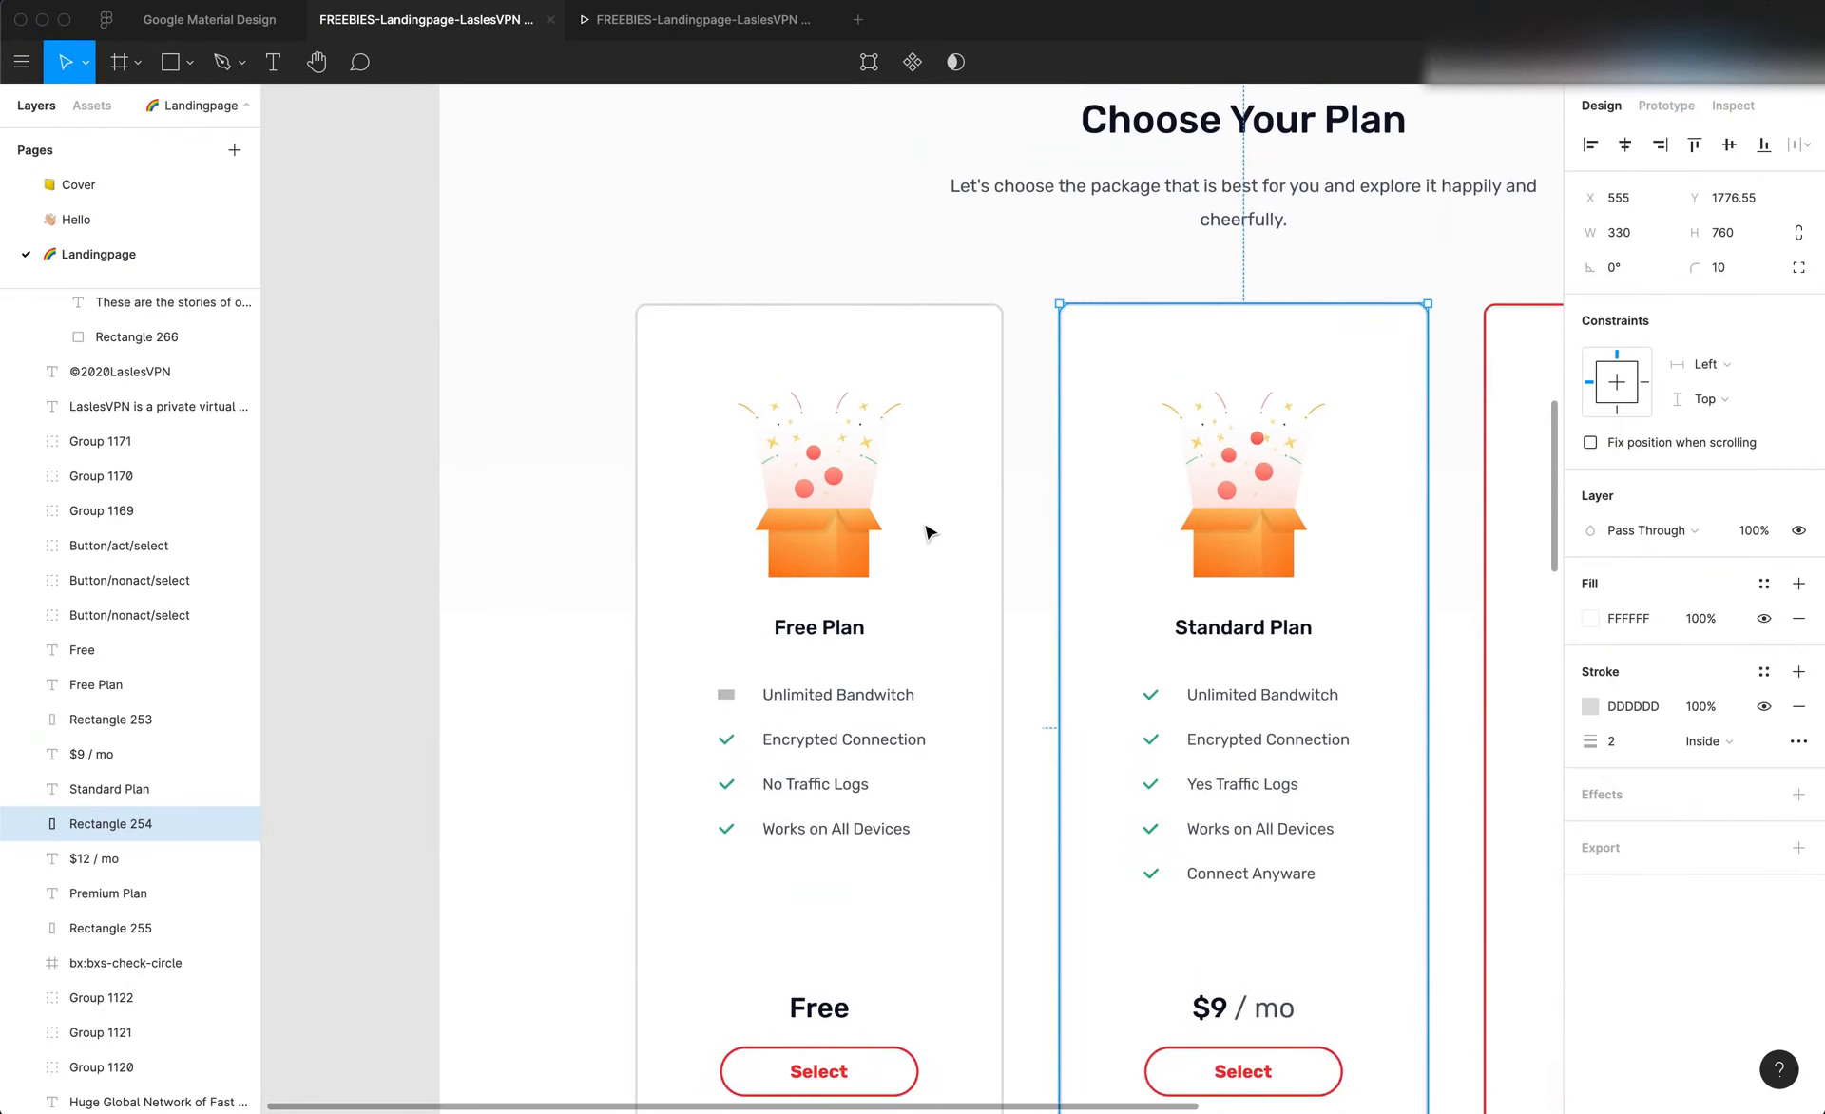
scroll(927, 530, up, 1)
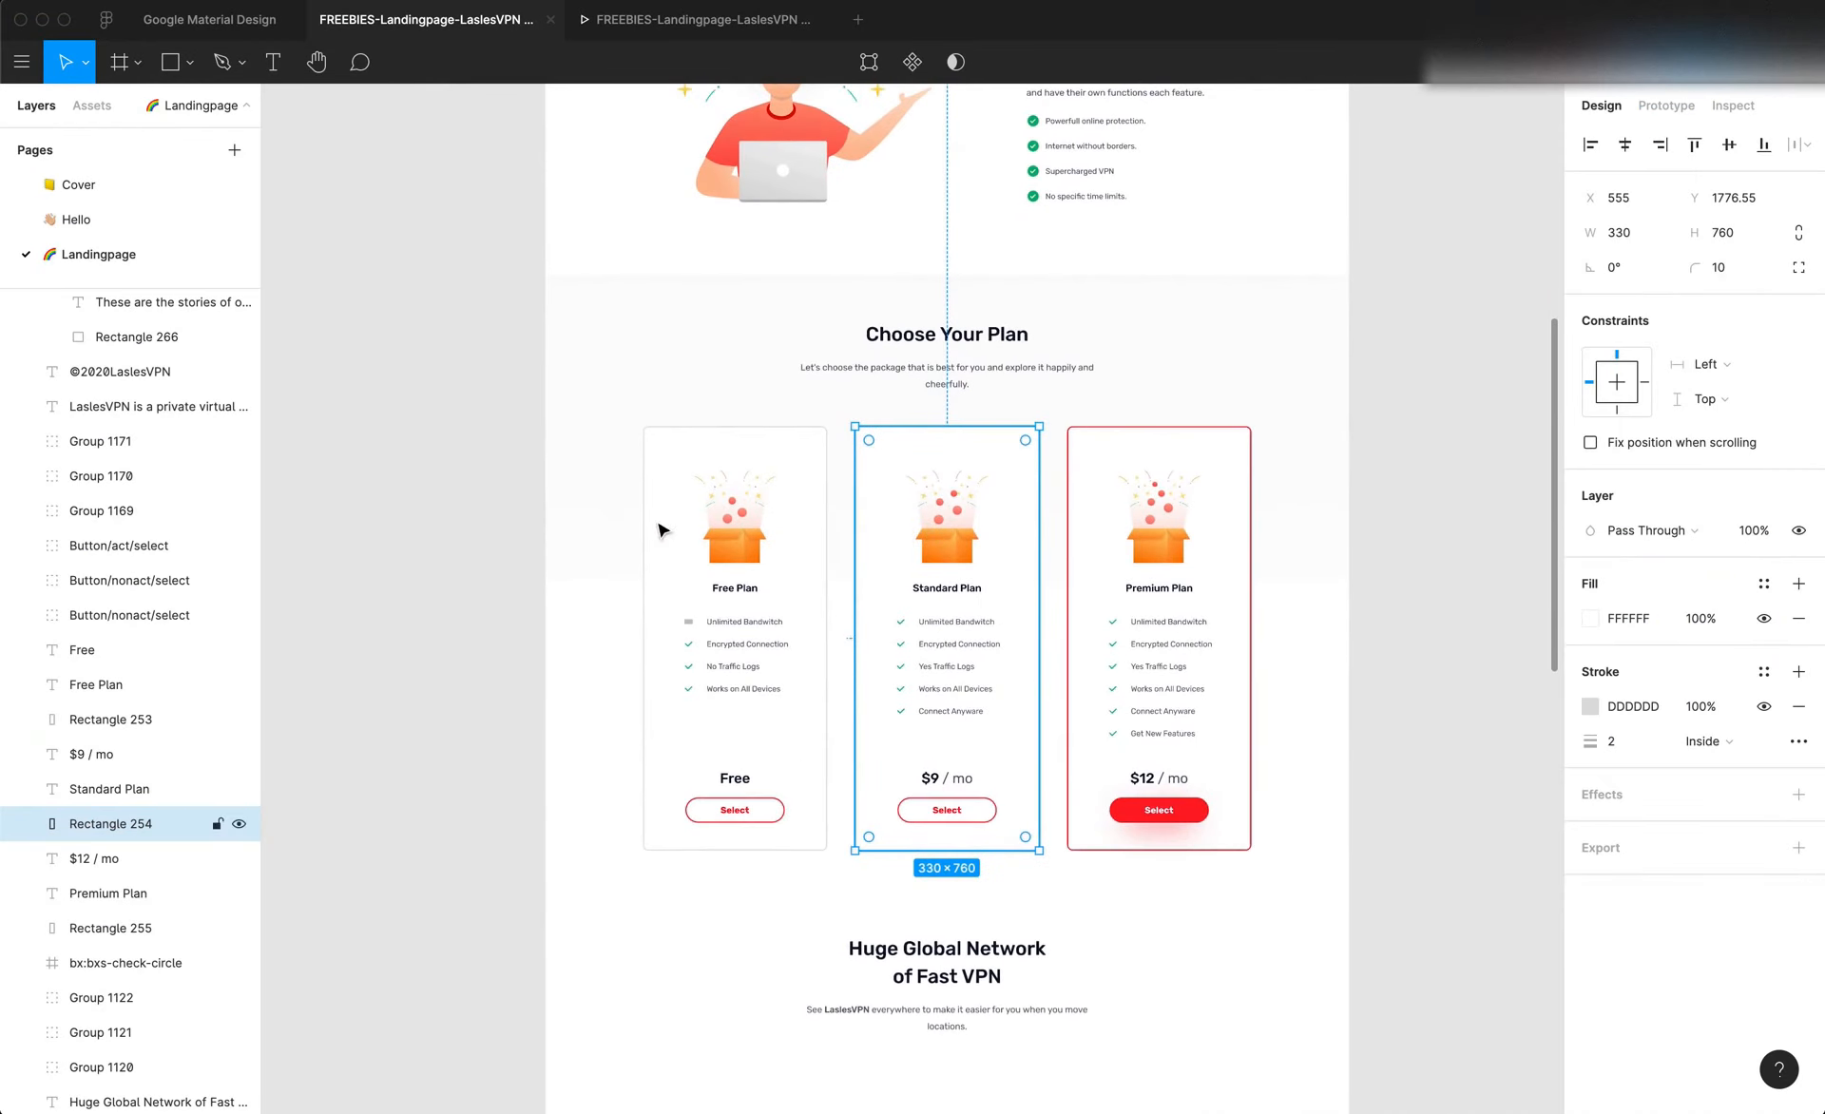
click(590, 523)
click(602, 738)
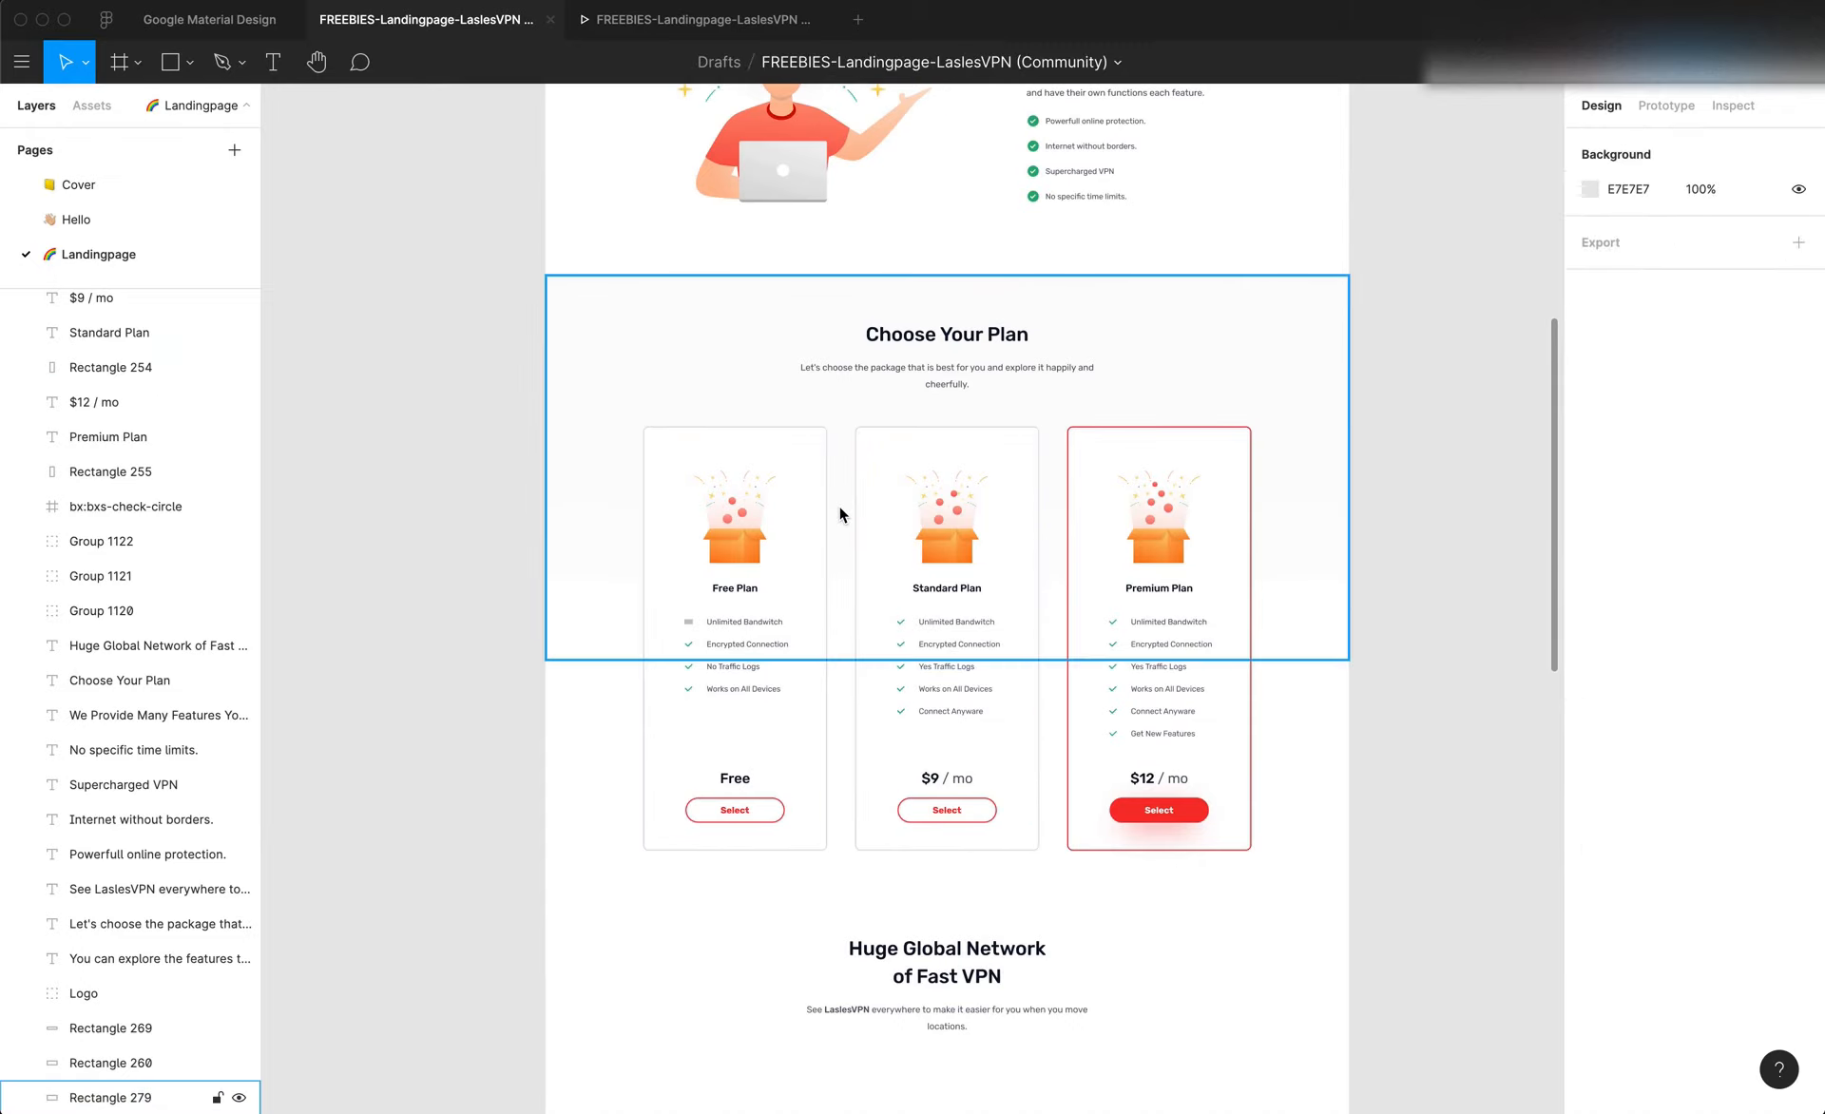
scroll(838, 506, up, 1)
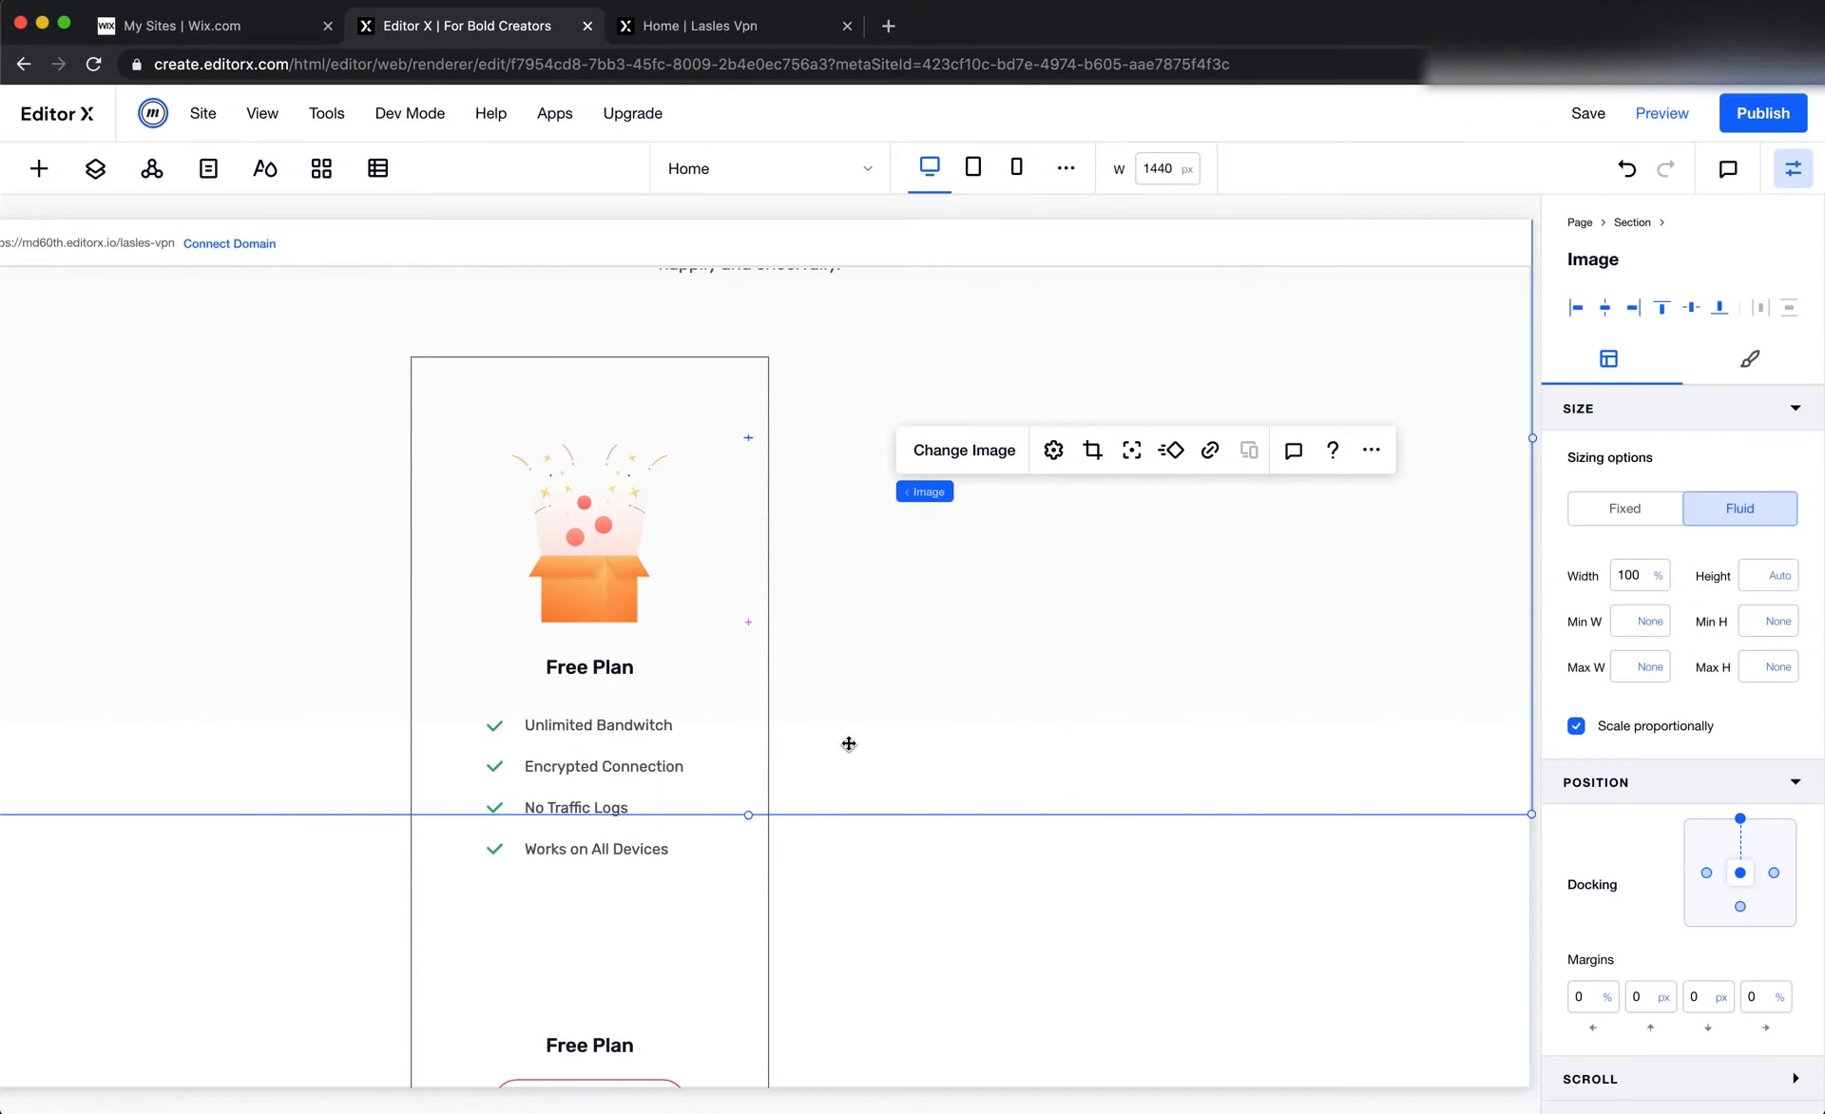
scroll(827, 725, down, 1)
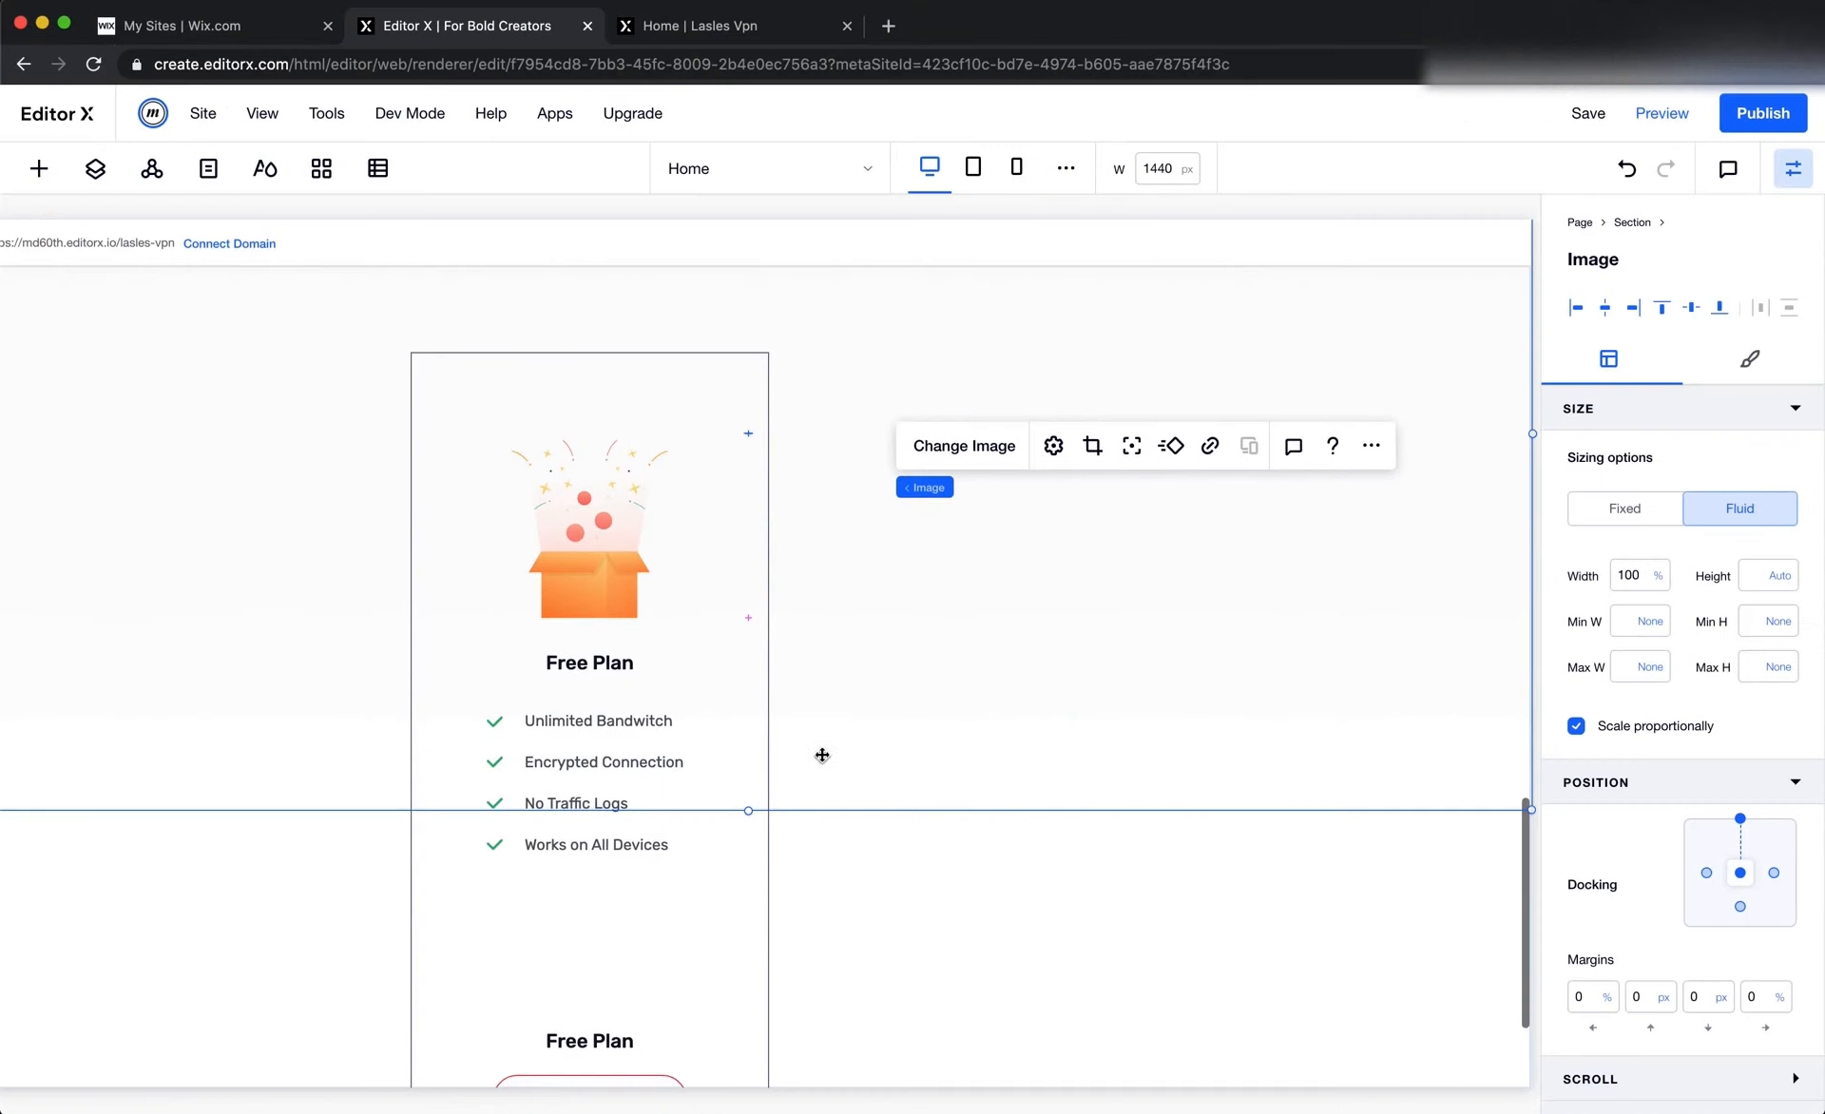
Change the Free Plan card container's border to light grey from the saved colors and set its width to 2 px
click(491, 964)
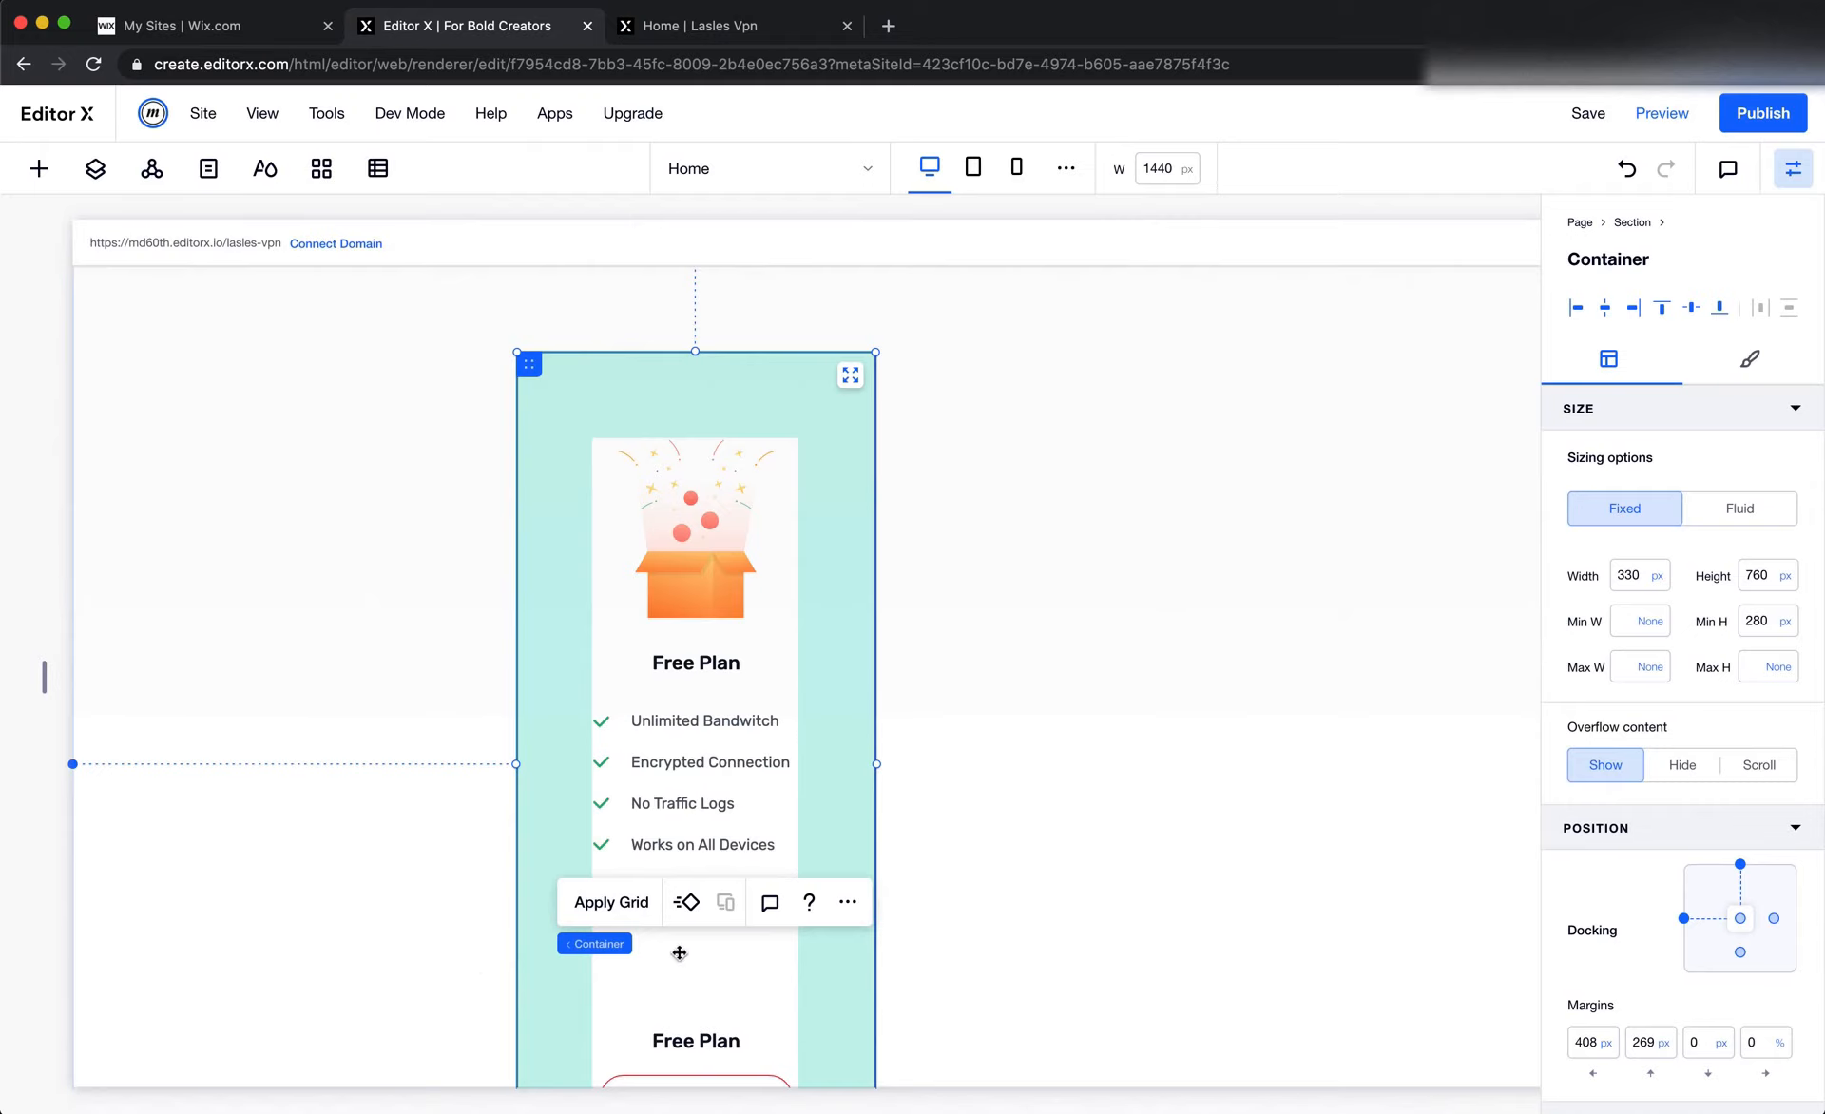
click(1752, 359)
click(1568, 463)
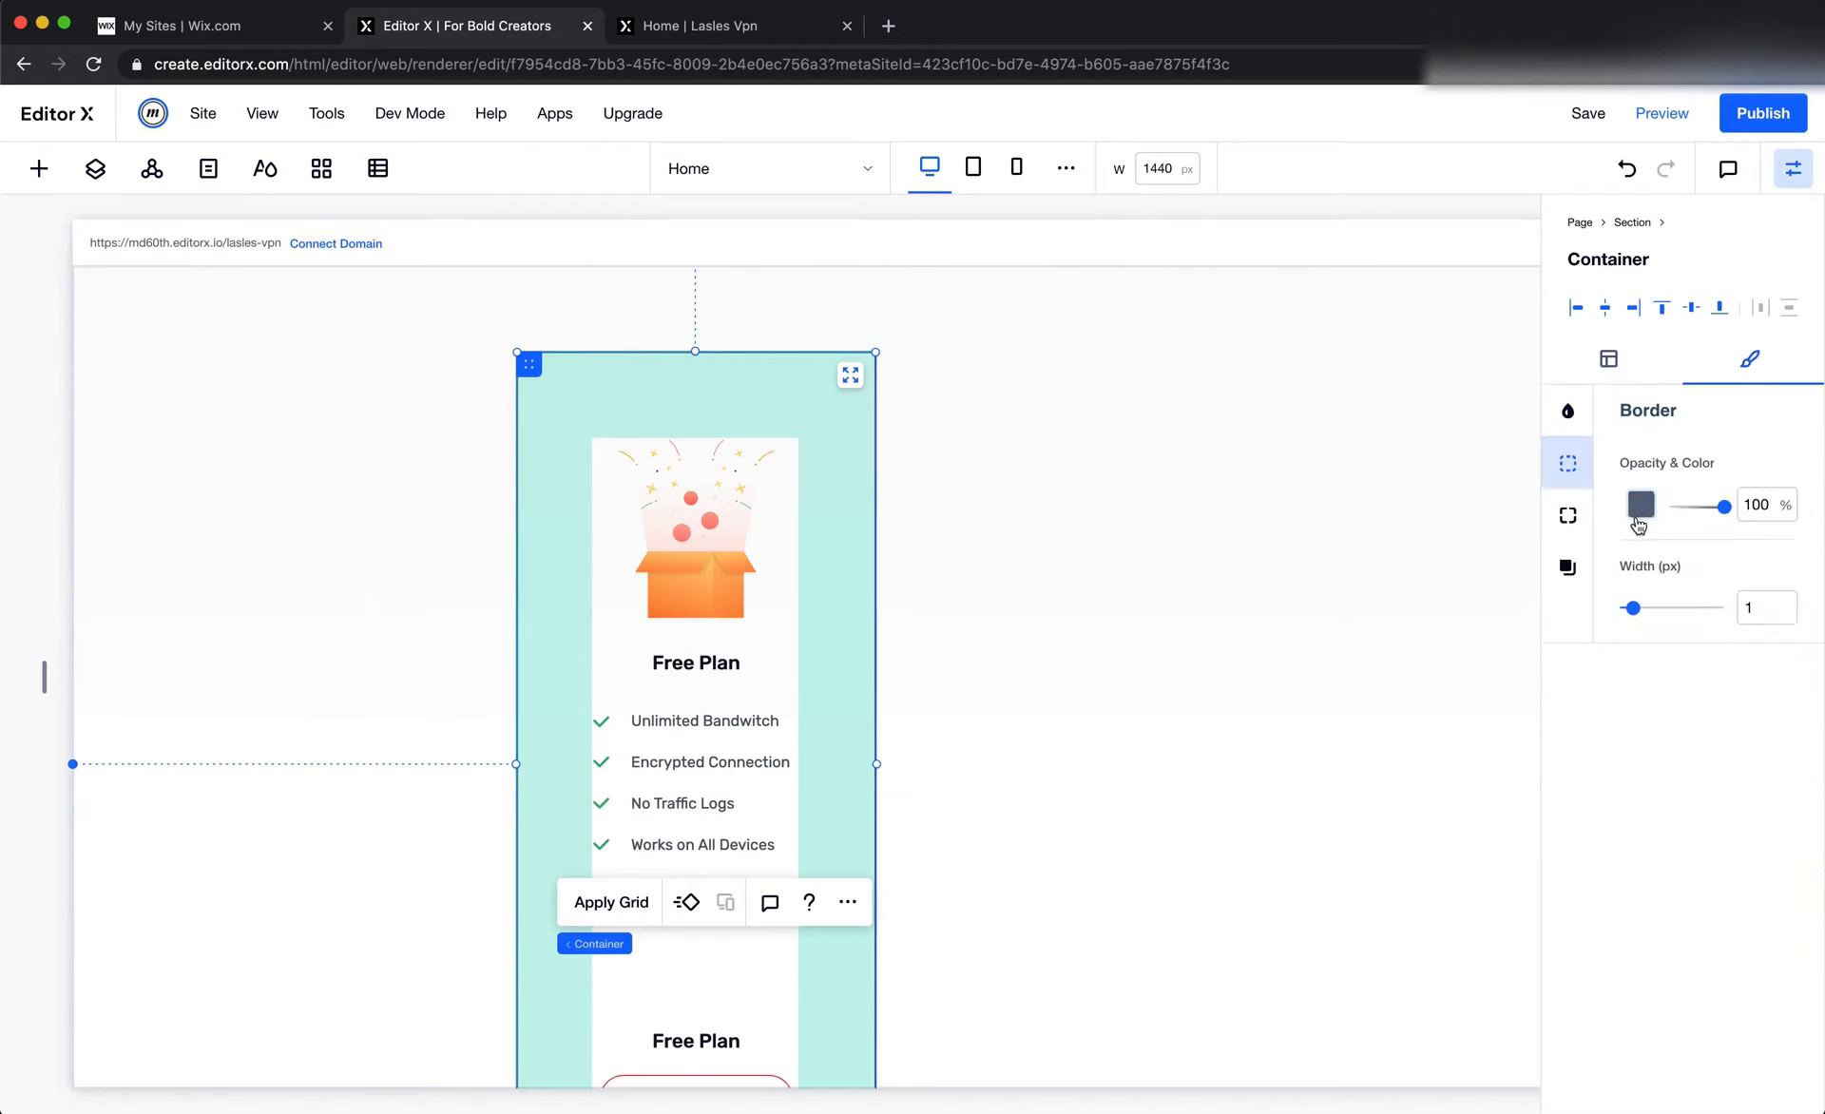
click(1643, 509)
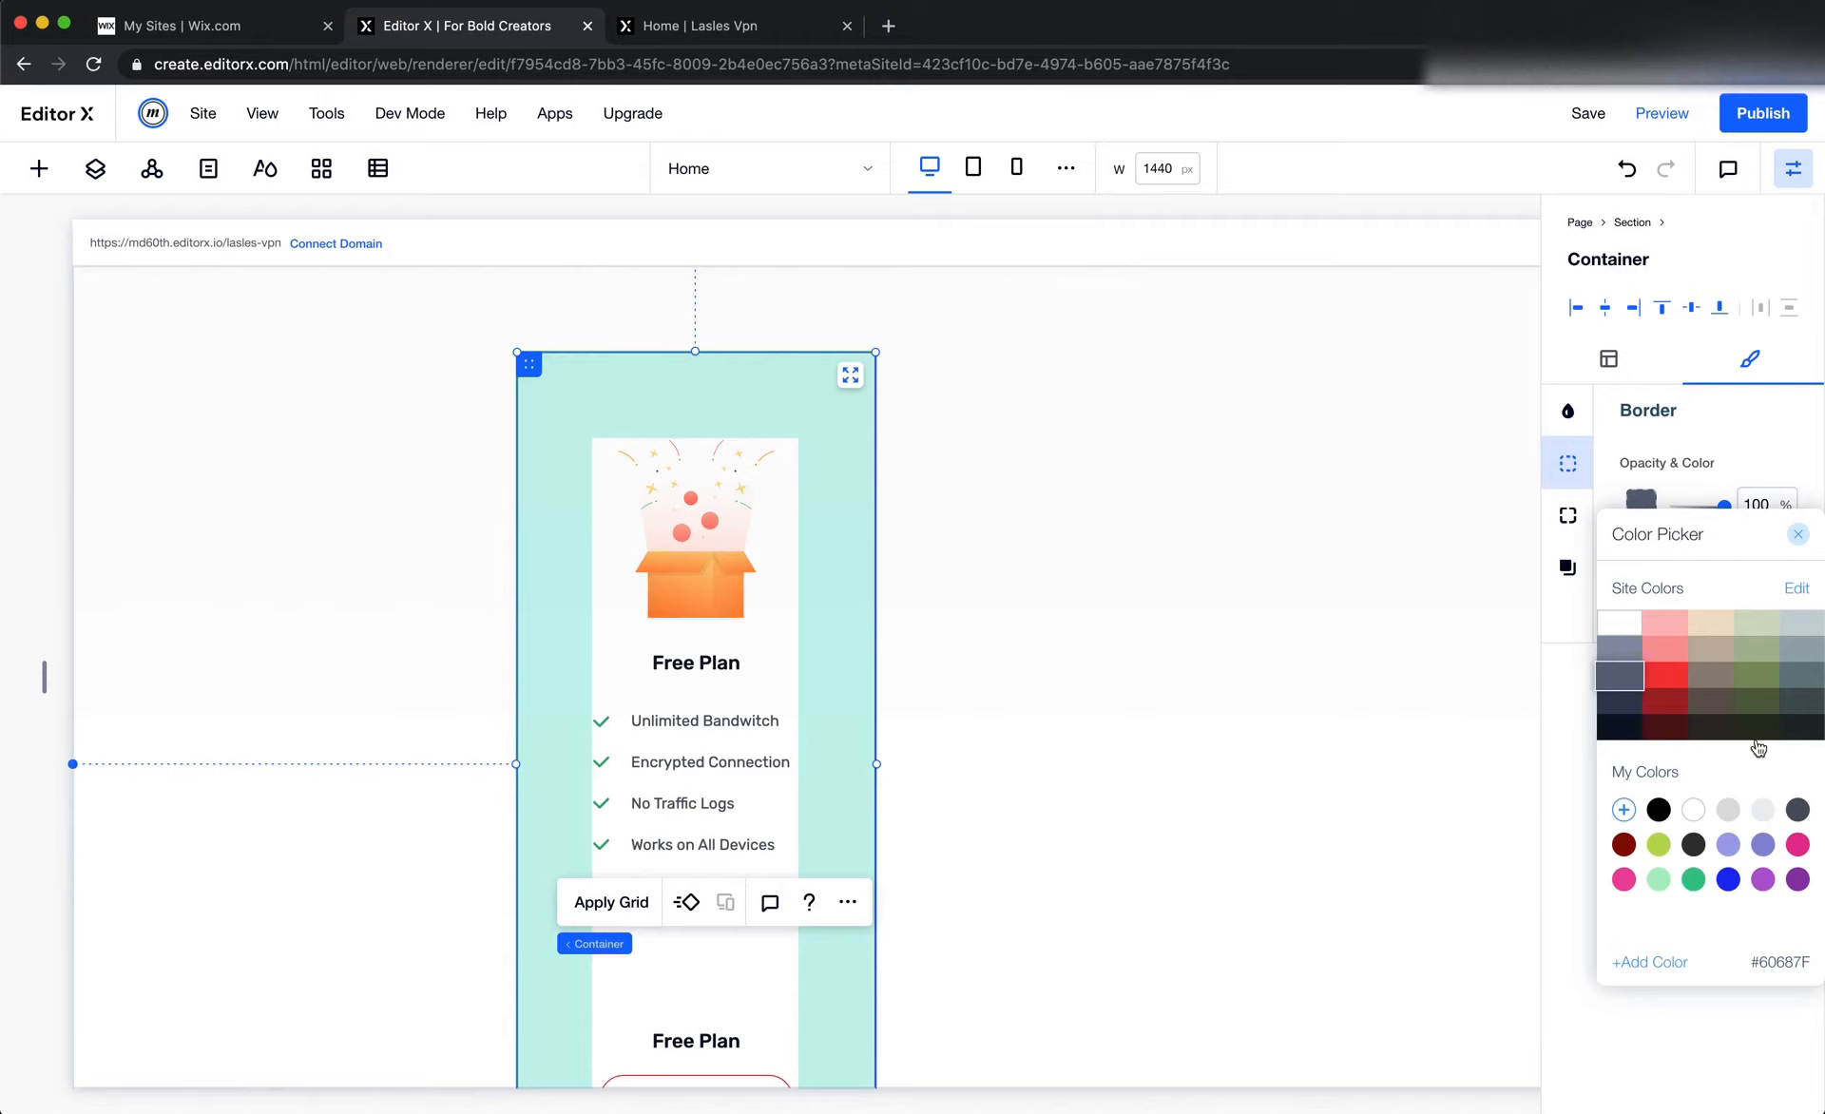
click(1728, 809)
click(1722, 475)
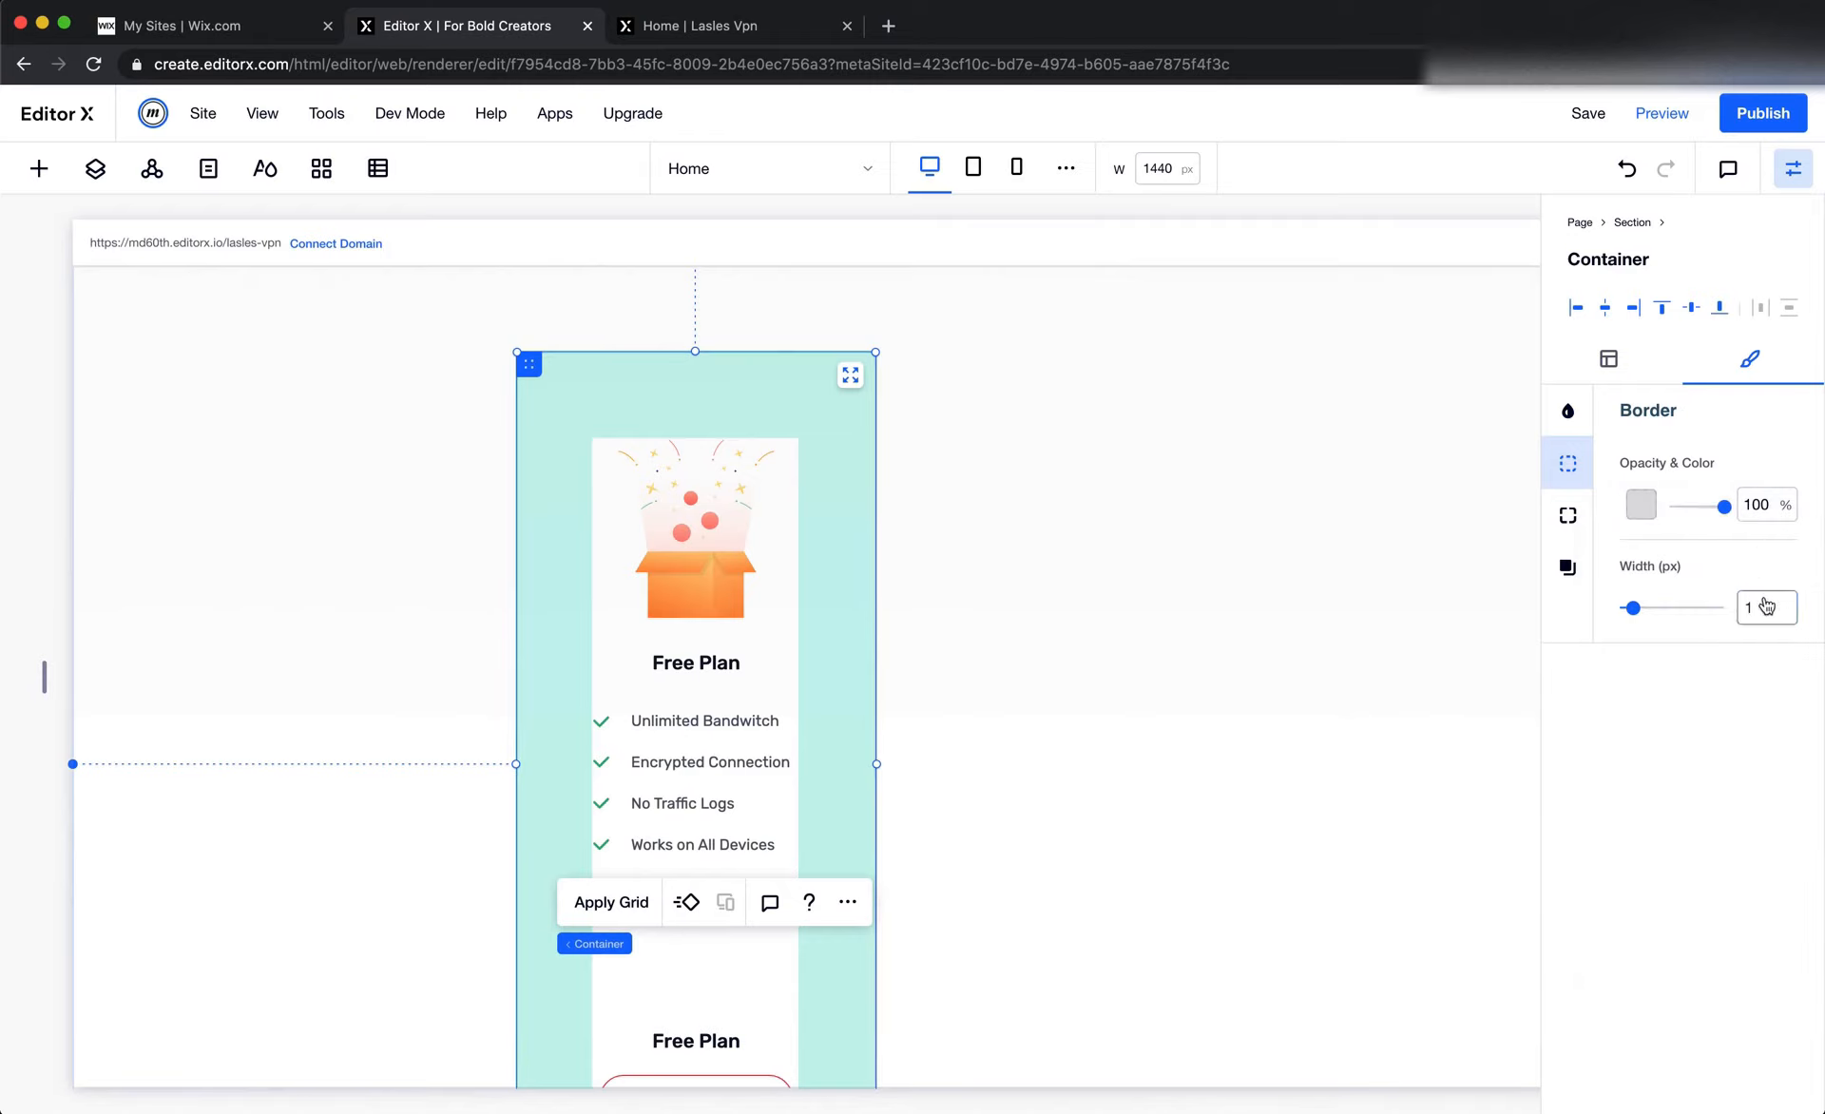
click(1764, 597)
key(Up)
key(Return)
click(1201, 545)
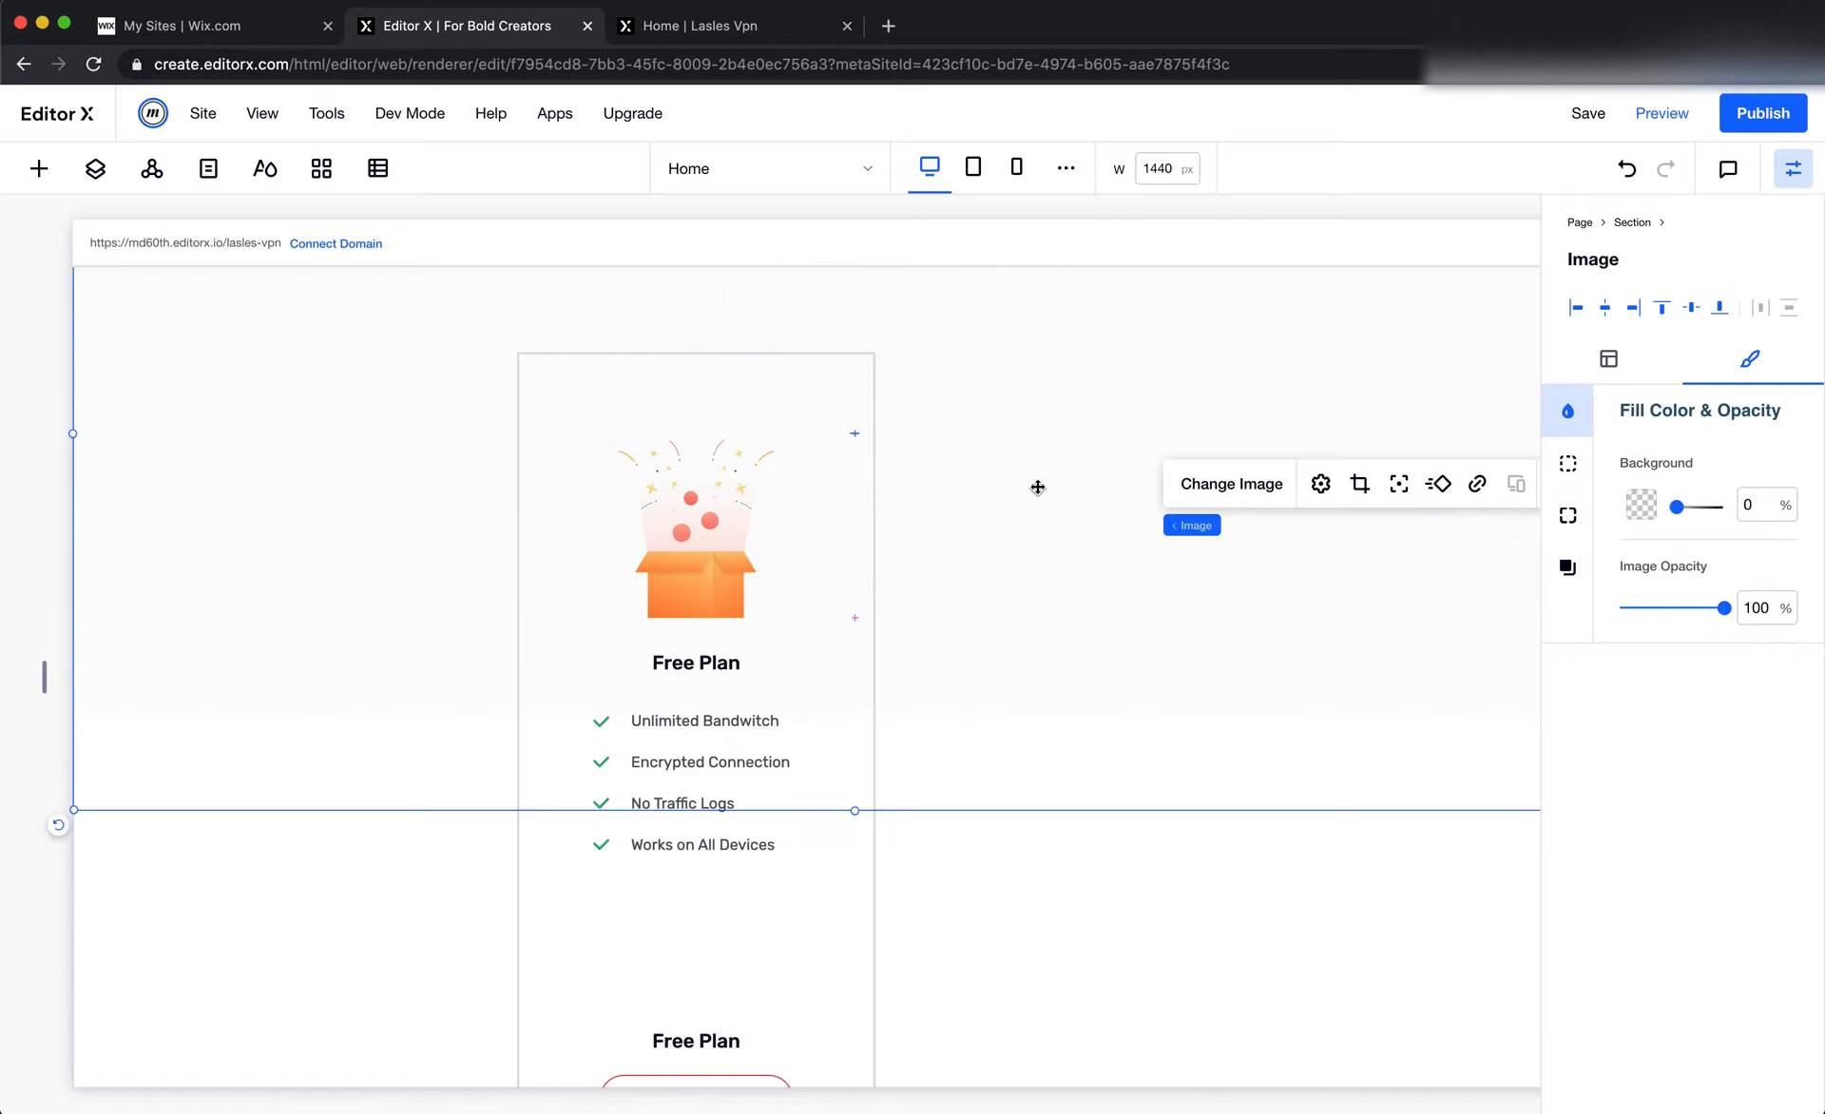
Round all corners of the Free Plan card container with a radius of 10 px
click(532, 390)
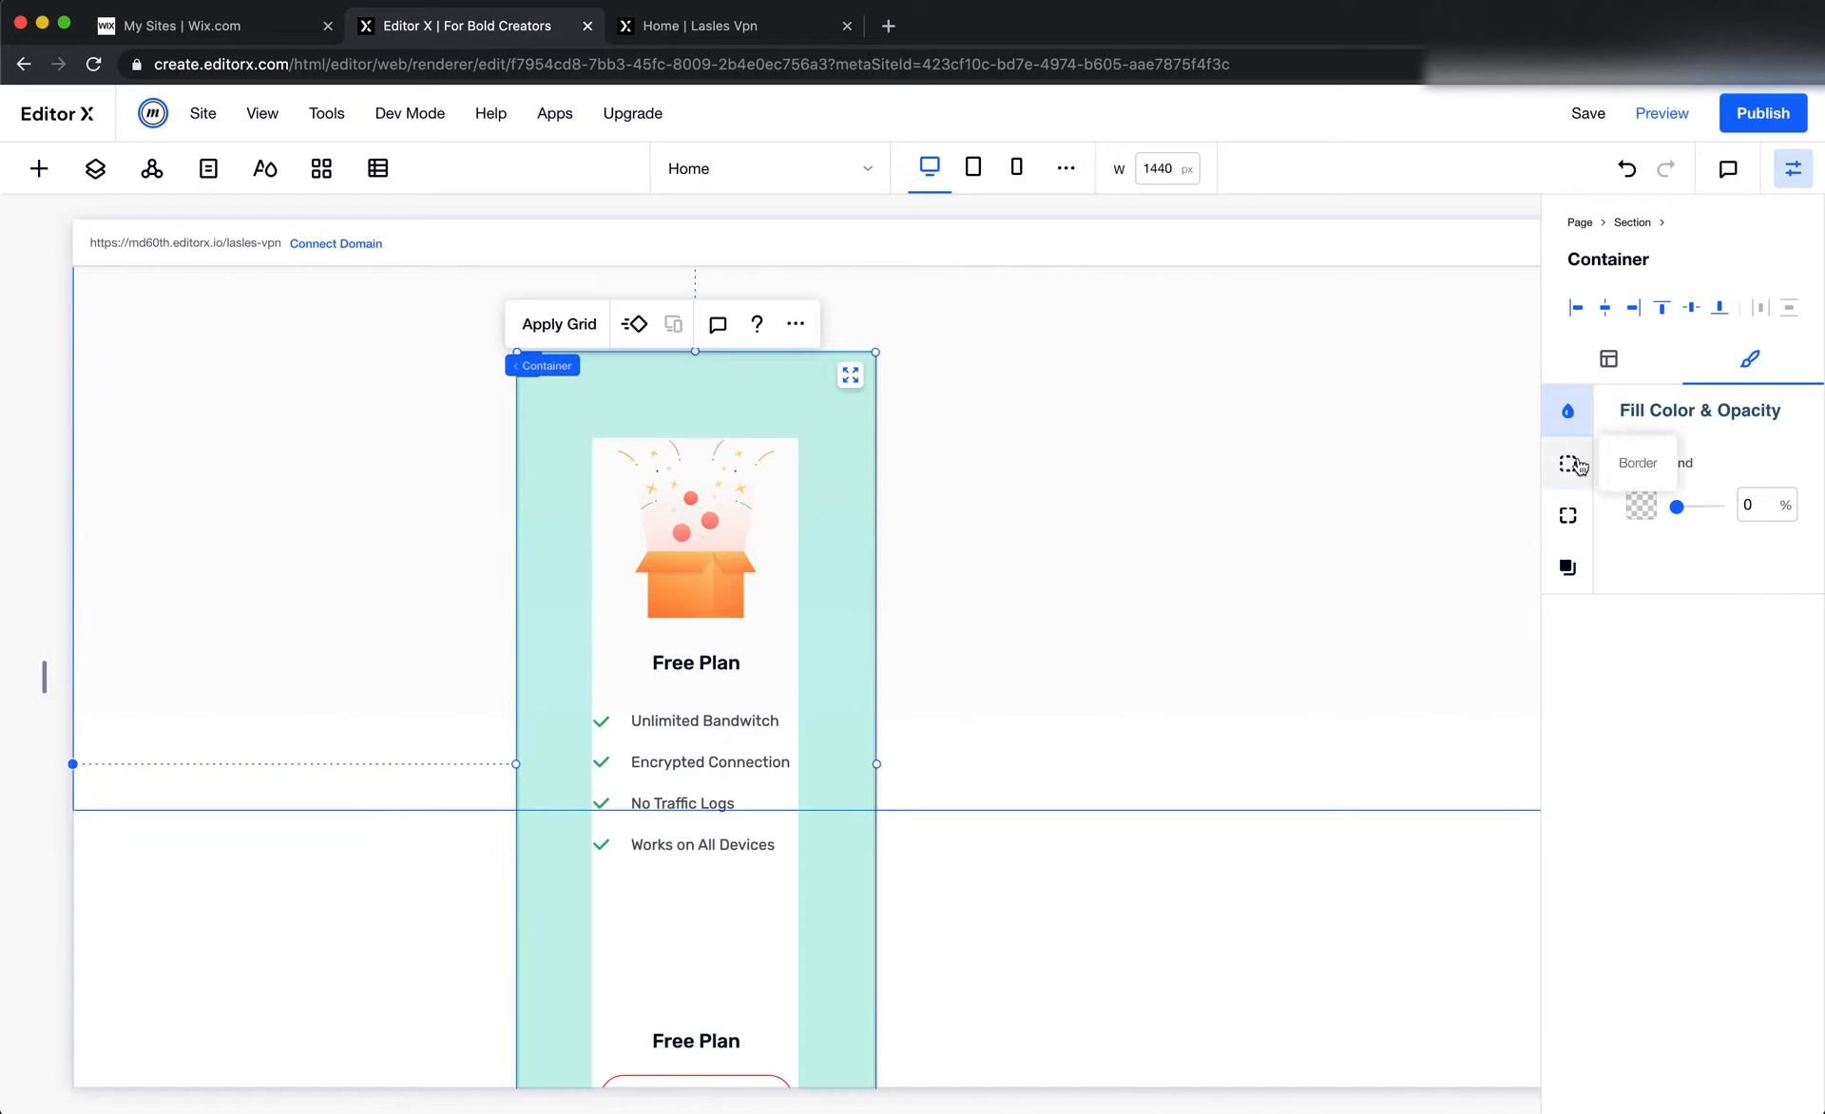
click(1569, 515)
click(1644, 493)
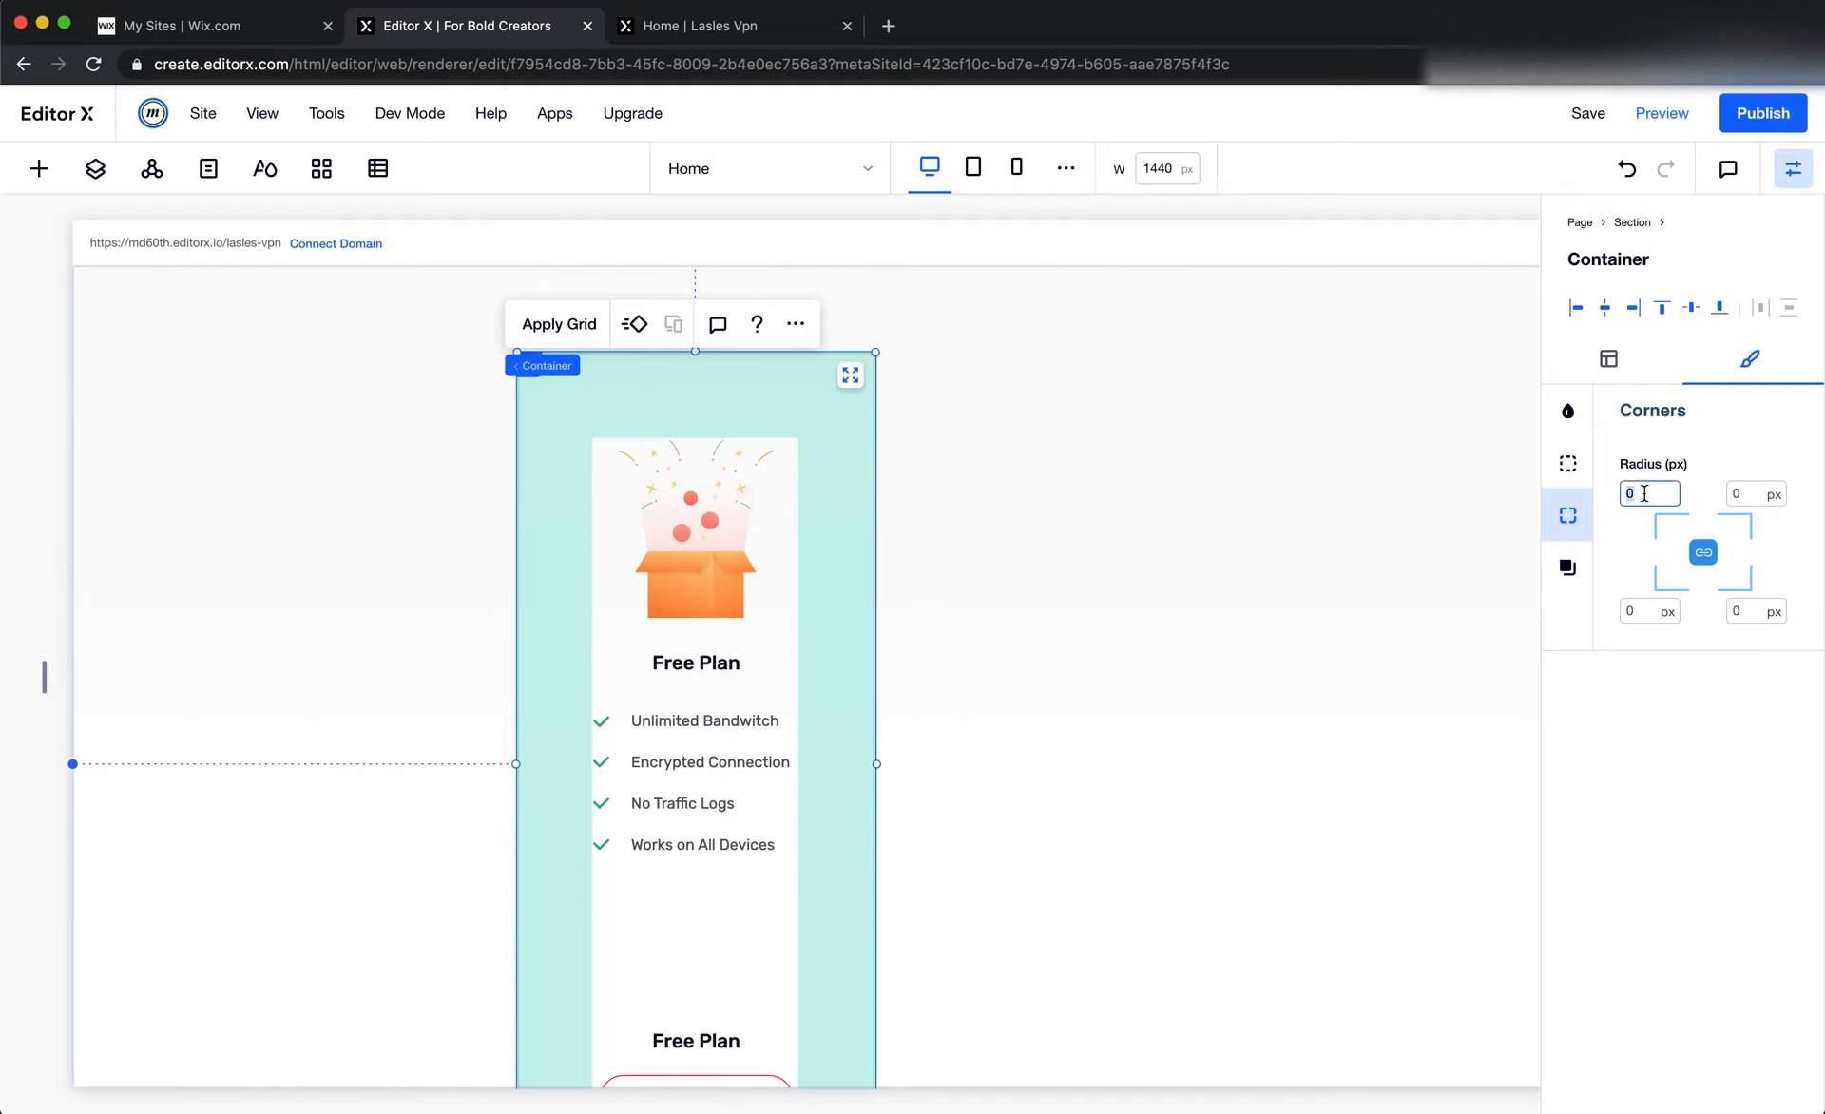
text(10)
click(1265, 518)
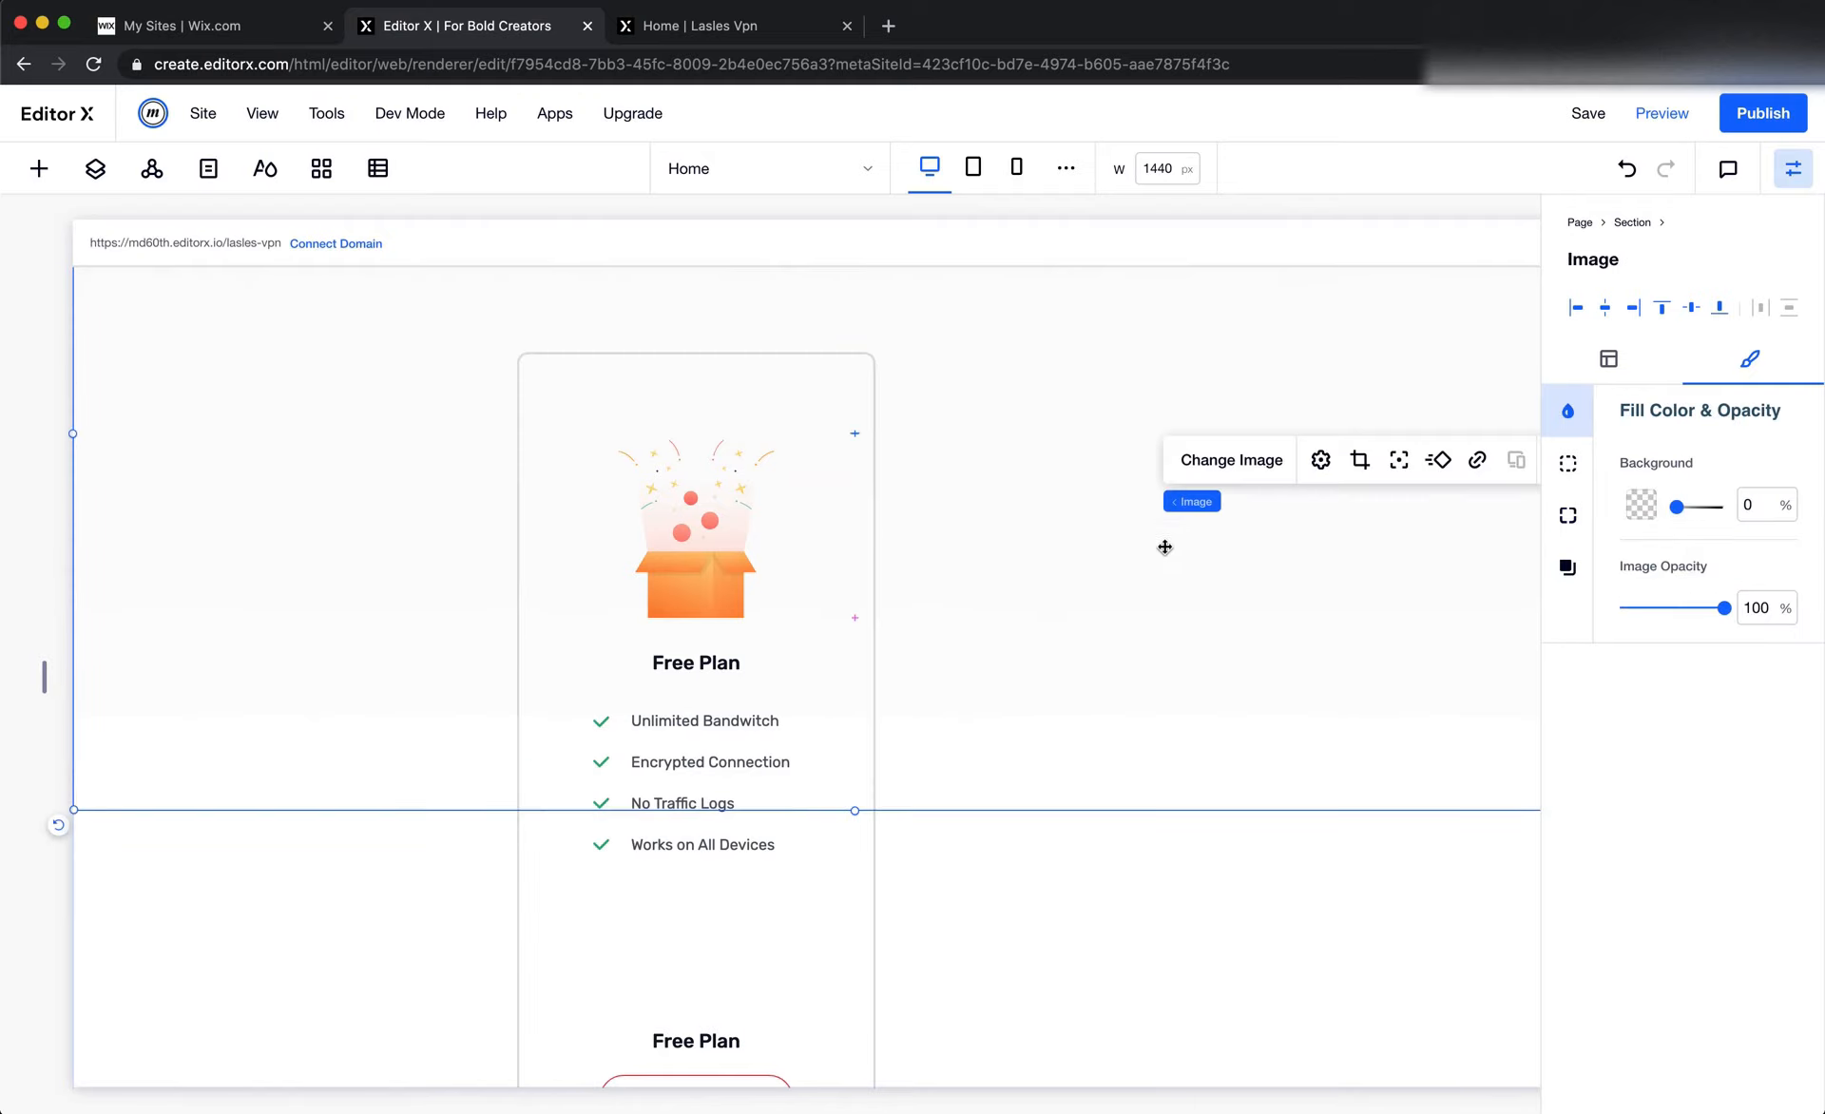
Add a new container to the right of the Free Plan card, then switch to Figma to compare the pricing layout
click(39, 168)
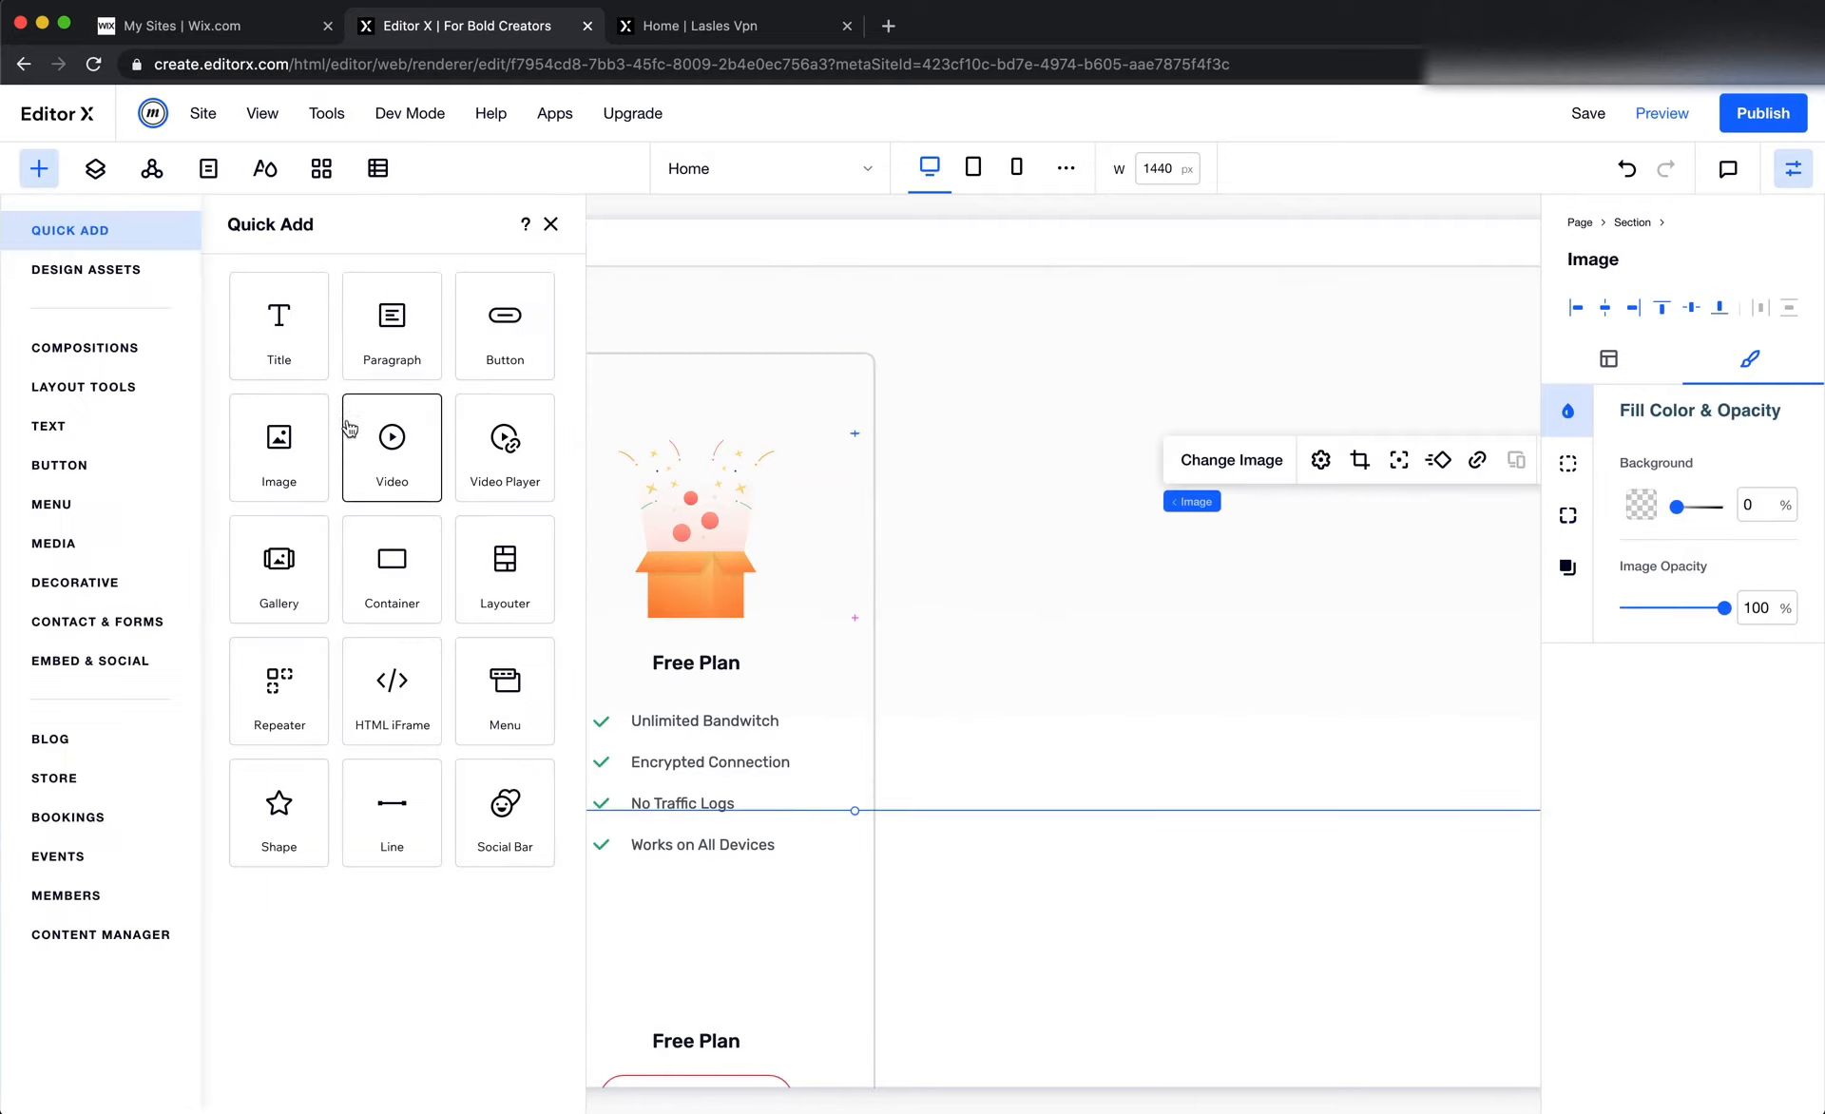
drag(392, 566, 1251, 390)
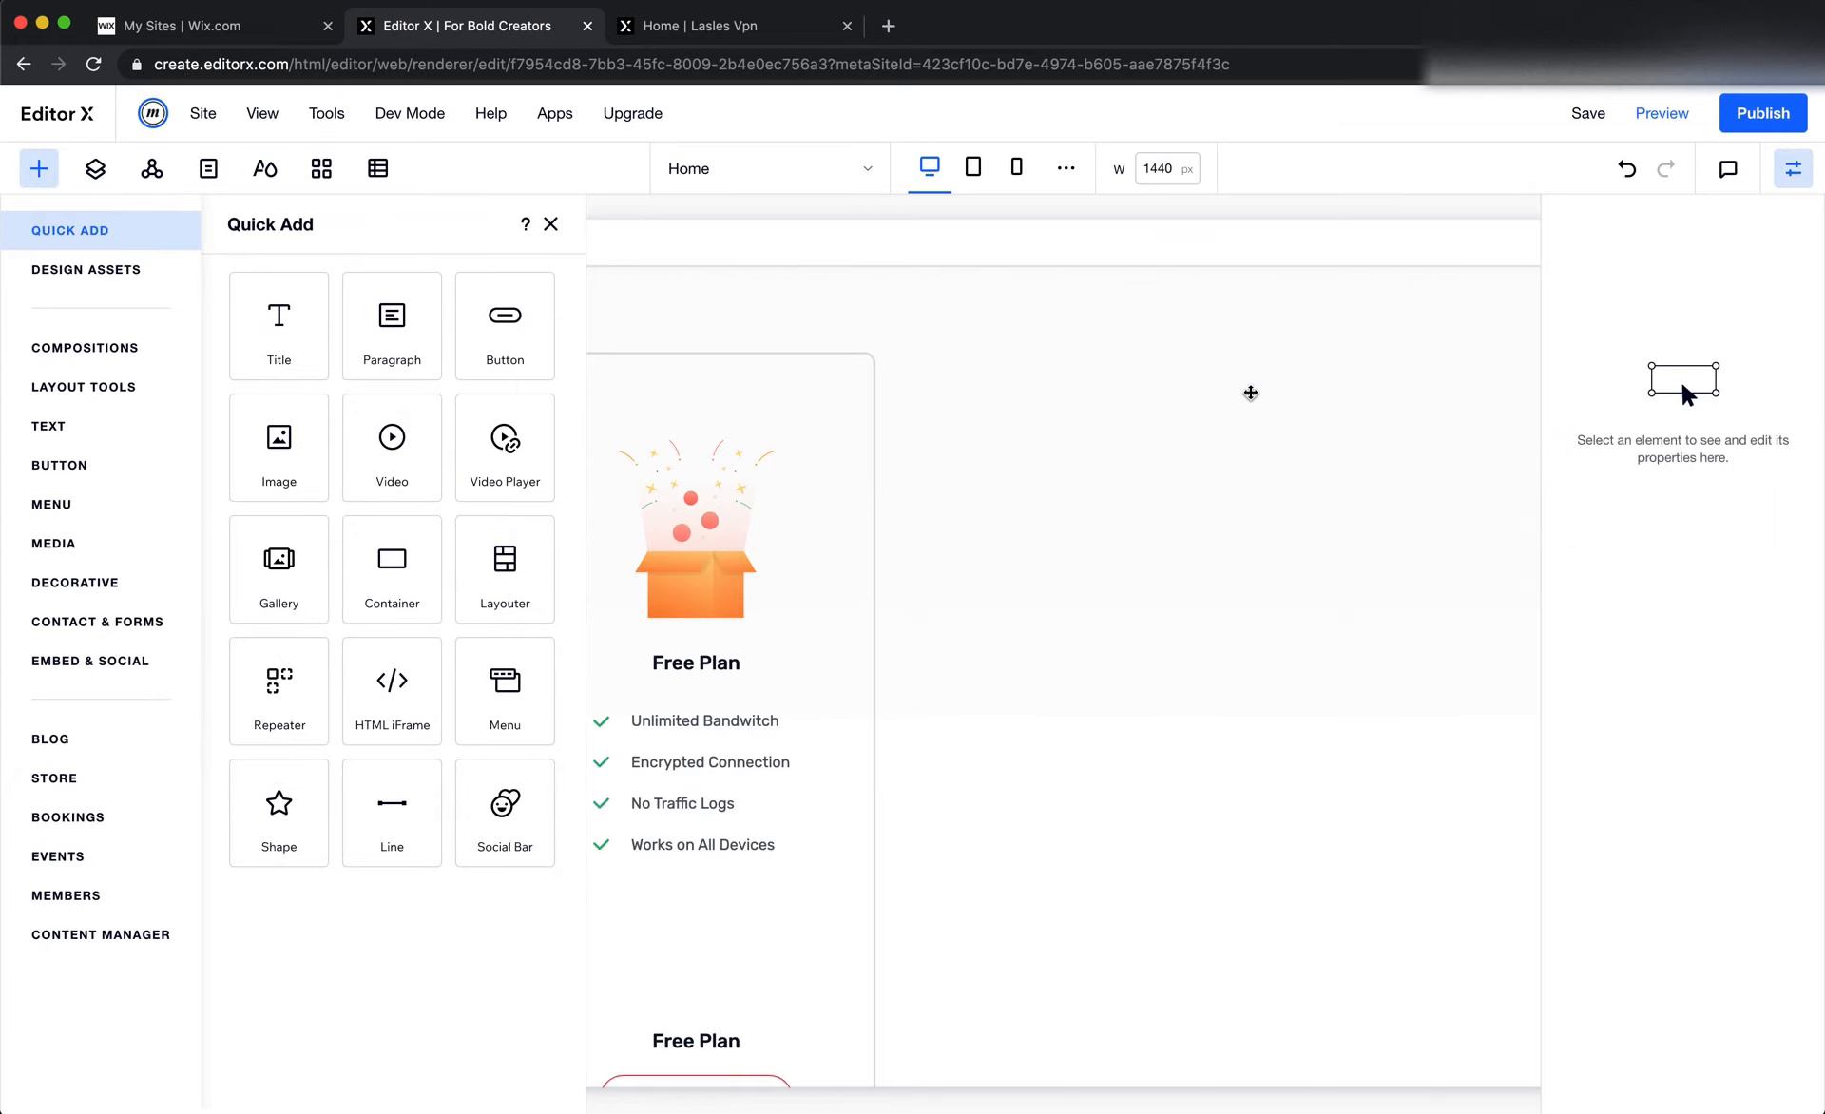
scroll(997, 427, up, 3)
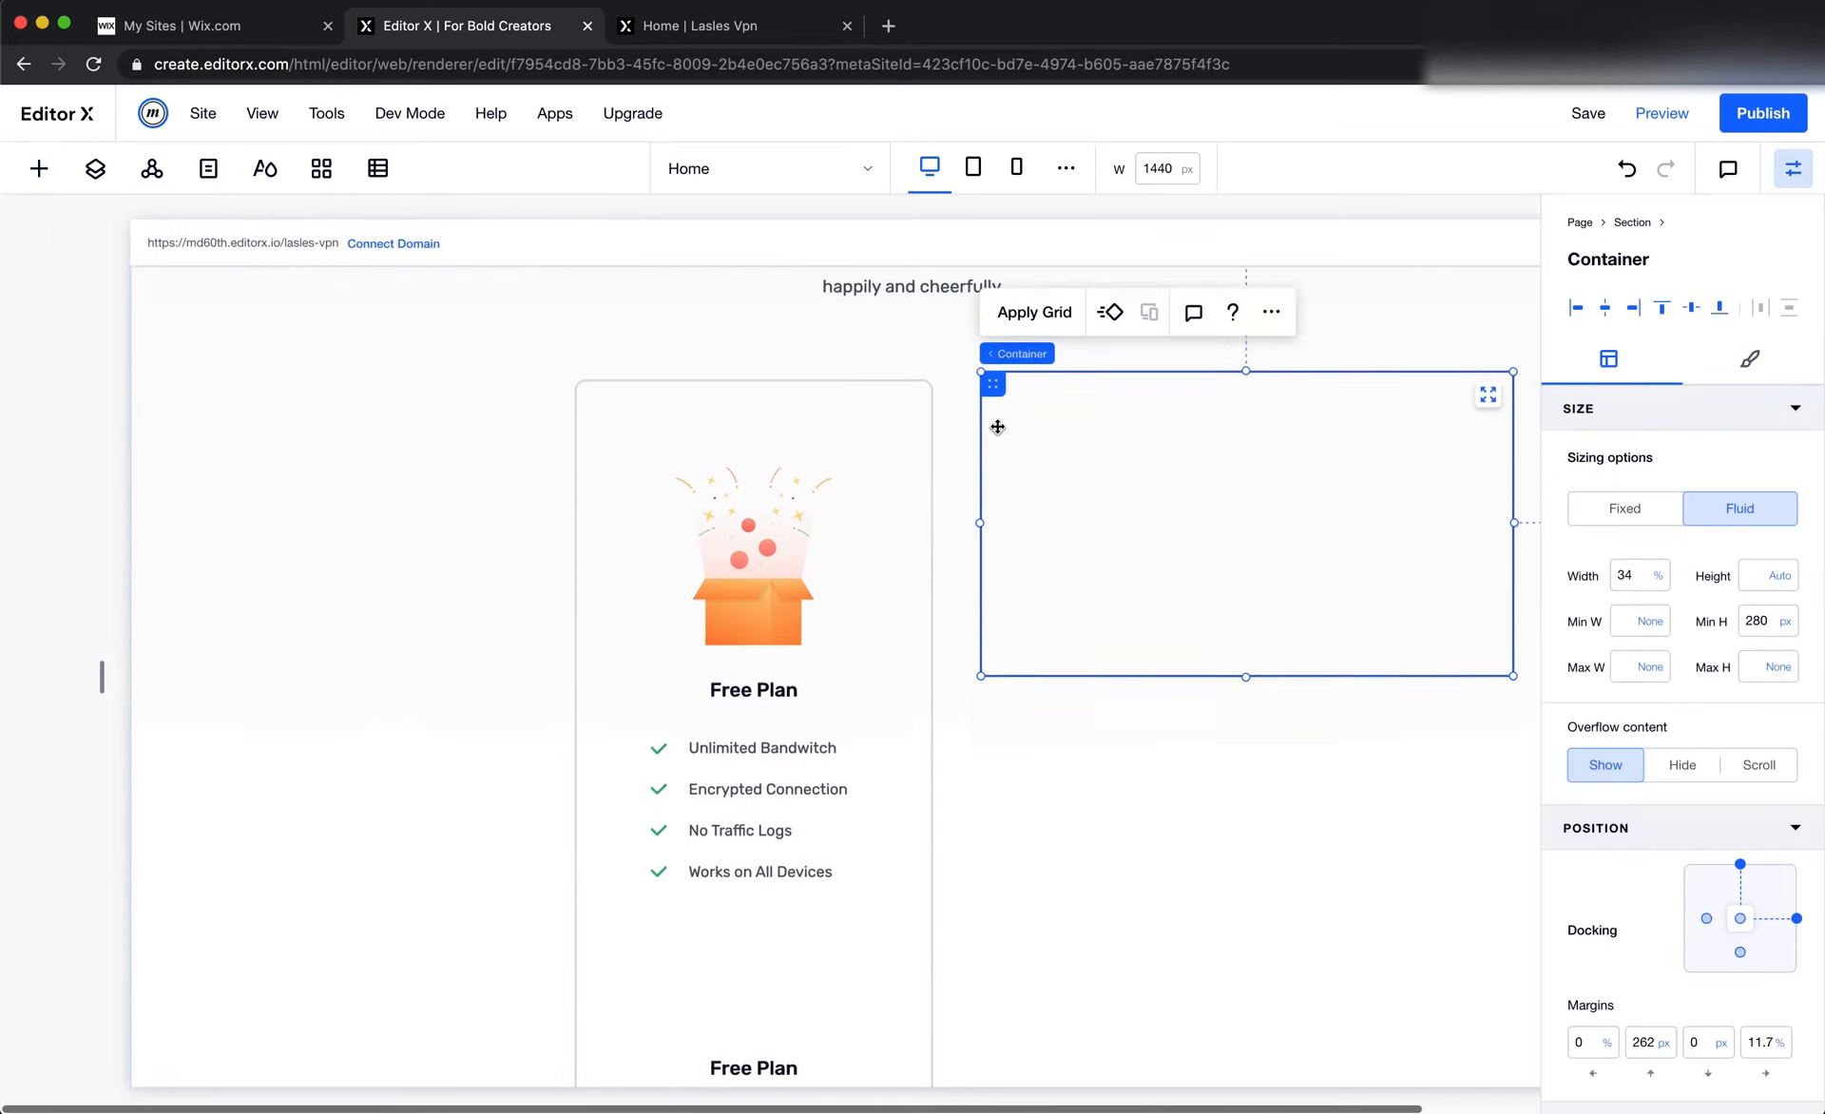
key(super+Tab)
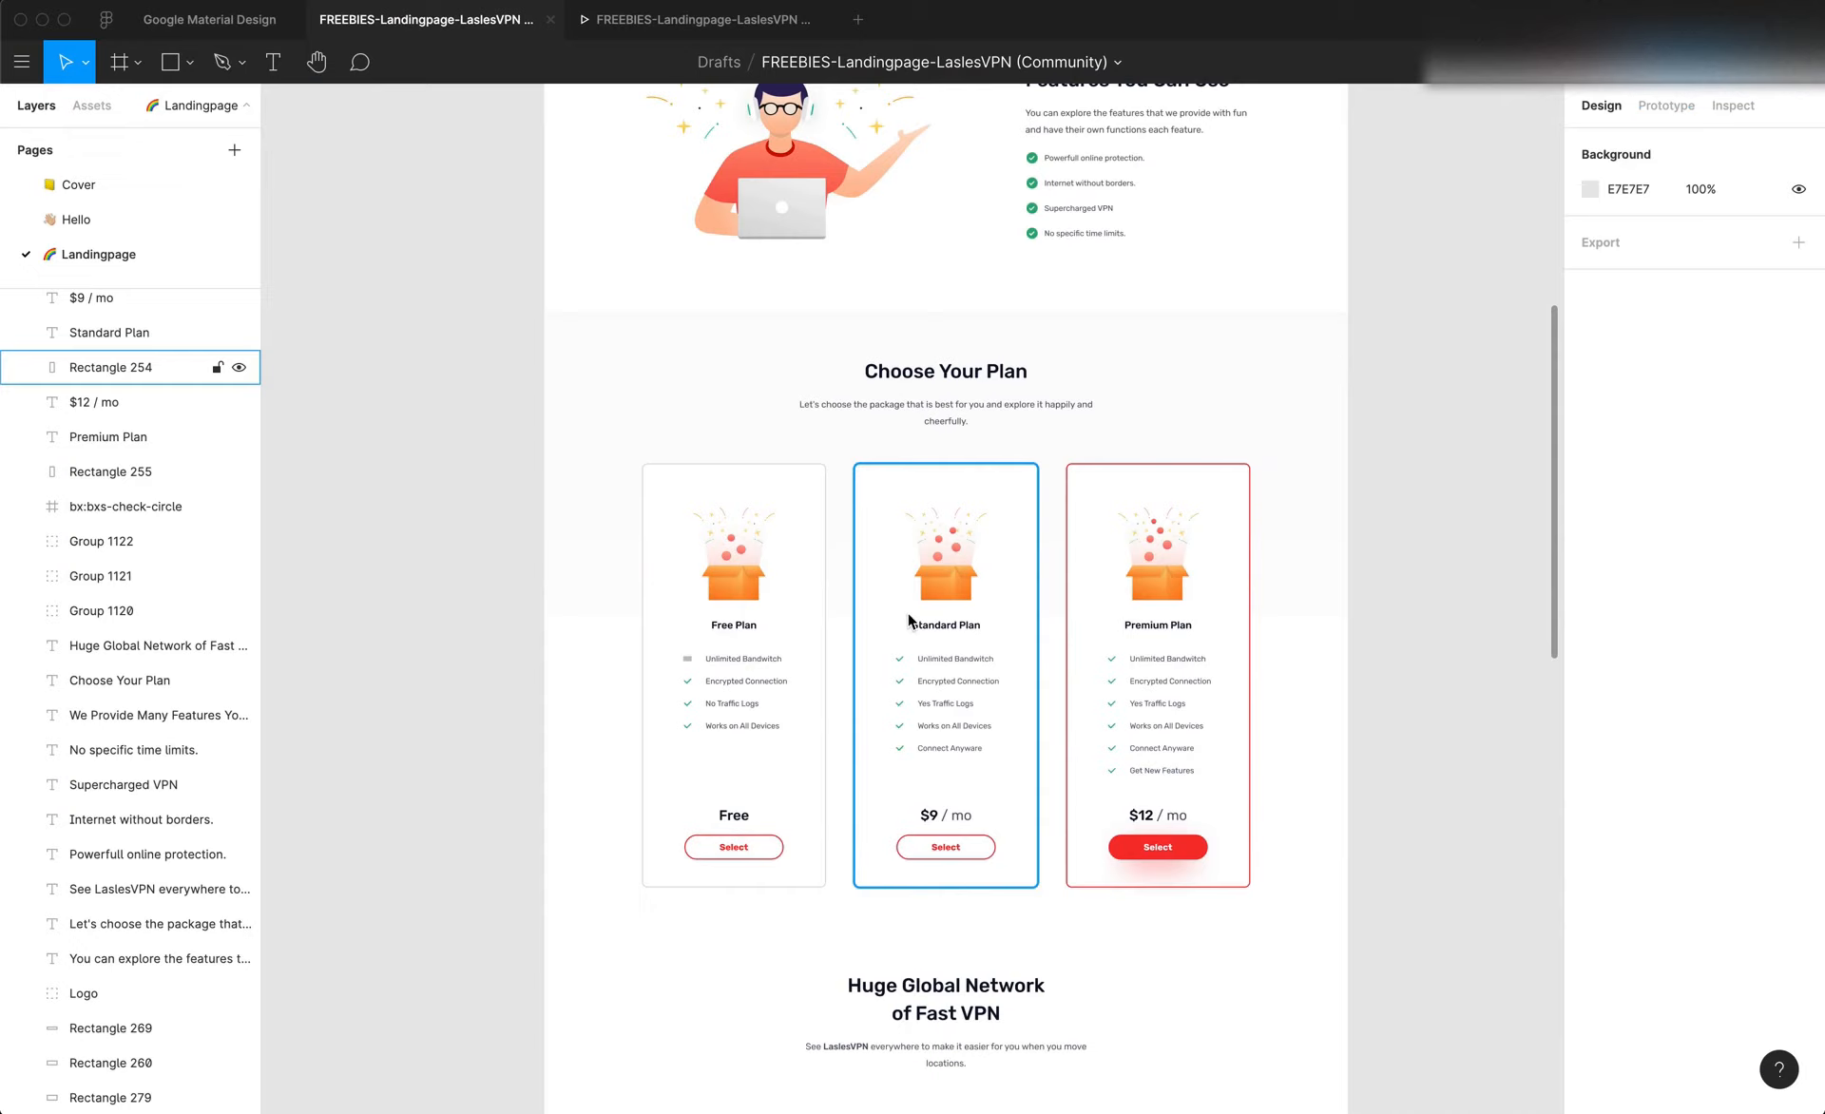
Switch back to Editor X, dock the new container to both left and right sides, and set its left margin to 0%
key(super+Tab)
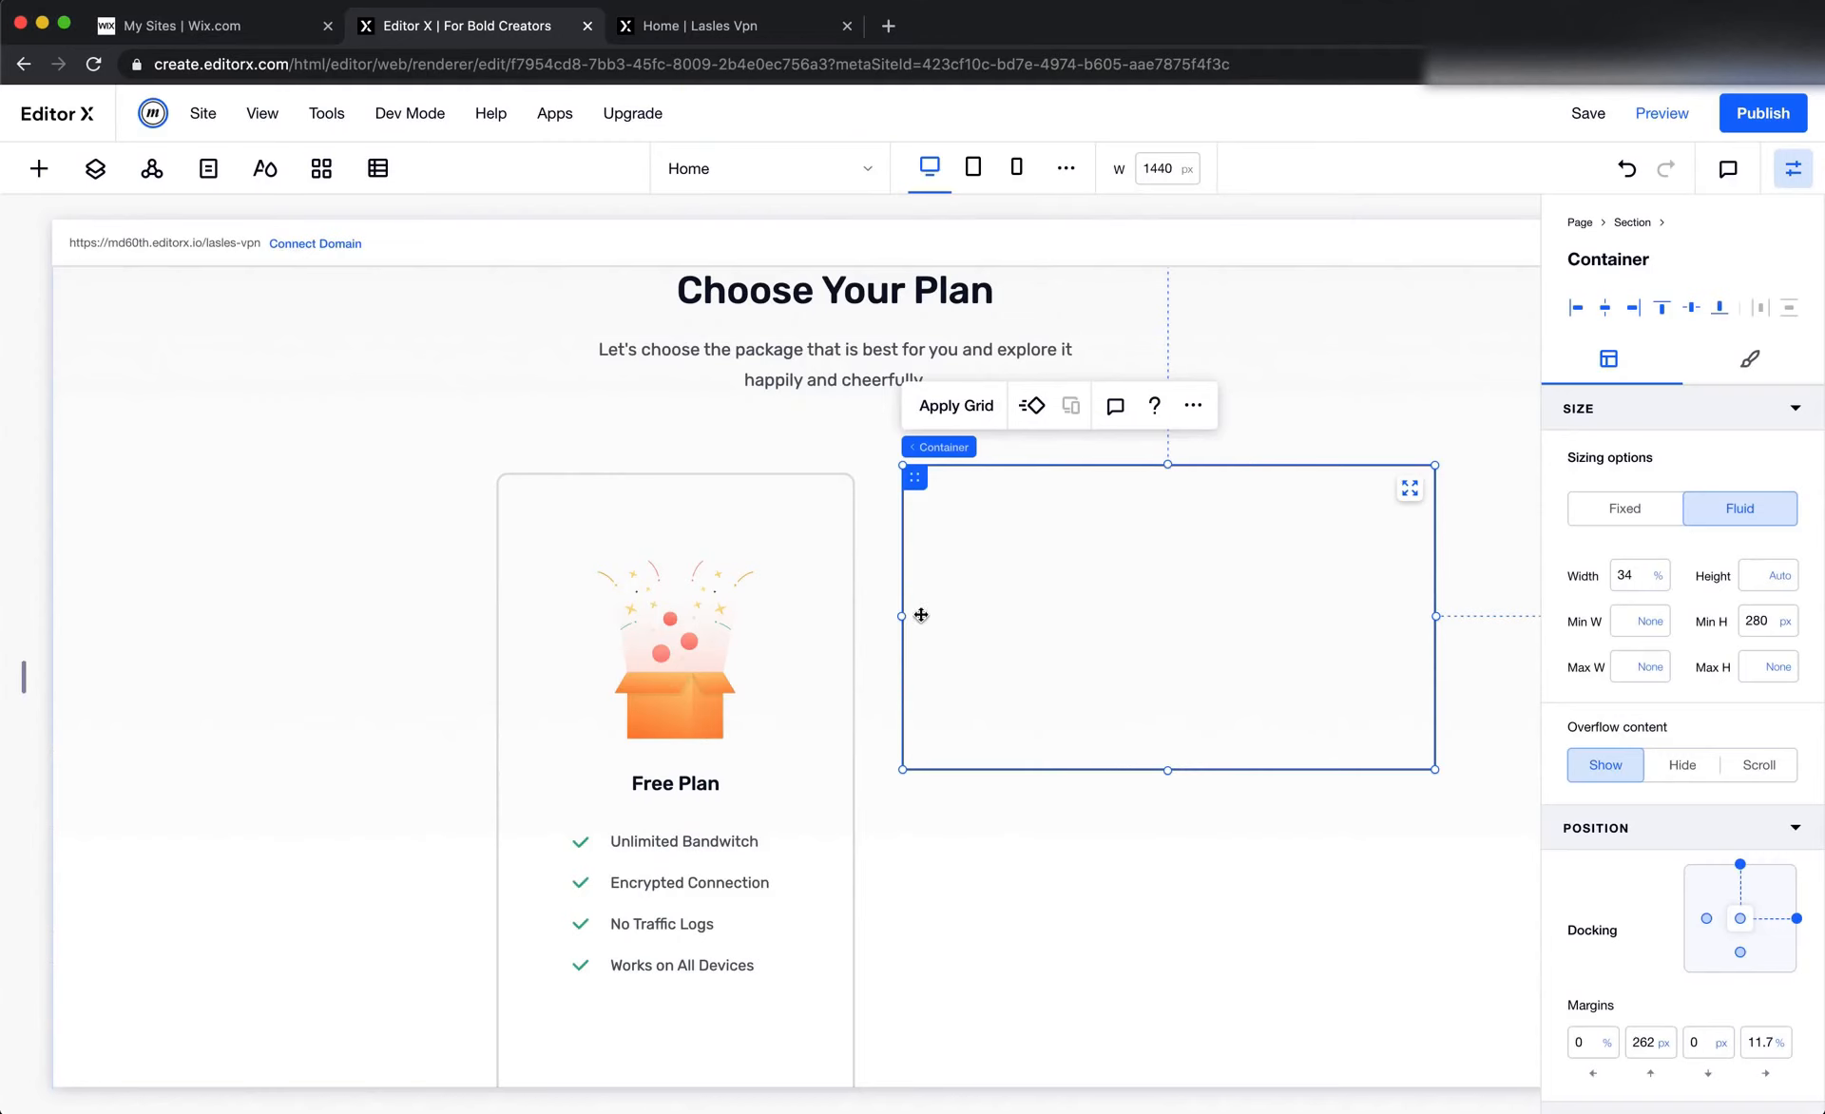
scroll(1245, 638, right, 2)
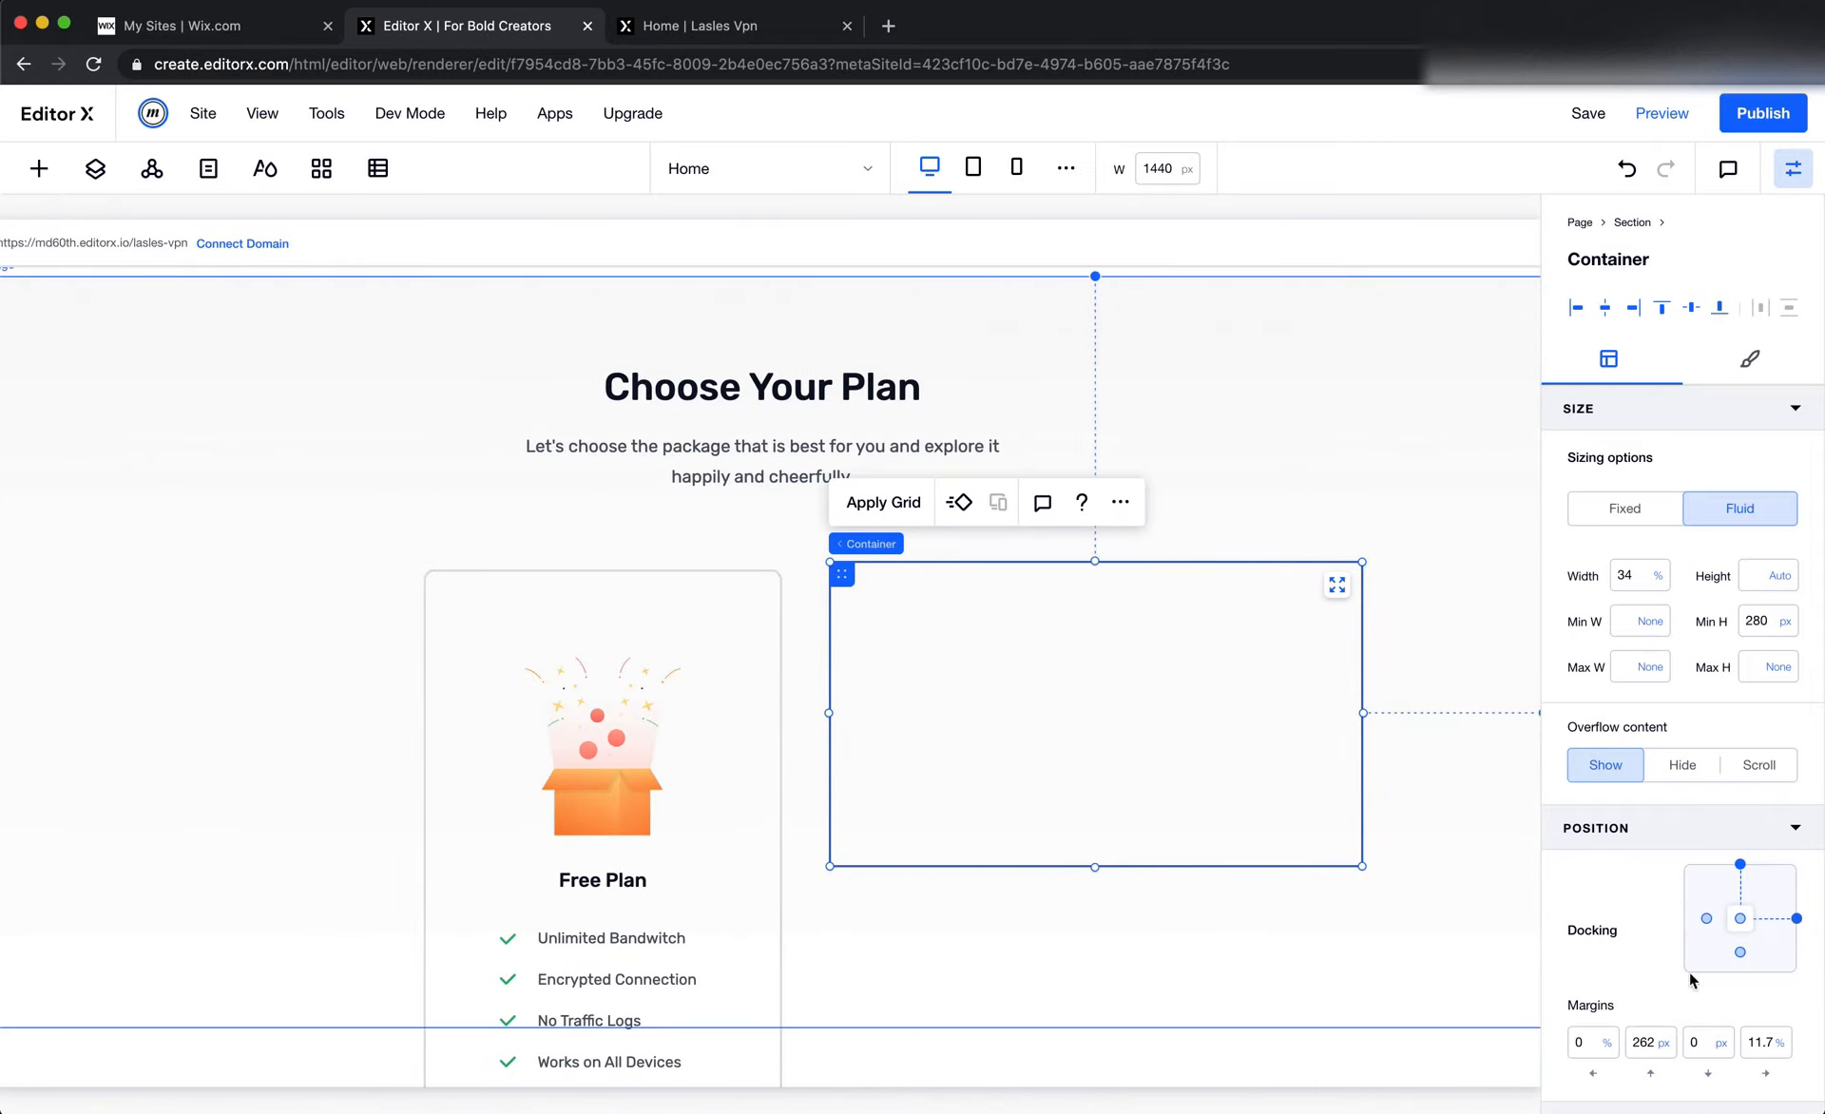
click(1704, 920)
click(1579, 1045)
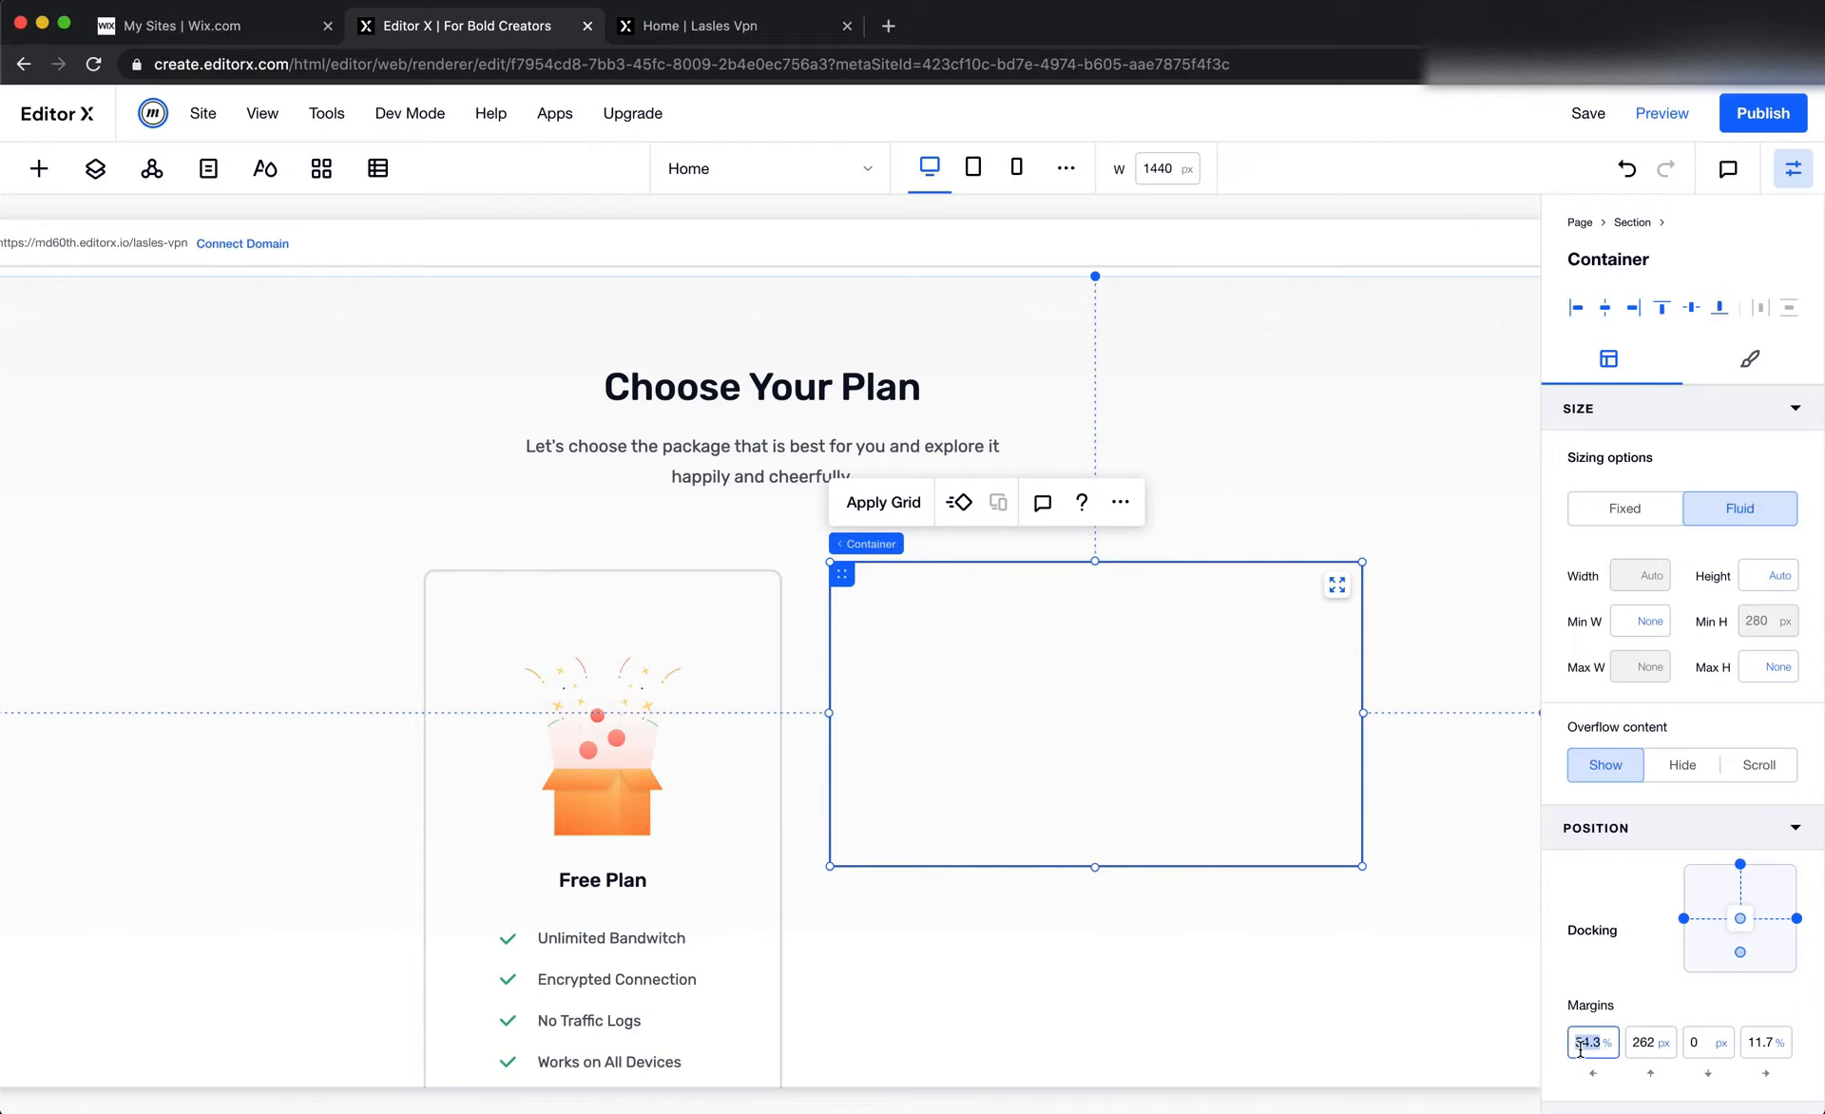
text(0)
key(Tab)
text(0)
key(Tab)
key(Tab)
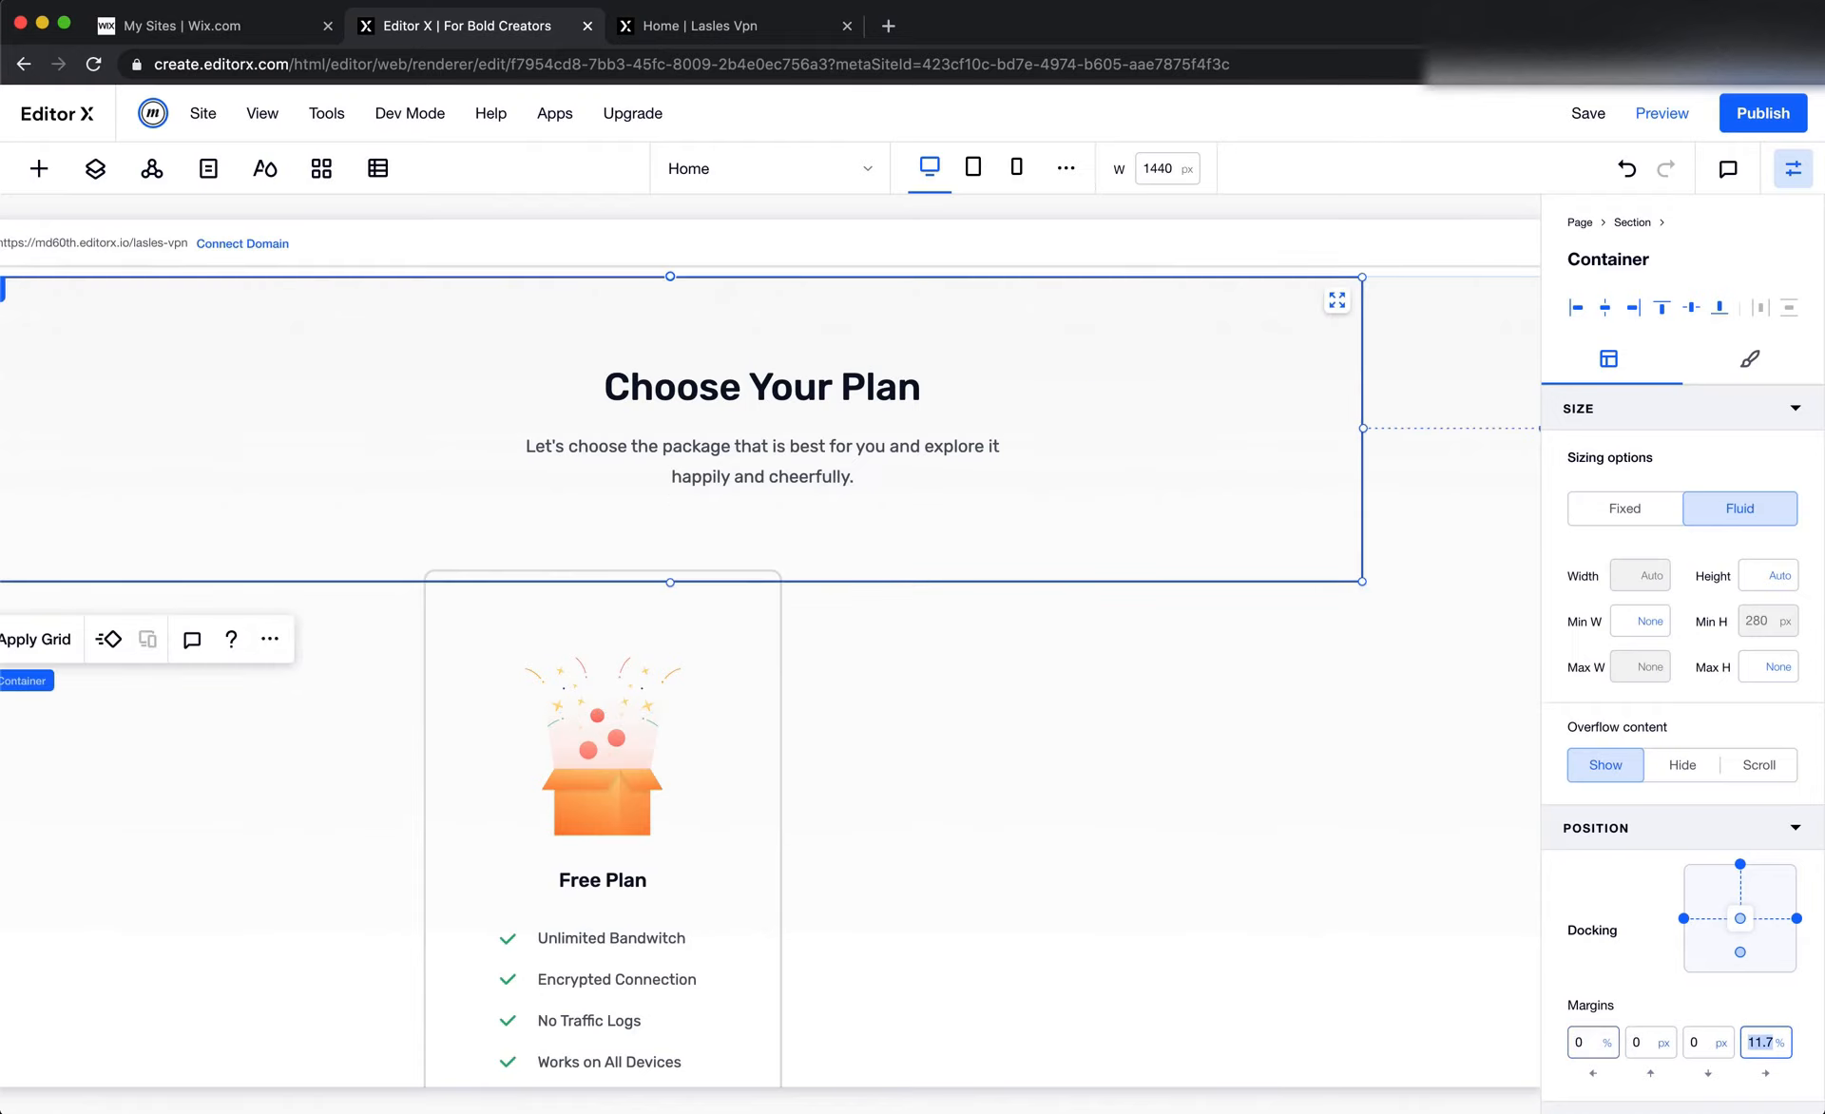
click(1626, 169)
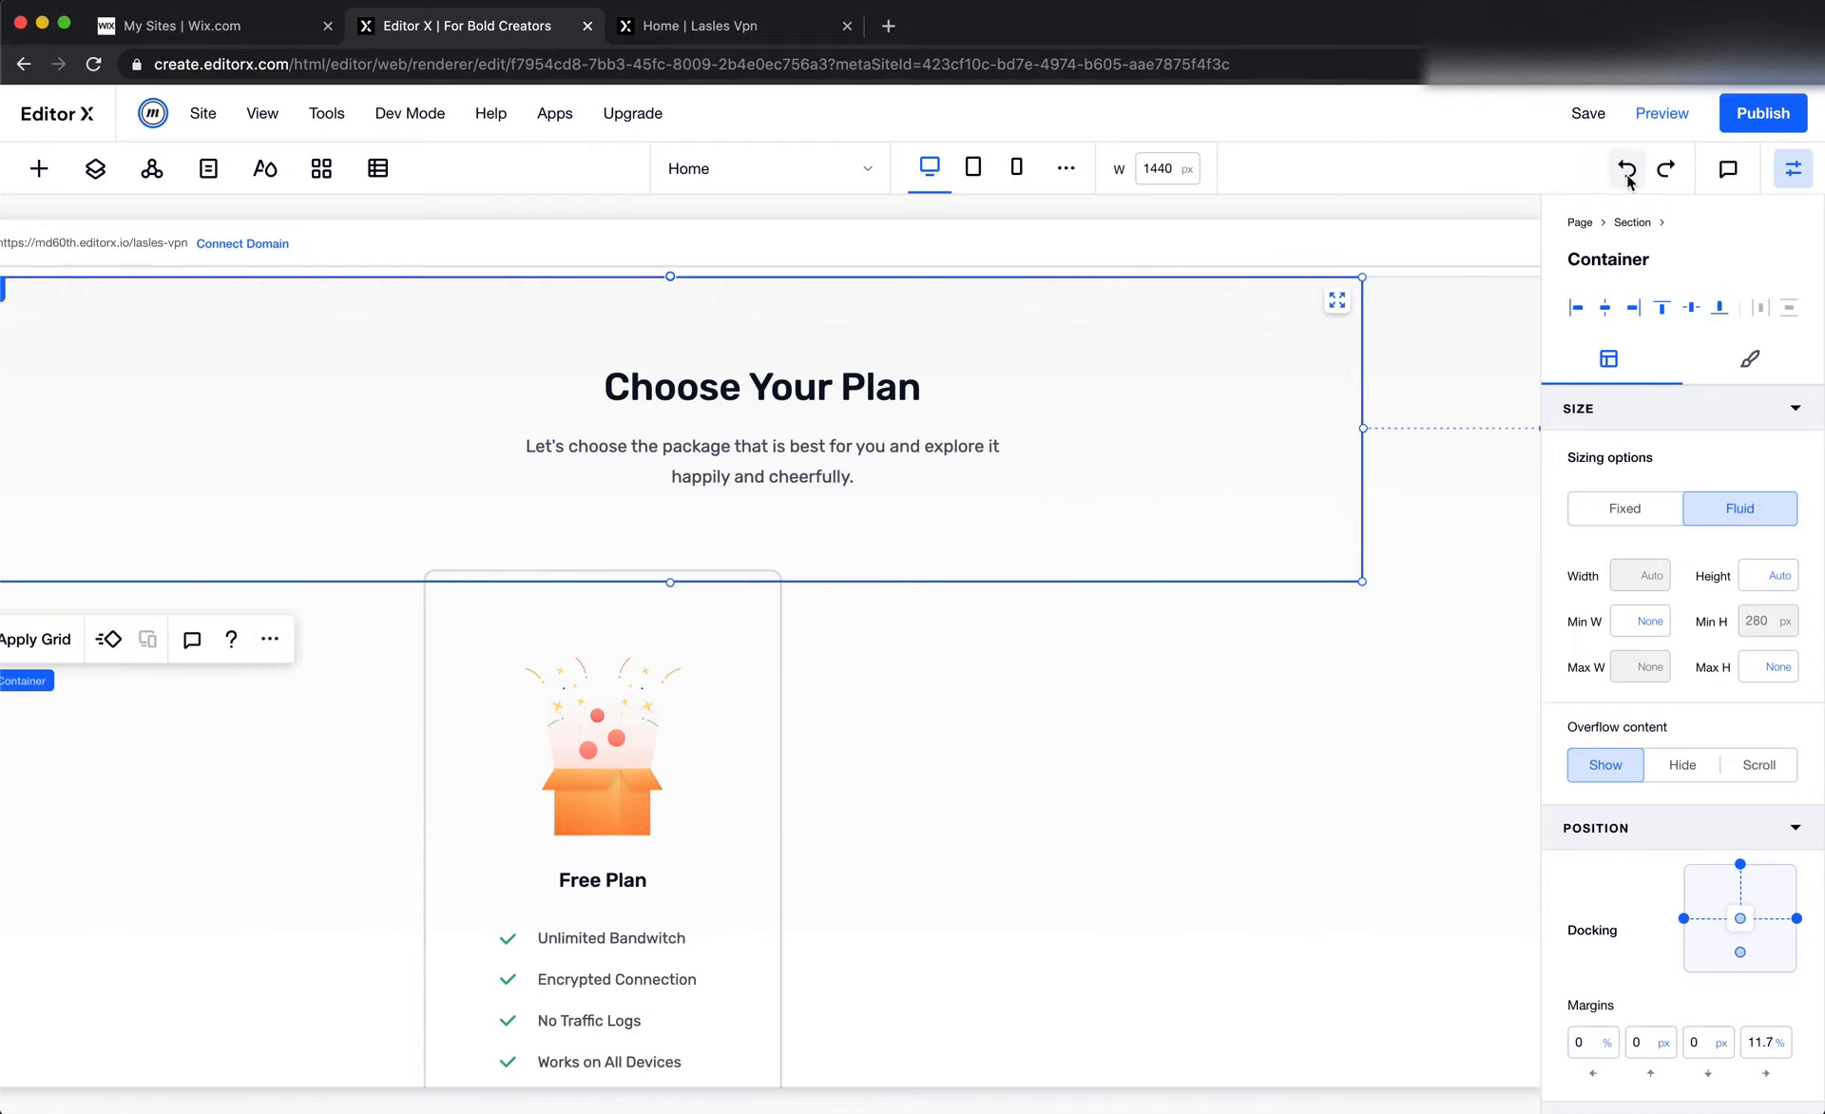
Set the new container's left and right margins to 150 px each
click(1763, 1042)
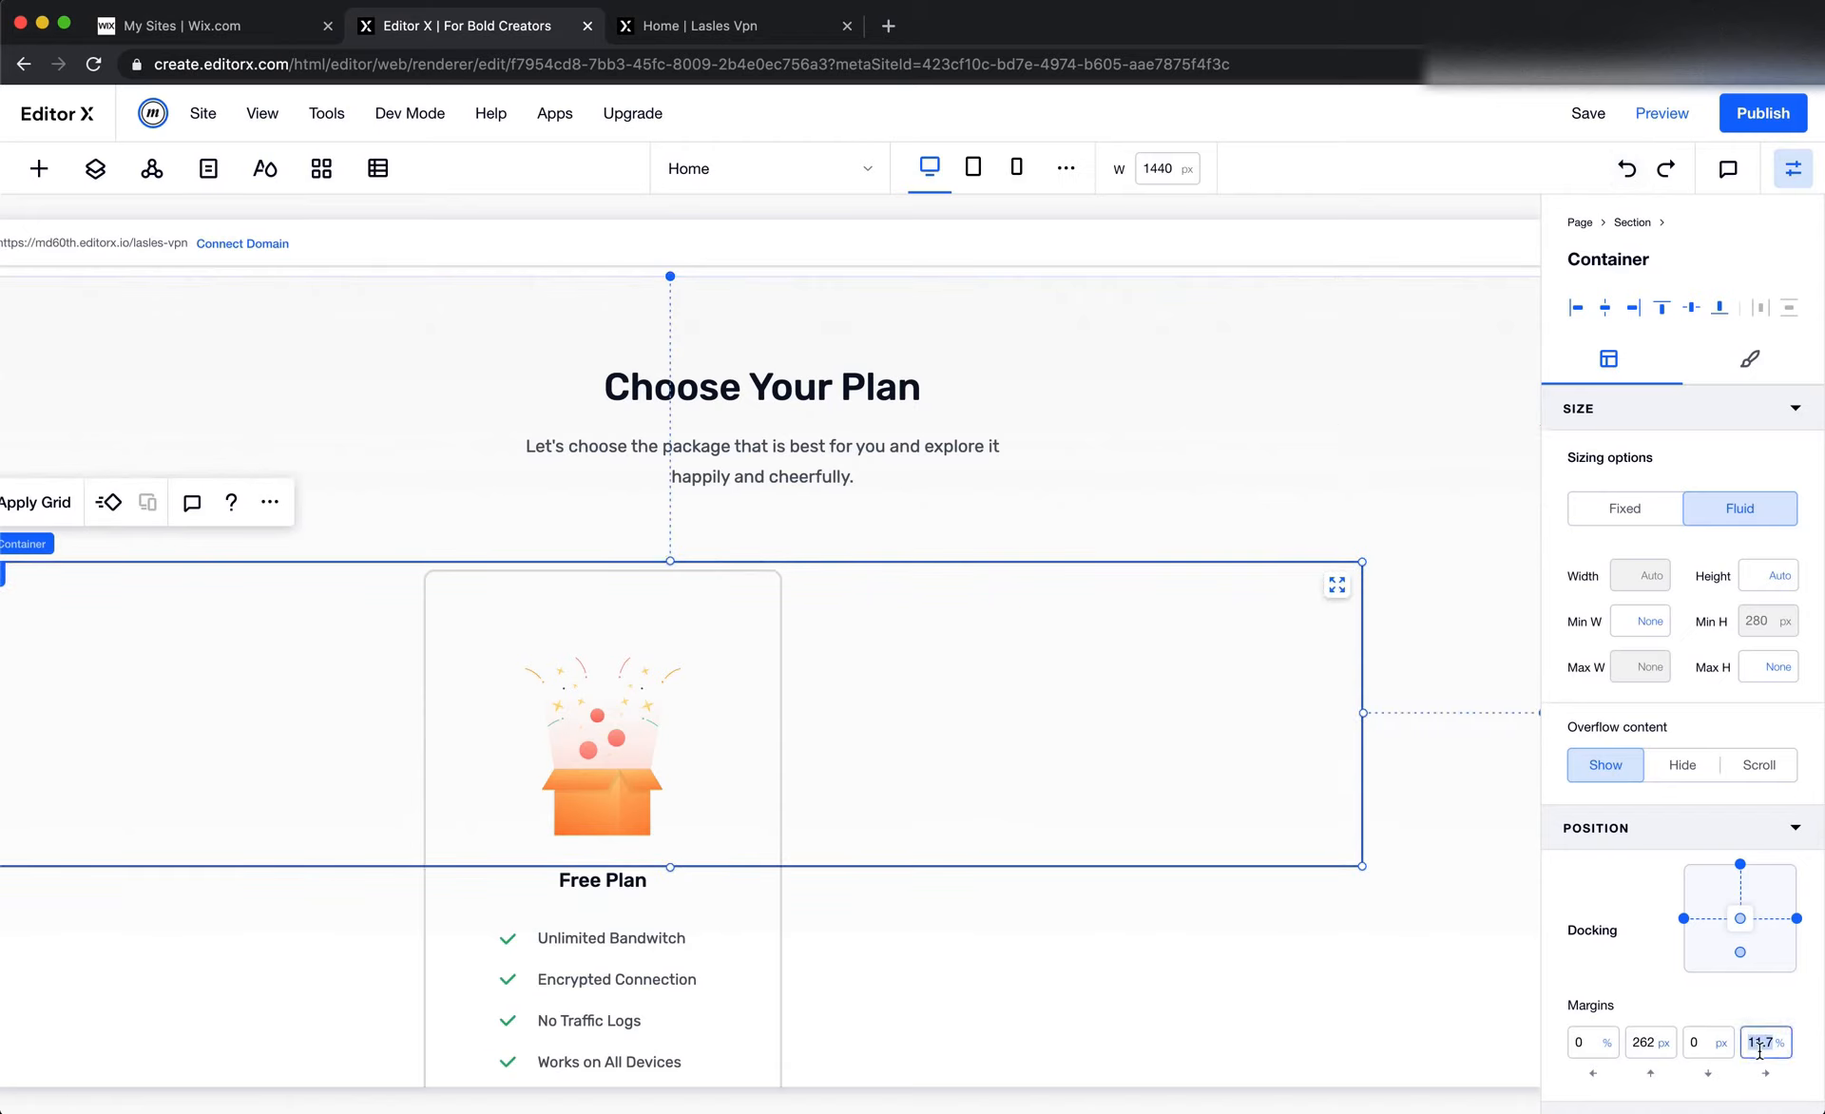
text(0)
key(Return)
click(1584, 1046)
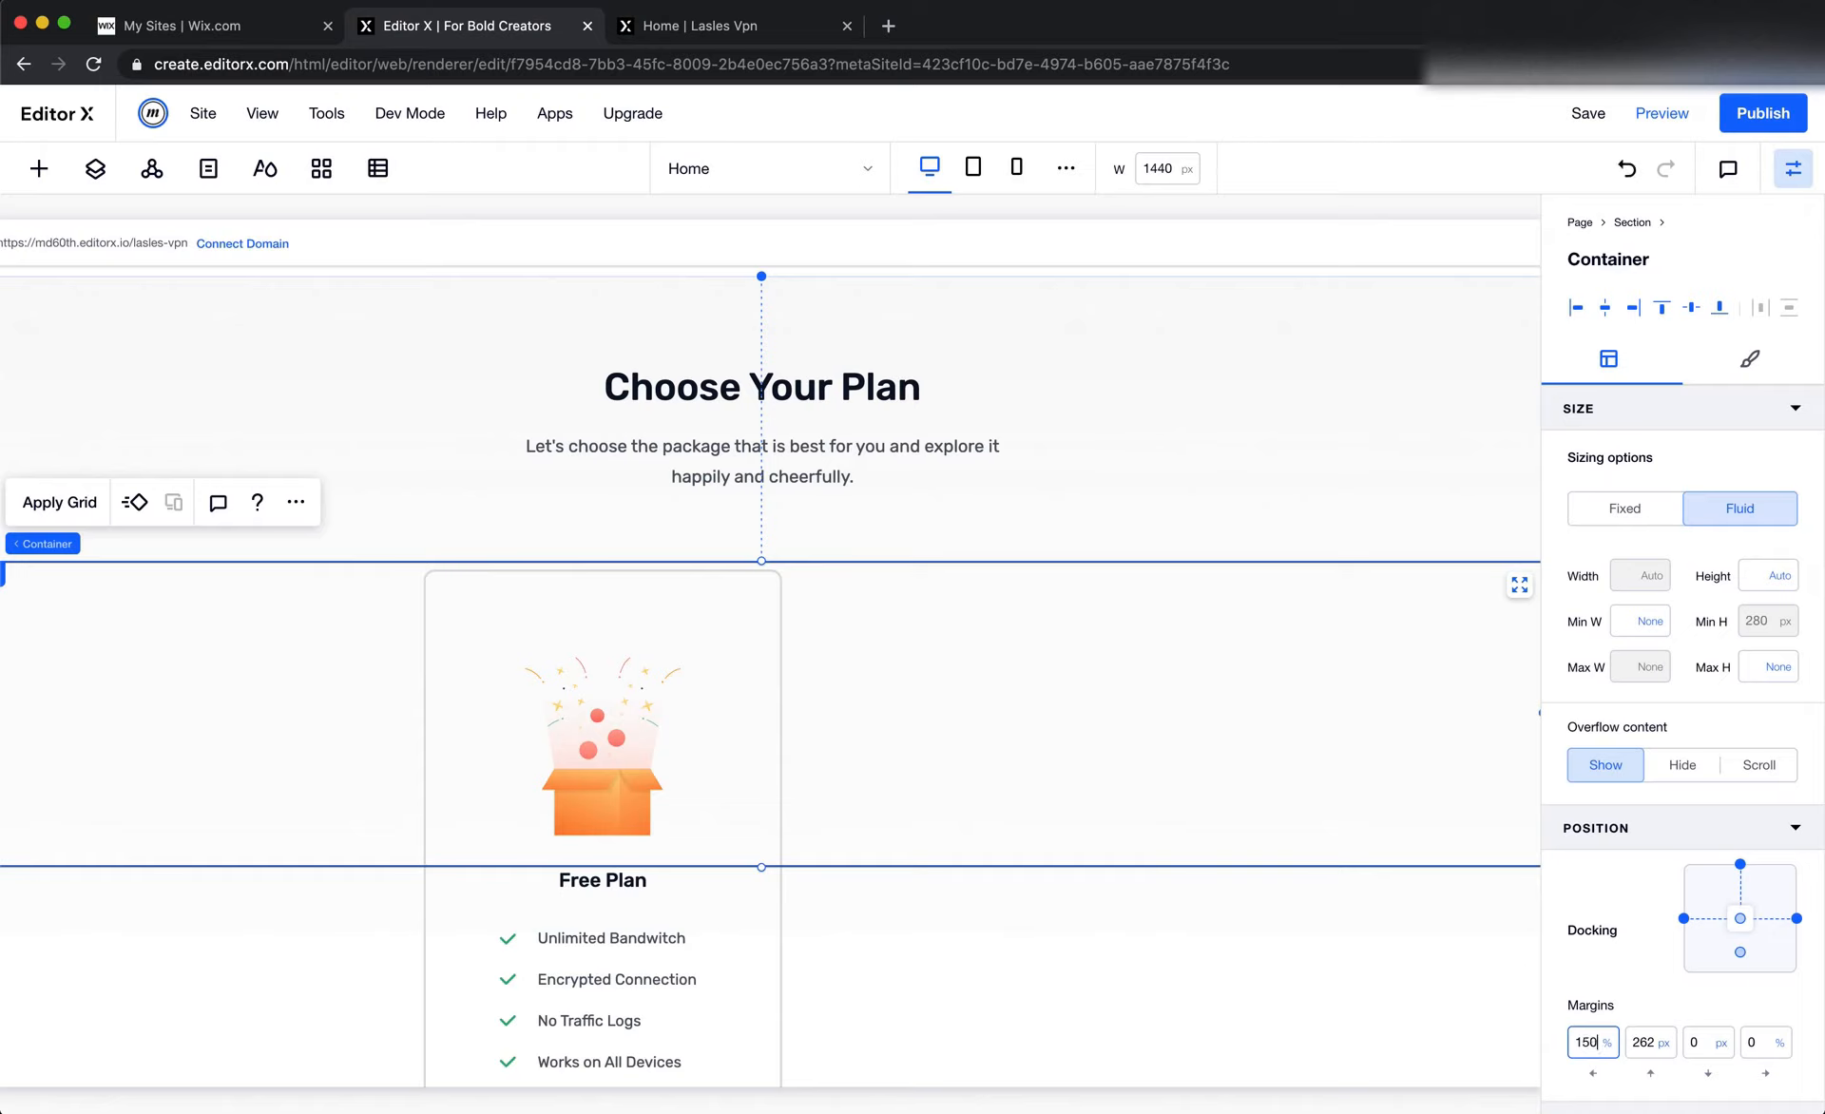
text(150px)
key(Tab)
key(Tab)
key(Tab)
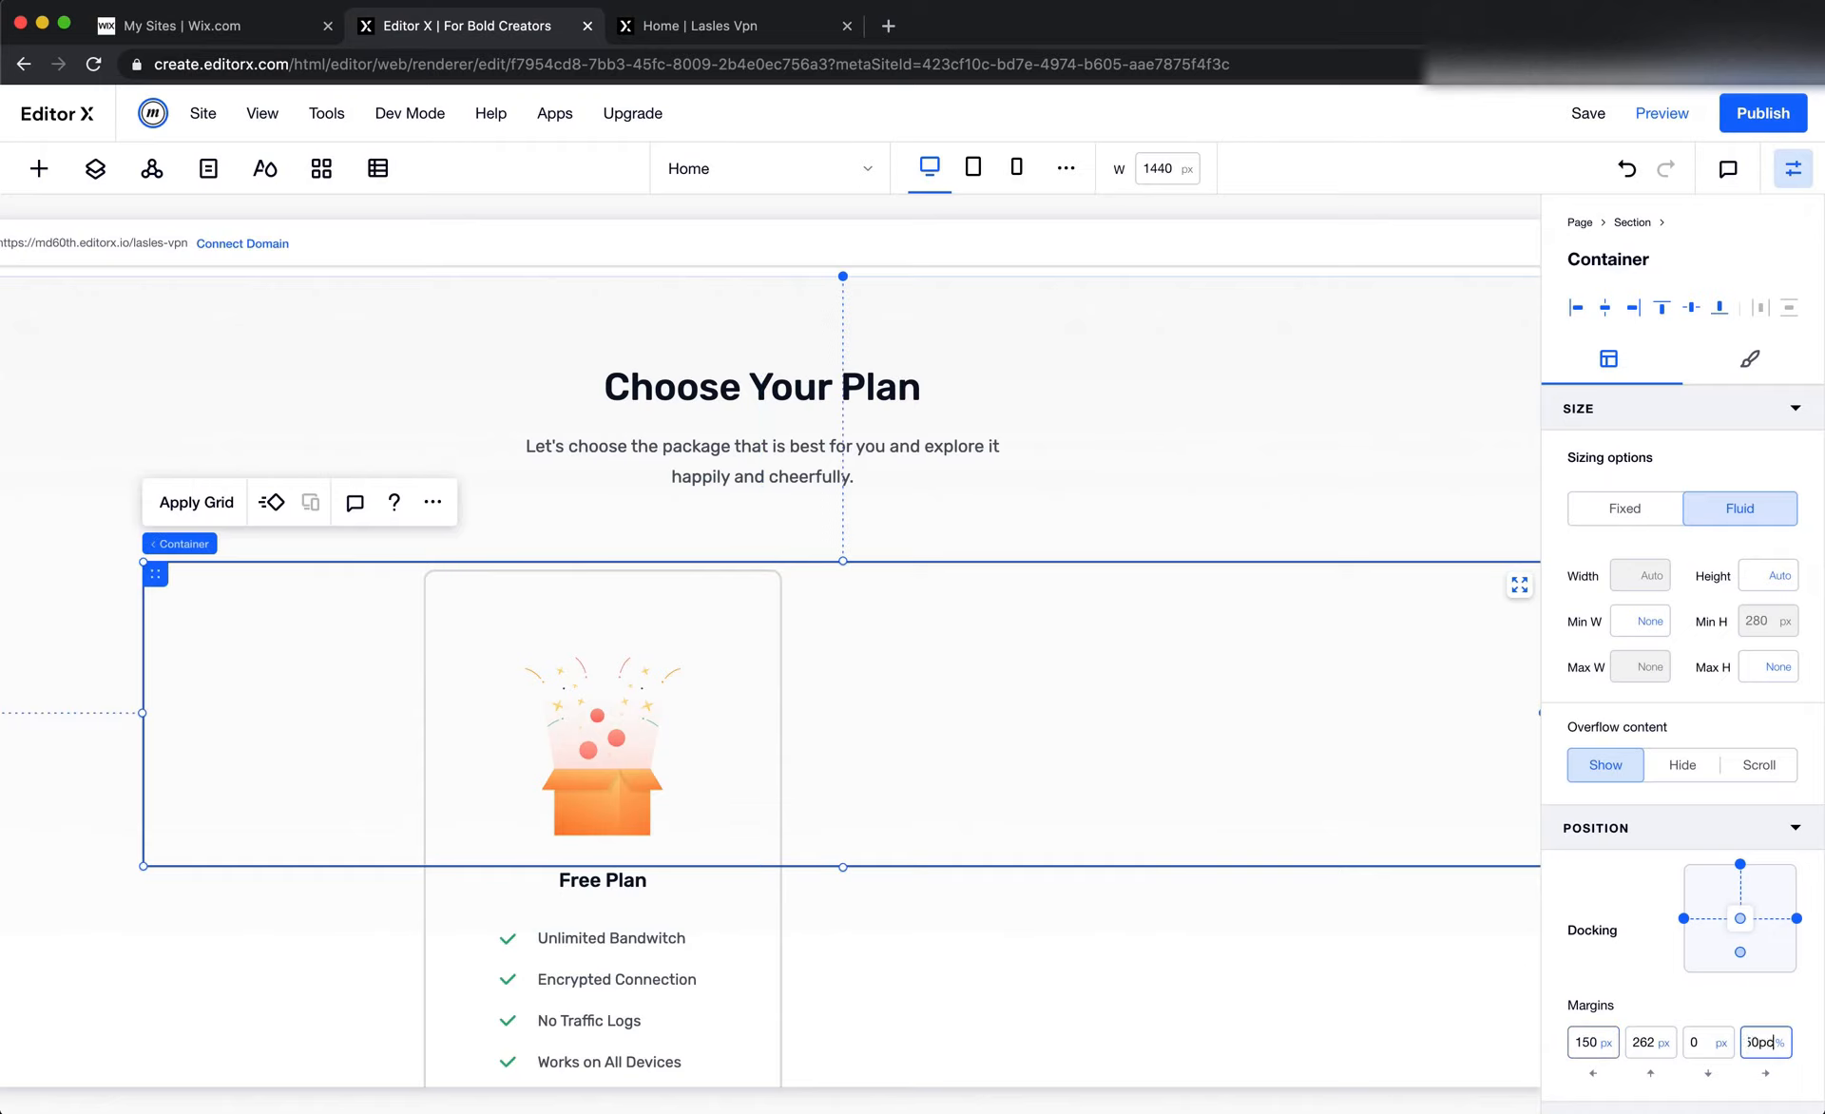
key(Return)
Undock the container from both sides so it is centered horizontally, and switch its sizing to Fixed
scroll(1656, 744, down, 3)
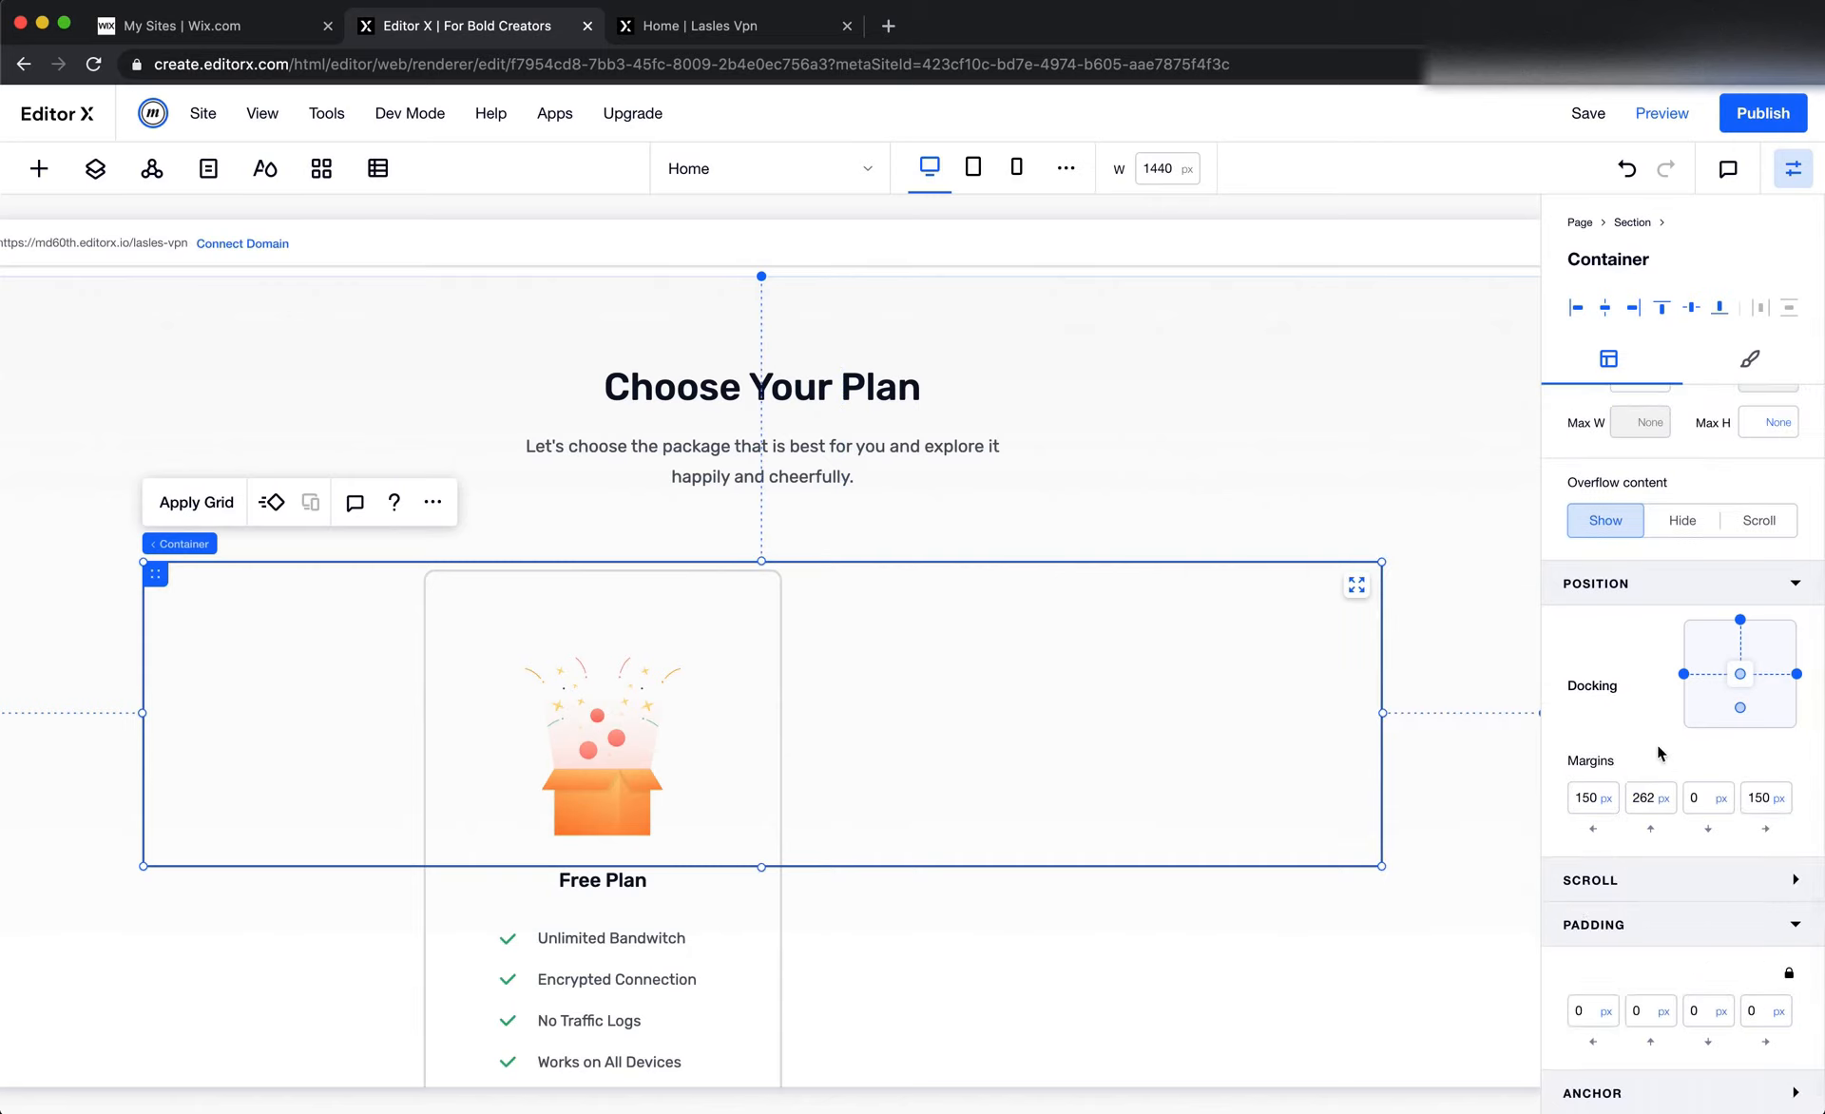
click(1684, 674)
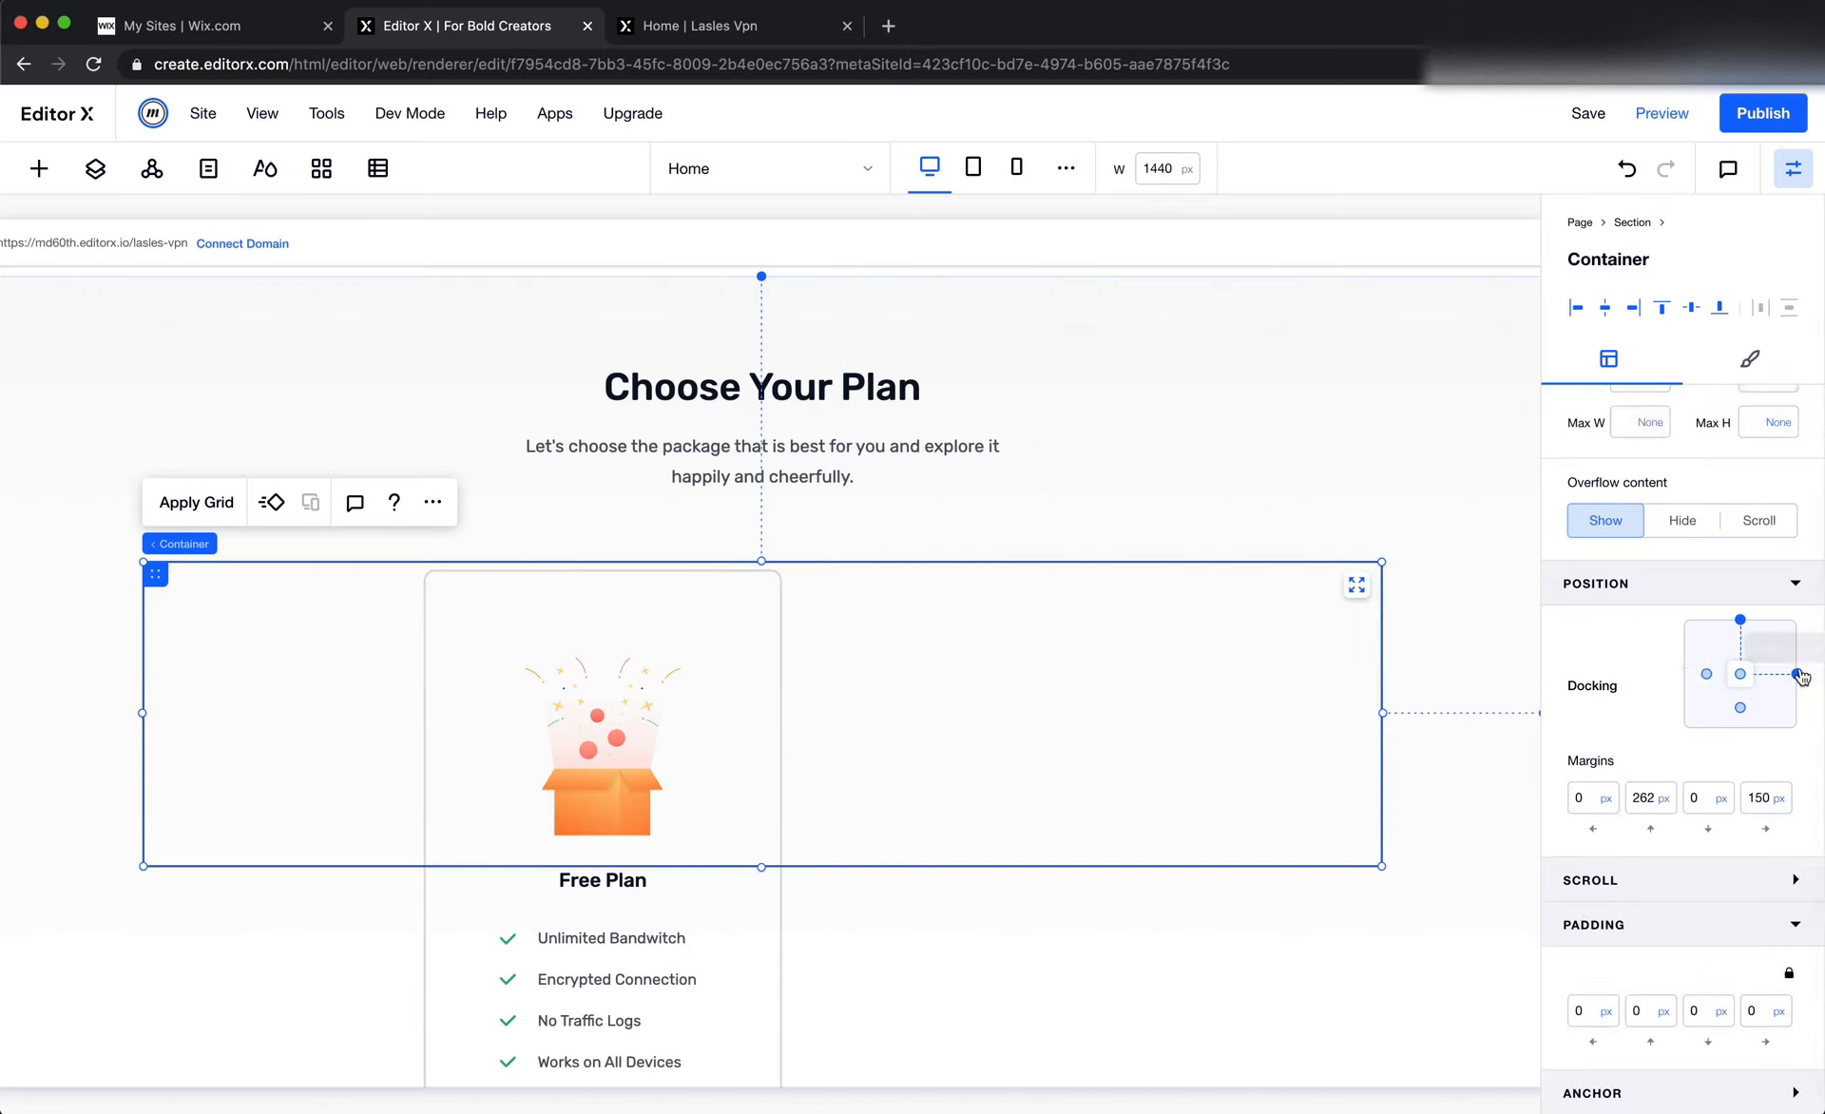
click(1796, 674)
scroll(1583, 751, up, 3)
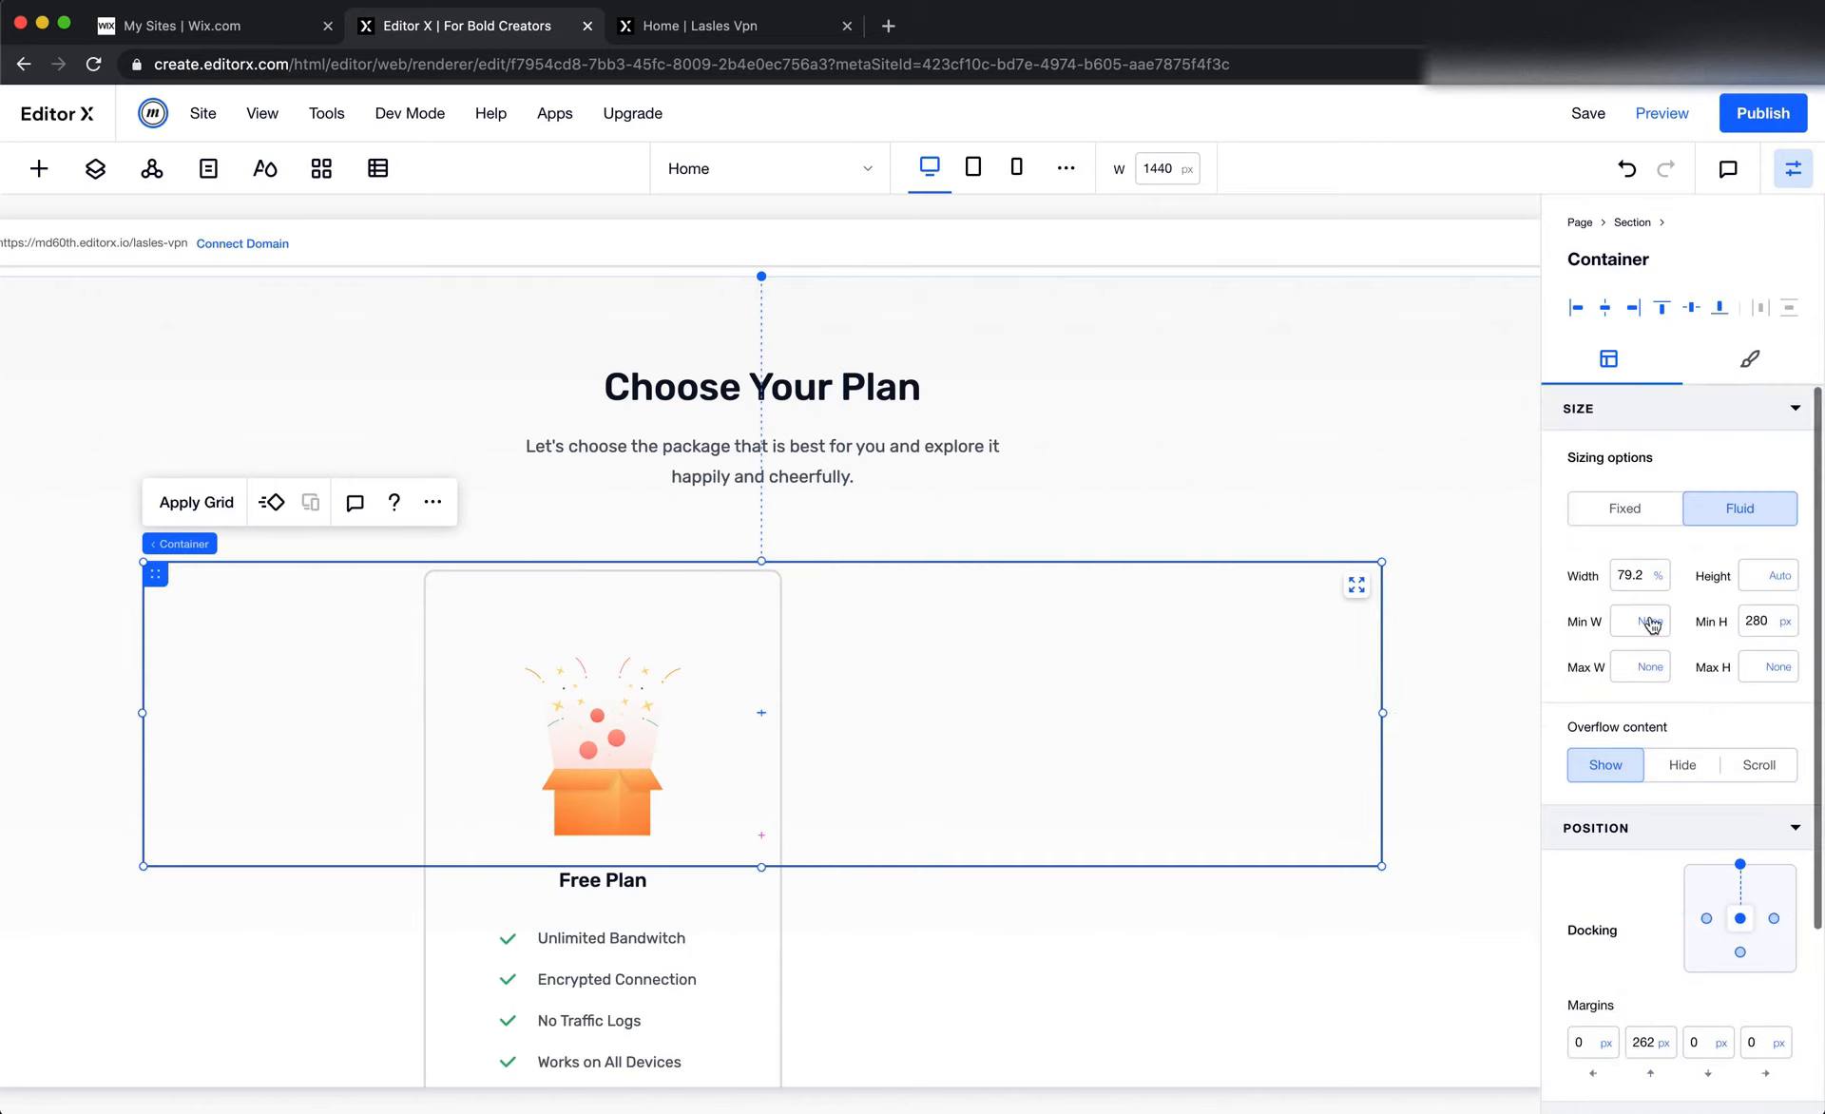
click(1639, 503)
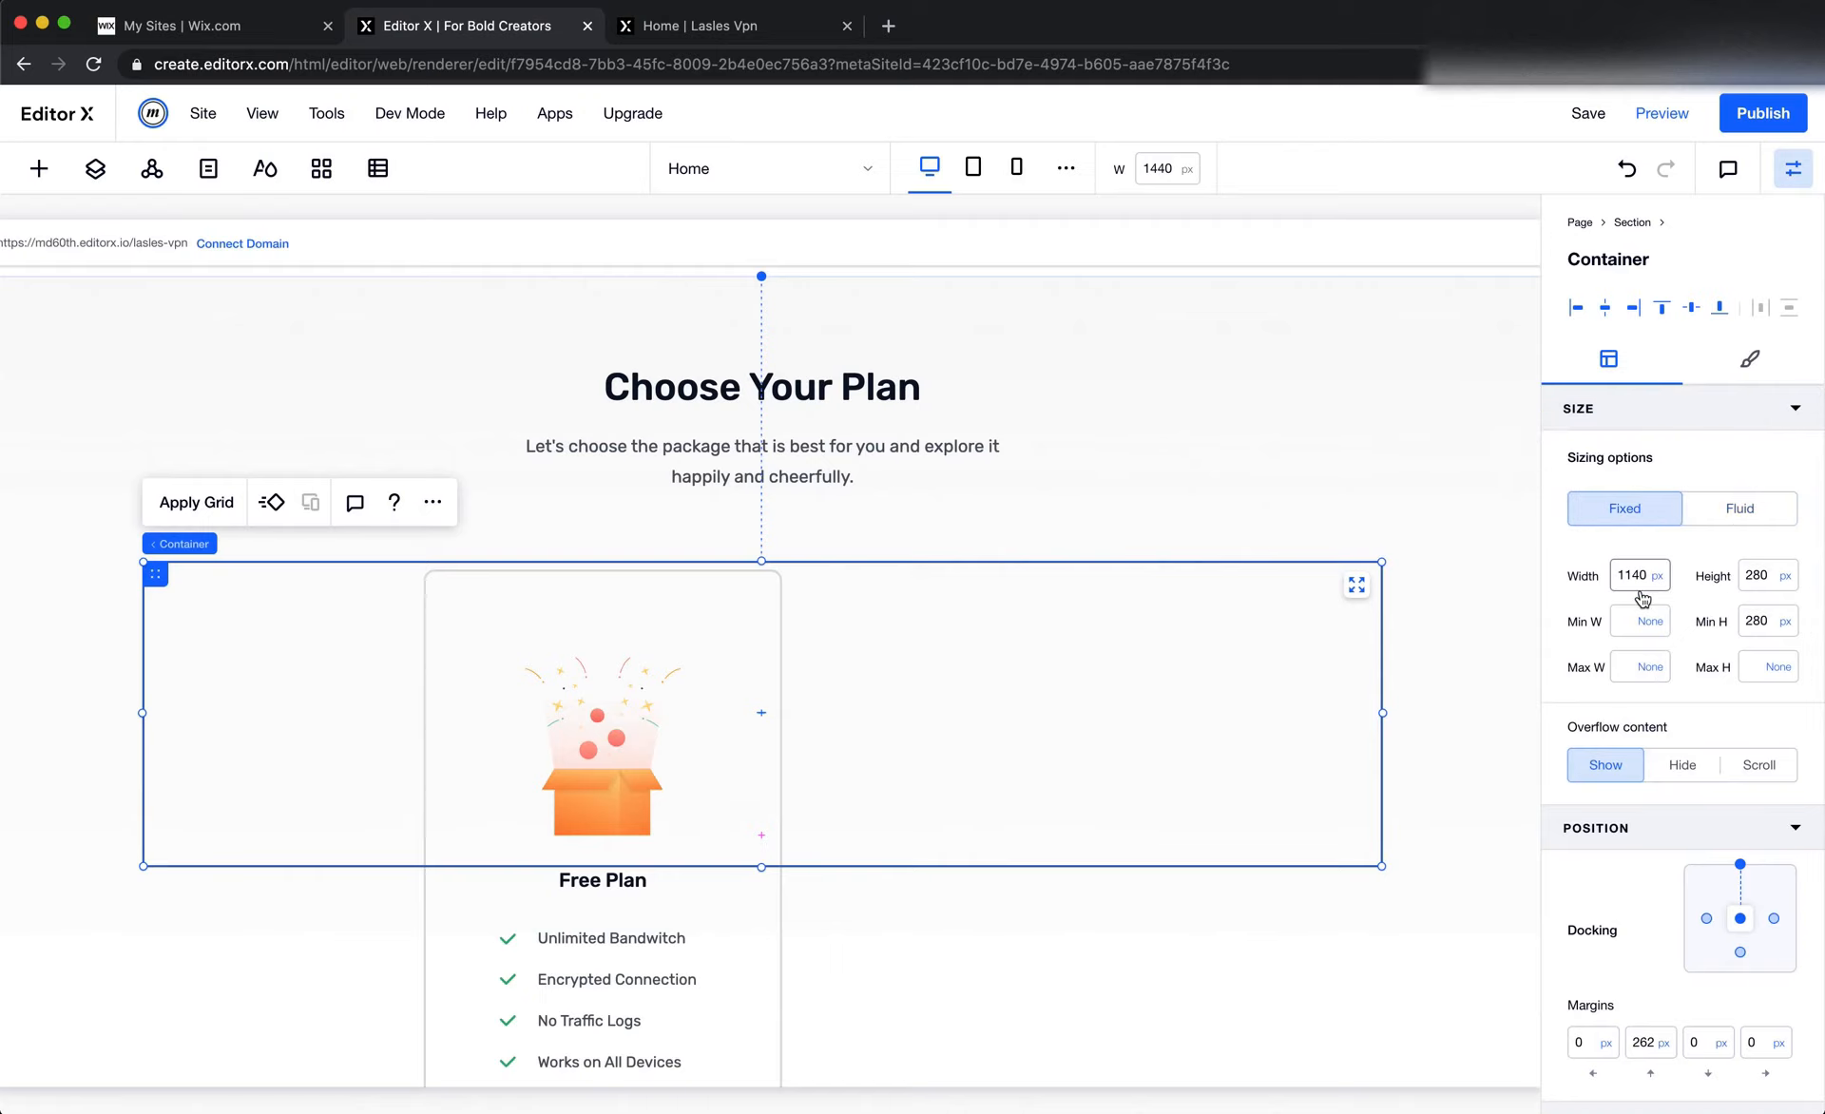
Check the three-card layout in Figma, return to Editor X, and apply a 3x1 grid to the container
key(super+Tab)
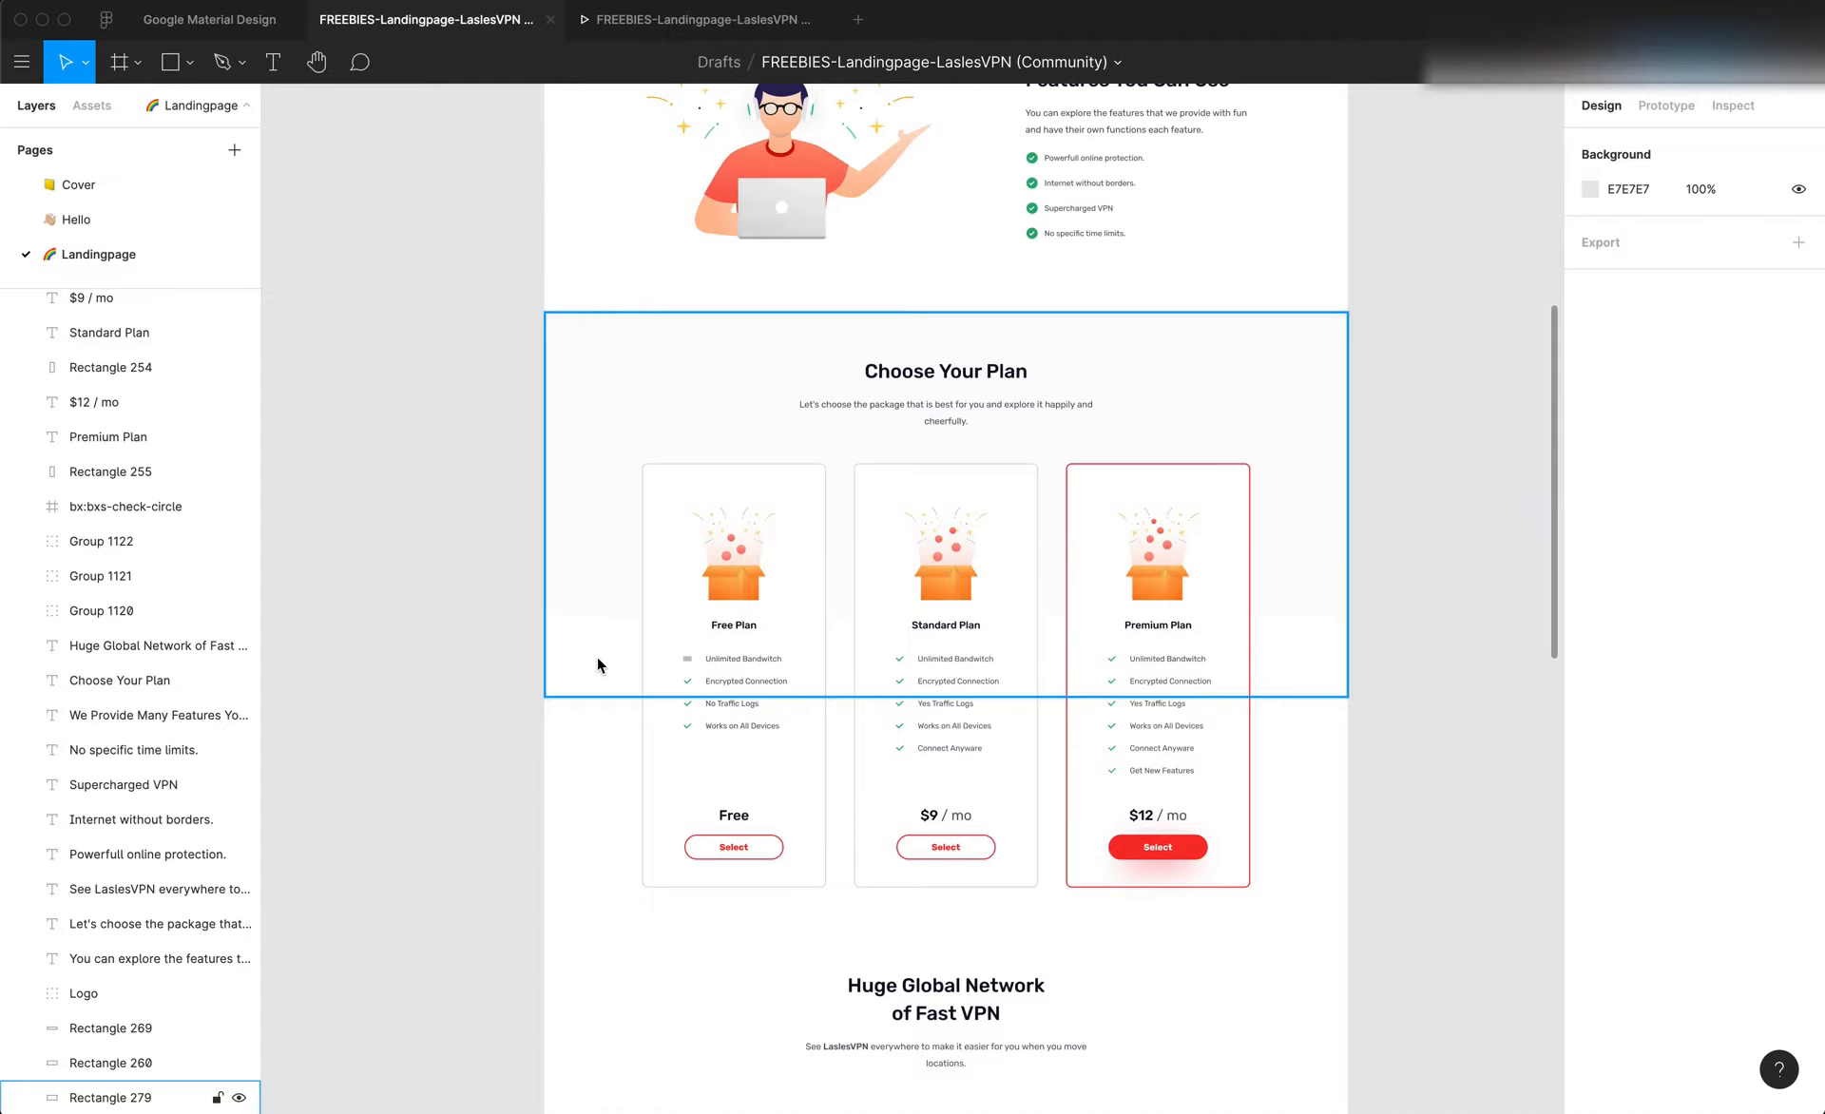
key(super+Tab)
click(211, 514)
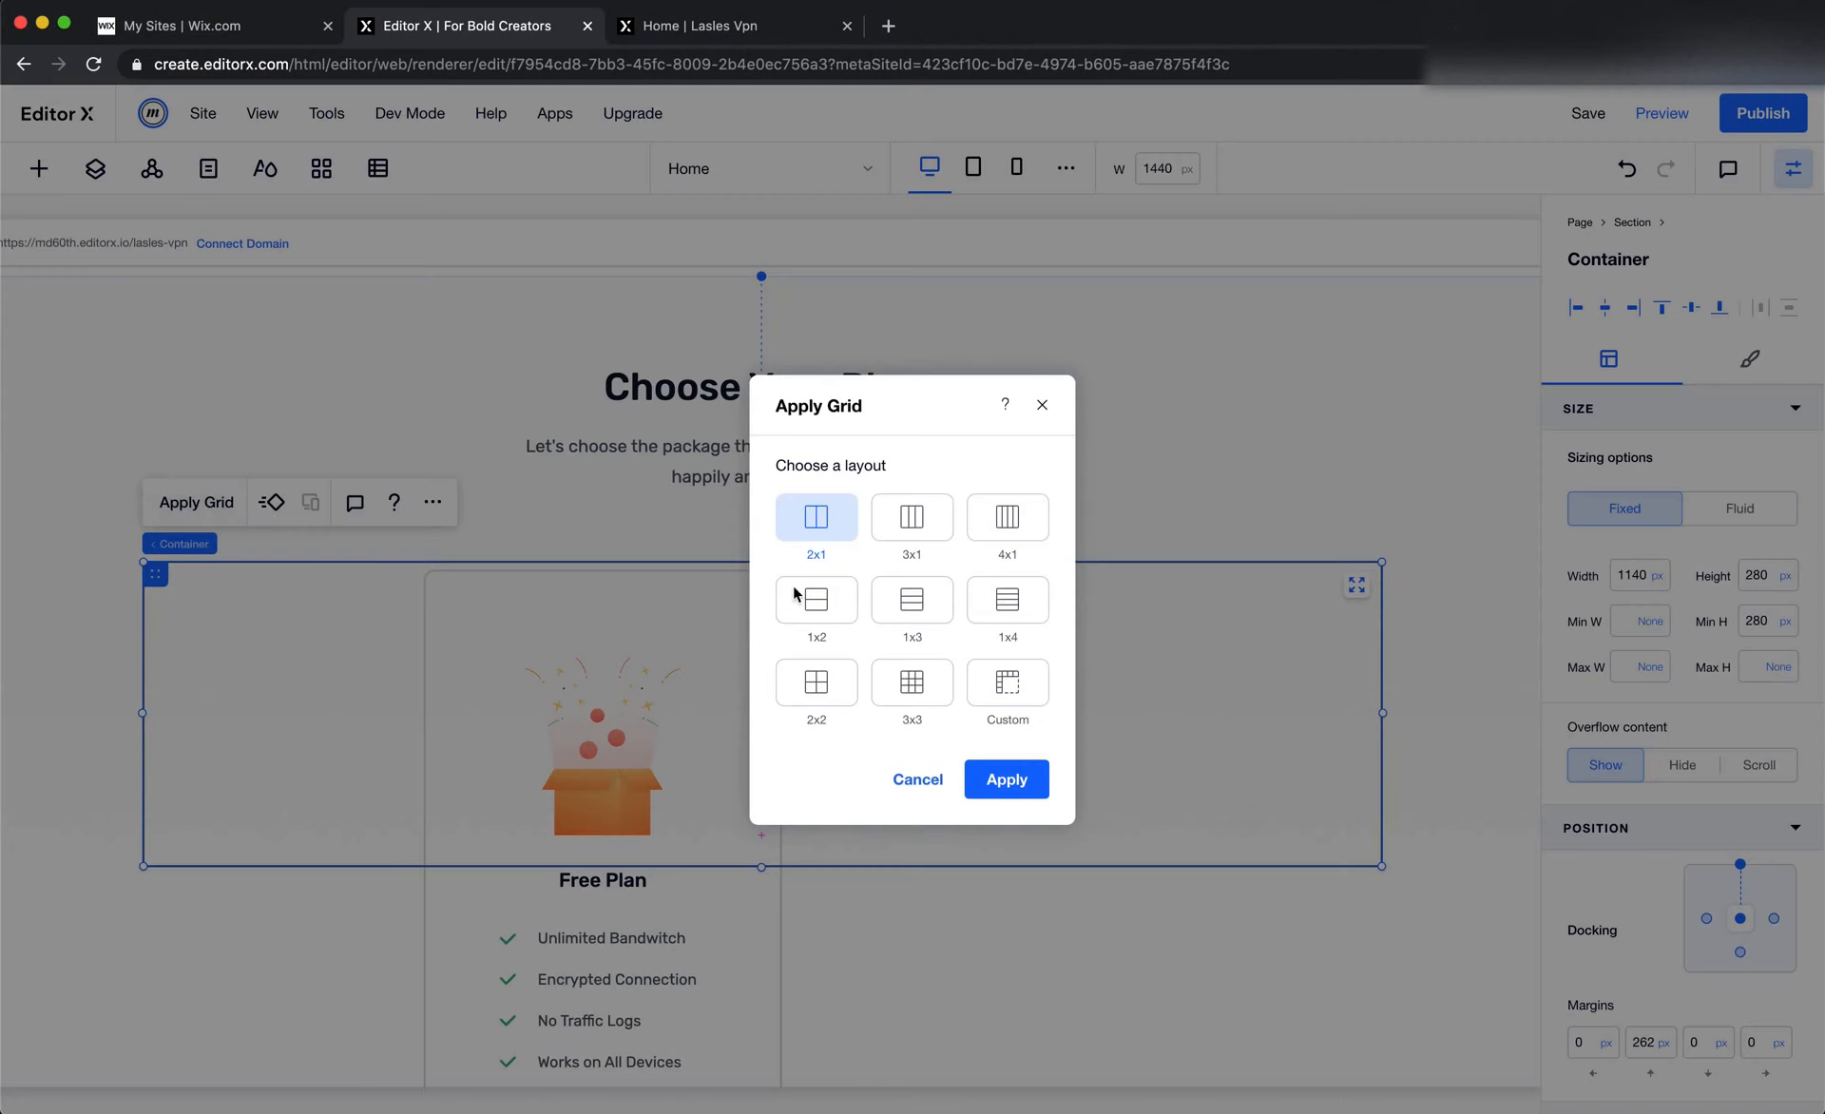
click(918, 540)
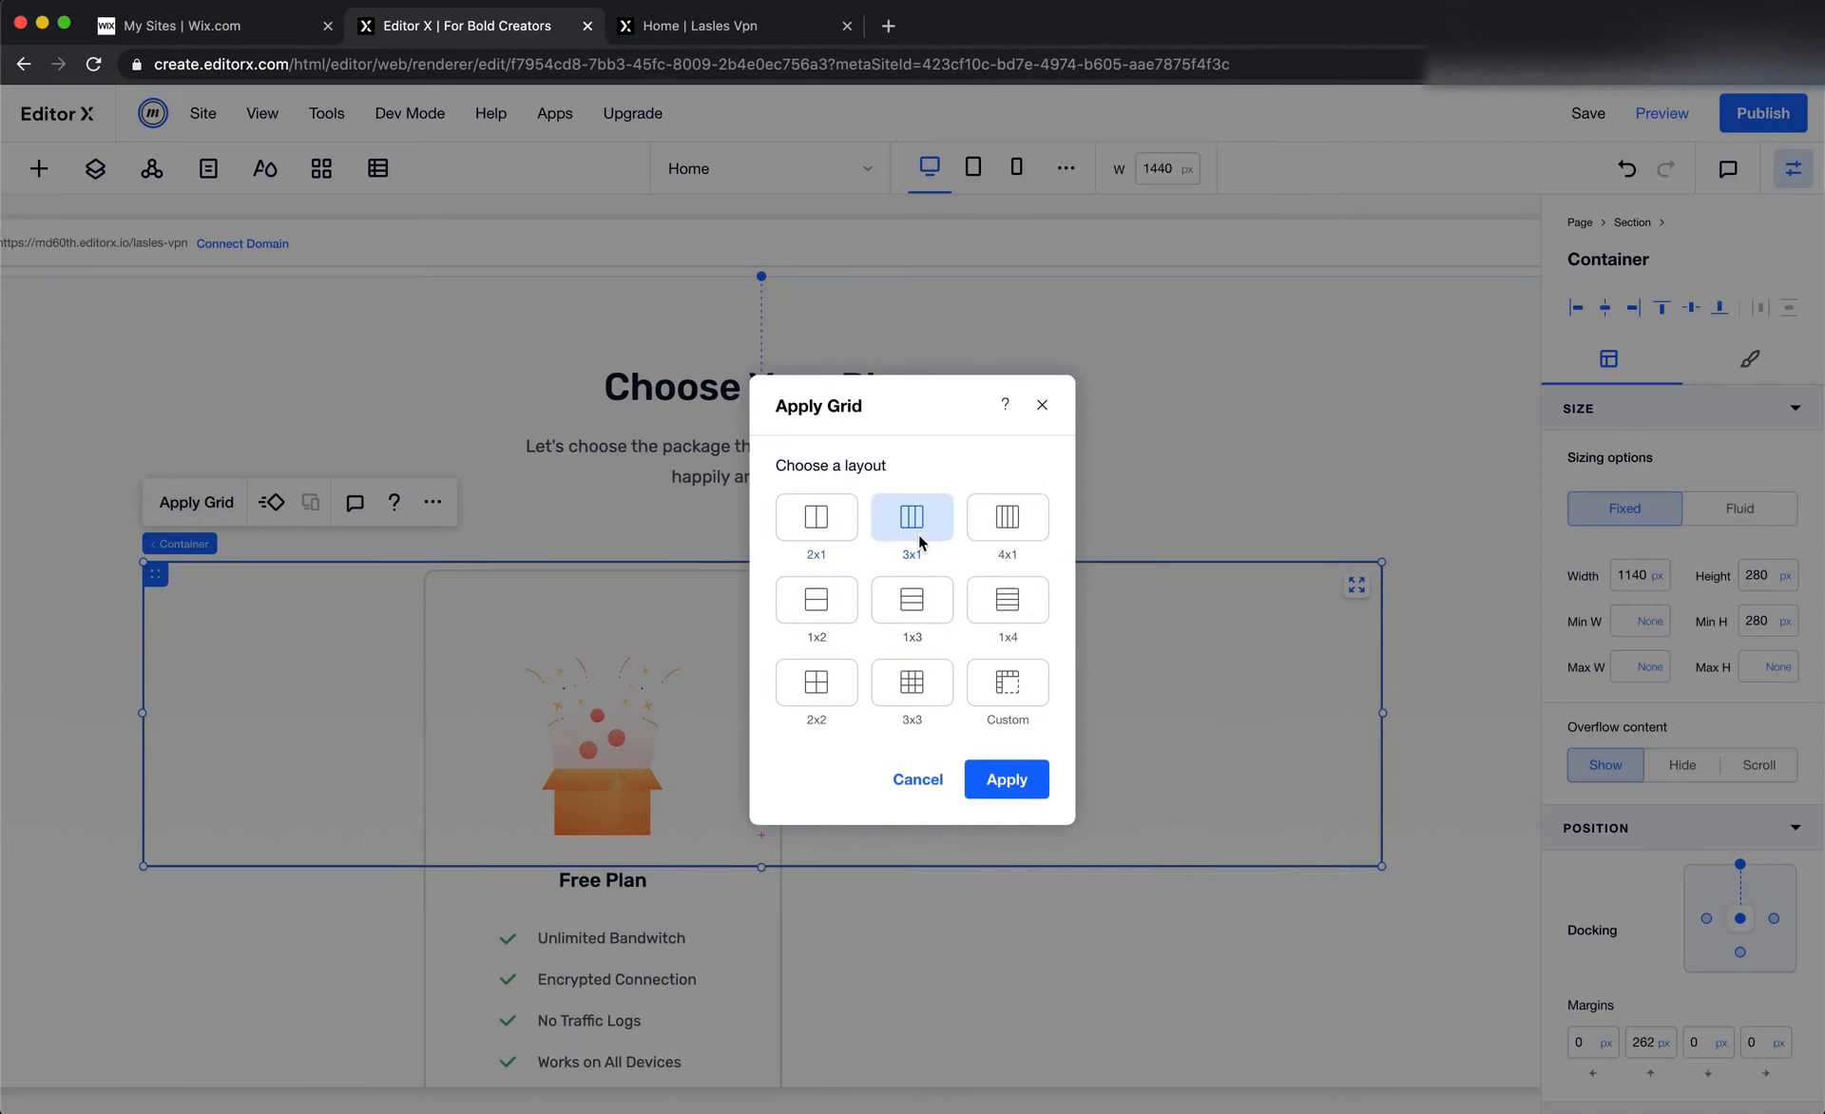
click(1029, 785)
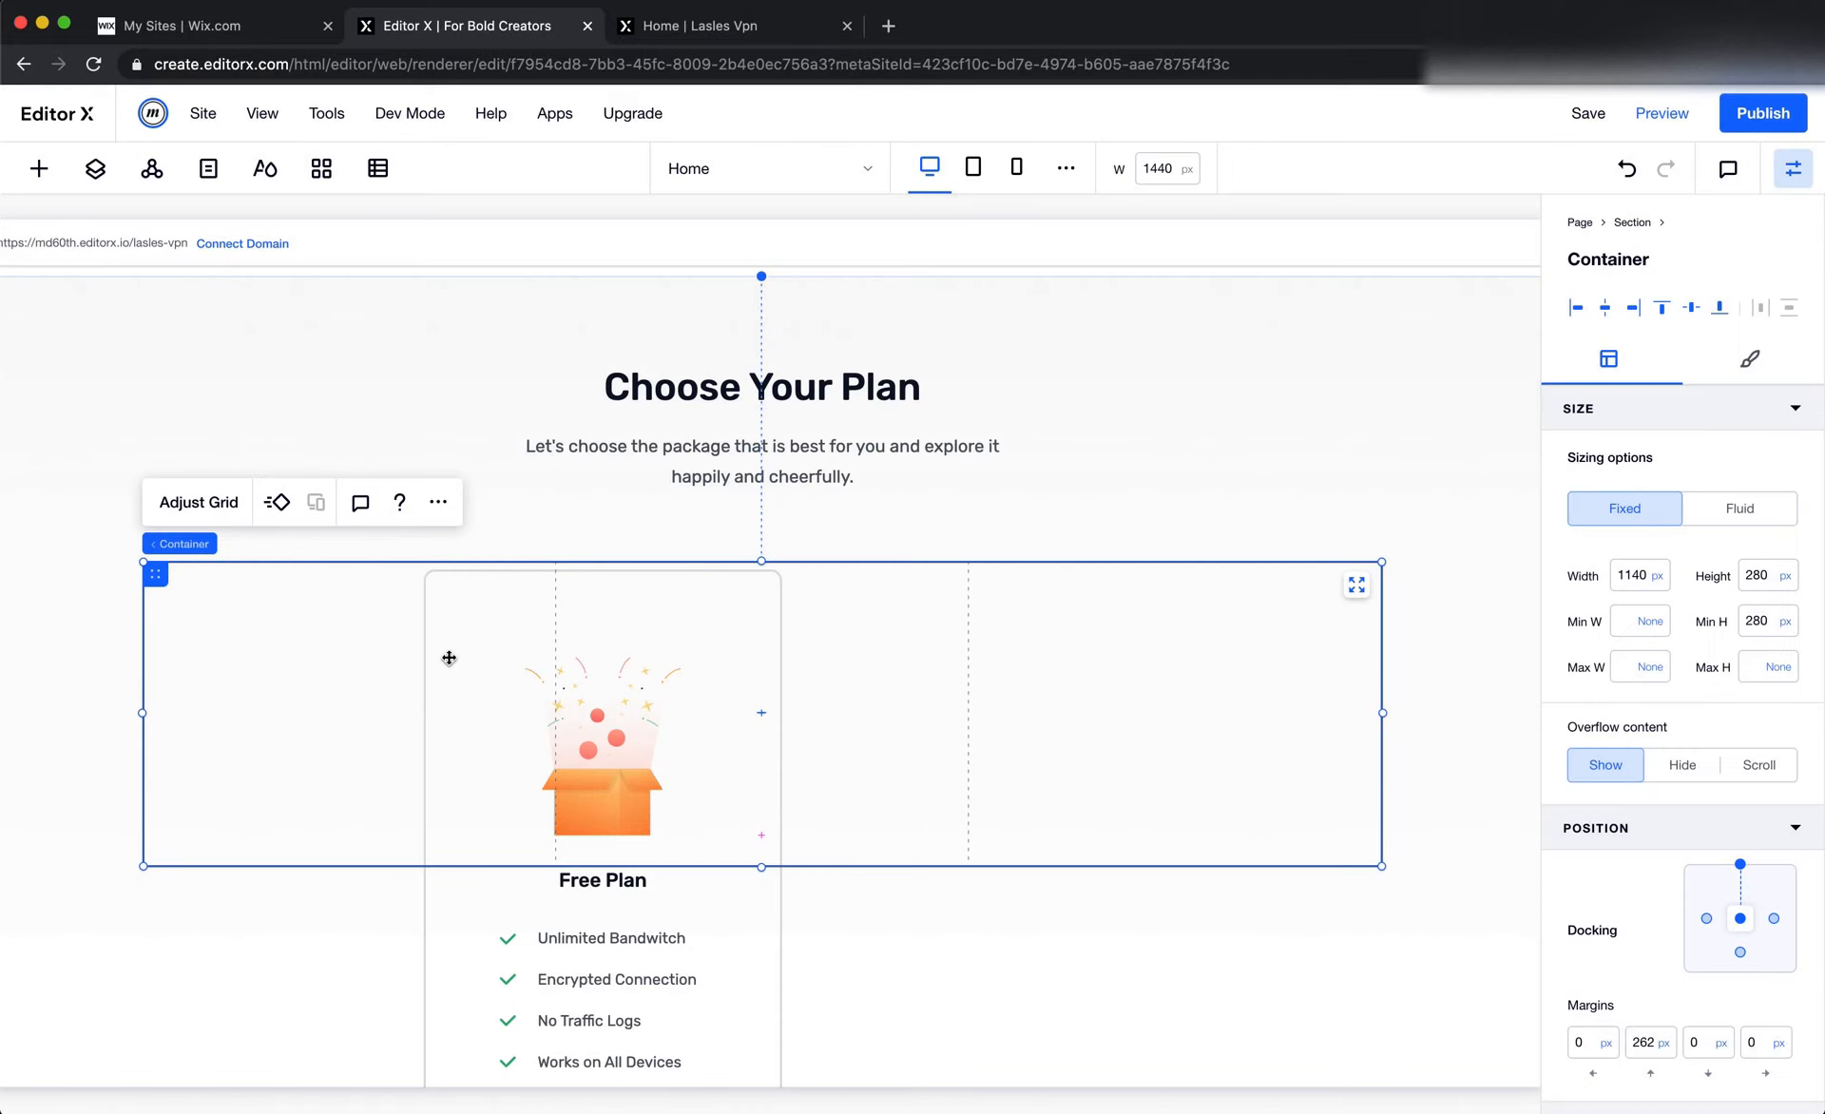
Move the Free Plan card container into the first column of the new grid container
click(451, 936)
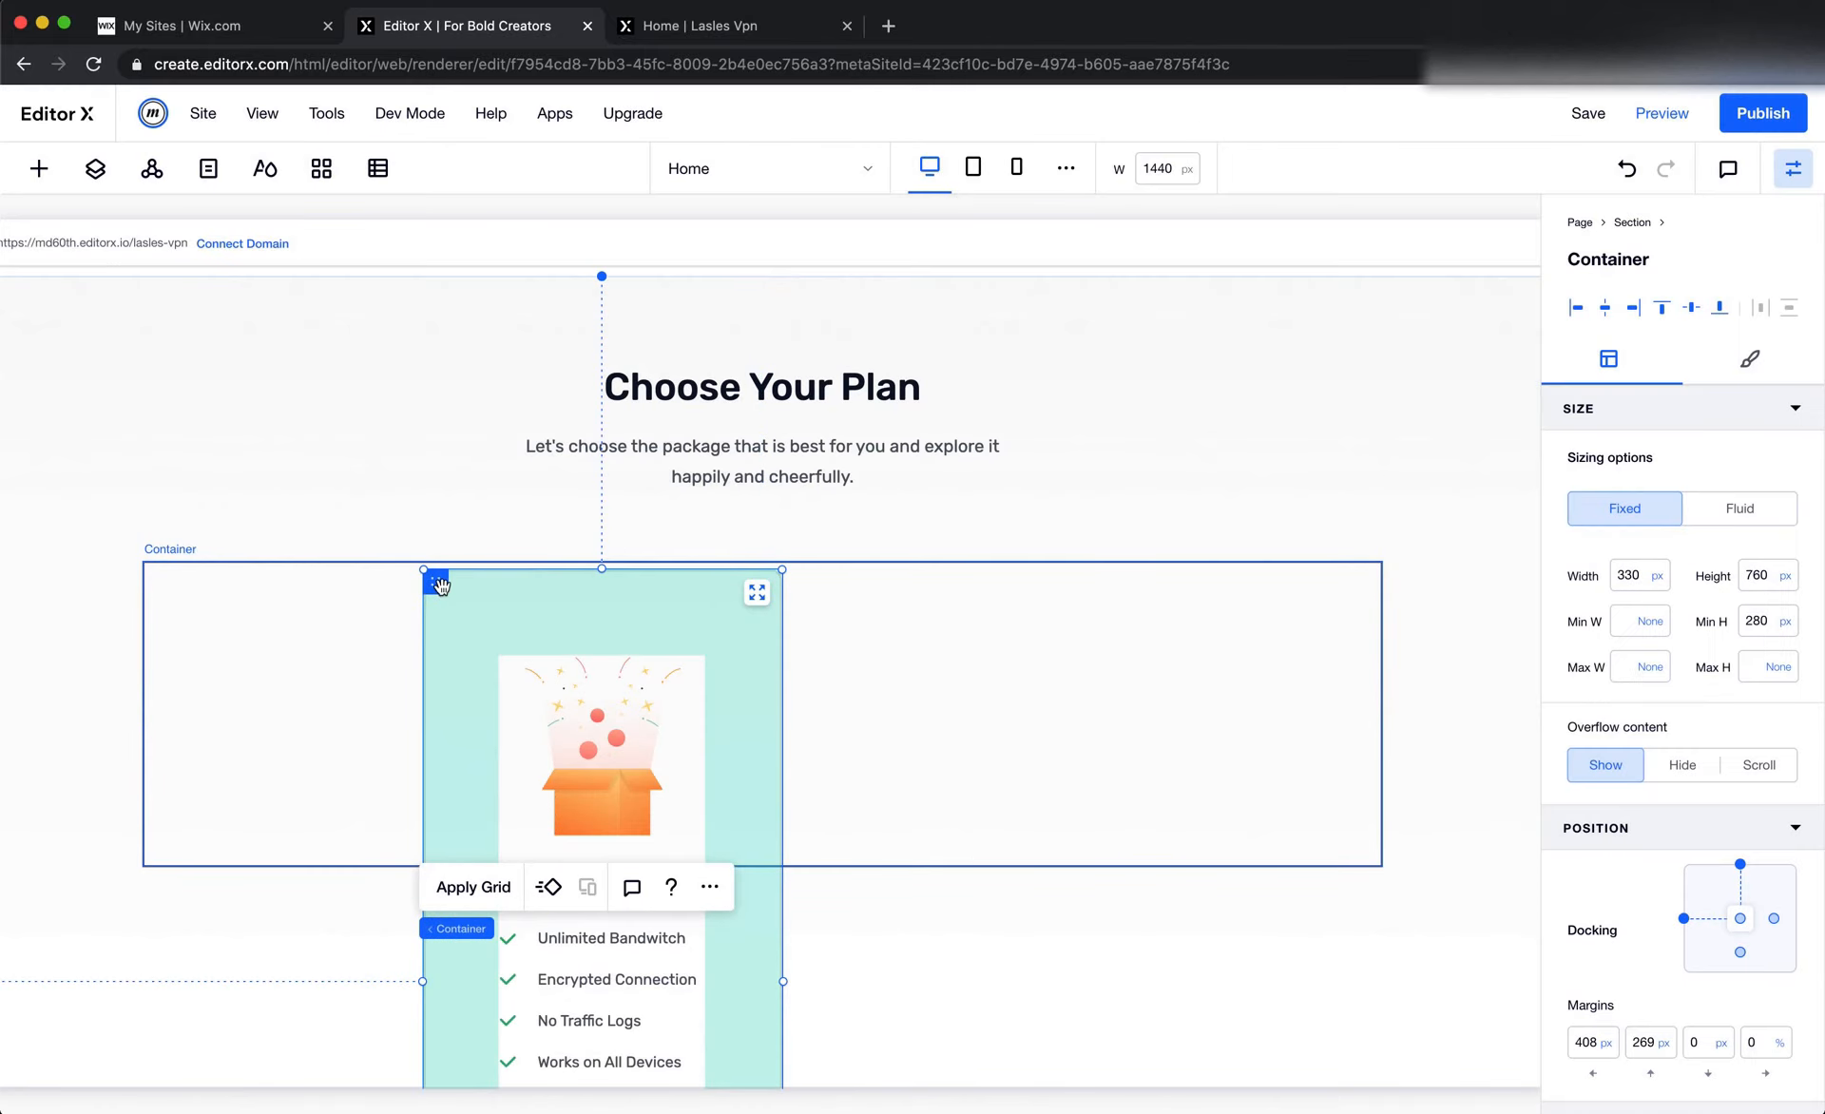
drag(436, 581, 176, 610)
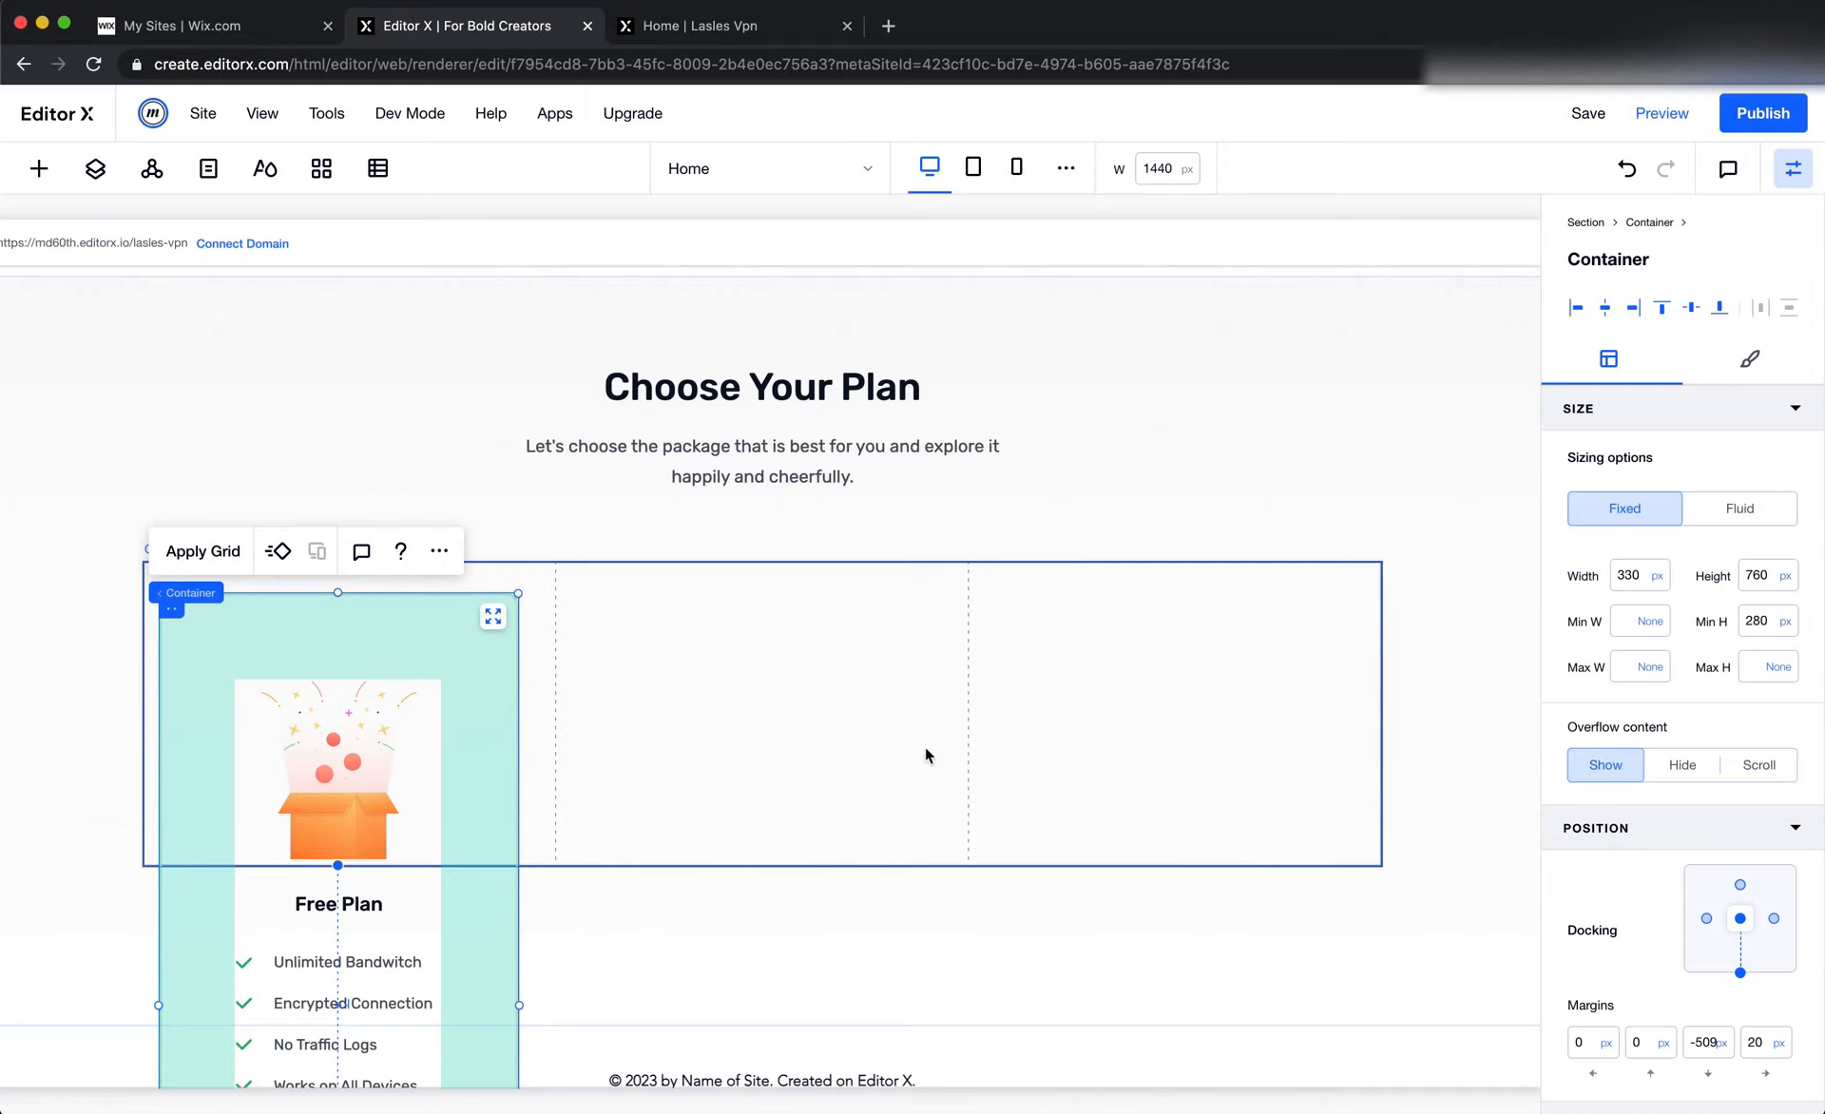
click(492, 616)
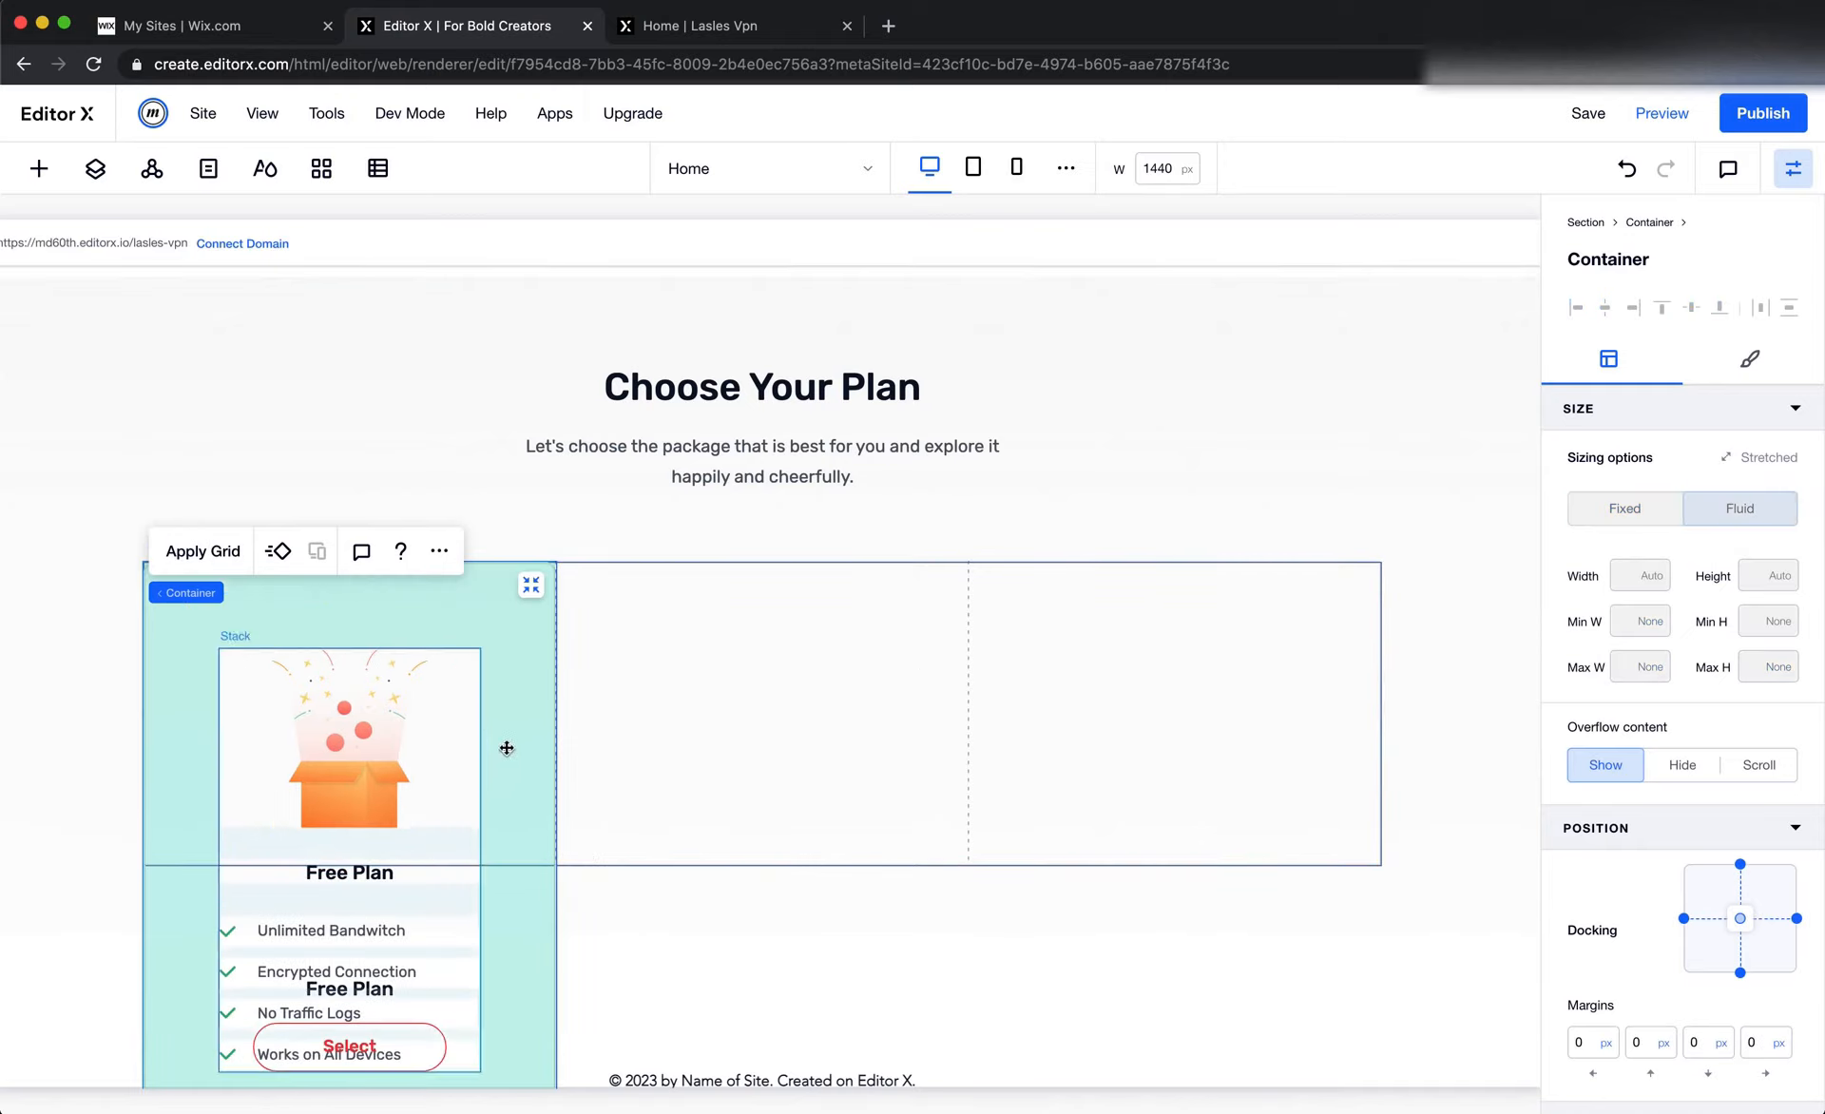
scroll(647, 710, down, 1)
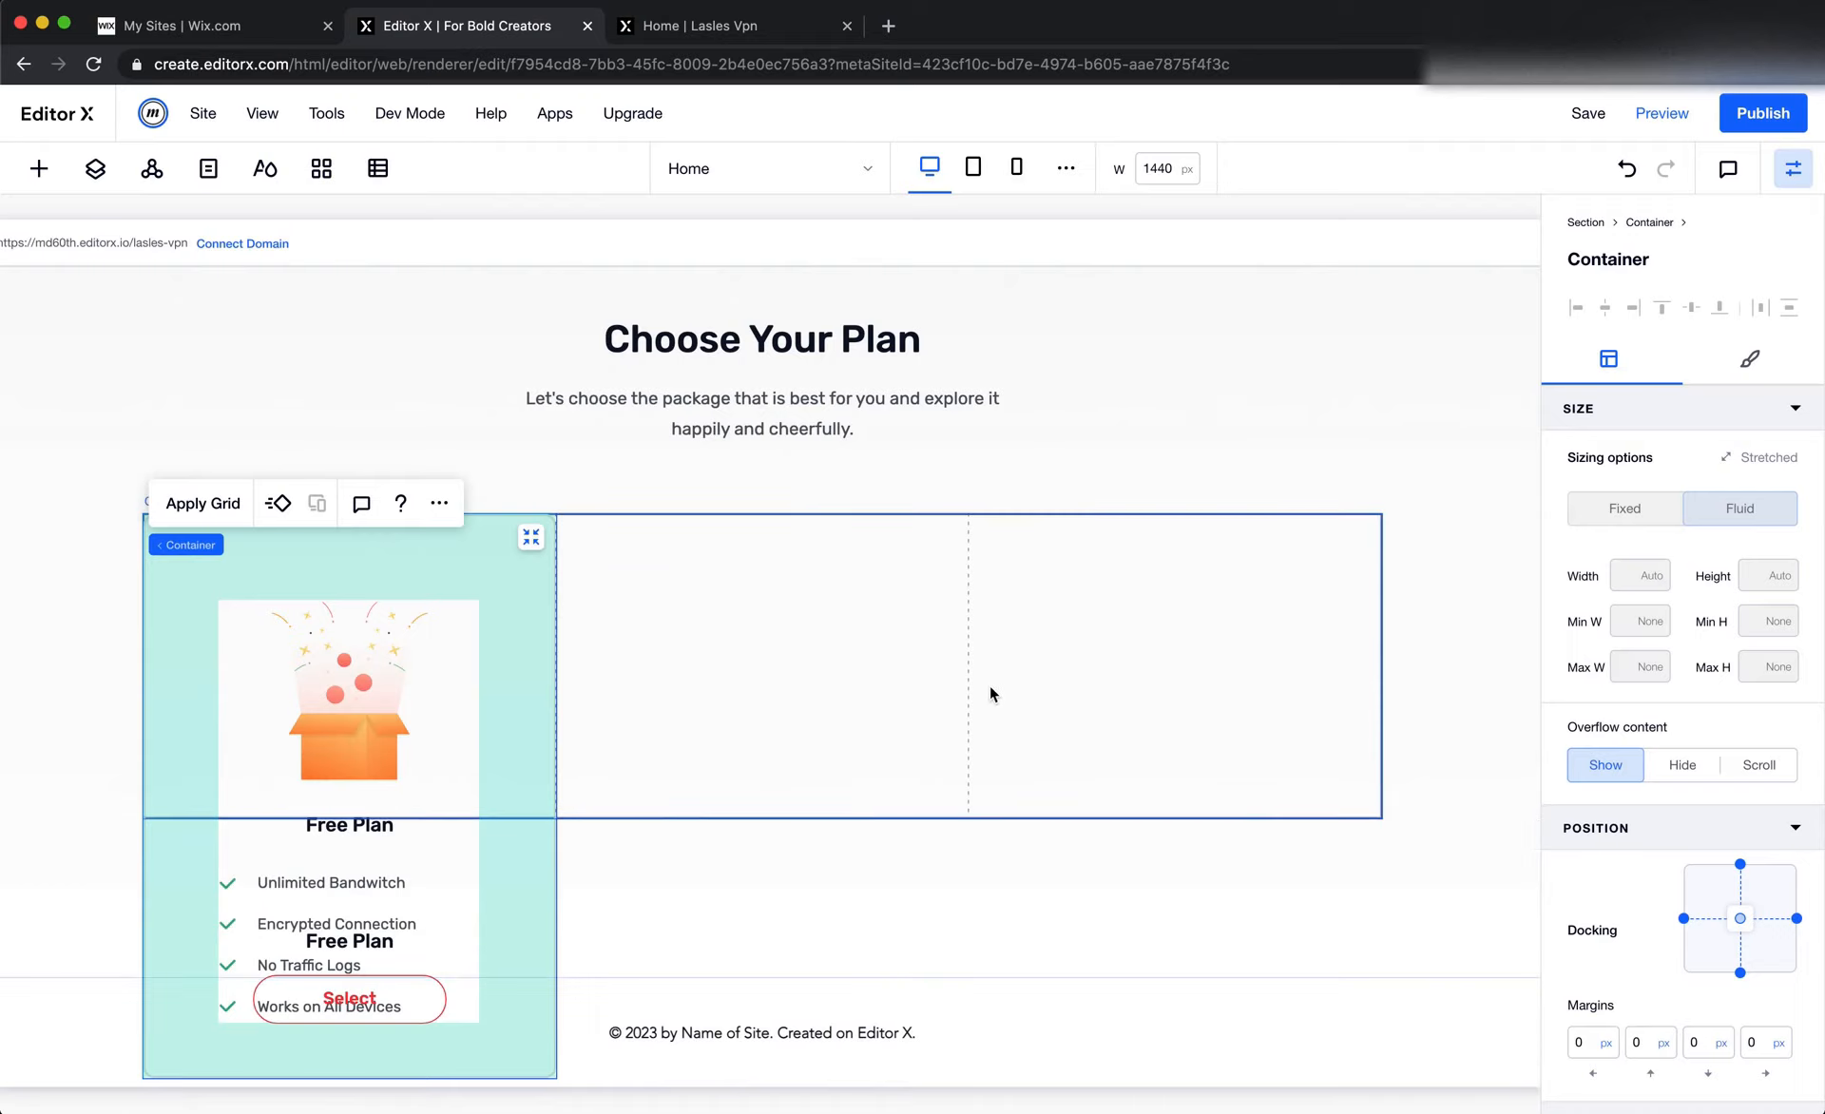
click(1629, 178)
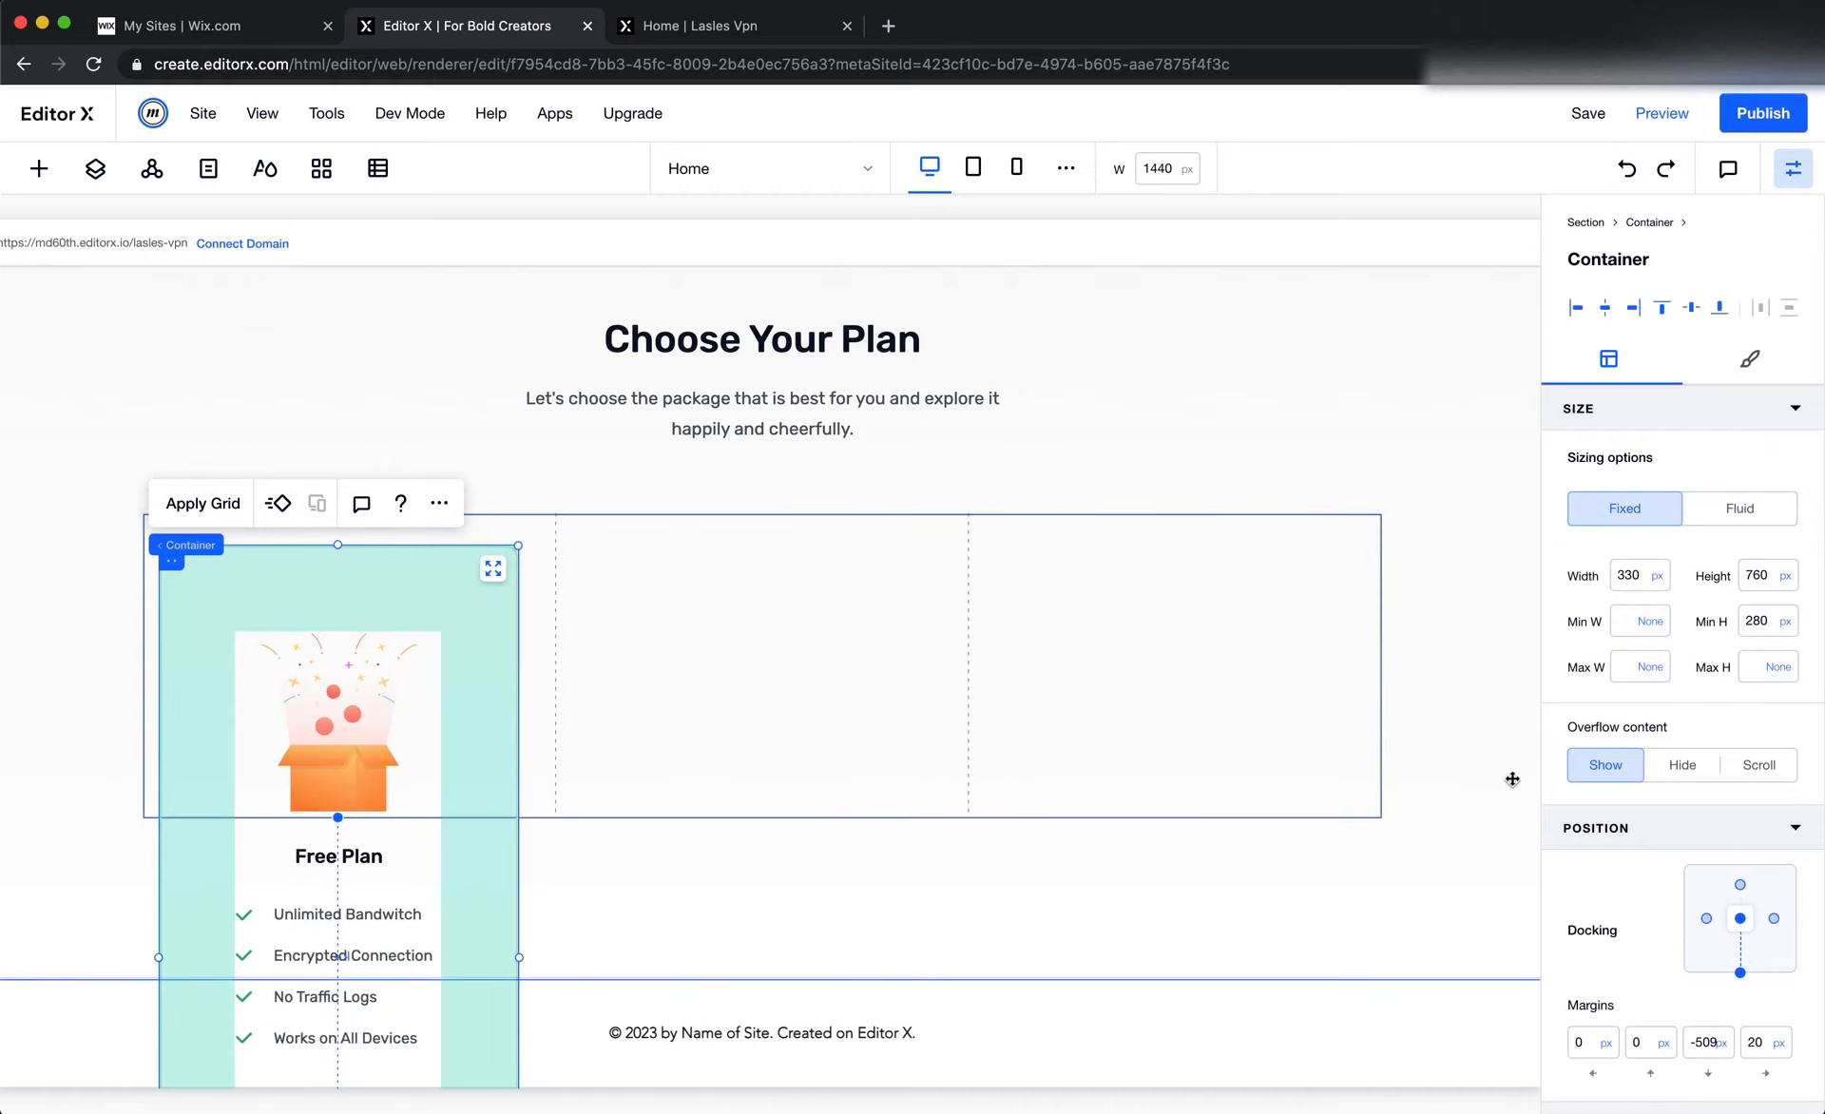
Dock the Free Plan card to the top of its grid cell with bottom and right margins of 0 px
click(1690, 1042)
key(Return)
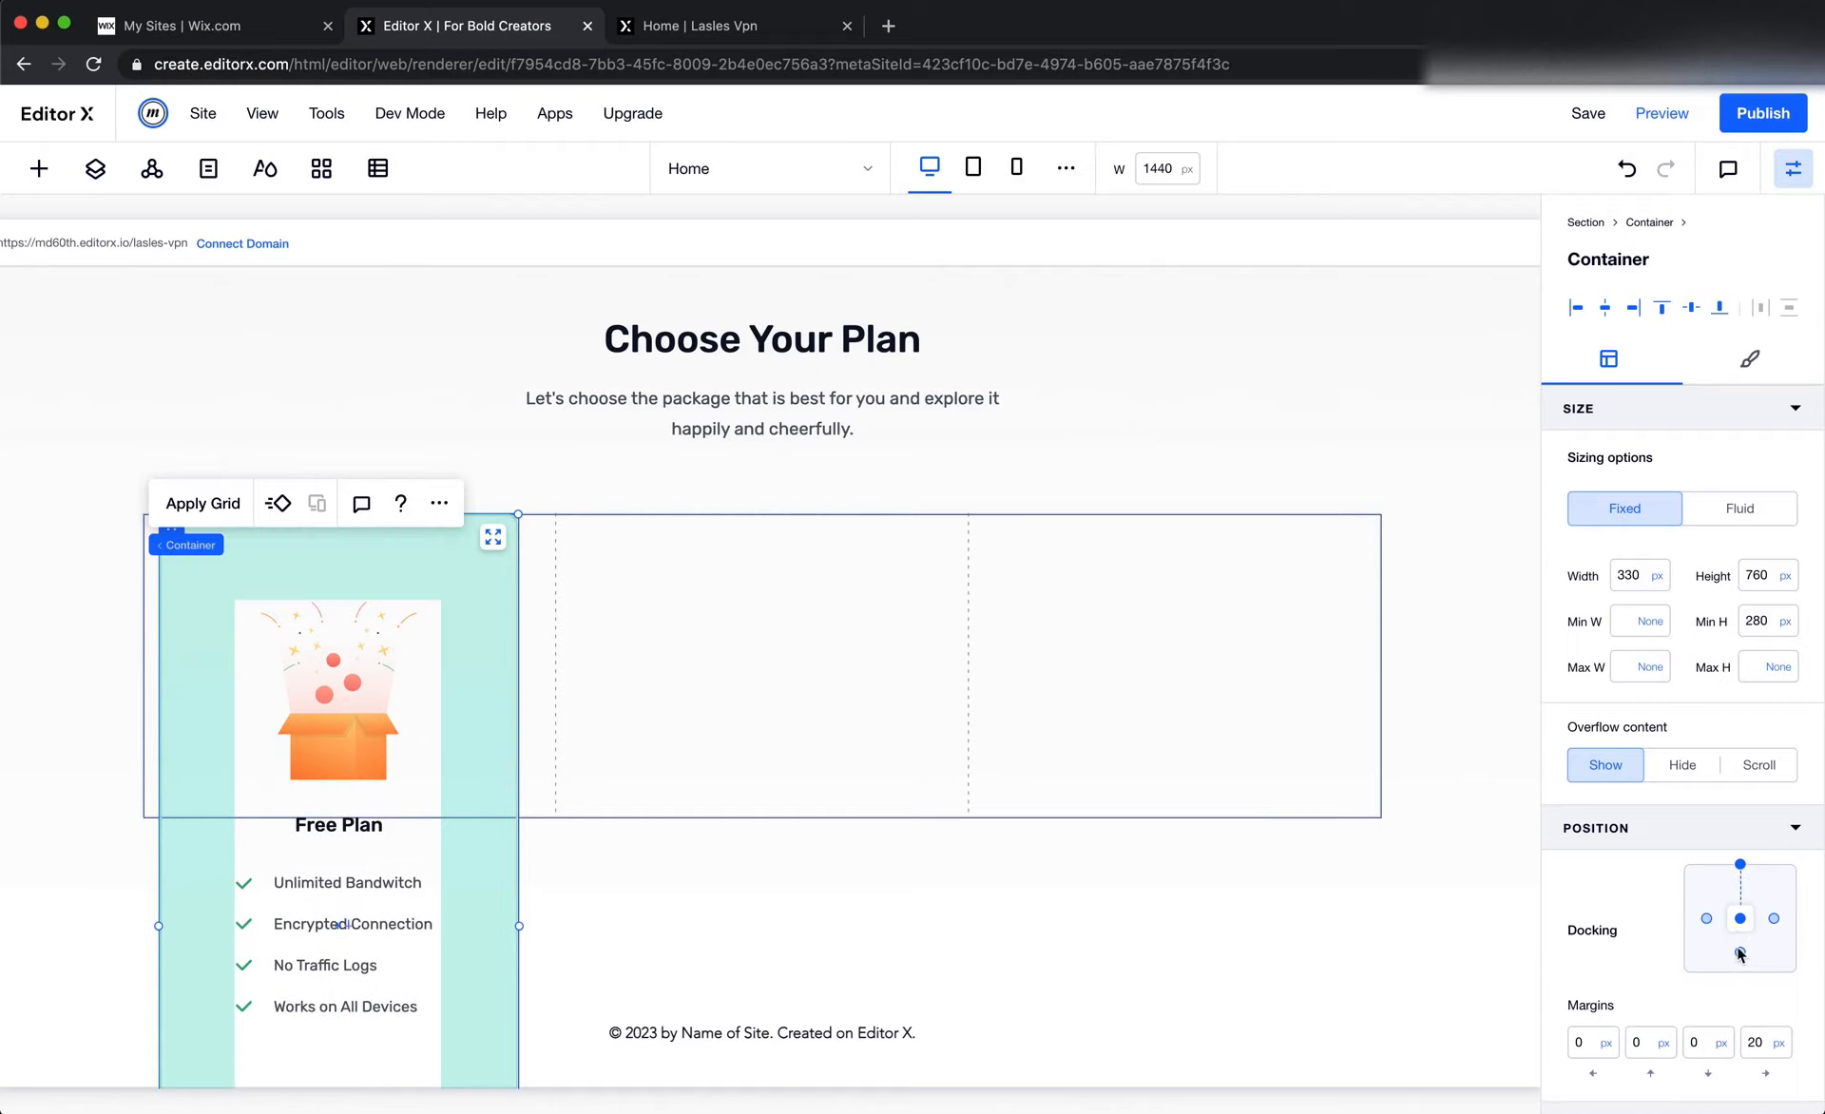
click(1760, 1045)
text(0)
key(Return)
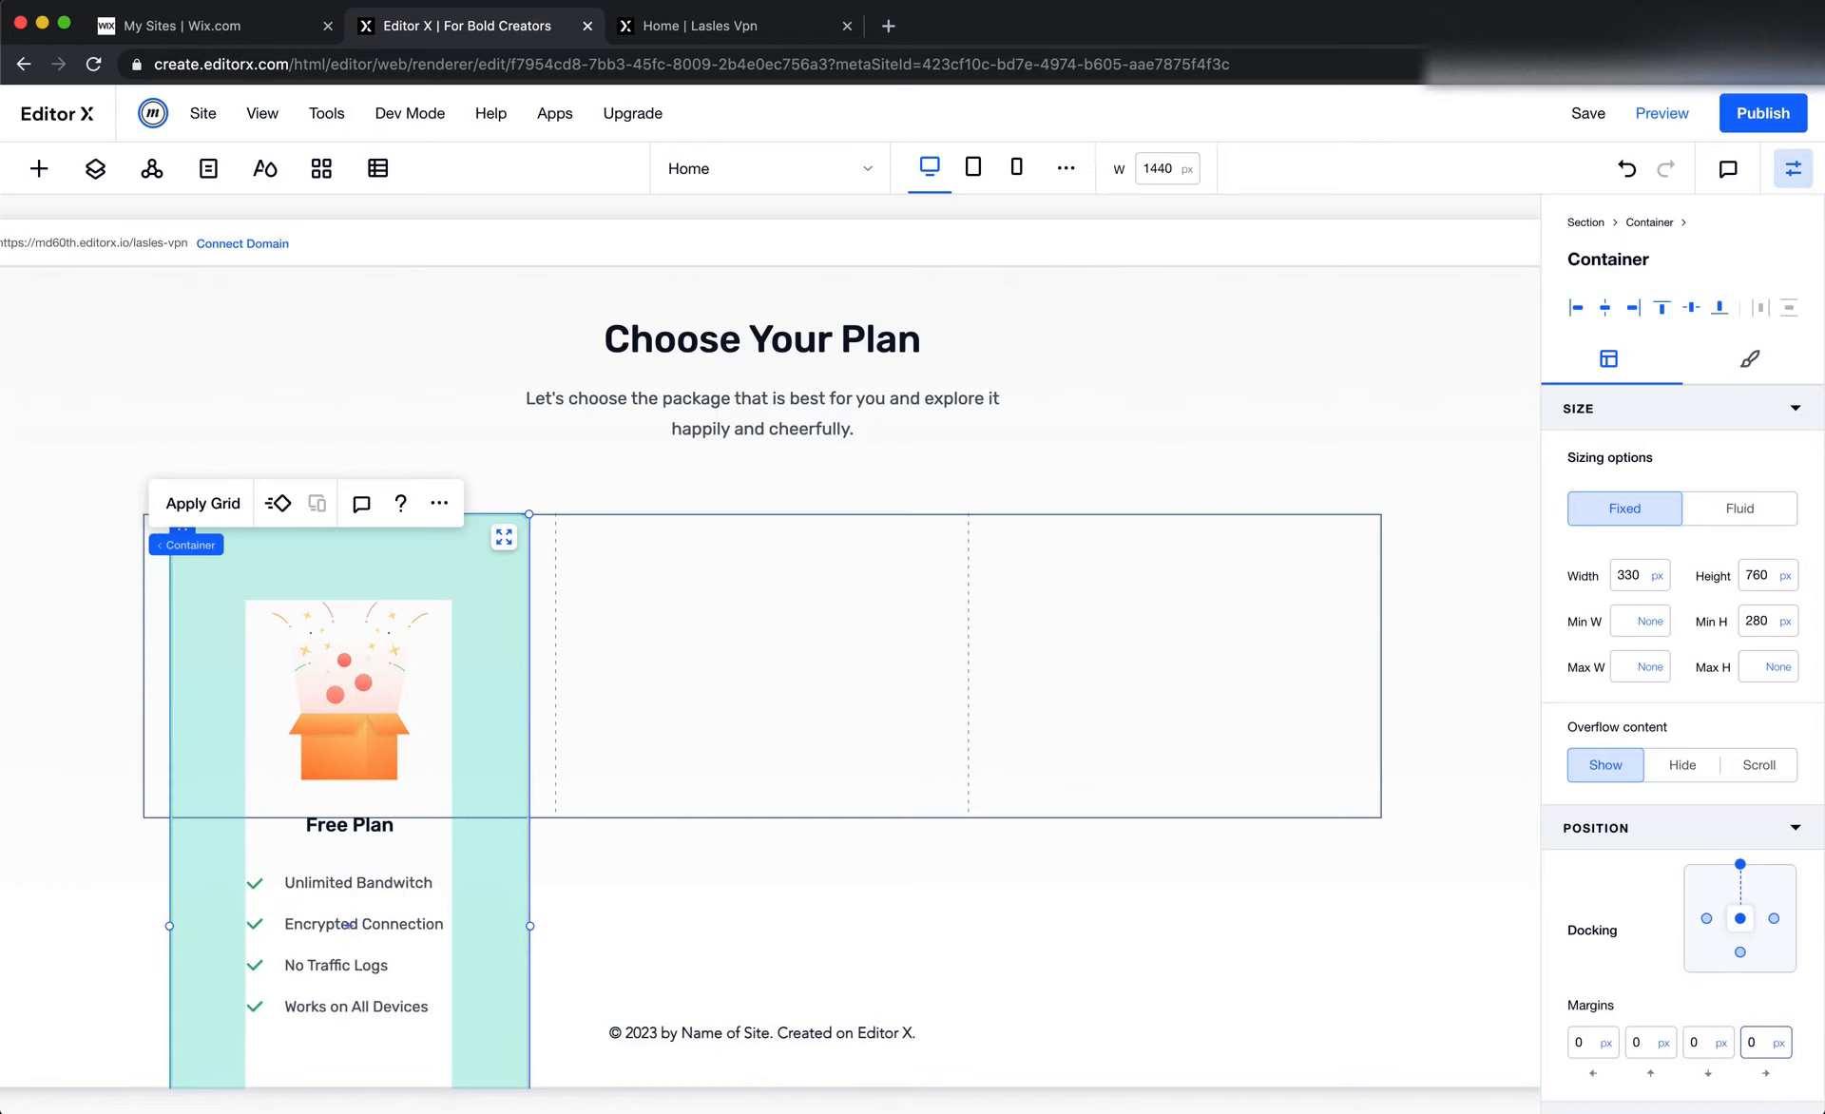
Set the three-column container's height to Auto and its minimum height to None
click(871, 714)
click(506, 572)
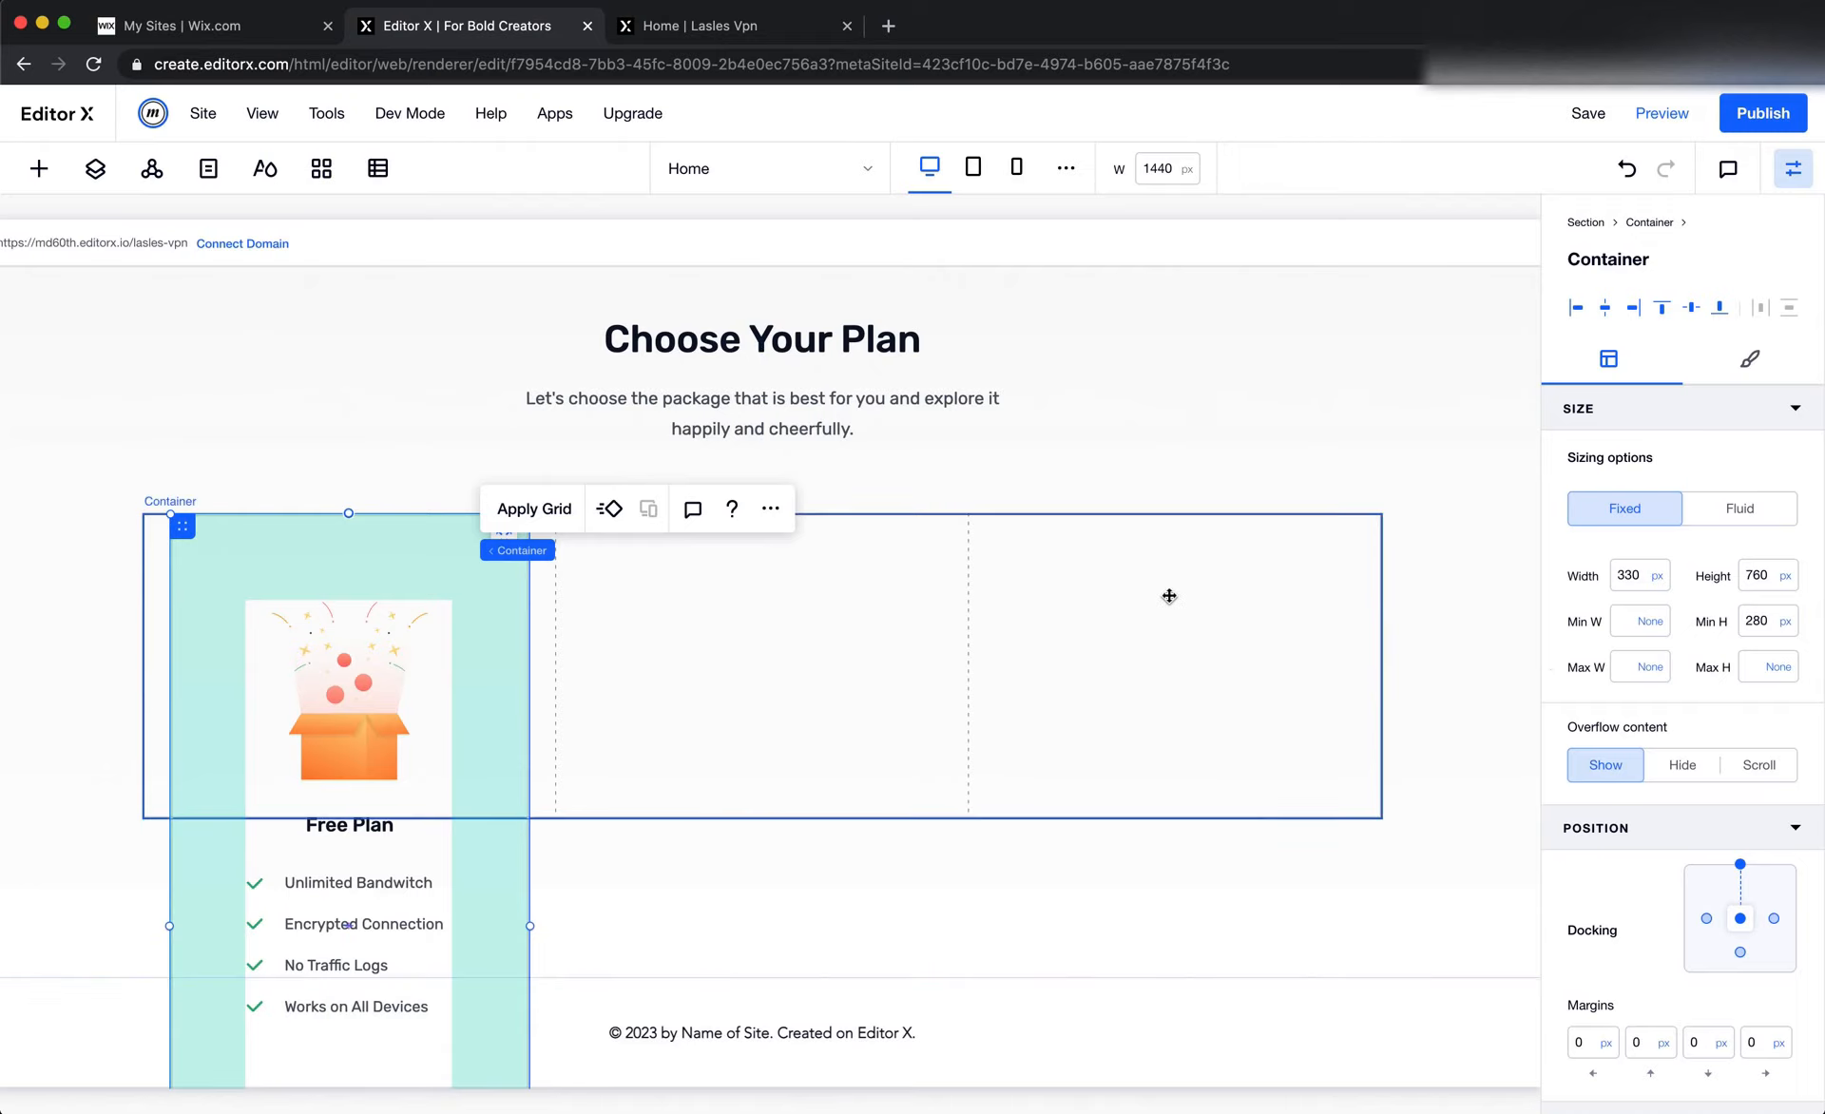
click(835, 656)
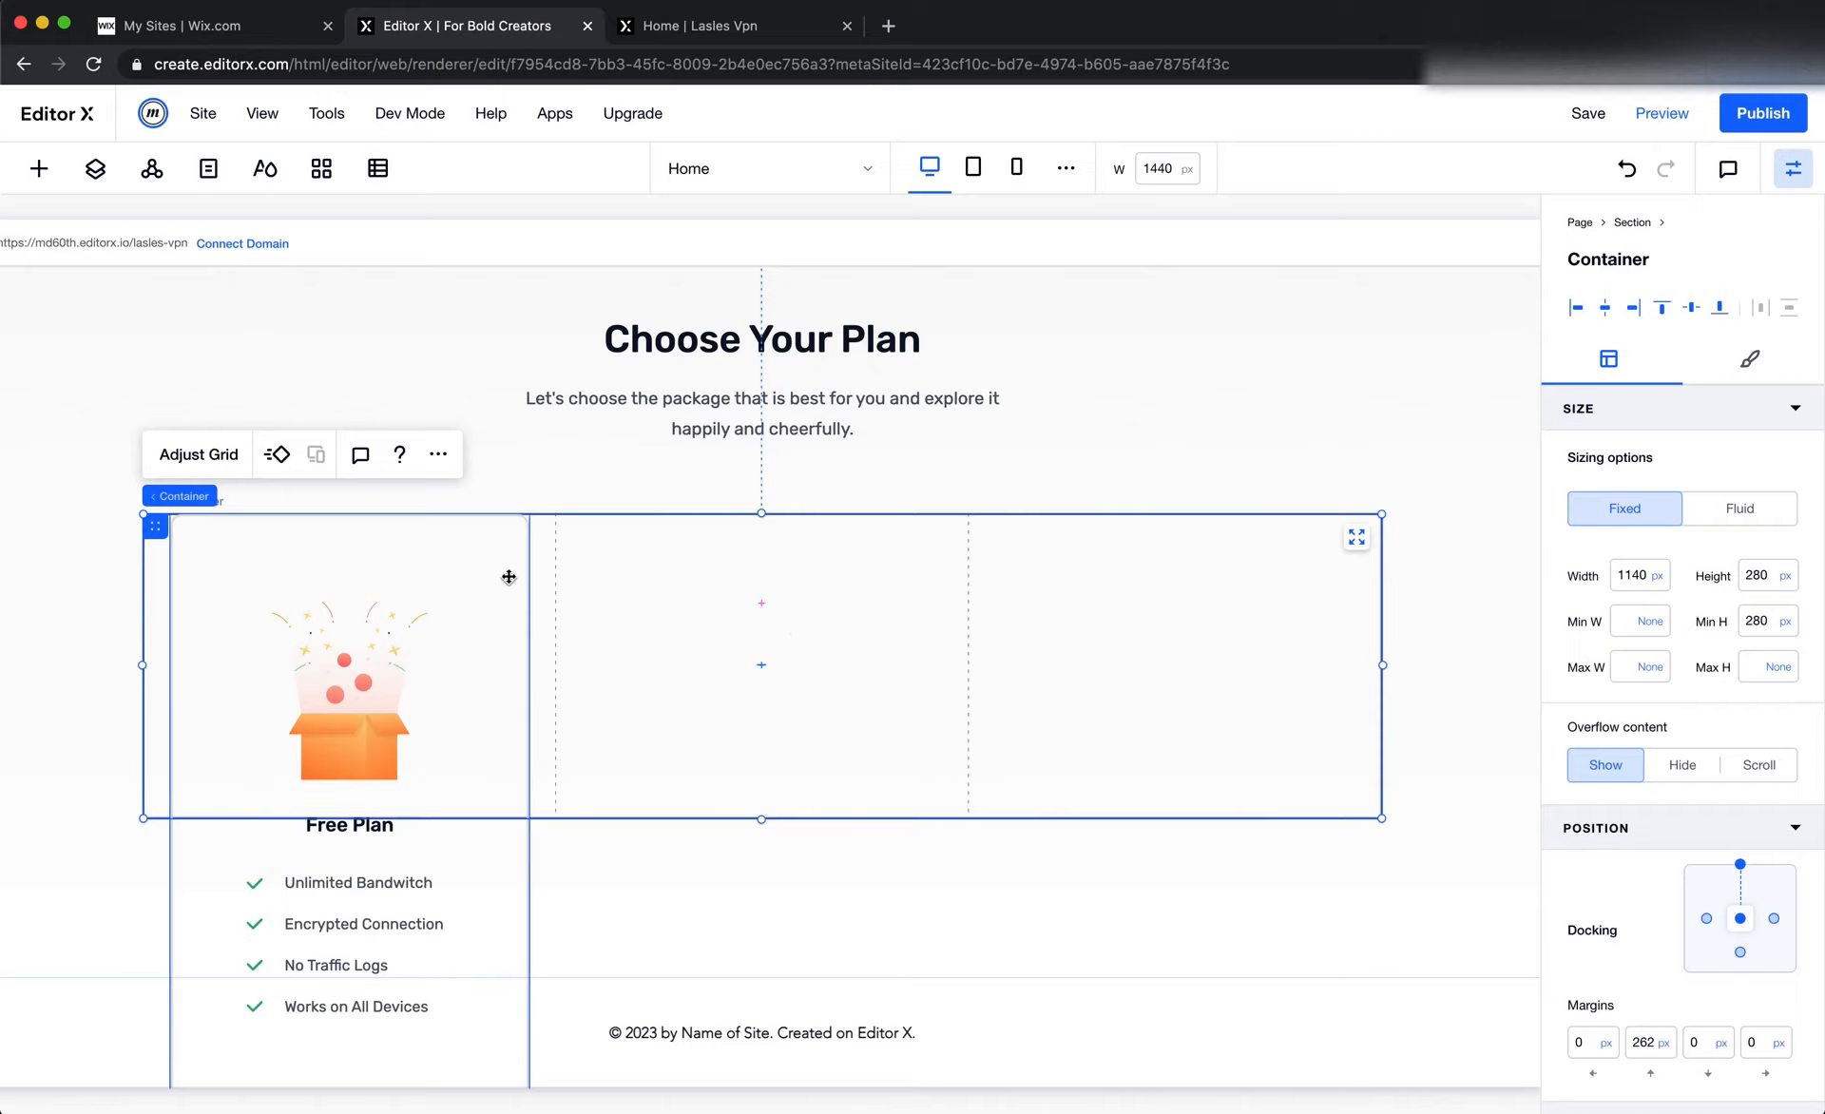
click(1782, 578)
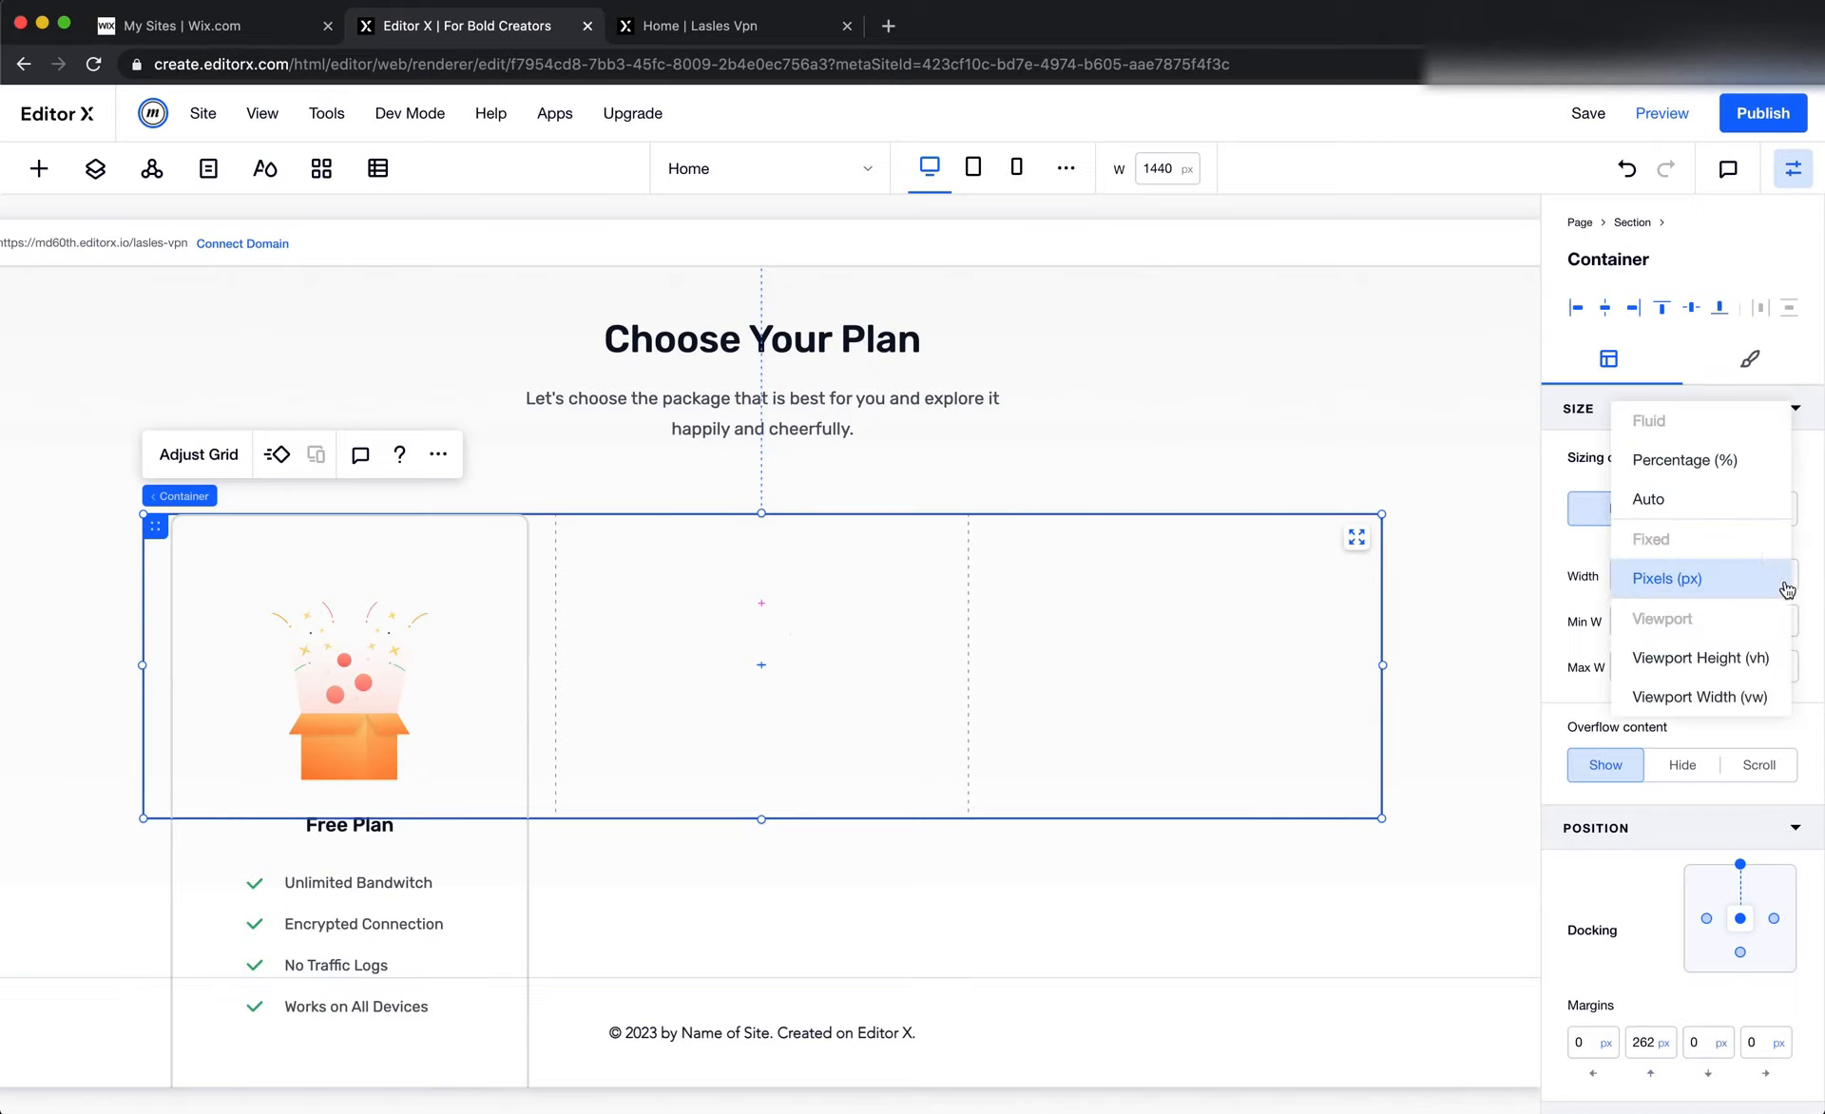
click(1731, 497)
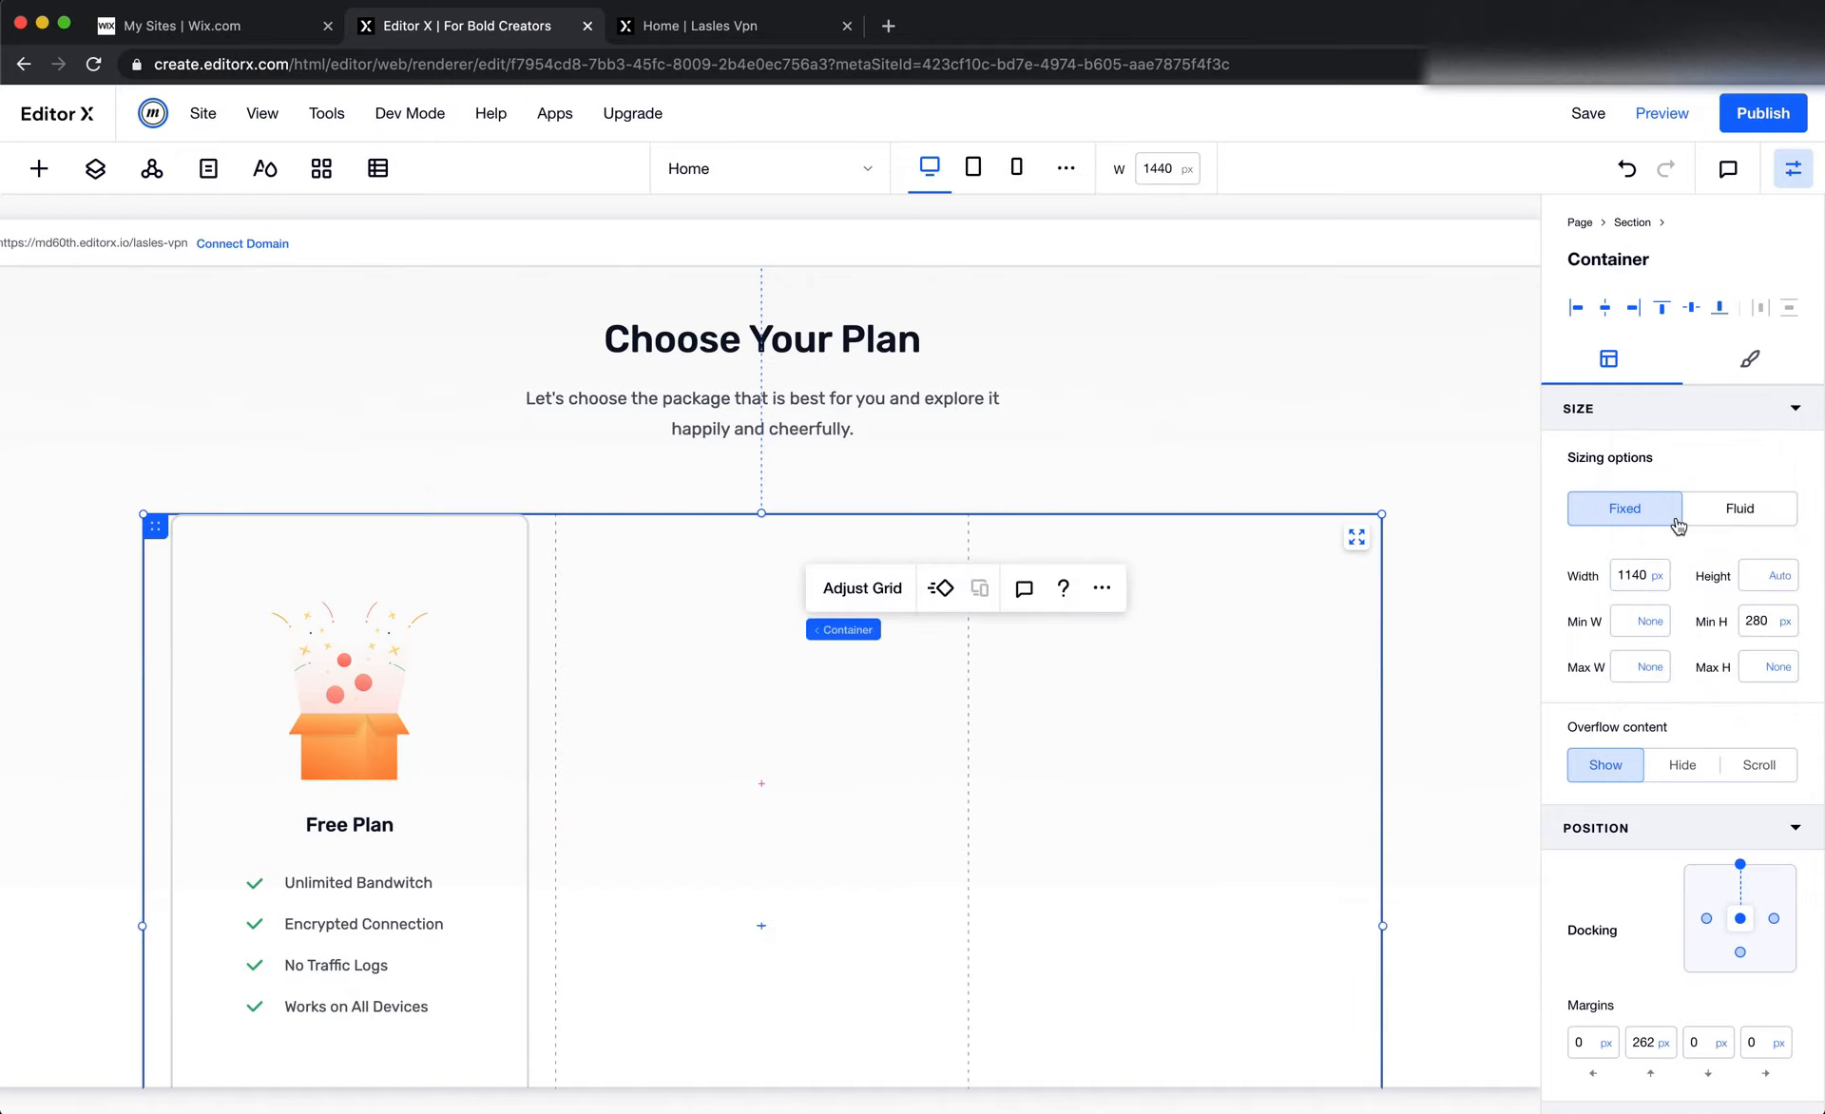
scroll(1239, 643, down, 3)
scroll(1239, 649, up, 1)
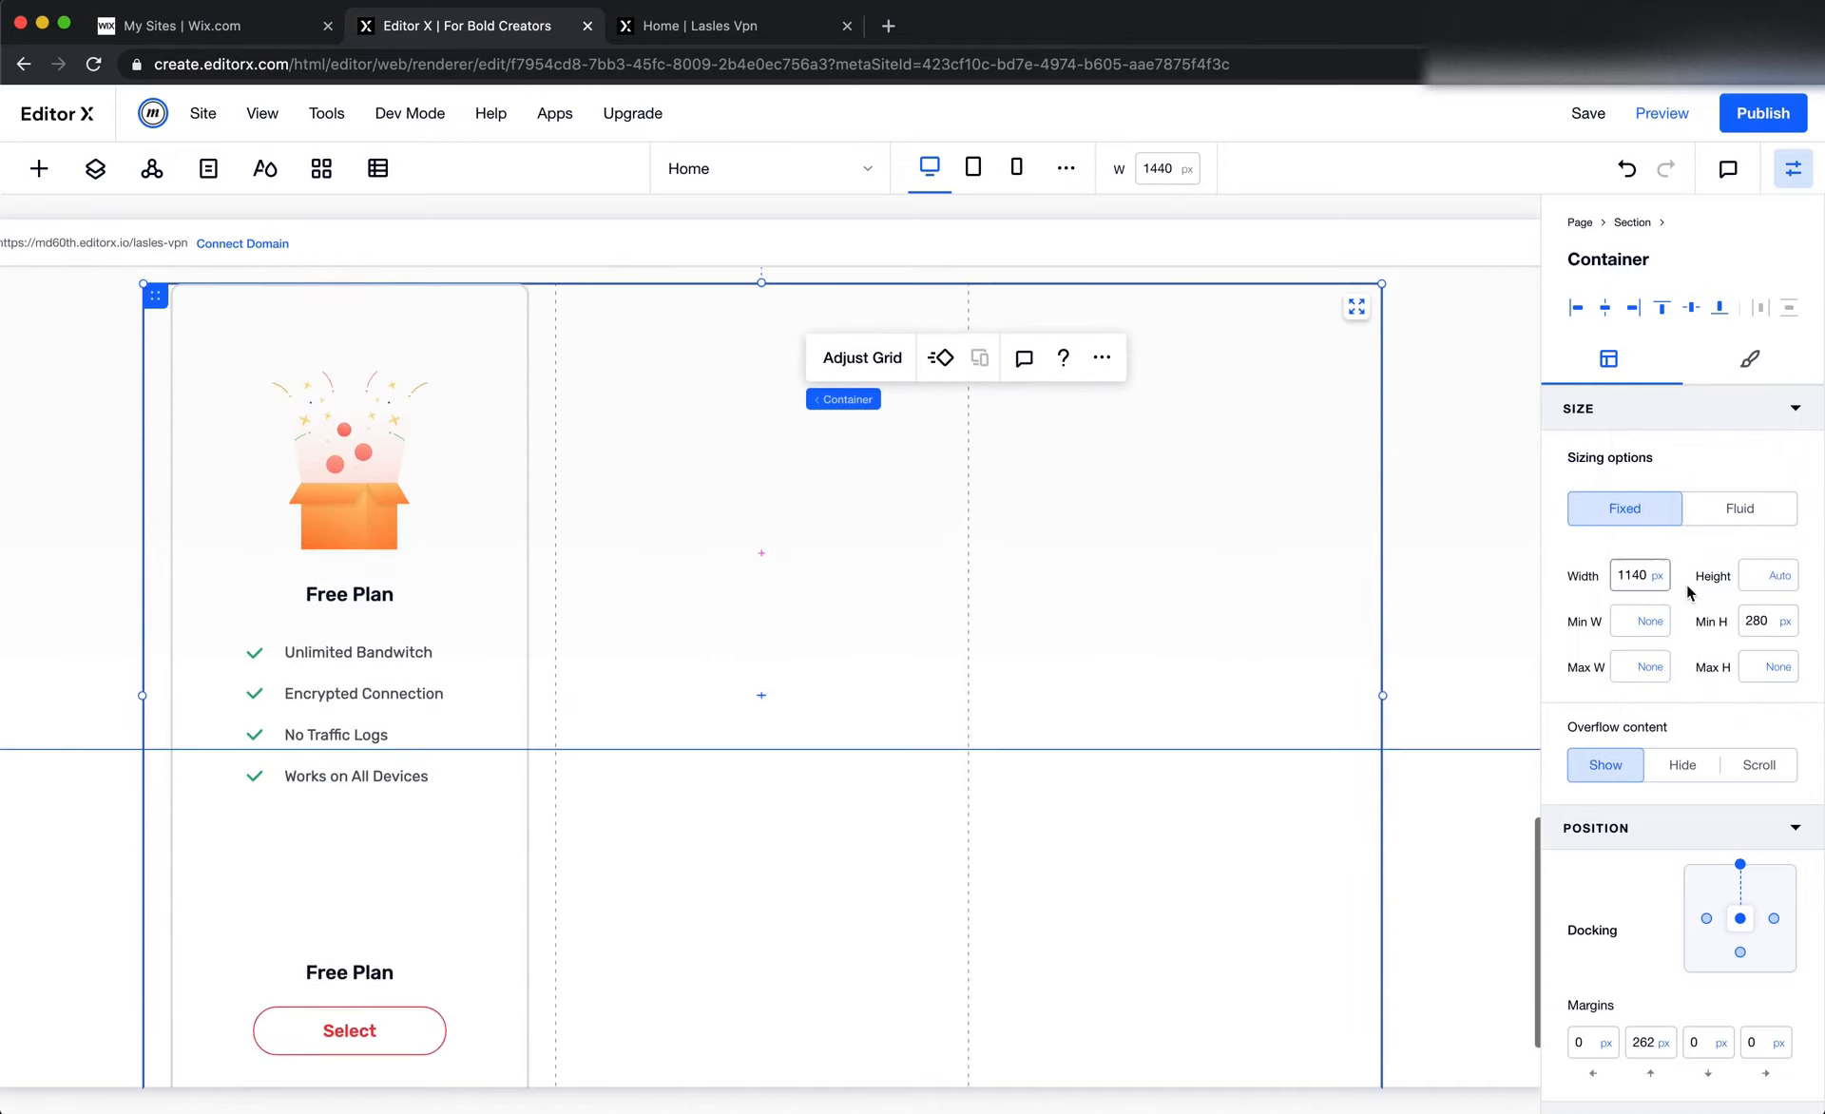
click(1781, 623)
click(1701, 550)
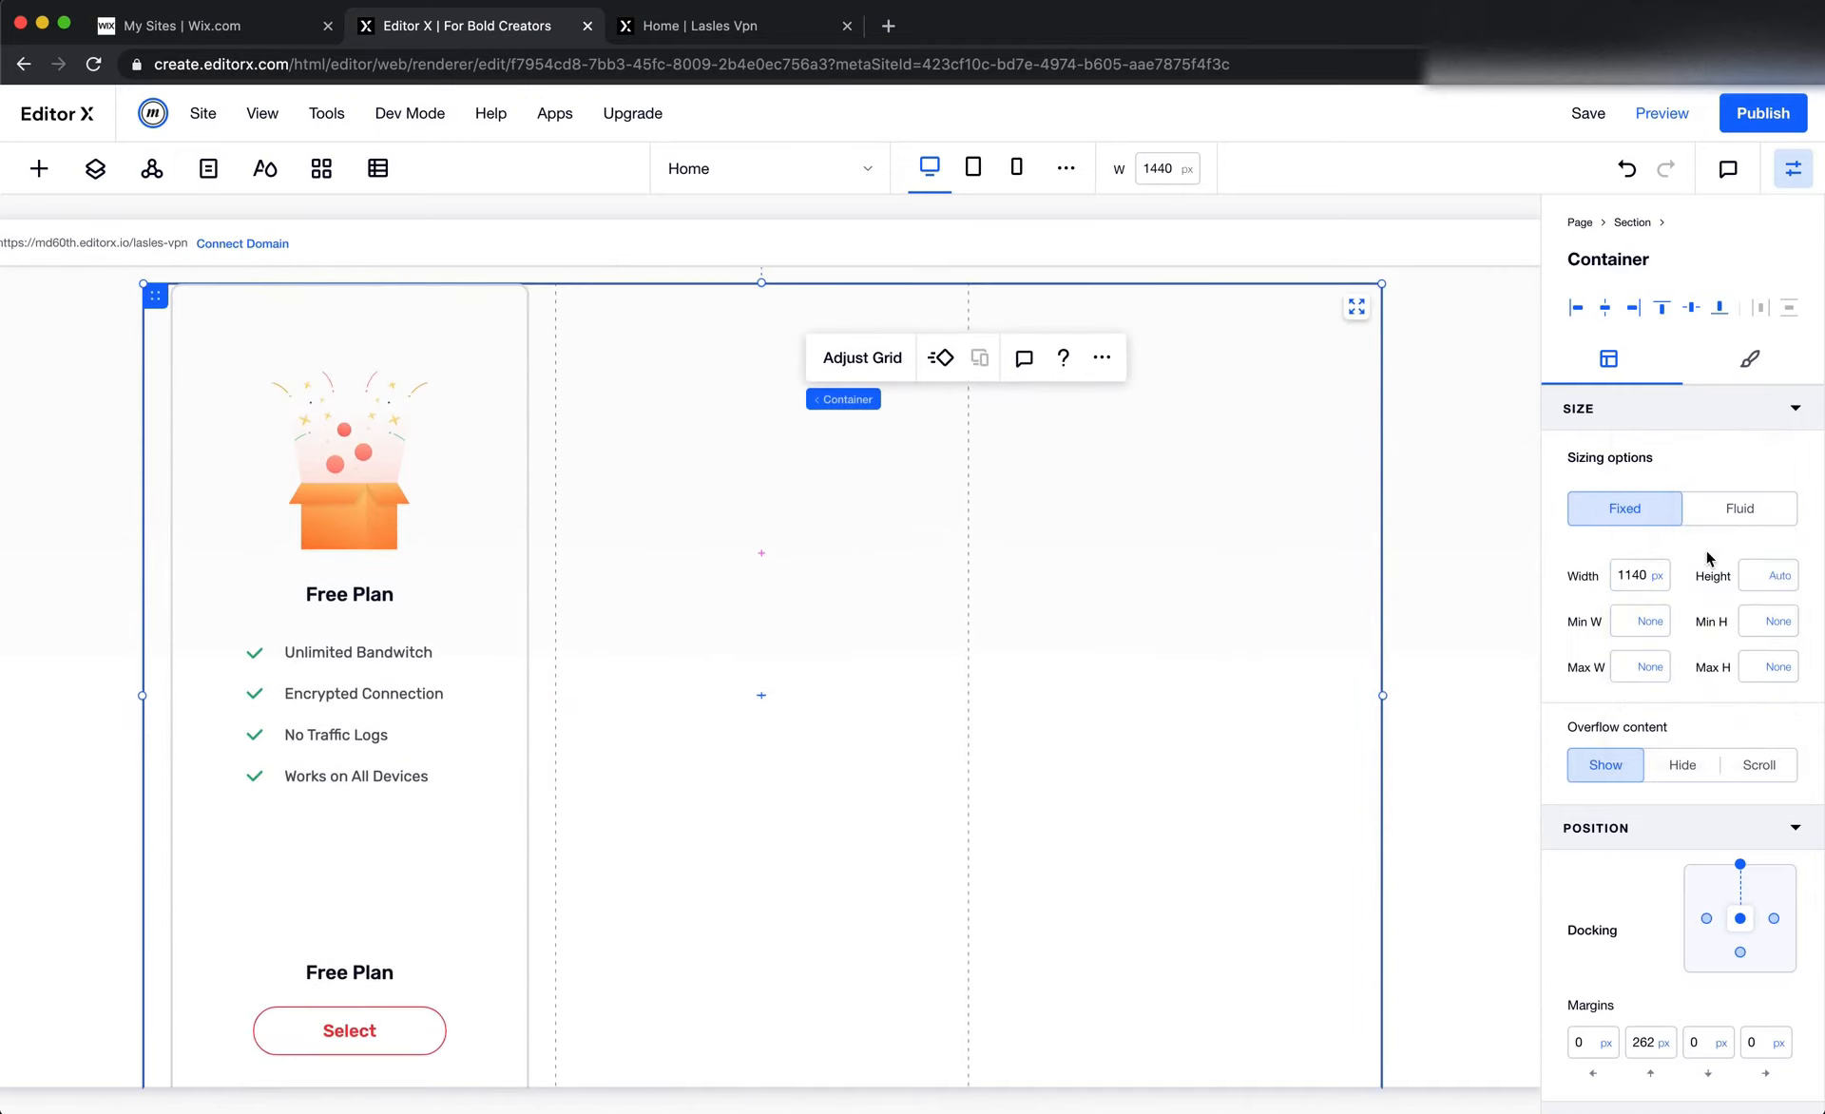
Check the card spacing in Figma, then set the container grid's horizontal gap to 50 px in Editor X
scroll(1099, 632, up, 2)
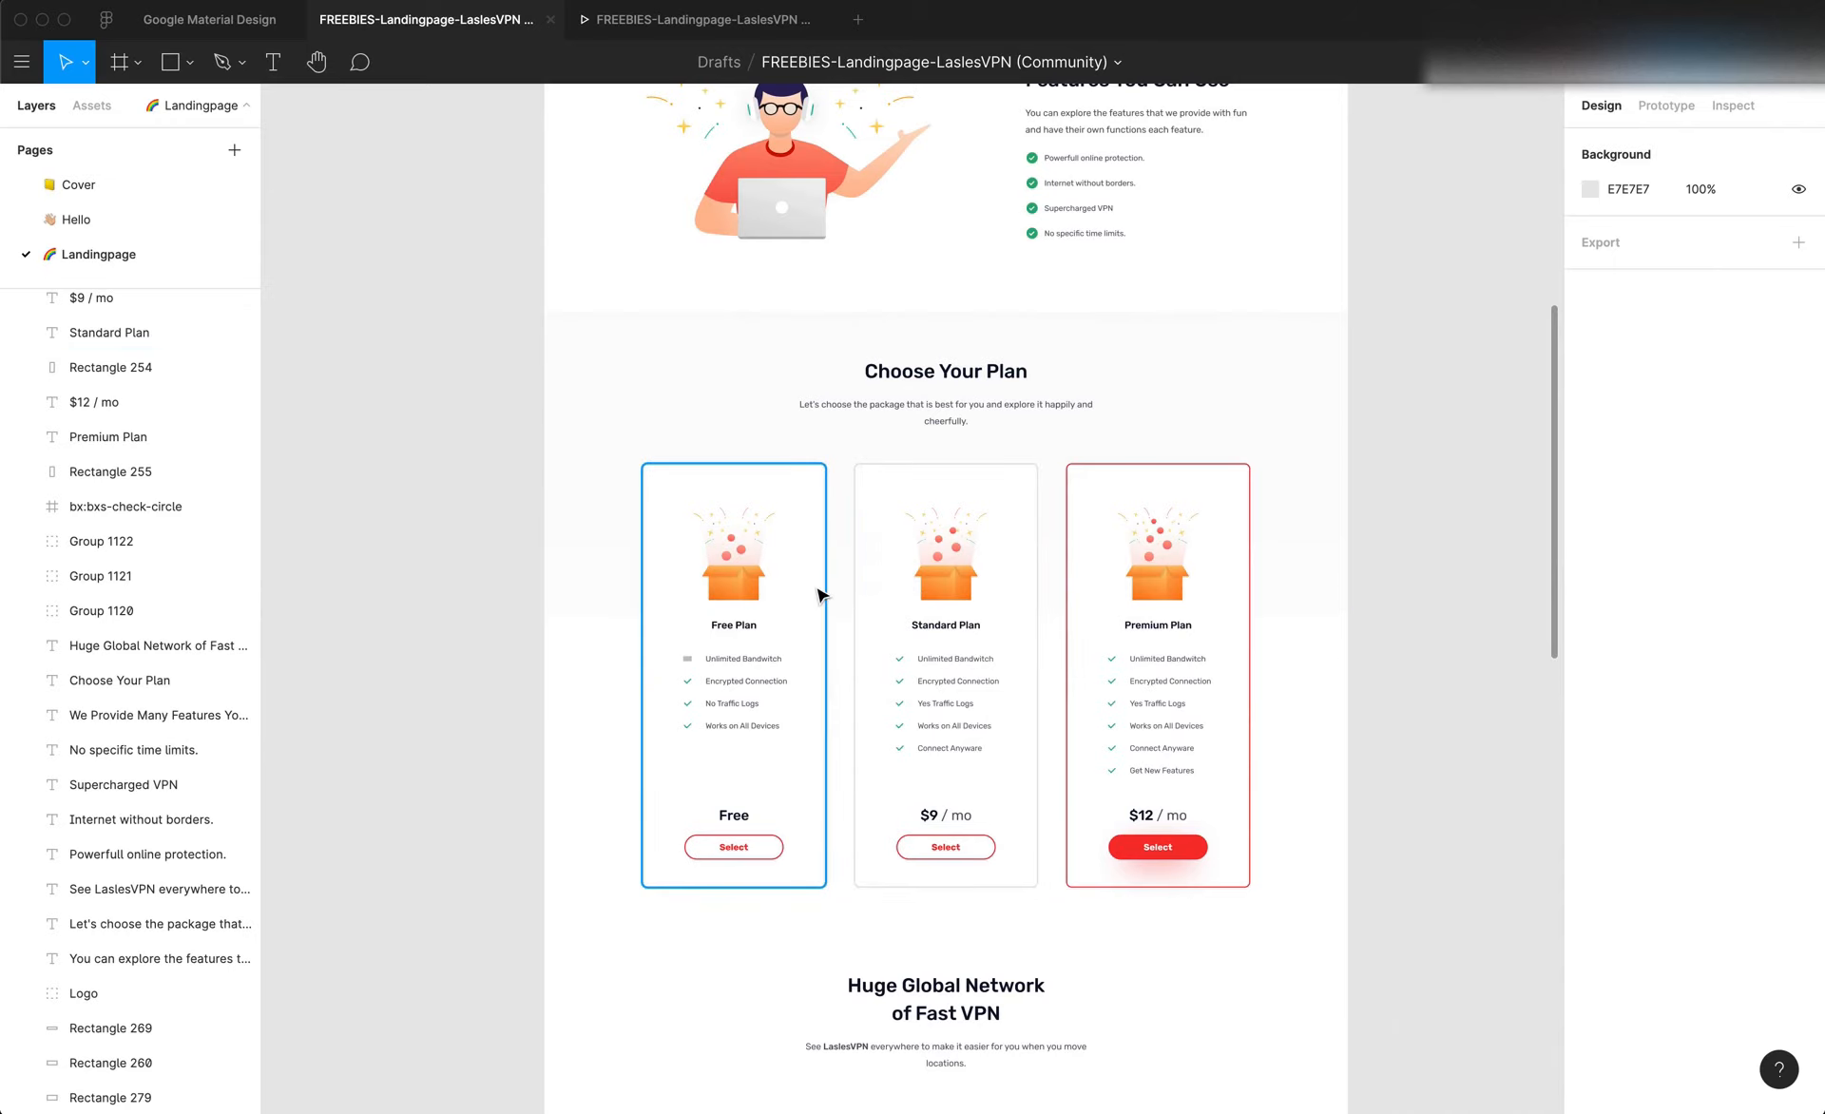
click(818, 591)
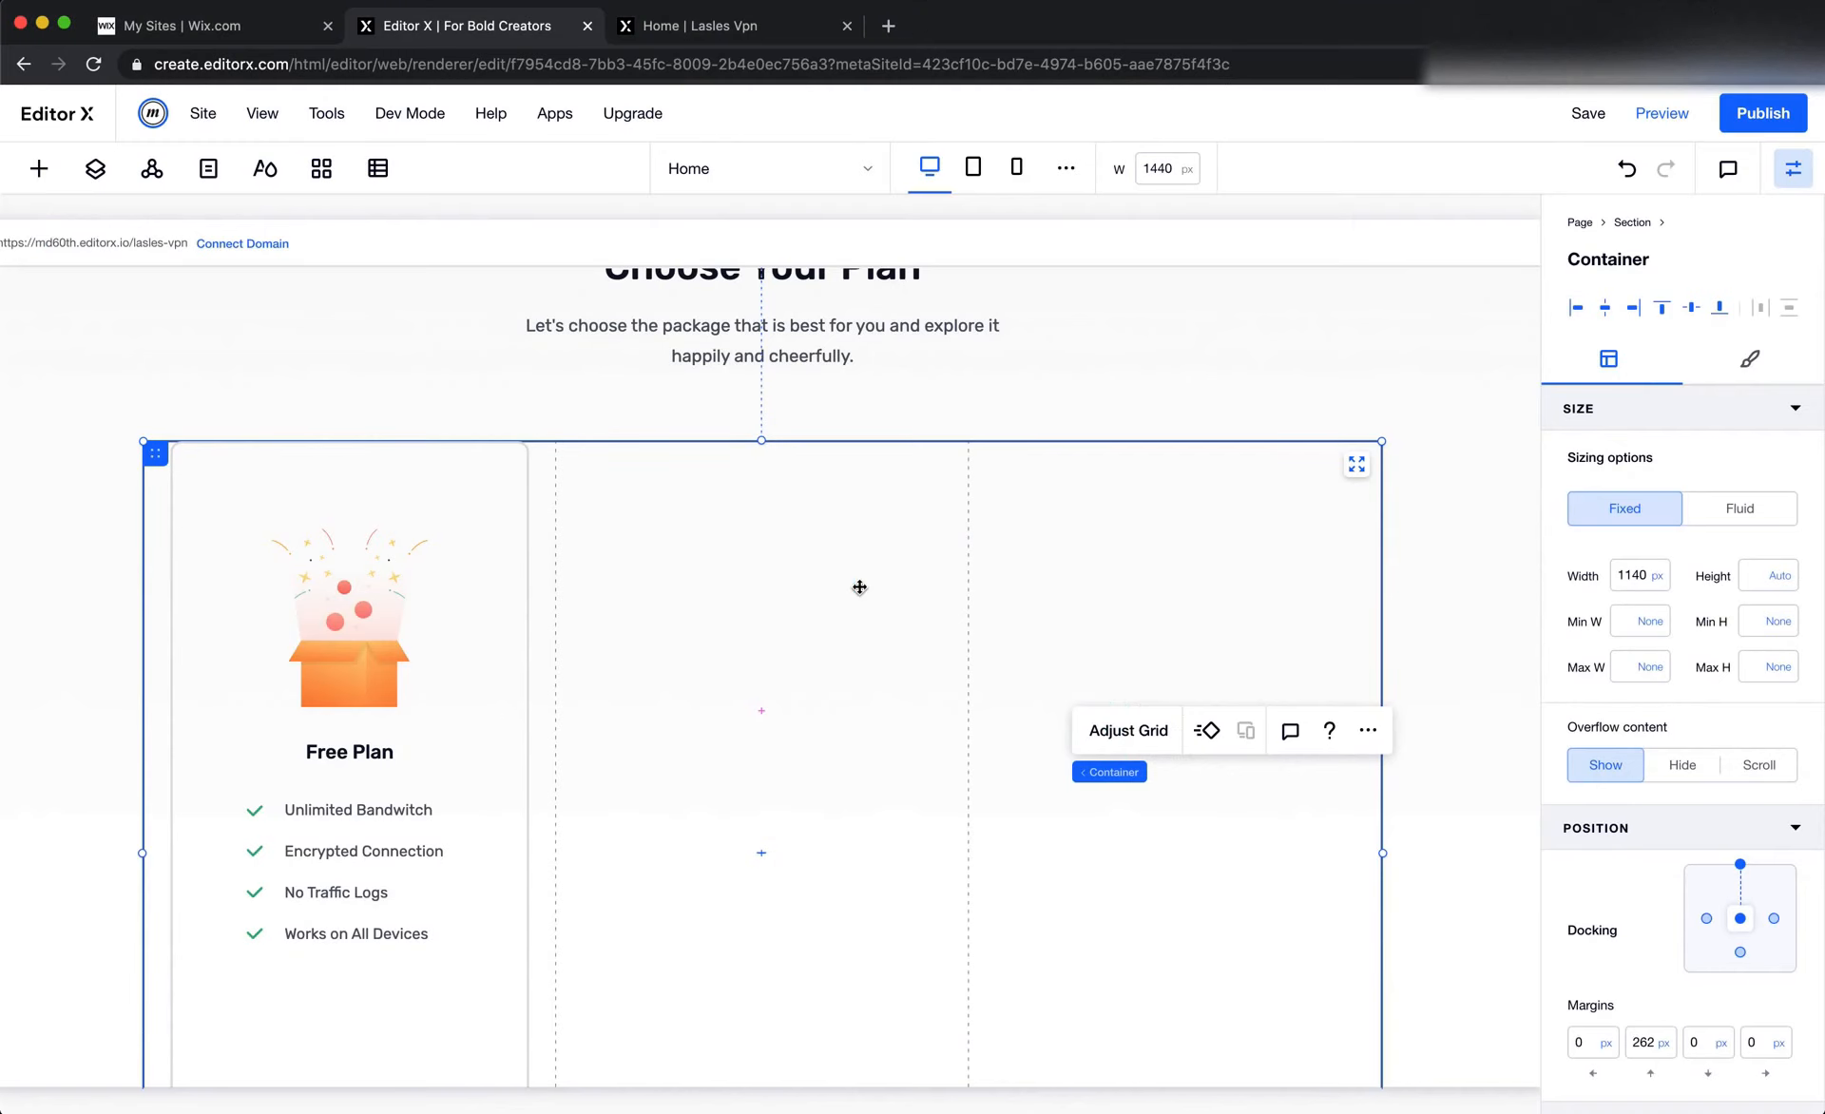
click(799, 631)
click(837, 587)
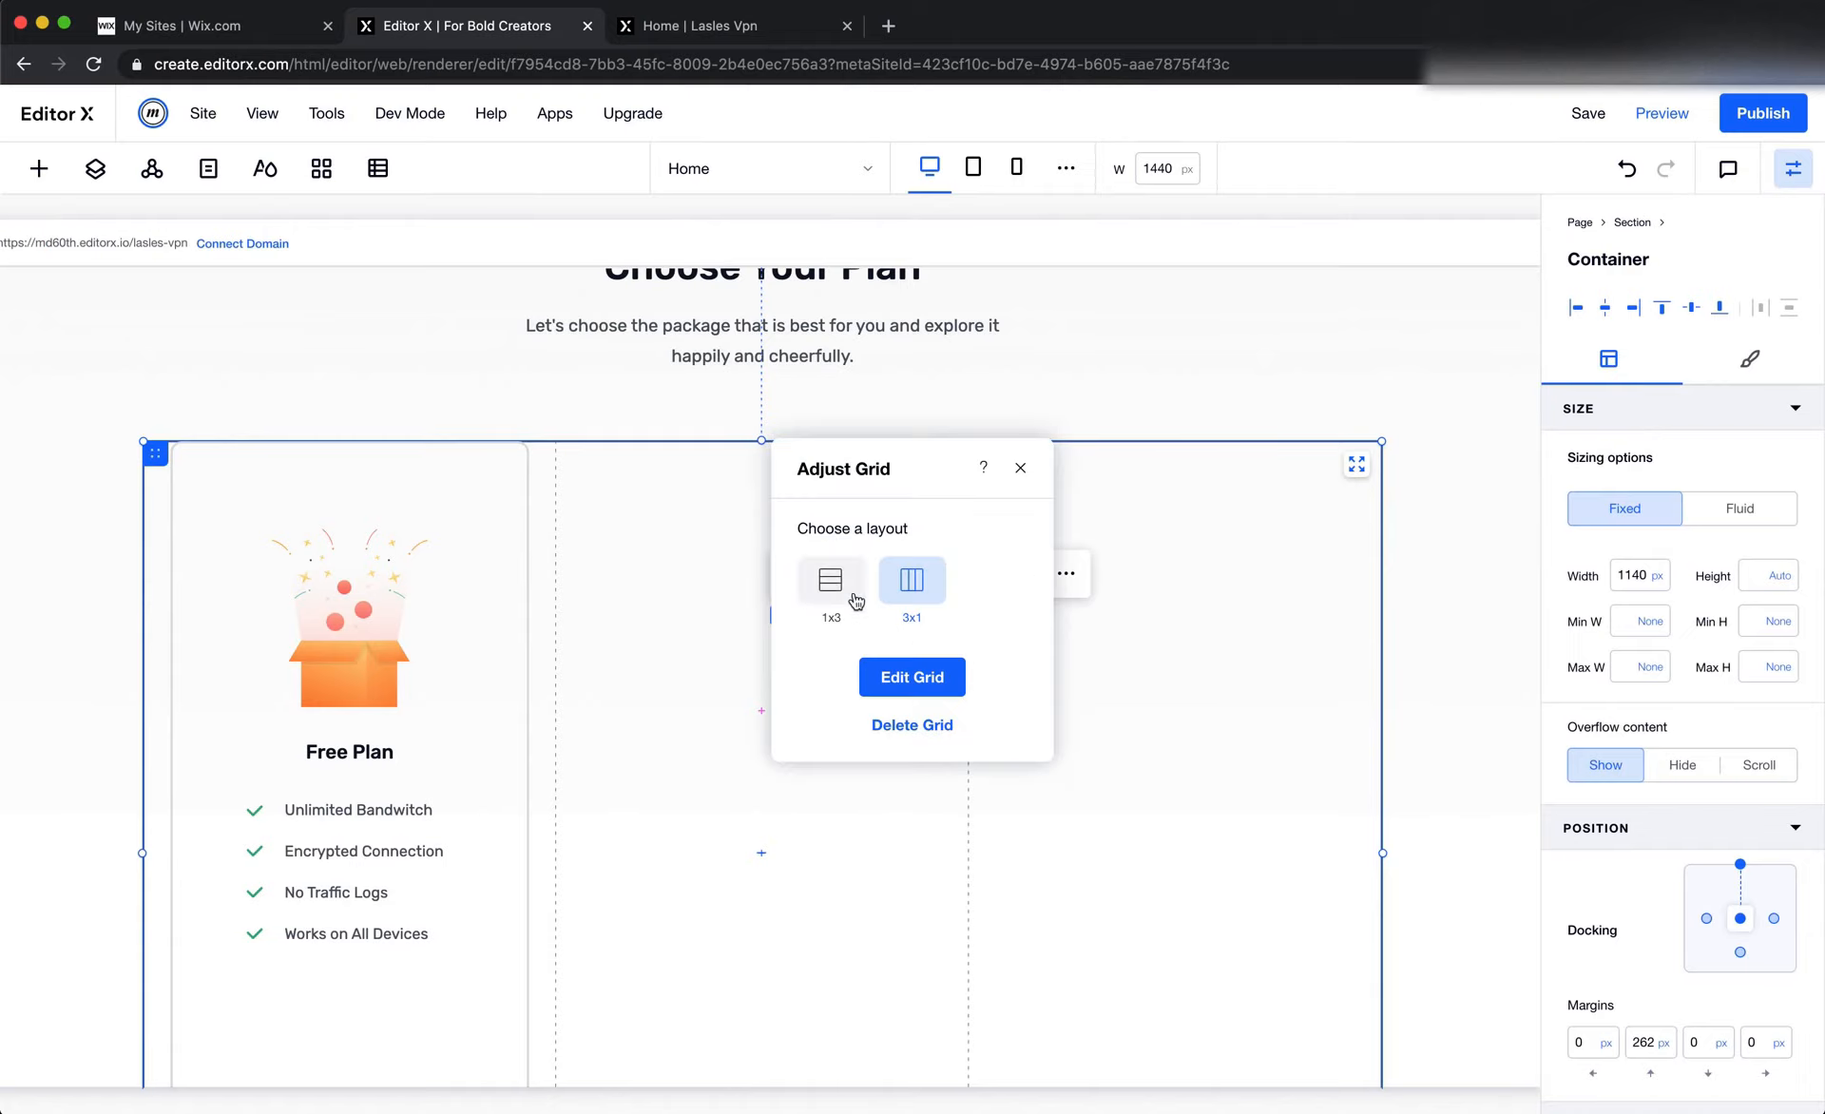
click(926, 673)
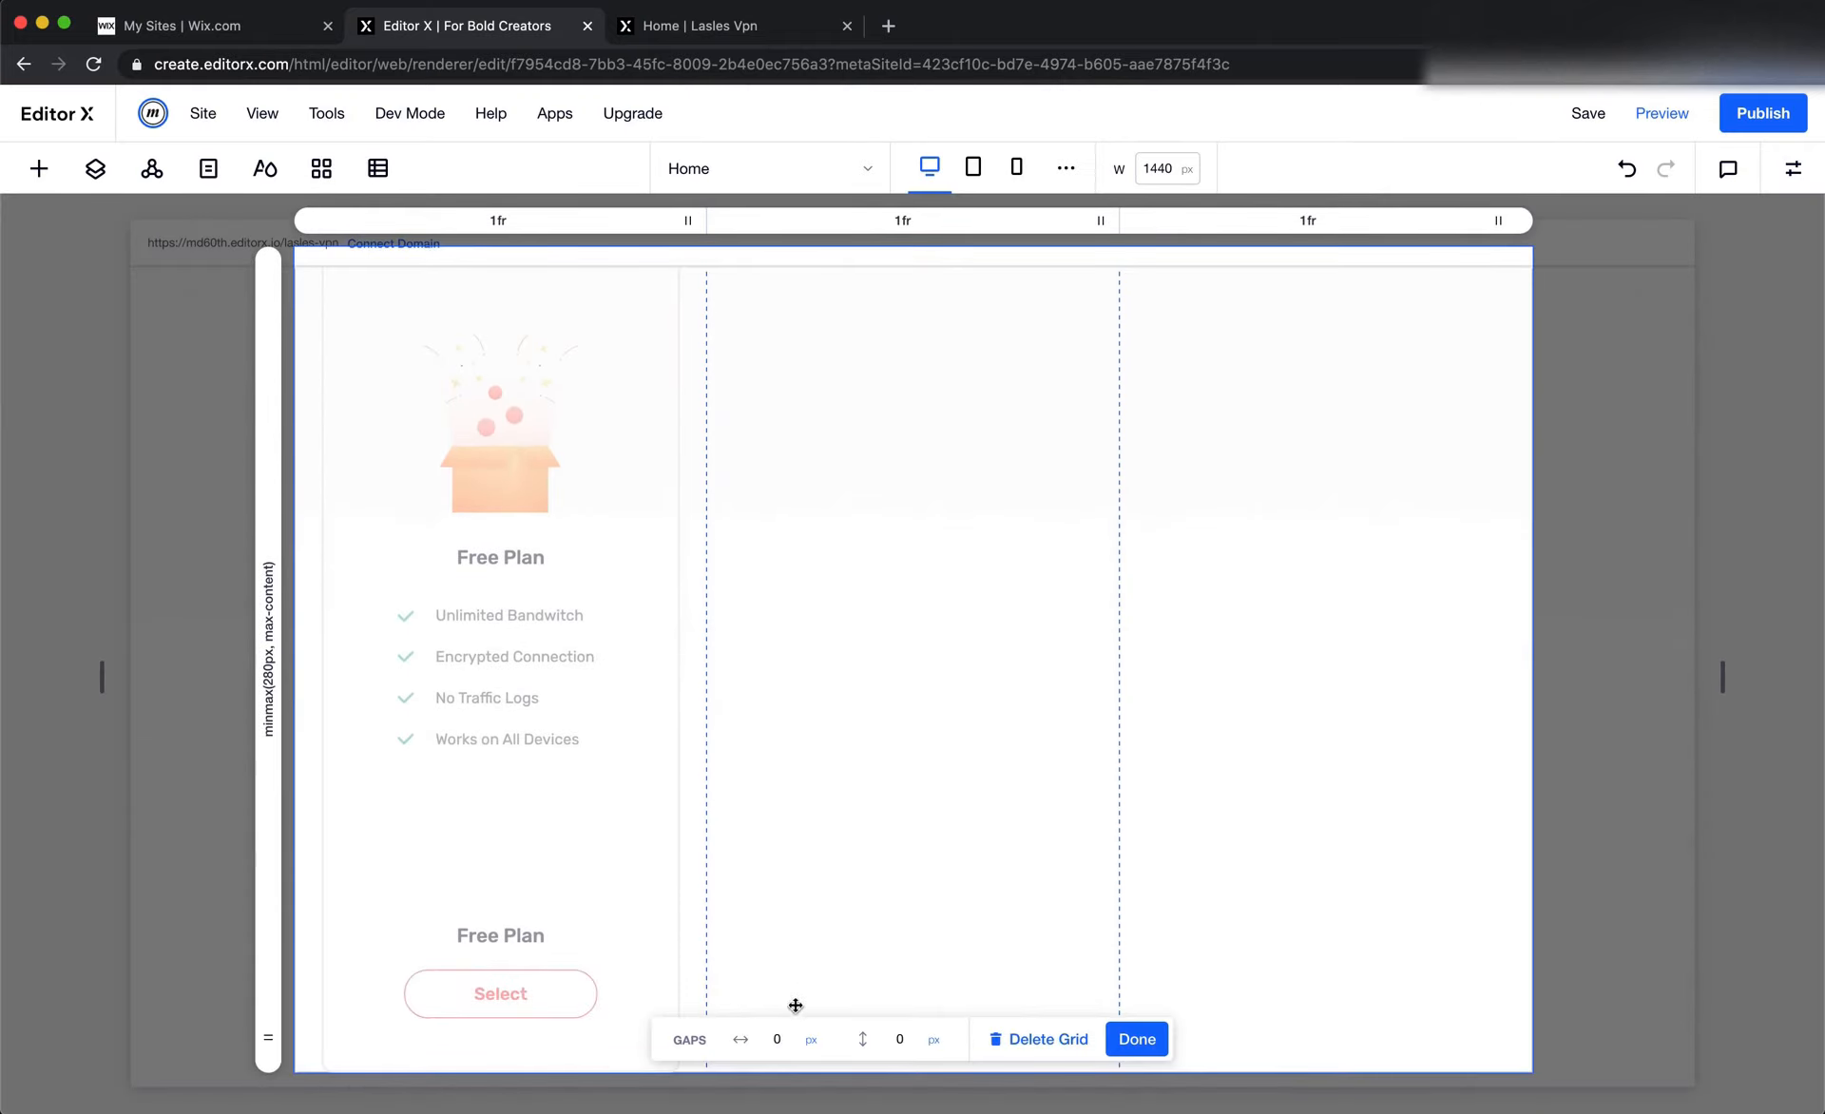
click(791, 1038)
text(50)
key(Return)
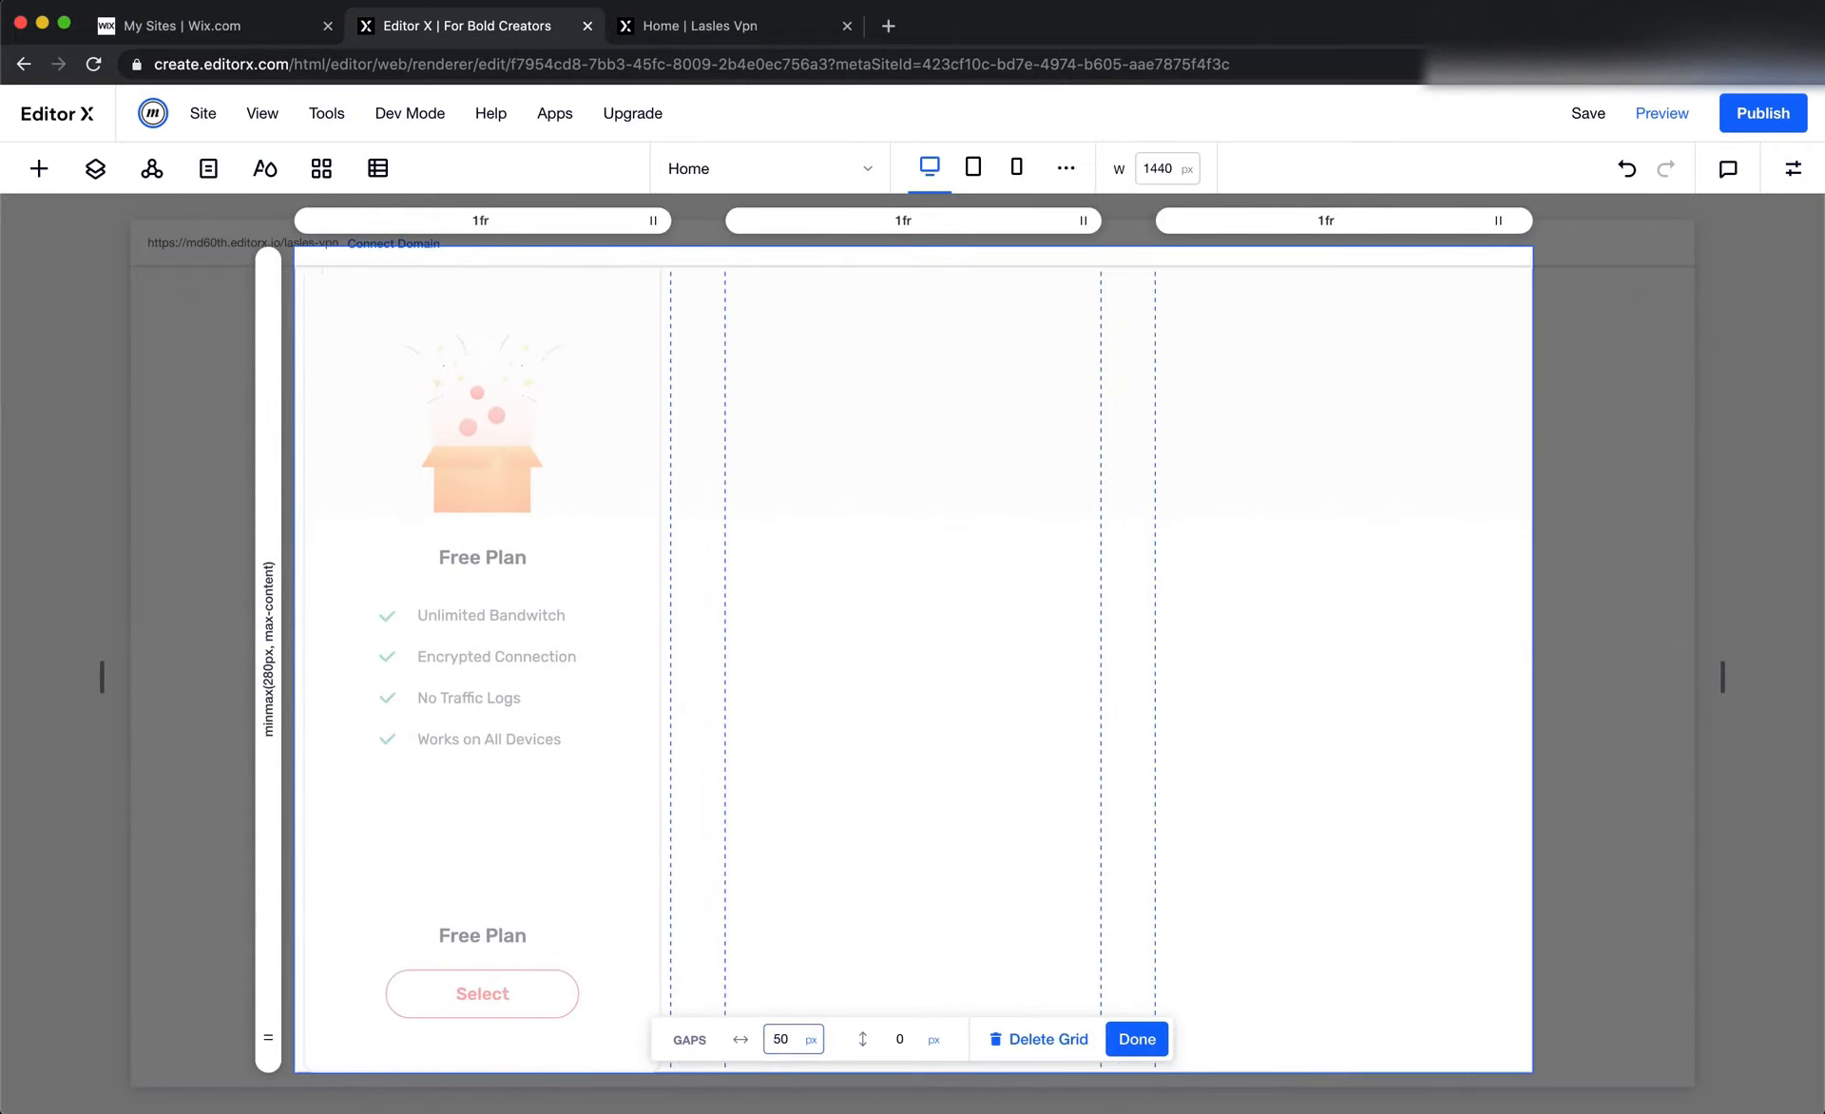
click(1147, 1041)
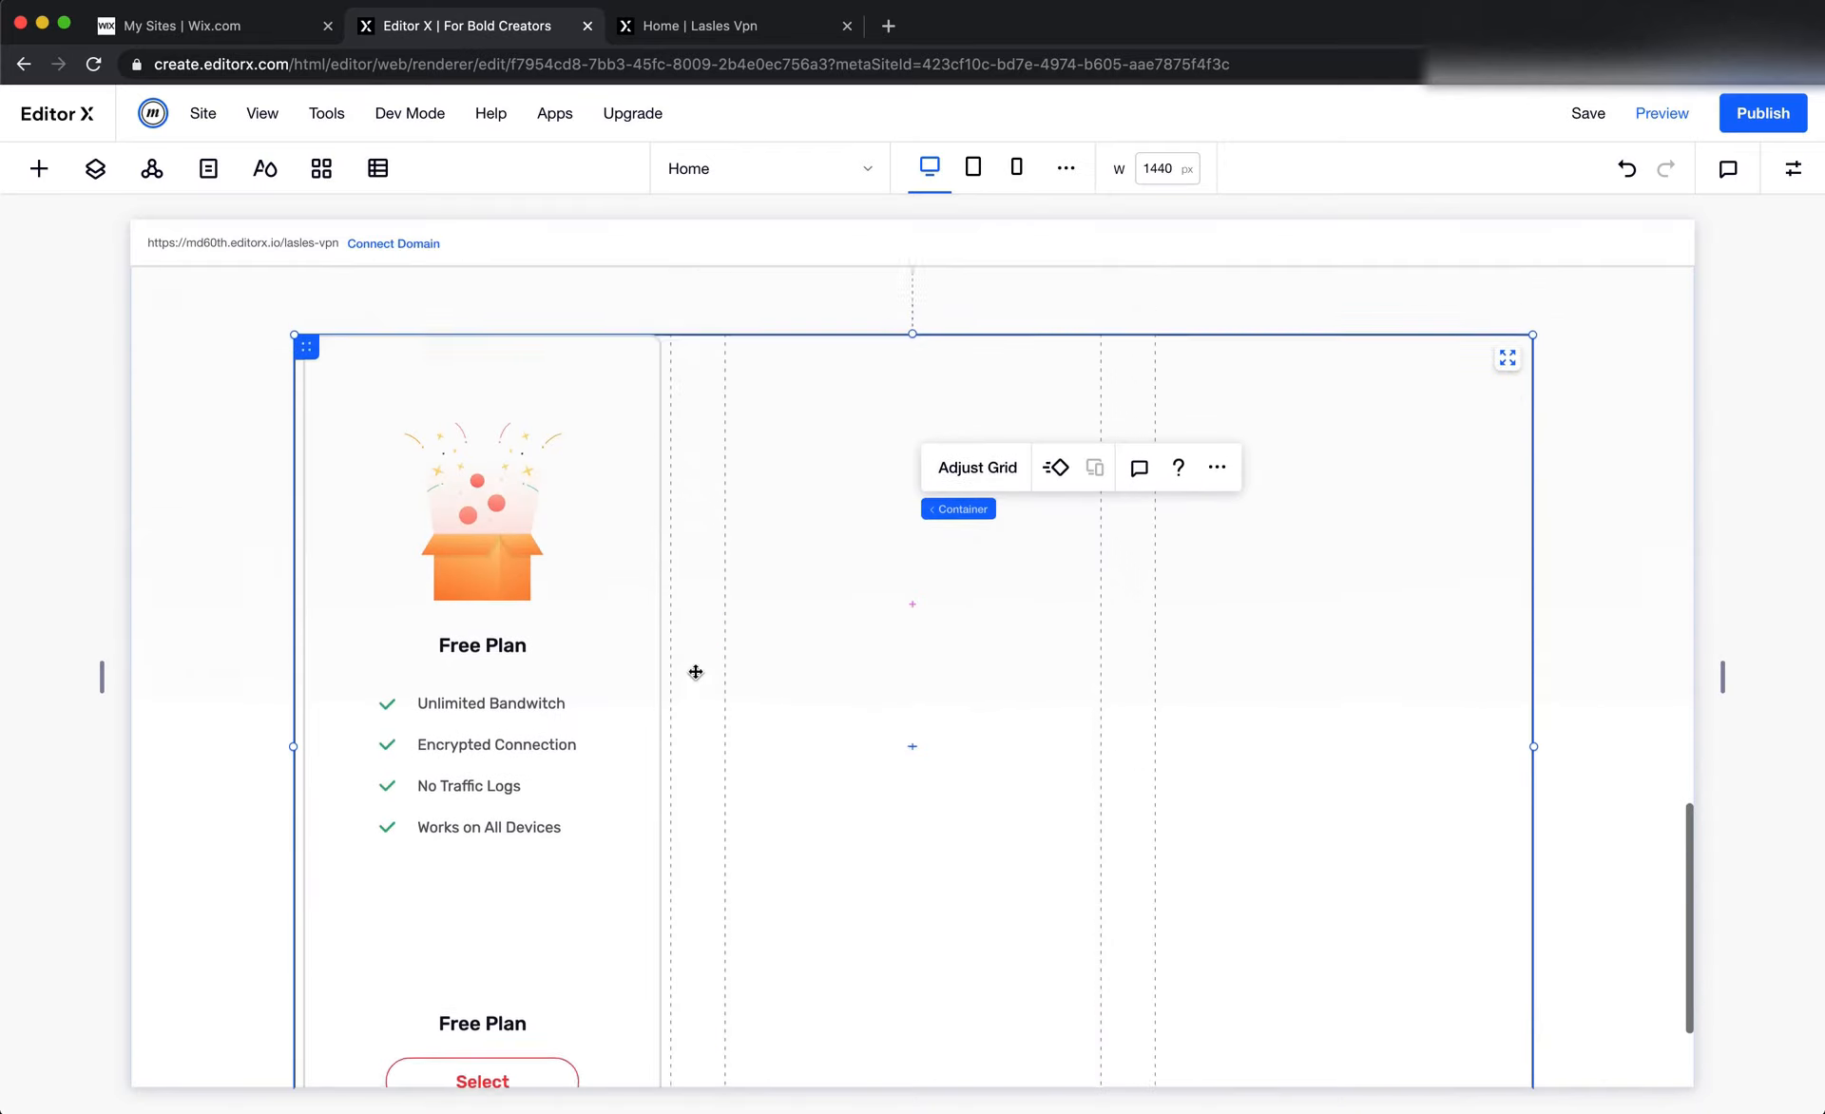
Switch the Free Plan card container to fluid sizing and set its width to 100%
click(628, 452)
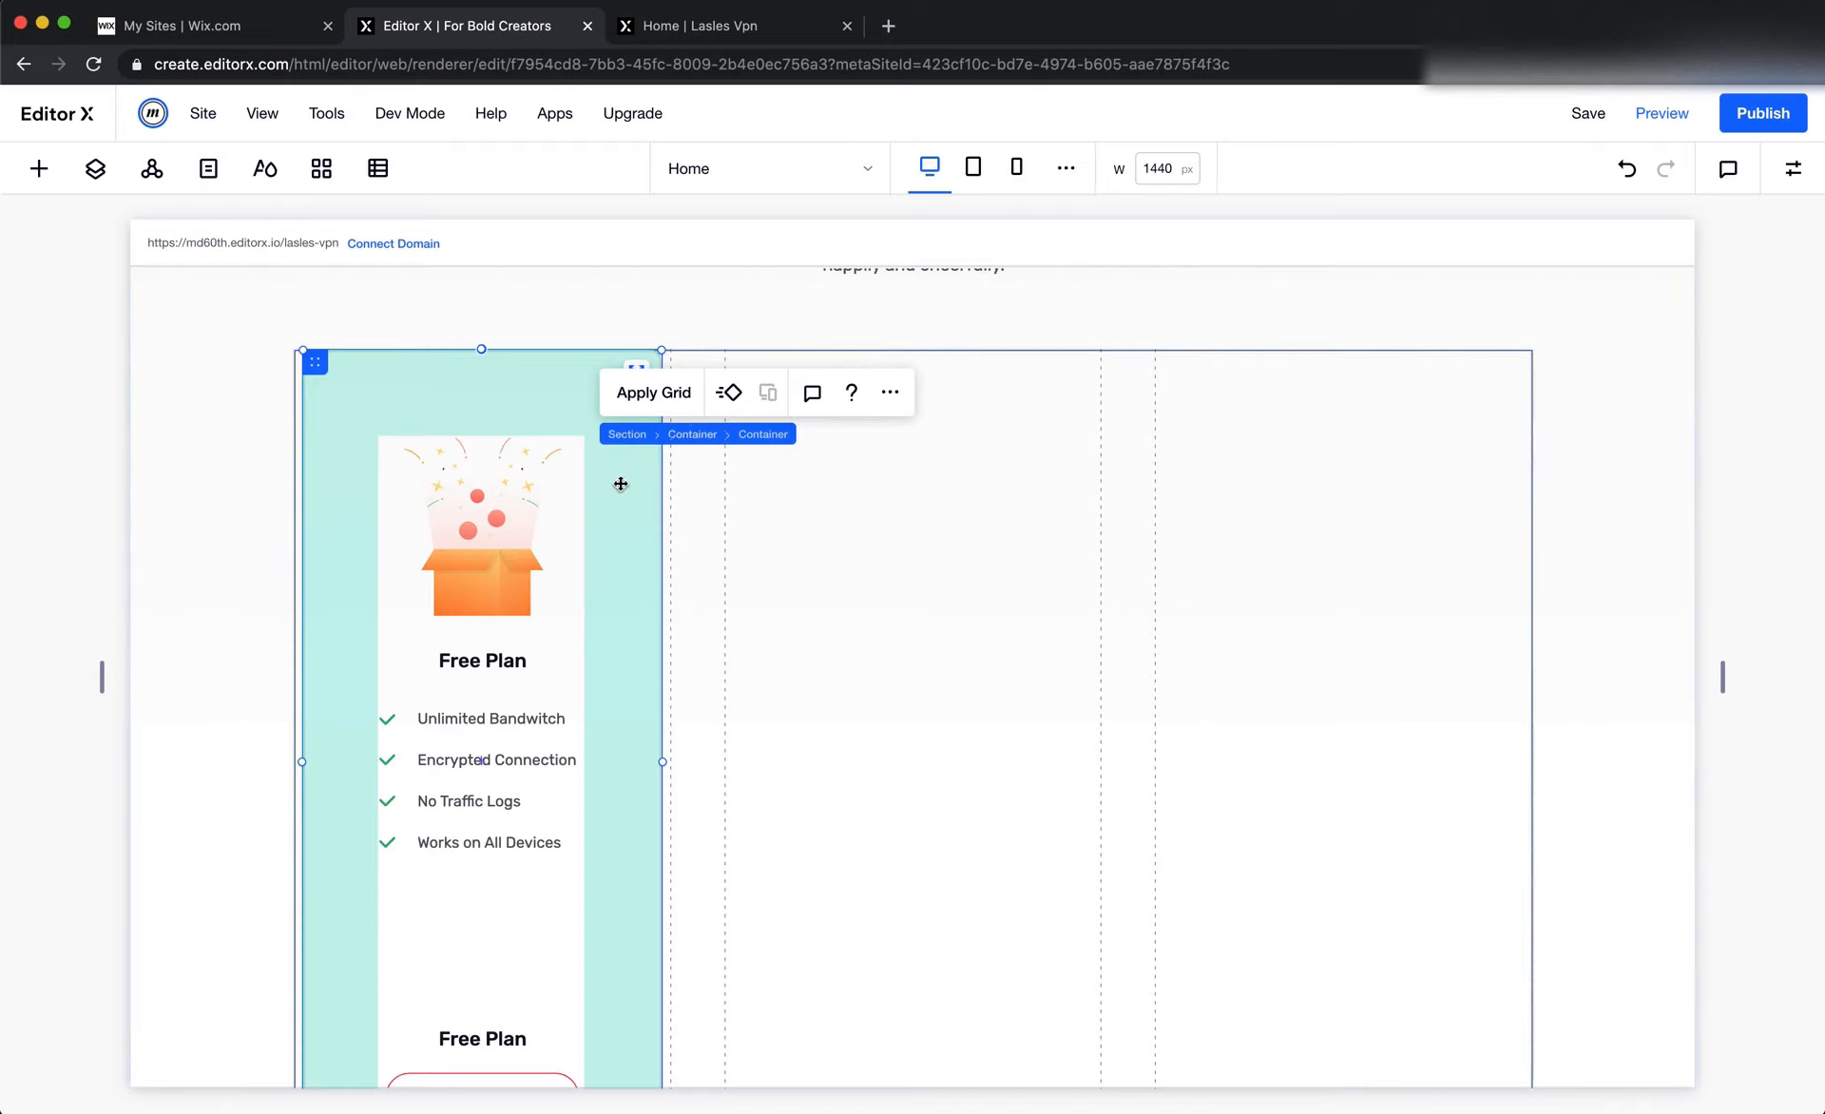
scroll(619, 486, up, 1)
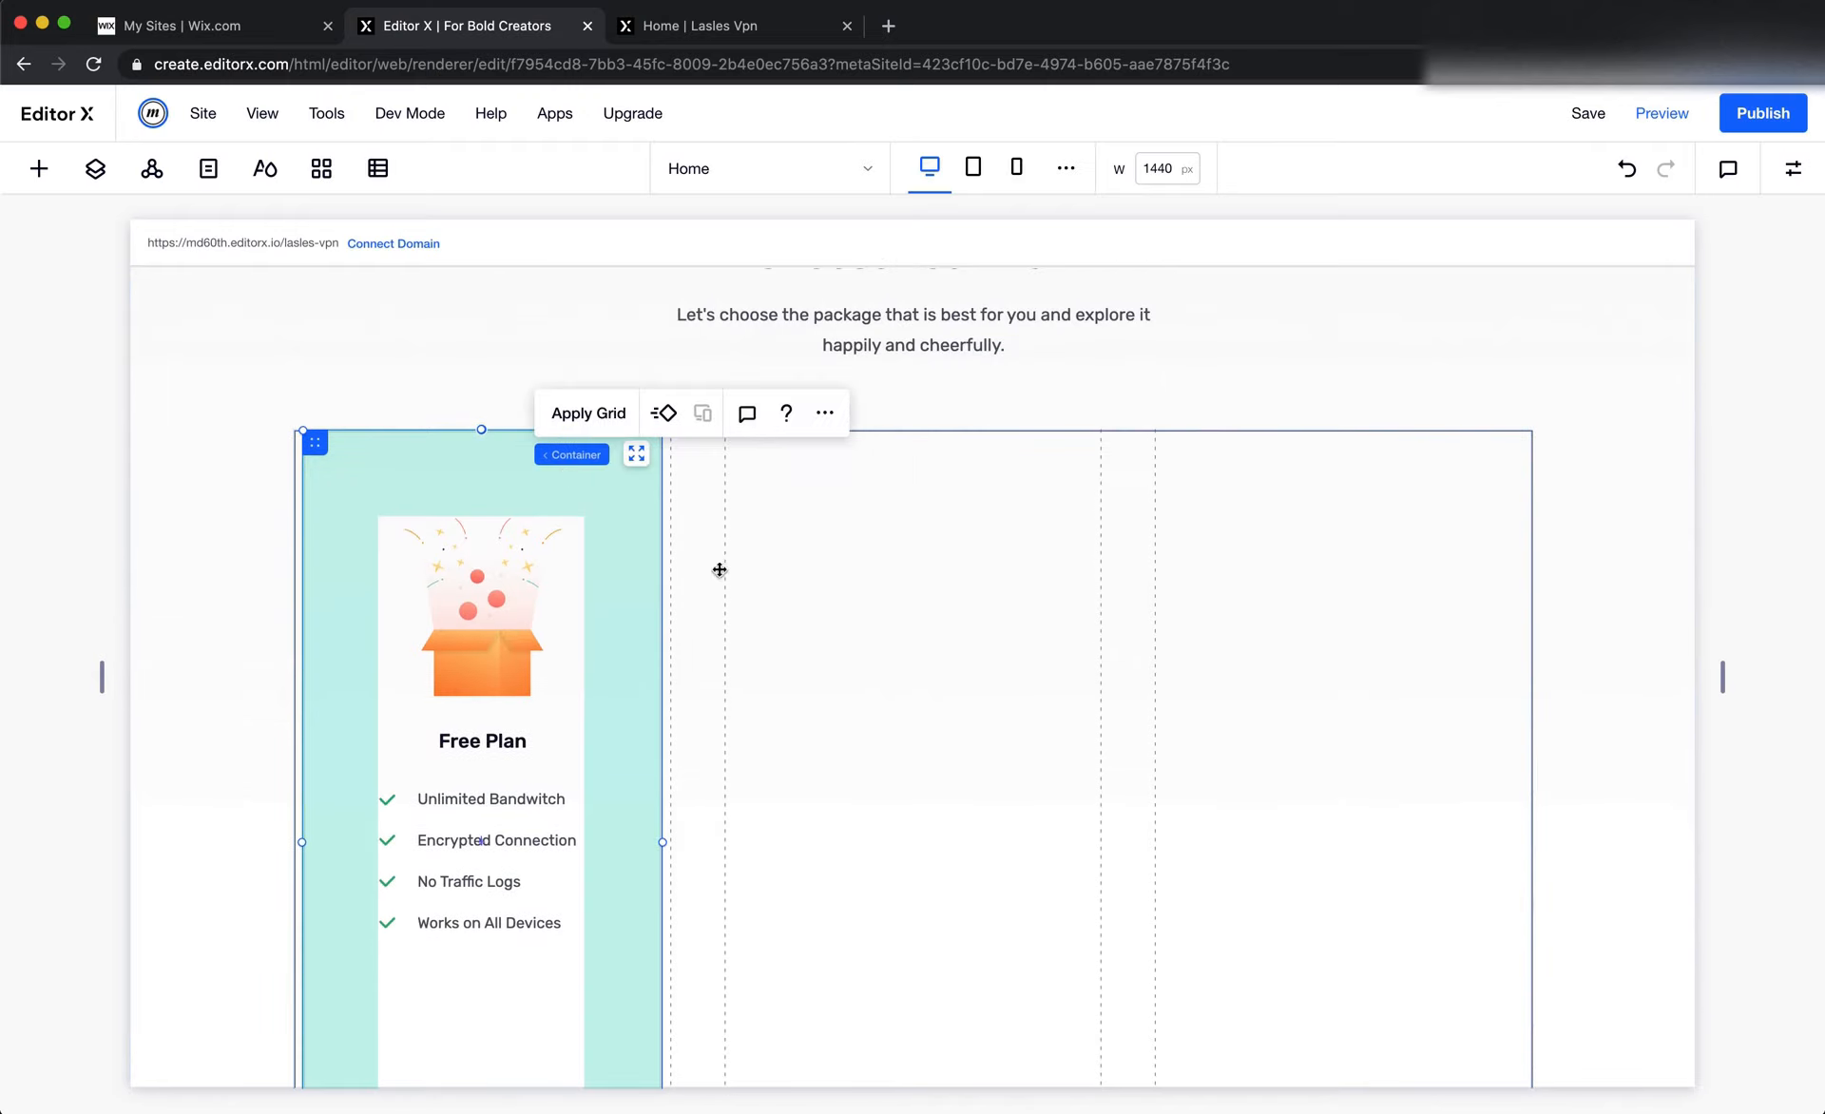
click(791, 650)
click(621, 501)
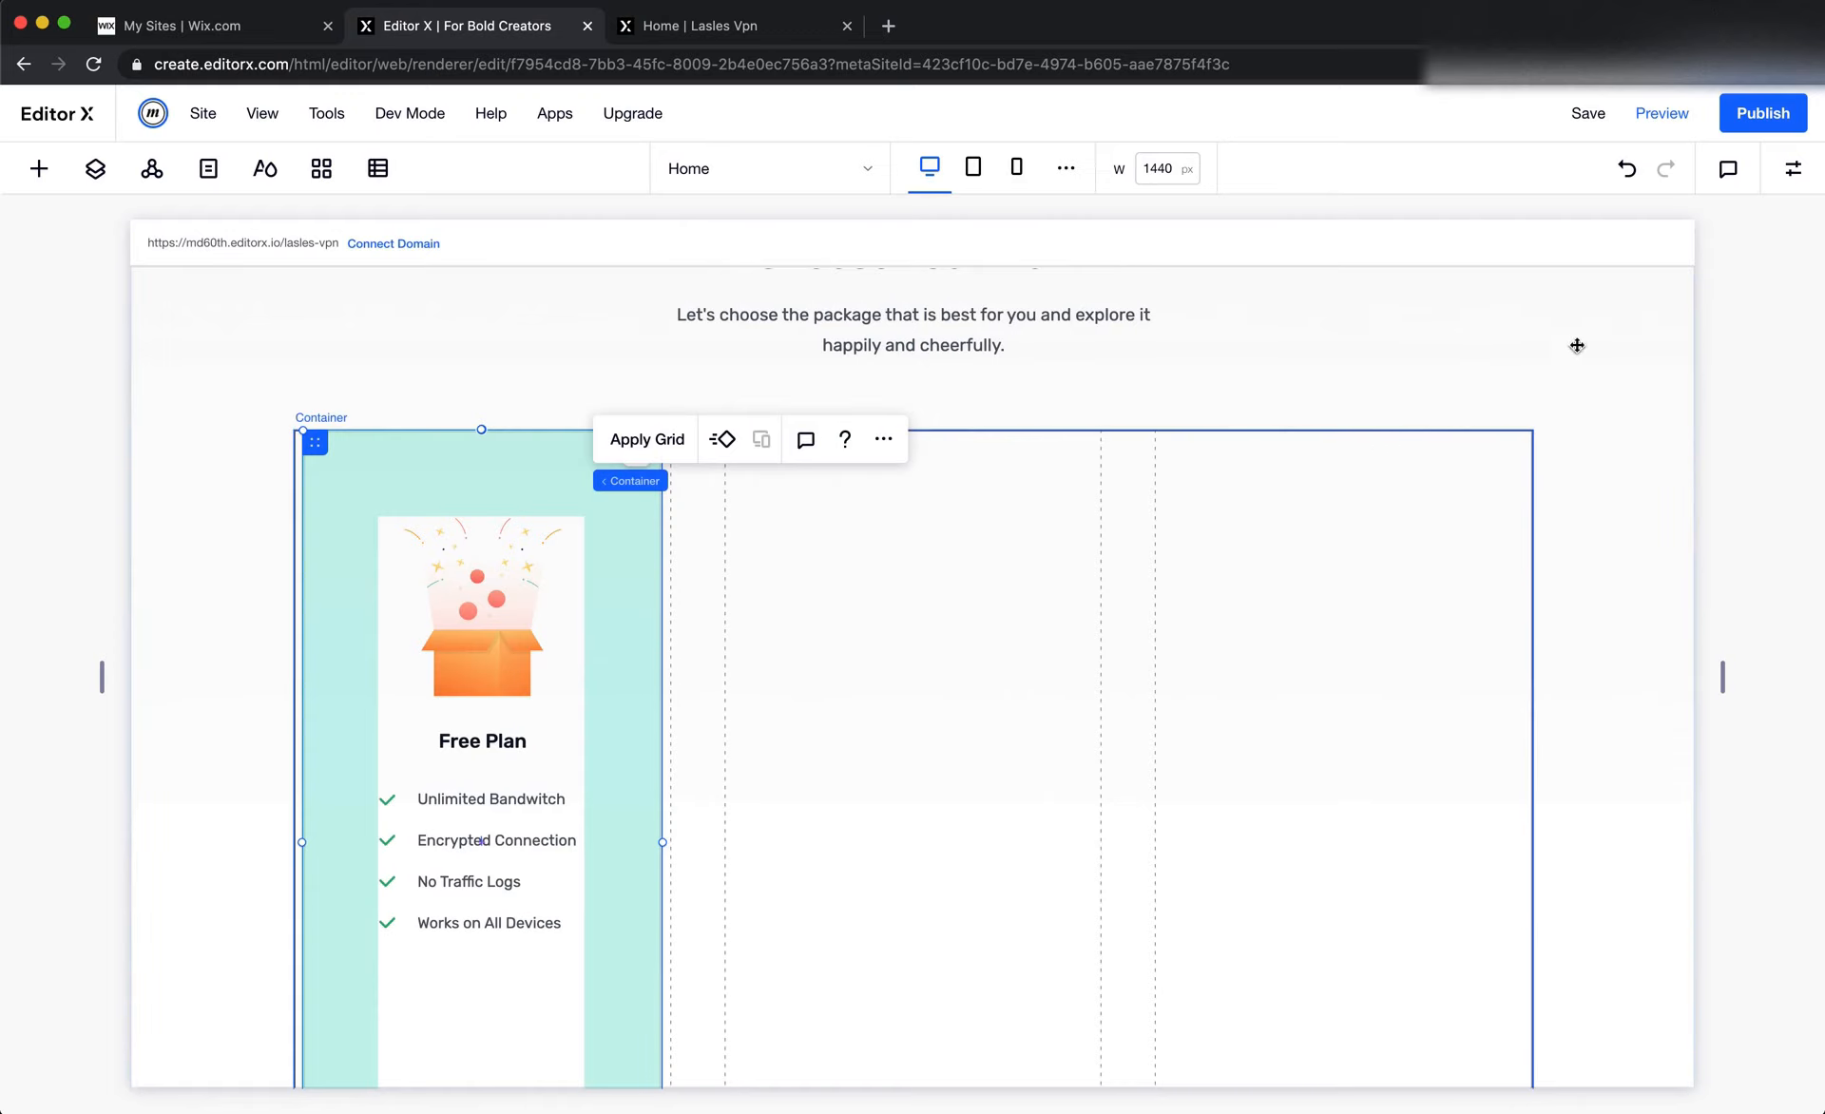
click(1792, 171)
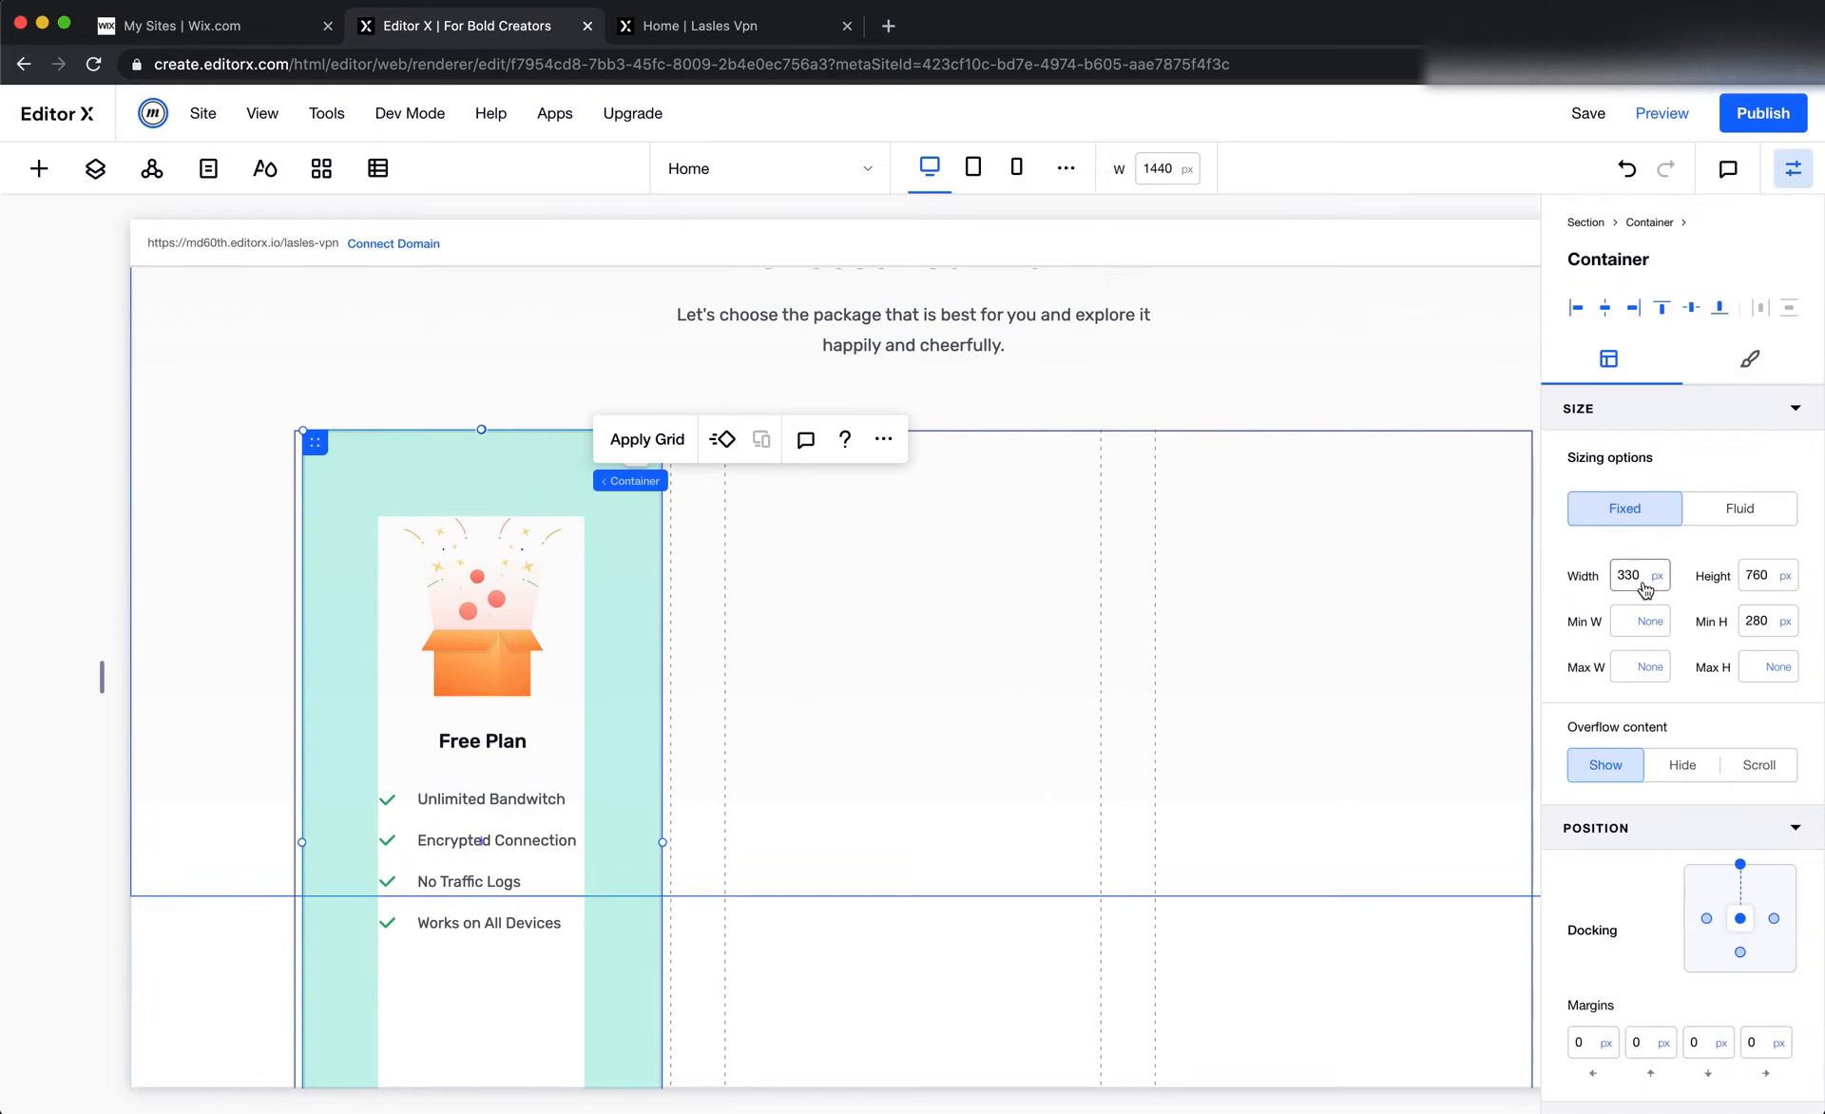
click(1740, 511)
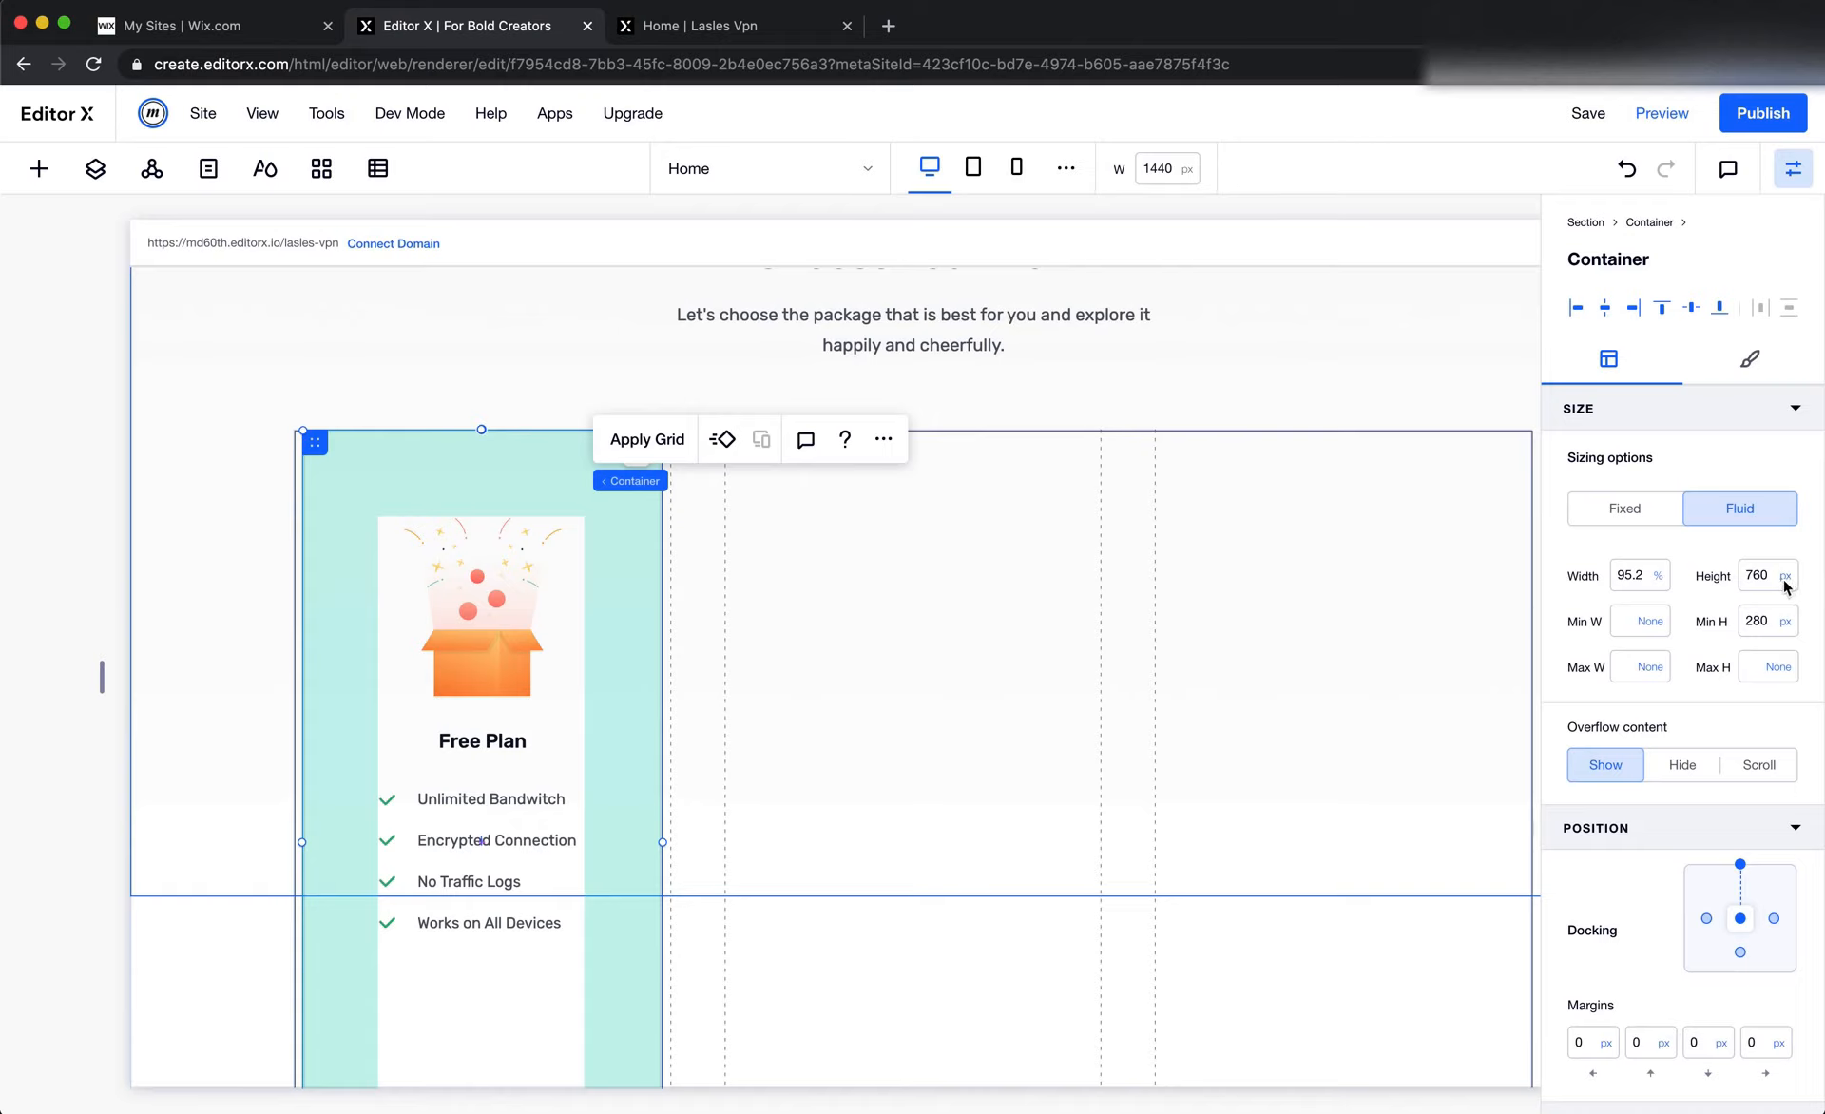
click(1638, 577)
text(10)
key(Return)
click(1639, 582)
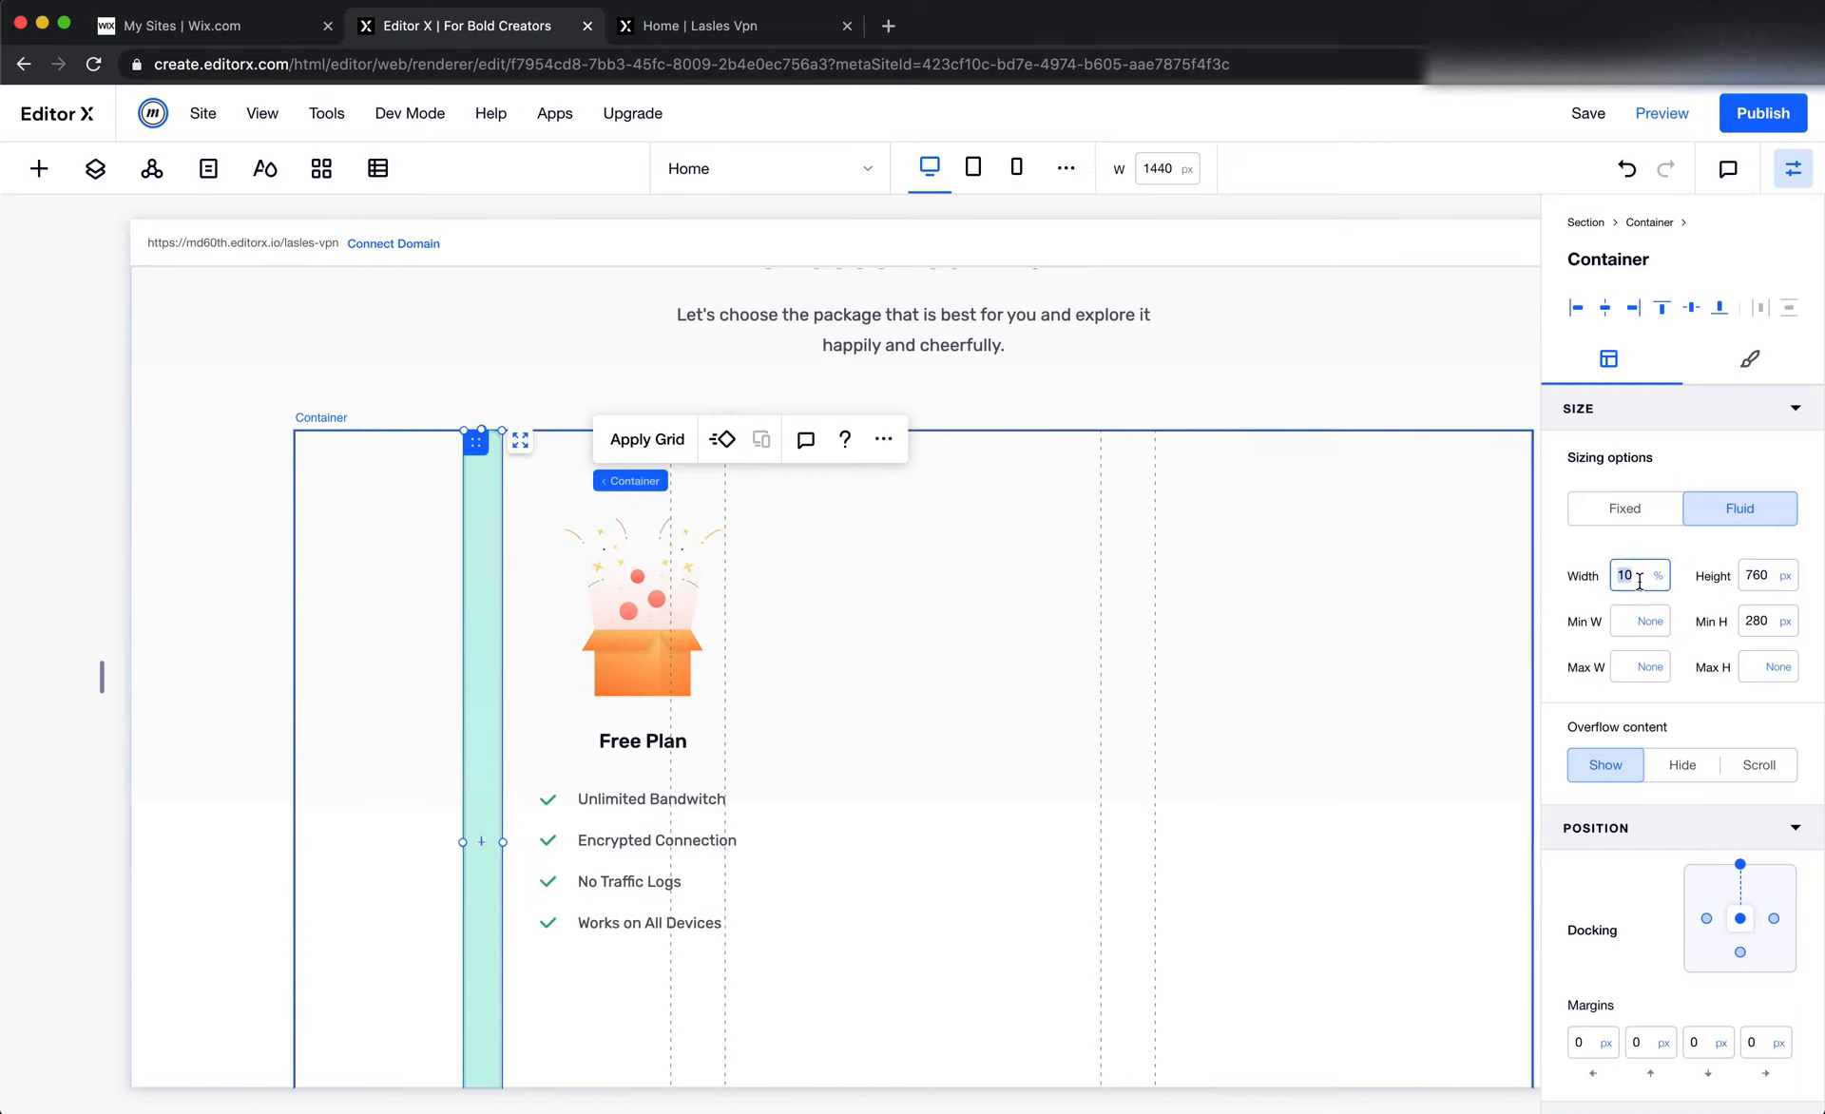
text(100)
key(Return)
click(1283, 631)
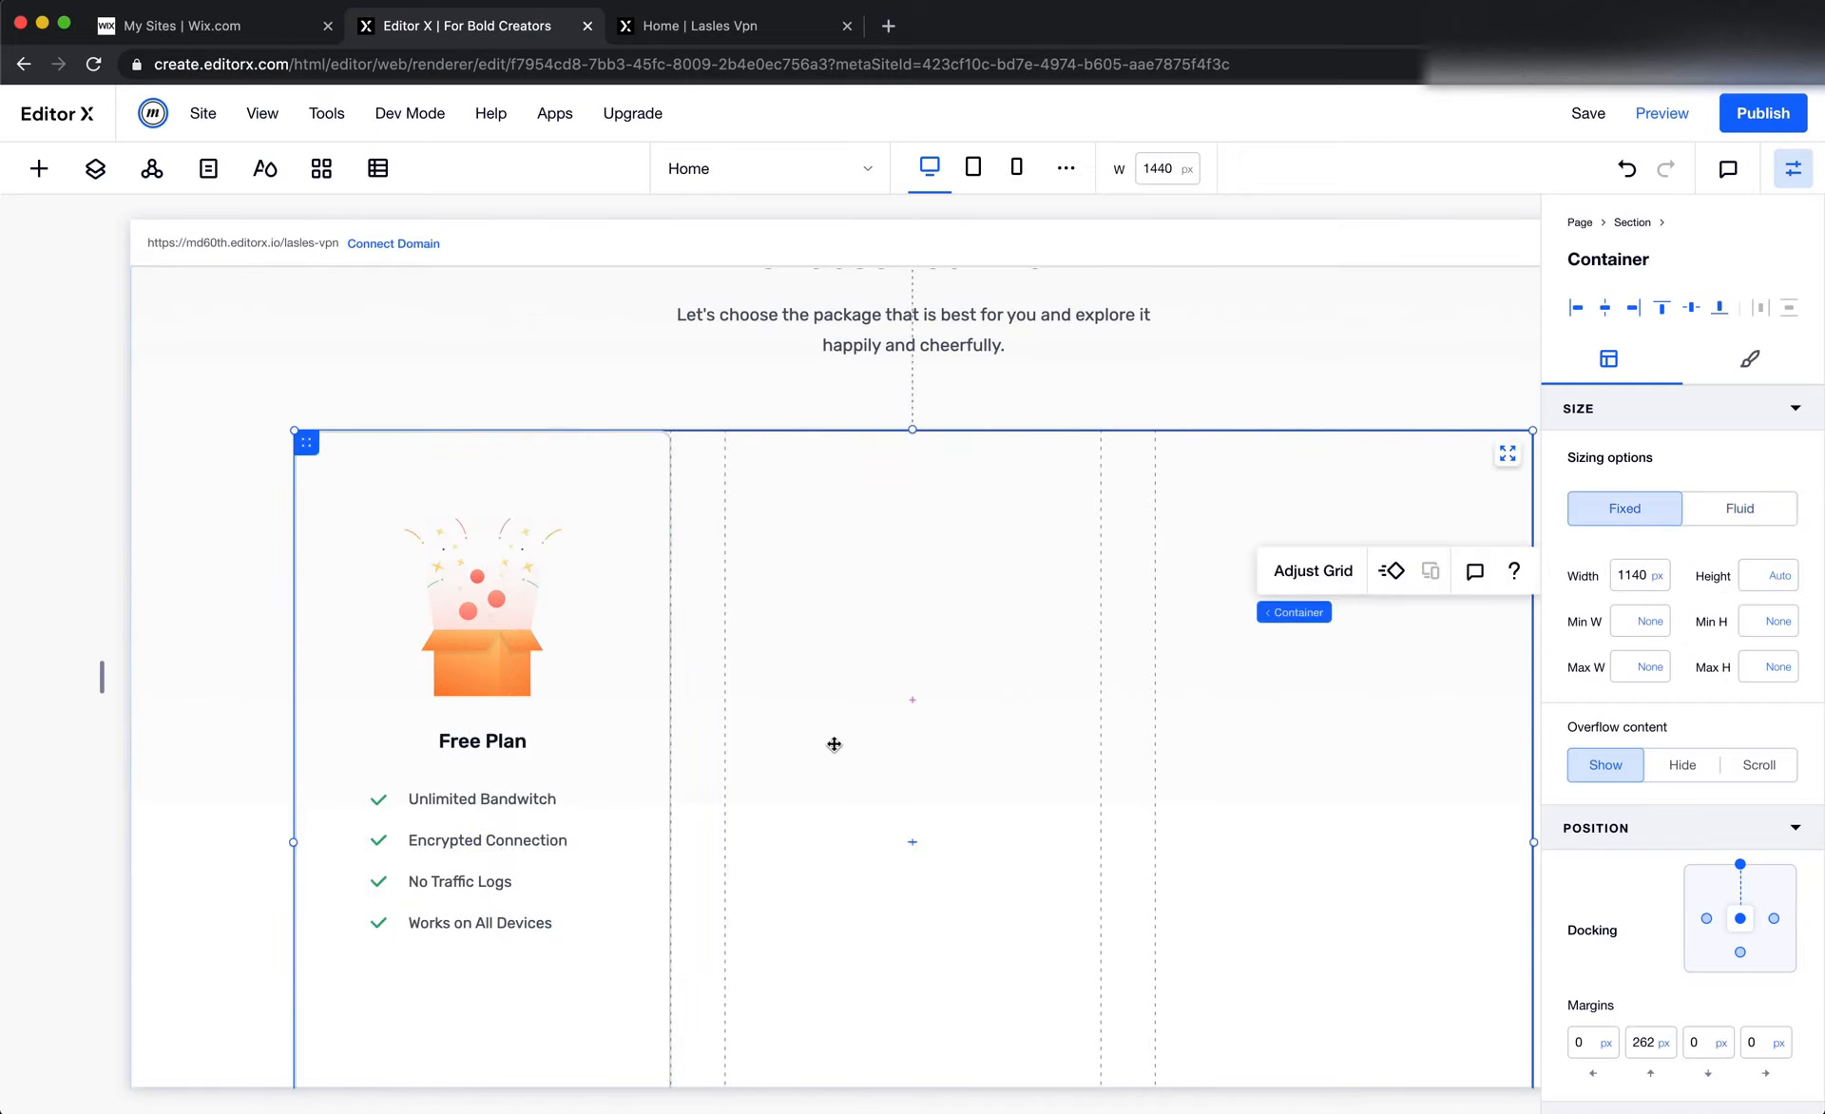
Resize the pricing section from its lower edge to a minimum height of about 809 px
scroll(833, 744, down, 3)
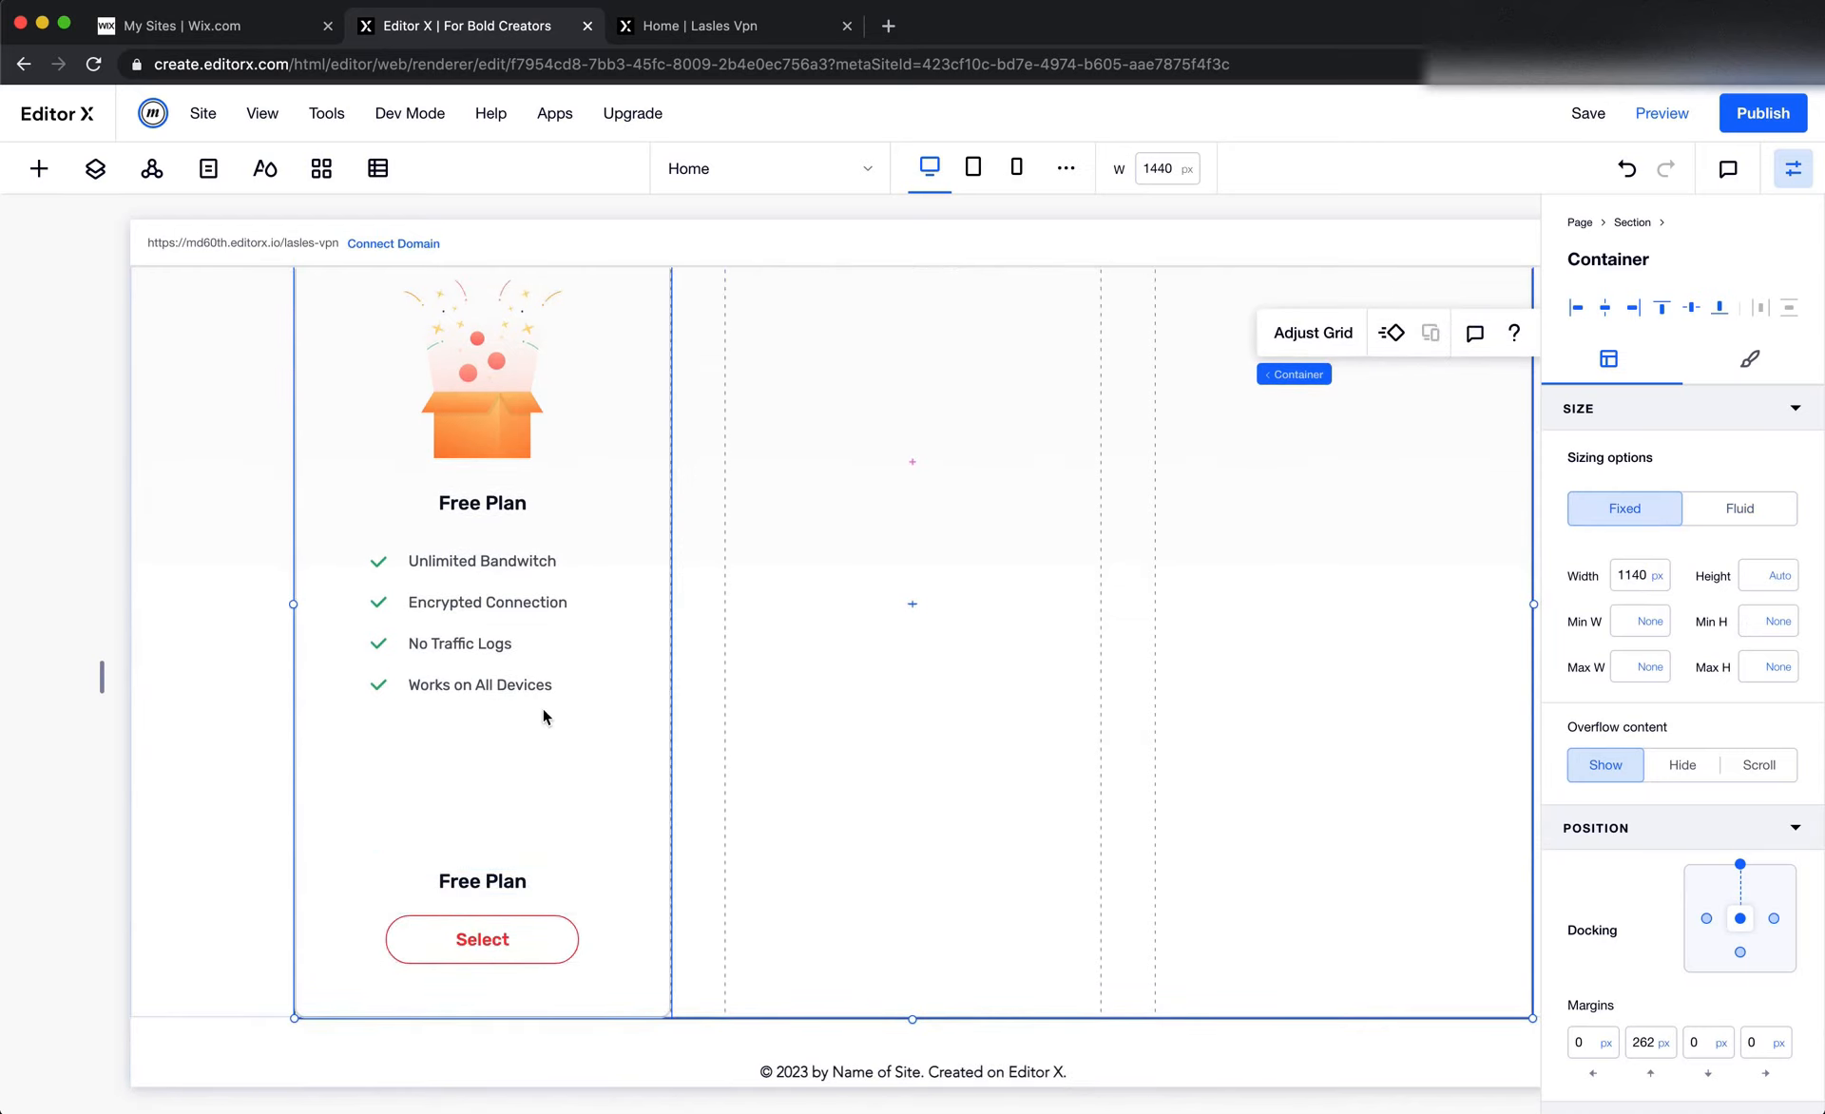
click(525, 897)
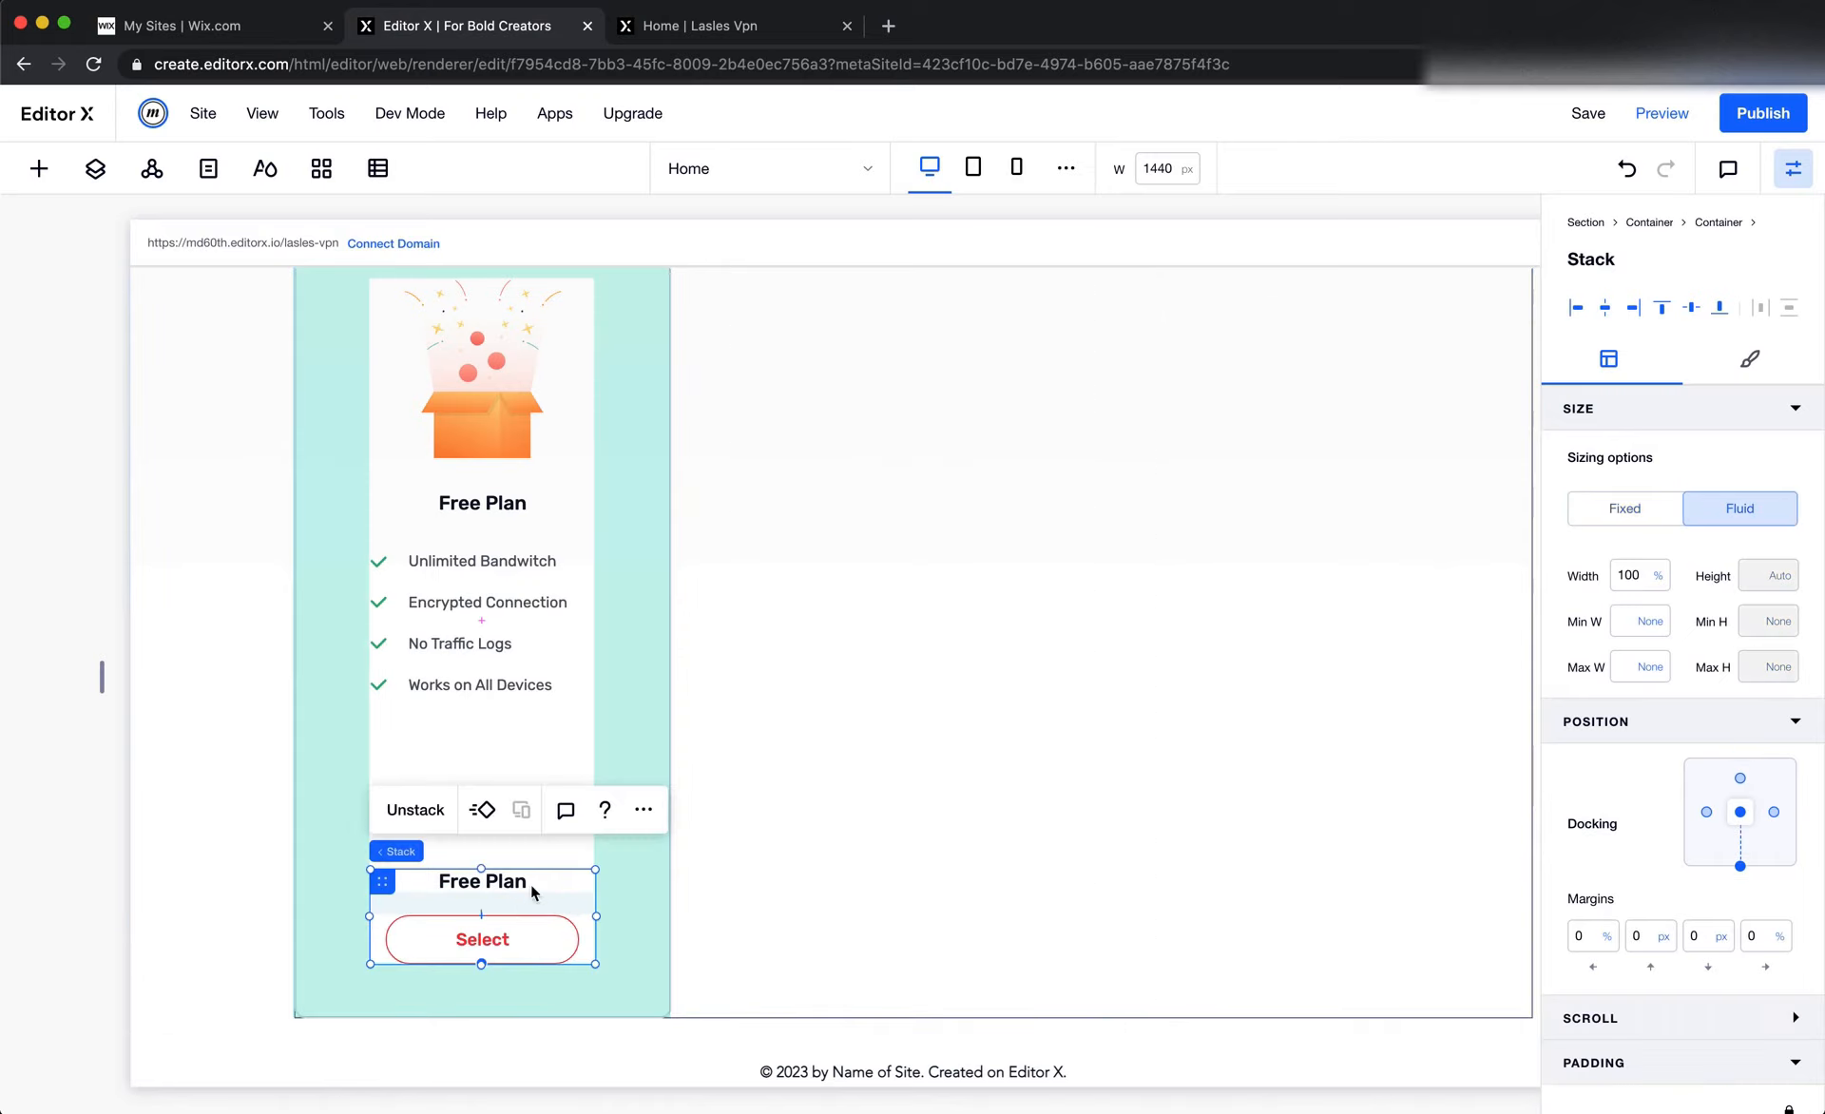
click(506, 532)
click(933, 801)
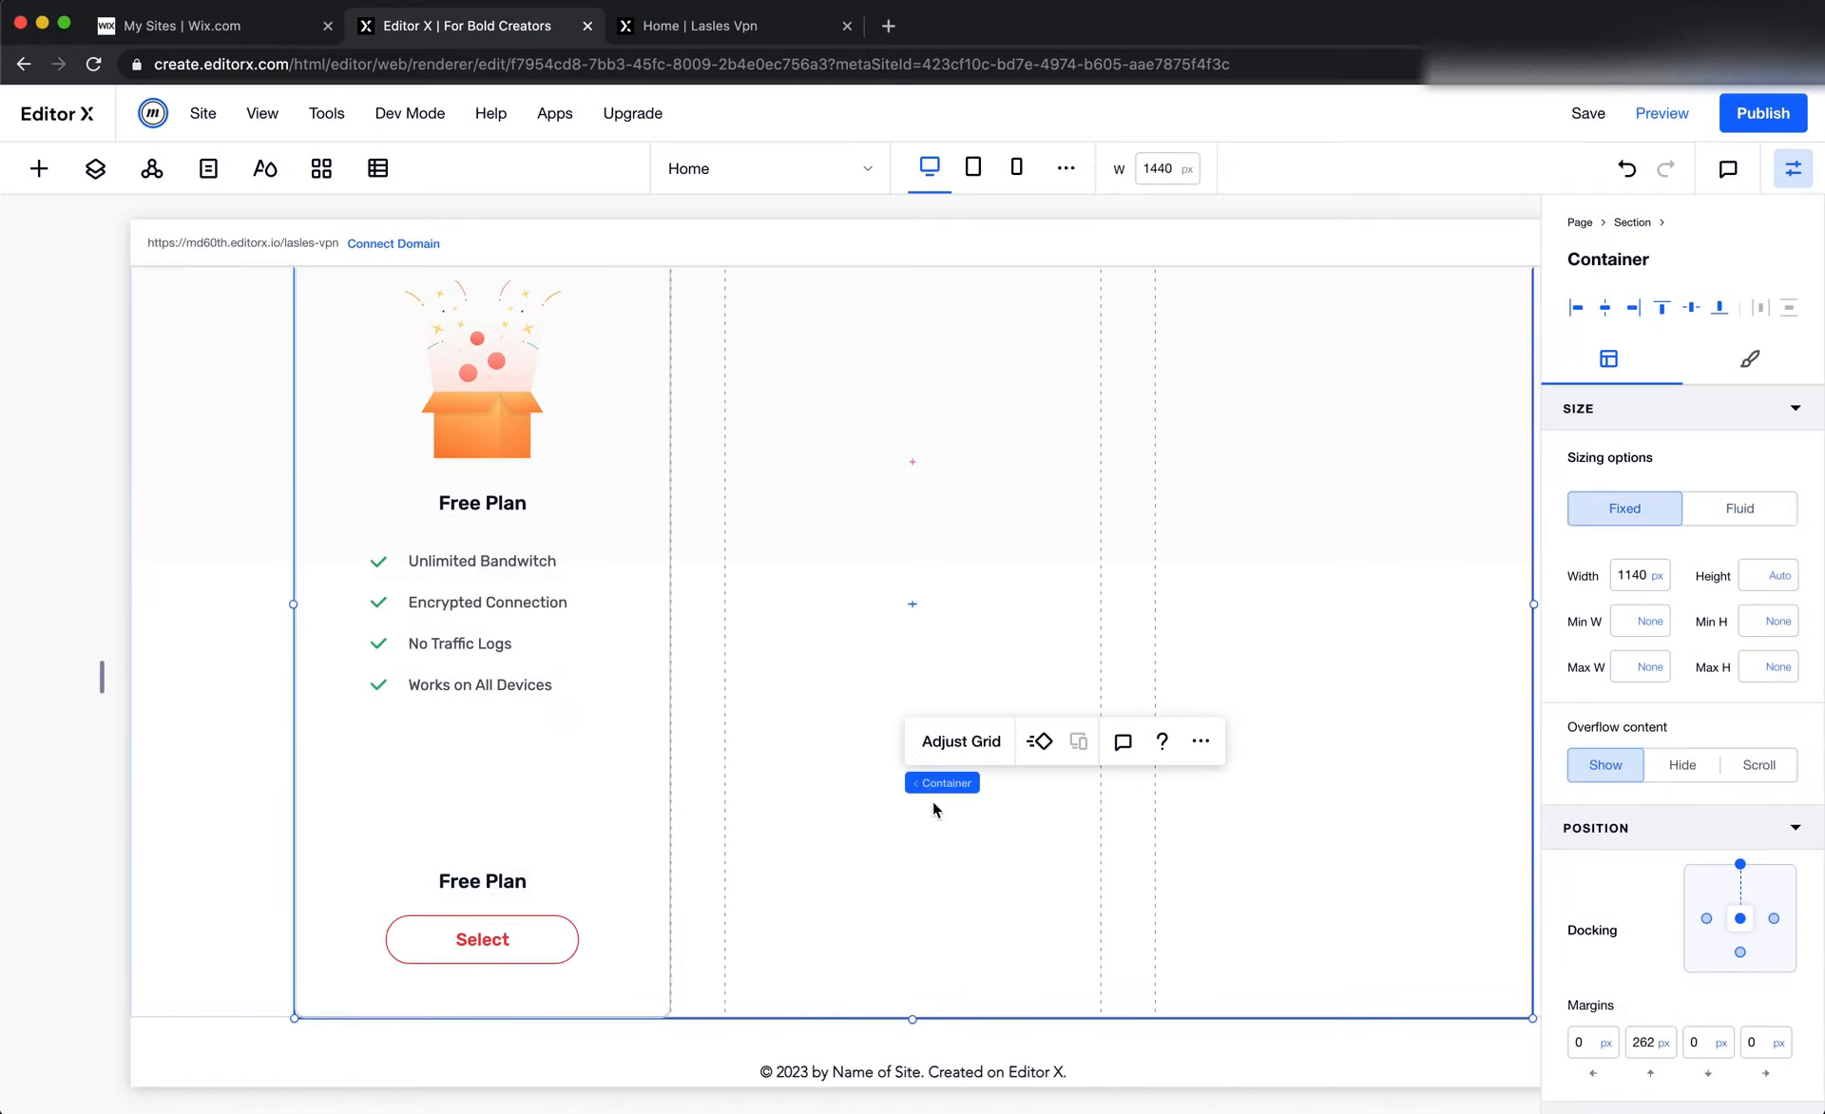
click(249, 866)
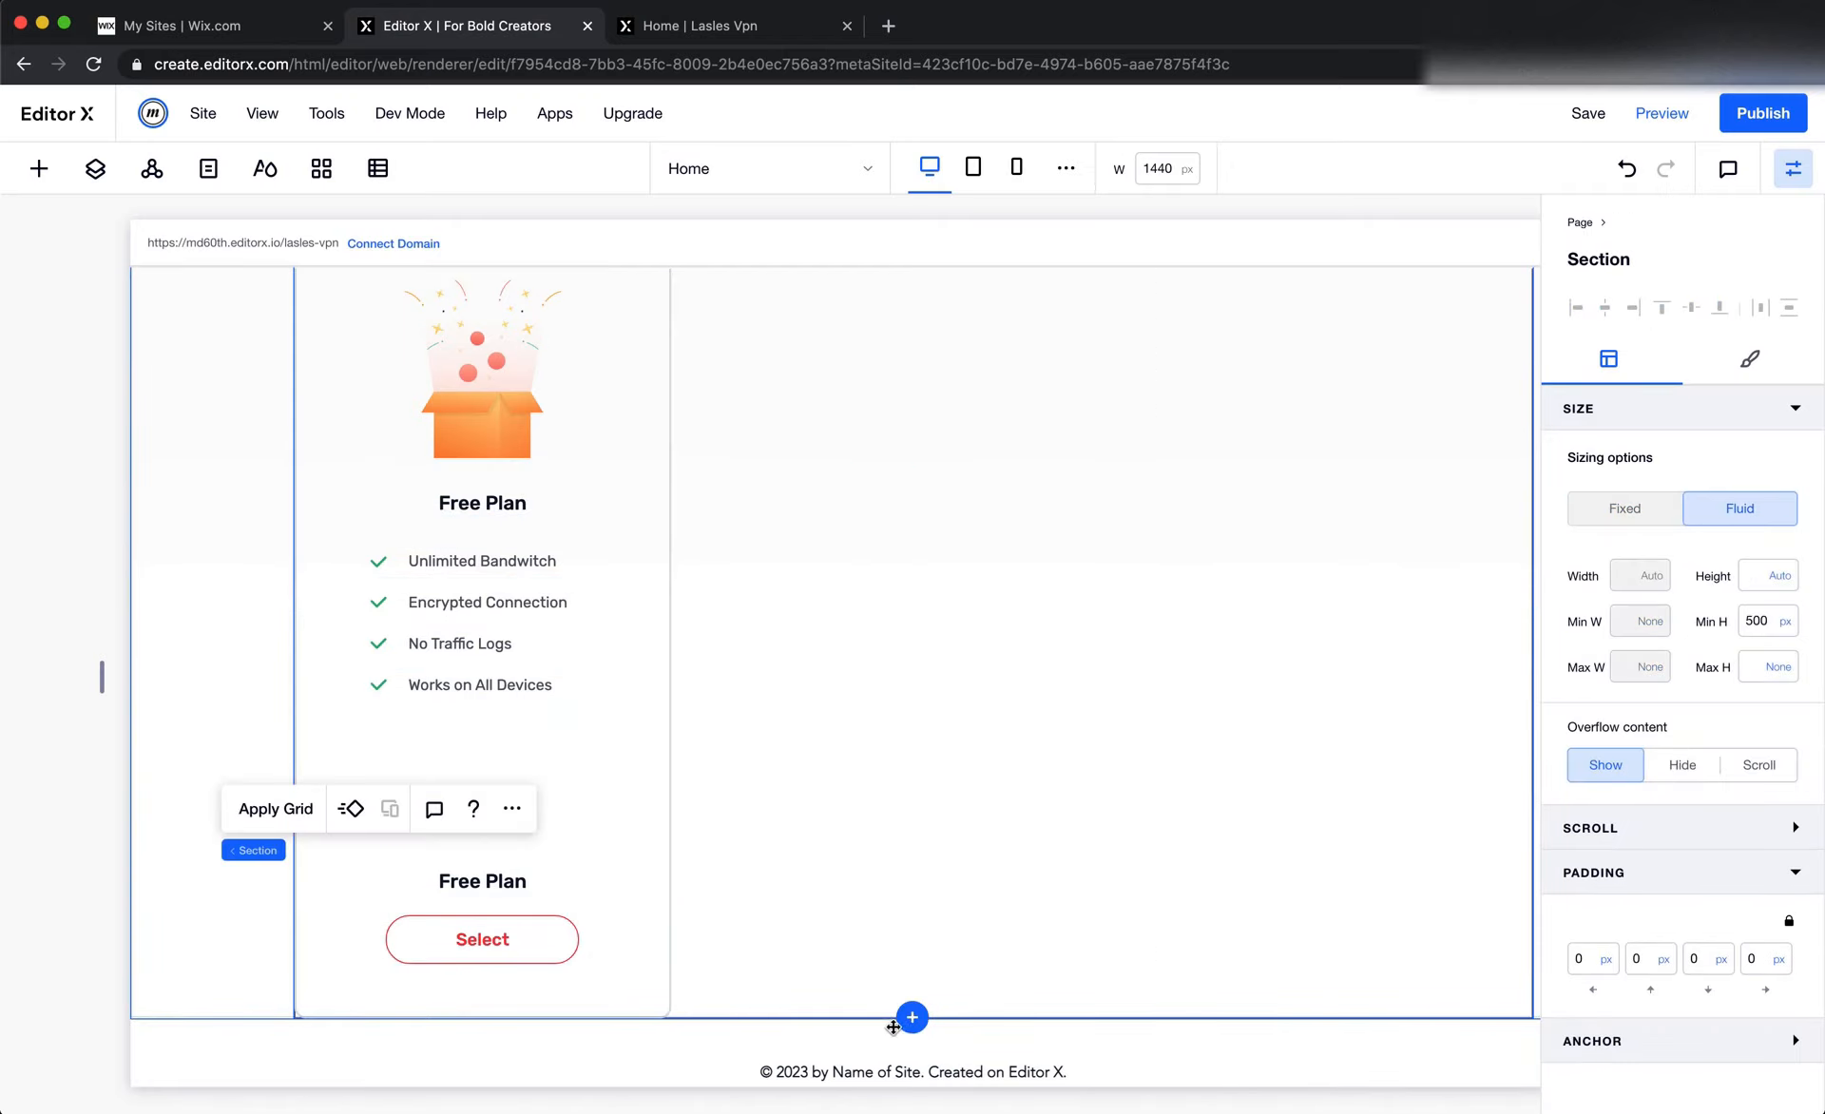
drag(857, 1017, 828, 788)
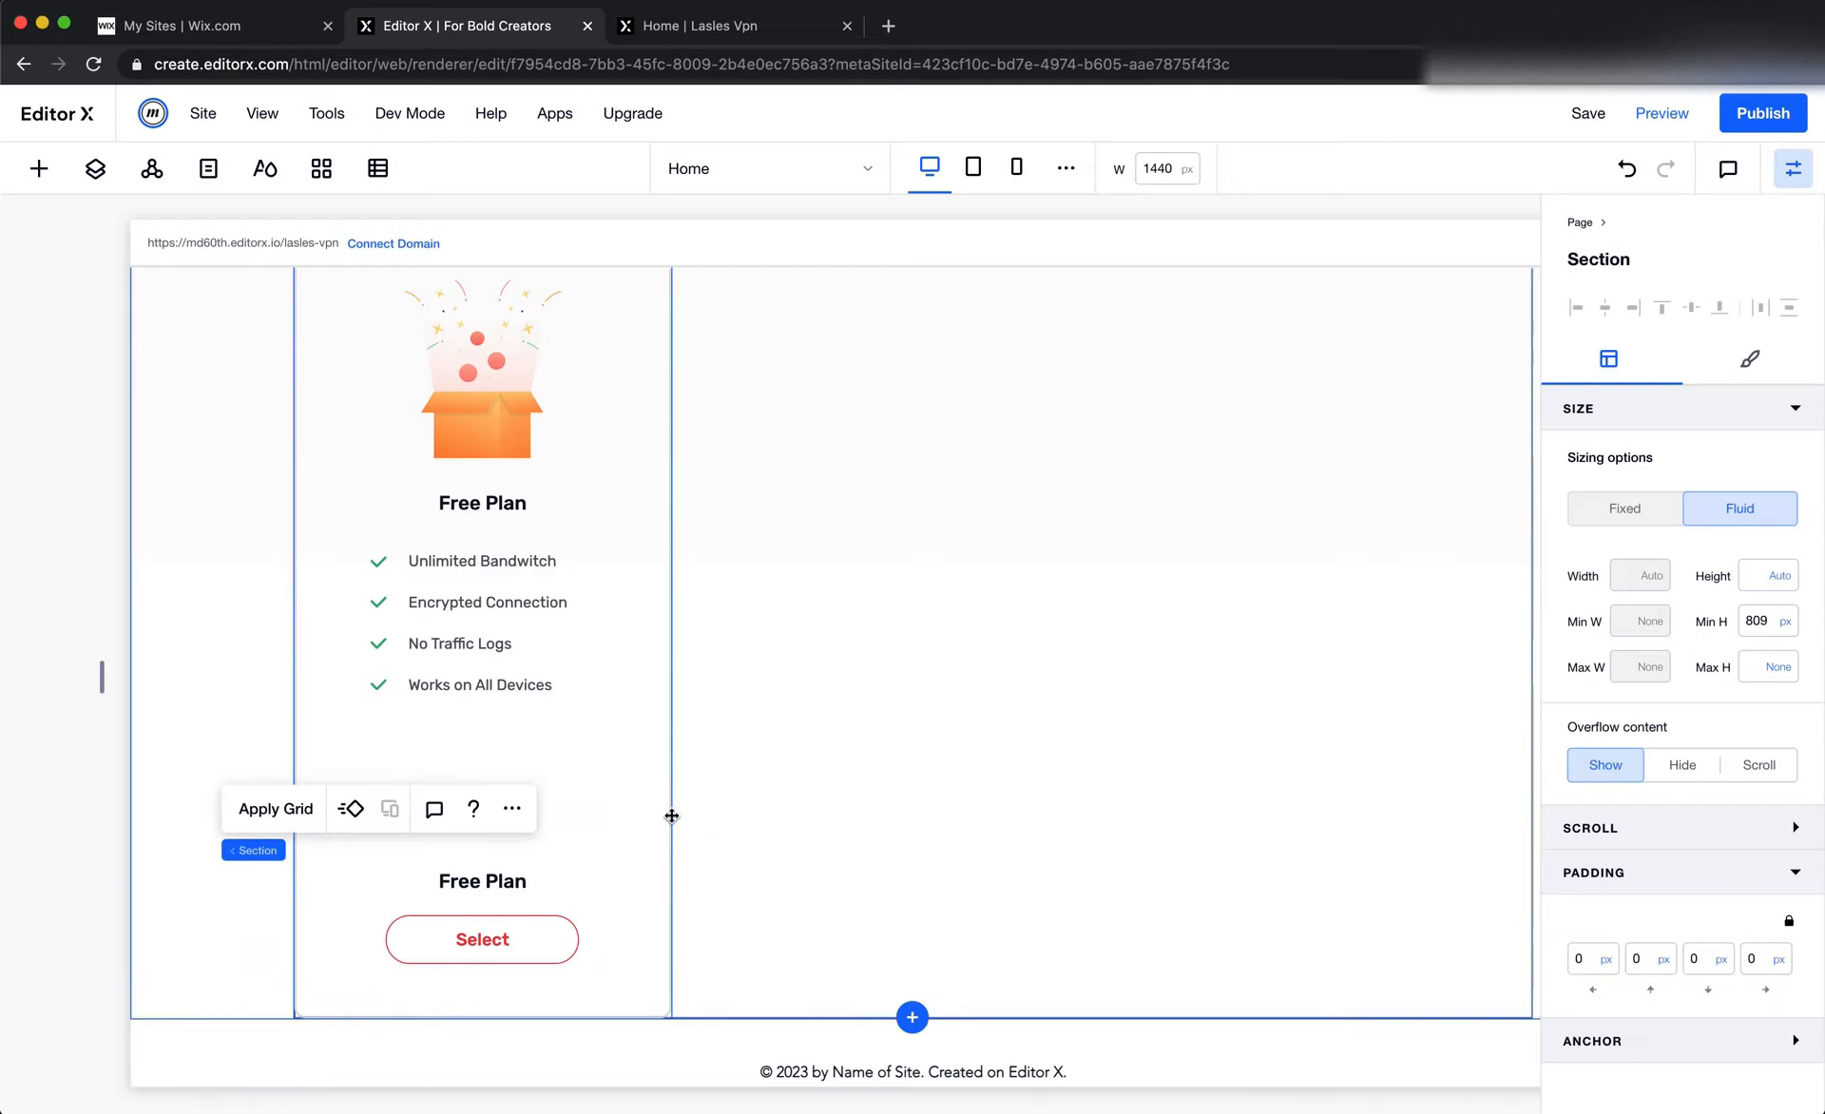
Set the Free Plan card container's minimum height to None
click(623, 760)
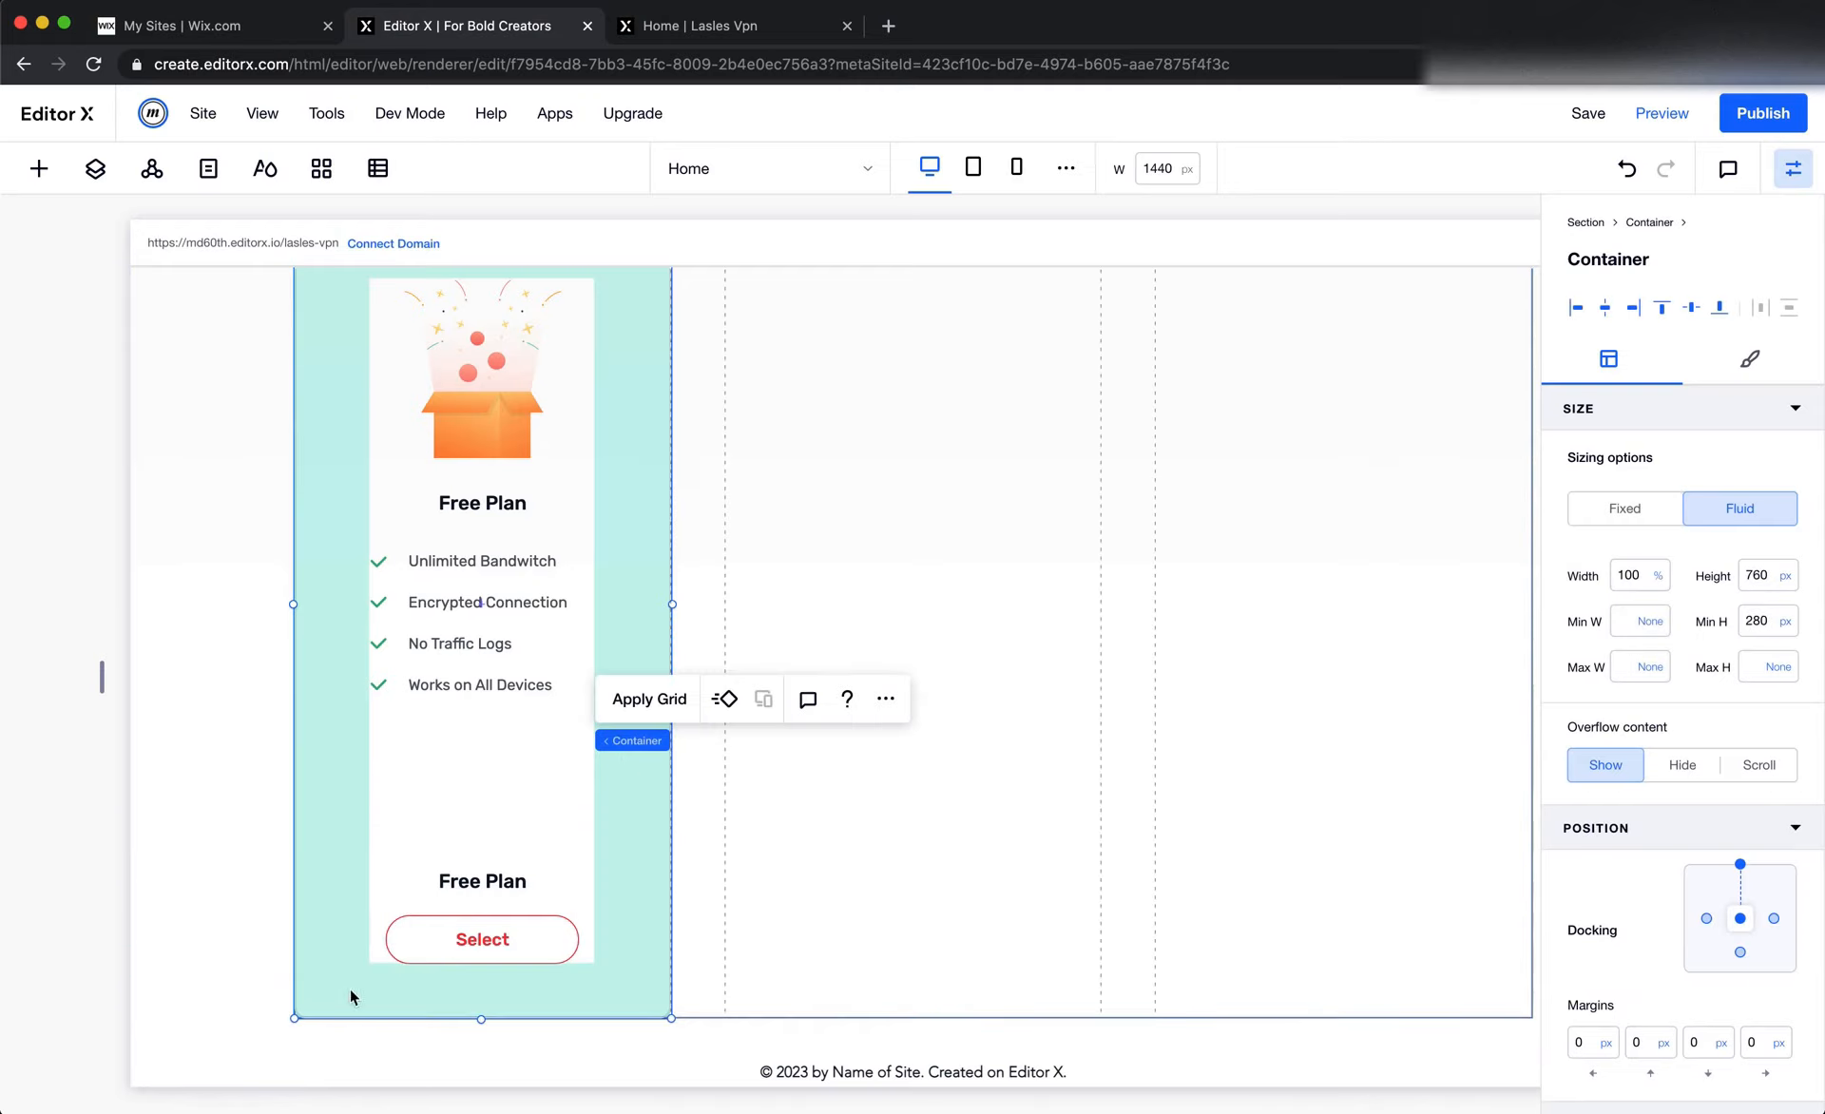
scroll(566, 846, up, 2)
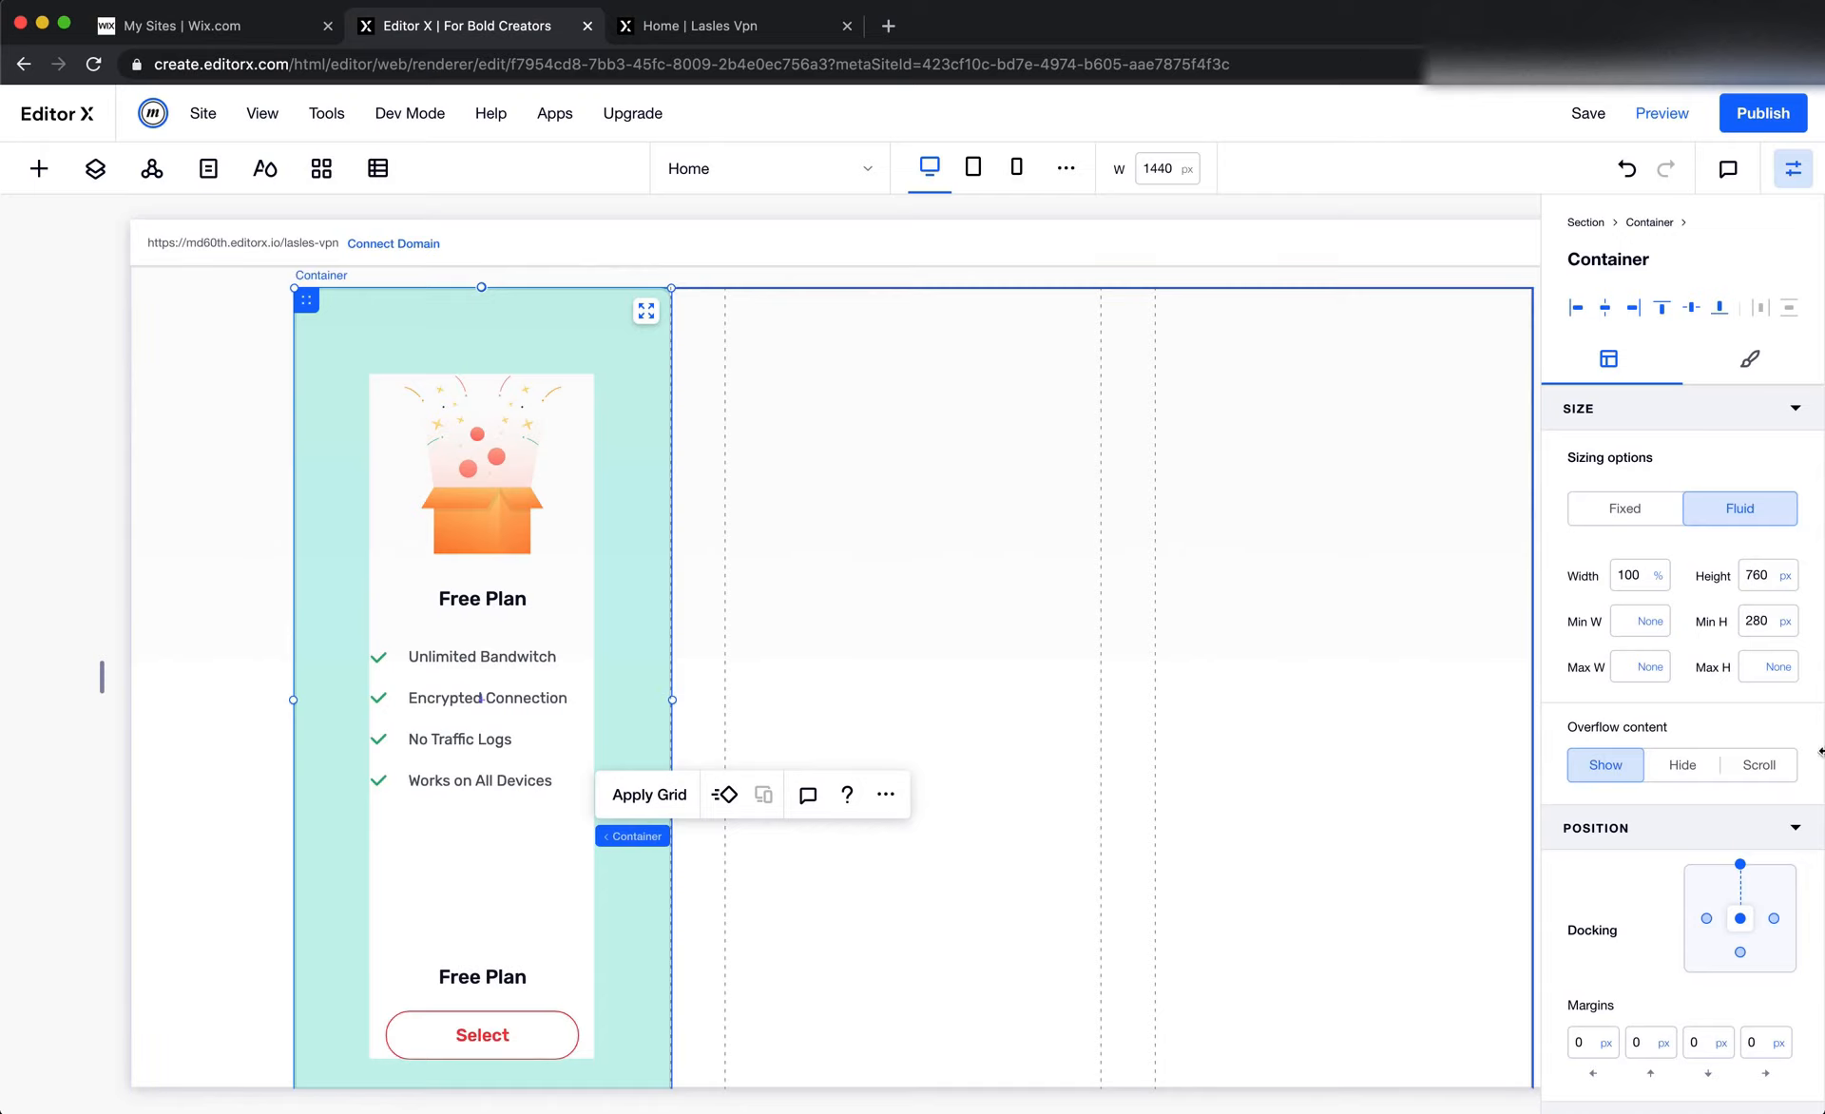
click(1786, 636)
click(1756, 547)
Try an Auto height on the Free Plan card container, and undo it
click(1783, 583)
click(1737, 499)
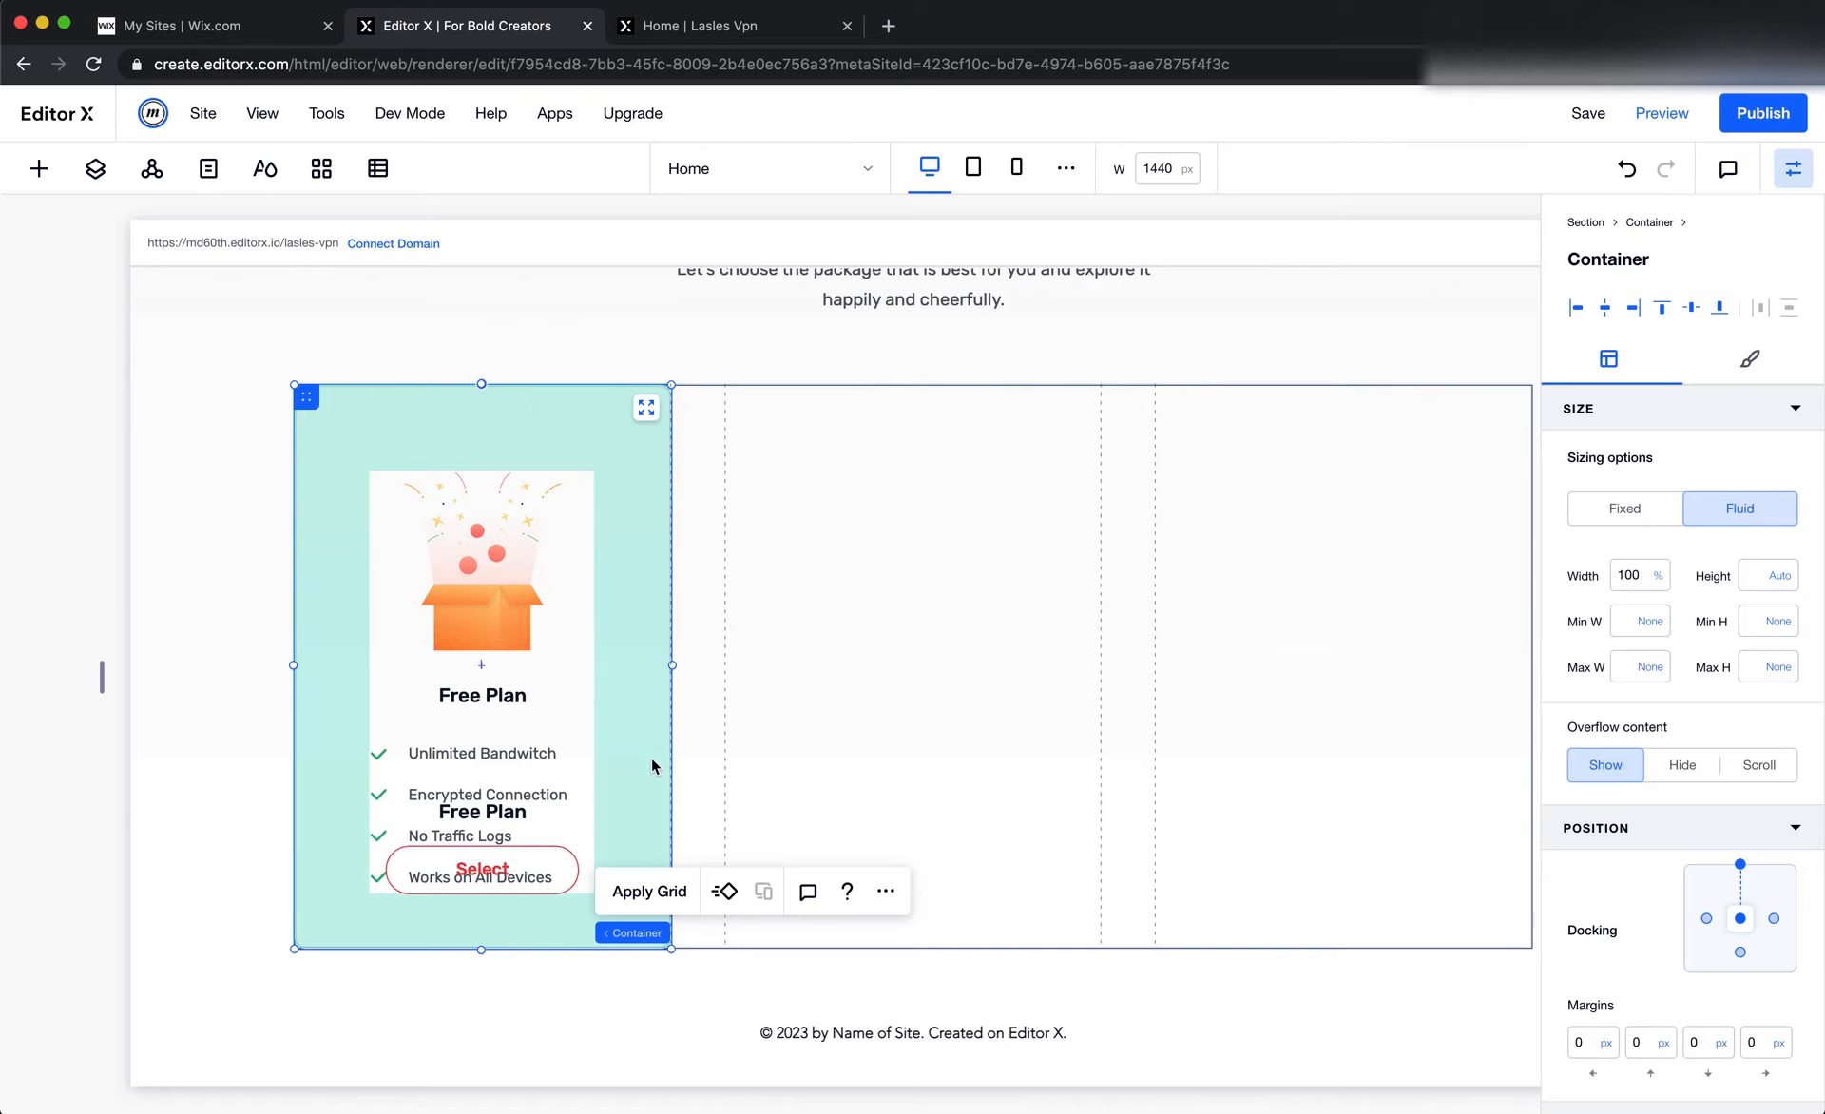
click(562, 724)
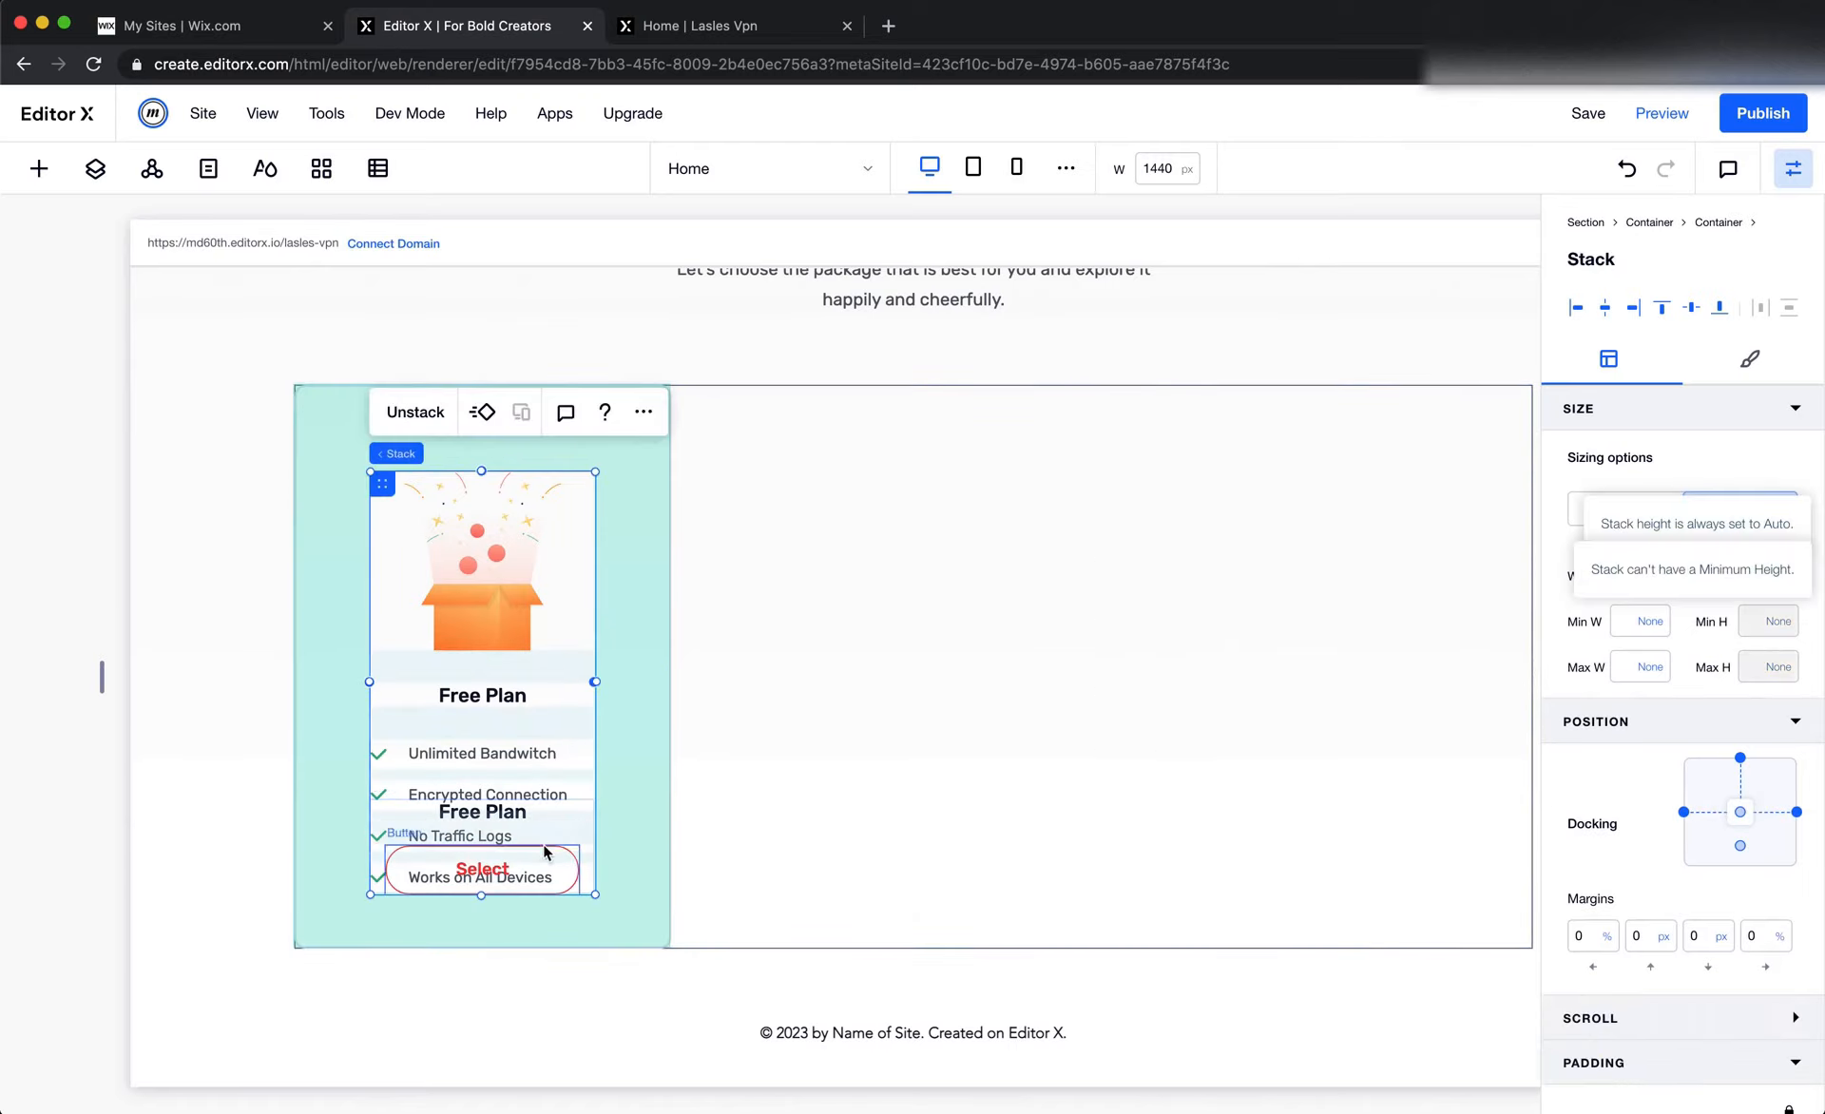
click(1625, 171)
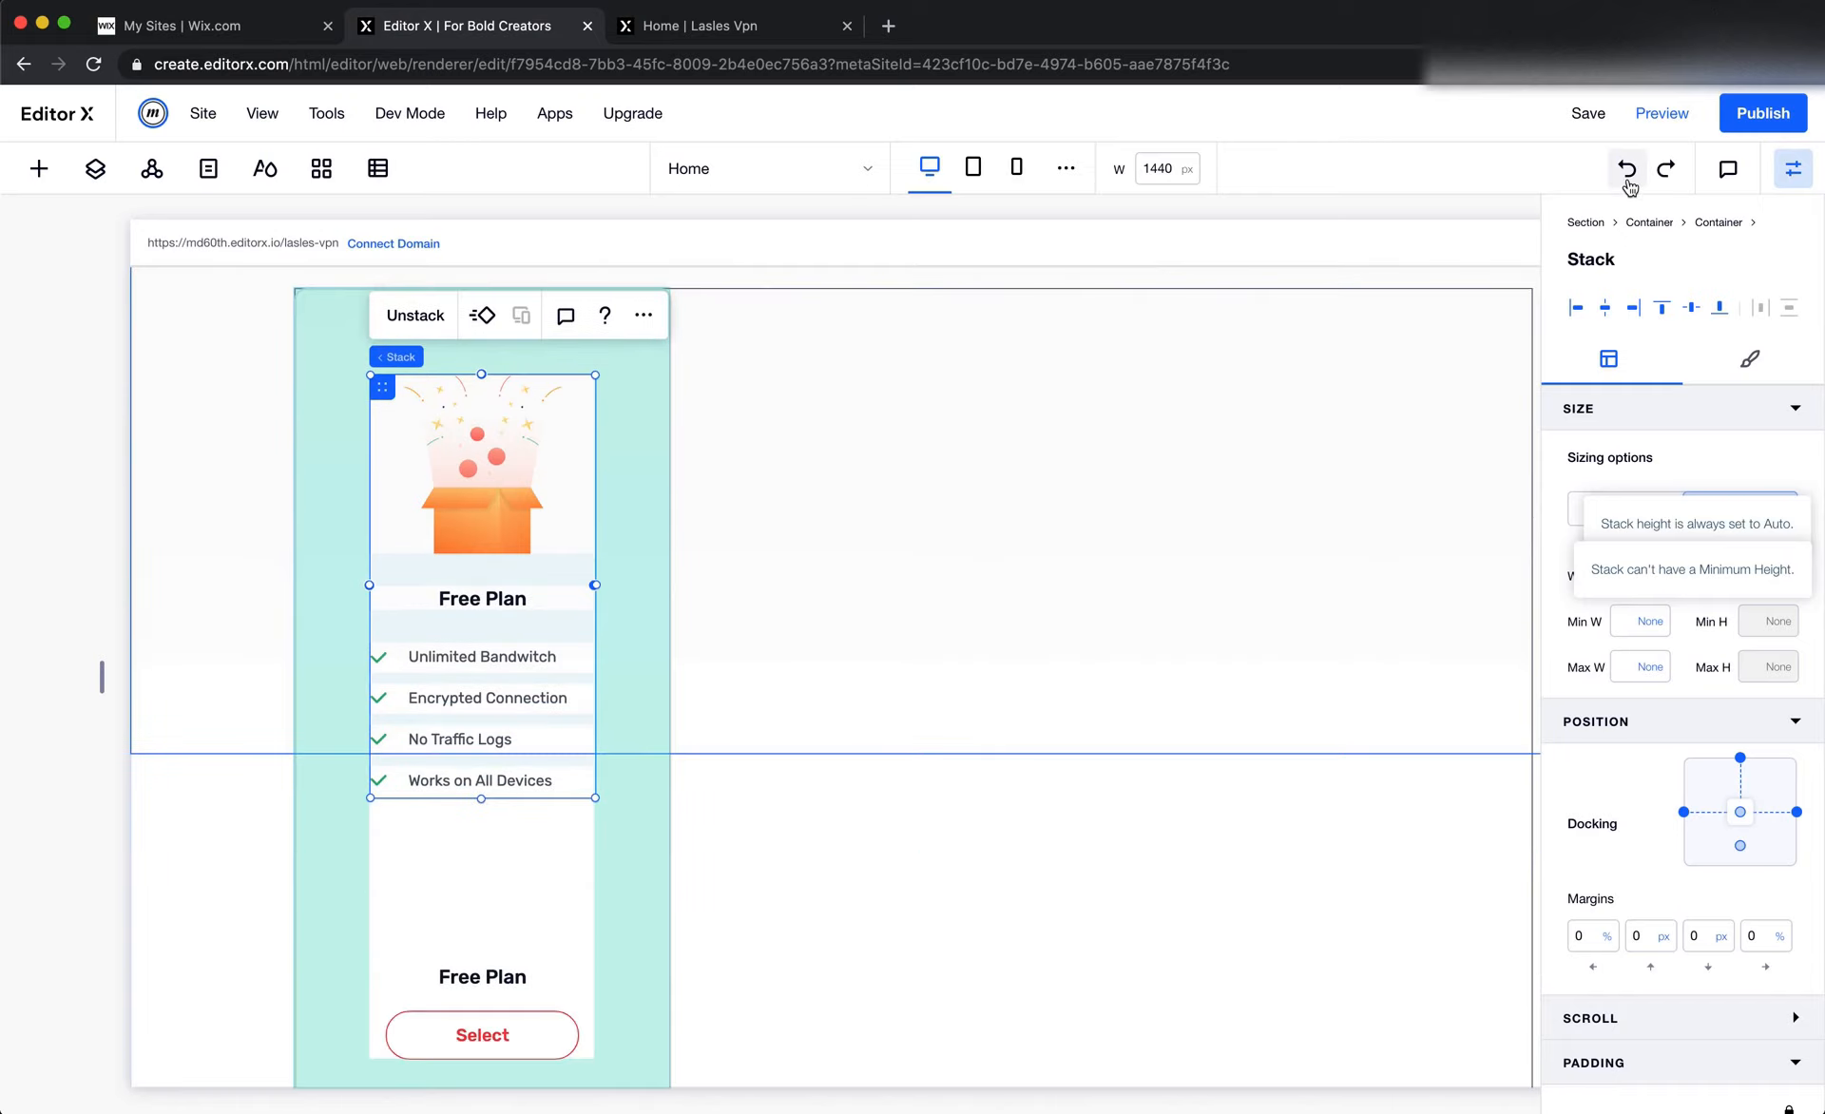
Apply a 1x2 grid layout to the Free Plan card container
click(459, 862)
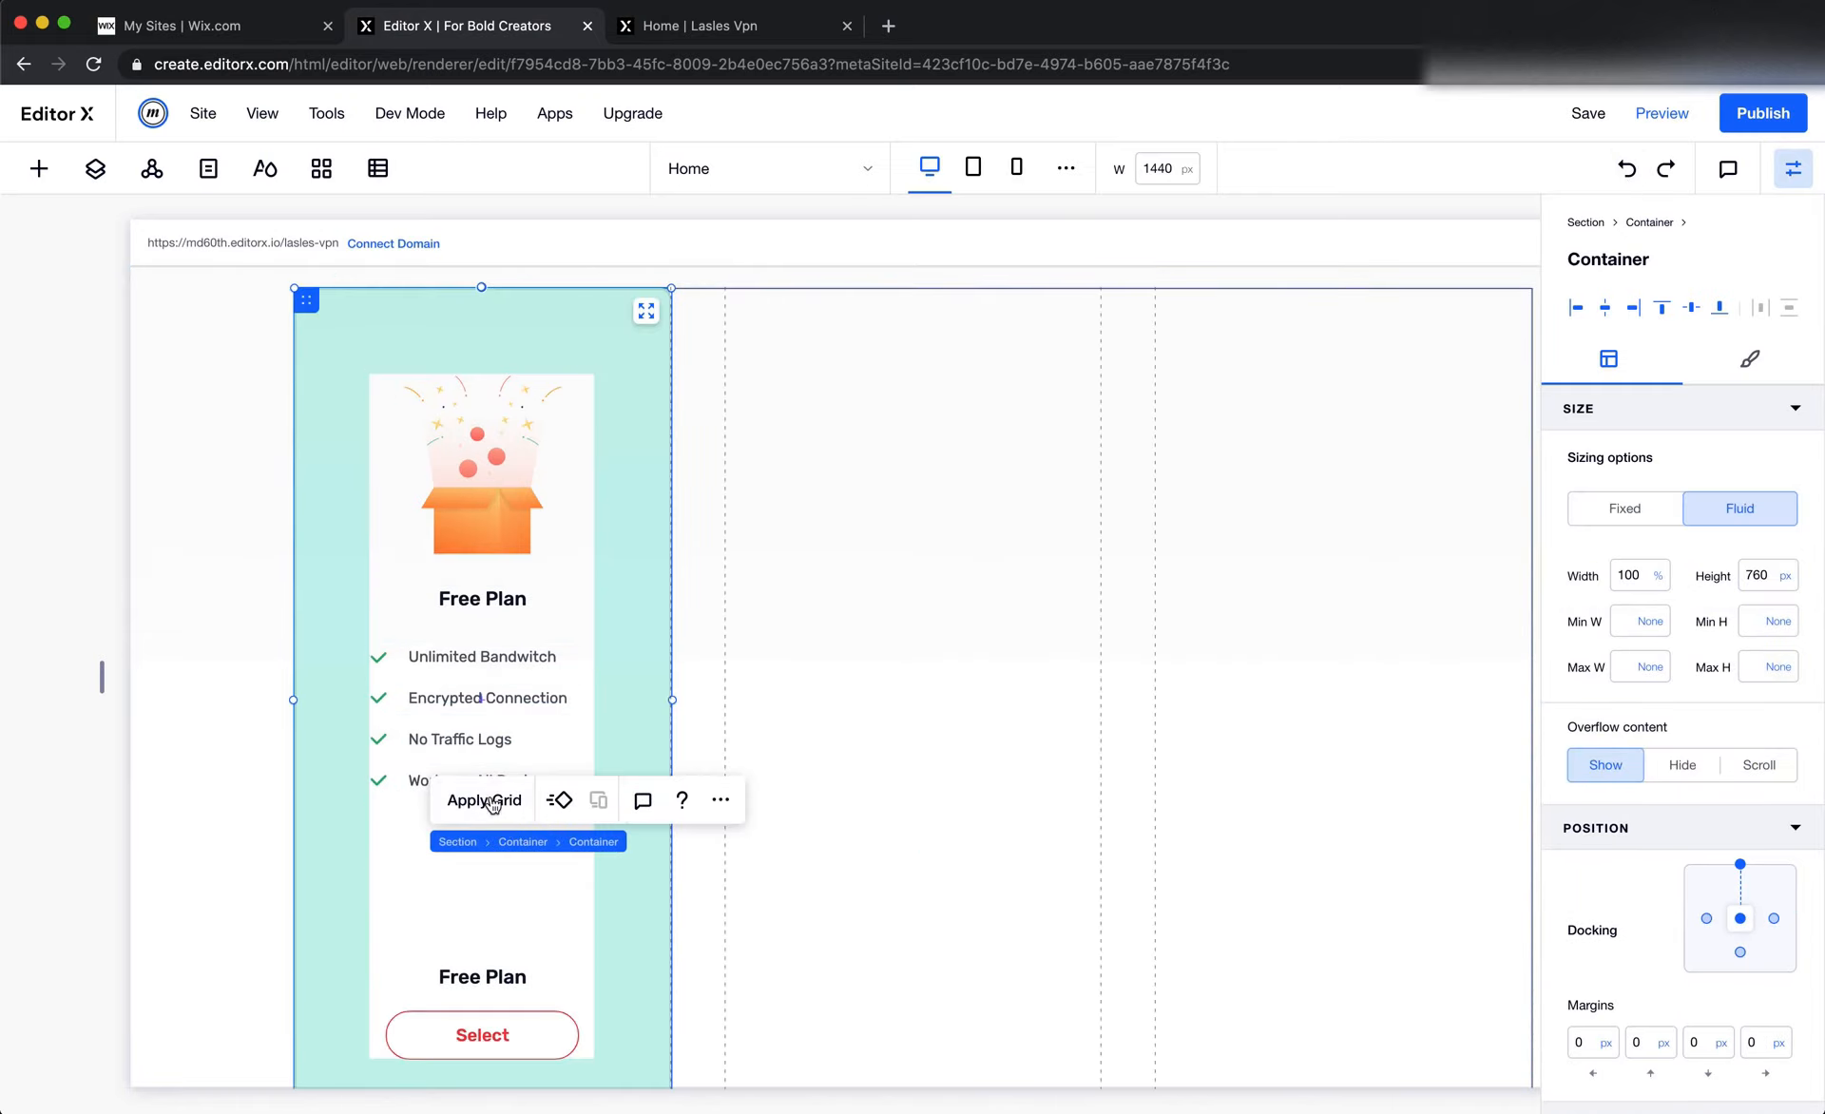
click(485, 800)
click(829, 622)
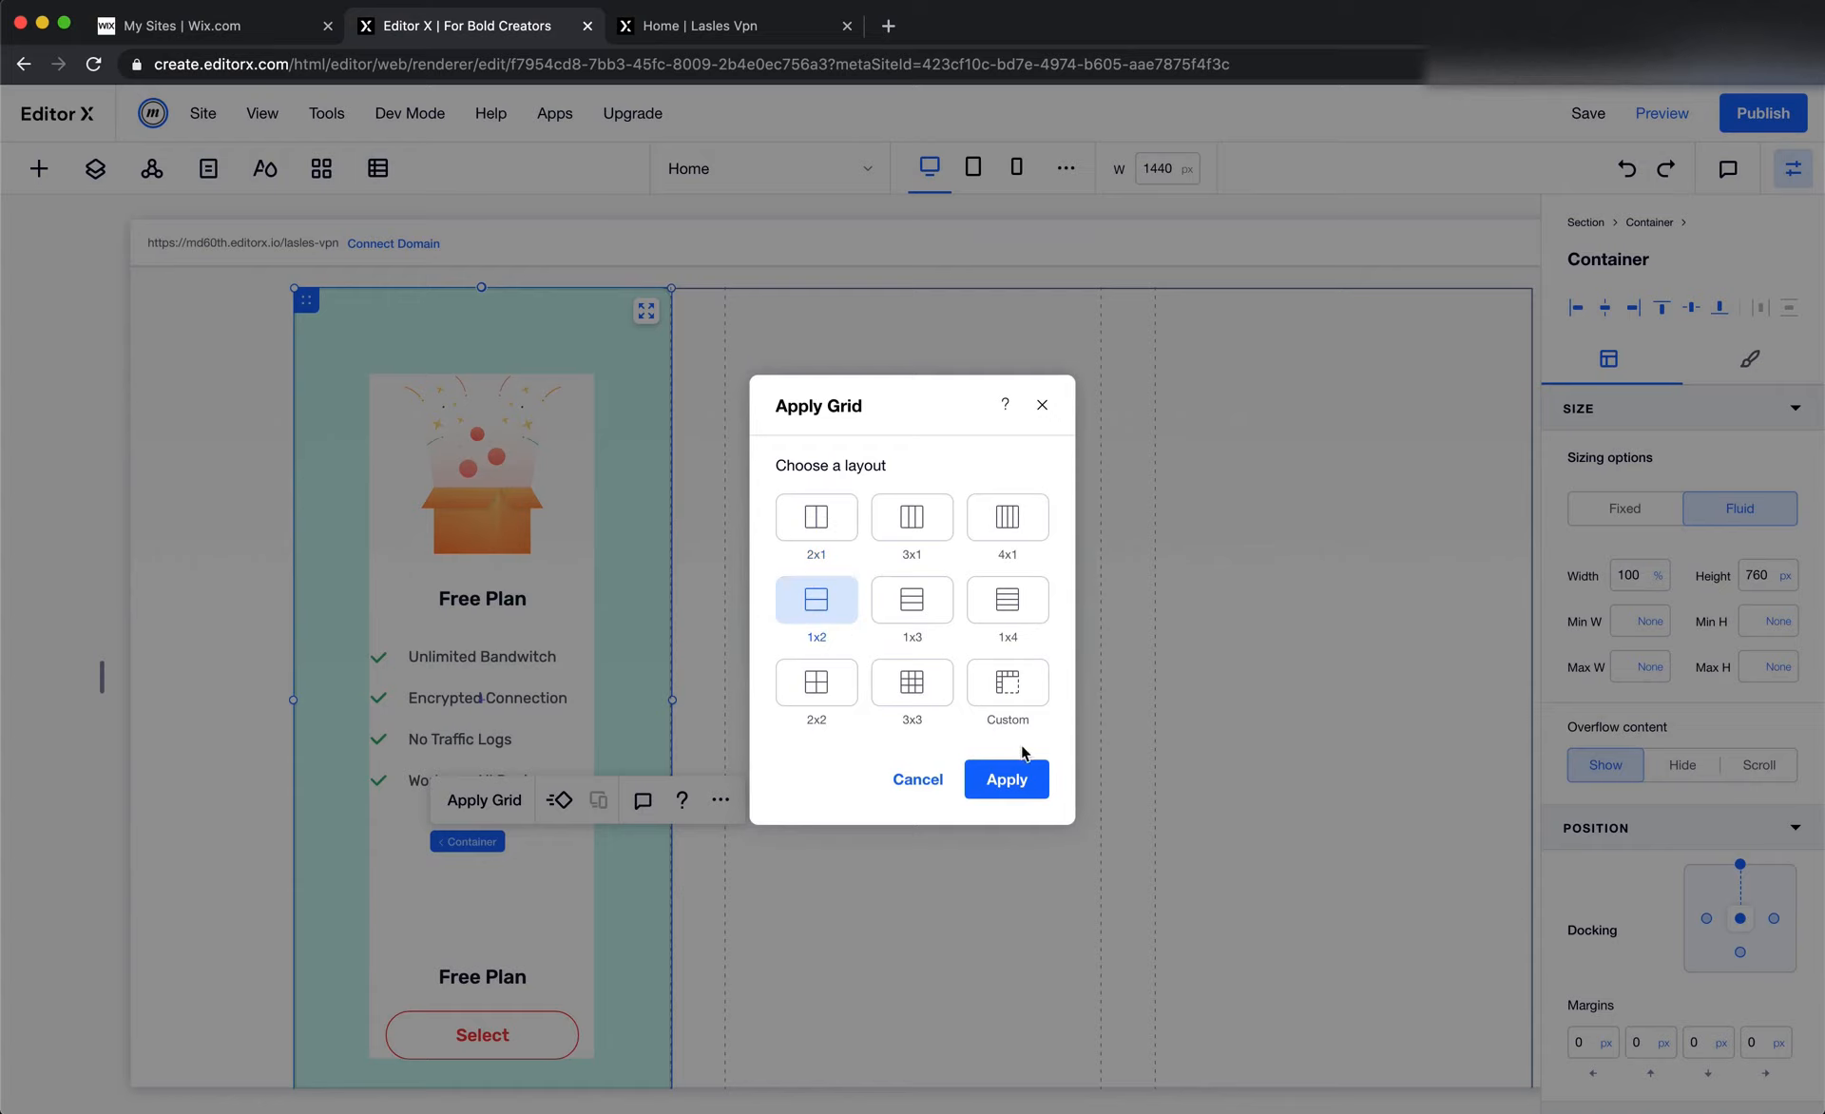
click(1005, 779)
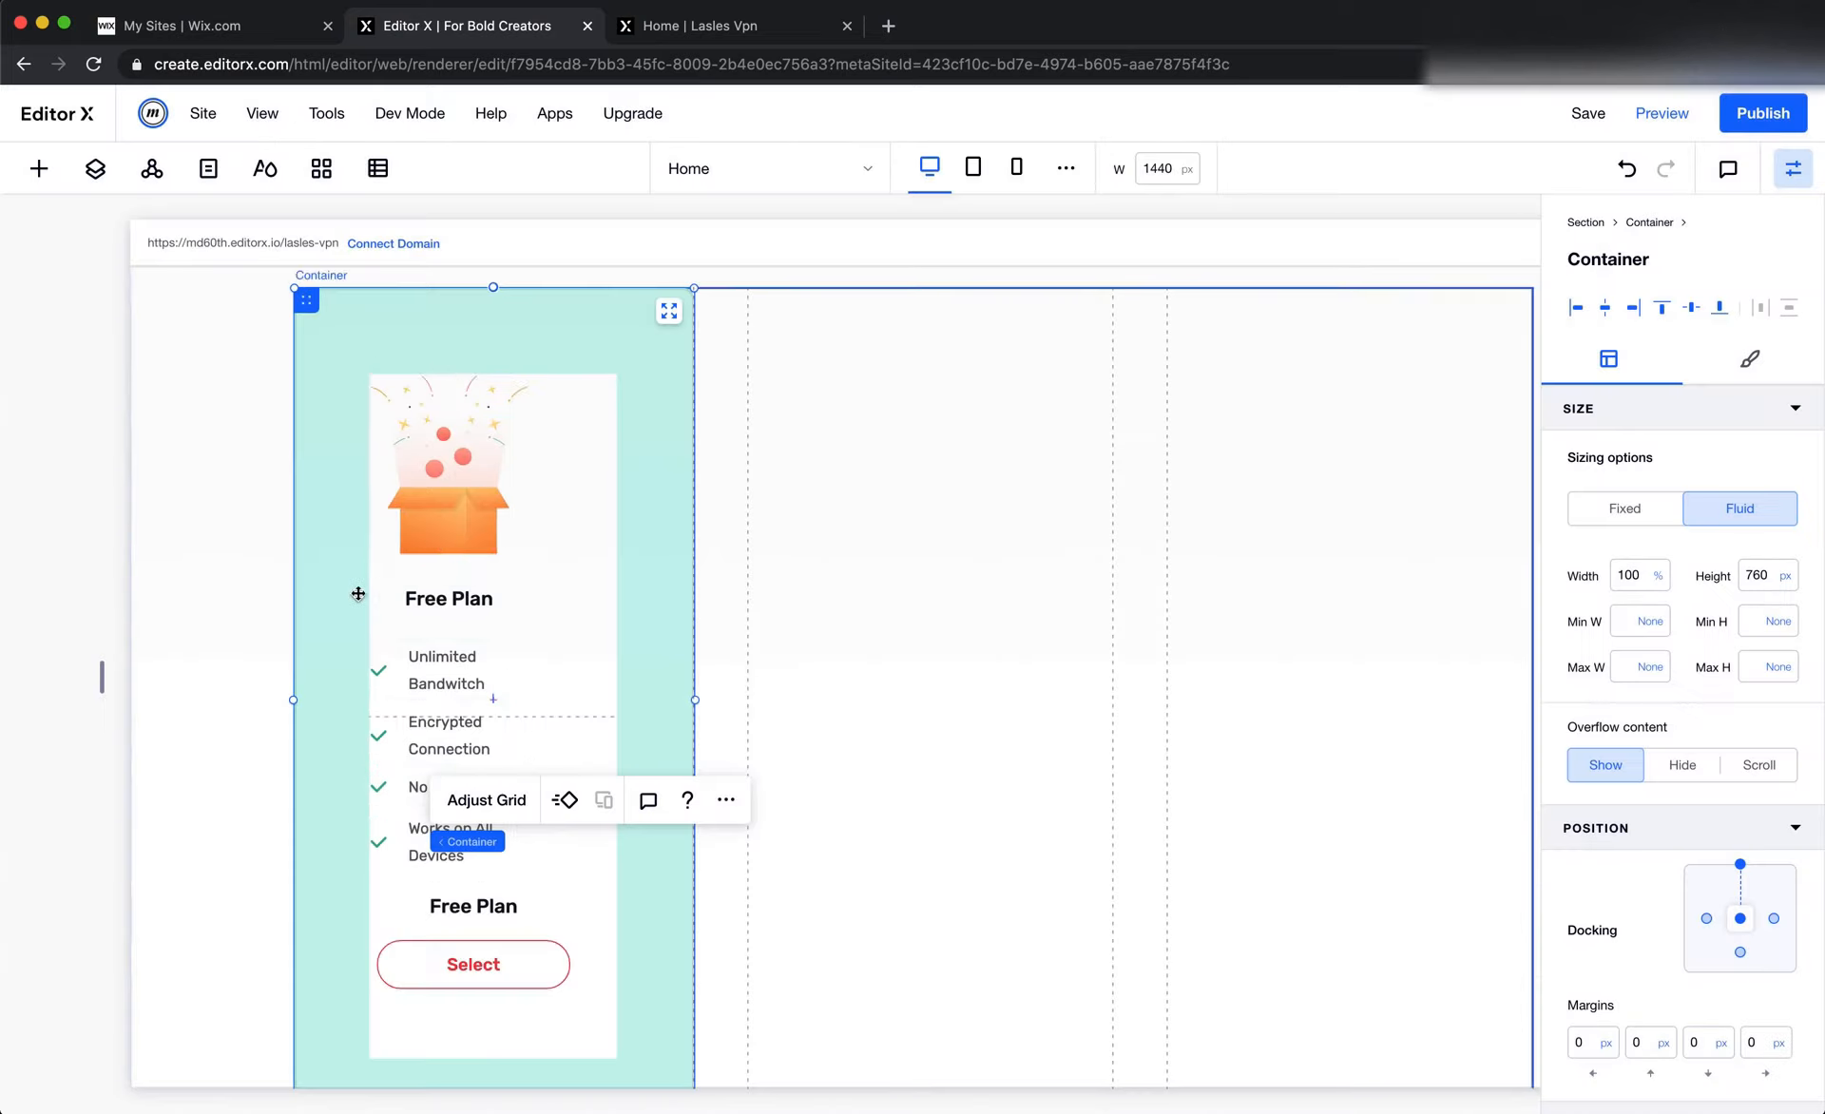
Set the right margin of the card's upper stack, with the image and feature list, to 0%
click(464, 636)
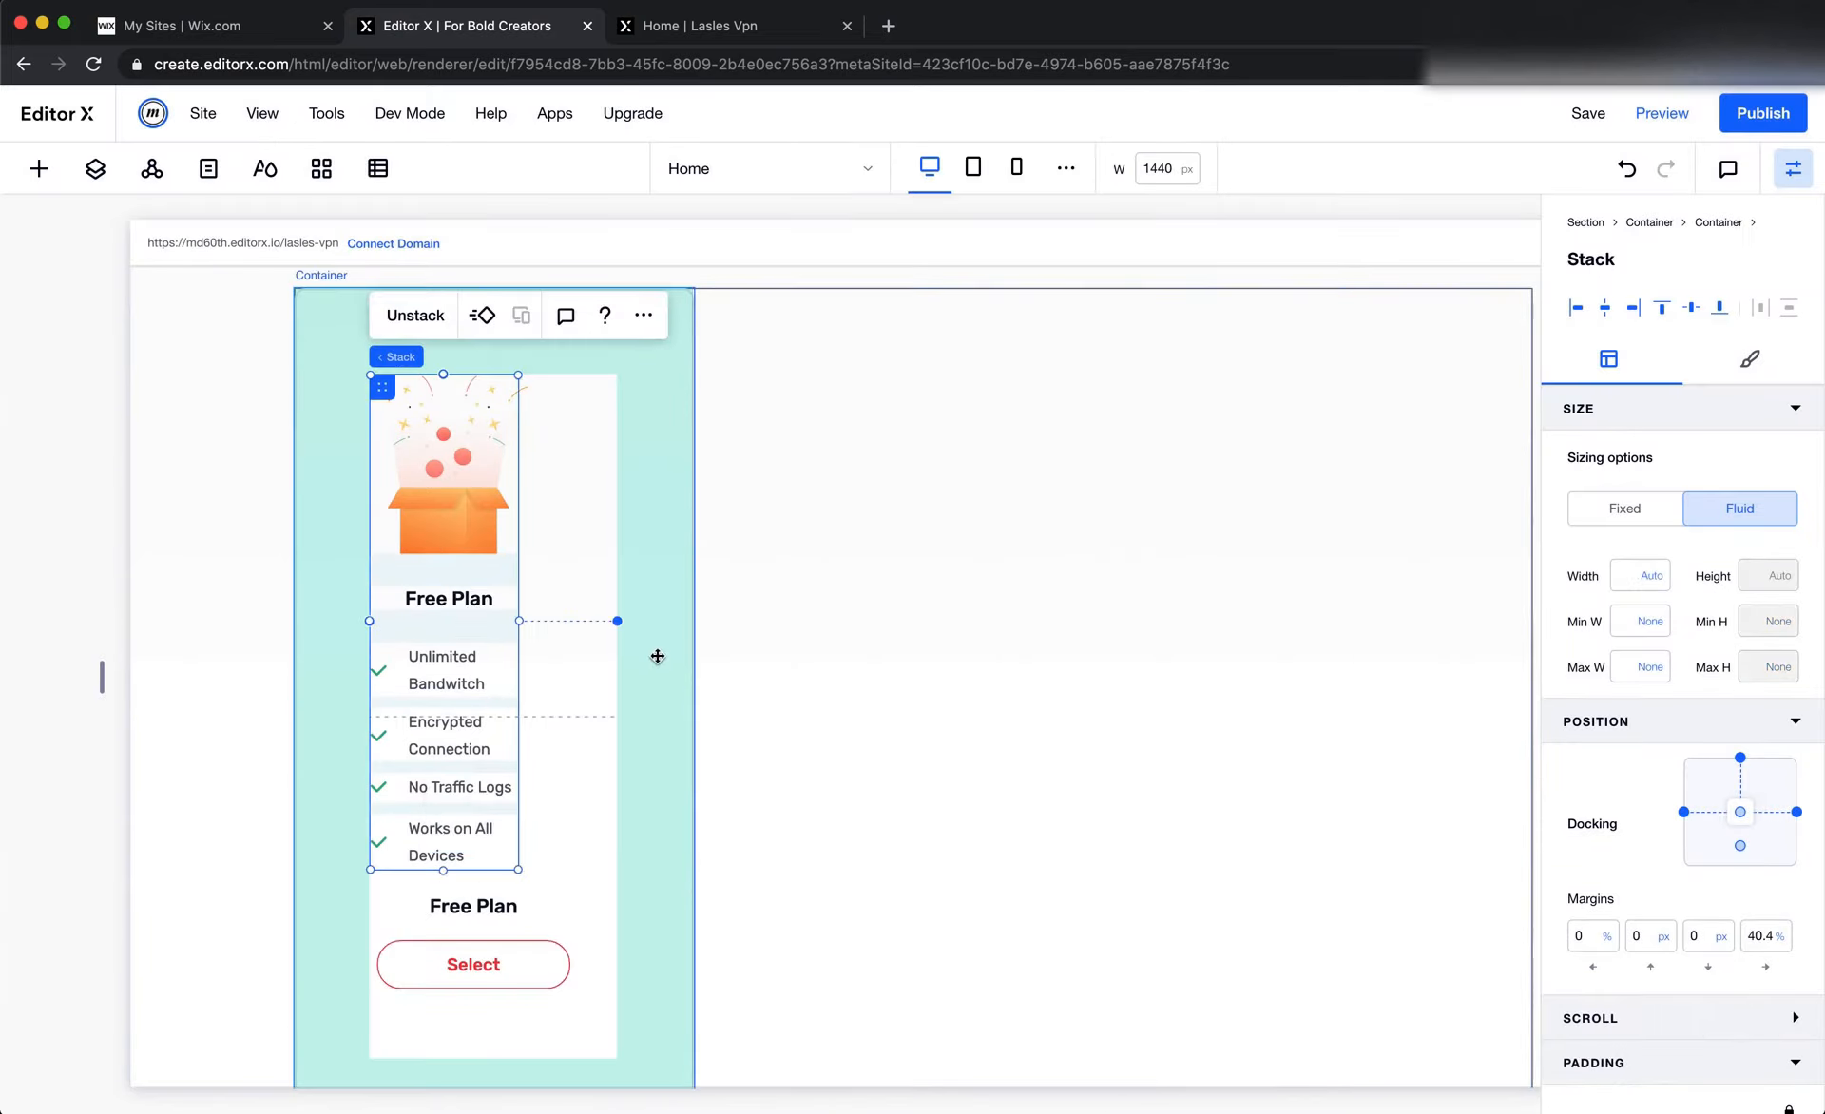
click(1792, 169)
click(1792, 169)
click(1759, 935)
text(0)
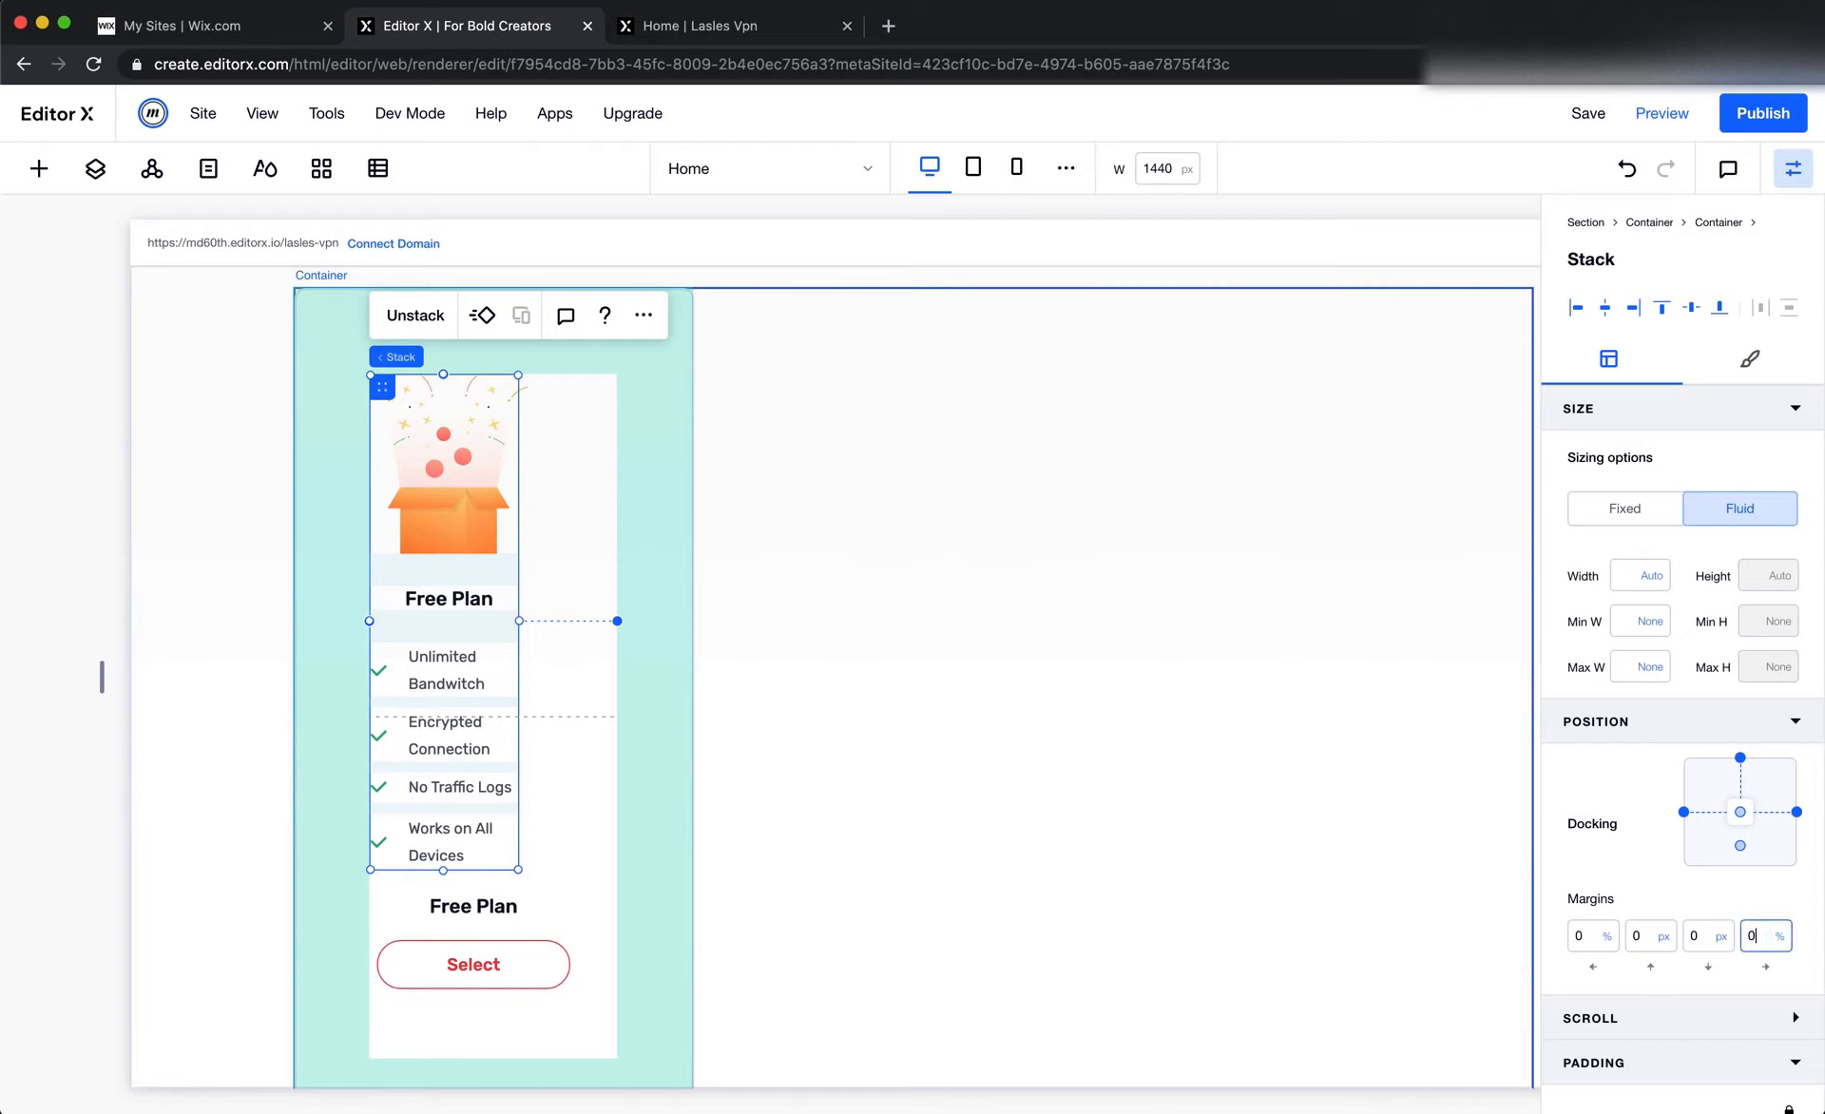
key(Return)
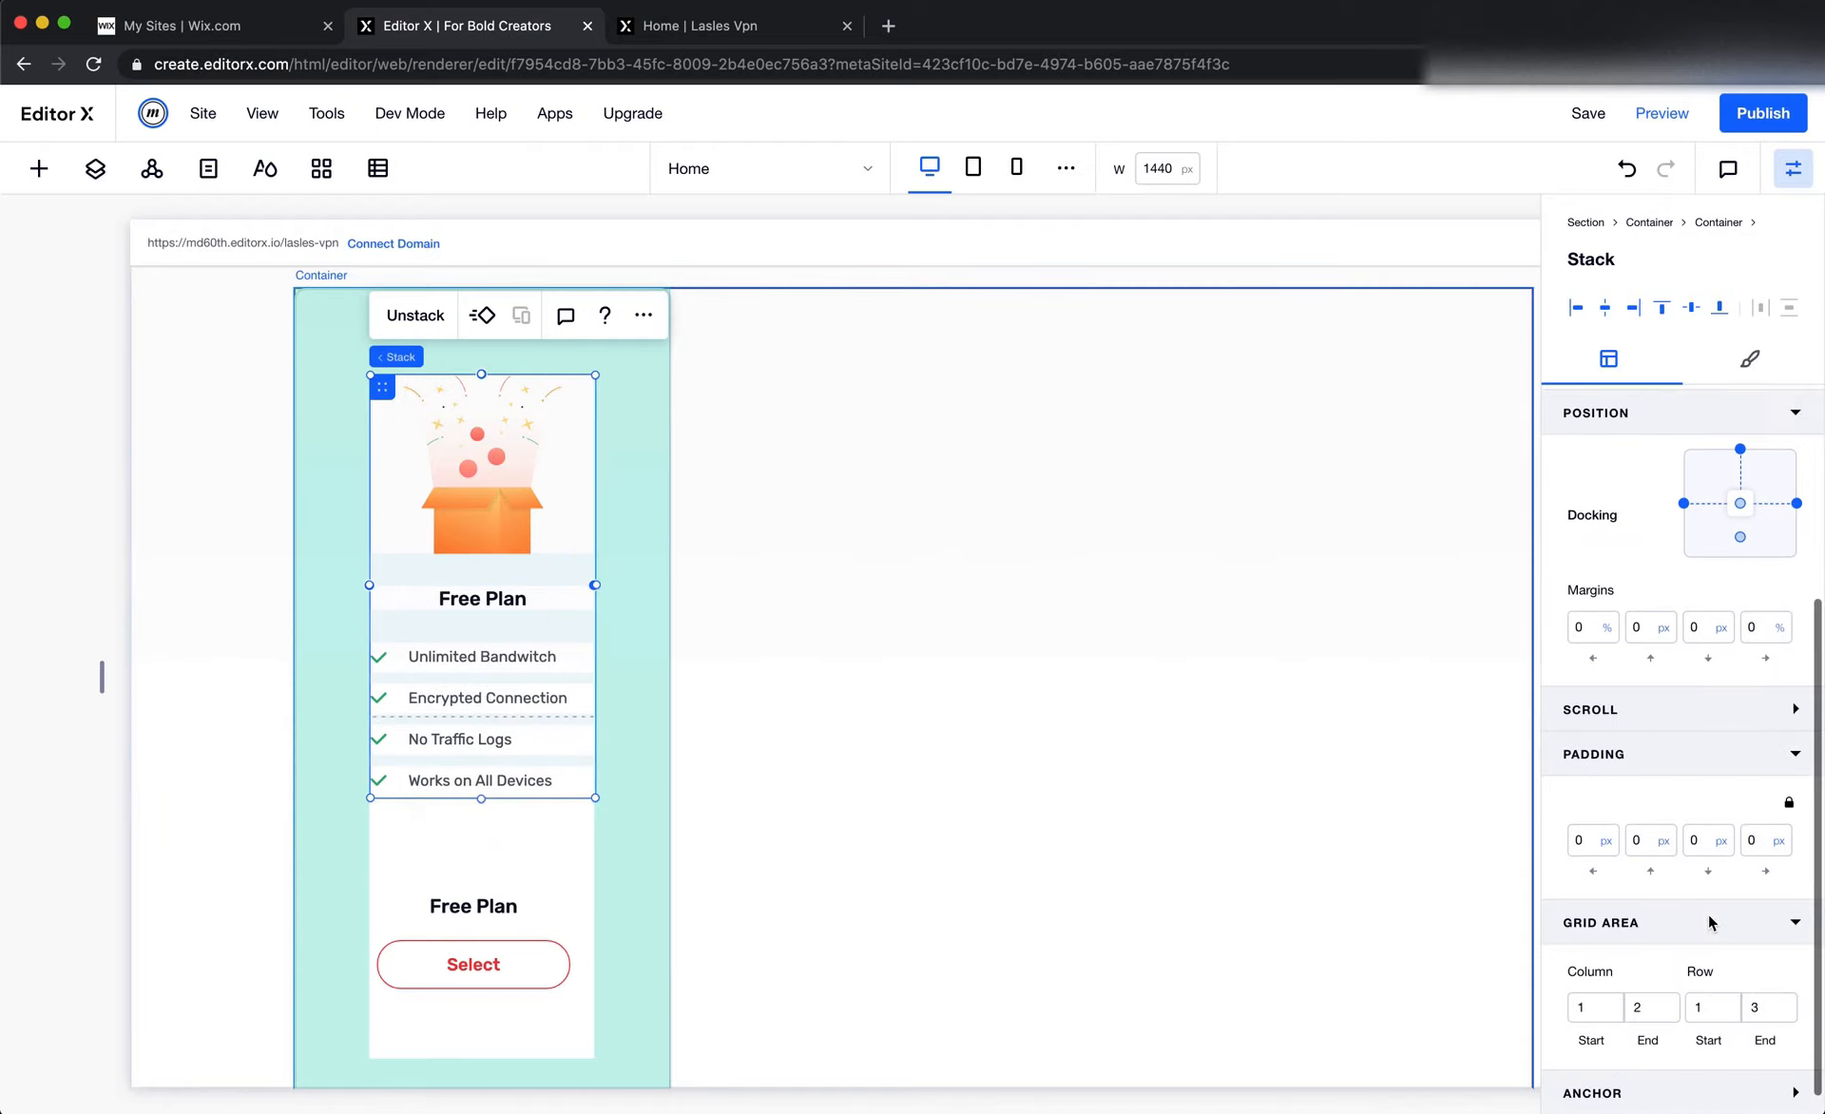
Limit the upper stack's grid area to the card's first row by setting its row end to 2
scroll(1711, 925, down, 3)
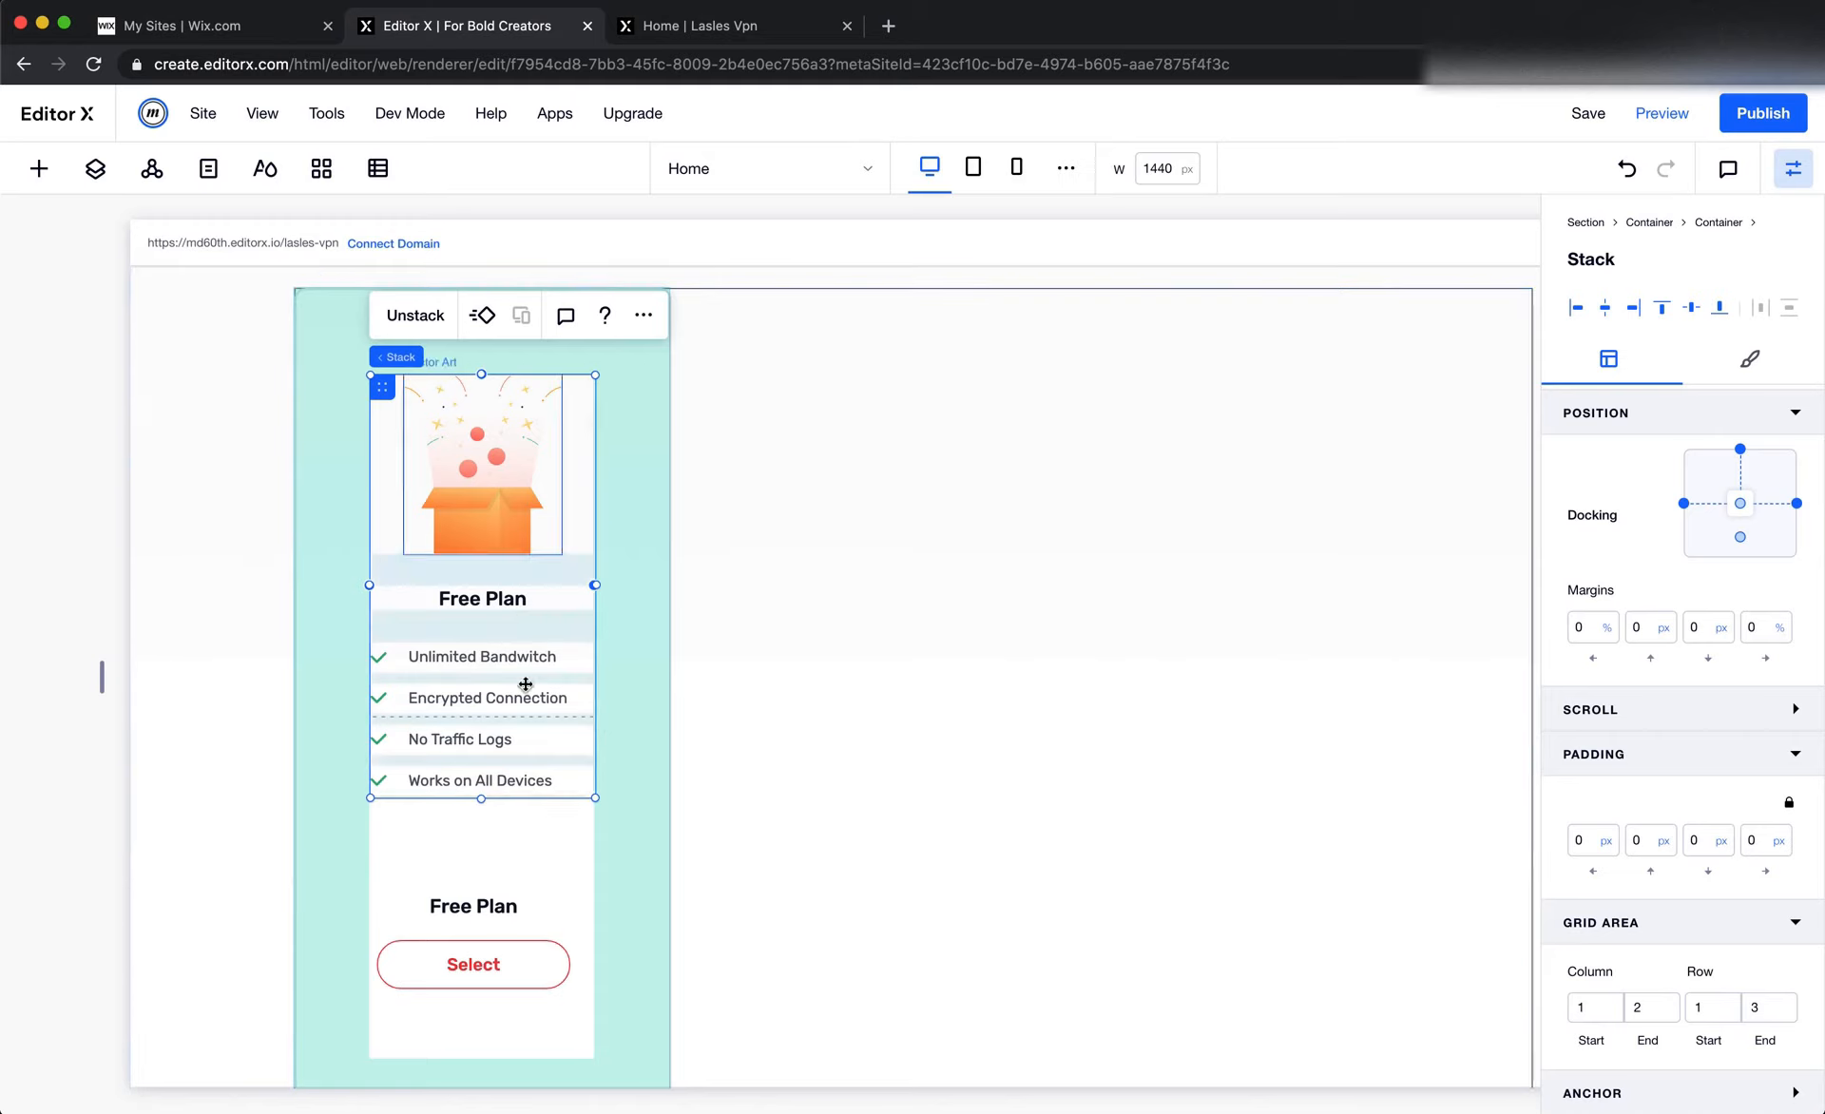
click(95, 168)
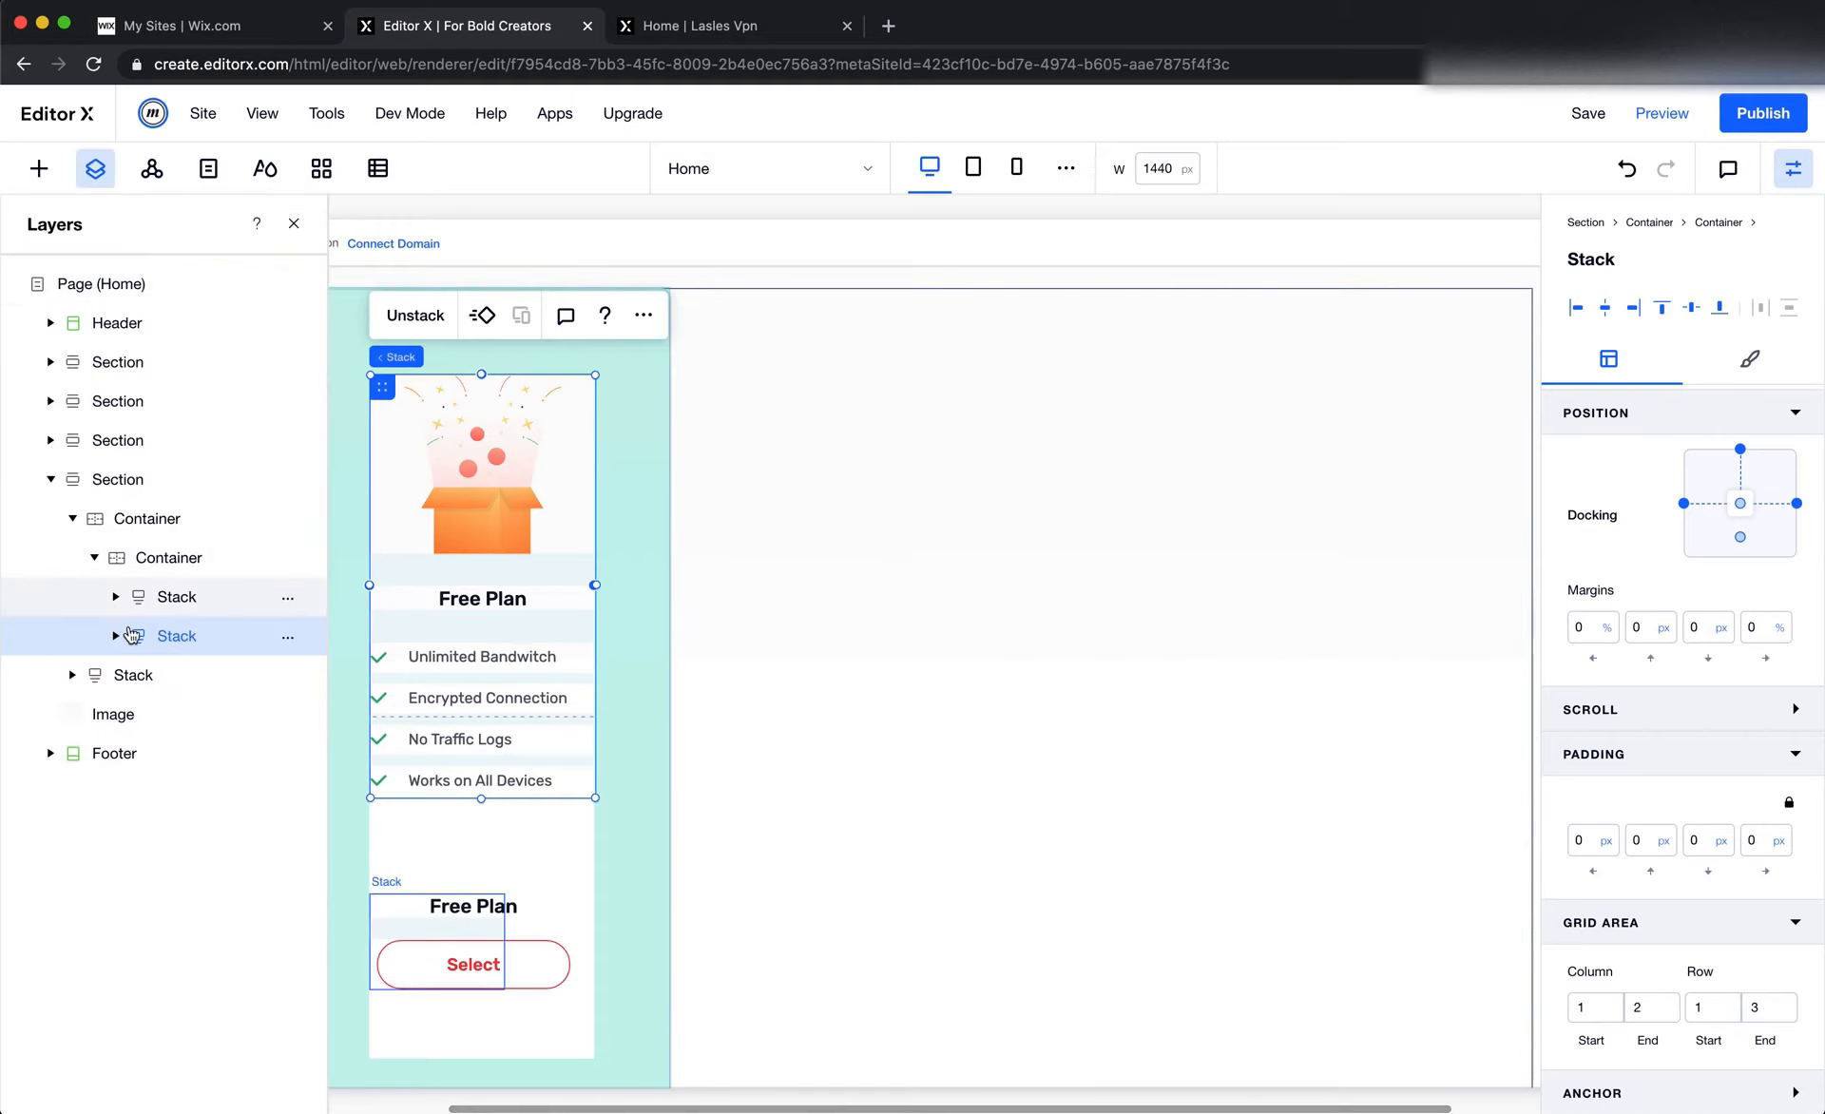
scroll(808, 732, left, 3)
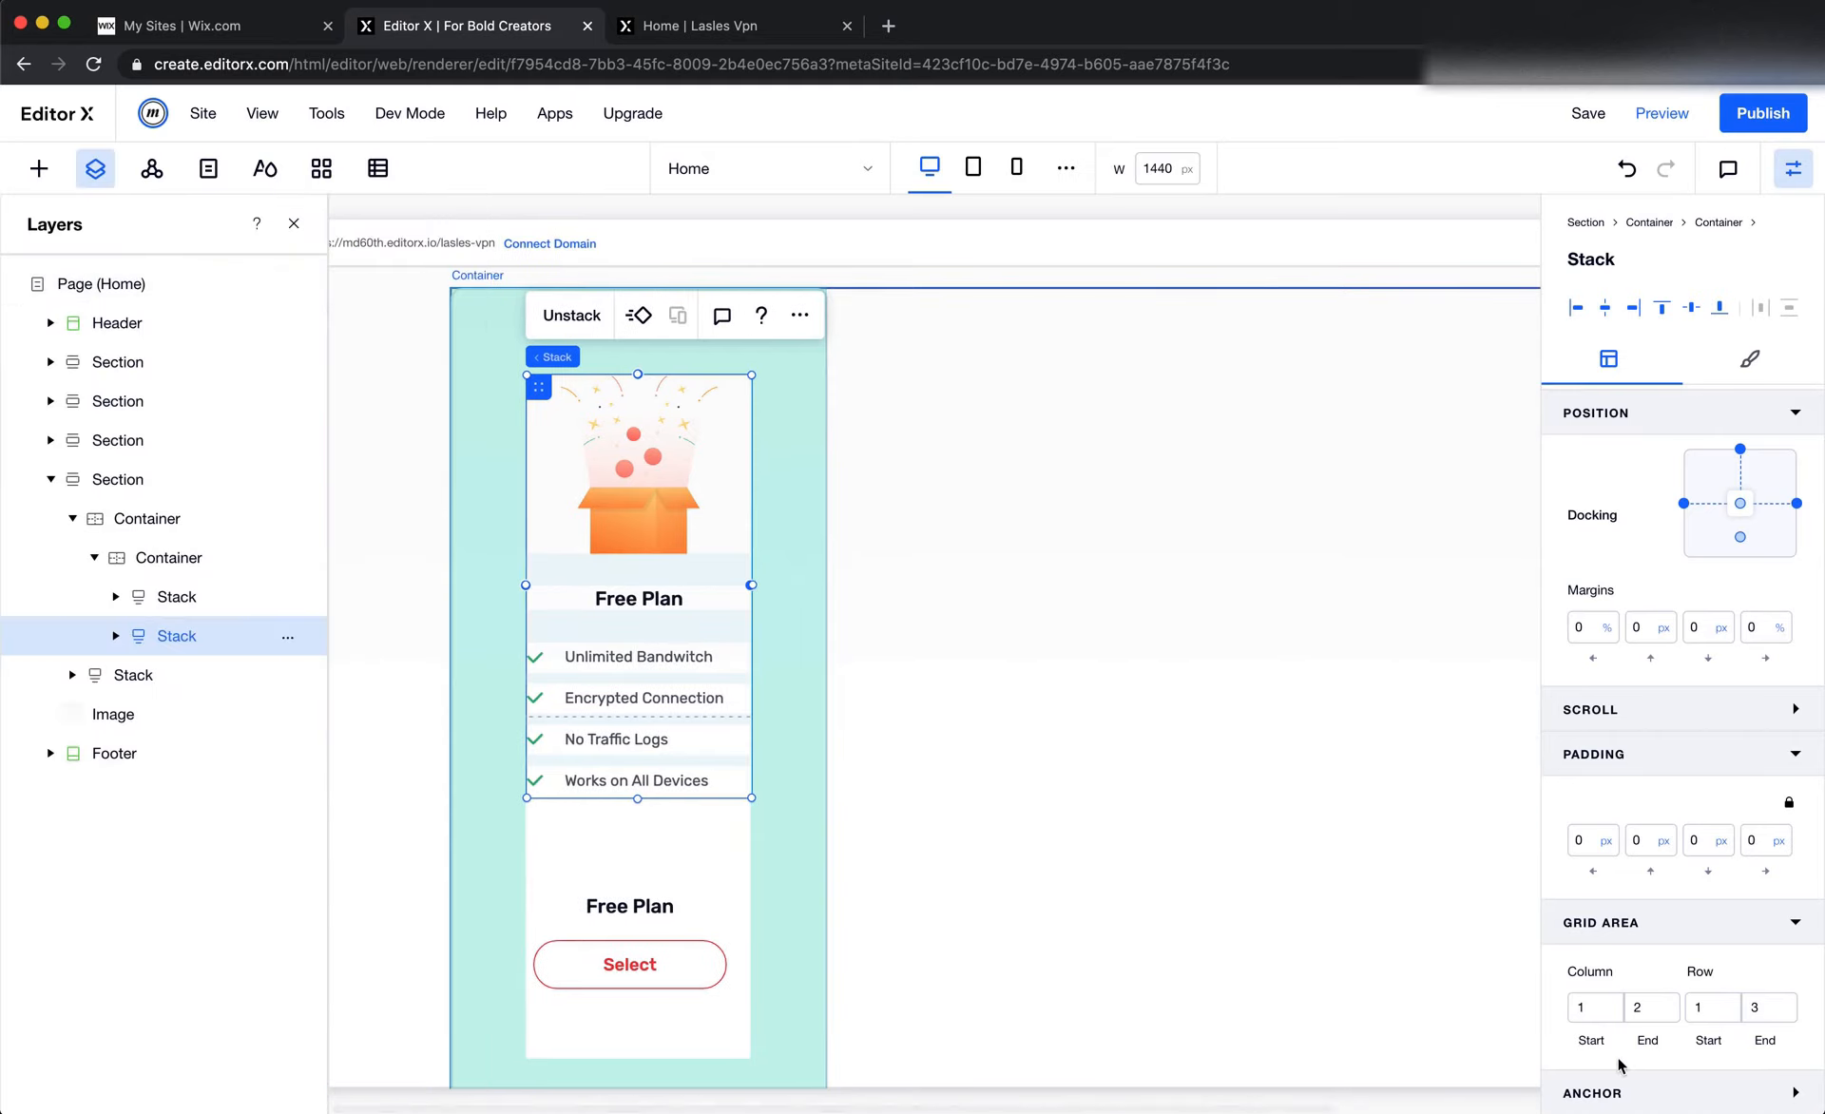
click(1716, 1014)
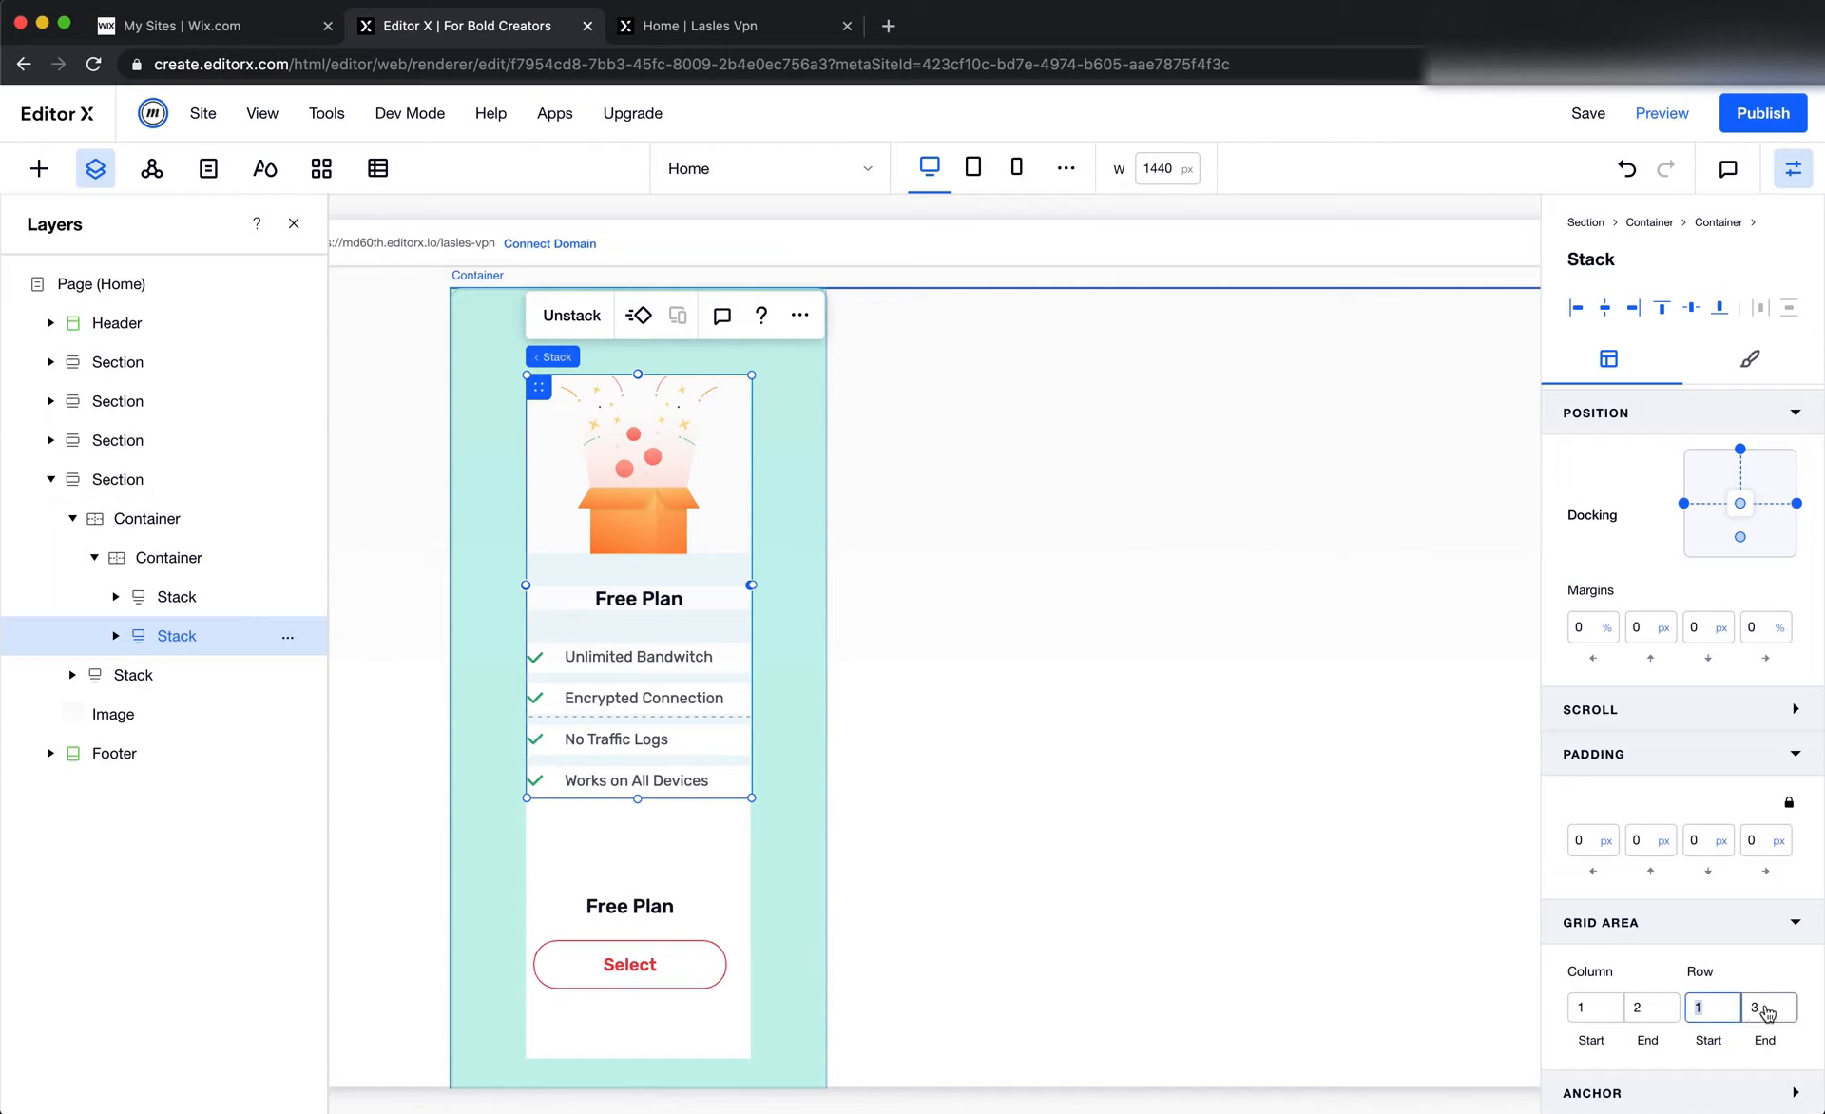
click(1773, 1005)
key(BackSpace)
text(2)
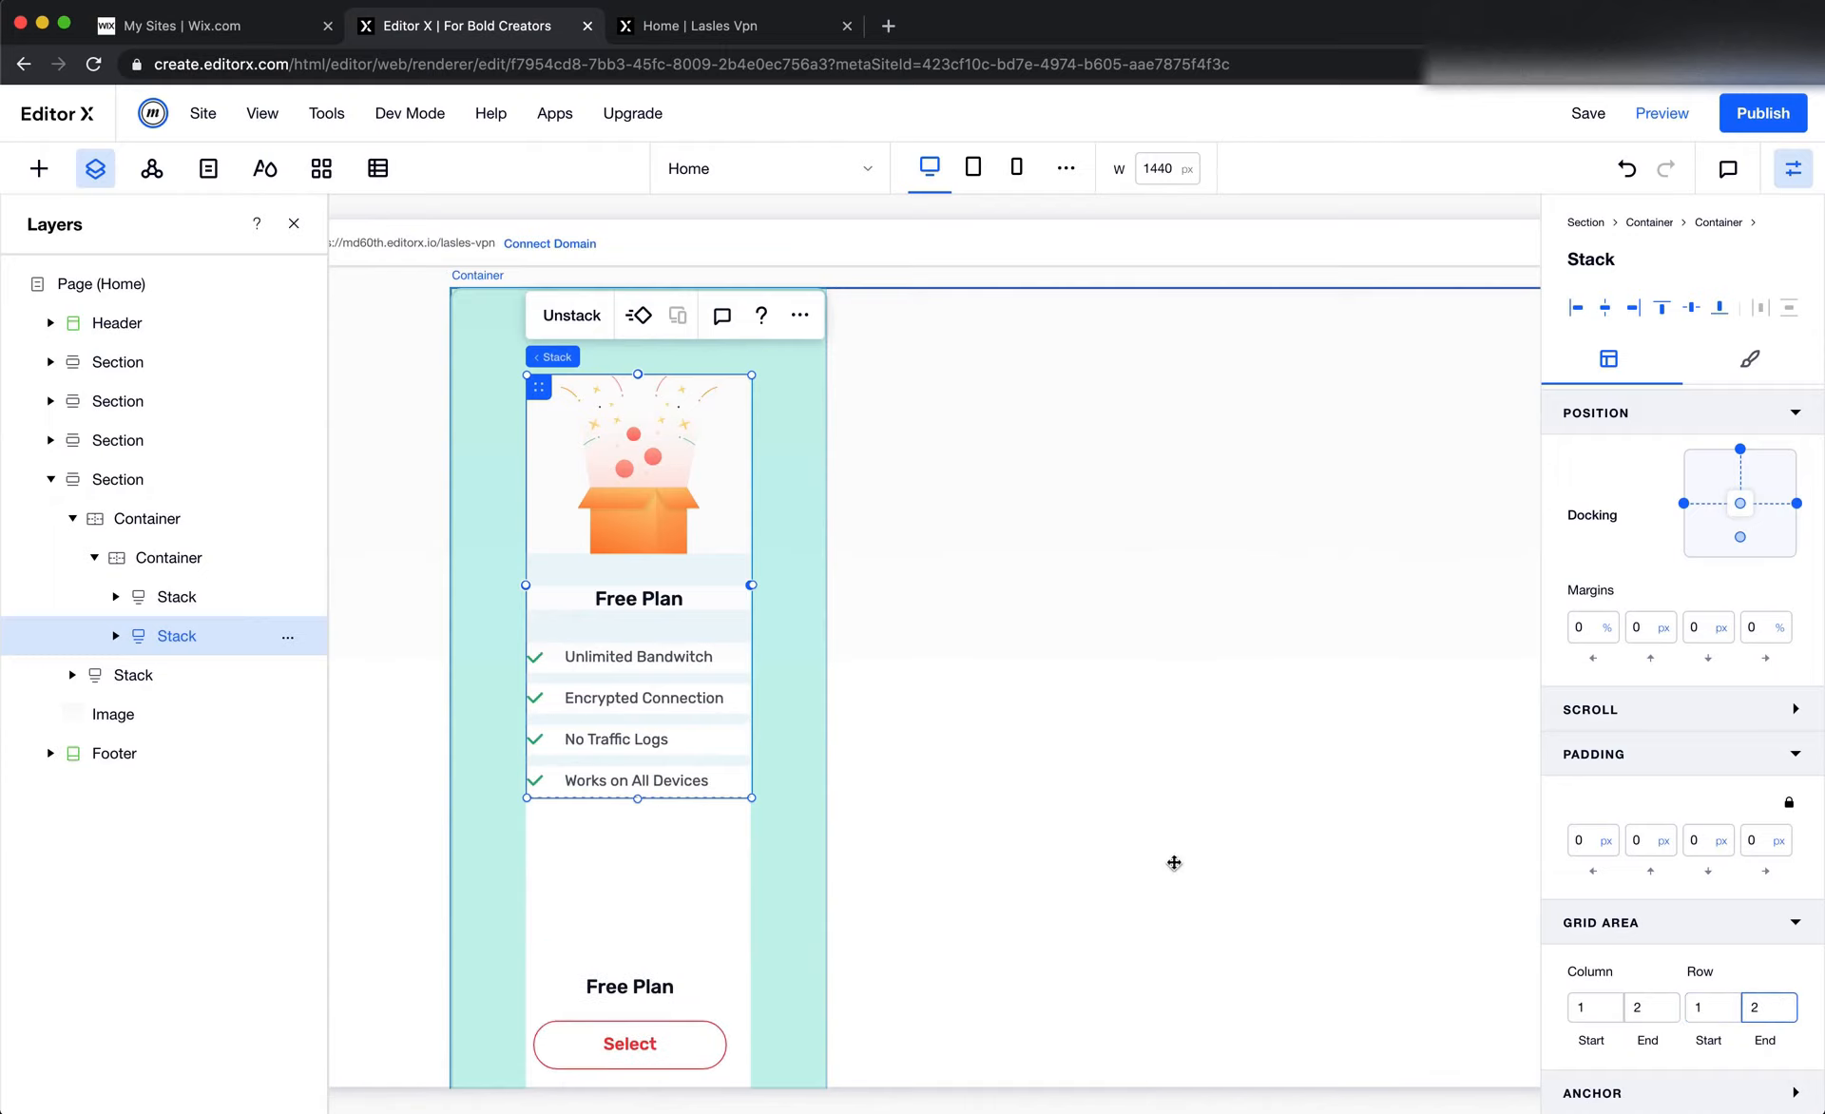
Set the width of the card's lower stack, with the Free Plan label and Select button, to 100%
click(622, 1005)
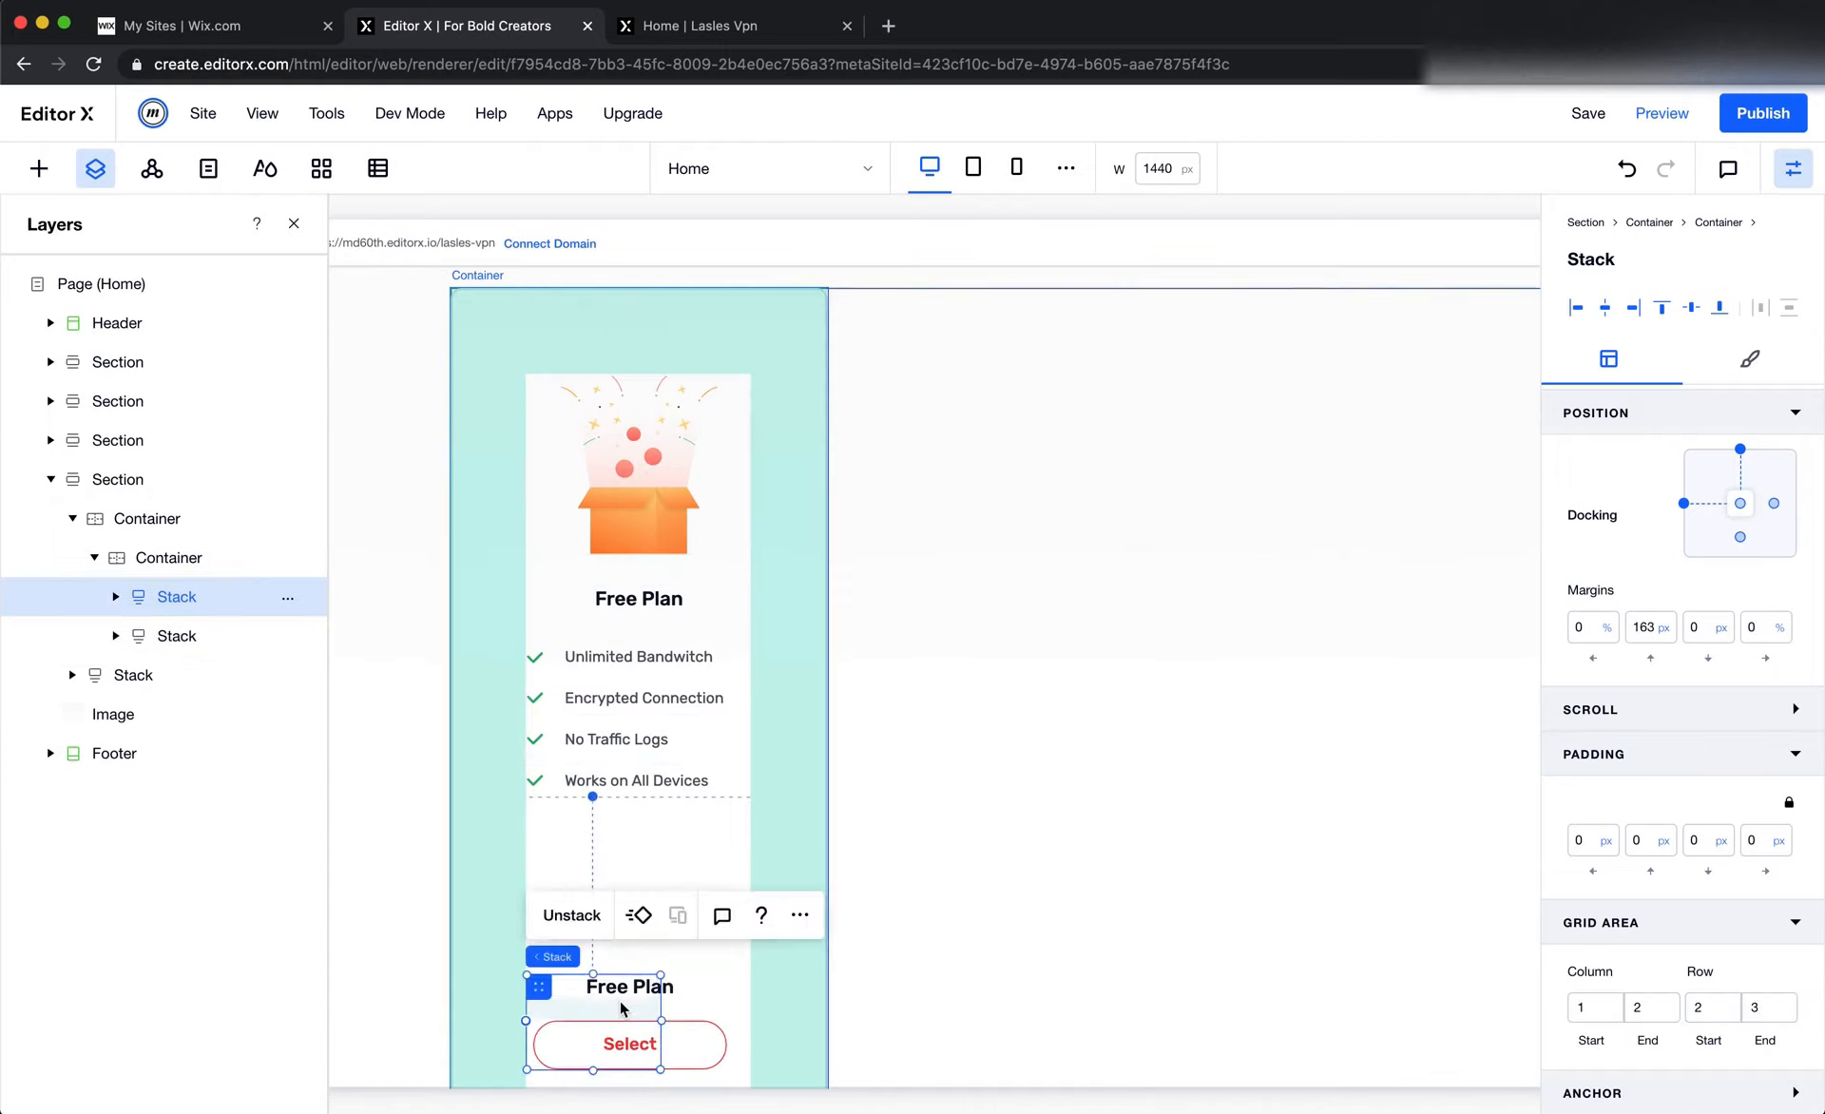
scroll(1650, 466, up, 5)
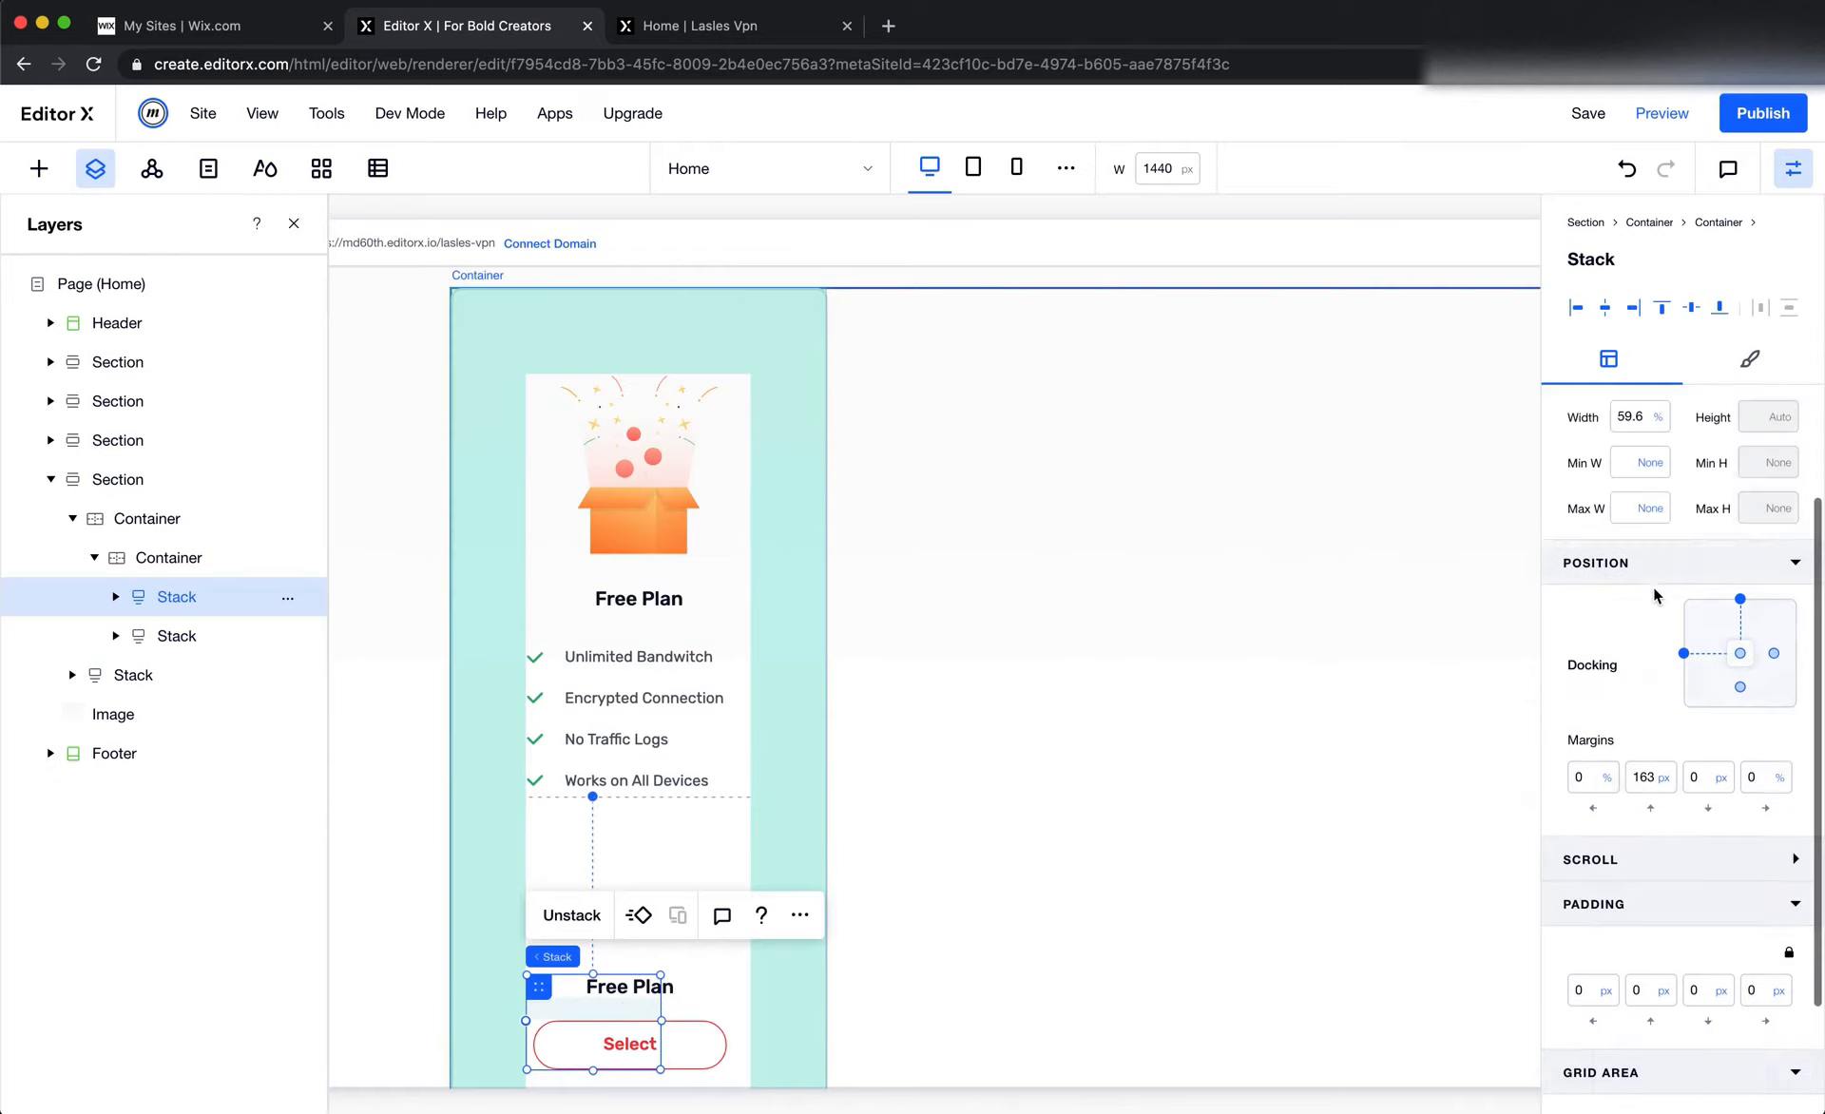
click(1639, 574)
text(100)
key(Return)
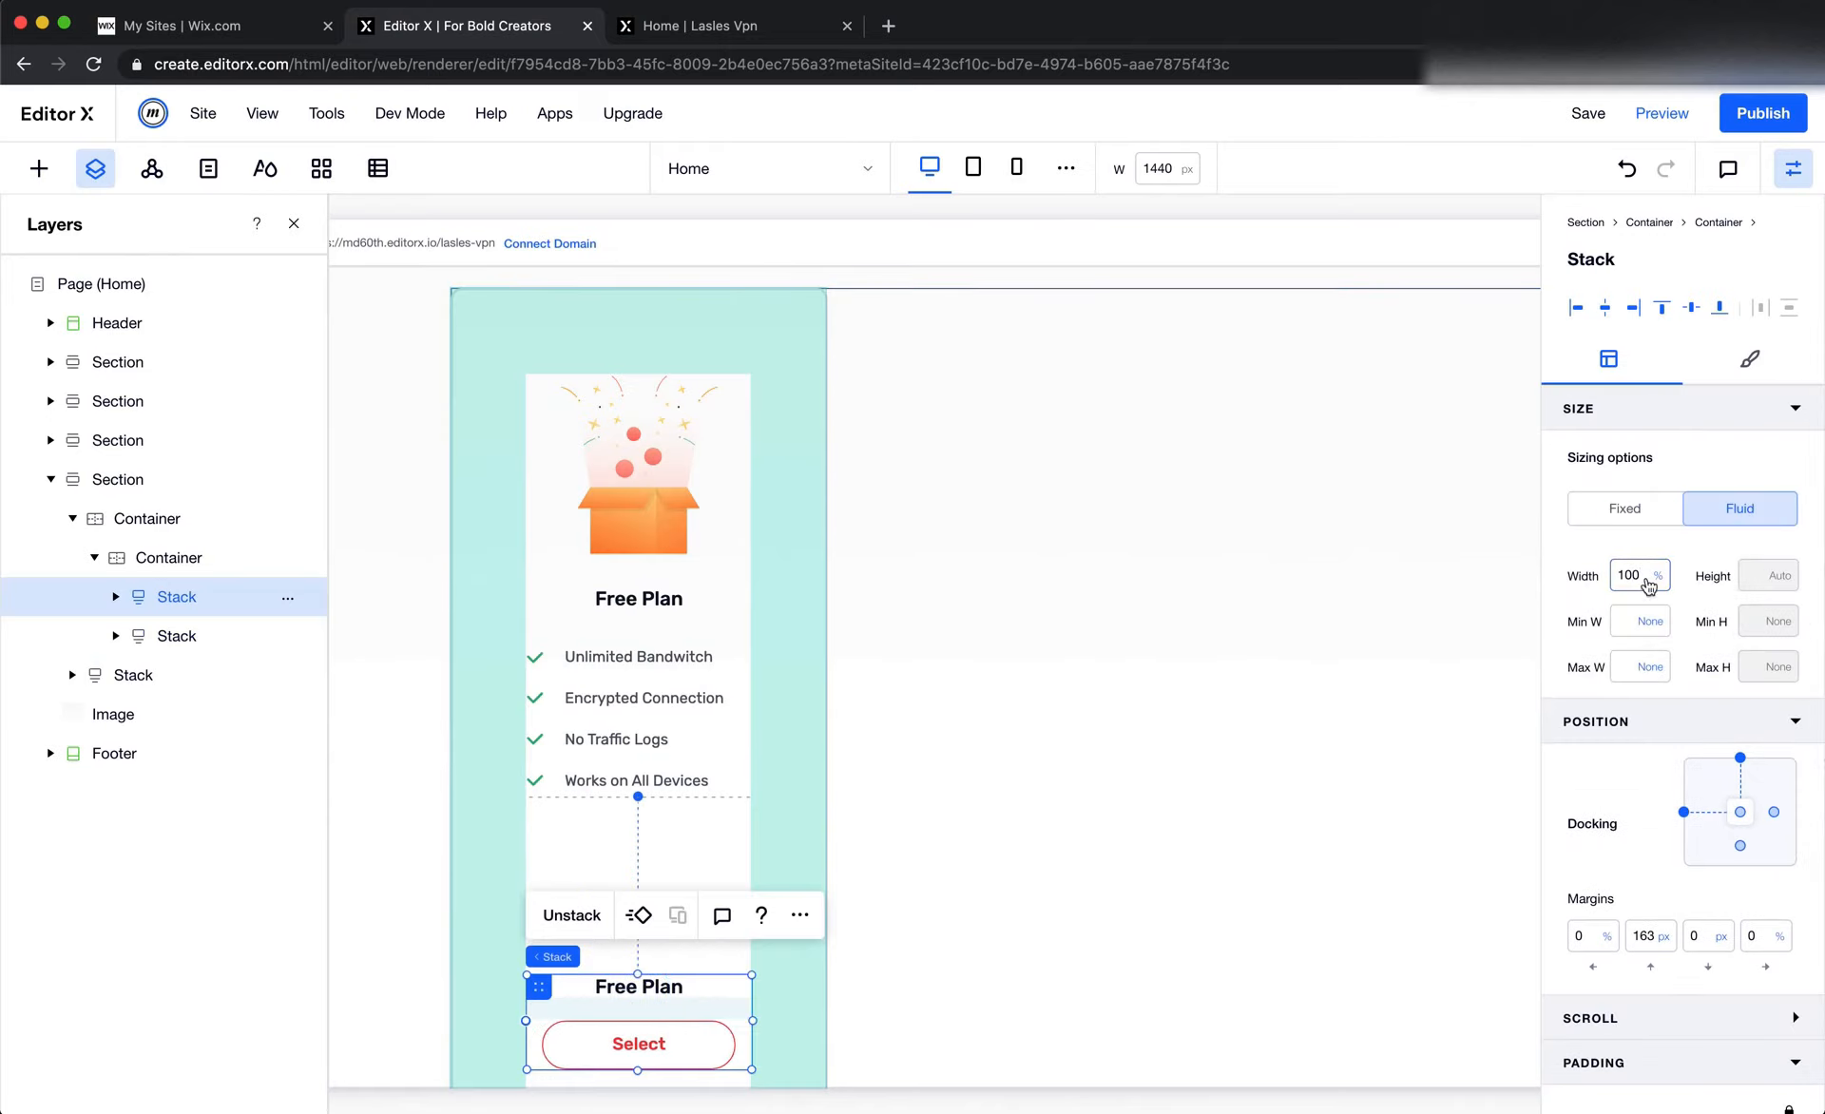
scroll(1309, 650, down, 2)
scroll(1669, 1018, down, 4)
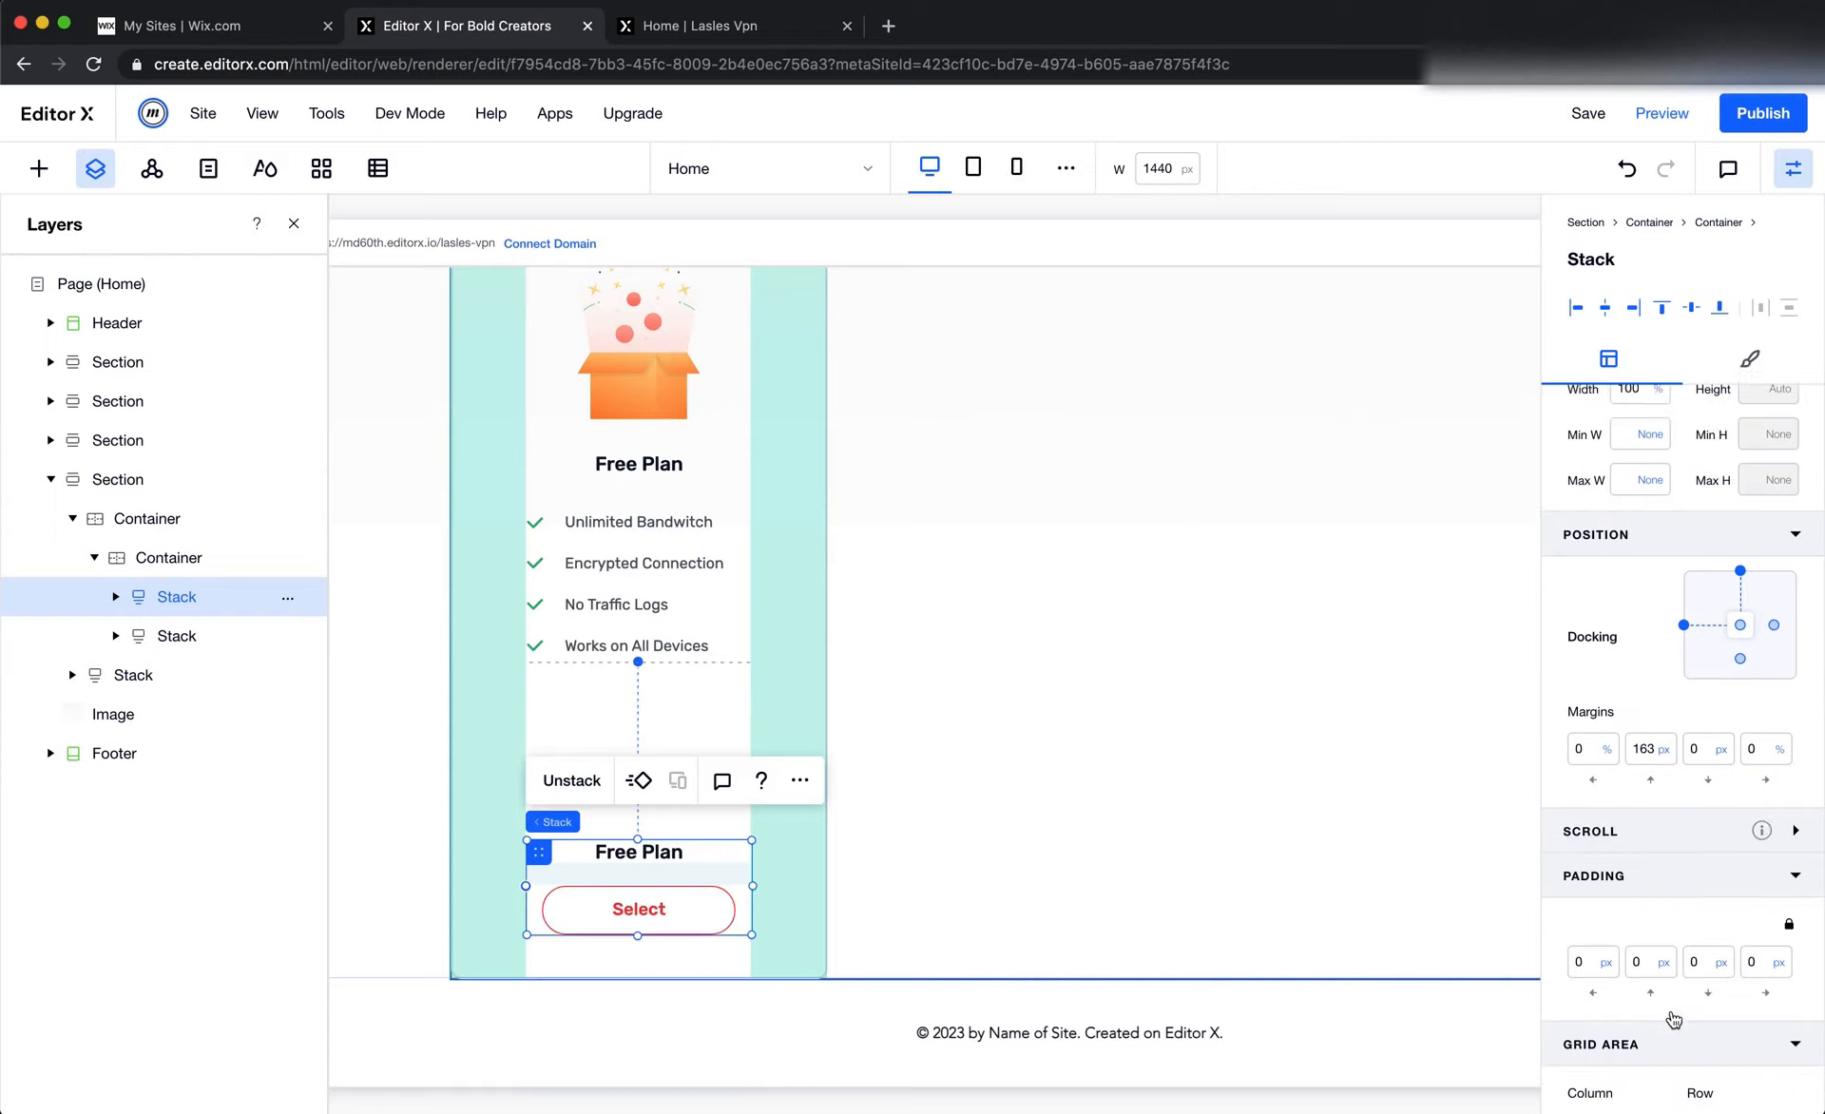
click(1757, 1013)
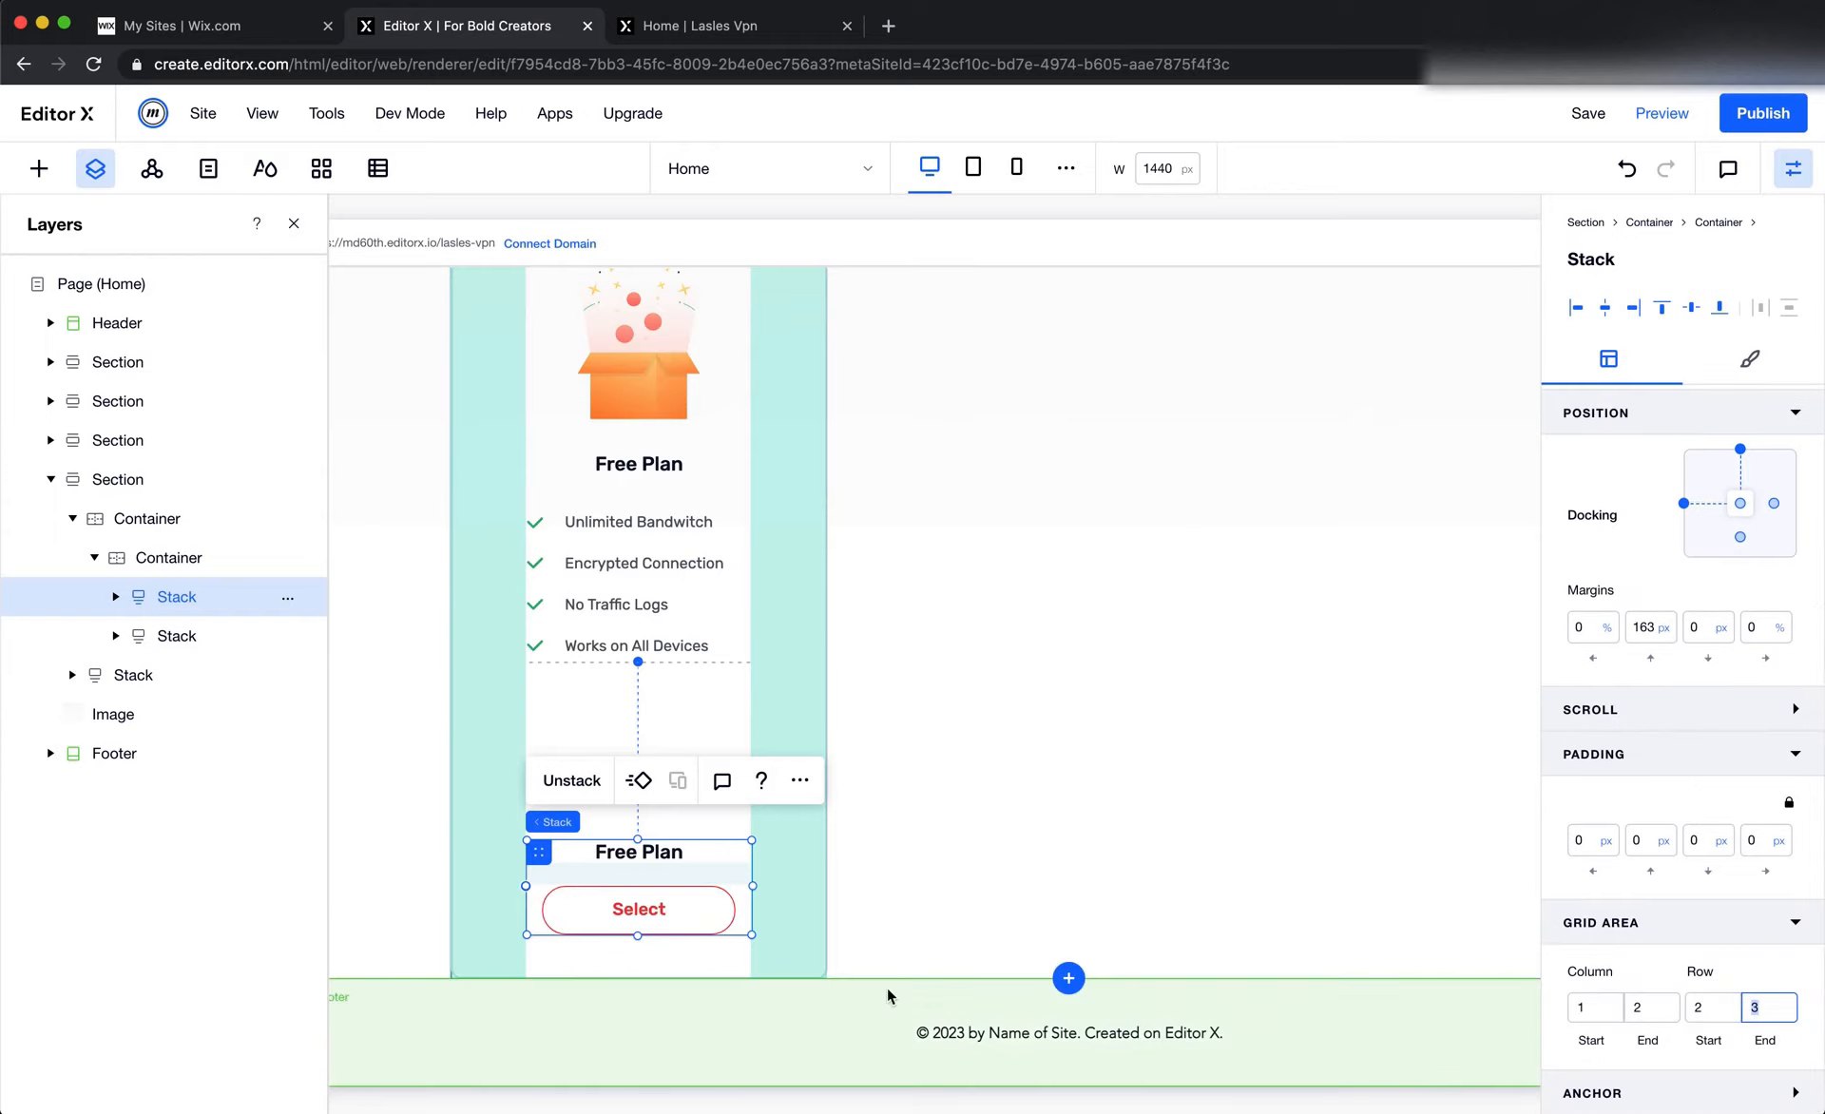
click(729, 967)
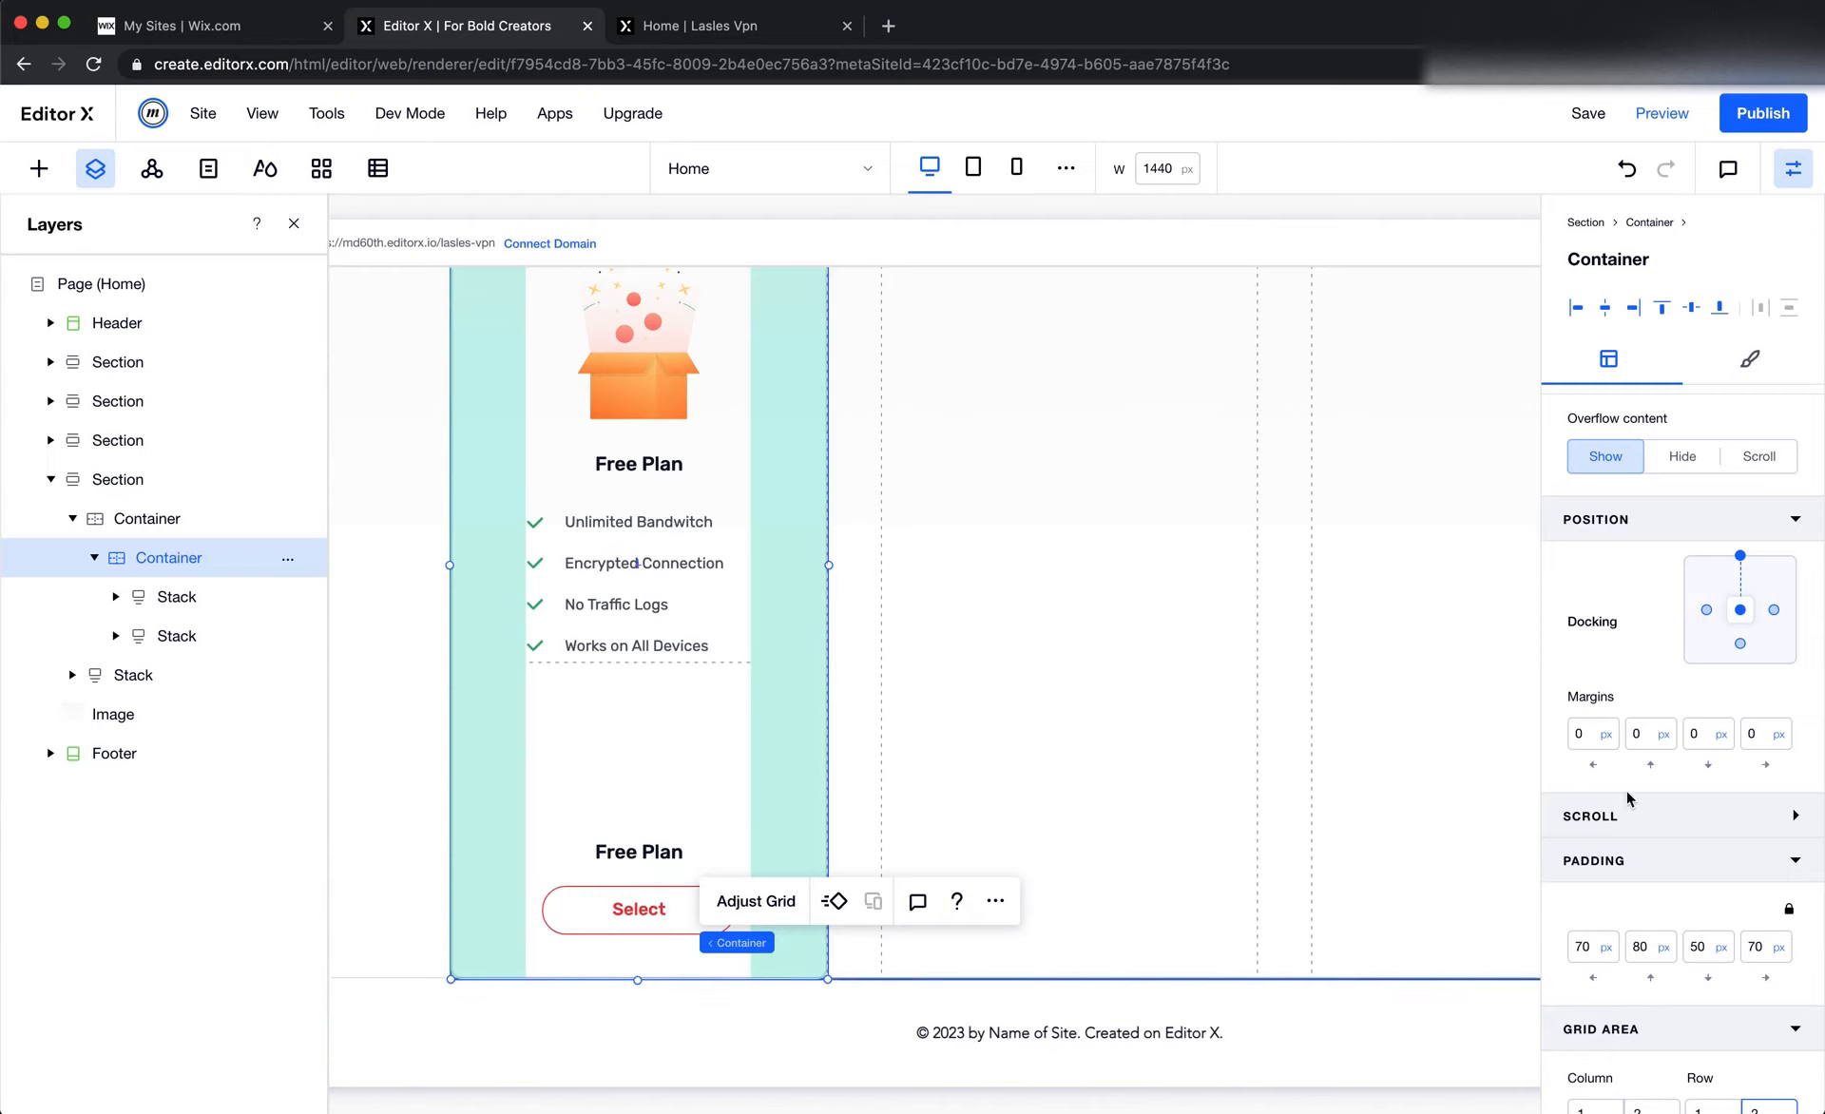
Set the height of the Free Plan card container to Auto
scroll(1629, 803, up, 3)
click(1783, 574)
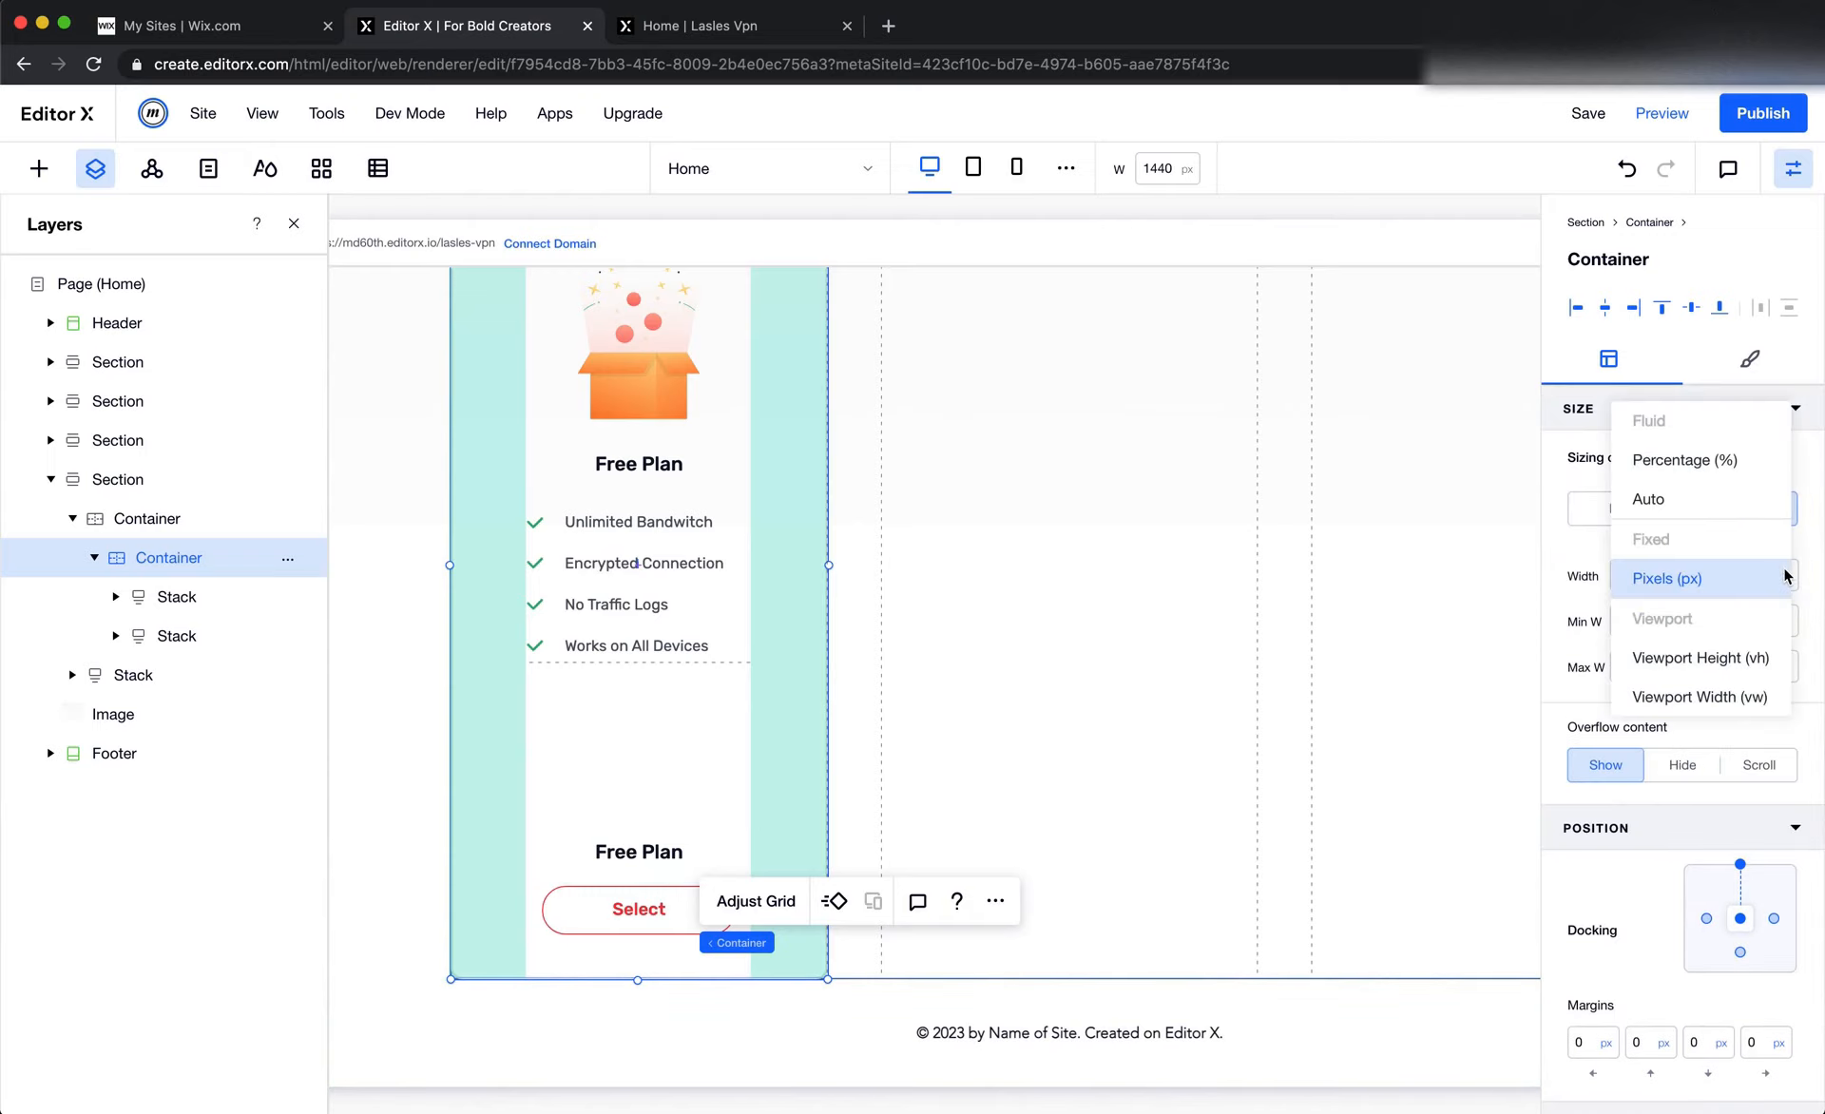
click(632, 879)
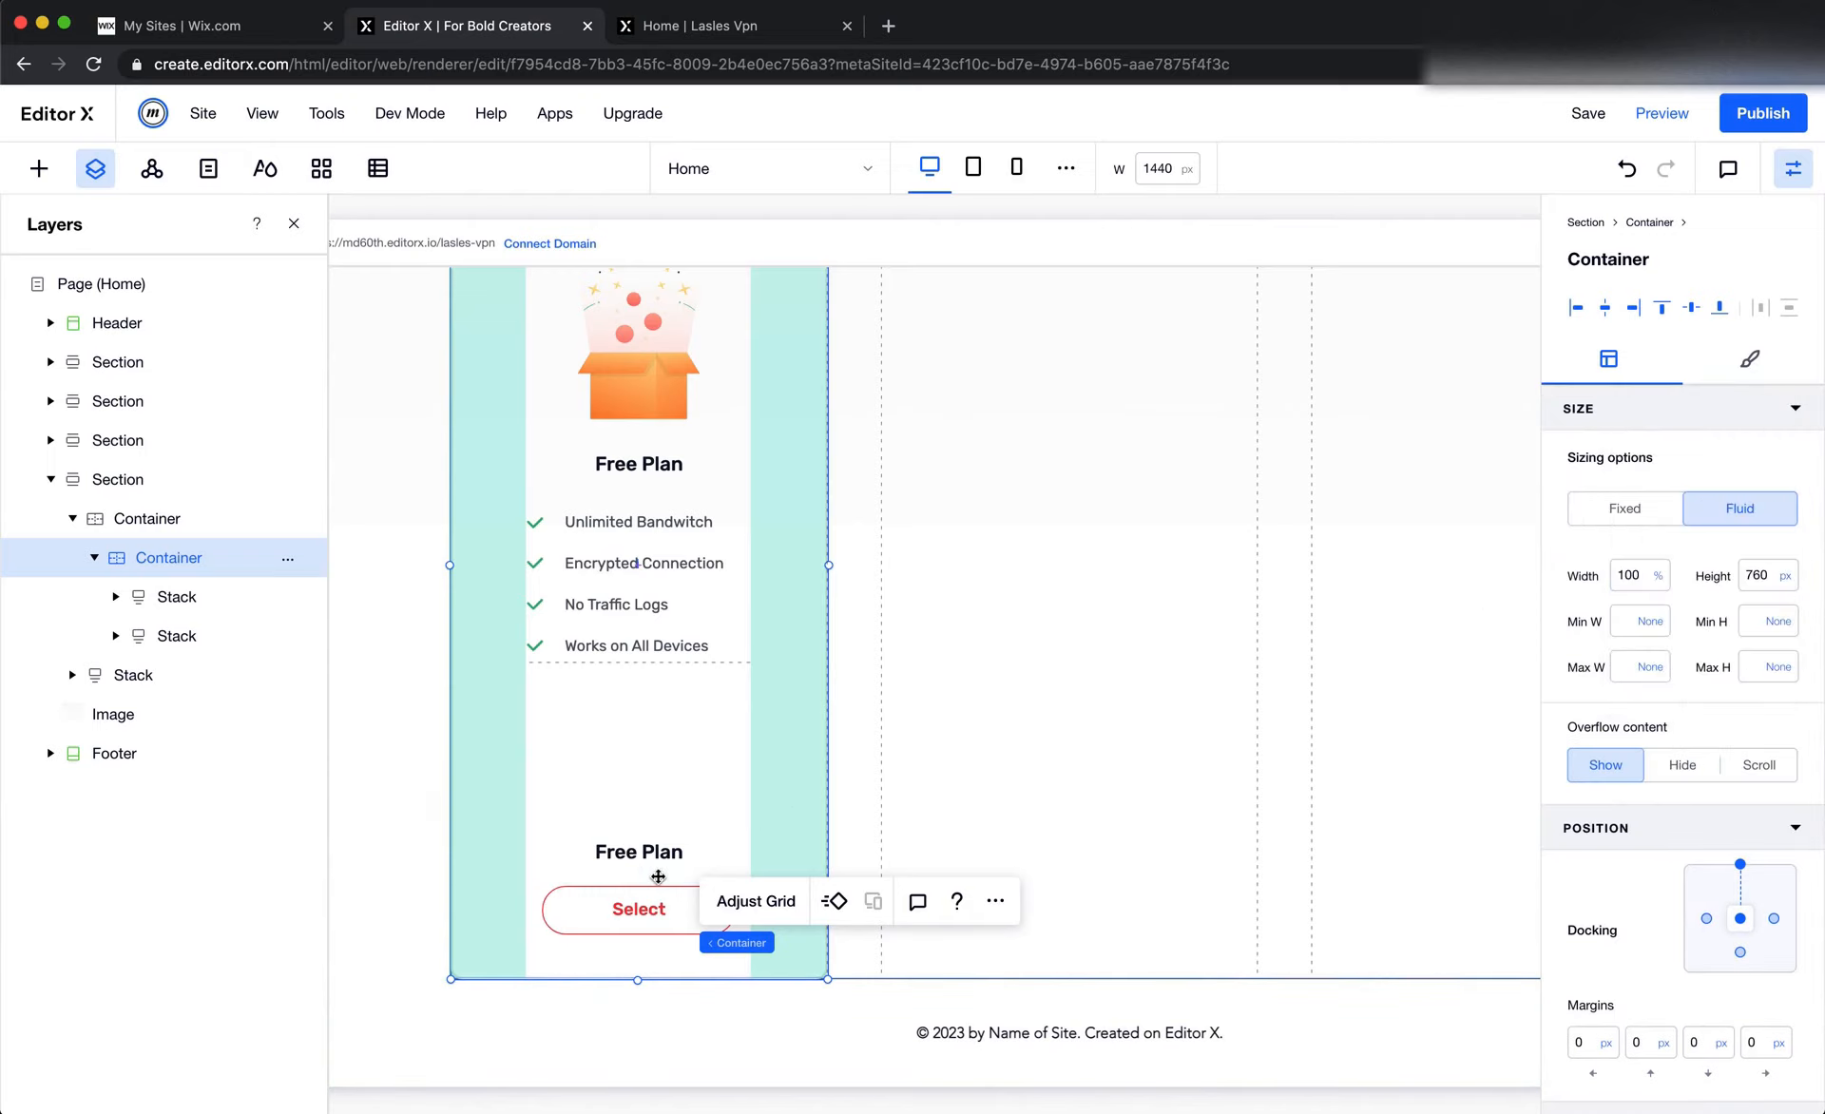
click(637, 876)
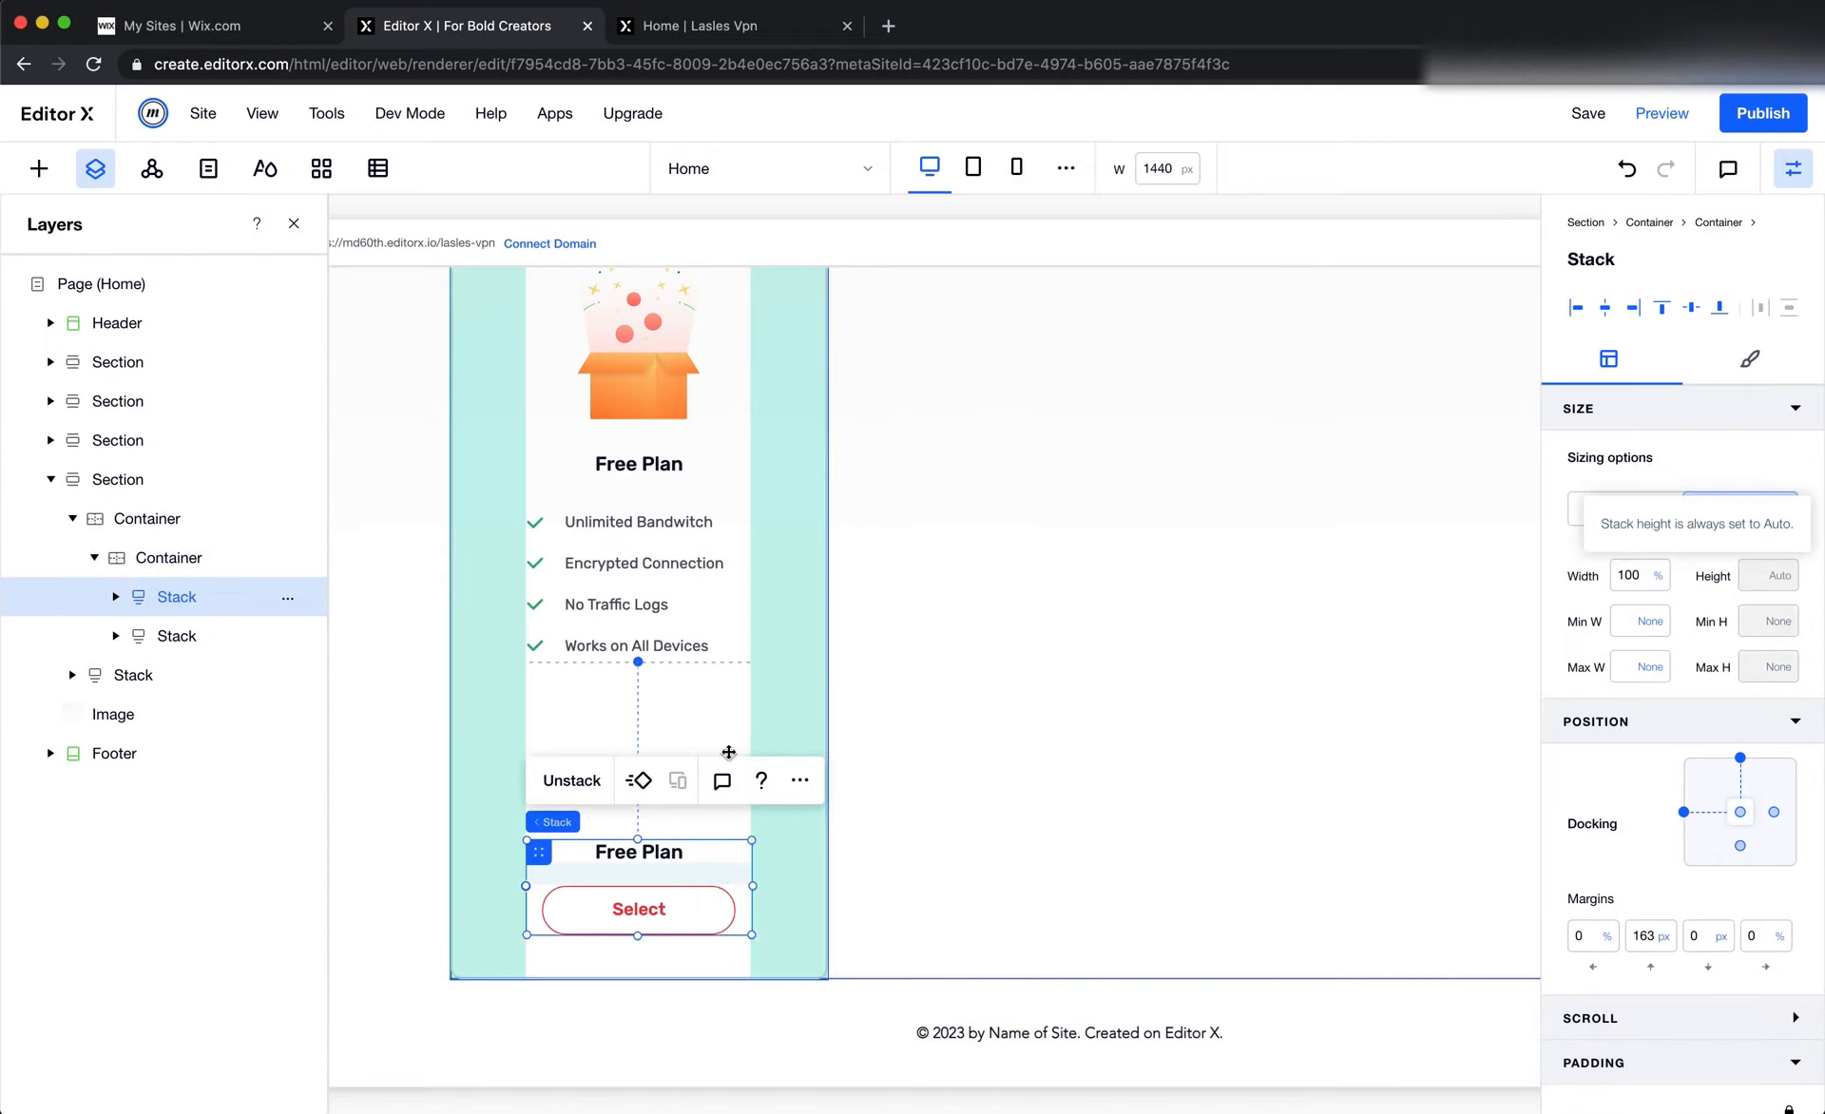
click(709, 737)
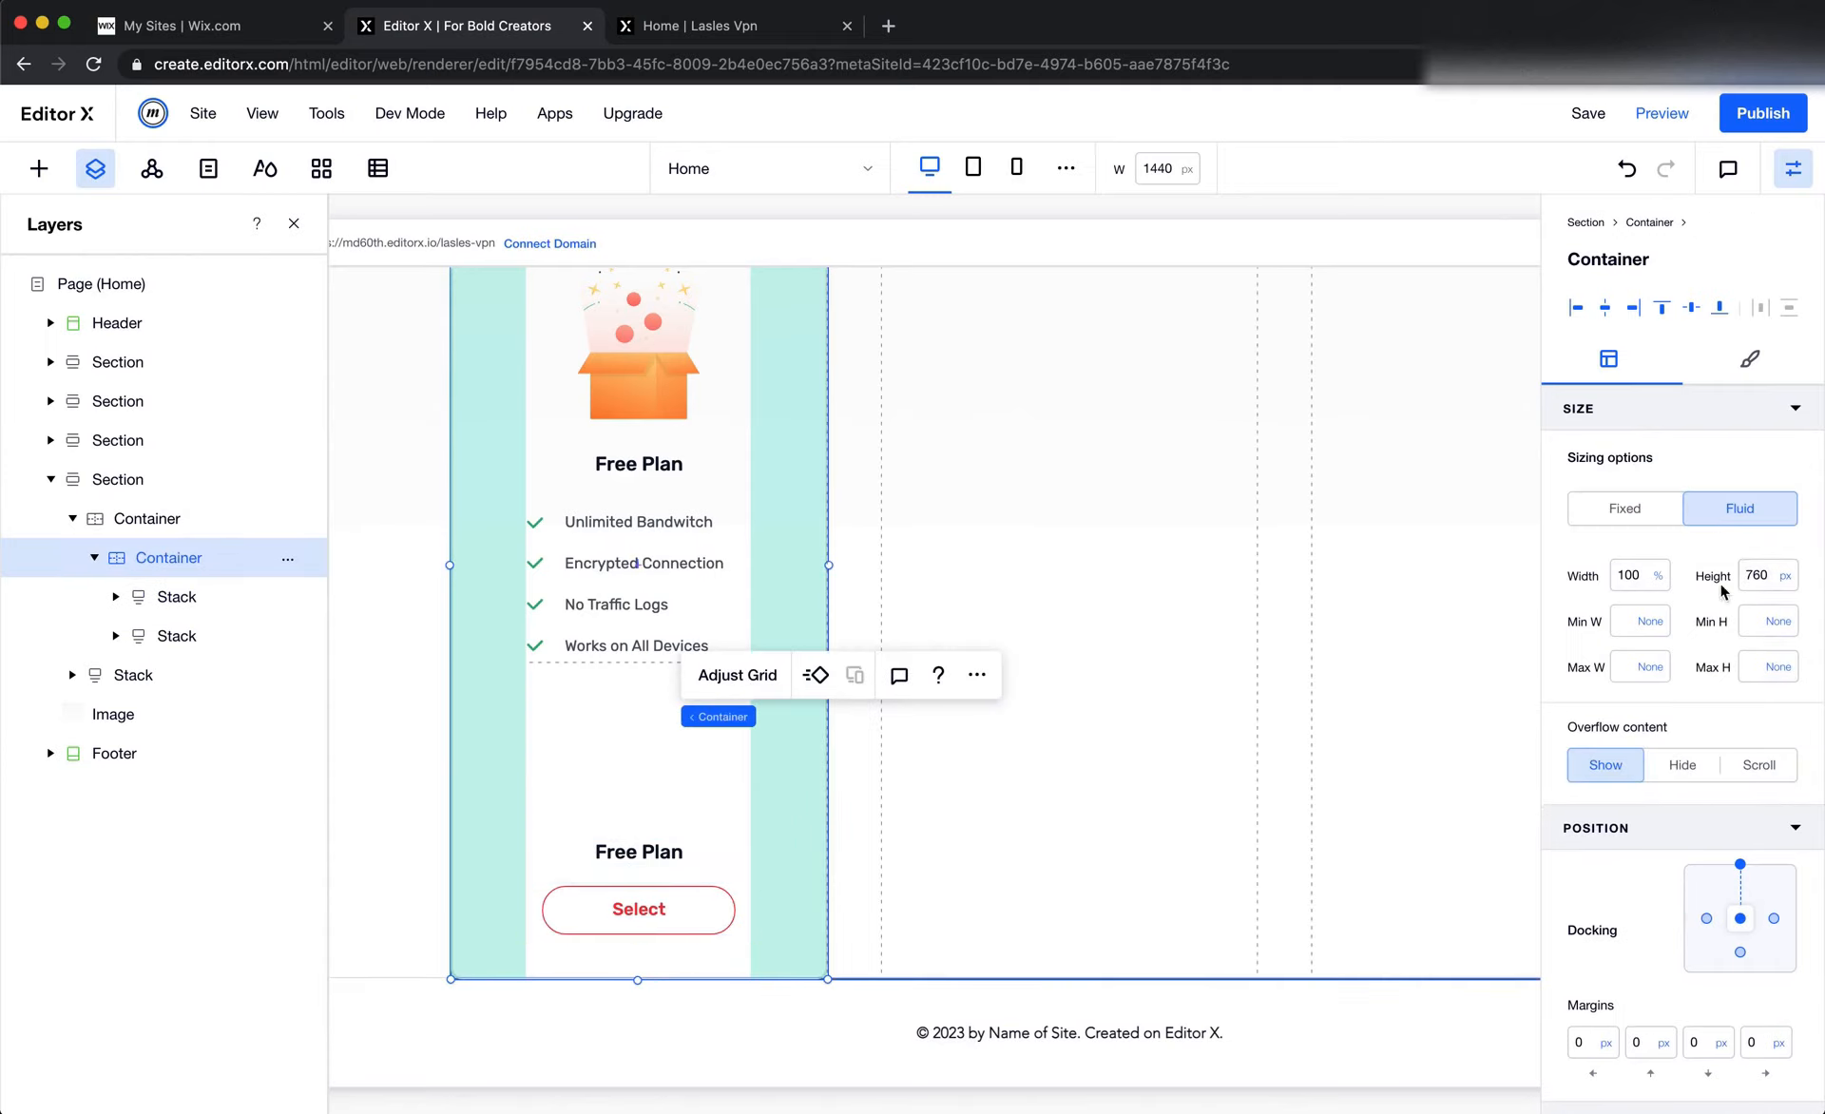
click(1783, 575)
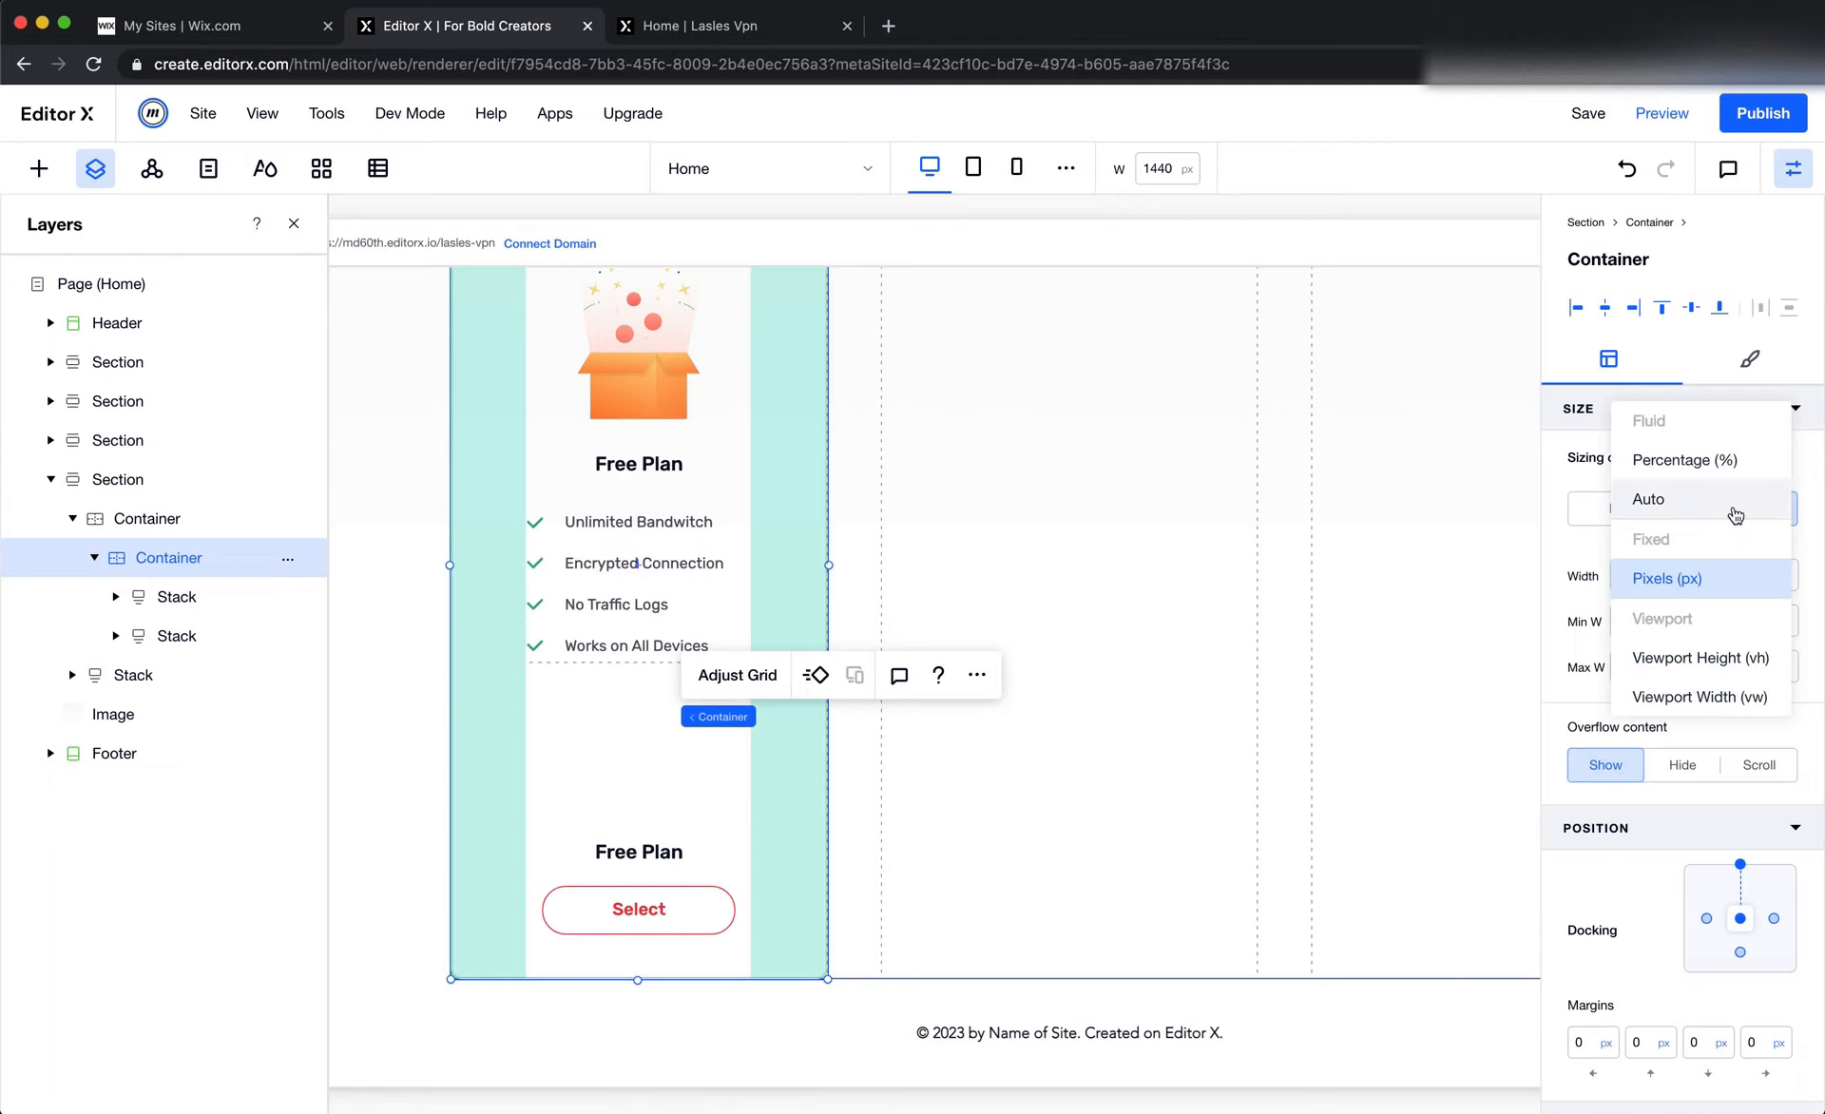
click(1735, 510)
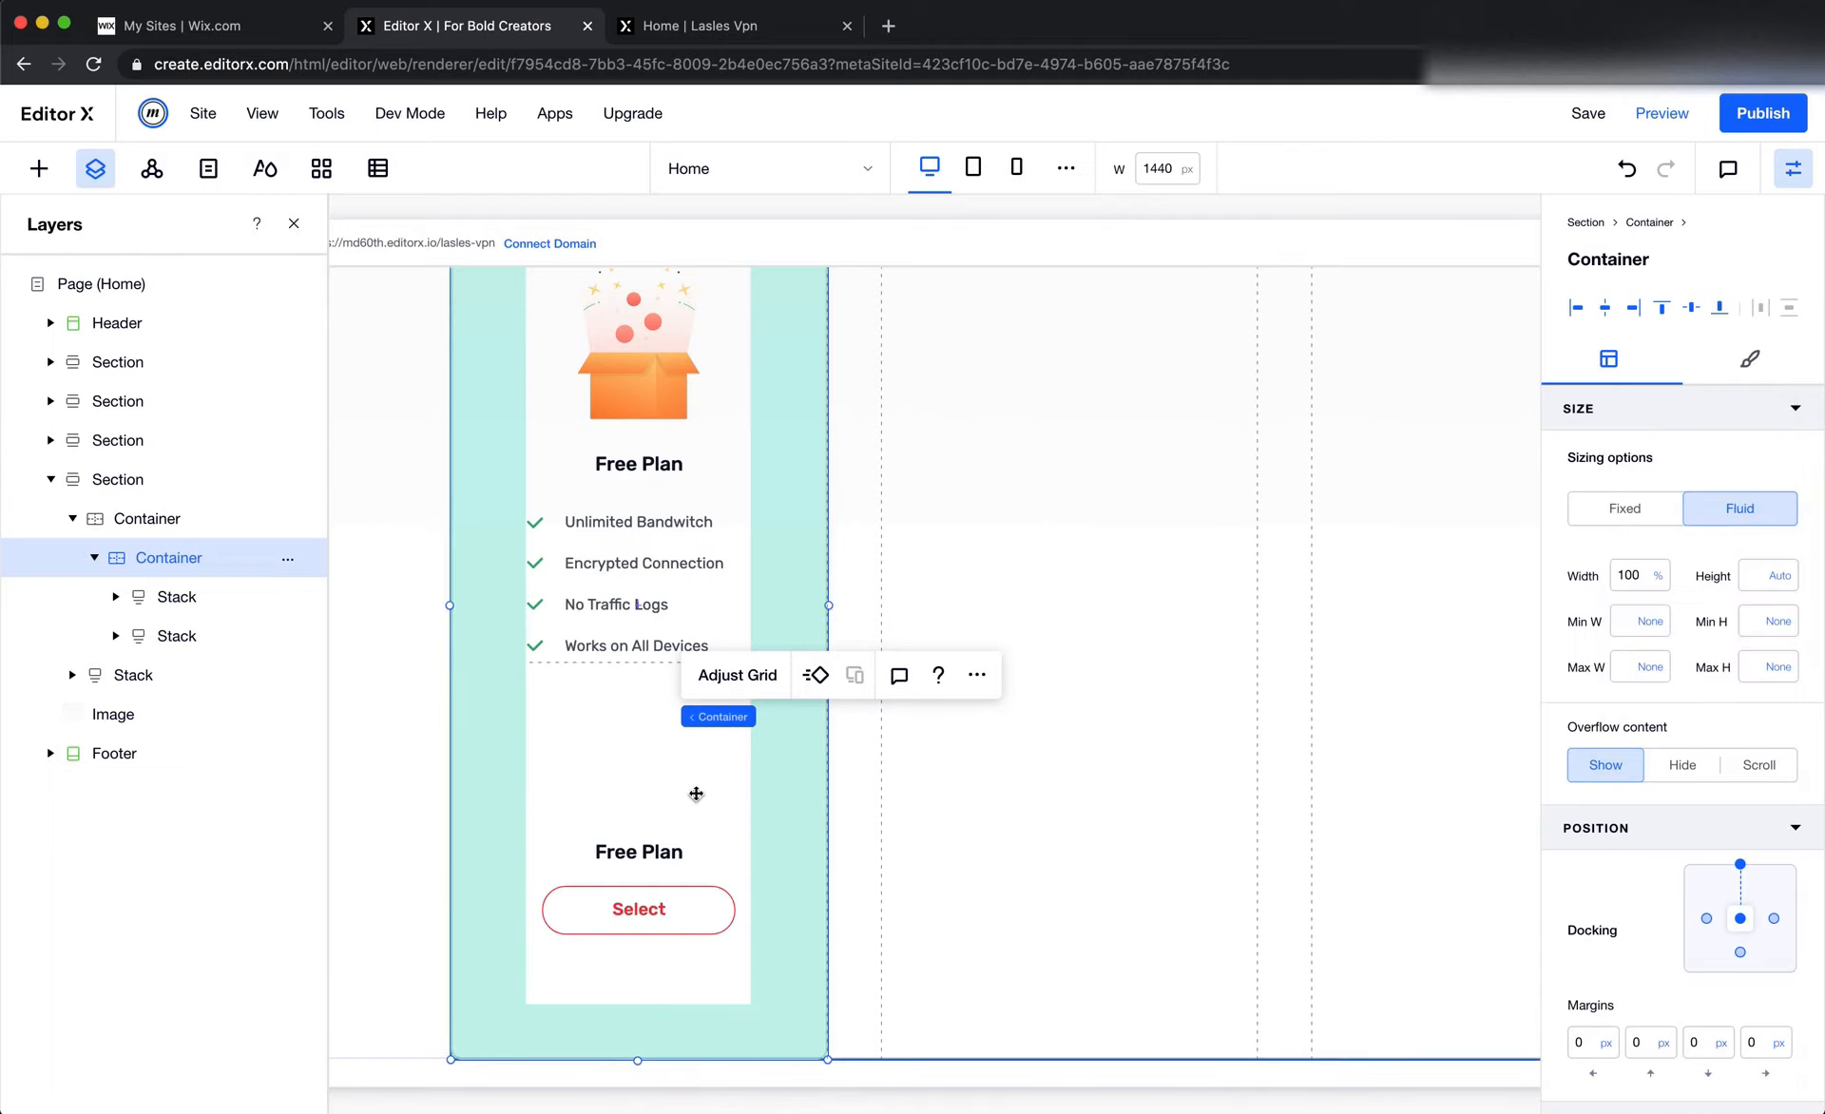
Set the top margin of the card's lower stack, with the Free Plan label and Select button, to 0 px
scroll(696, 794, up, 3)
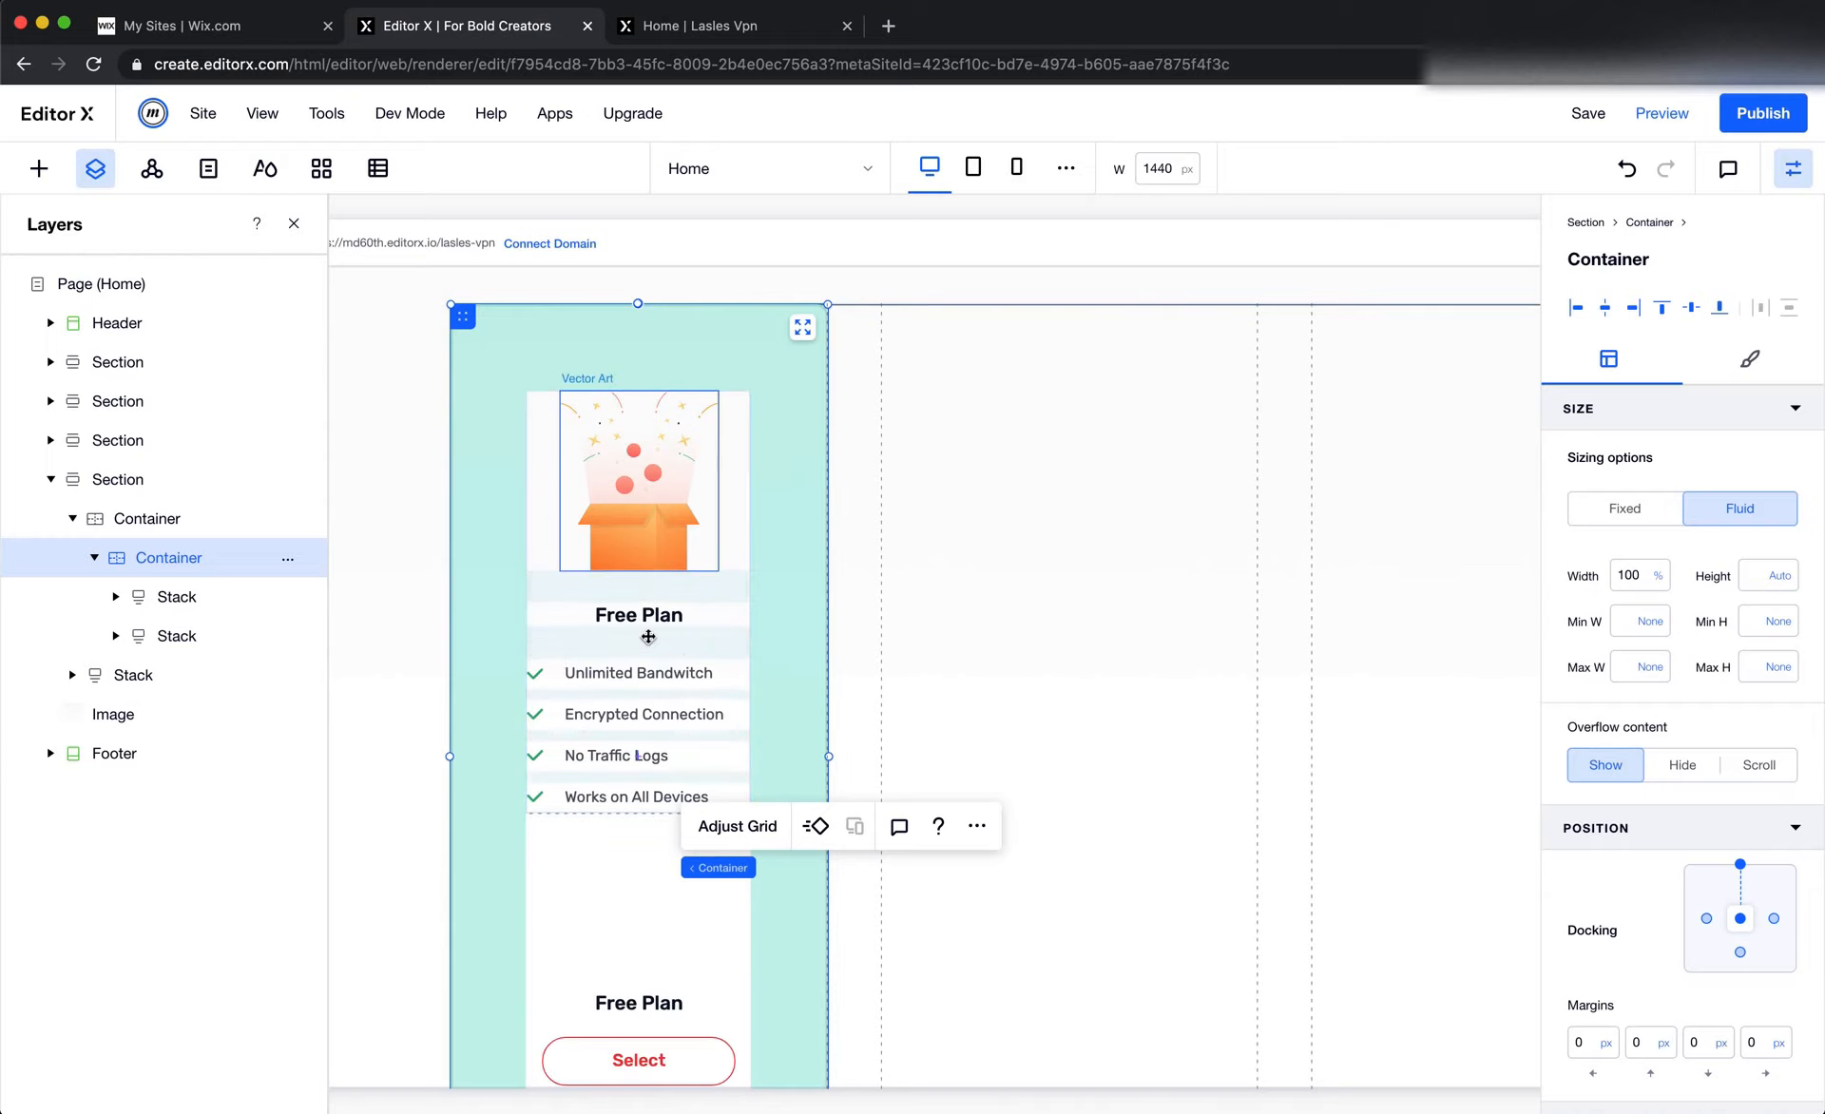
scroll(656, 639, down, 3)
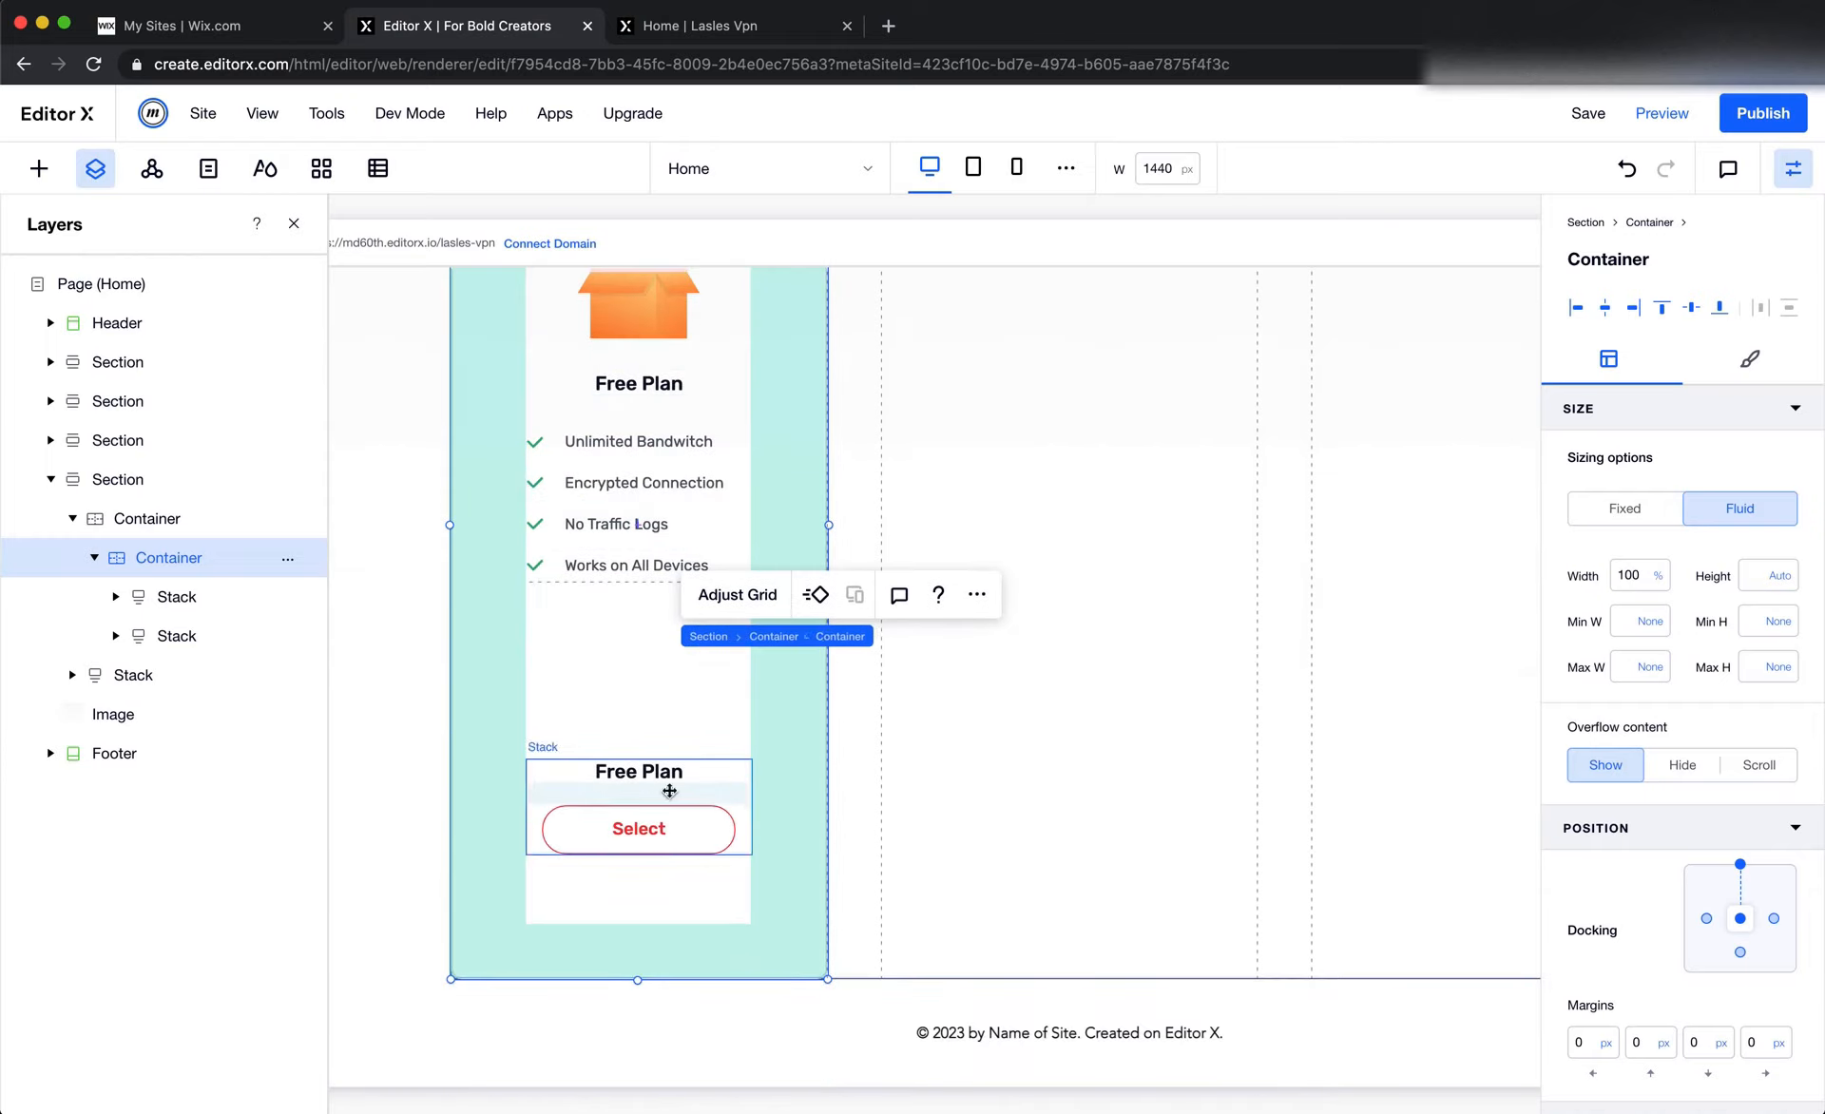
click(667, 801)
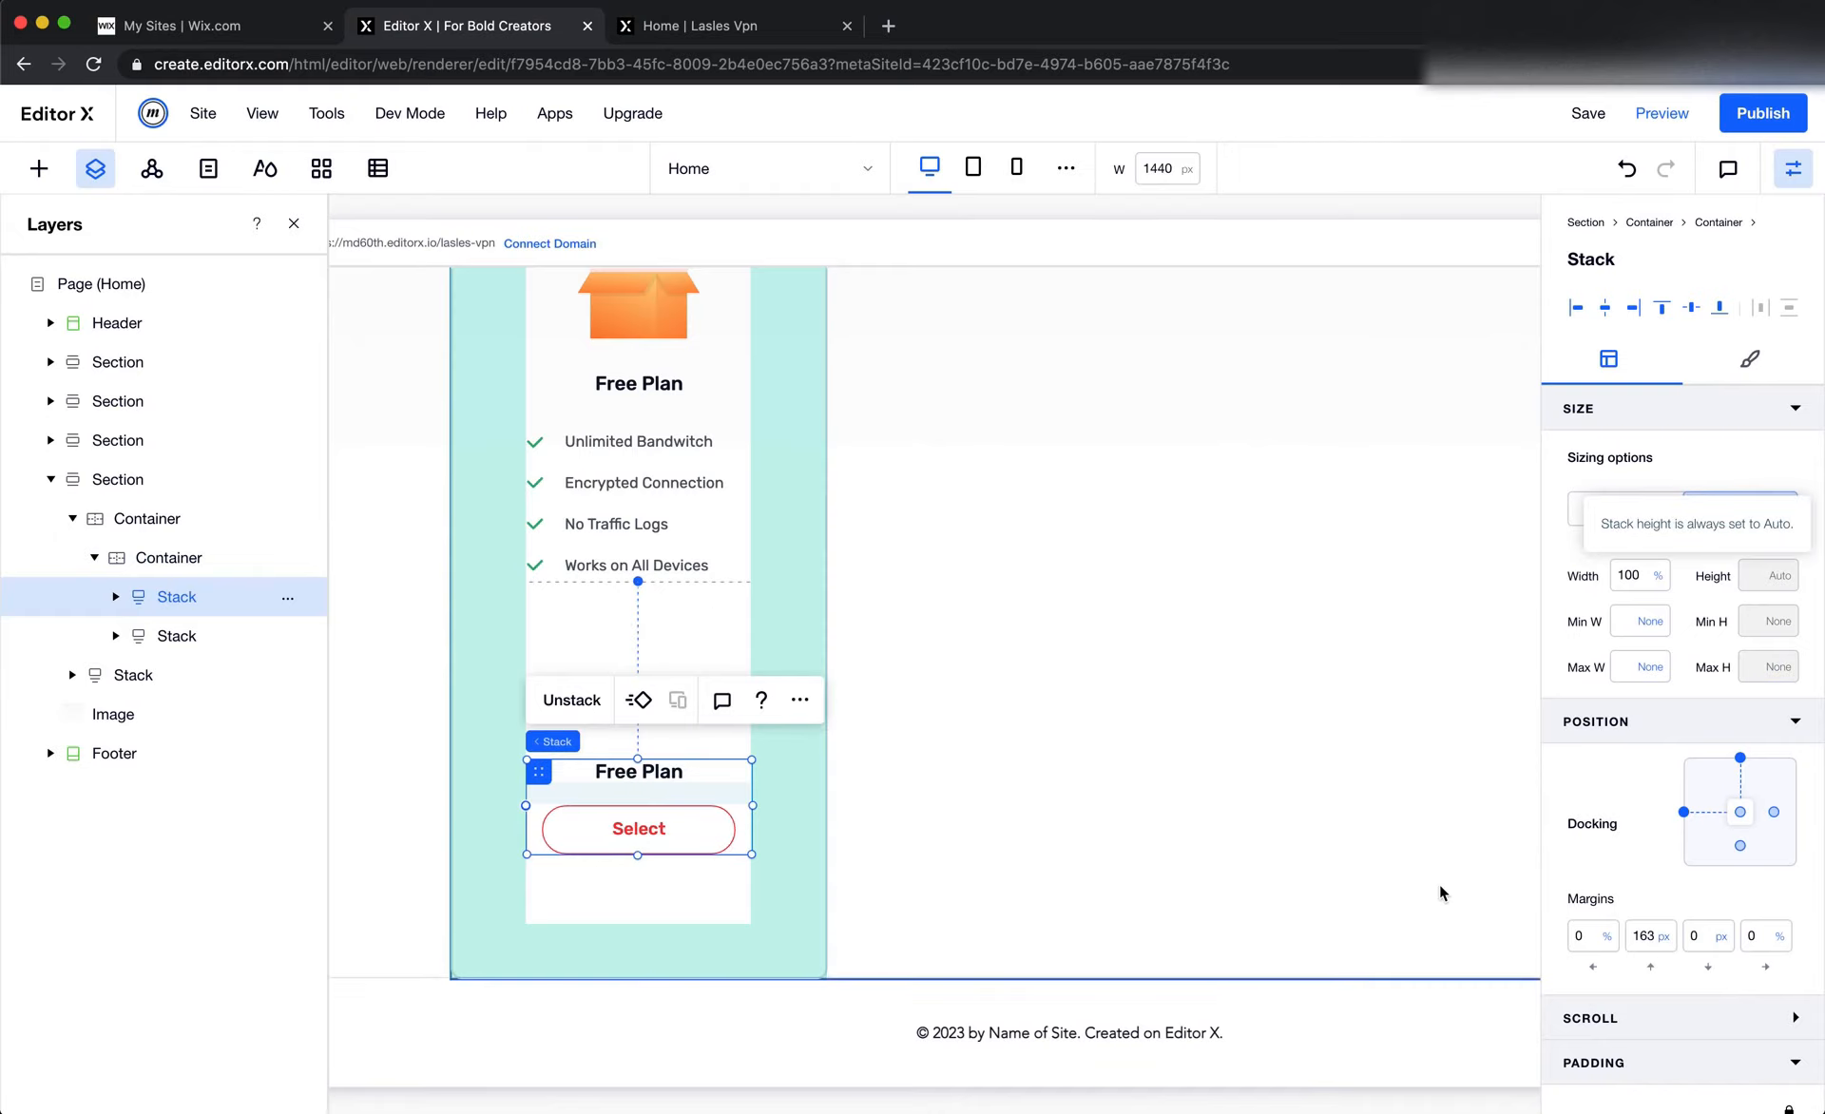
click(1637, 949)
text(0)
key(Return)
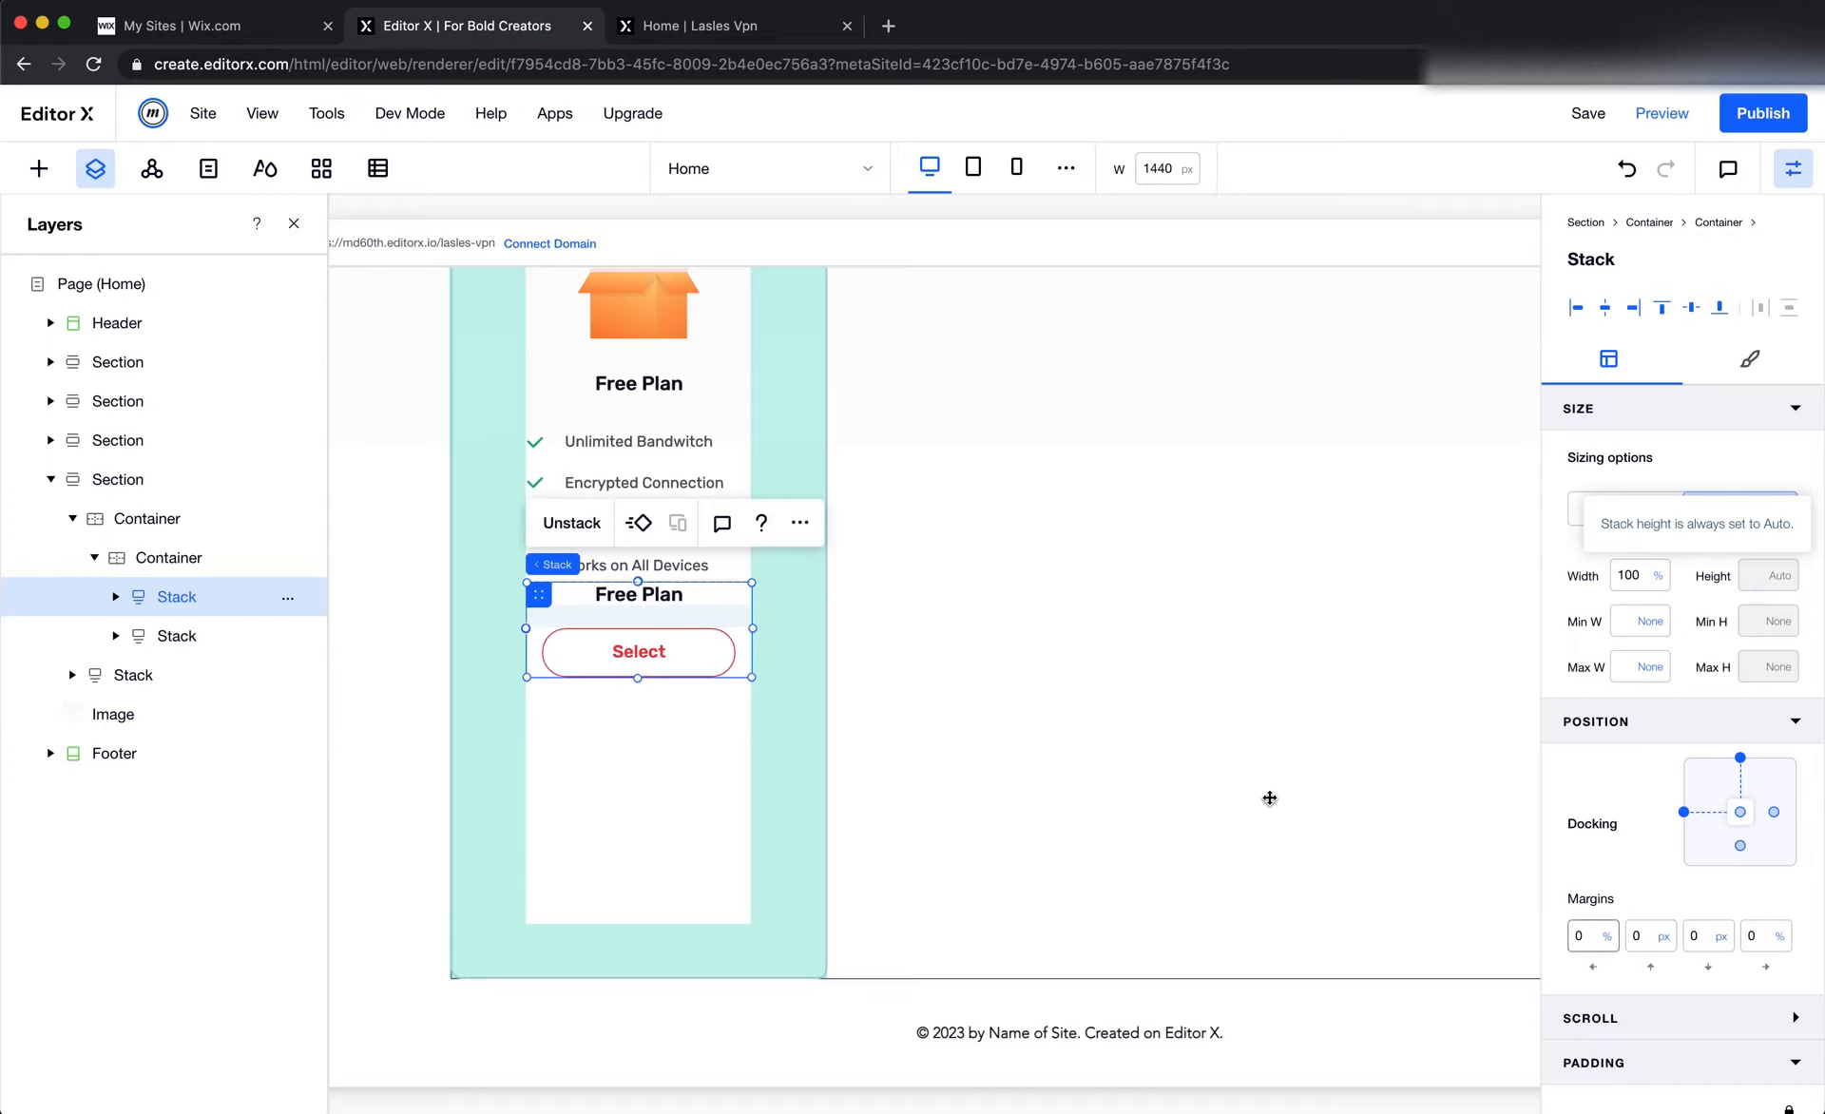
Edit the Free Plan card's grid so that both rows use a Max Content row height
click(702, 890)
click(729, 822)
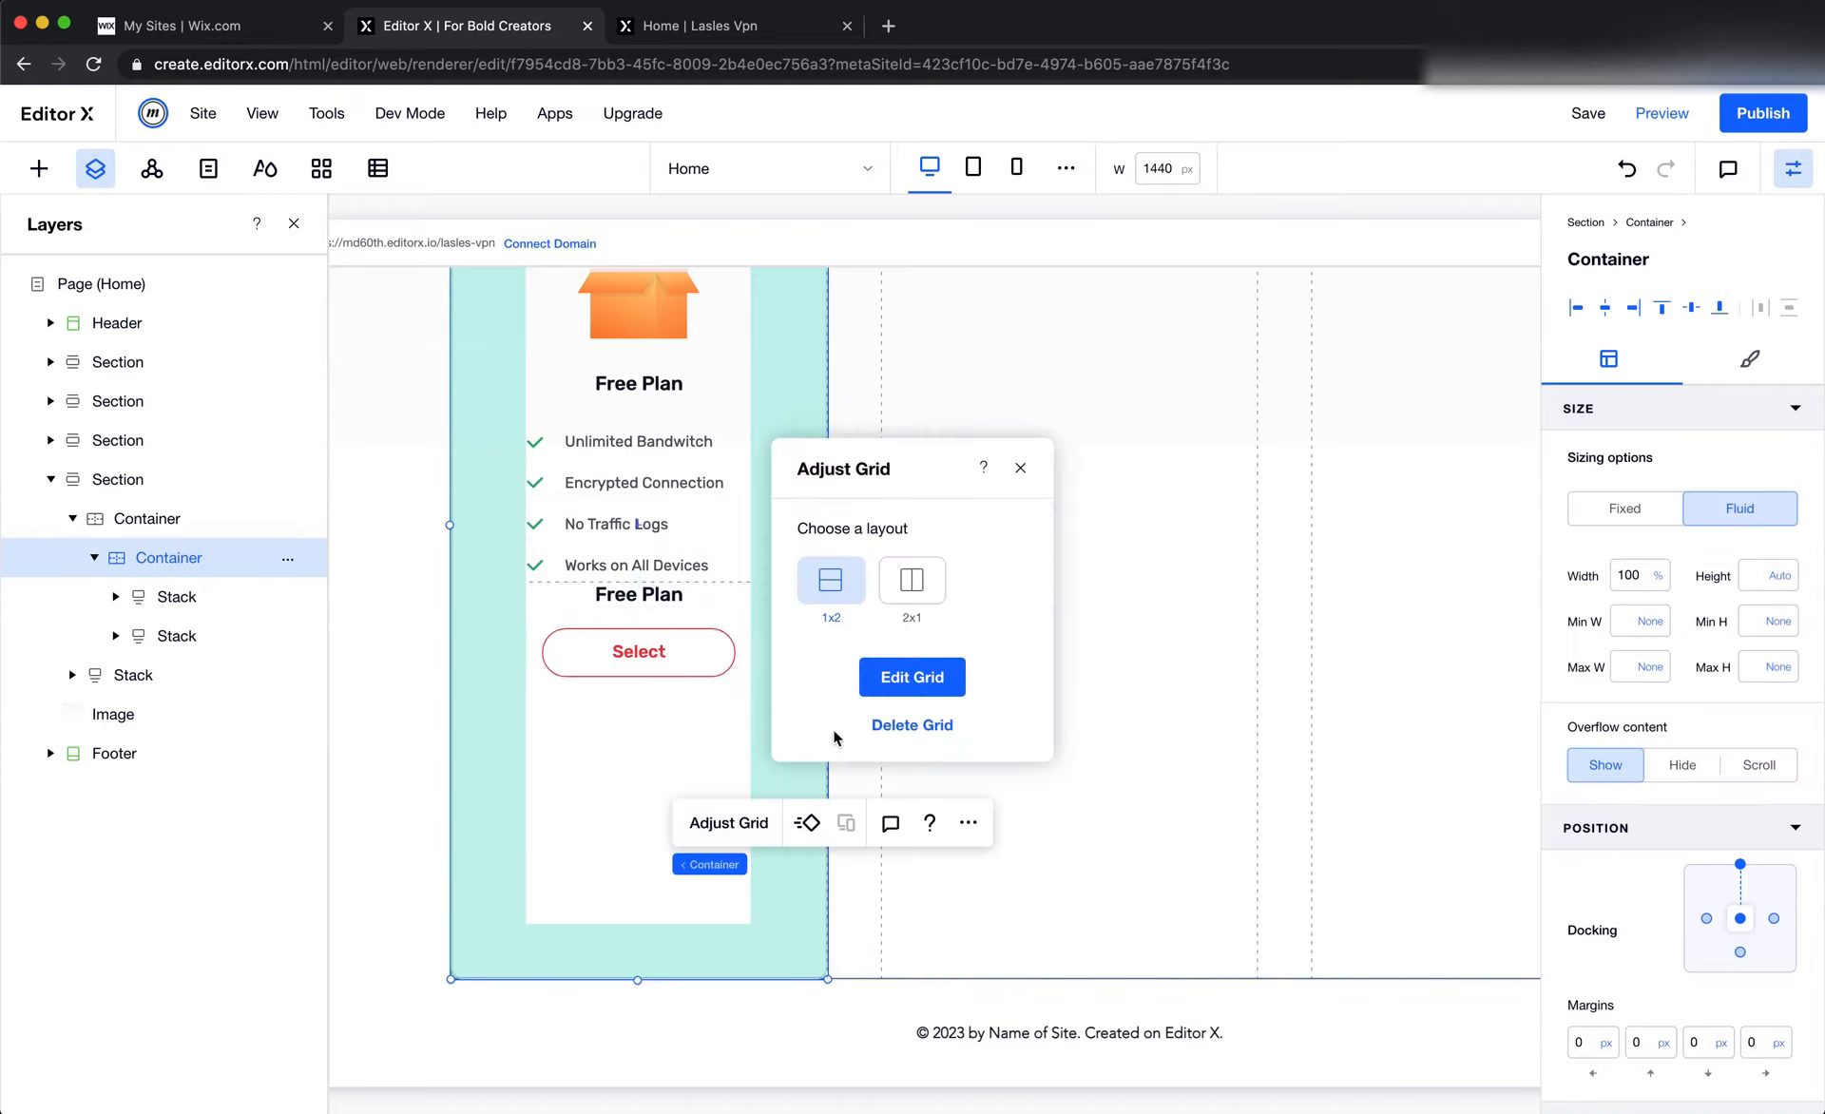
click(893, 689)
click(369, 720)
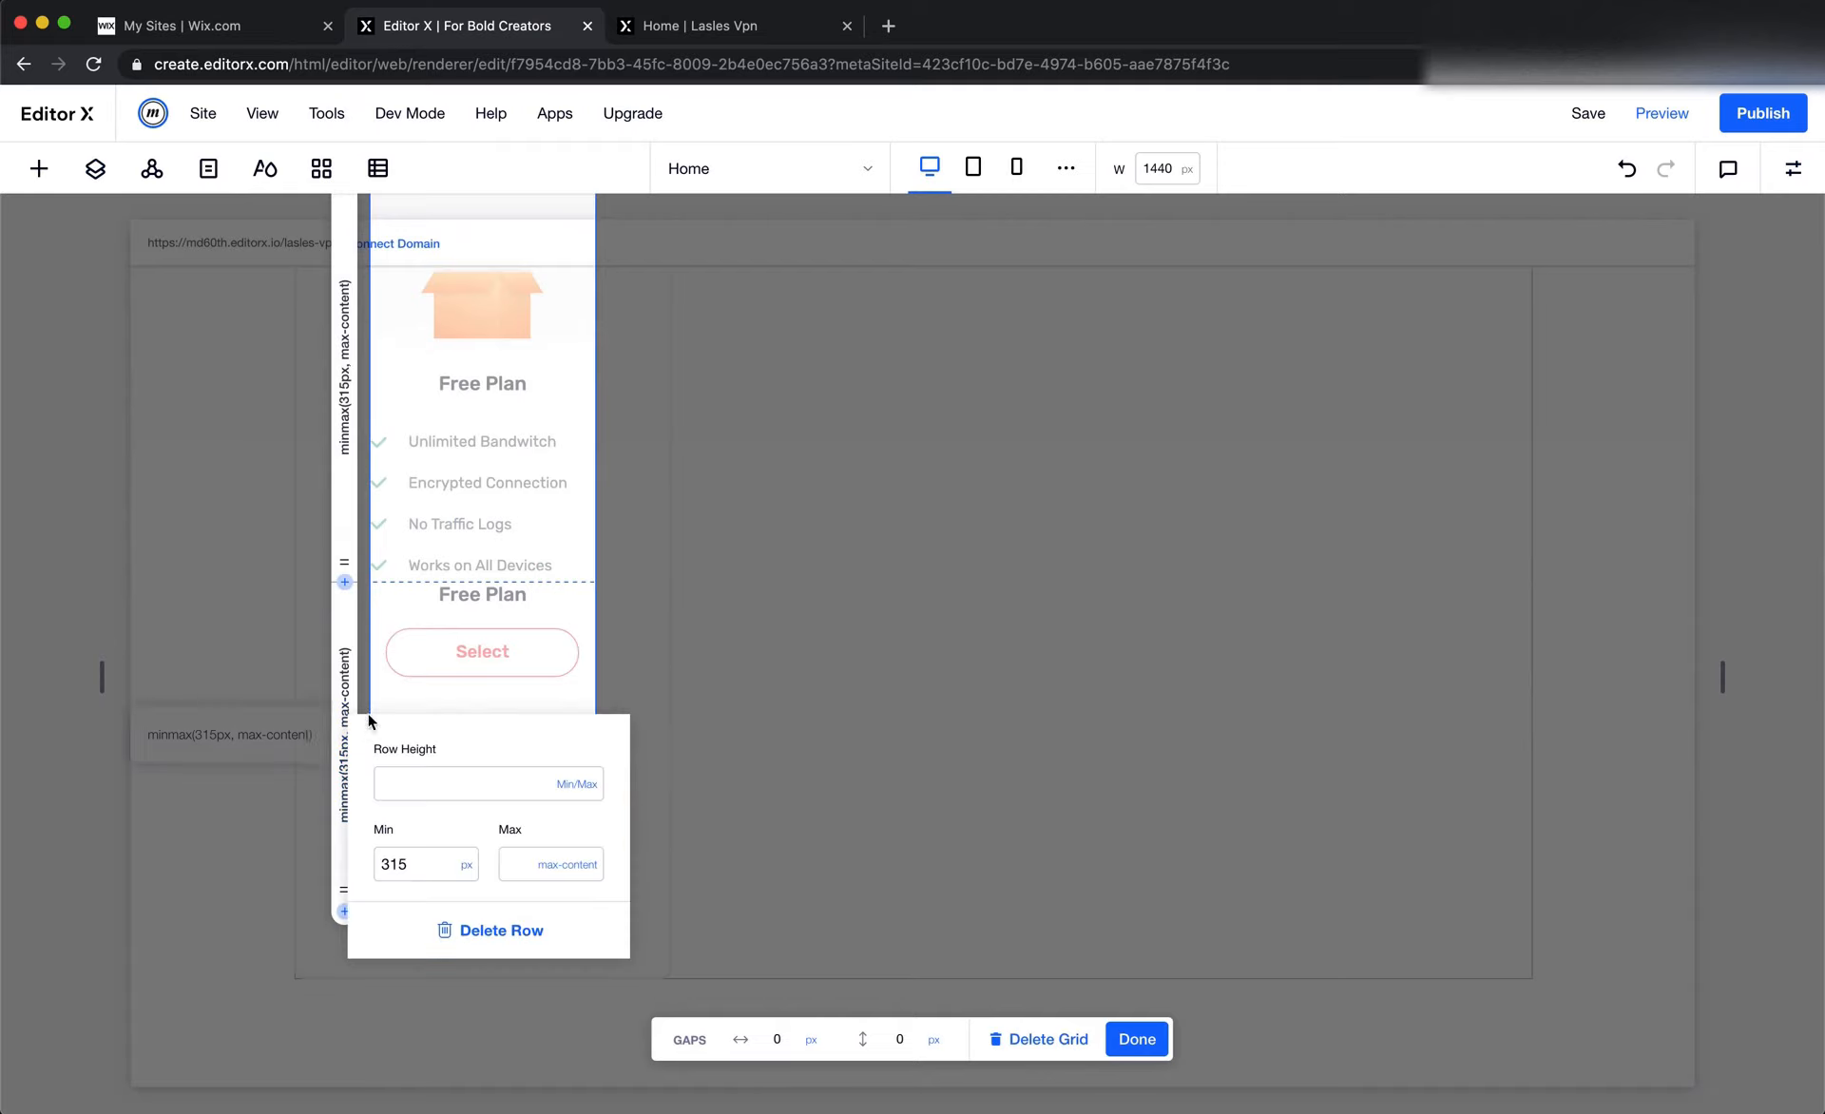
click(587, 784)
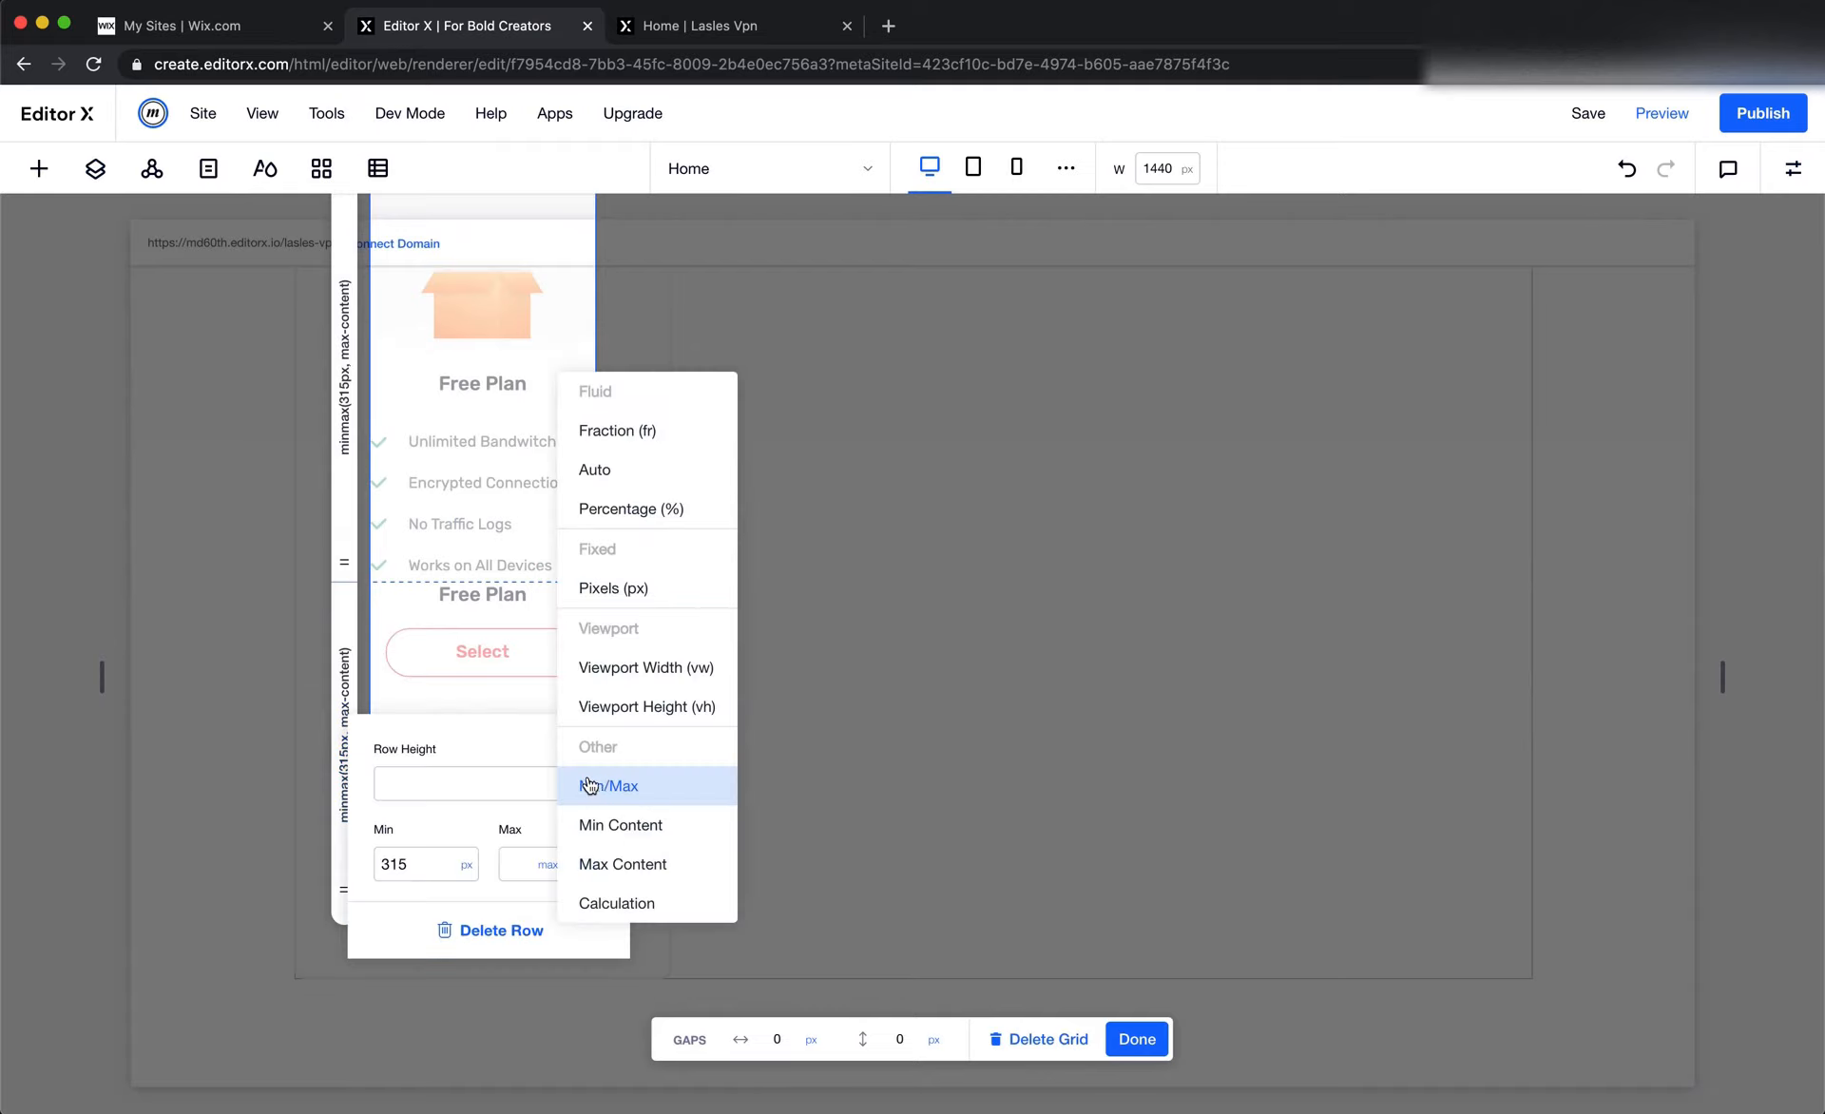
click(656, 864)
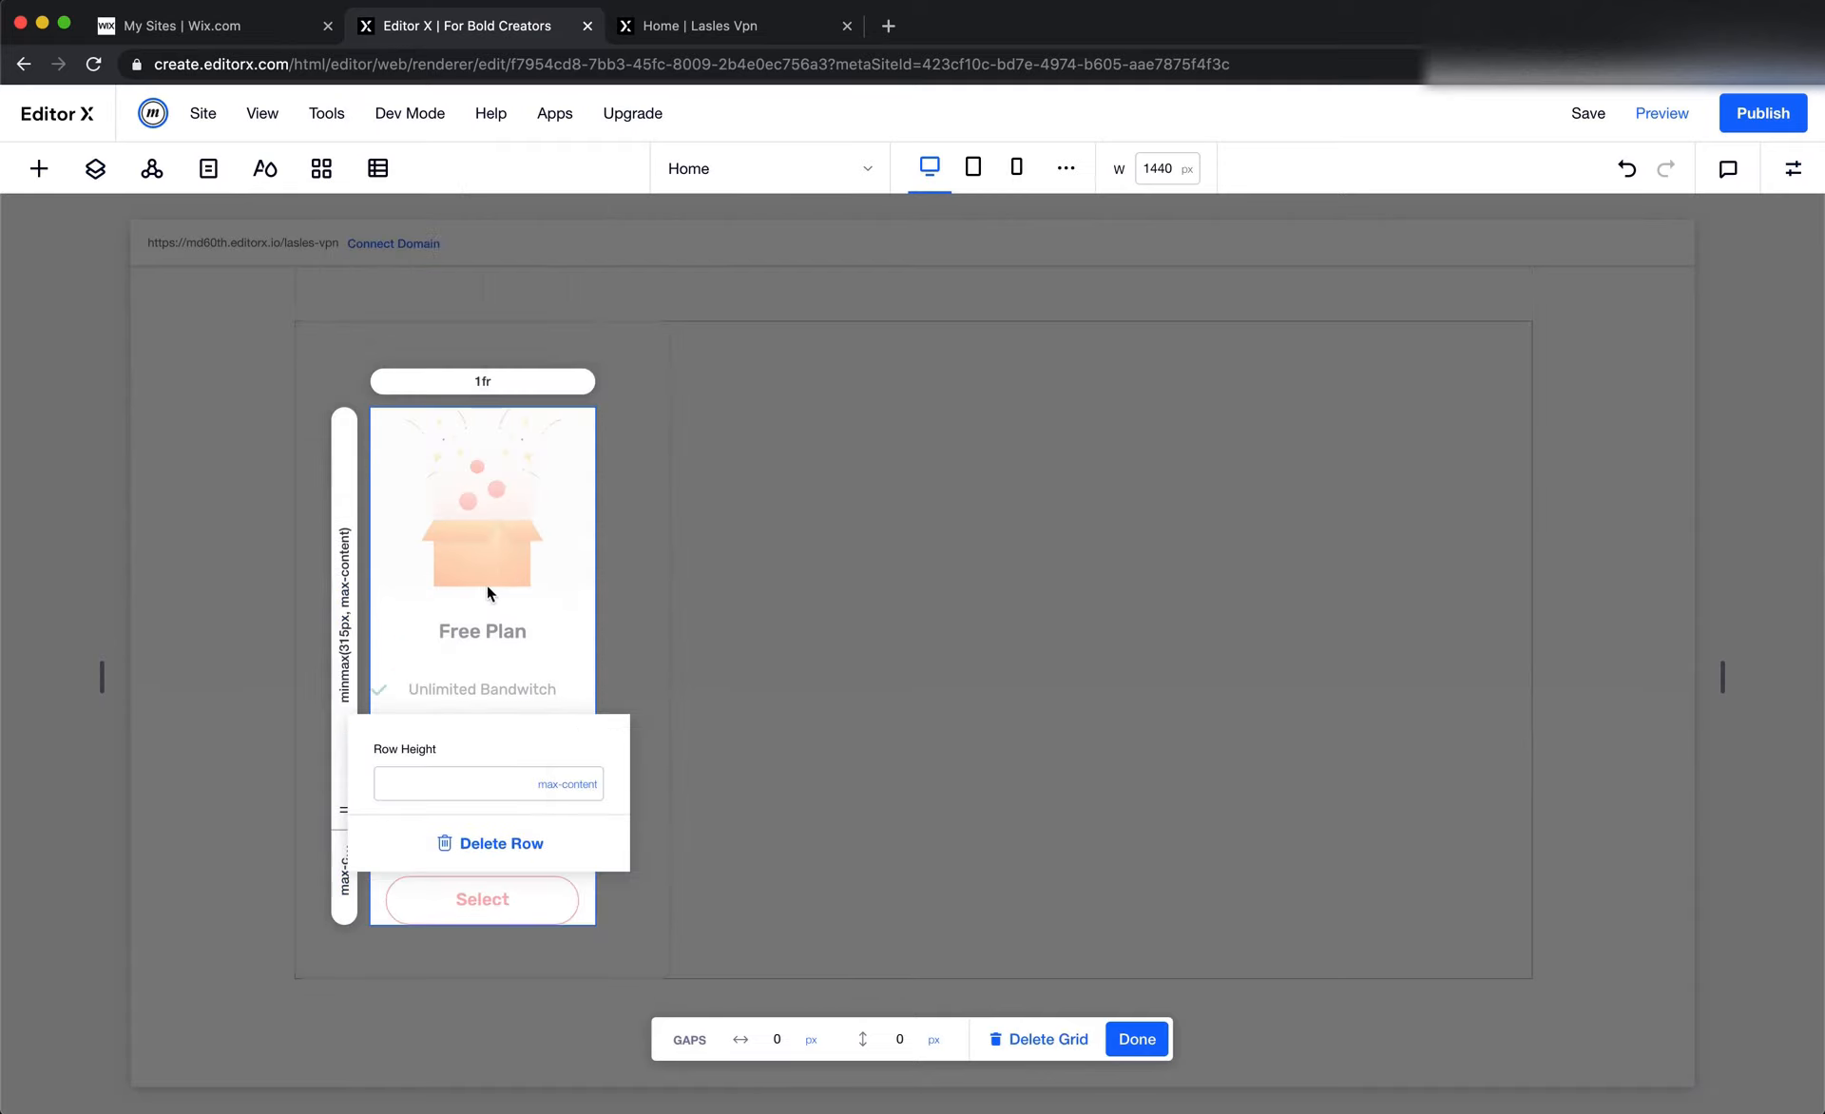
click(348, 572)
click(574, 644)
click(608, 722)
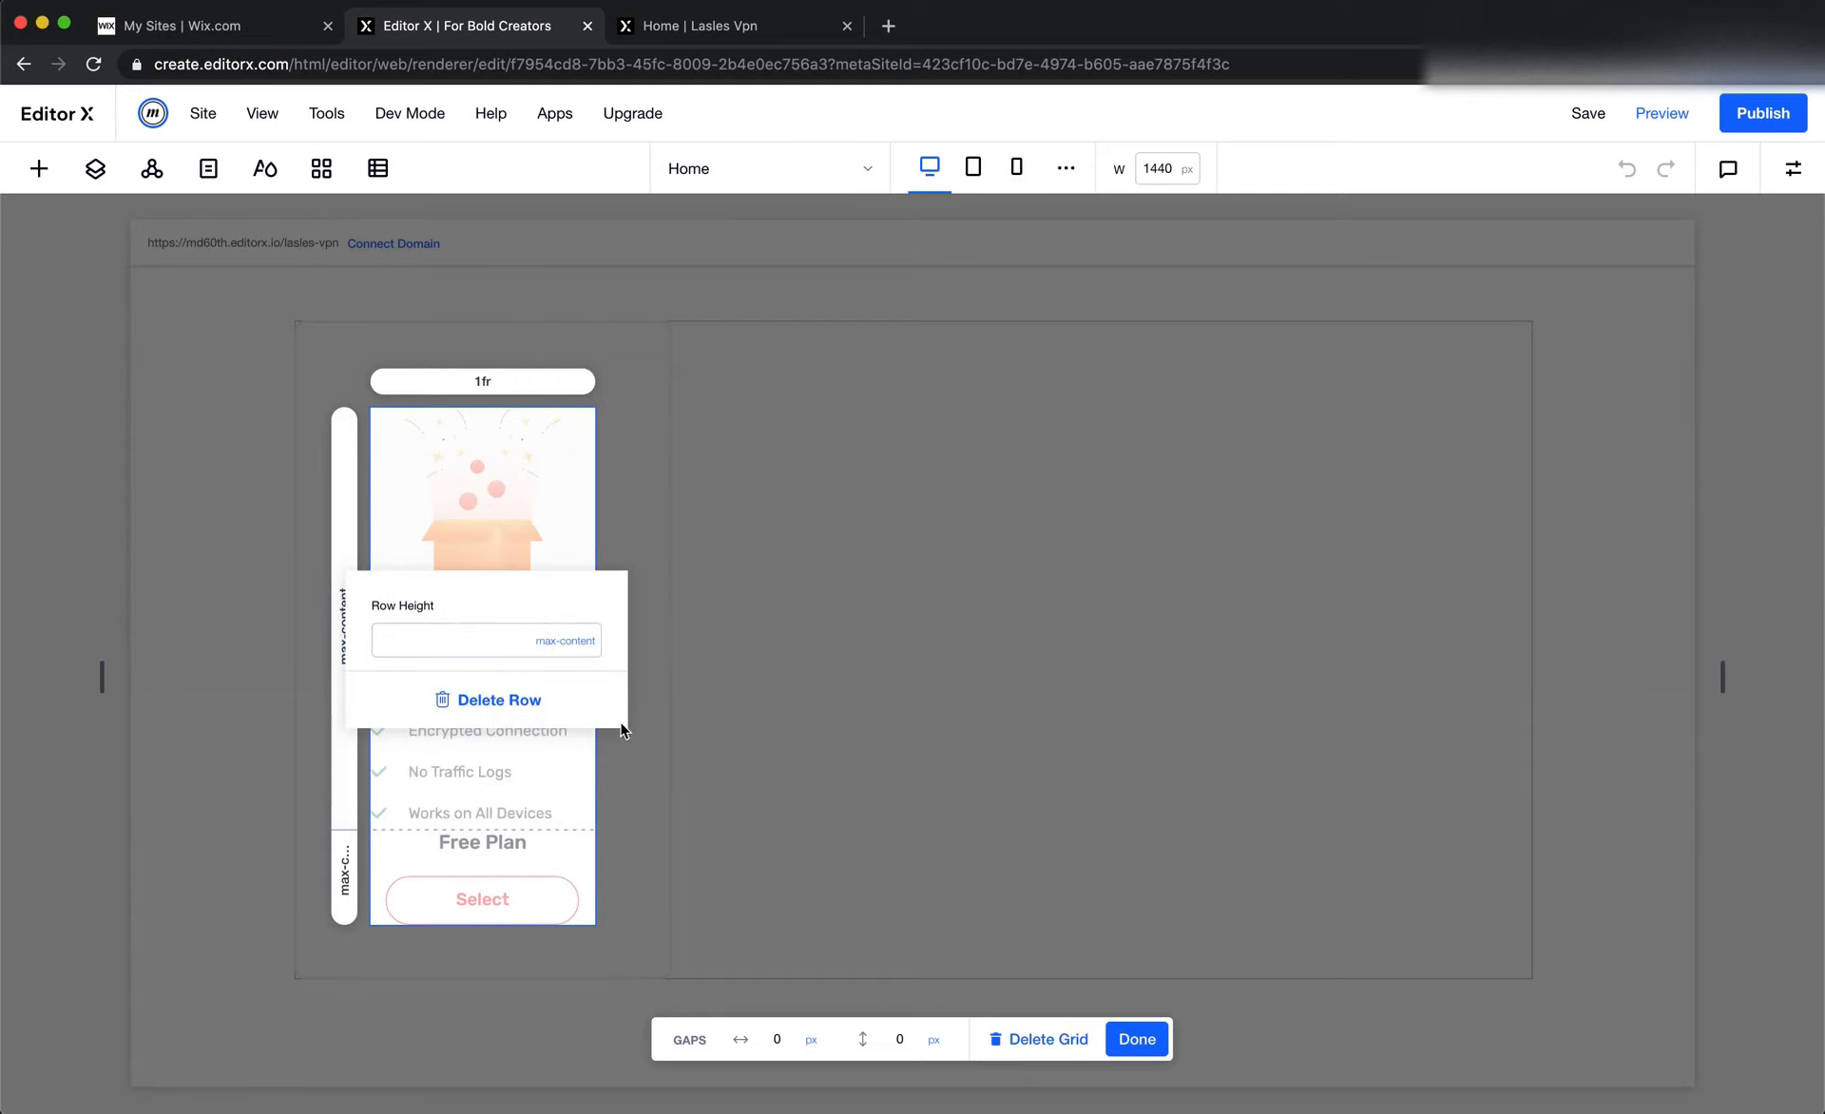
click(808, 760)
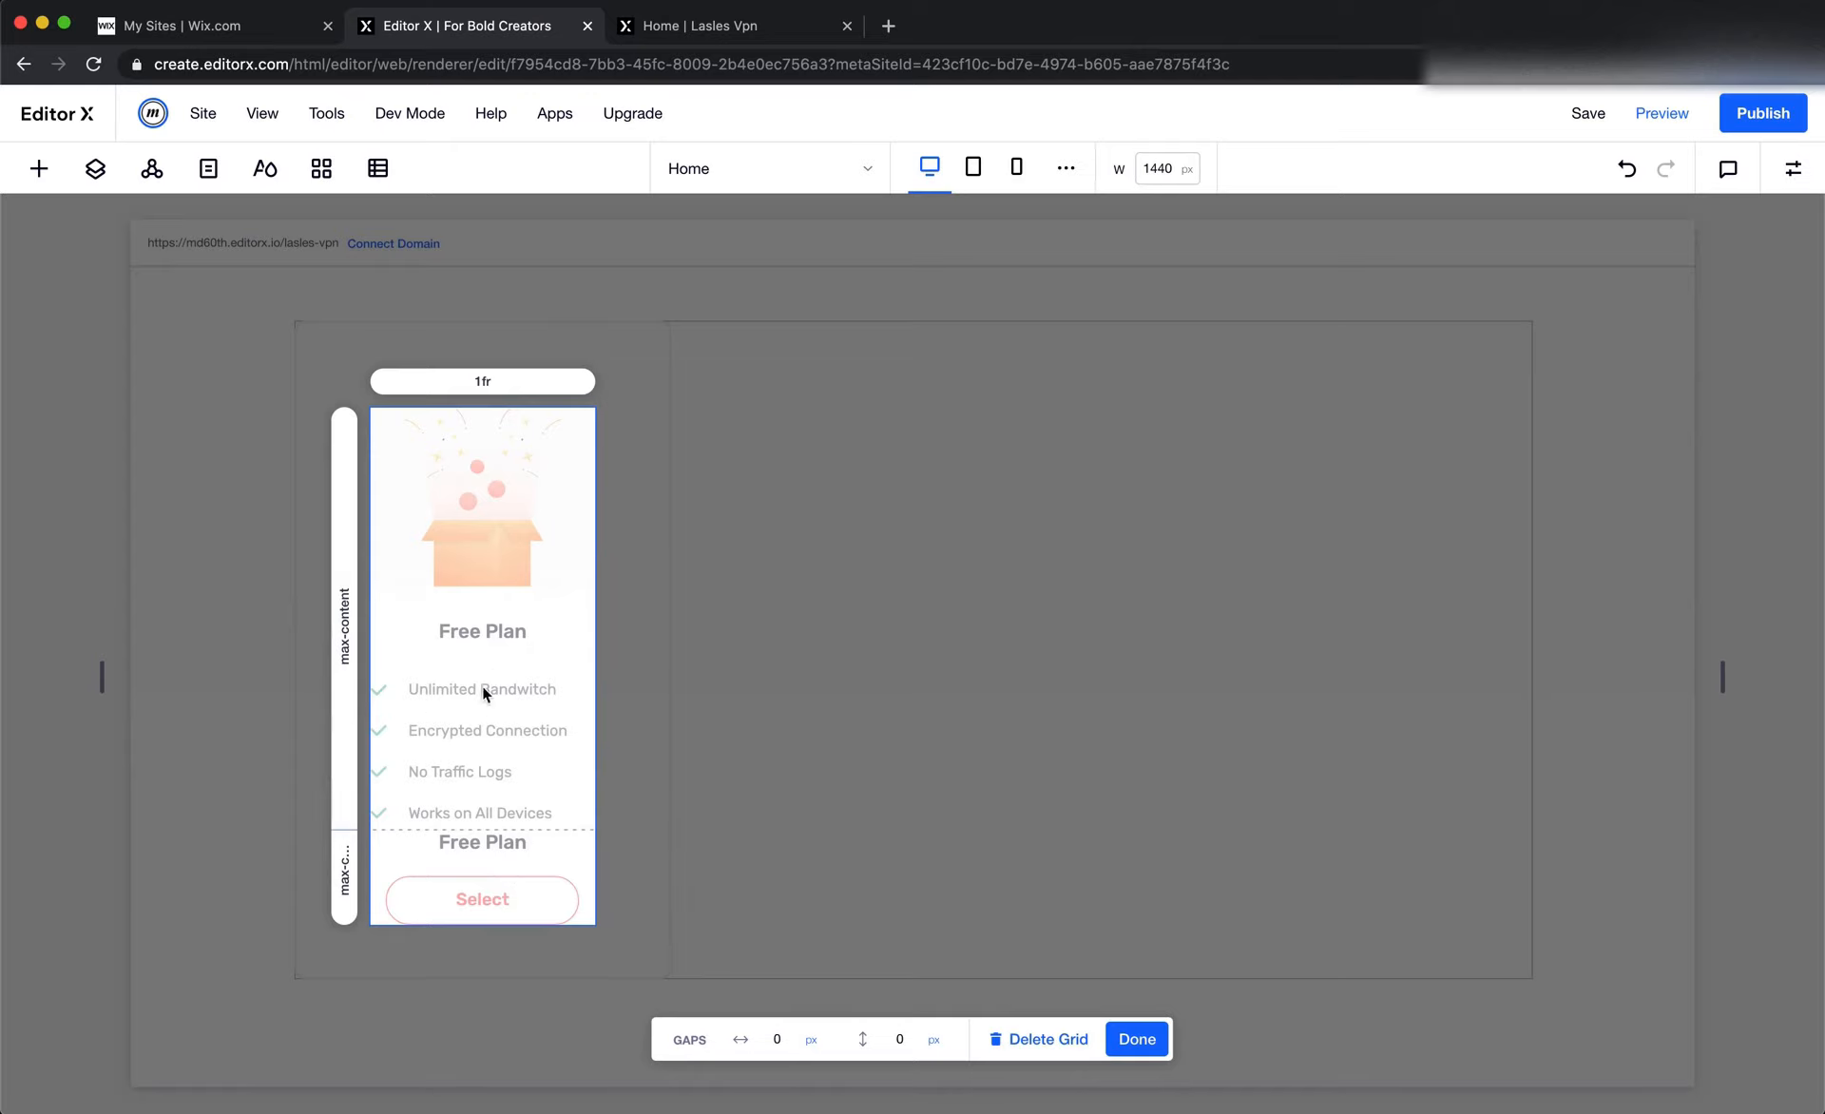
Finish editing the Free Plan card's grid and open the layout settings of its lower stack
click(1146, 1040)
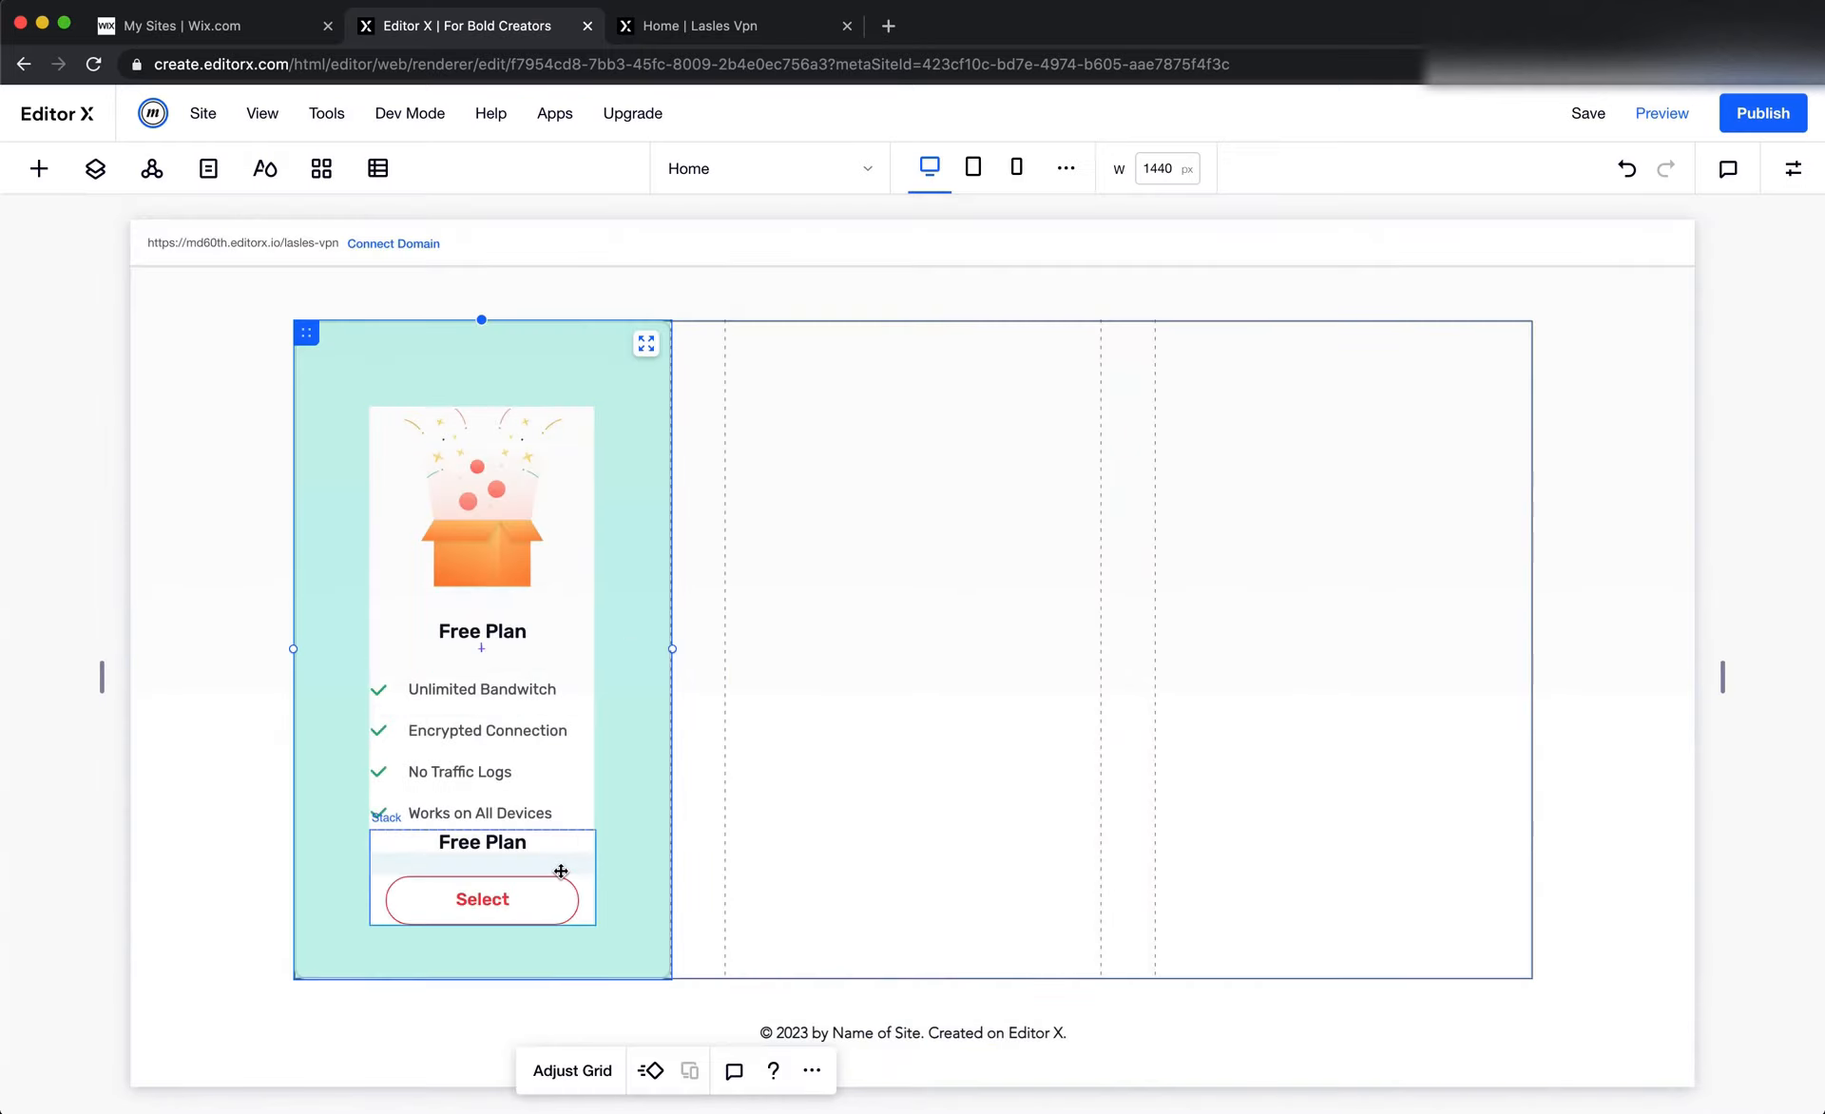
click(561, 870)
click(1793, 169)
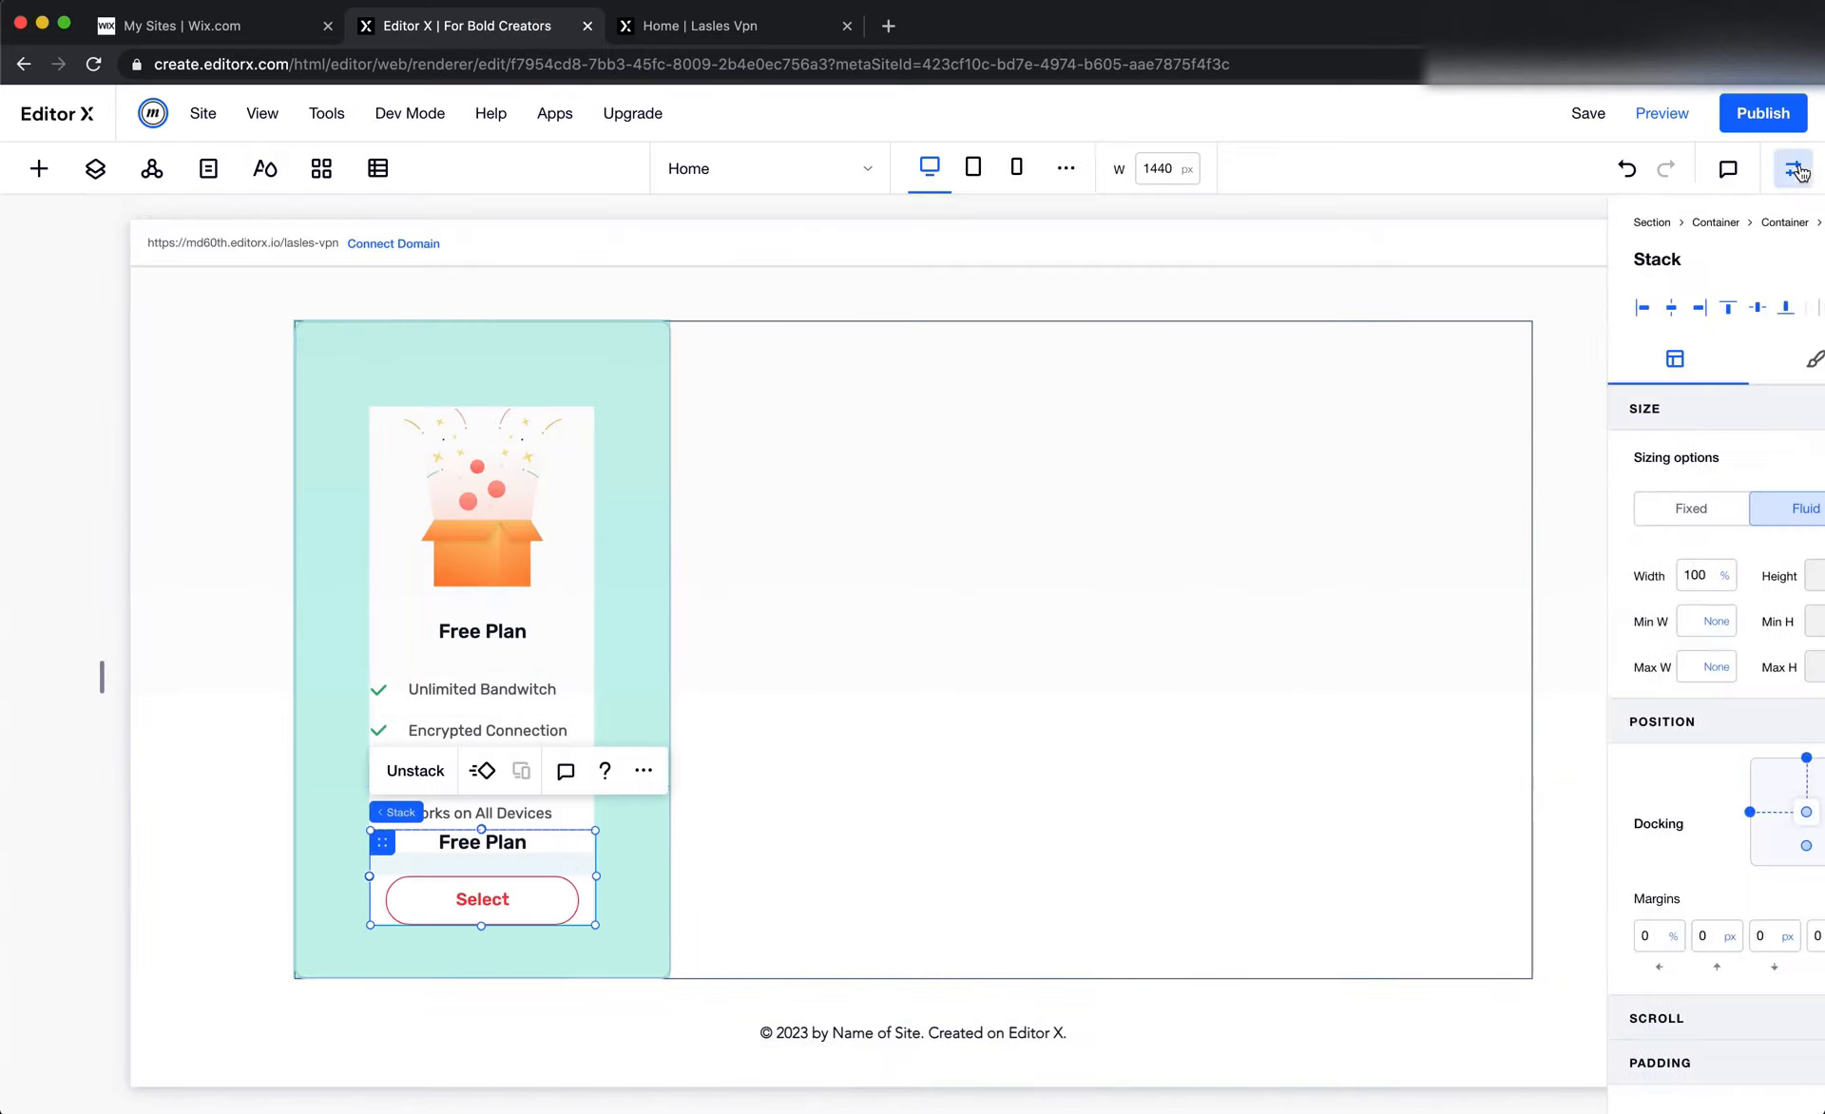
Review the pricing section, then switch to Figma and examine the three plan cards' lists, prices and spacing above the Select buttons
scroll(795, 846, up, 20)
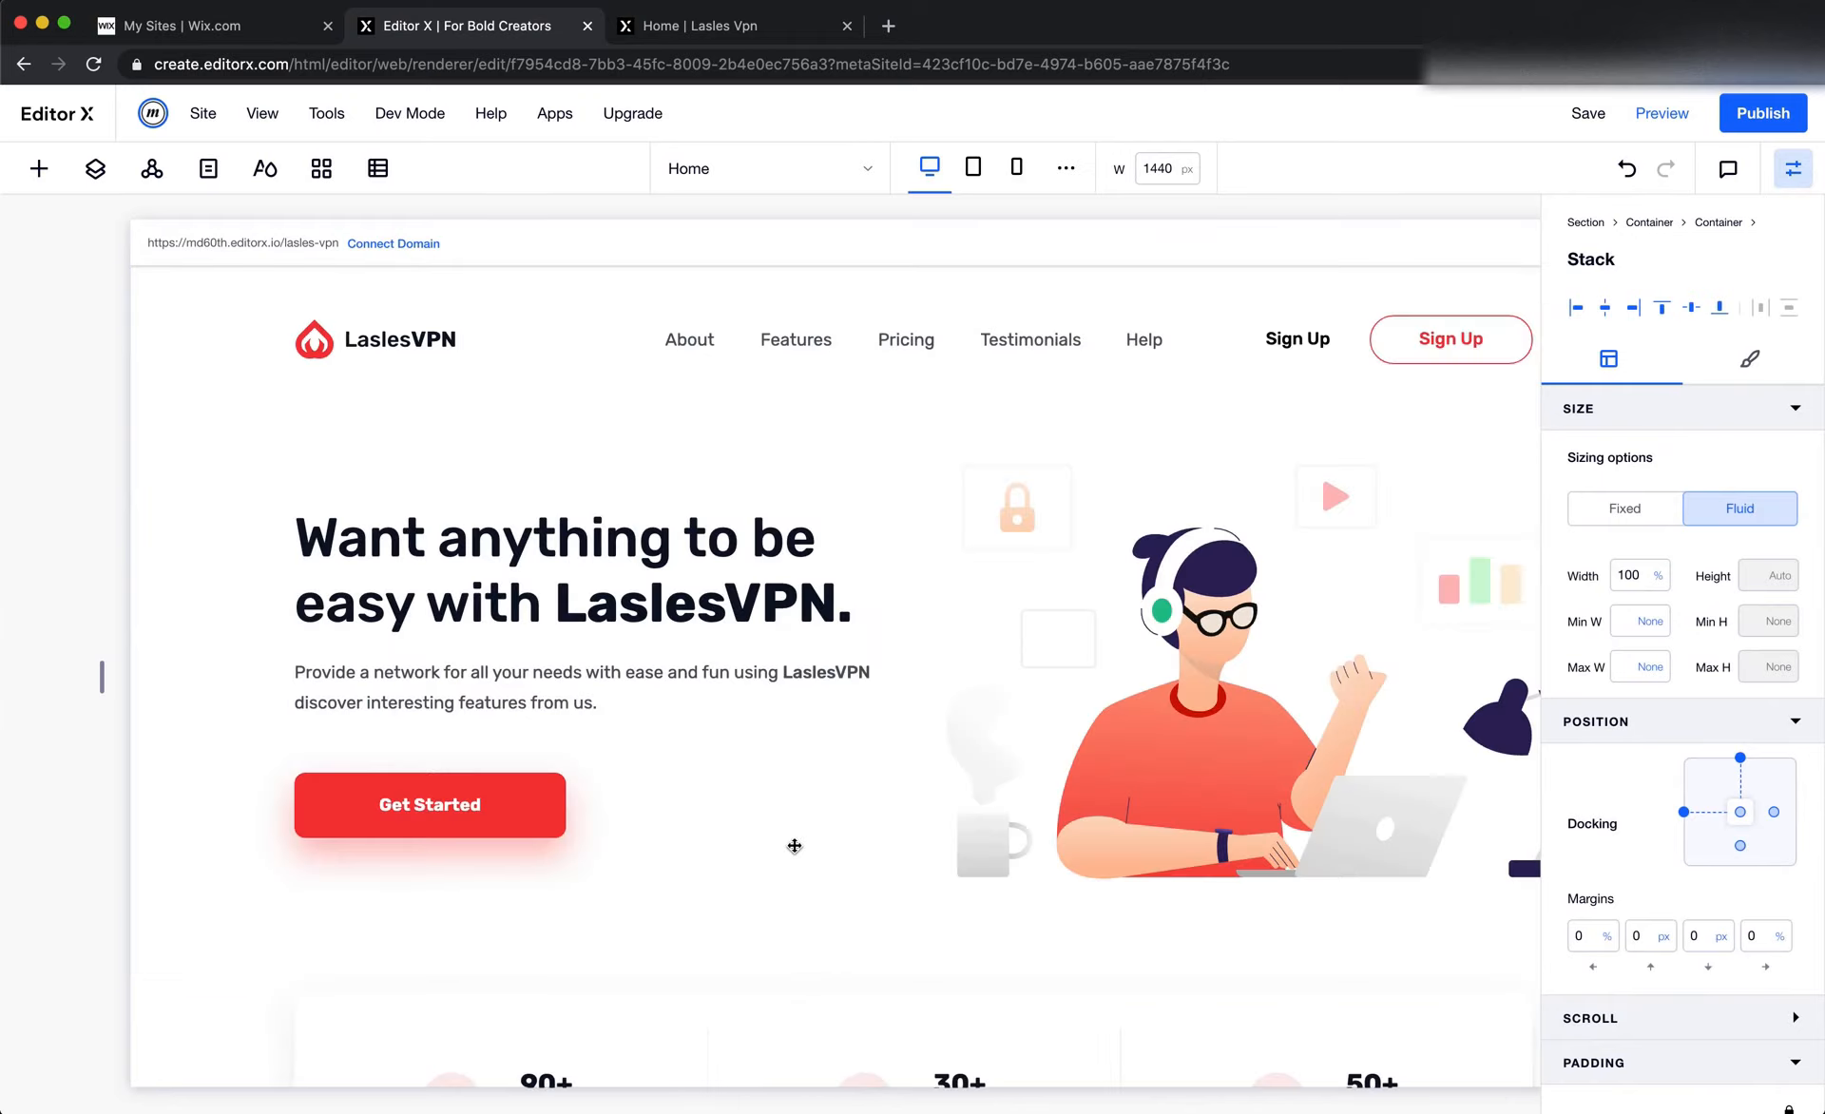
scroll(859, 819, down, 10)
scroll(860, 824, up, 3)
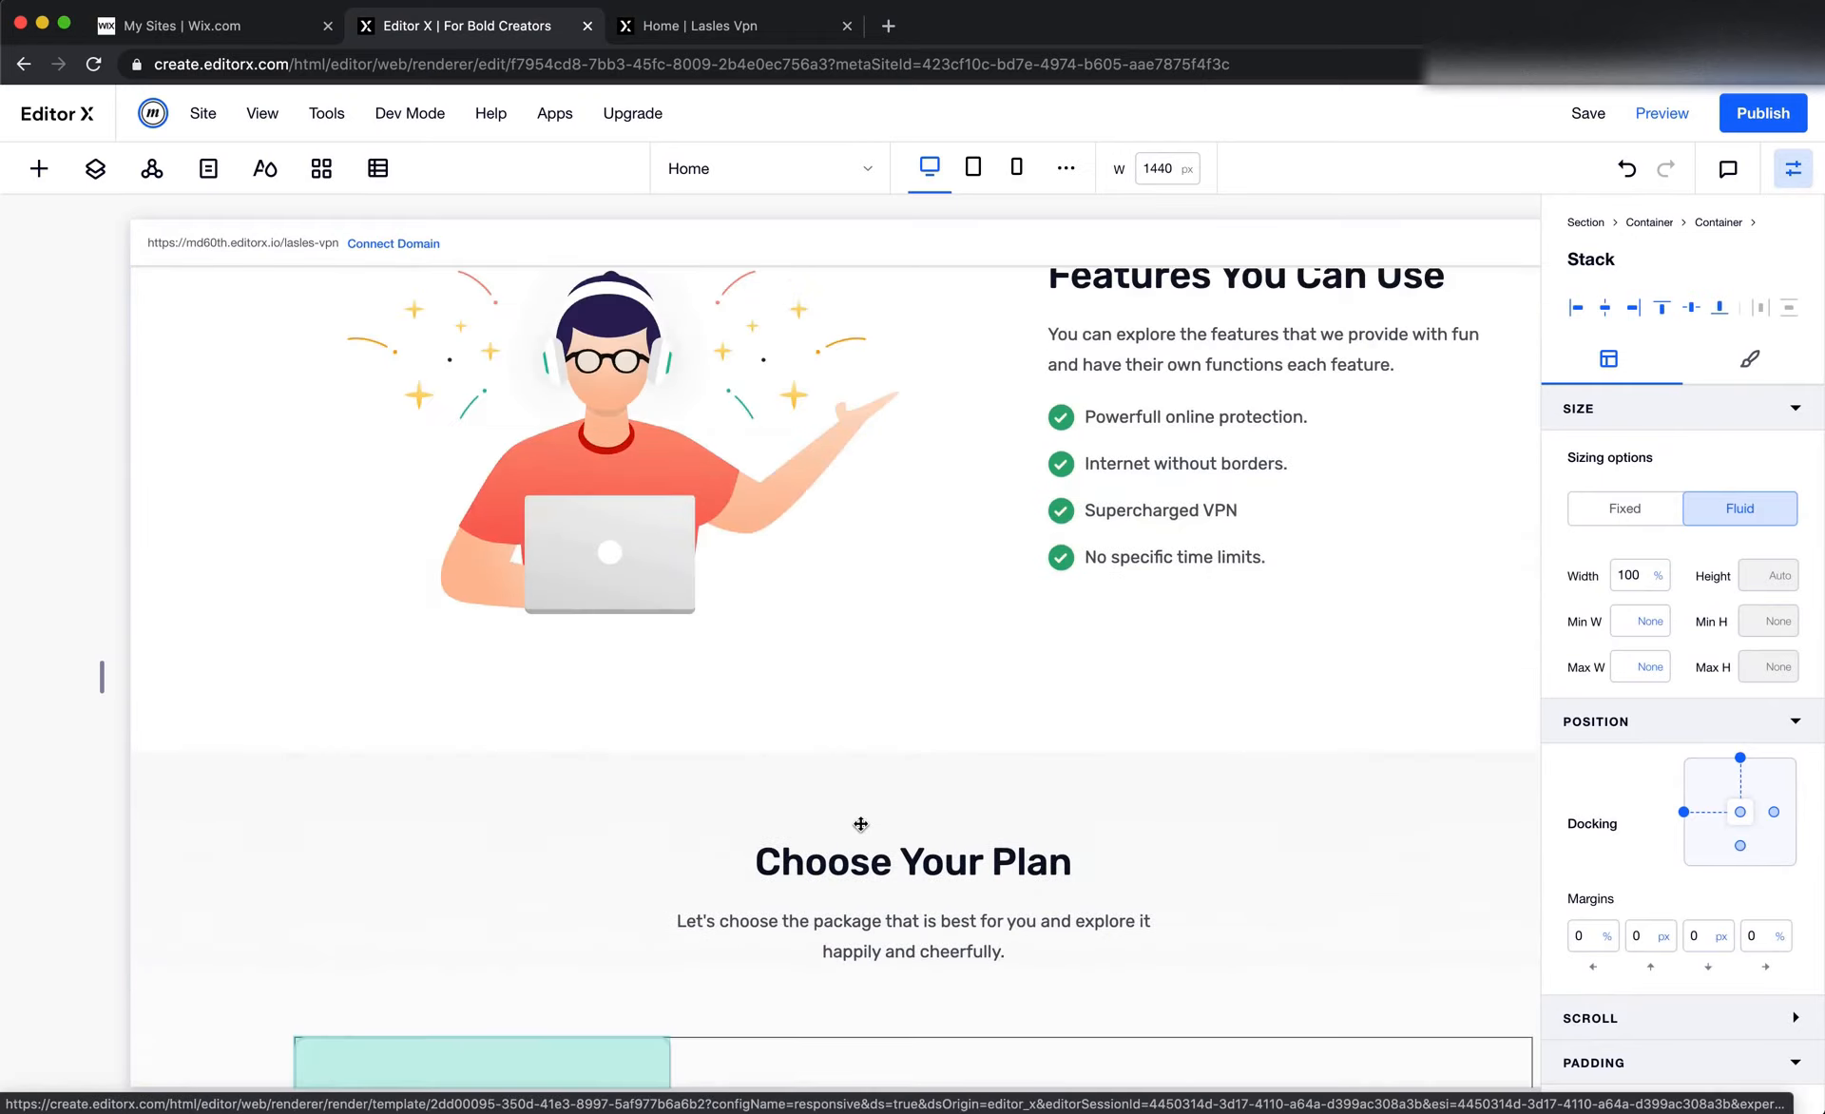
scroll(860, 824, down, 5)
click(860, 829)
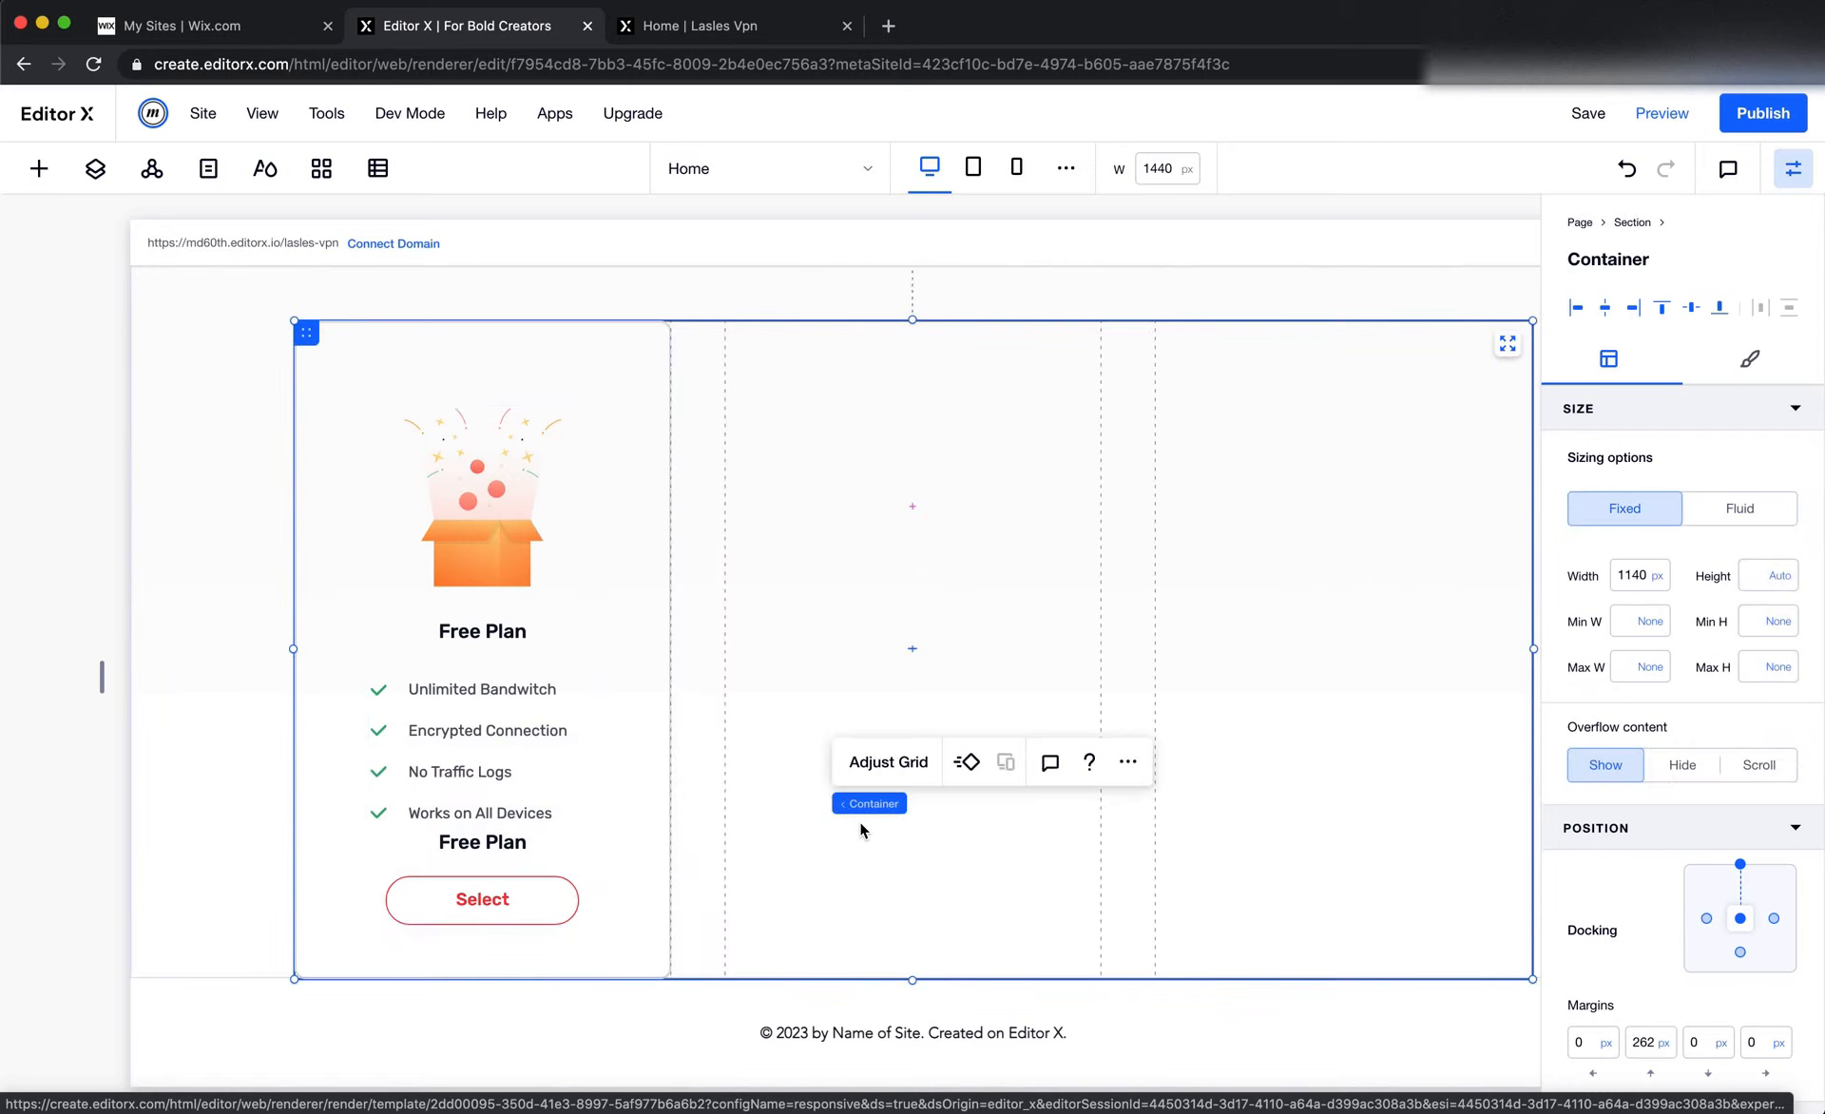
key(super+Tab)
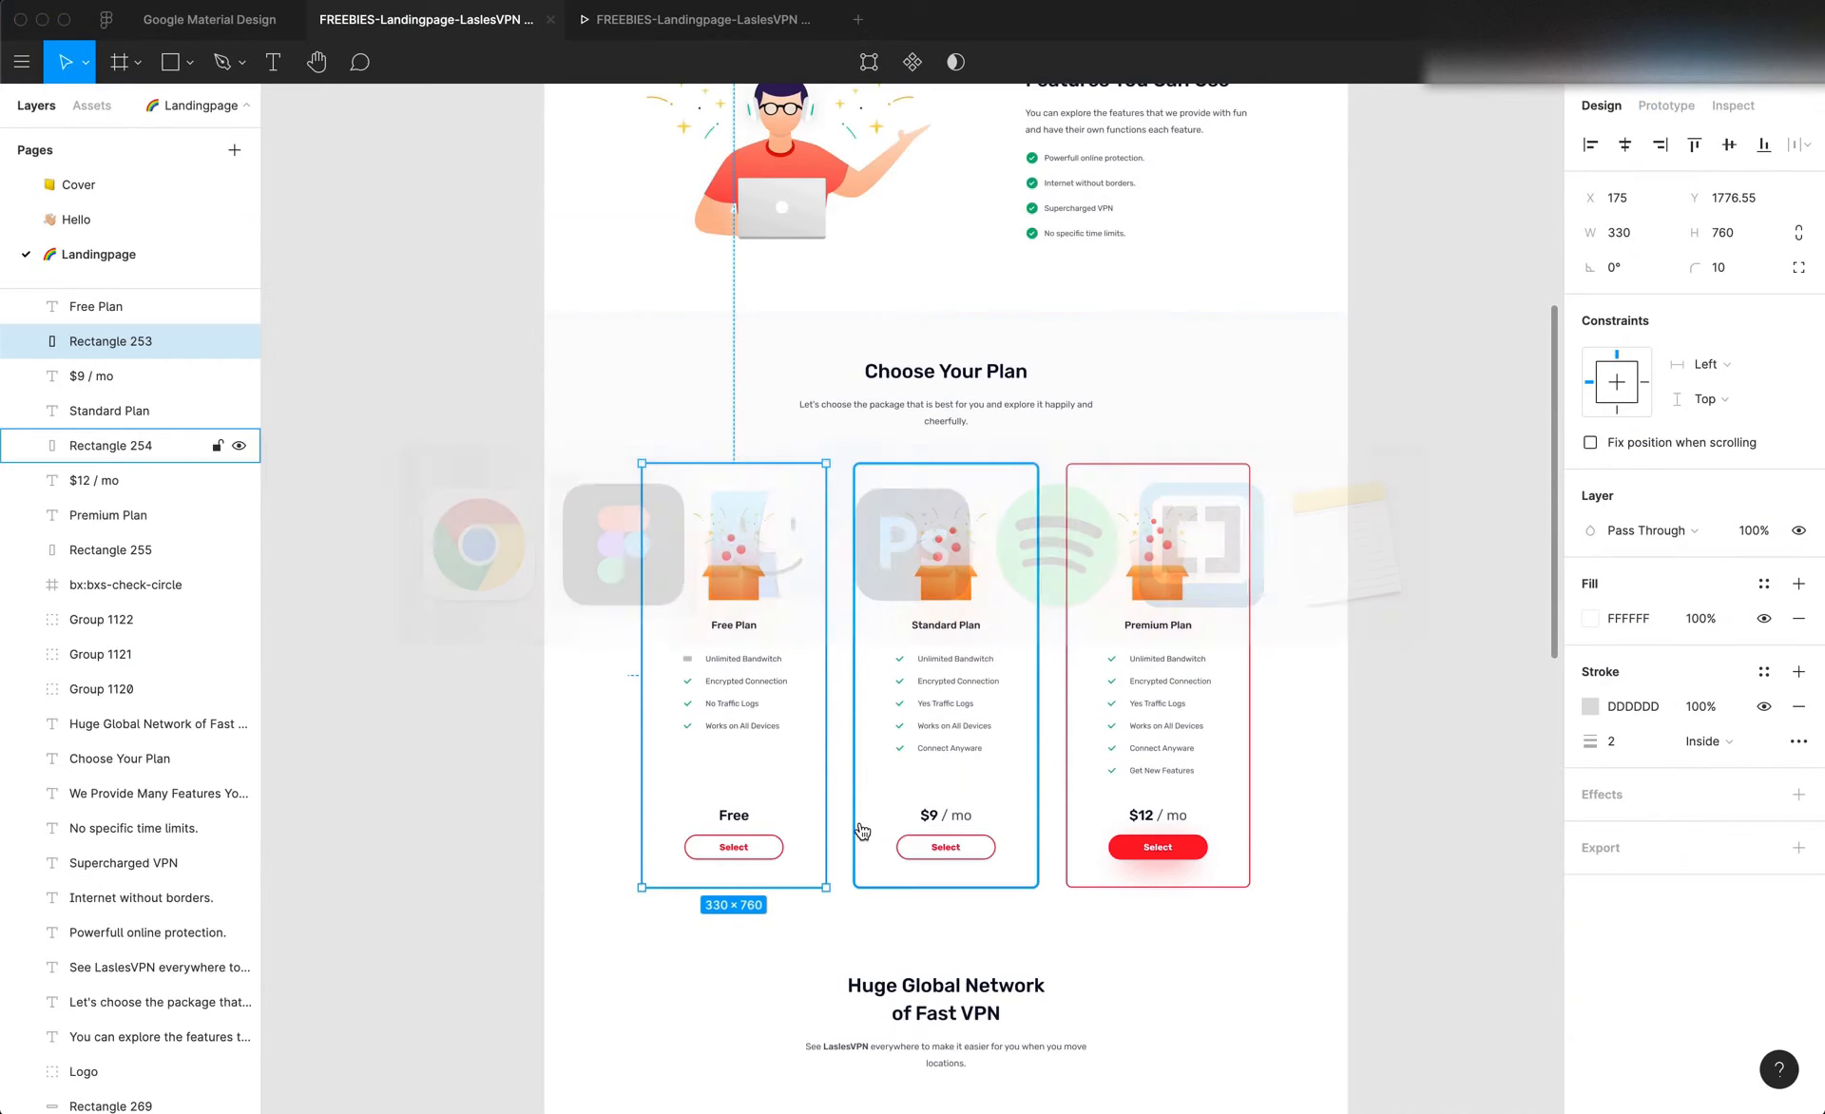
scroll(756, 797, up, 5)
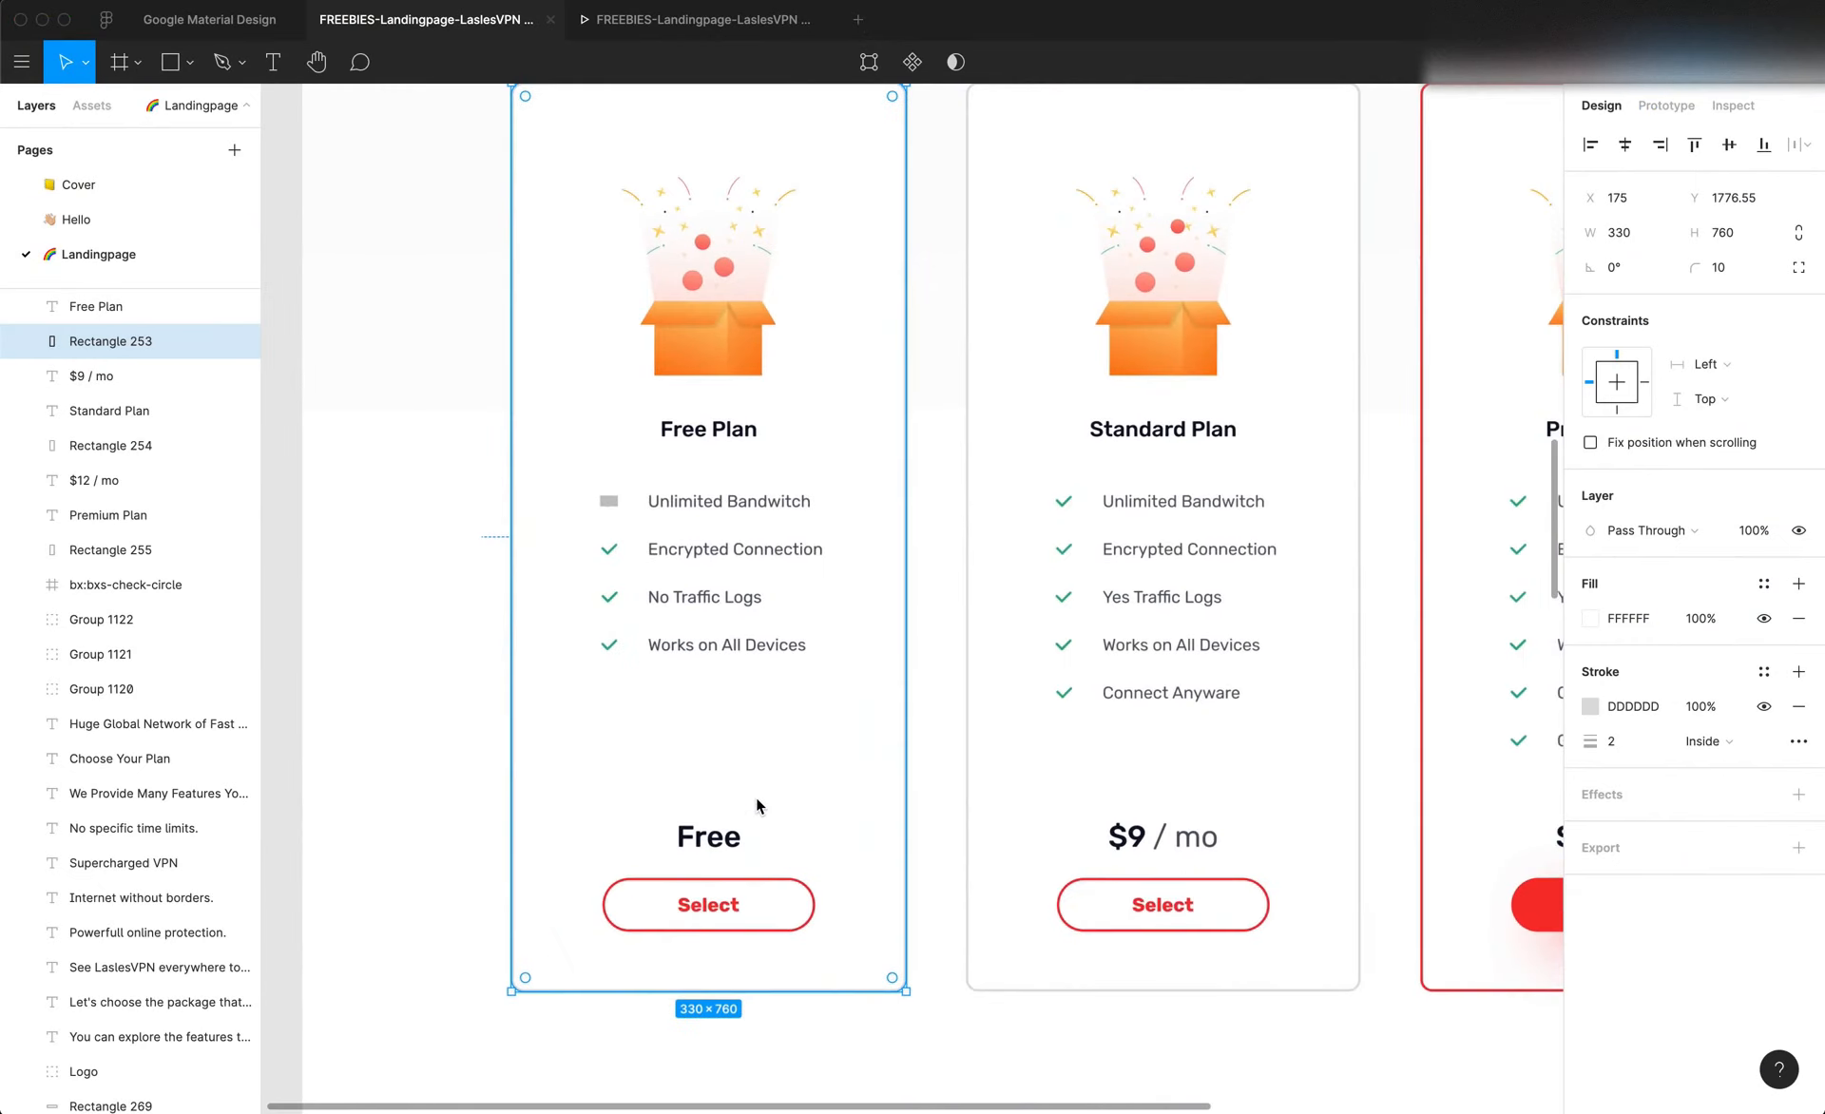
scroll(755, 796, down, 2)
scroll(756, 798, up, 2)
scroll(756, 798, right, 2)
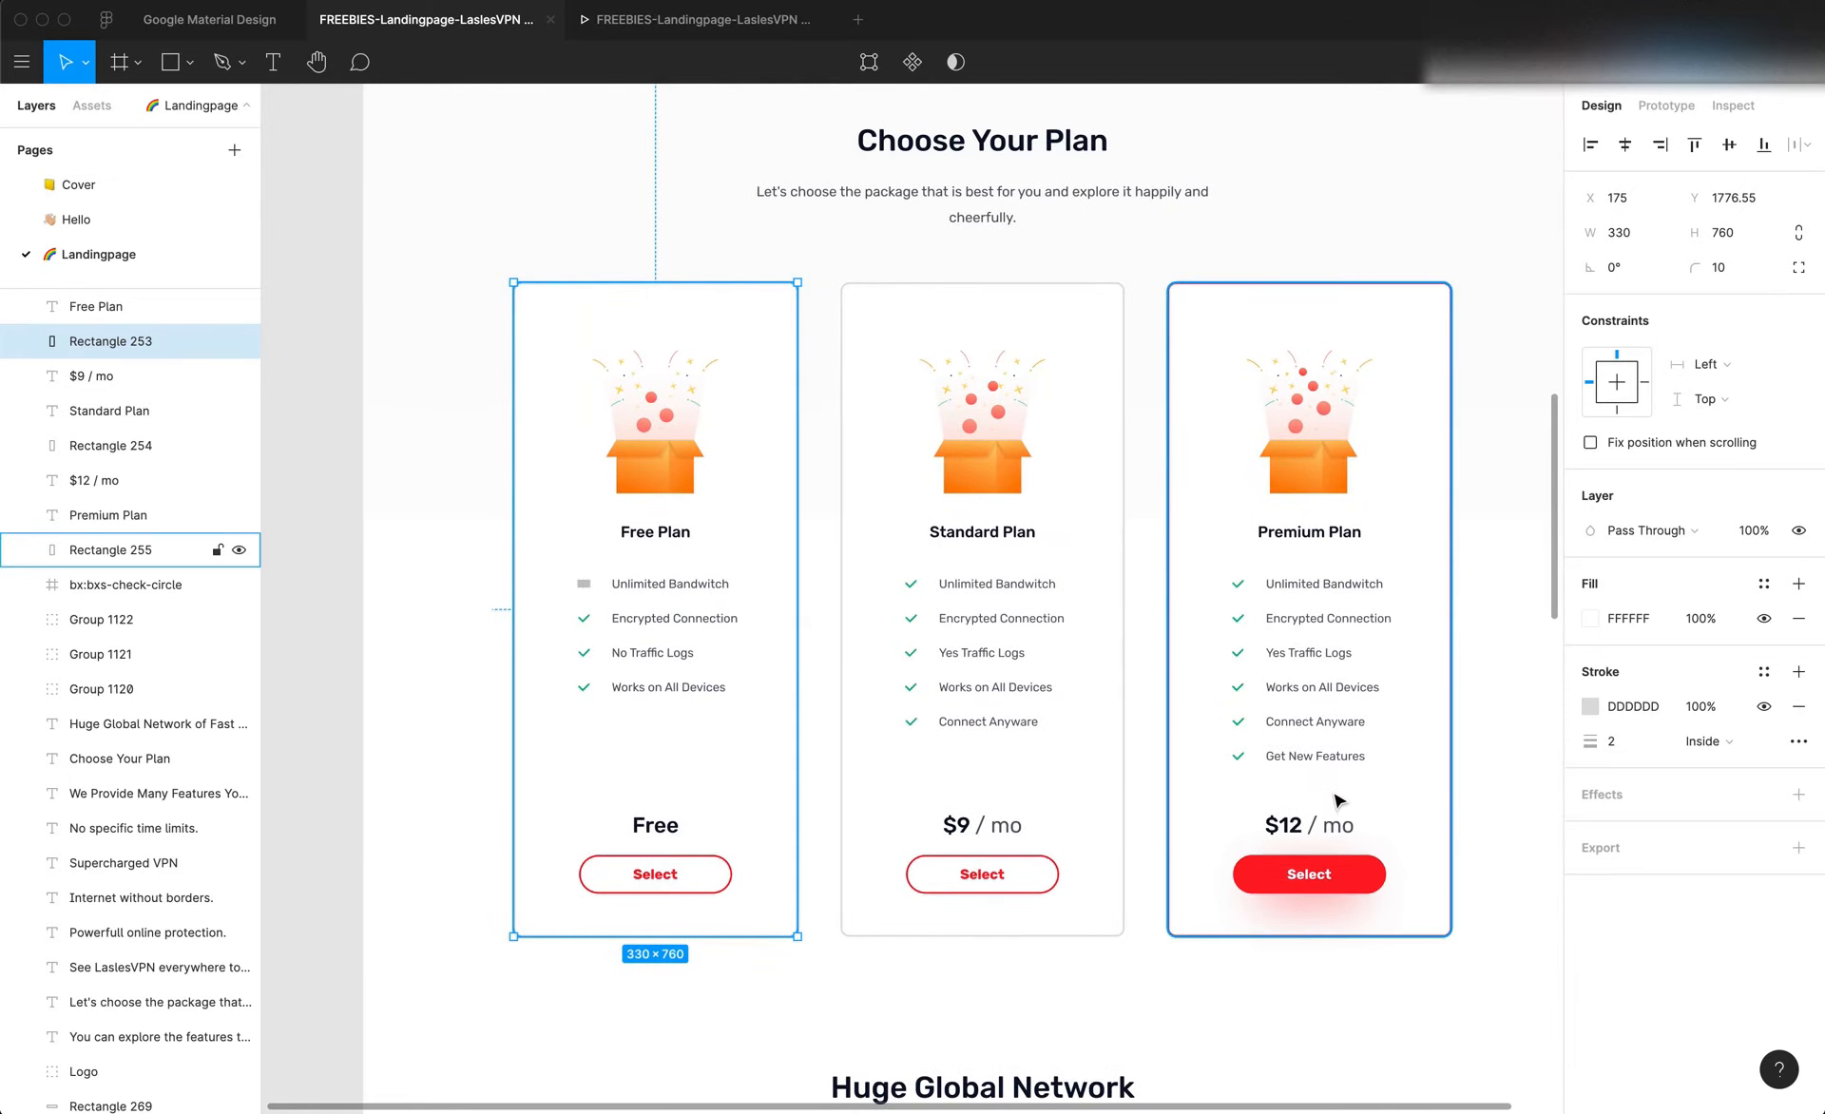
scroll(1328, 810, right, 2)
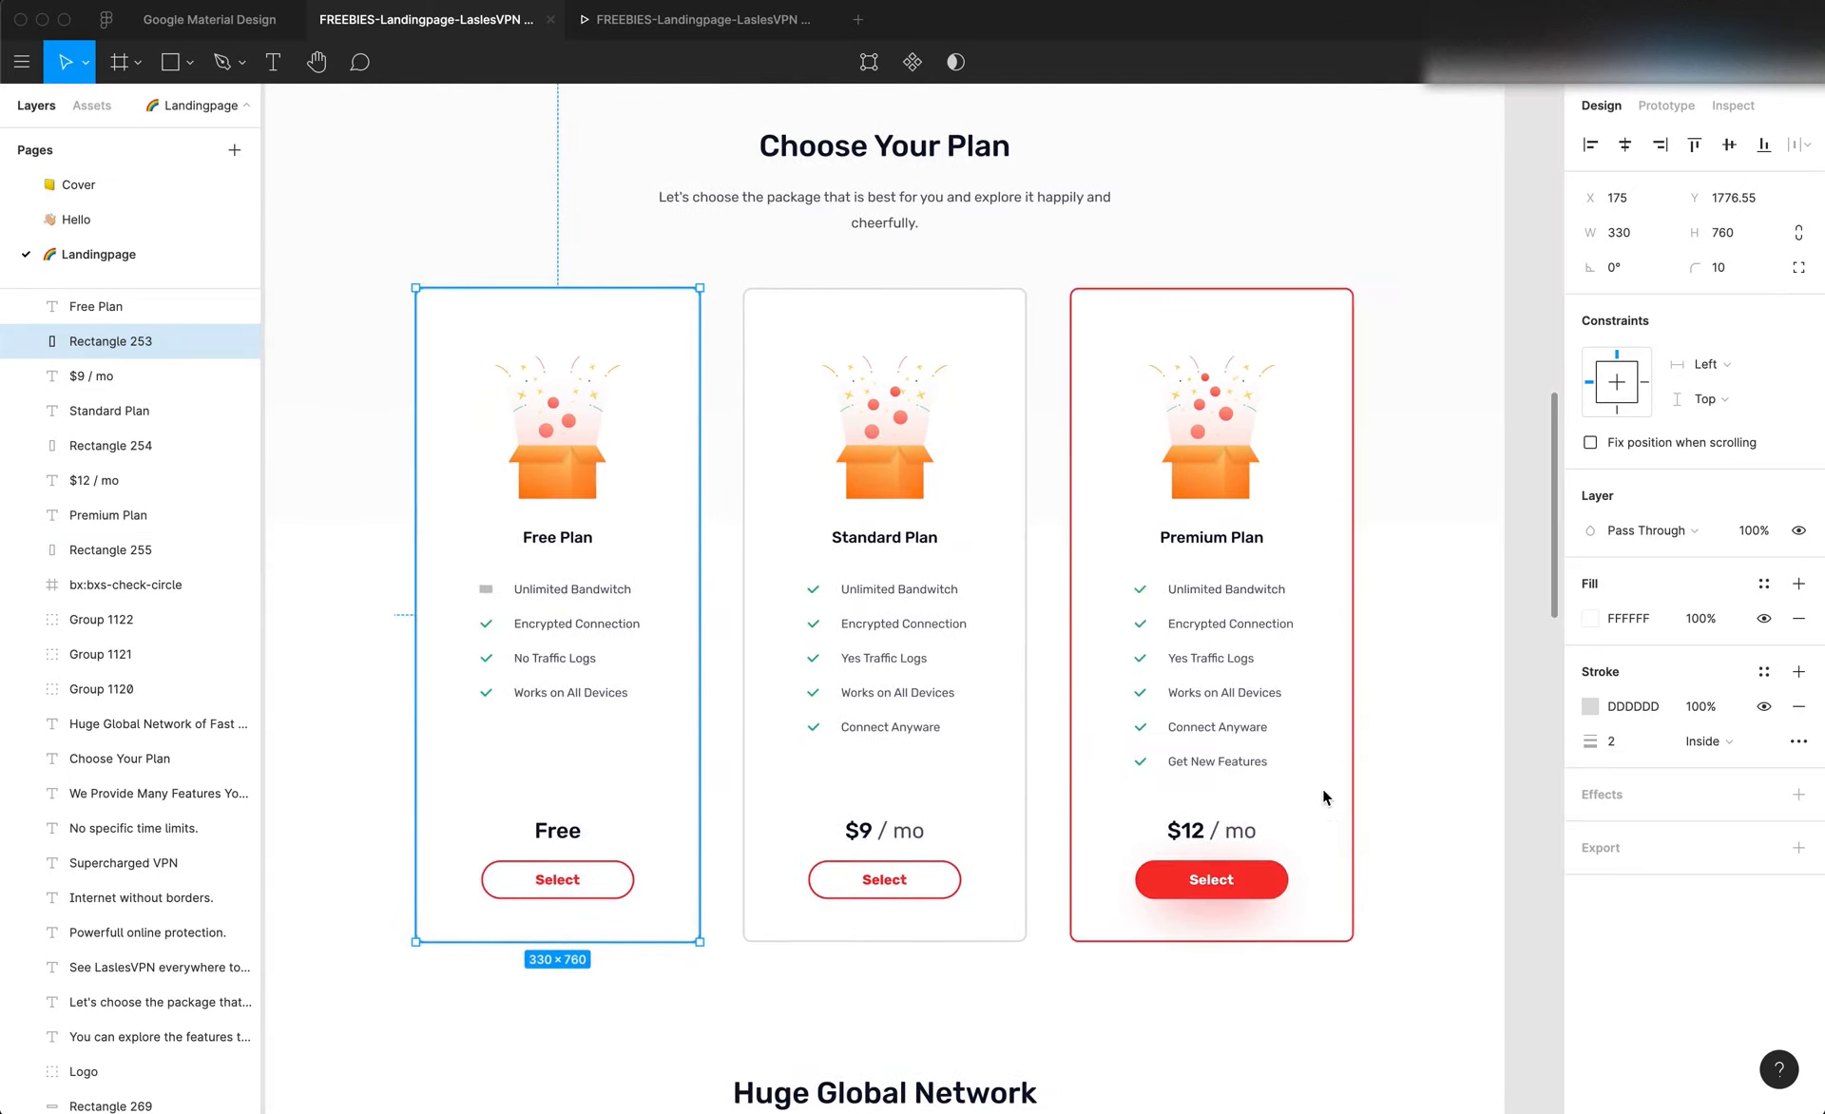
click(1228, 836)
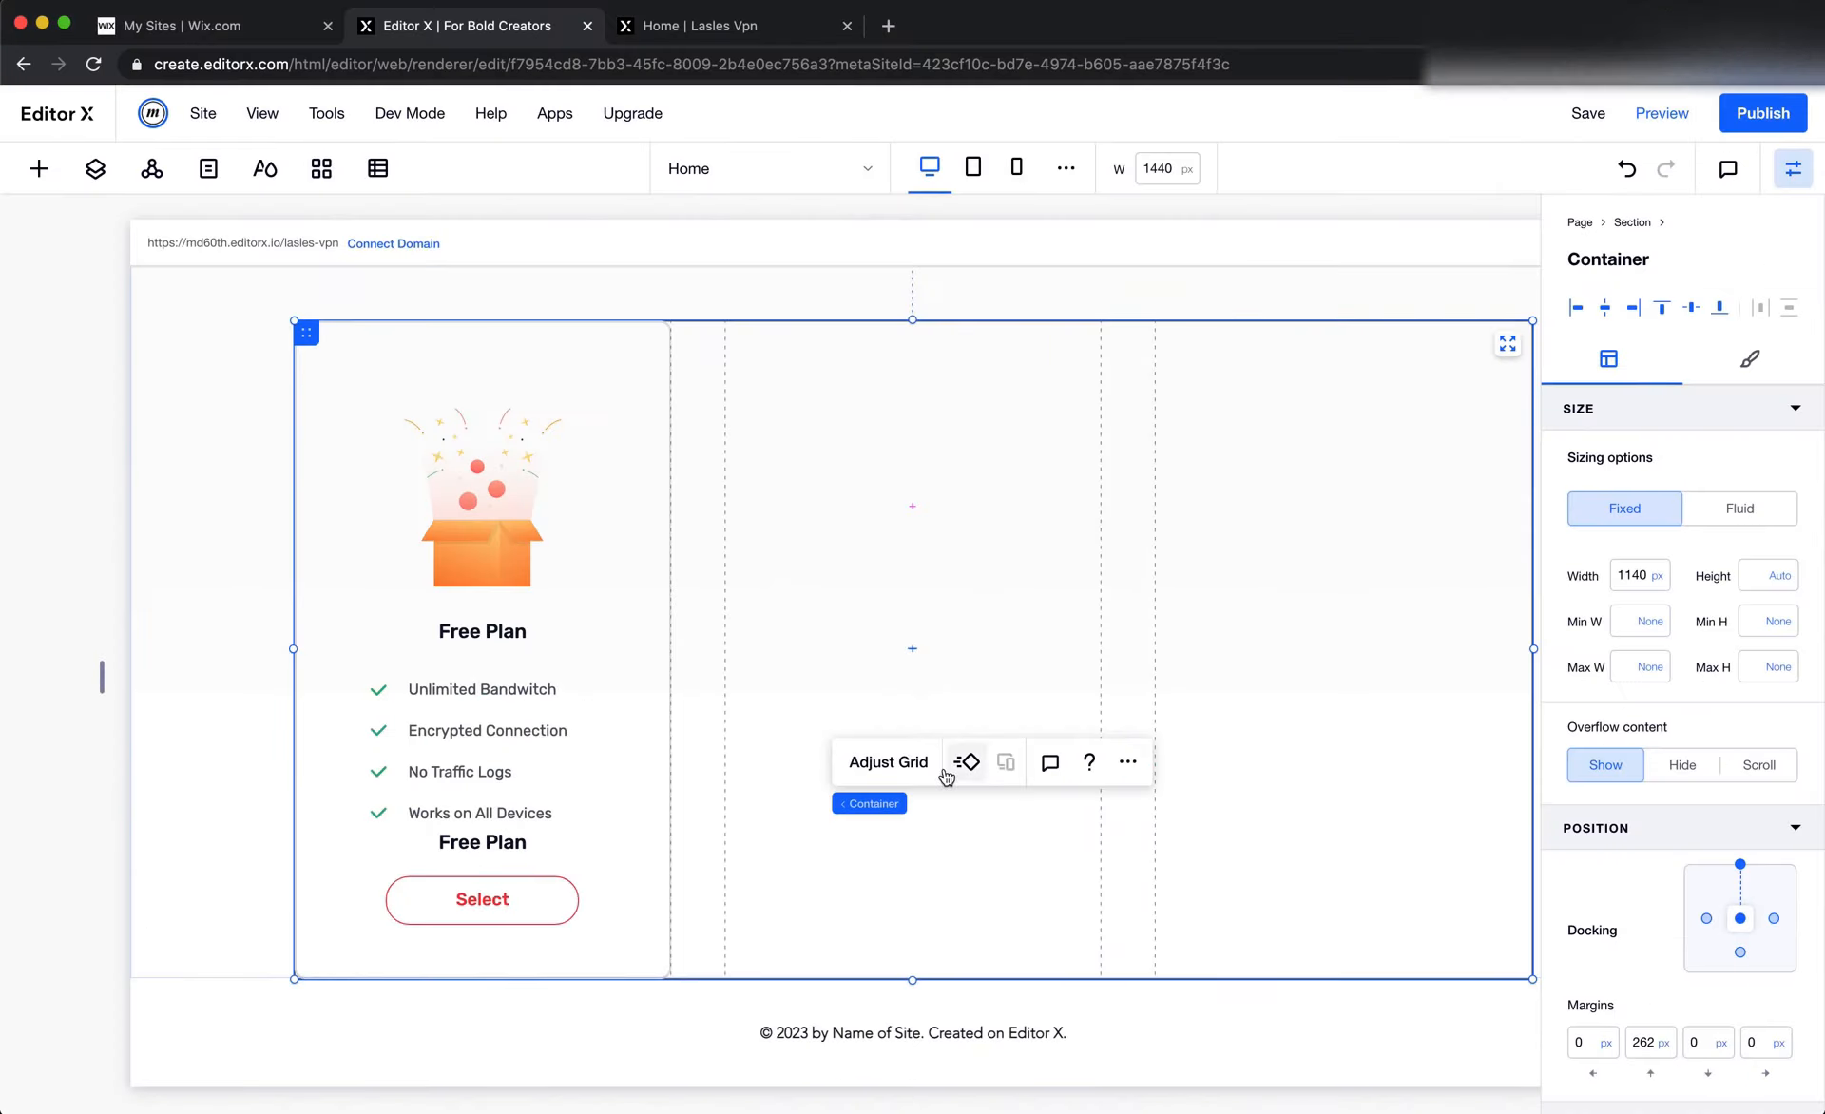
Back in Editor X, set the top margin of the Free Plan card's lower stack to 50 px
click(540, 860)
click(1635, 936)
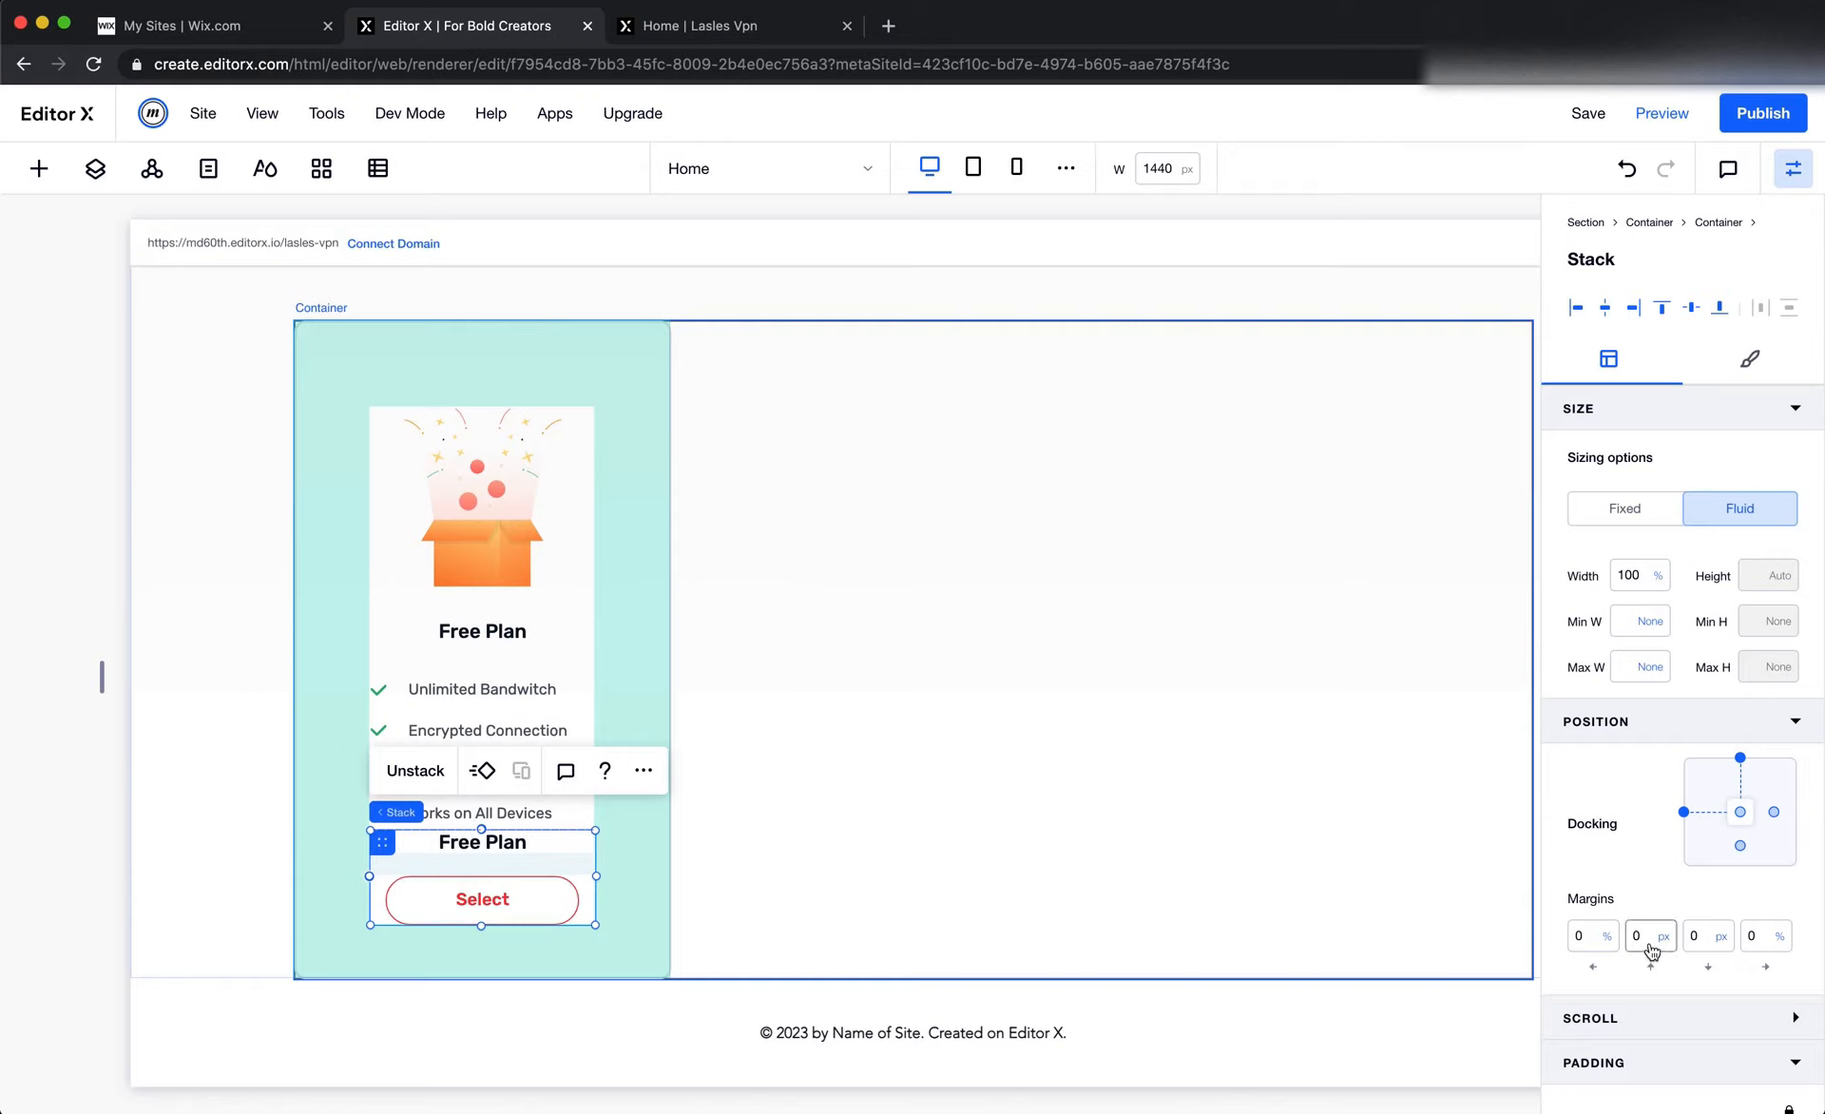
text(55)
key(Return)
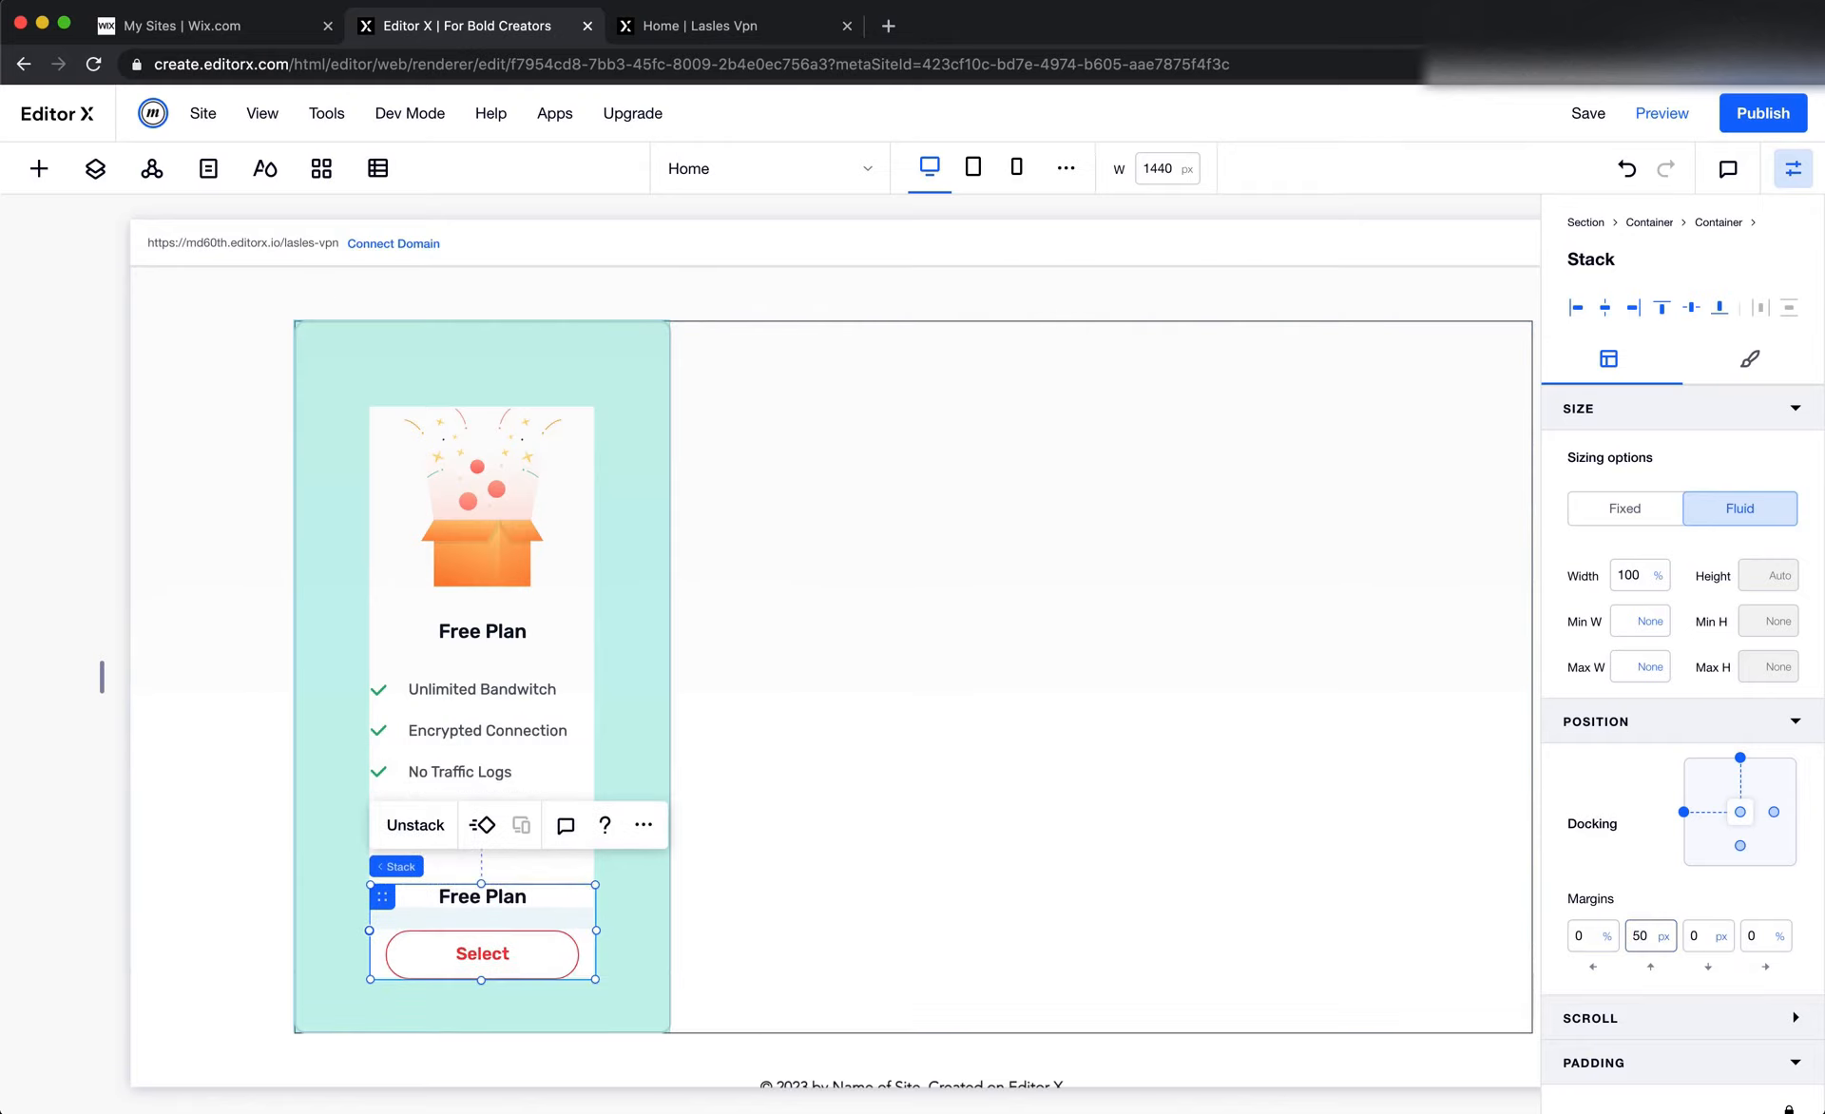
click(1257, 872)
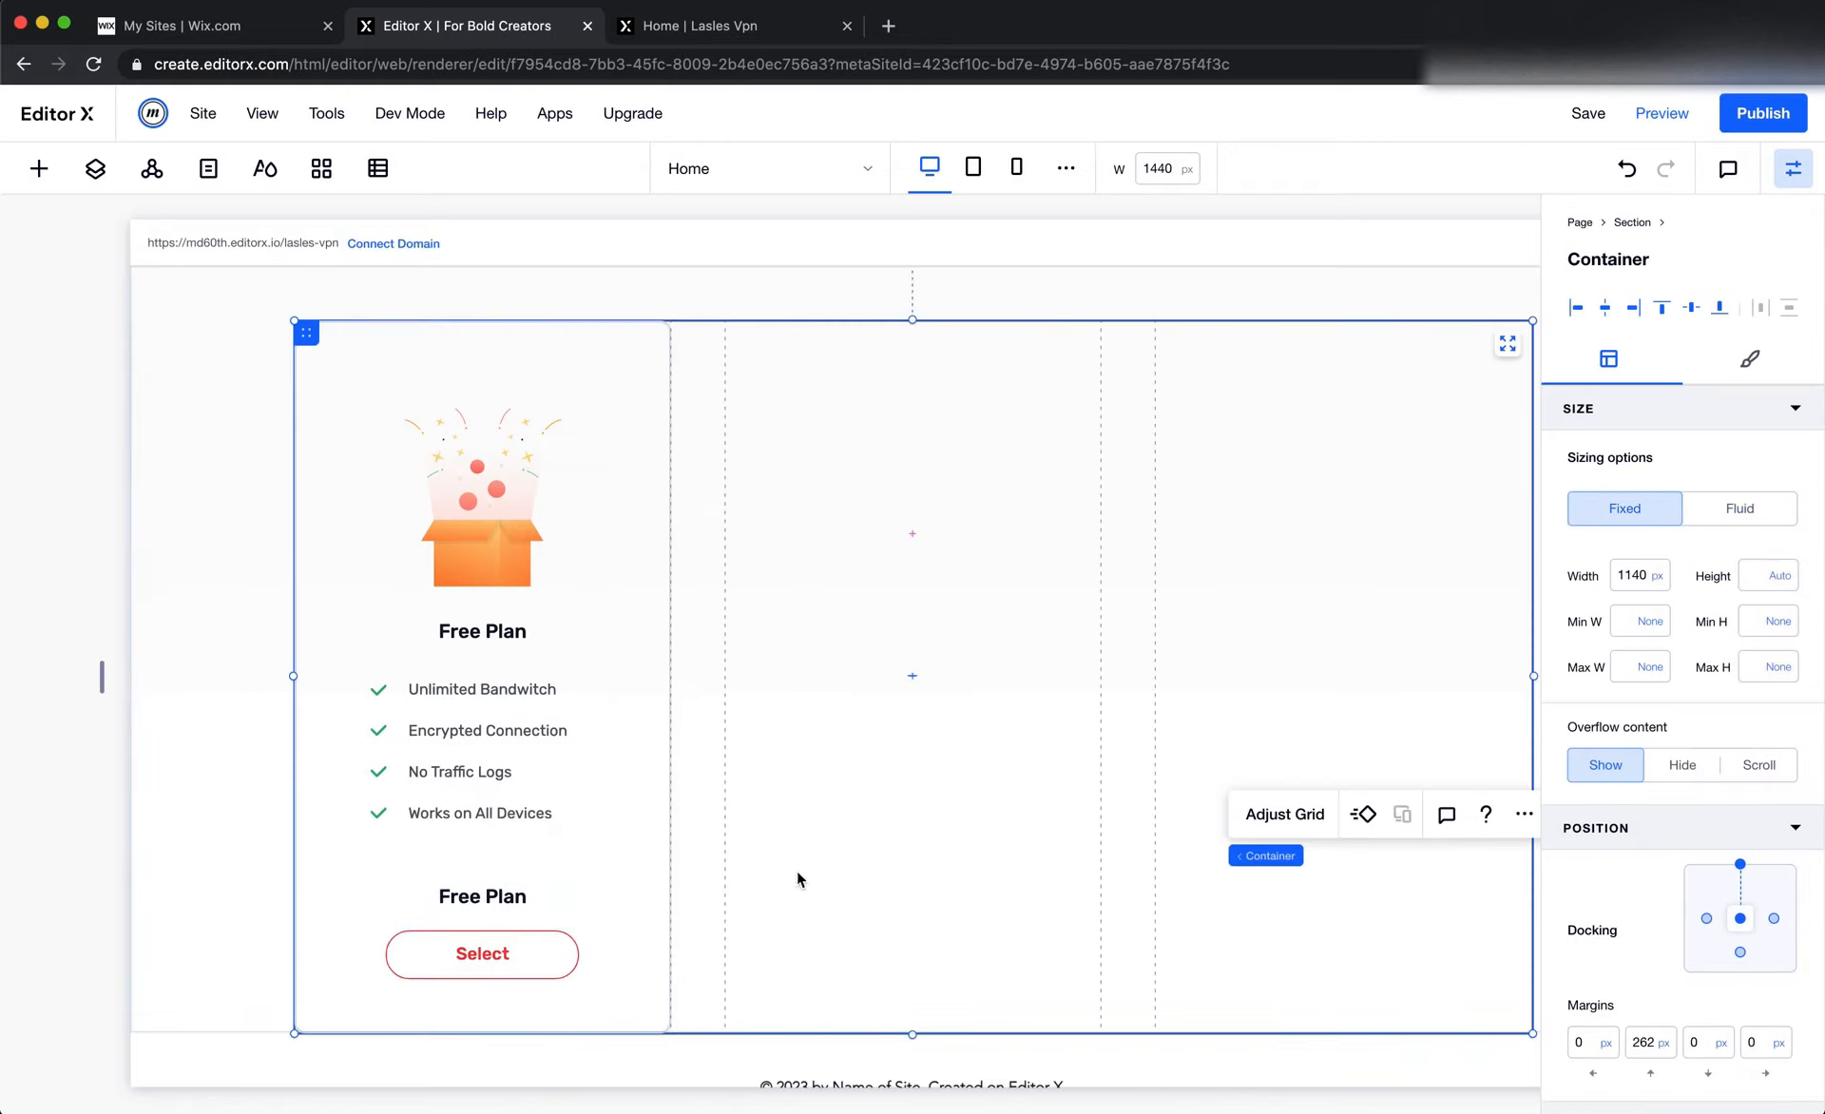
Duplicate the Free Plan card container and set the copy's grid area column start to 2
click(637, 869)
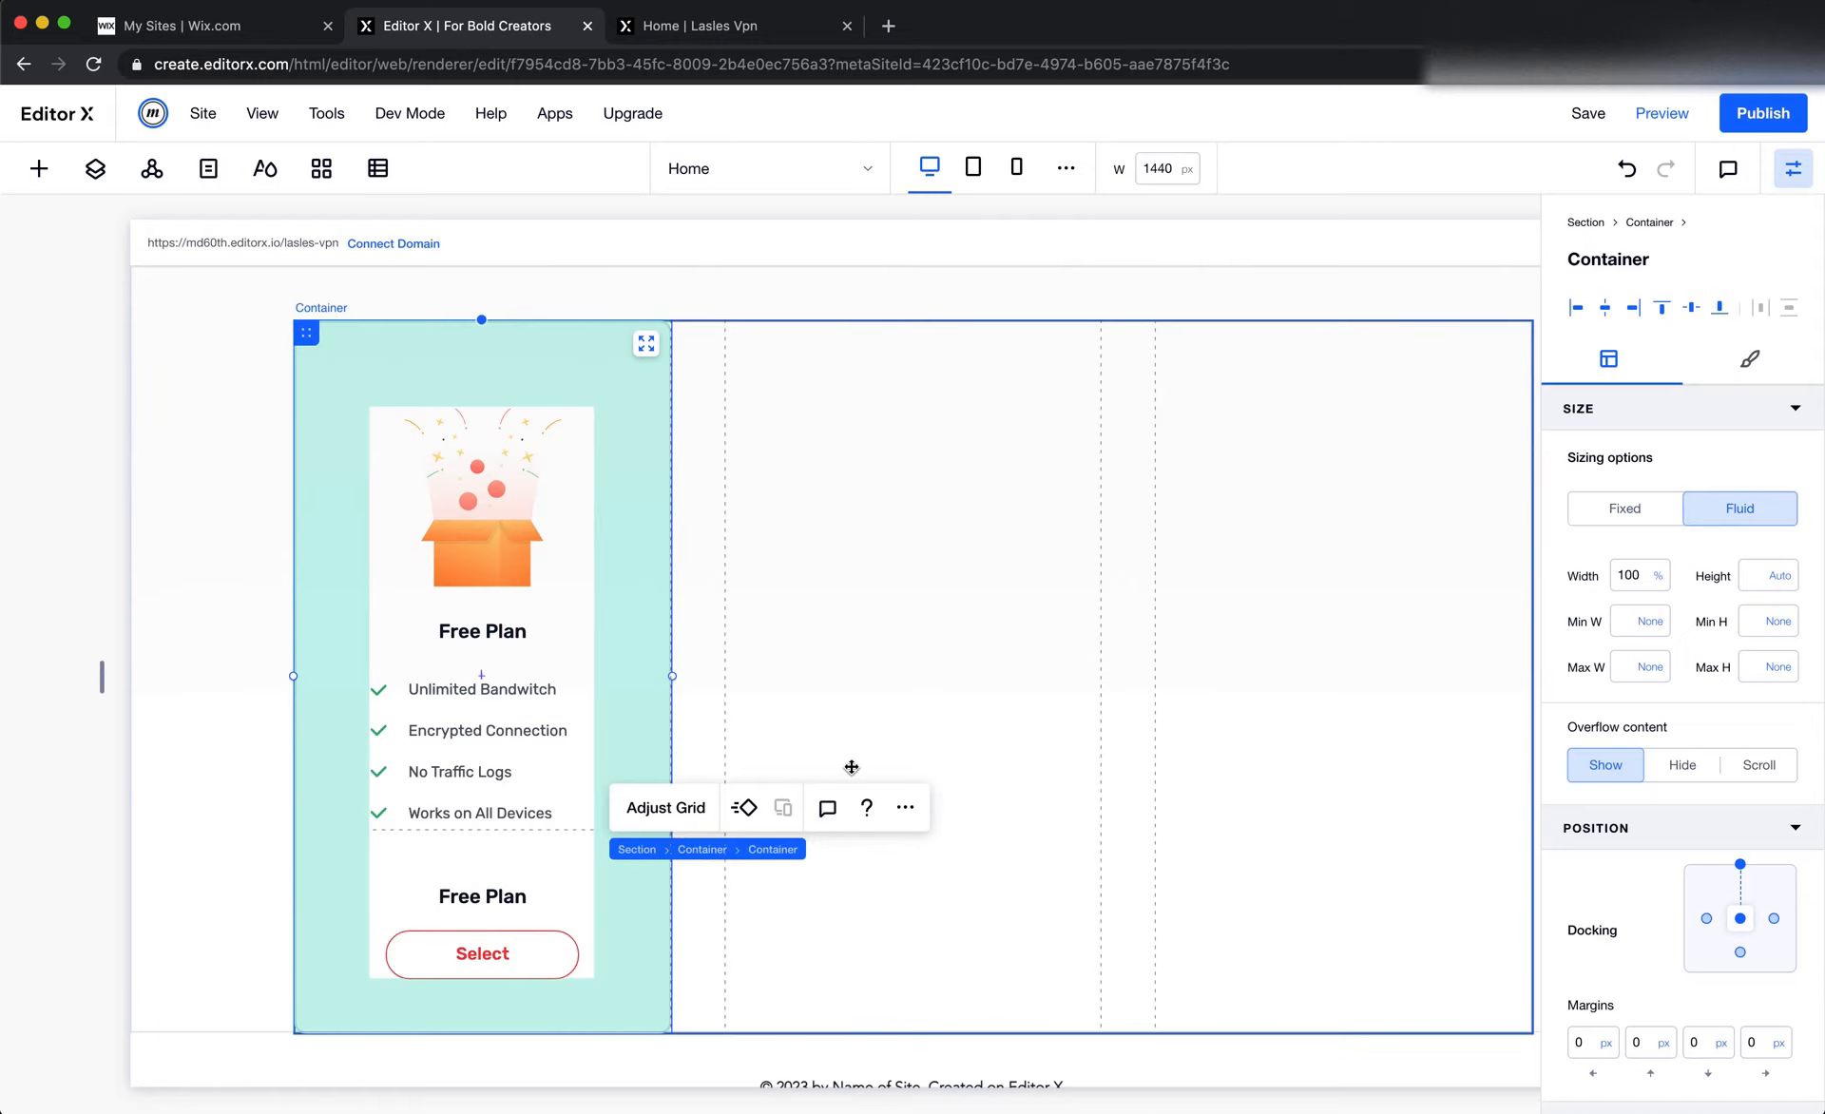
scroll(989, 613, down, 1)
key(super+Tab)
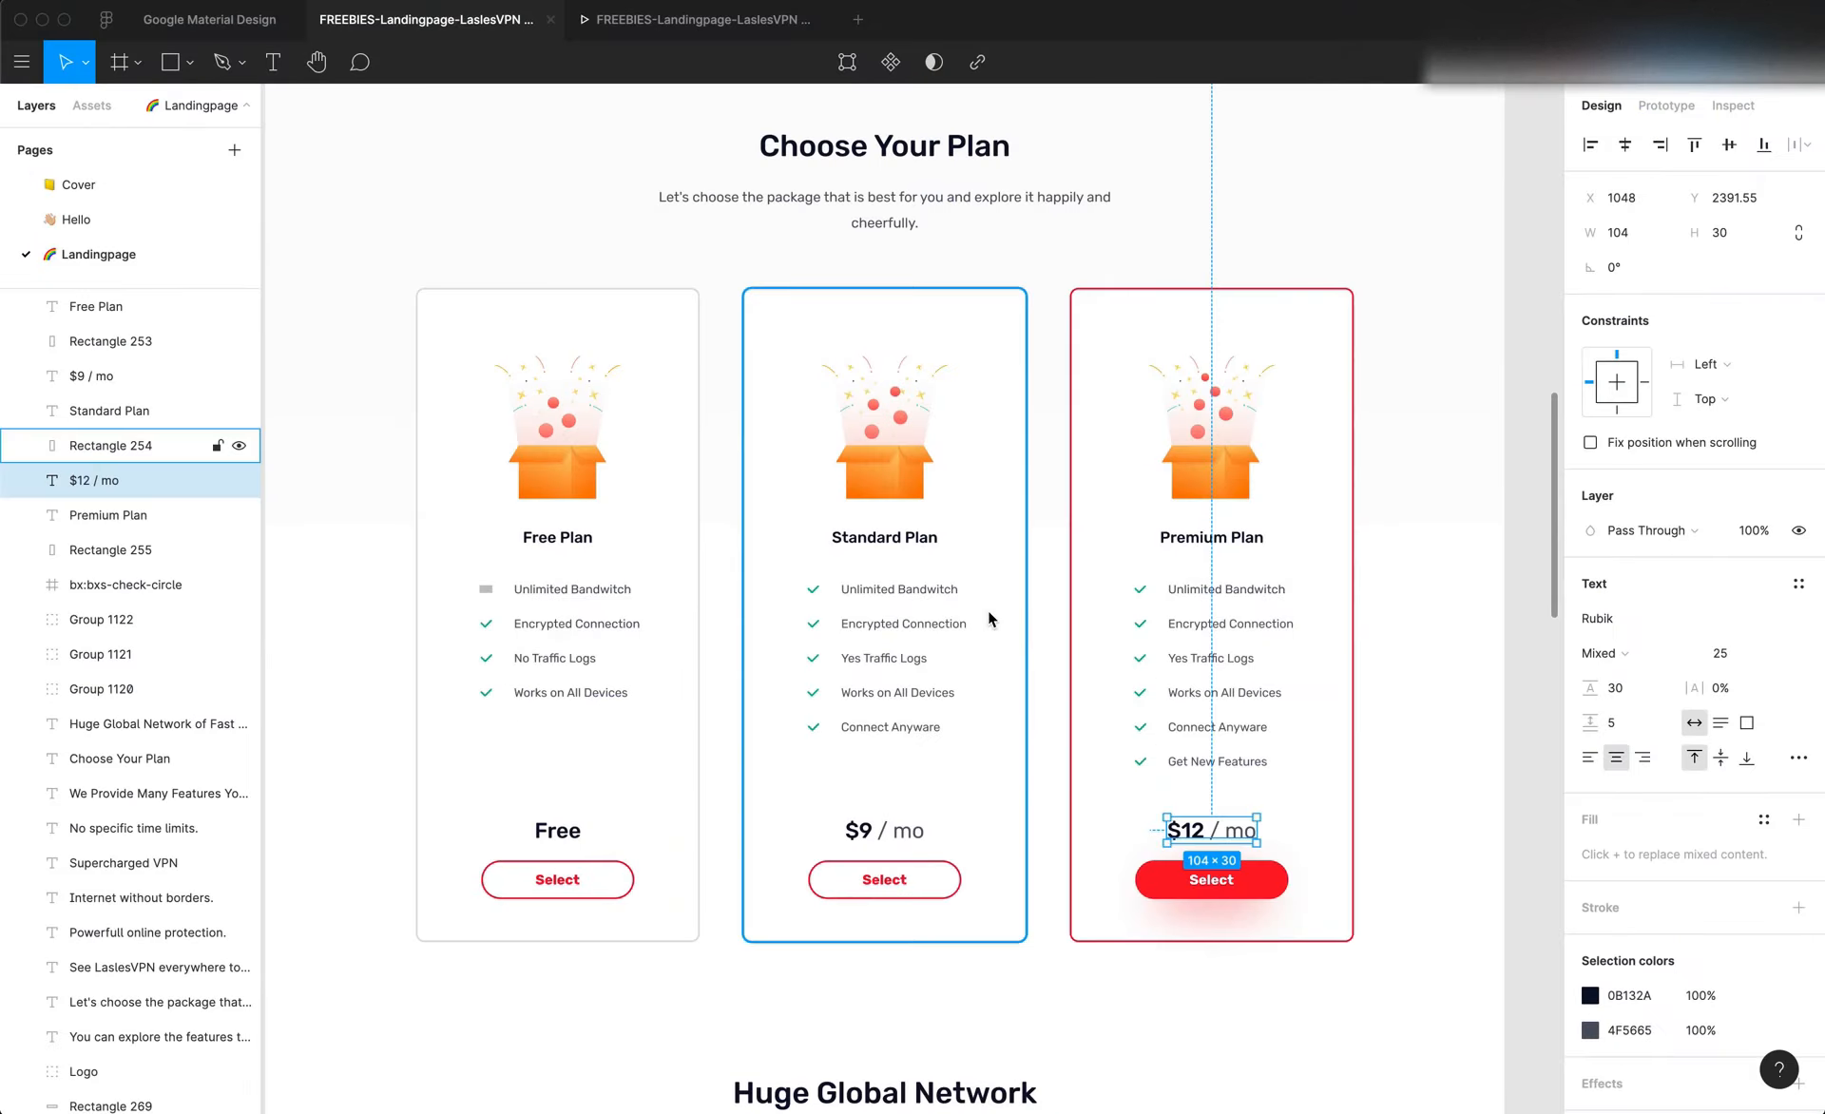
key(super+Tab)
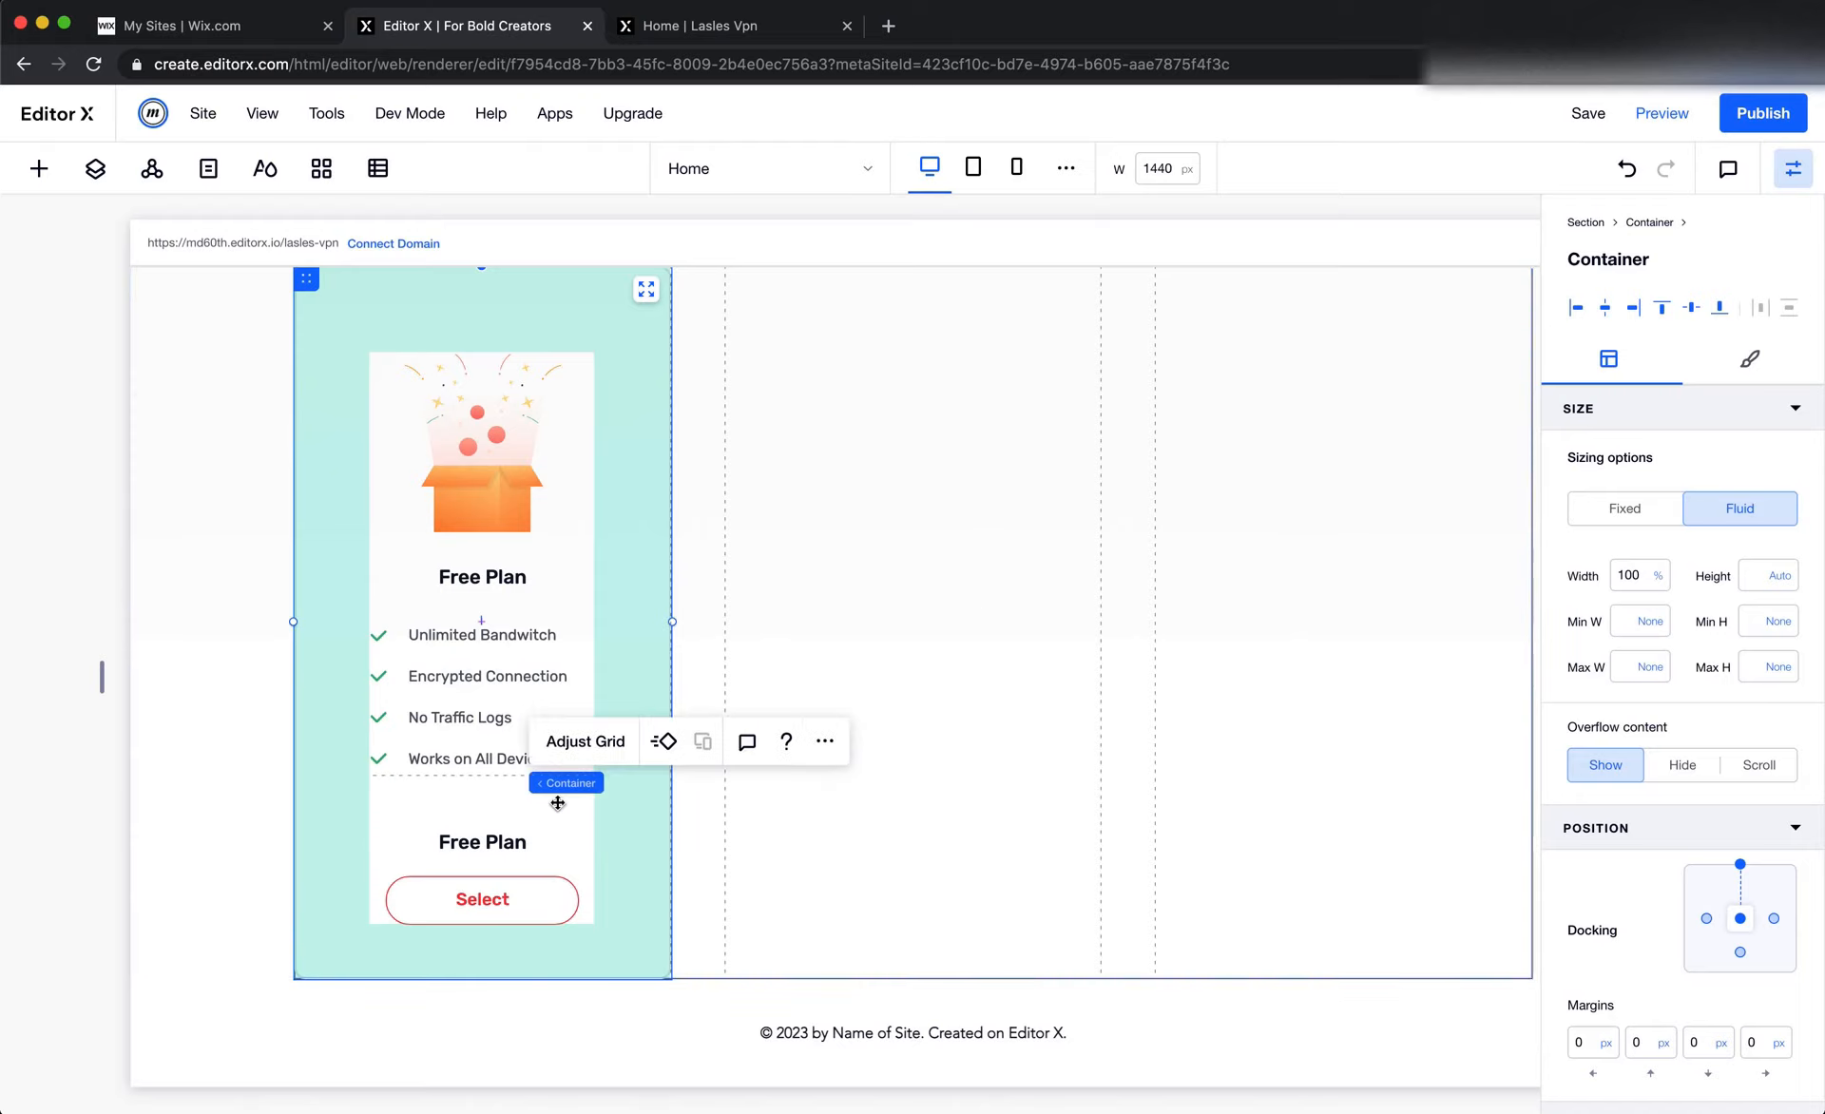
click(823, 742)
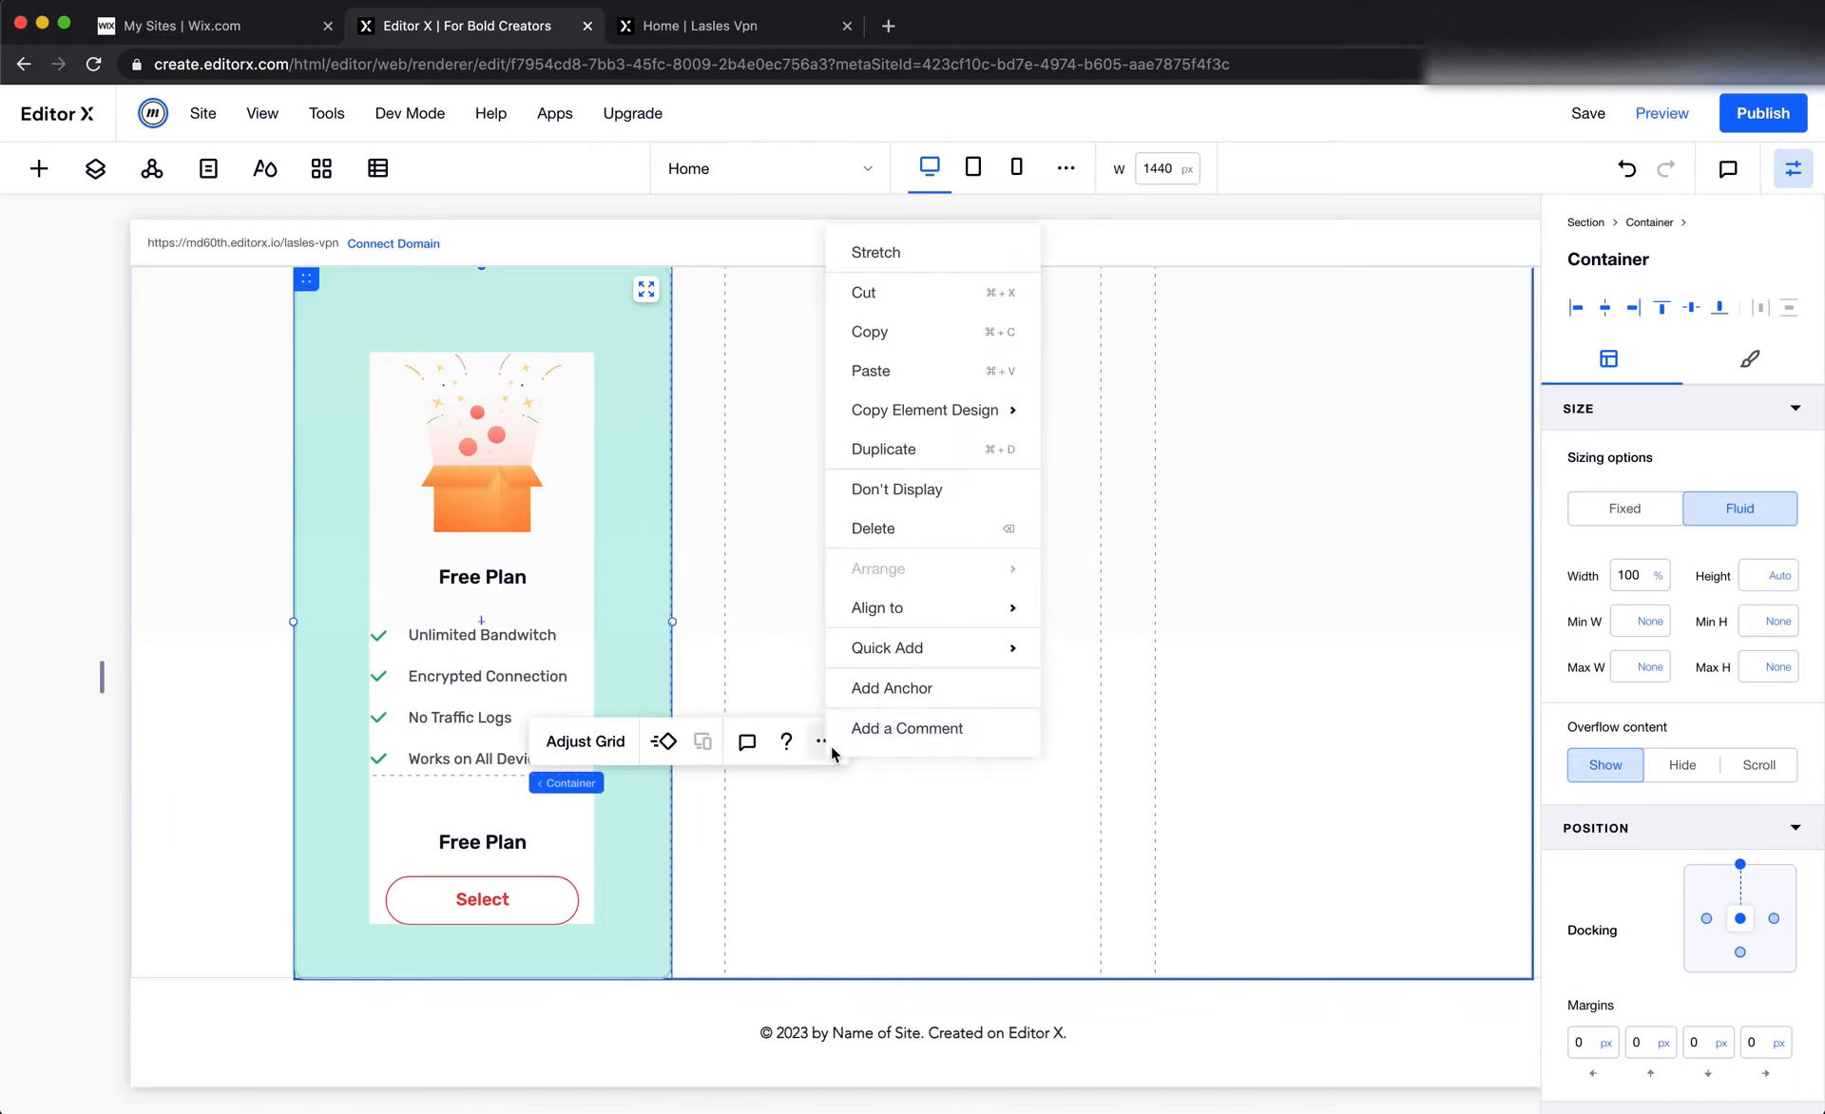
click(983, 464)
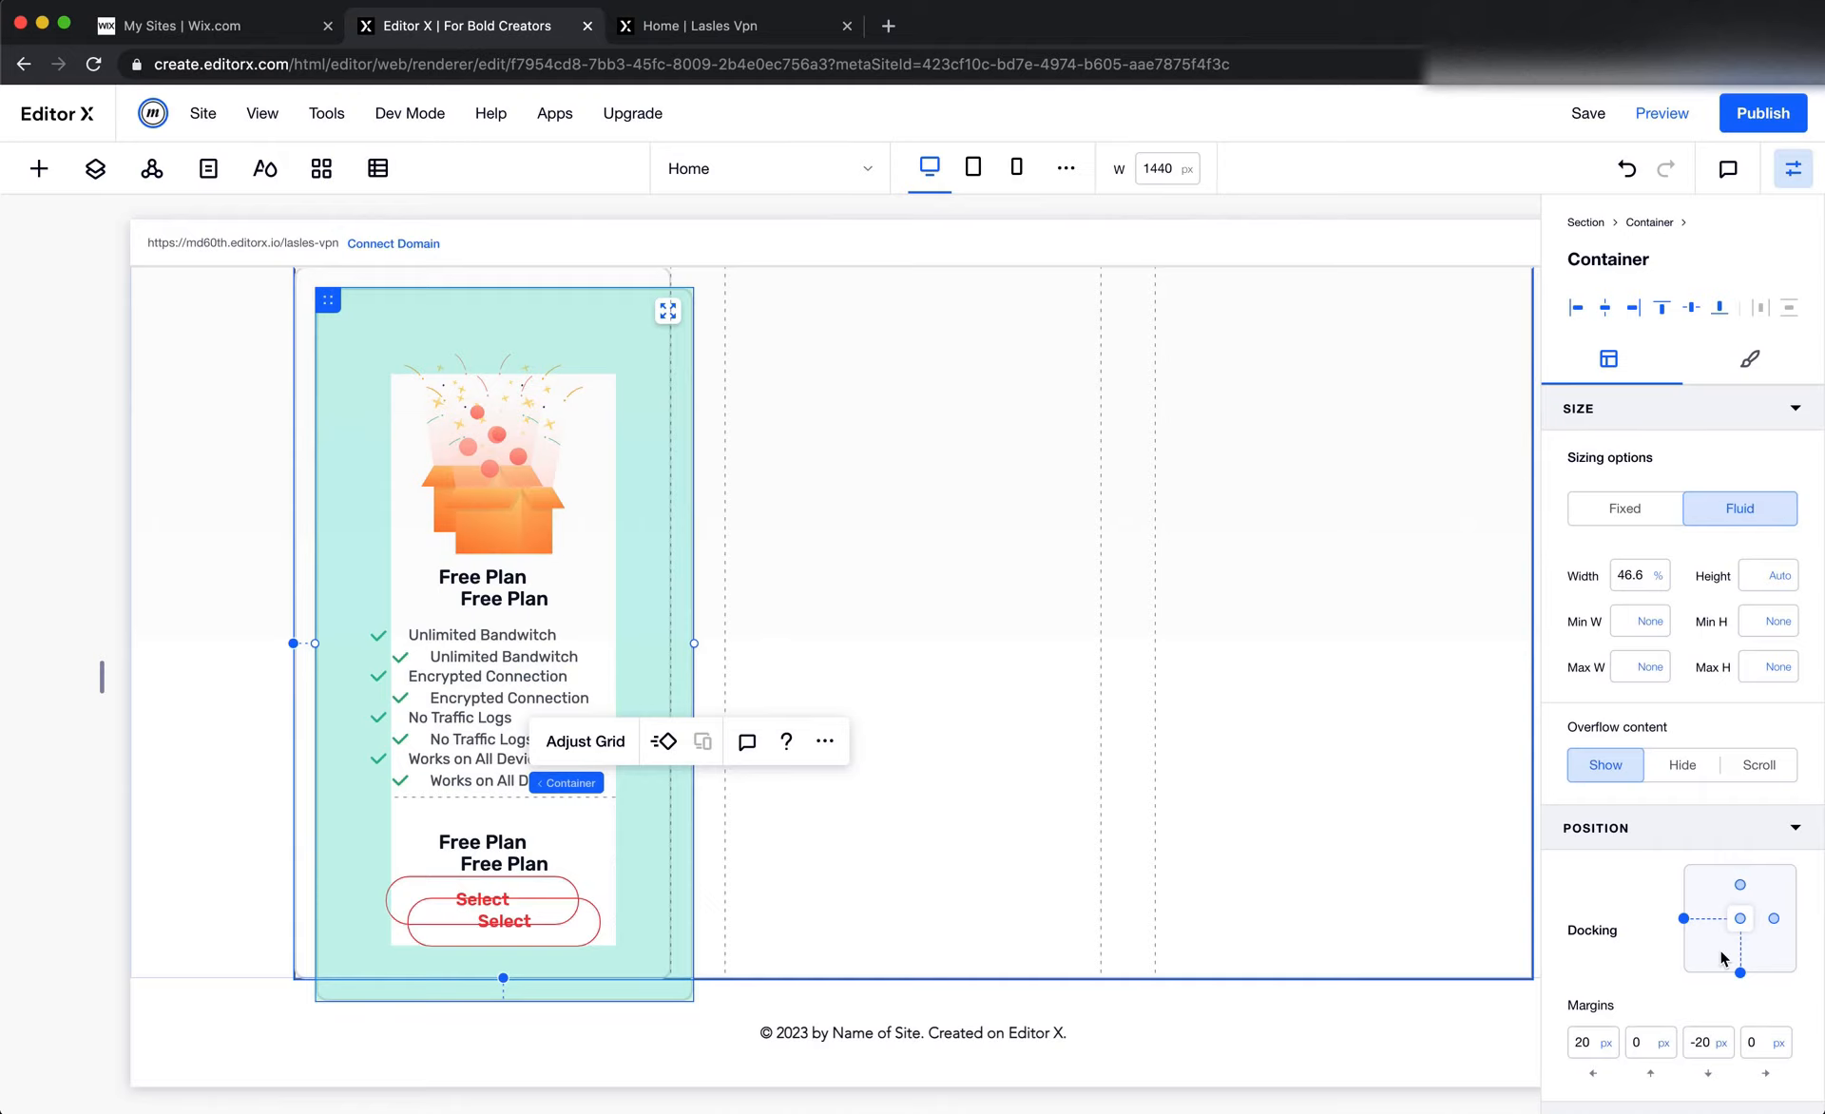
scroll(1725, 950, down, 5)
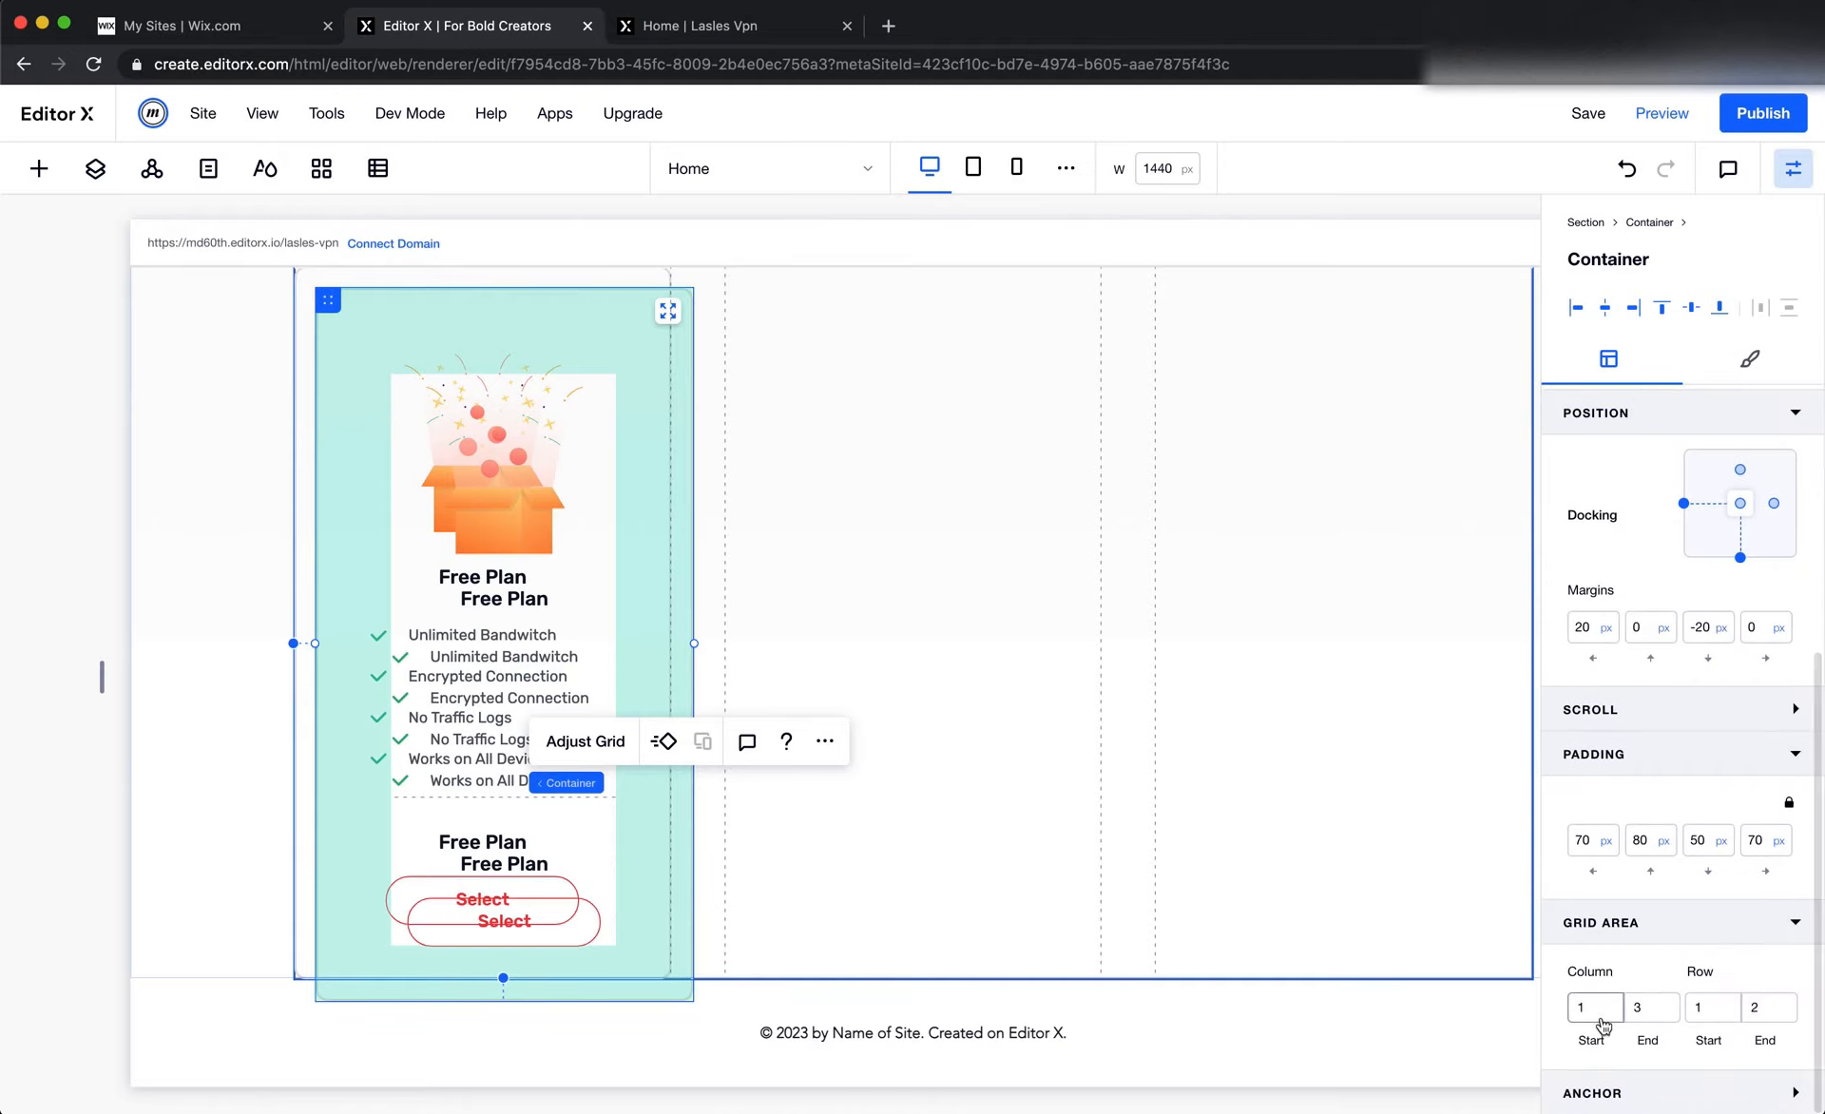
click(1596, 1010)
text(2)
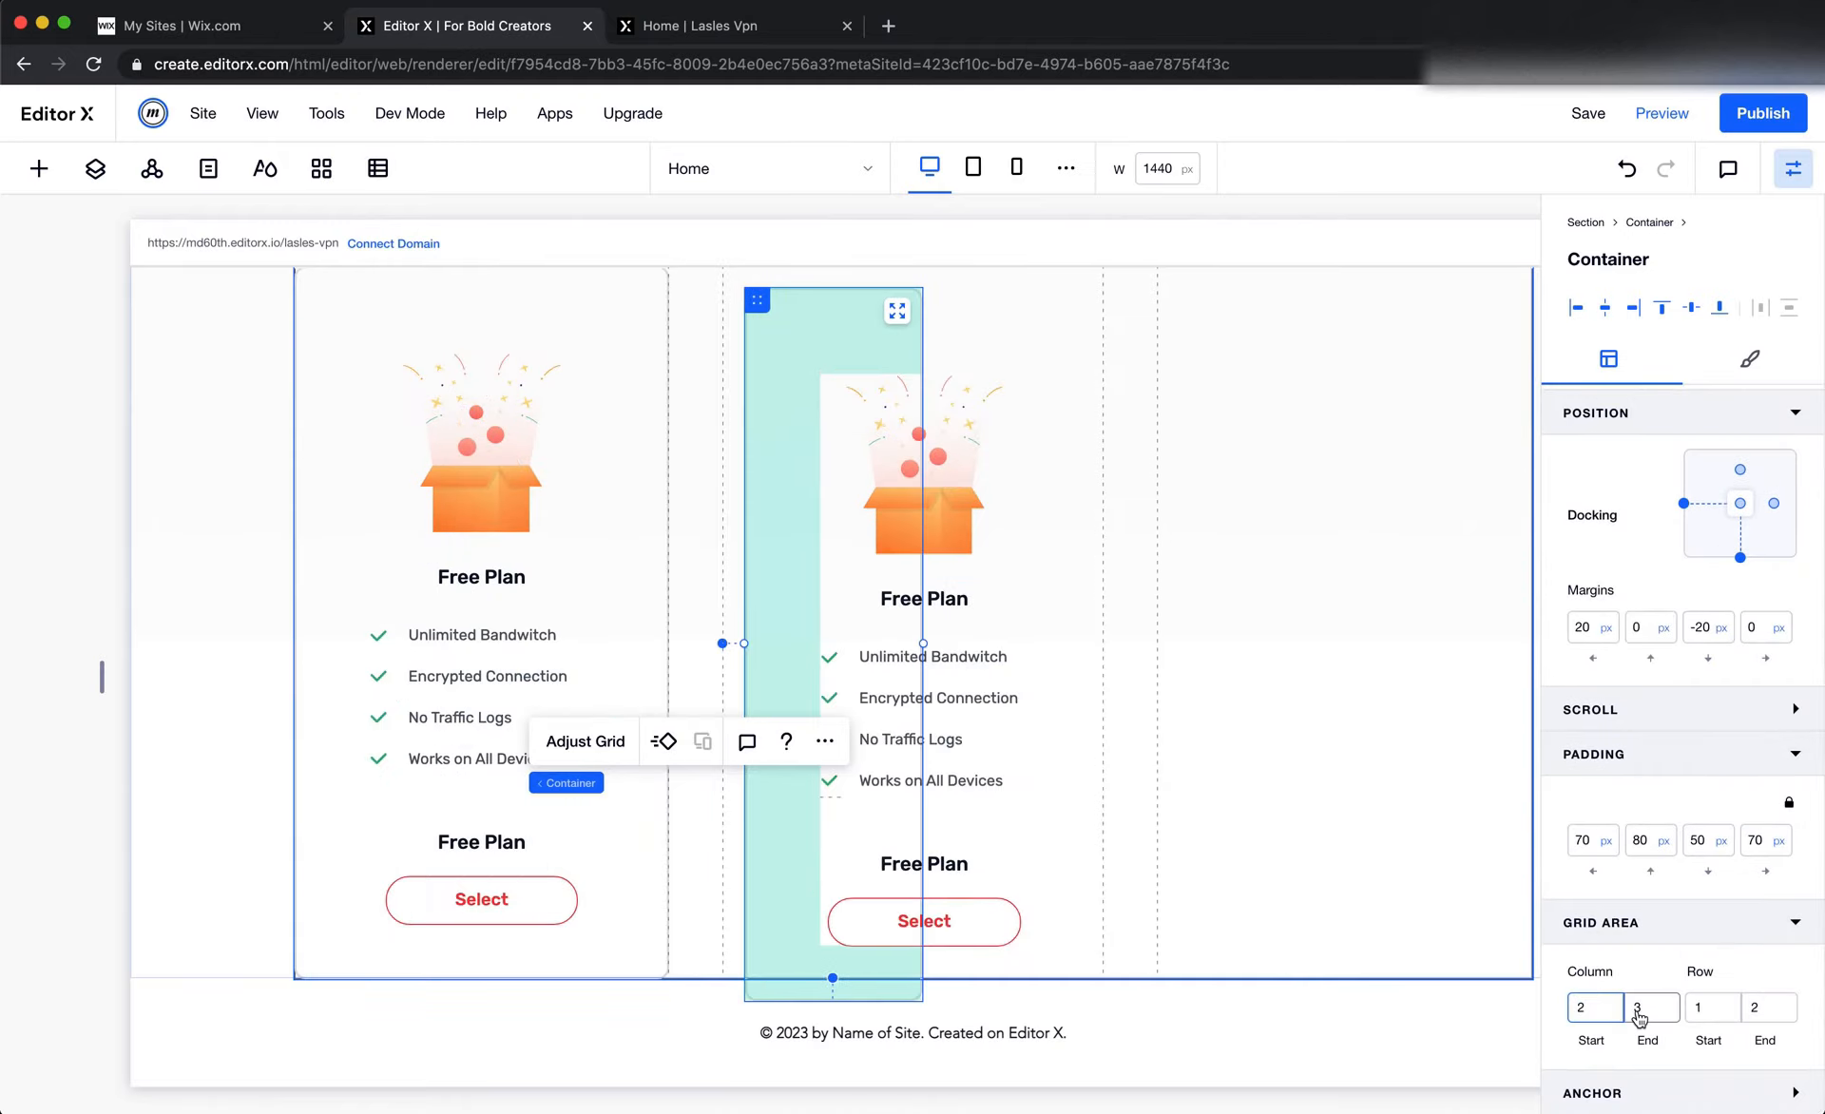
Dock the second card to the top of its grid cell and set its left and top margins to 0 px
scroll(1395, 687, up, 3)
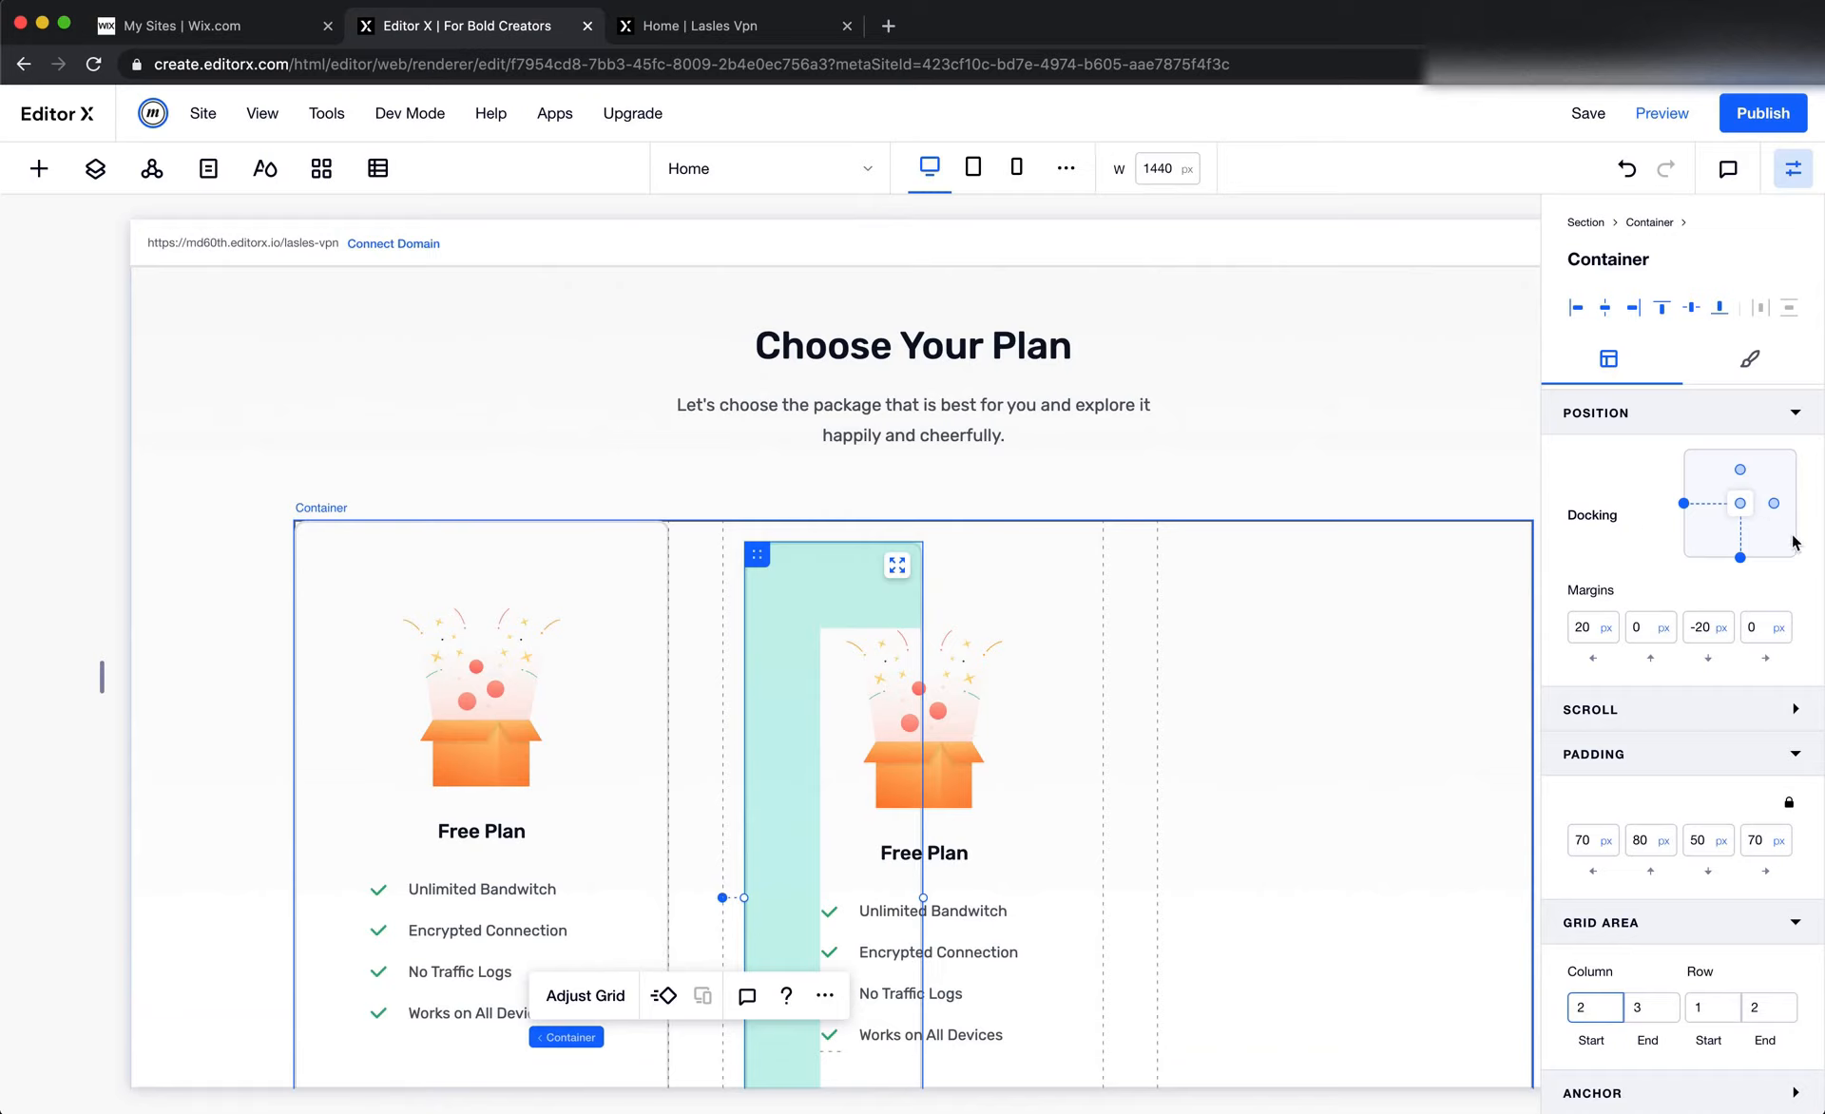
click(1739, 470)
click(1582, 627)
text(0)
key(Tab)
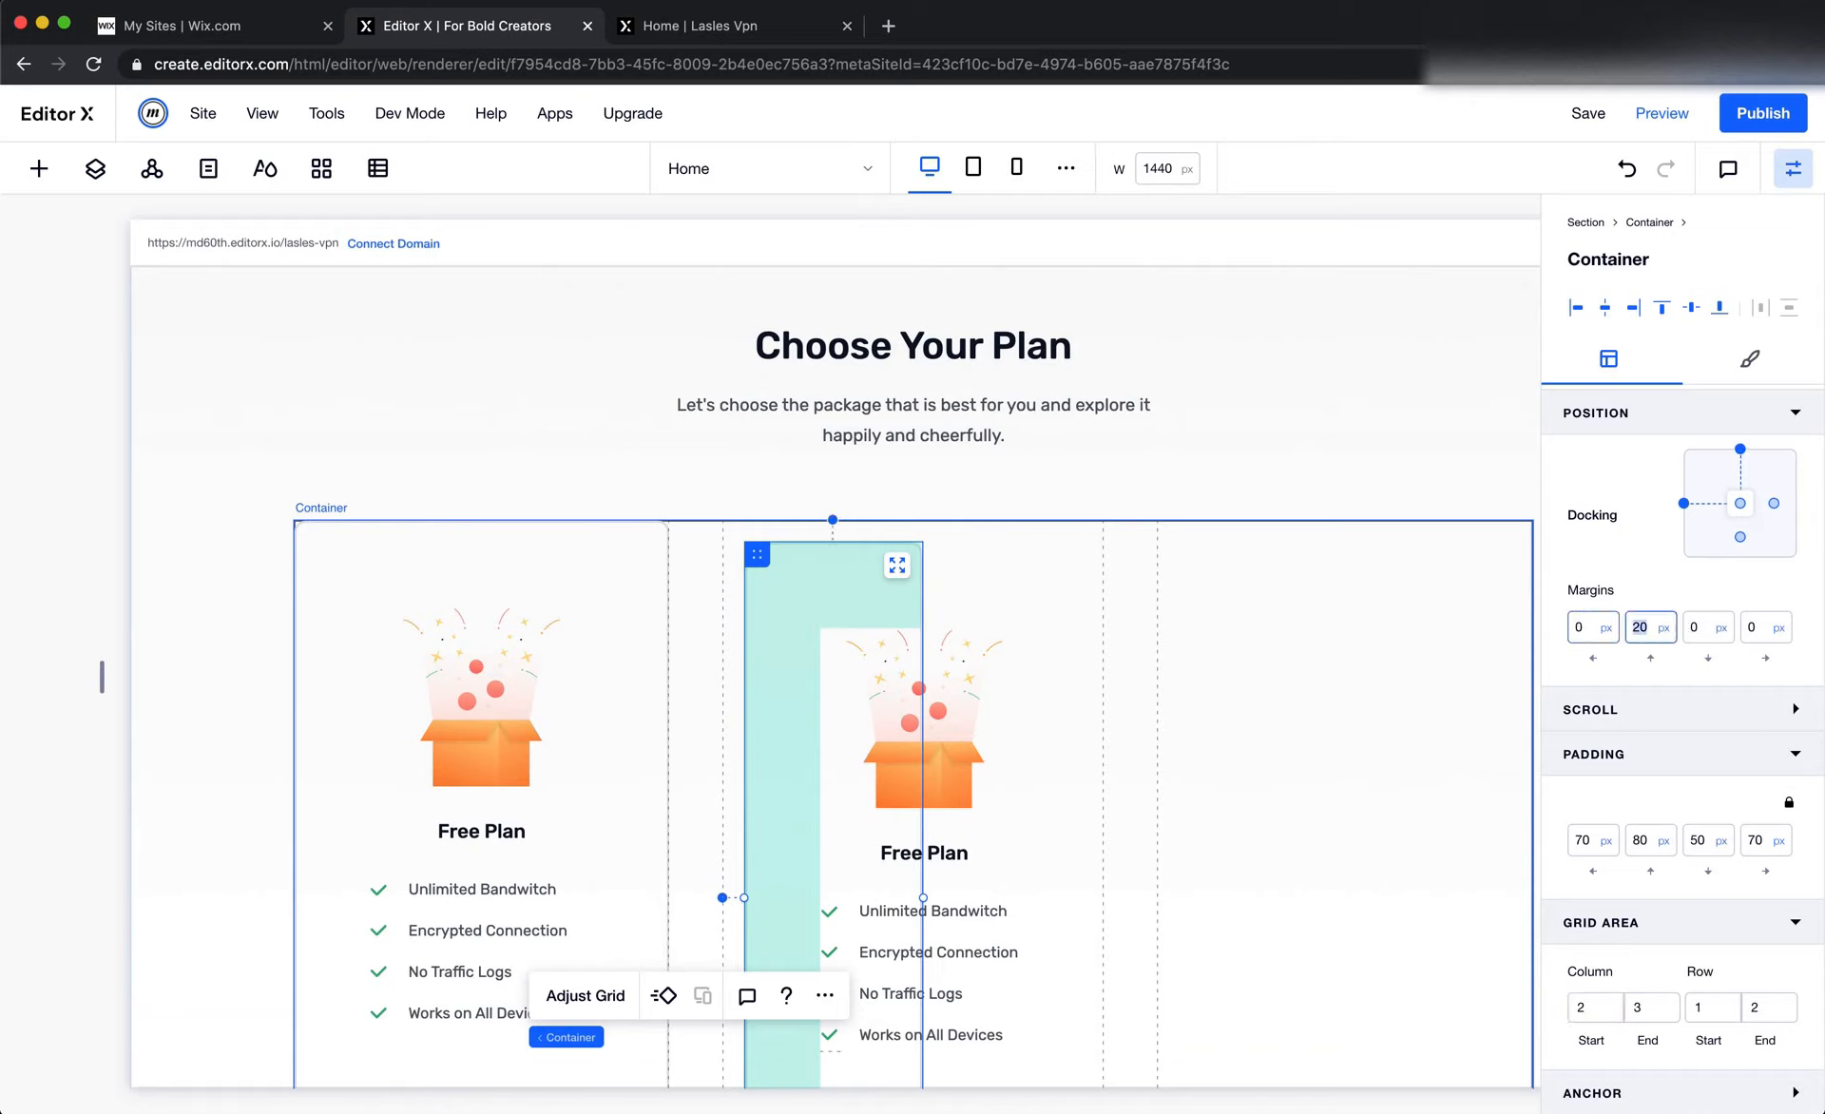
text(0)
key(Tab)
Set the width of the second card to 100%
scroll(1621, 673, up, 4)
click(1636, 578)
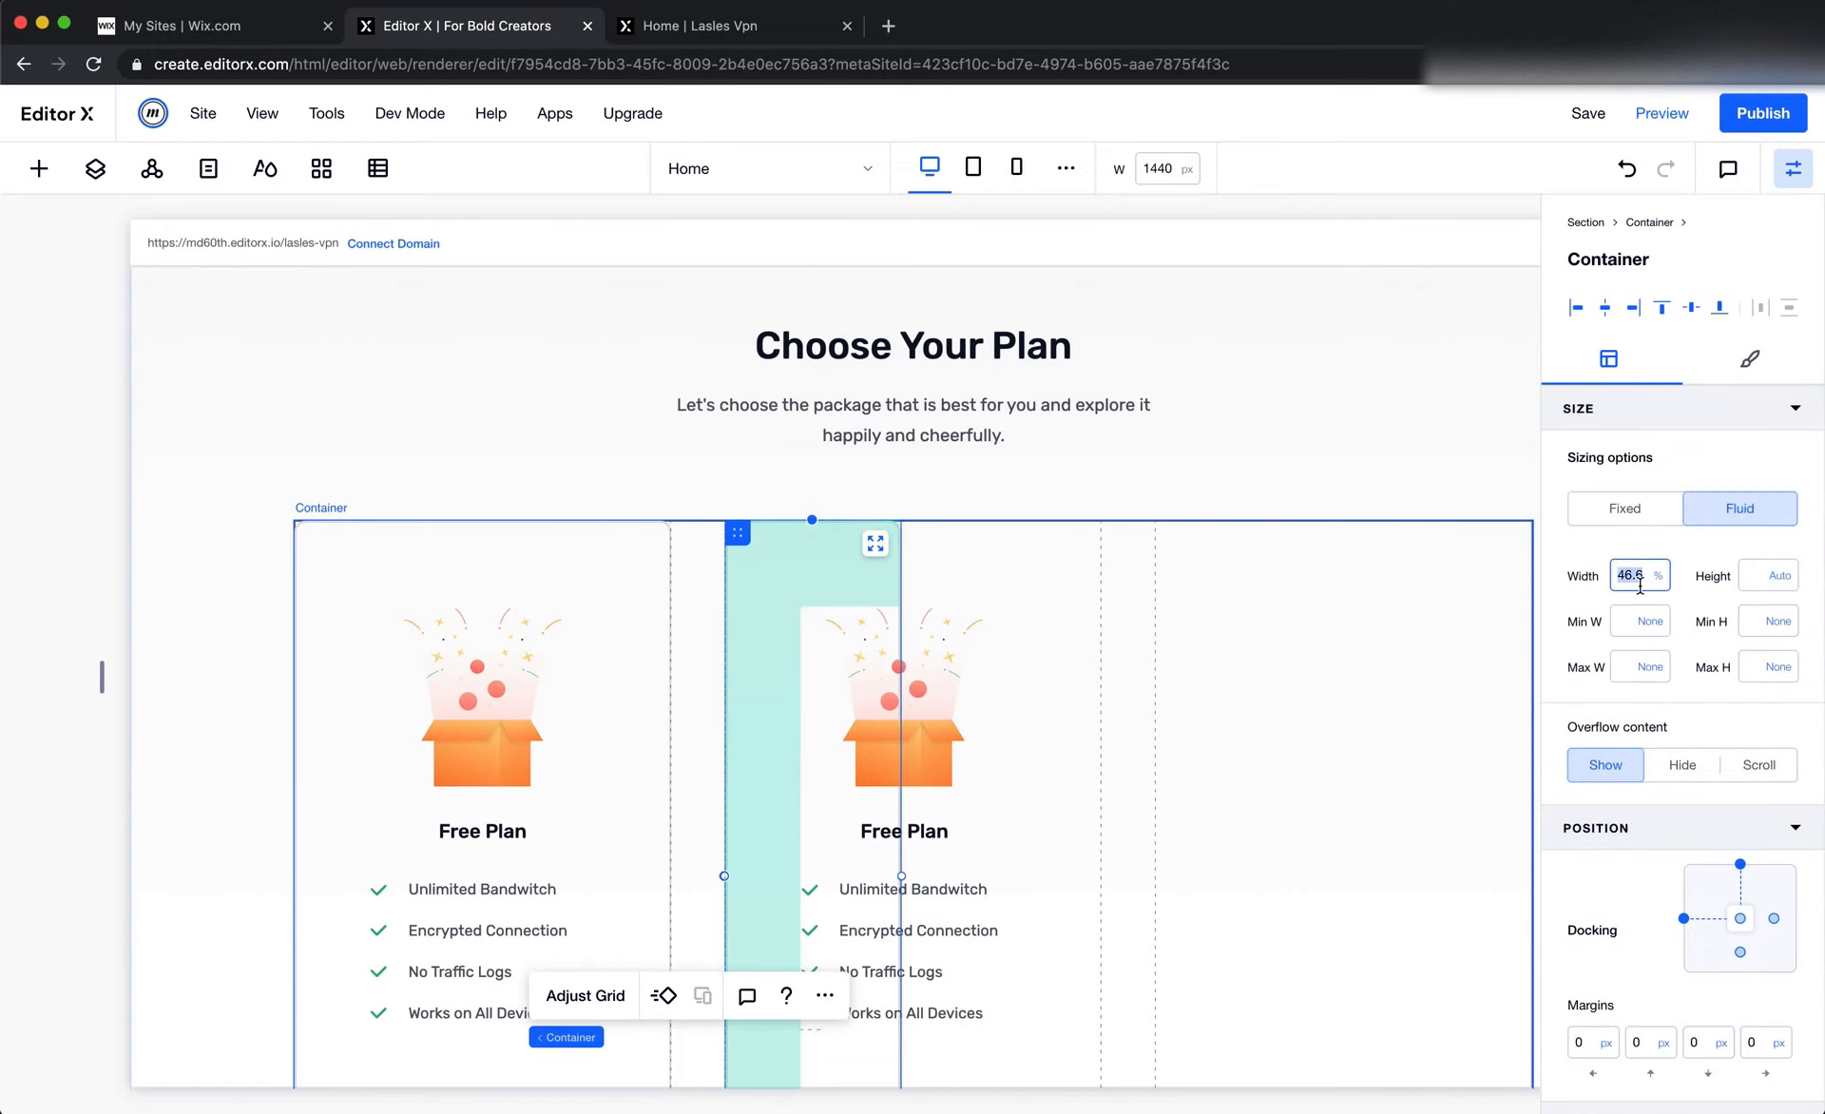
text(100)
key(Tab)
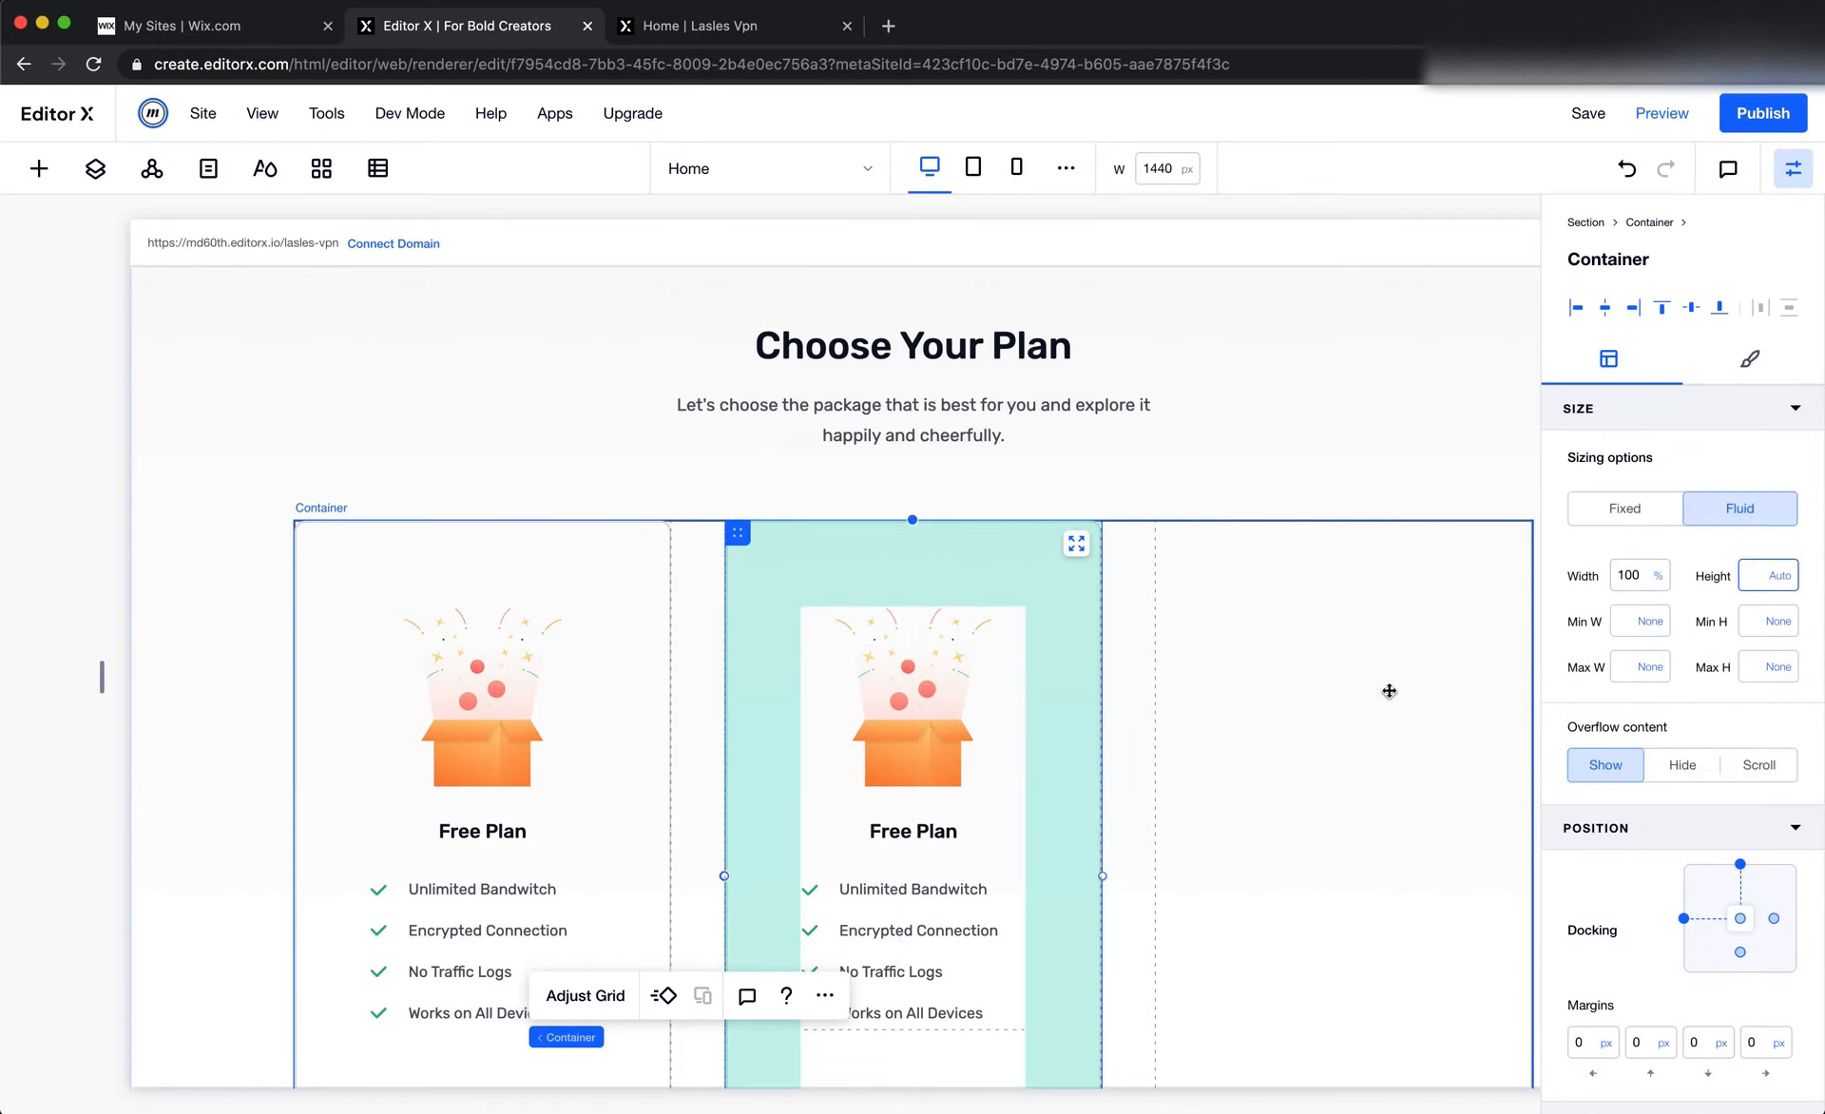
Duplicate the second card container and set the copy's grid area column start to 3
scroll(1411, 768, down, 2)
click(824, 895)
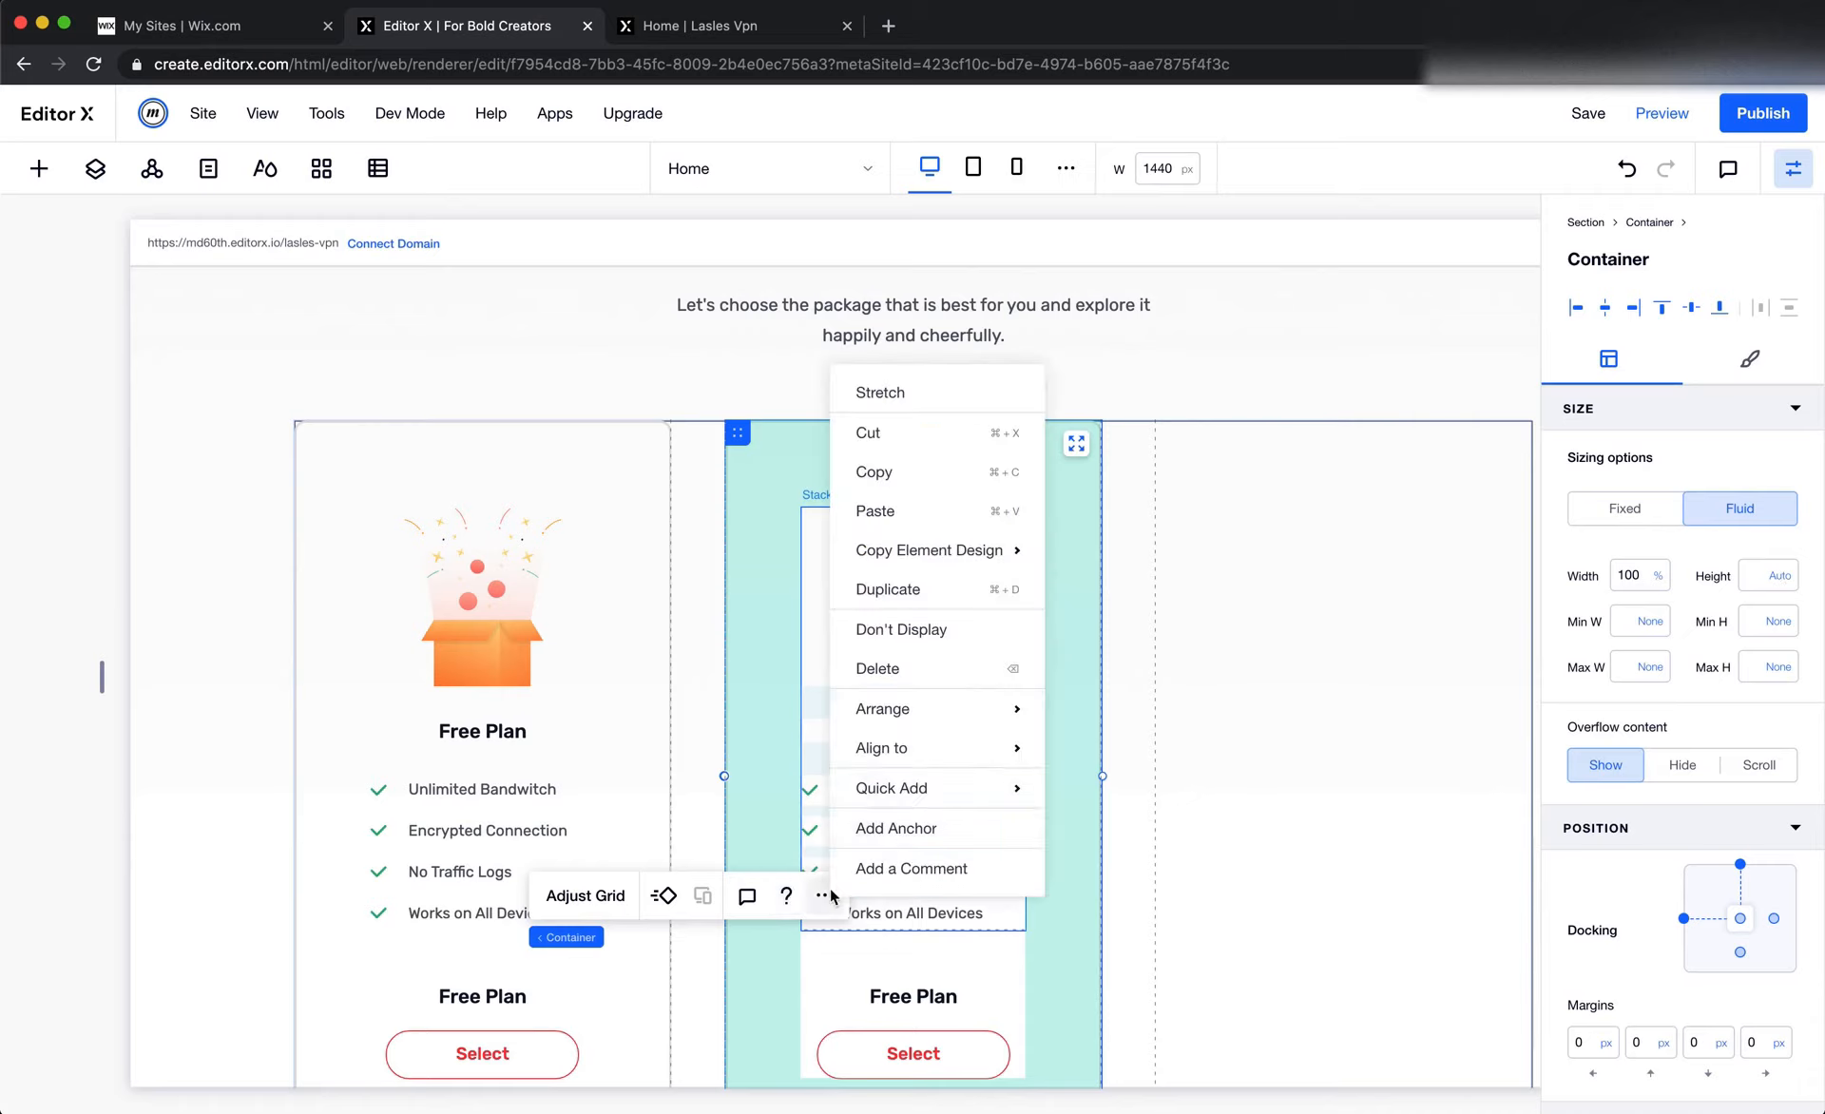
click(947, 591)
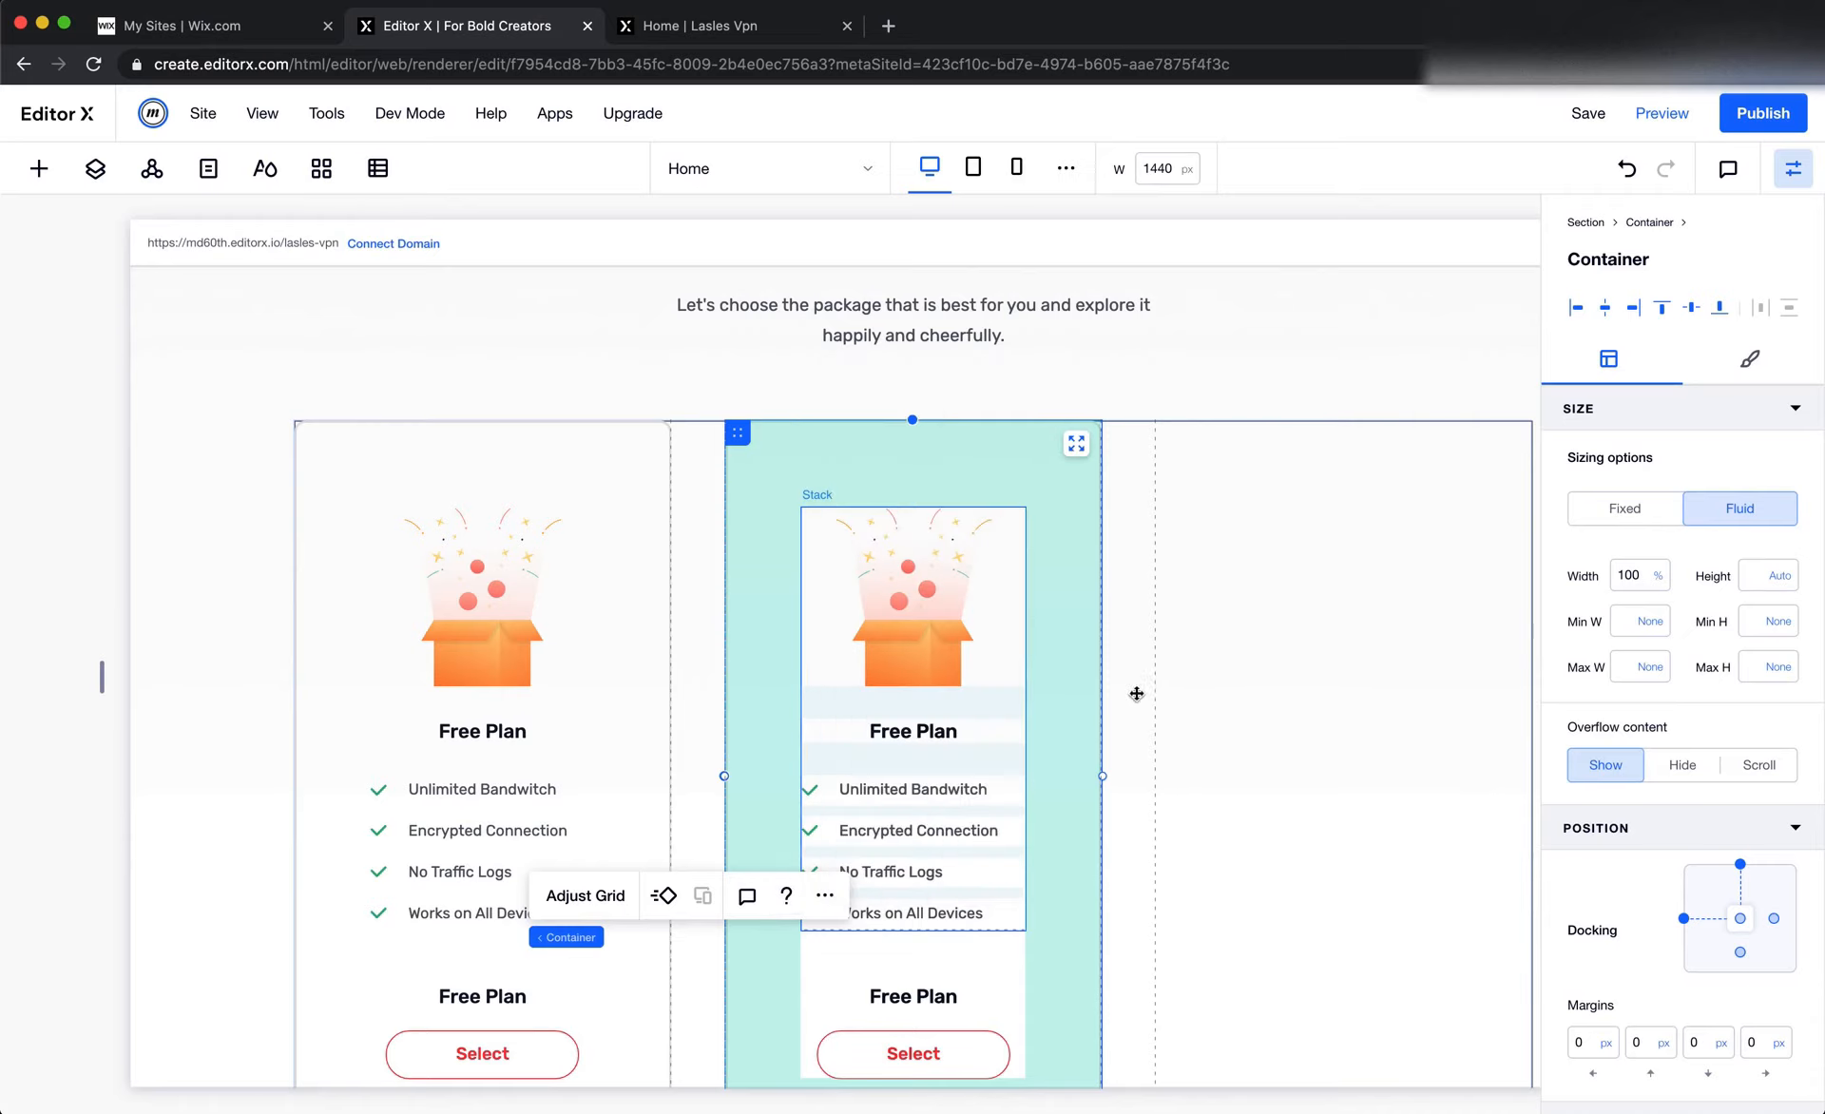
scroll(1669, 901, down, 5)
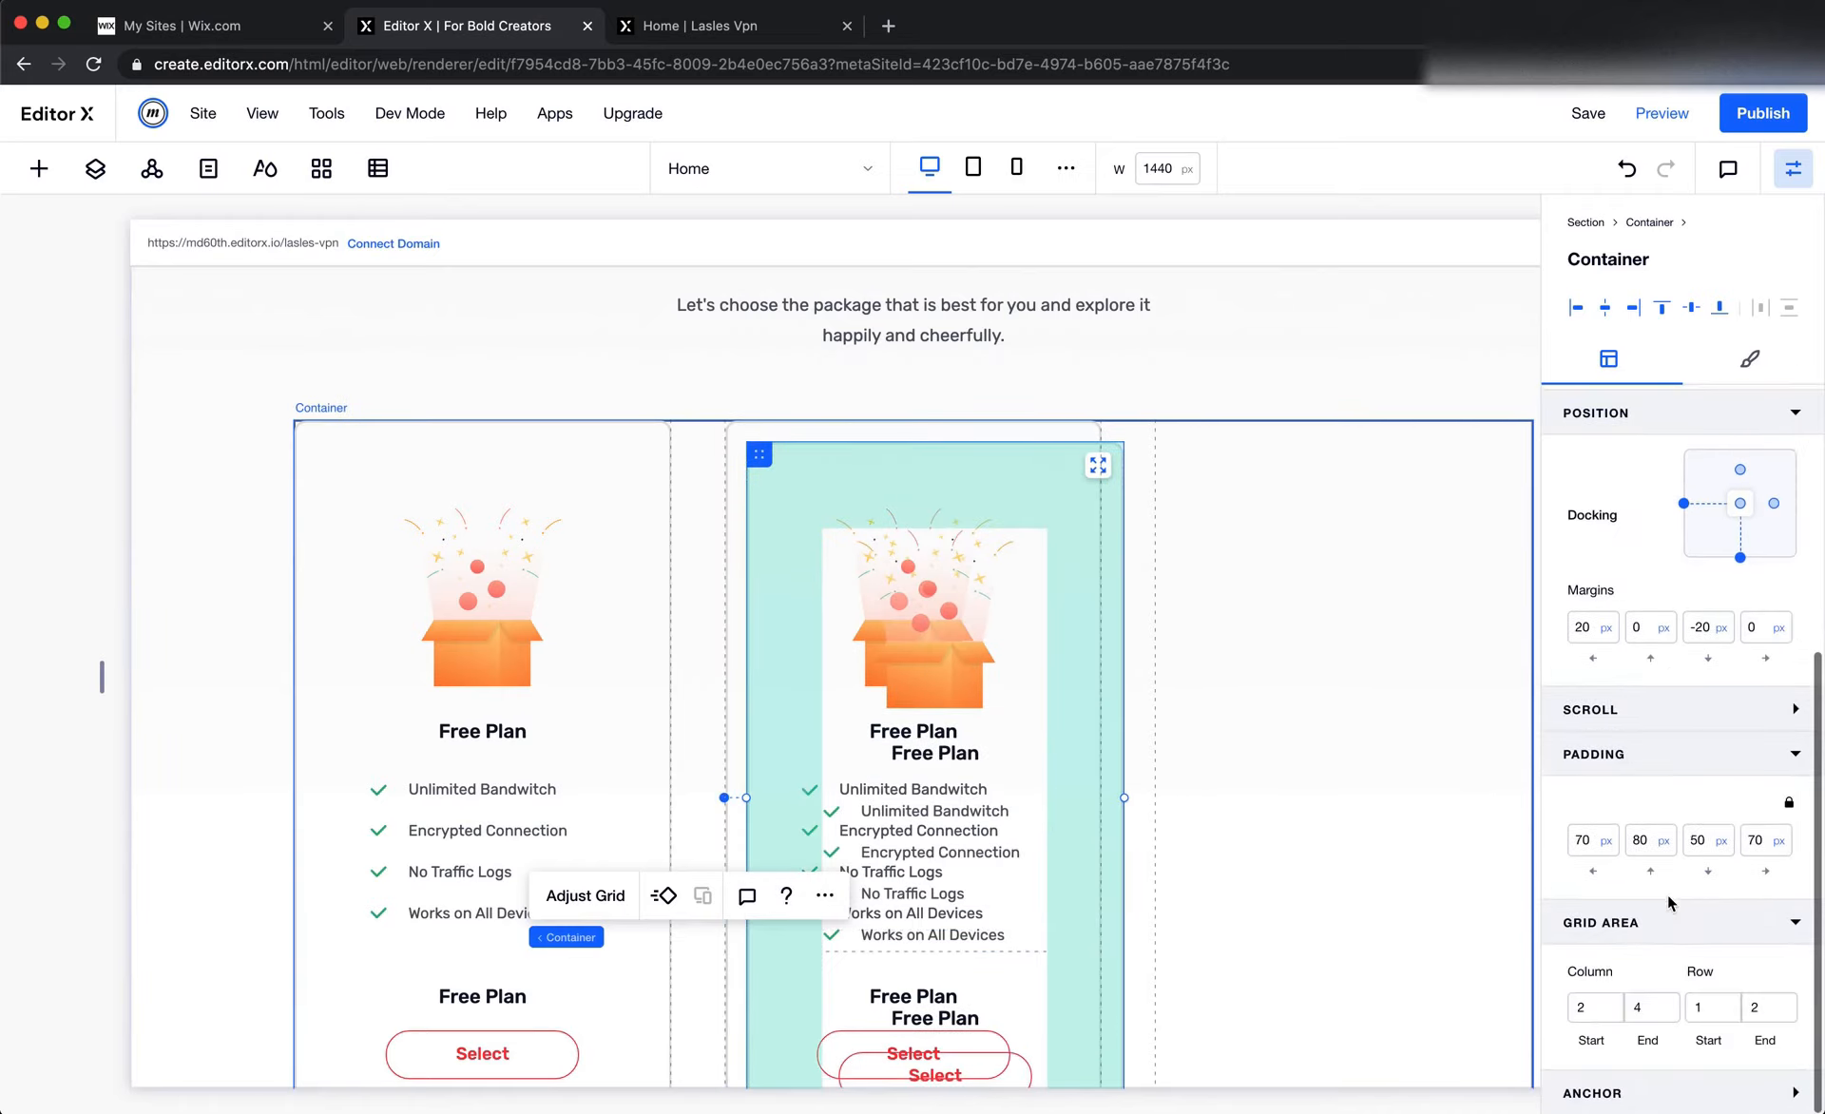
click(1596, 1009)
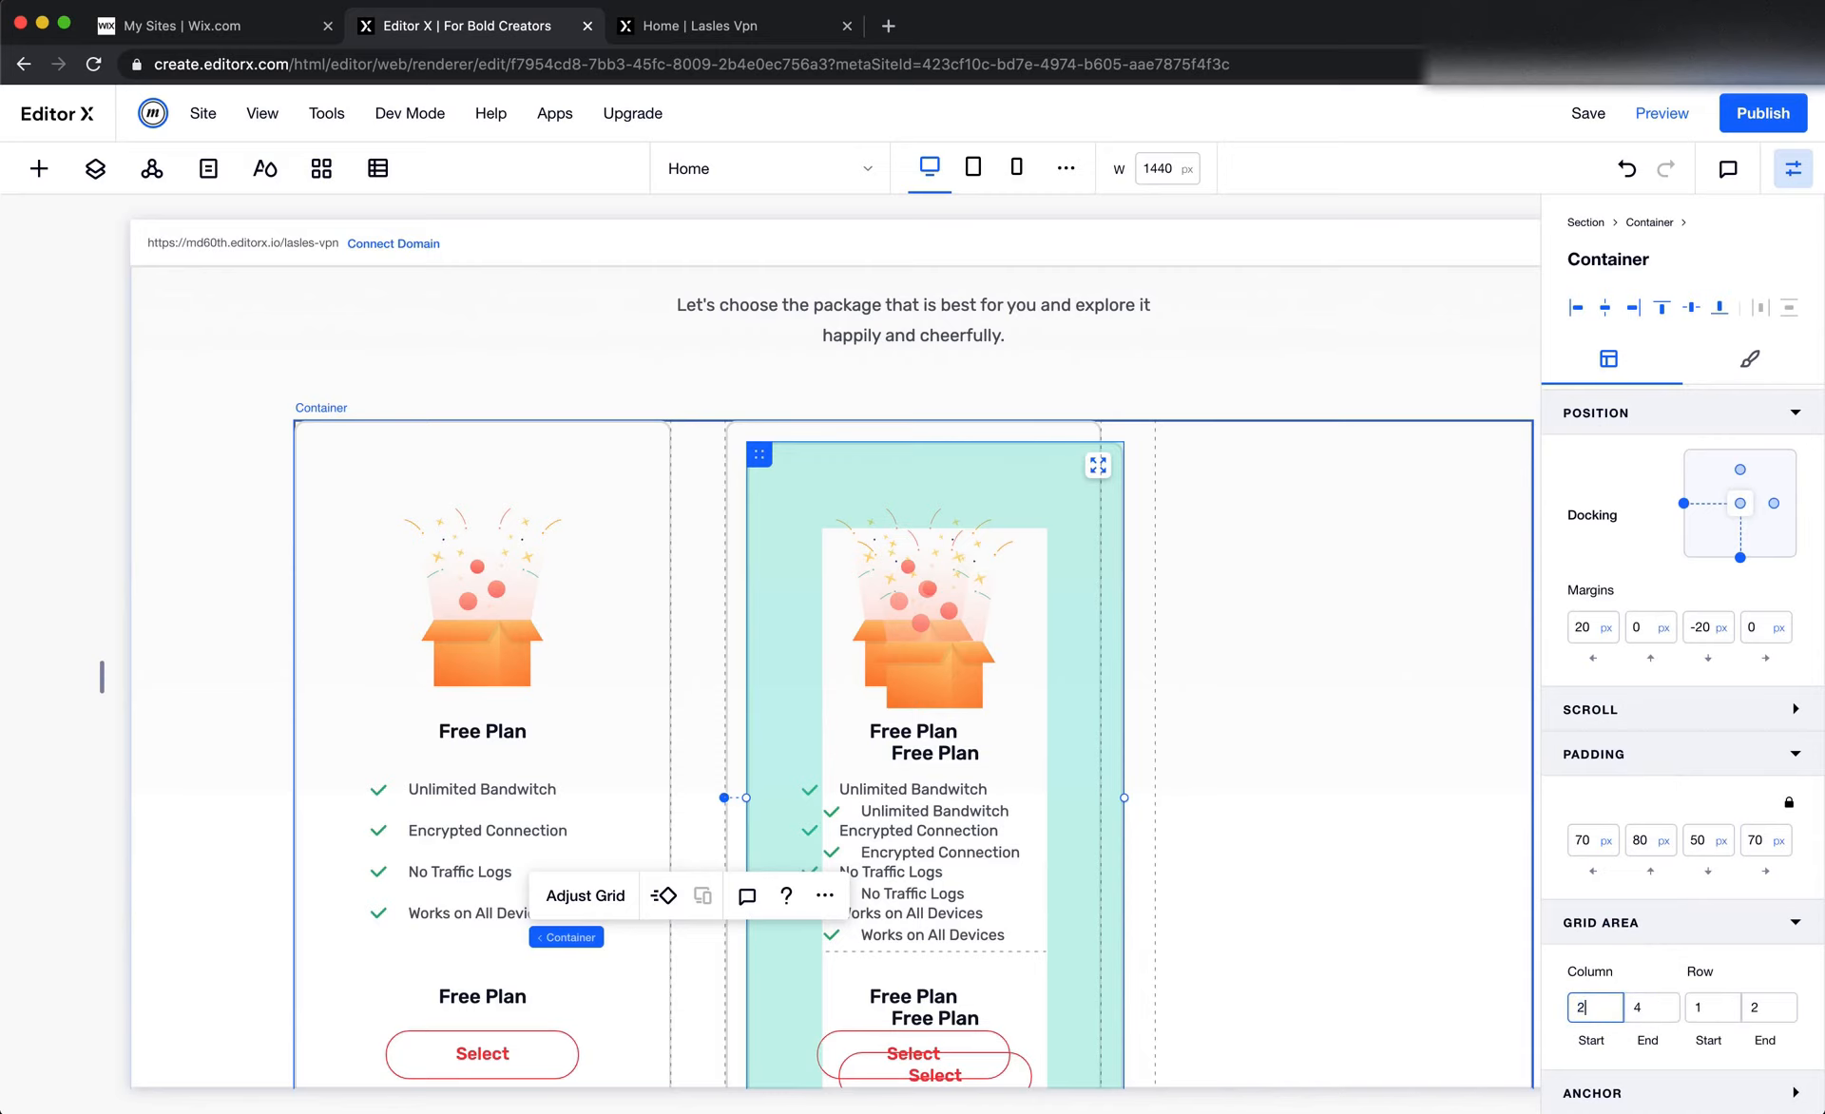
text(3)
Dock the third card to the top of its grid cell and set its left and top margins to 0 px
scroll(1672, 993, up, 5)
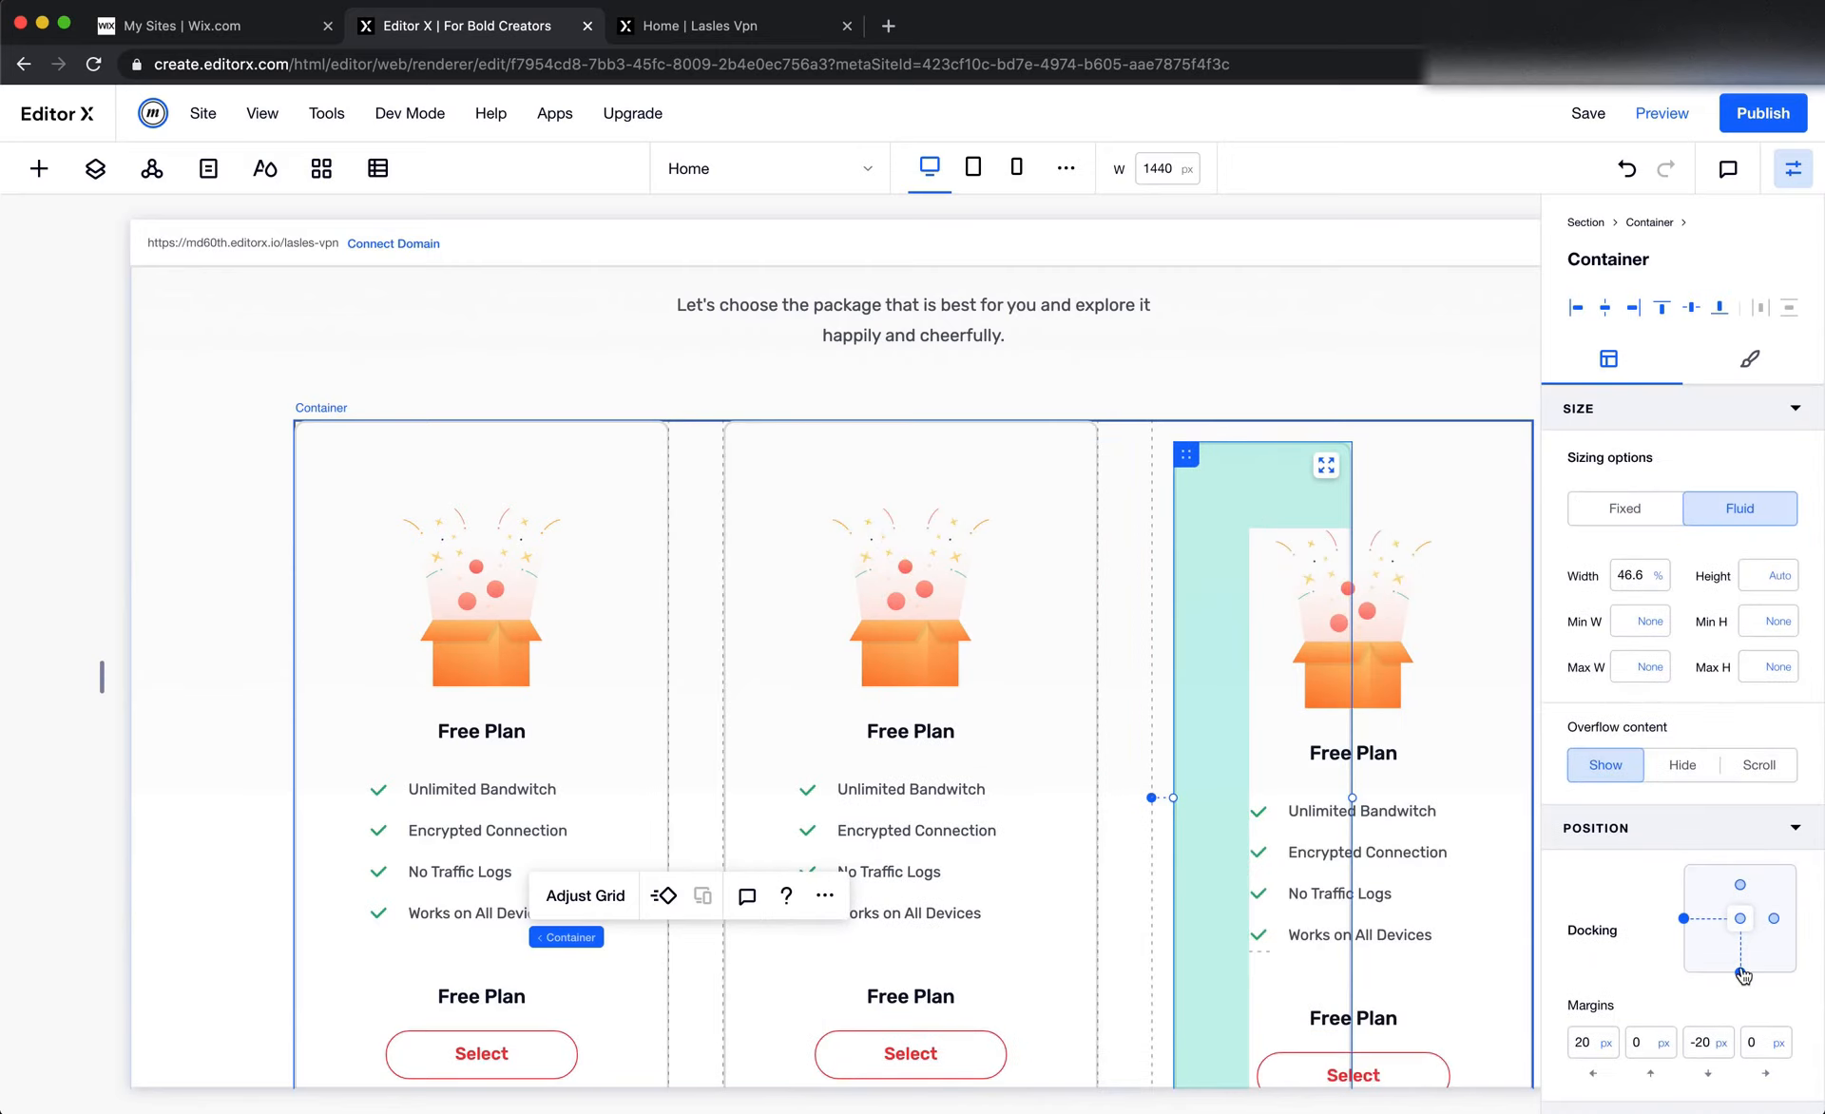
click(1740, 885)
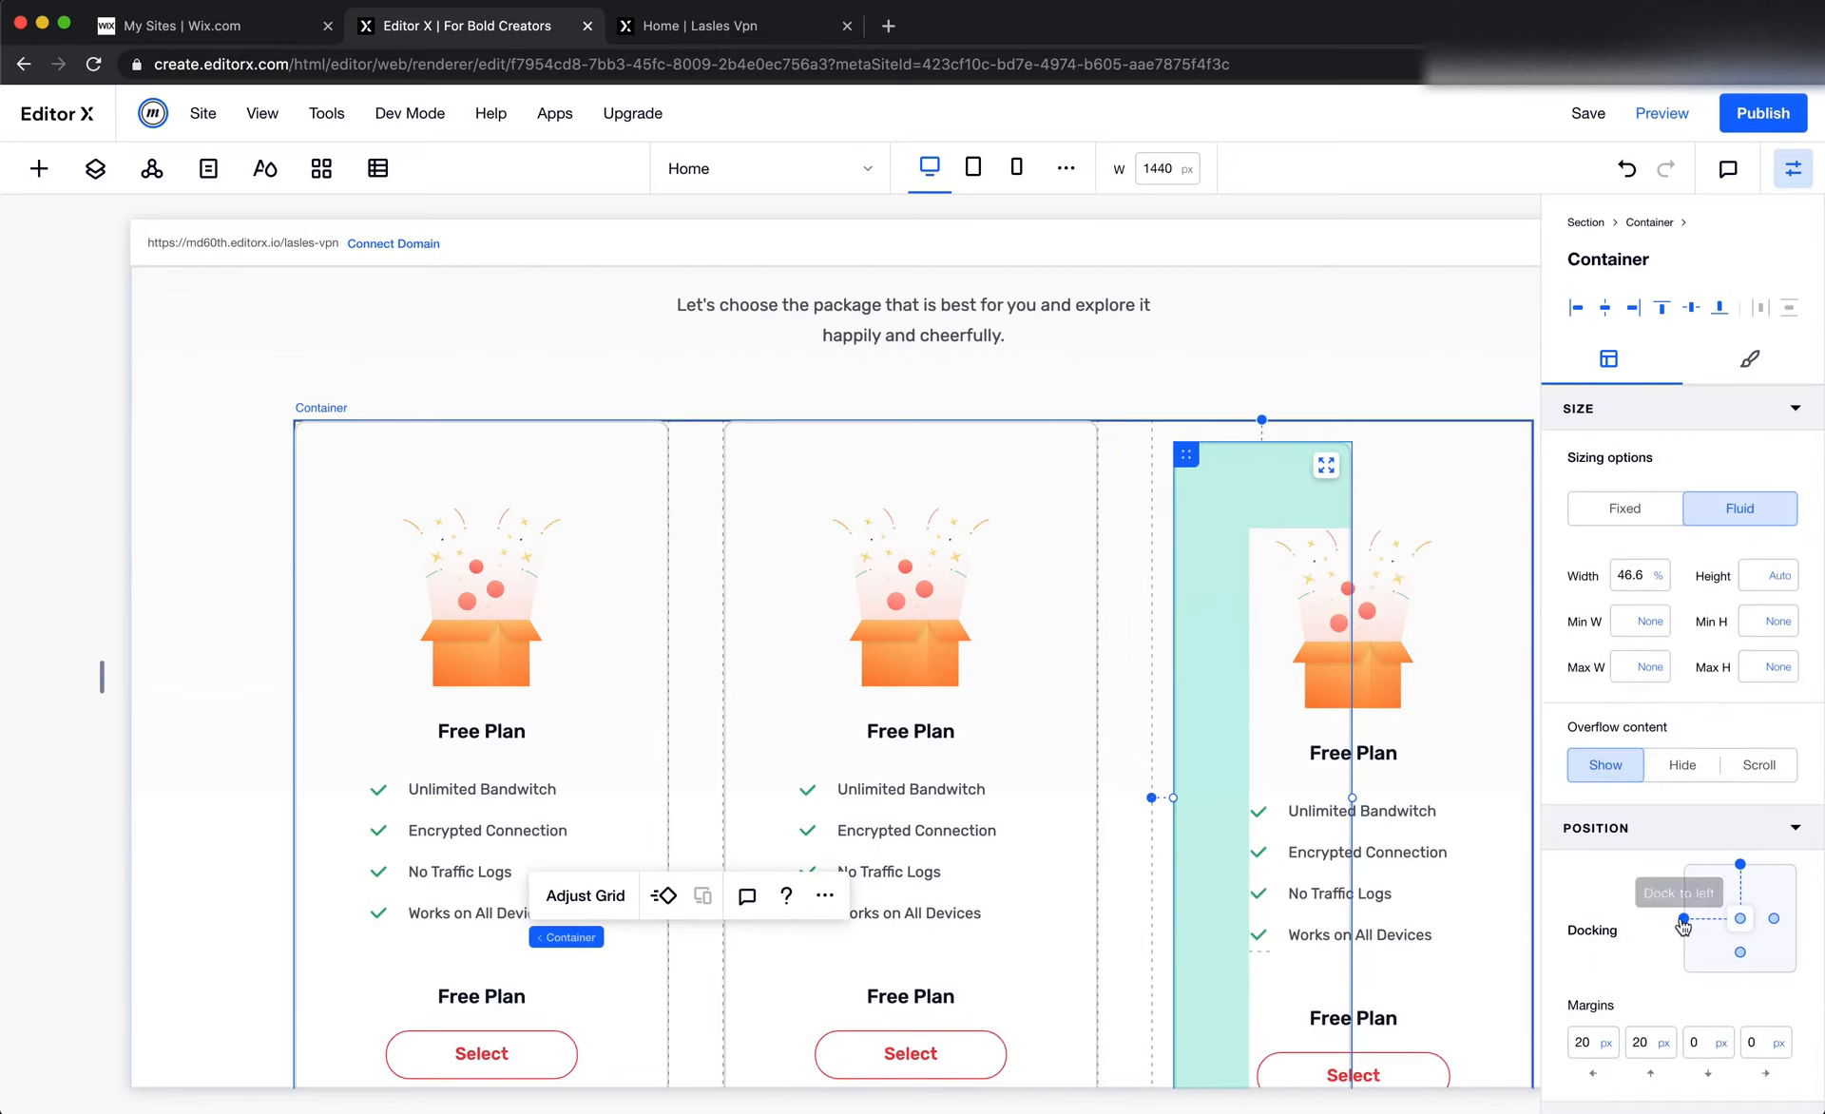
click(1604, 1042)
click(1603, 1043)
click(1587, 1042)
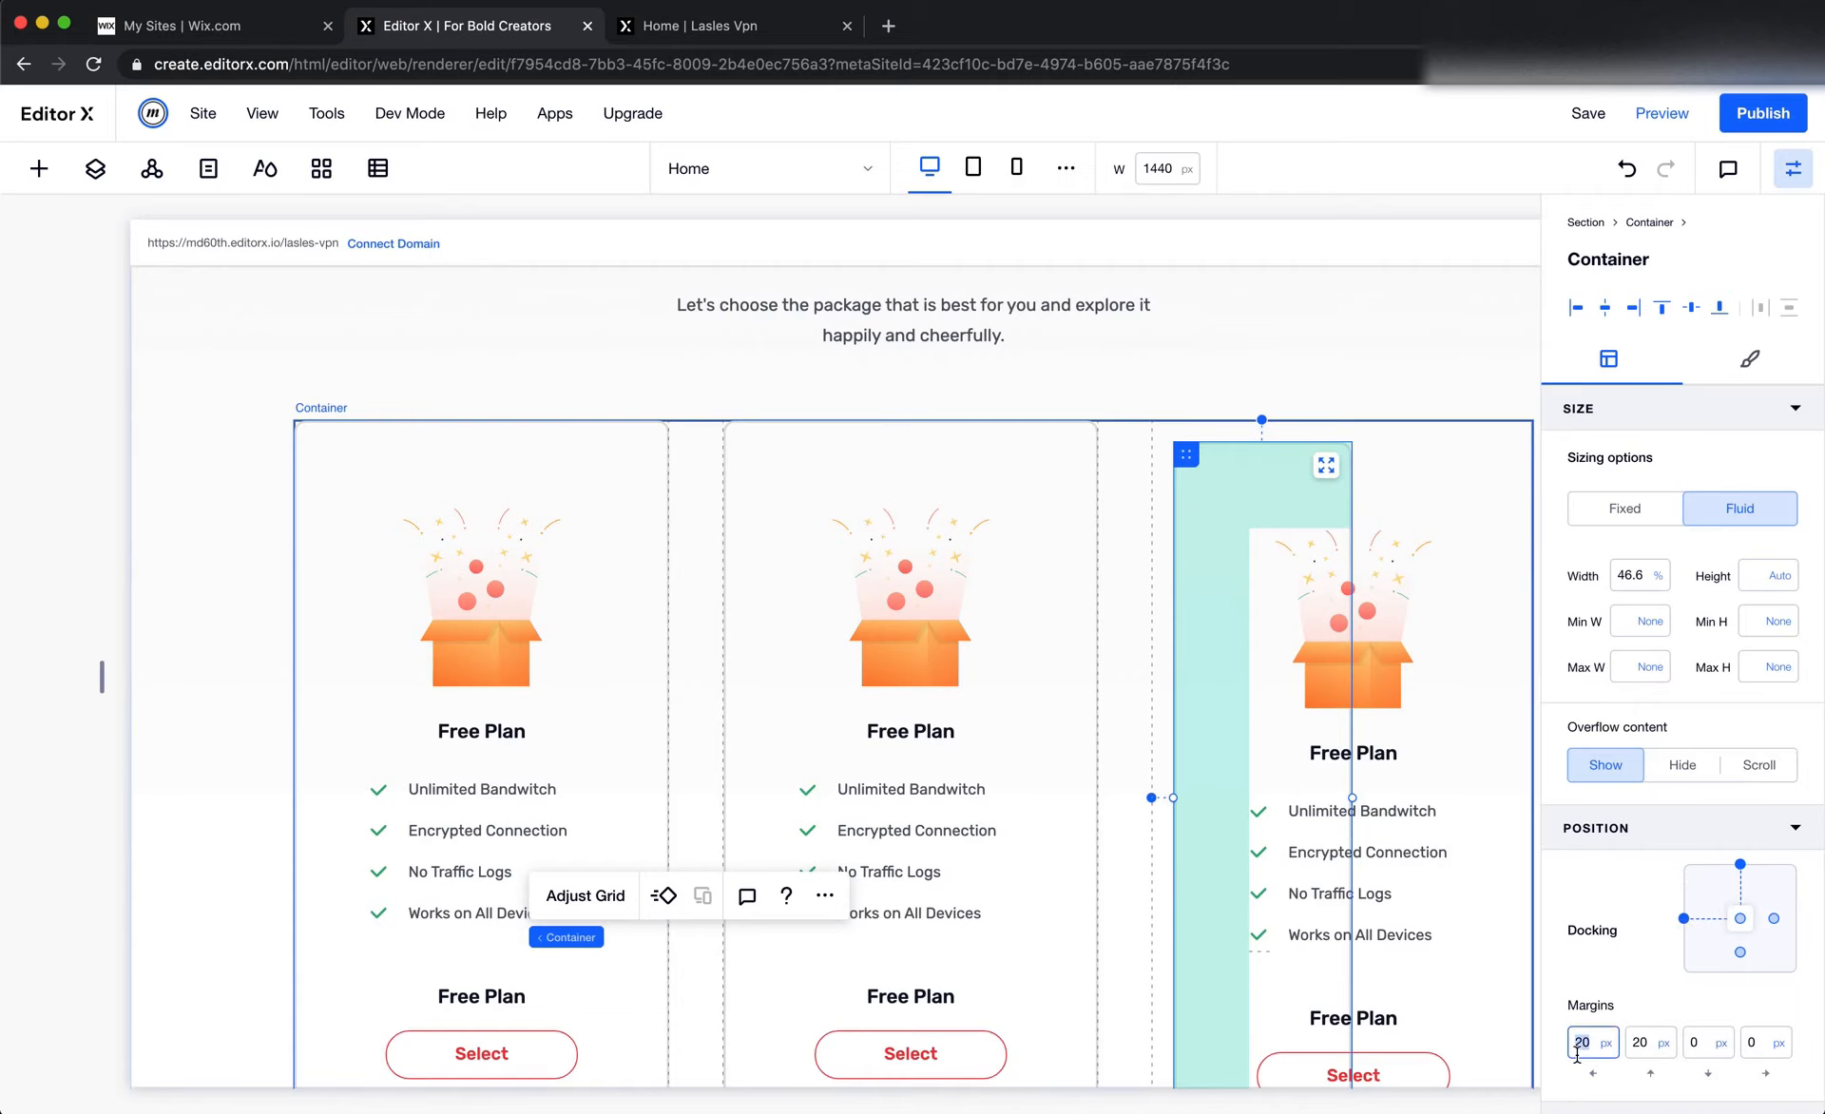
text(0)
key(Tab)
text(0)
key(Tab)
Set the width of the third card to 100%
click(1640, 574)
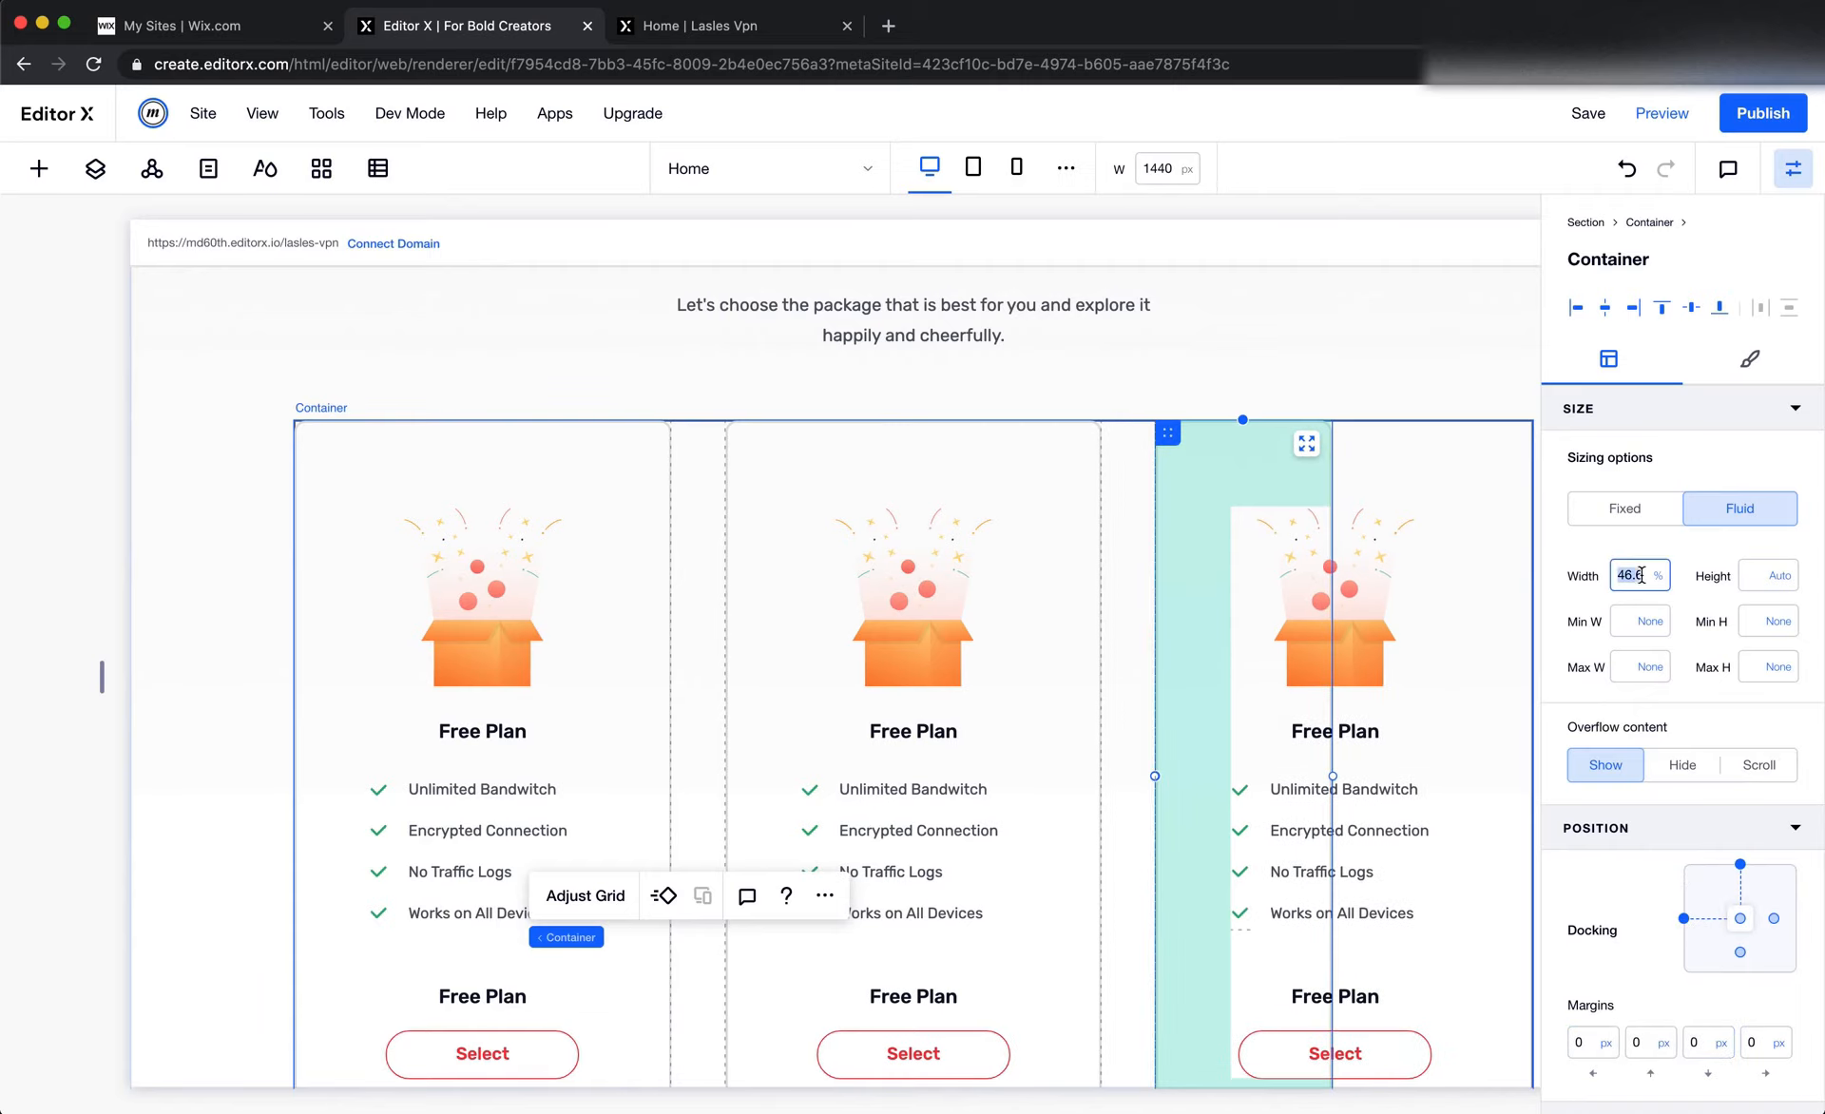
text(100)
key(Tab)
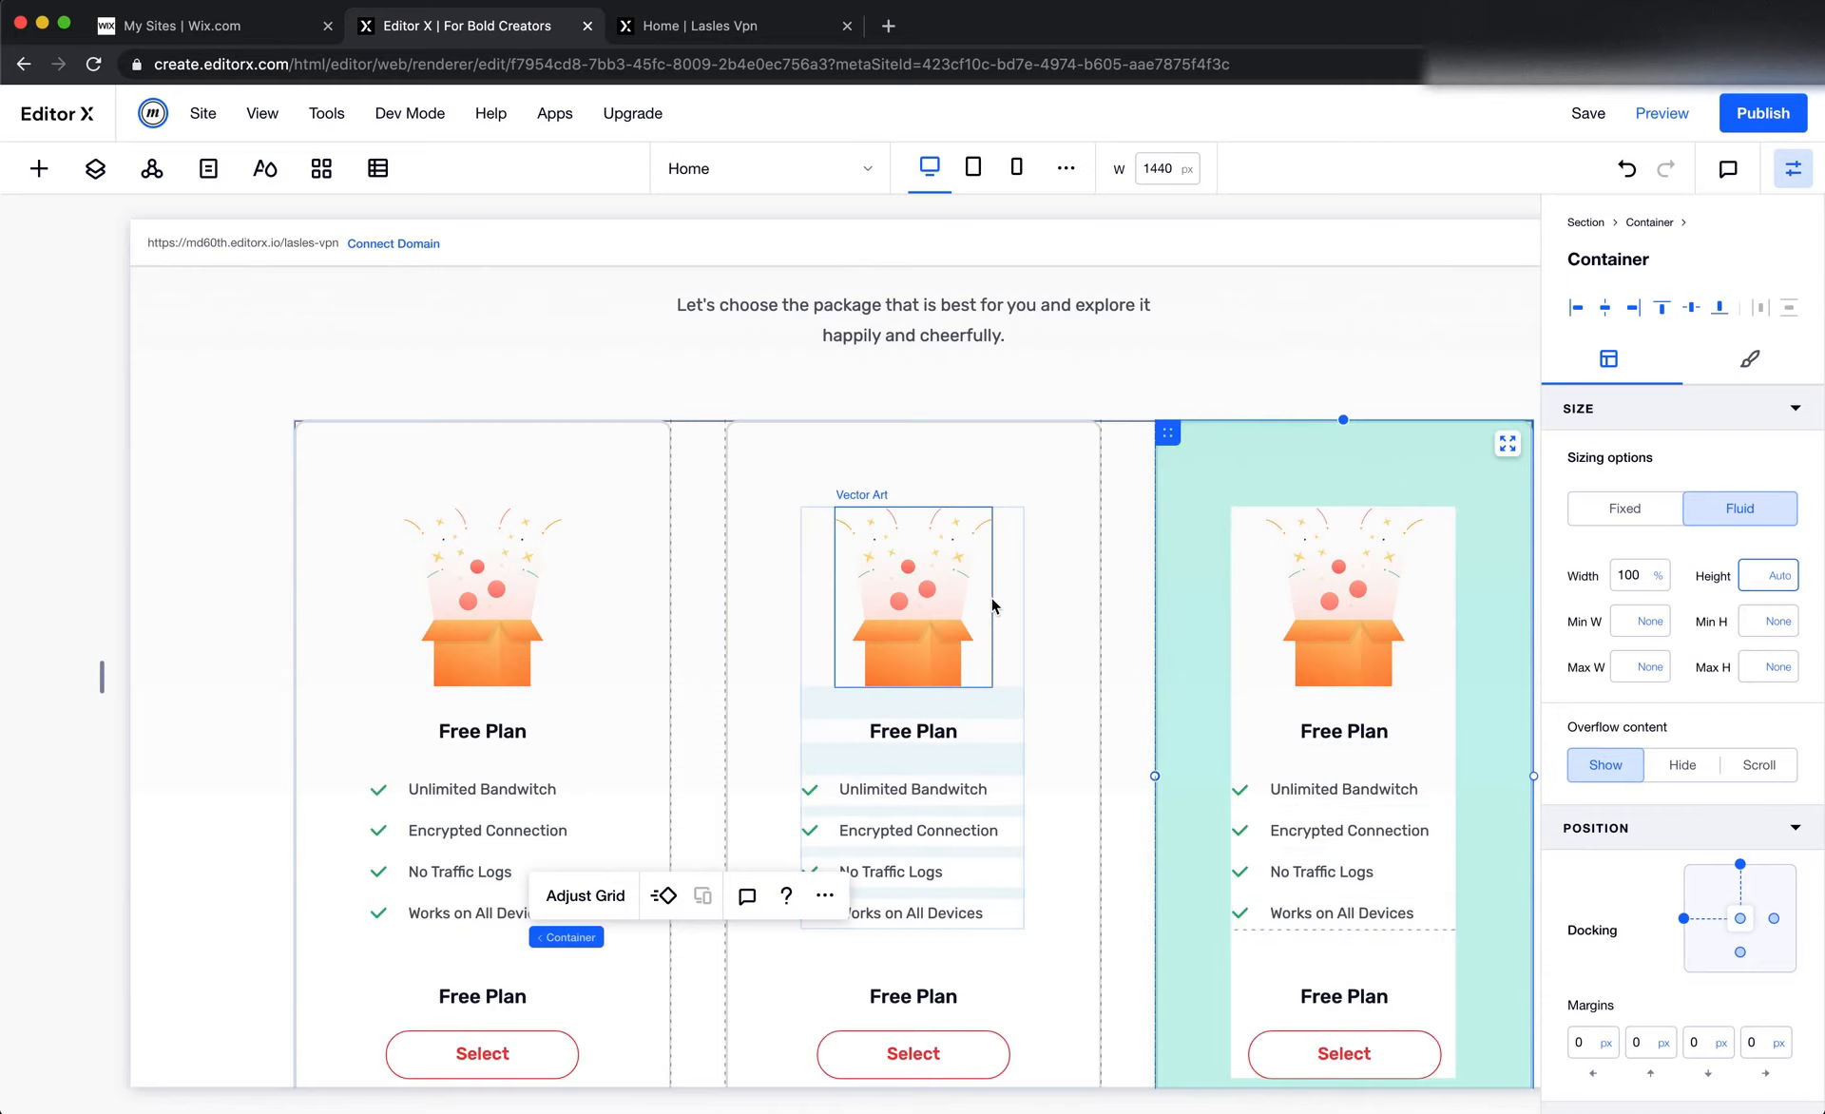
Switch to Figma and select the Premium Plan card's rectangle to inspect its stroke settings
key(super+Tab)
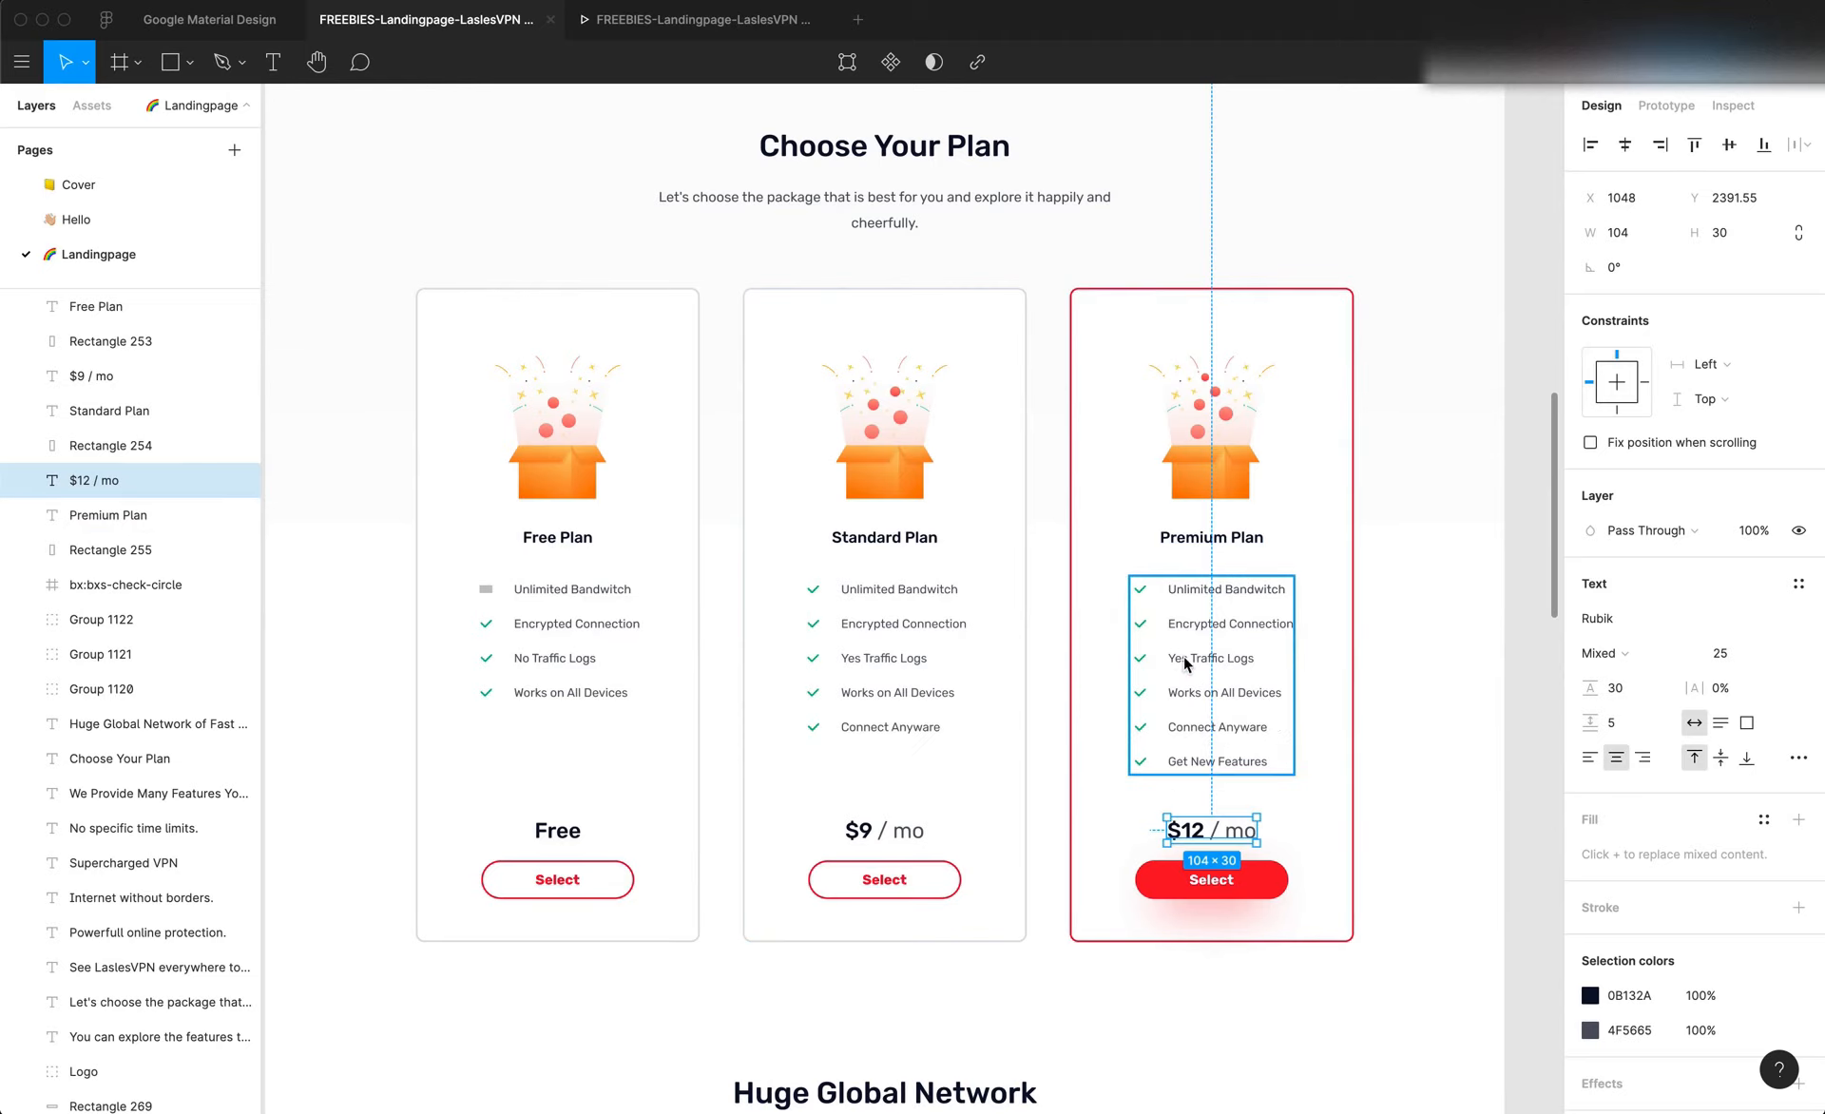
click(1089, 870)
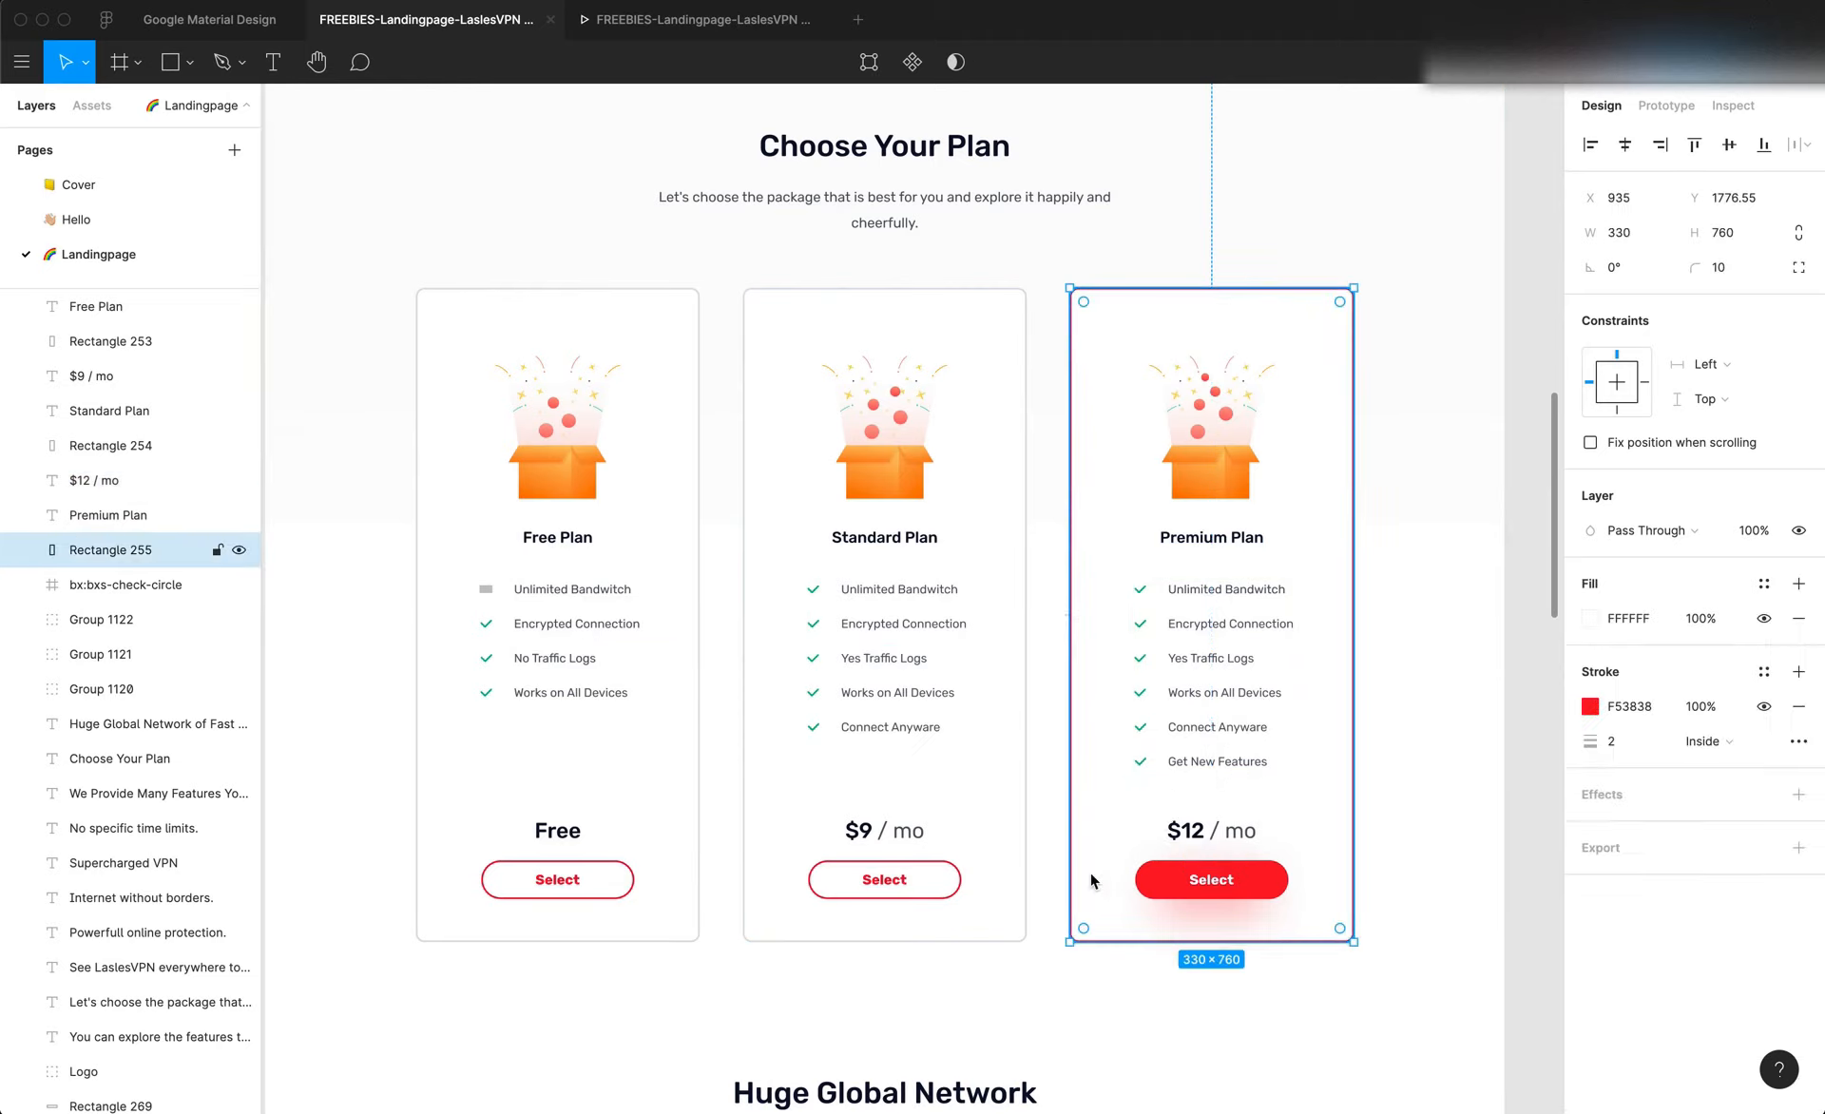
Copy the Free price text from the Figma design and paste it over the text above Select in Editor X's first card
scroll(1022, 863, right, 3)
click(1319, 830)
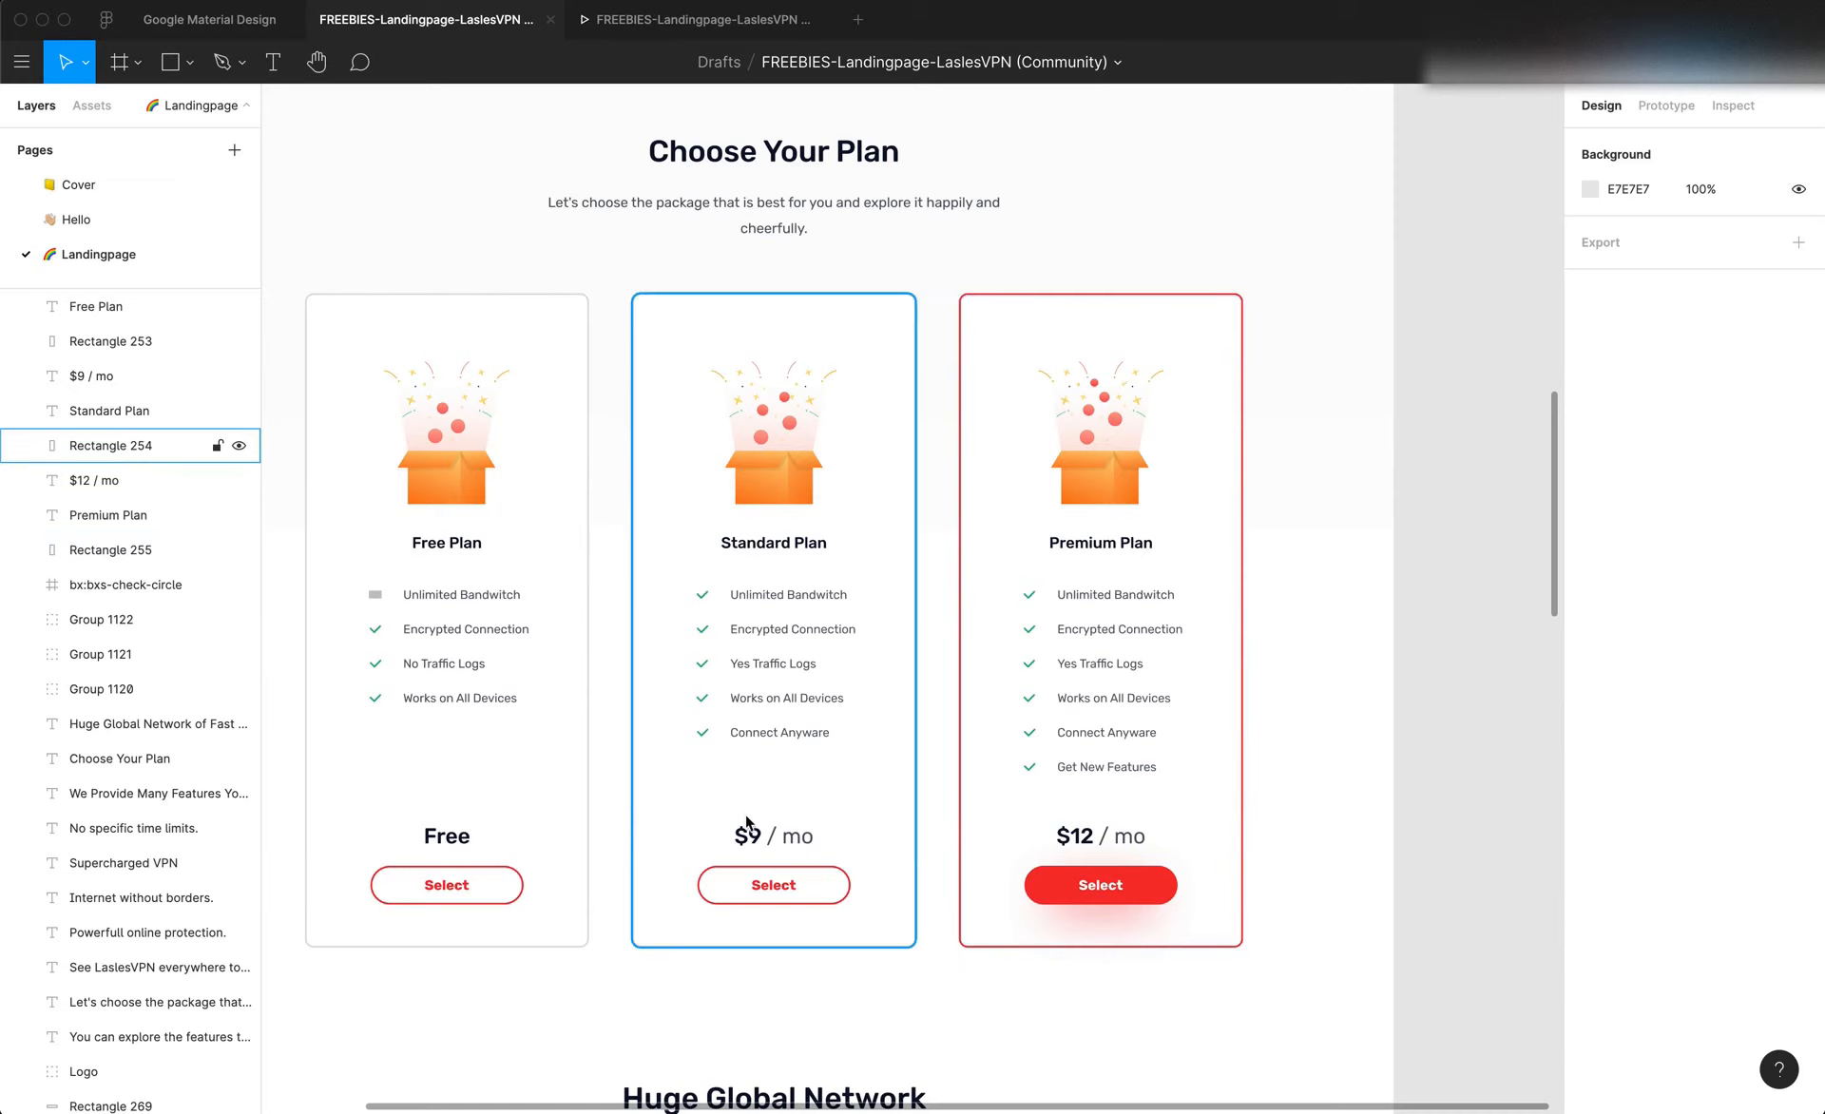
click(447, 835)
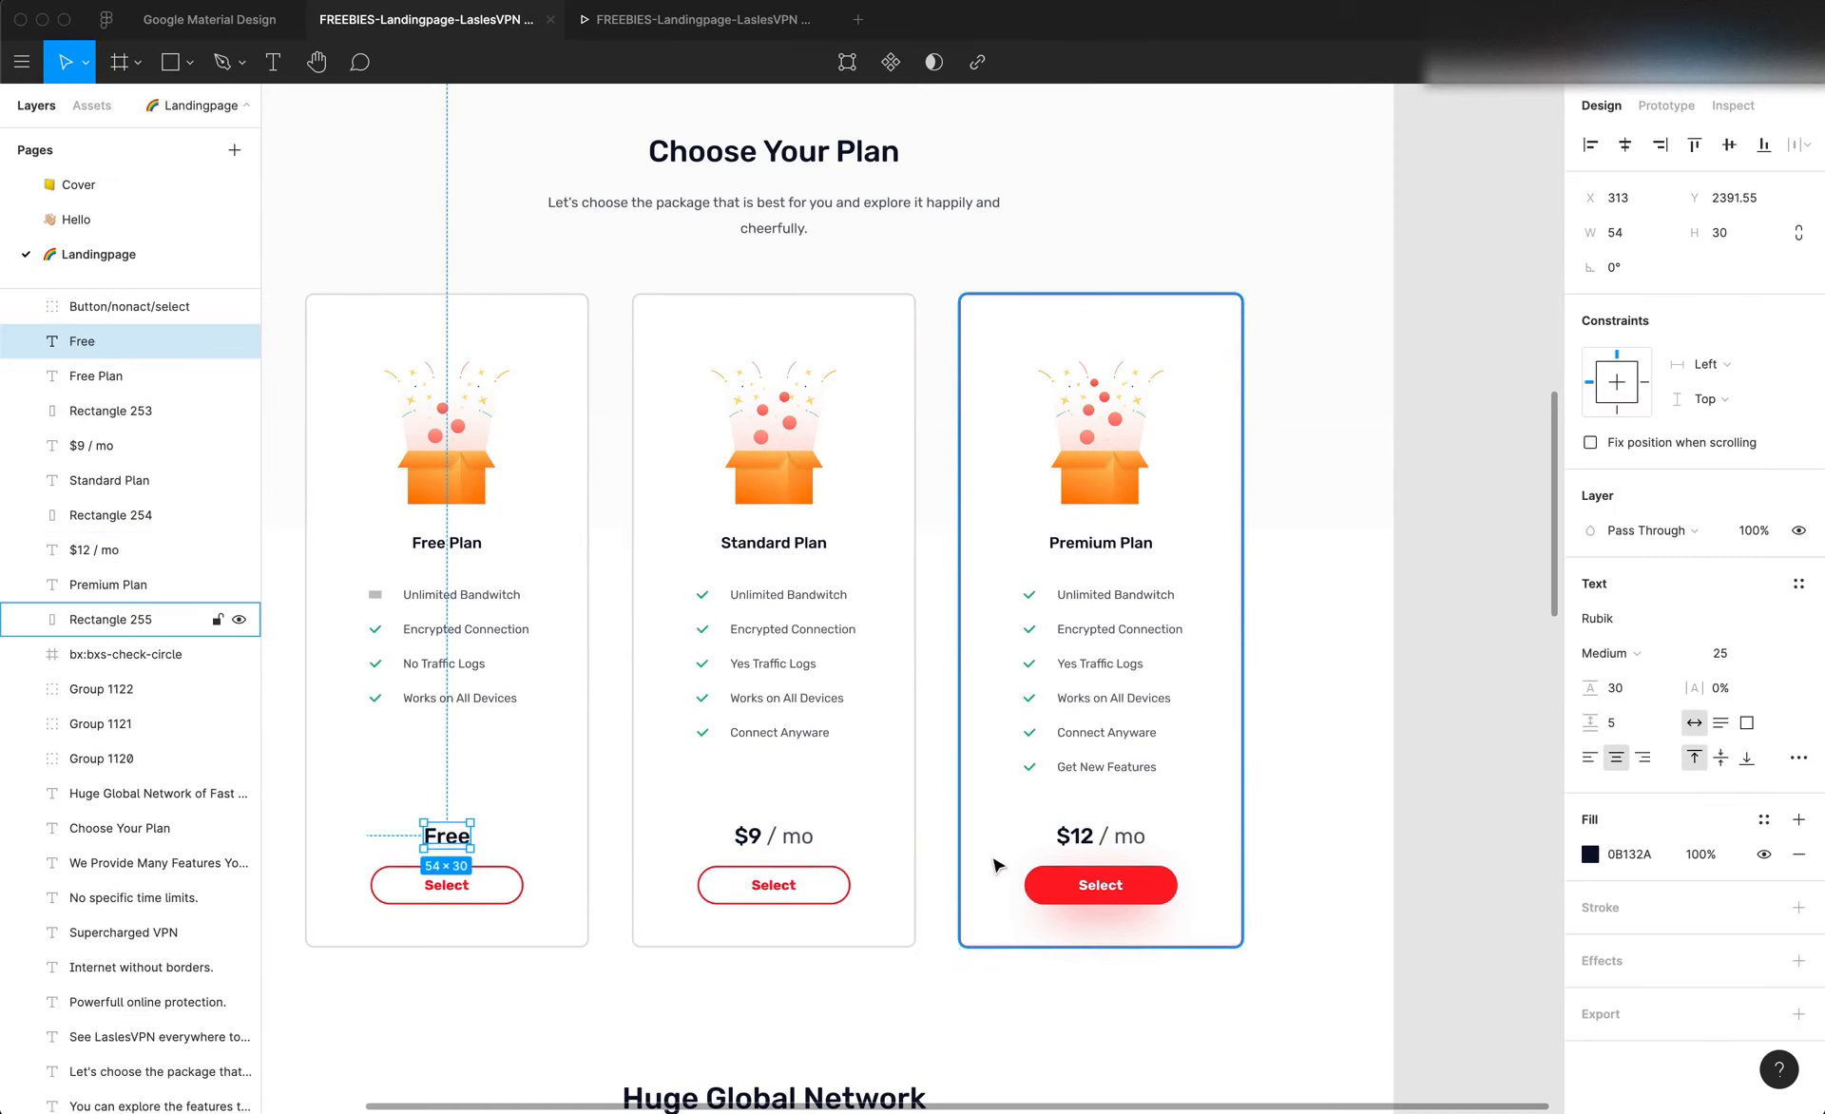
scroll(618, 692, left, 3)
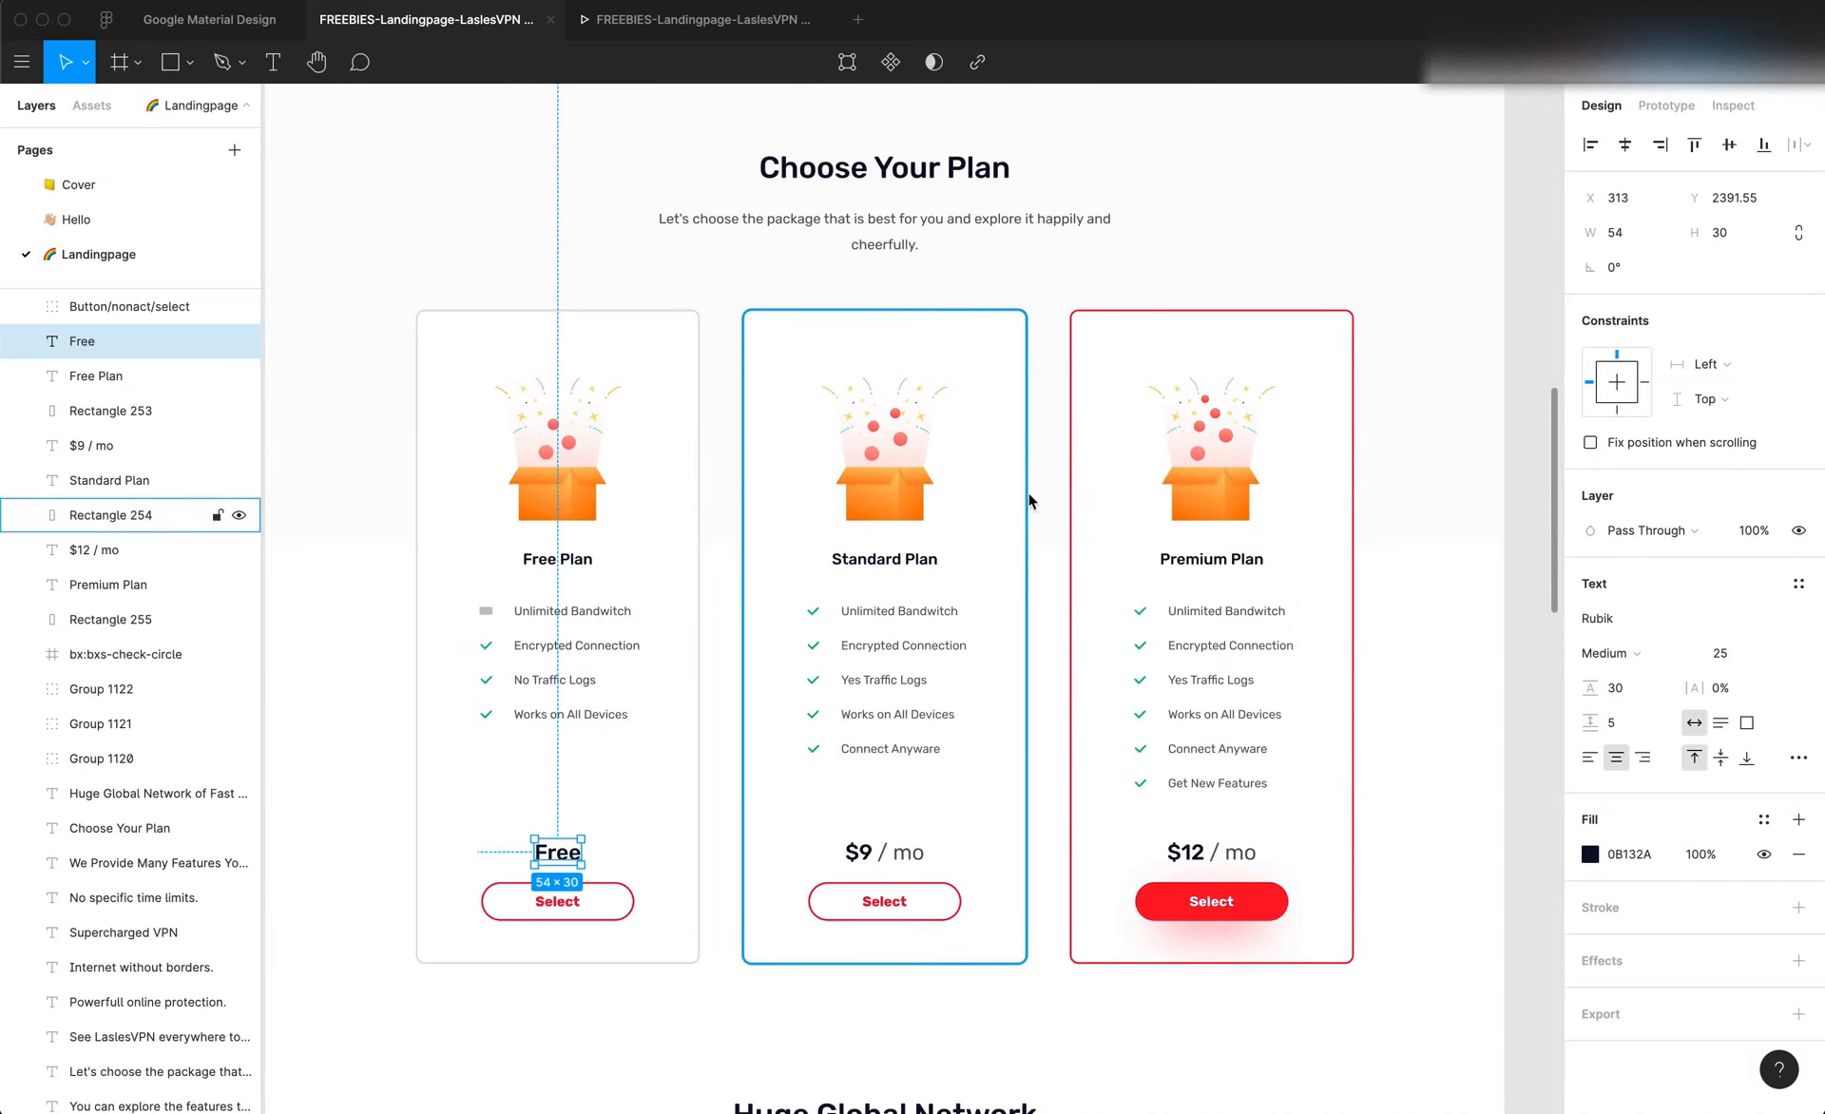
key(Return)
key(ctrl+c)
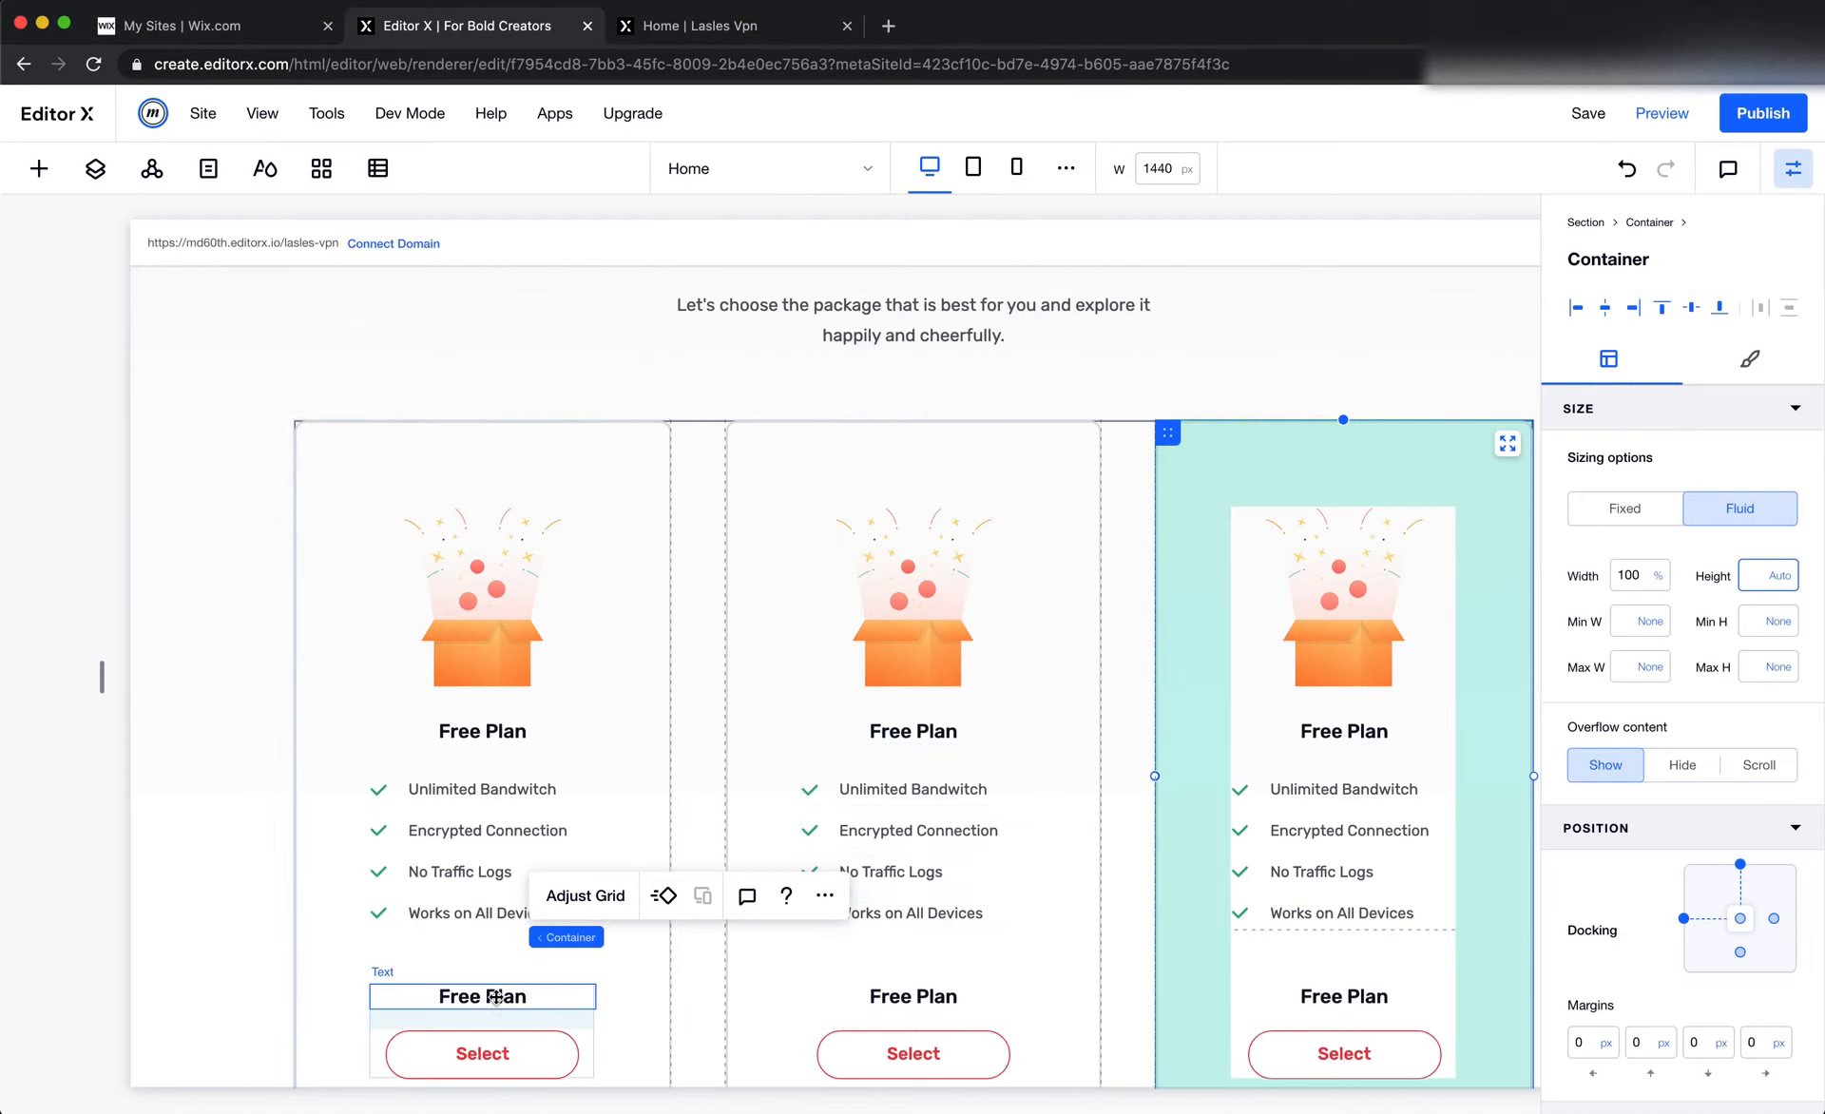
click(493, 996)
double_click(494, 996)
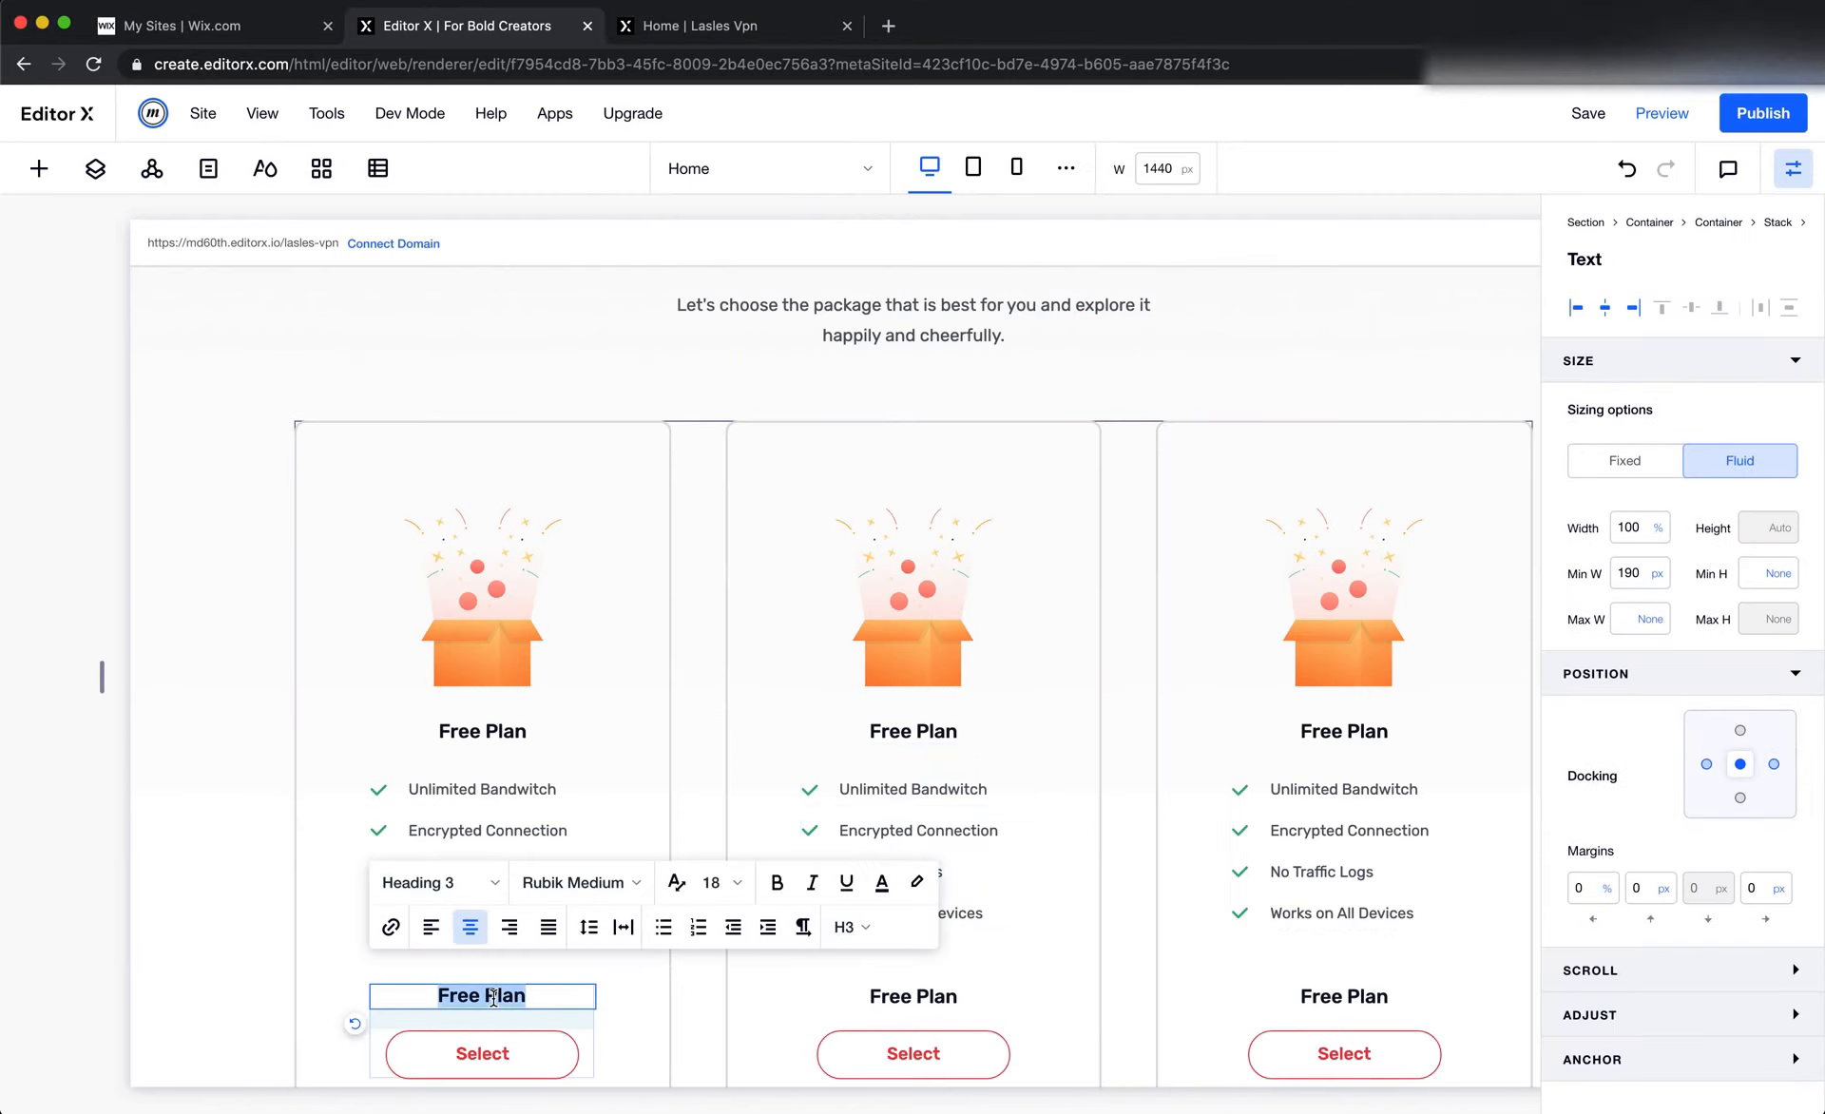
key(ctrl+v)
Check the Free price's font settings in Figma, and apply the Paragraph 2 style to that price in Editor X's first card
key(super+Tab)
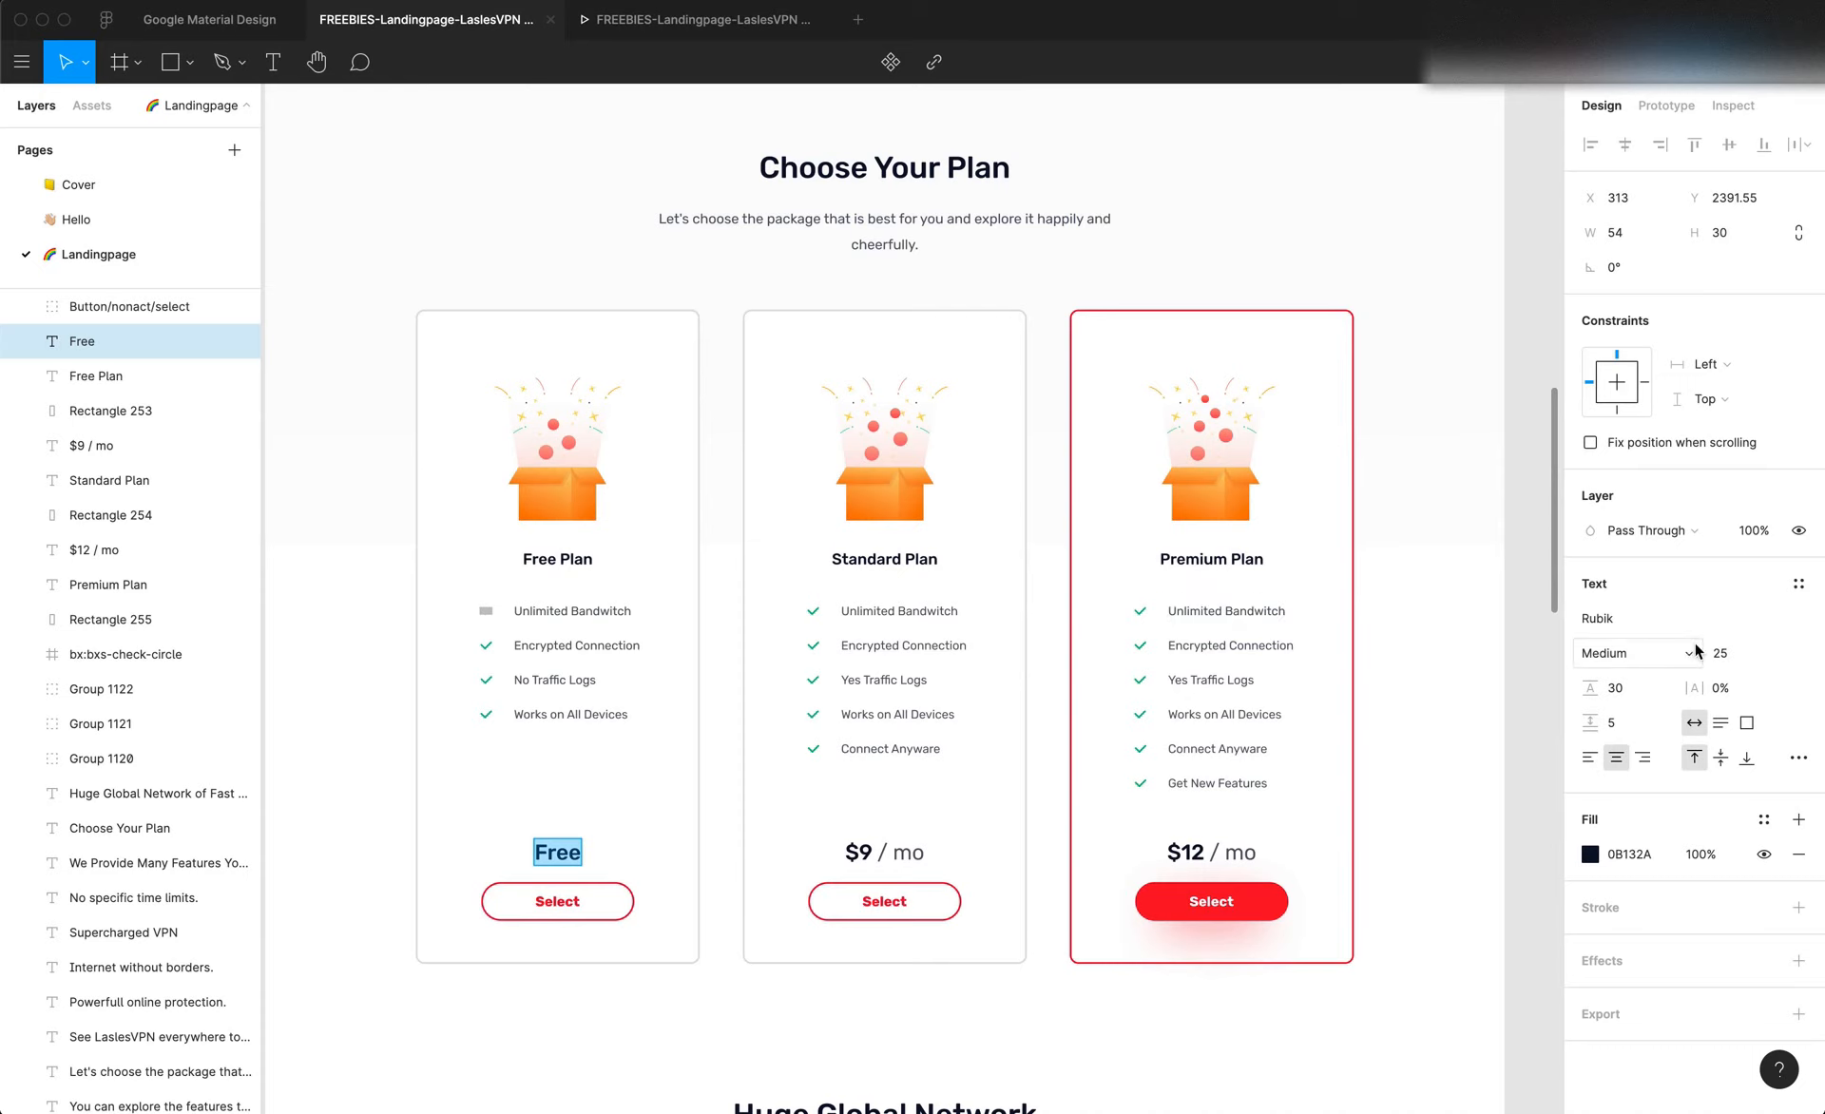
key(super+Tab)
double_click(568, 999)
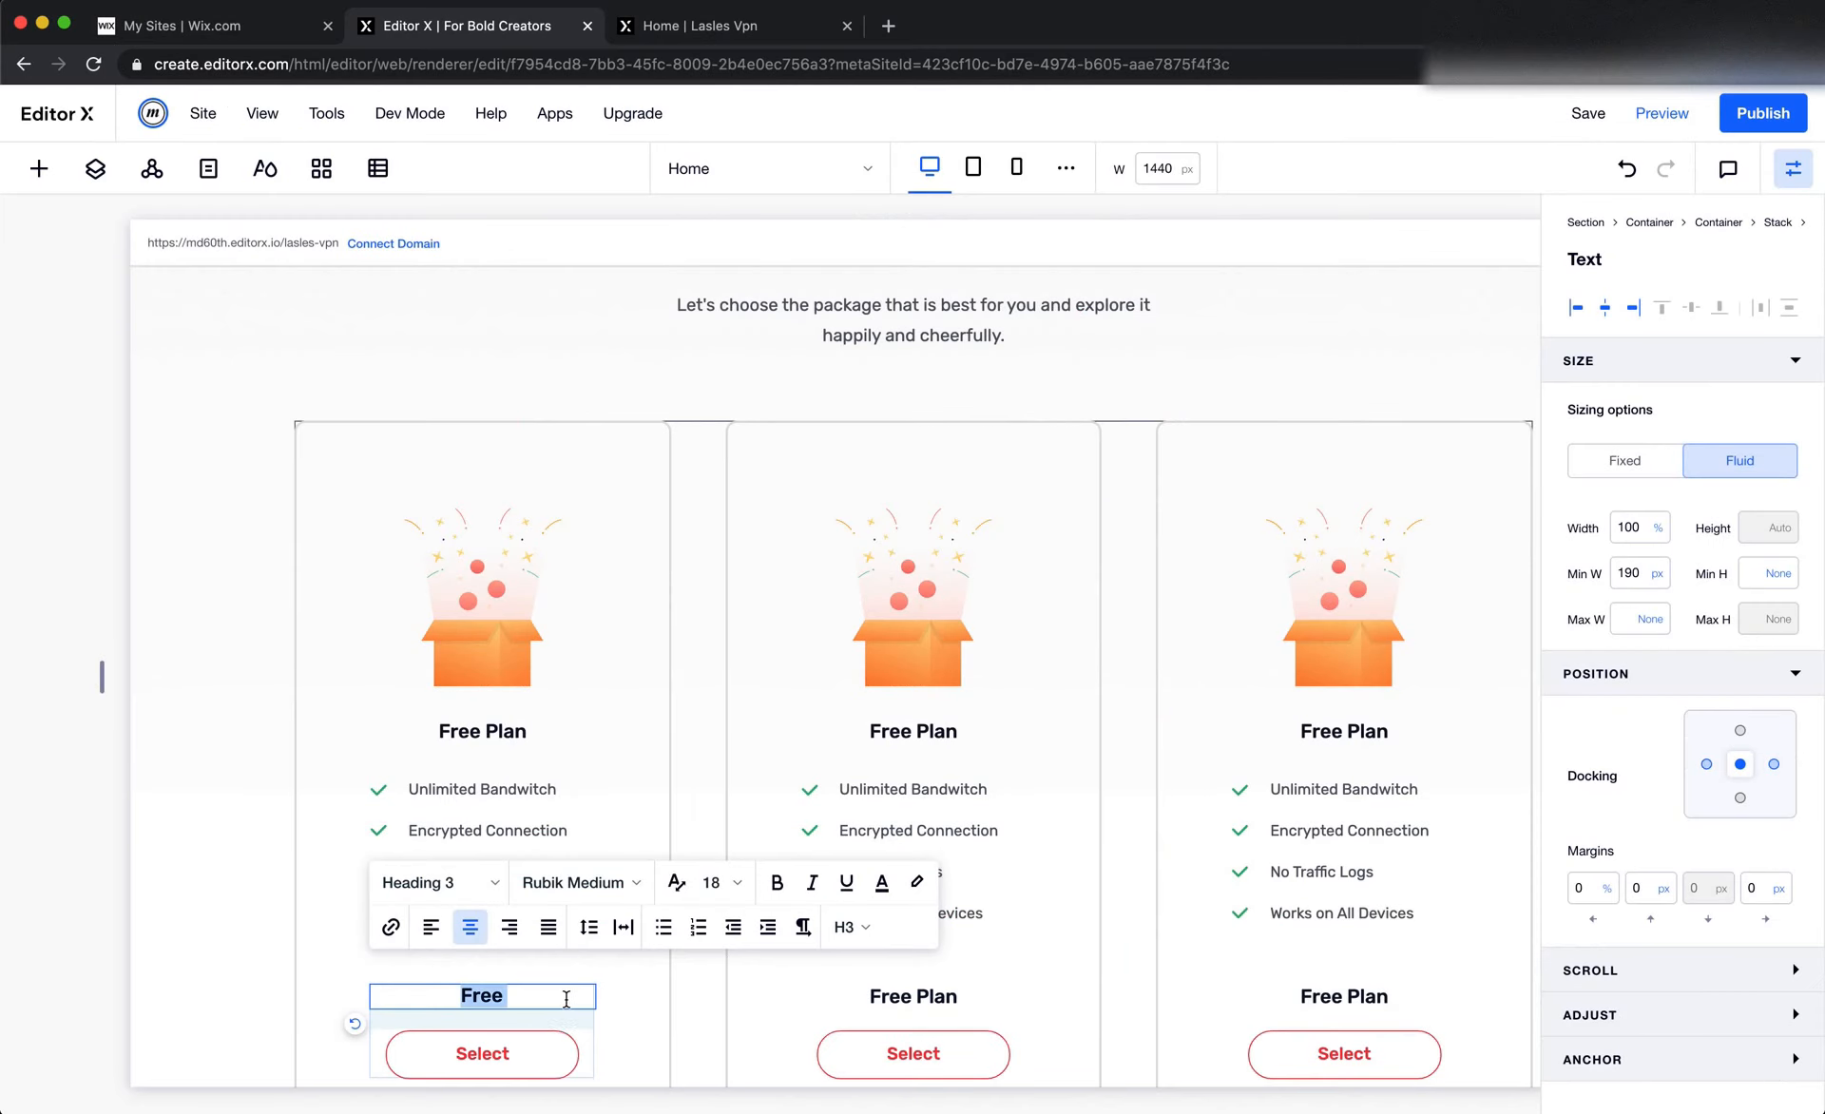
click(462, 886)
scroll(495, 985, down, 3)
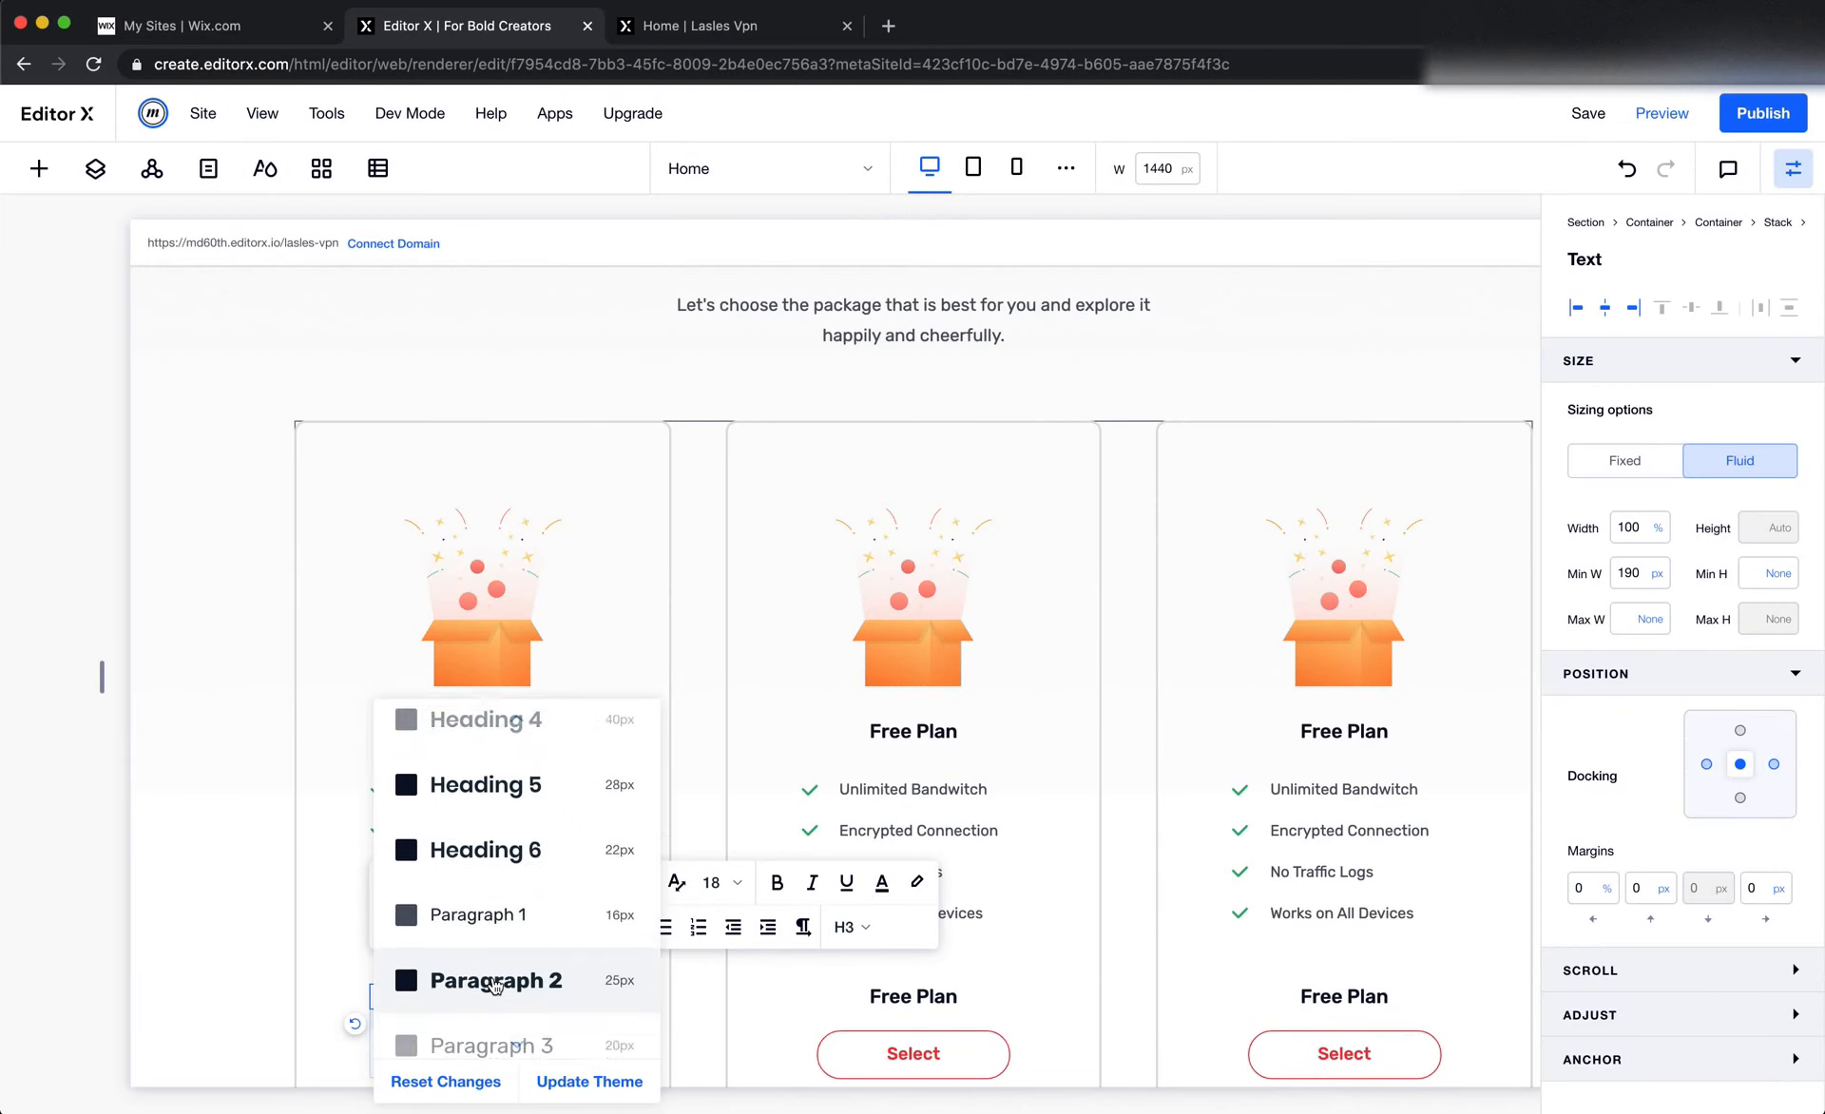
click(533, 961)
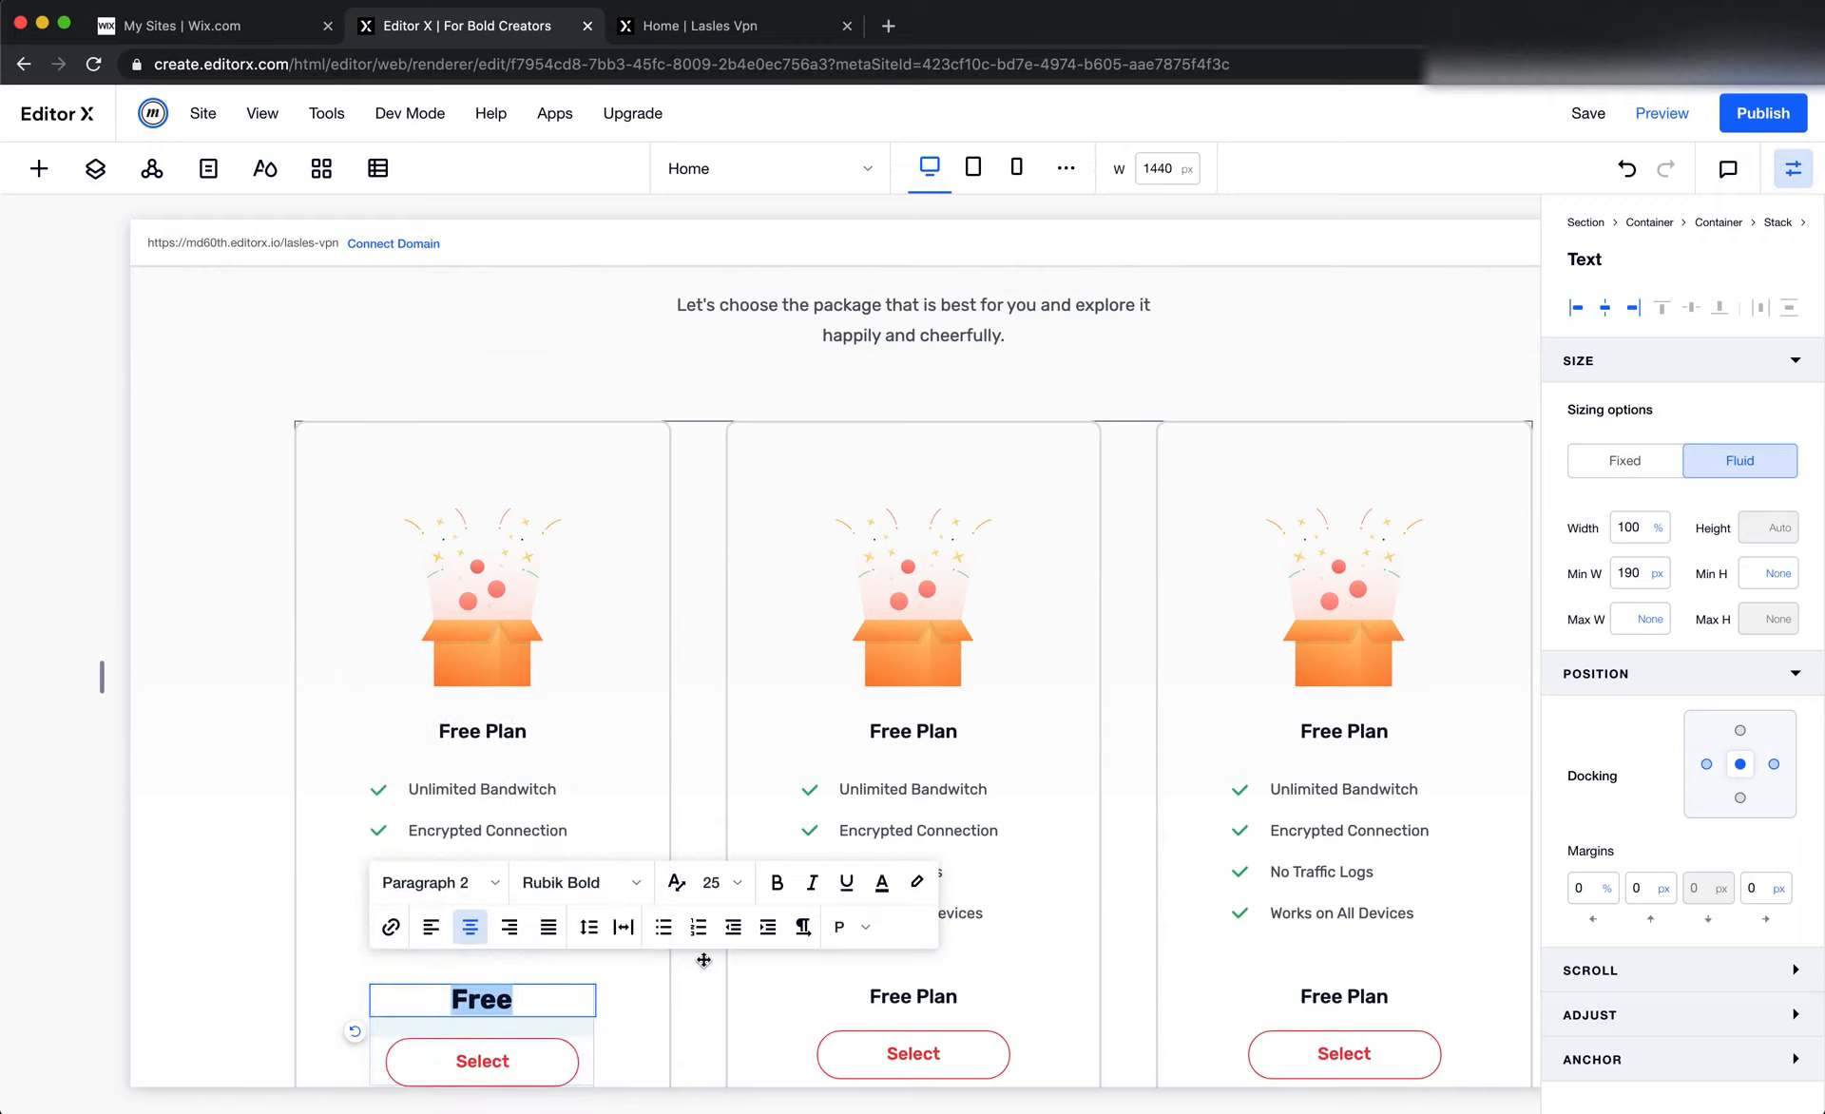
Apply the Paragraph 2 style to the text above the Select button in the second and third cards
click(899, 996)
double_click(899, 996)
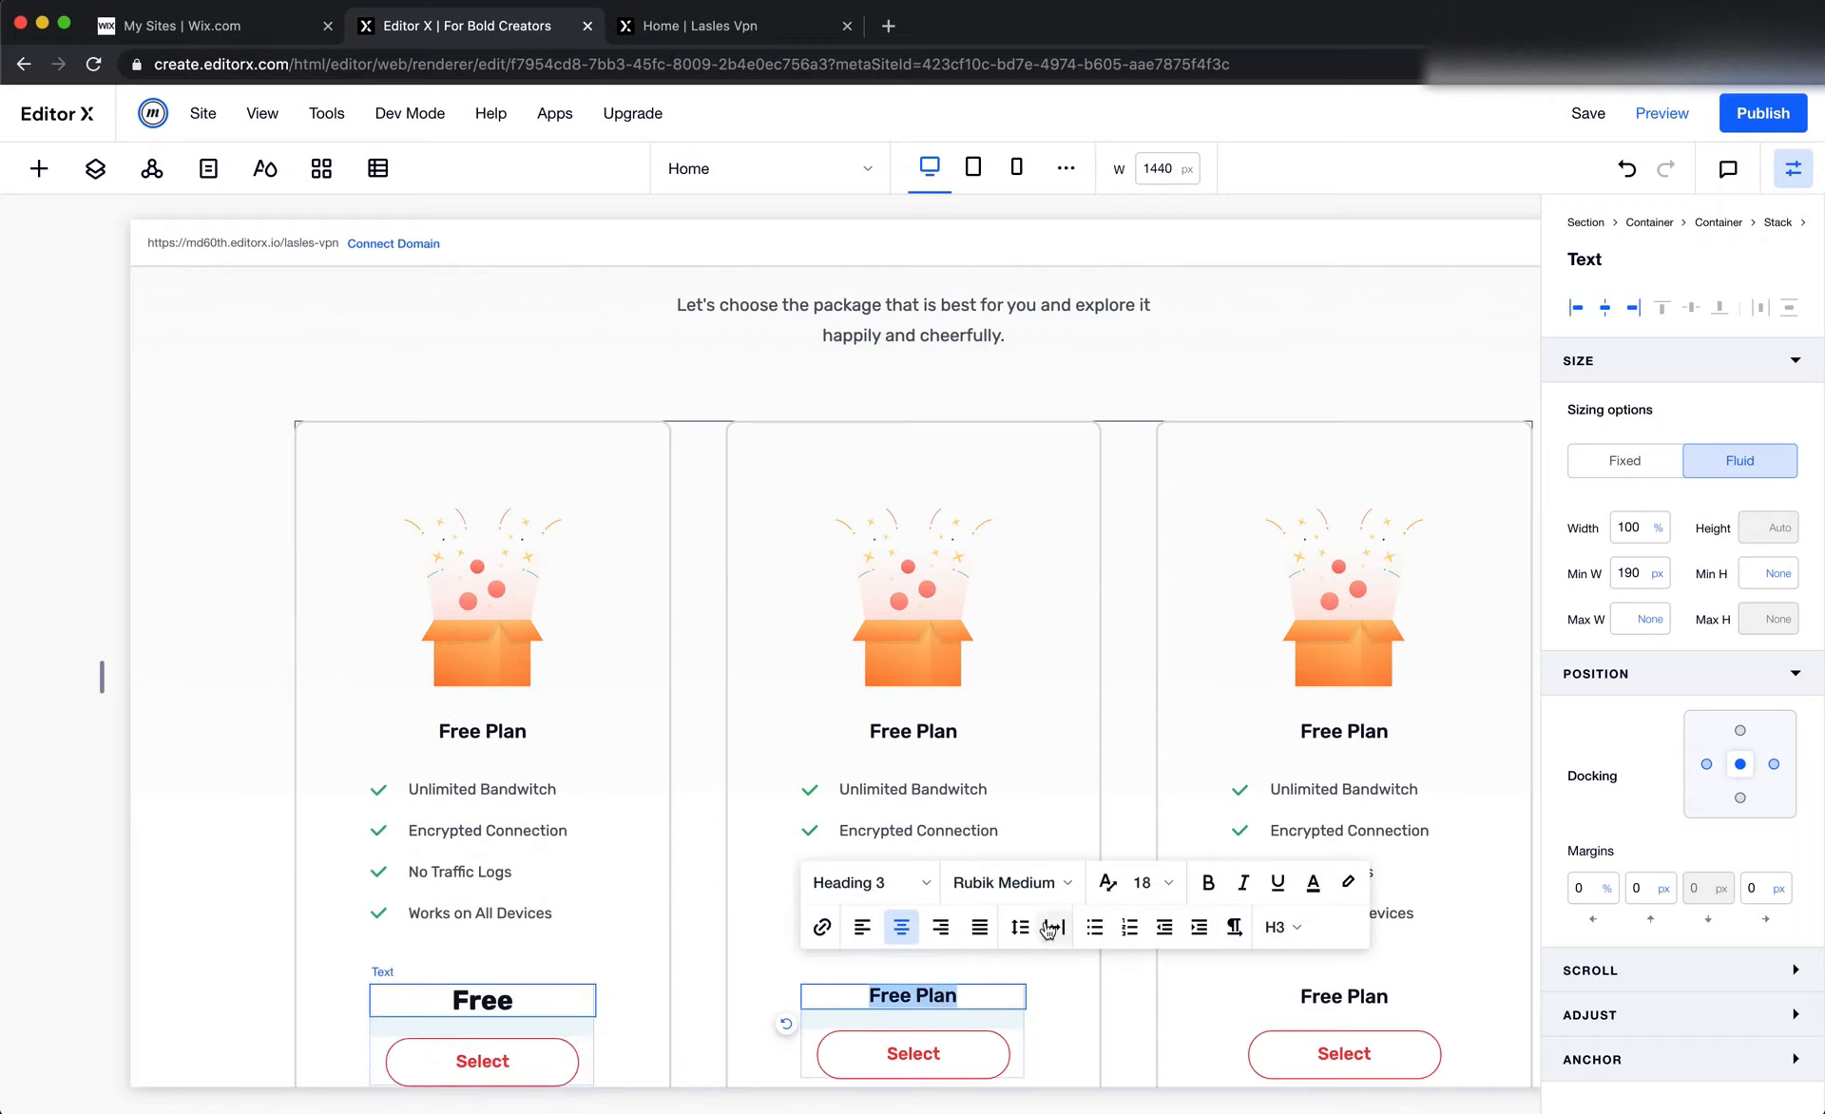
click(894, 889)
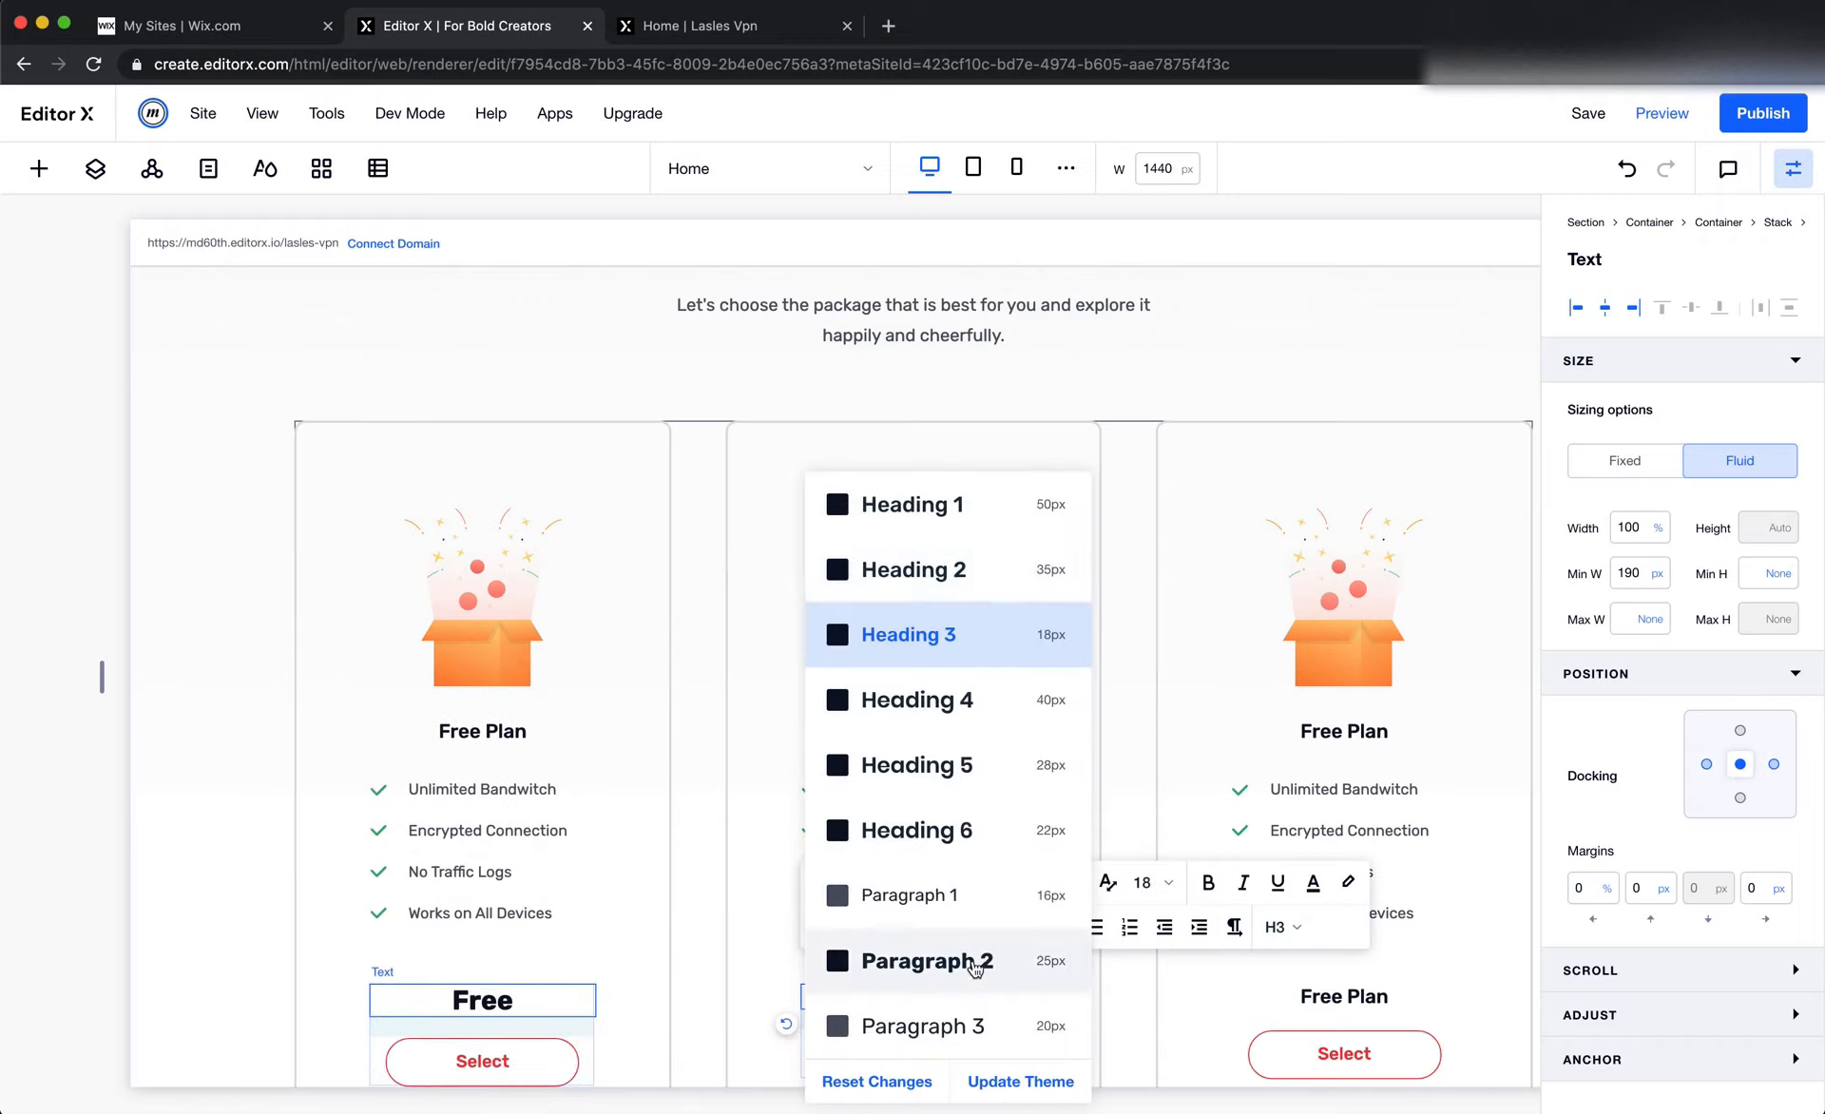
click(974, 959)
click(1316, 993)
click(1273, 927)
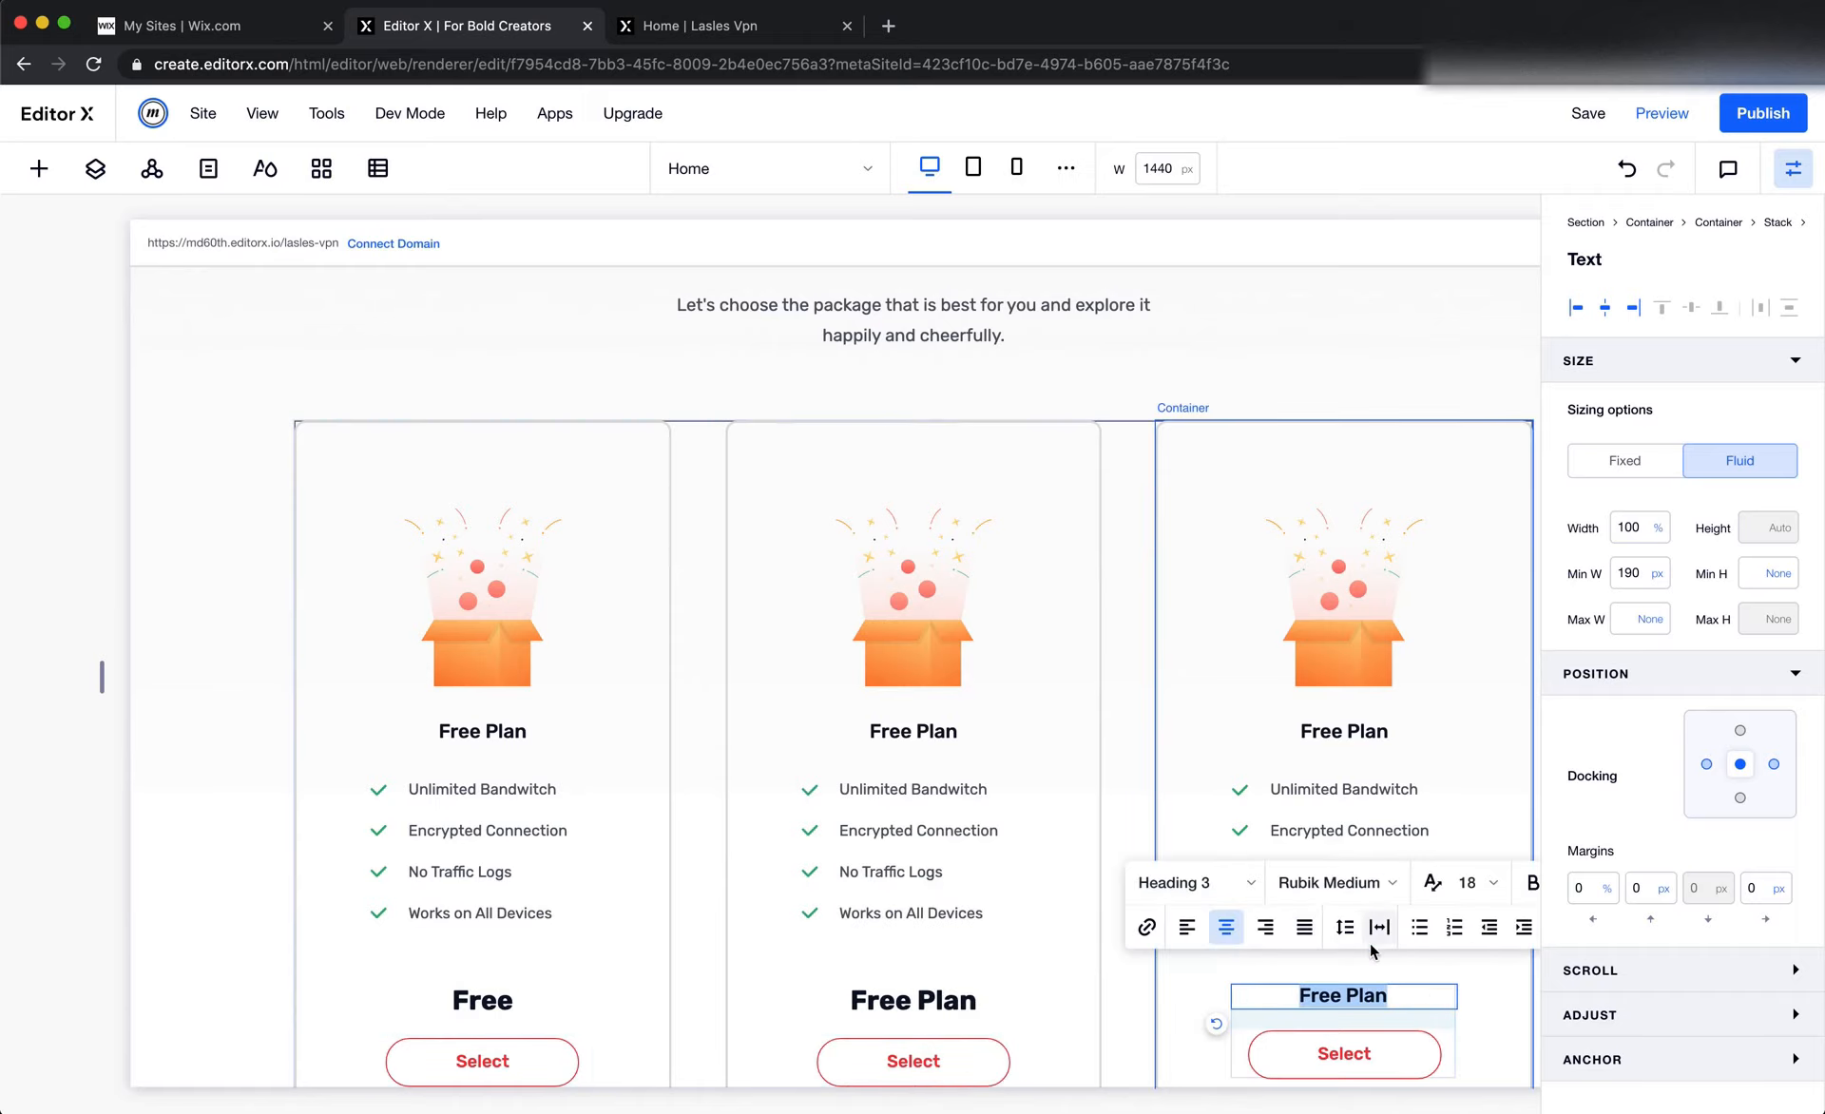
click(1228, 893)
scroll(1274, 1002, down, 3)
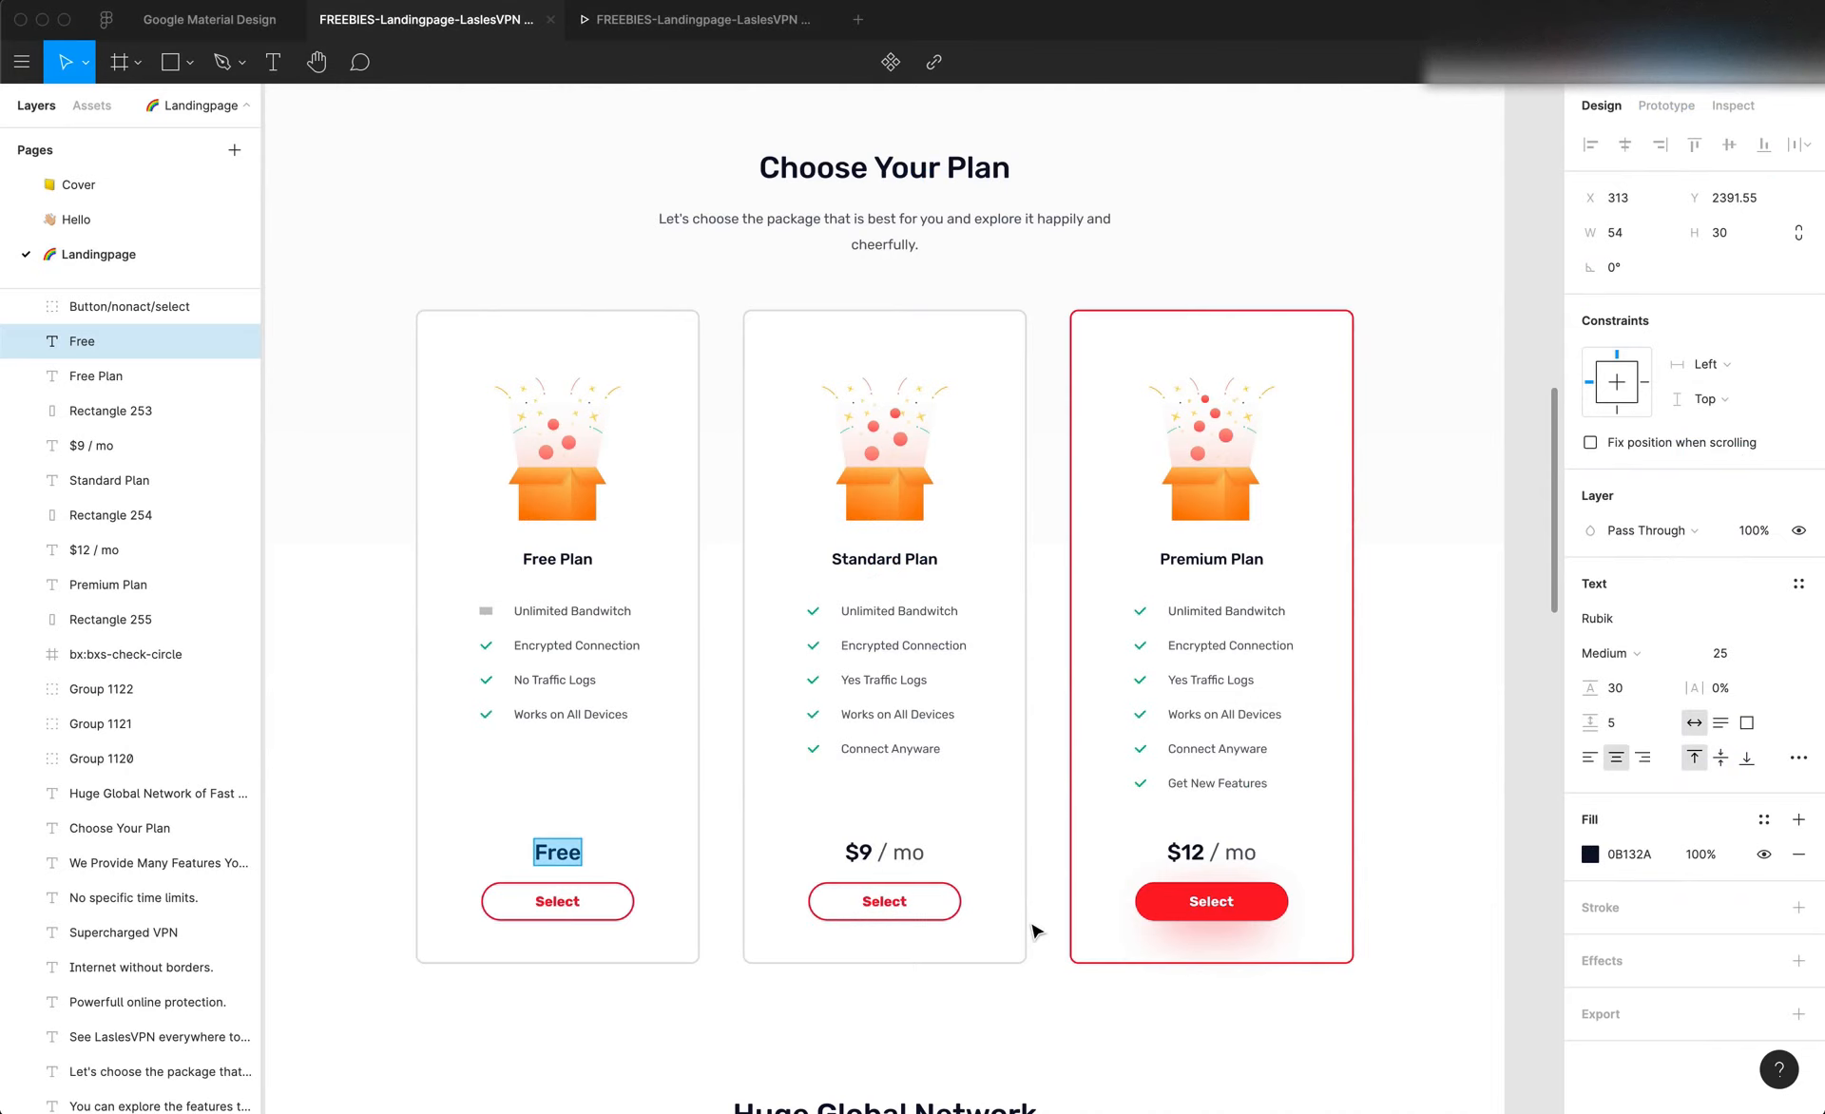
Inspect the text settings of both parts of the $9 / mo price in Figma and compare them with Editor X's text styles
double_click(888, 855)
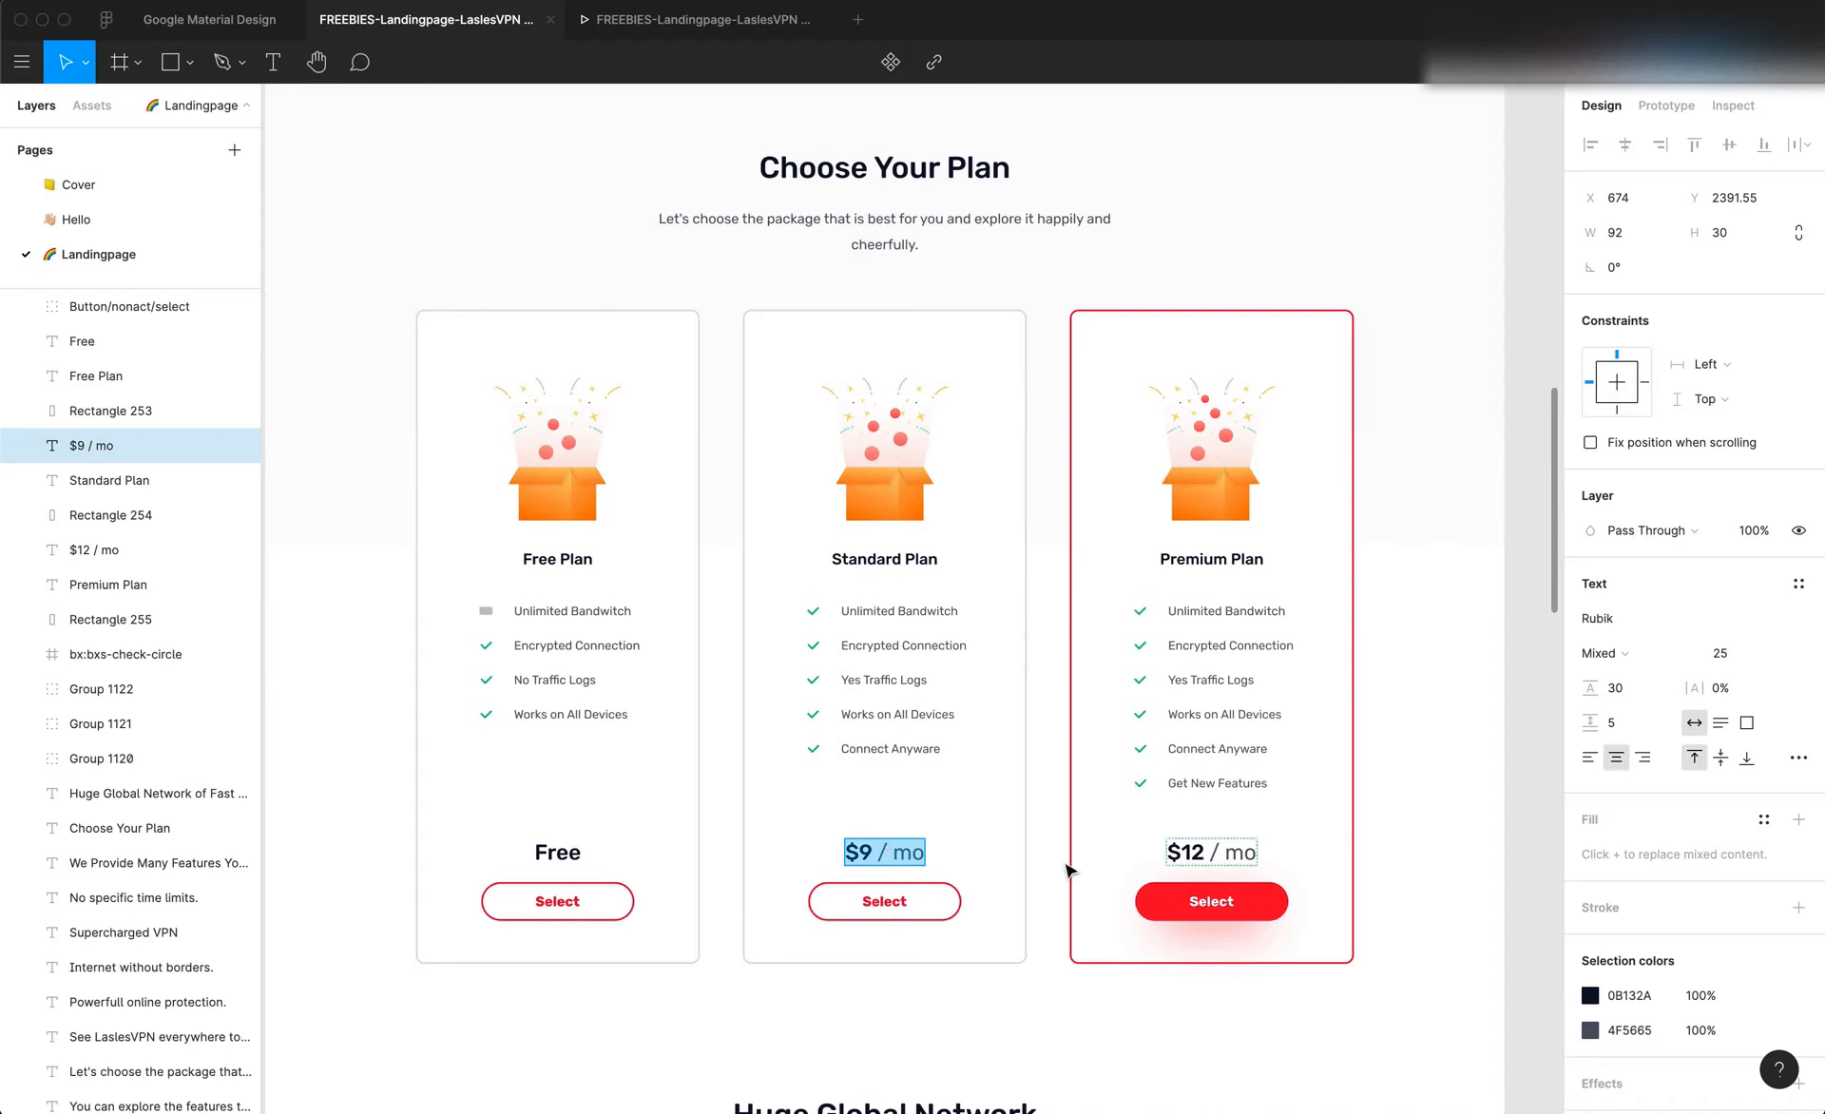
double_click(897, 851)
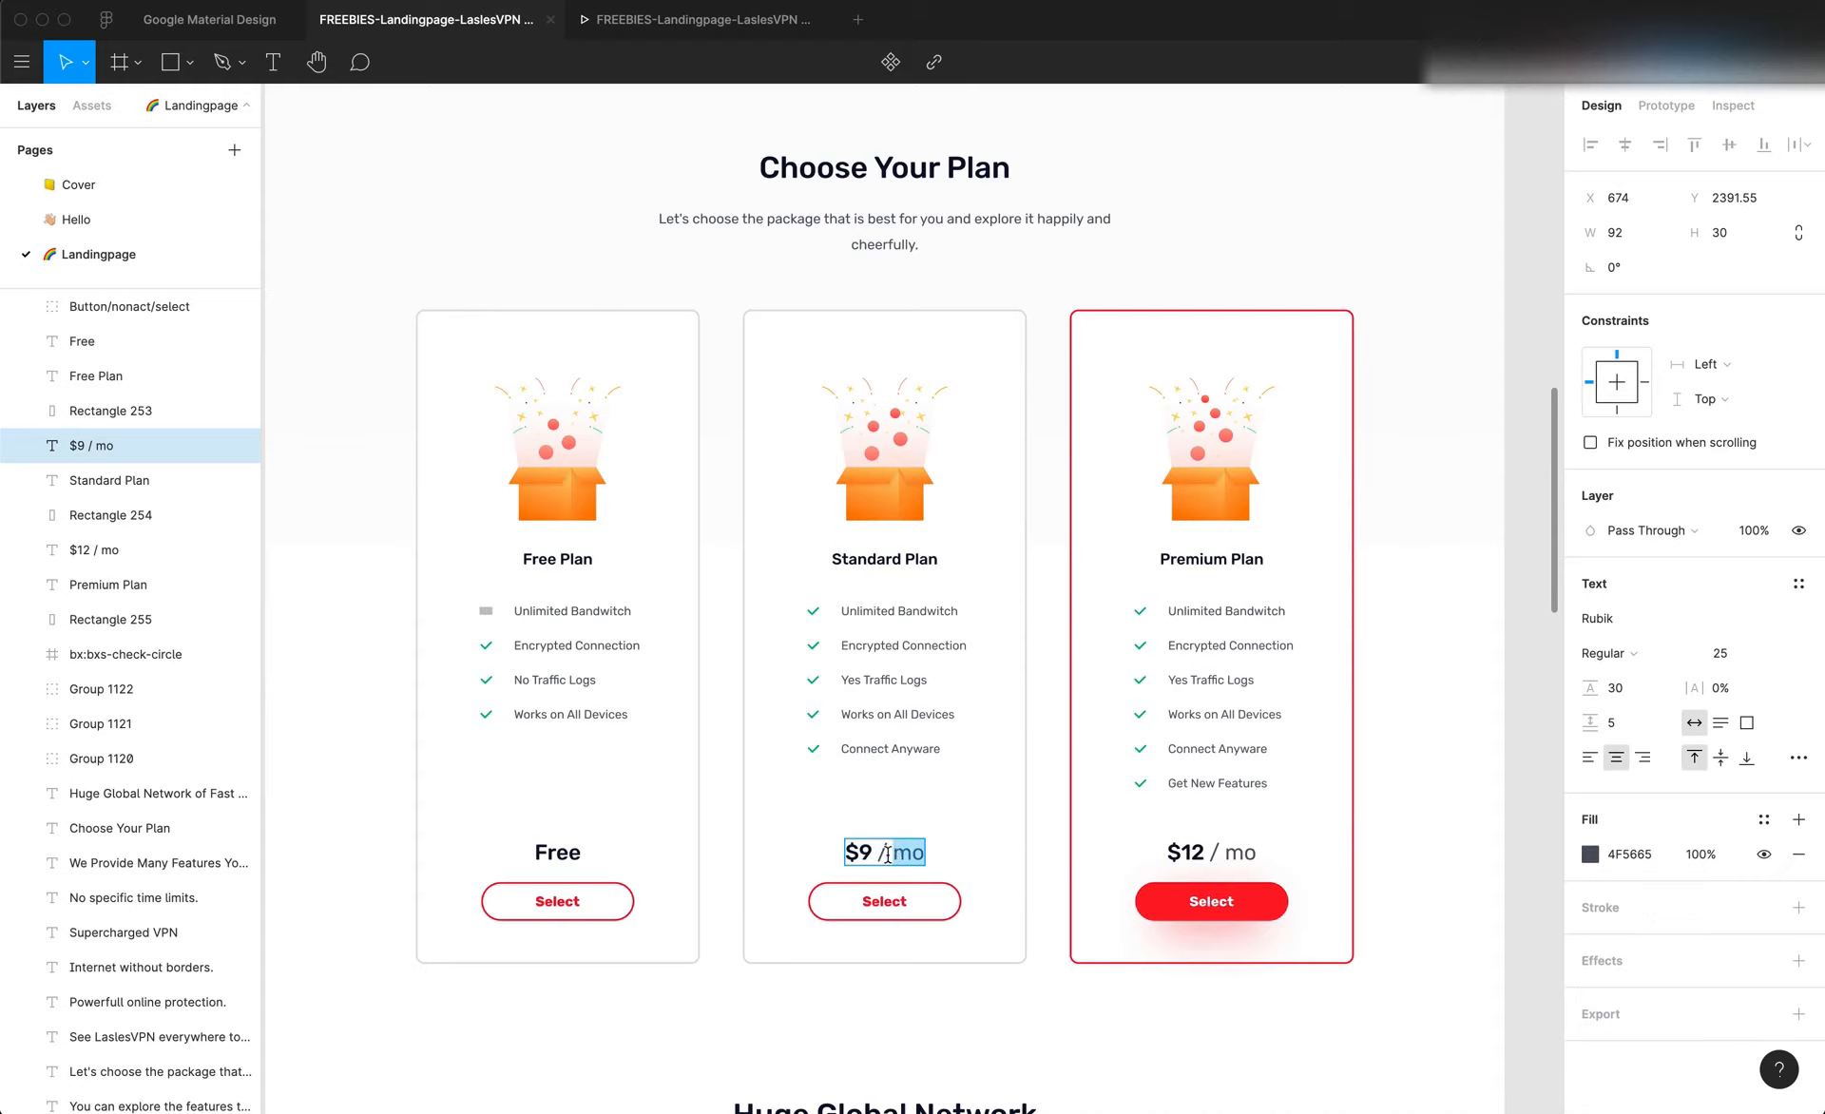
double_click(858, 851)
click(855, 852)
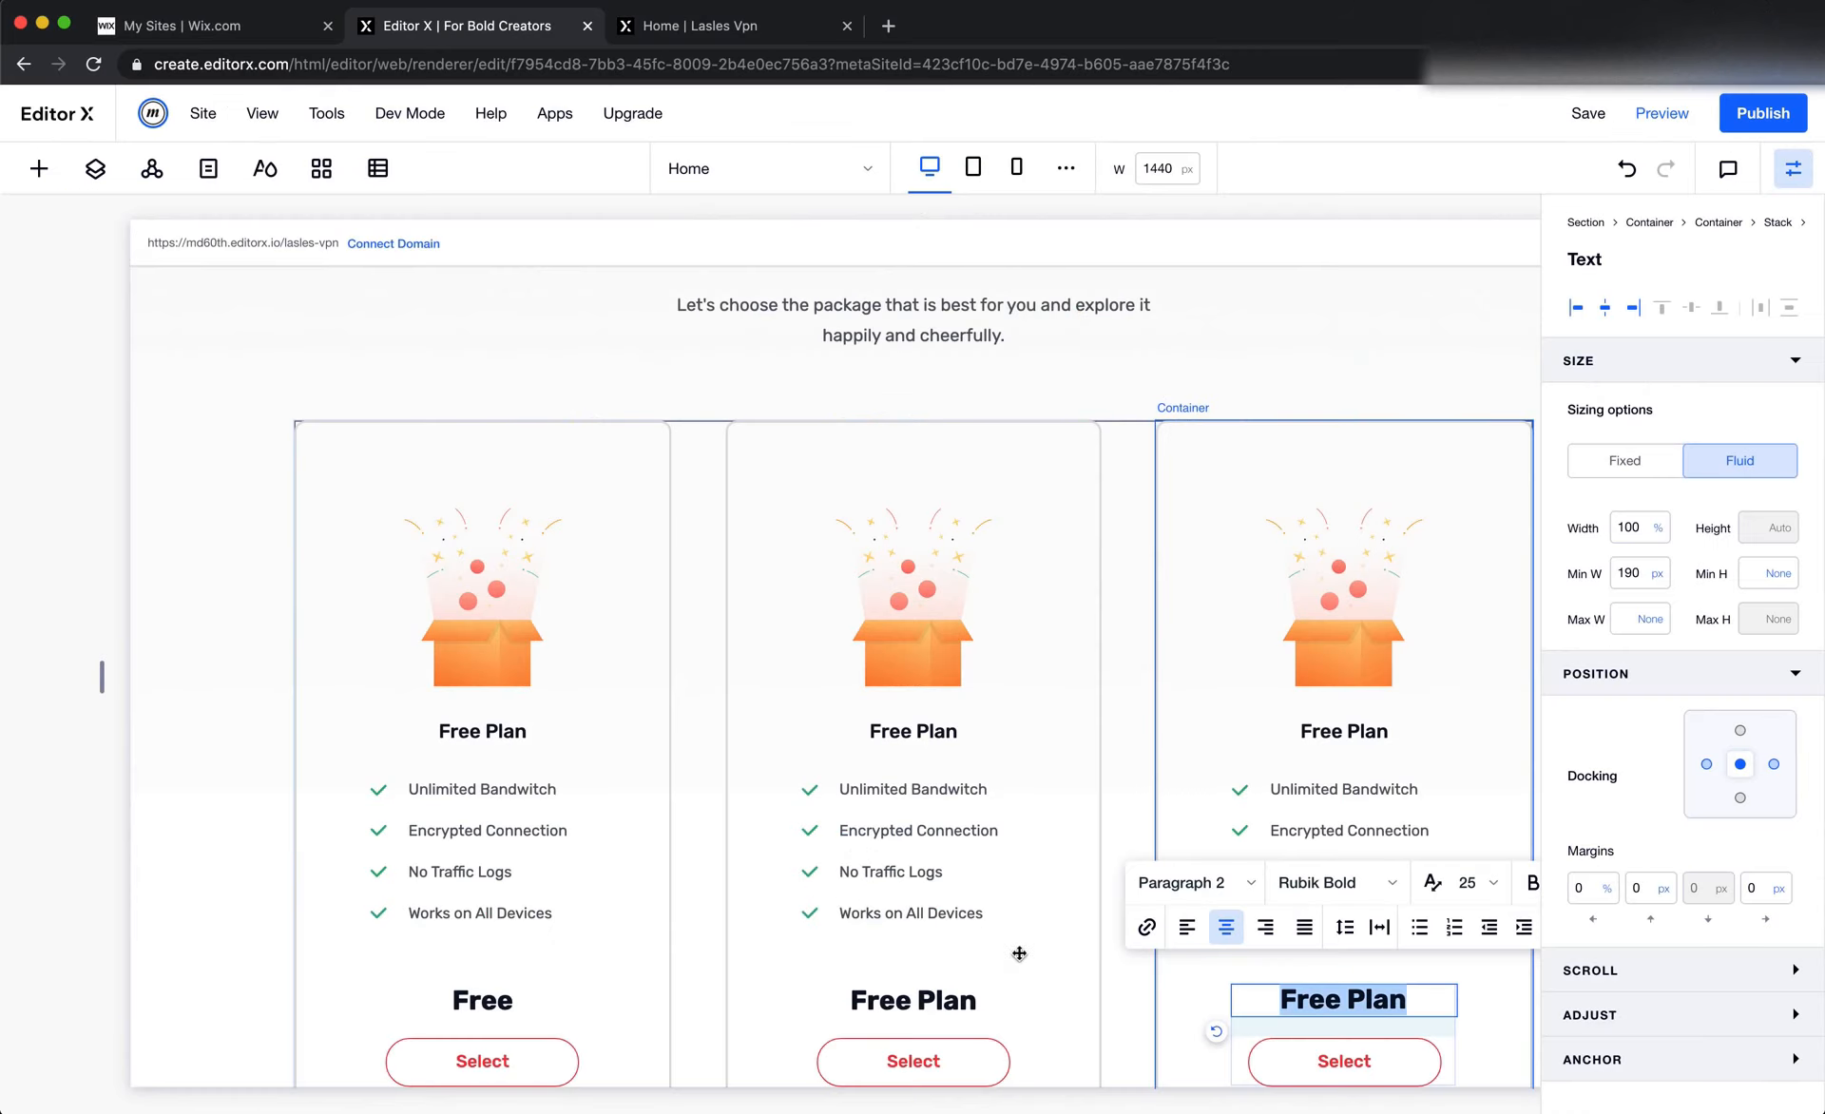
click(1217, 884)
scroll(1338, 1001, down, 5)
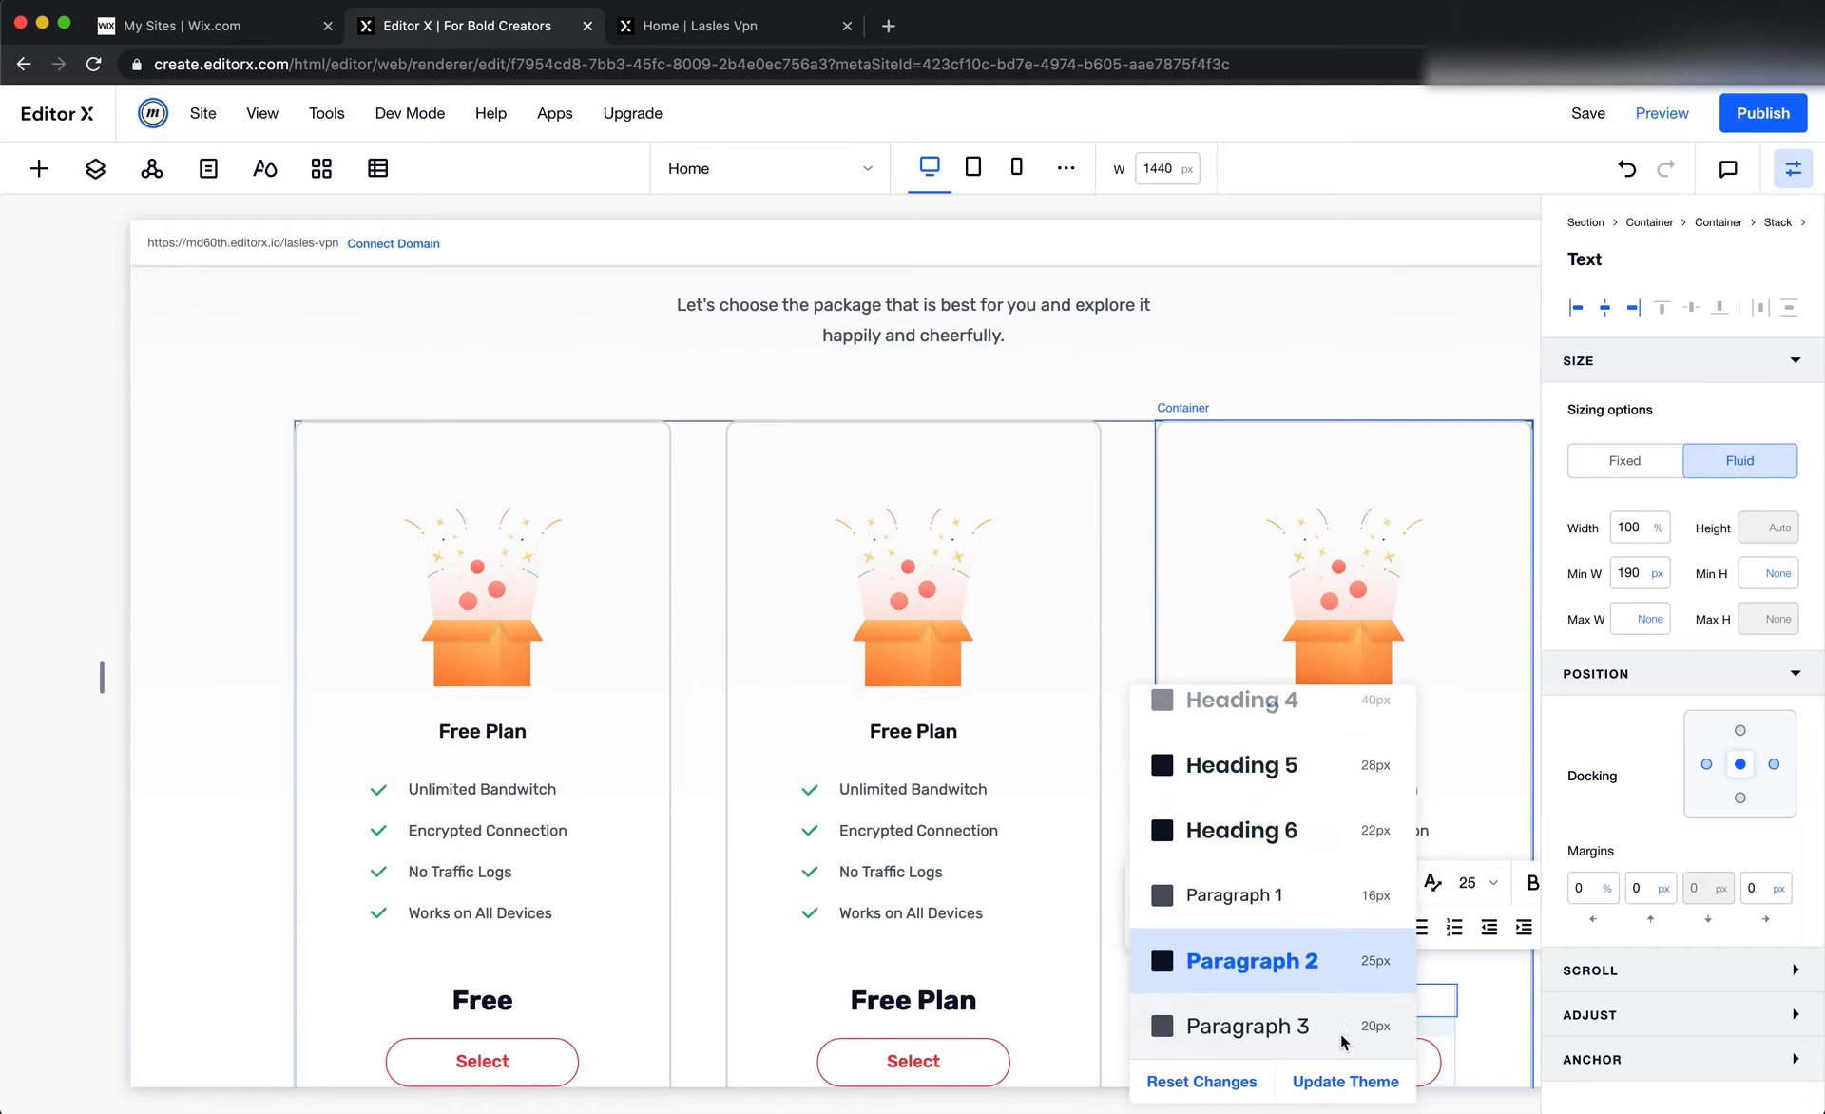
scroll(1331, 941, up, 3)
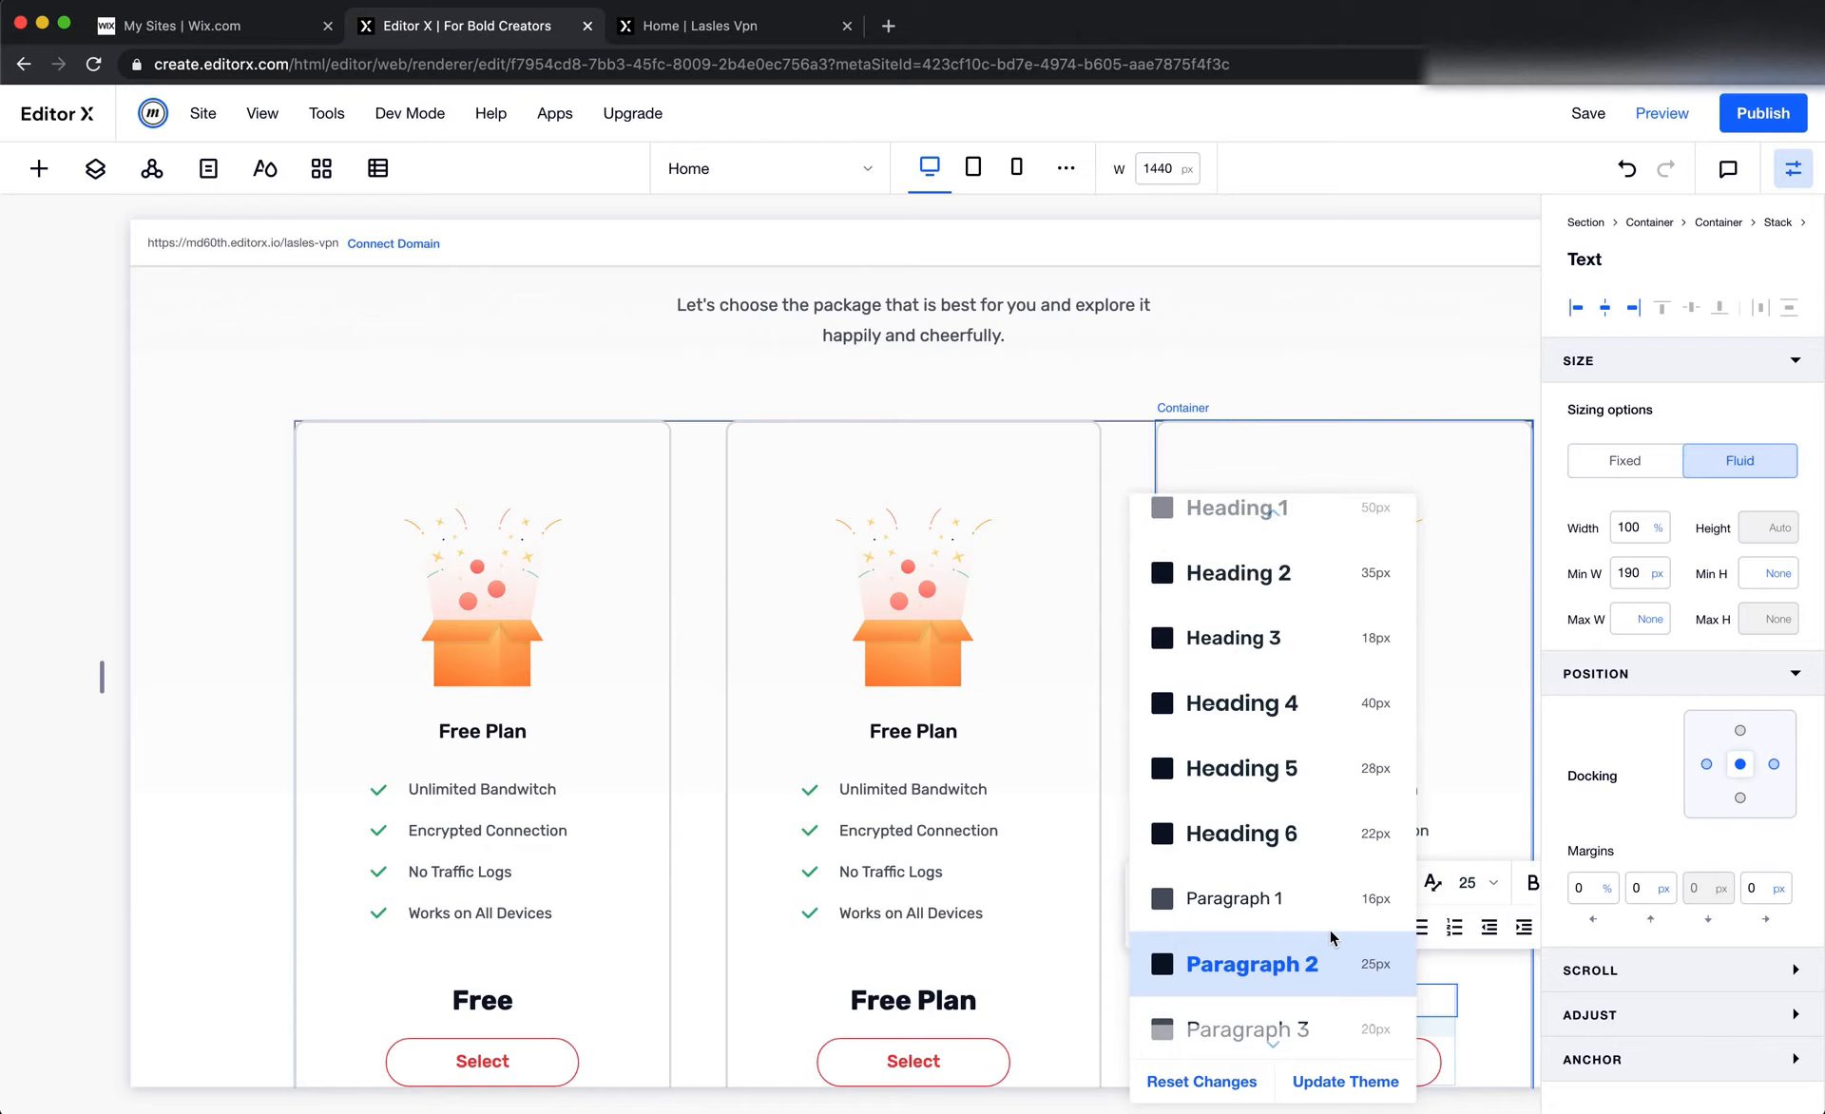
click(1445, 1005)
Copy the $9 / mo price from Figma and paste it over the text above Select in Editor X's second card
key(super+Tab)
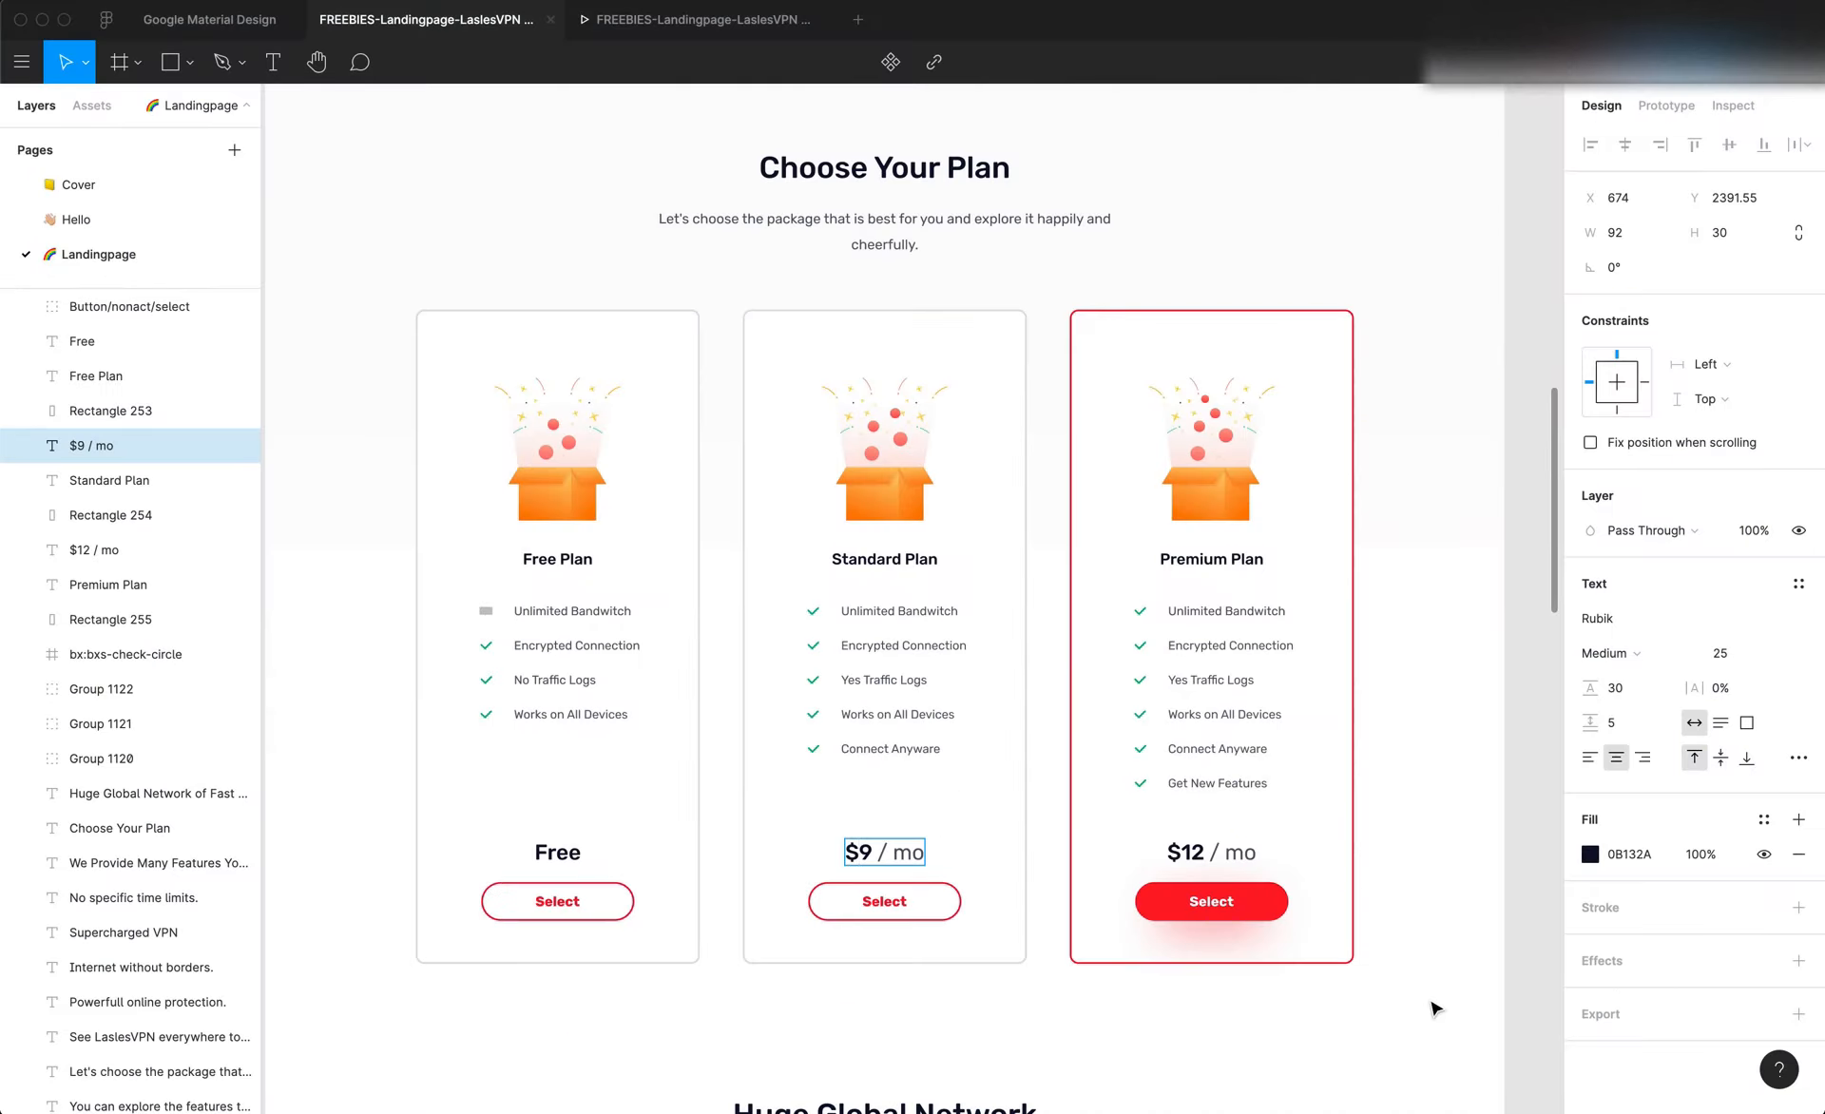
triple_click(881, 851)
key(super+c)
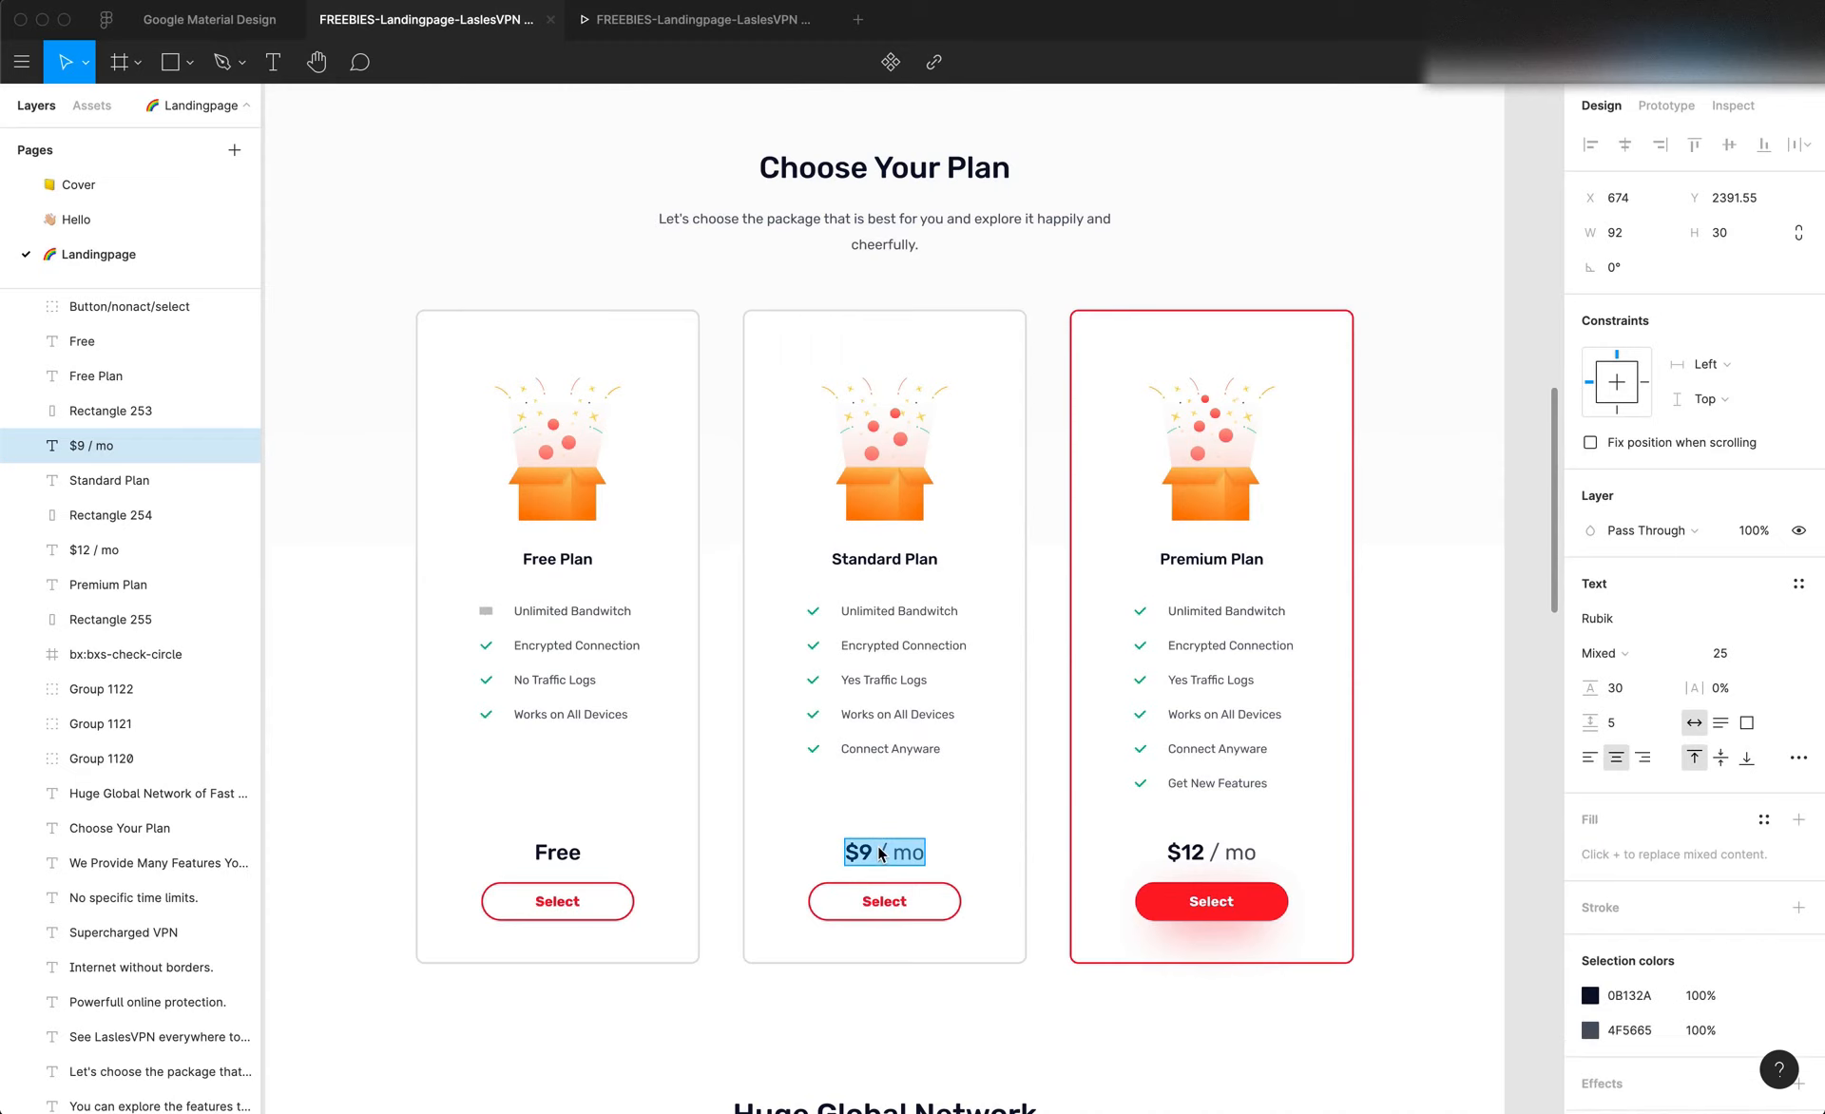
key(super+Tab)
click(933, 1001)
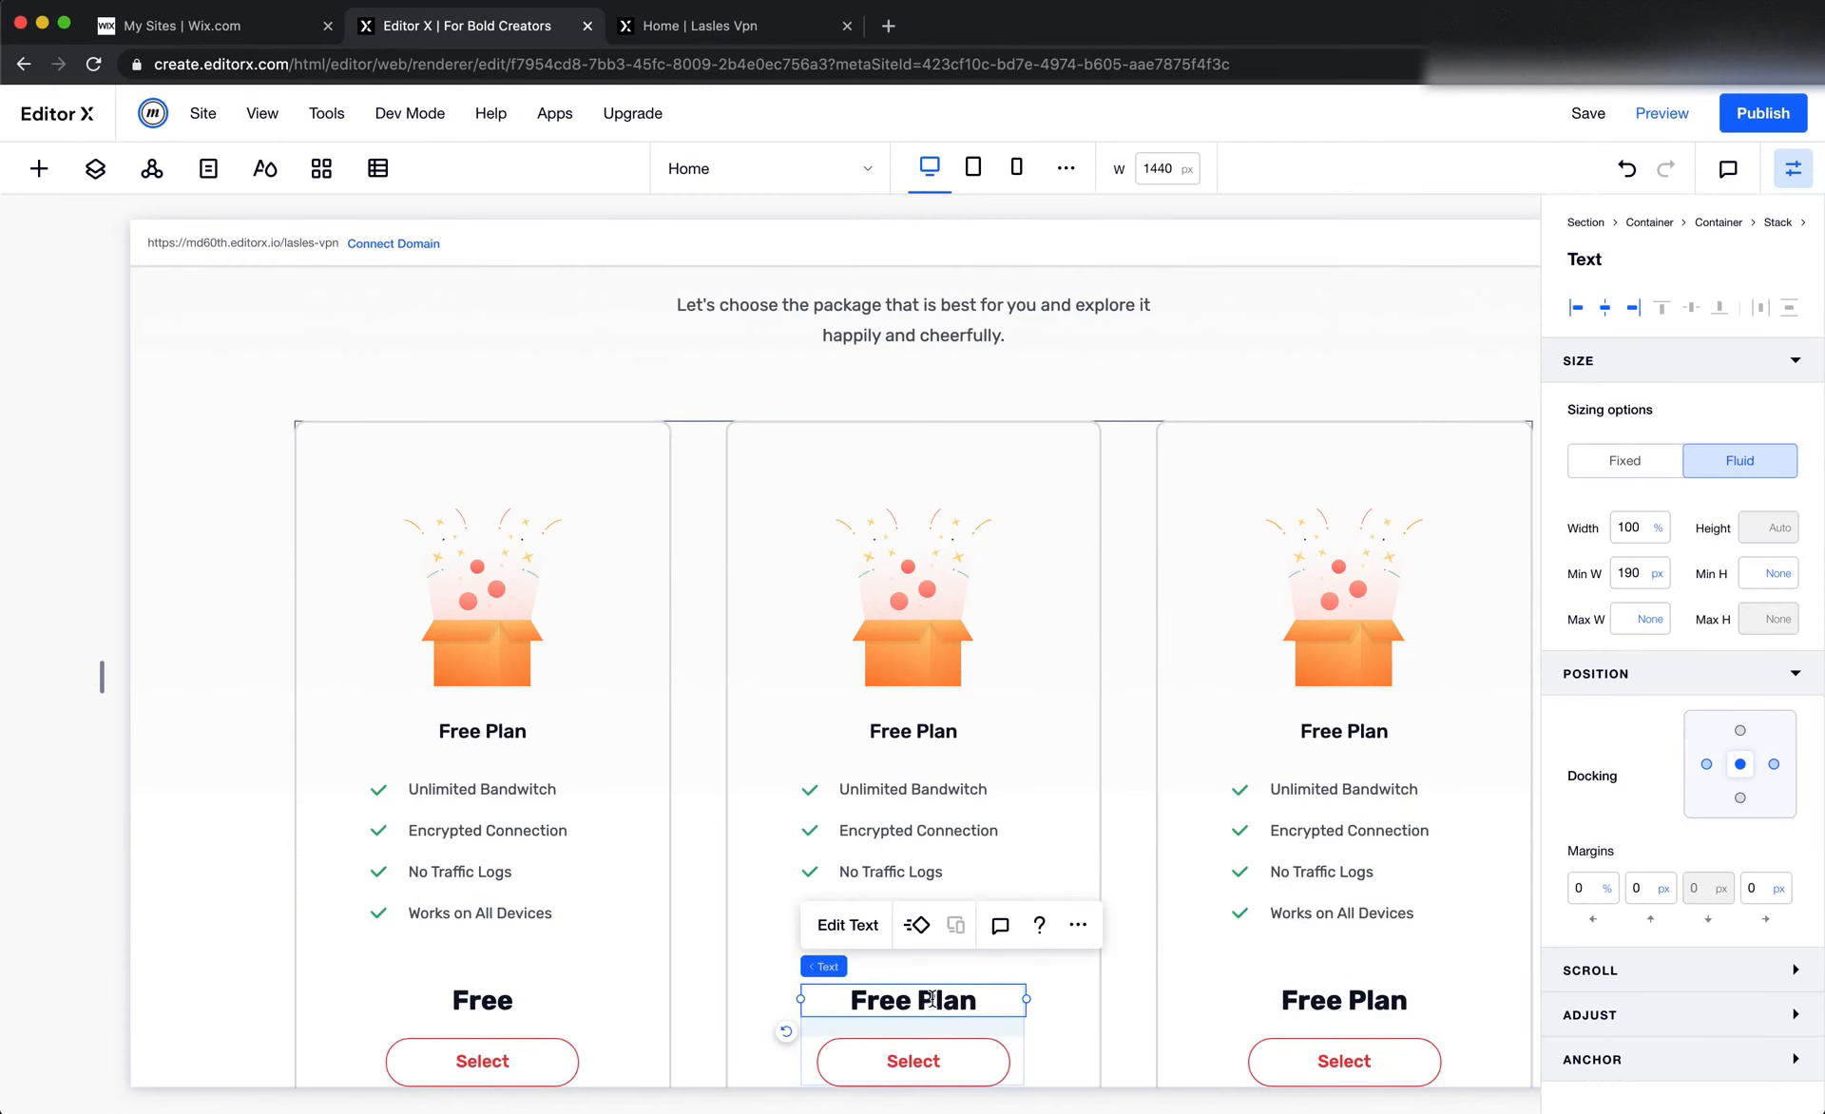
double_click(932, 1001)
key(super+v)
Set the font of the whole $9 / mo price in the second card to Rubik Medium
key(super+a)
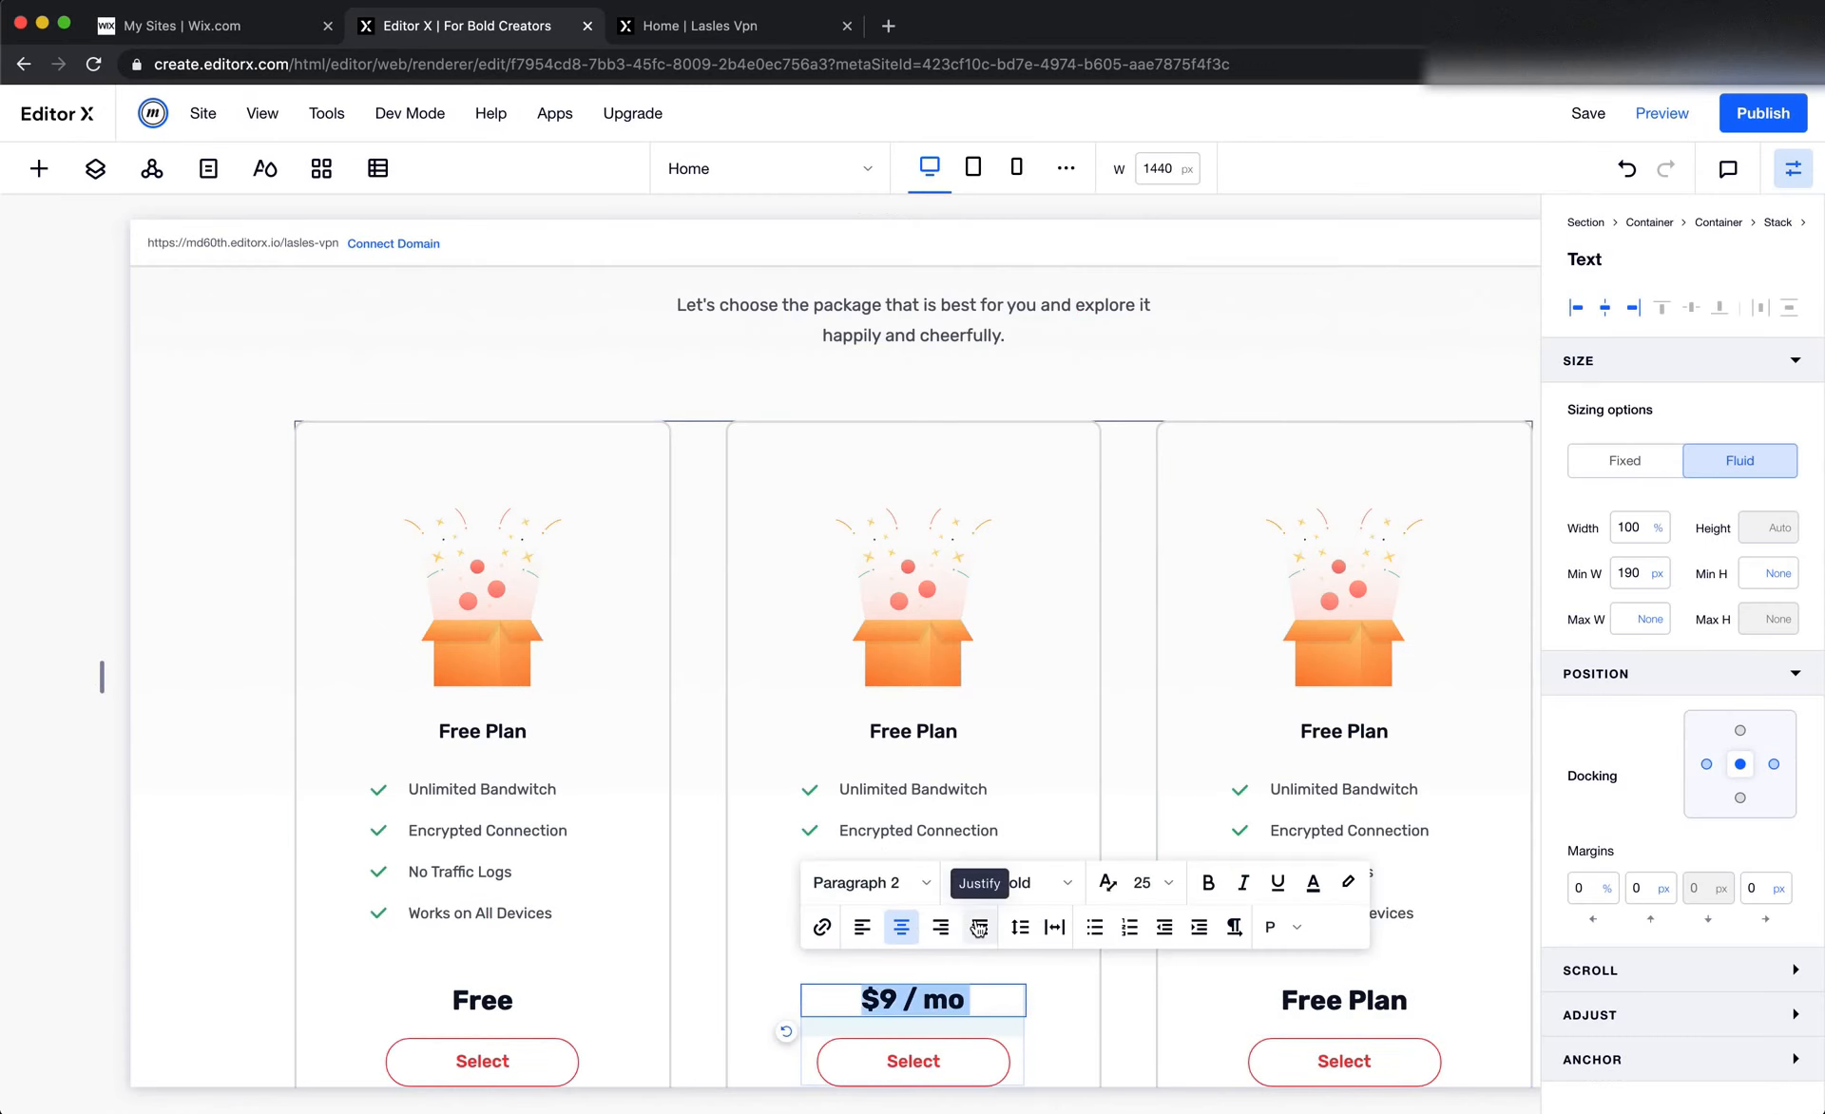
click(1004, 886)
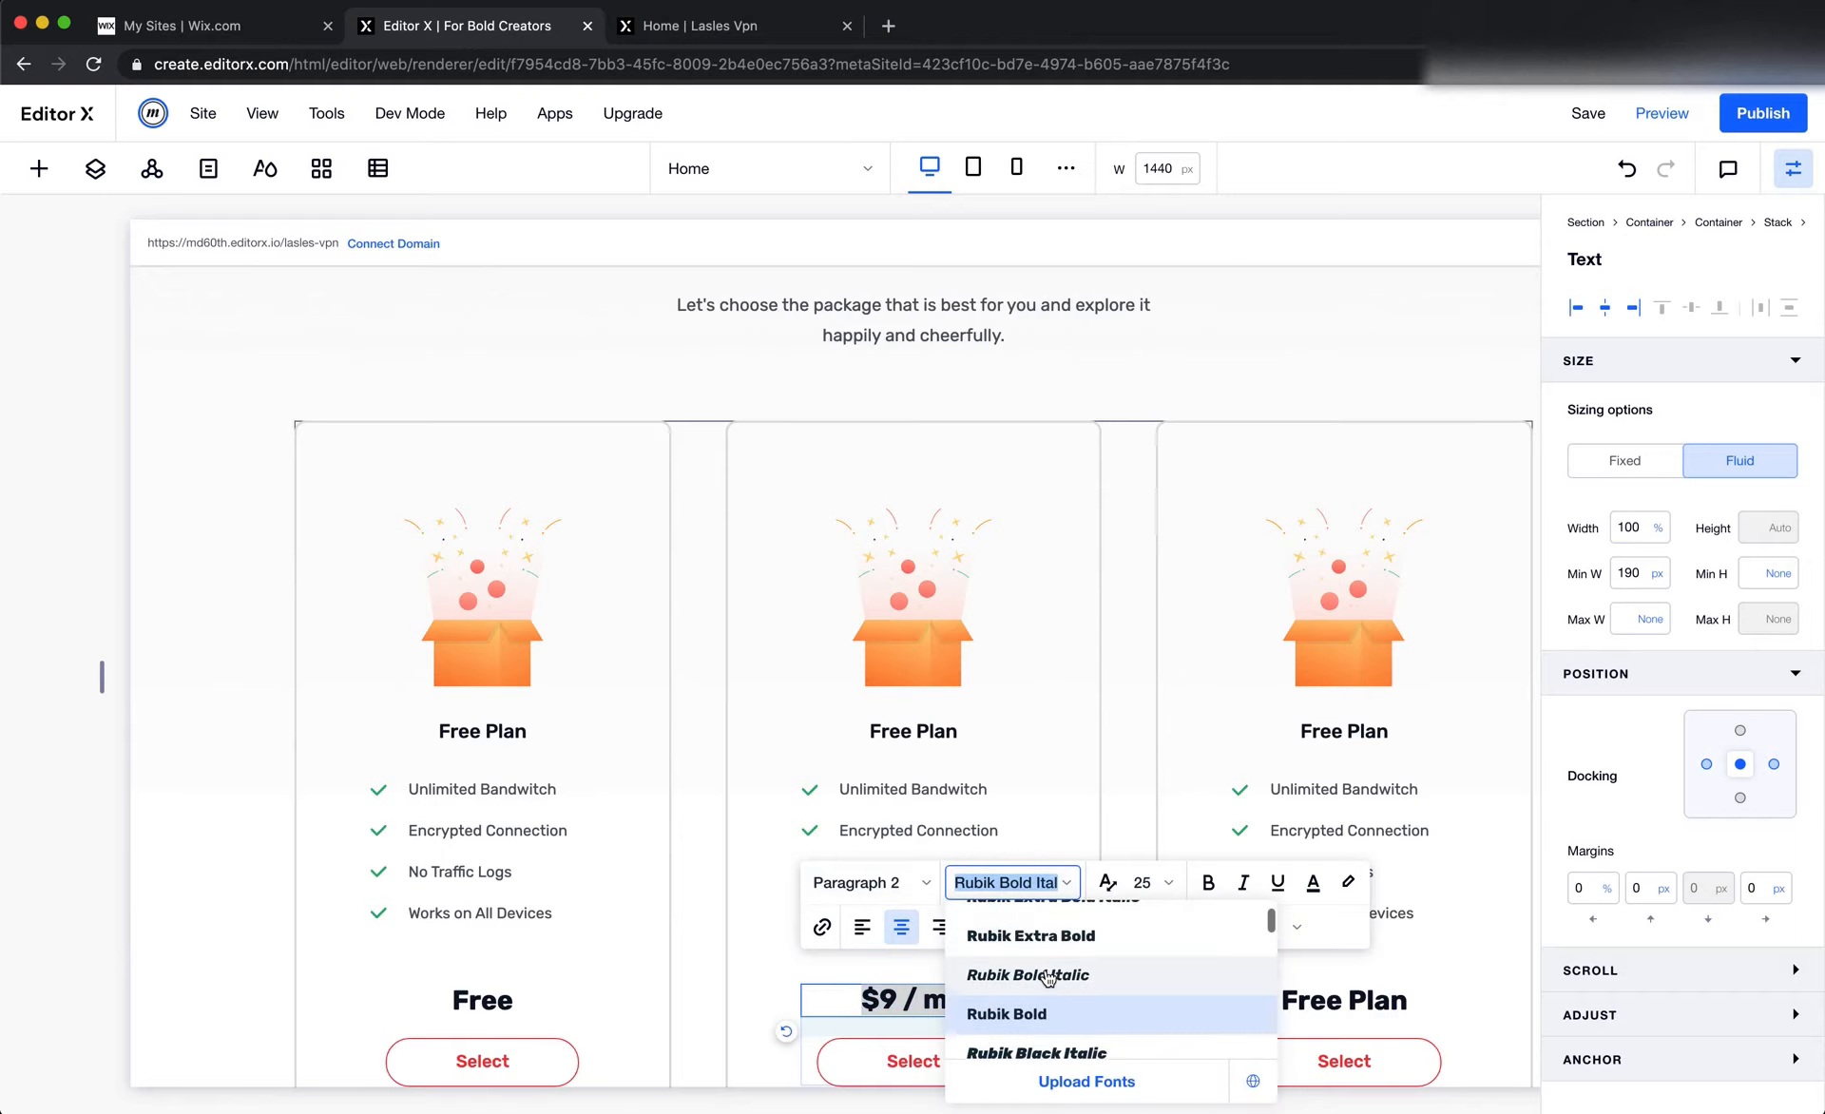
scroll(1048, 978, up, 5)
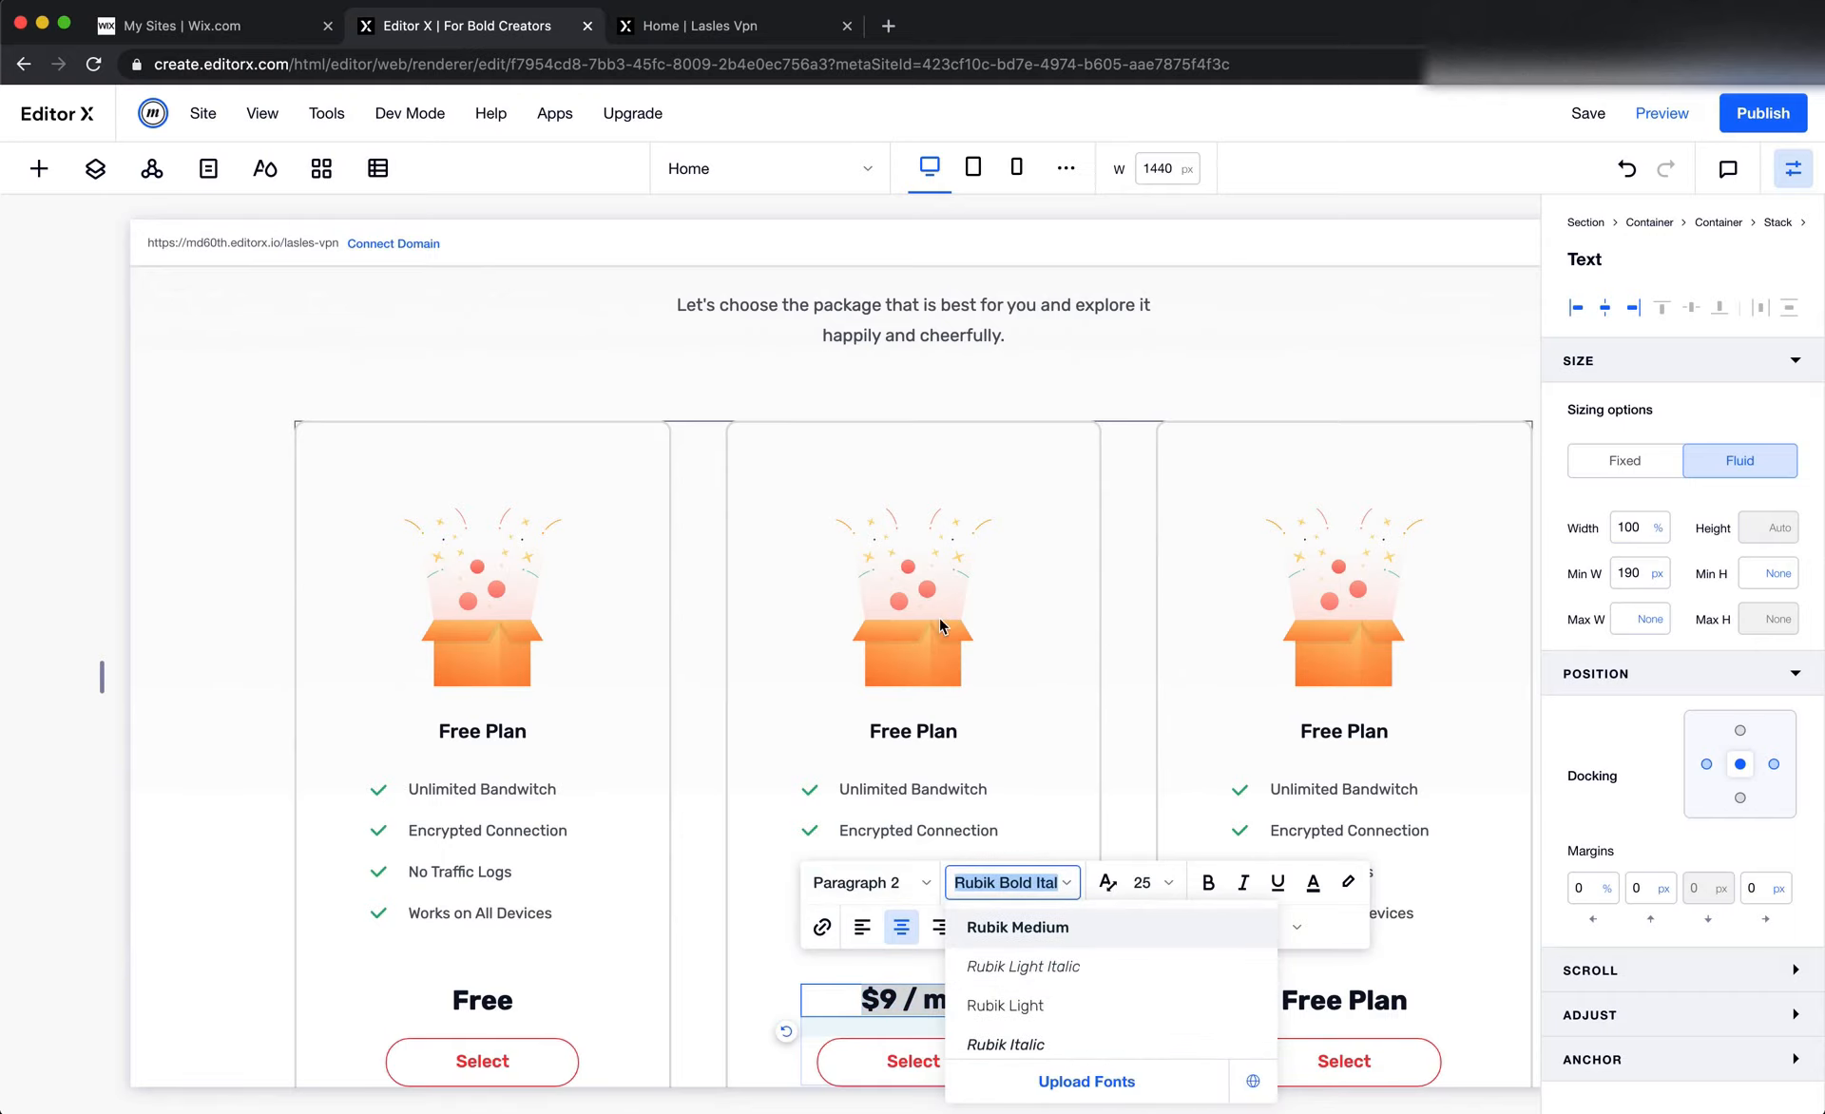
click(1022, 927)
scroll(1022, 748, down, 2)
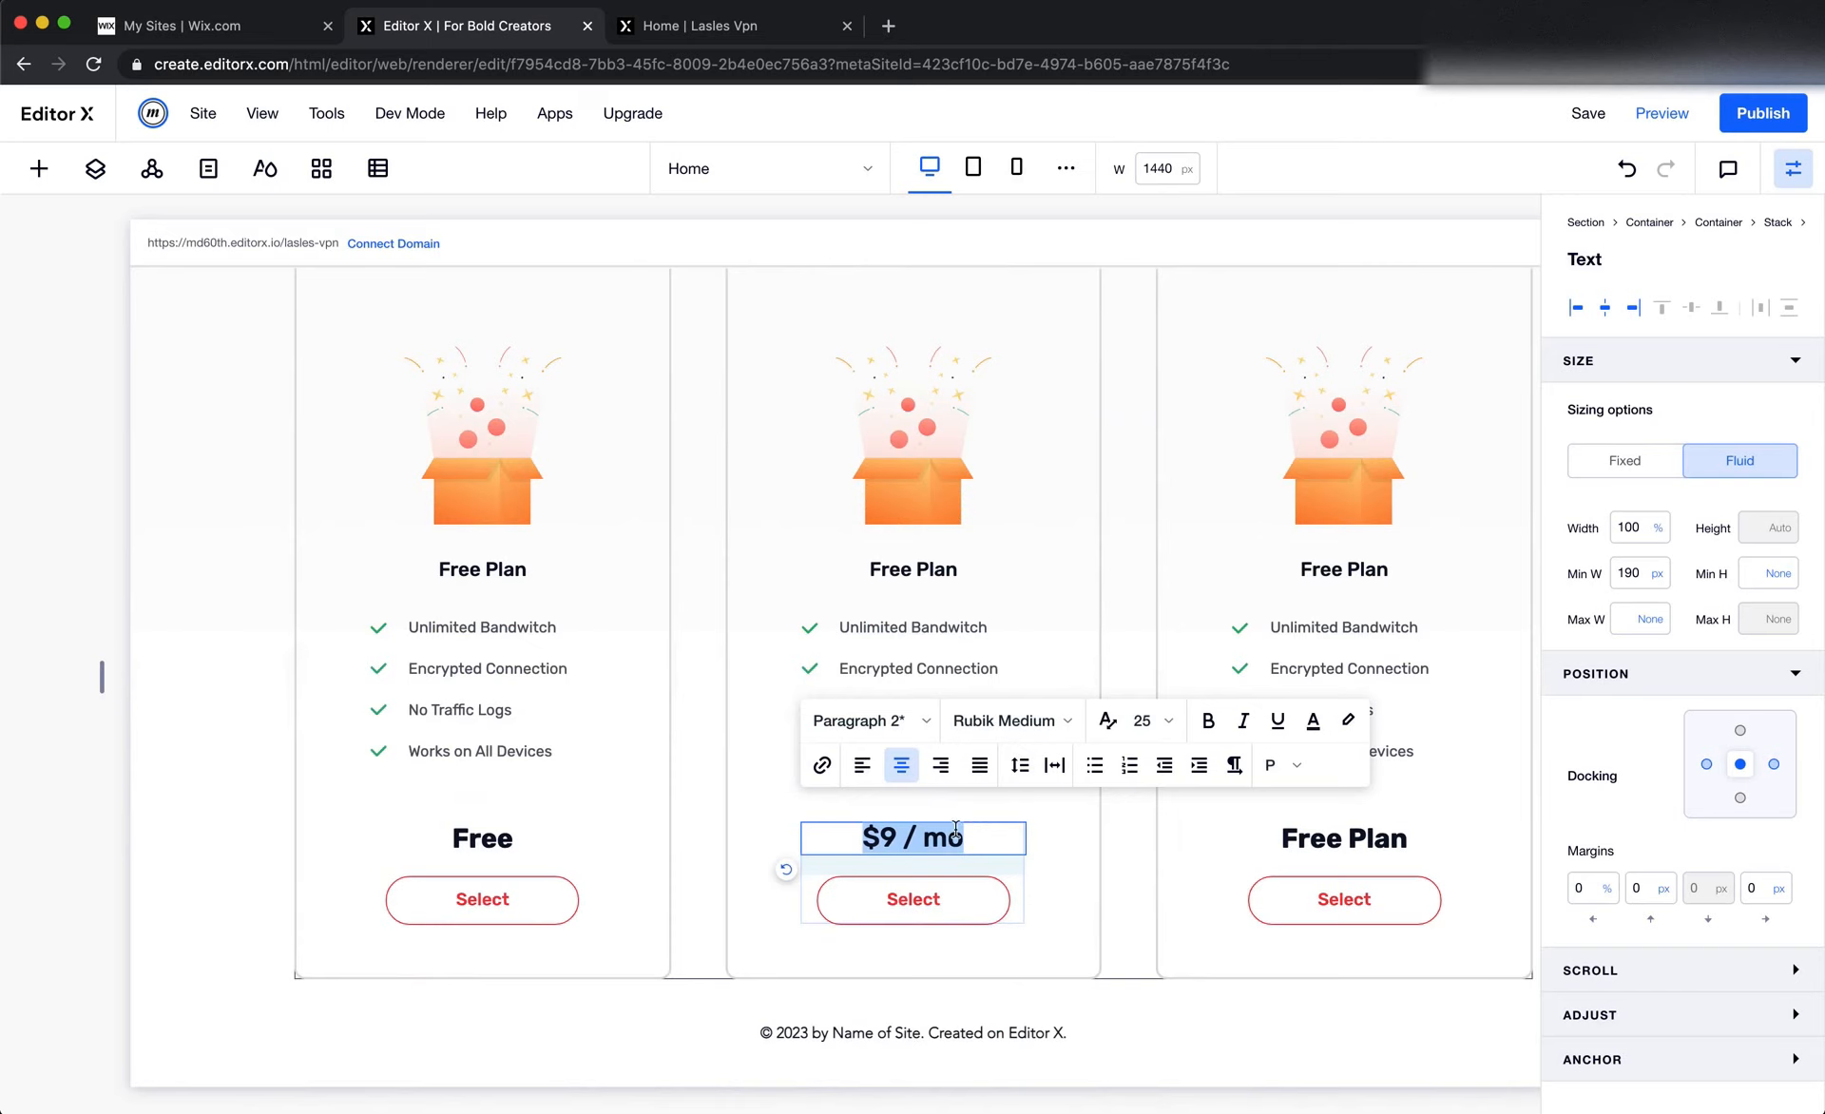
Check the weight of "mo" in Figma, and set the "/ mo" part of the second card's price in Editor X to Rubik Regular
key(super+Tab)
double_click(910, 855)
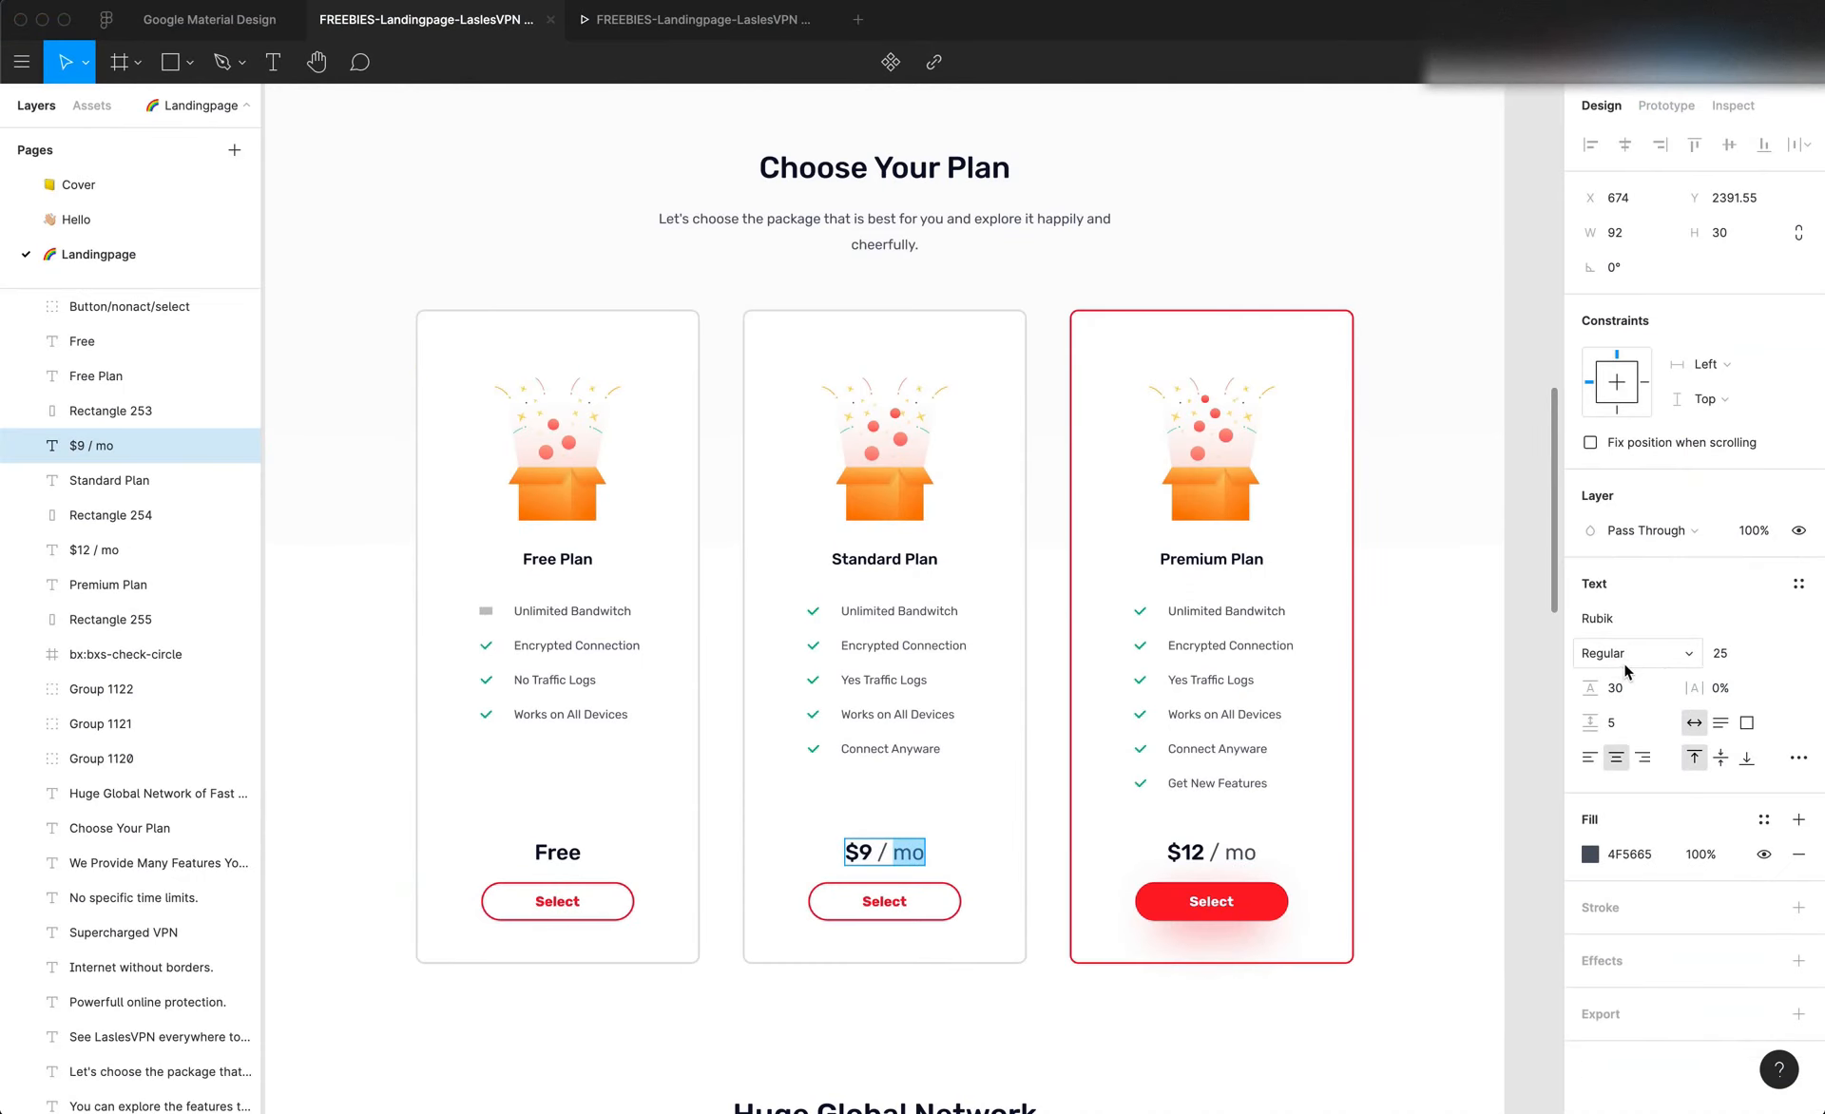
key(super+Tab)
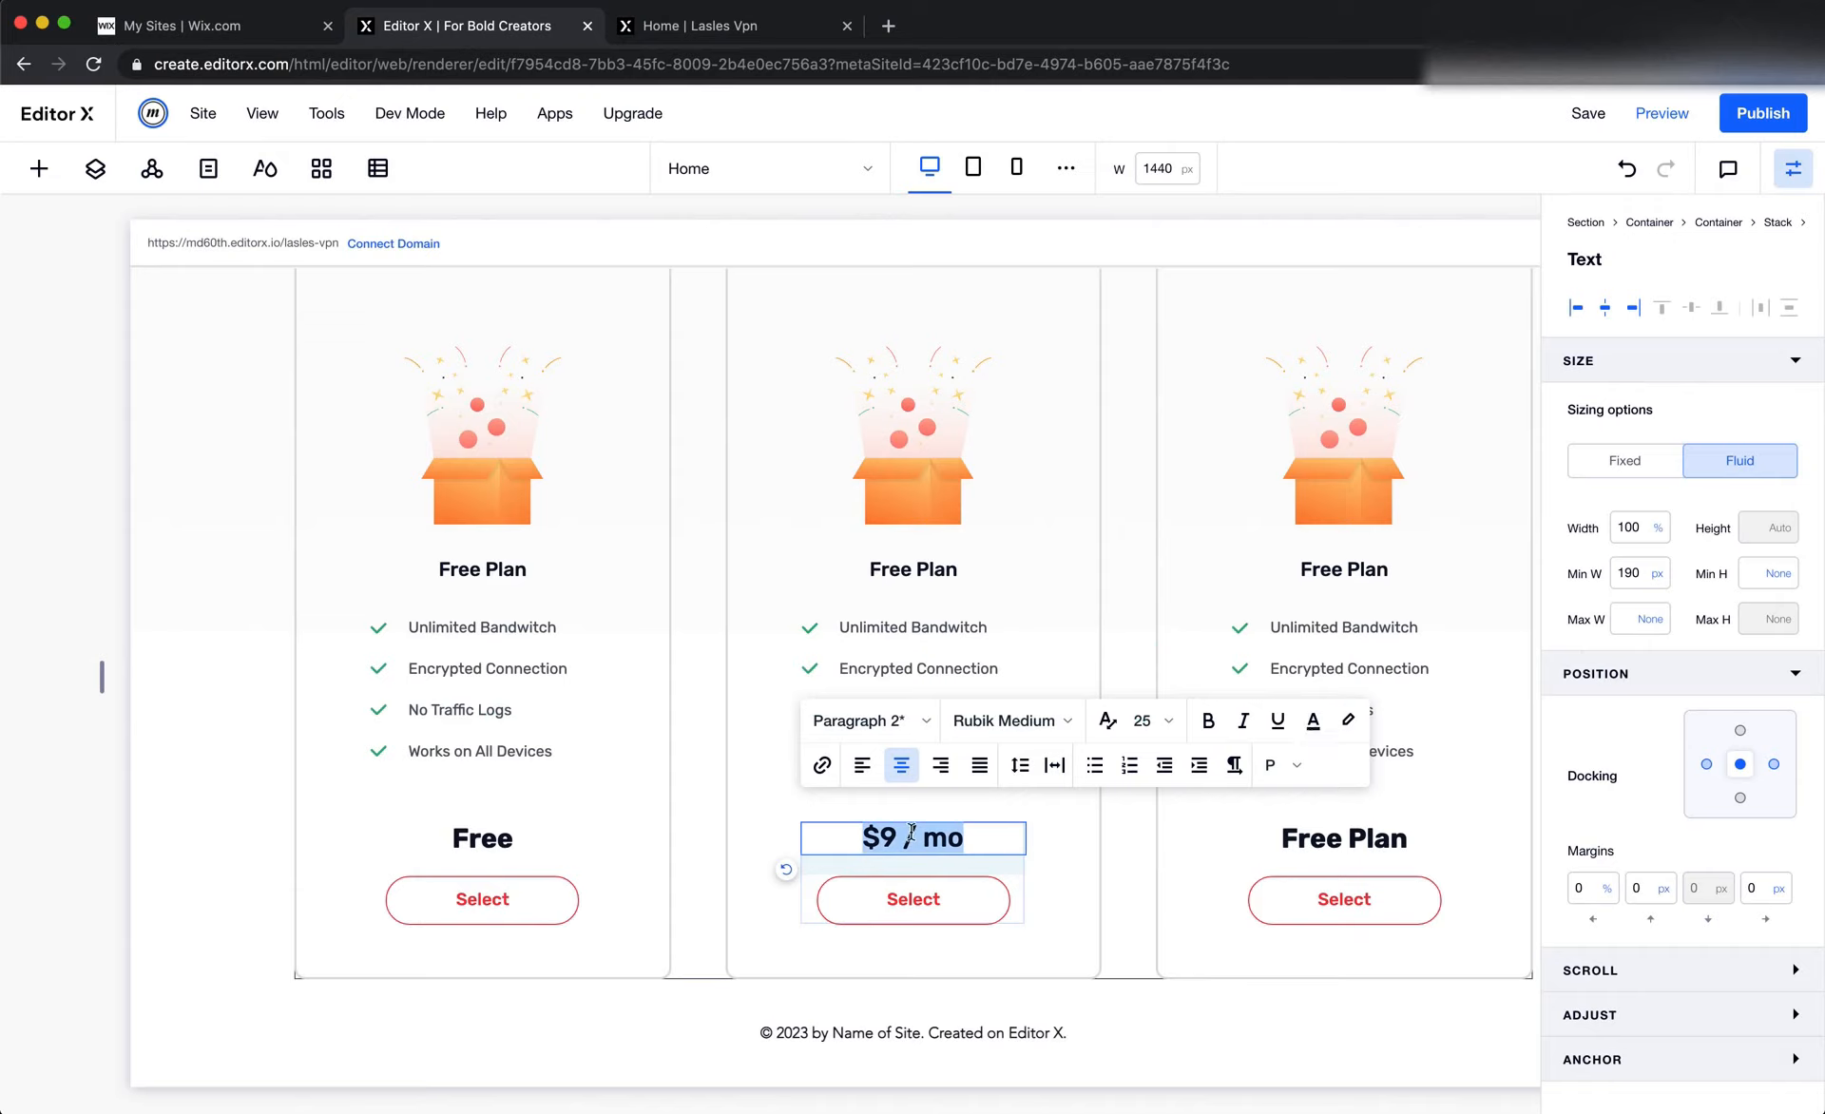
drag(897, 836, 989, 835)
click(1059, 722)
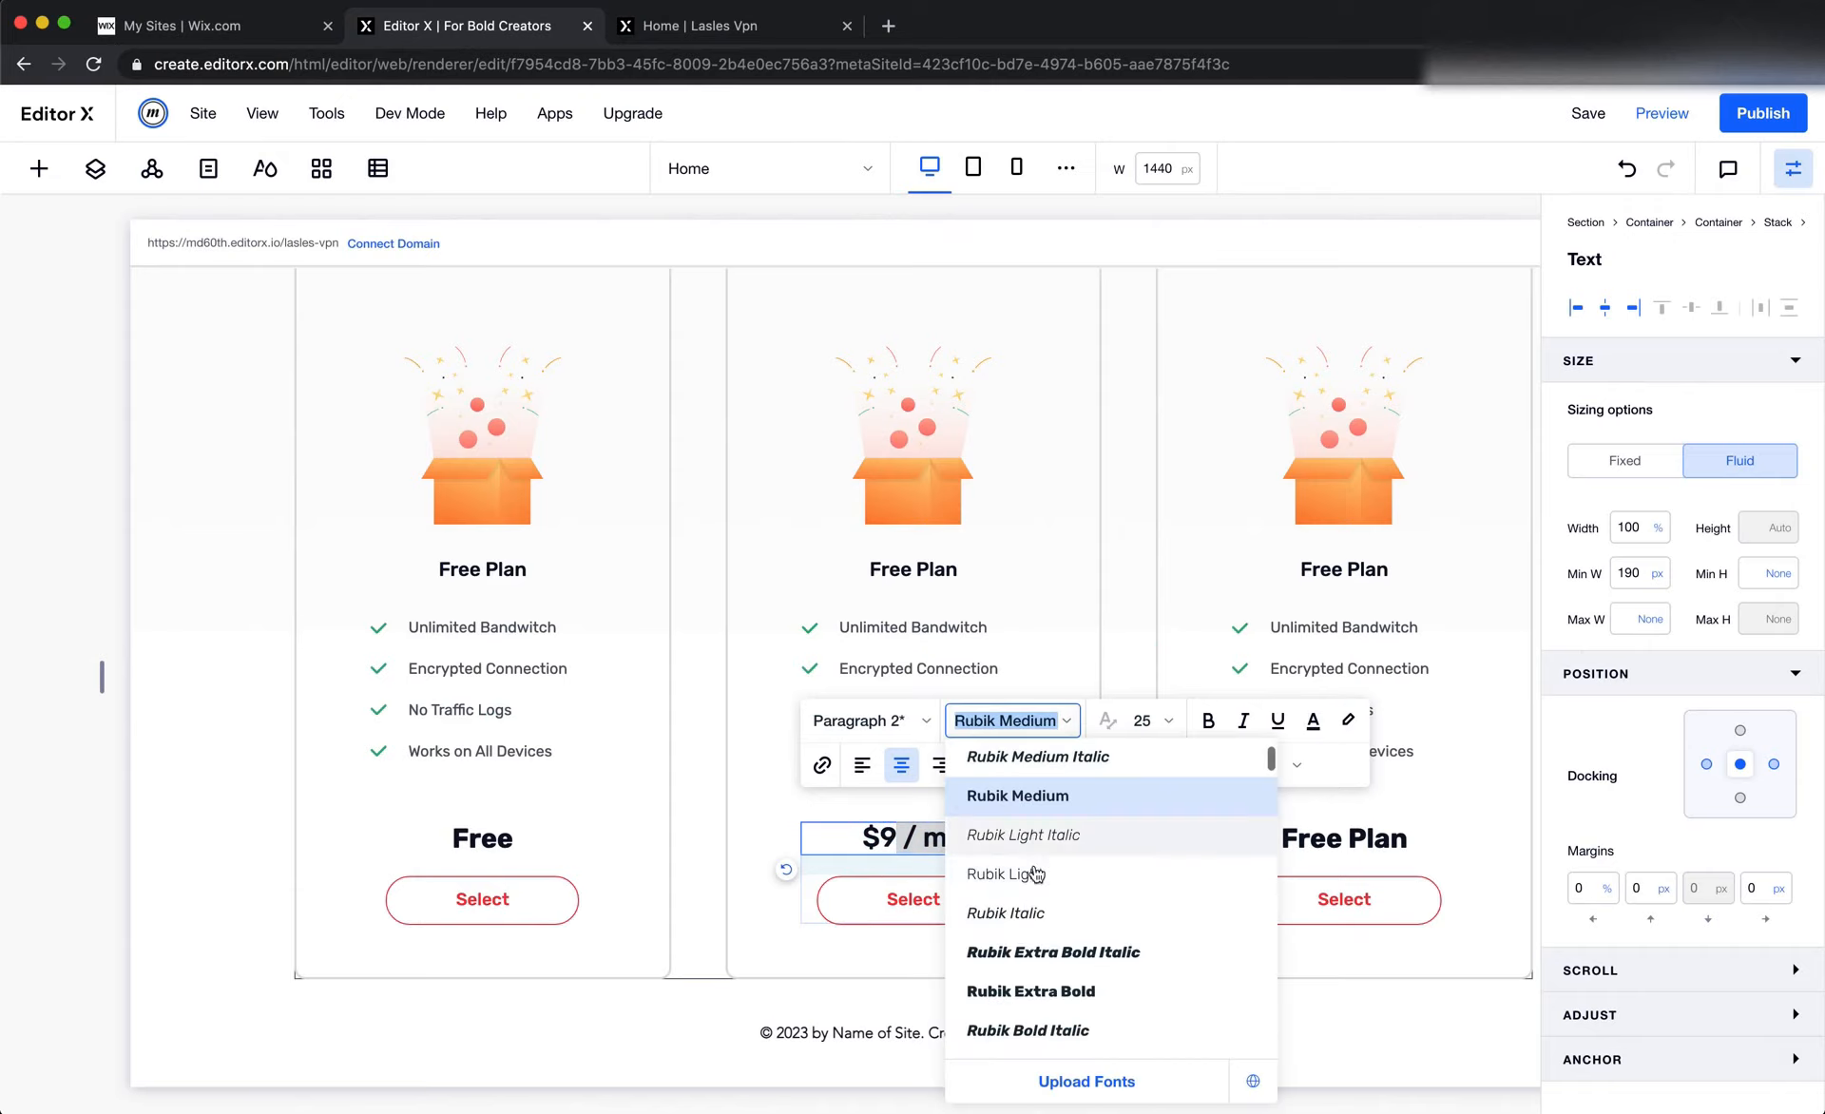
scroll(1040, 926, up, 3)
click(1043, 857)
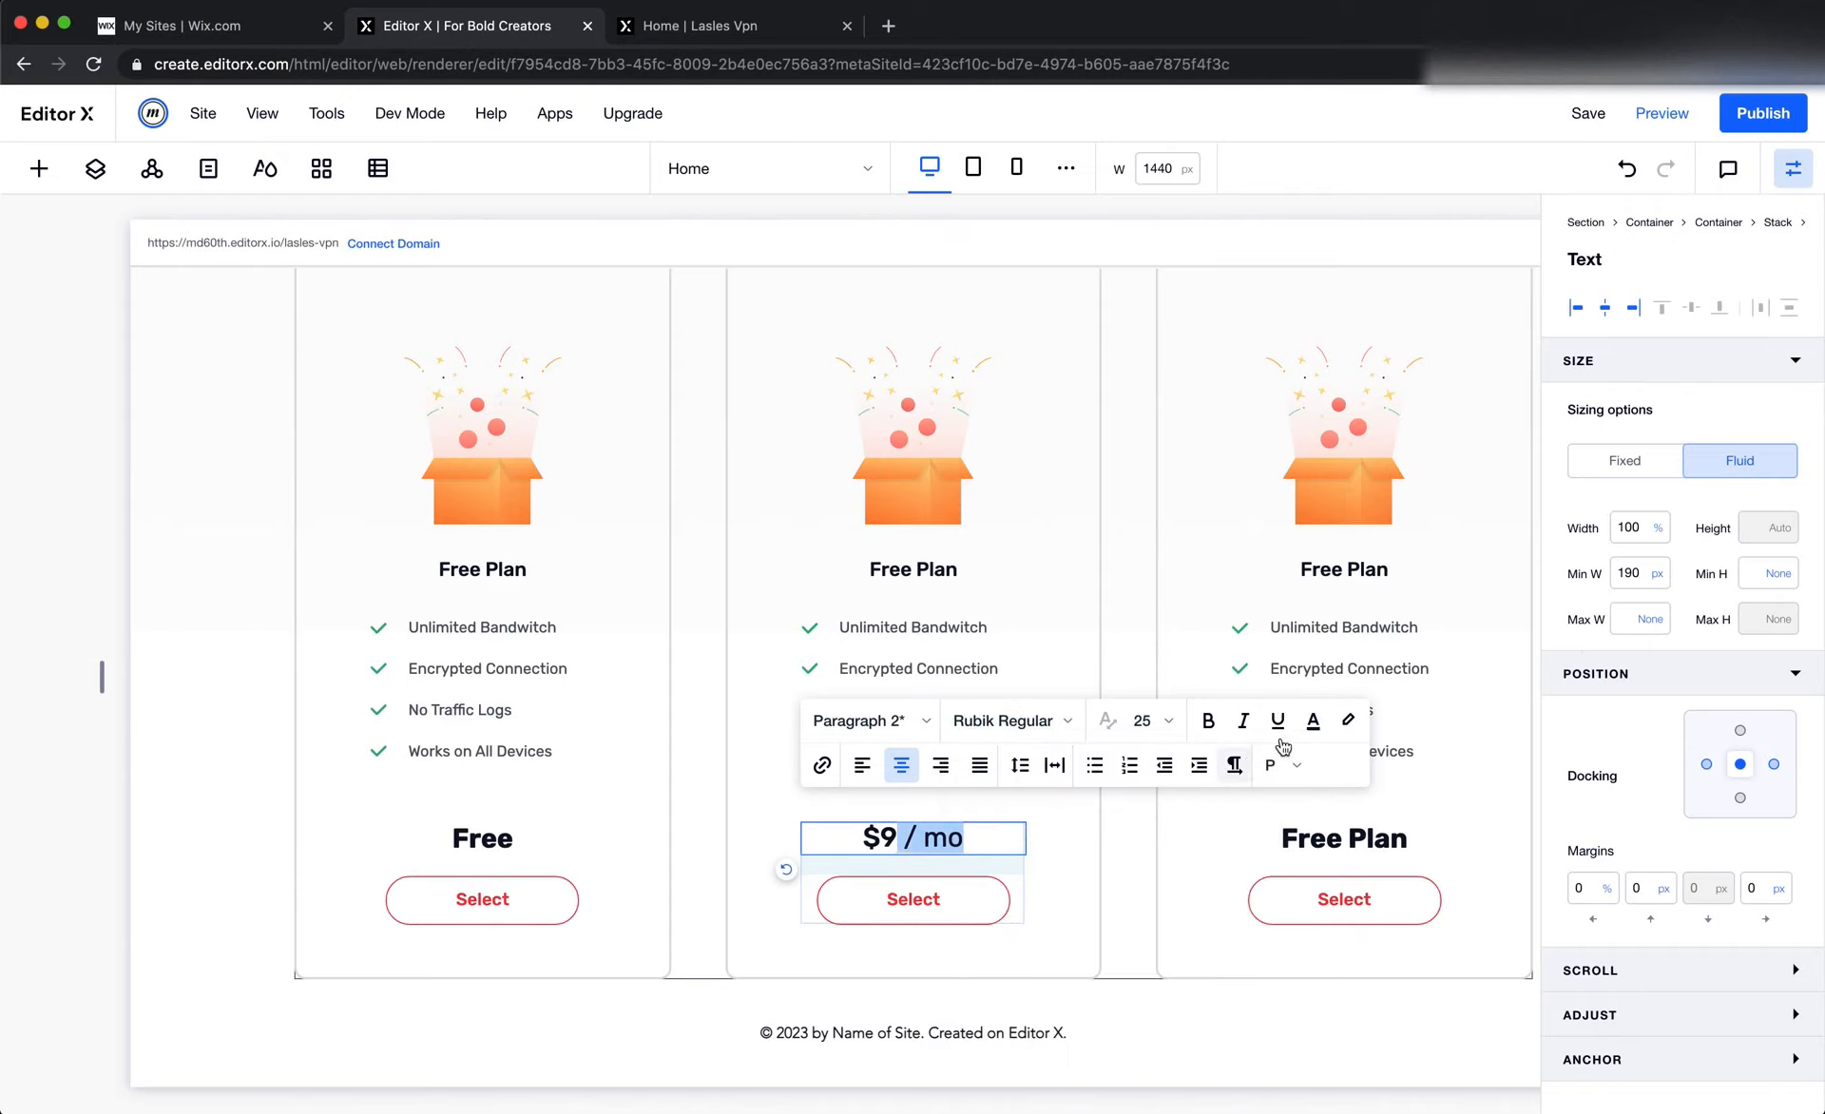
Color the "/ mo" part of the second card's price with the saved grey #4F5665
click(1312, 722)
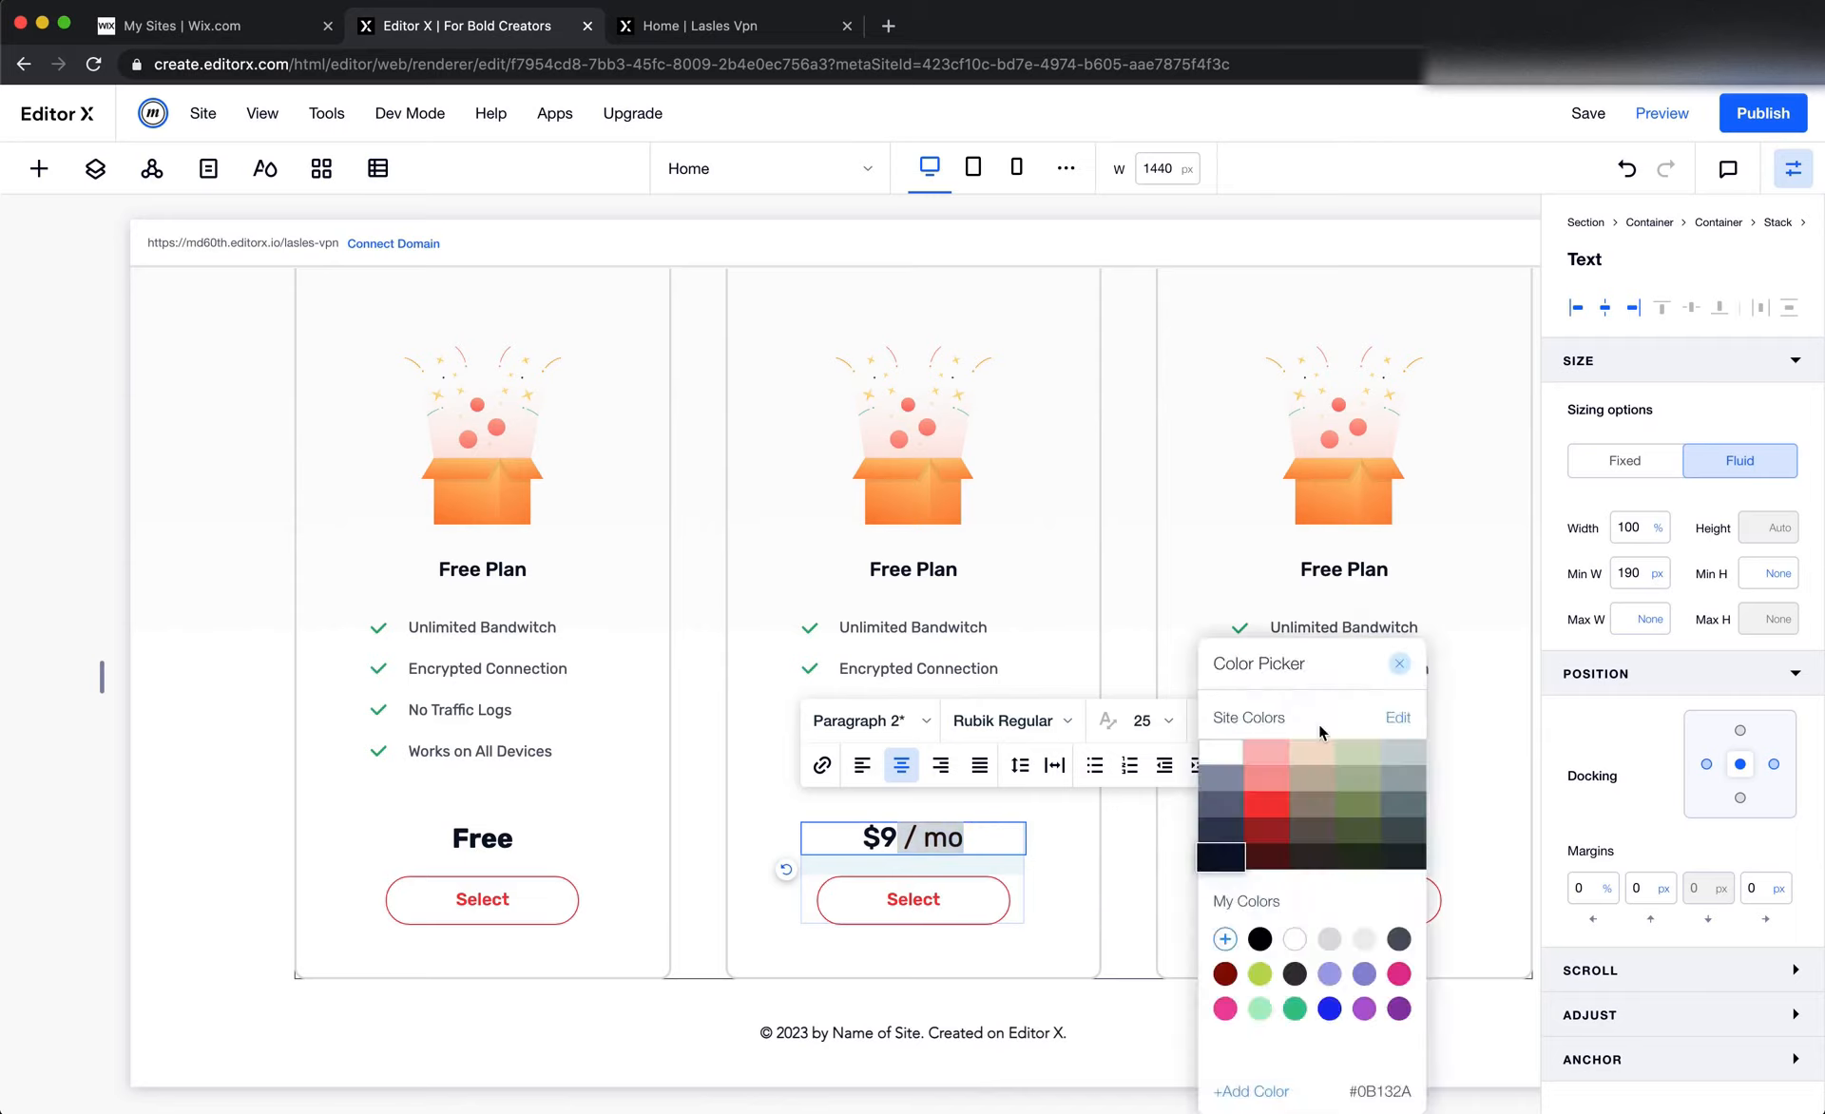
click(1398, 938)
click(1051, 925)
click(1273, 885)
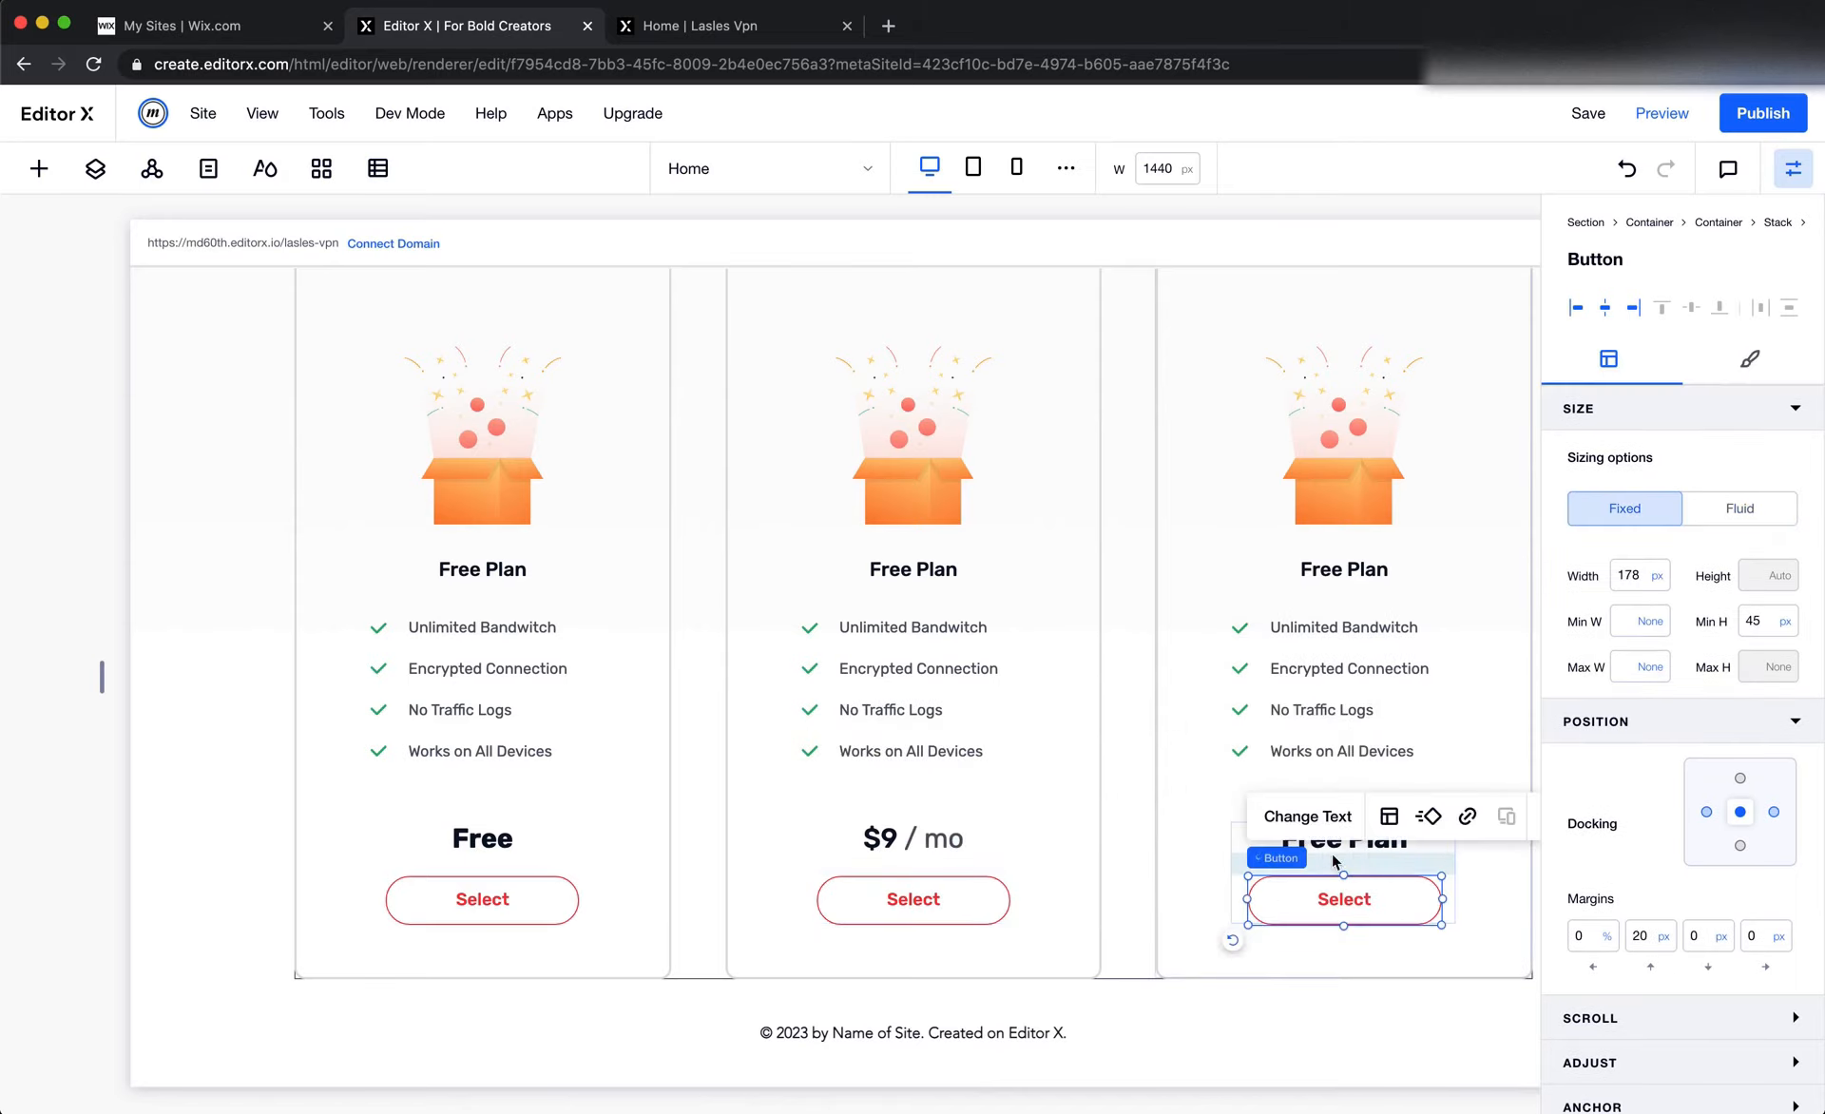
Copy the $12 / mo price from Figma and paste it over the text above Select in Editor X's third card
key(super+Tab)
double_click(1207, 853)
key(super+c)
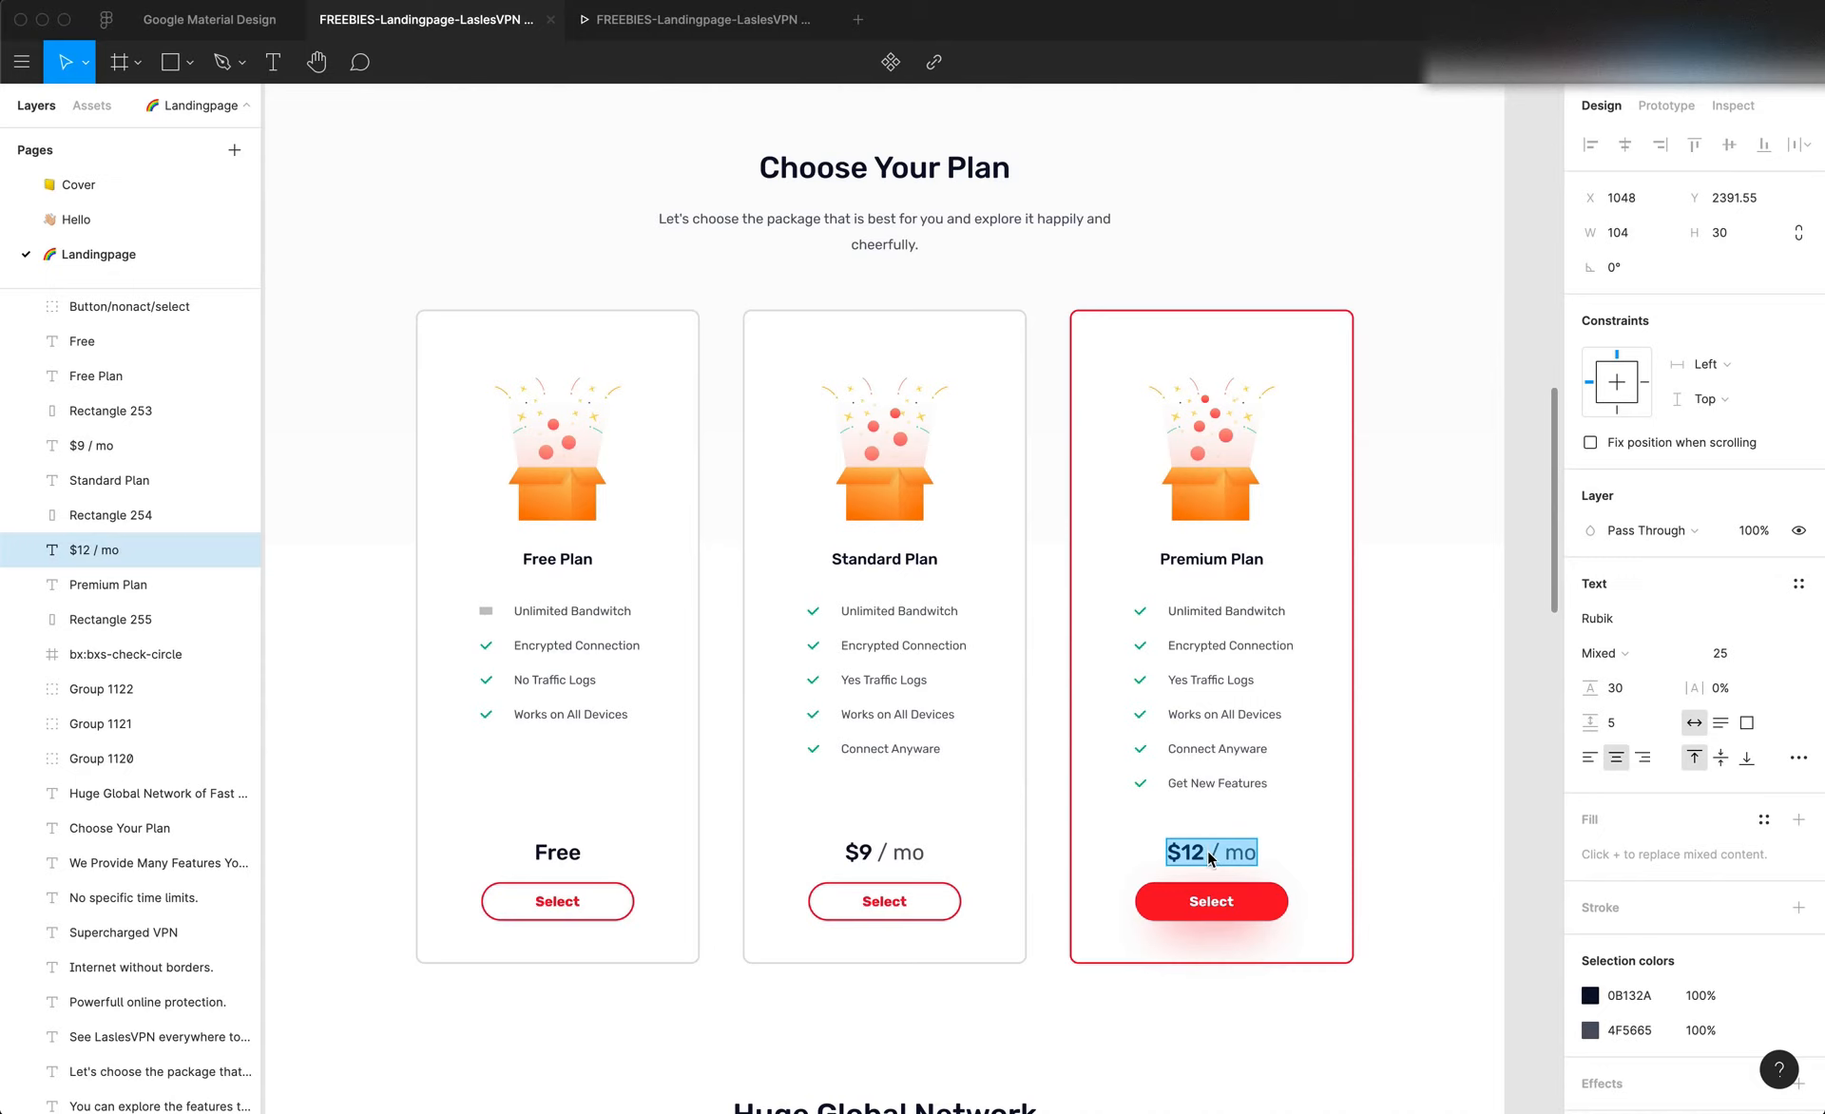
key(super+Tab)
click(1171, 795)
click(1342, 841)
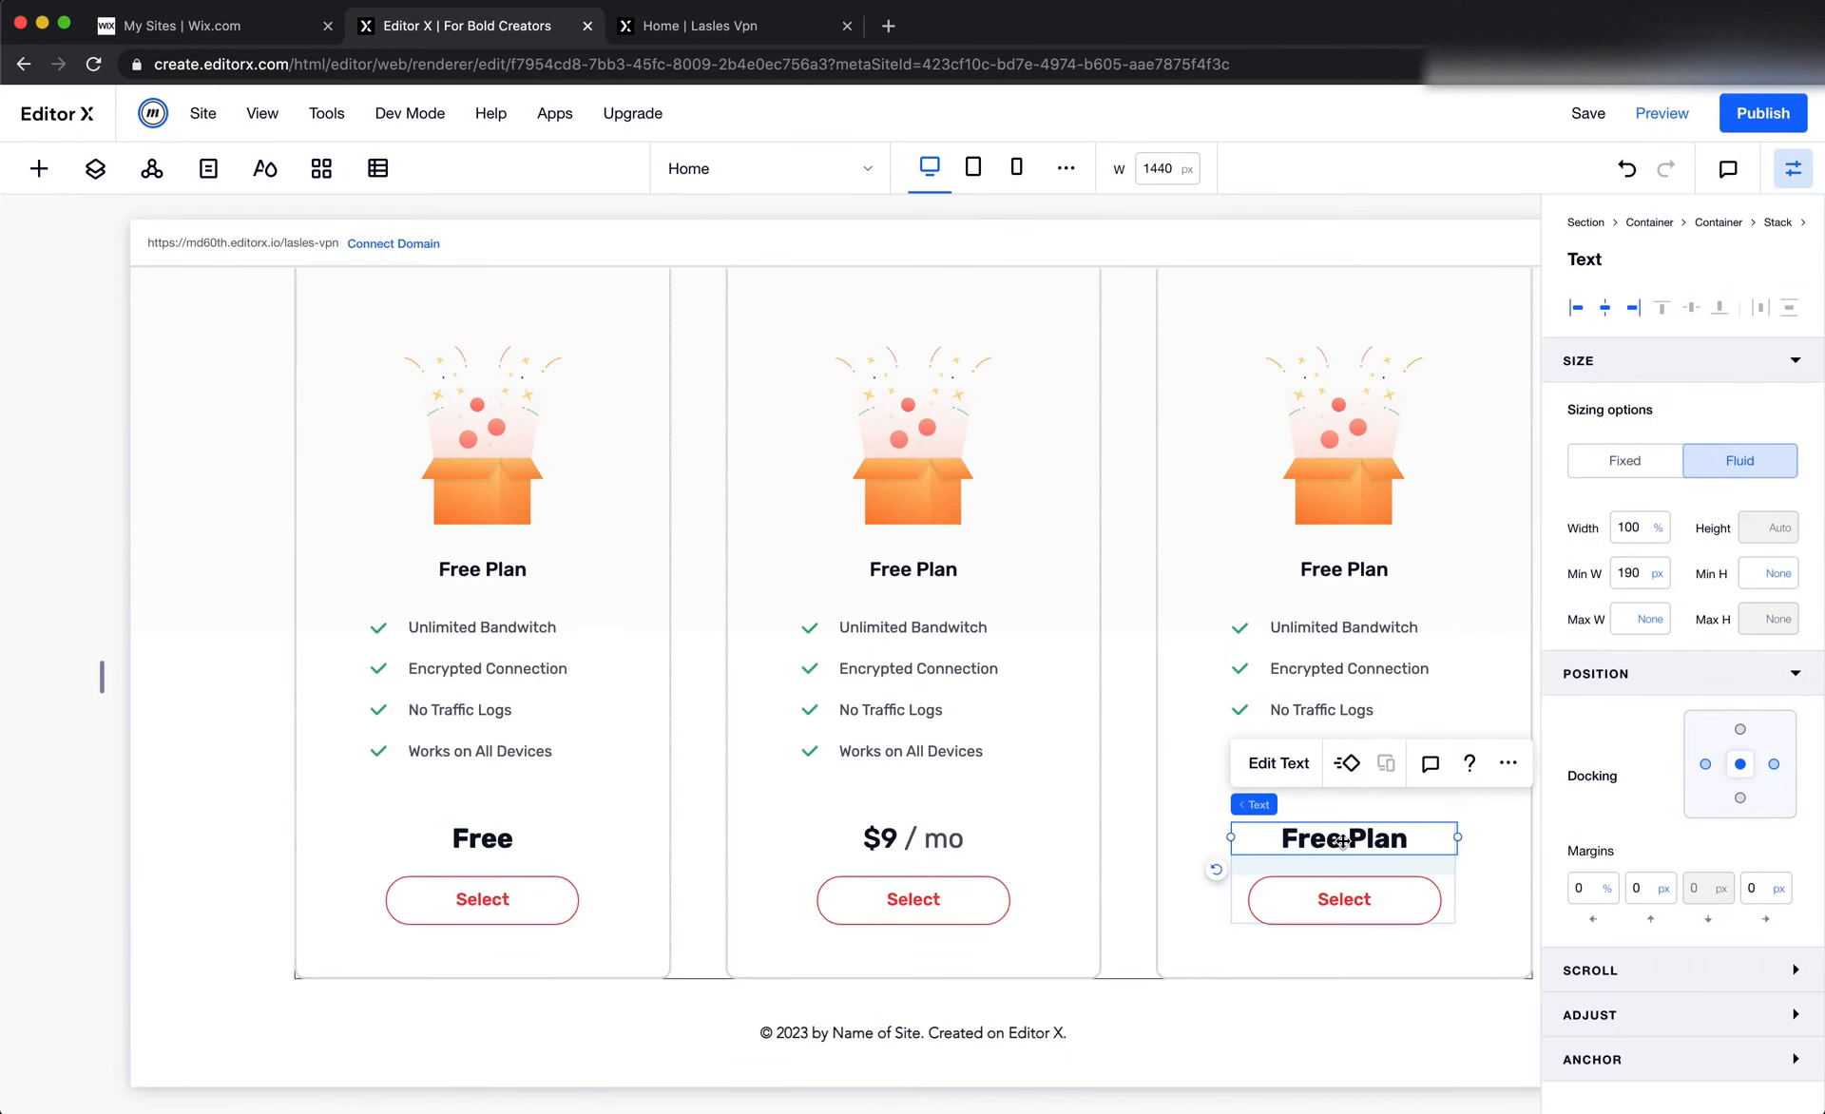
double_click(1342, 841)
key(super+v)
Set the font of the whole $12 / mo price in the third card to Rubik Medium
scroll(1317, 856, right, 3)
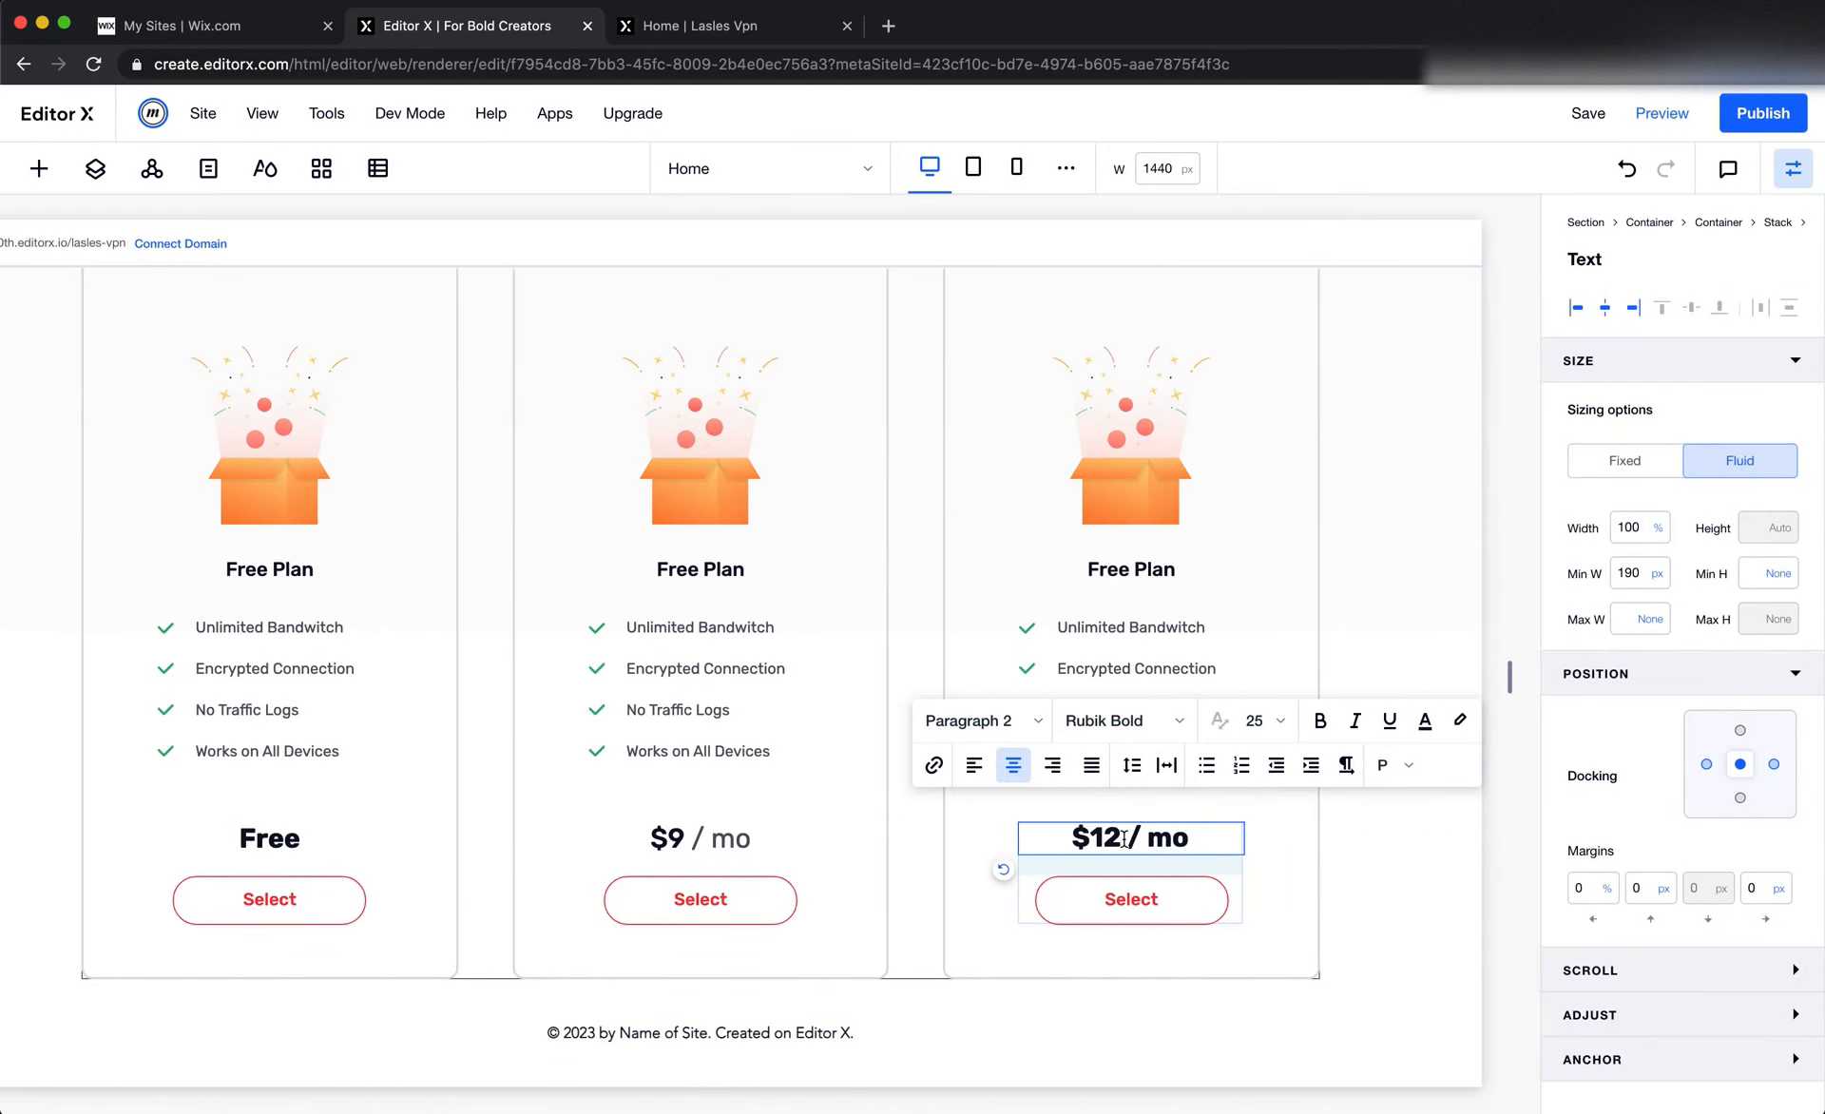
drag(1066, 838, 1294, 840)
click(1177, 730)
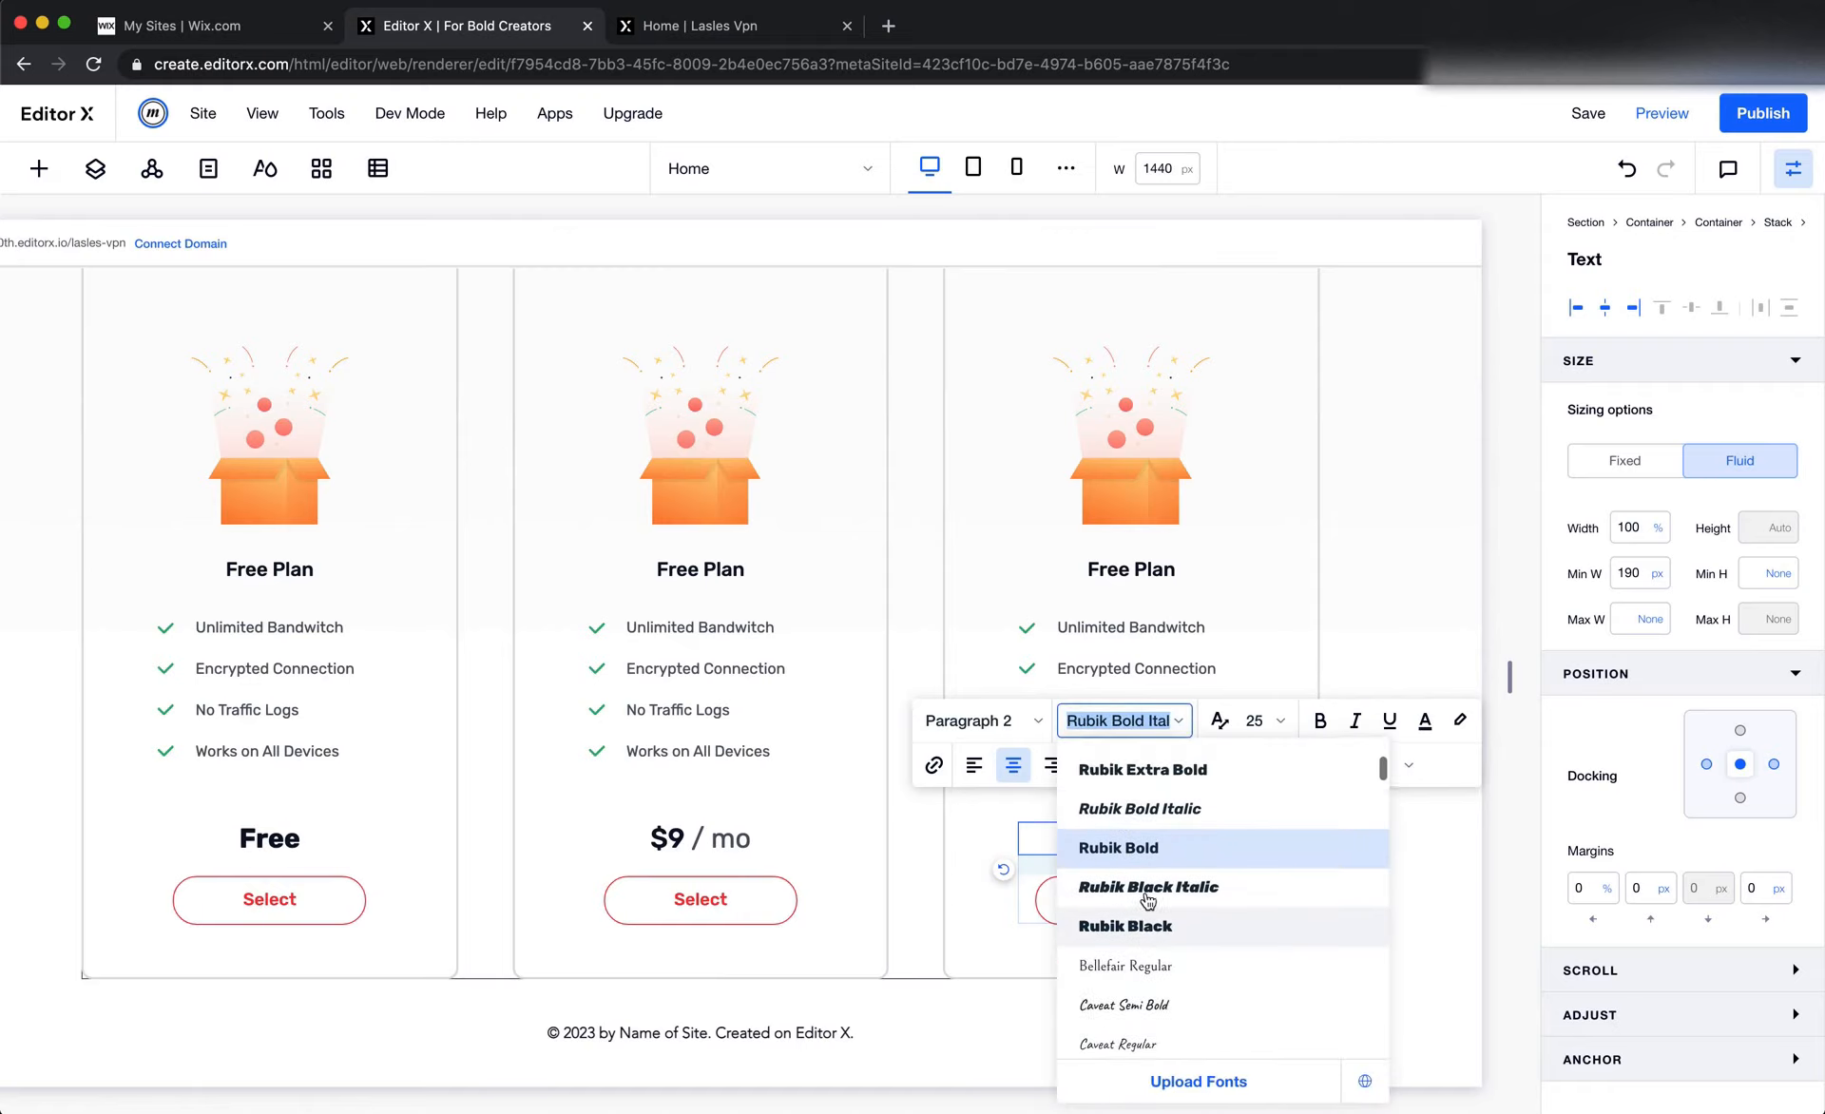
scroll(1145, 895, up, 5)
click(1159, 789)
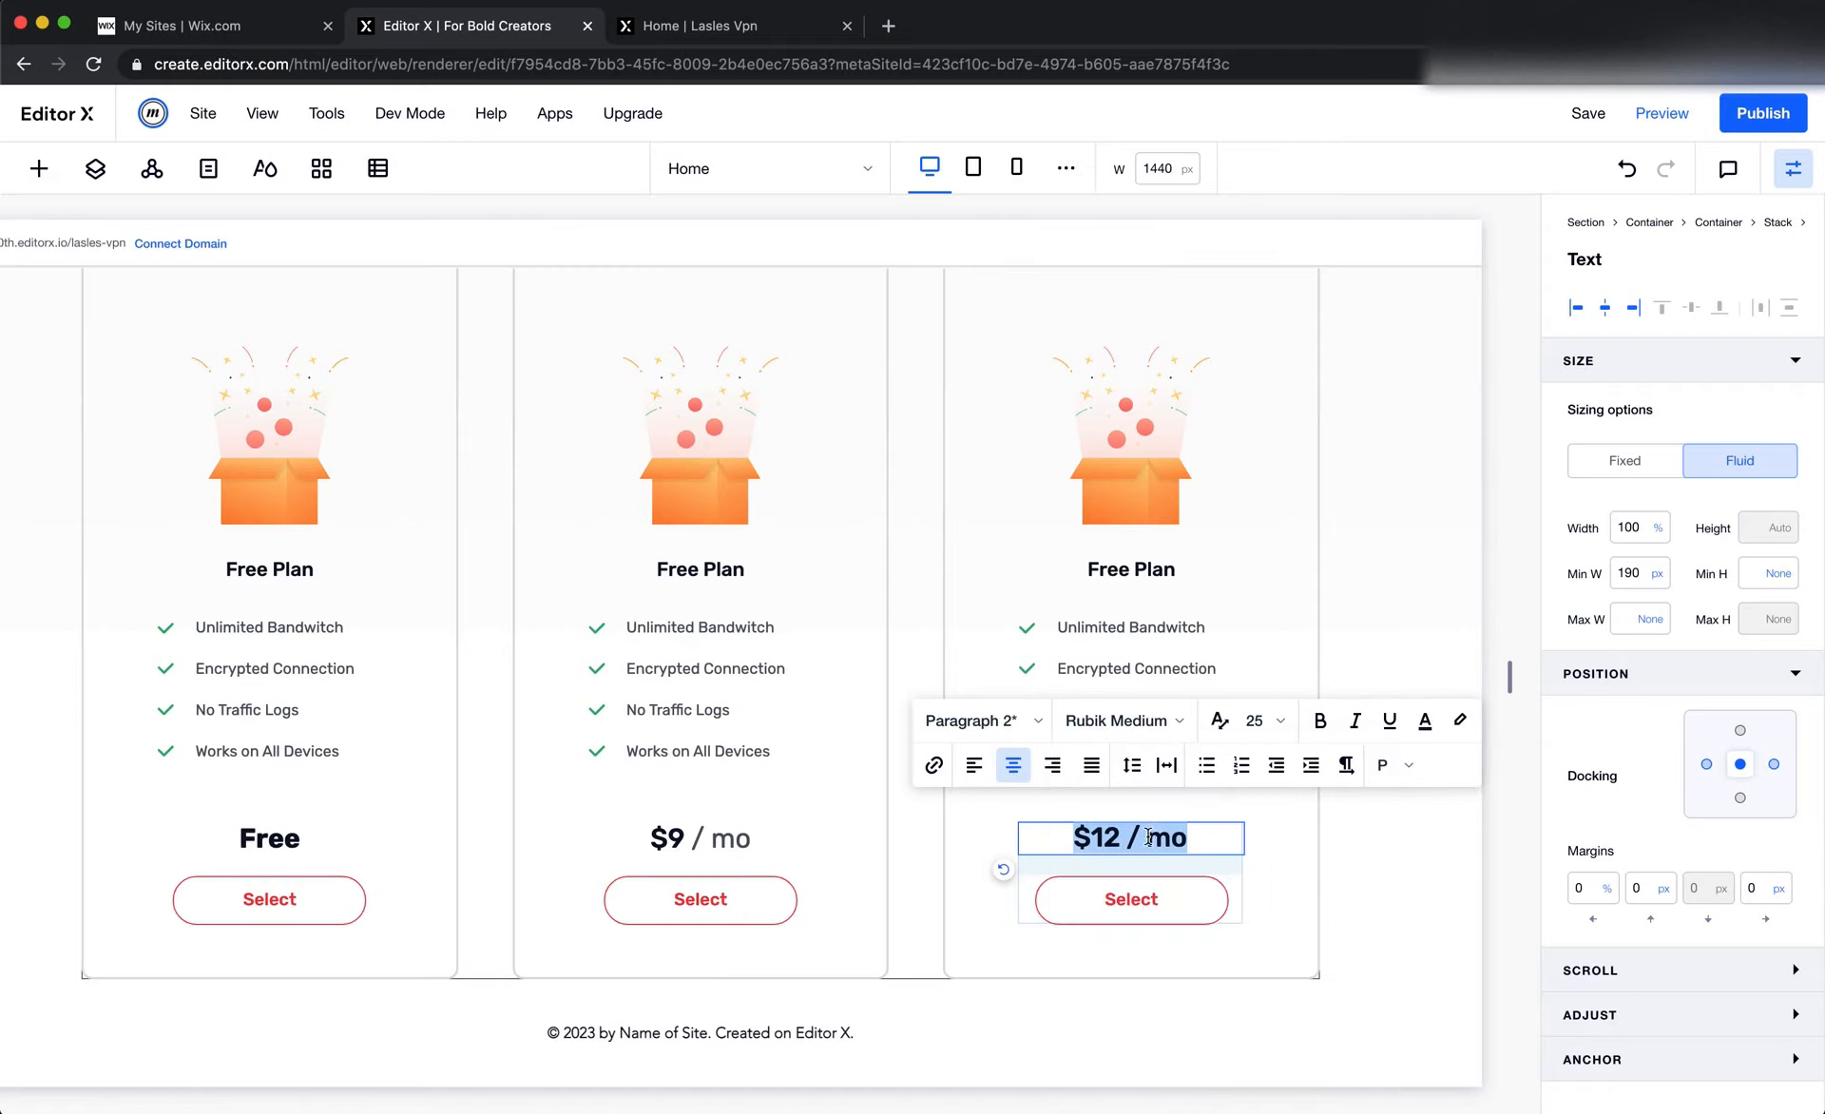
Set the "/ mo" part of the third card's price to Rubik Regular and color it with the saved dark grey
click(1150, 727)
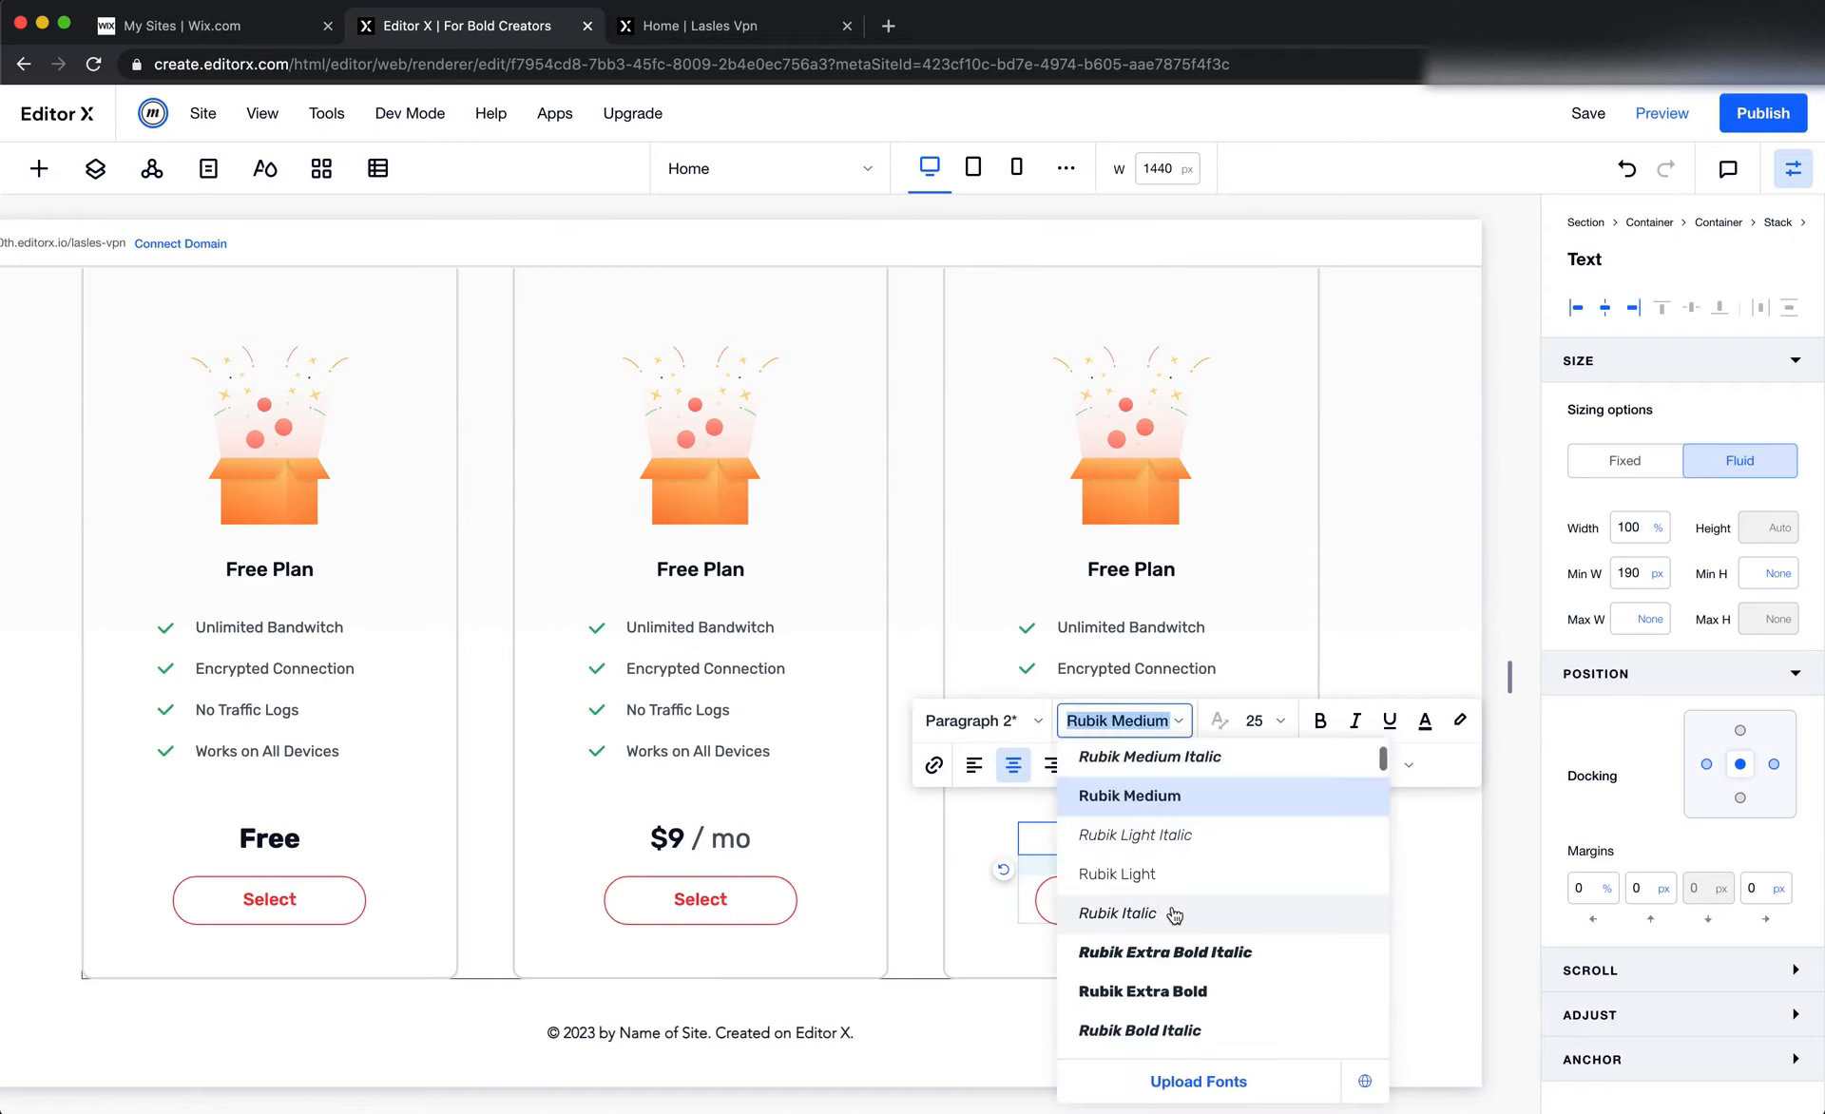
scroll(1175, 914, up, 4)
click(1122, 873)
click(1425, 721)
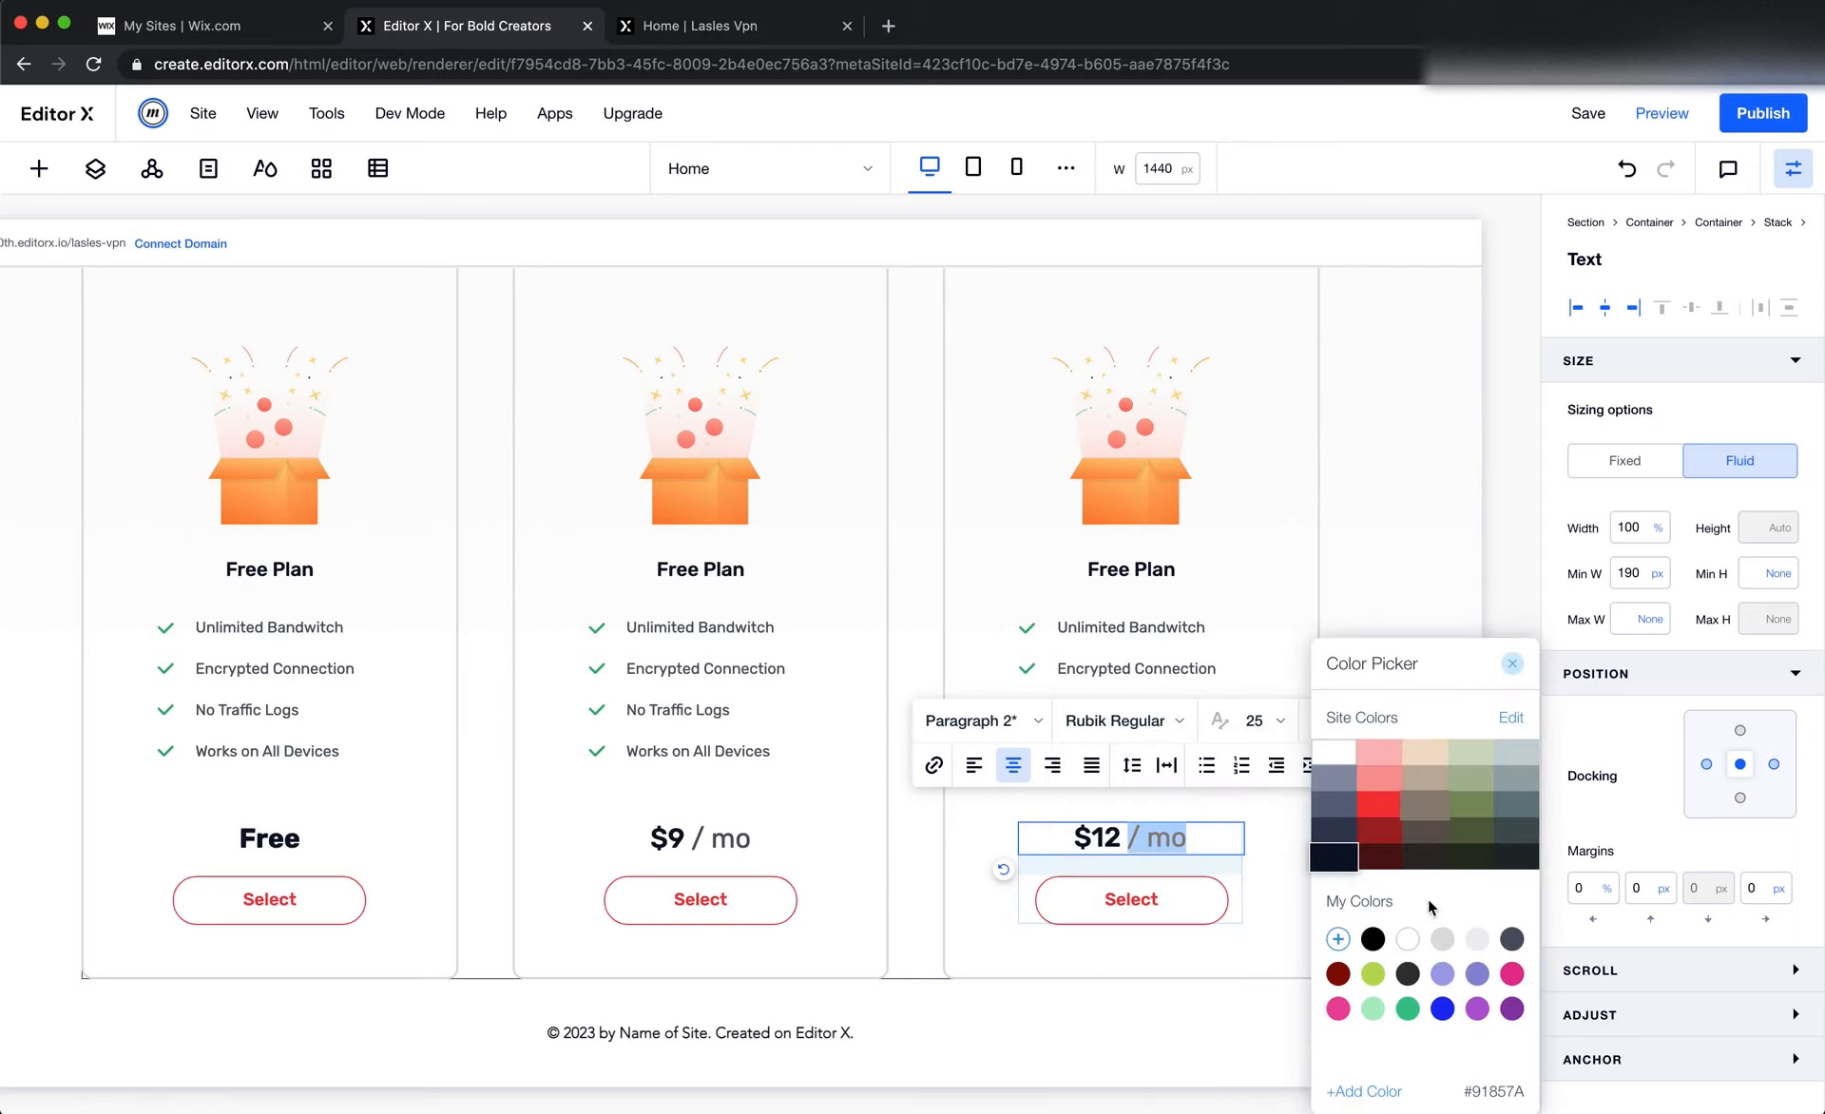
click(1513, 939)
click(1093, 1019)
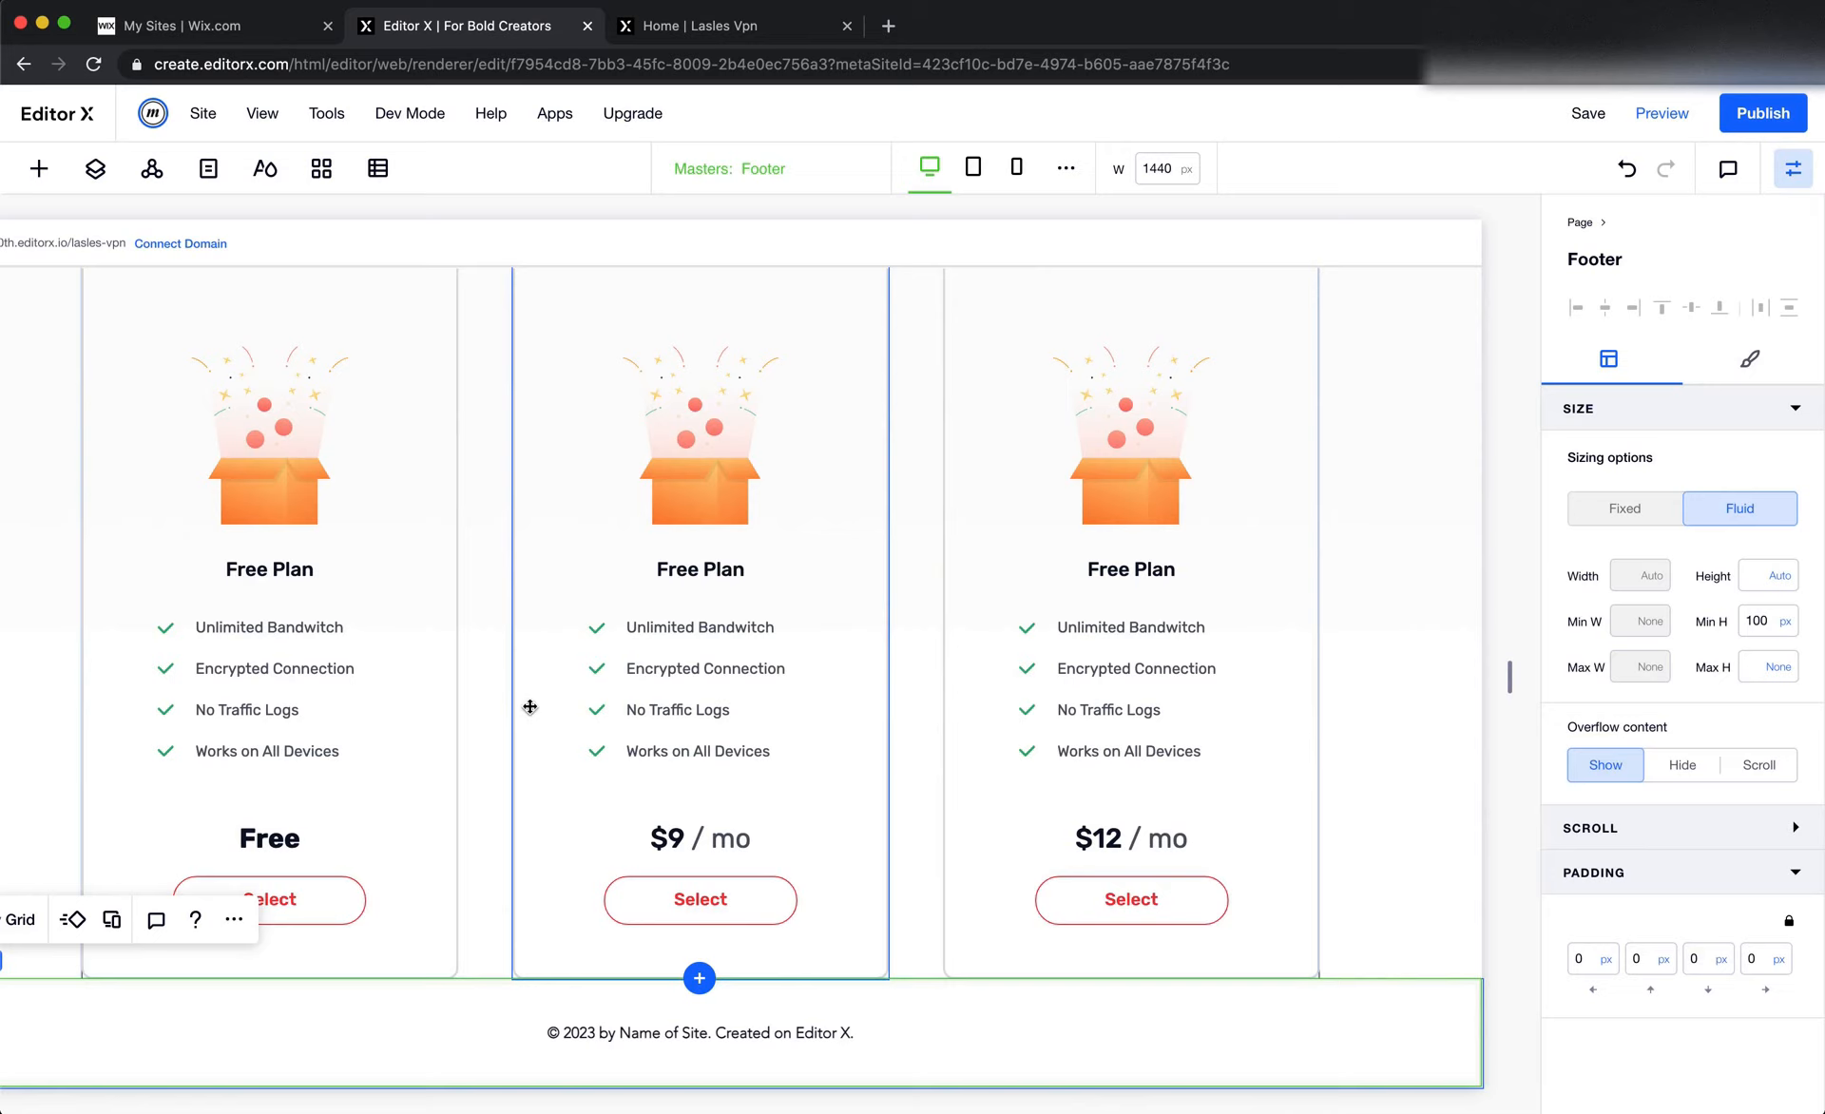
Set the "Free" price in the first card to Rubik Medium and publish the site
double_click(269, 837)
click(355, 722)
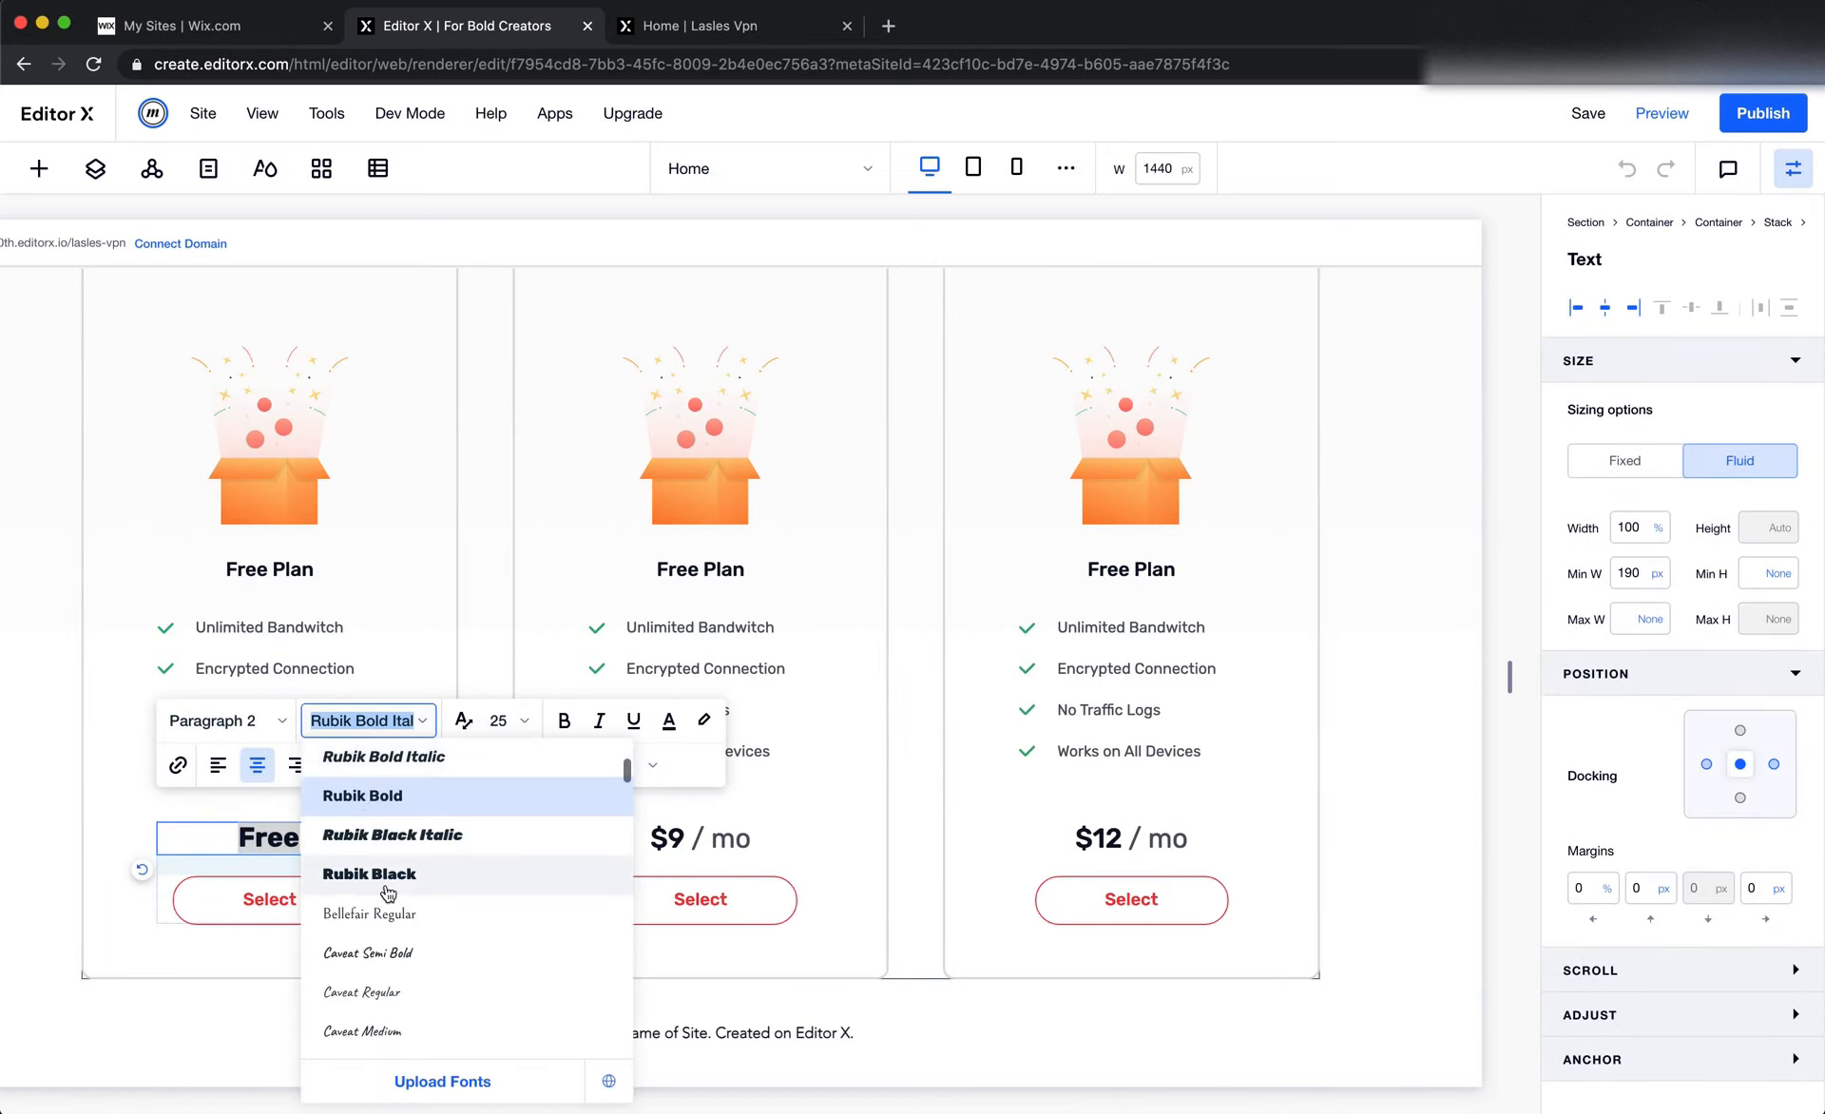
scroll(399, 875, up, 3)
scroll(418, 881, up, 3)
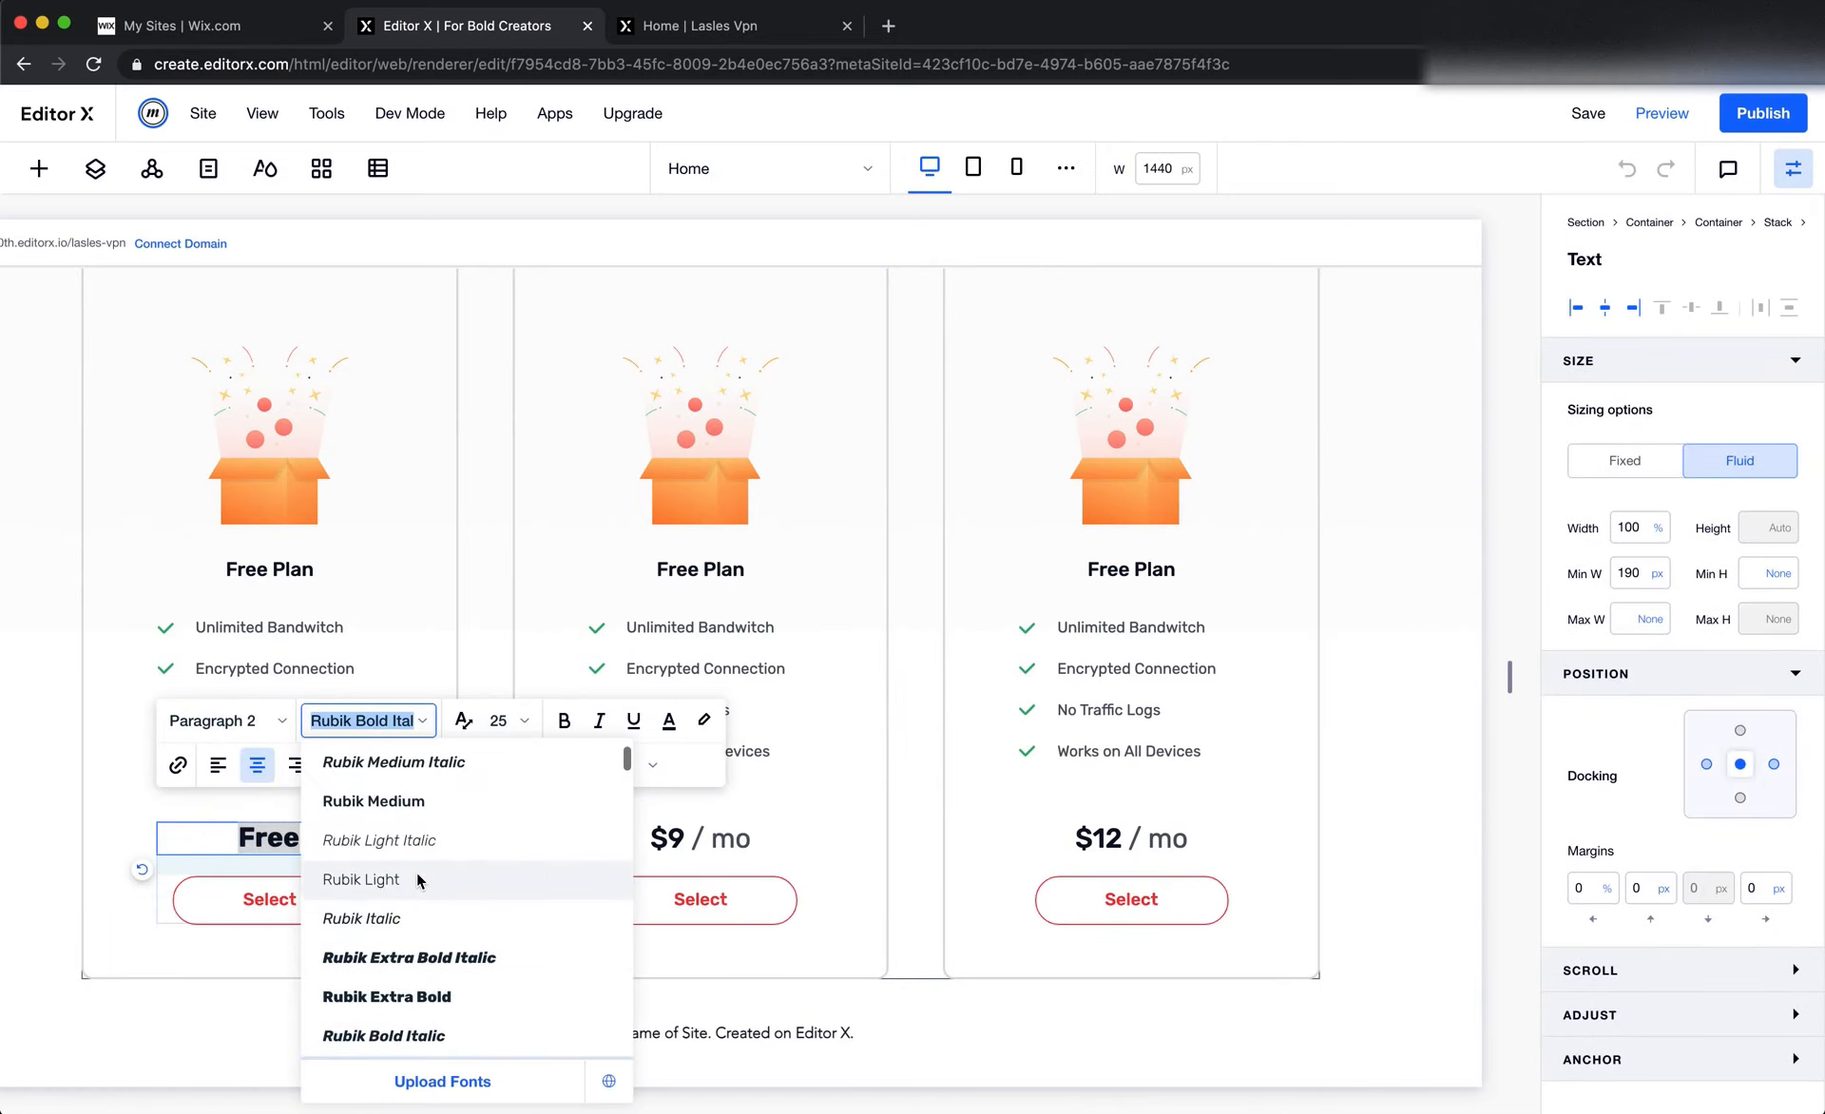
click(408, 800)
click(1790, 114)
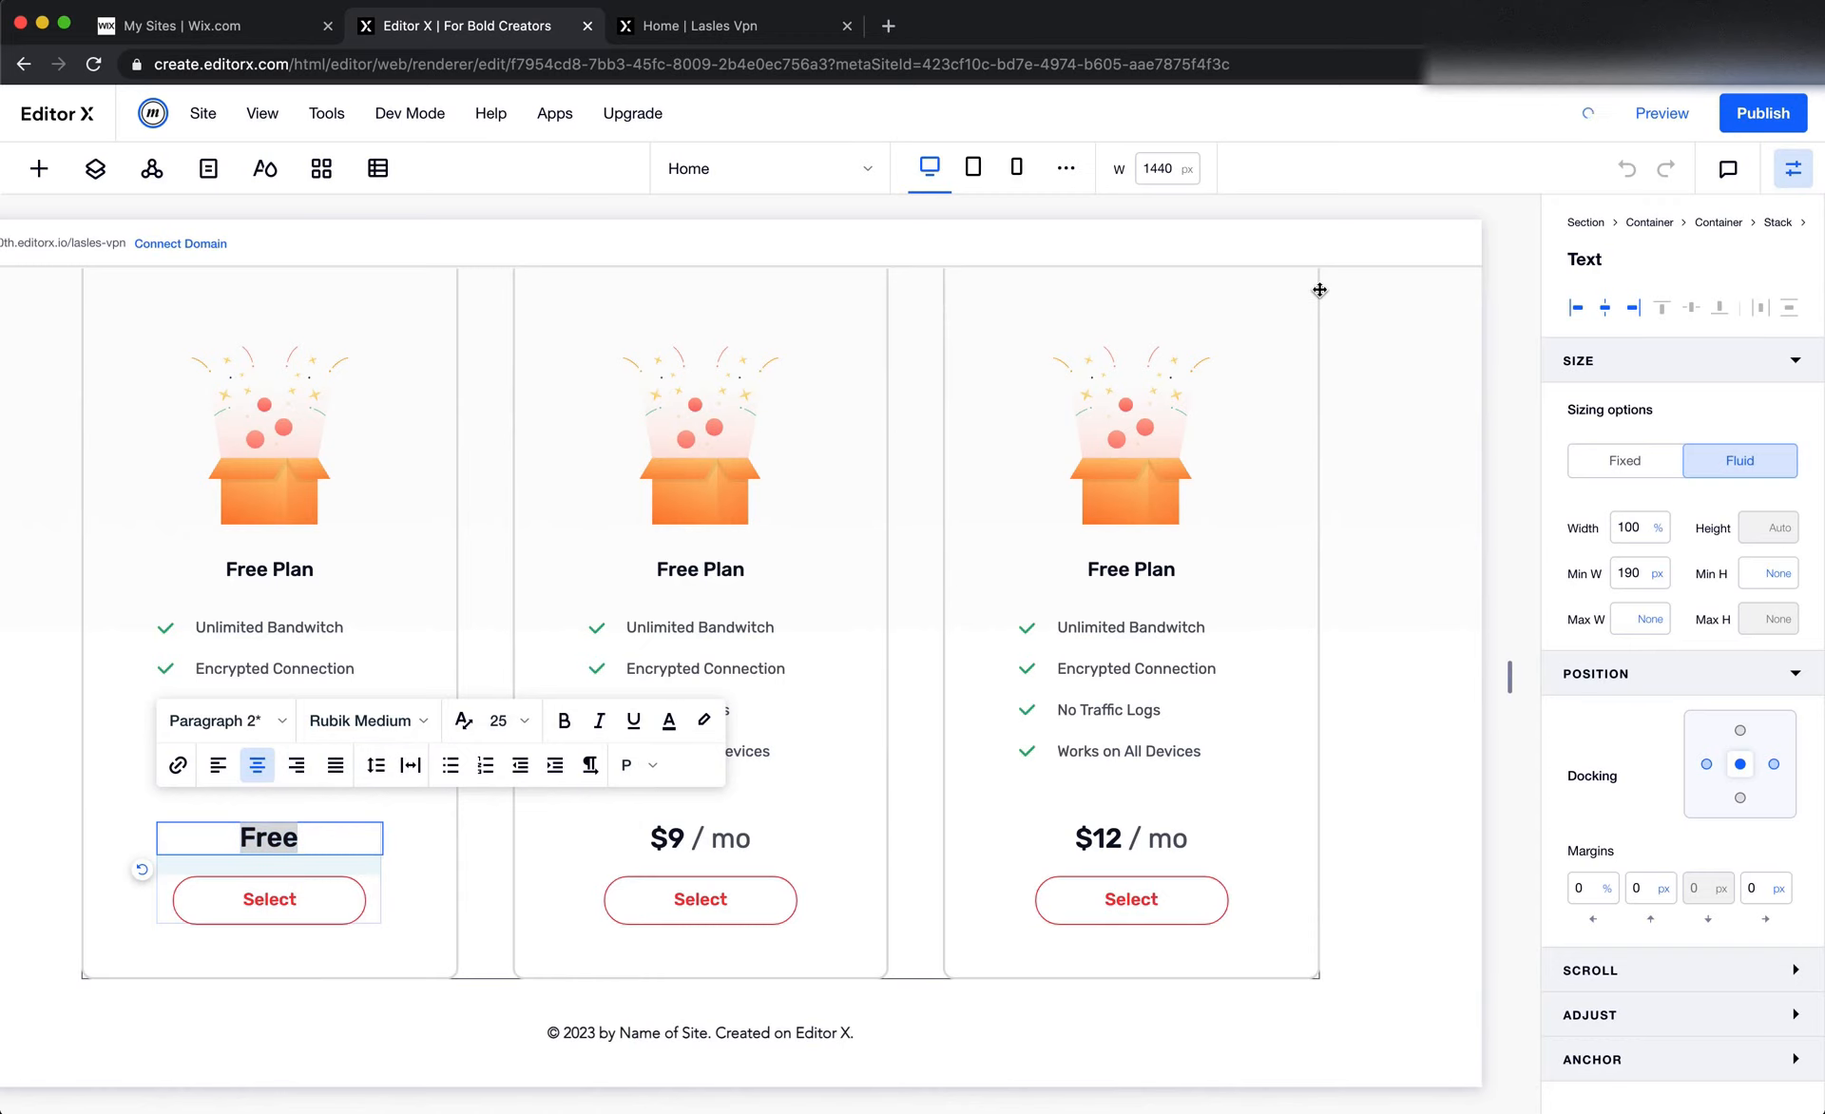
Copy the Standard Plan title from Figma and paste it over the second card's plan title in Editor X
key(super+Tab)
double_click(858, 560)
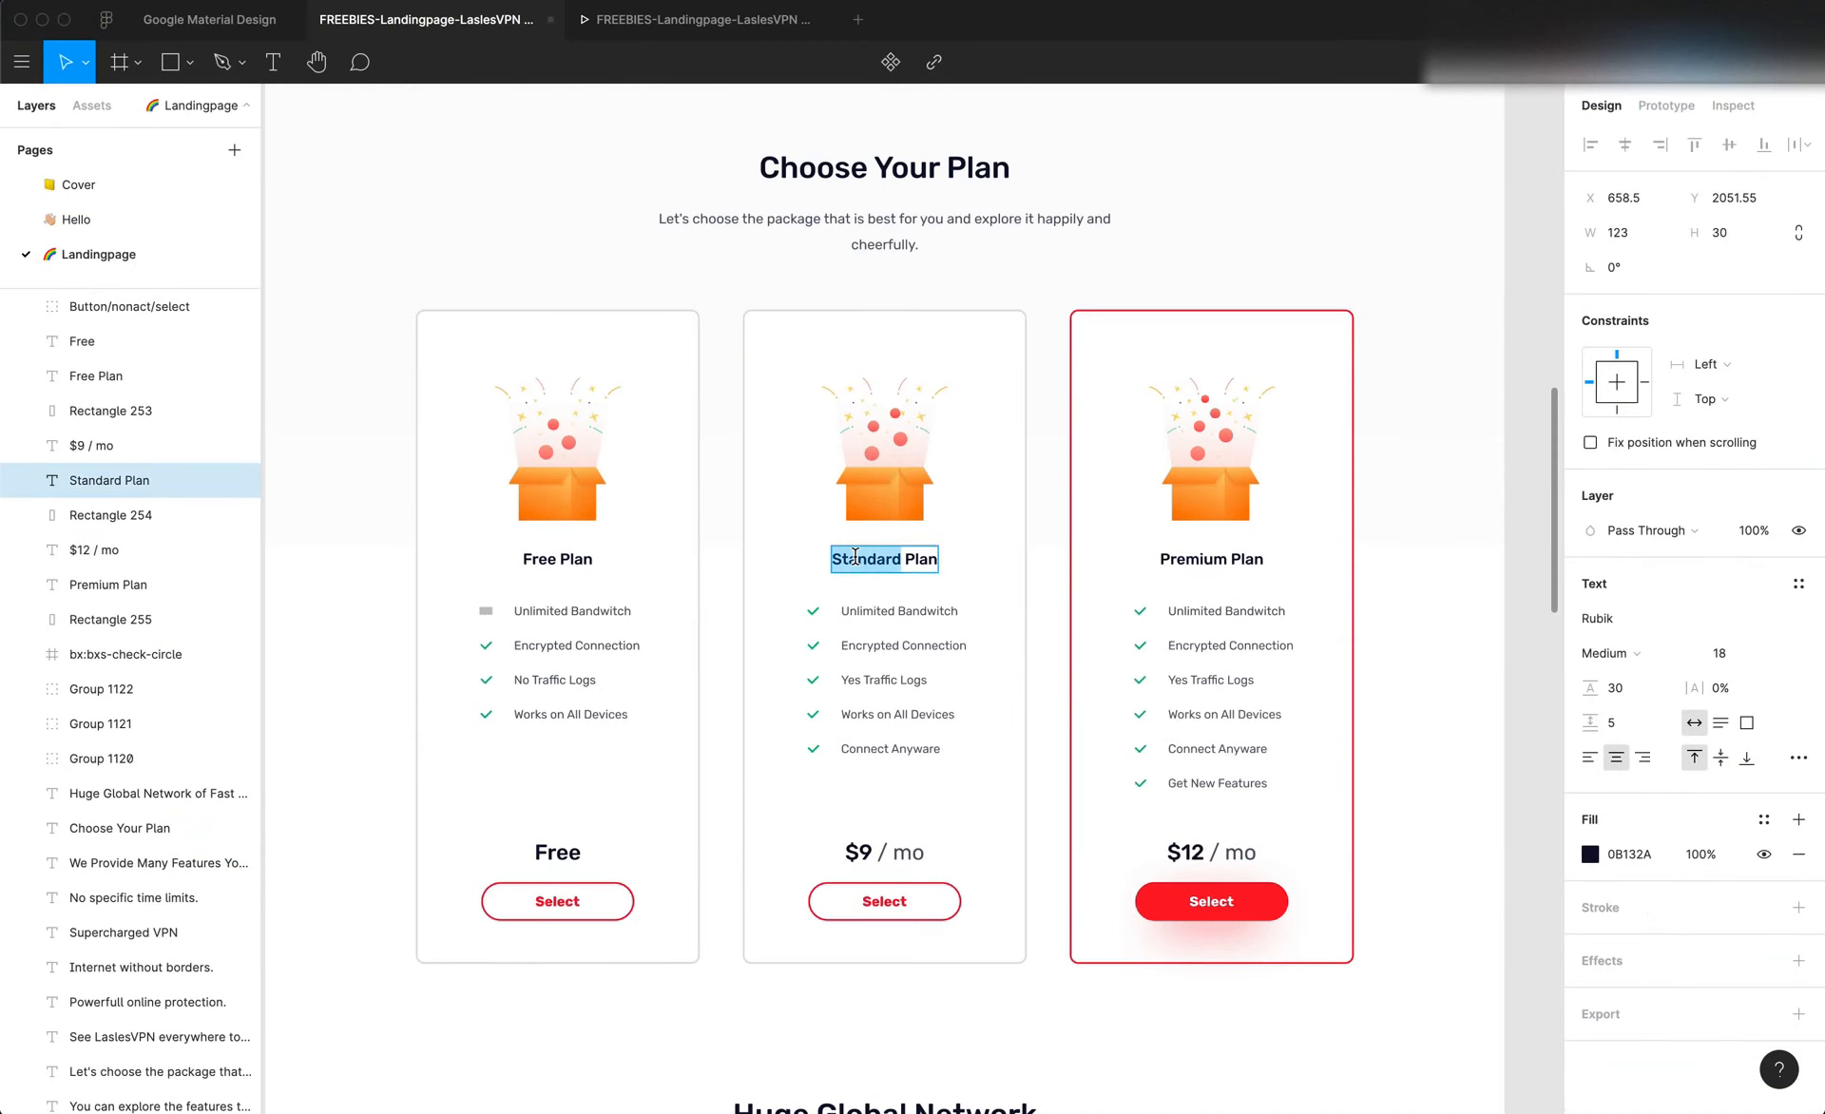
key(BackSpace)
key(super+z)
key(super+z)
key(super+Tab)
click(469, 567)
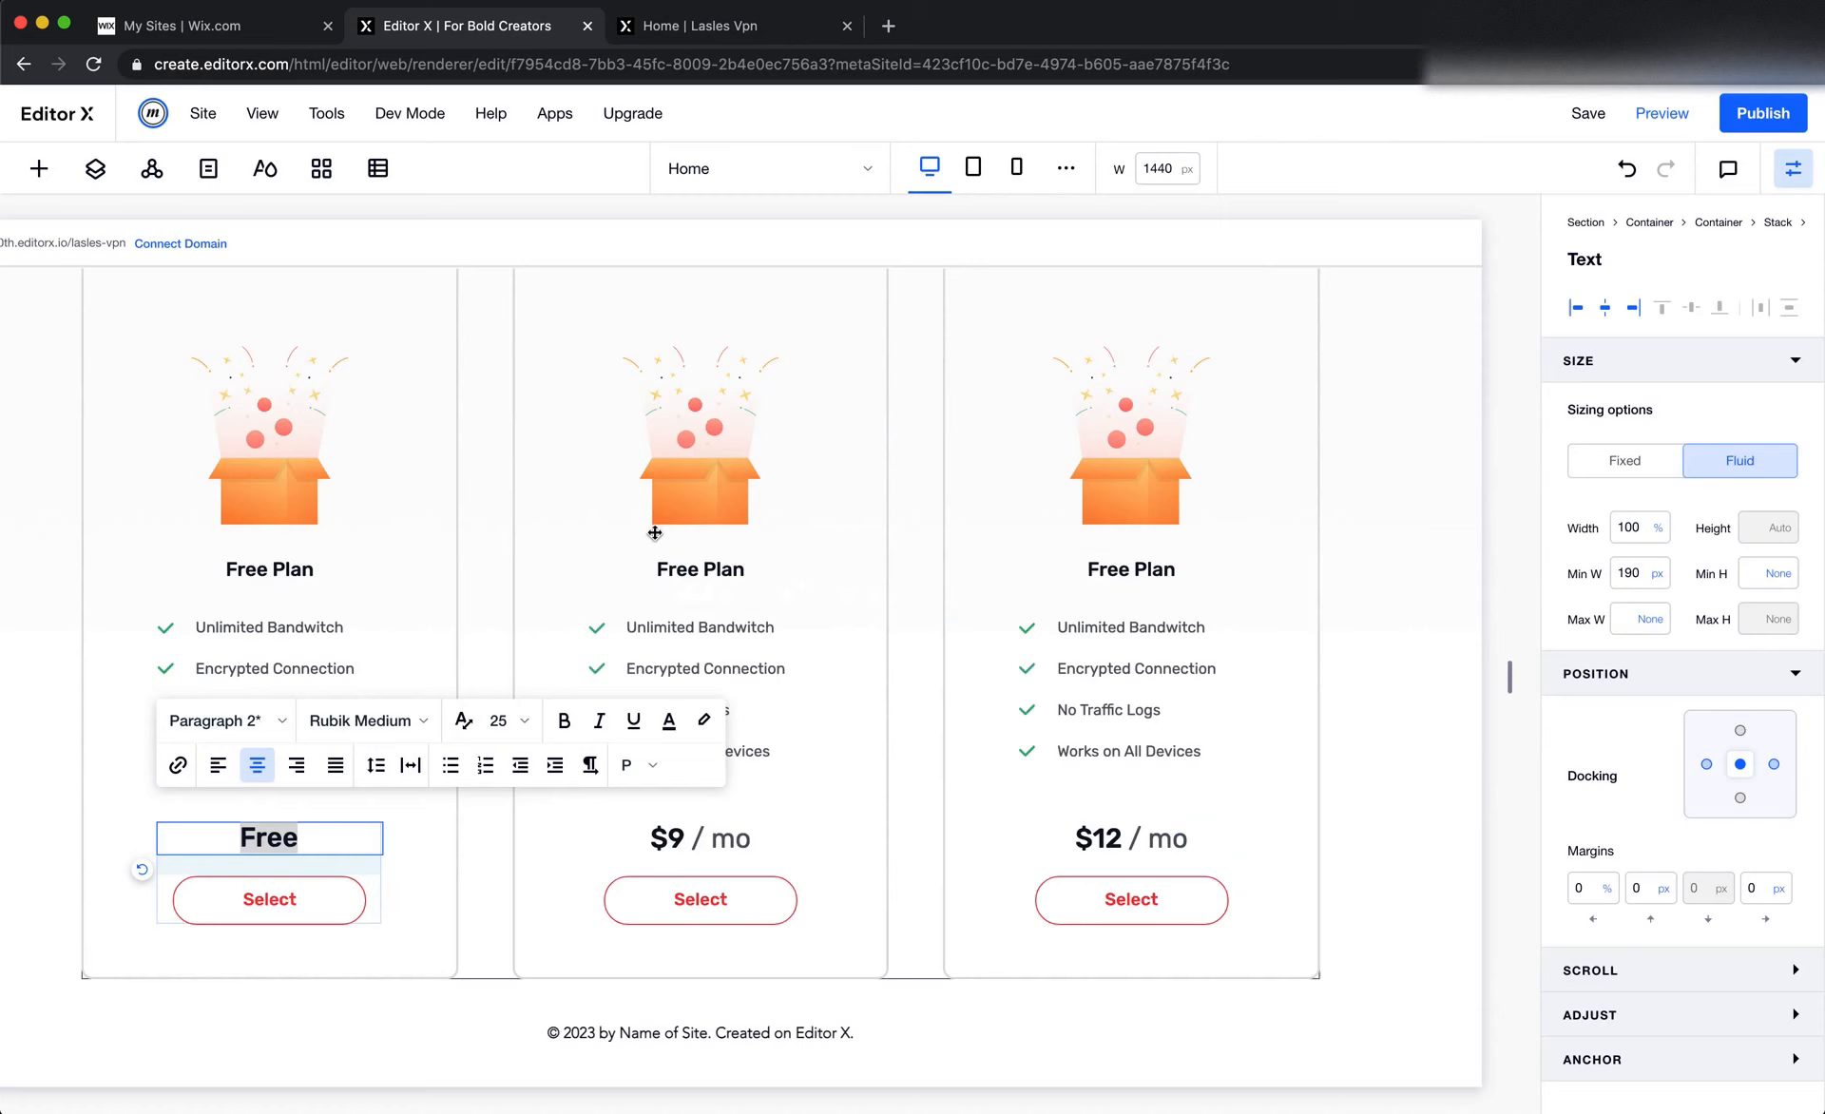
click(659, 577)
double_click(699, 566)
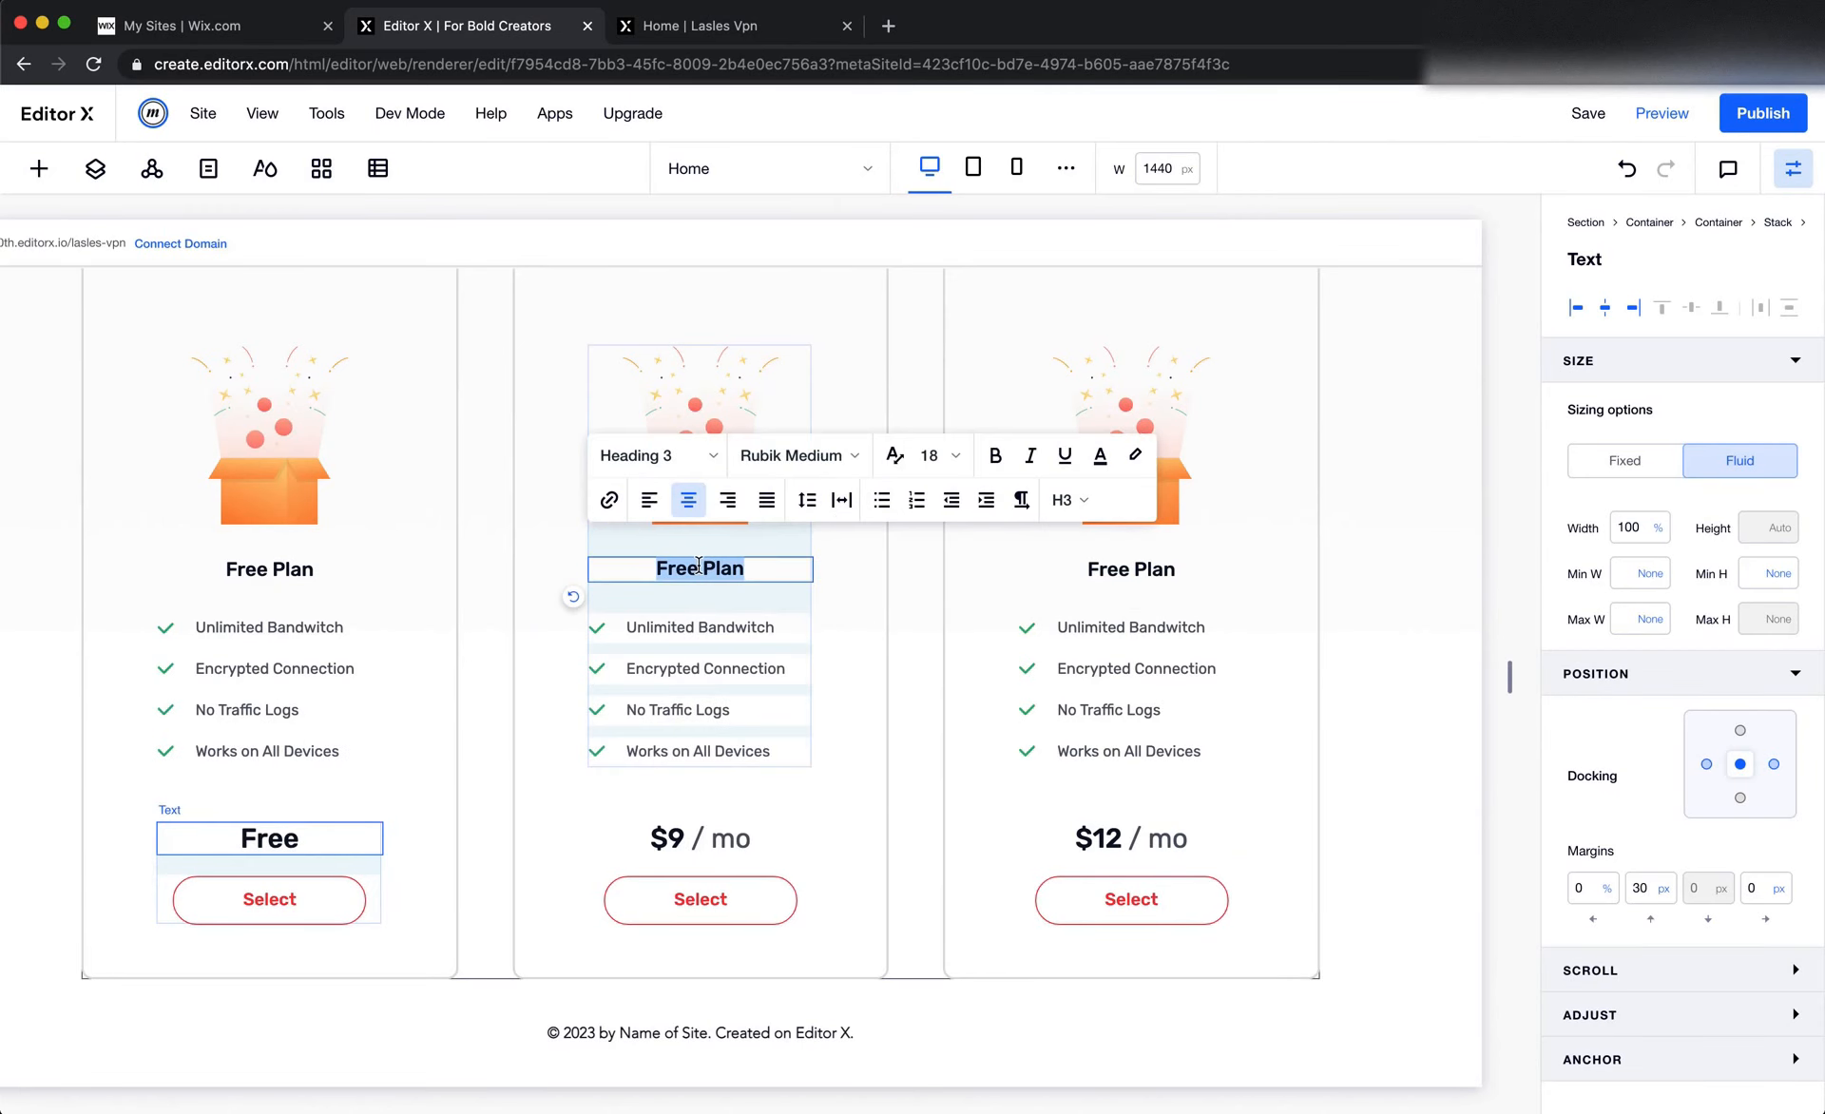
Copy the Premium Plan title from Figma and paste it over the third card's plan title in Editor X
key(super+Tab)
triple_click(1240, 567)
key(super+c)
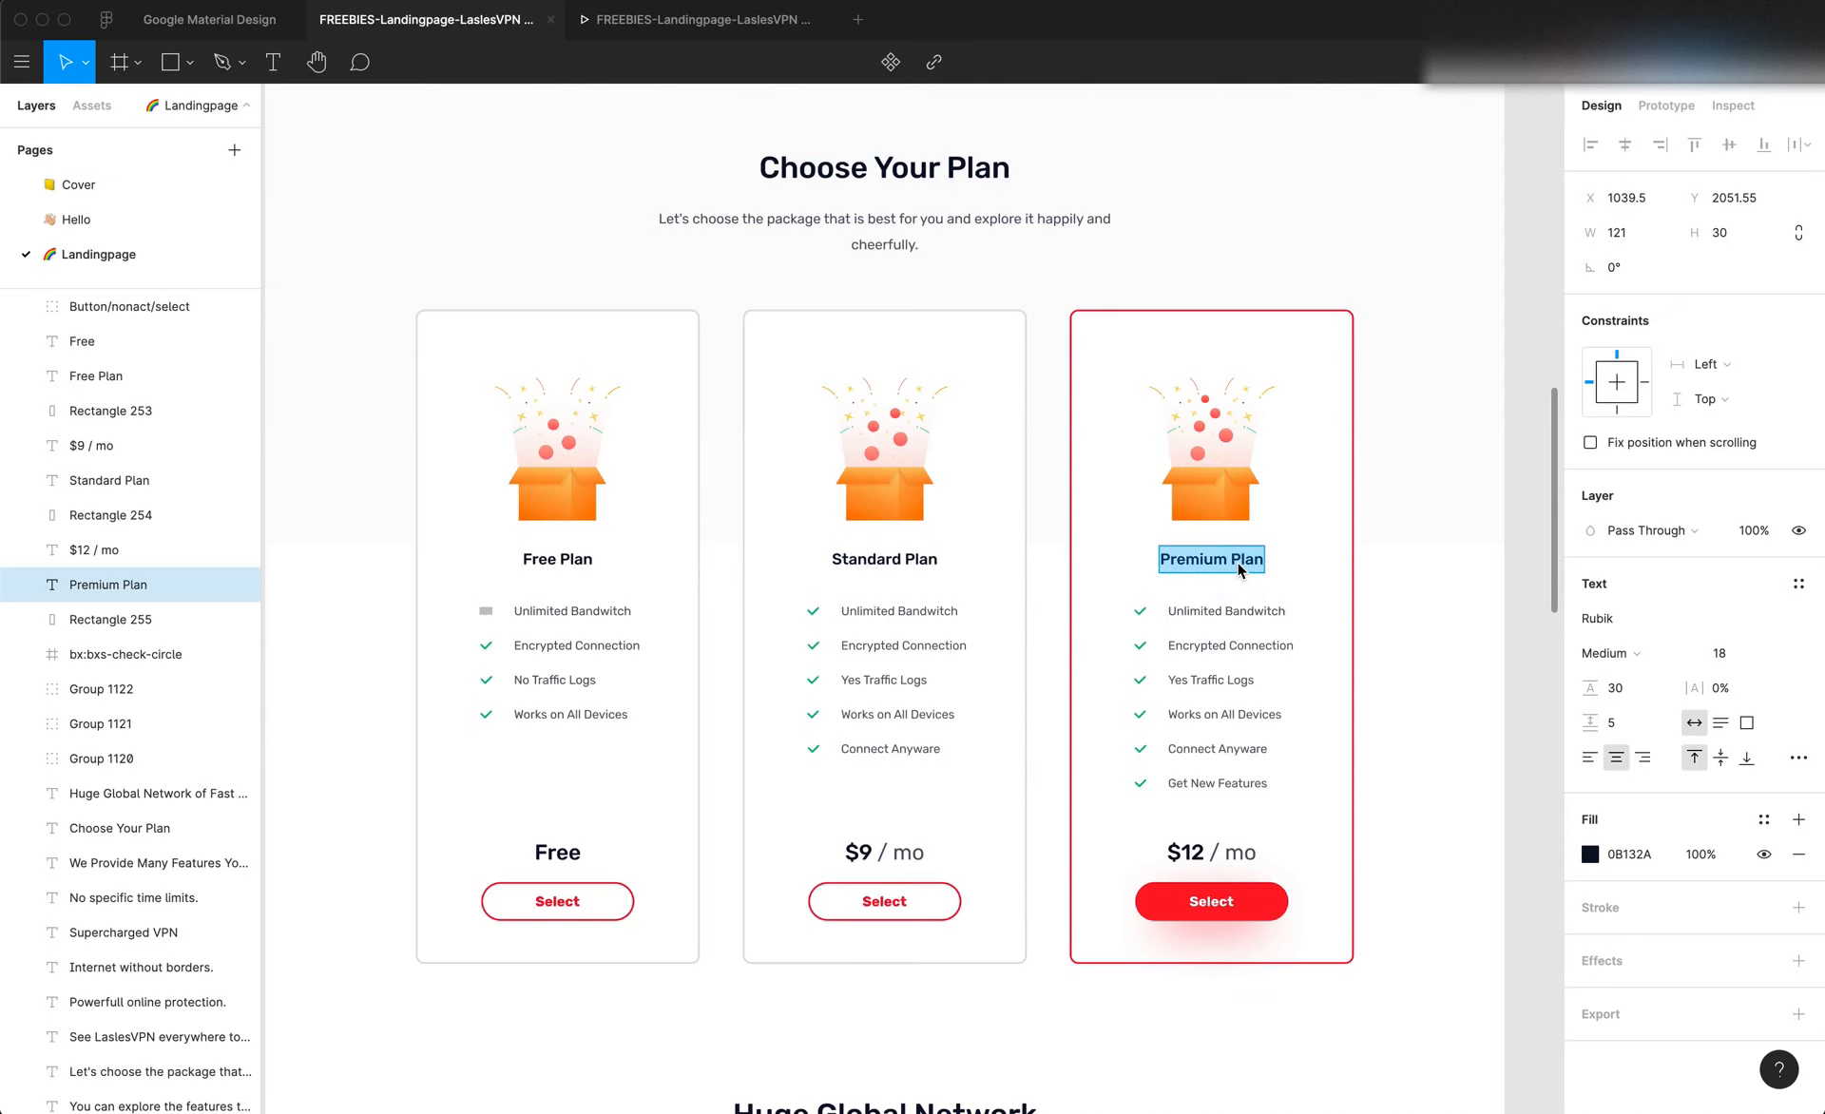
key(super+Tab)
text(Standard Plan)
double_click(1156, 573)
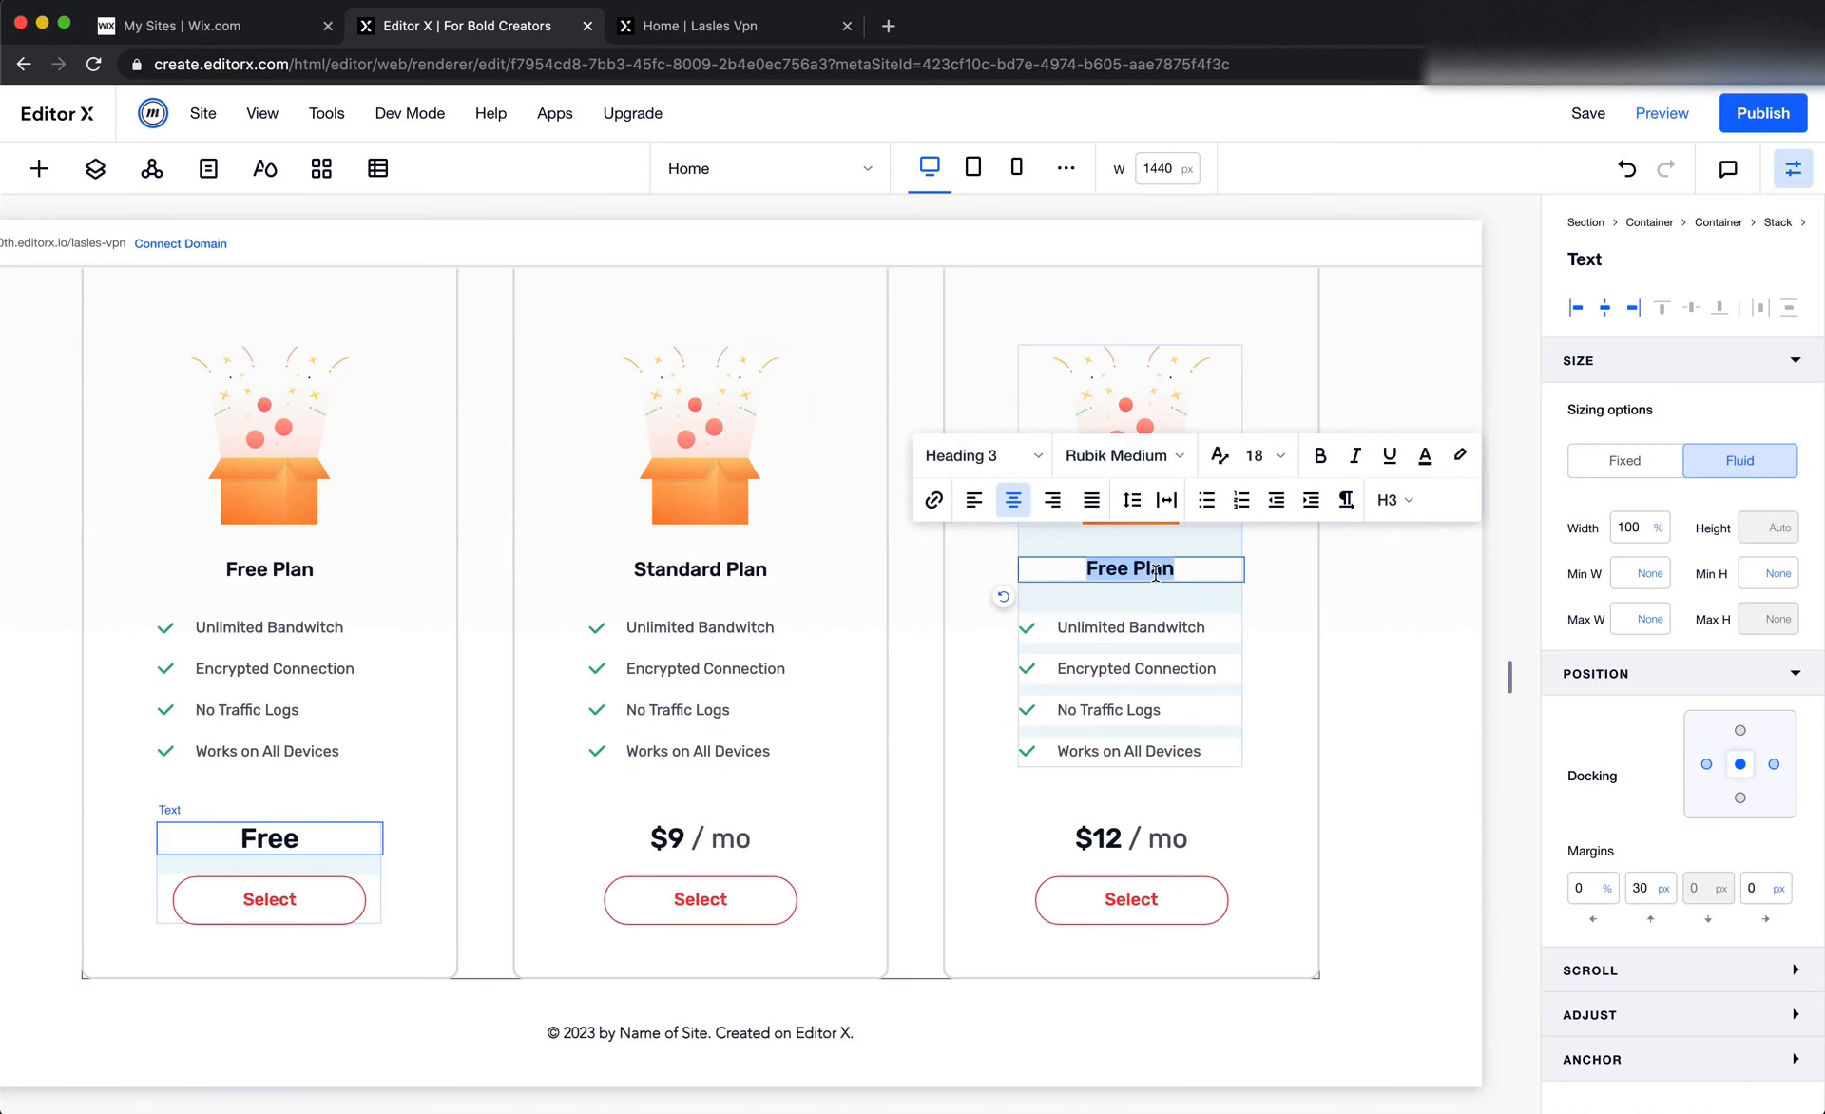
key(super+v)
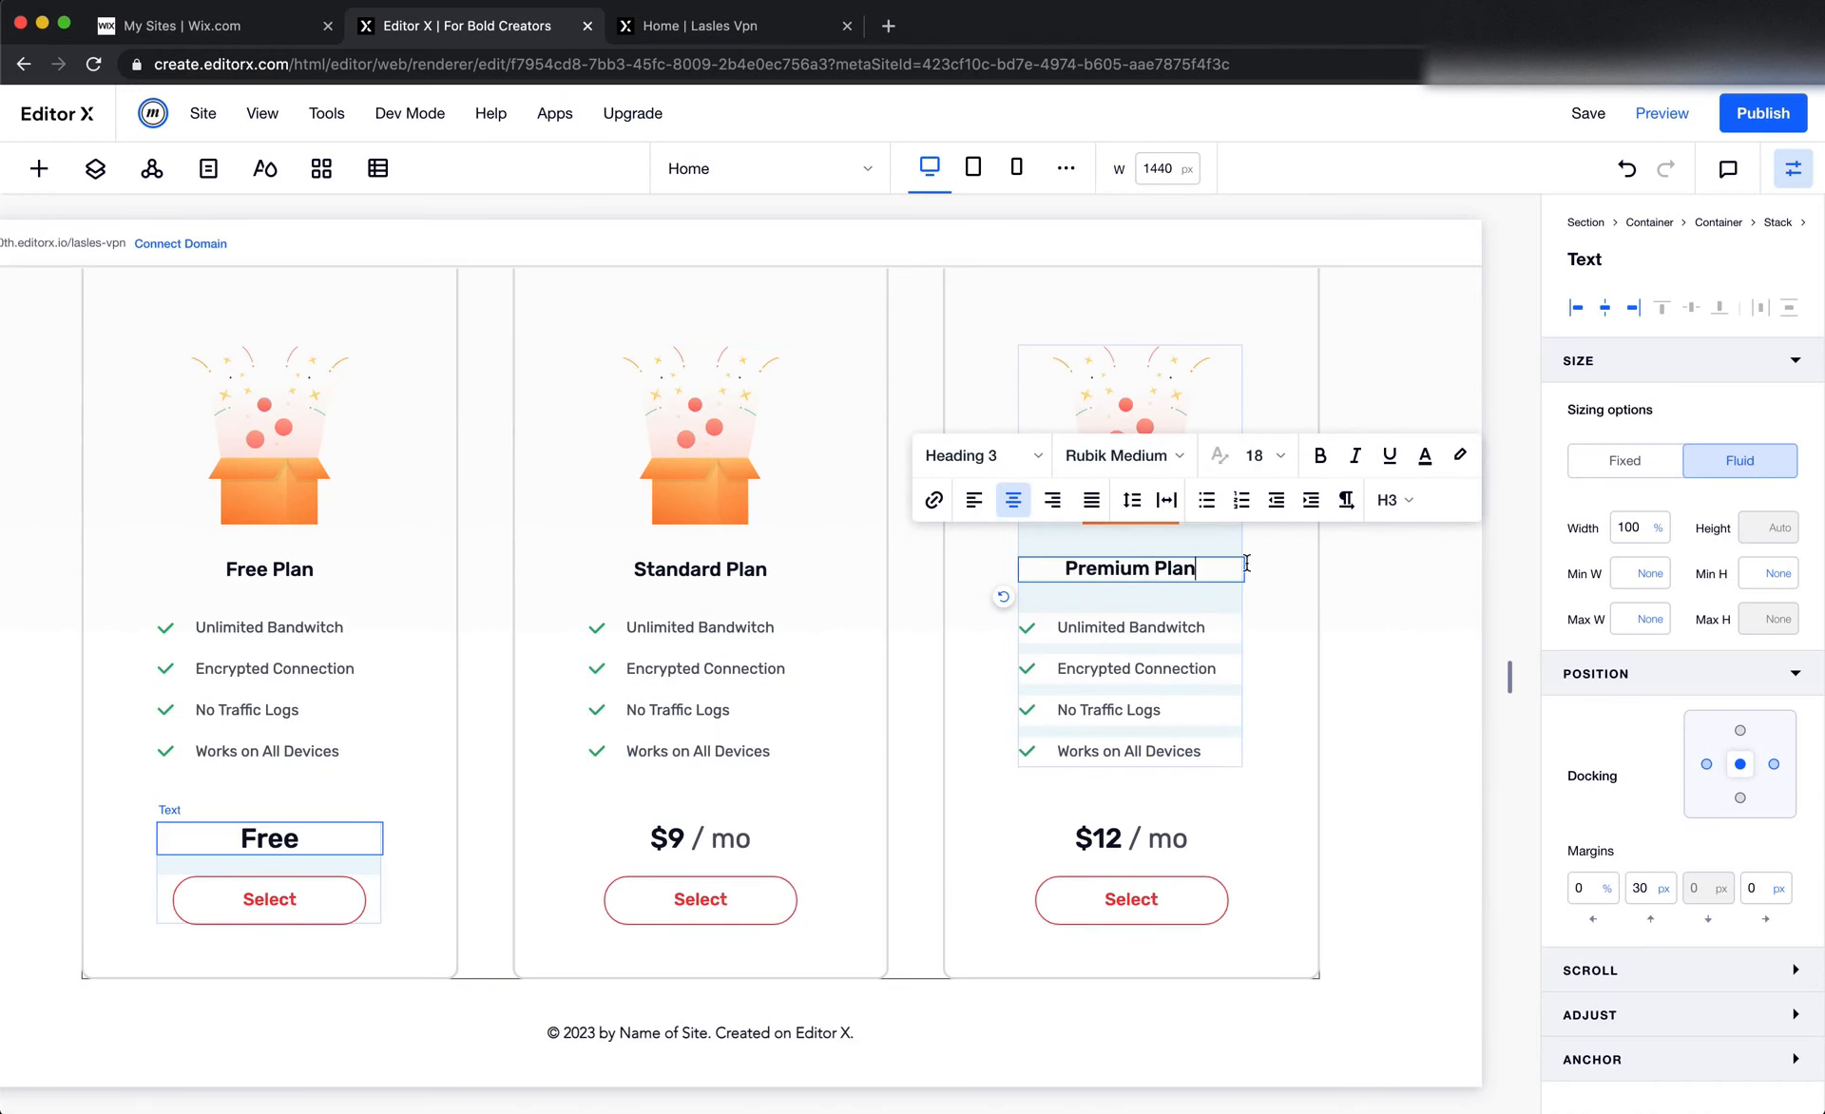
Publish the site and reload the live Lasles Vpn page
click(1747, 130)
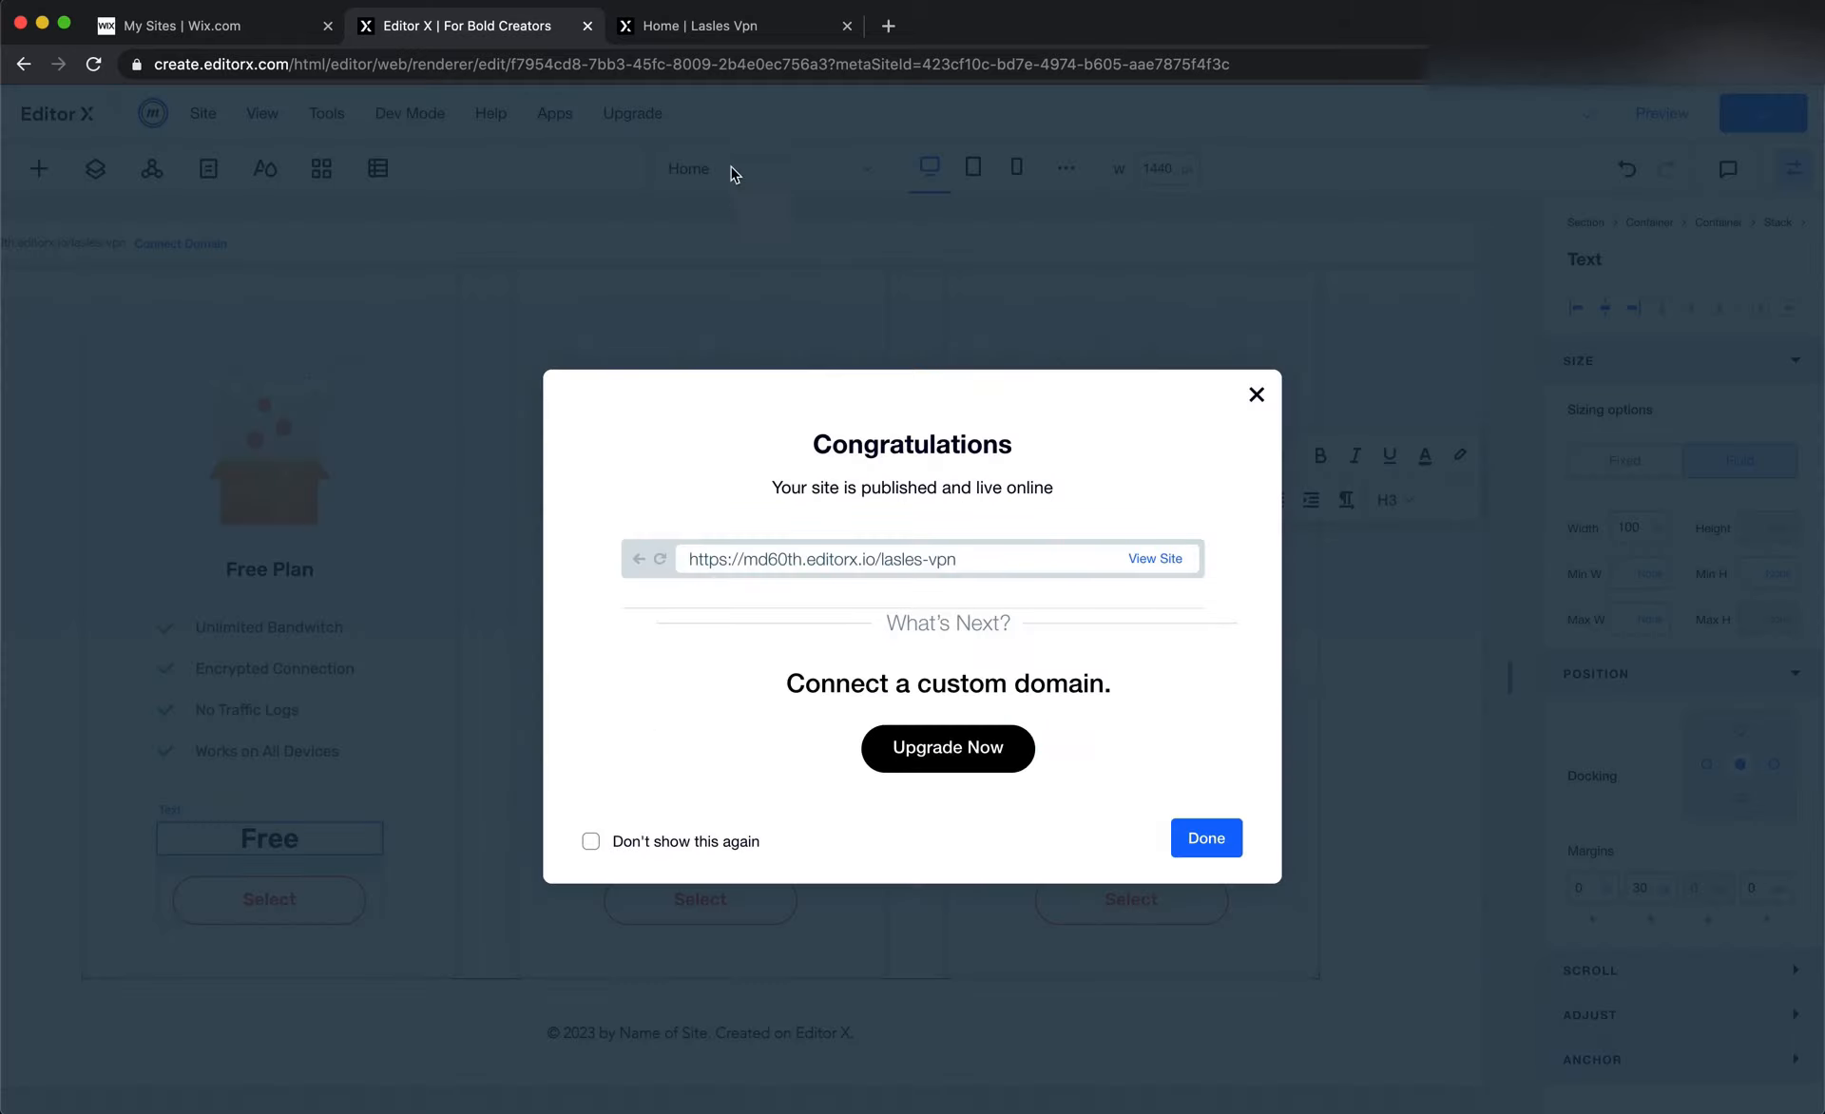
click(728, 28)
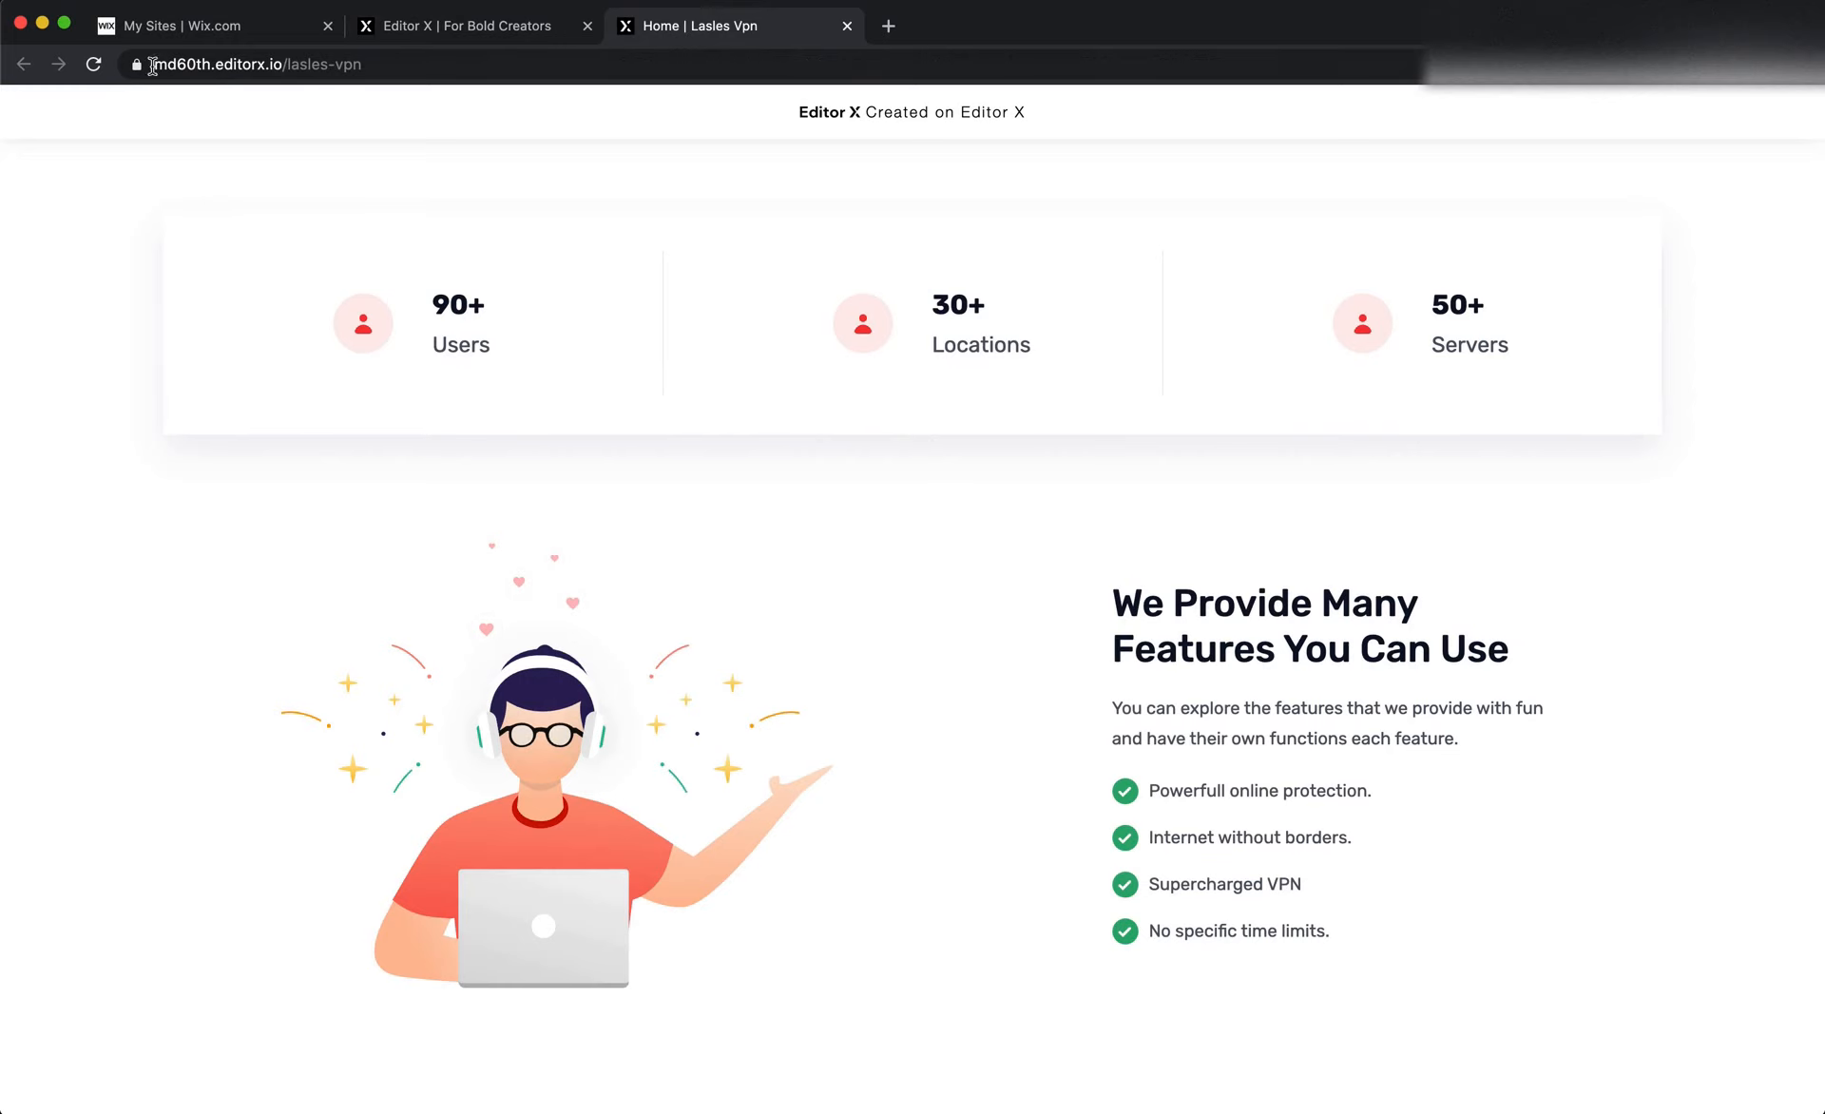
key(super+r)
In Editor X, set the border color of the Premium Plan card to the site red #F53838
click(494, 36)
click(1255, 395)
click(1308, 708)
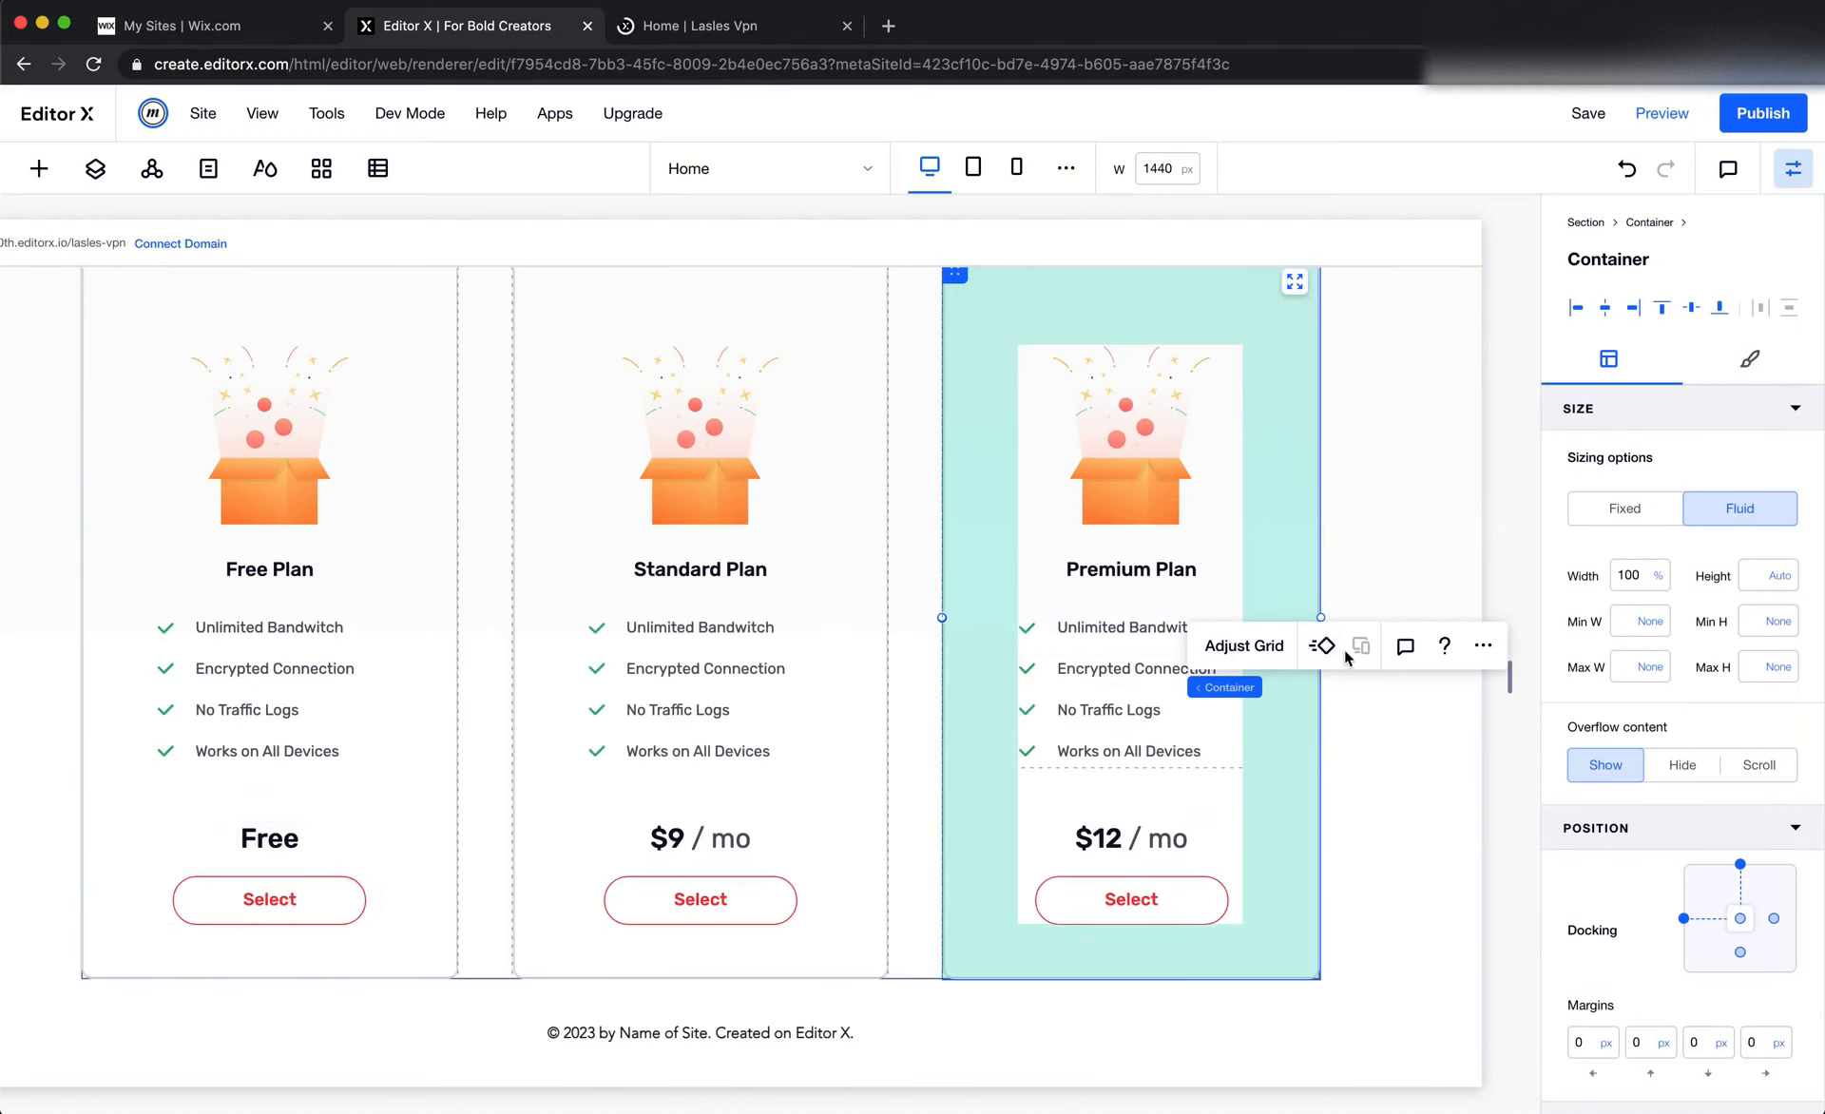
click(1747, 366)
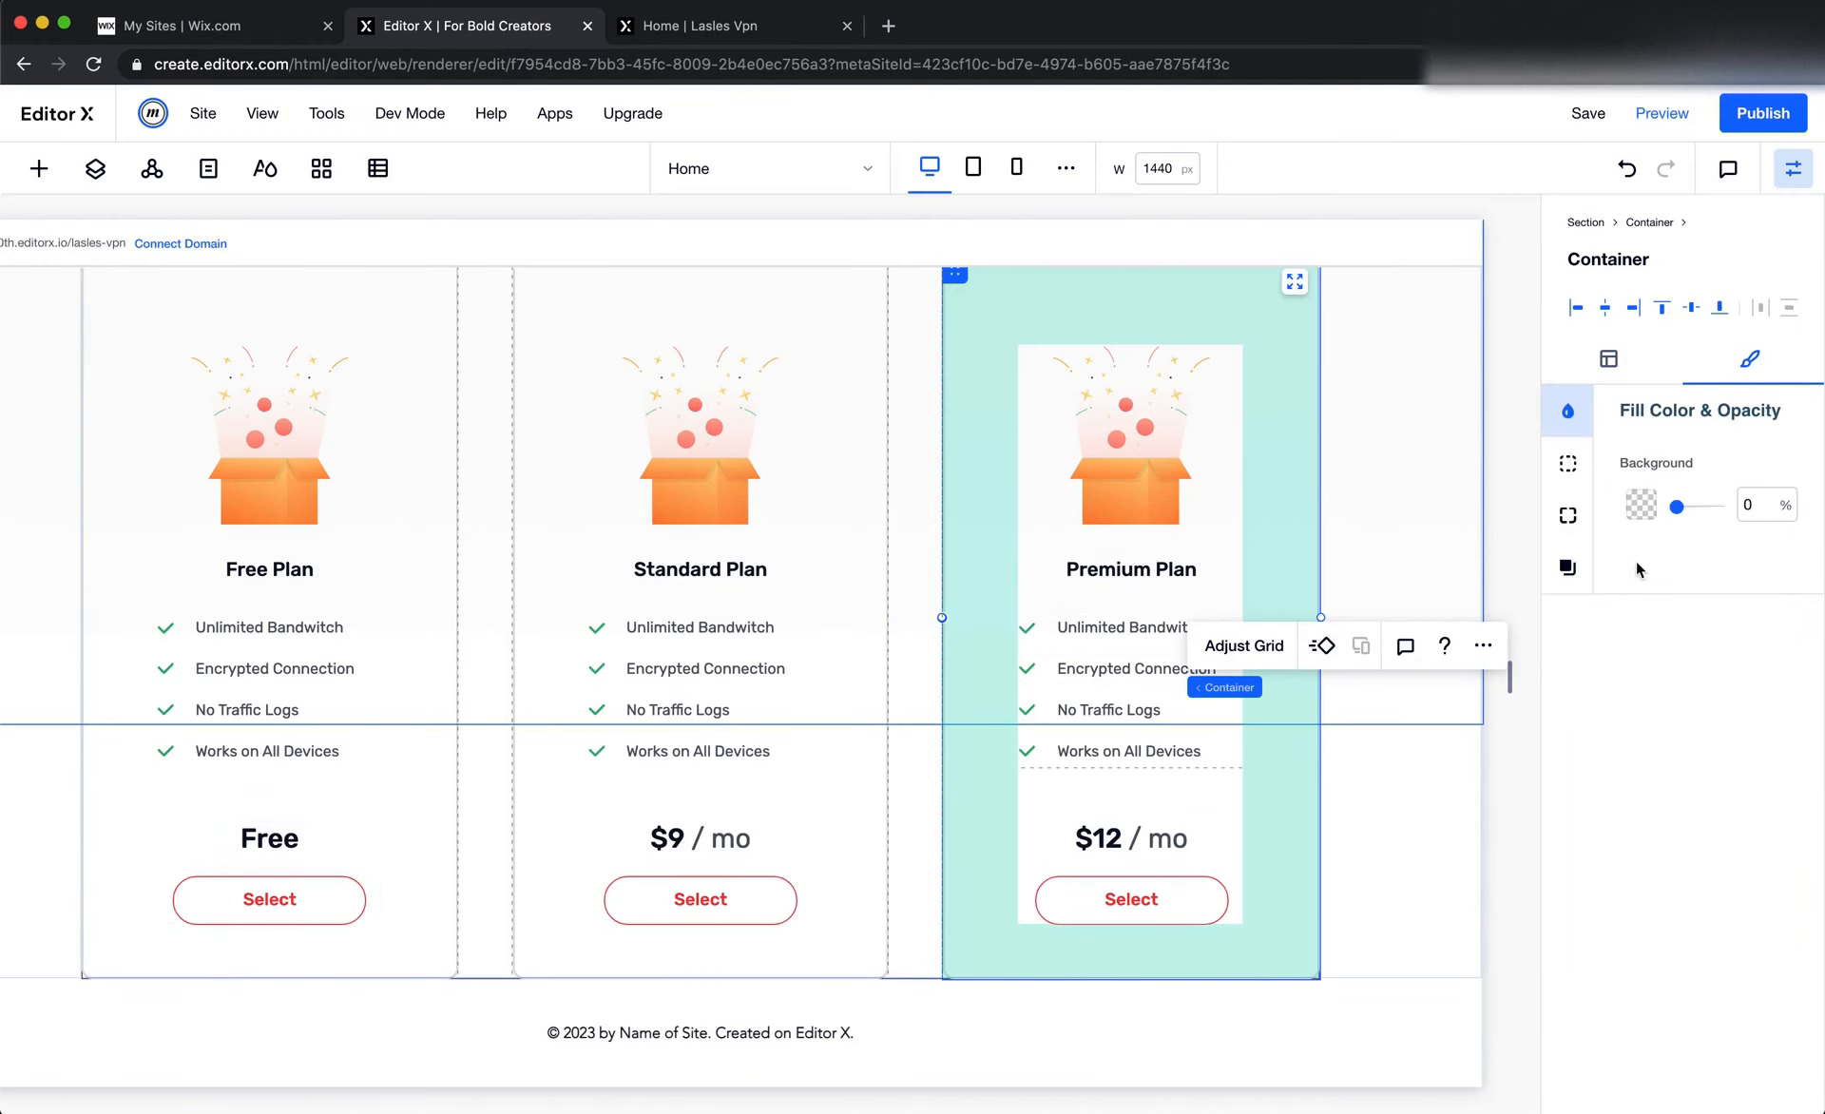
click(1567, 463)
click(1640, 499)
click(1665, 668)
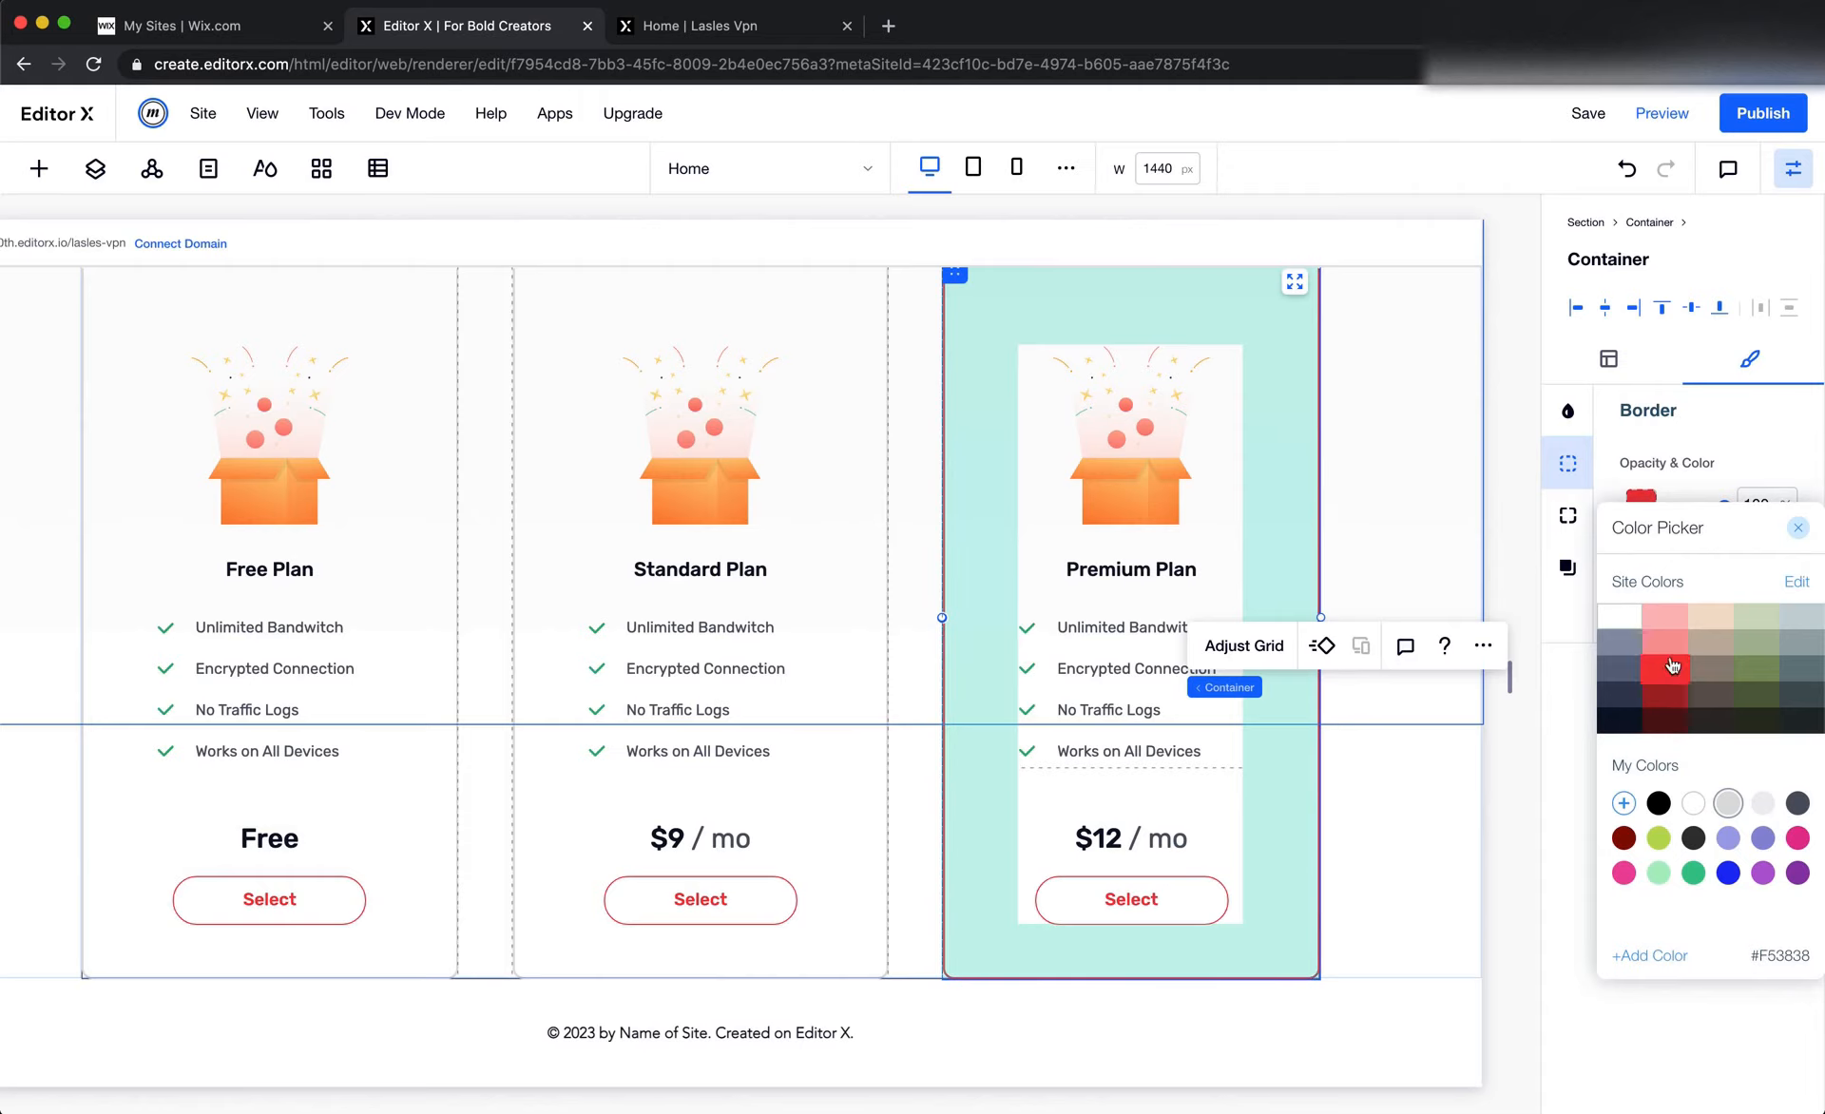
Fill the background of the Premium Plan card's Select button with the site red #F53838
click(1179, 903)
click(1188, 903)
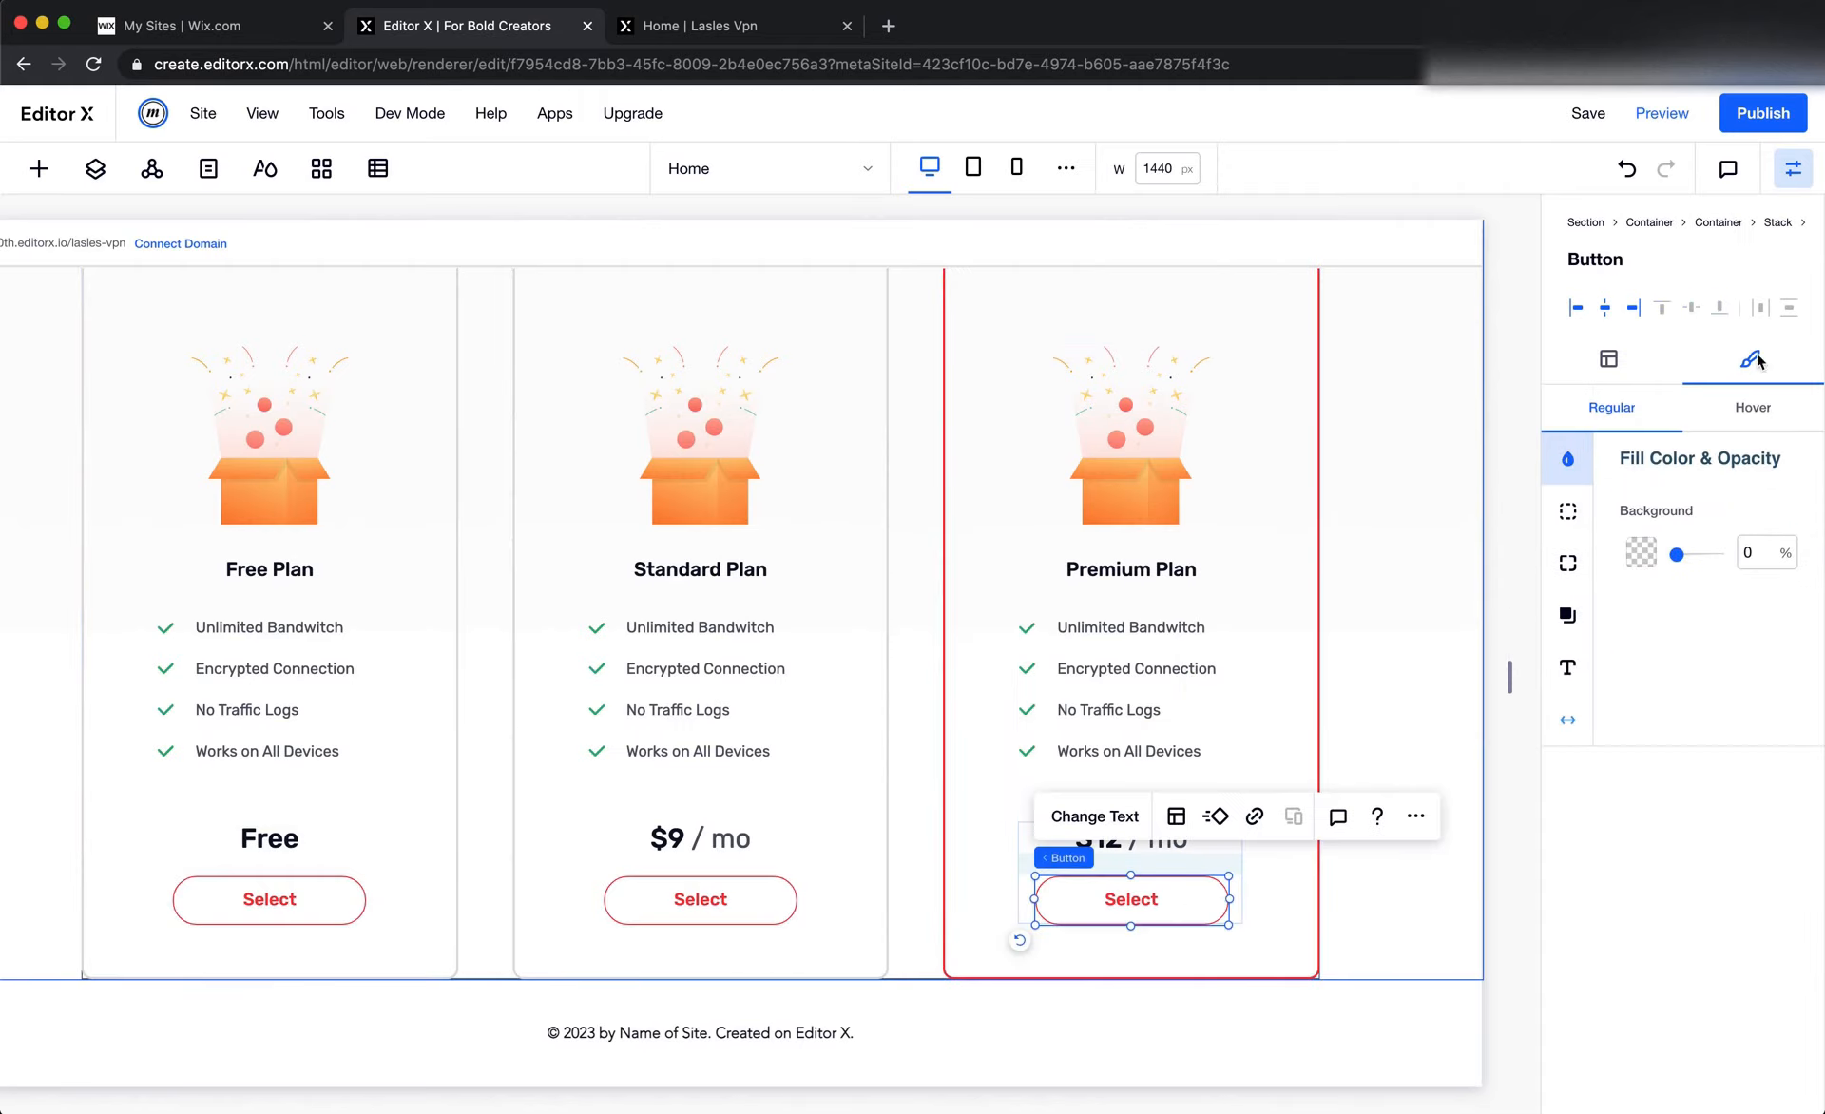
click(1608, 360)
click(1750, 359)
click(1640, 542)
click(1665, 726)
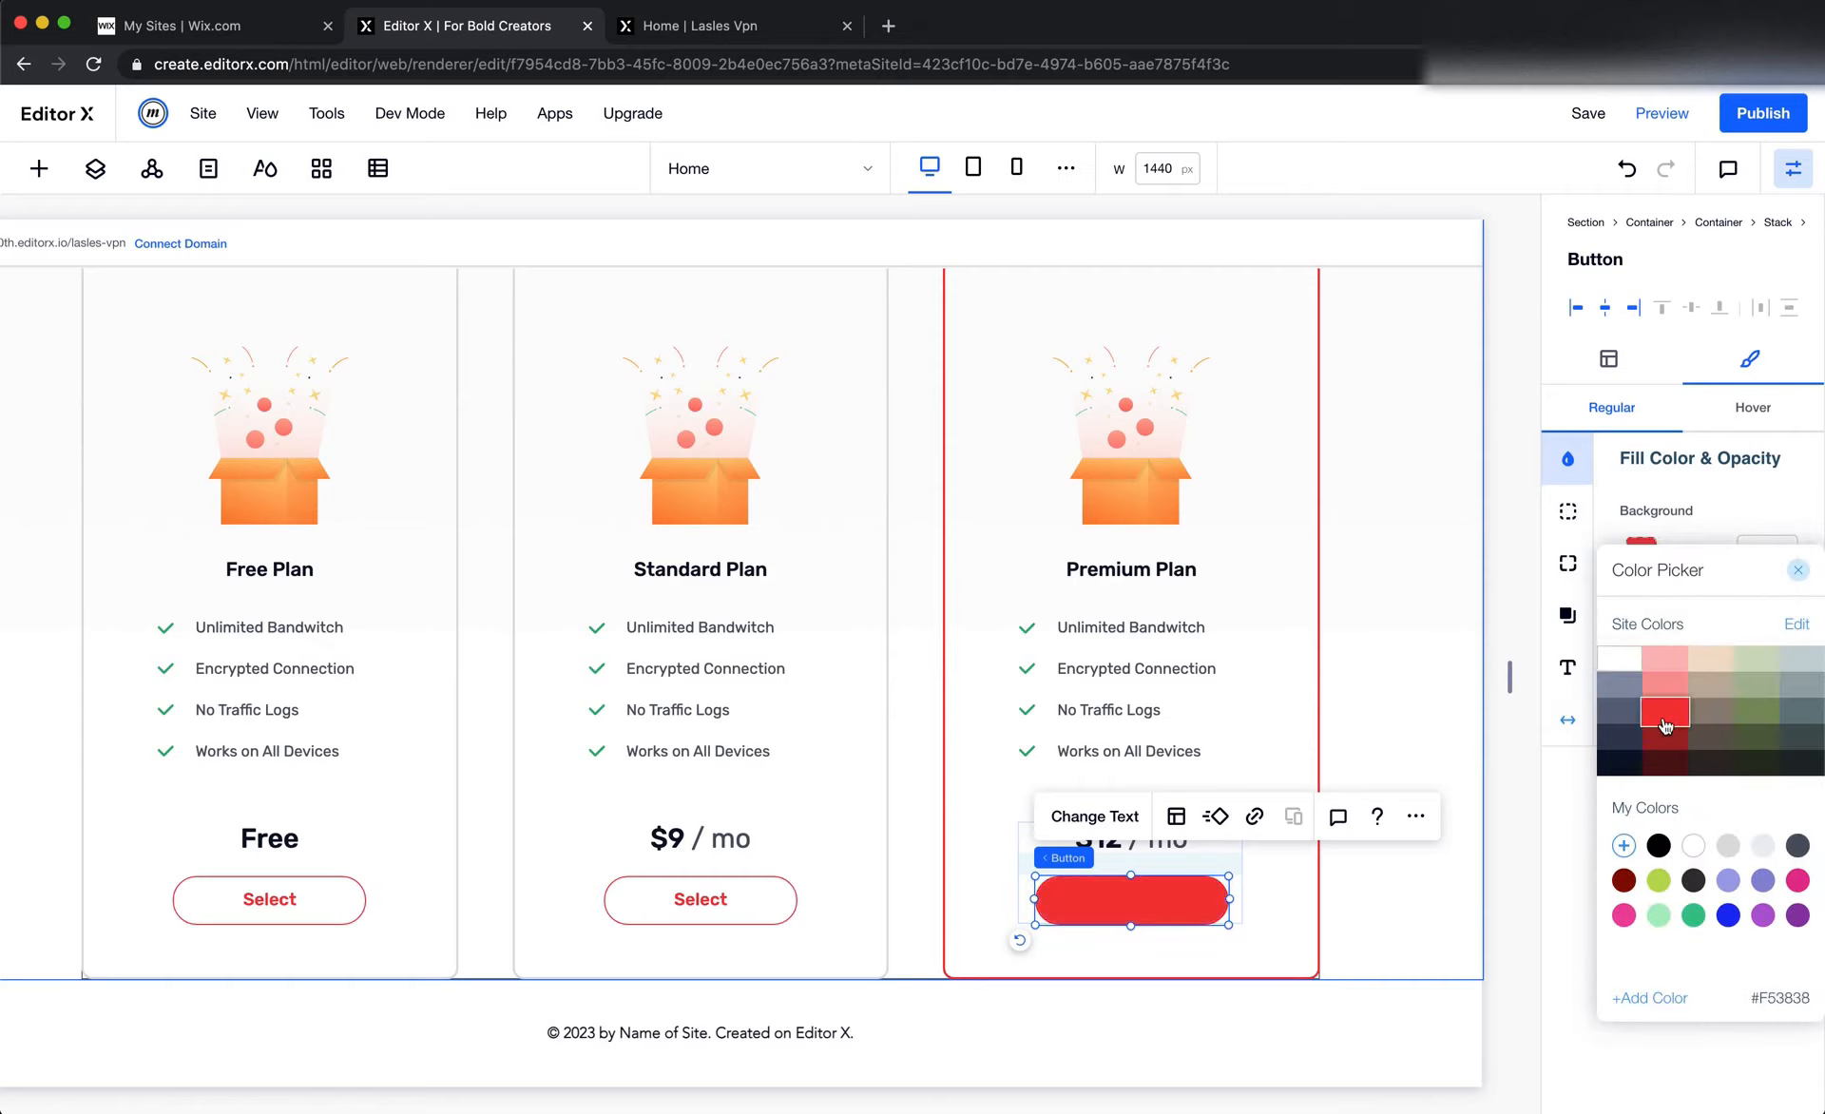
Set the text color of the Premium Plan card's Select button to white #FFFFFF
click(1567, 667)
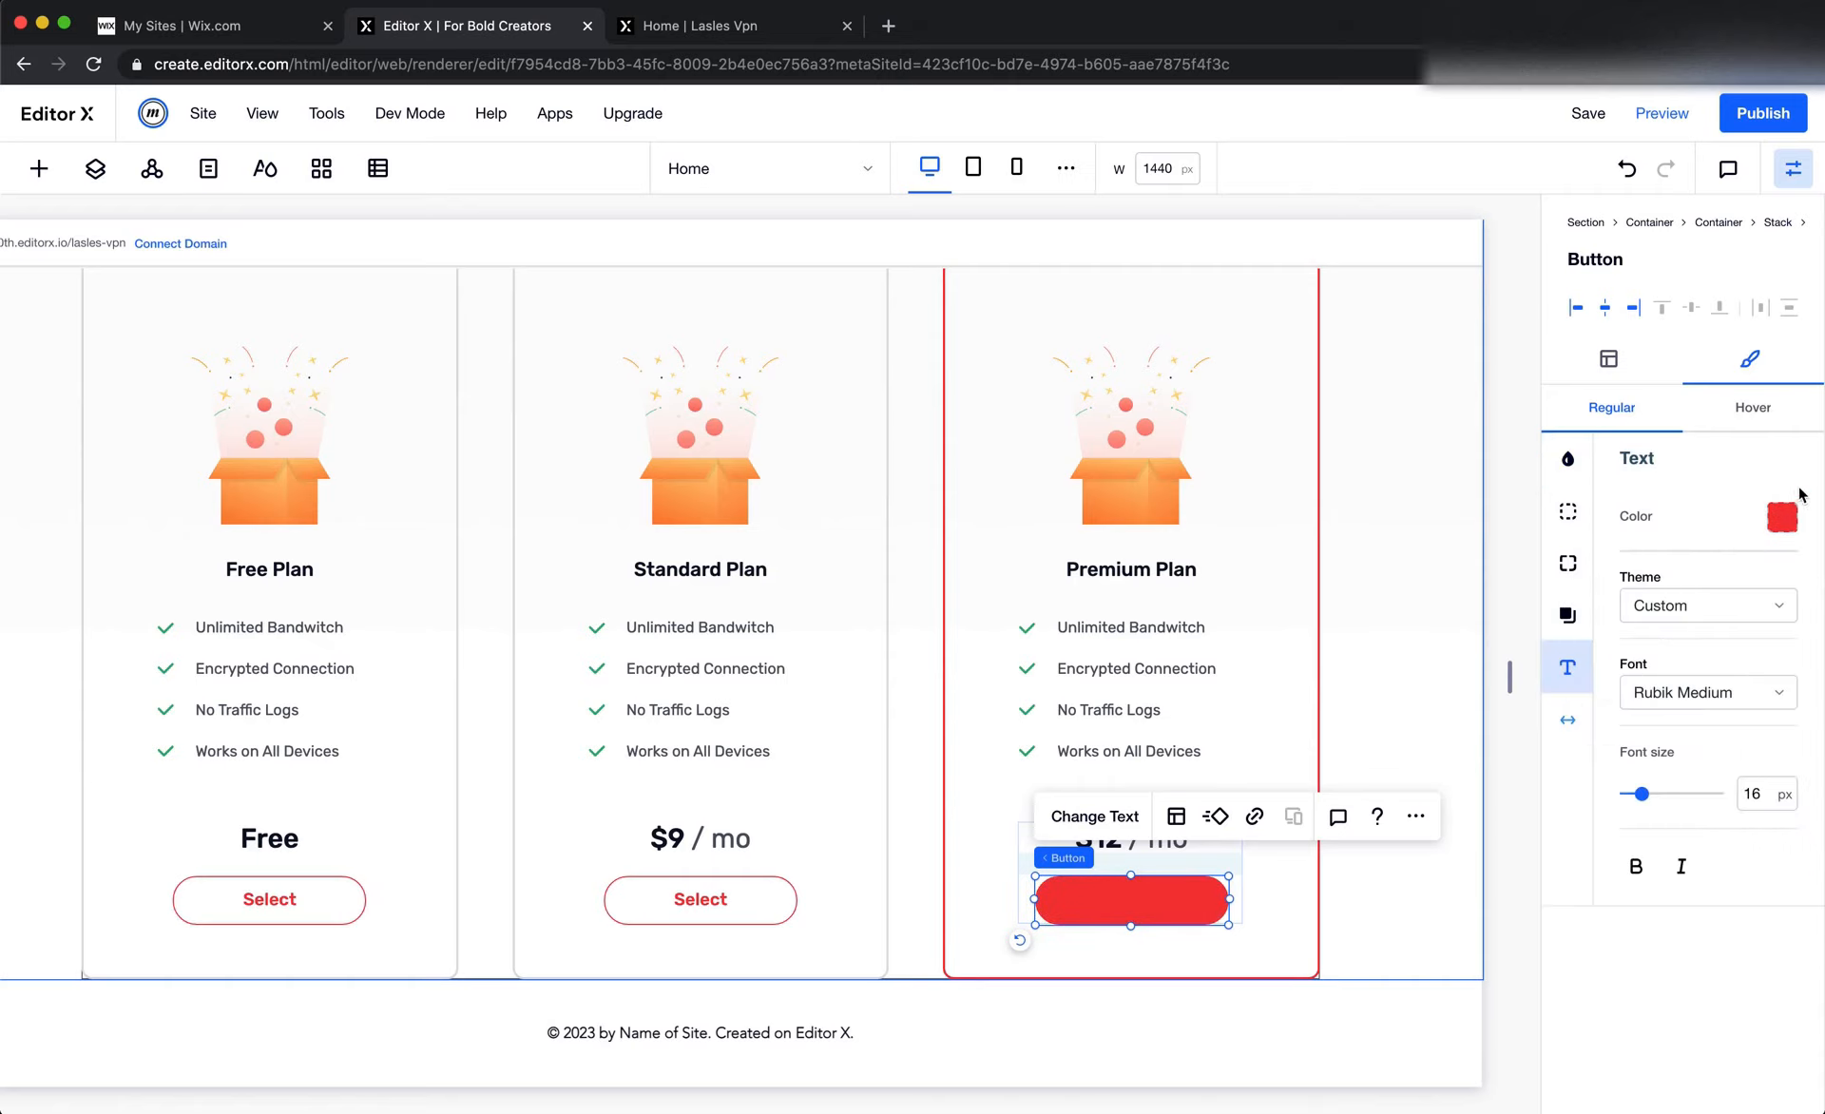
click(1783, 514)
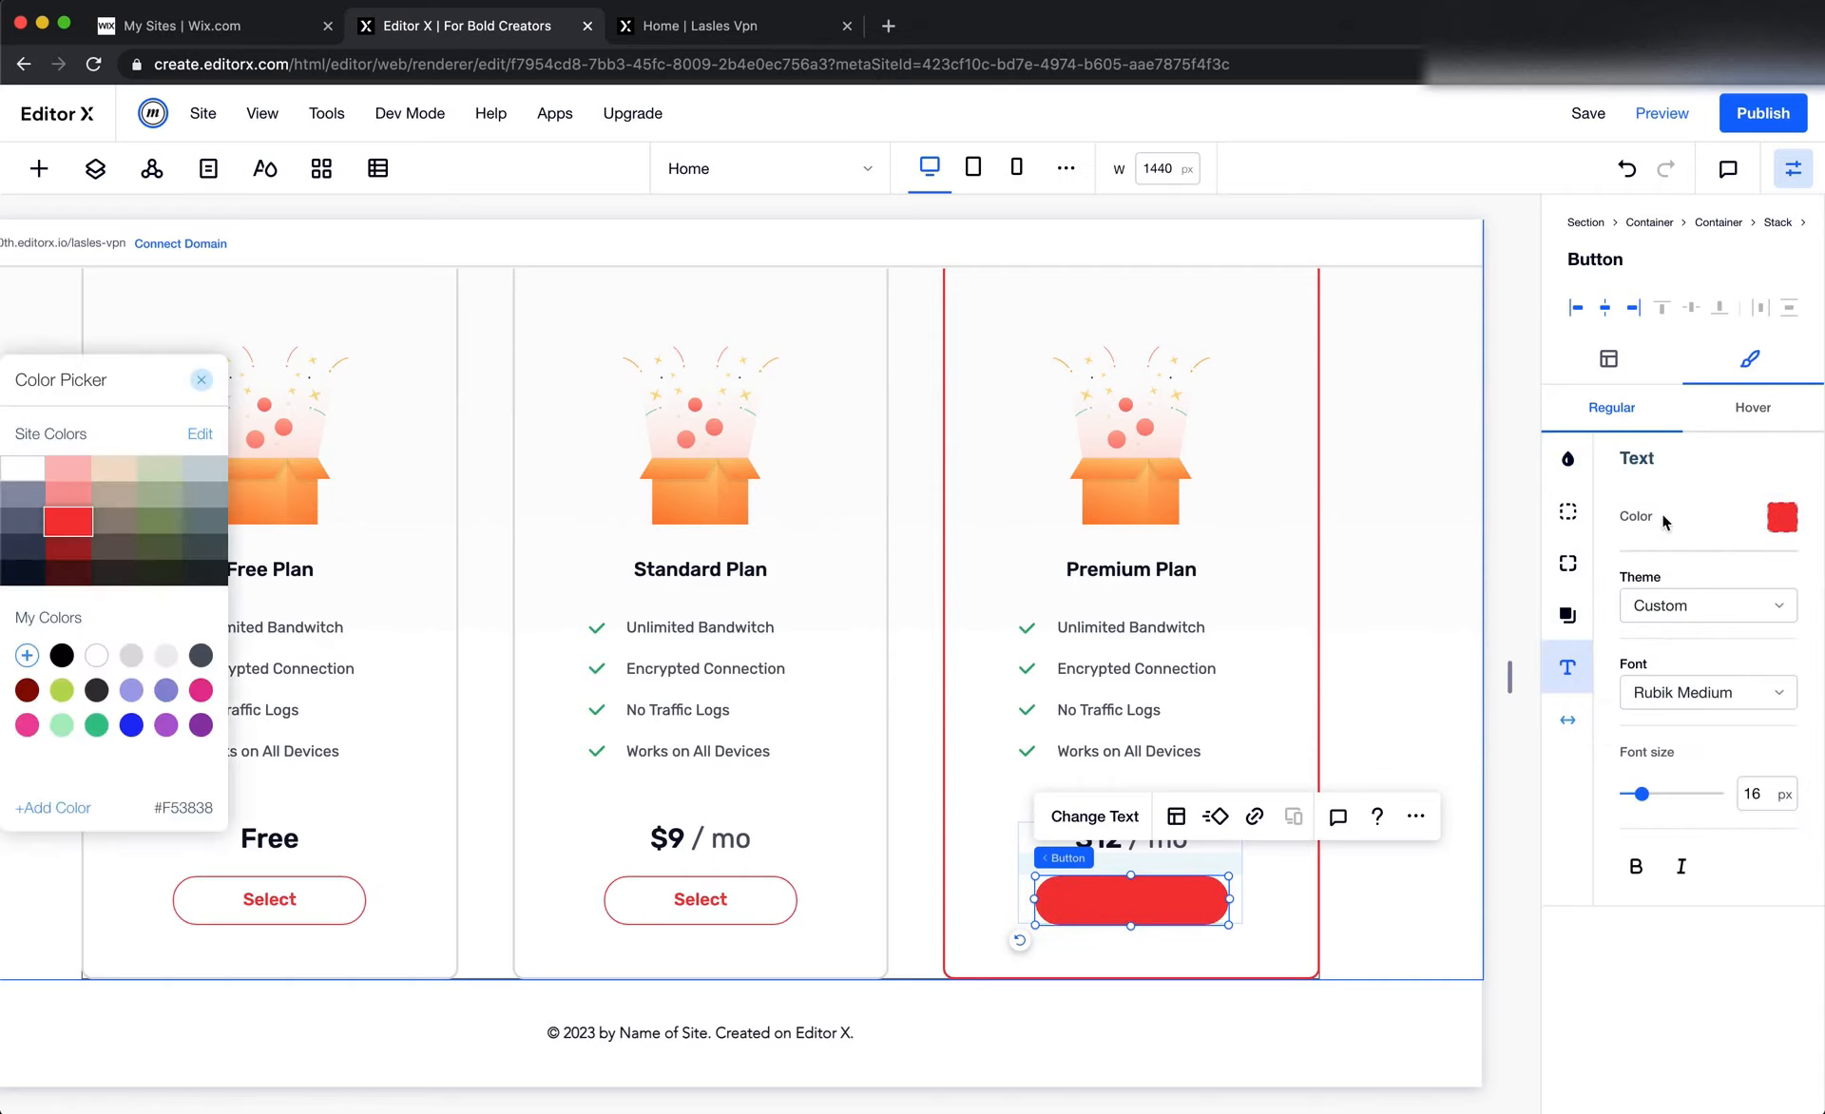
click(23, 467)
drag(179, 383, 190, 381)
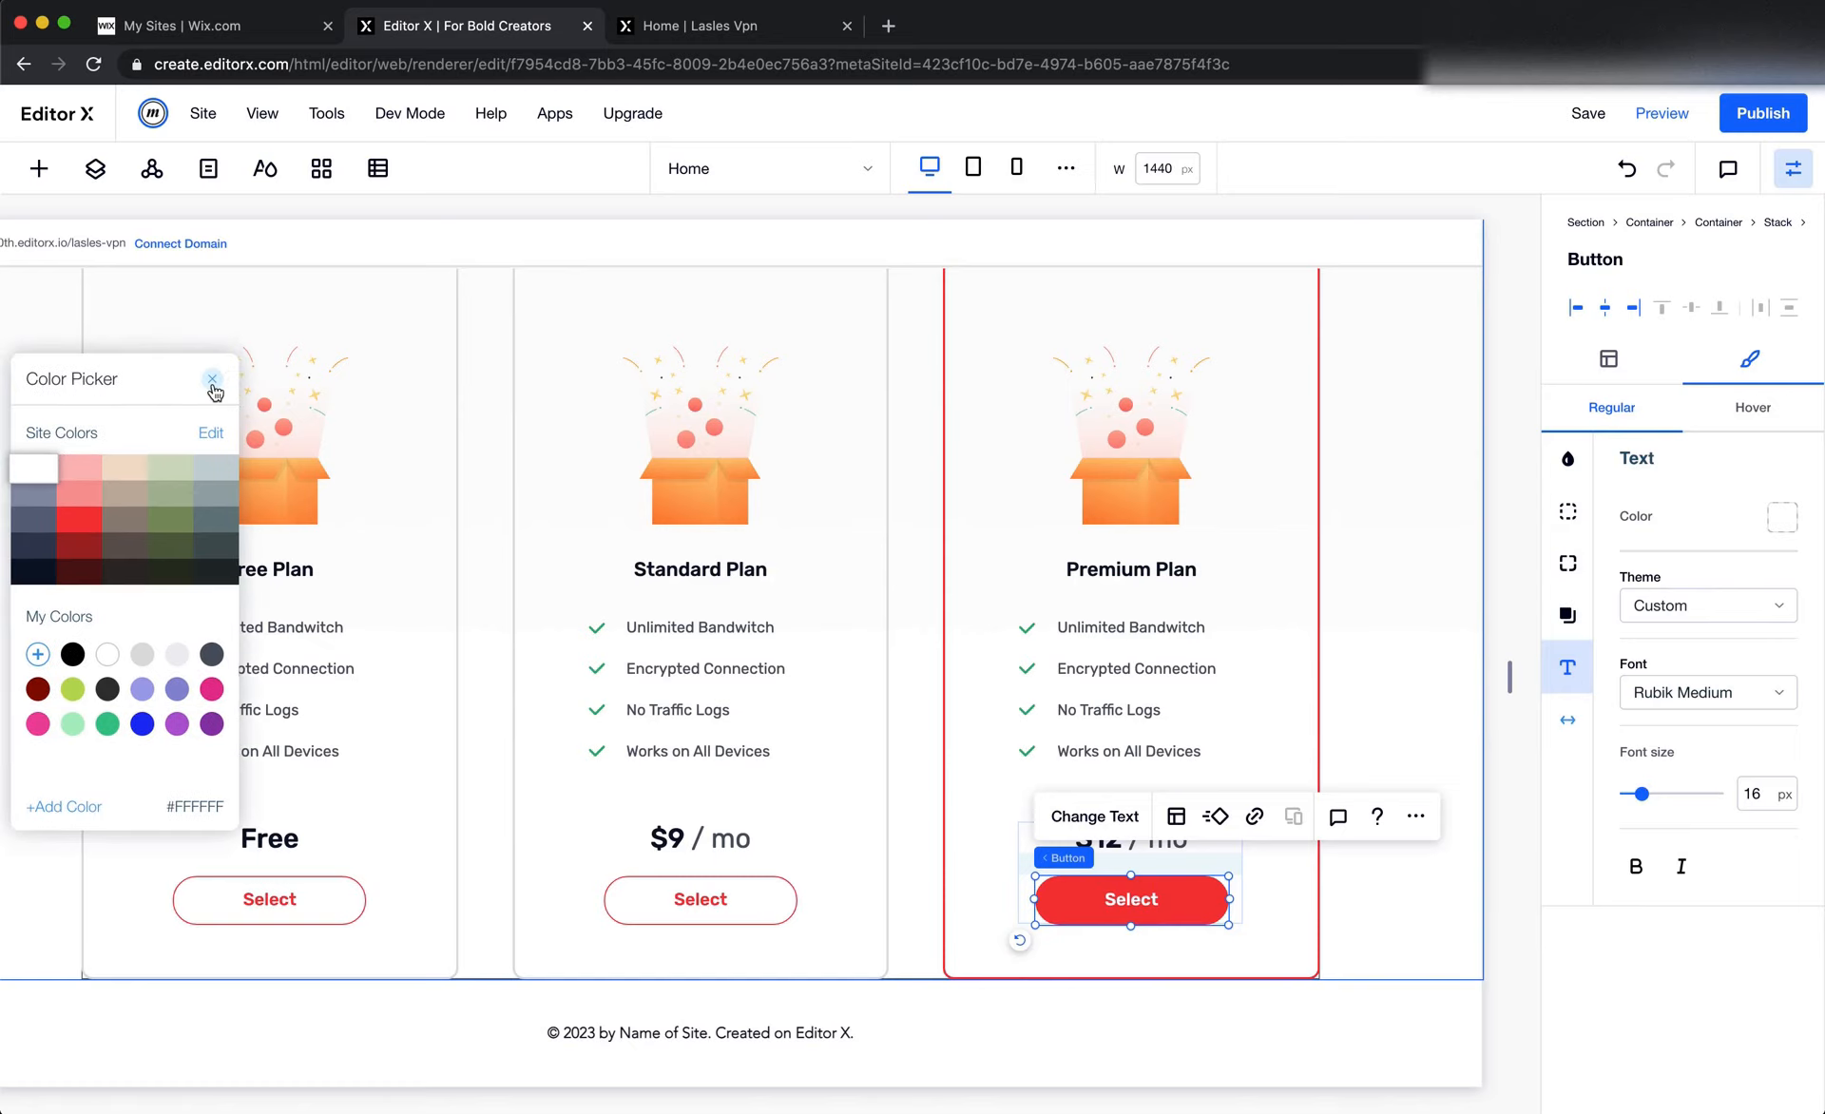
click(213, 390)
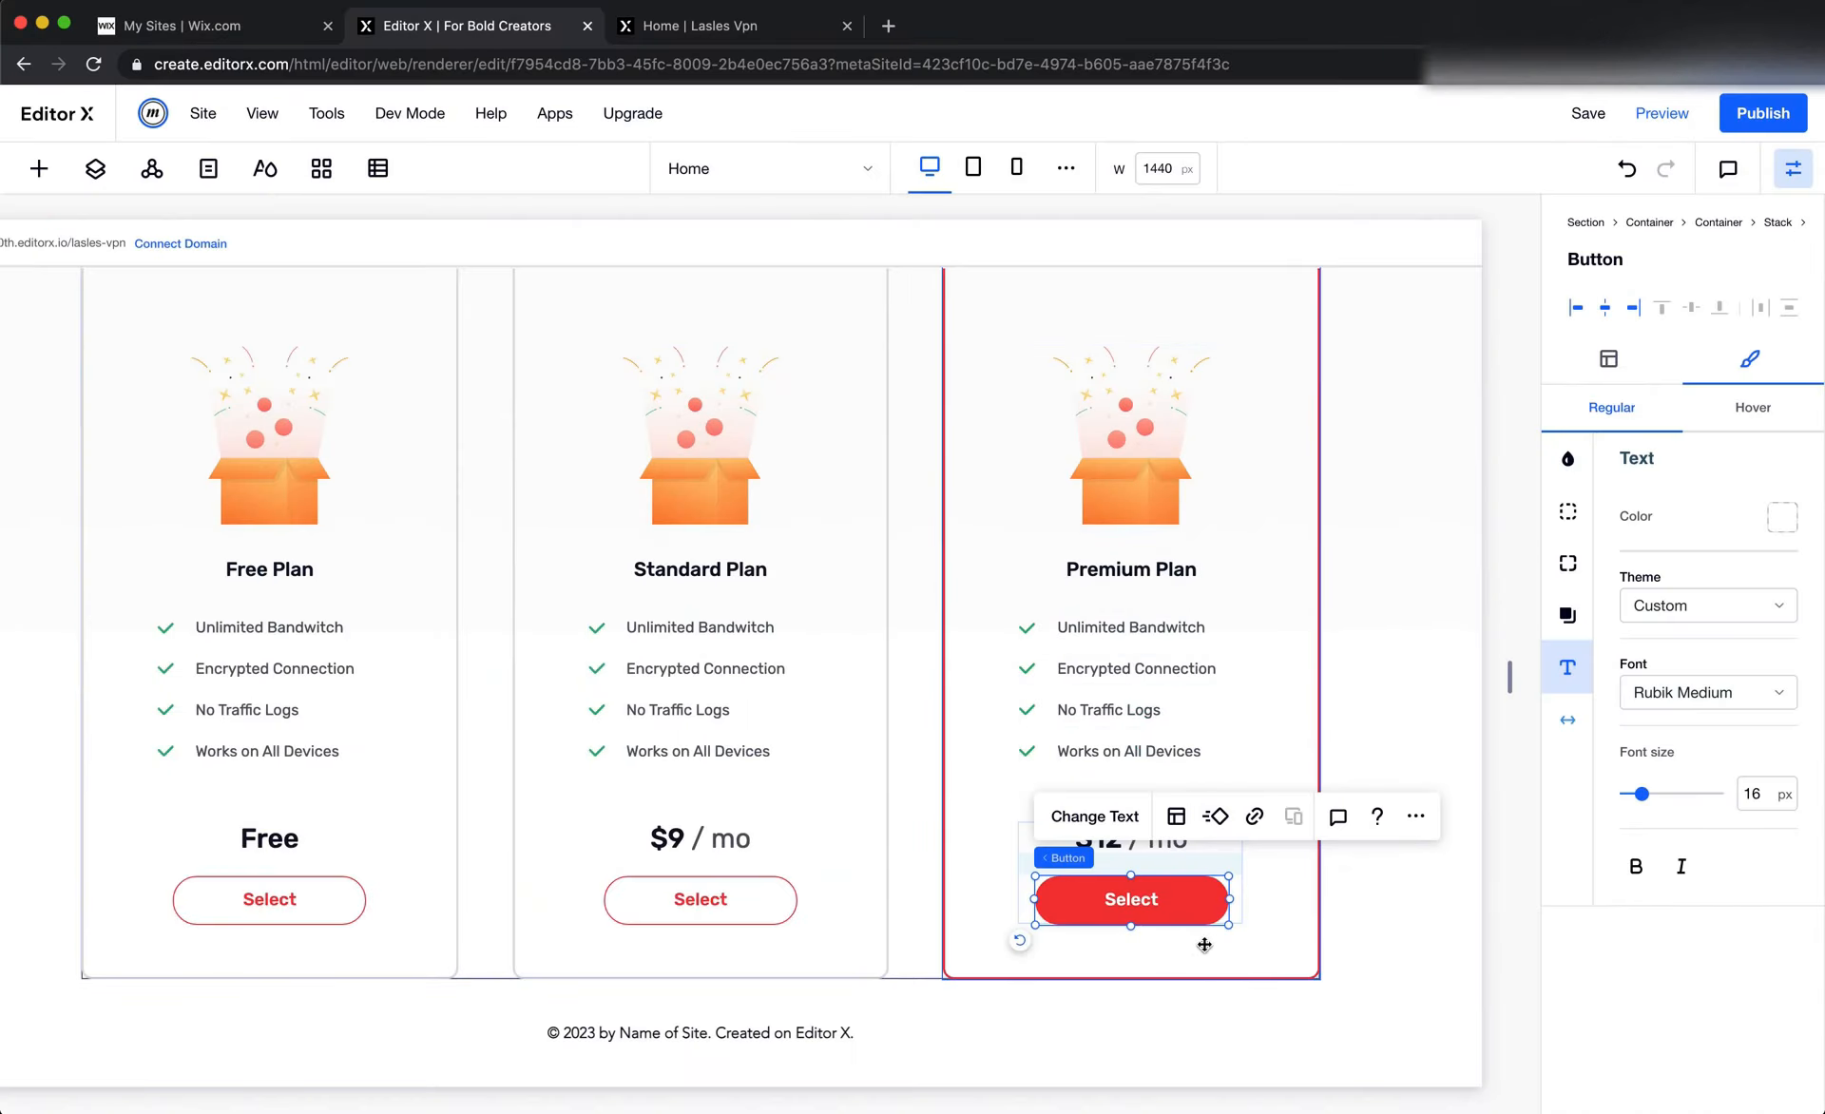
Copy the element design of the hero section's Get Started button from this breakpoint
click(1251, 968)
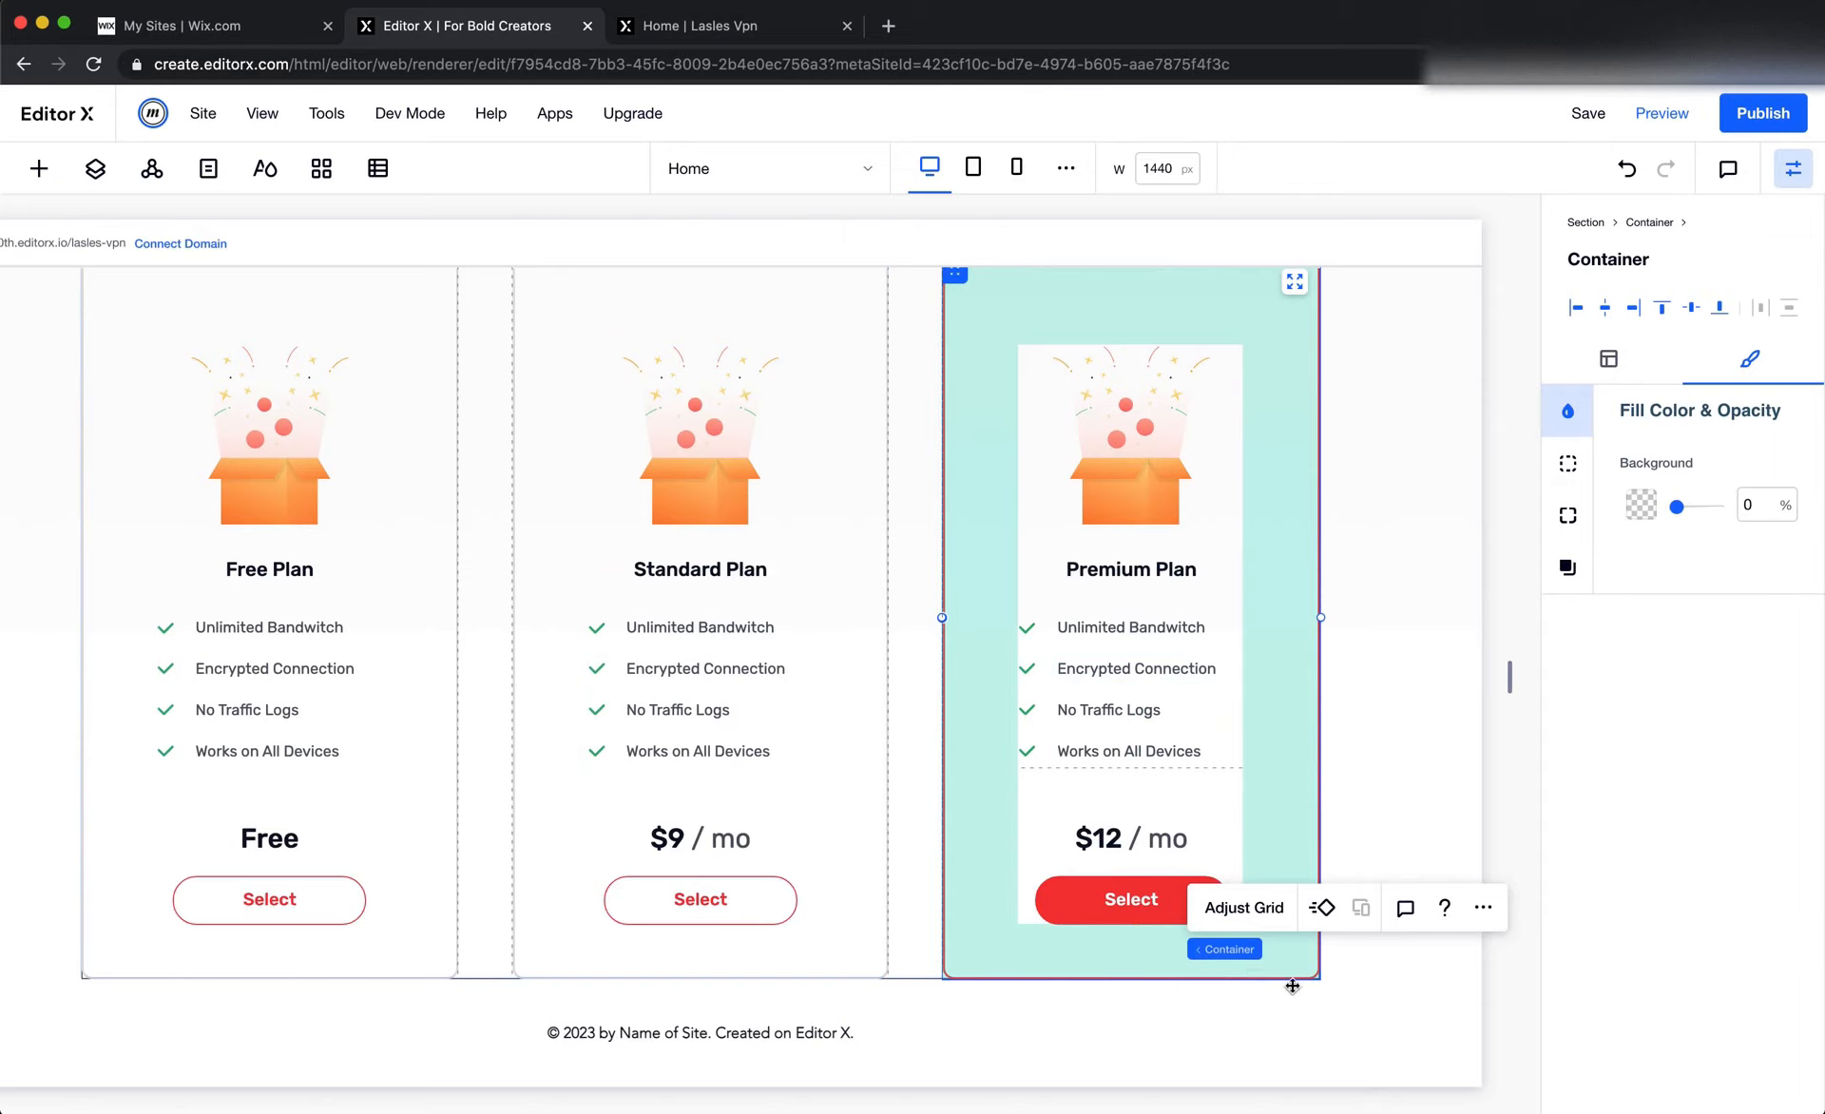
click(1377, 994)
scroll(1377, 994, up, 10)
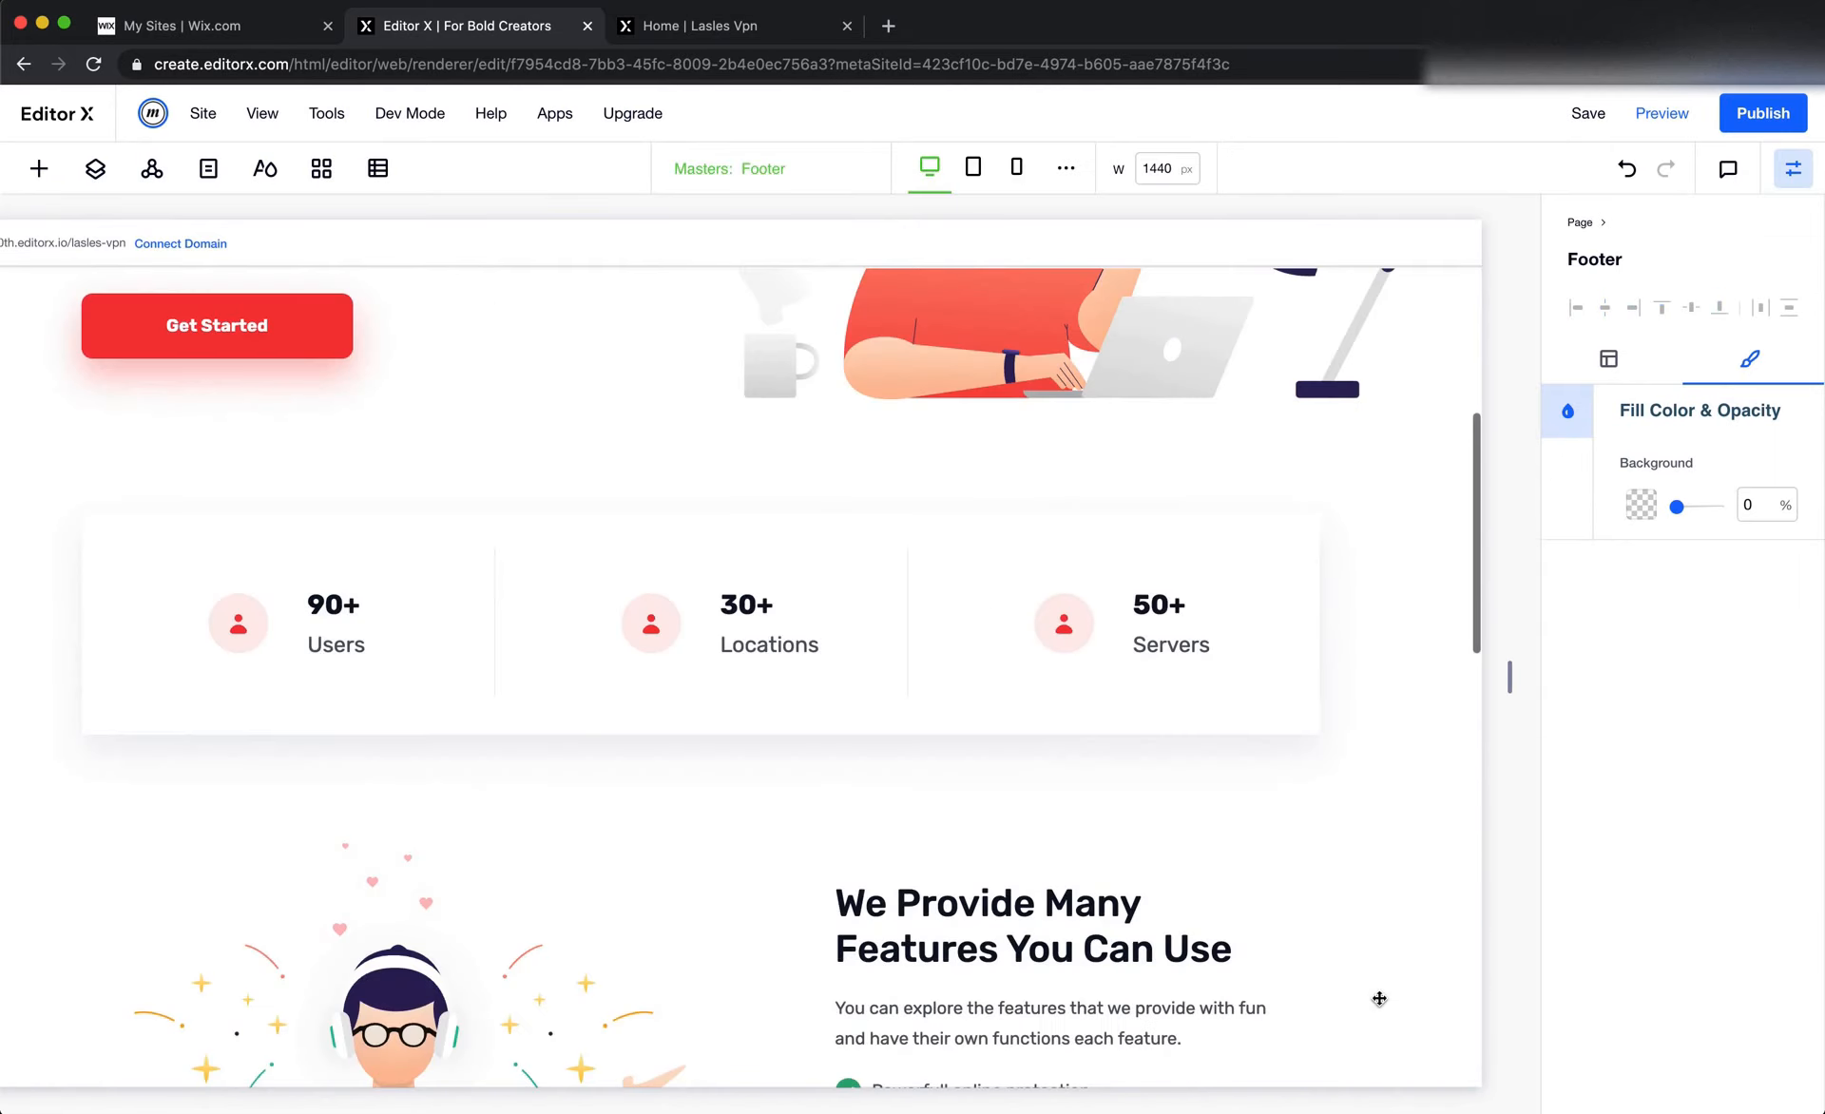
scroll(704, 539, up, 3)
scroll(705, 541, left, 3)
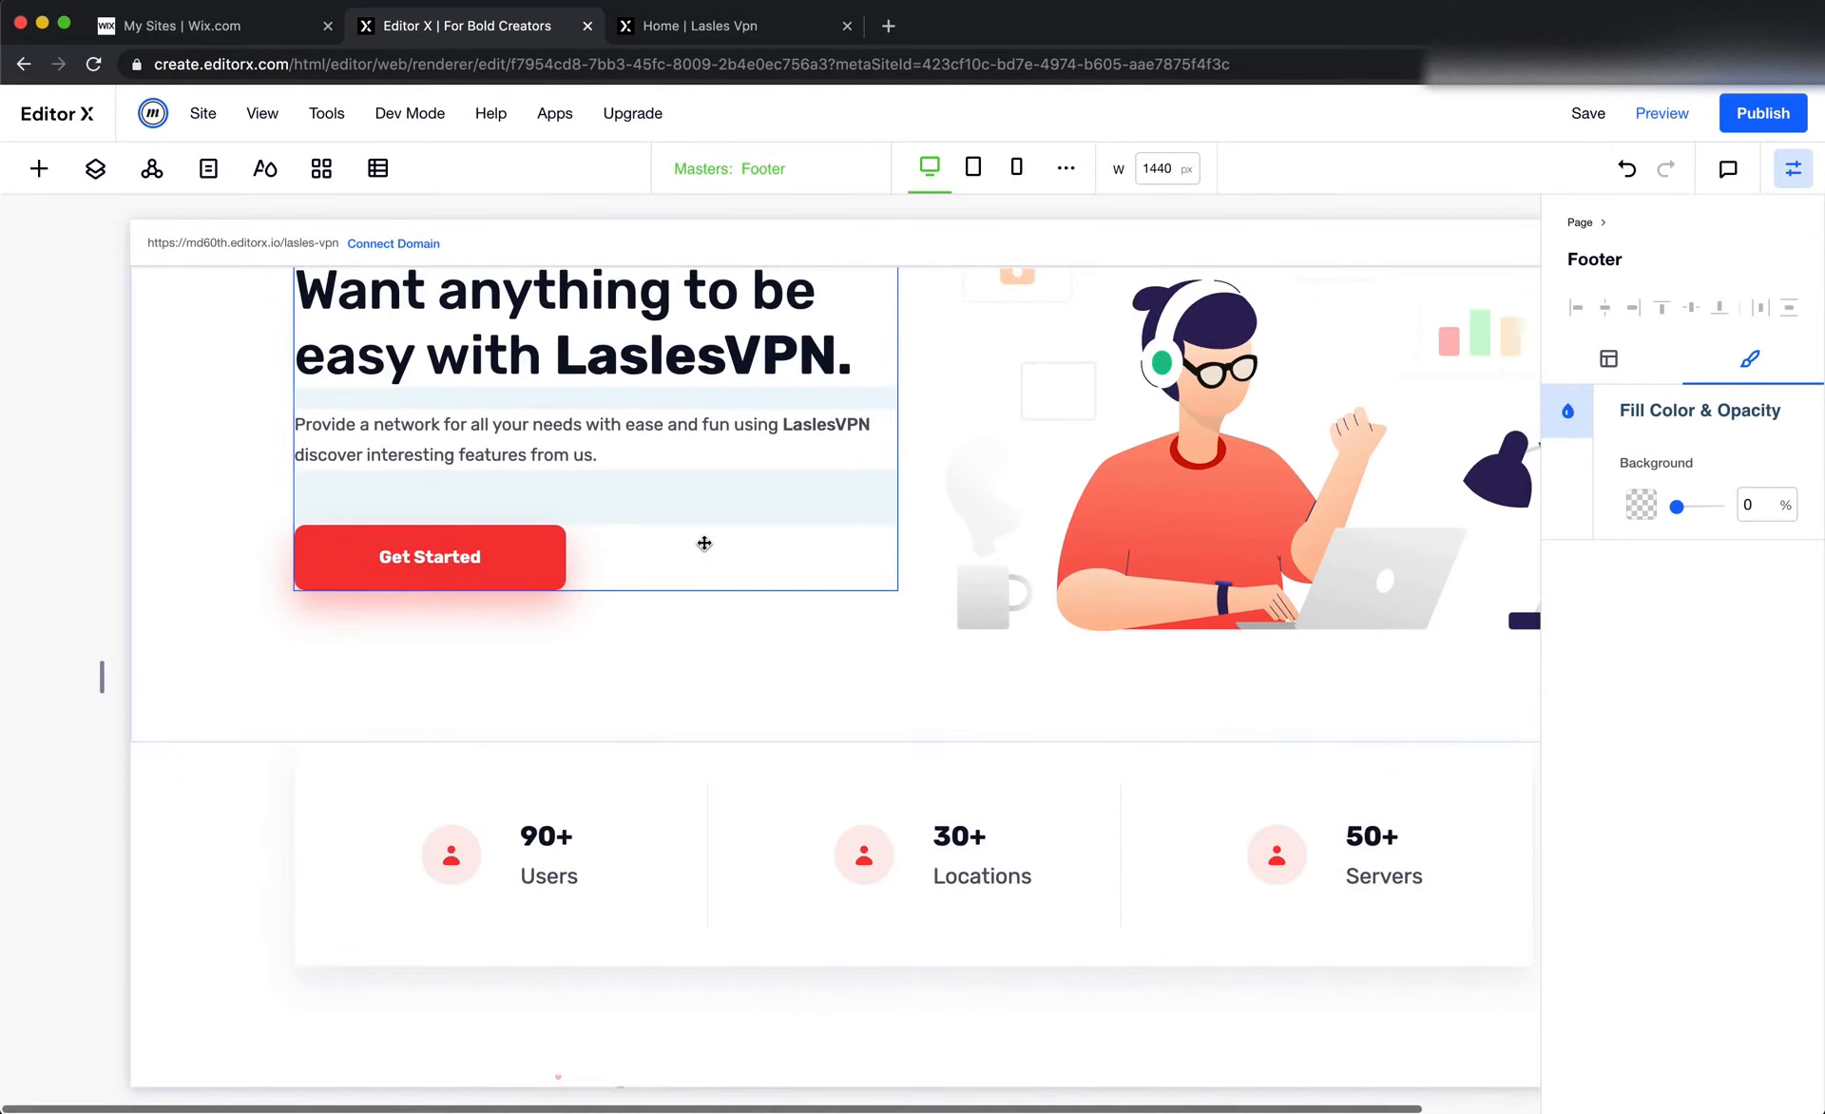
click(448, 551)
click(684, 470)
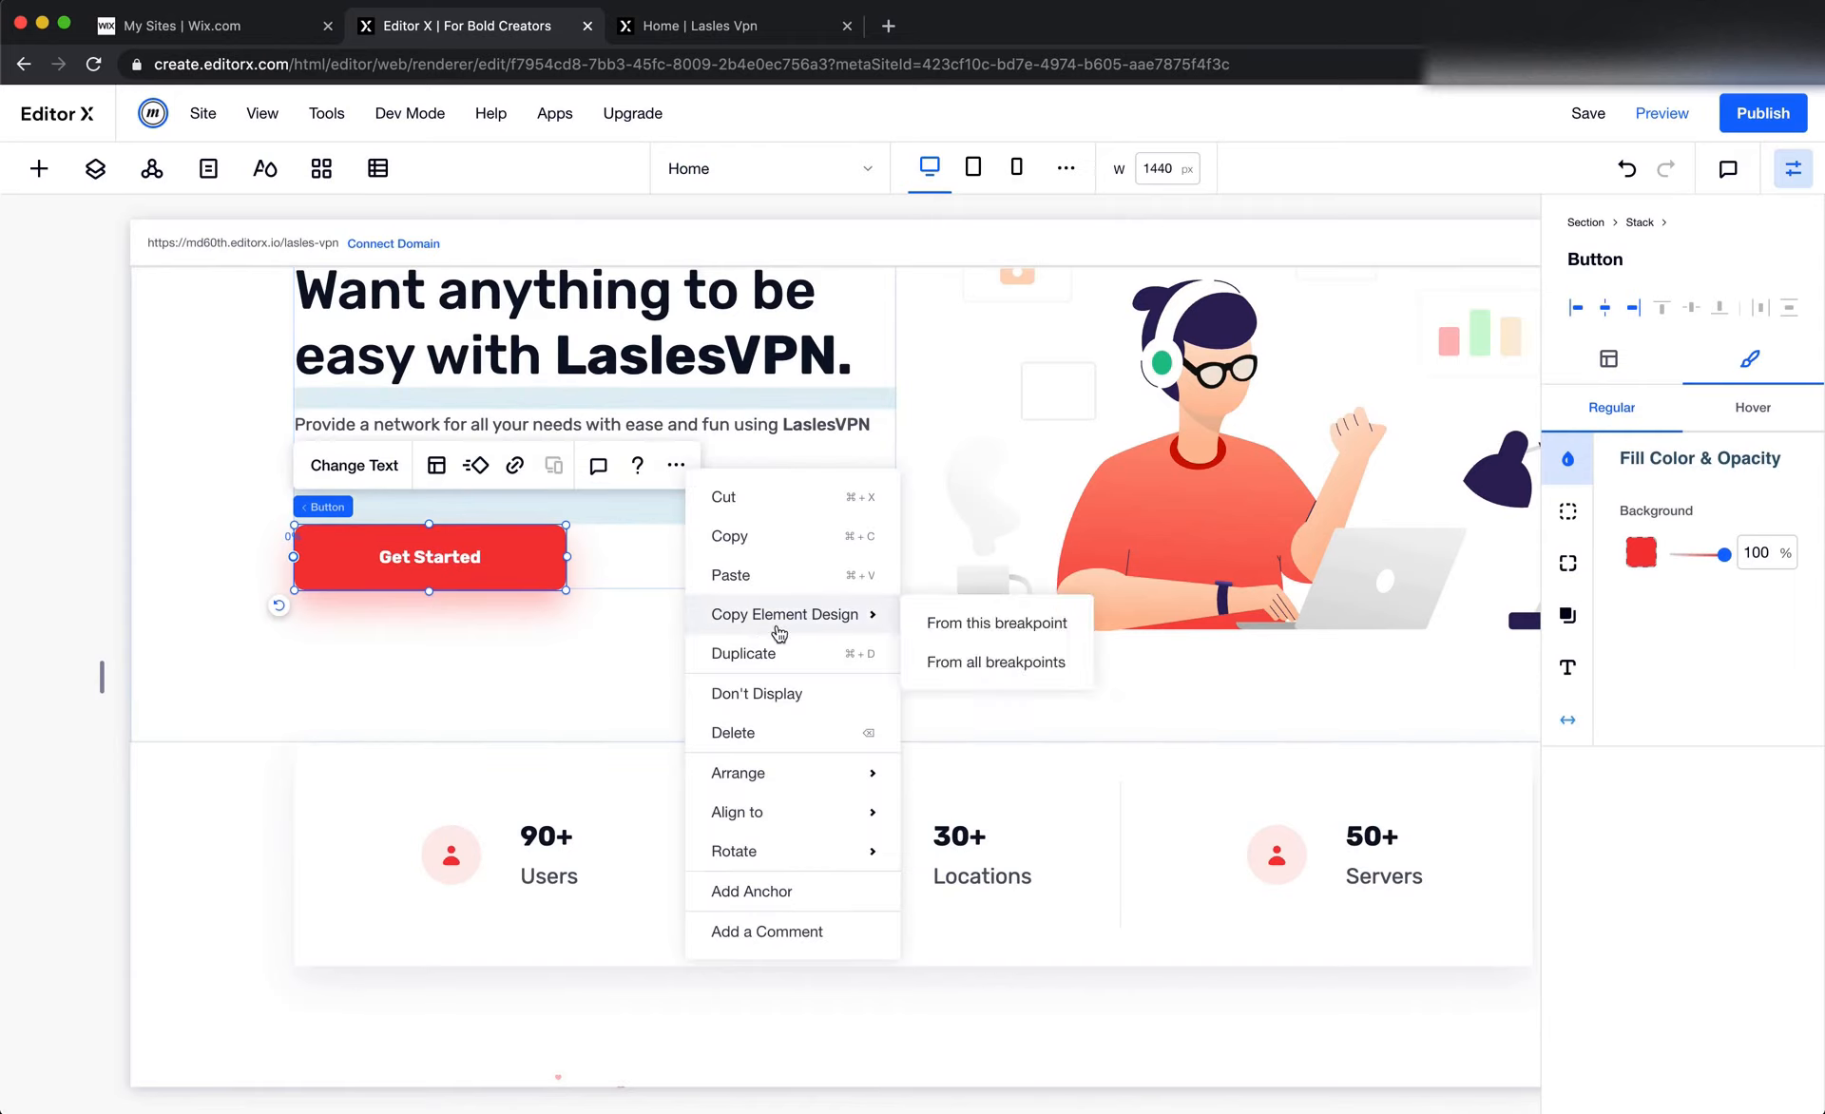
mouse_move(808, 781)
mouse_move(822, 622)
click(1027, 623)
Apply the copied Get Started button design to the Select button in the Premium Plan card
scroll(1344, 739, down, 1)
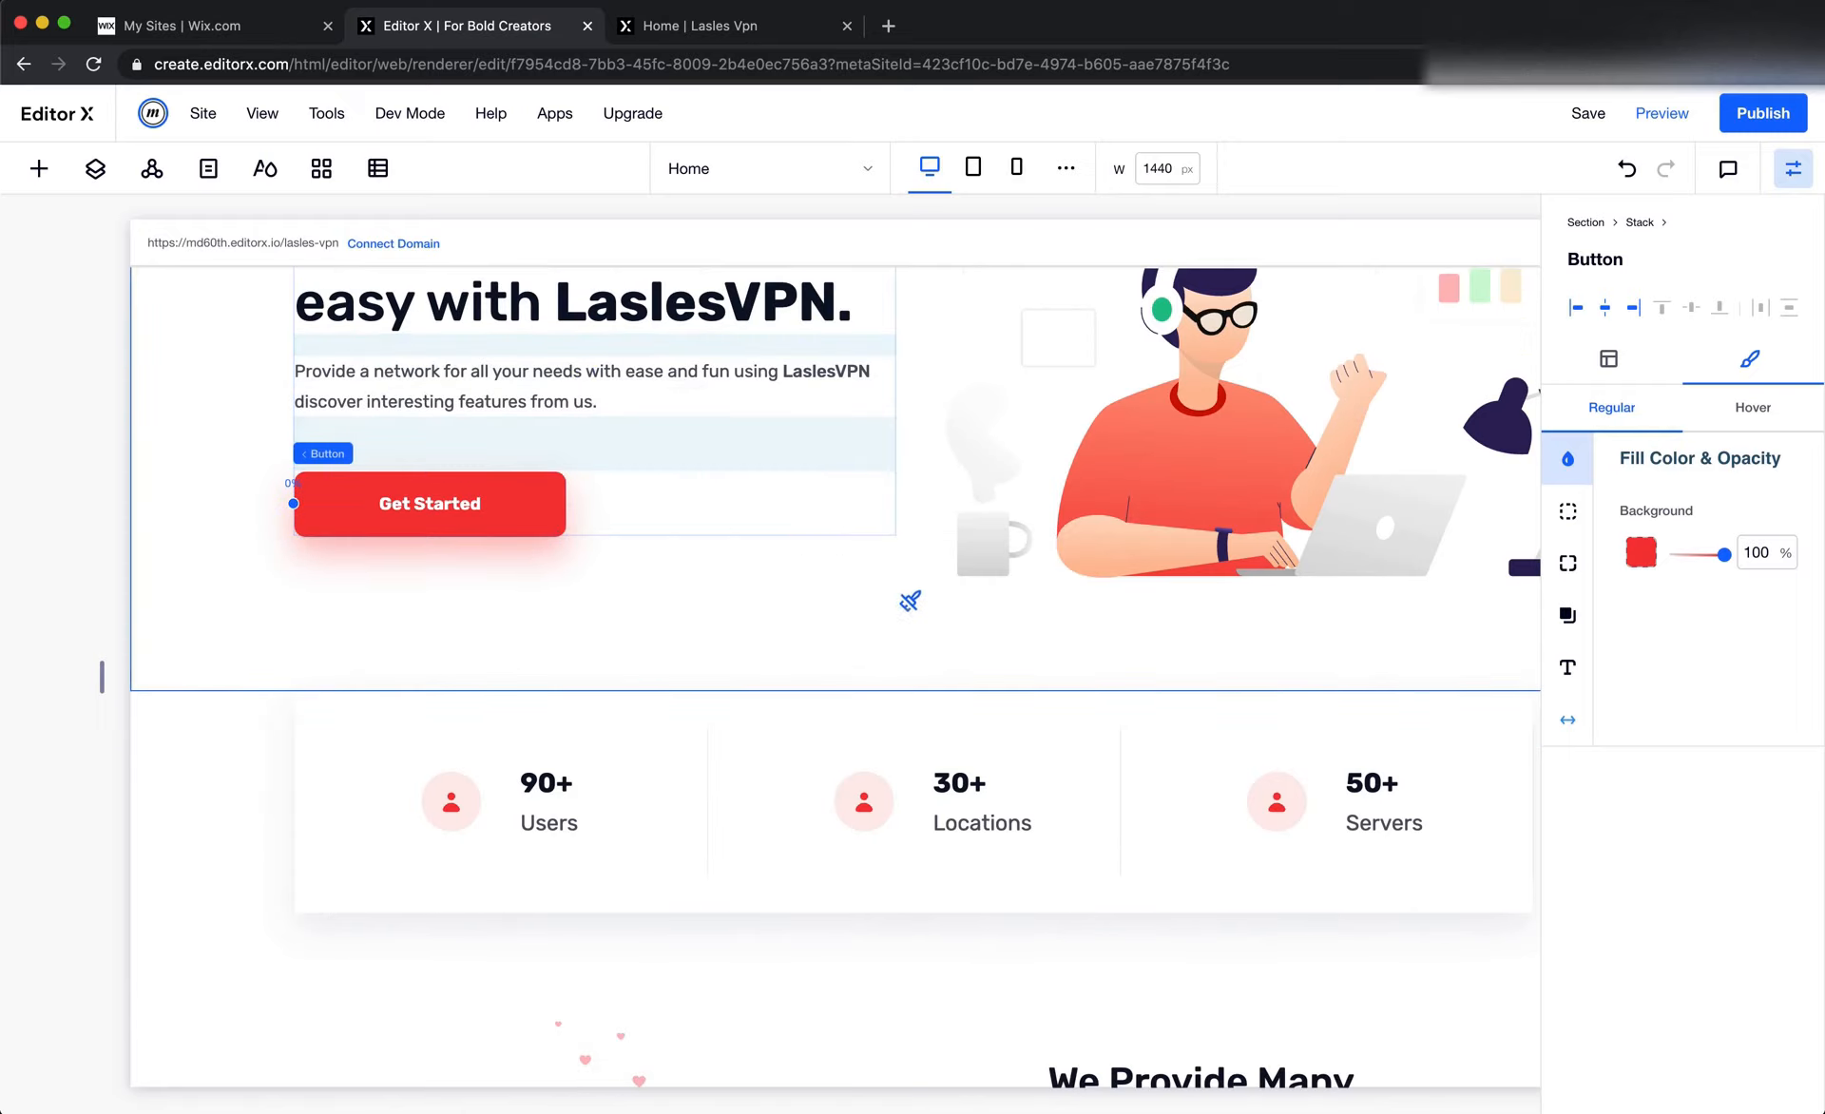
scroll(898, 655, down, 10)
scroll(898, 655, right, 2)
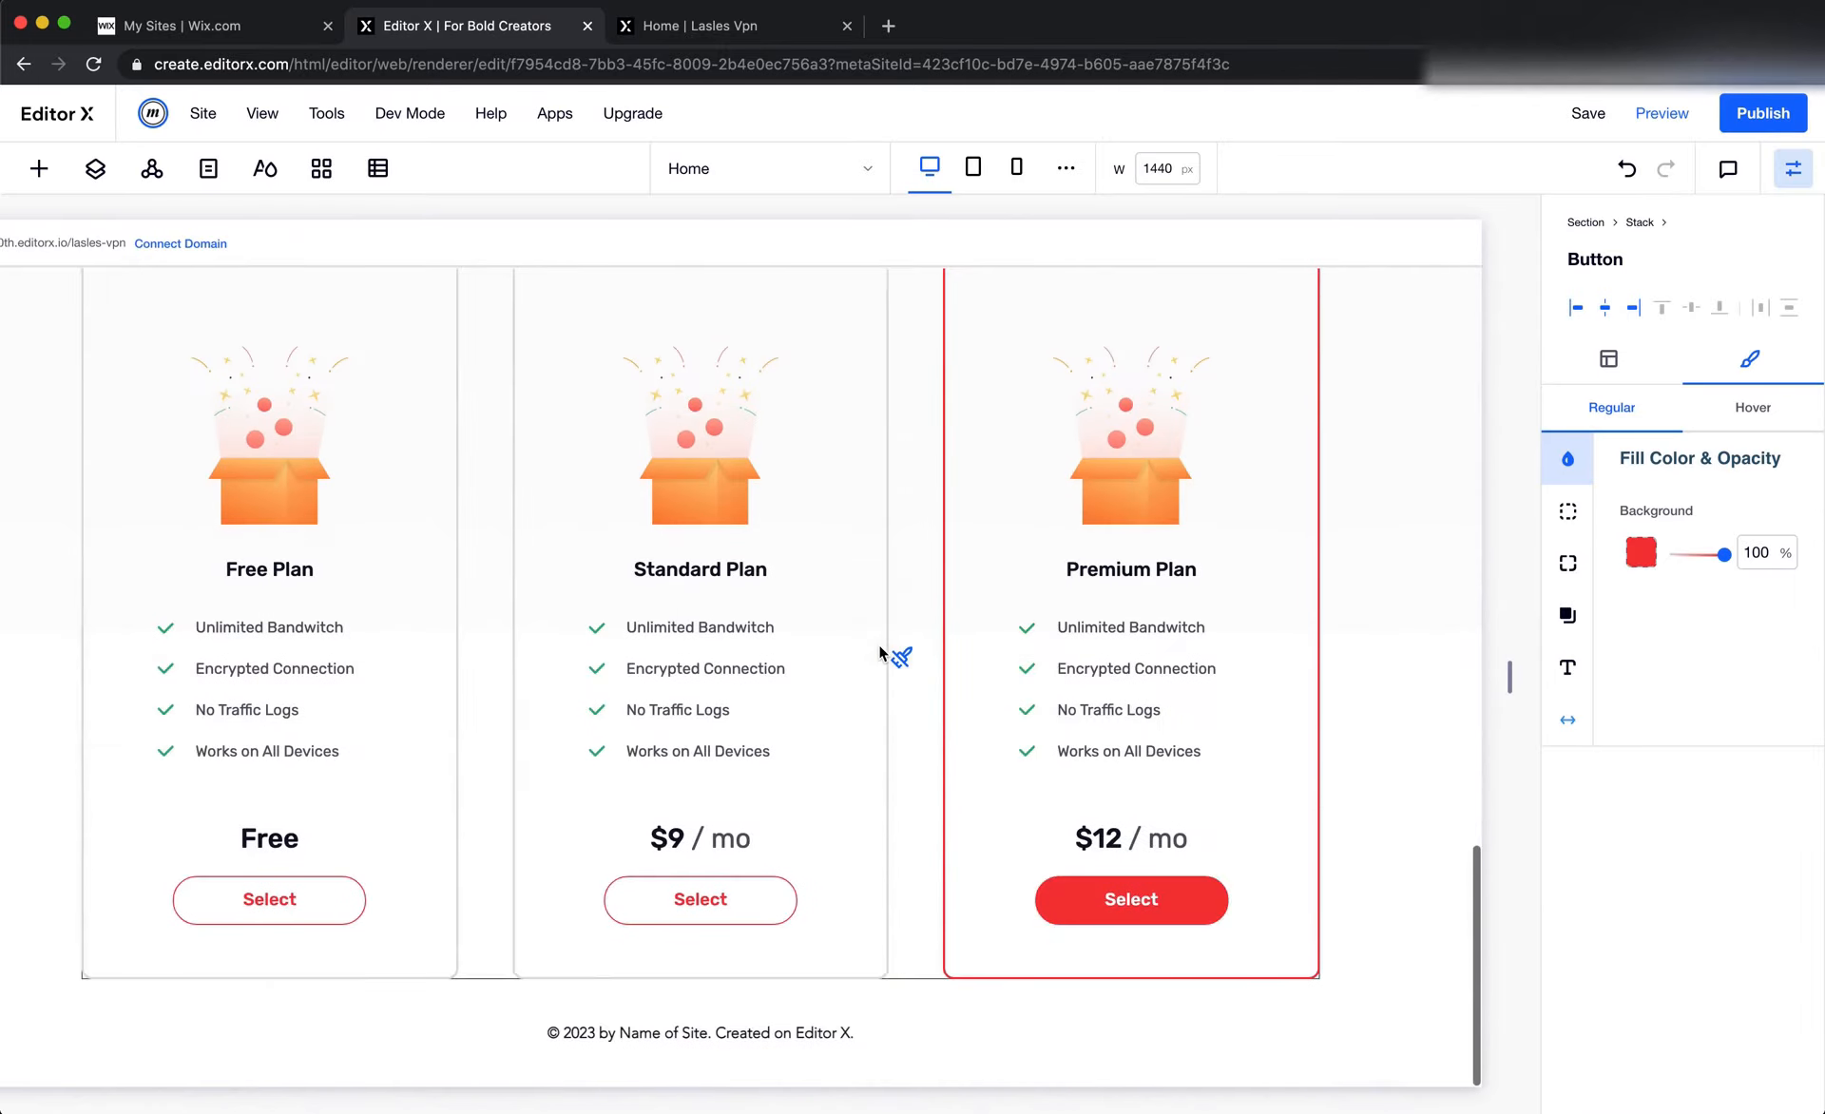
click(1165, 897)
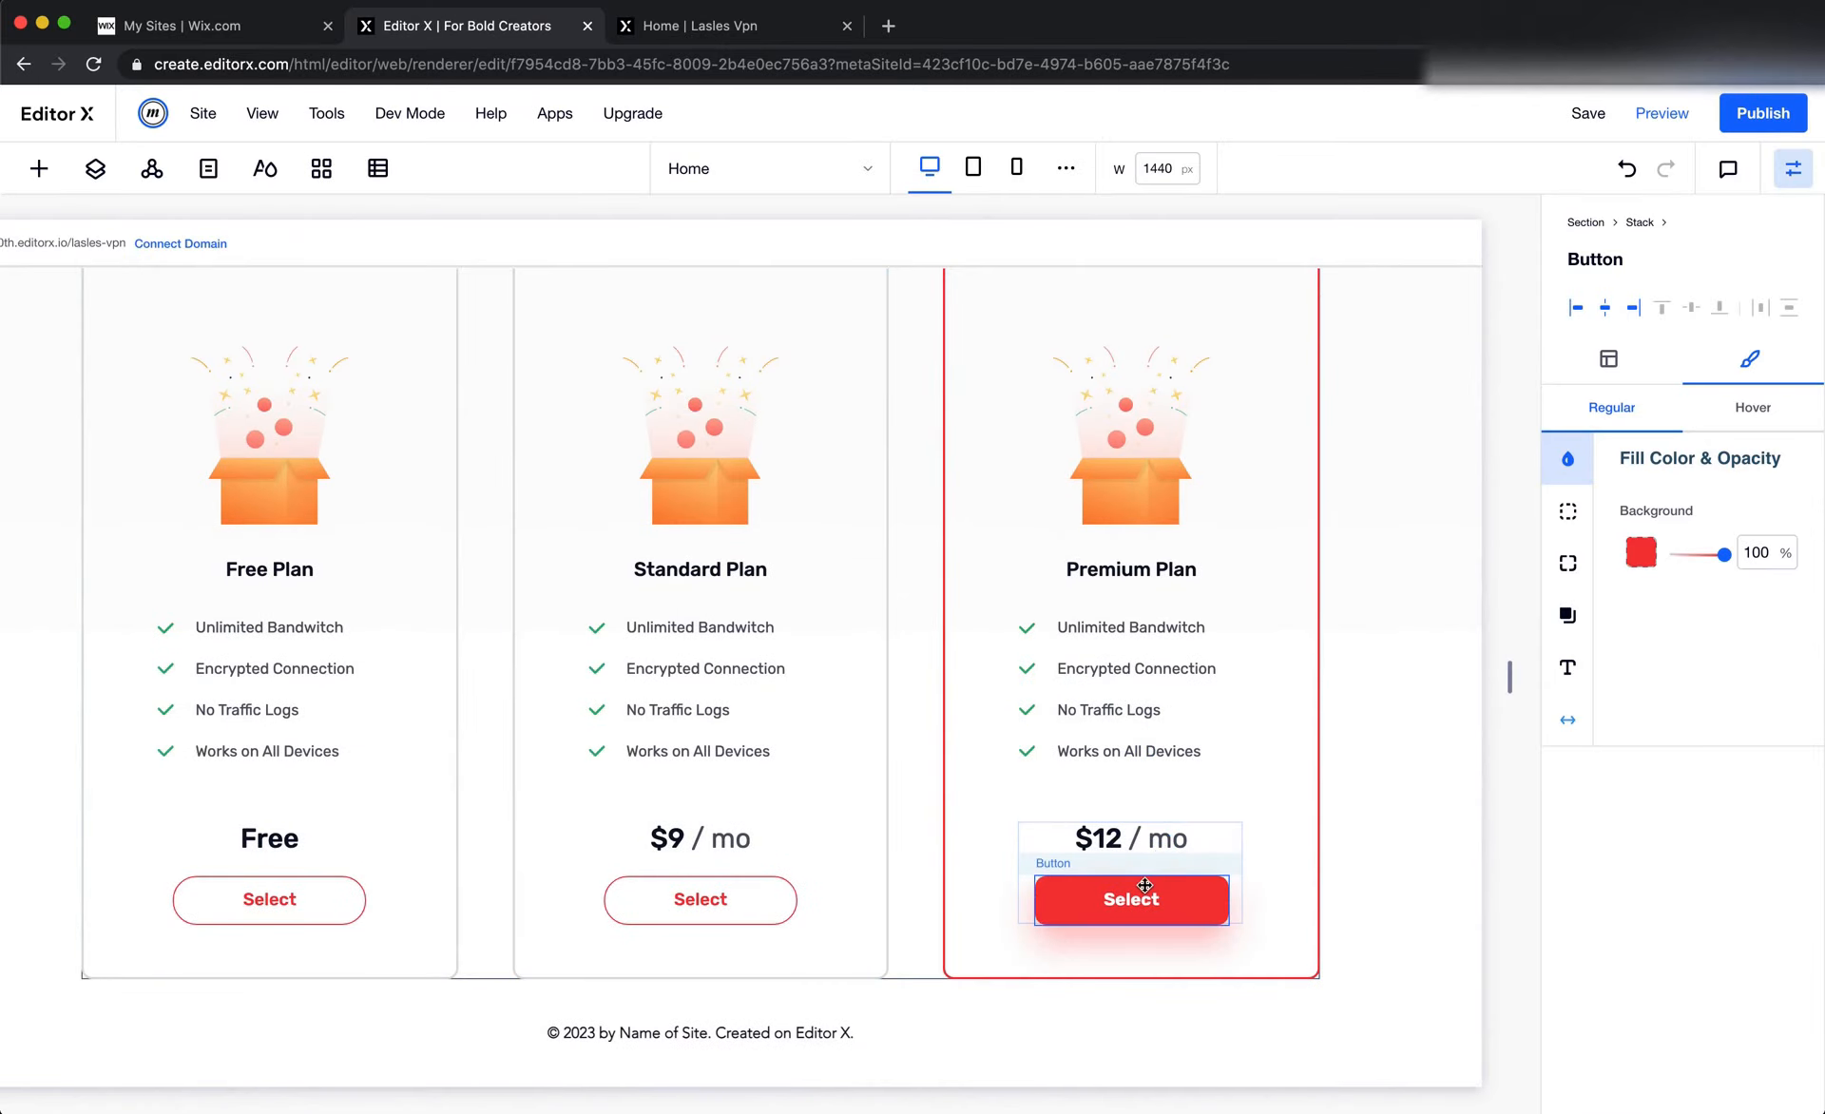
click(1319, 813)
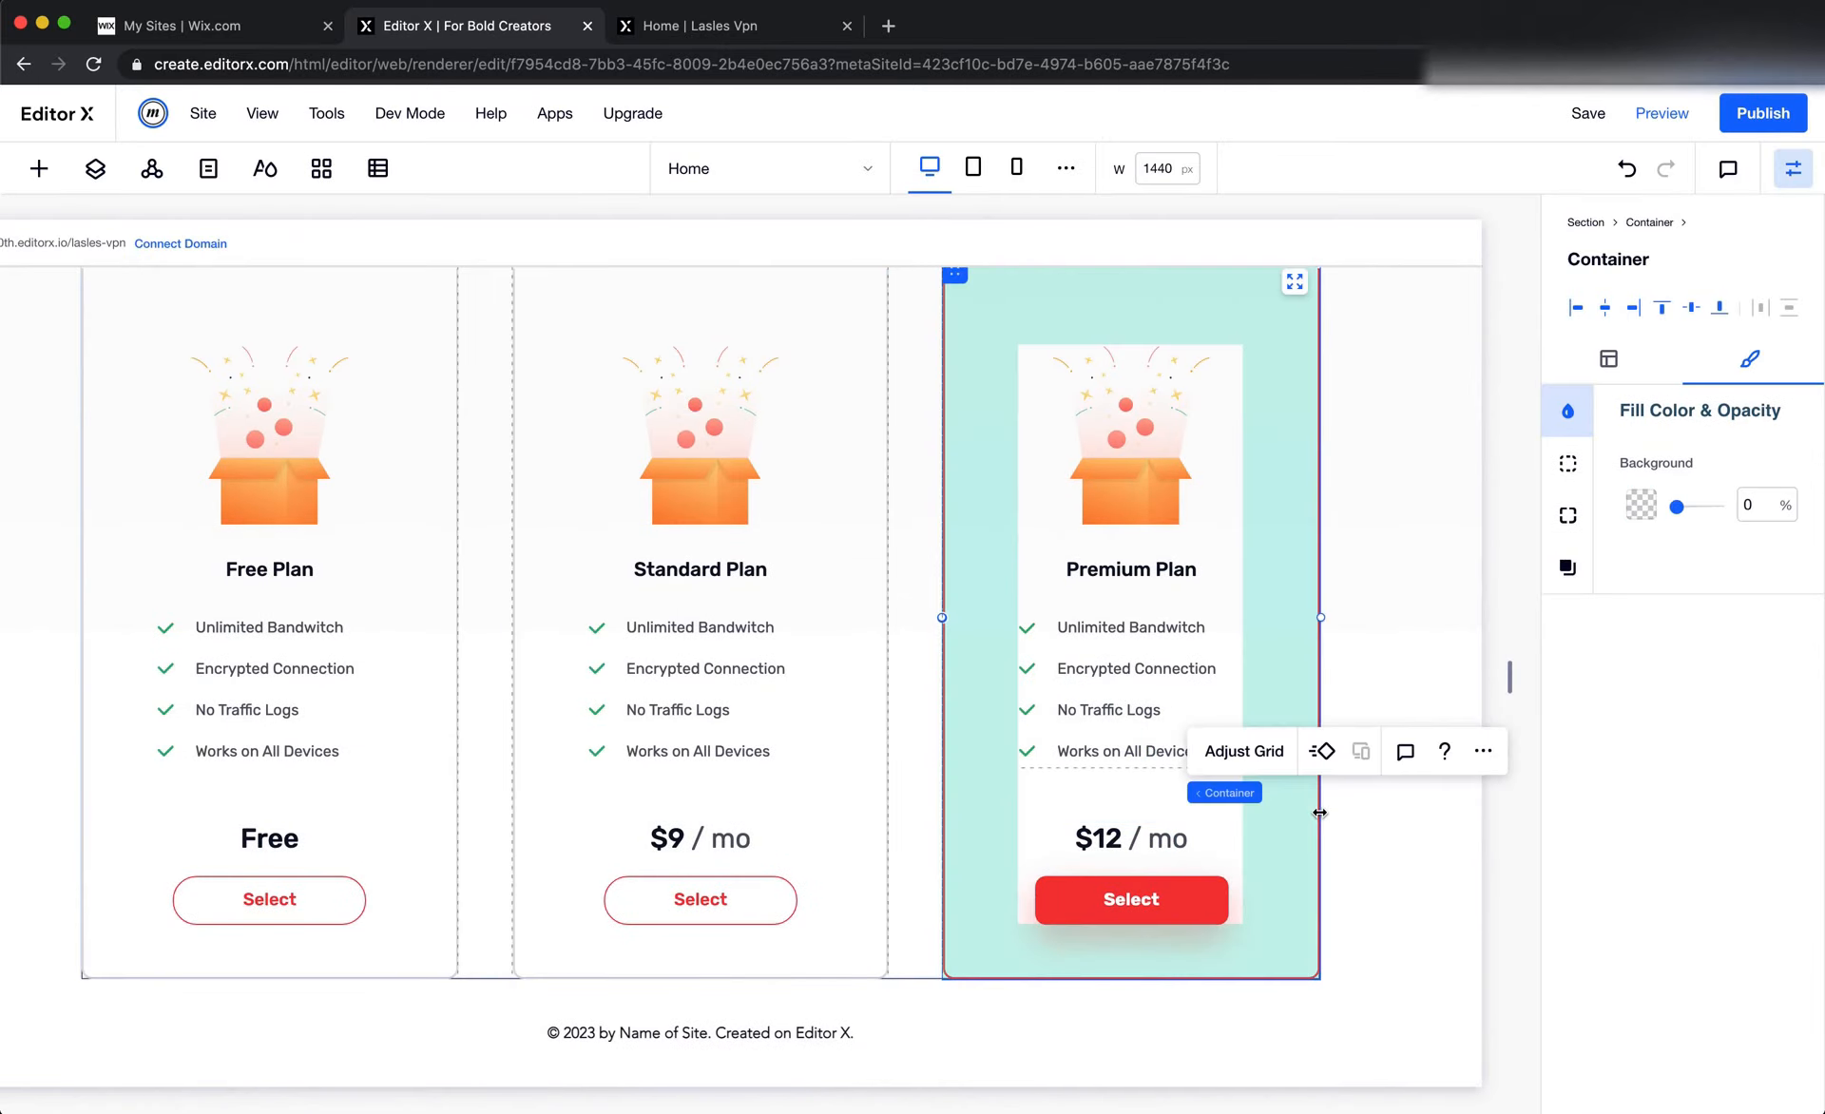
Set the corner radius of the Premium Plan card's Select button to 999 px
click(1380, 884)
click(1181, 904)
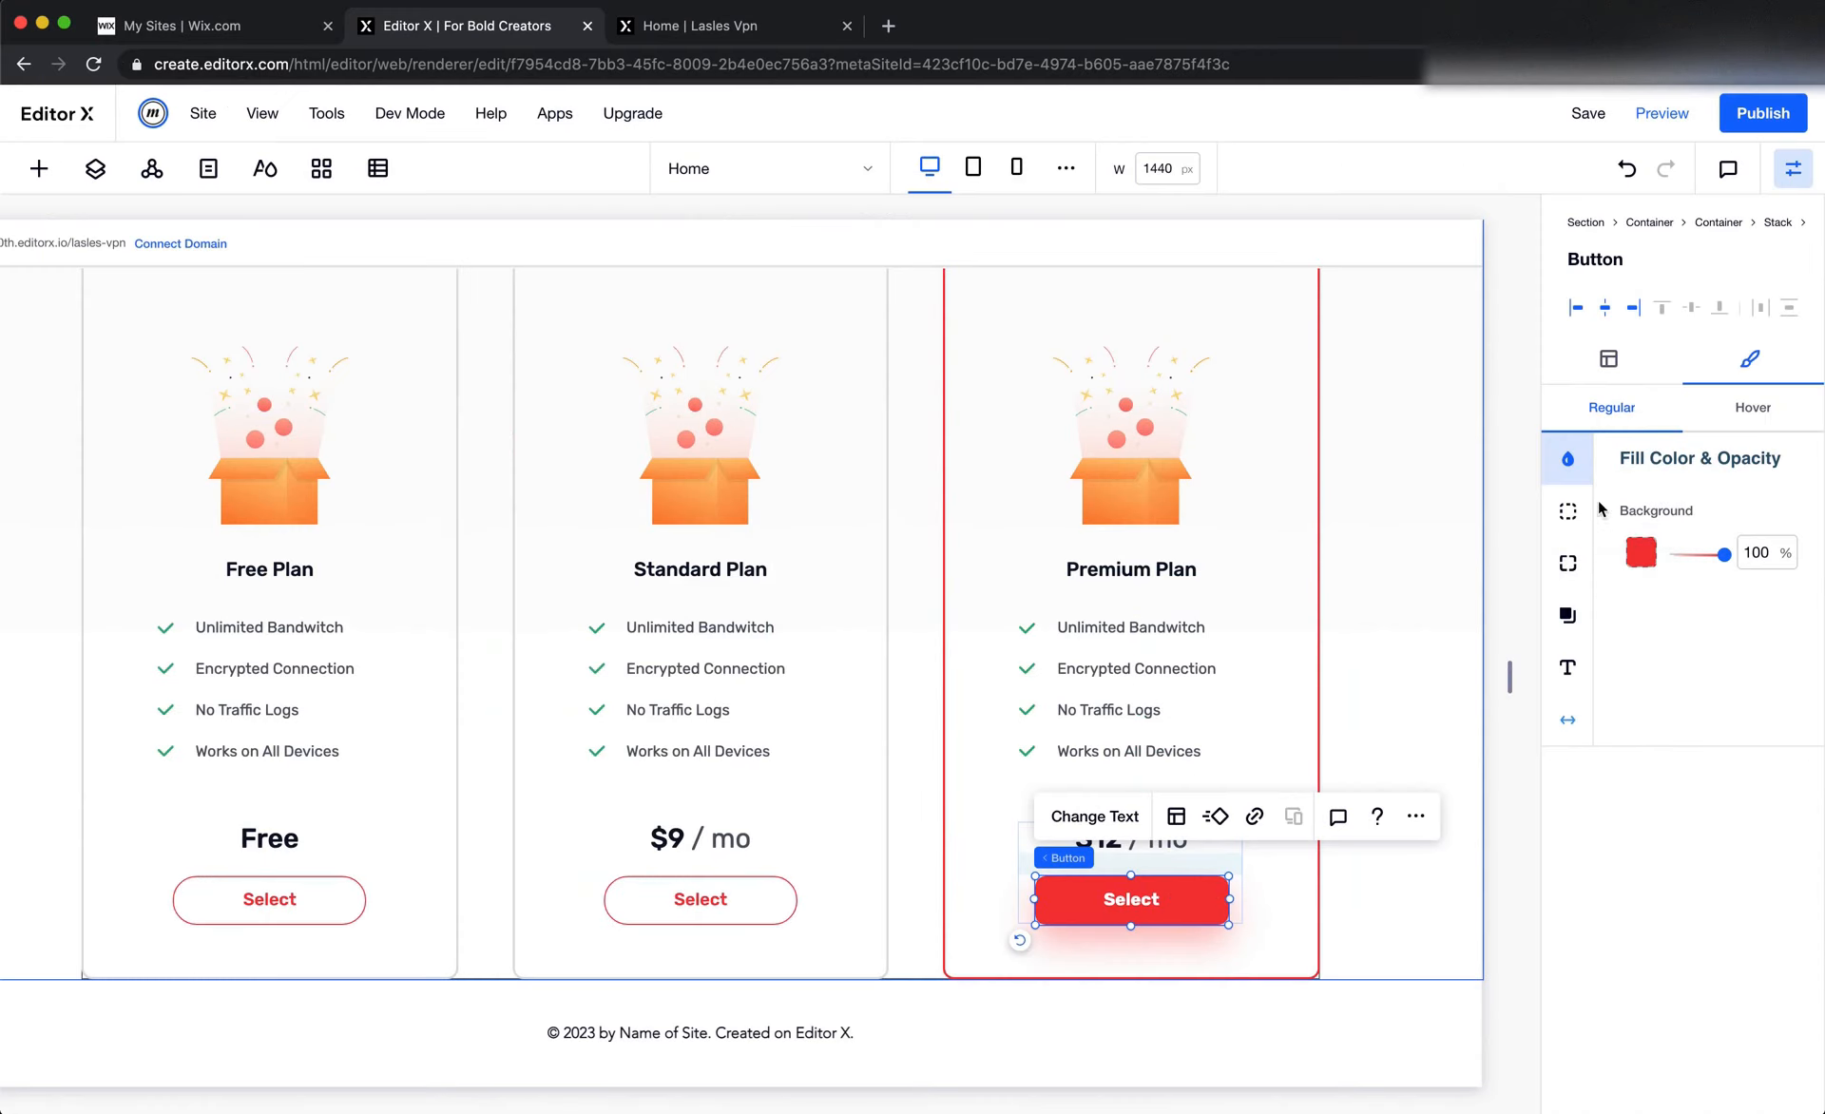
click(1568, 563)
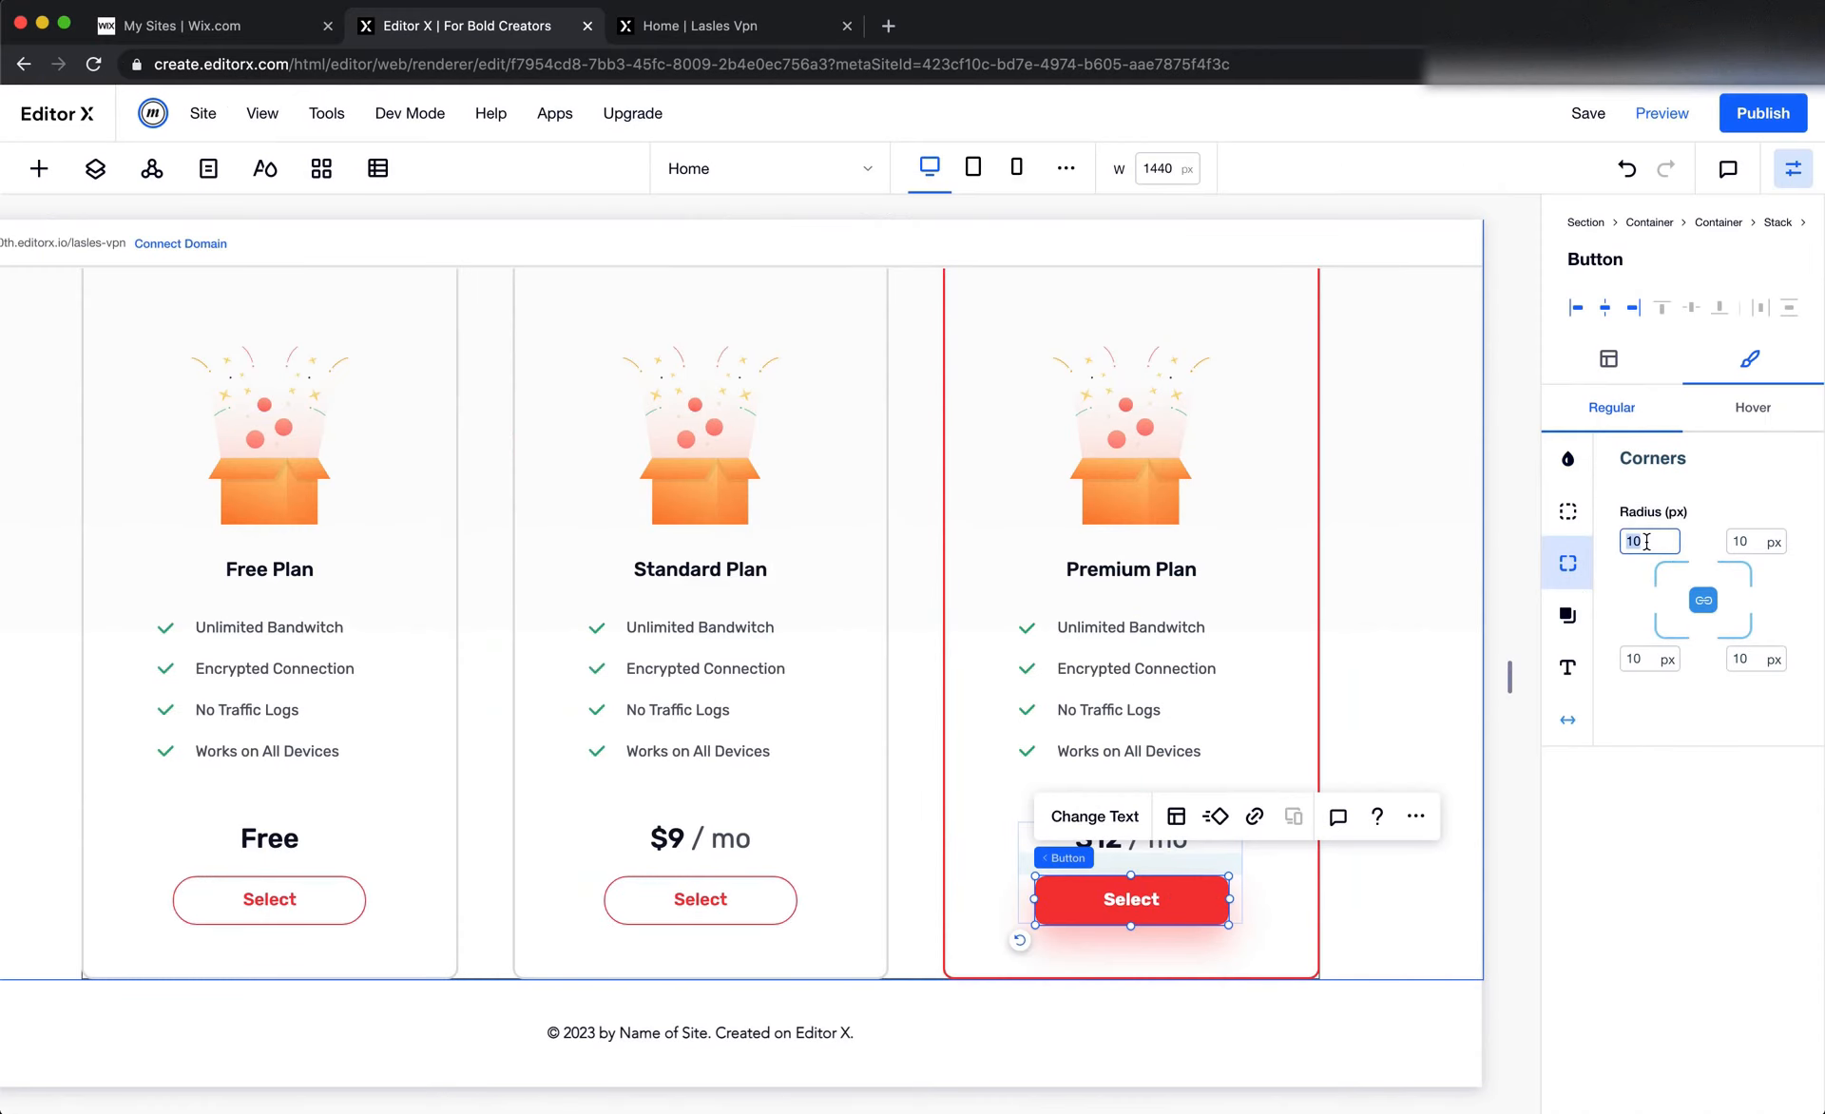
text(999)
key(Return)
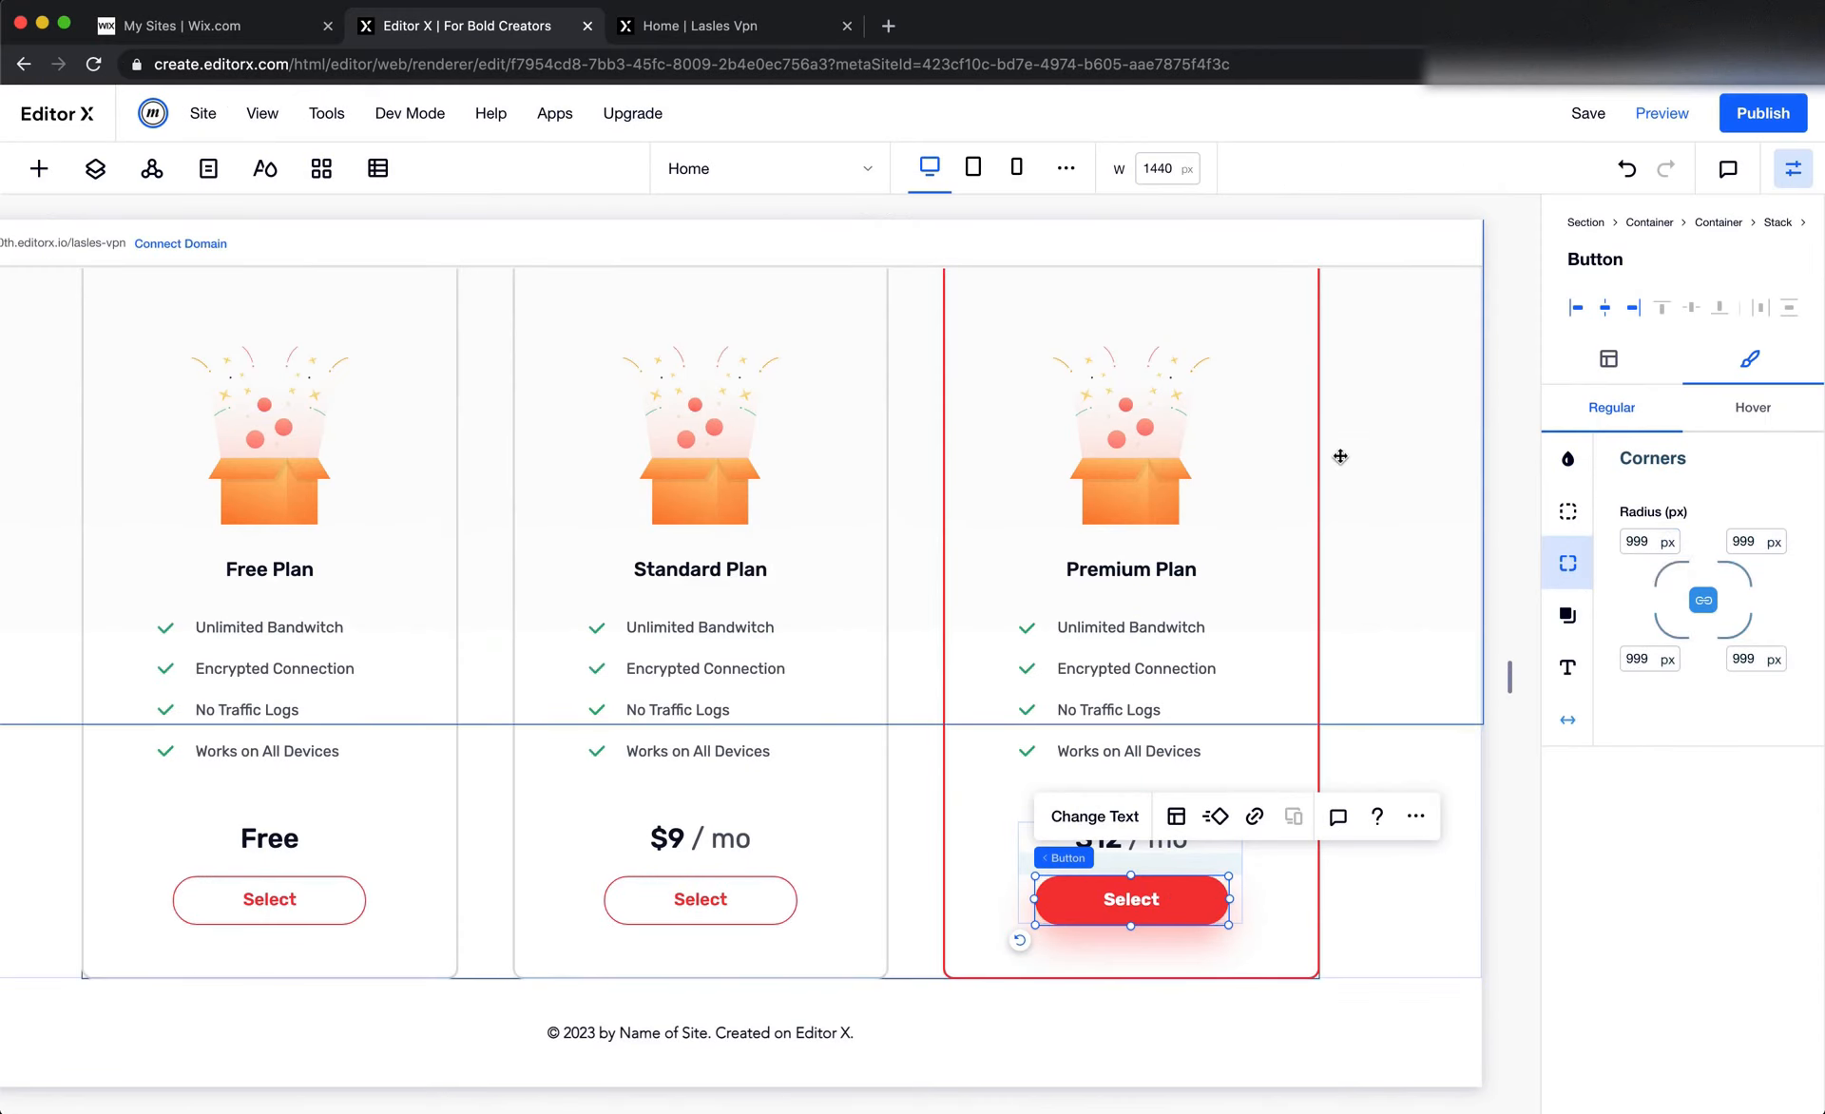
click(1369, 526)
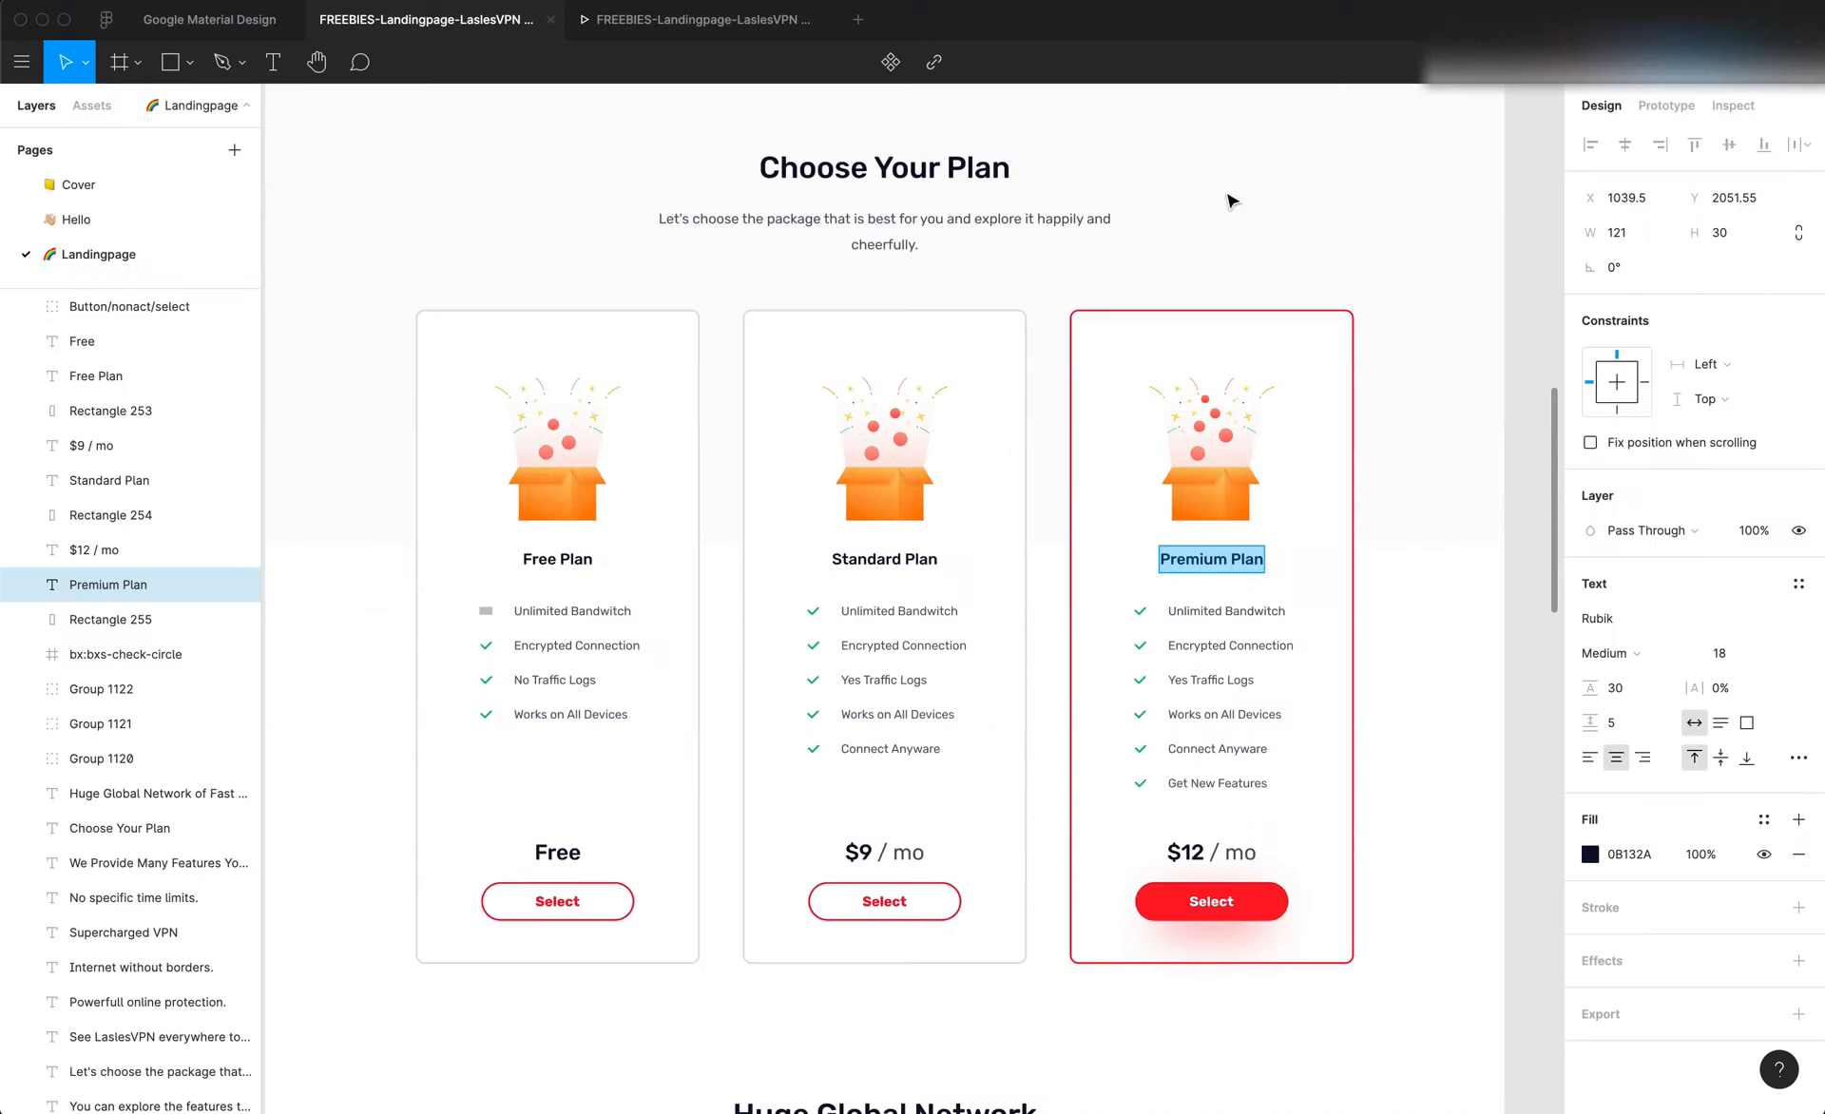
Publish the site and add a blank section directly below the pricing section
scroll(1126, 570, down, 10)
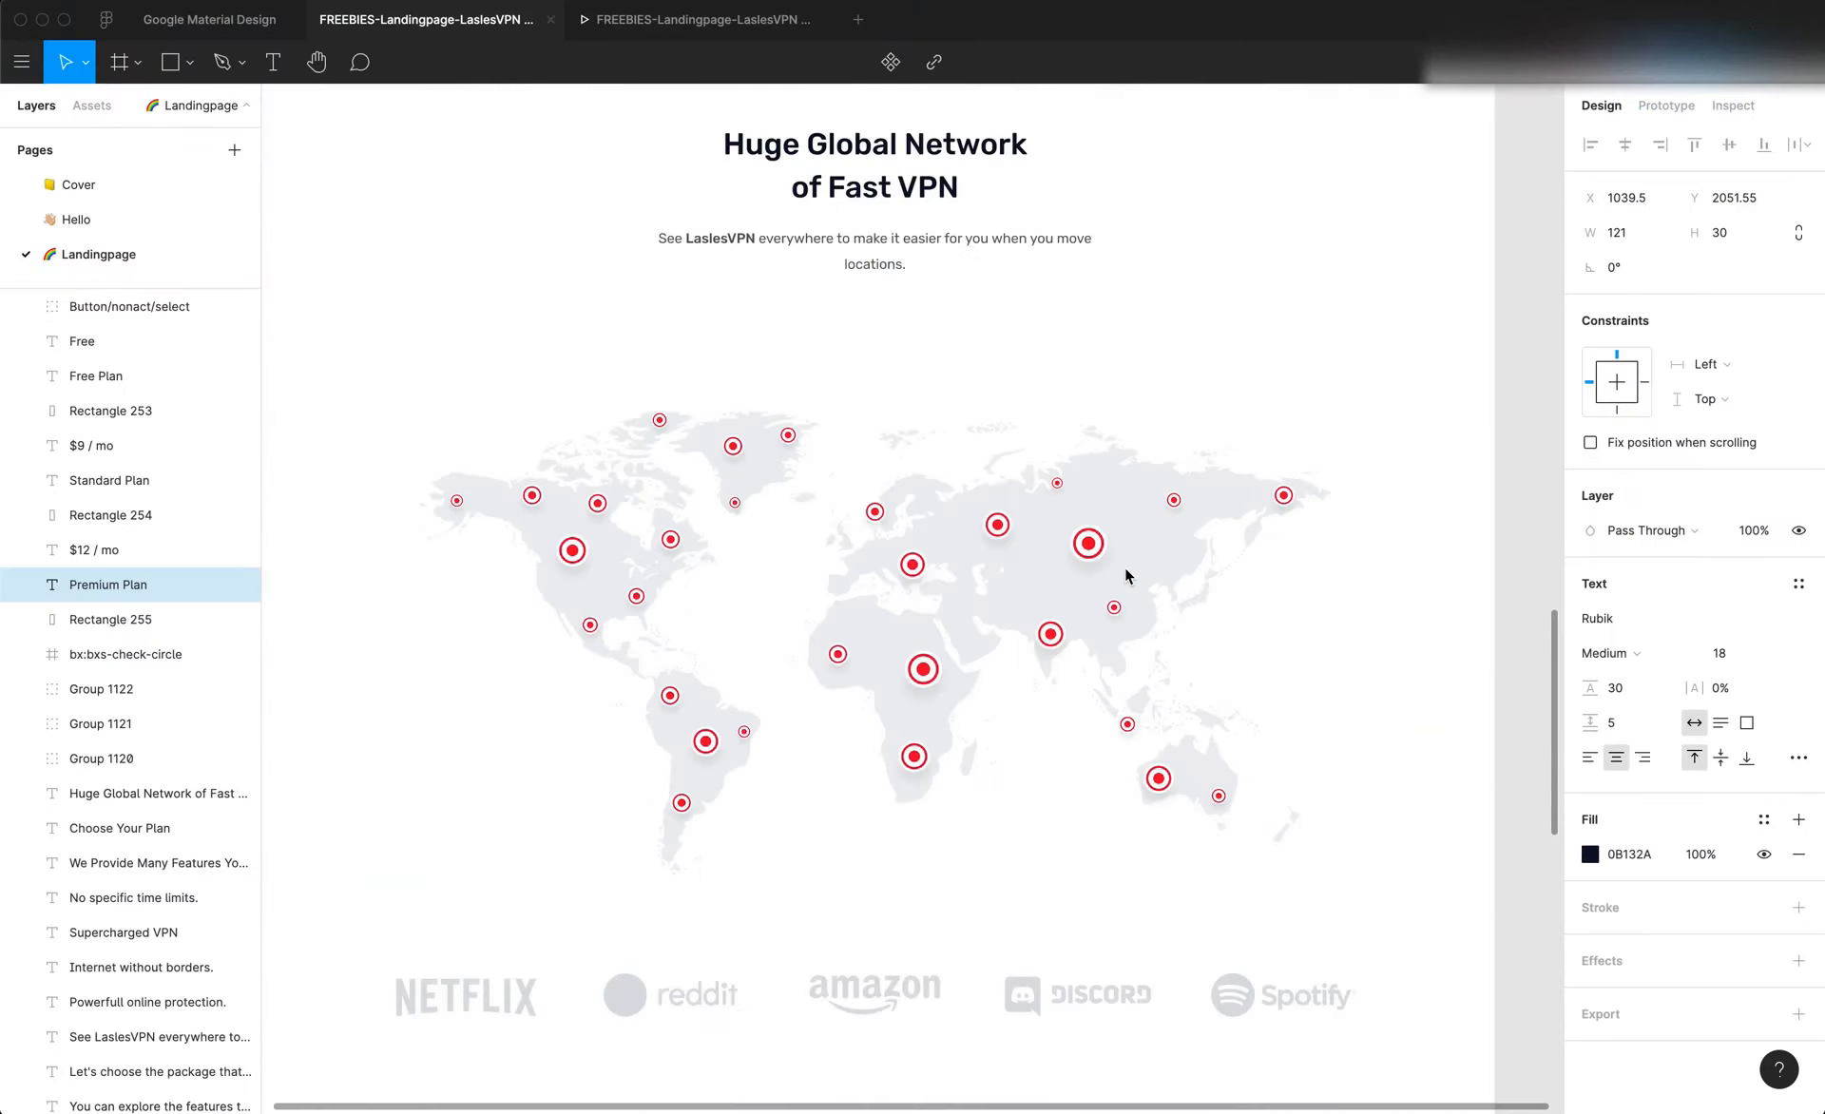
scroll(1125, 566, up, 2)
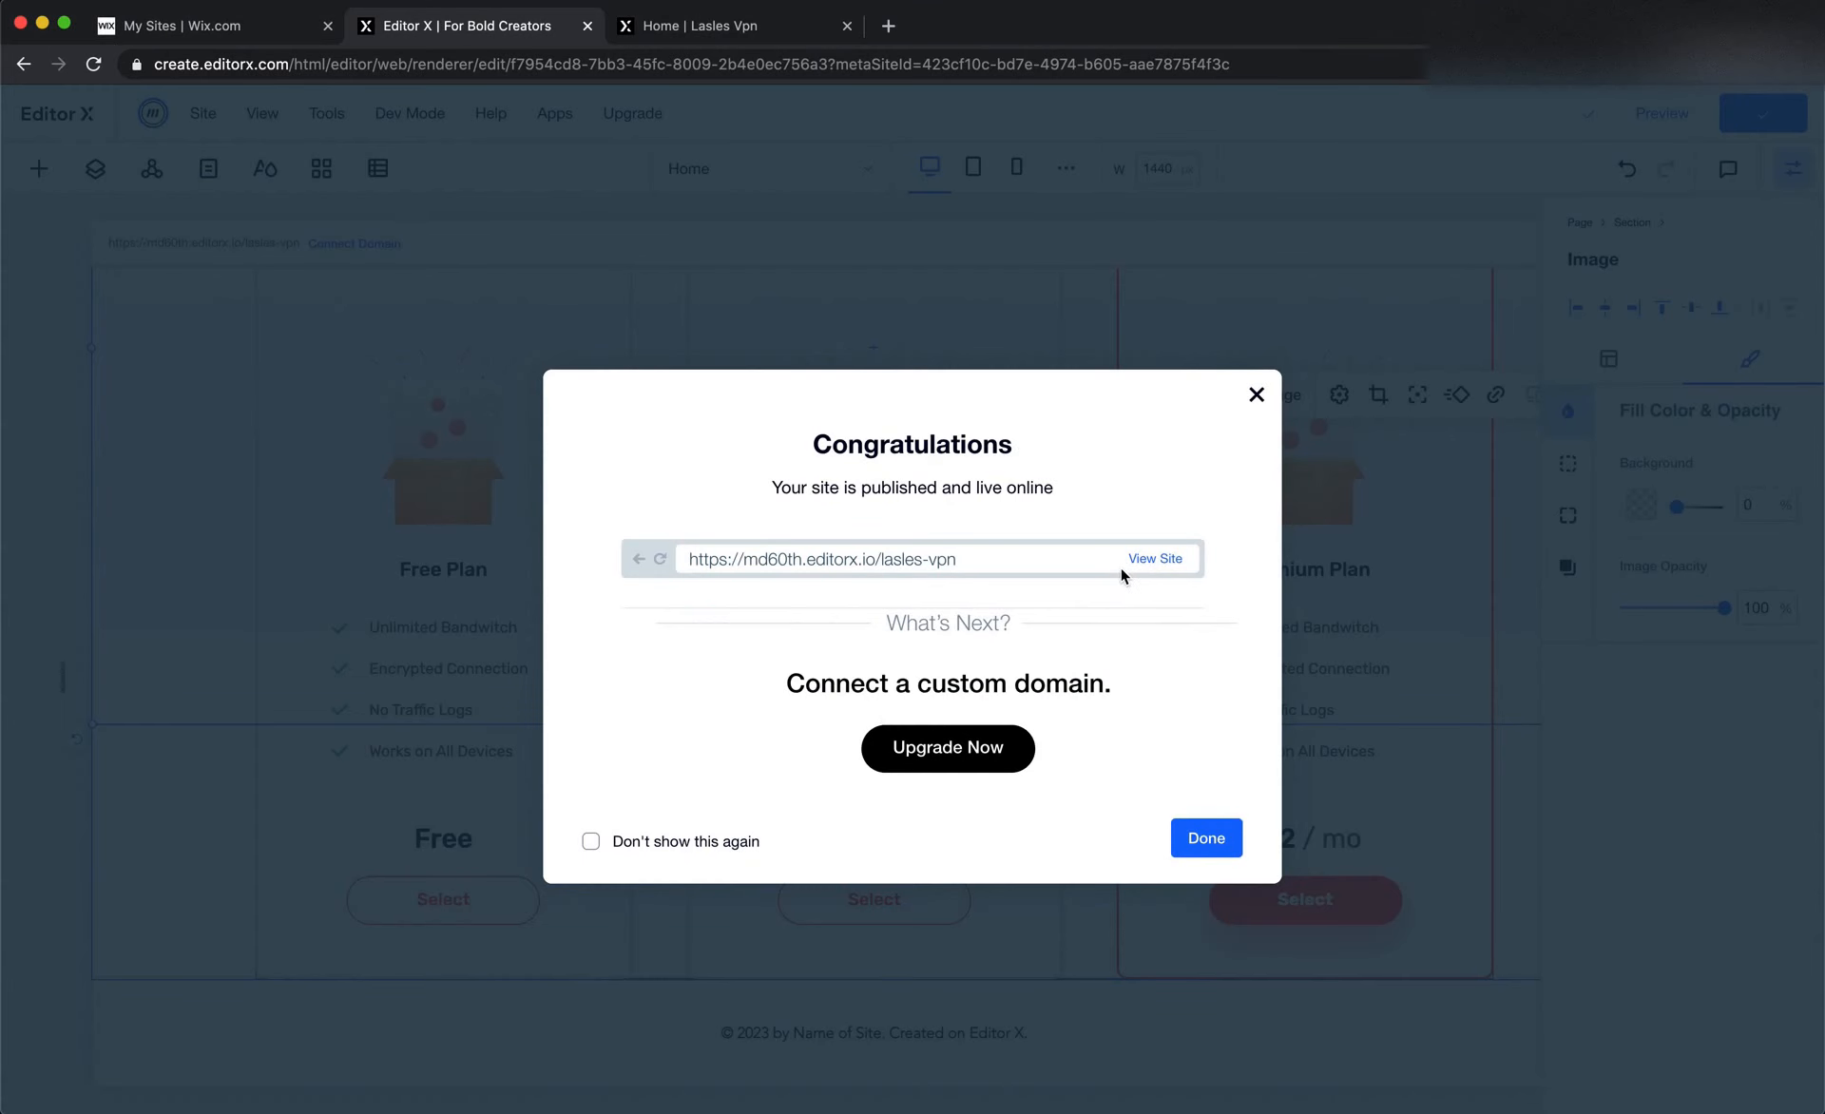
click(276, 741)
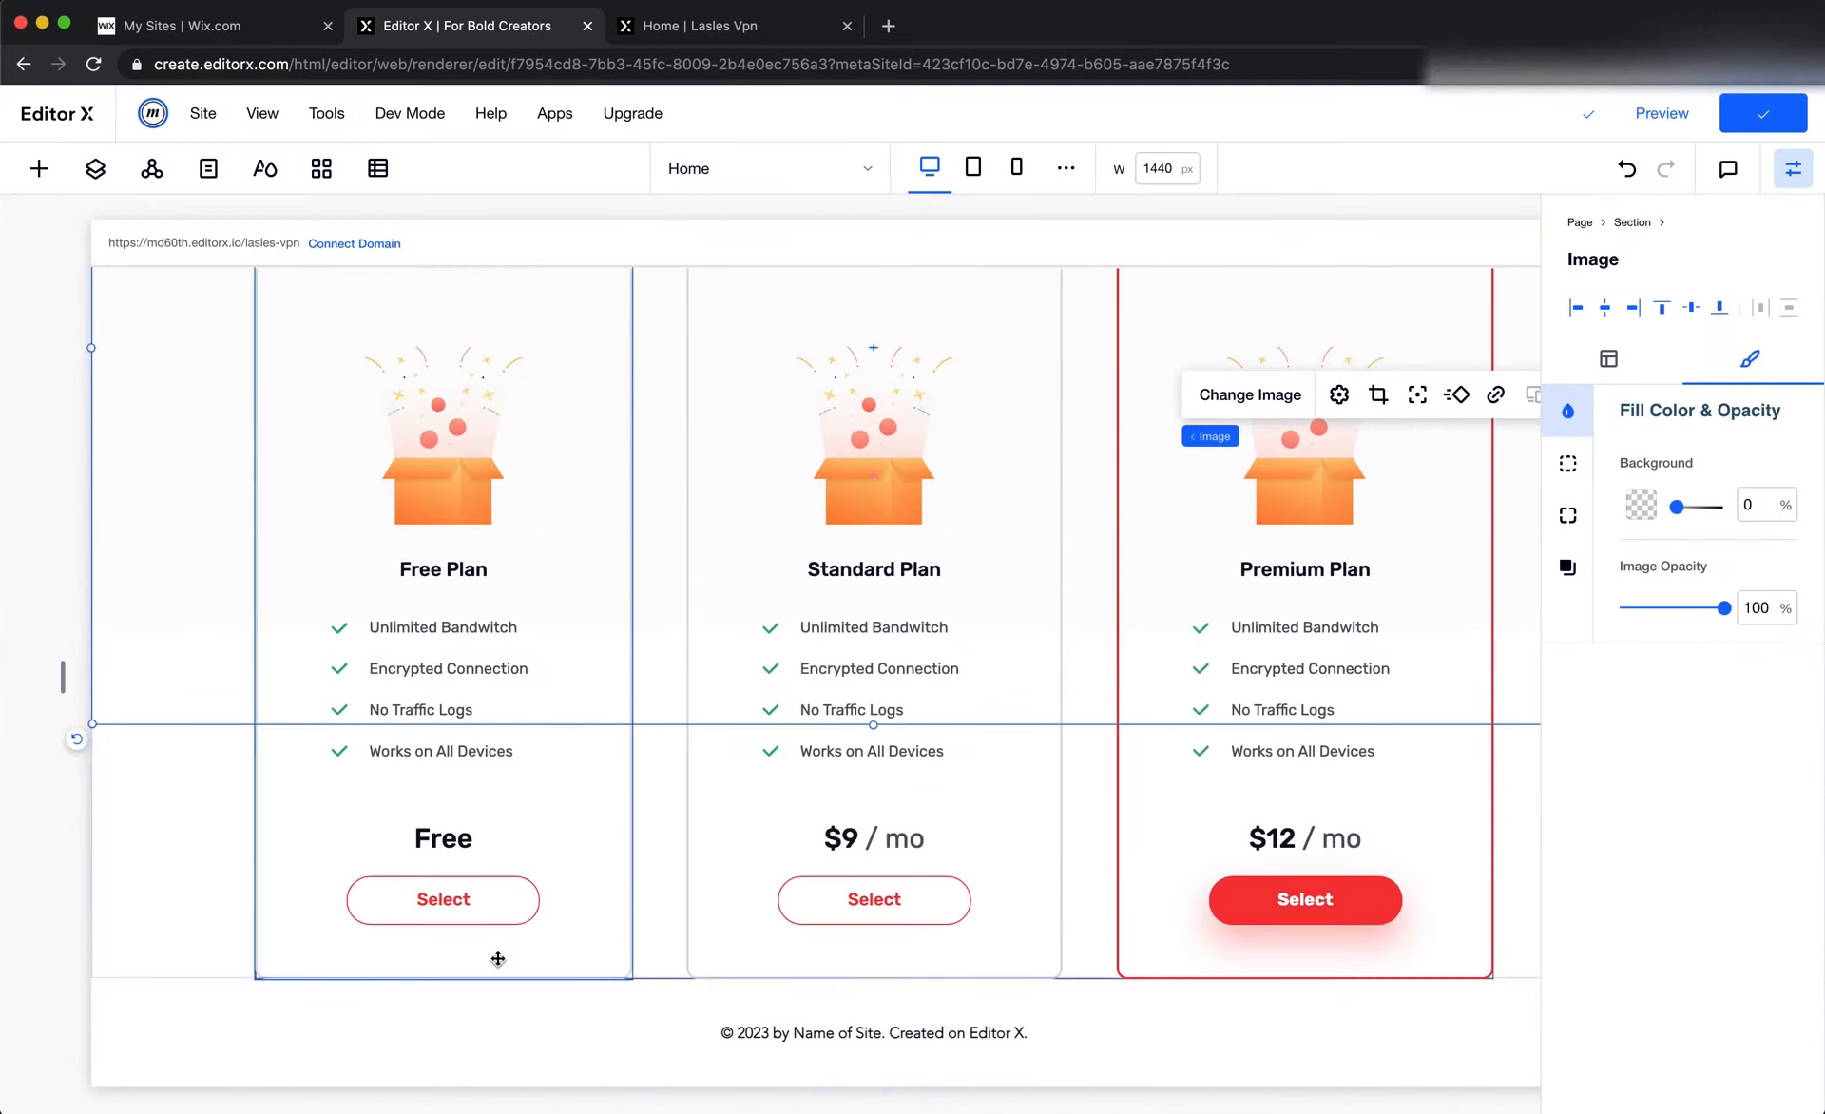
click(133, 944)
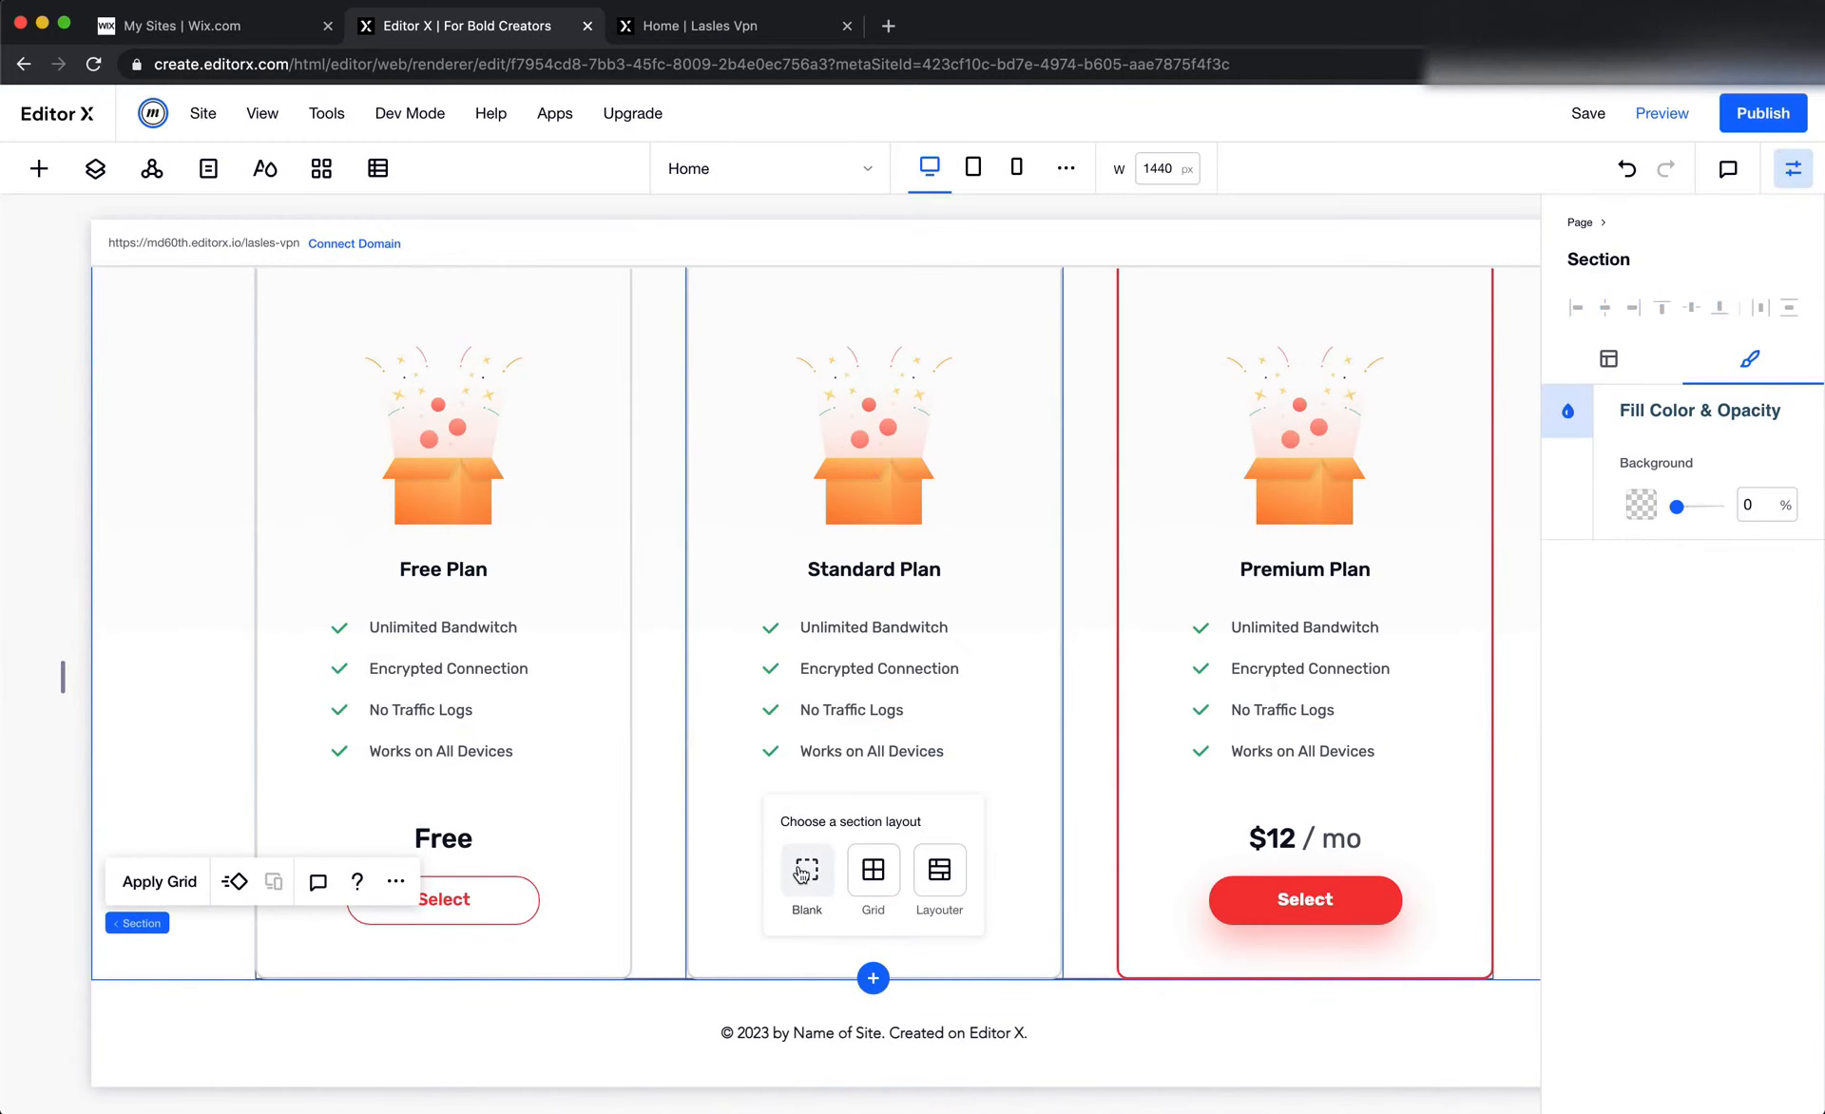
Reload the published Lasles VPN page and examine the Choose Your Plan cards and their outlines
click(753, 36)
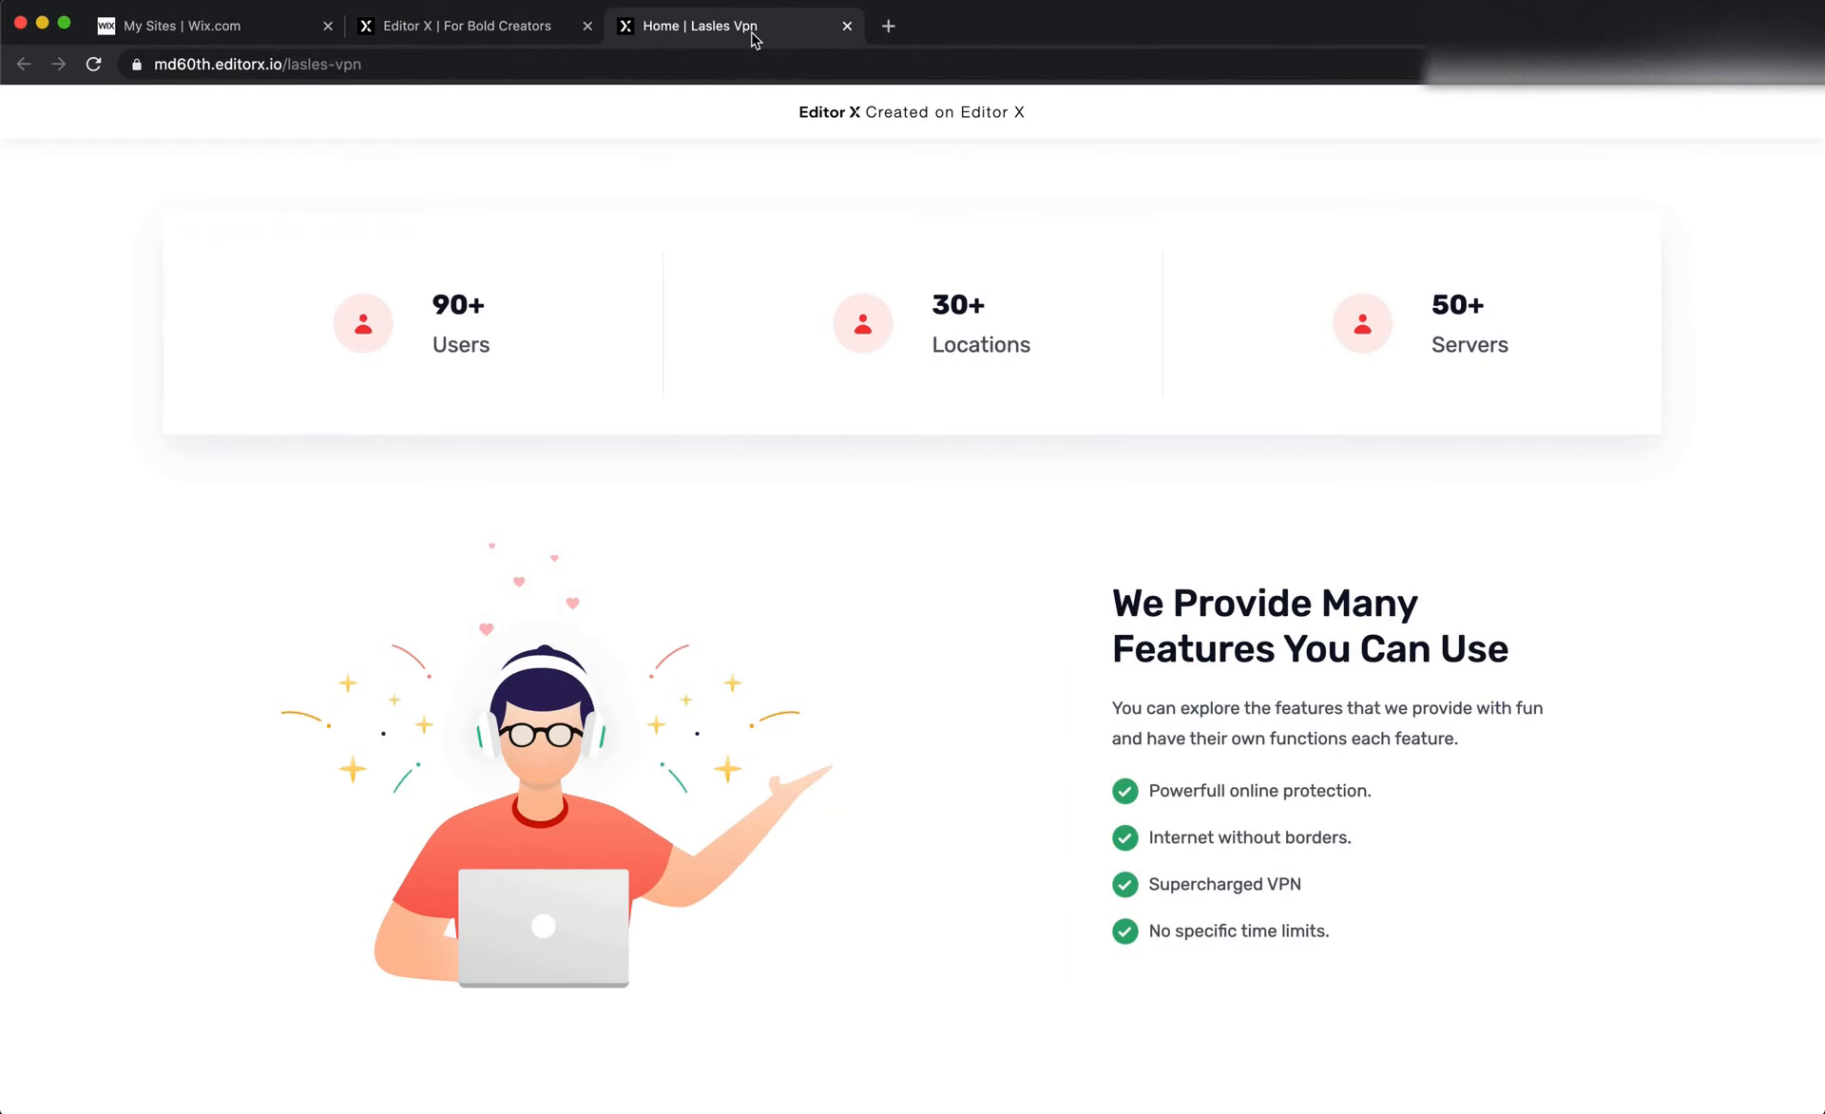
click(93, 64)
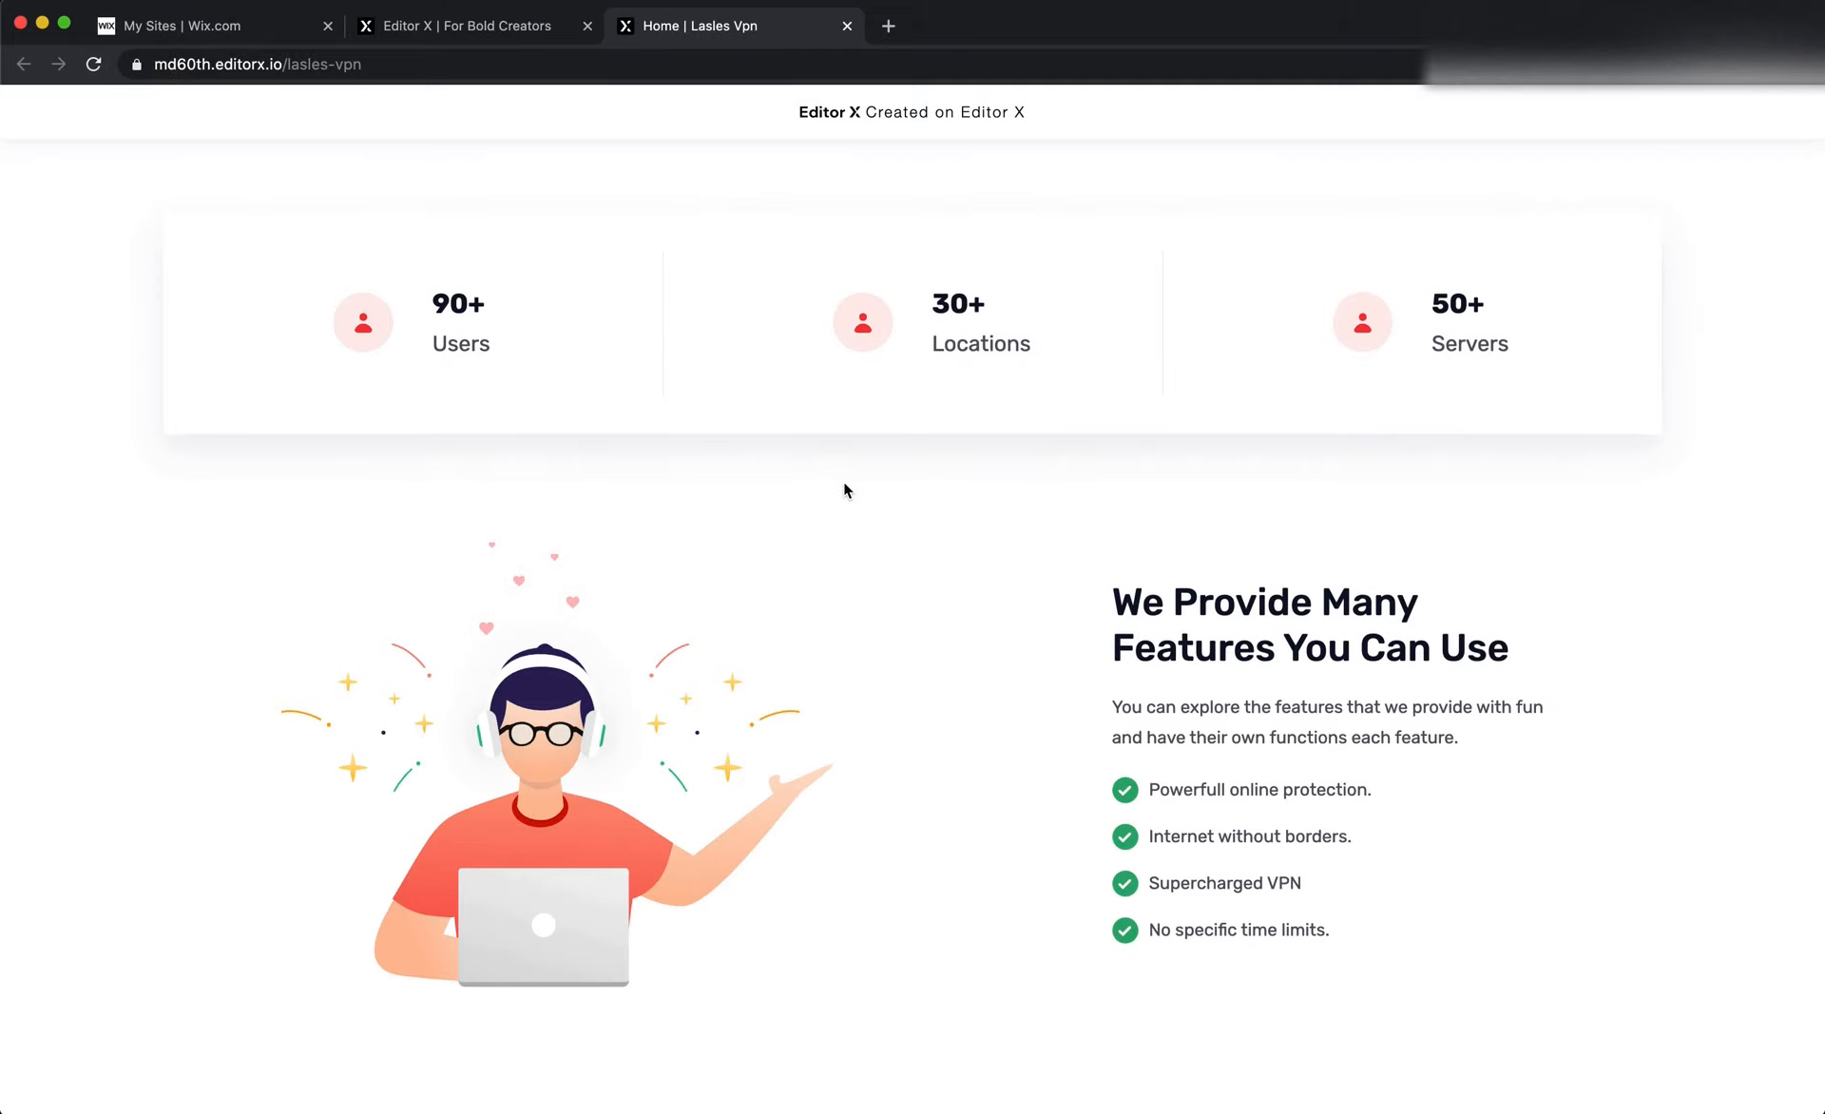
scroll(844, 485, down, 5)
scroll(844, 485, up, 5)
scroll(844, 485, down, 5)
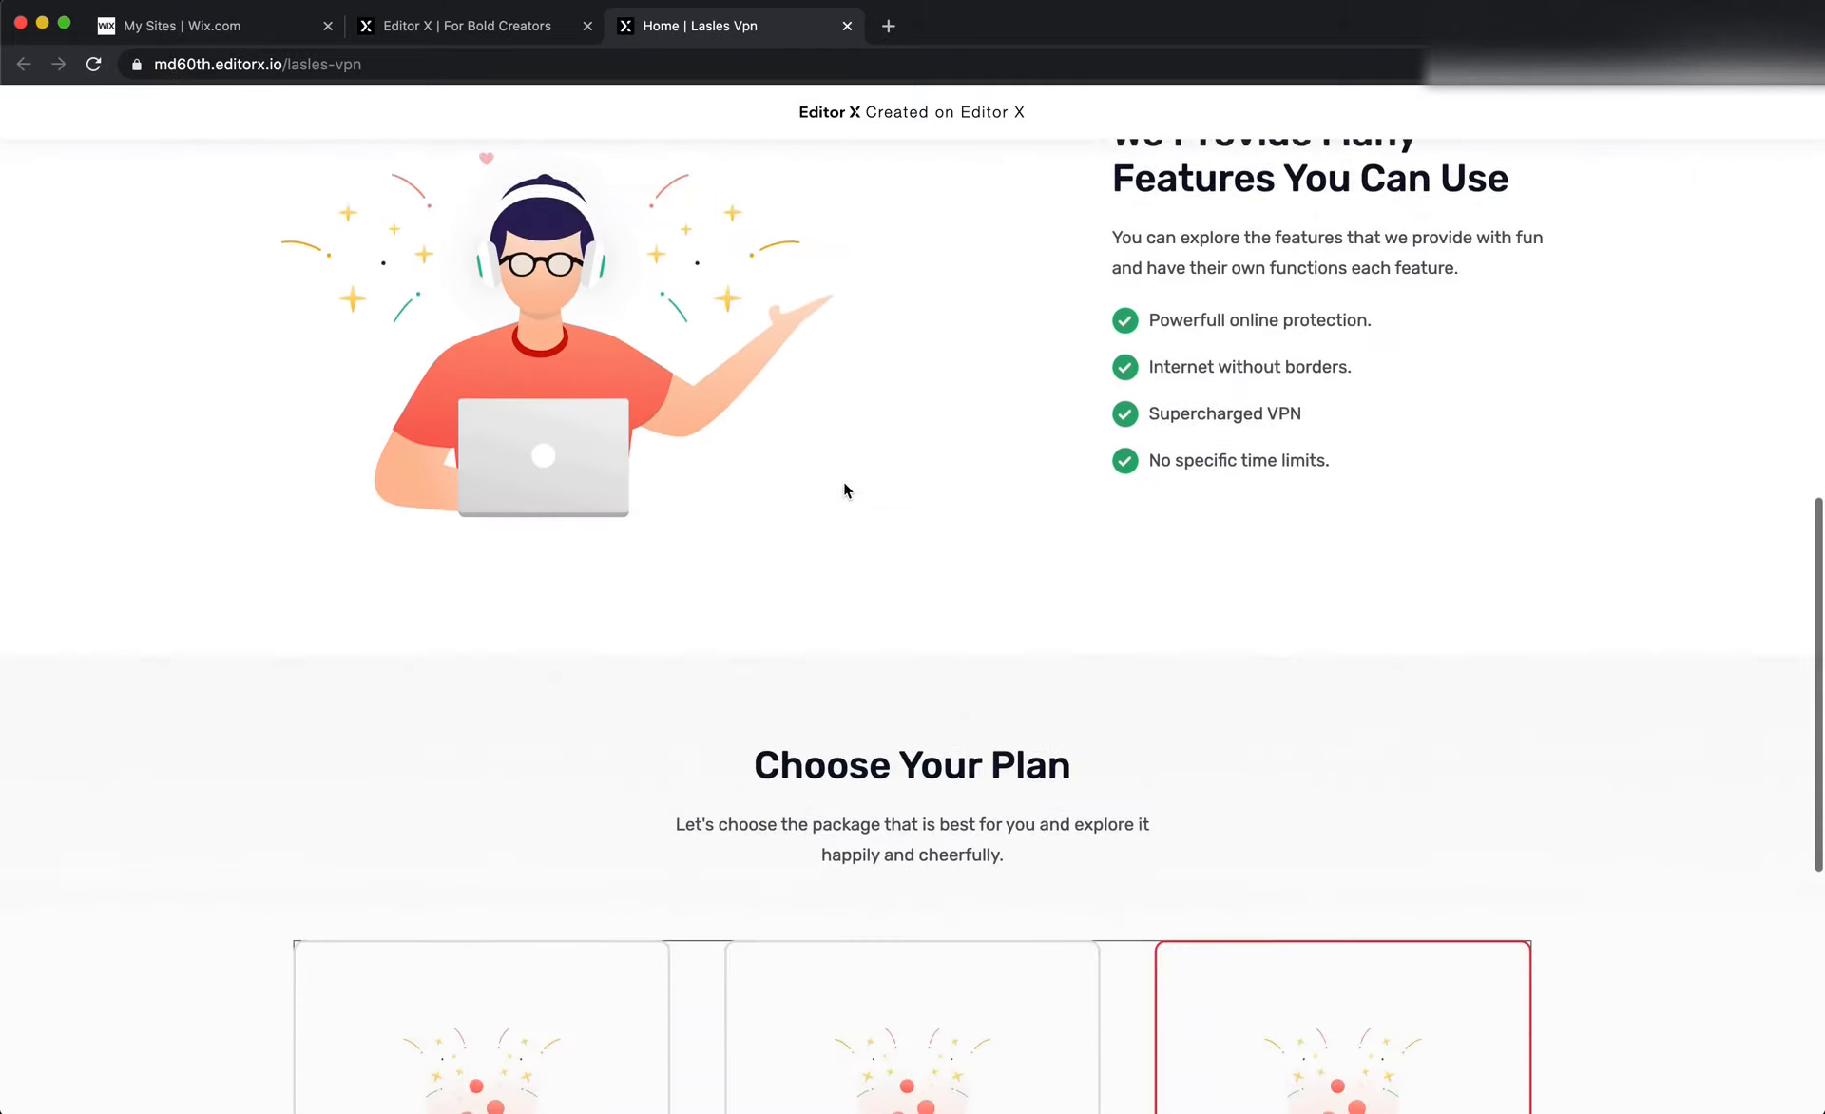
scroll(844, 489, down, 6)
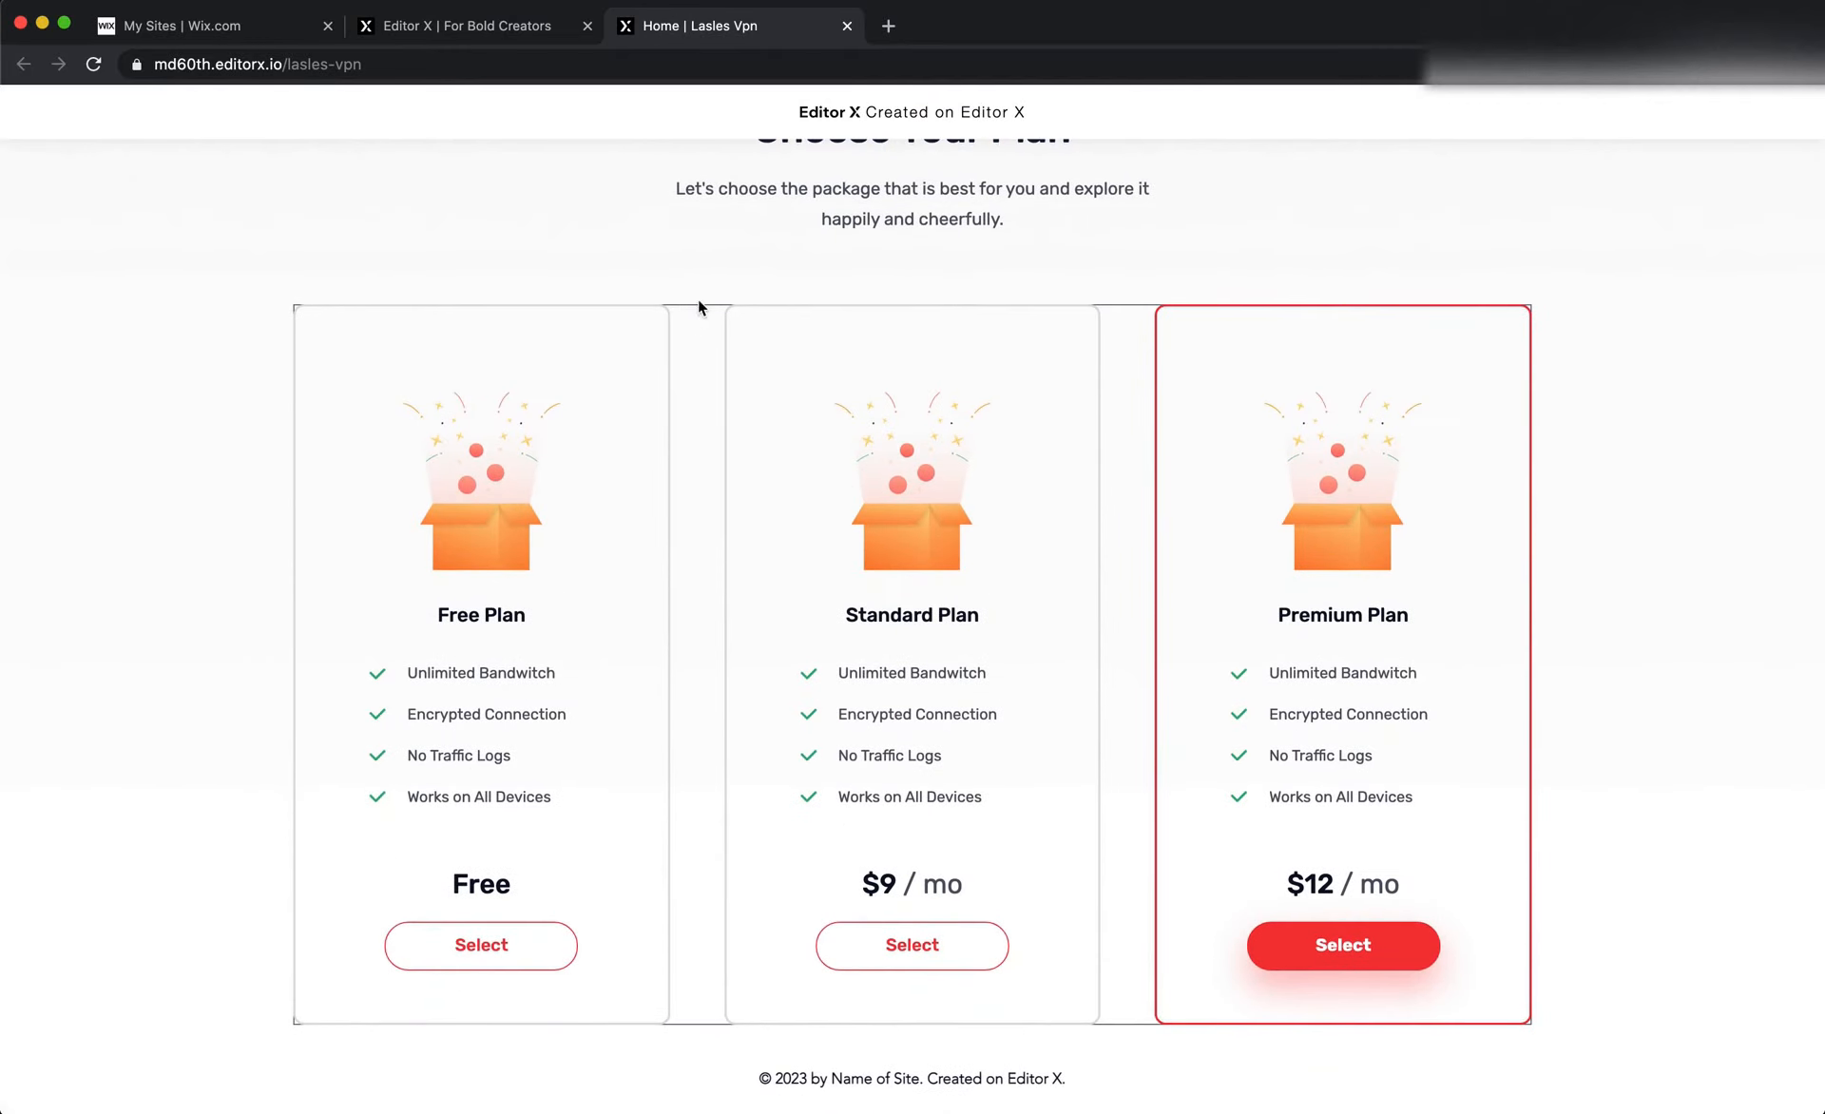
scroll(726, 328, down, 1)
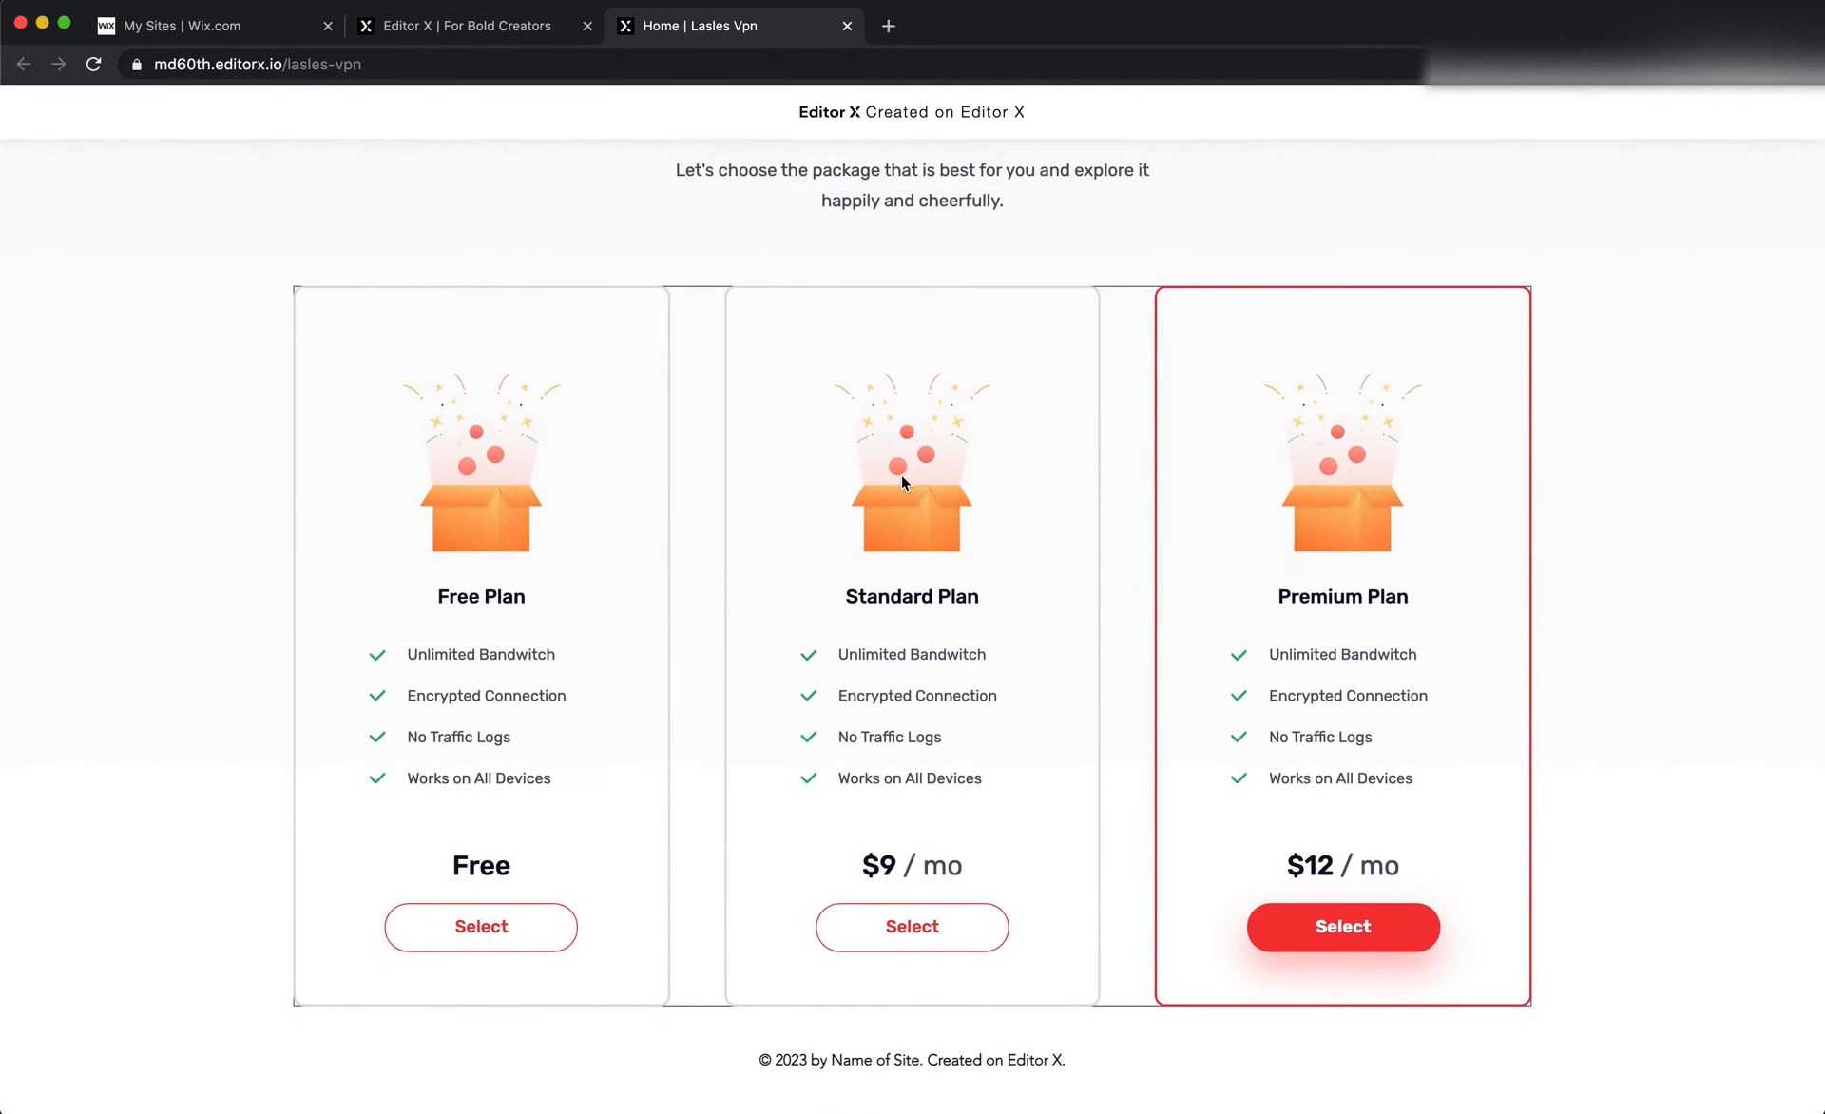
scroll(901, 475, down, 1)
Compare the published plan cards and Select buttons with the Choose Your Plan section in the Figma design
key(super+Tab)
key(super+Tab)
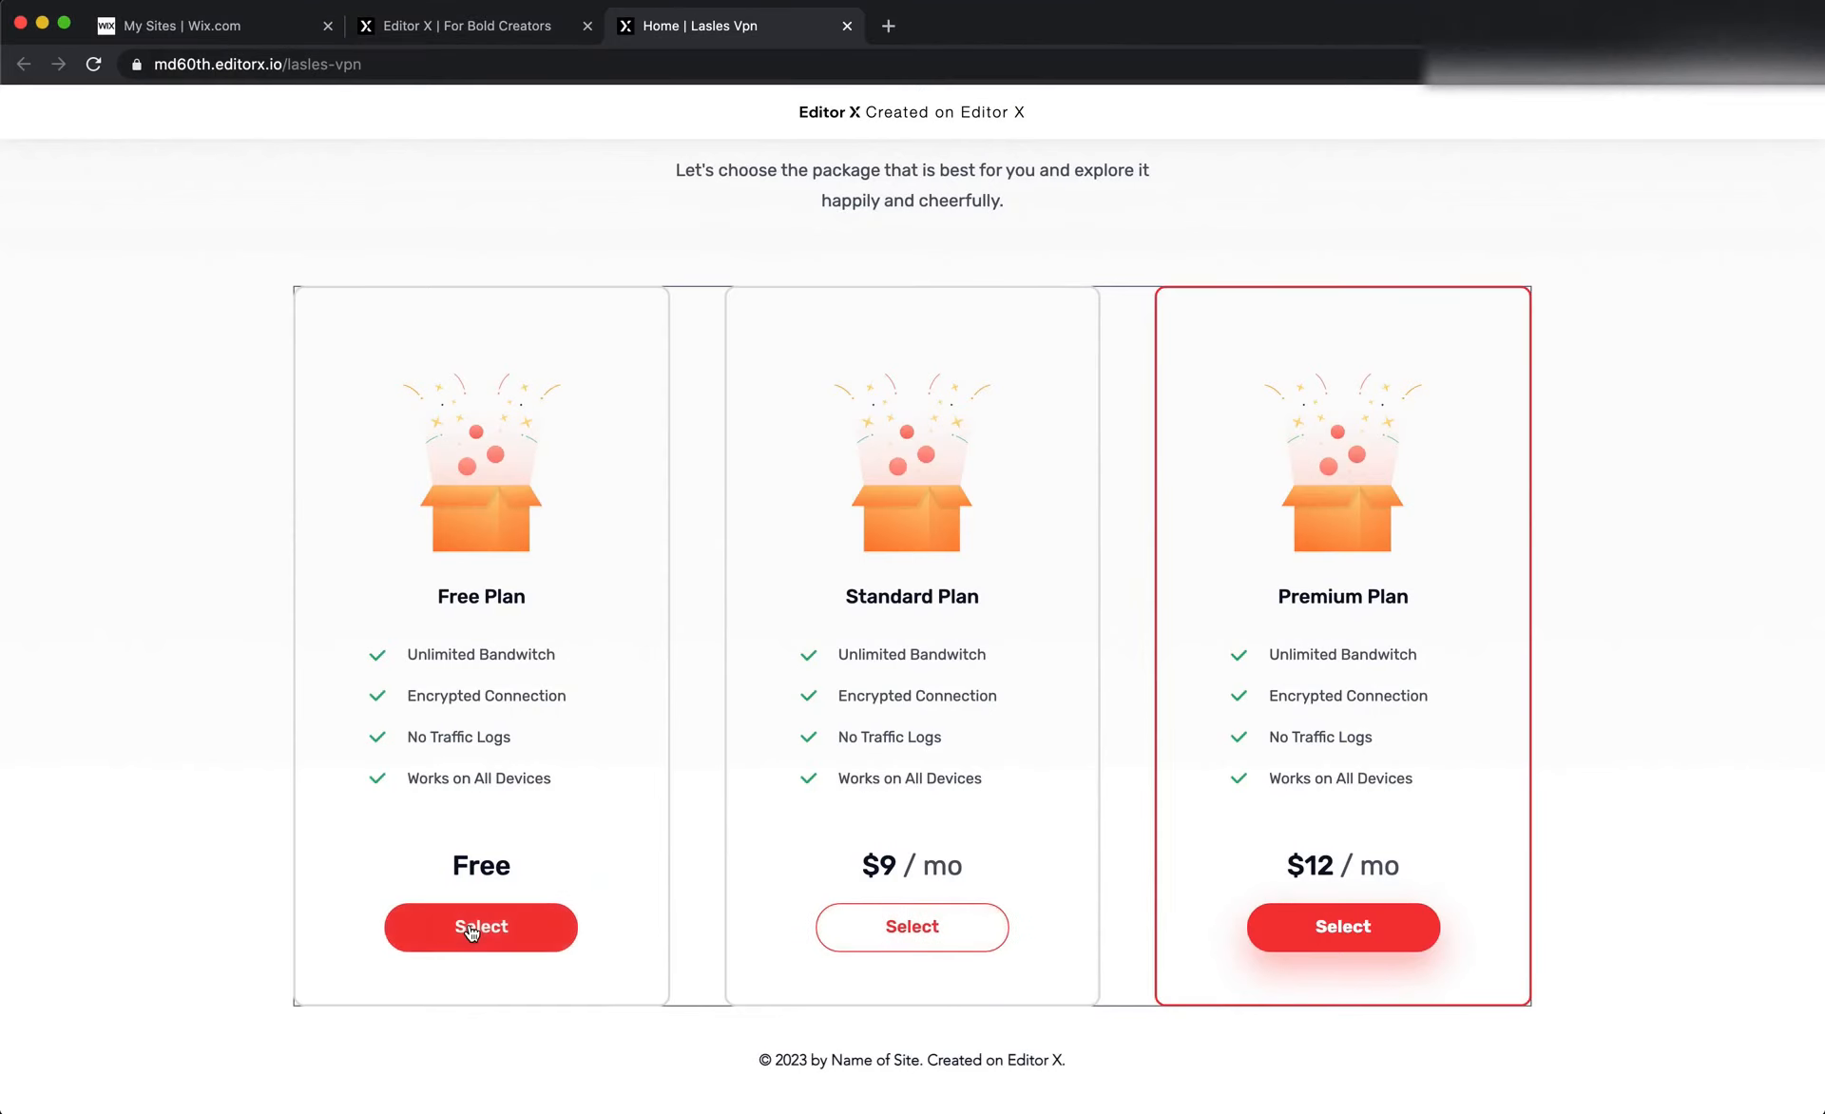
key(super+Tab)
scroll(983, 613, up, 5)
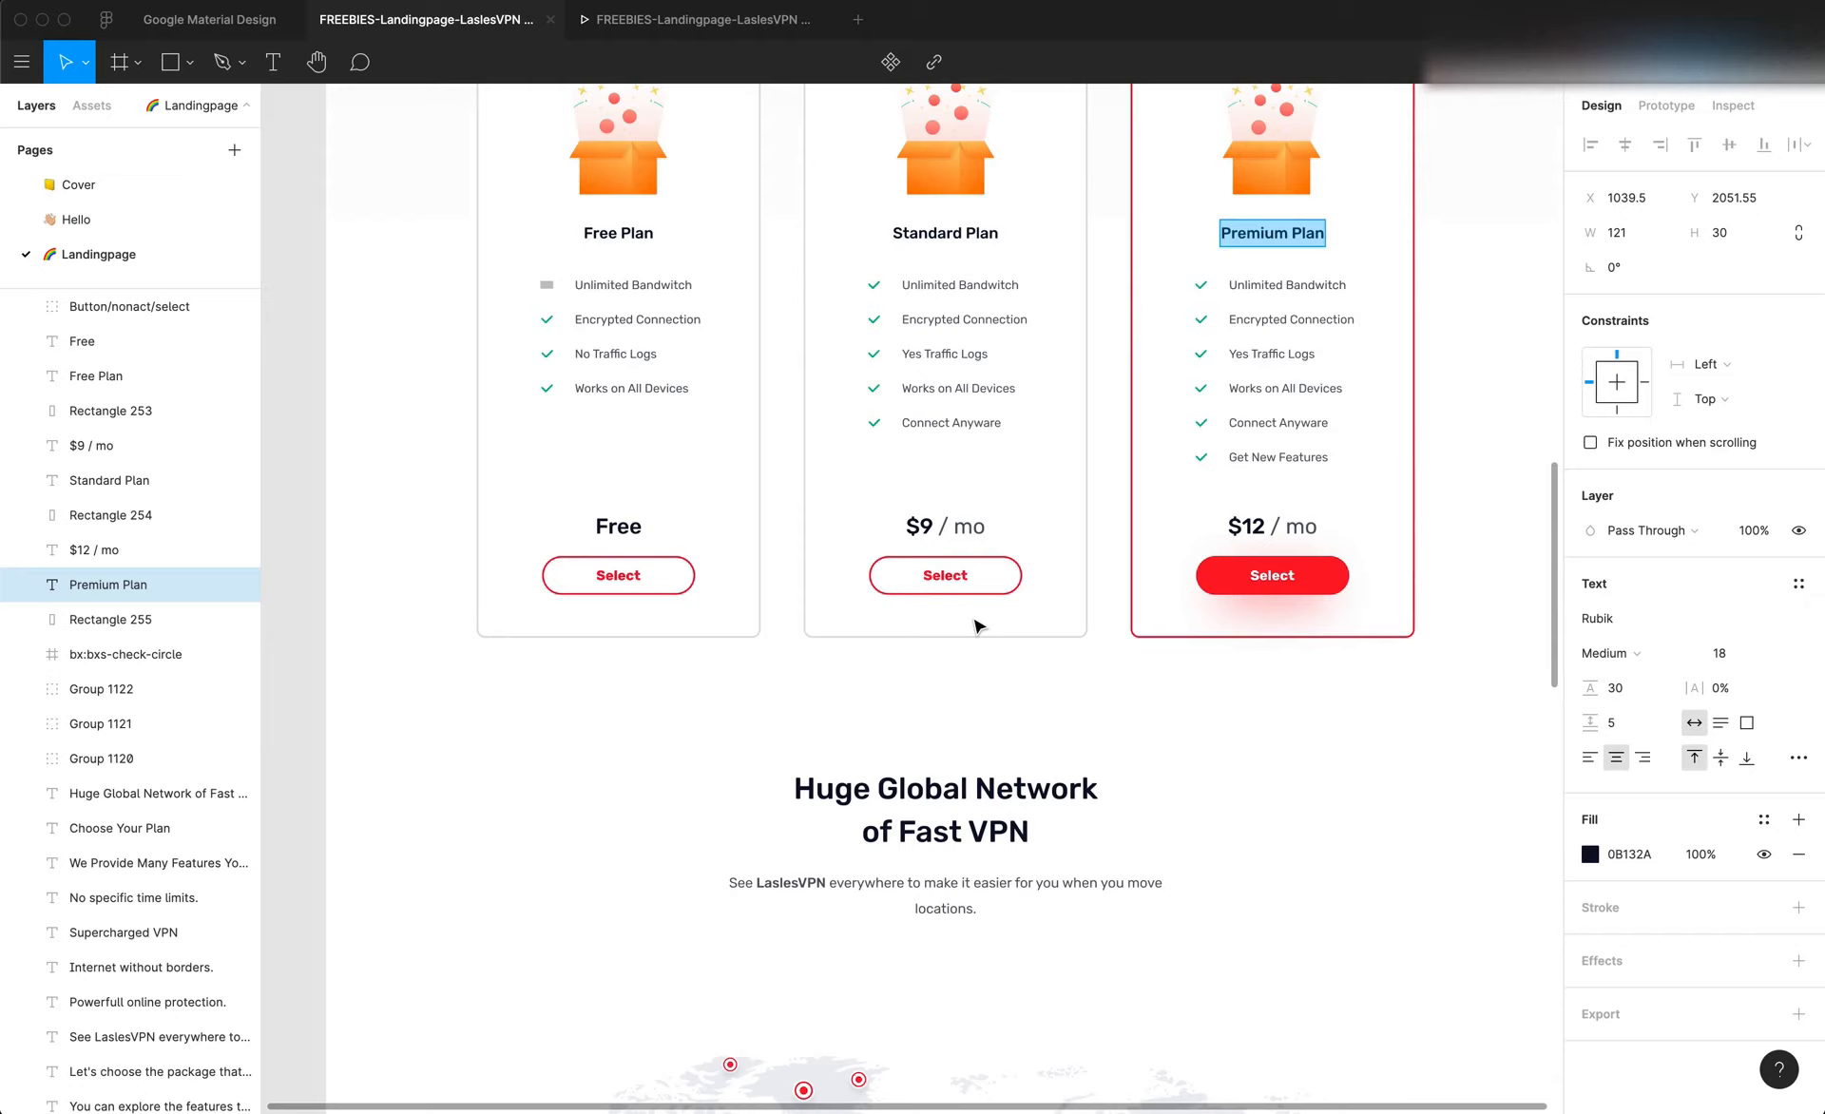
scroll(976, 624, down, 5)
key(super+Tab)
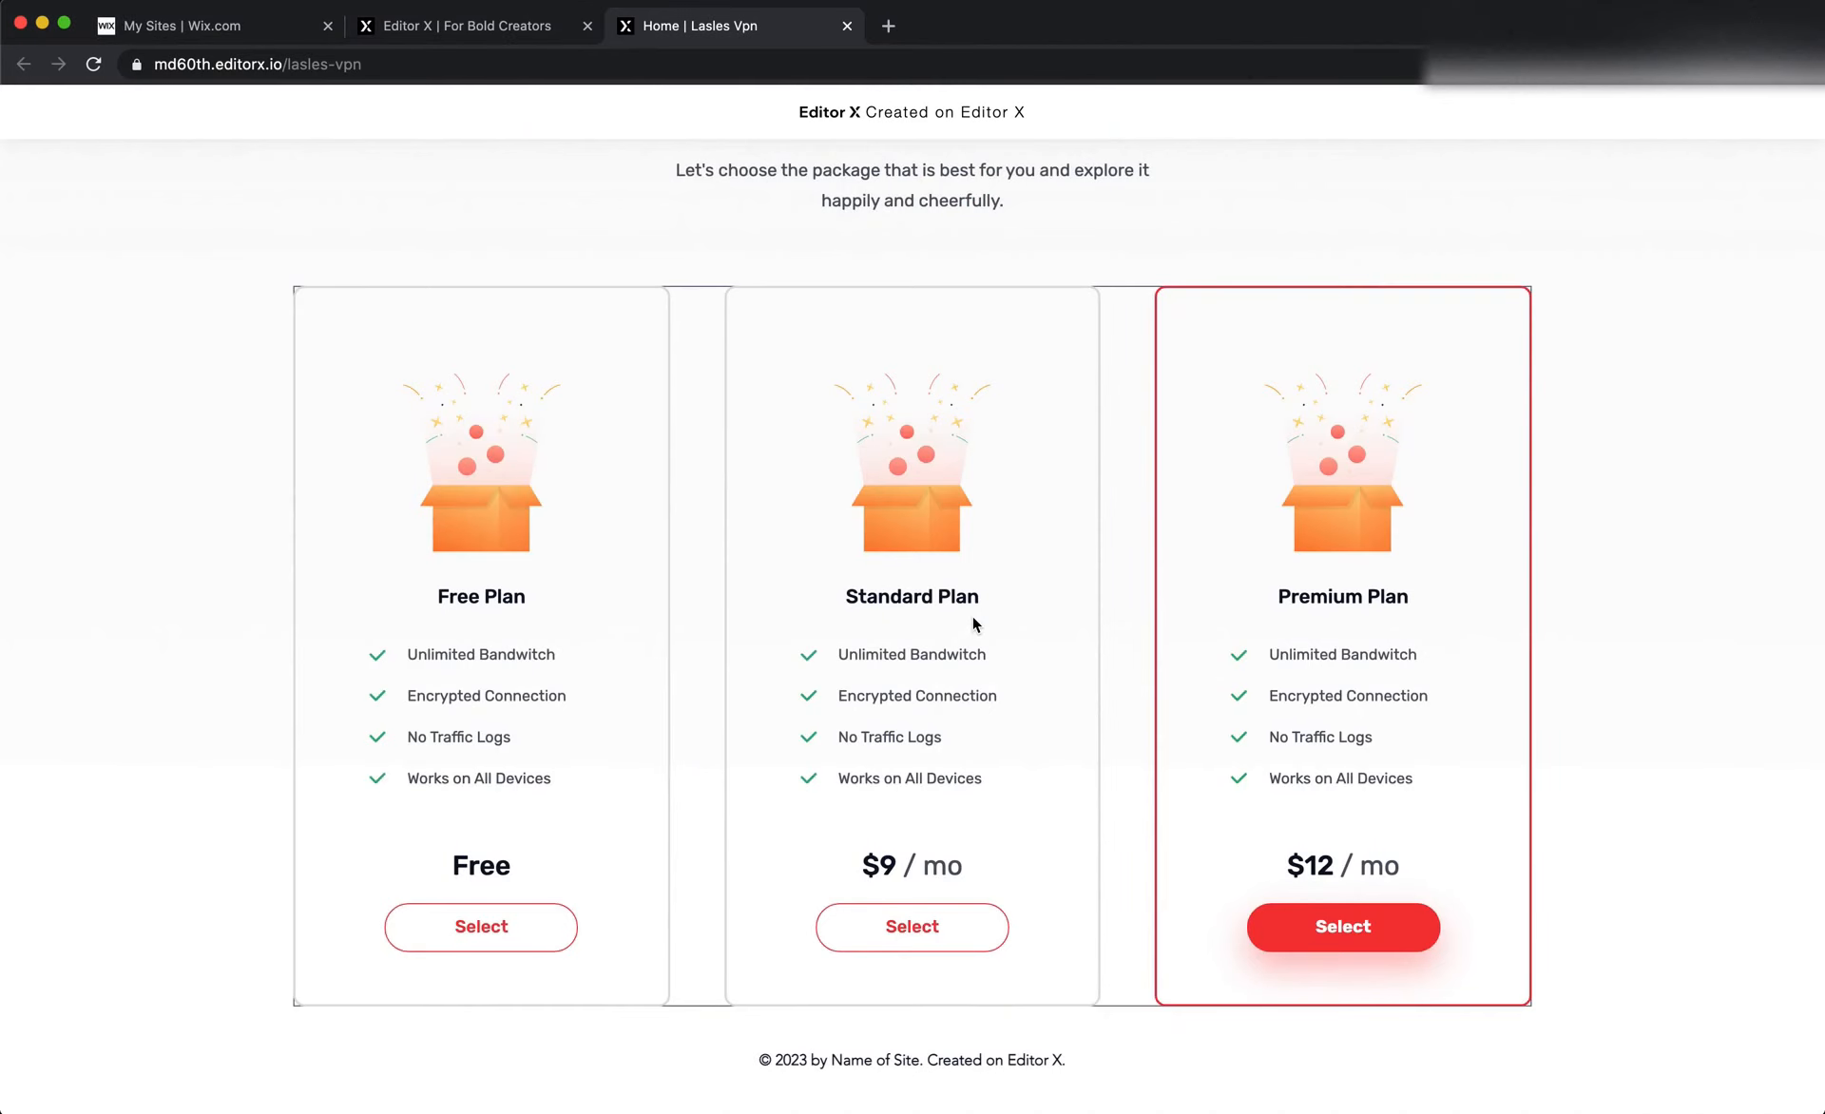
key(super+Tab)
scroll(932, 557, up, 8)
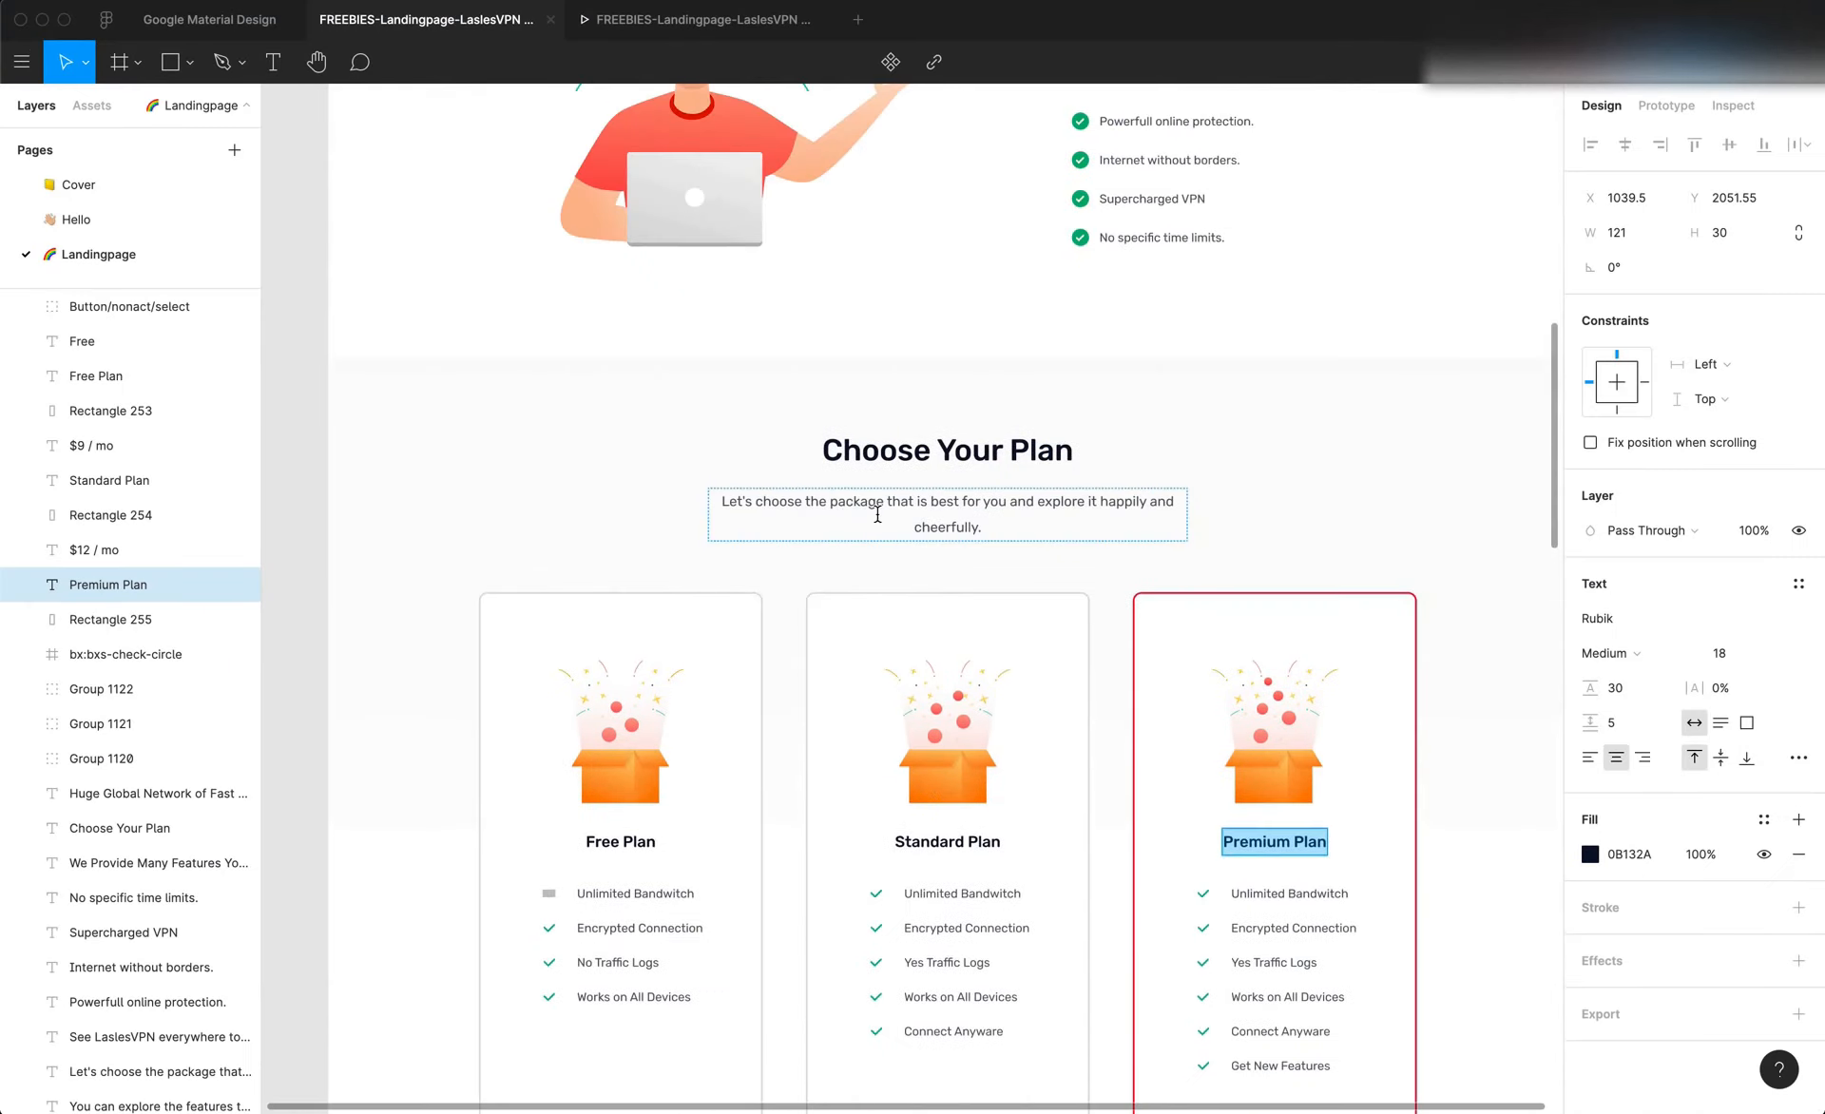
key(super+Tab)
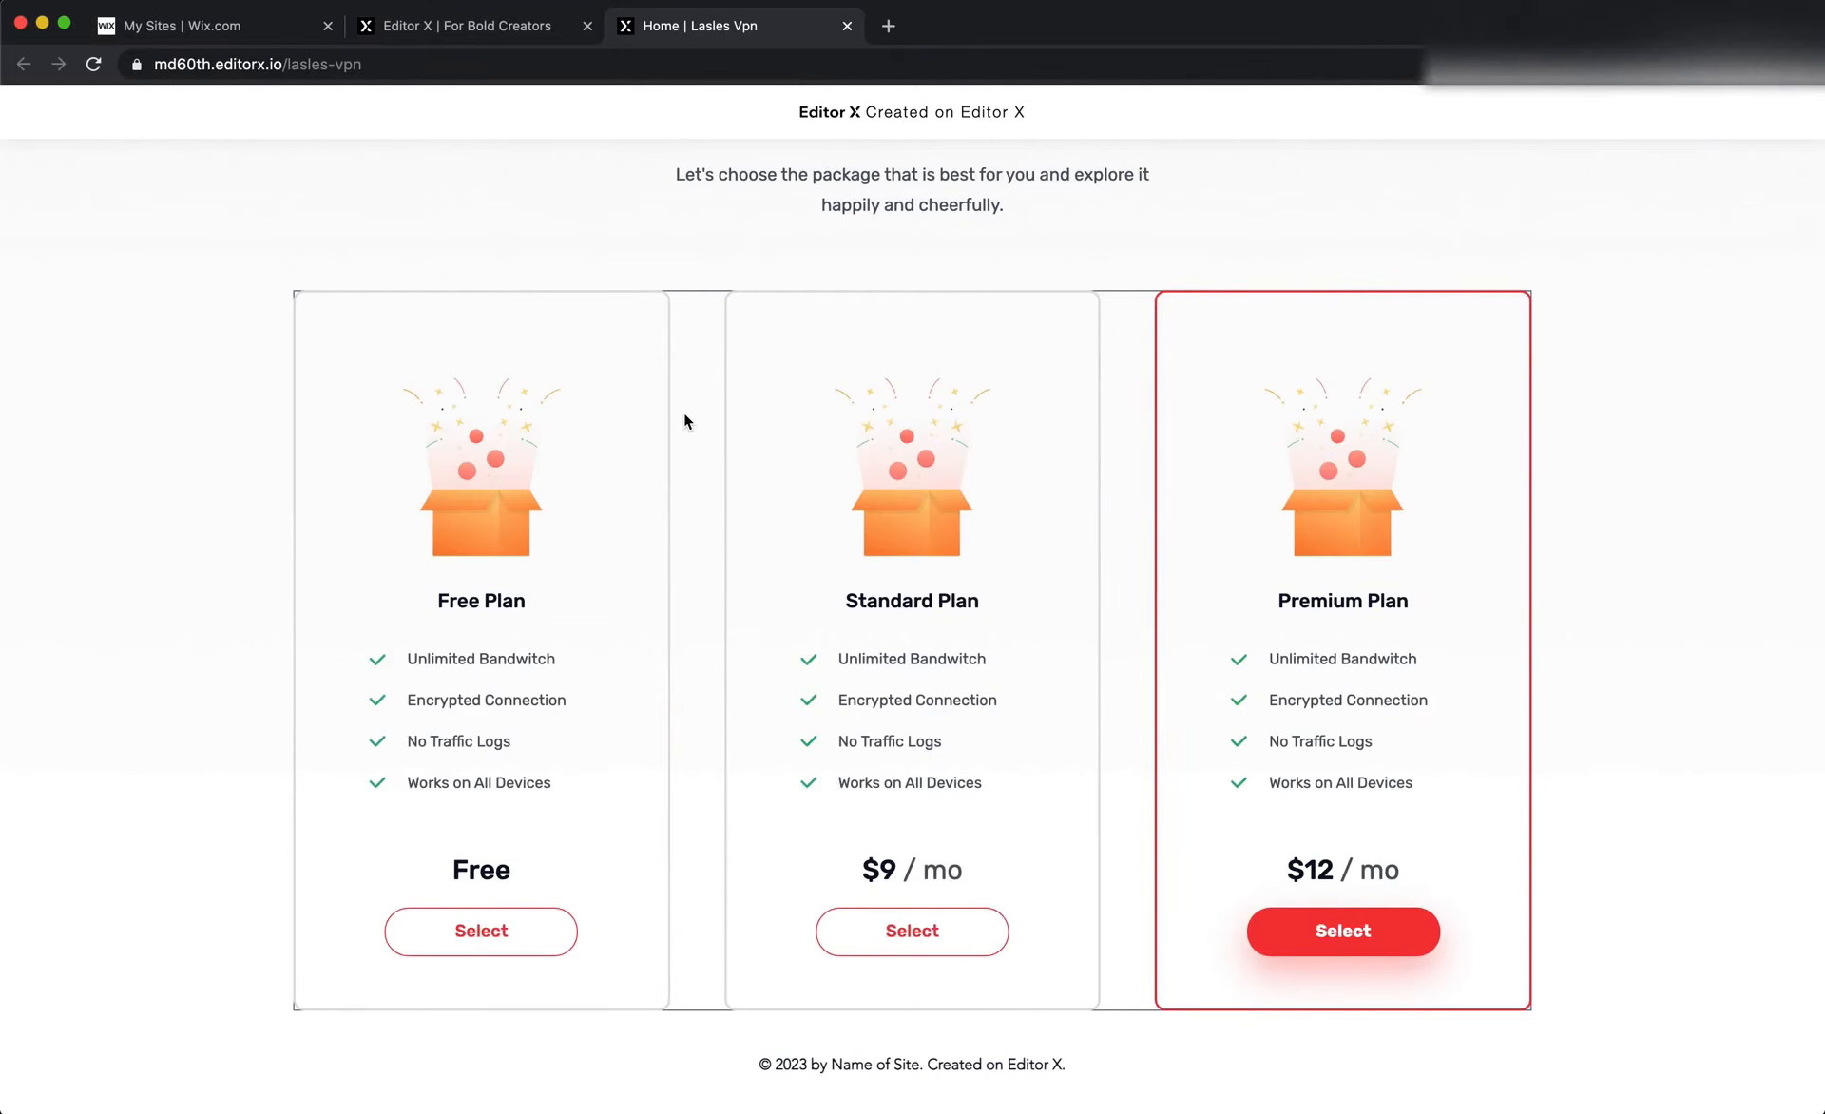
Return to the editor and set the border width of the container holding the three plan cards to 0 px
click(522, 29)
scroll(656, 381, down, 6)
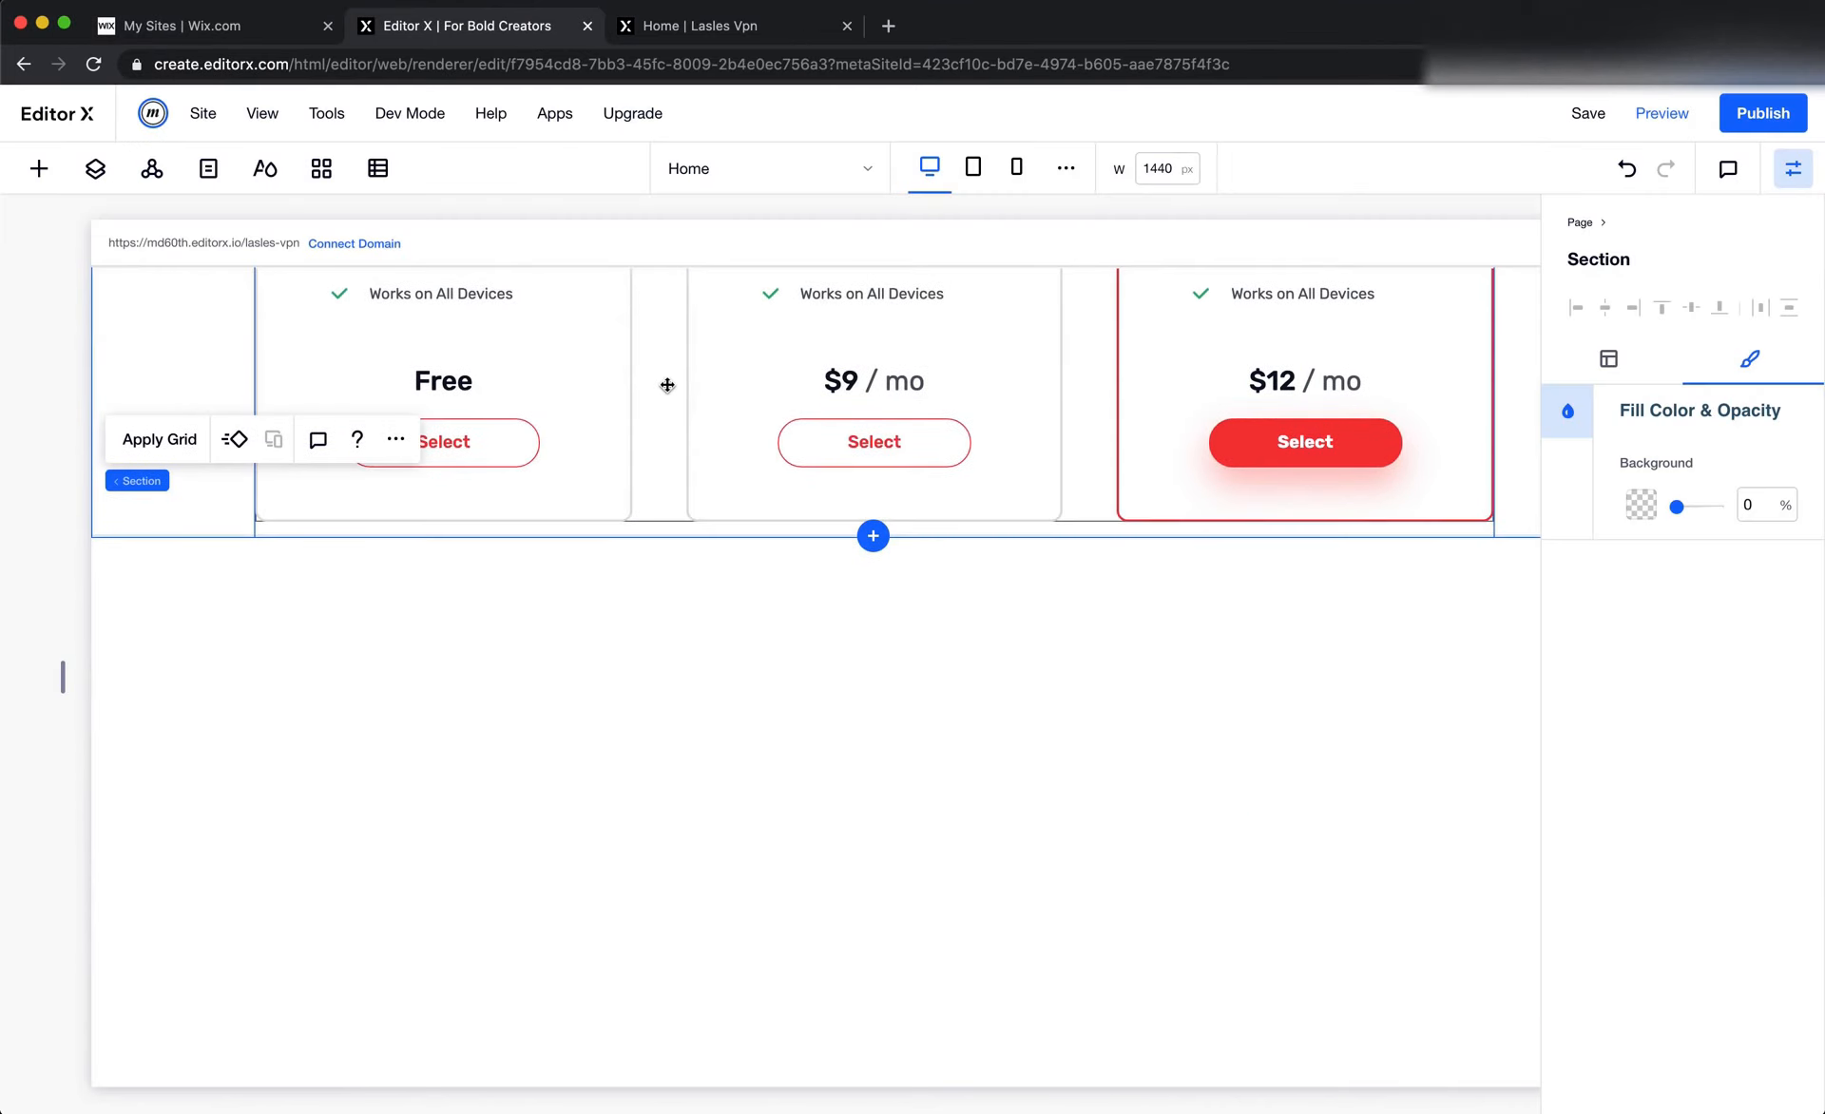
scroll(667, 385, down, 1)
click(671, 412)
click(676, 446)
click(669, 383)
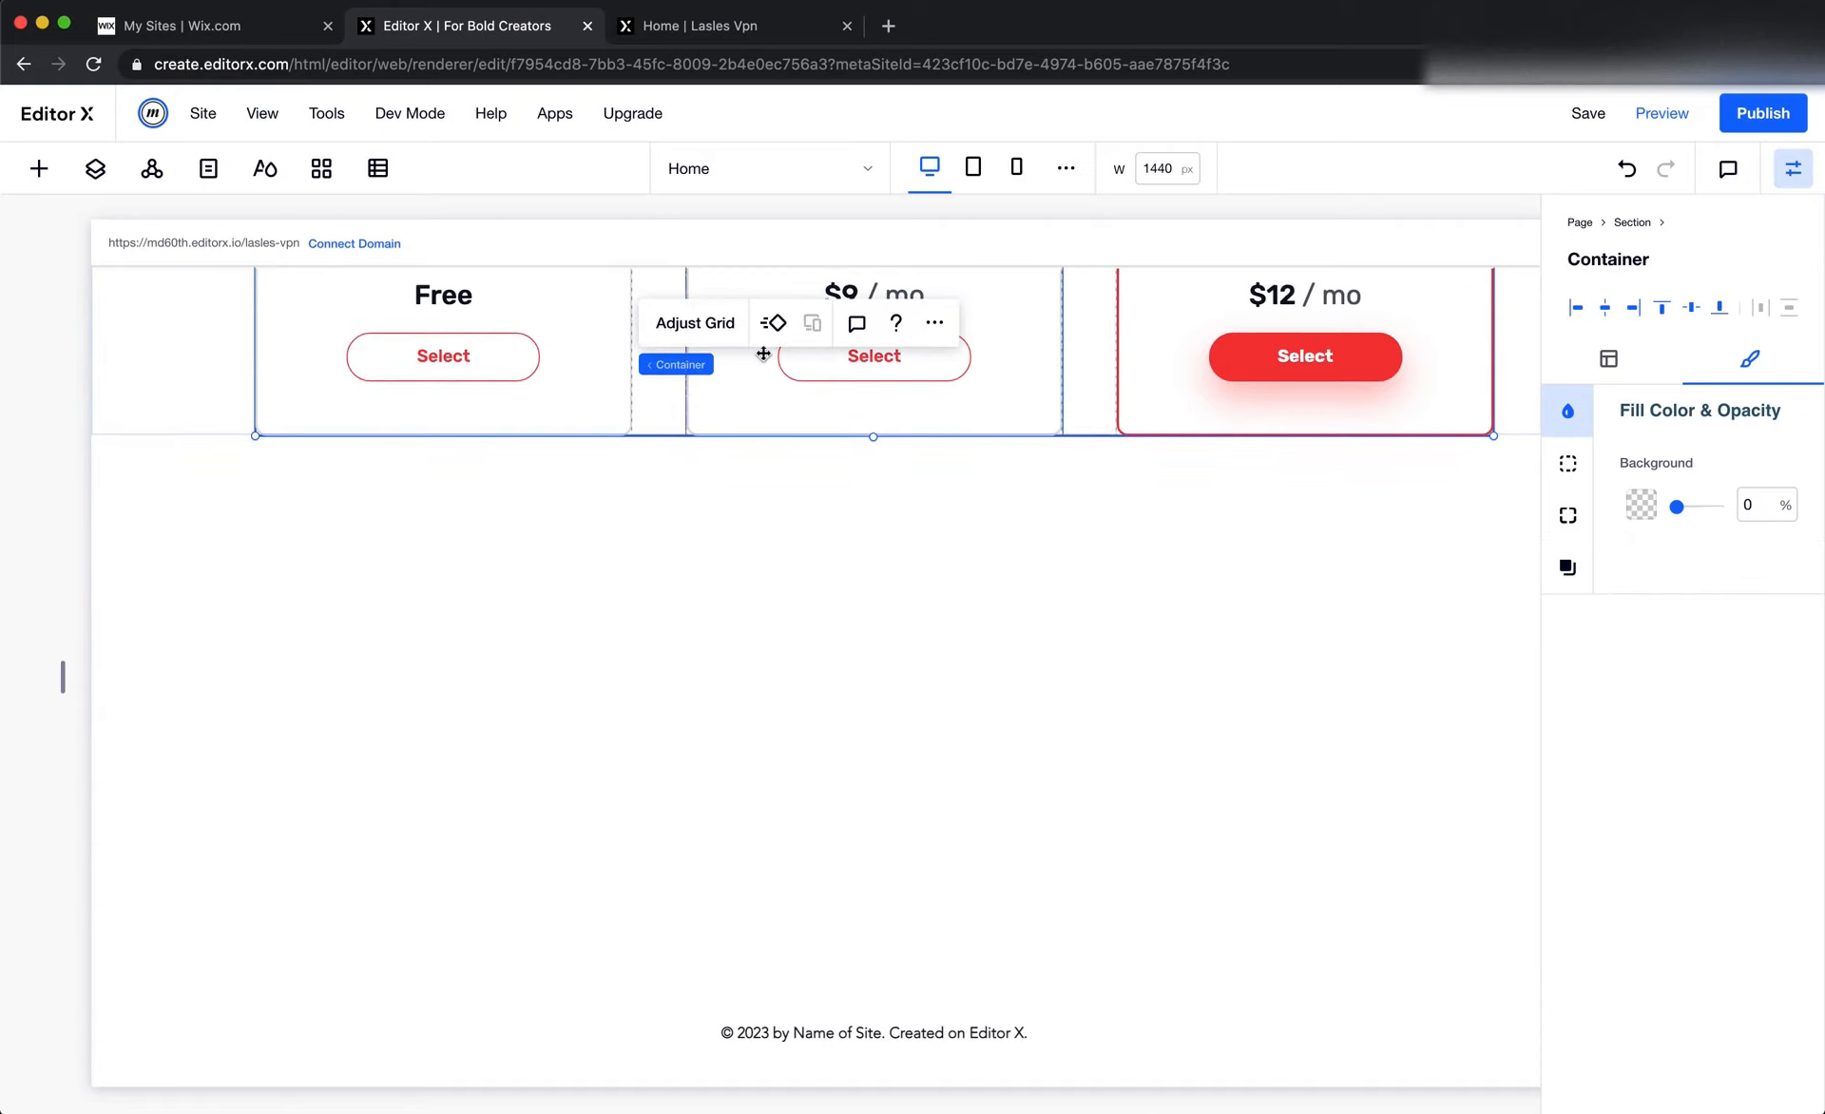
click(1568, 463)
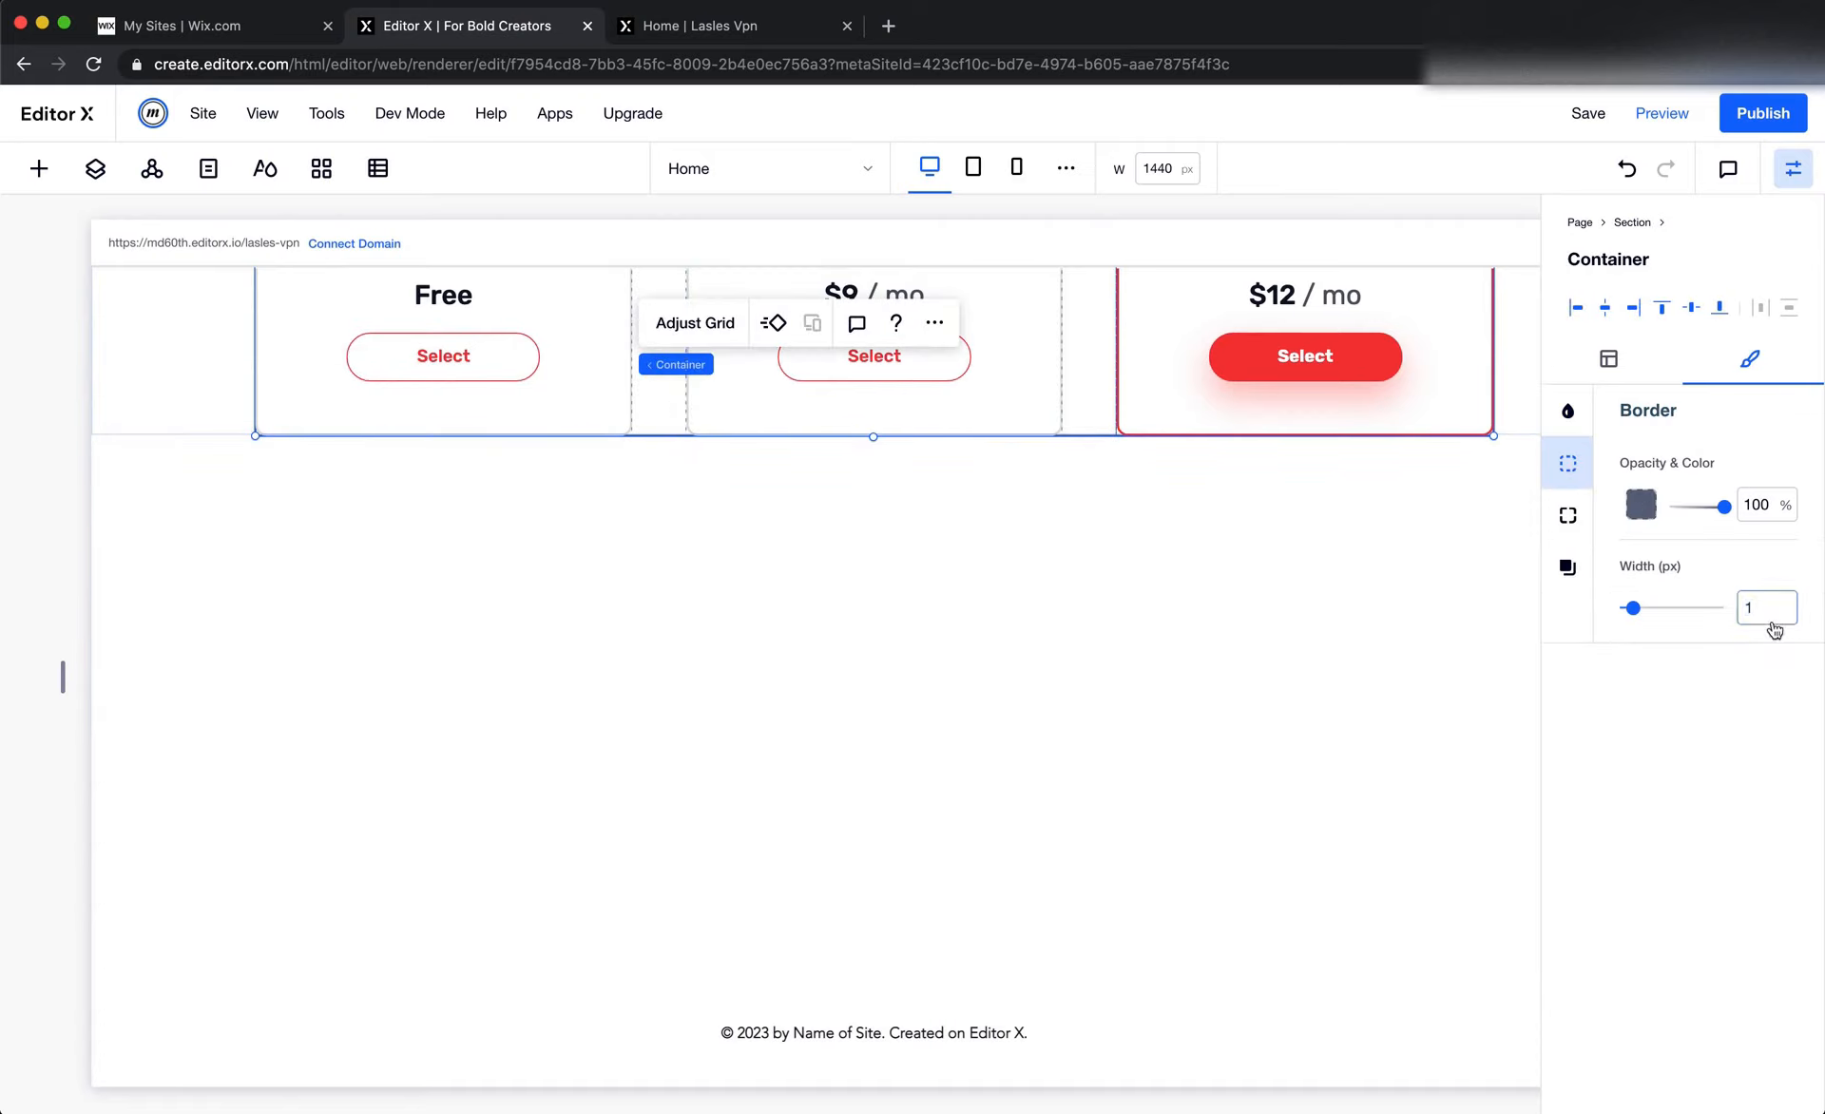
text(0)
click(1189, 712)
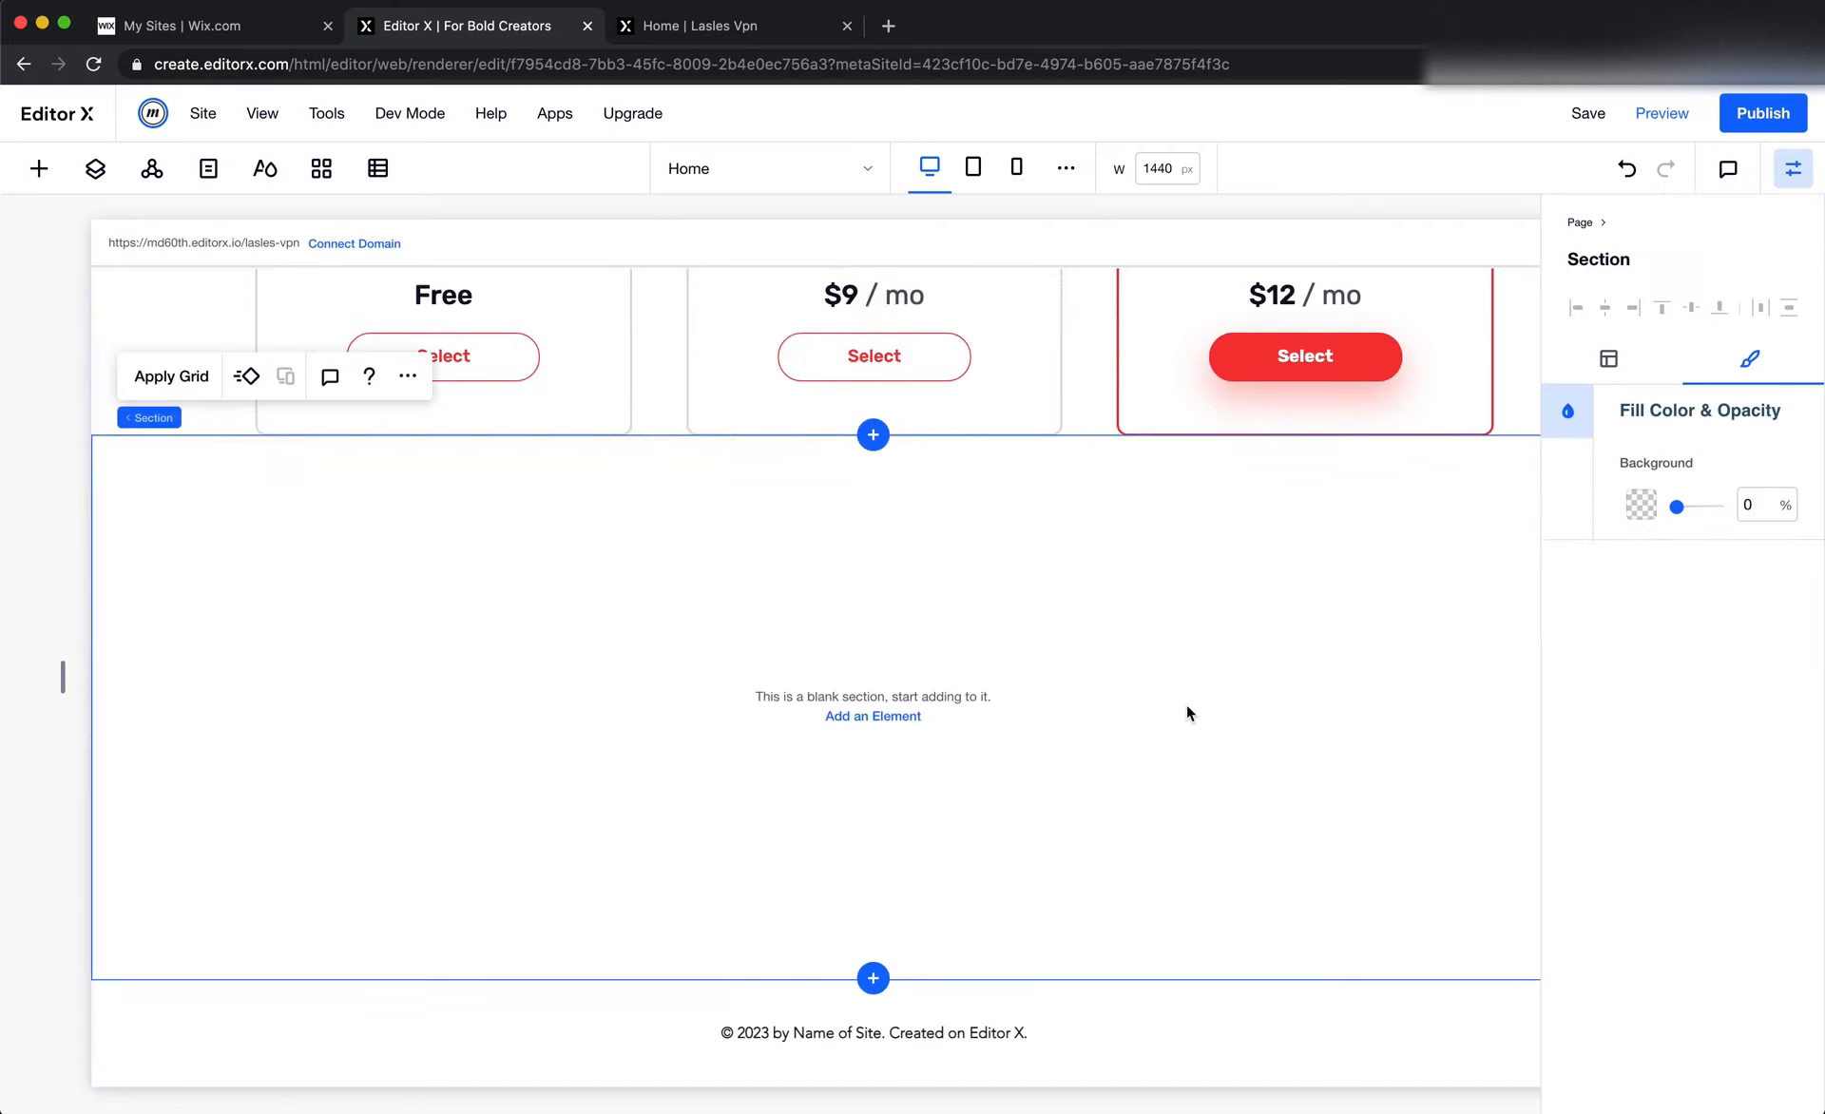
scroll(1188, 713, up, 6)
scroll(1186, 710, up, 5)
click(959, 678)
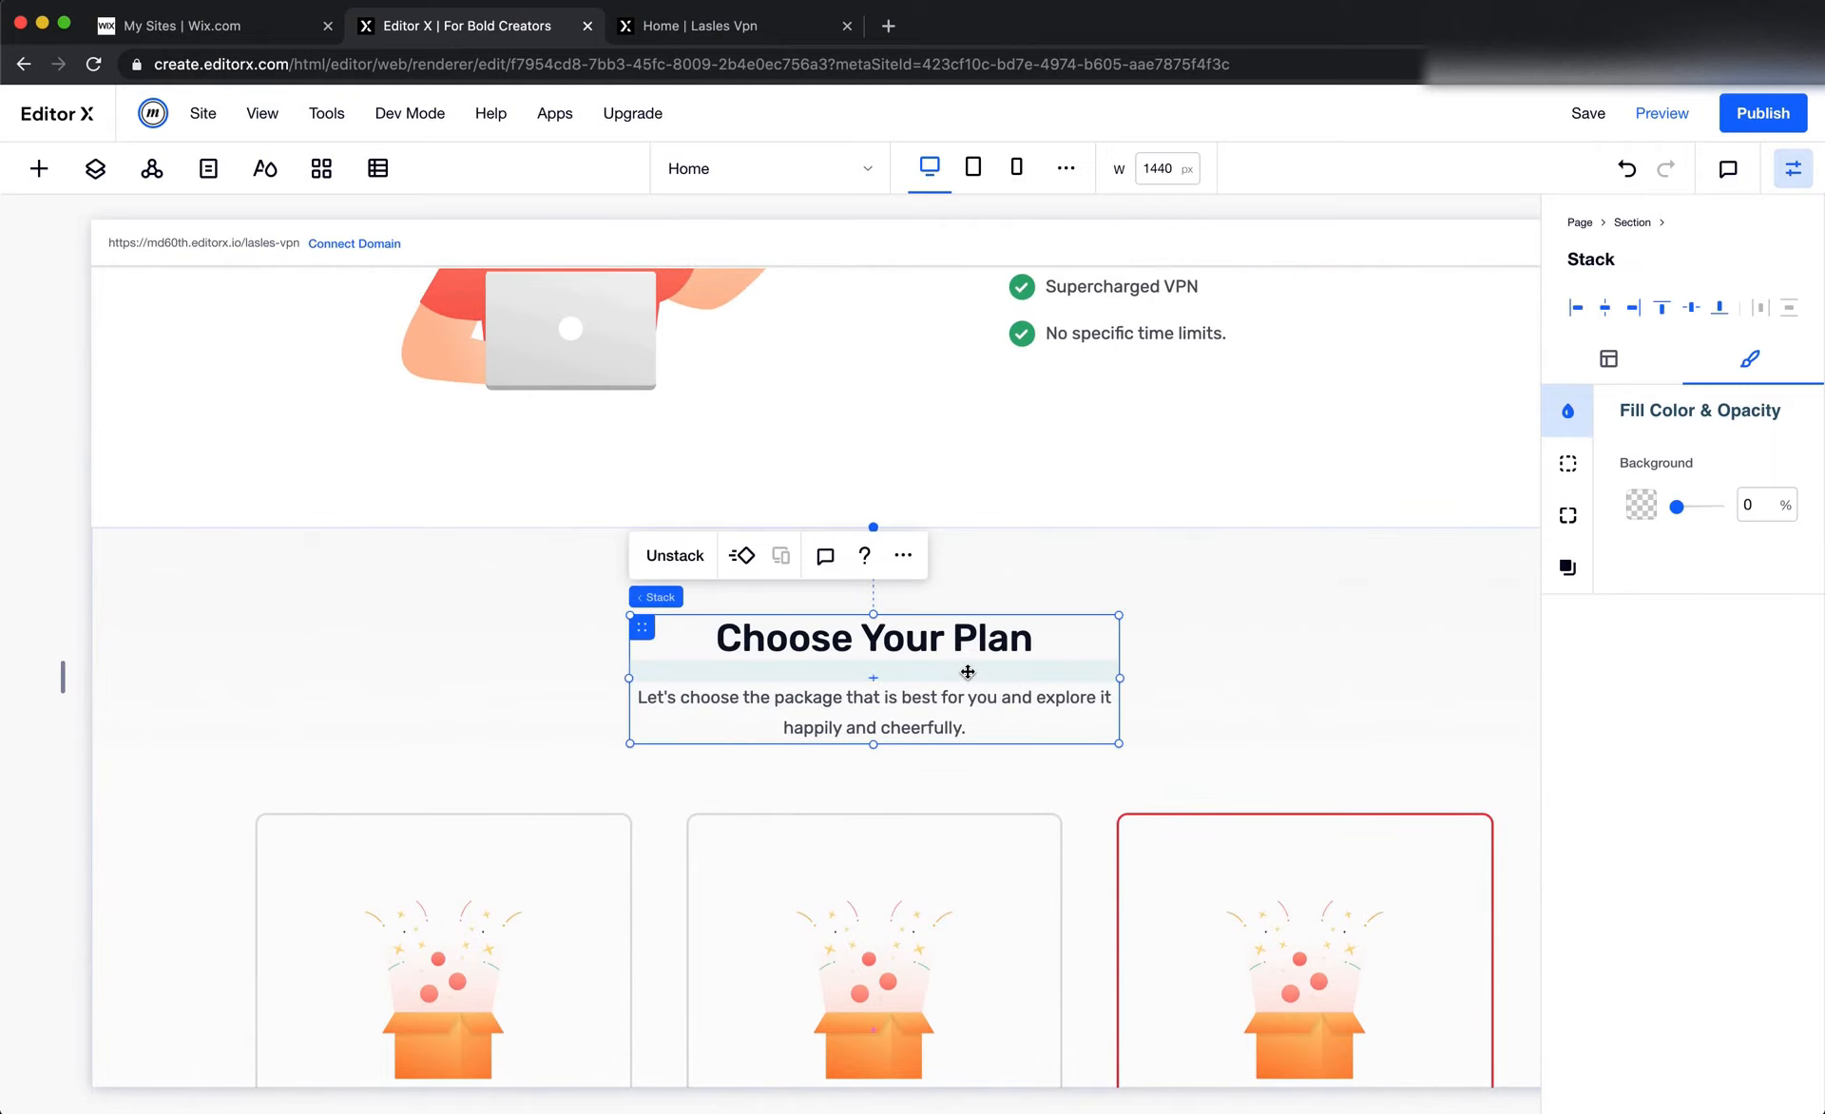
right_click(959, 678)
click(1059, 251)
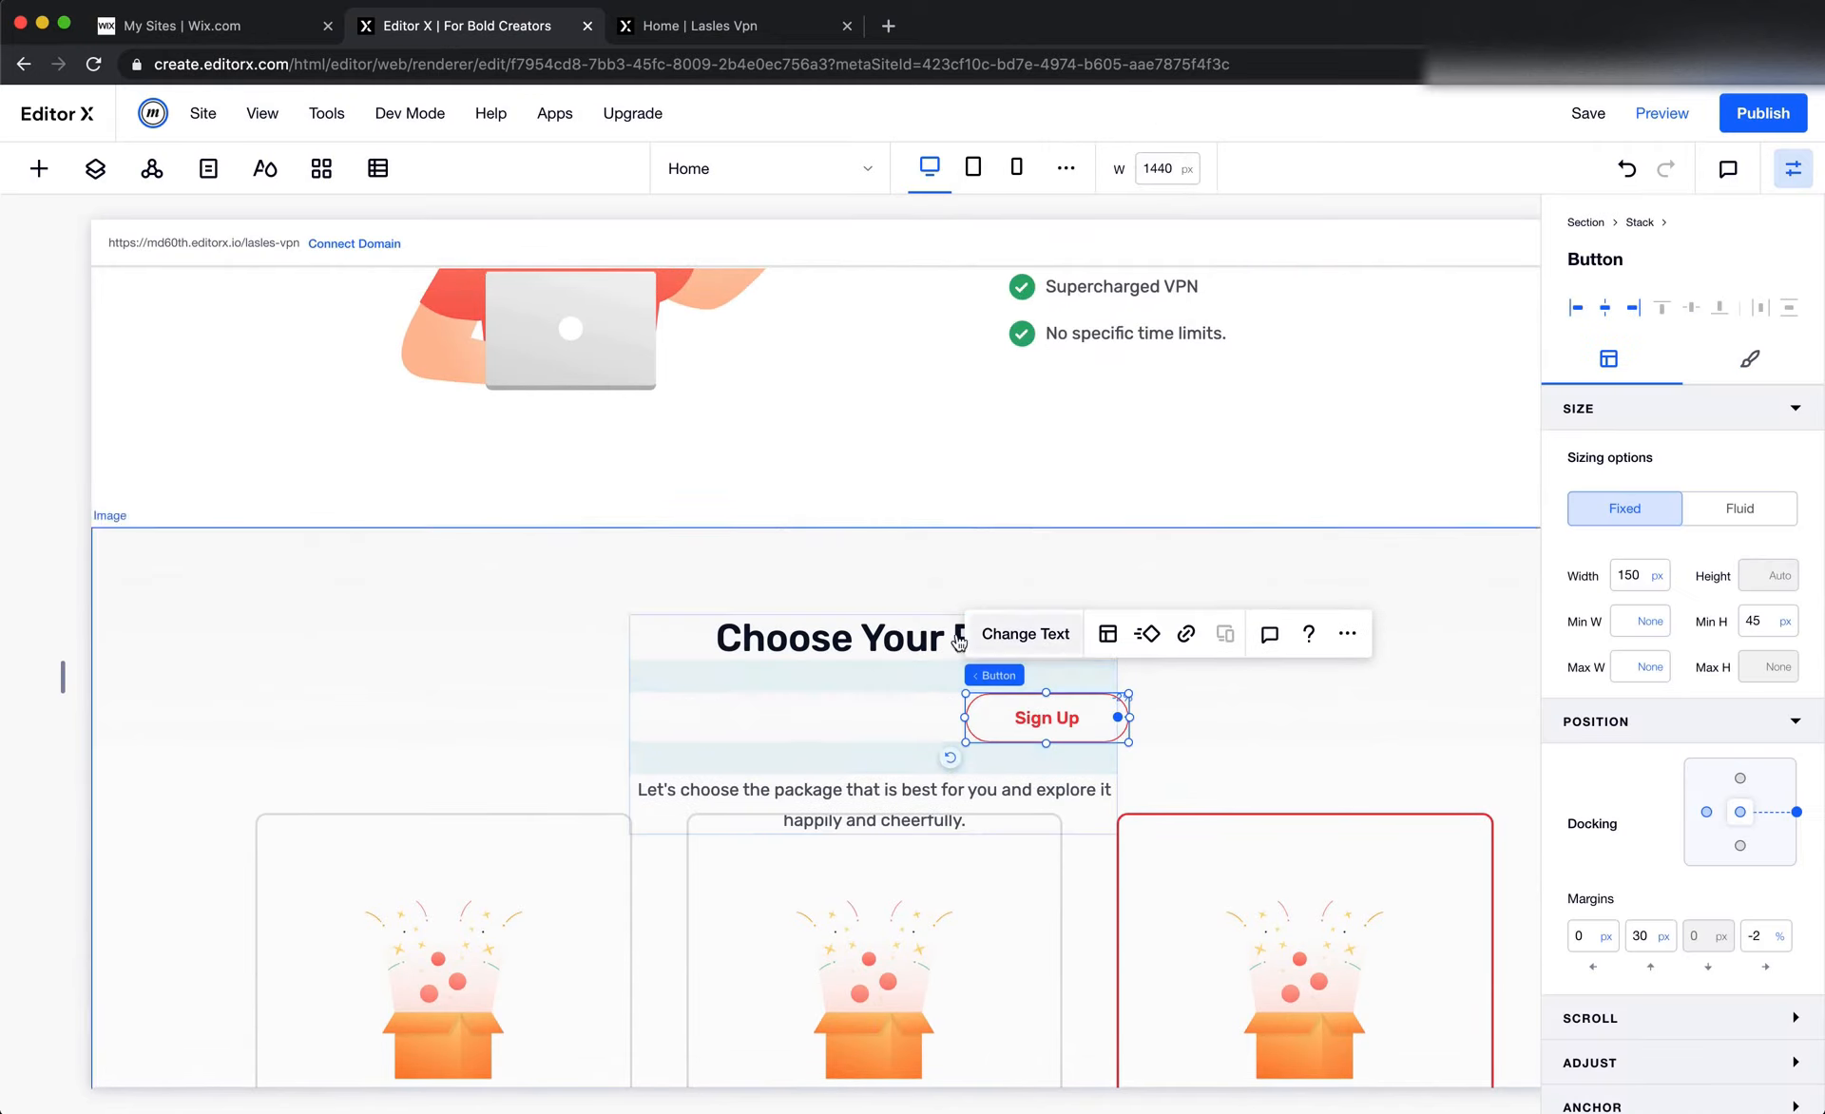
click(1627, 169)
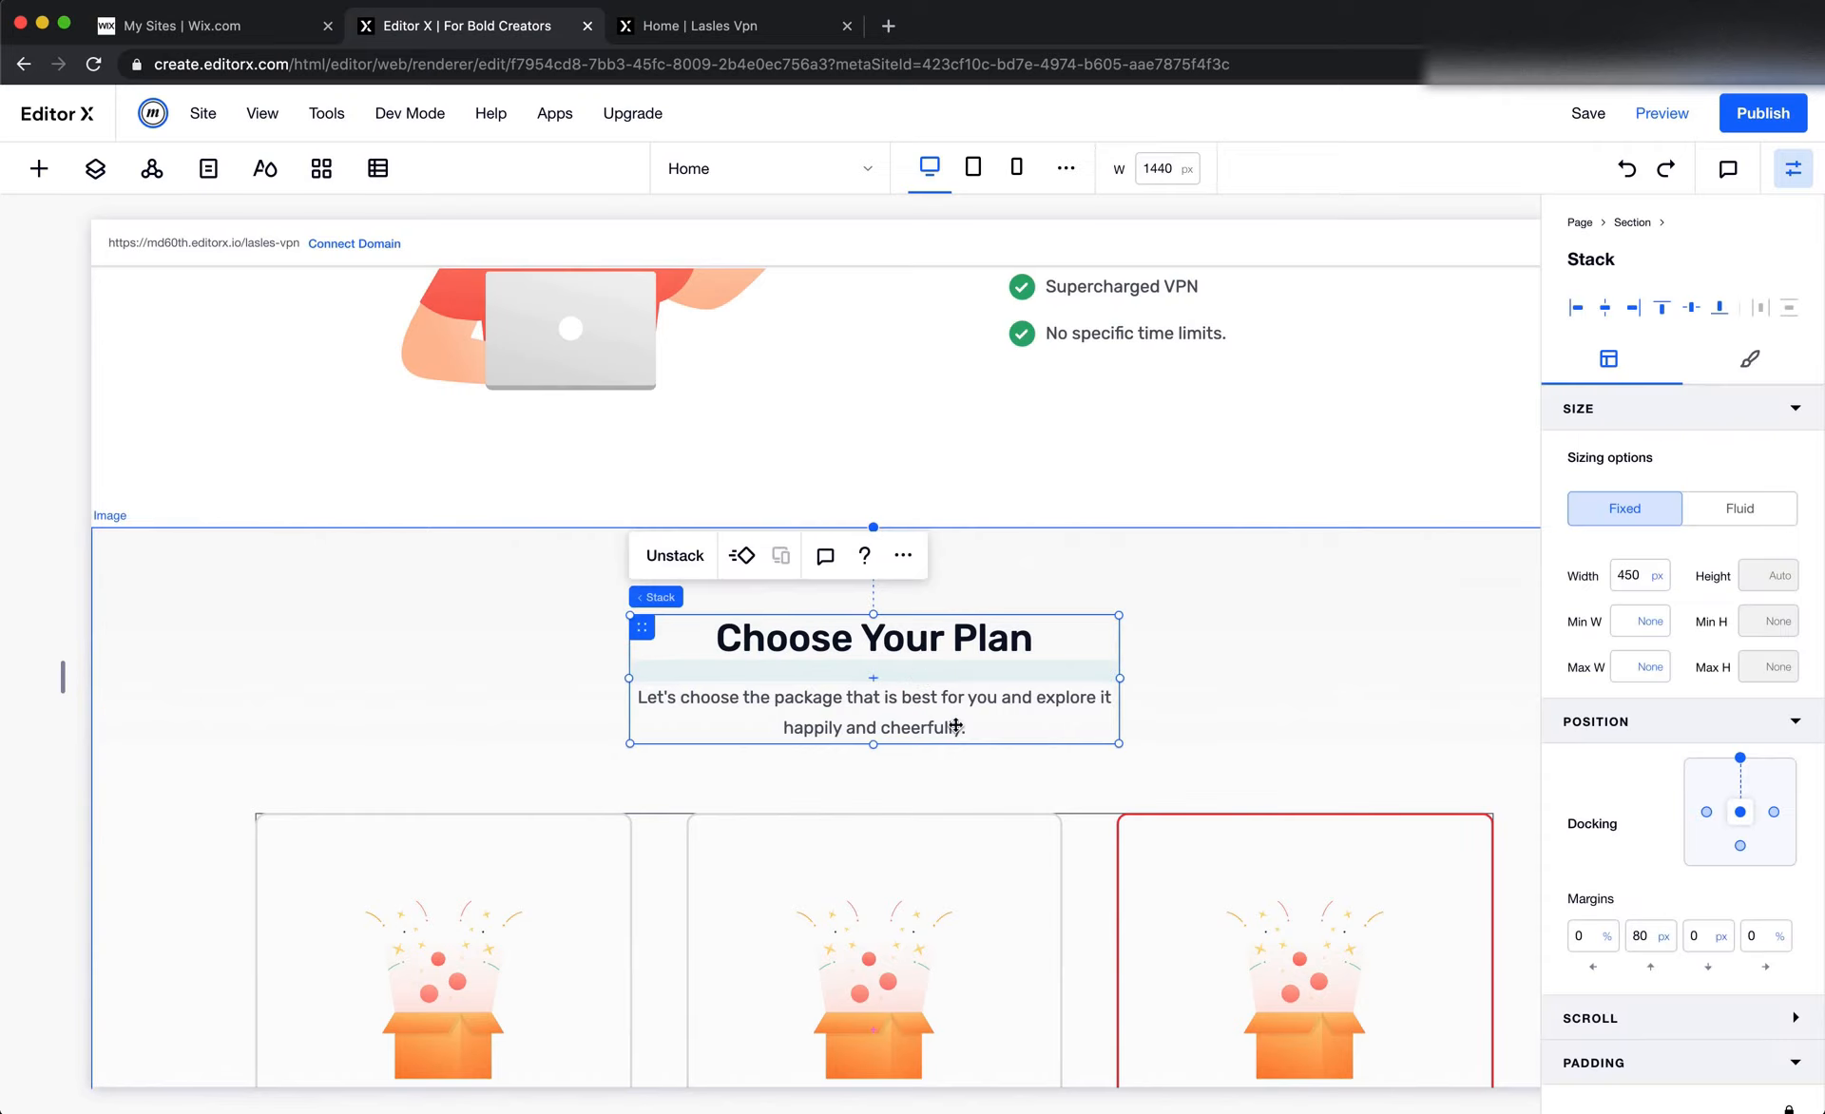
Copy the Choose Your Plan heading stack and paste it into the blank section below the pricing cards
click(903, 555)
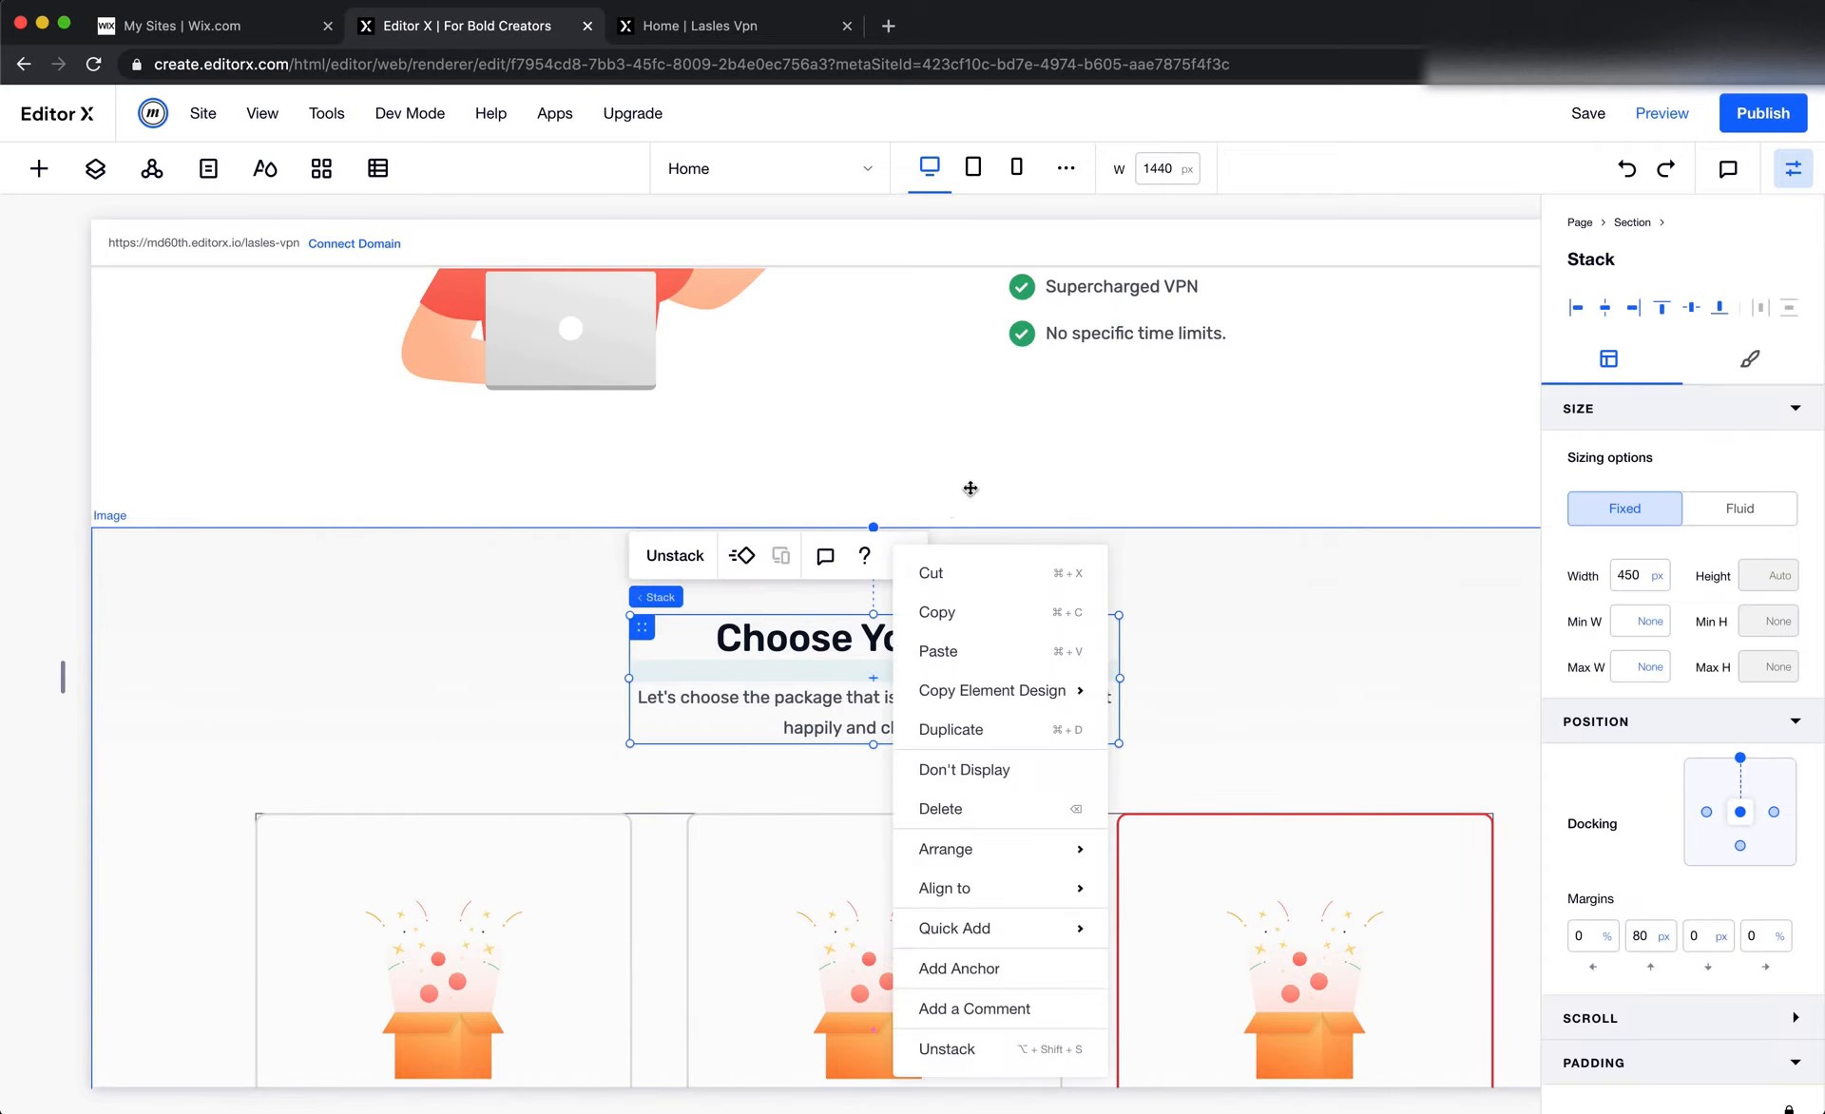
click(996, 611)
scroll(951, 608, down, 10)
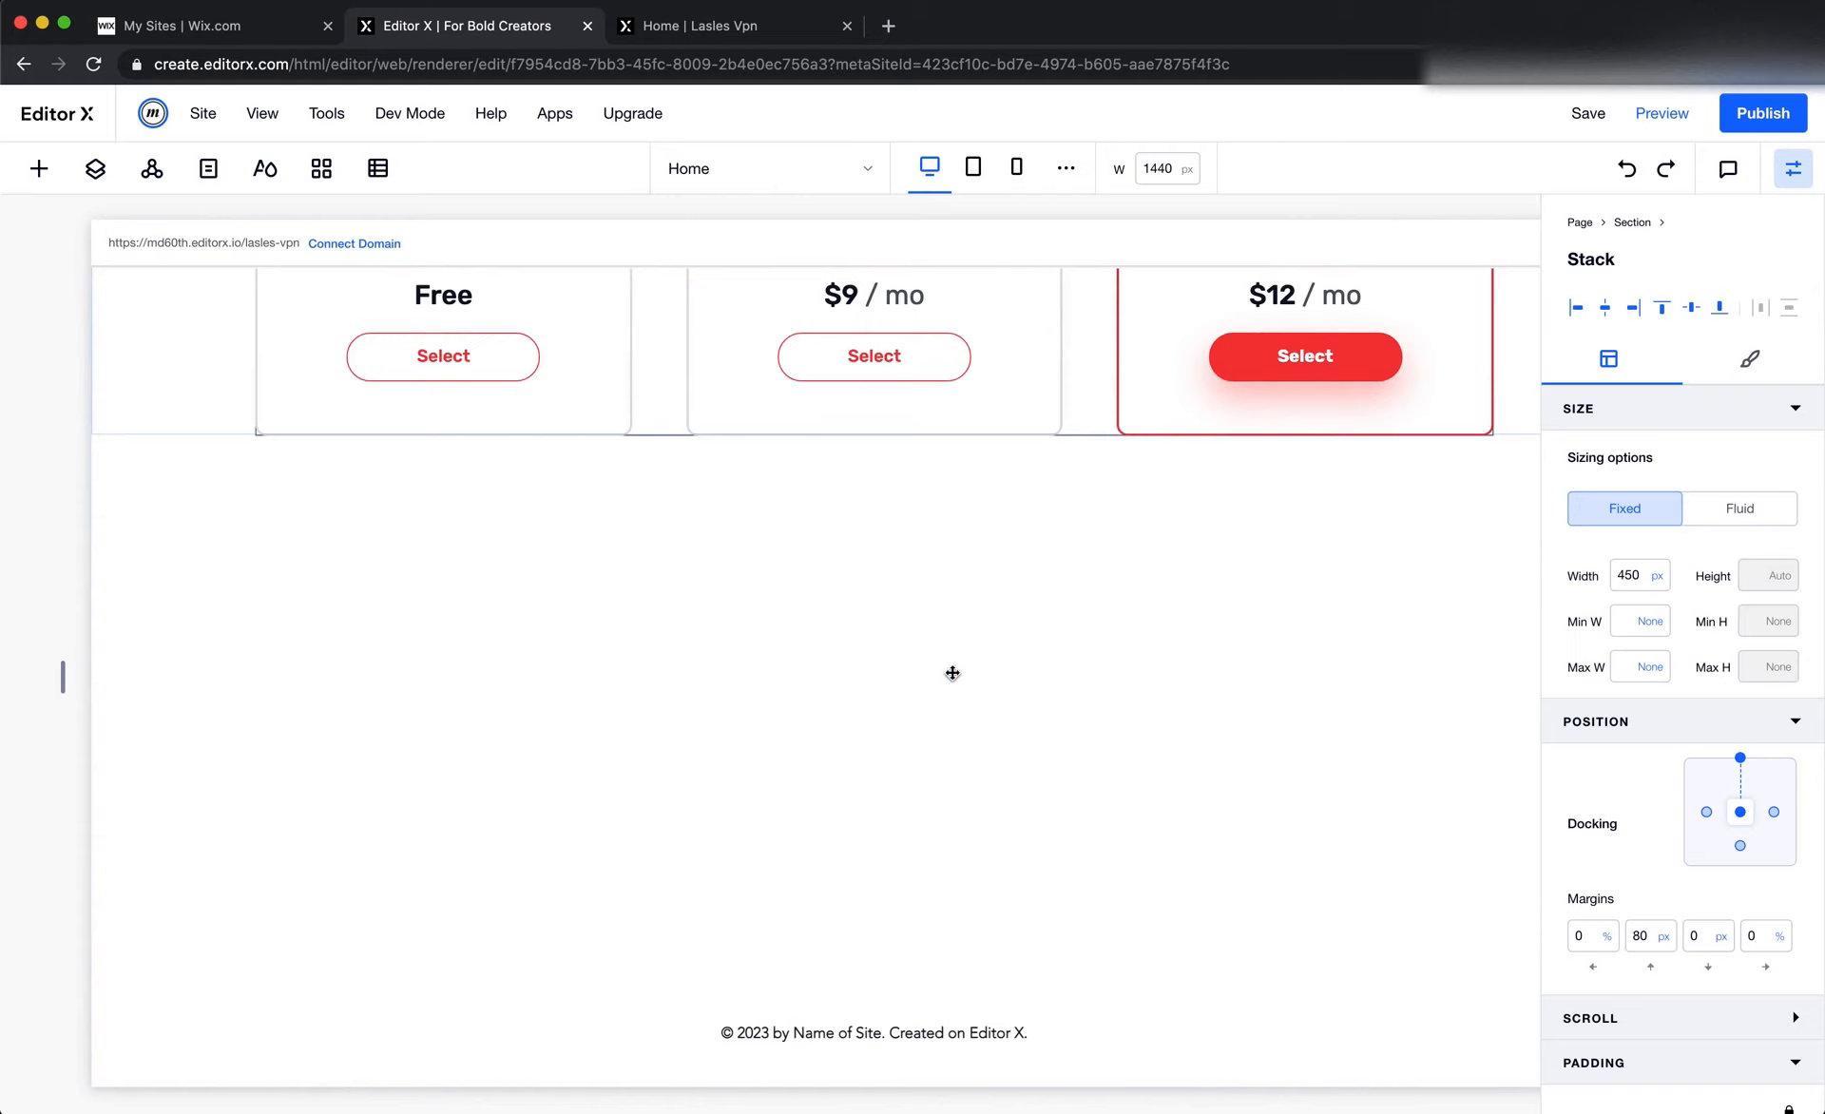
right_click(779, 559)
mouse_move(783, 569)
click(907, 358)
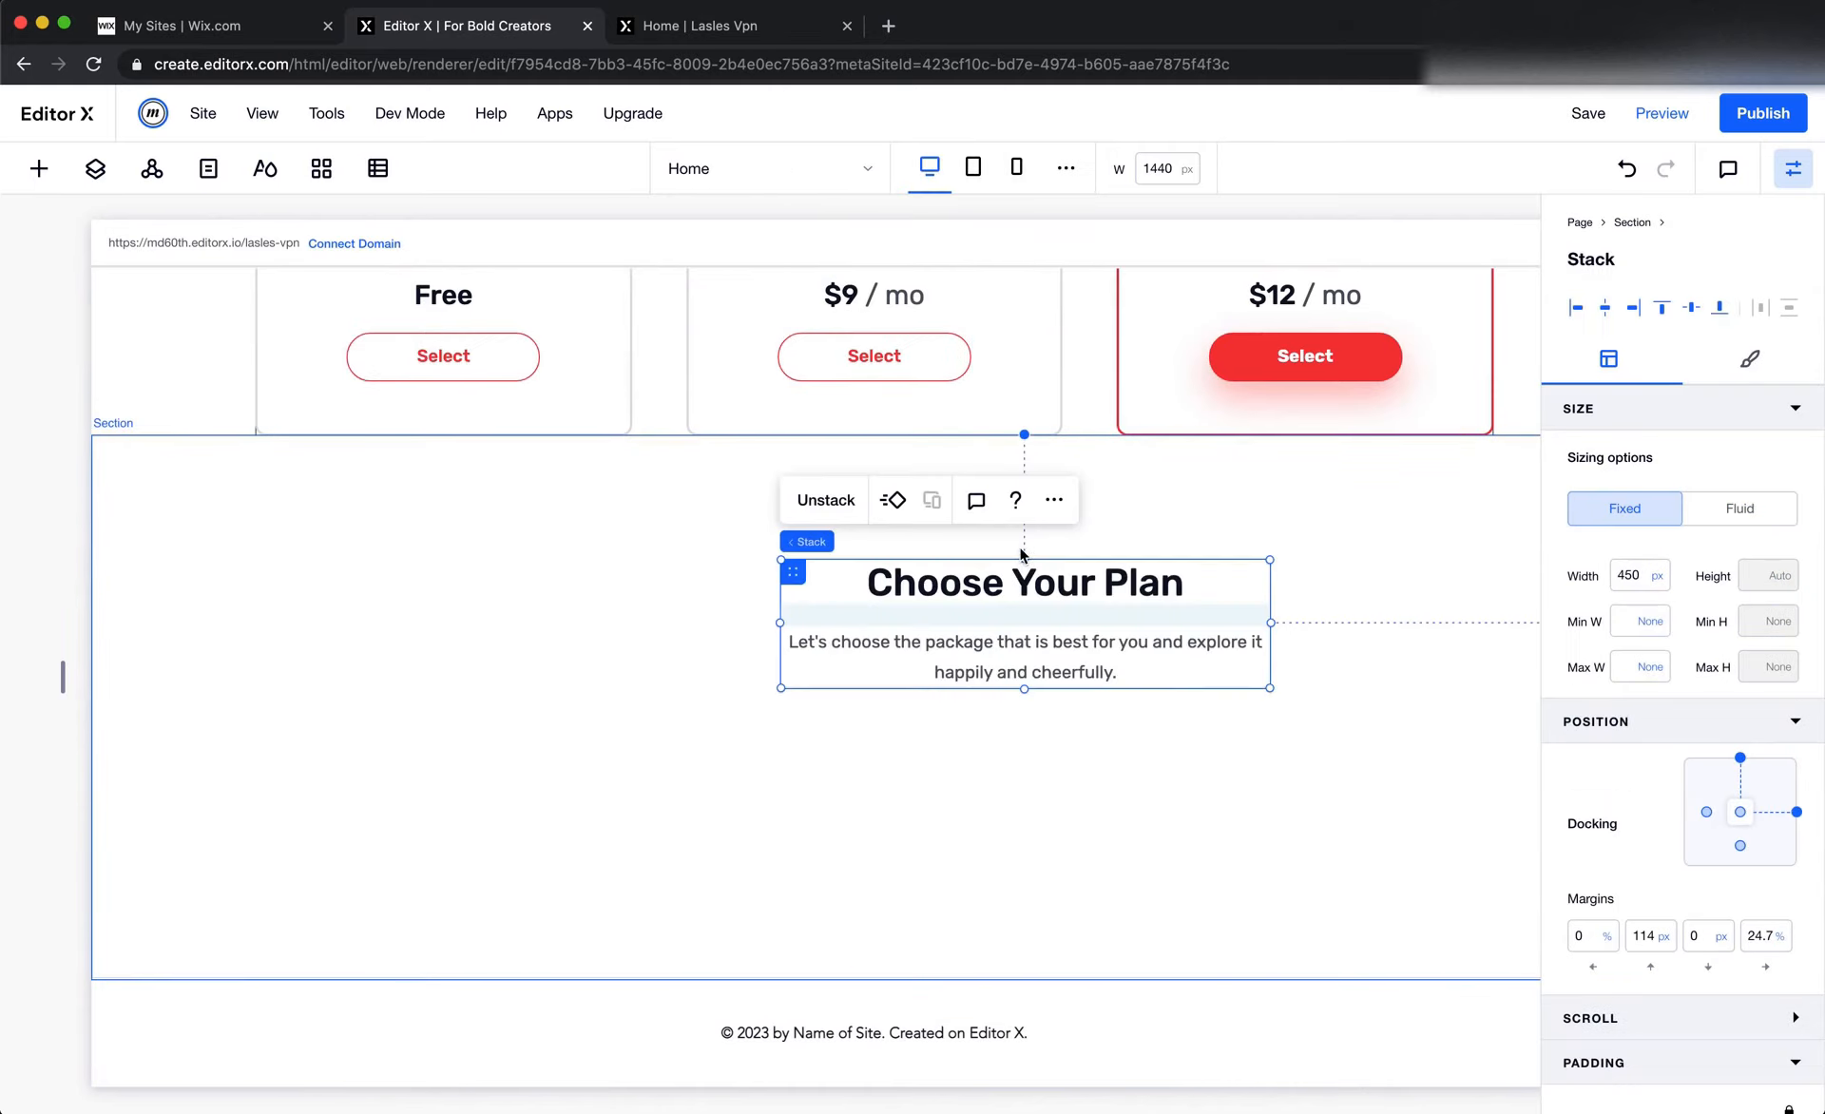
Dock the pasted heading stack top center in its section, with an 80 px top margin and a 0% right margin
click(1796, 812)
click(1647, 940)
text(80)
key(Tab)
key(Tab)
text(0)
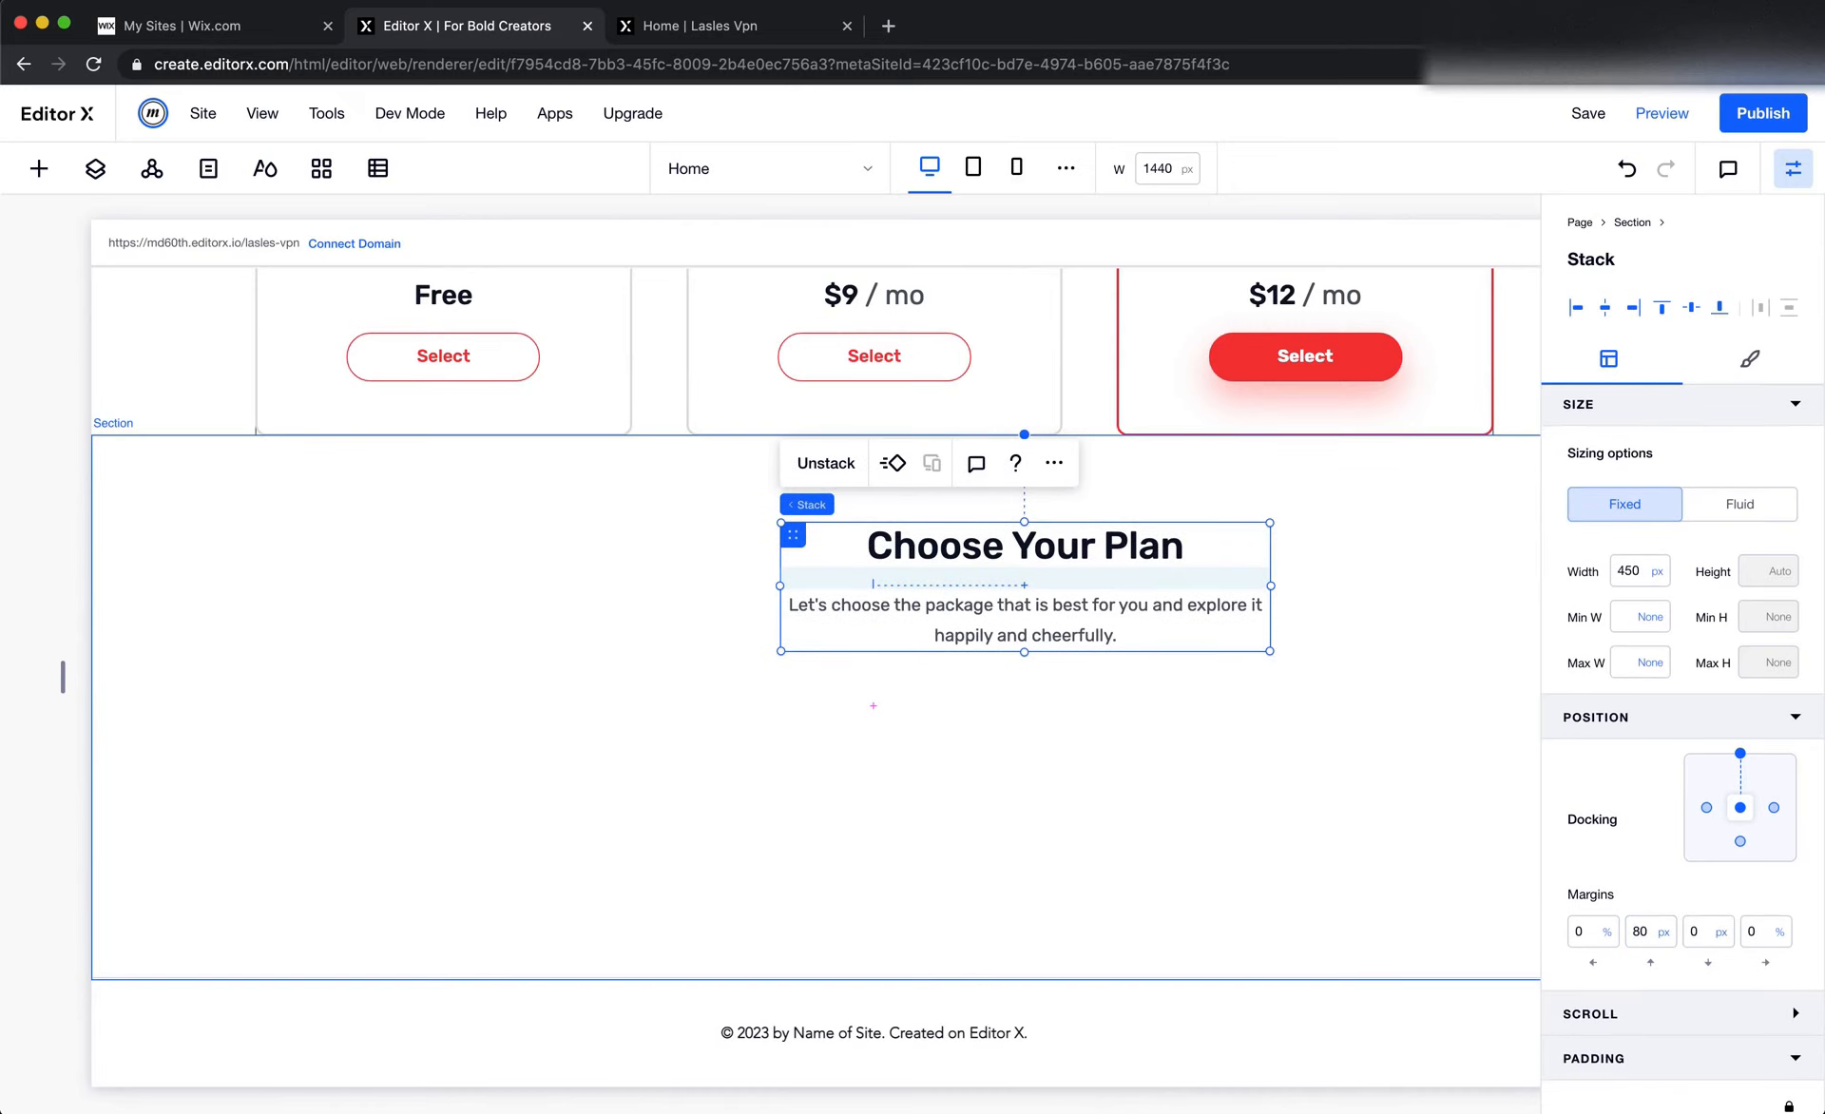
key(Return)
Replace the pasted stack's heading with "Huge Global Network of Fast VPN" copied from the Figma design
key(super+Tab)
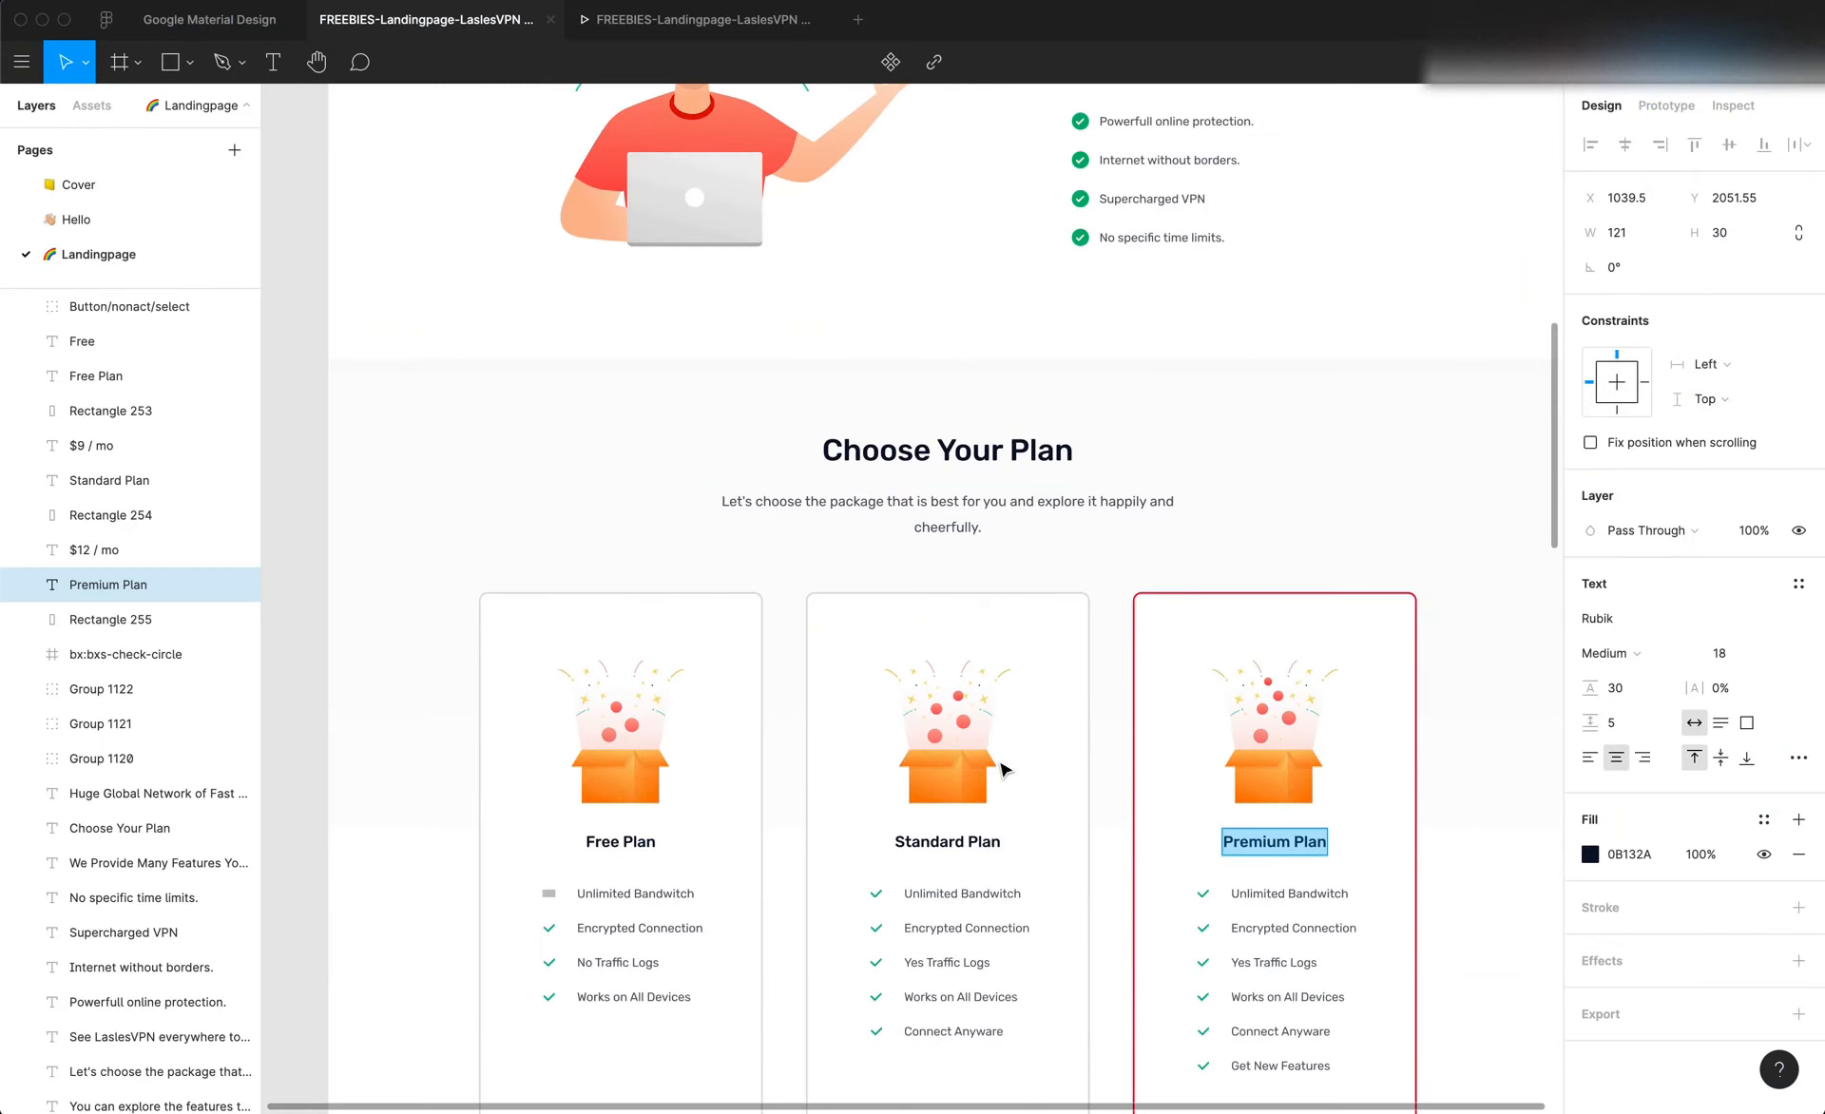
scroll(998, 766, down, 10)
double_click(949, 671)
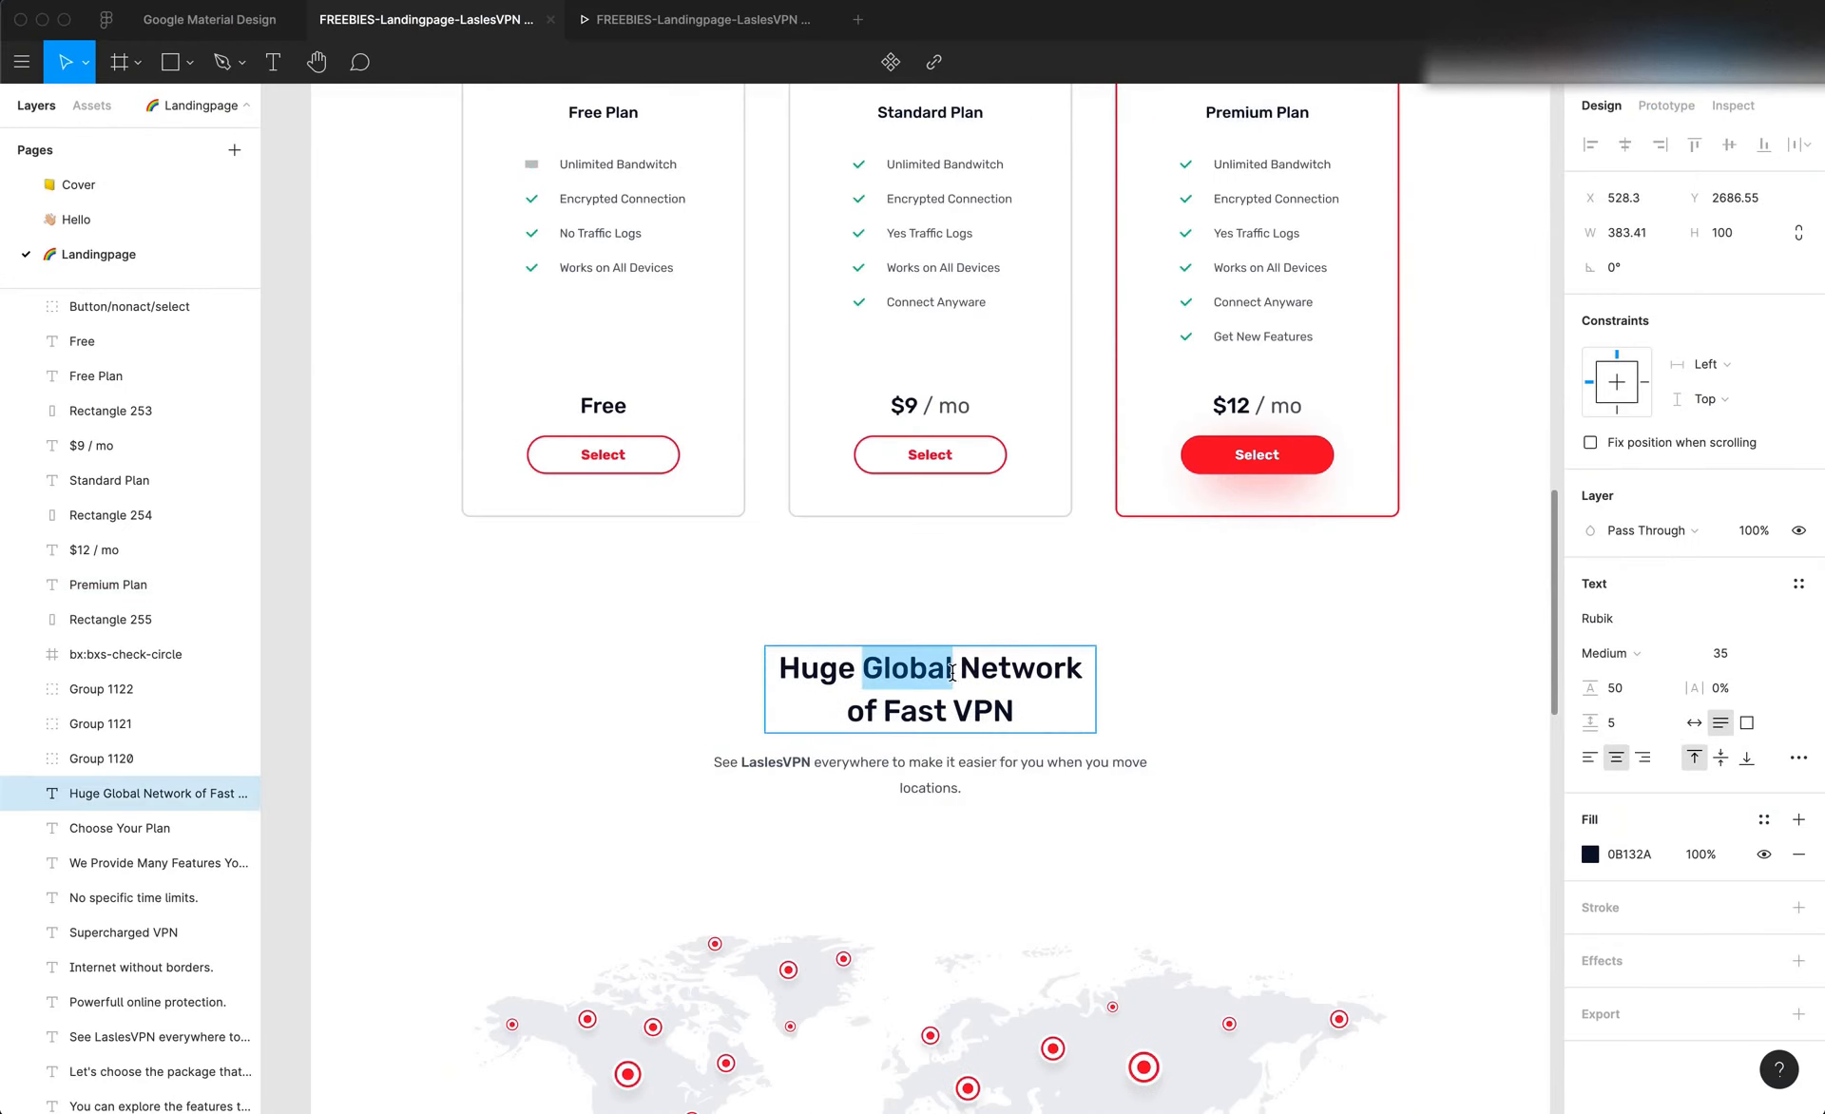
key(super+a)
key(super+c)
scroll(955, 677, down, 5)
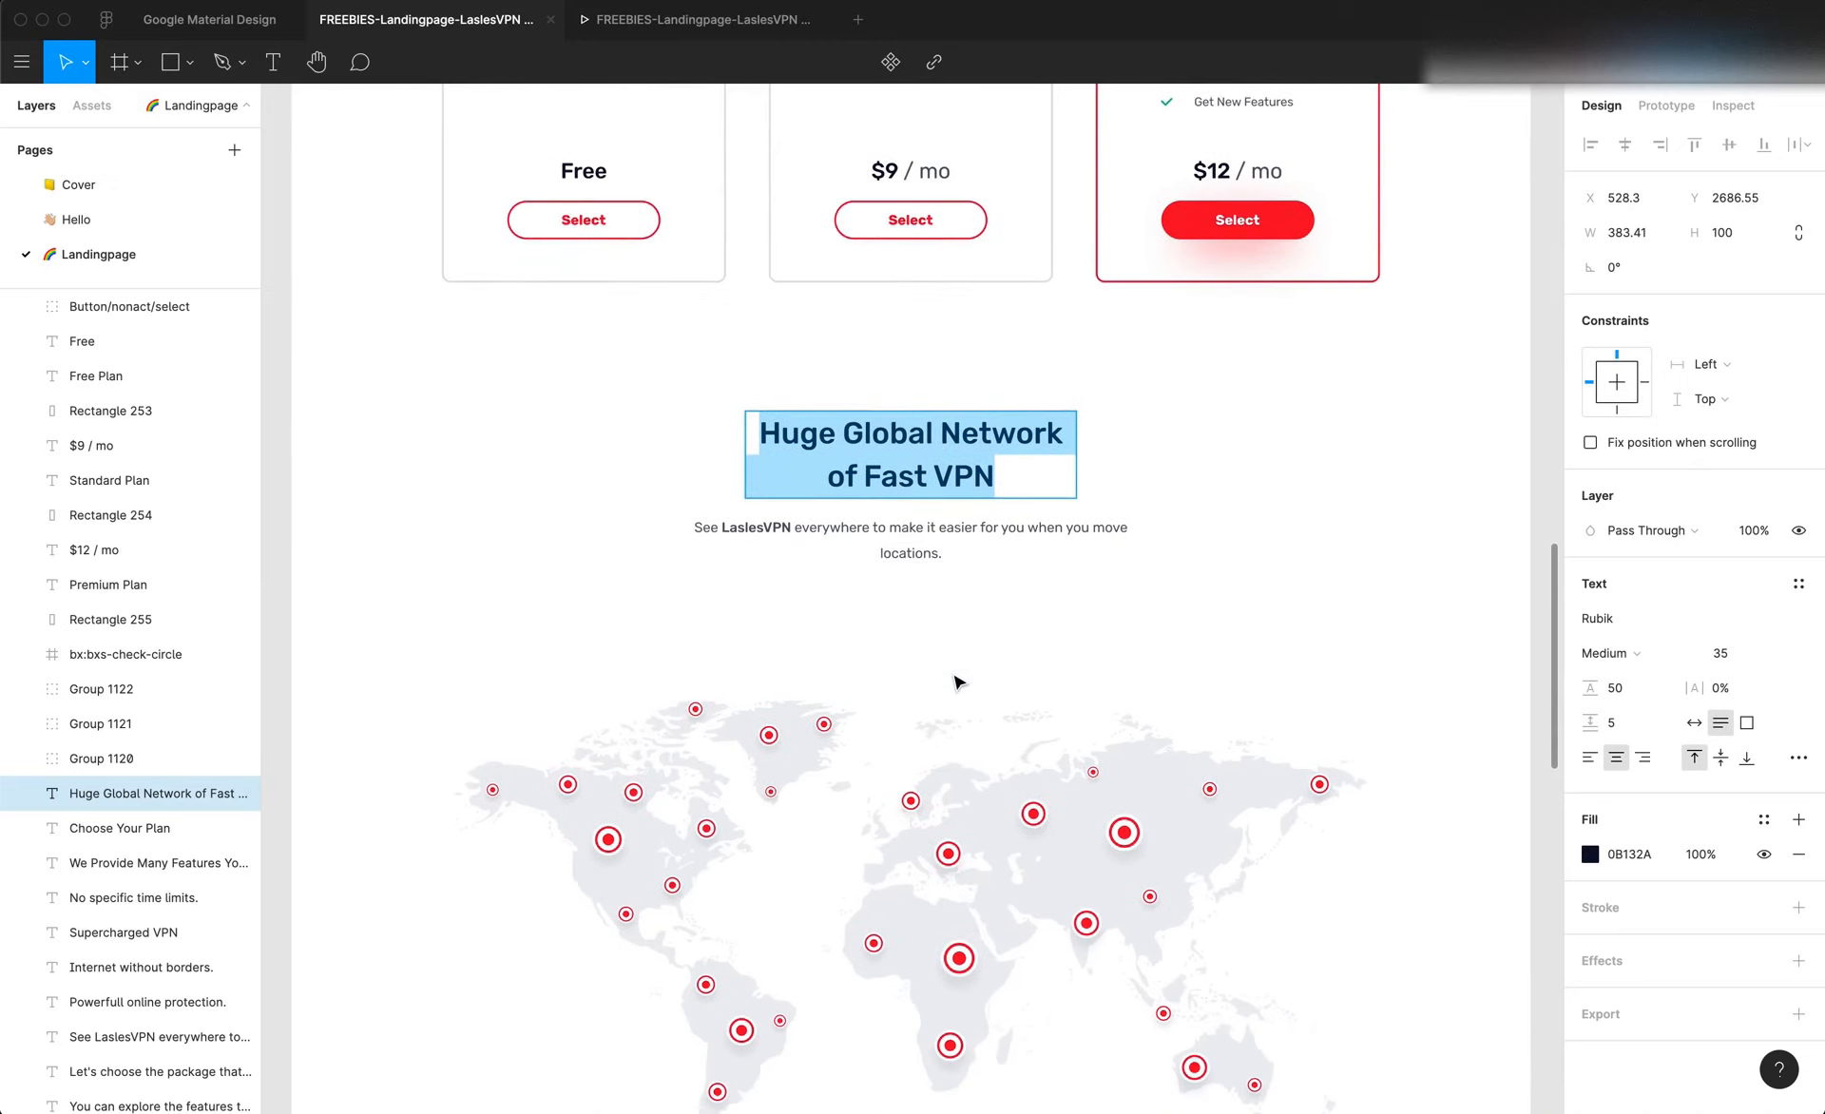
key(super+Tab)
double_click(932, 546)
key(super+v)
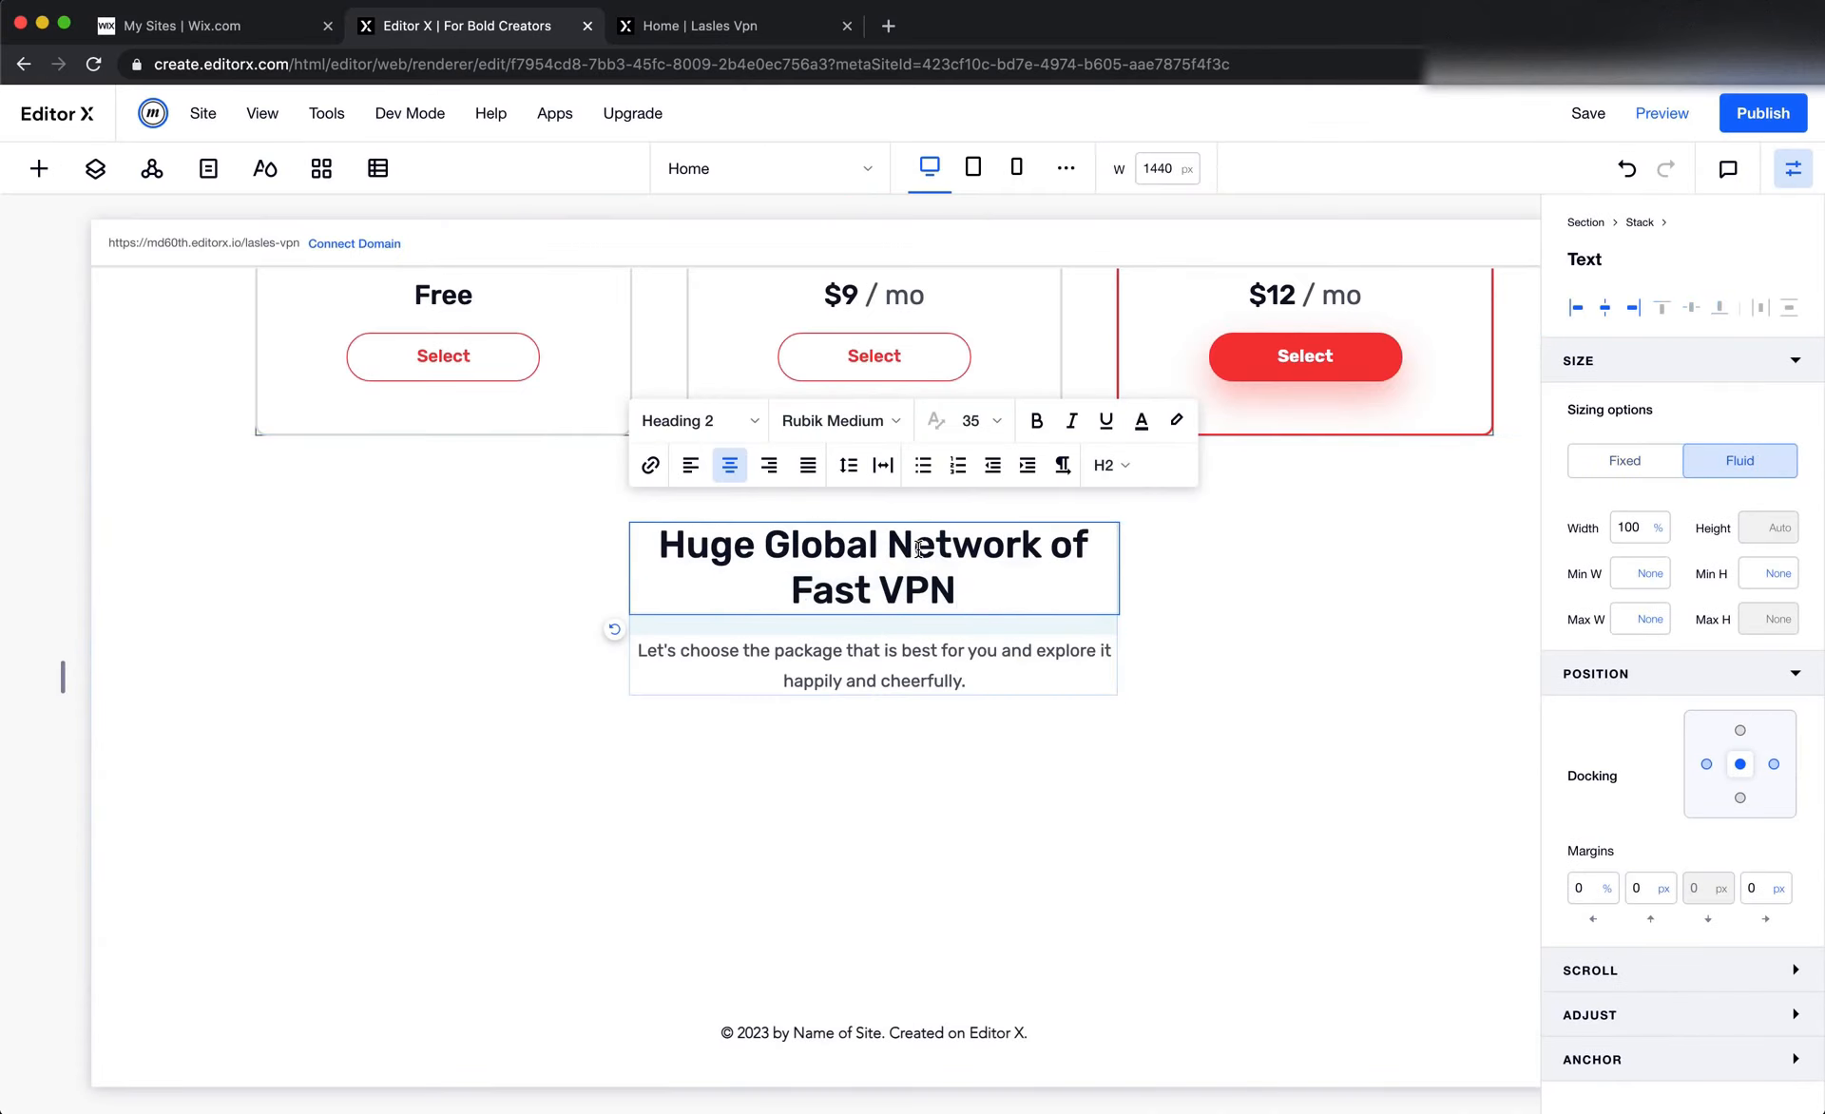
Replace the stack's paragraph with Figma's "See LaslesVPN everywhere to make it easier for you when you move locations."
key(super+Tab)
double_click(910, 551)
key(super+a)
key(super+c)
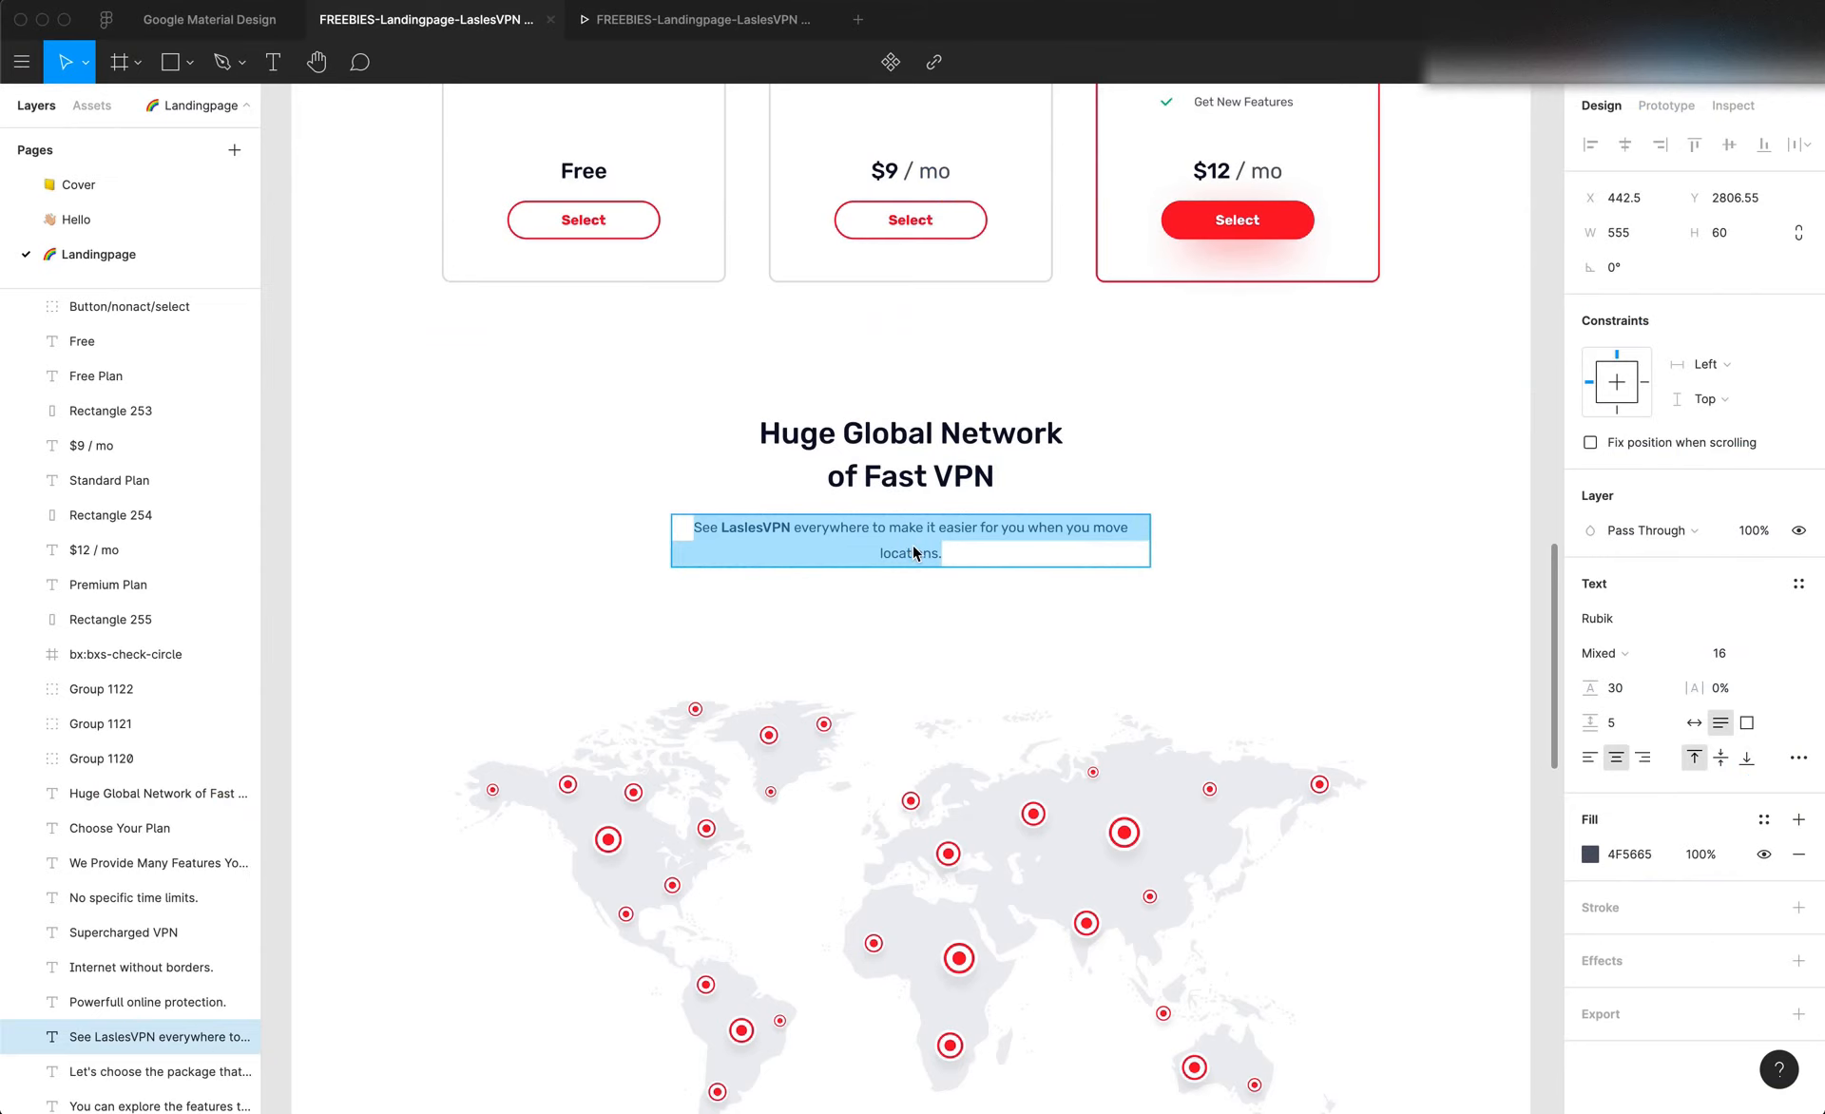
key(super+Tab)
double_click(941, 645)
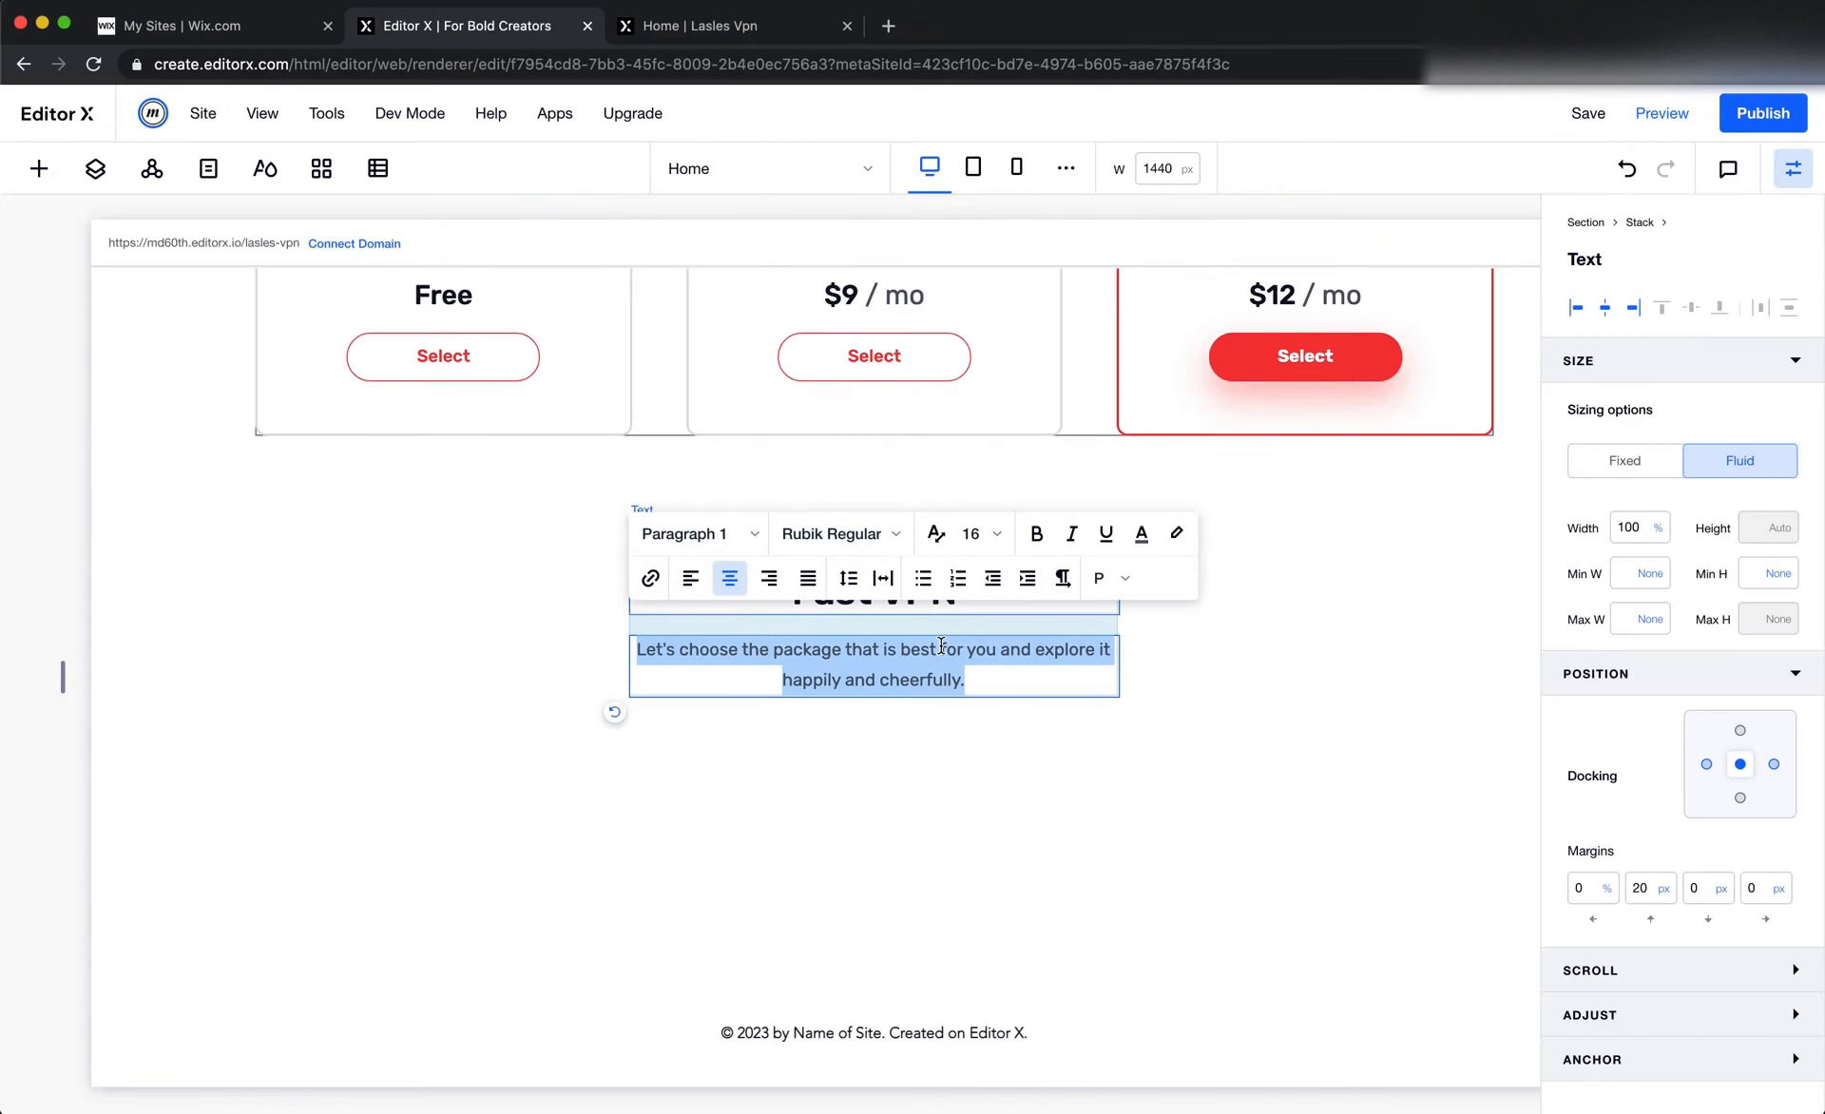
key(super+v)
click(996, 751)
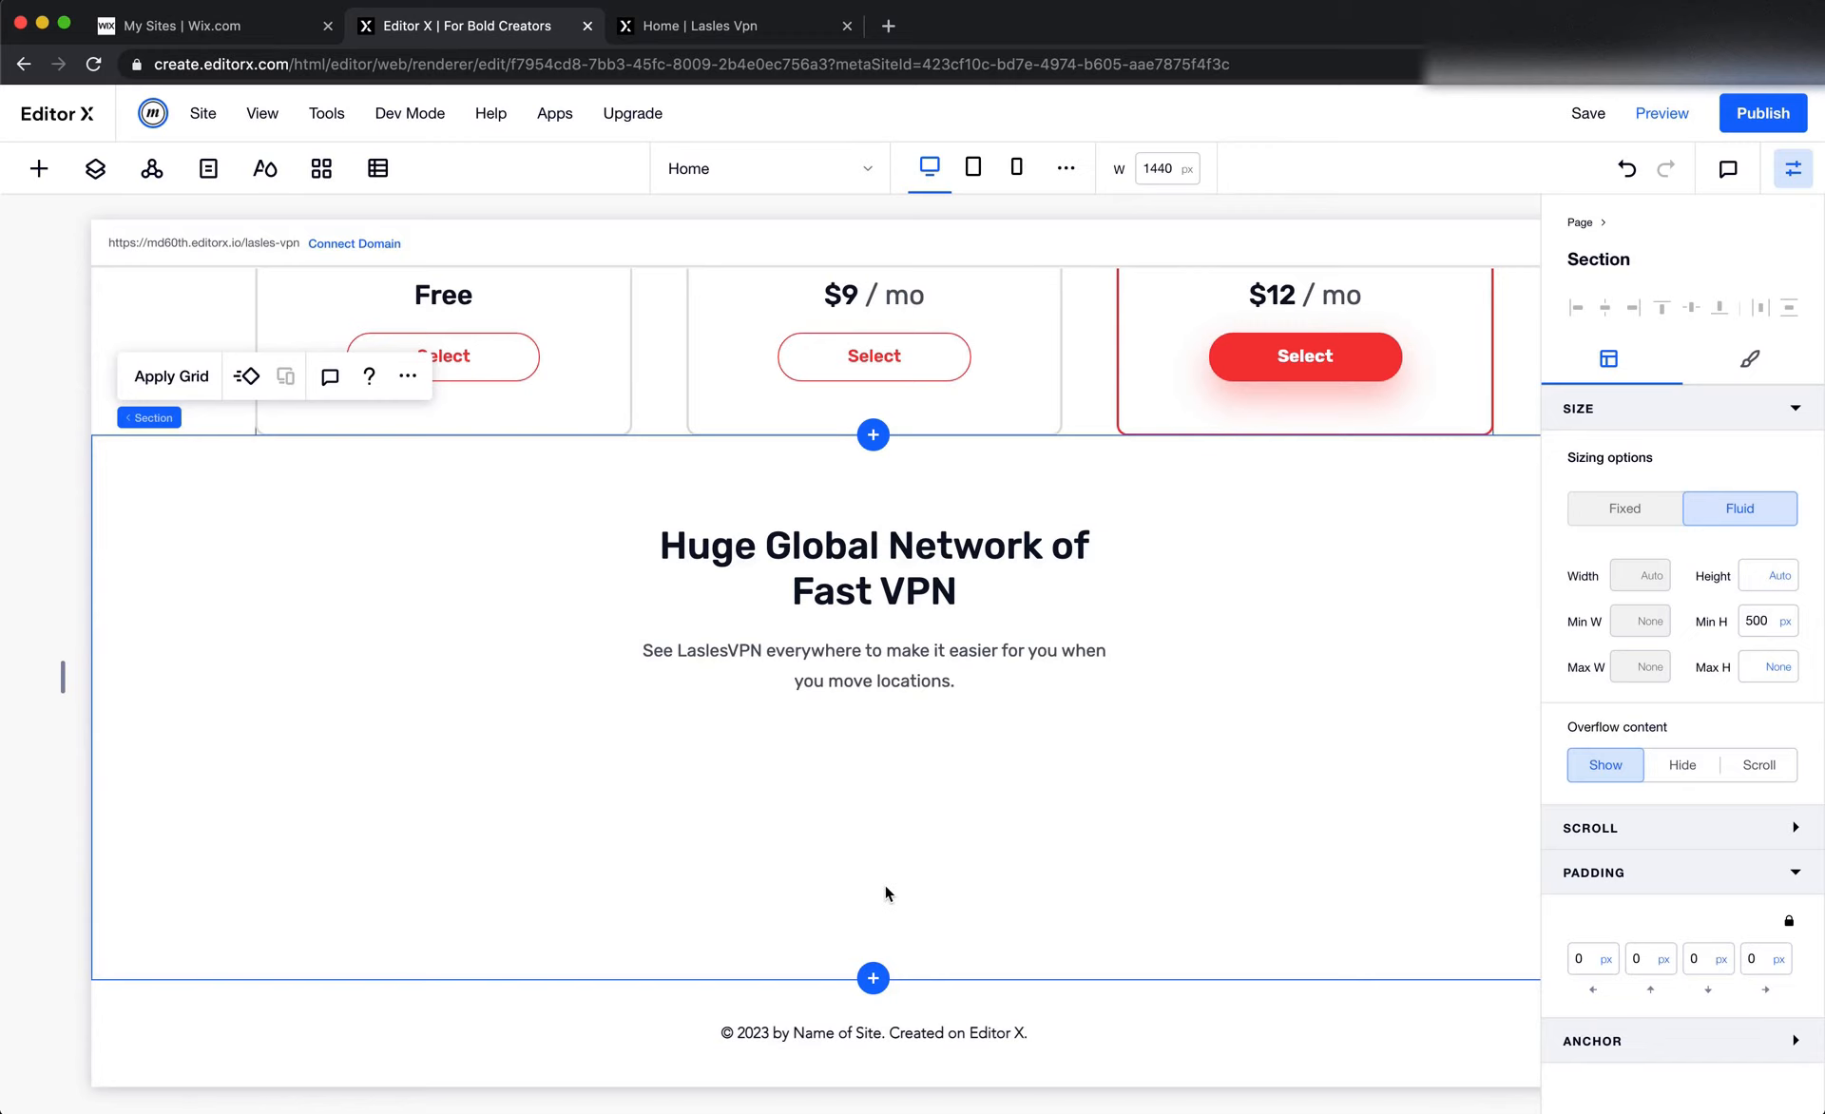
Remove the minimum height from the Huge Global Network section
key(super+Tab)
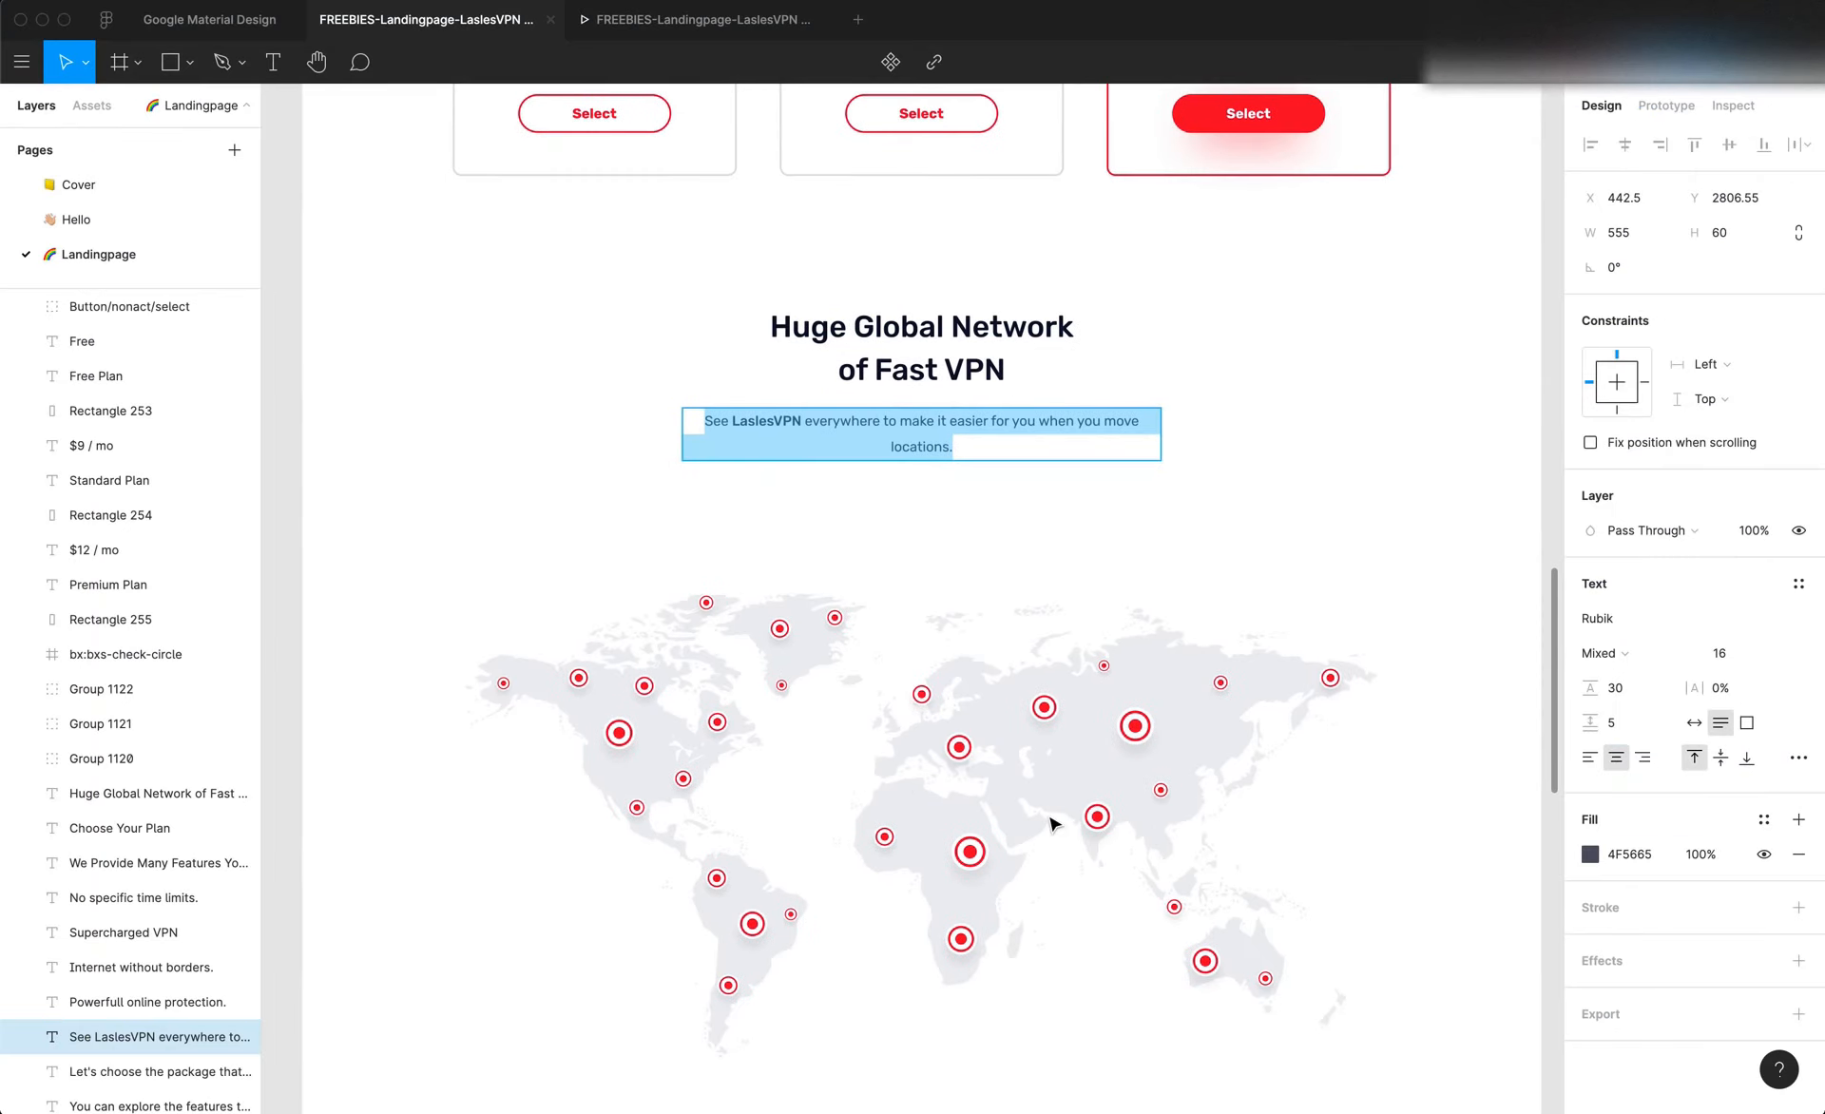
scroll(1053, 823, down, 3)
key(super+Tab)
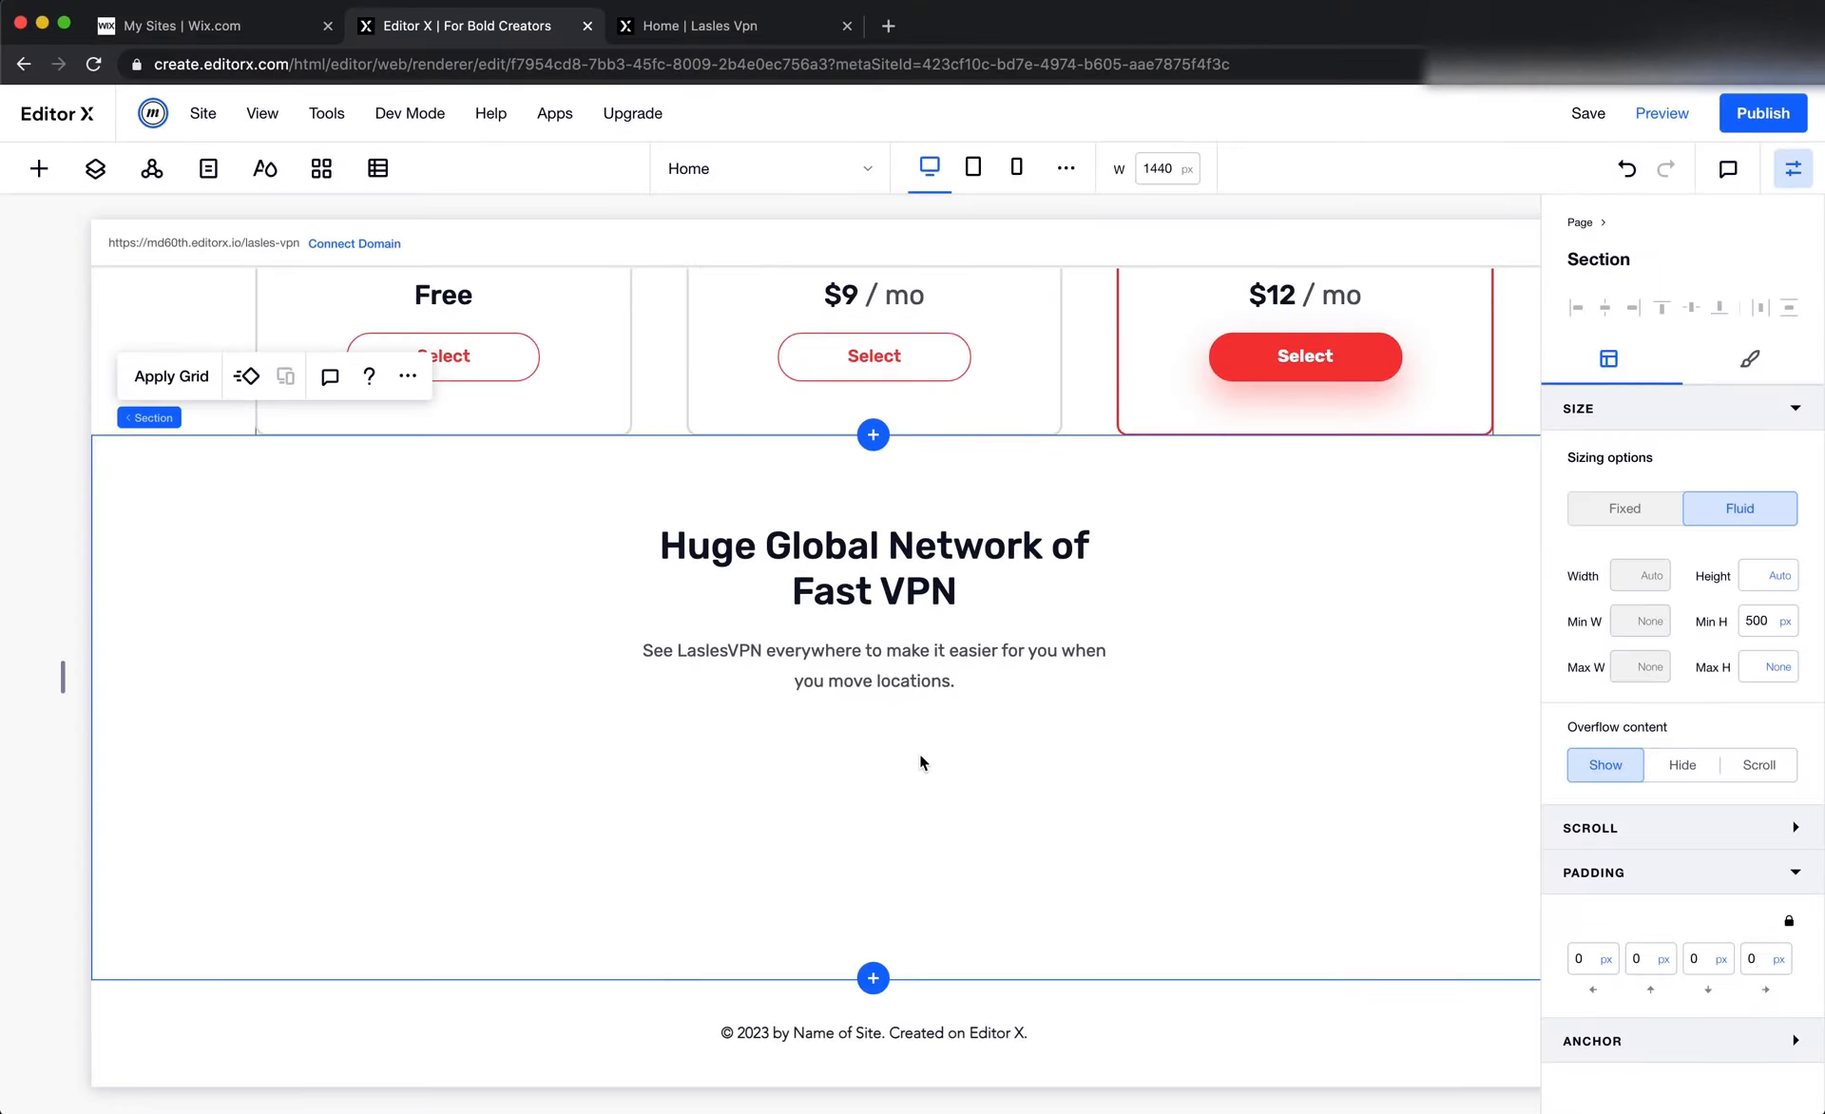
click(1787, 624)
click(1729, 551)
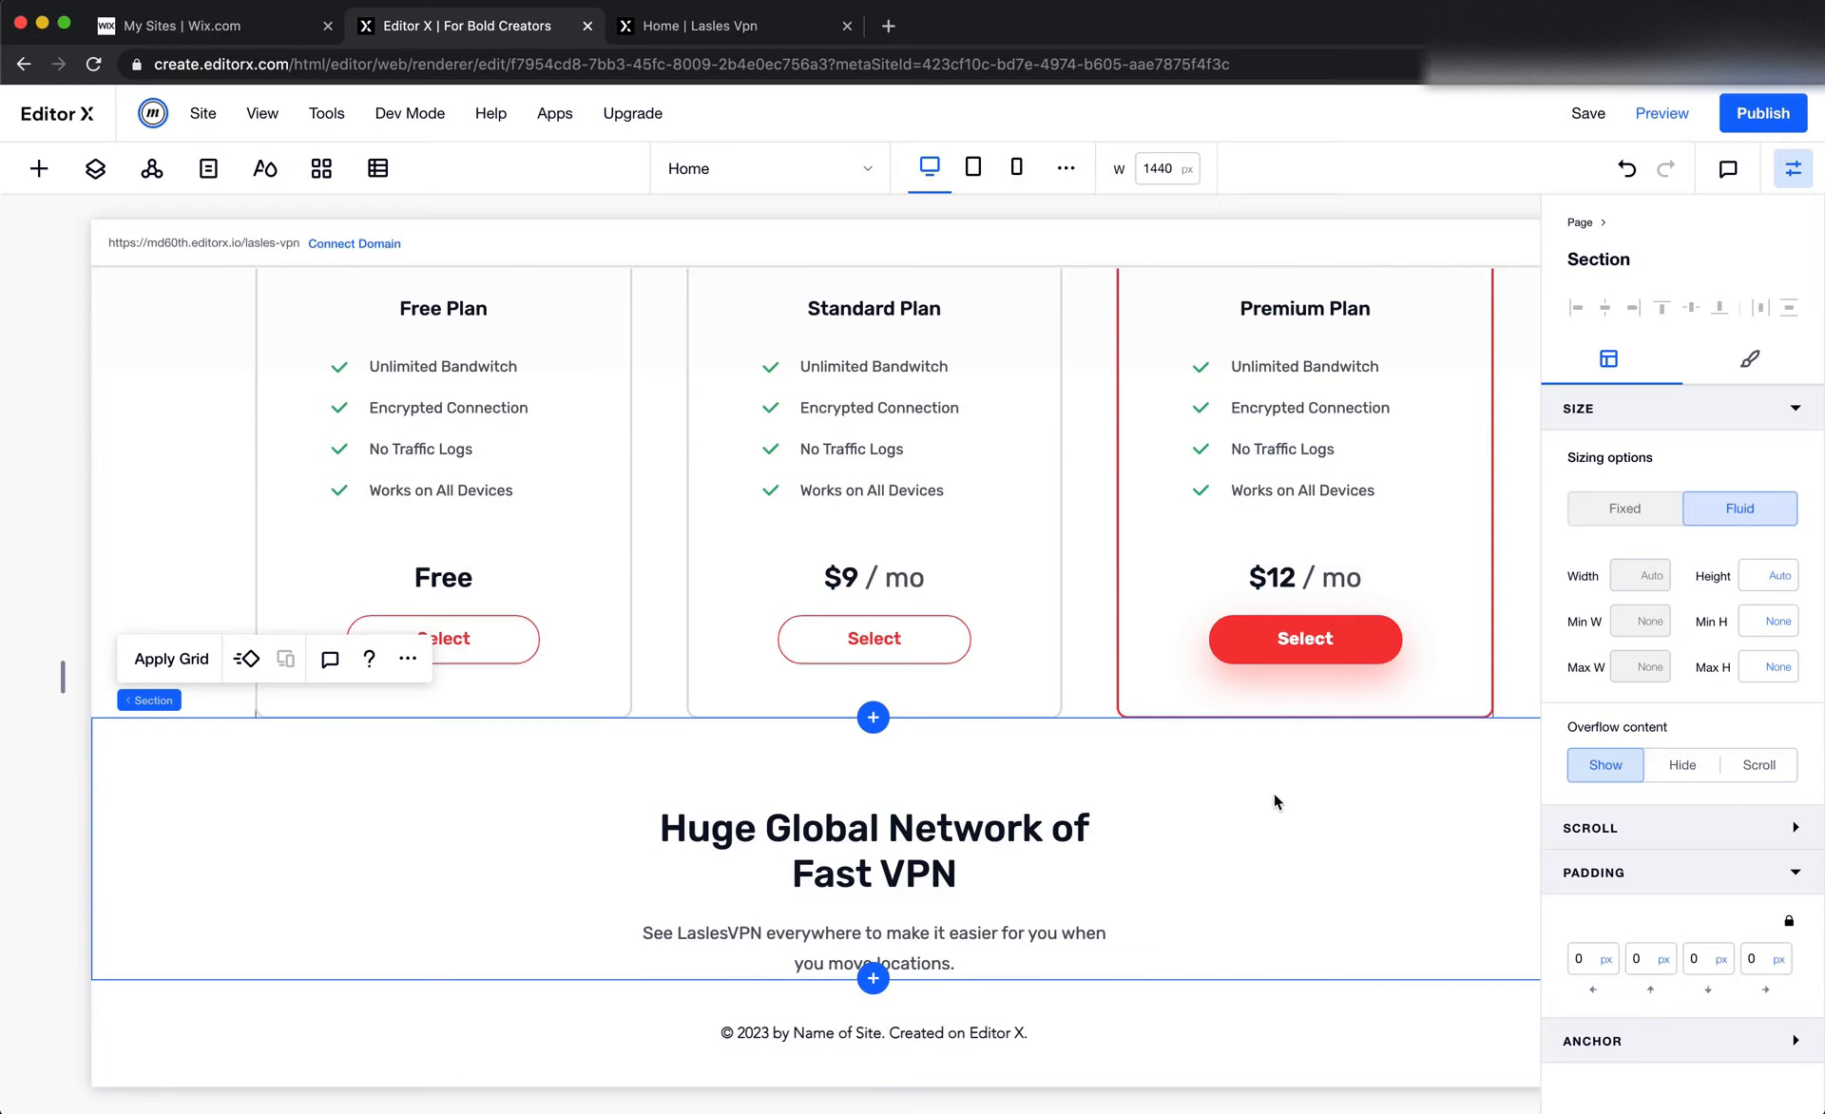
Measure the gap between the pricing cards and the network heading in Figma, and set the section's top padding to 150 px
key(super+Tab)
click(1020, 505)
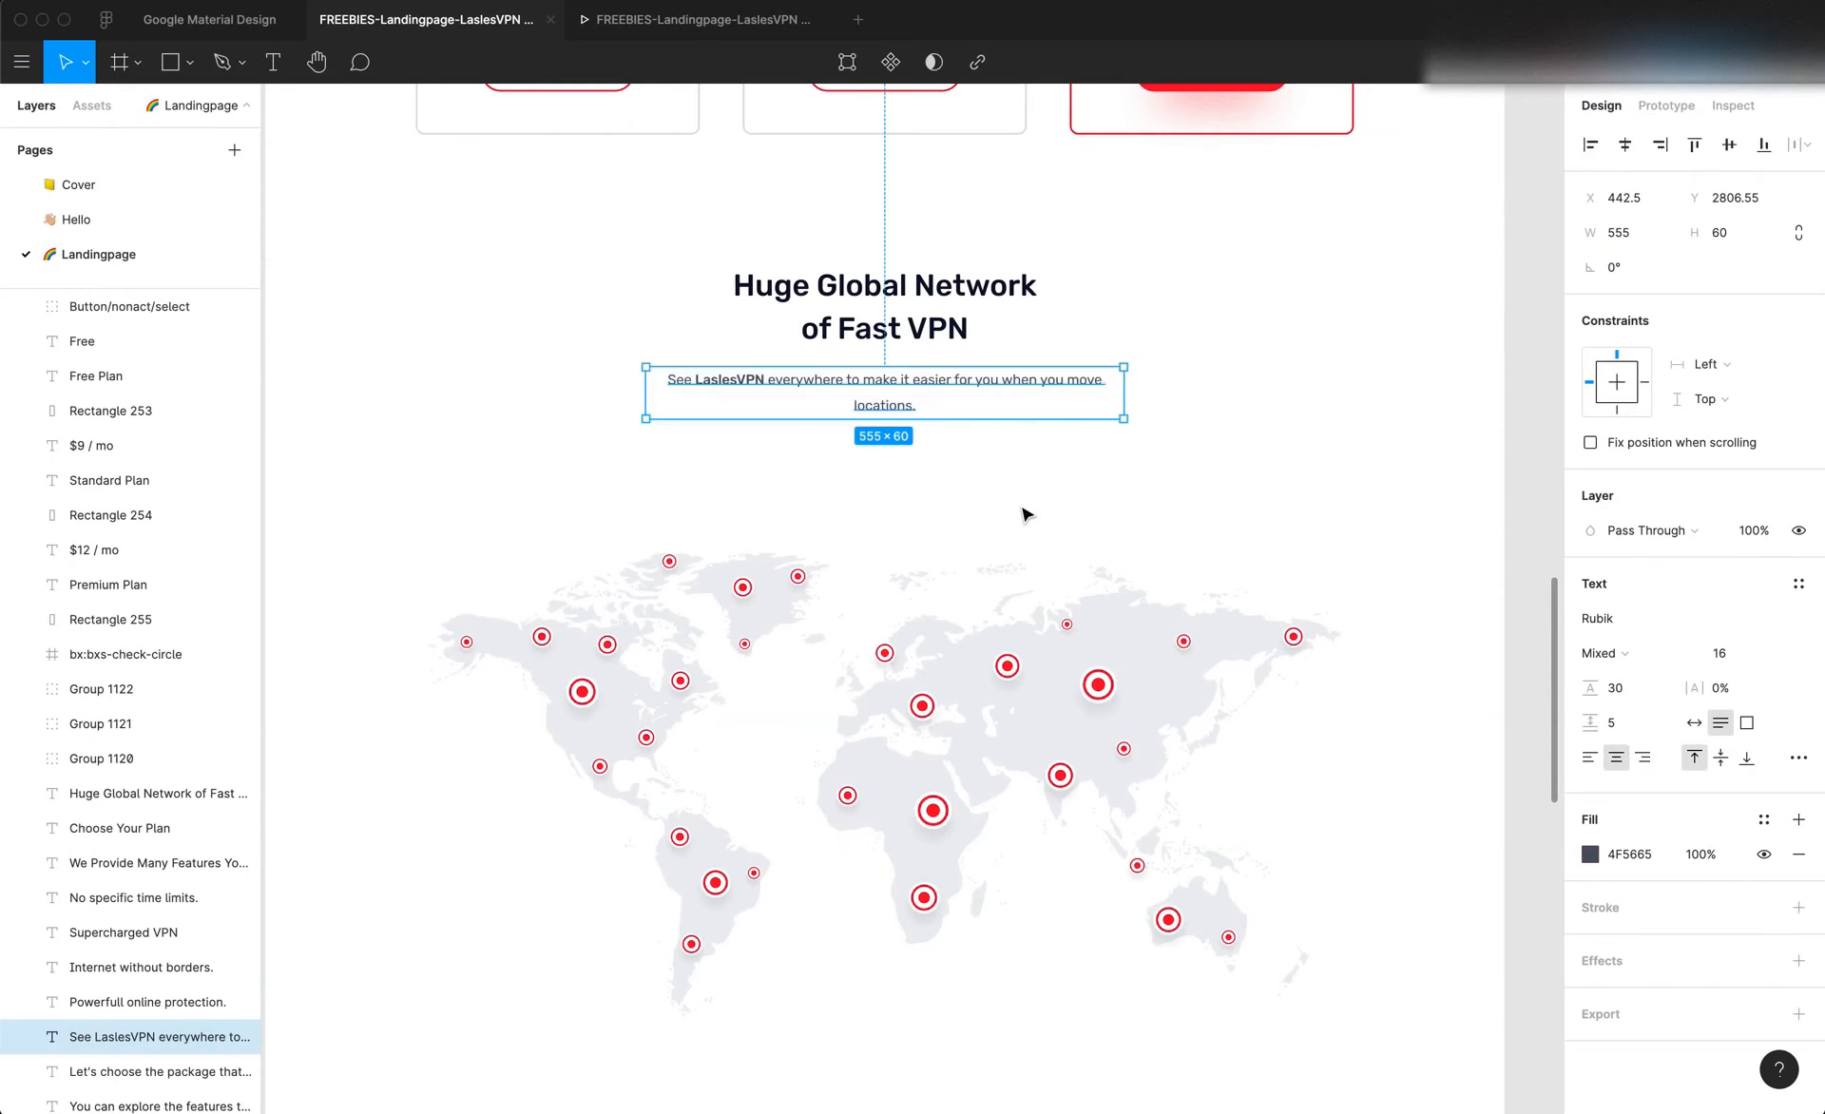
scroll(1020, 505, up, 2)
click(1020, 513)
scroll(975, 352, up, 1)
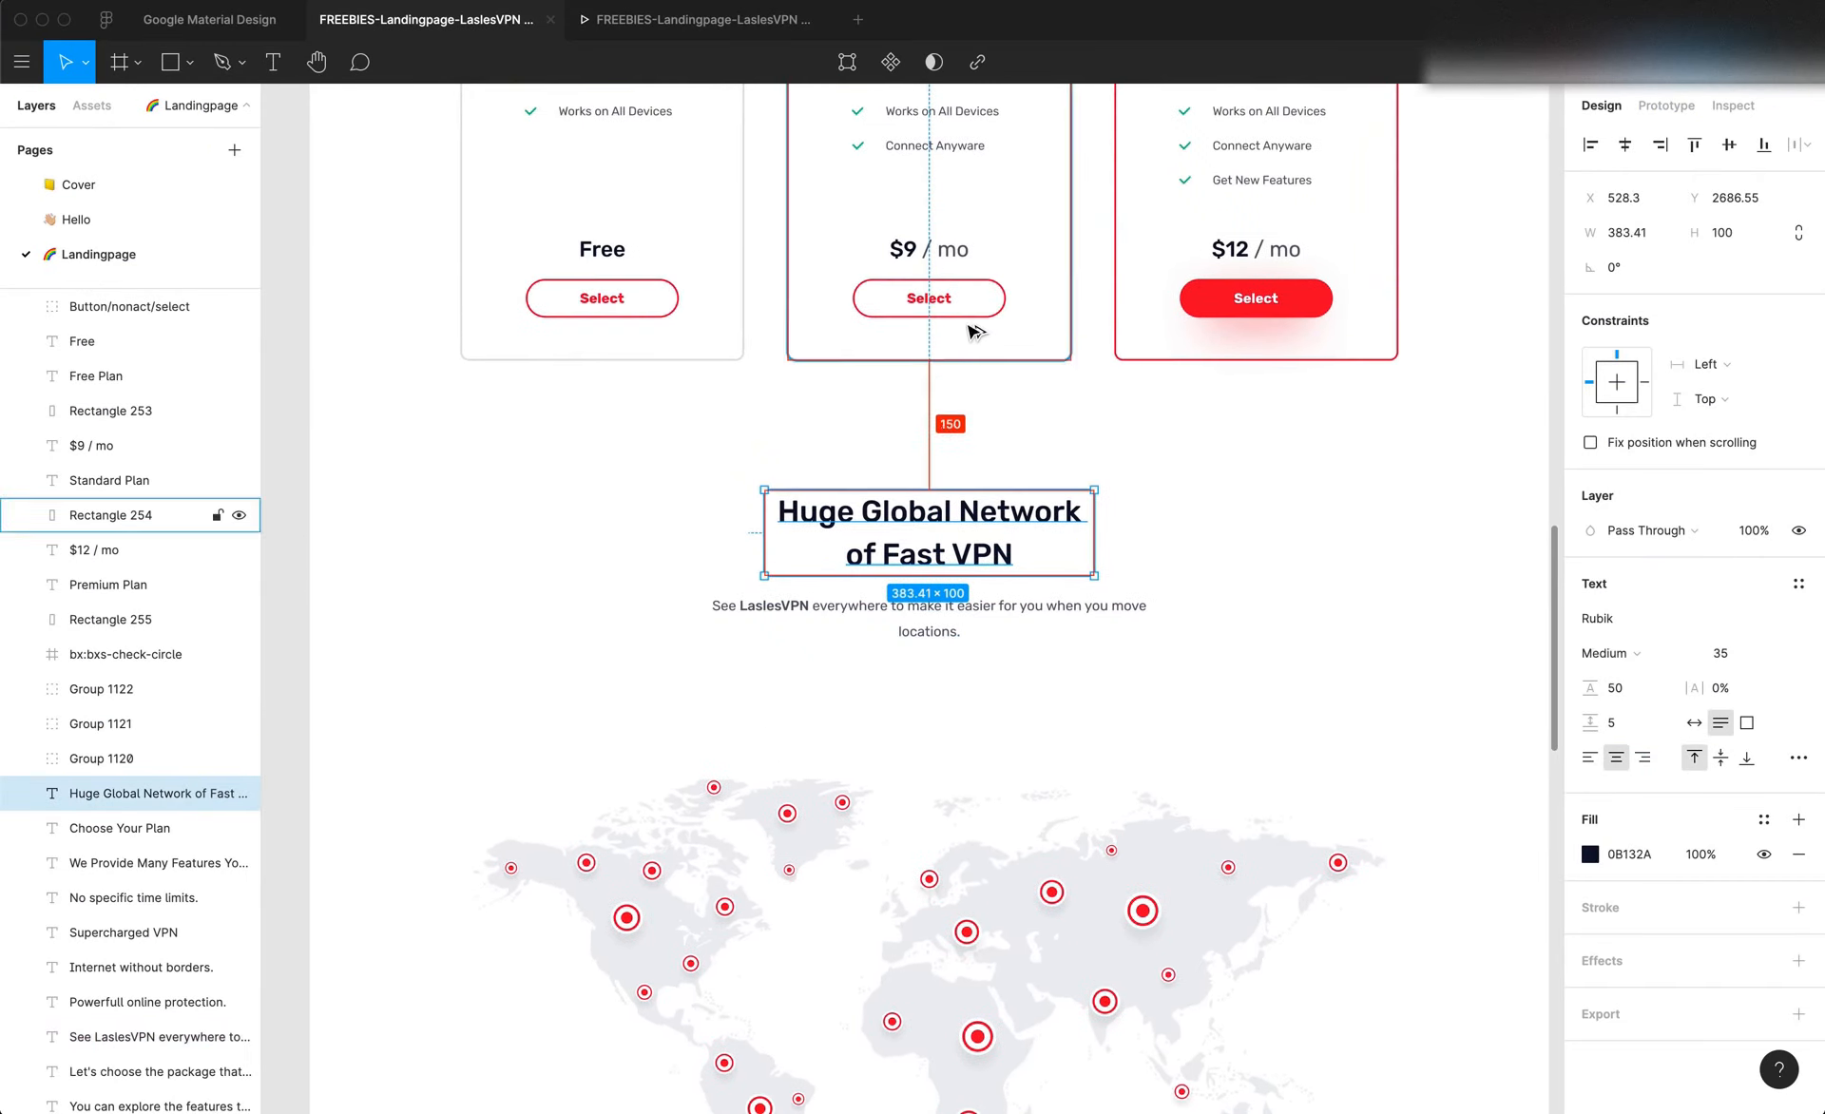
key(super+Tab)
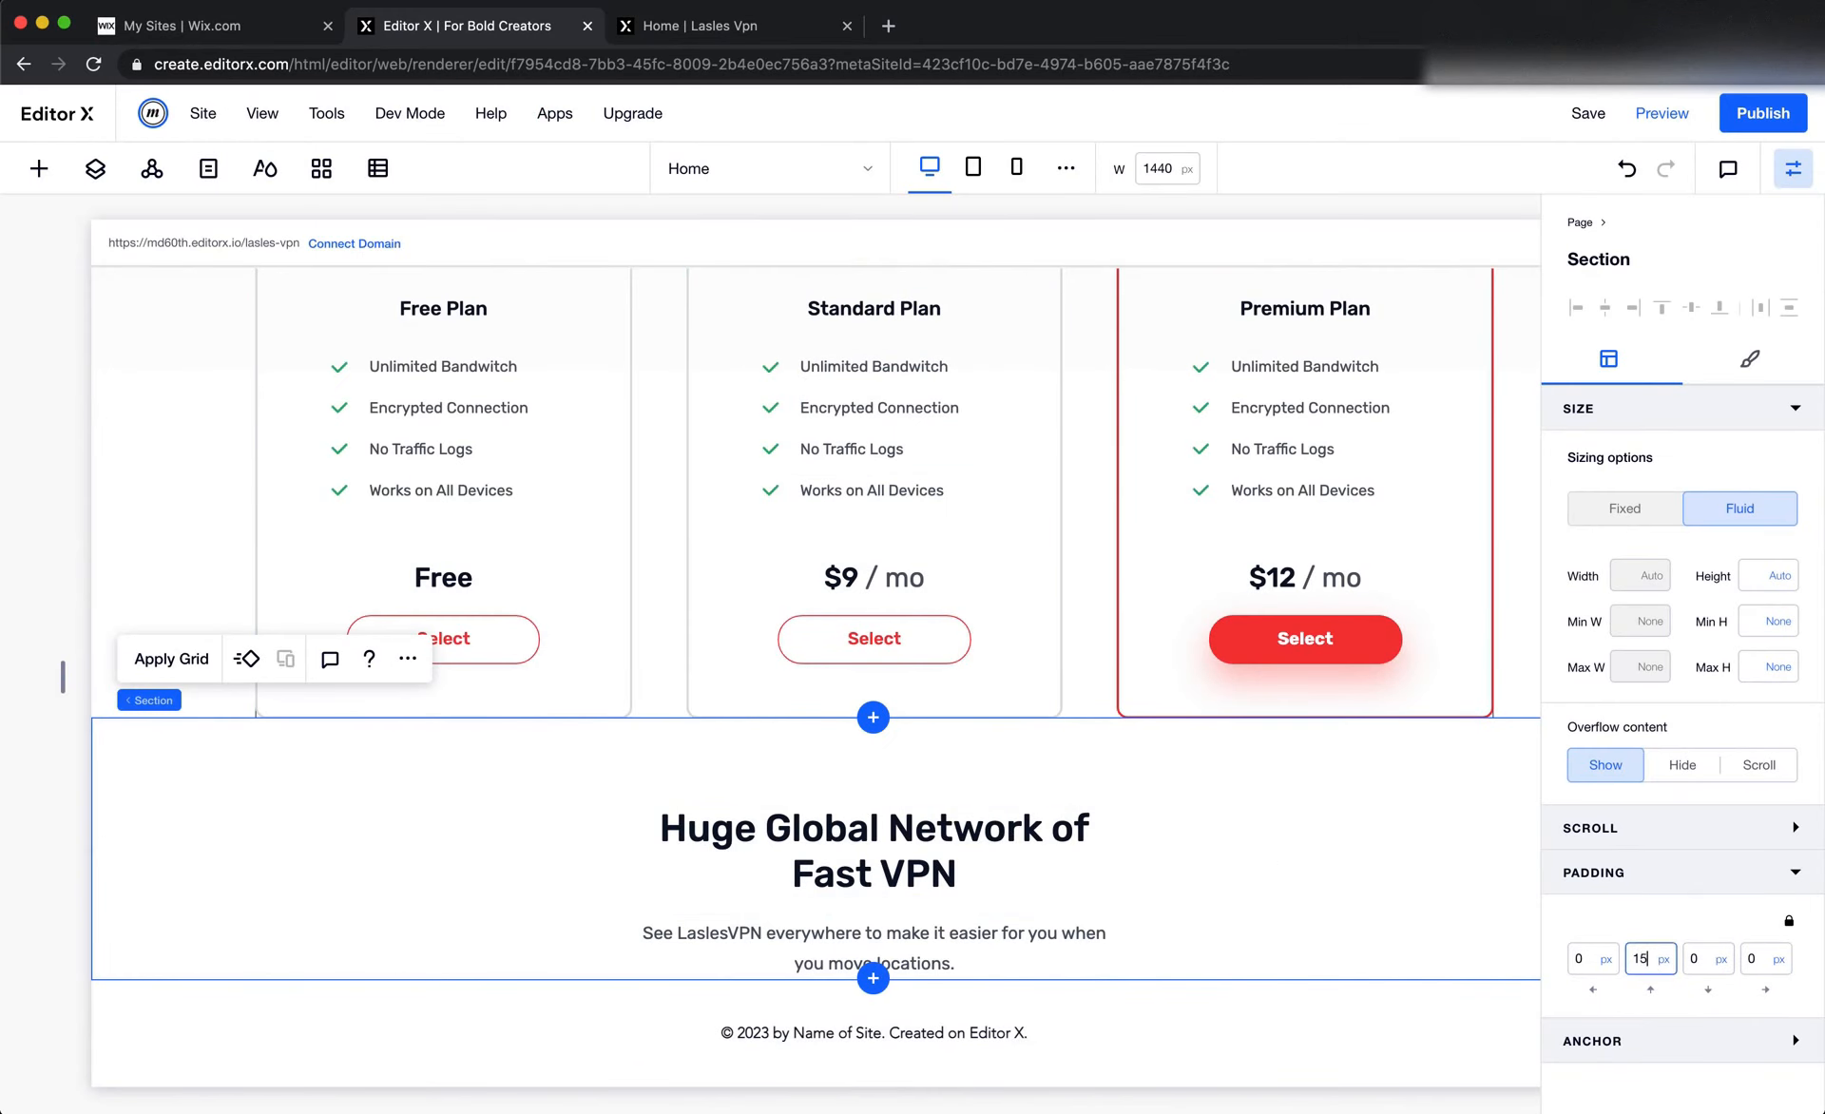
key(Return)
Measure the gap between the paragraph and the world map in Figma, and set the section's bottom padding to 155 px
key(super+Tab)
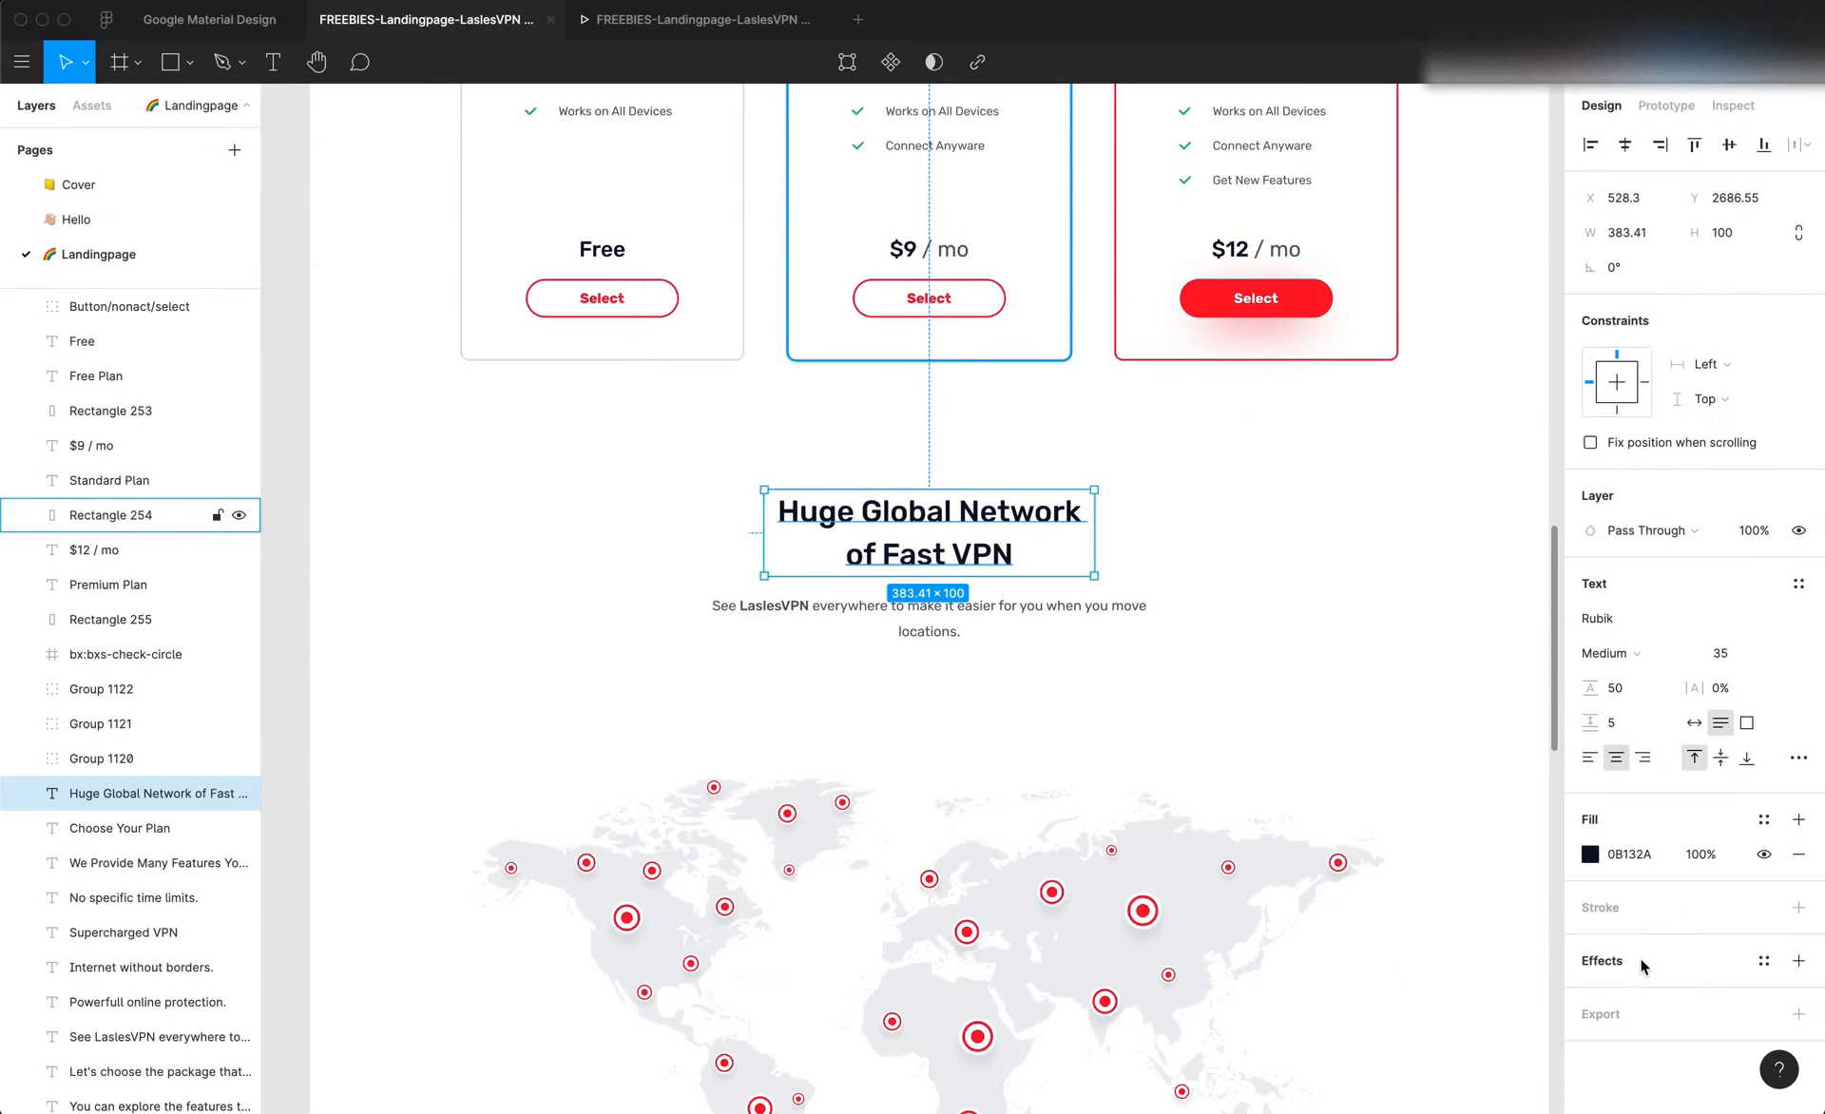
click(1126, 890)
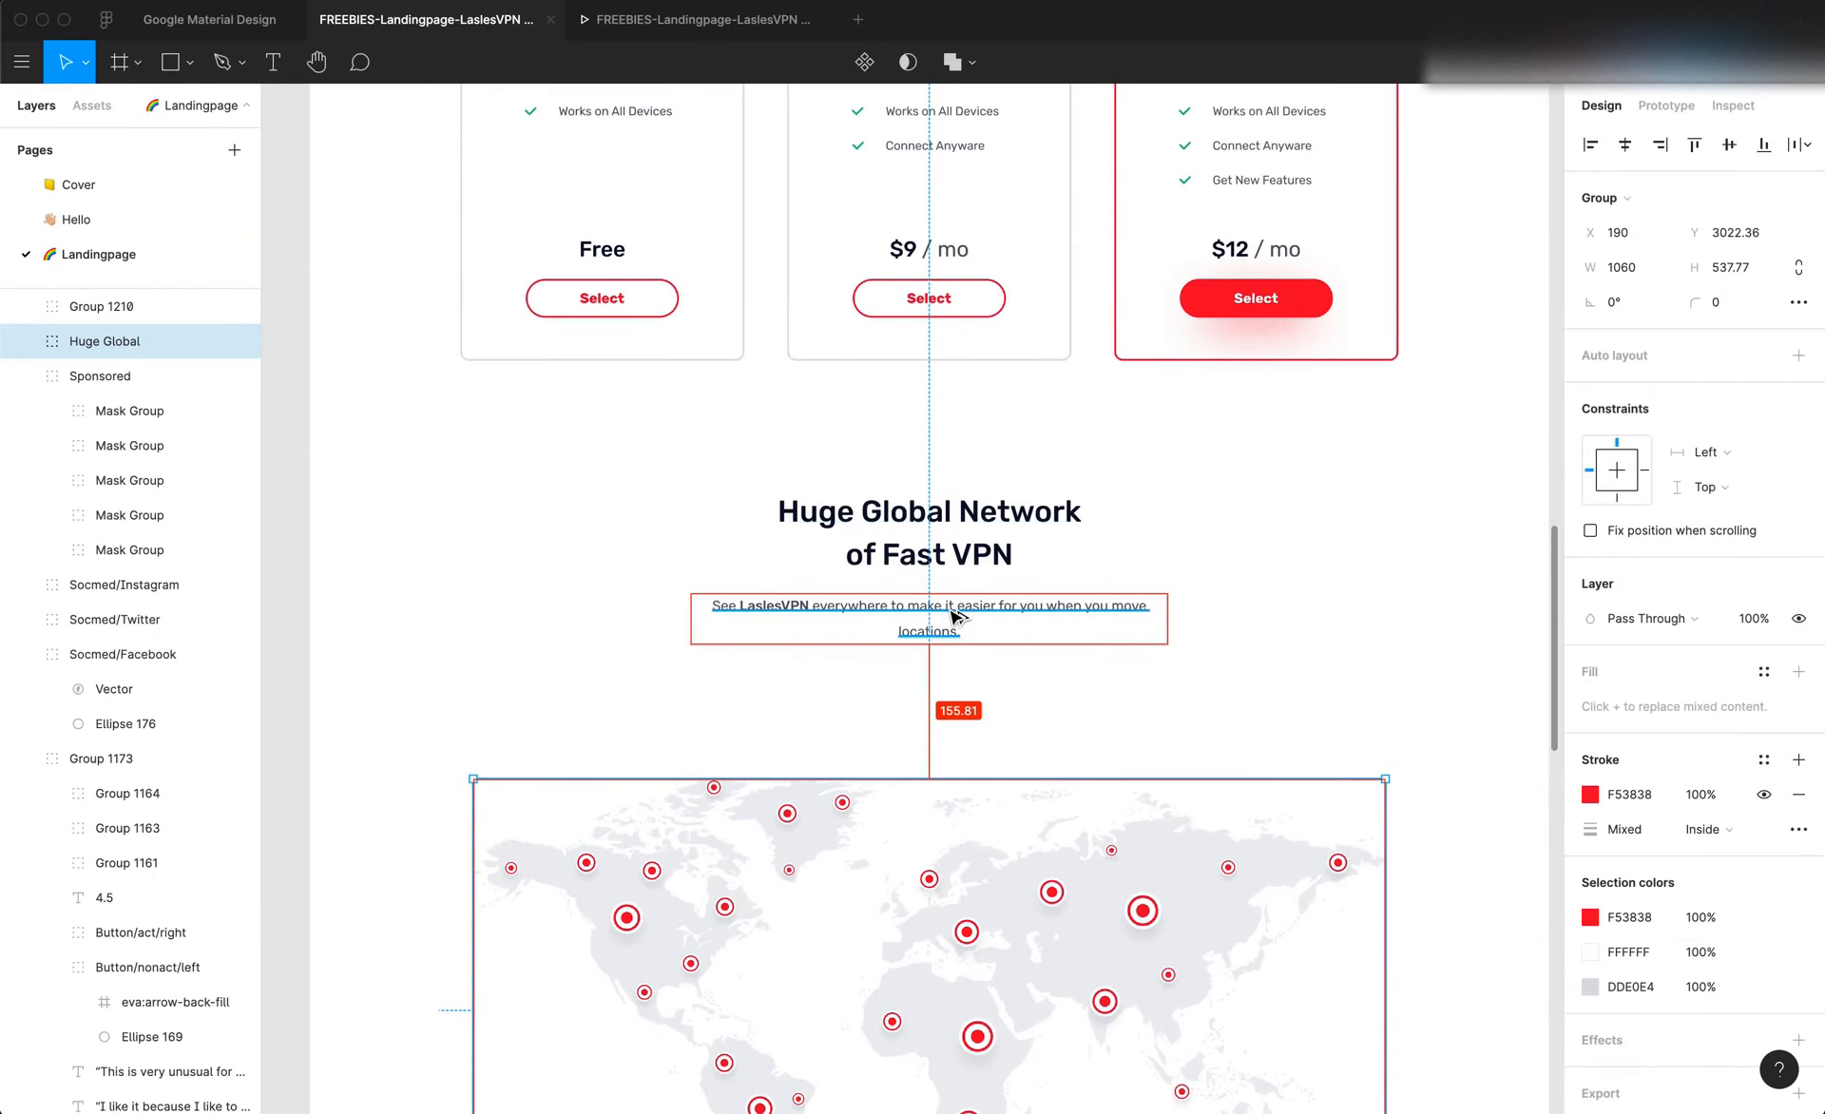
key(super+Tab)
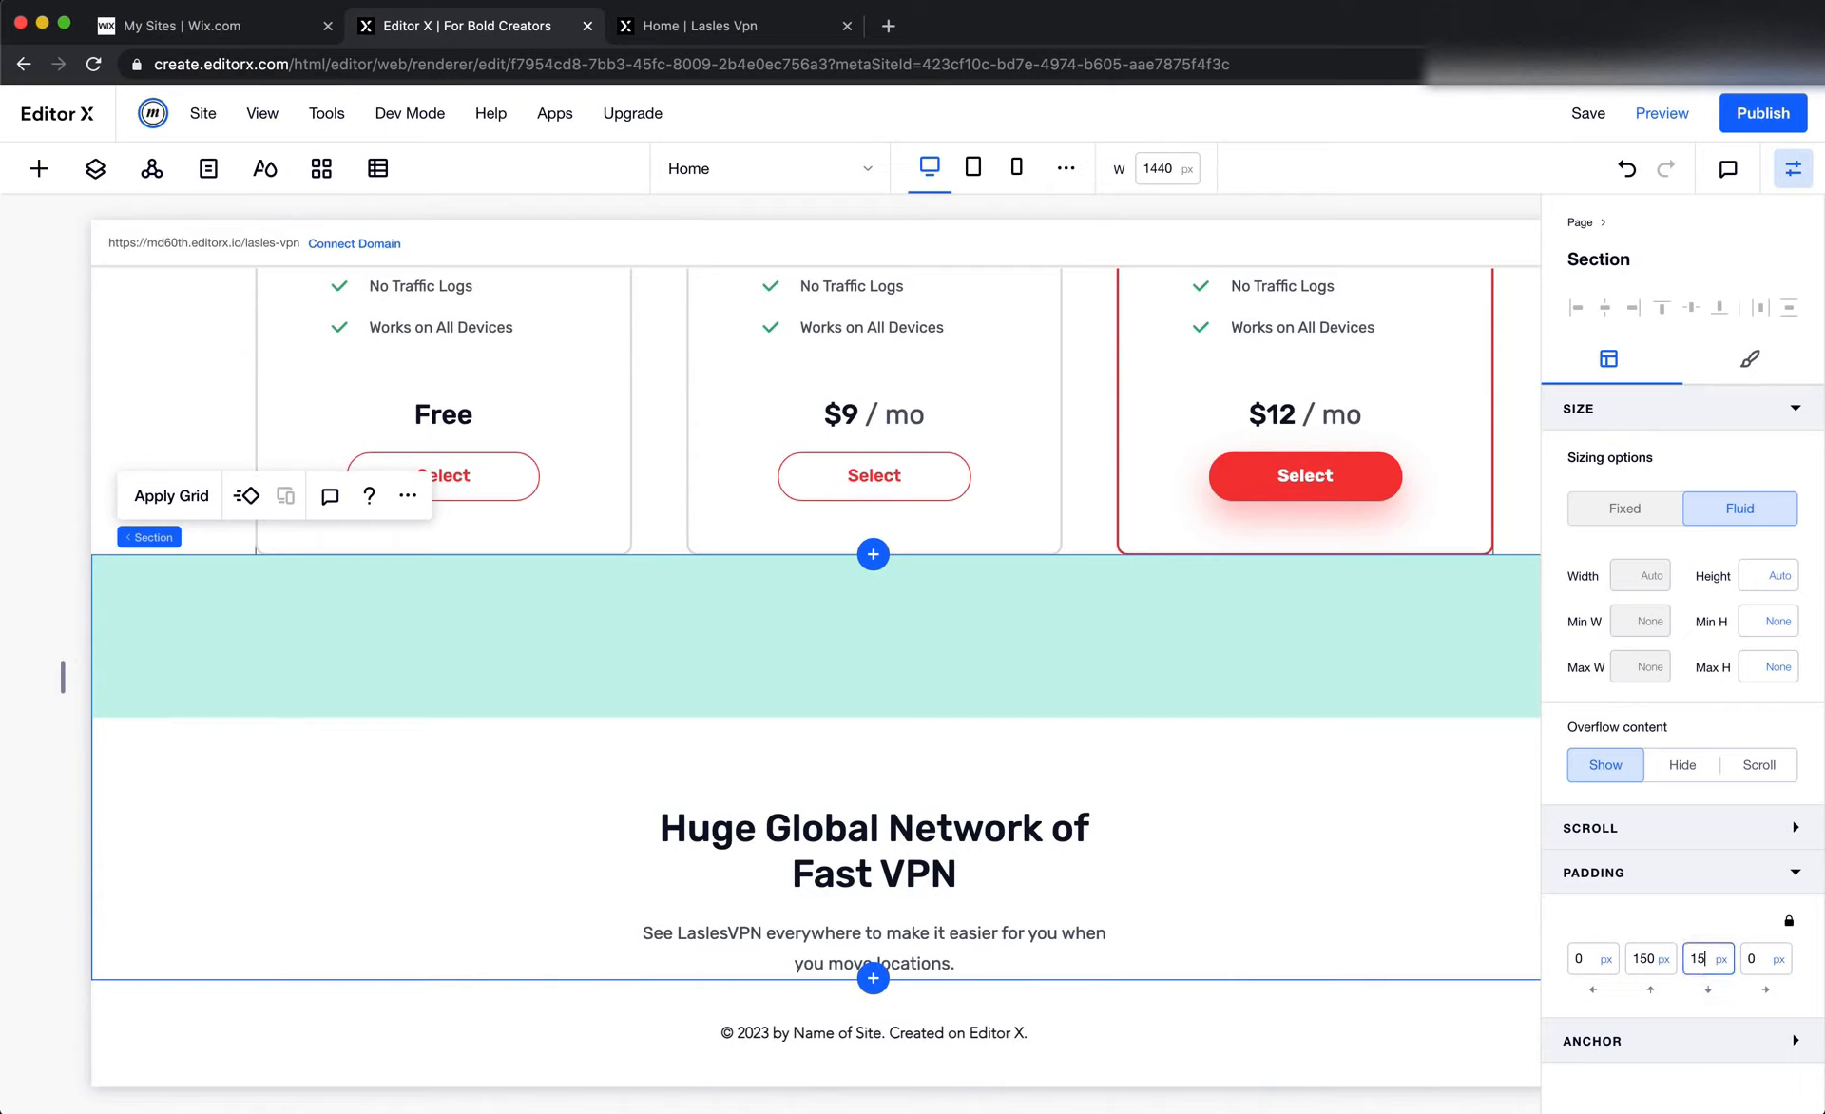
key(Return)
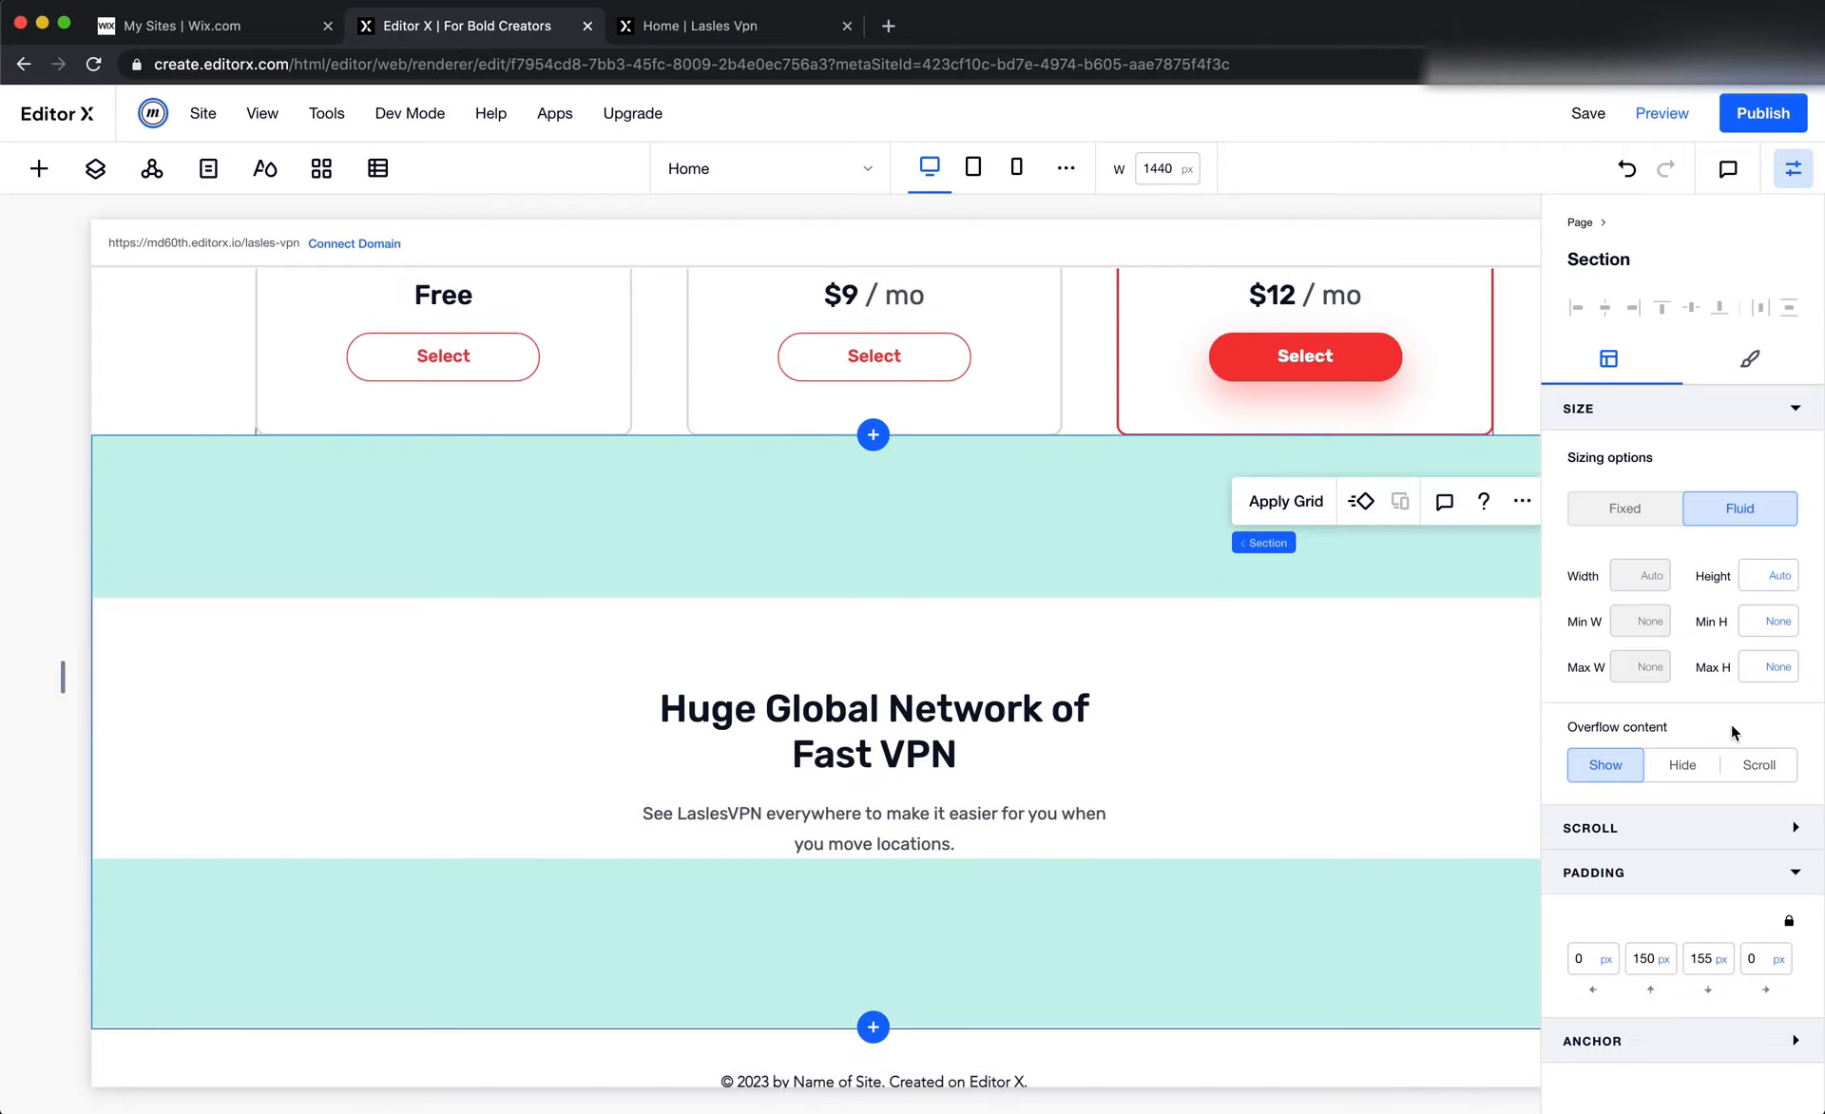
mouse_move(1736, 710)
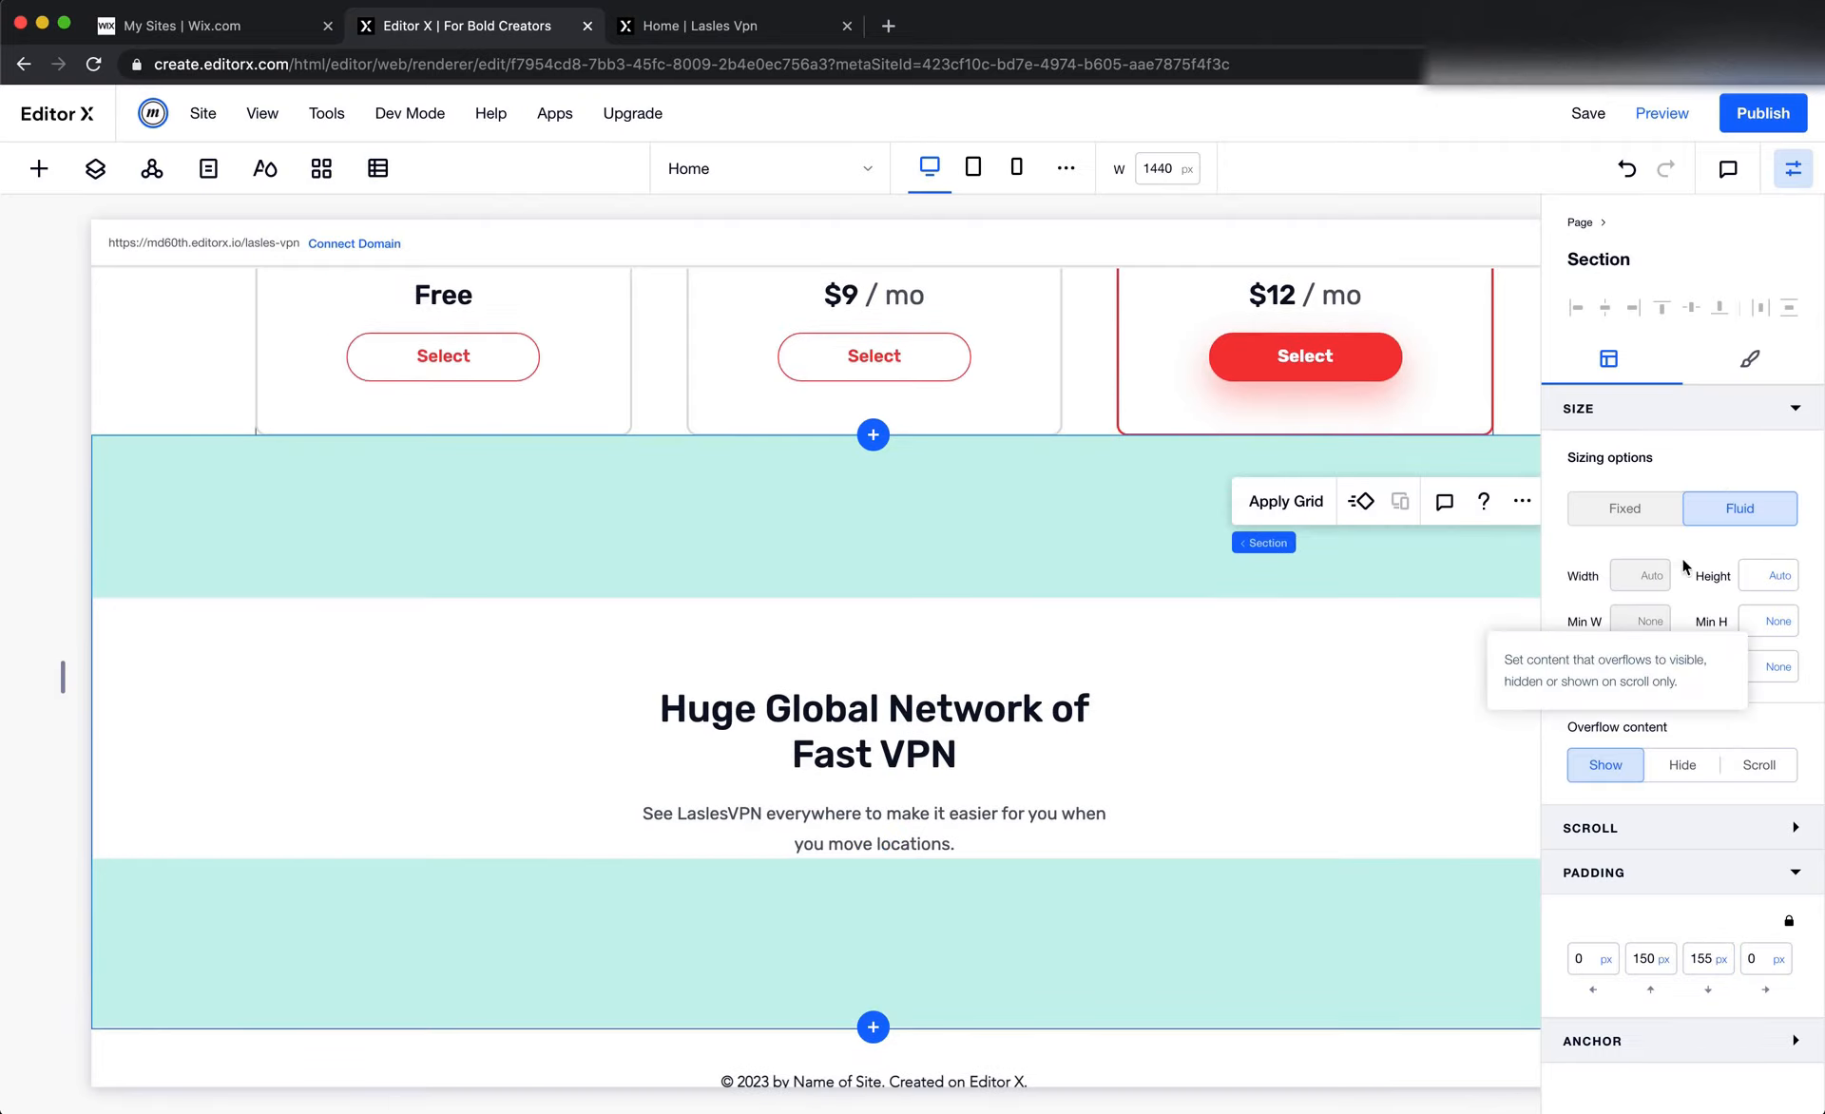
Set the top margin of the Huge Global Network heading stack to 0 px
click(1022, 795)
click(1648, 941)
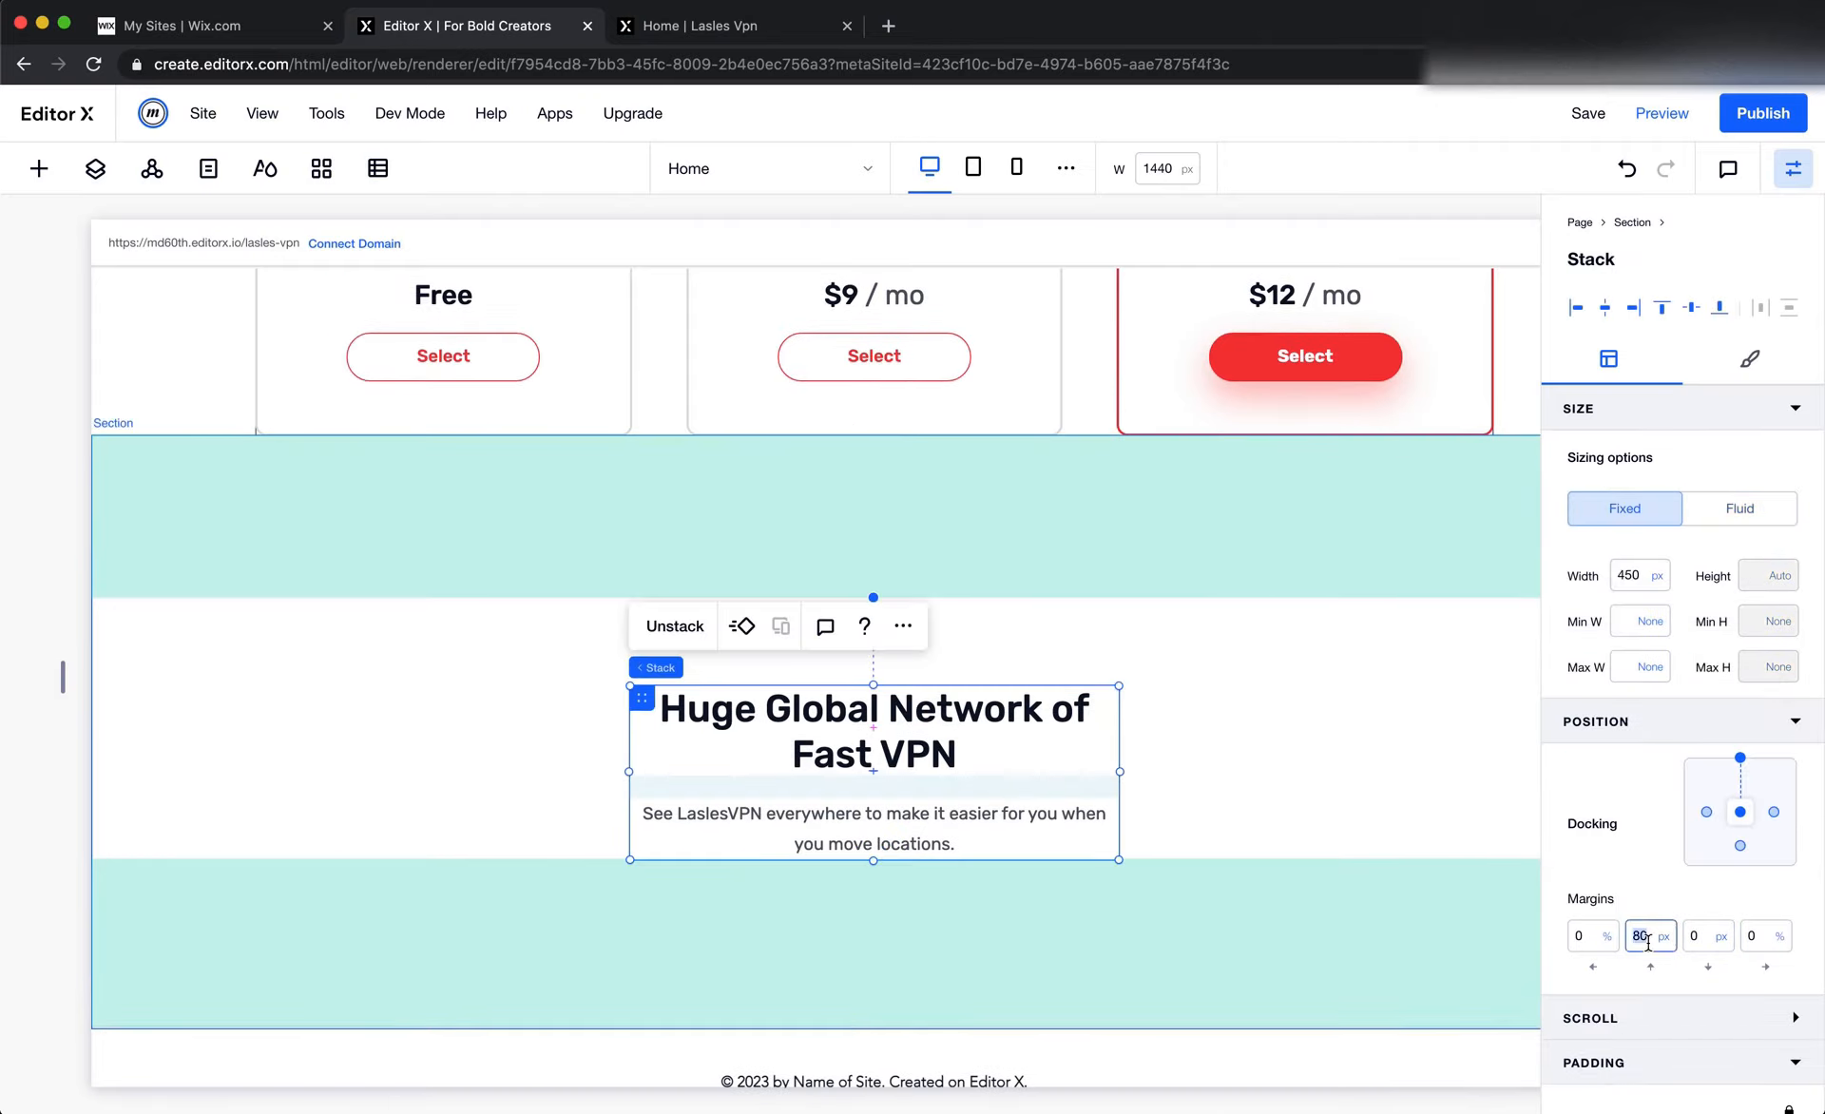
text(0)
key(Return)
click(1410, 800)
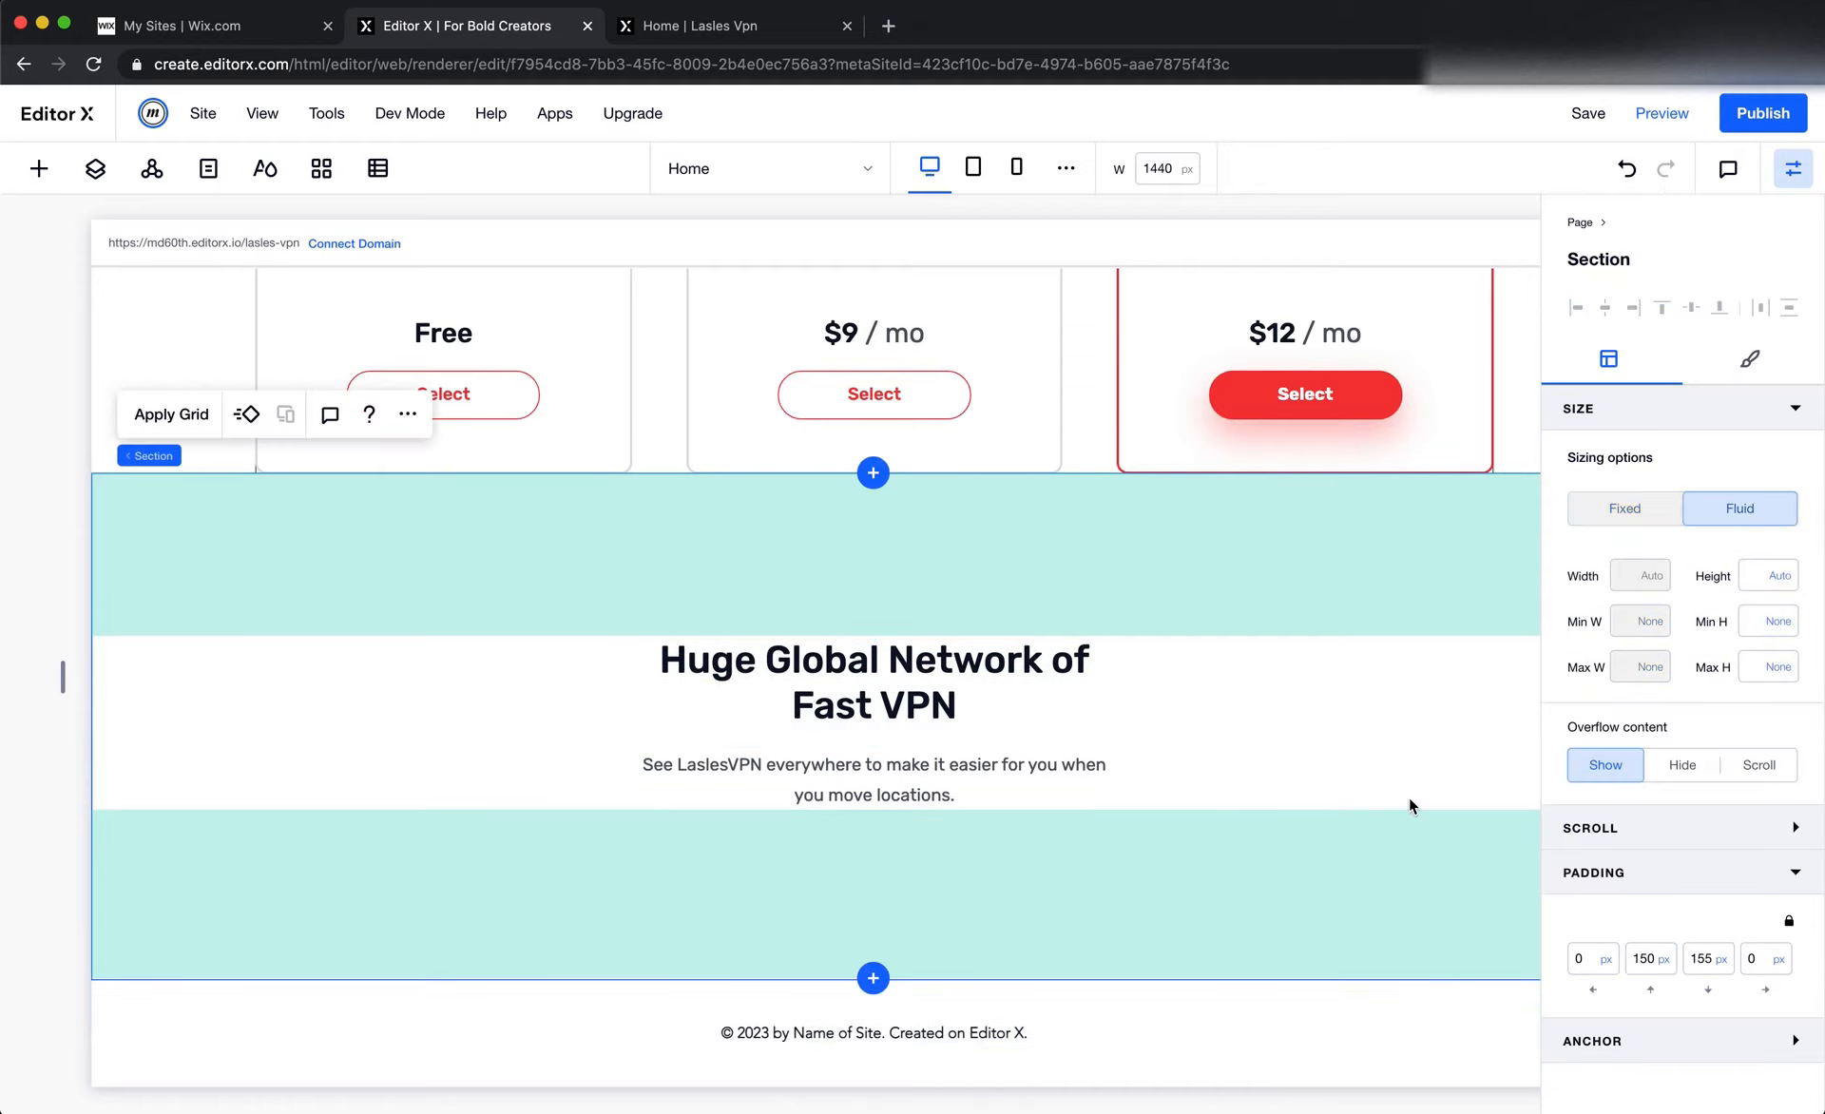
Check the heading layout in Figma and add a blank section below the Huge Global Network section in Editor X
key(super+Tab)
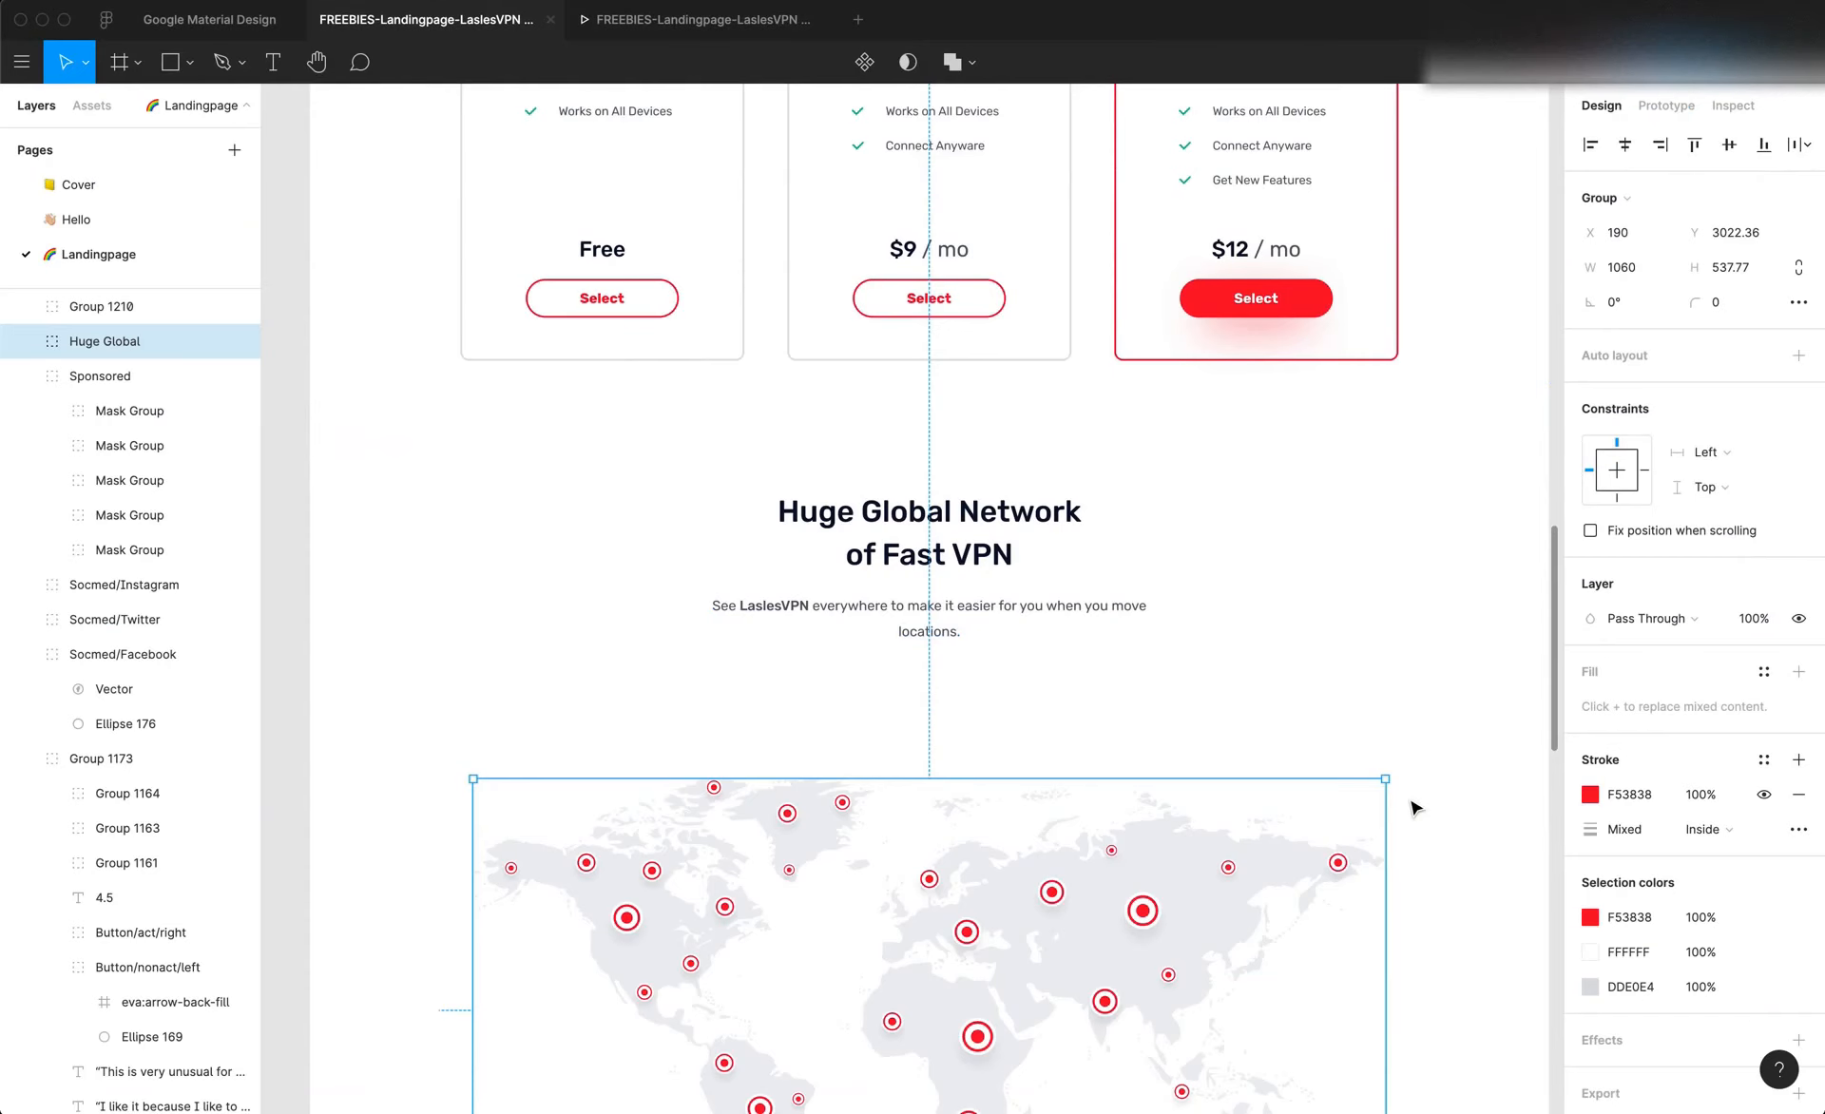
click(1043, 617)
click(1027, 581)
click(1027, 537)
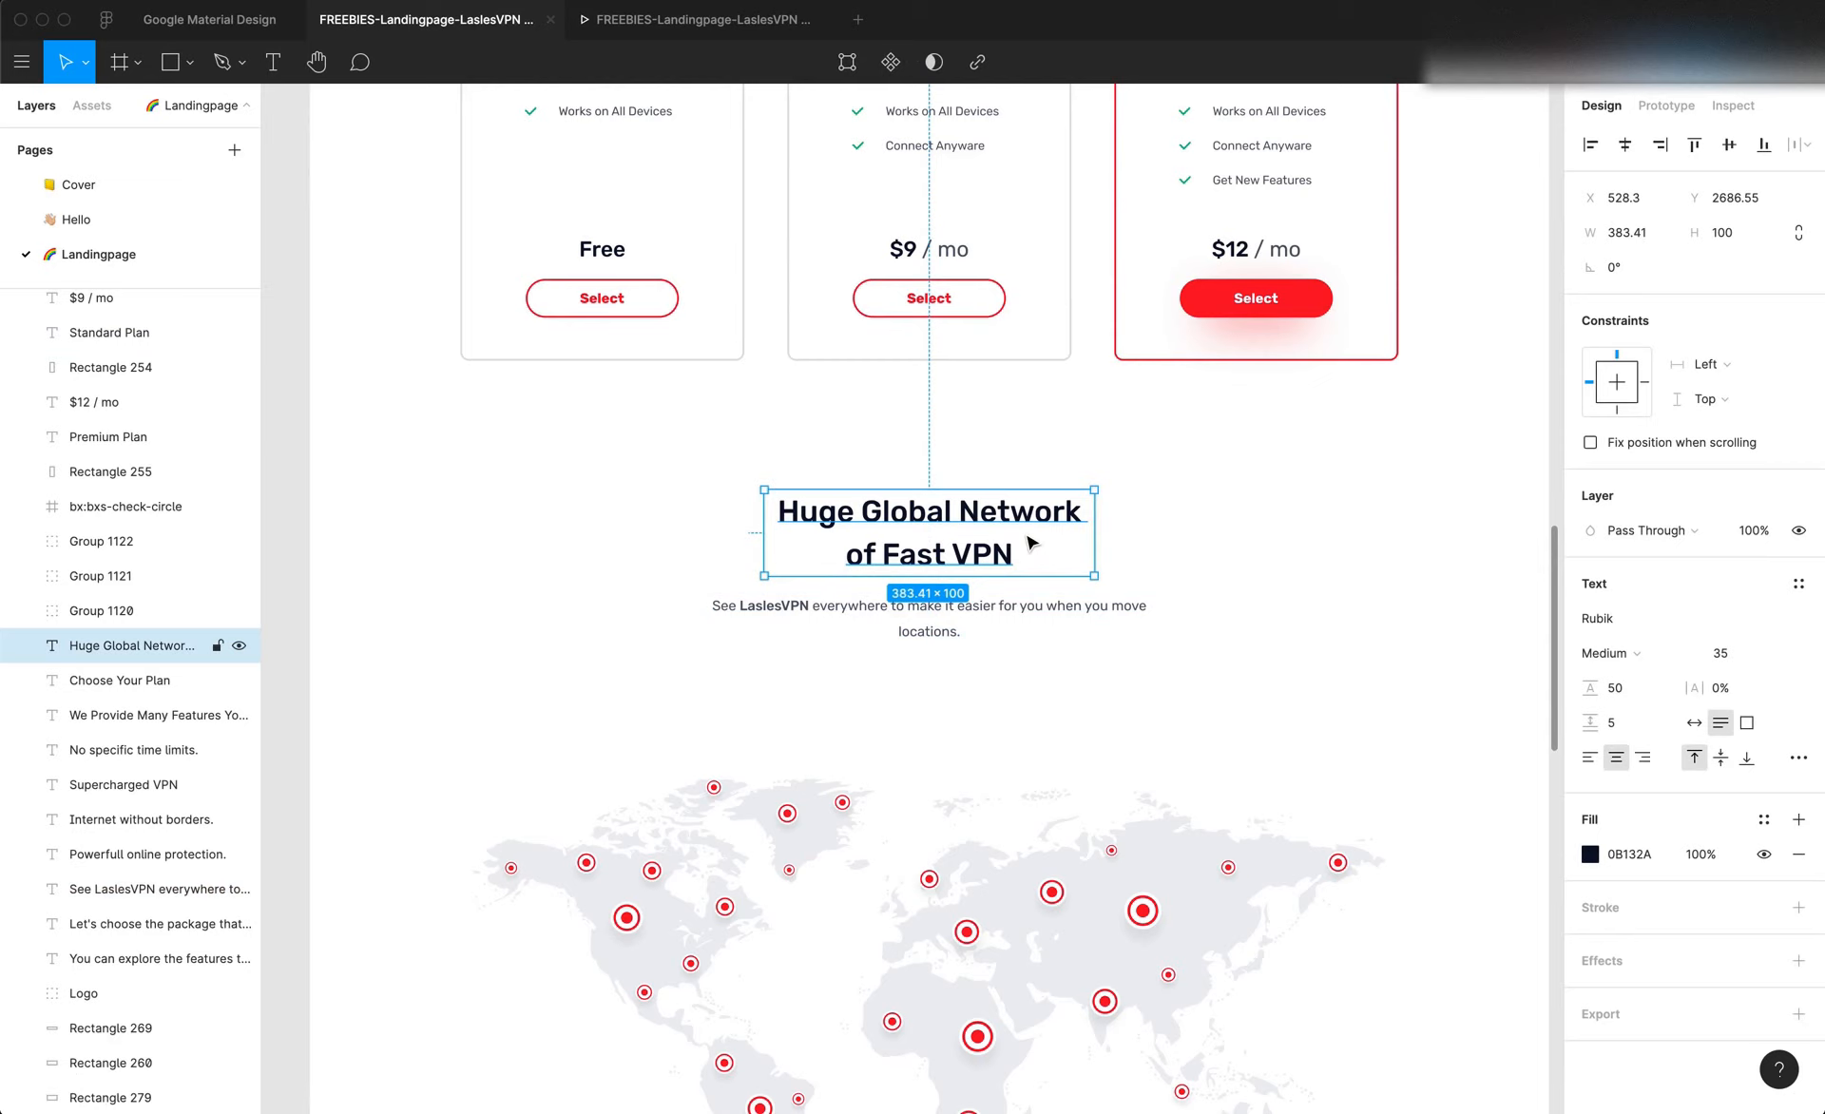
click(1280, 576)
key(super+Tab)
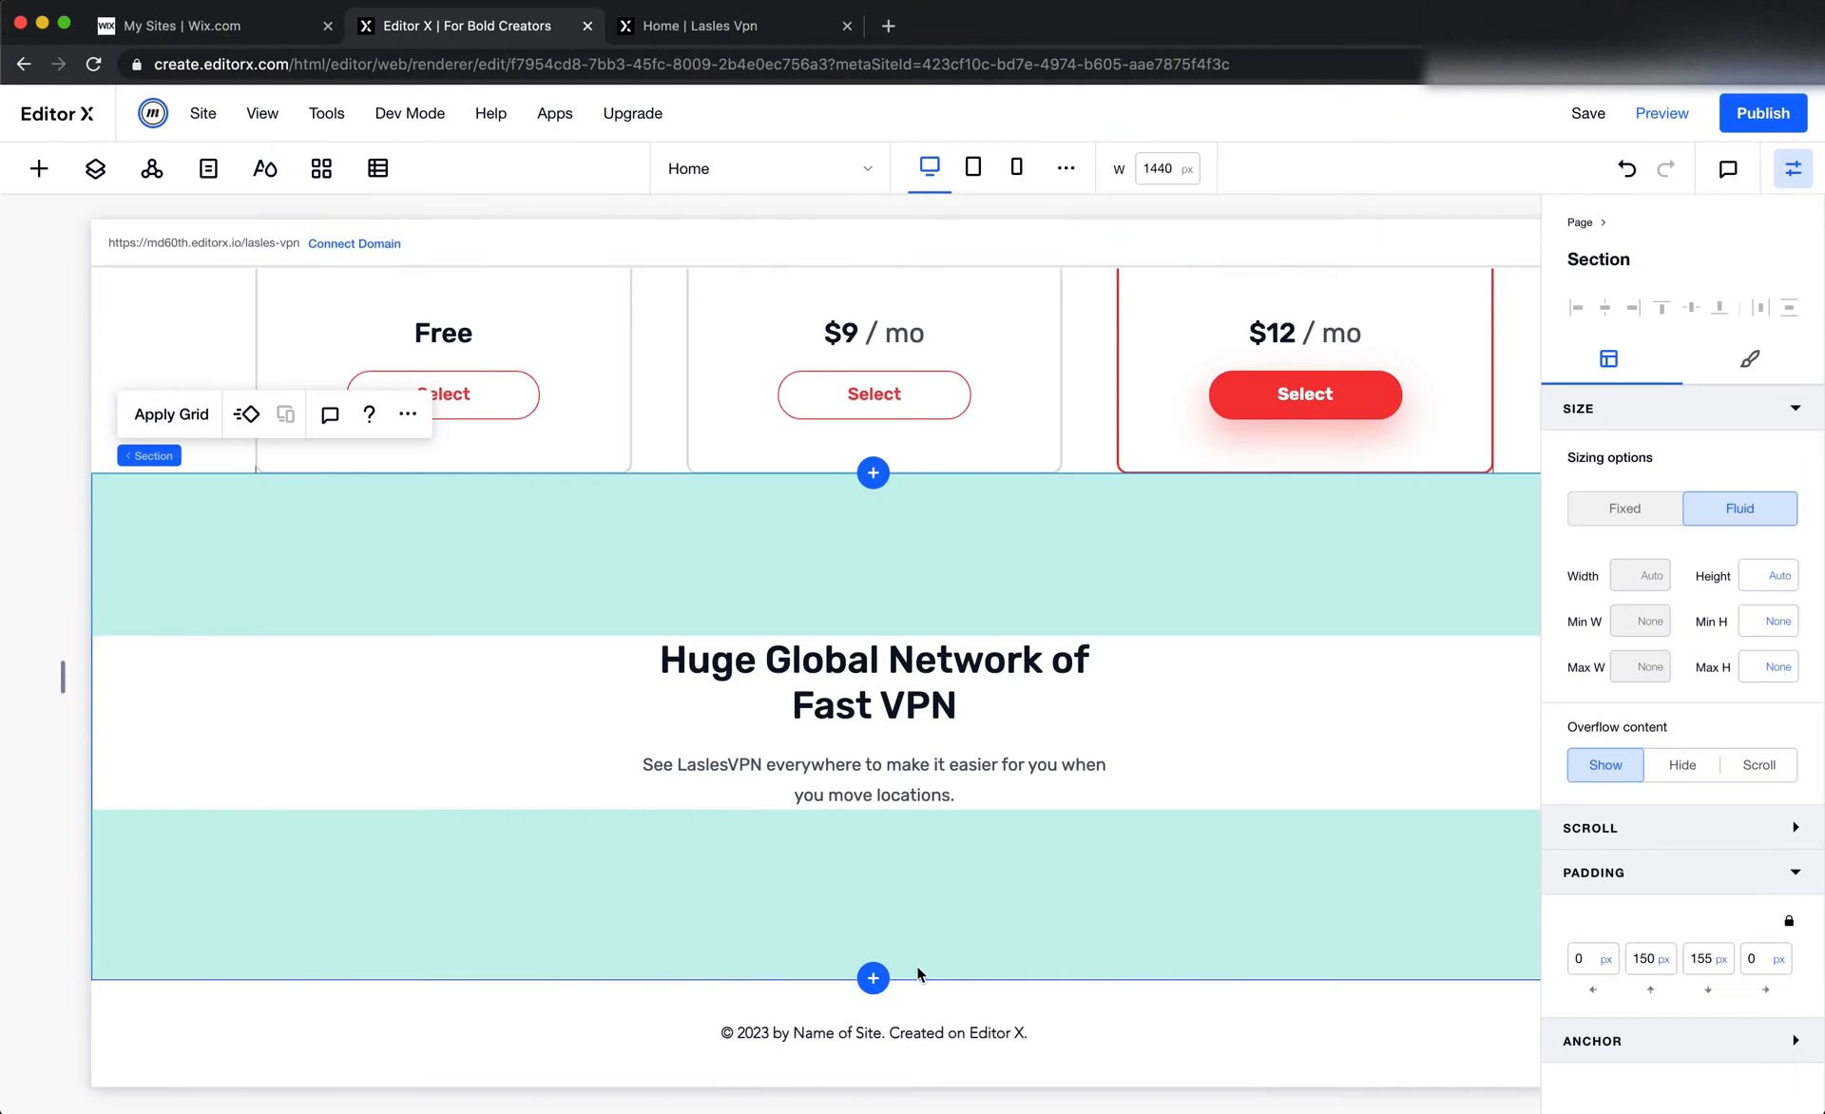
click(873, 977)
click(802, 868)
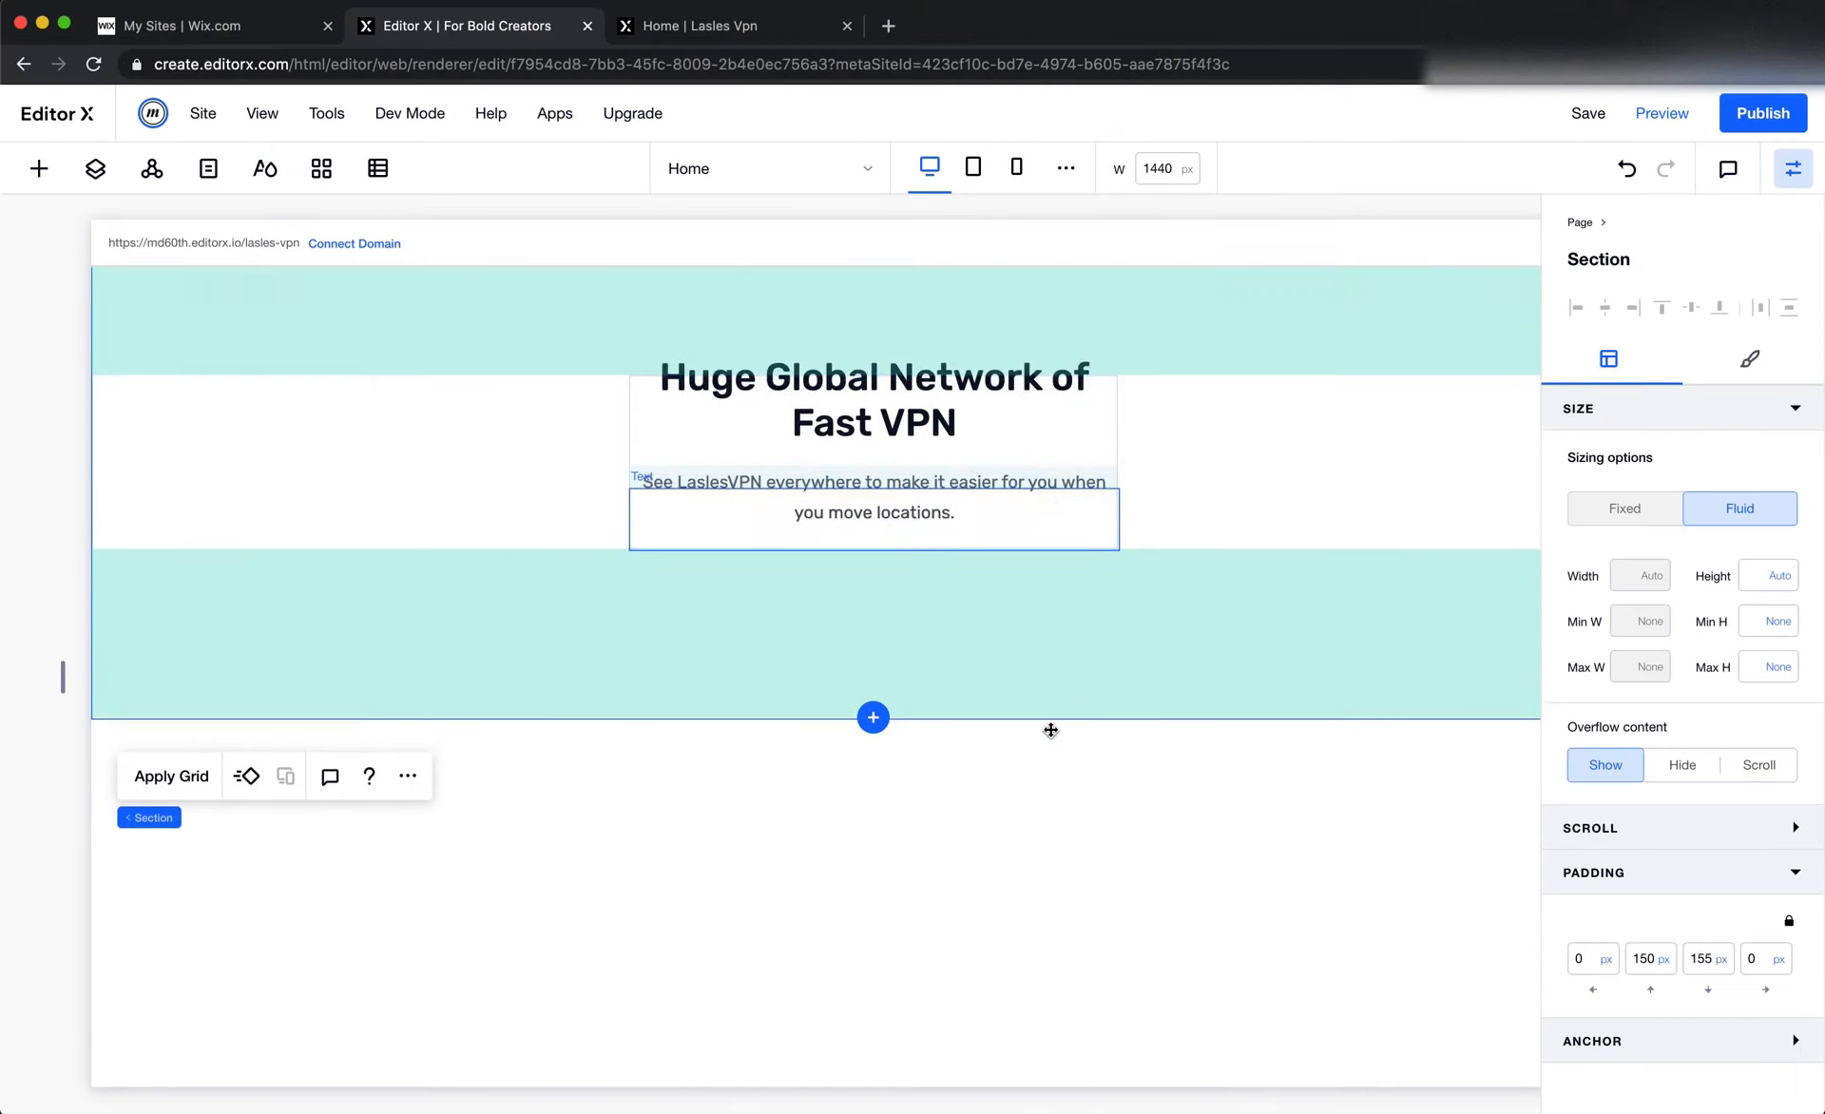
Insert Huge Global.svg from the Map folder of the site files into the new blank section
key(super+Tab)
scroll(1051, 733, down, 5)
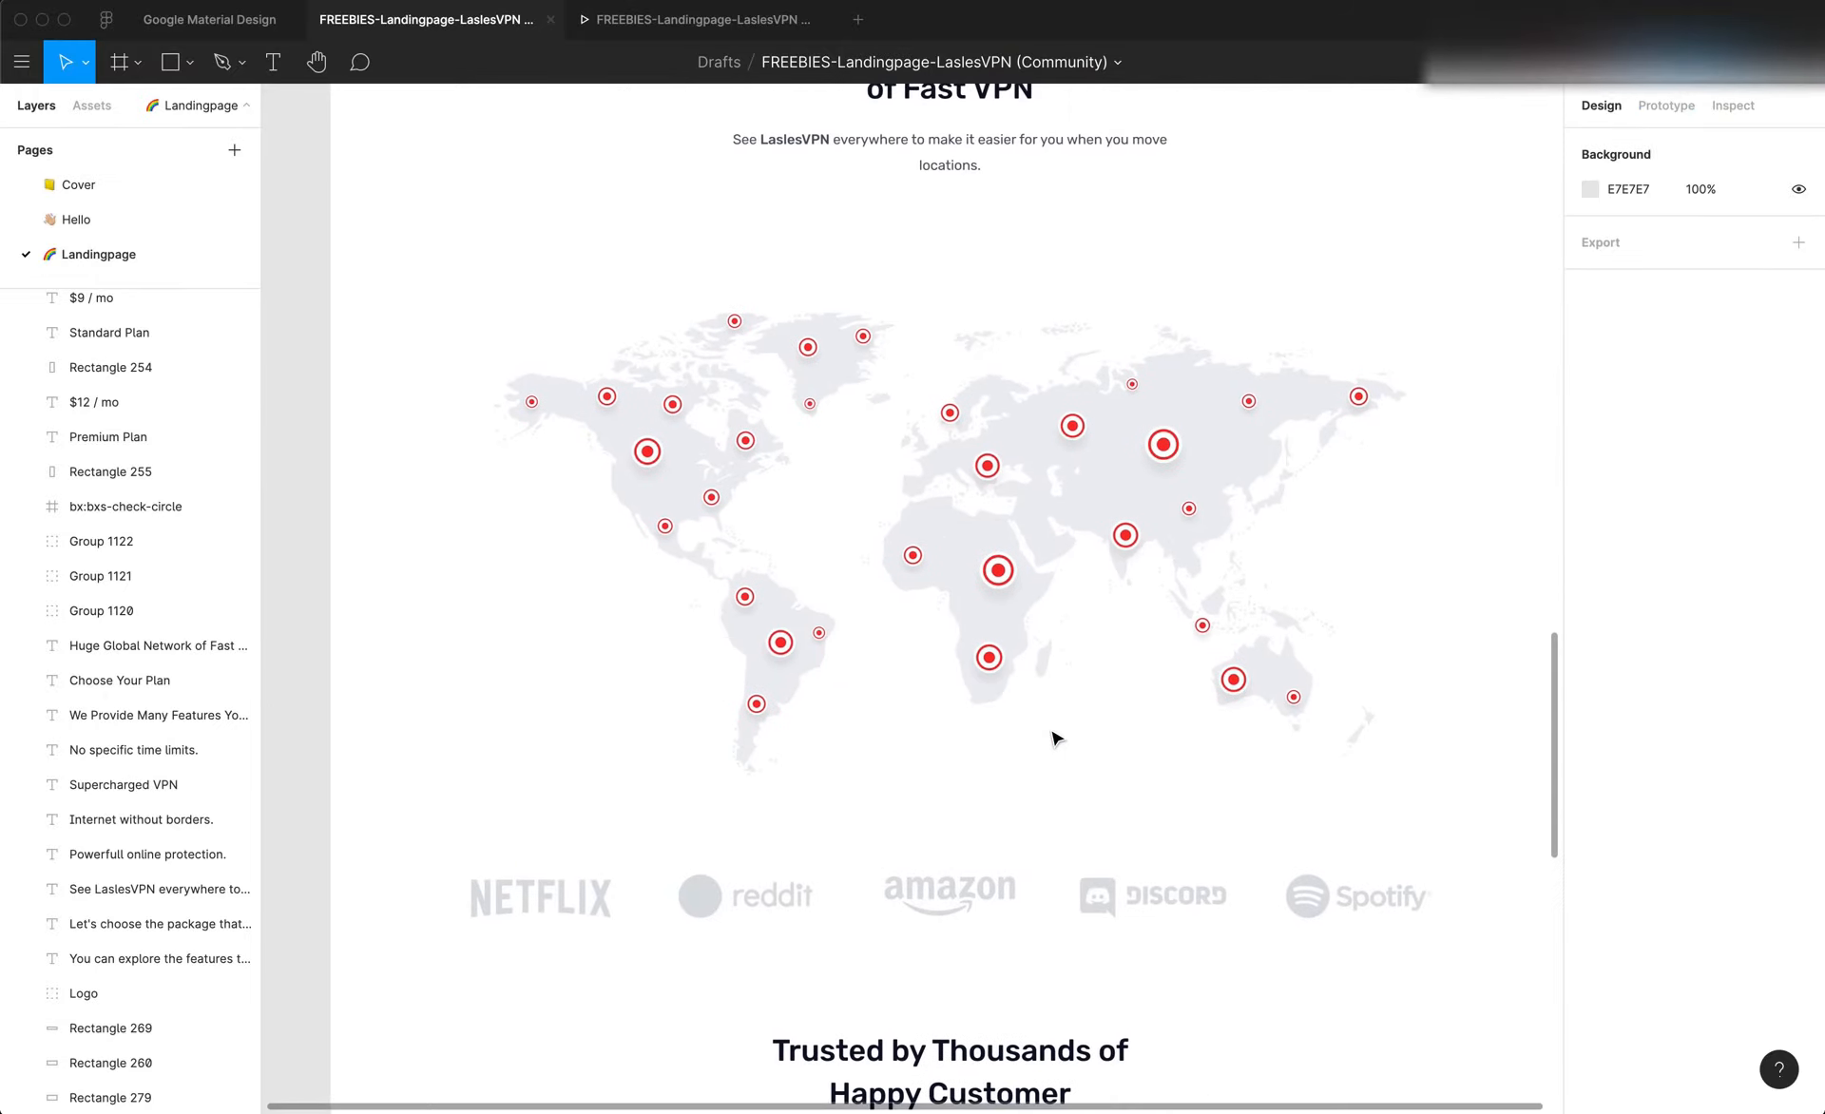
scroll(1054, 738, up, 2)
key(super+Tab)
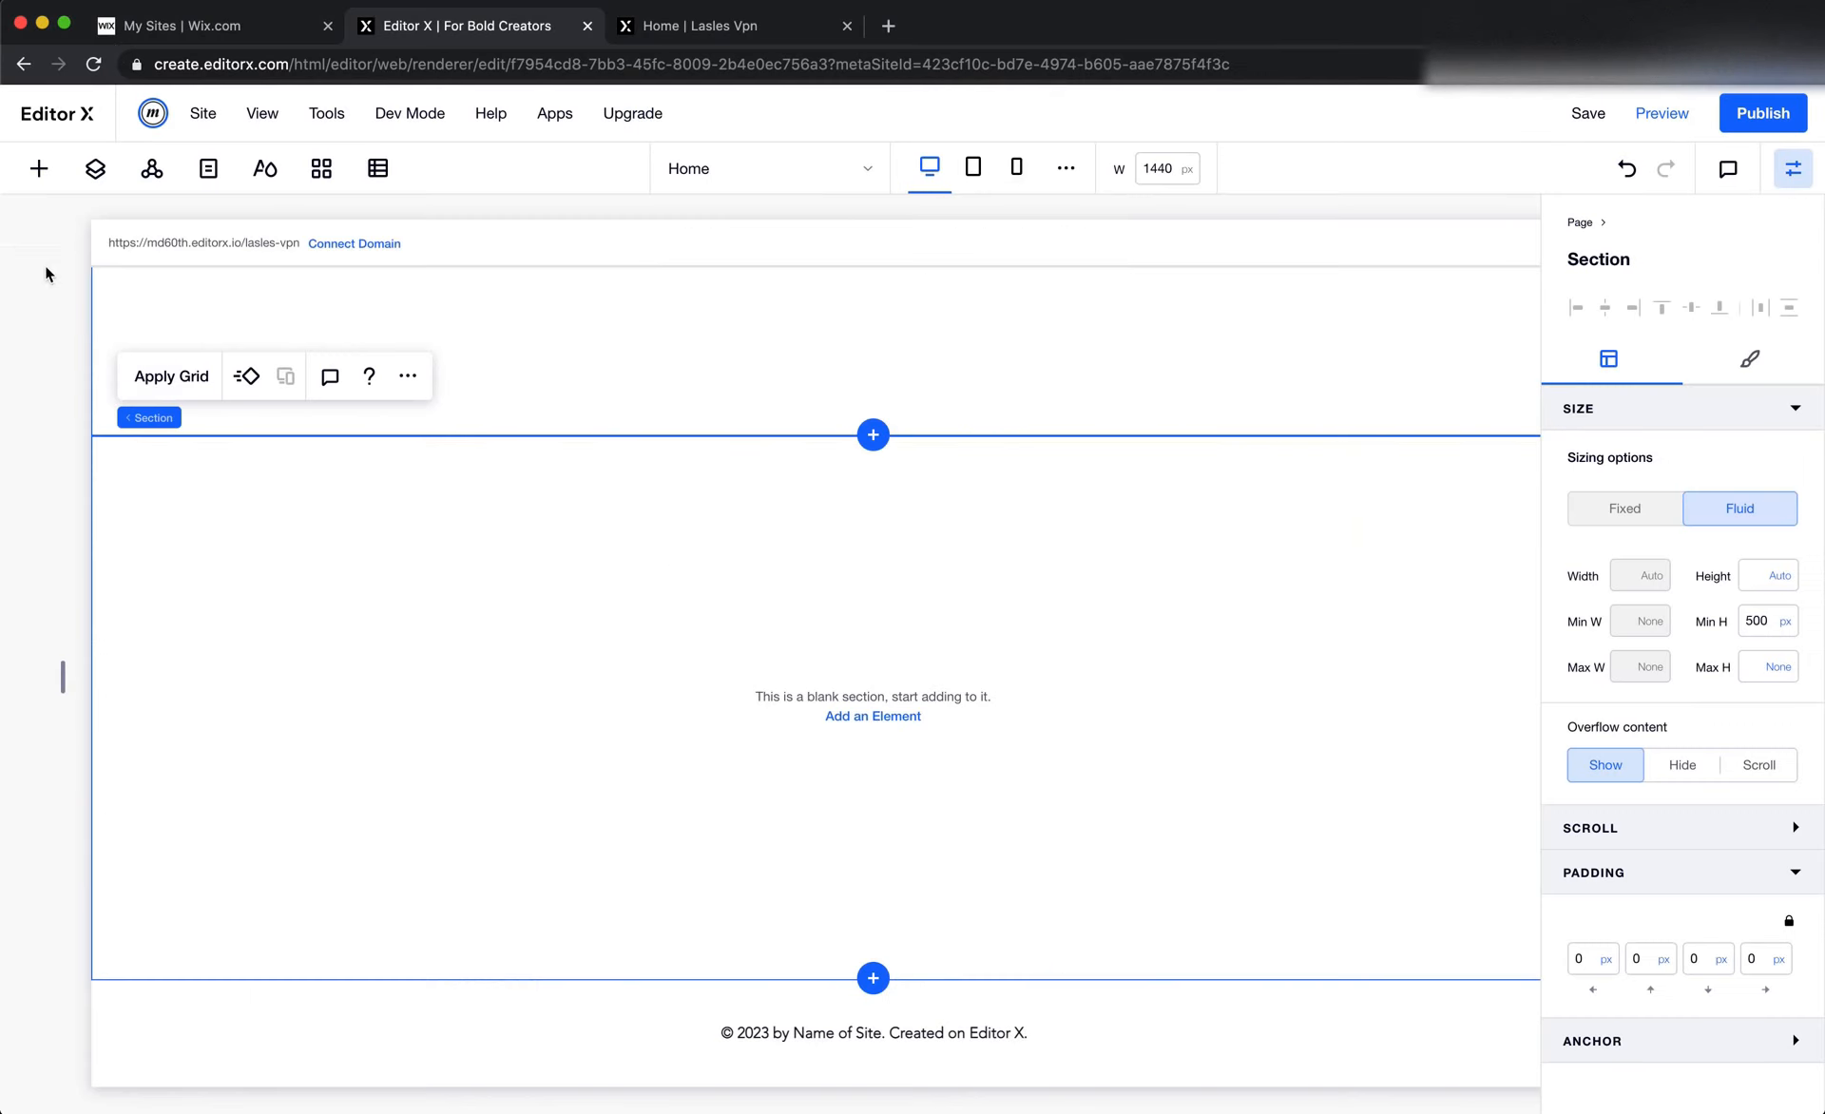
click(38, 168)
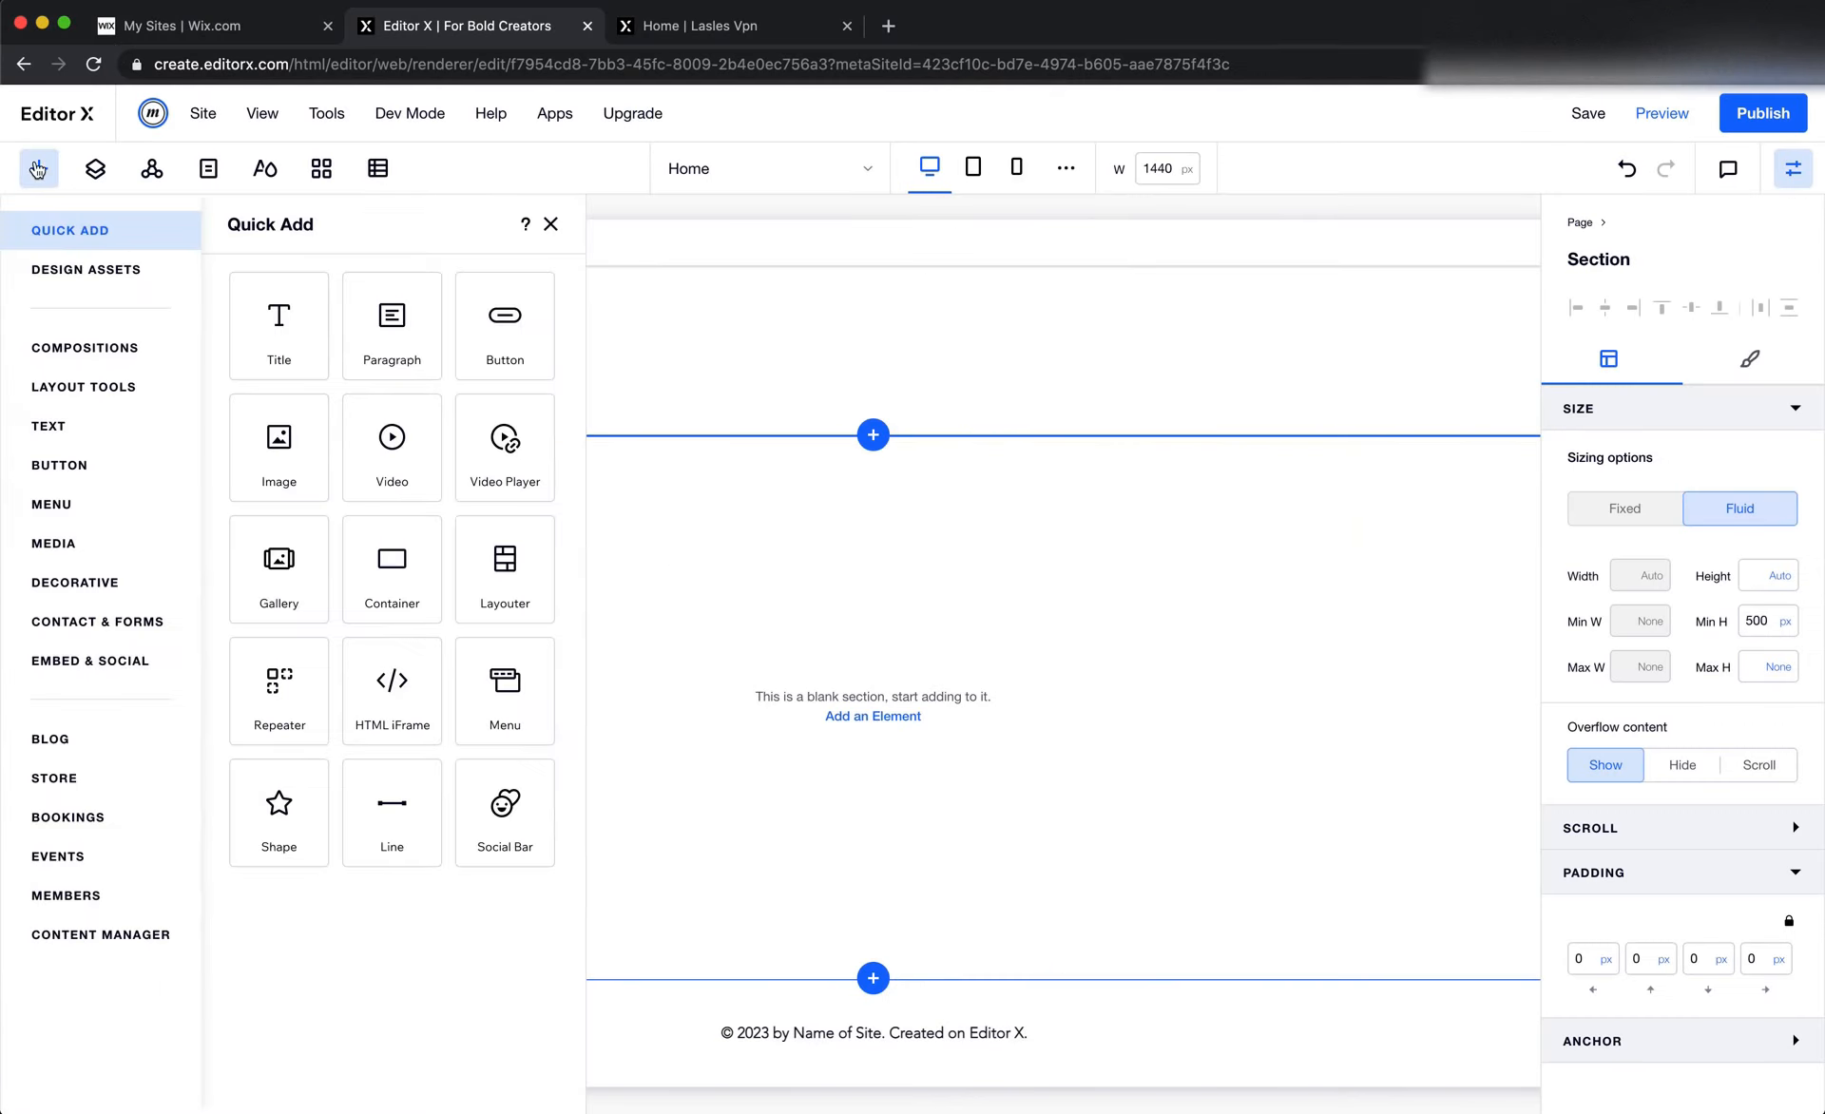
click(80, 542)
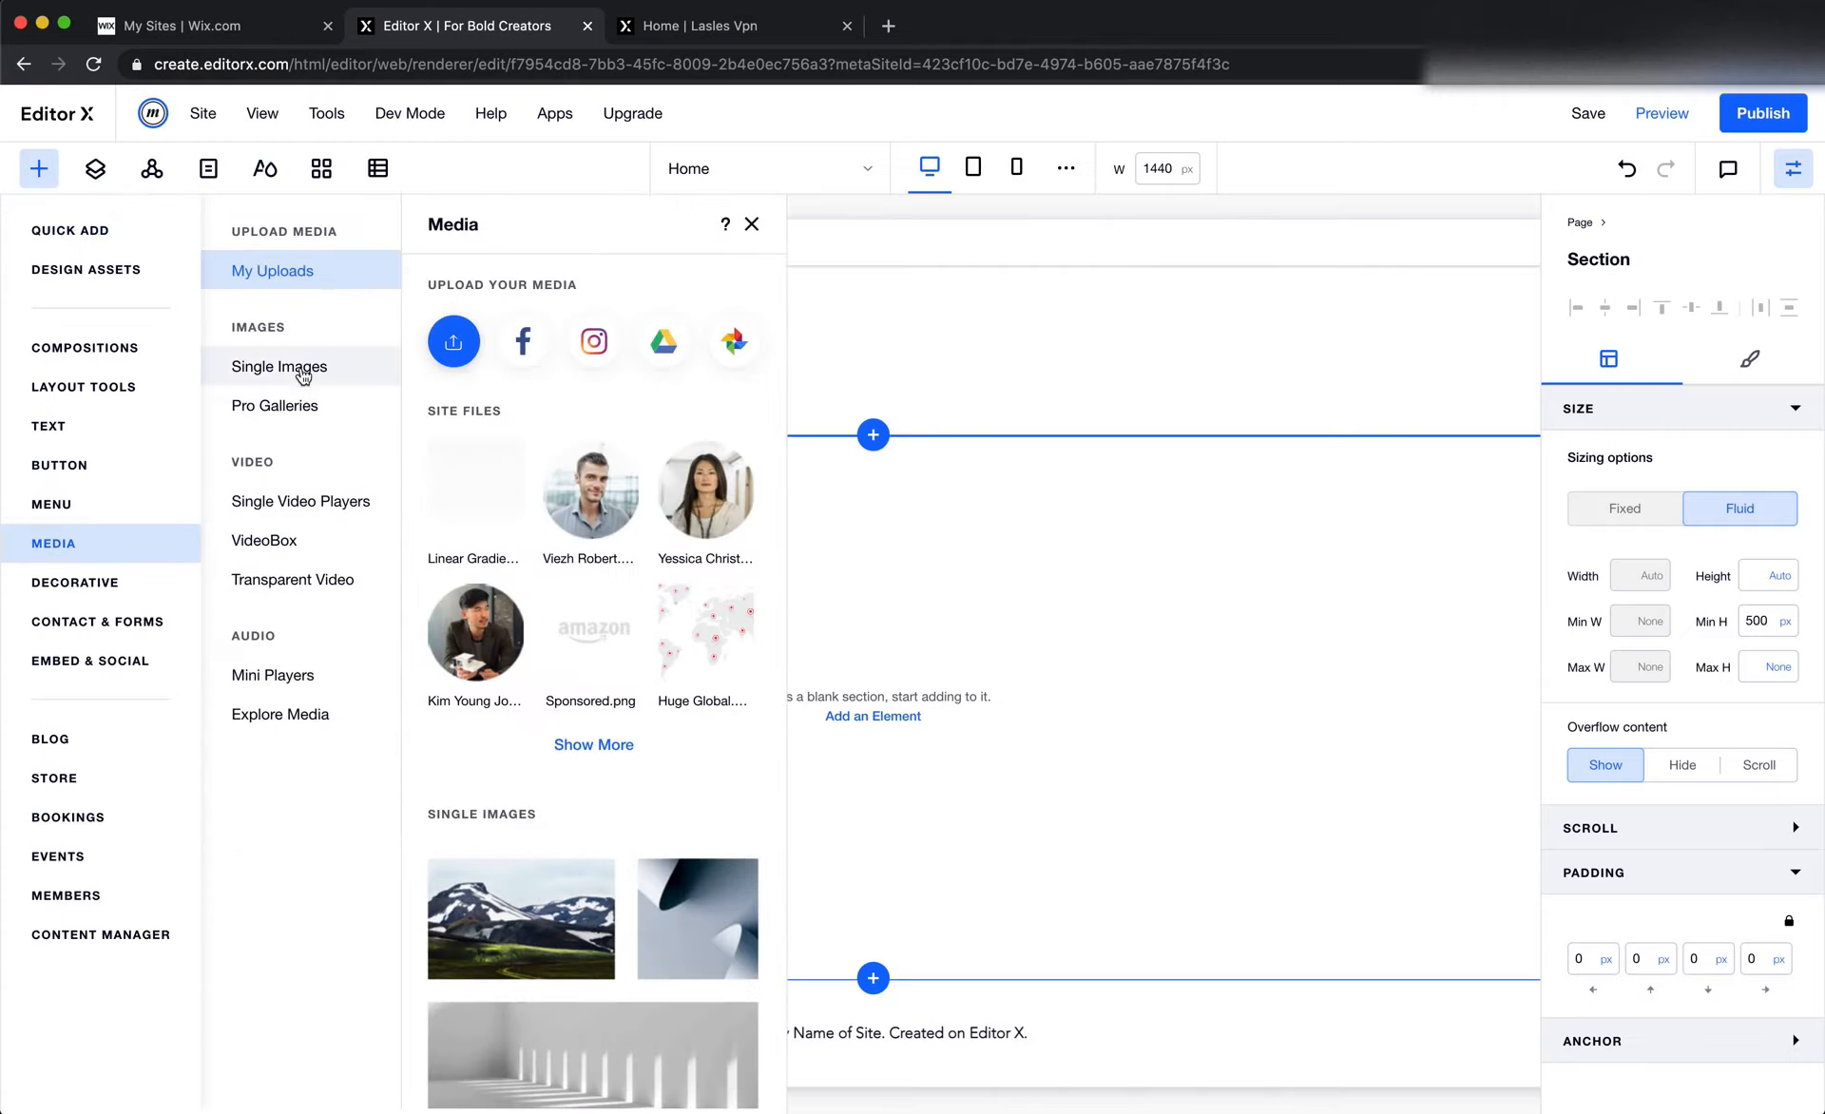
click(446, 347)
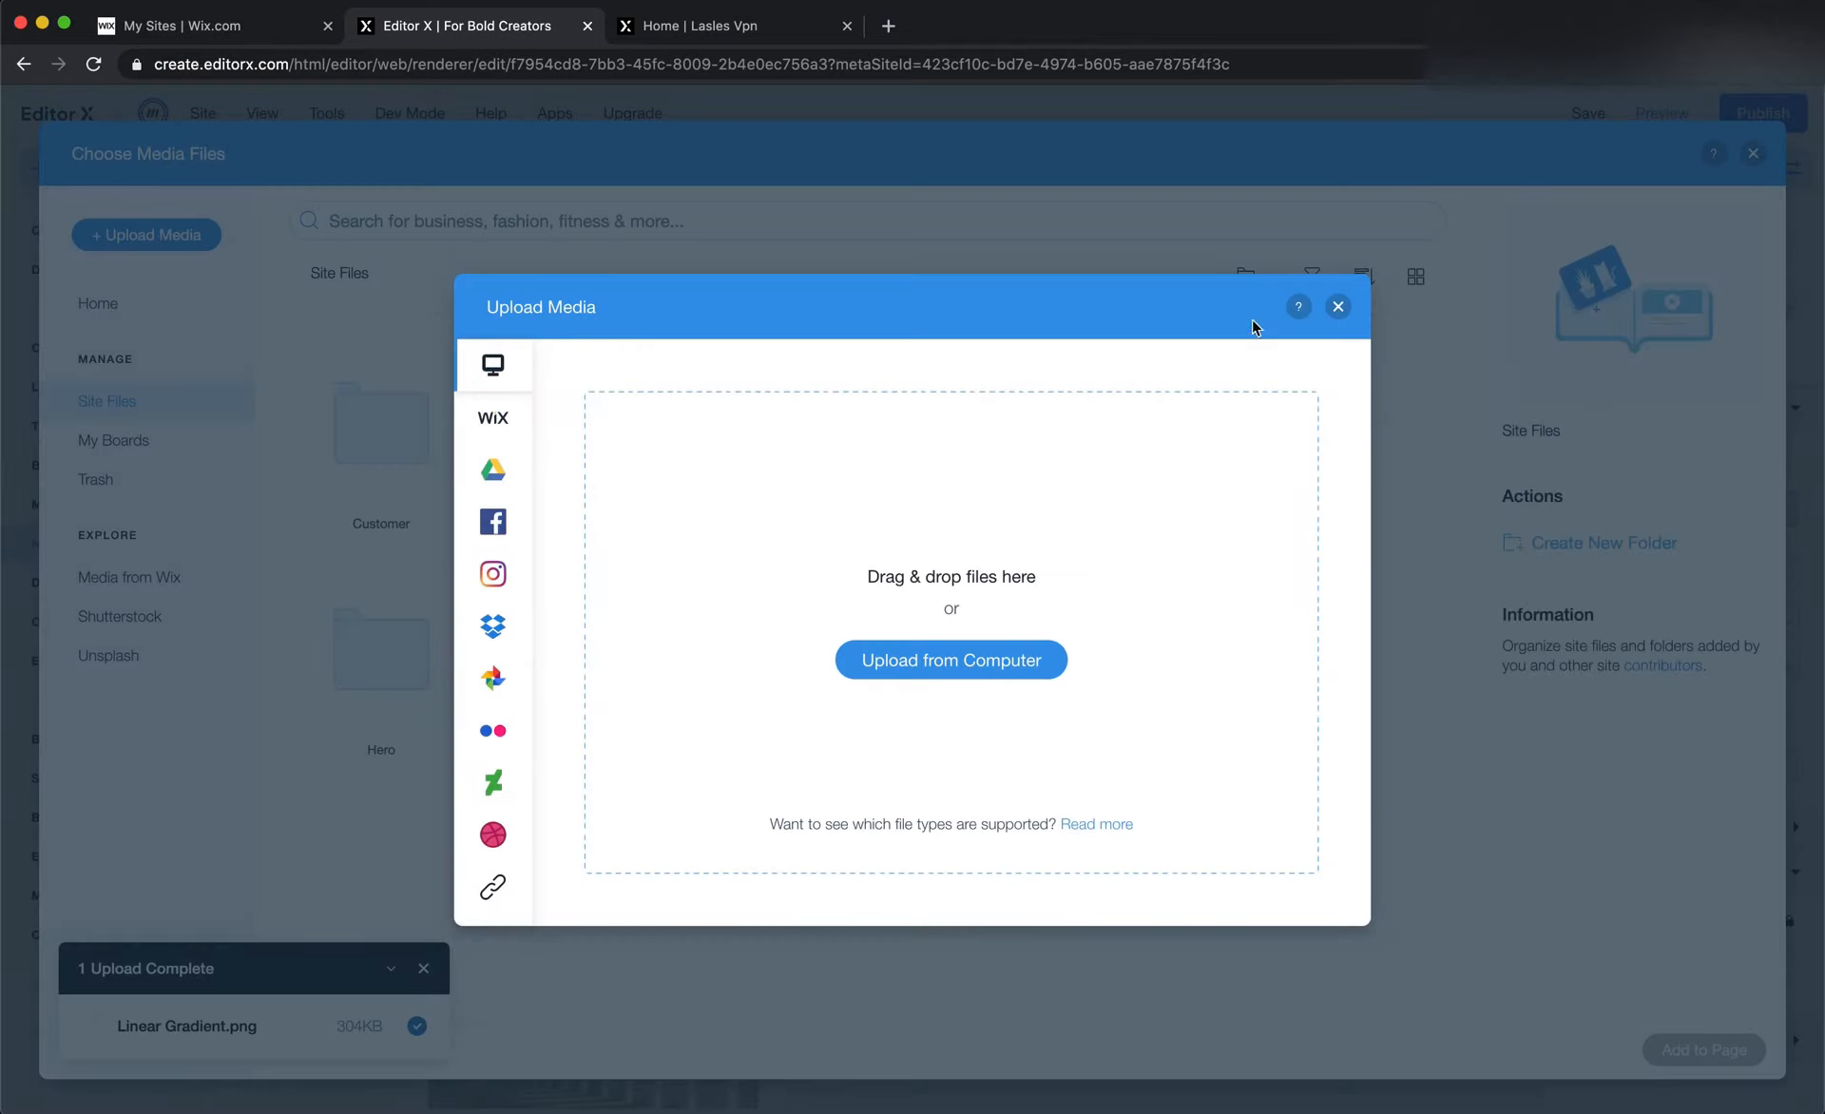
click(1337, 306)
double_click(738, 476)
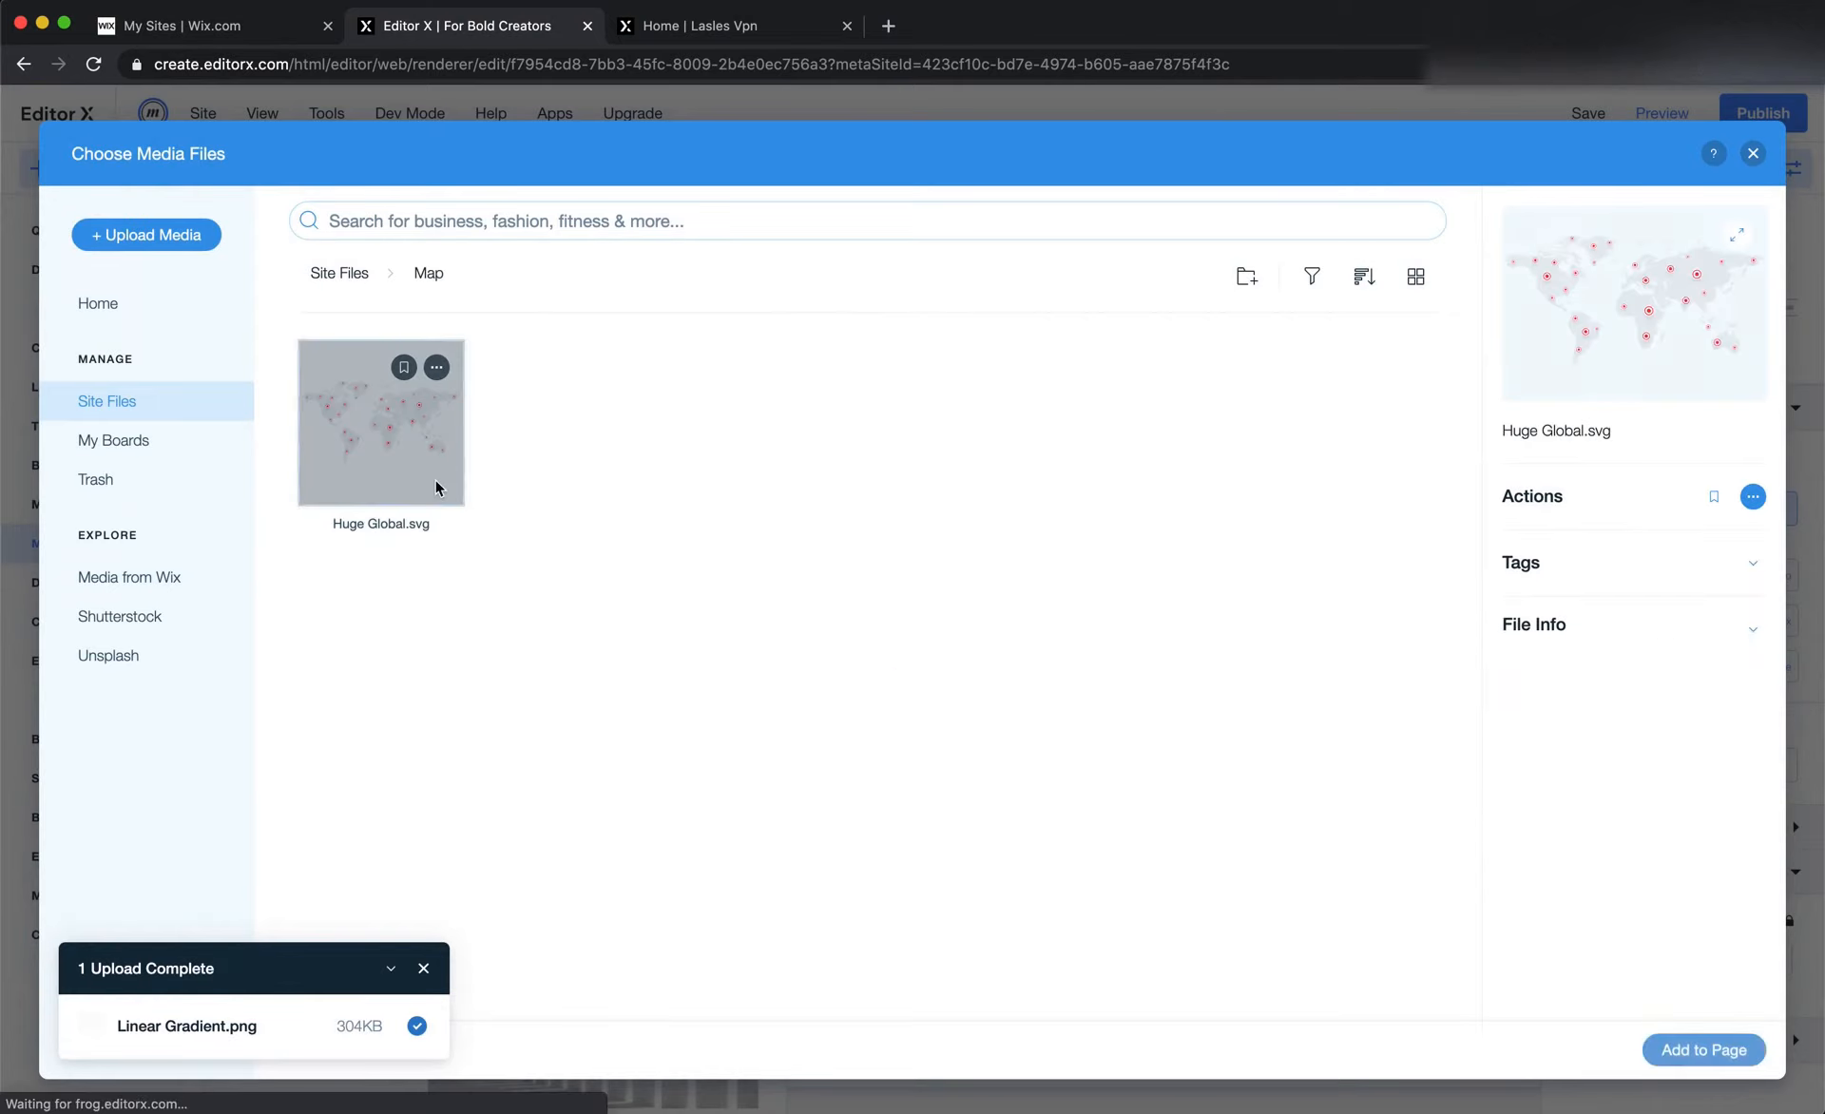
double_click(435, 479)
Look up the world map group's width in Figma and set the inserted vector art's width to 1060 px
key(super+Tab)
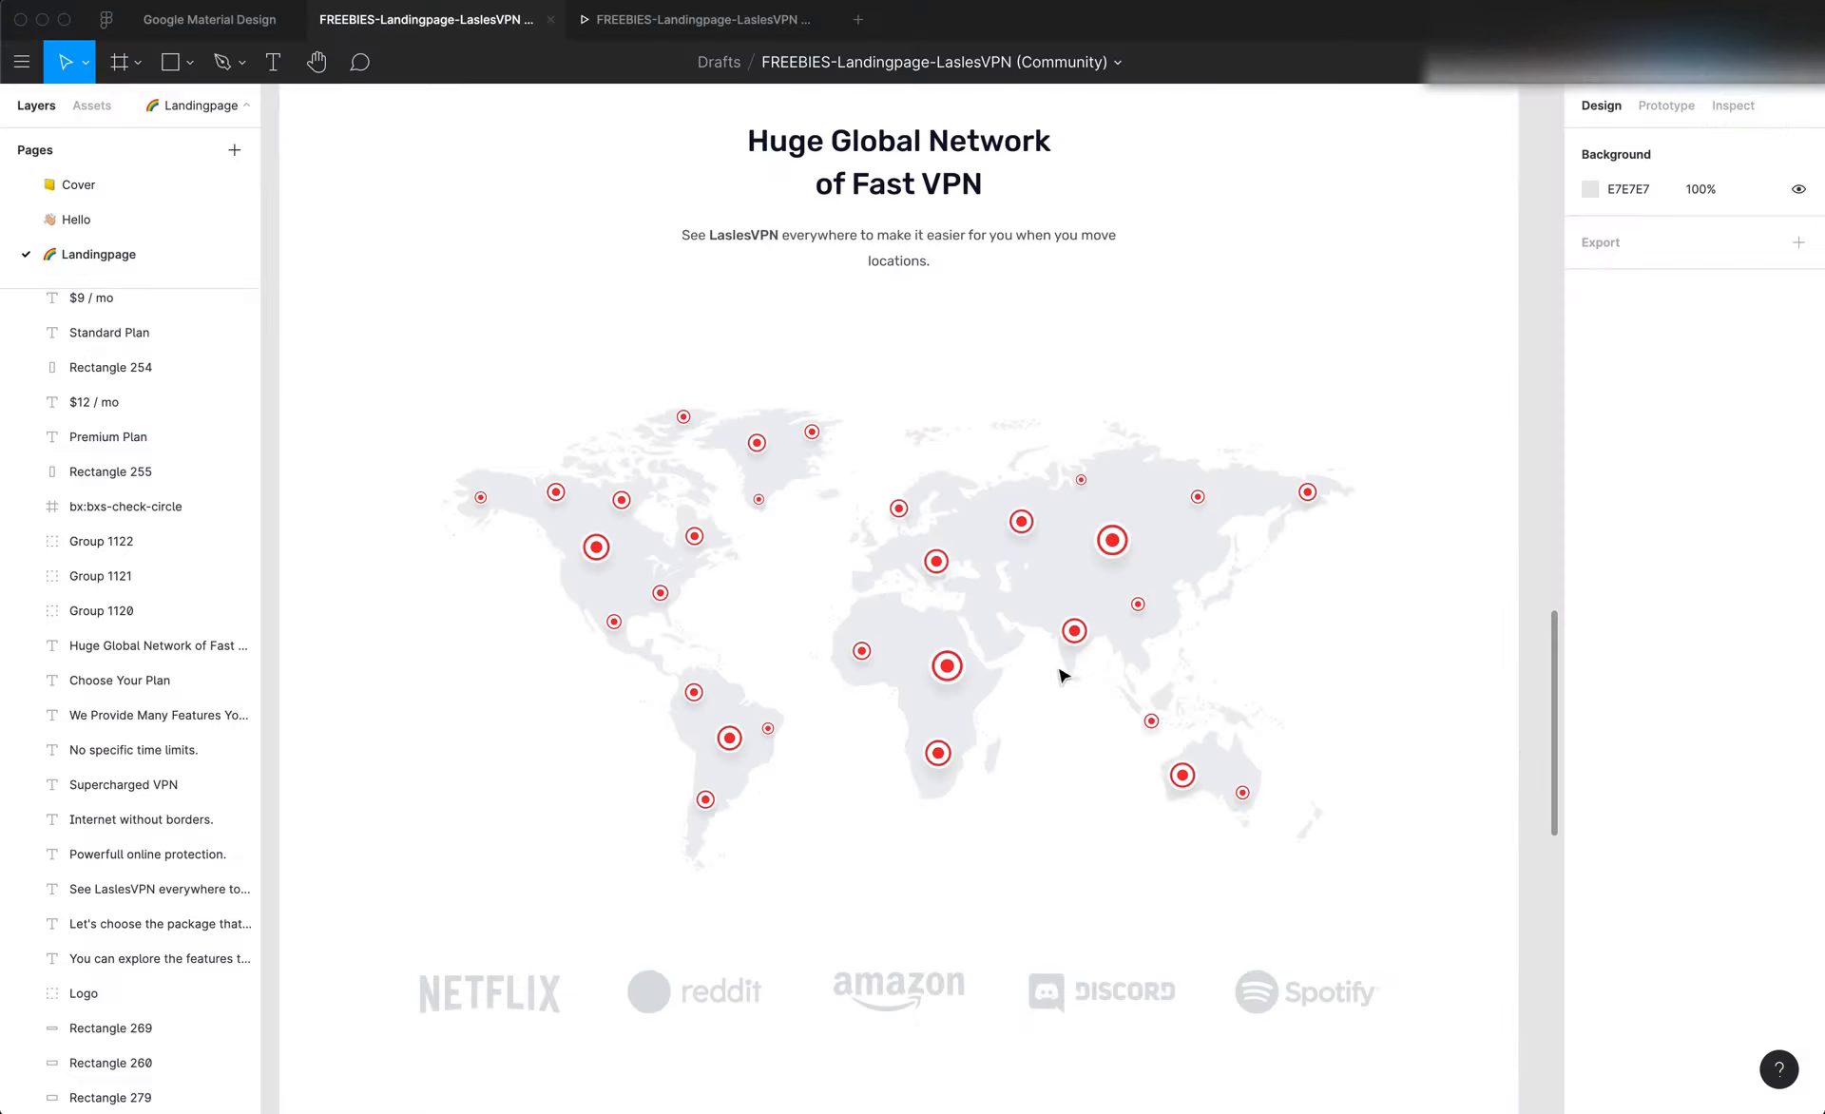
click(858, 644)
scroll(1093, 532, up, 2)
click(1631, 274)
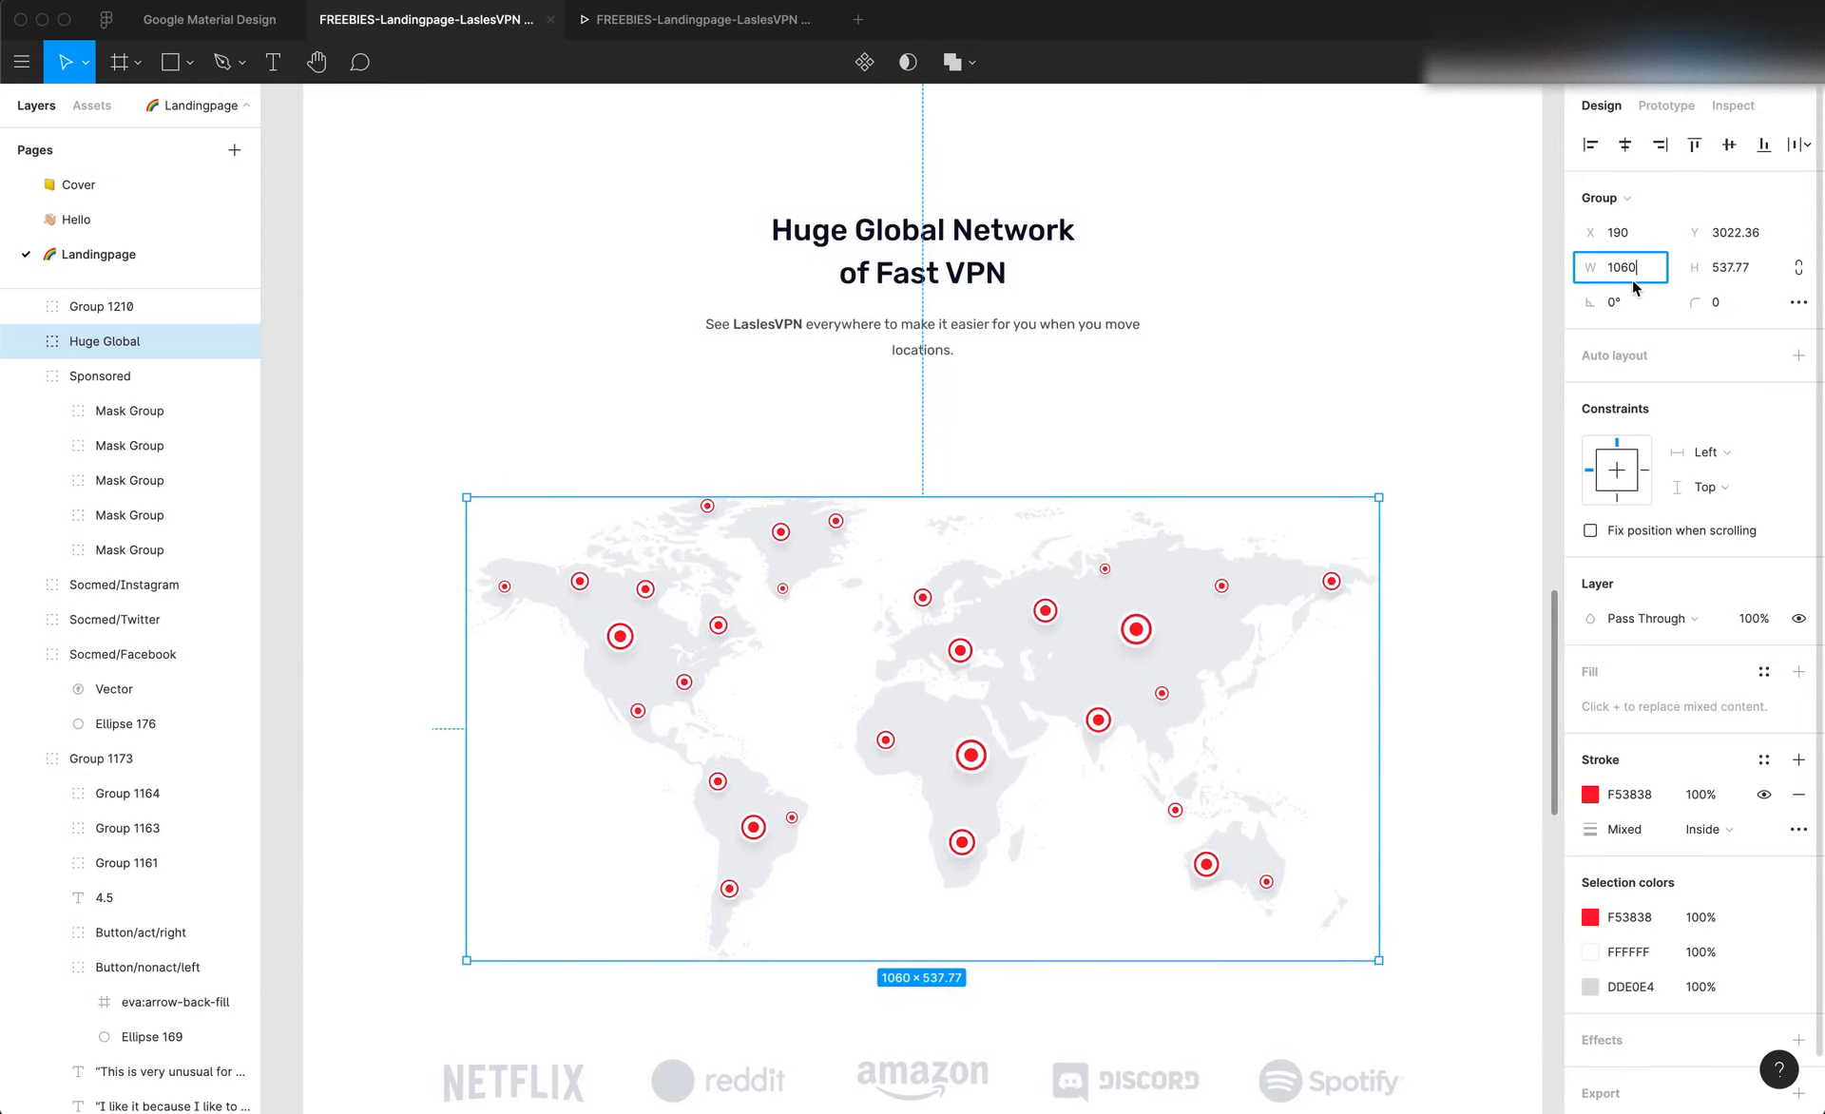
key(super+Tab)
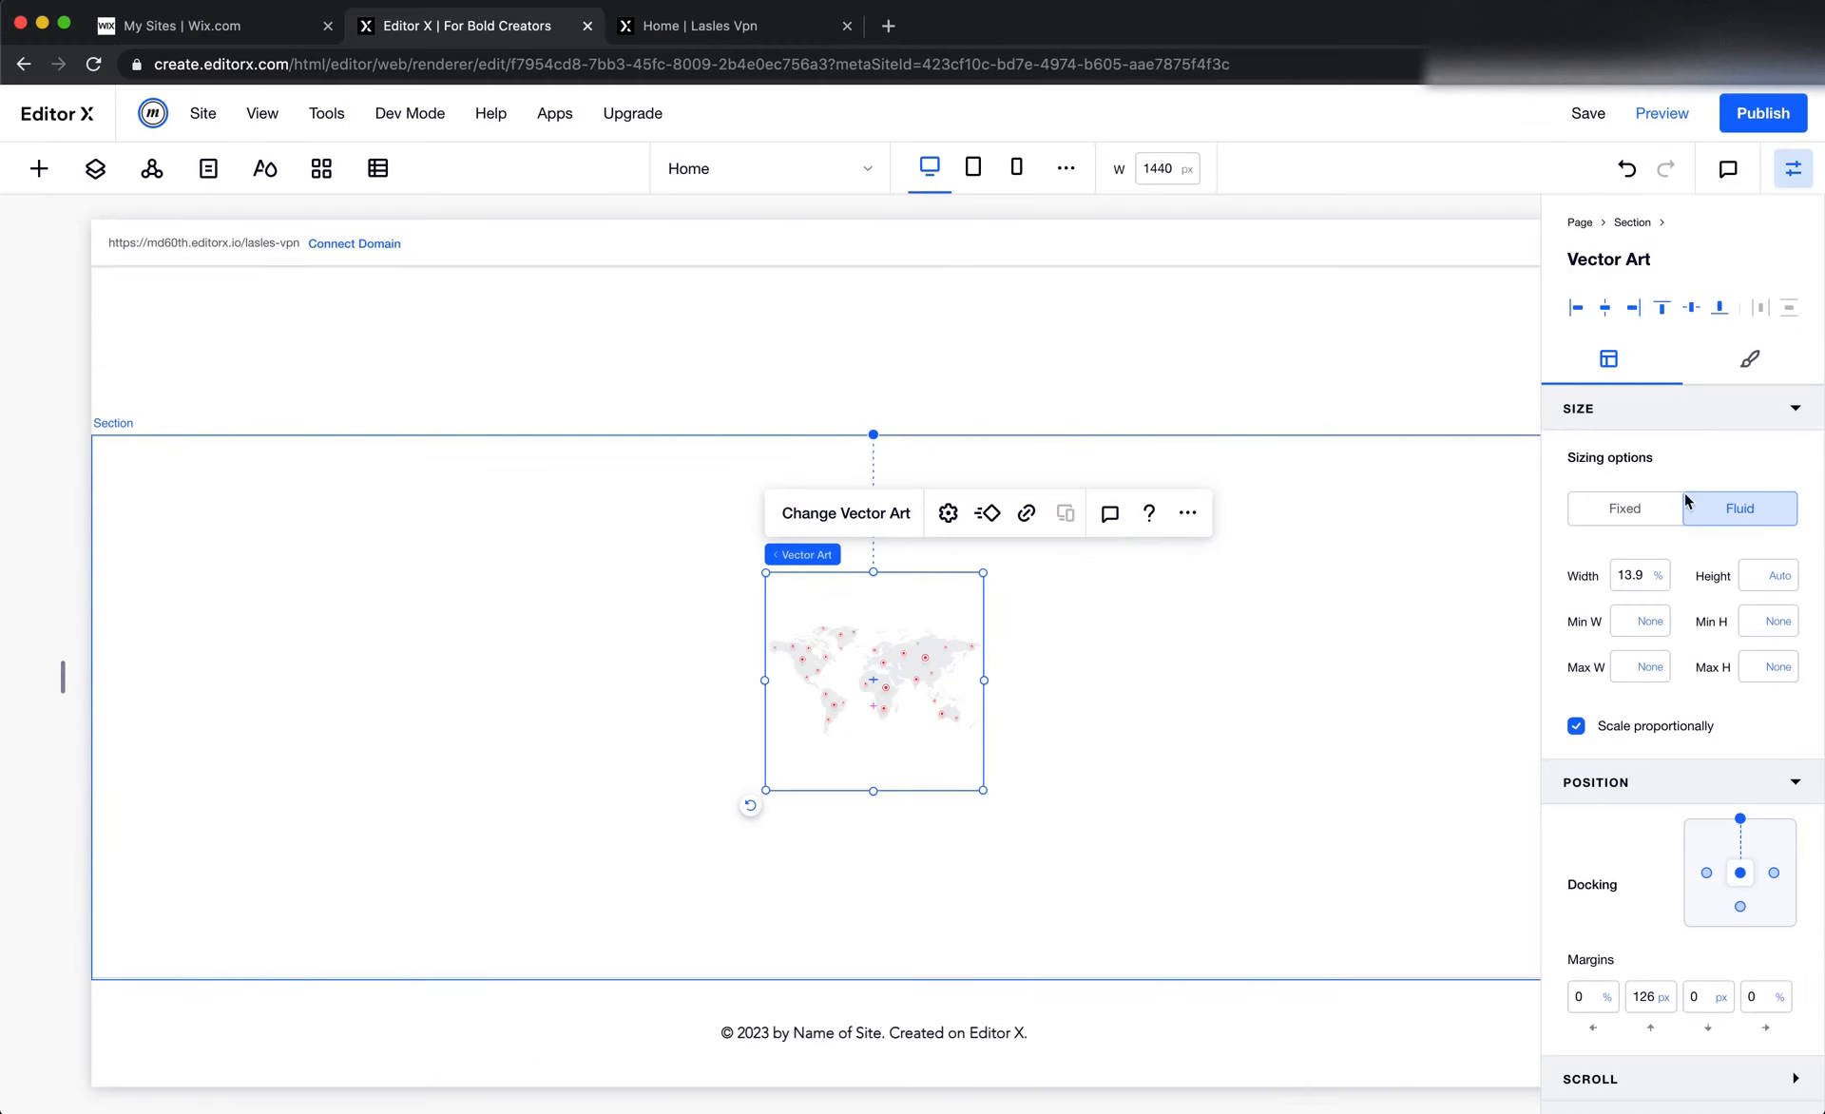
click(1633, 576)
key(Return)
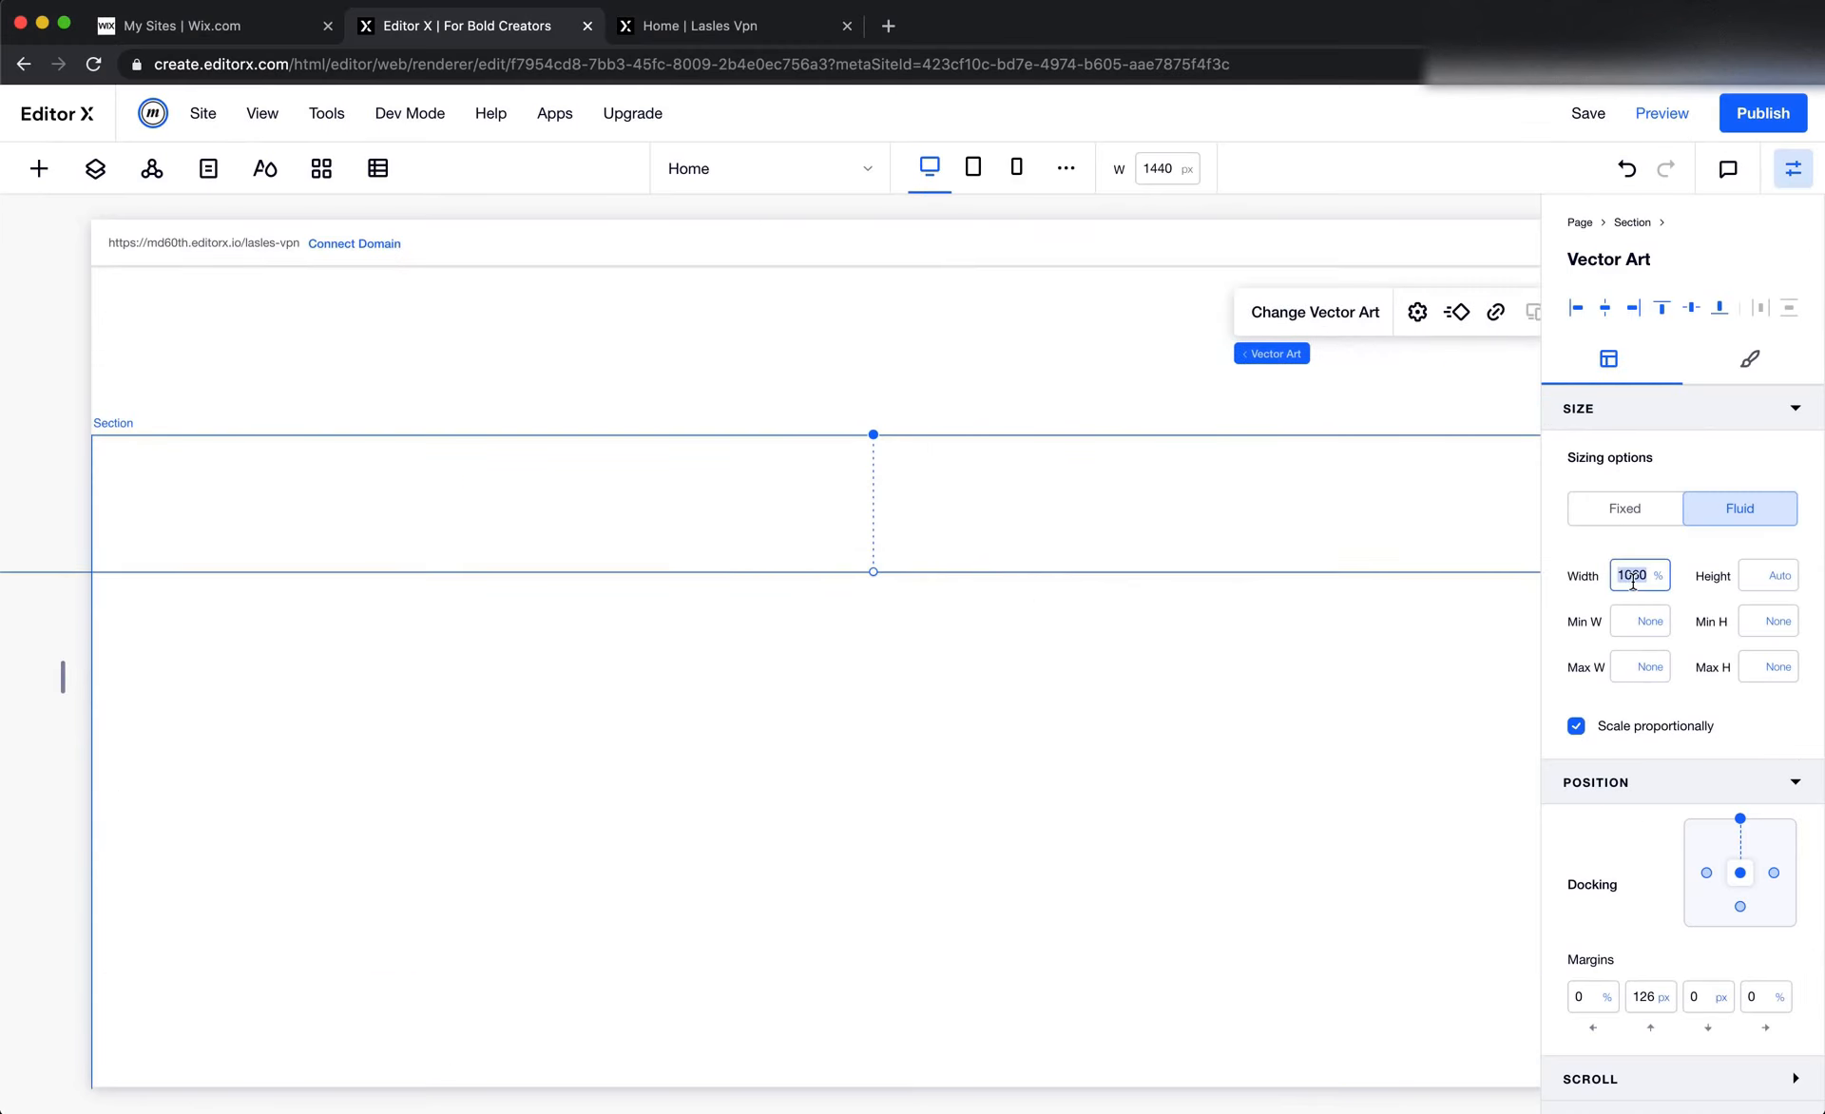
text(px)
key(Return)
Set the map vector art's top margin to 0 px
click(1643, 1000)
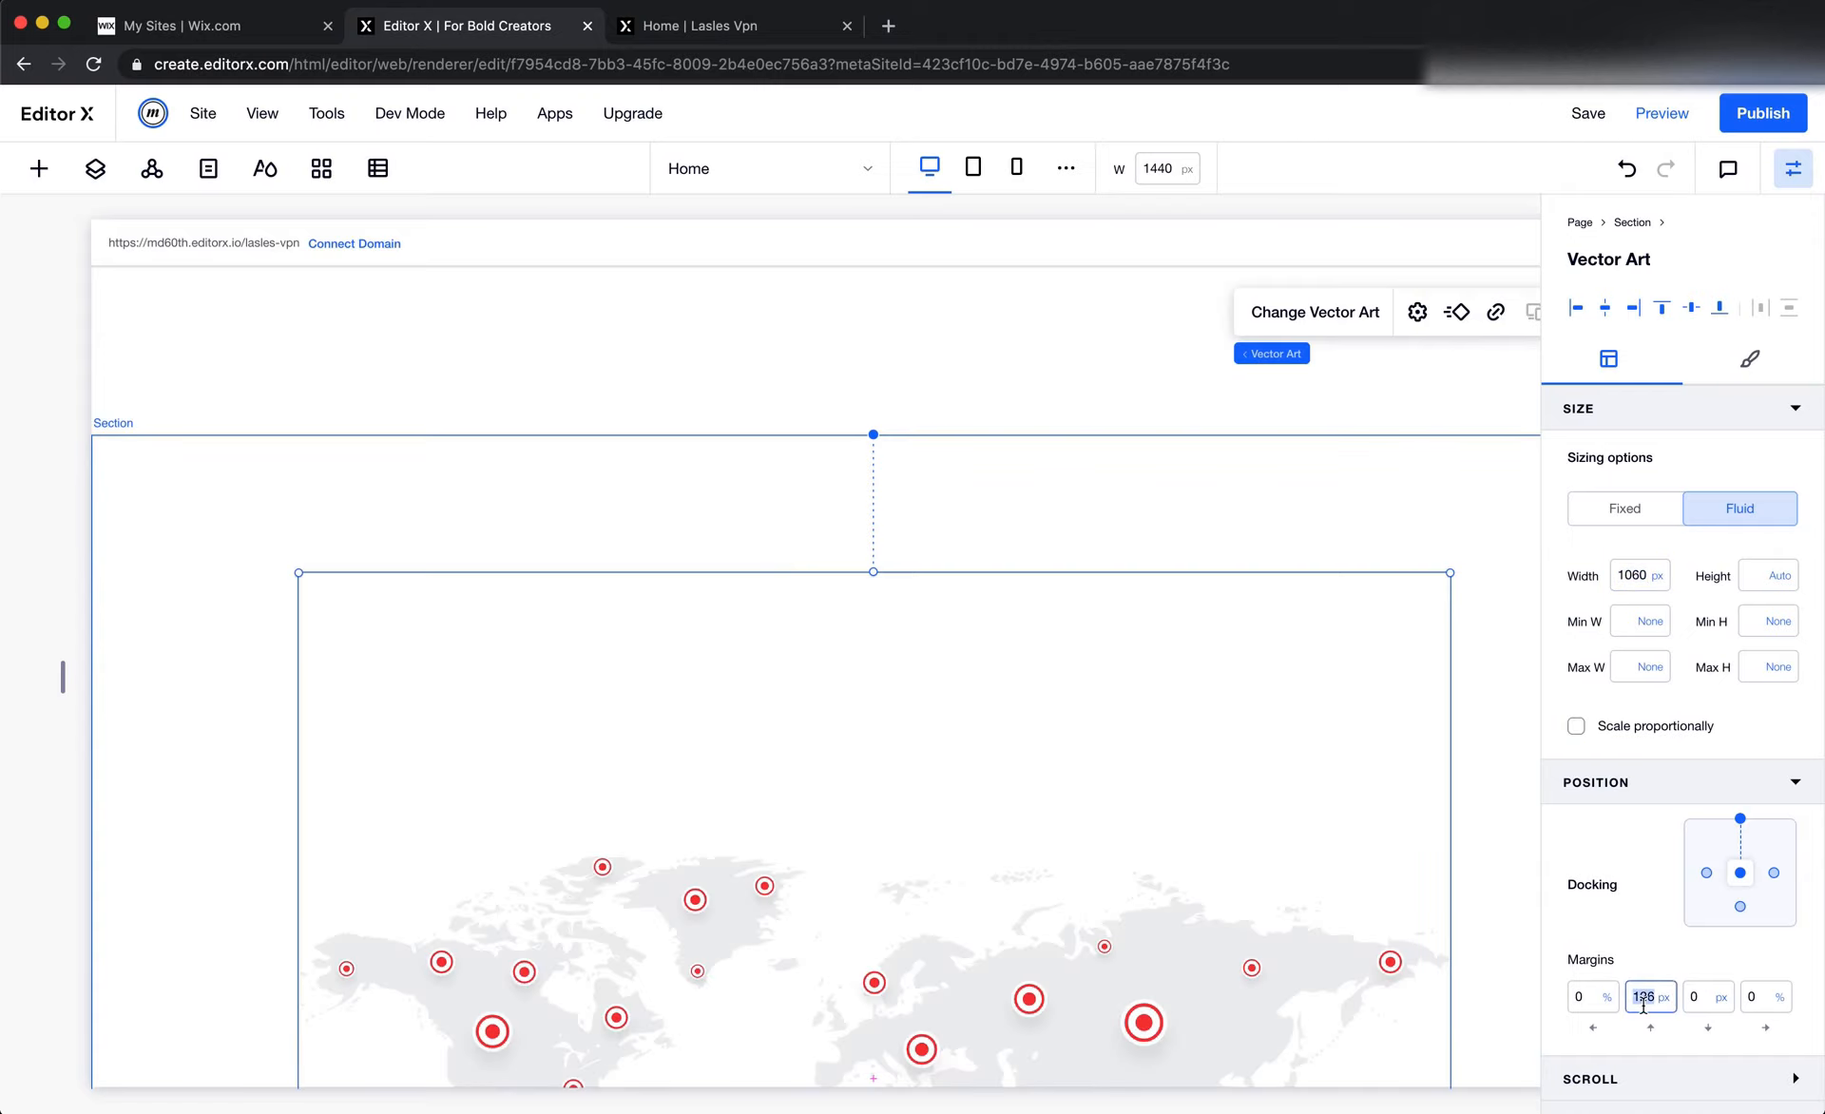
text(0)
key(Return)
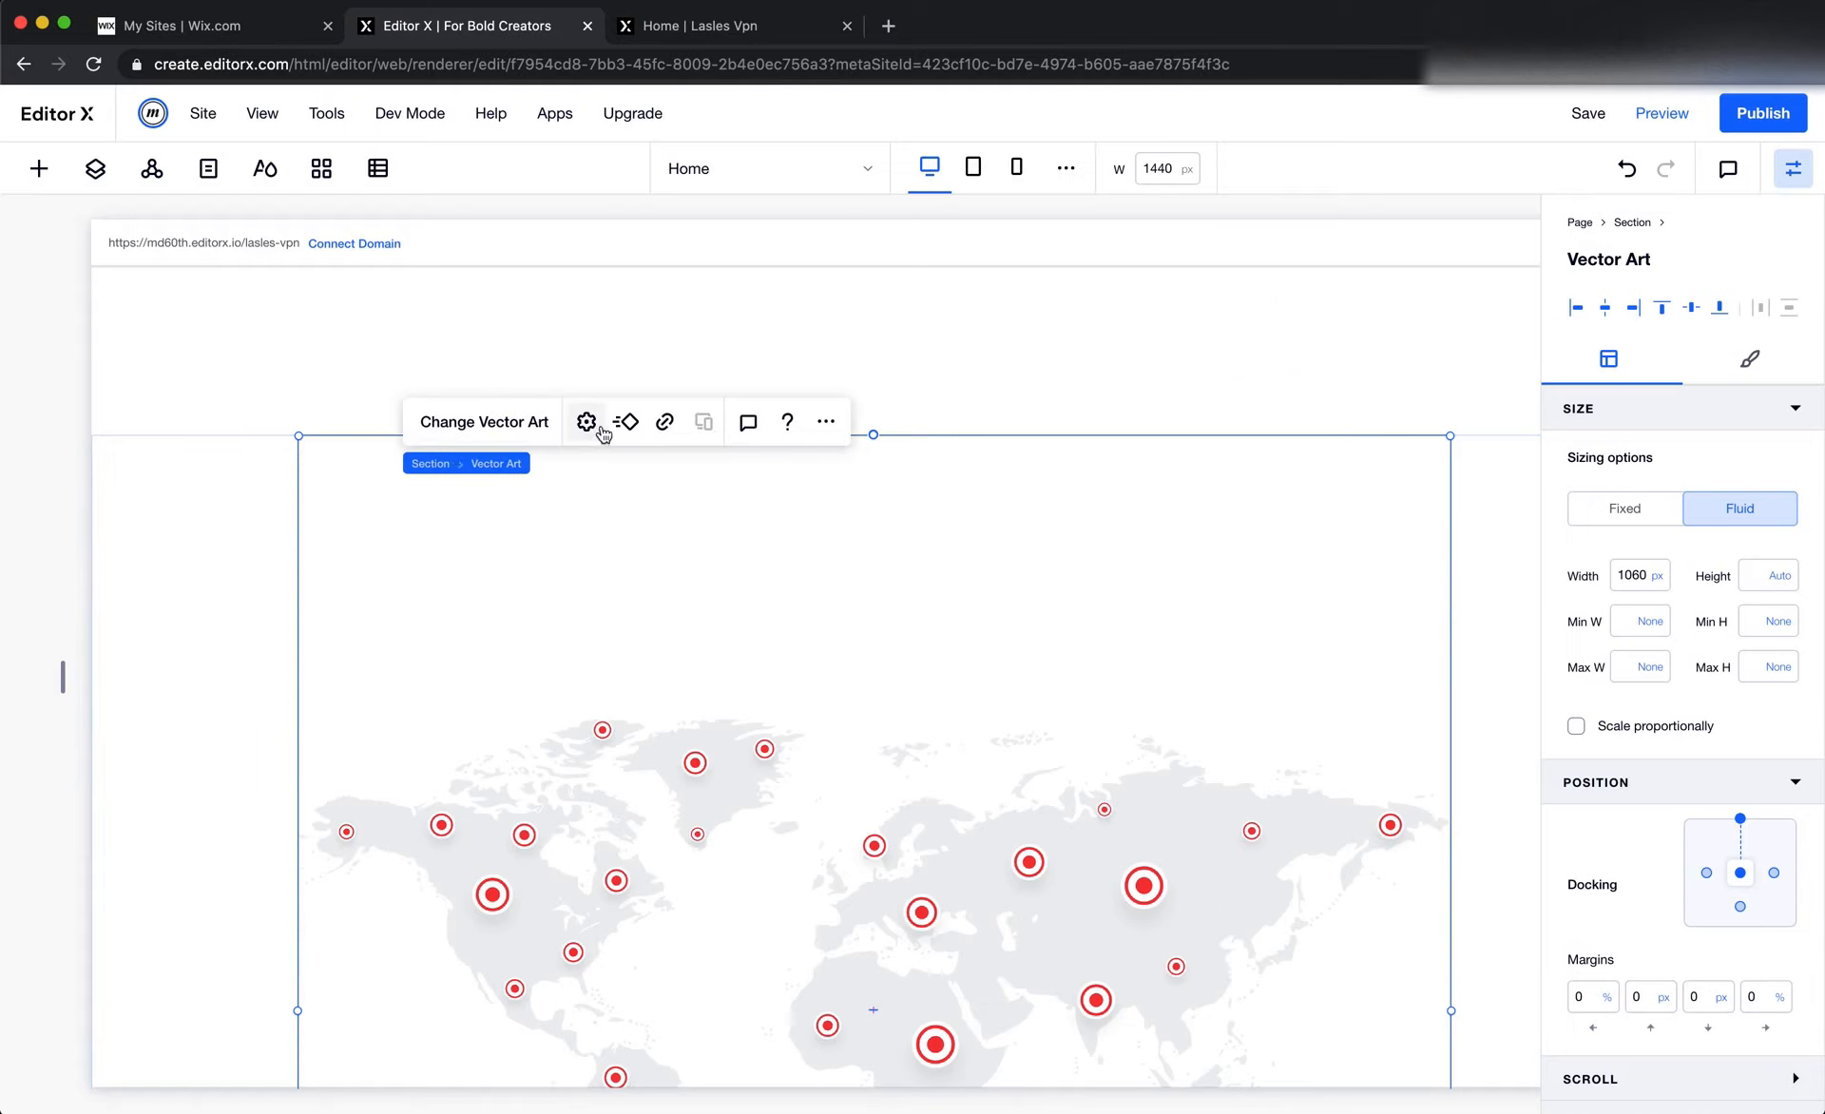
Set the map's height to 538 px and switch its sizing to fluid so it scales proportionally
click(589, 425)
click(605, 618)
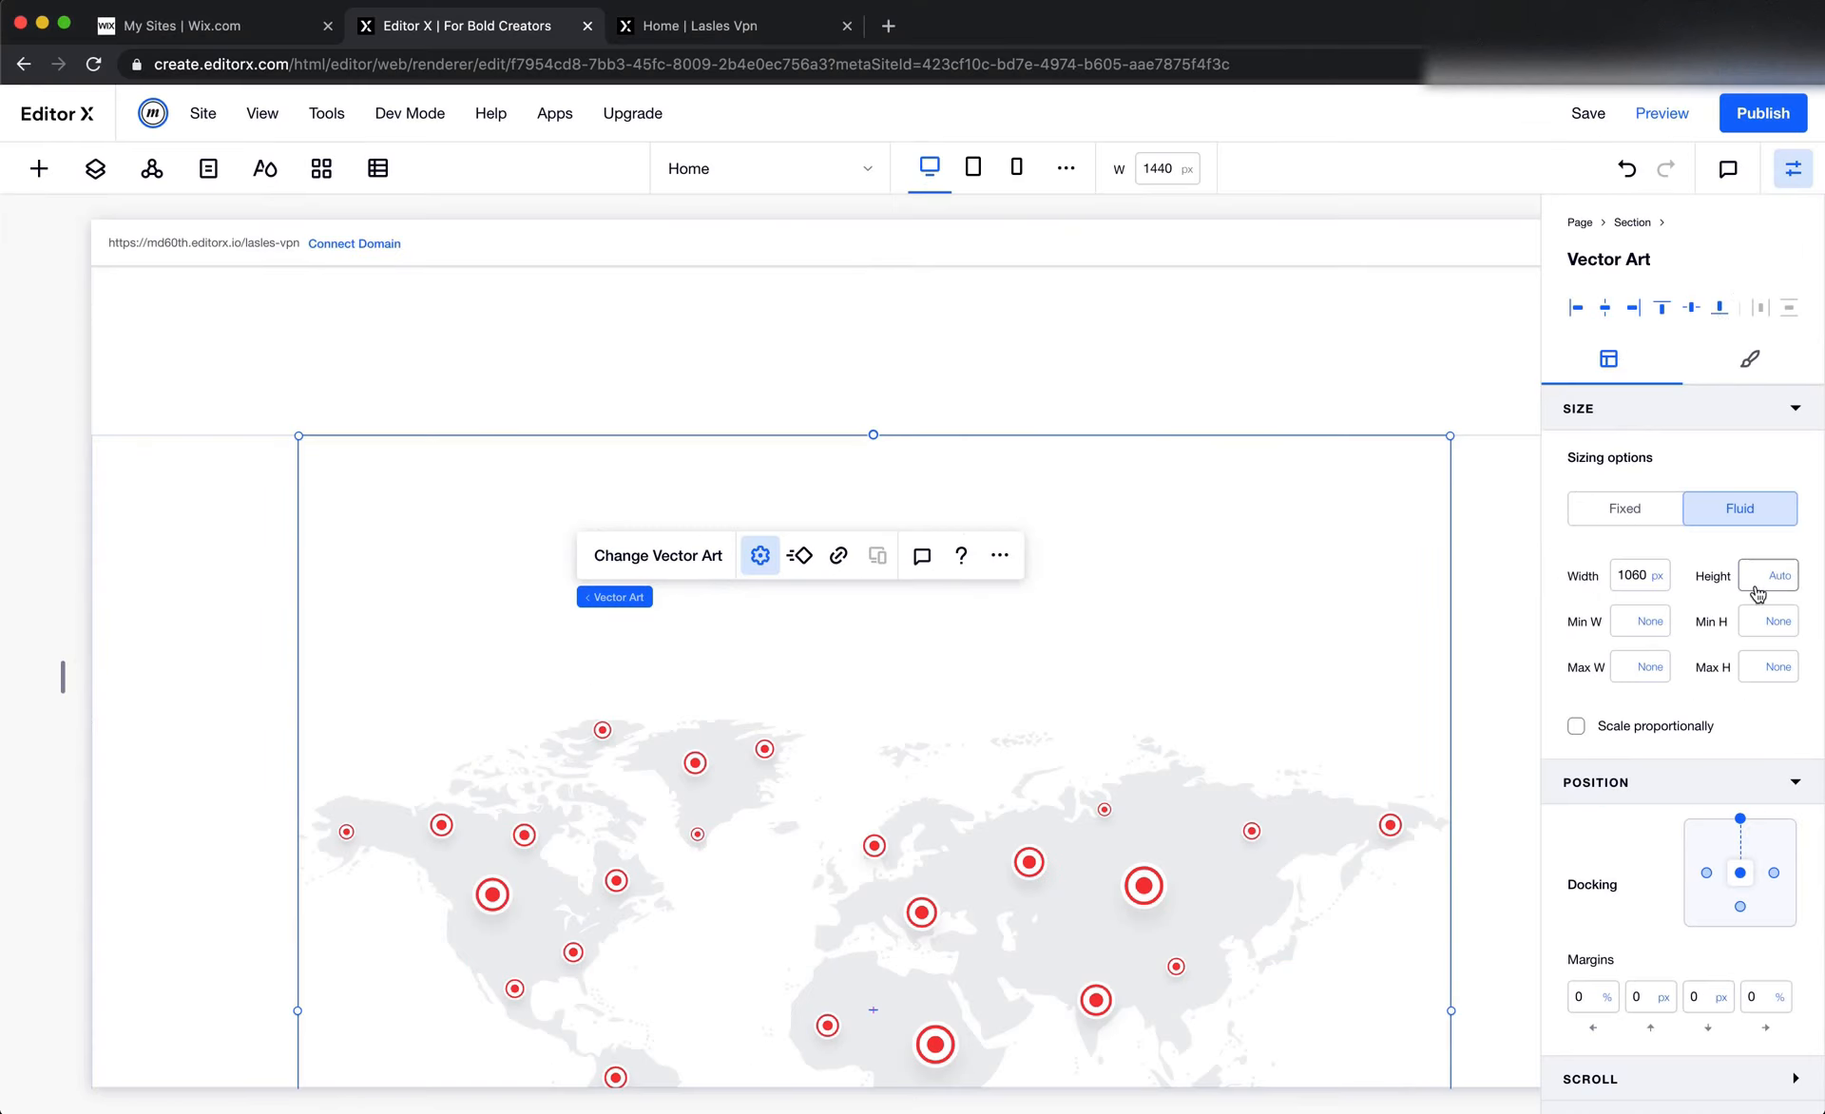
key(Return)
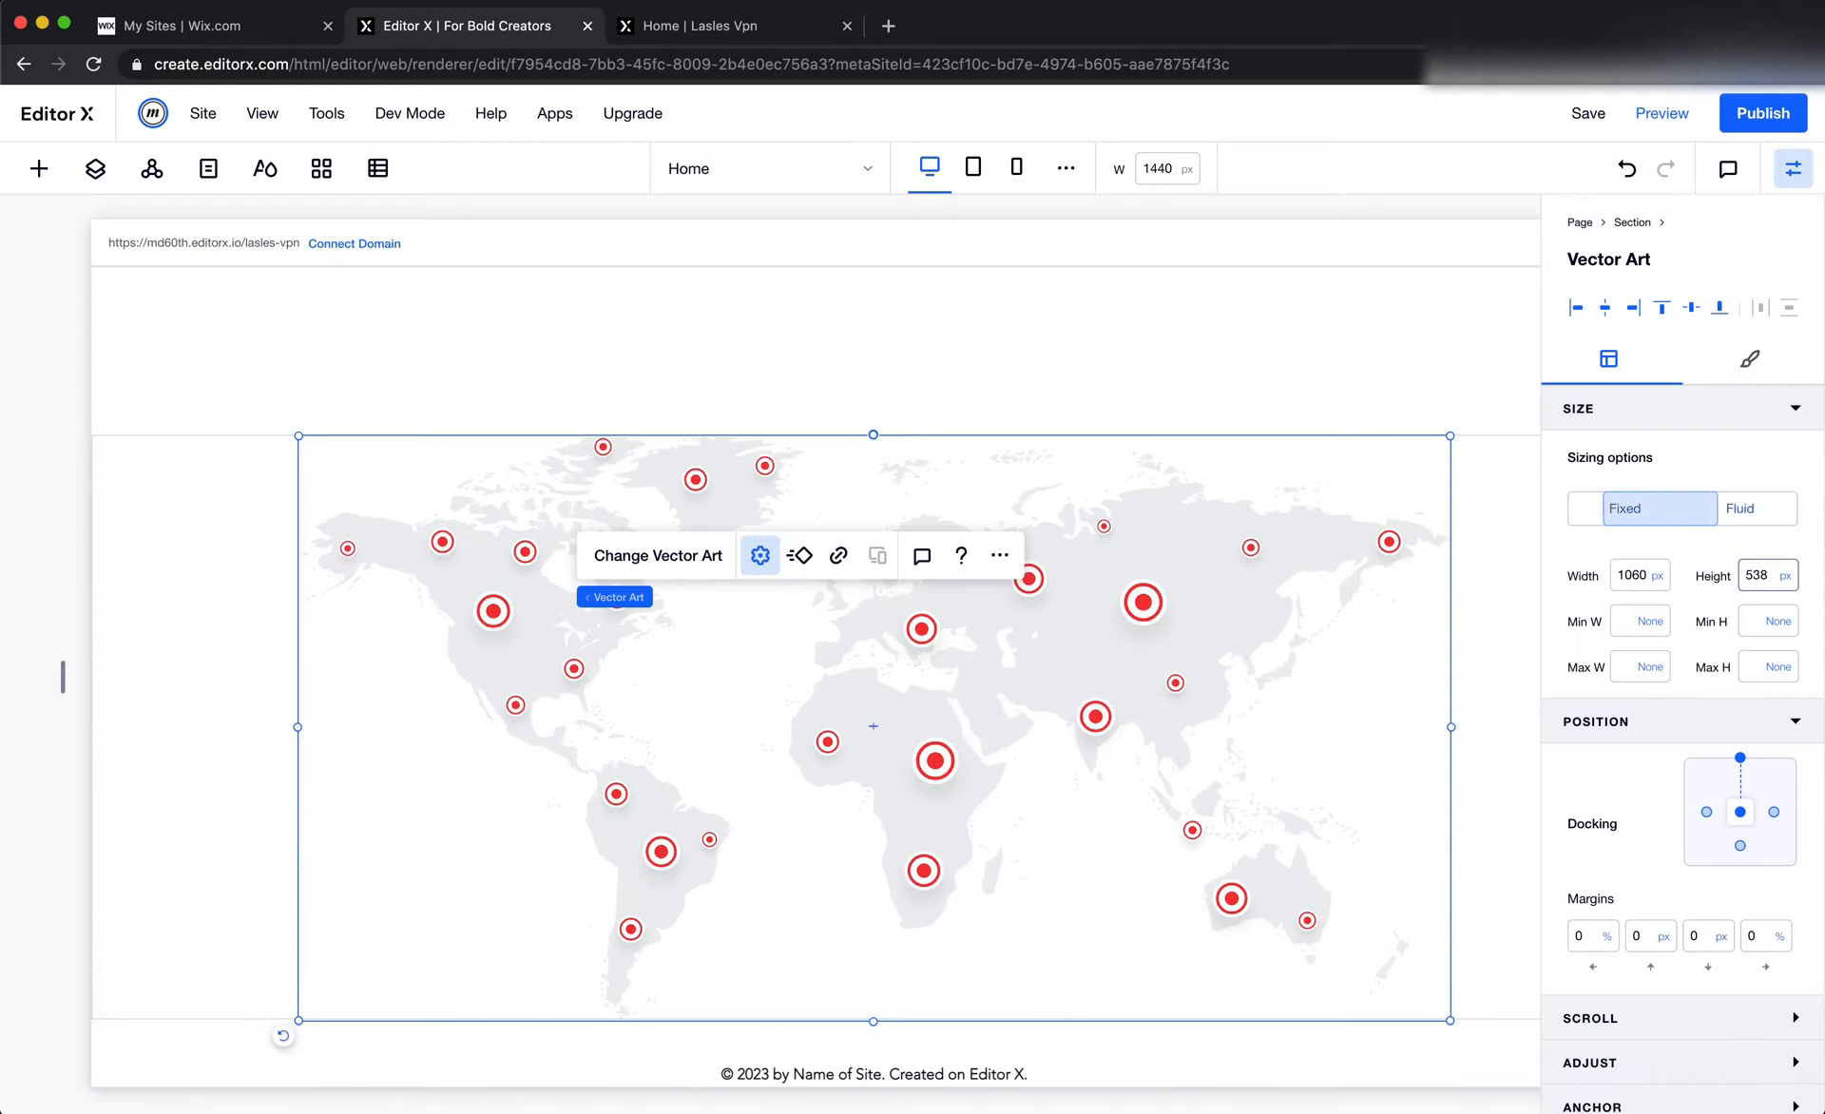
click(1740, 507)
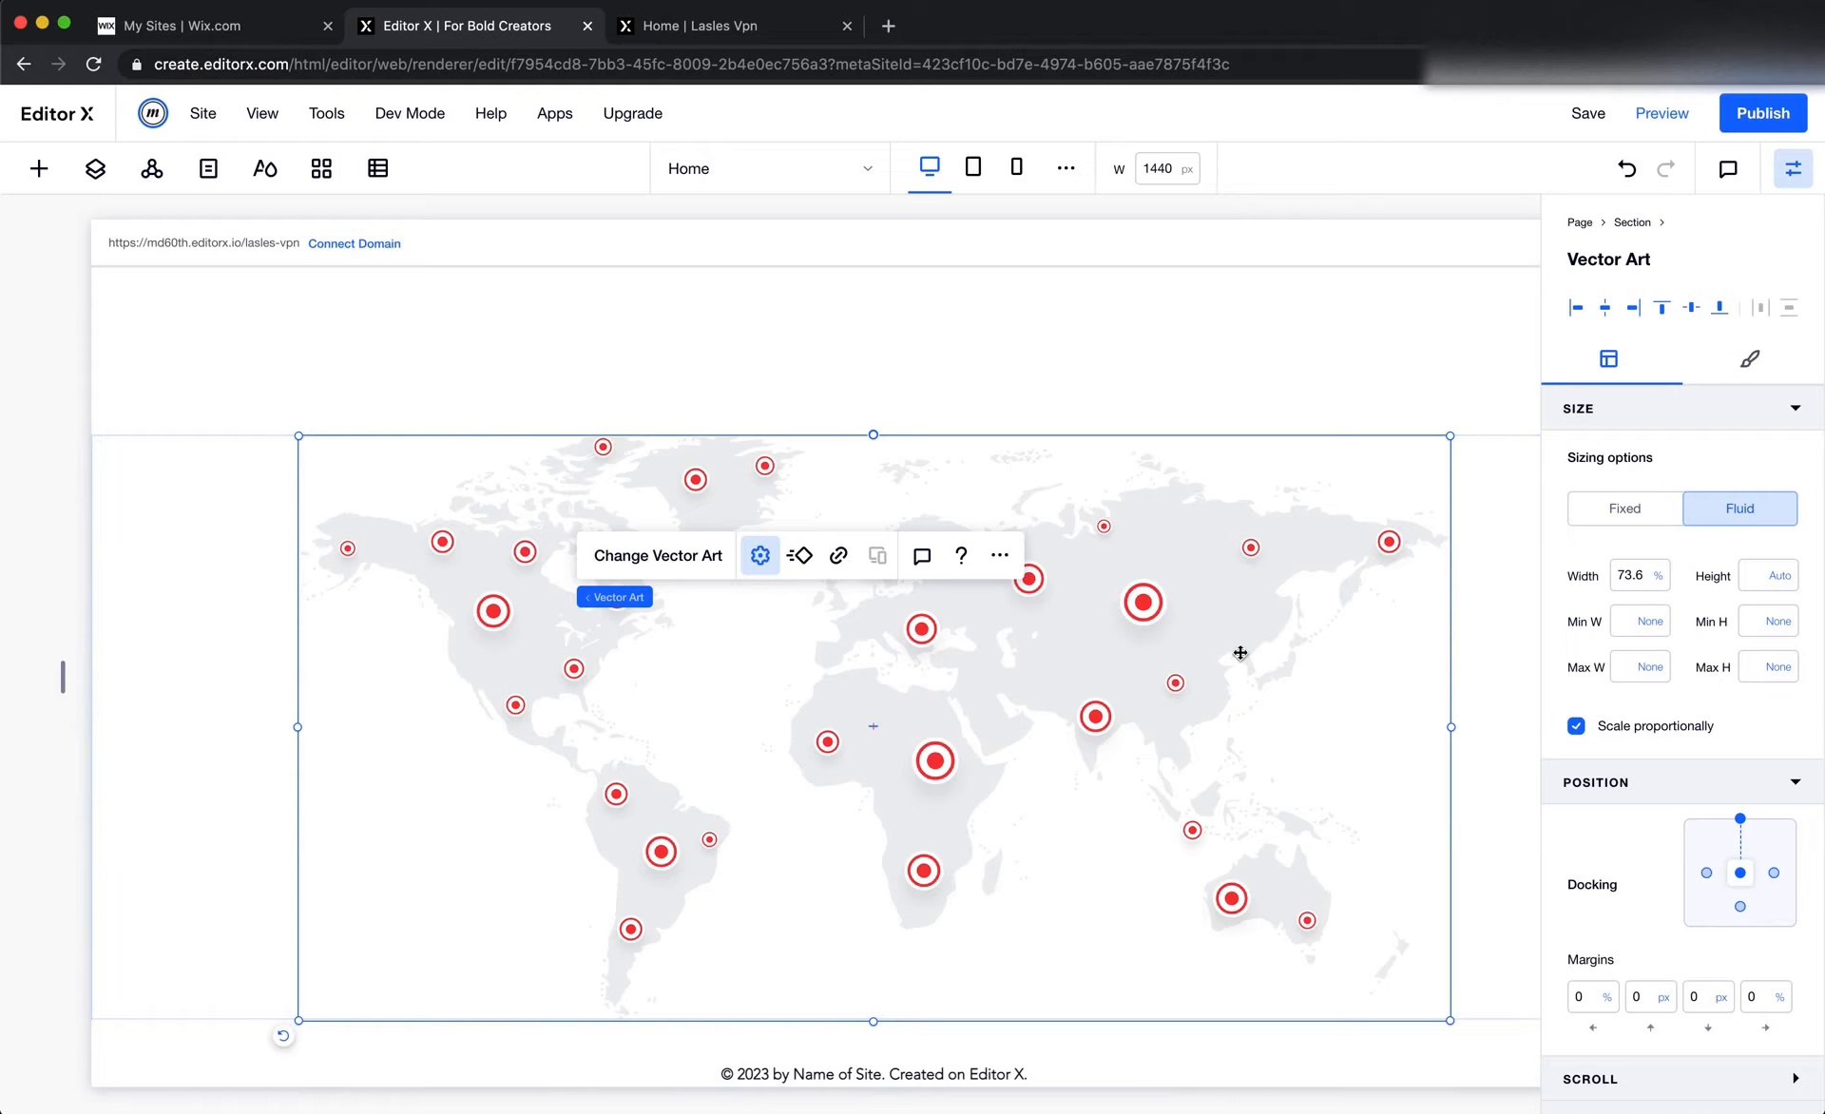
Check how the map scales by narrowing the canvas and widening it to 1550 px, and review the Figma design
scroll(728, 629, up, 2)
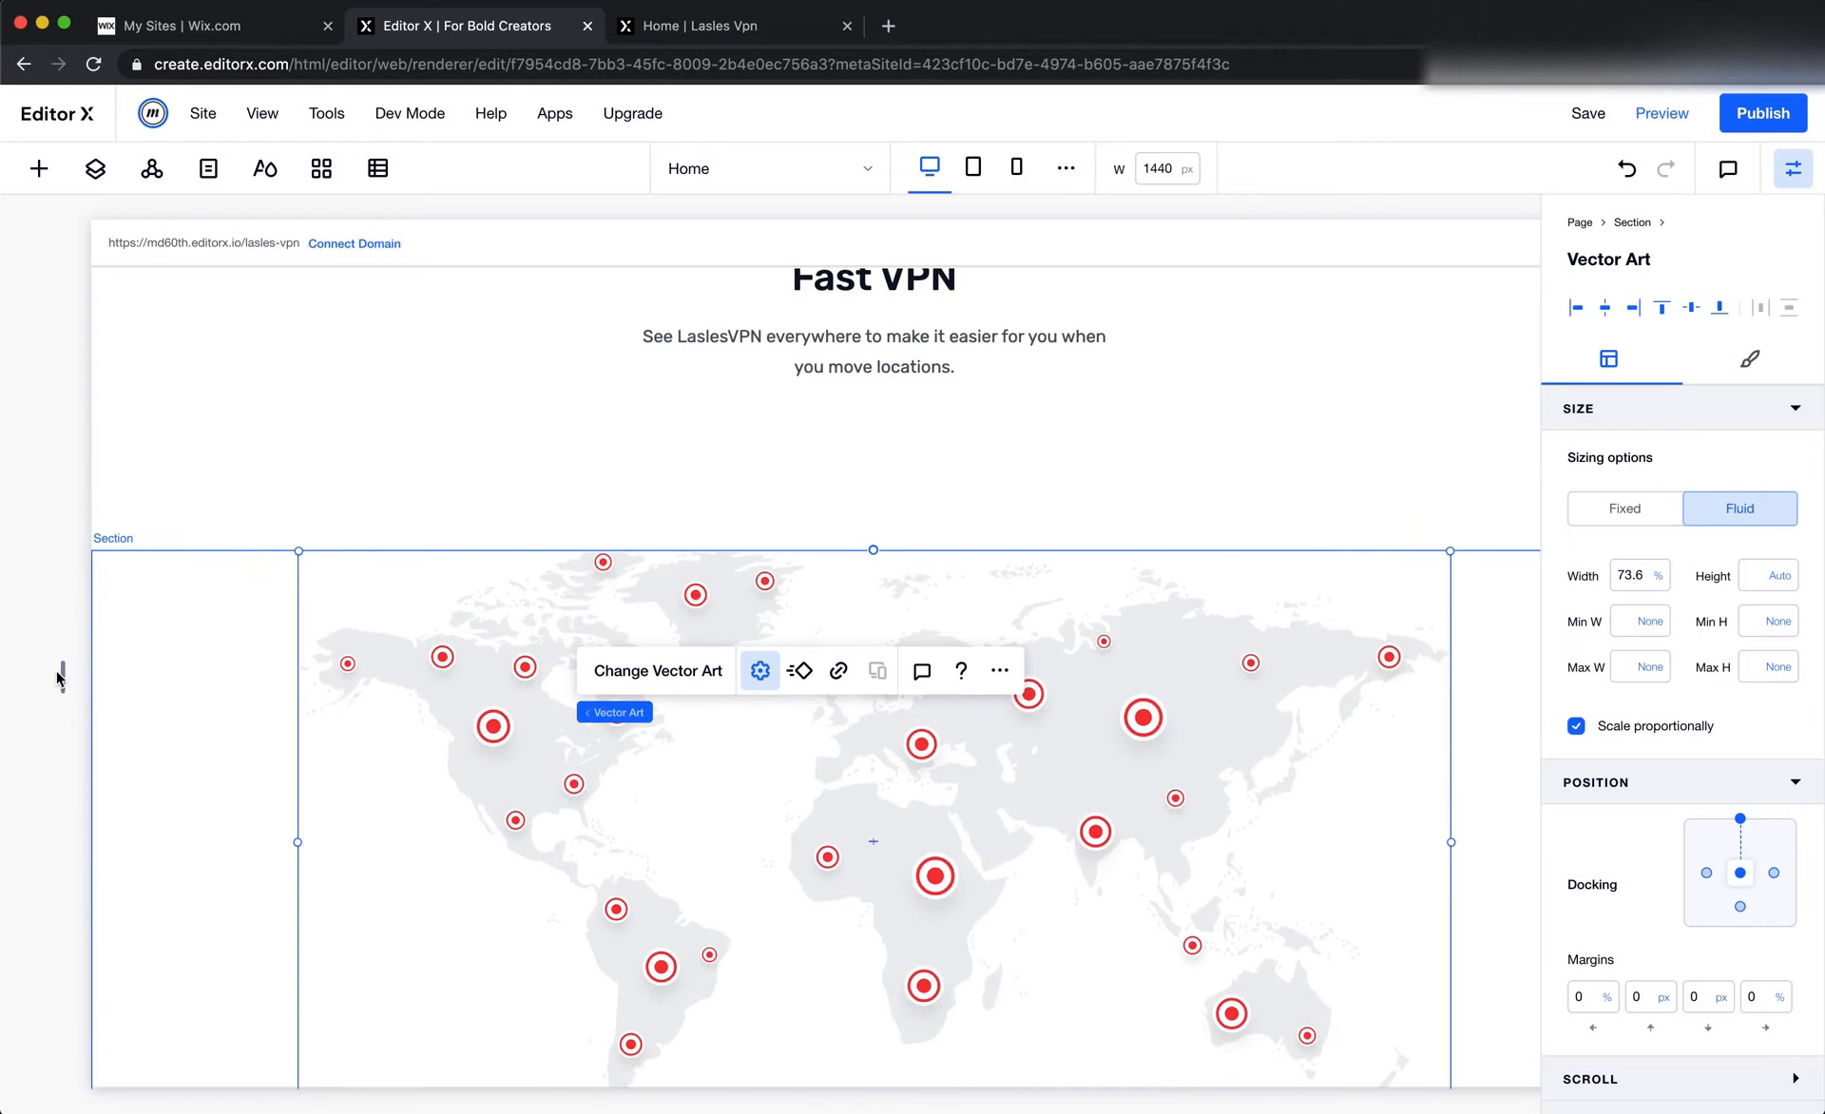
drag(62, 675, 340, 676)
drag(144, 684, 7, 670)
click(1164, 180)
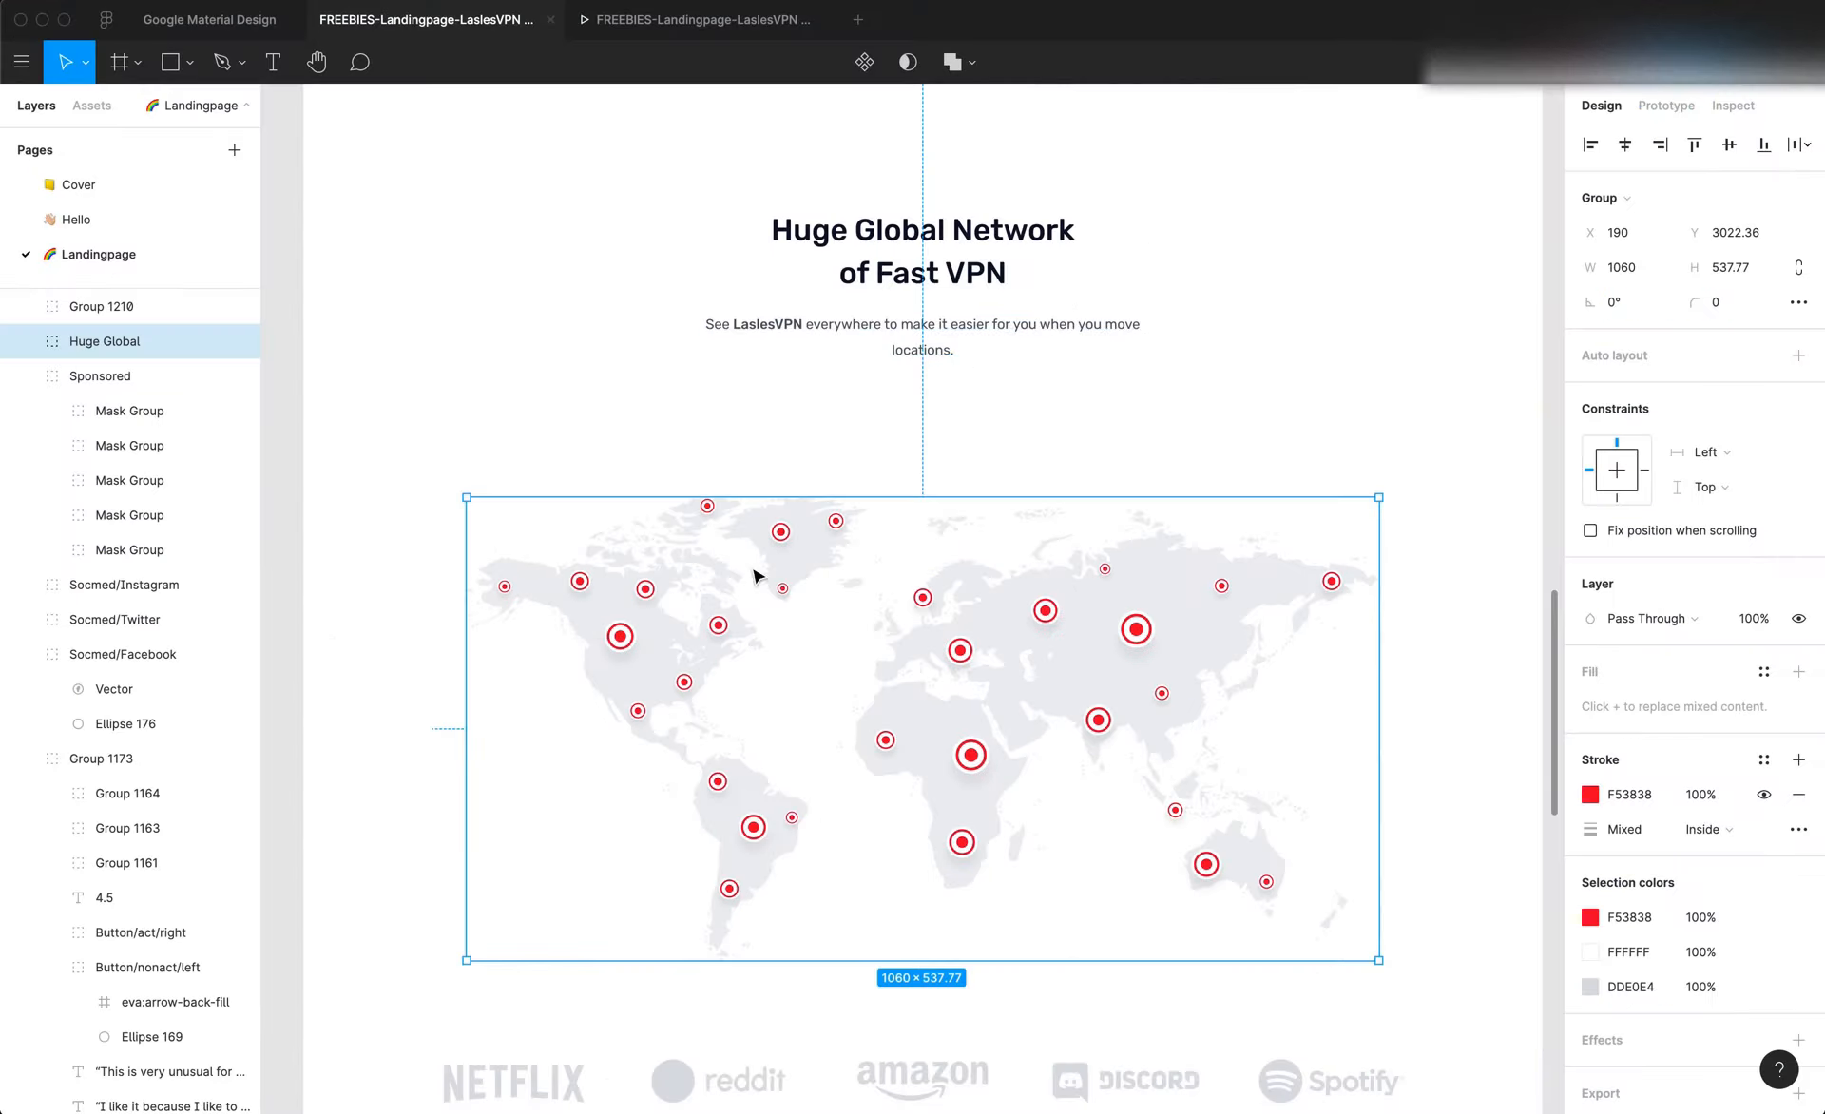
scroll(753, 575, up, 20)
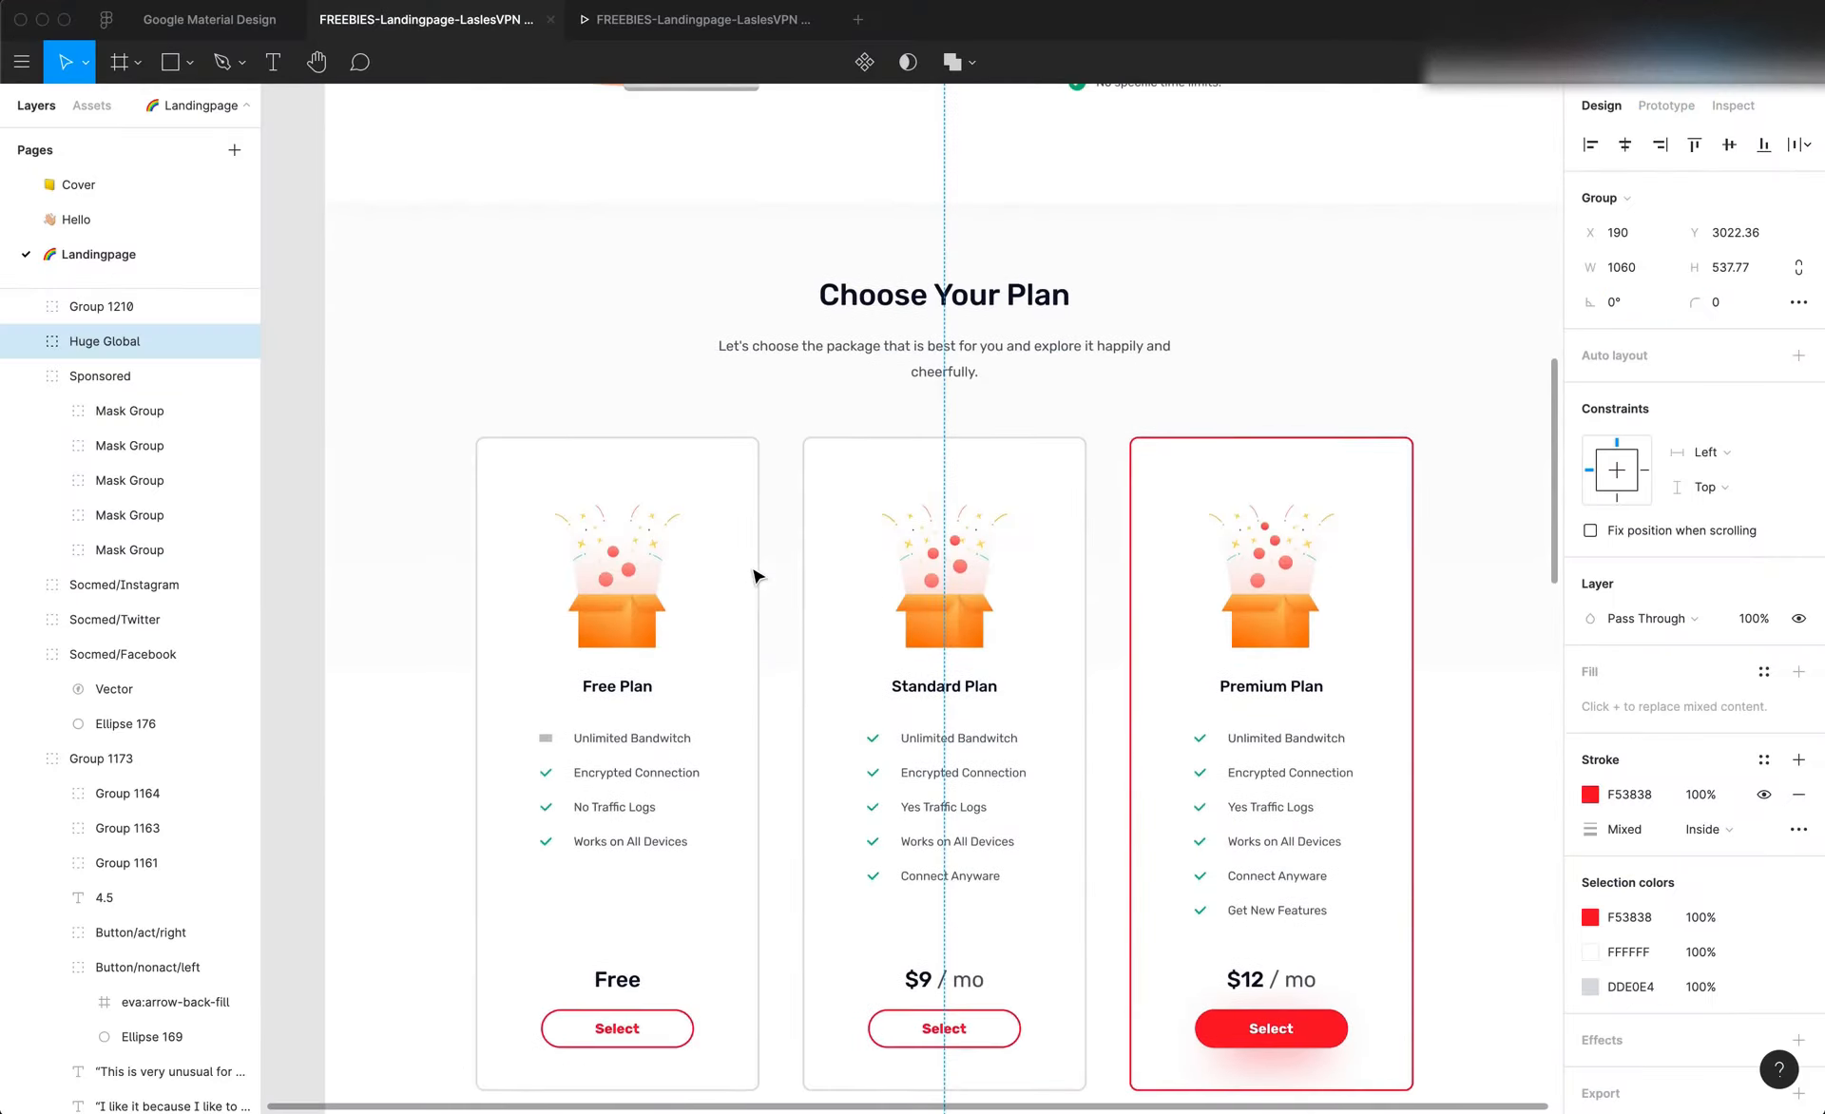
Look up the Landingpage frame's width in Figma and set the Editor X canvas width to 1440 px
scroll(754, 575, up, 8)
key(Escape)
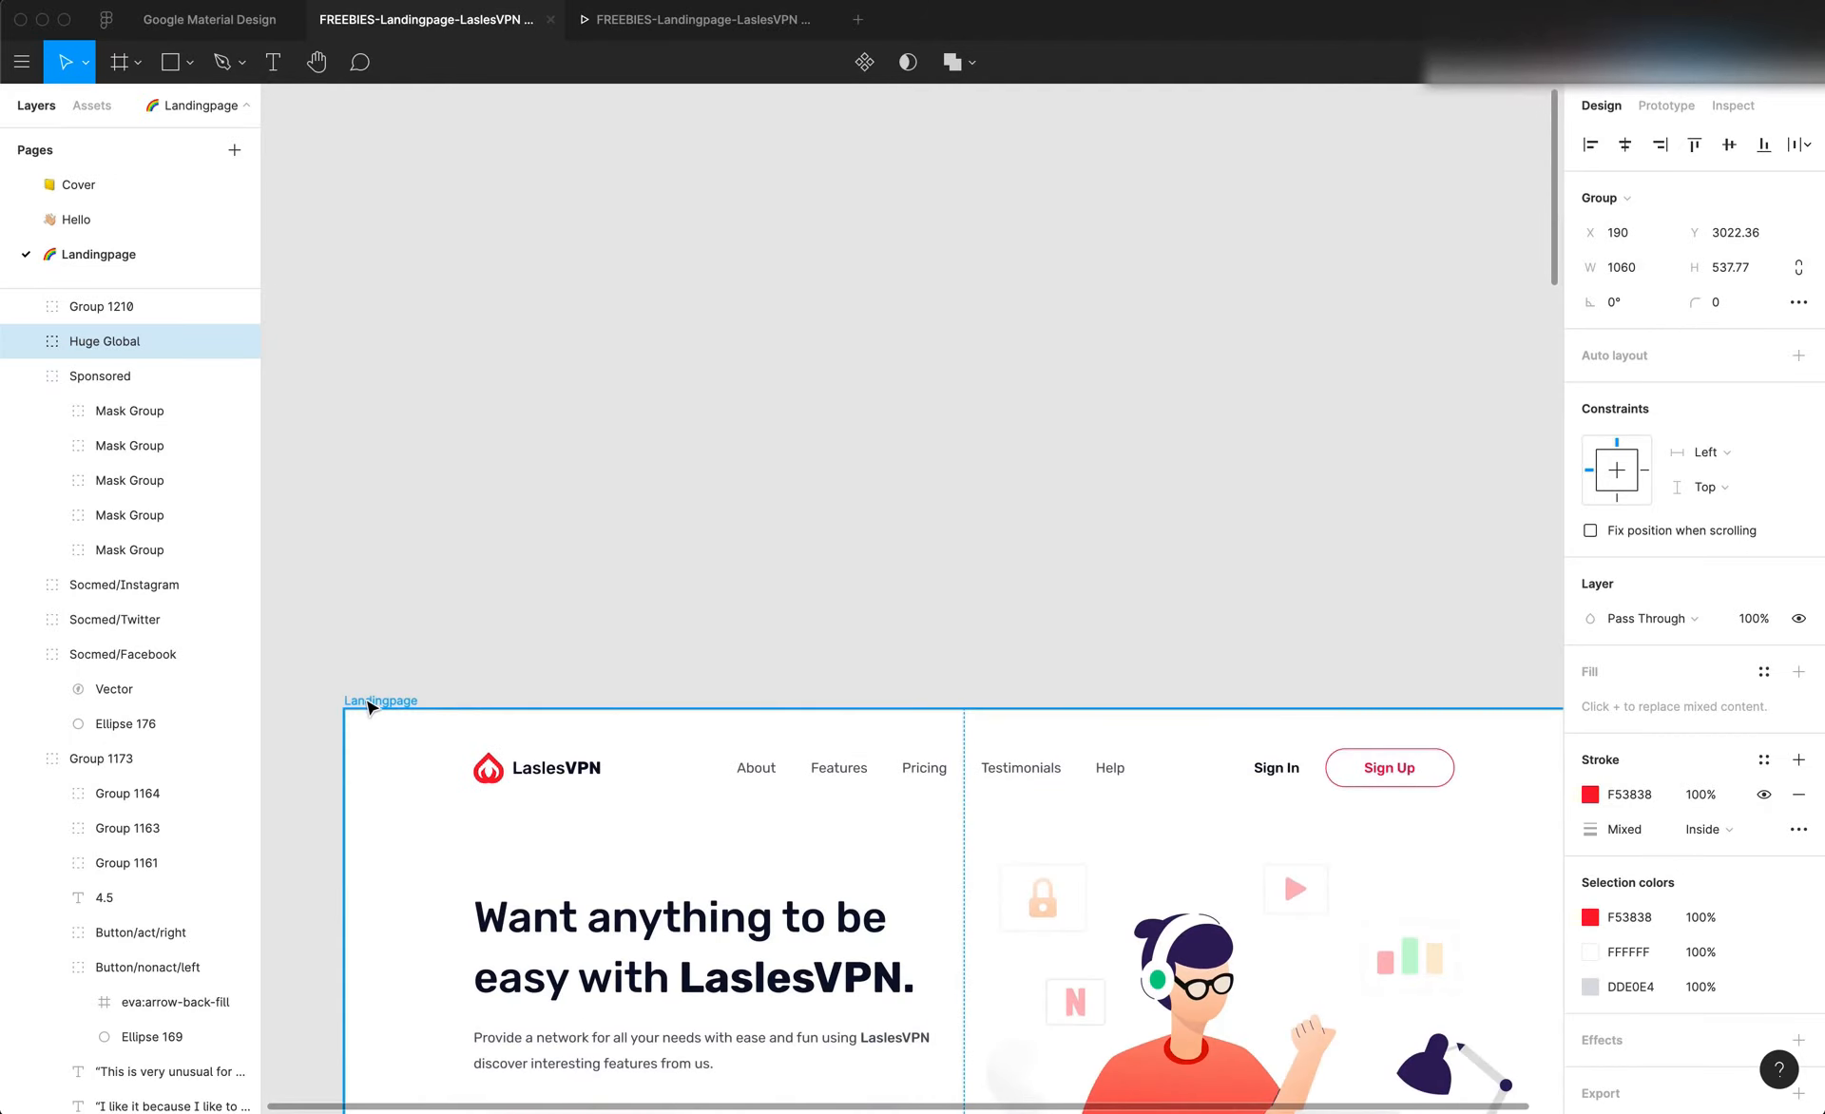
click(1639, 269)
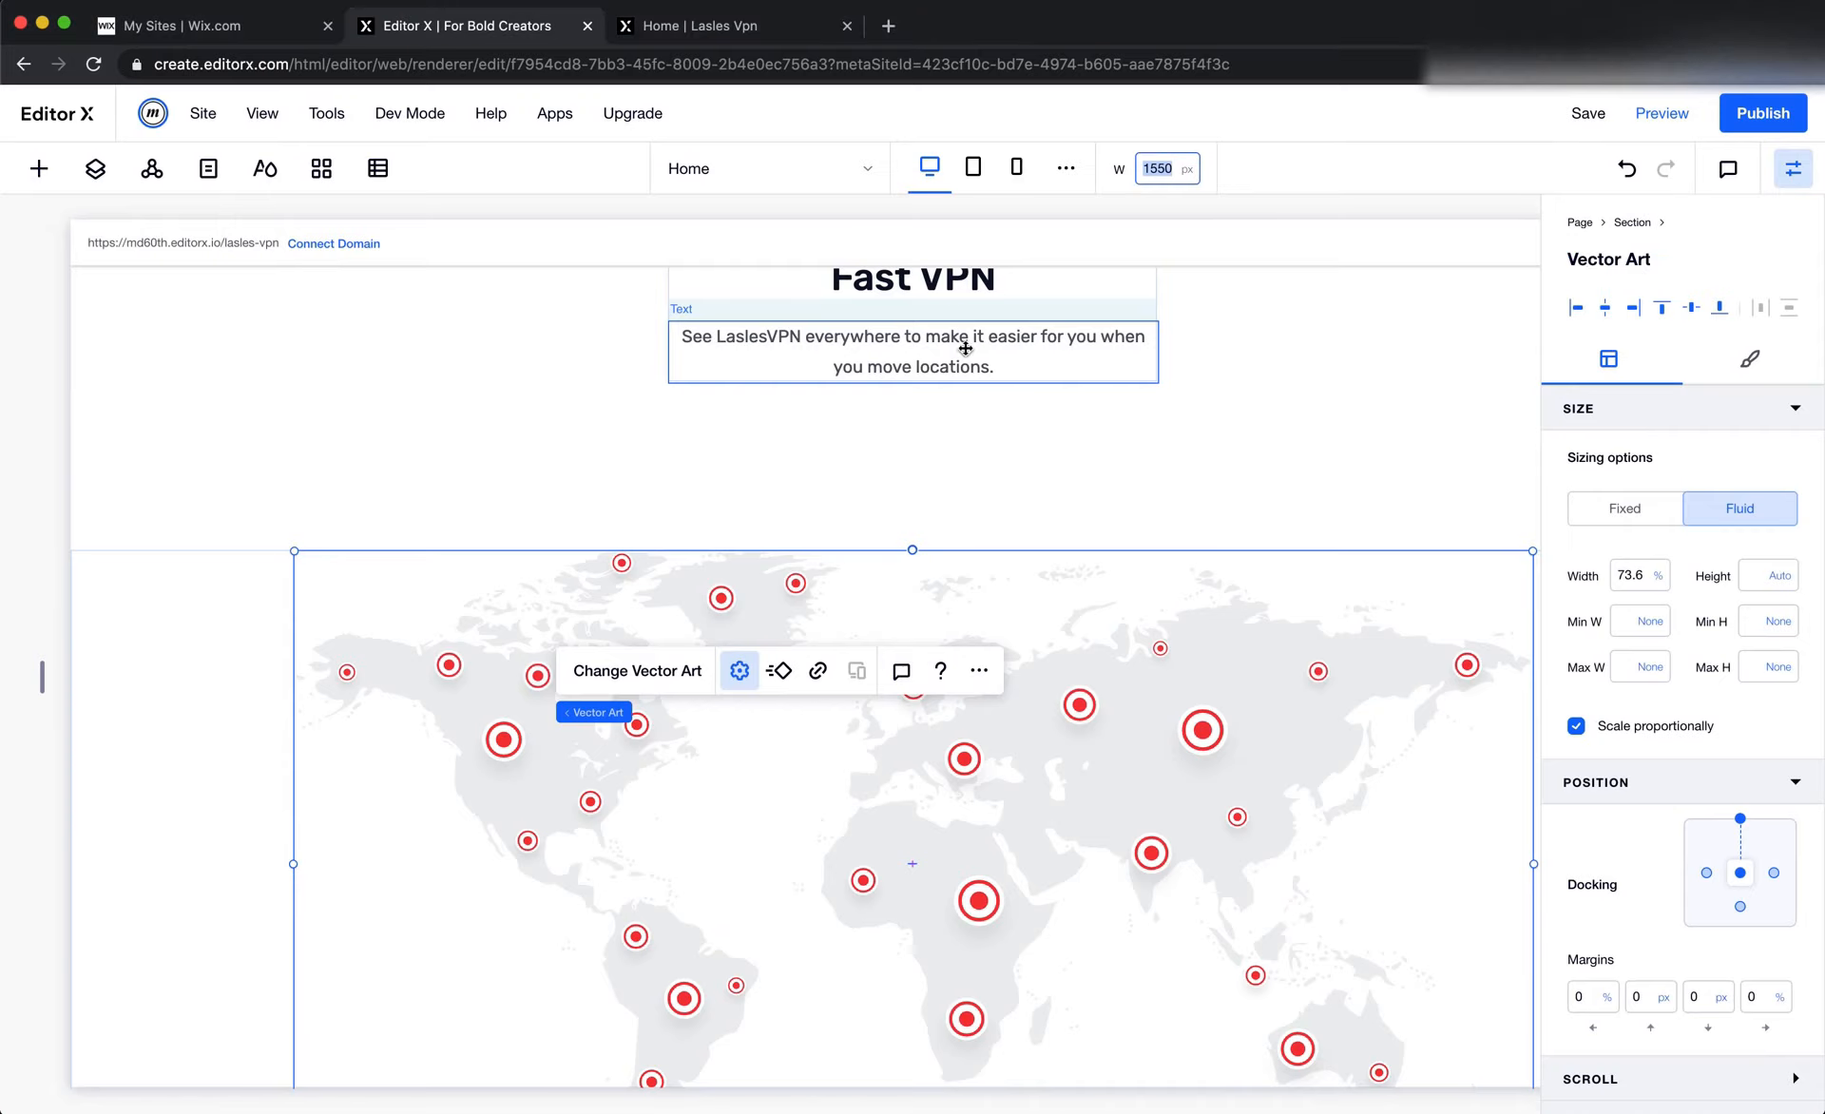
key(Return)
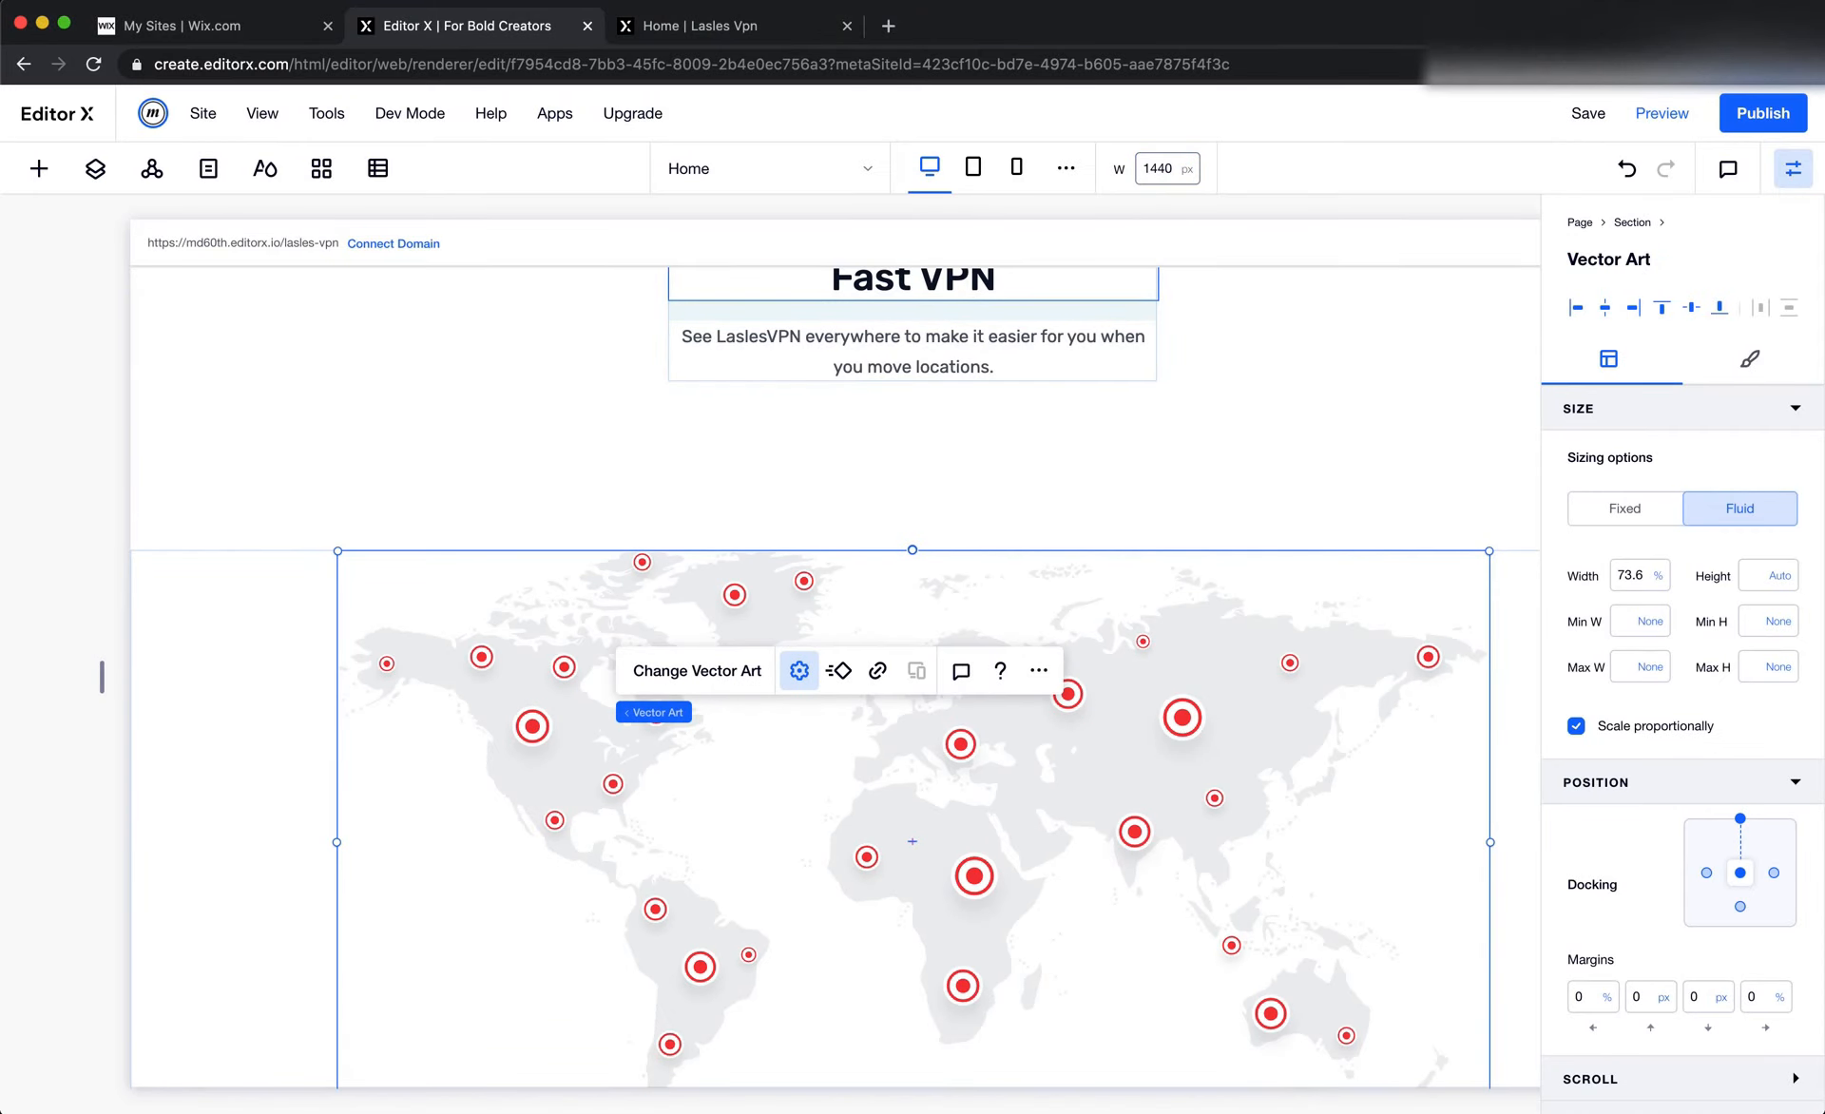
scroll(1241, 537, down, 2)
scroll(1241, 536, up, 2)
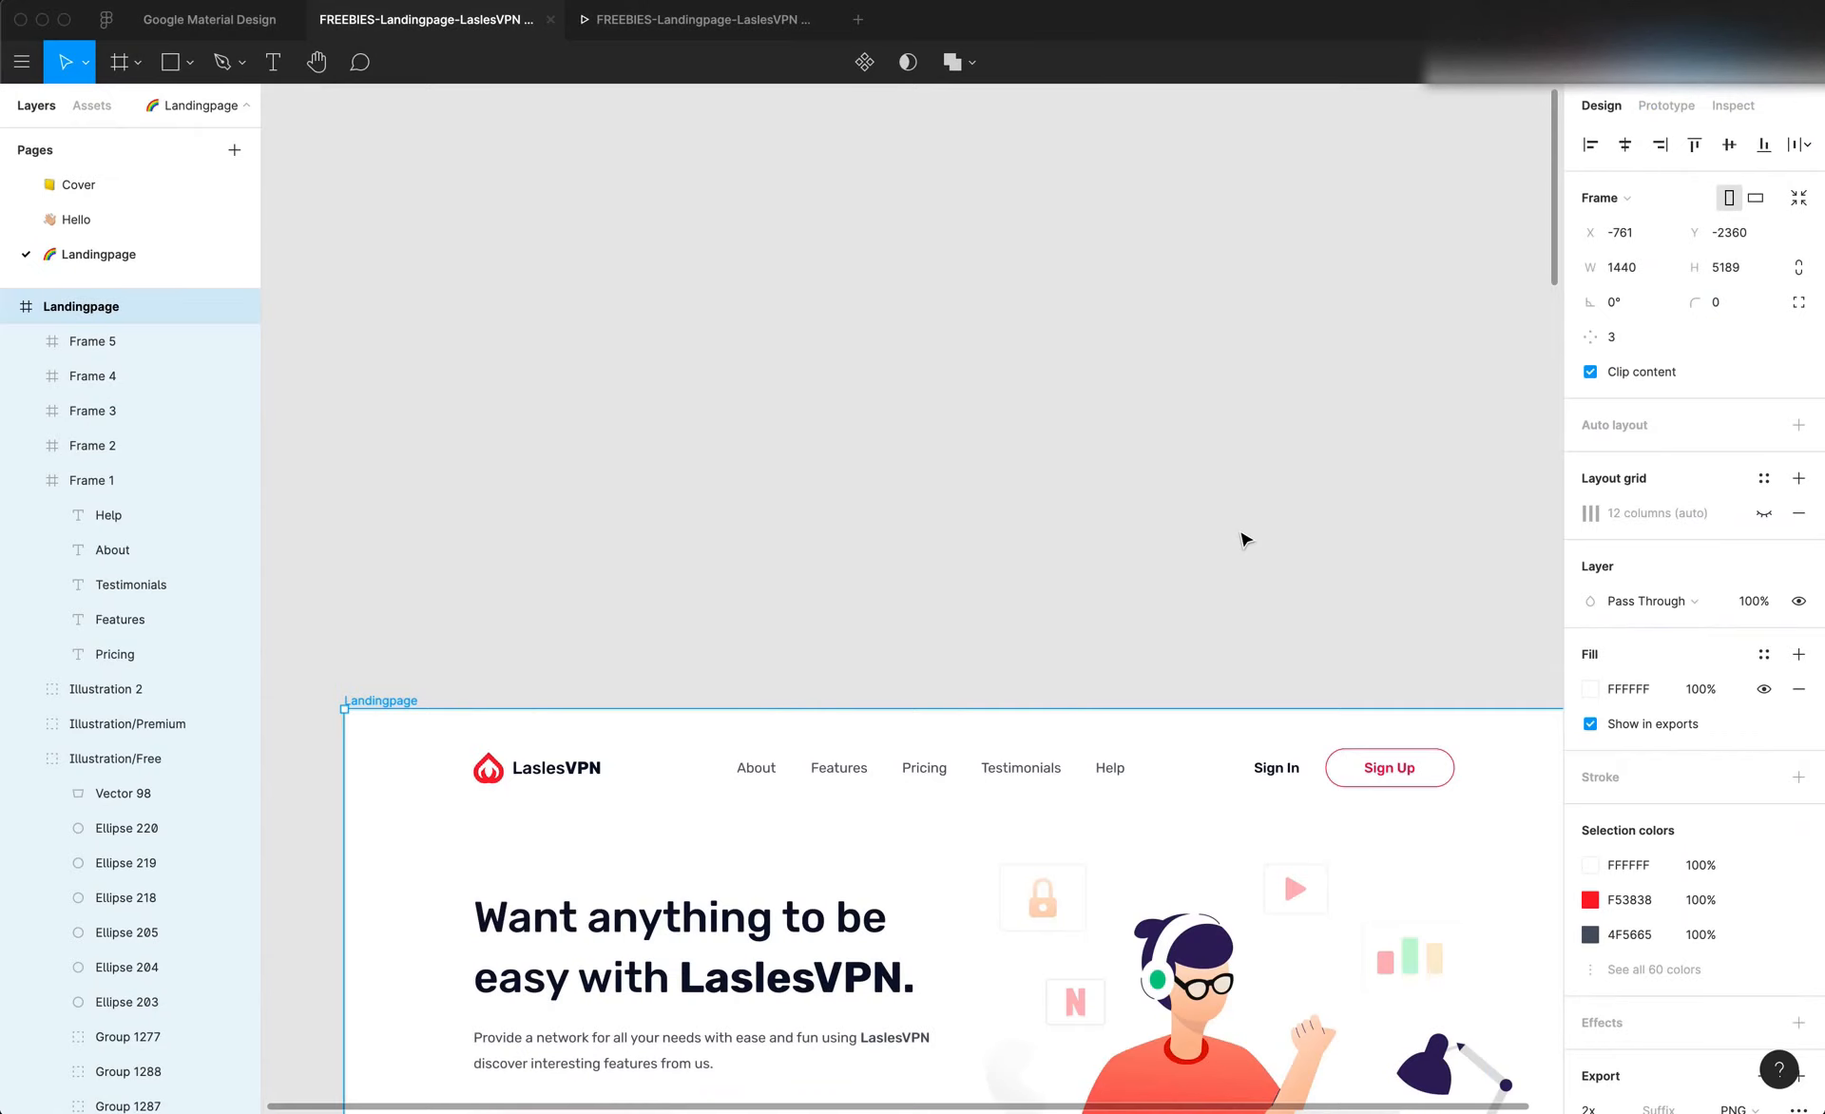
Examine the Sponsored logos group below the world map in the Figma design
scroll(1246, 534, down, 15)
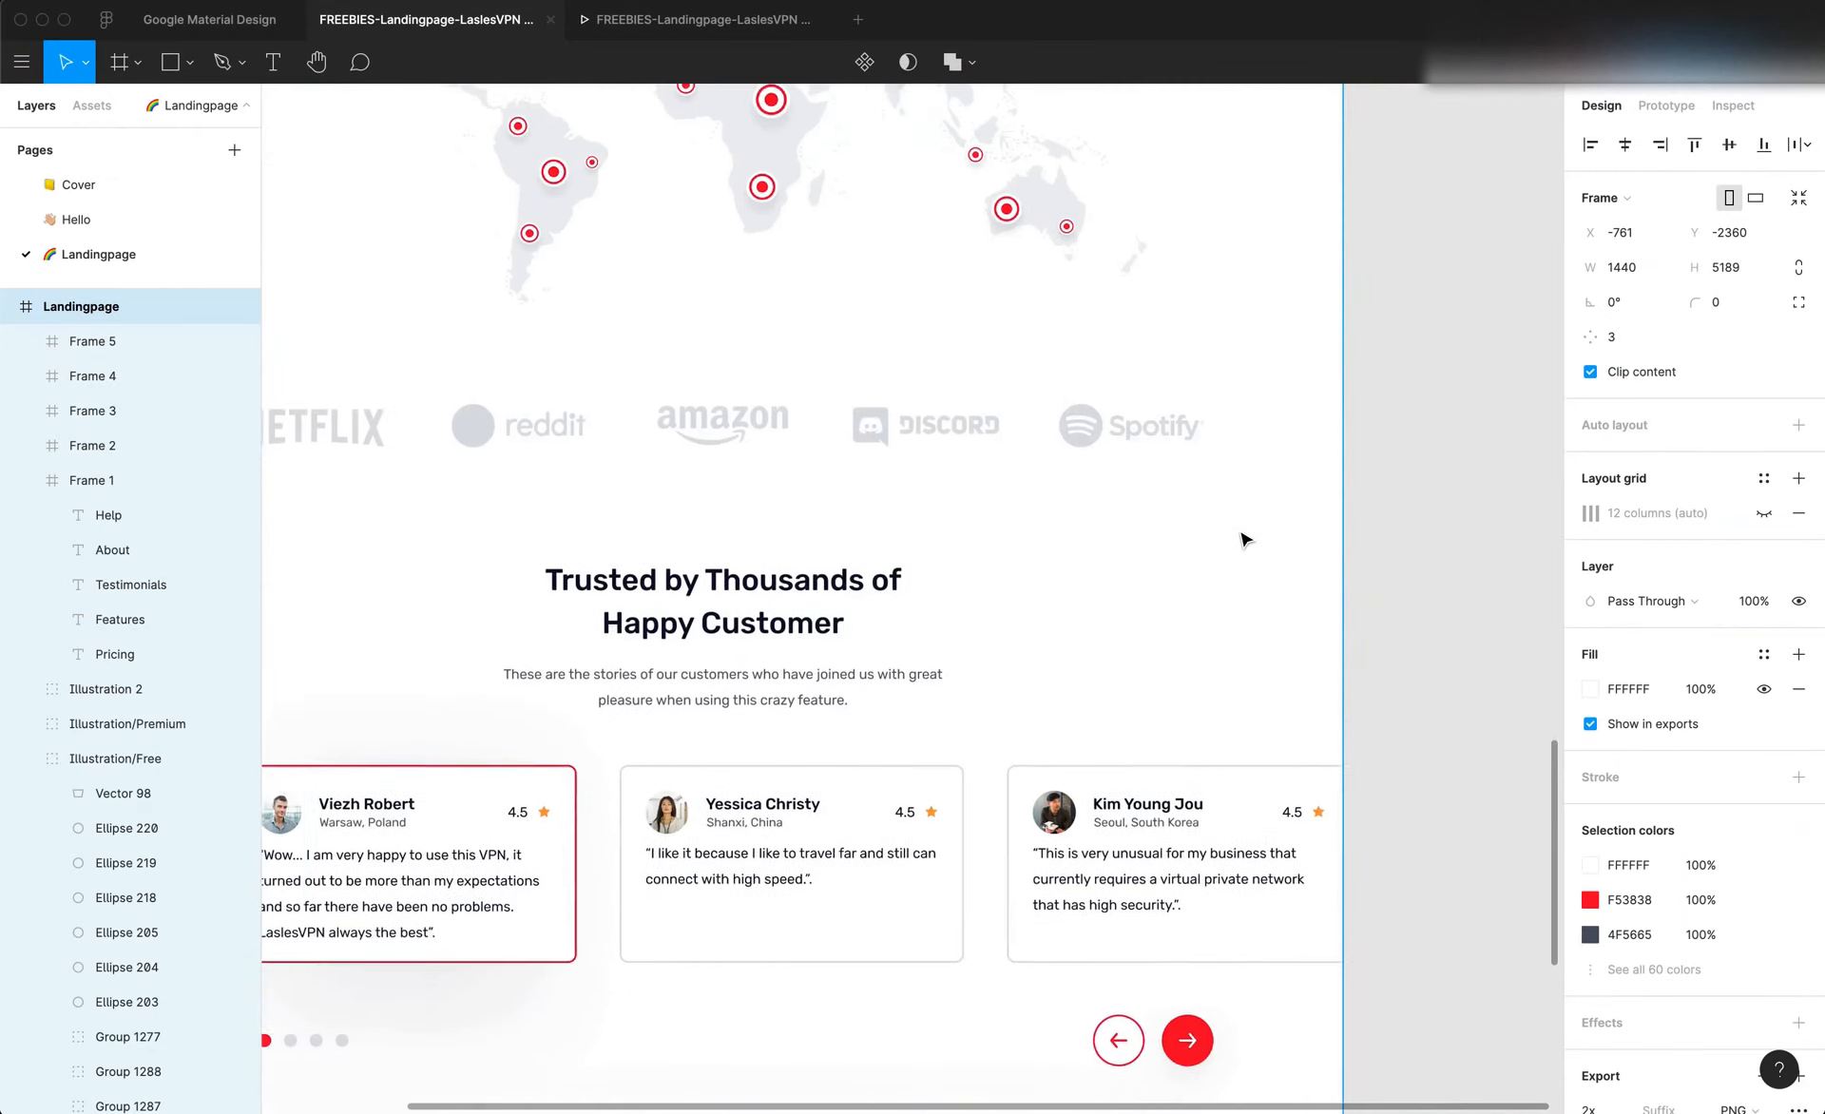
scroll(1241, 537, left, 3)
click(1189, 421)
scroll(1209, 421, up, 2)
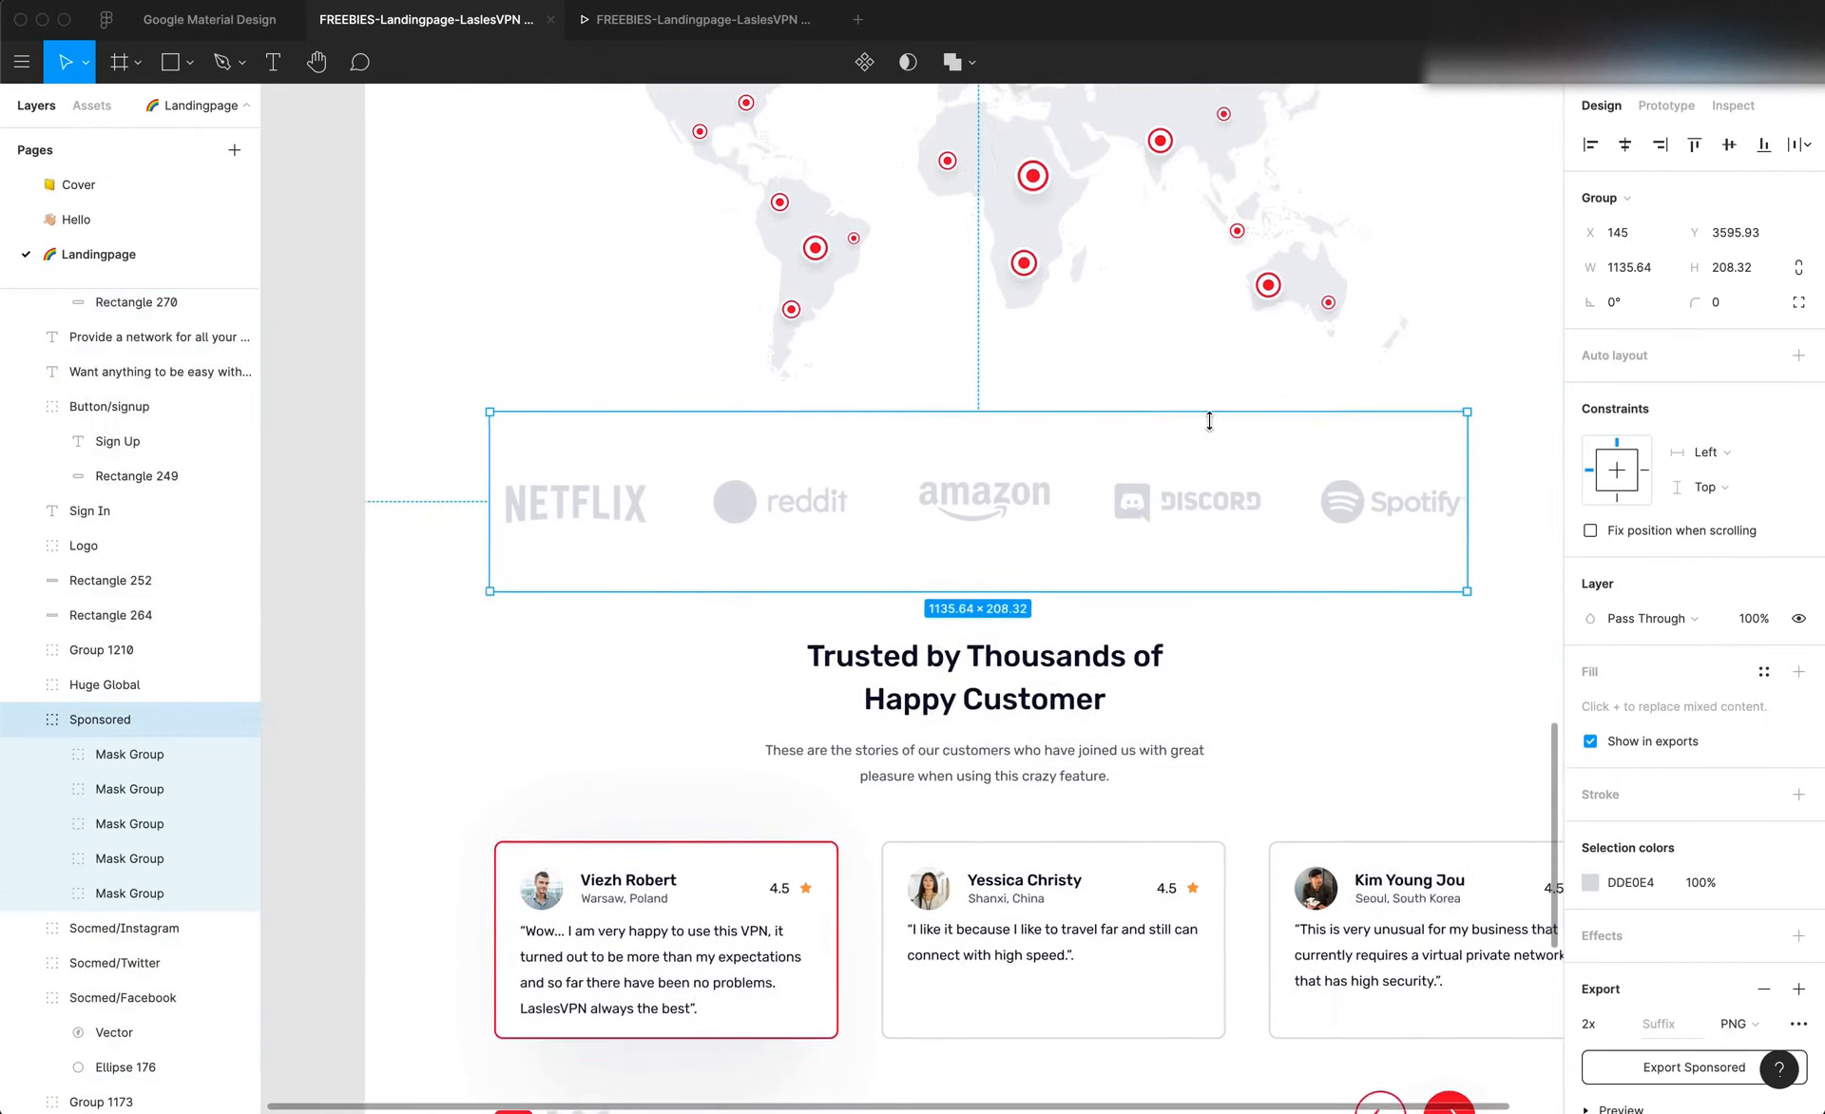
scroll(1209, 421, up, 1)
scroll(1209, 421, left, 1)
scroll(1159, 521, right, 2)
scroll(1158, 521, down, 1)
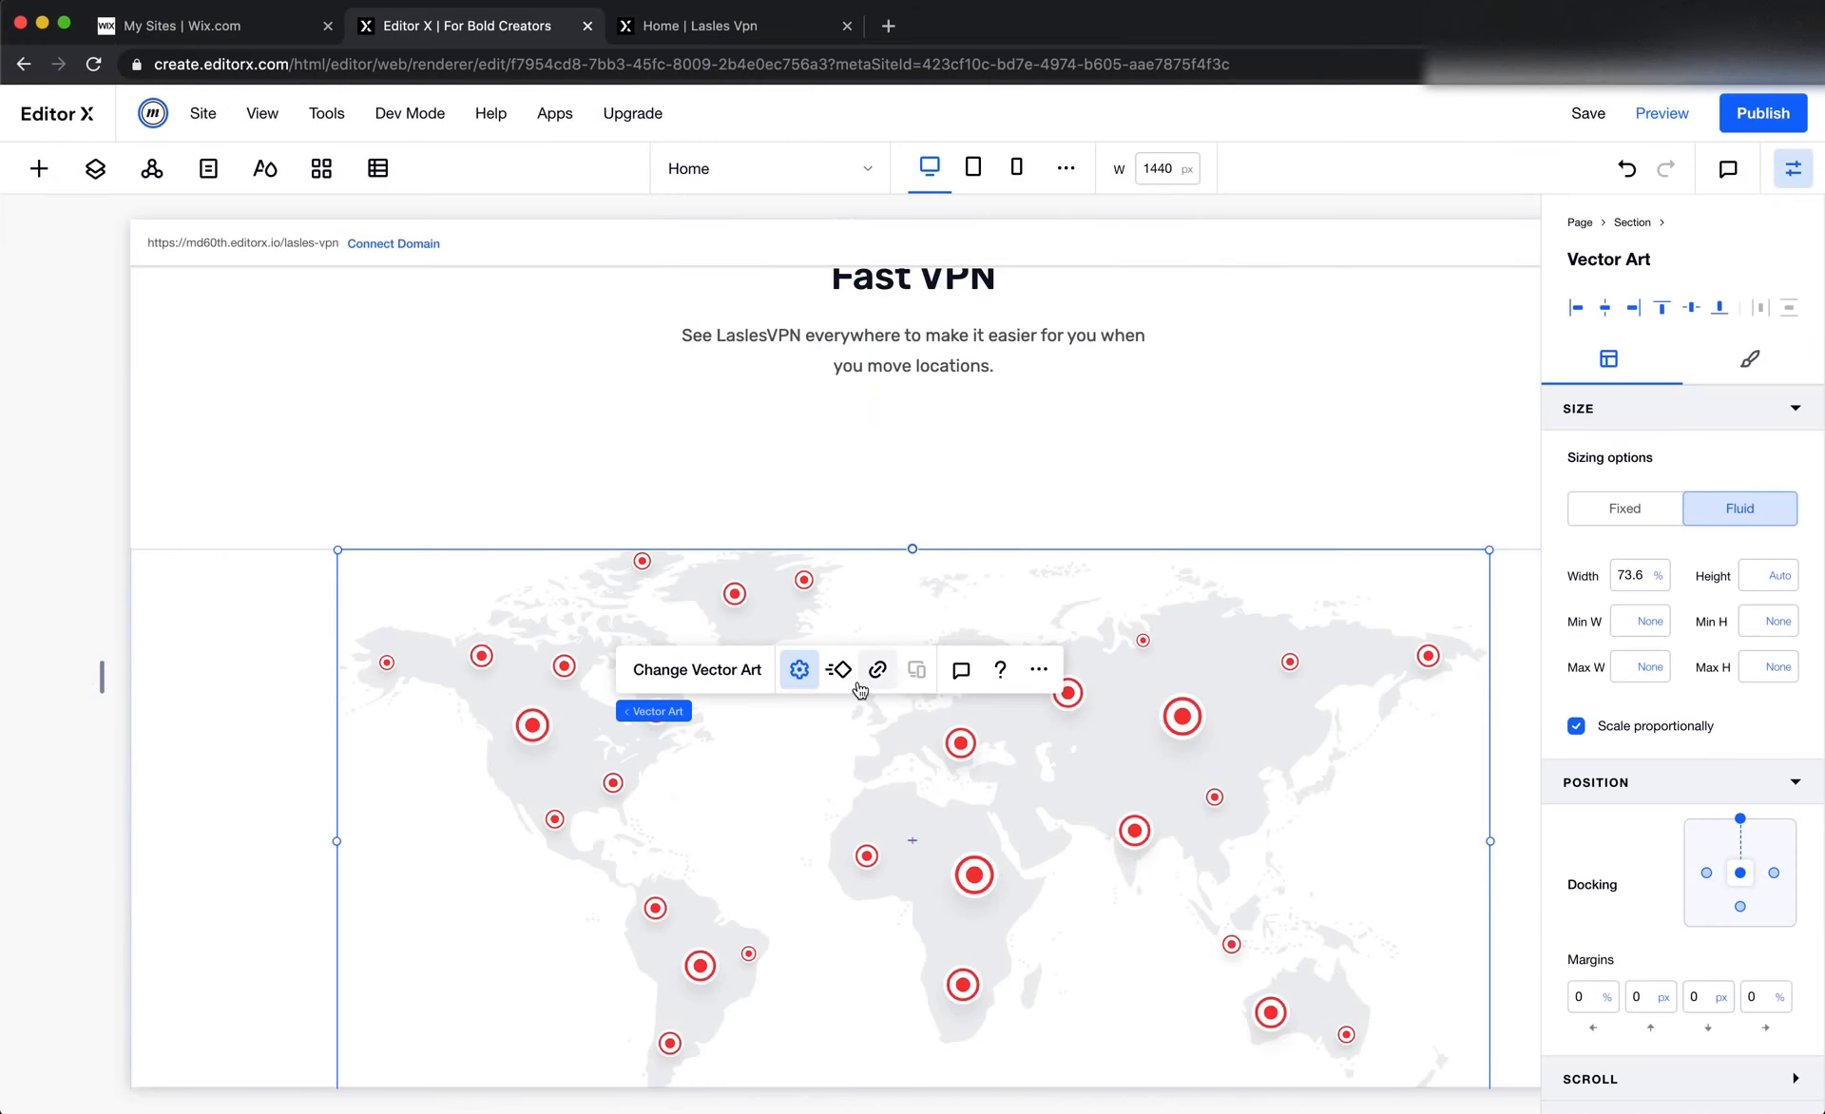
scroll(920, 855, down, 2)
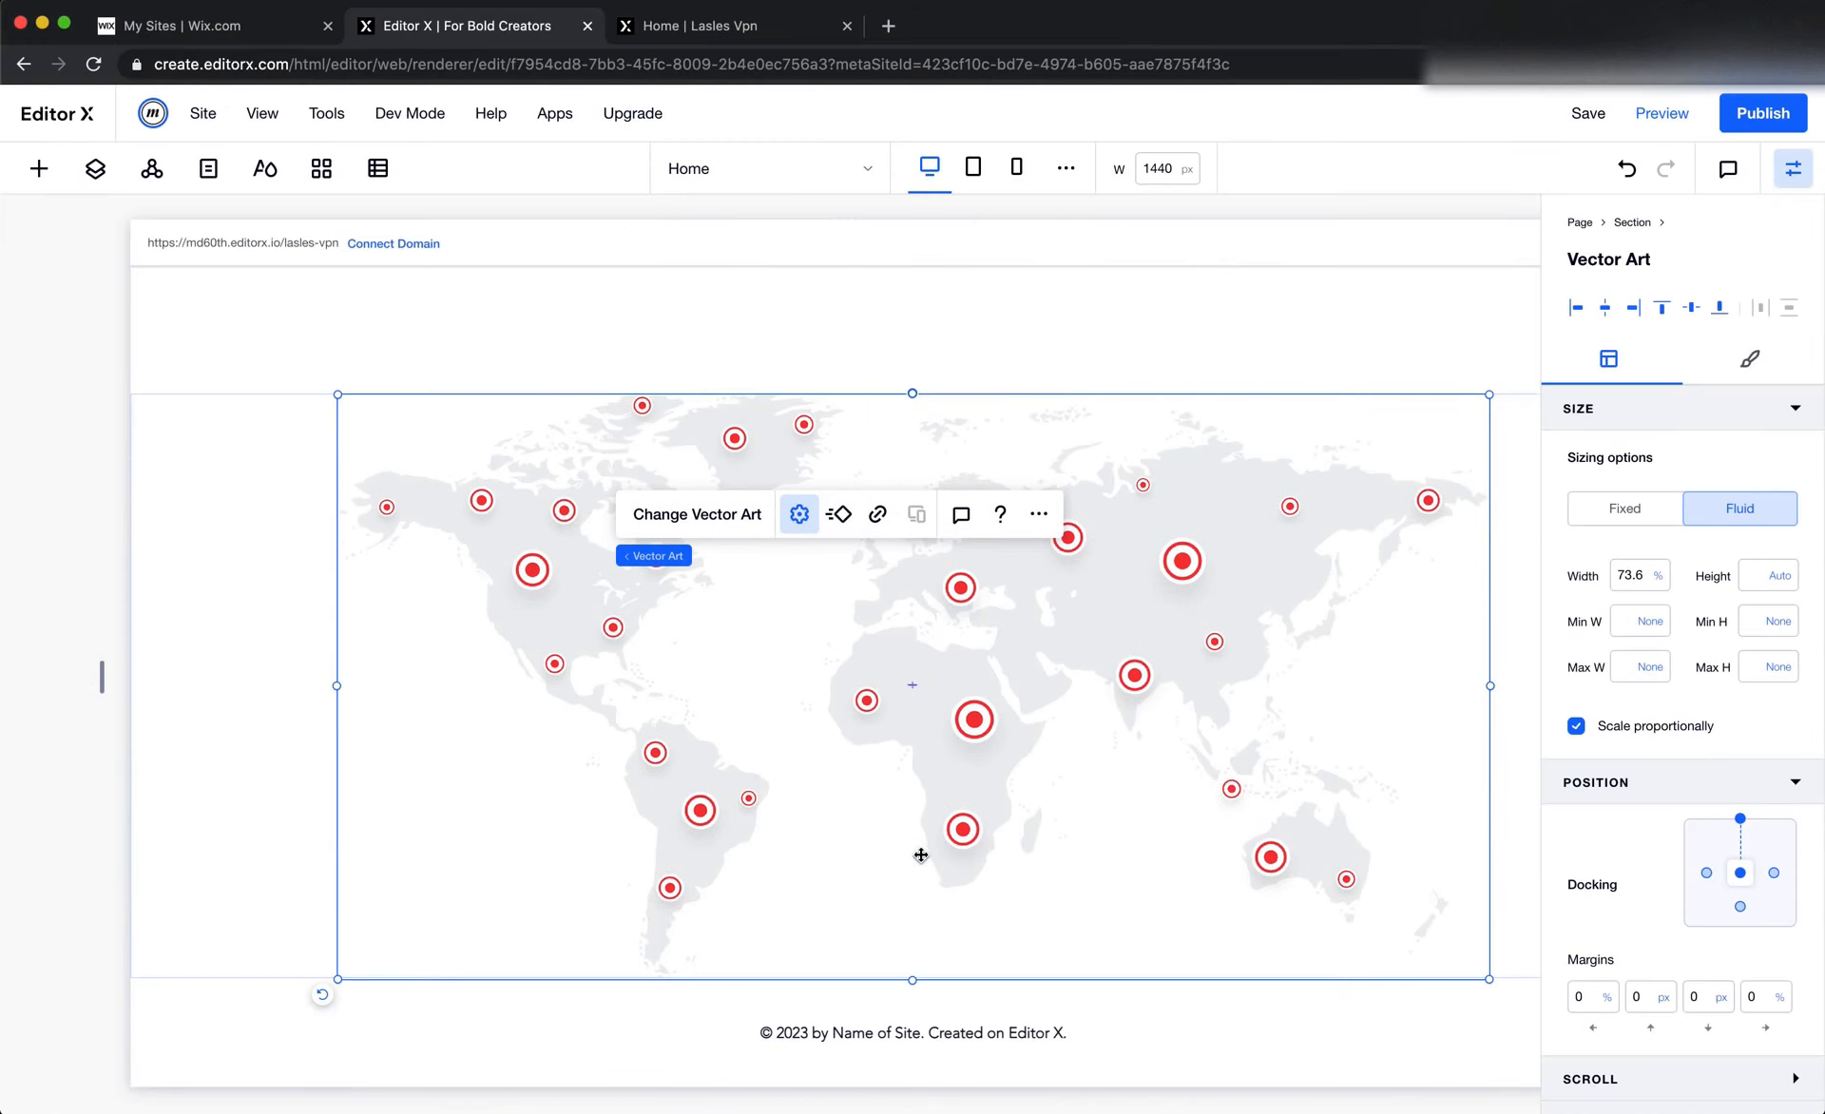
Duplicate the world map section in Editor X and select the map in the copy
click(252, 911)
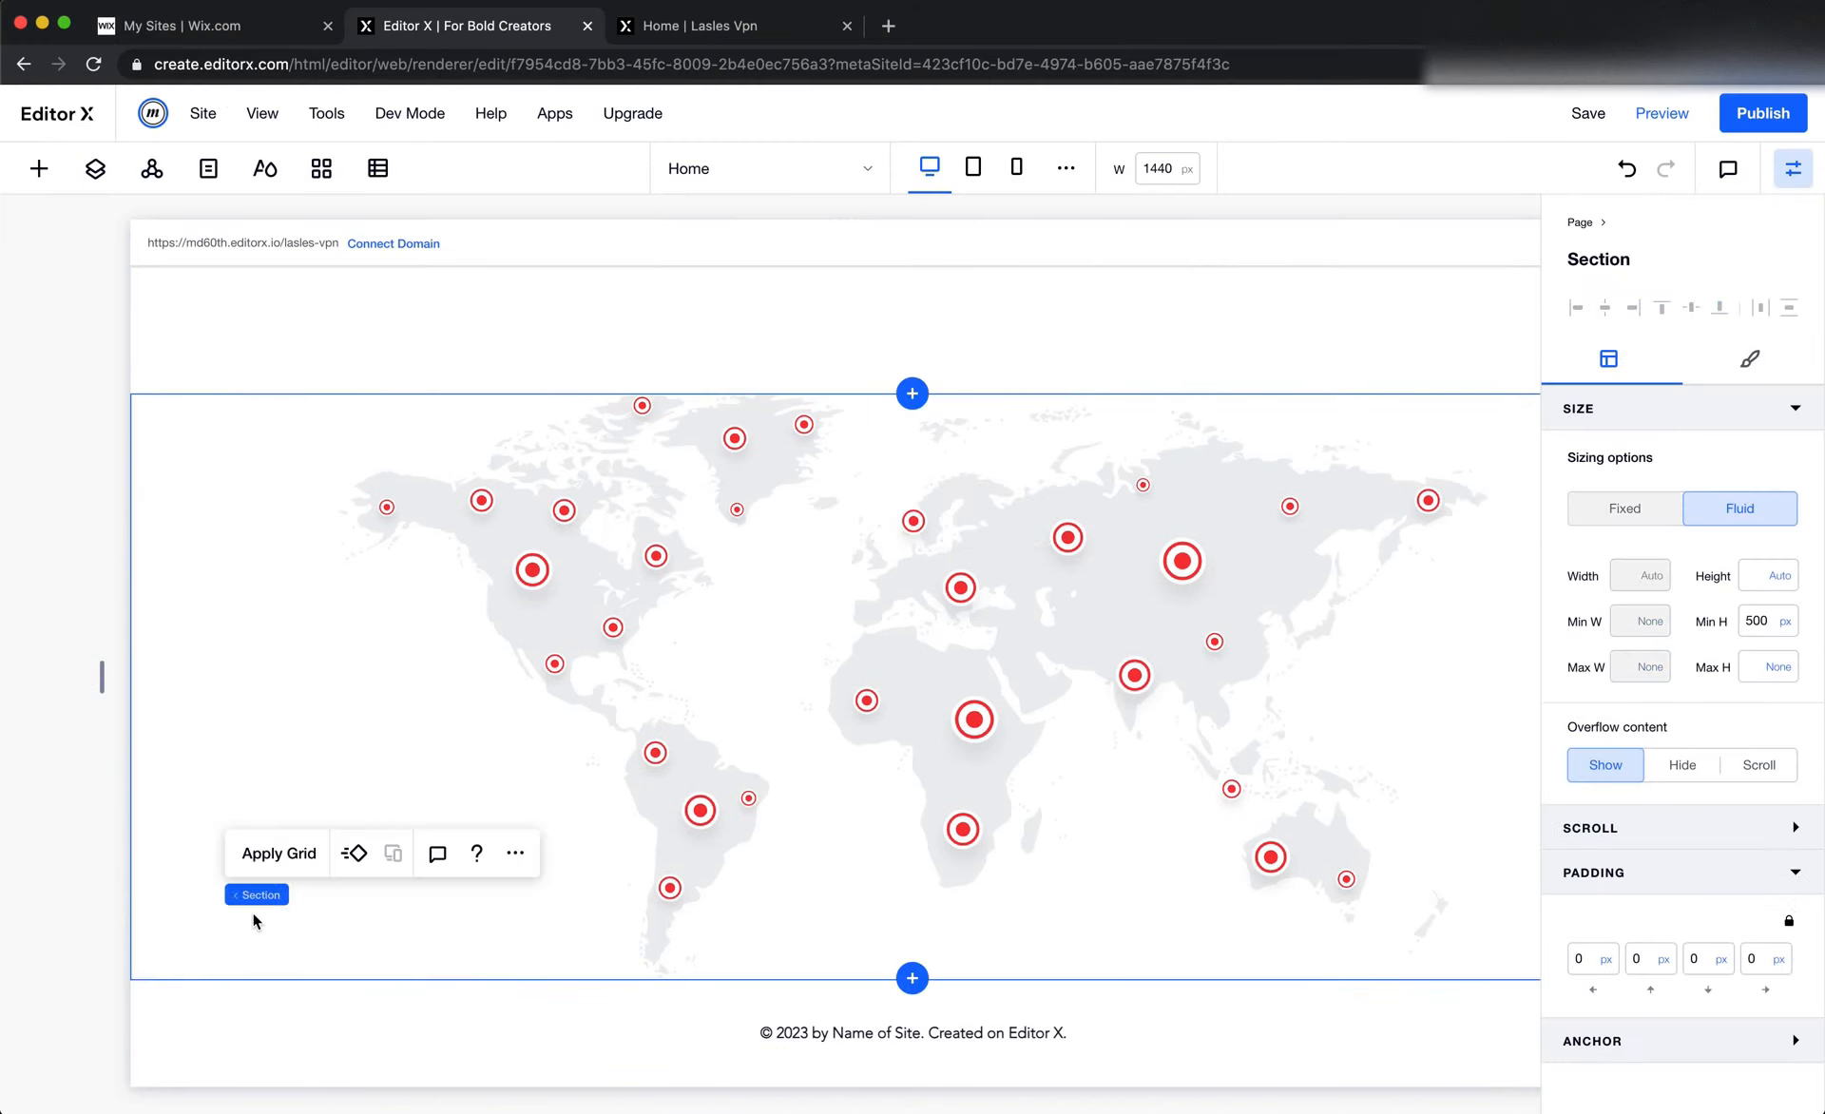
click(515, 853)
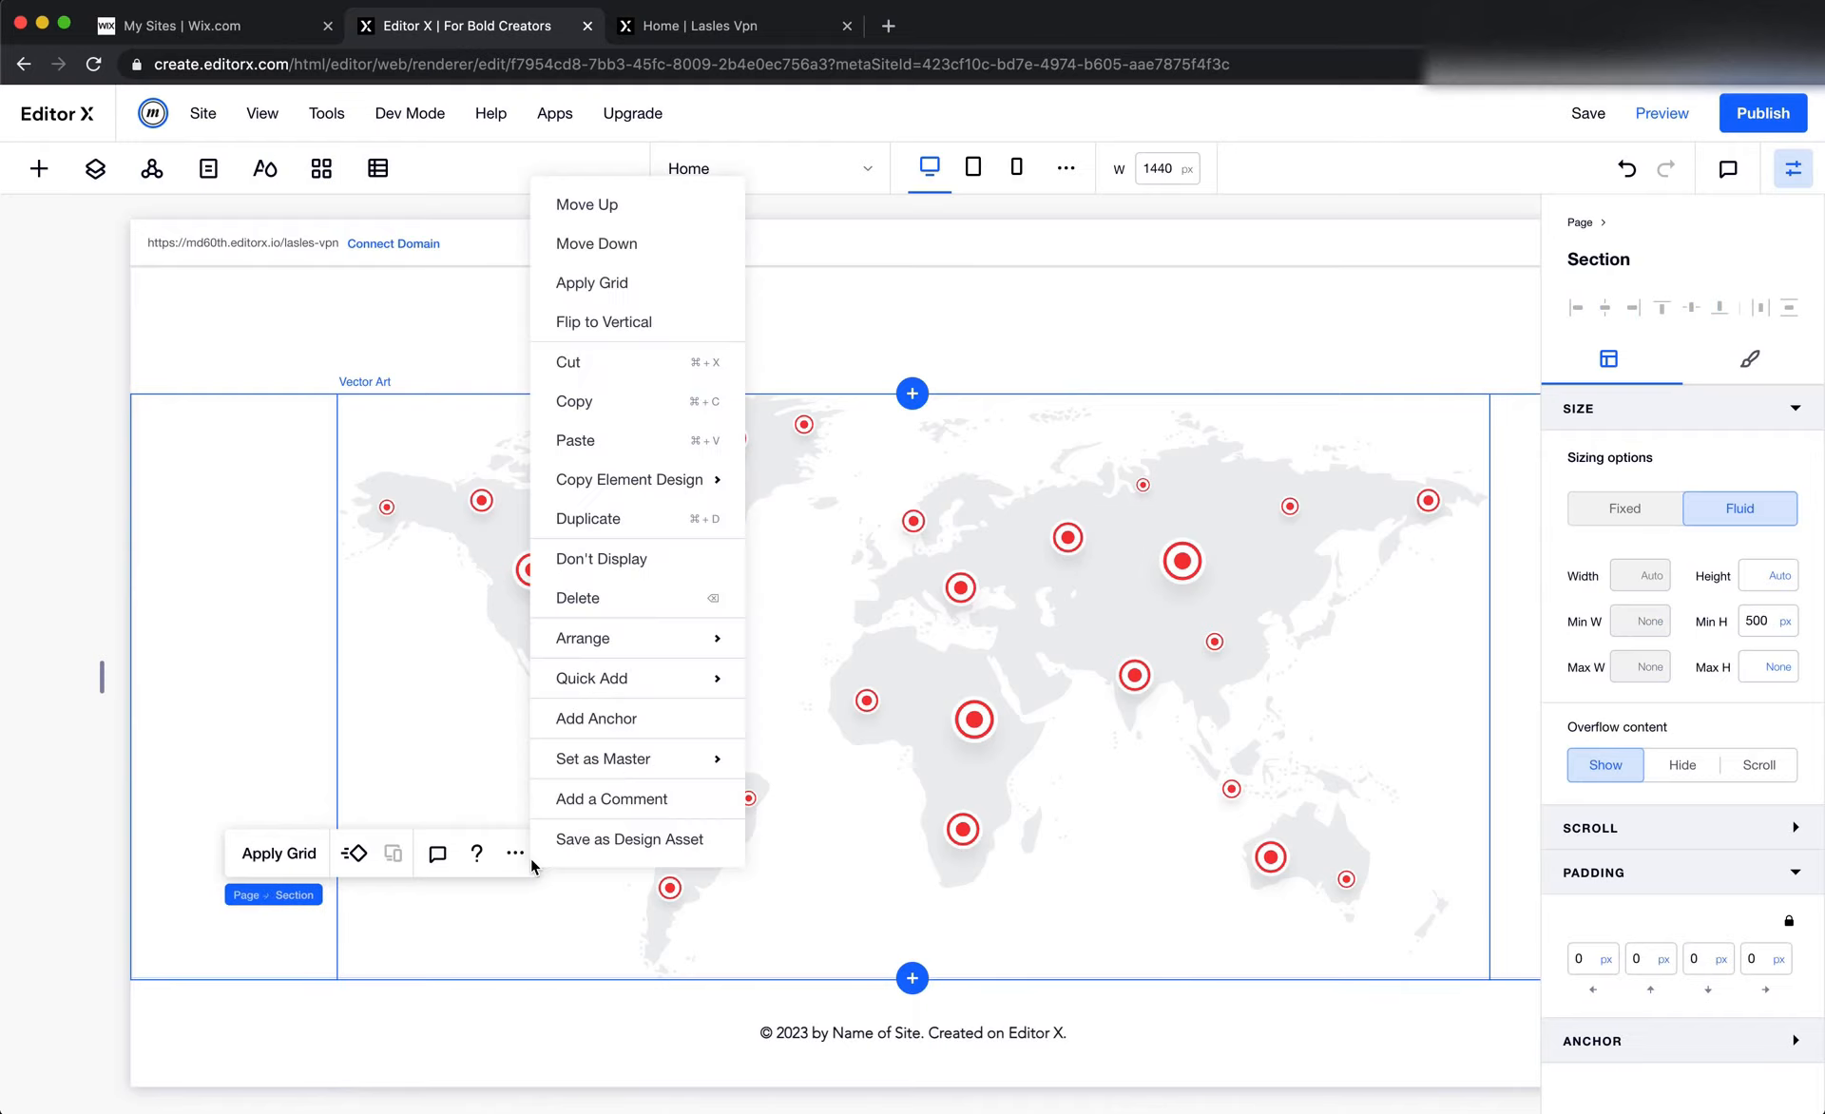
click(643, 519)
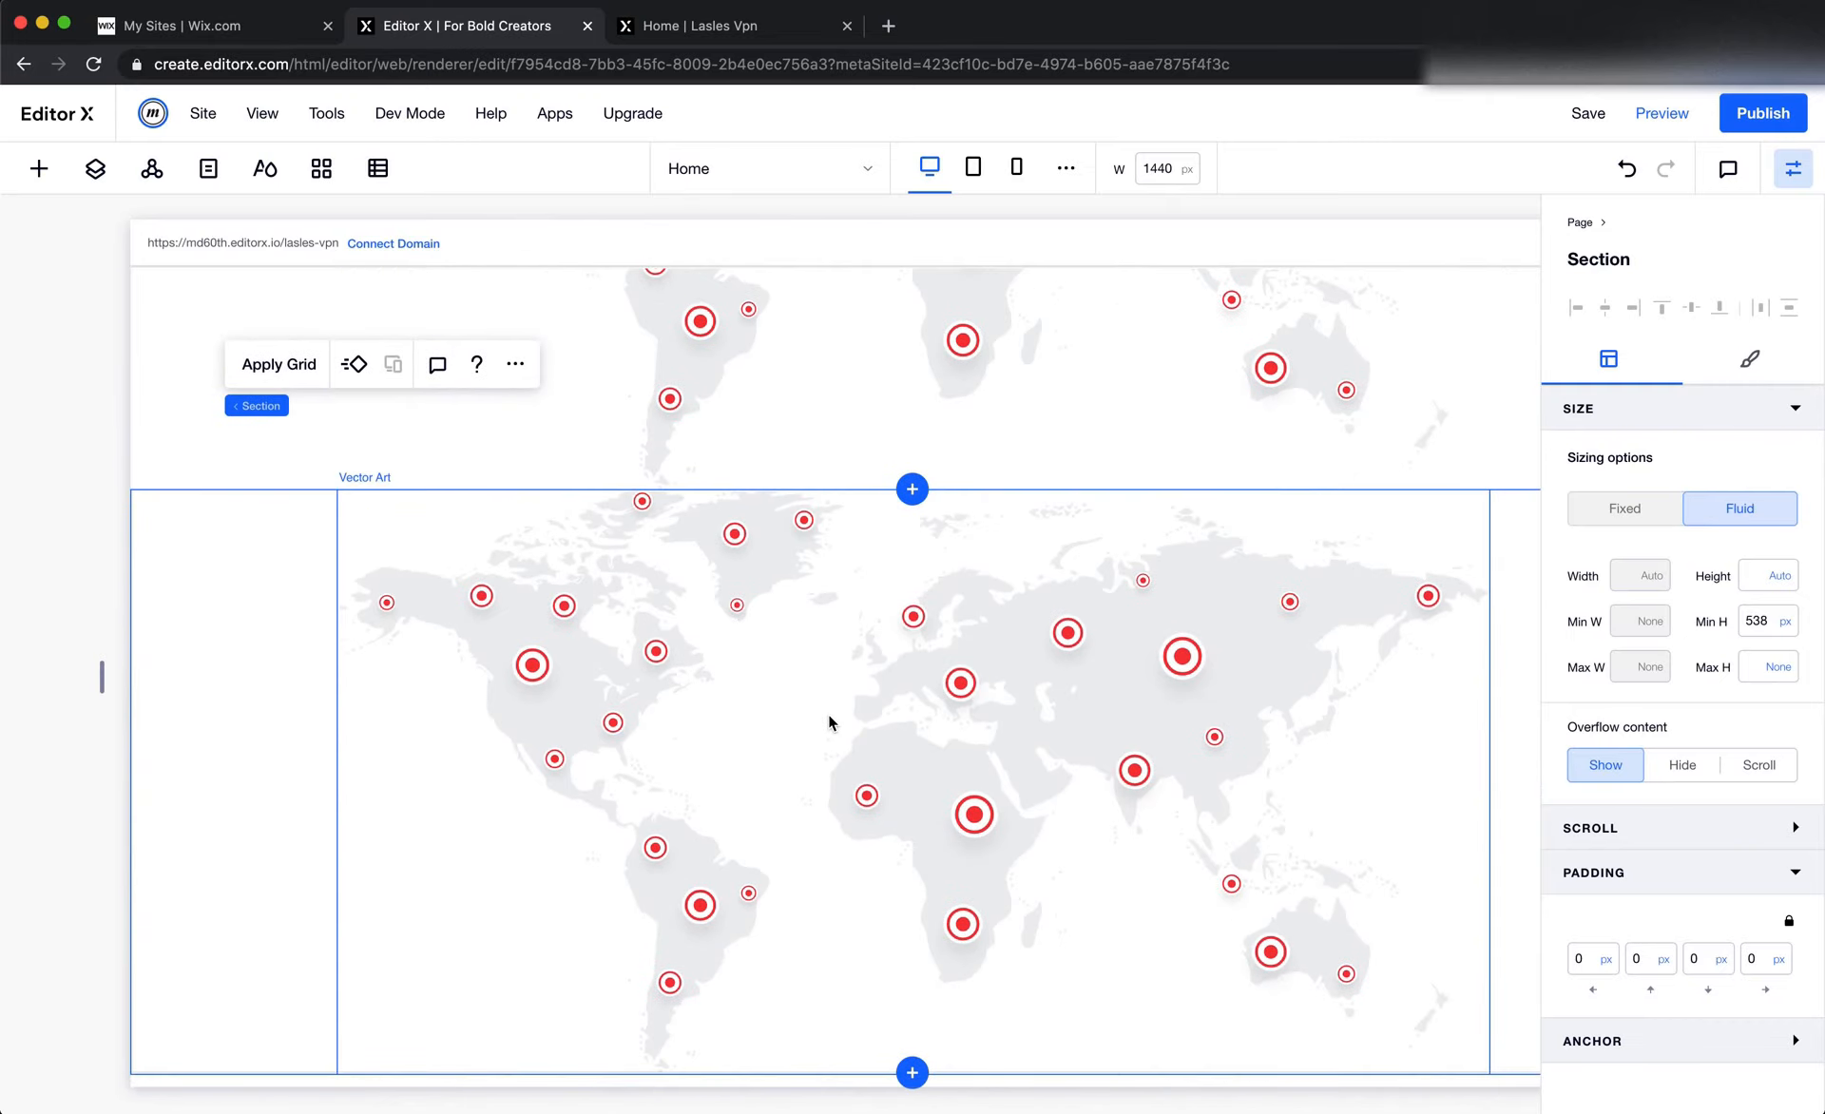
click(829, 715)
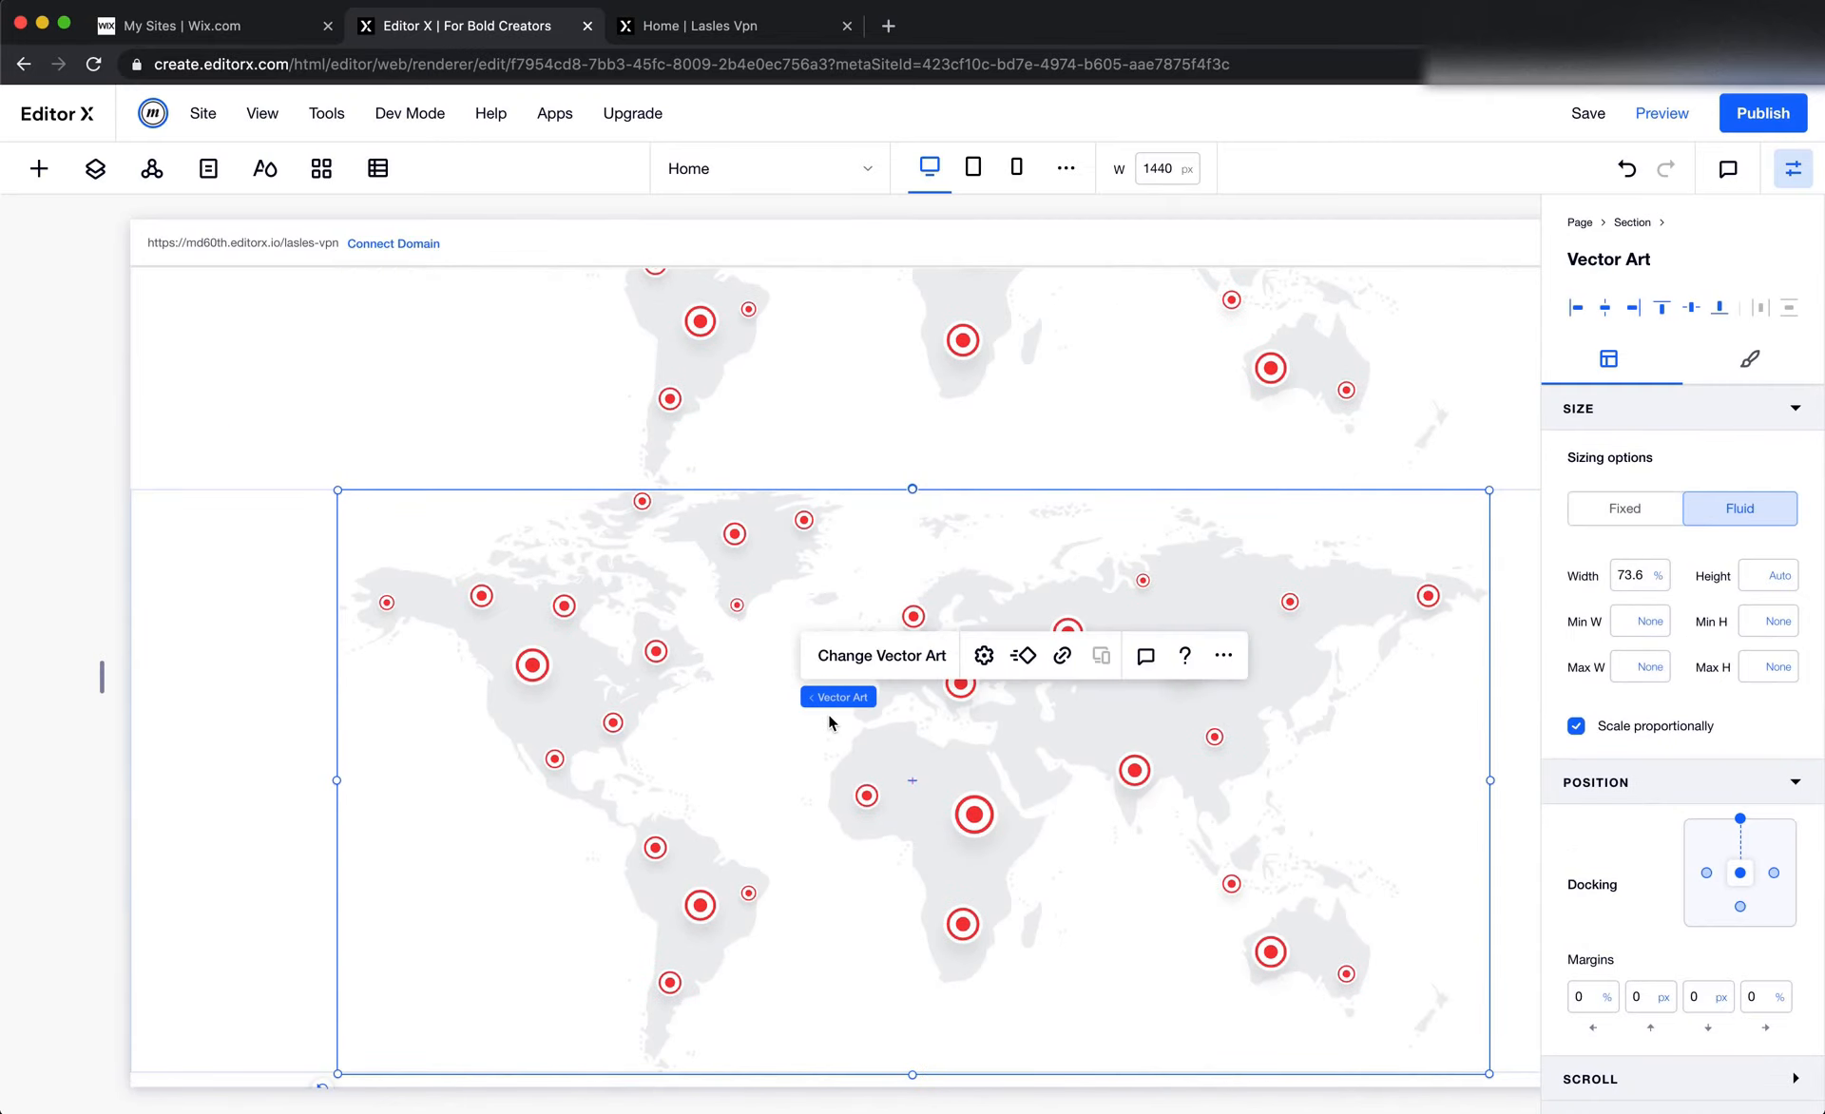
Insert the sponsor logos image from the Sponsored site folder into the duplicated section and delete that section's map
click(39, 168)
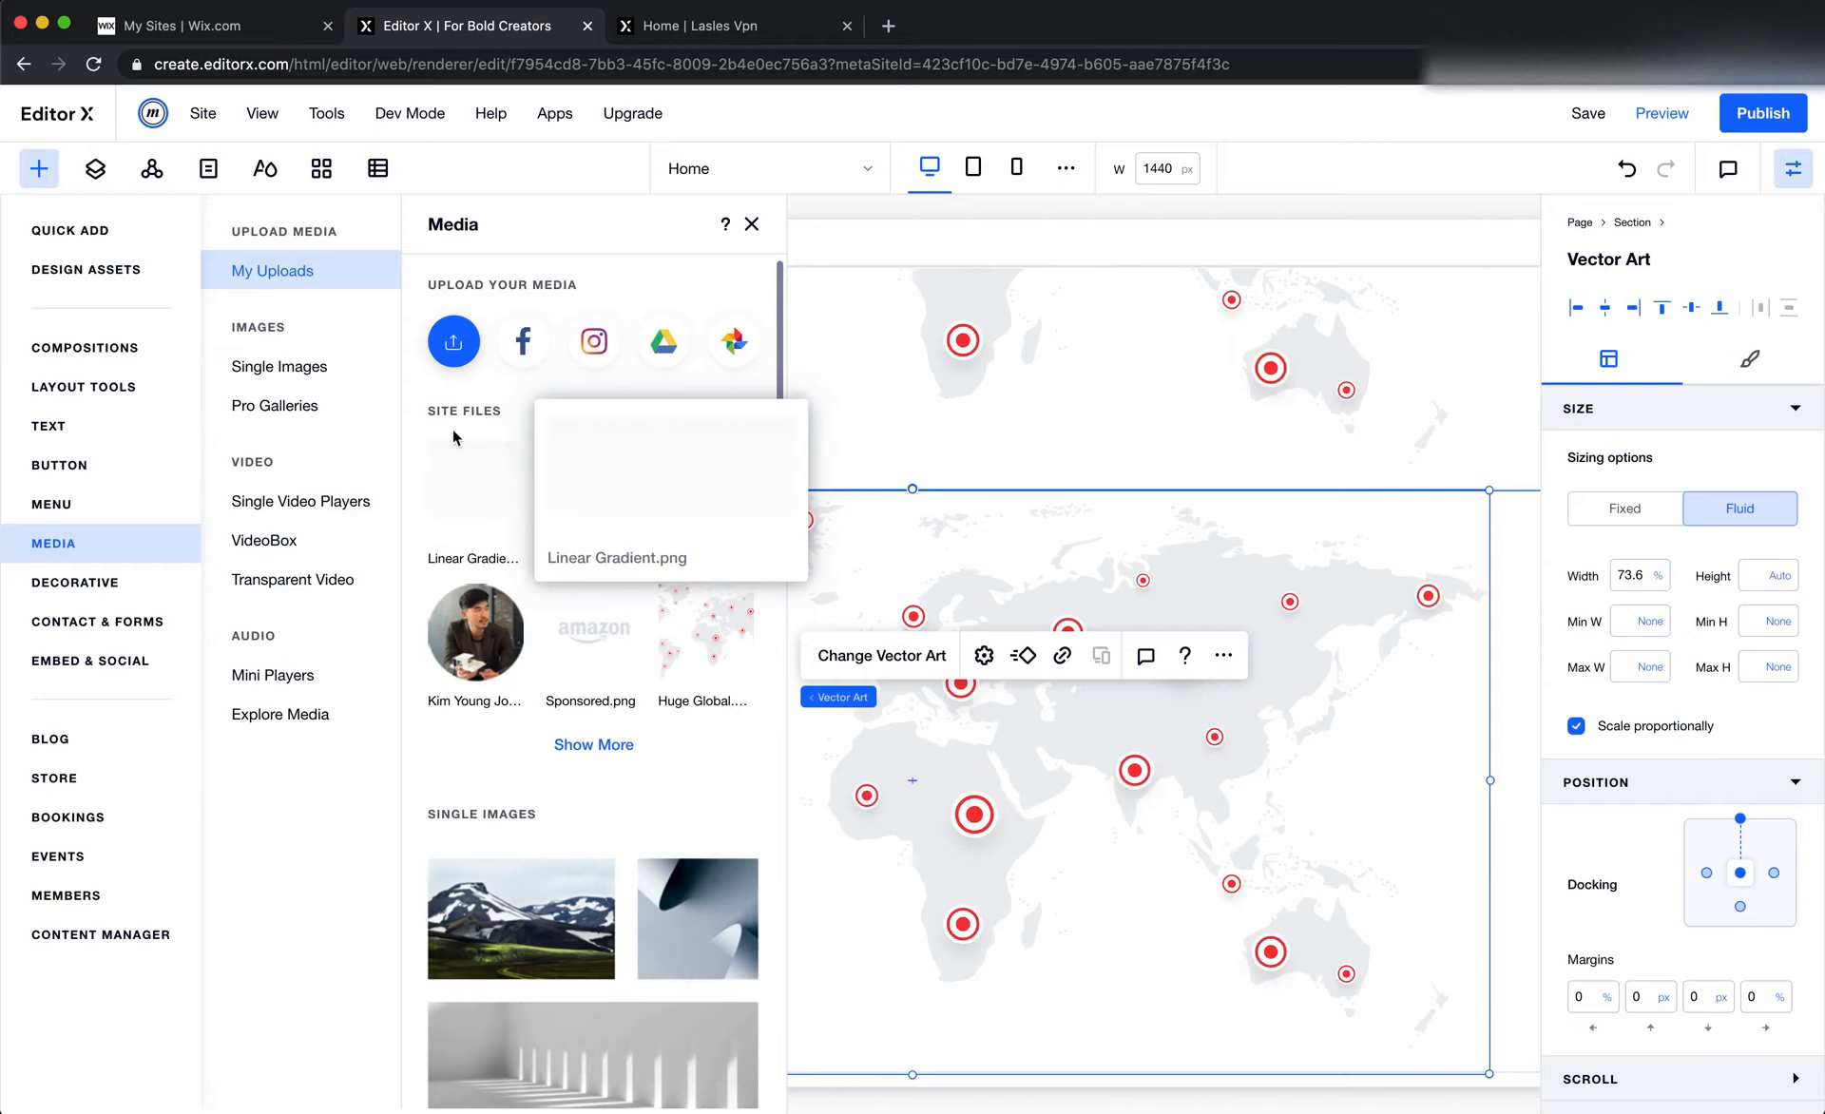
click(455, 353)
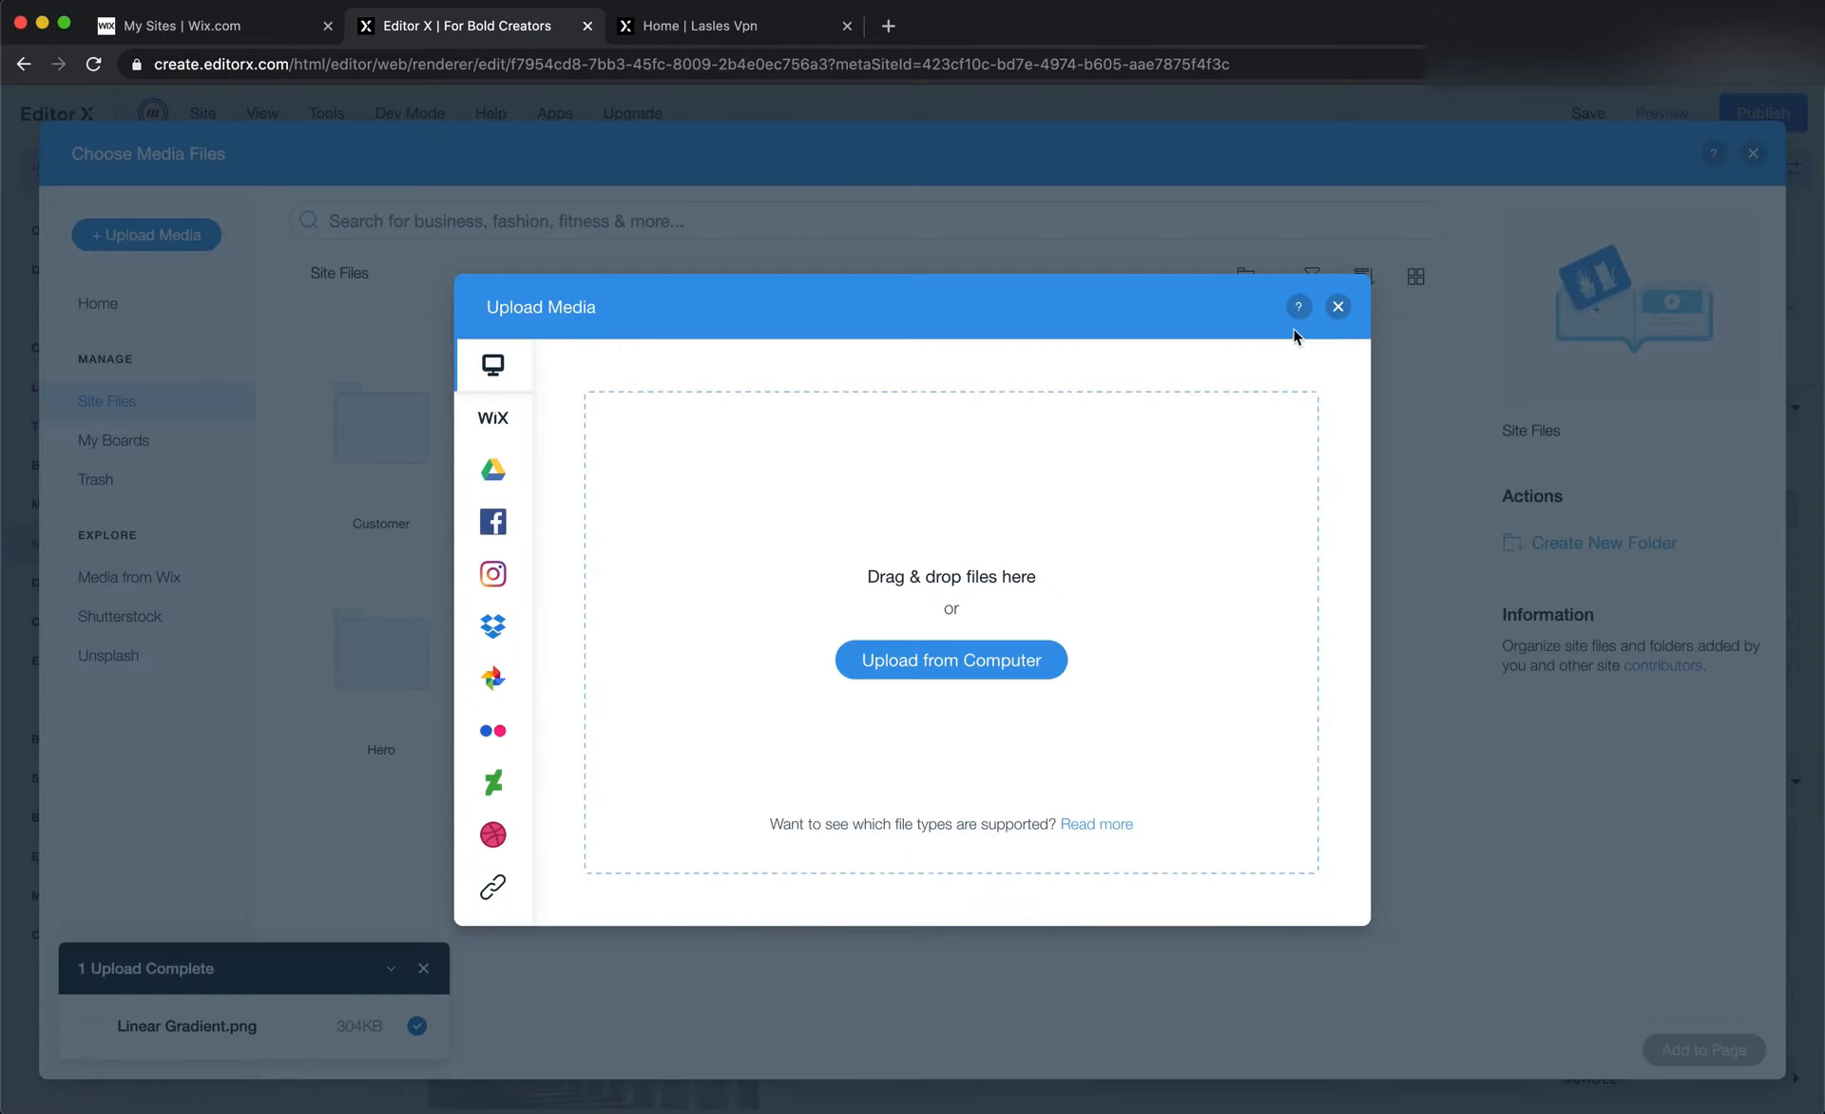
click(1340, 307)
double_click(533, 480)
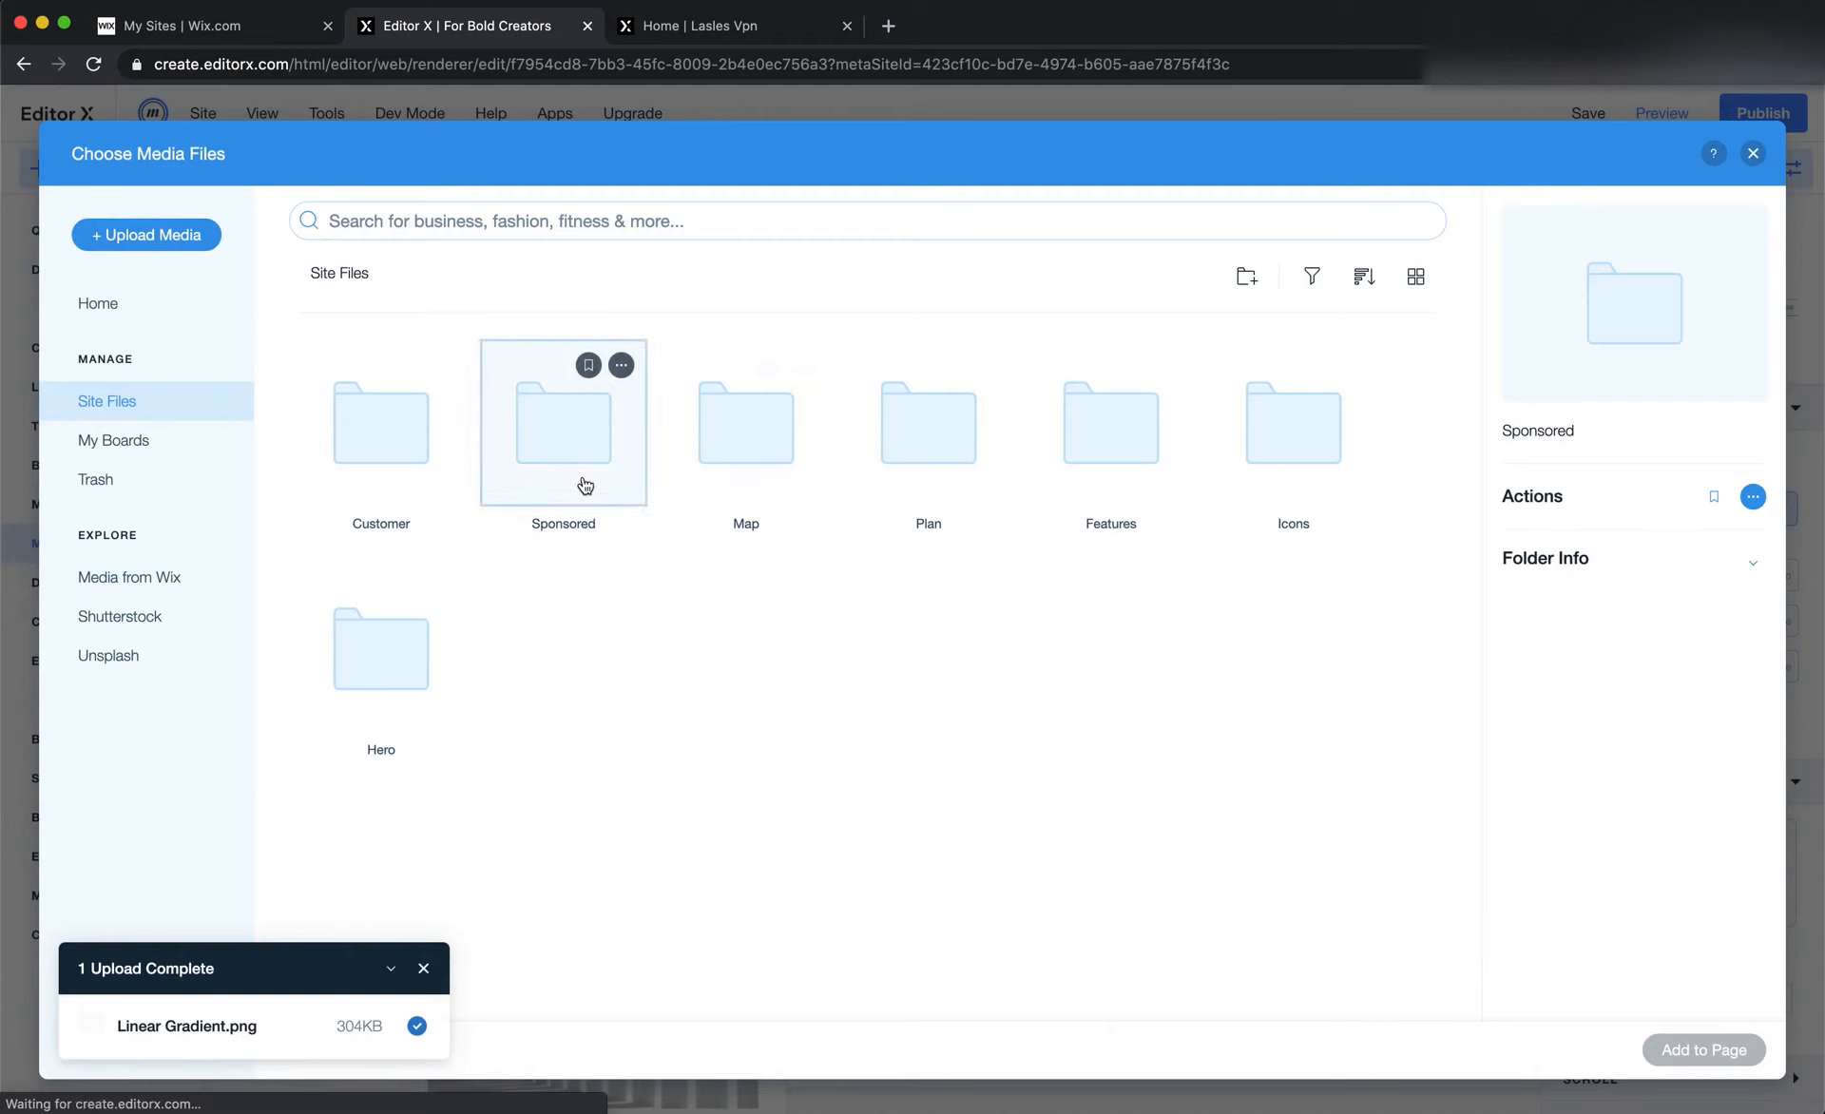
double_click(414, 466)
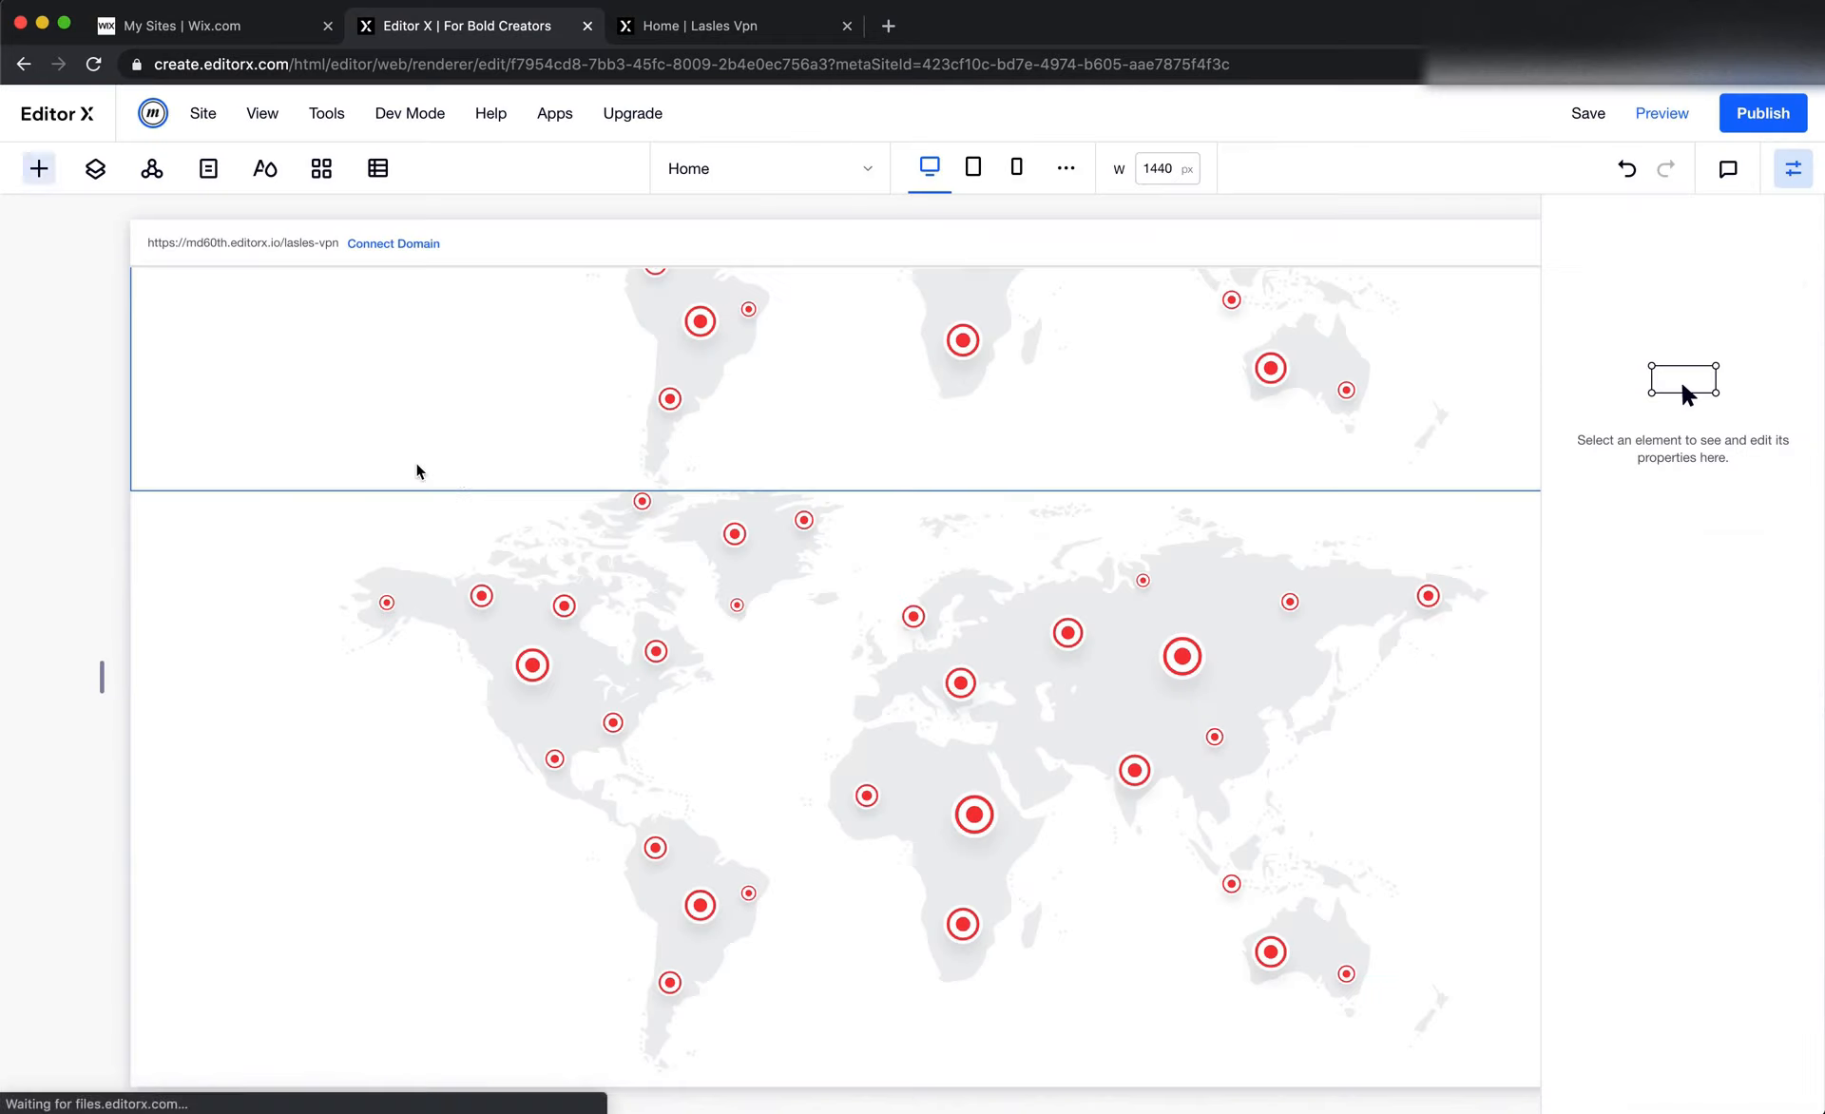
click(1045, 772)
key(Delete)
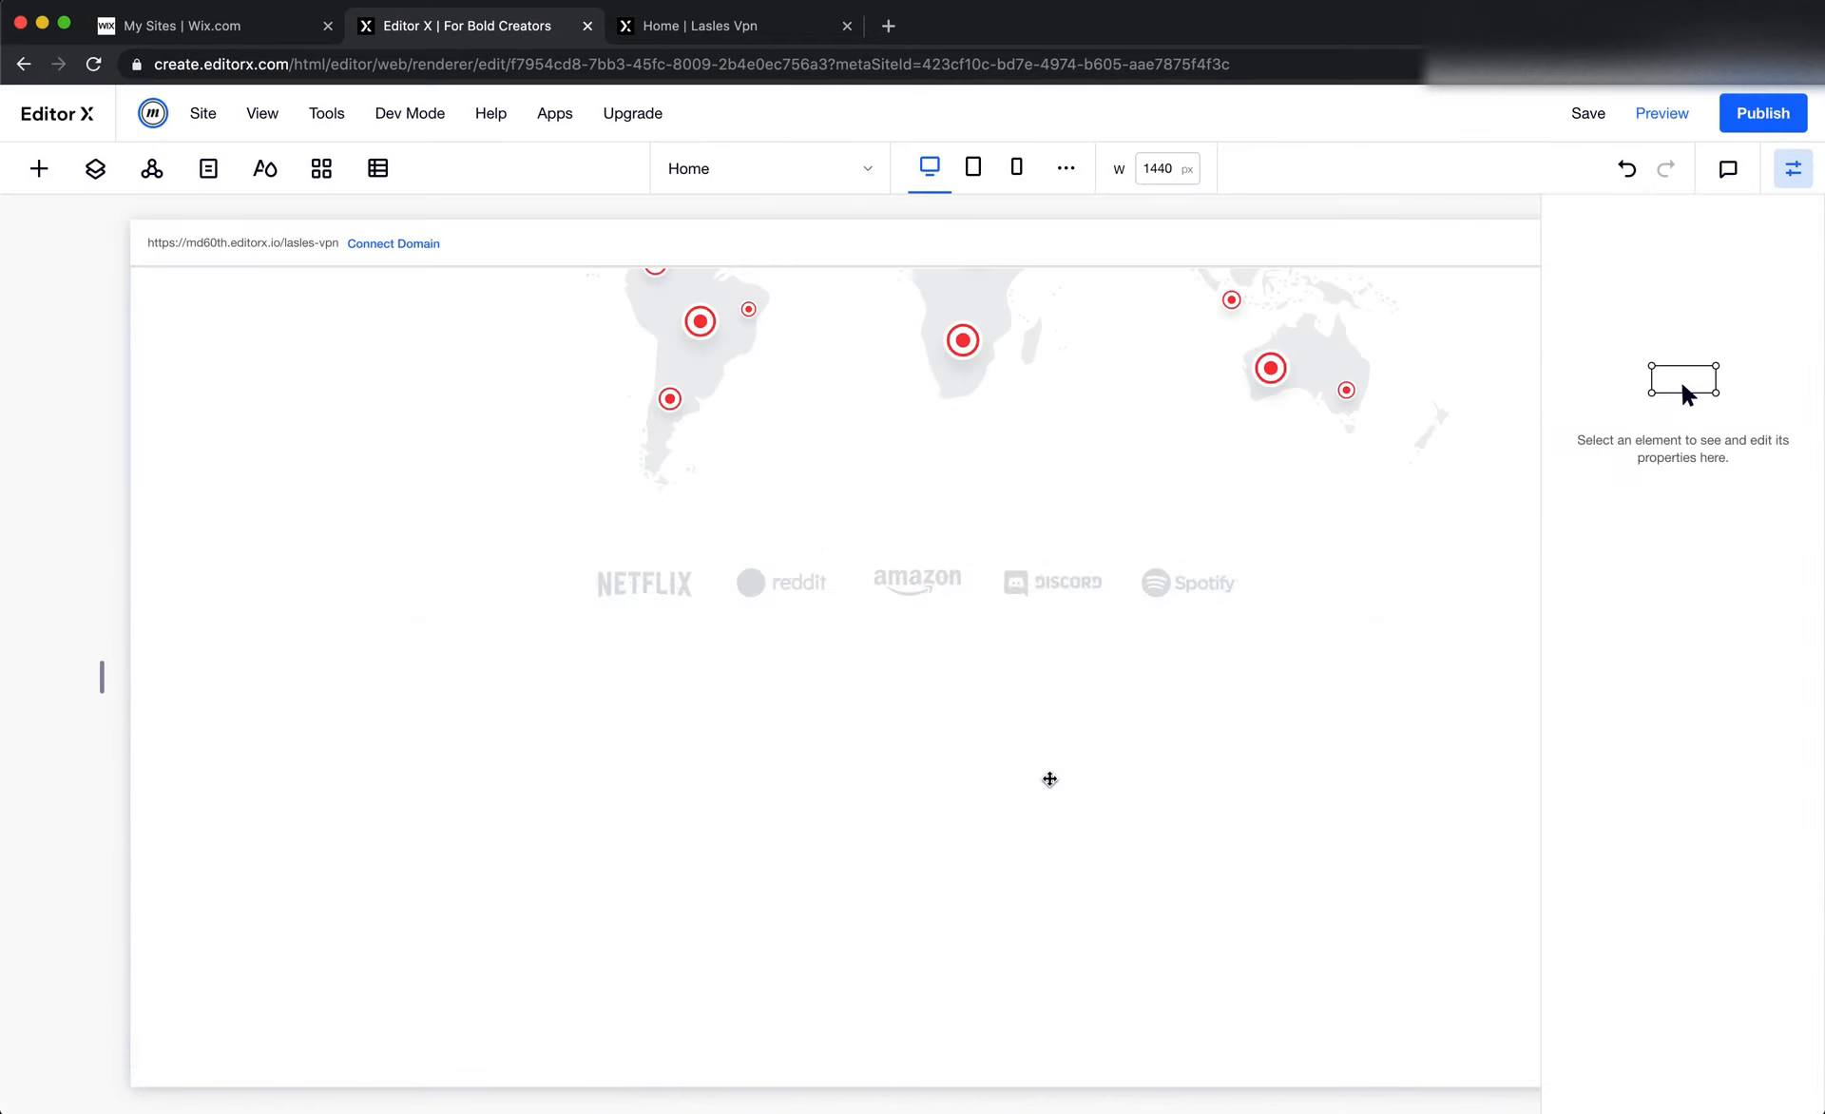
Select the sponsor logos image and look up the Sponsored group's width in Figma
click(1019, 589)
key(super+Tab)
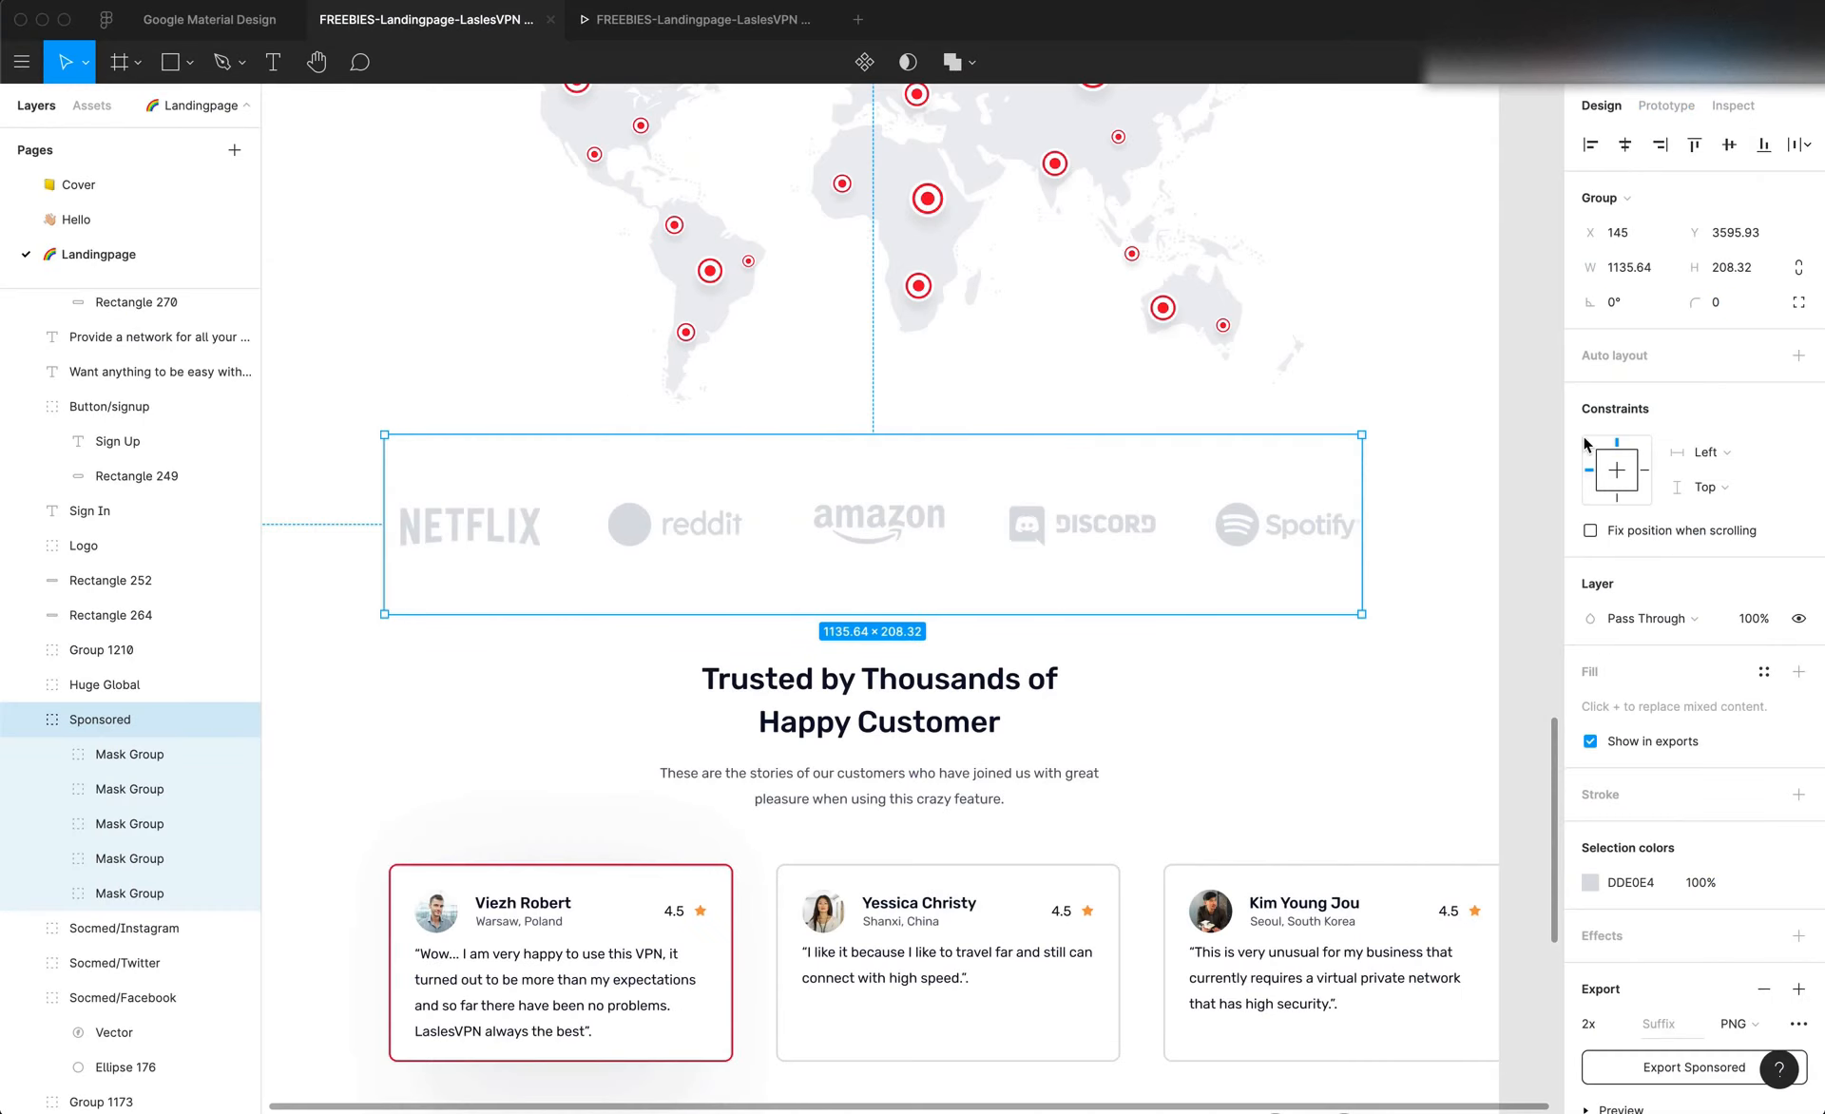
click(1649, 277)
key(super+c)
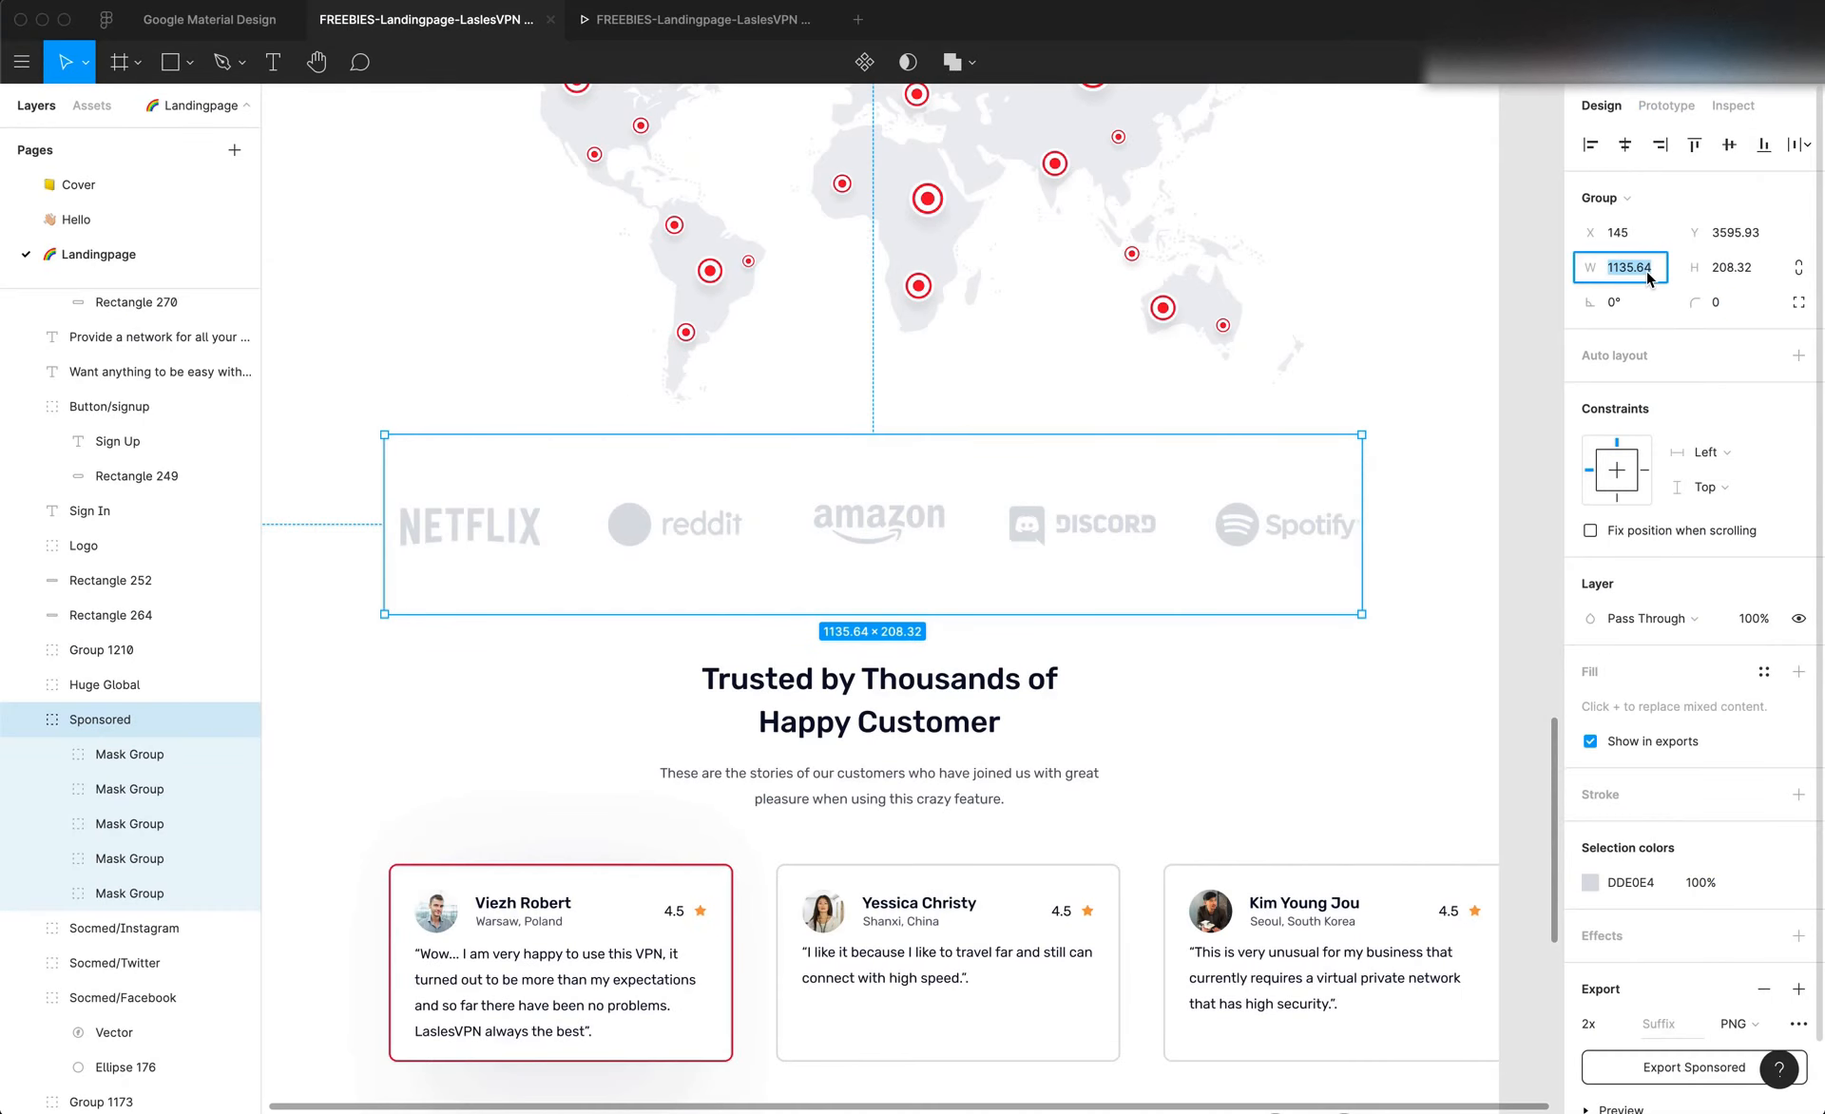
key(super+Tab)
click(1635, 585)
key(super+v)
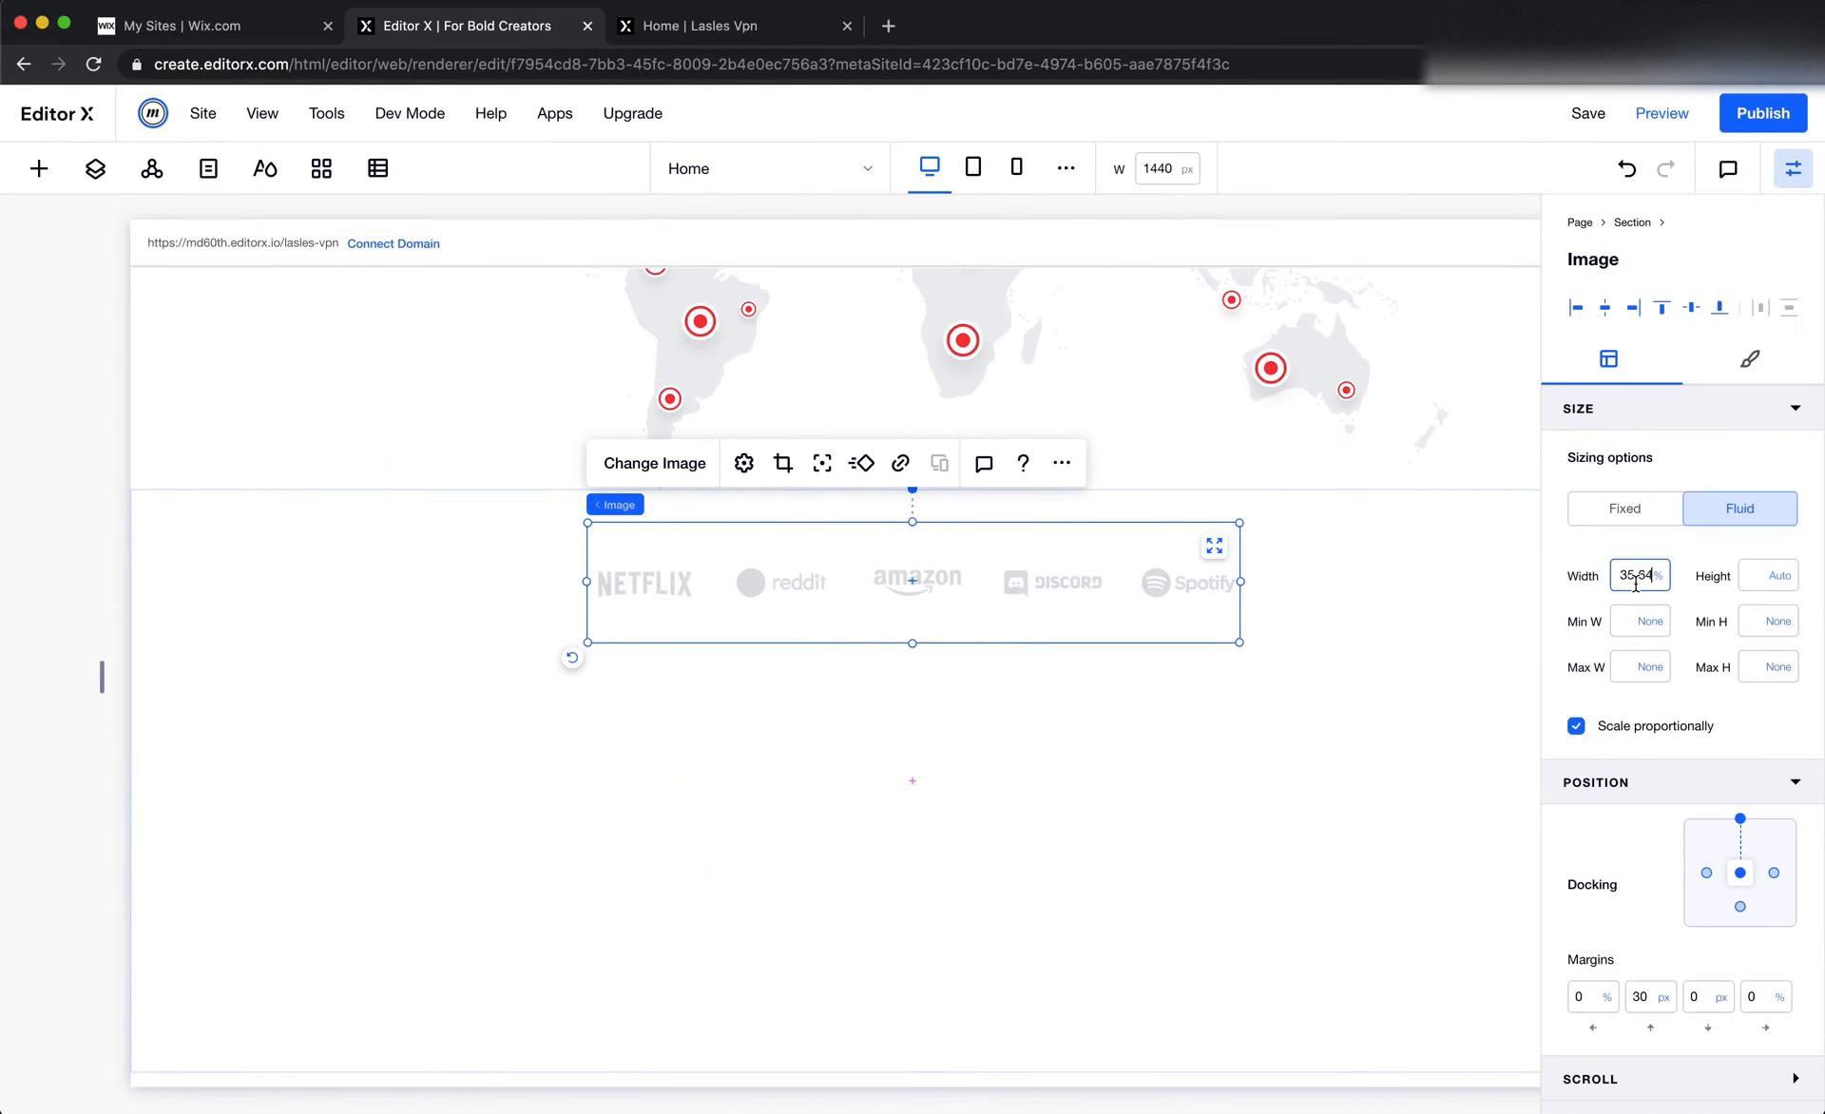
key(Return)
text(p)
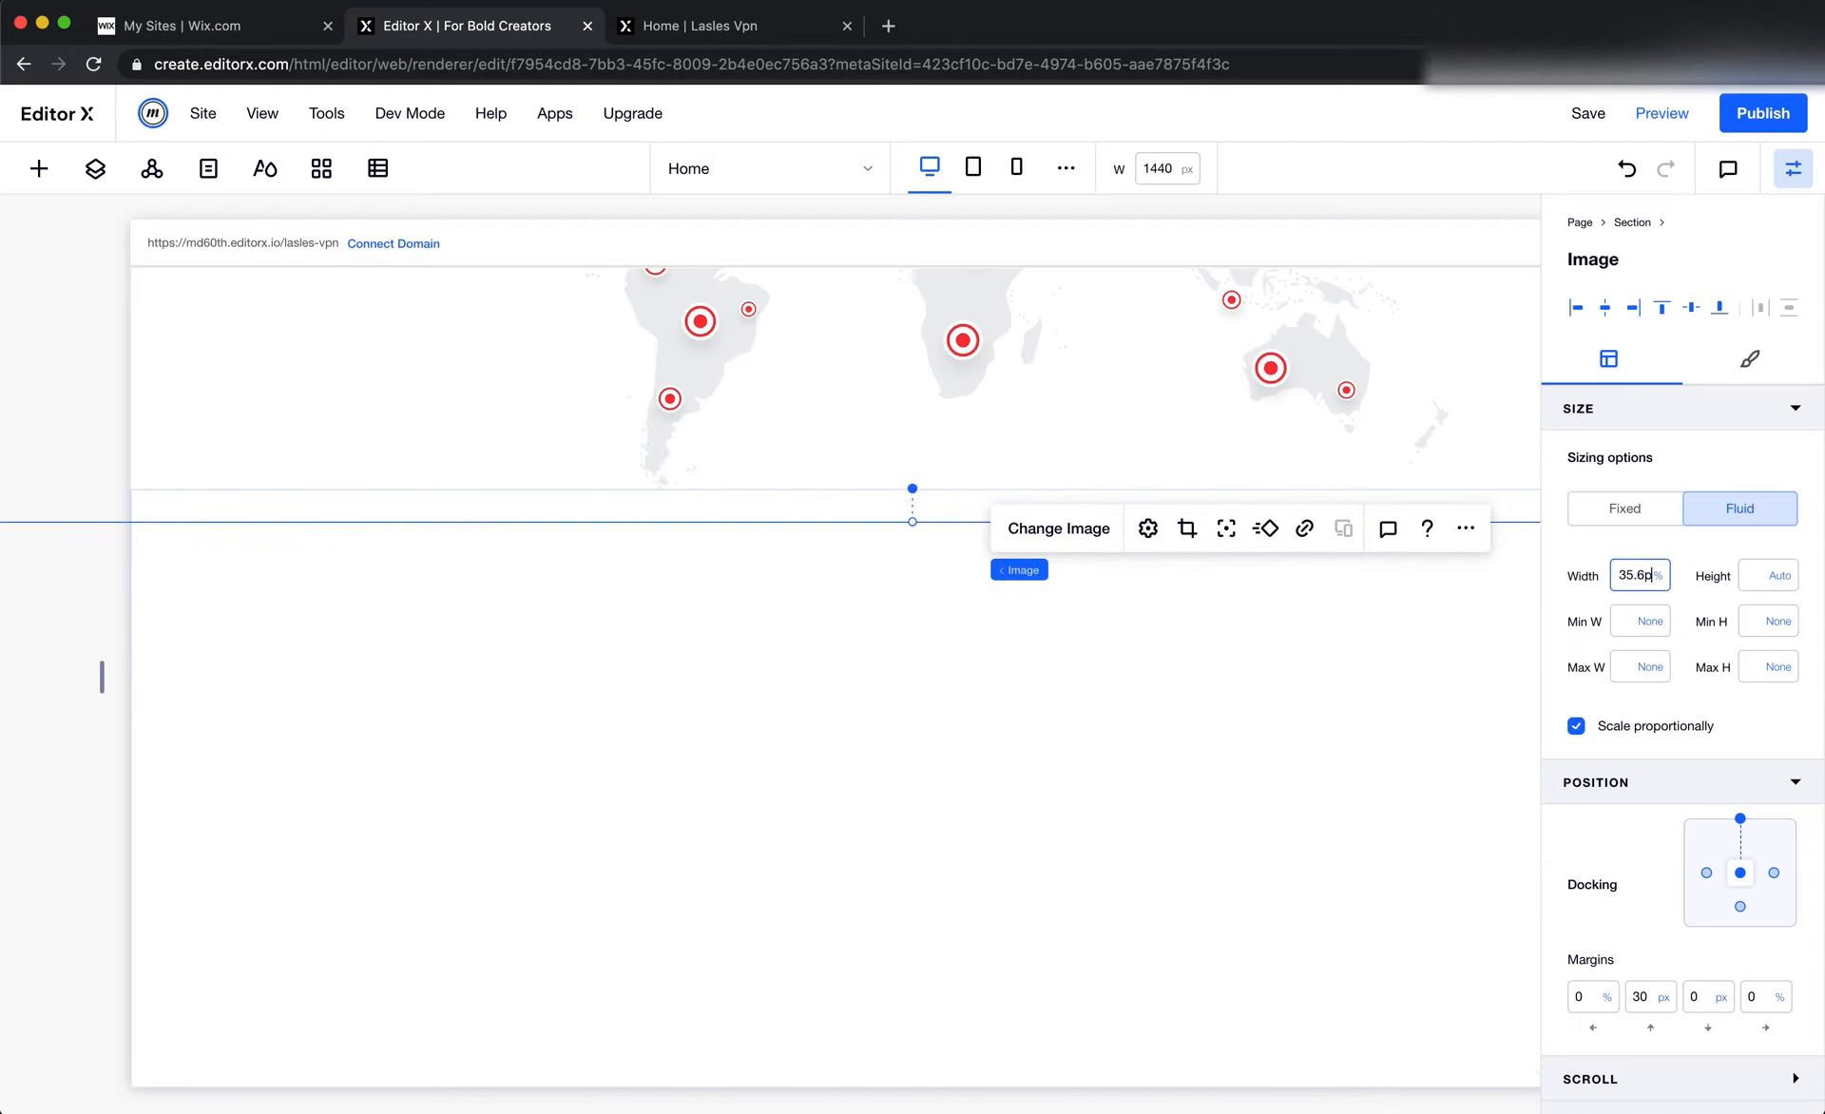
text(x)
key(Return)
Set the sponsor logos image's width to 1135.6 px
click(1635, 585)
text(1135.6px)
key(Return)
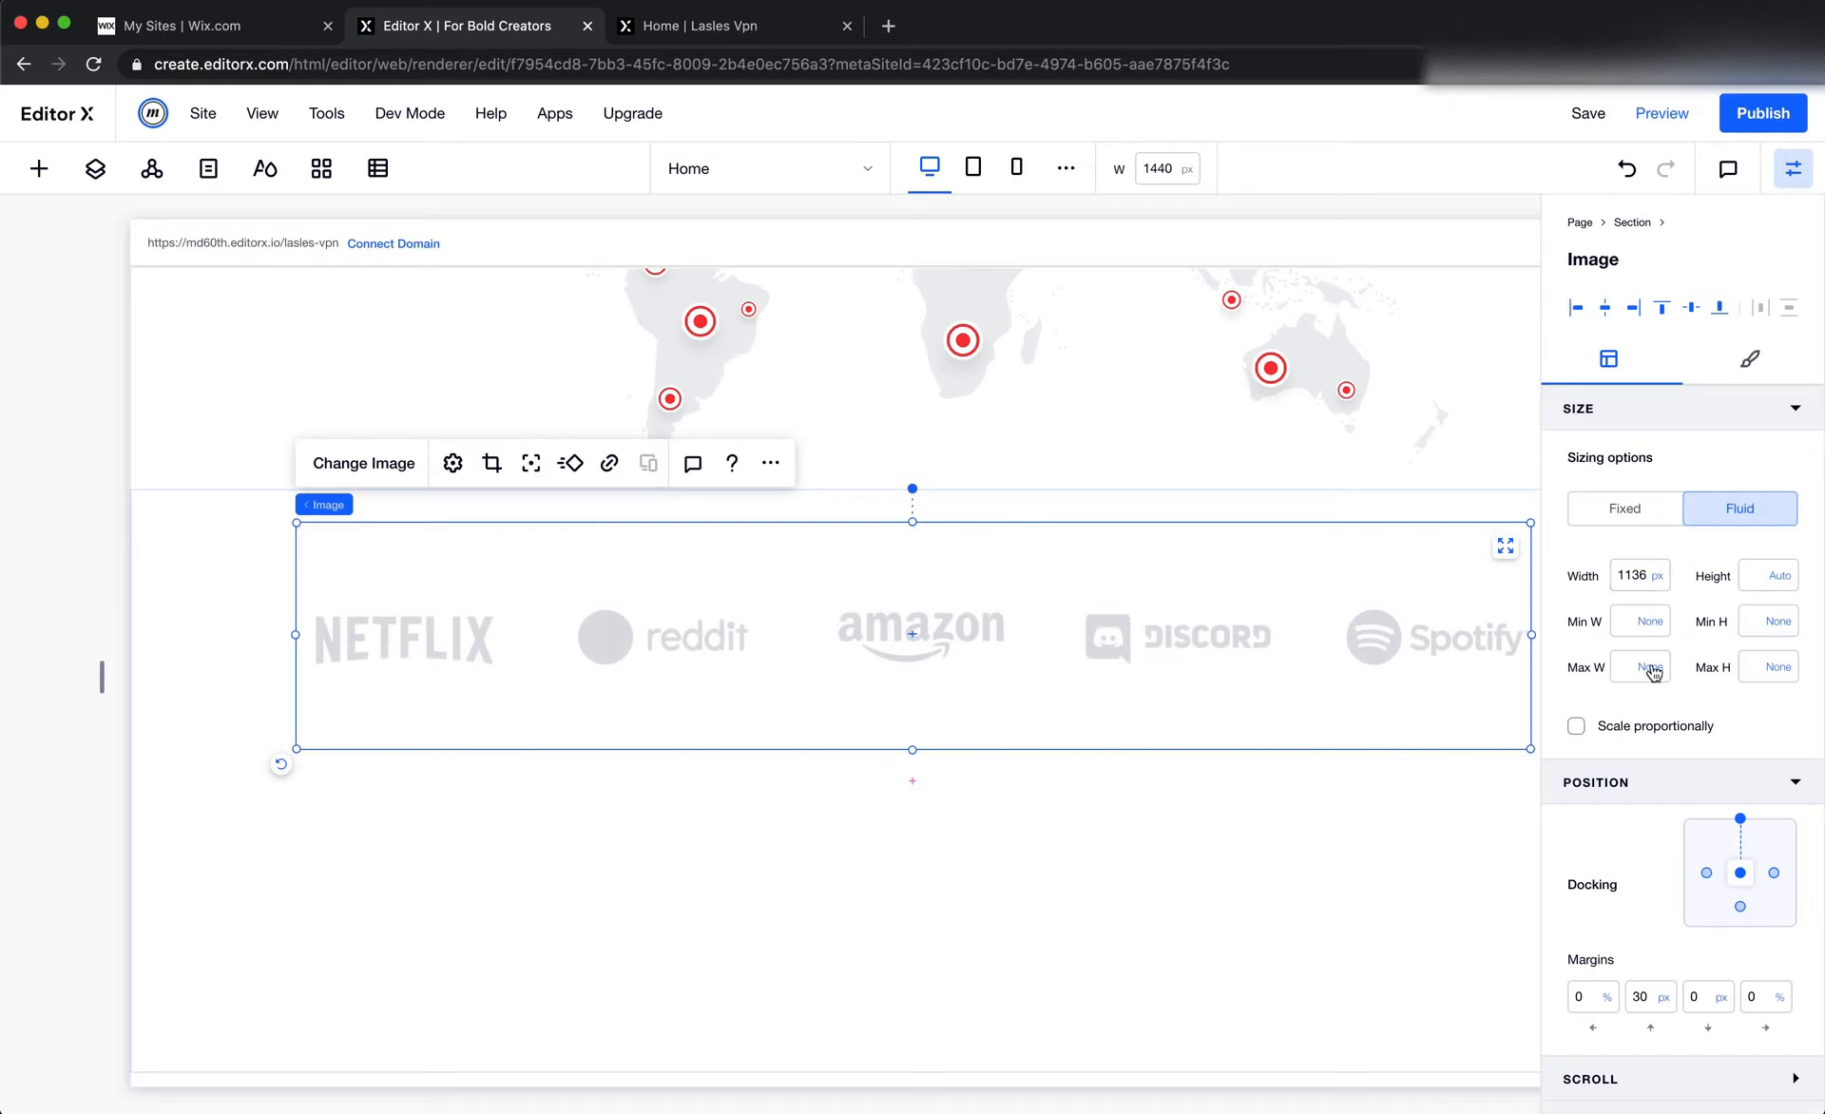
Reset the sponsor logos image in its image settings and reselect it on the canvas
click(451, 462)
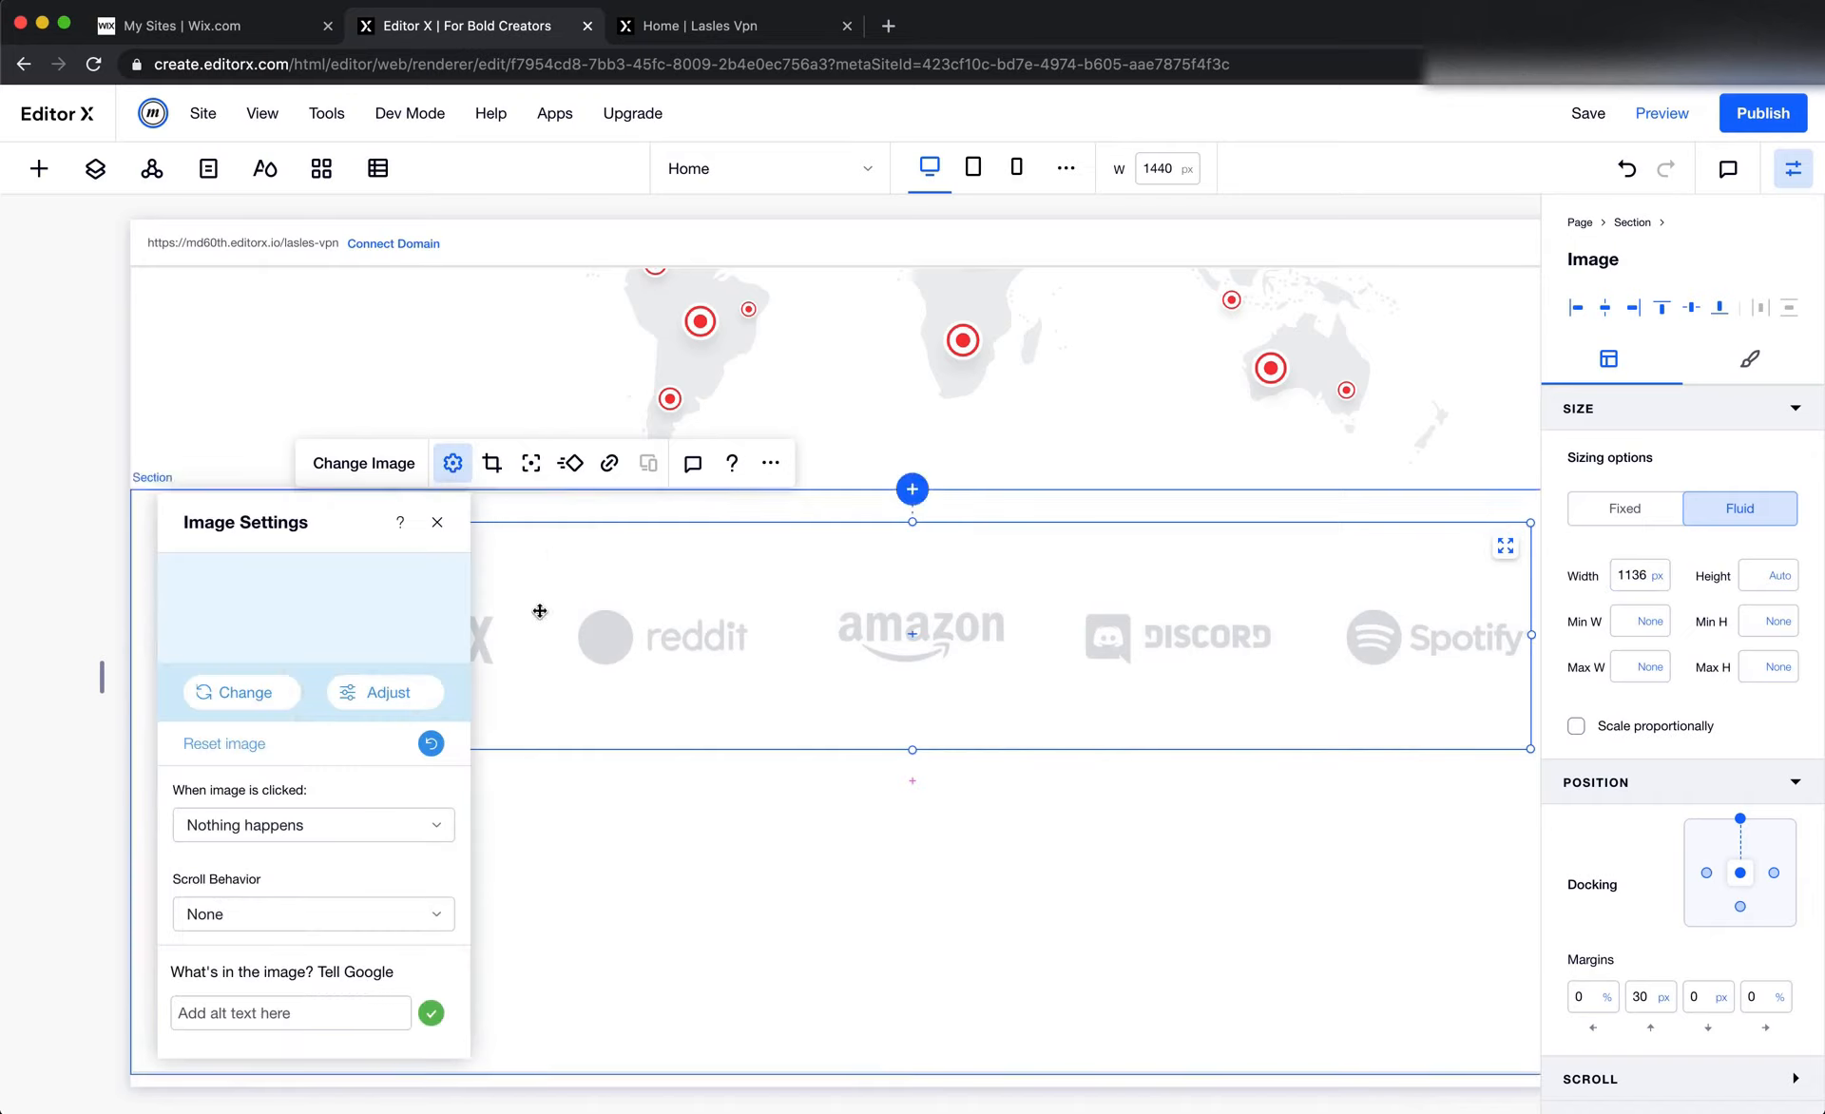
click(435, 749)
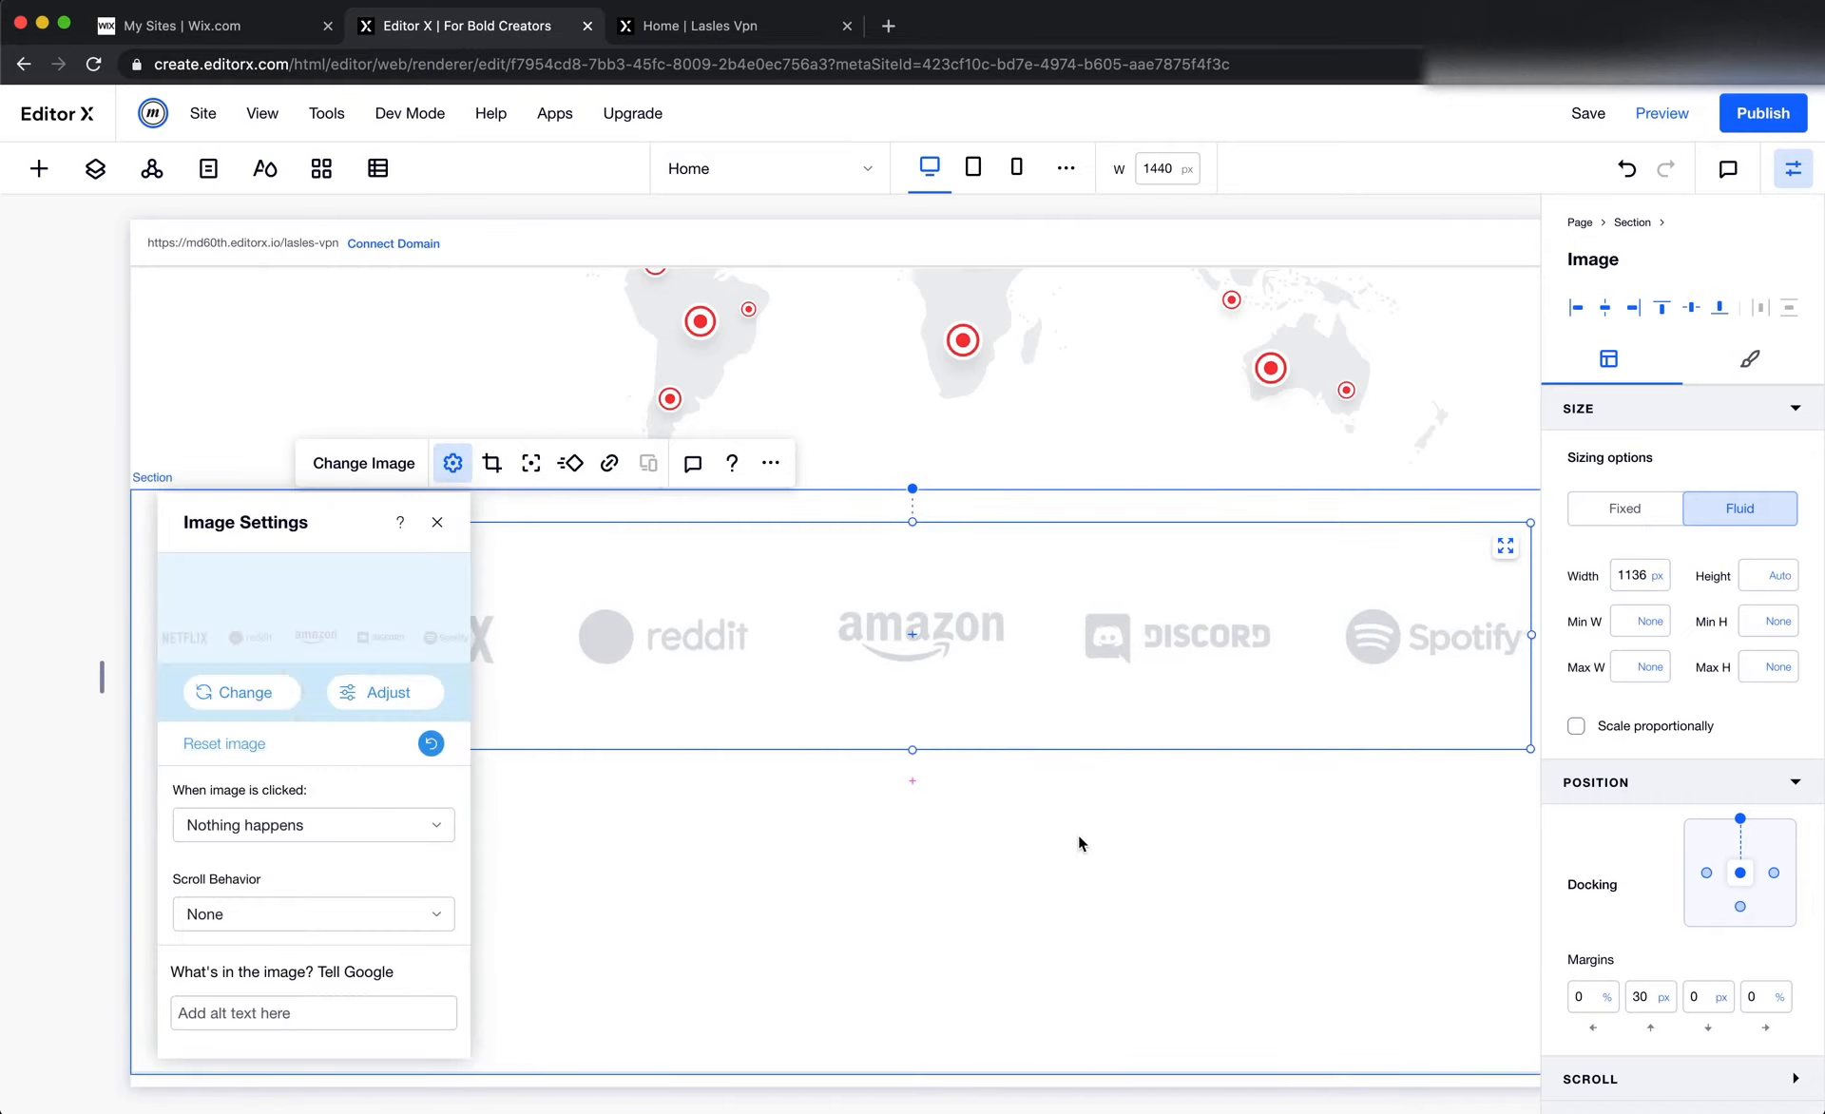
click(1078, 834)
click(1168, 589)
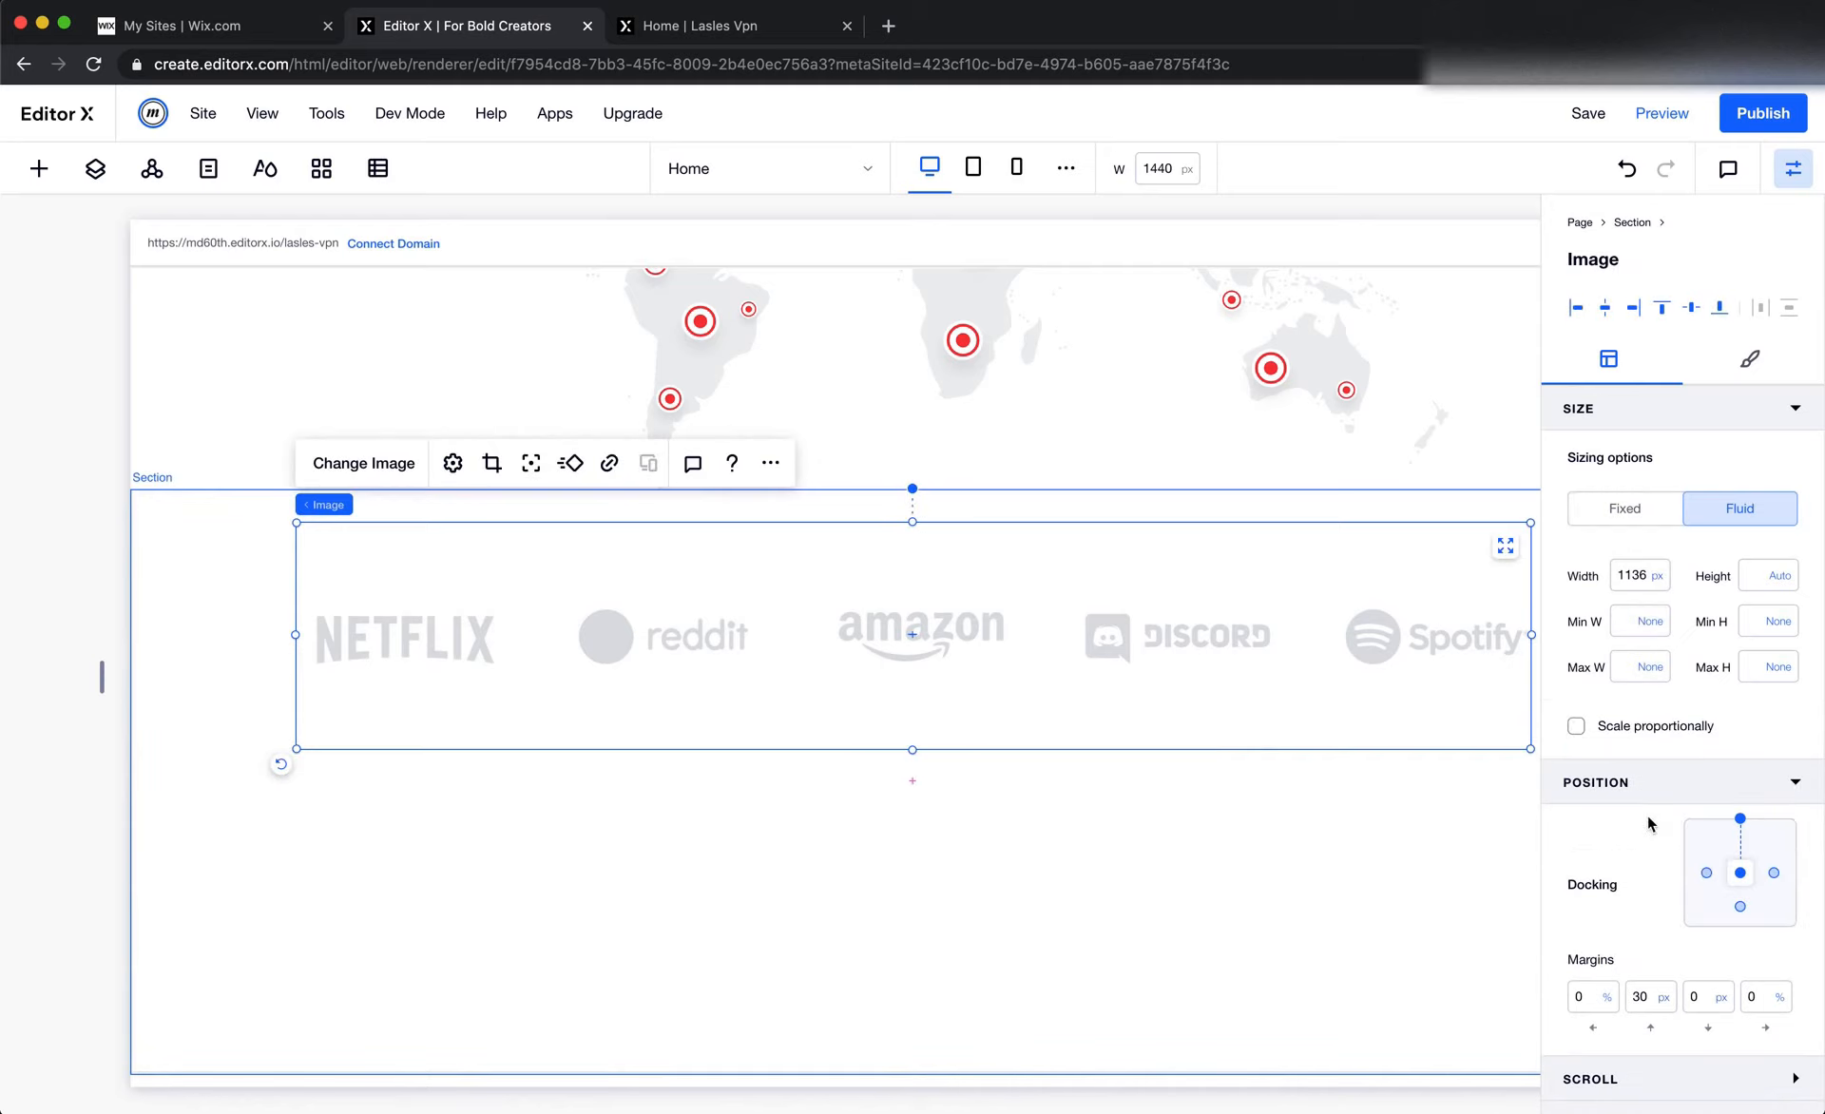
Set the sponsor logos image's top margin to 0 px
click(1660, 995)
double_click(1645, 996)
text(0)
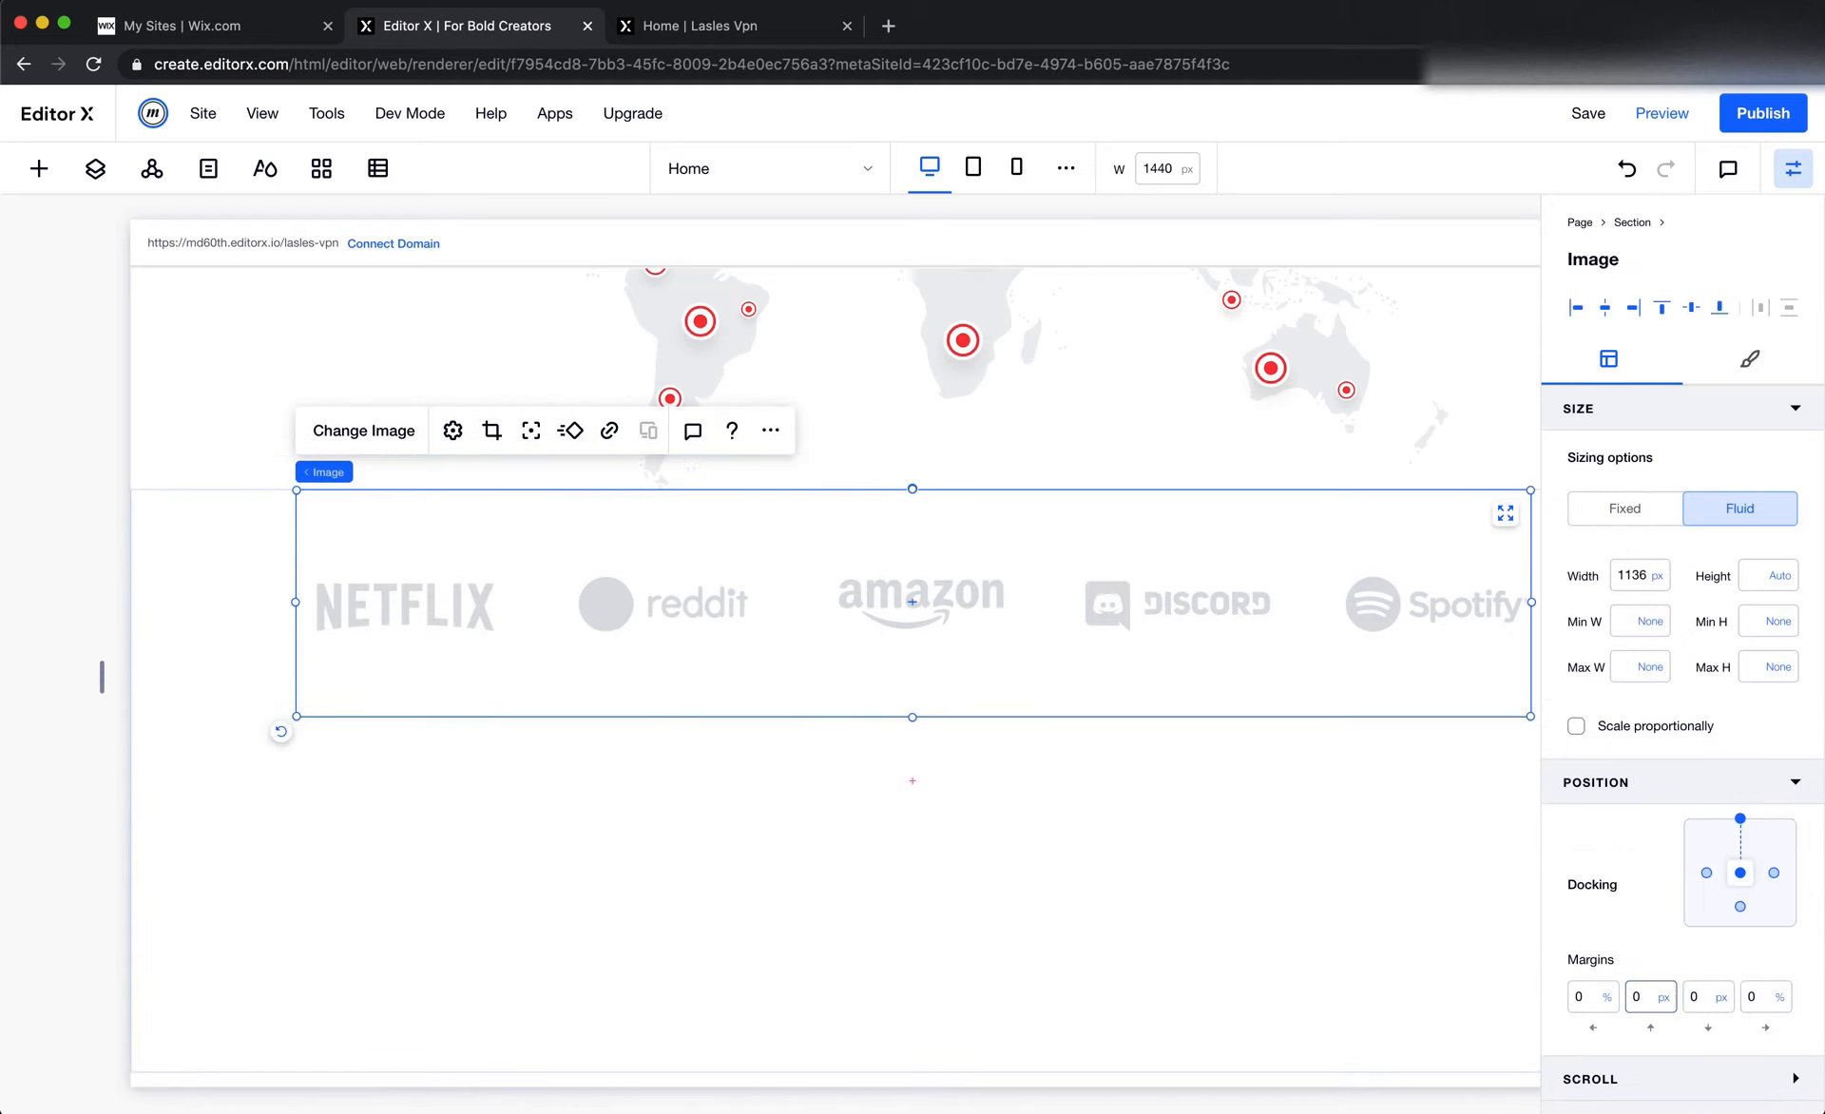
click(1270, 803)
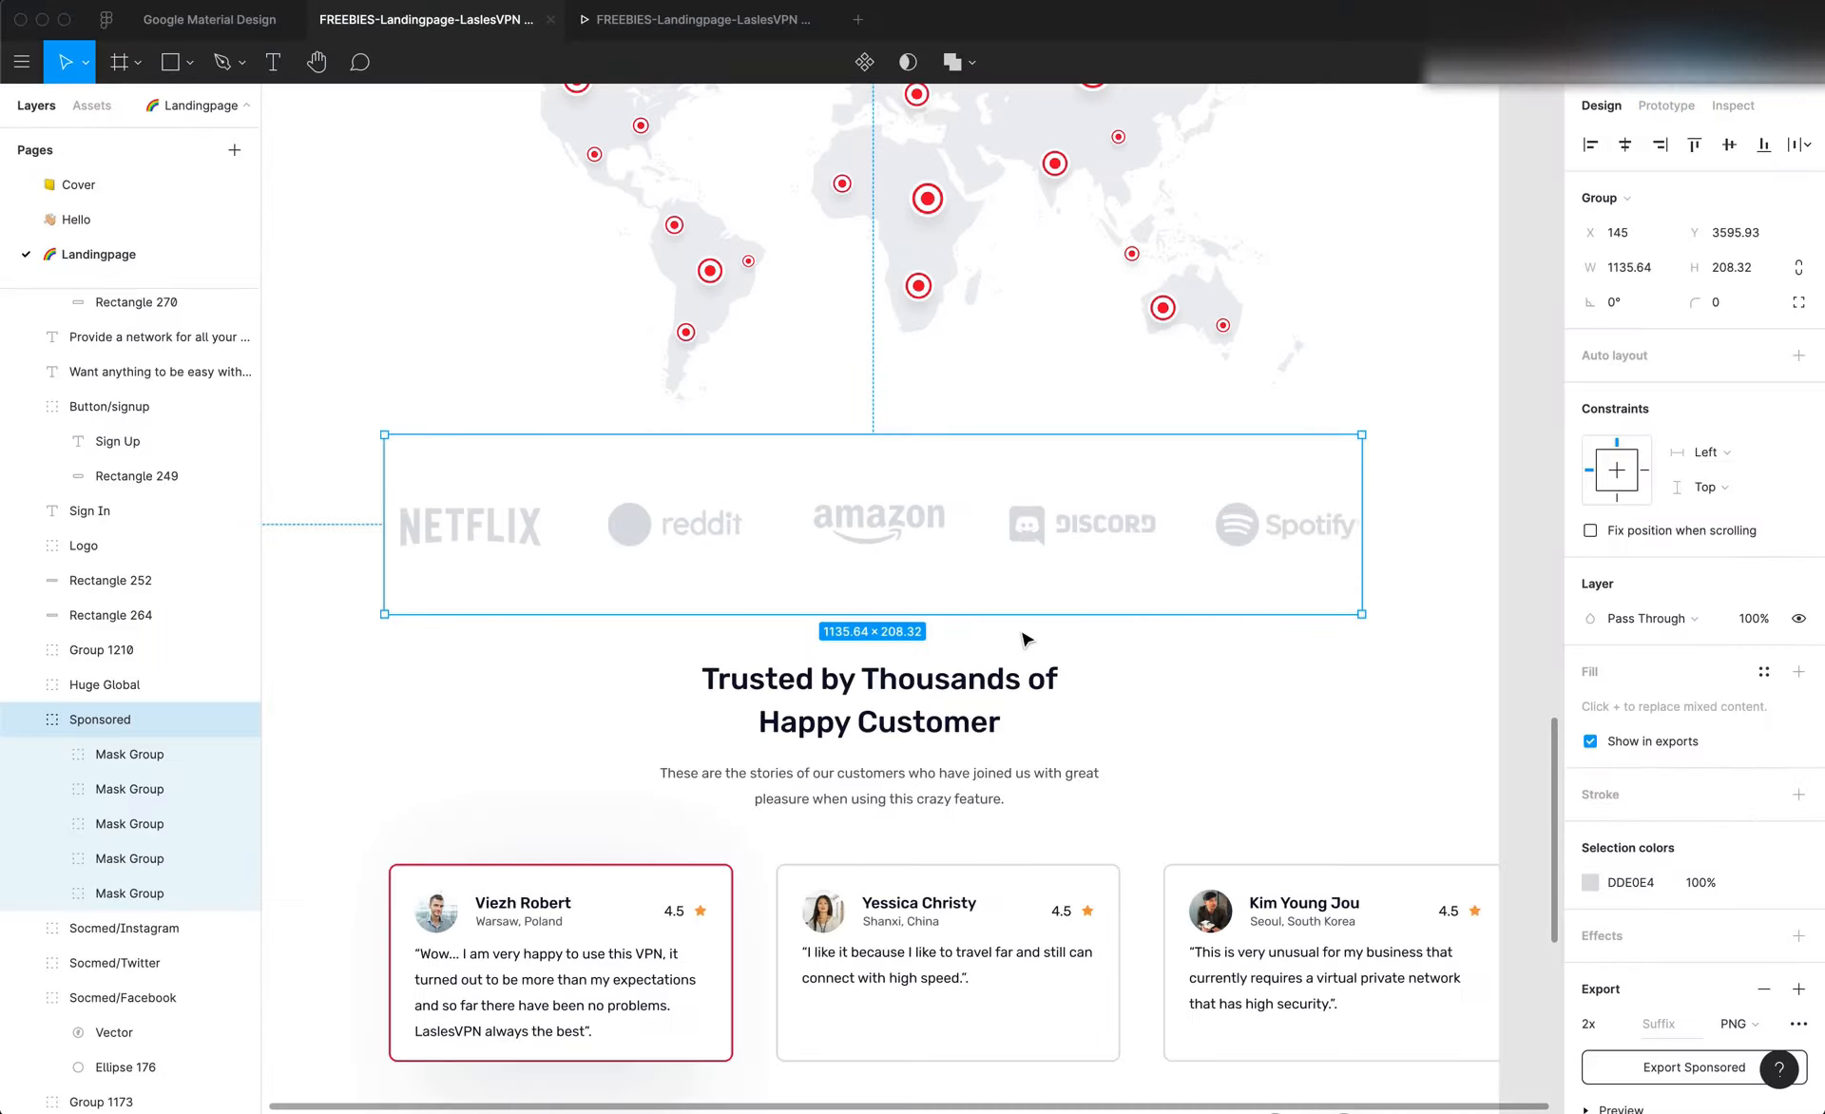
Measure the gap between the world map and sponsor logos in Figma and set the logos section's top padding to 35 px
click(834, 271)
click(690, 369)
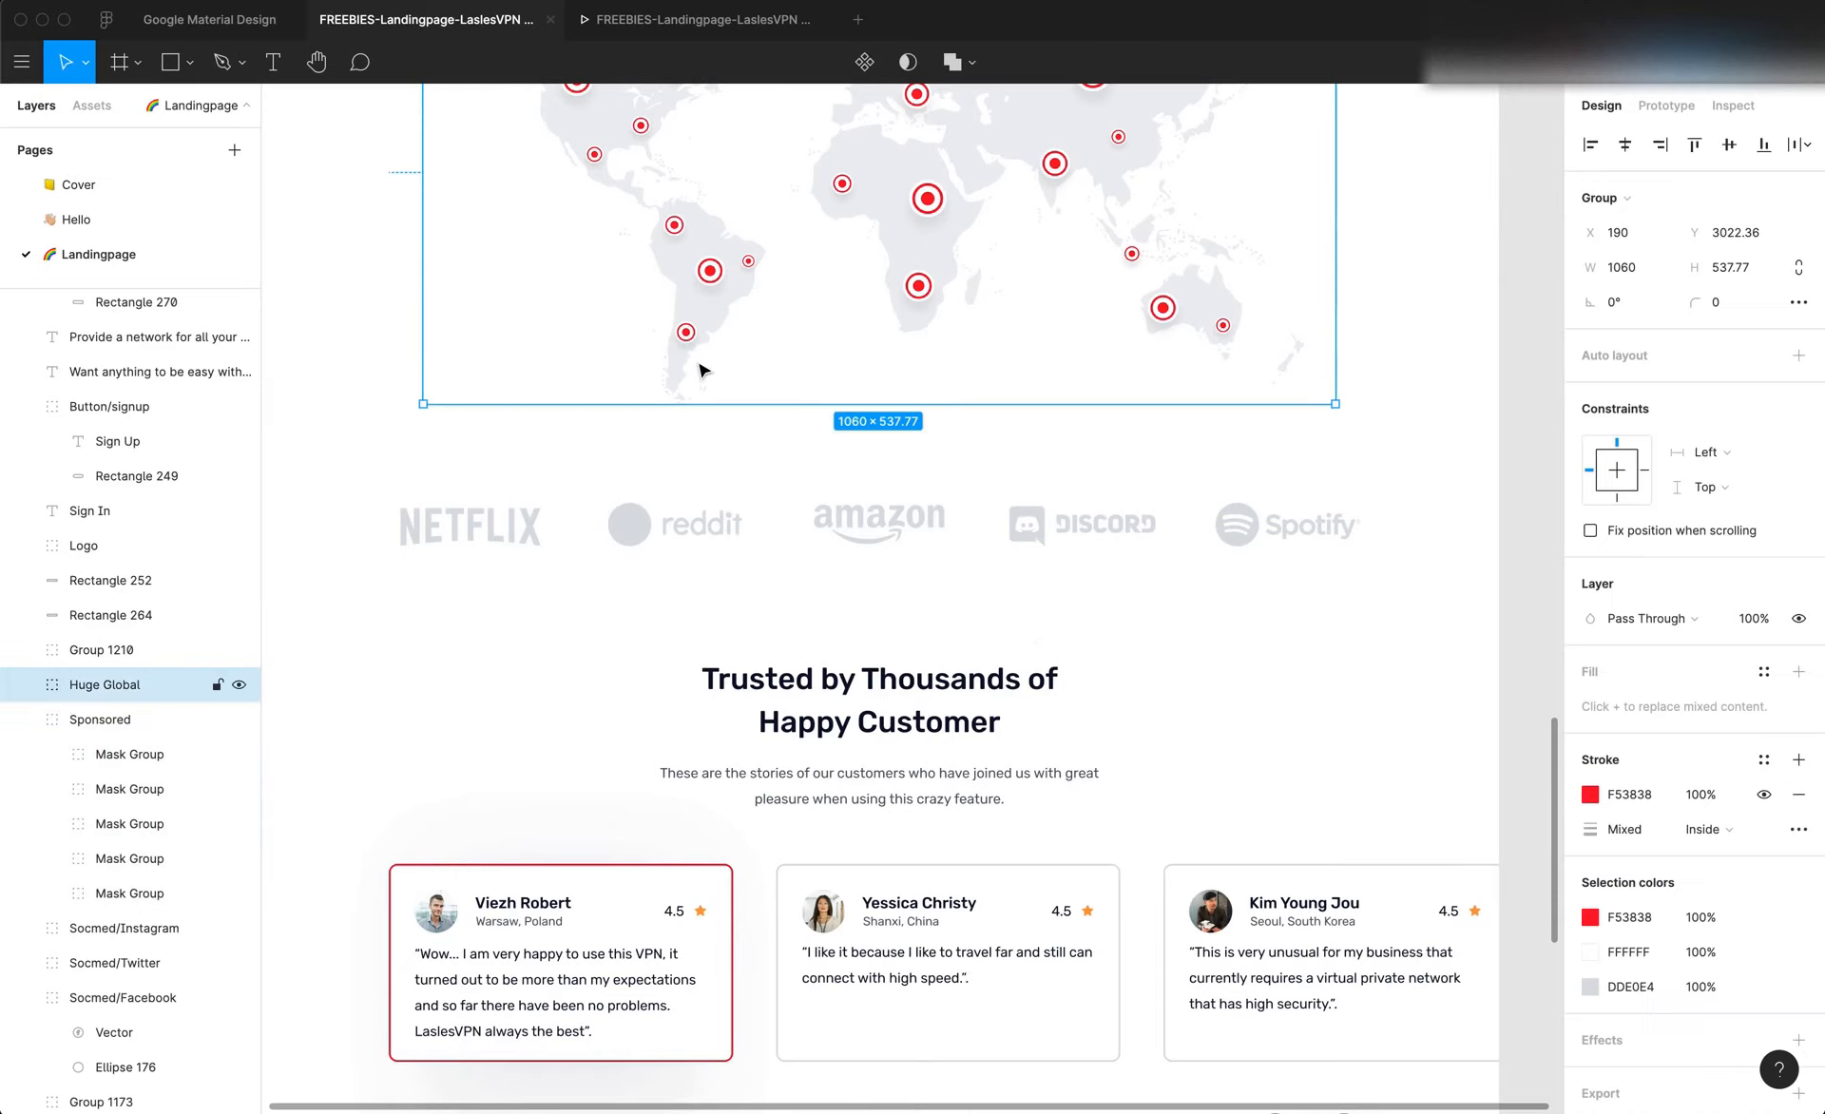
click(738, 512)
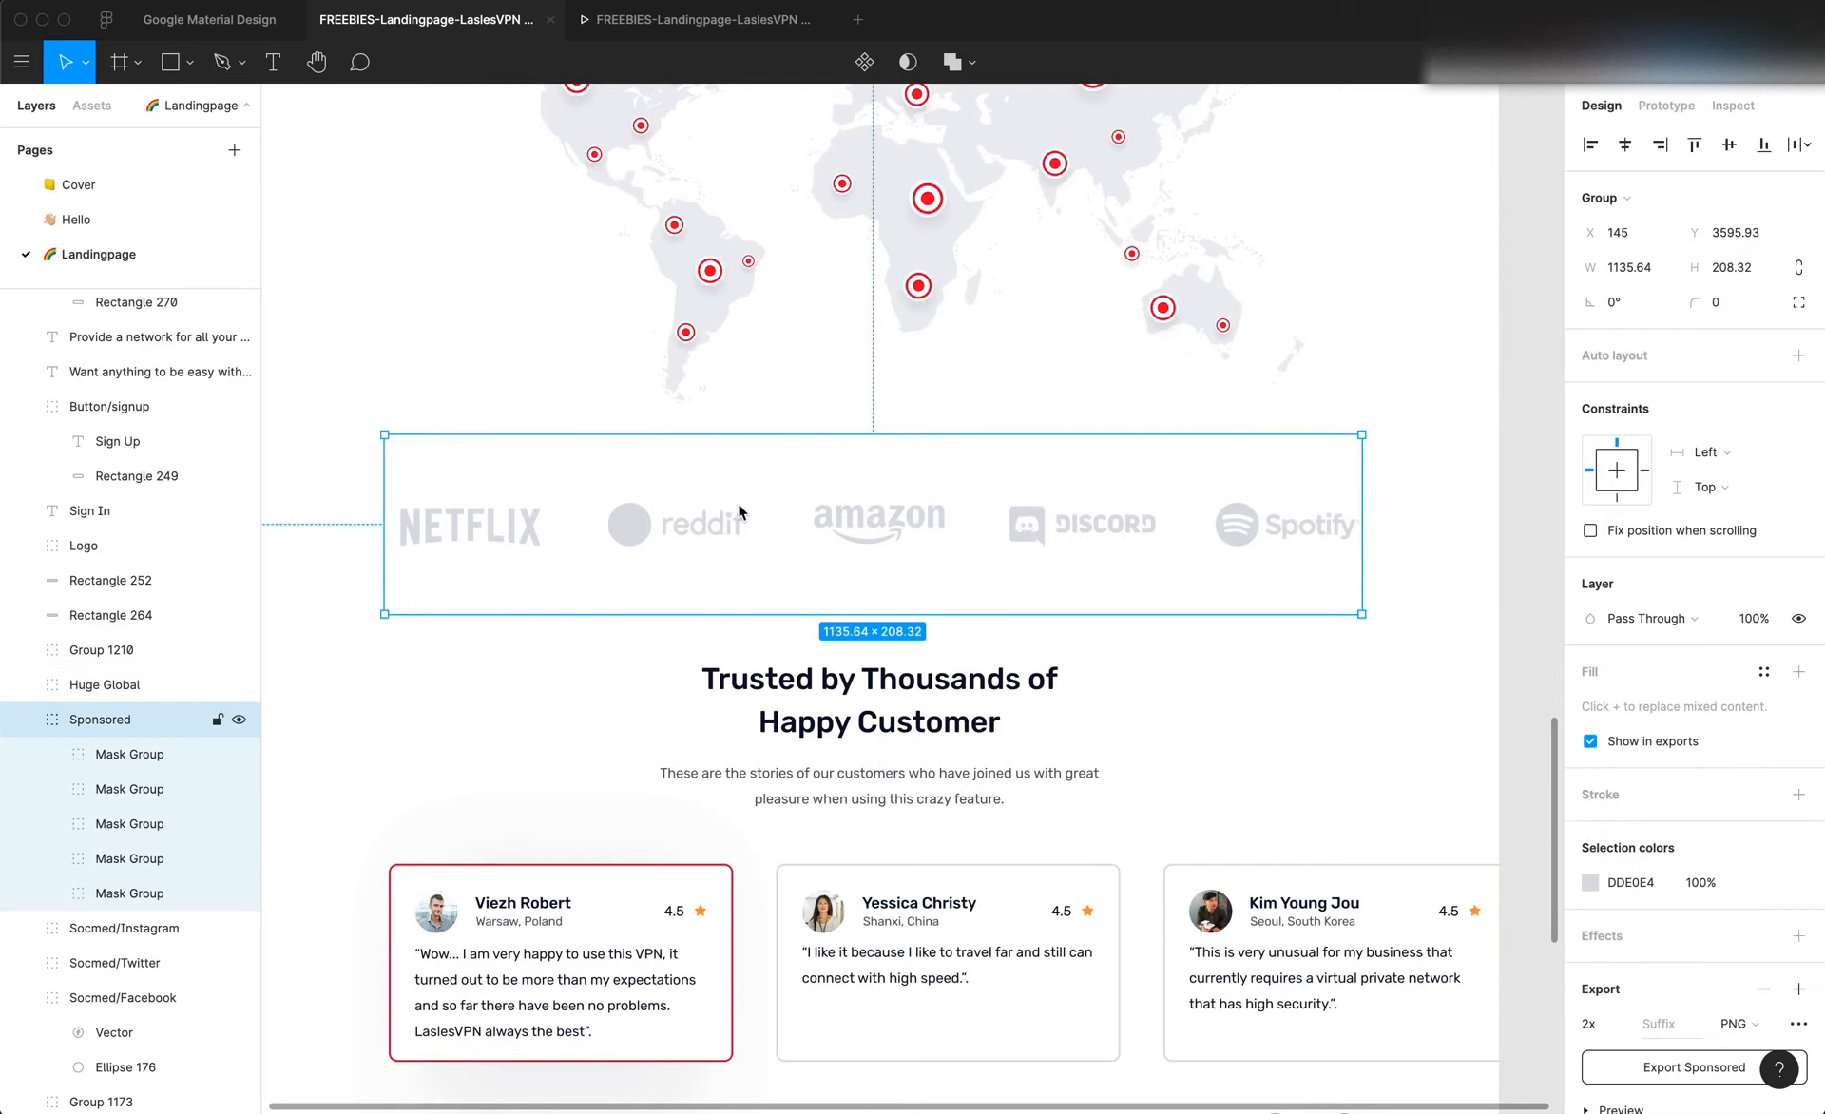
right_click(705, 353)
click(667, 441)
key(alt)
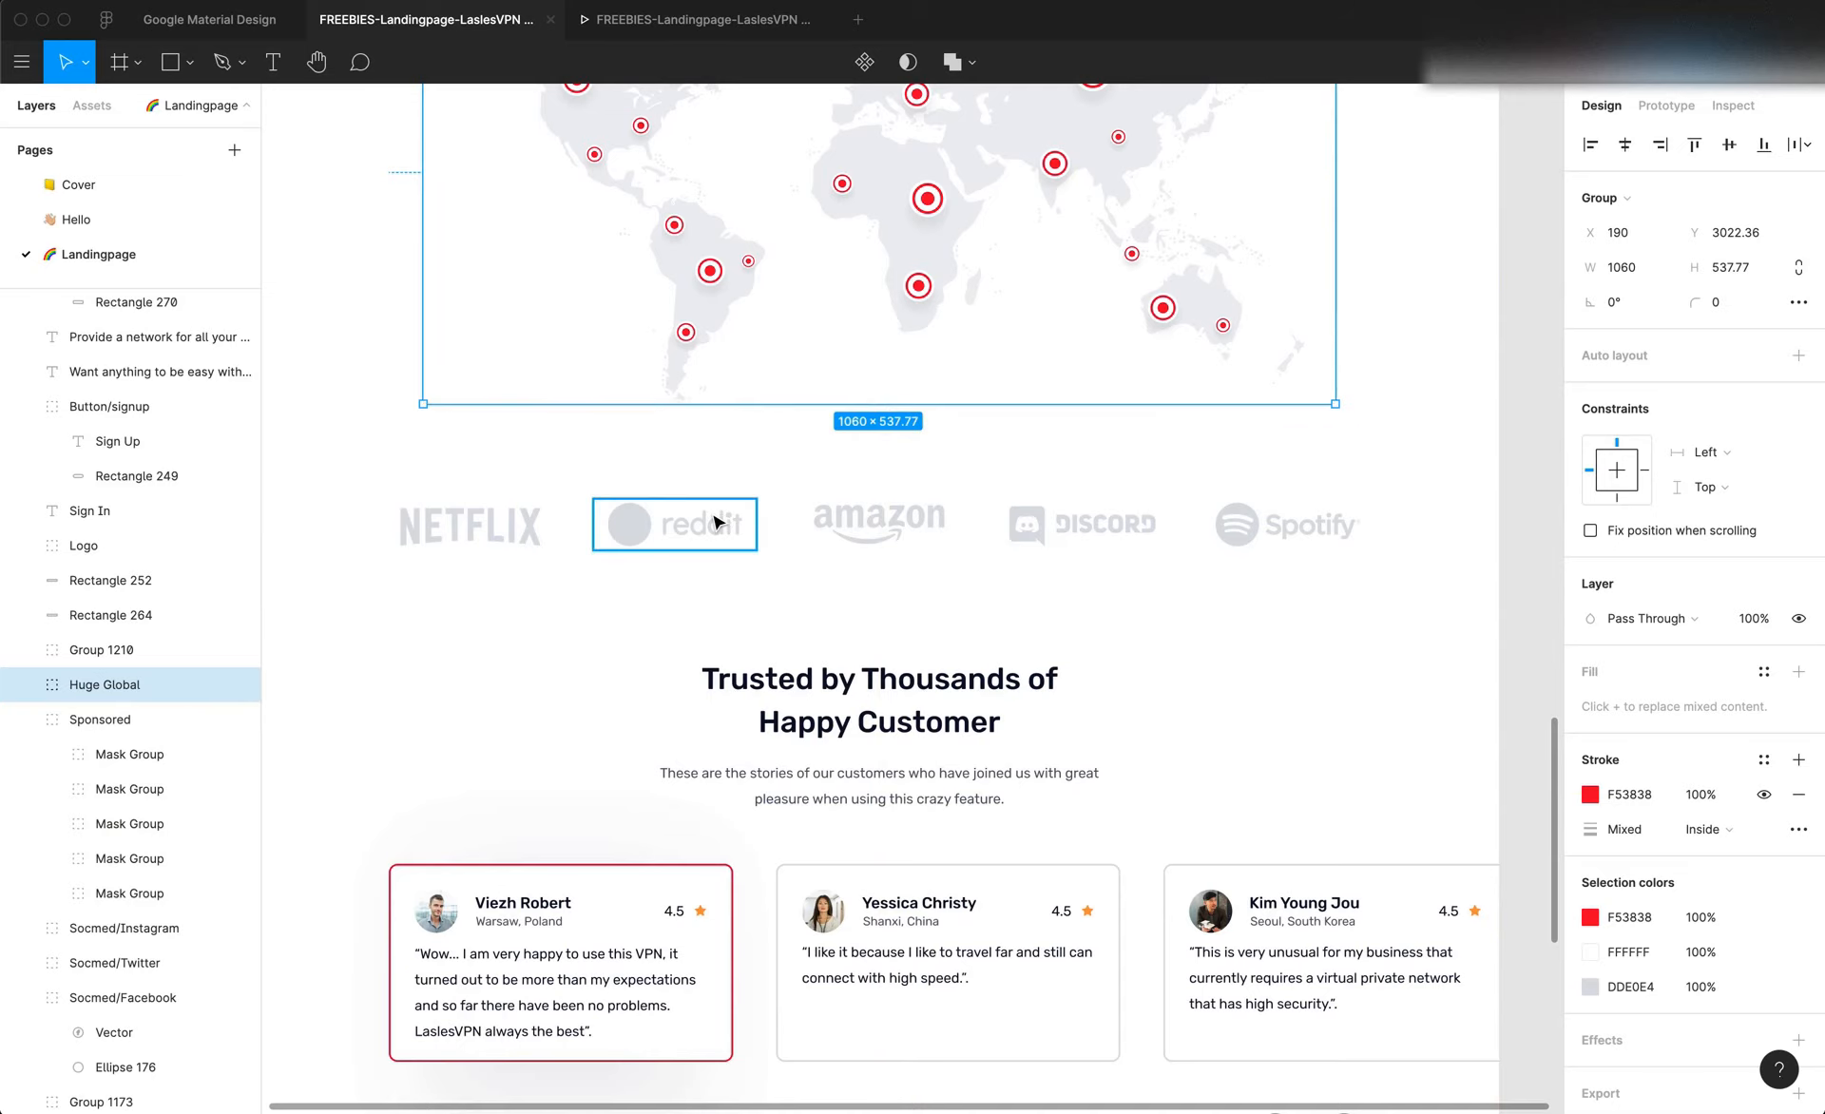
key(super+Tab)
click(266, 735)
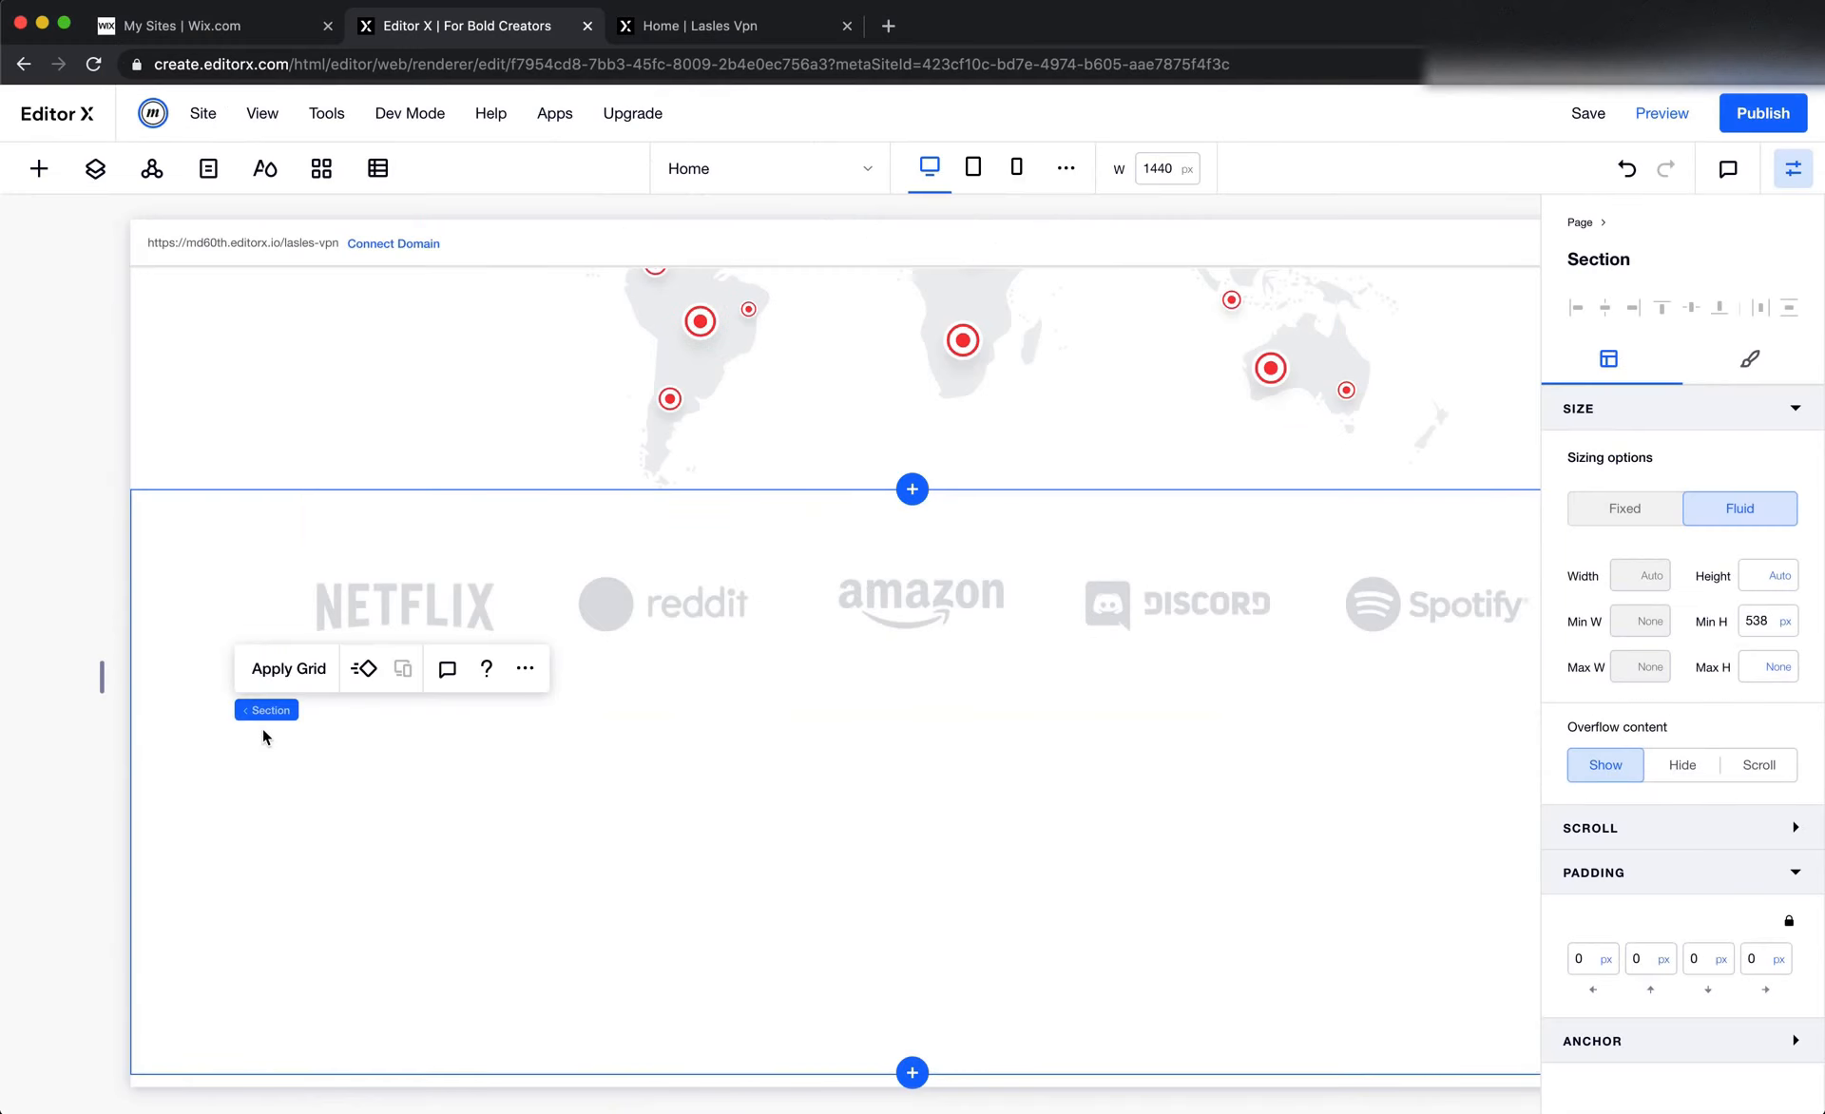
click(1646, 958)
text(35)
key(Return)
Measure the gap between the sponsor logos and testimonials group in Figma and set the logos section's bottom padding to 50 px
key(super+Tab)
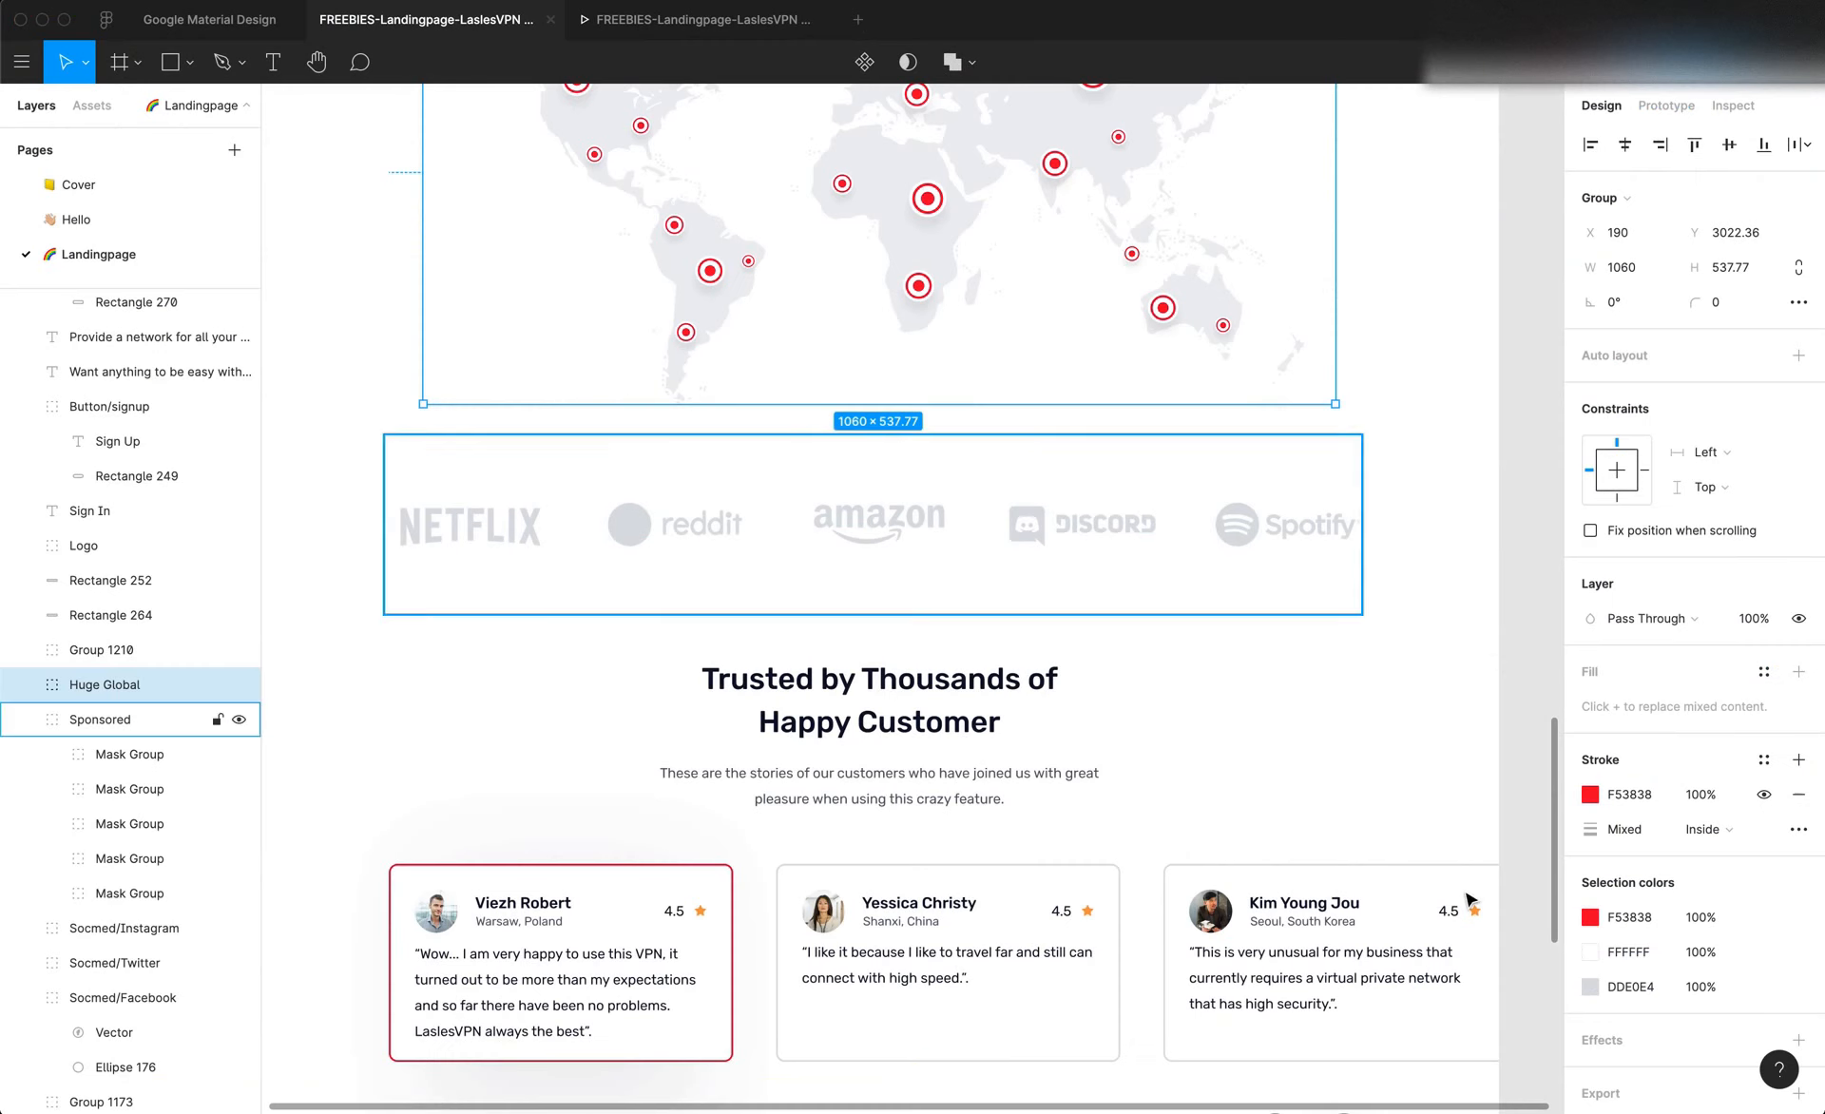
click(898, 708)
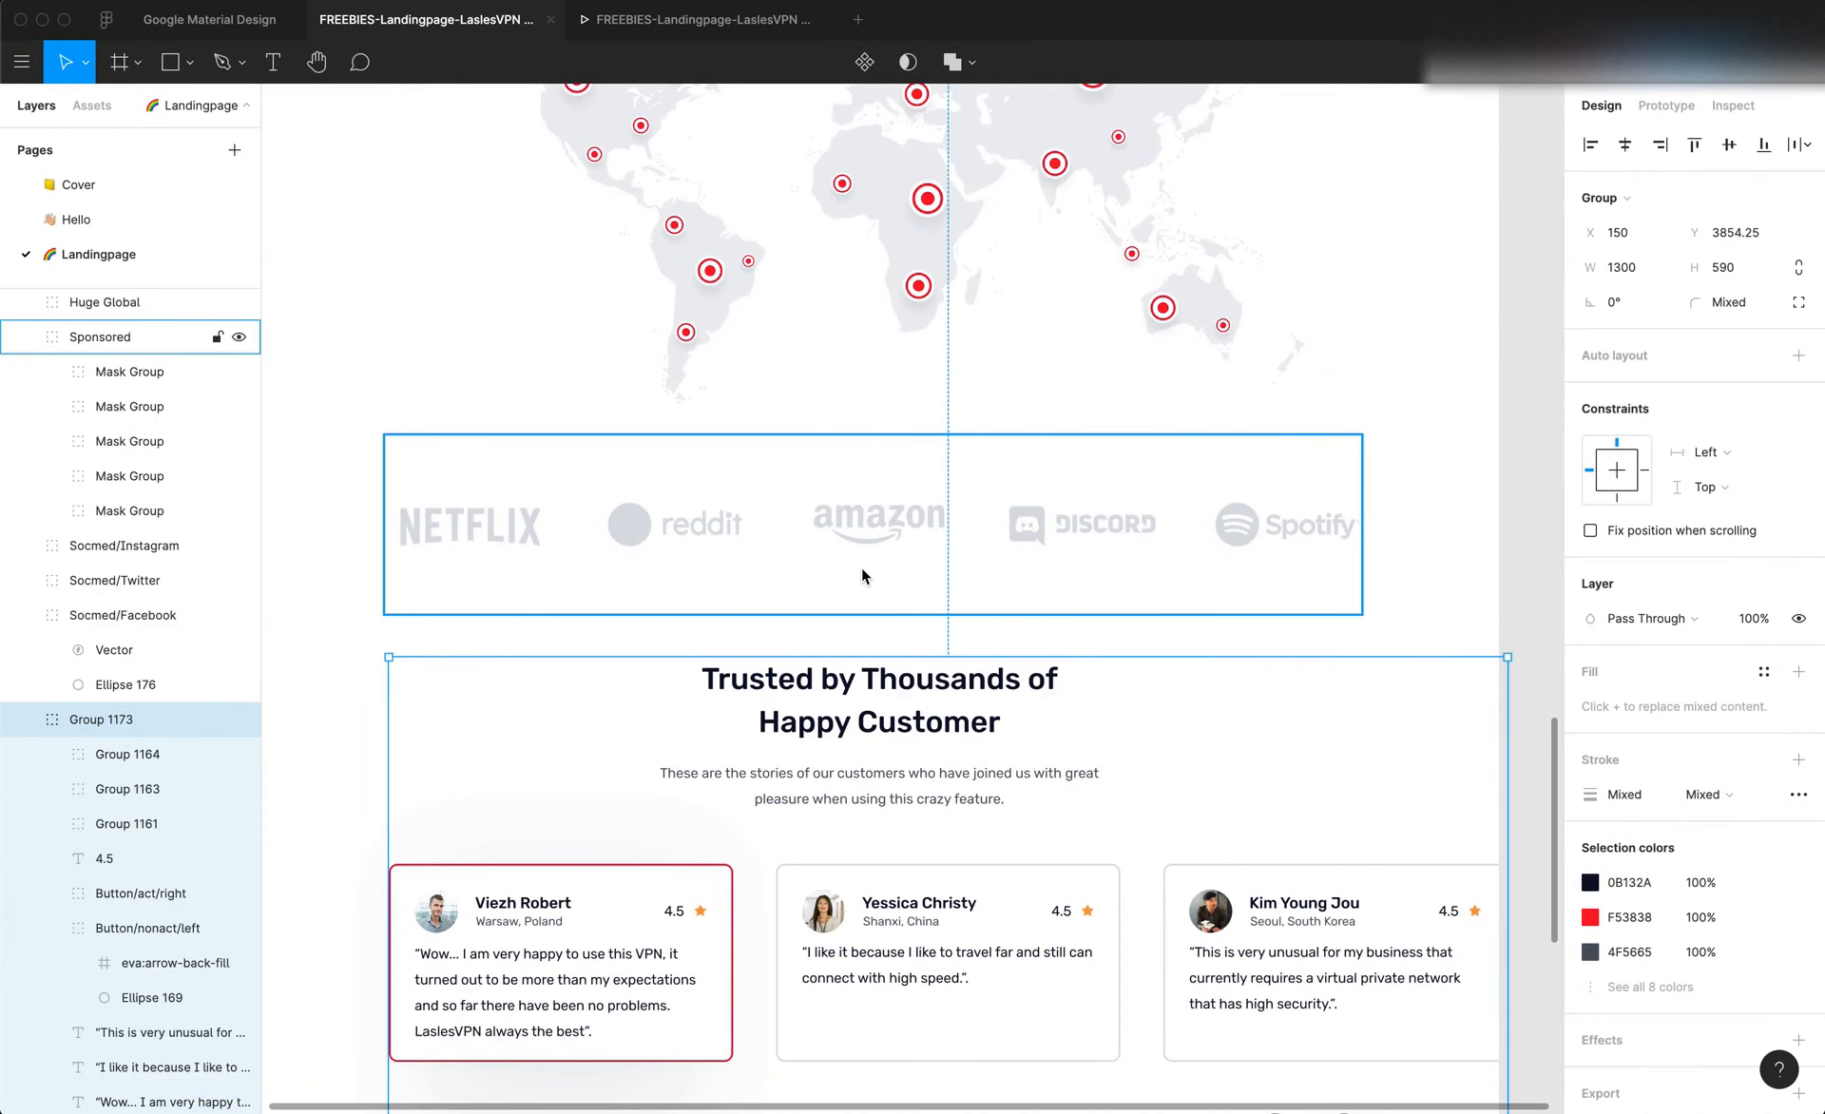
key(alt)
key(super+Tab)
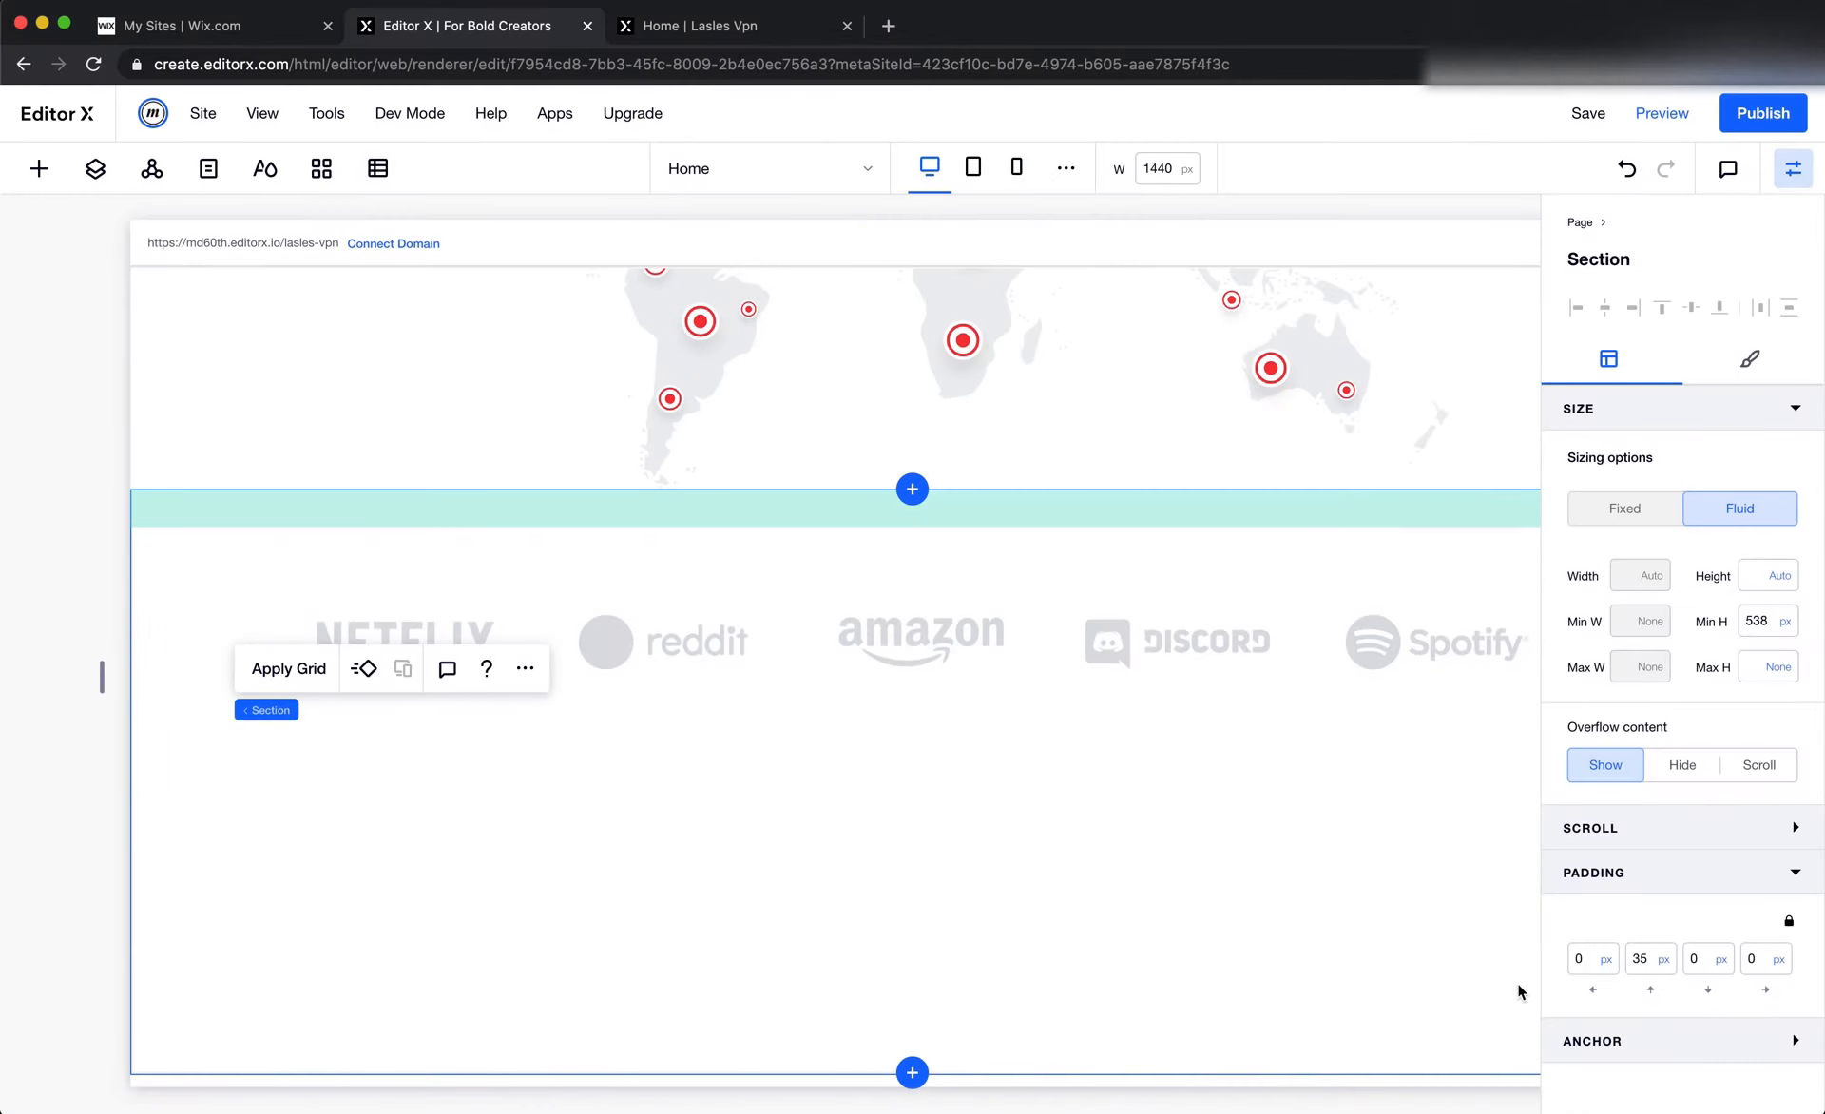
click(1701, 969)
text(50)
key(Return)
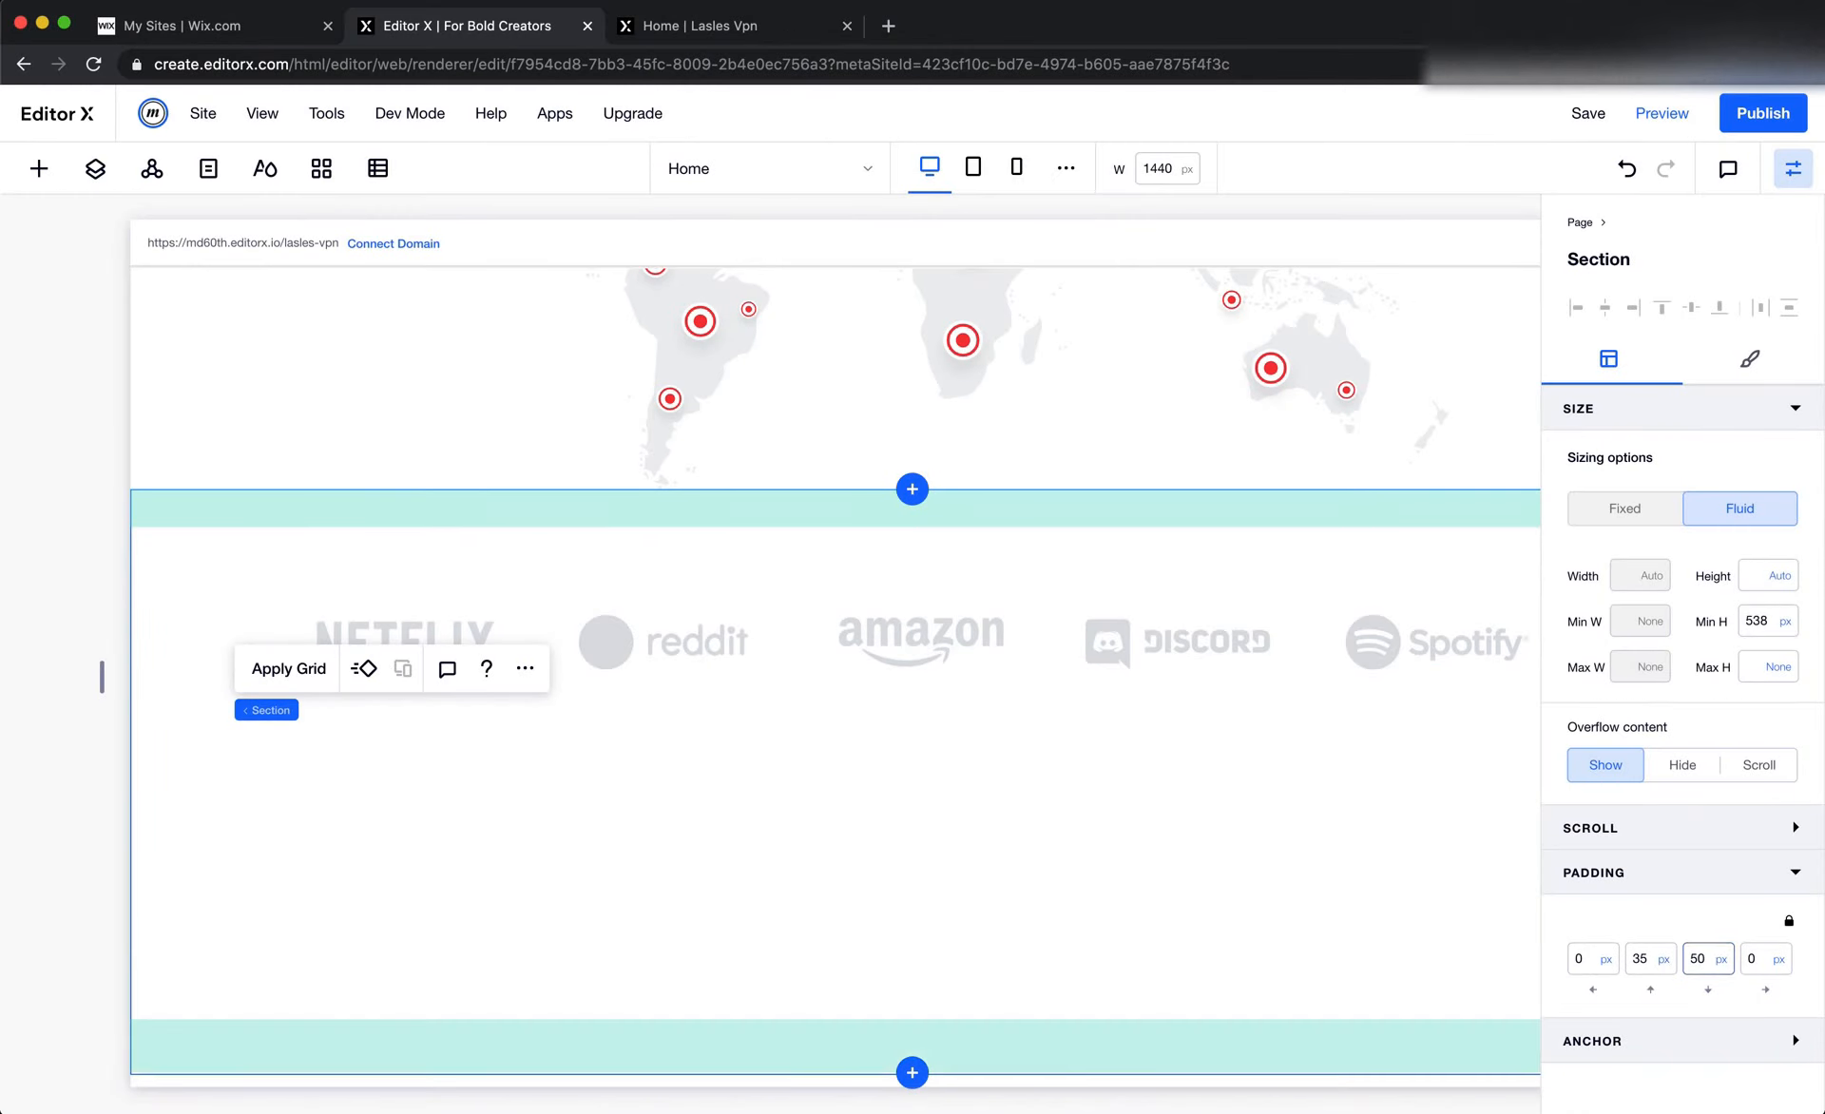
Remove the sponsor logos section's minimum height and add a blank section directly below it
click(1792, 625)
click(1738, 551)
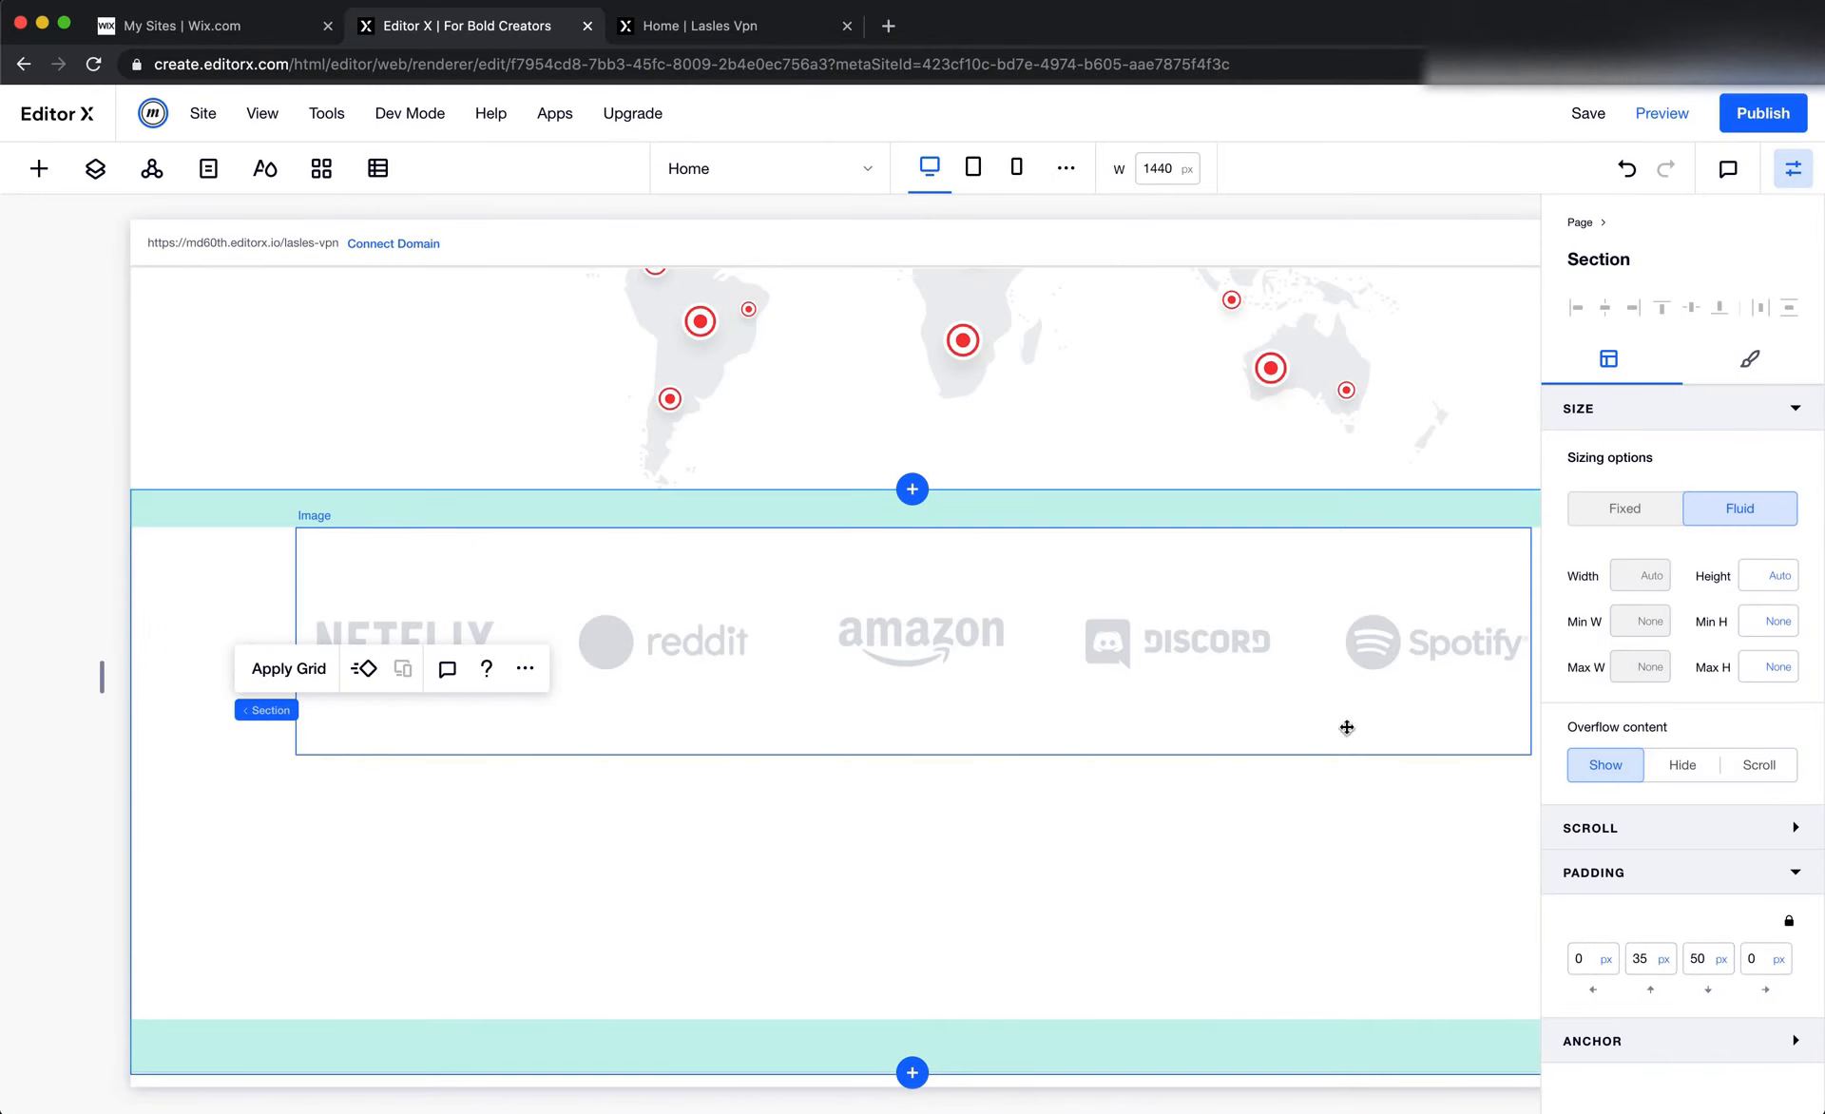
click(914, 980)
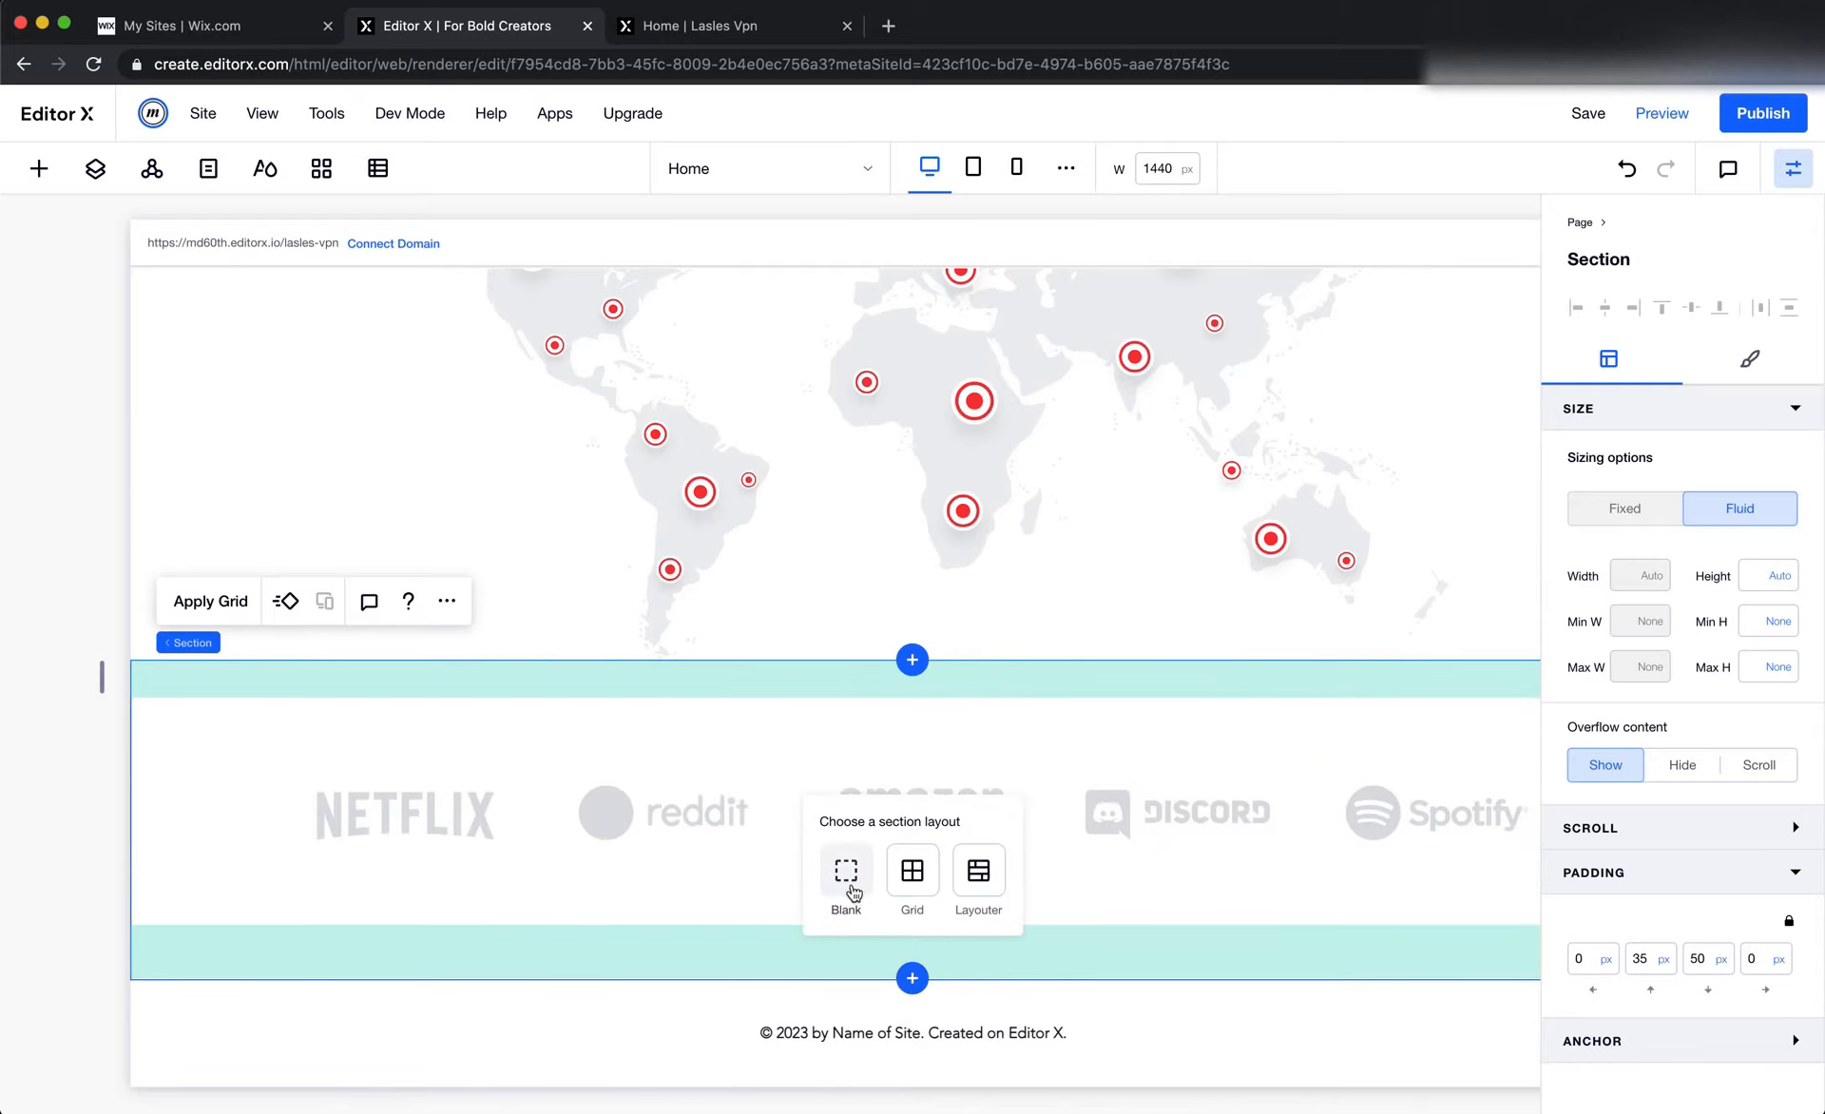
click(847, 893)
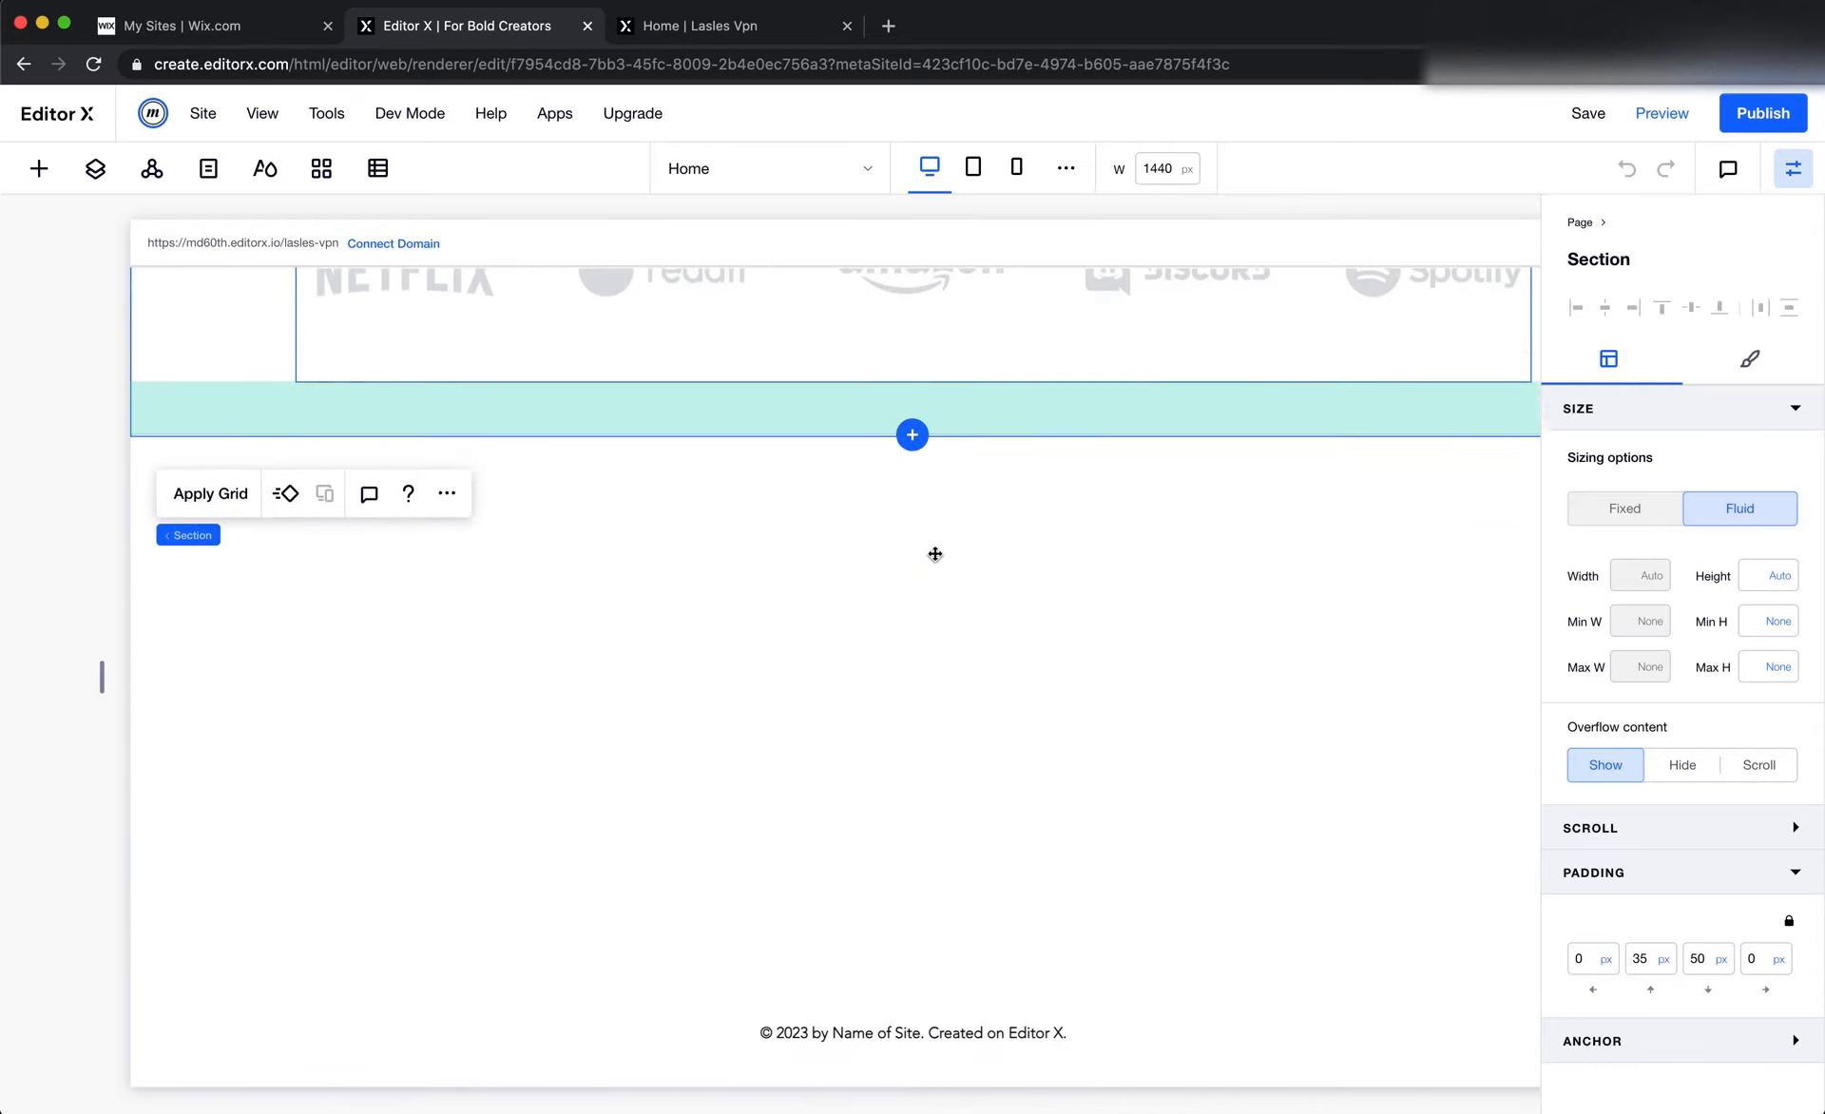
Change the sponsor logos image's sizing from Fixed to Fluid
click(999, 431)
click(1645, 525)
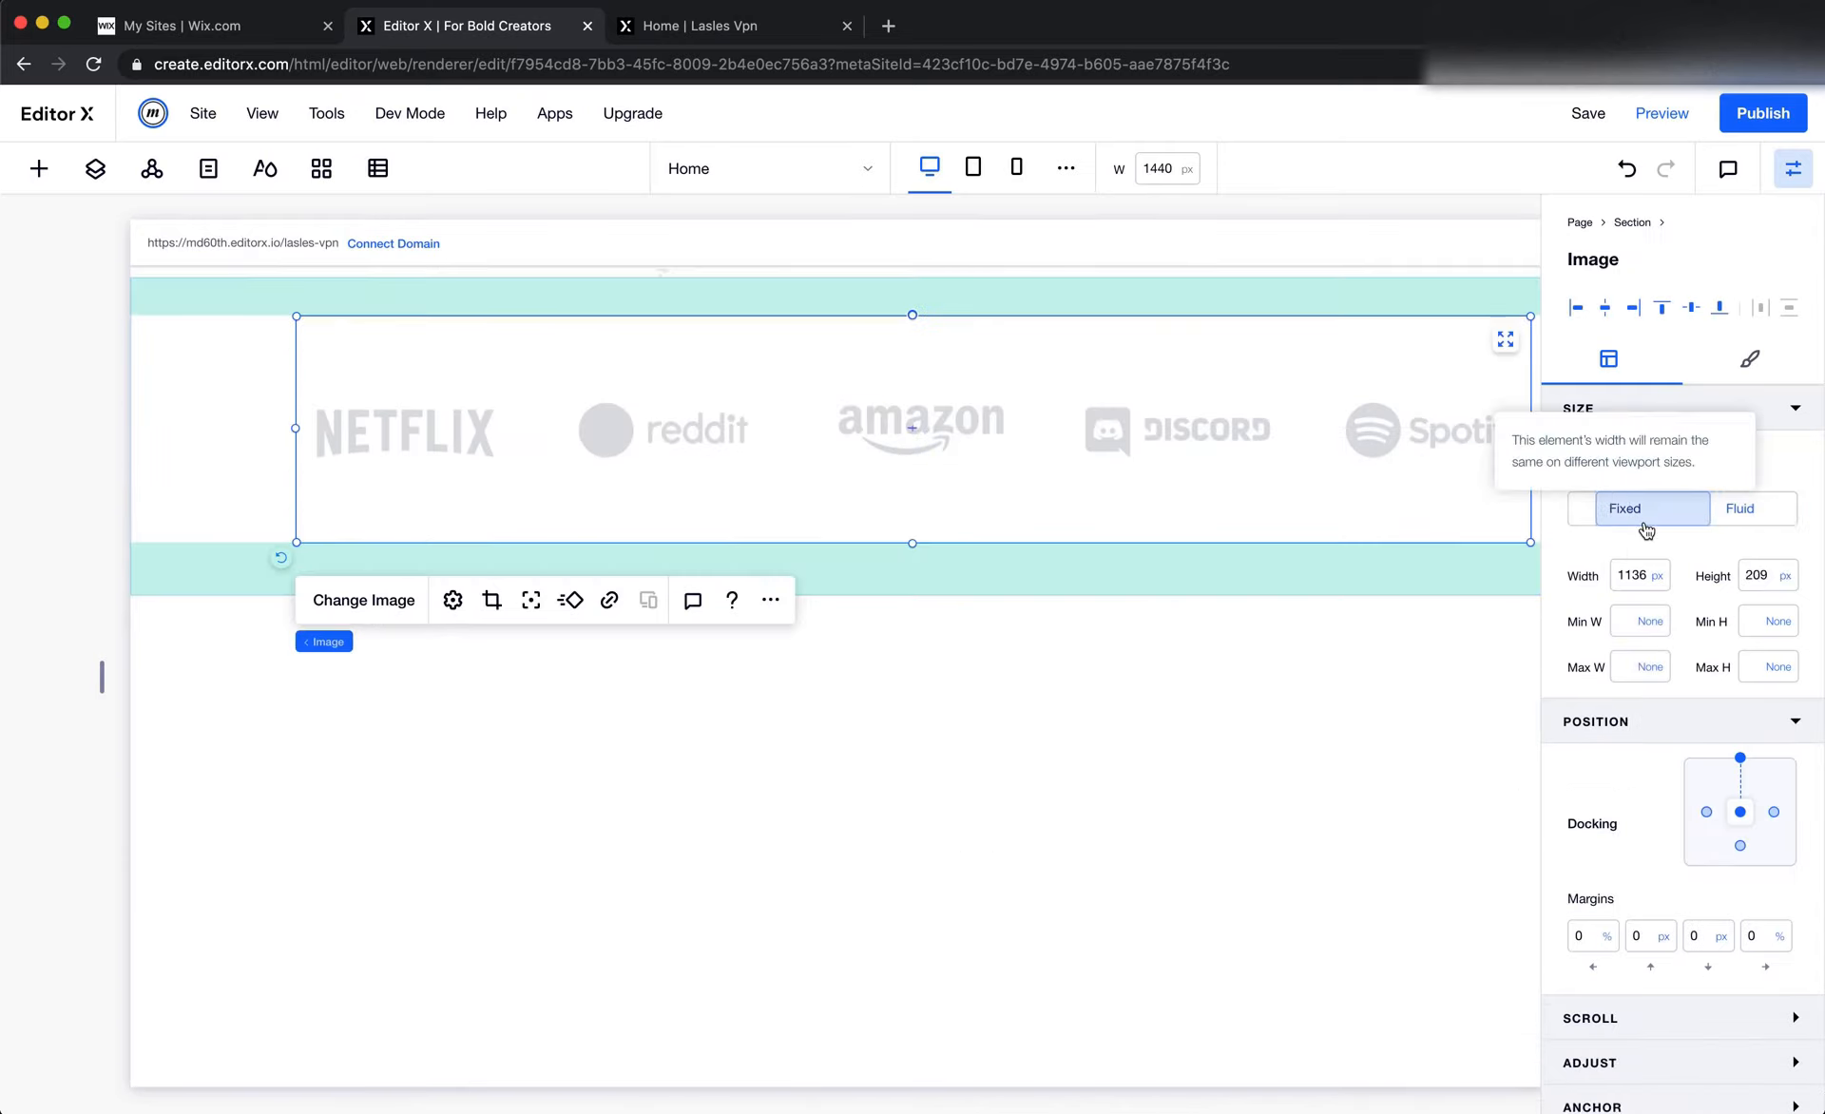
click(1740, 507)
Switch to Figma and examine the testimonials group's layout and its spacing to the sponsor logos and subscribe block
key(super+Tab)
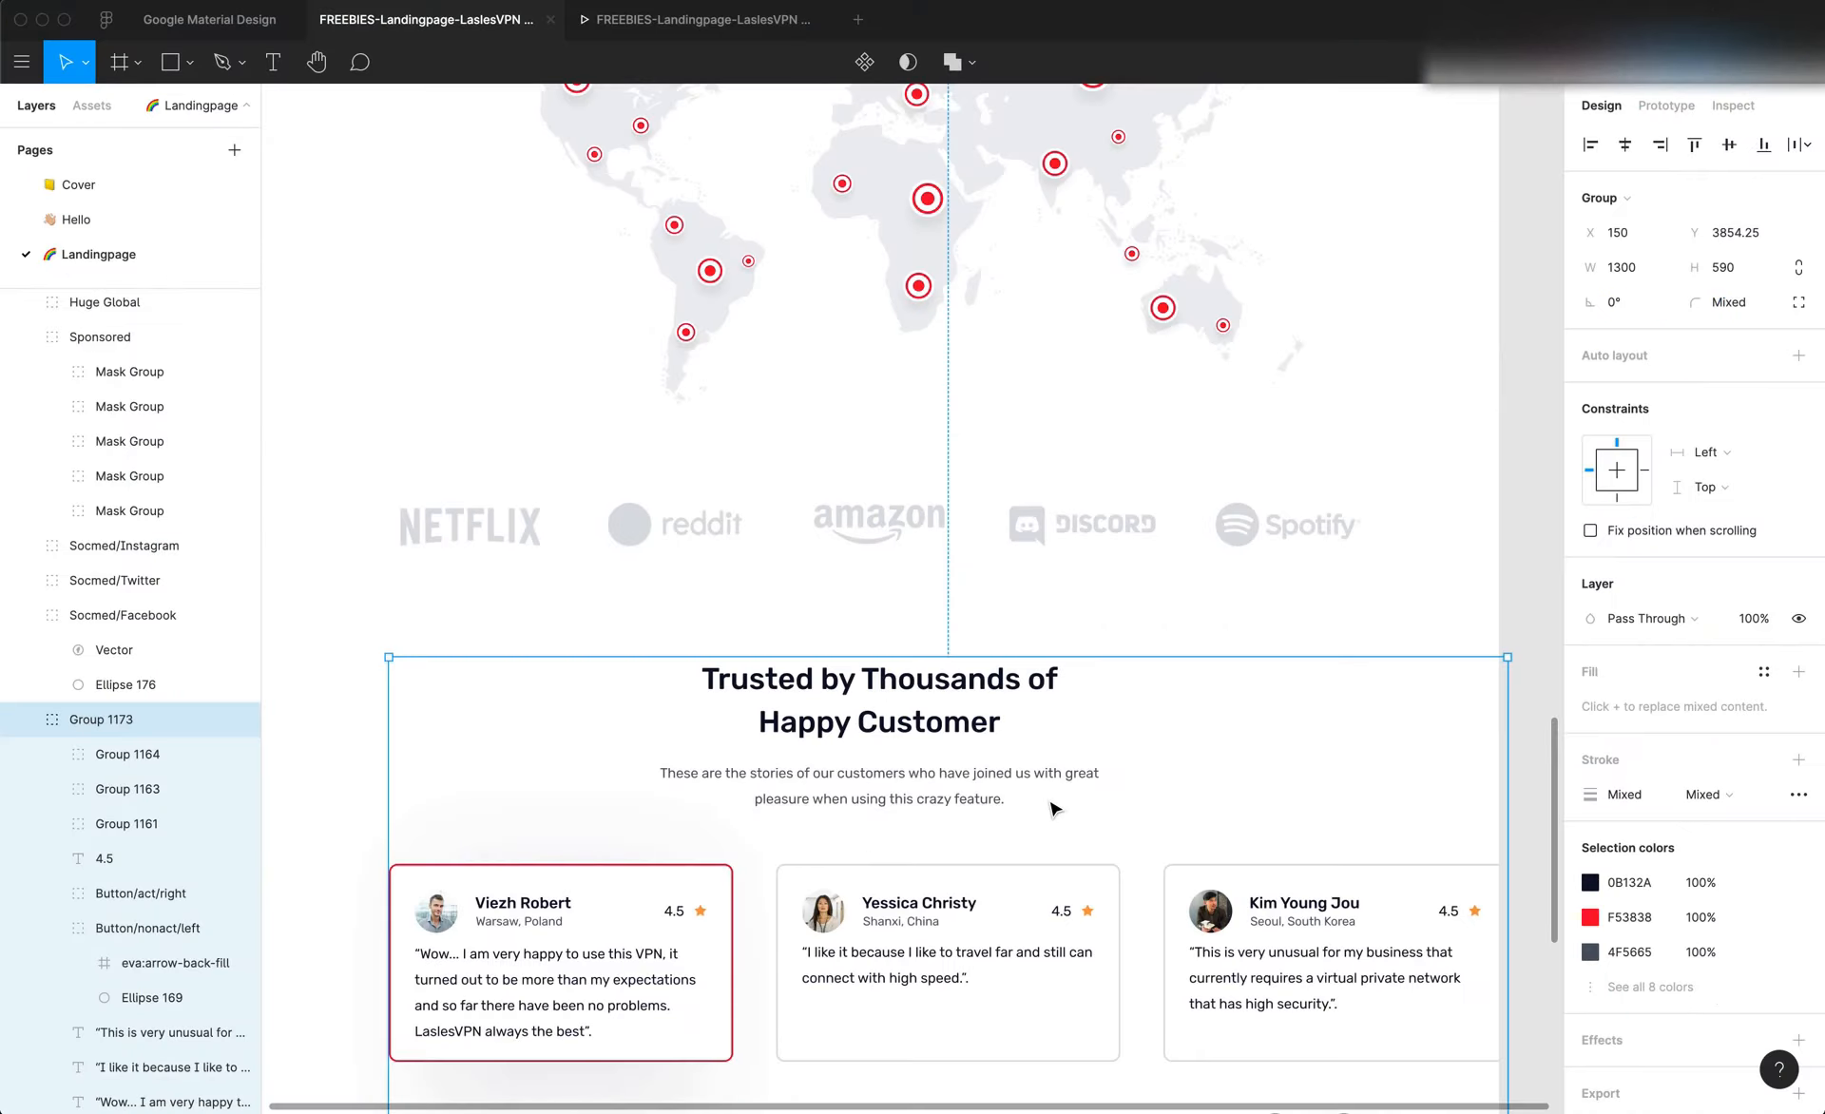
scroll(696, 771, down, 5)
scroll(695, 771, left, 2)
scroll(699, 778, down, 5)
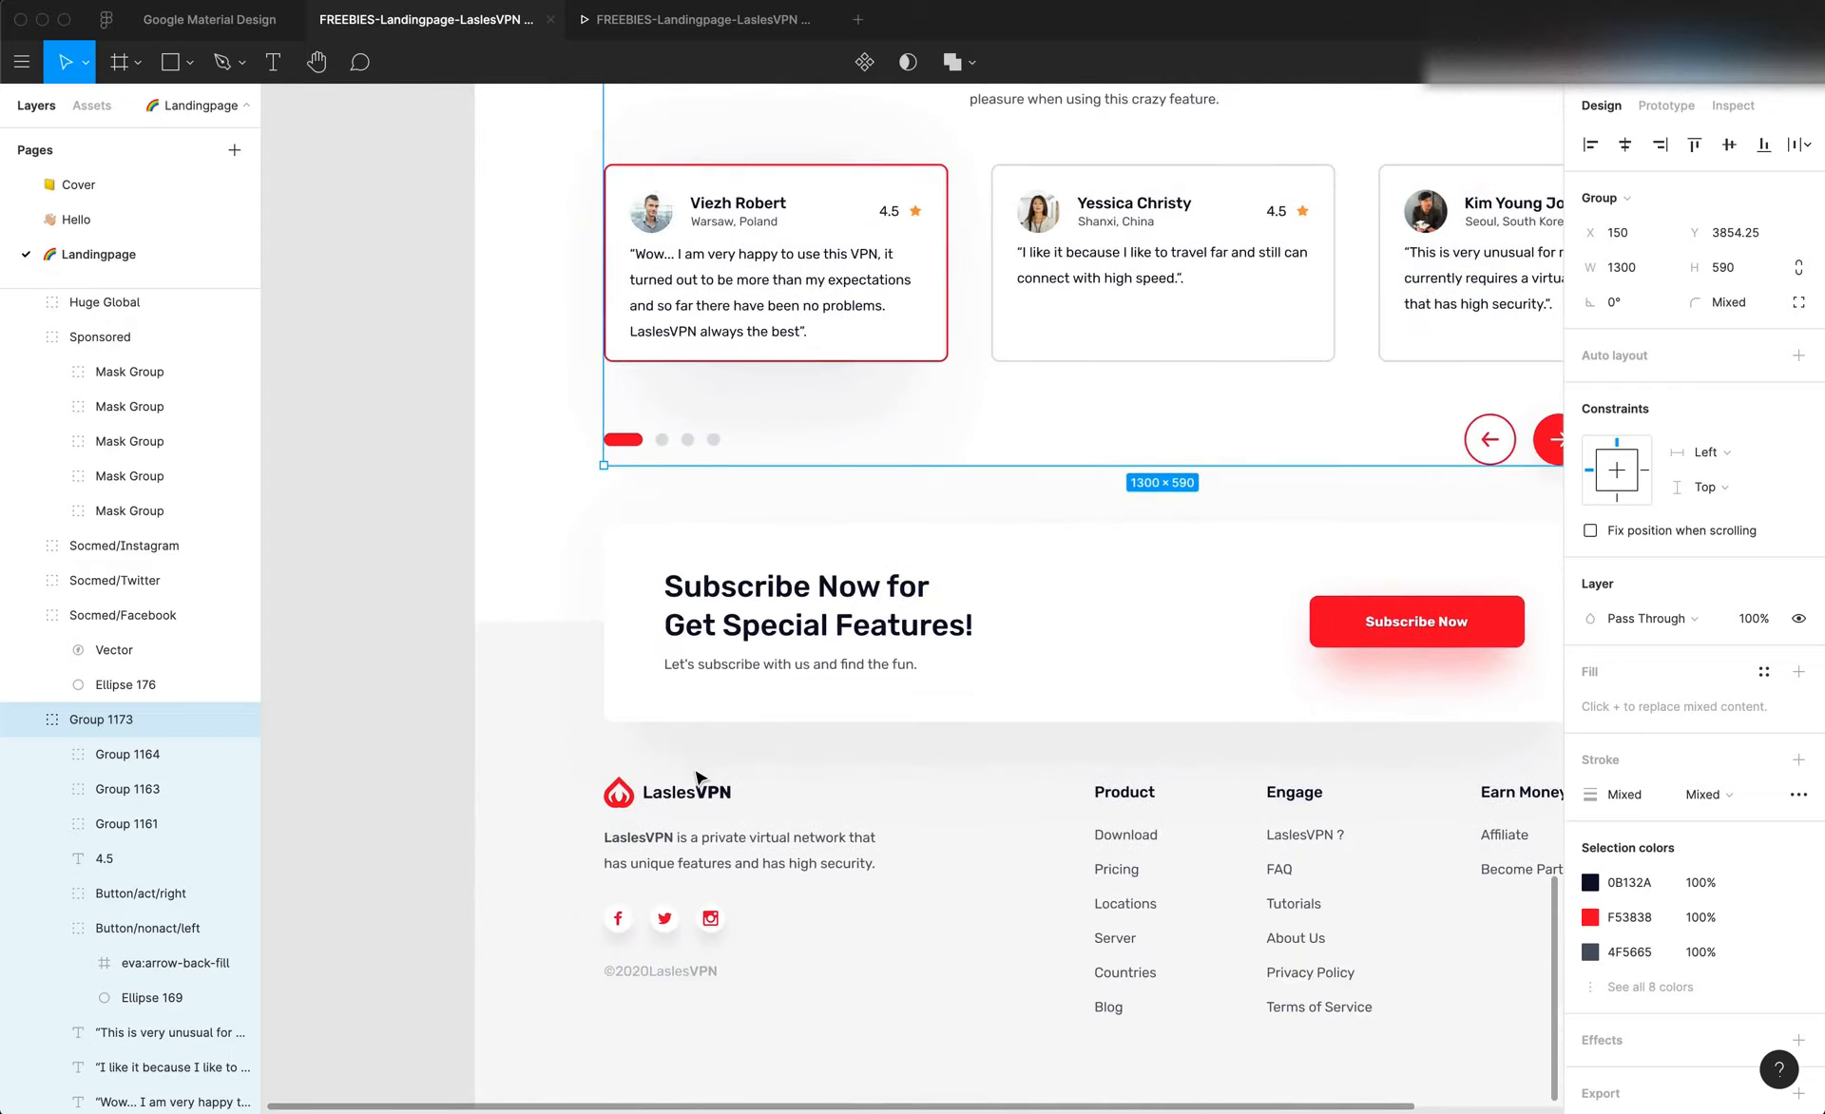
scroll(698, 777, right, 2)
scroll(699, 777, up, 4)
scroll(698, 777, left, 1)
scroll(695, 777, up, 5)
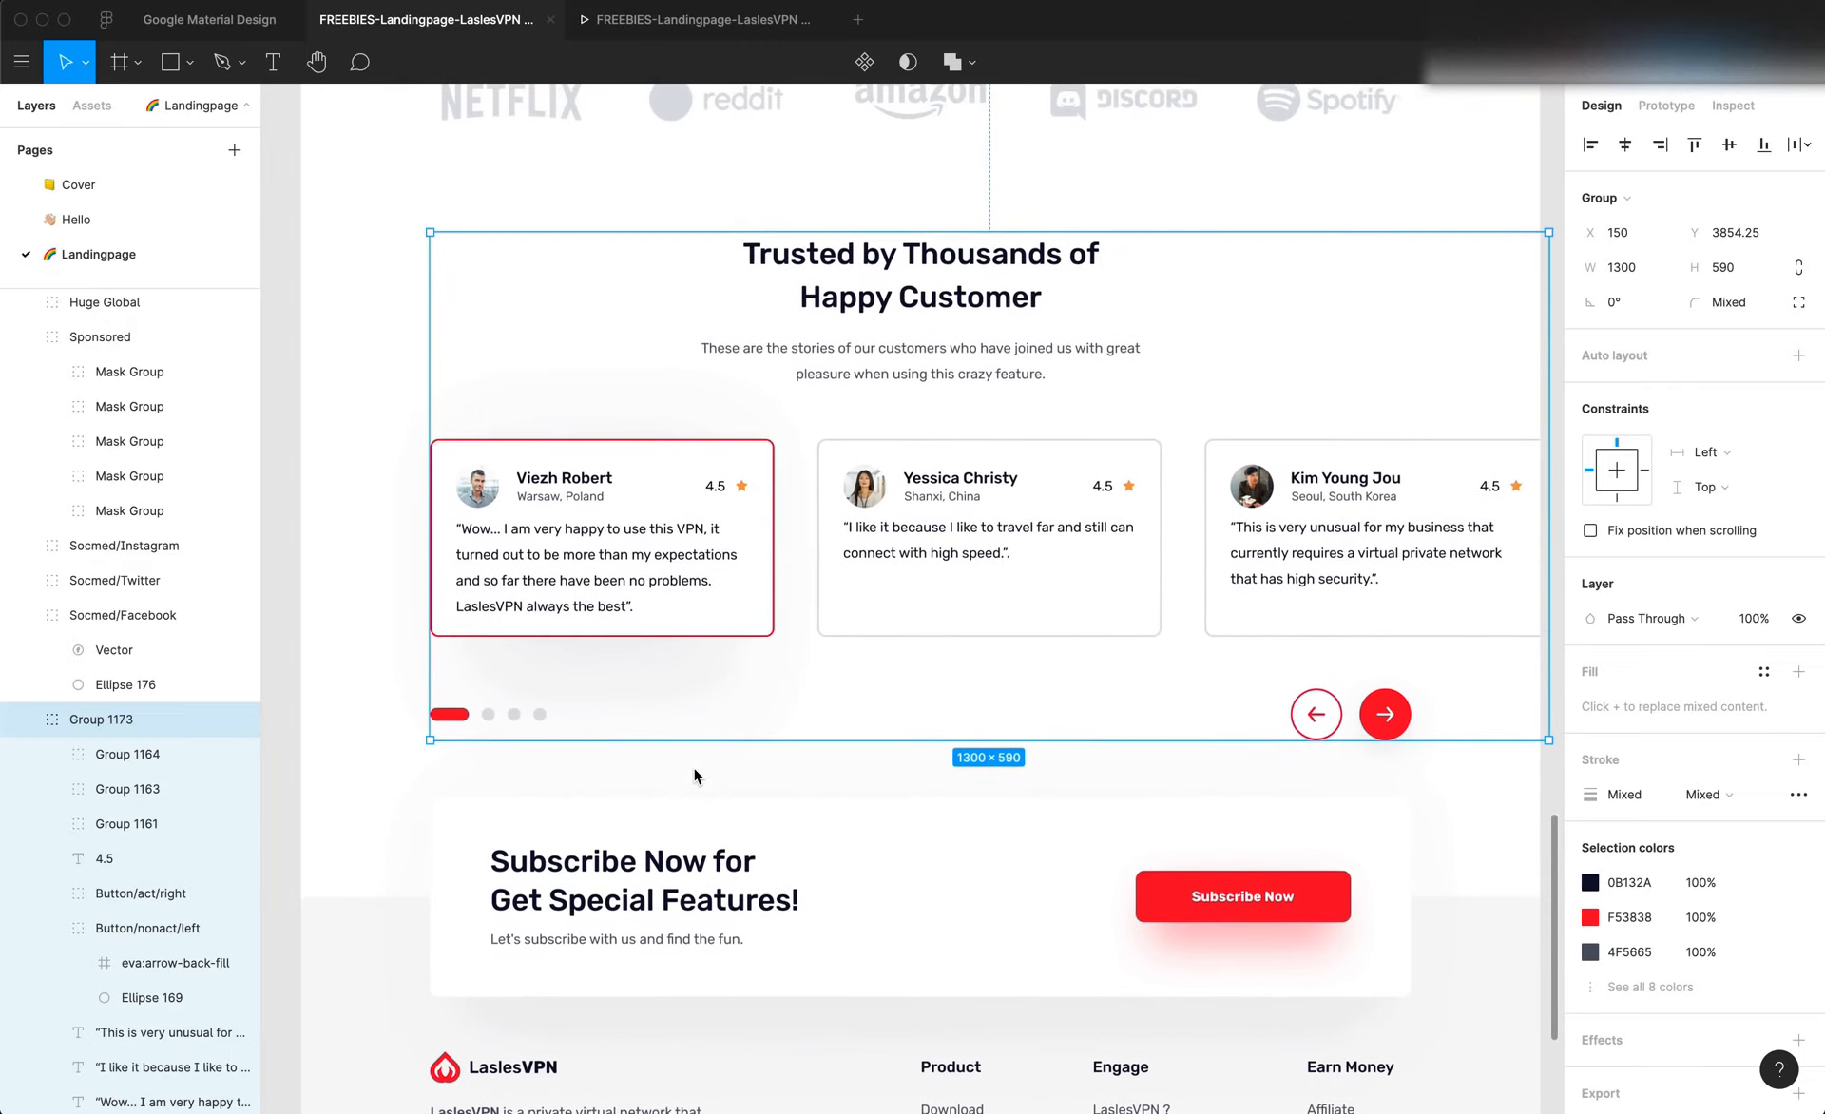
scroll(695, 776, right, 1)
scroll(695, 775, right, 1)
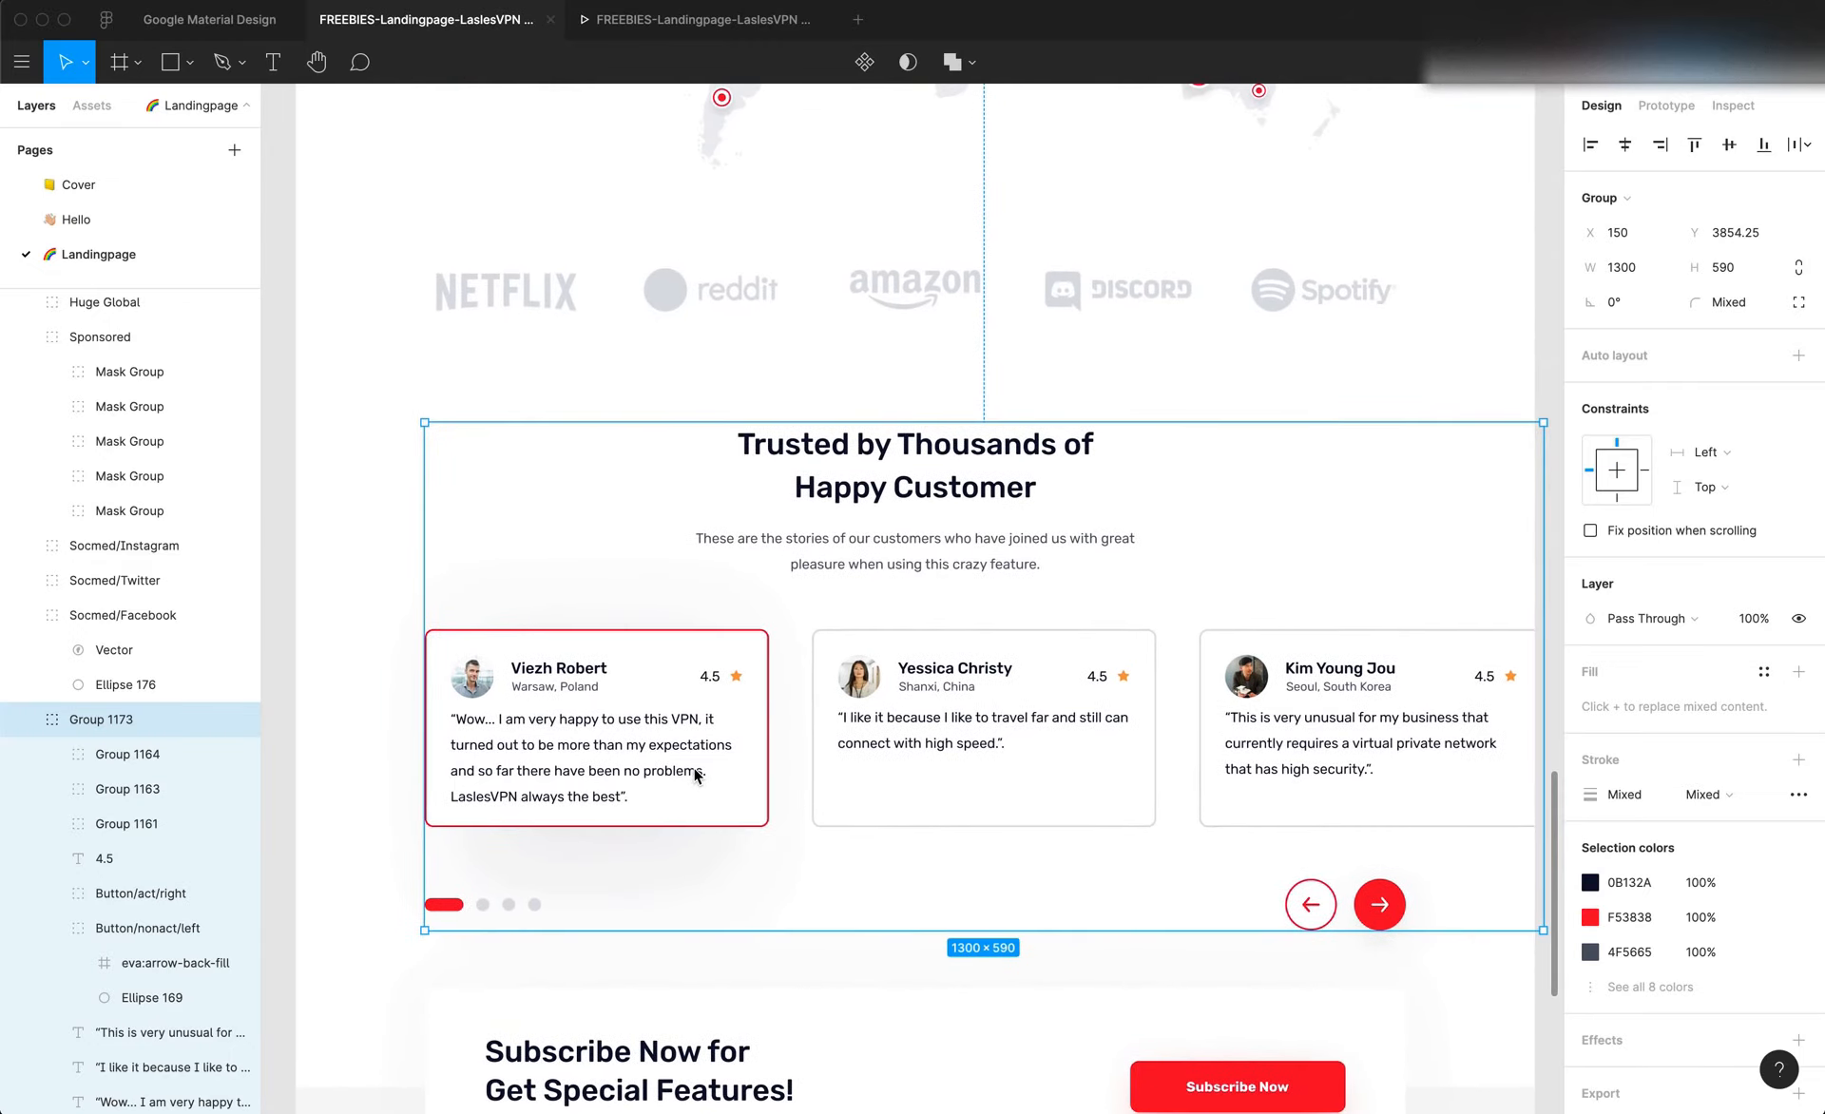
scroll(663, 775, down, 1)
scroll(662, 775, left, 1)
scroll(611, 761, up, 3)
scroll(611, 760, right, 1)
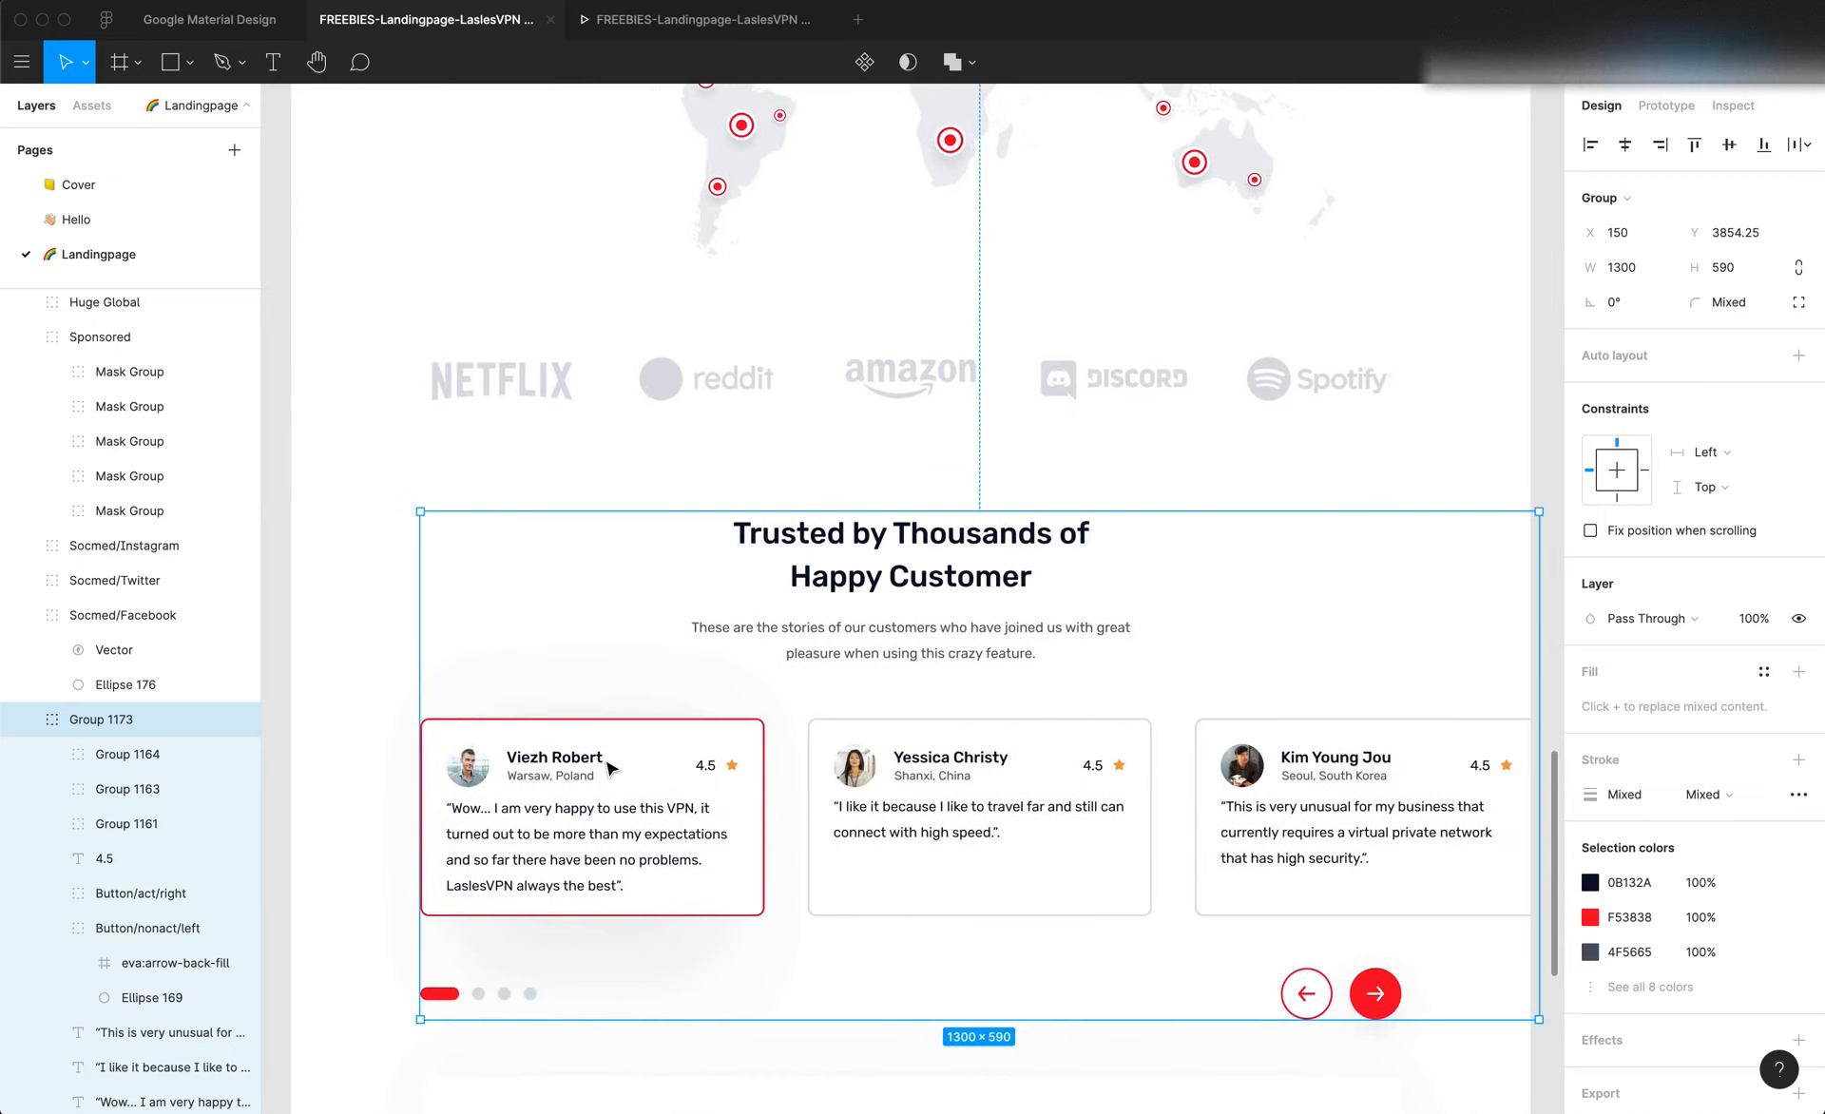
key(super+Tab)
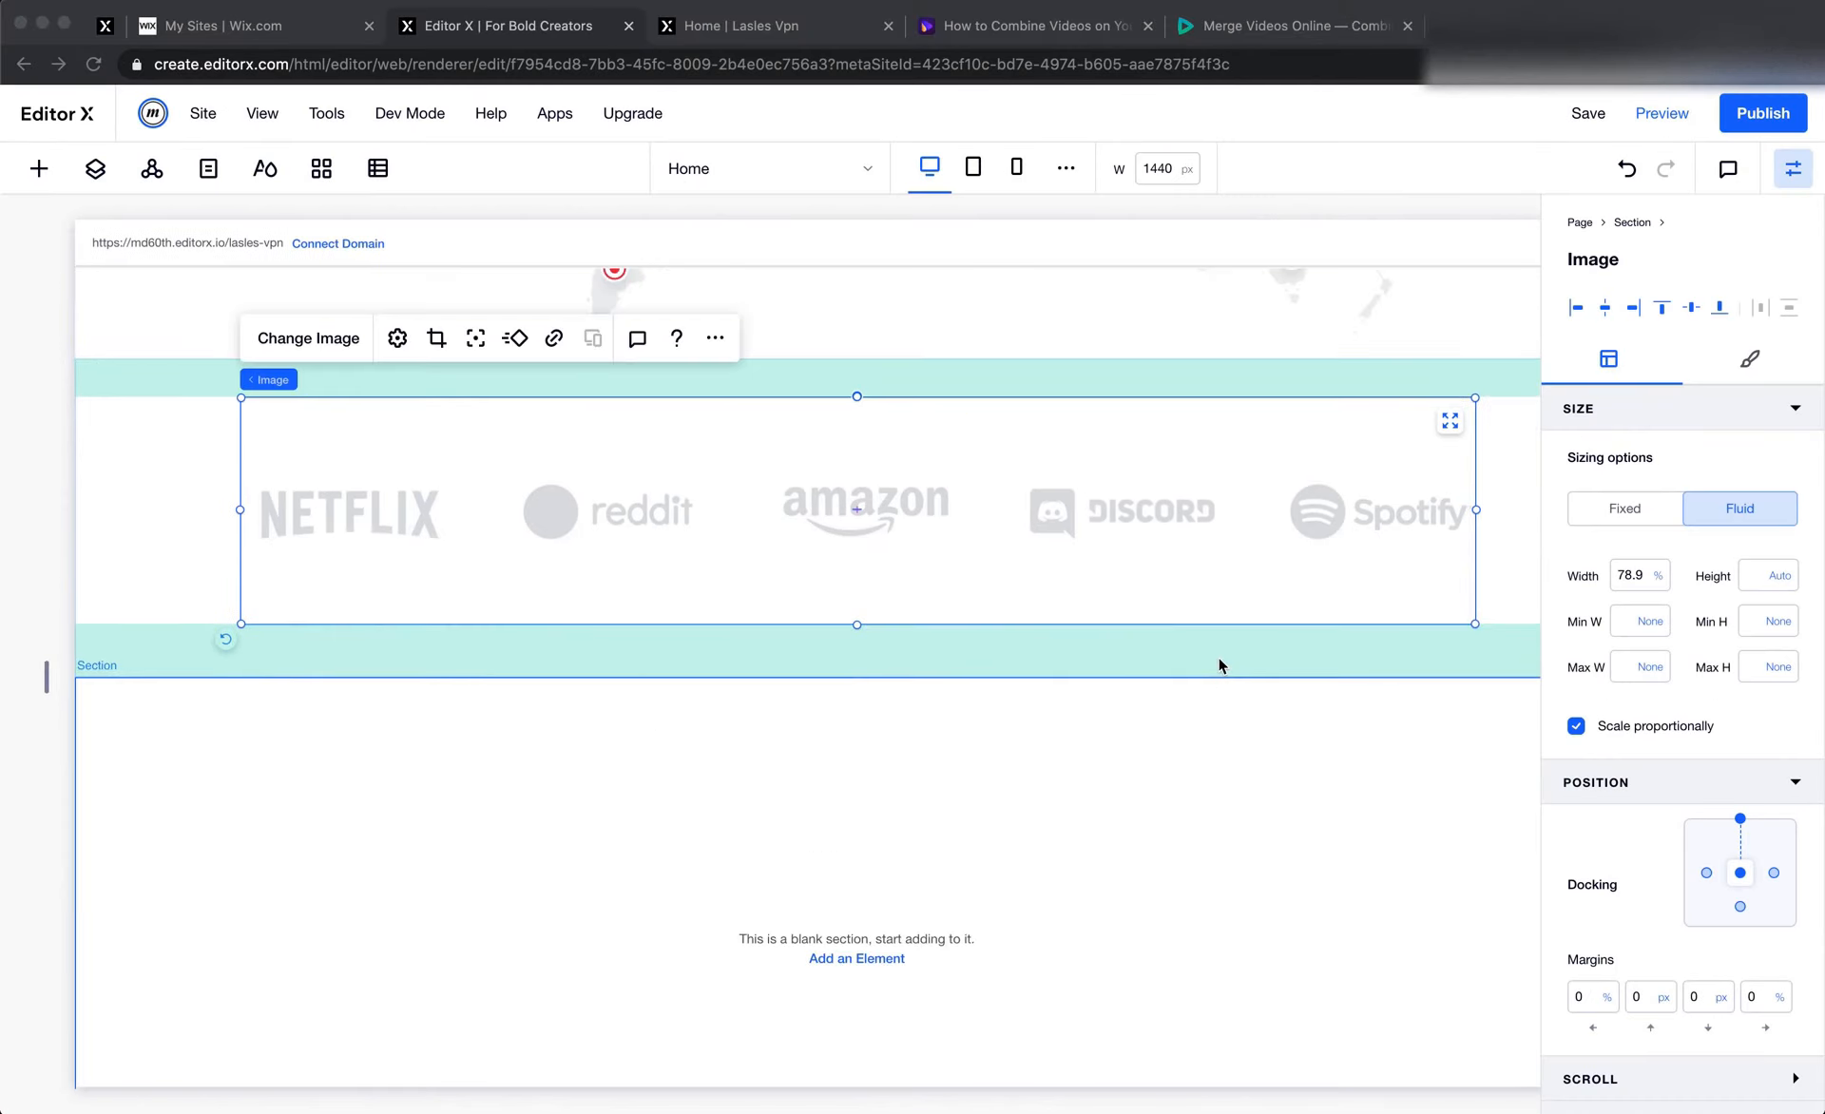
scroll(1217, 660, up, 3)
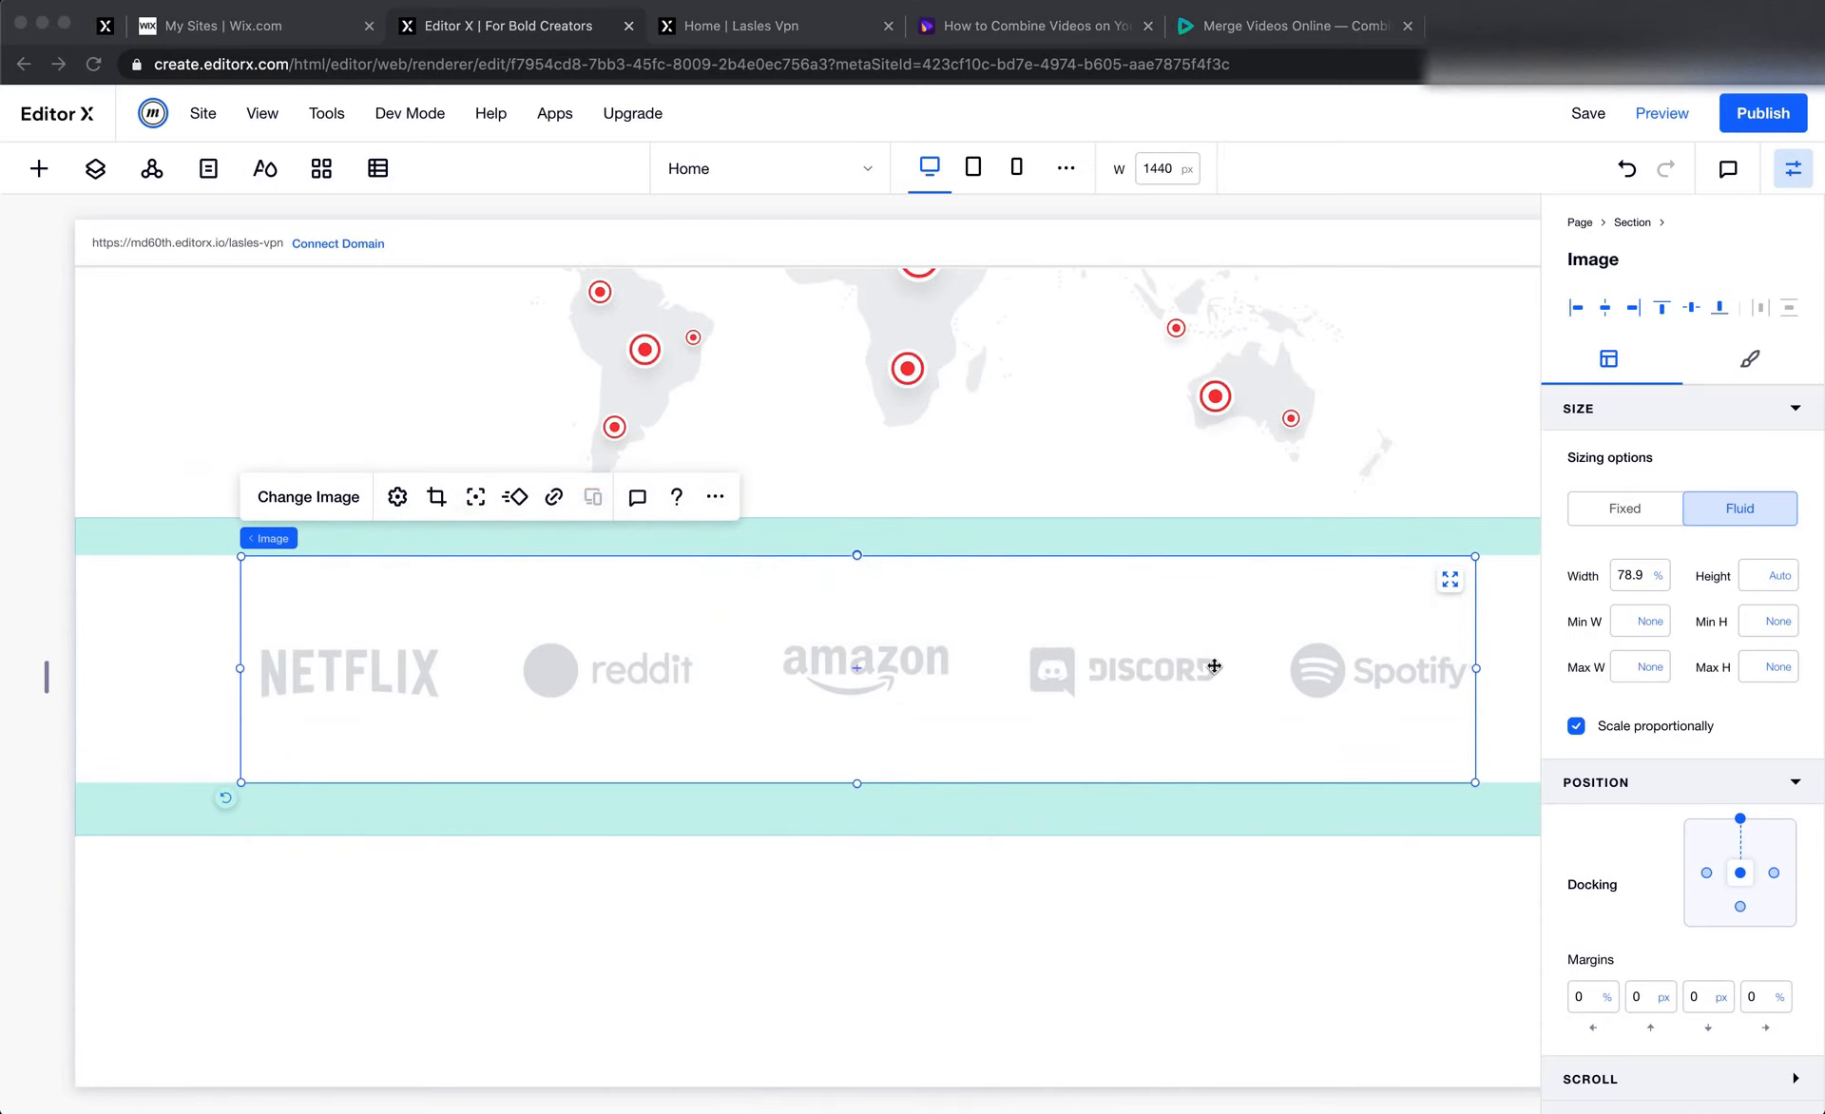
Copy the testimonials heading text "Trusted by Thousands of Happy Customer" from the Figma design and return to Editor X
key(super+Tab)
scroll(1251, 681, up, 10)
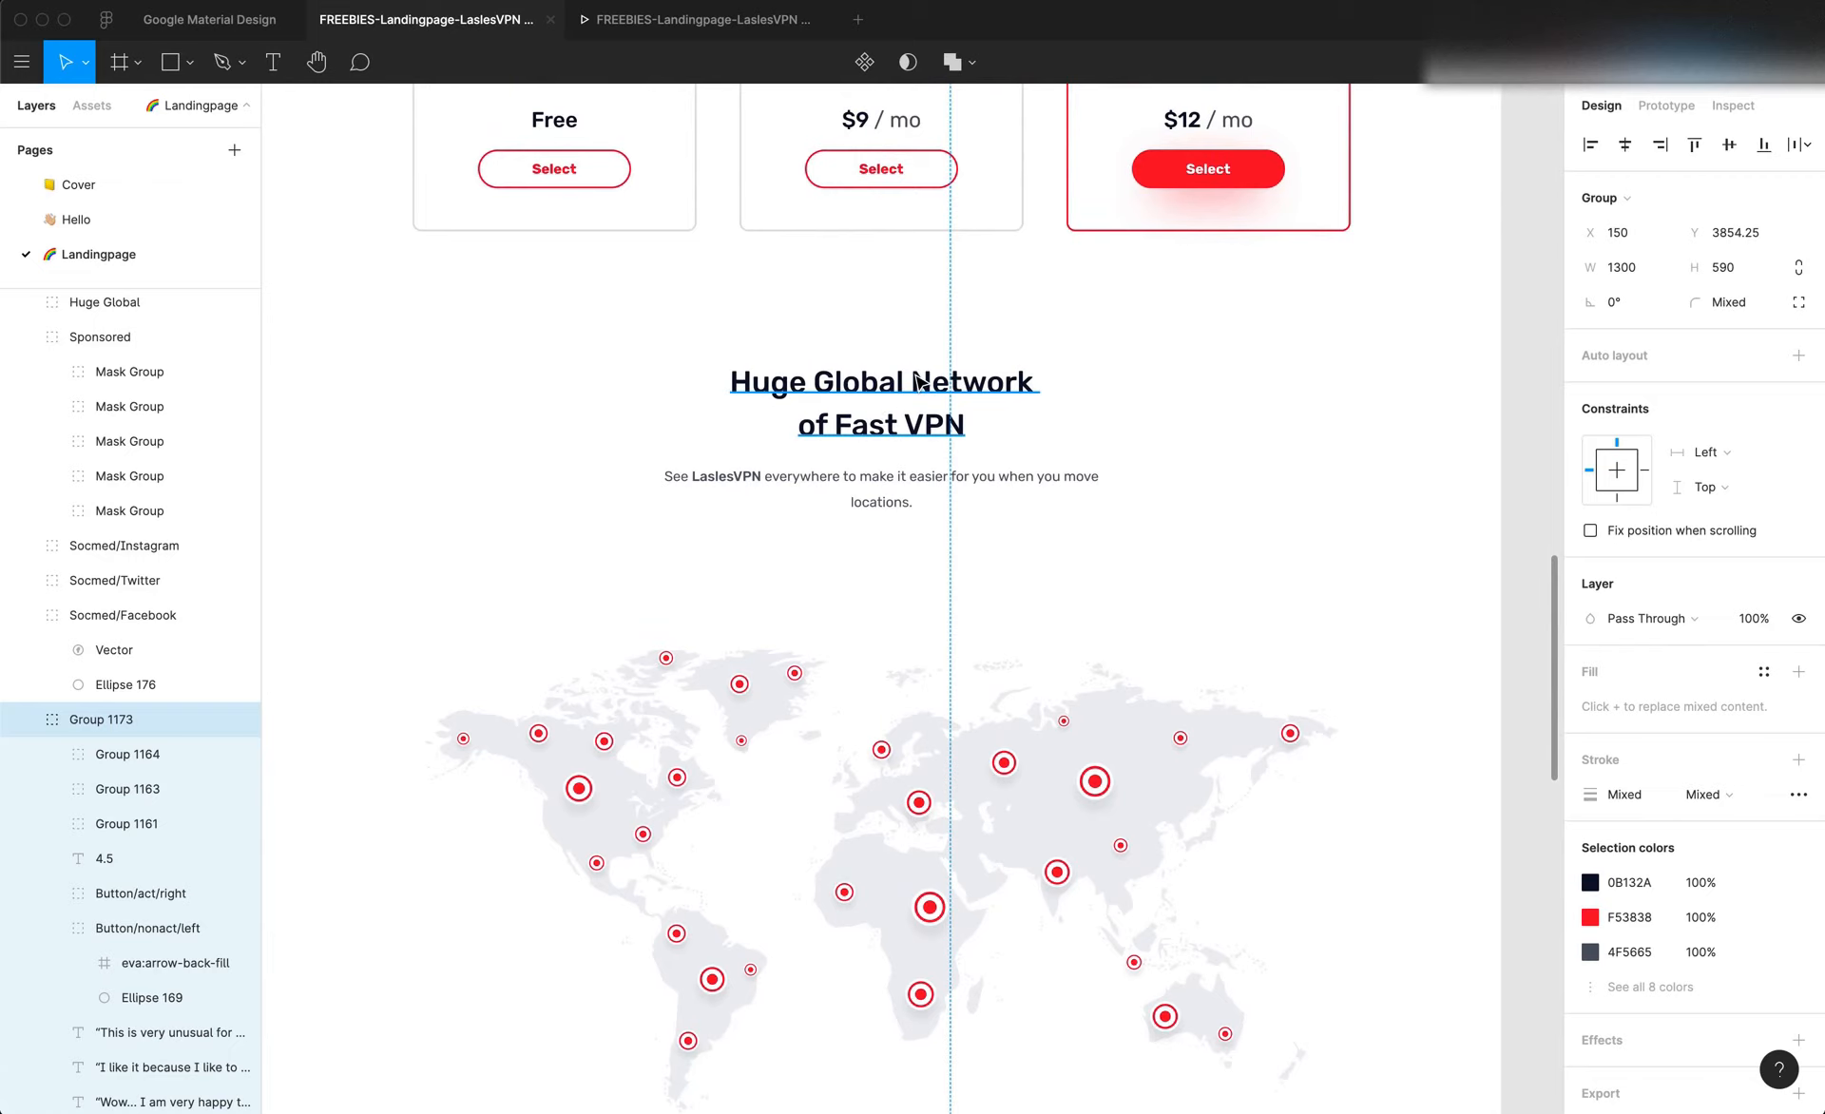
scroll(763, 382, left, 2)
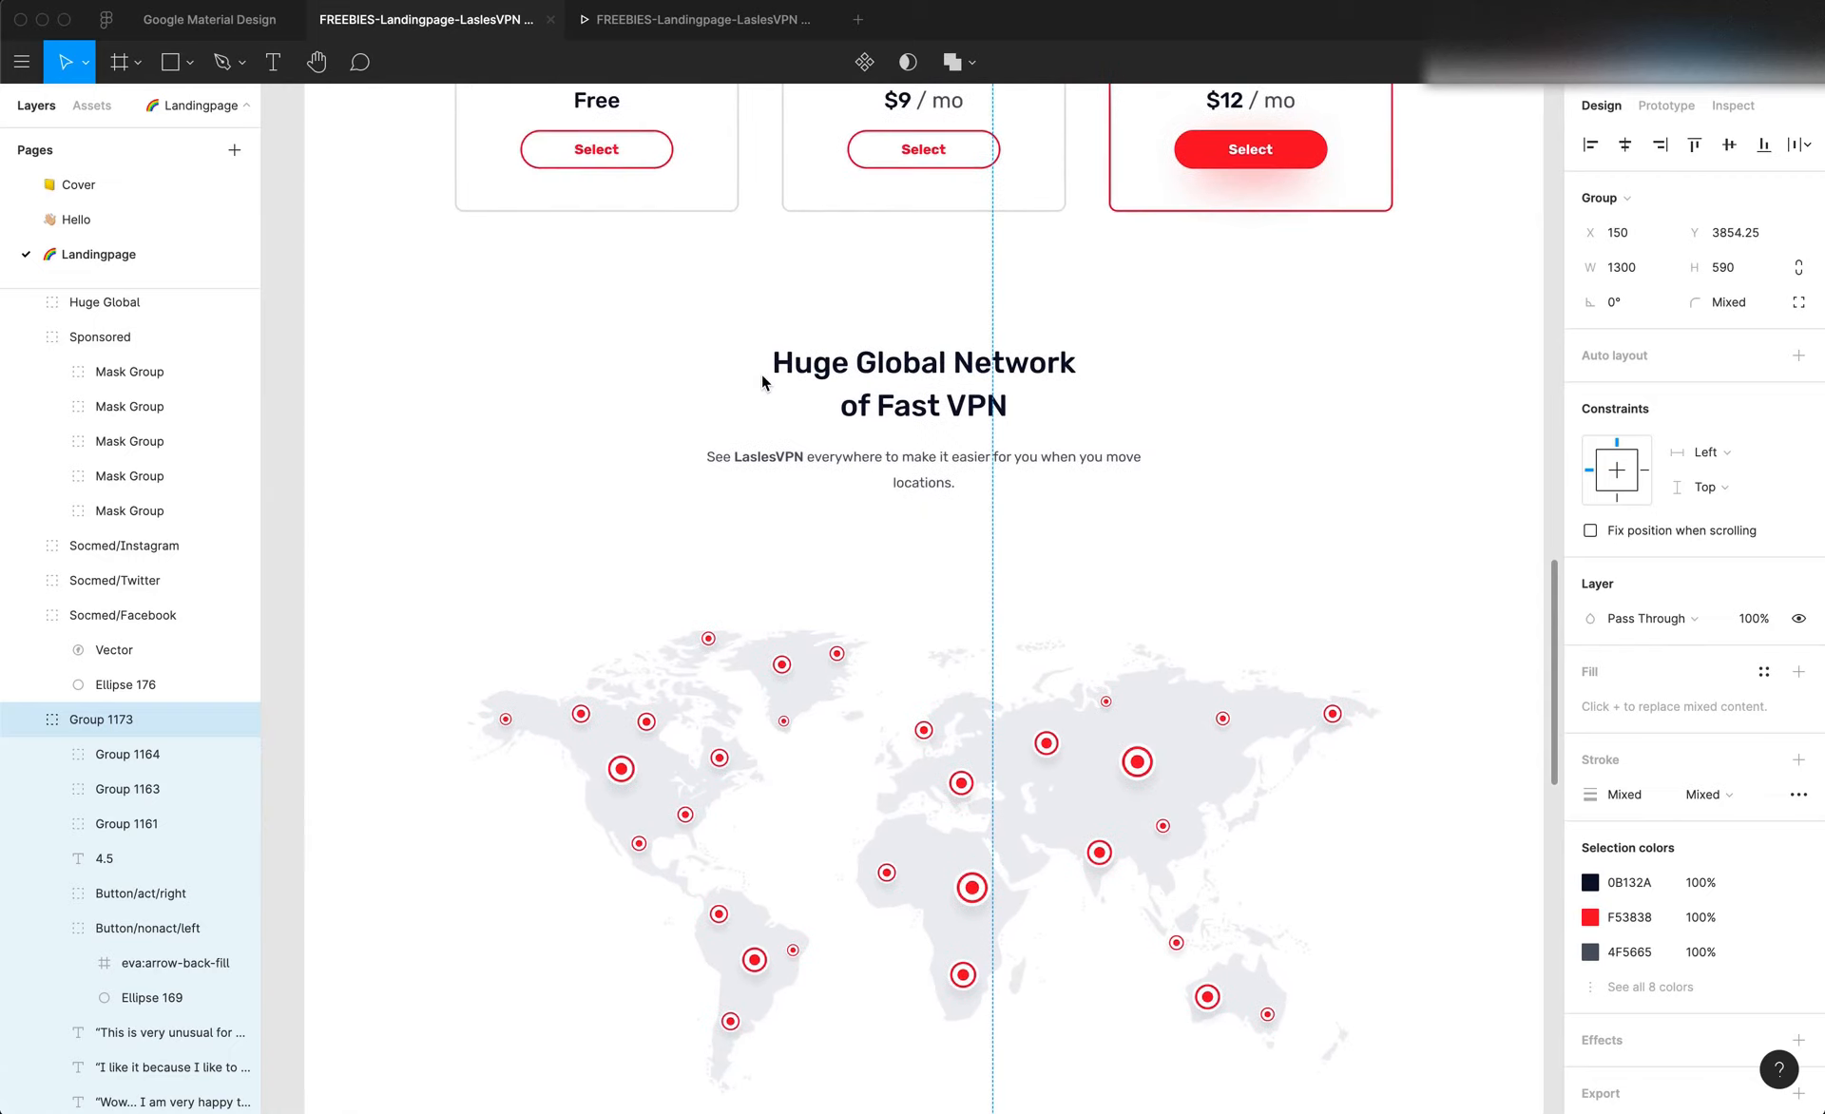
scroll(935, 407, down, 10)
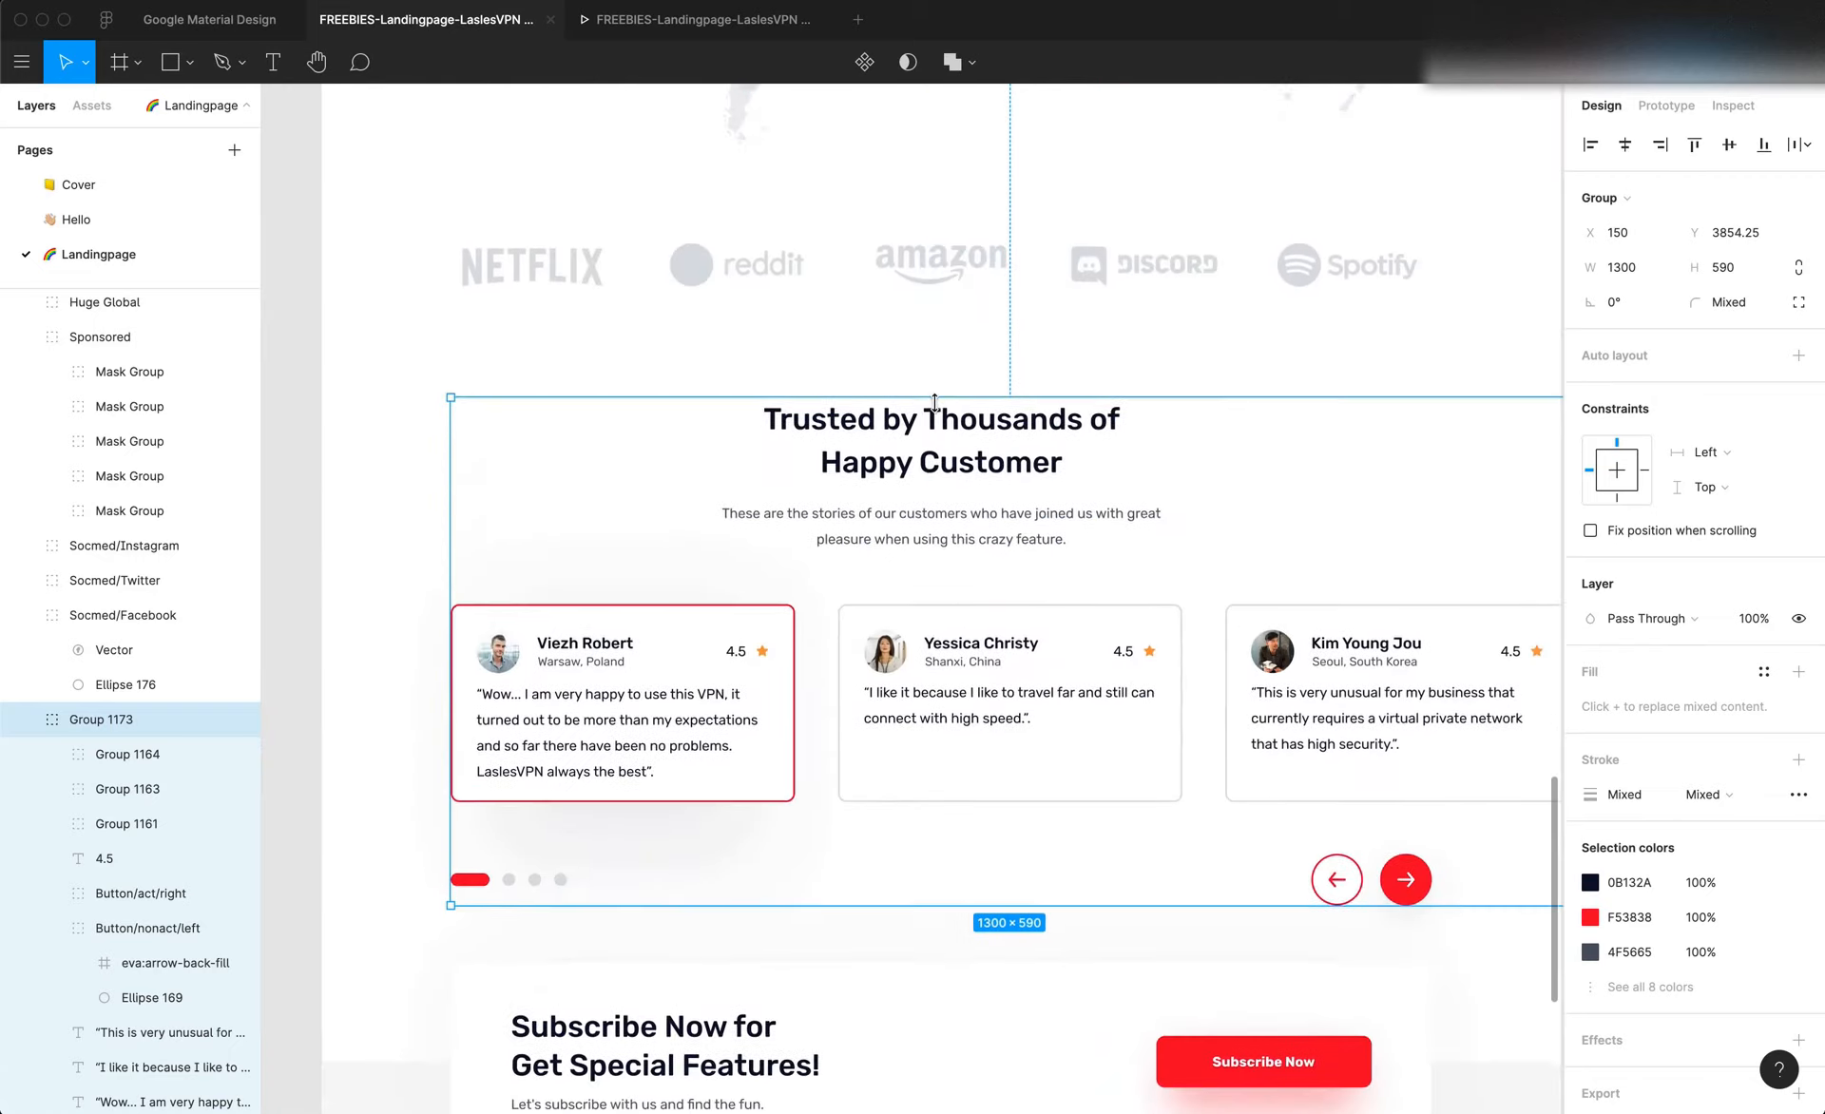
double_click(958, 465)
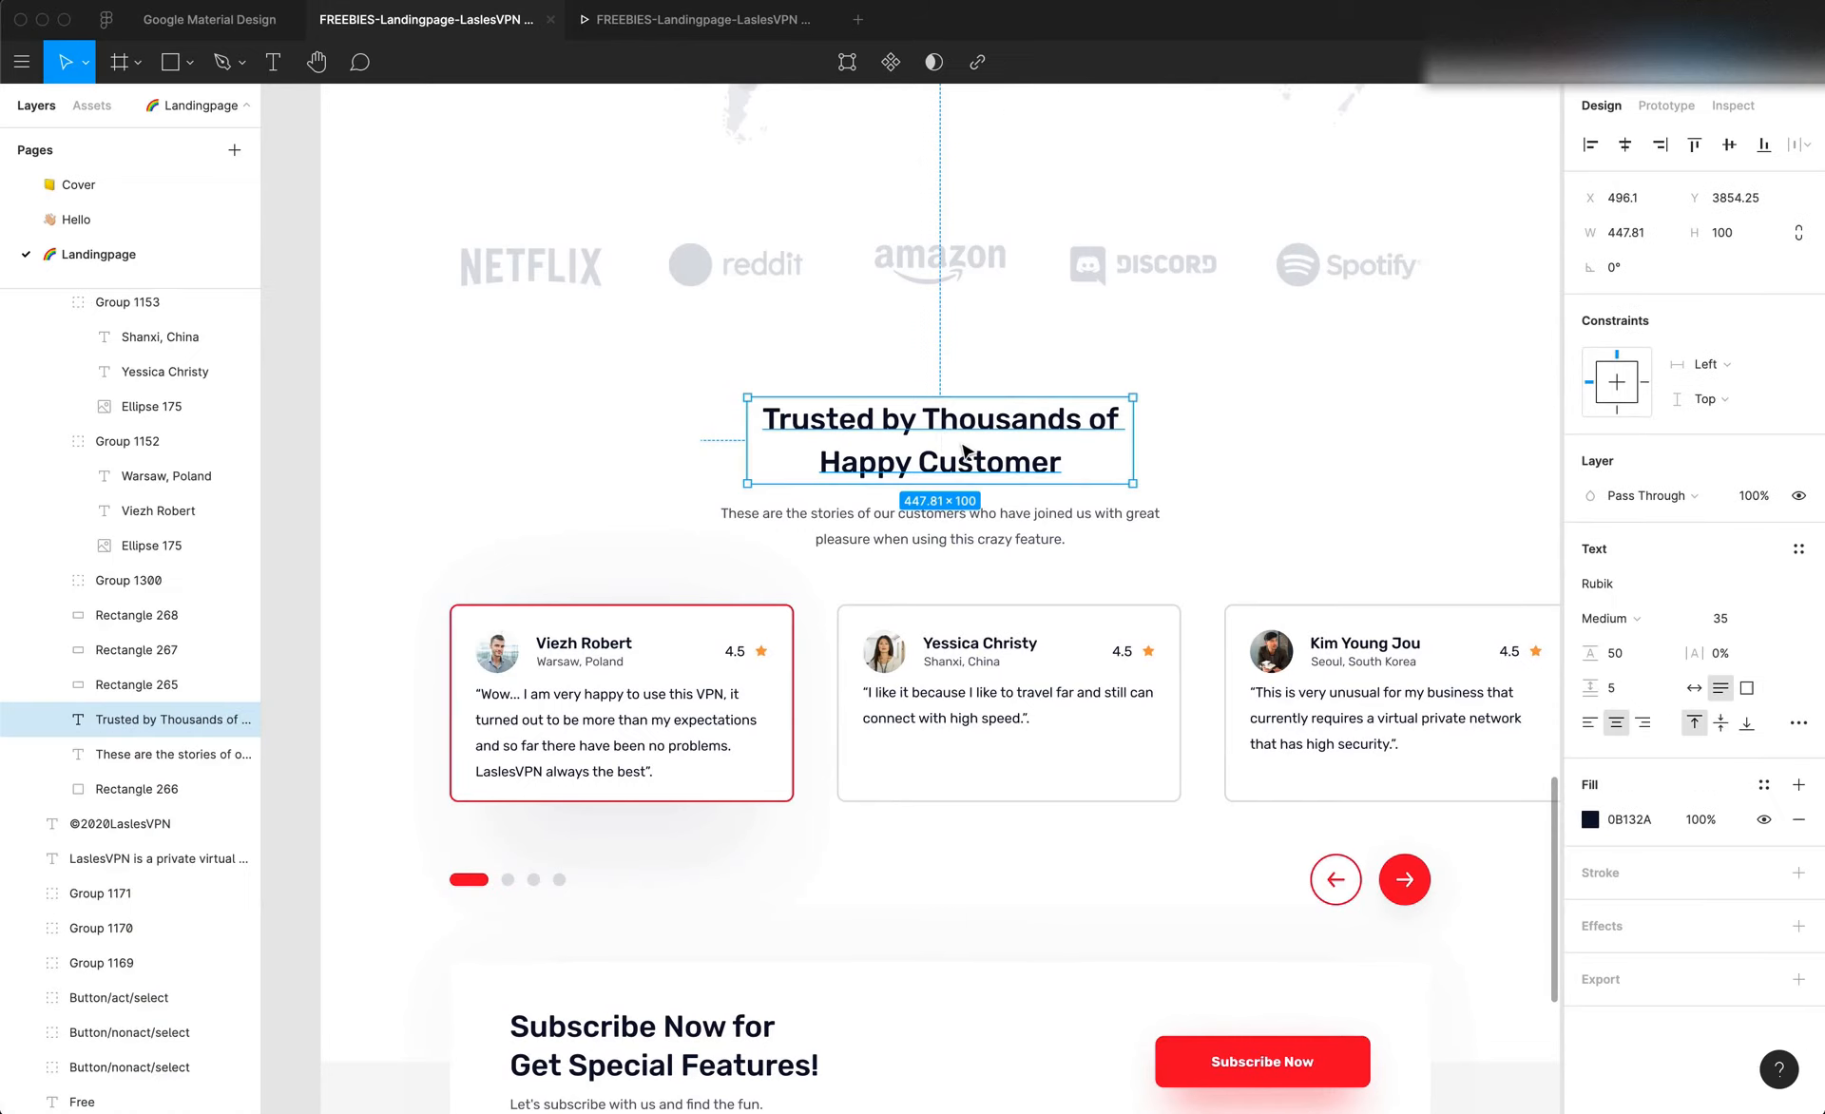
double_click(941, 429)
key(super+c)
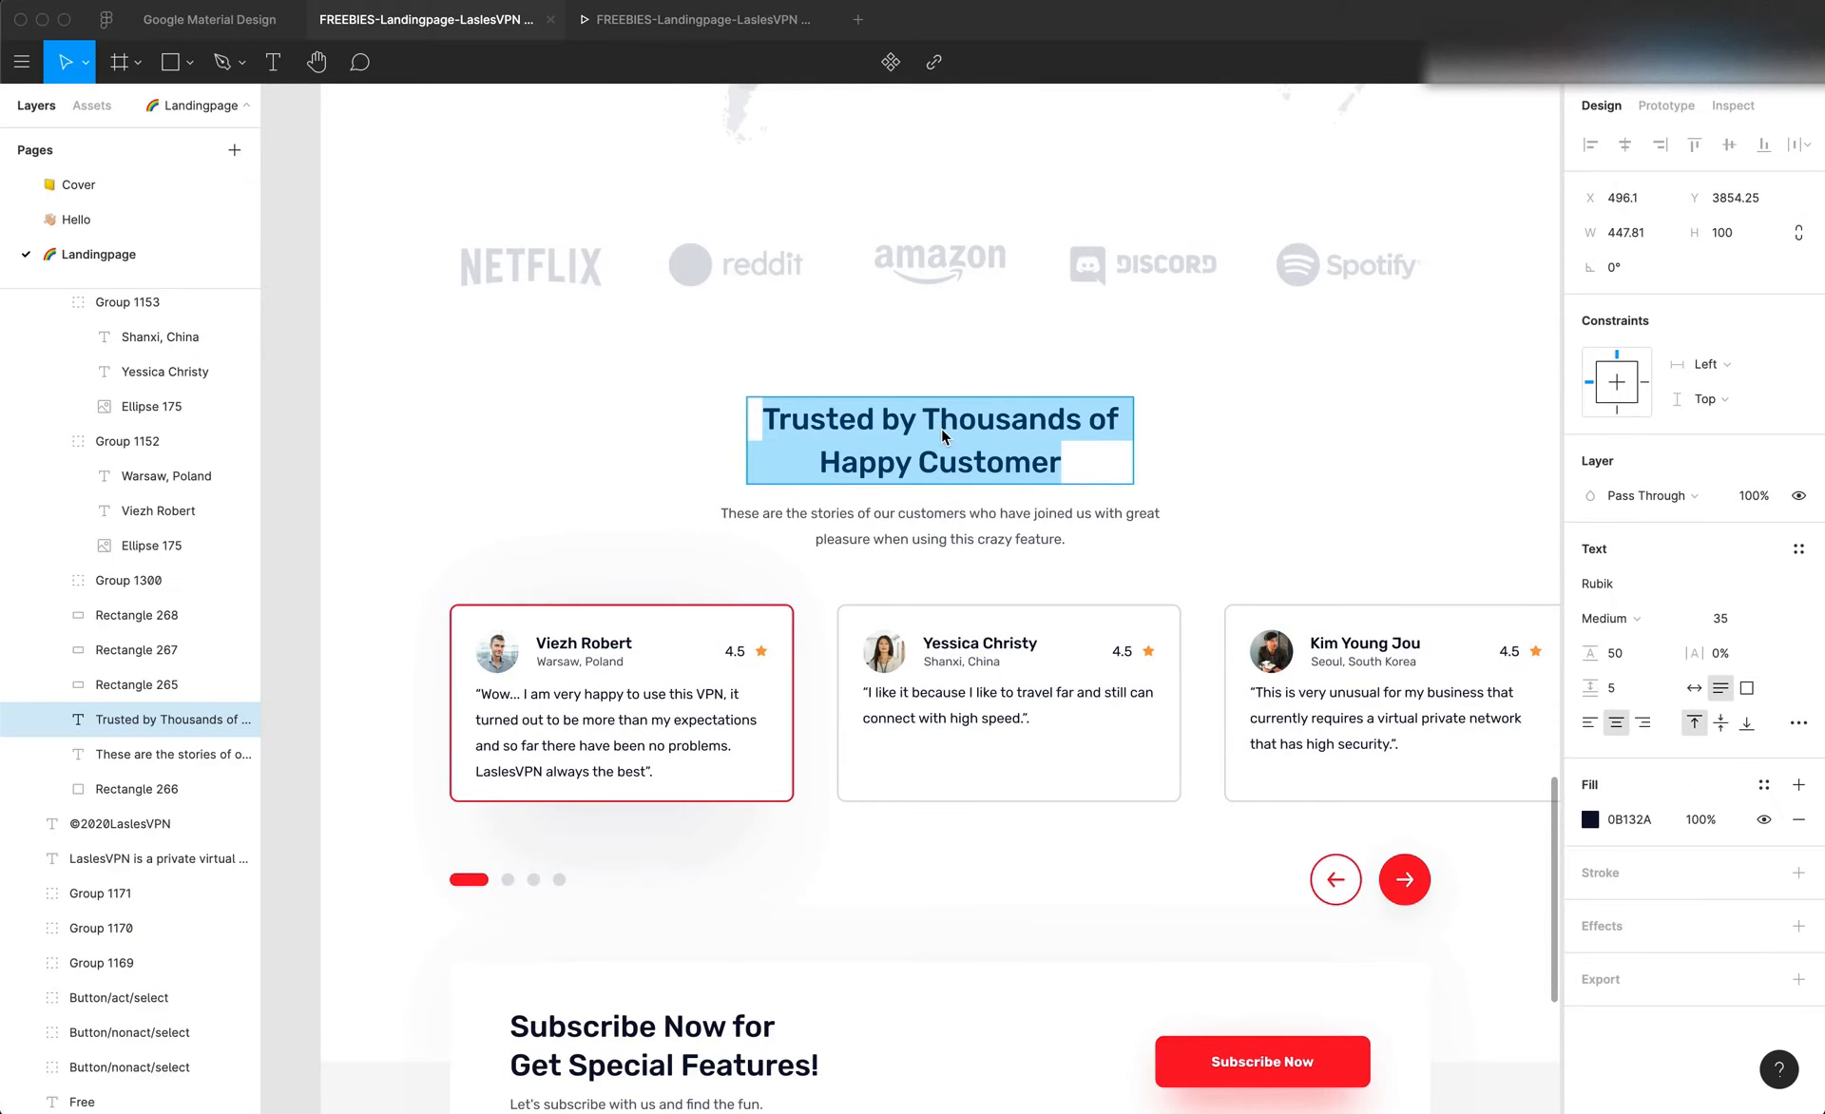
key(super+Tab)
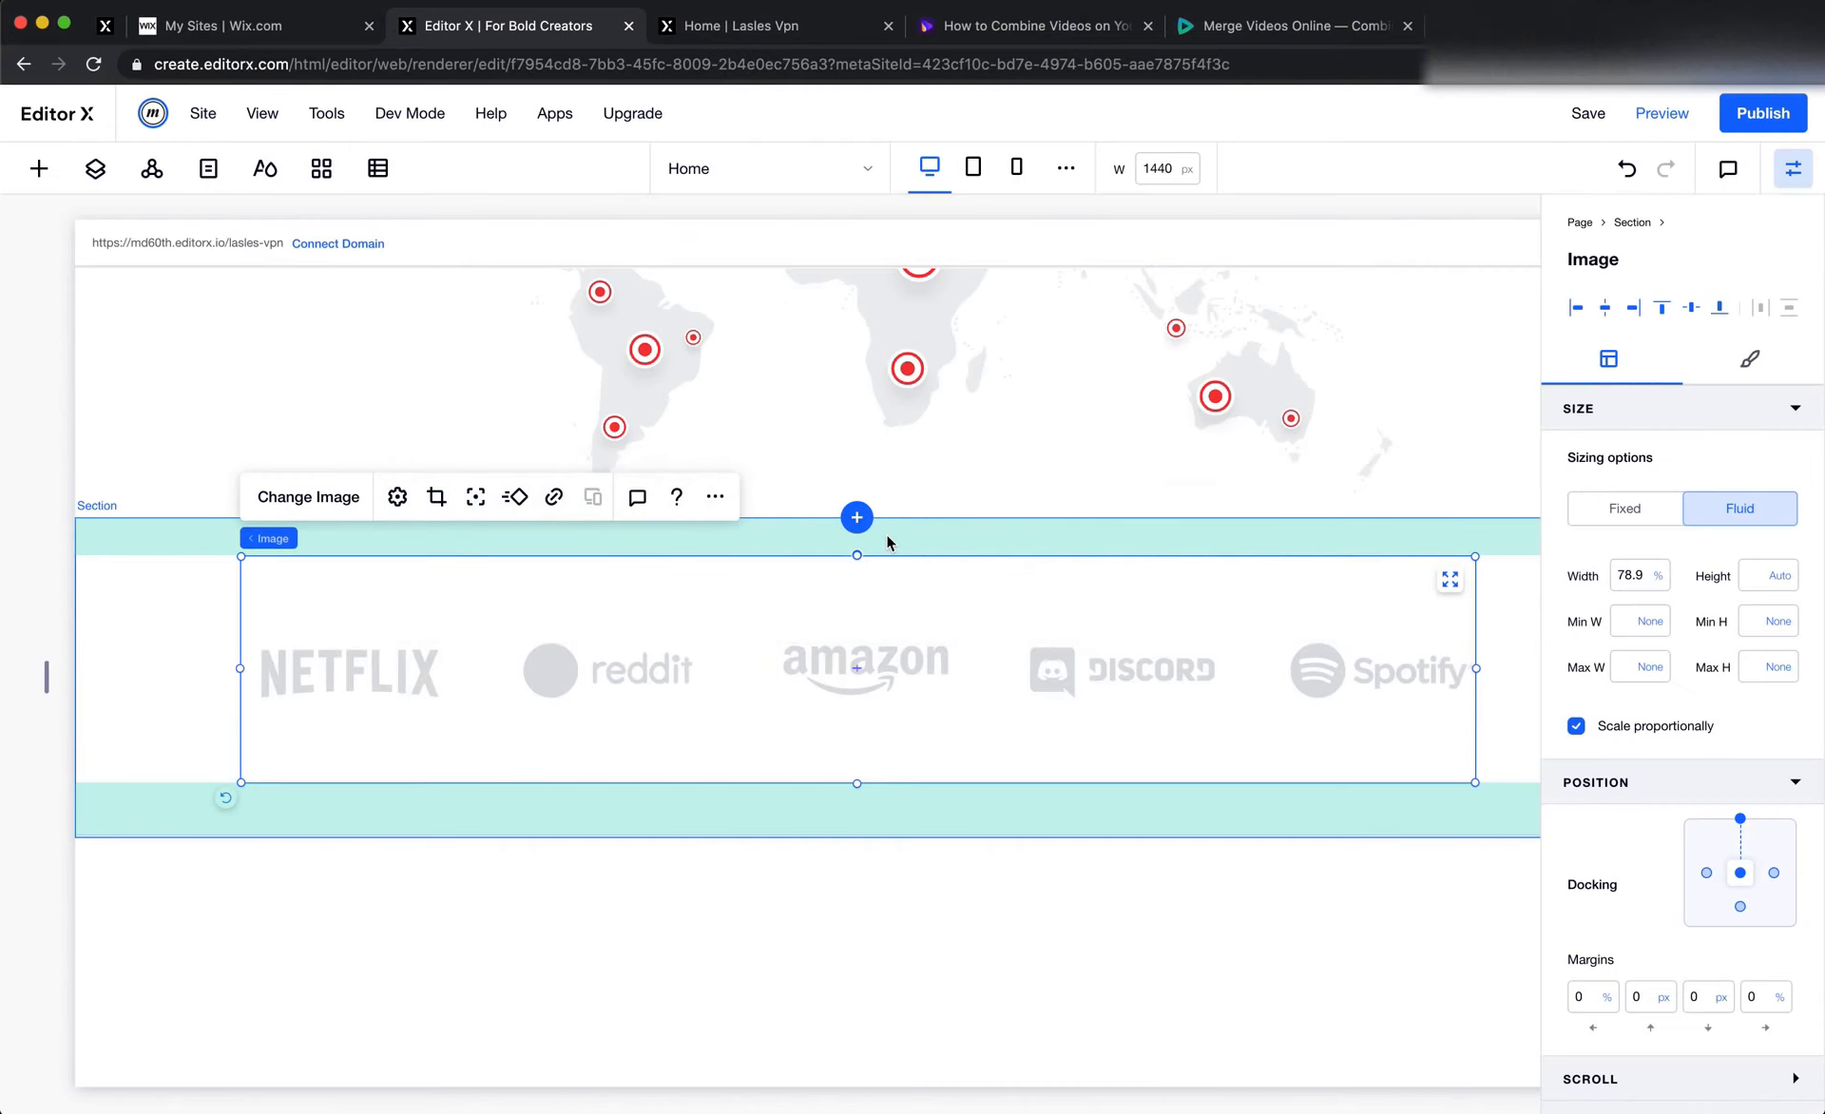
Duplicate the "Huge Global Network of Fast VPN" heading section above the world map
scroll(887, 542, up, 10)
scroll(888, 543, up, 2)
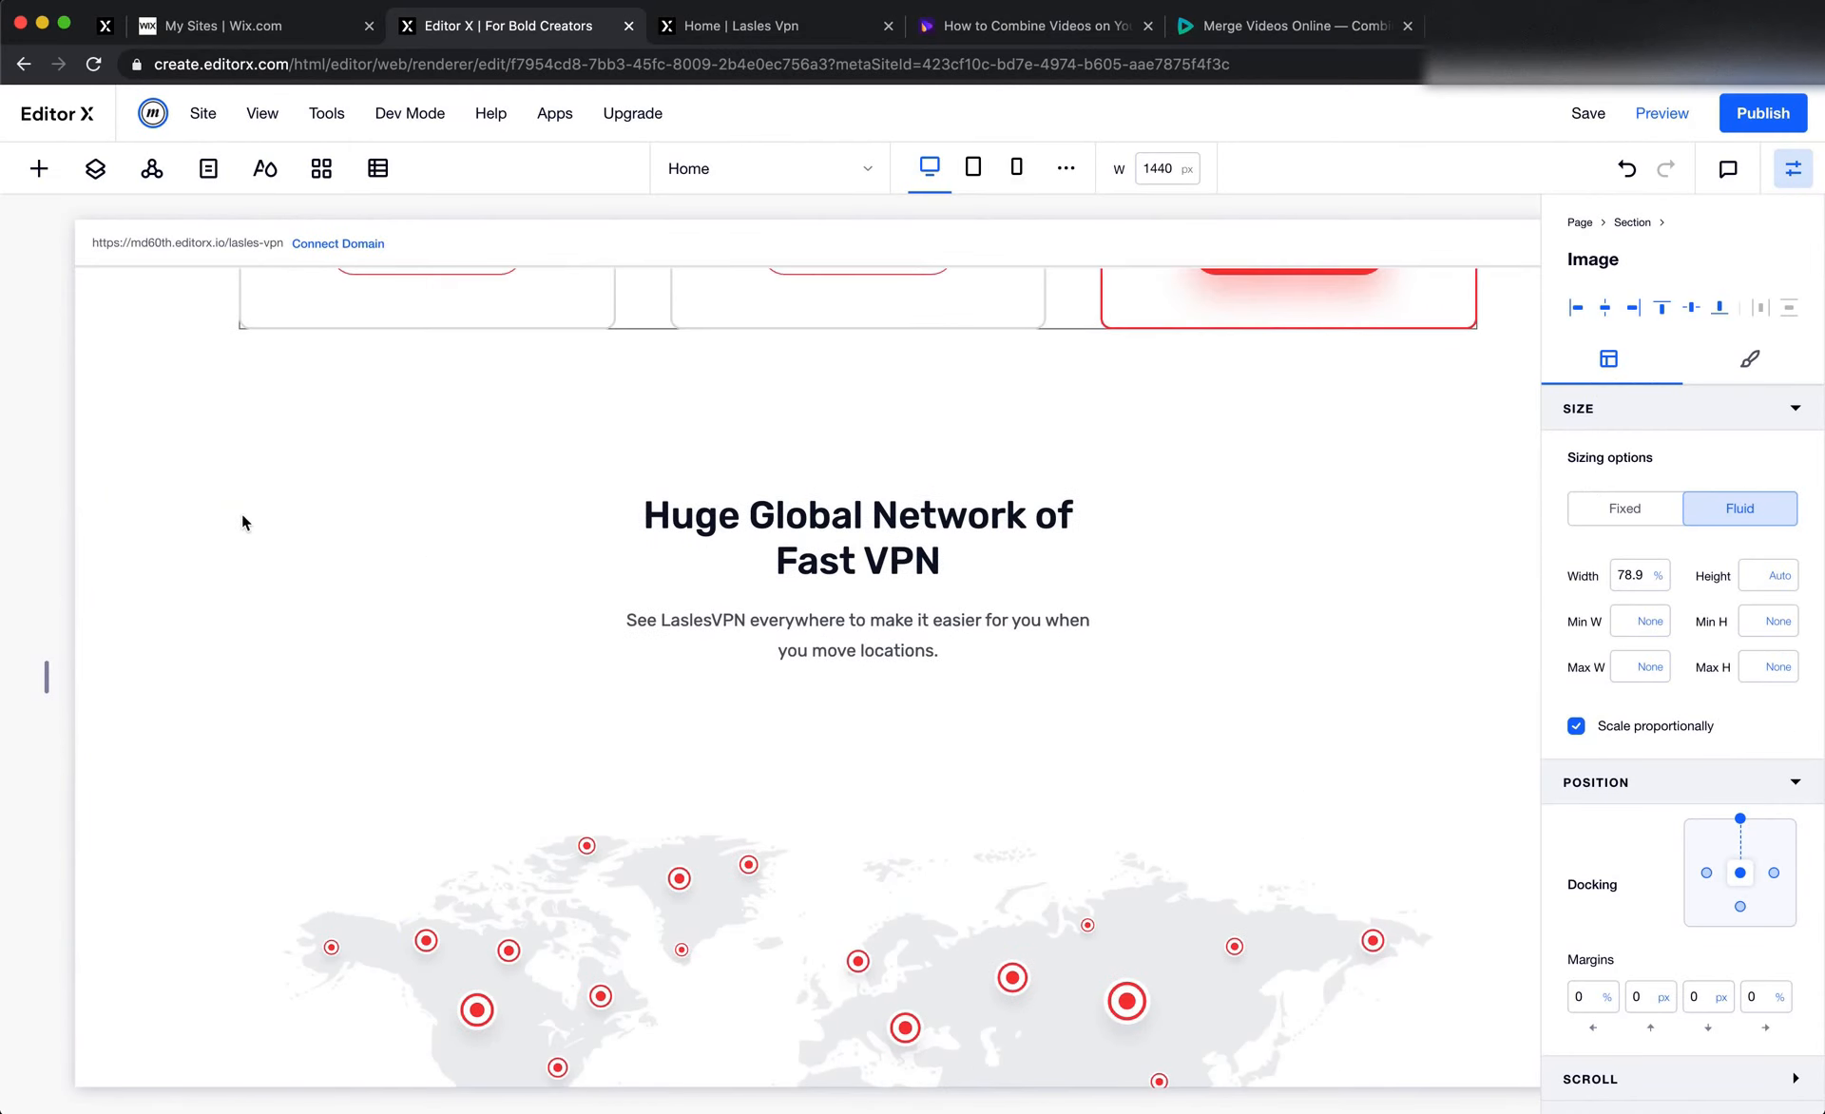
click(366, 552)
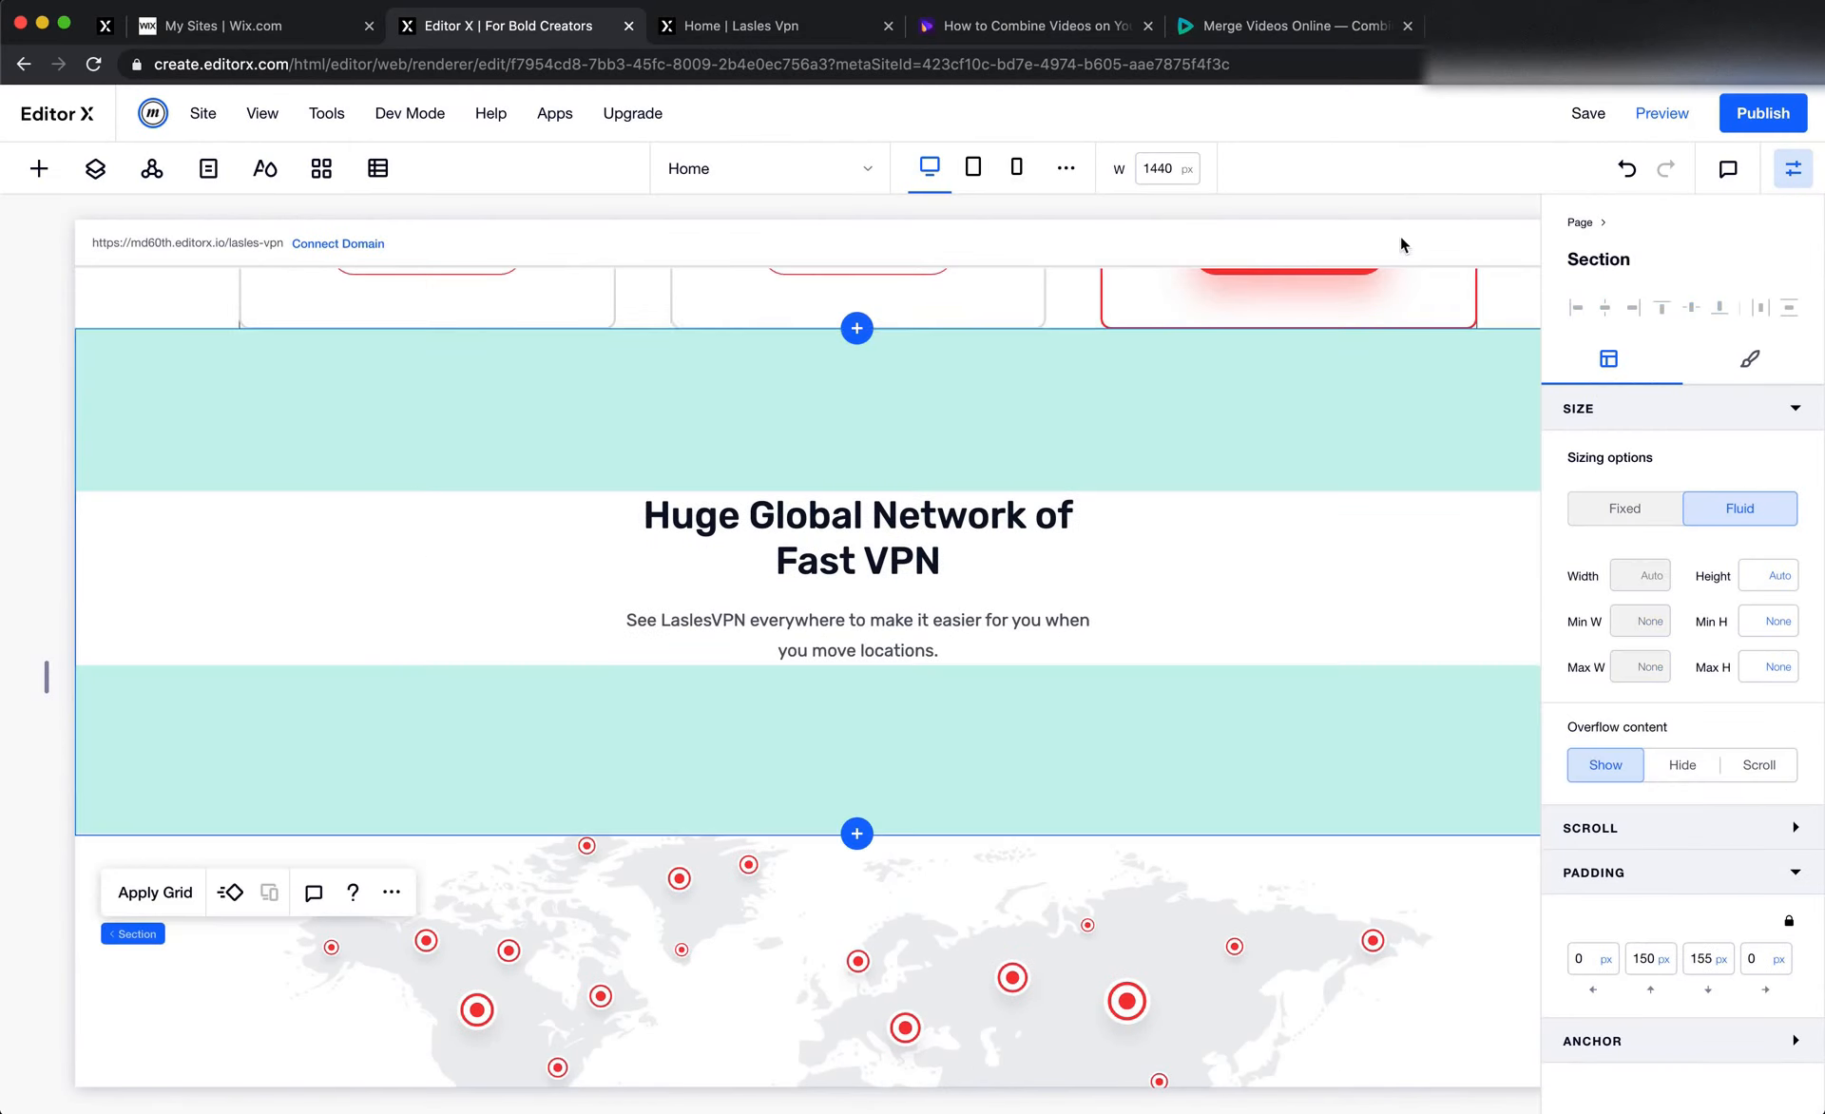
click(390, 890)
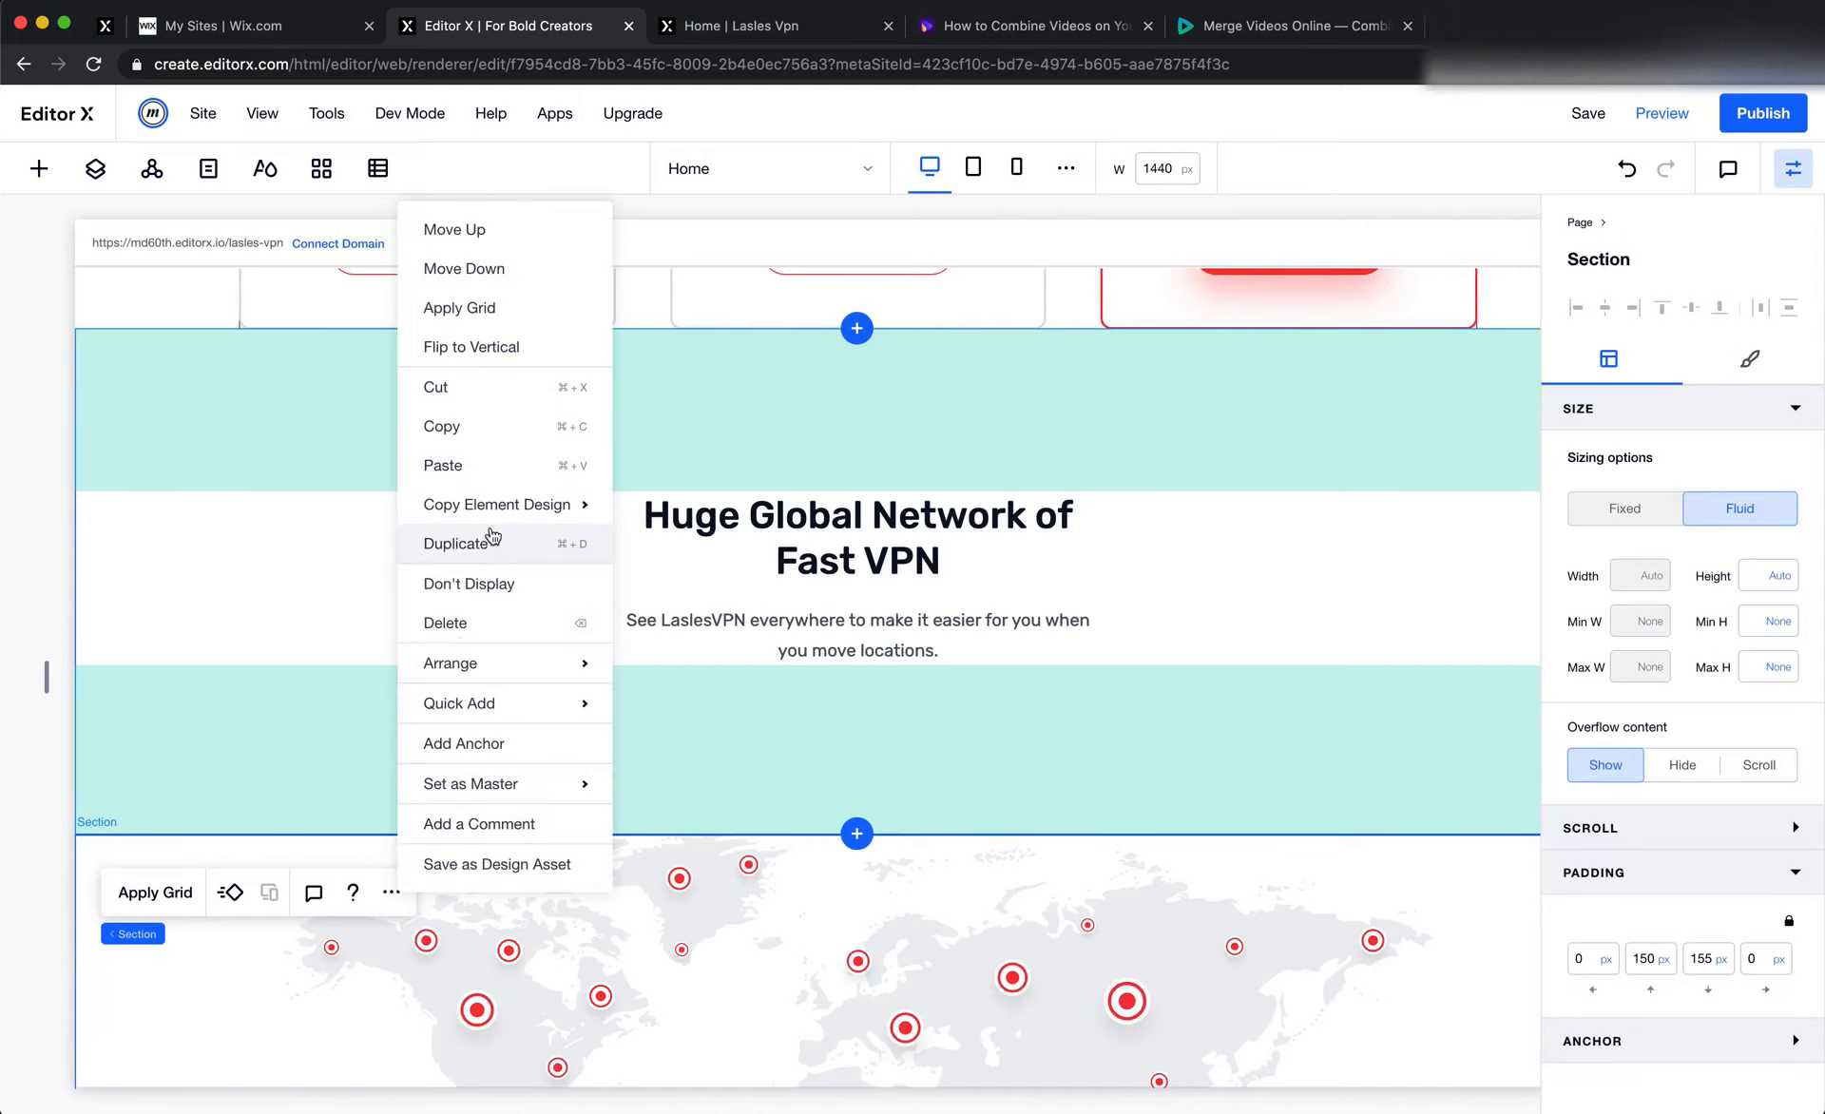
click(456, 543)
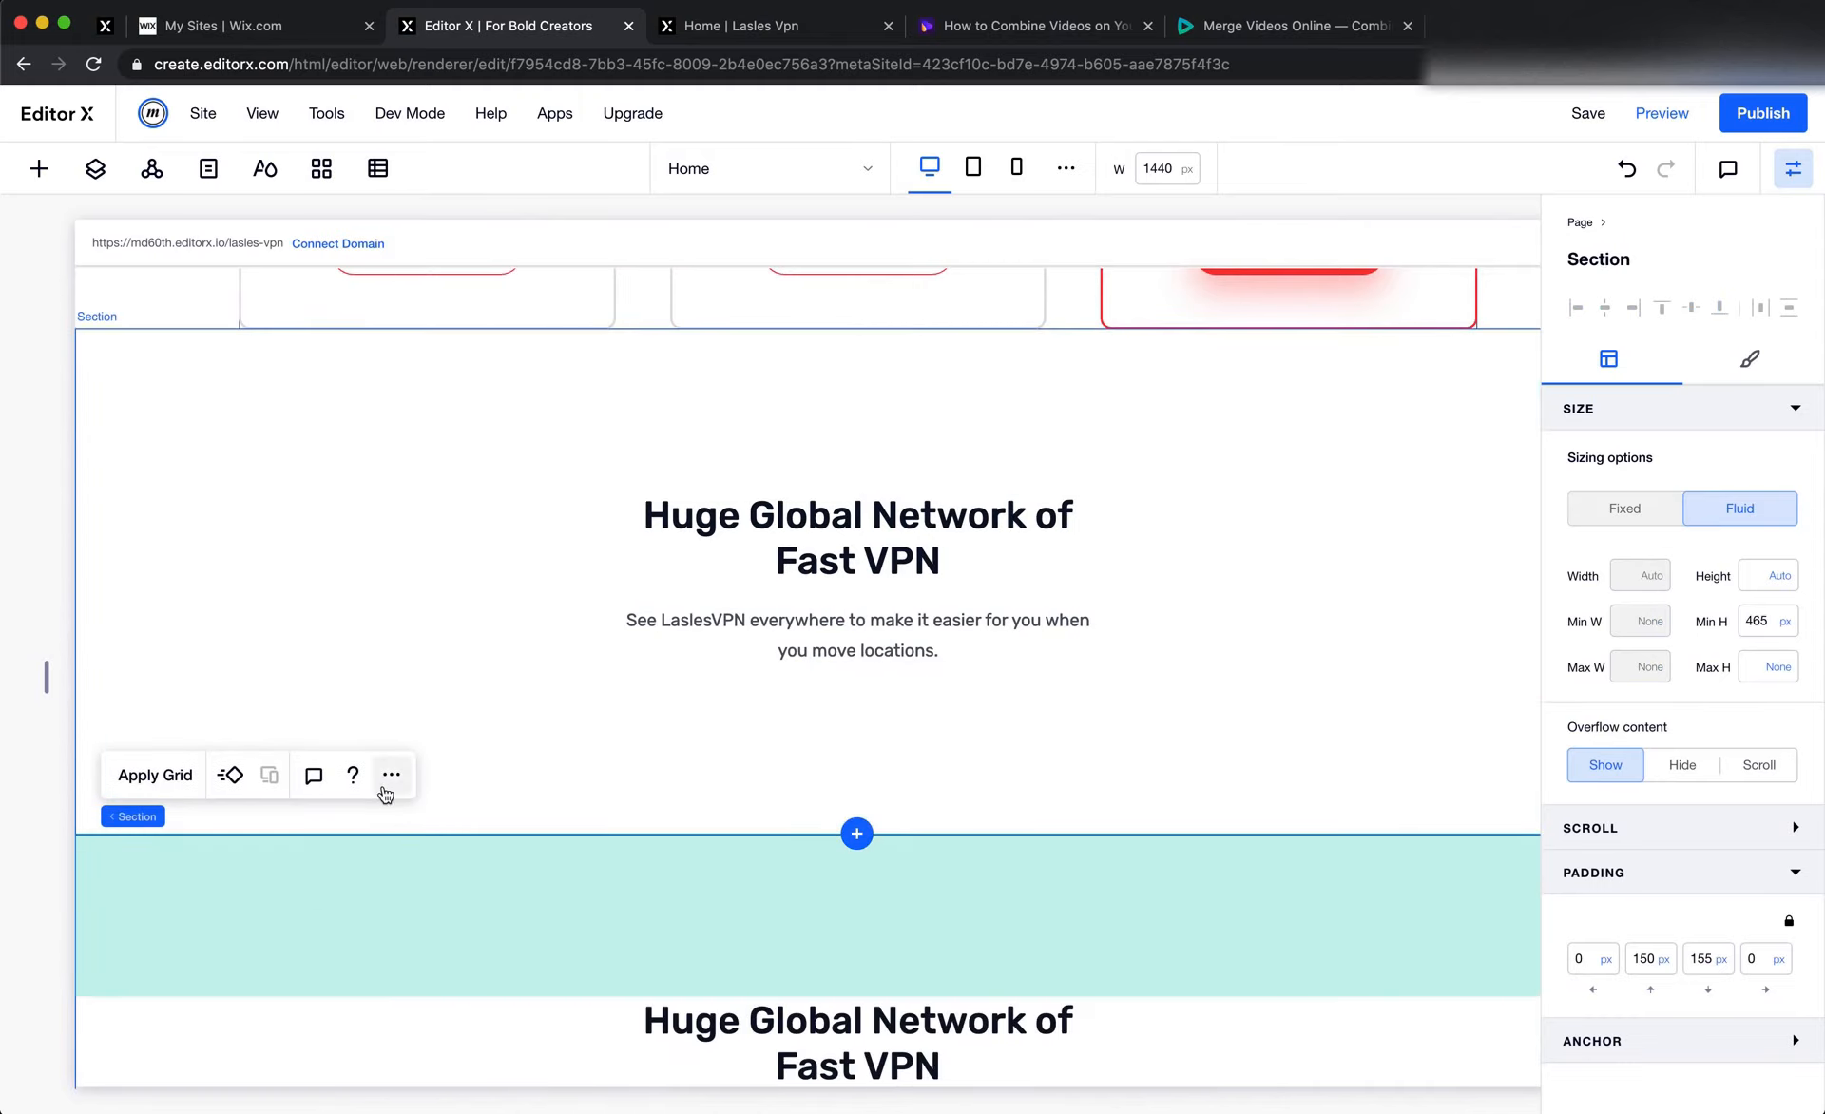
Move the duplicated heading section down past the world map and sponsor logos sections
click(387, 786)
click(497, 180)
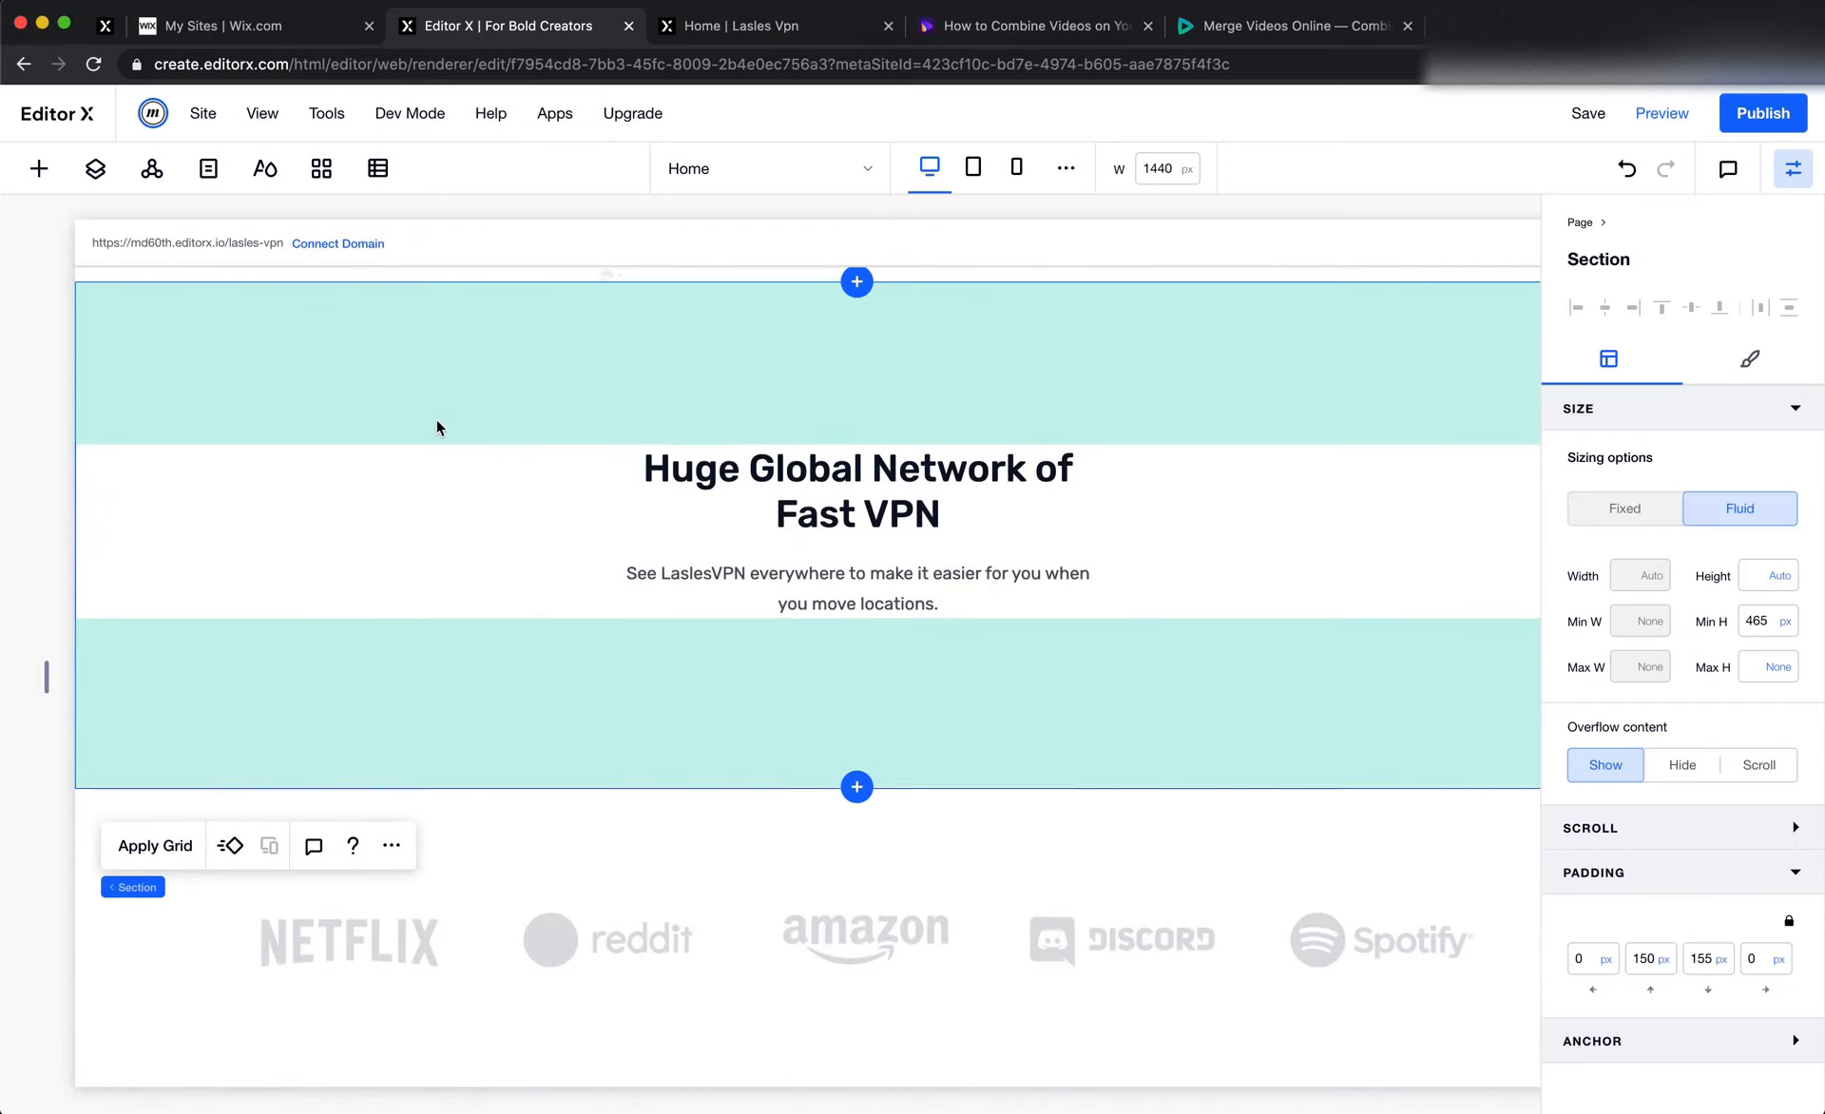
click(392, 846)
click(508, 238)
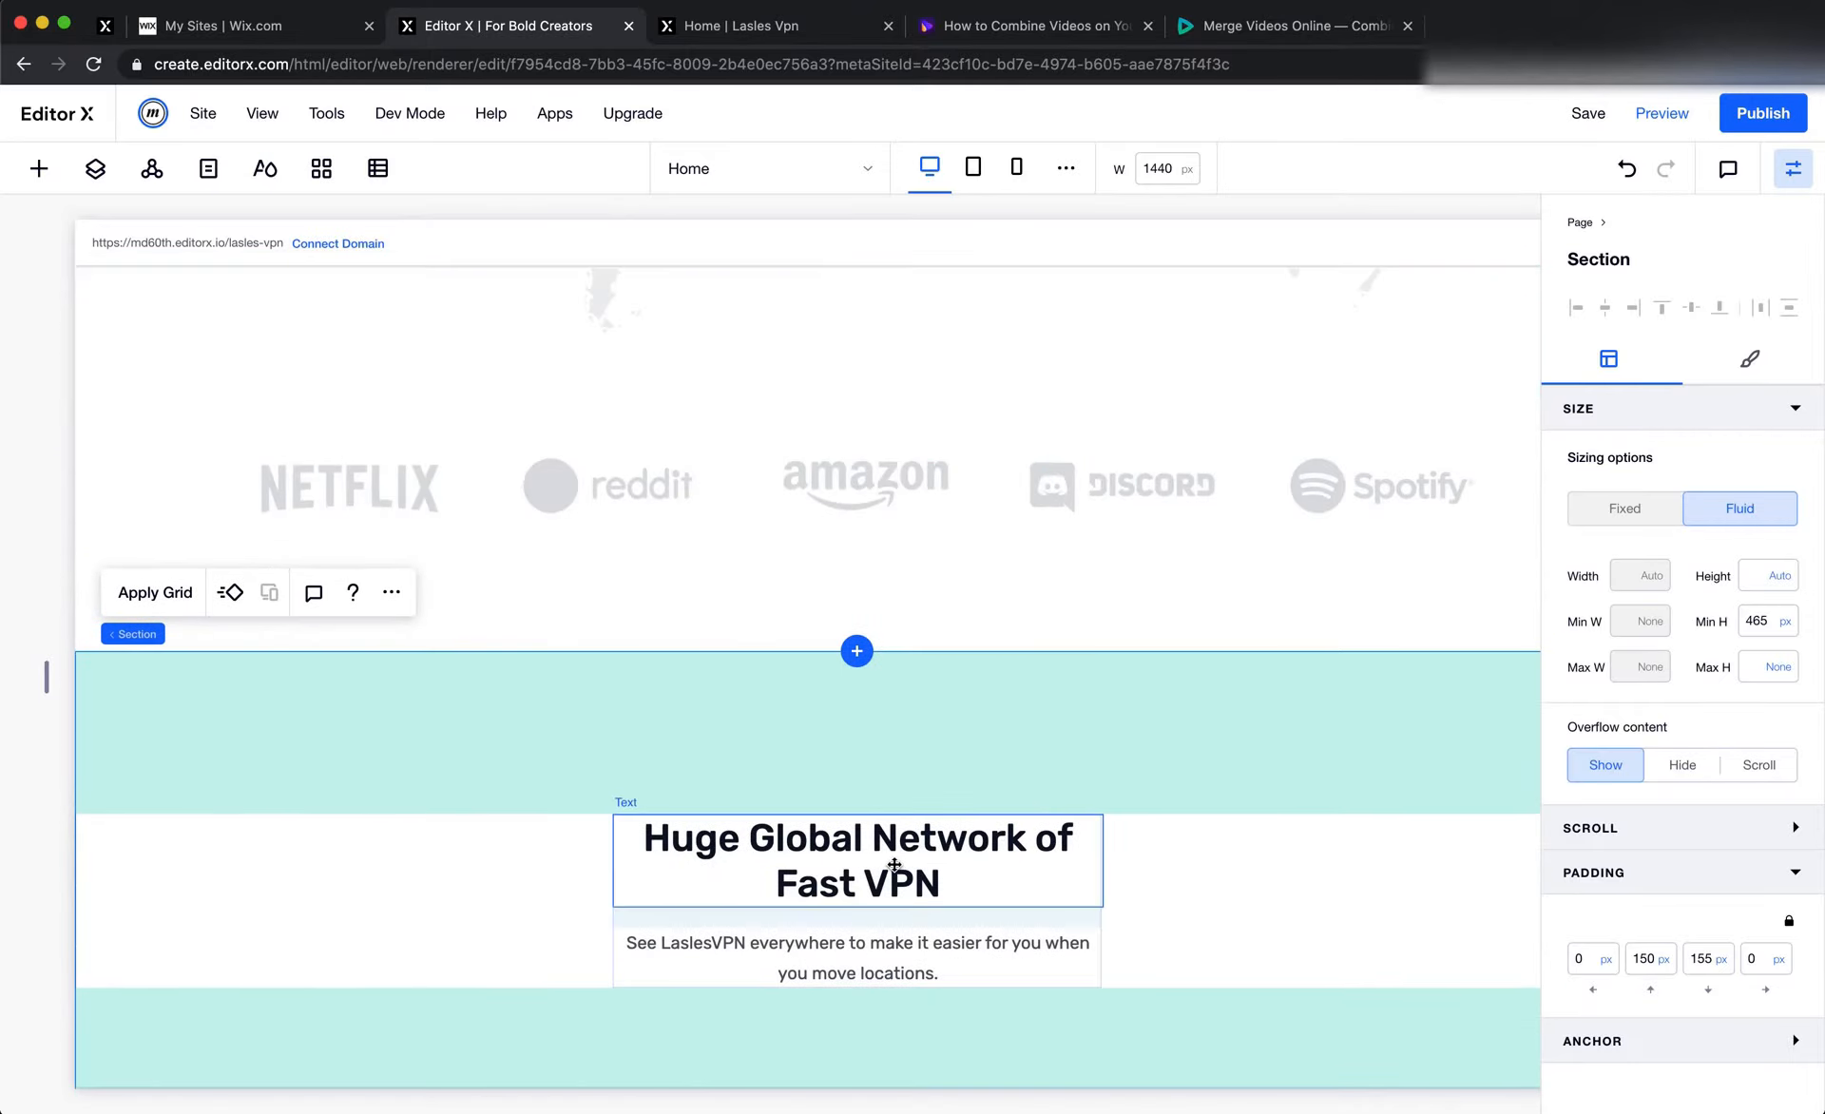
Replace the duplicated section's heading with "Trusted by Thousands of Happy Customer" and its description with the testimonials description copied from Figma
double_click(894, 862)
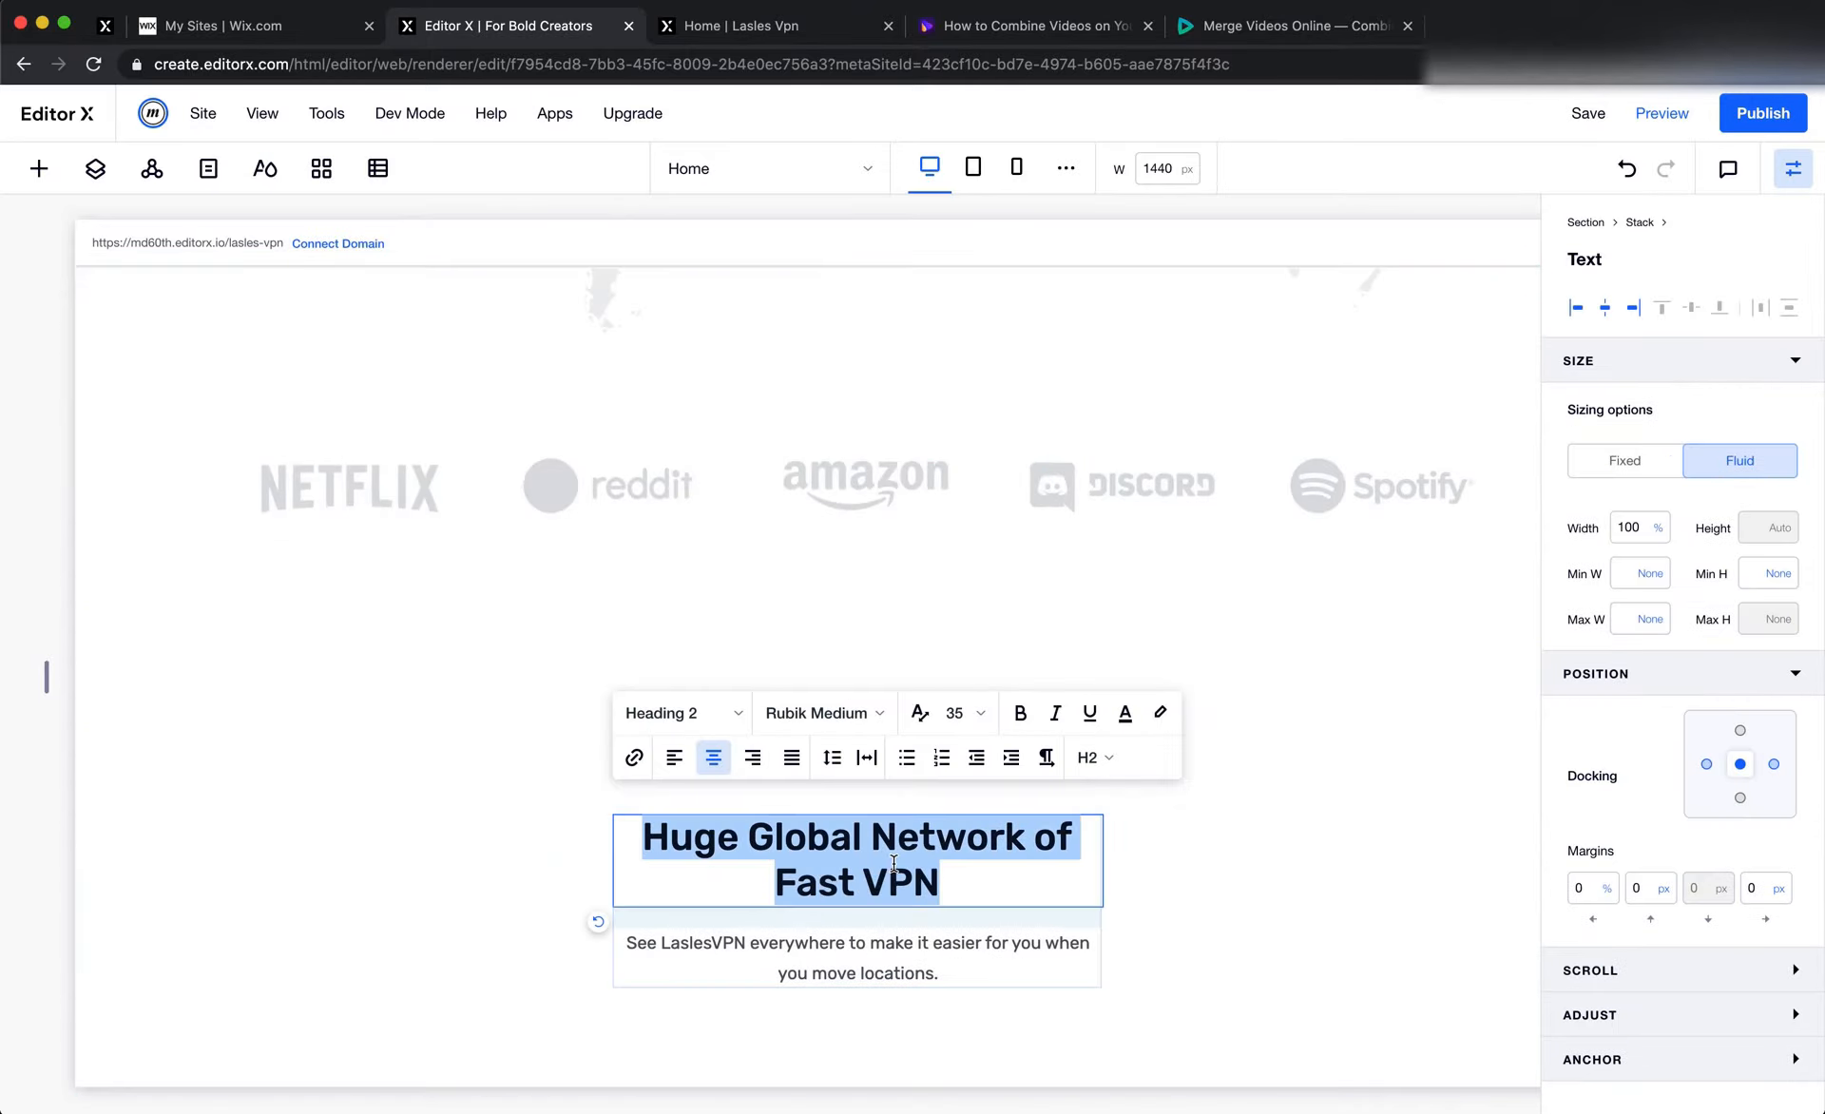
key(super+v)
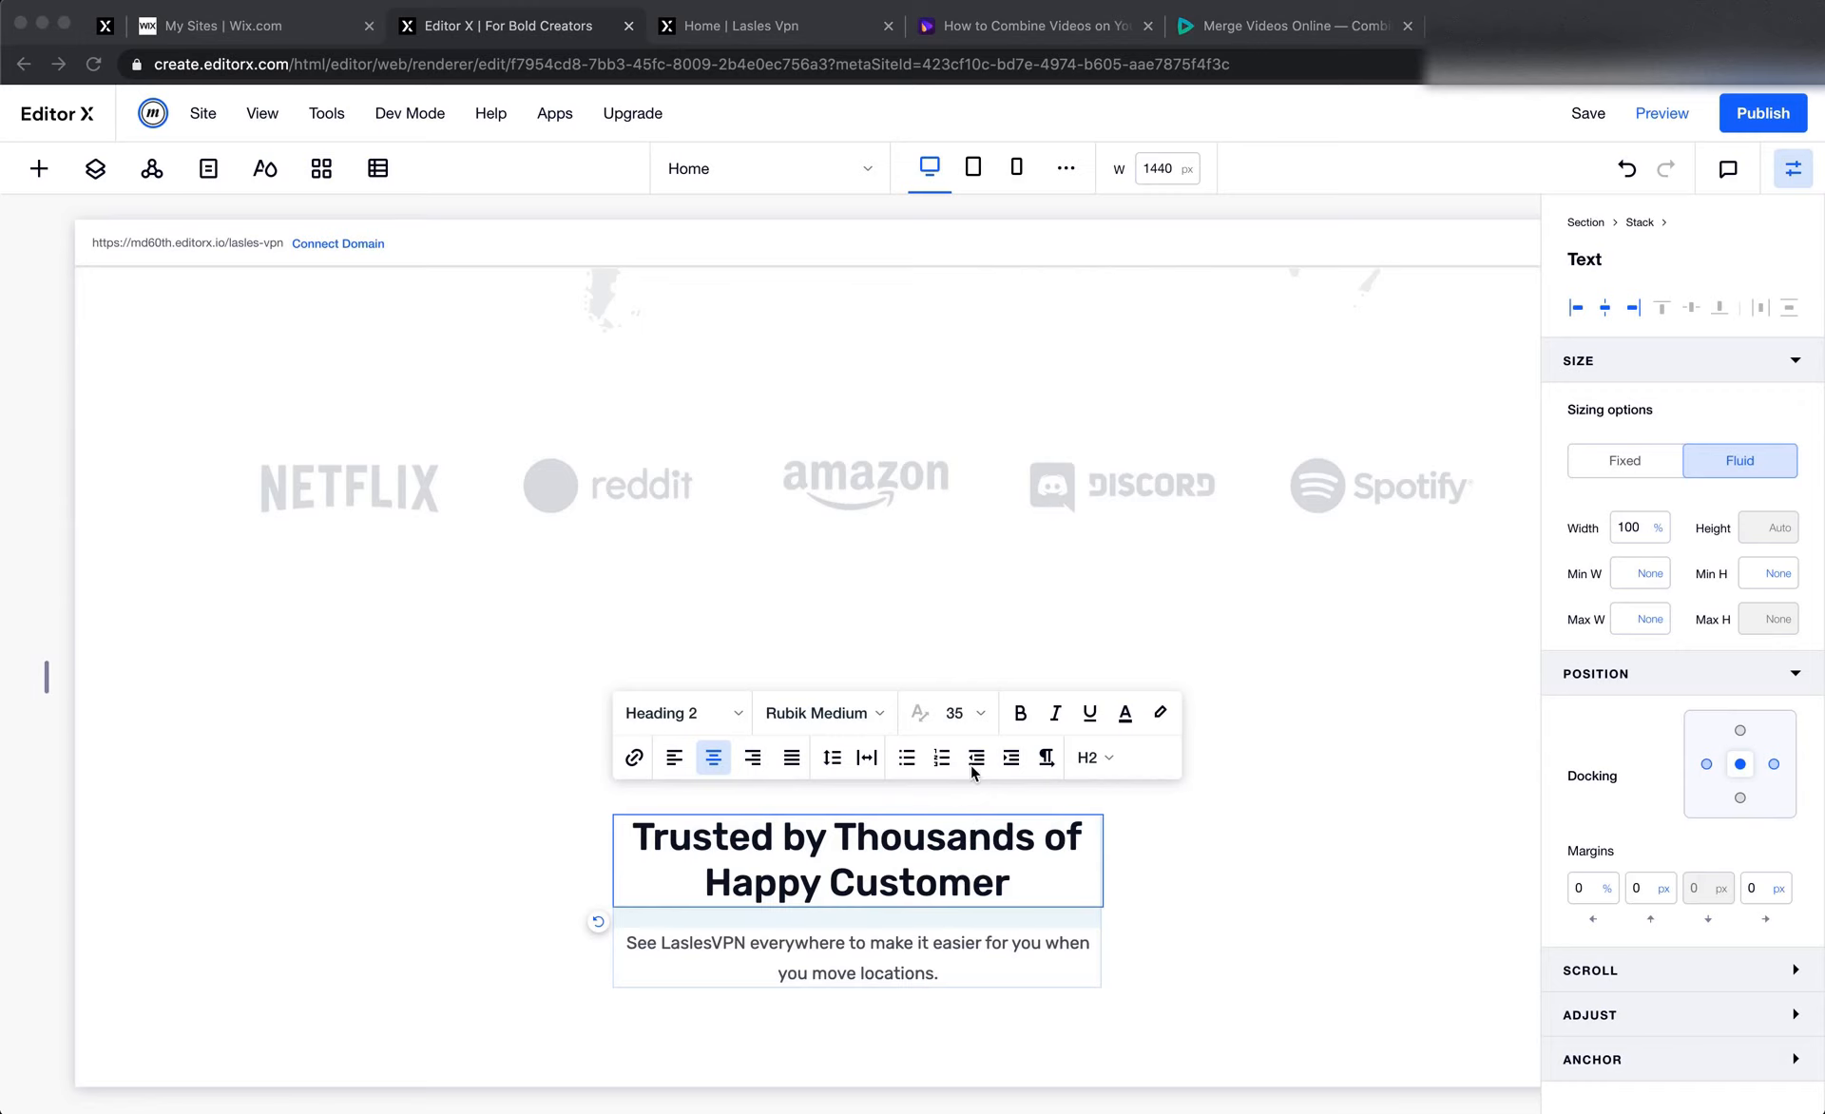
key(super+Tab)
key(super+Tab)
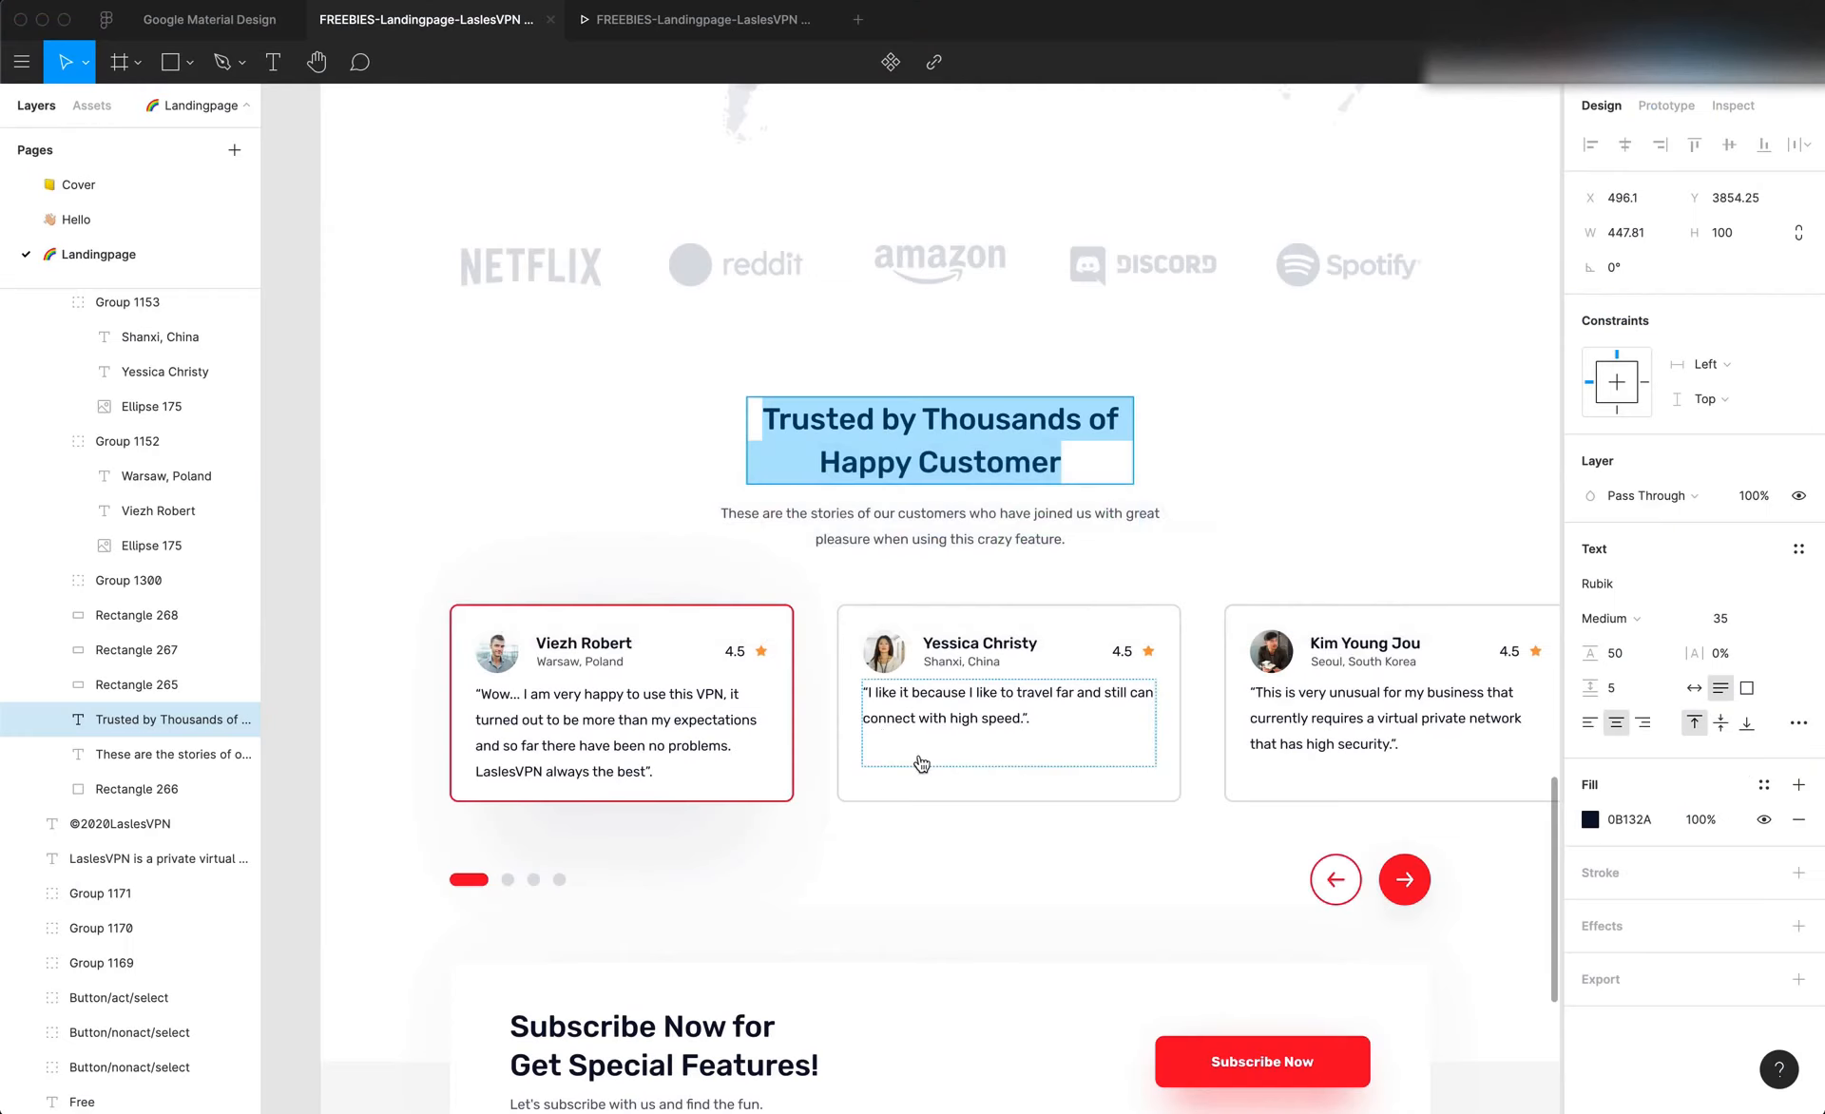
double_click(910, 516)
key(super+c)
key(super+Tab)
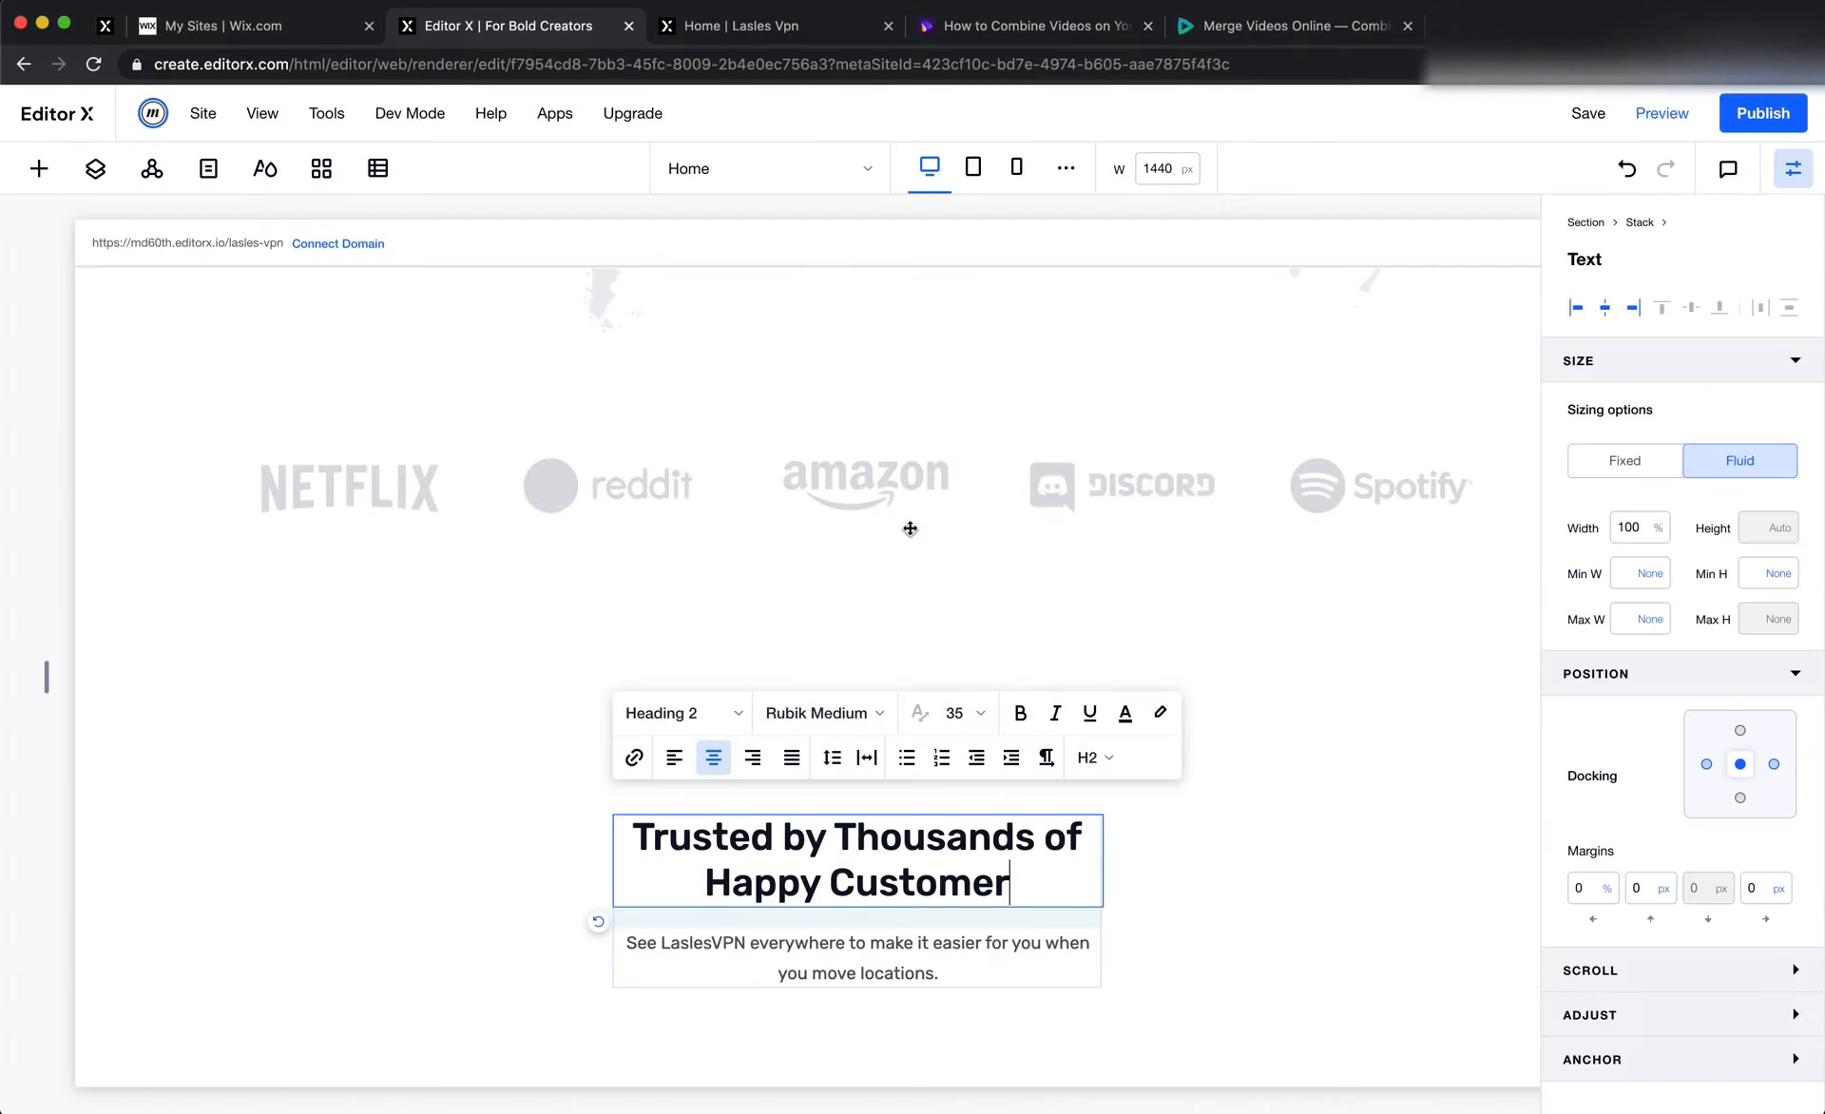
double_click(891, 976)
key(super+v)
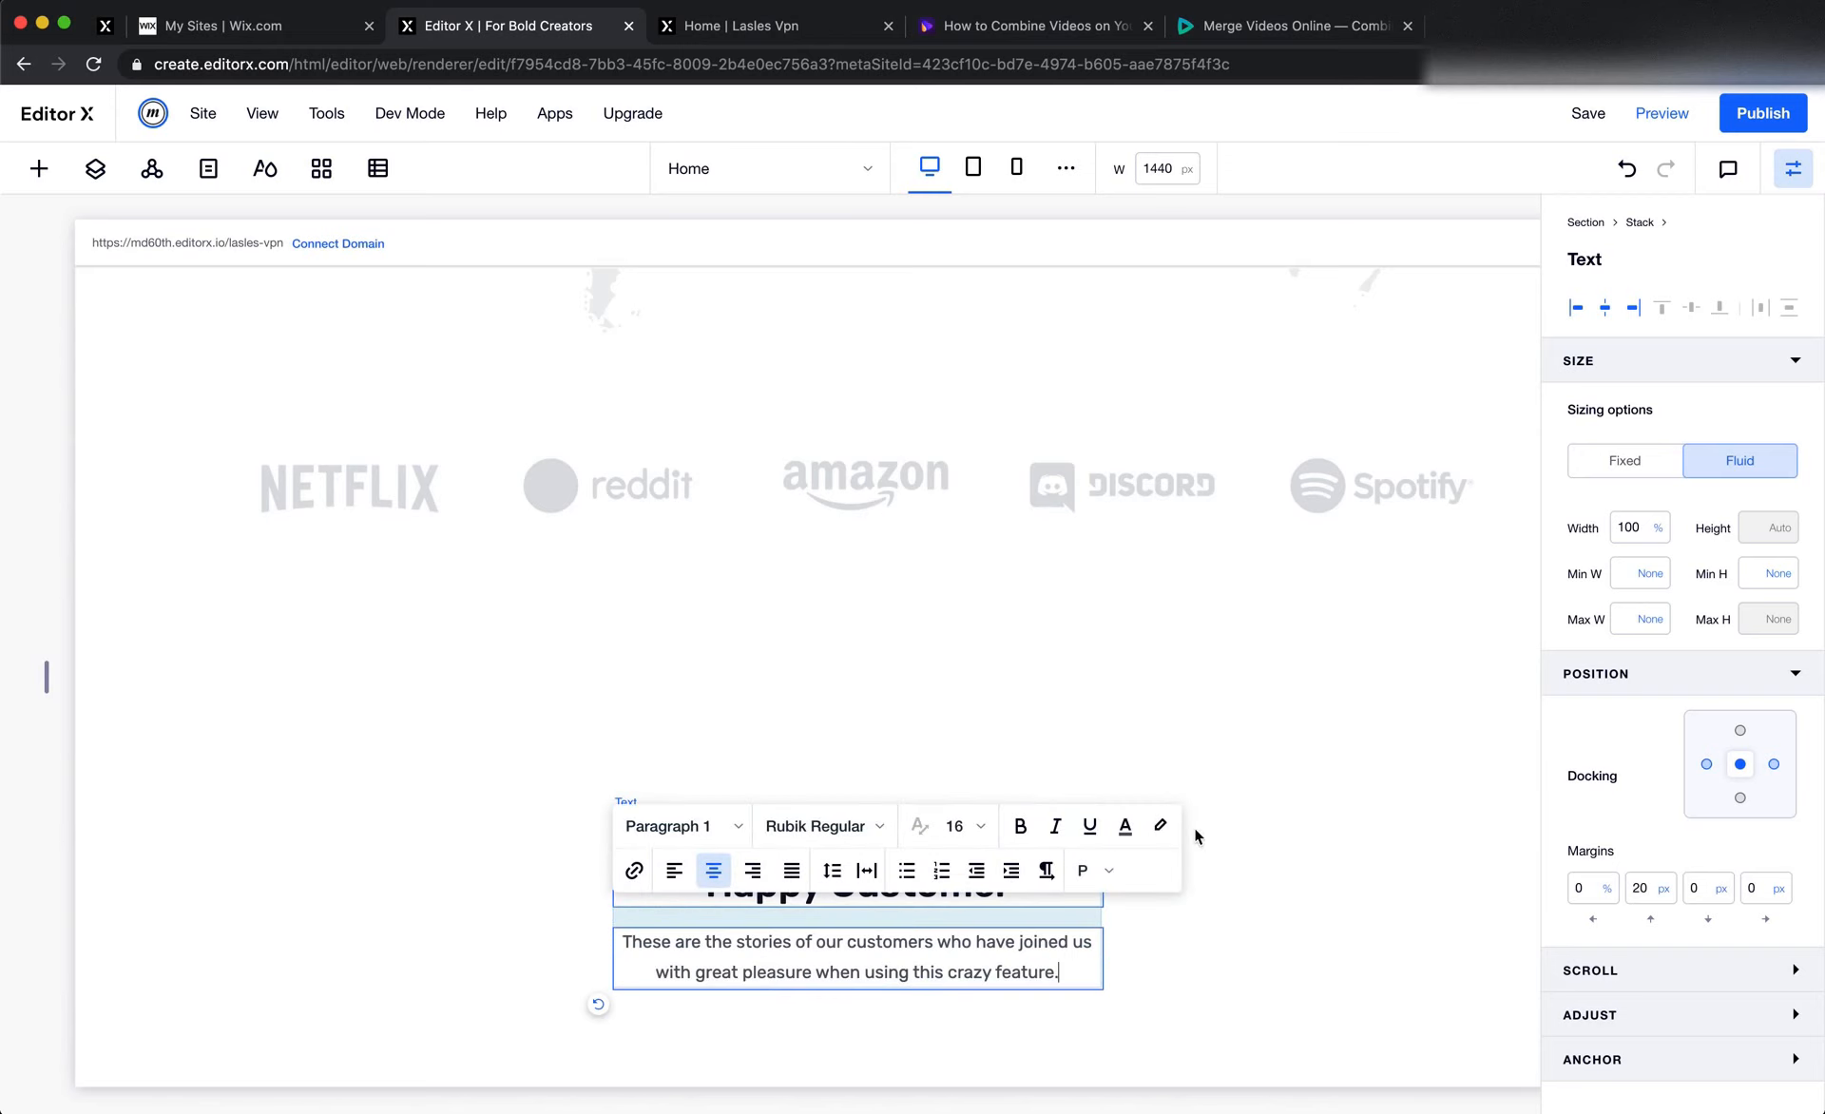
click(1338, 715)
scroll(1338, 716, down, 3)
Switch to Figma, clear the text selection and review the testimonial cards and slider controls under the heading
key(super+Tab)
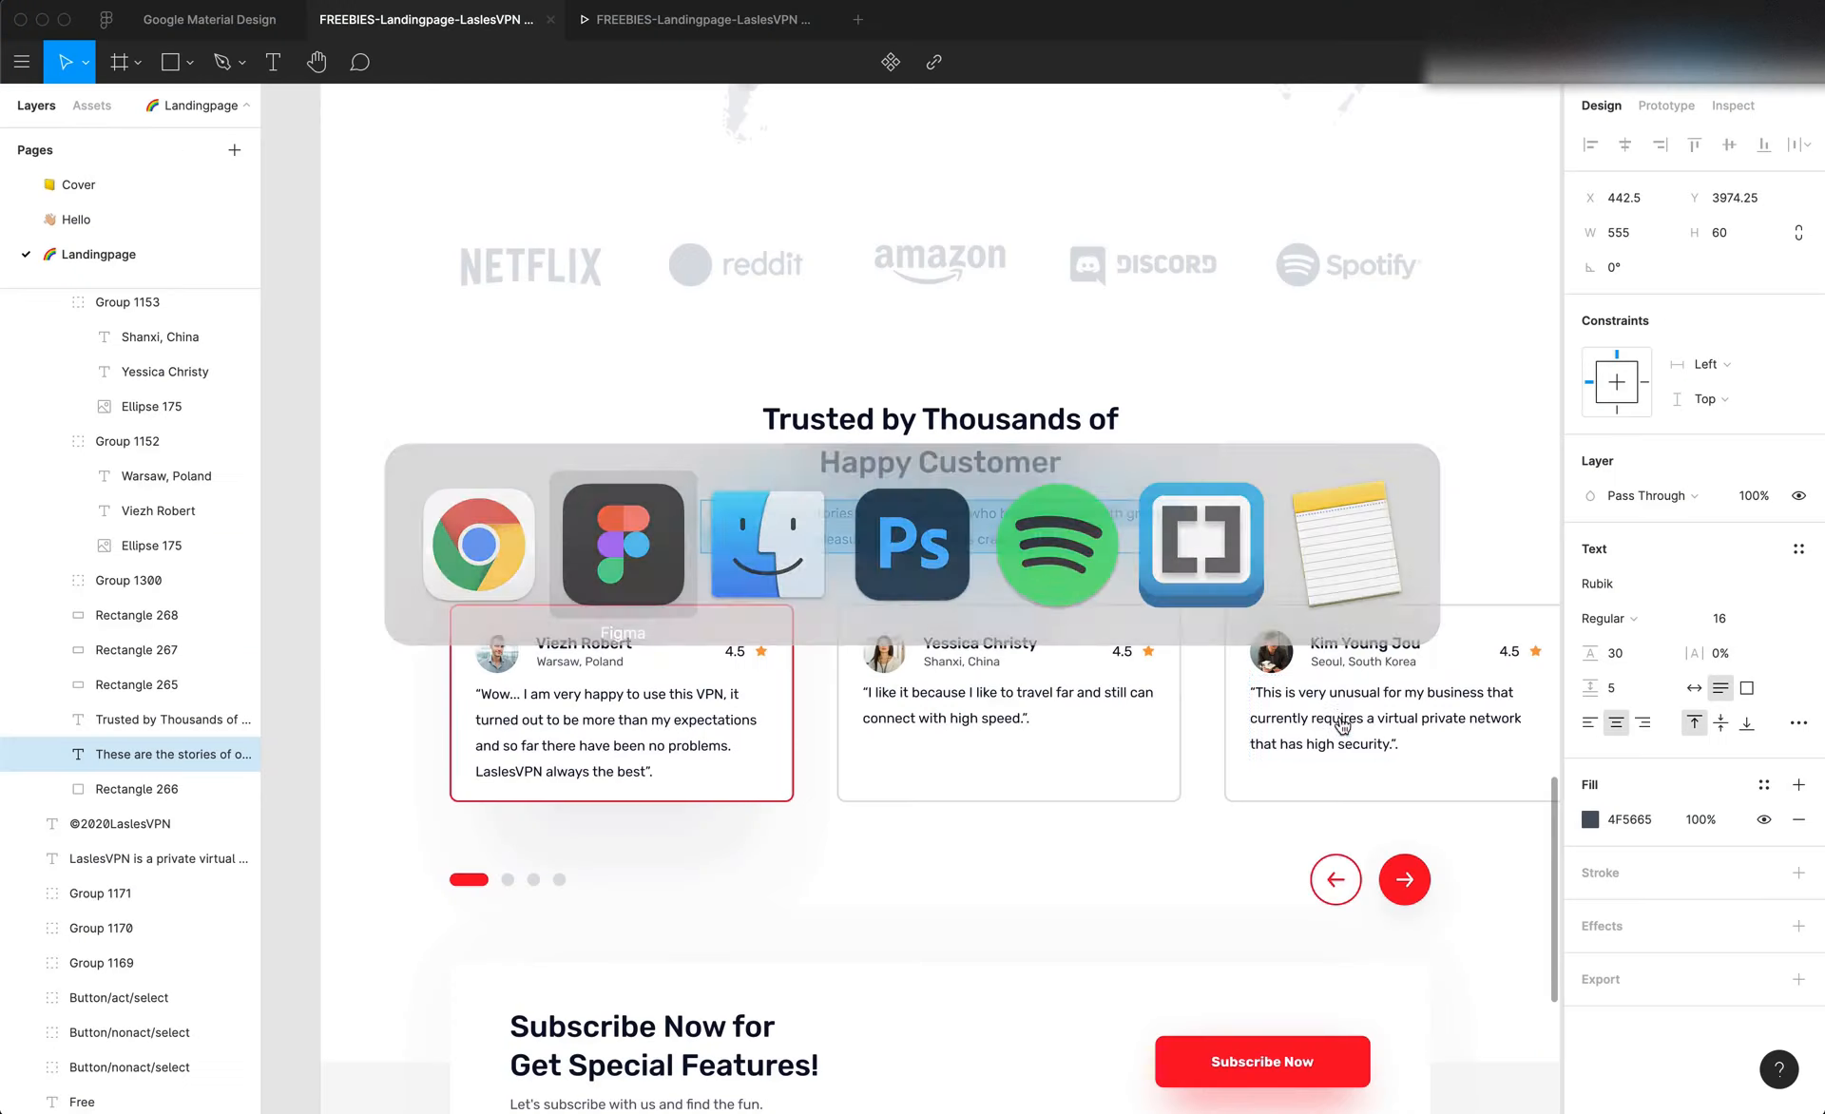
scroll(1340, 717, down, 1)
key(Escape)
scroll(1181, 727, up, 3)
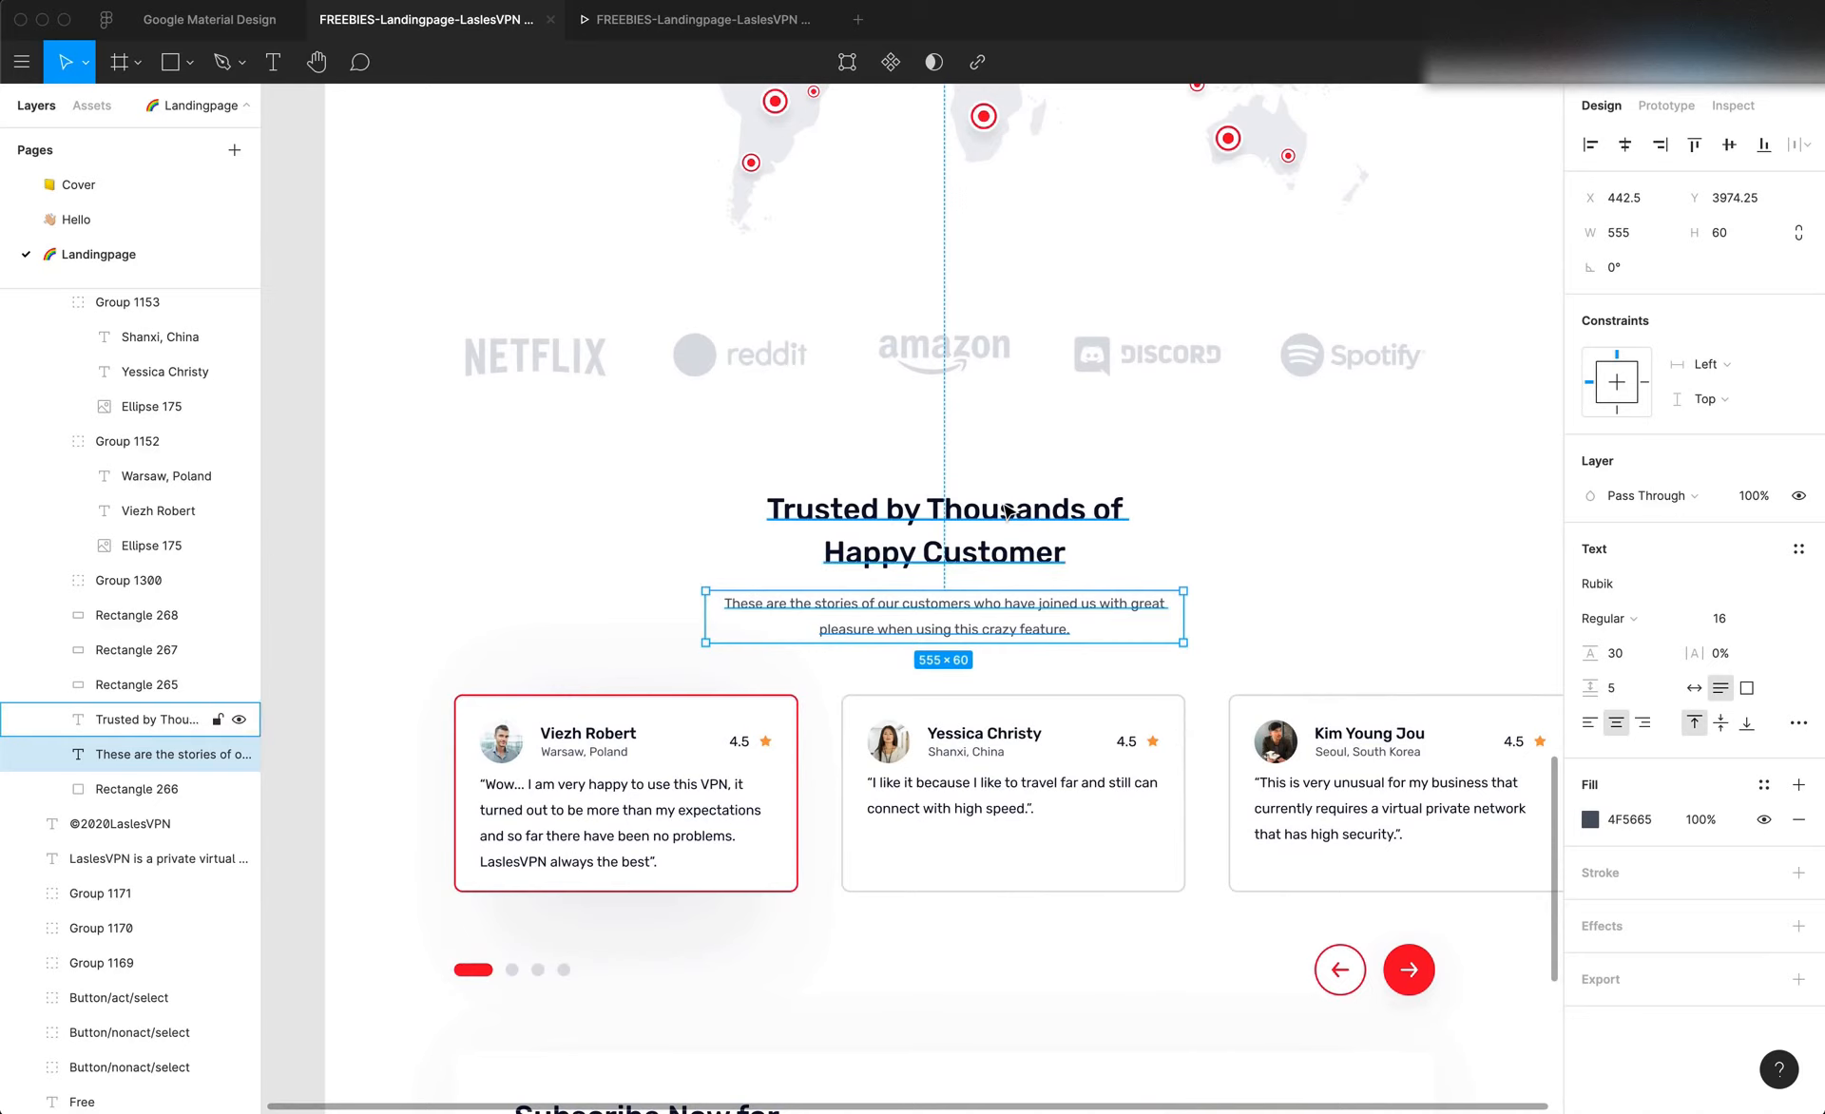
scroll(1039, 529, down, 2)
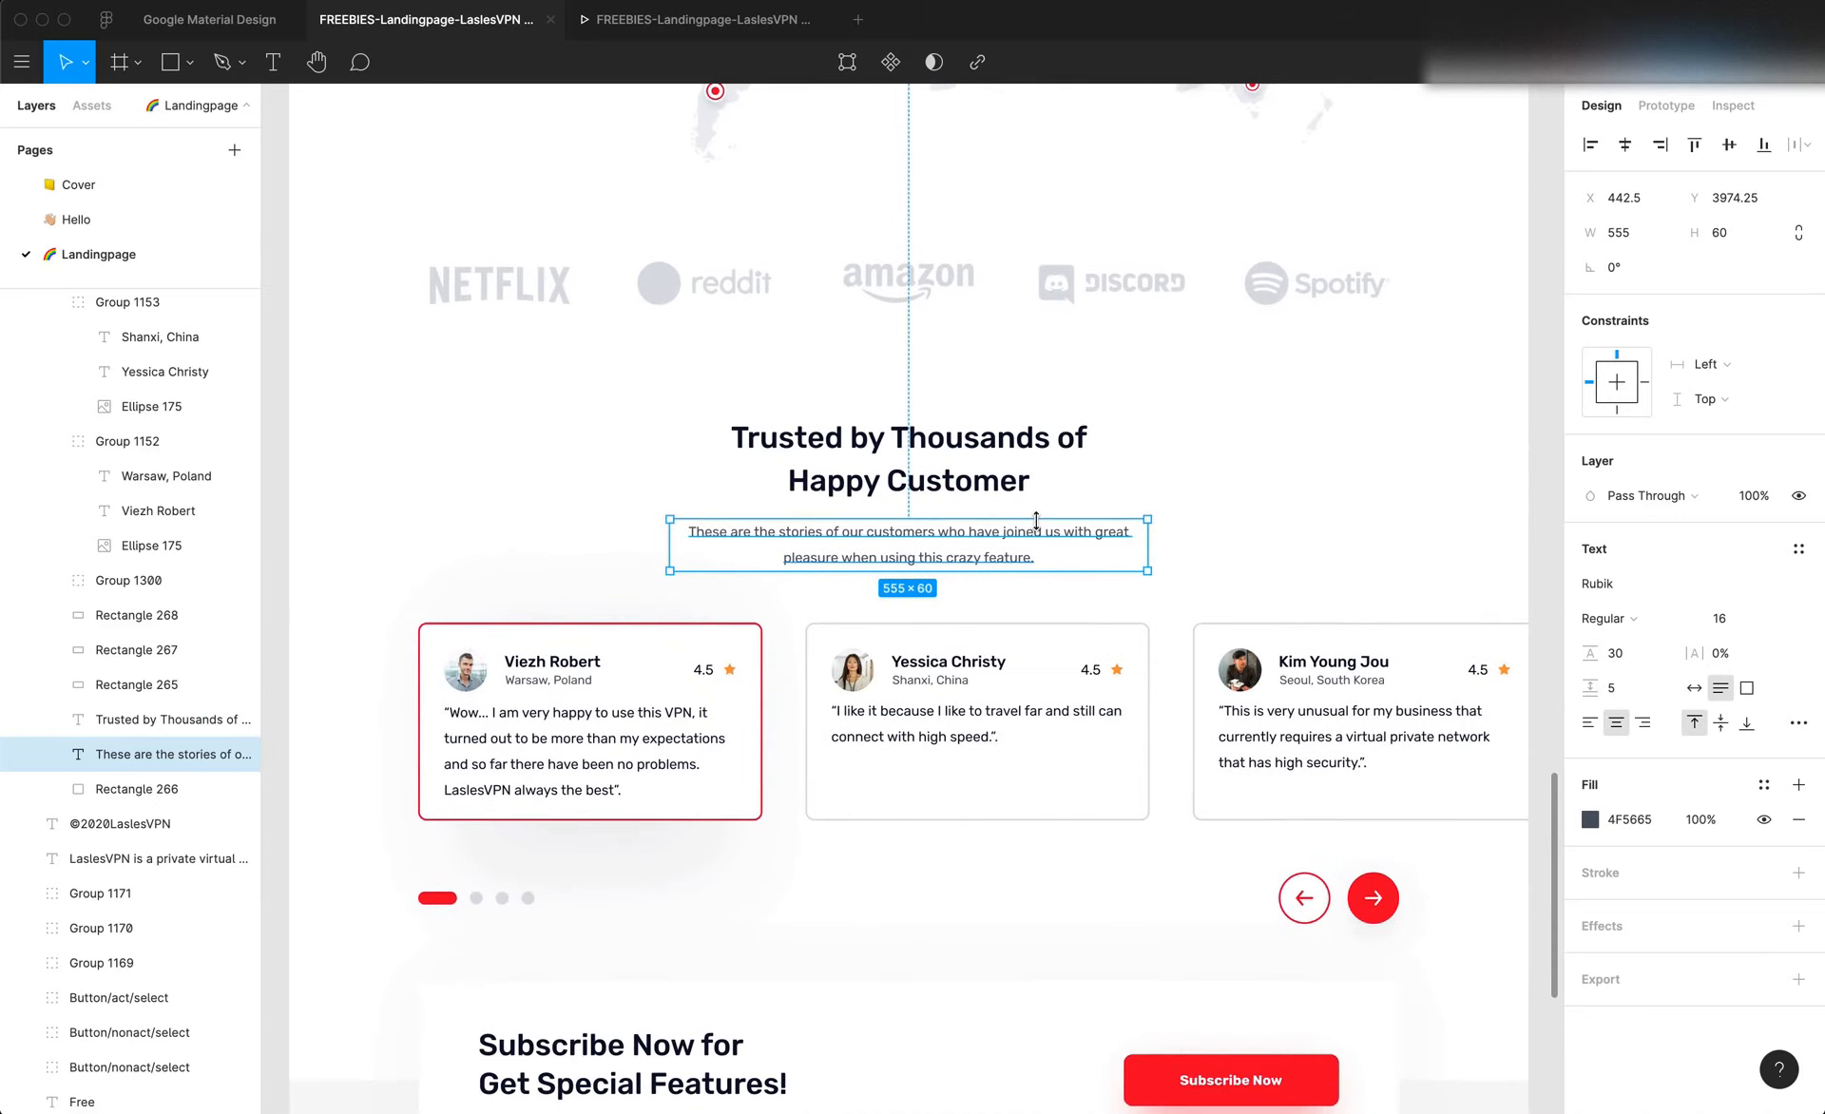
click(781, 746)
scroll(779, 744, down, 1)
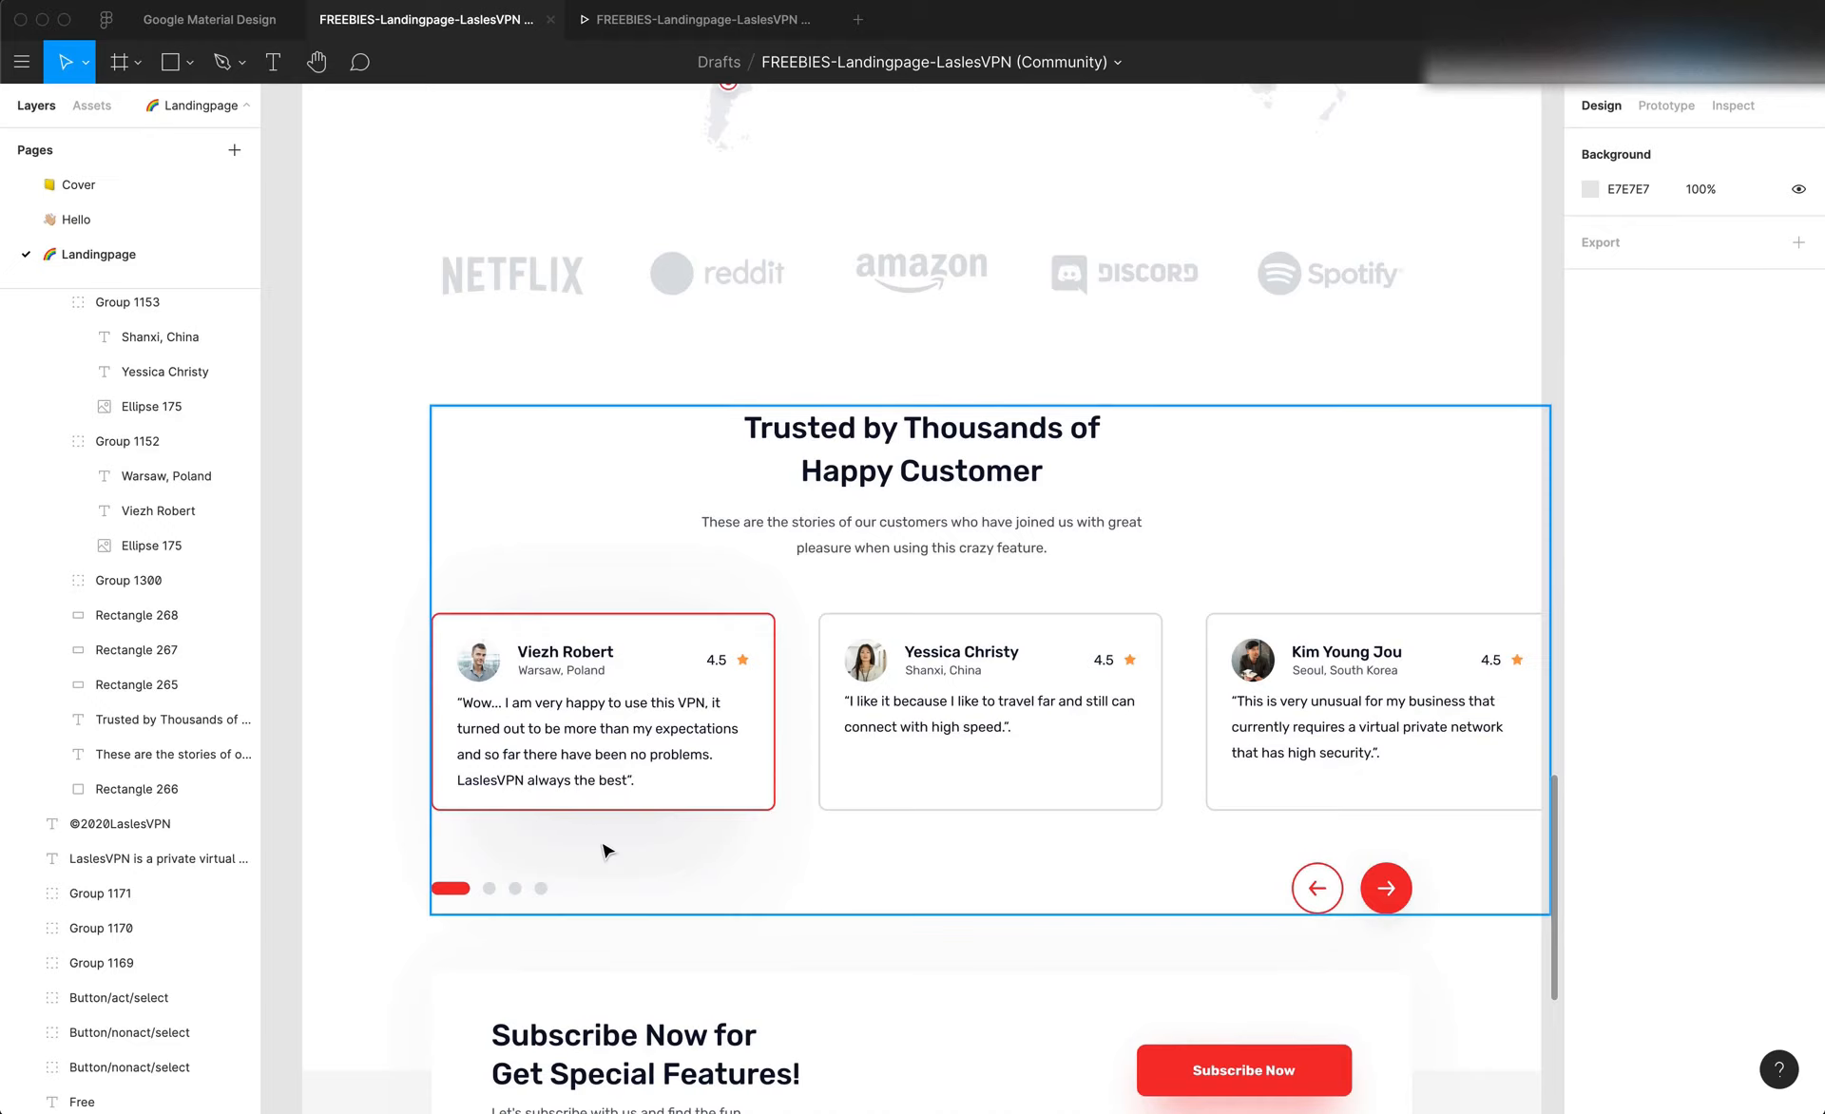
Return to Editor X and set the blank section's left padding to 150 px
key(super+Tab)
scroll(671, 876, down, 2)
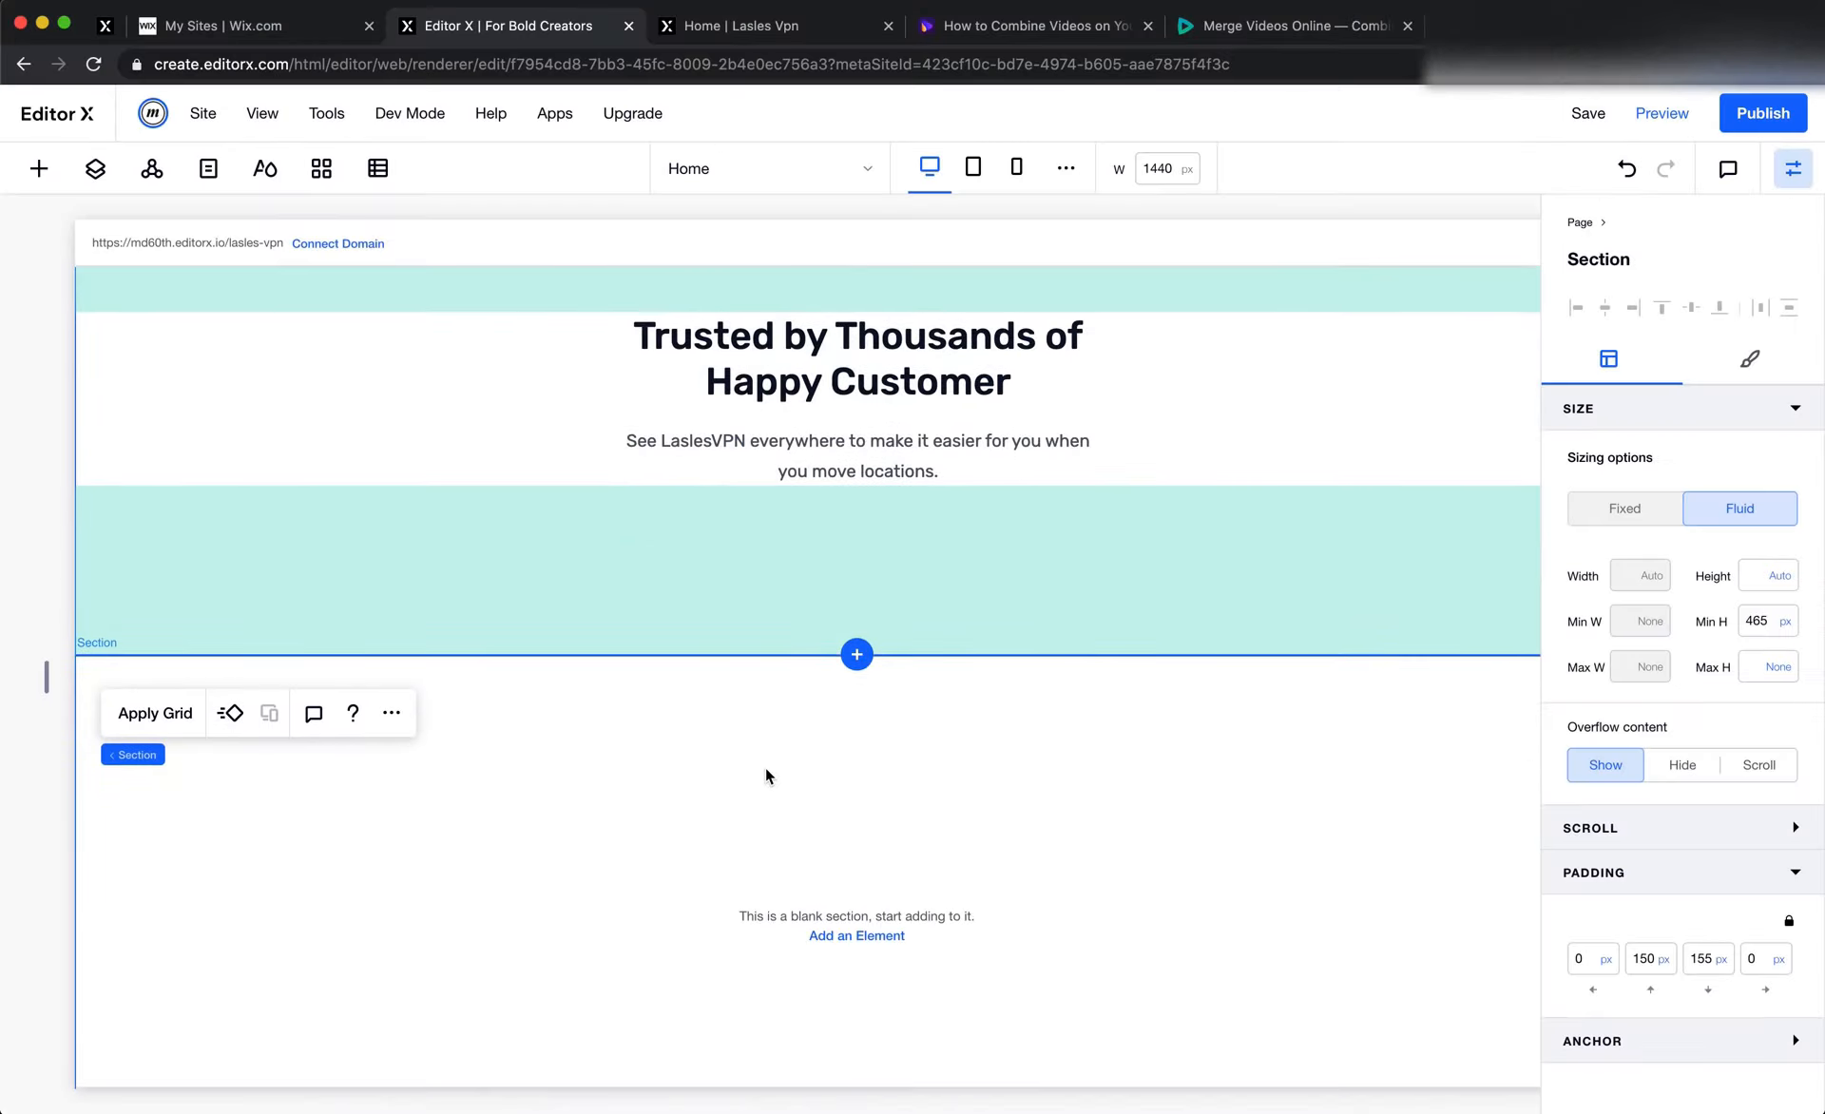
click(768, 765)
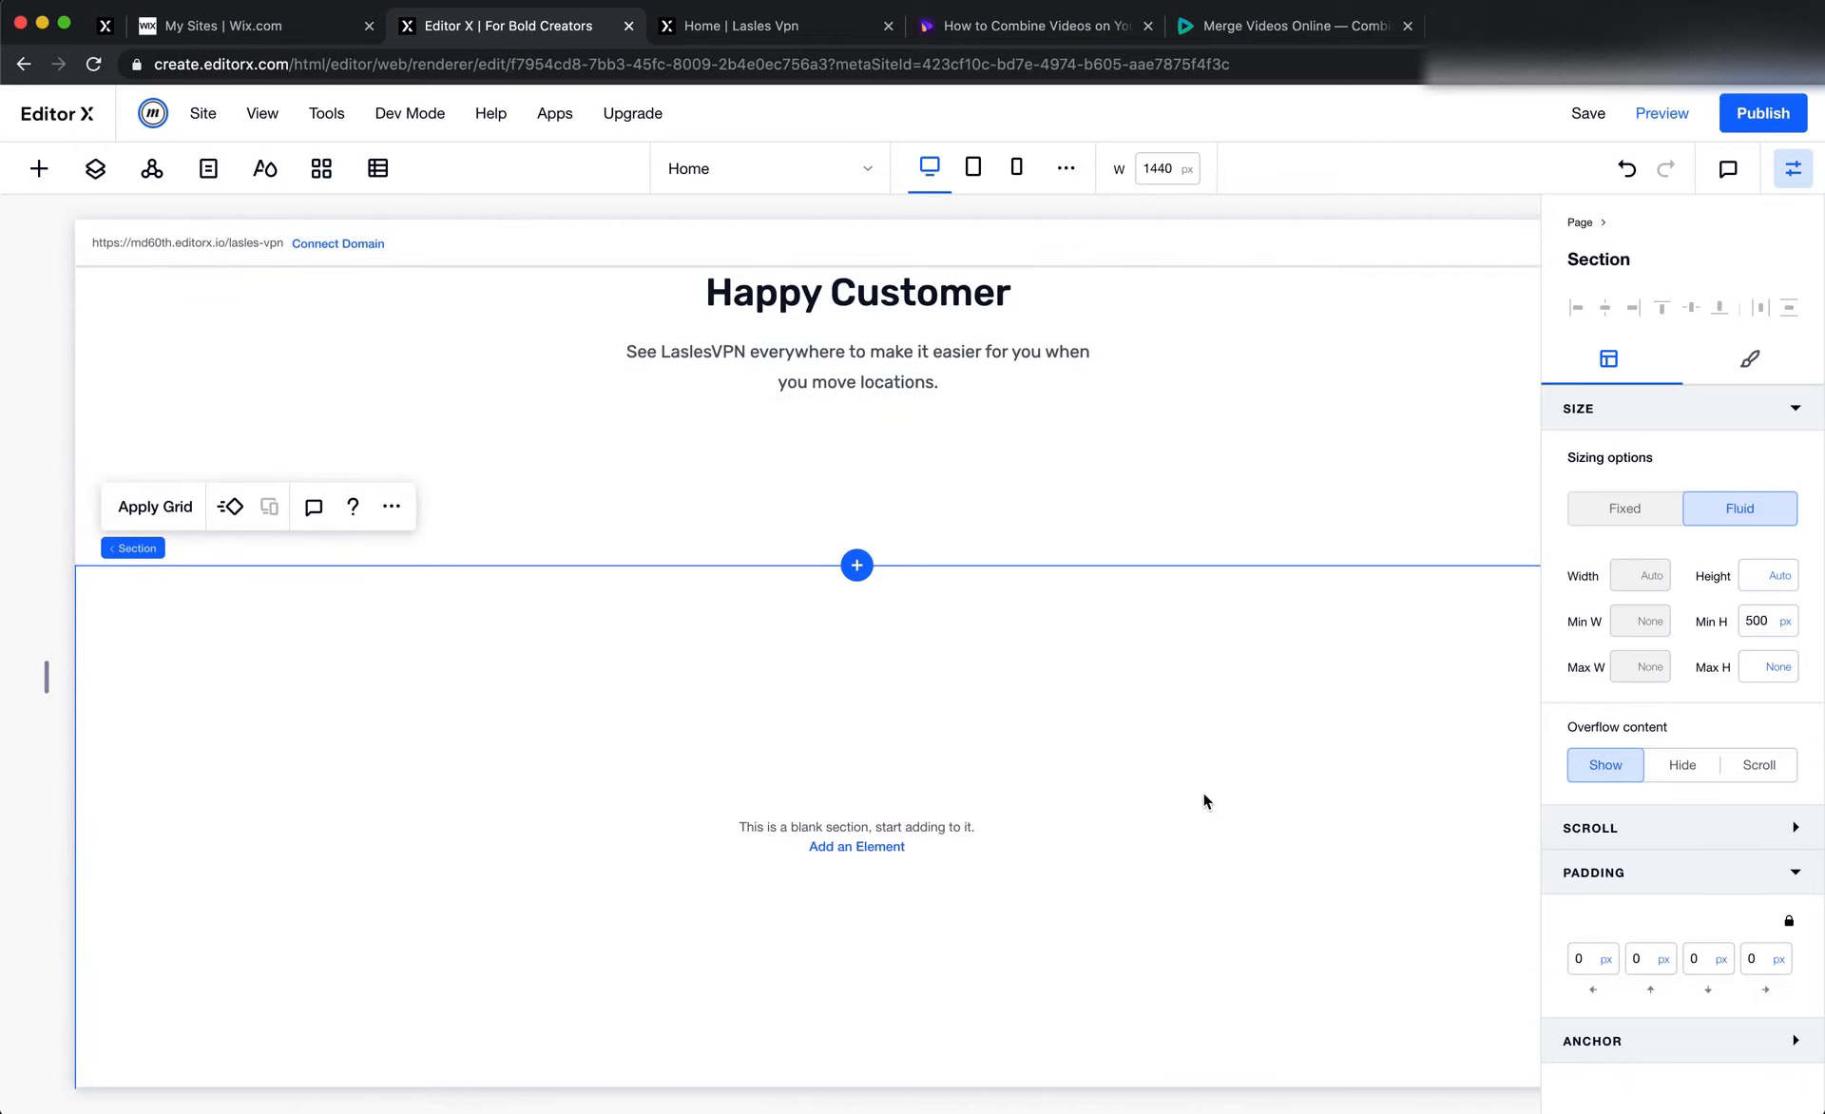
scroll(1201, 791, down, 1)
click(1594, 962)
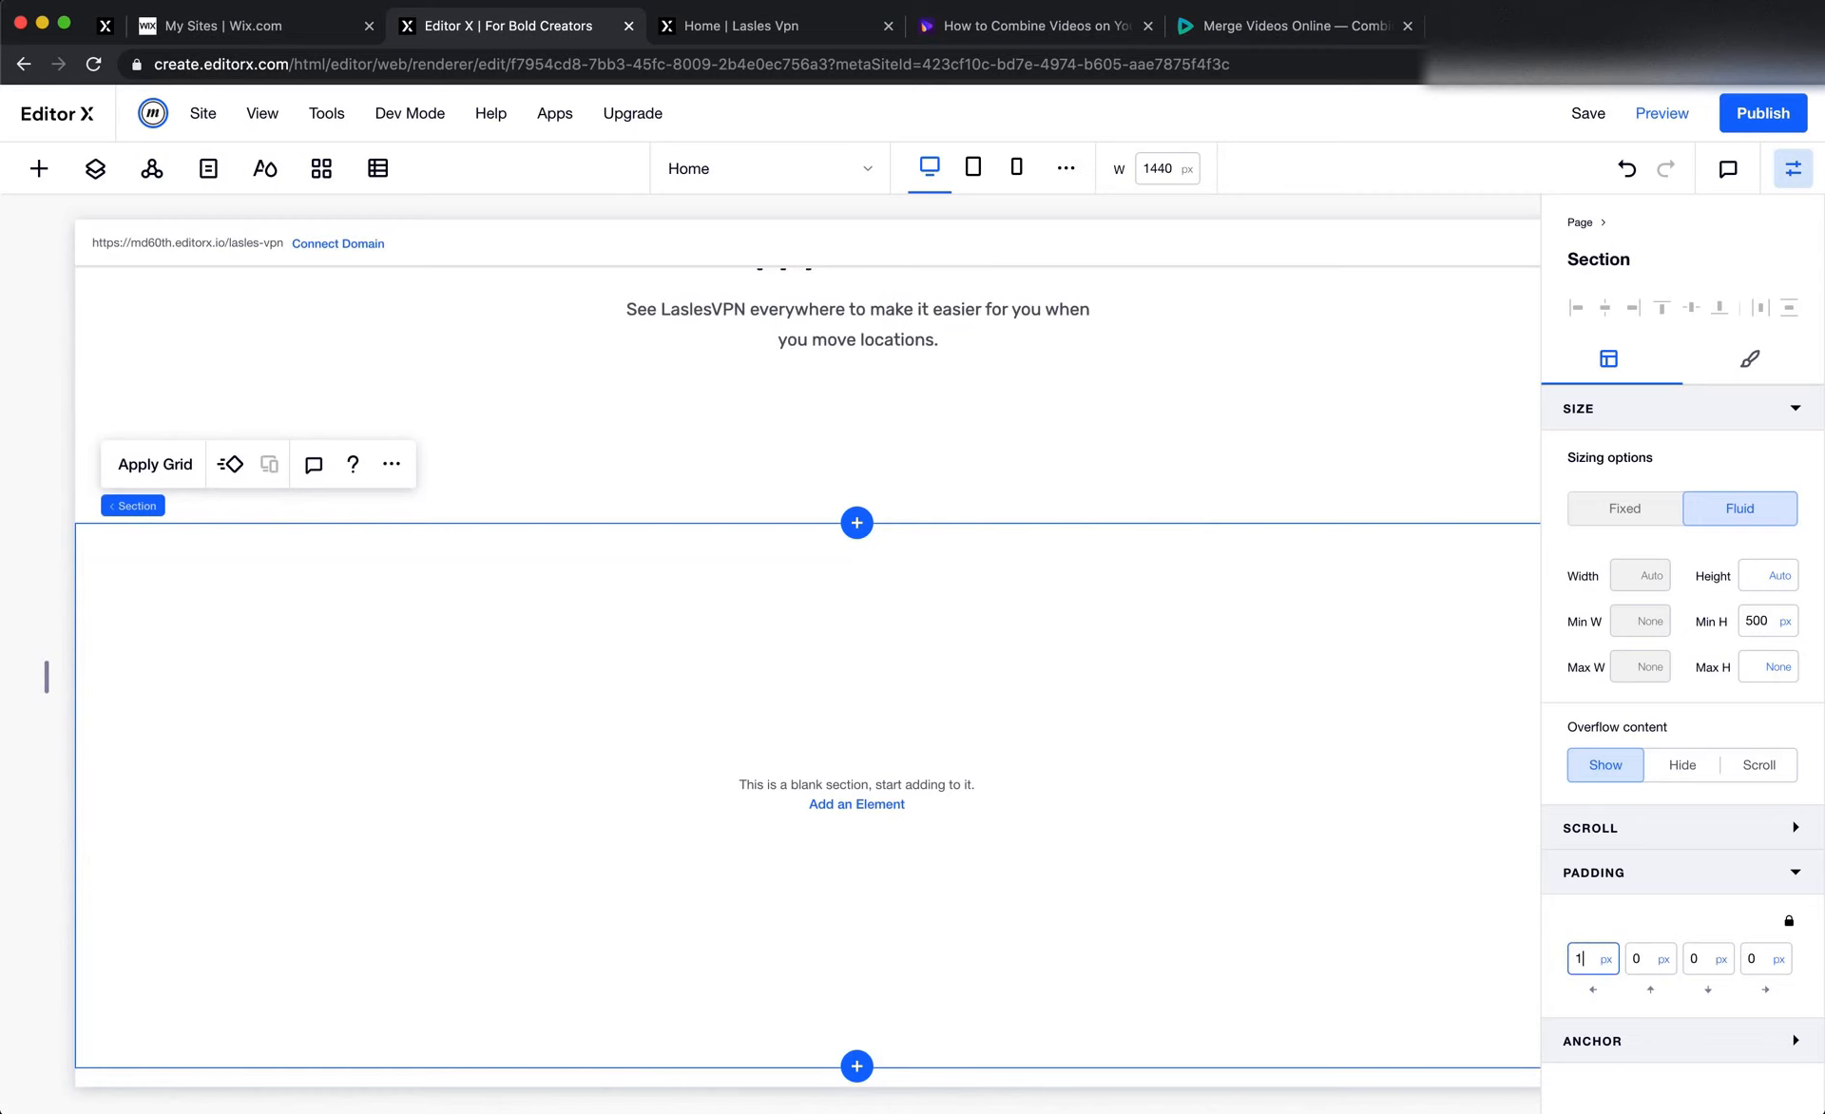
text(150)
key(Tab)
Check in Figma how the testimonial cards row extends toward the page's right edge compared with the blank section
key(super+Tab)
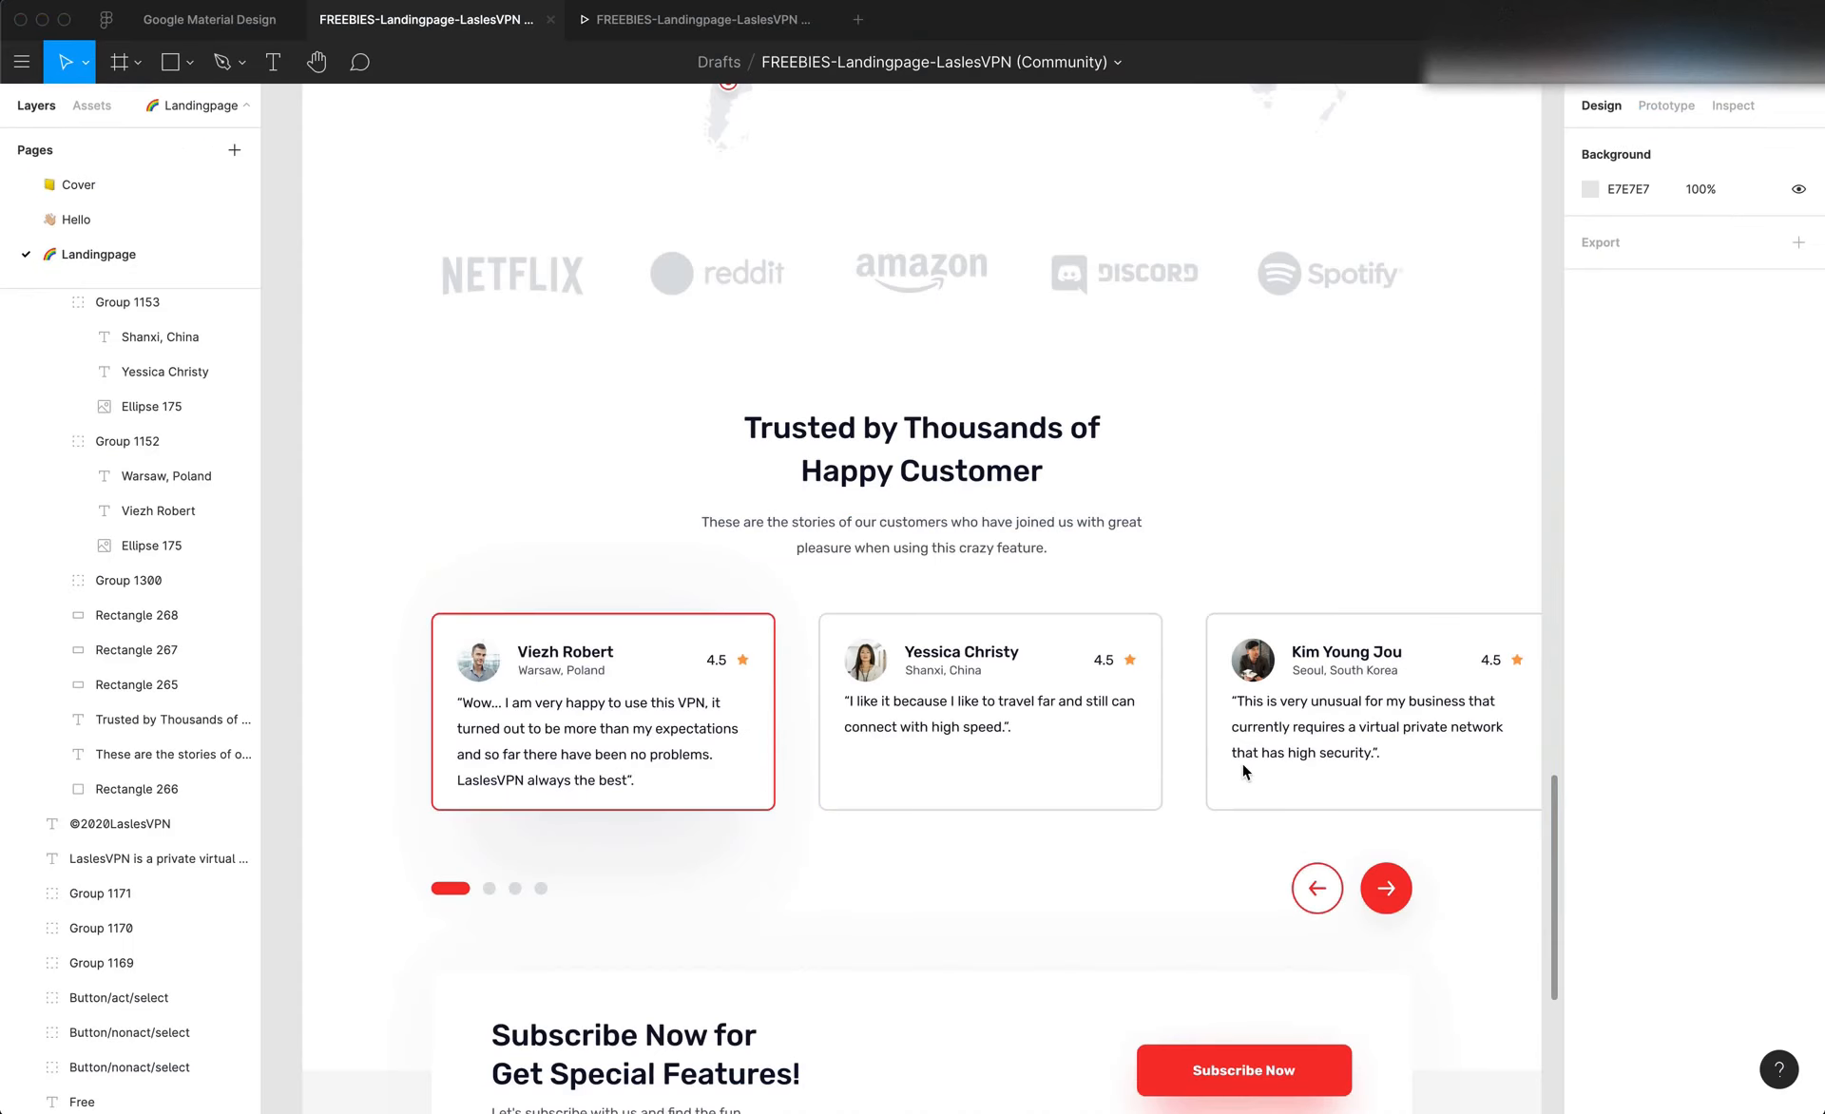
scroll(1195, 733, right, 1)
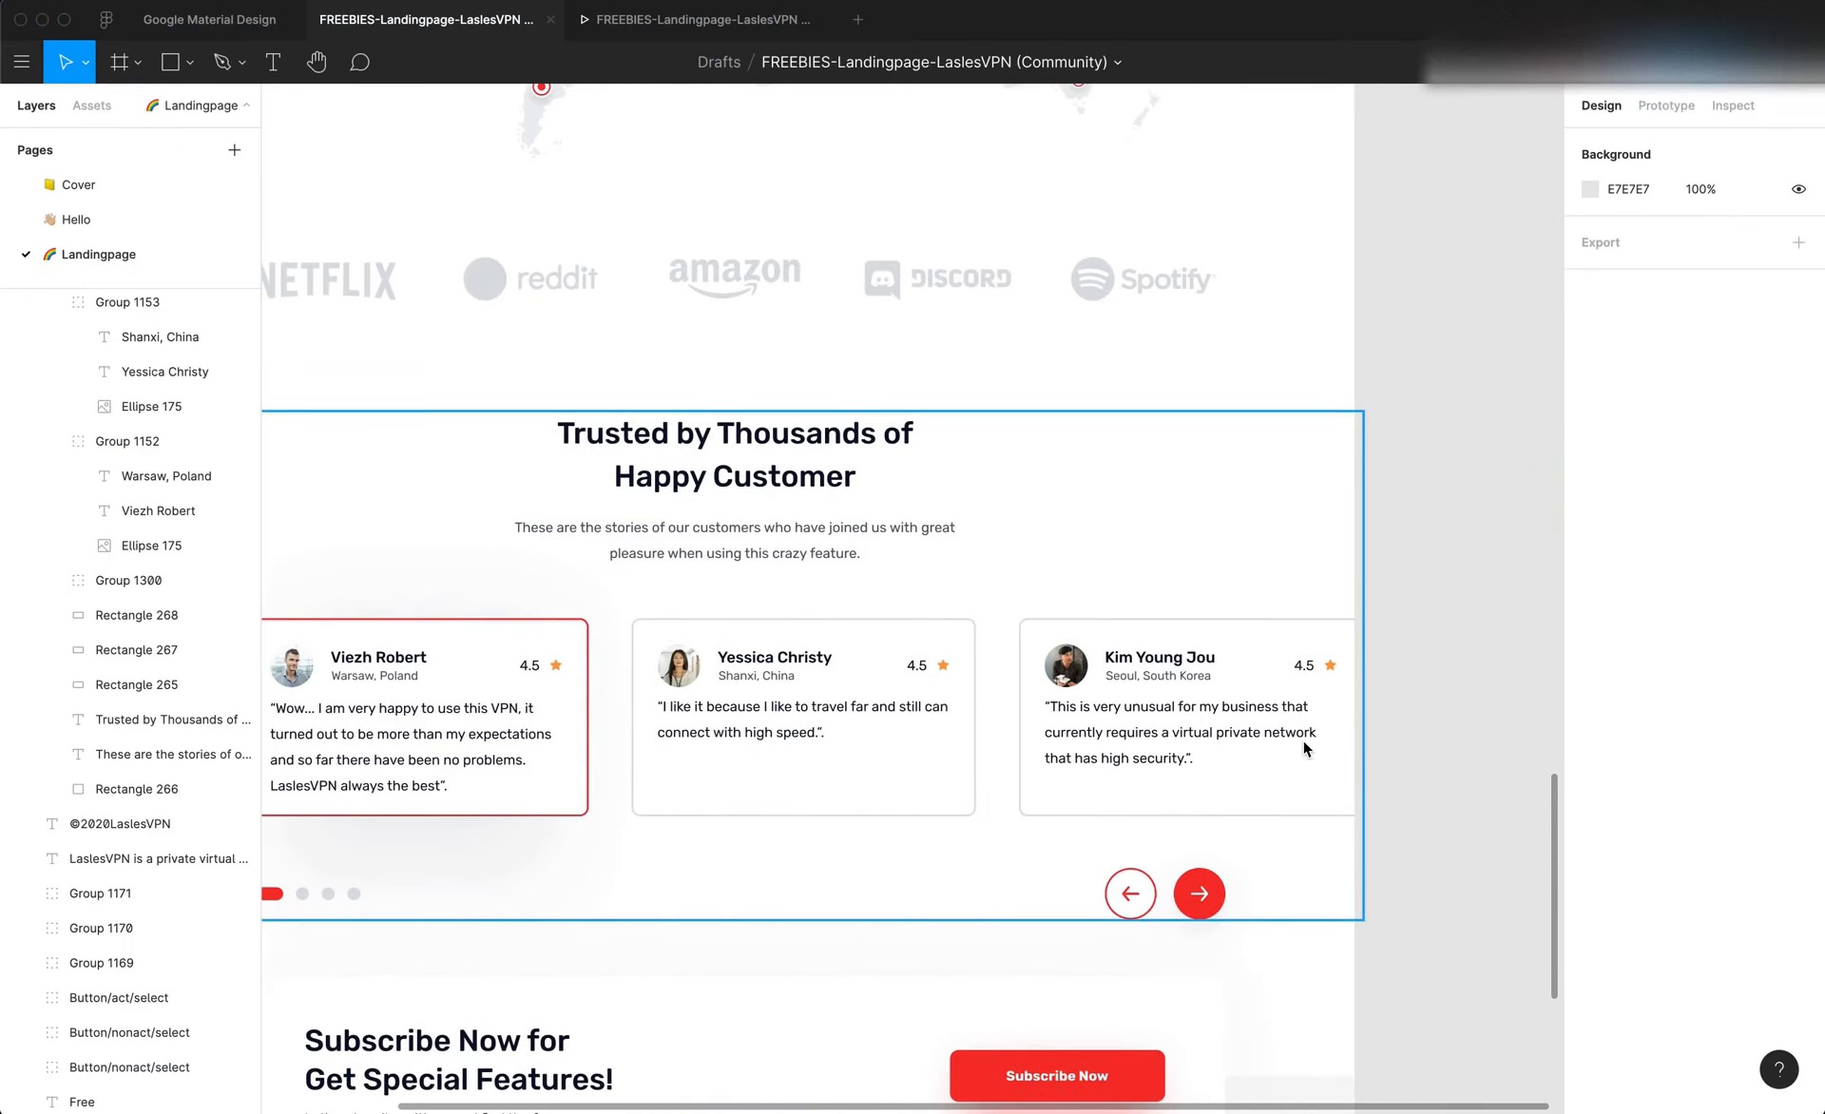
scroll(1301, 740, left, 5)
scroll(1302, 740, up, 2)
key(super+Tab)
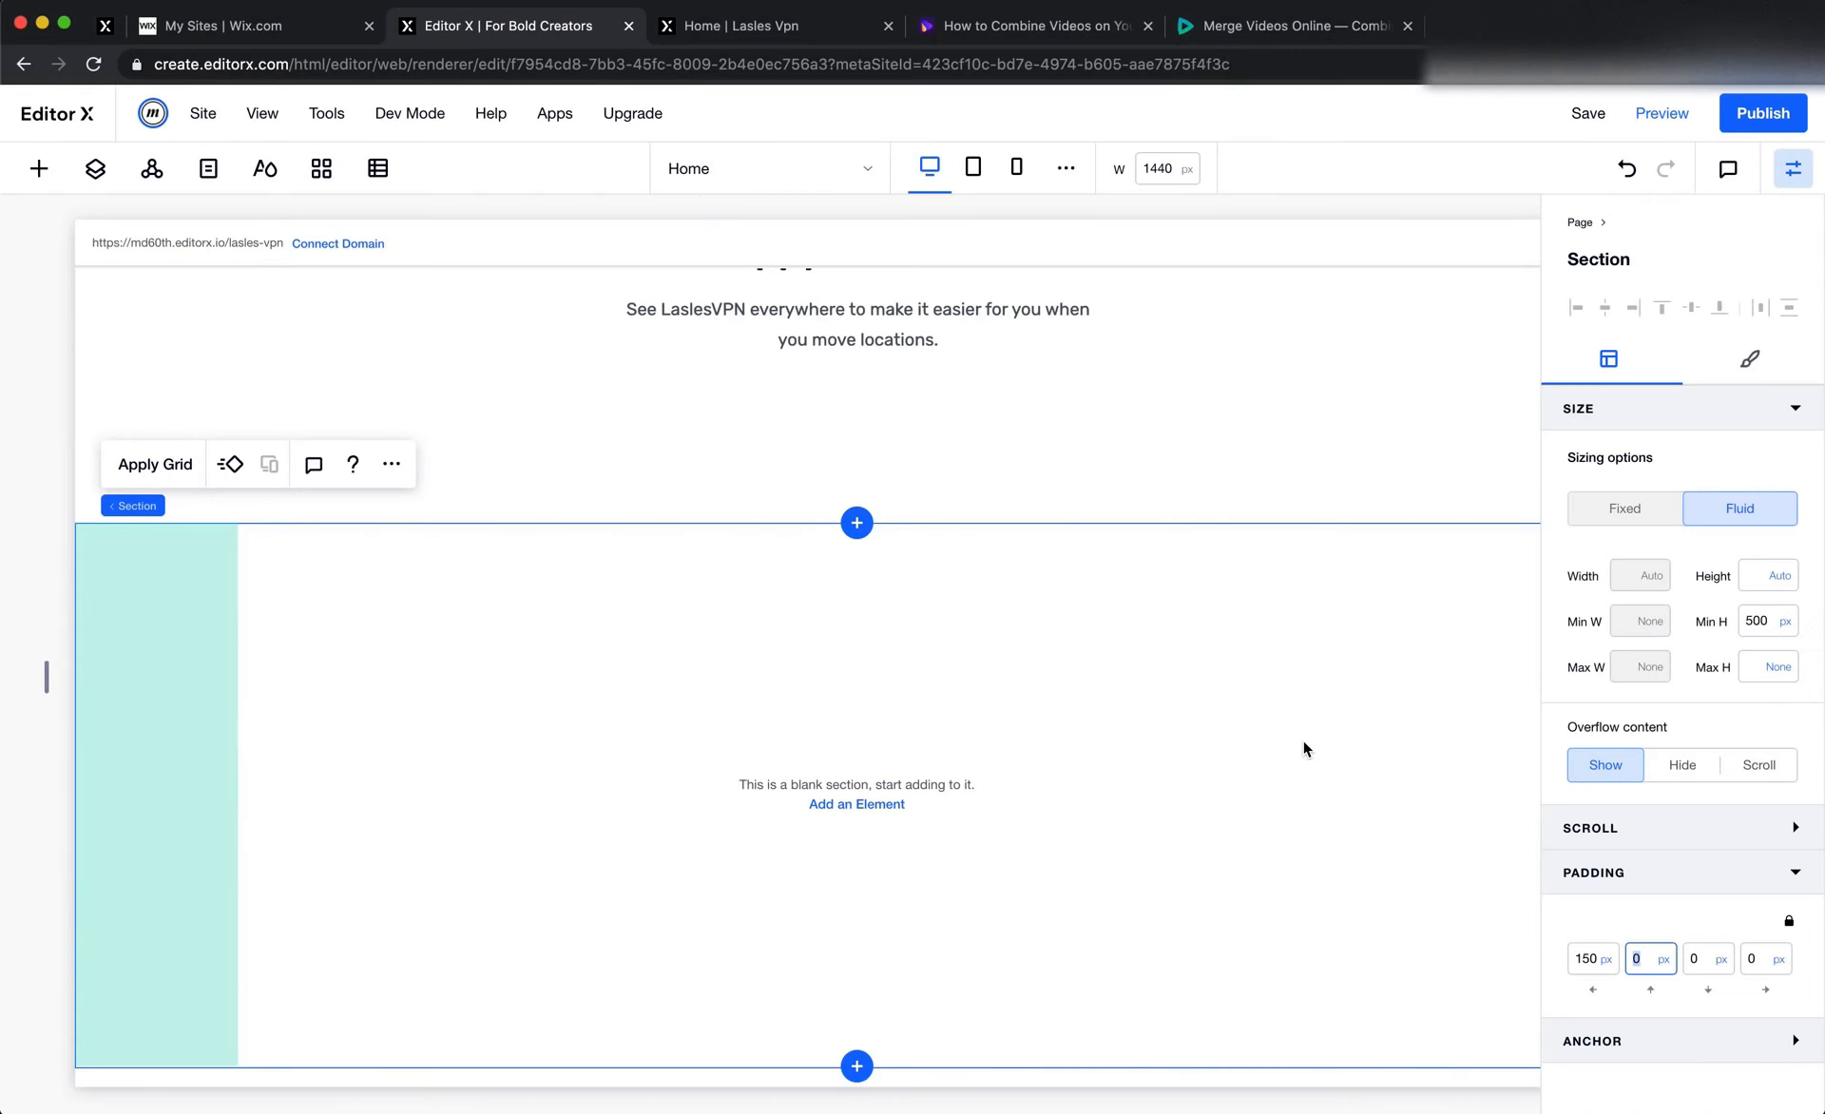
key(super+Tab)
scroll(1304, 748, down, 1)
scroll(1304, 748, right, 1)
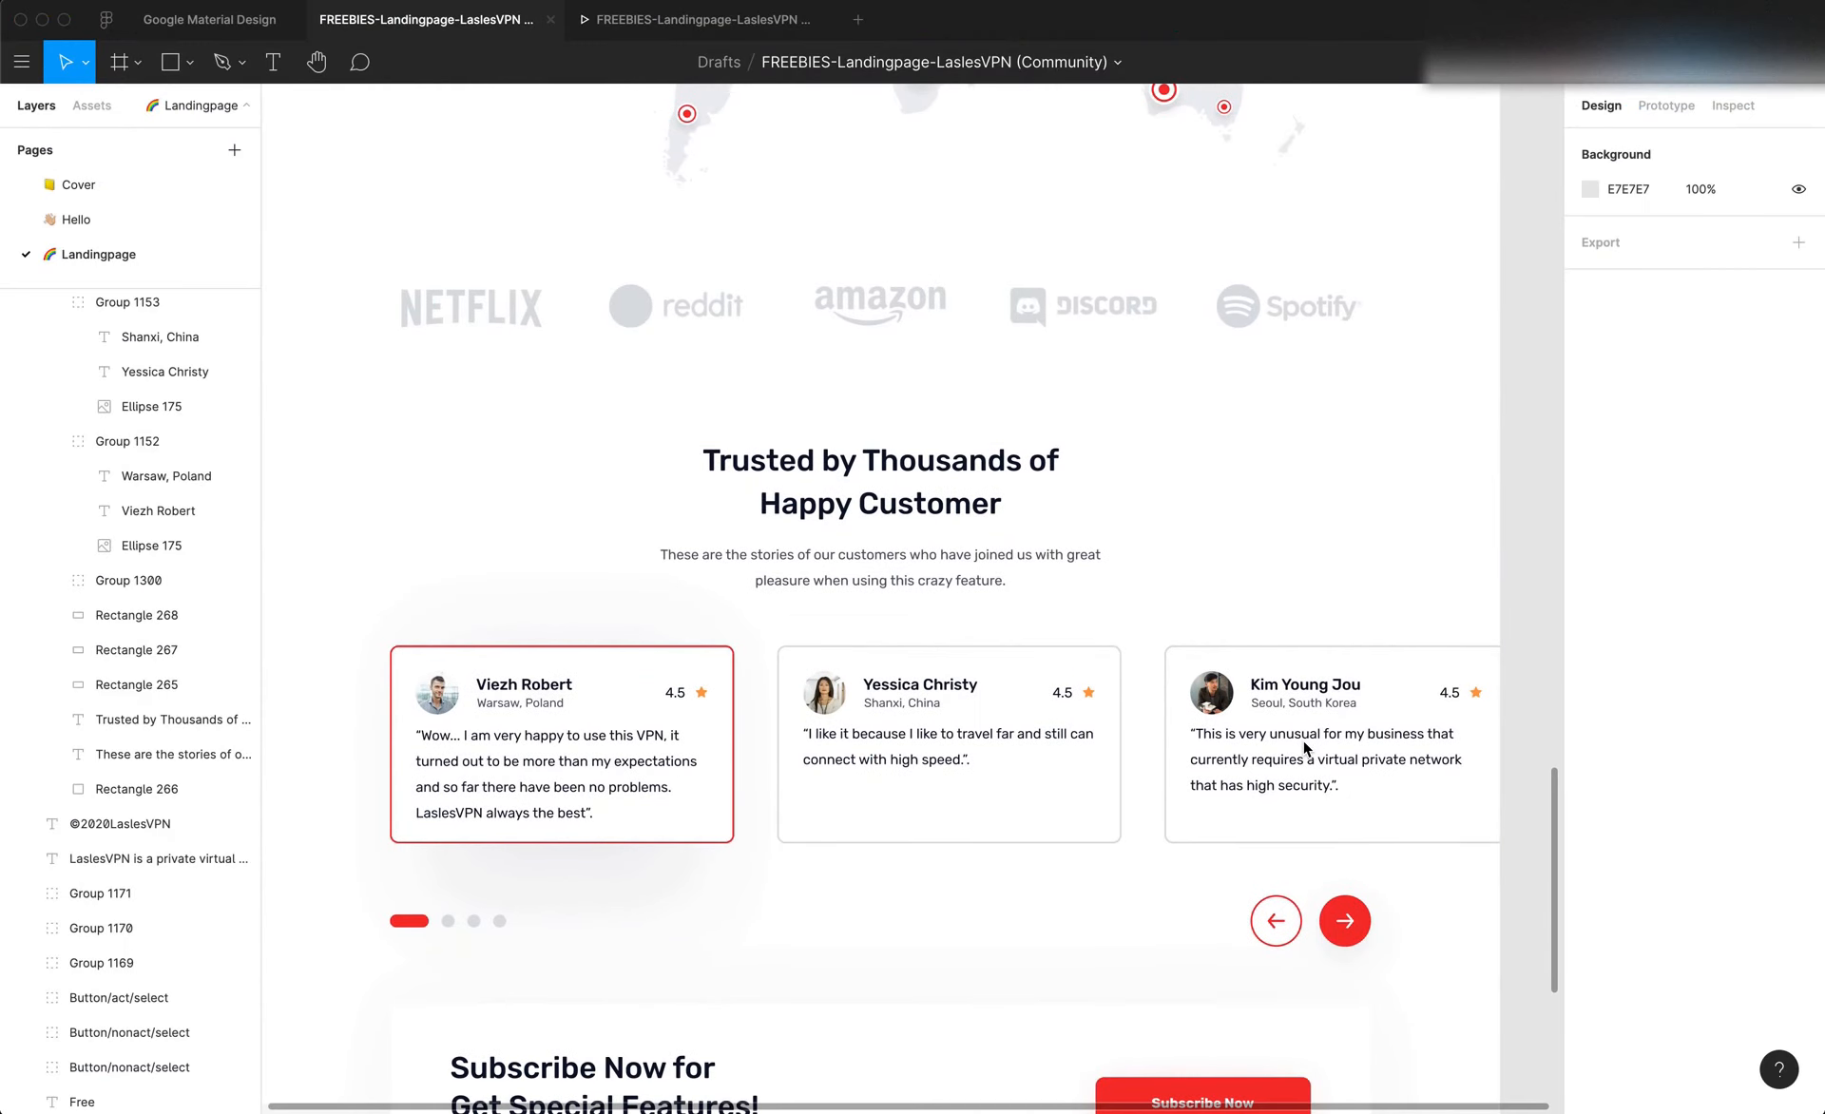
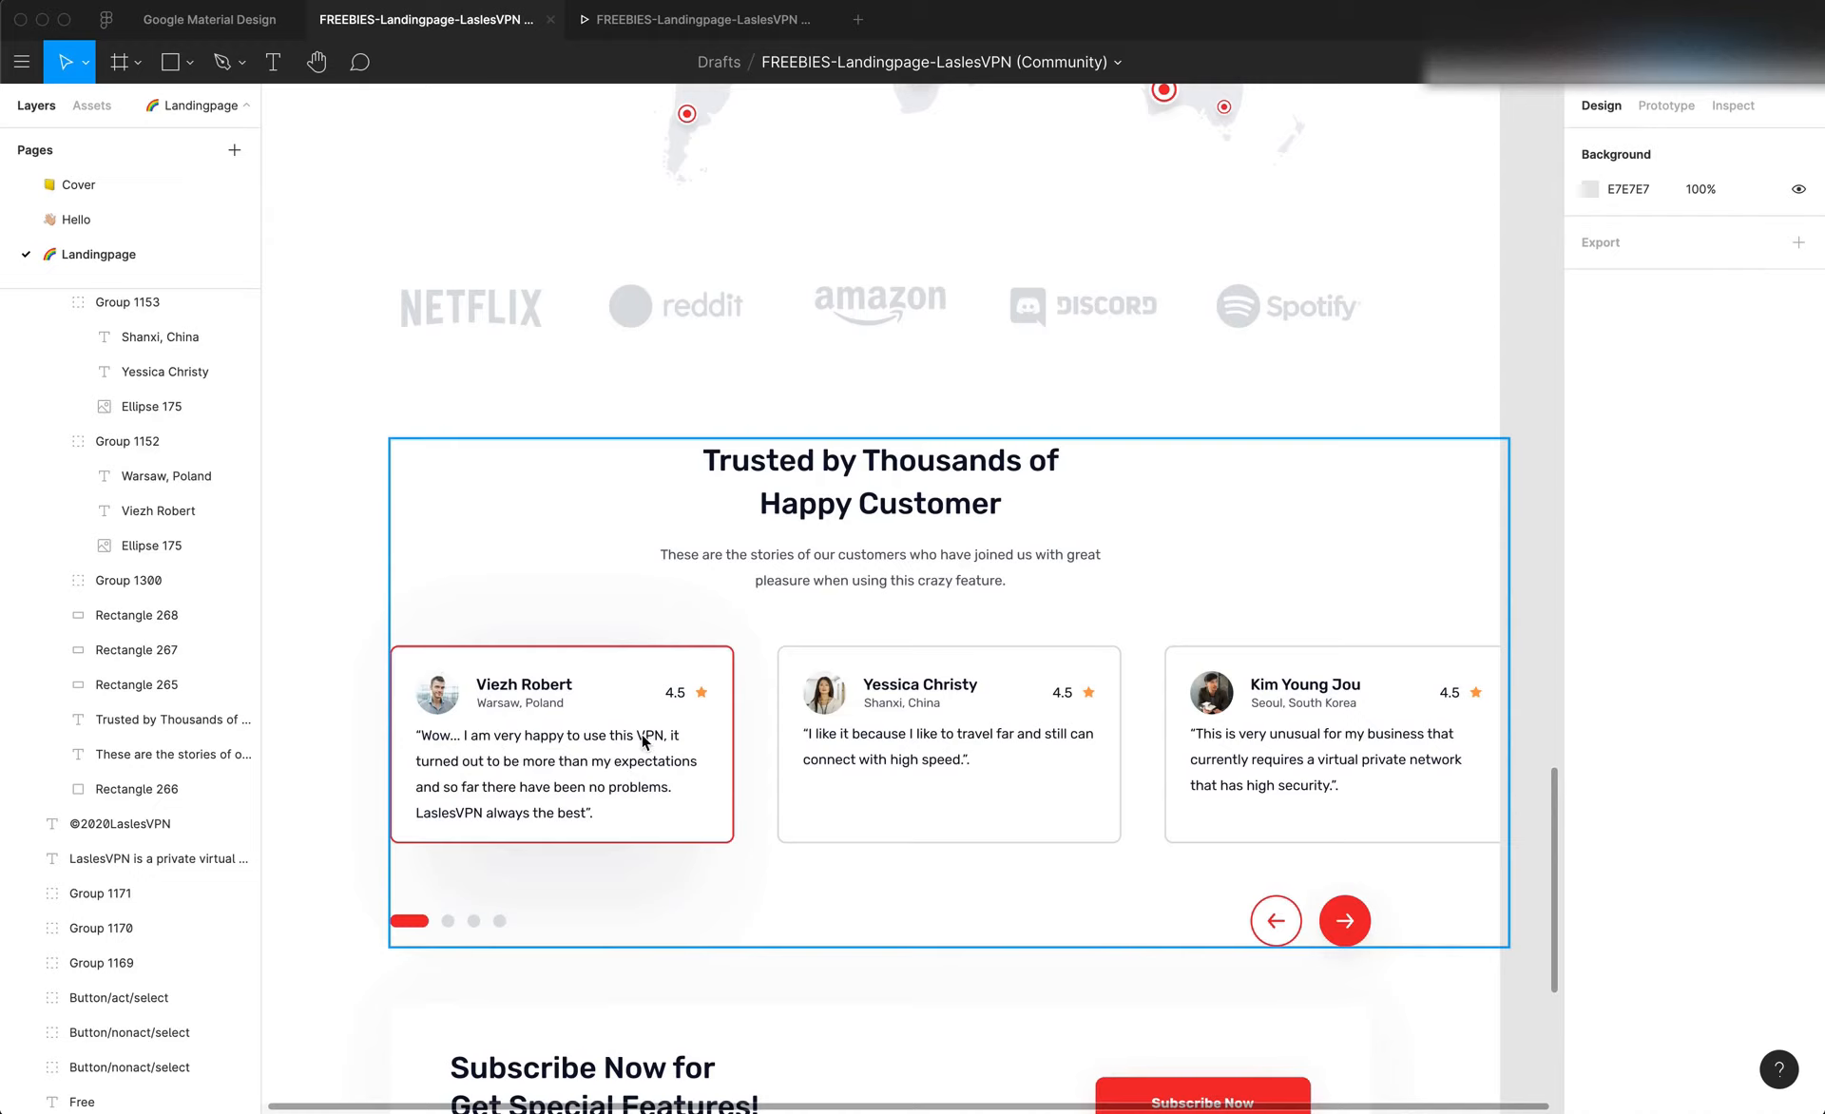
Switch to Editor X and add a three-item repeater to the blank section beneath the customer heading
key(super+Tab)
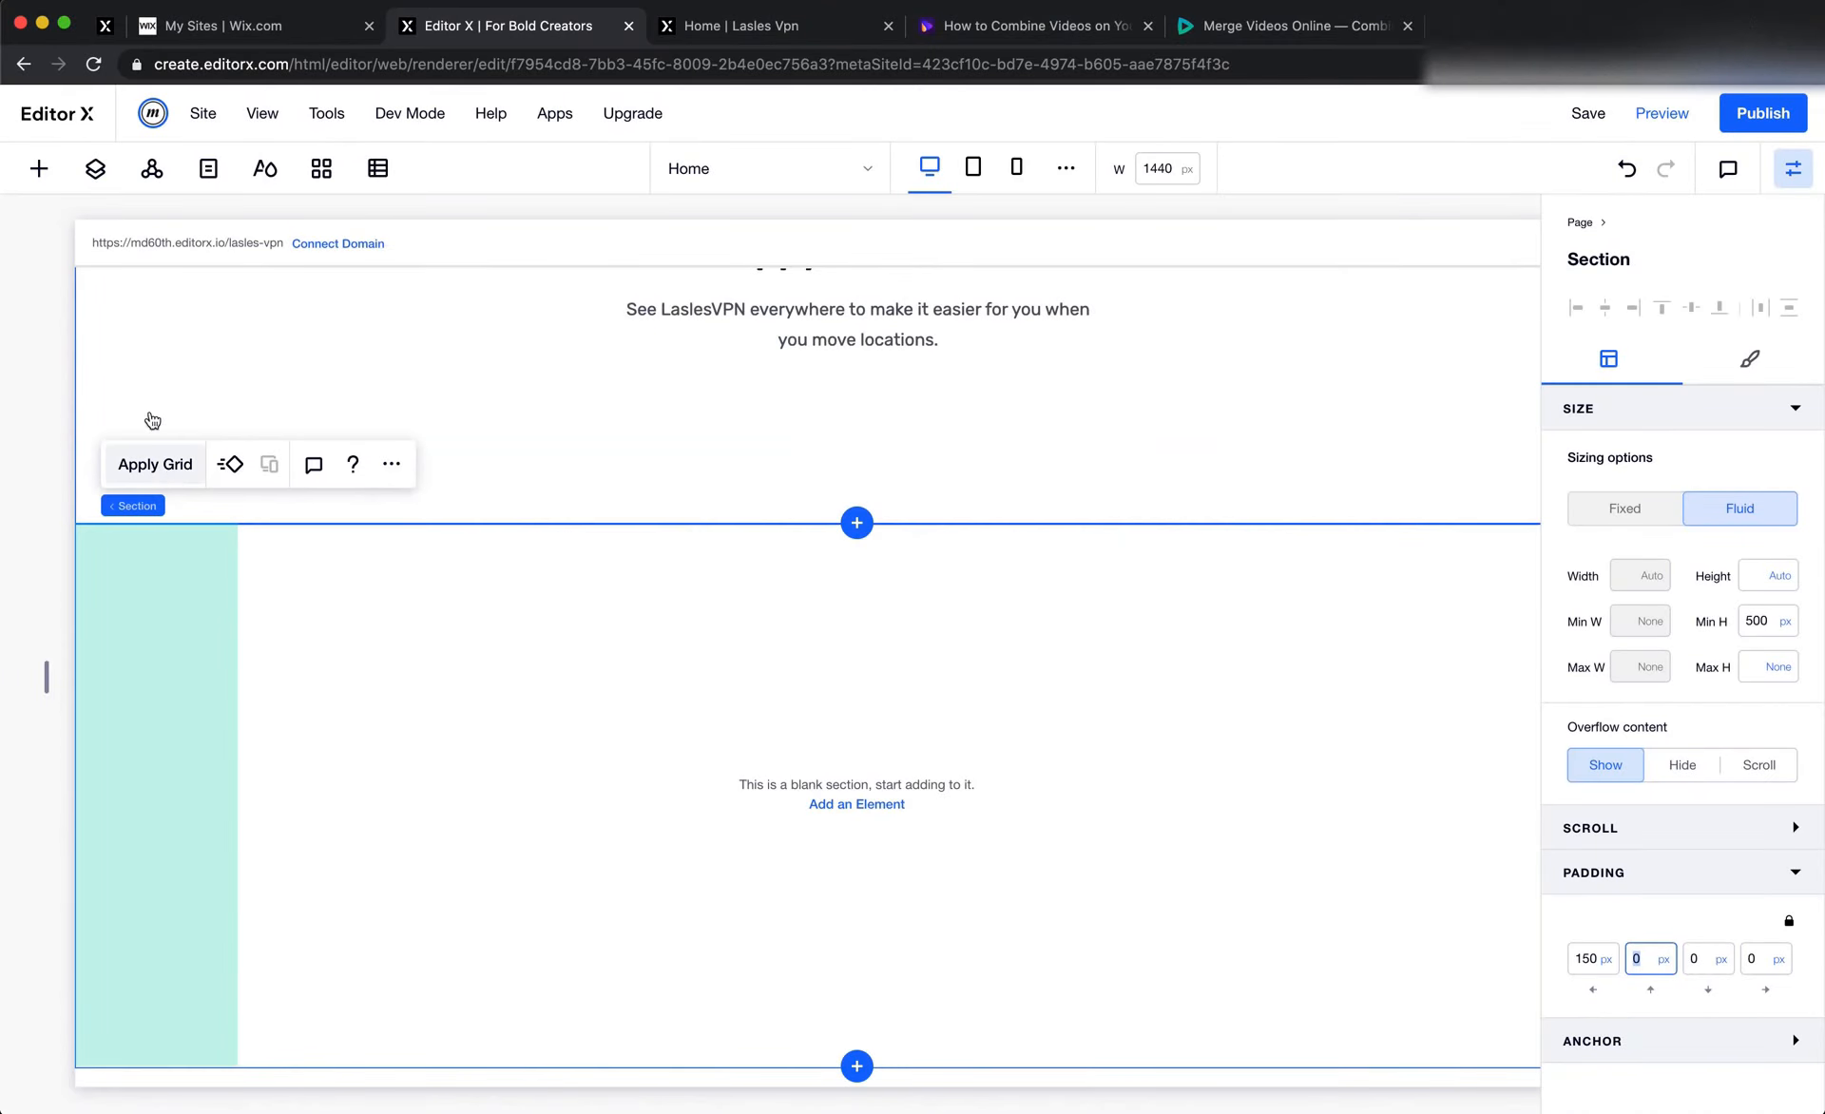
click(39, 168)
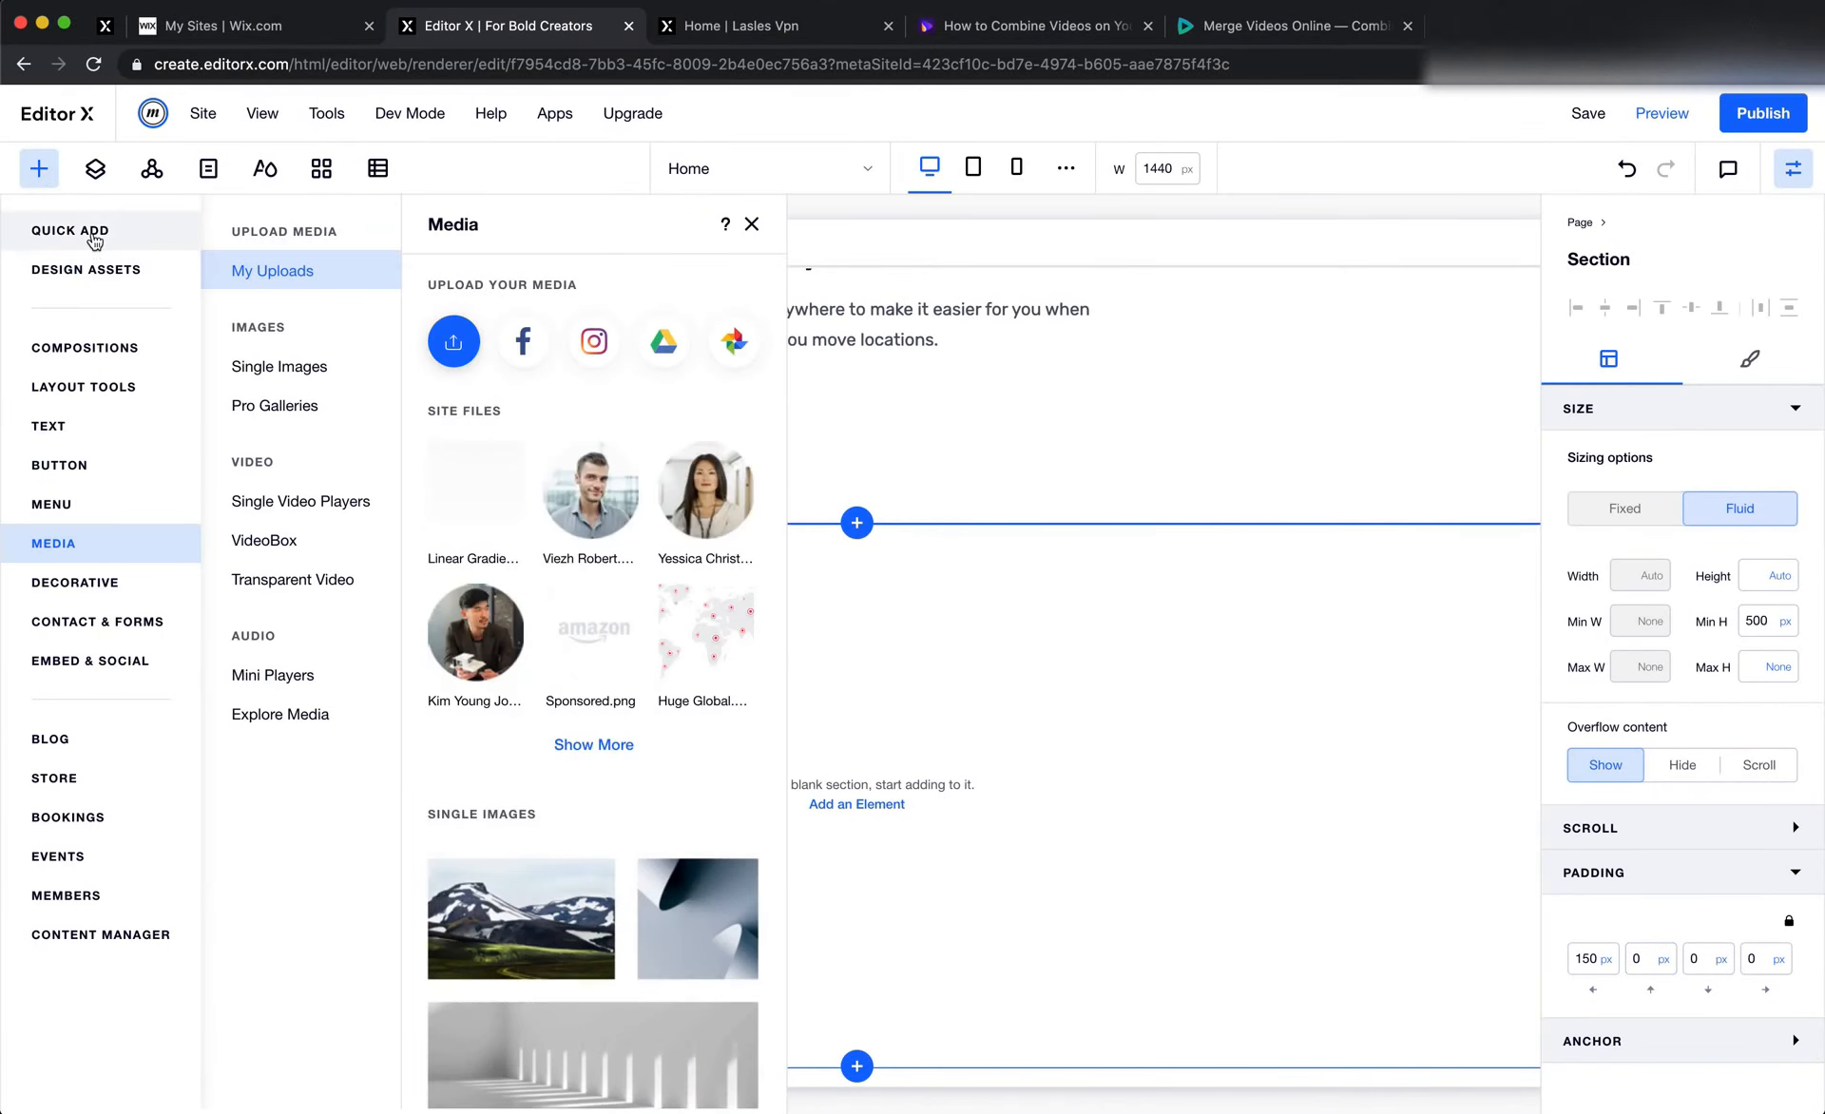
click(95, 239)
drag(269, 693, 801, 768)
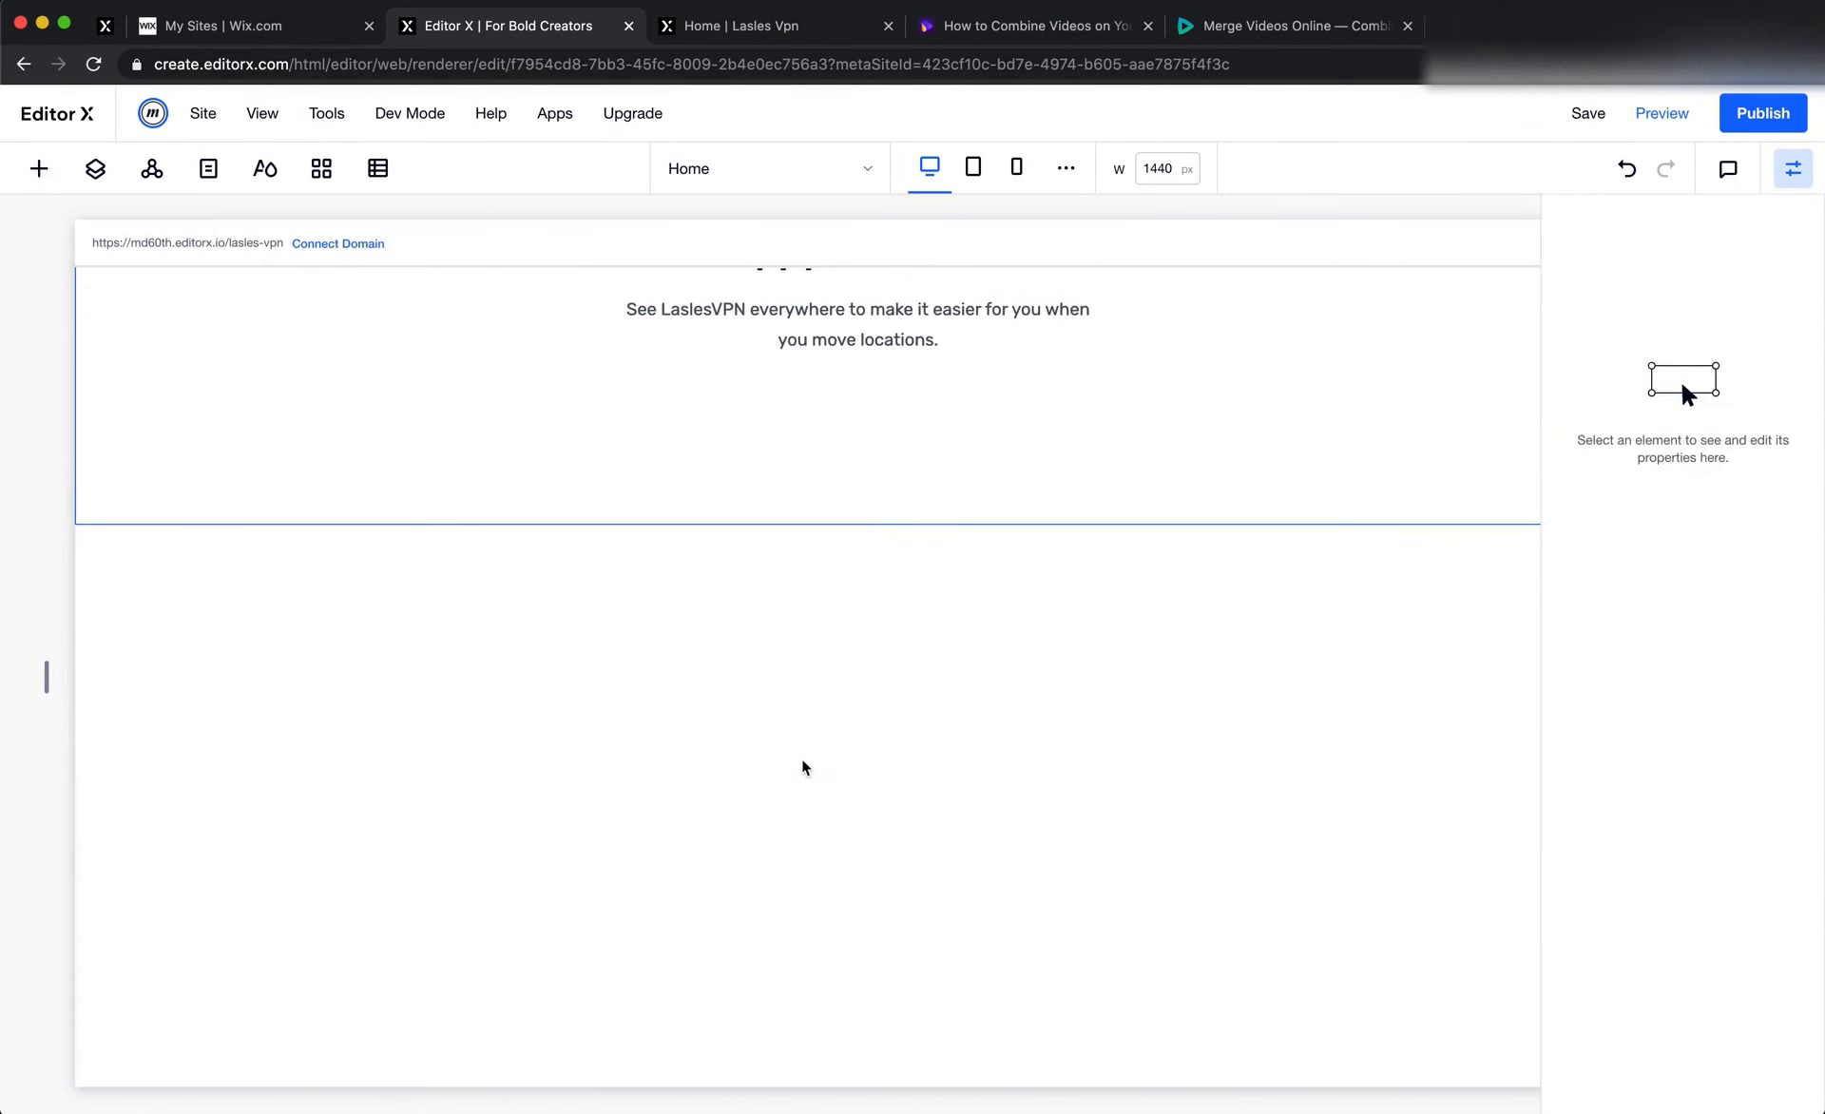
key(super+Tab)
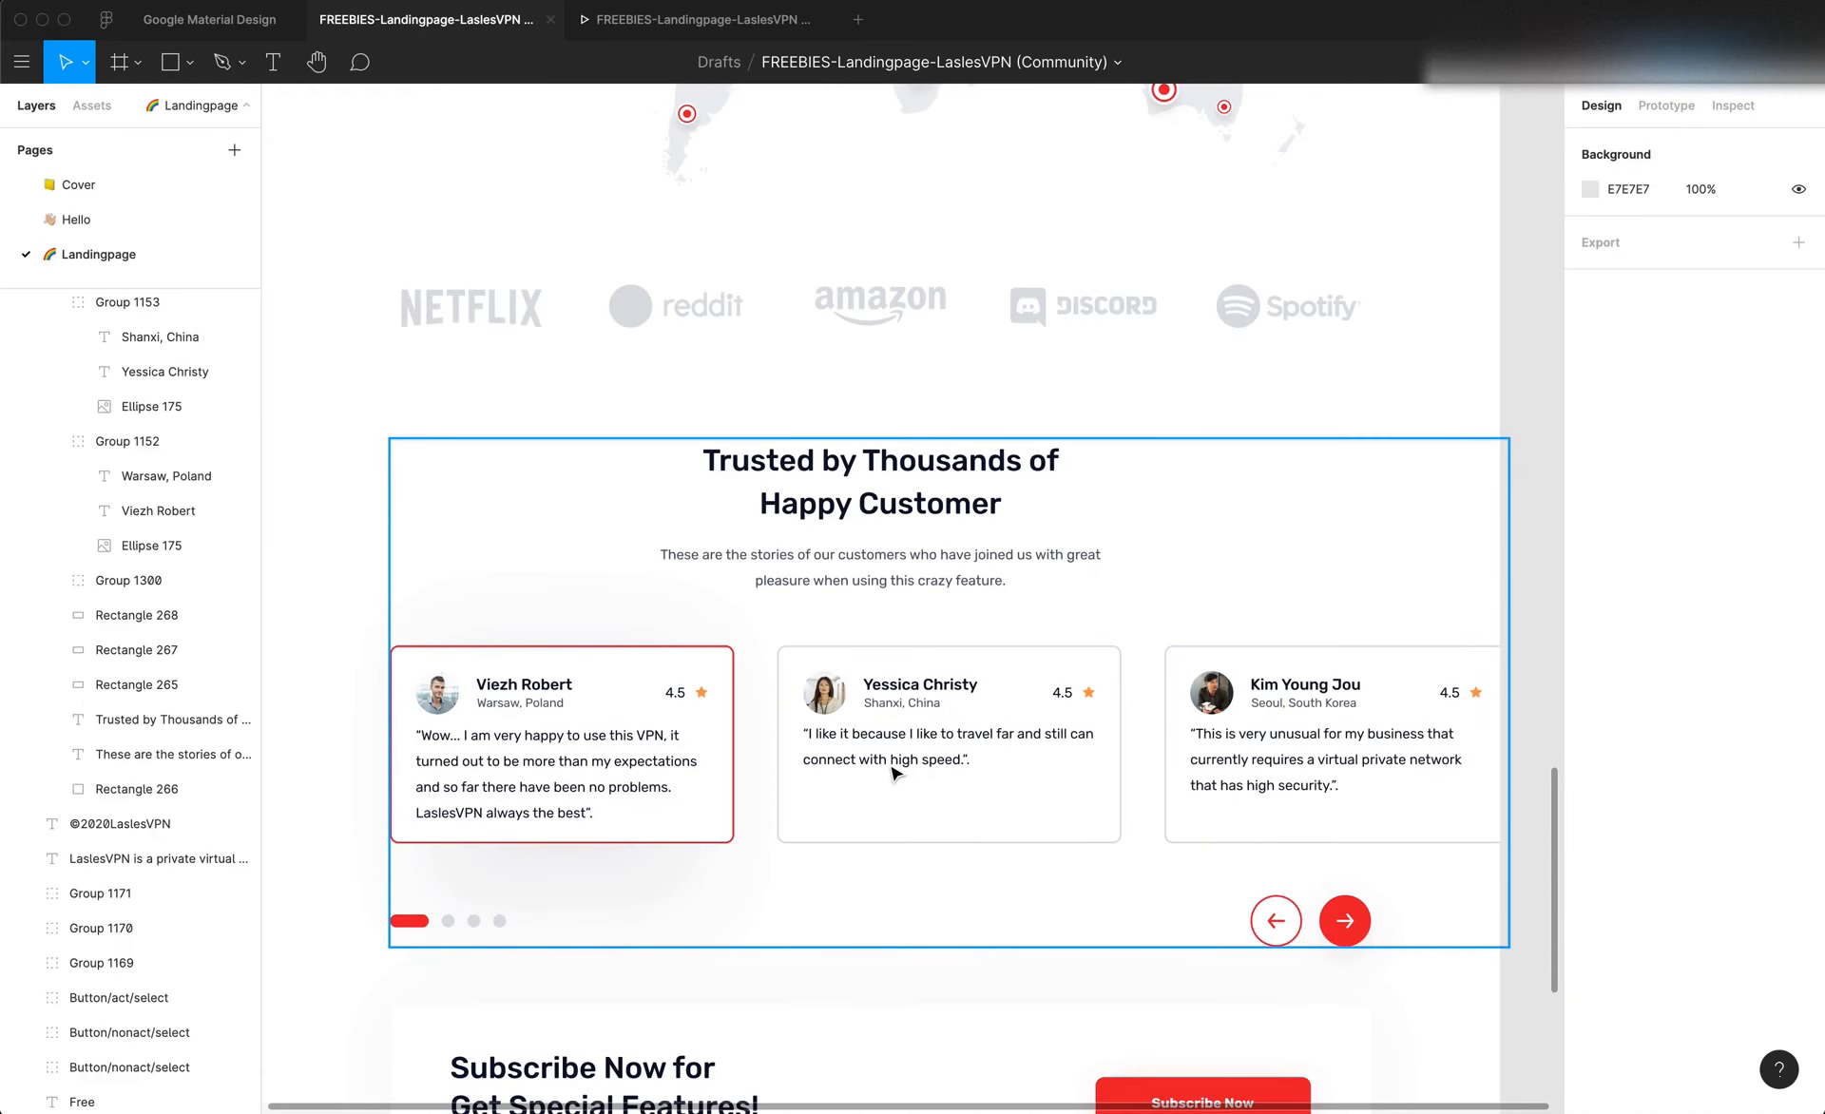
key(super+Tab)
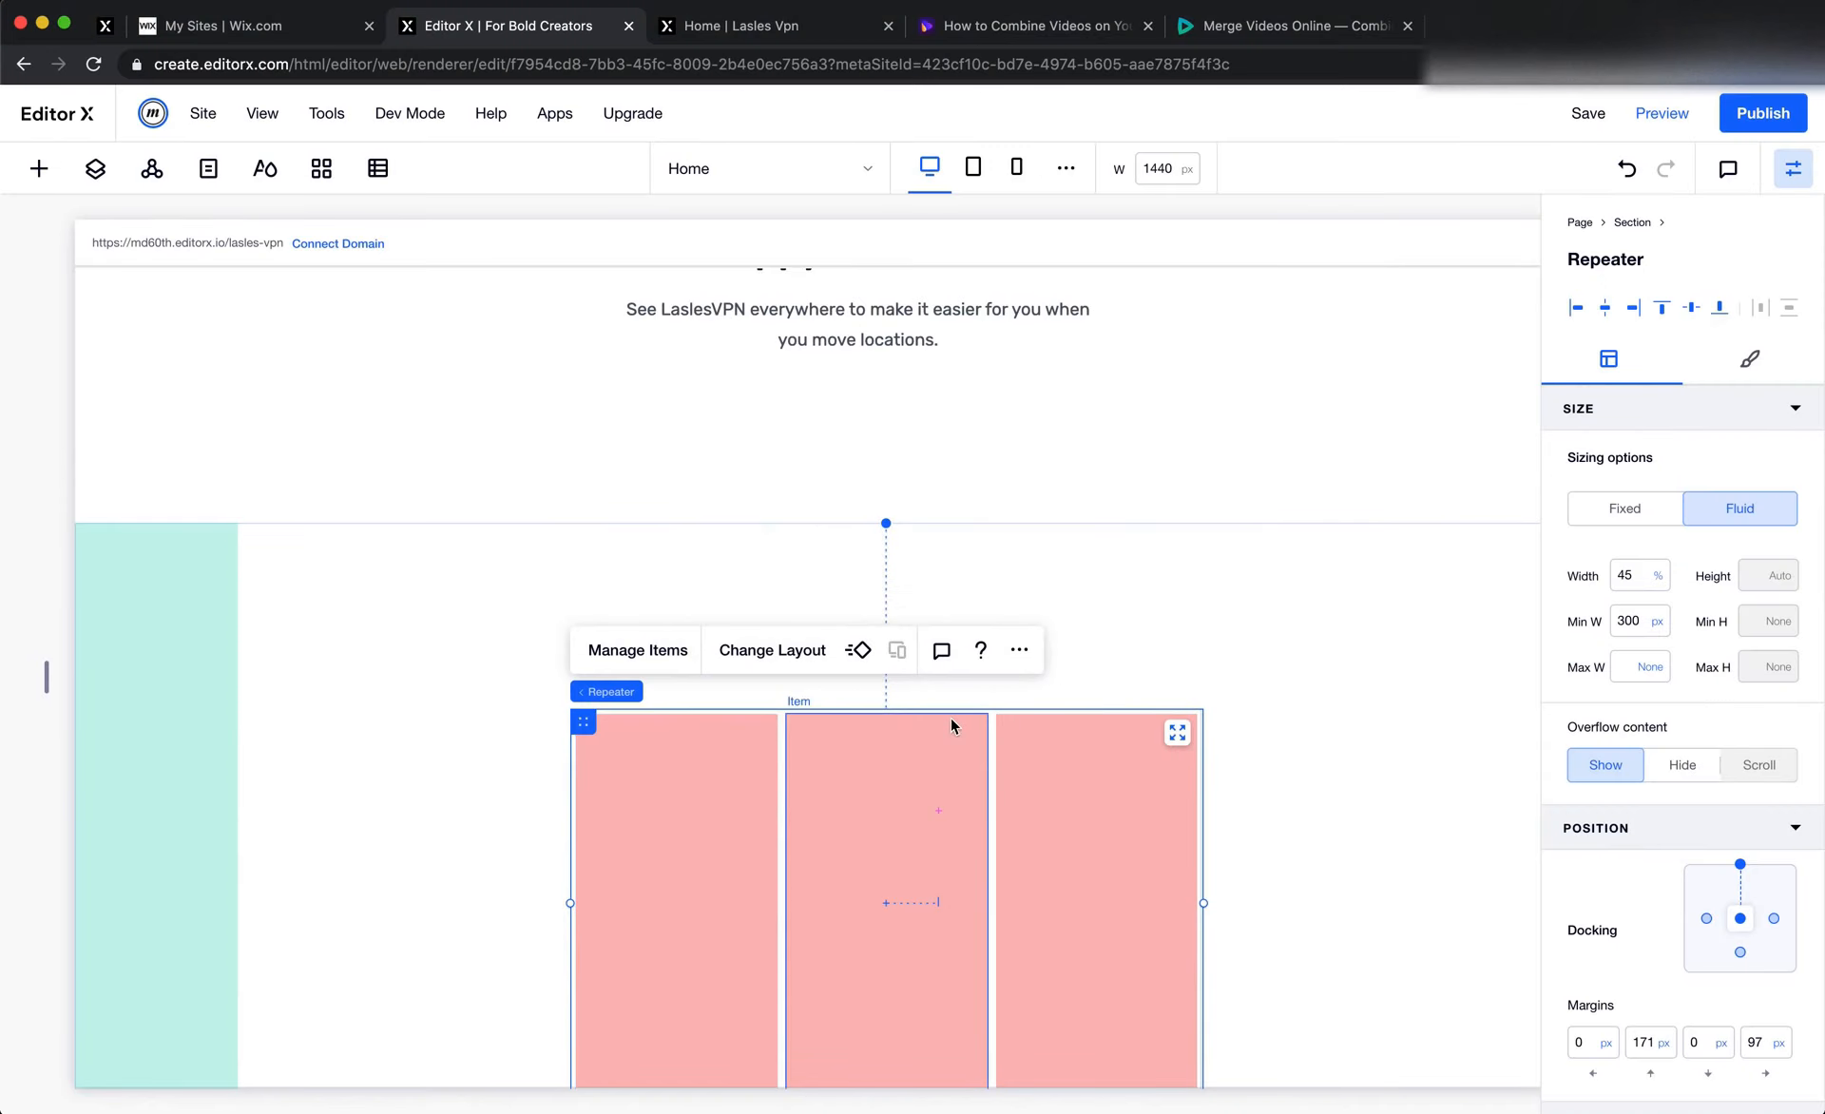
Stretch the new repeater to fill the section's full content area
click(1177, 732)
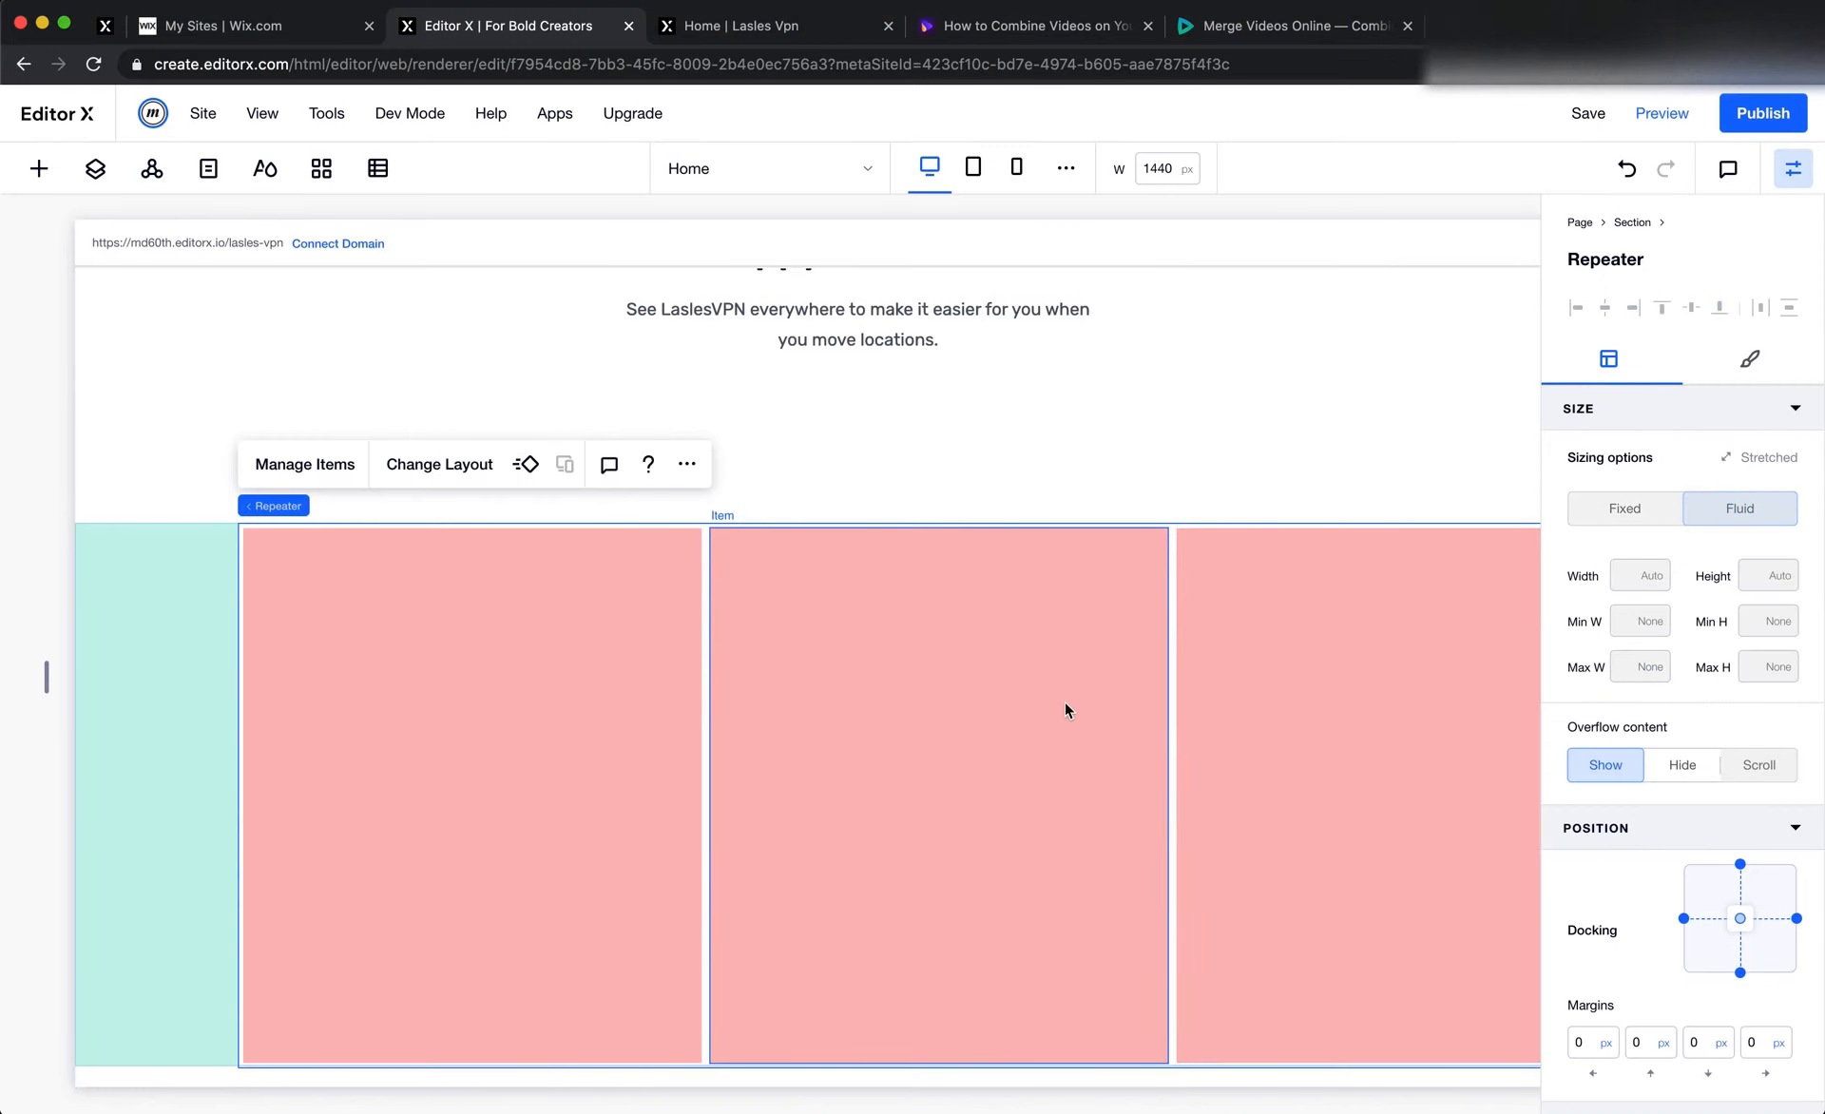
scroll(645, 618, right, 3)
scroll(645, 624, left, 3)
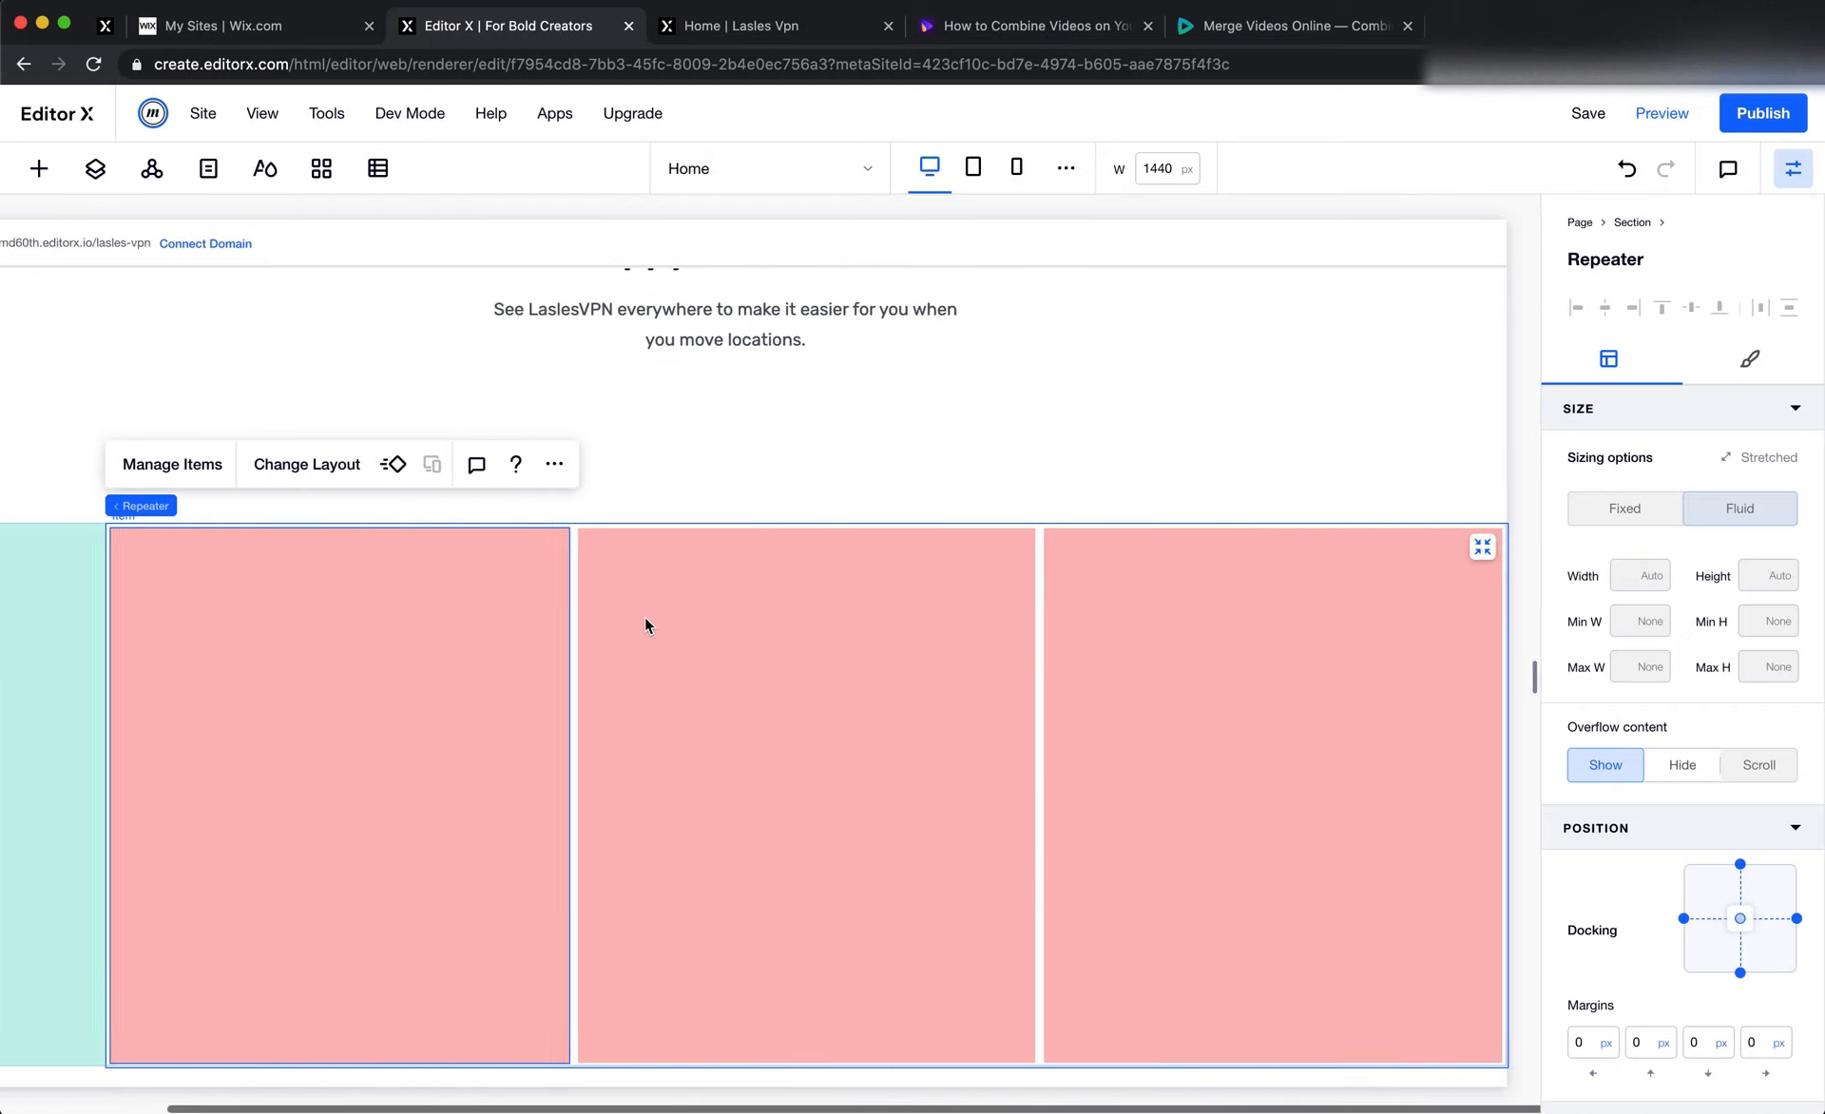
Switch to Figma, select the first testimonial card's rectangle to inspect its dimensions, and return to Editor X
key(super+Tab)
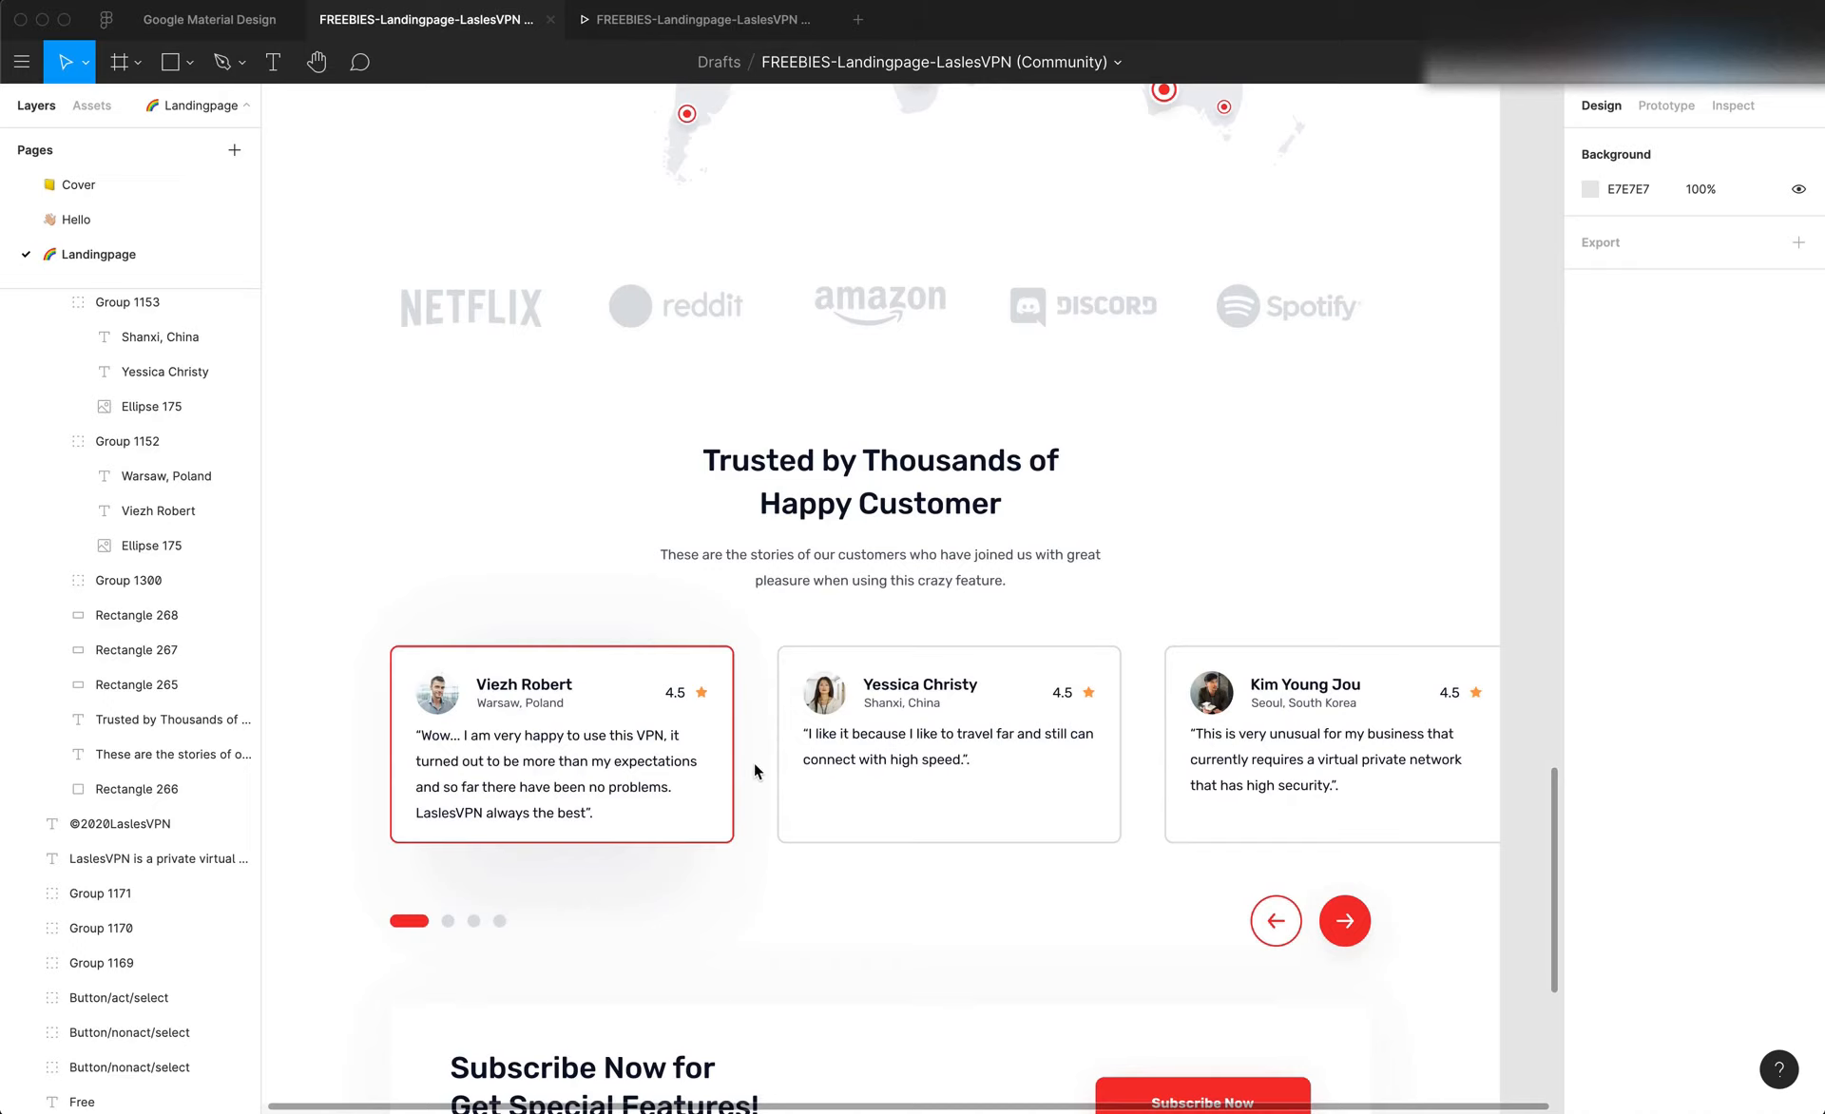
key(f)
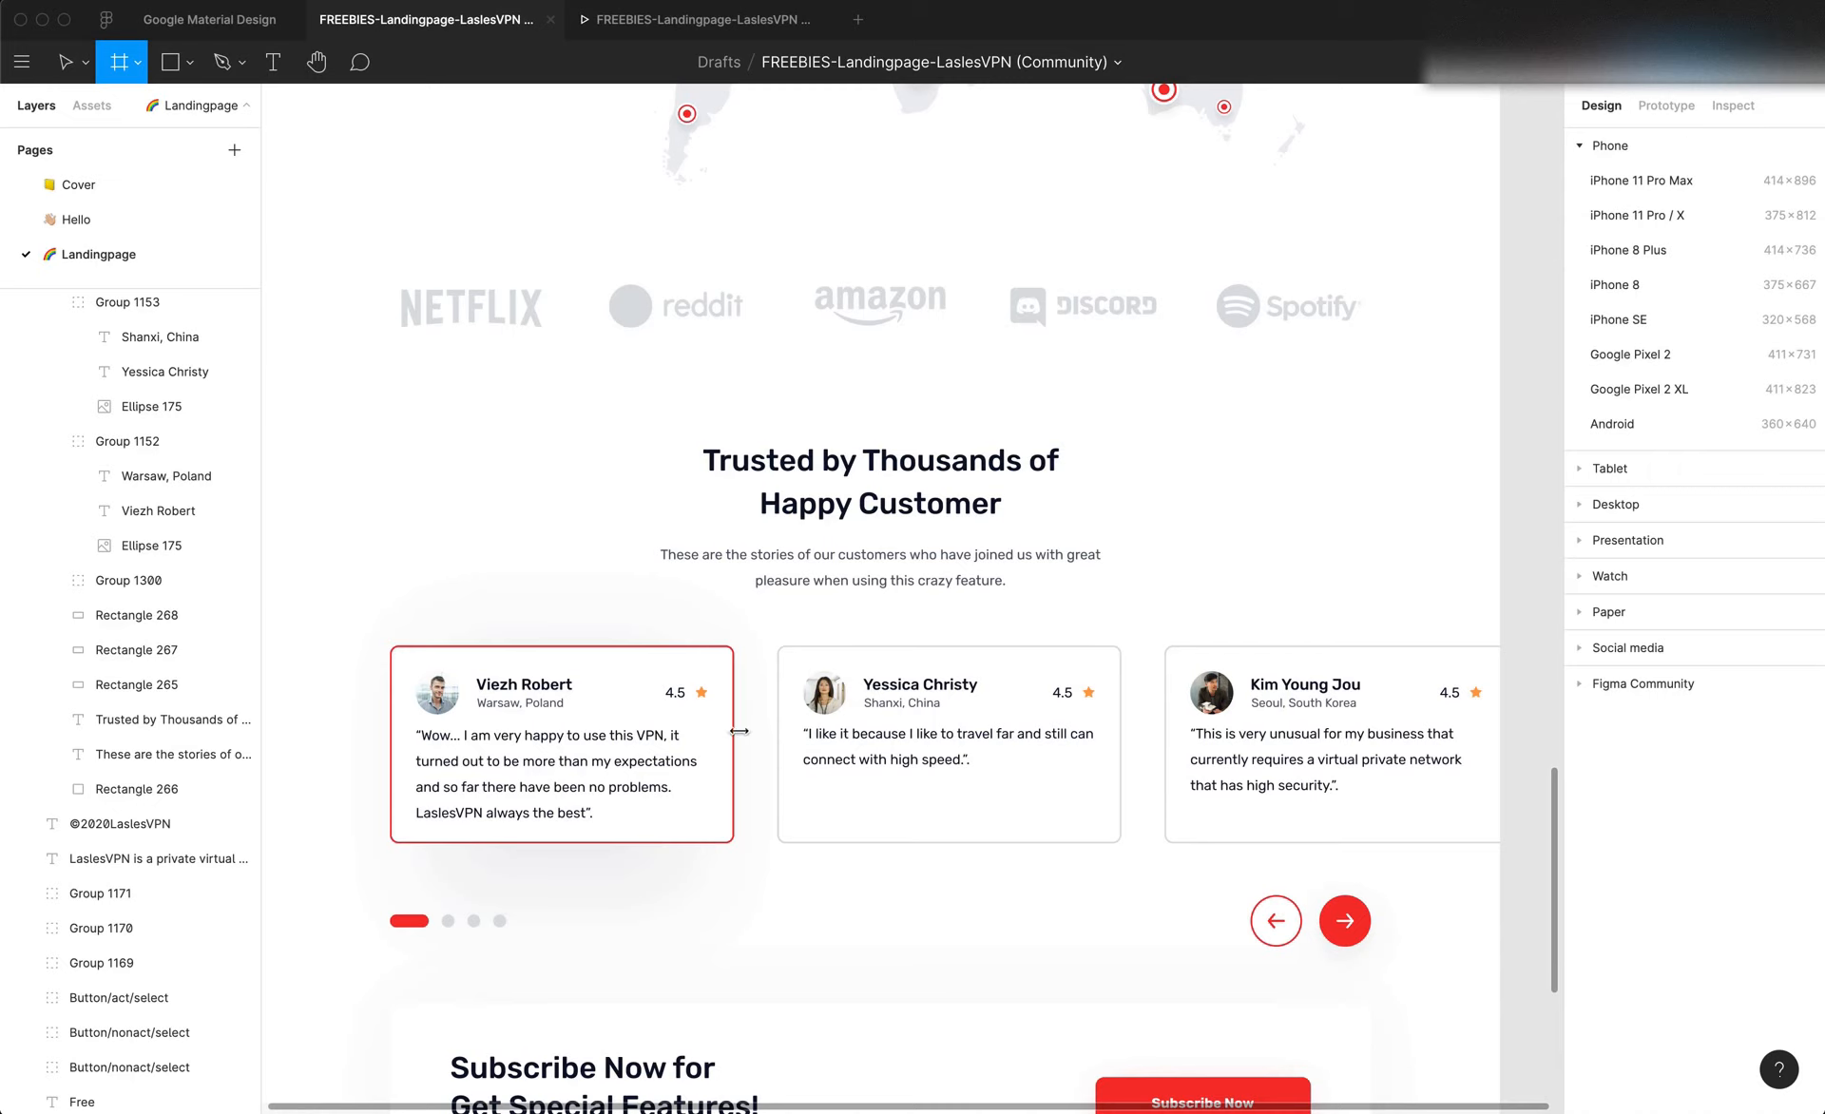
key(v)
click(738, 731)
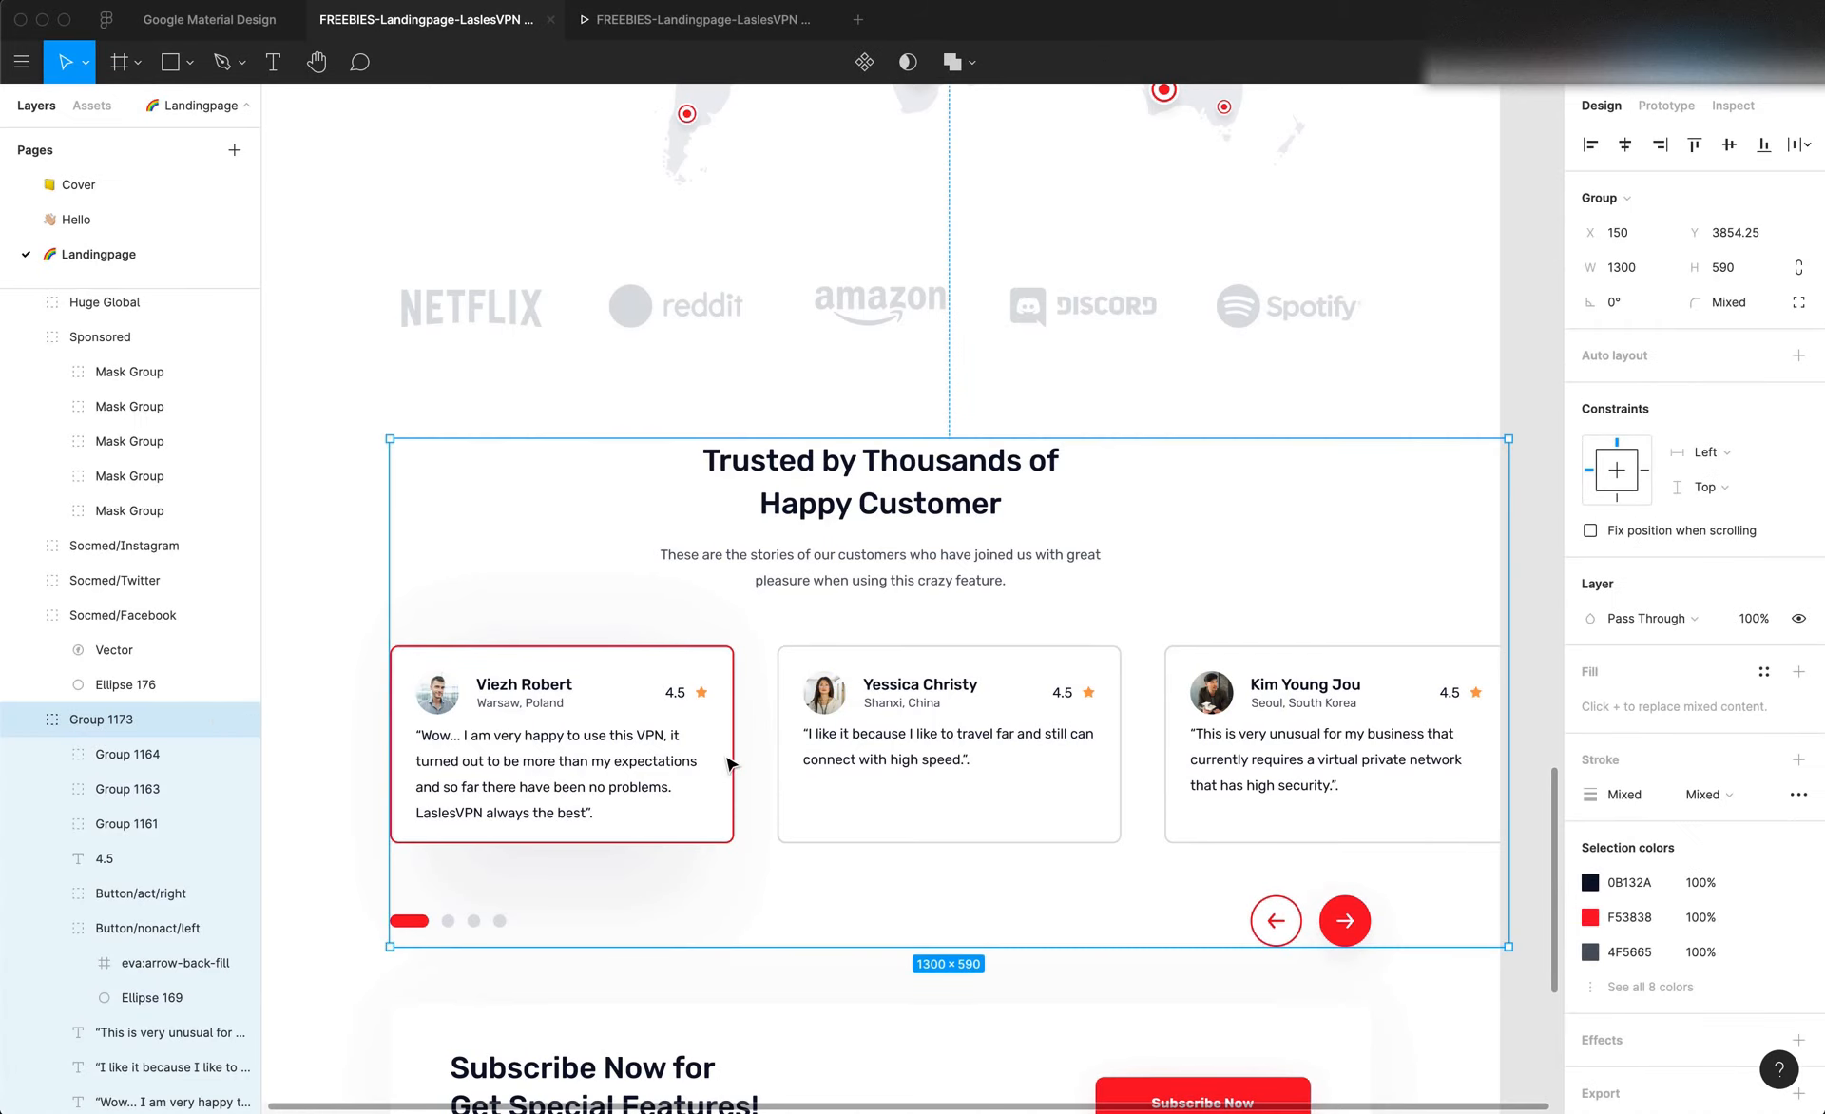
scroll(730, 760, up, 1)
double_click(730, 760)
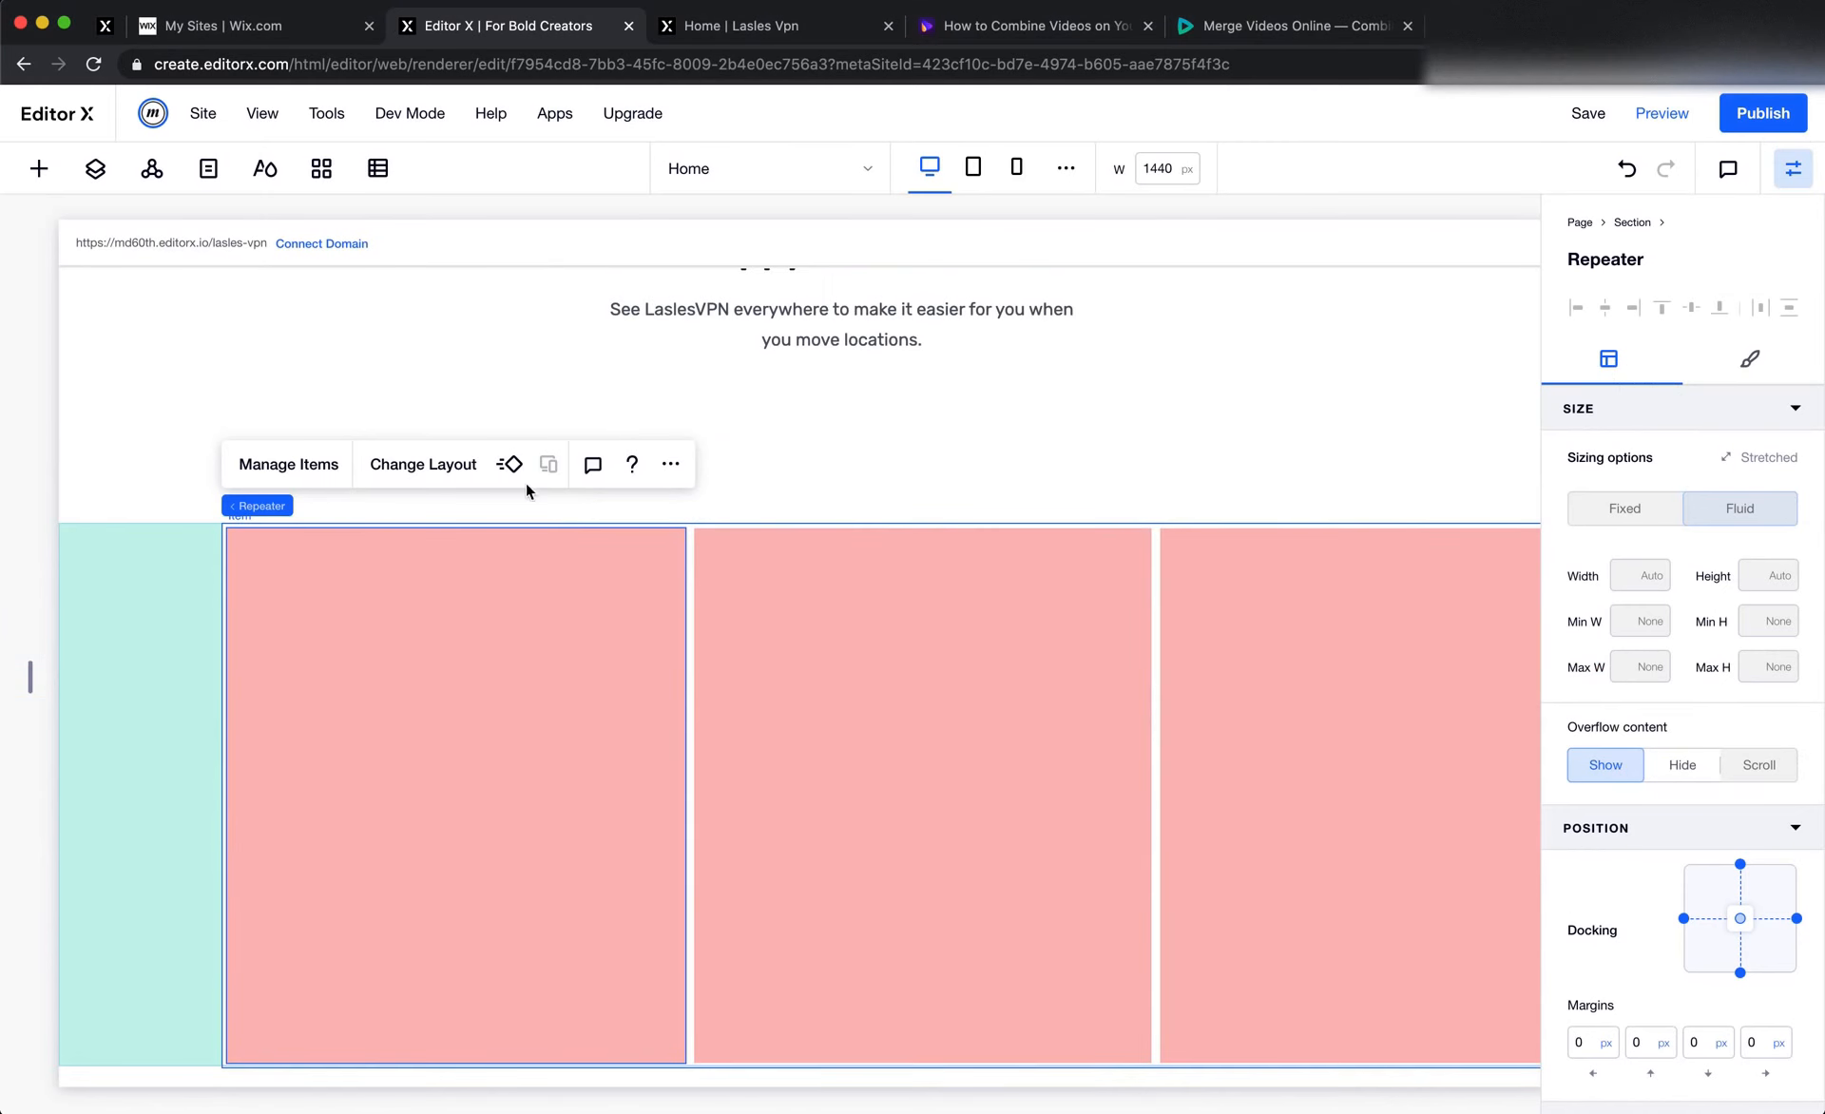
Change the repeater's layout to a horizontal slider with 25 px horizontal margins
click(395, 468)
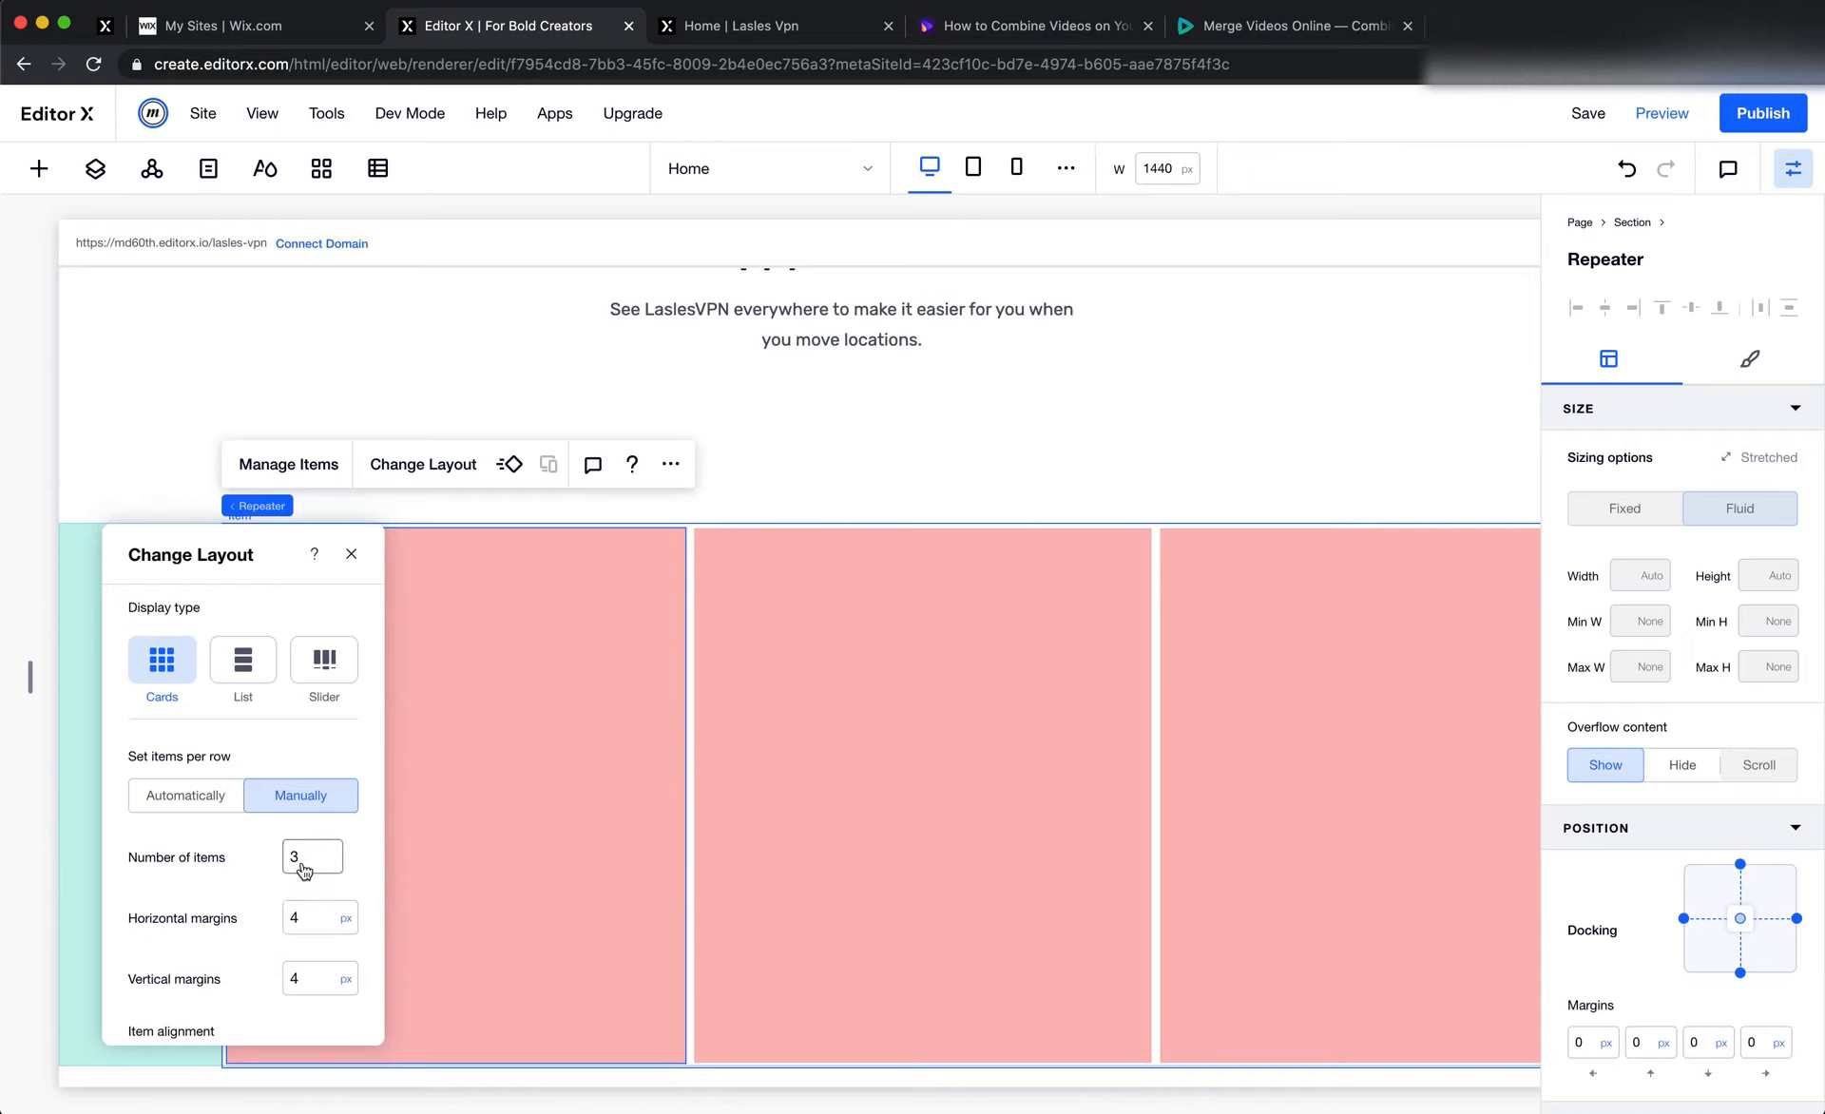
click(337, 684)
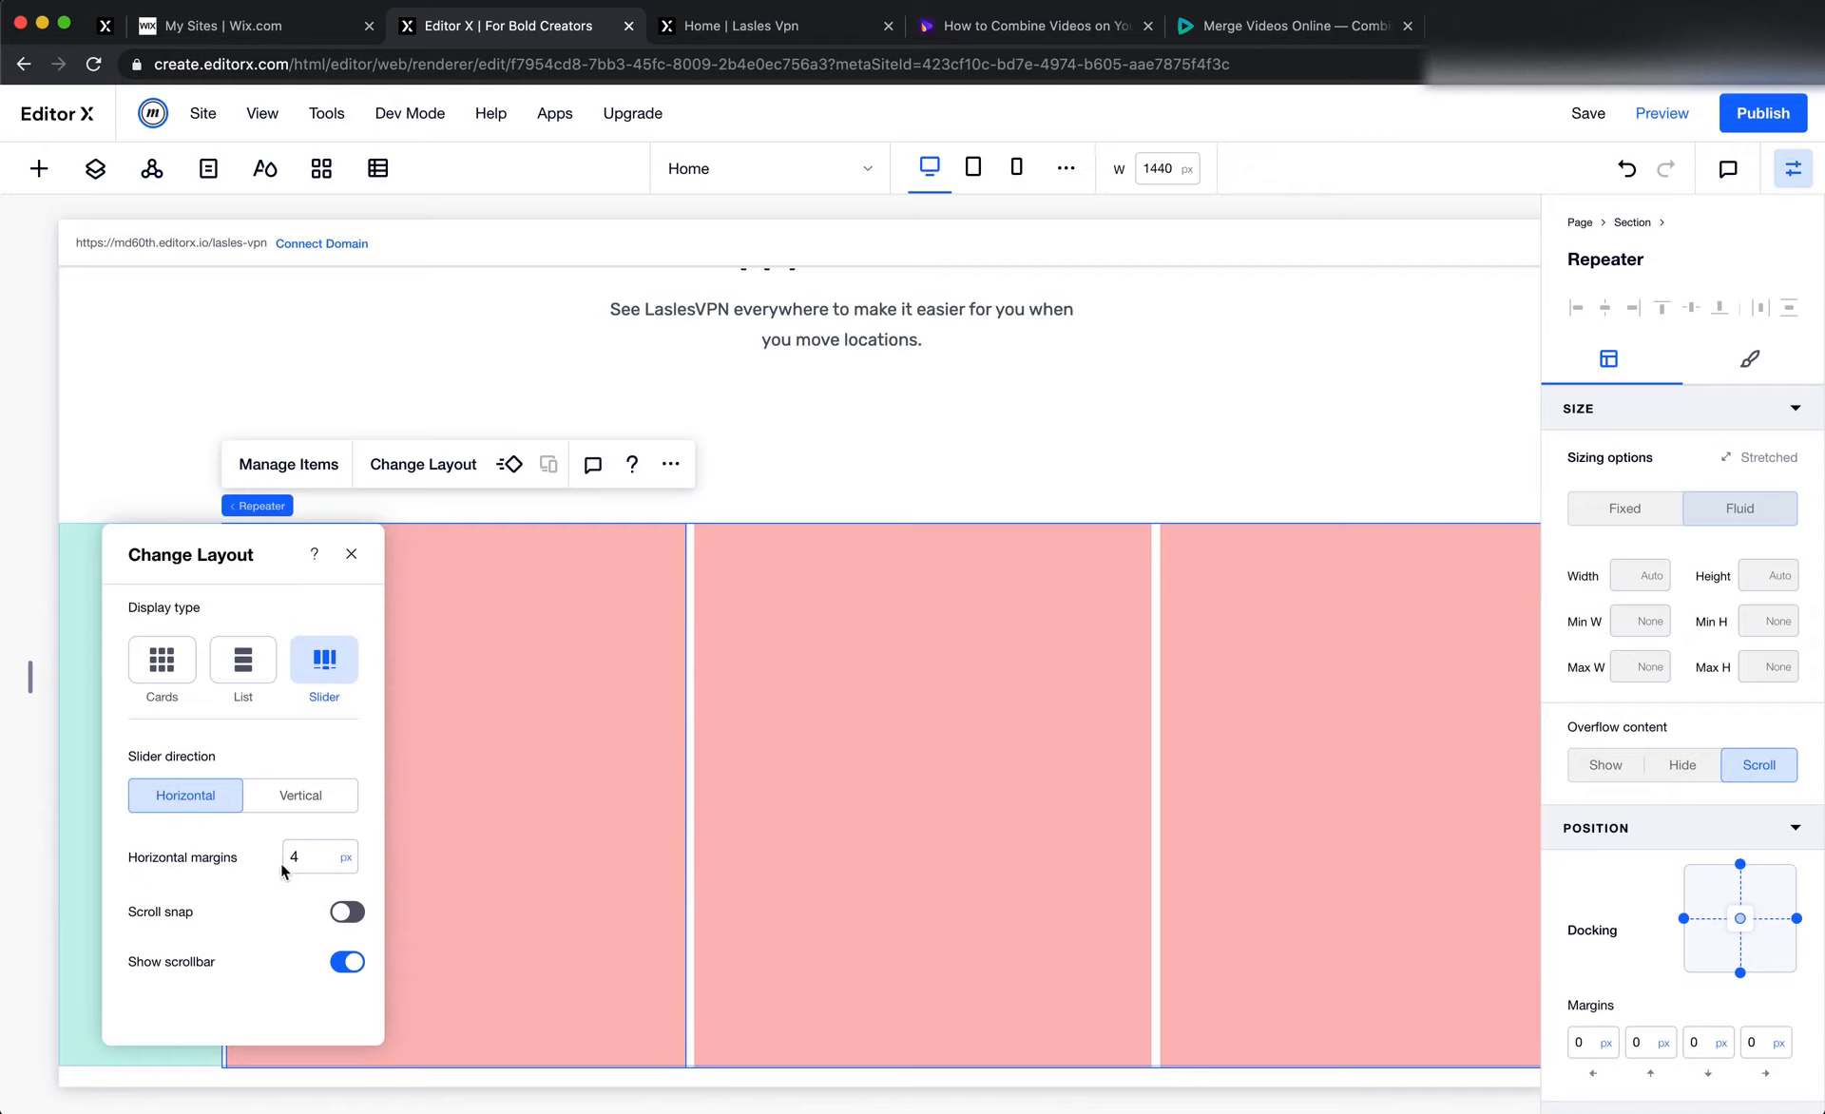
click(315, 864)
text(25)
key(Return)
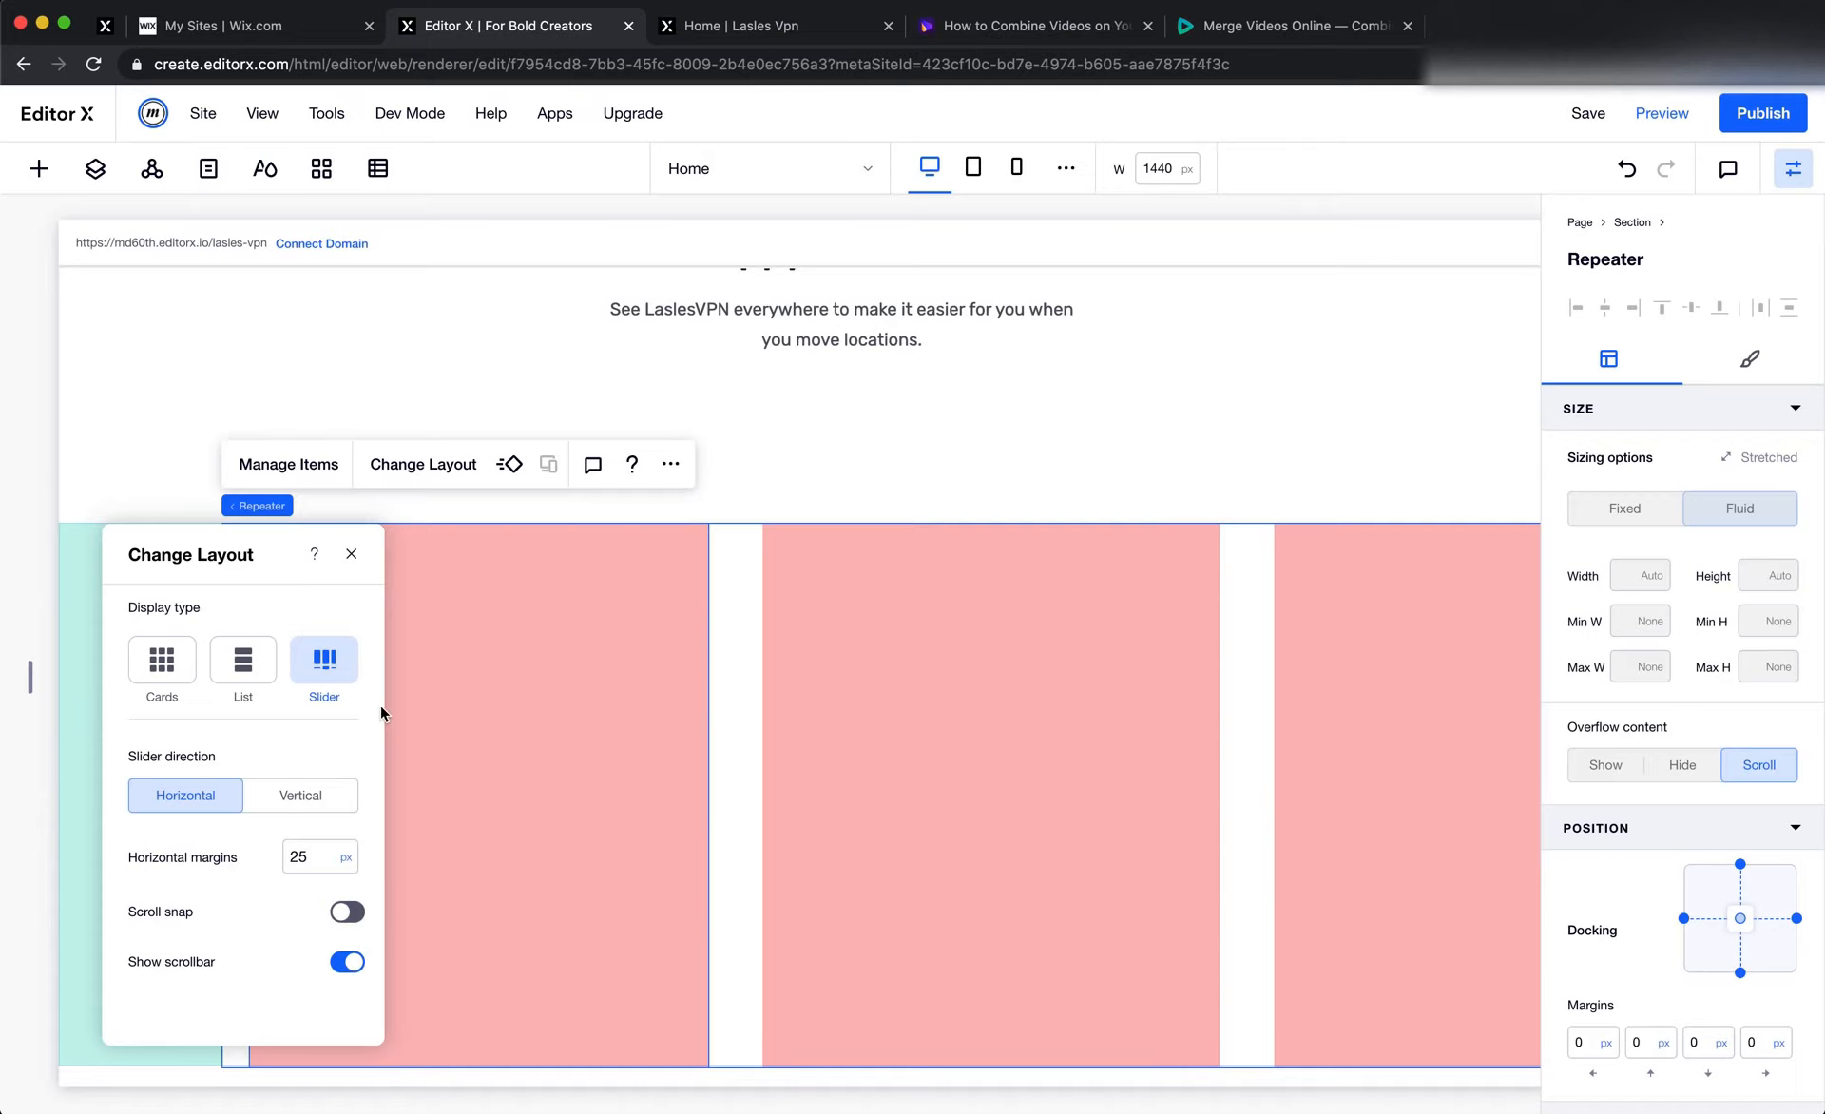
click(352, 554)
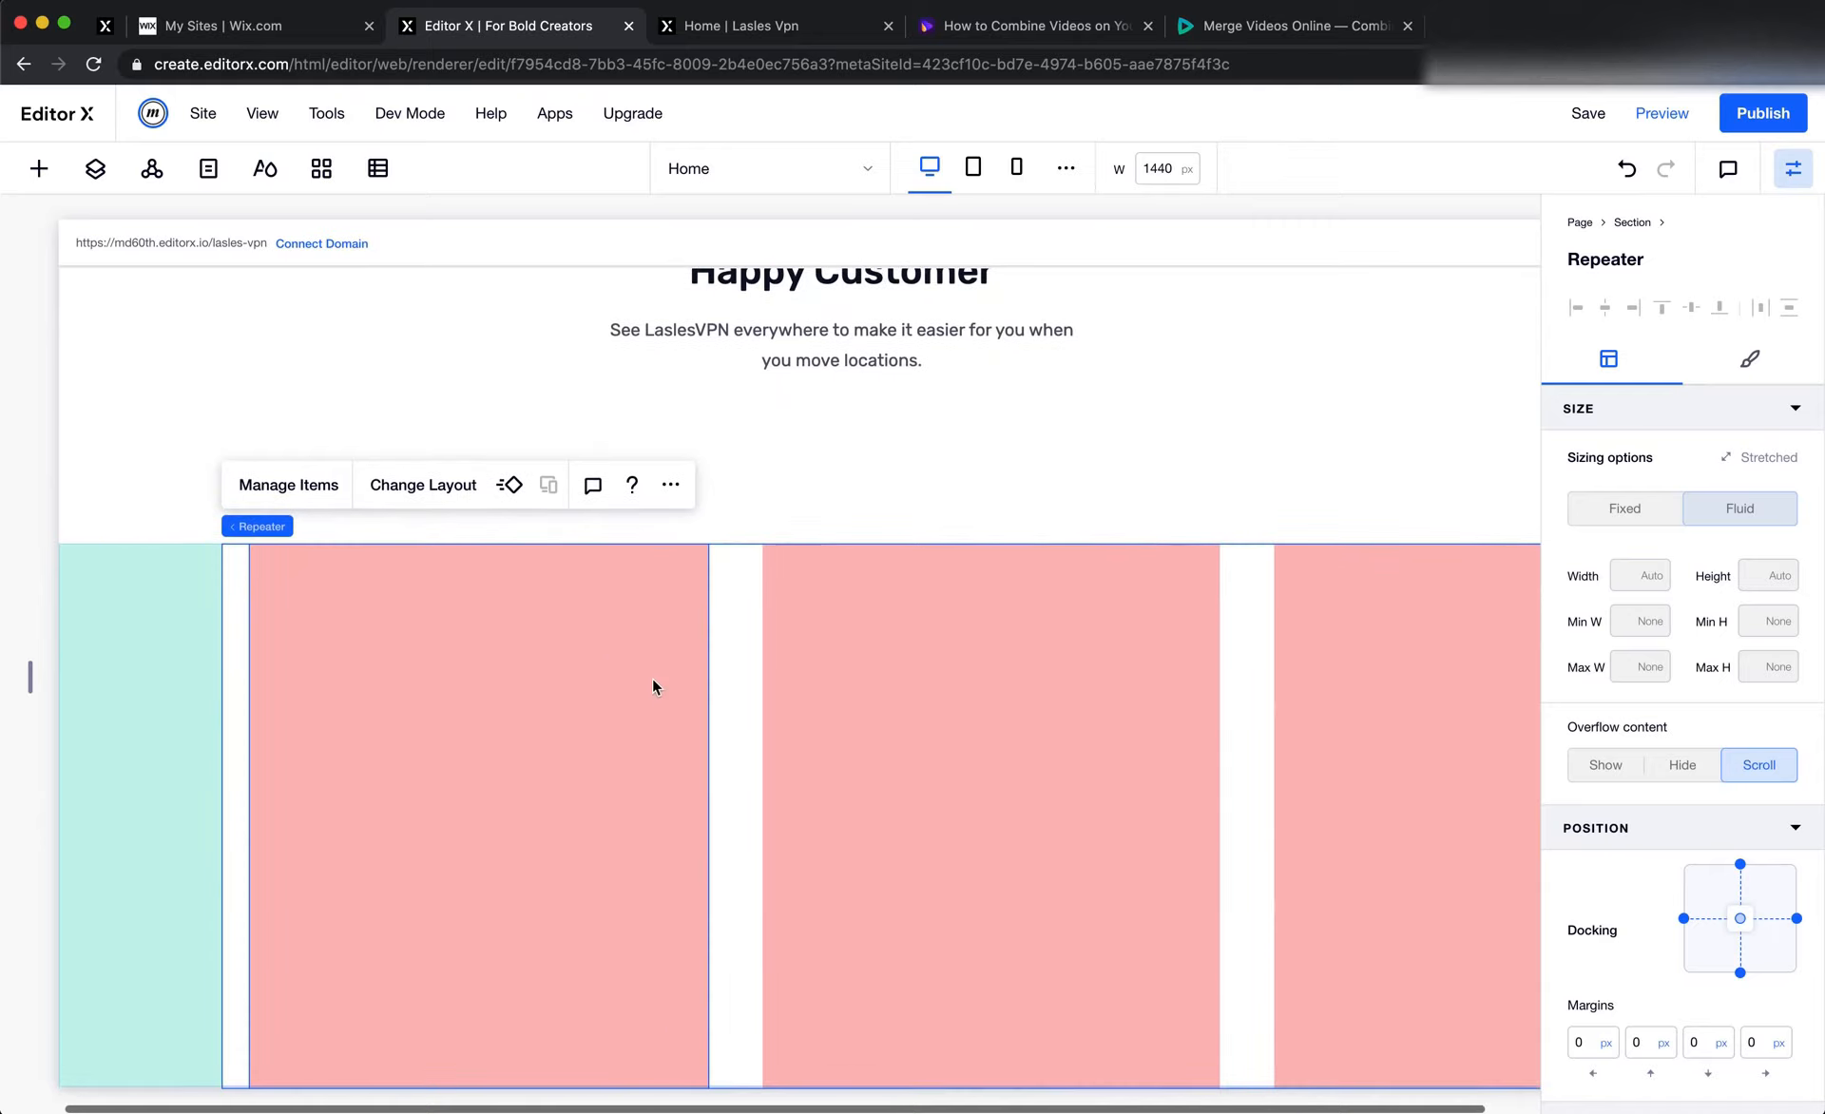
Set the left padding of the section containing the repeater to 125 px
click(135, 631)
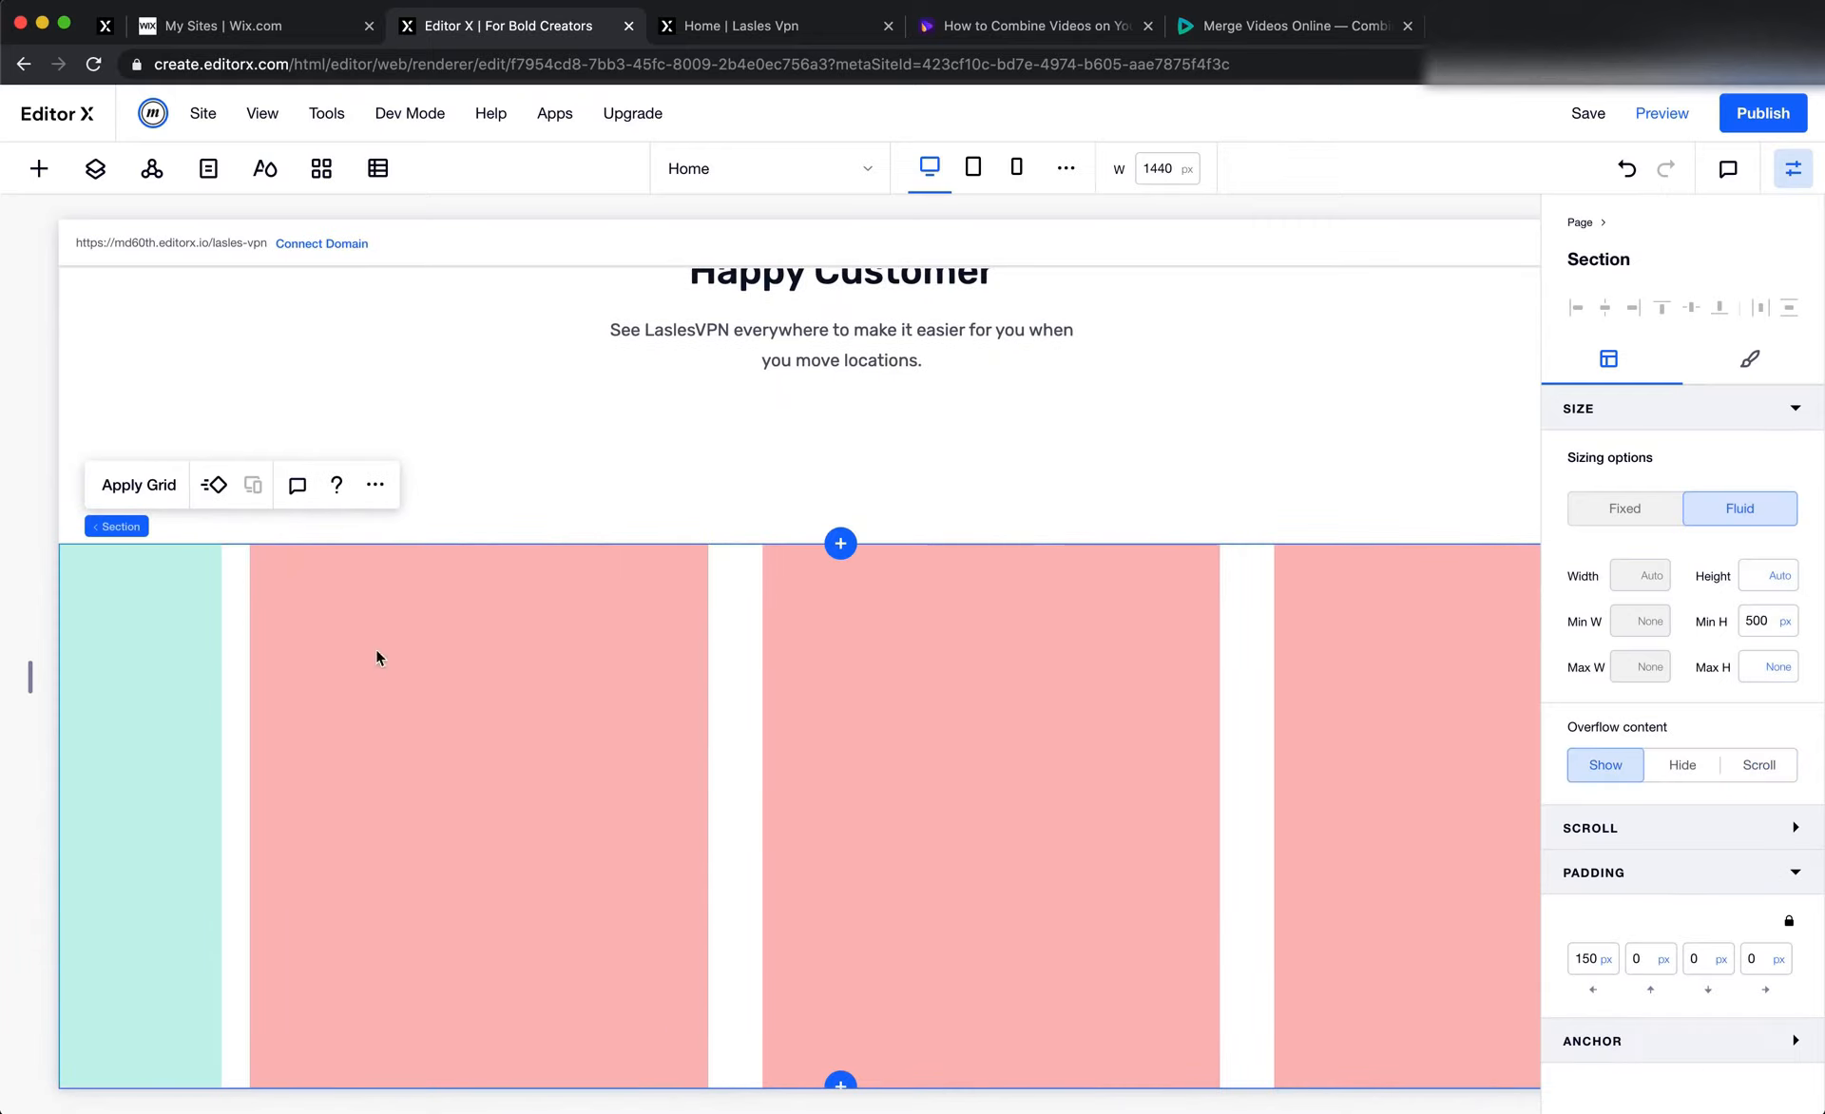
click(1585, 961)
key(Left)
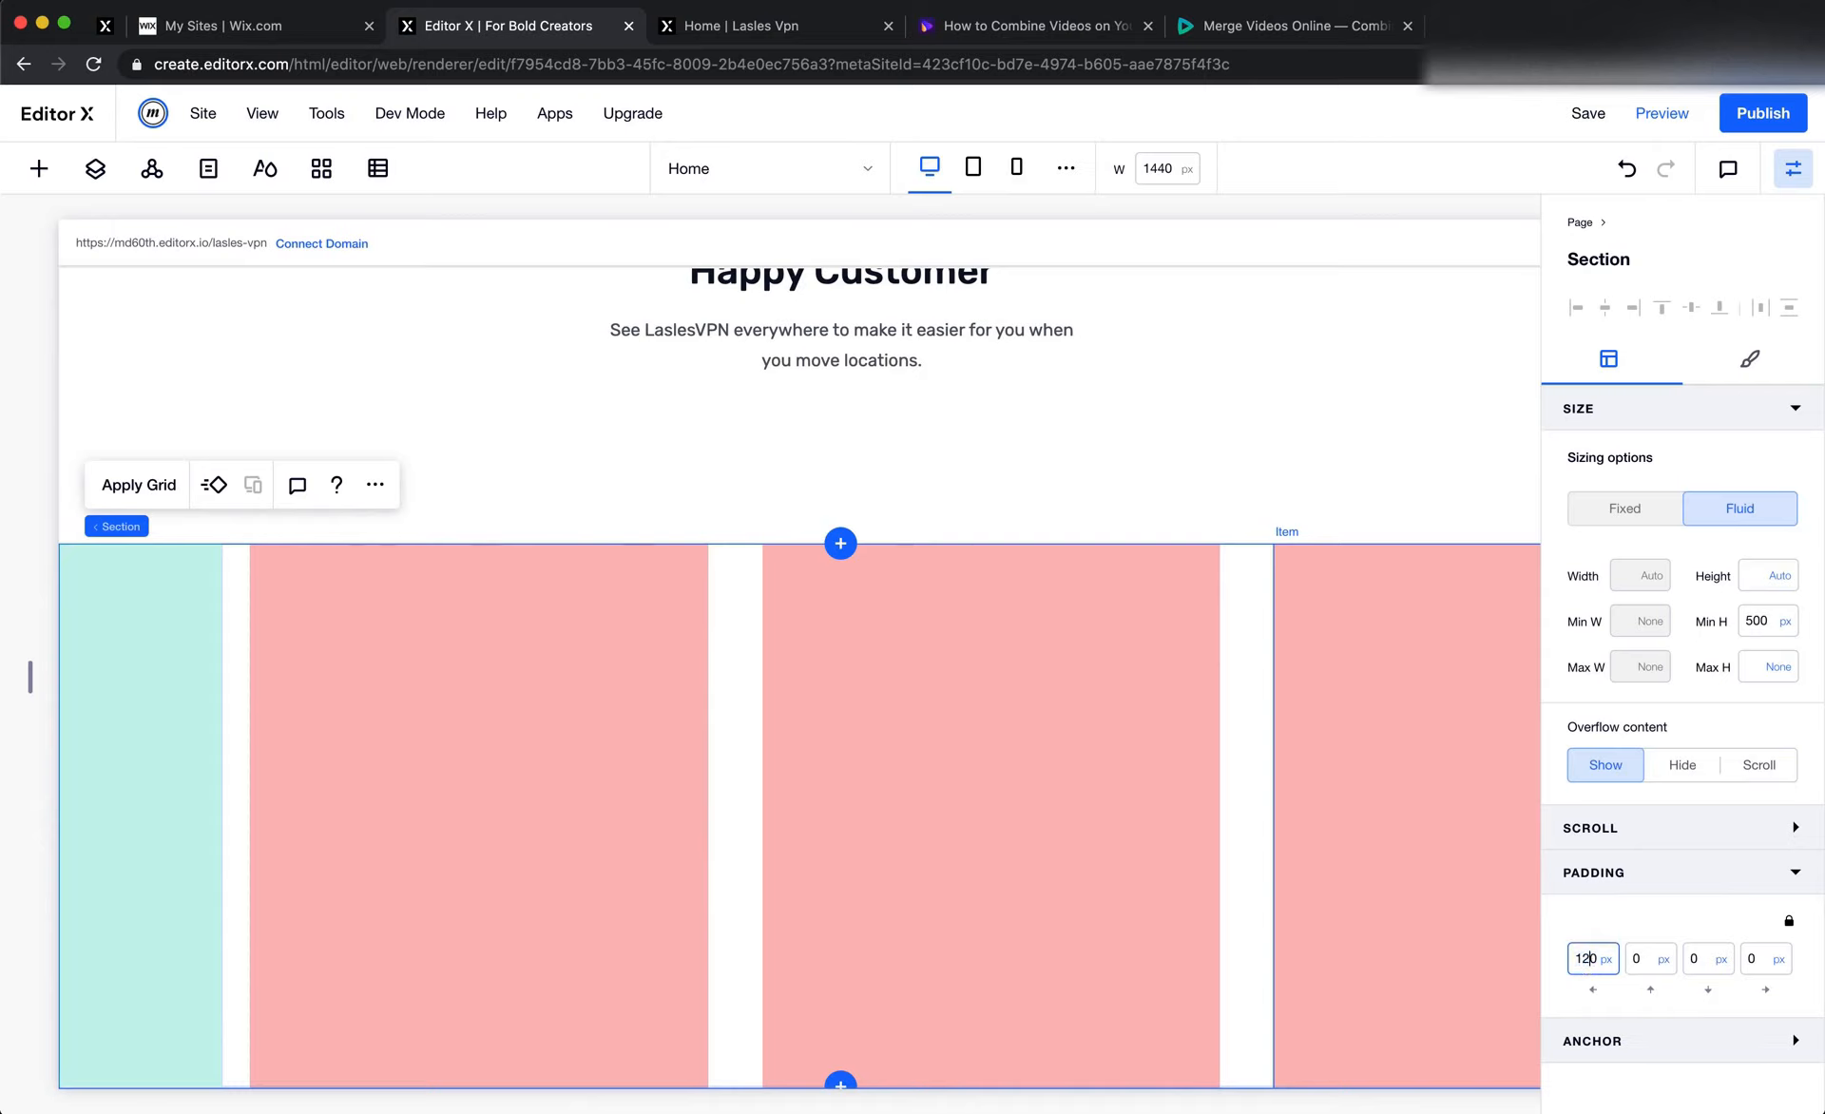
text(125)
key(Return)
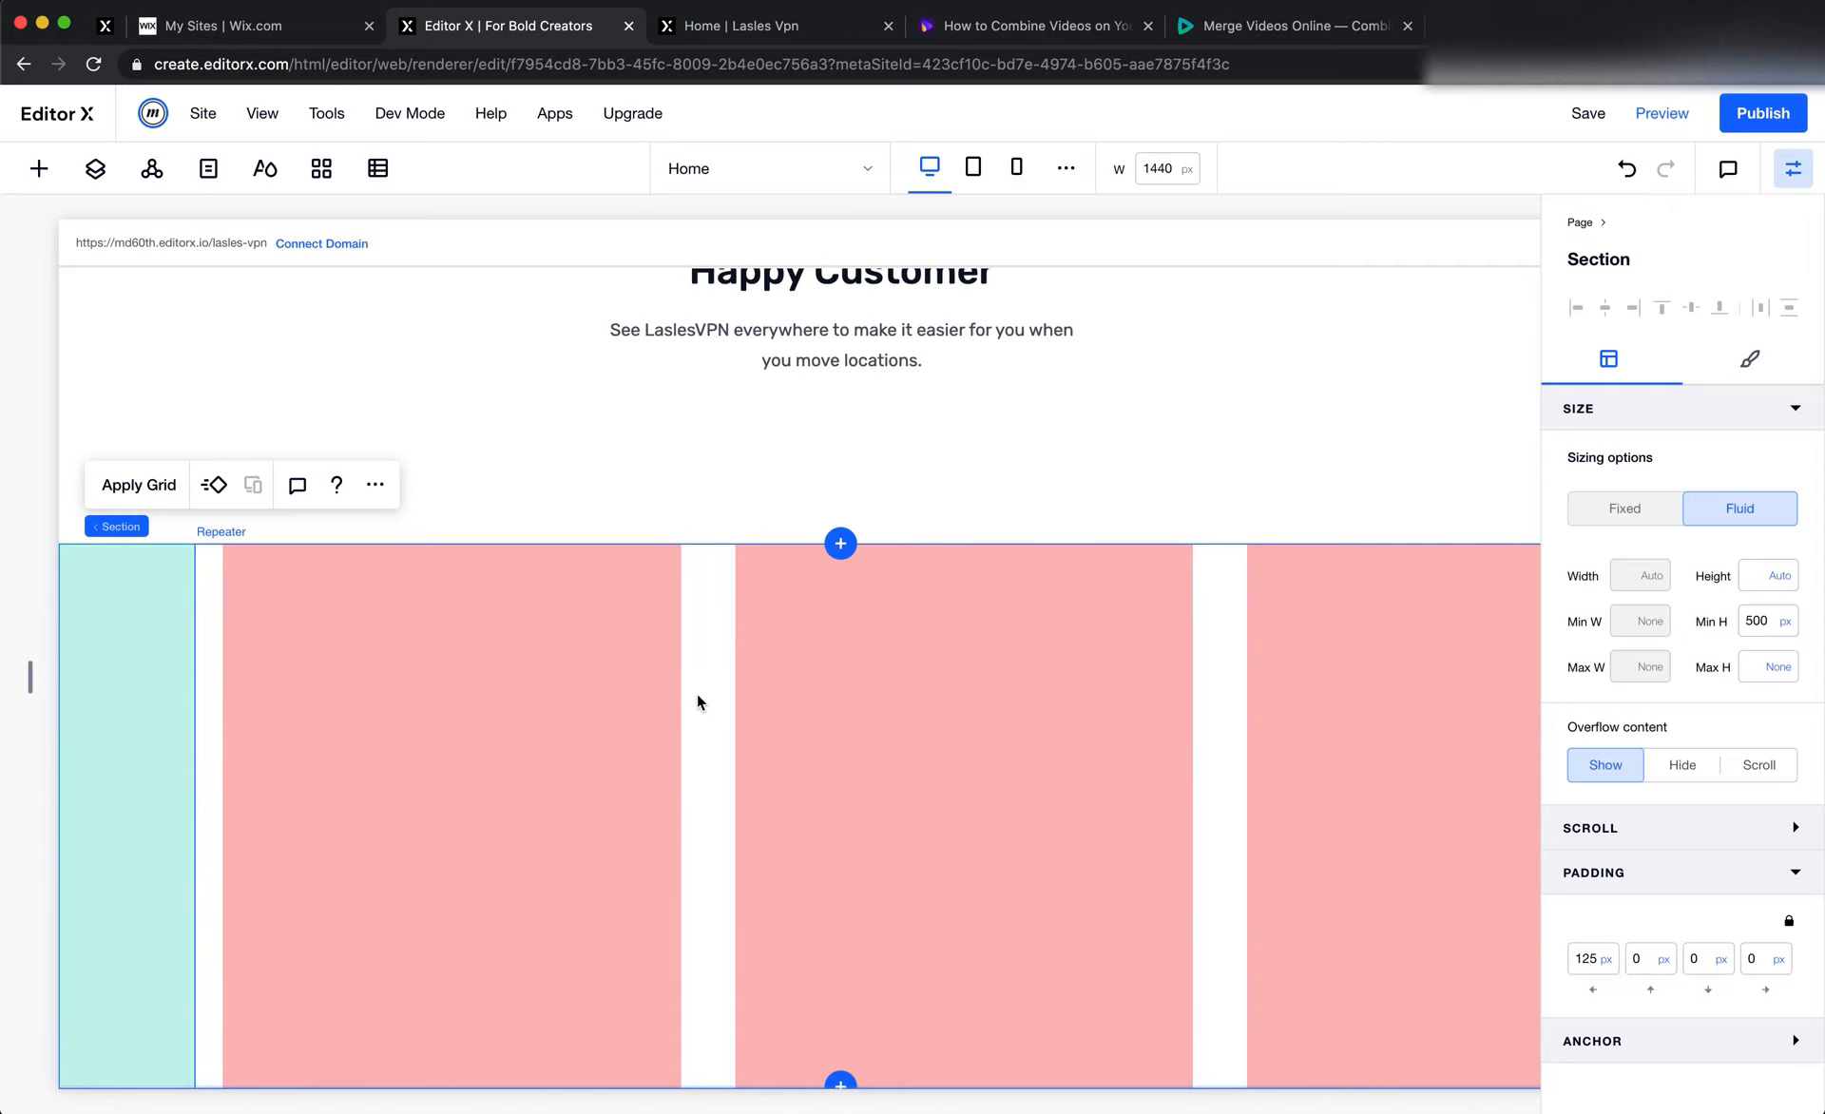
Check the card design in Figma, then apply the bordered style preset to the repeater items in Editor X and disable their shadow
key(super+Tab)
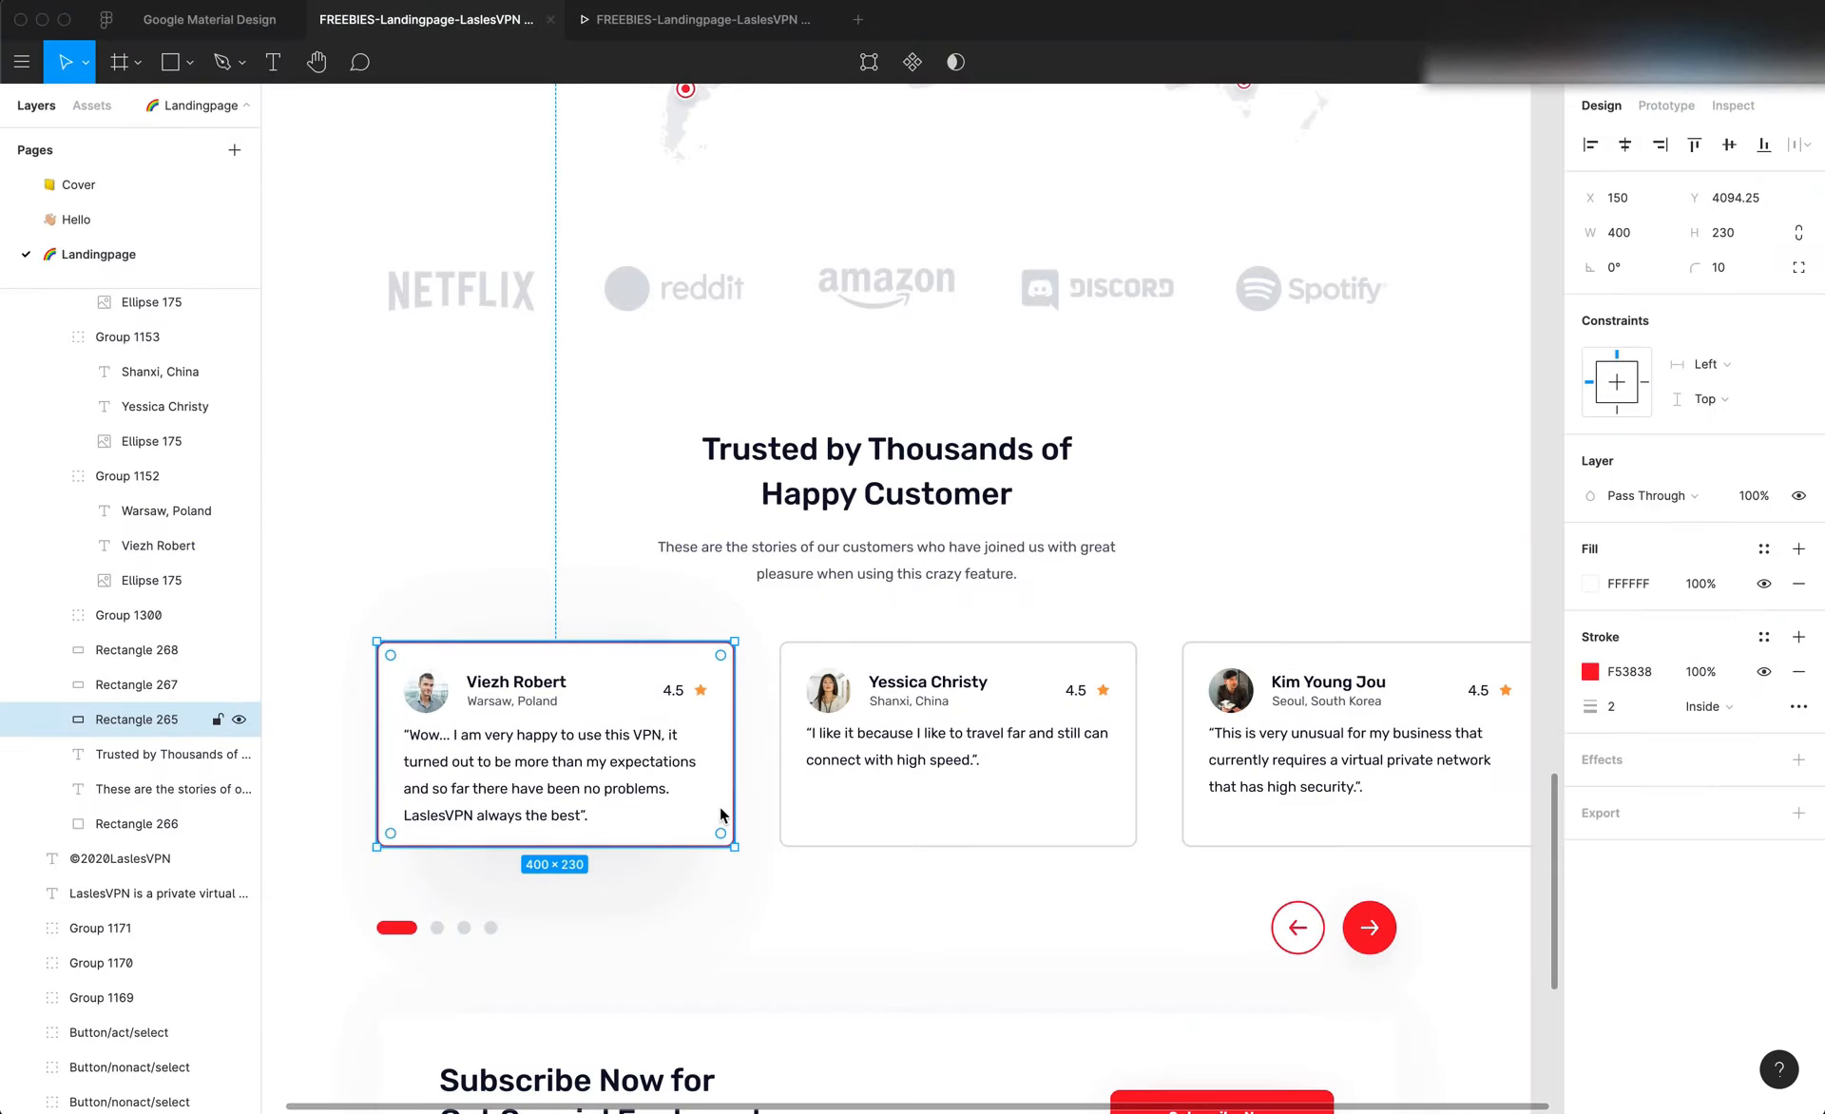
key(super+Tab)
click(652, 734)
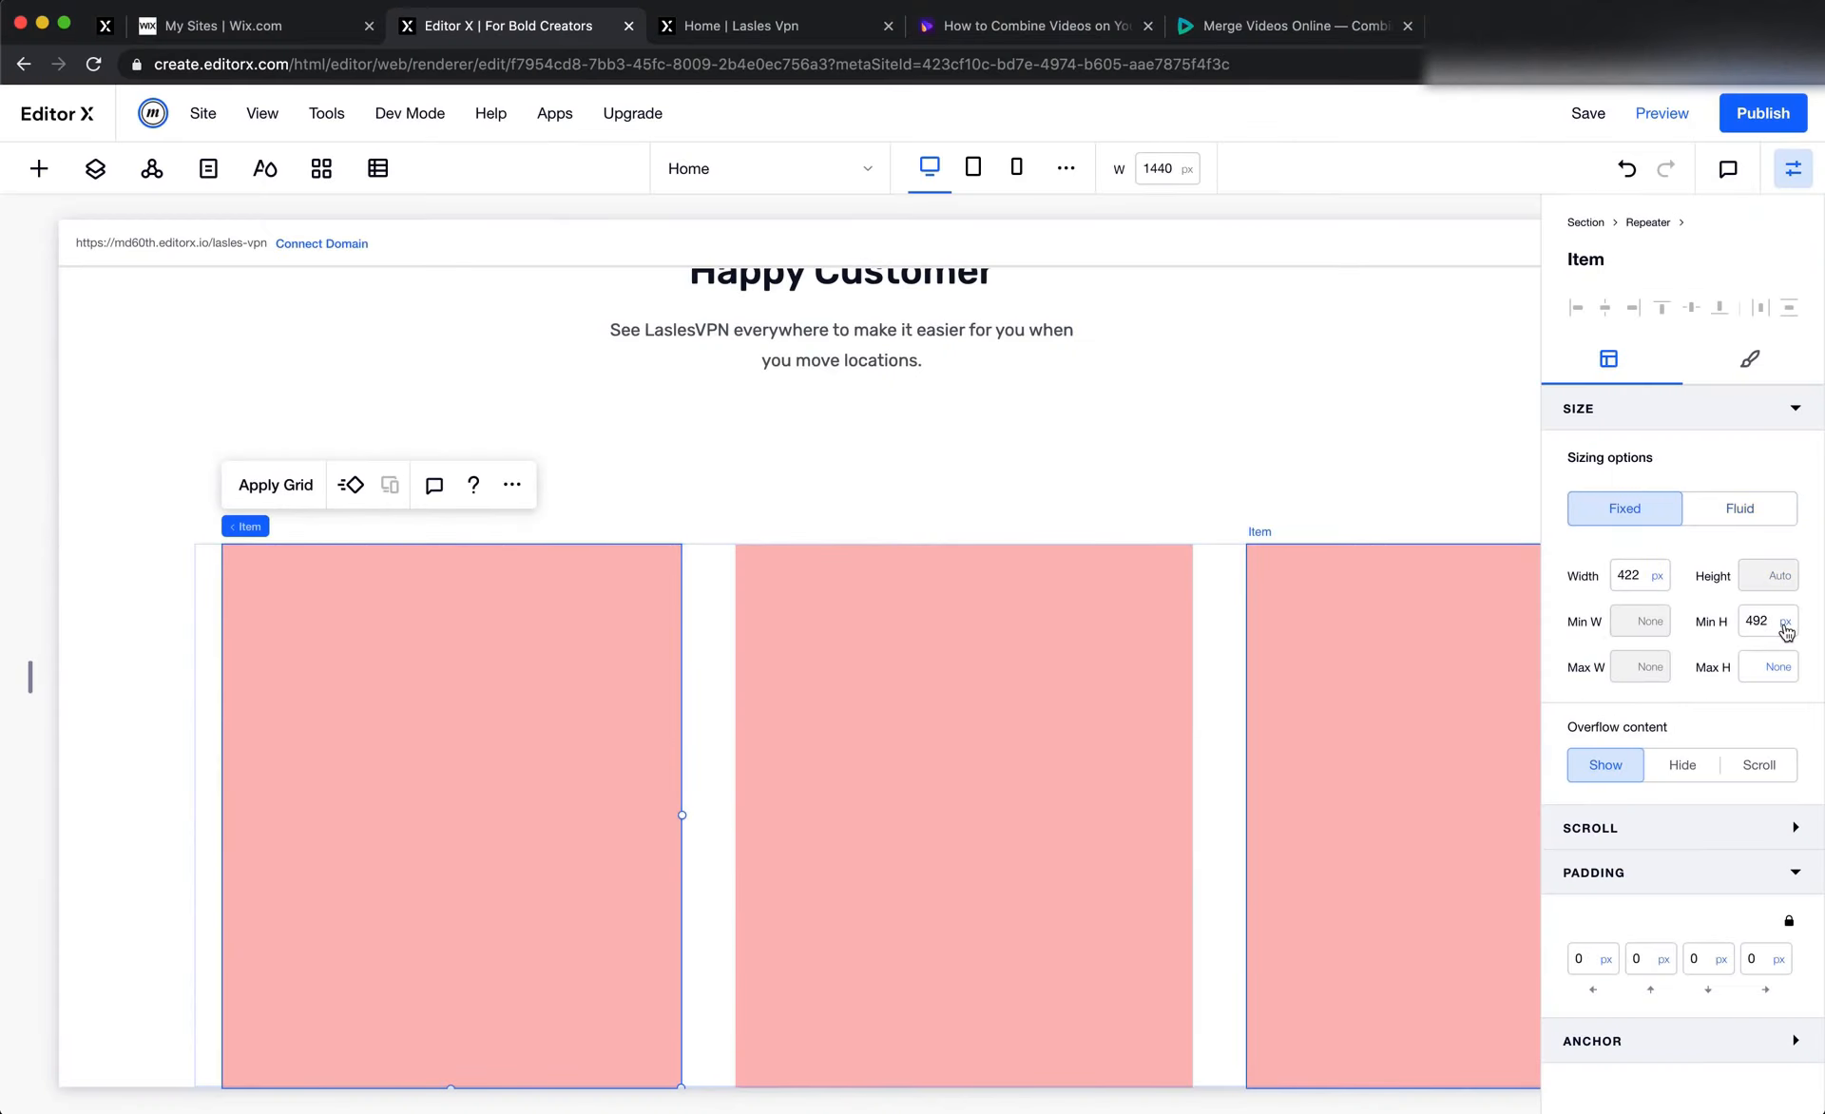
click(1745, 356)
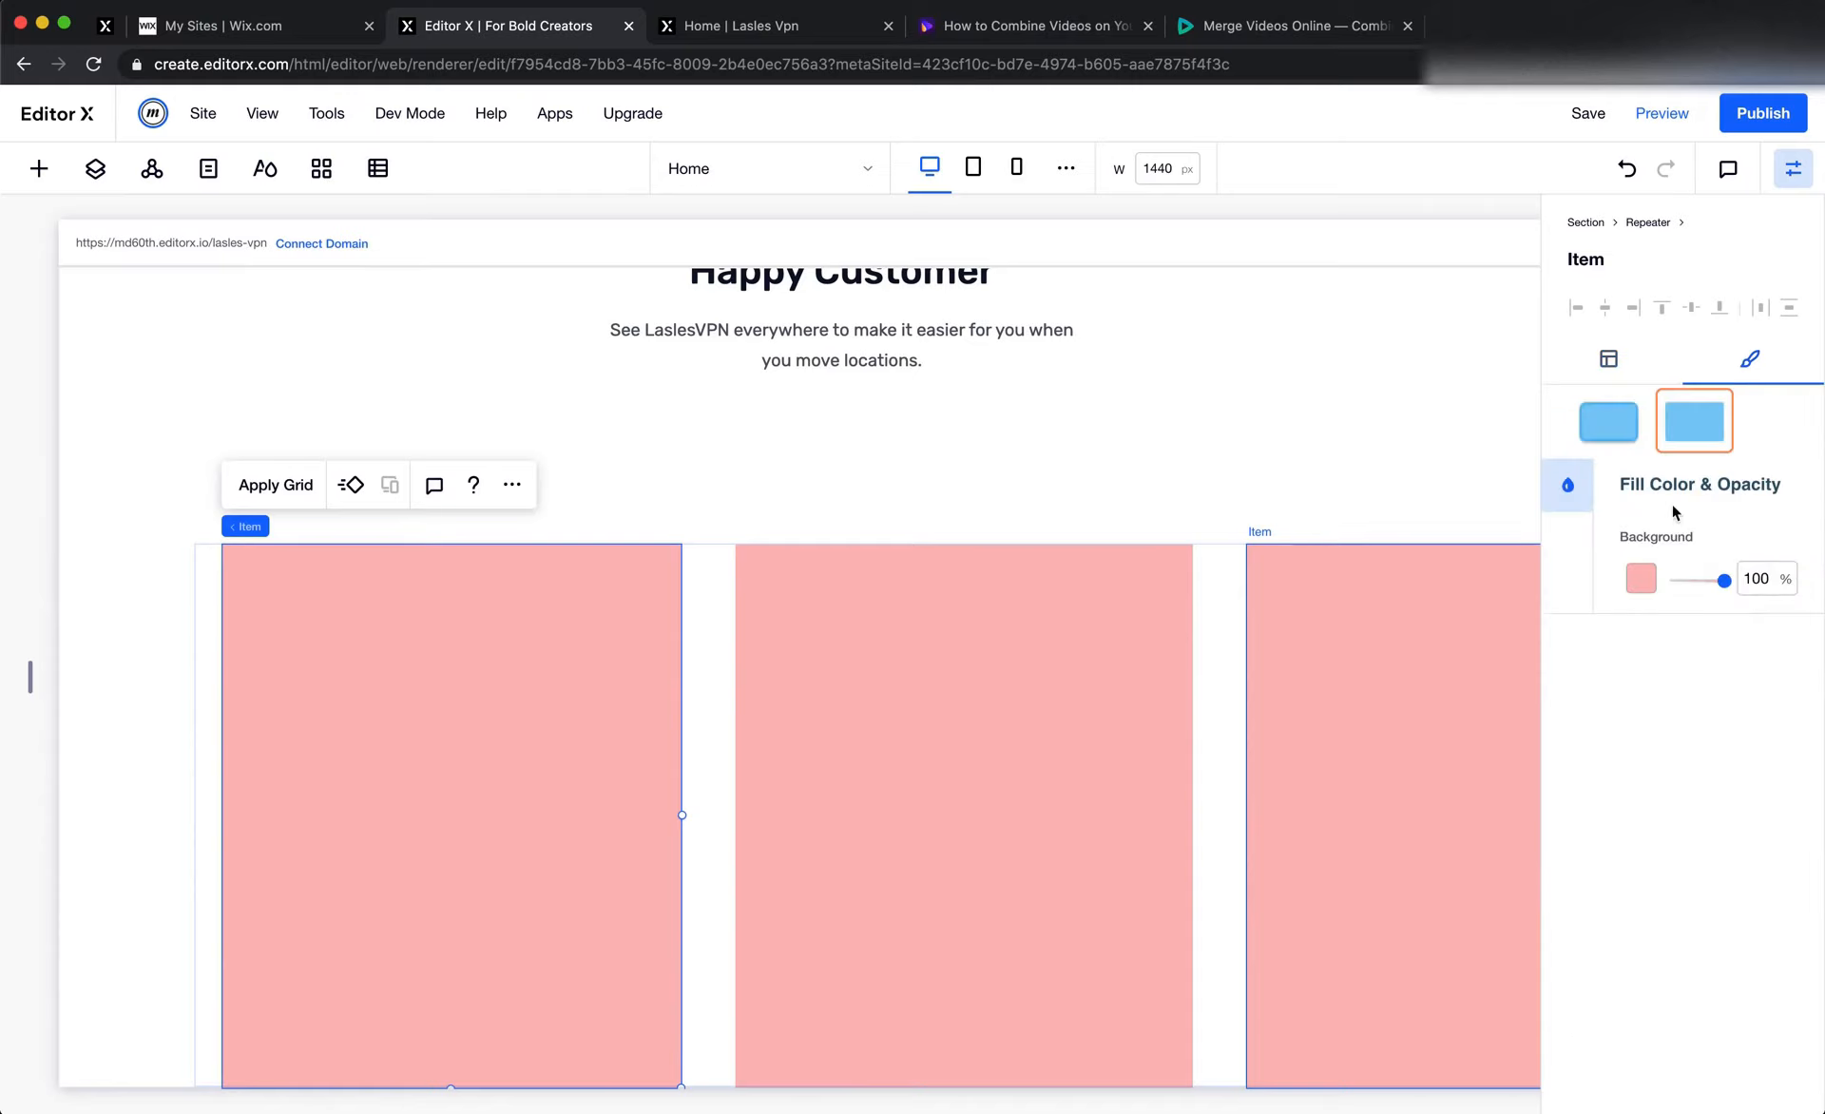
click(1615, 428)
click(1568, 643)
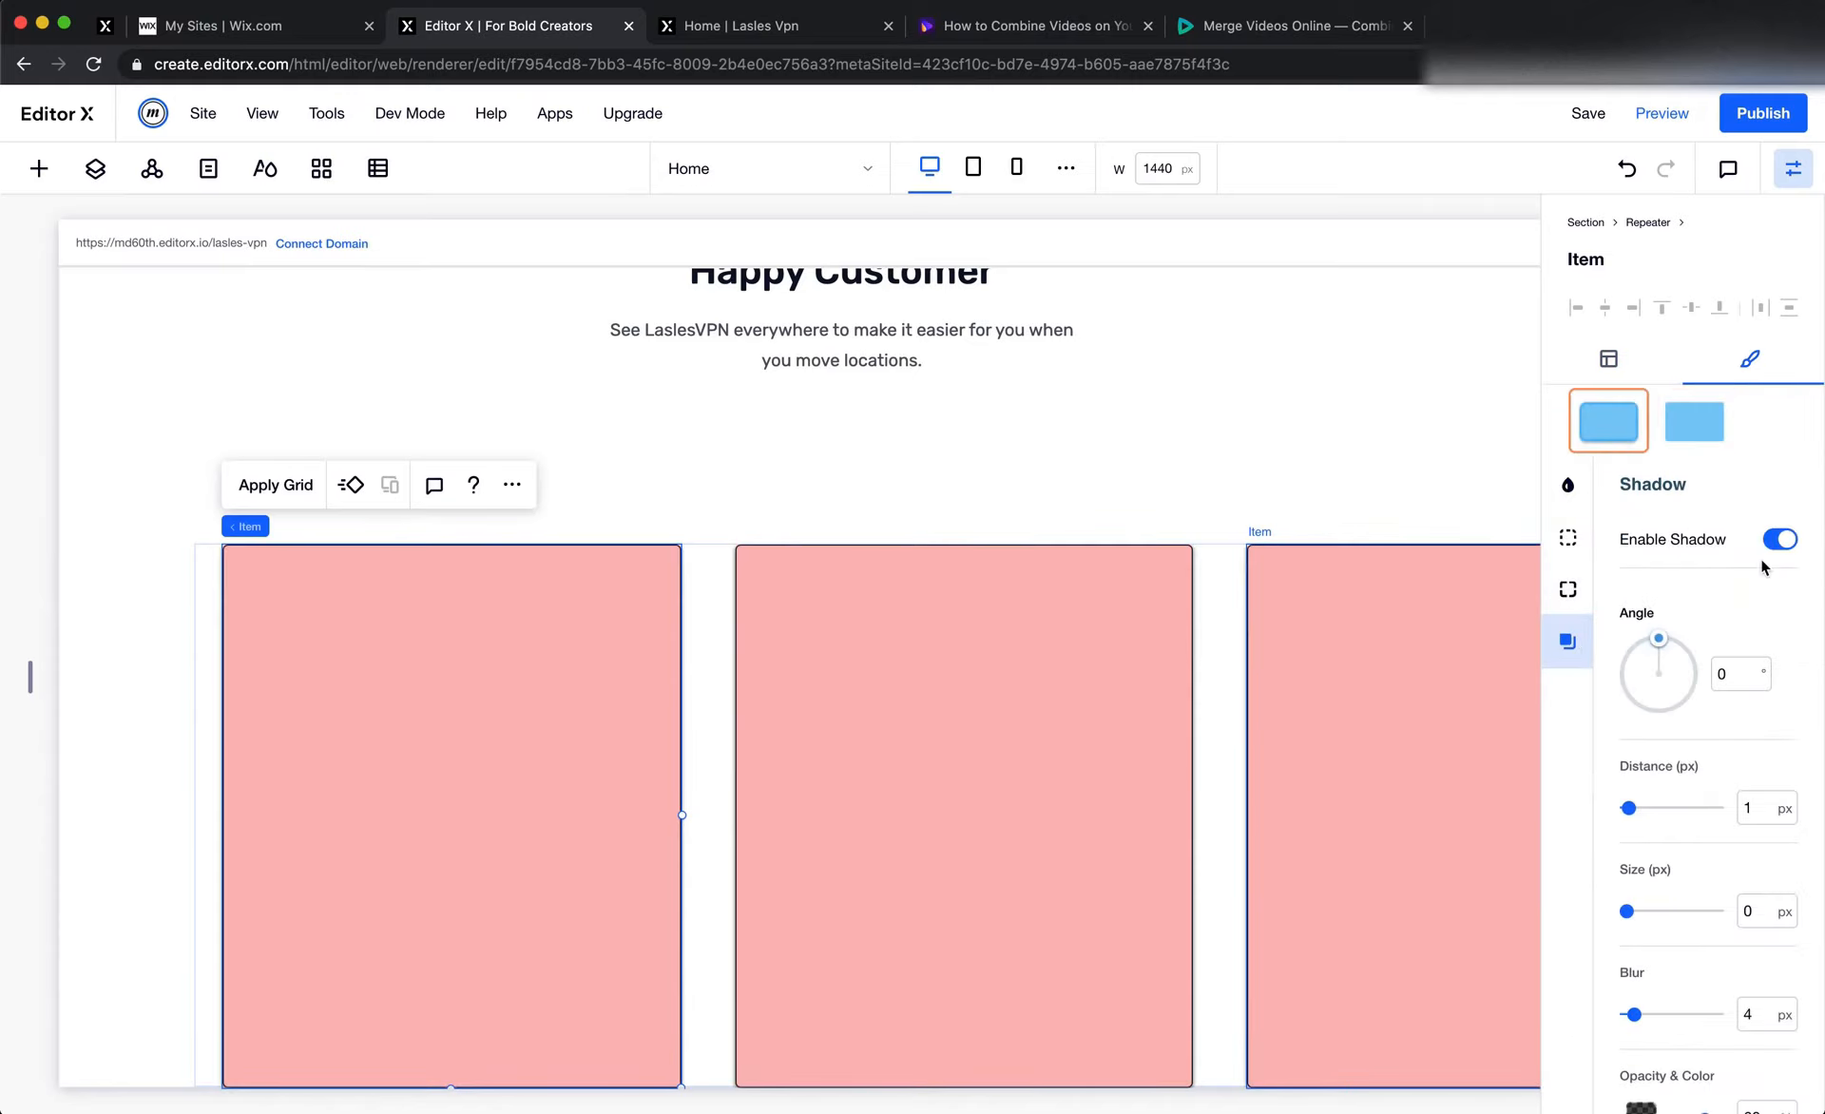
click(1777, 535)
Set the repeater items' border colour to #DDDDDD, checking it against the second testimonial card's stroke in Figma
click(1568, 537)
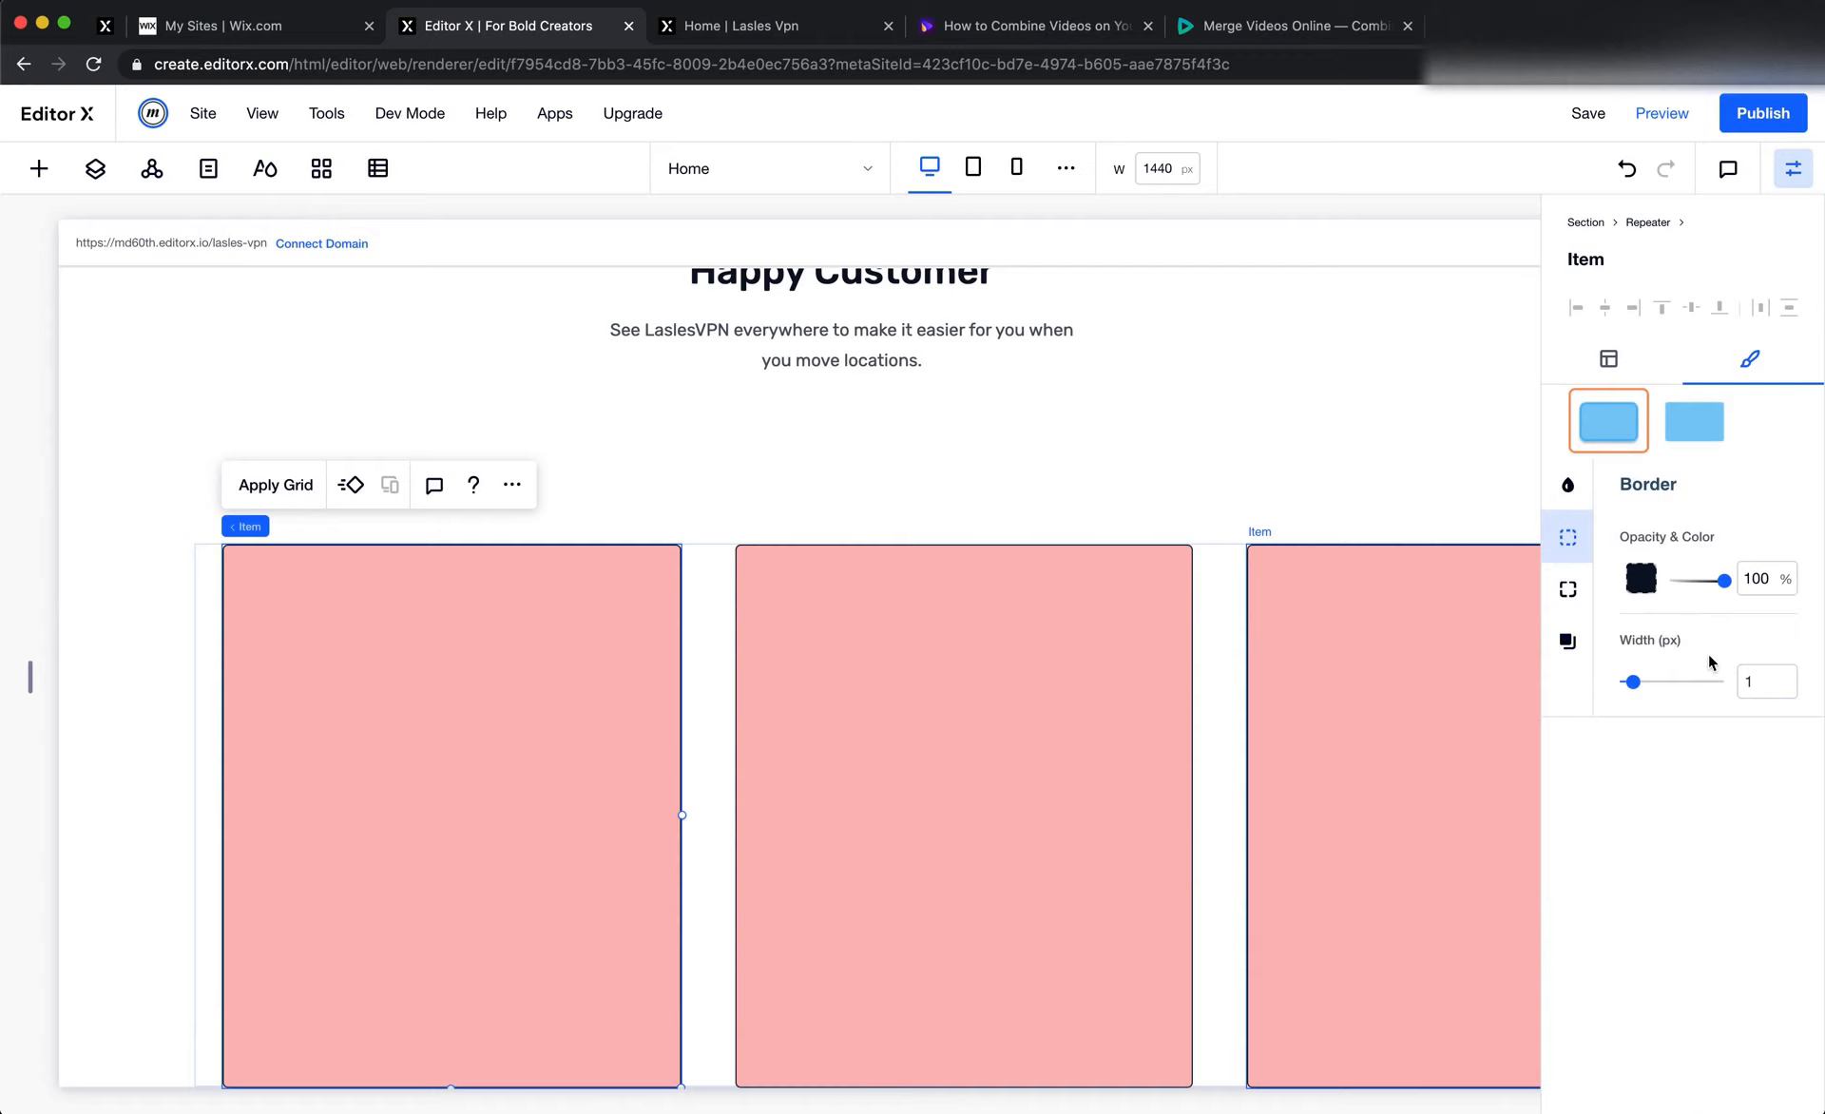
click(1640, 578)
click(1759, 885)
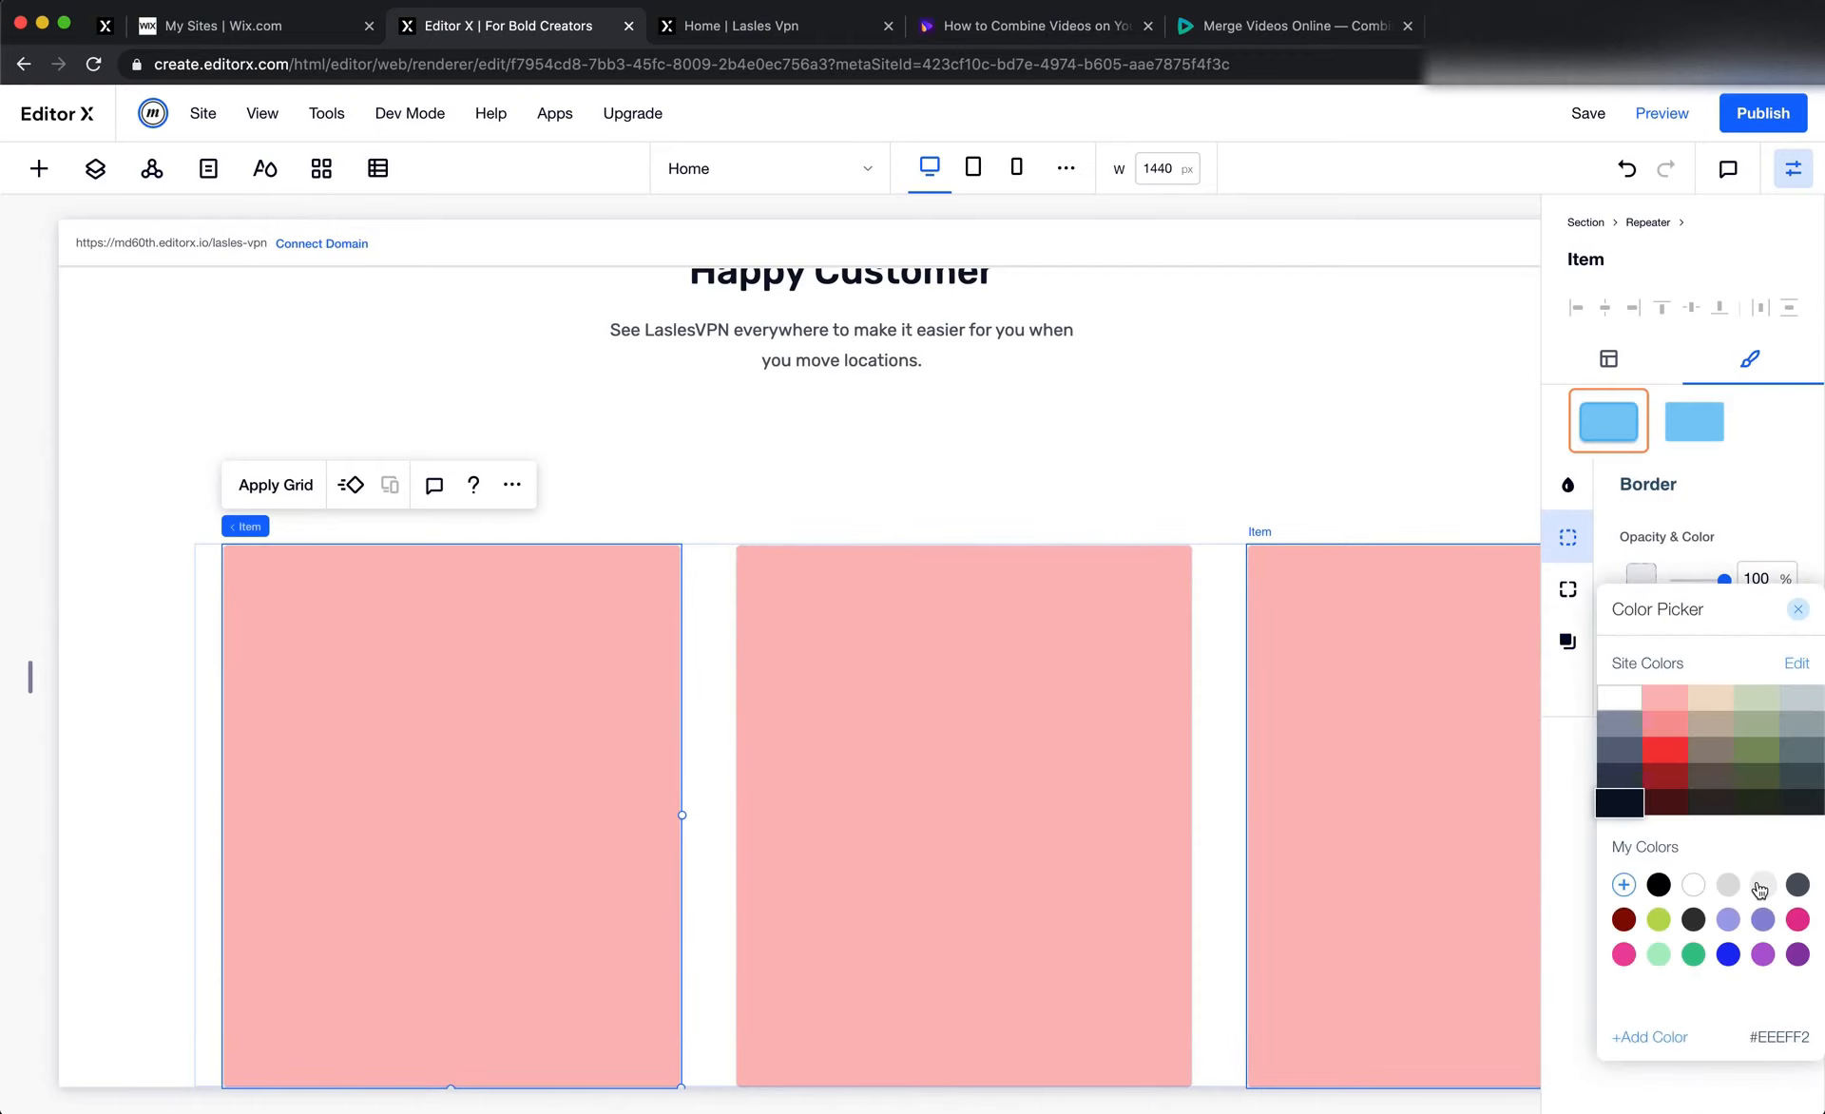
click(1761, 888)
key(super+Tab)
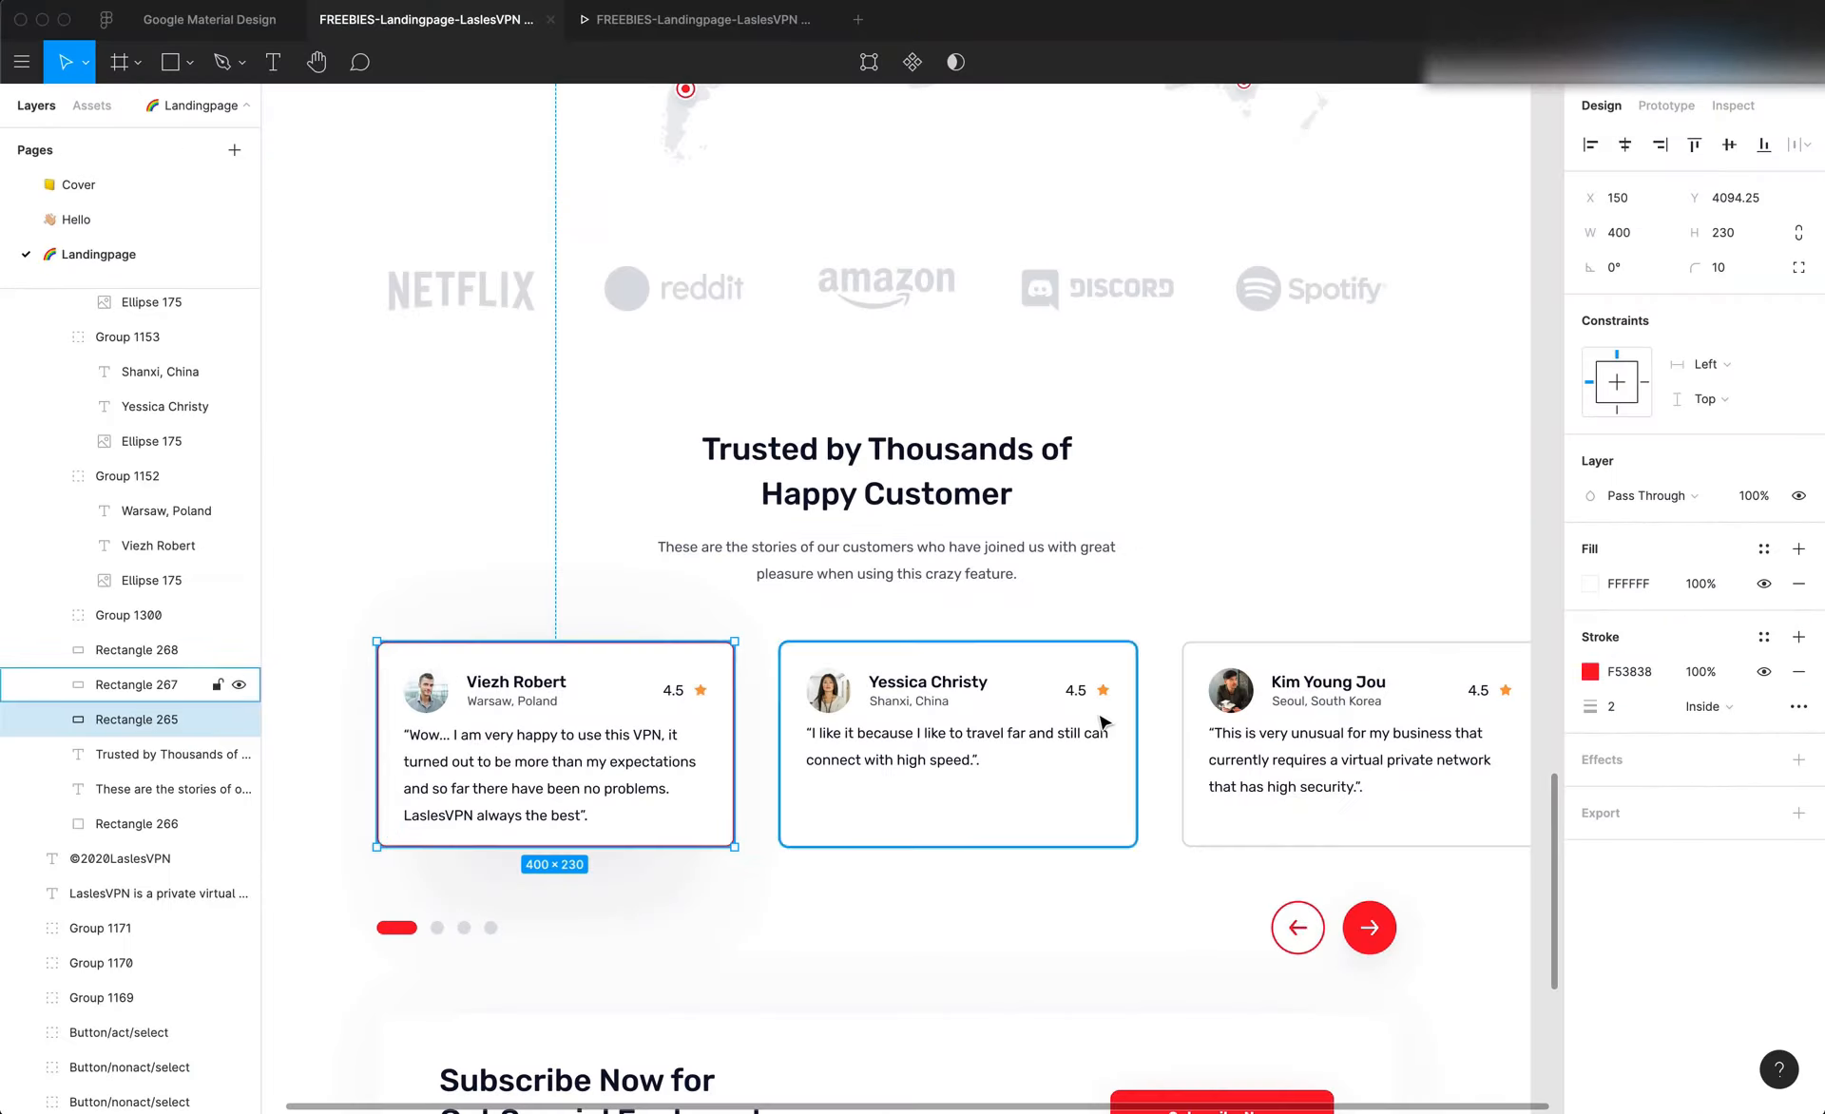
click(1124, 829)
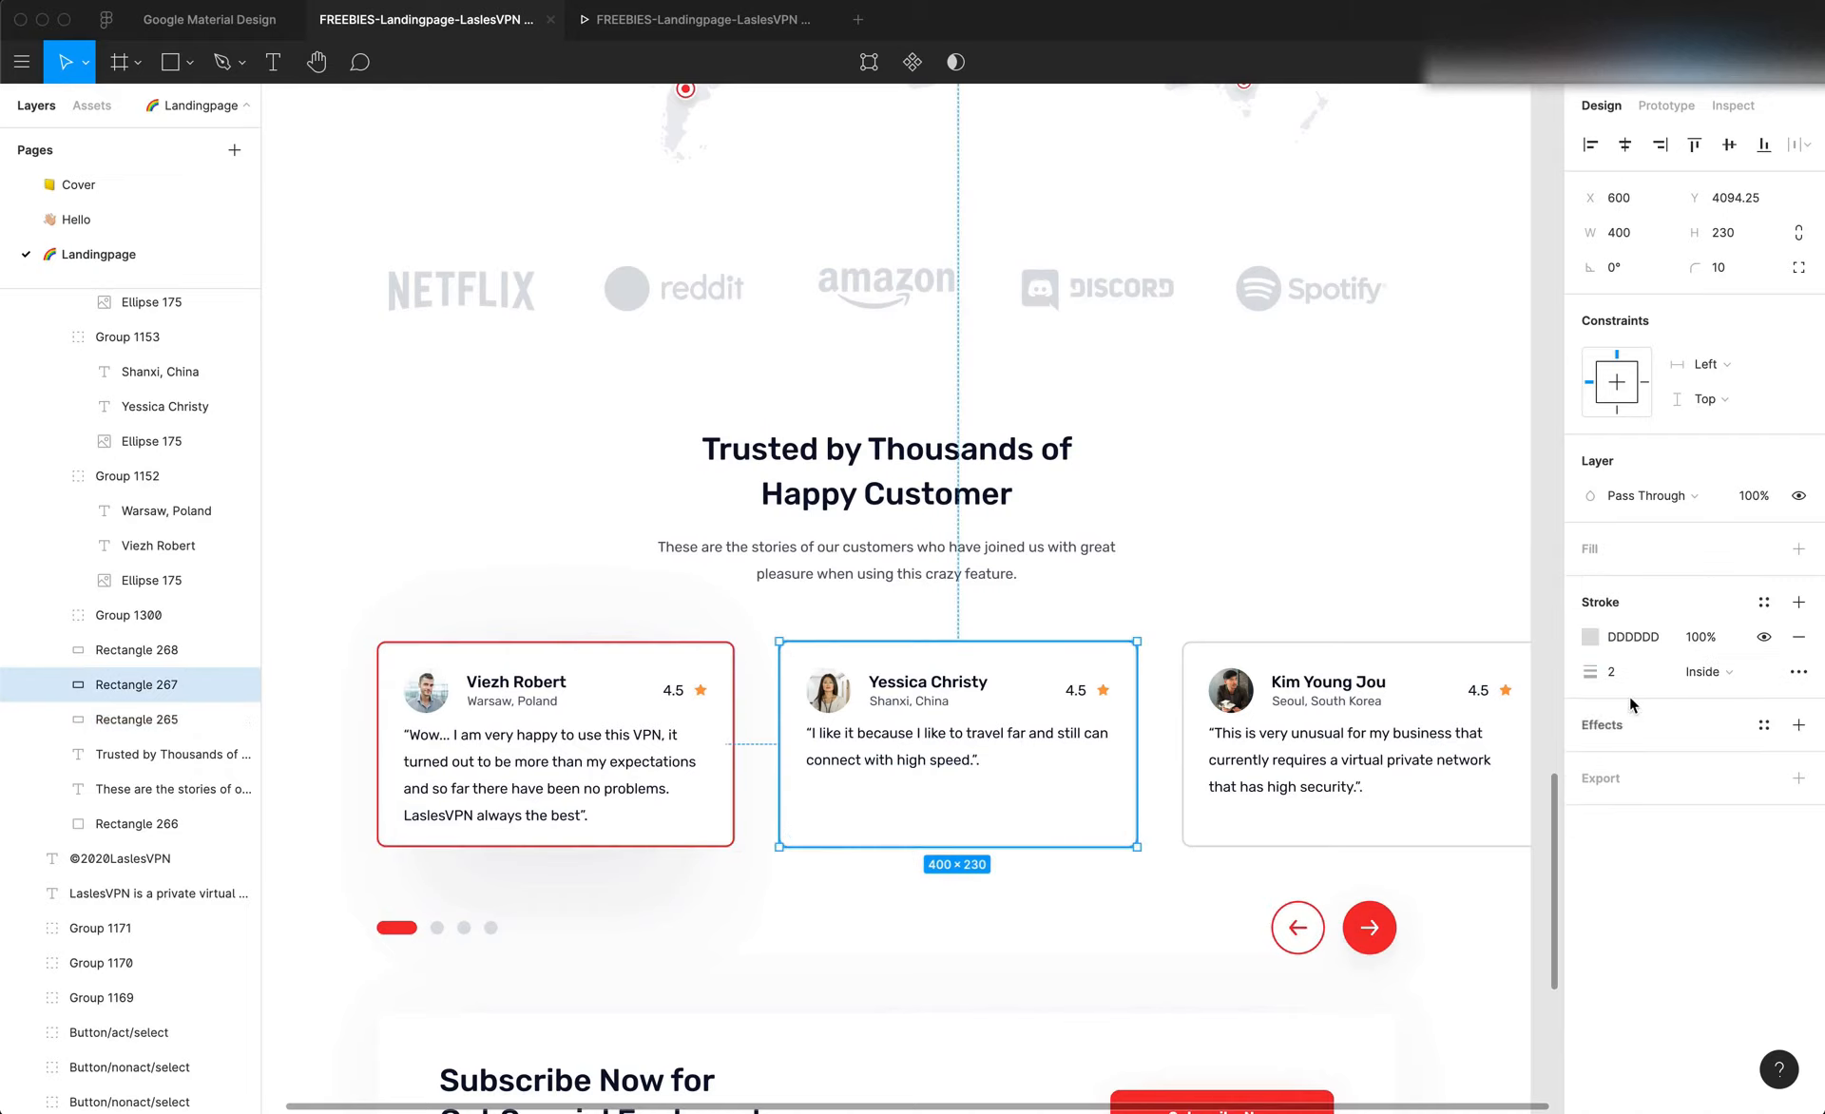
key(super+Tab)
click(1728, 885)
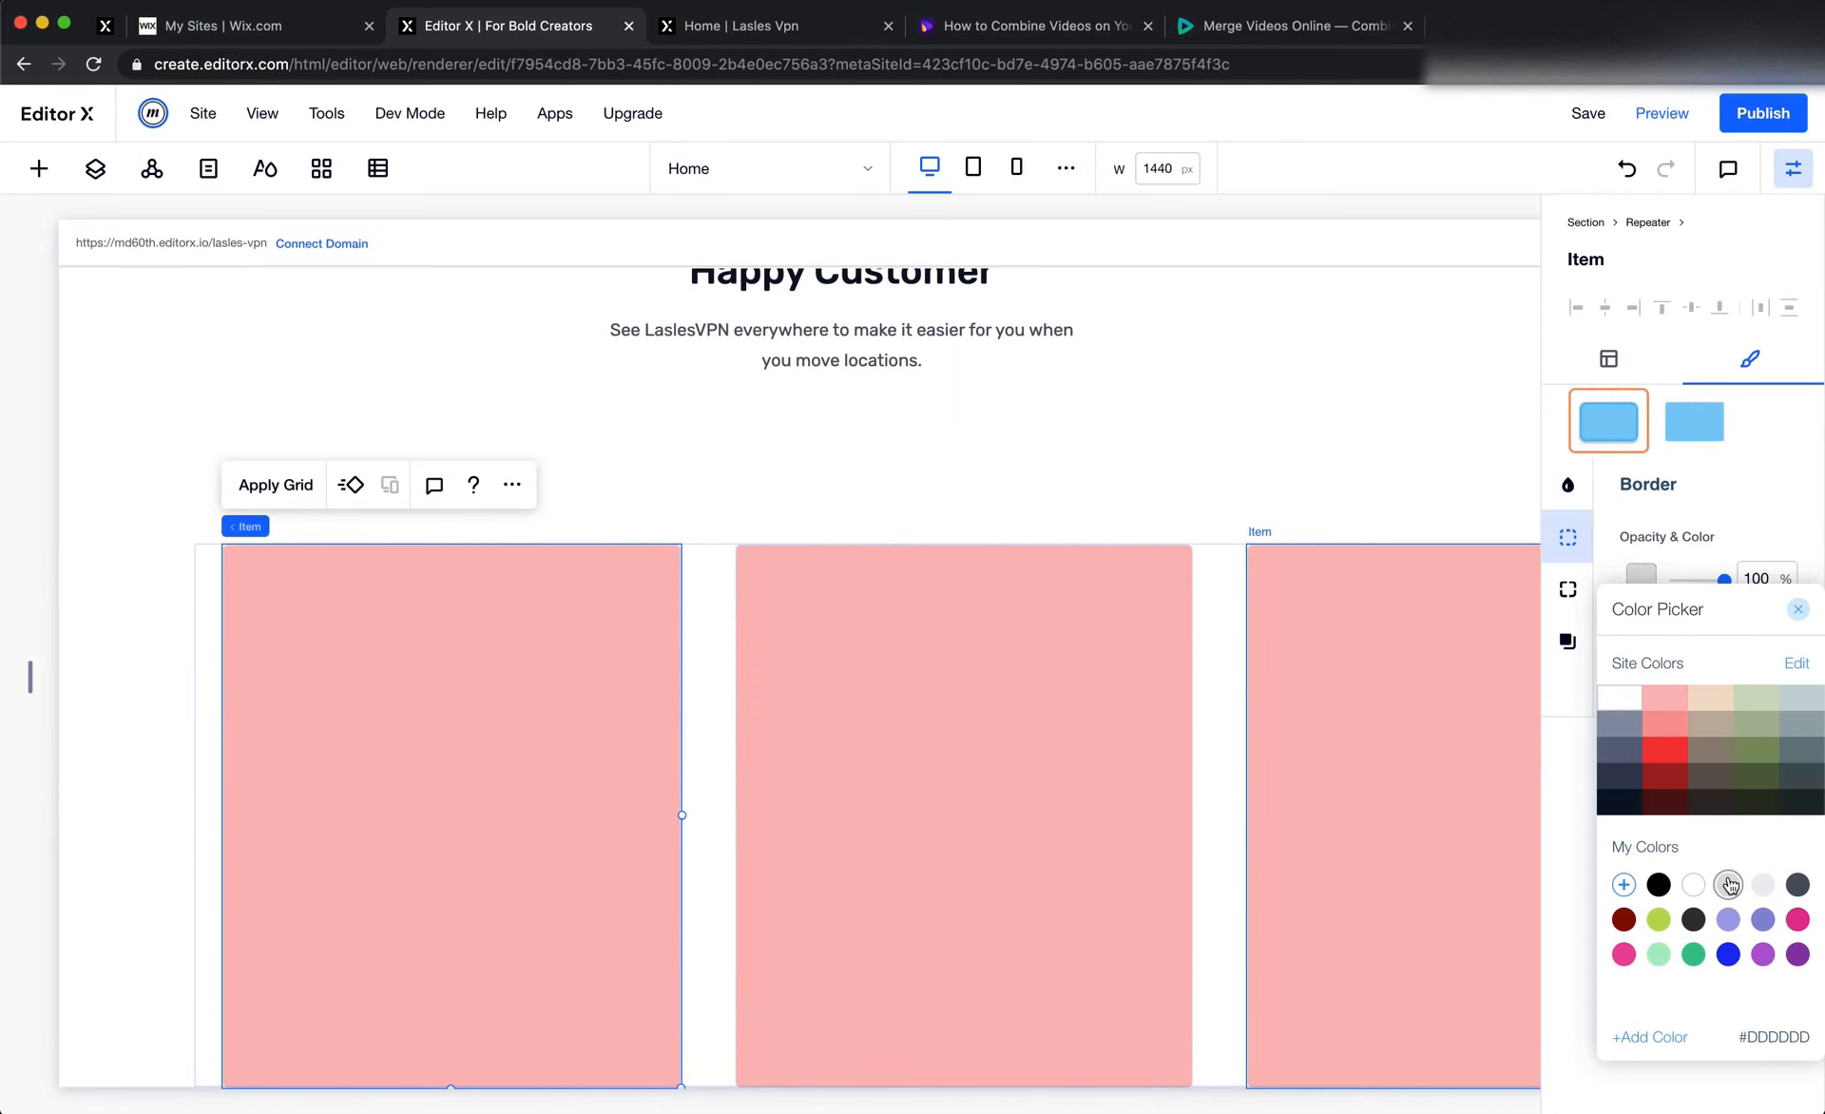
click(1732, 480)
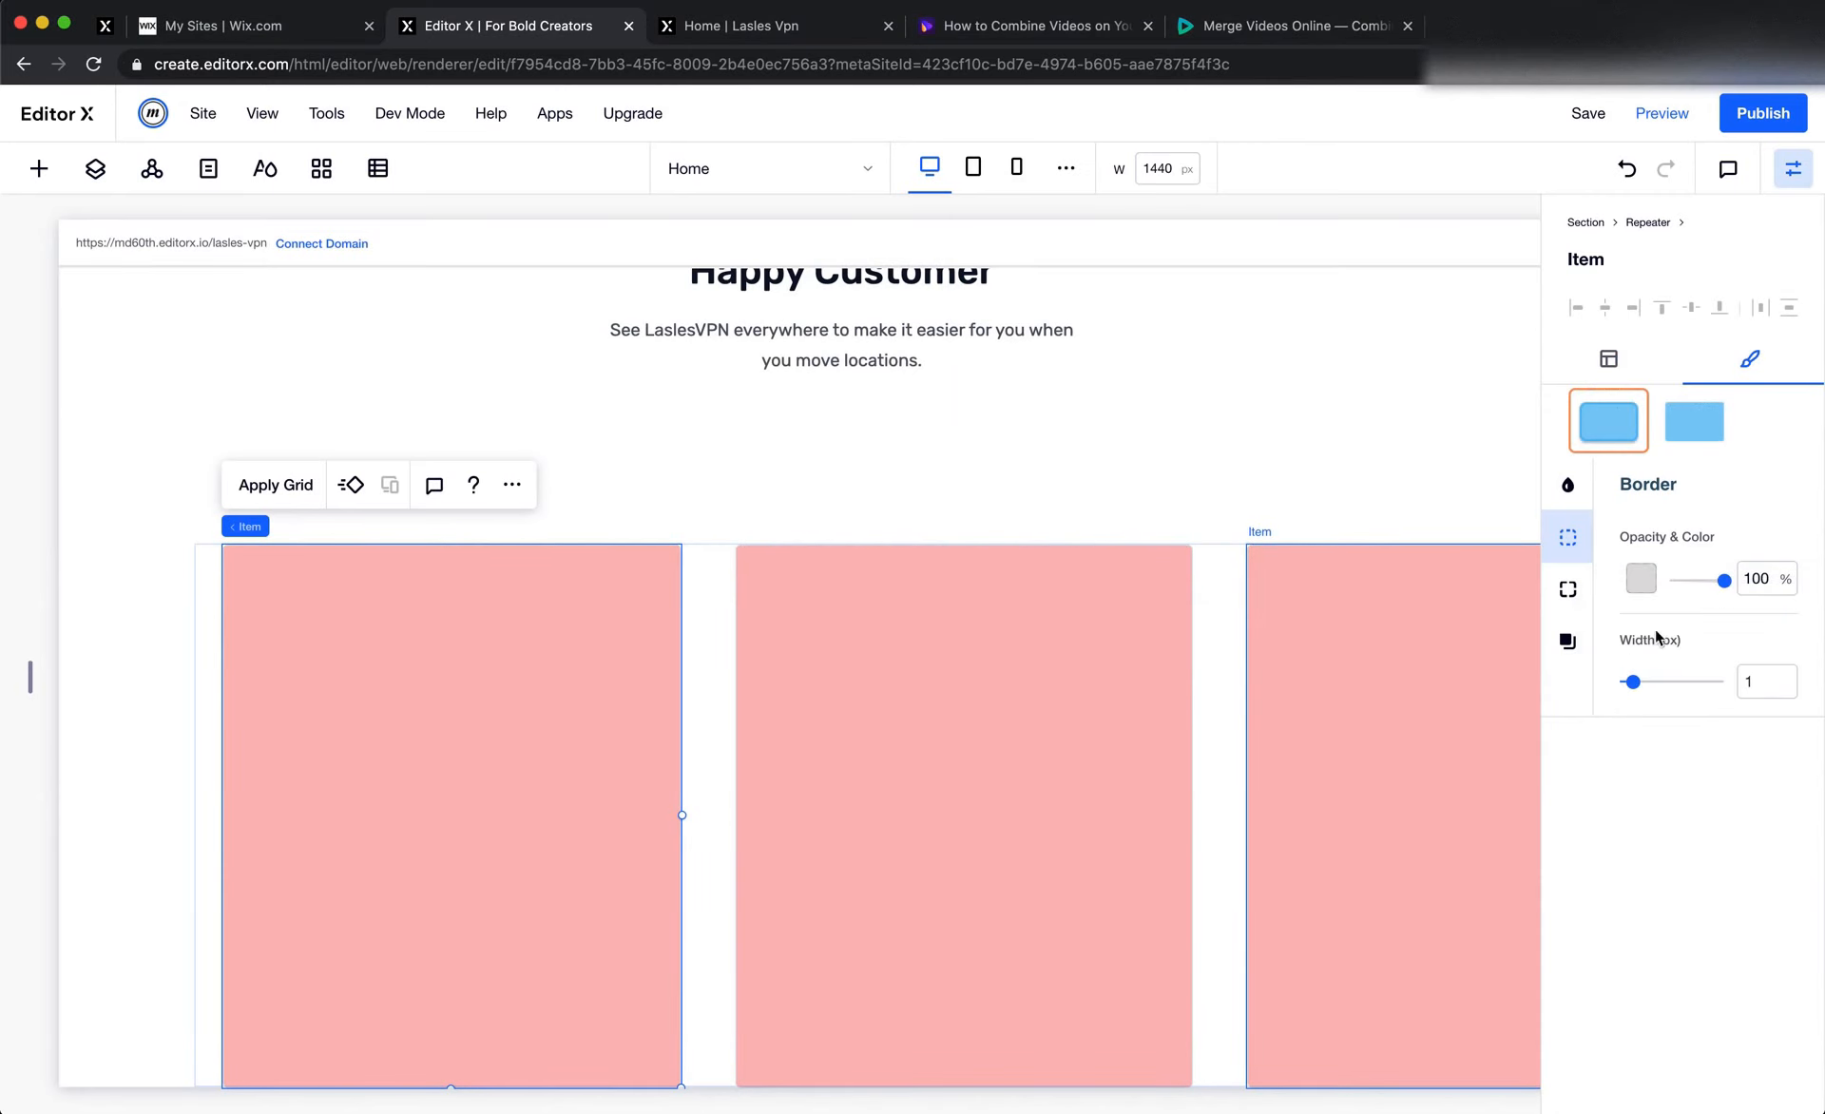
Set the repeater items' border width to 2 px, comparing it with the card stroke in Figma
key(super+Tab)
key(super+Tab)
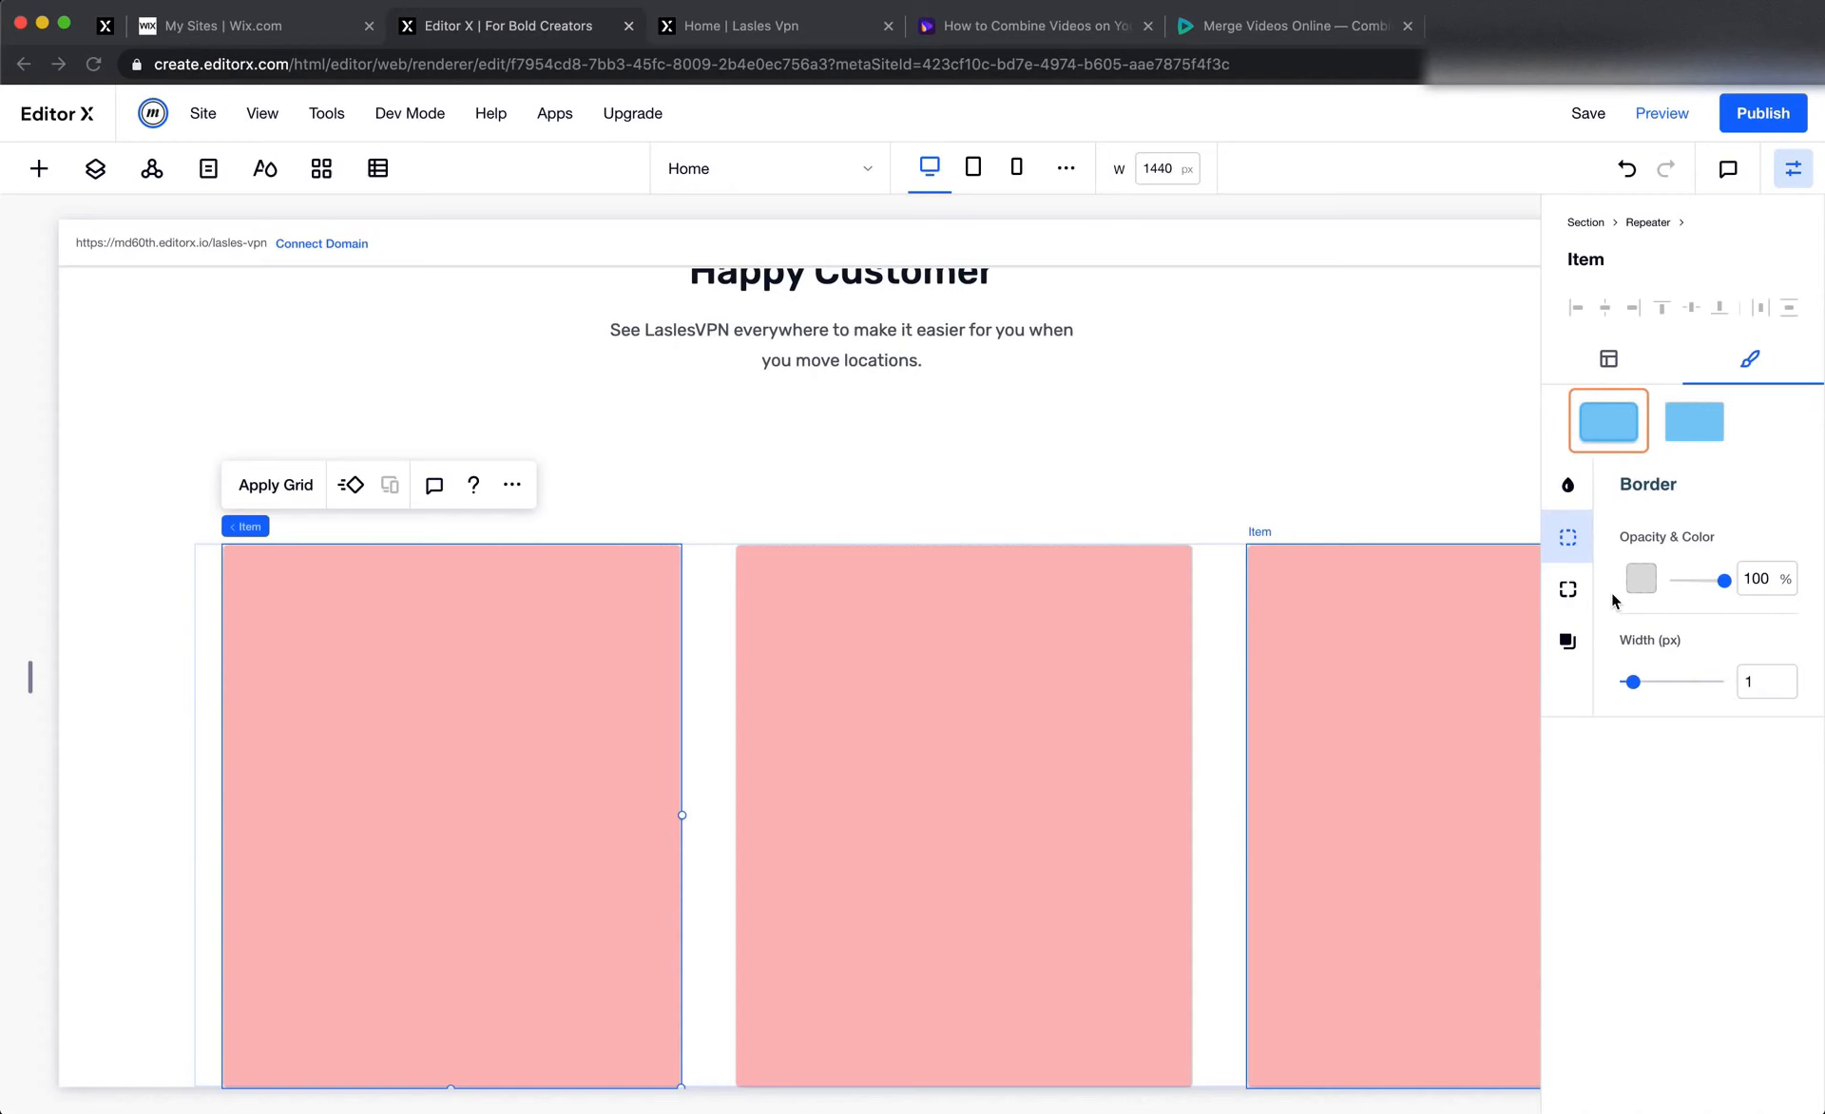
click(1768, 684)
text(2)
key(Return)
key(super+Tab)
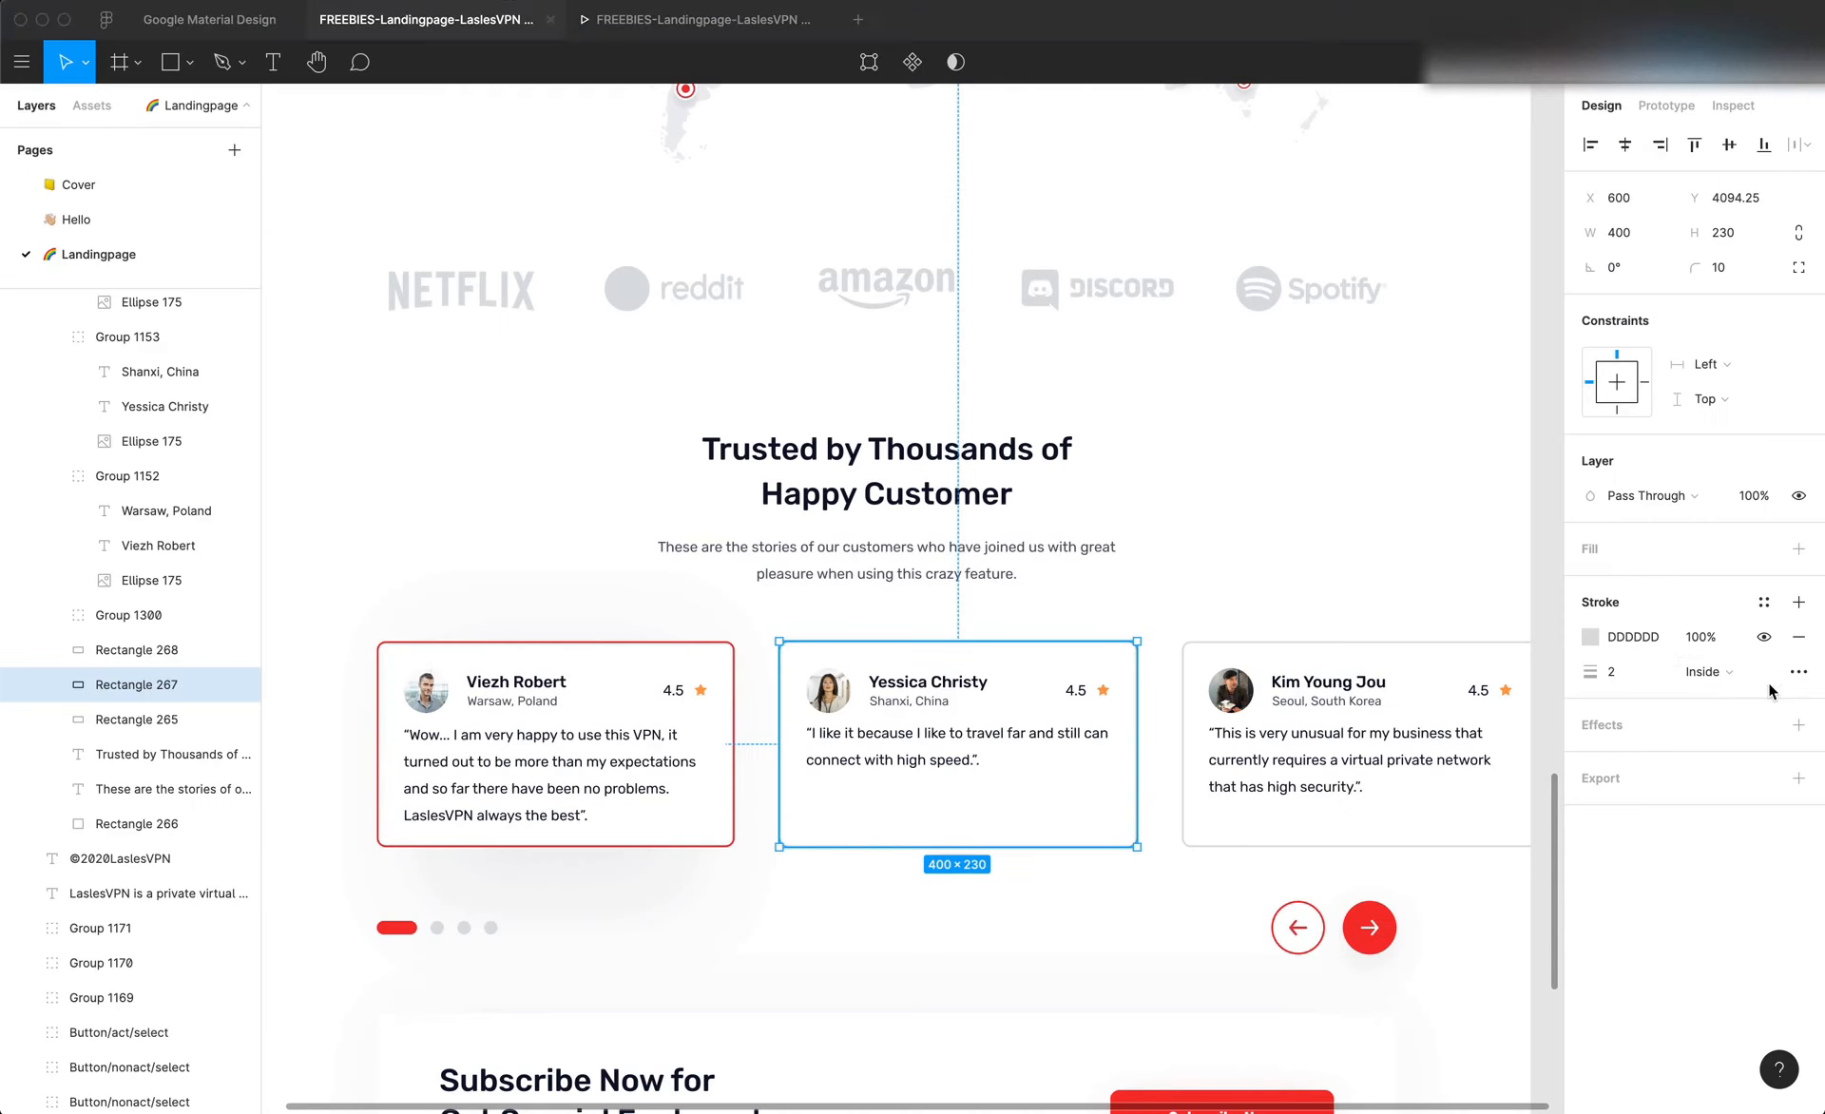
key(super+Tab)
Change the repeater items' background fill to white
click(1570, 485)
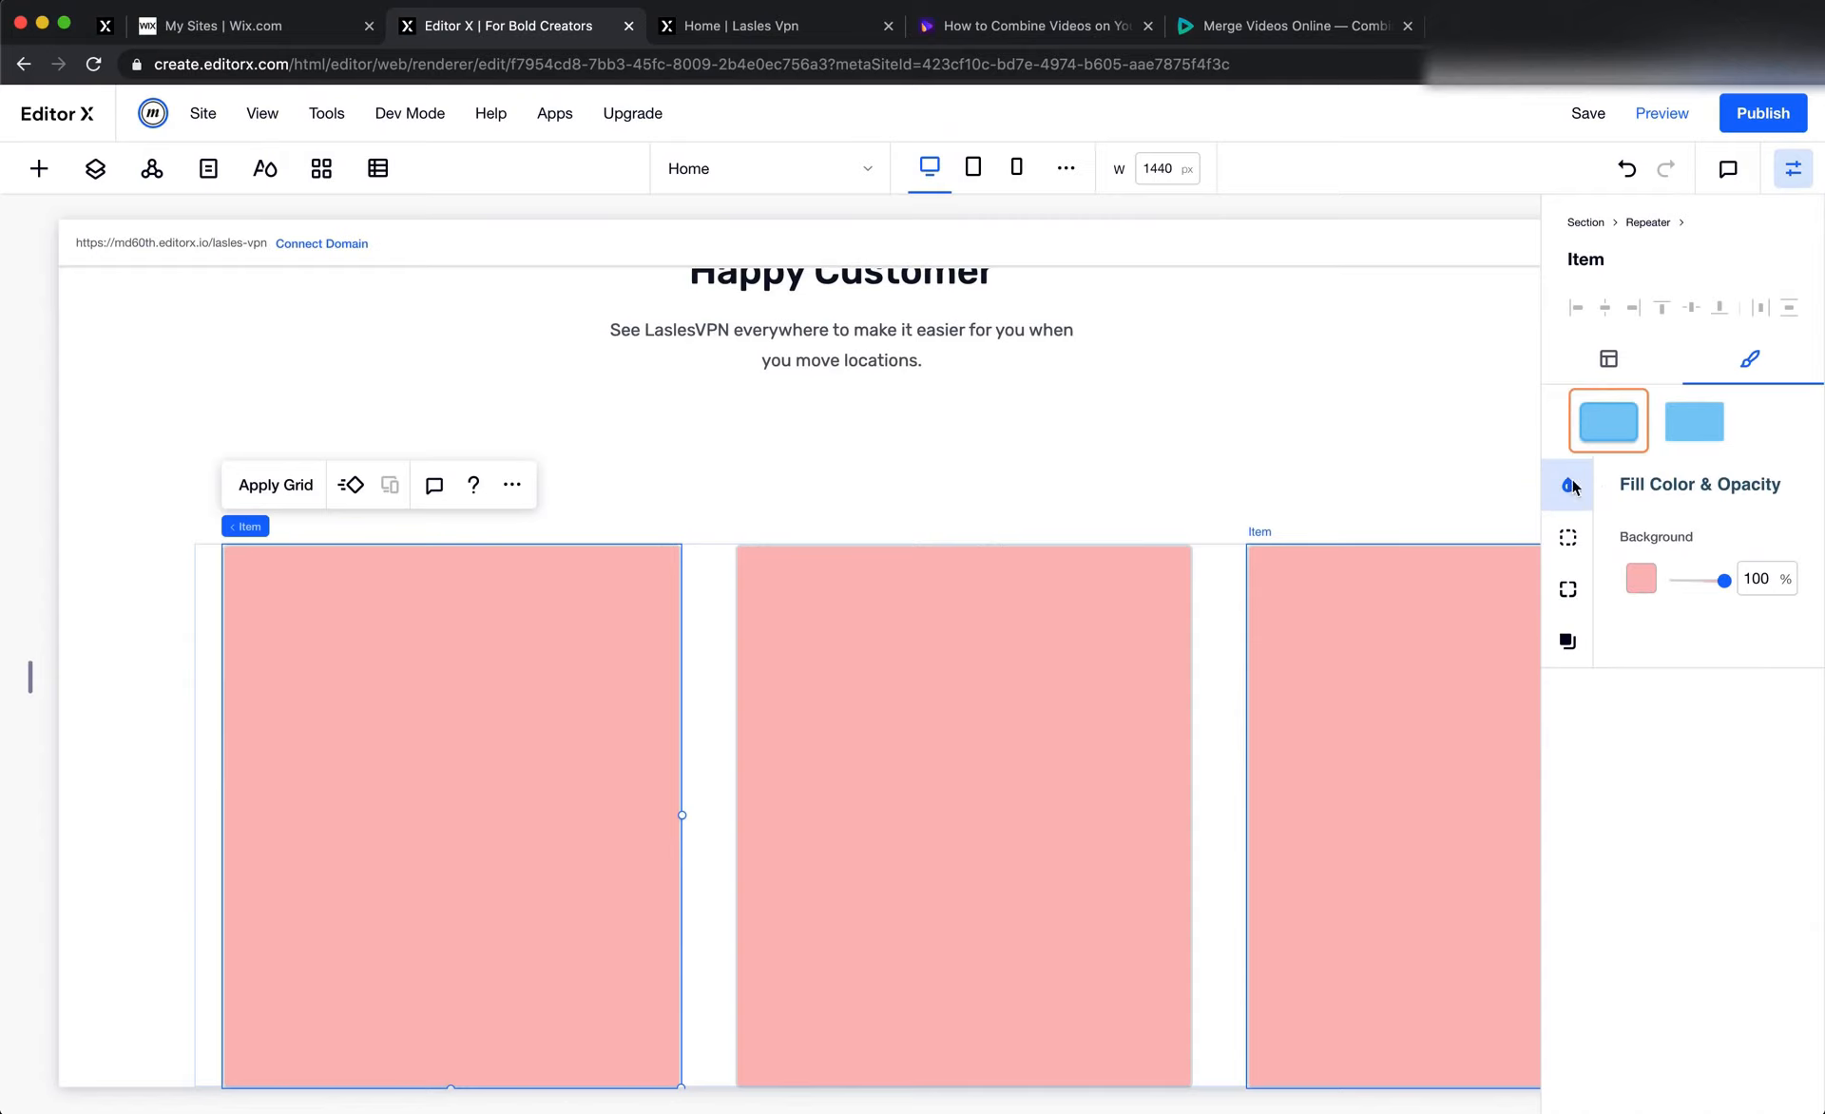
click(1640, 581)
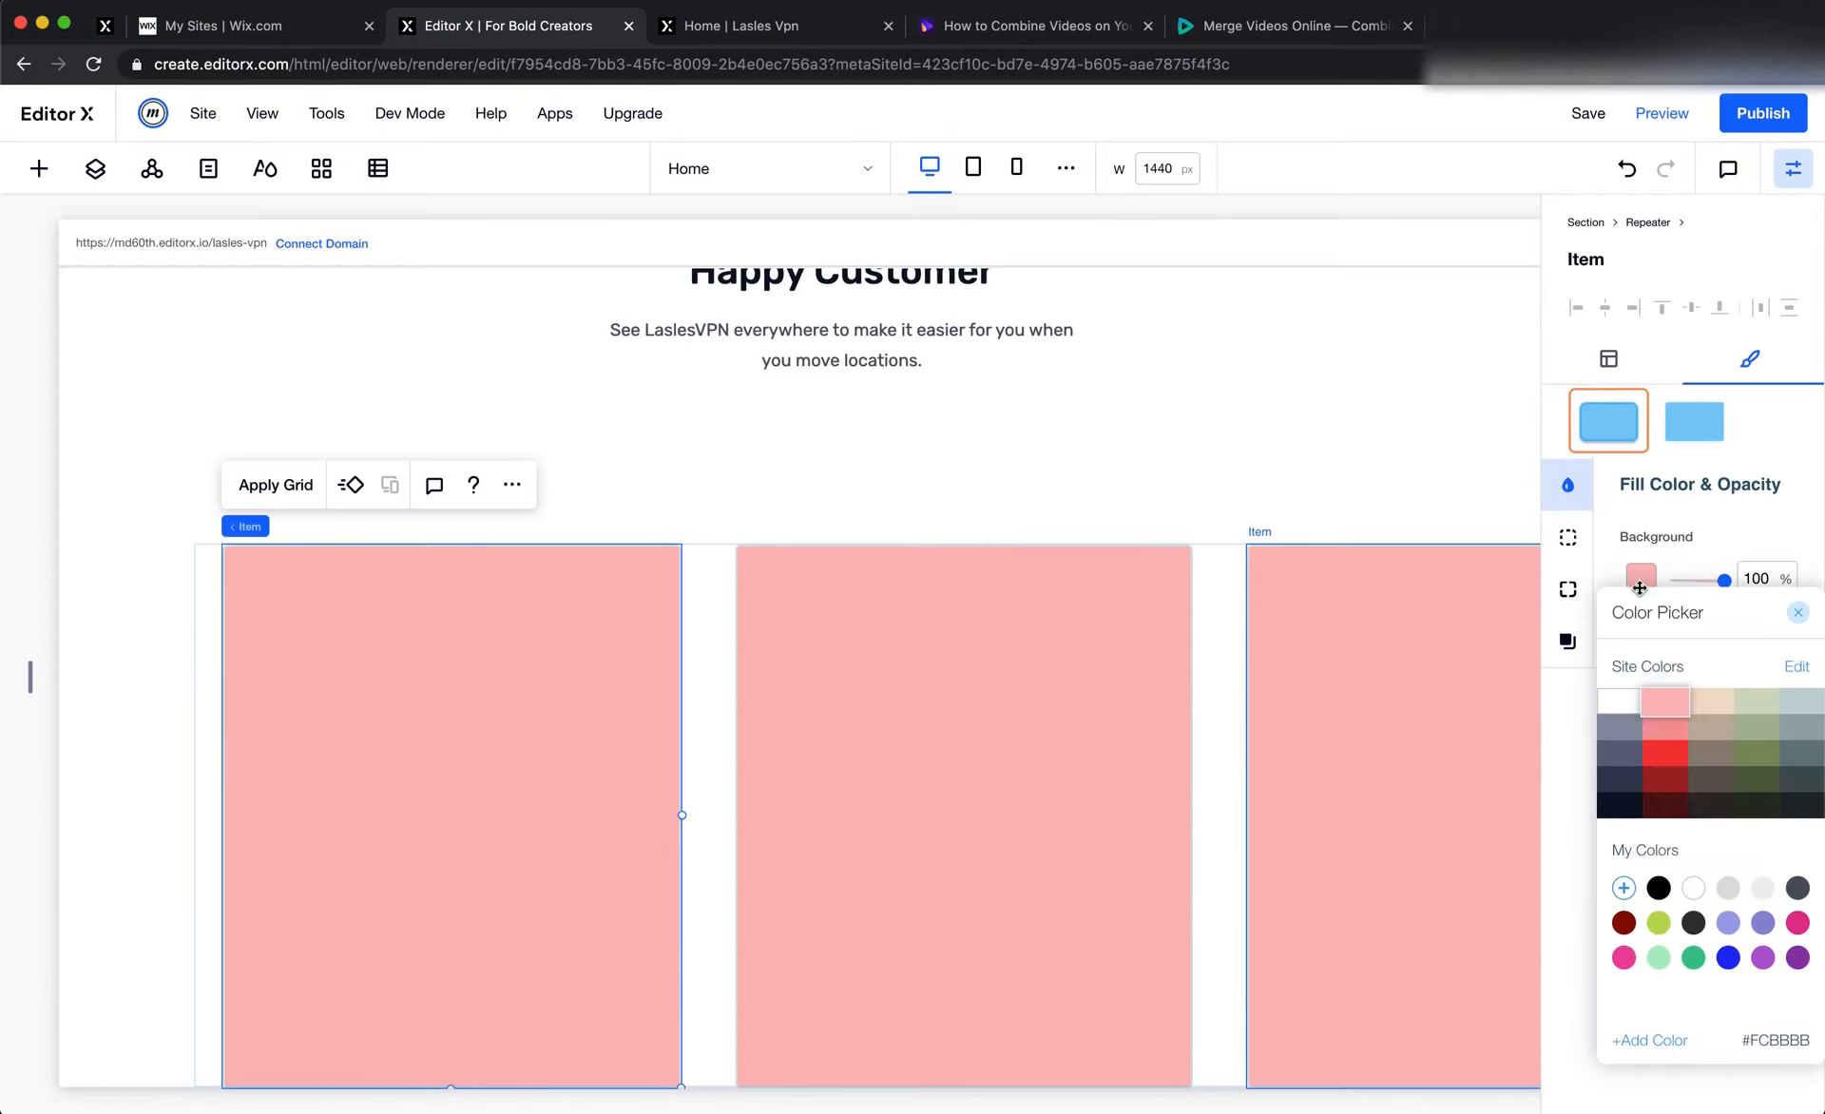
click(1620, 699)
click(1675, 549)
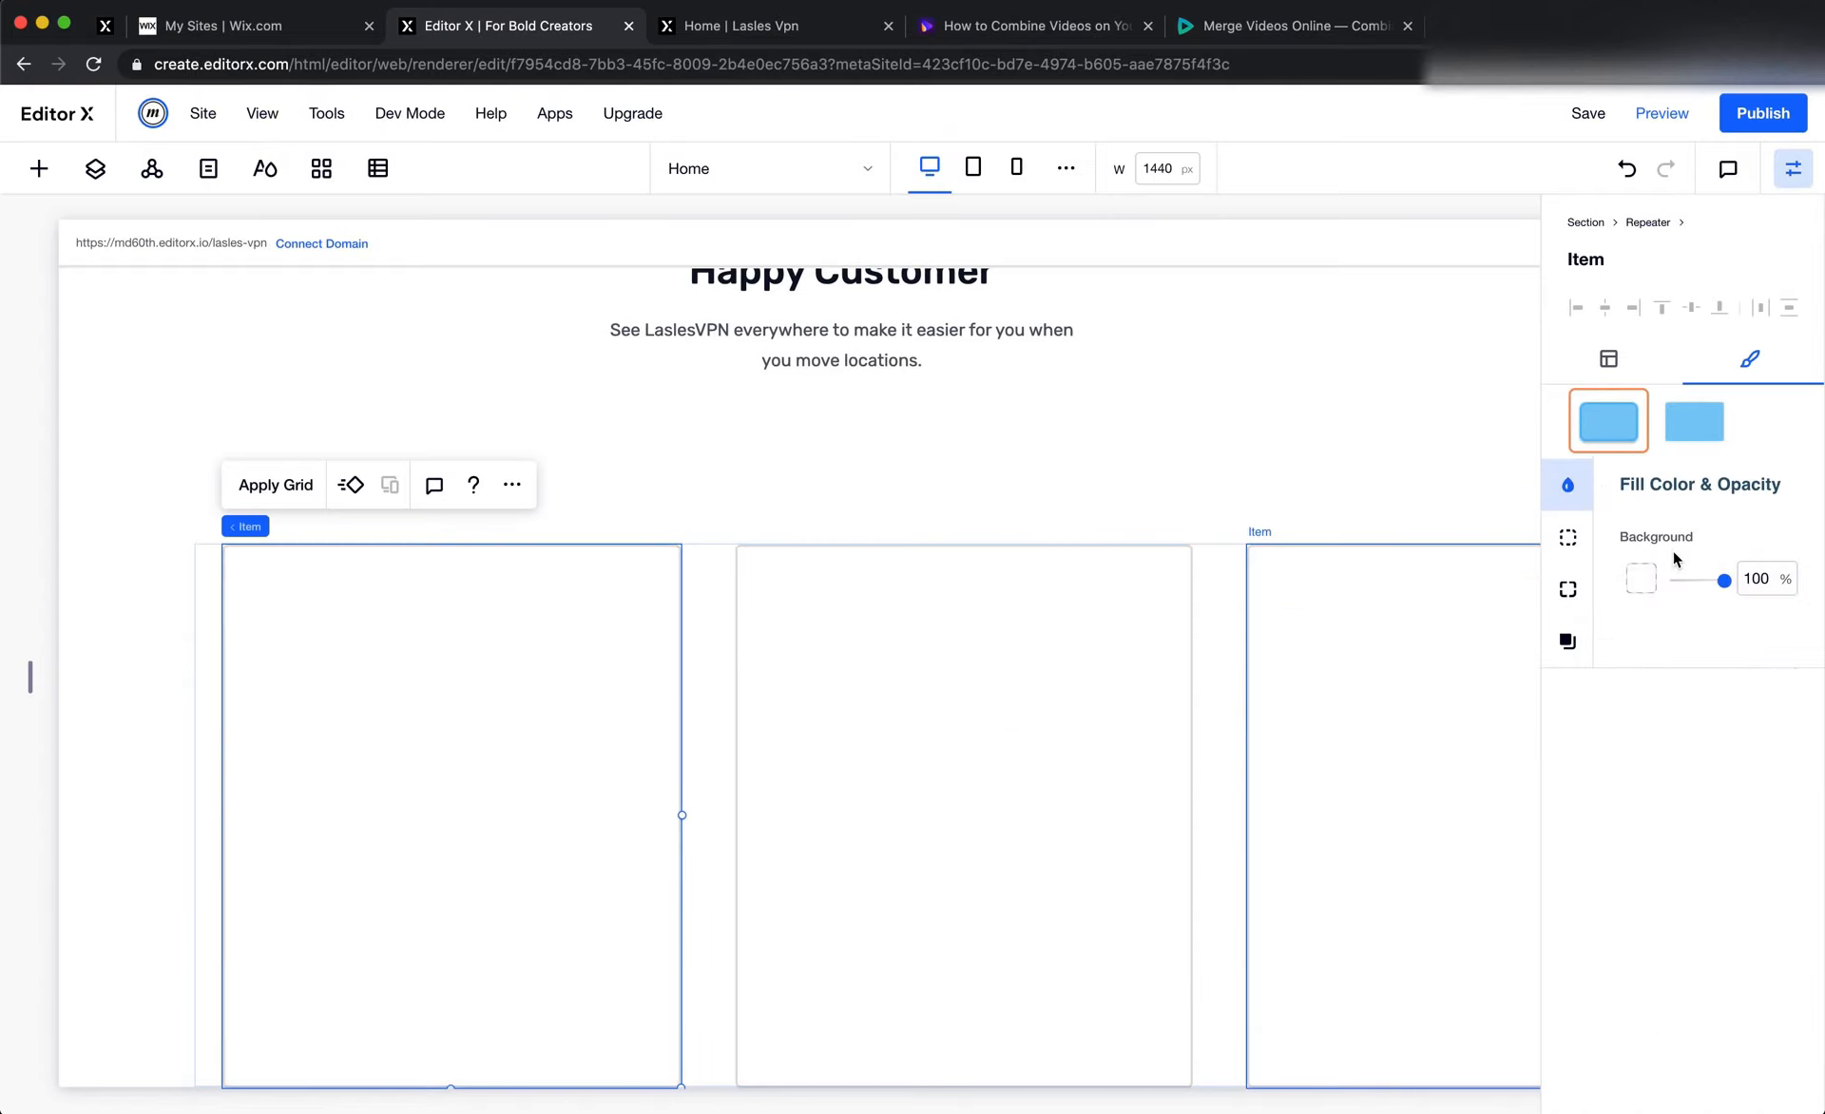
Switch to Figma, clear the selection and examine the testimonial section's card layout up close
key(super+Tab)
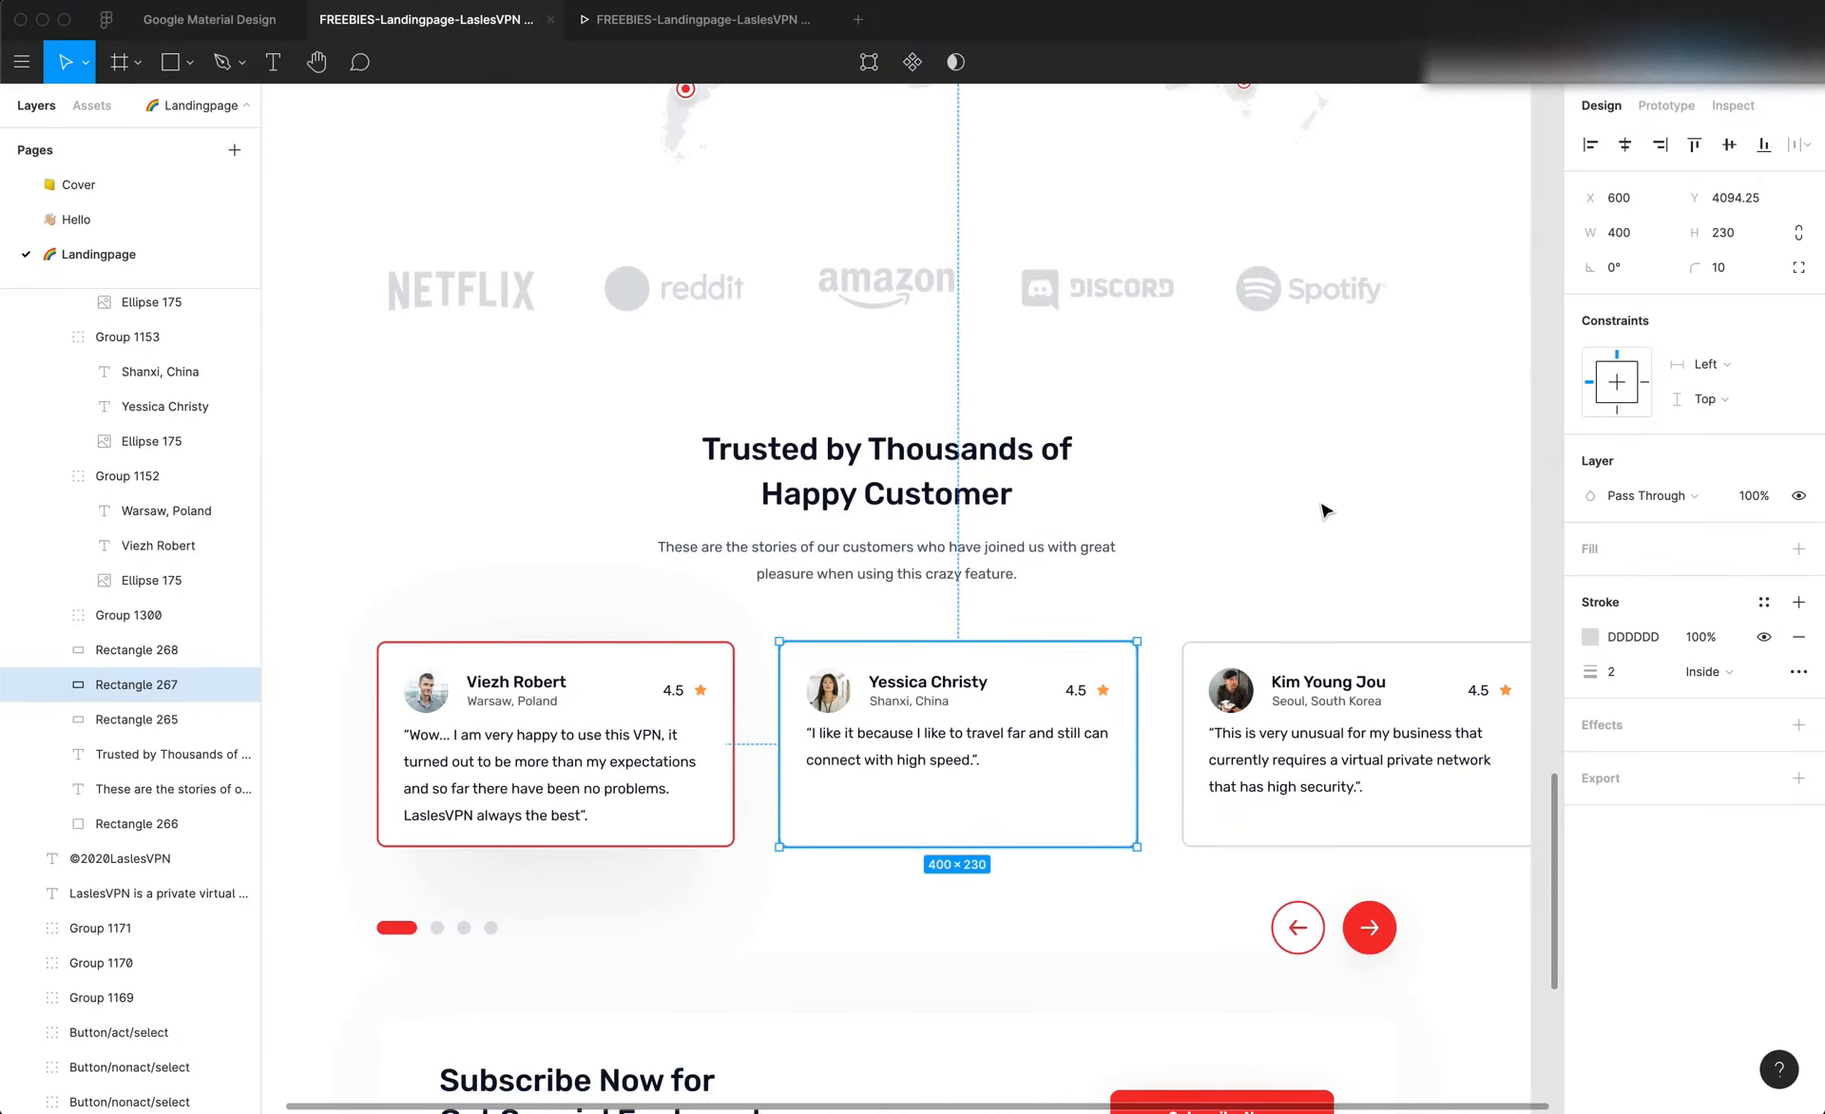
click(1066, 937)
scroll(1065, 931, up, 5)
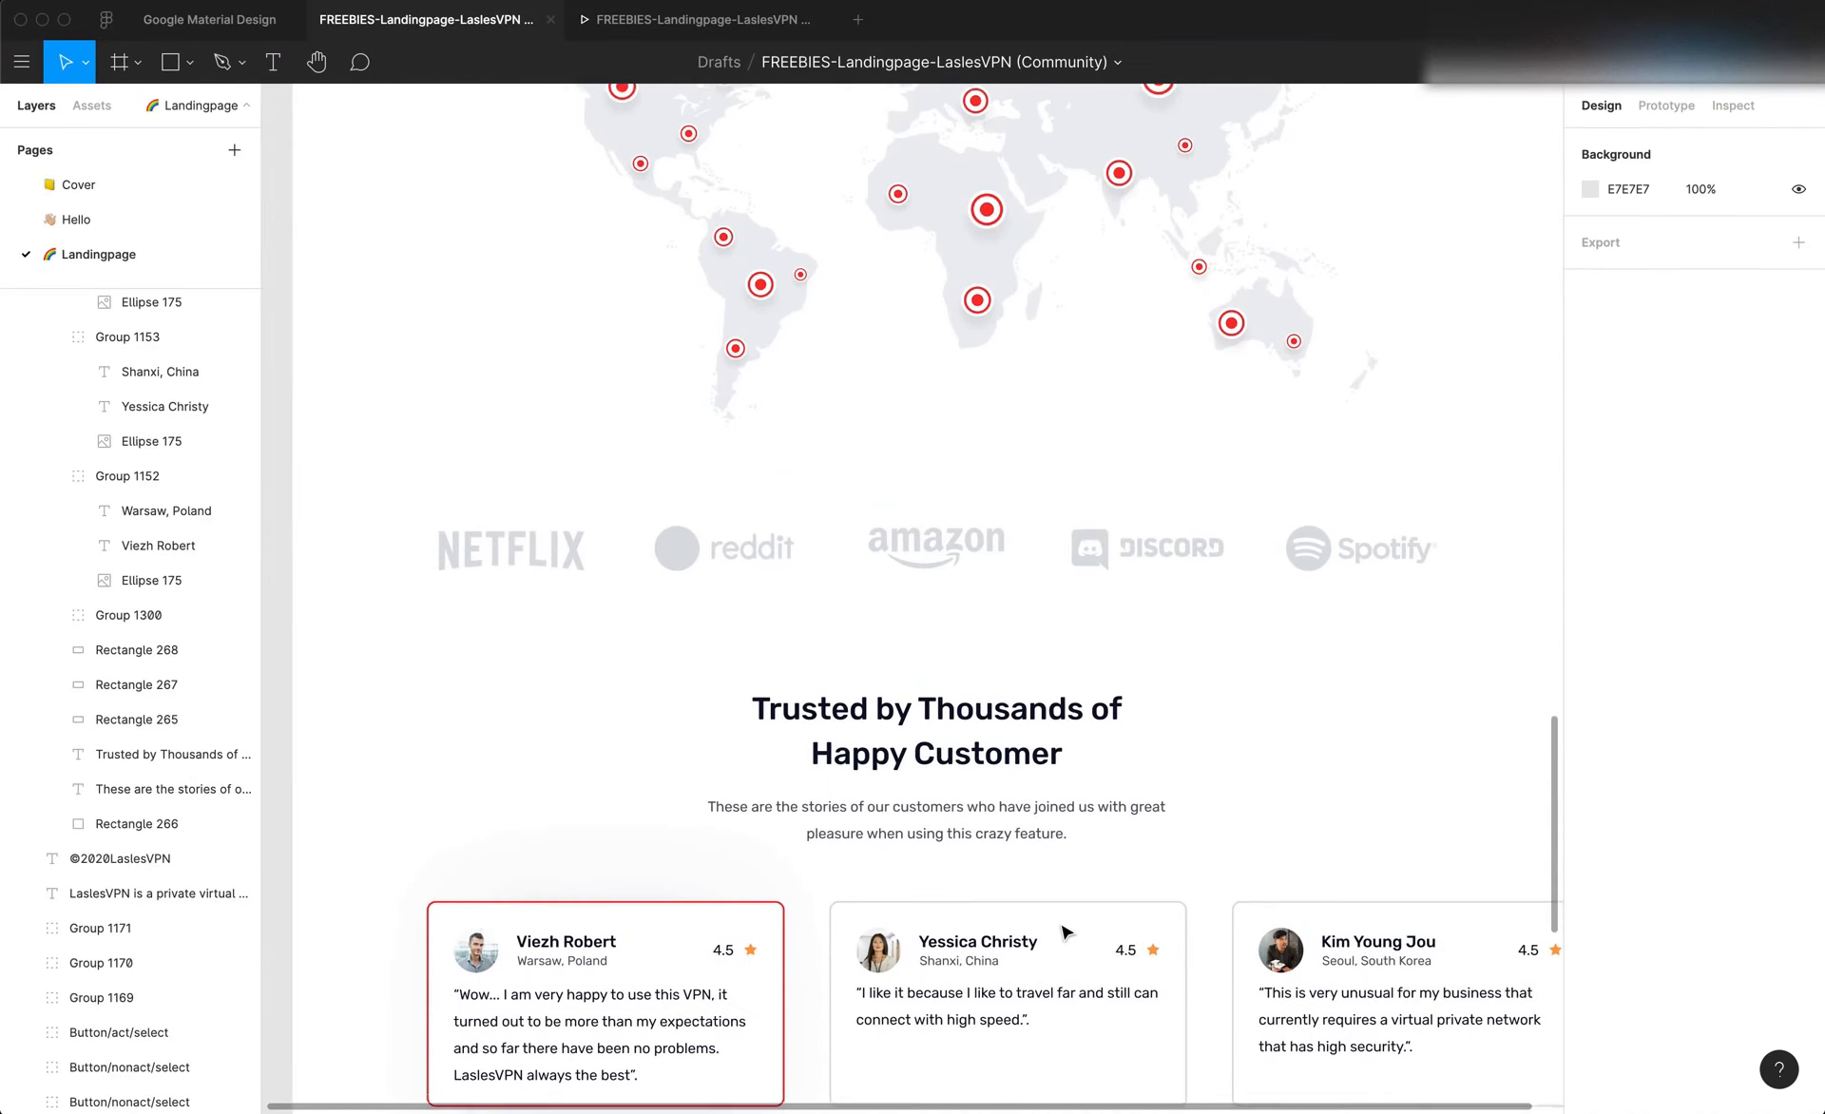
scroll(1064, 932, down, 5)
scroll(1062, 929, right, 4)
scroll(1060, 922, up, 6)
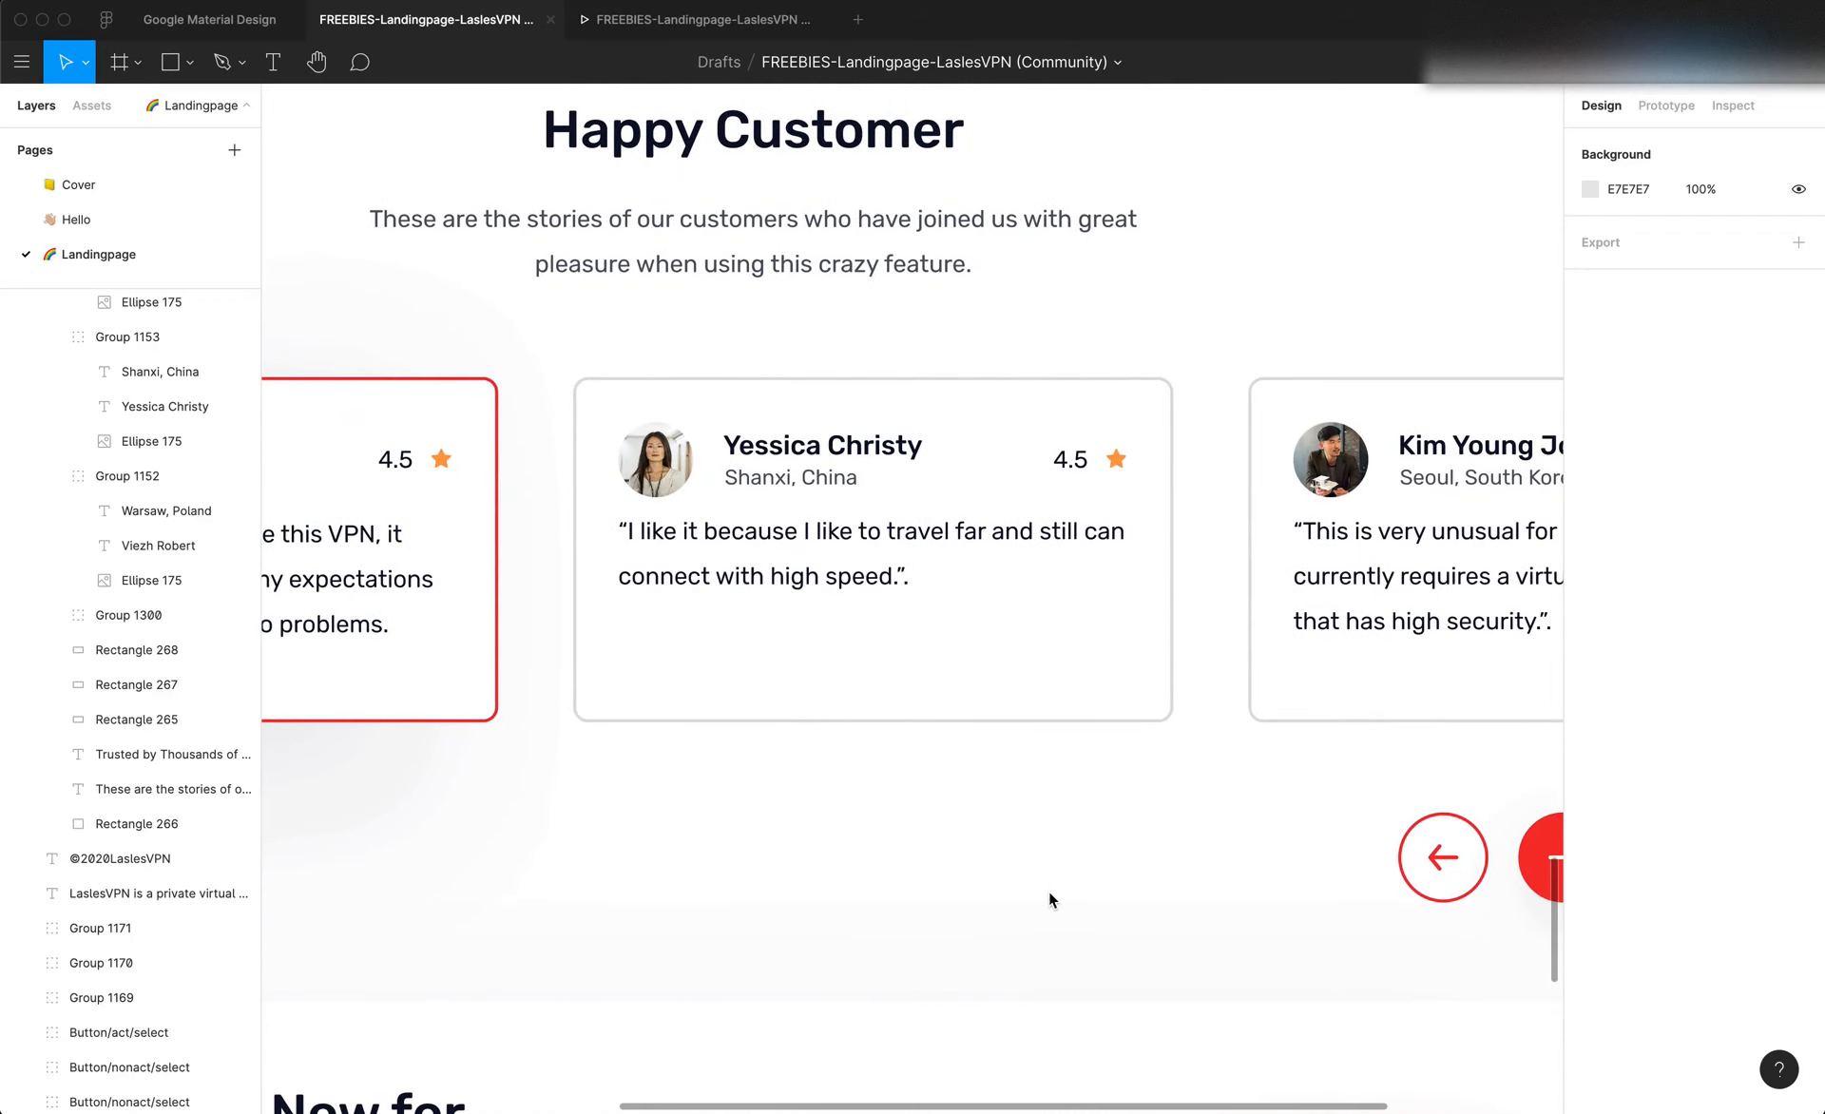
Draw a rectangle about 105 × 27 px below the second testimonial card and sample the surrounding background, #FDFDFD, as its fill
key(r)
drag(1026, 867, 1104, 888)
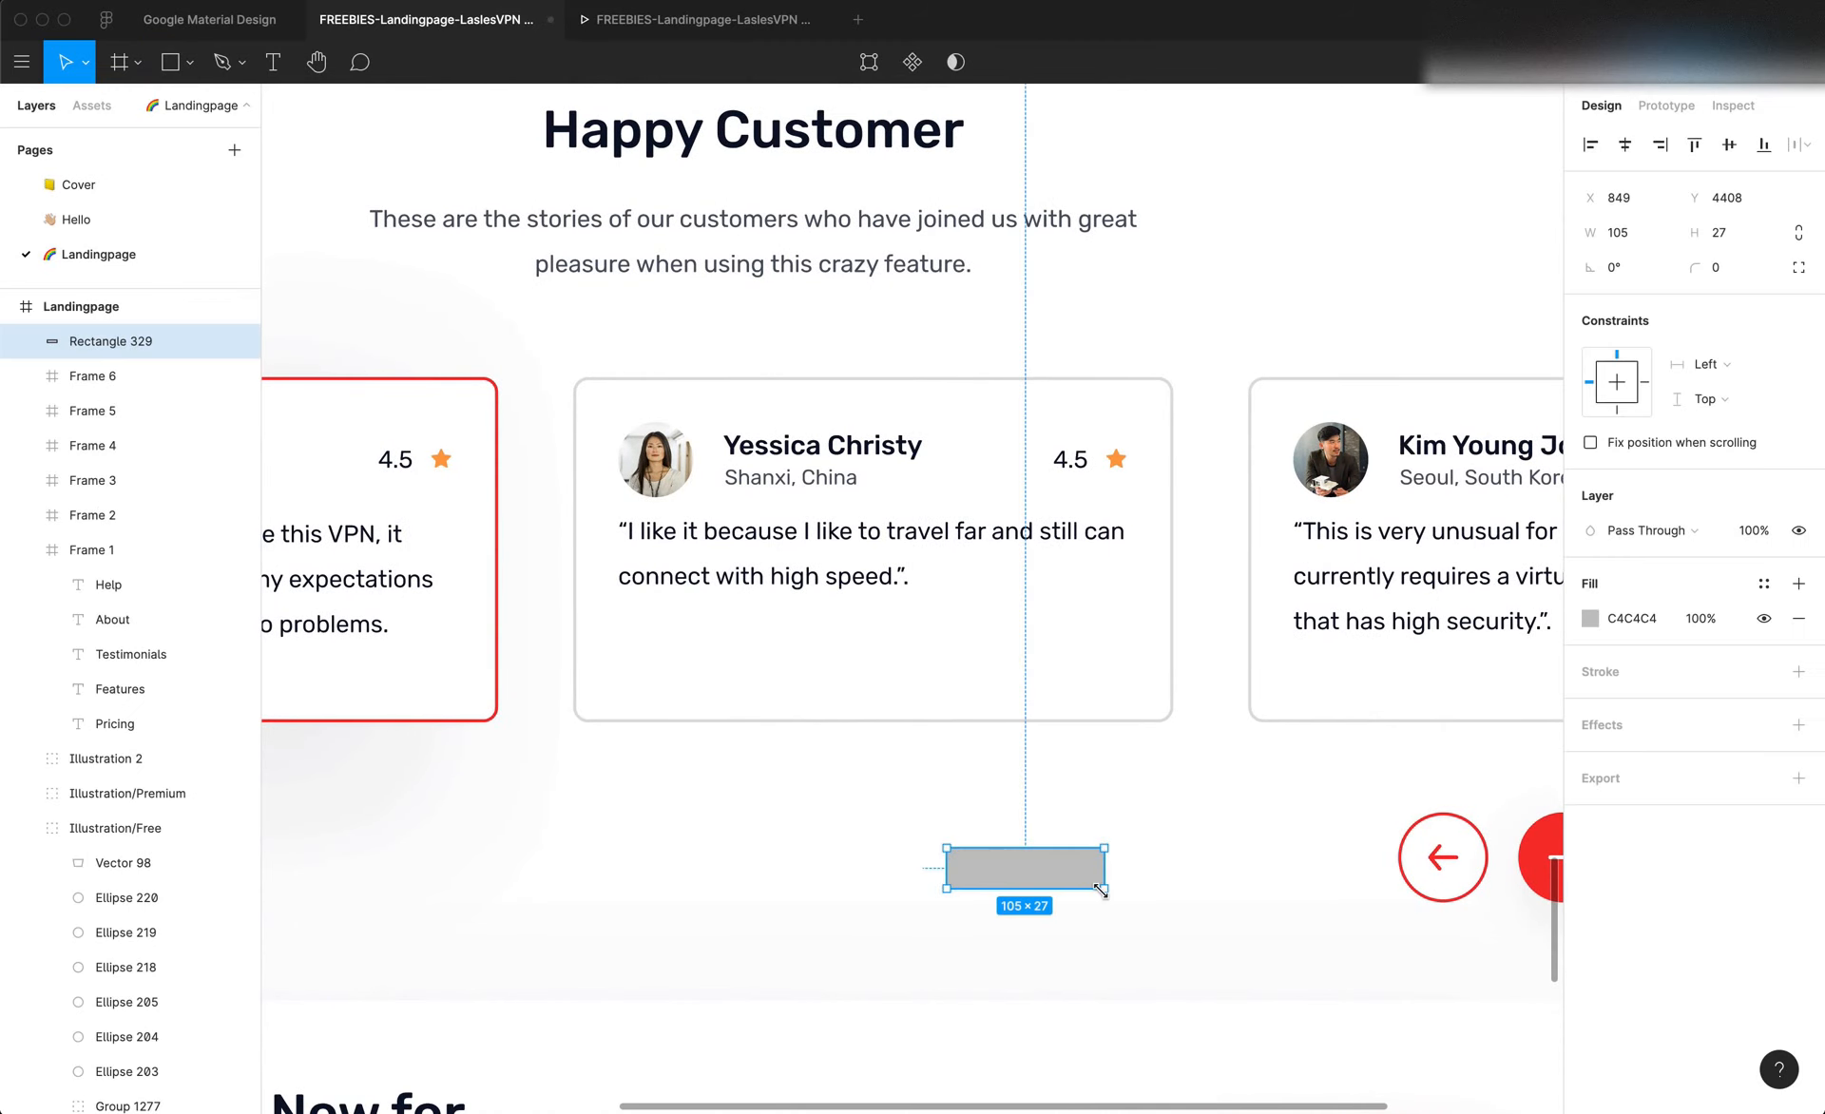
click(1590, 619)
click(1326, 877)
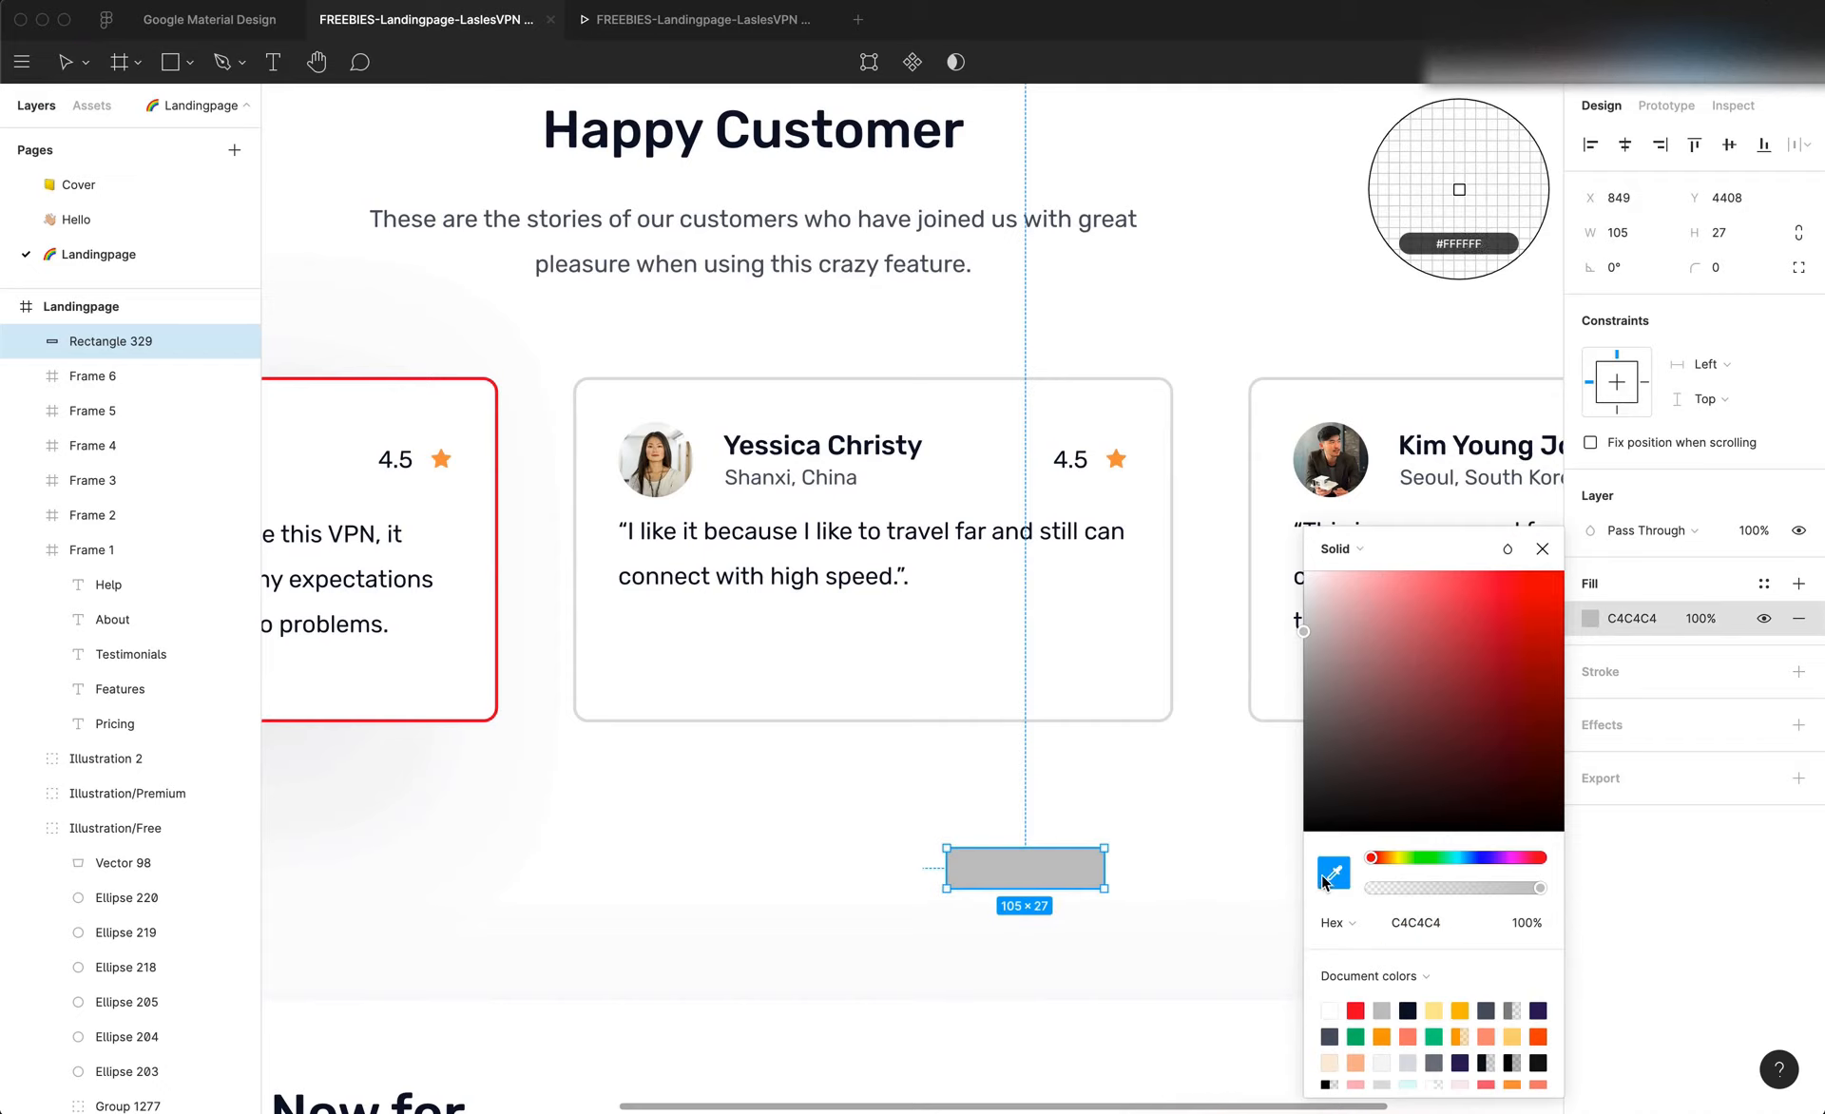
click(1160, 950)
click(1394, 926)
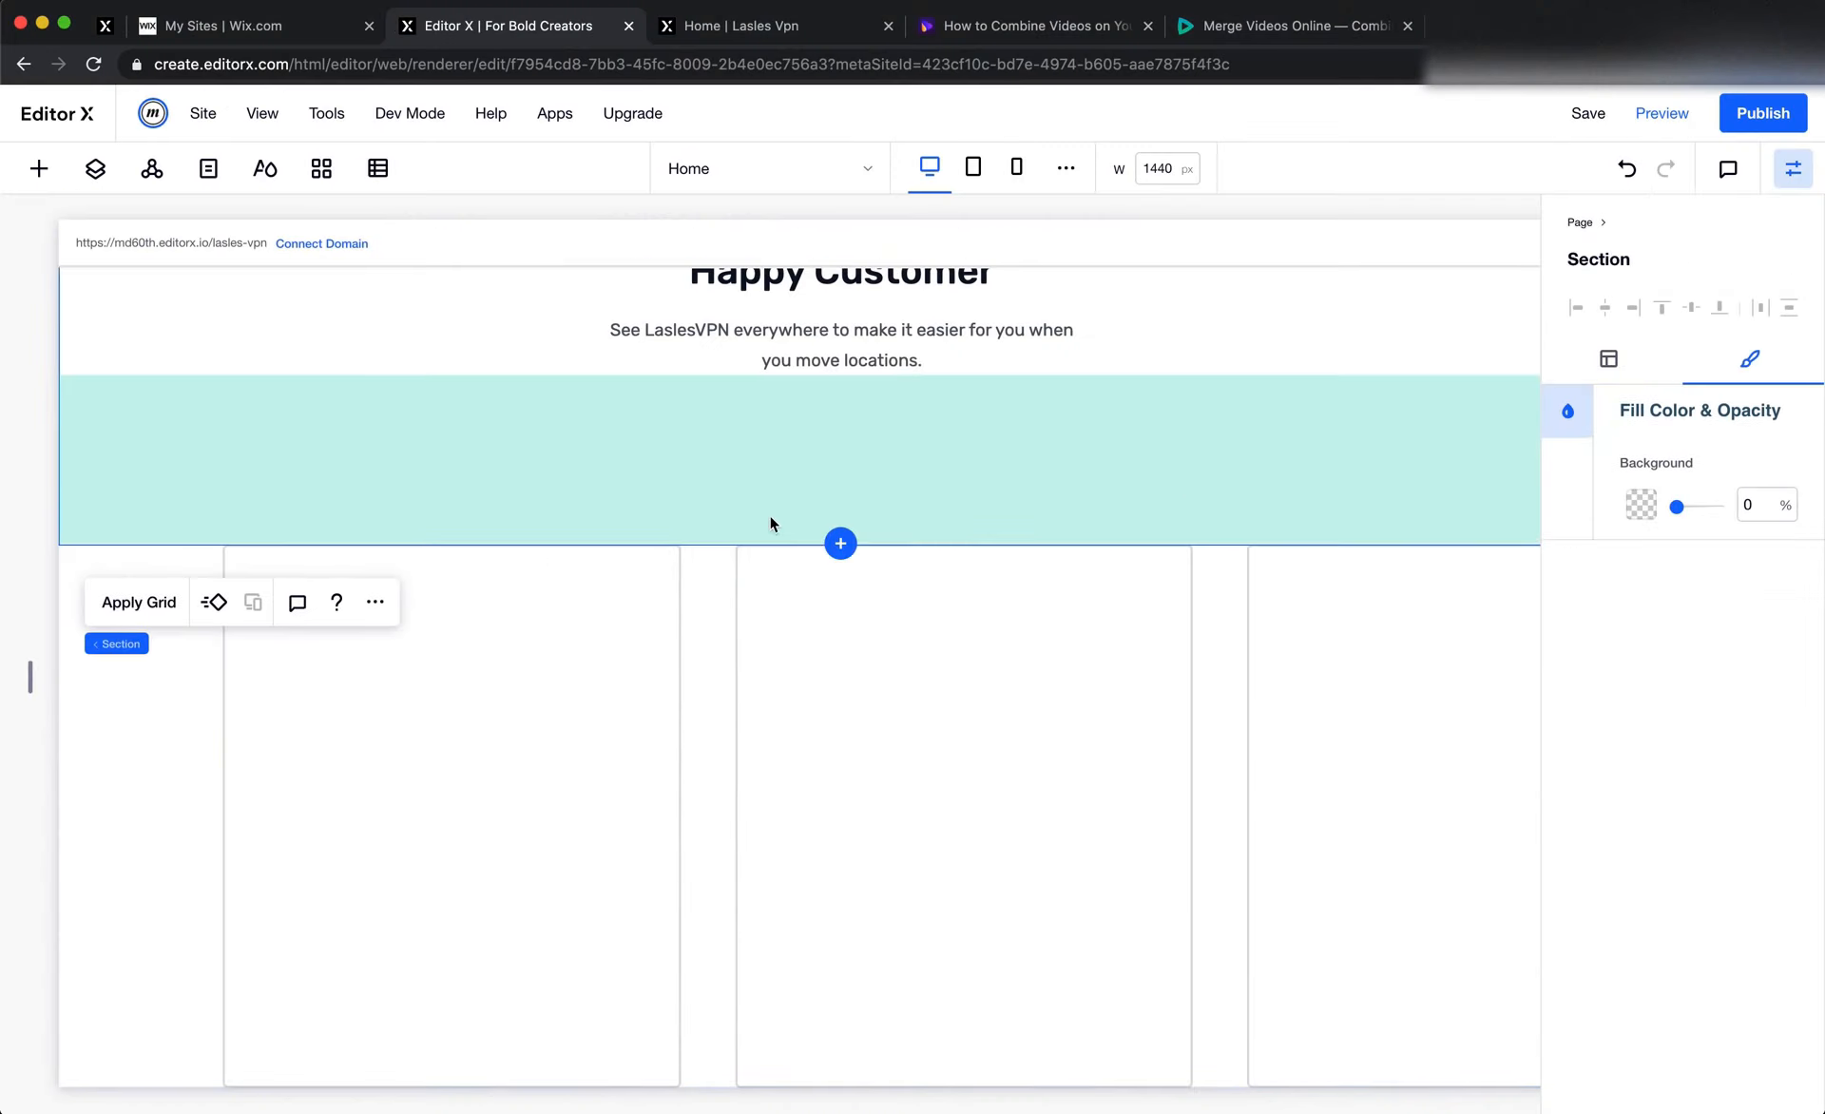
In Editor X, add the custom colour #FDFDFD and apply it as the background of the section holding the repeater
scroll(770, 522, down, 2)
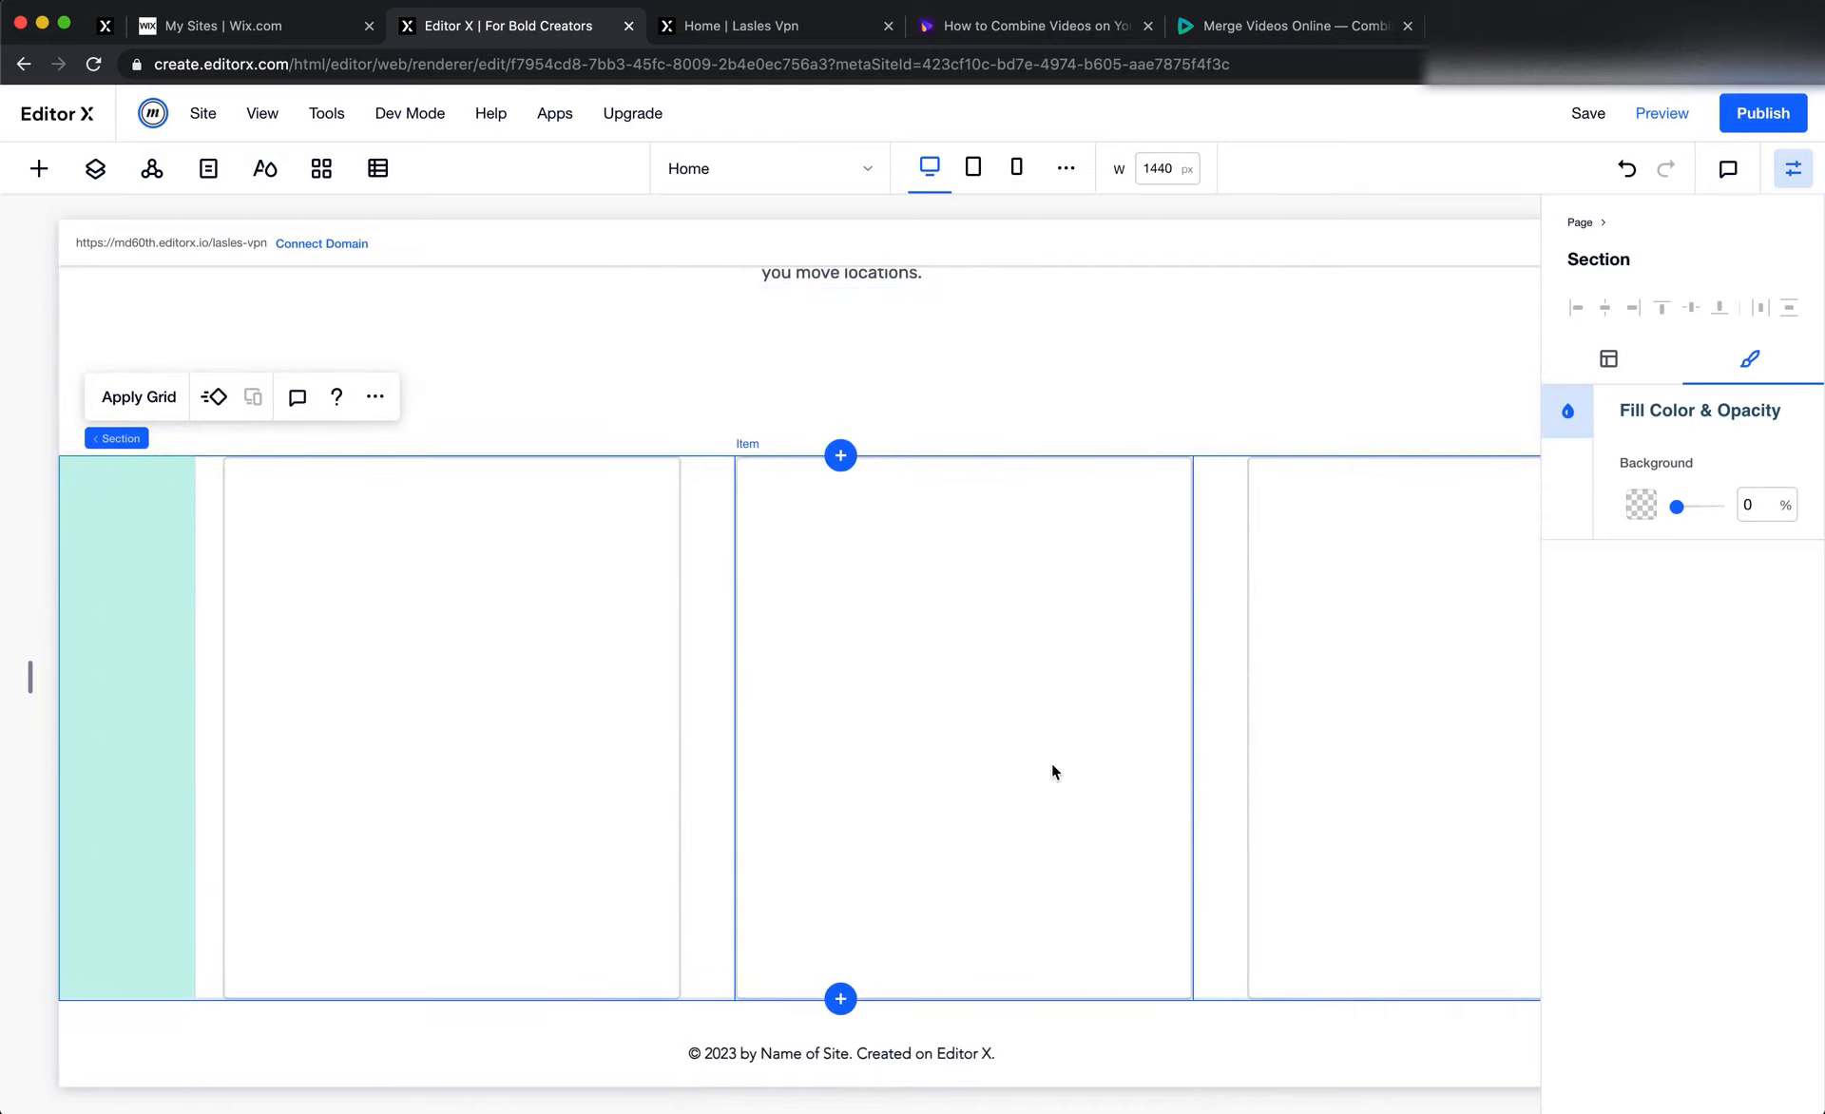
click(1639, 509)
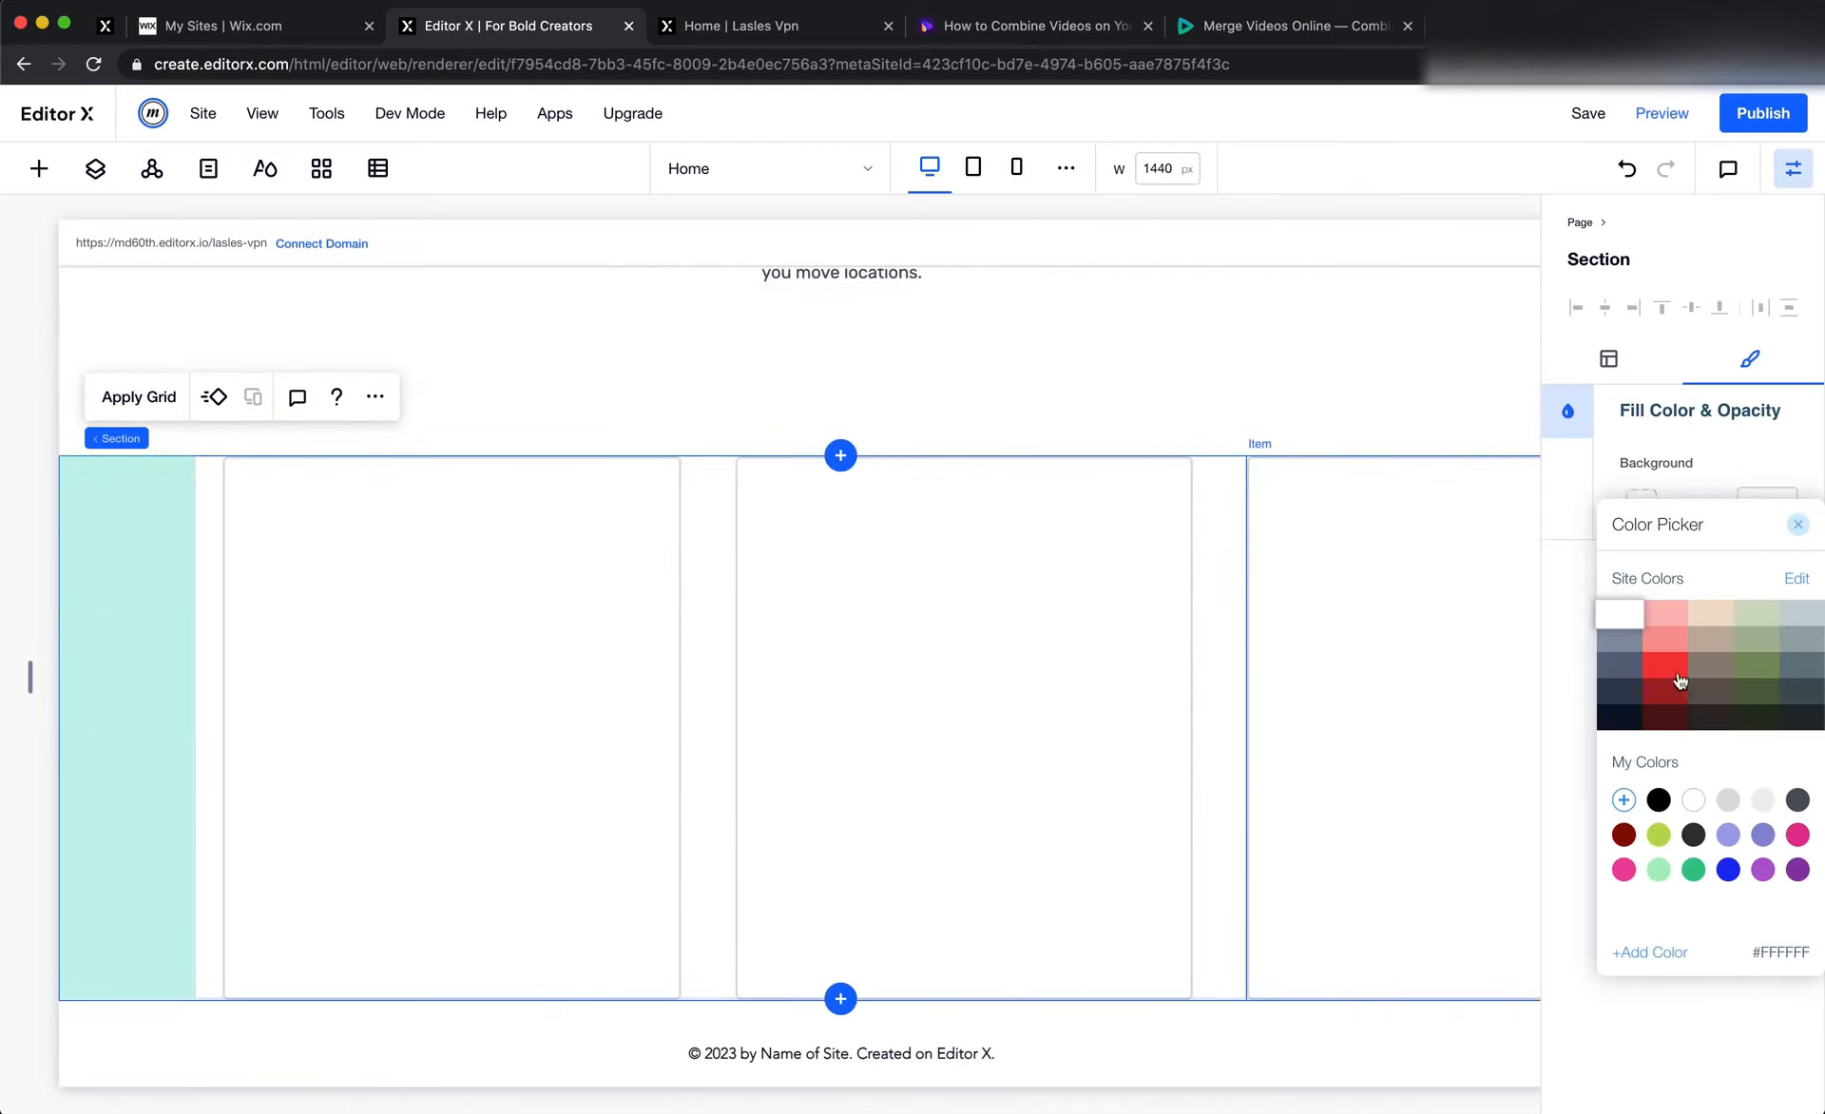
click(1620, 799)
double_click(1746, 900)
text(FDFDFD)
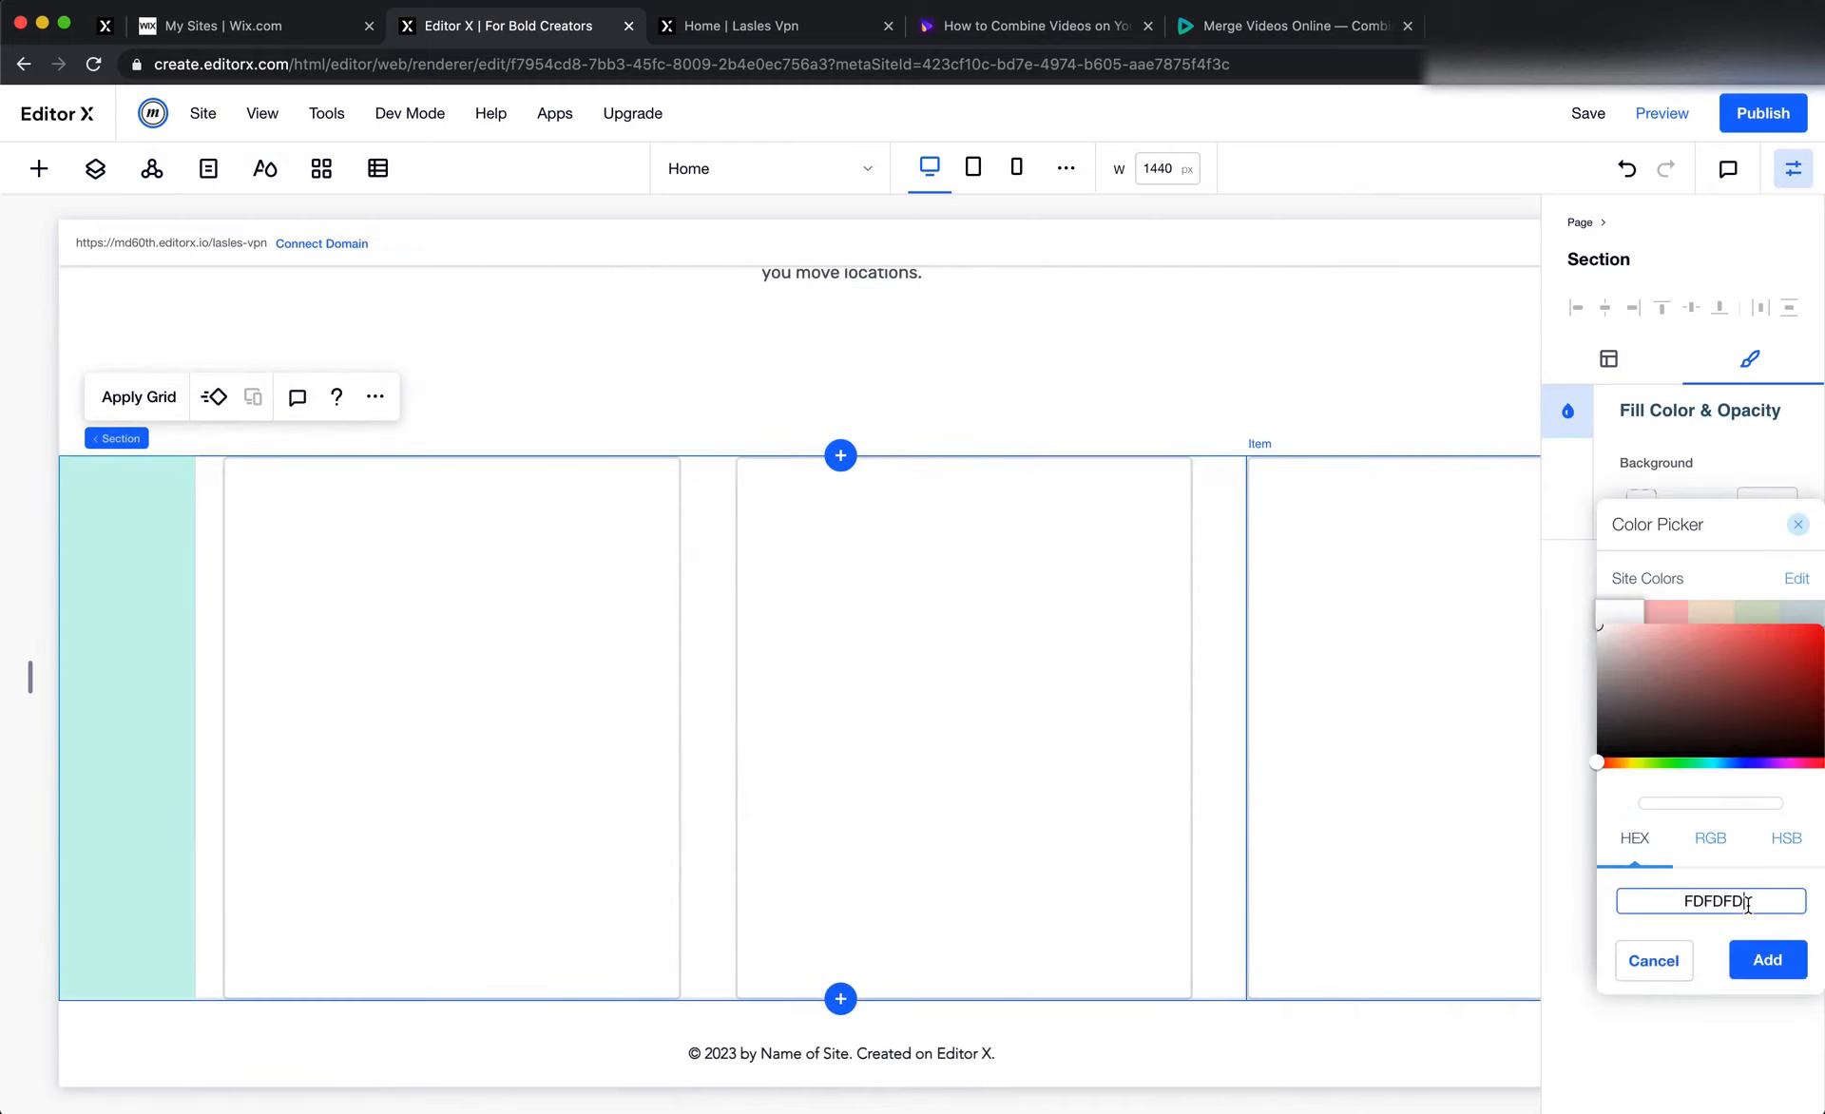
click(1766, 959)
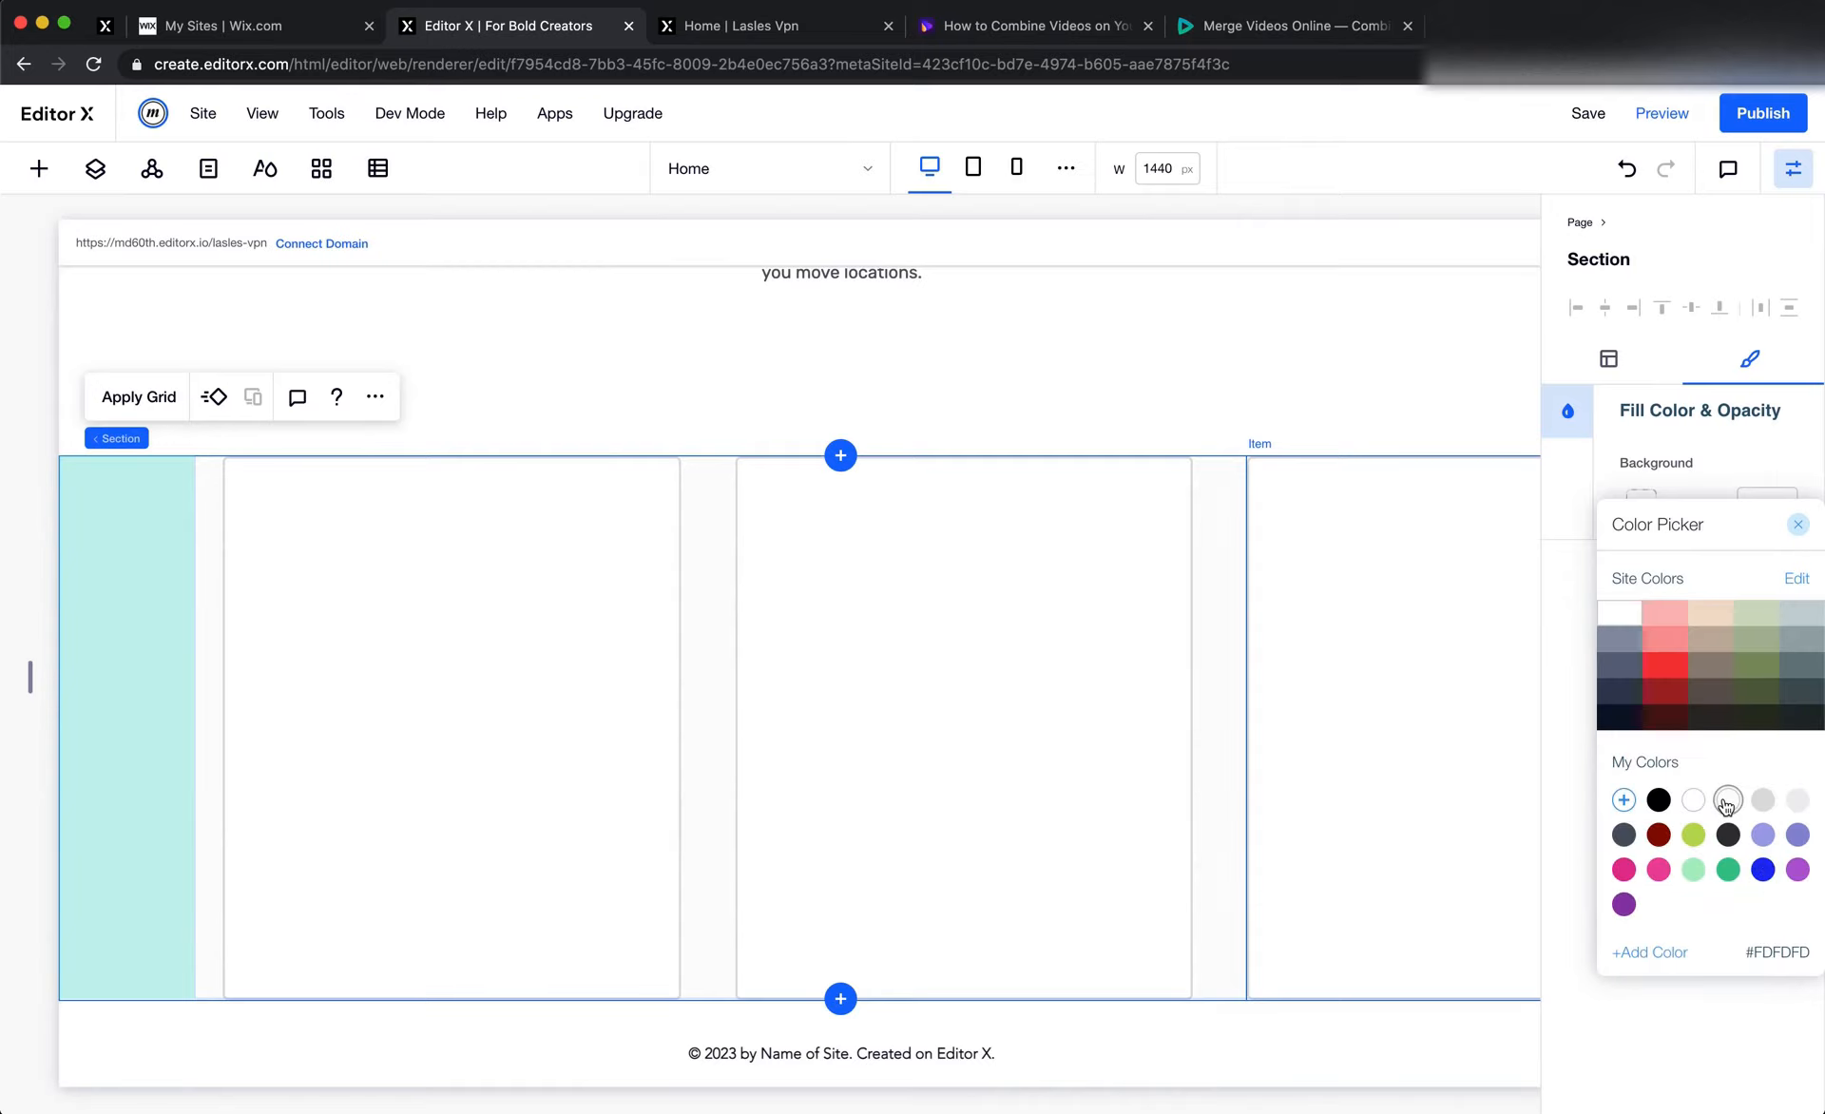
click(1025, 565)
click(1024, 565)
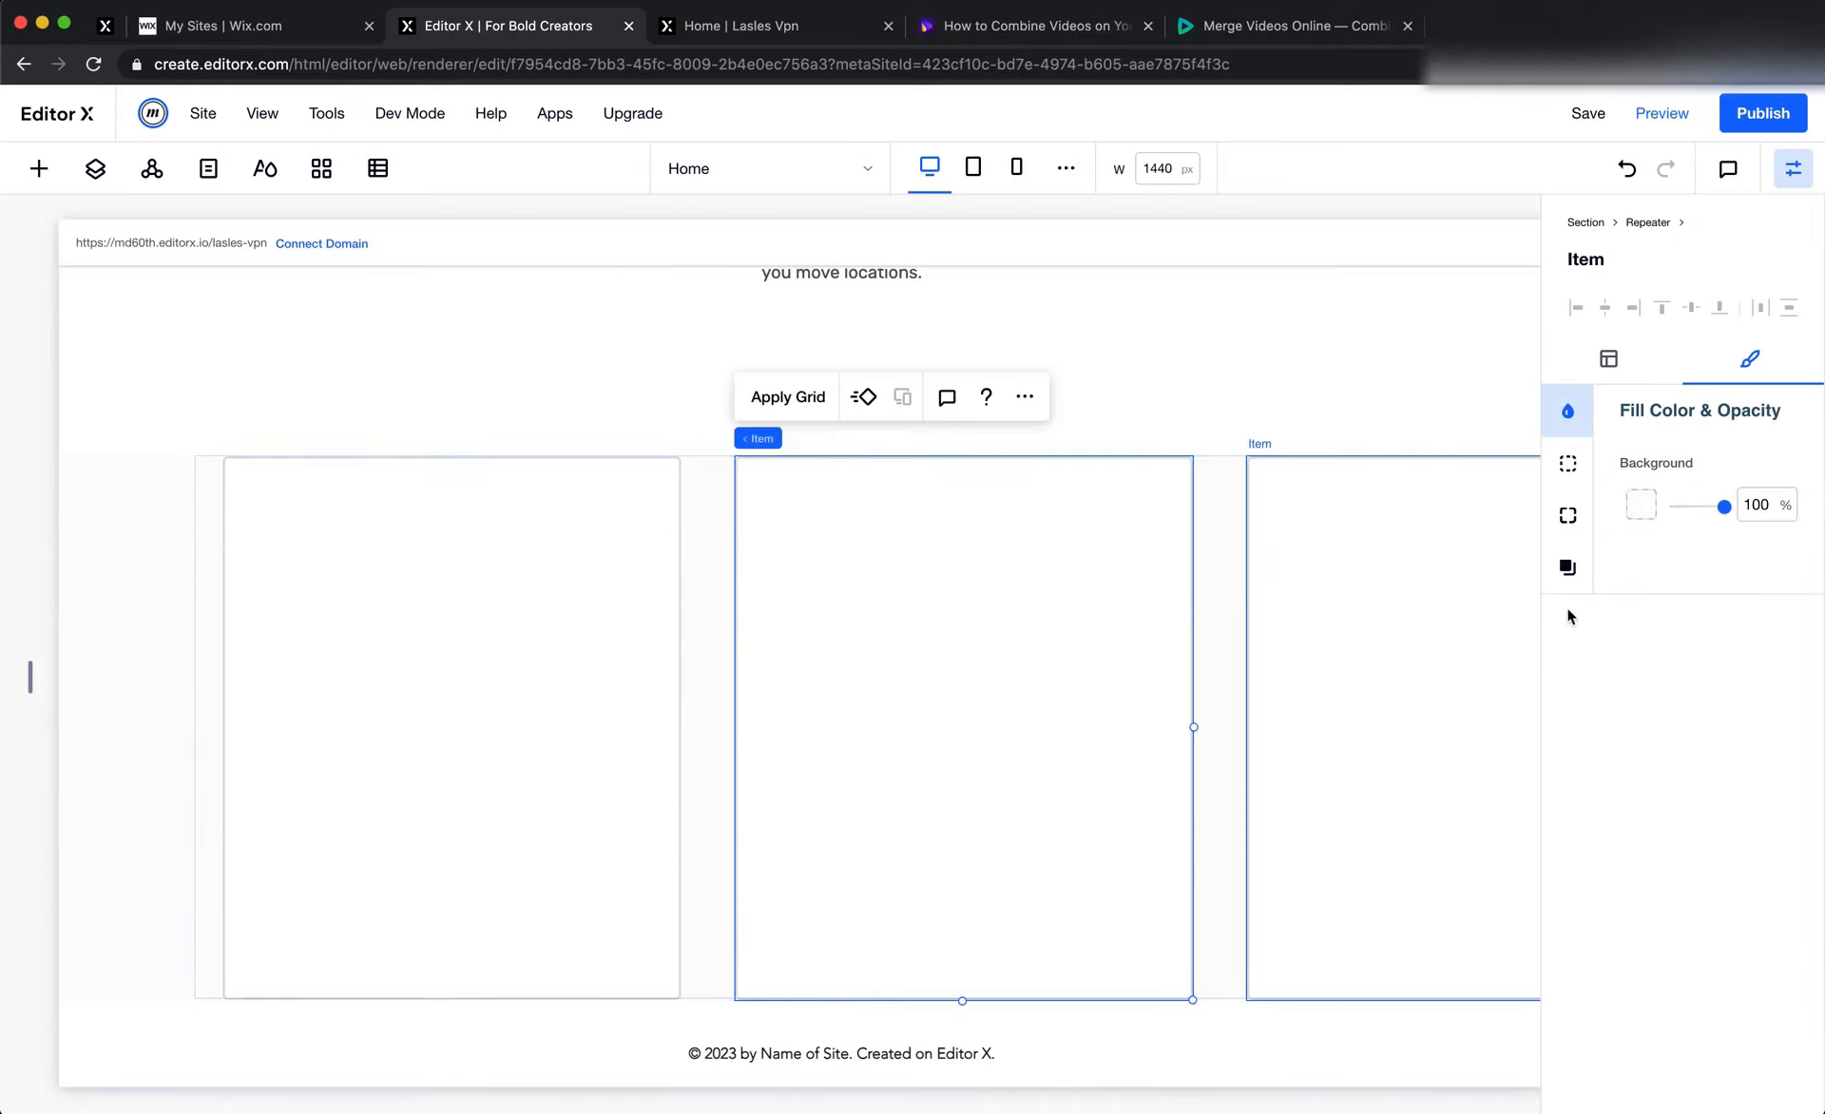
Apply the saved #FDFDFD colour to the background of the "Trusted by Thousands of Happy Customer" heading section
scroll(1239, 775, up, 4)
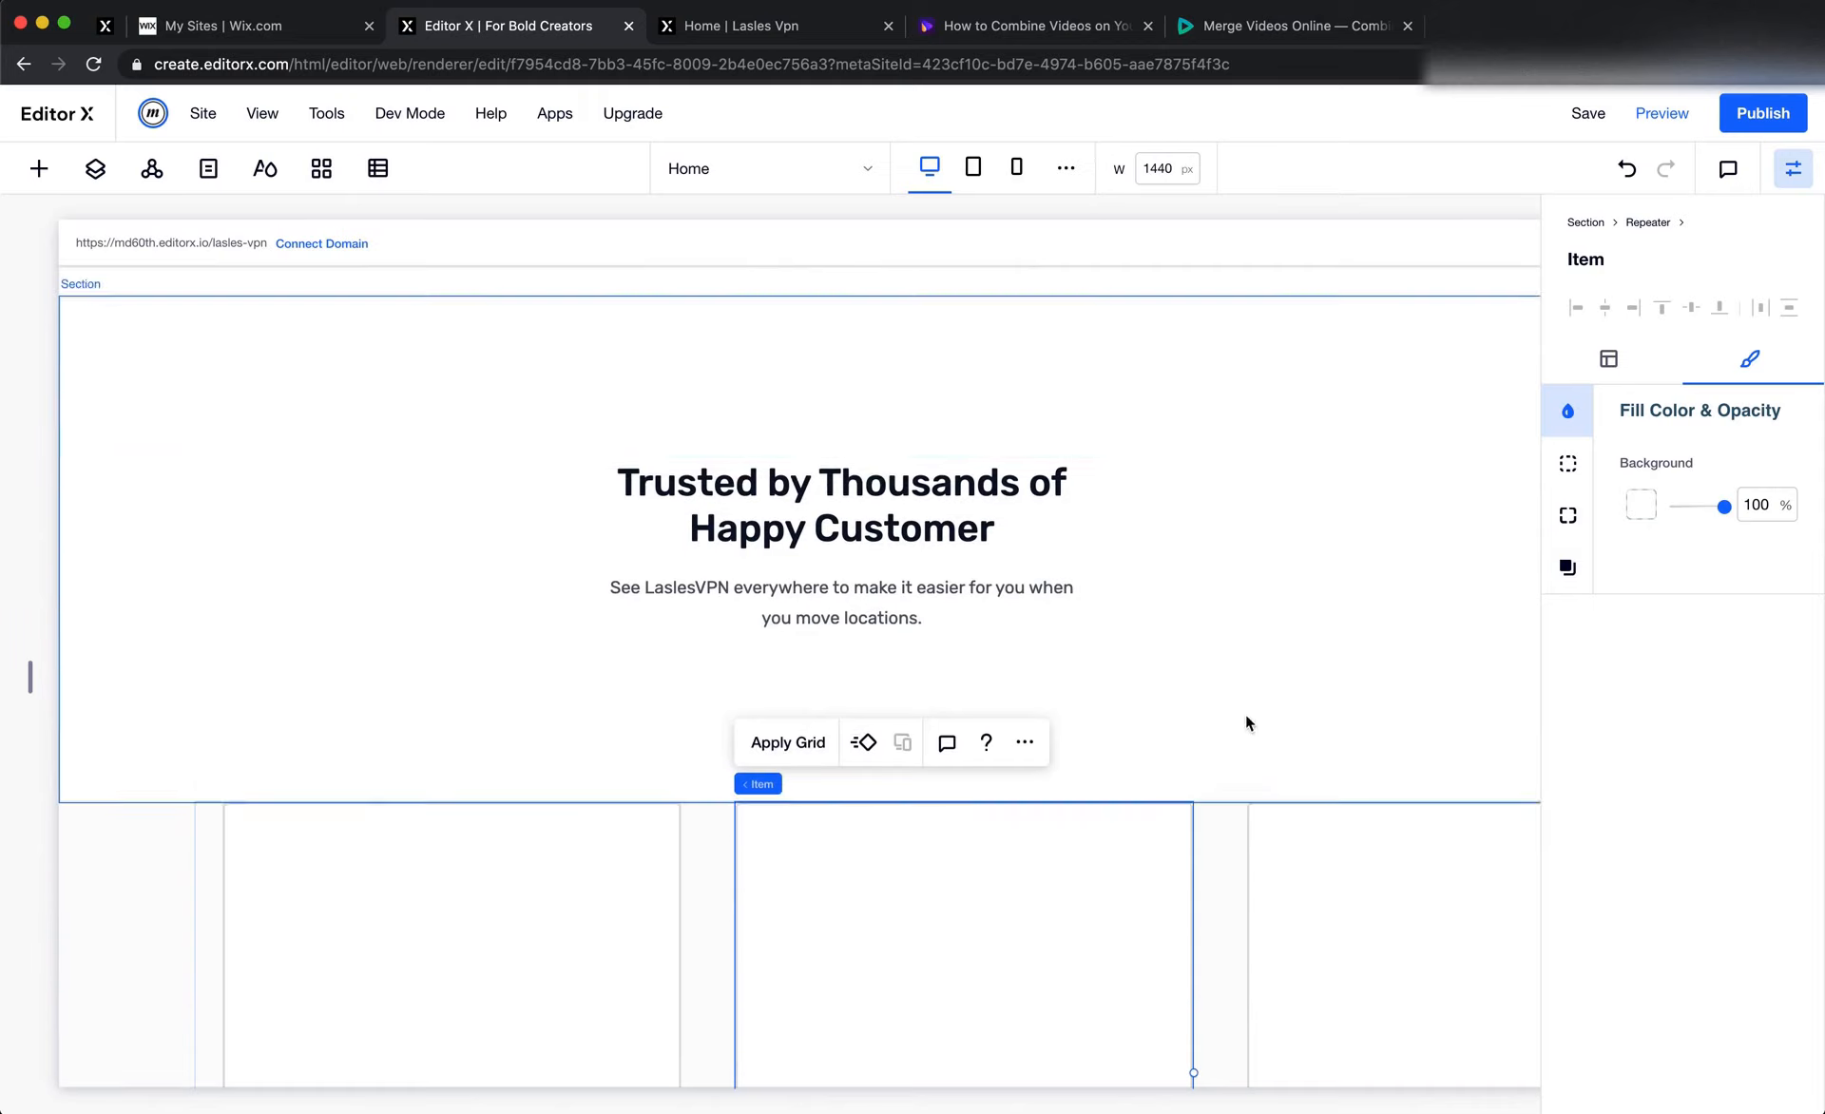
click(1245, 718)
click(1634, 513)
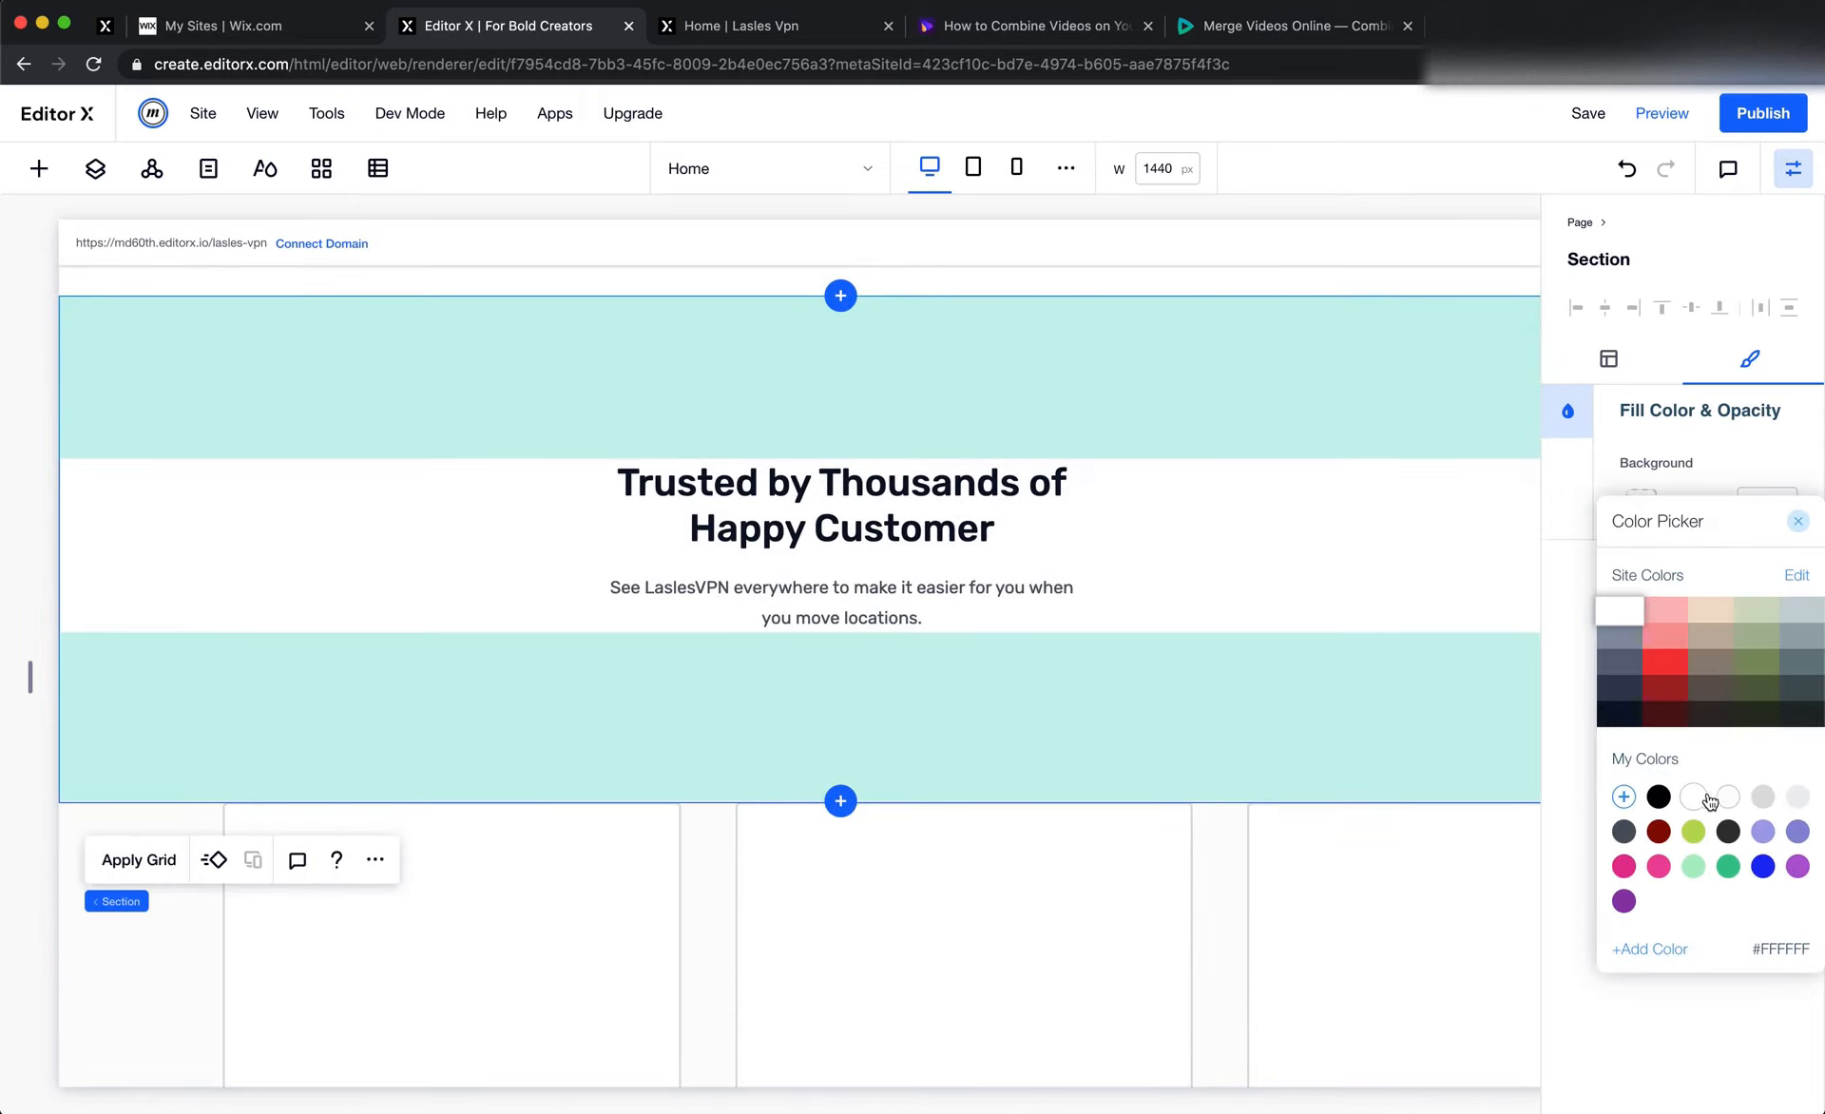
click(1726, 798)
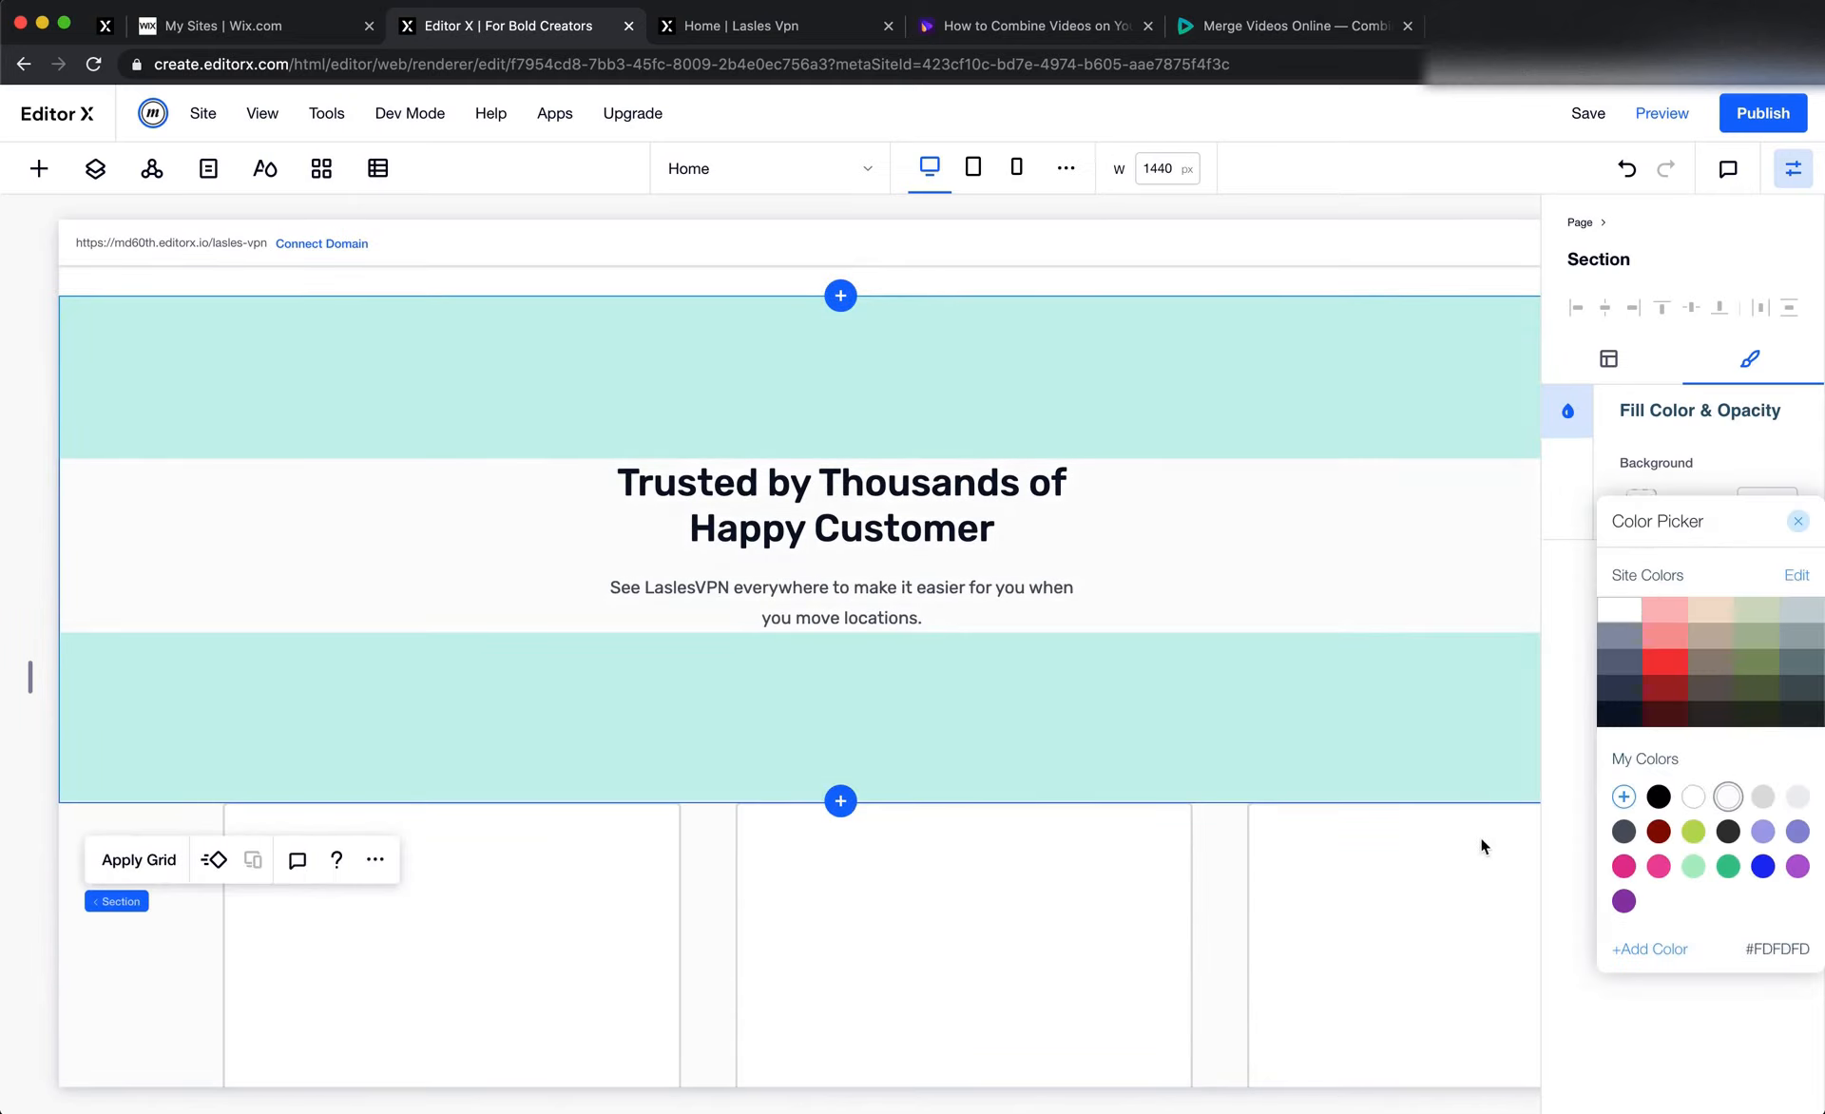
click(1480, 838)
click(1270, 859)
scroll(1285, 994, down, 4)
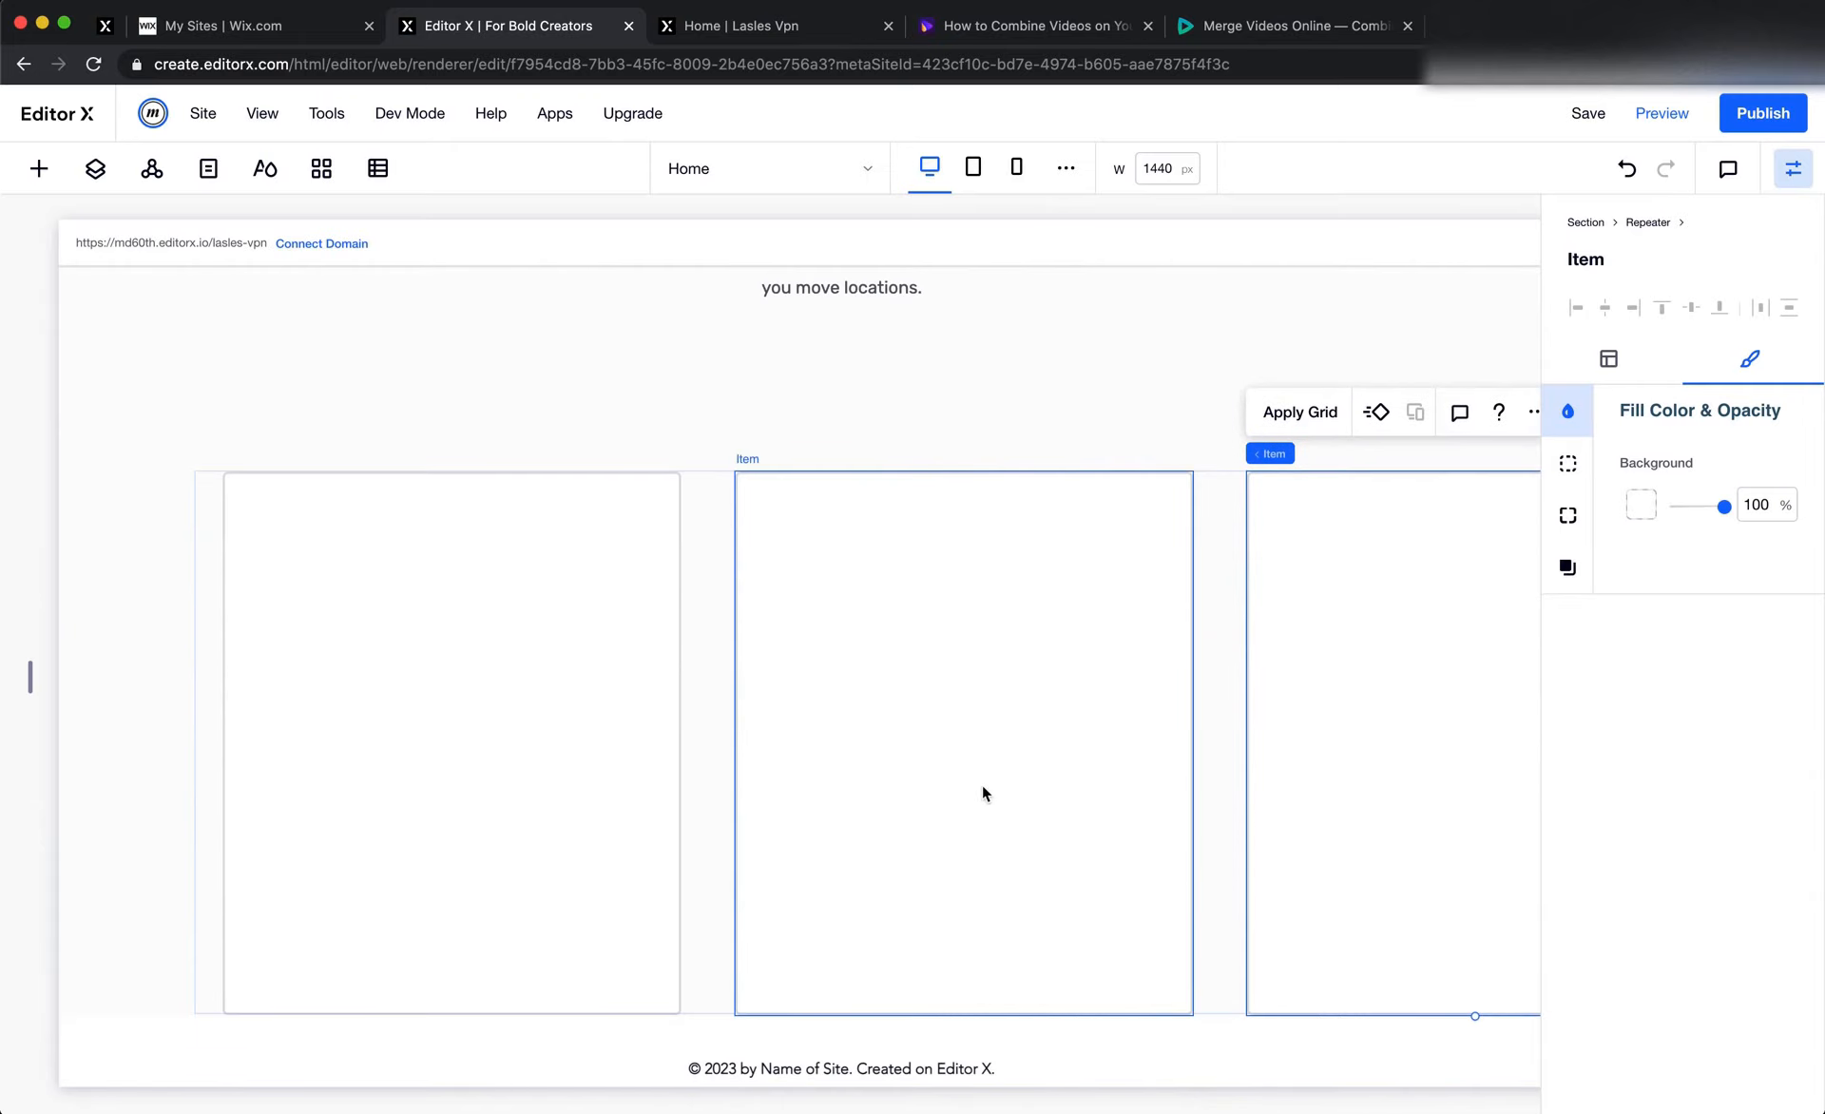
Switch to Figma and outline the first testimonial card's avatar, name and rating row with a frame about 377 × 73 px
key(super+Tab)
scroll(567, 732, left, 5)
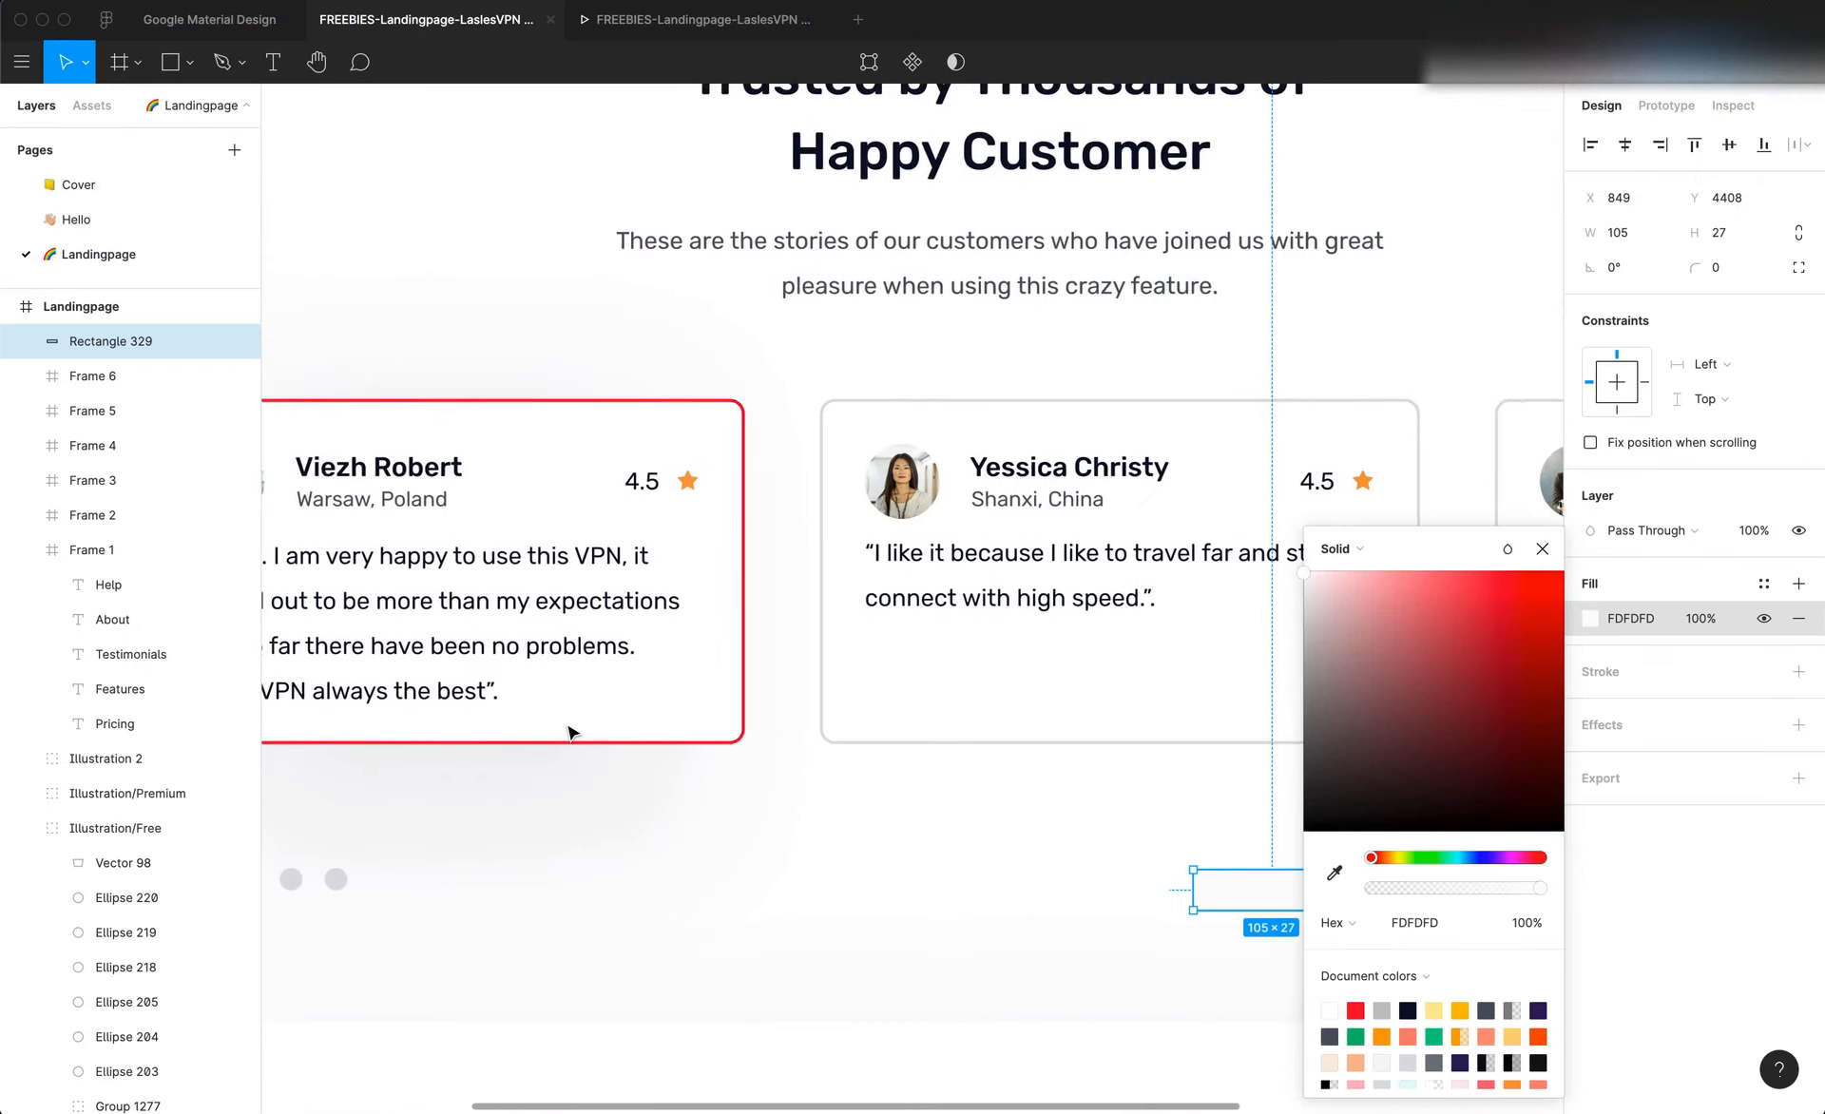
scroll(563, 730, down, 3)
click(625, 783)
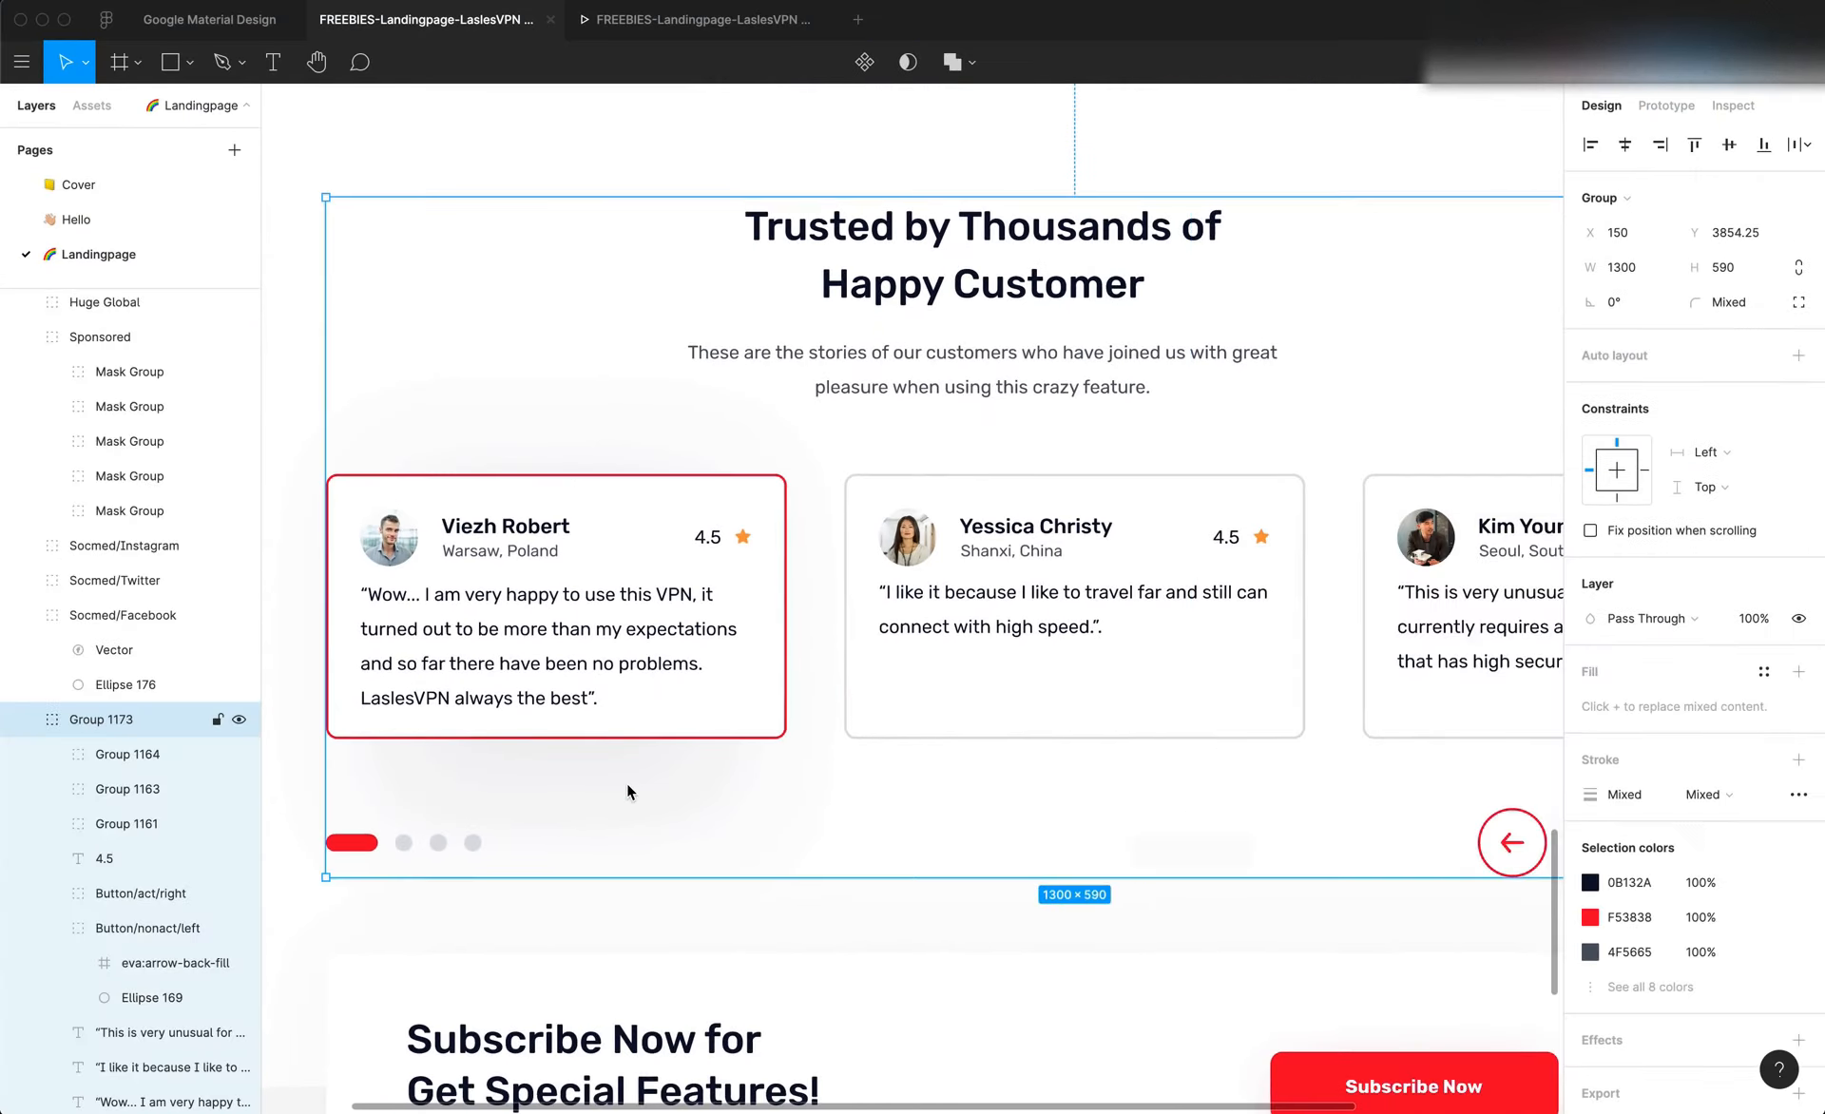
scroll(625, 783, left, 3)
scroll(626, 783, up, 2)
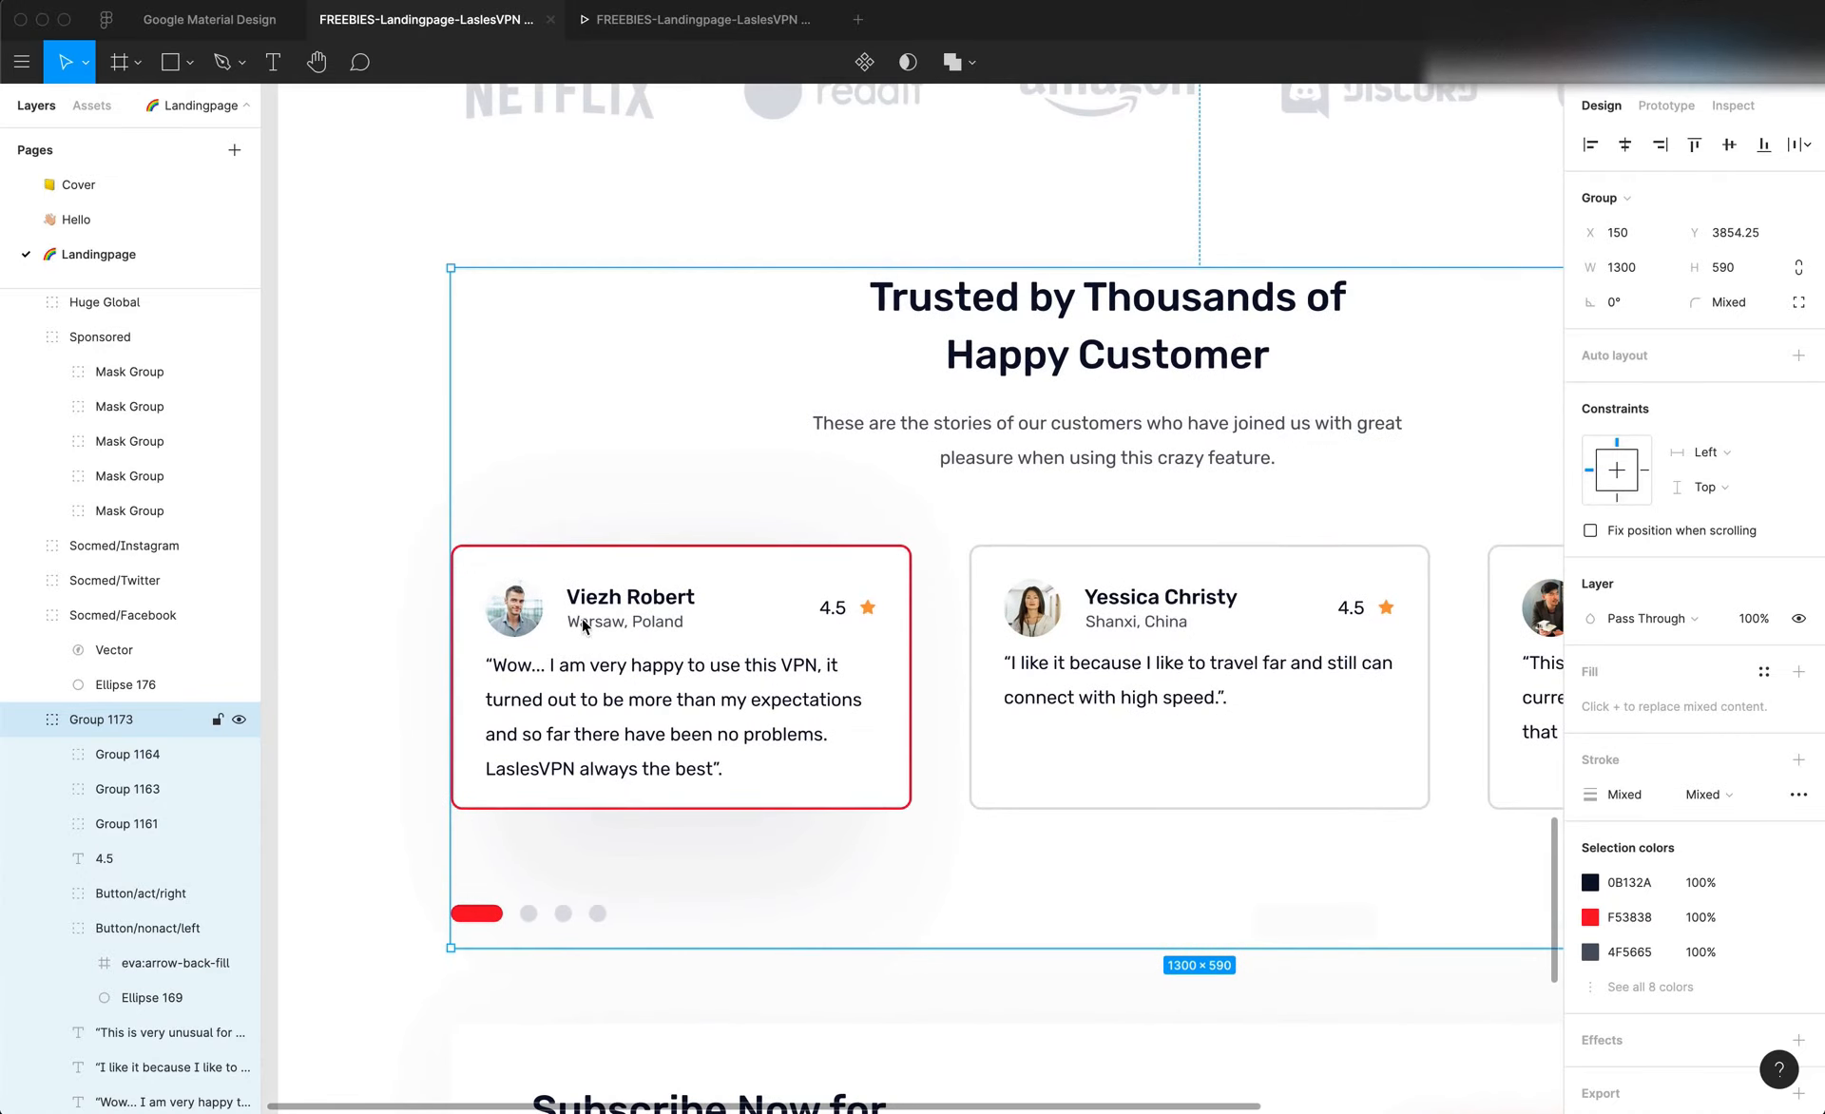
key(f)
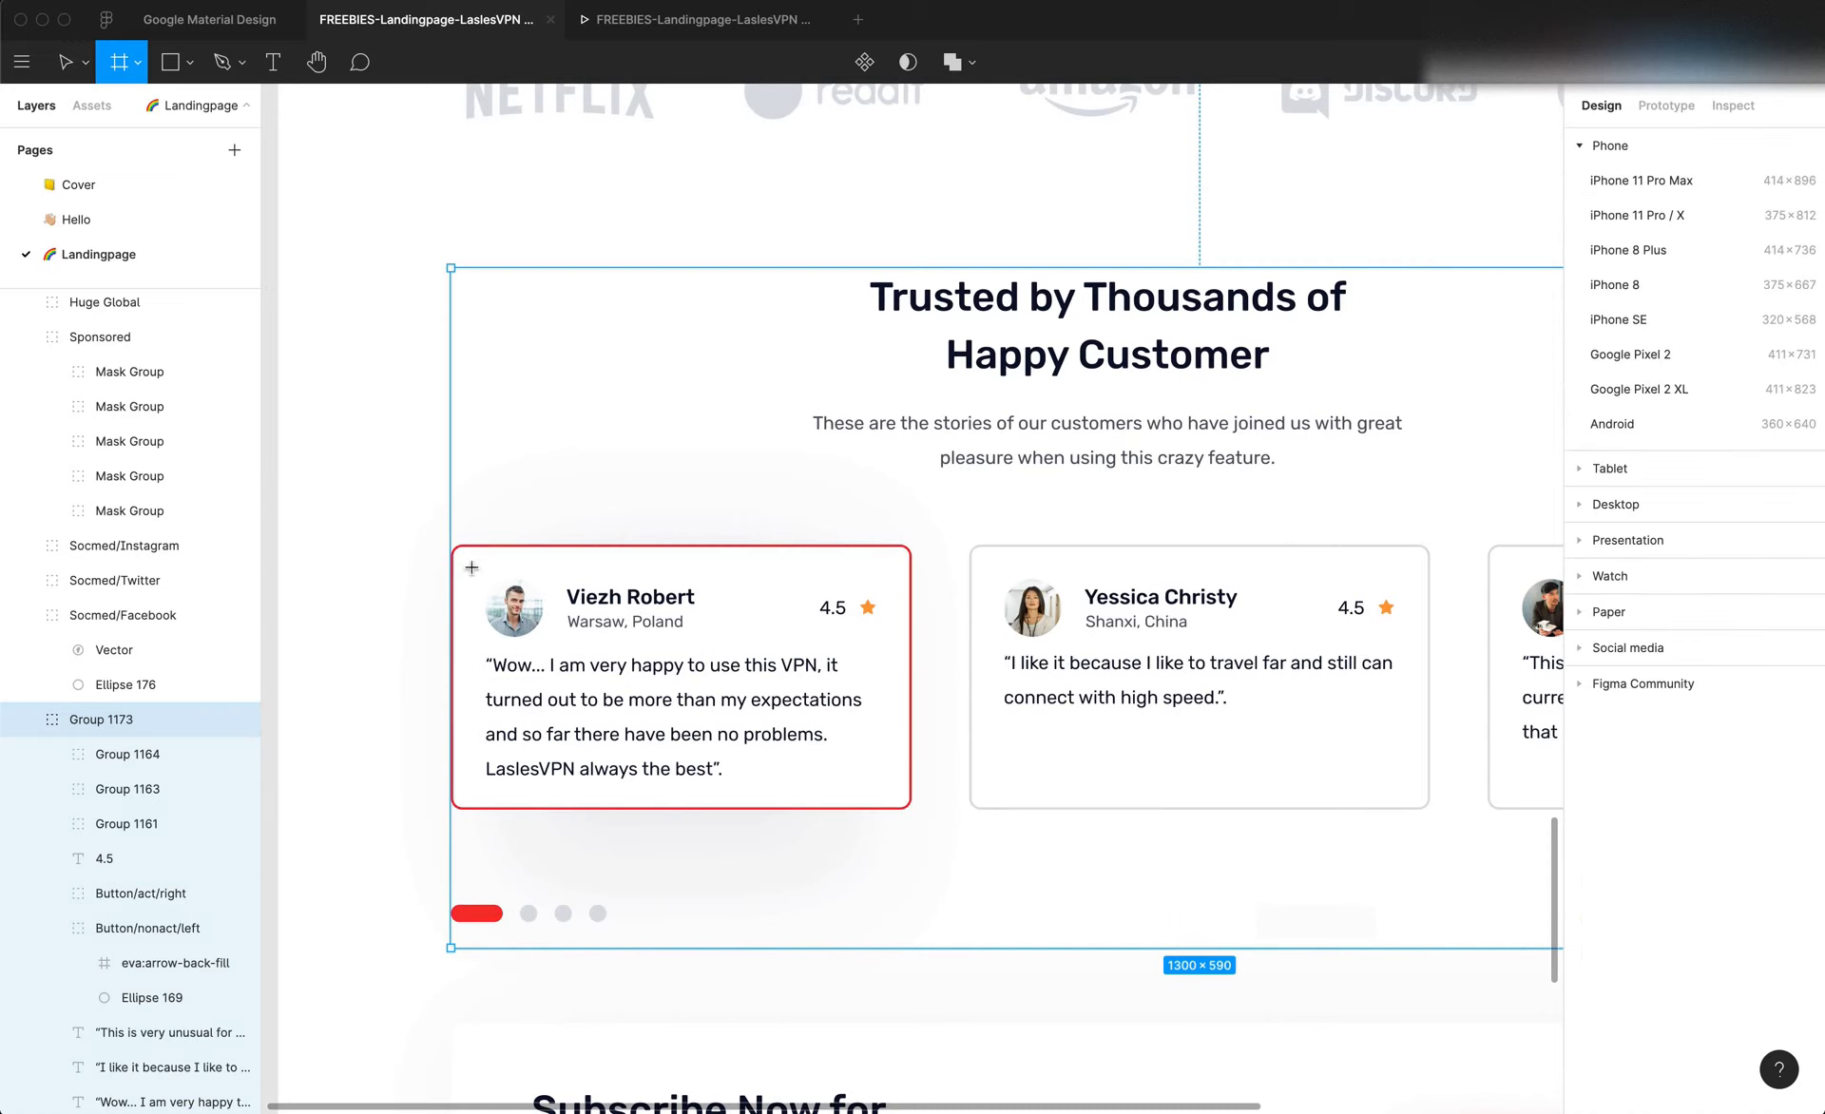
drag(466, 562, 900, 647)
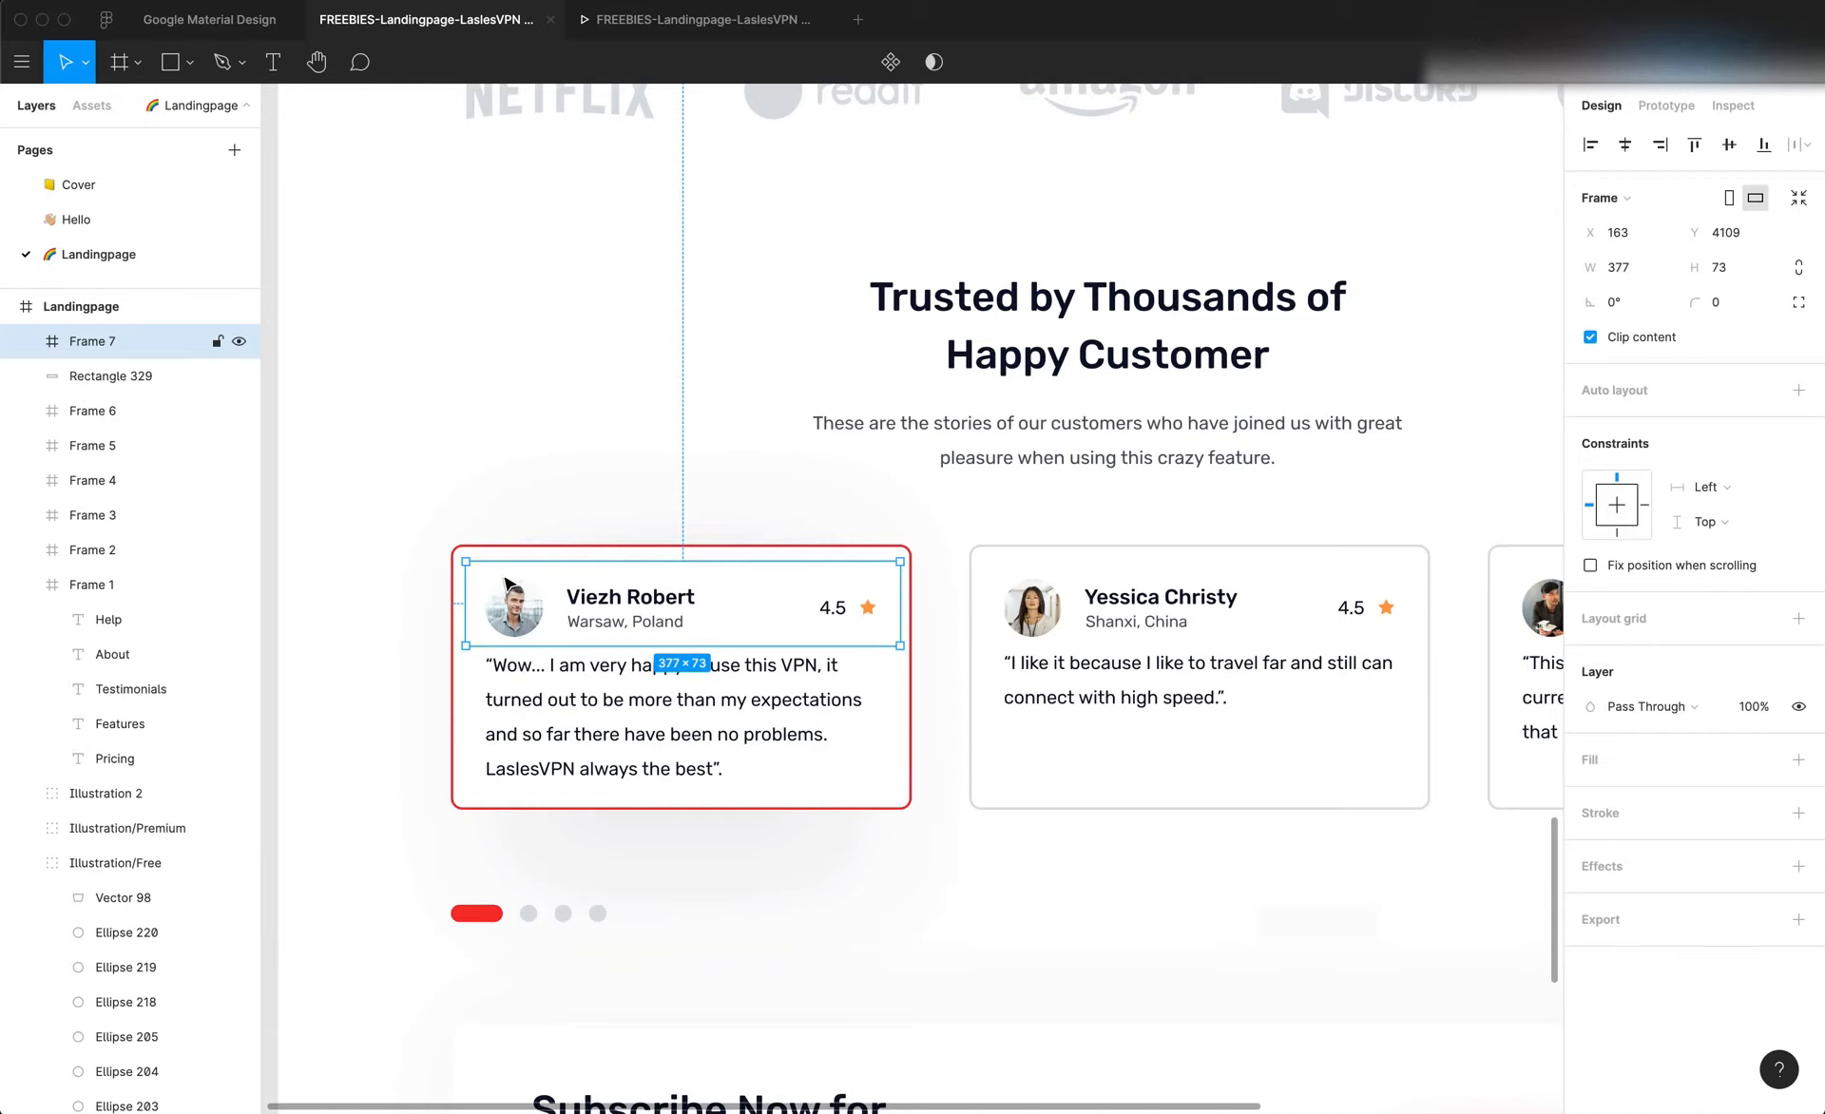
Try a second frame over the first card's quote text, and undo both row frames
click(485, 803)
key(f)
drag(463, 791, 889, 647)
key(super+z)
key(super+shift+z)
key(super+z)
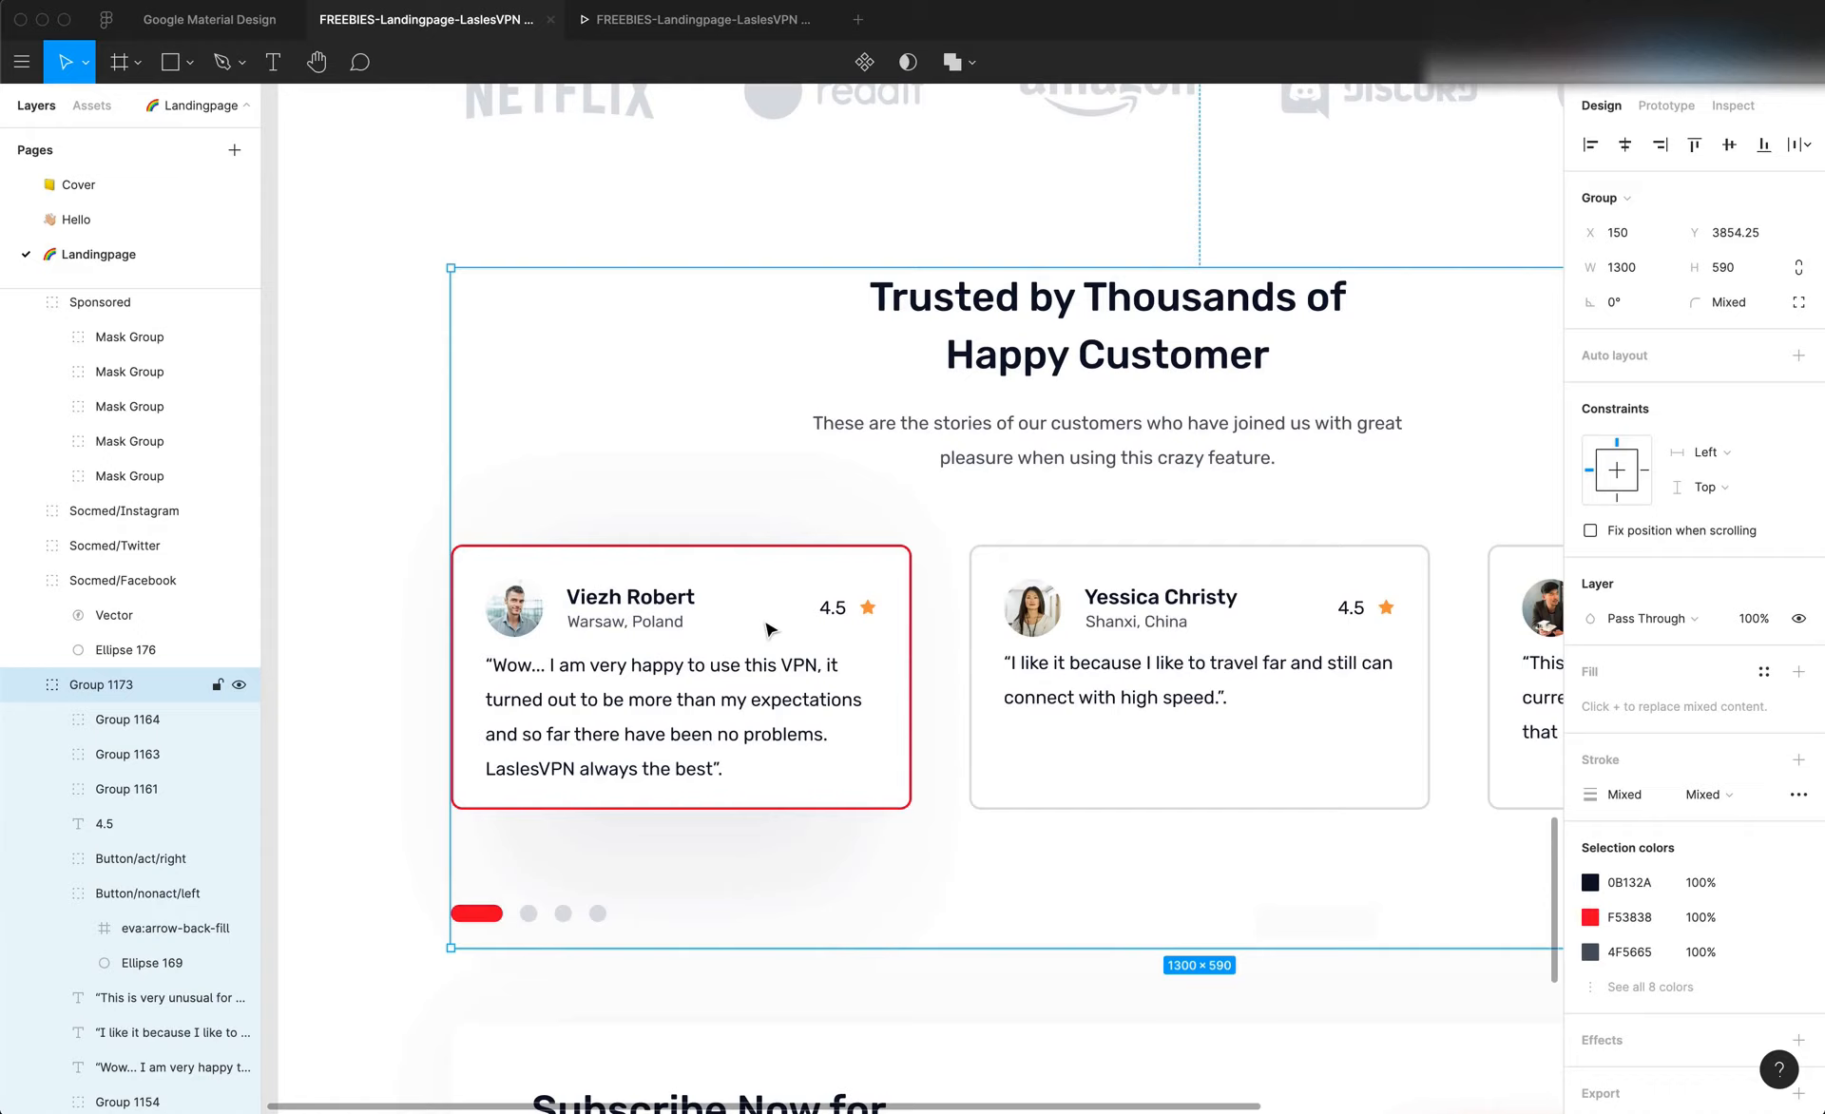
Mark three columns on the first card with frames about 65, 155 and 135 px wide, and undo all three
key(f)
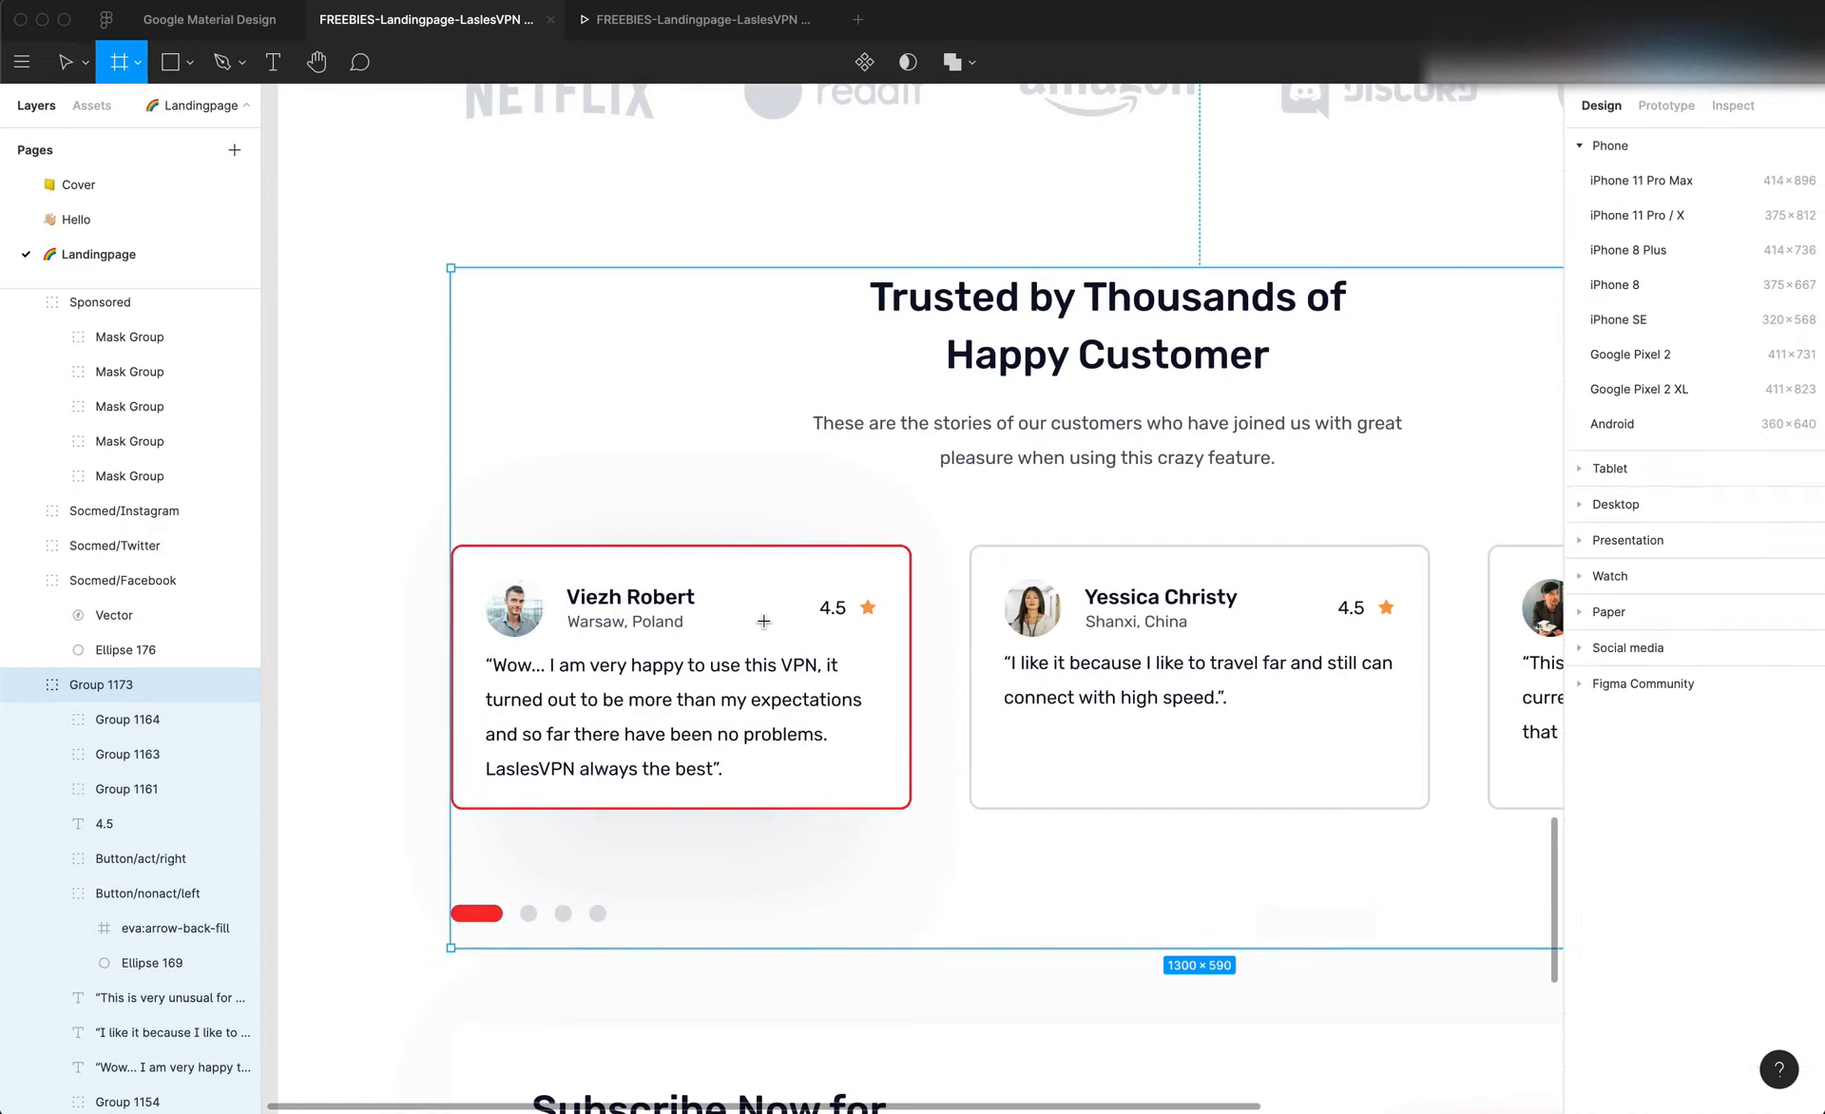
drag(468, 558, 547, 779)
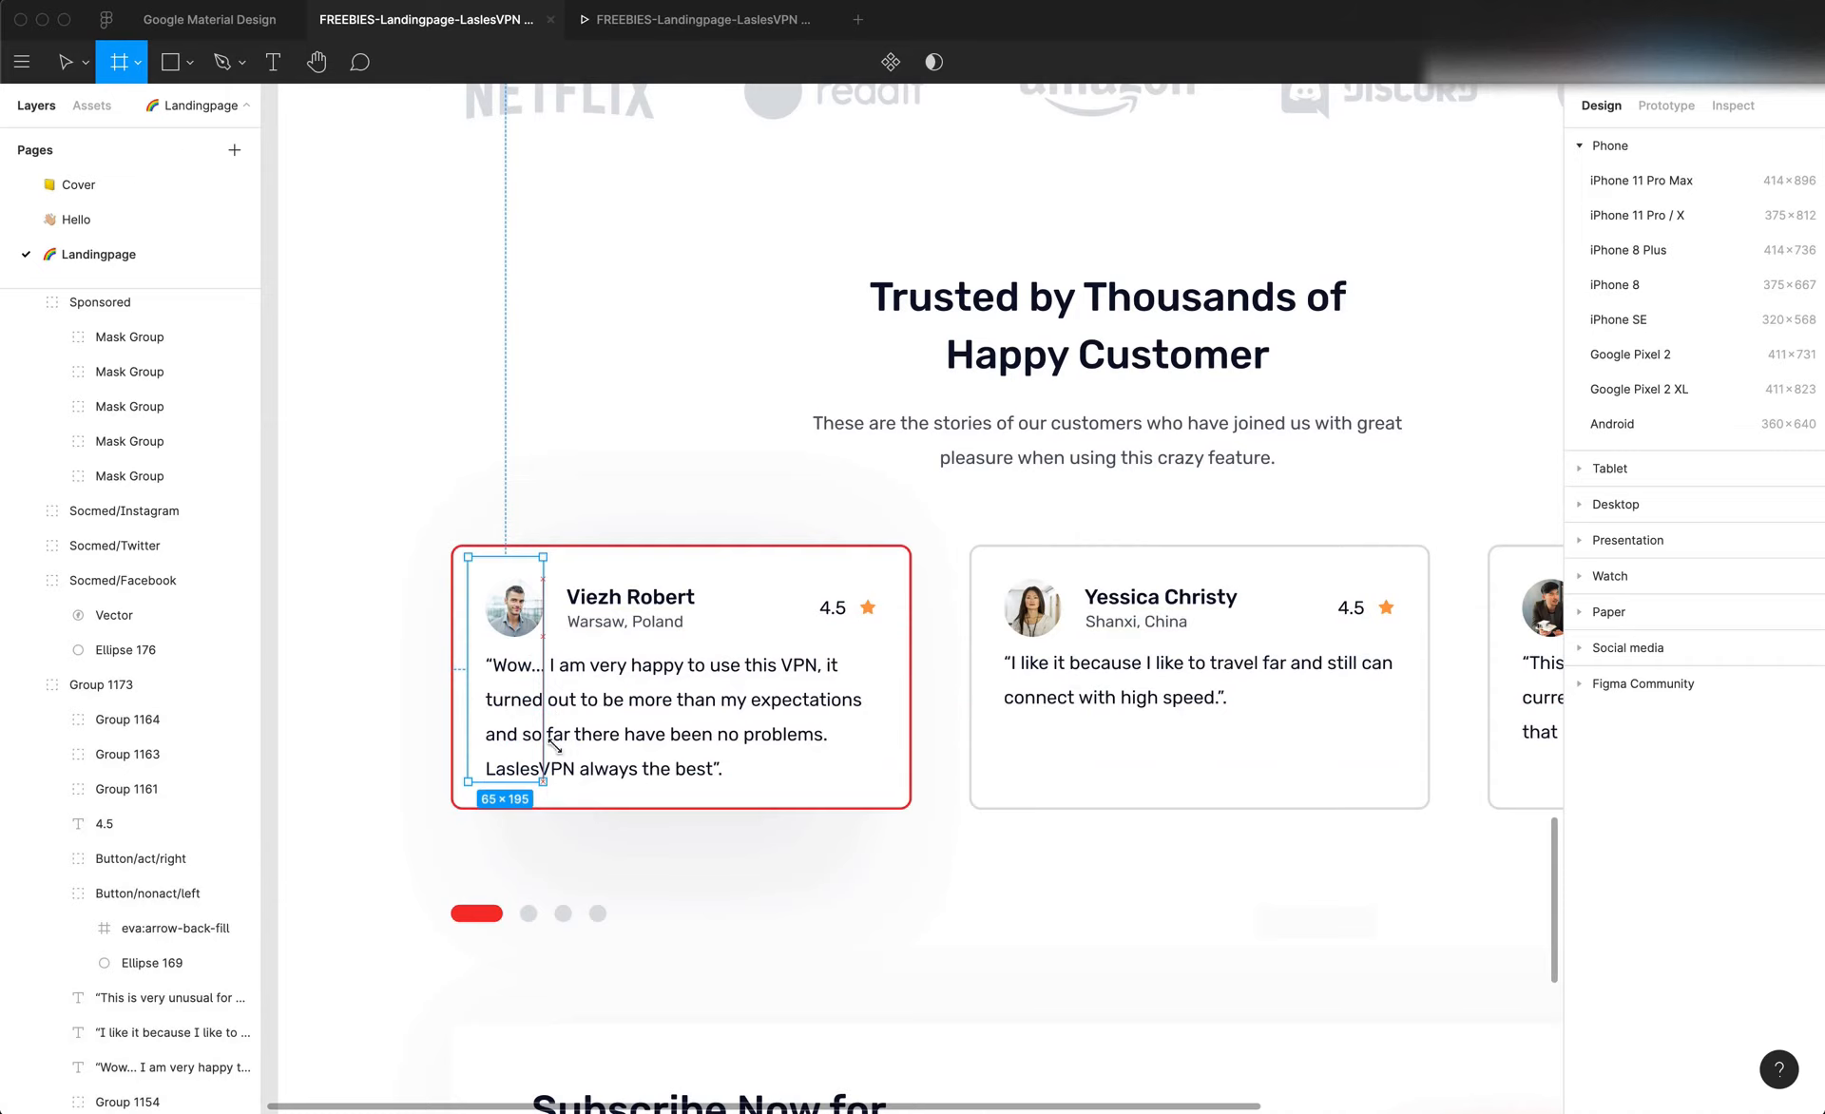
drag(555, 557, 734, 803)
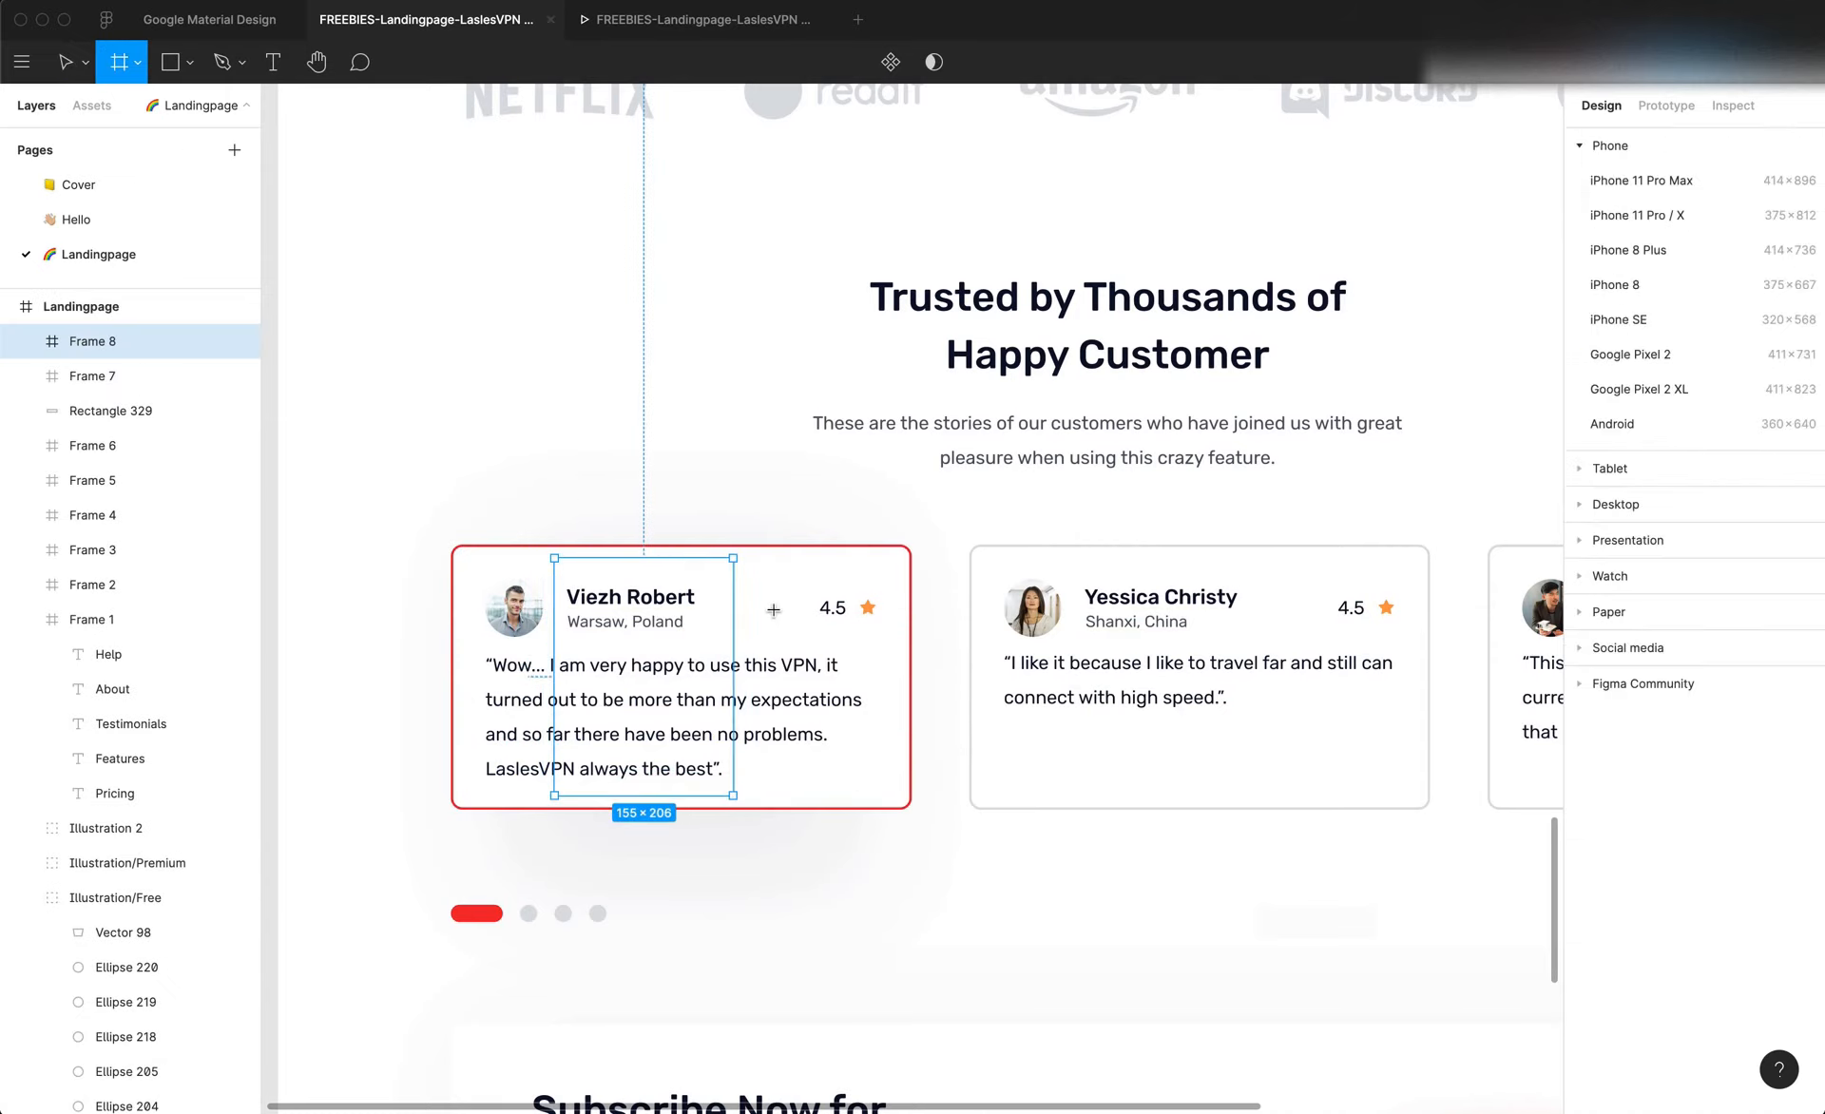
drag(744, 559, 900, 783)
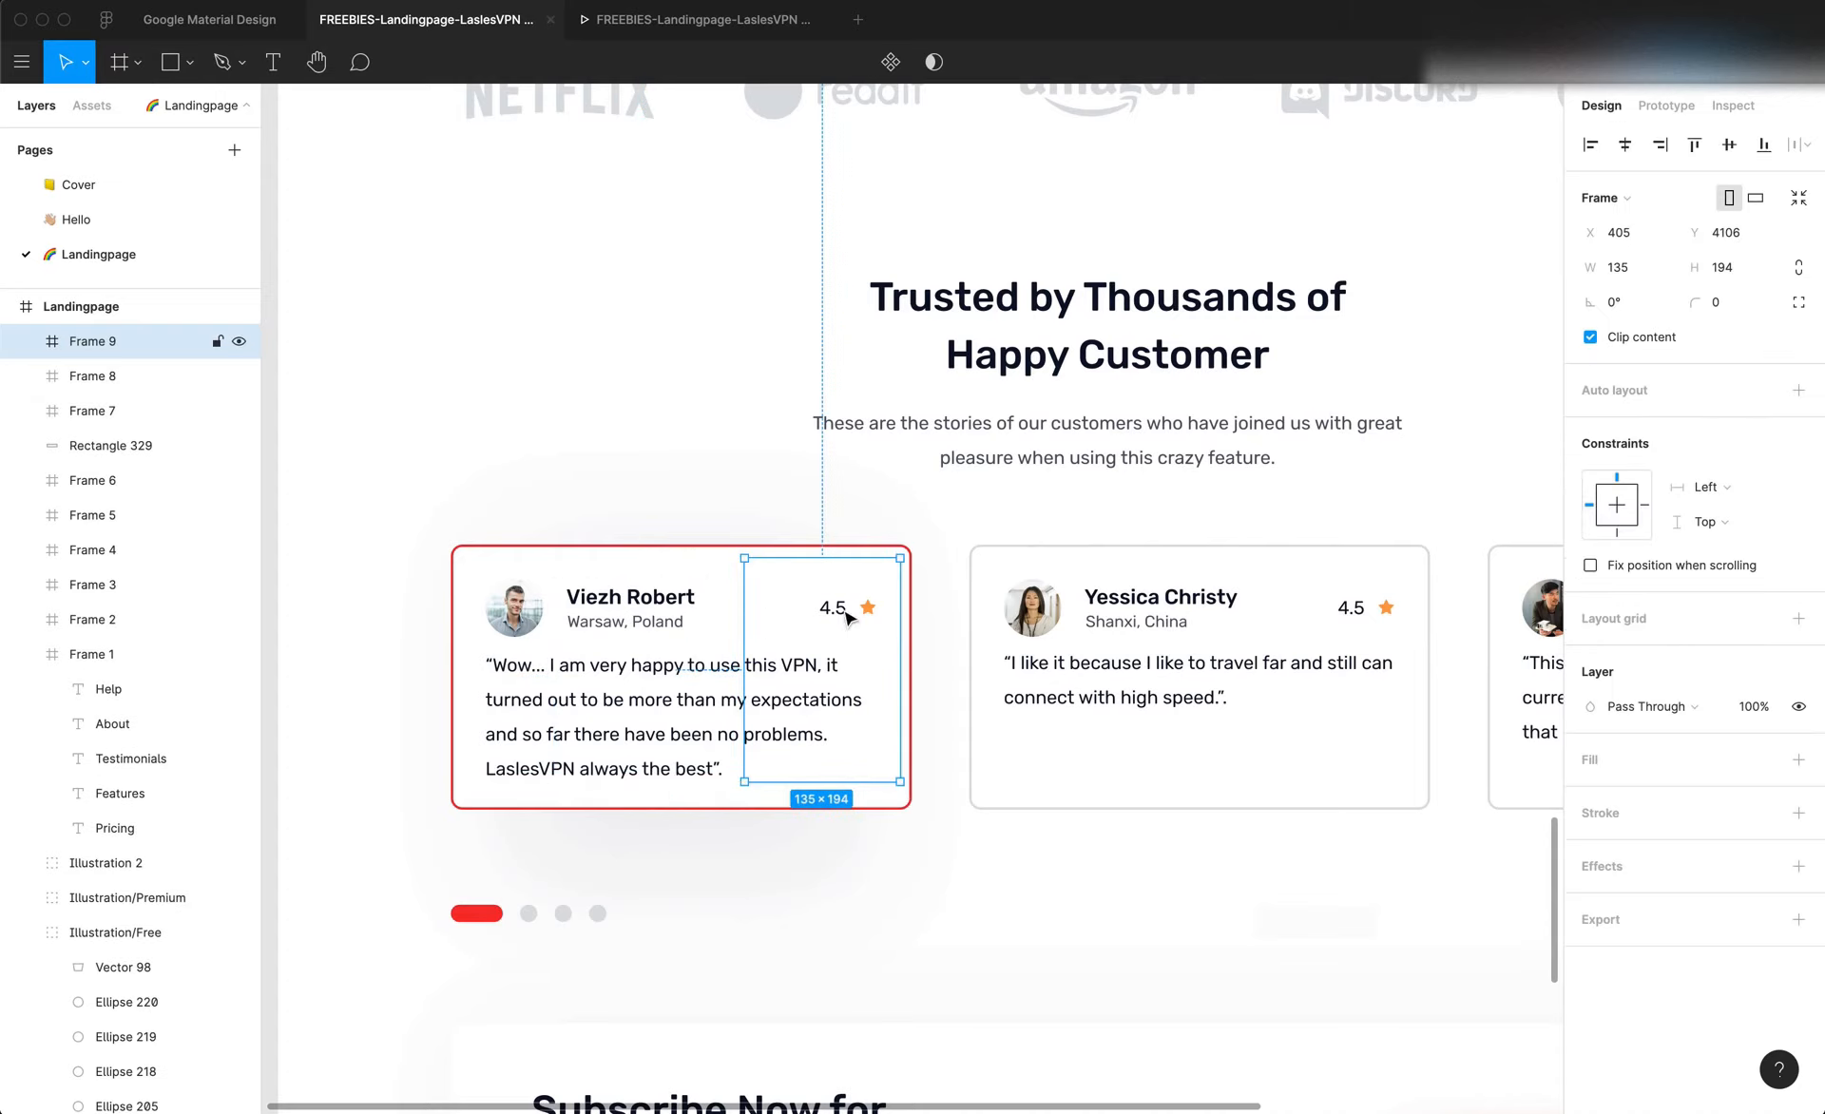
key(super+z)
key(super+z)
key(super+z)
key(super+z)
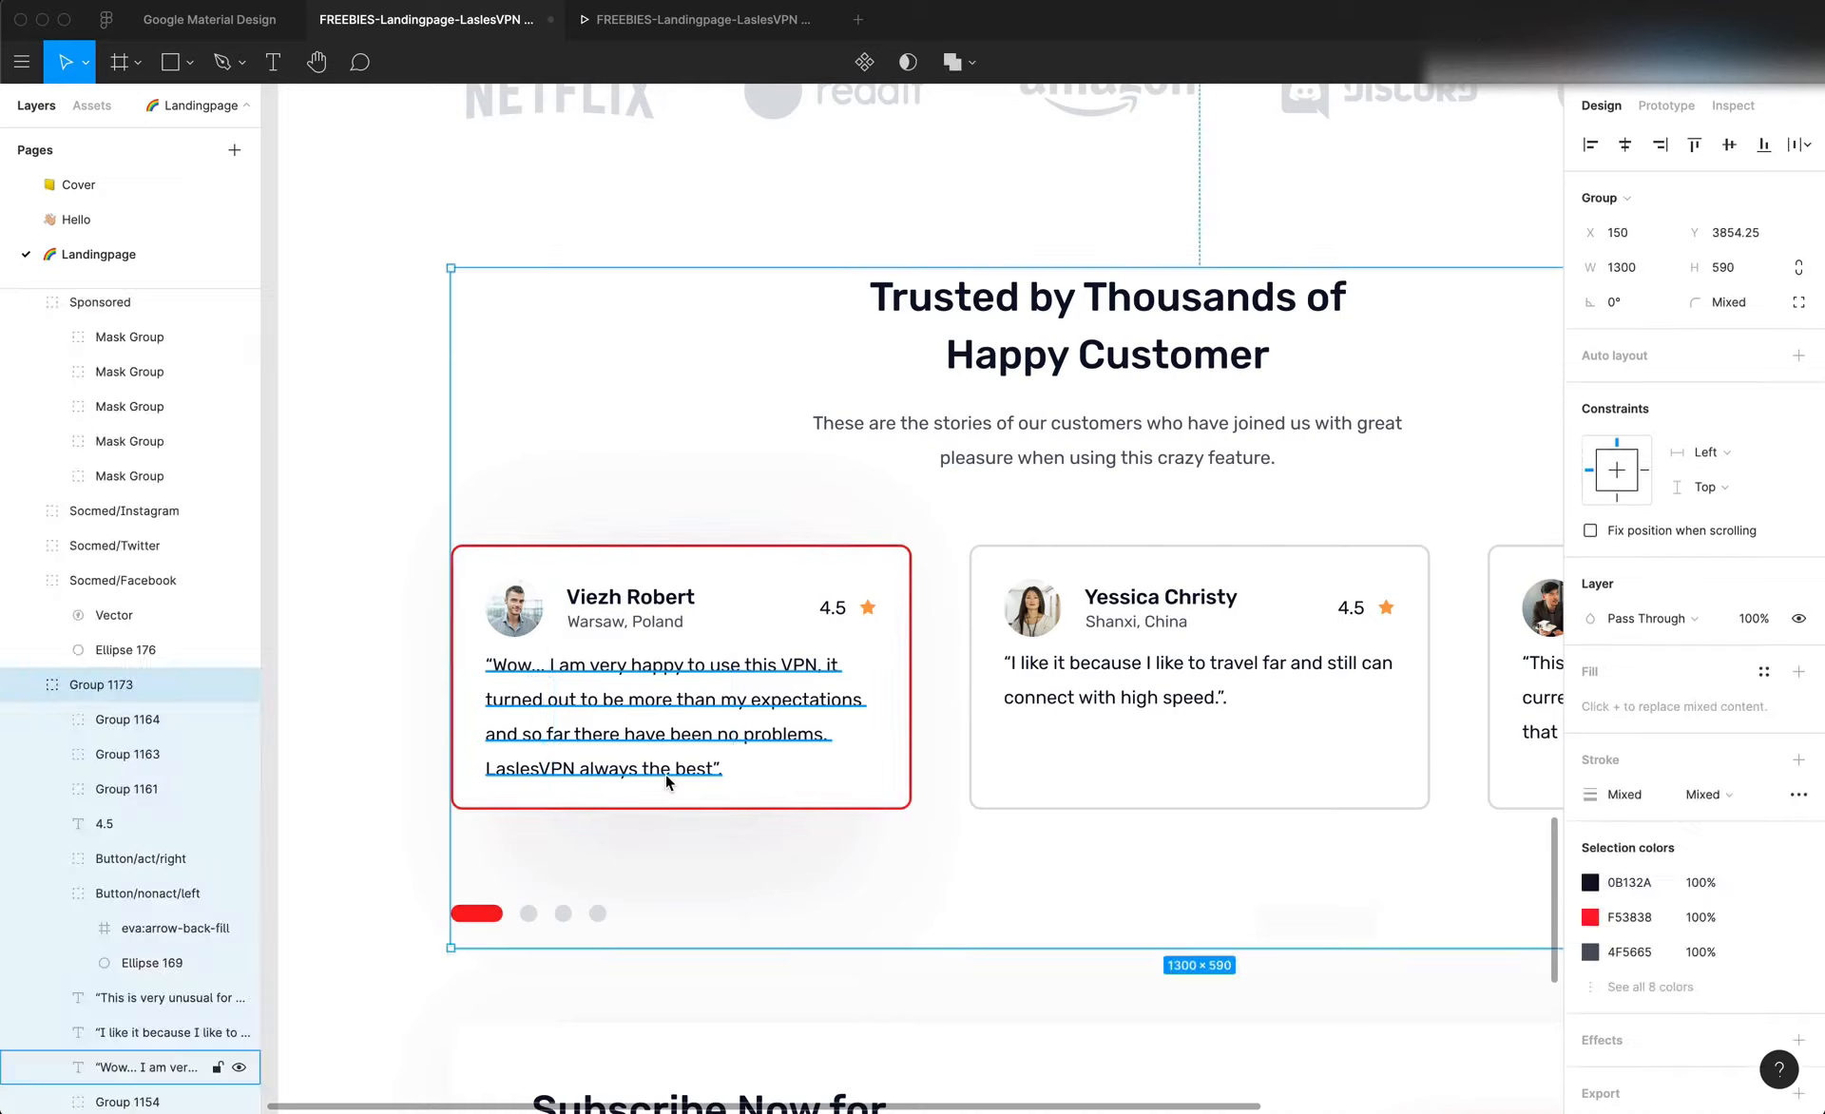
Switch to Editor X and apply a custom grid of 3 columns and 2 rows to the first repeater item
key(super+Tab)
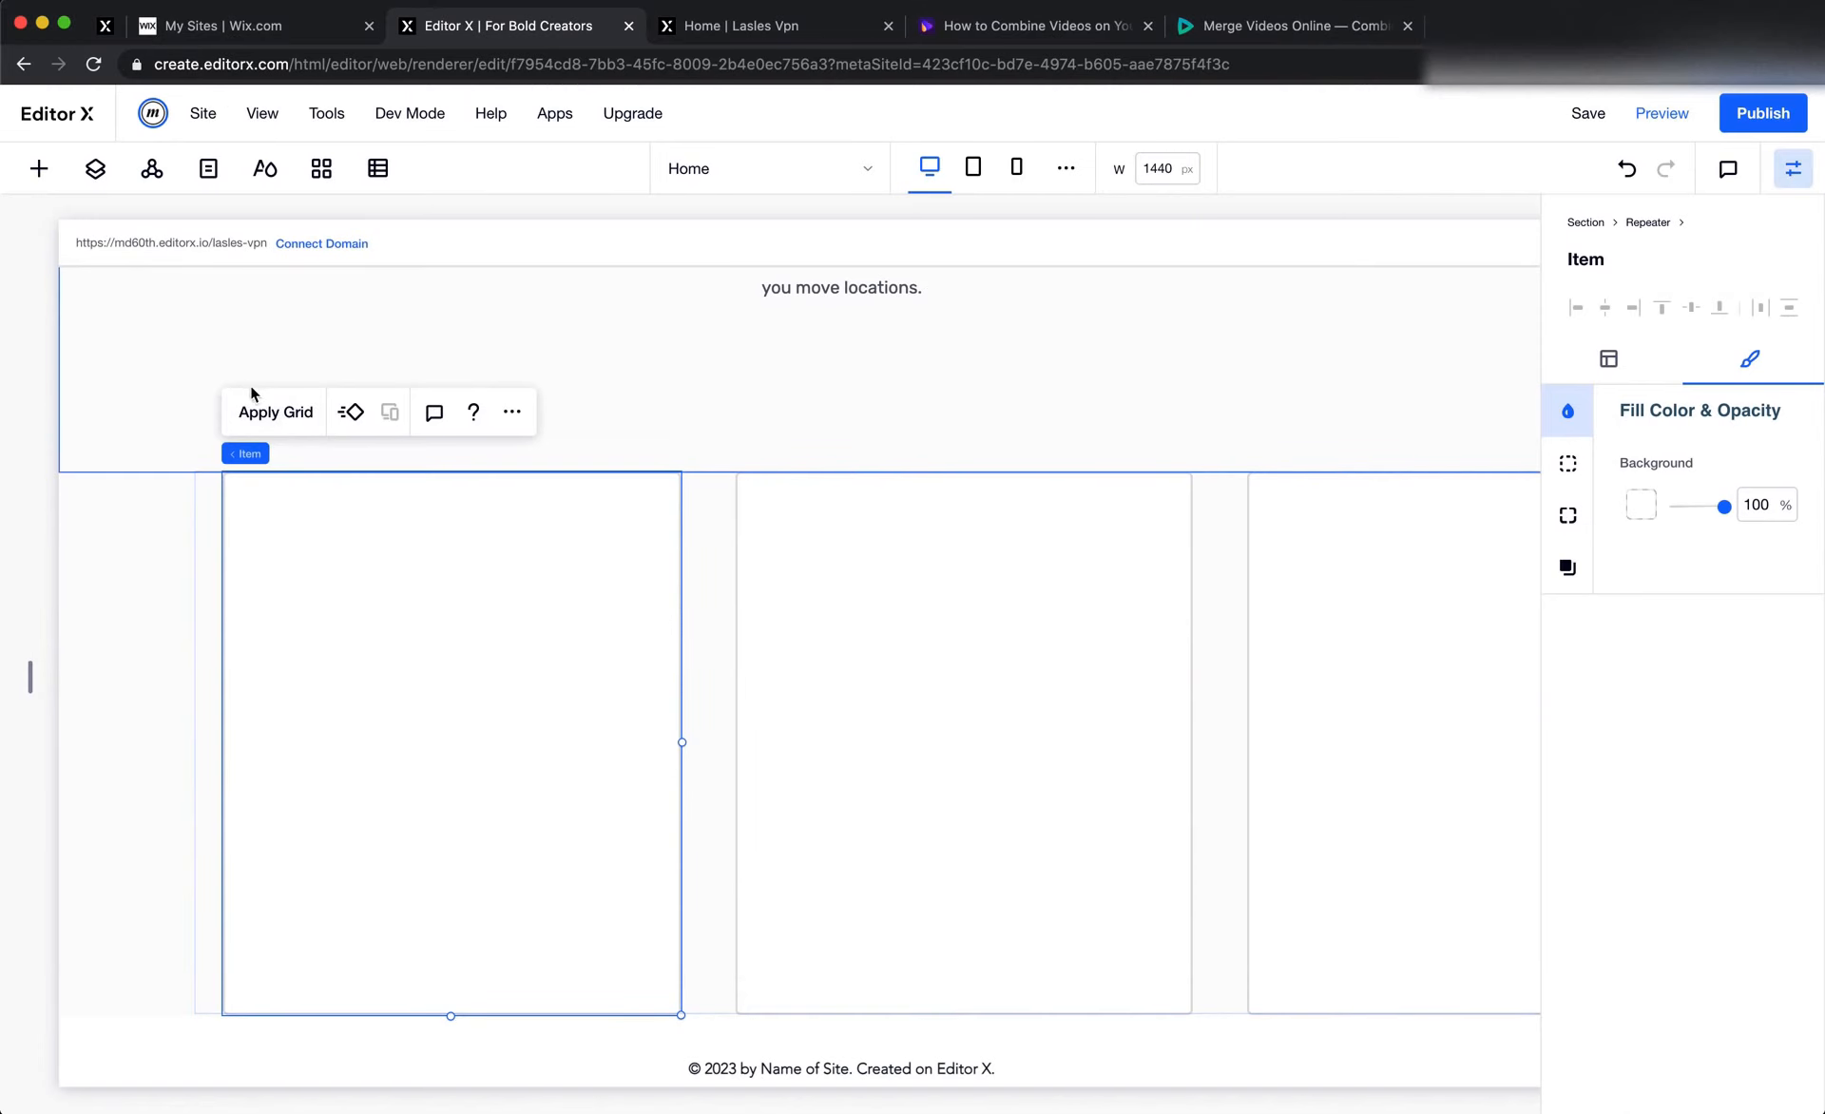
click(271, 411)
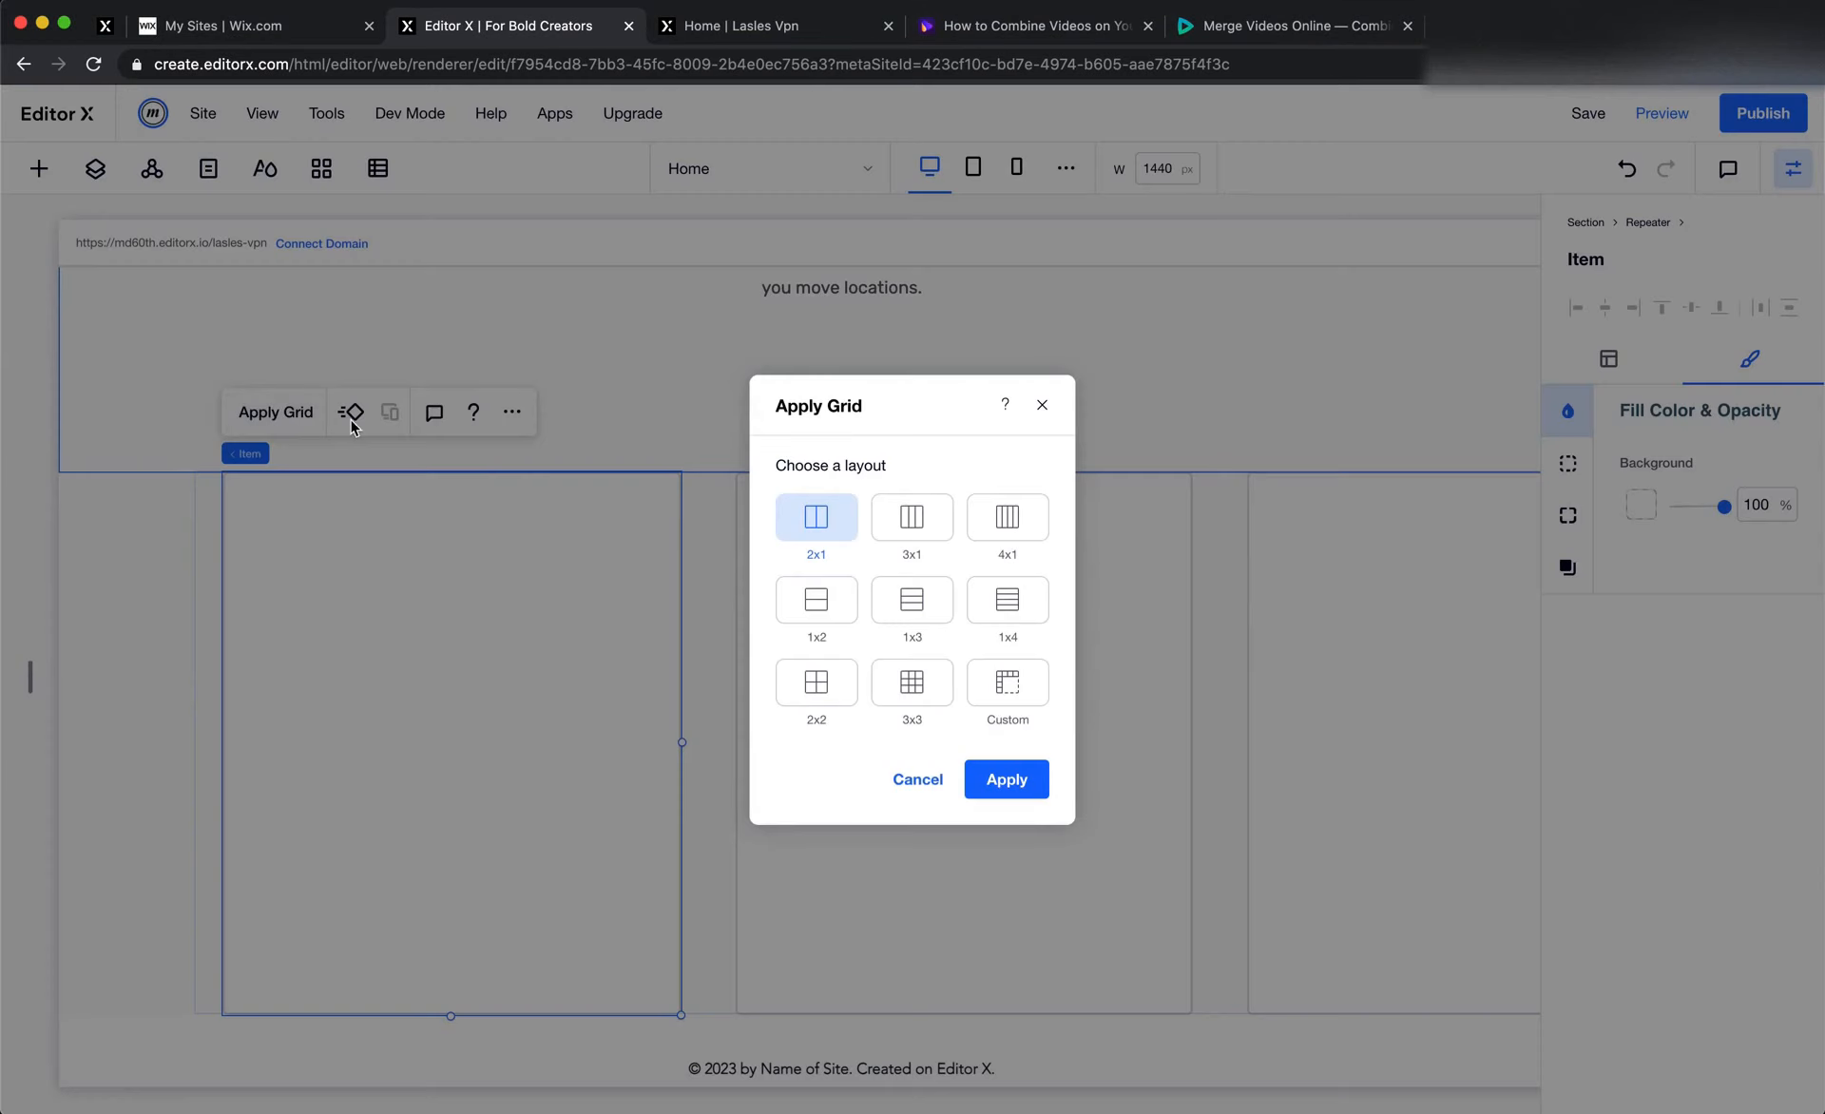
click(1015, 695)
click(823, 767)
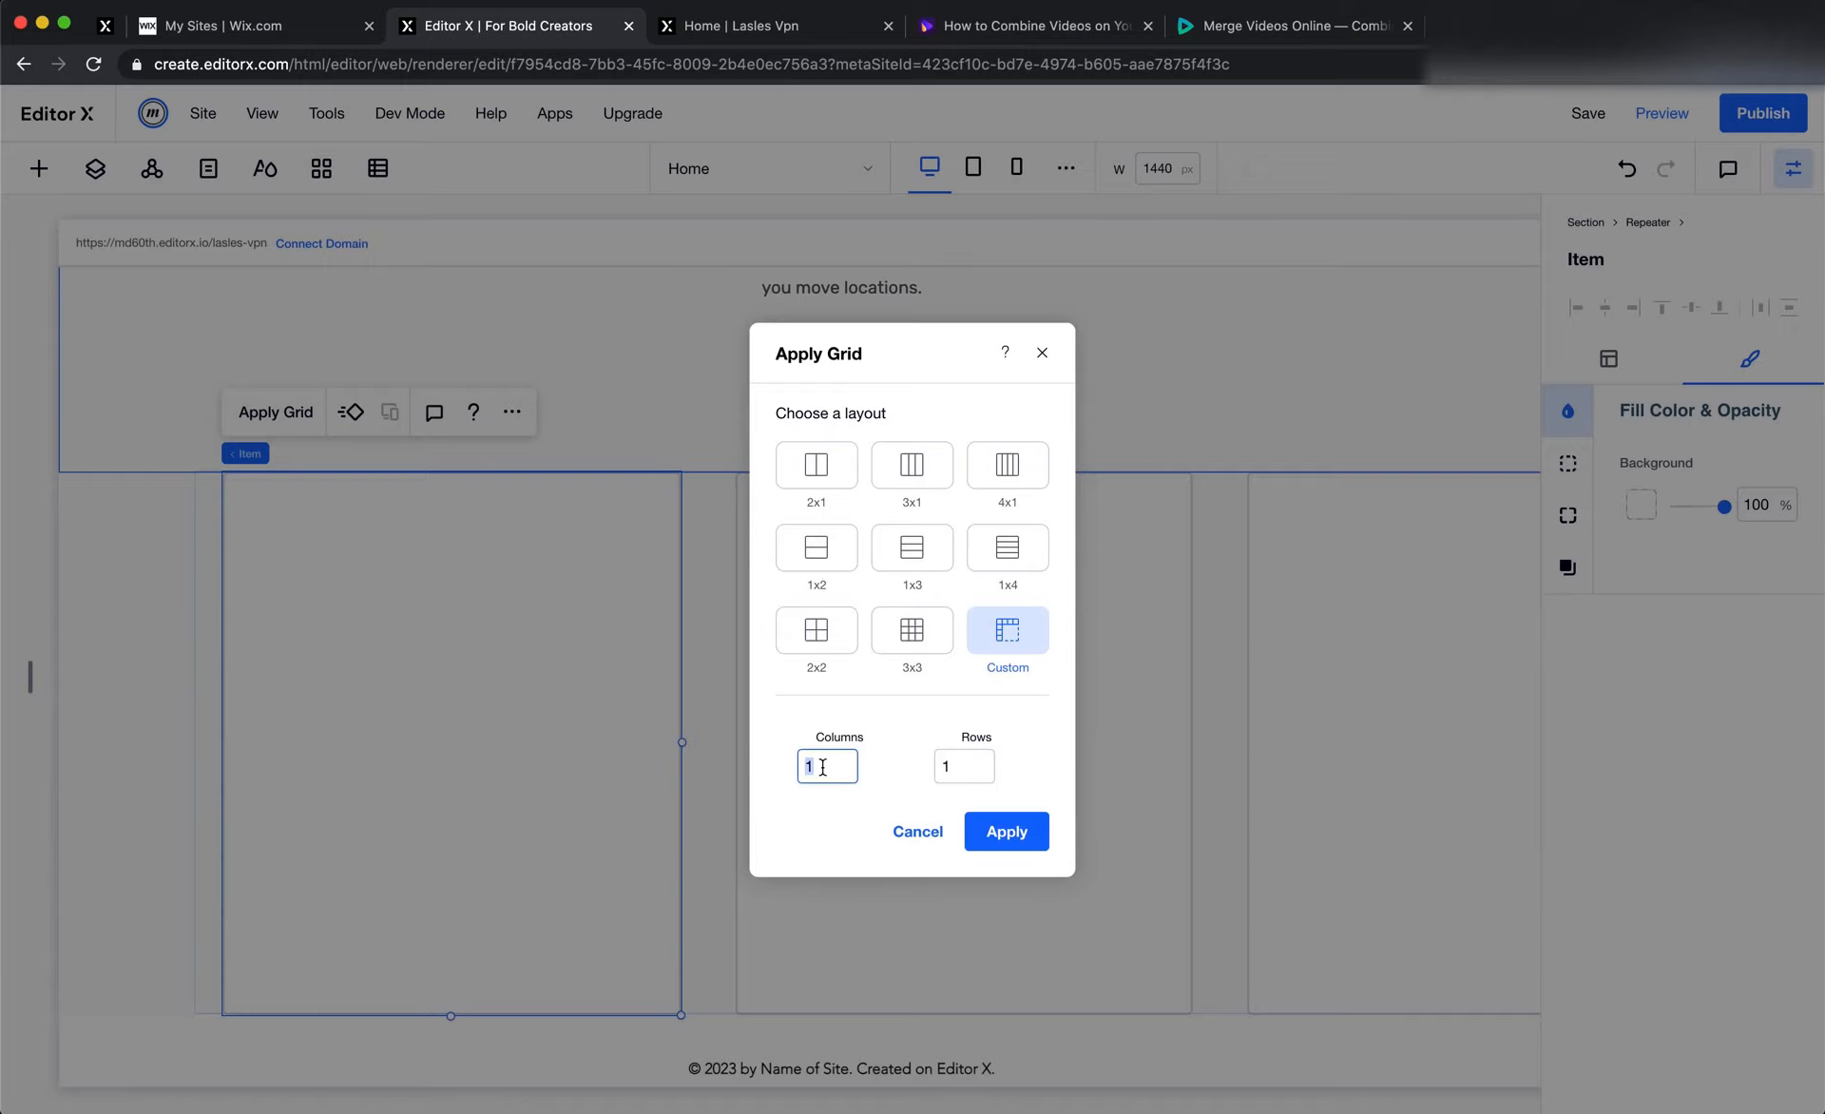
click(965, 766)
text(3)
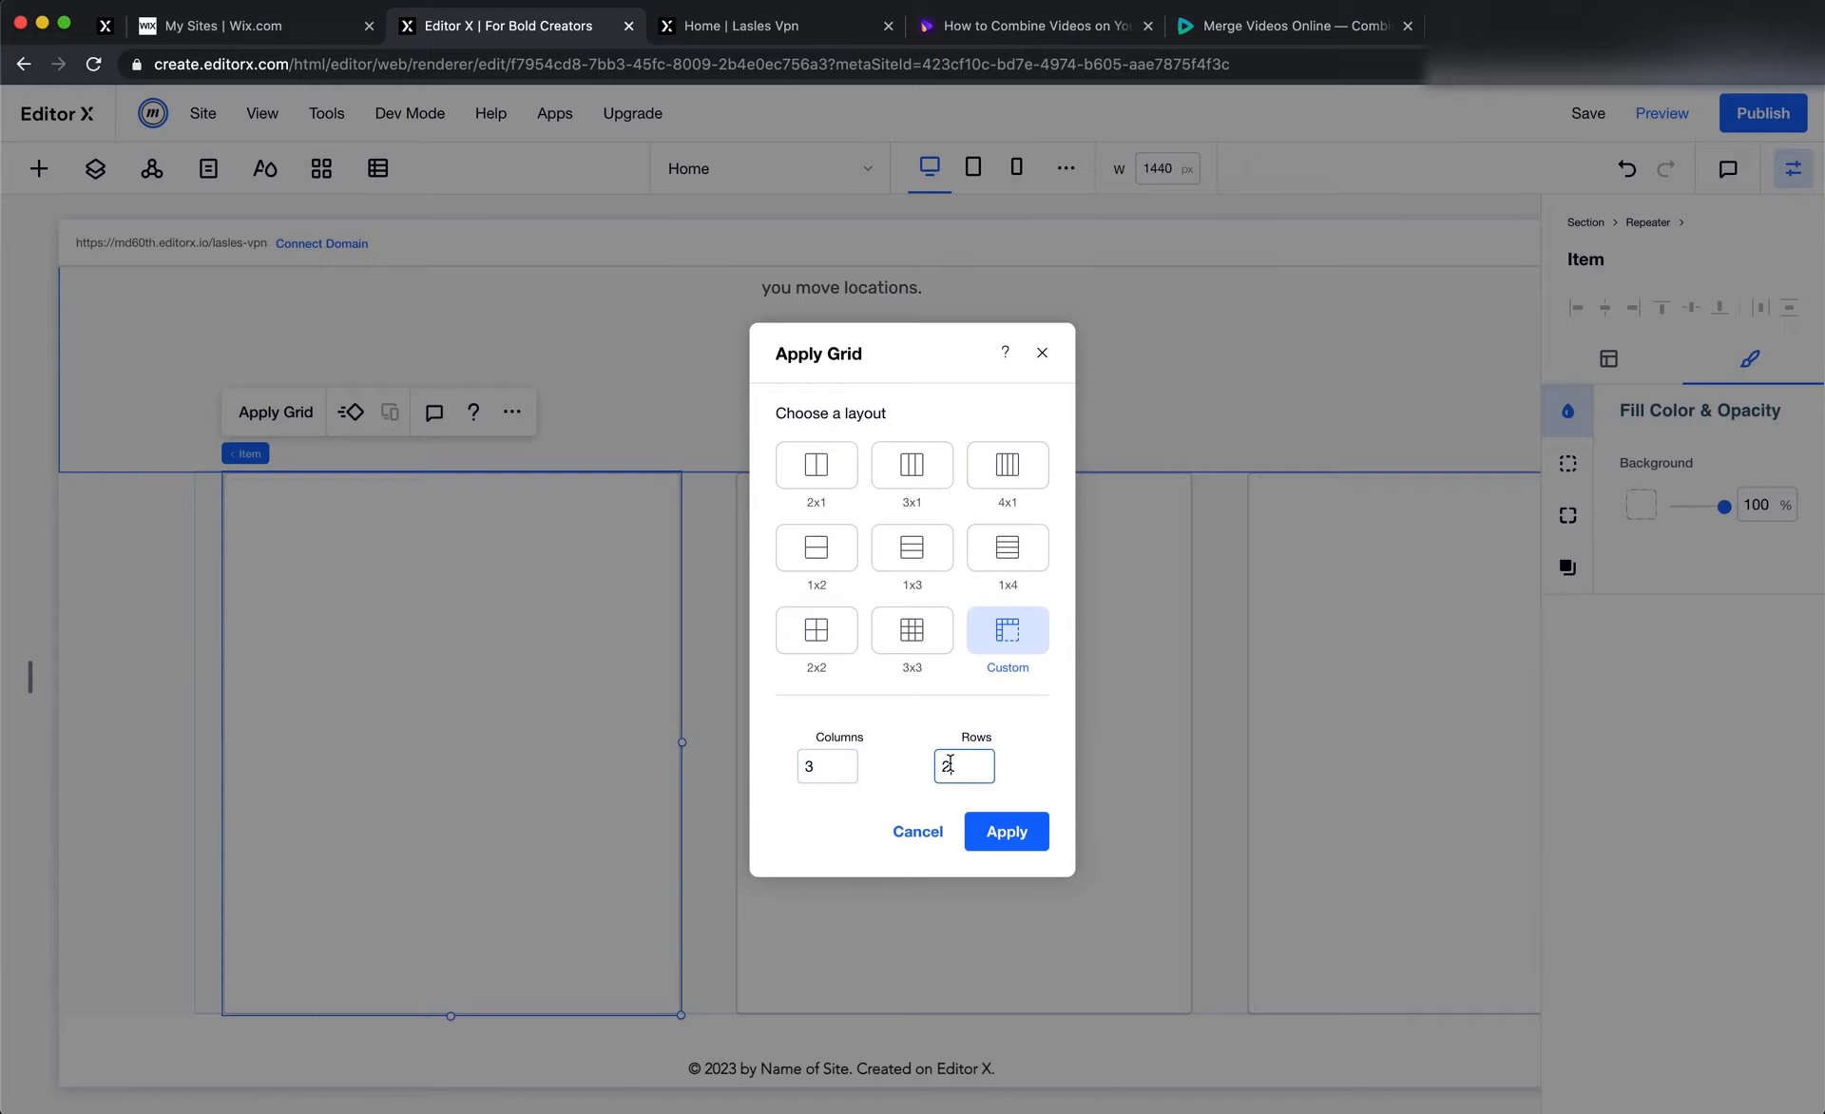
click(1006, 832)
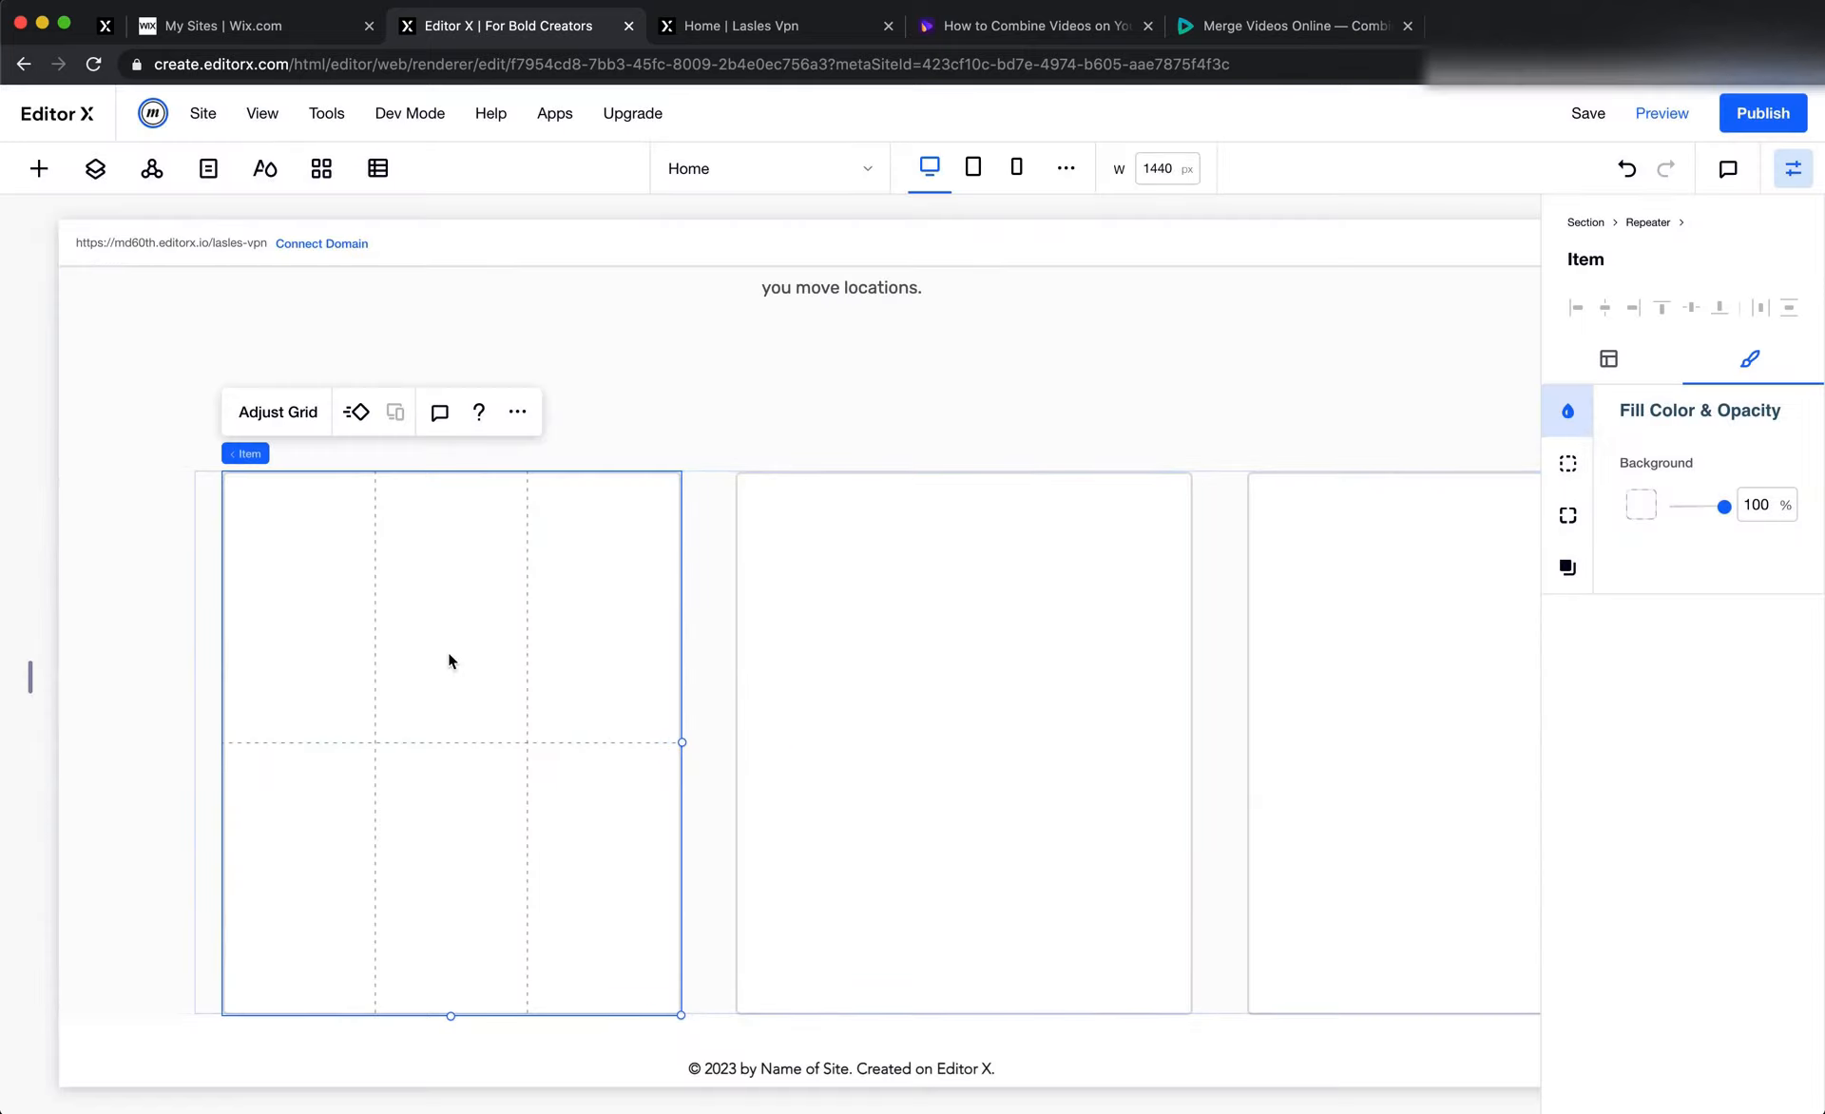
Add an image element to the first column of the first repeater item's upper grid row
scroll(448, 652, up, 1)
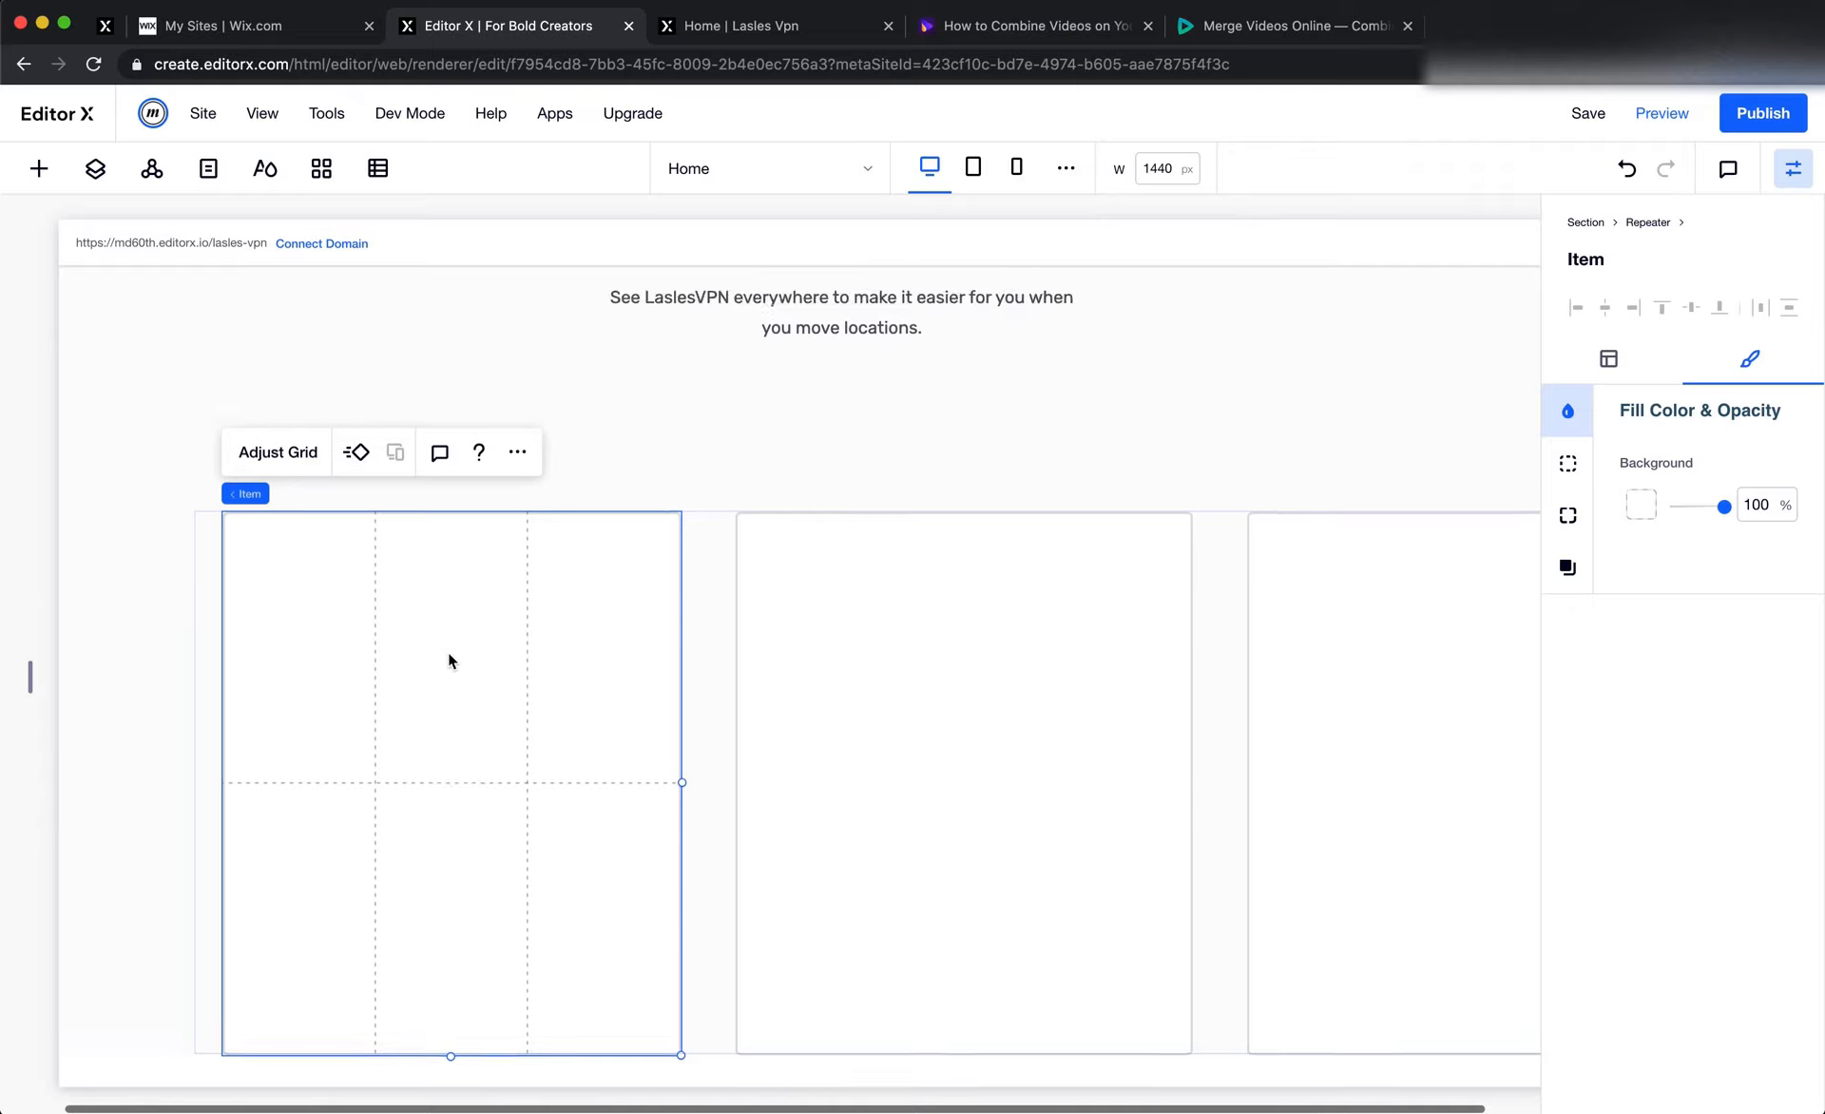
click(34, 181)
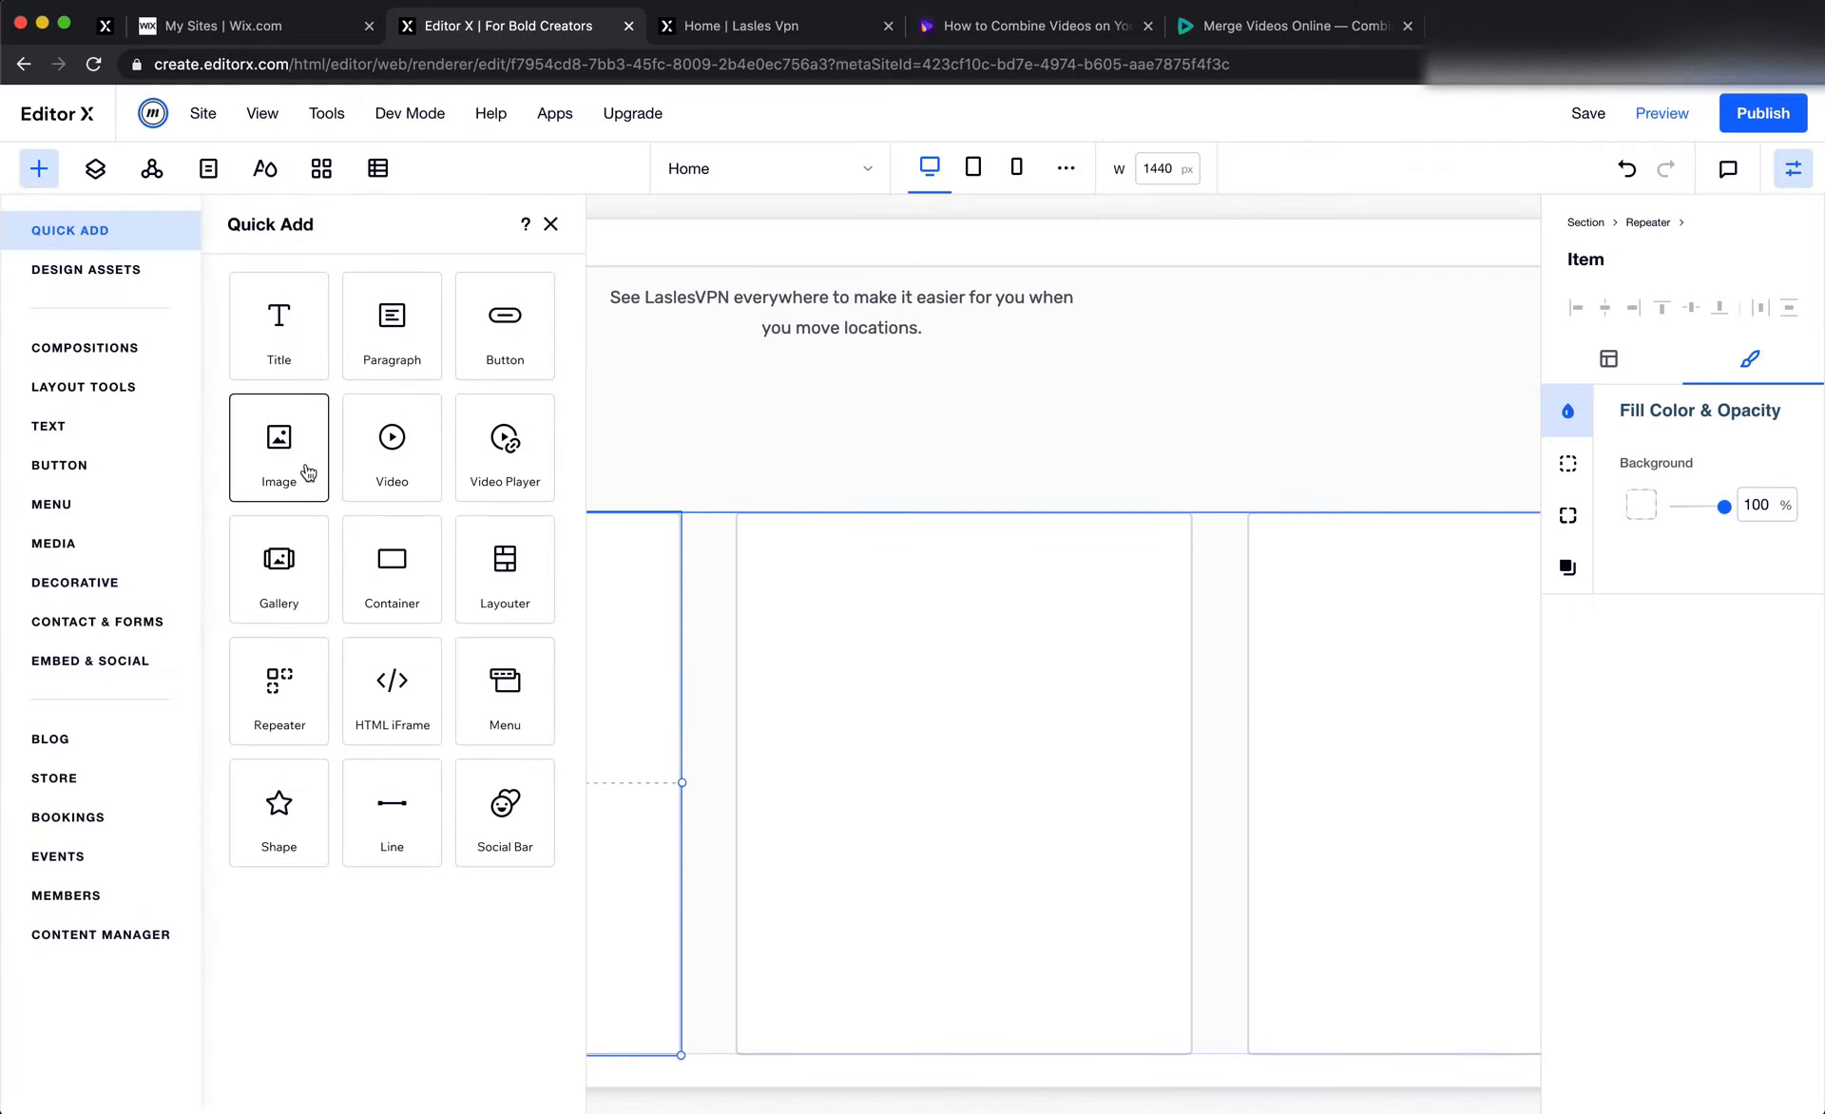
drag(305, 472, 317, 614)
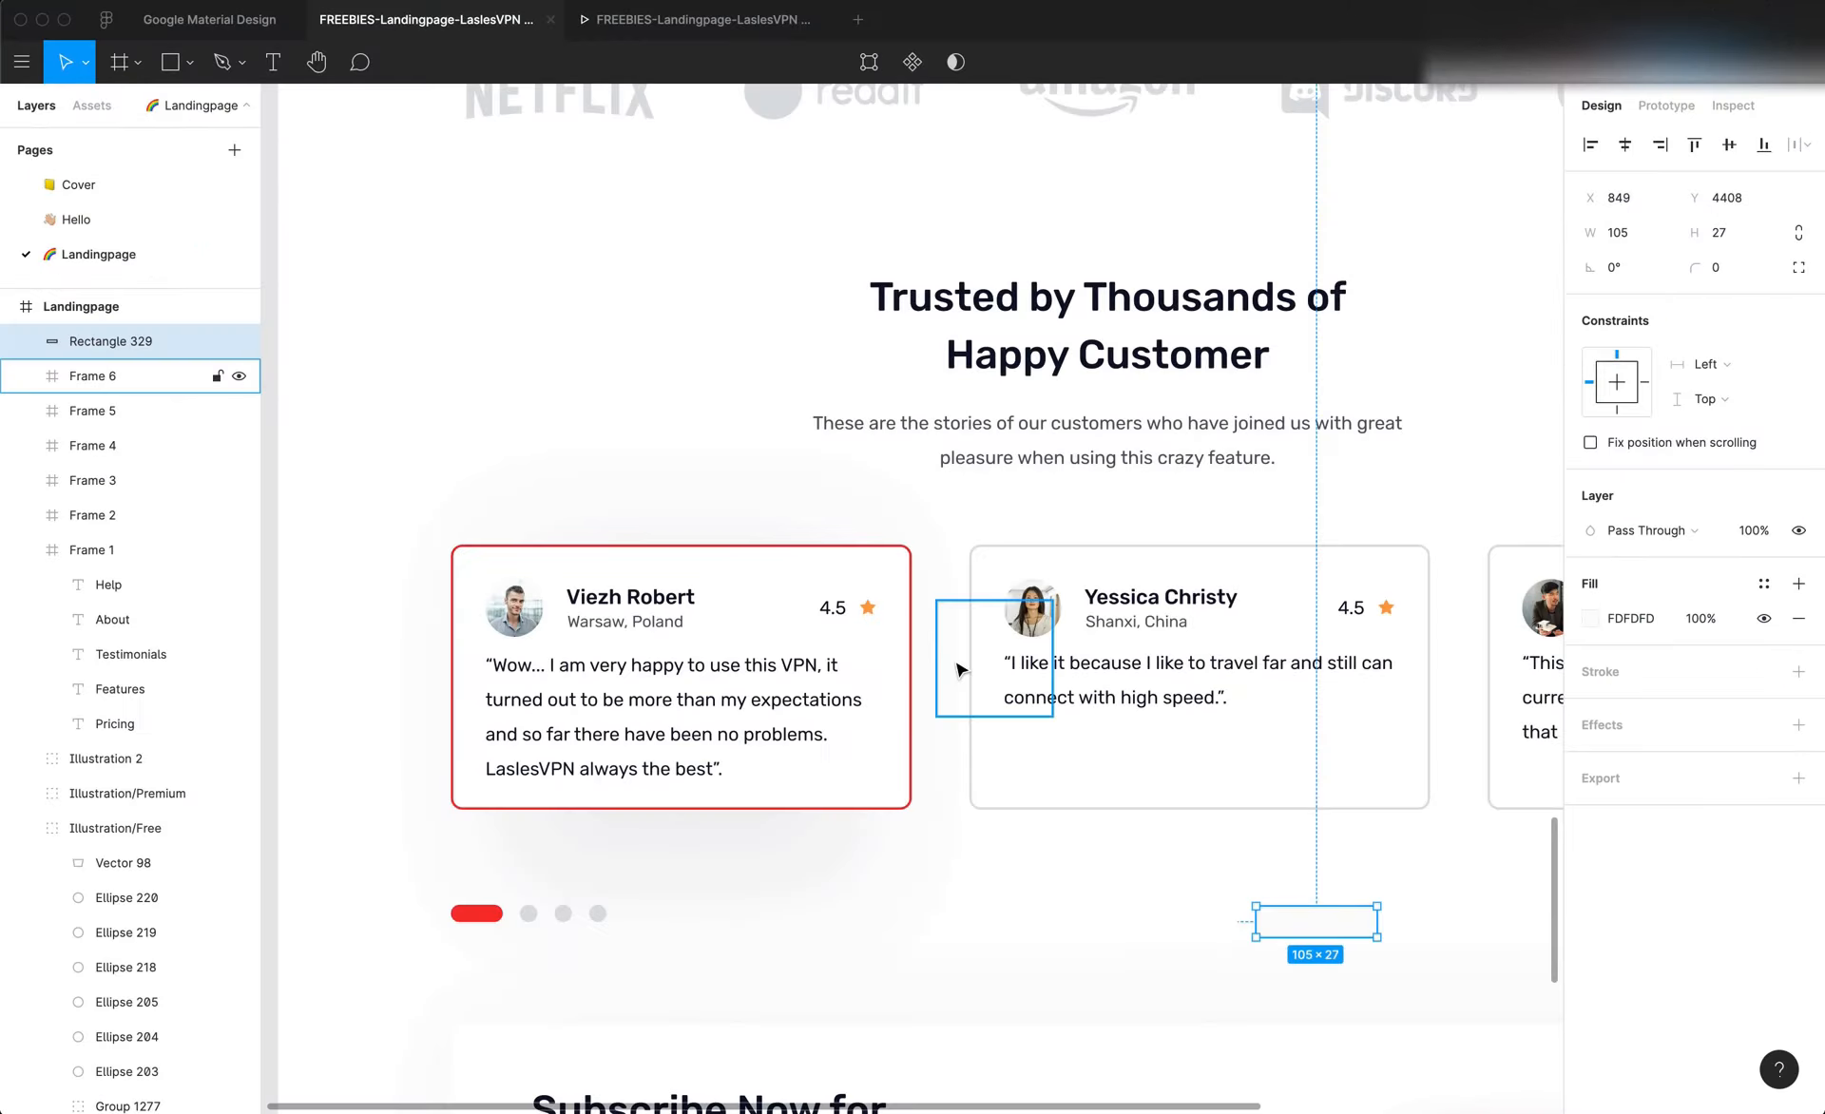
Check the first card's avatar size in Figma, and set the repeater item's image to a fixed size of 50 × 50 px
click(511, 613)
click(514, 618)
click(521, 615)
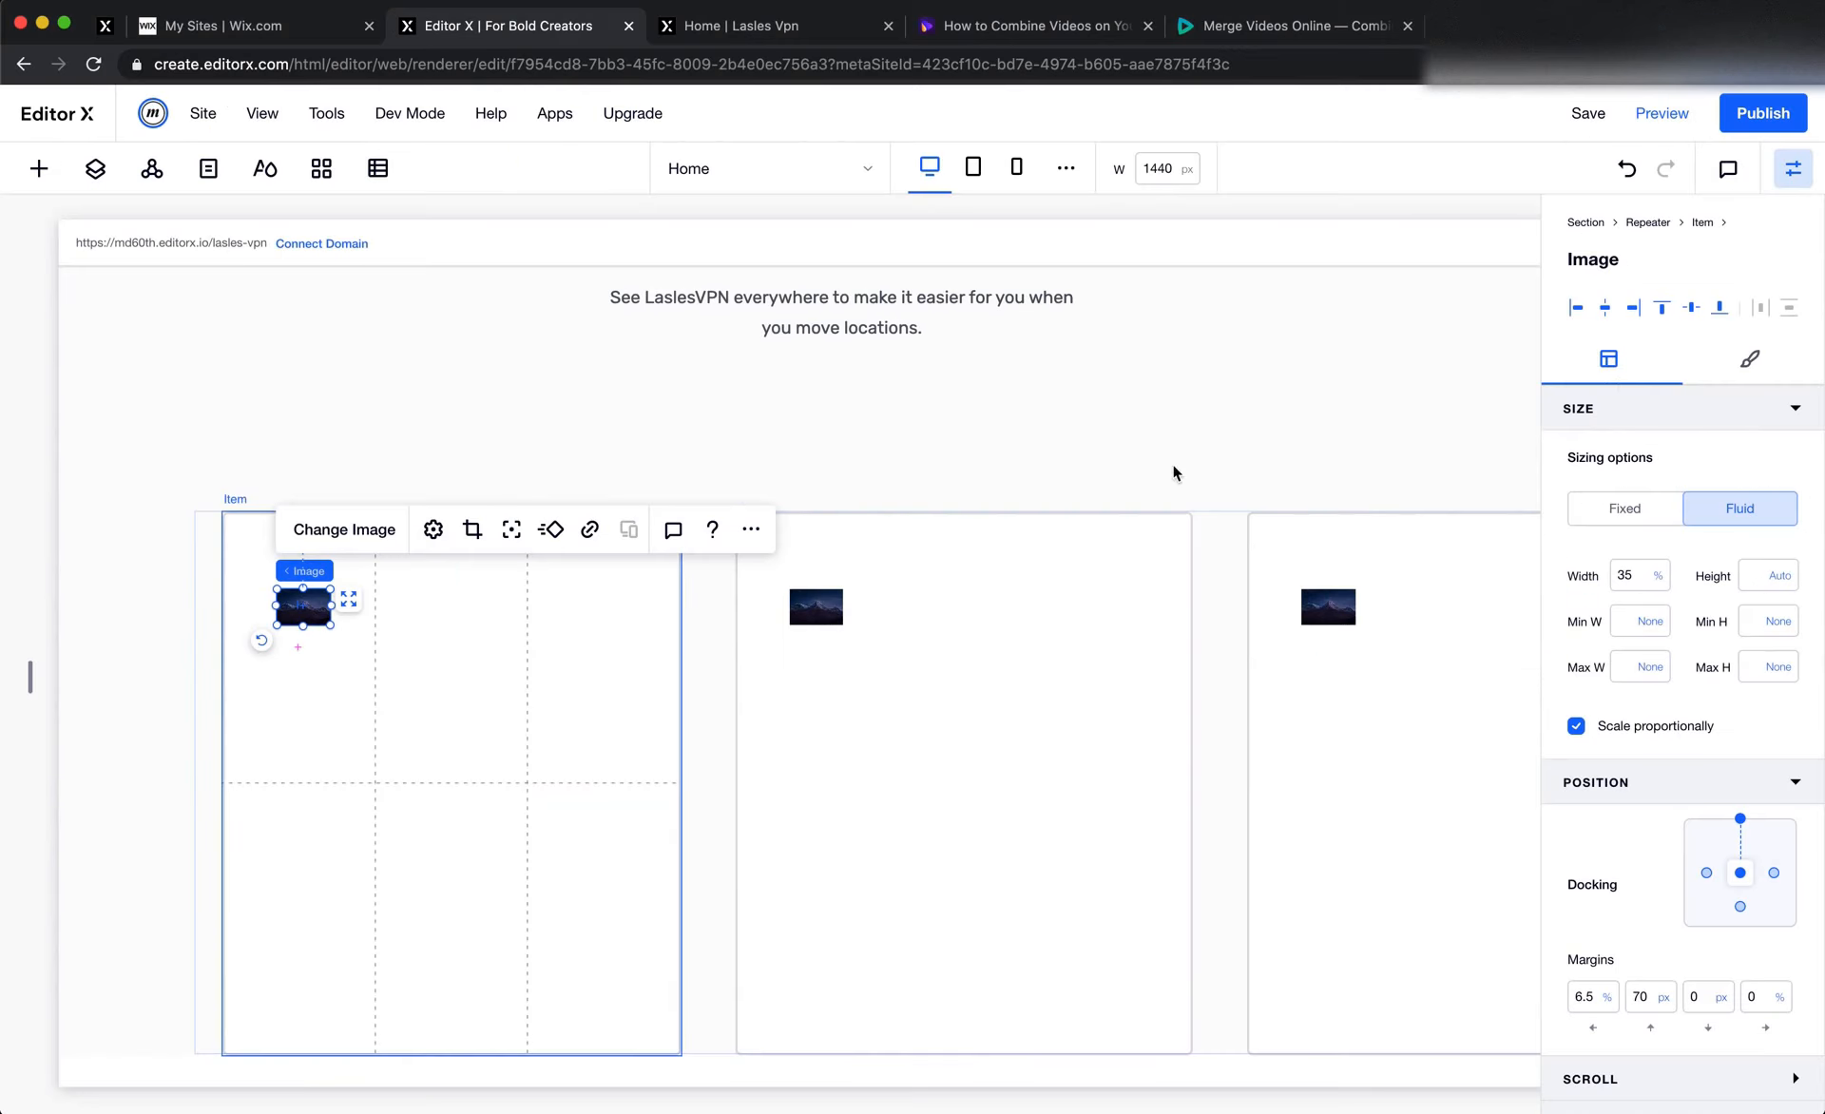
click(1636, 504)
click(1631, 576)
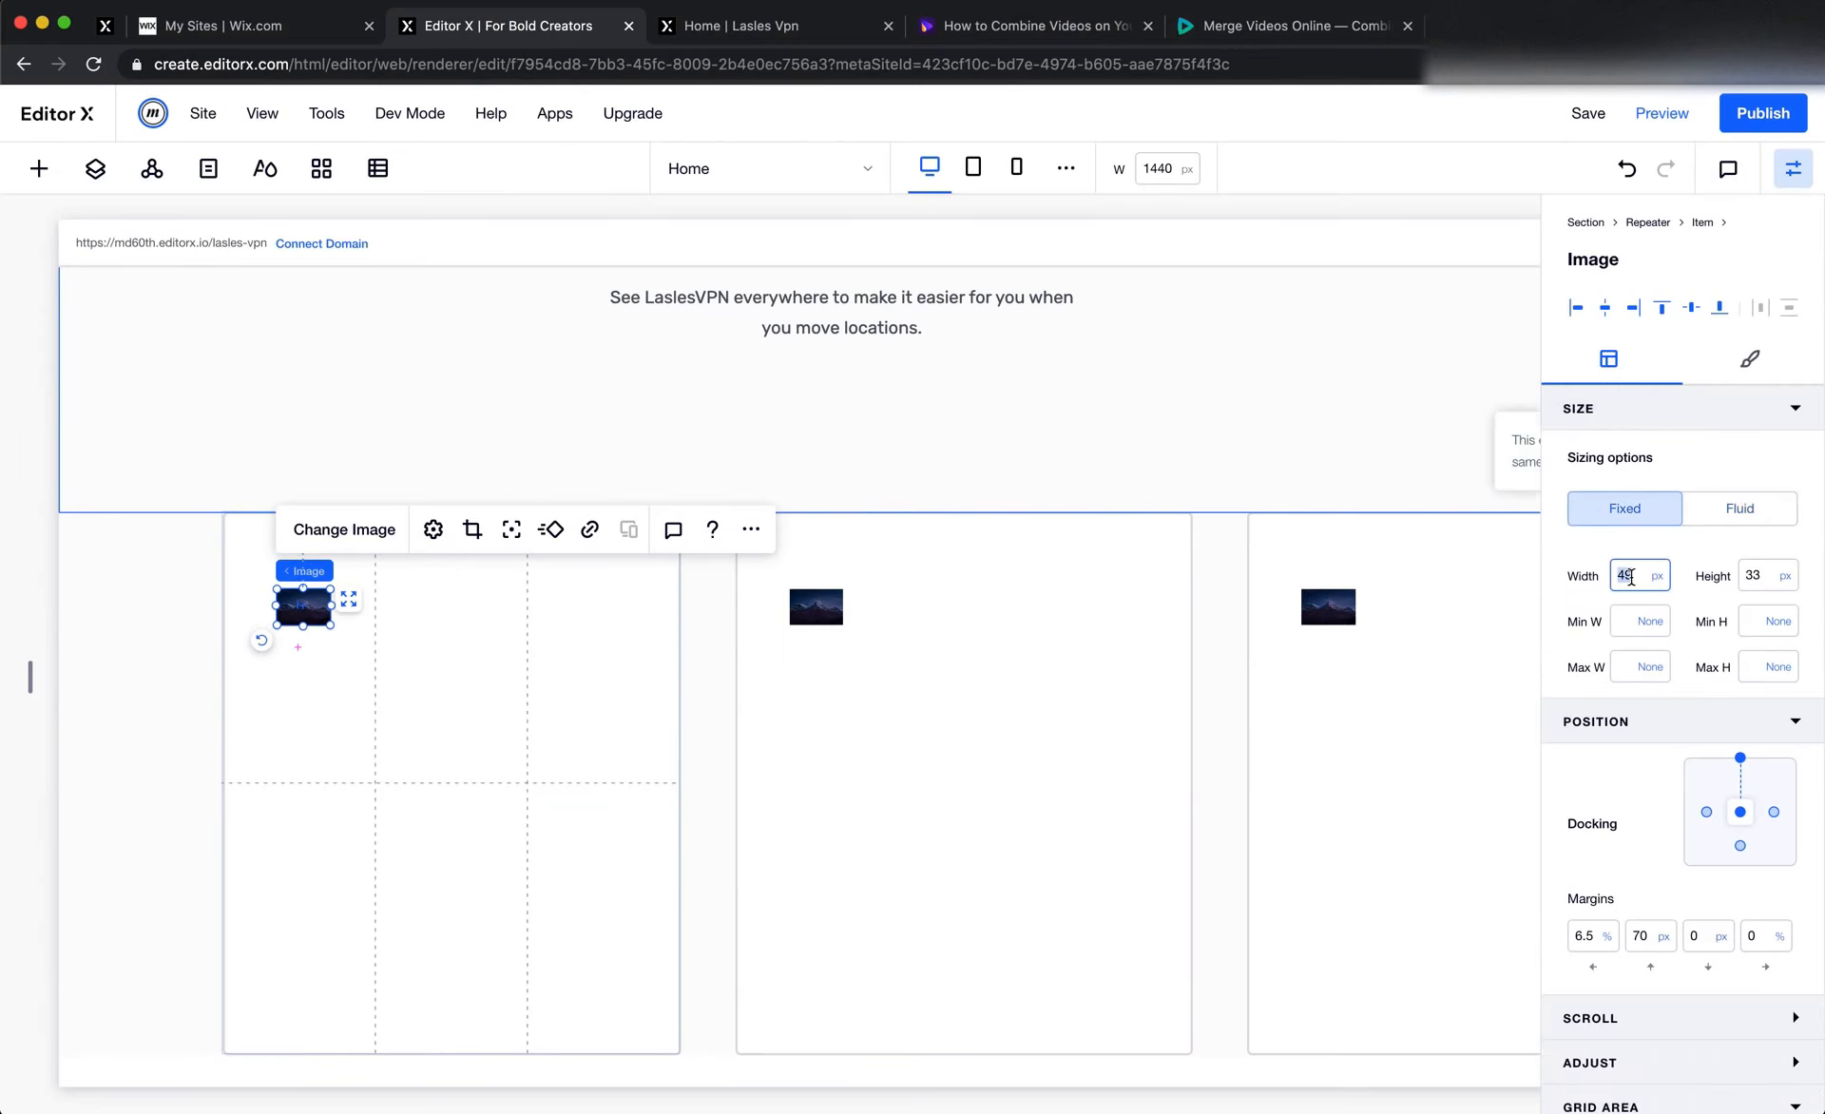
text(50)
key(Tab)
text(5)
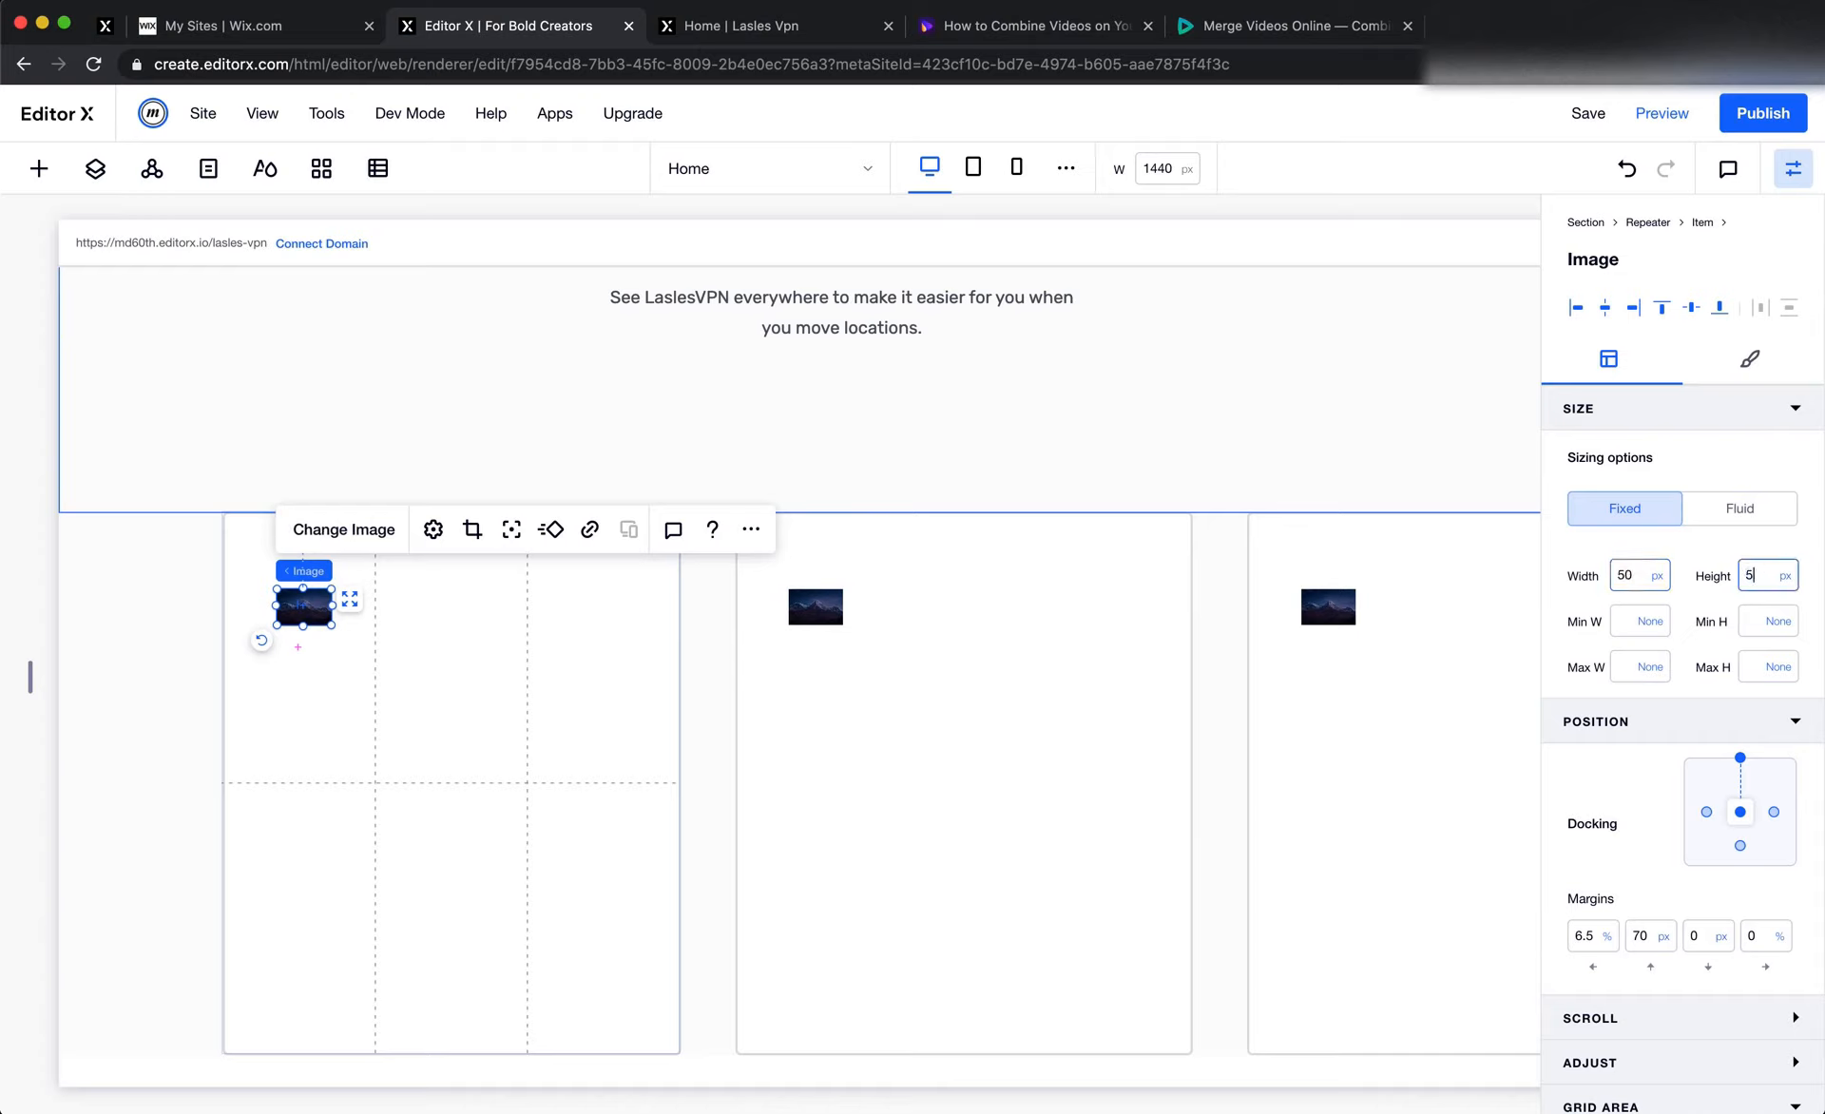
text(0)
key(Tab)
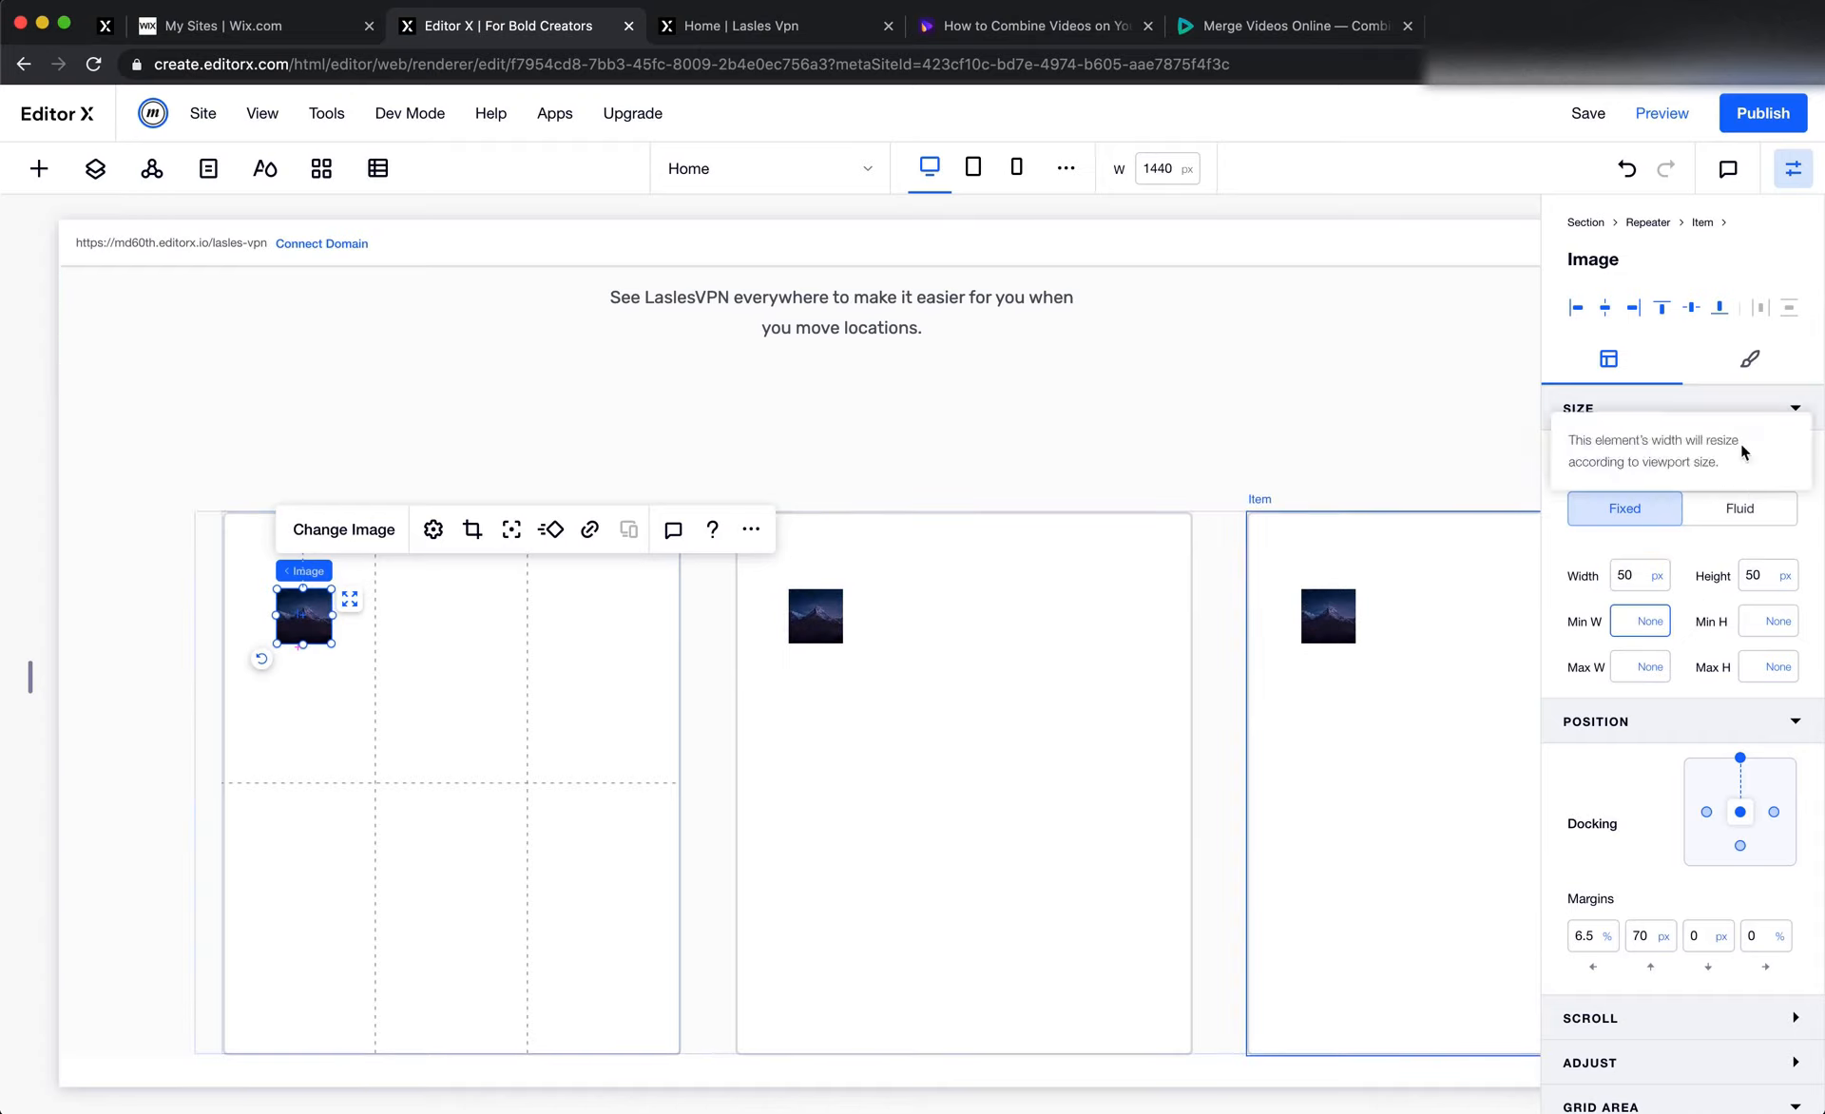
Round all four corners of the repeater item's image until it forms a circle
click(1750, 359)
click(1568, 516)
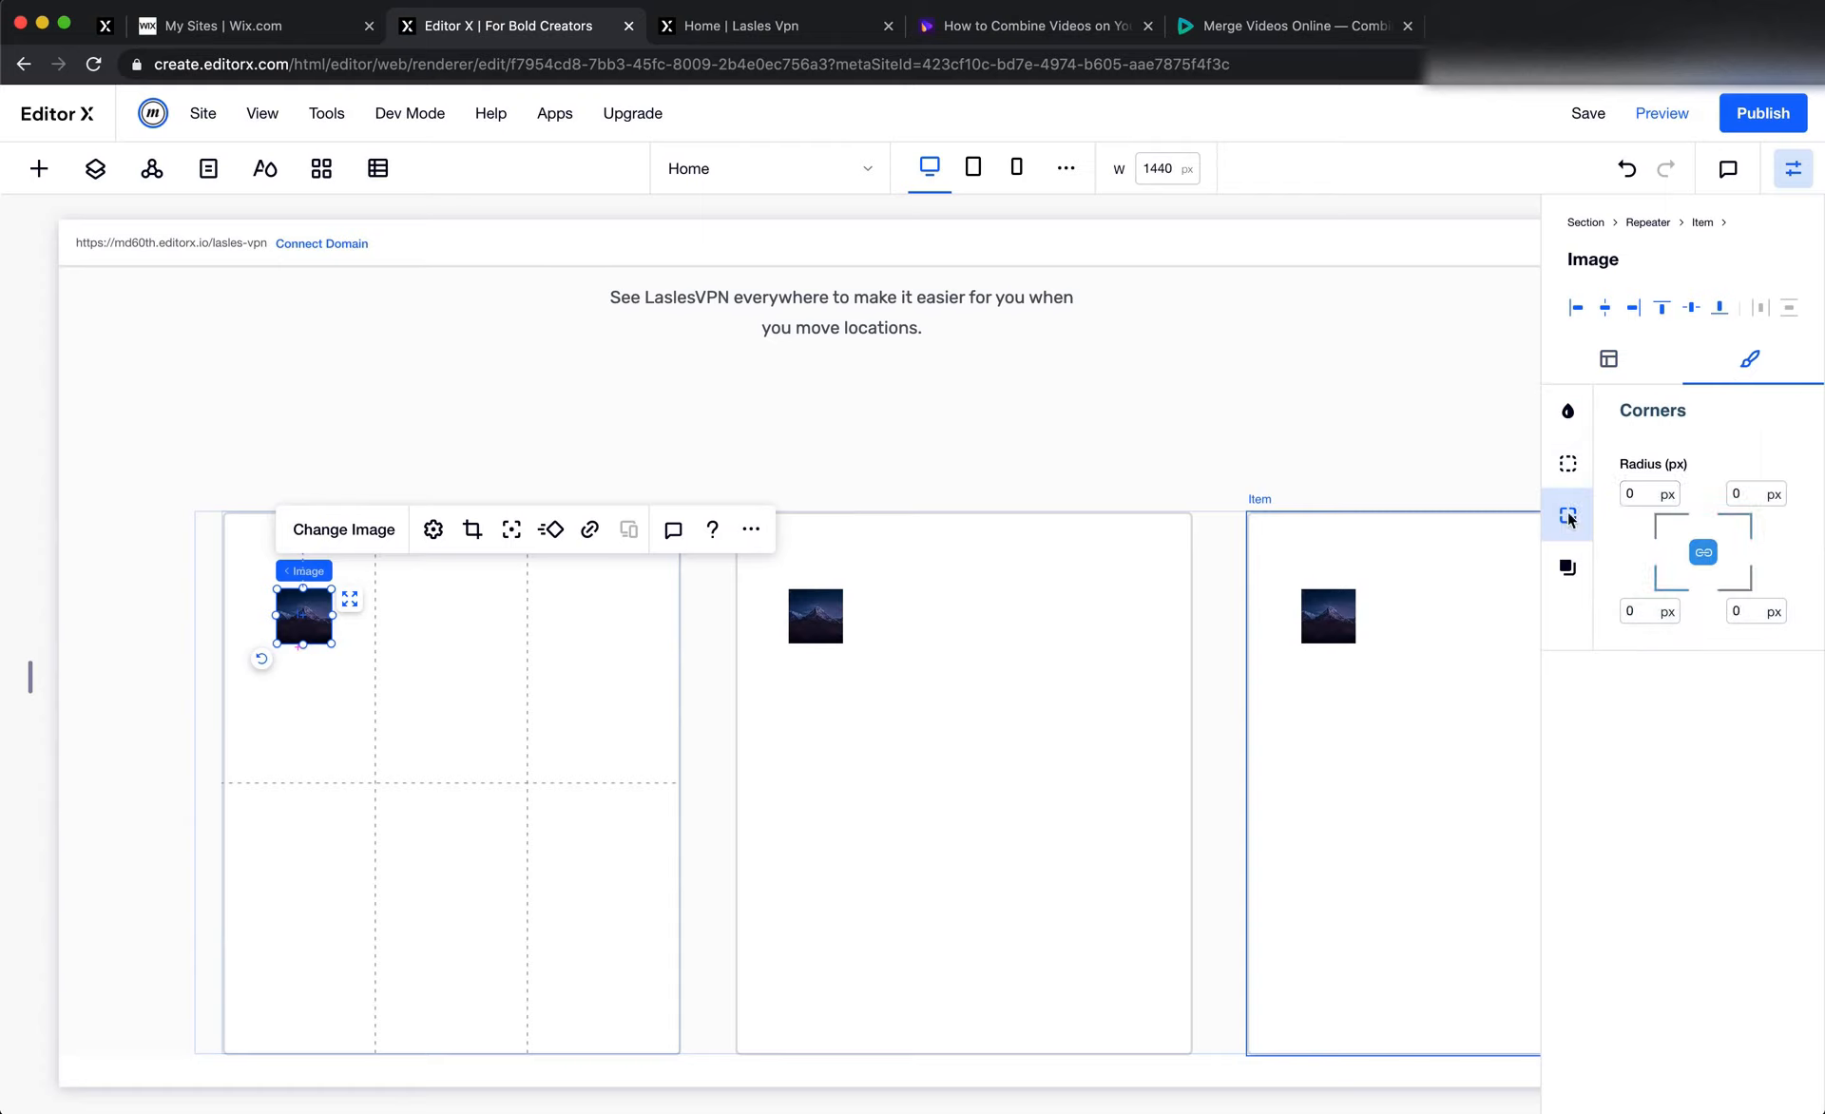
click(1642, 496)
key(Return)
click(939, 670)
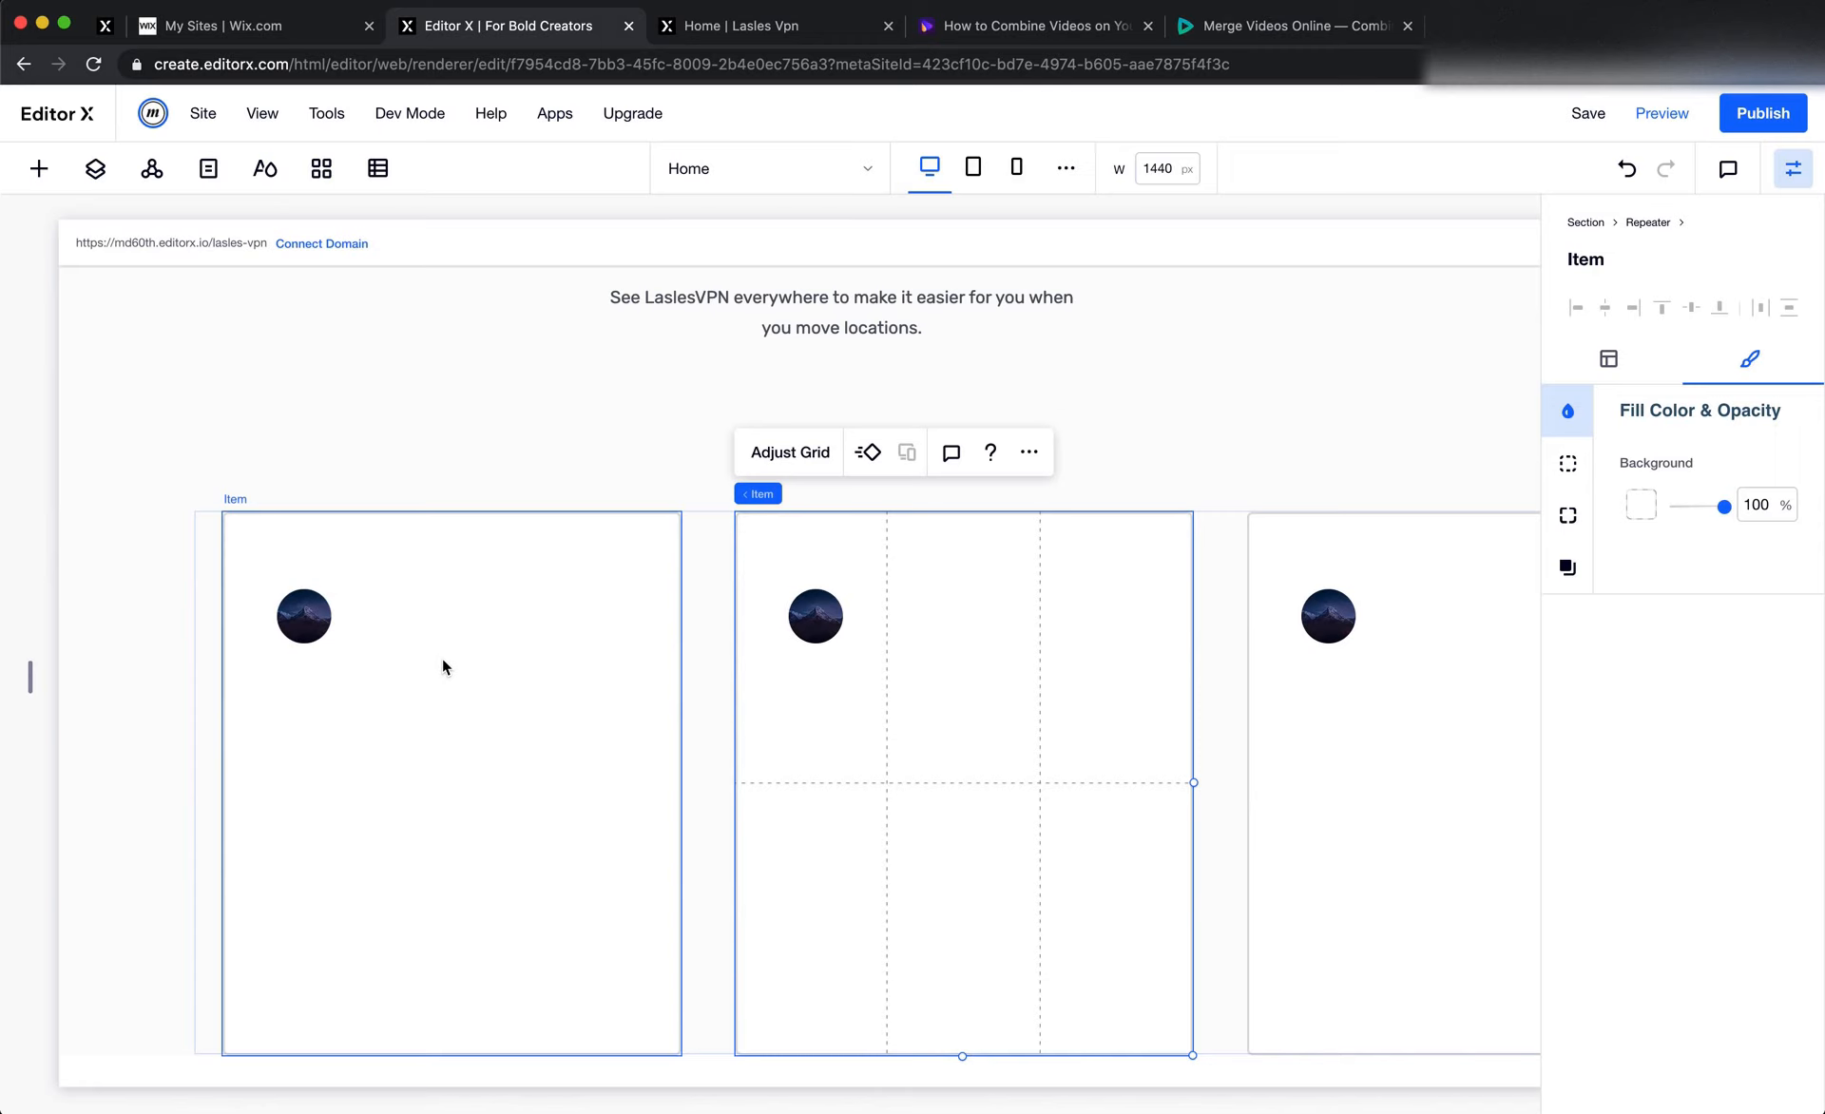
Switch to Figma and copy the customer's name from the first testimonial card
key(super+Tab)
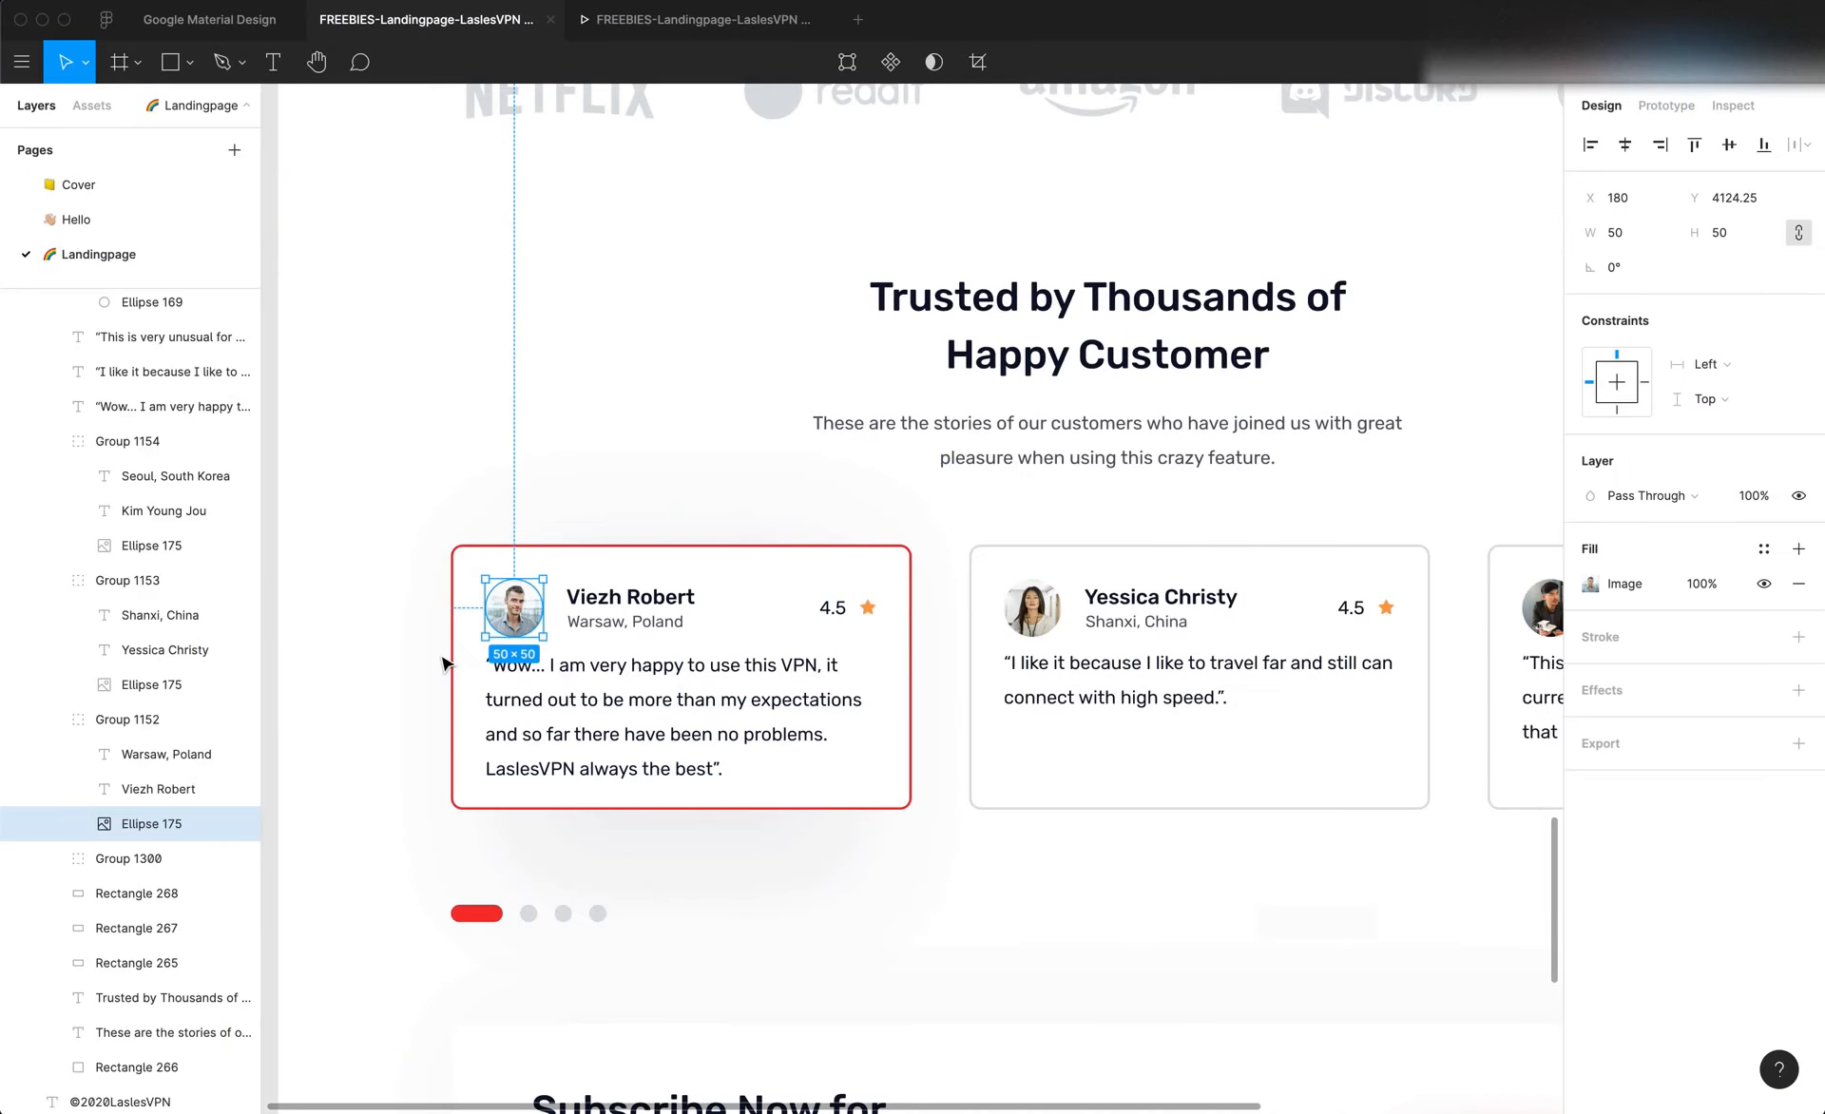
click(642, 600)
click(627, 622)
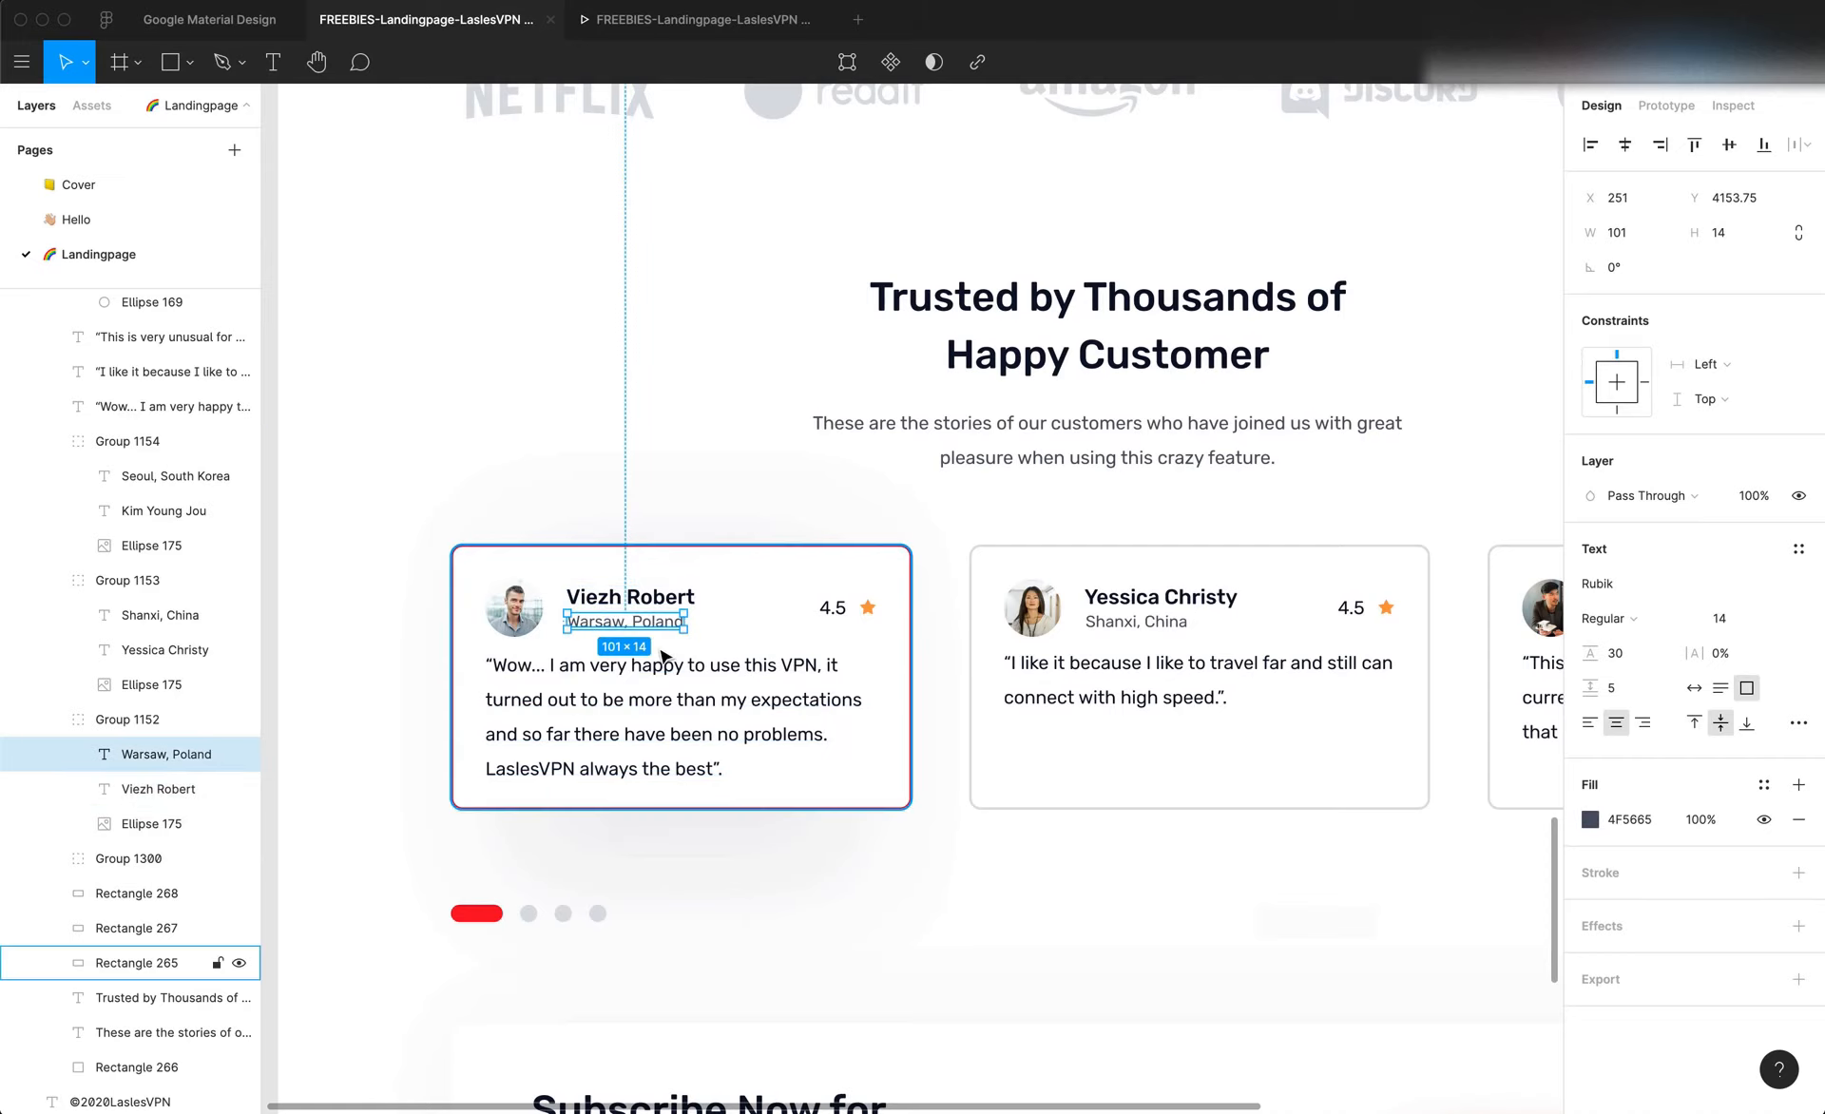
double_click(647, 595)
key(super+c)
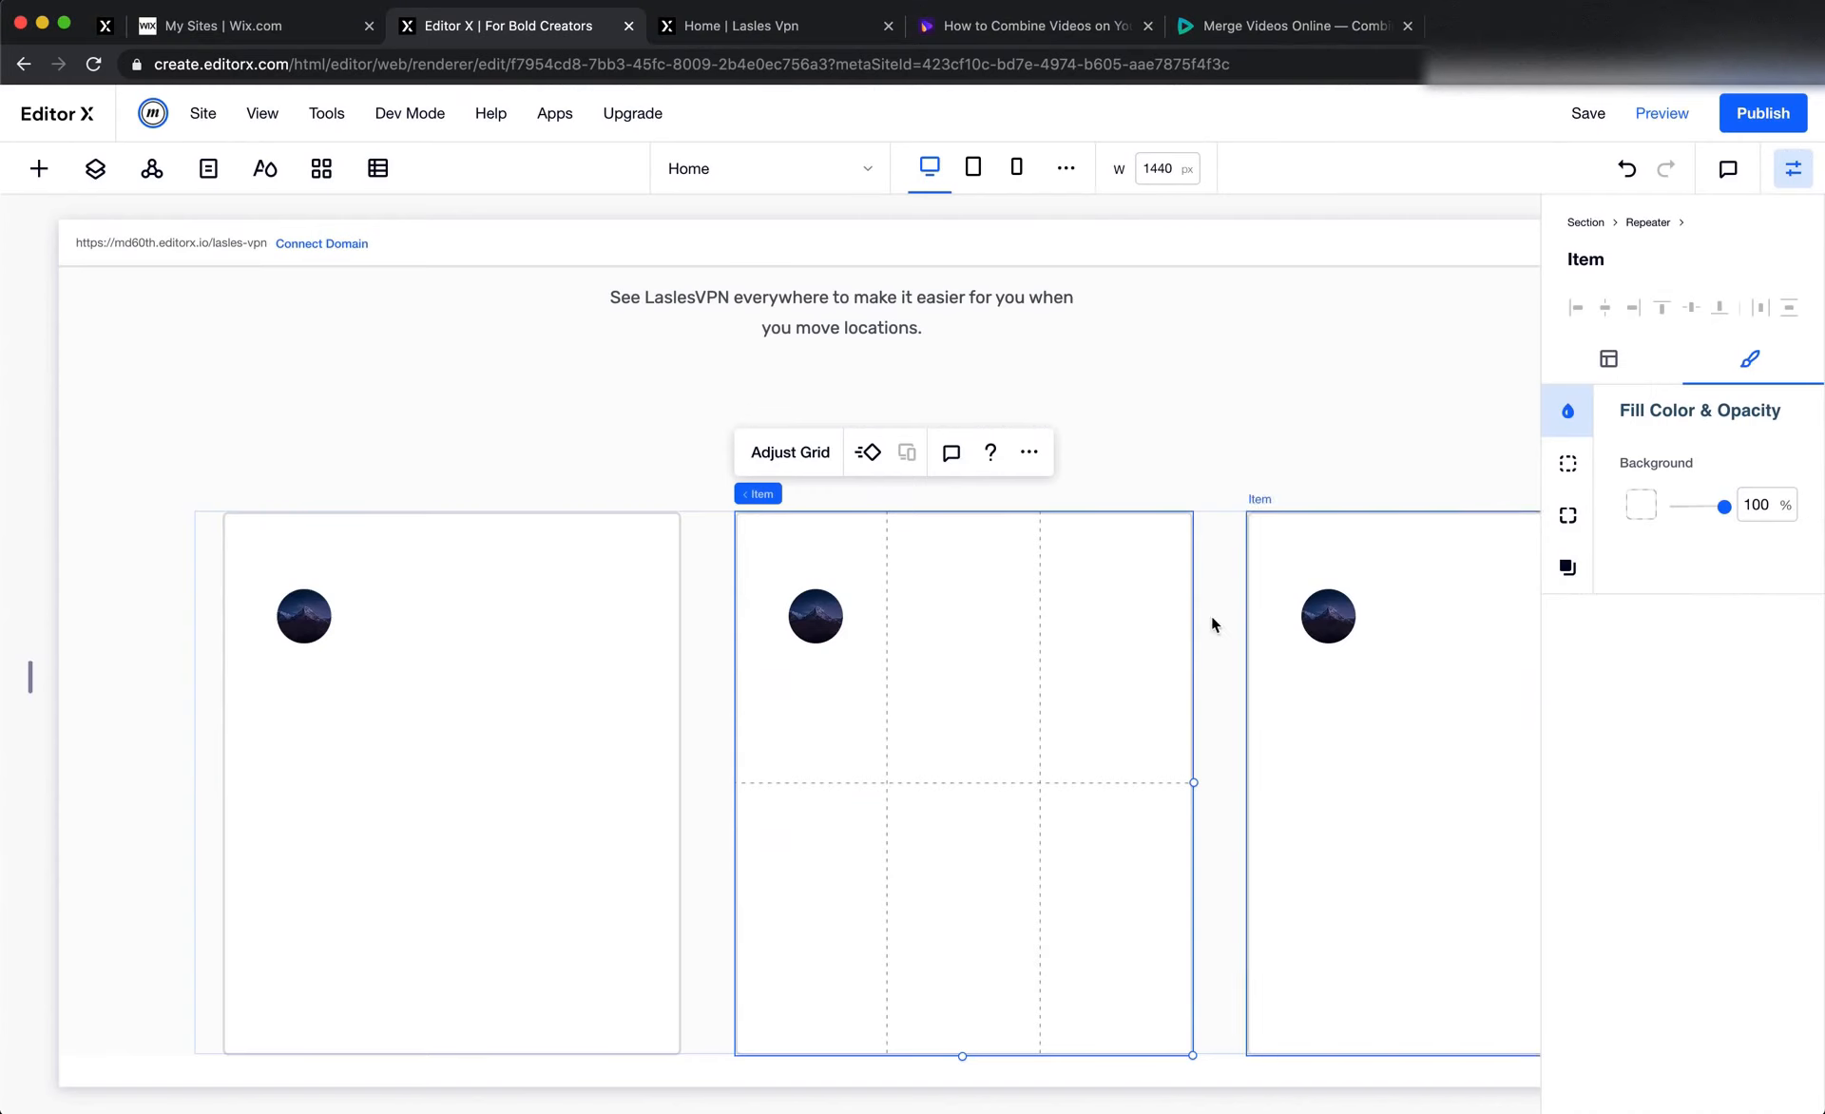
In Editor X, add a paragraph text to the first repeater item's upper middle grid cell and give it the Heading 3 style
click(39, 168)
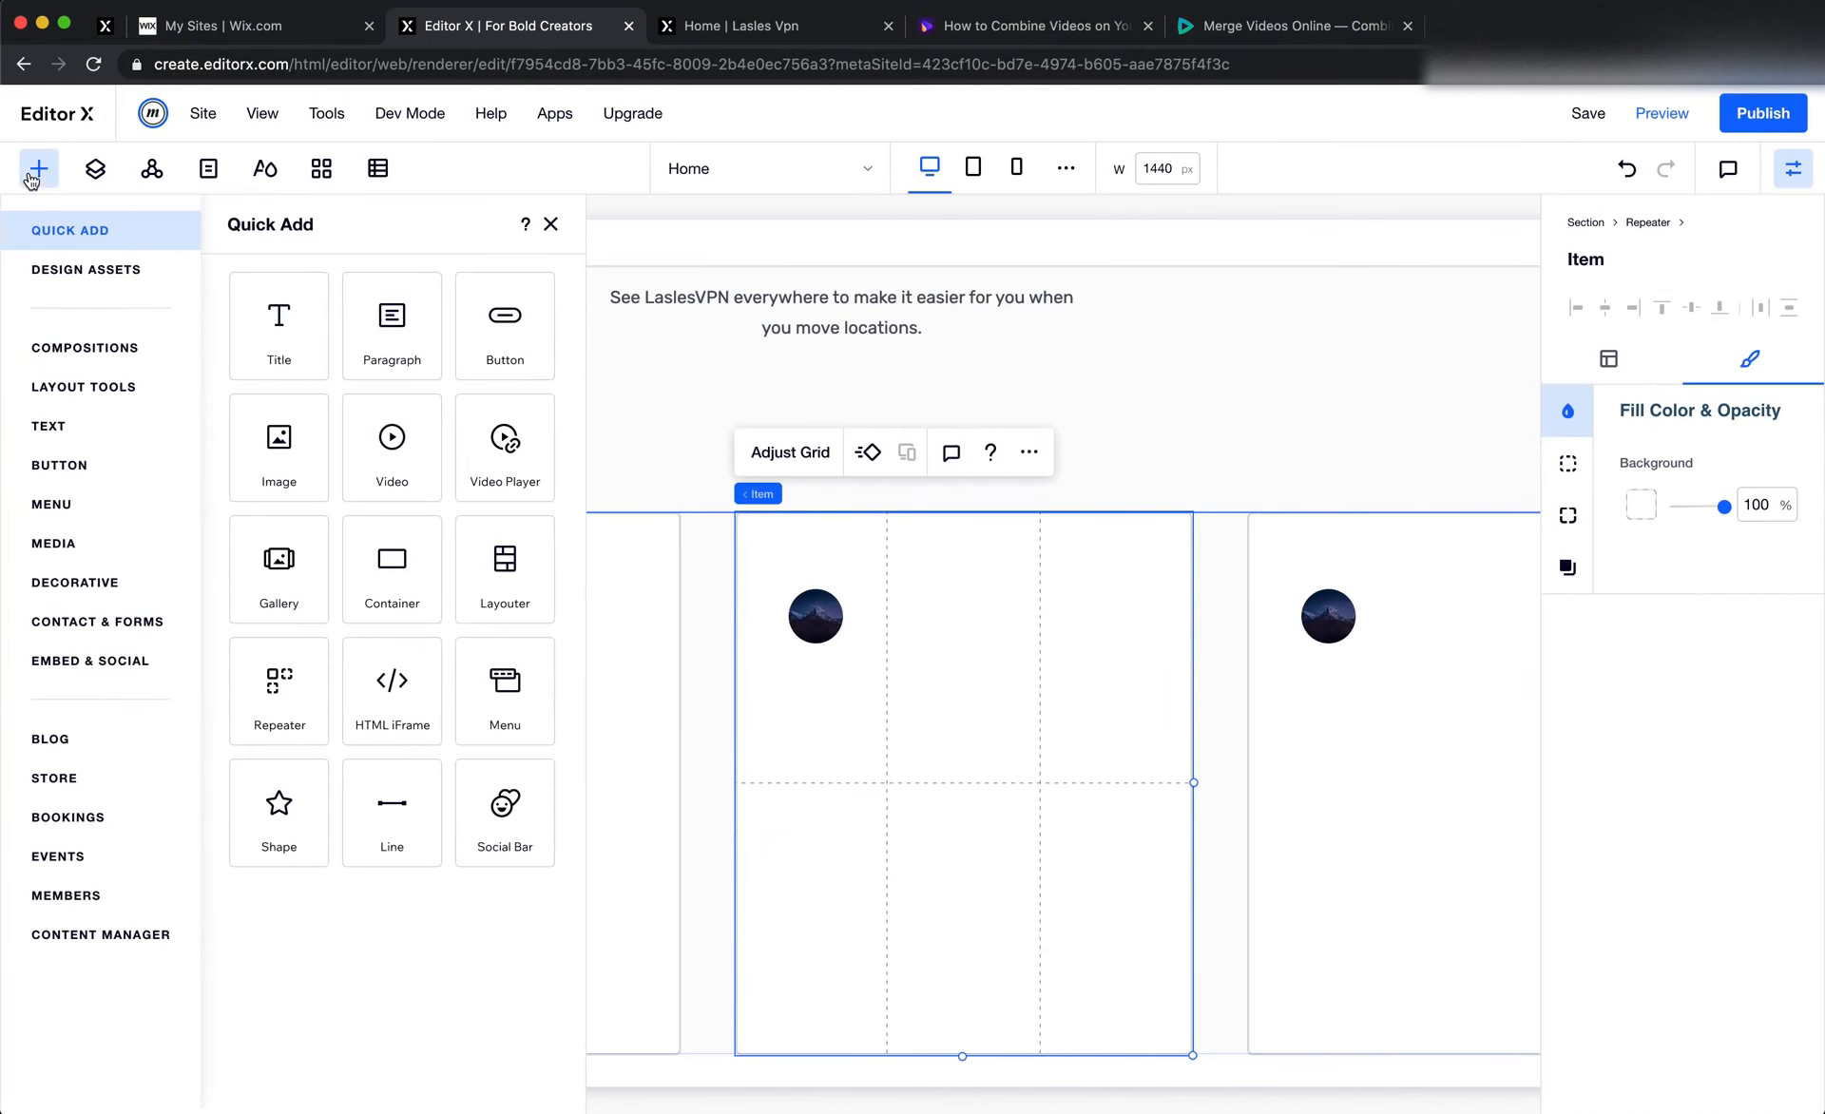
drag(353, 334, 438, 633)
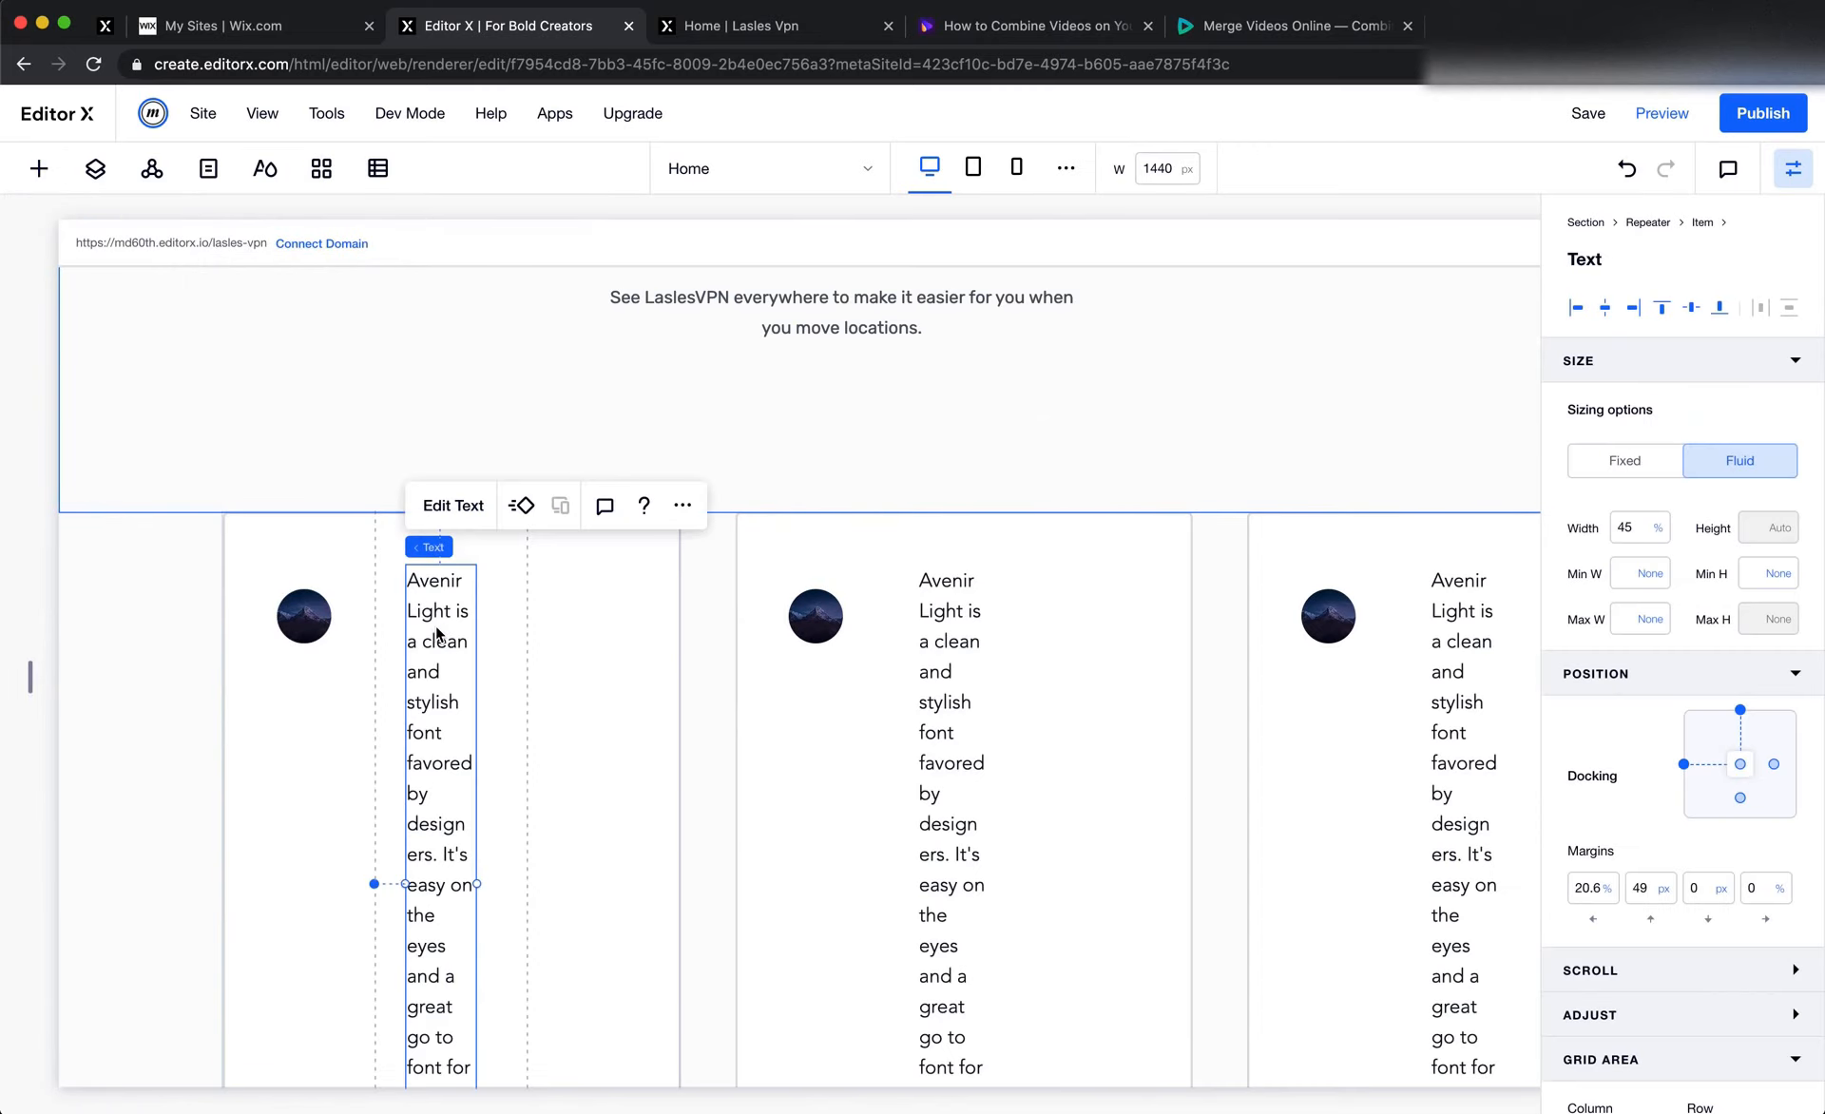
click(453, 505)
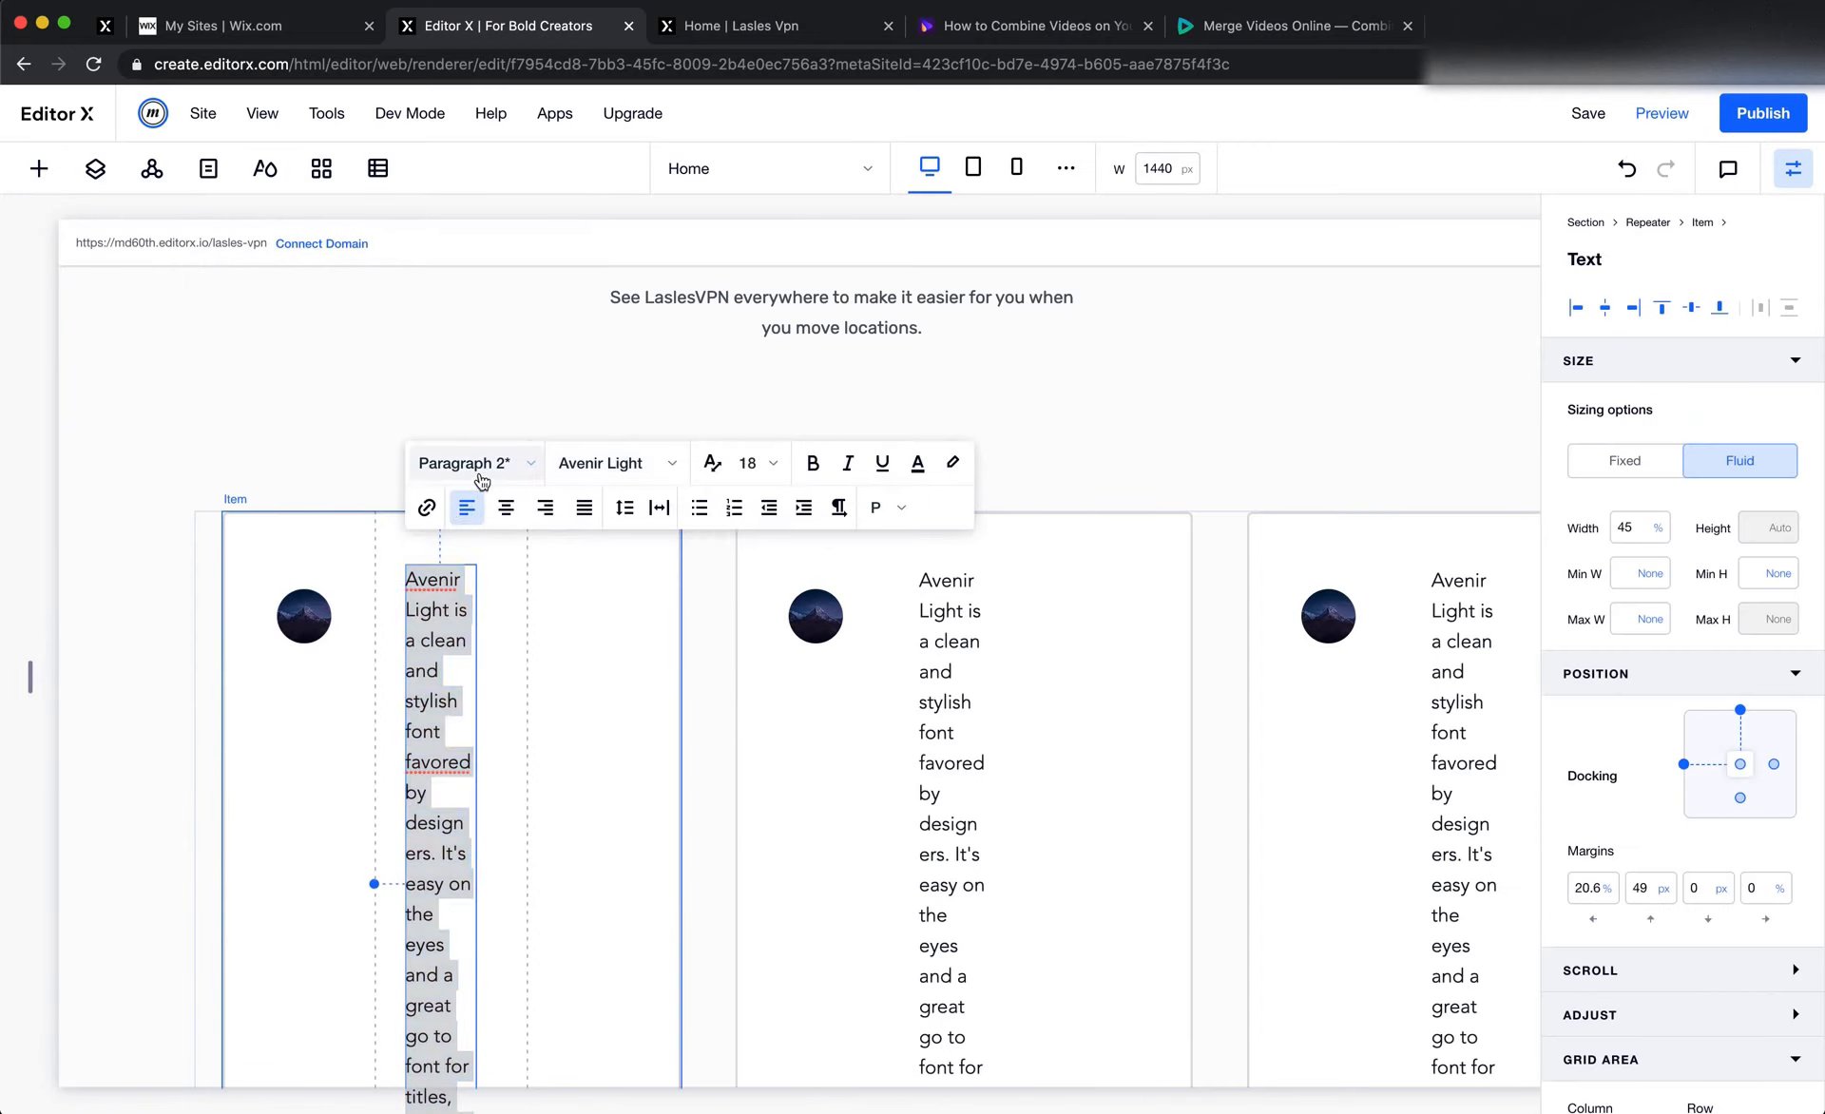
click(475, 464)
scroll(580, 844, down, 3)
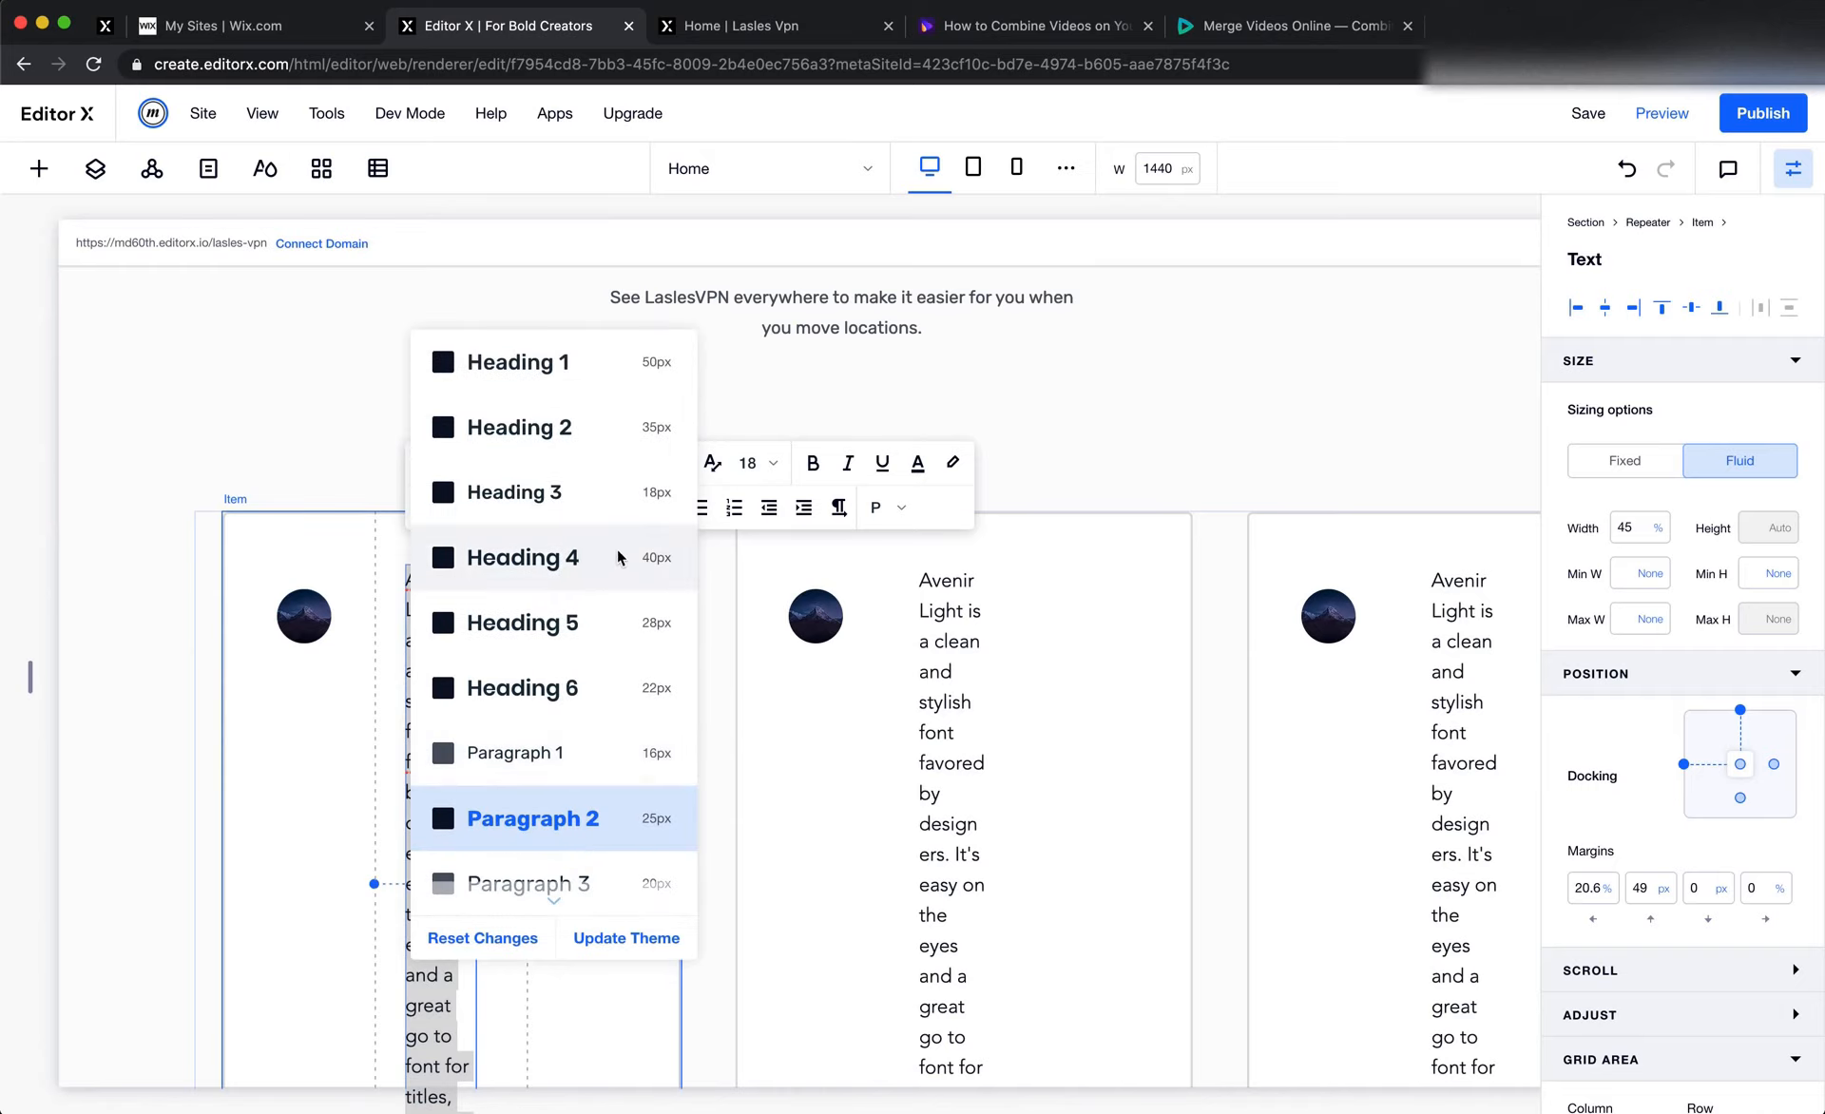
click(576, 499)
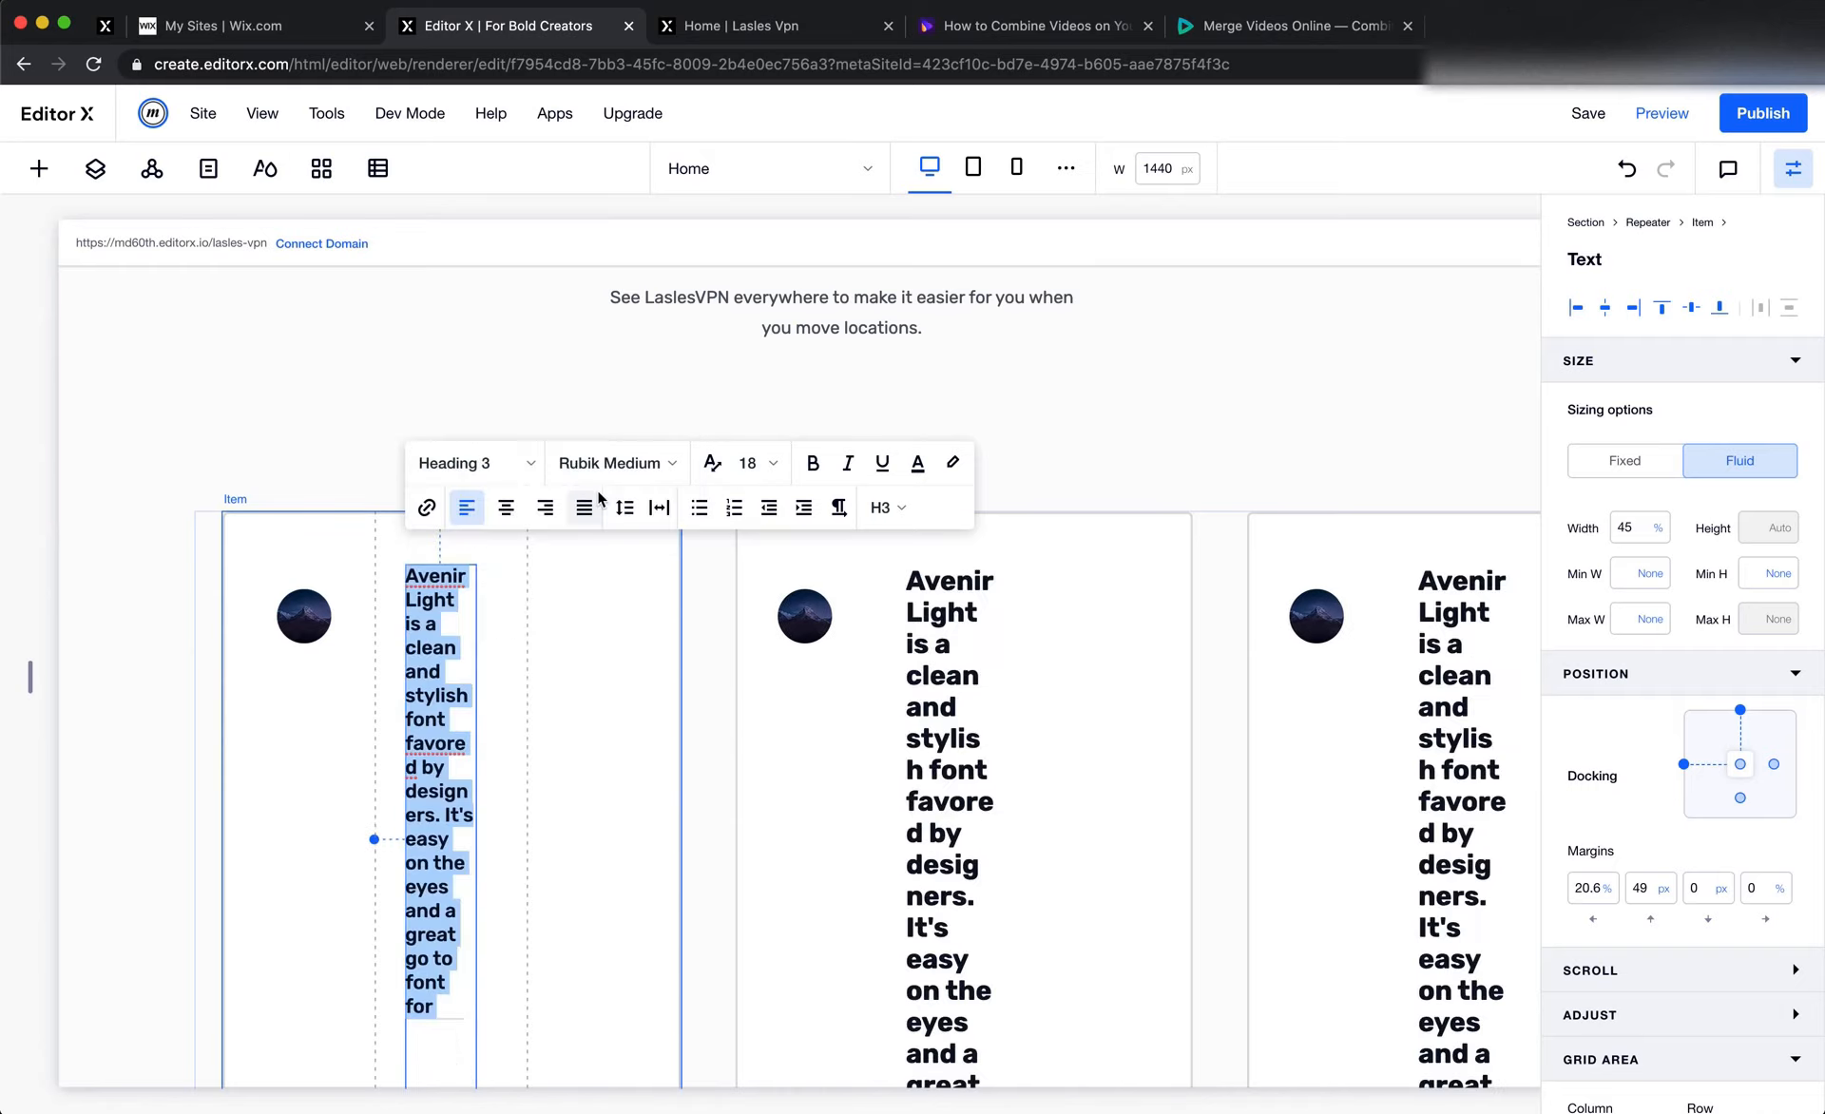
Replace the placeholder text with the copied customer's name and set its HTML tag to P
click(447, 684)
key(super+a)
key(super+v)
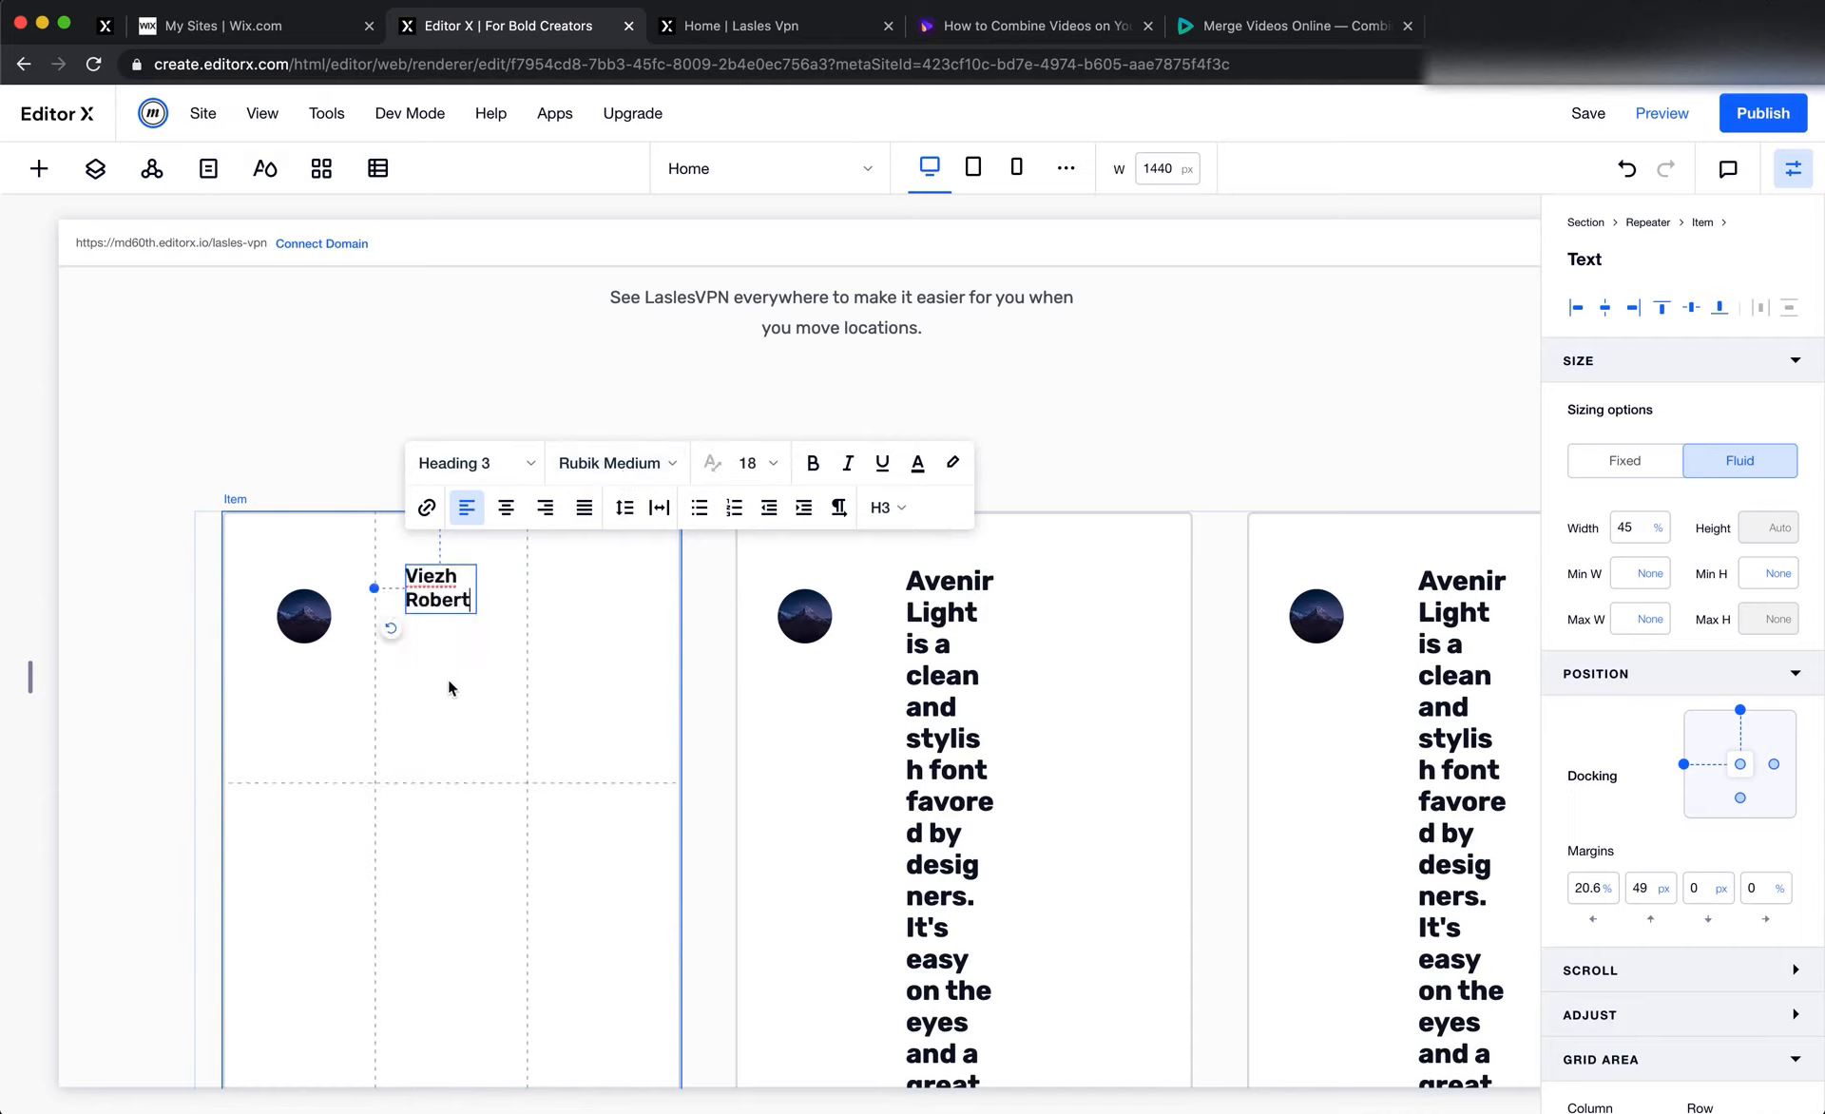
click(884, 508)
click(890, 770)
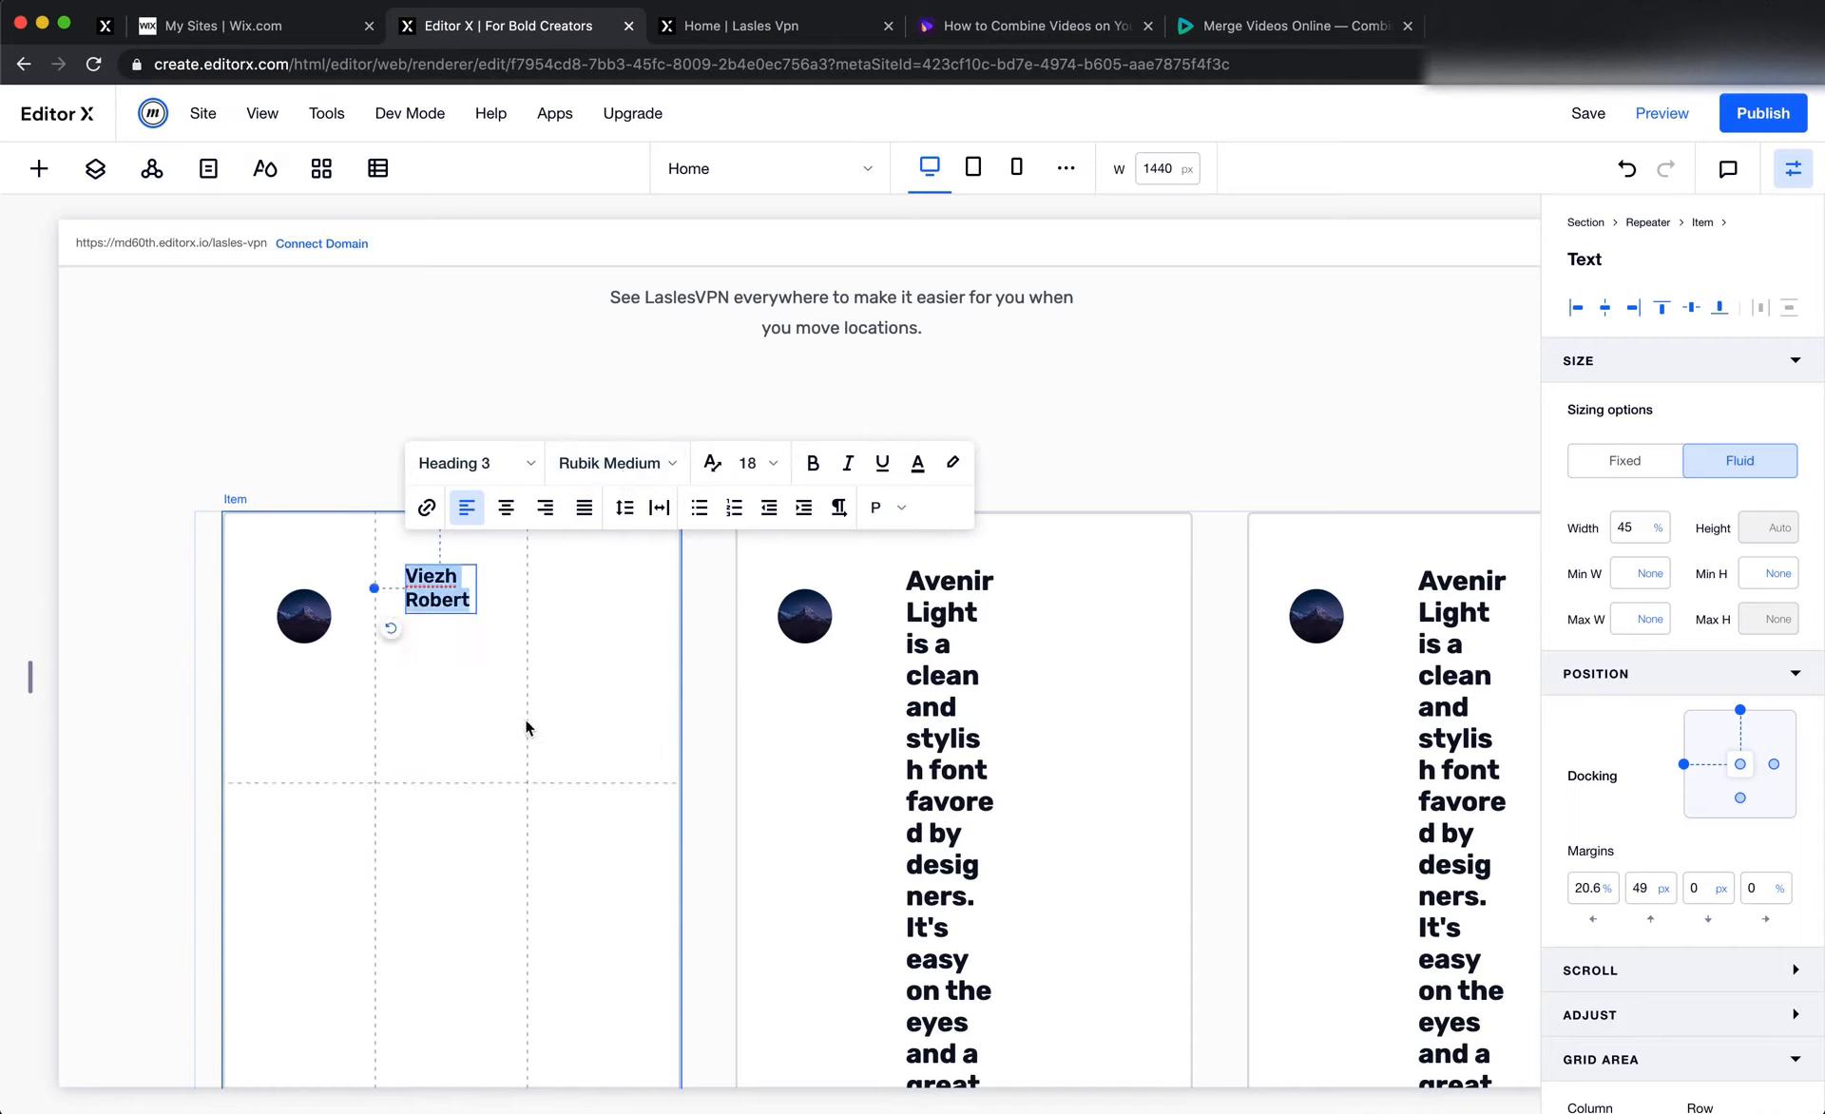
Switch to Figma and try to select the location text under the first card's customer name
key(super+Tab)
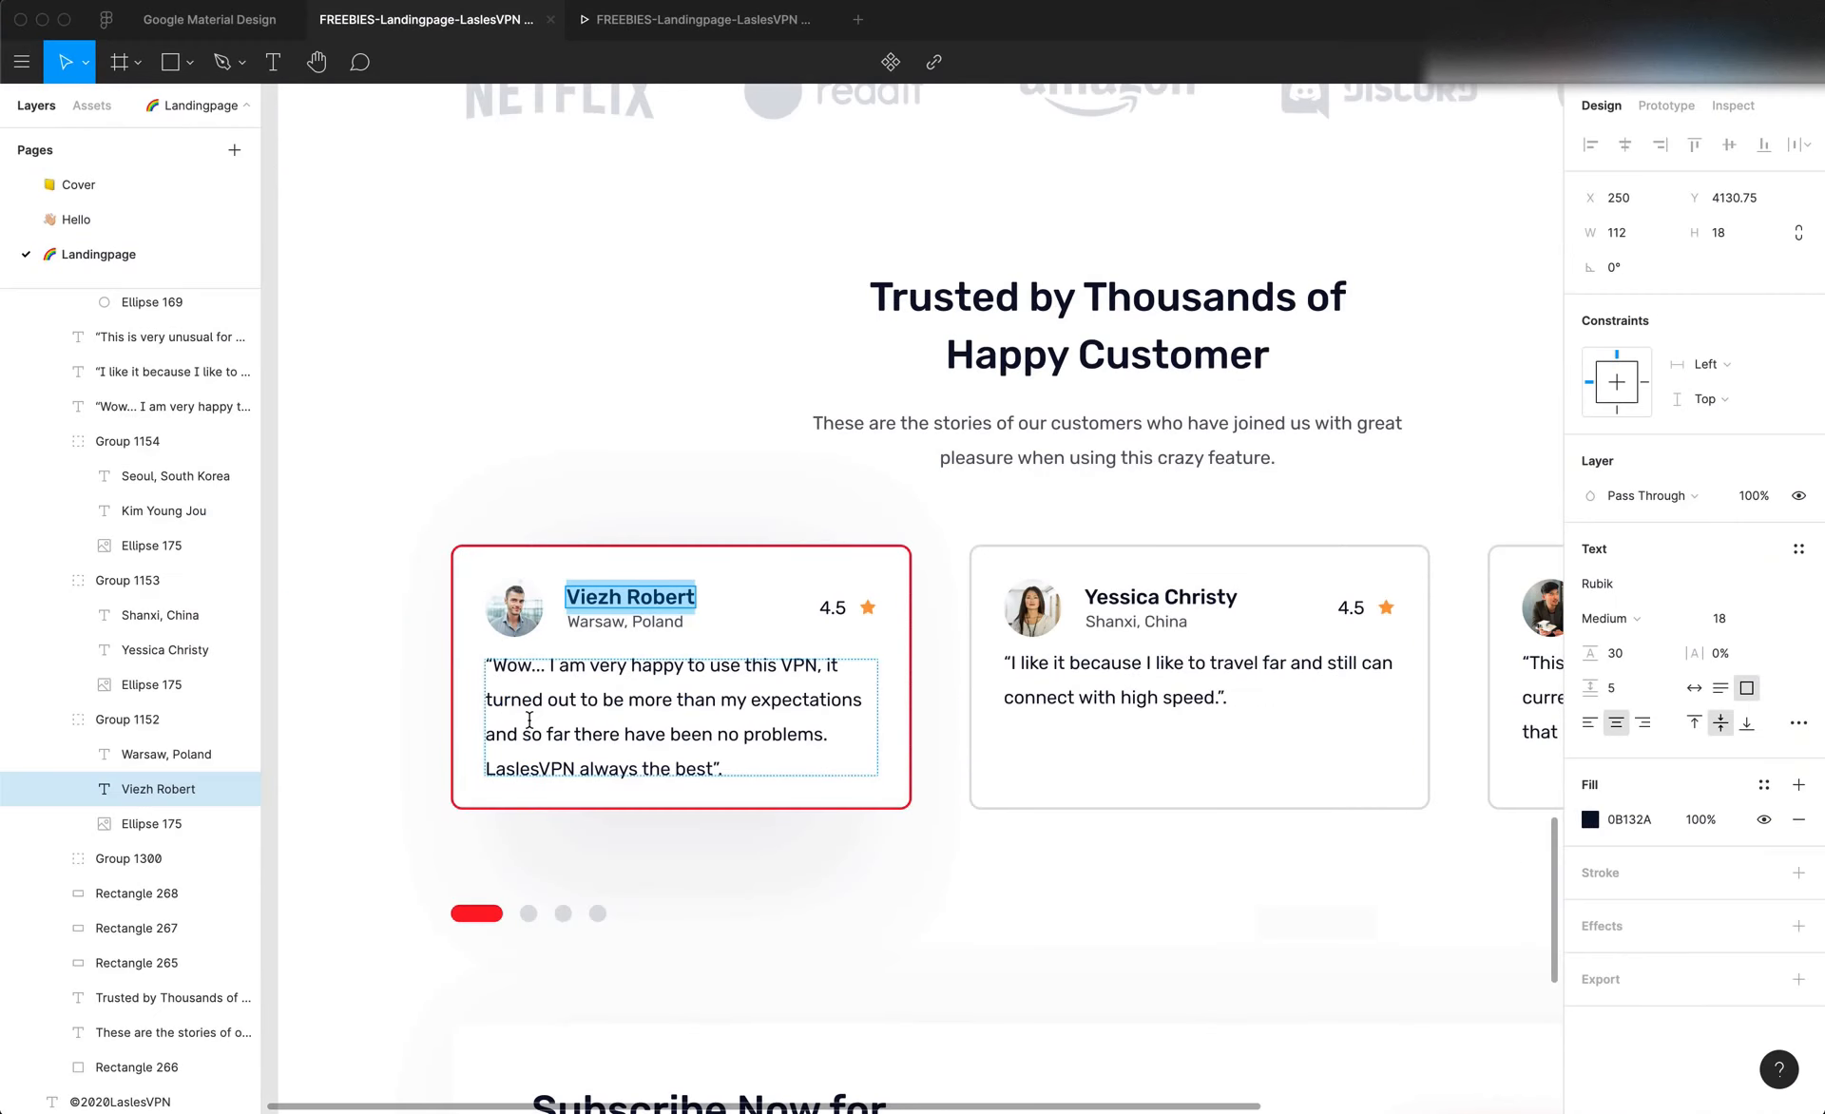
double_click(609, 622)
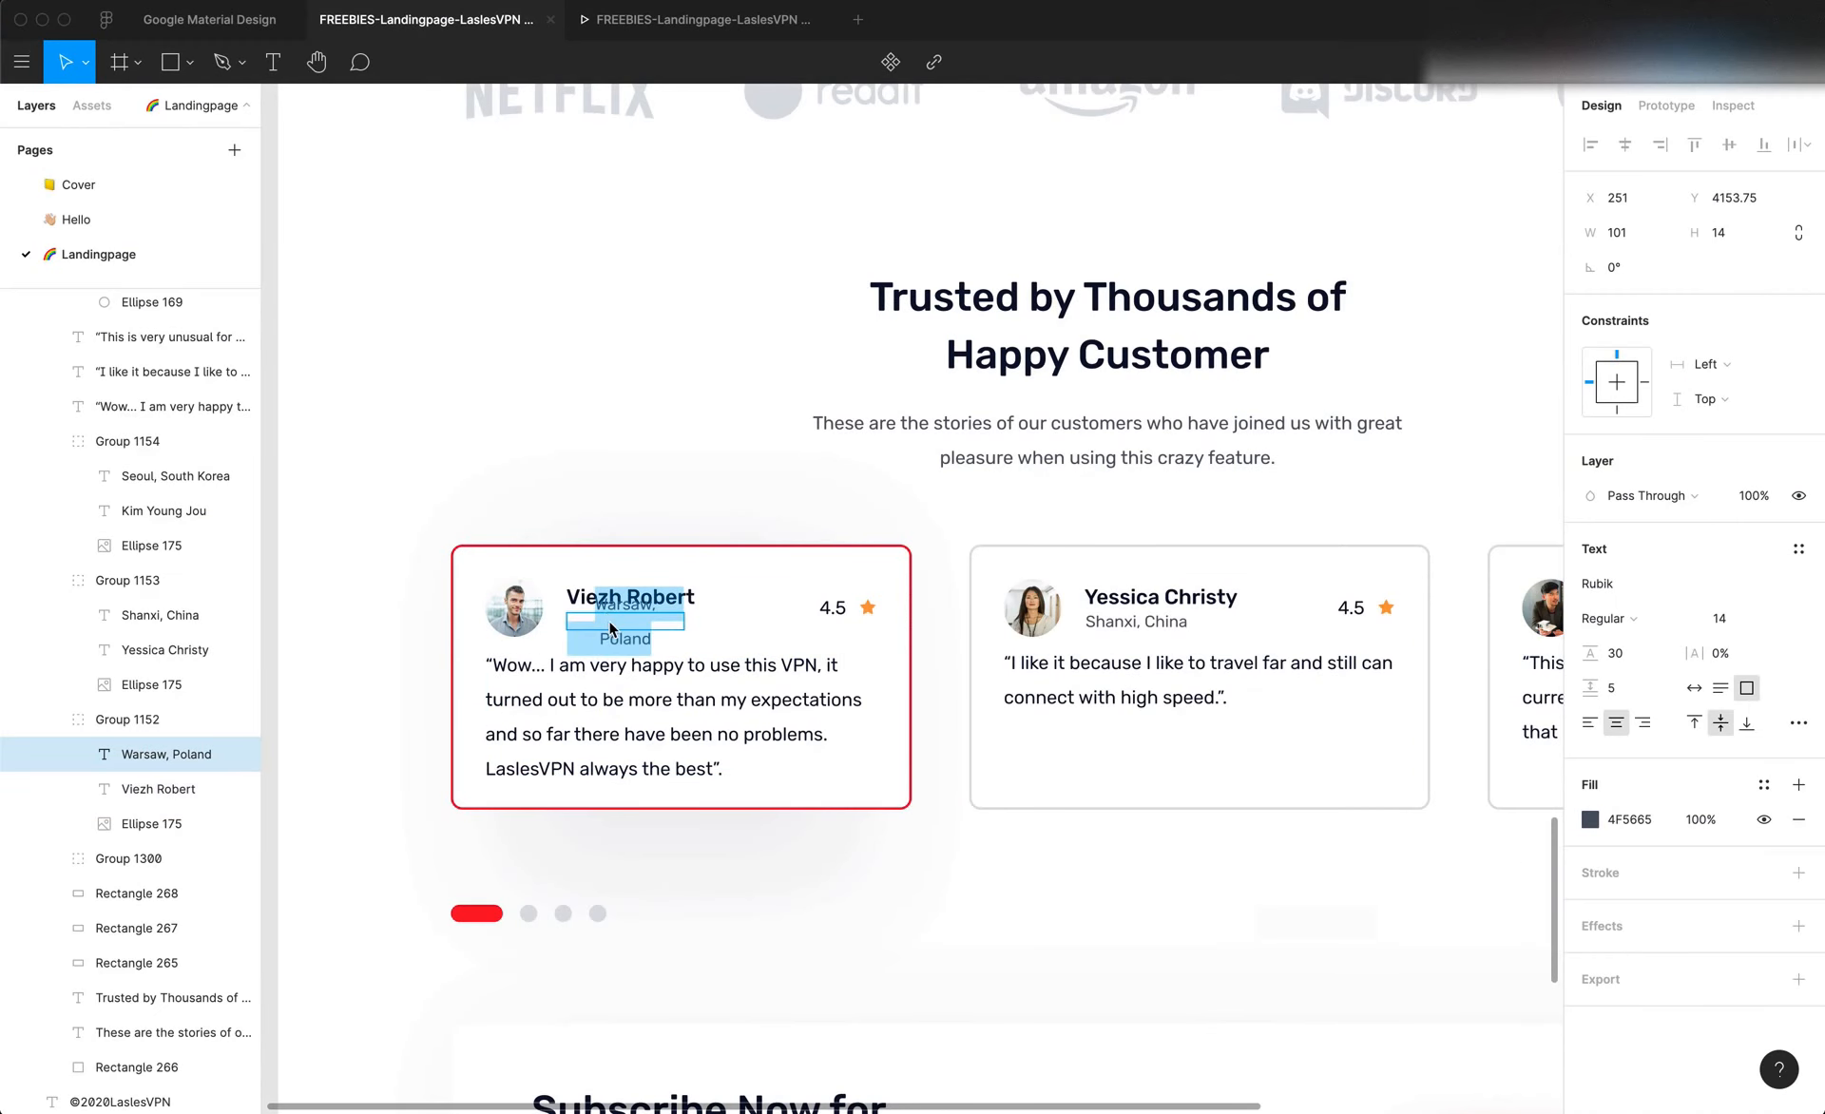
double_click(634, 640)
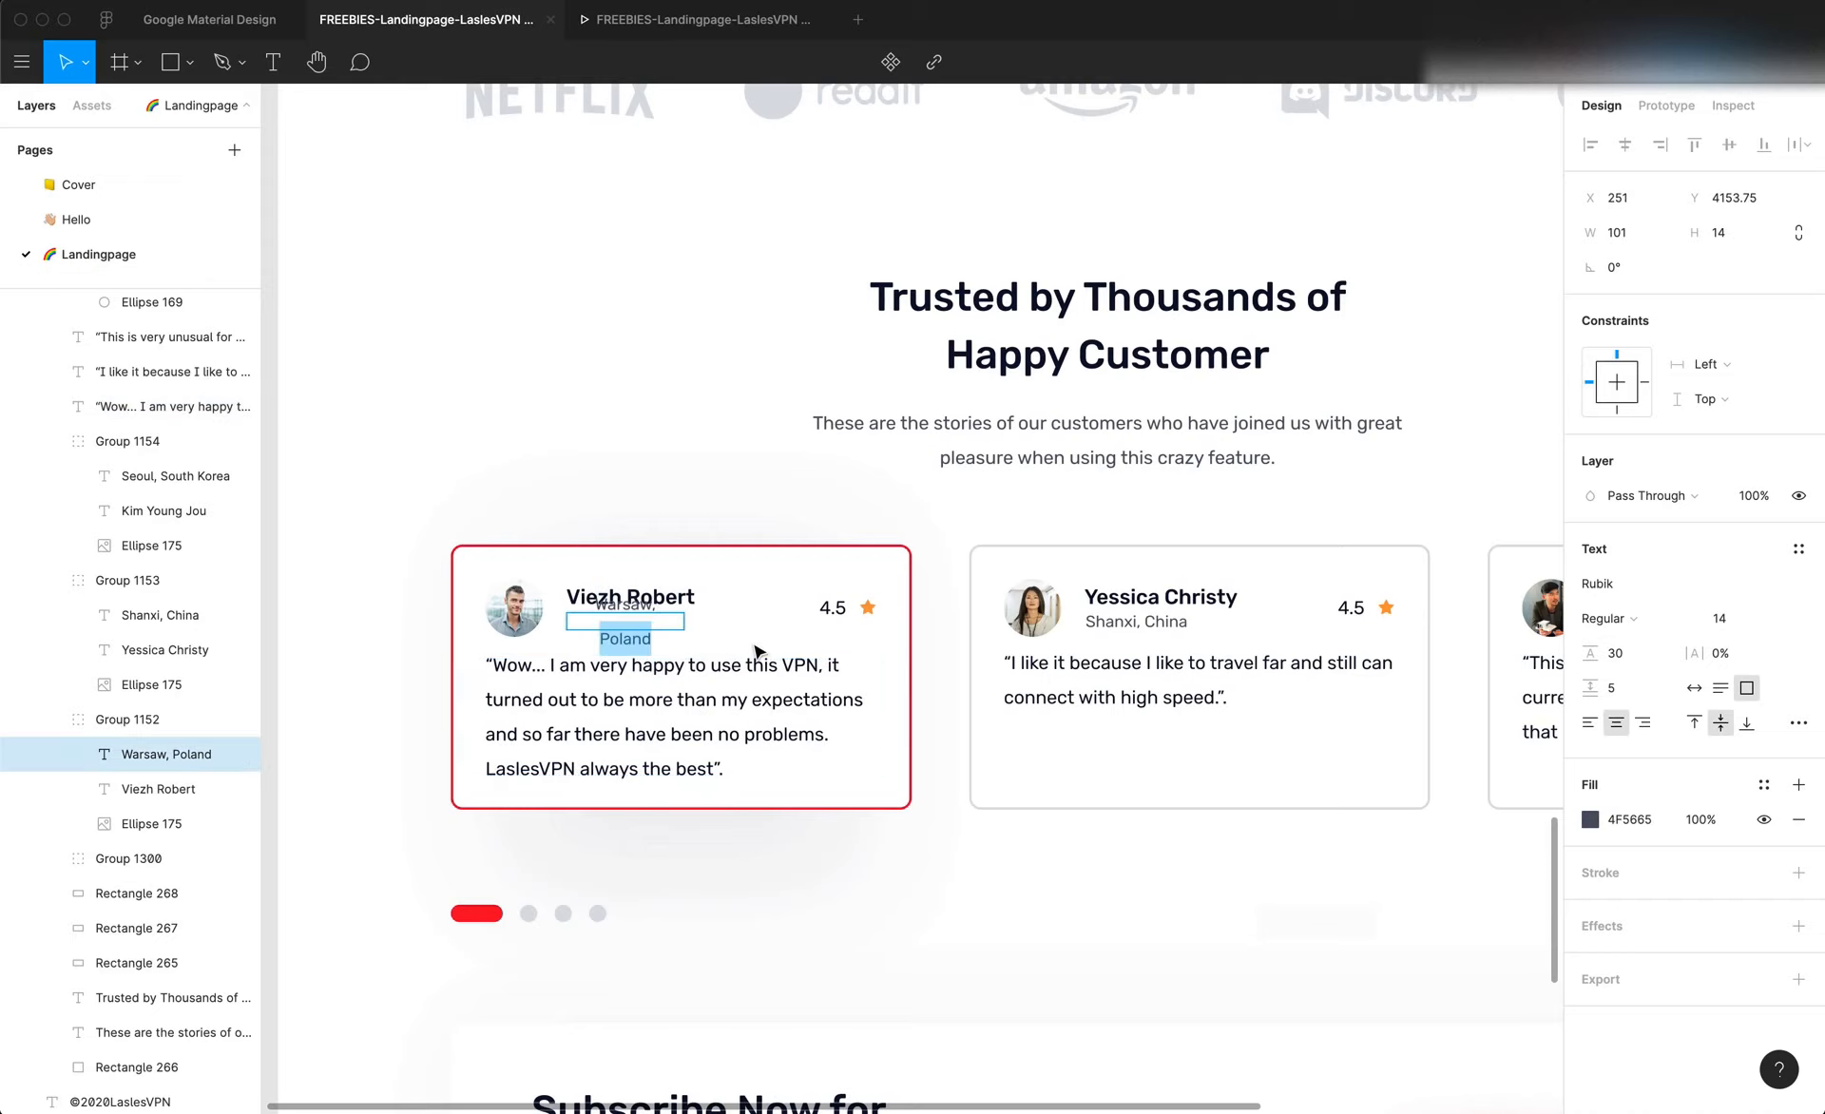
key(Escape)
key(Tab)
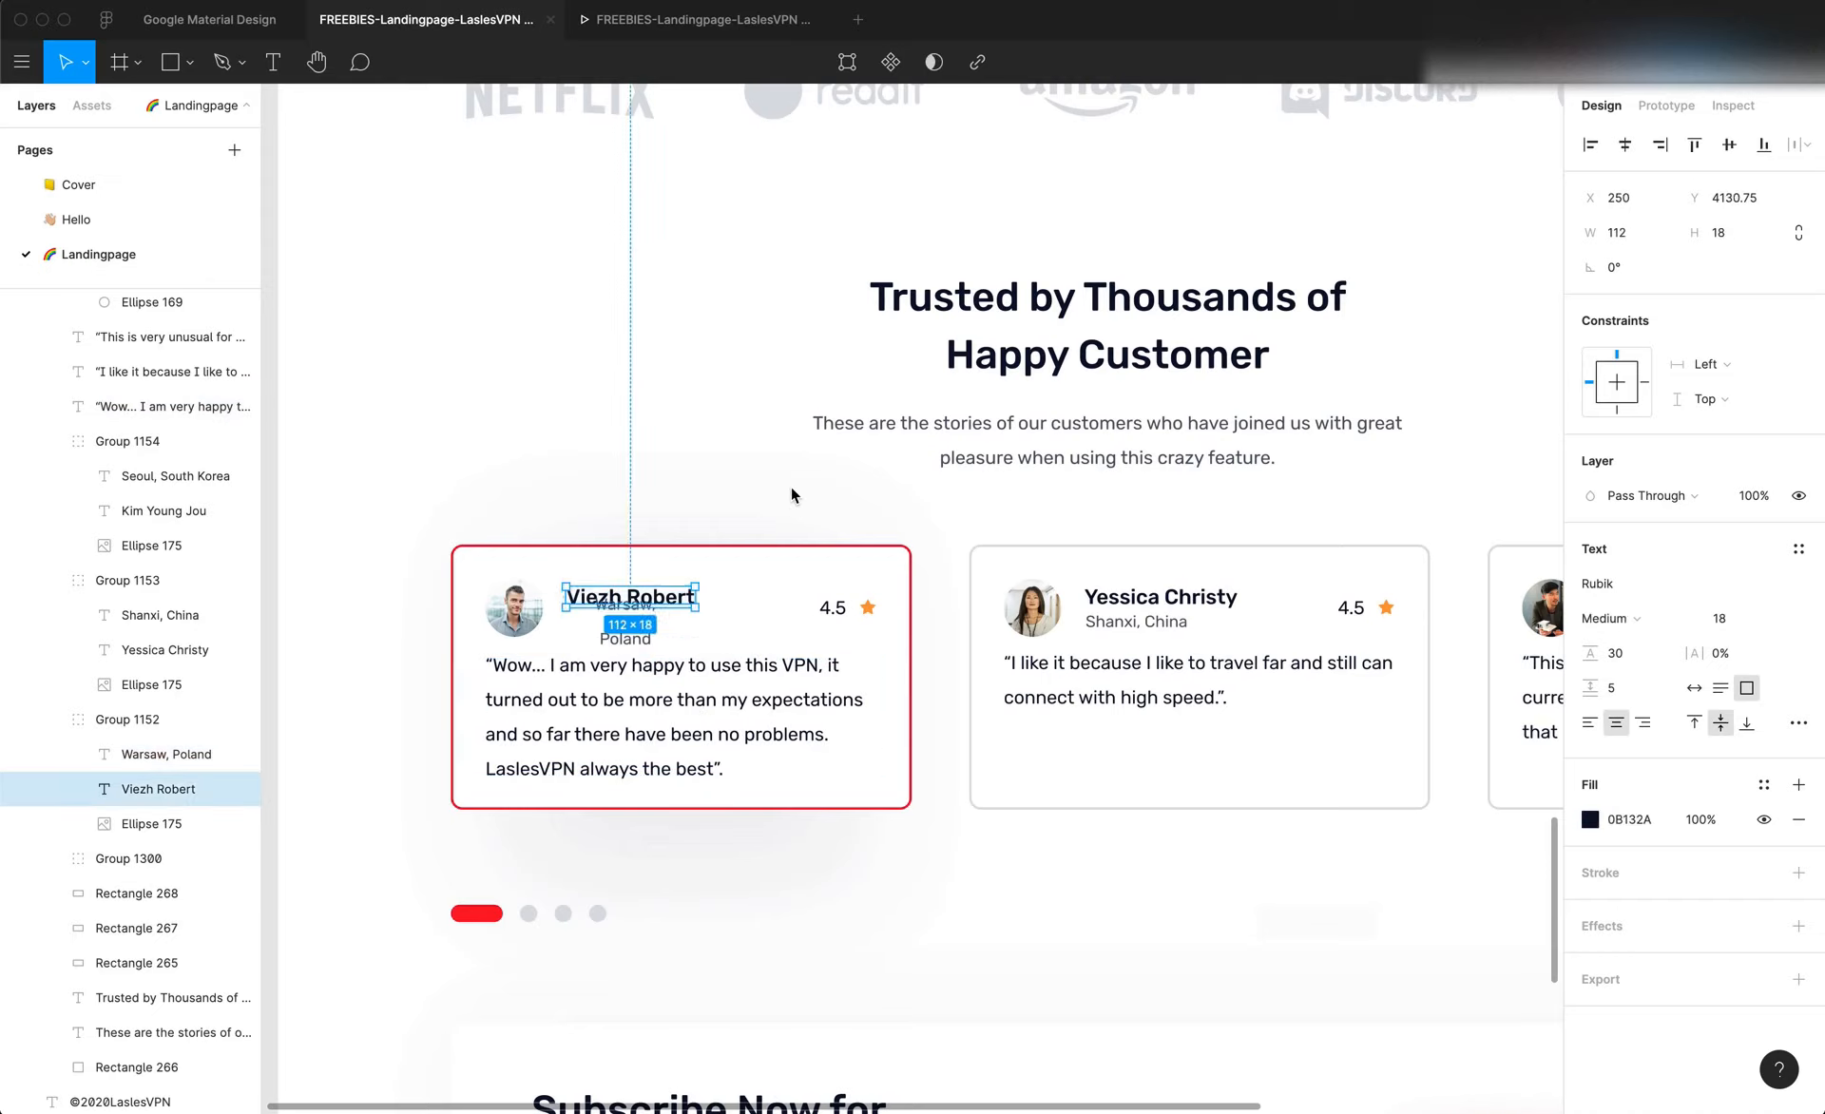
Undo the recent edits in the design file to try to restore the first card's location text
key(super+z)
key(super+z)
key(super+z)
key(super+z)
key(super+z)
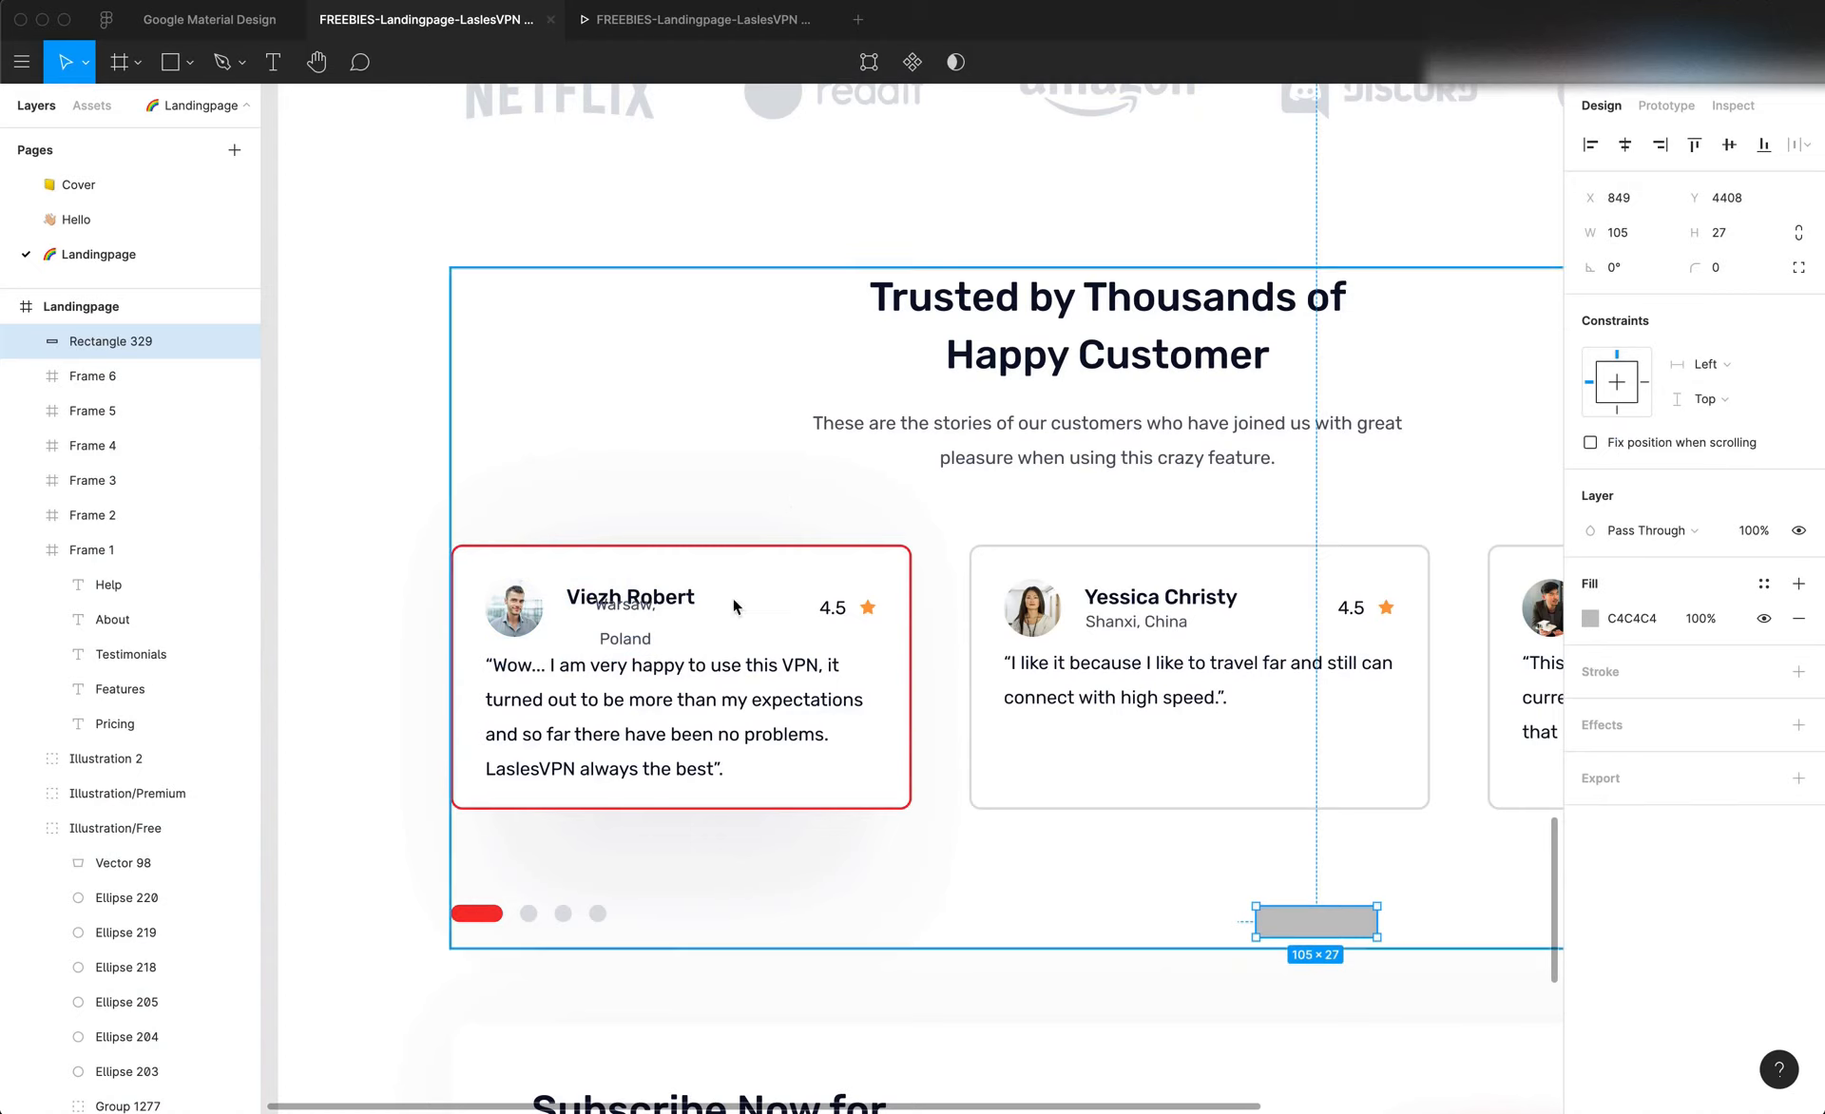
key(super+z)
key(super+z)
key(super+z)
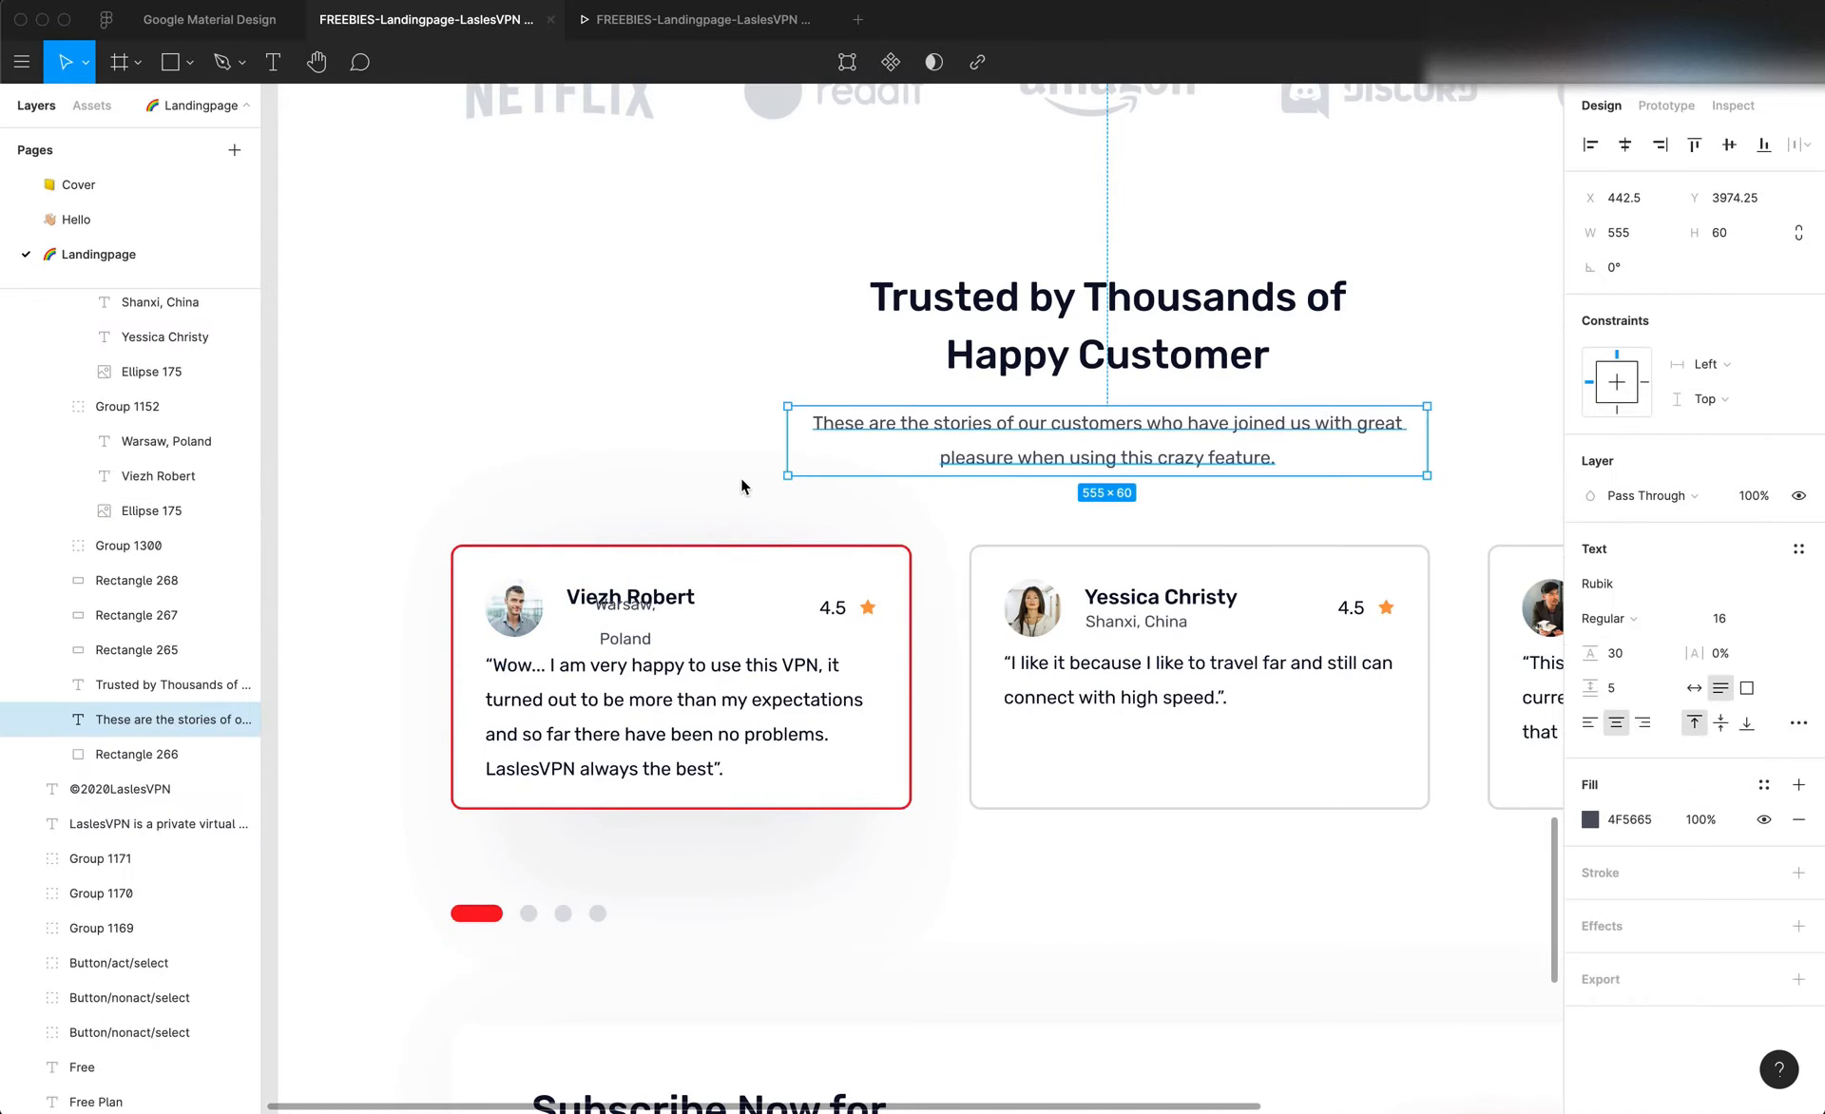
key(super+z)
key(super+z)
key(super+z)
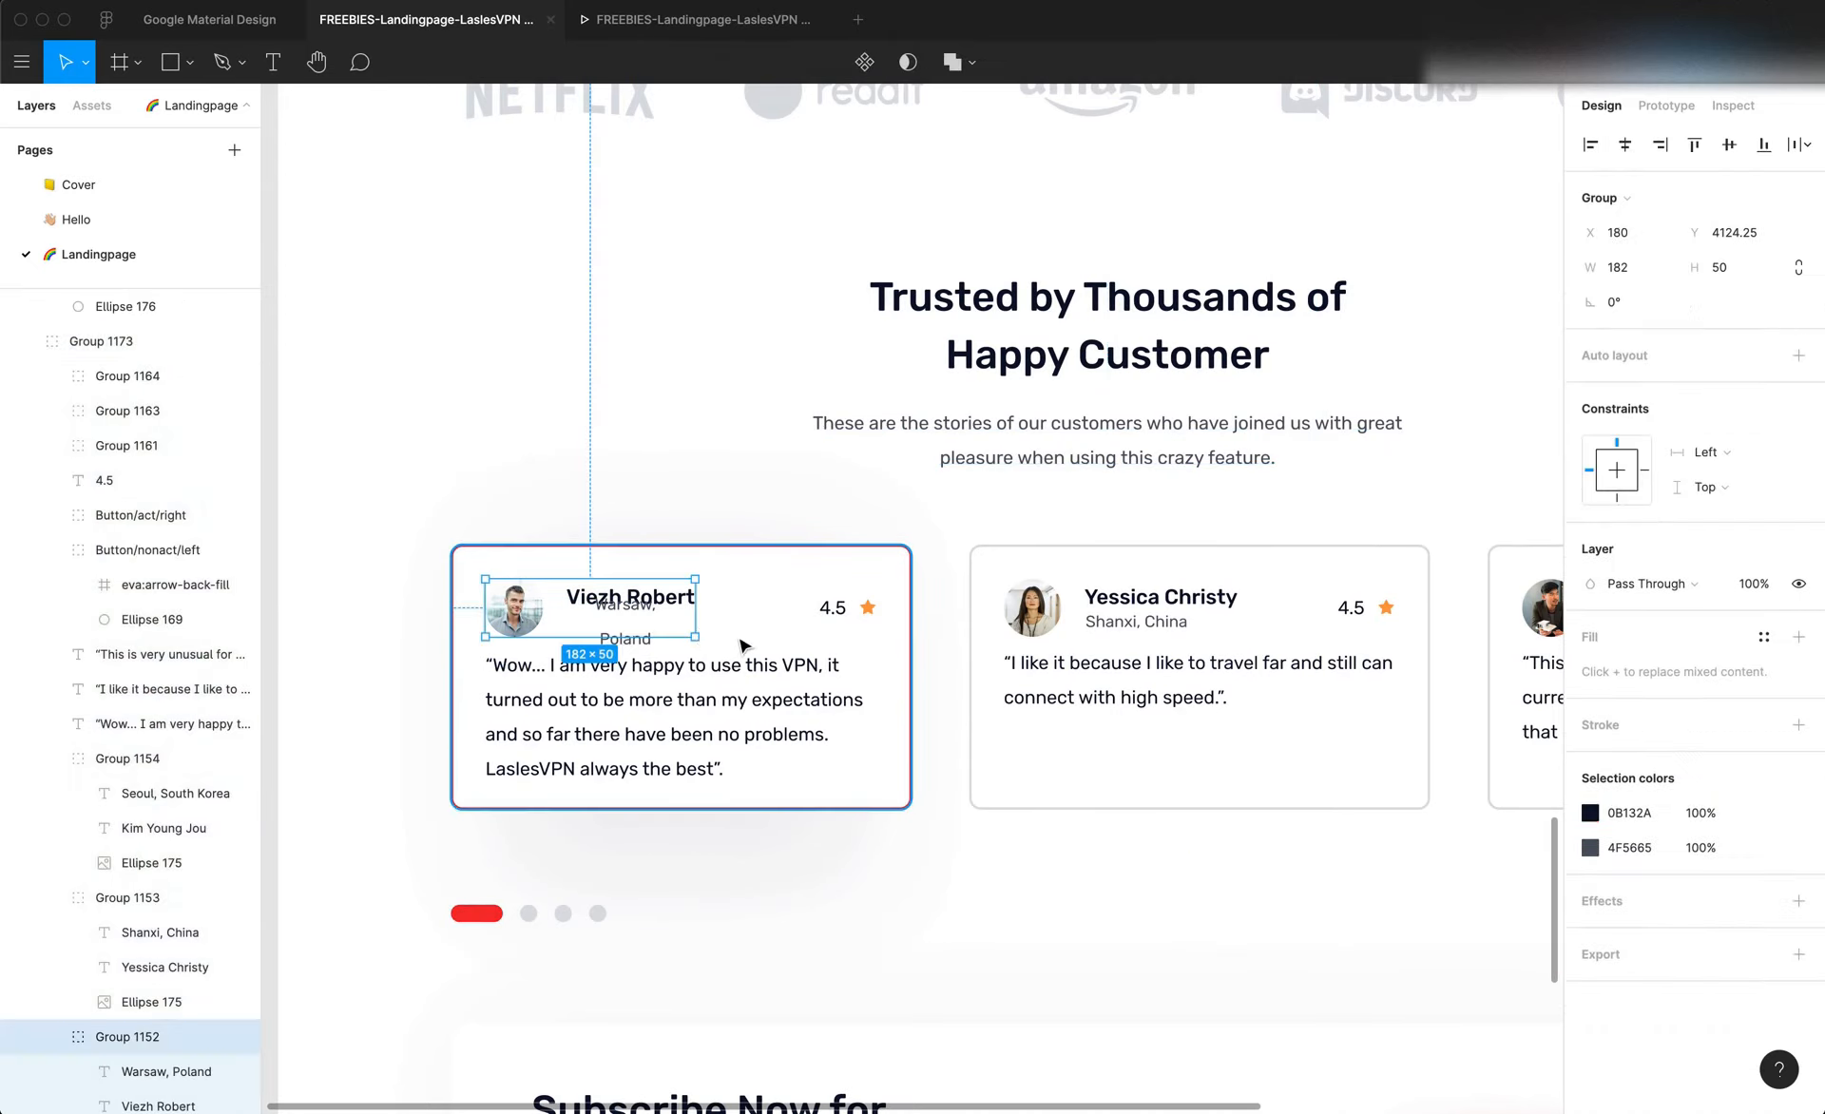
Try selecting the second card's location text, and again the one on the first card
double_click(1124, 622)
double_click(1124, 622)
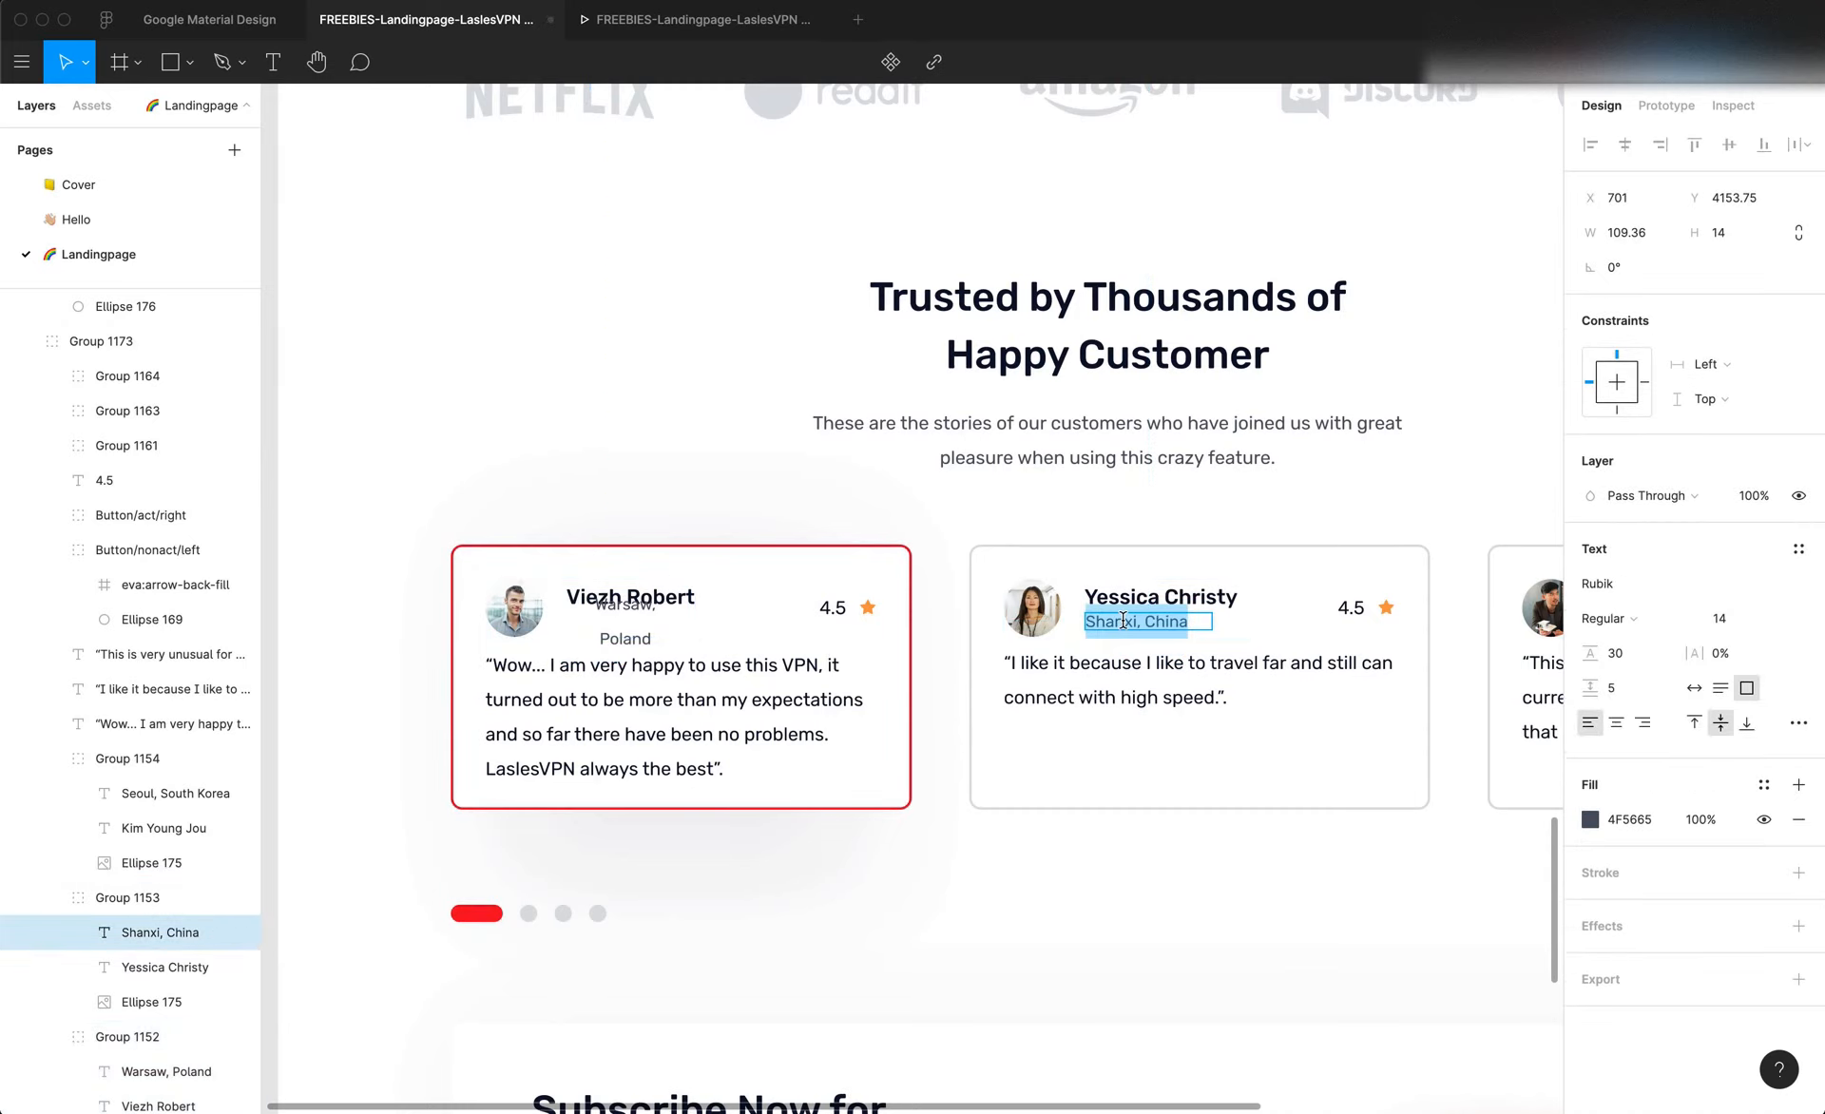
click(627, 650)
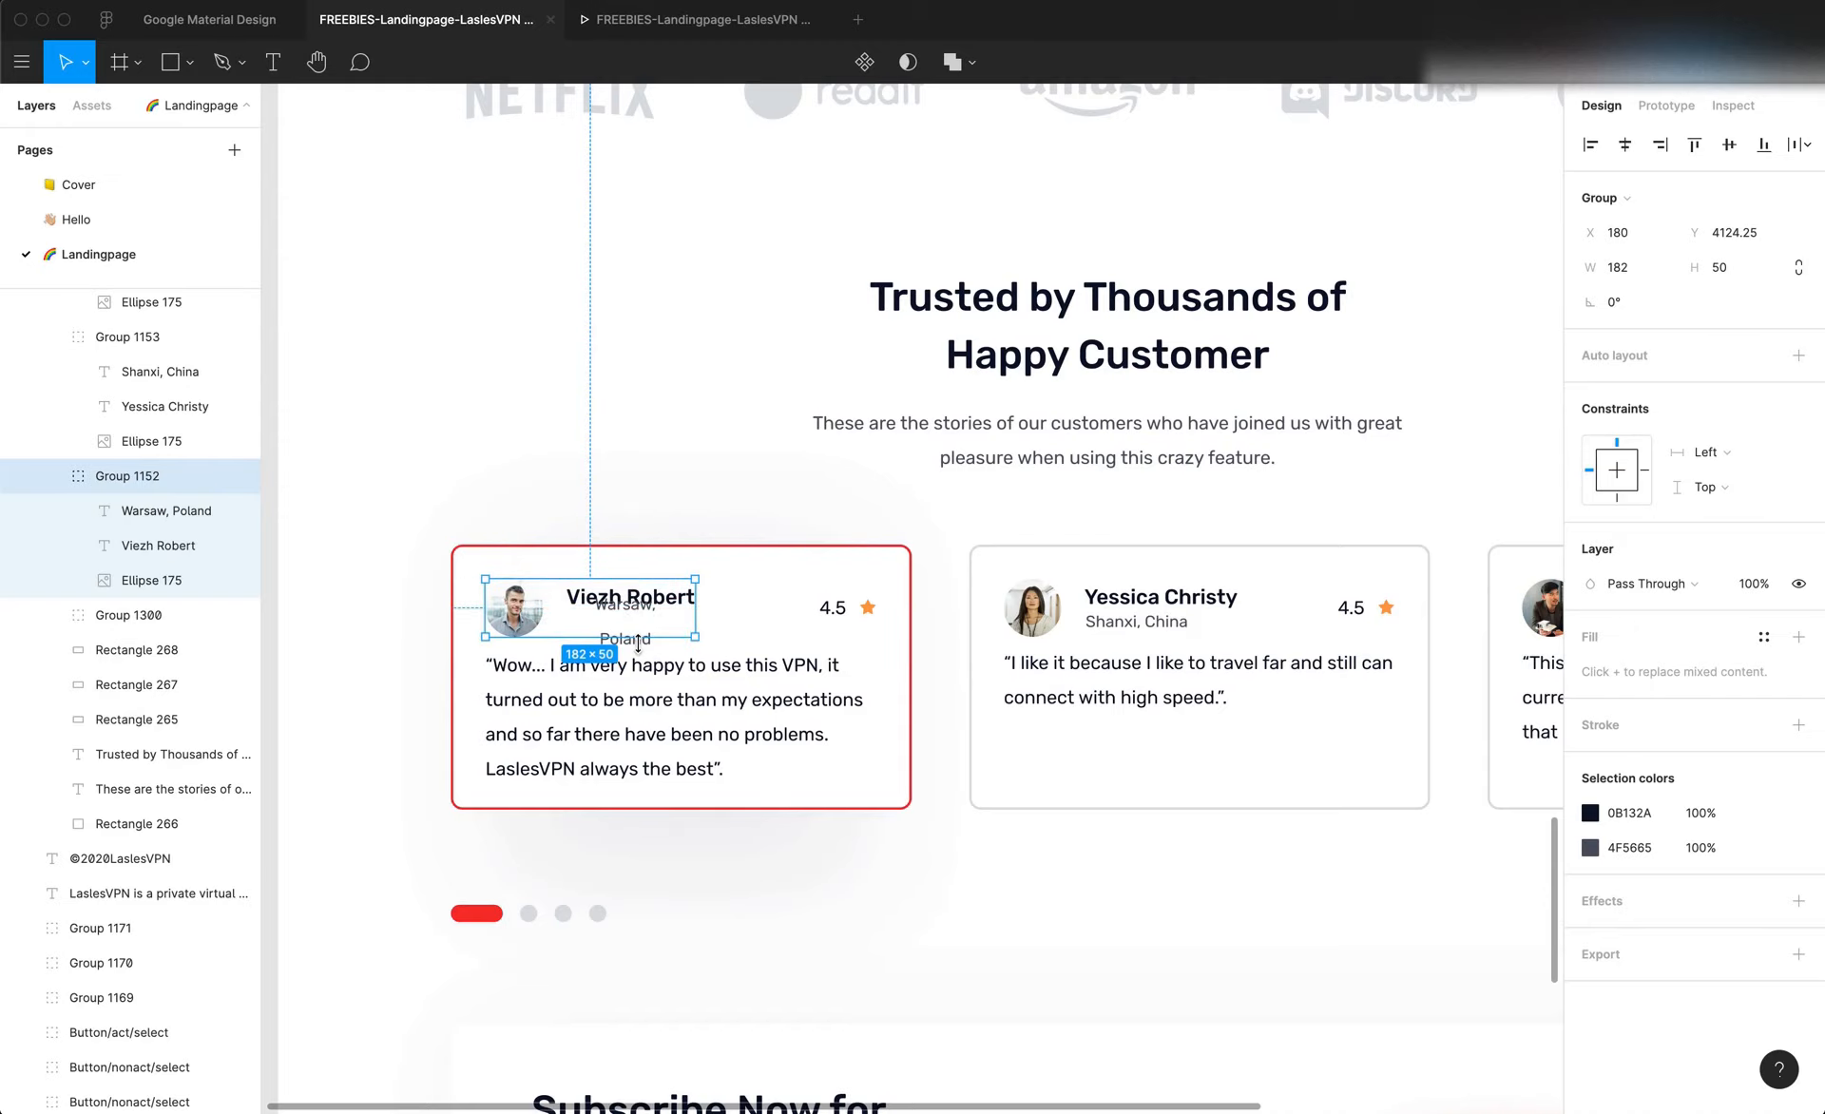
click(703, 484)
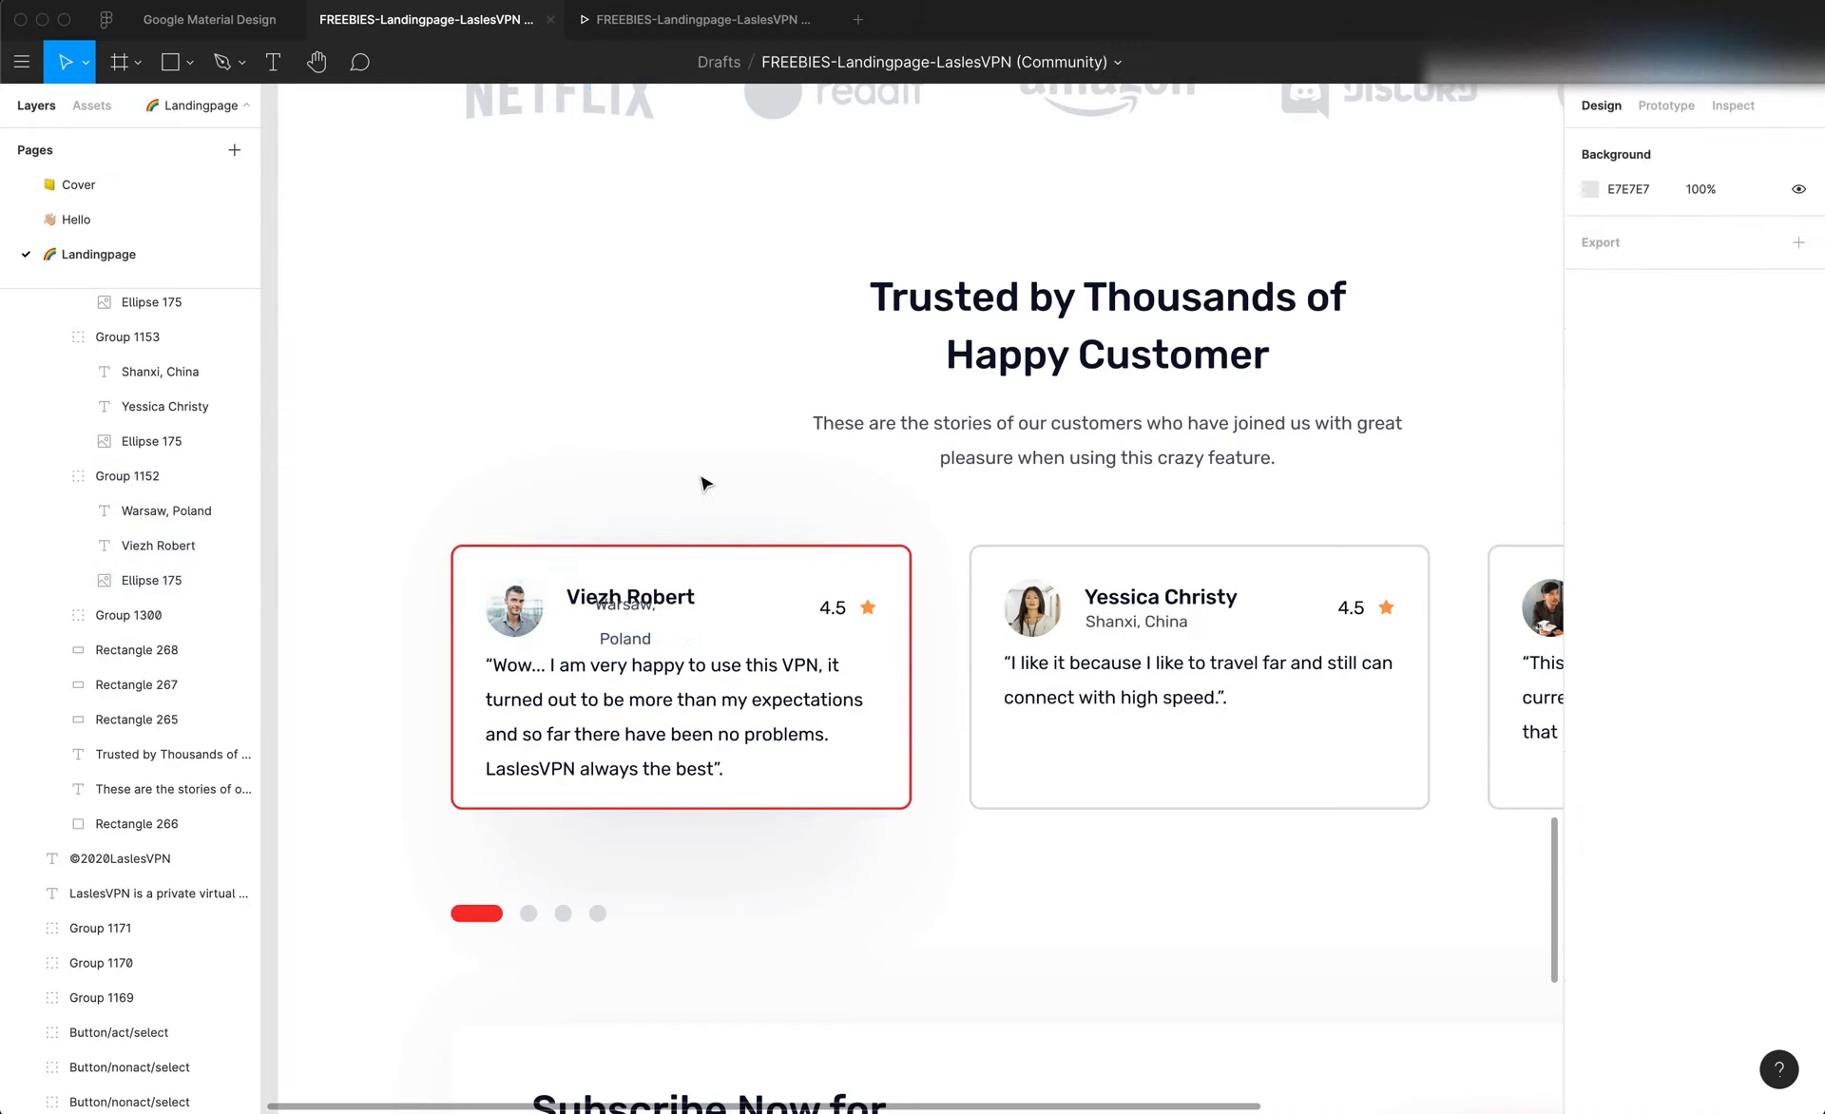
click(633, 615)
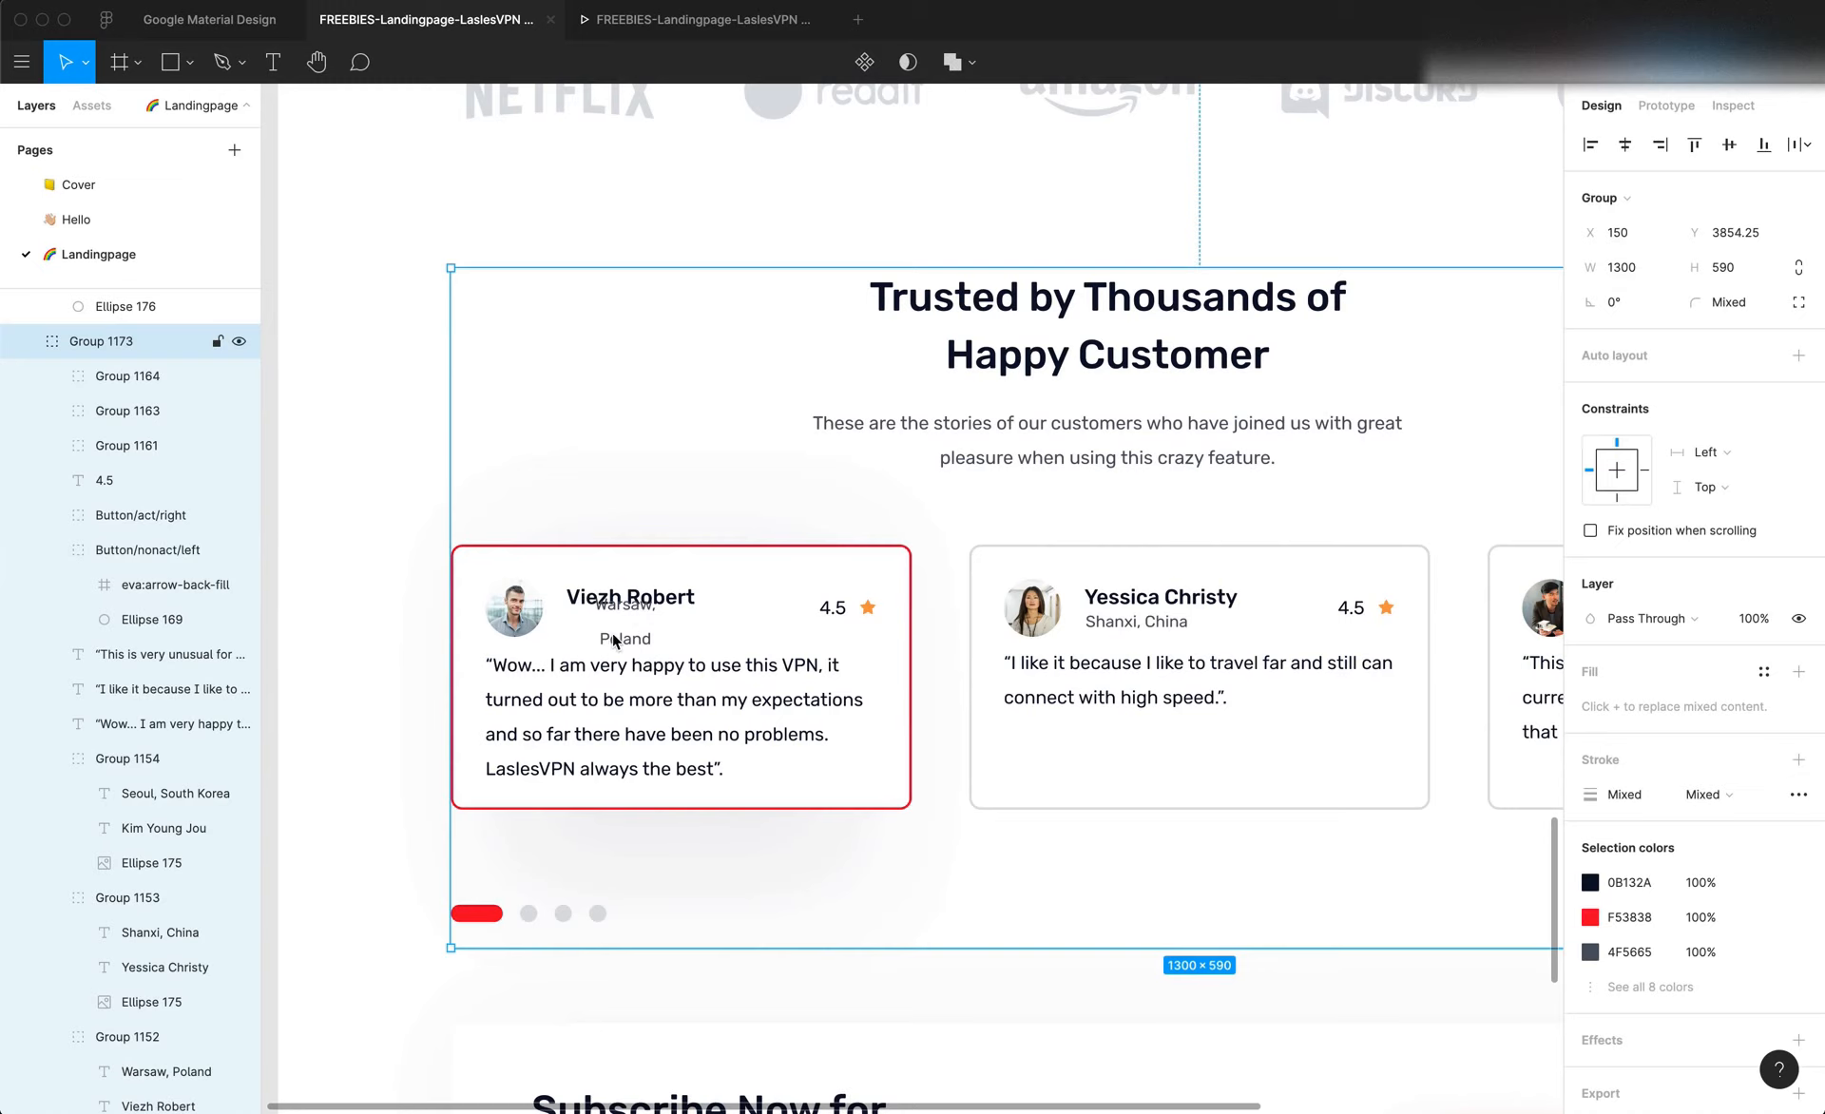
click(367, 559)
click(635, 608)
click(633, 609)
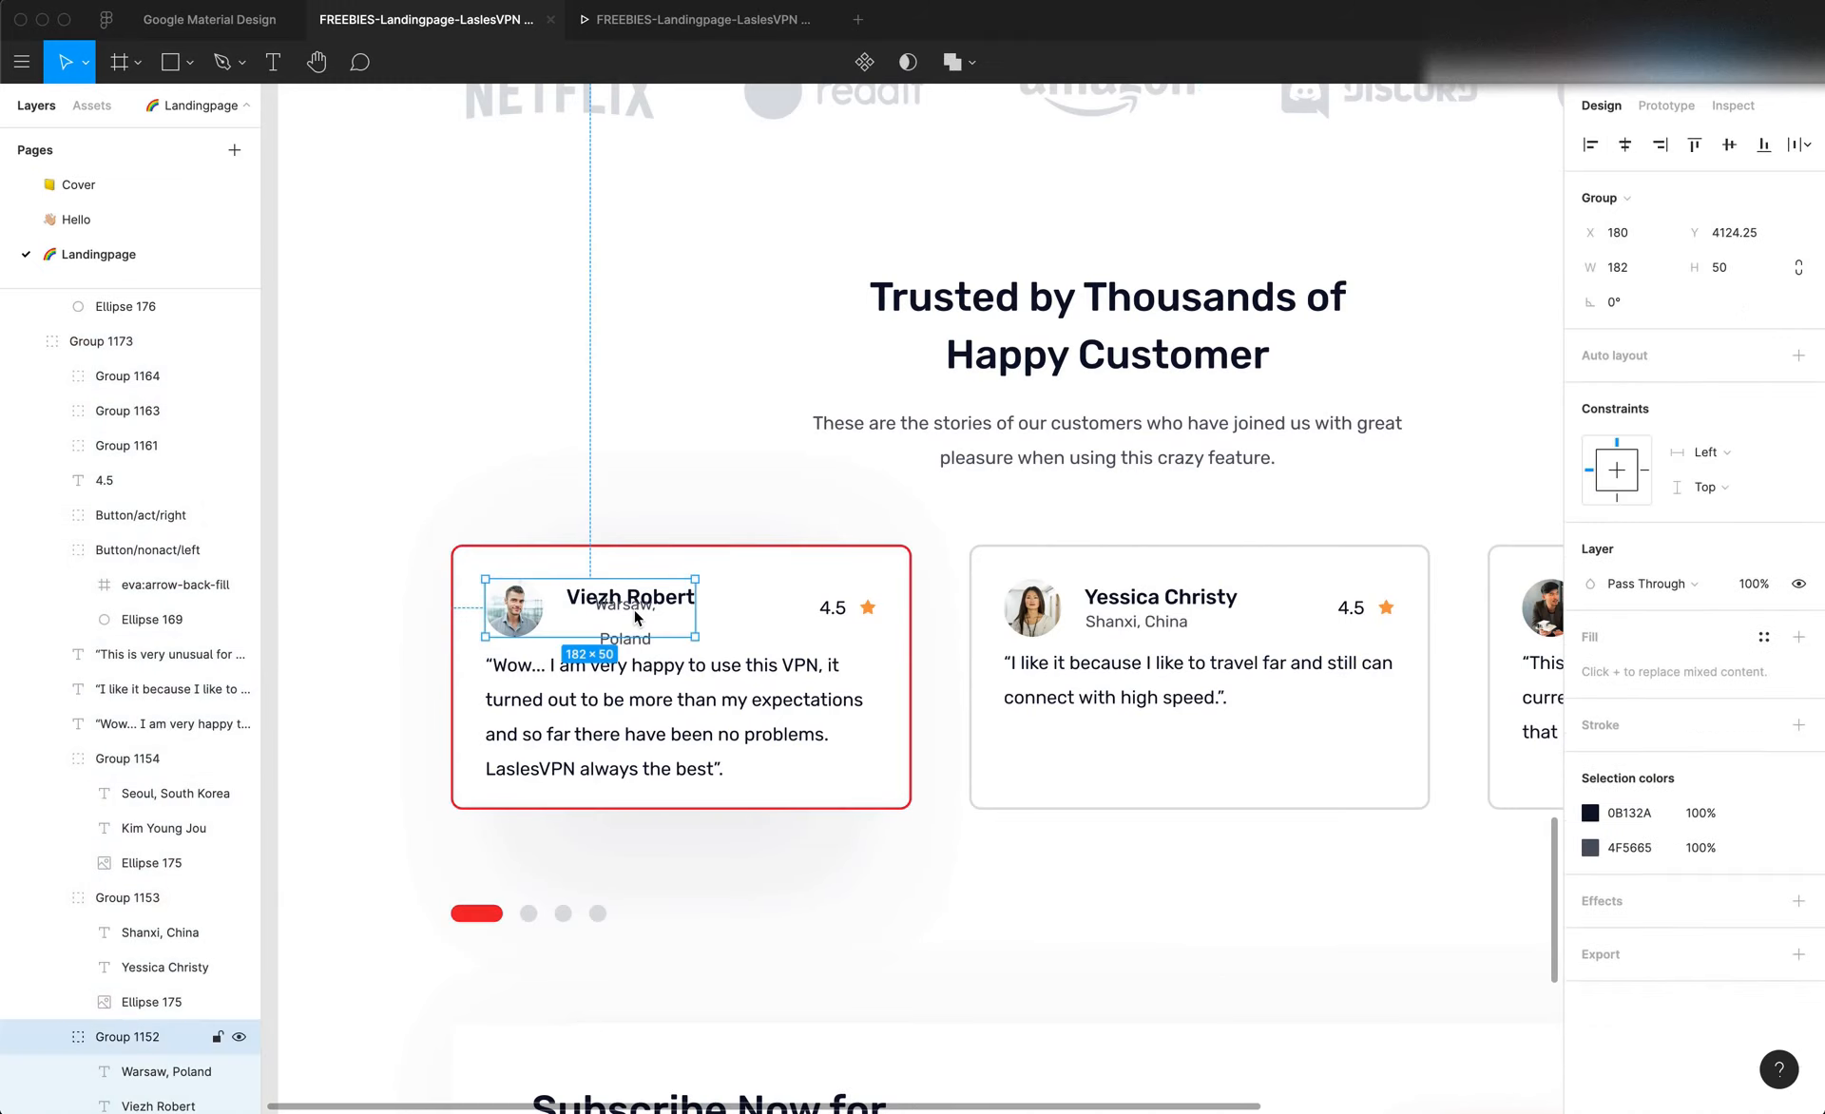
Copy the location "Warsaw, Poland" from its layer name in the first card's group
scroll(280, 807, down, 3)
scroll(220, 805, down, 4)
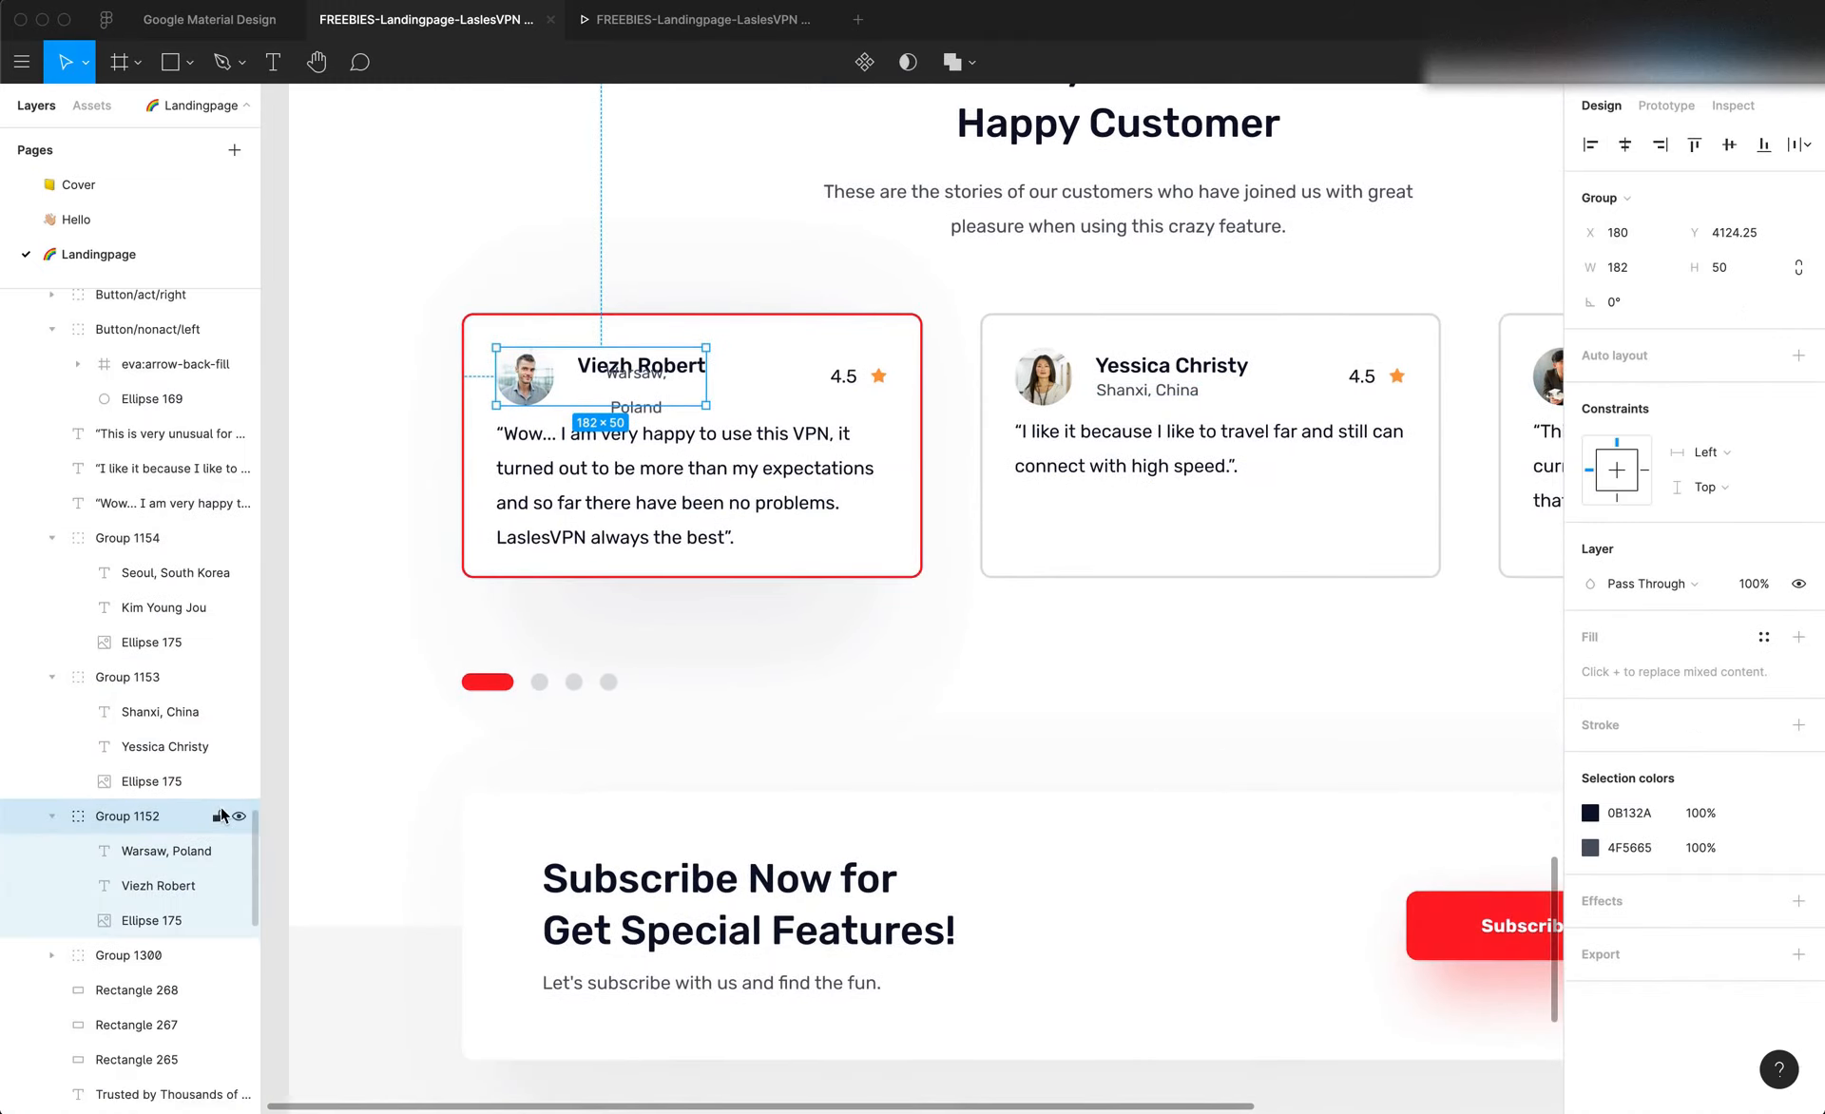
double_click(176, 794)
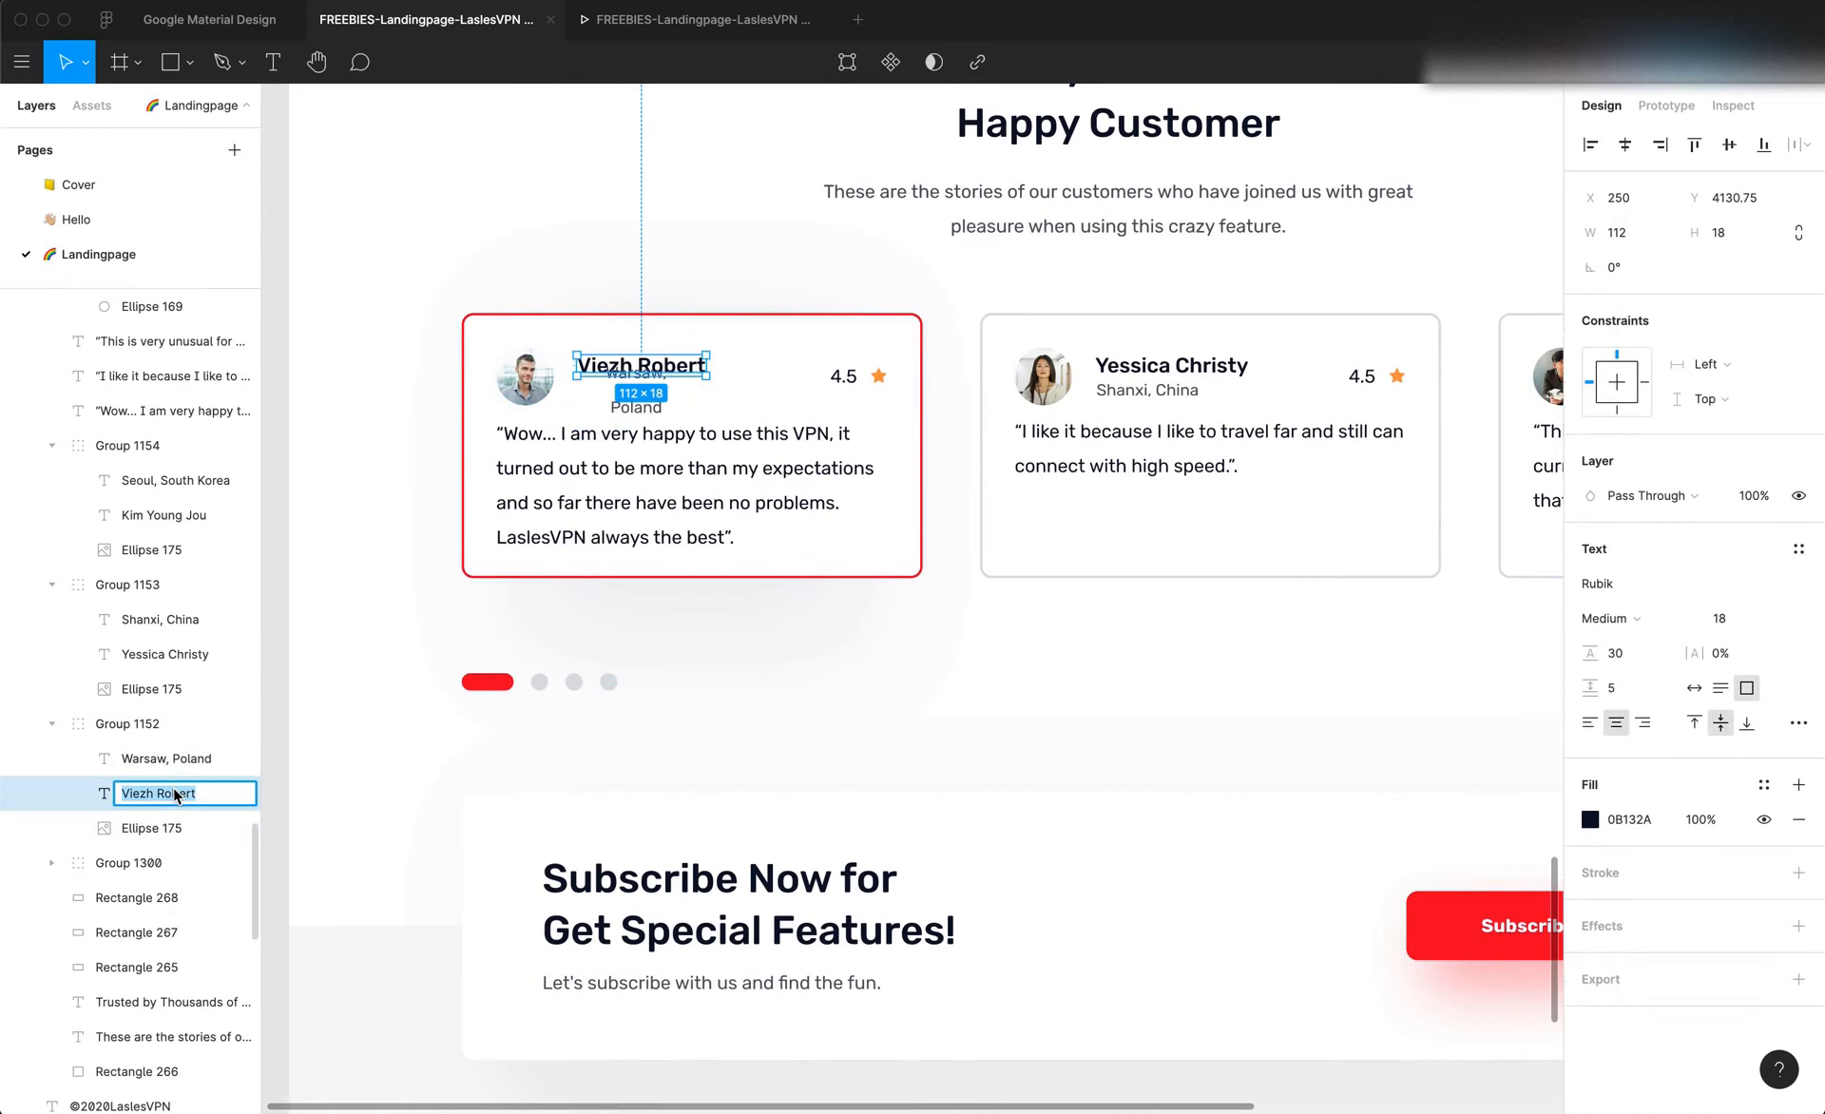
key(super+Tab)
key(super+Tab)
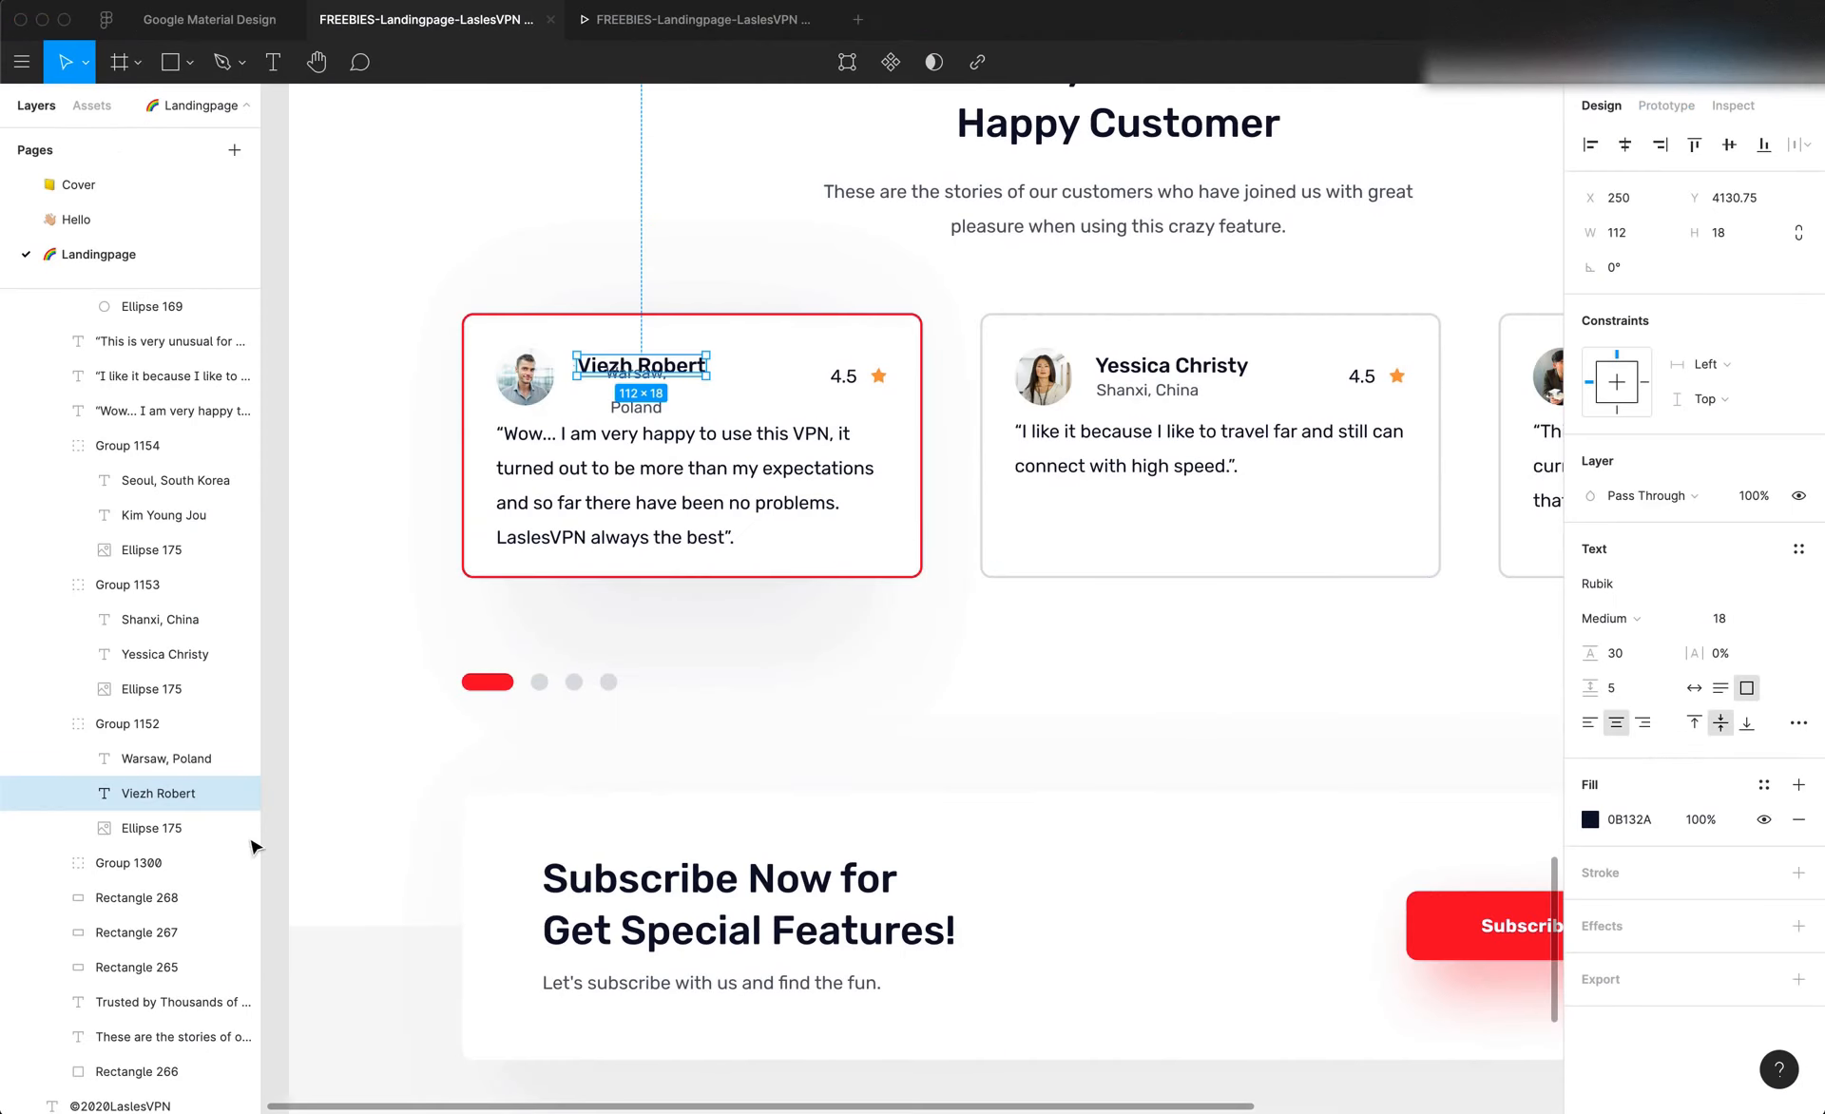
double_click(159, 760)
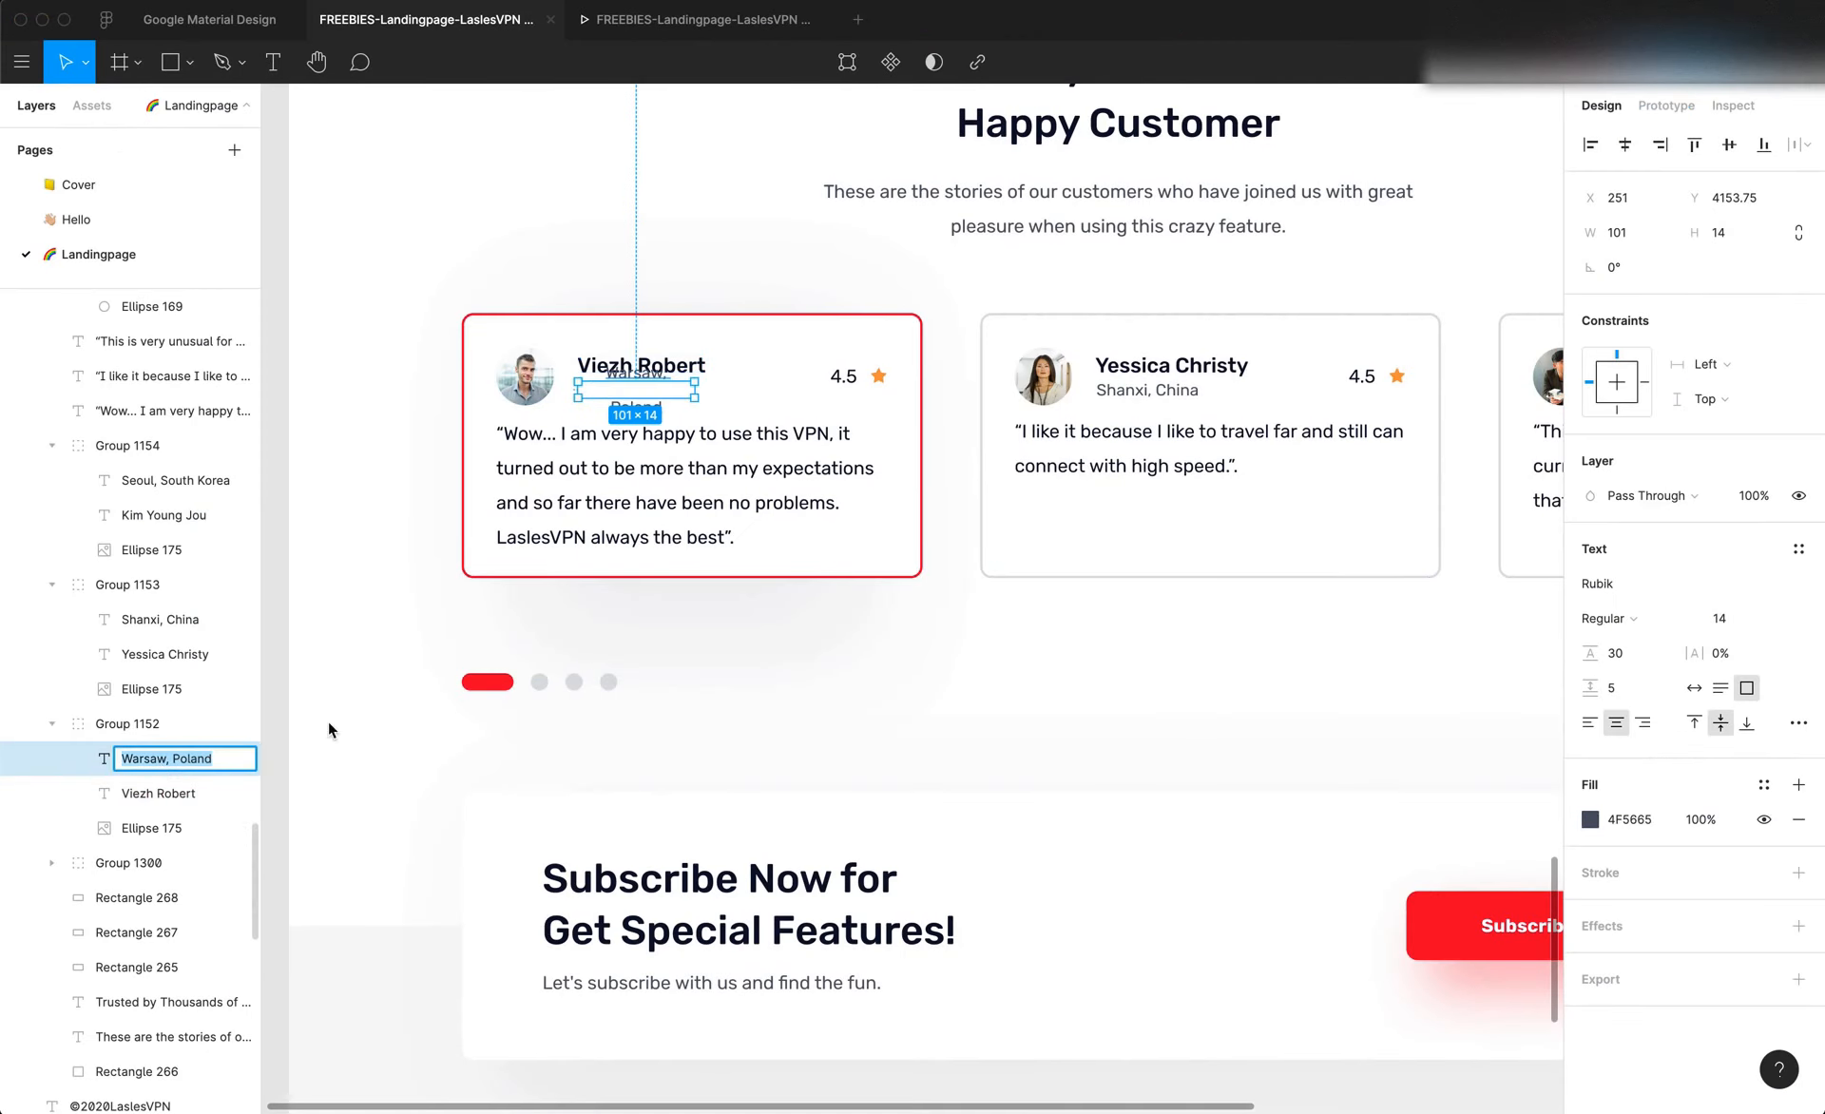
Return to Editor X, duplicate the customer name text and place the copy directly below the original in the middle column
key(super+Tab)
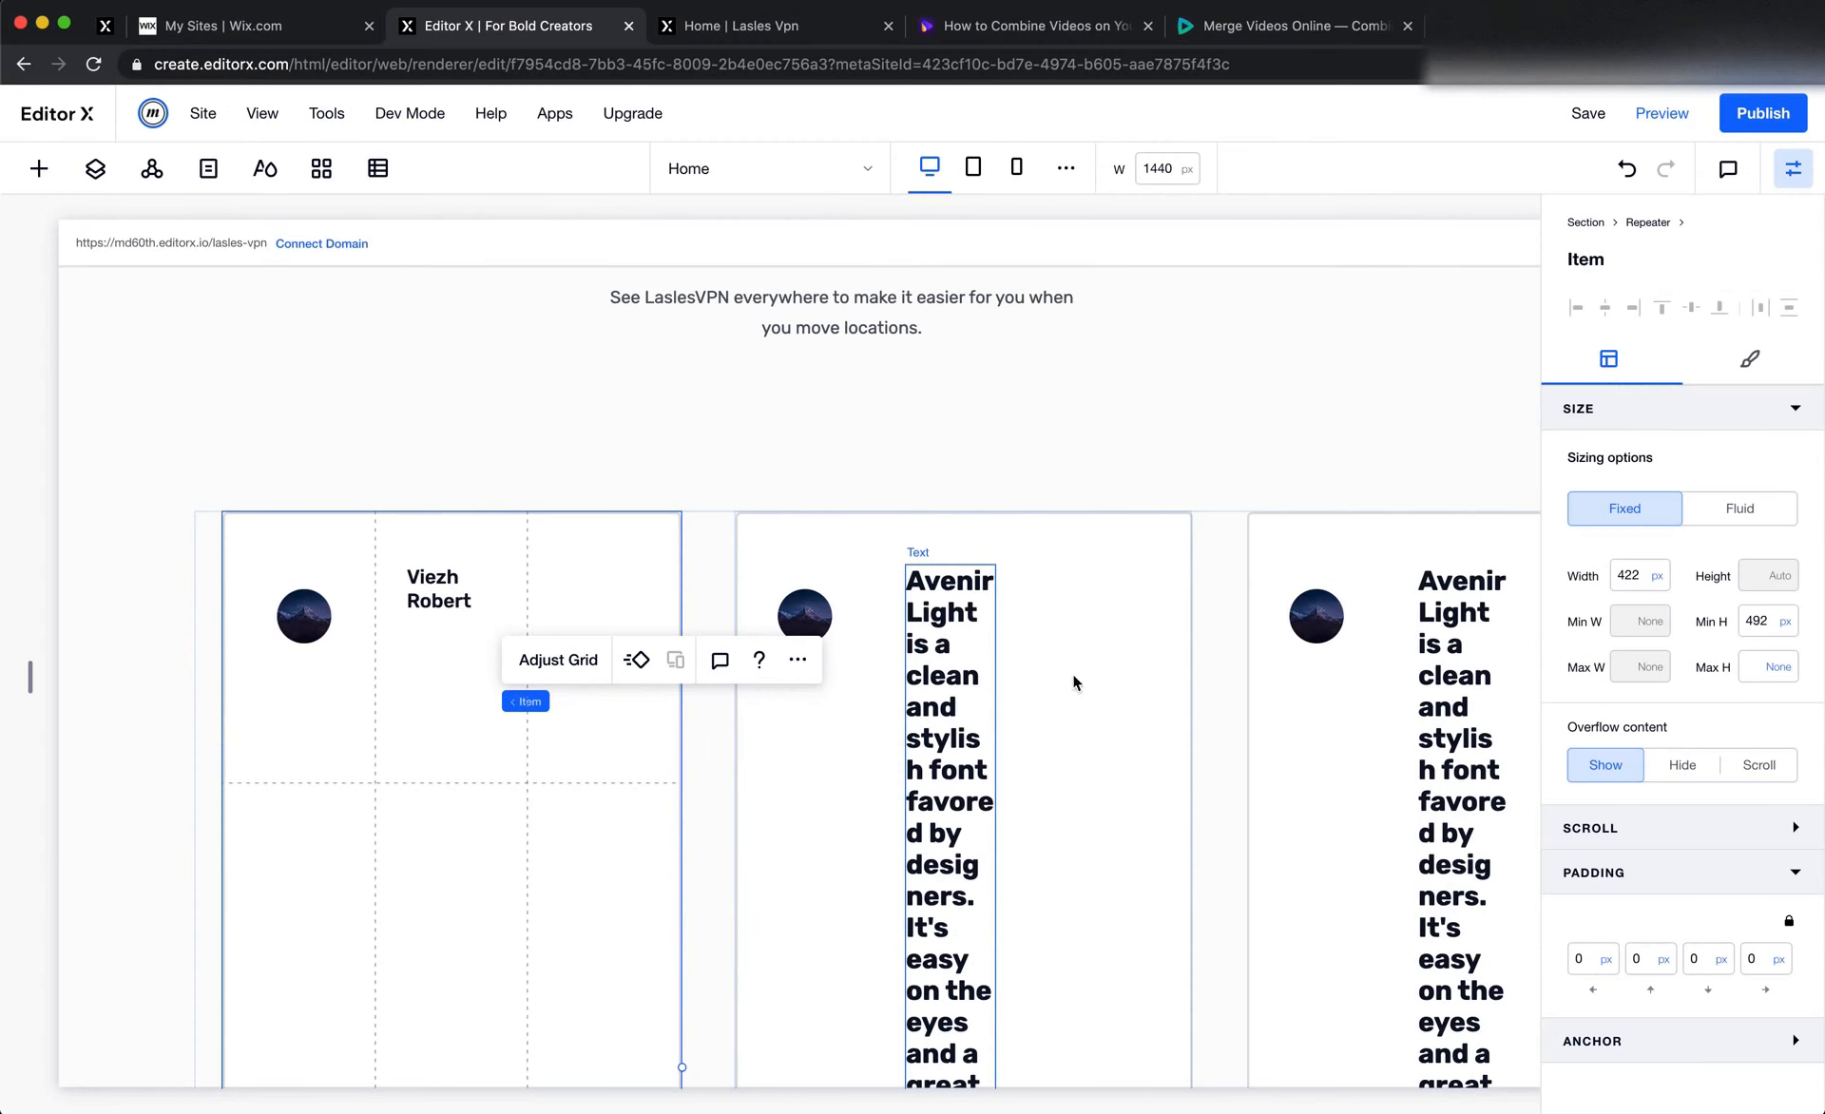
right_click(430, 582)
click(507, 809)
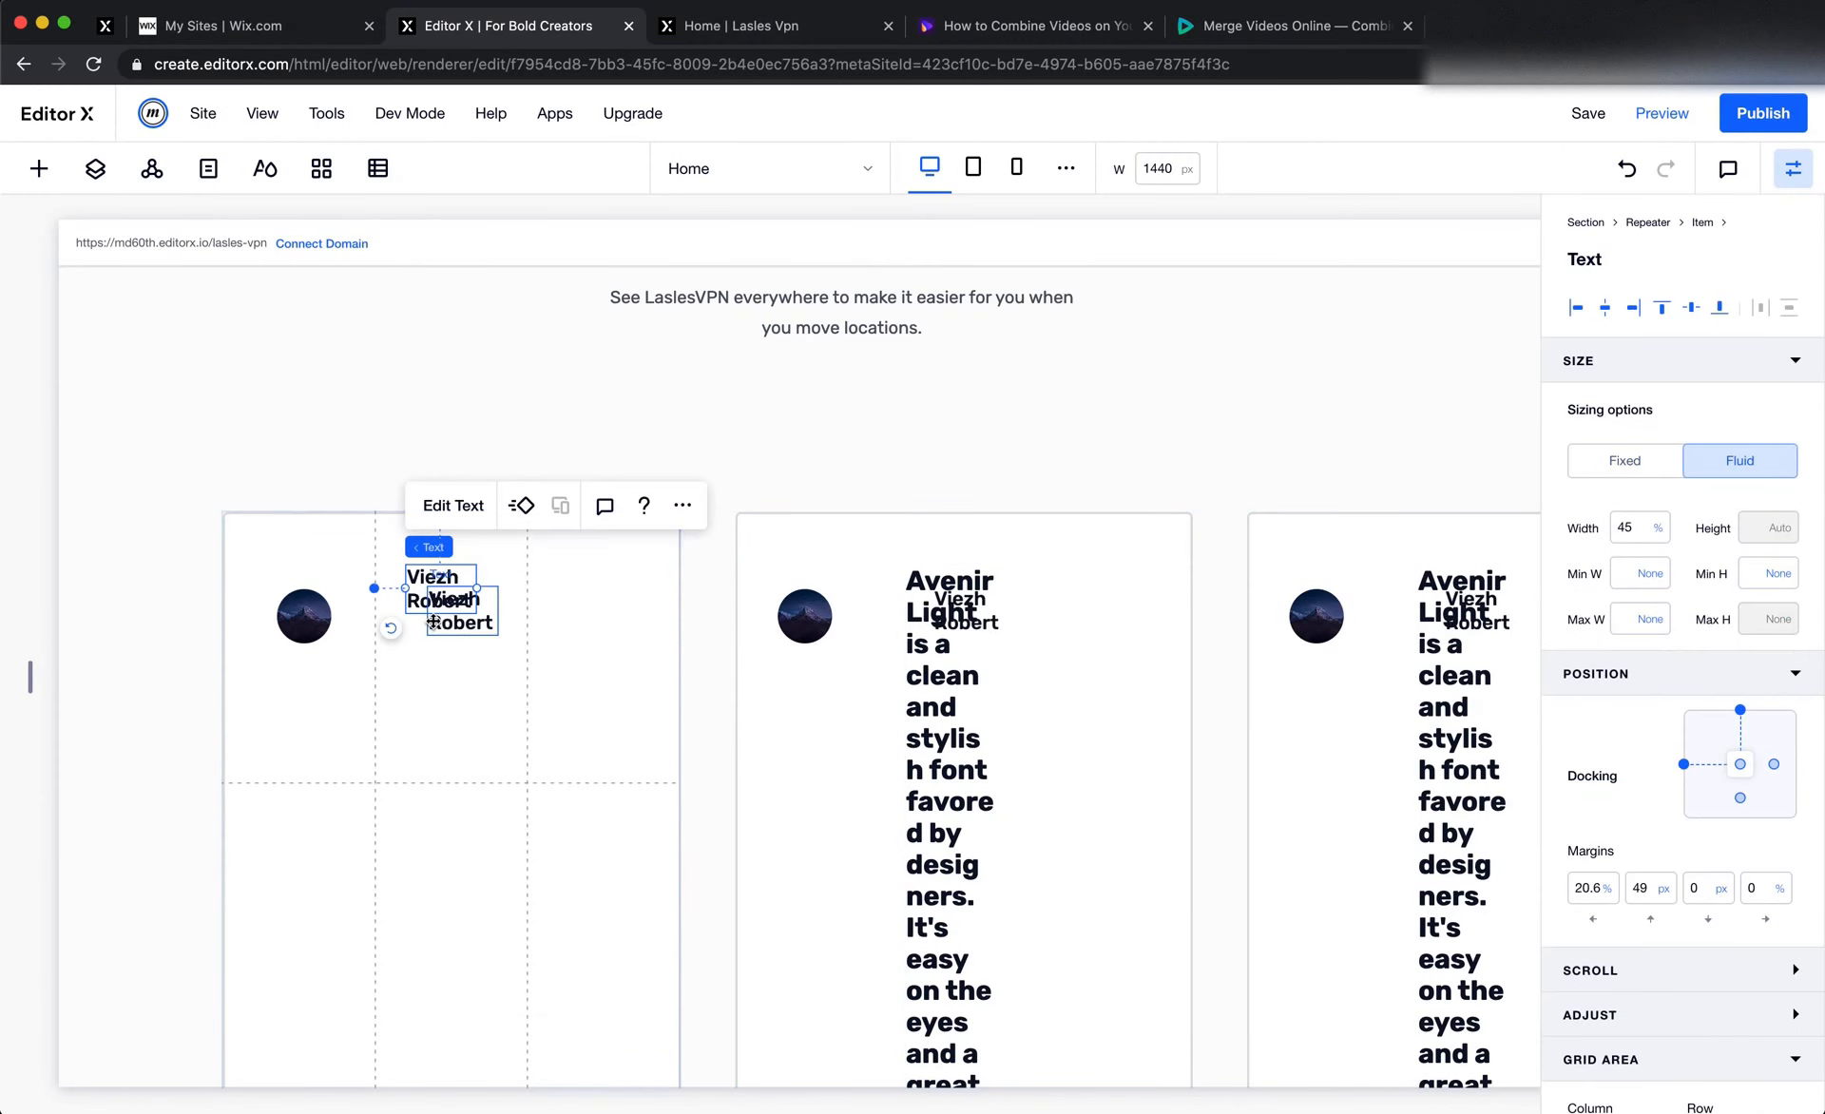
drag(433, 621, 458, 667)
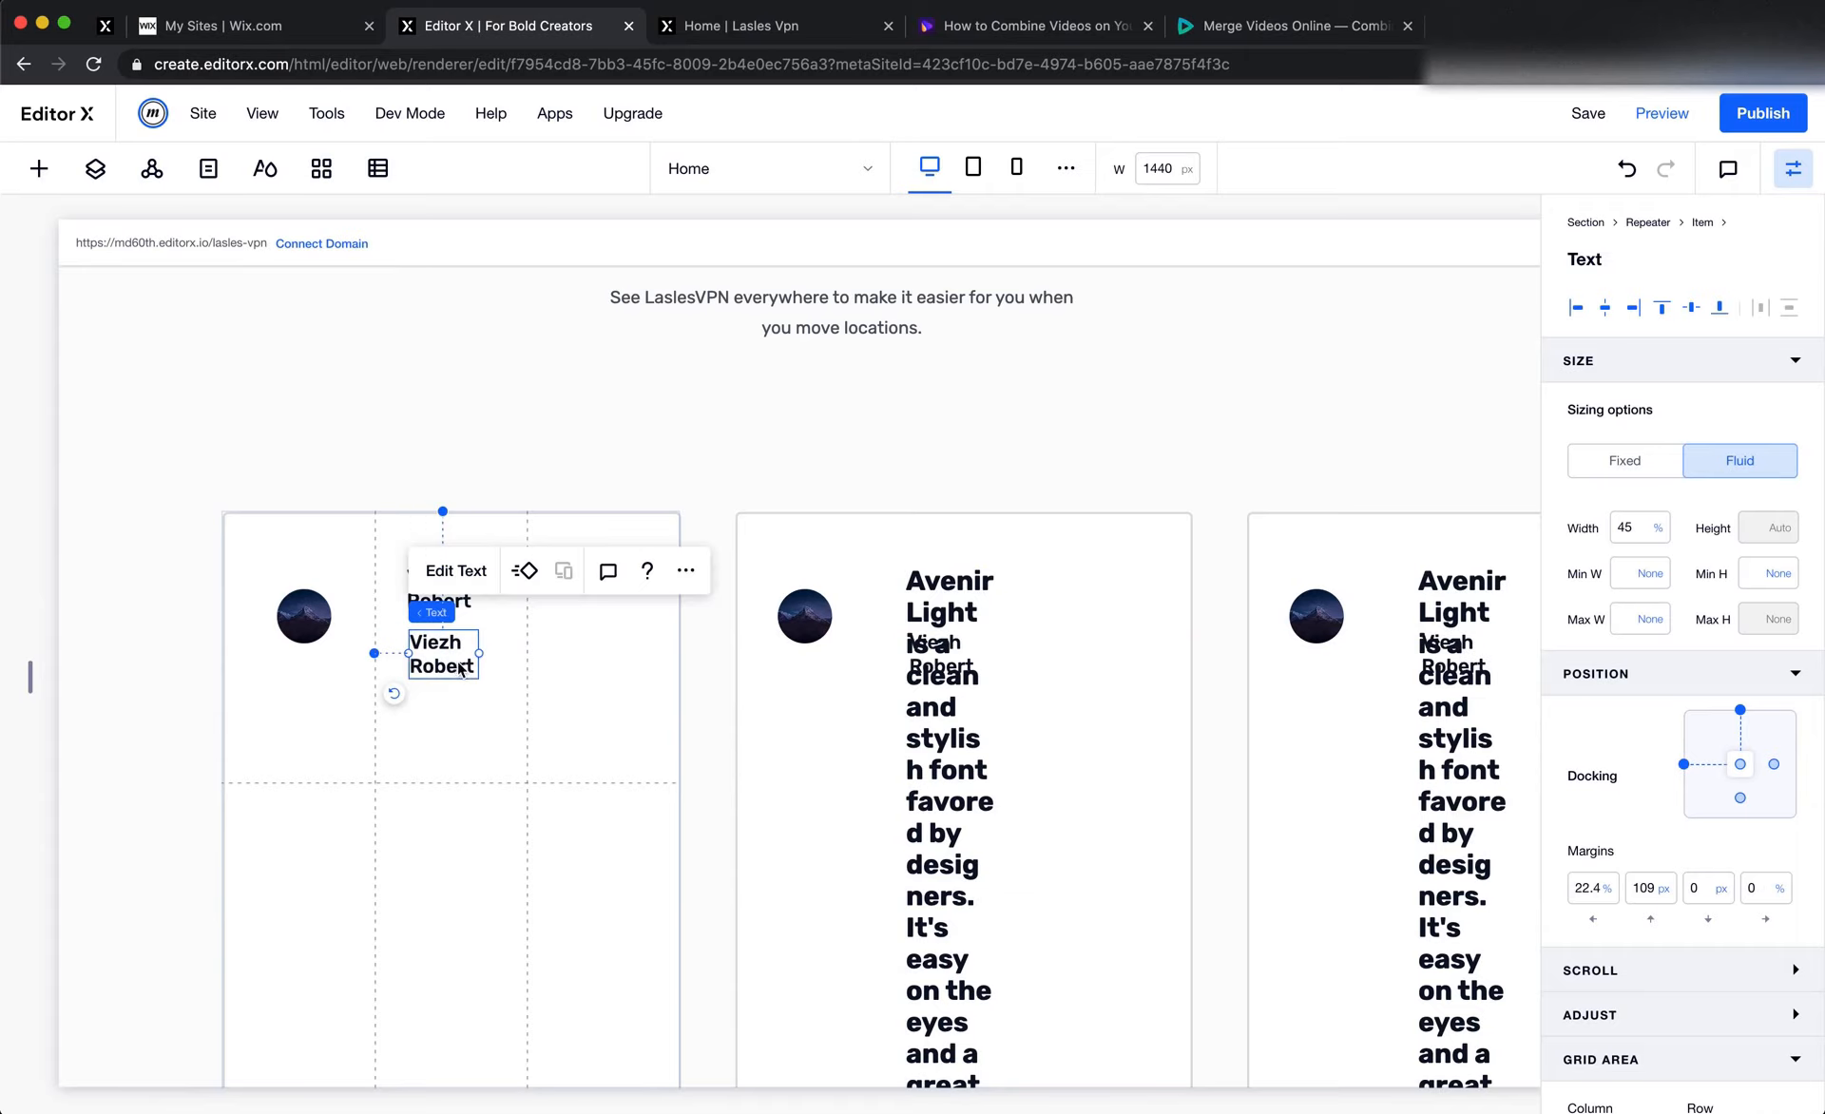
Replace the duplicated text with "Warsaw, Poland" and select all of it
double_click(451, 656)
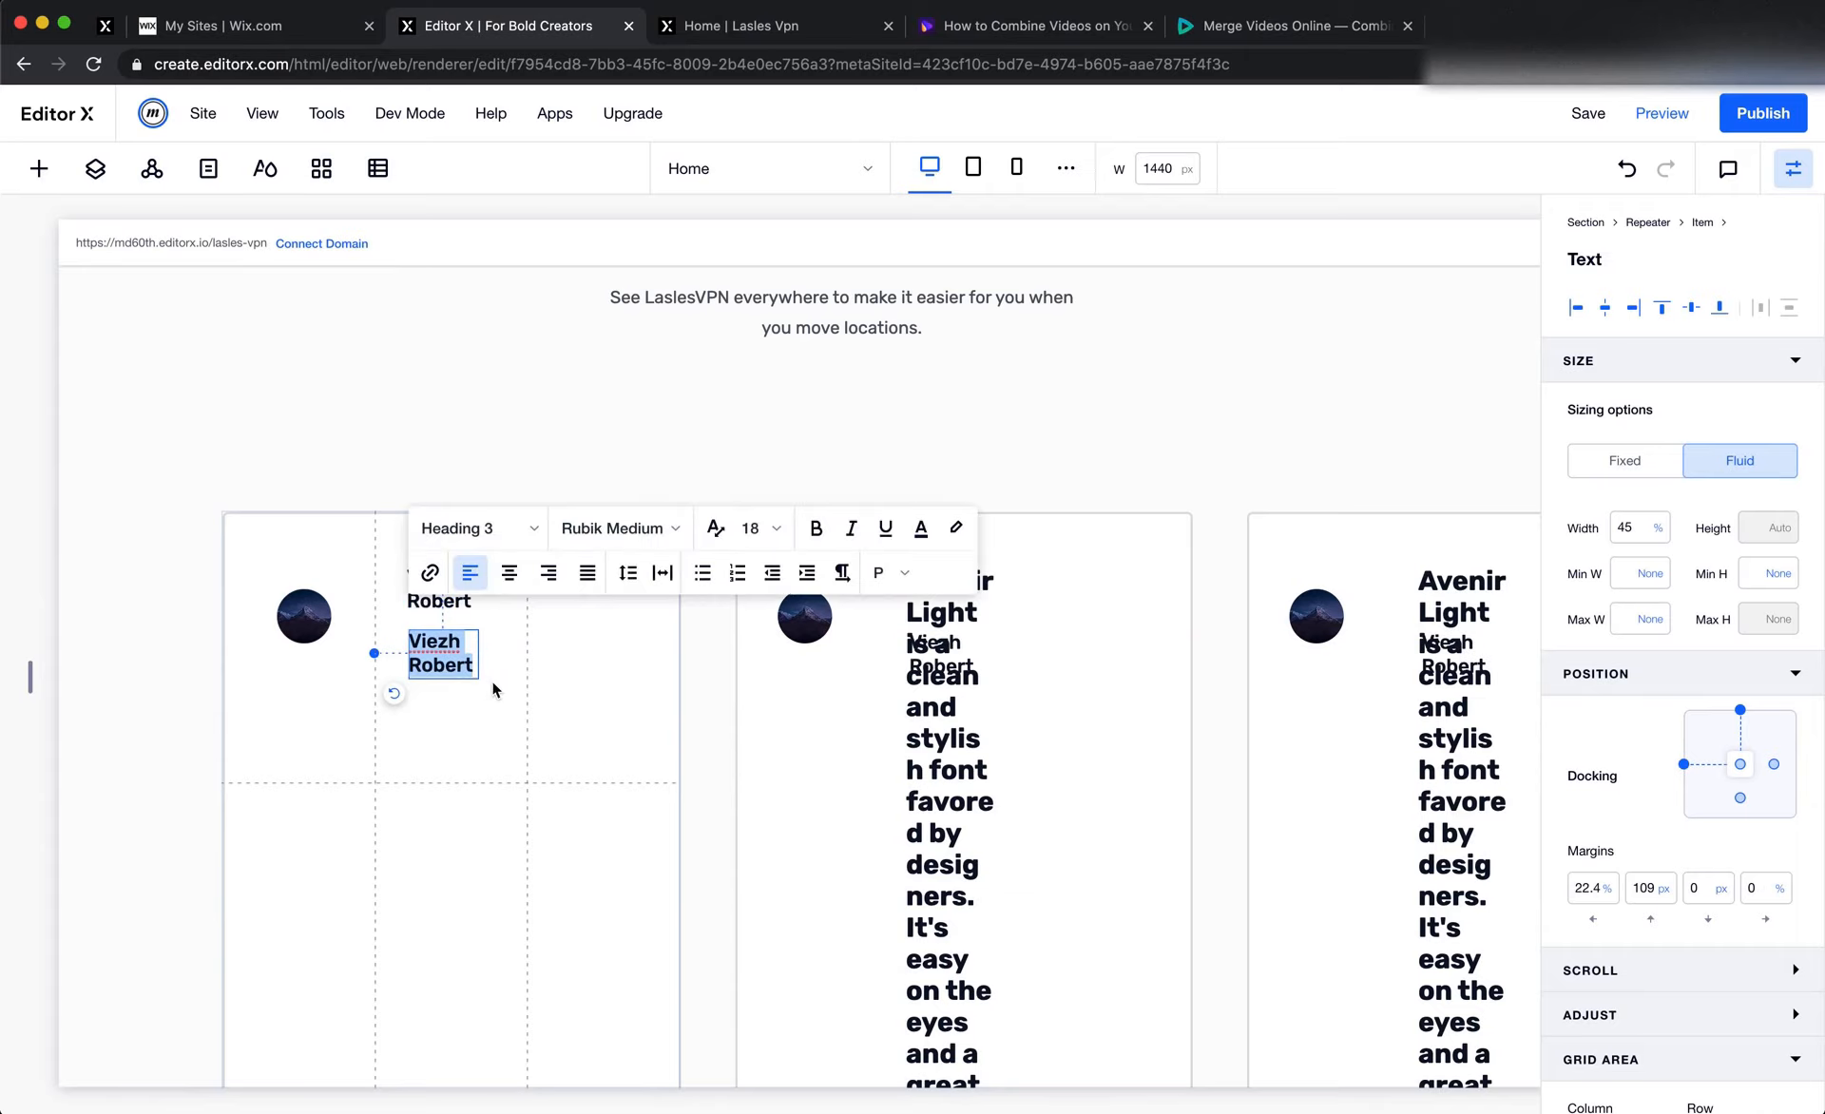
text(Warsaw, Poland)
key(super+a)
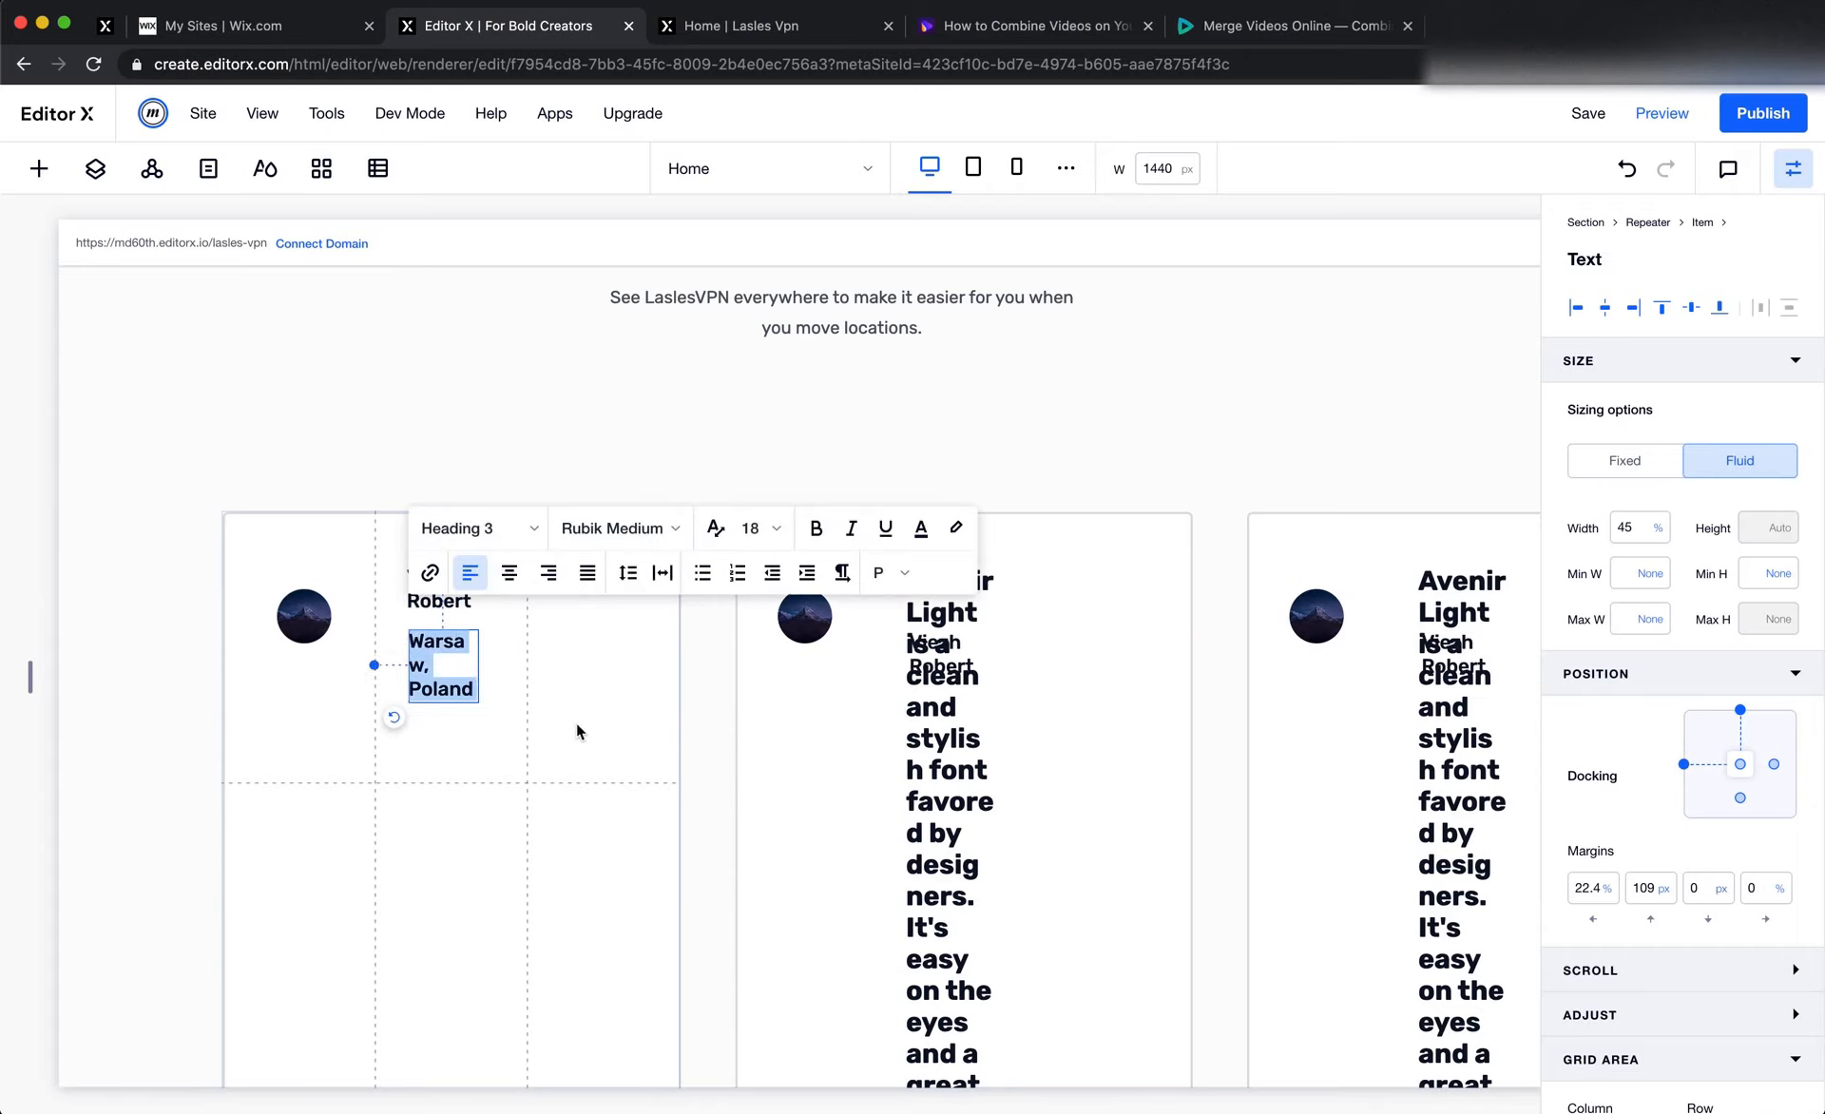
Check the font, weight and size of the first card's location text in Figma
key(super+Tab)
scroll(655, 571, up, 2)
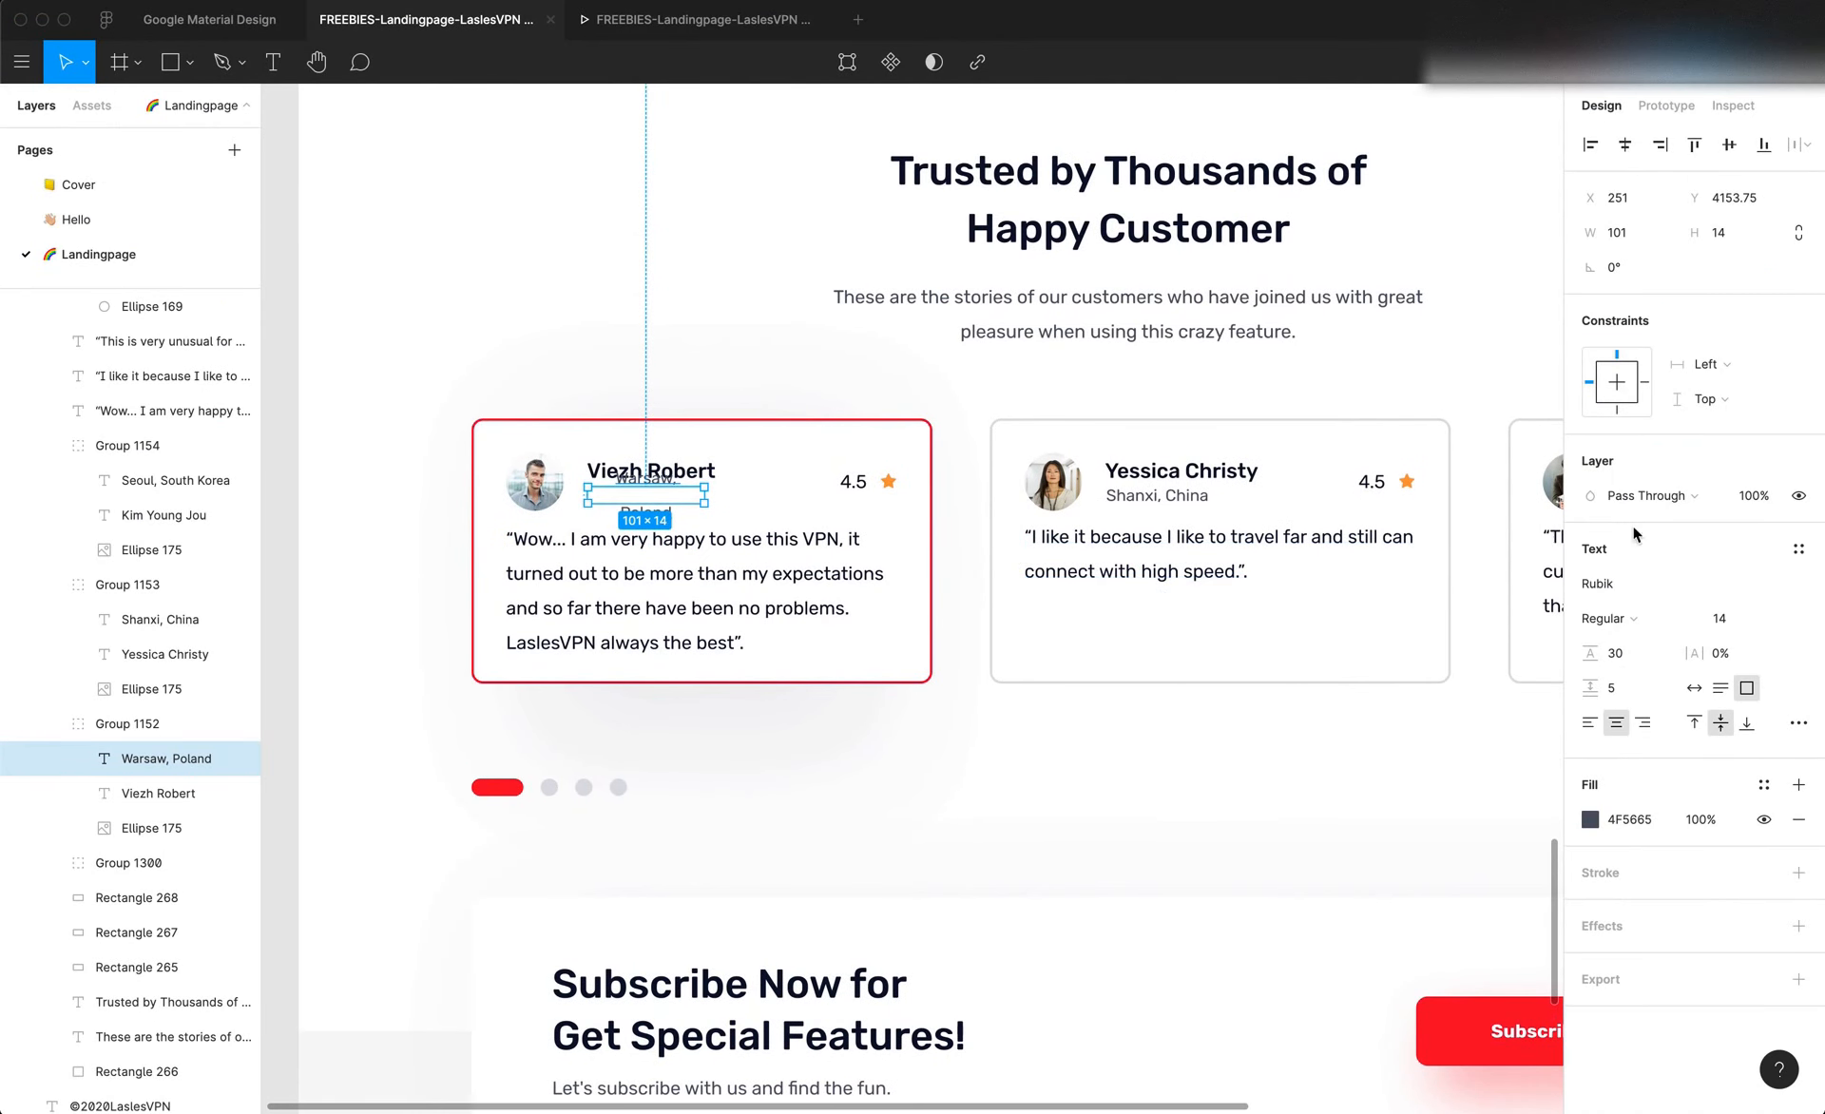
click(1638, 618)
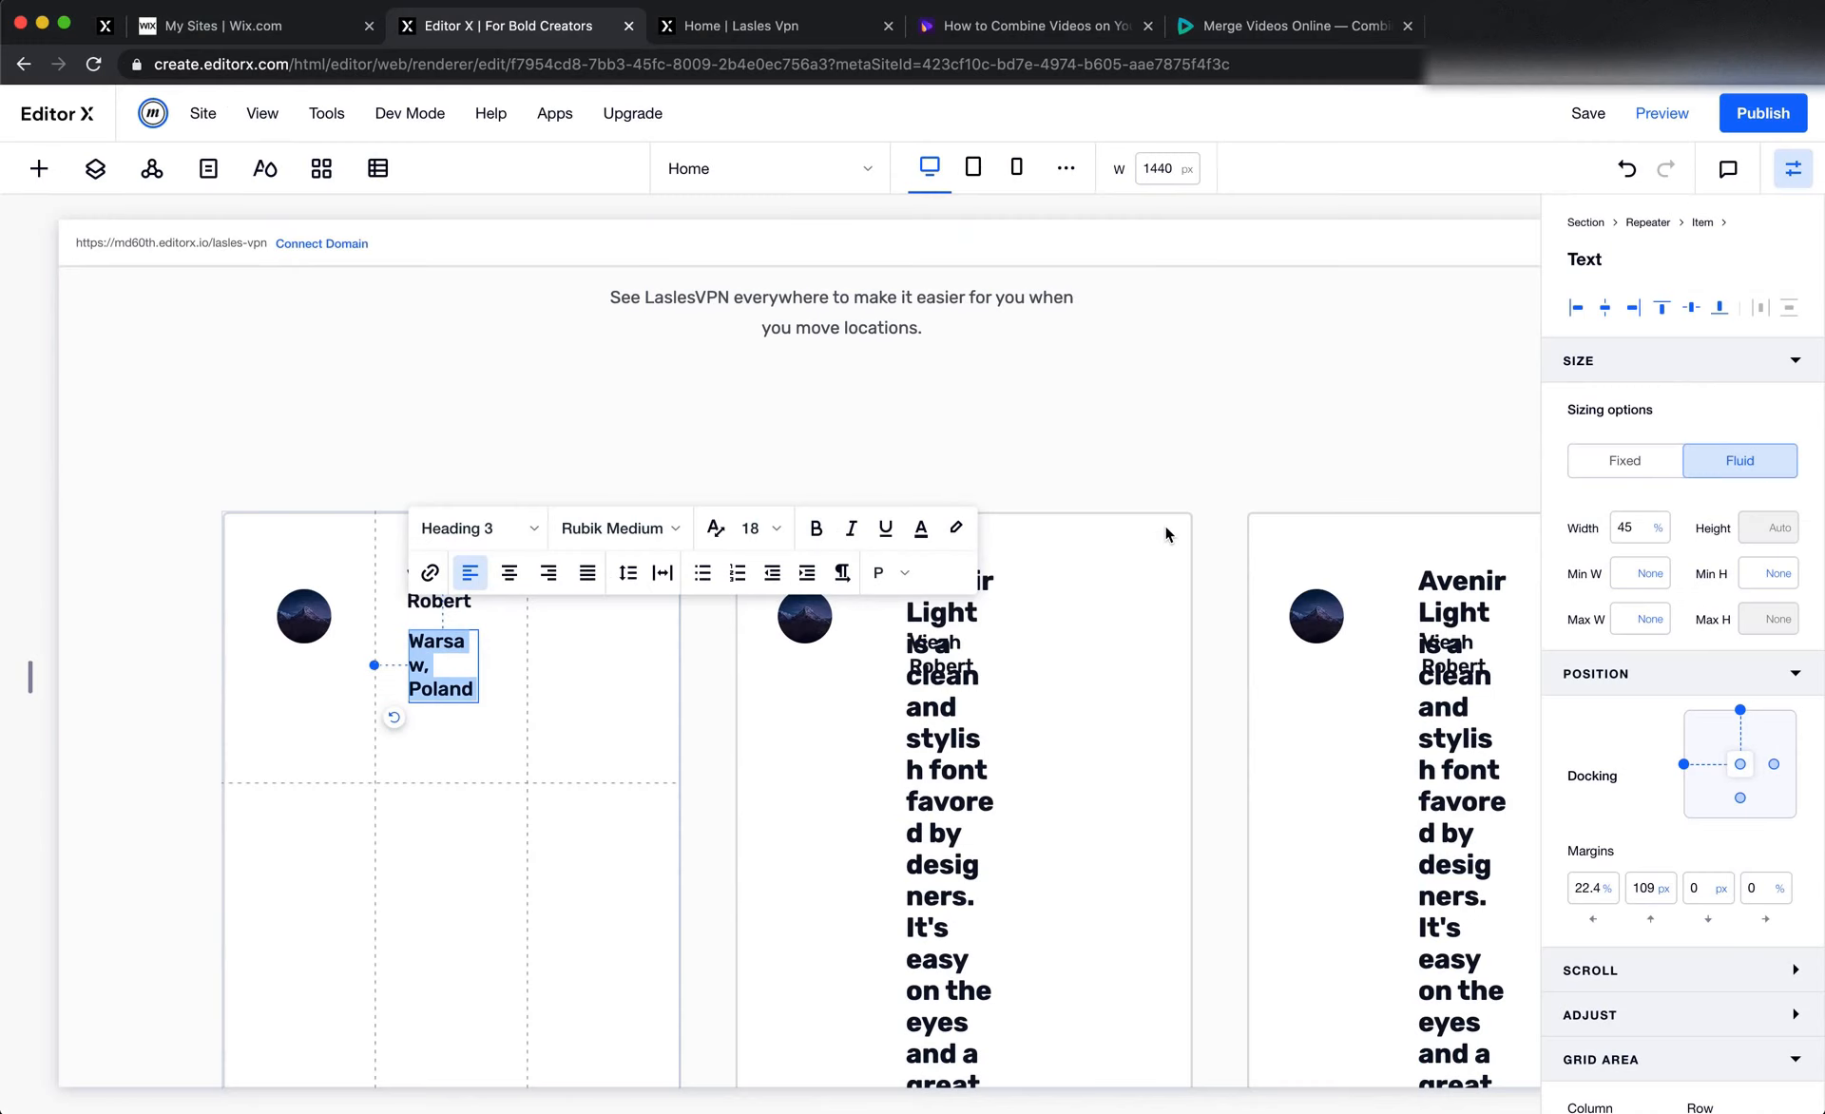
Apply the Paragraph 1 style with font size 14 to the first card's "Warsaw, Poland" text
click(479, 528)
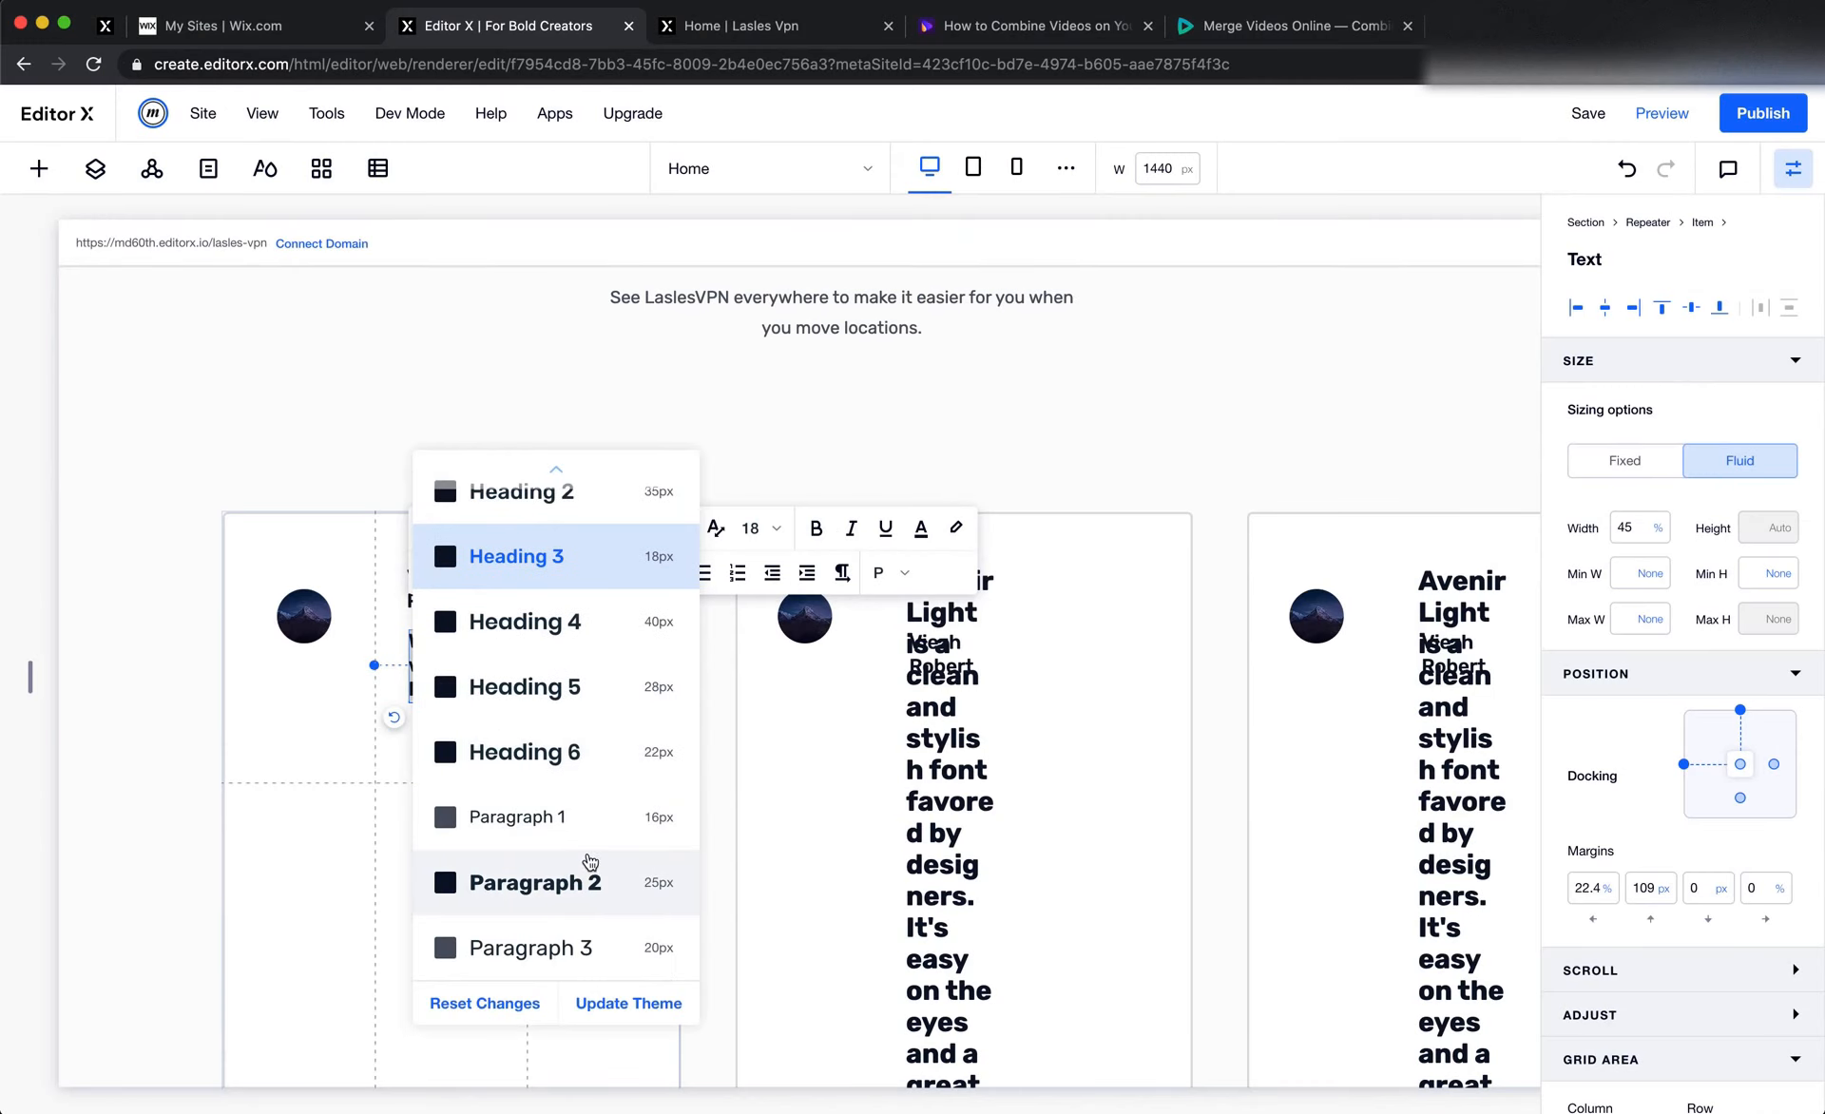
click(596, 834)
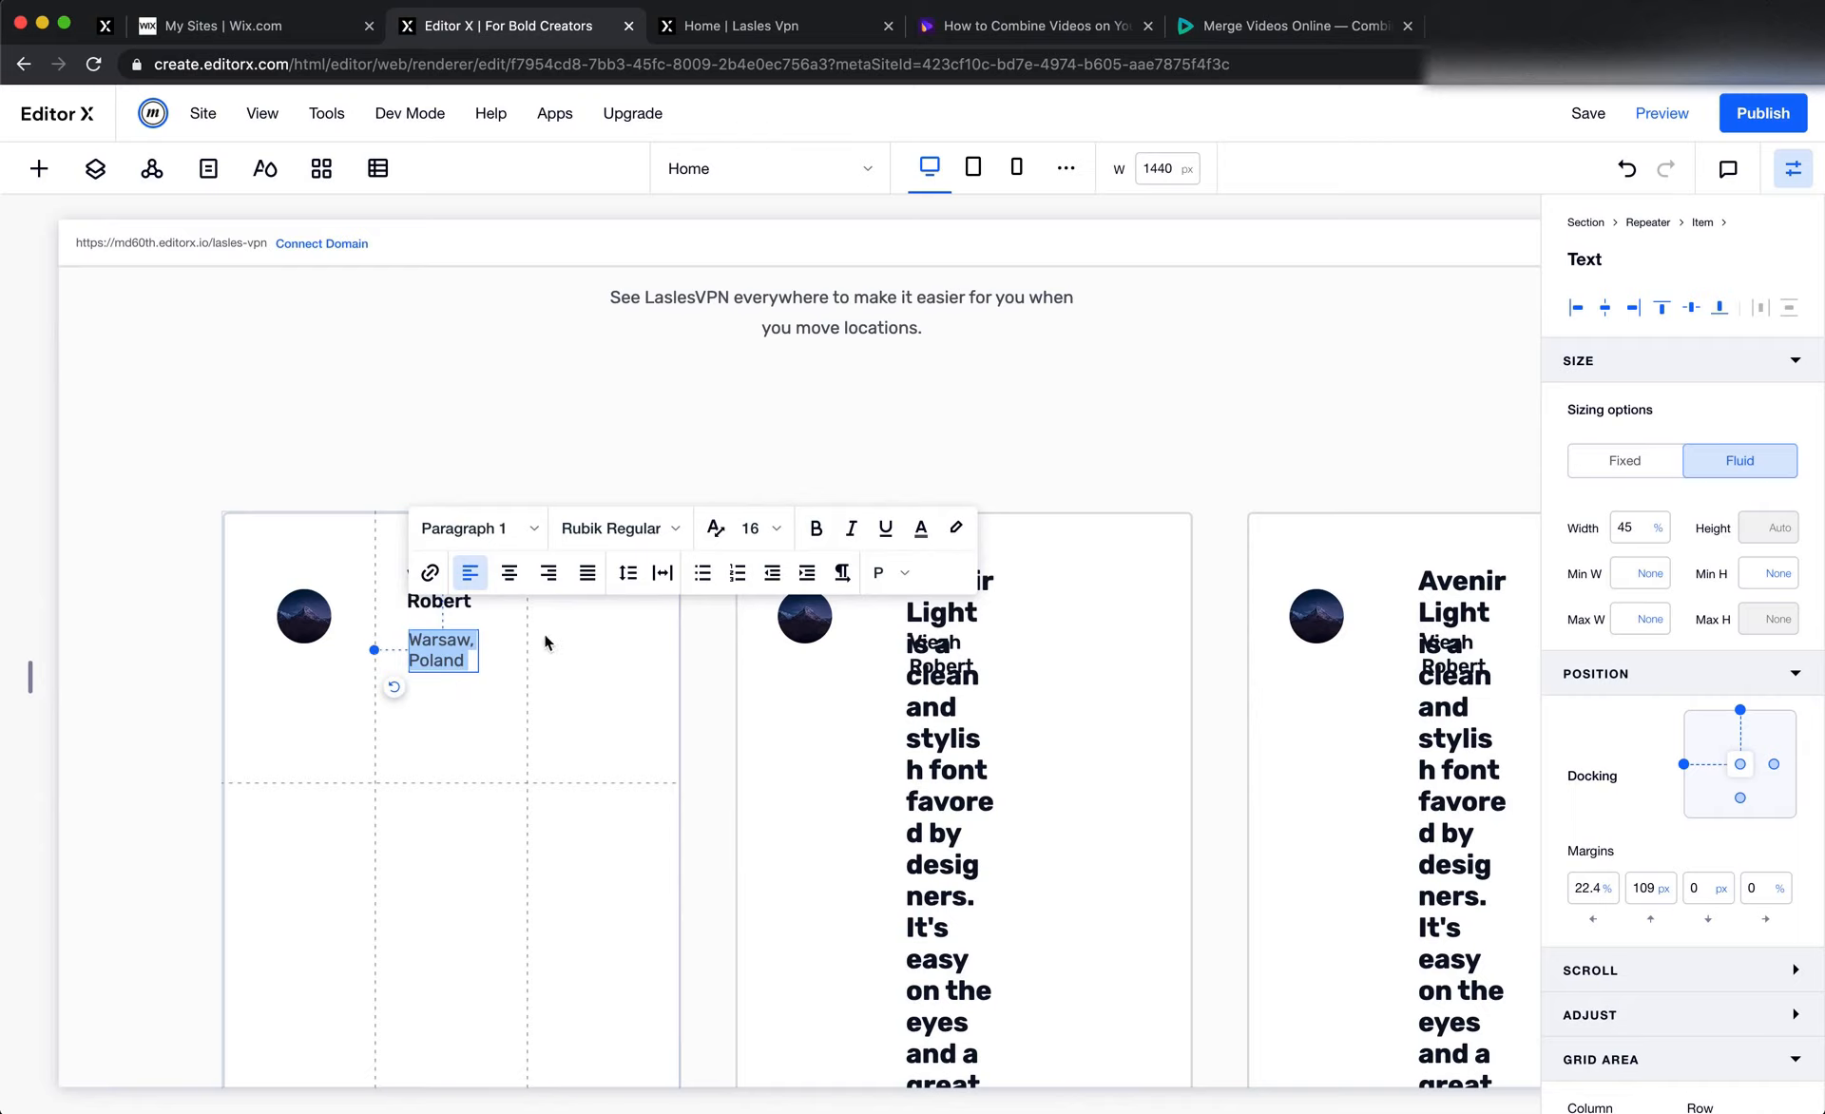
click(753, 528)
click(755, 651)
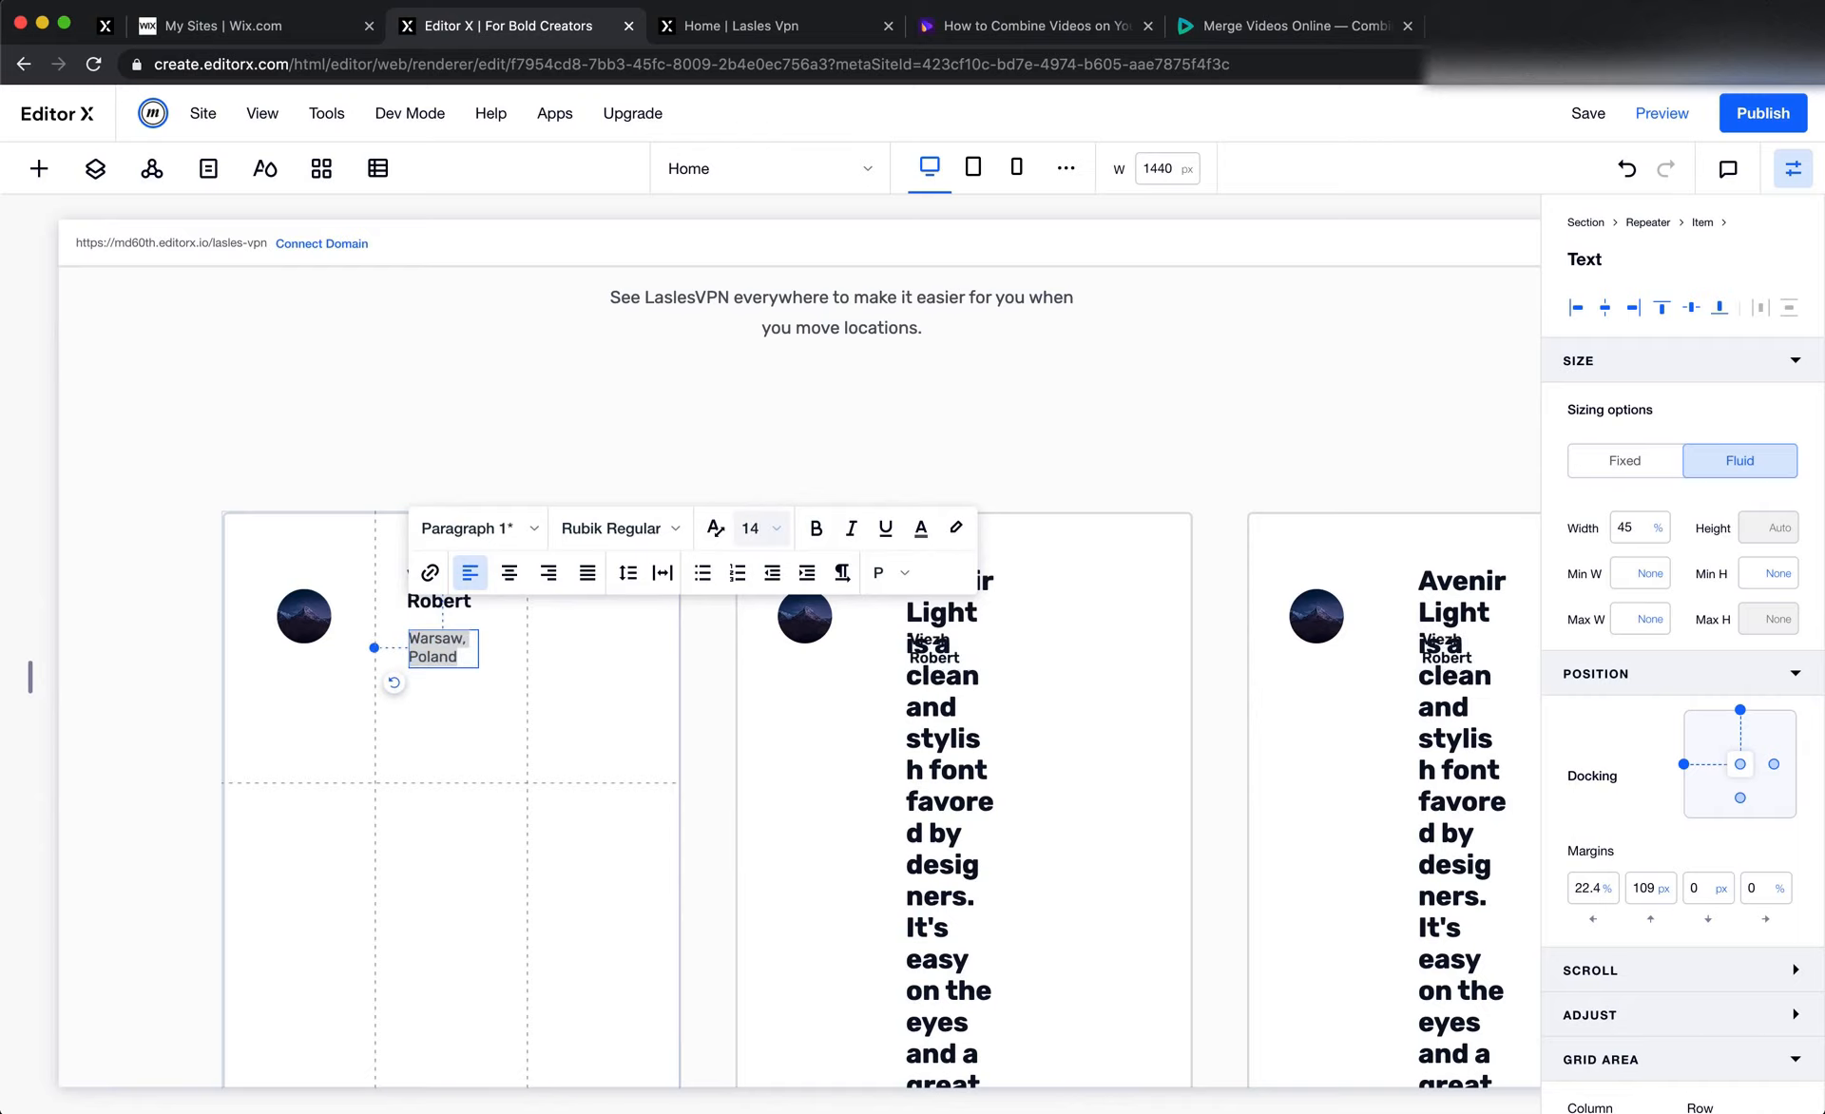
click(560, 673)
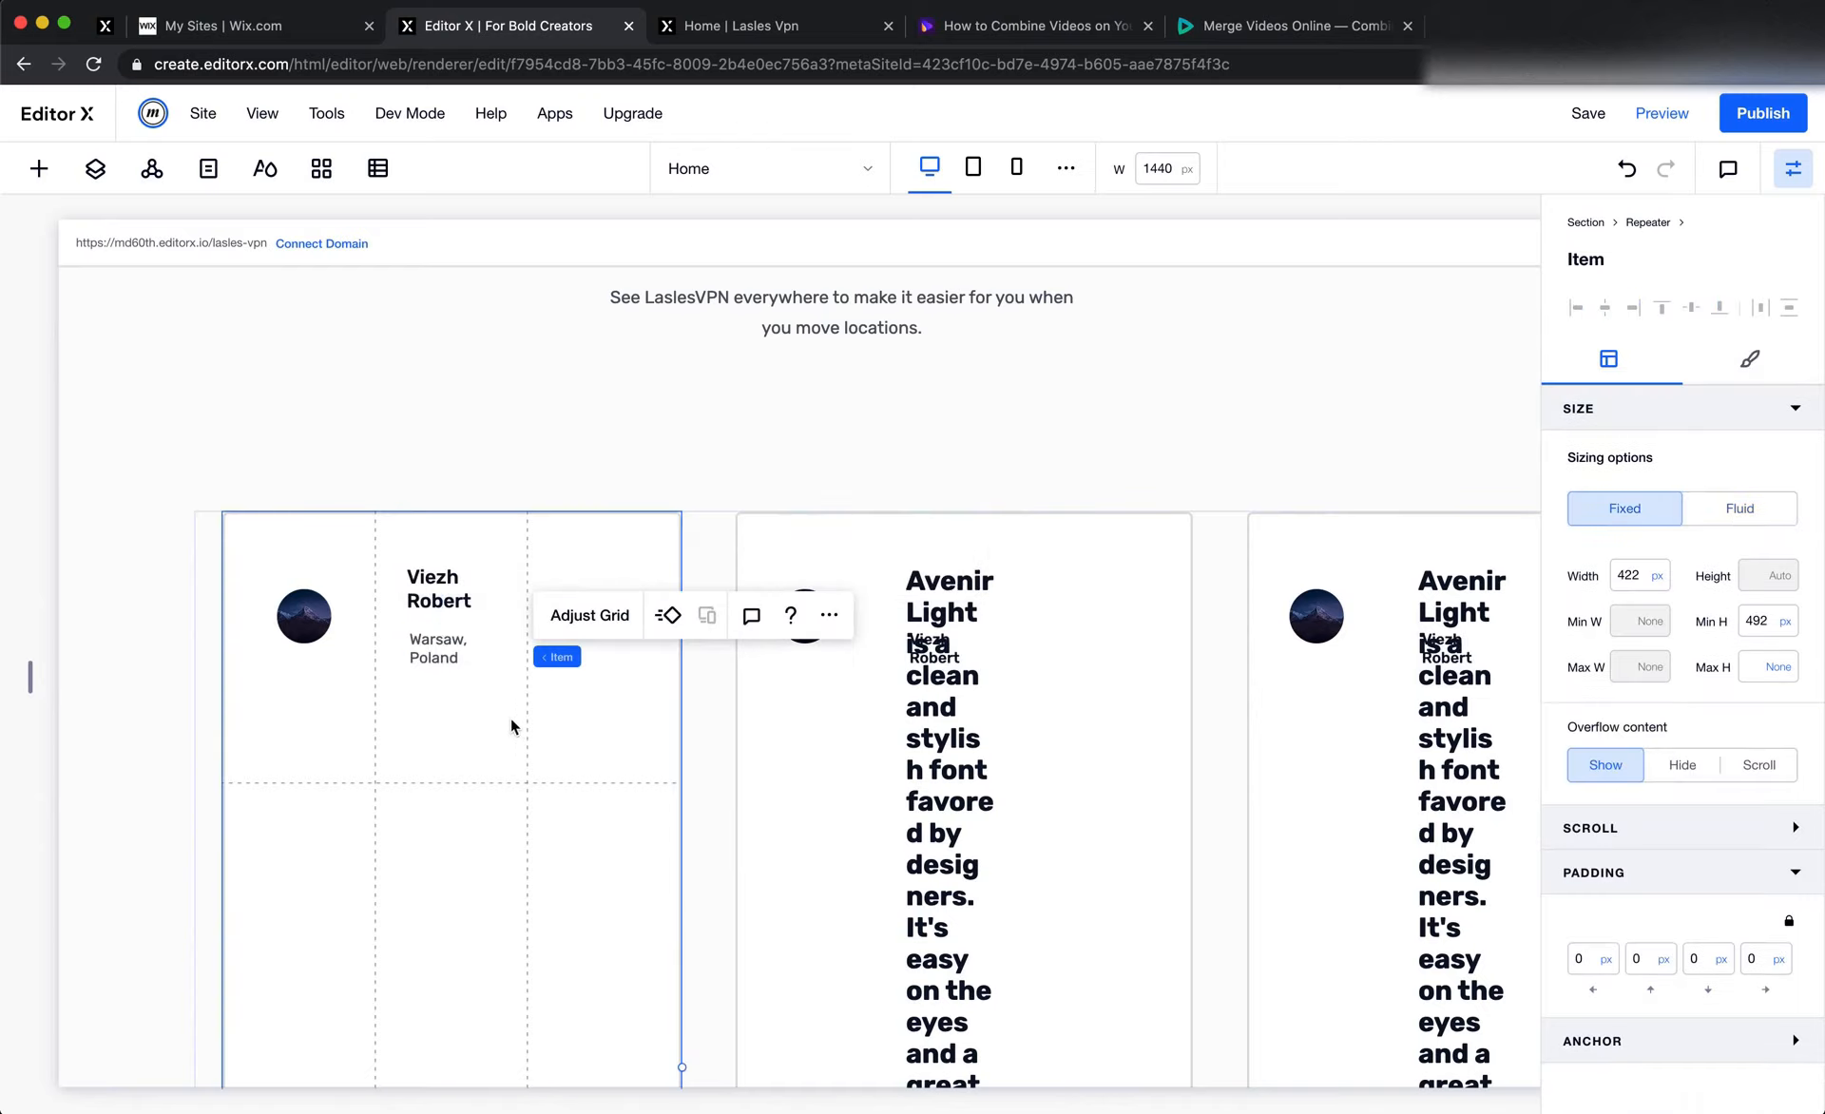
Check the font, weight, size and fill colour of the first card's 4.5 rating in Figma
key(super+Tab)
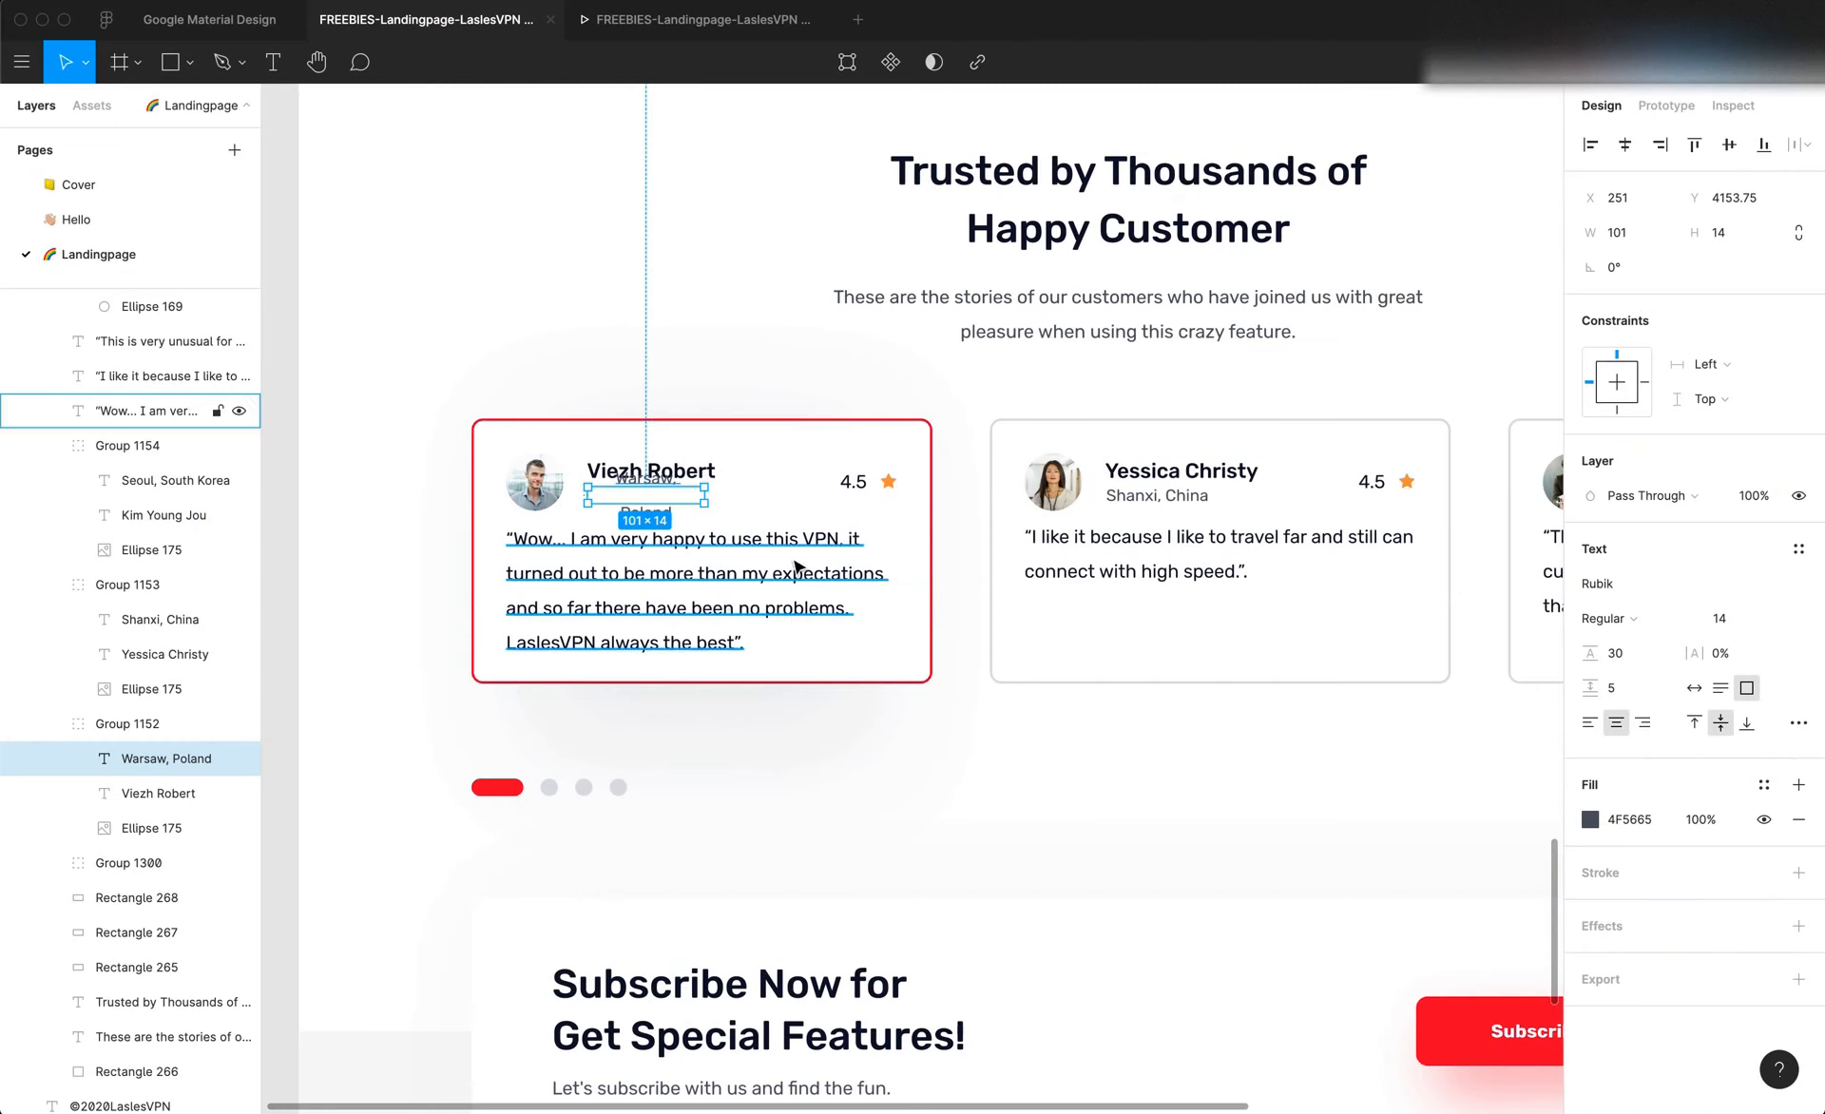
click(853, 482)
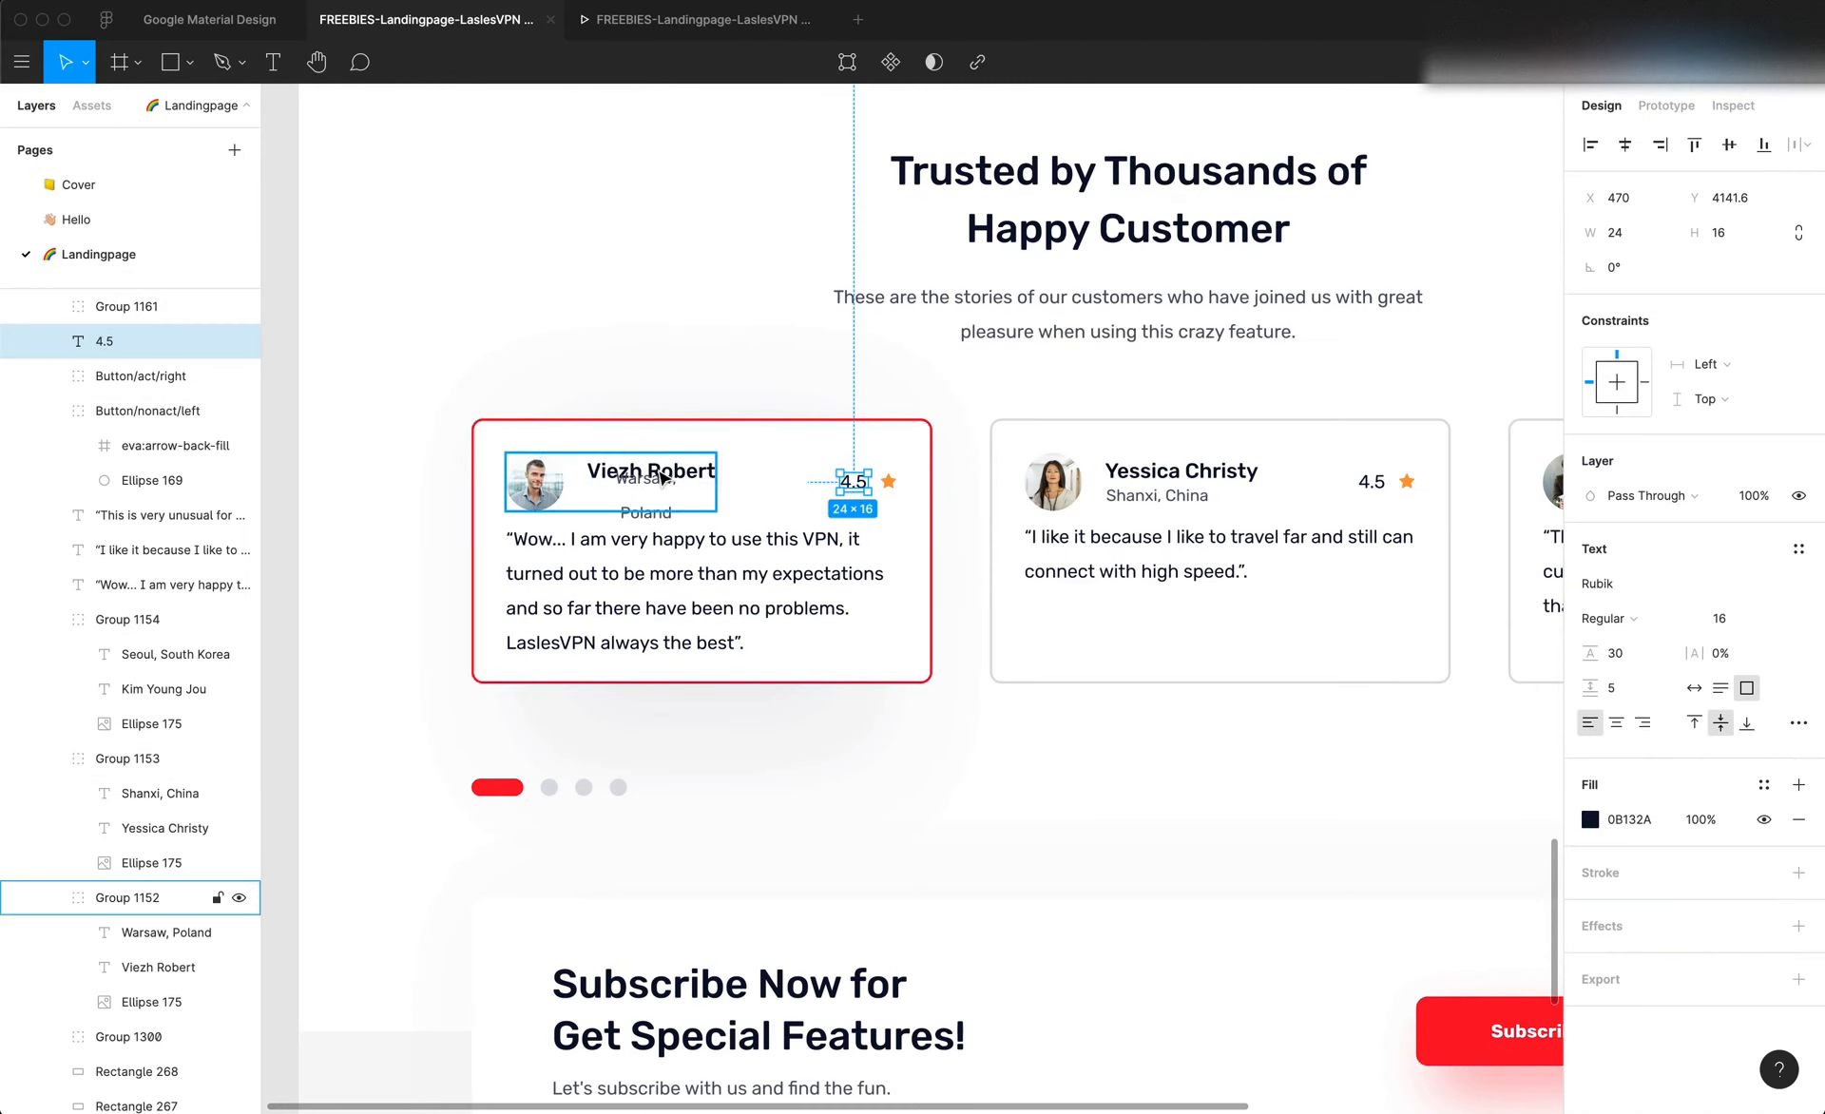
key(super+Tab)
click(462, 650)
right_click(463, 650)
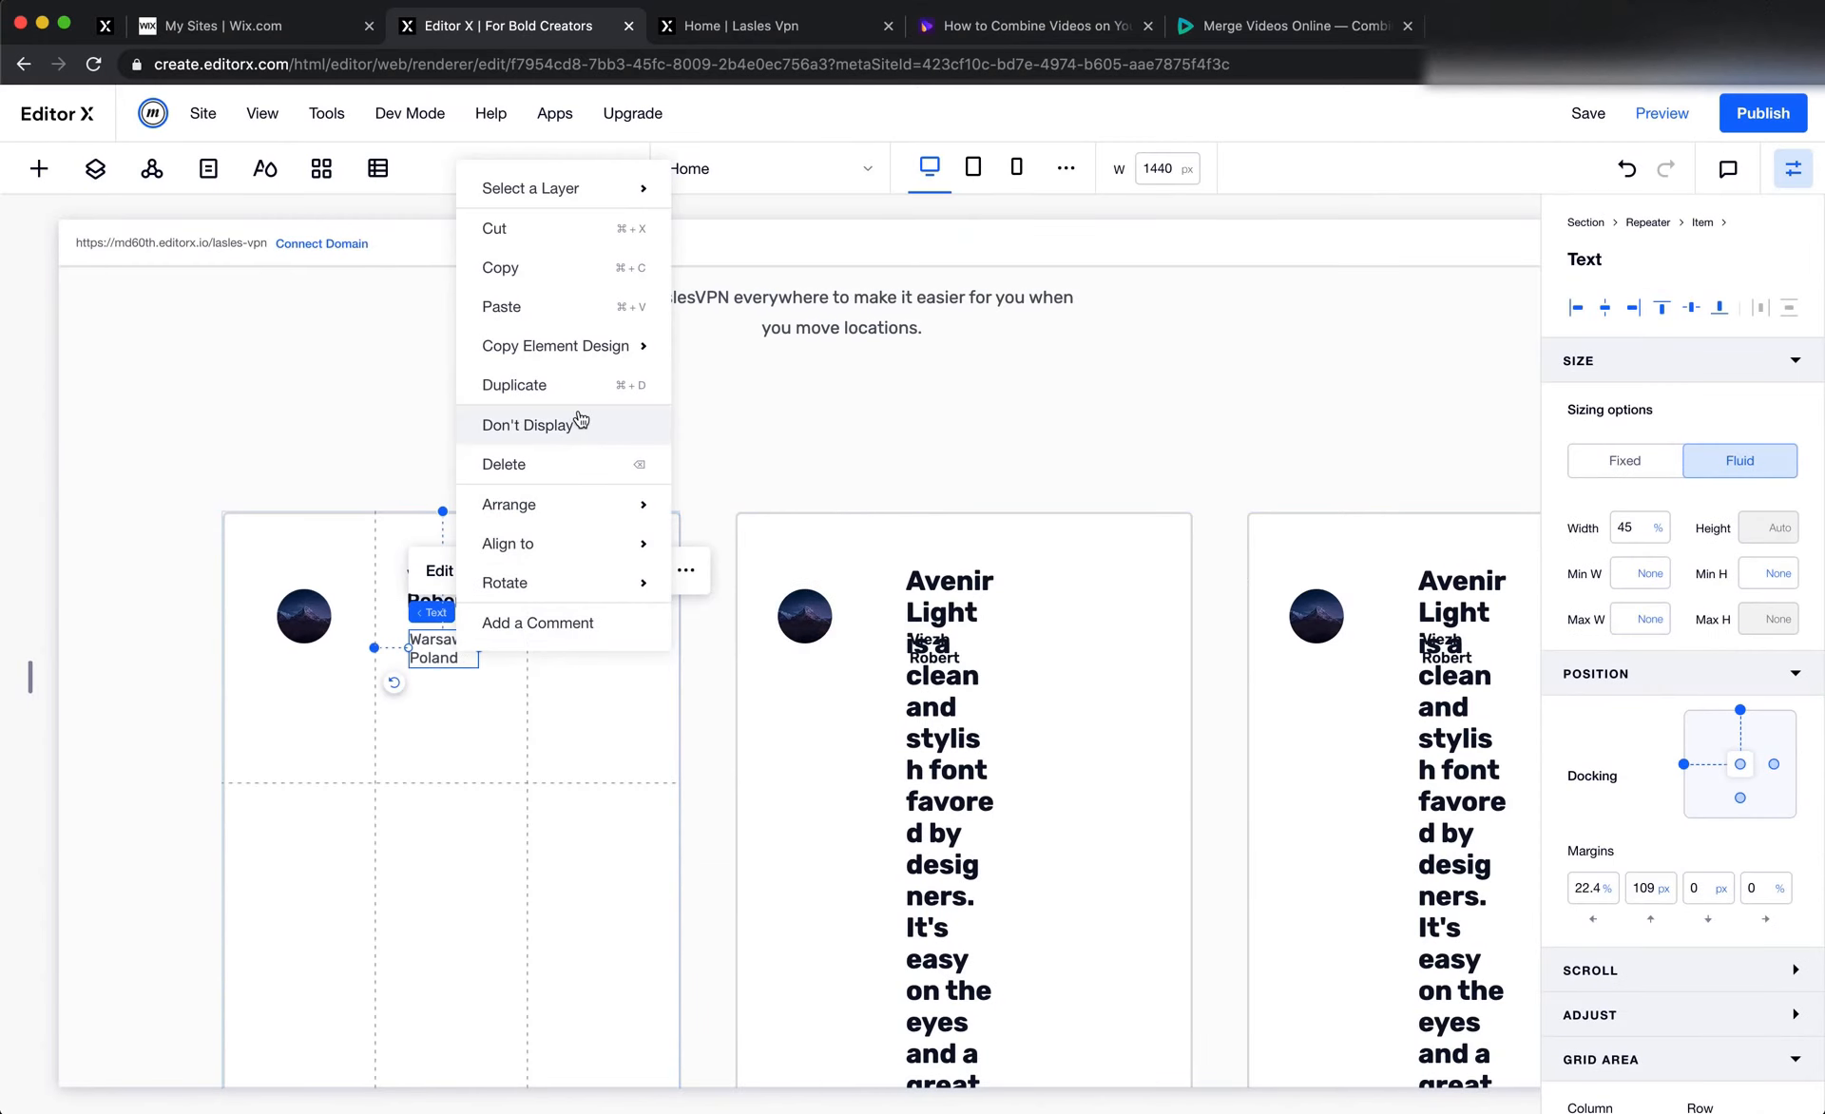
click(574, 467)
key(super+z)
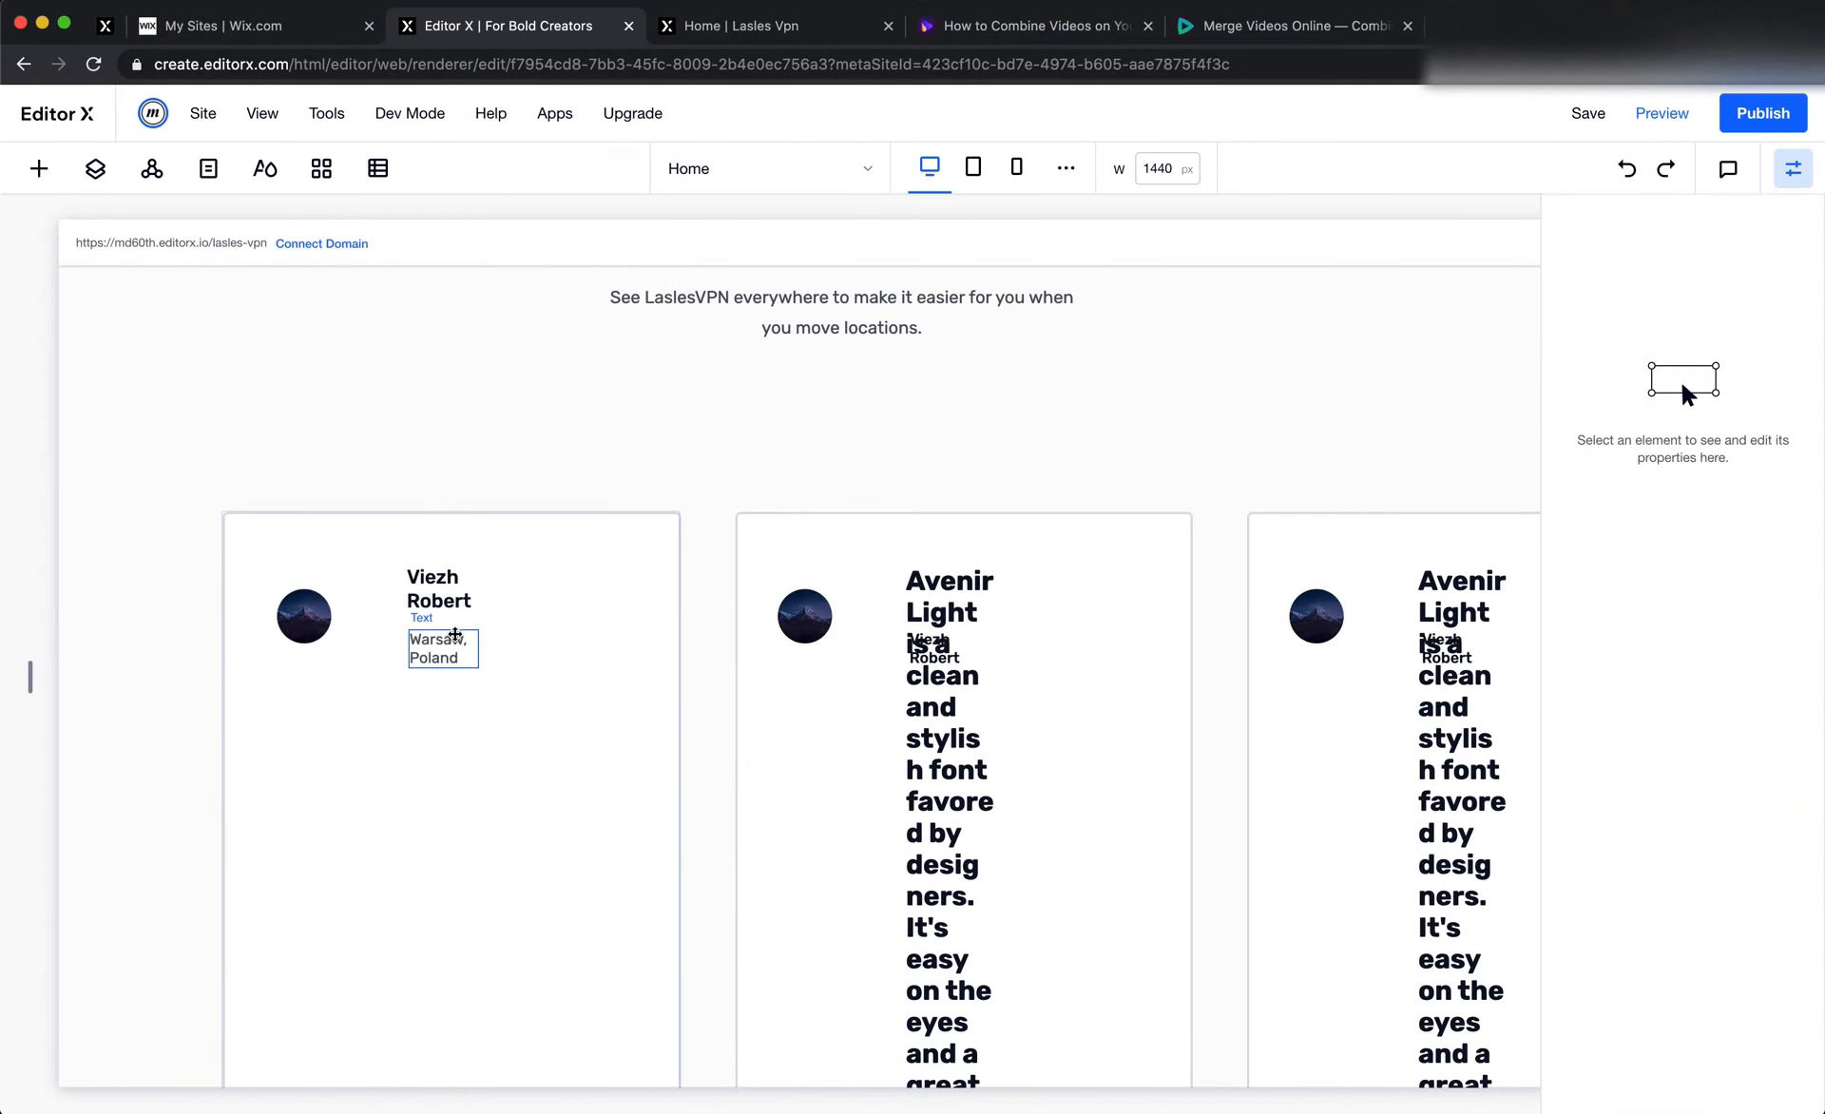
Place a copy of the location text in the card's third column and replace its content with "4.5"
click(437, 654)
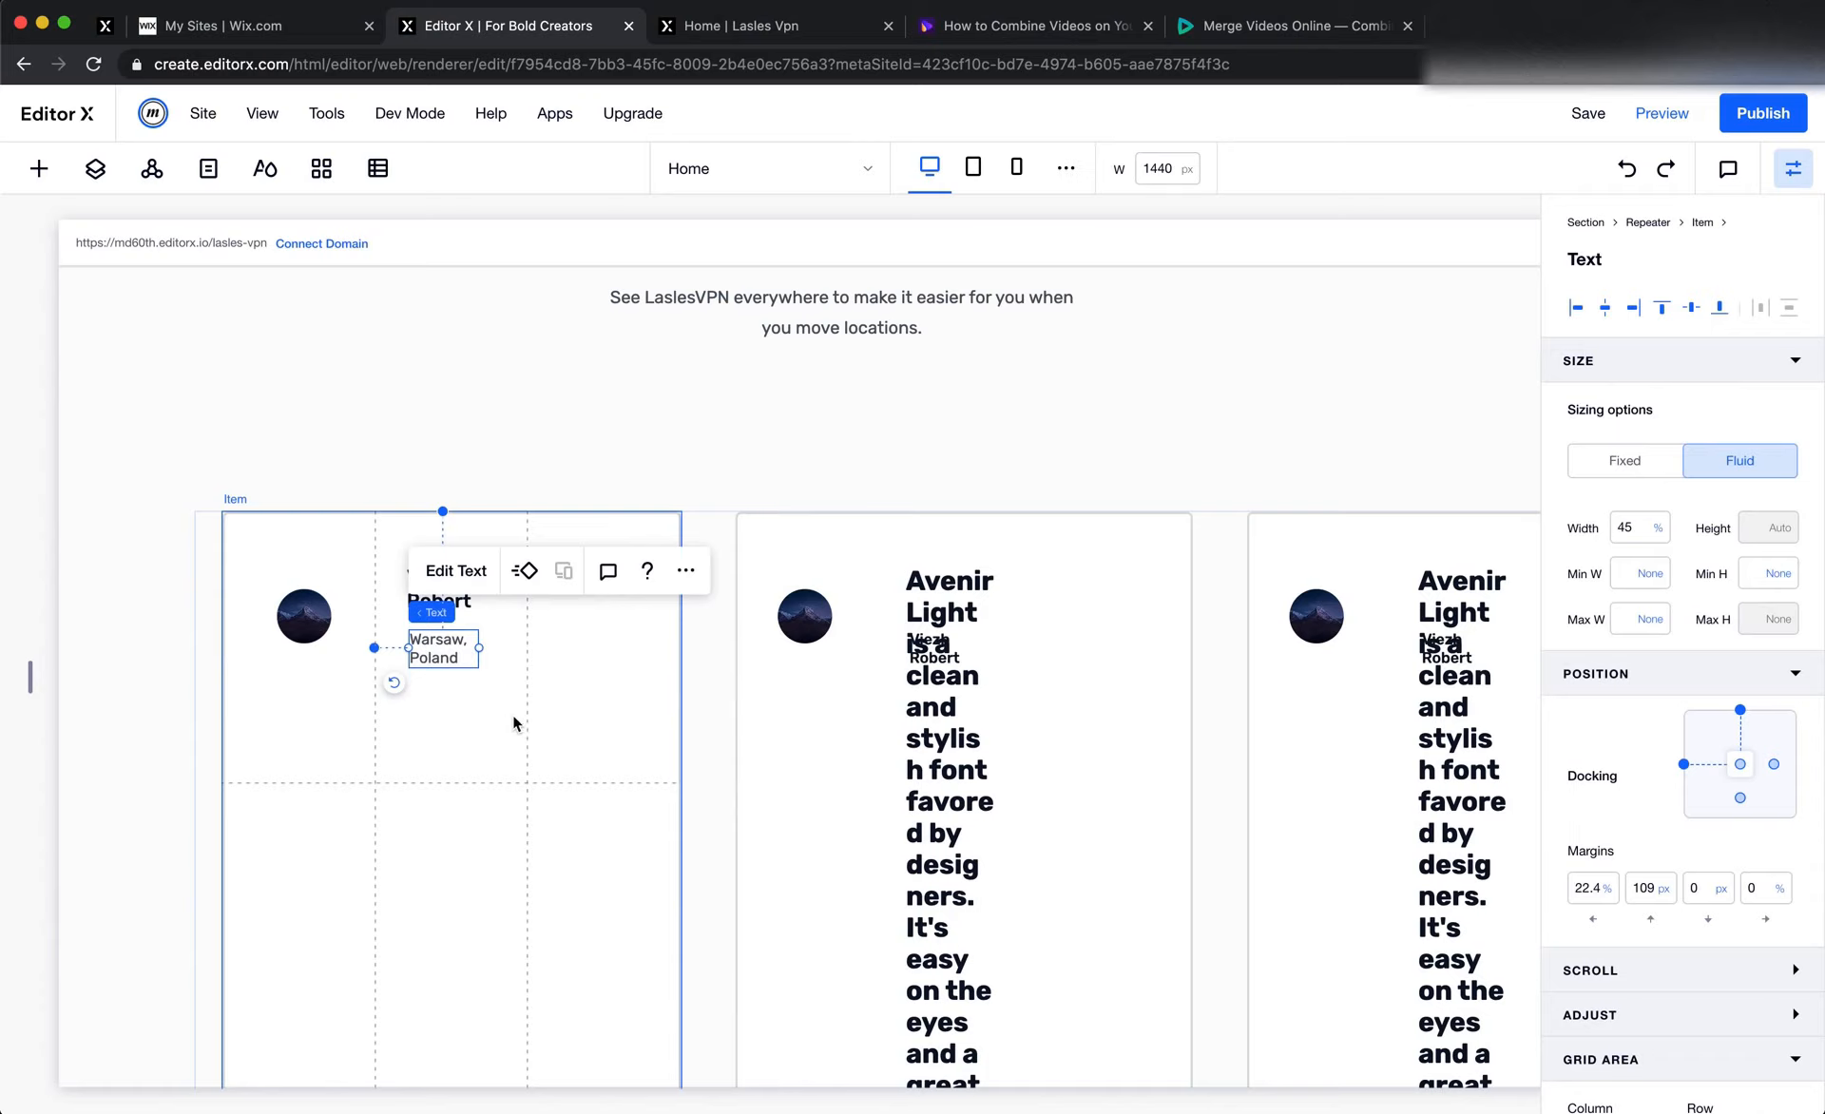
drag(418, 650, 547, 645)
double_click(549, 645)
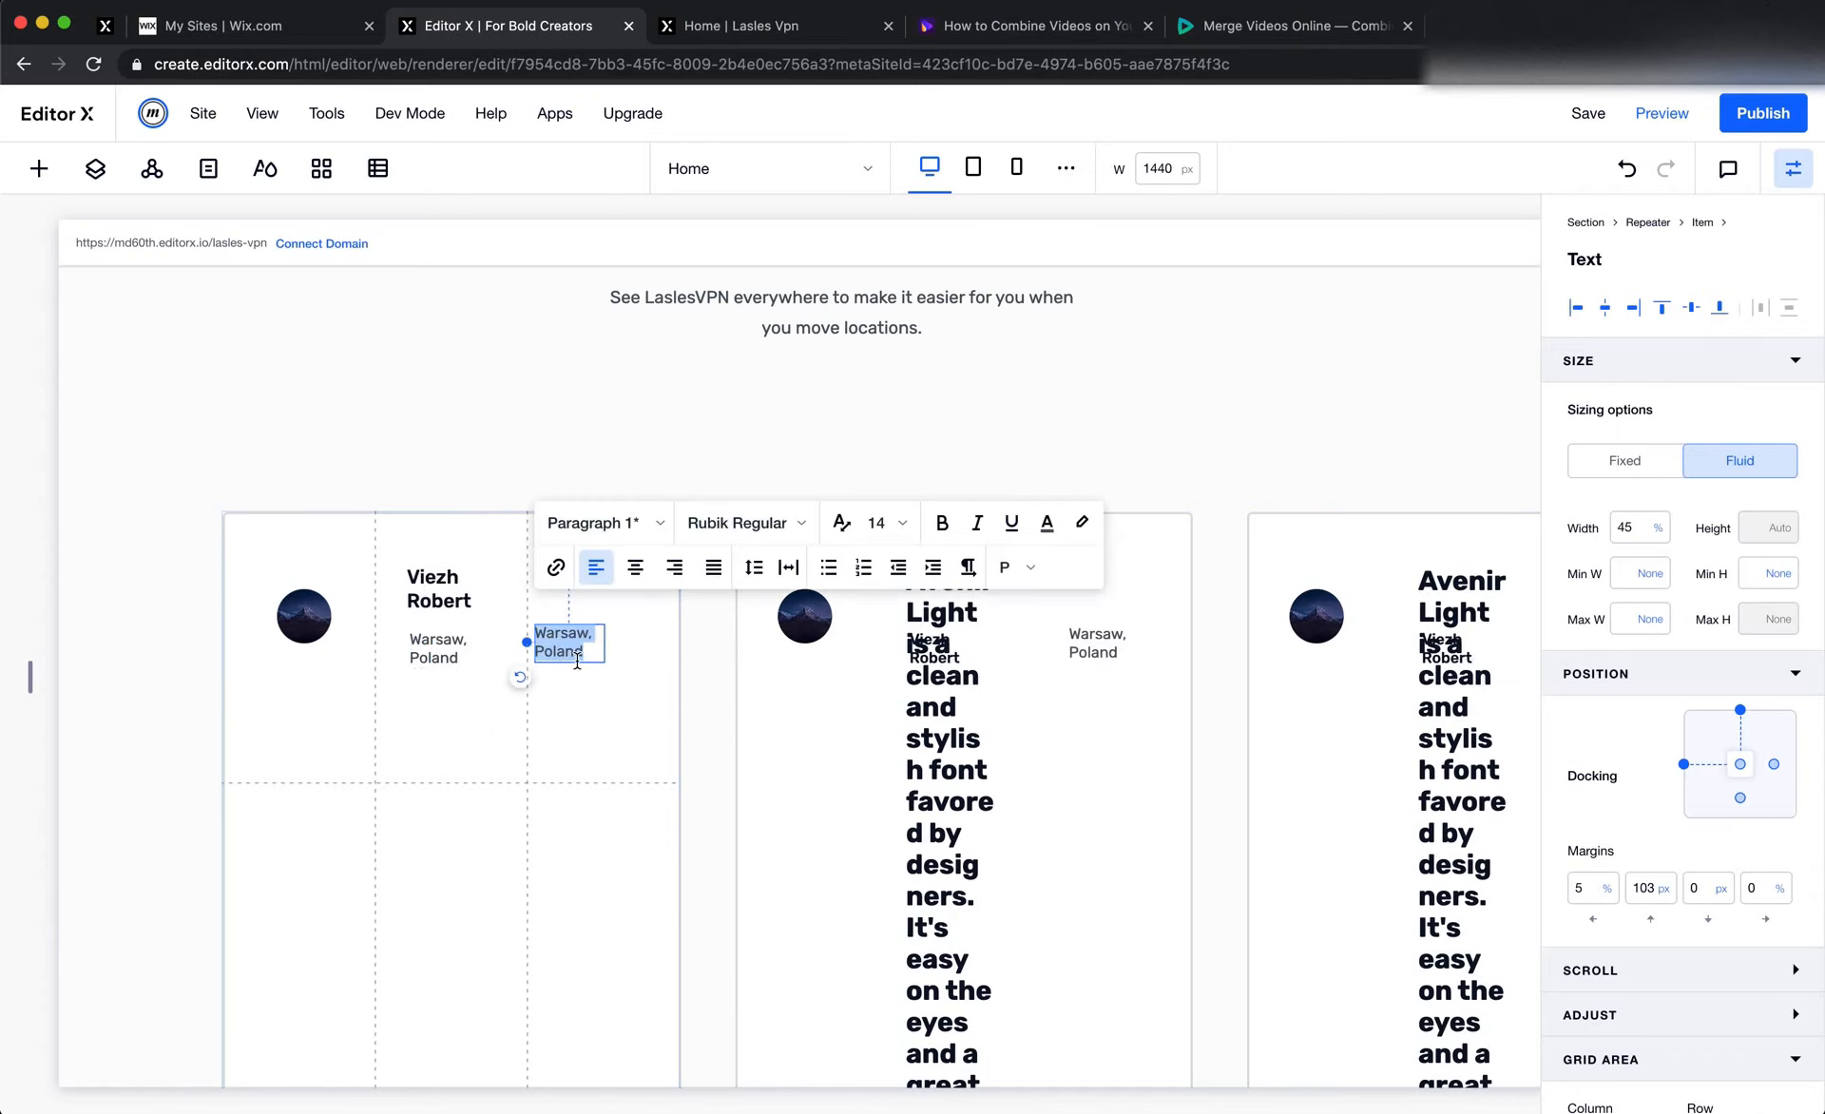
text(4.5)
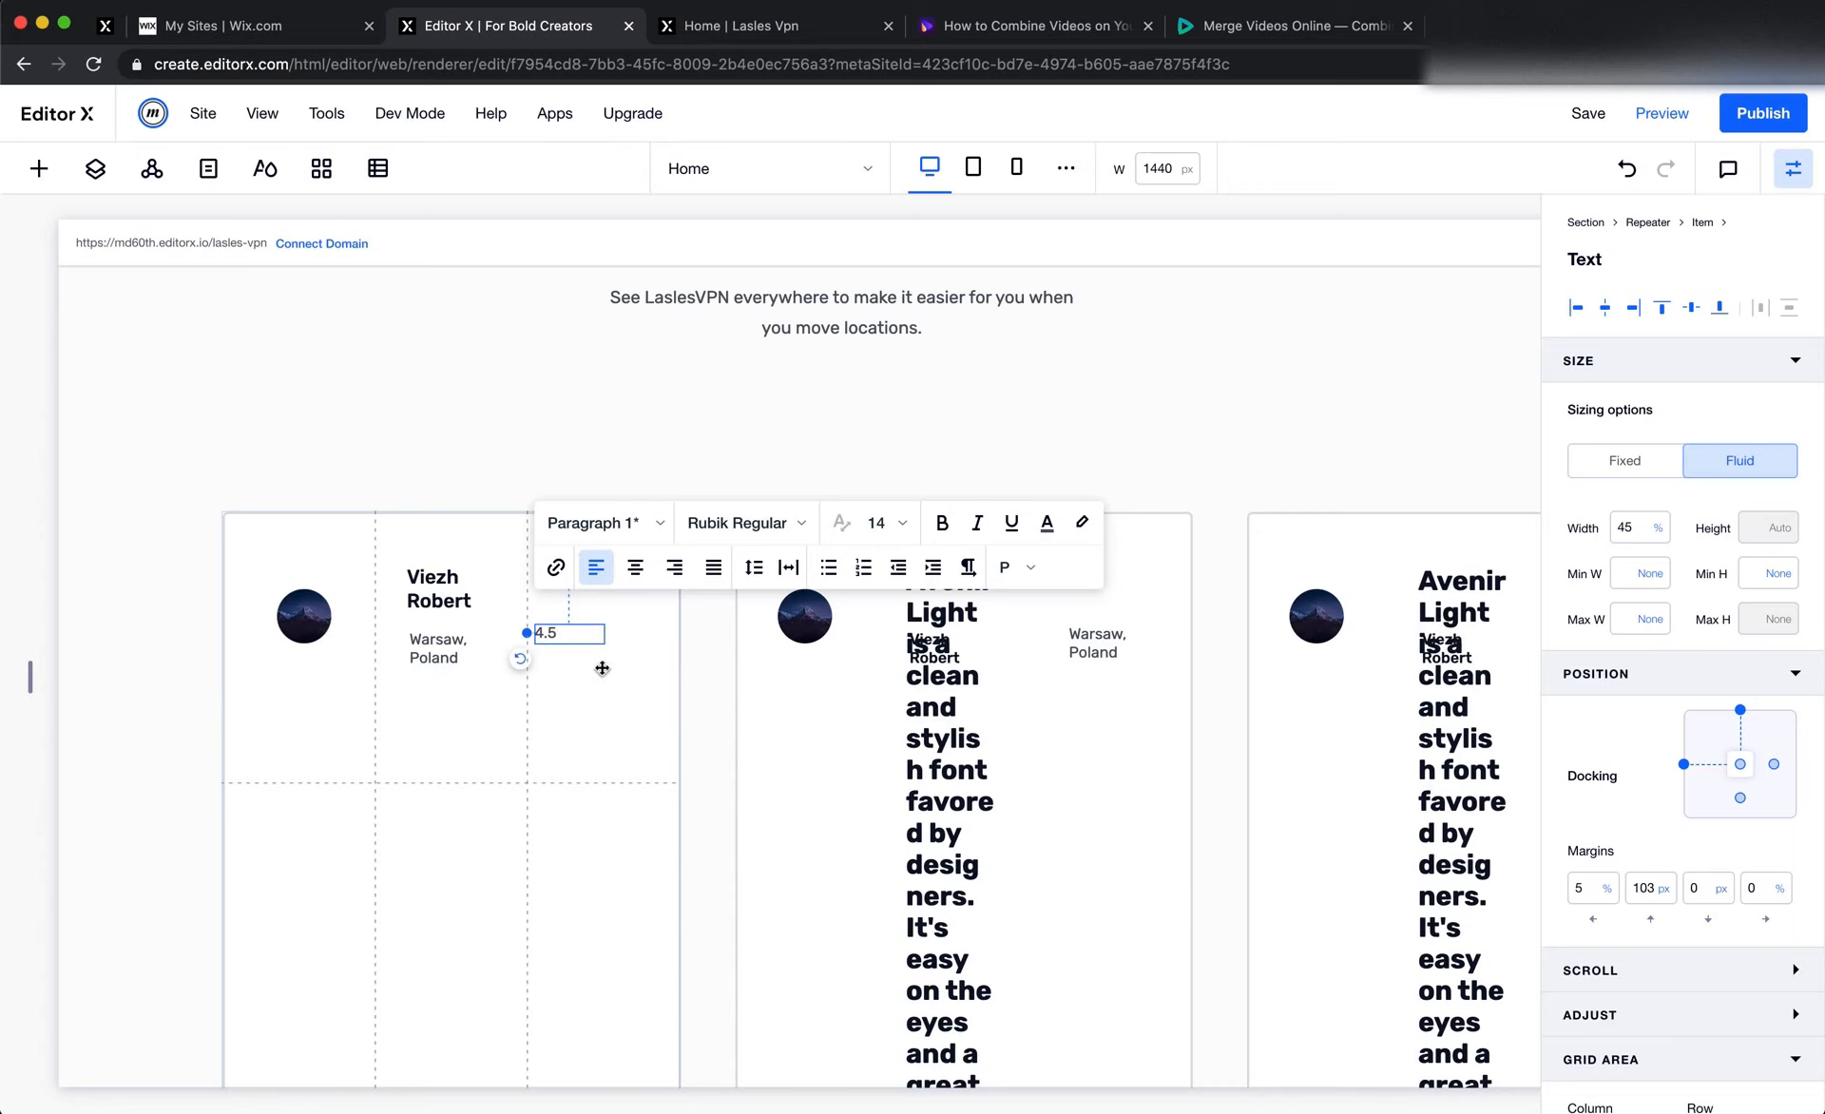
click(600, 673)
Recheck the rating's text style in Figma and apply Paragraph 1 to the first card's 4.5 text in Editor X
key(super+Tab)
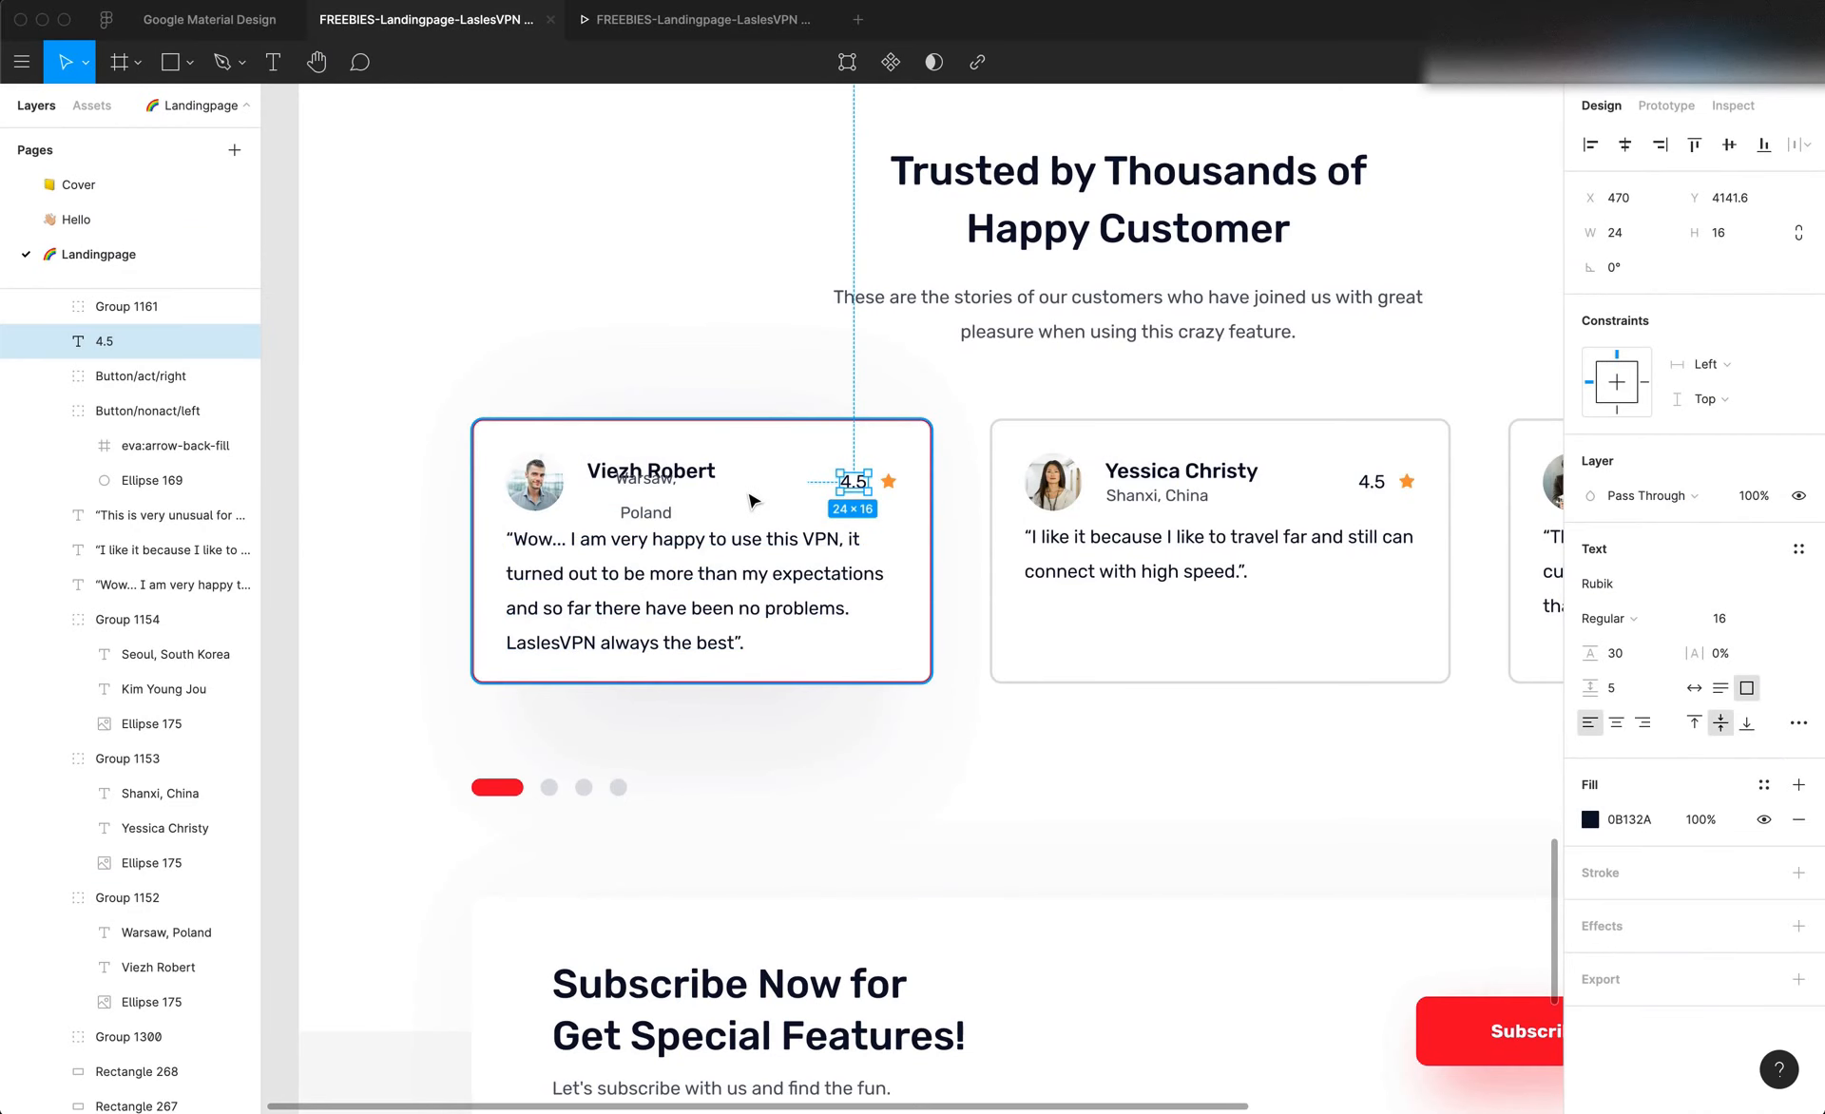
key(super+Tab)
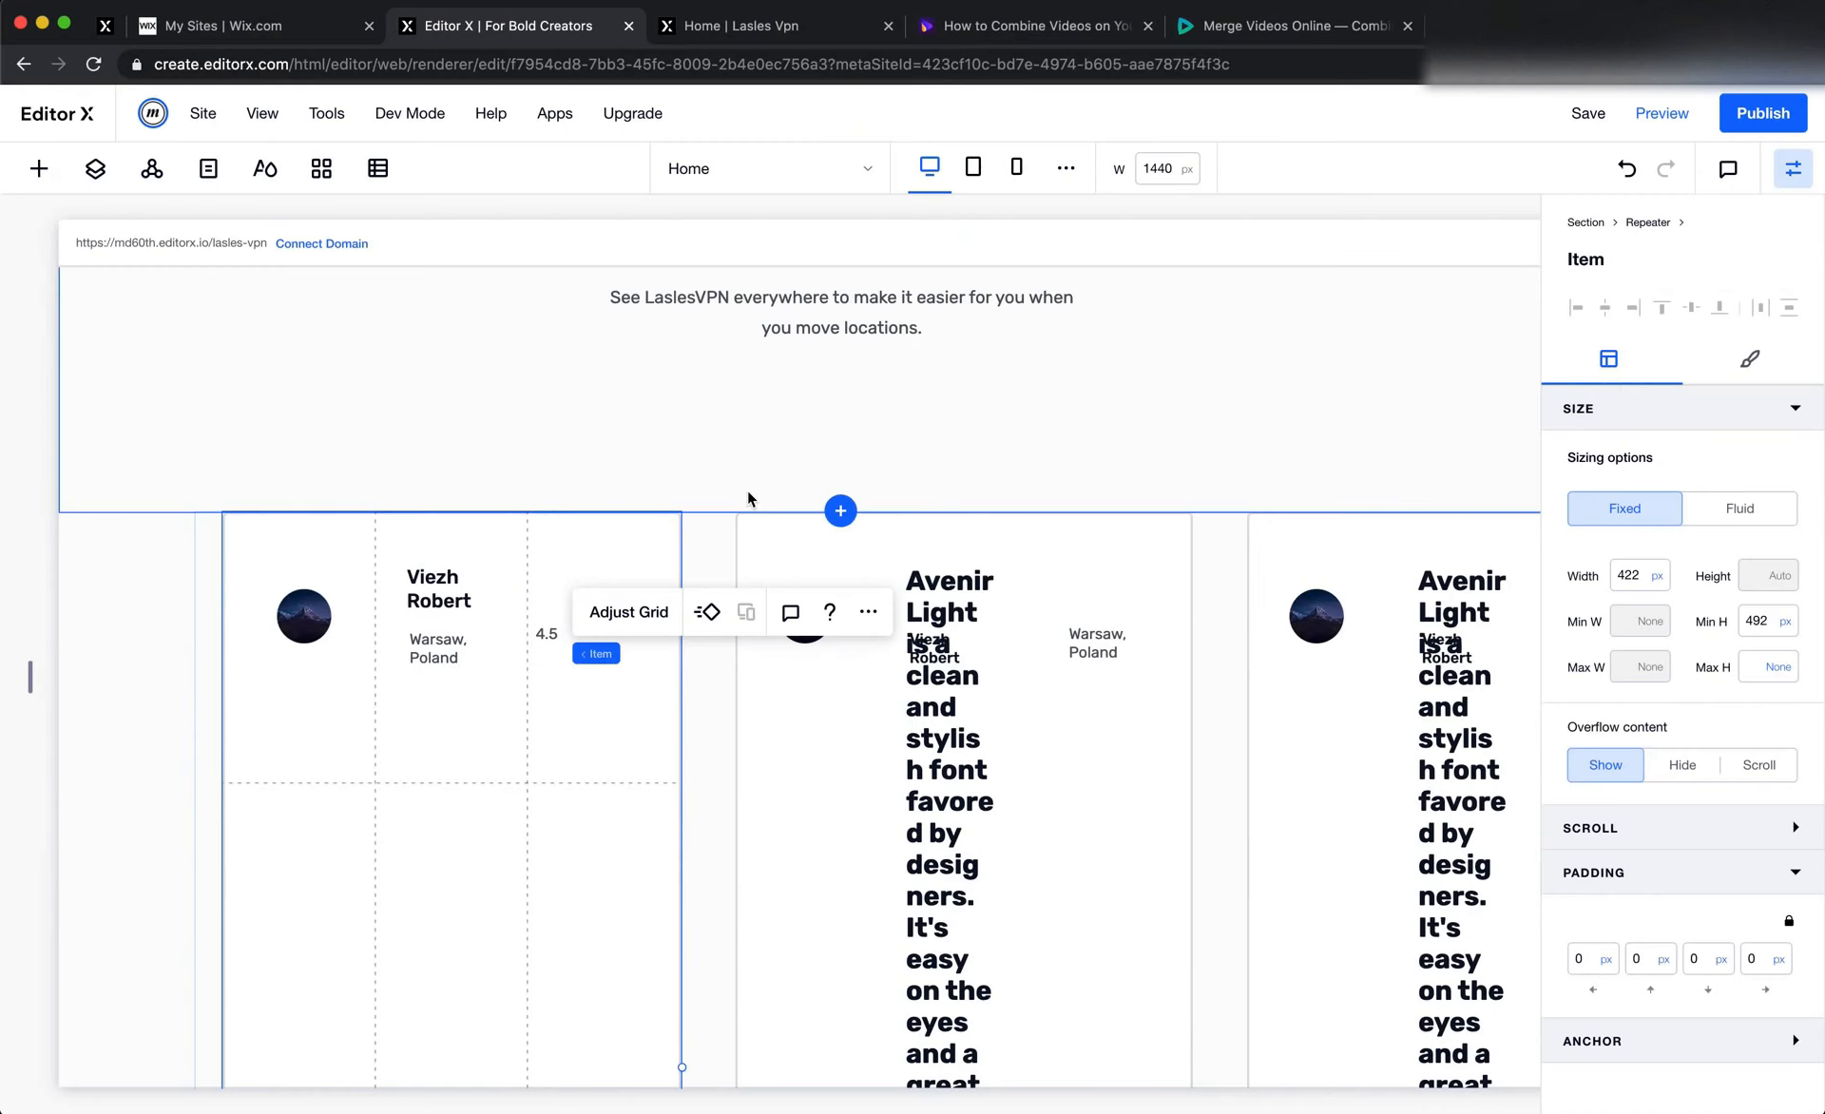
click(623, 612)
click(558, 634)
click(547, 633)
click(581, 564)
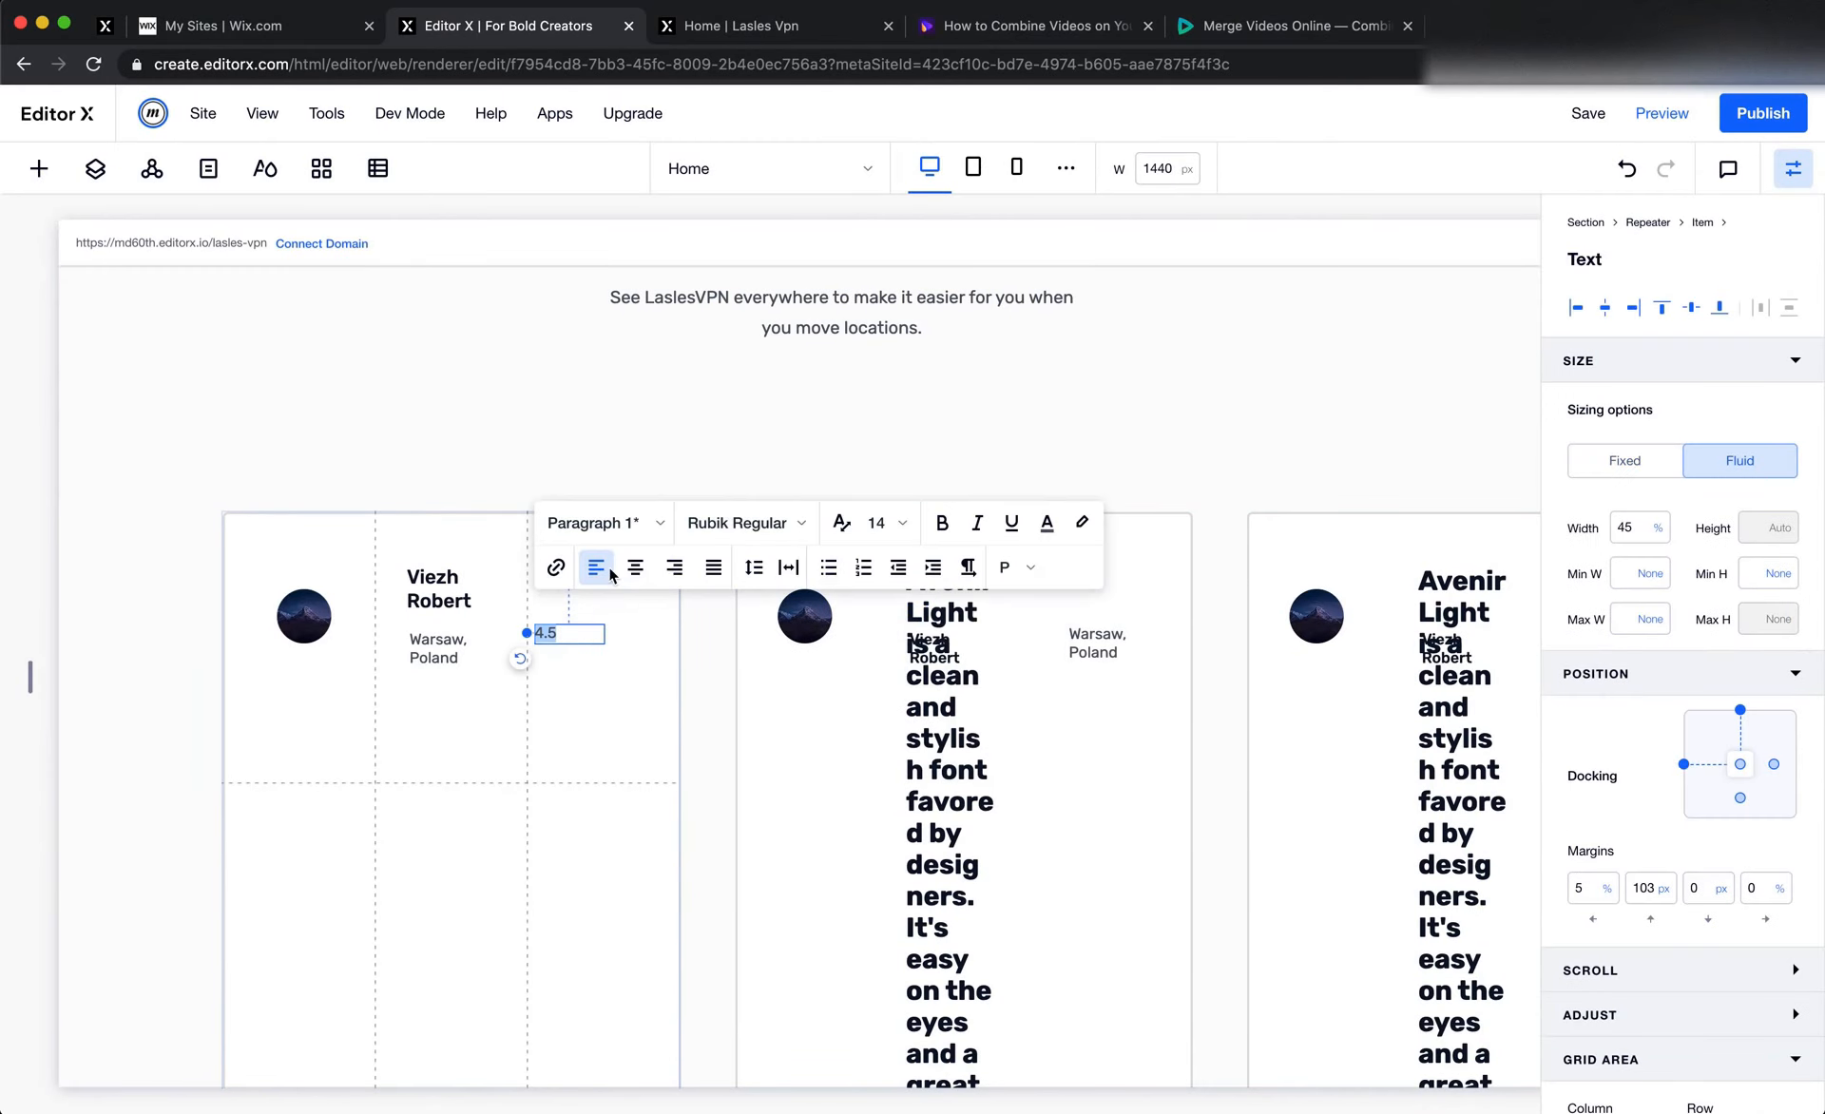
click(644, 546)
scroll(761, 760, down, 2)
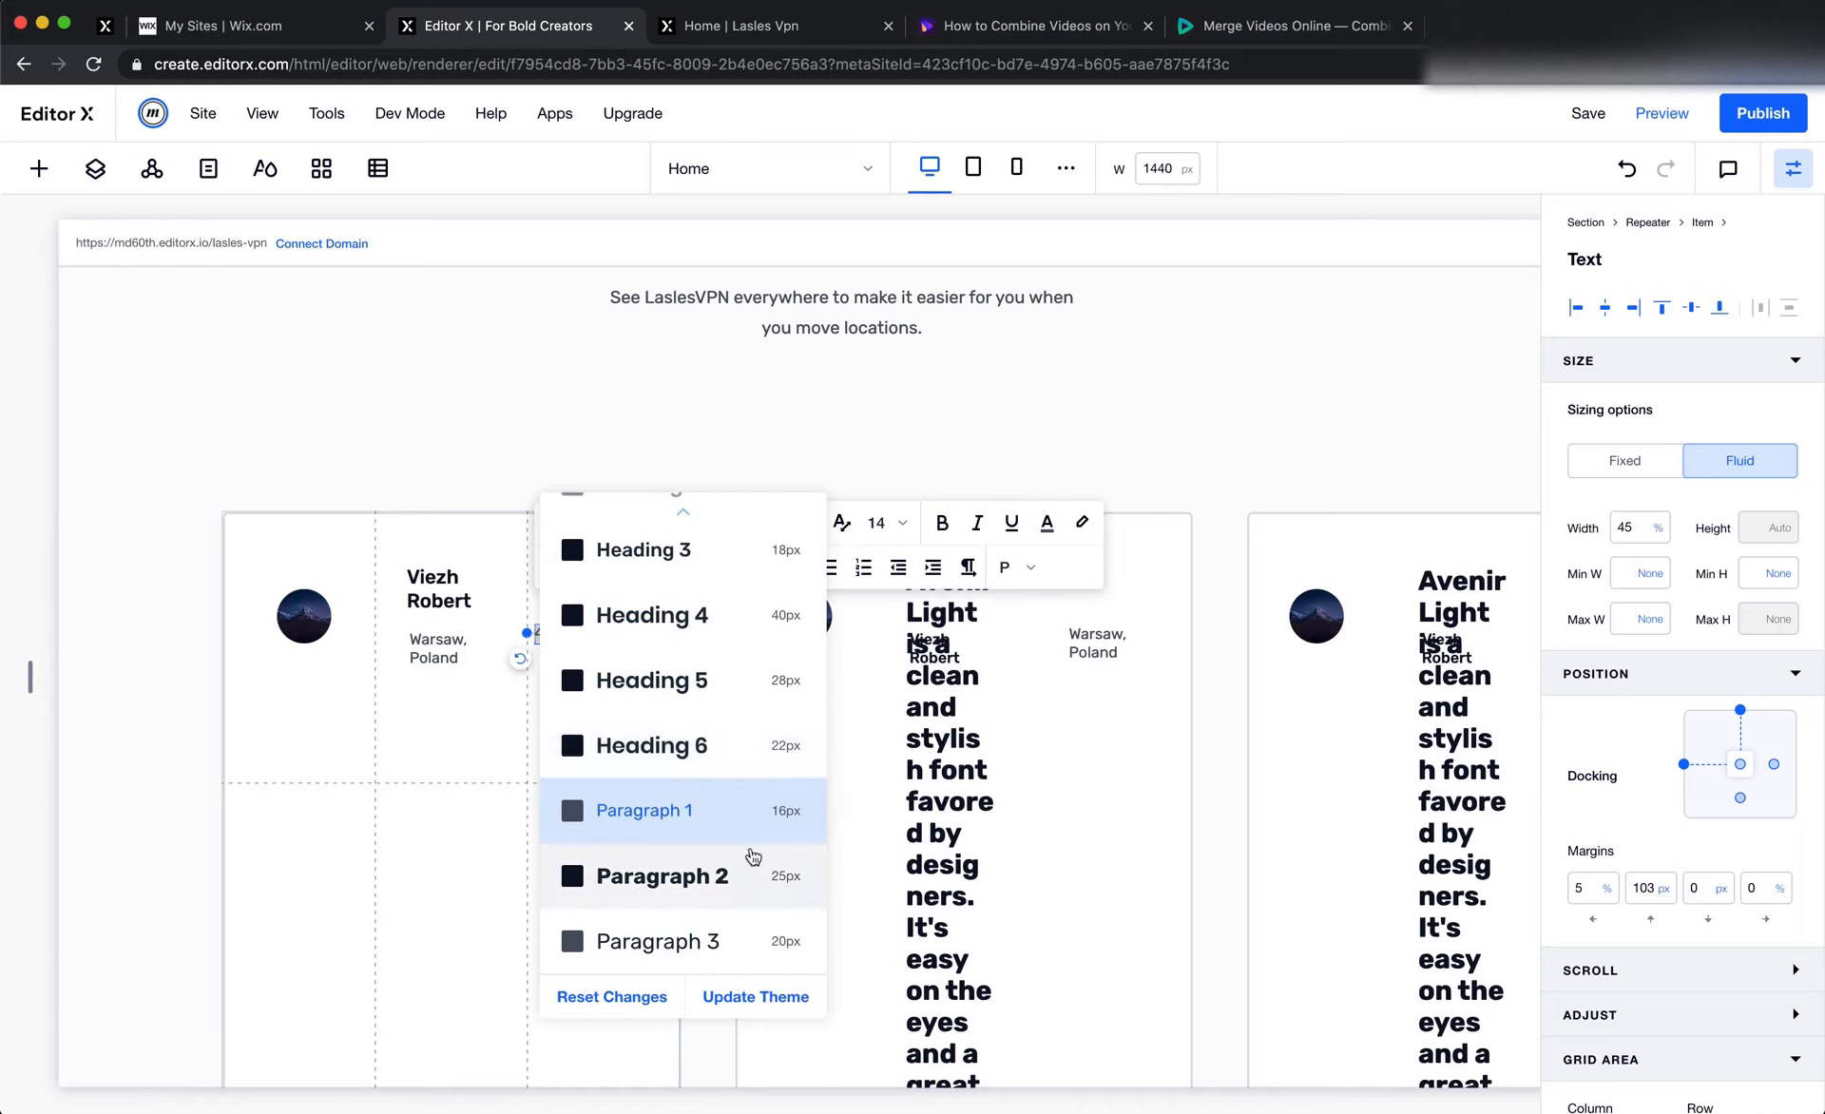
click(750, 819)
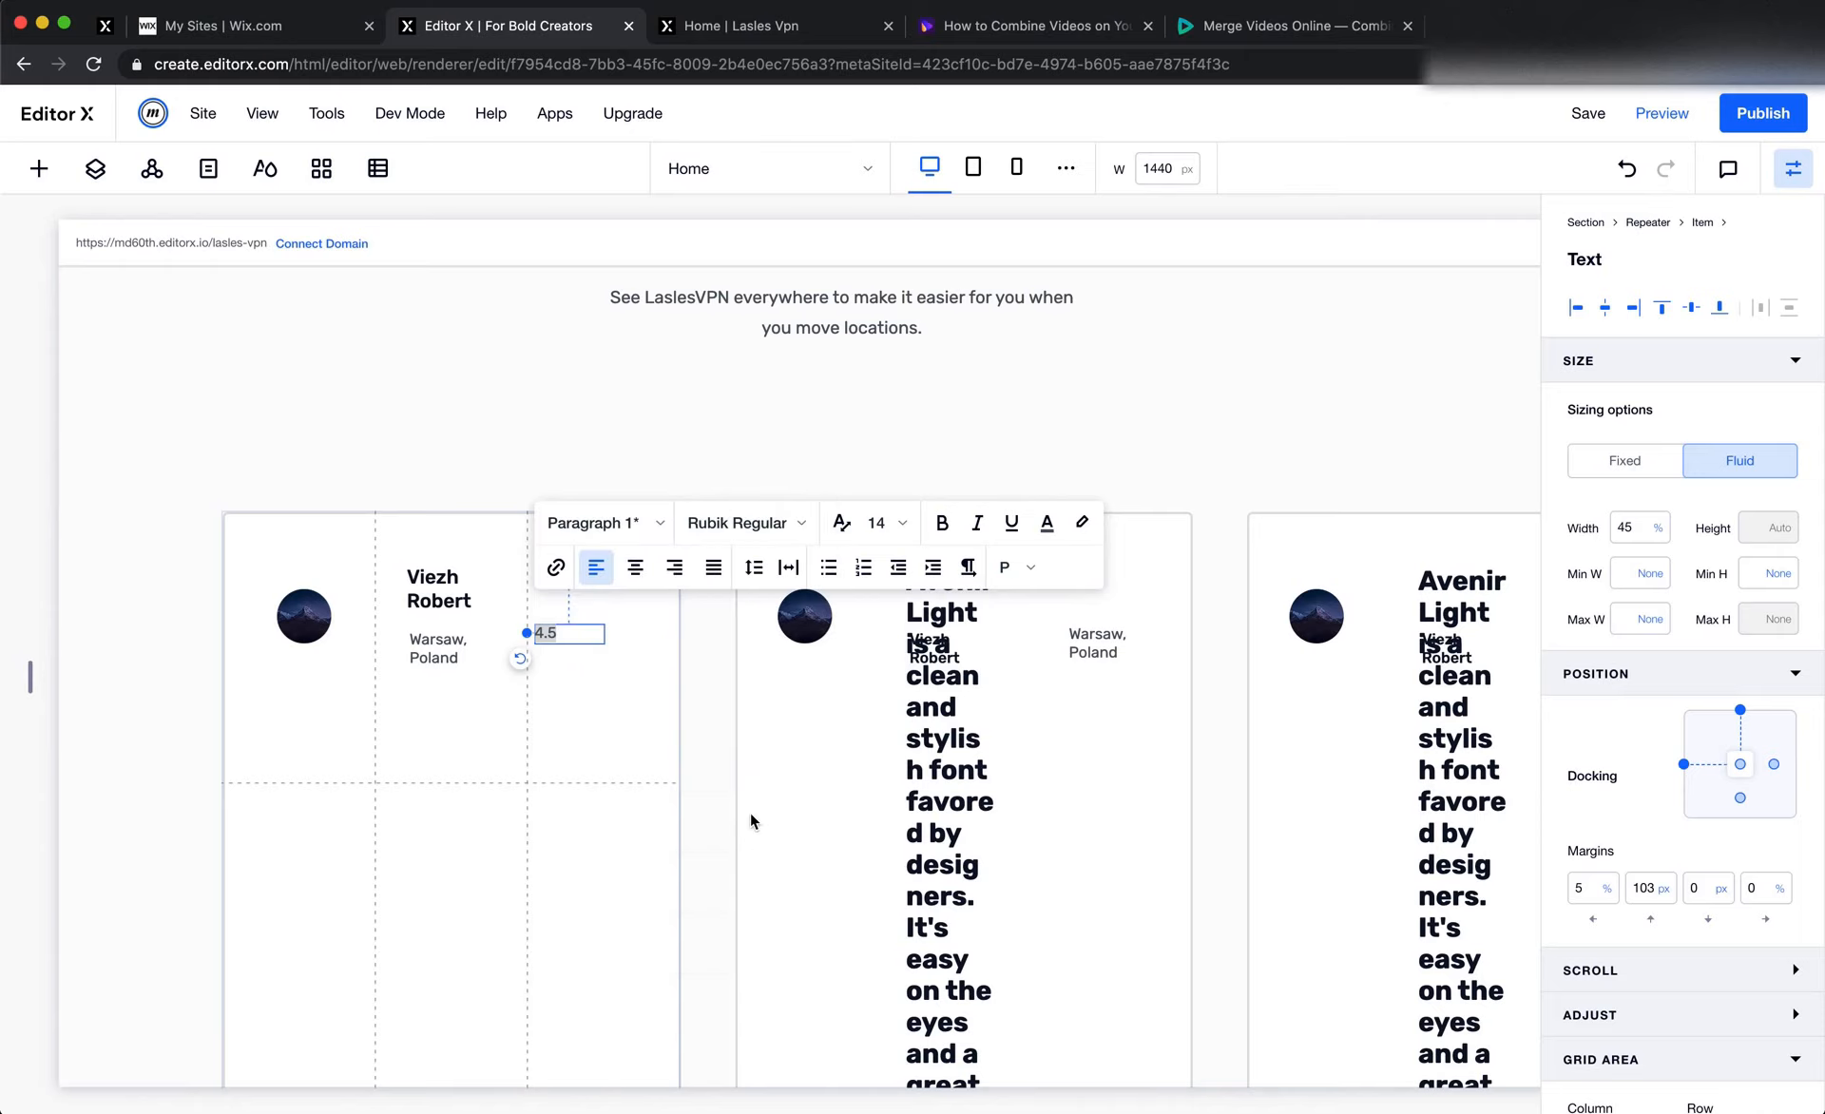
click(600, 523)
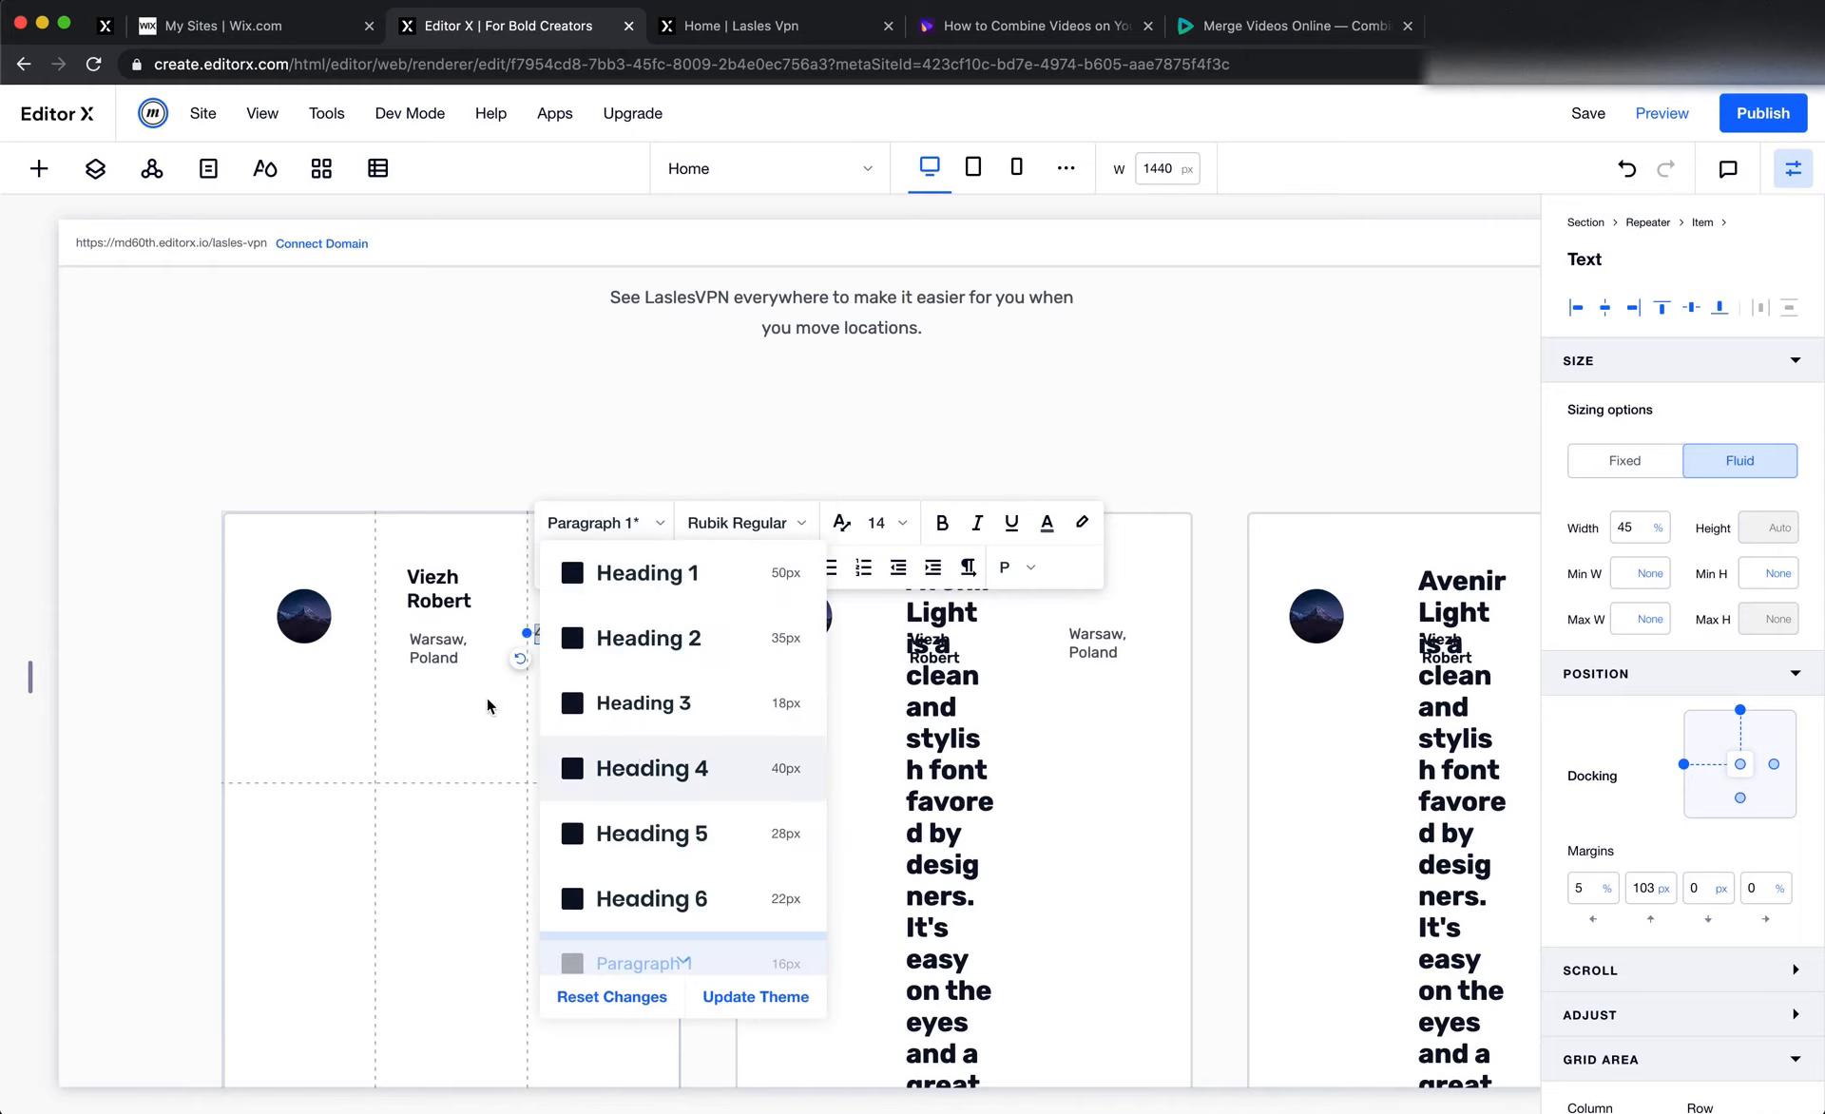
Set the 4.5 rating text's colour to #0B132A and its font size to 16
click(1044, 525)
click(1046, 523)
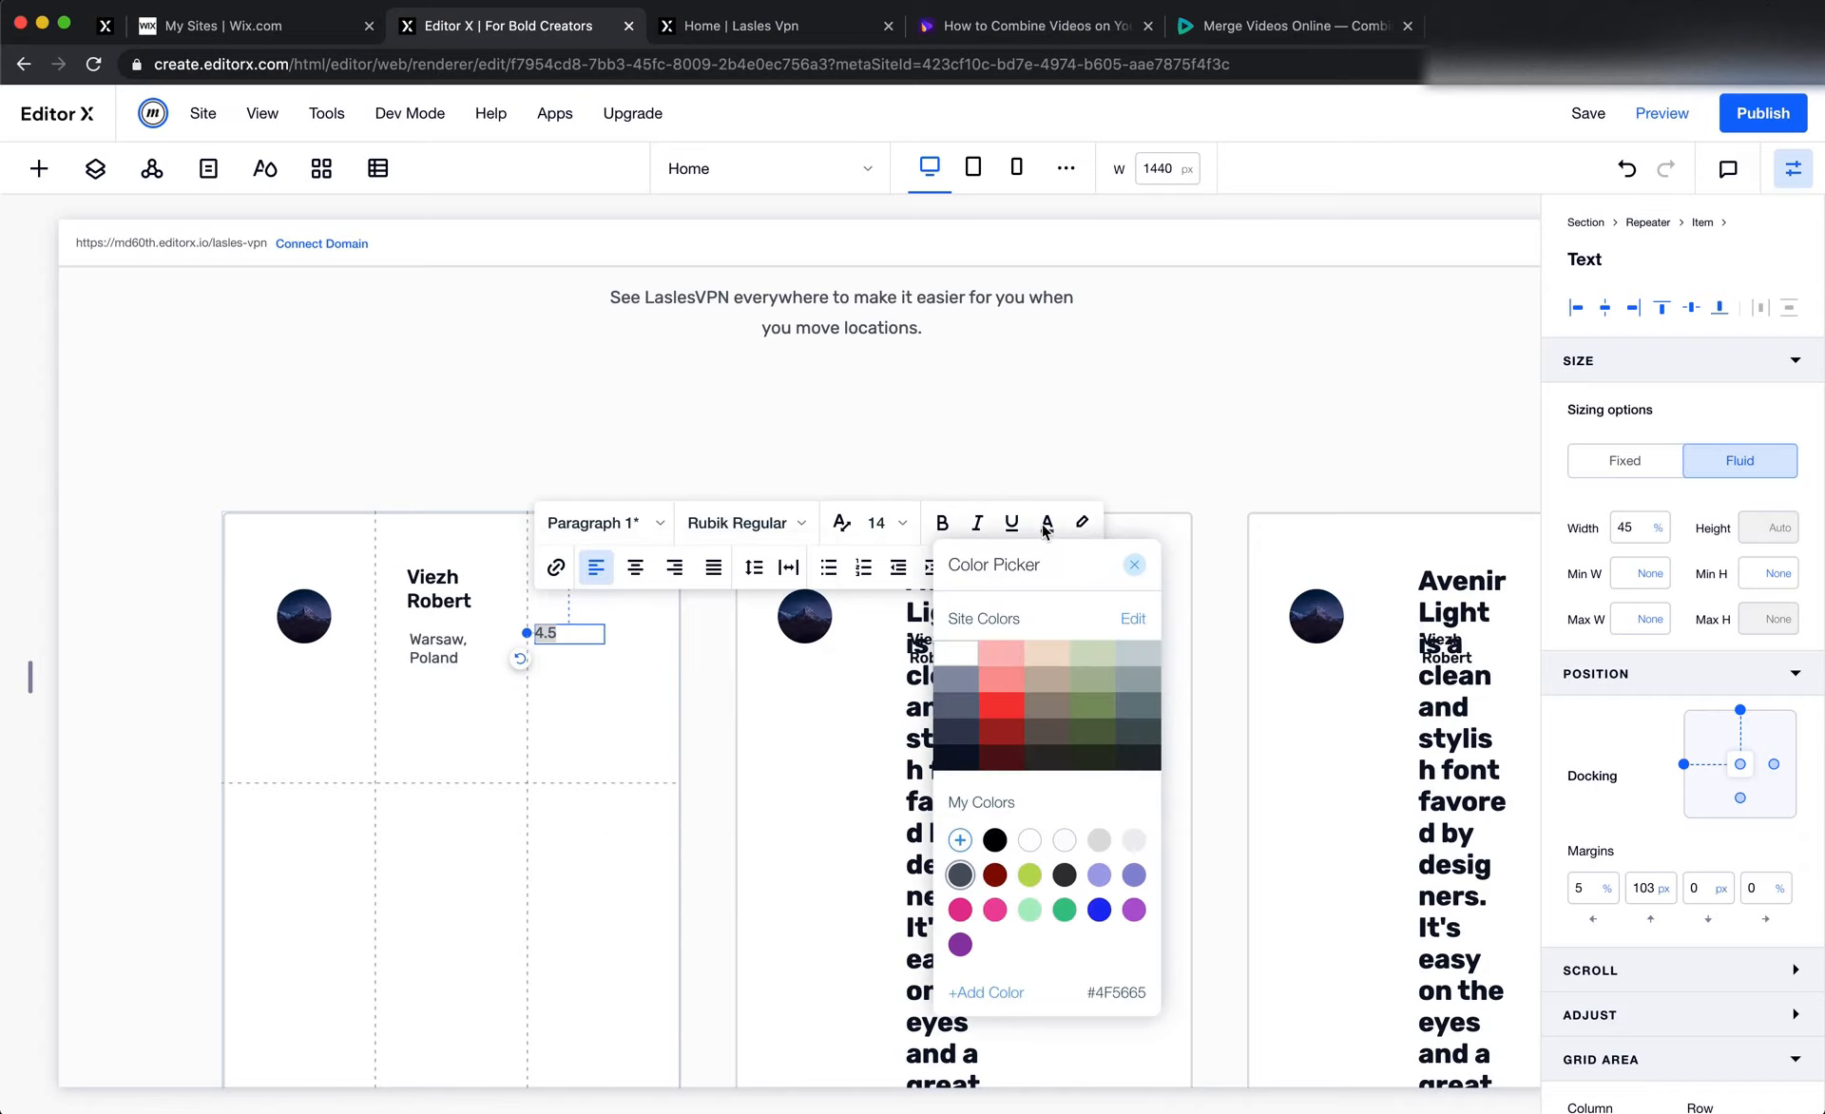
click(880, 522)
click(880, 523)
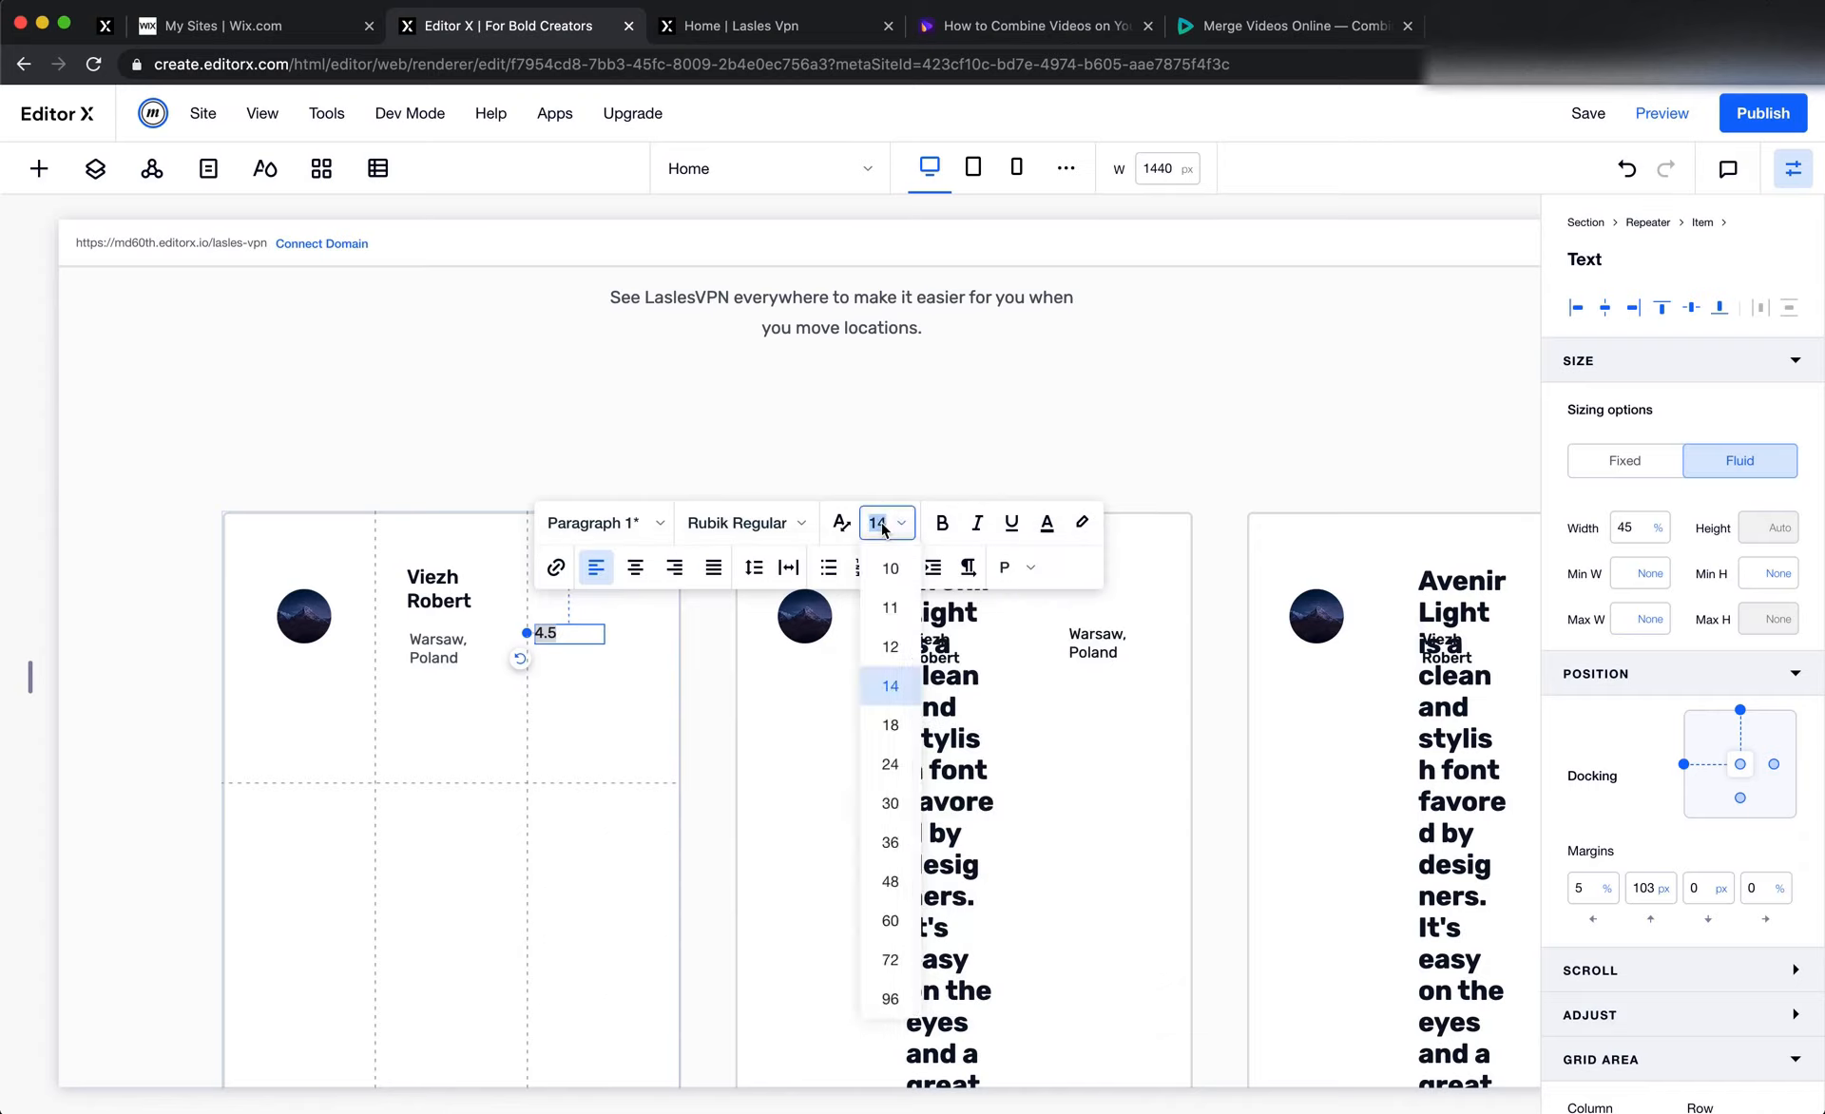
text(16)
key(Return)
click(533, 768)
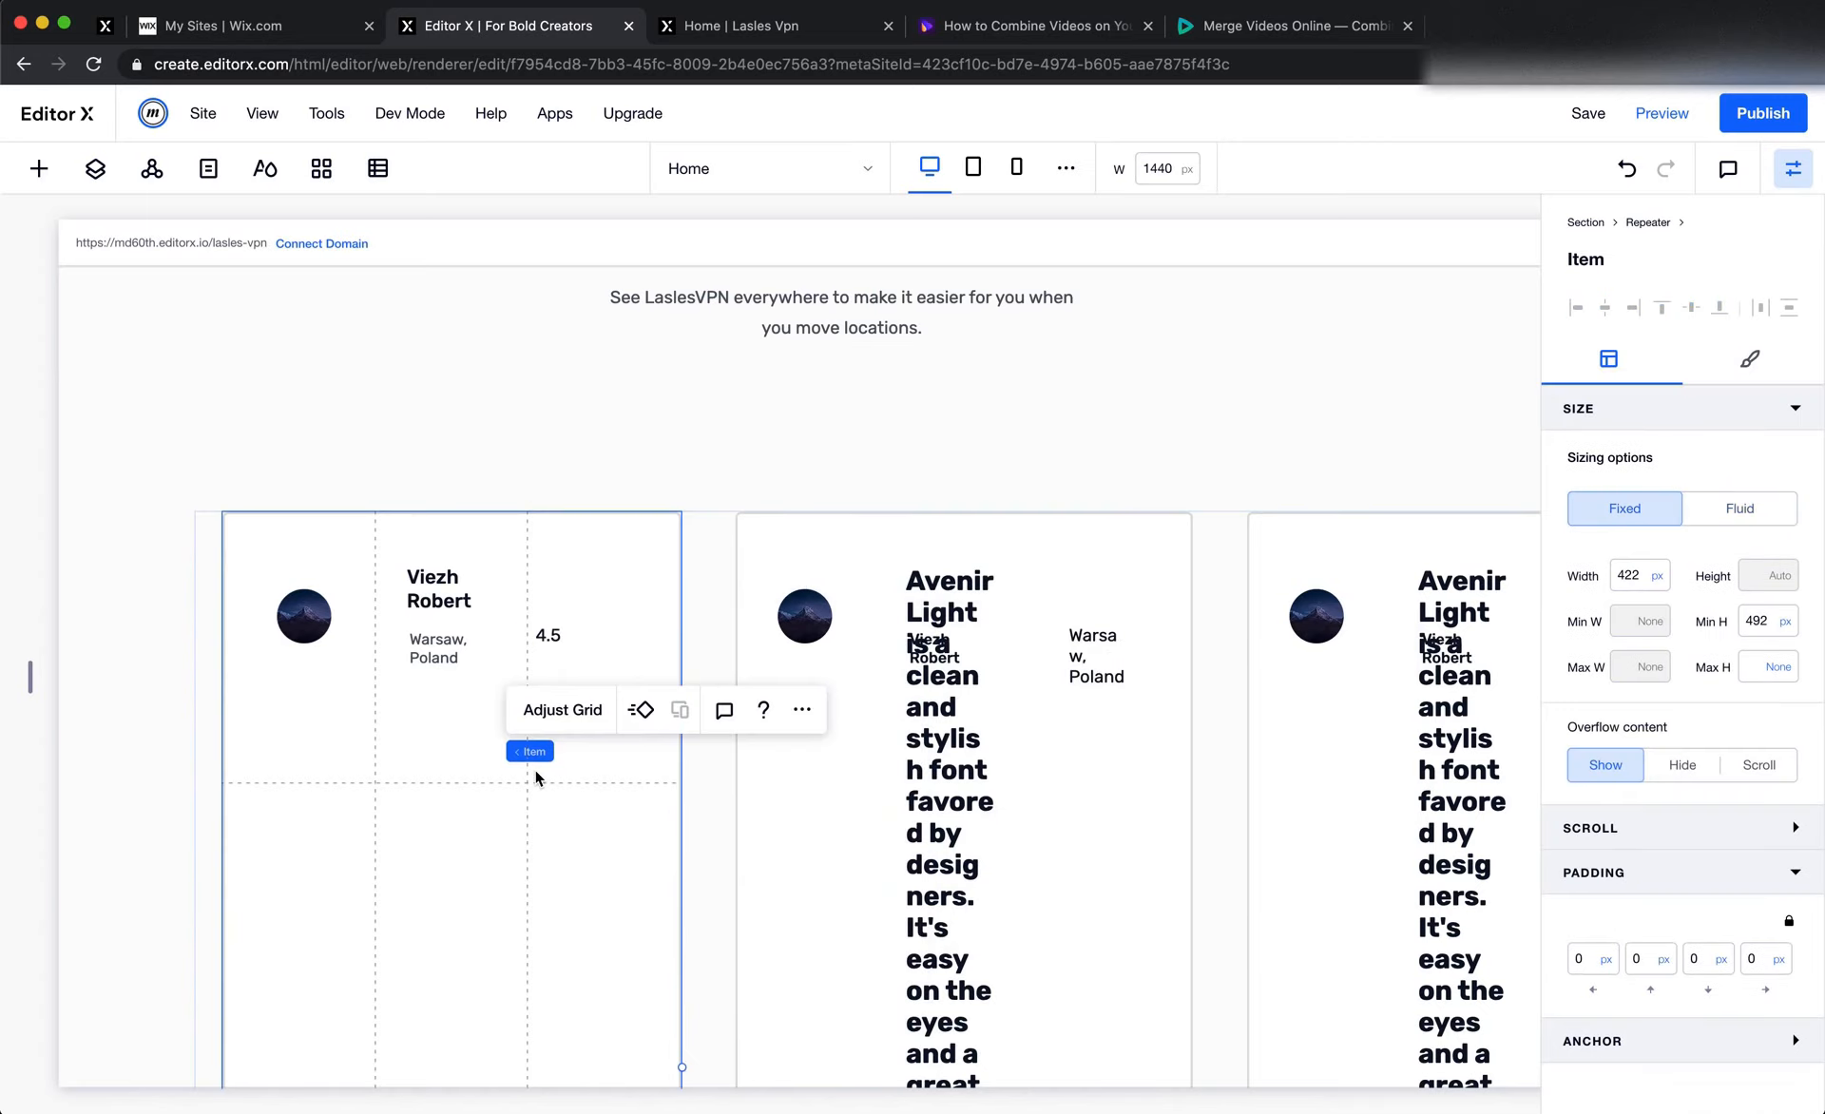
Add a star basic shape beside the first card's 4.5 rating, about 10% wide
key(super+Tab)
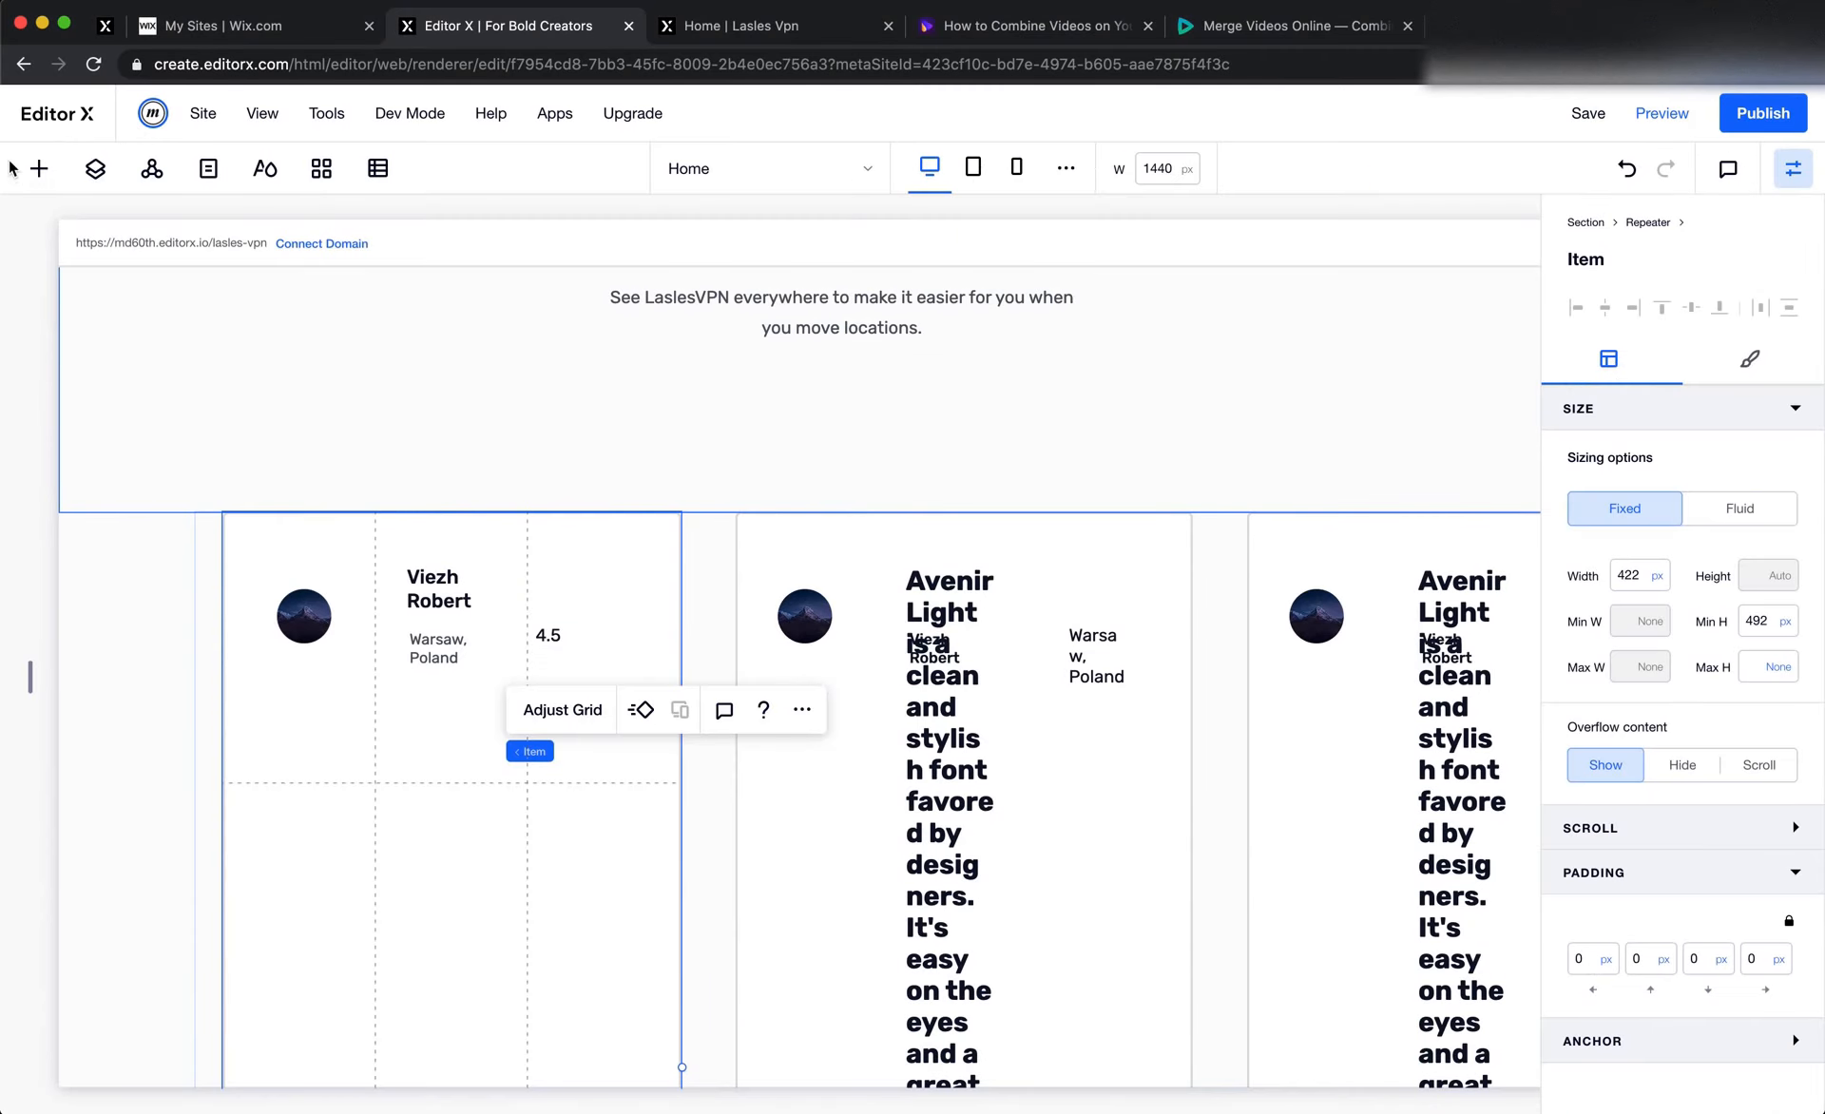
click(39, 168)
drag(275, 817, 634, 637)
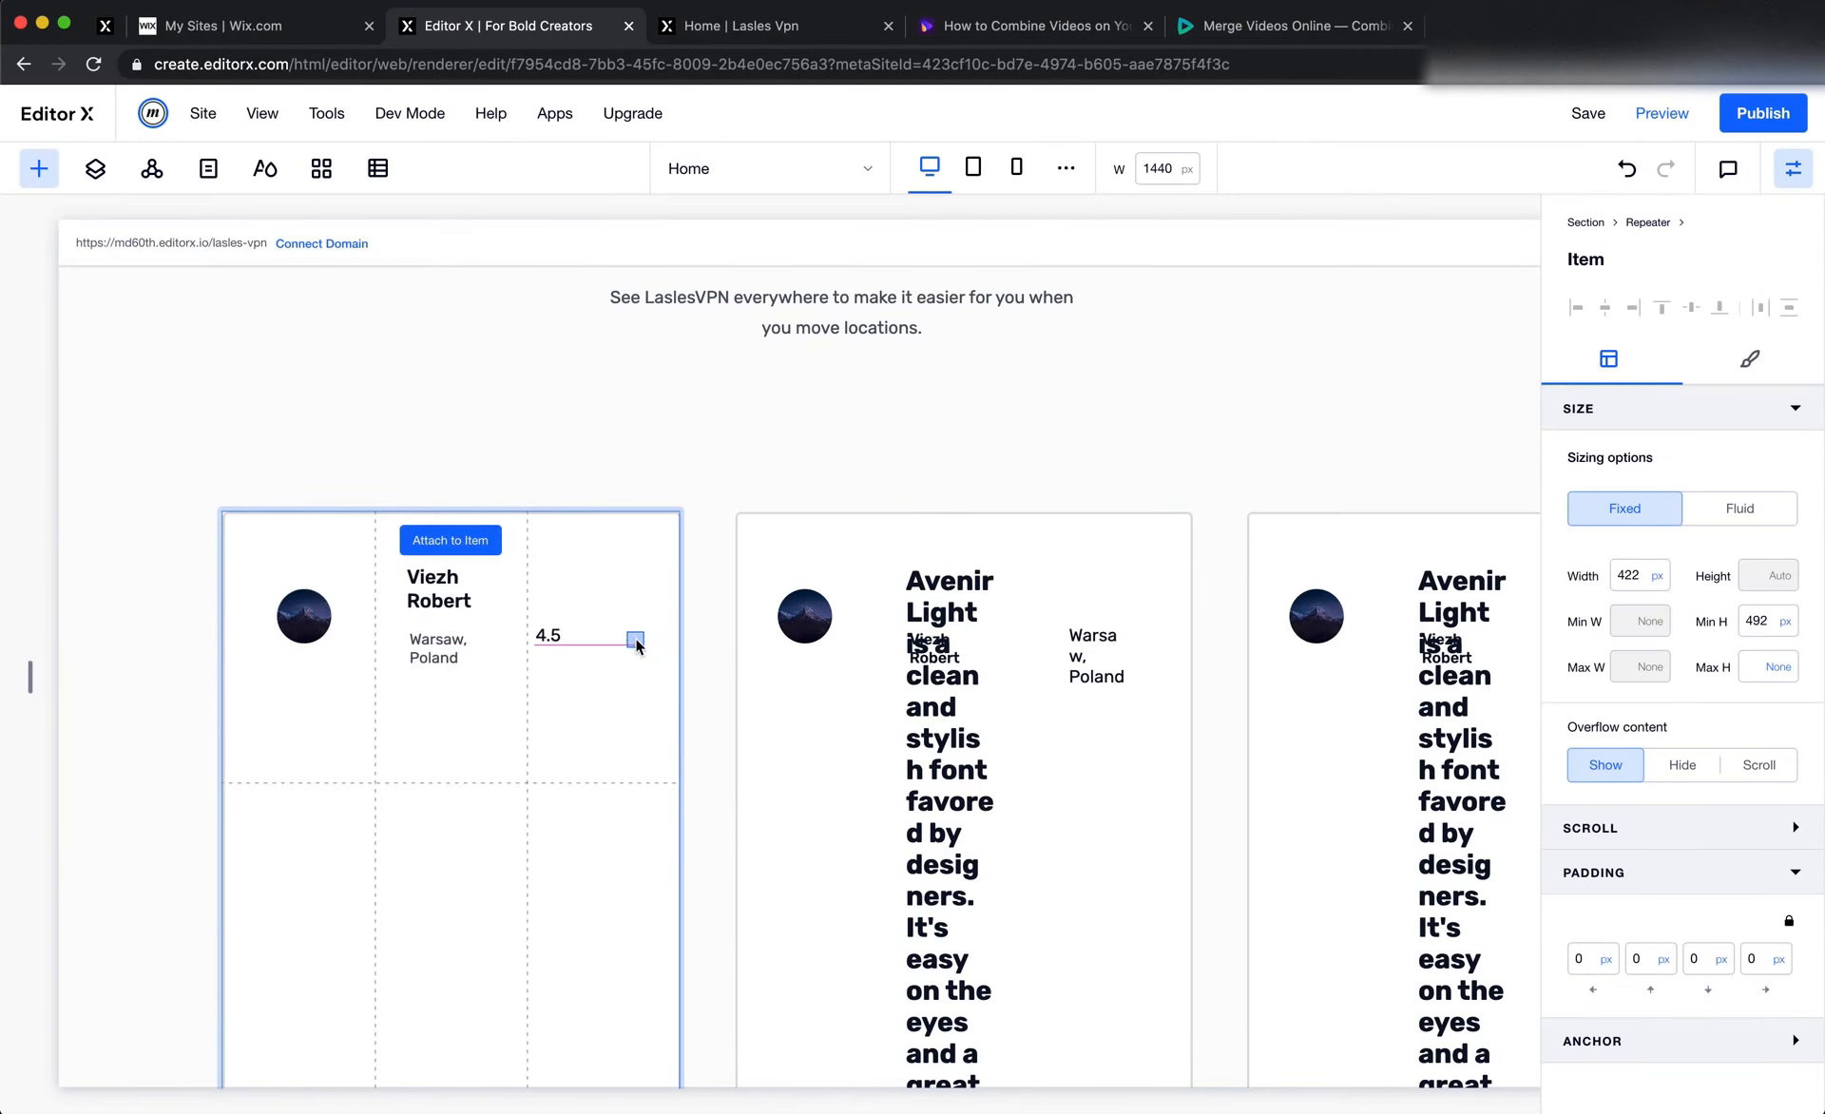
click(628, 736)
Replace the star shape with Star.svg from the Icons folder of the site files, matching the Figma design
key(super+Tab)
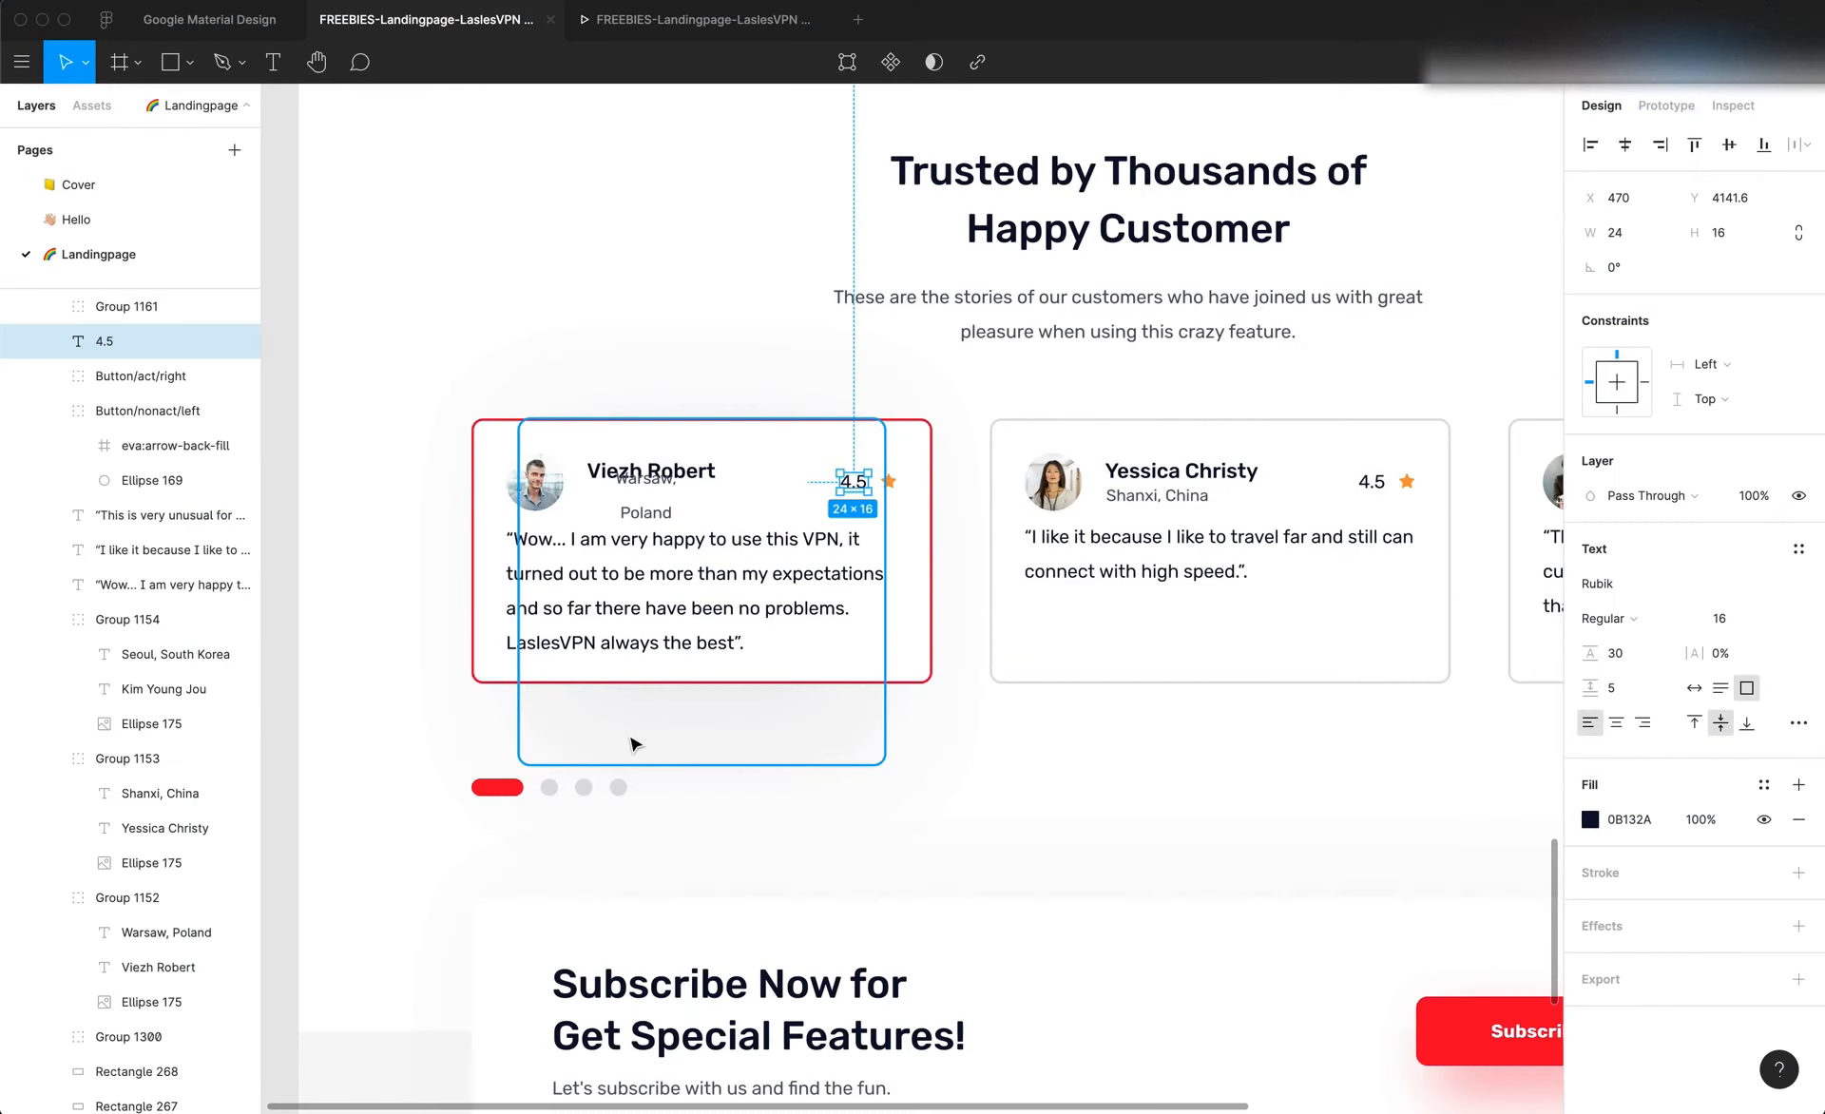
key(super+Tab)
click(629, 631)
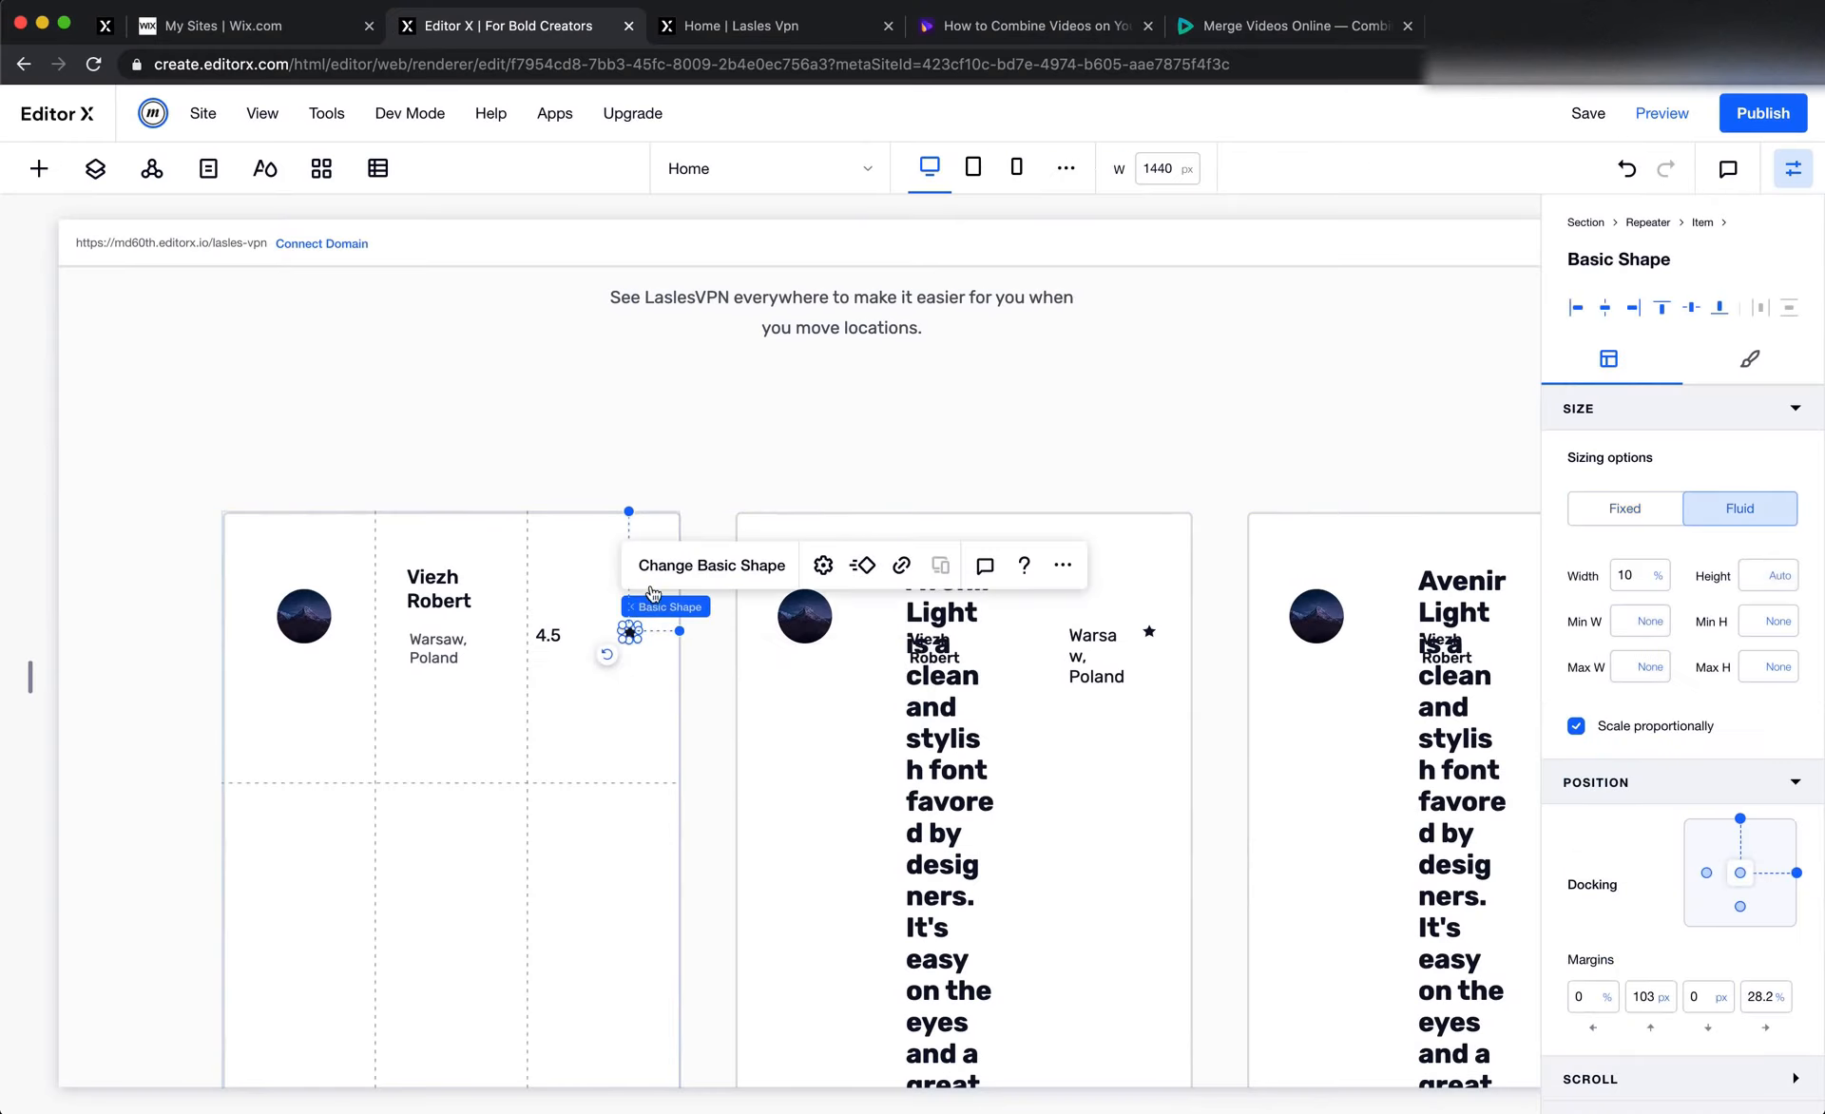
click(668, 557)
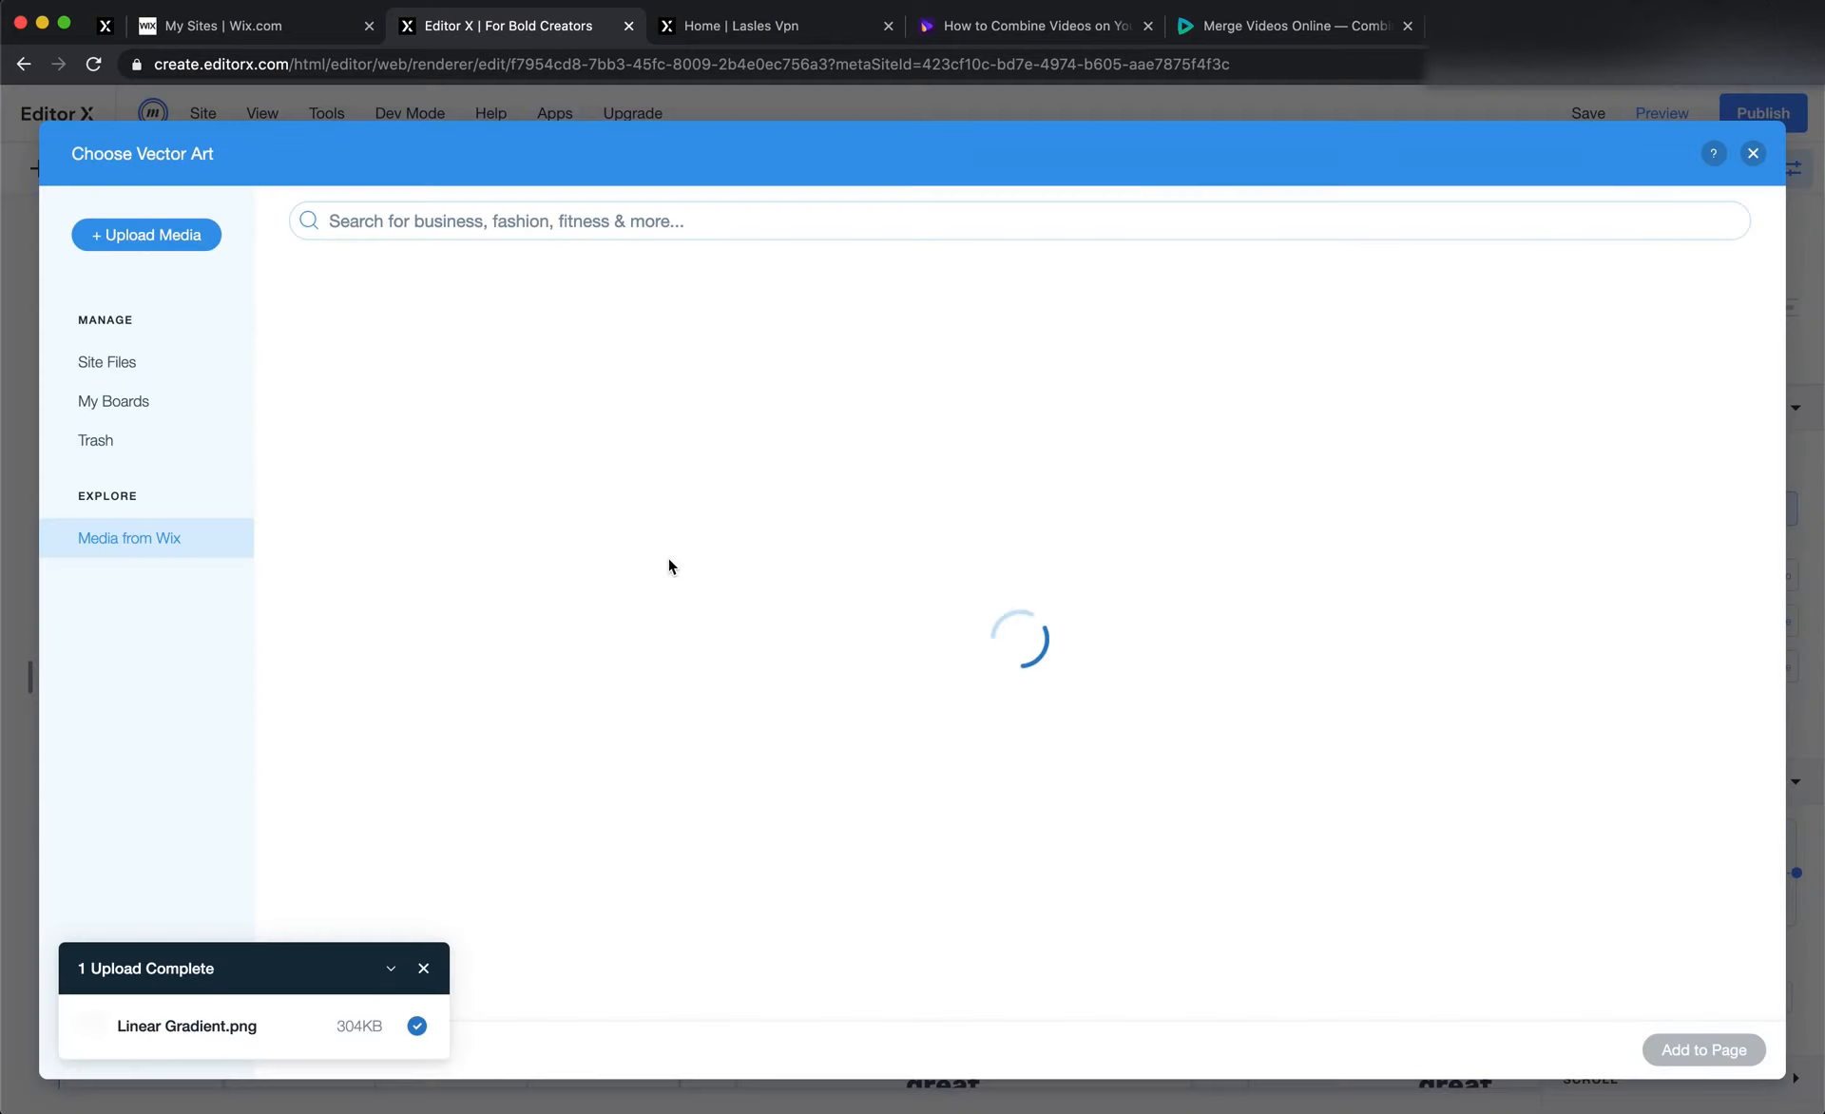
click(171, 395)
click(171, 362)
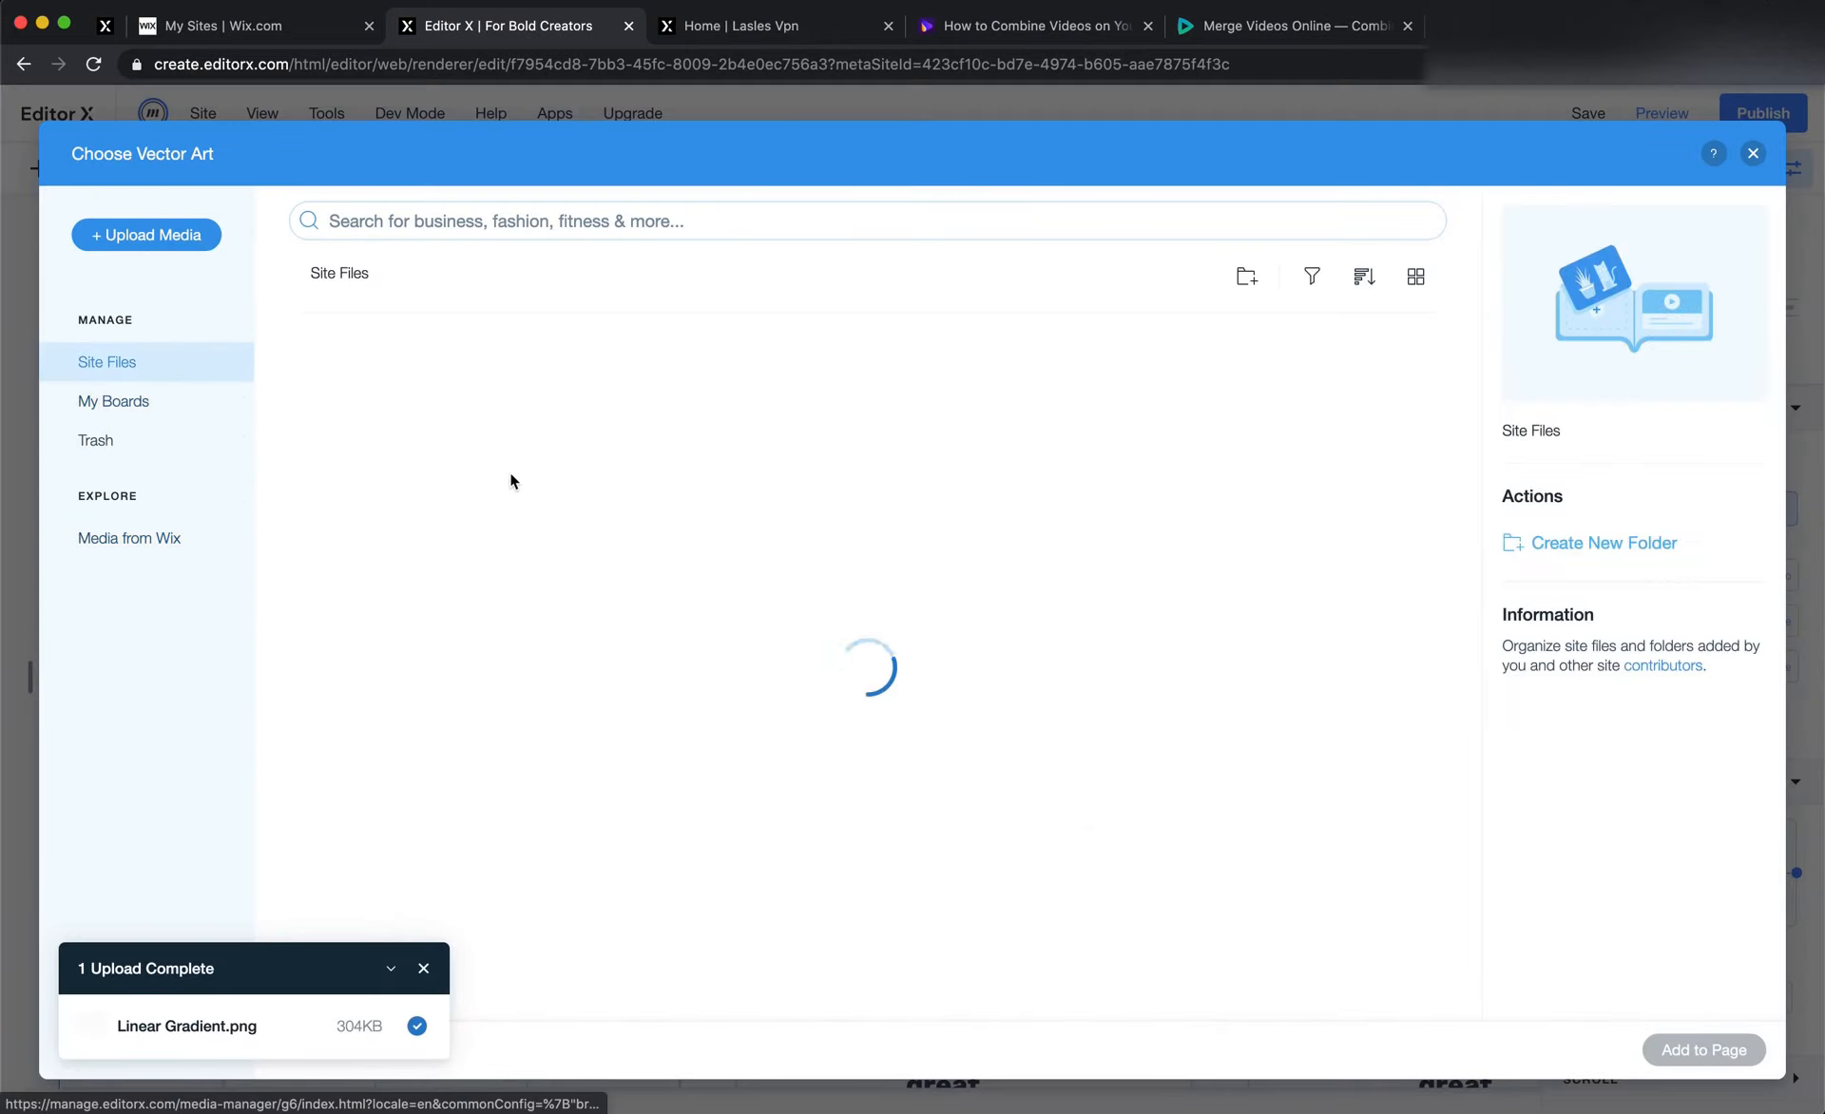
double_click(1271, 449)
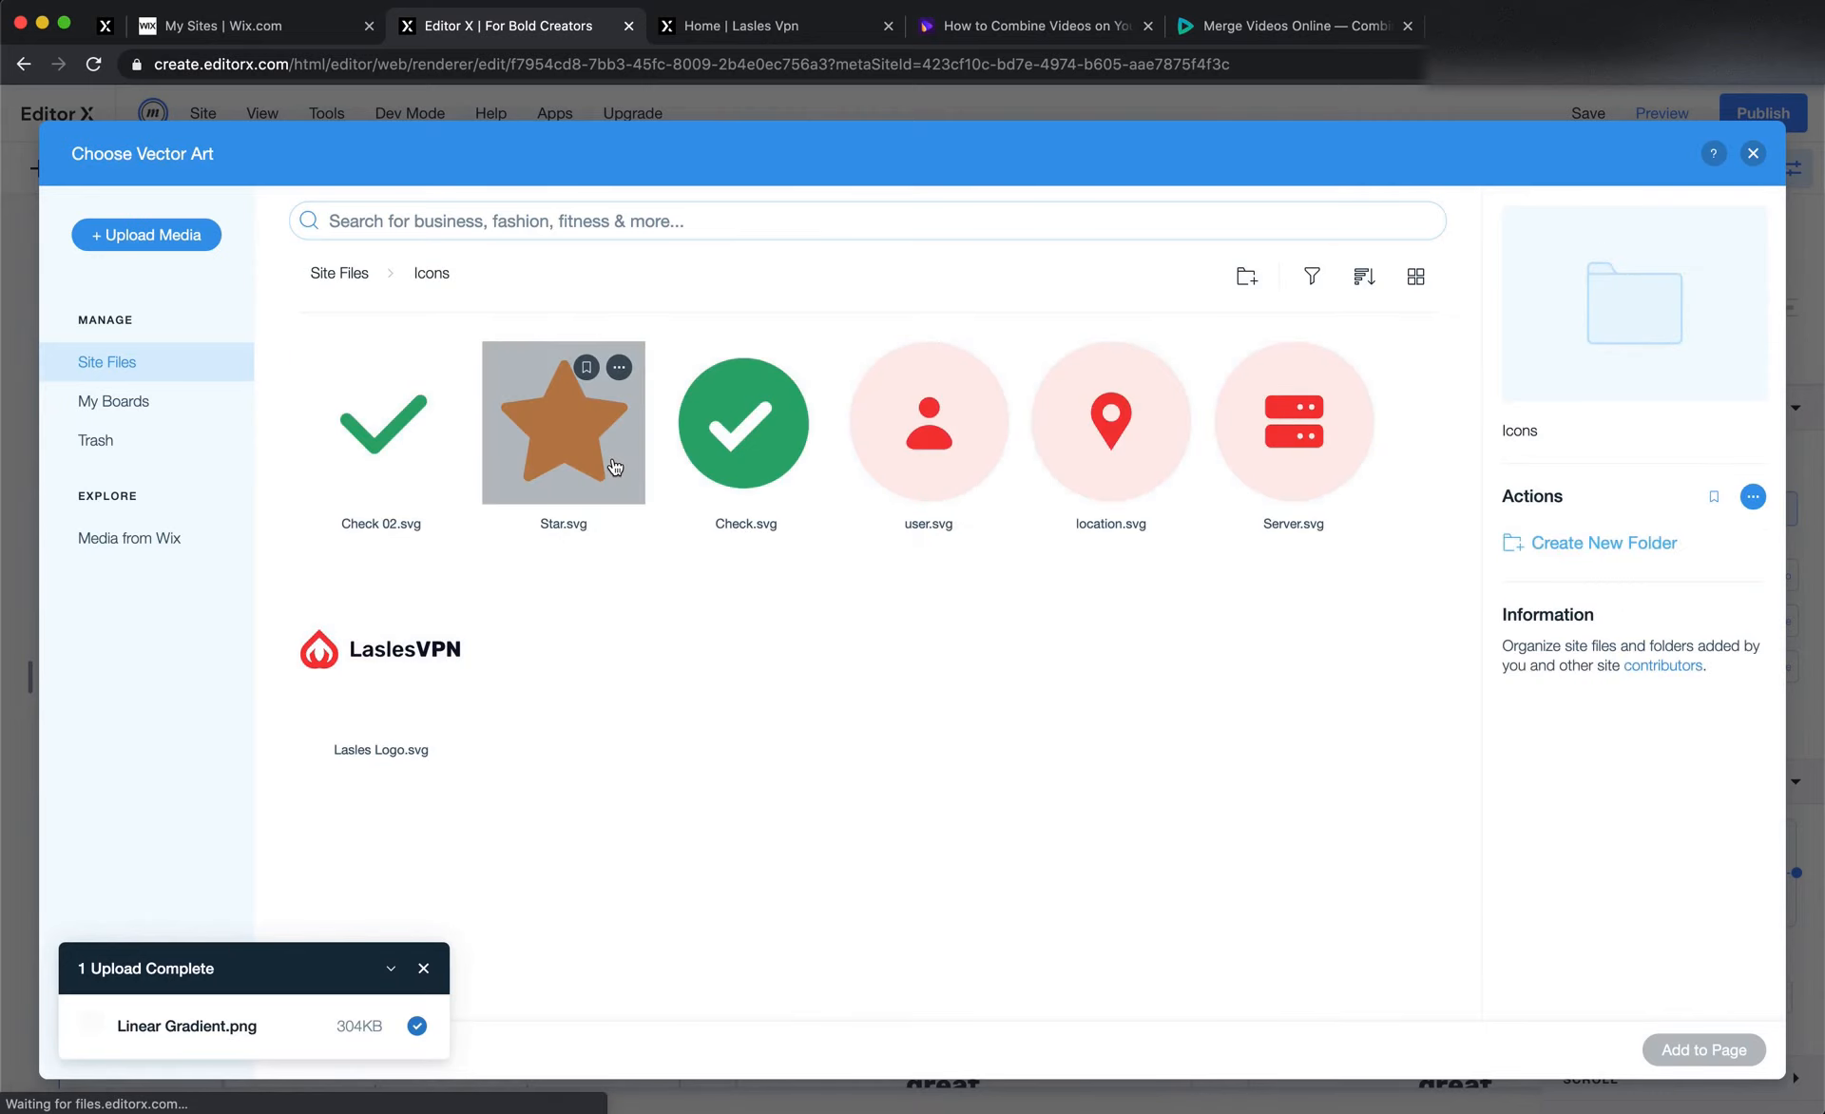
double_click(610, 461)
Select the first card's testimonial quote in Figma and check its text style
key(super+Tab)
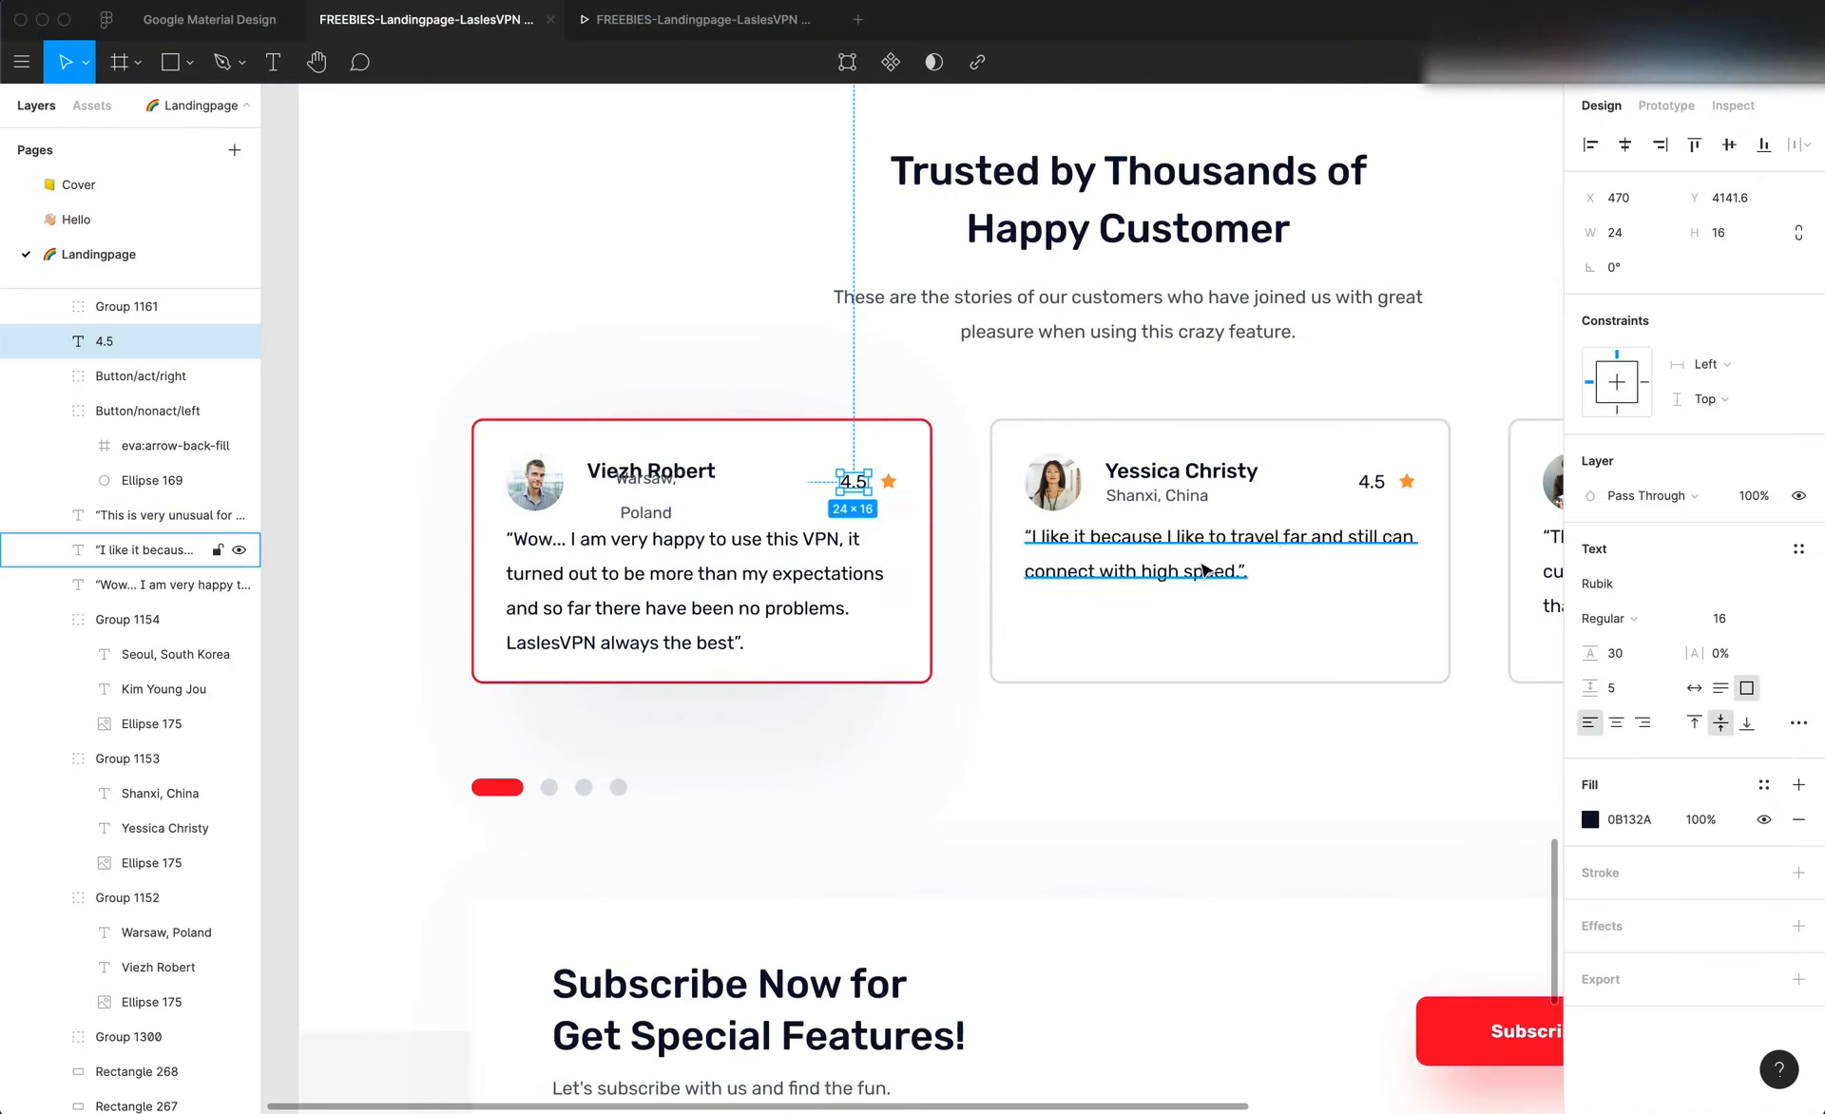
click(743, 658)
key(super+Tab)
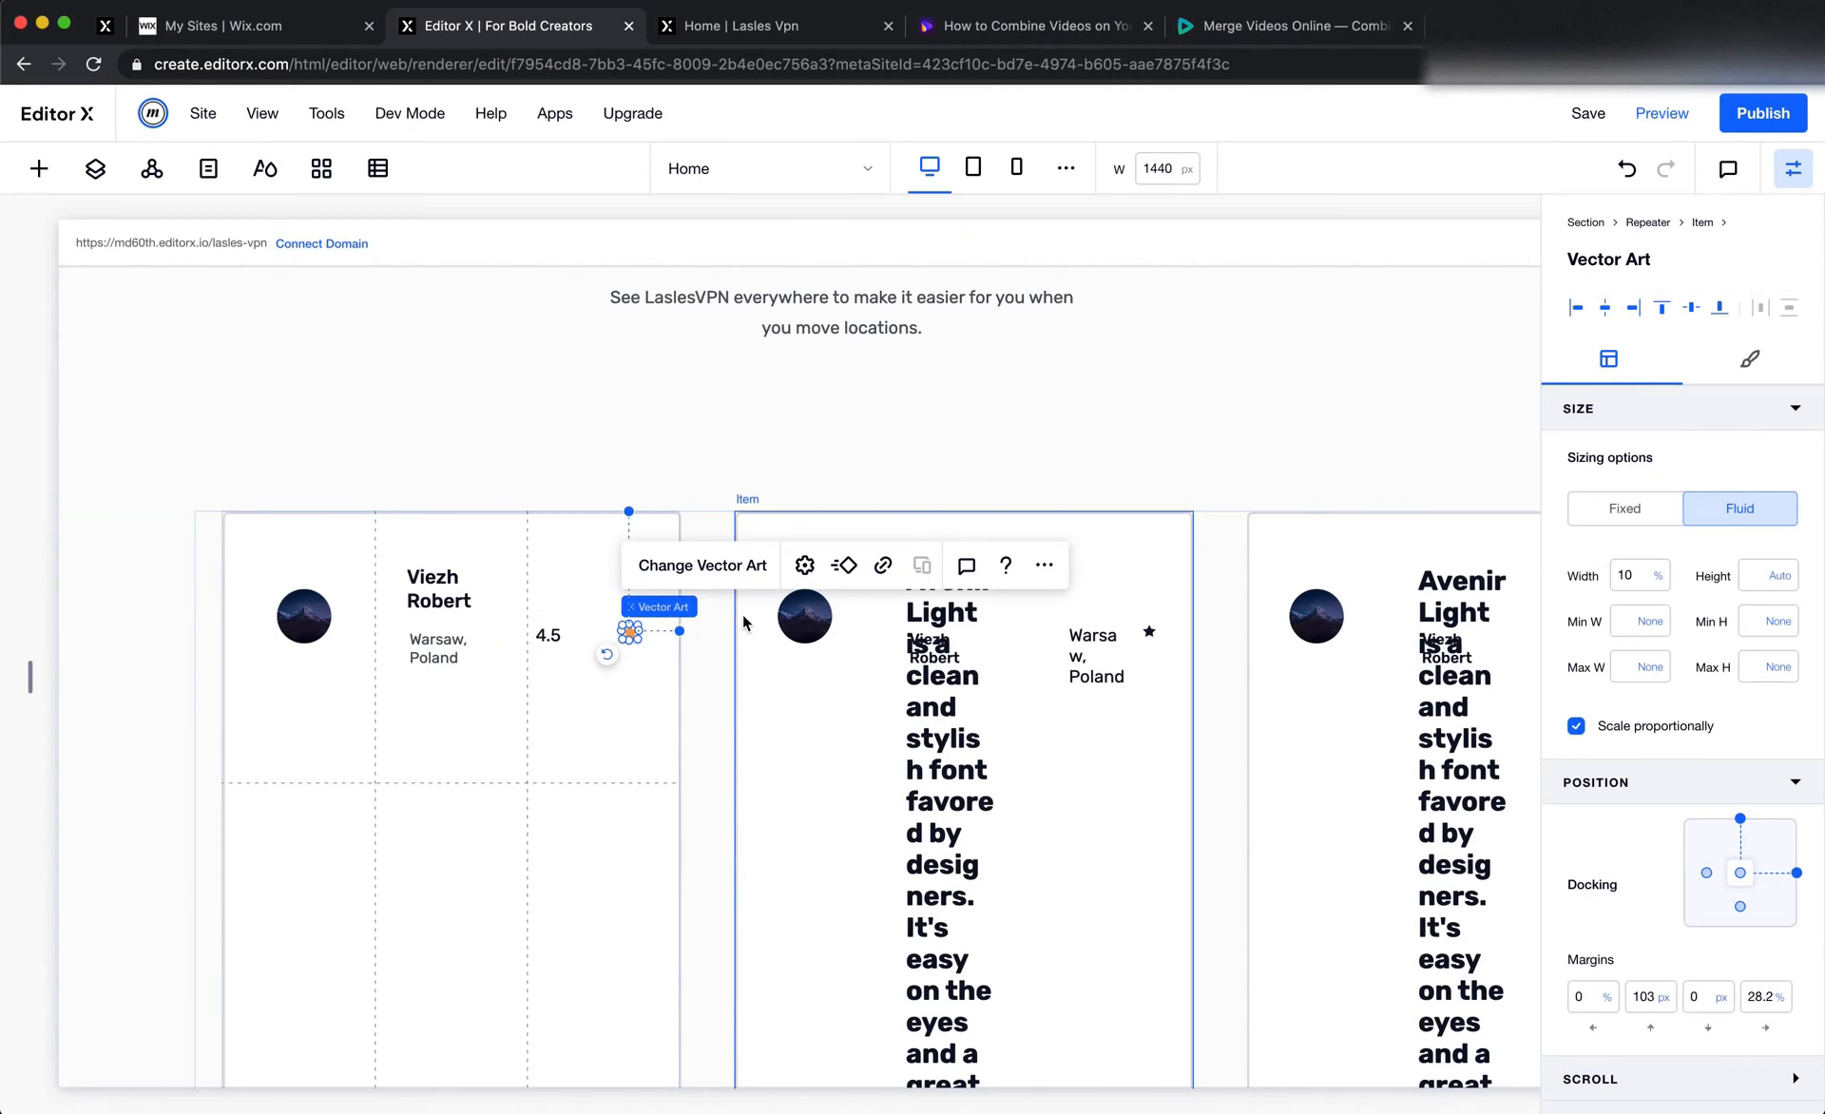
Duplicate the first card's location text and place the copy in the first column of the second row
click(449, 653)
right_click(450, 653)
click(509, 395)
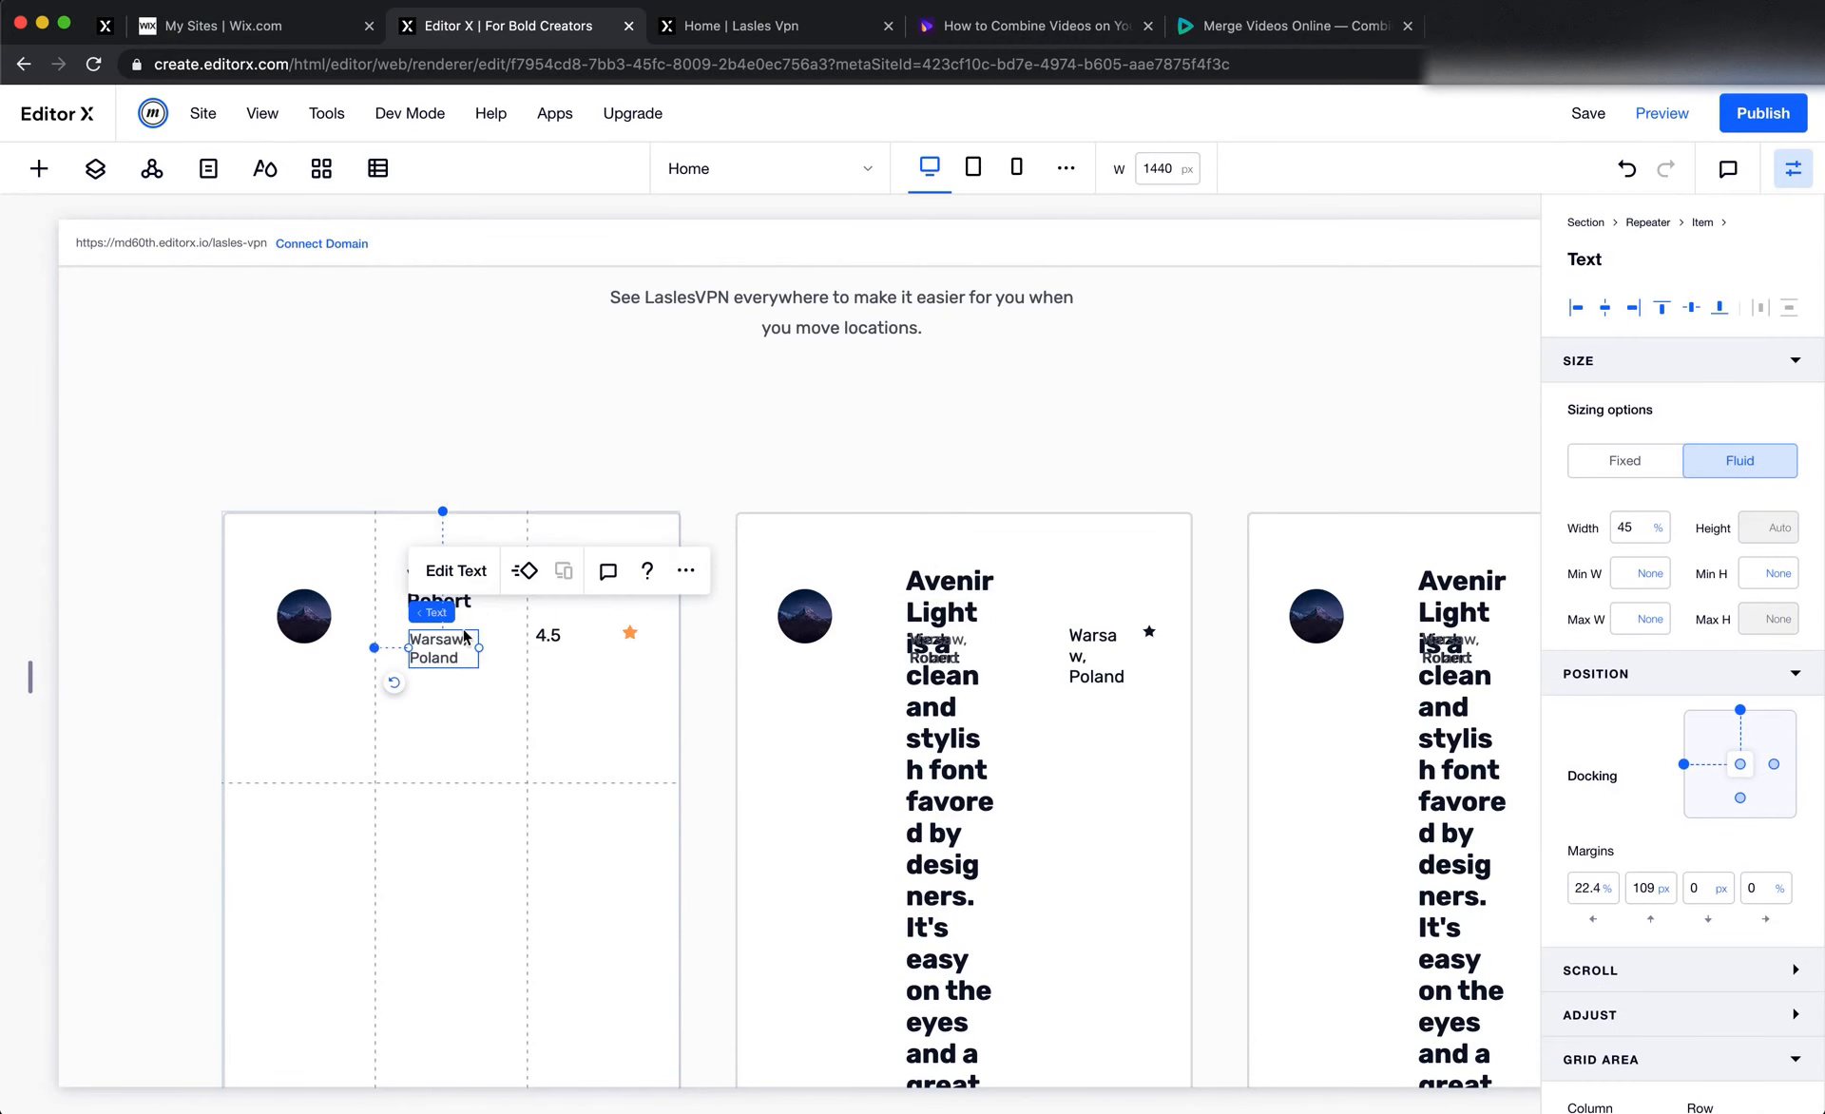
drag(464, 670, 322, 868)
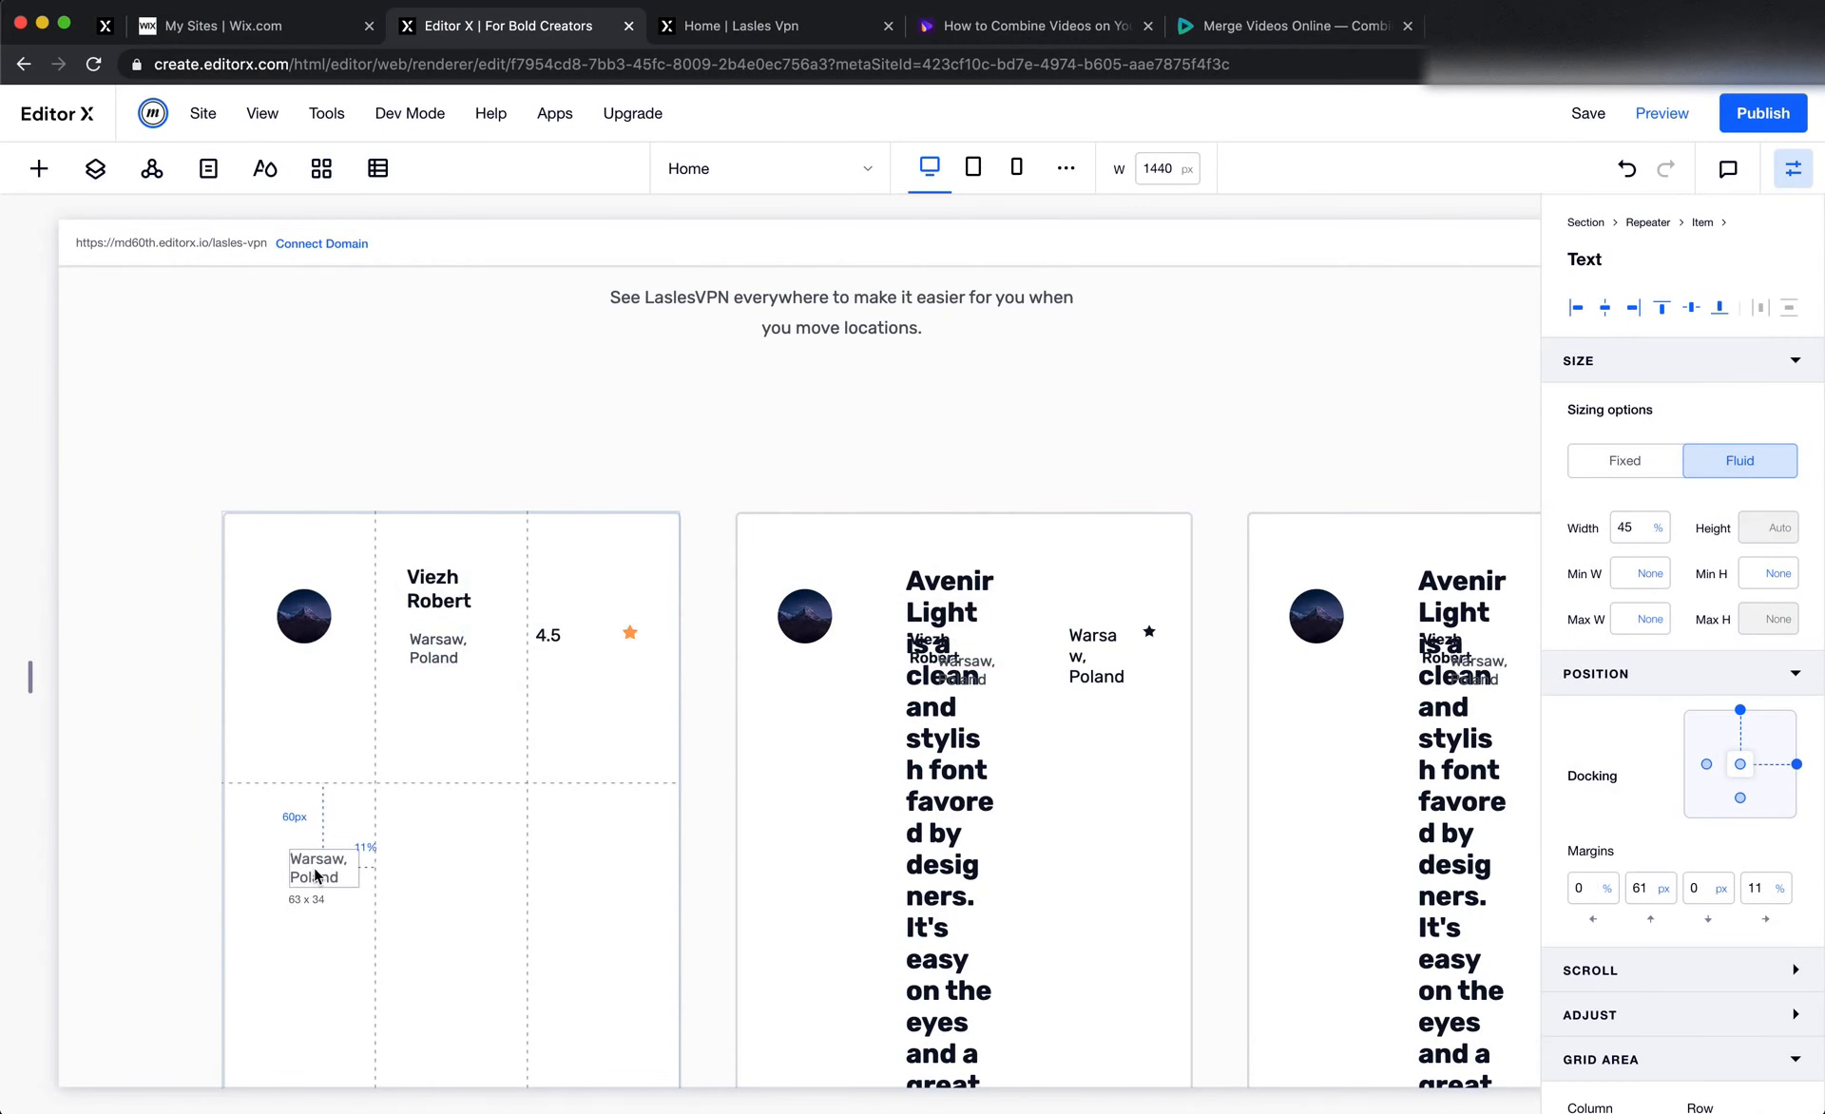
scroll(469, 931, down, 1)
Check the layout and content of the first card's testimonial quote in Figma
key(super+Tab)
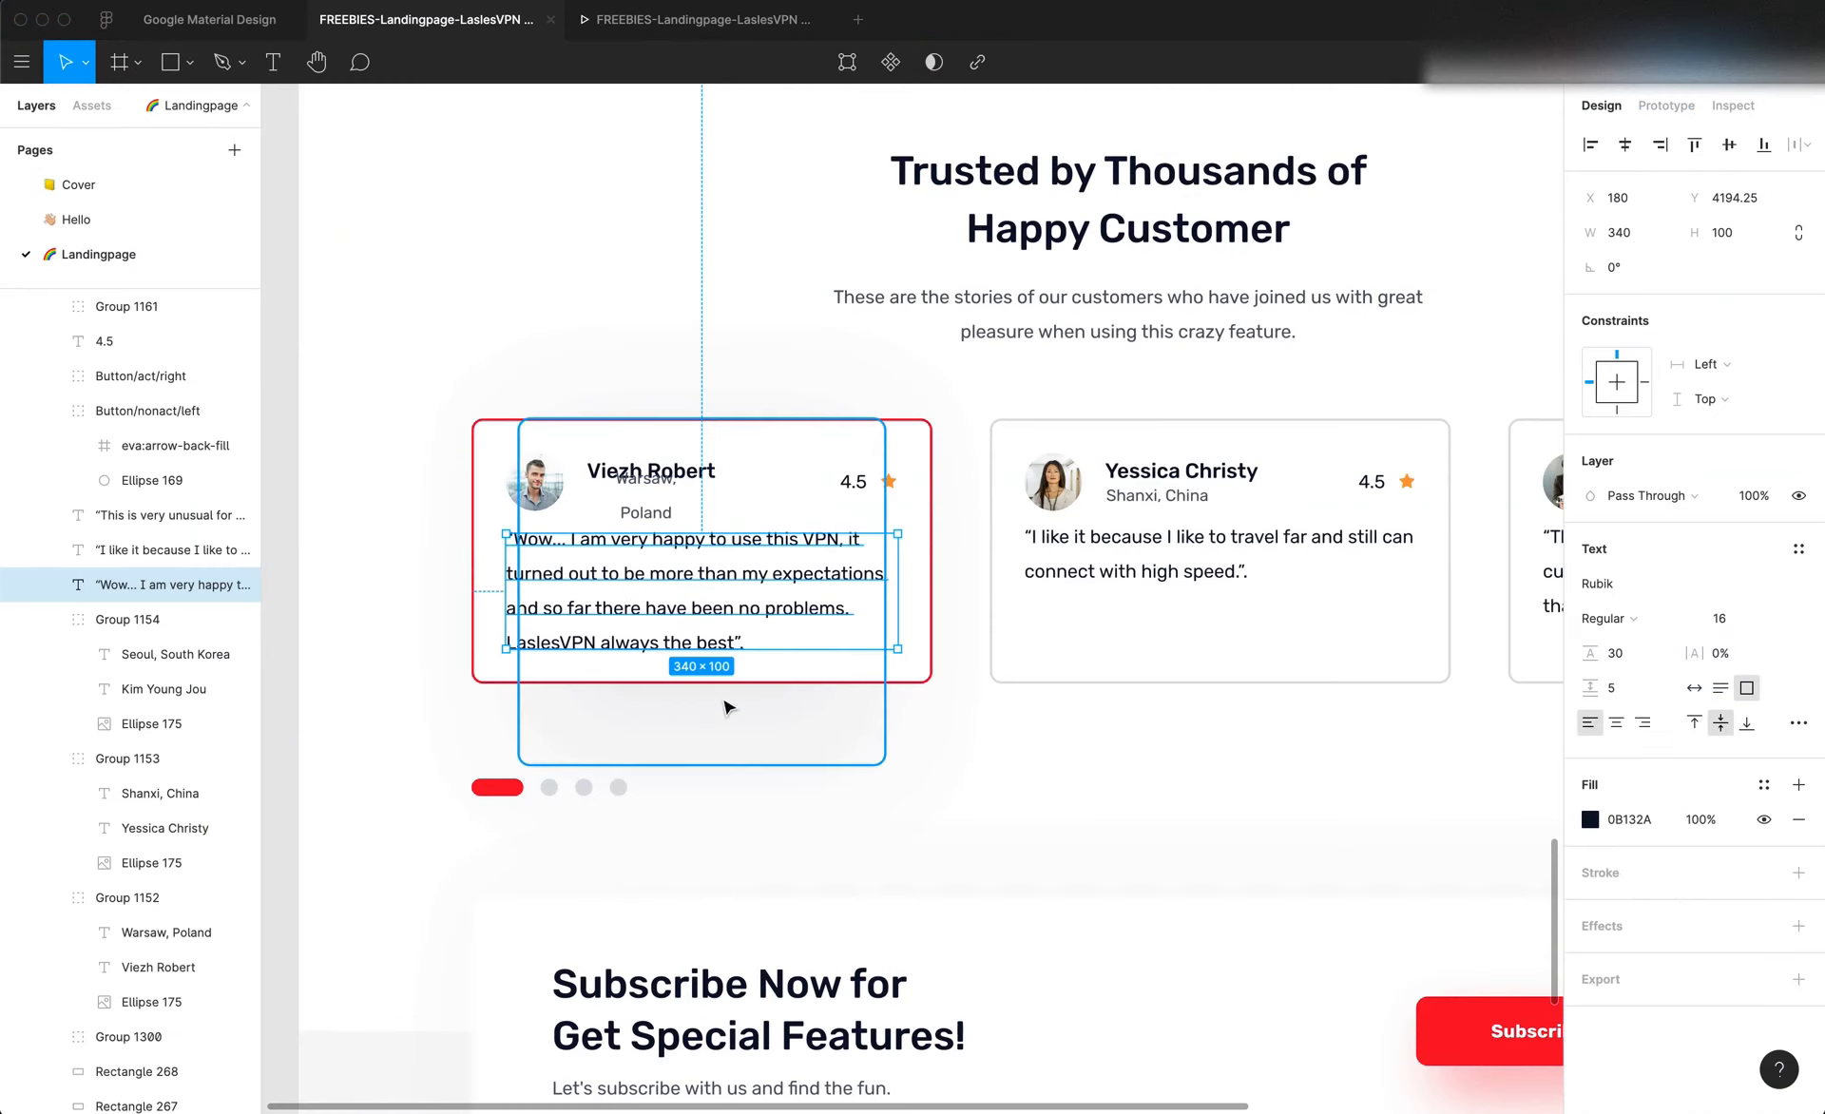
click(722, 821)
scroll(722, 821, up, 2)
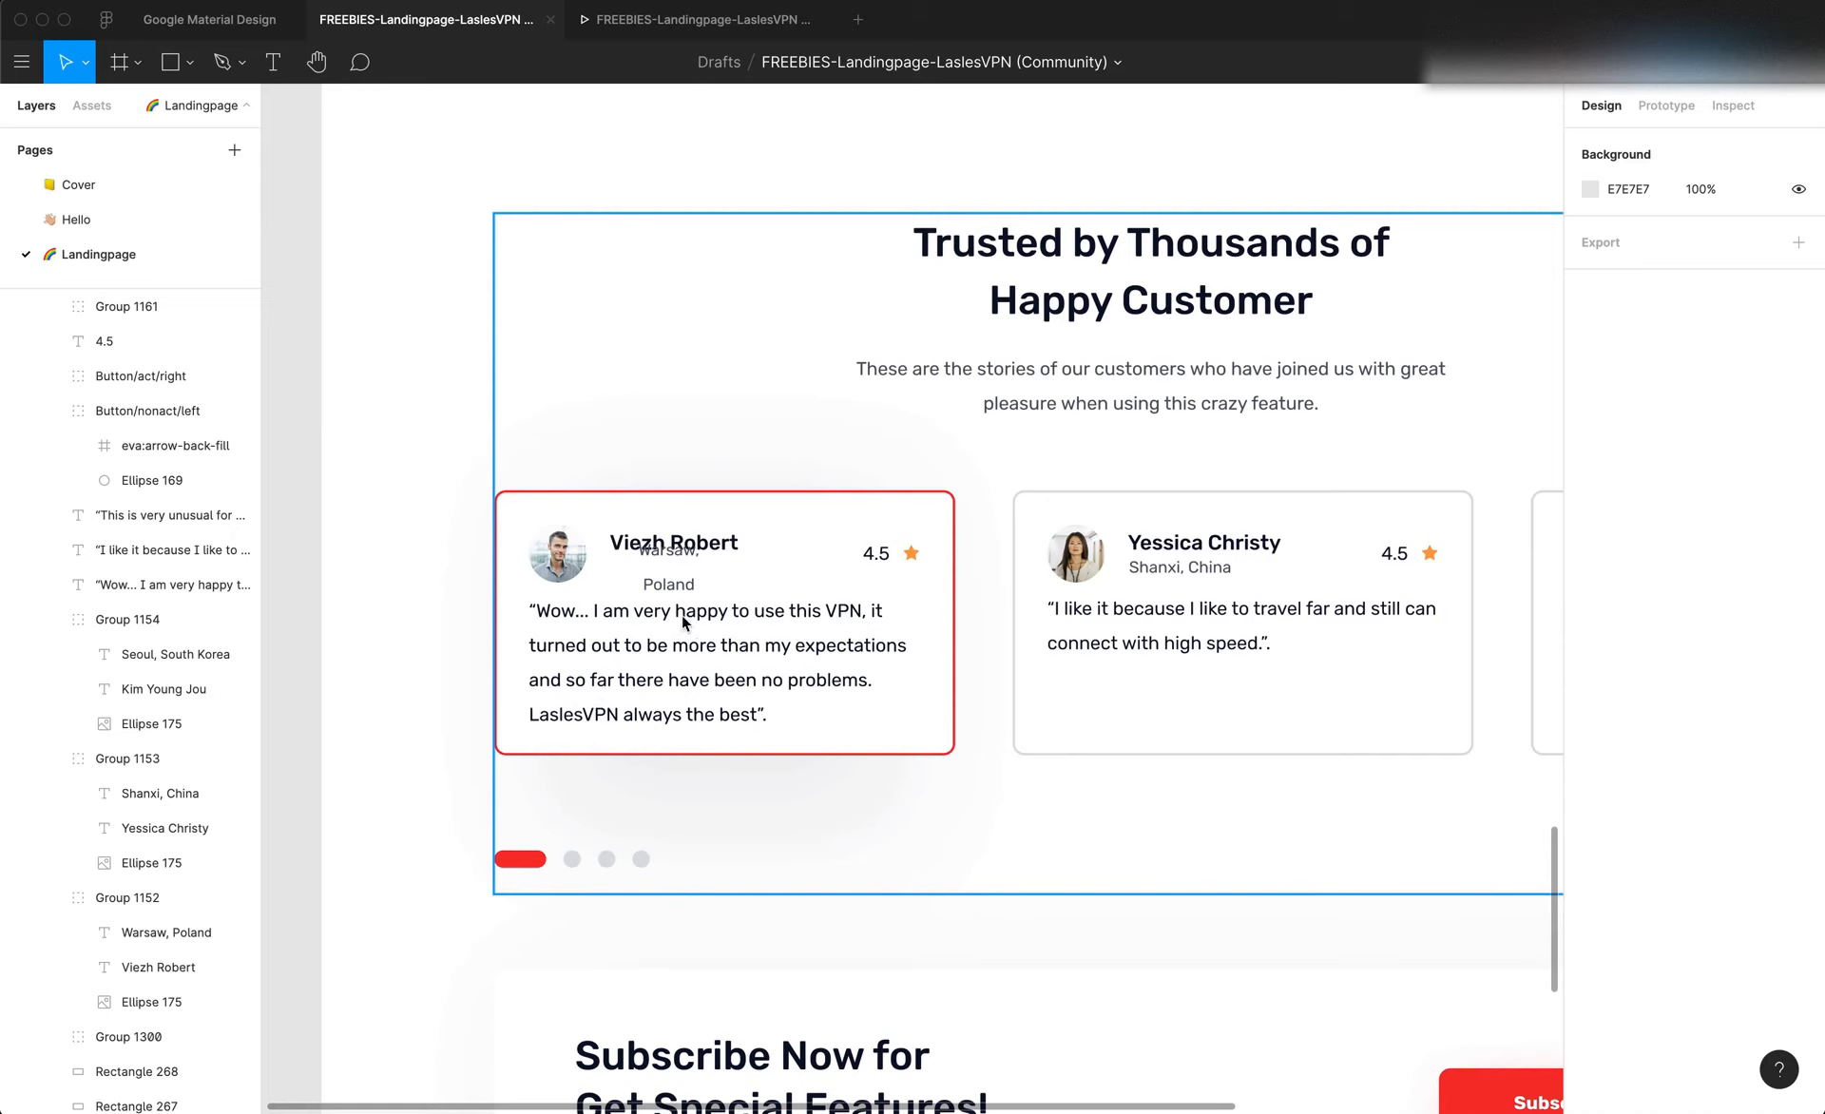
click(787, 677)
Widen the copied location text in Editor X to about 67% and replace its content with the first testimonial quote copied from Figma
key(super+Tab)
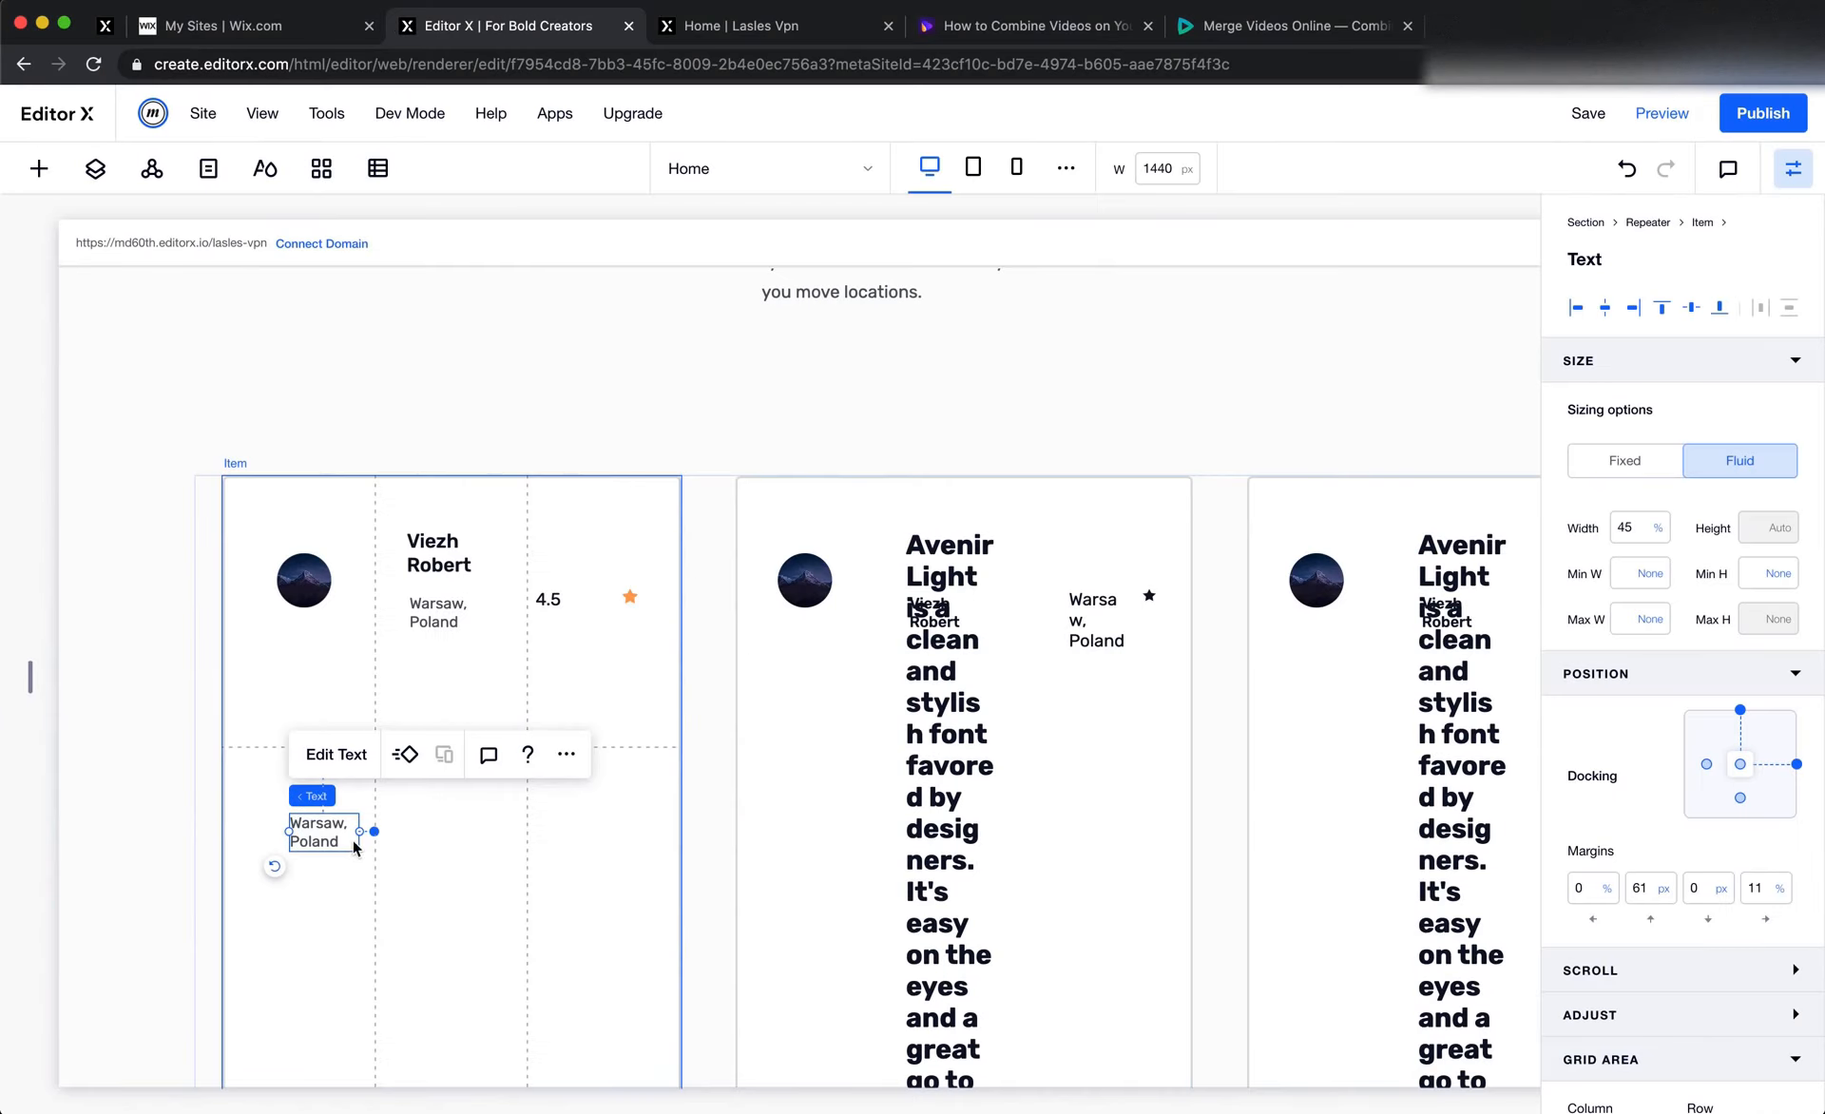
drag(361, 832, 597, 829)
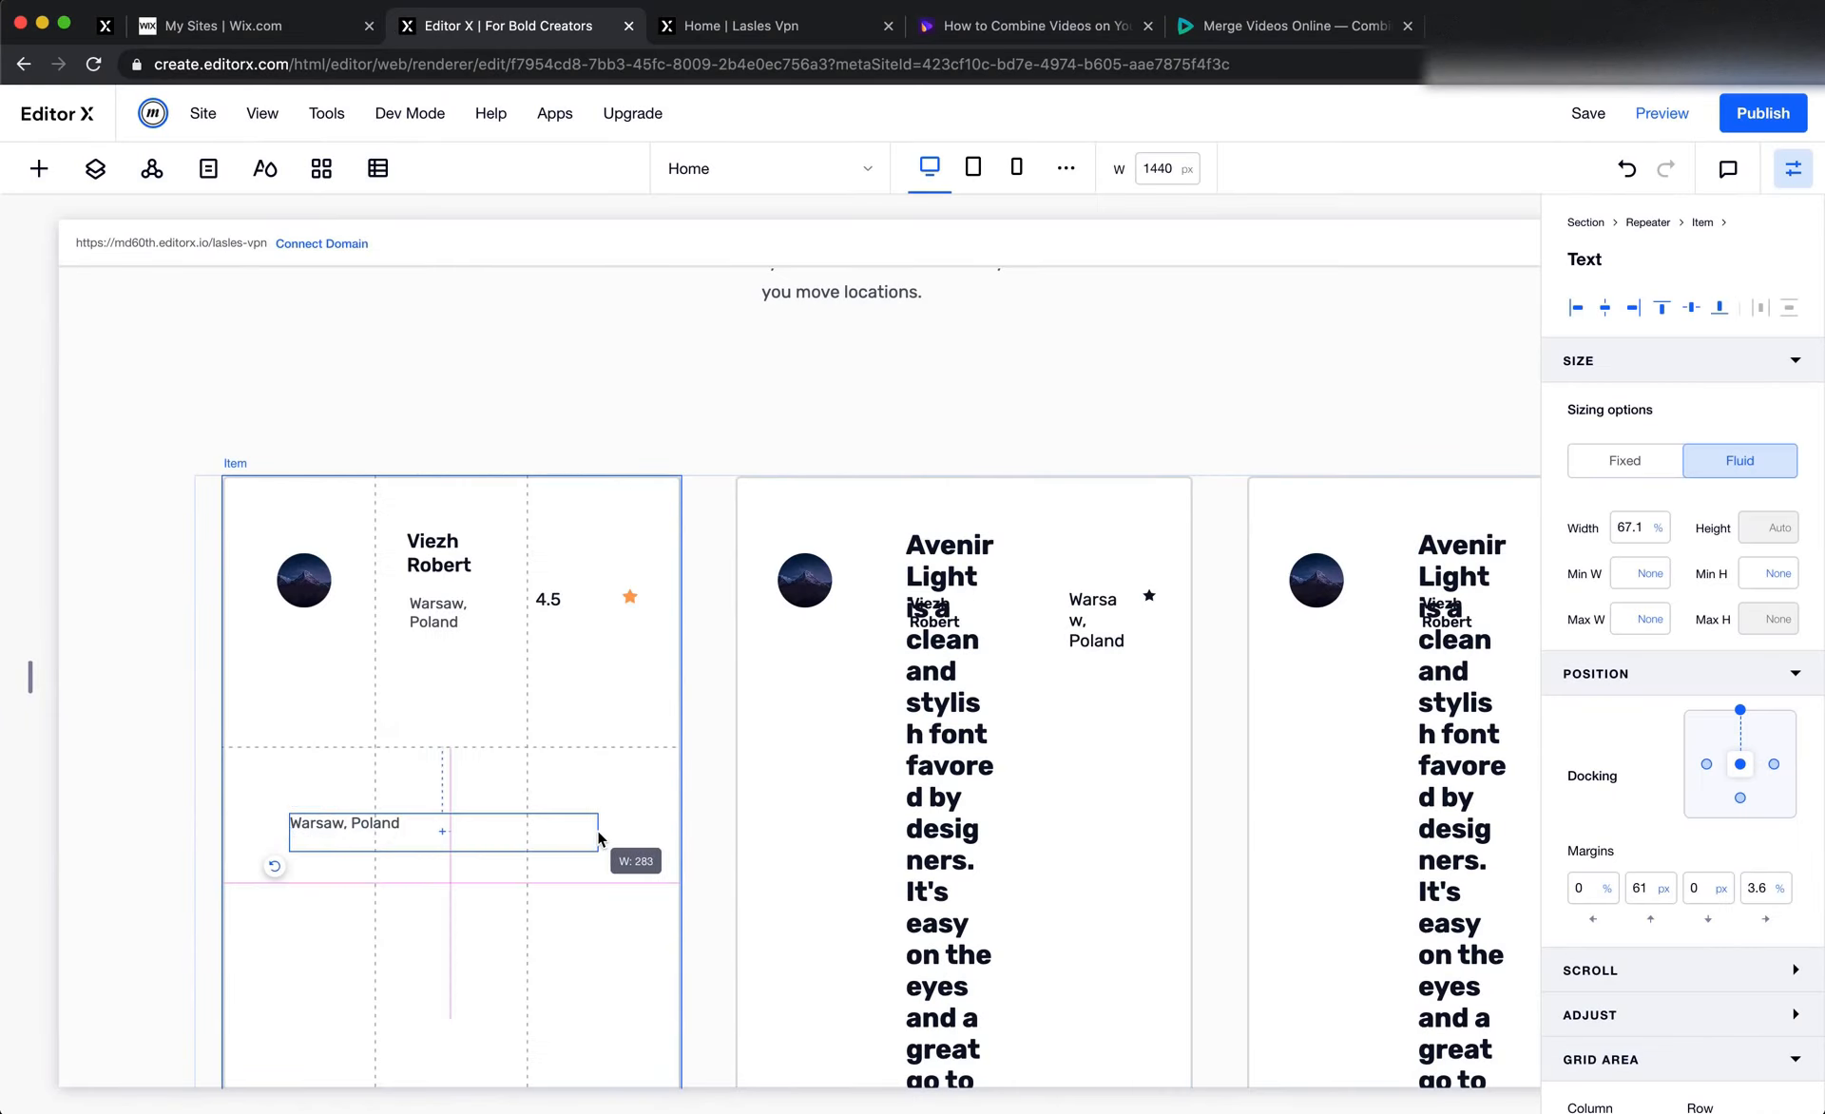
key(super+Tab)
click(726, 692)
double_click(732, 678)
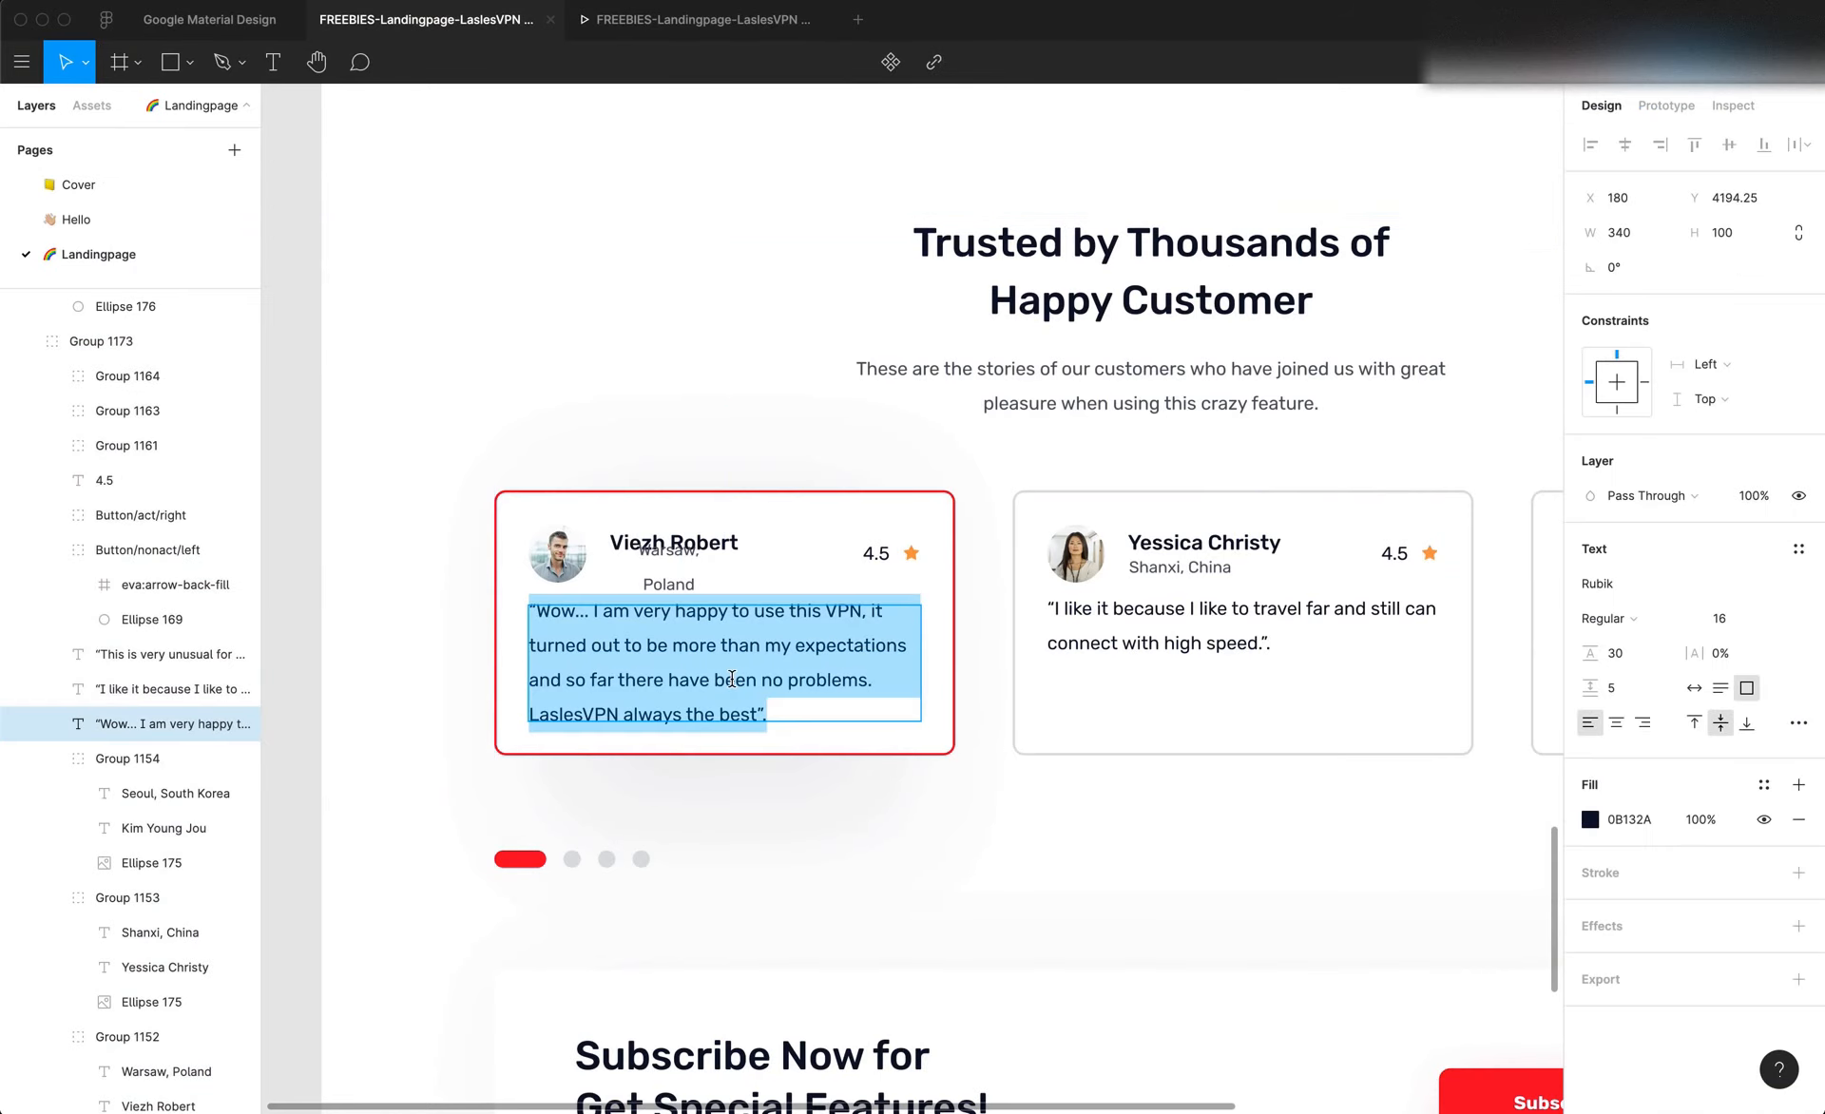
key(super+c)
key(super+Tab)
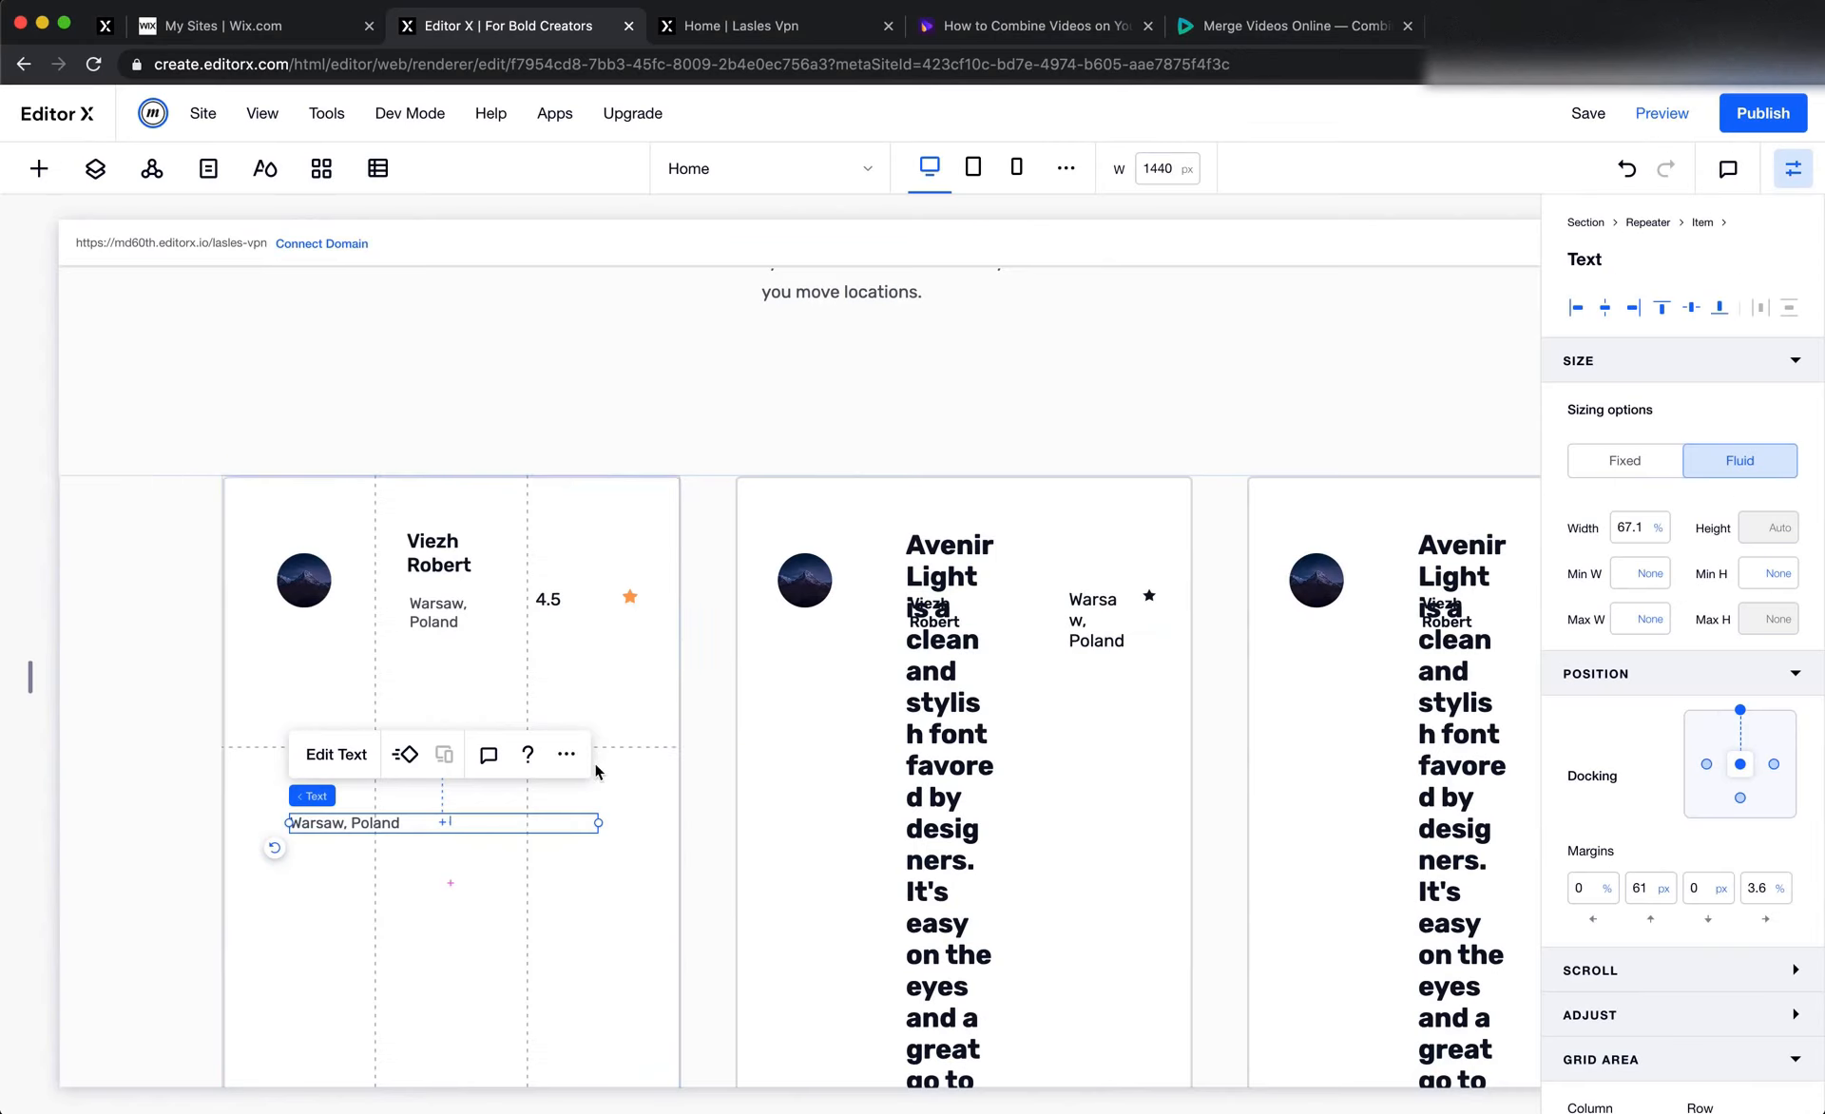
double_click(395, 823)
key(super+v)
Check the quote's font settings in Figma and format the pasted quote as Paragraph 1 with text colour #0B132A
key(super+Tab)
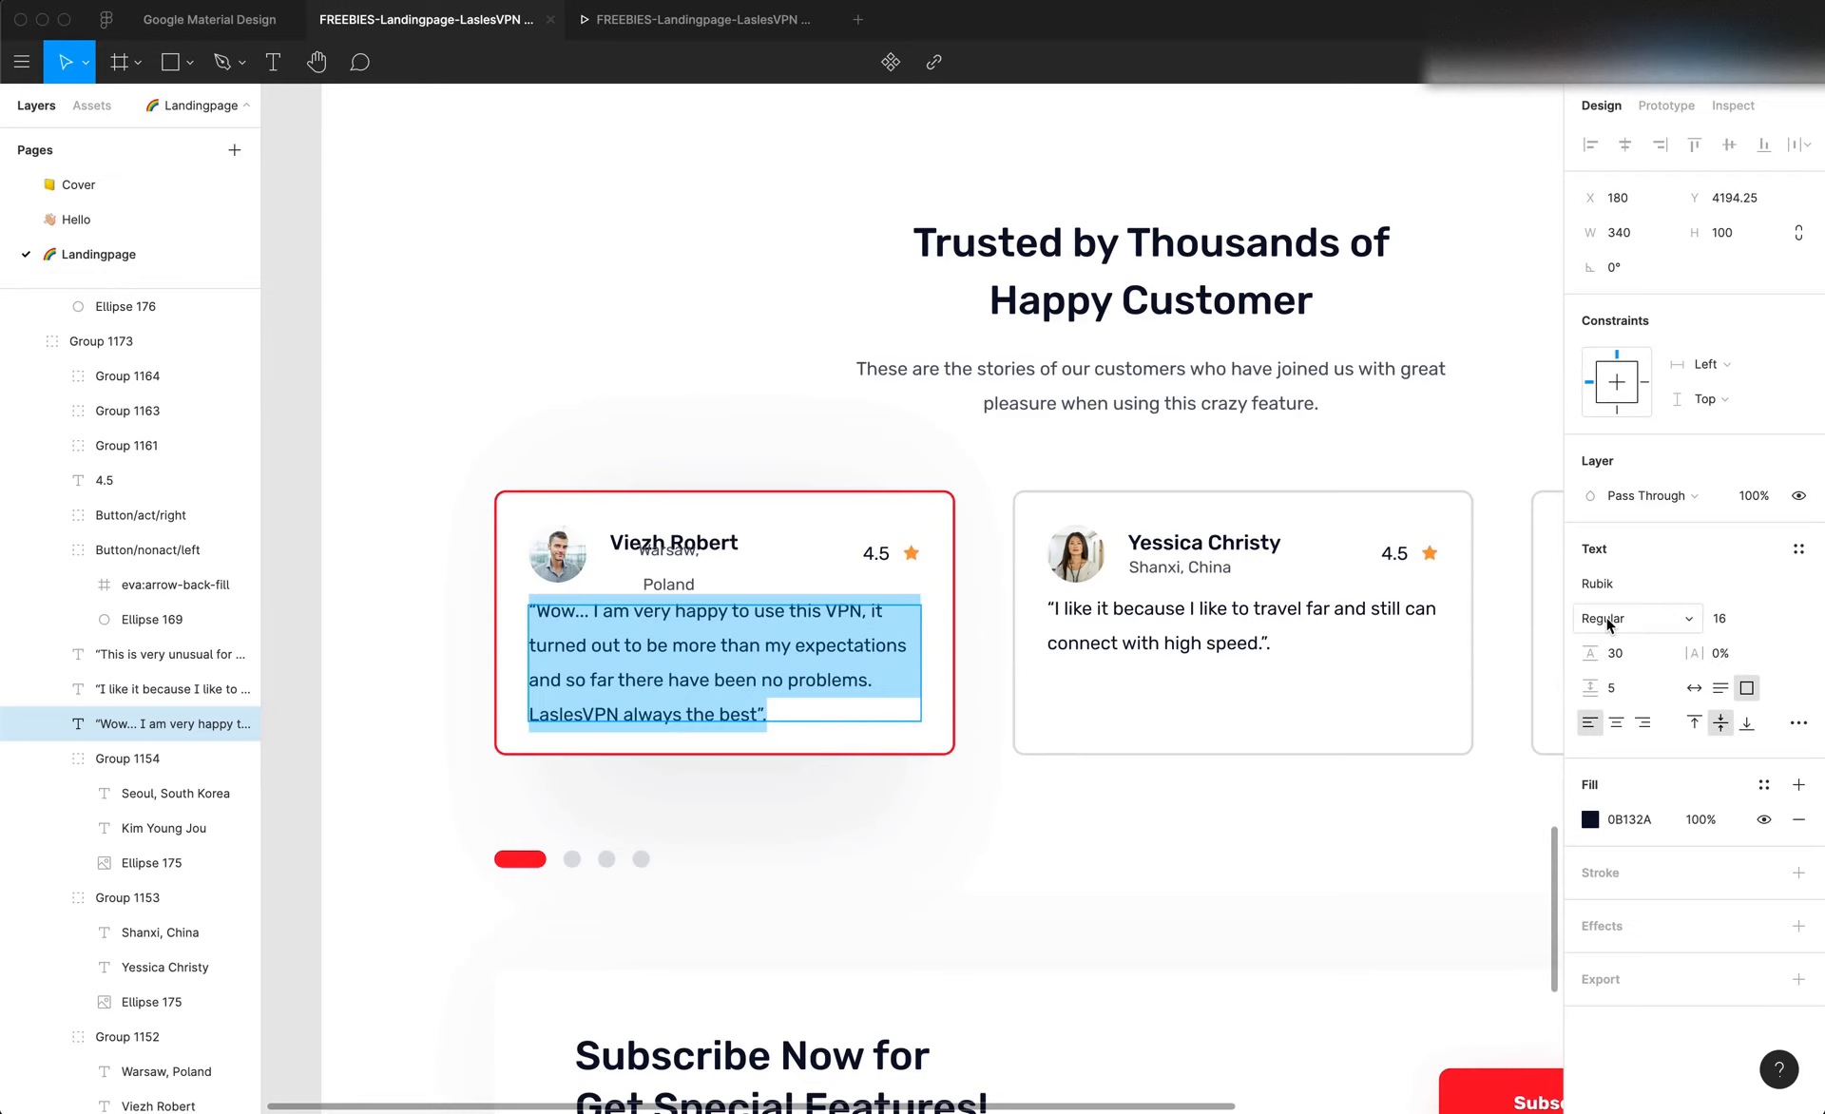
key(super+Tab)
click(353, 727)
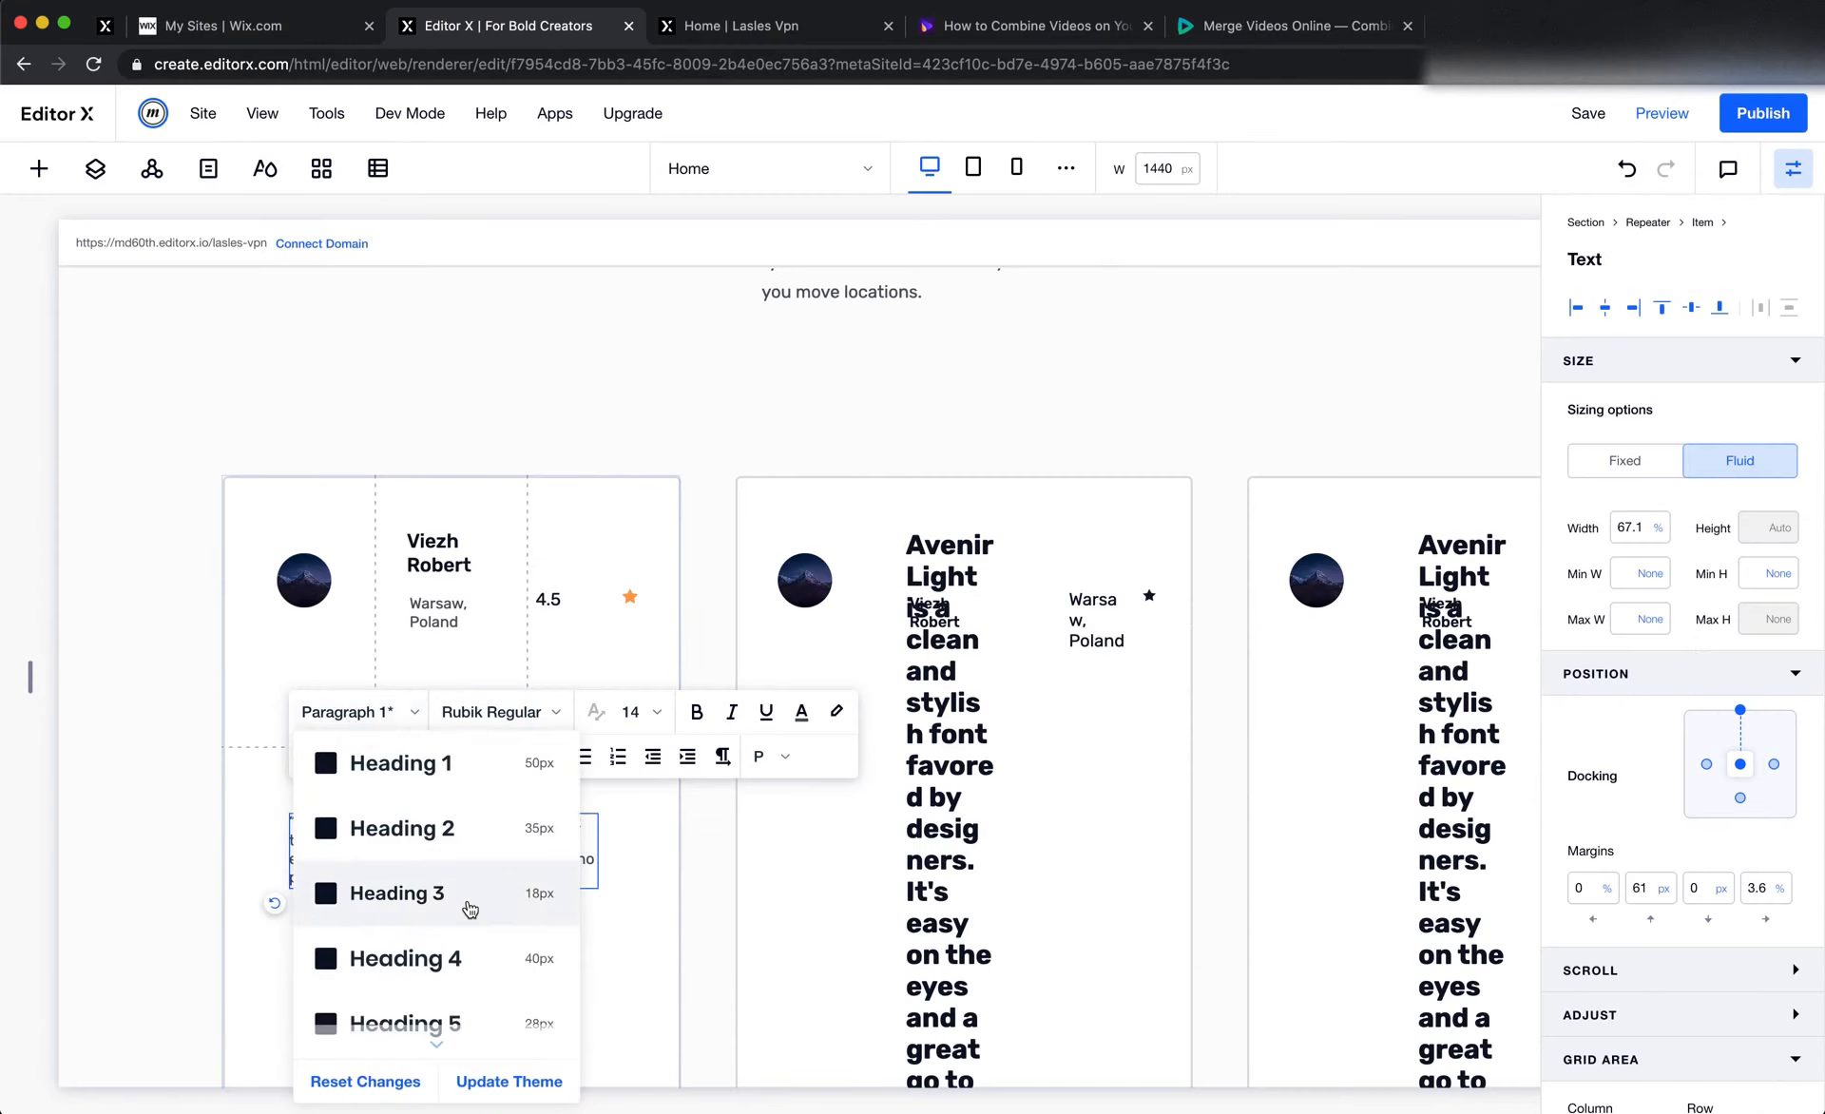
scroll(470, 903, down, 3)
click(487, 960)
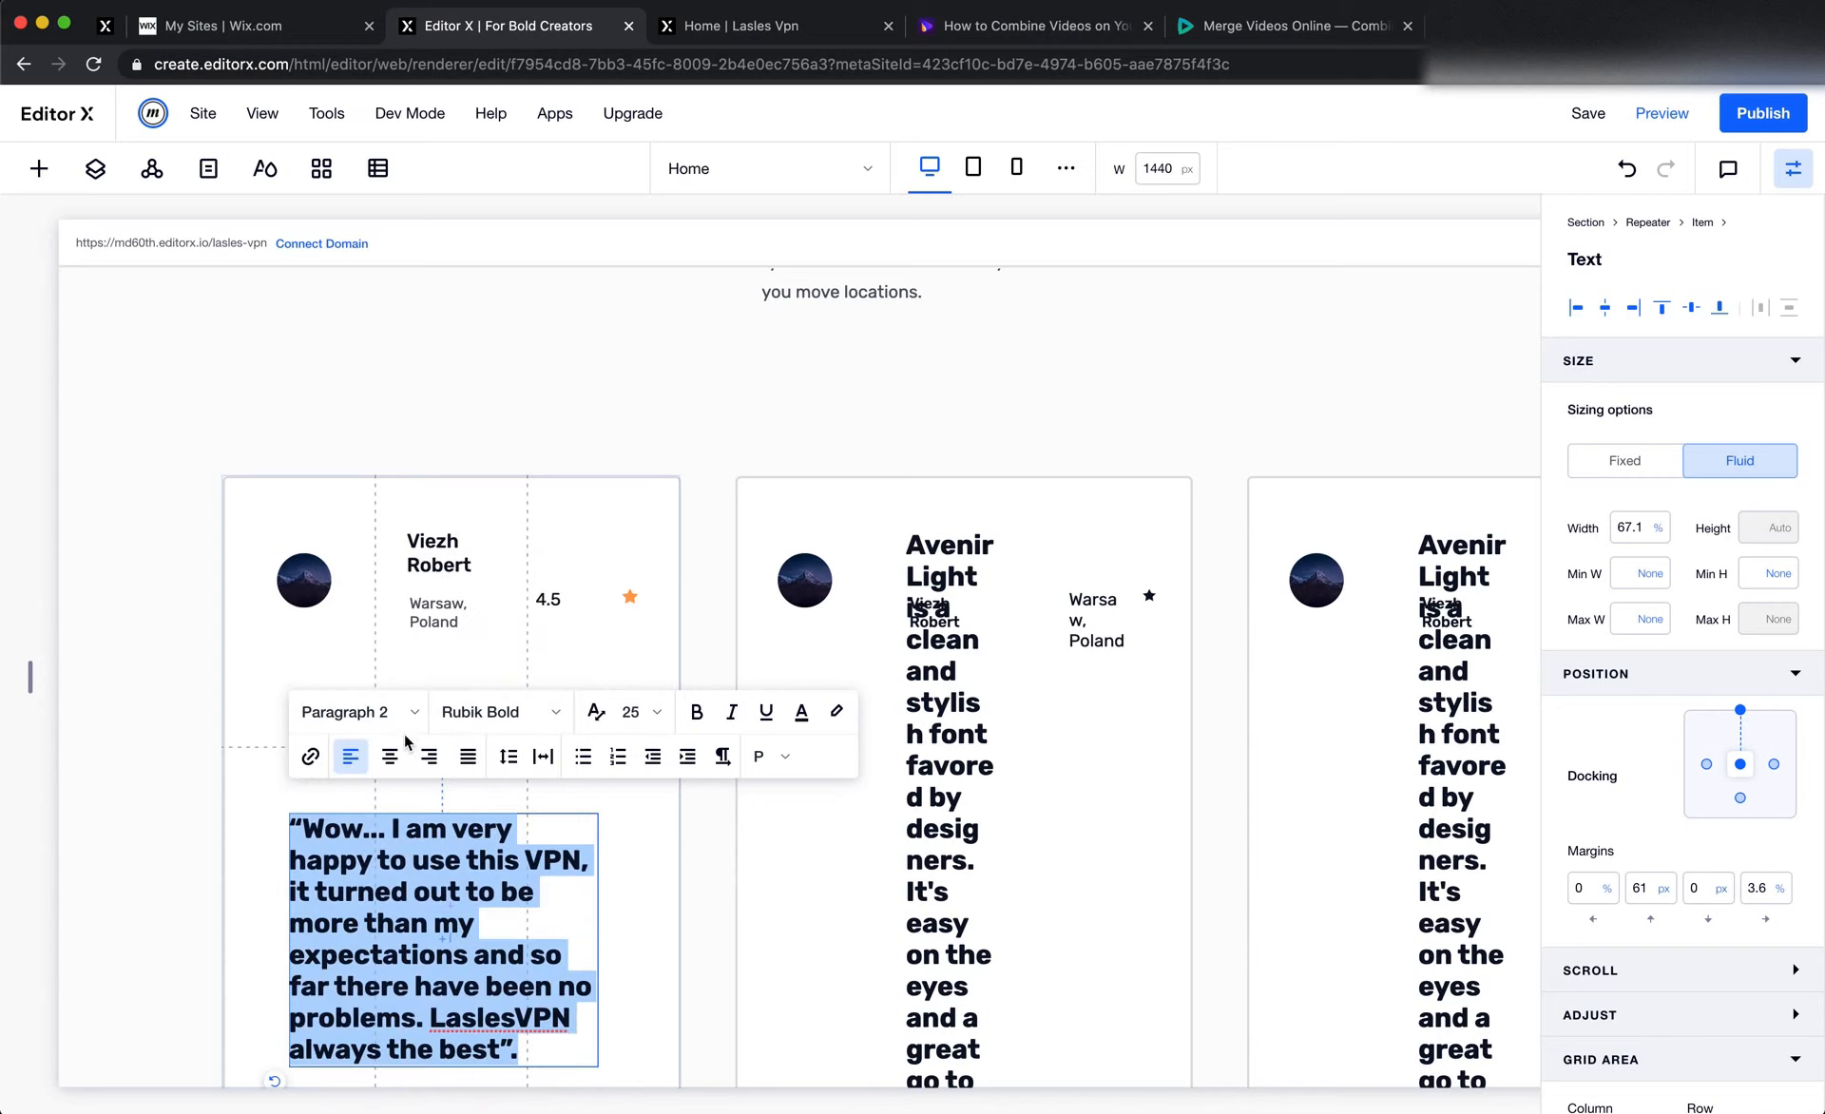
click(381, 712)
scroll(439, 1013, down, 3)
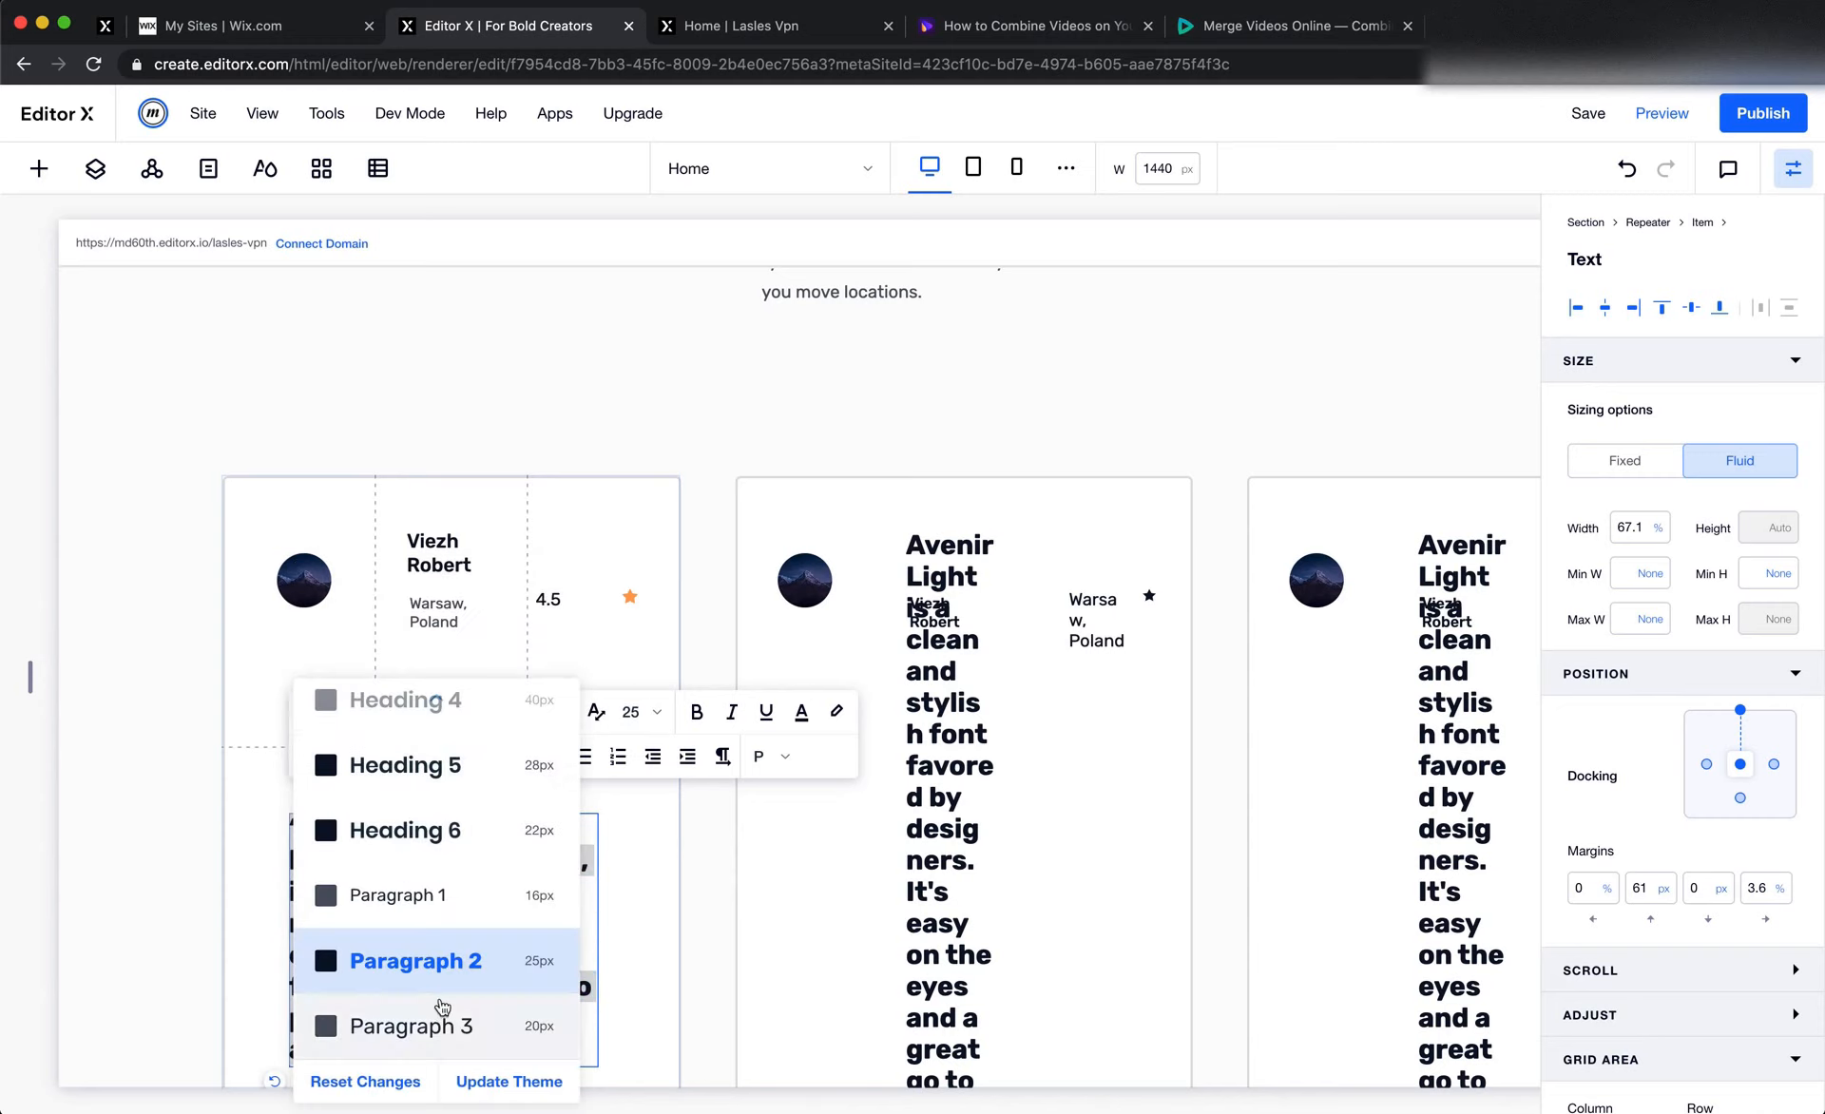
click(488, 893)
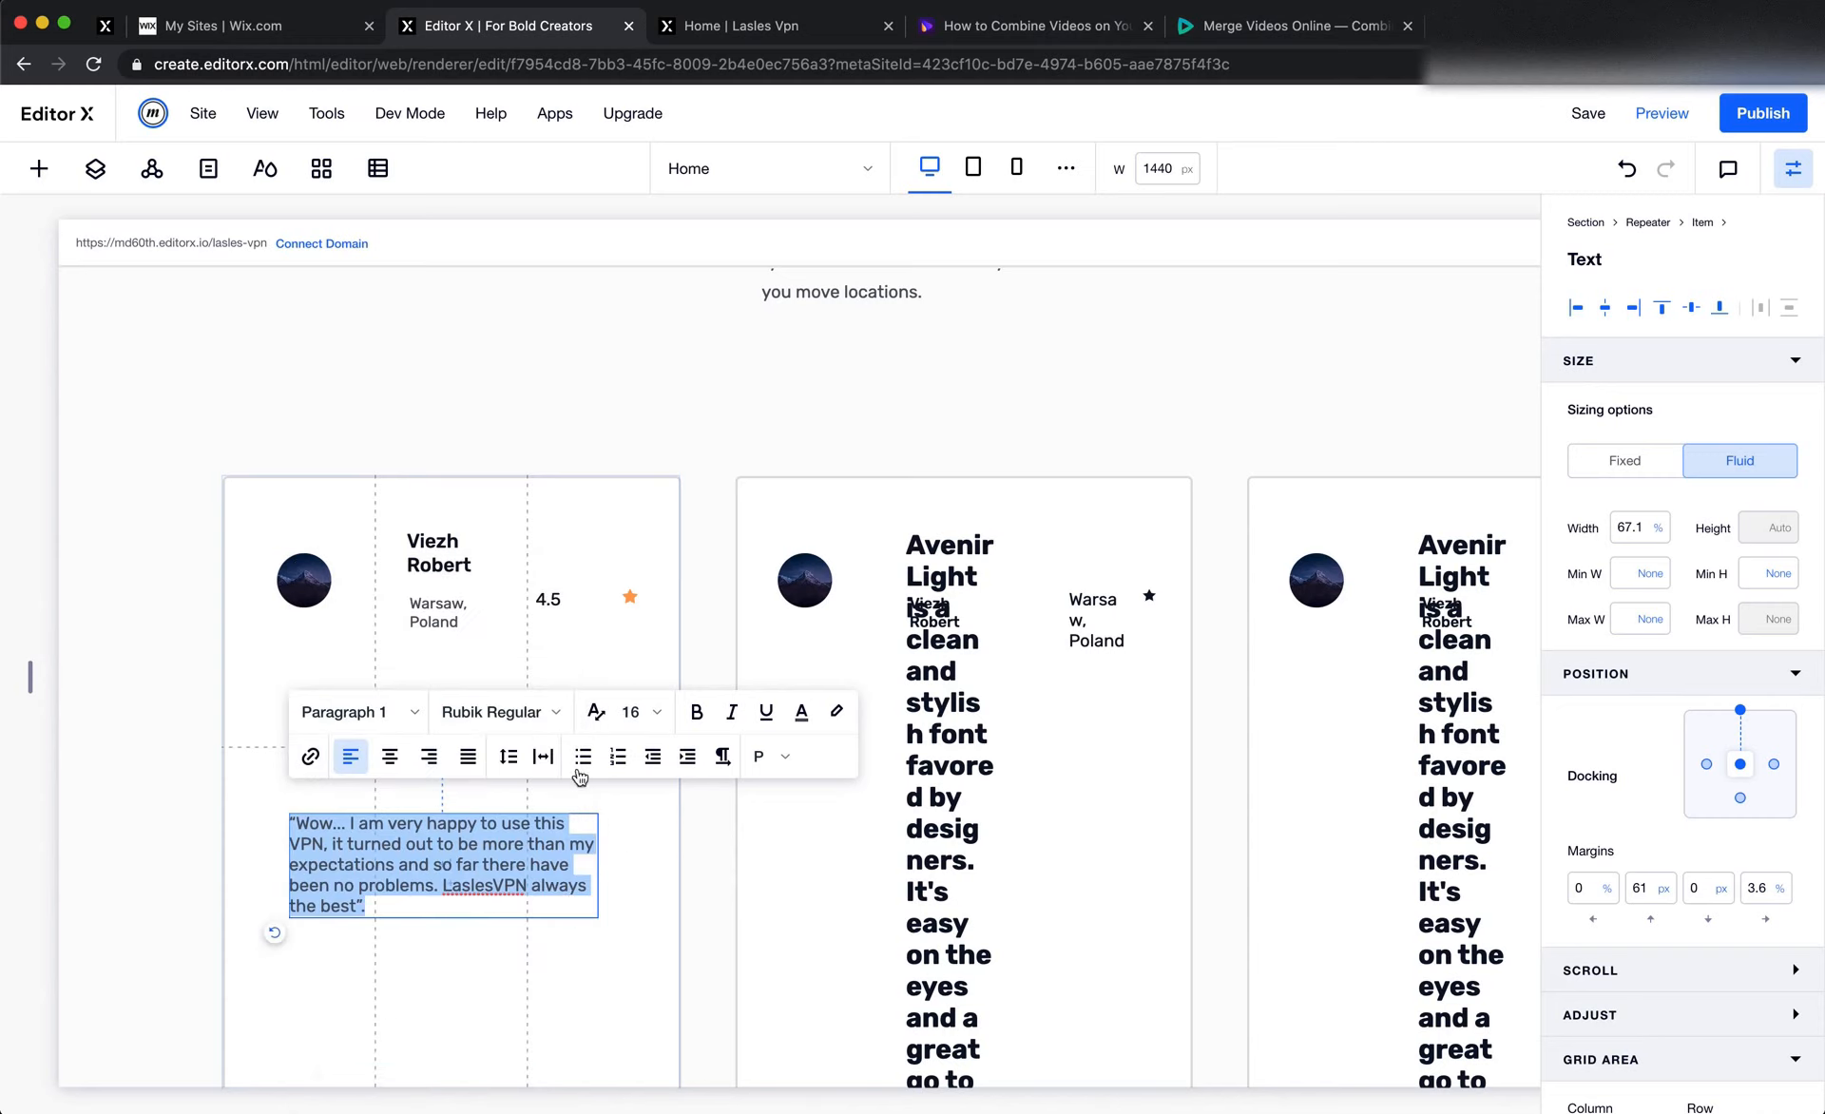
click(801, 711)
click(718, 865)
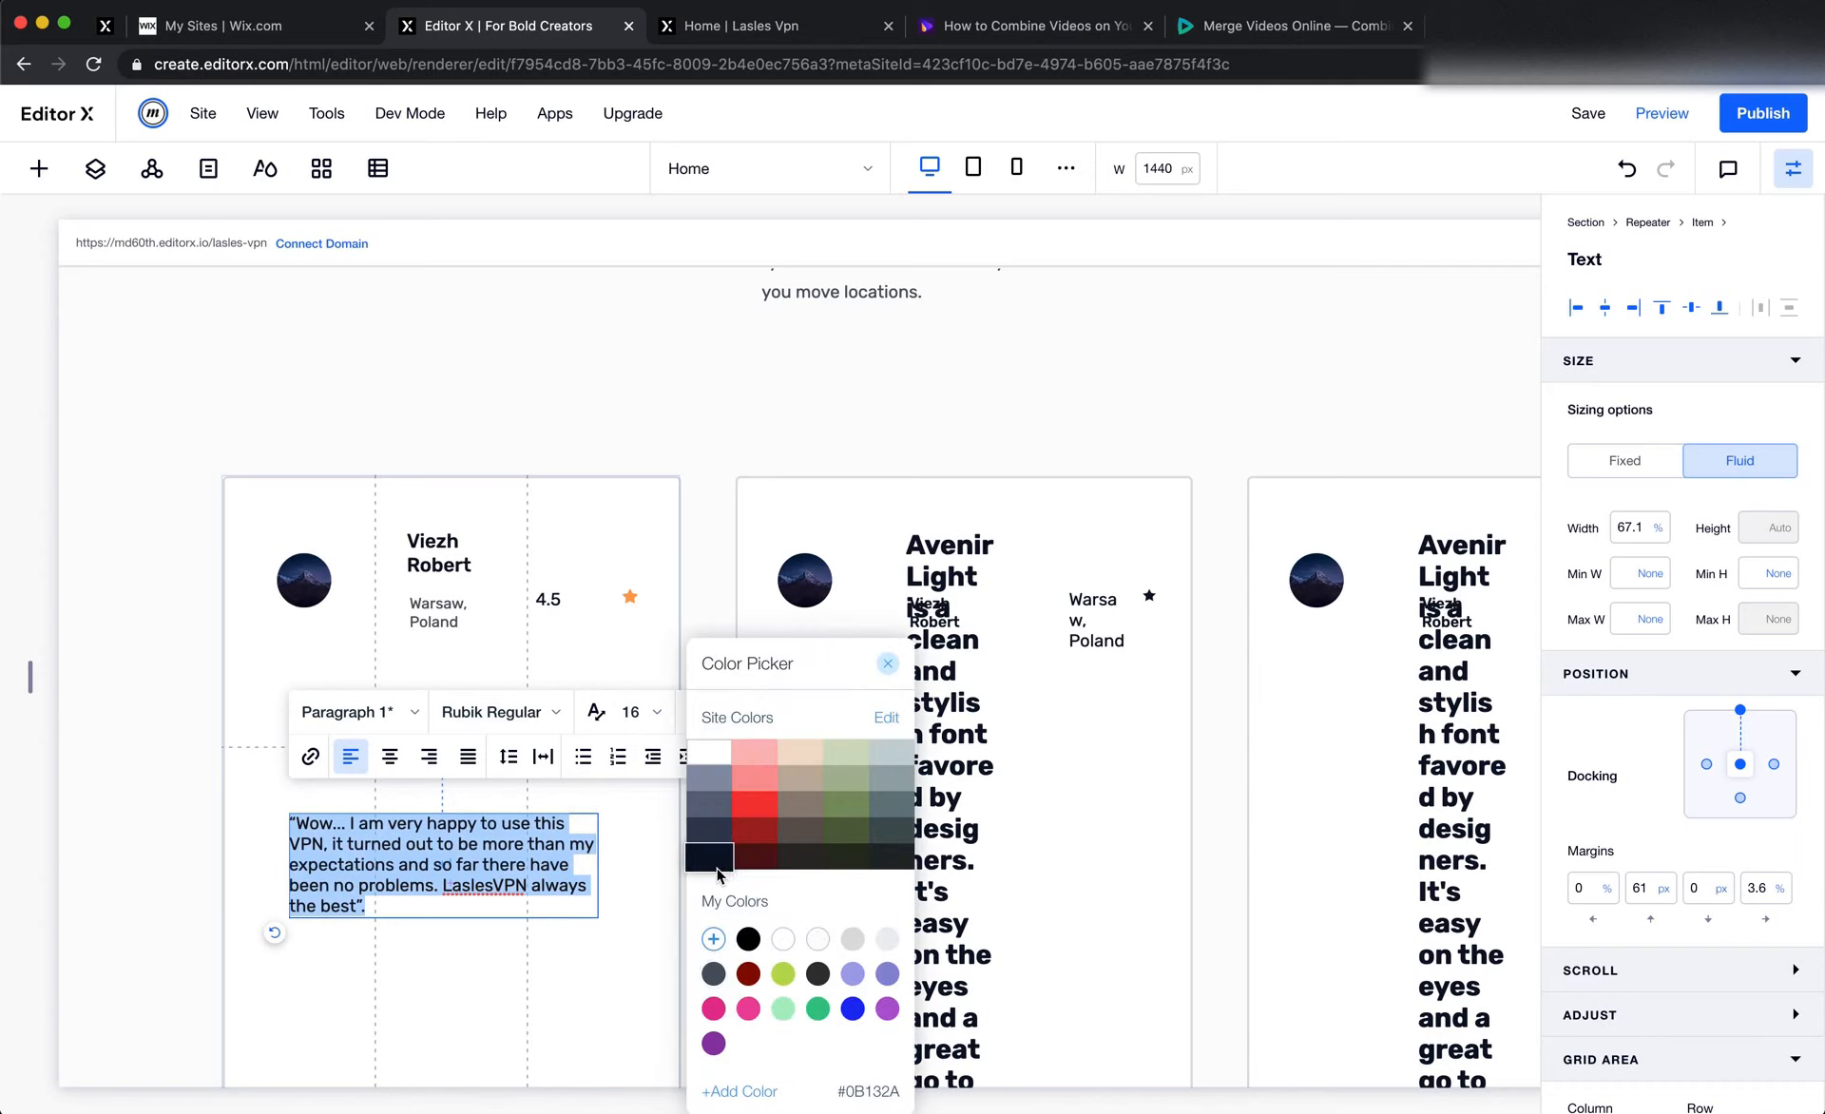
Turn off auto line spacing for the testimonial quote and set its line spacing to 1.8
click(508, 757)
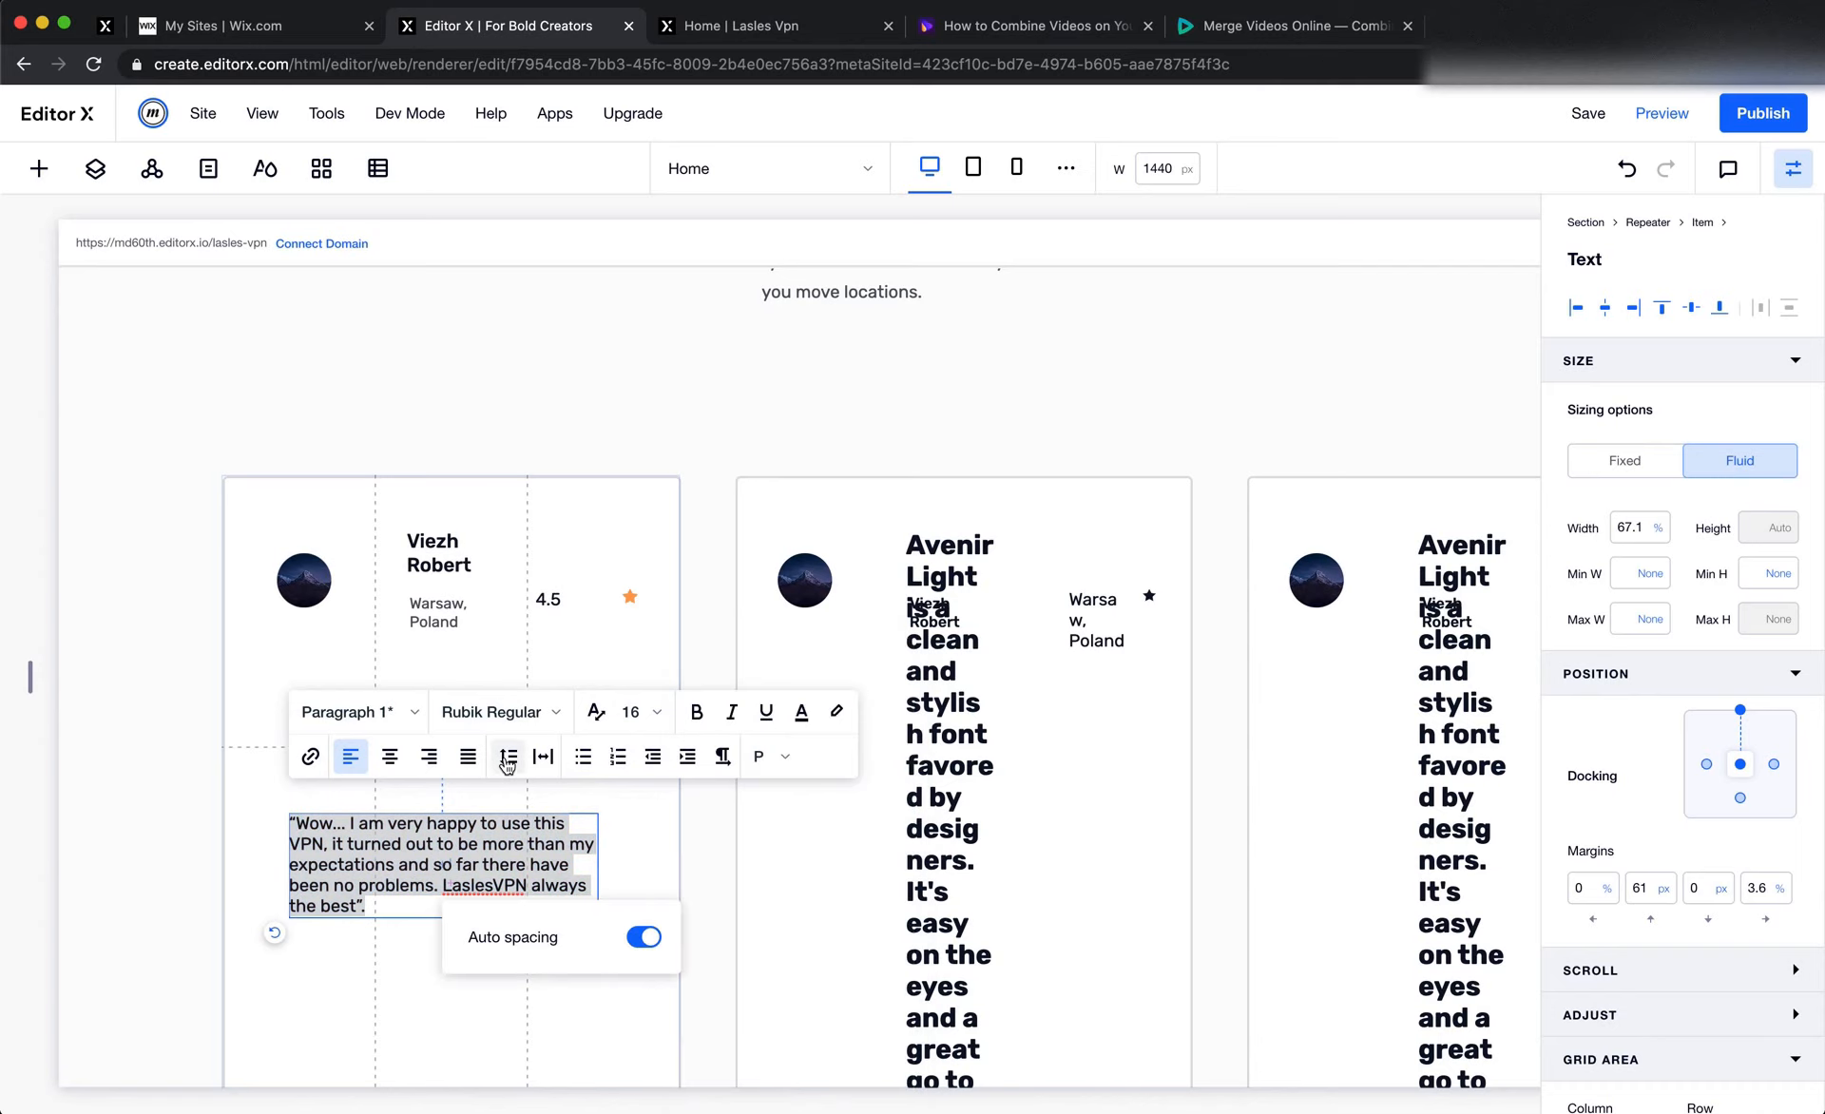
click(644, 937)
click(627, 1002)
click(616, 1001)
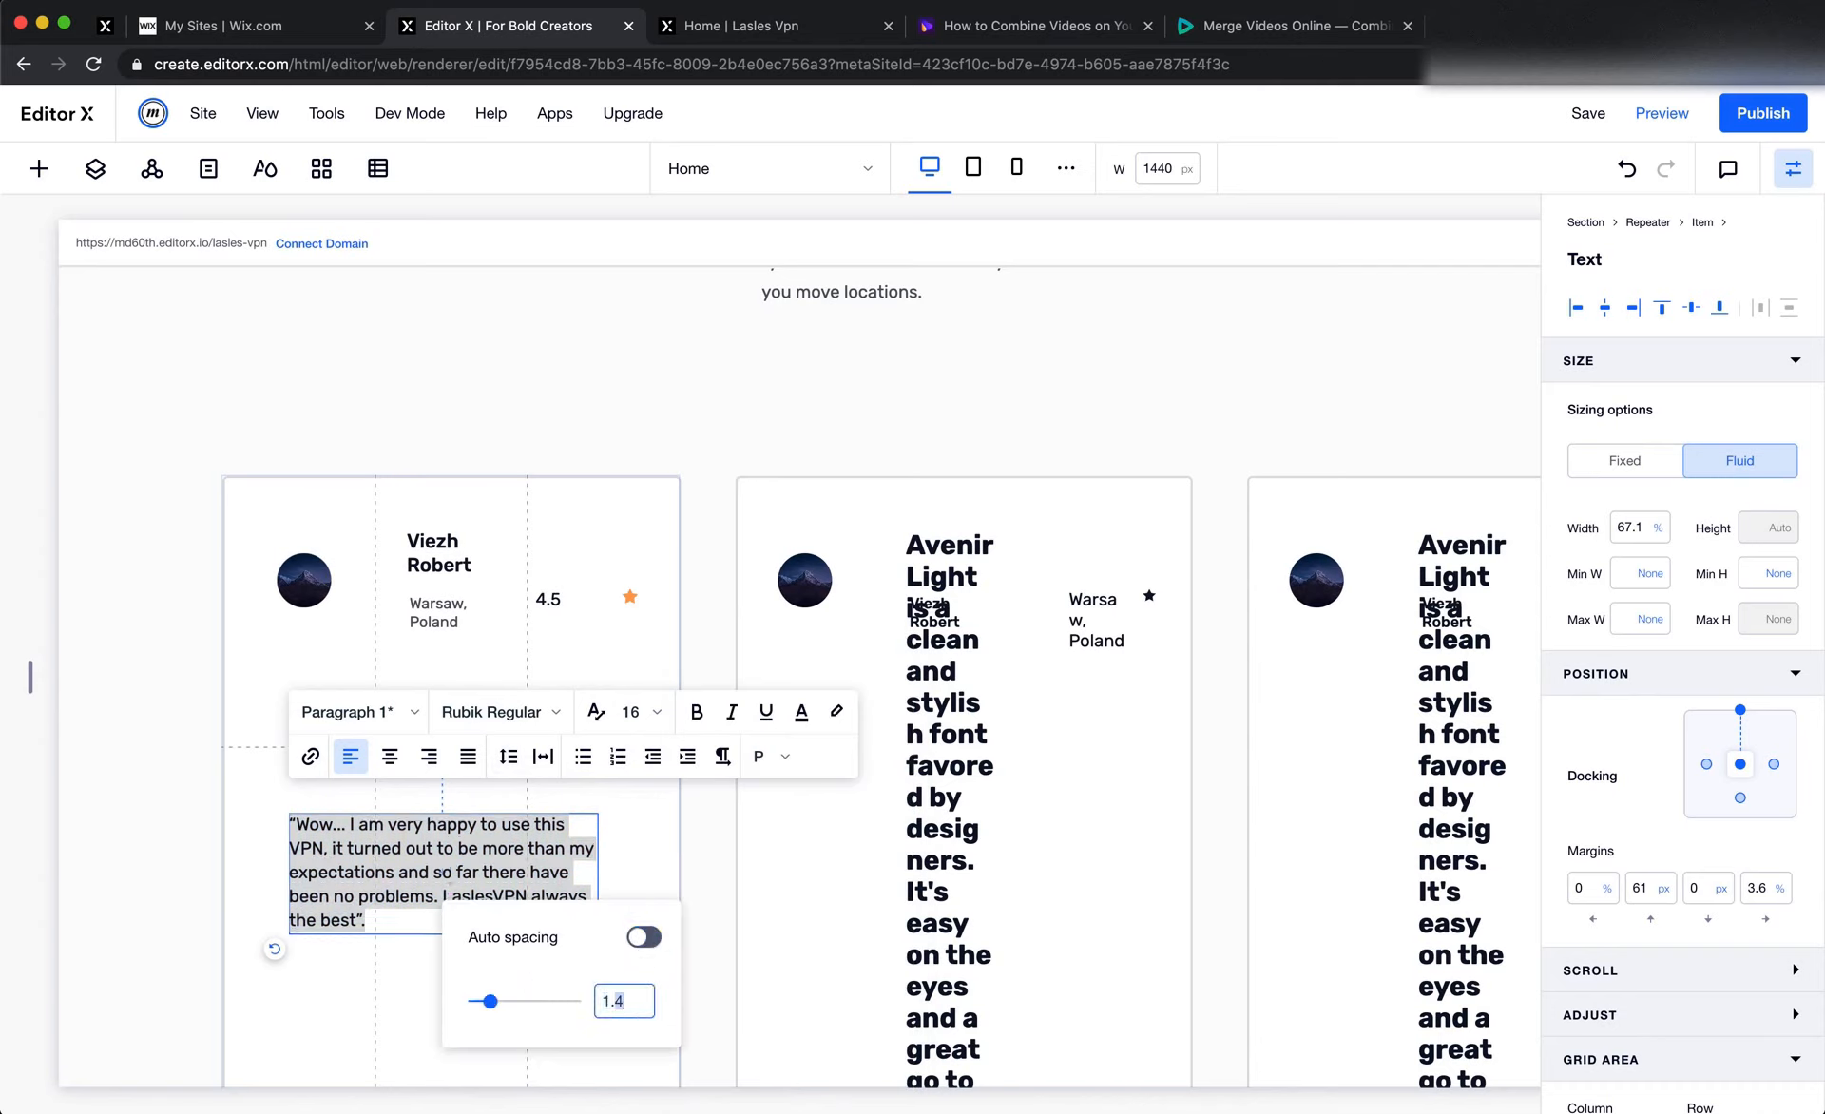
key(BackSpace)
text(8)
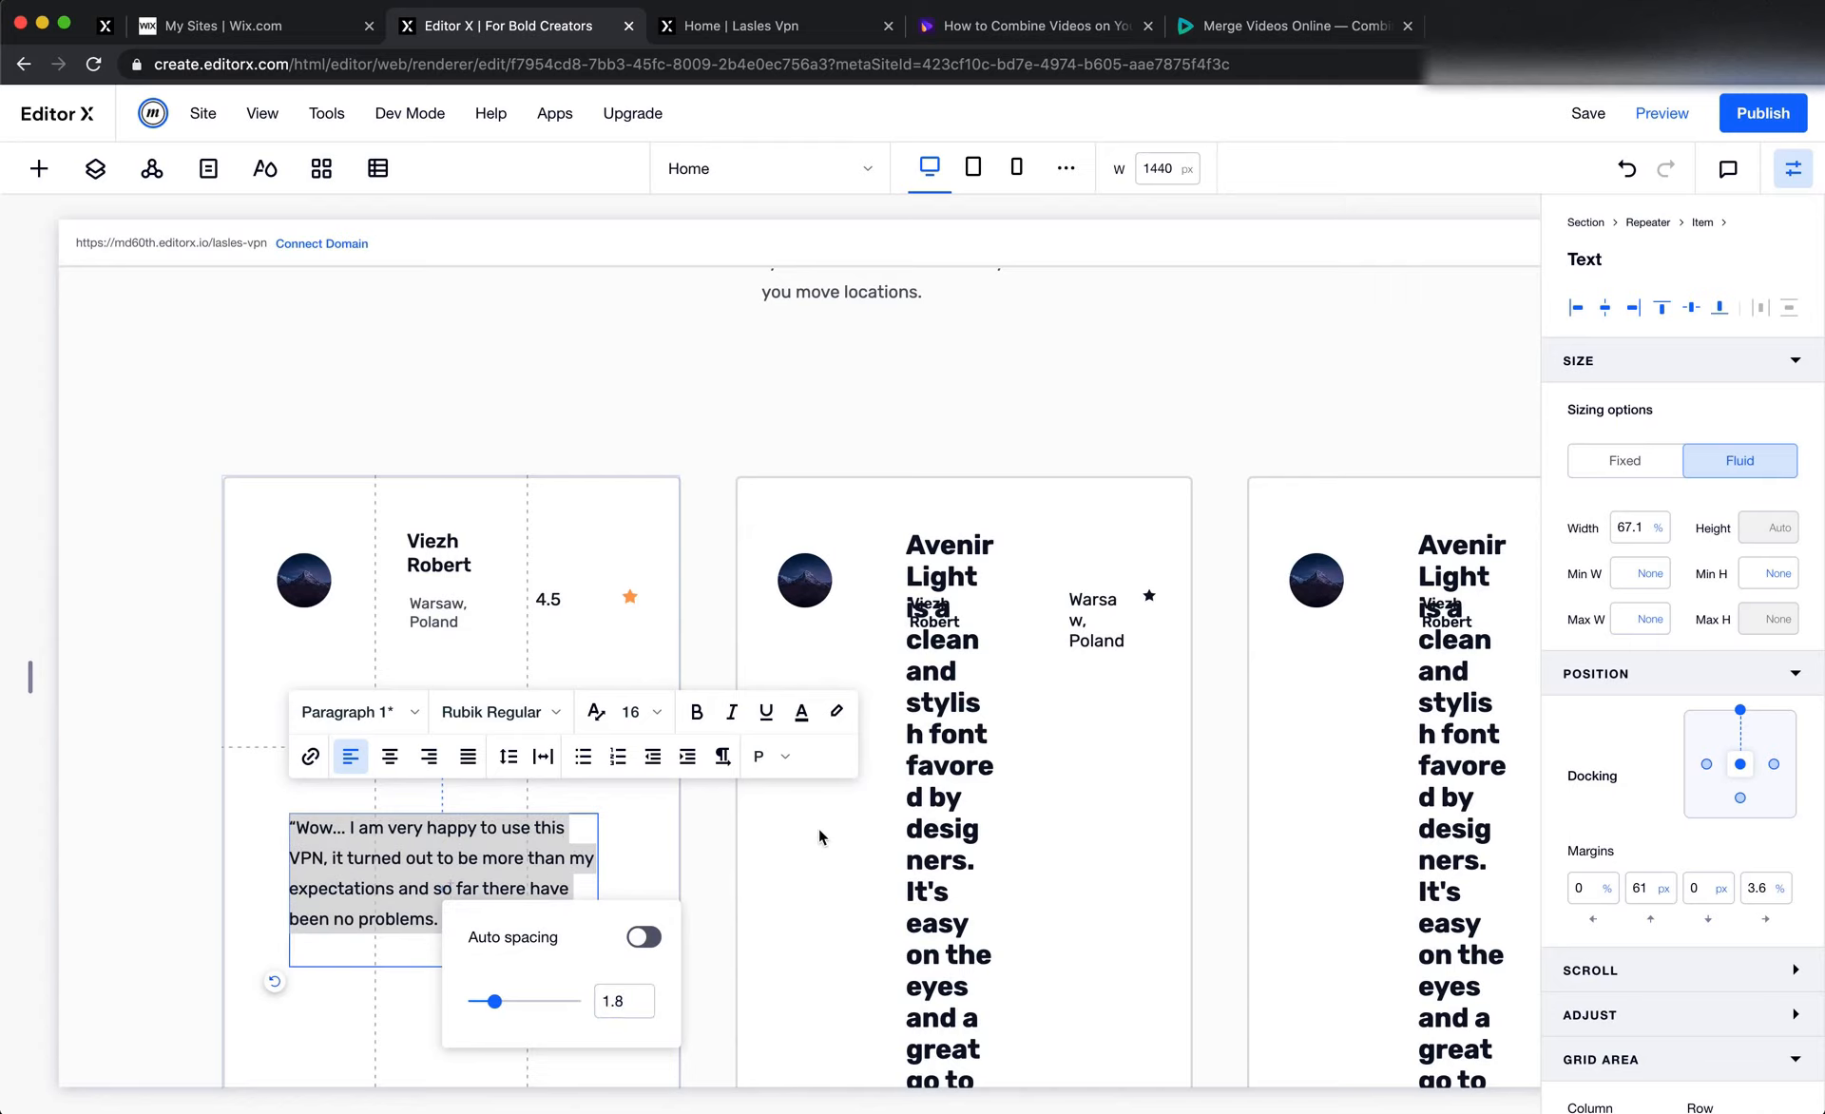
click(818, 828)
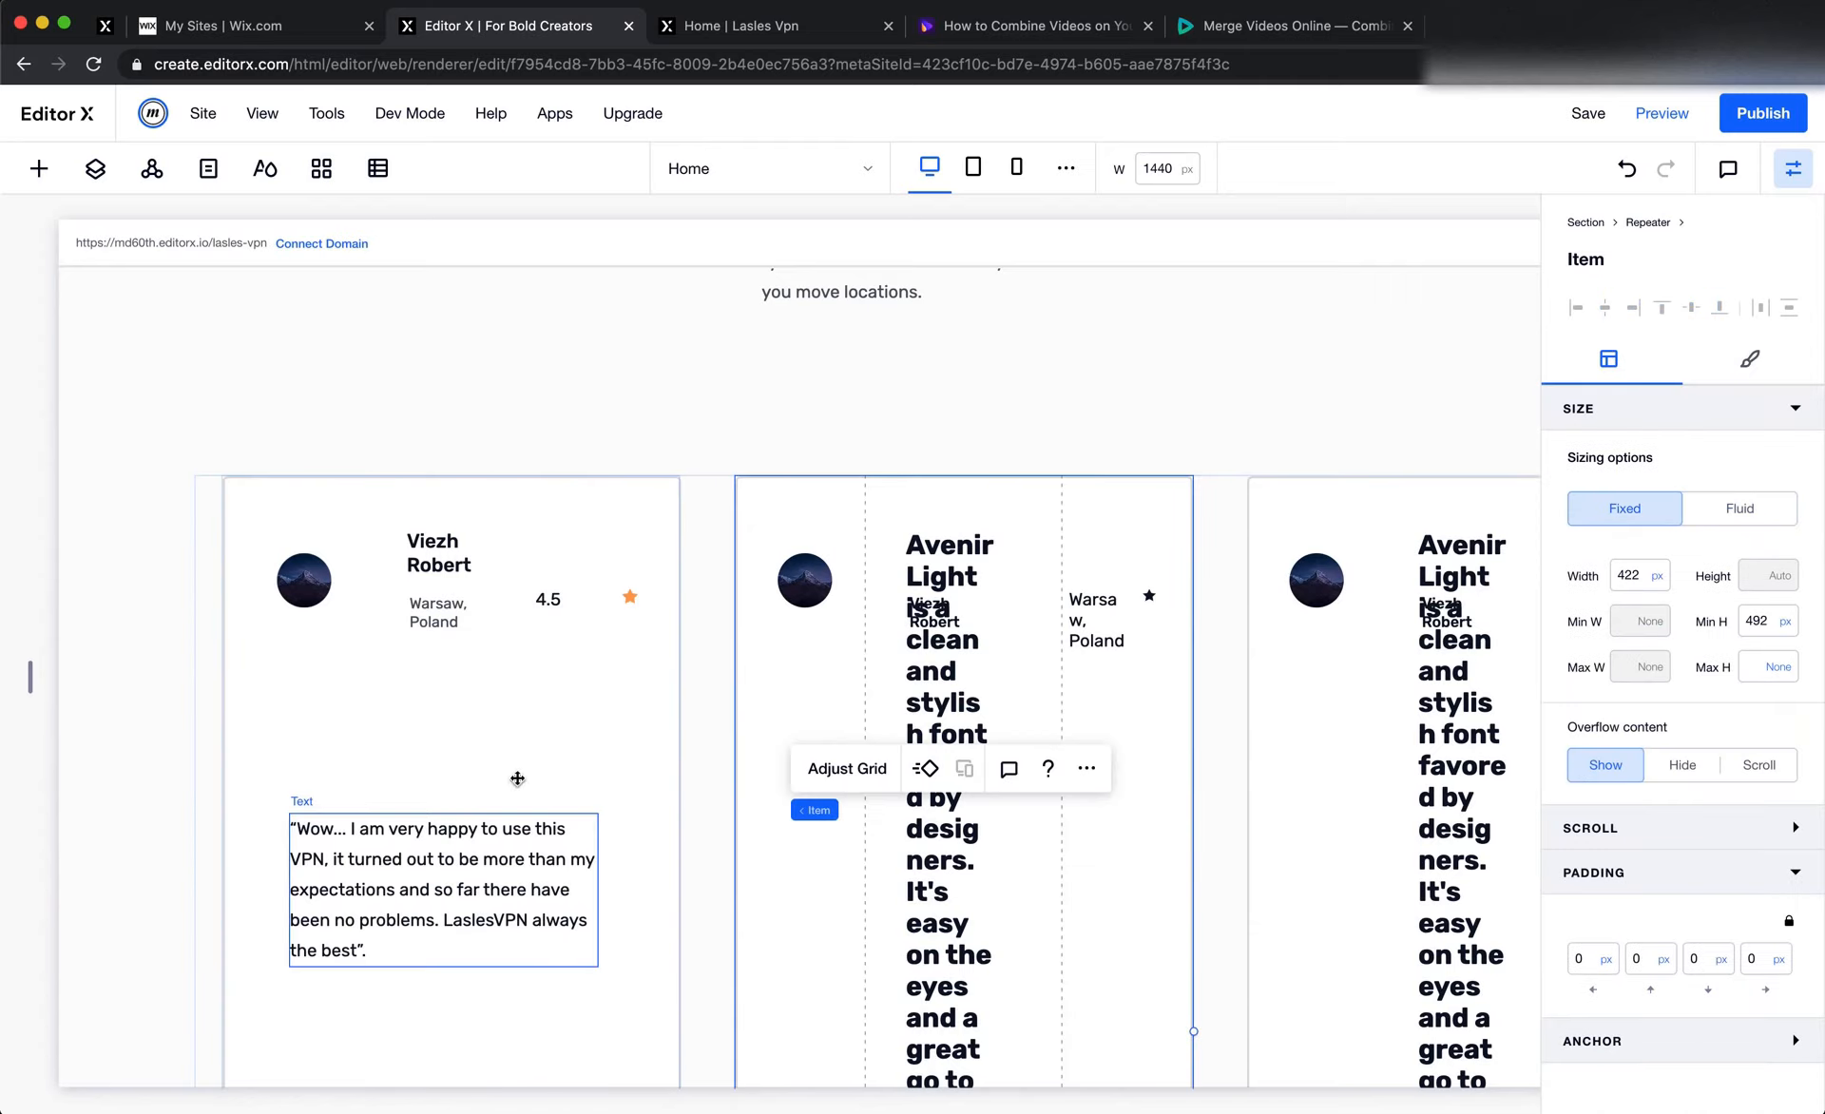
Switch to Figma, select the first testimonial card's rectangle and measure the spacing between its border and content
click(346, 627)
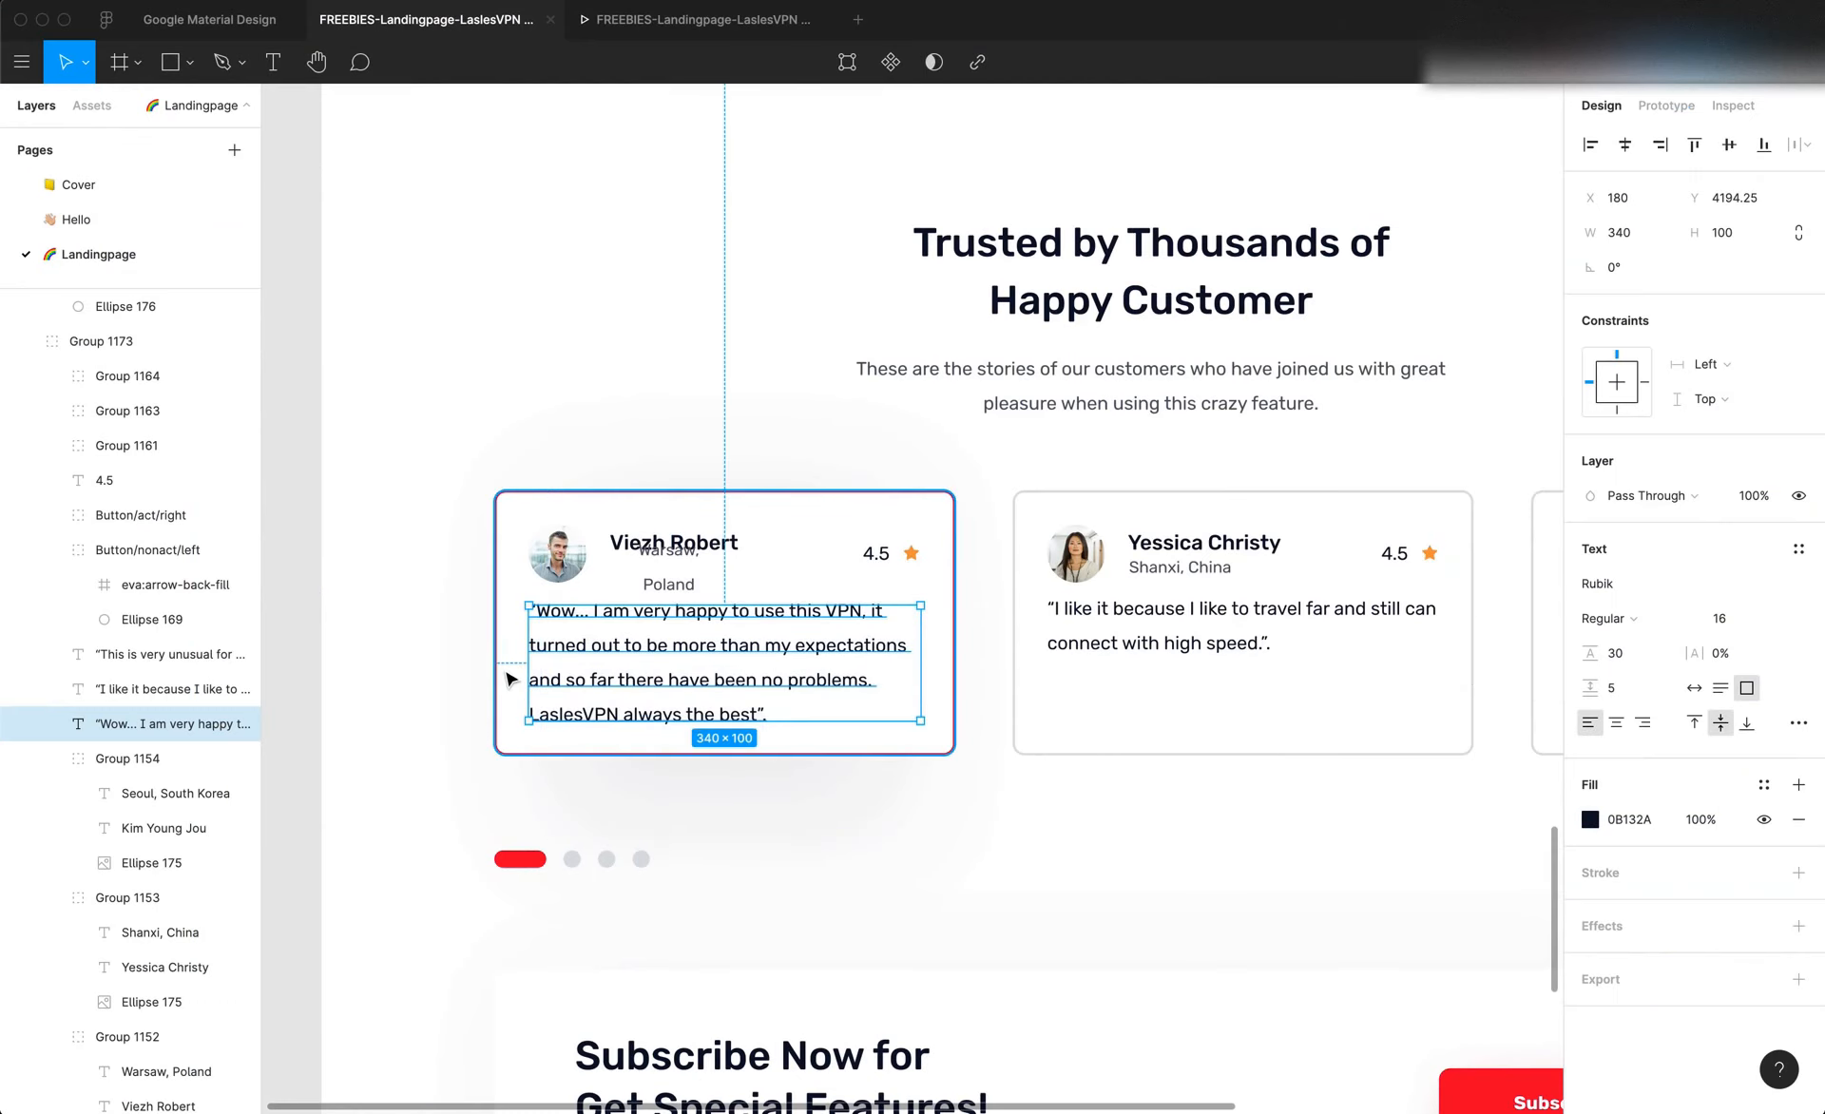
click(503, 669)
scroll(502, 669, up, 5)
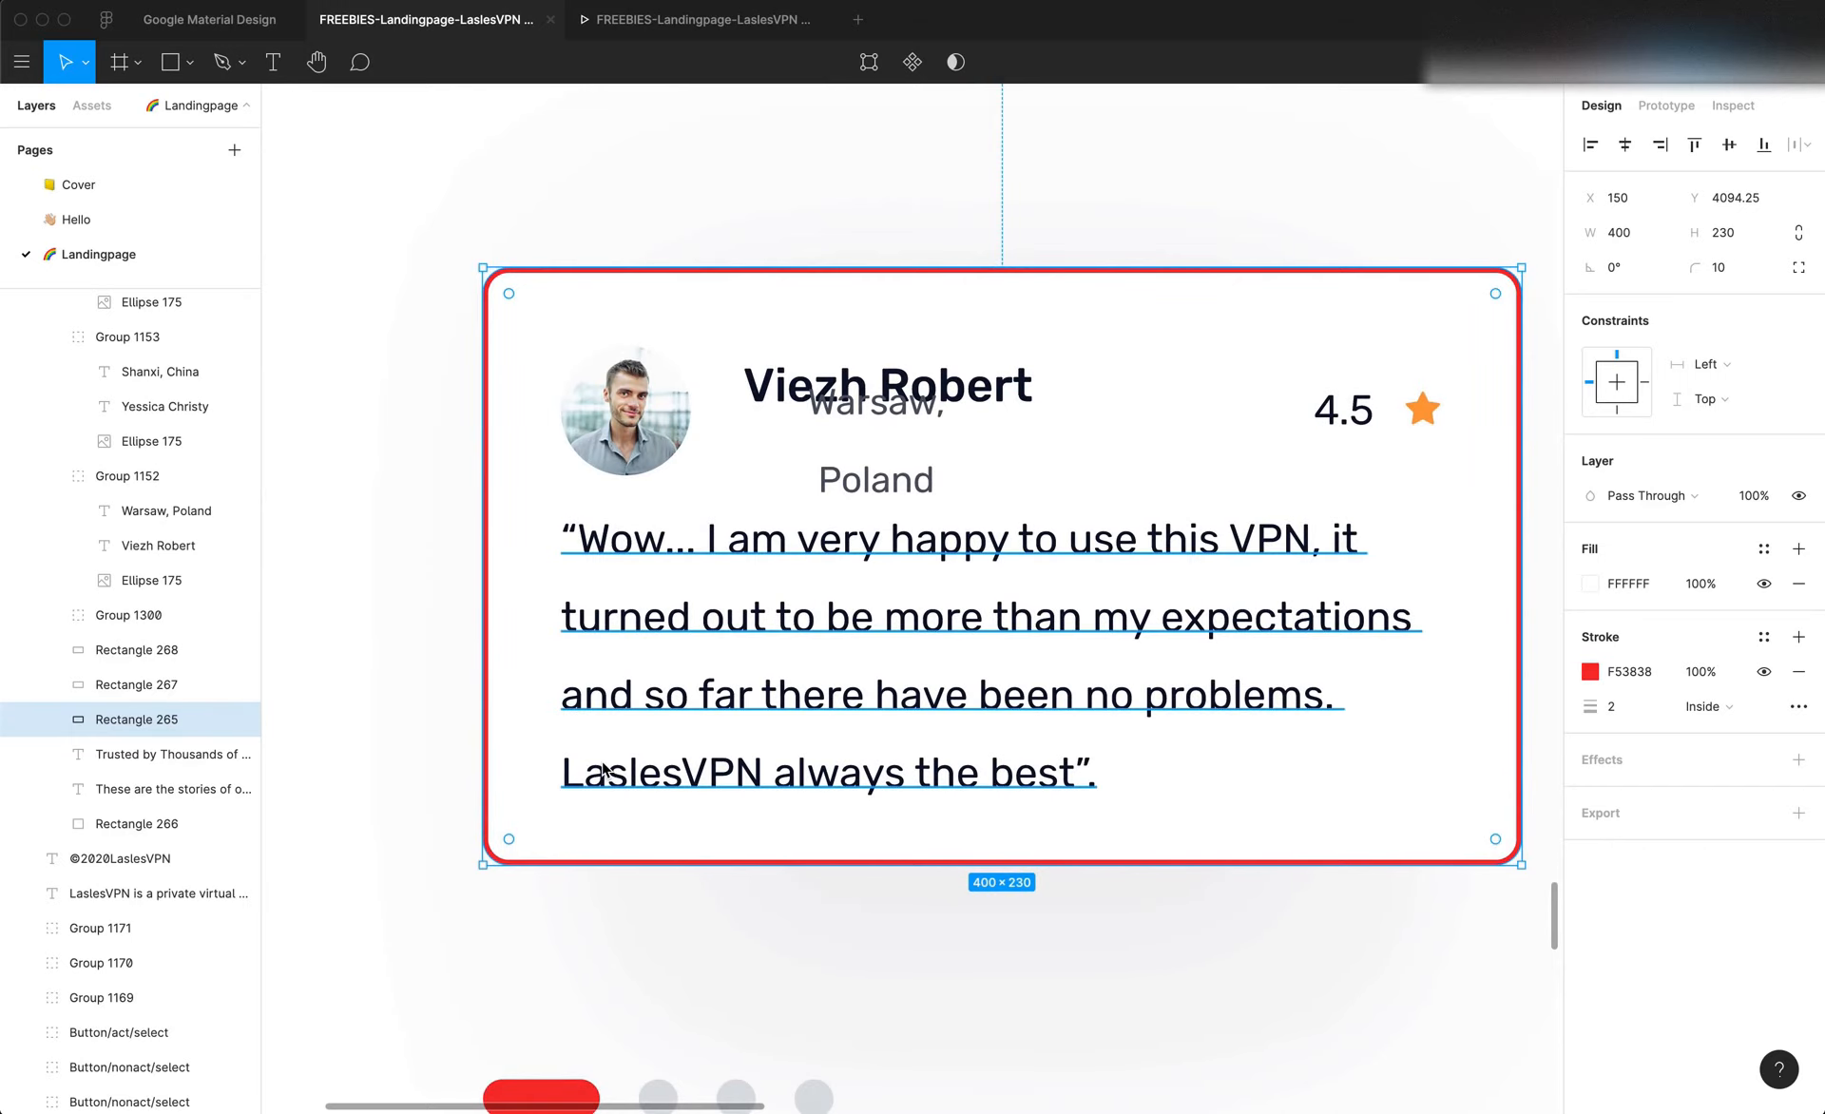
key(alt)
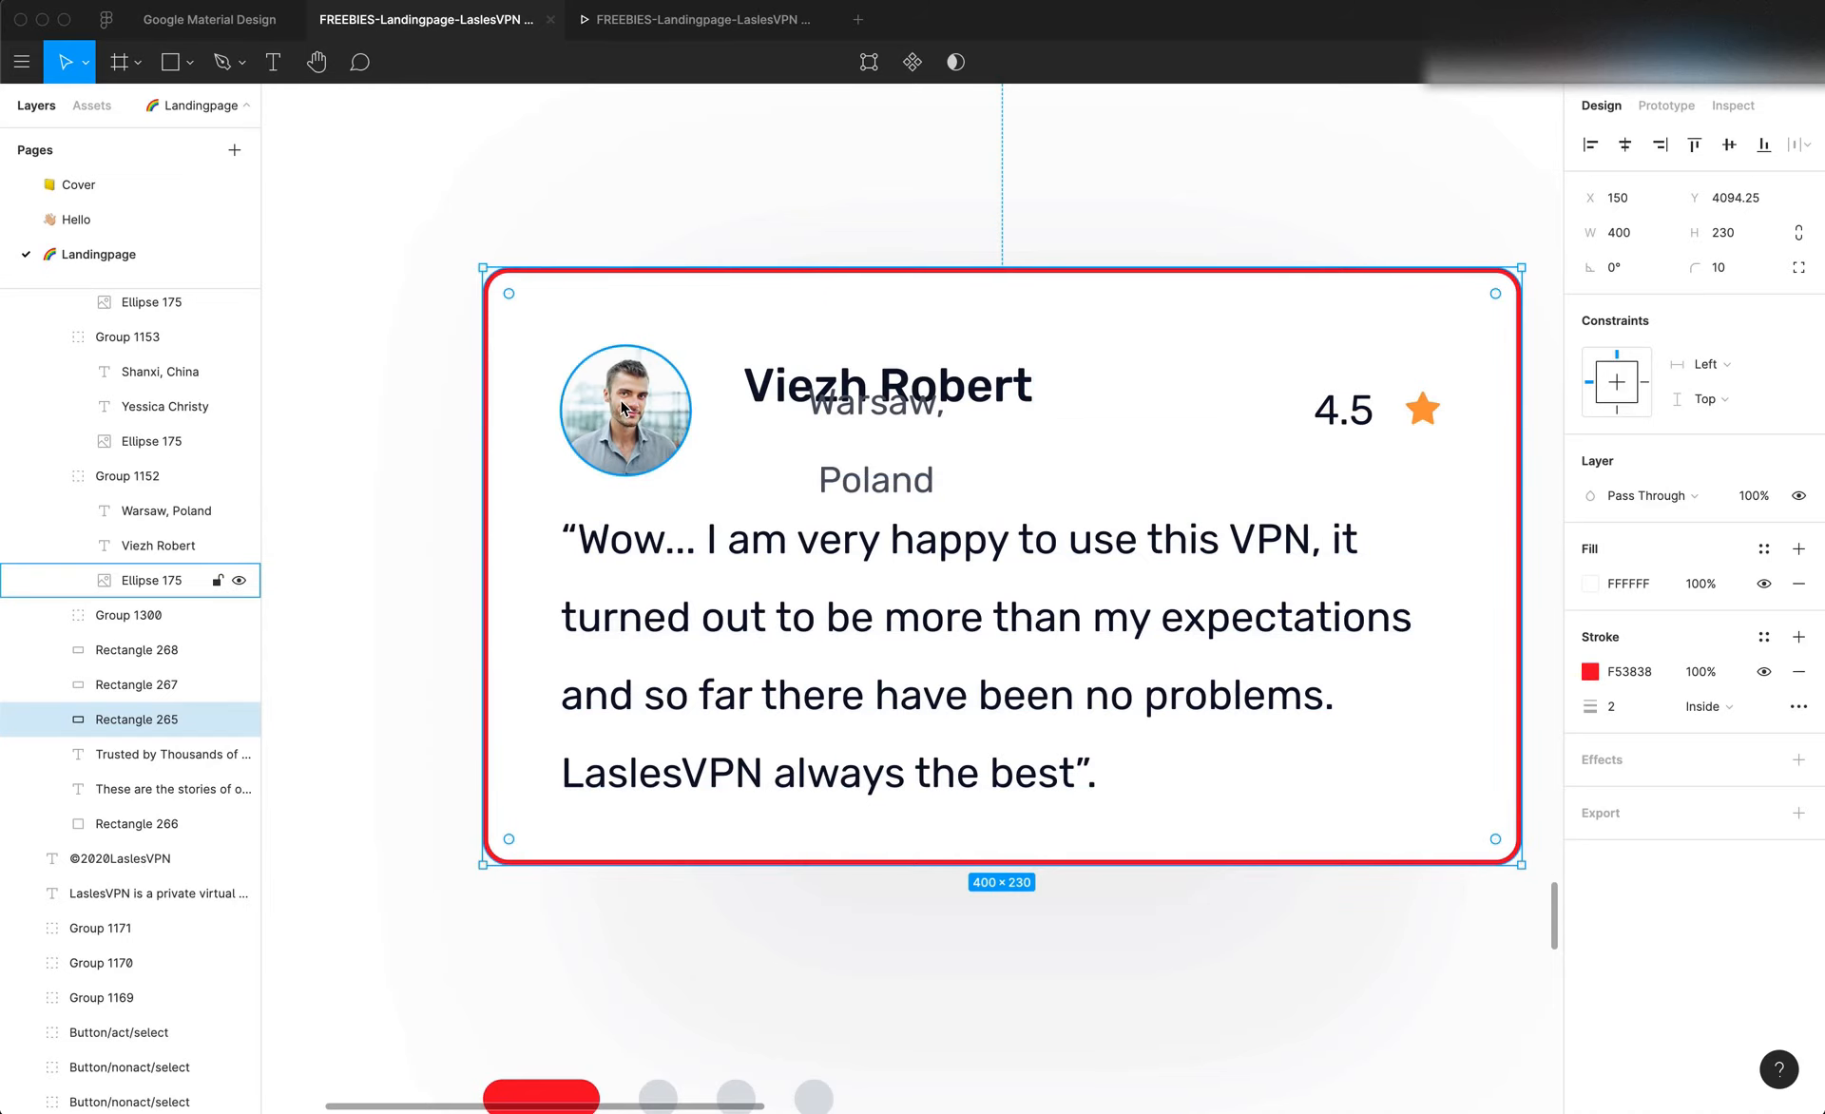
Switch to Editor X and delete Item 2 and Item 3 from the testimonial repeater
key(super+Tab)
click(646, 513)
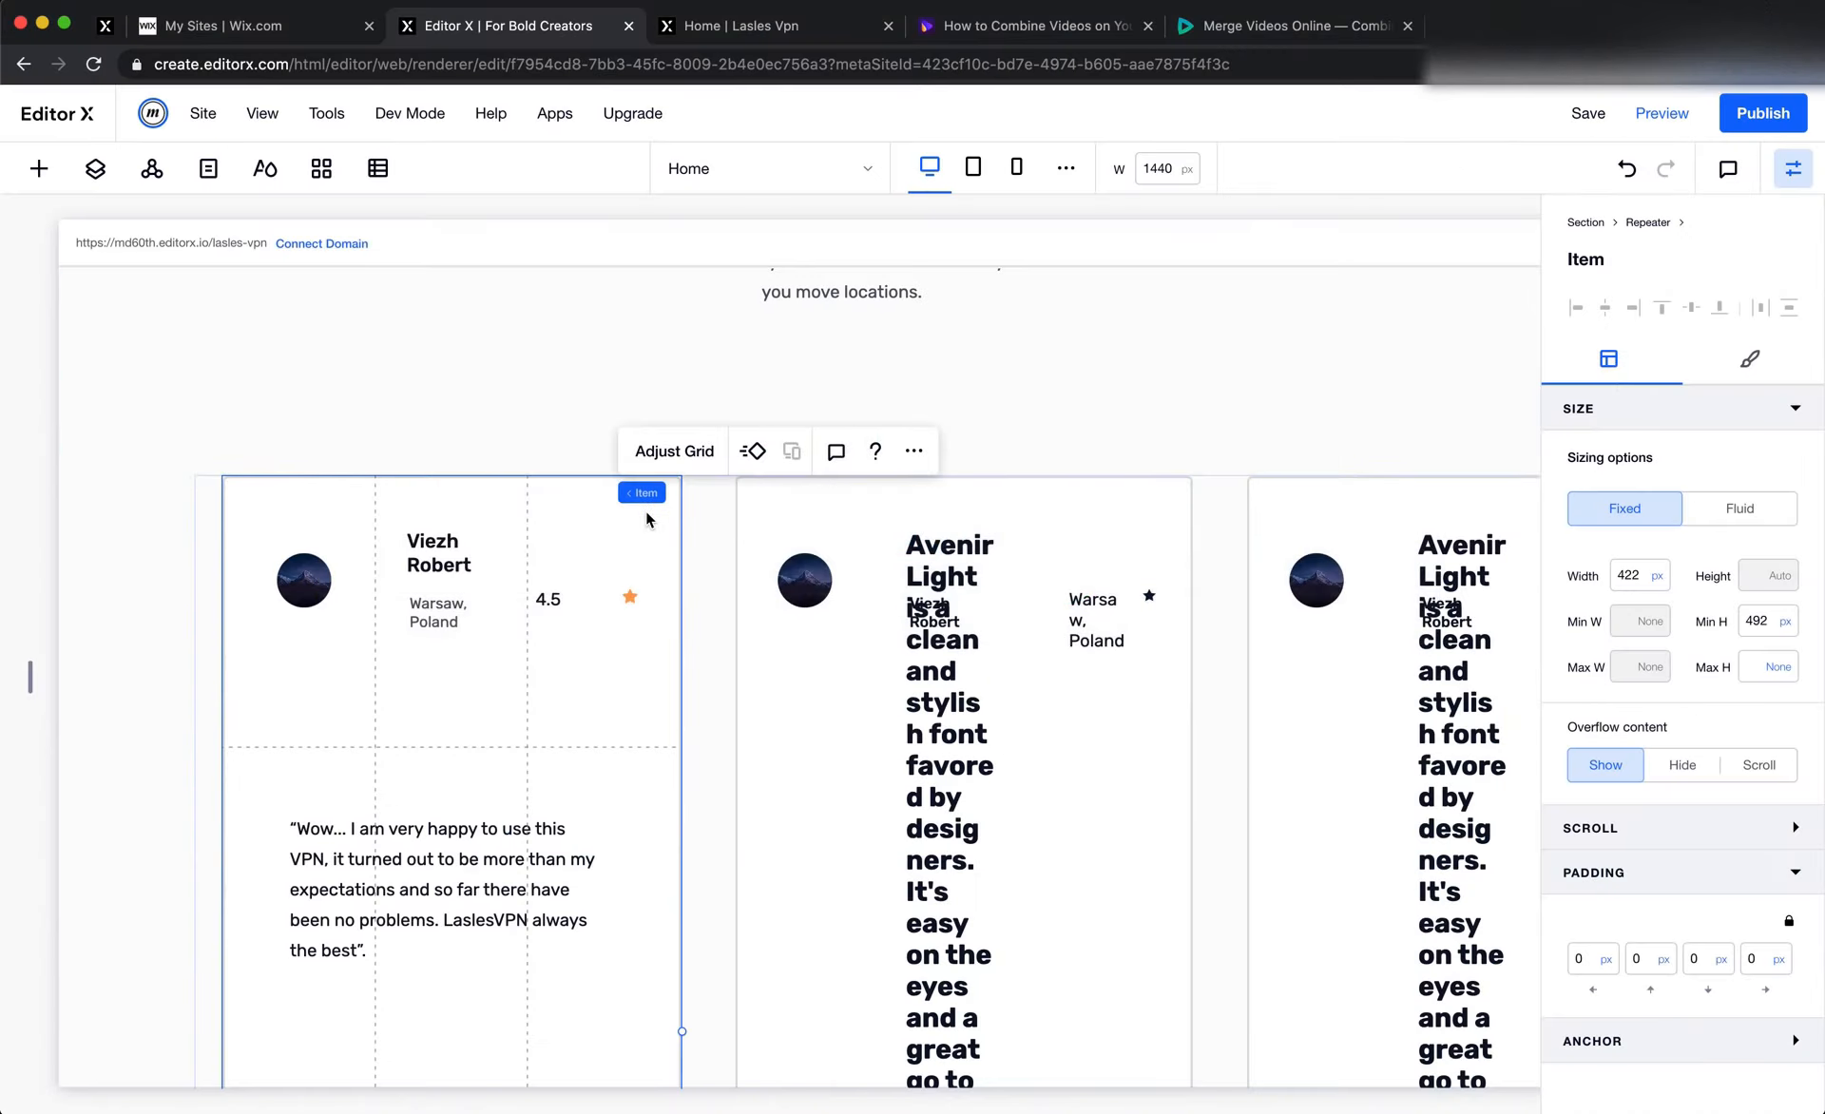
scroll(652, 572, down, 3)
scroll(651, 572, up, 3)
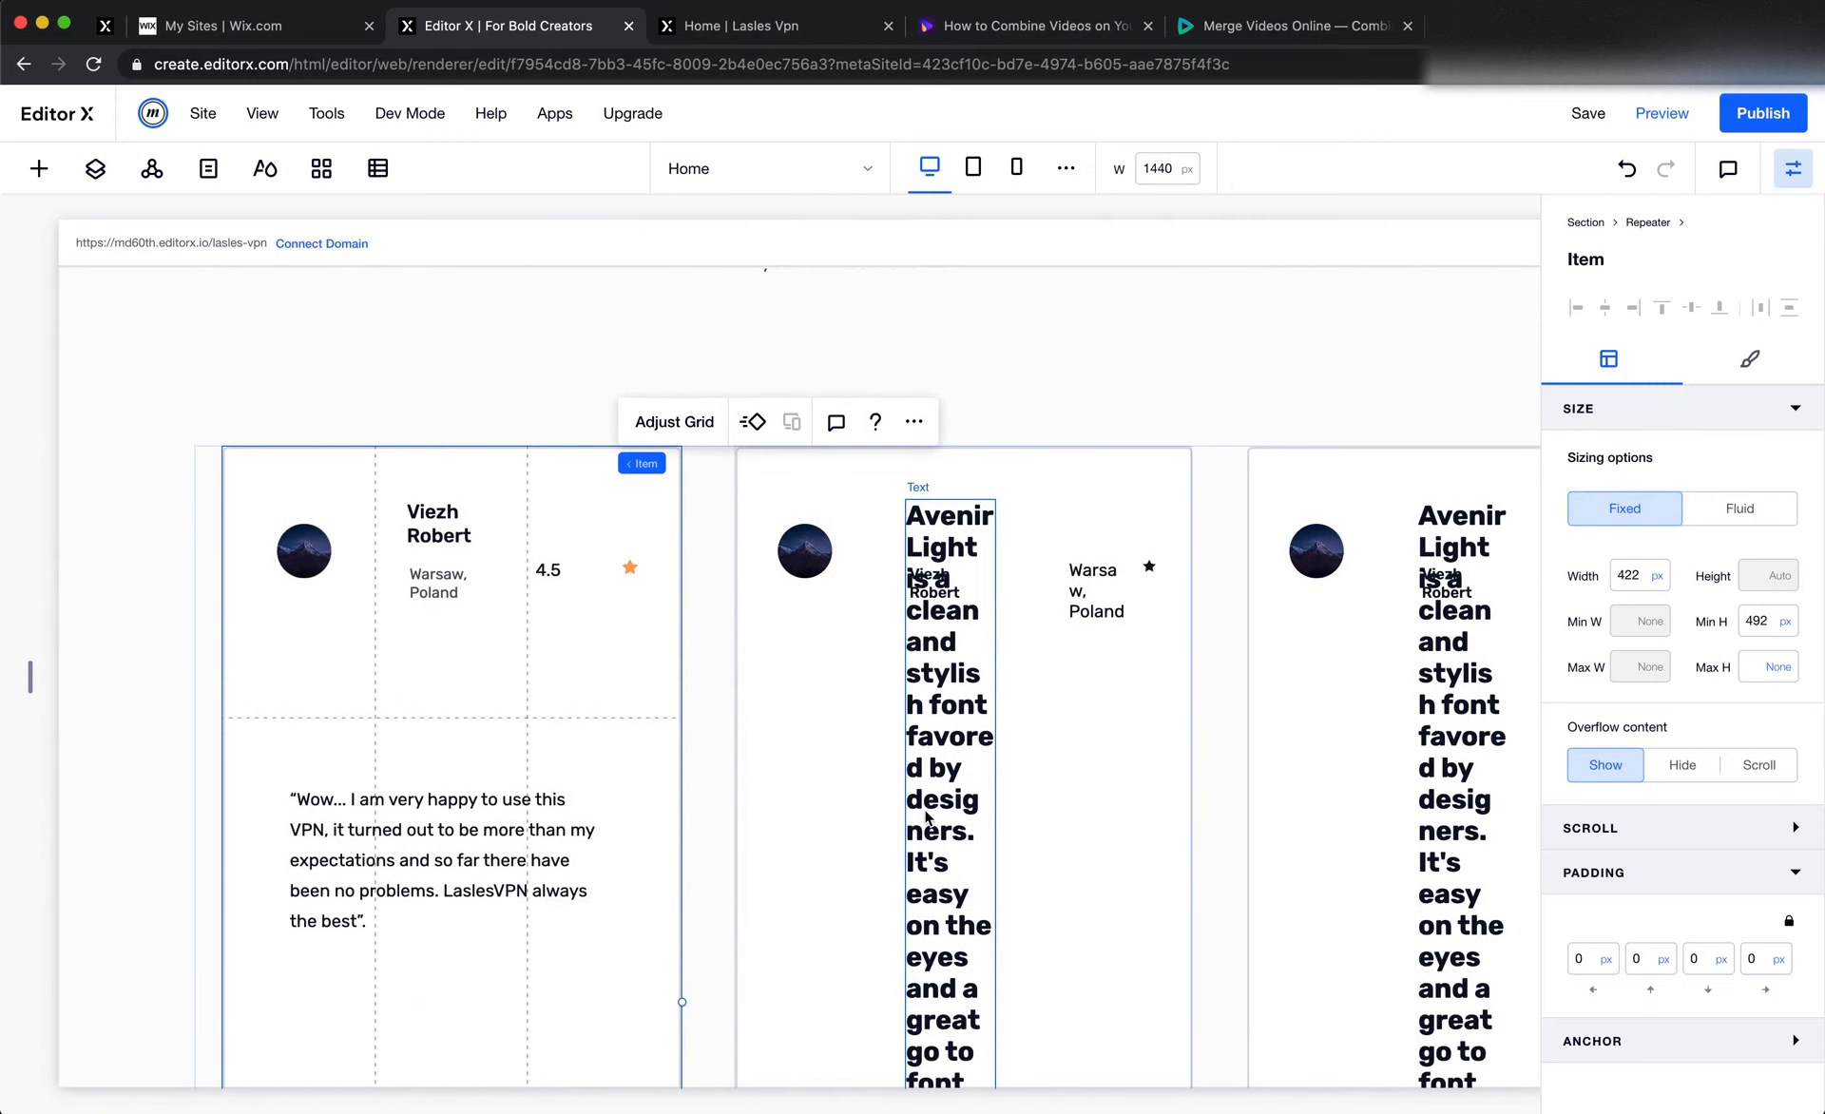
click(714, 619)
click(720, 570)
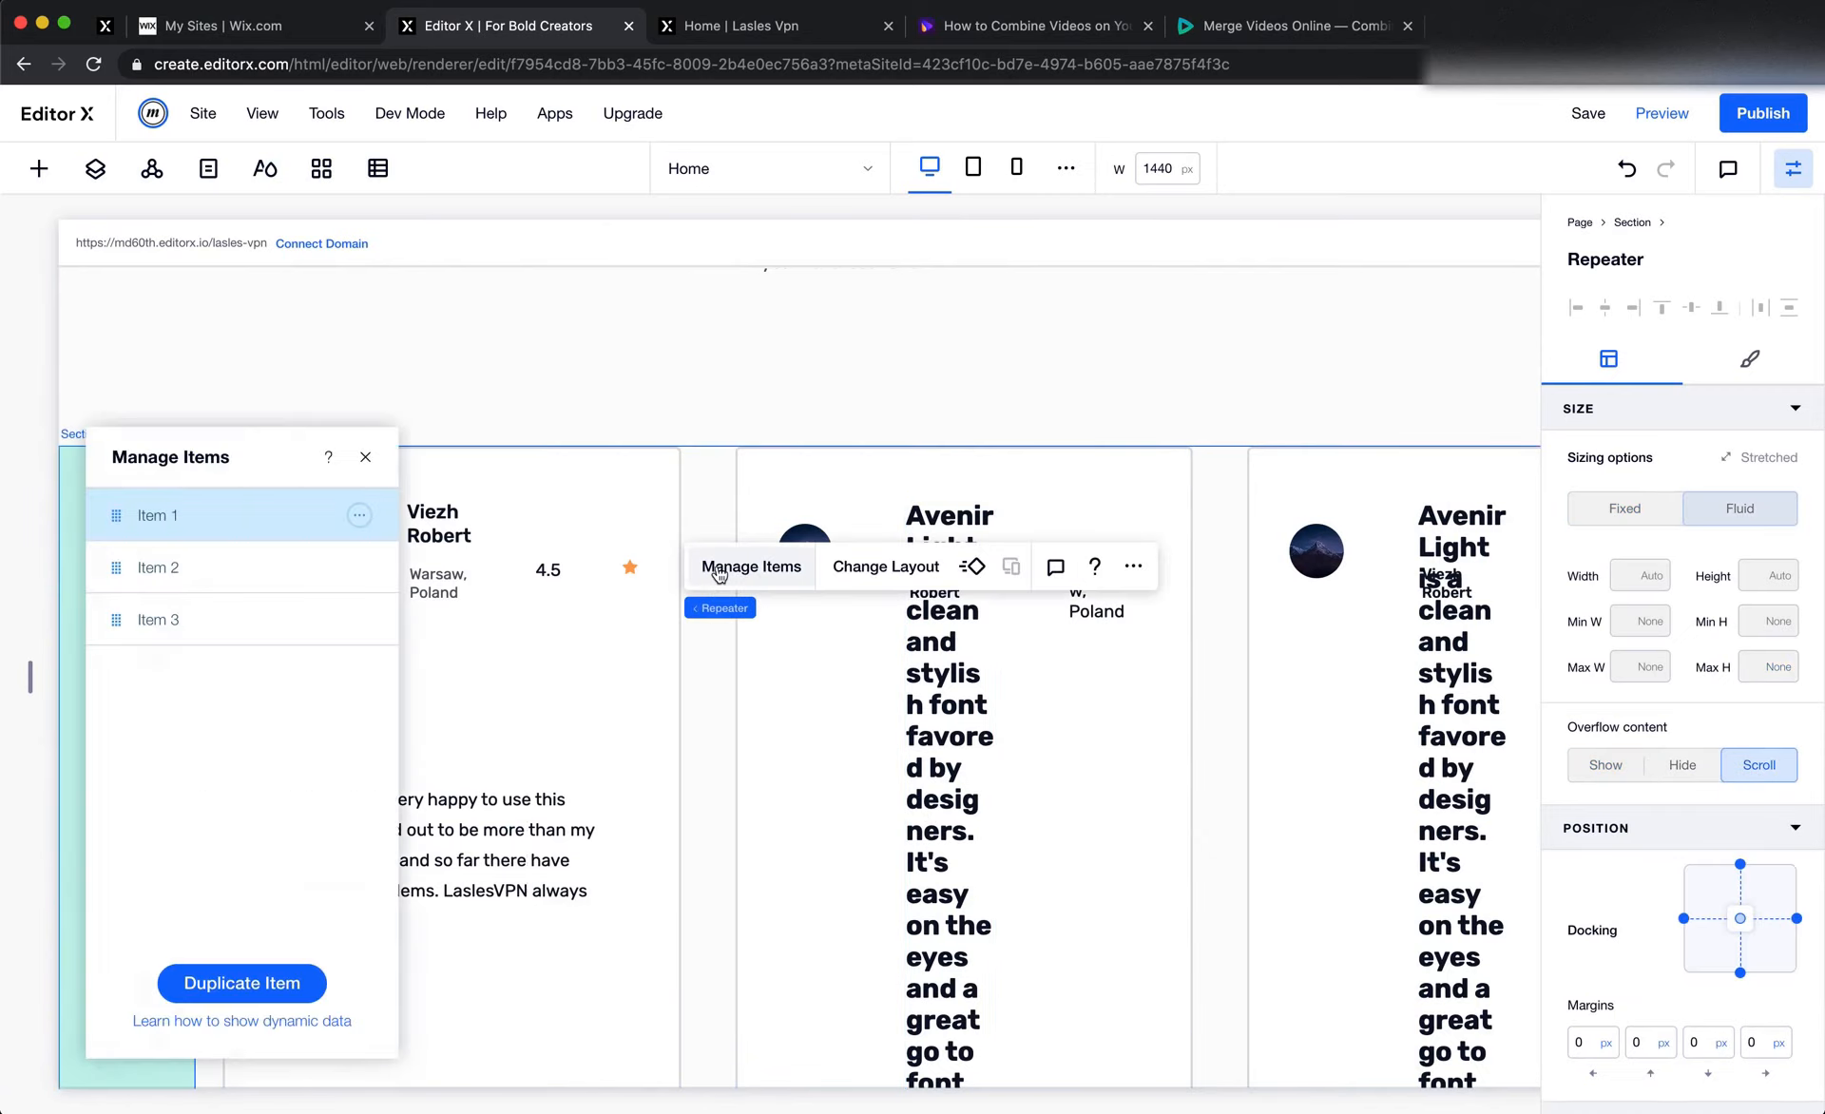
click(358, 567)
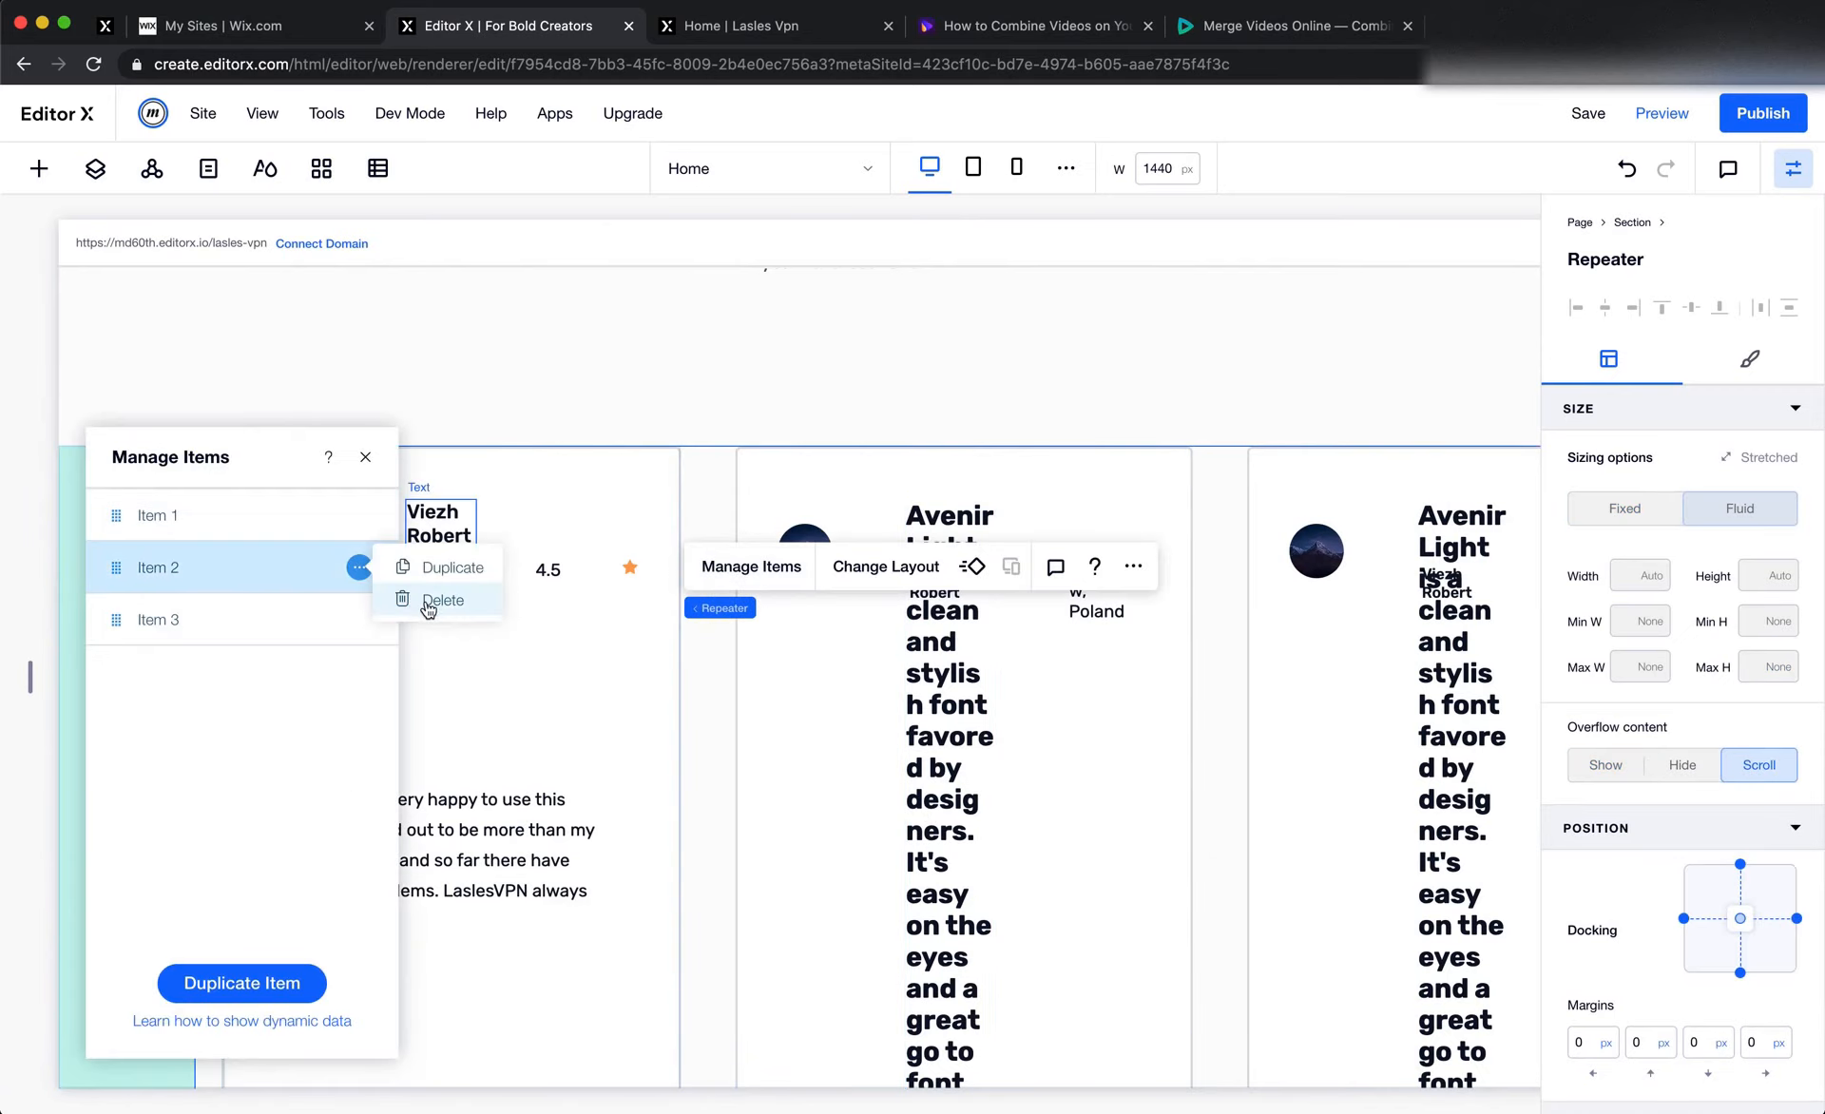
click(358, 567)
click(358, 567)
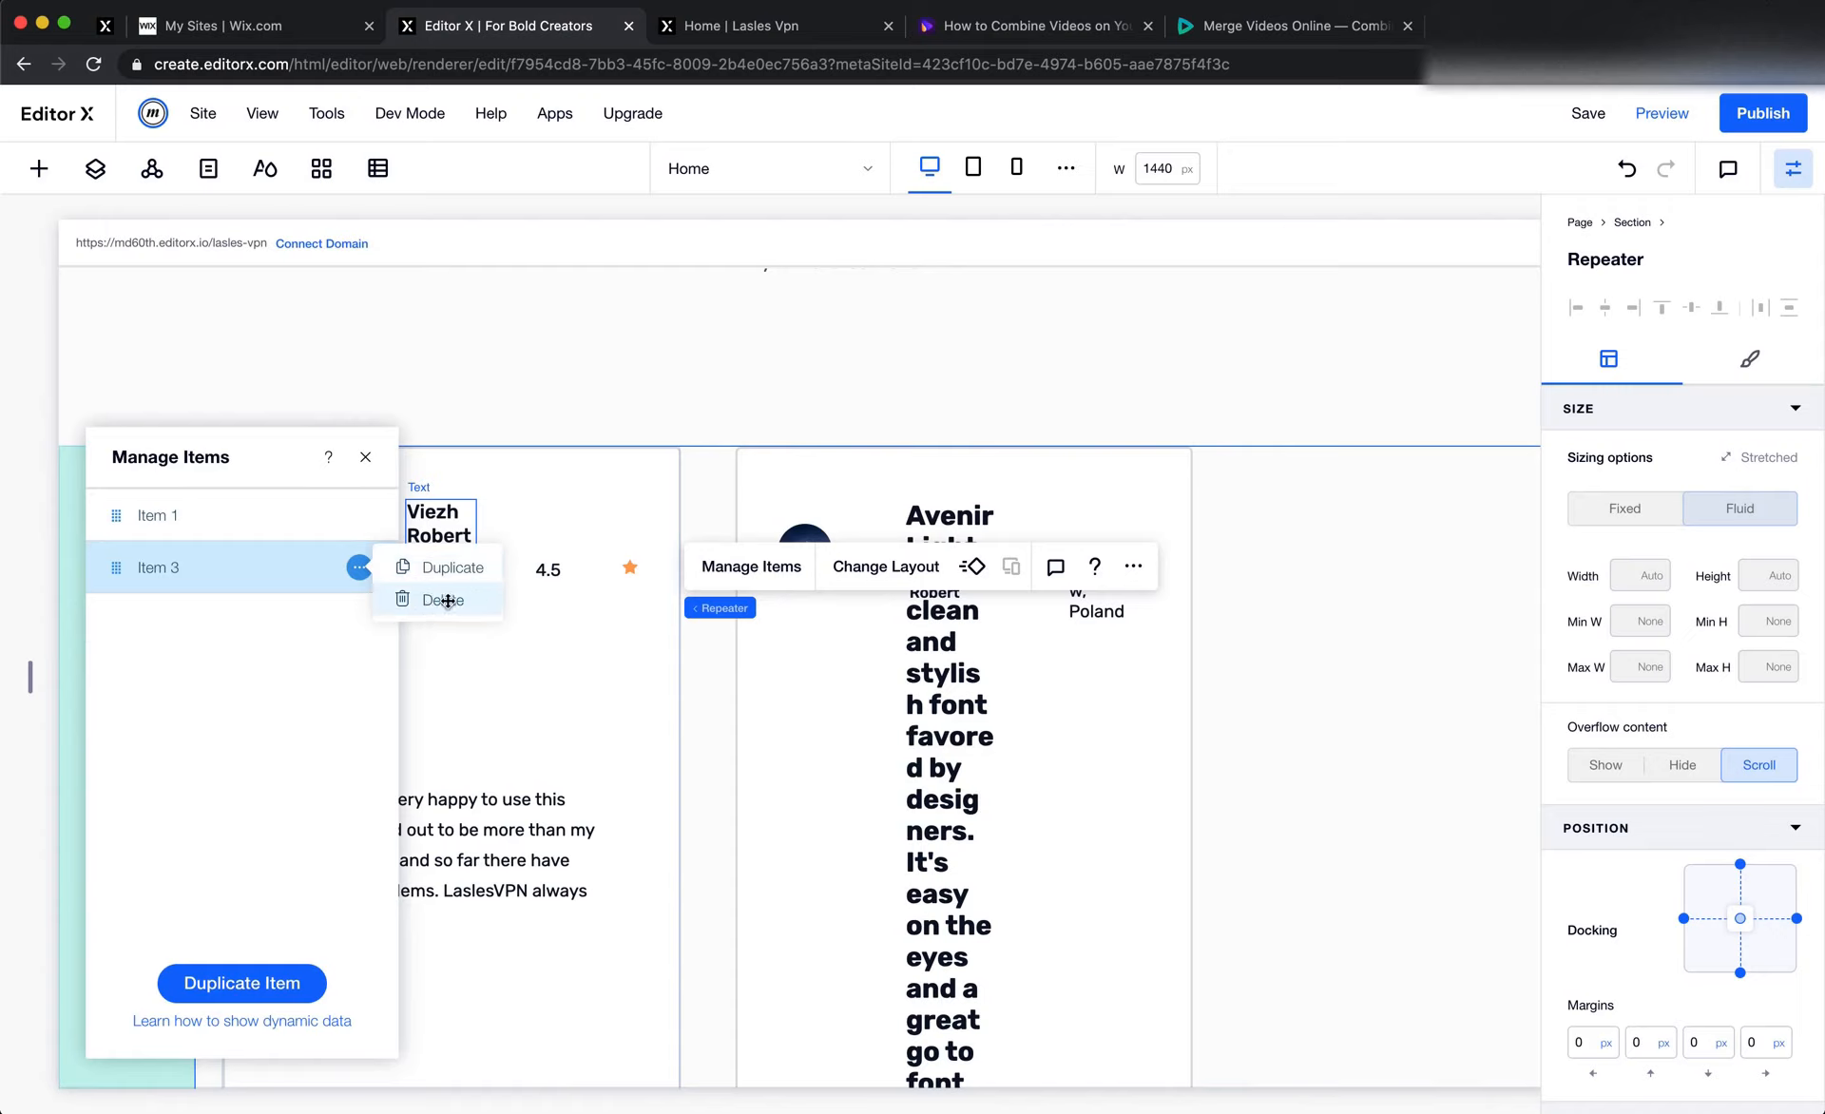
click(443, 600)
click(770, 561)
Set the remaining card's padding to 30 px and link the values so all four sides match
click(589, 678)
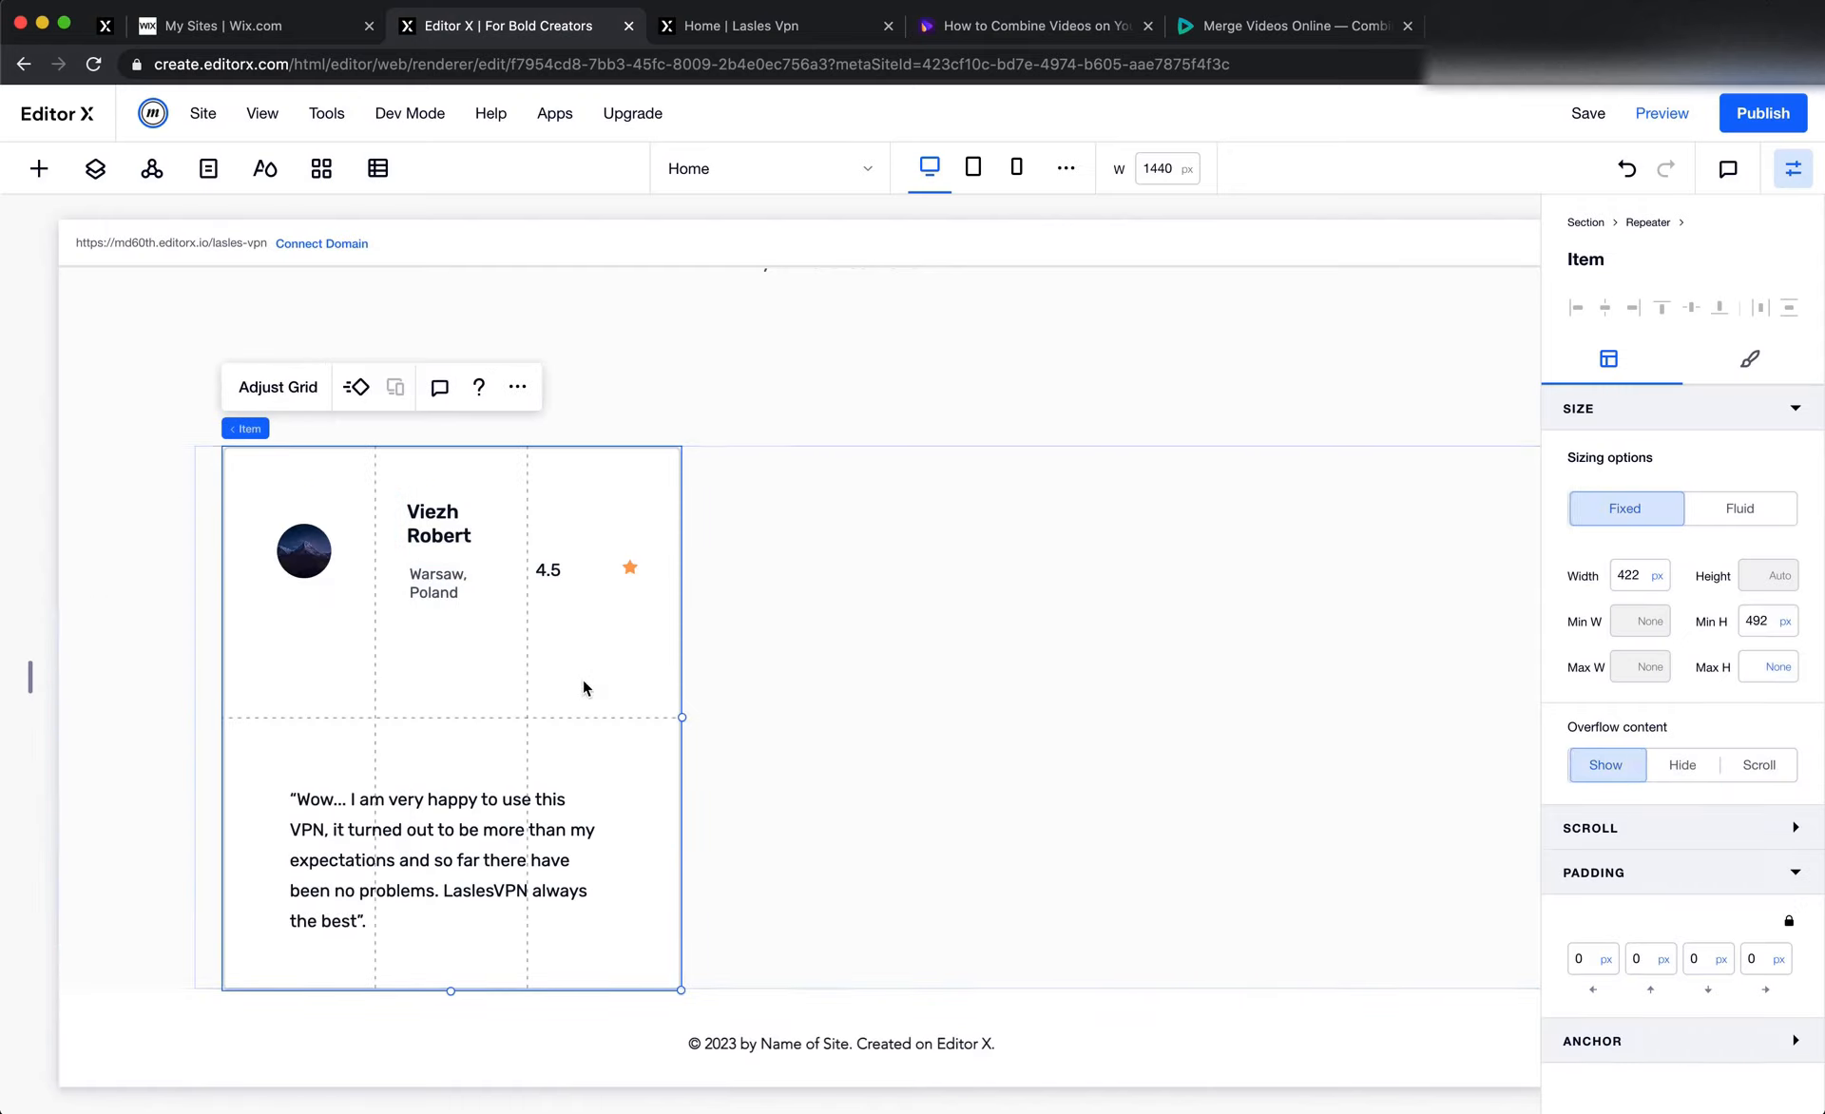
click(1588, 962)
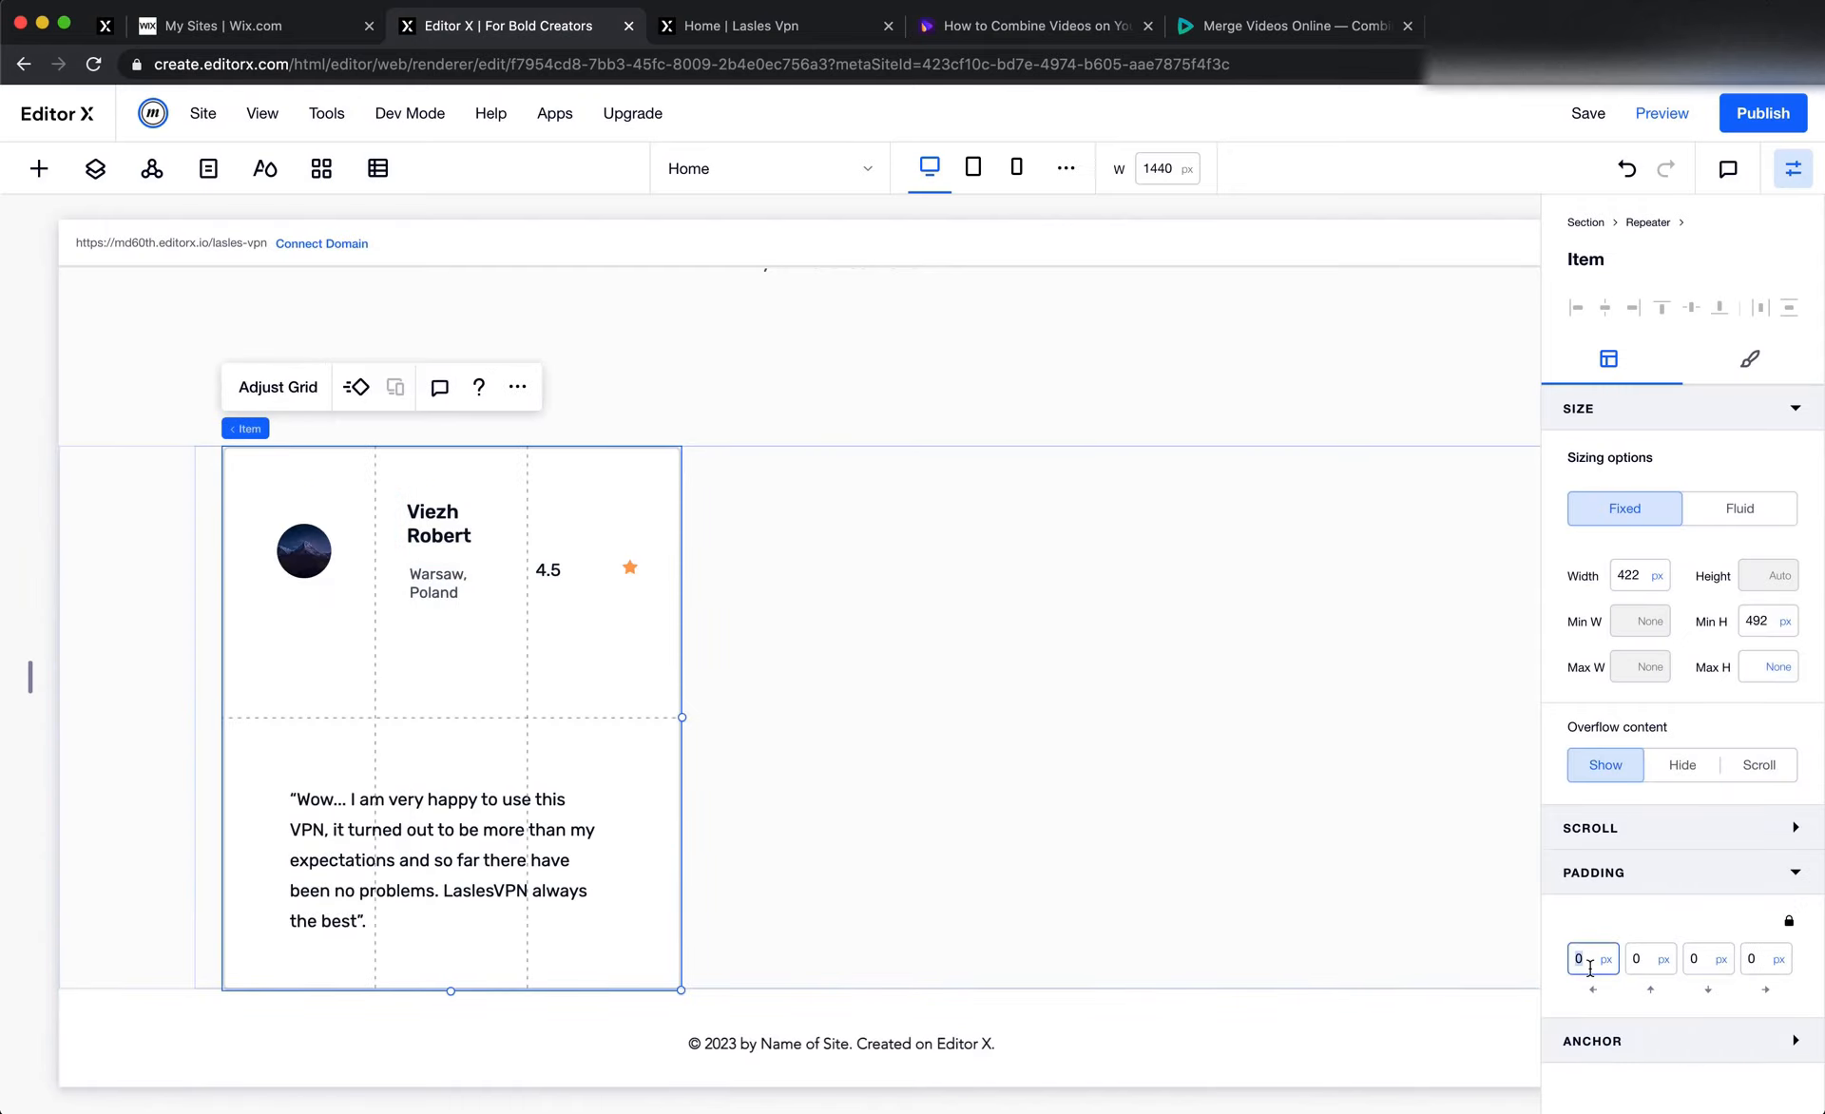
text(30)
key(Return)
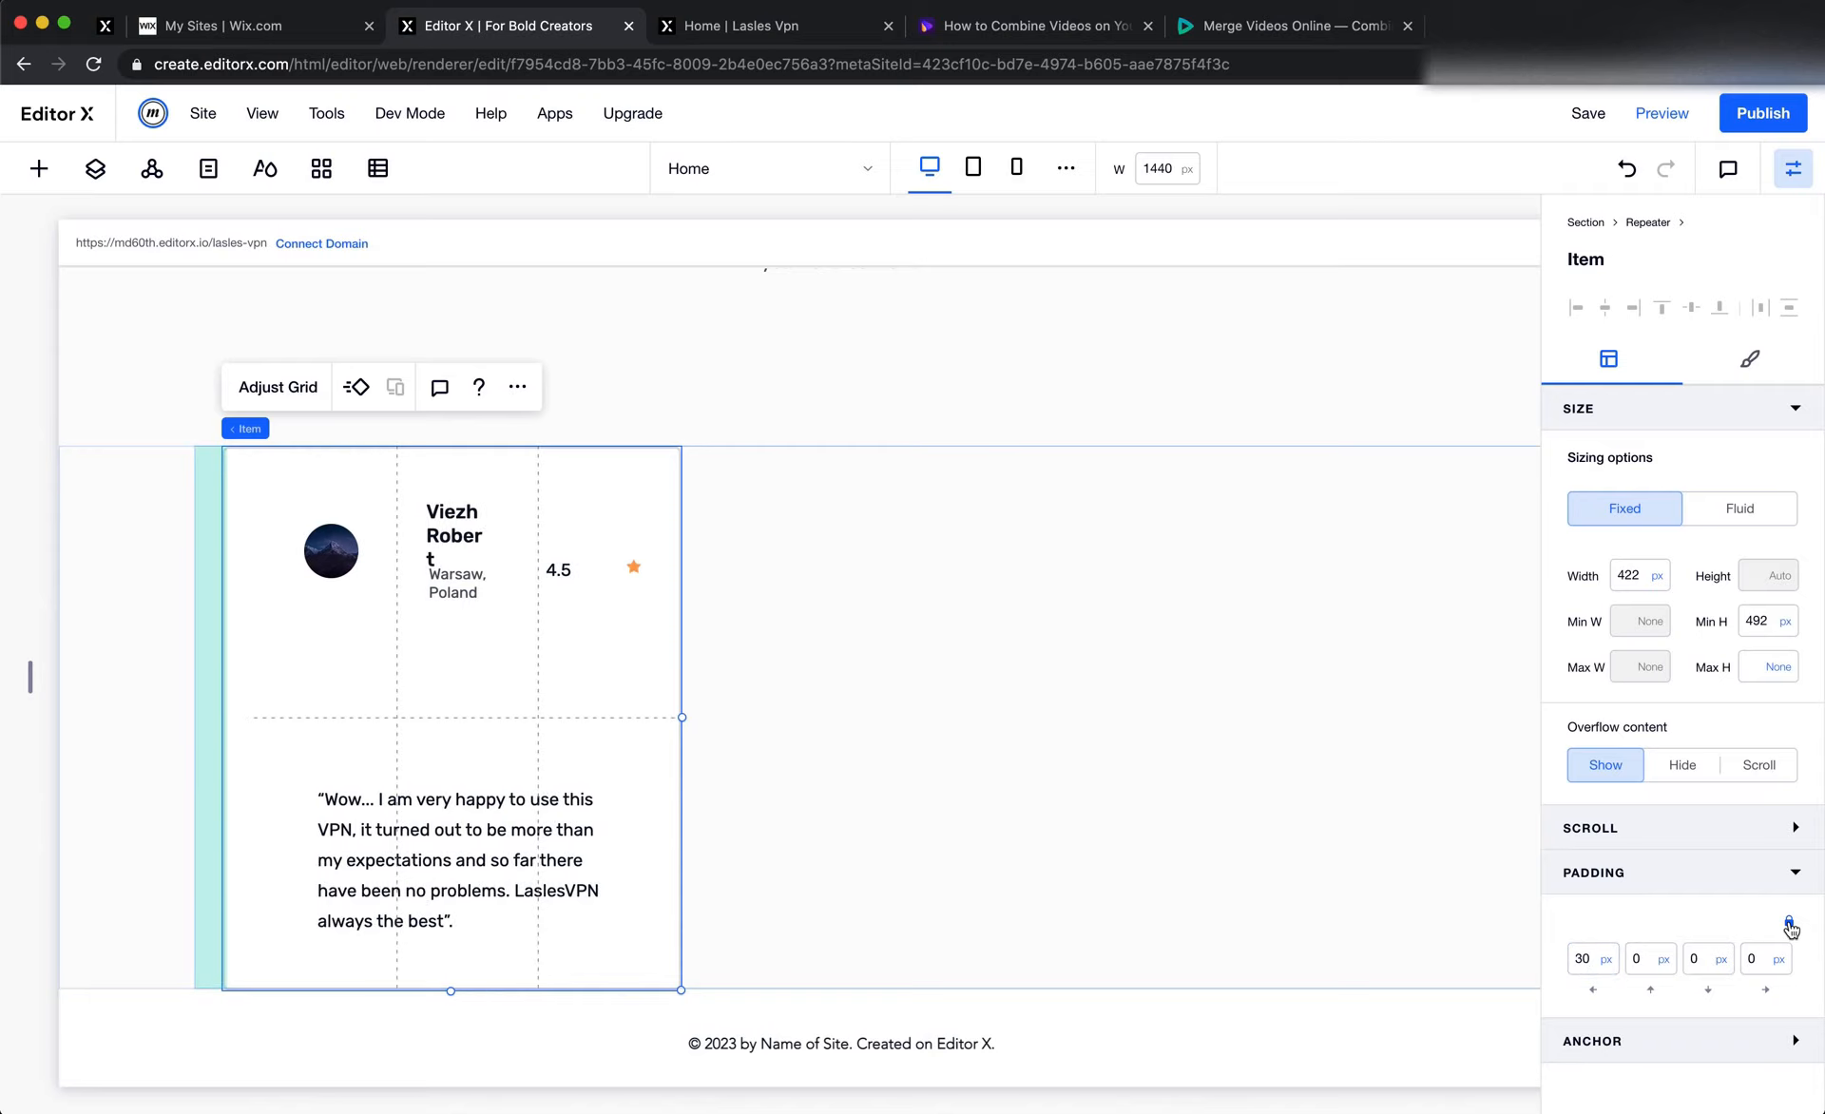
click(1789, 922)
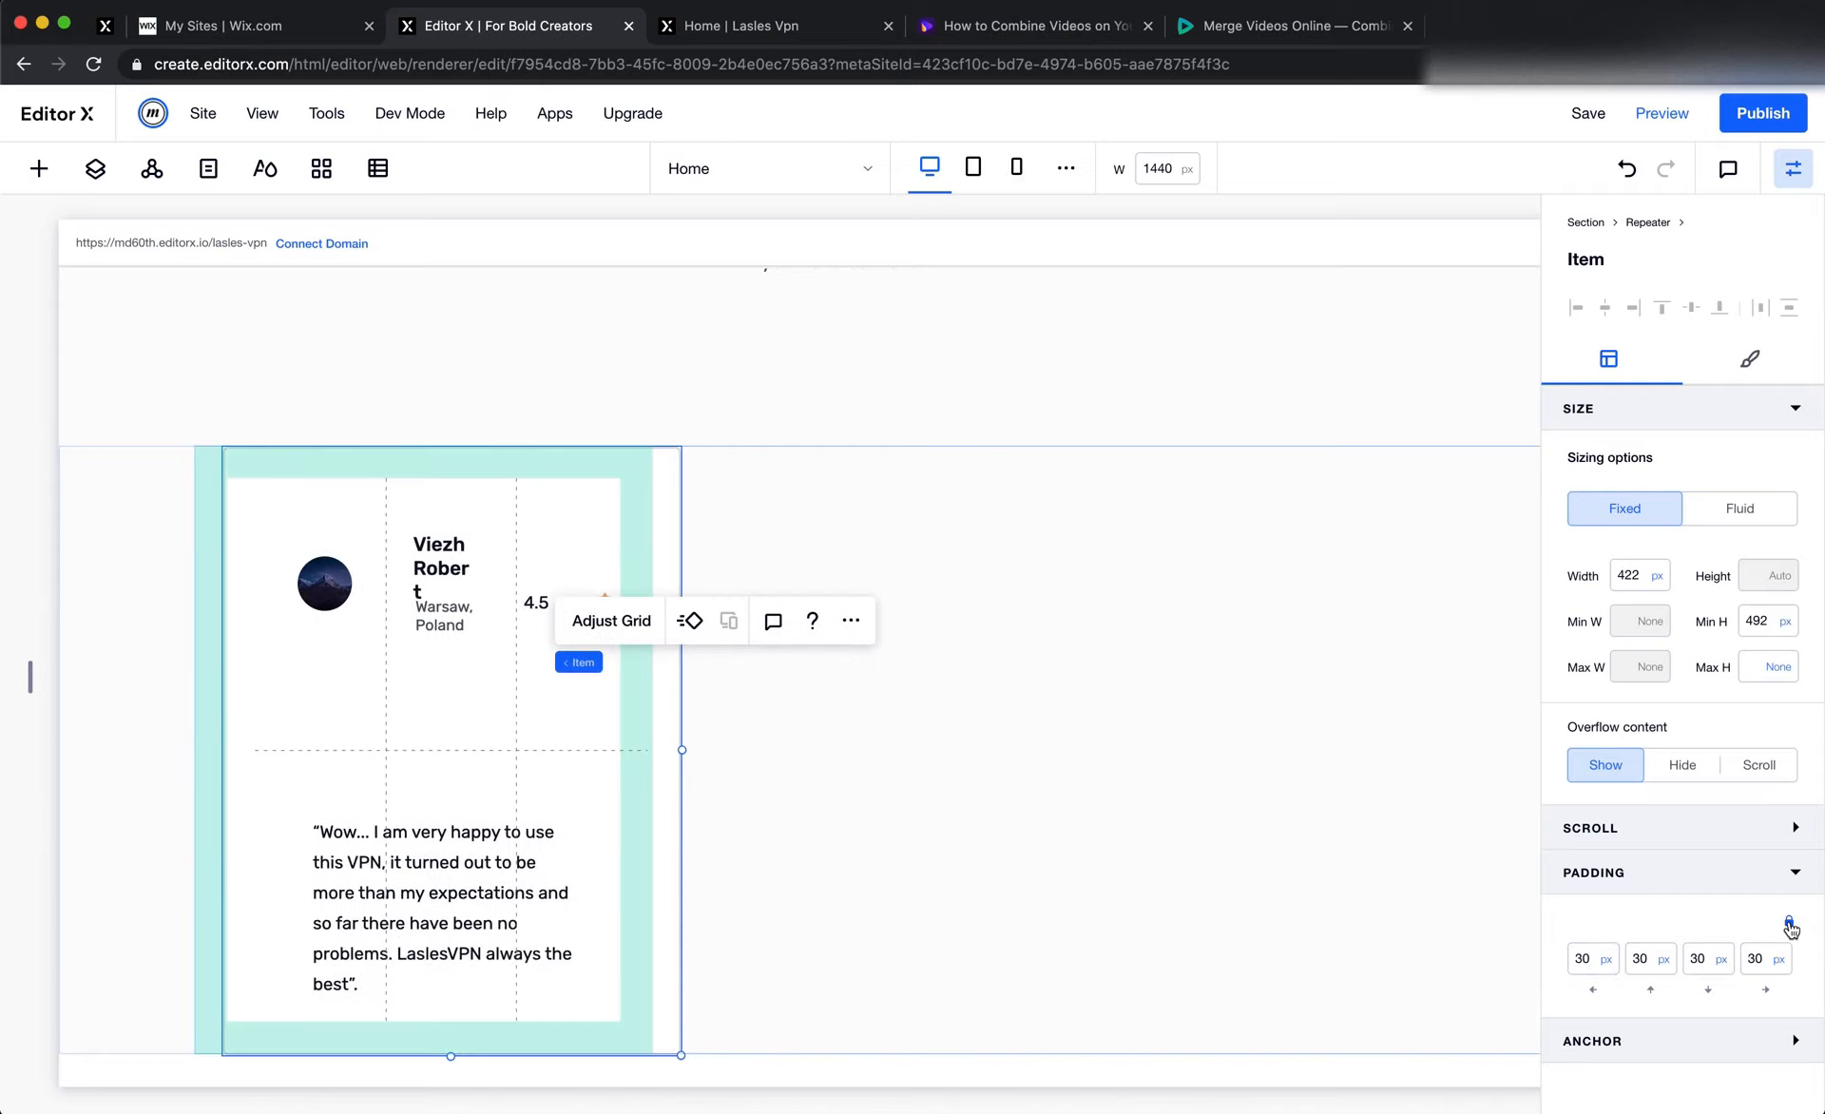
click(1092, 854)
Dock the card's quote text to the left instead of the centre and set its width to 100%
click(589, 737)
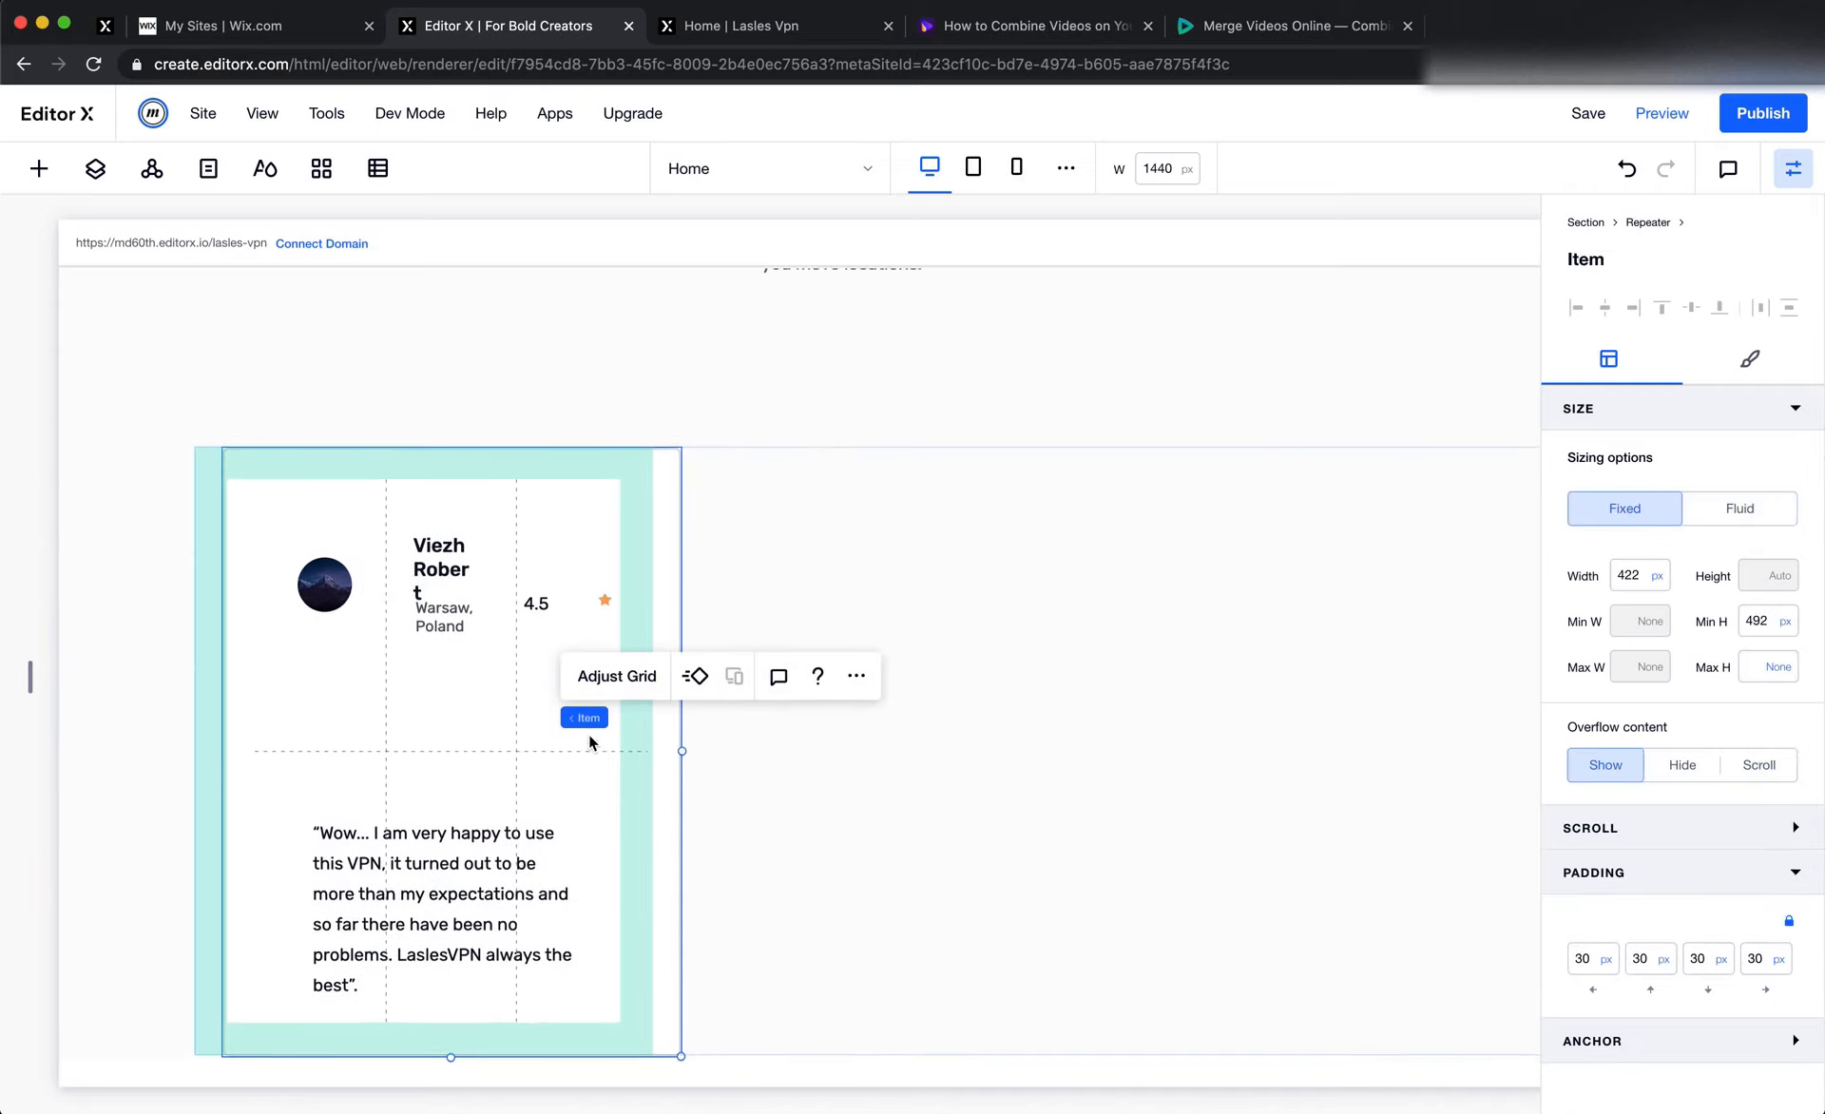
scroll(589, 737, up, 1)
scroll(589, 736, right, 1)
scroll(589, 736, left, 2)
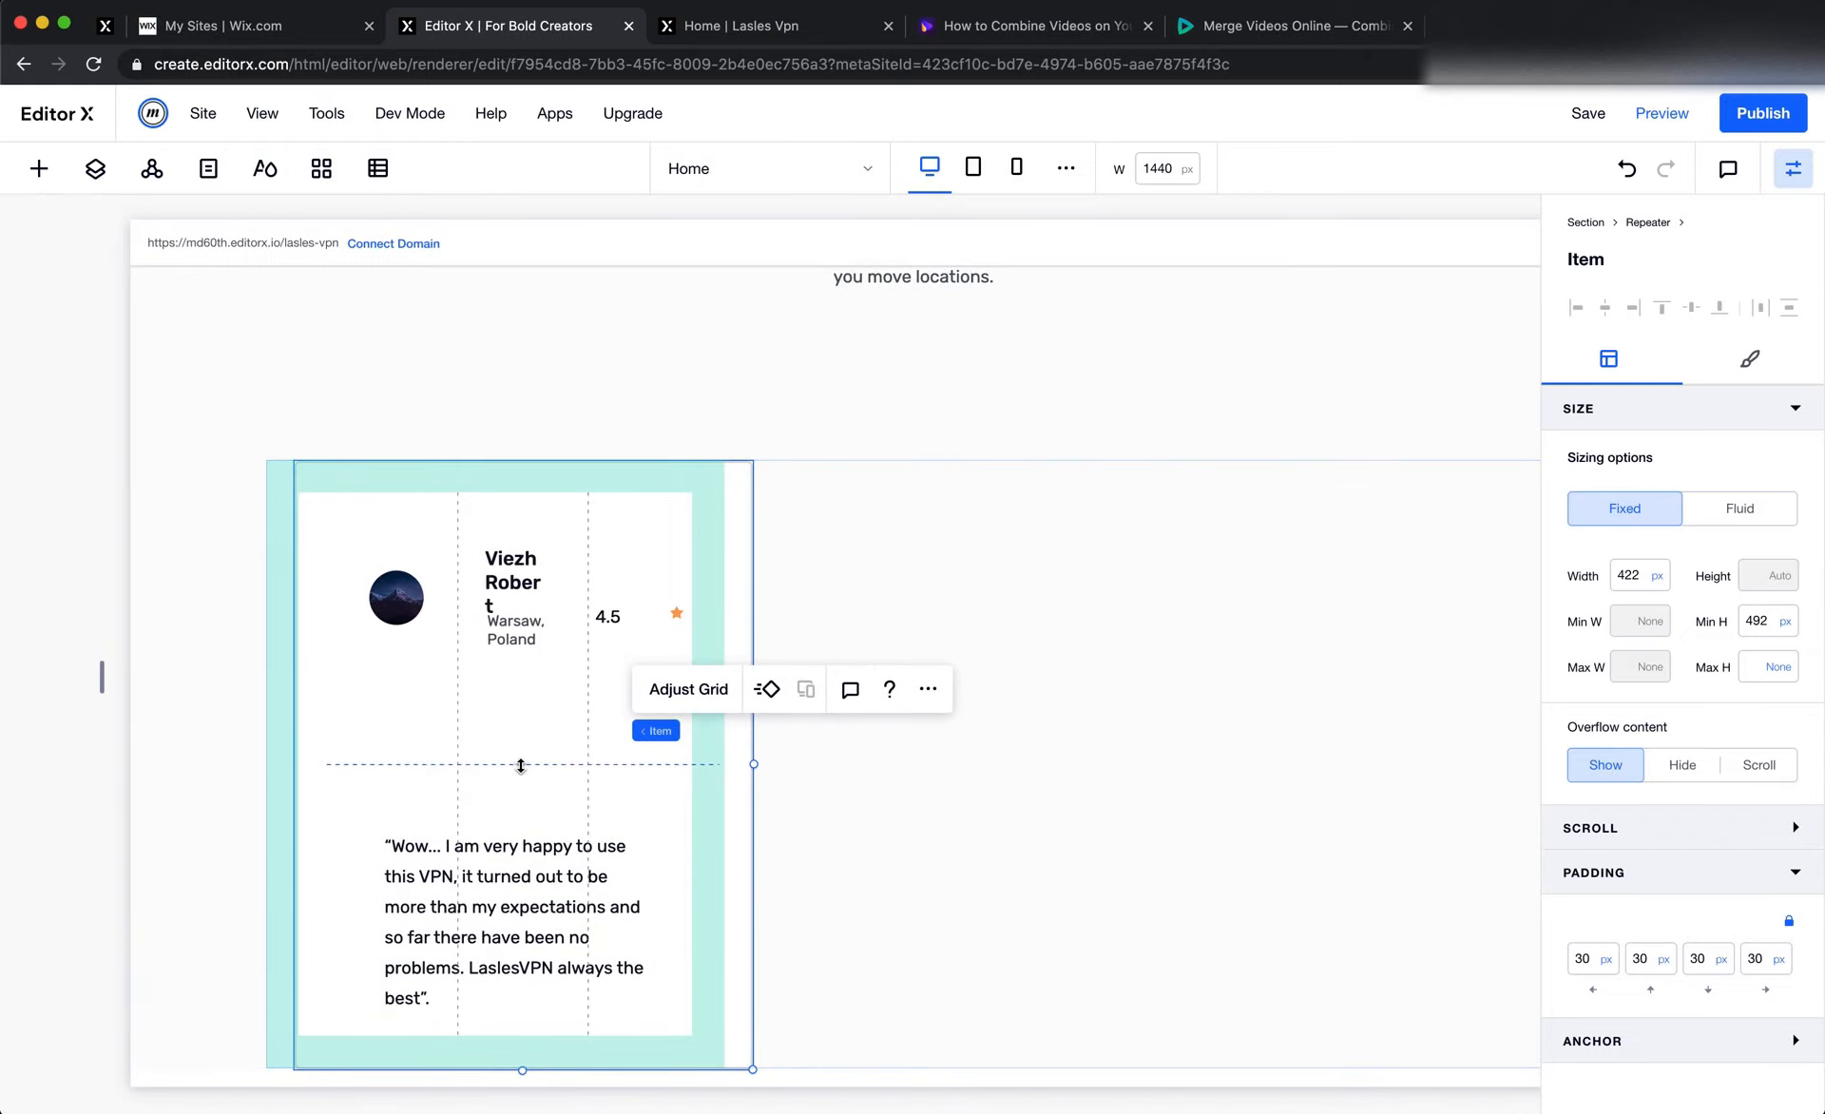
scroll(496, 752, up, 1)
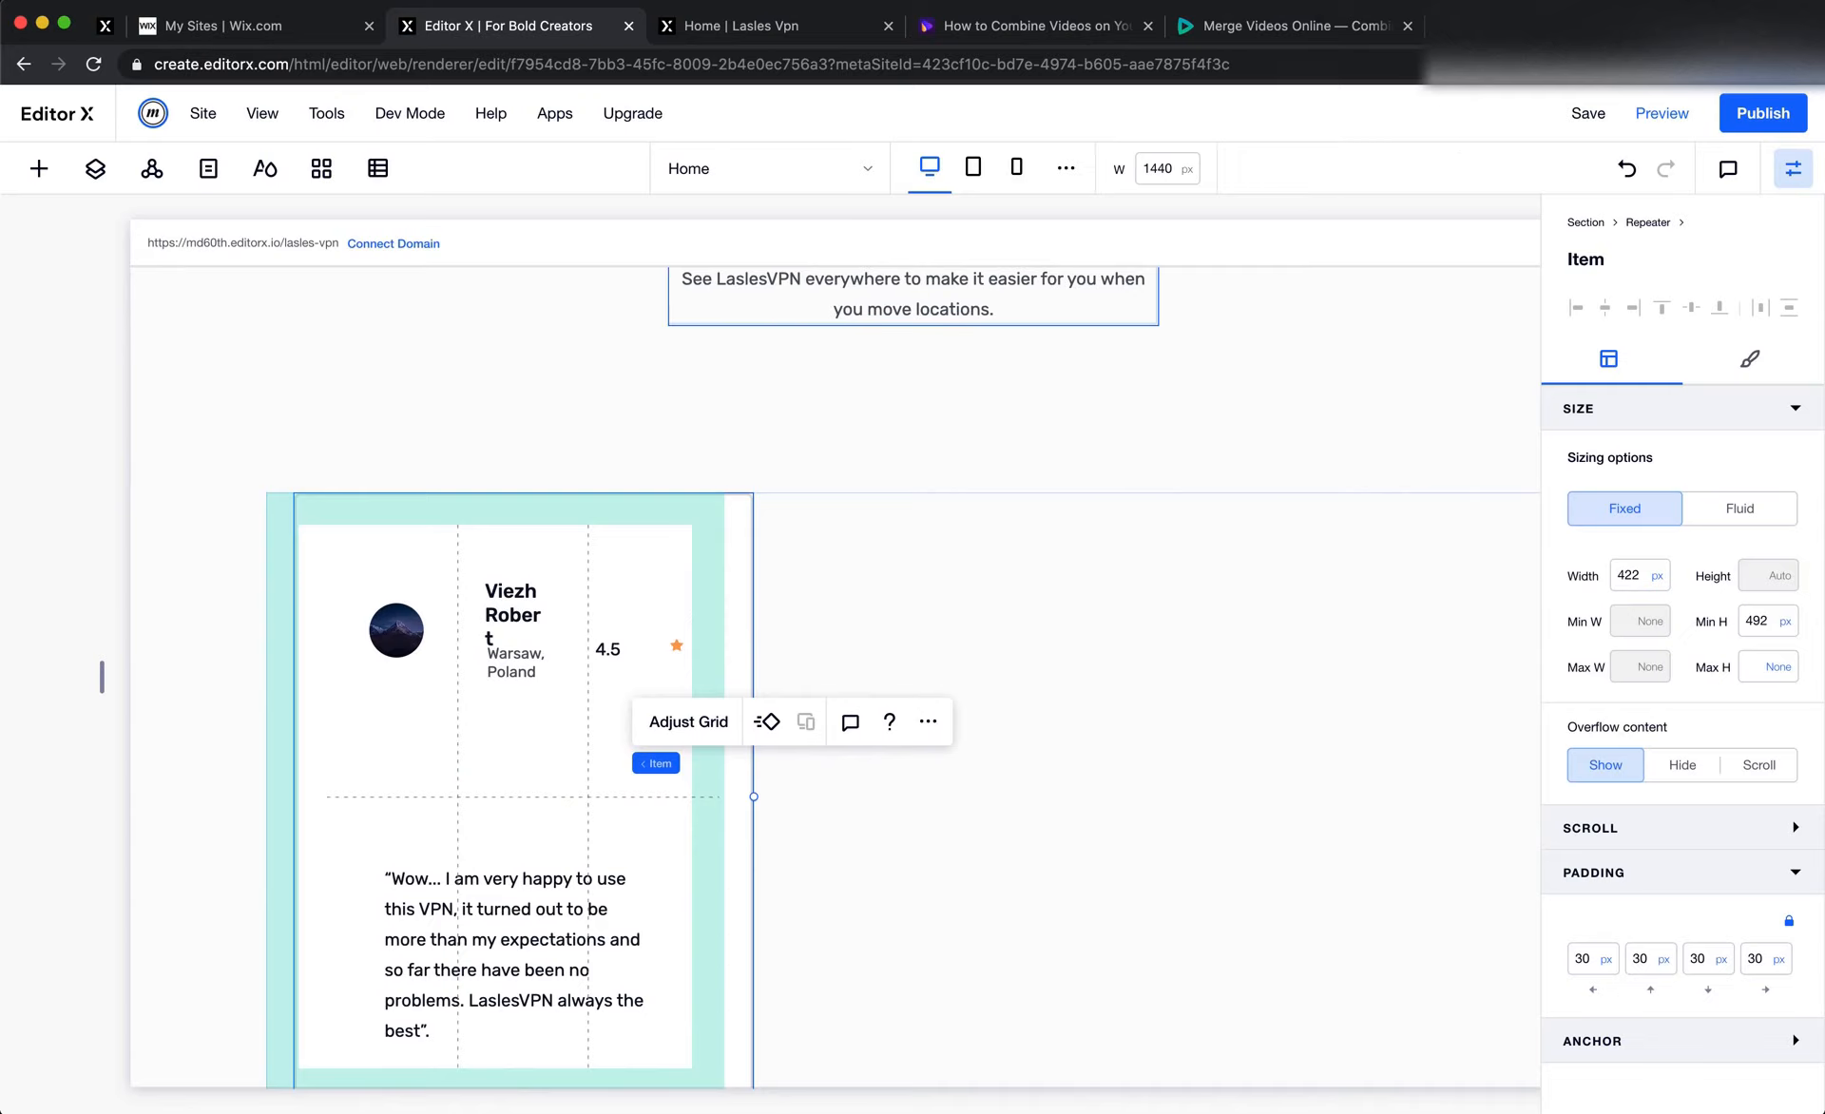
click(467, 869)
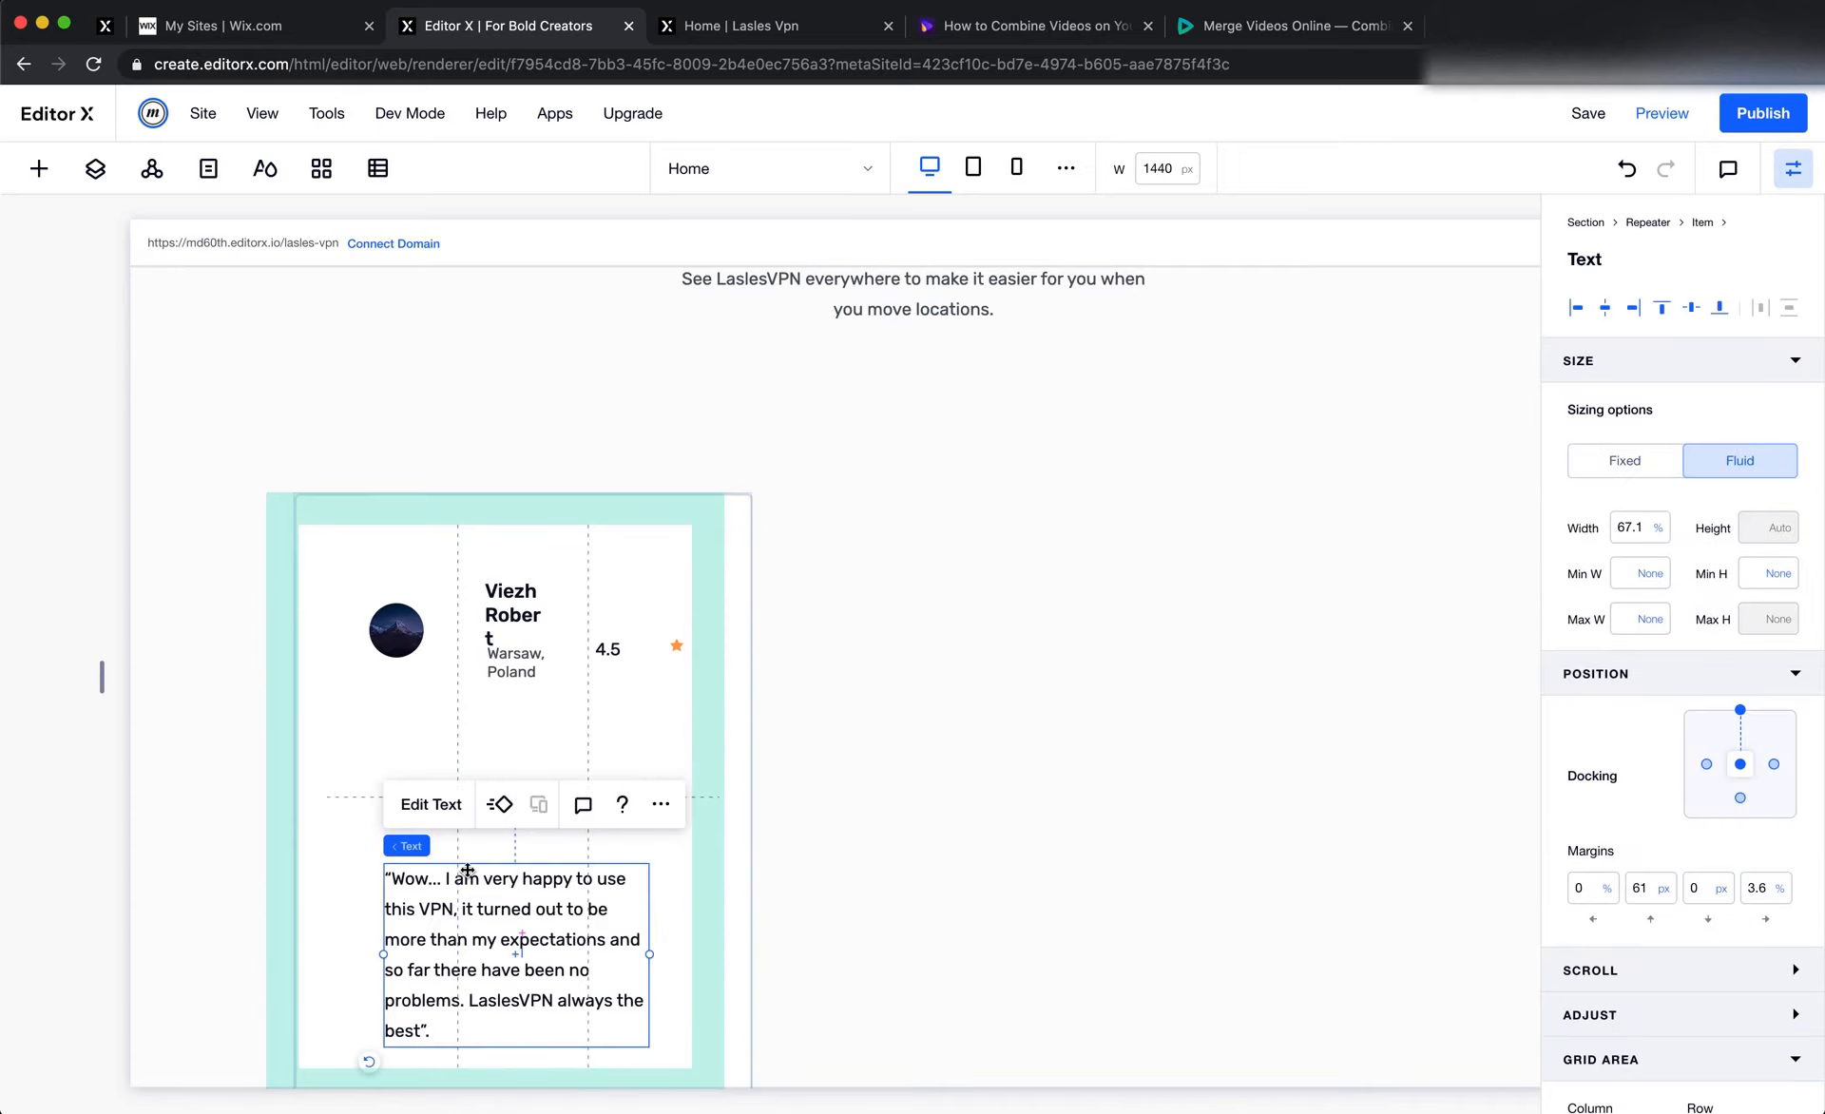
click(1706, 764)
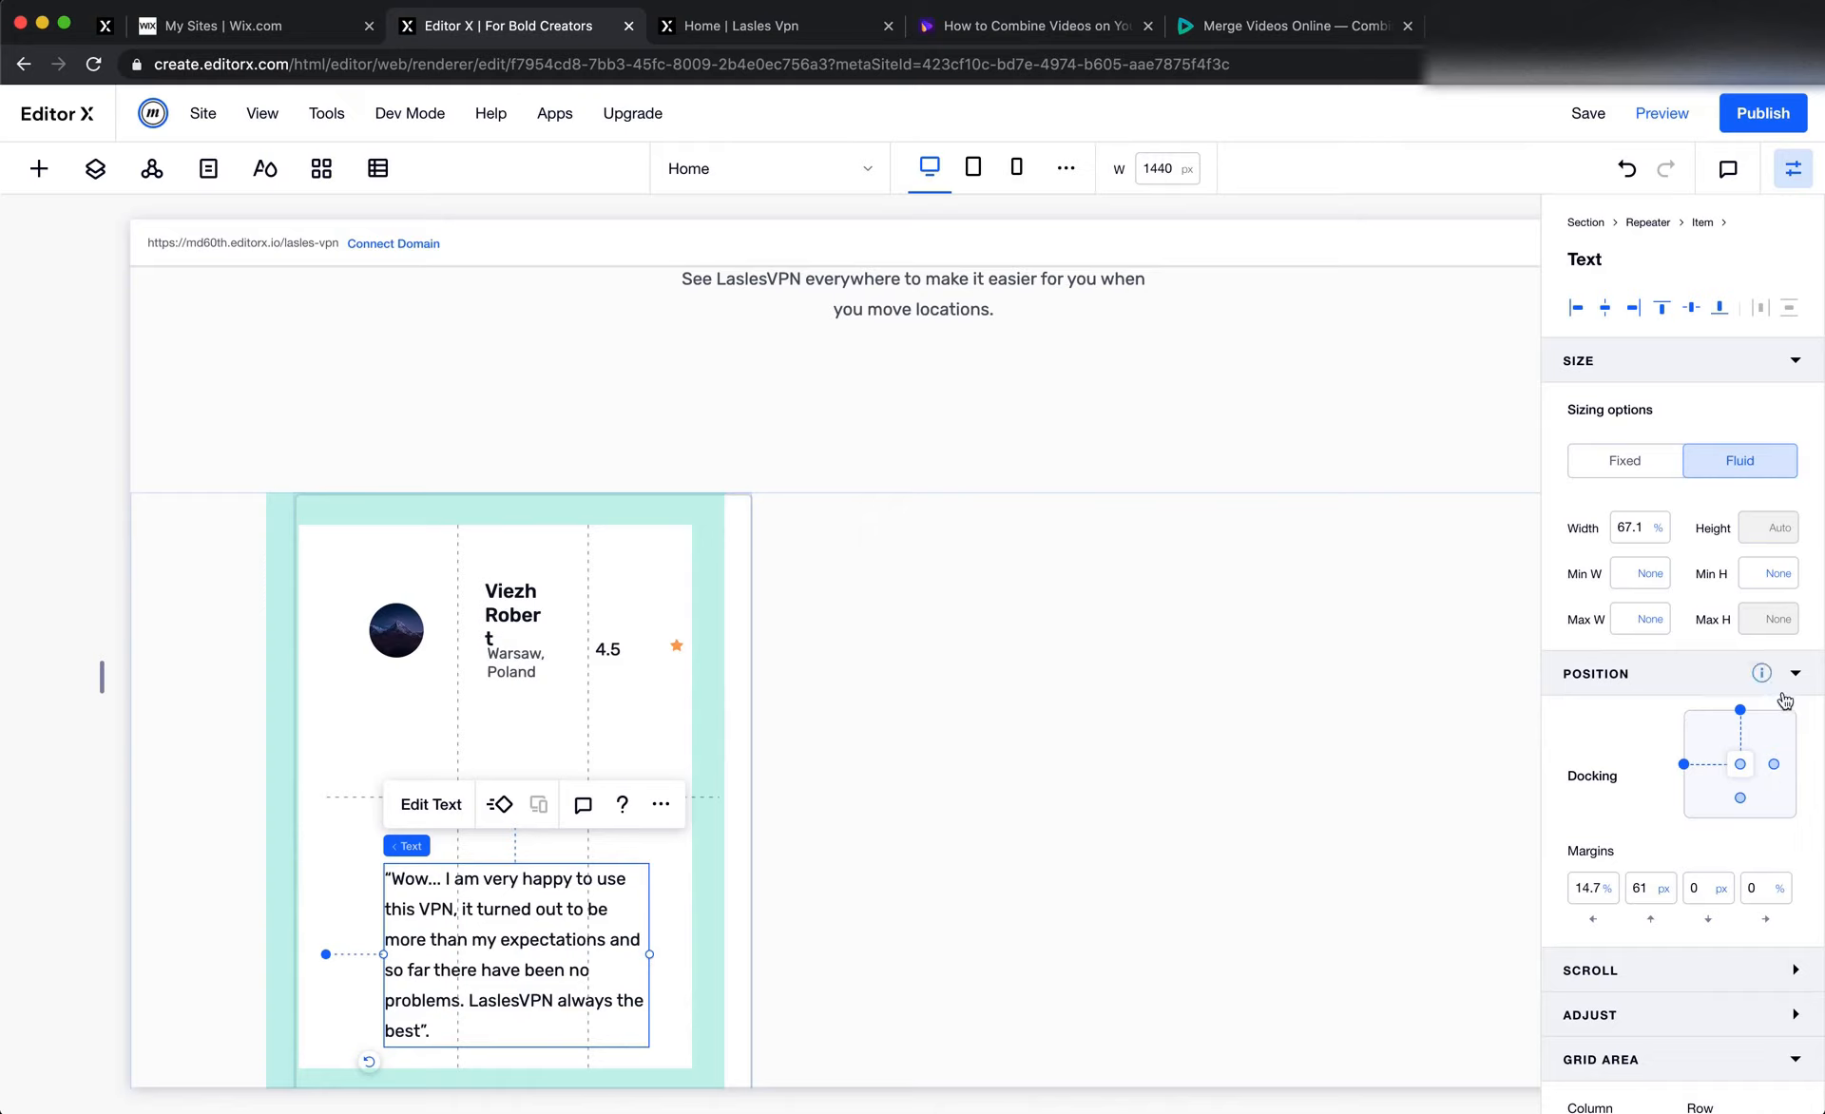
click(1632, 539)
text(100)
key(Tab)
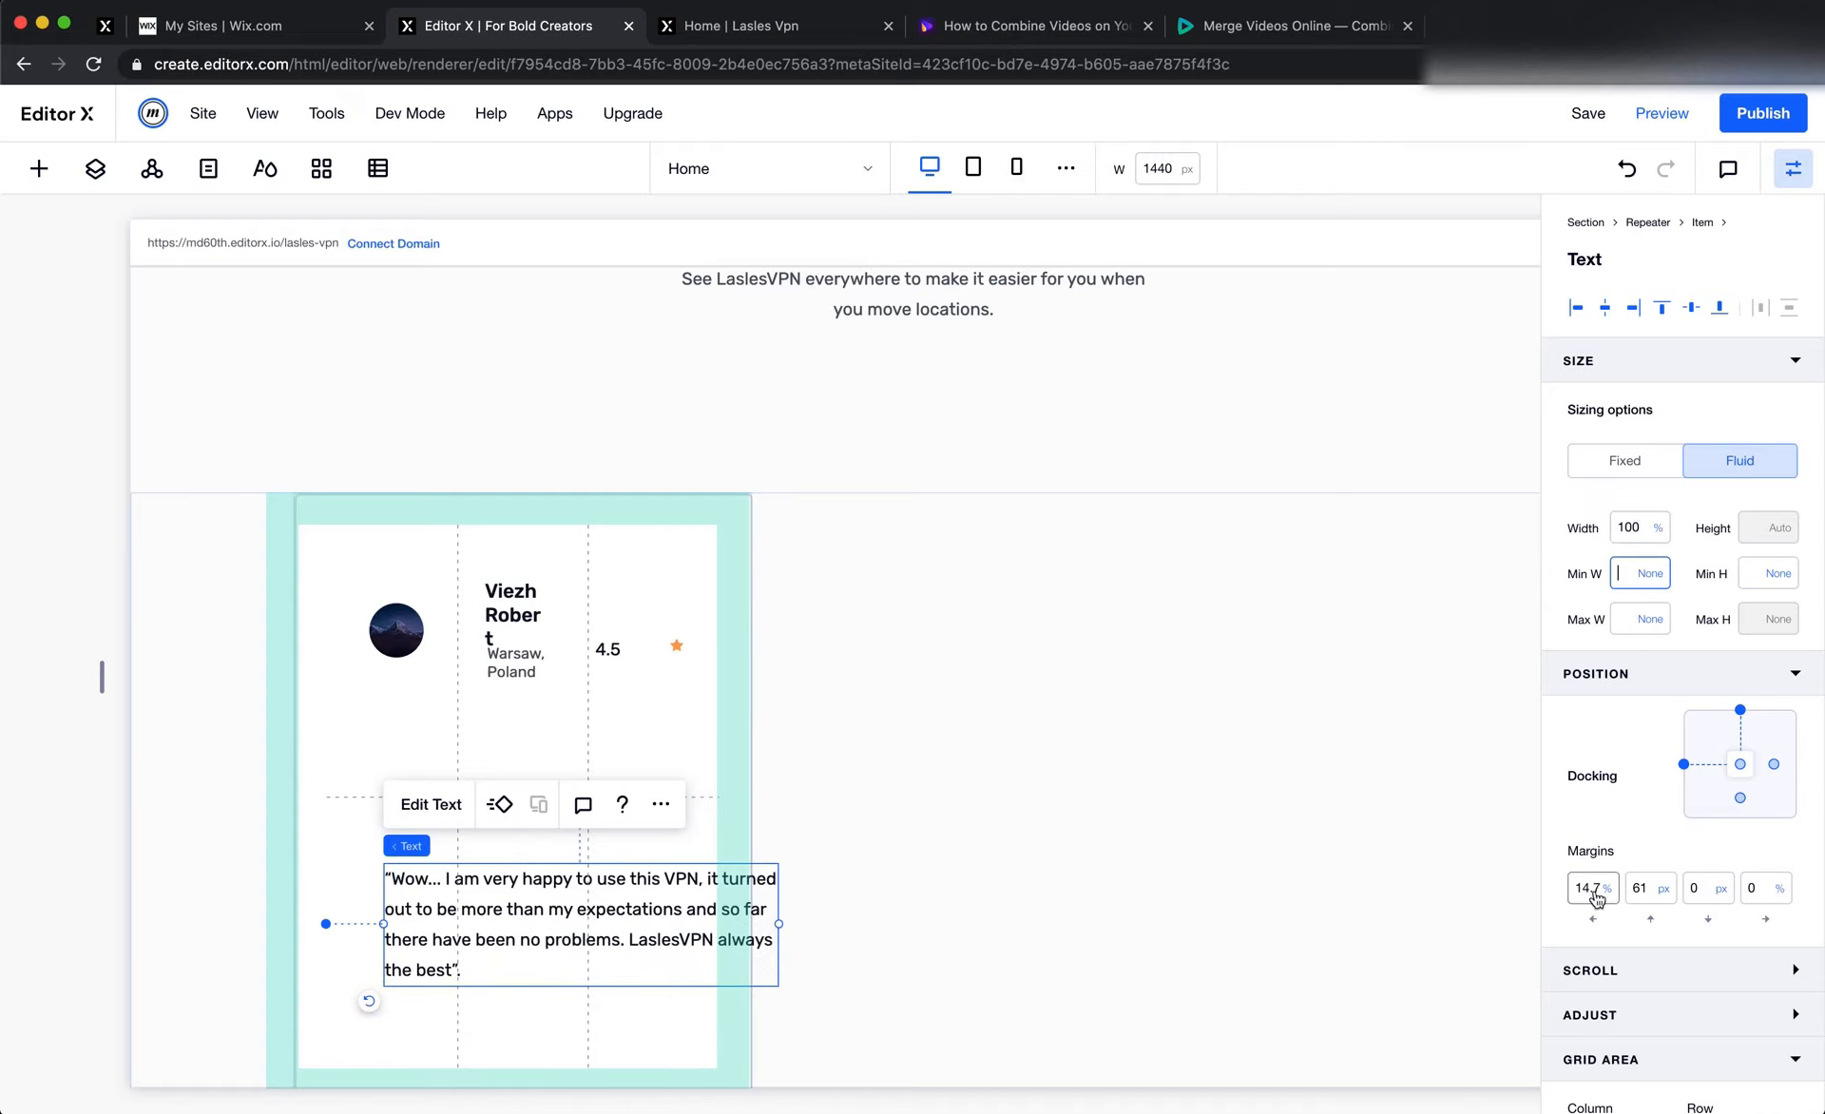
Set the quote text's left and top margins to 0
click(1596, 893)
text(0)
key(Tab)
text(0)
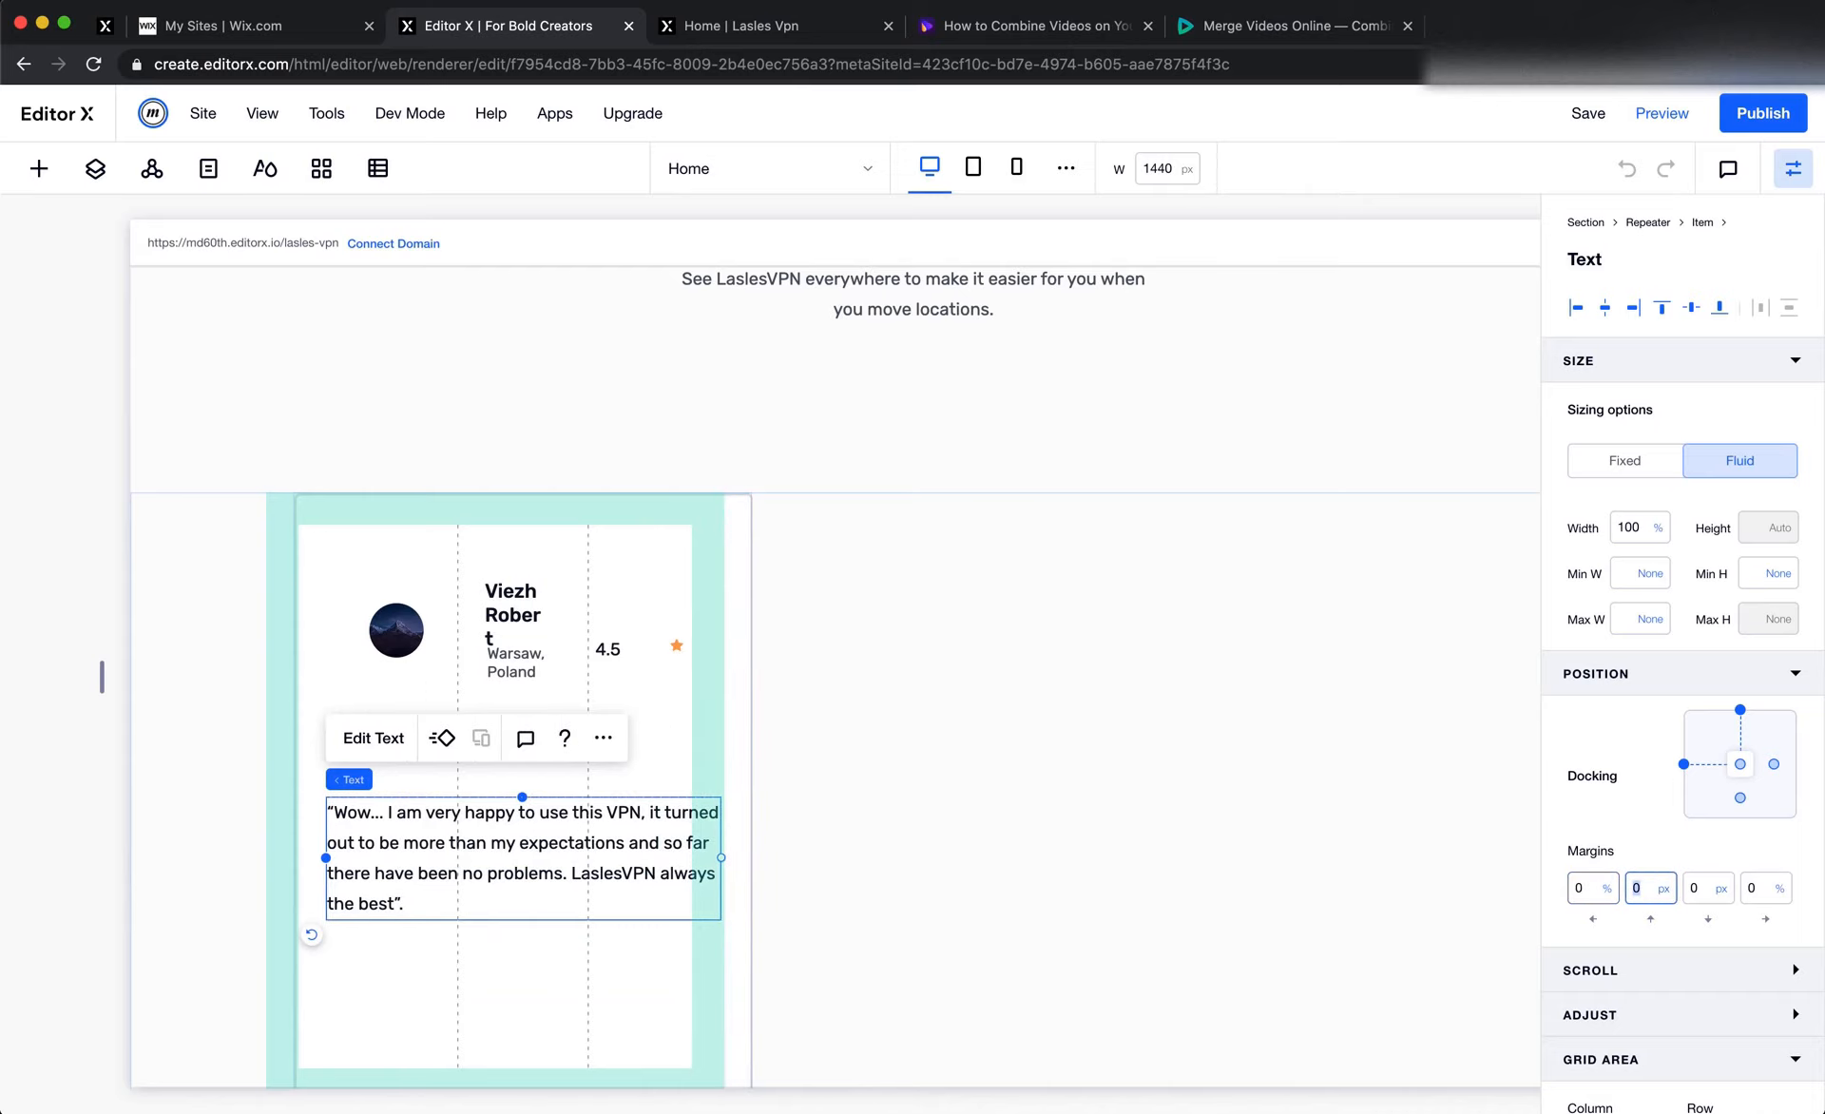
click(1205, 879)
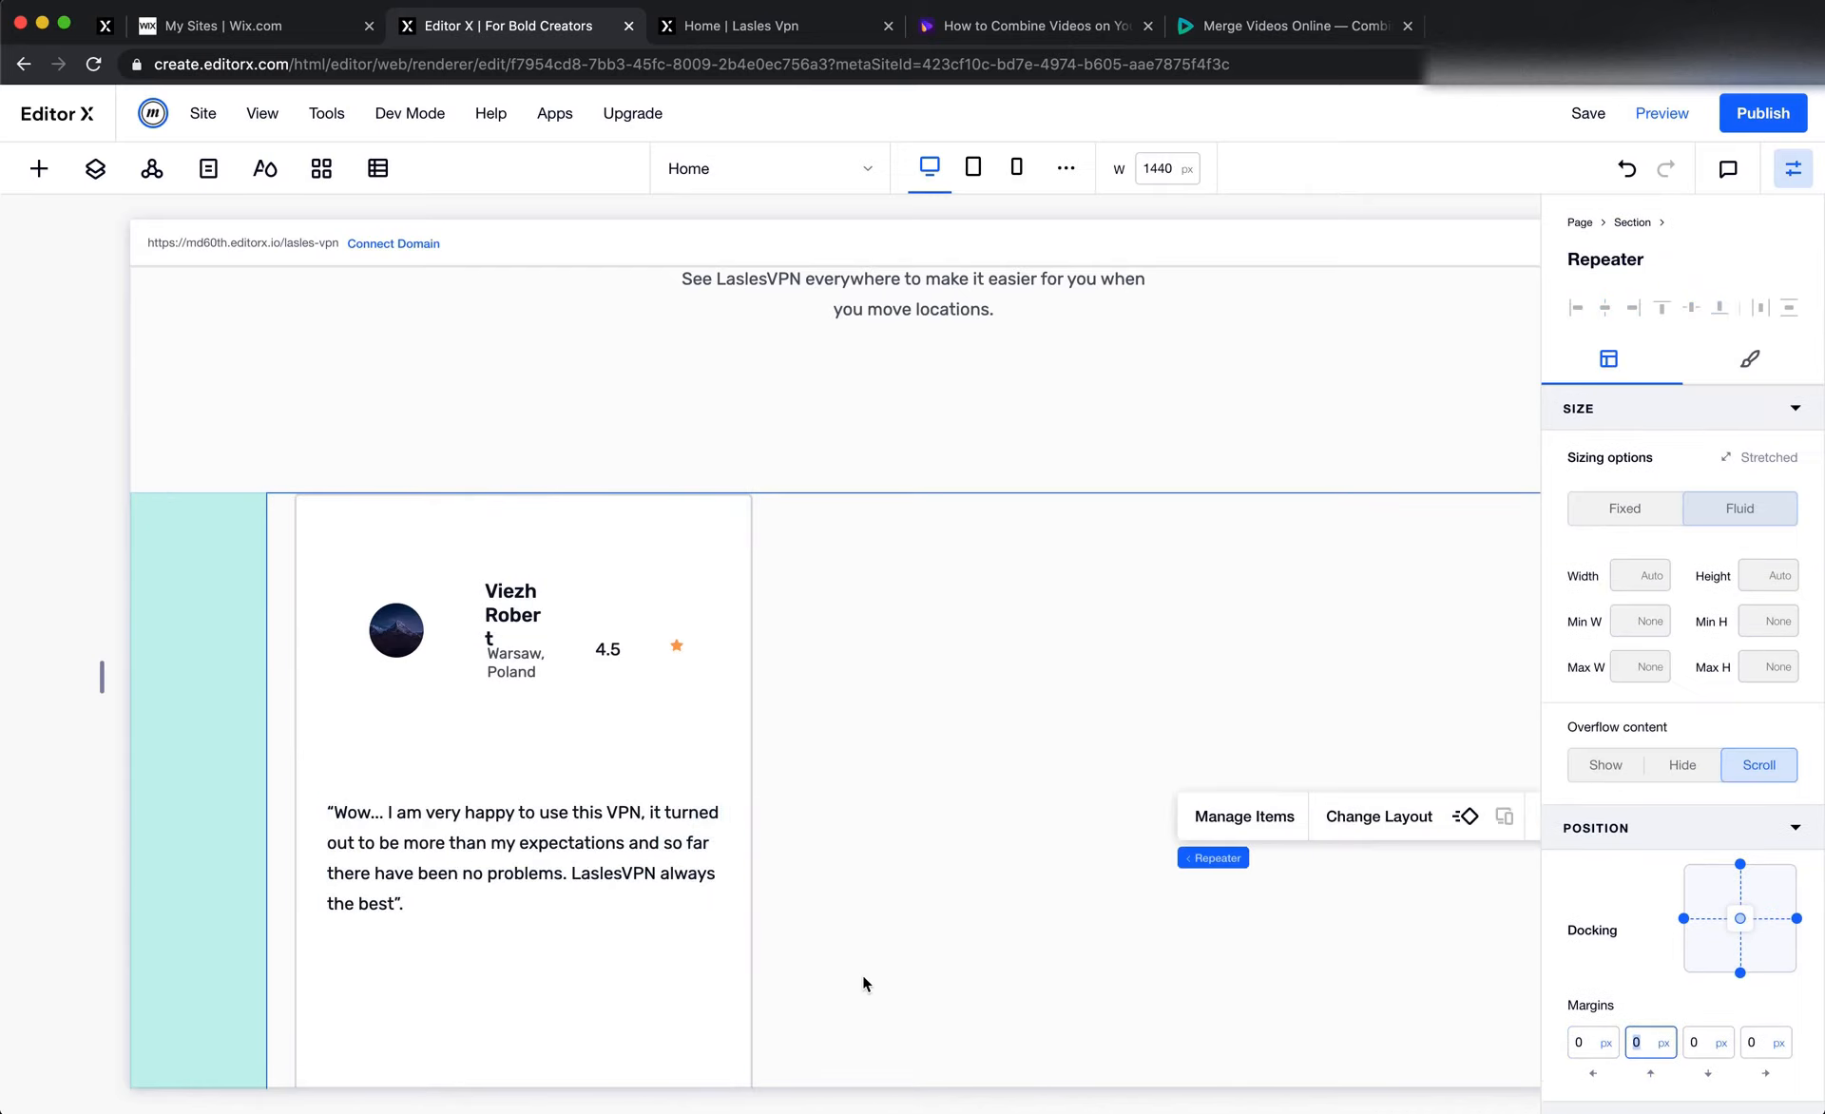
Switch to Figma and check the size of the profile picture in the first testimonial card
key(super+Tab)
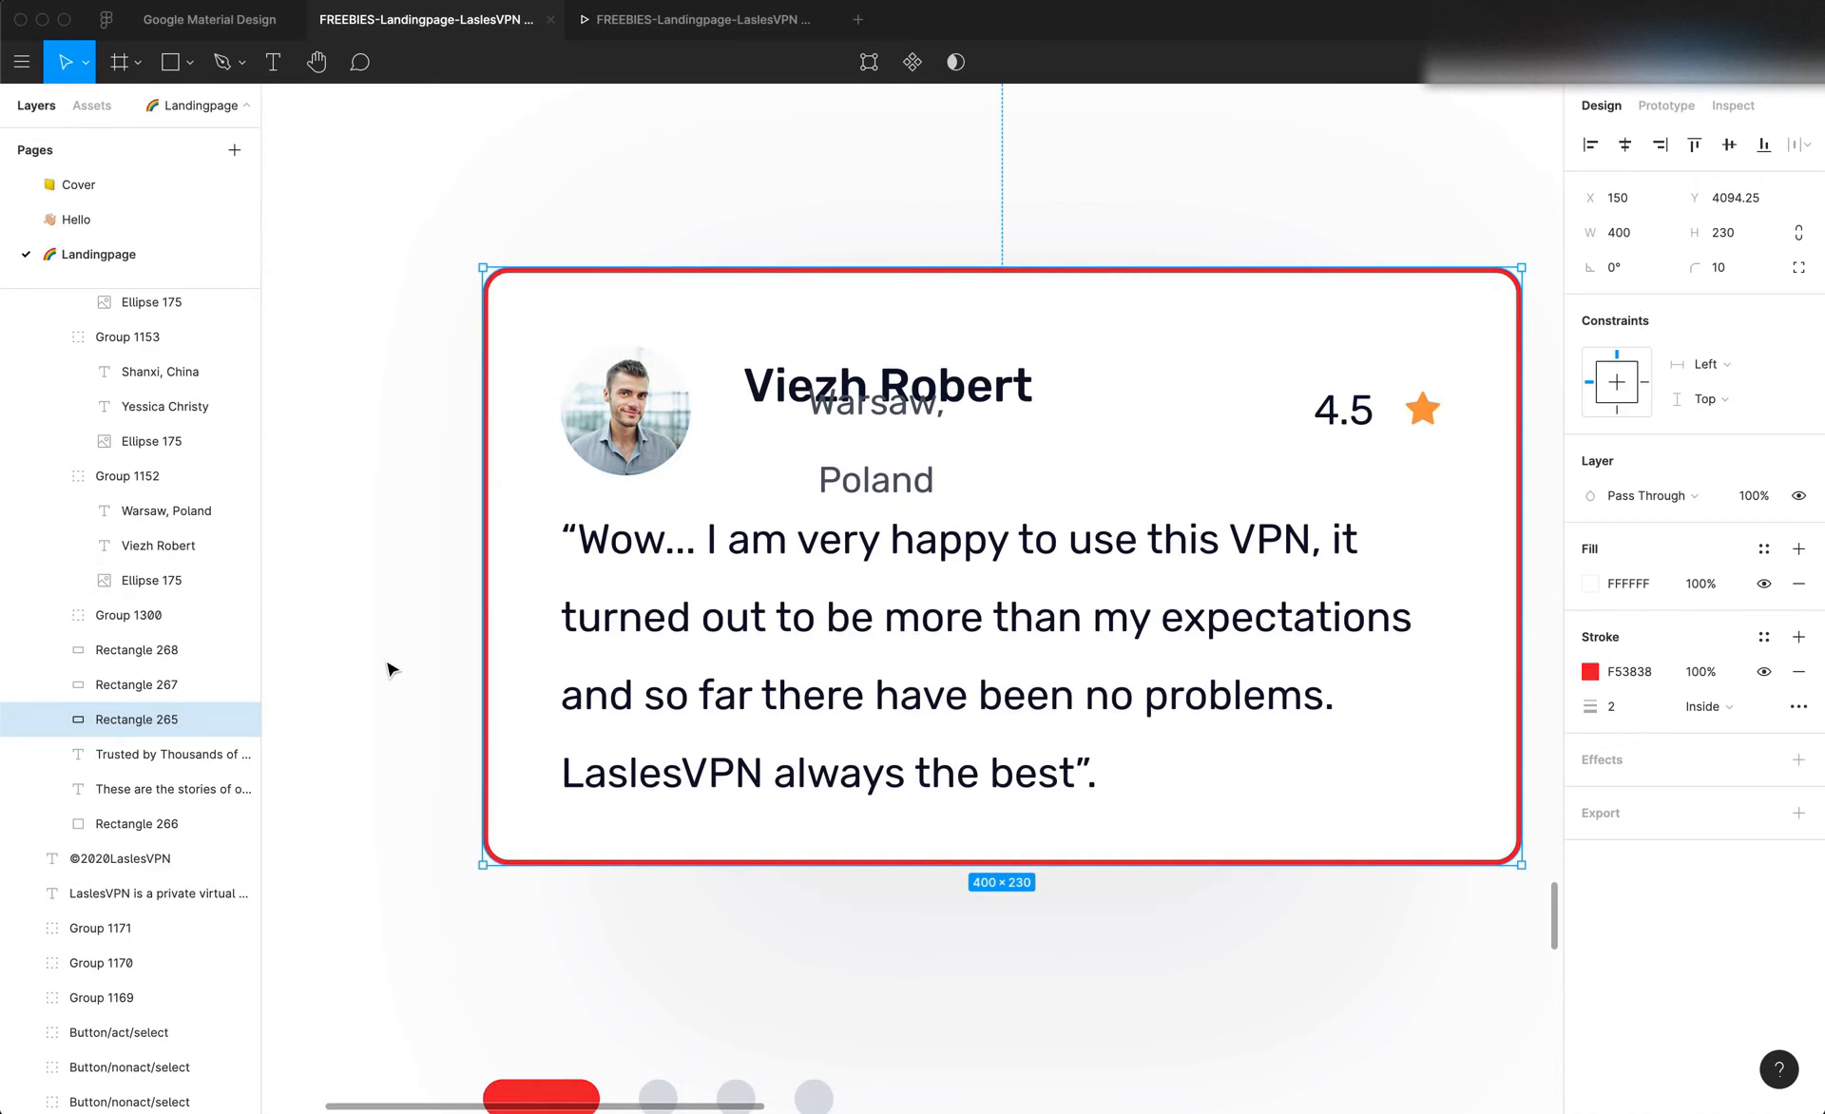
click(689, 364)
scroll(631, 407, down, 5)
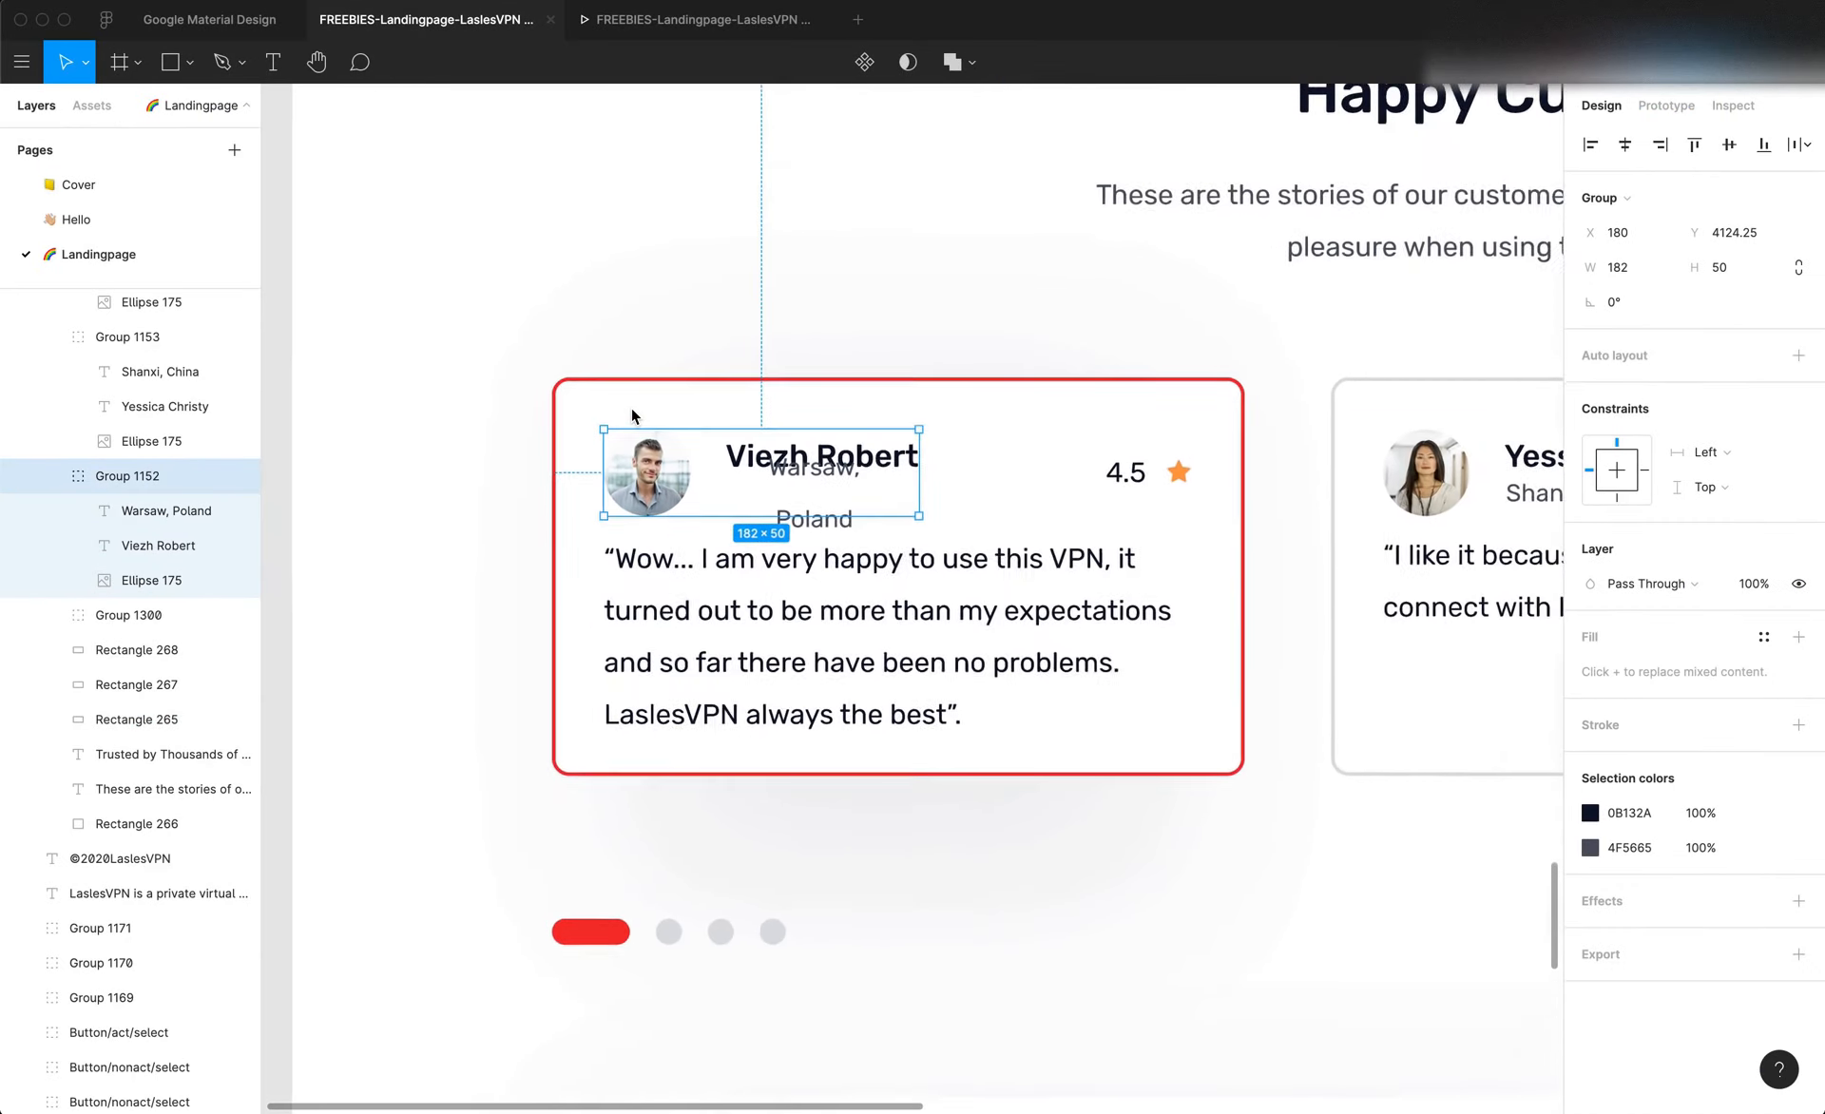
scroll(631, 412, down, 1)
double_click(666, 466)
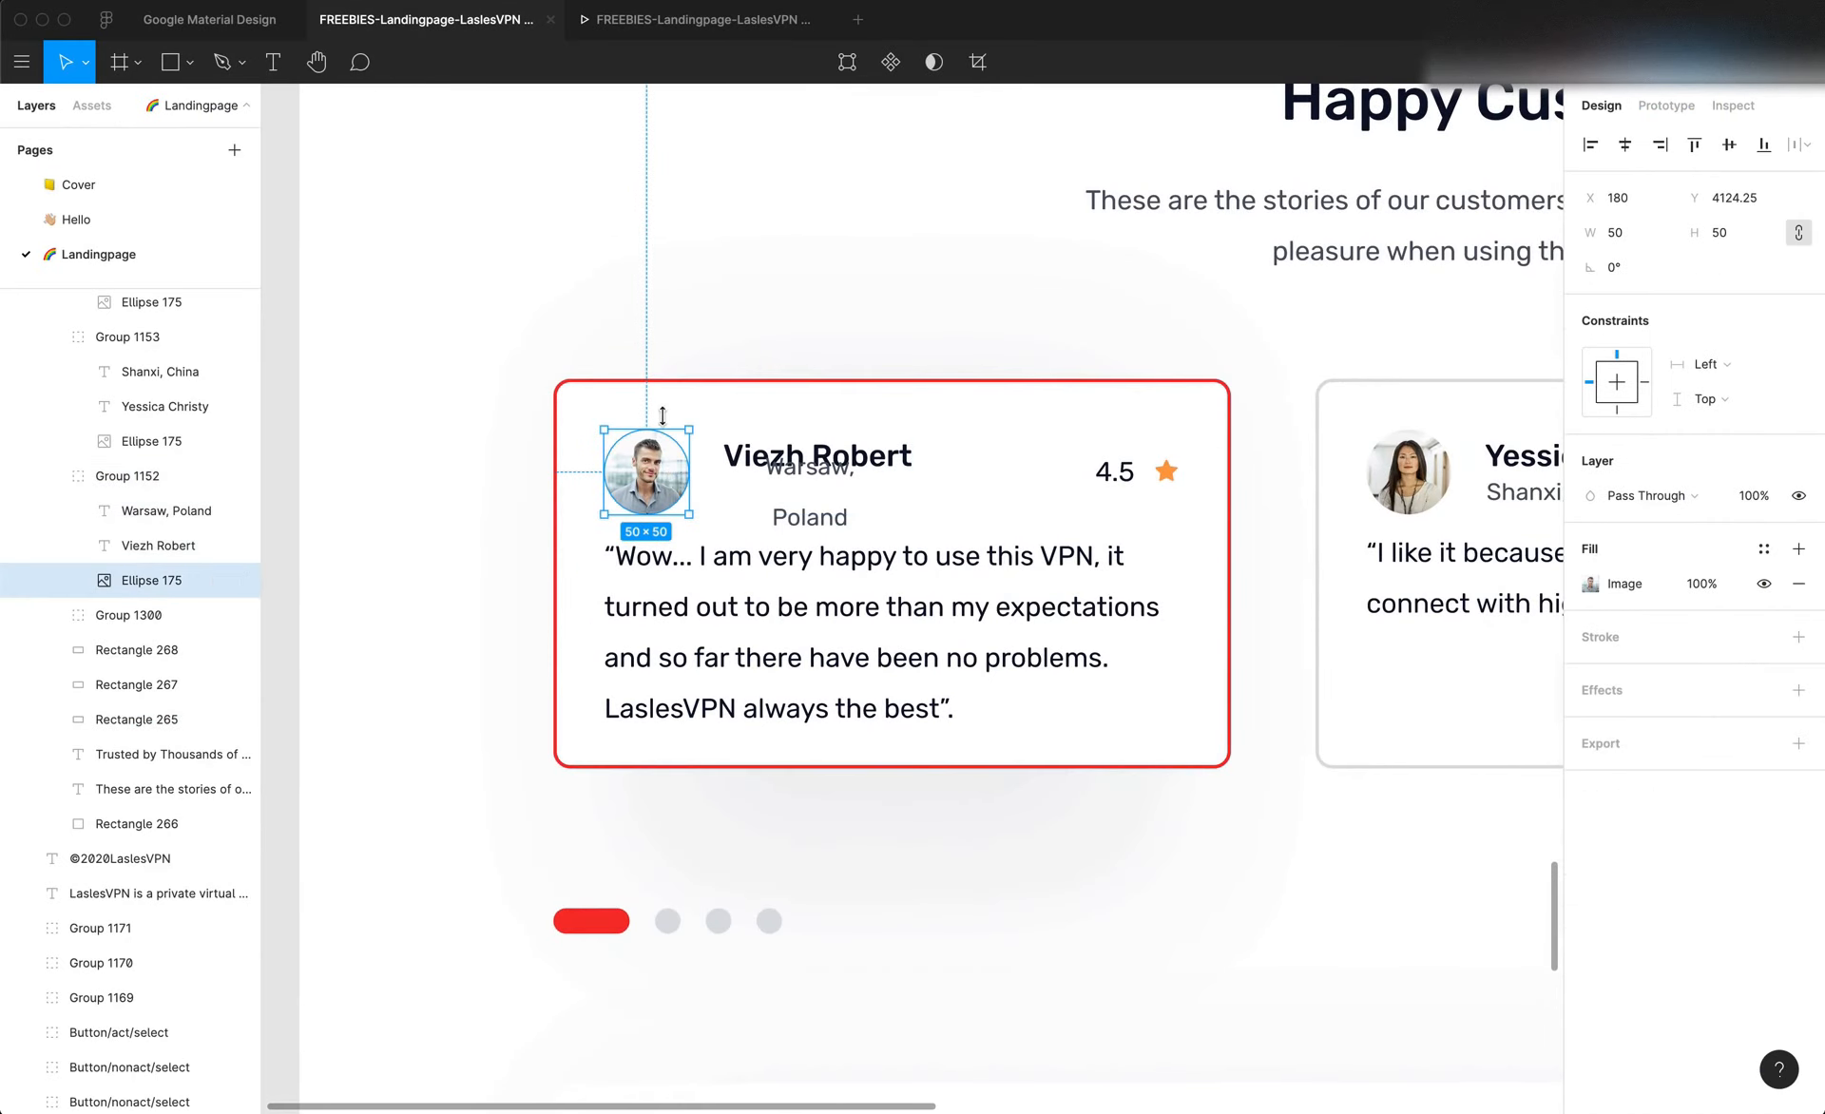
Switch back to Editor X and set the card's profile image left and top margins to 0
key(super+Tab)
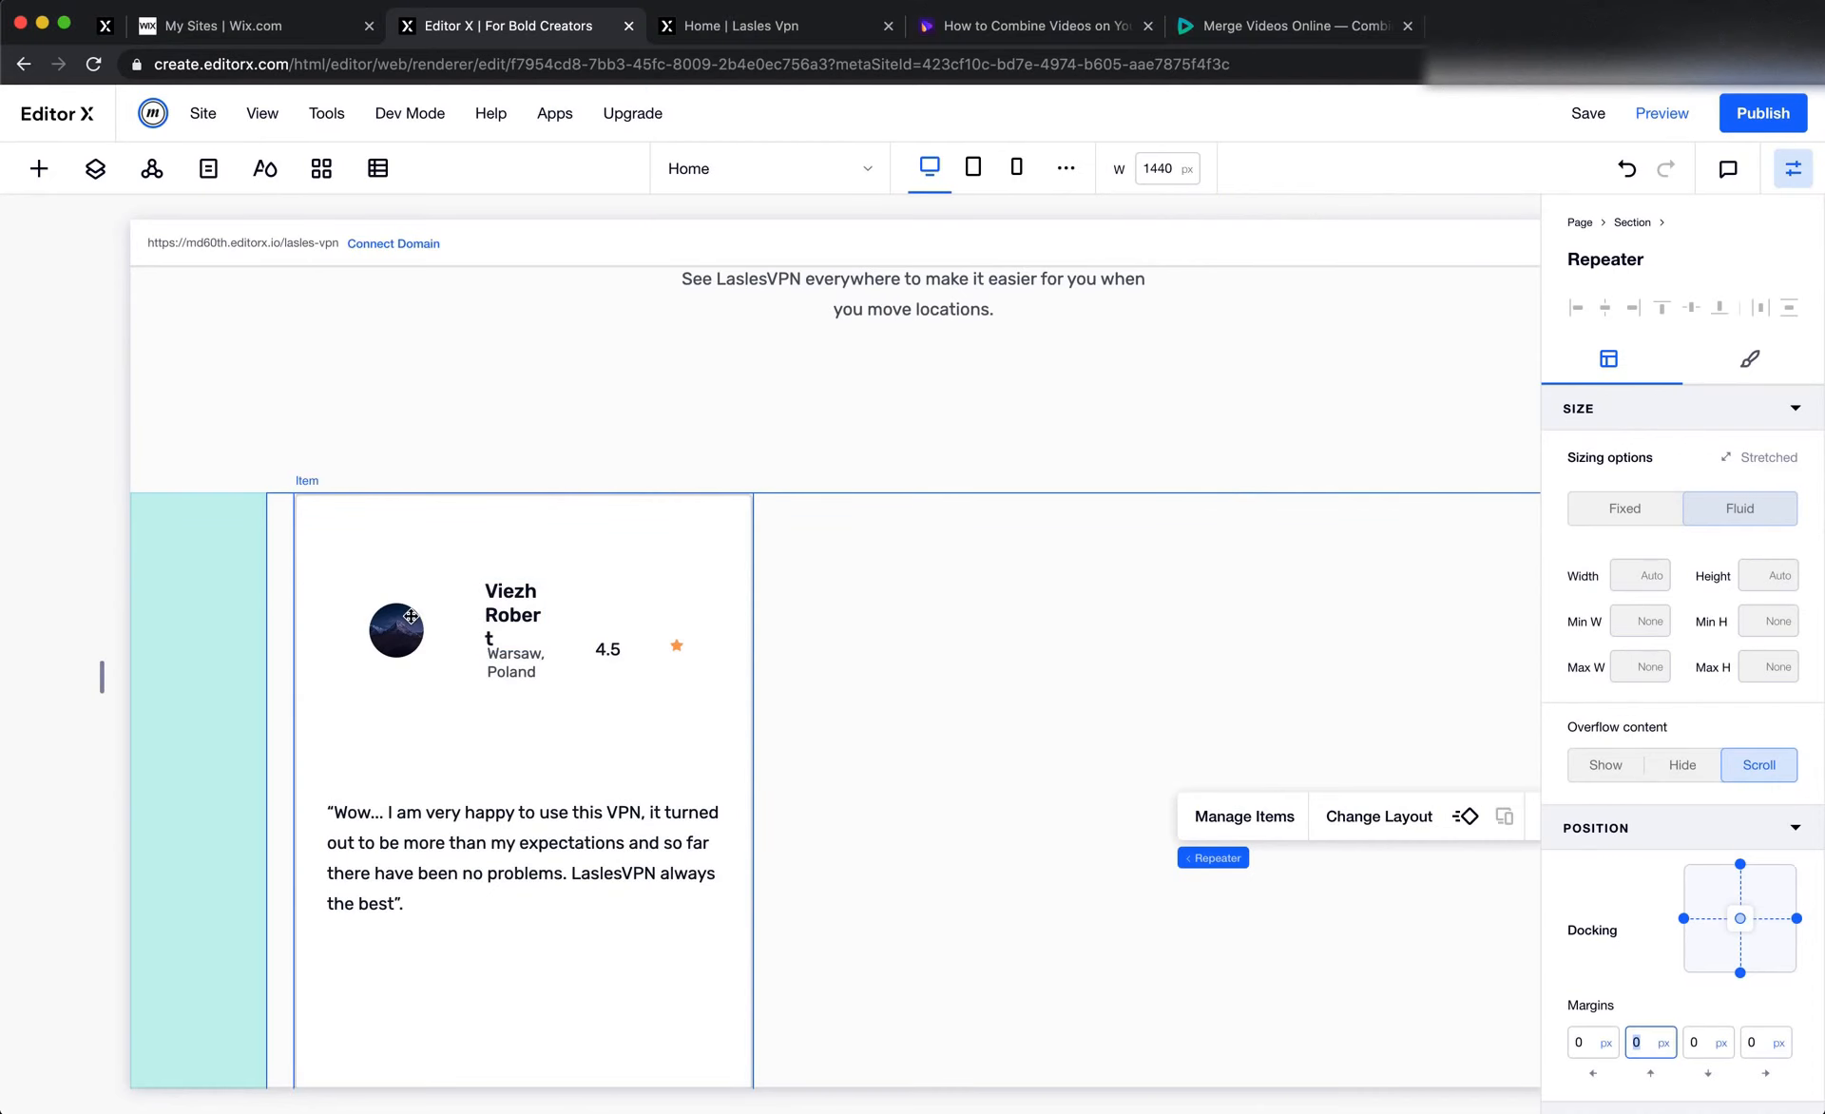
click(410, 616)
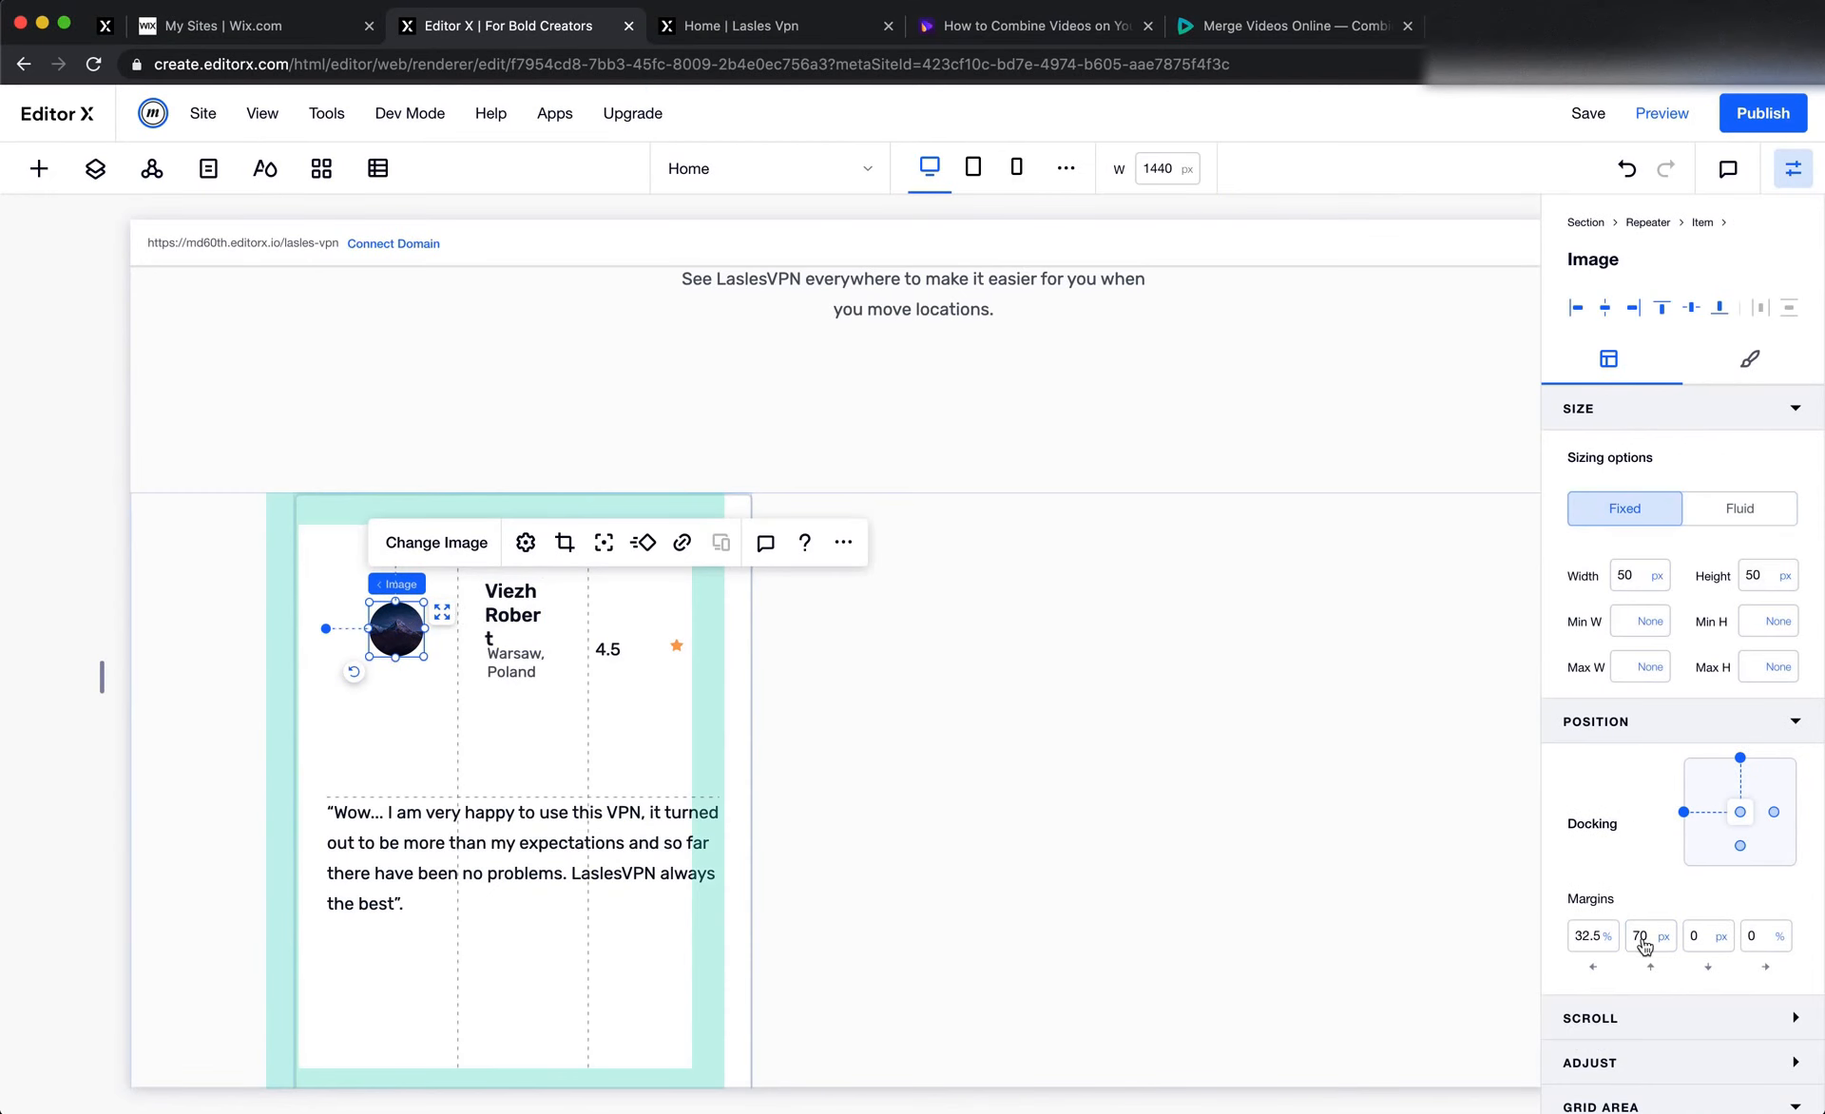
click(1592, 955)
text(0)
key(Tab)
text(0)
key(Tab)
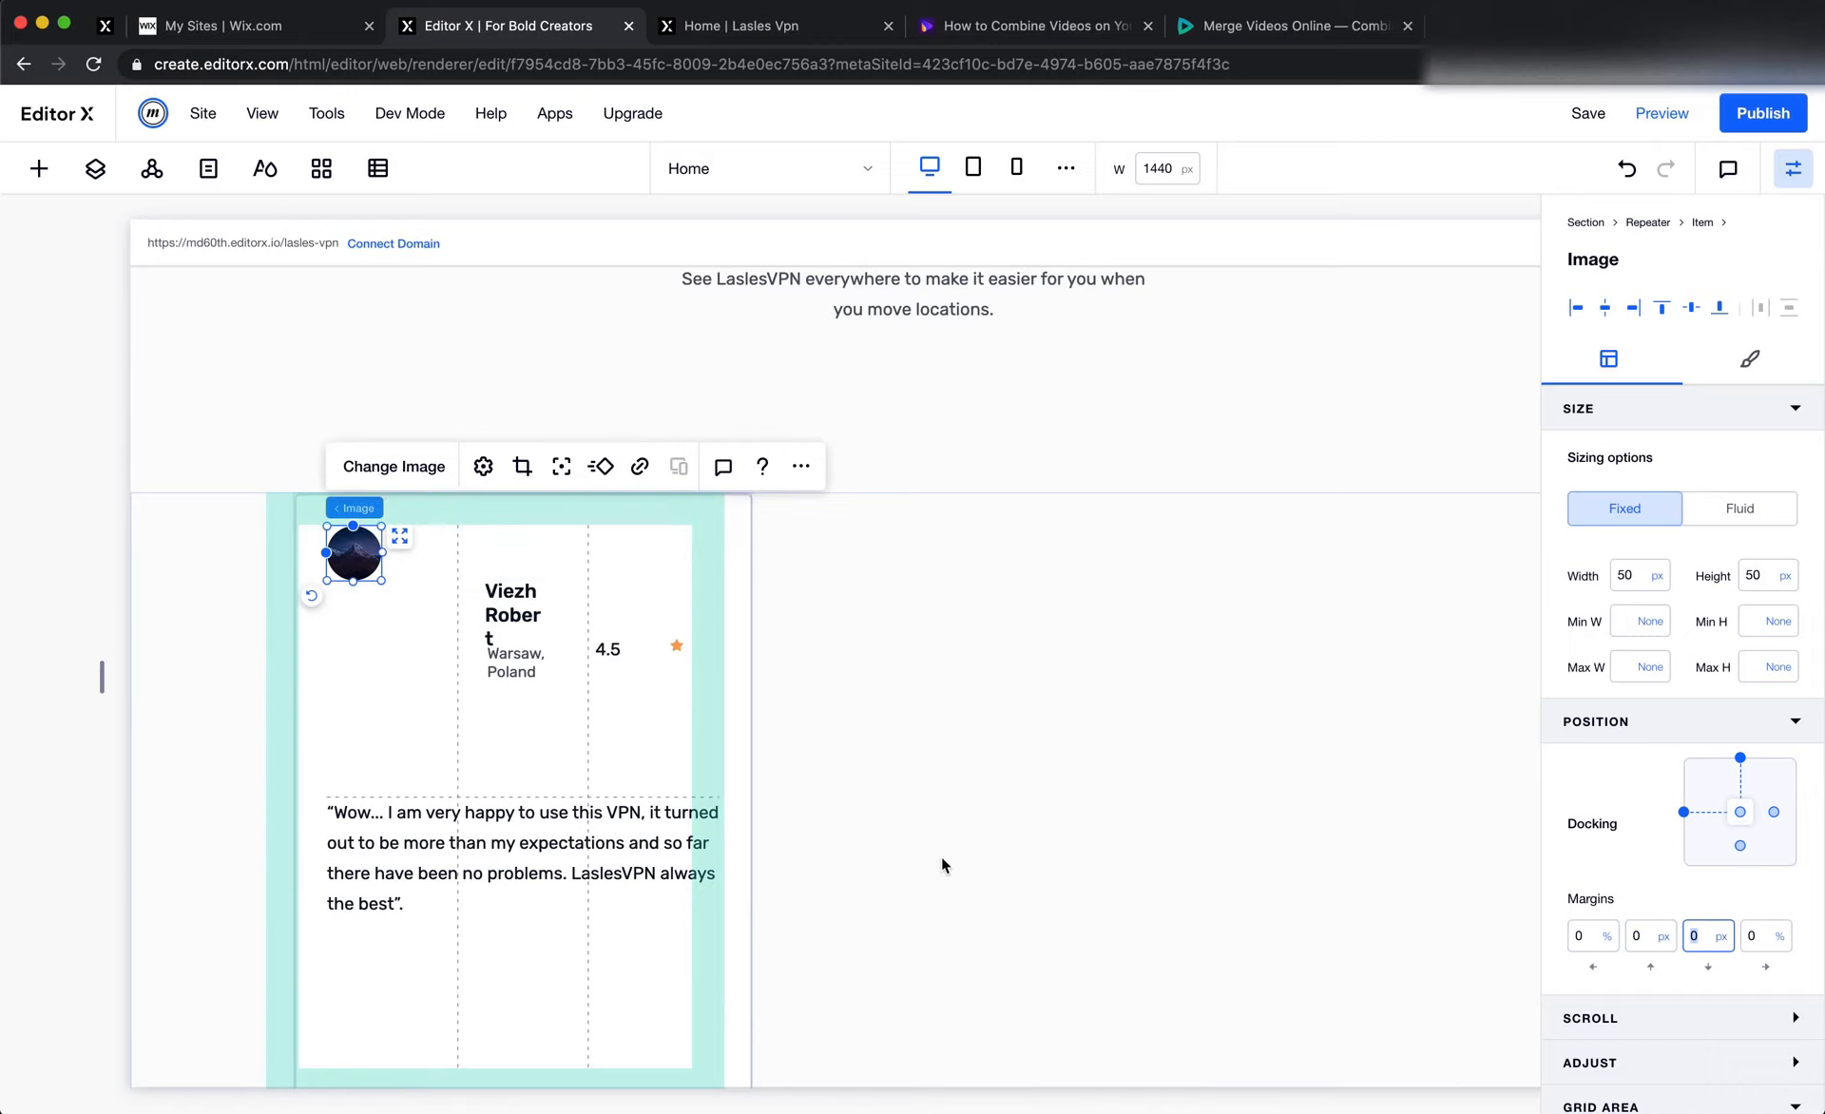
click(925, 845)
Open the testimonial card's grid for adjustment and set the first row's height to Max Content
click(559, 735)
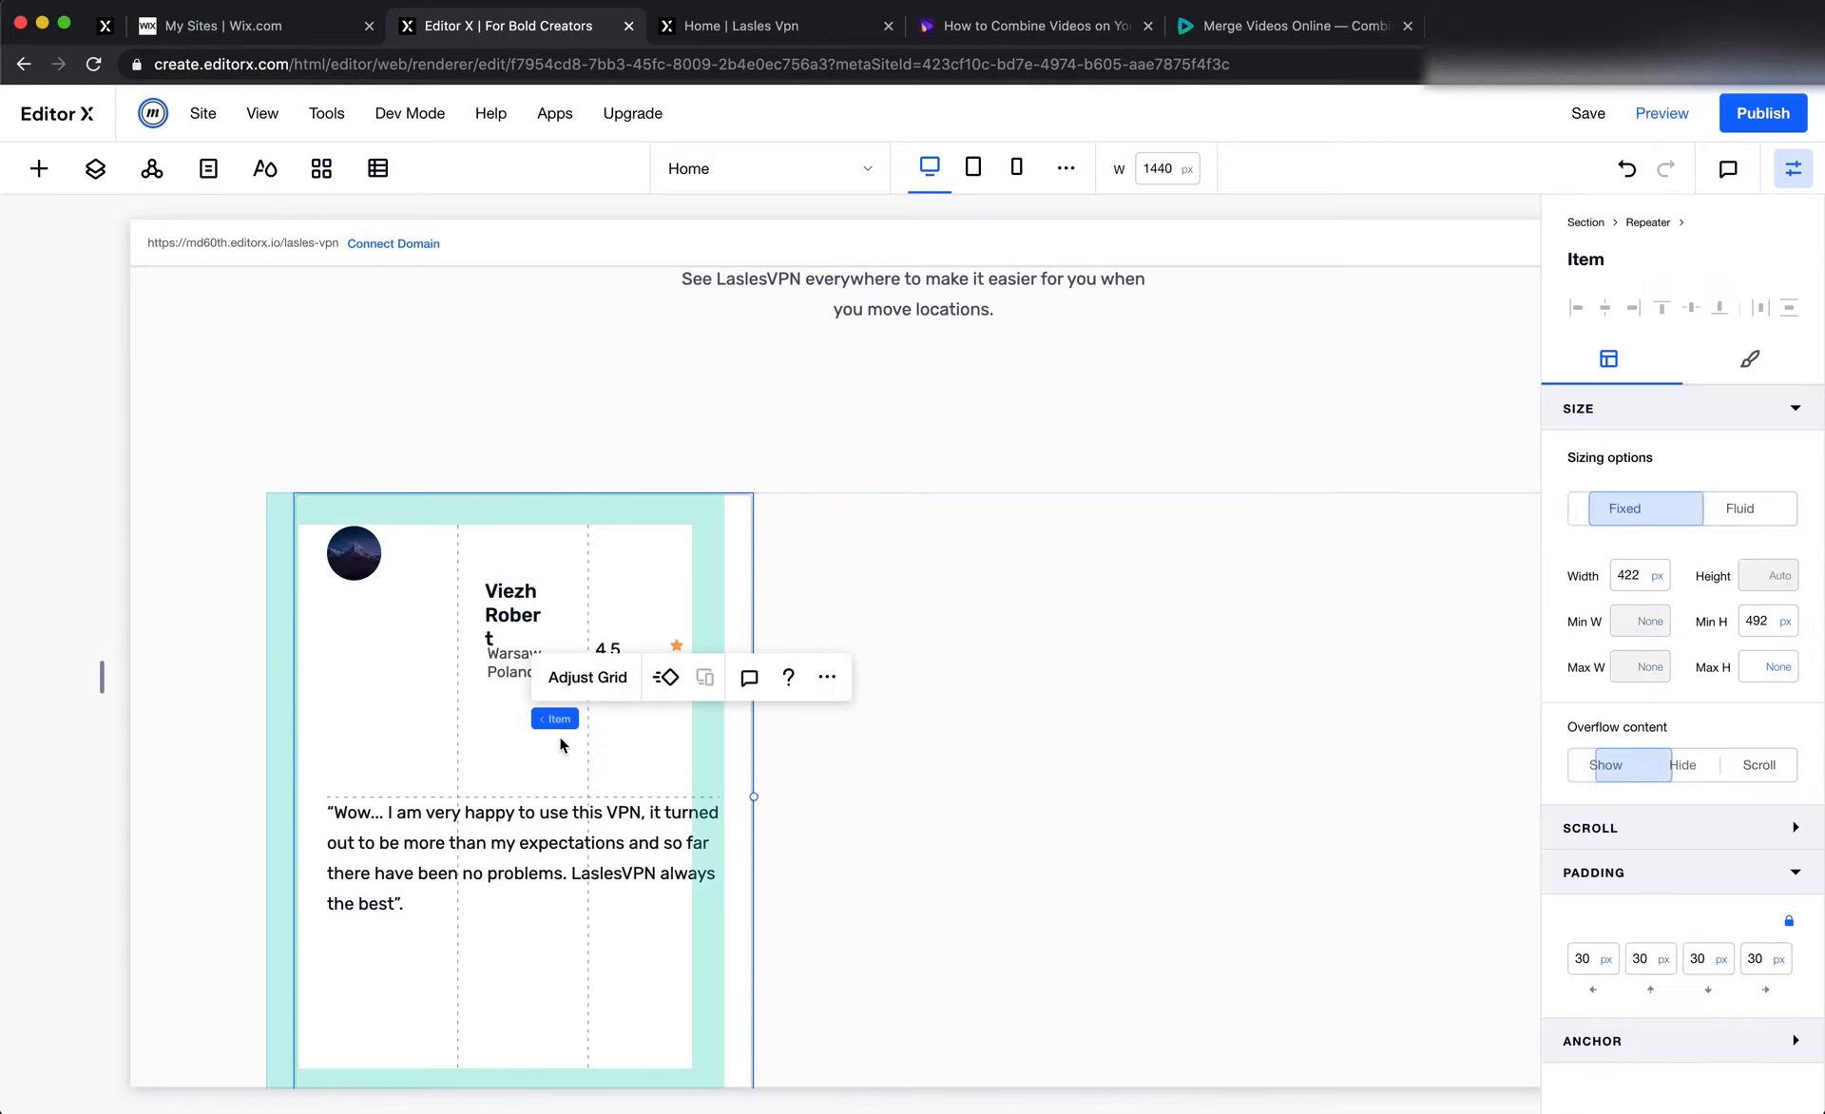
click(589, 676)
click(911, 677)
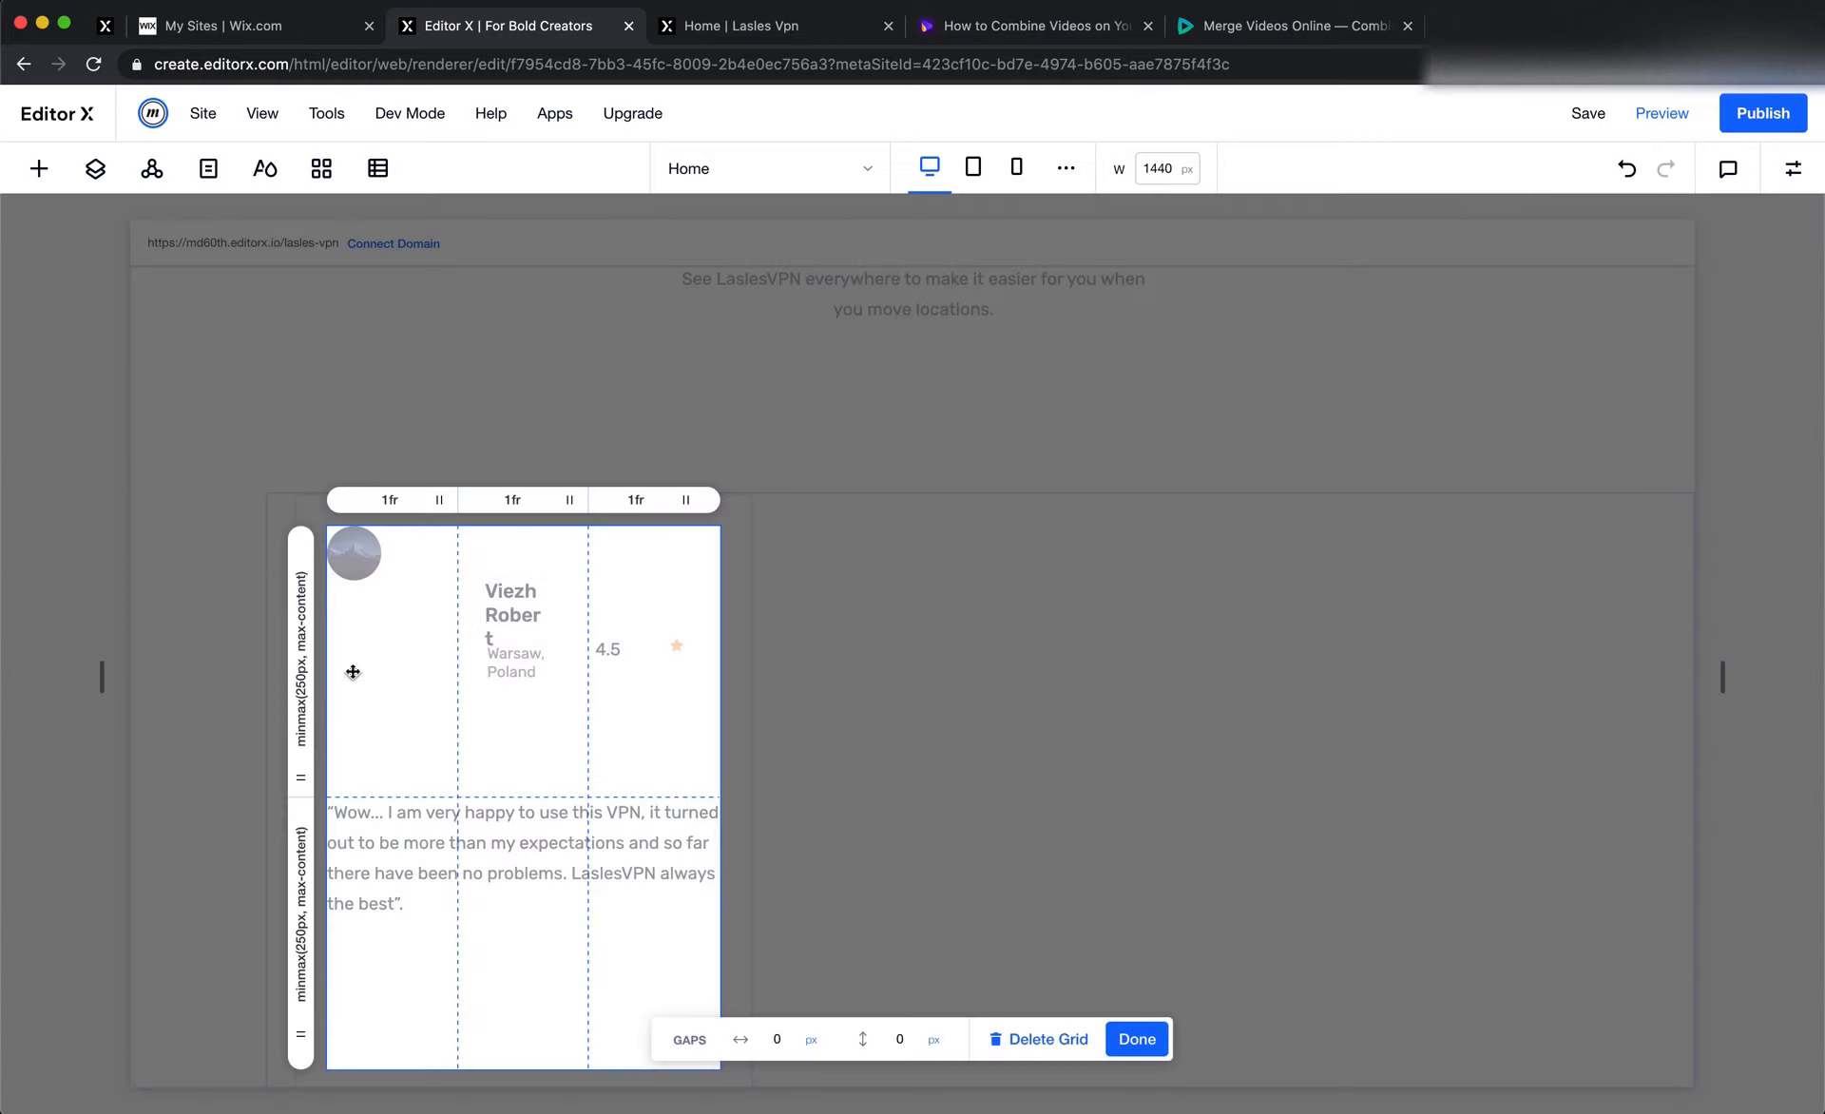
click(304, 670)
click(538, 746)
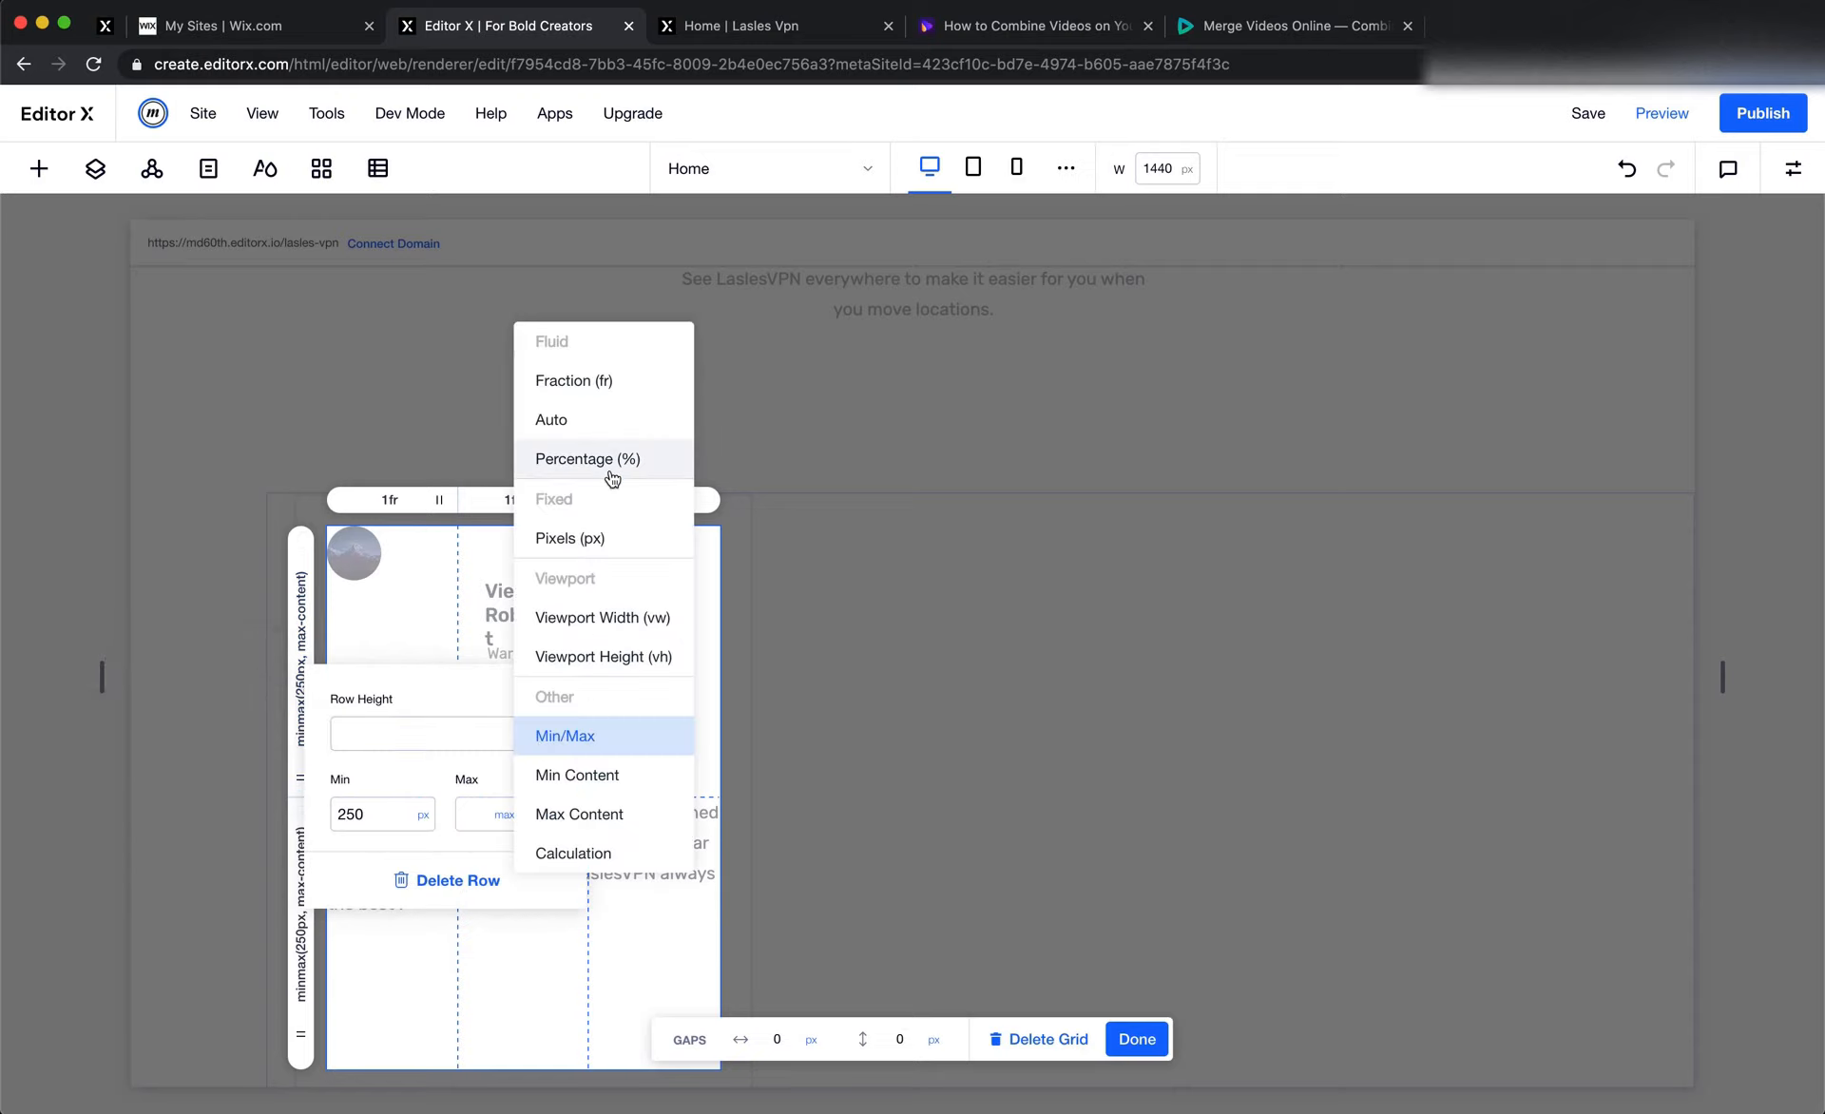
click(608, 813)
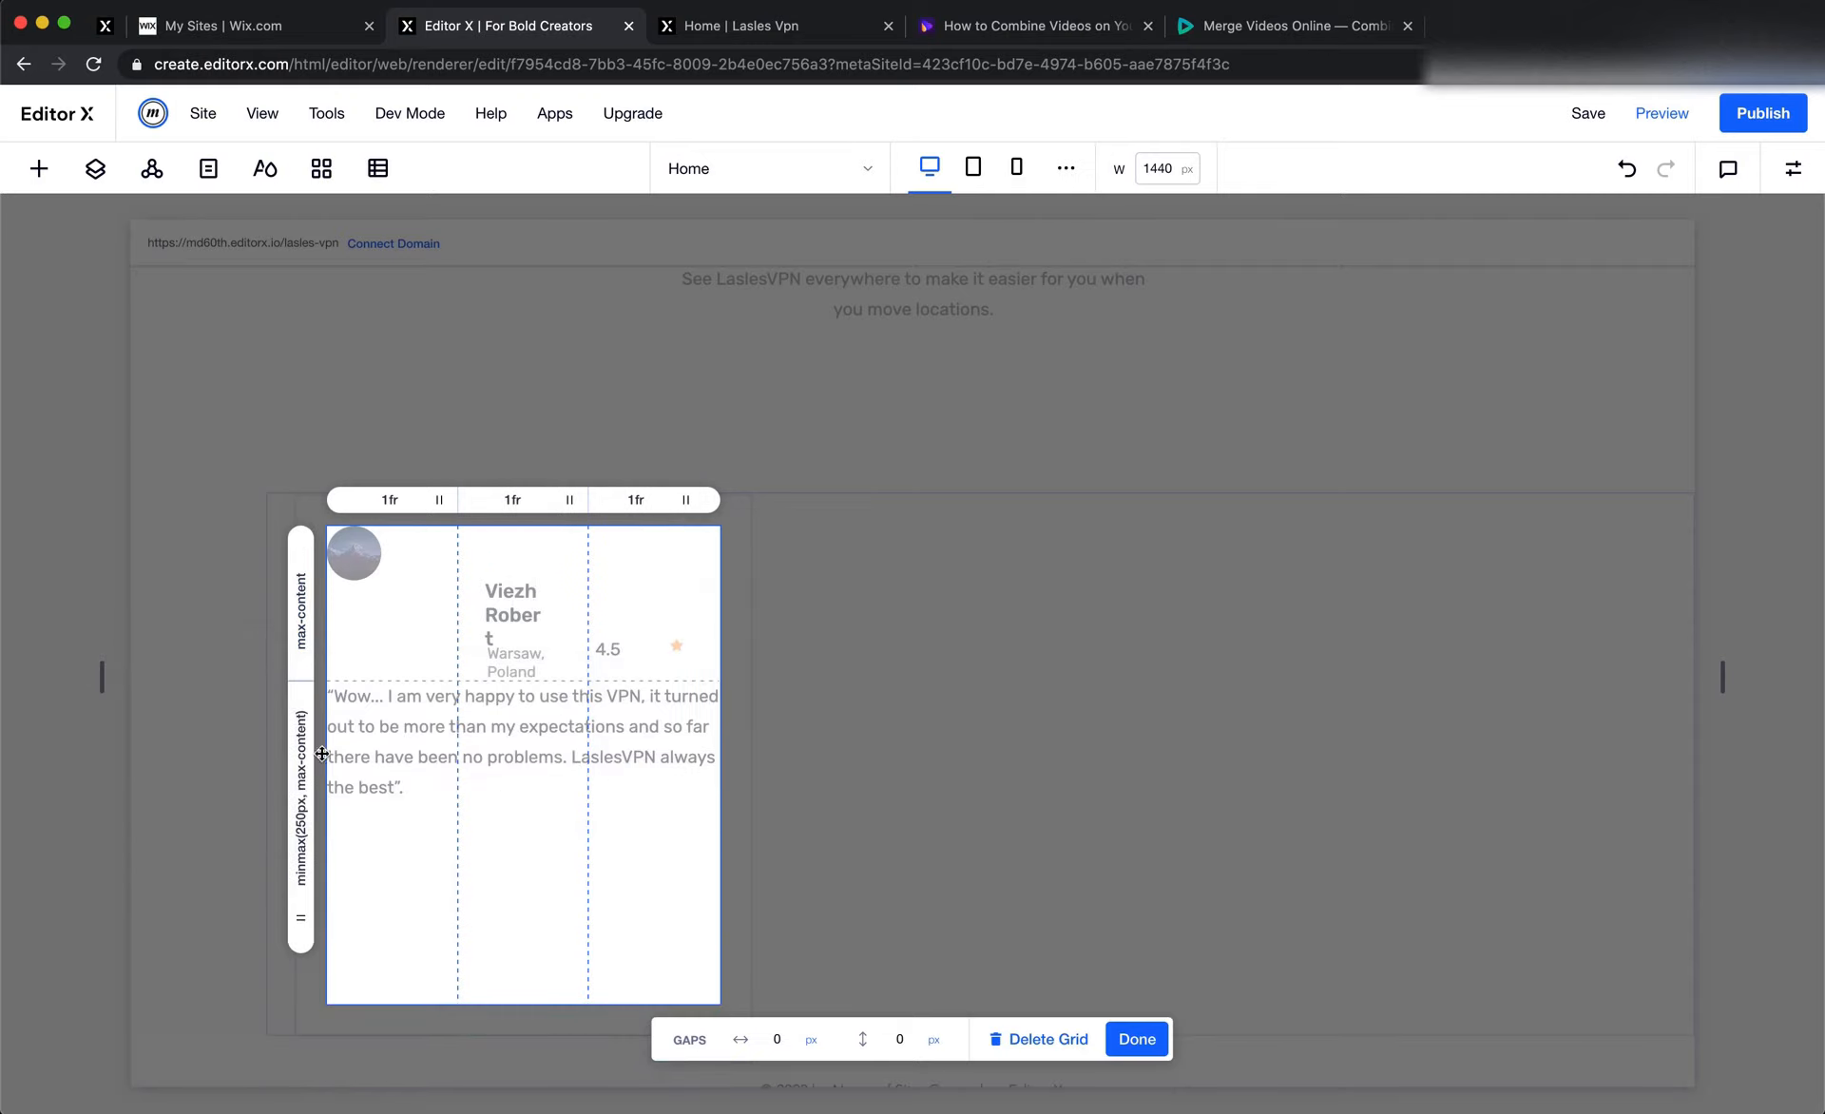
Set the second grid row's height to 1fr and finish adjusting the card's grid
click(309, 758)
click(405, 833)
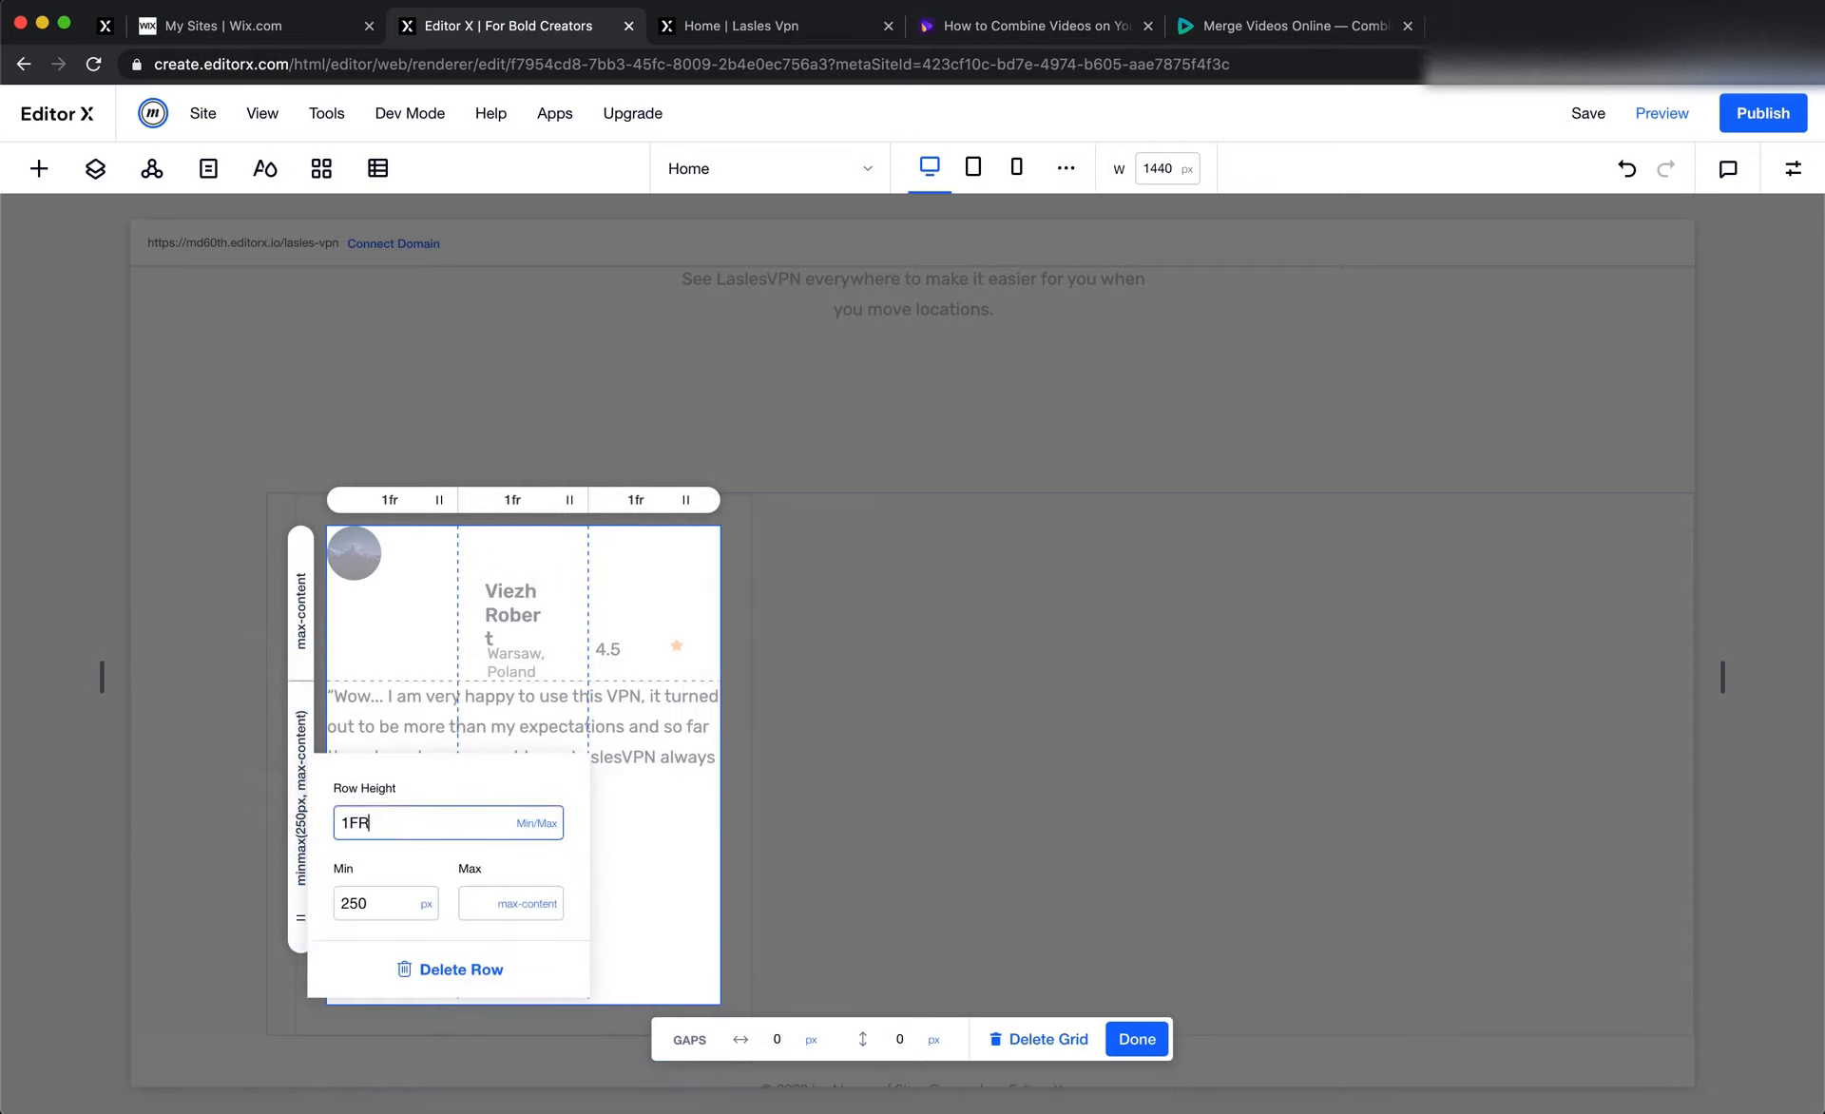
text(1FR)
key(Return)
click(647, 724)
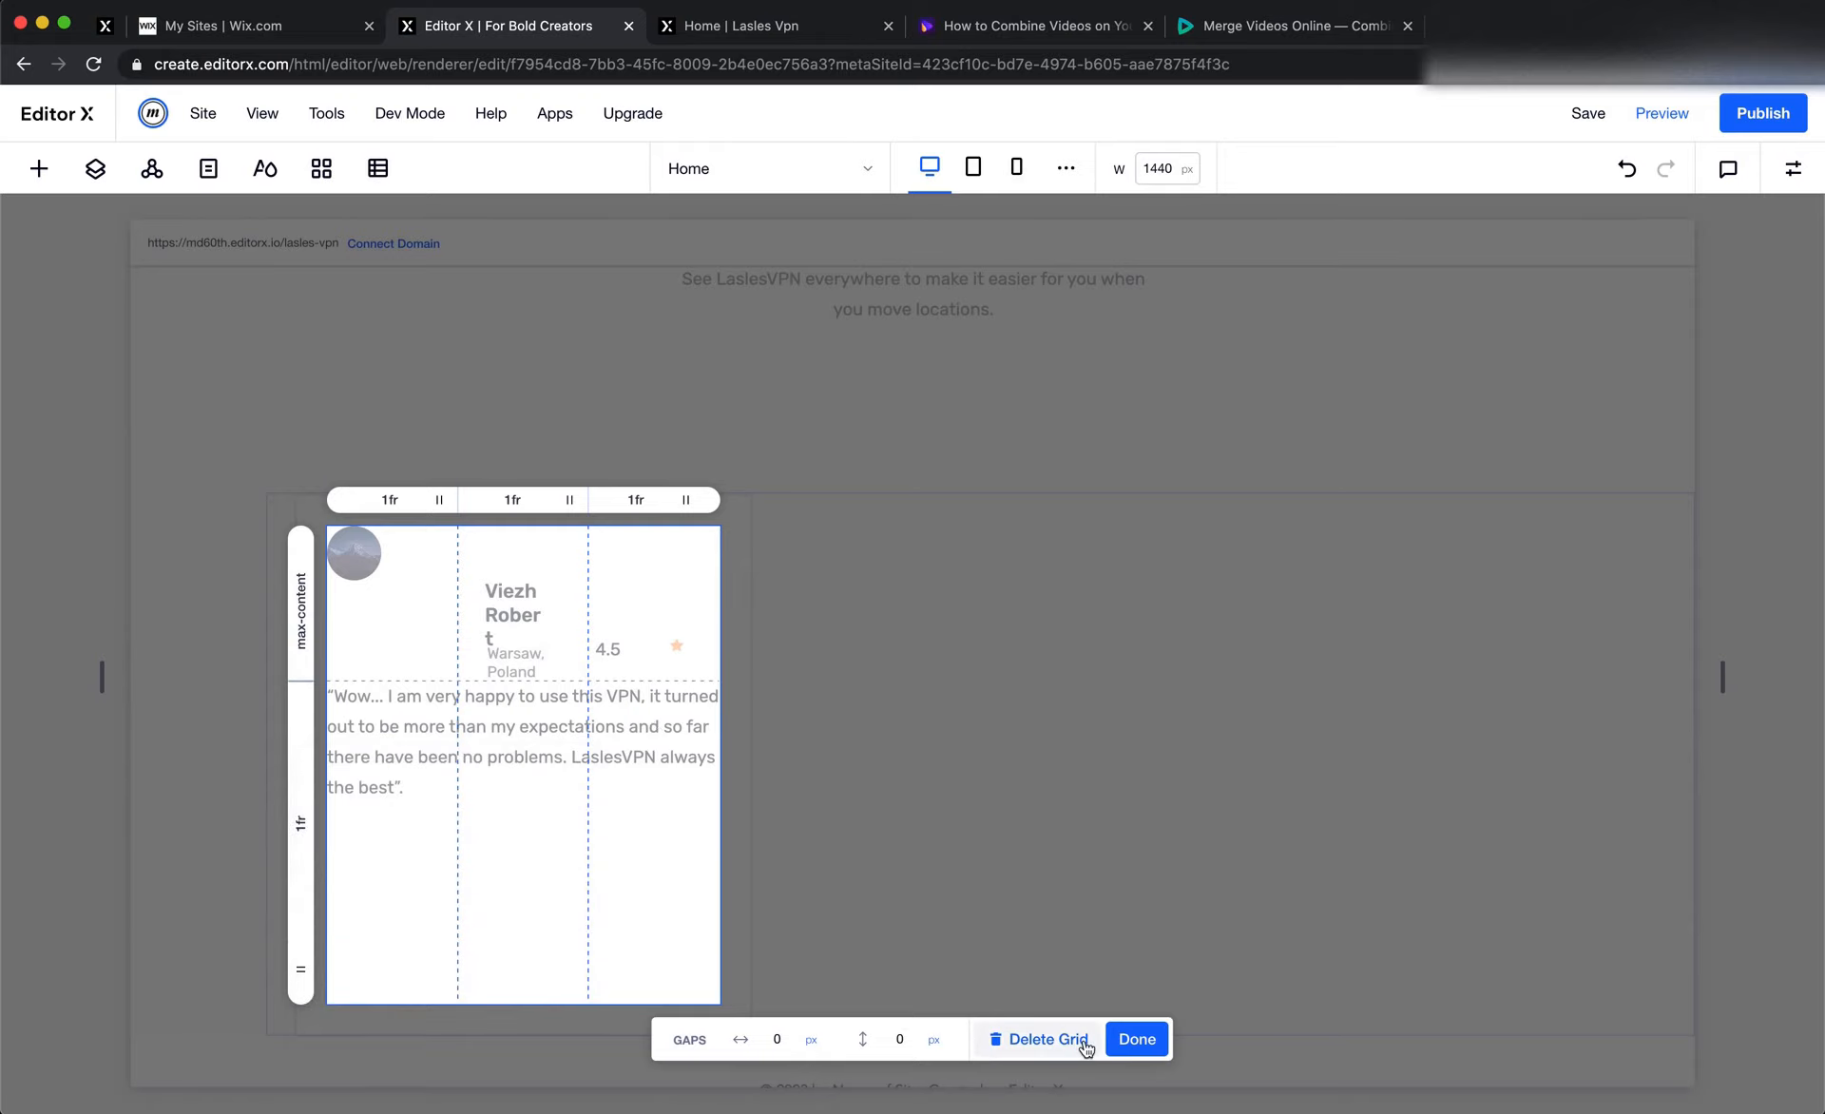
click(1129, 1042)
Set the testimonial card item's minimum height to None
click(511, 781)
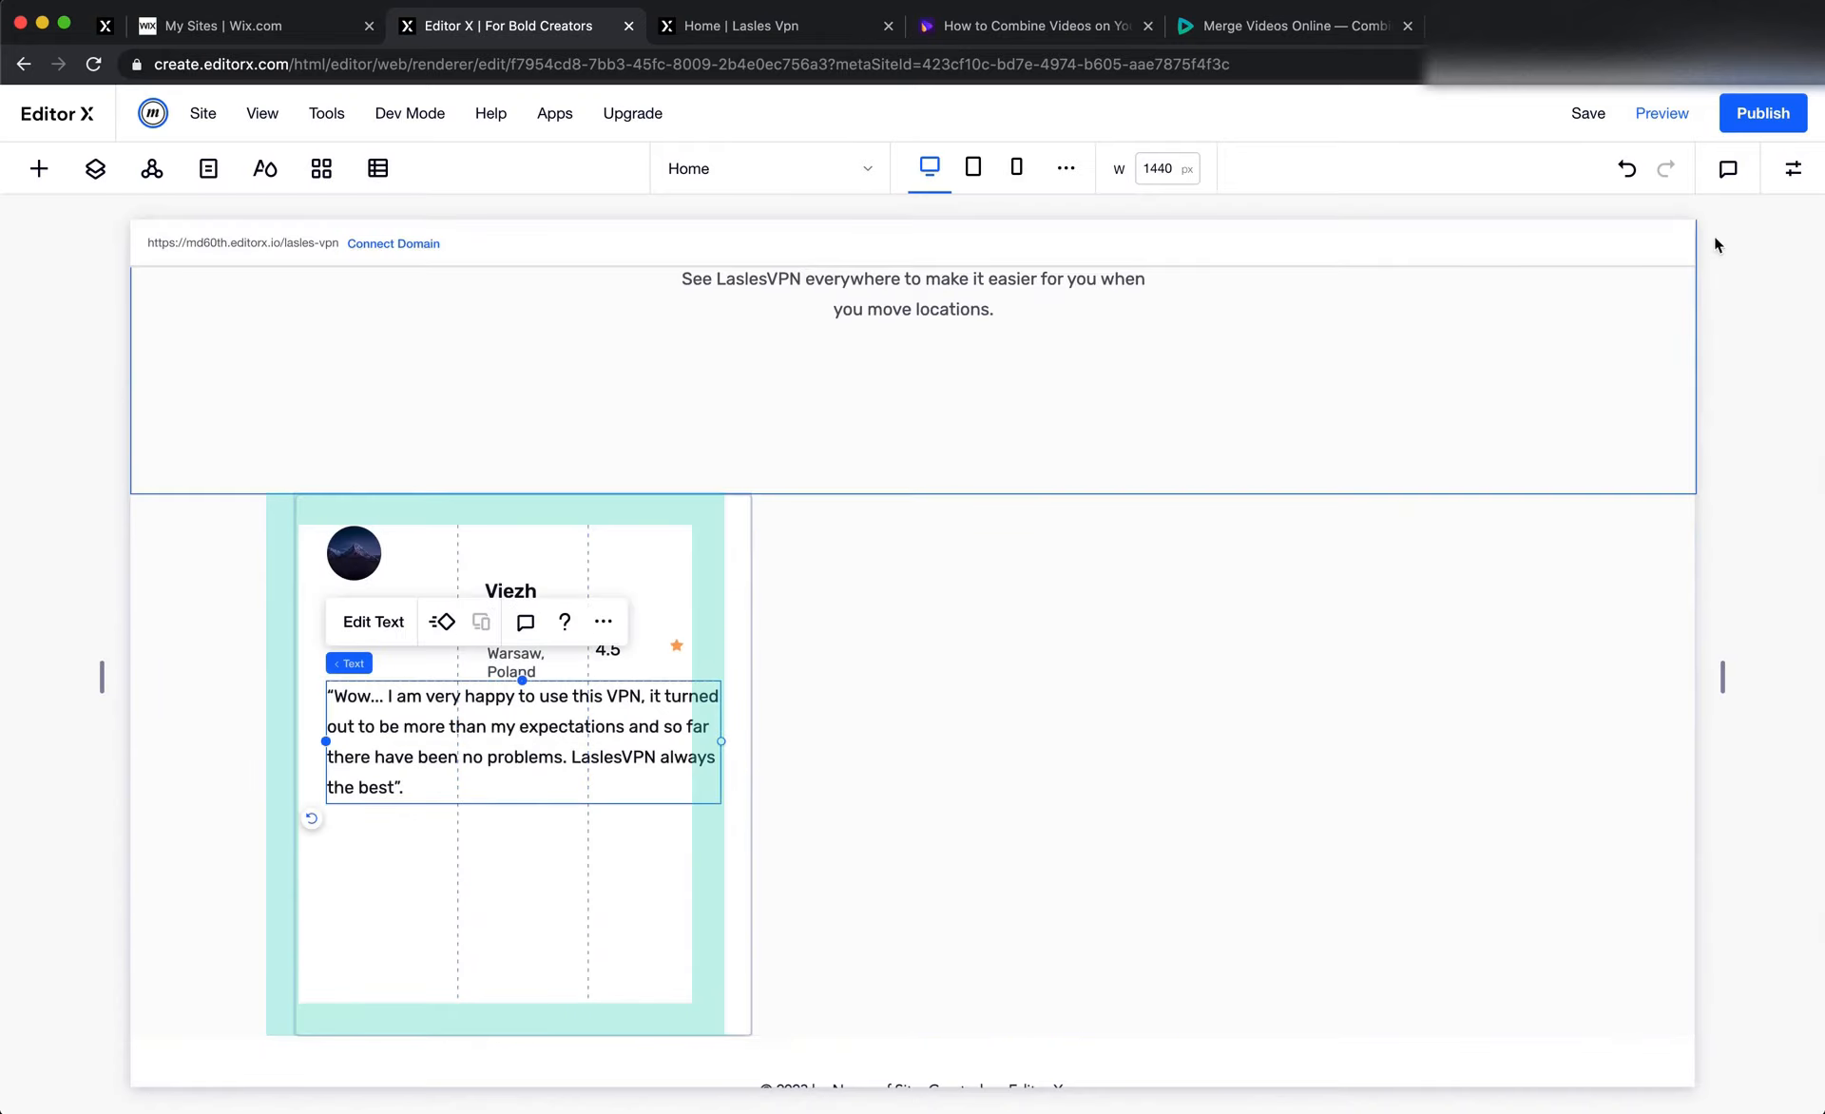
click(1796, 181)
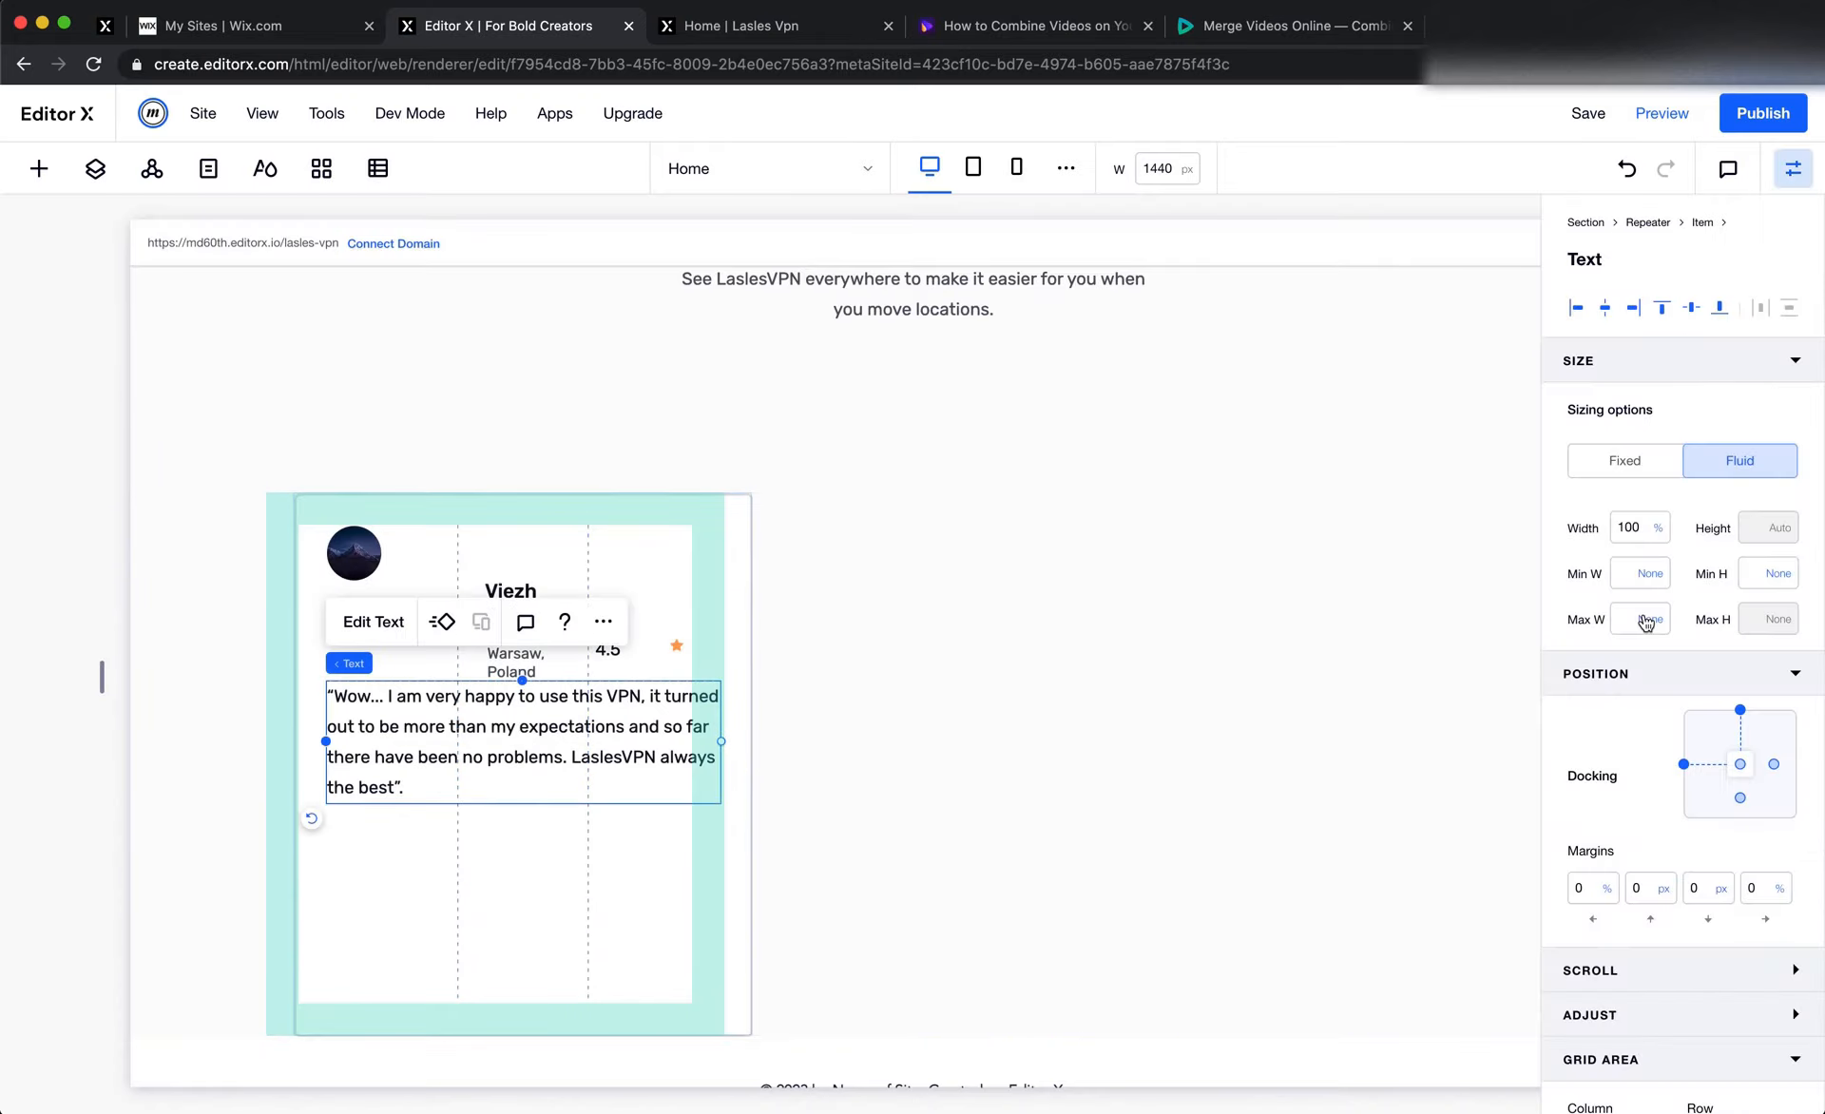
click(737, 876)
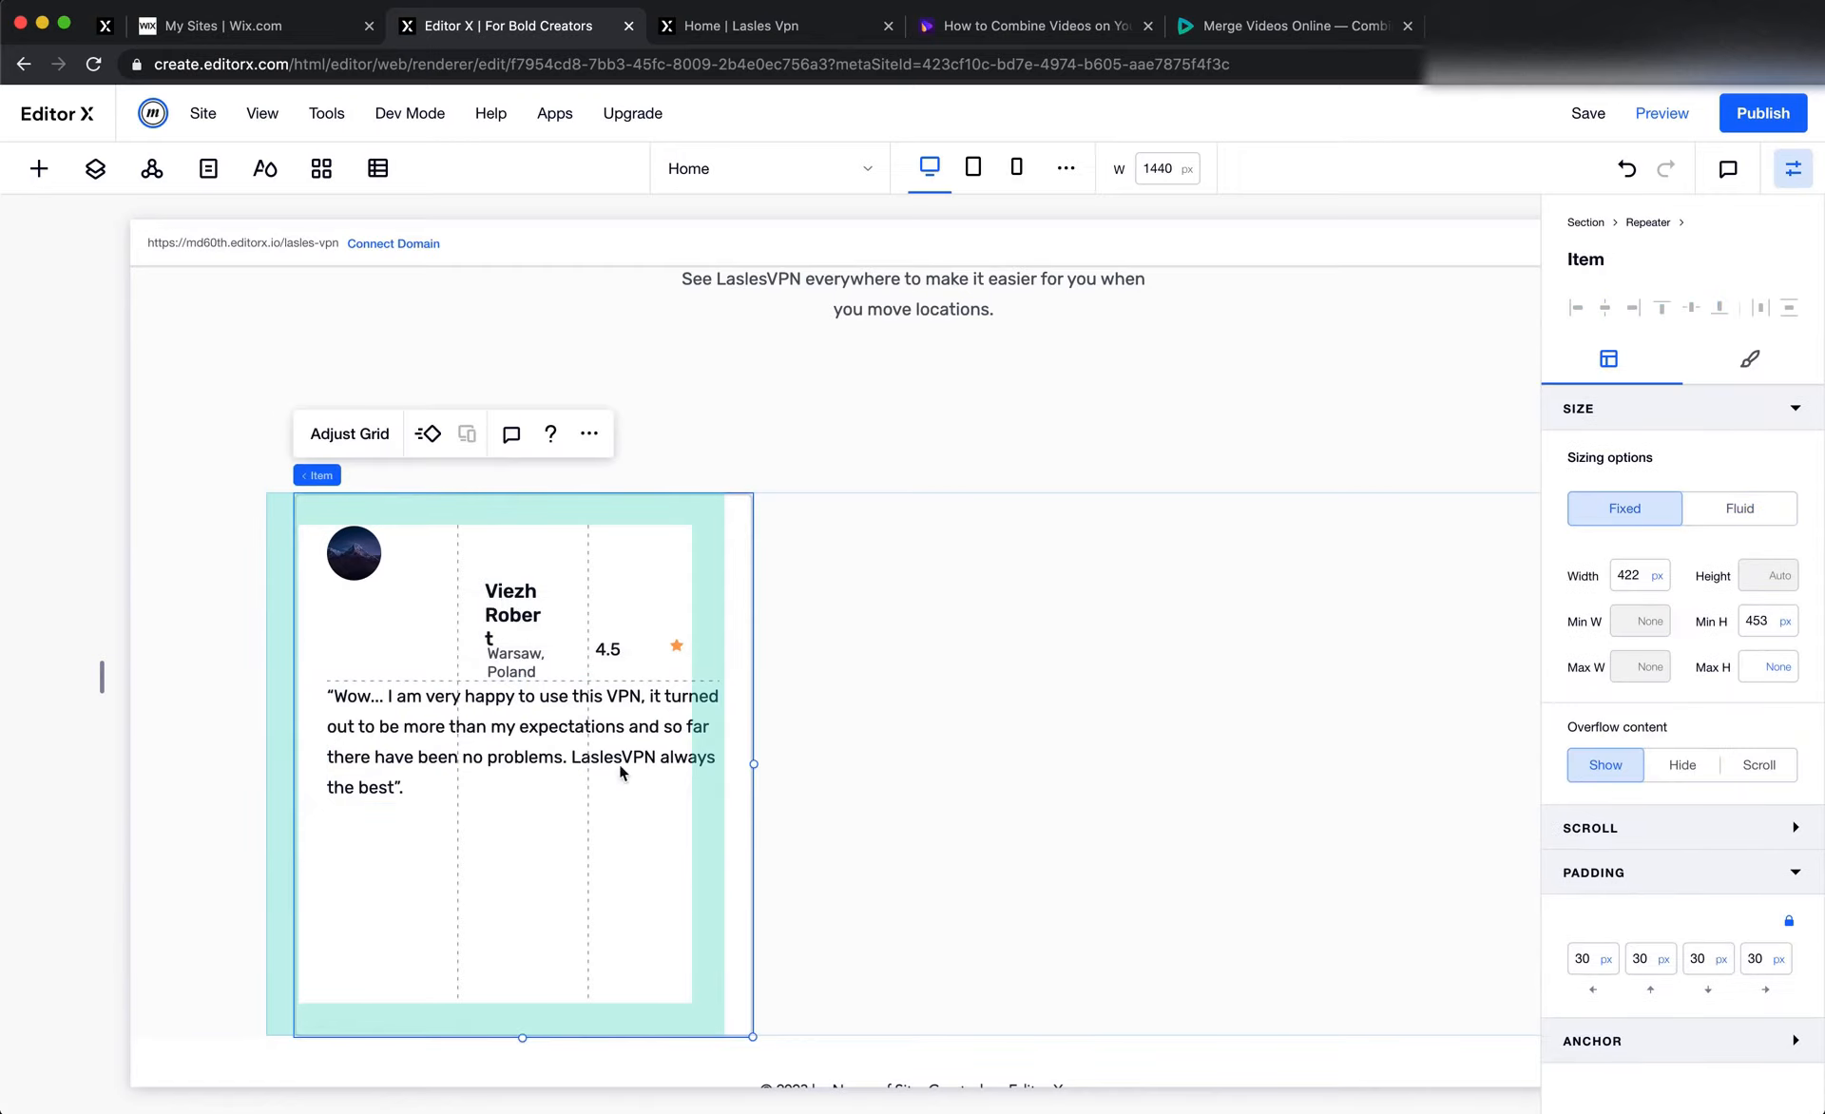
click(1782, 620)
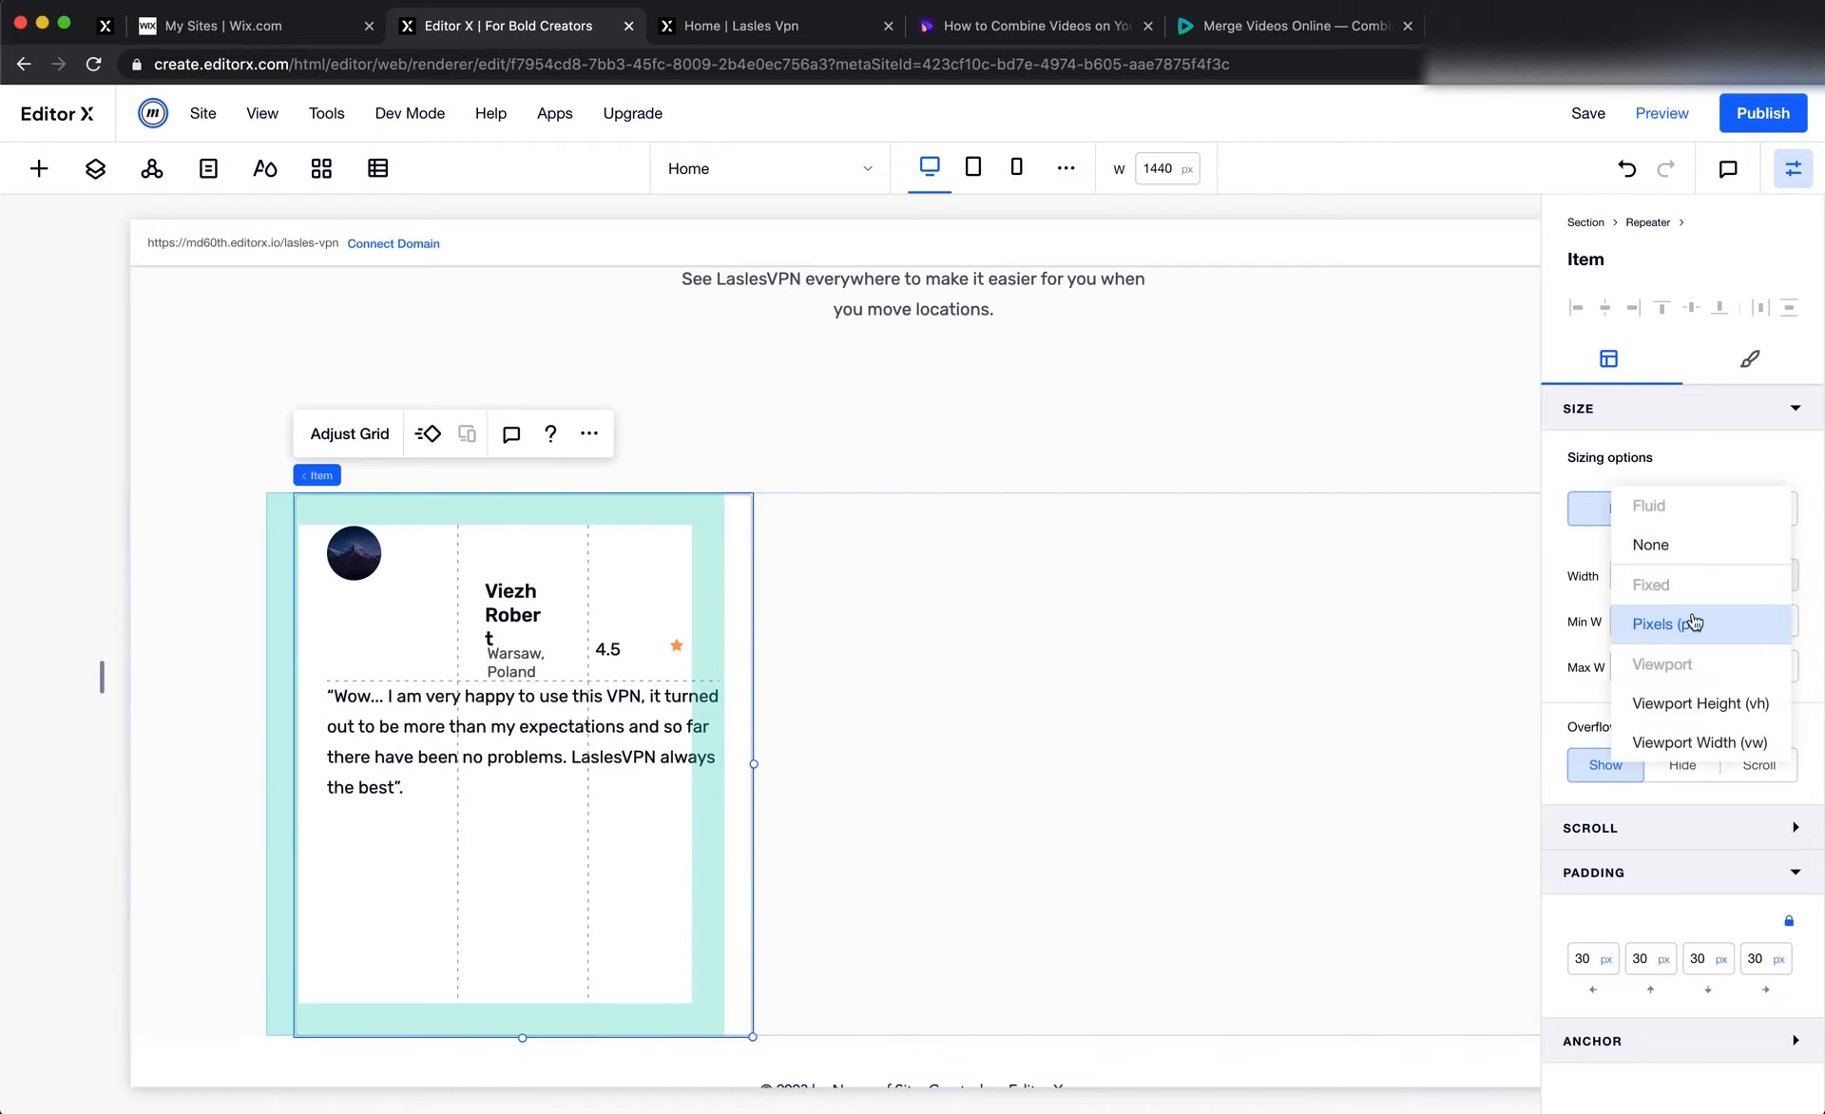
click(1697, 555)
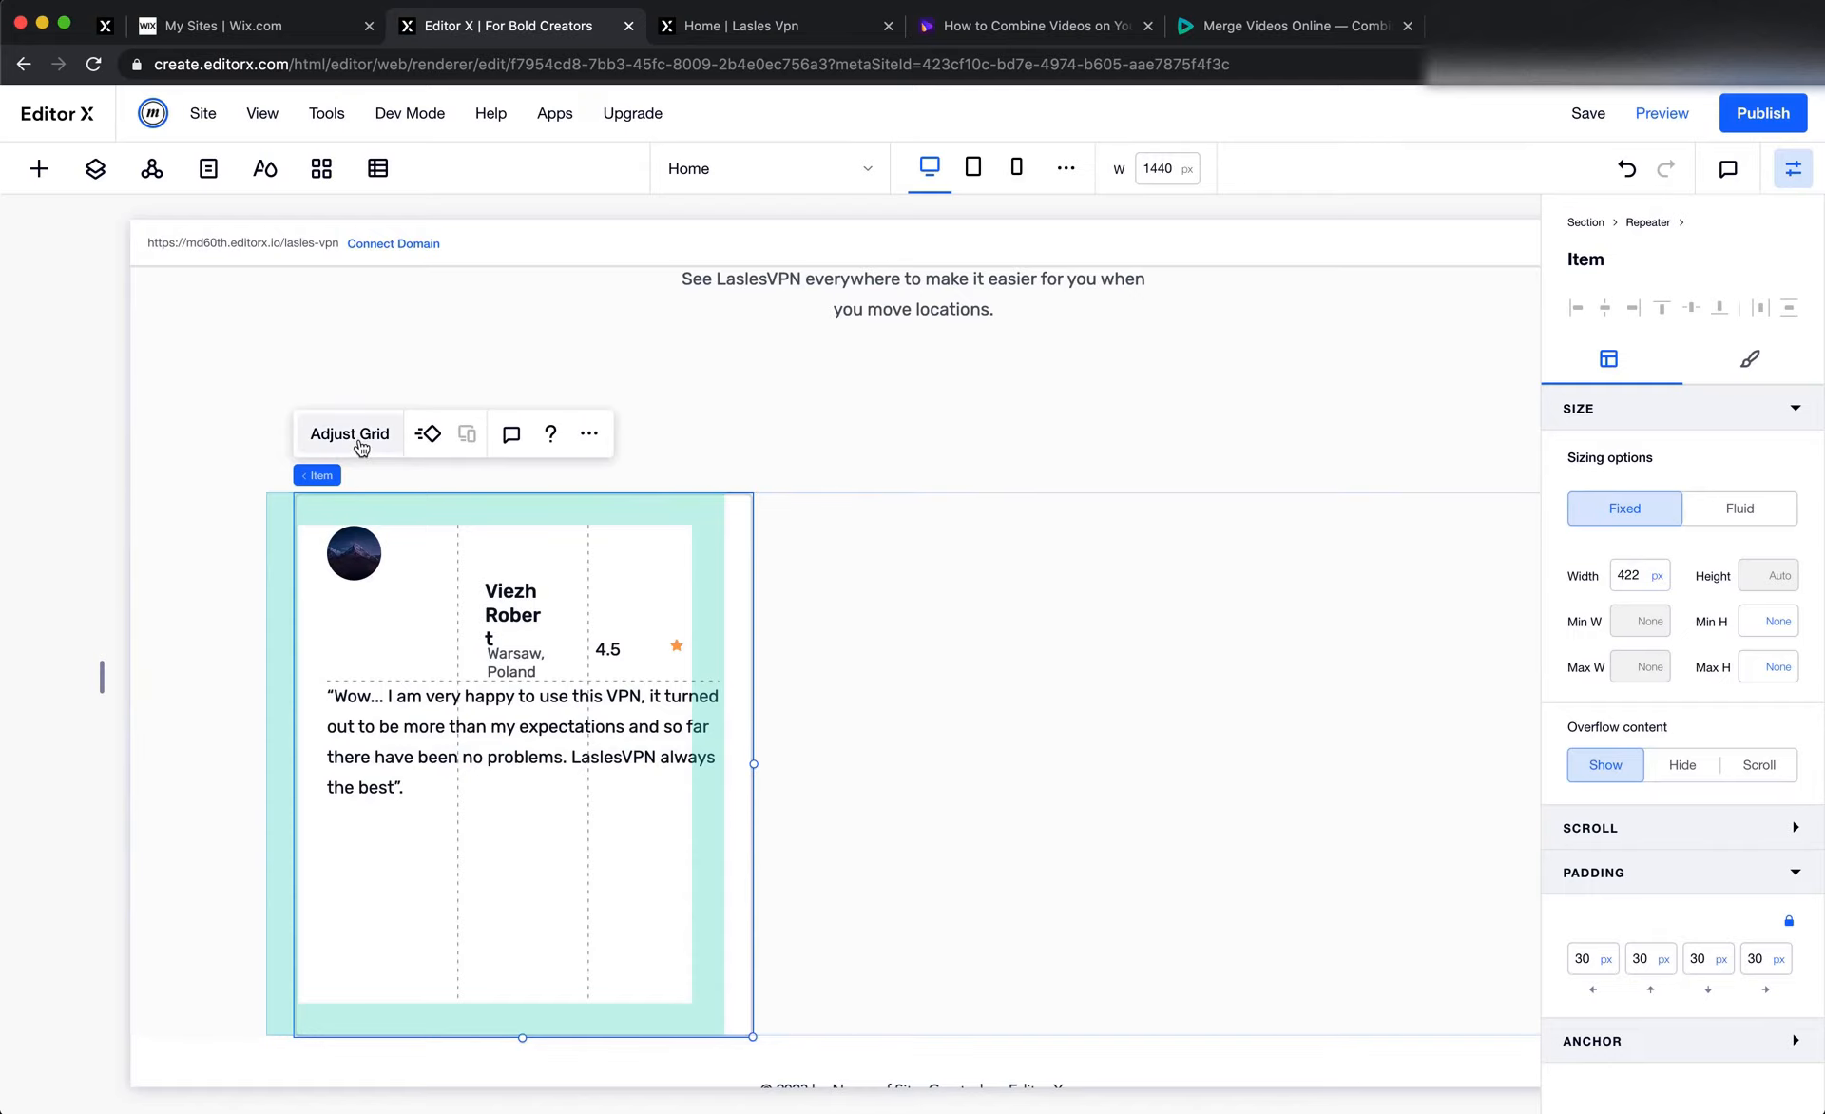
Set the minimum height of the section containing the repeater to None
click(817, 752)
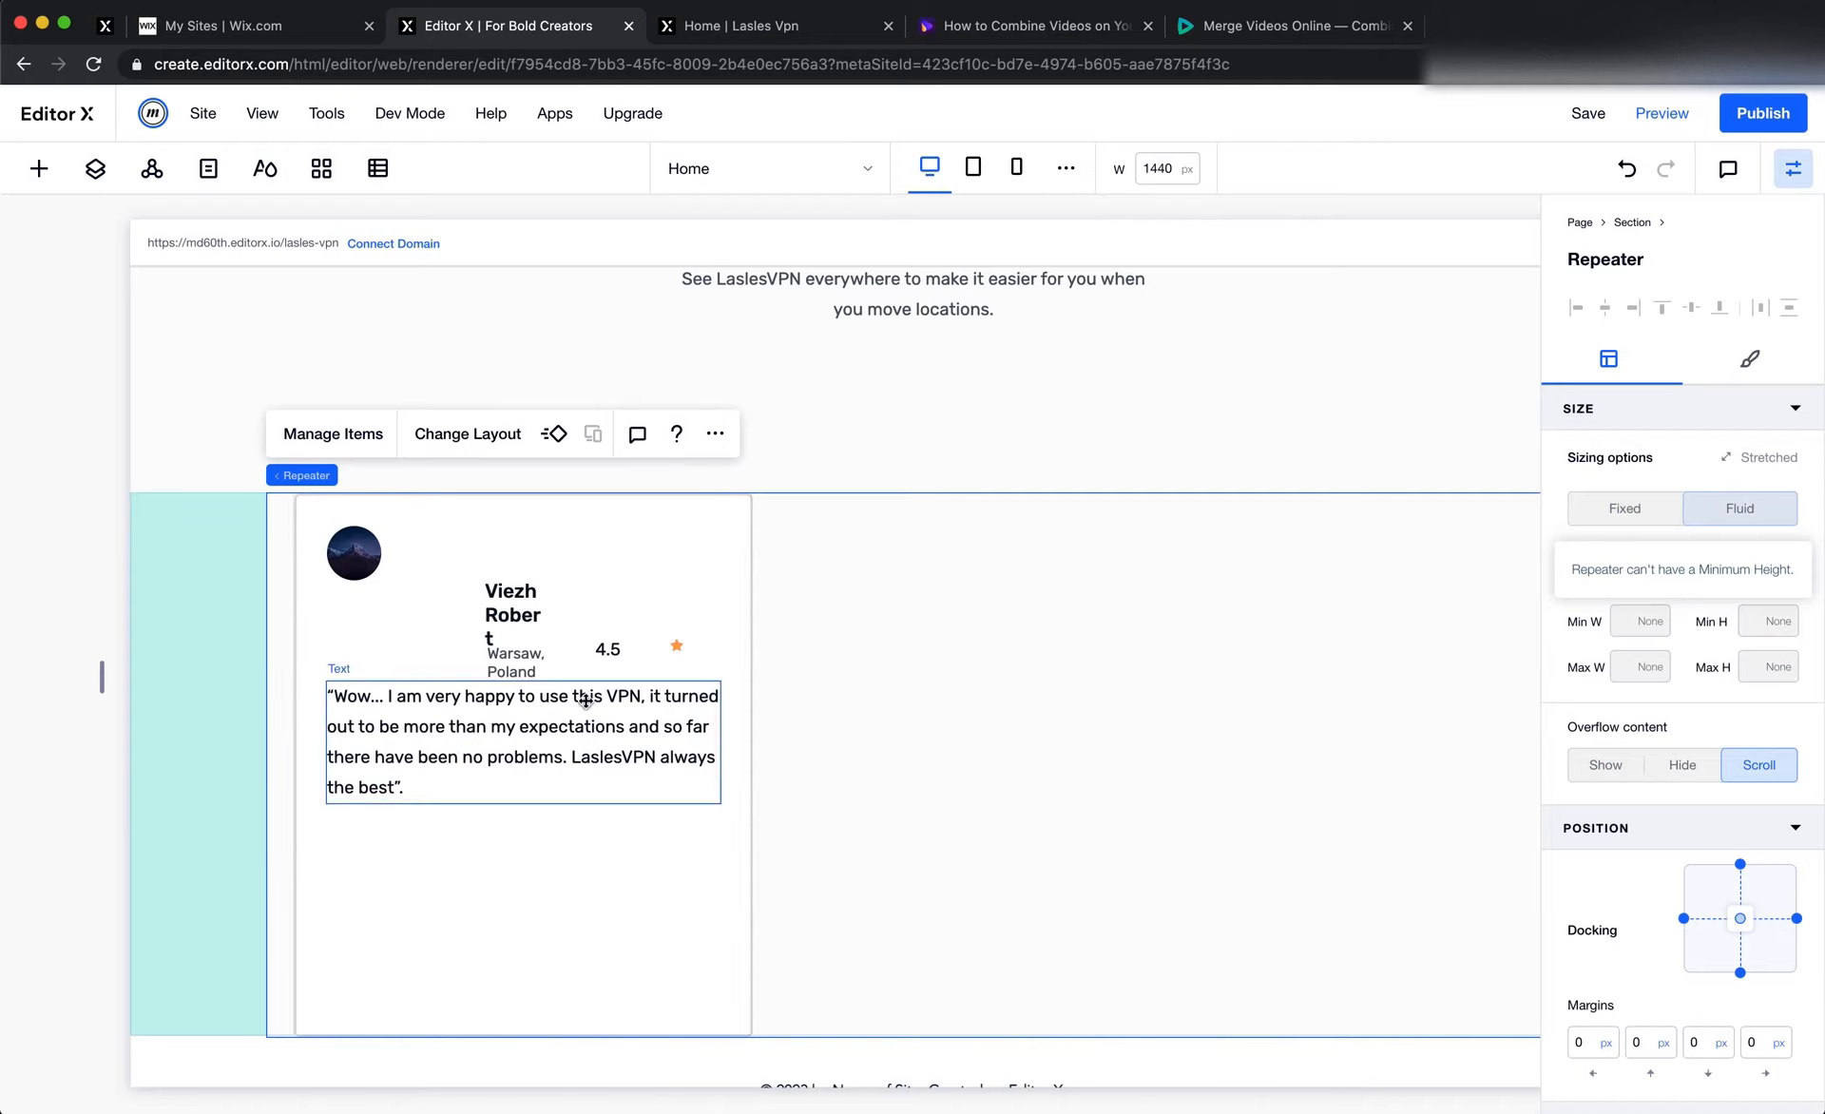
click(220, 701)
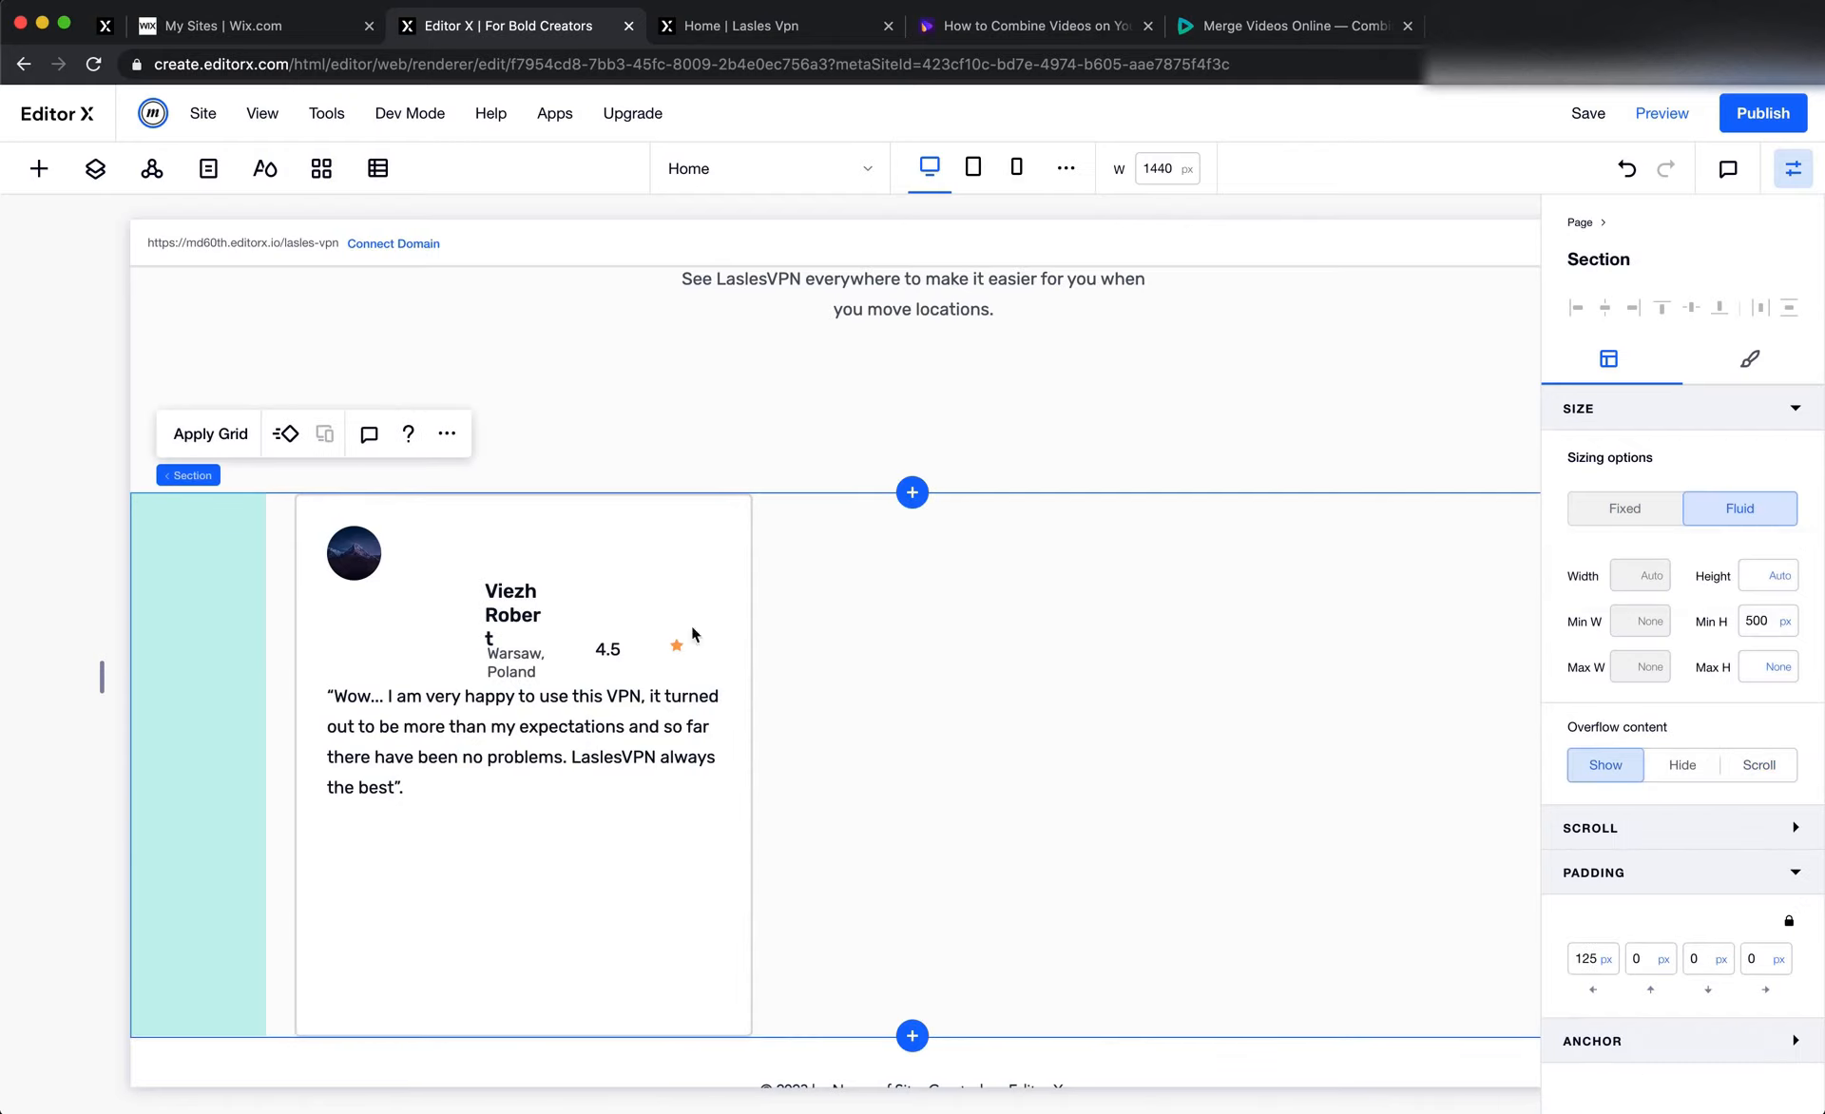
click(1786, 623)
click(1615, 556)
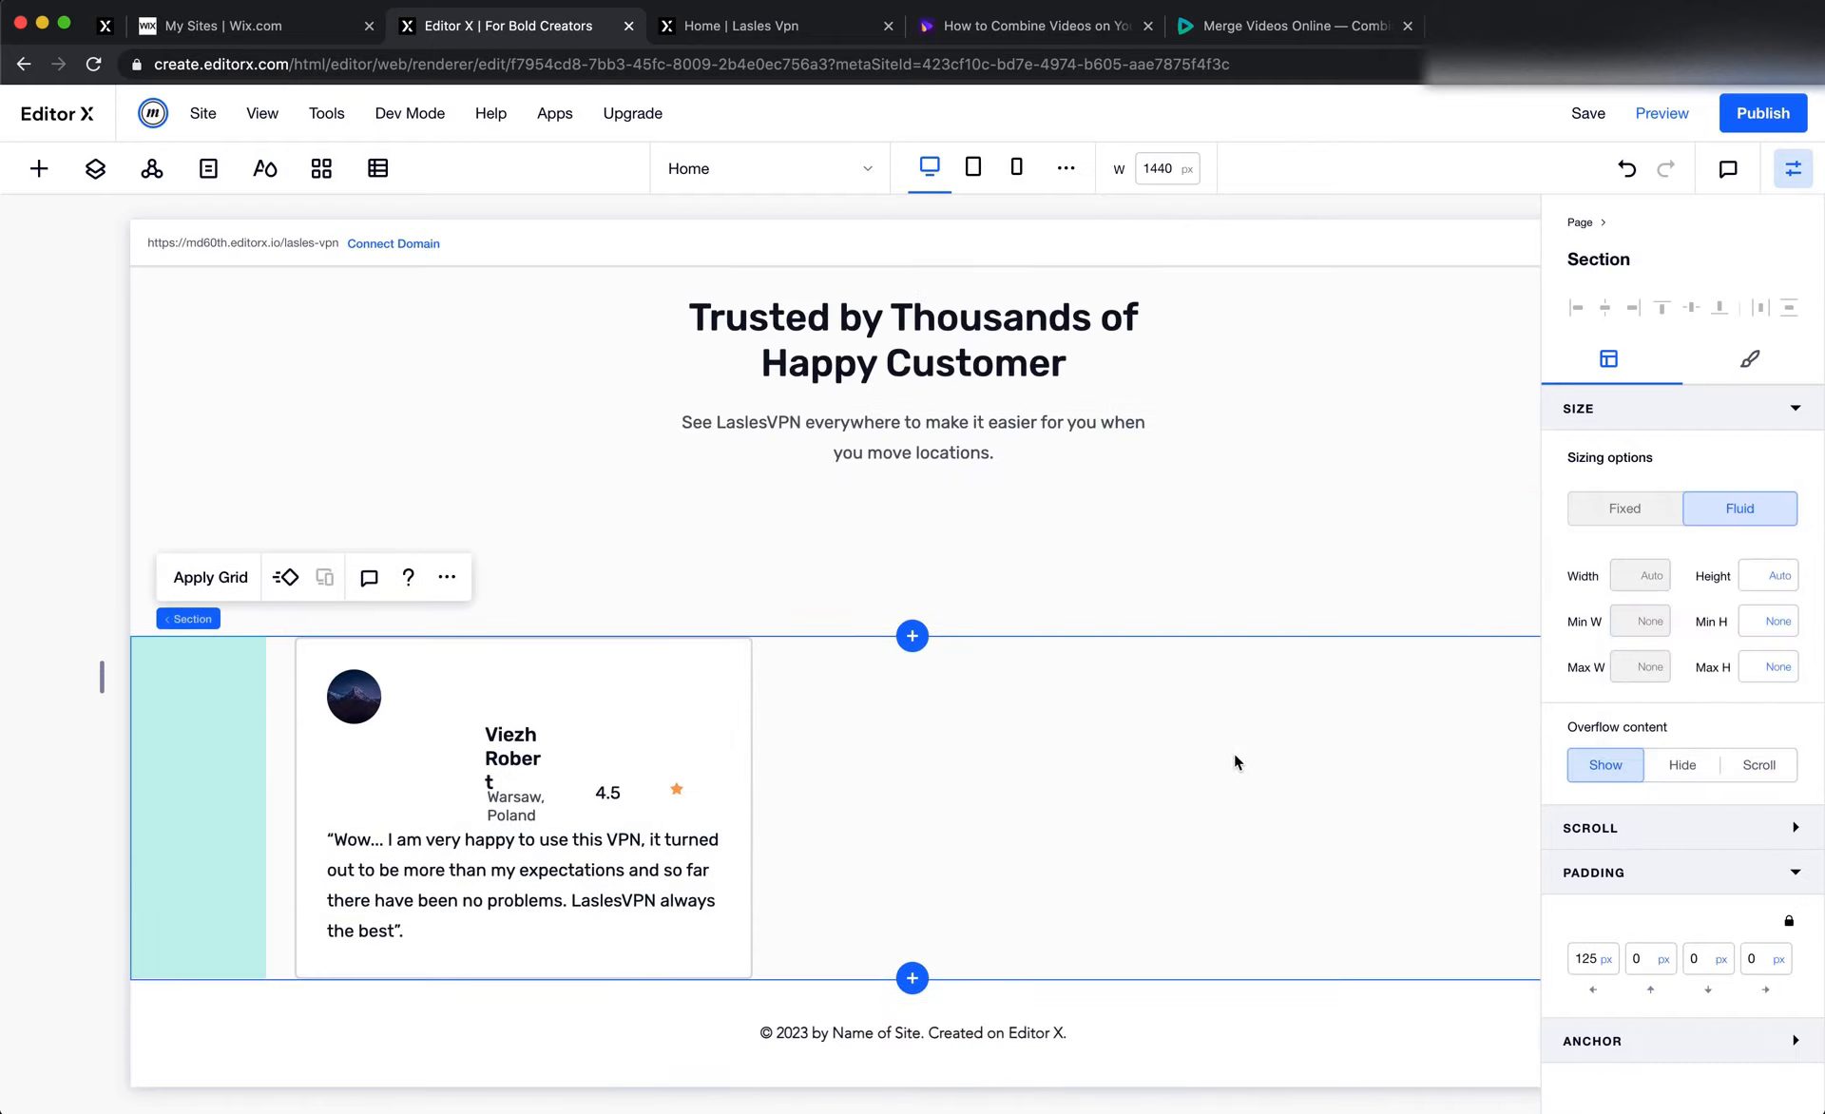
click(1051, 799)
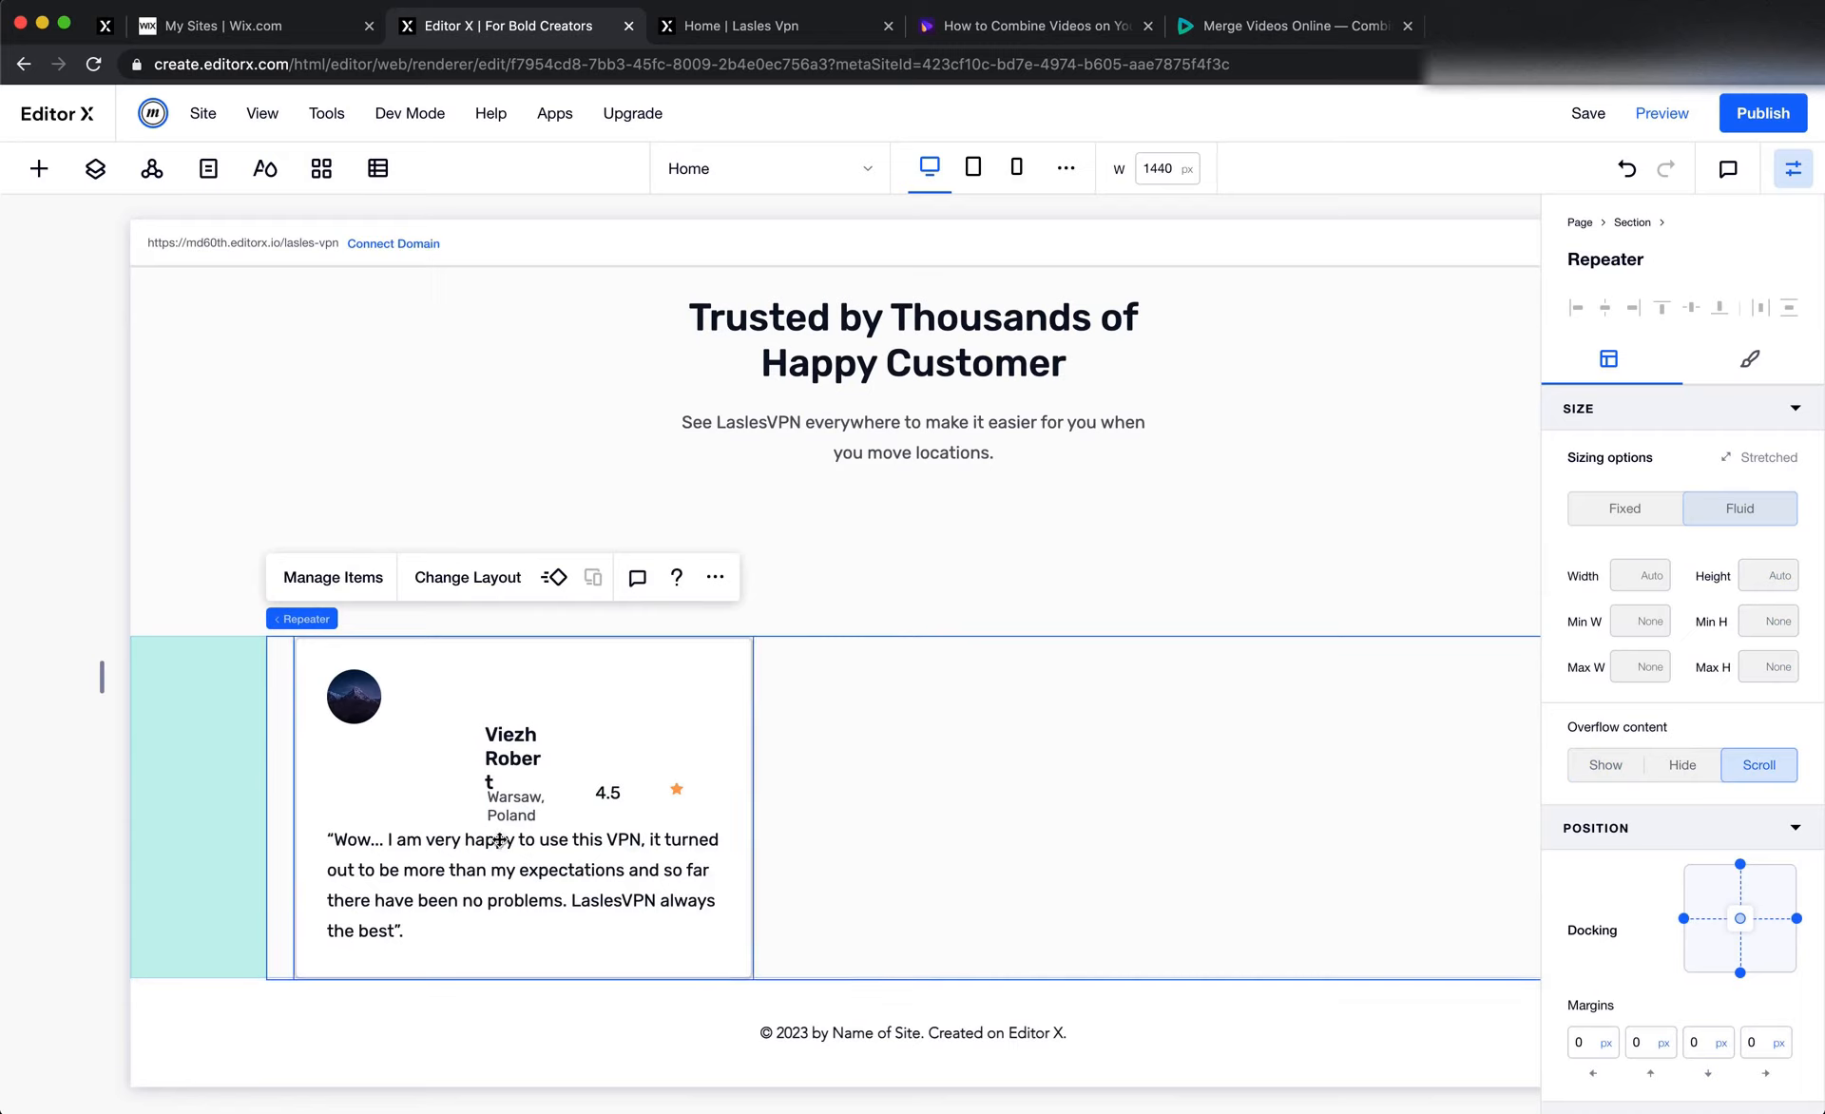
Set the reviewer name text's left and top margins to 0 and its width to 100%
click(512, 765)
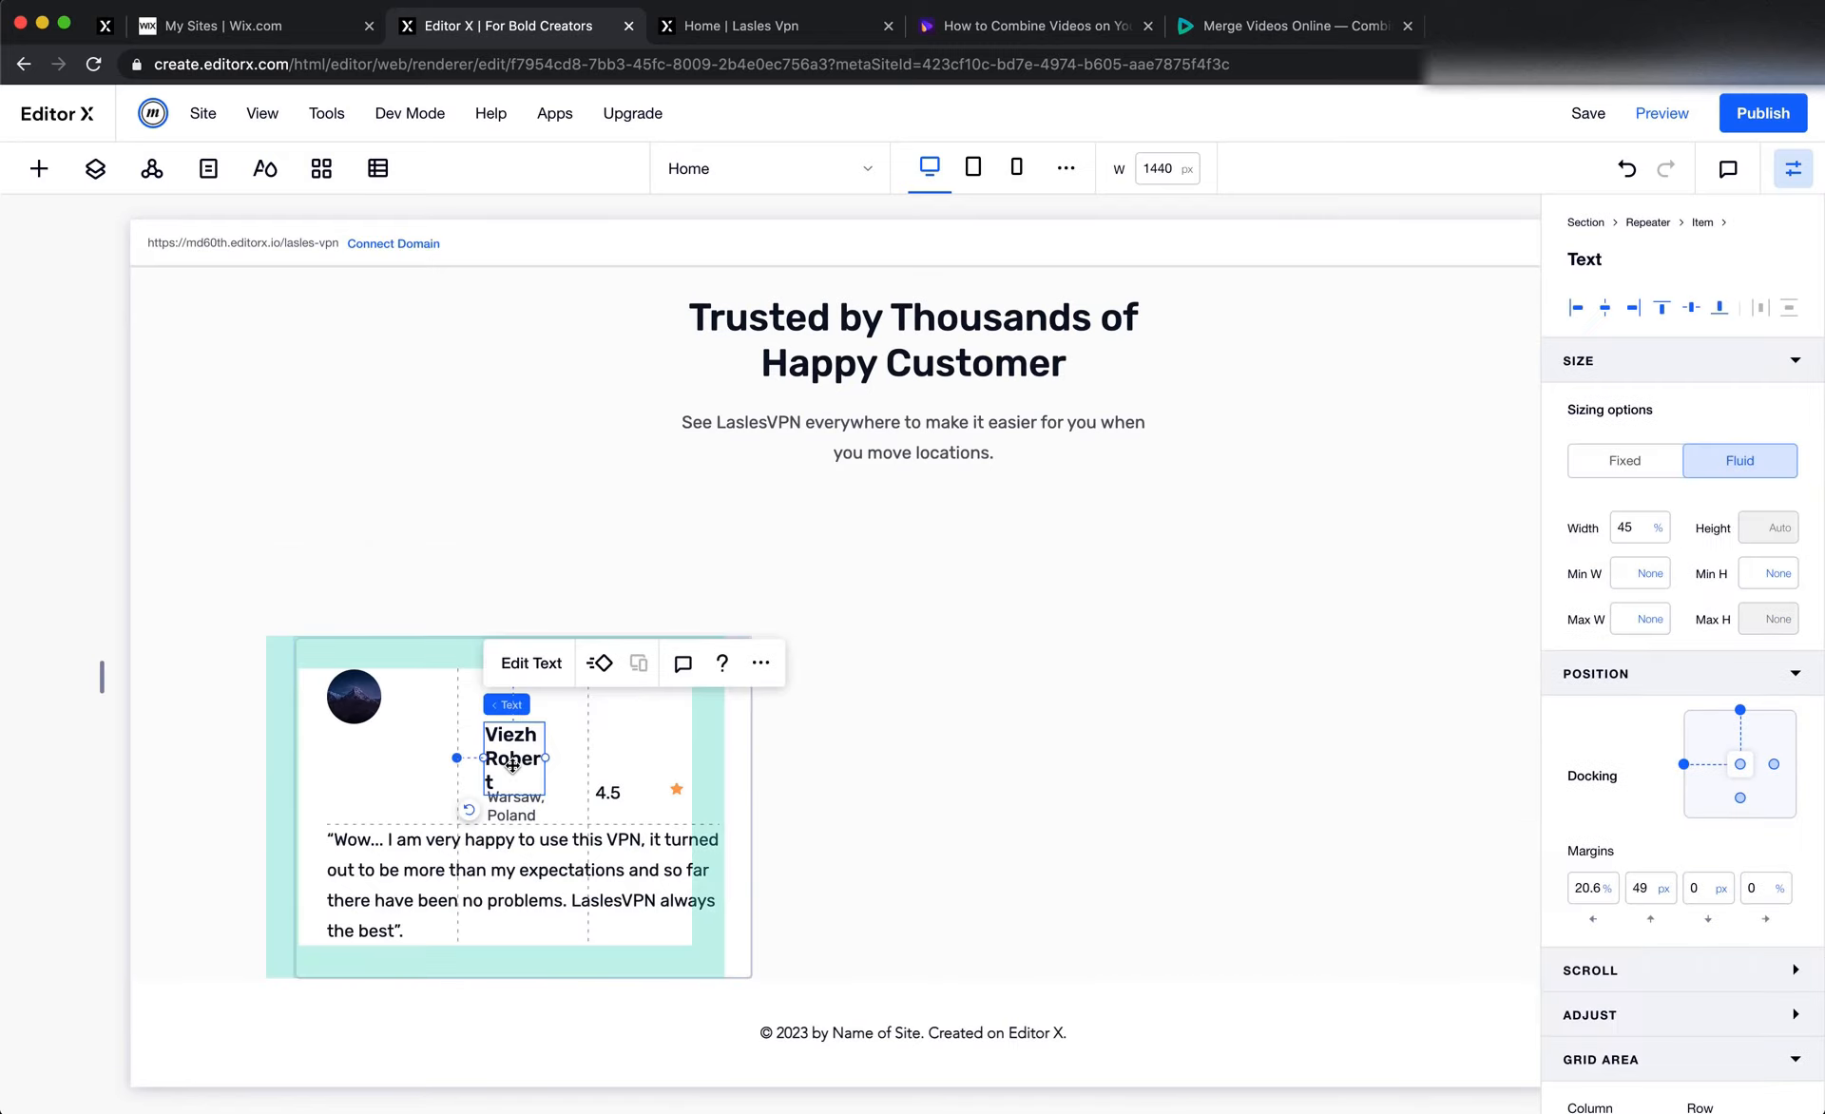
click(1645, 895)
click(1581, 890)
text(0)
key(Tab)
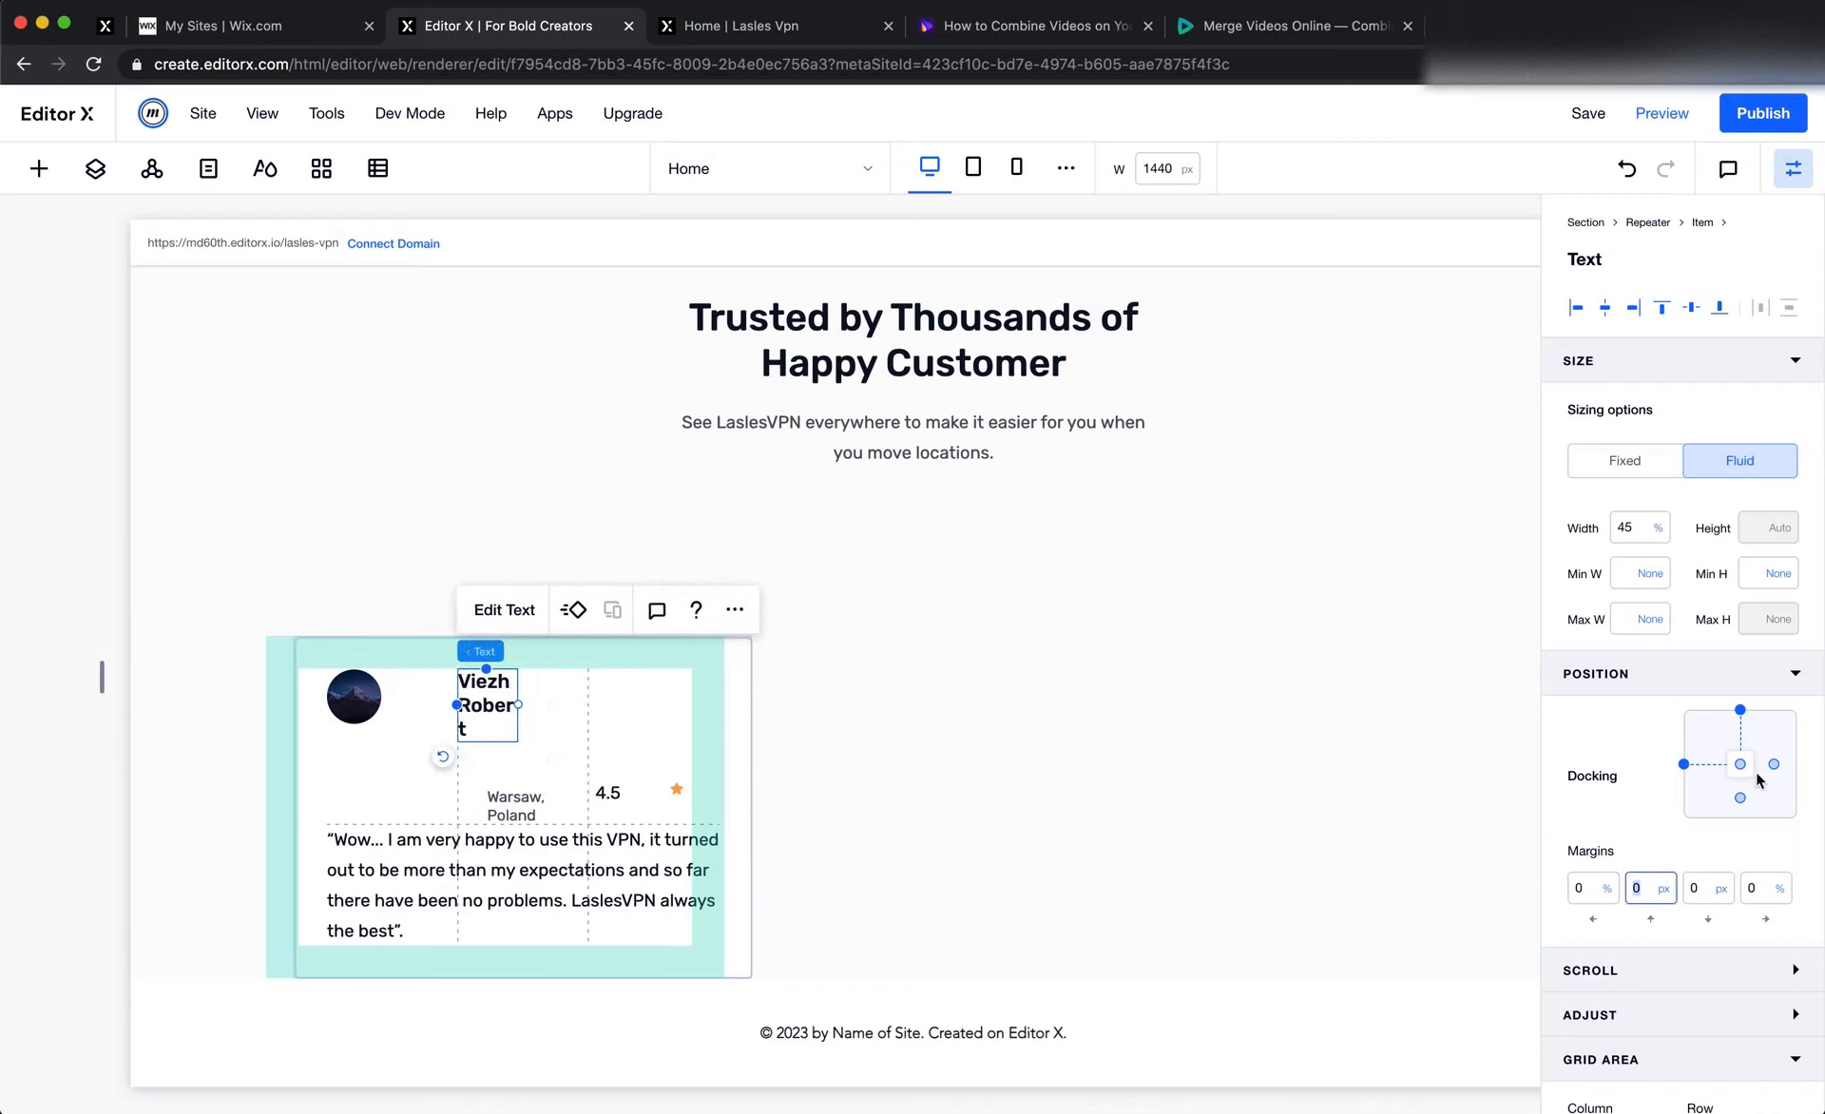
click(1633, 525)
text(100)
key(Return)
Set the reviewer location text's left margin to 0 and its width to 100%
click(505, 805)
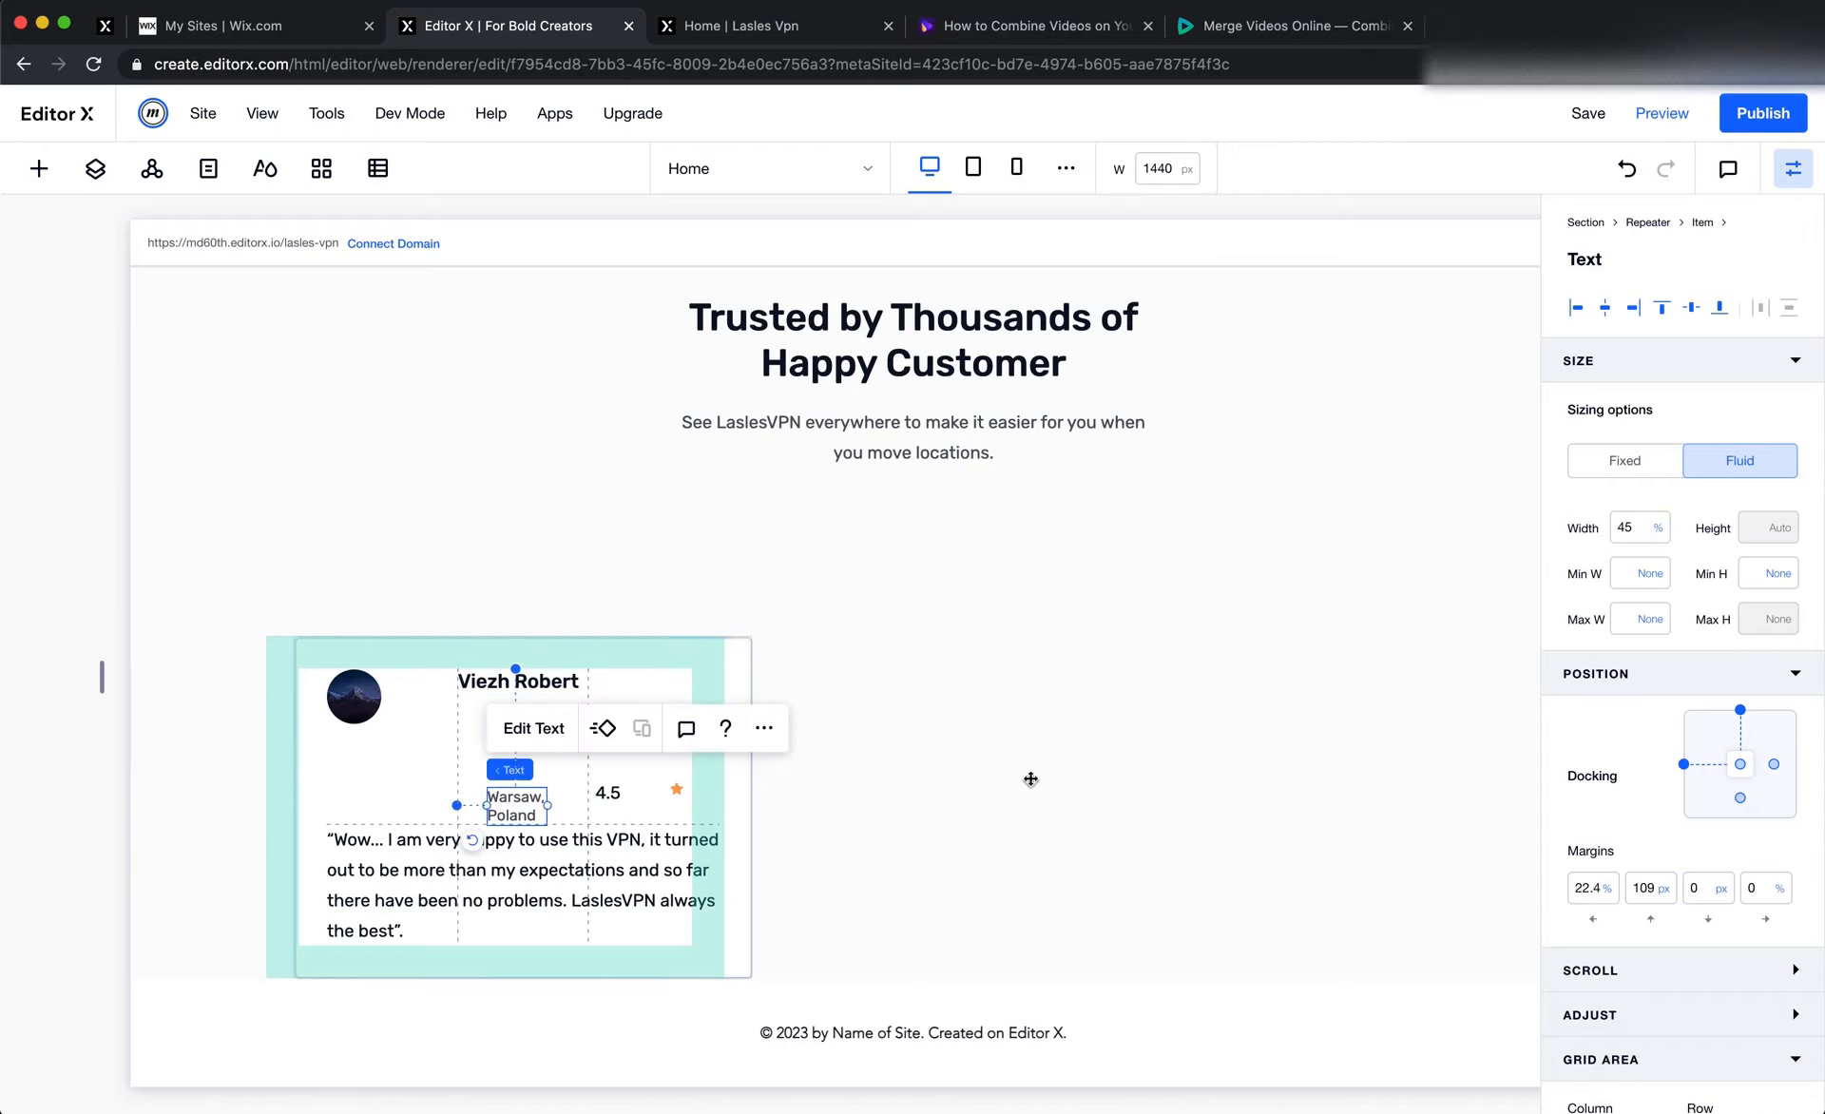
text(0)
click(1631, 528)
text(1)
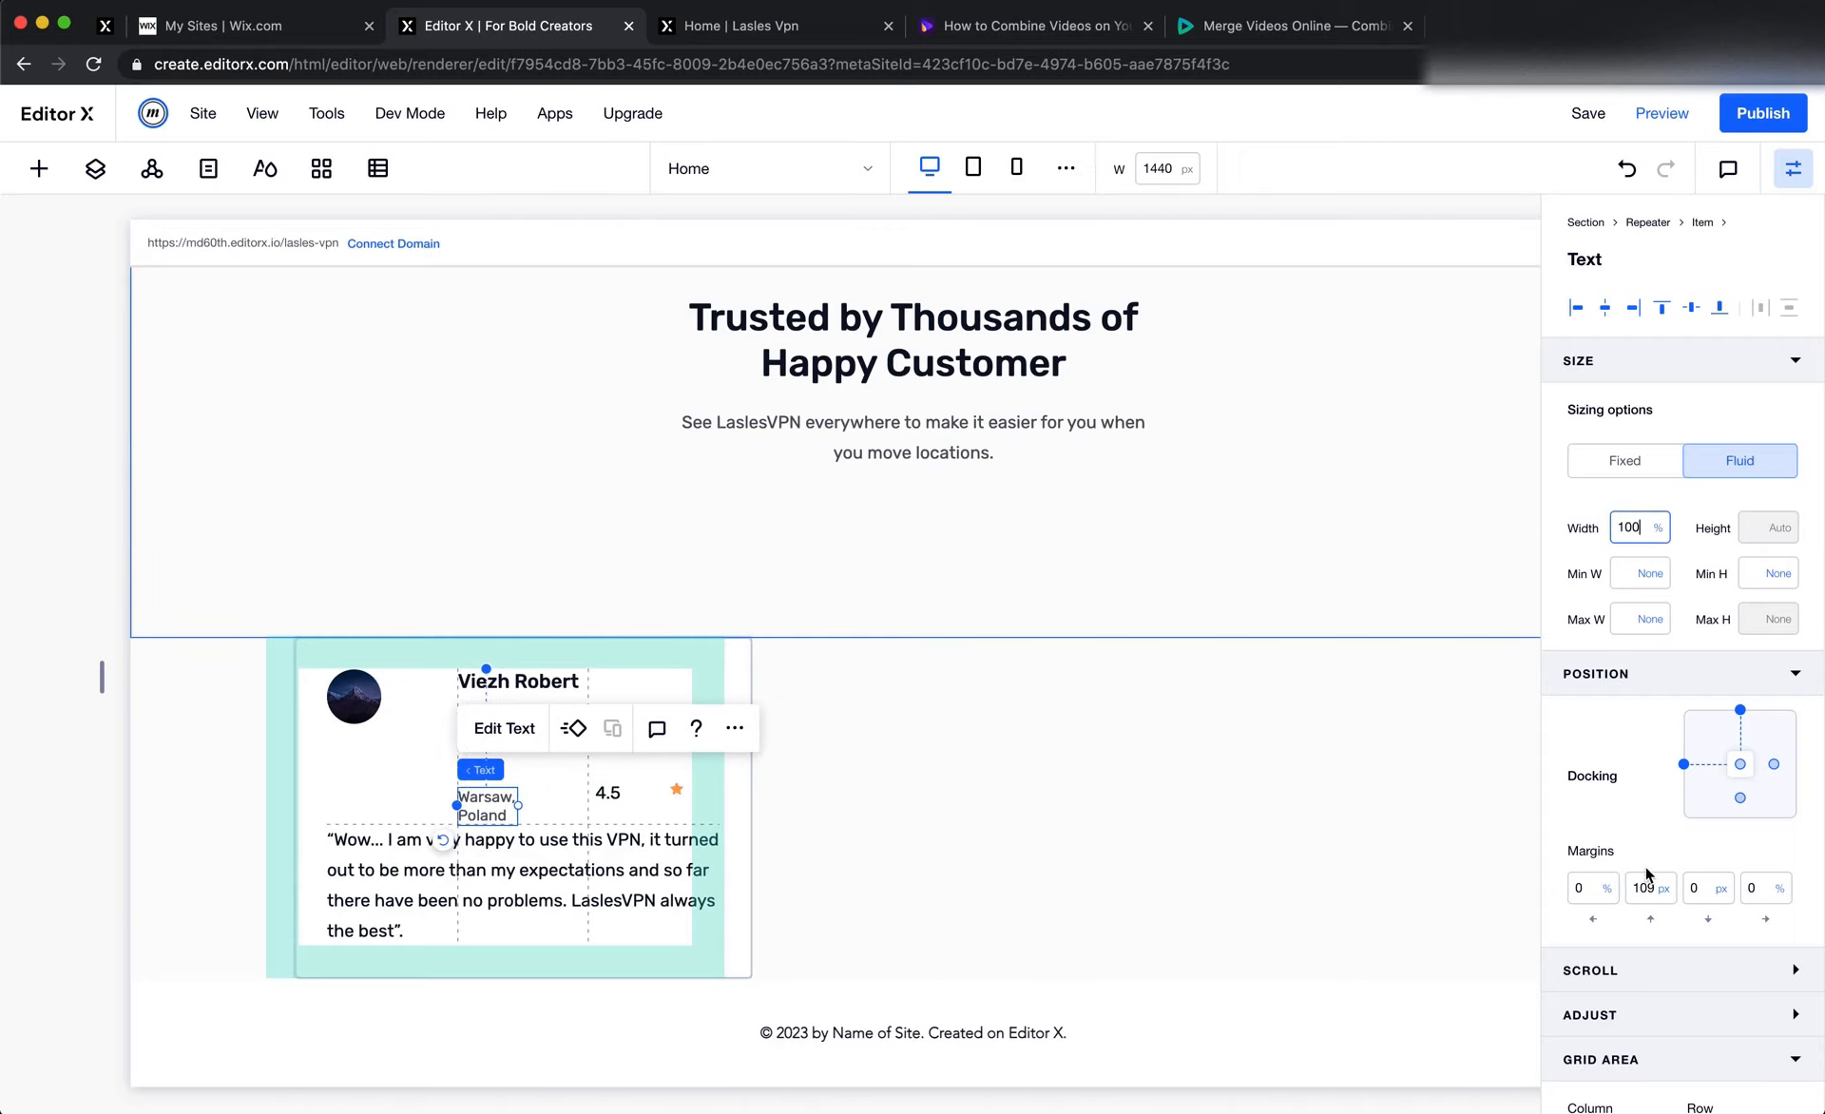
click(1026, 762)
click(494, 803)
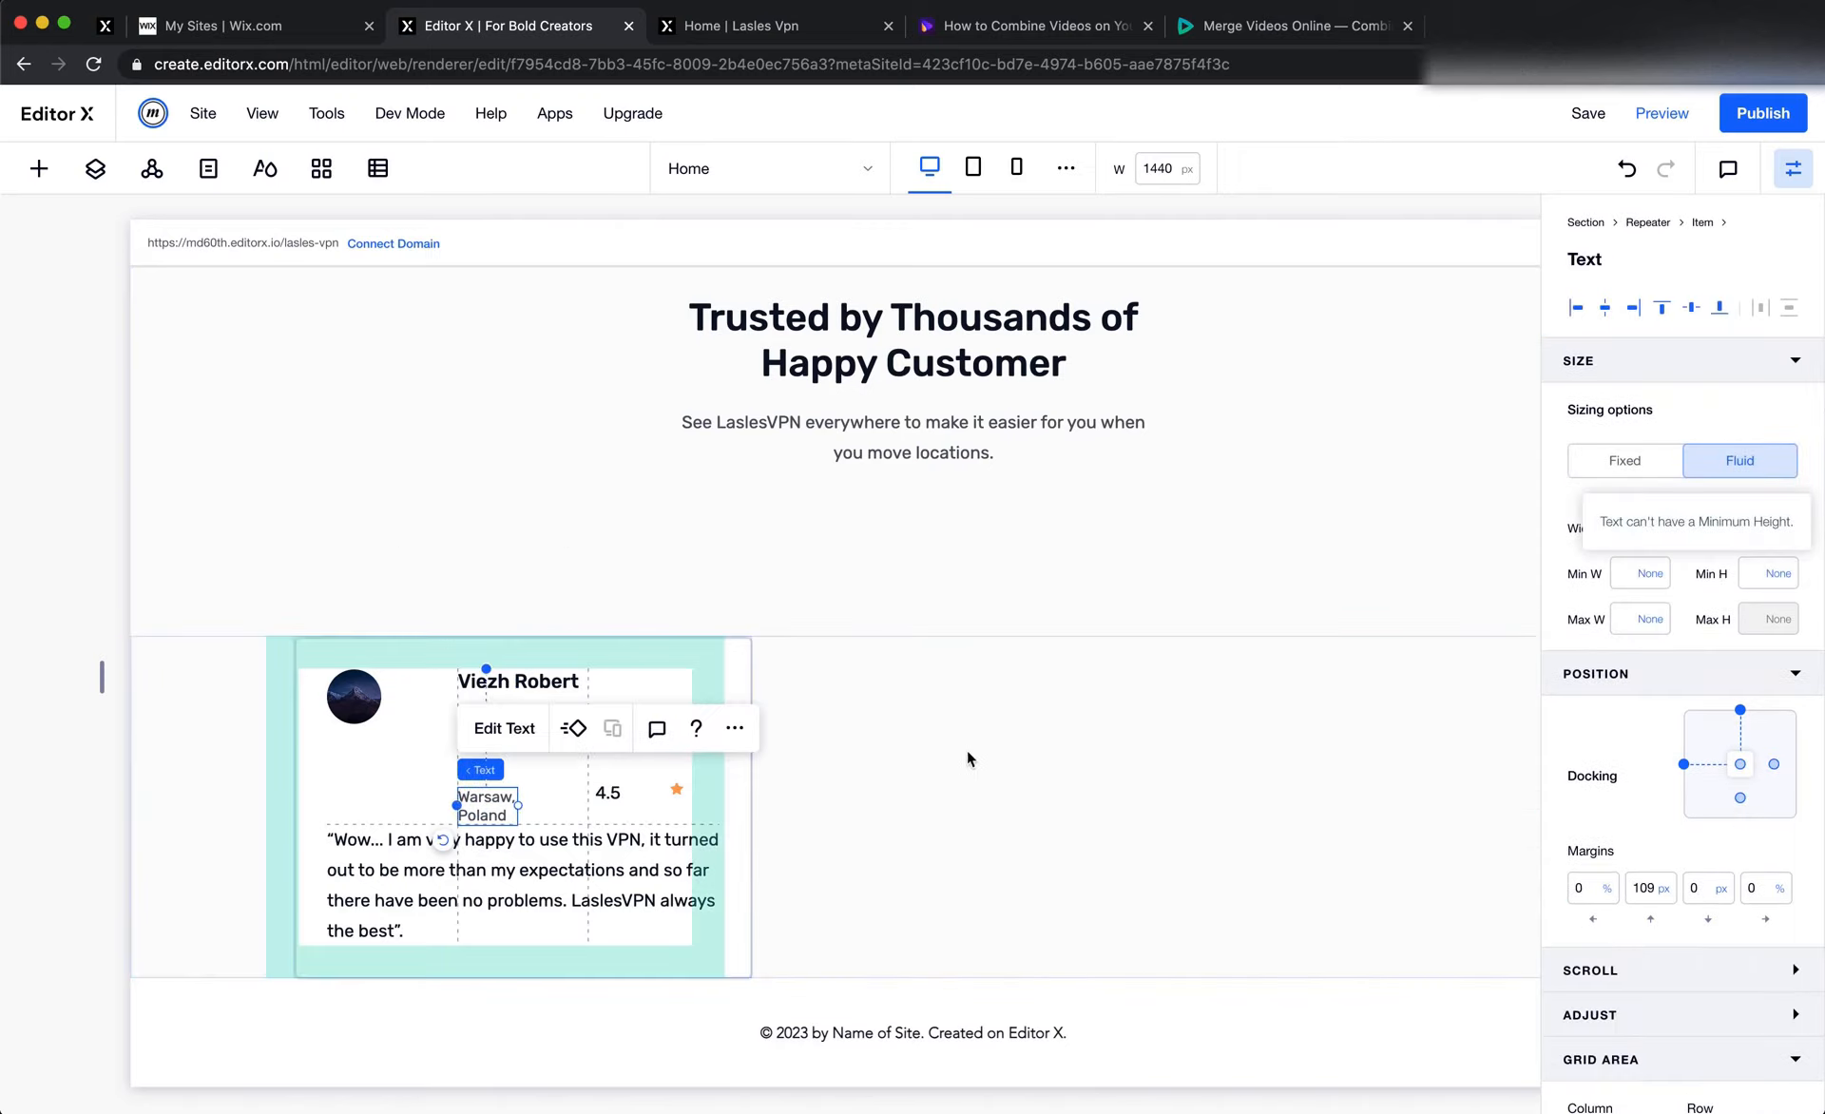
click(1653, 573)
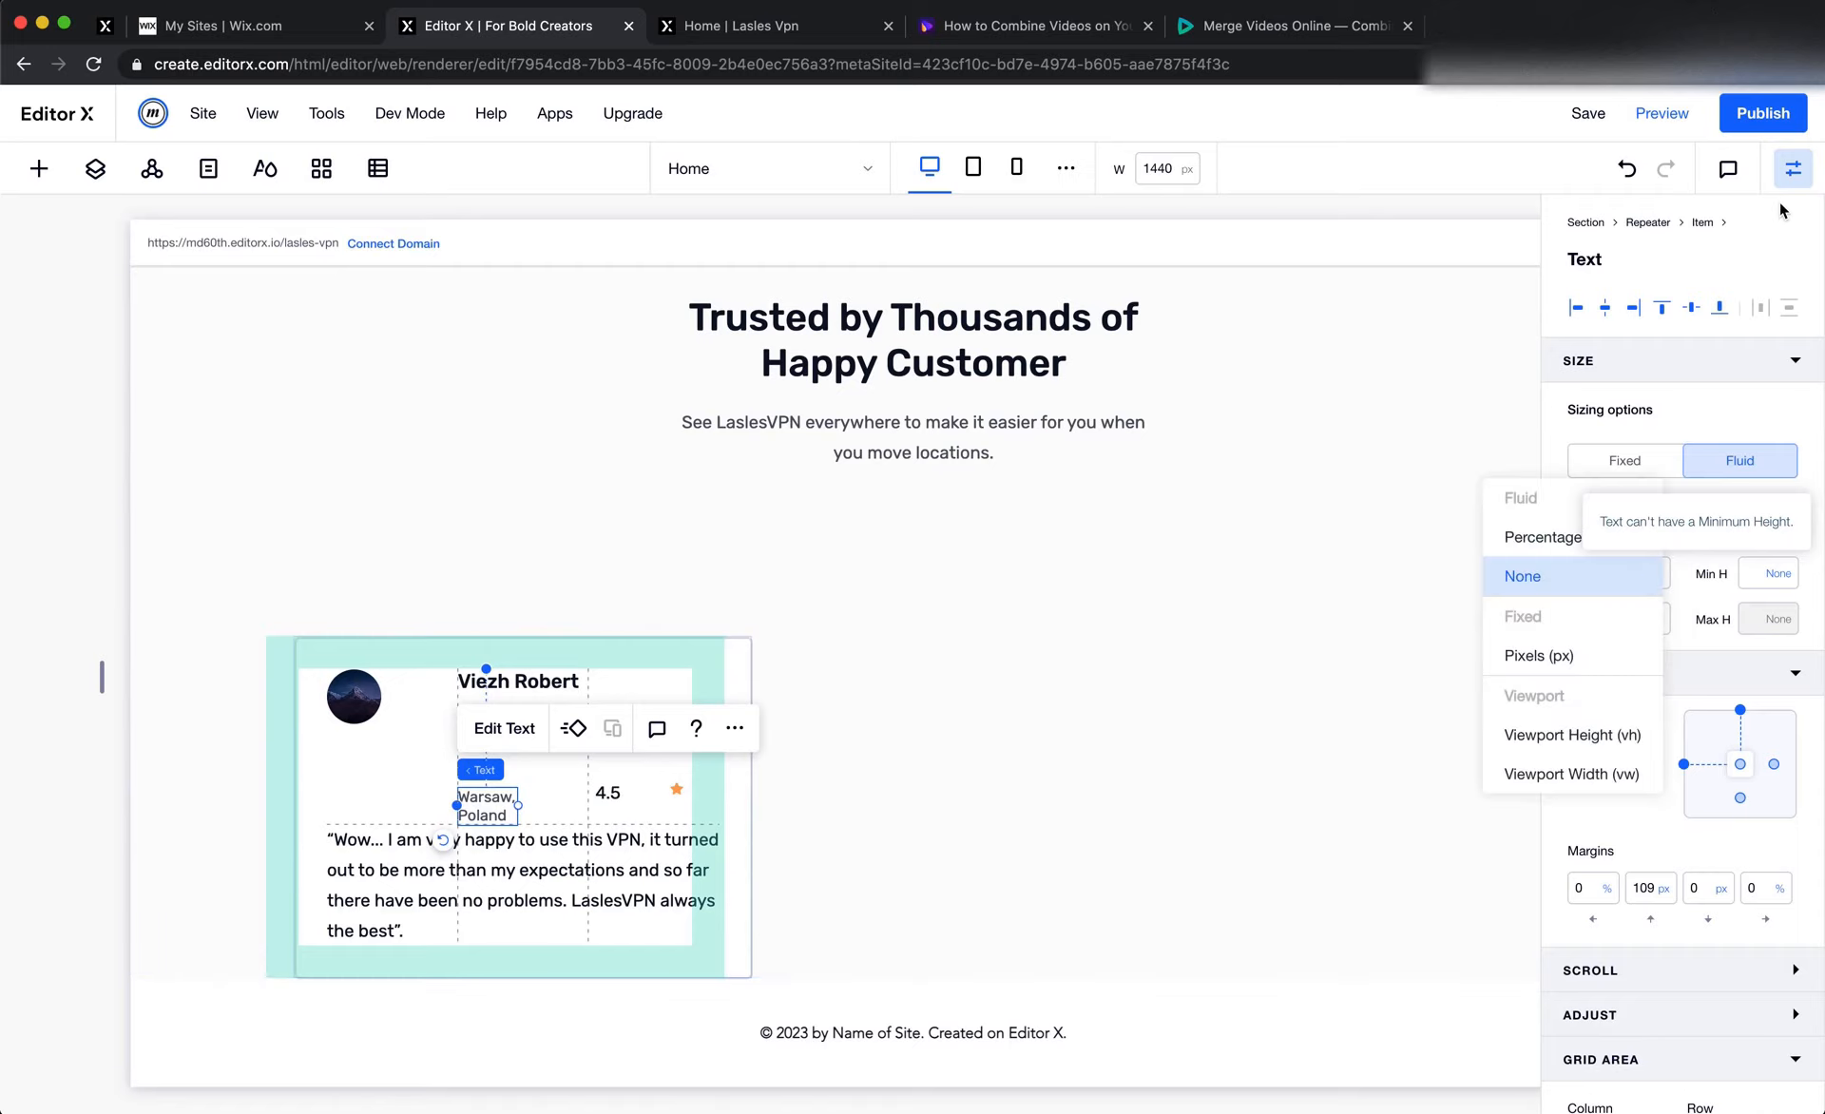
click(1658, 577)
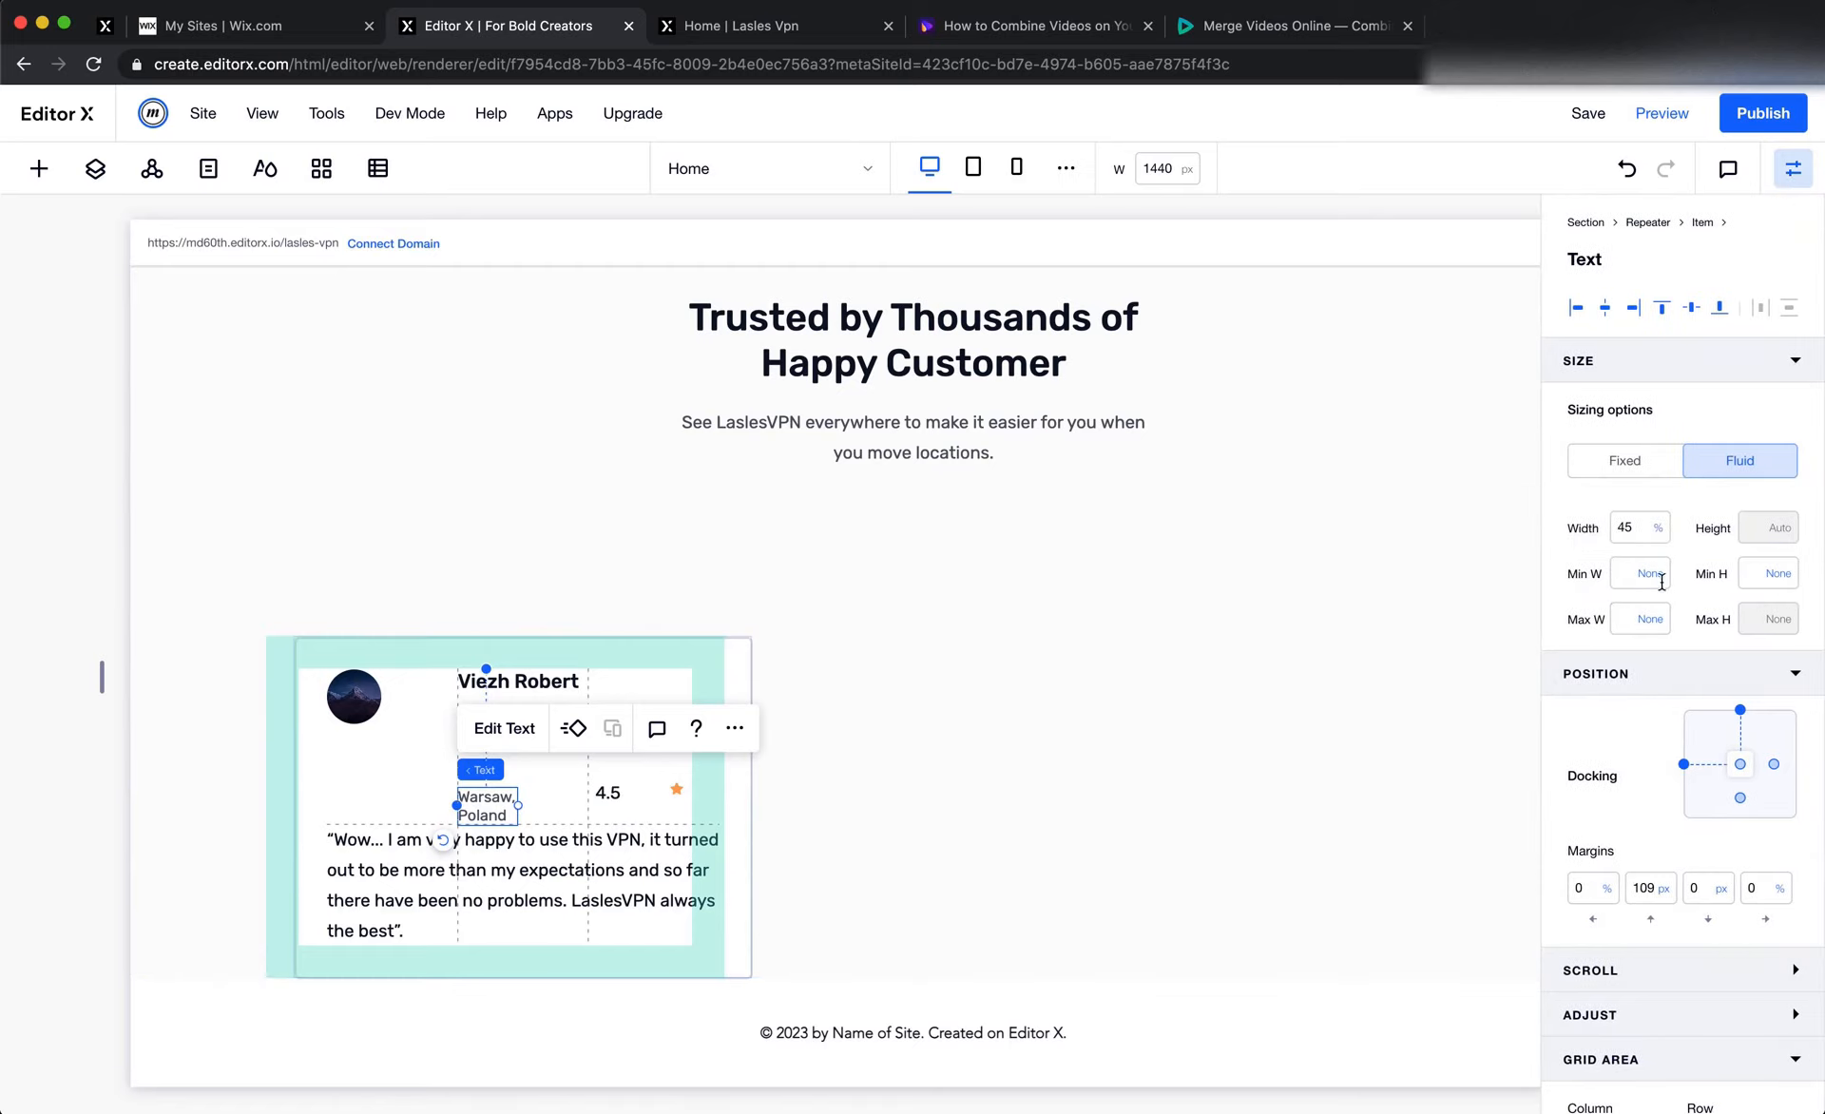
click(1629, 529)
text(100)
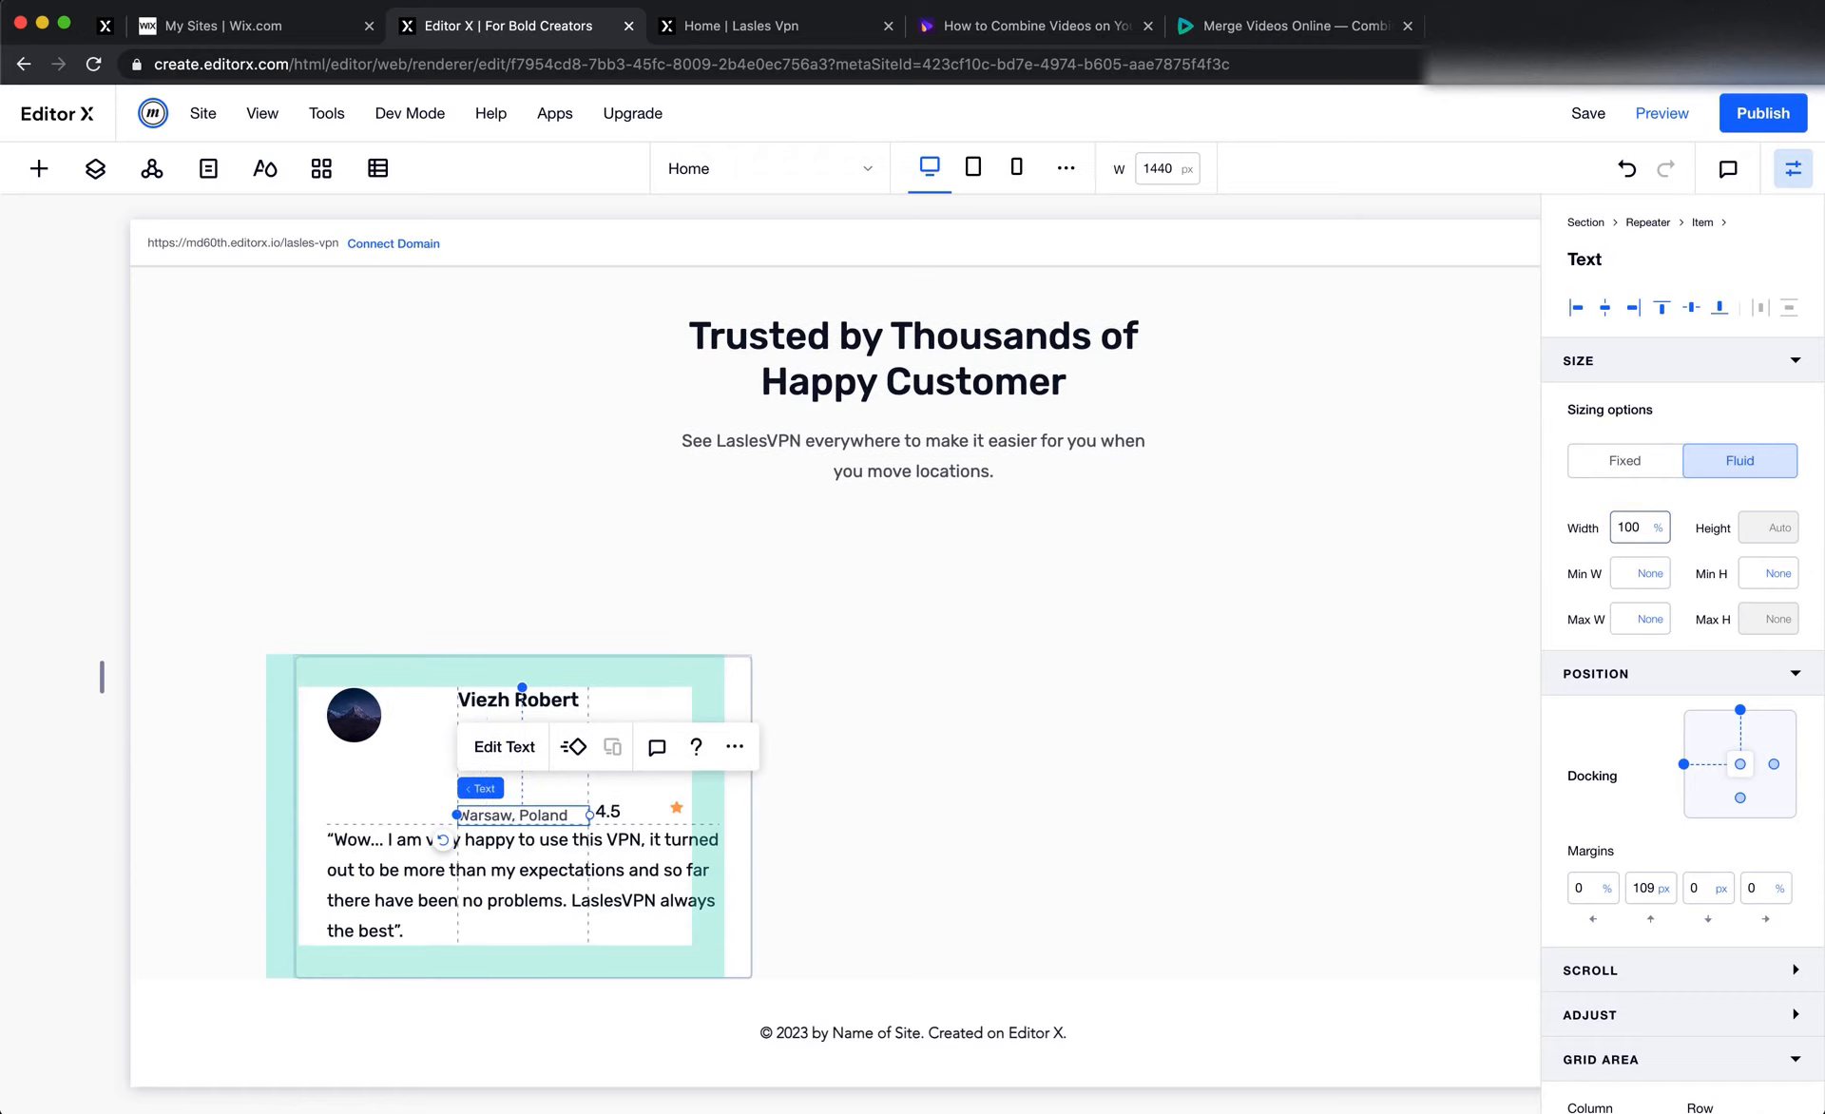
click(1047, 585)
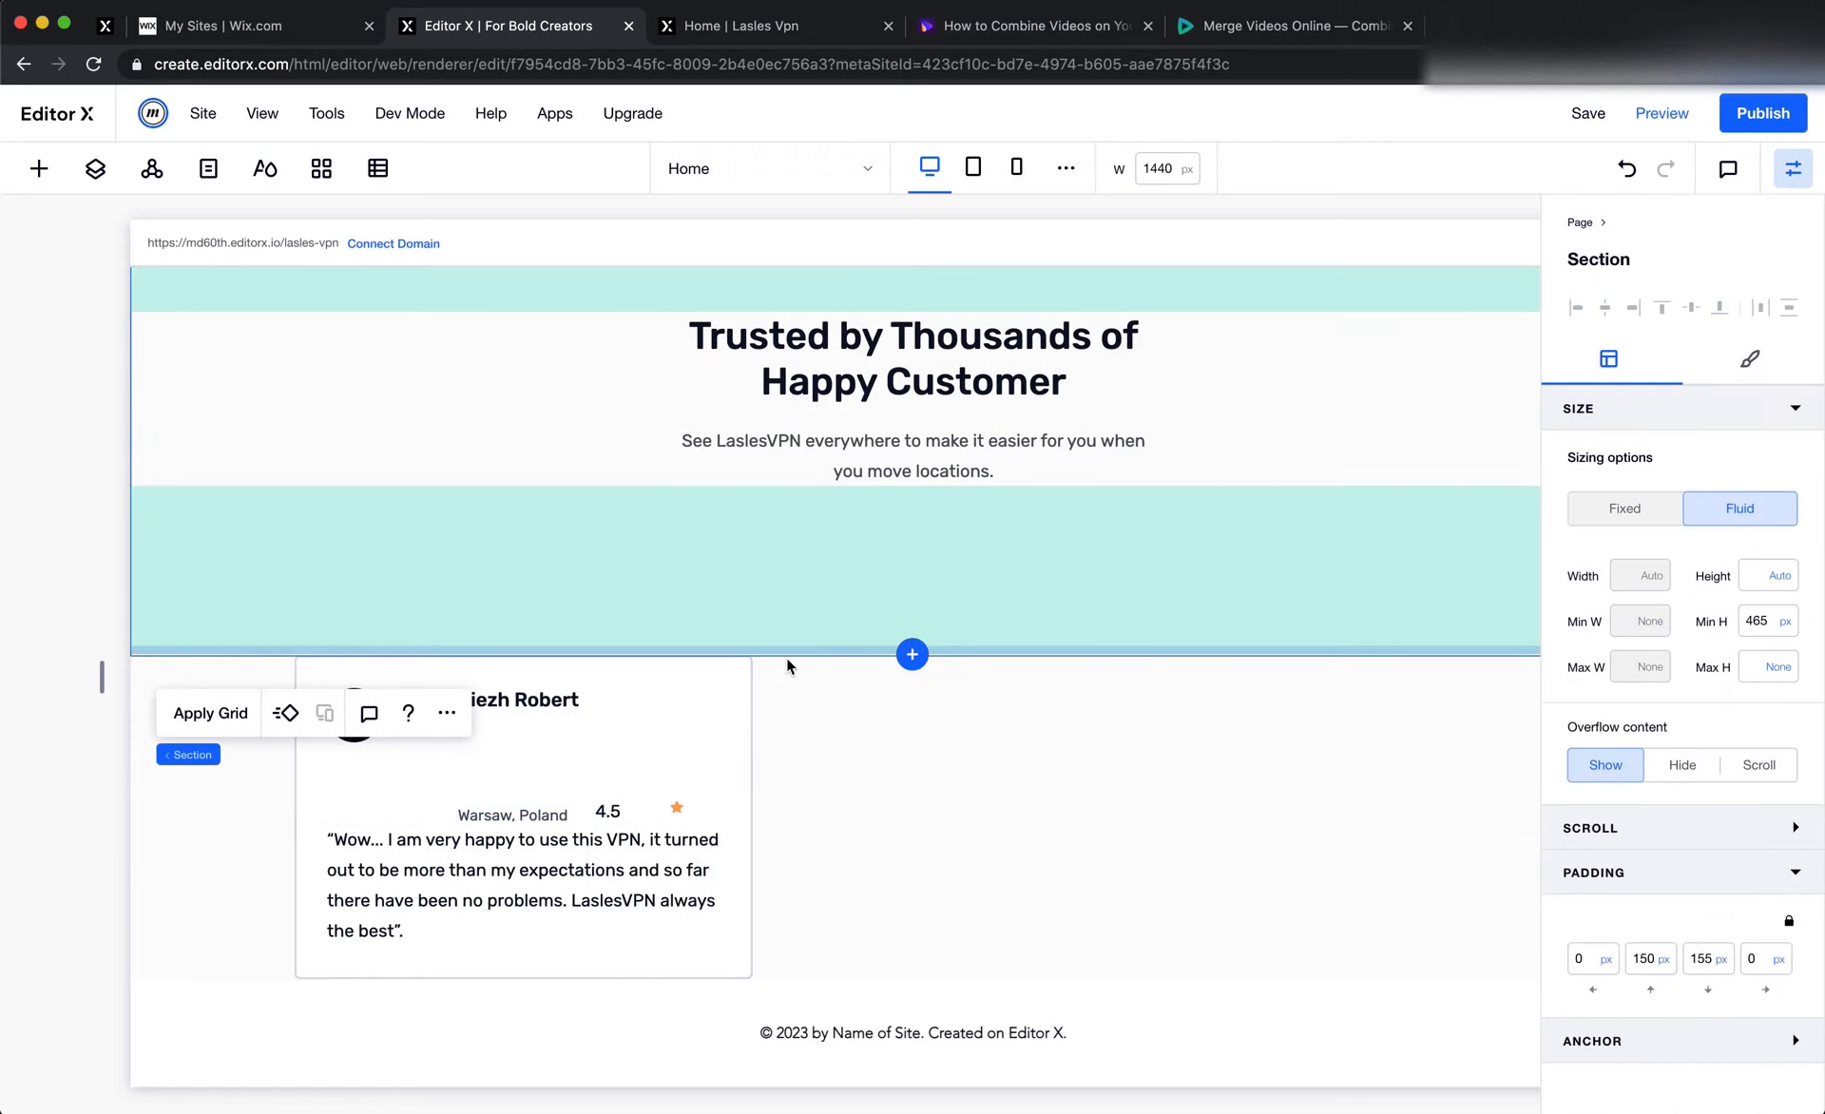
Switch to Figma and compare the layout of the testimonial cards
key(super+Tab)
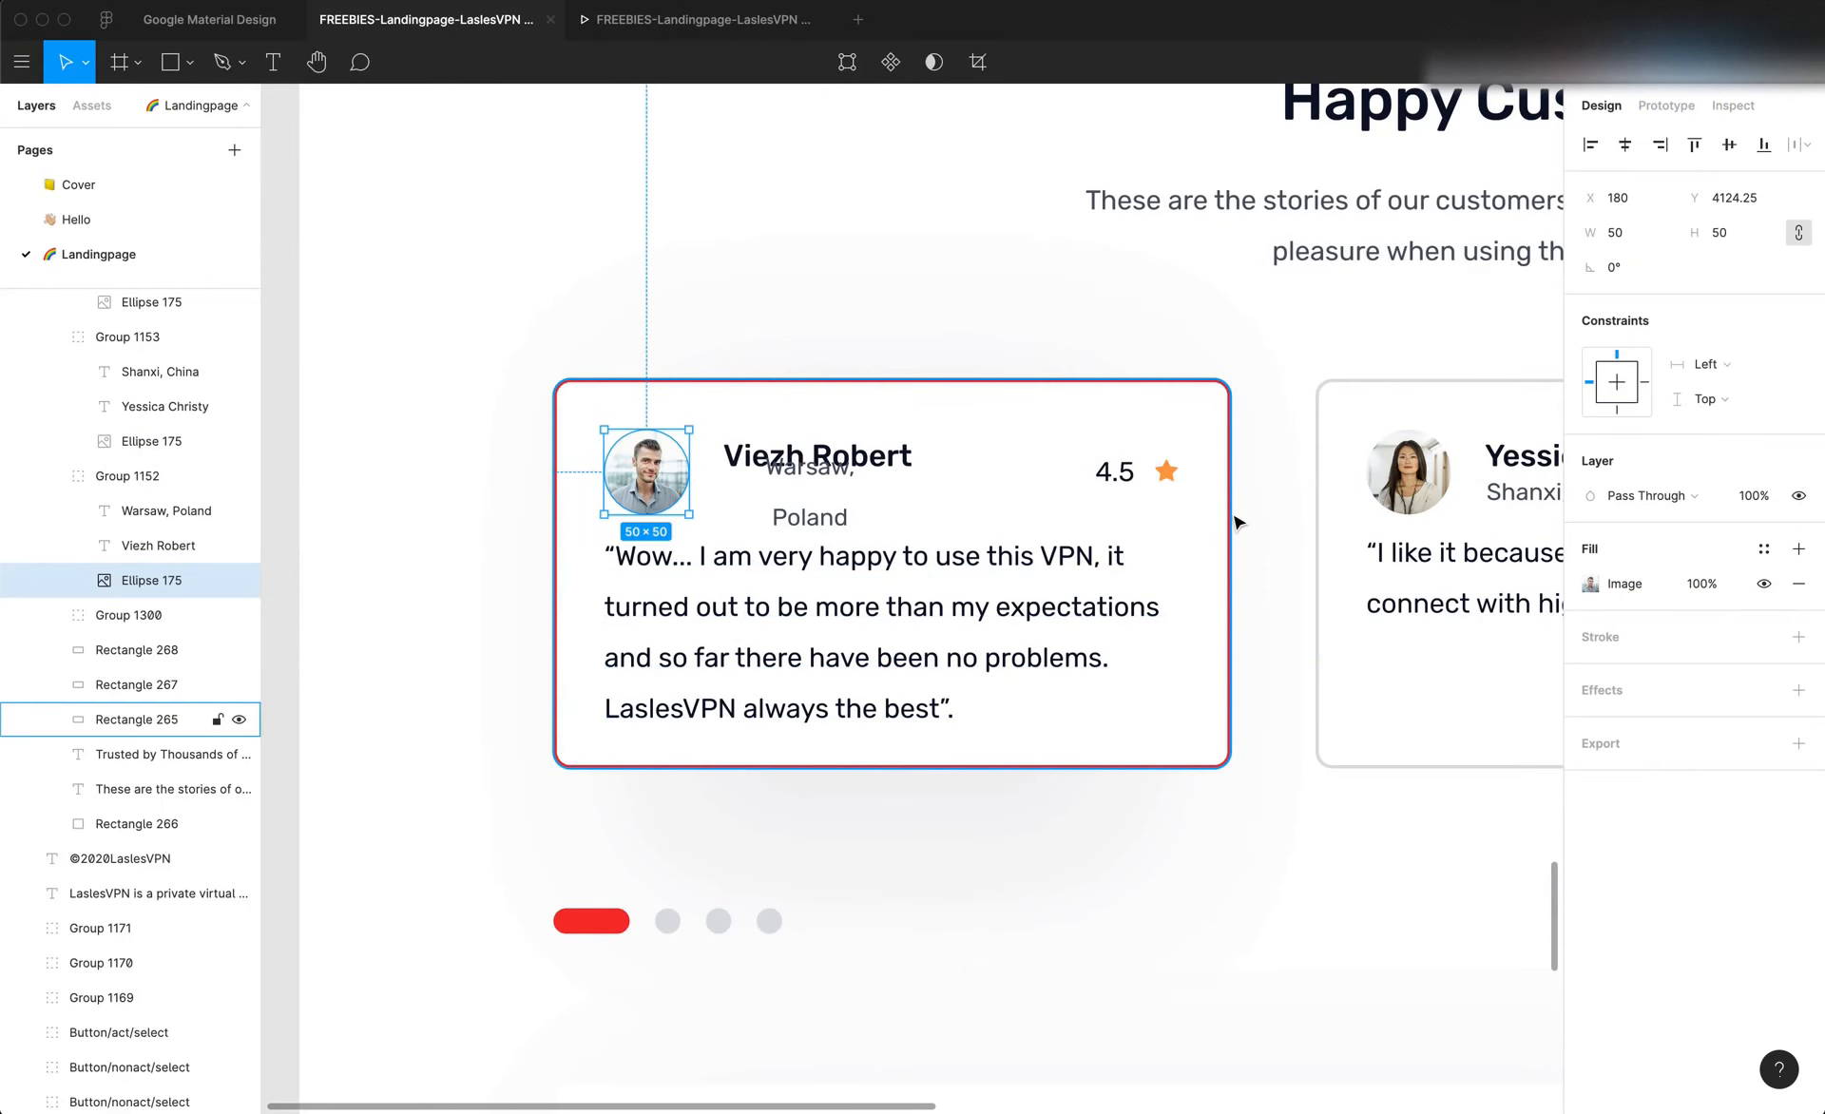
scroll(1237, 522, right, 10)
scroll(1237, 522, left, 3)
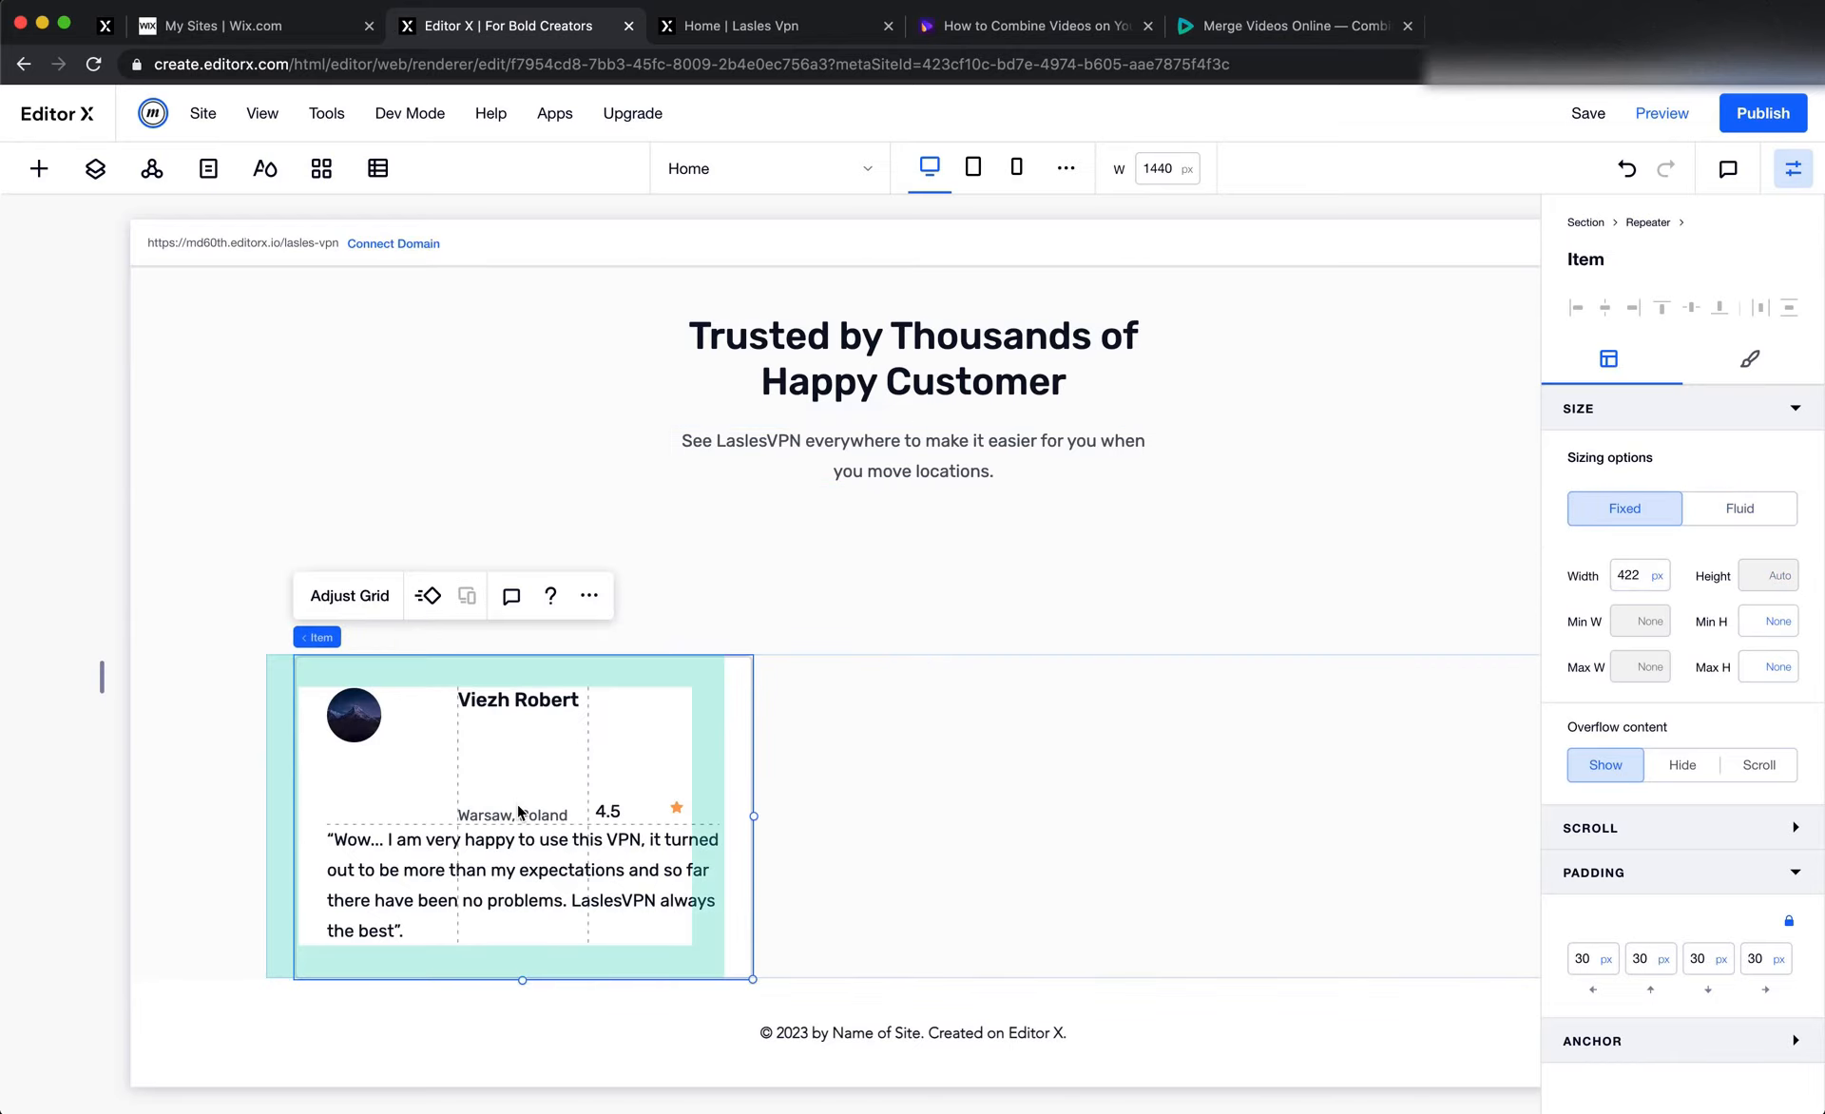
Move the location text up just below the reviewer's name and stack the two texts together
drag(523, 816, 520, 744)
shift+click(555, 702)
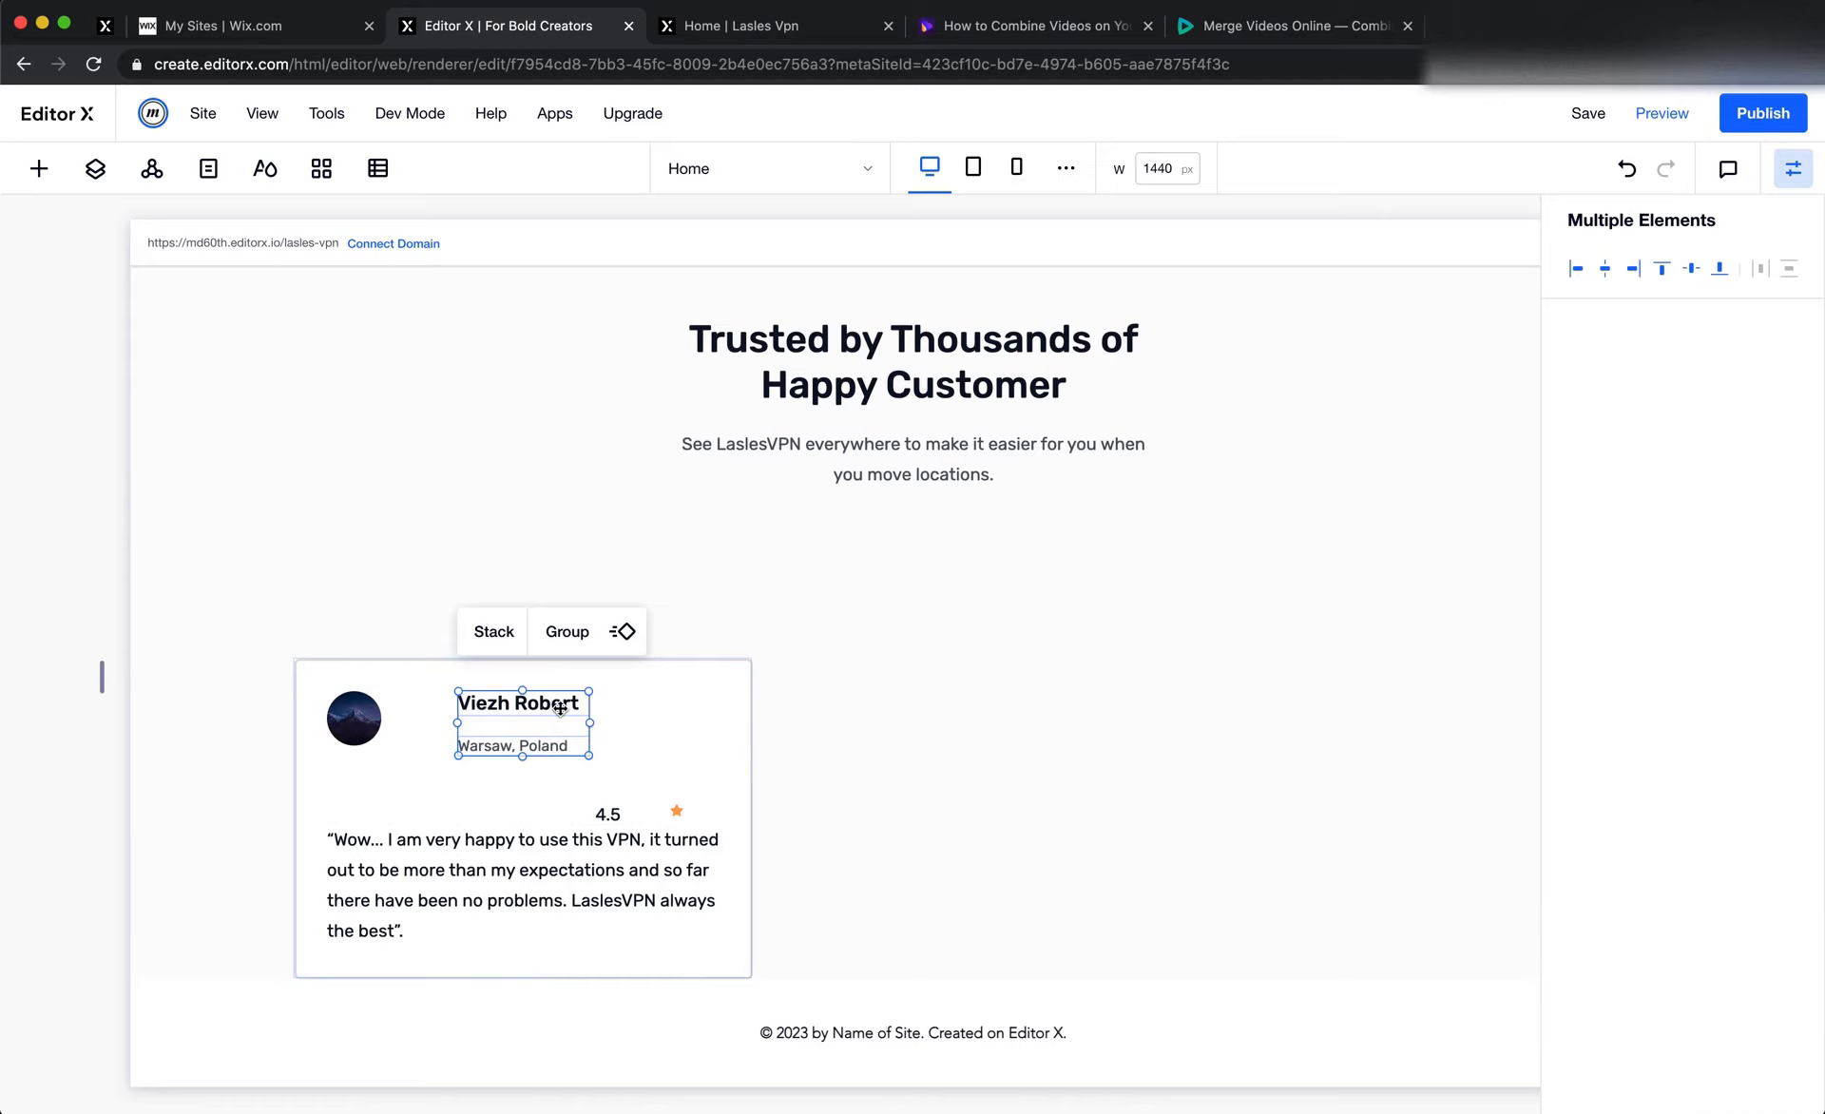
click(487, 640)
click(504, 733)
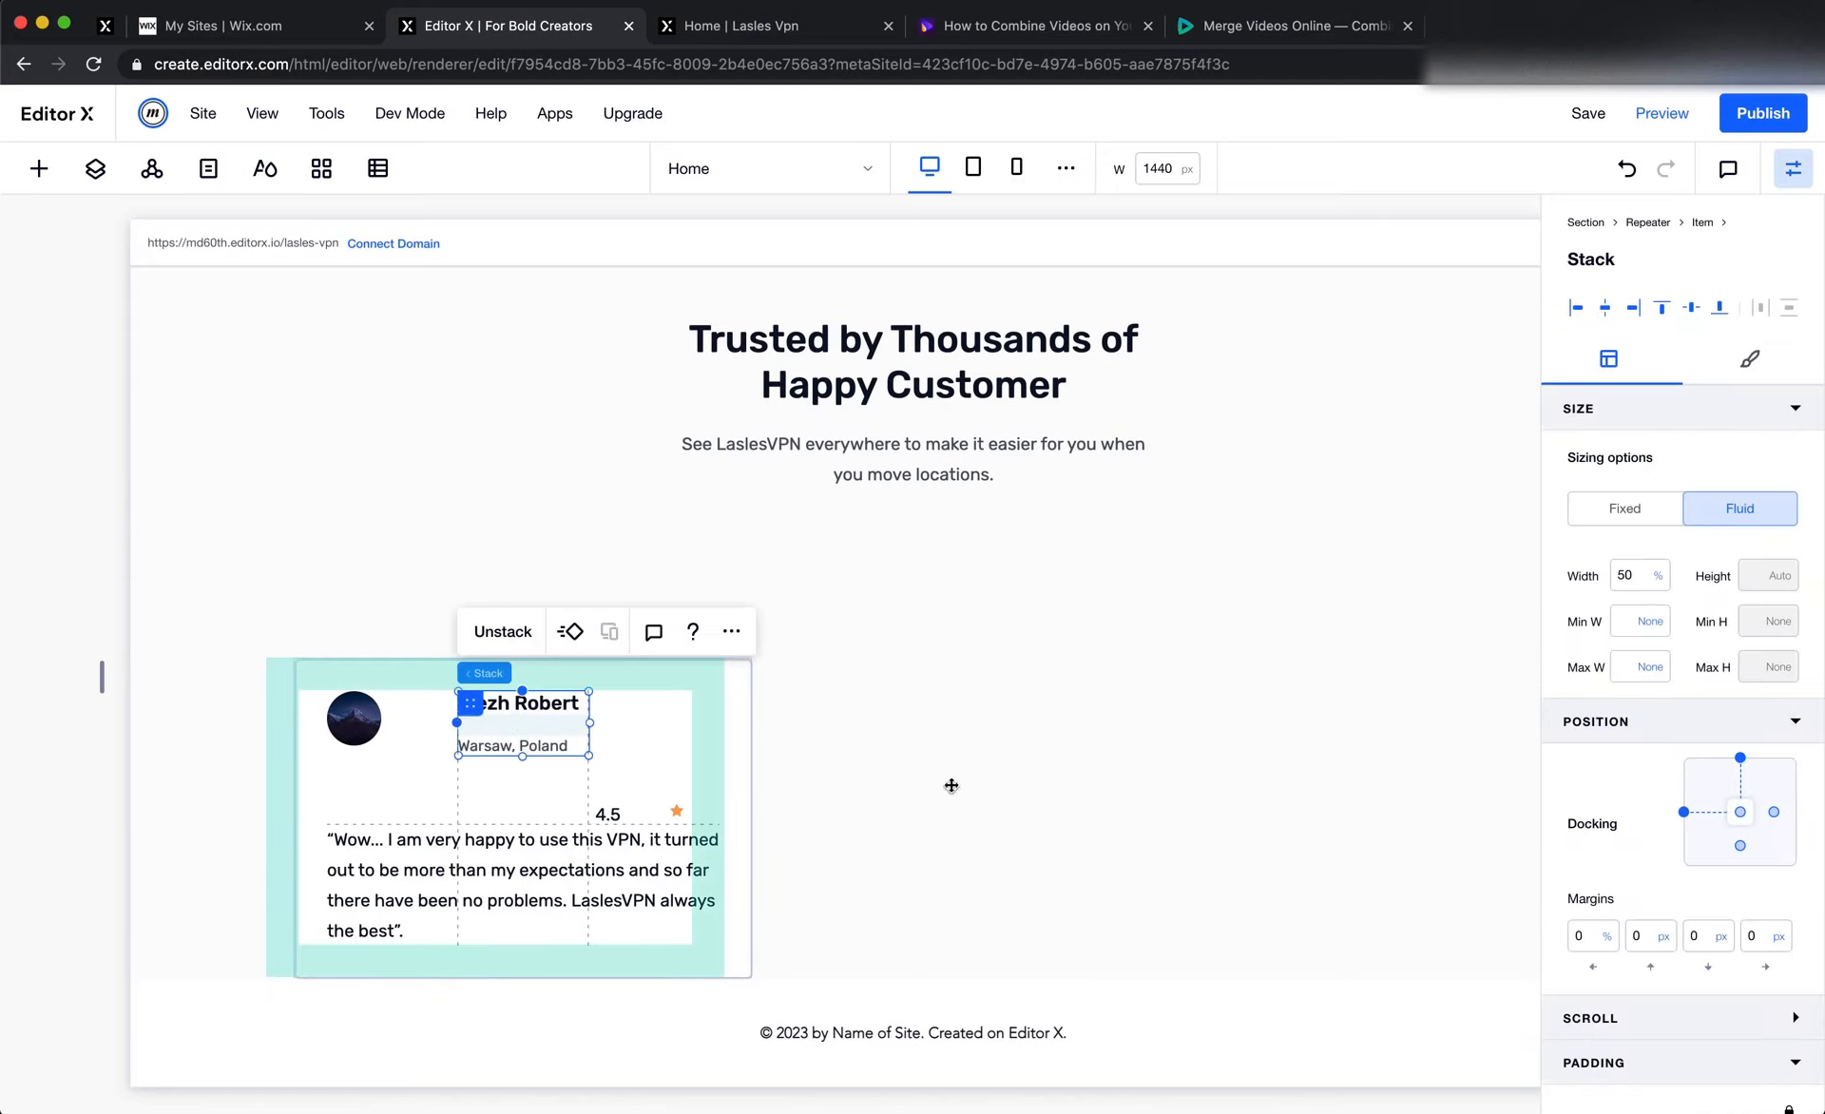
Set the name-and-location stack's grid area to end at column 3 and its width to 100%
scroll(1656, 904, down, 3)
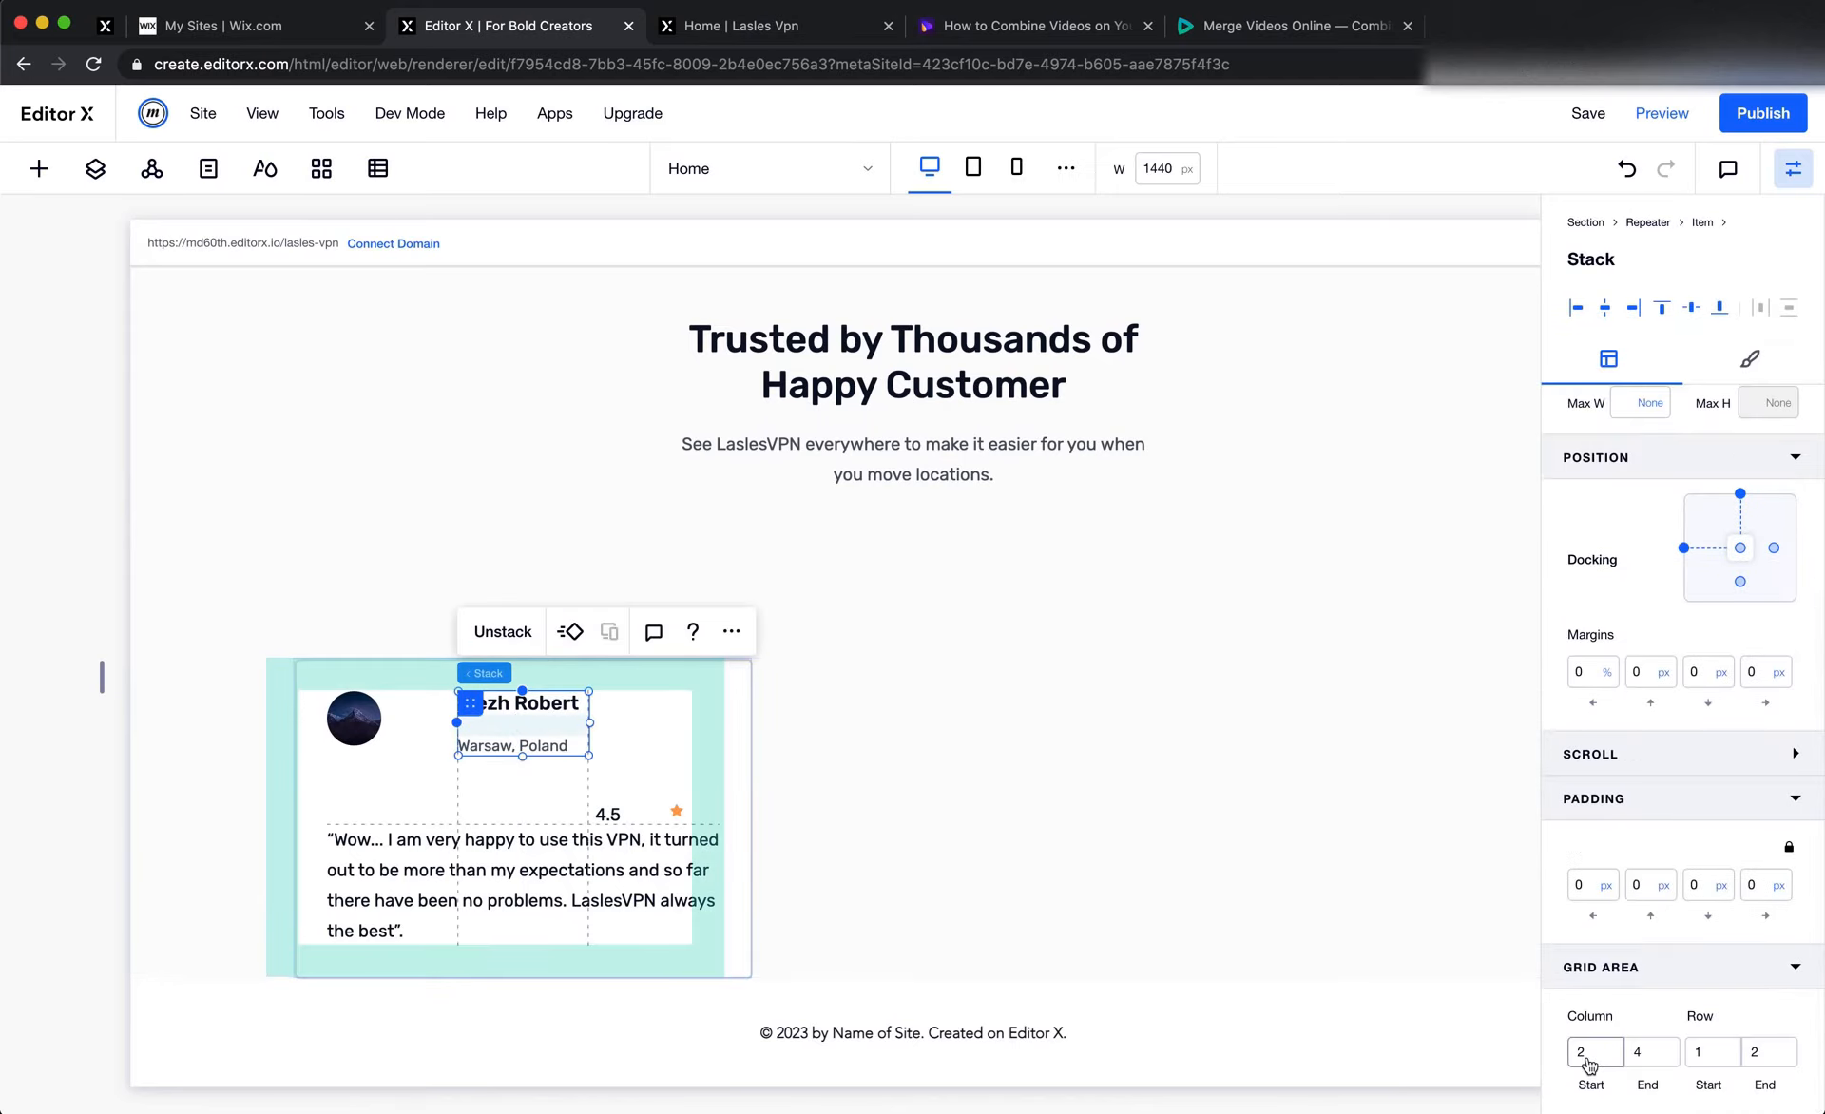
click(1647, 1054)
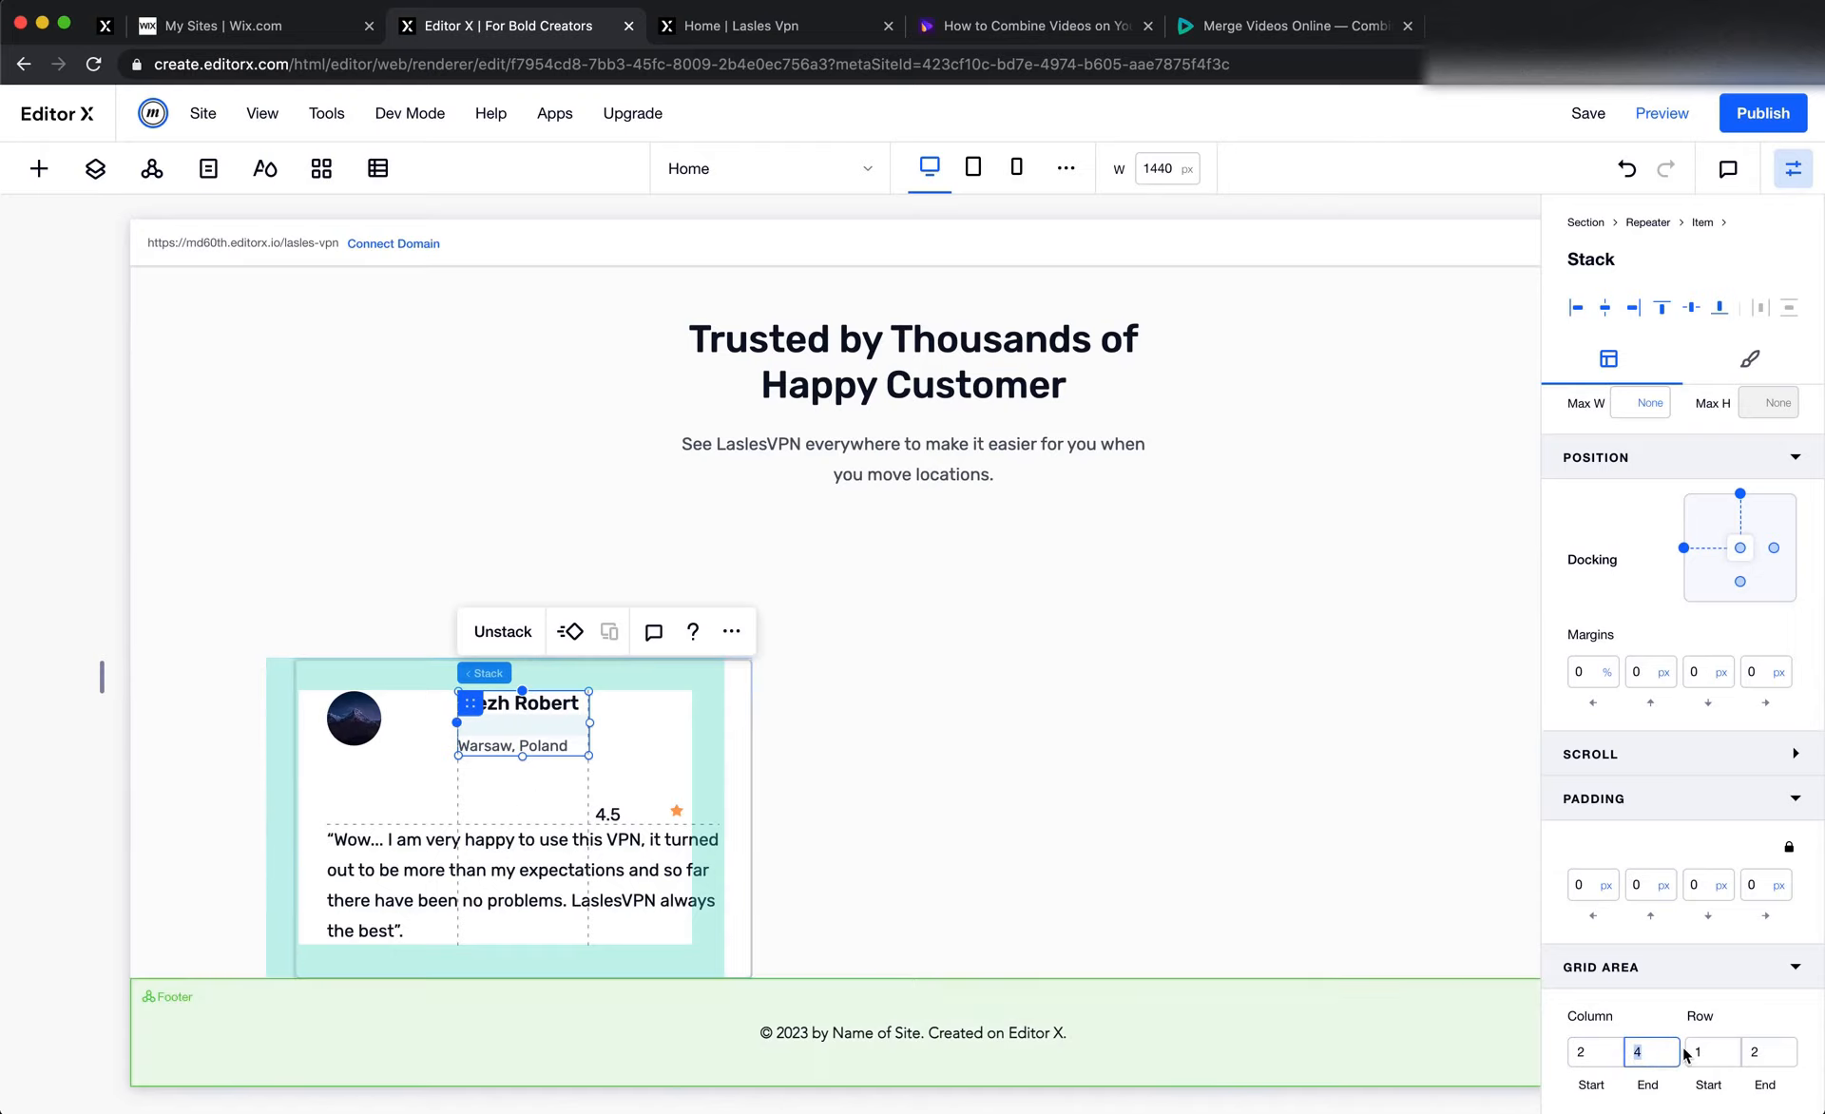
text(3)
scroll(1654, 879, up, 3)
click(1637, 574)
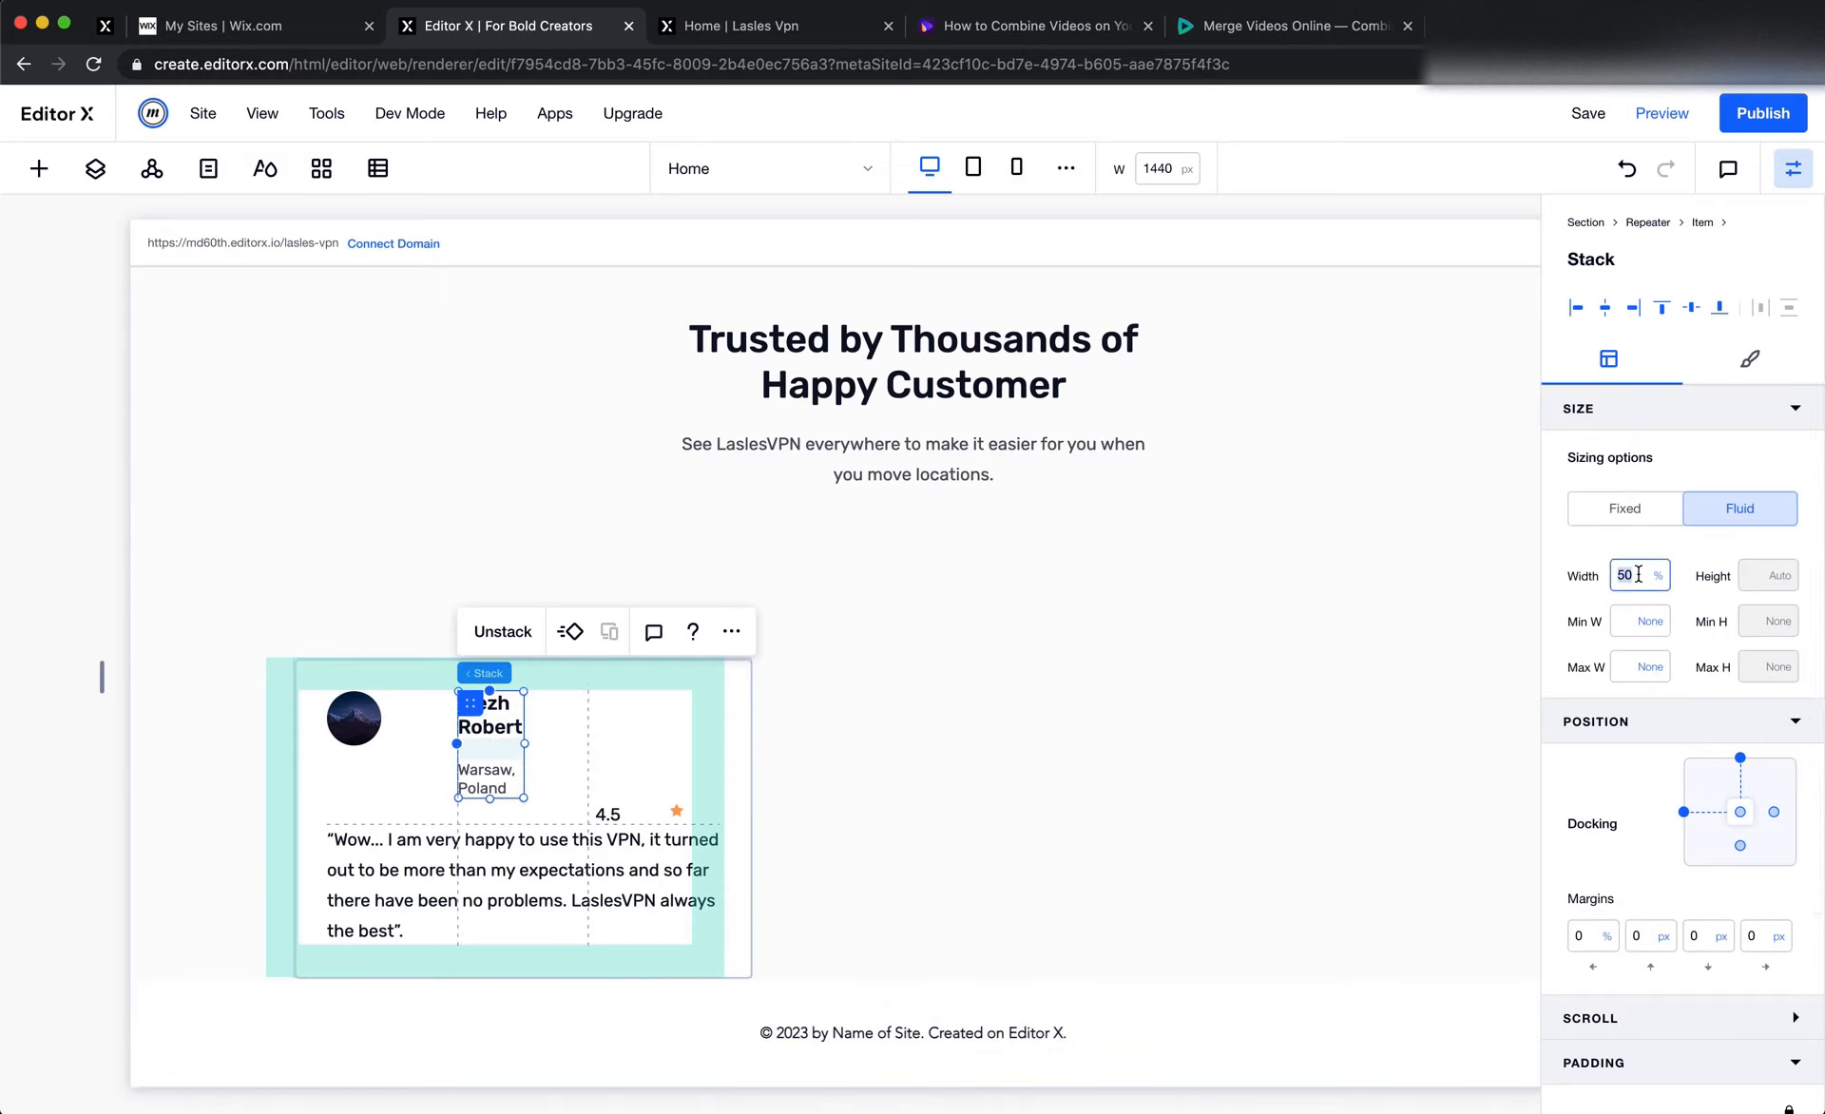
text(100)
key(Return)
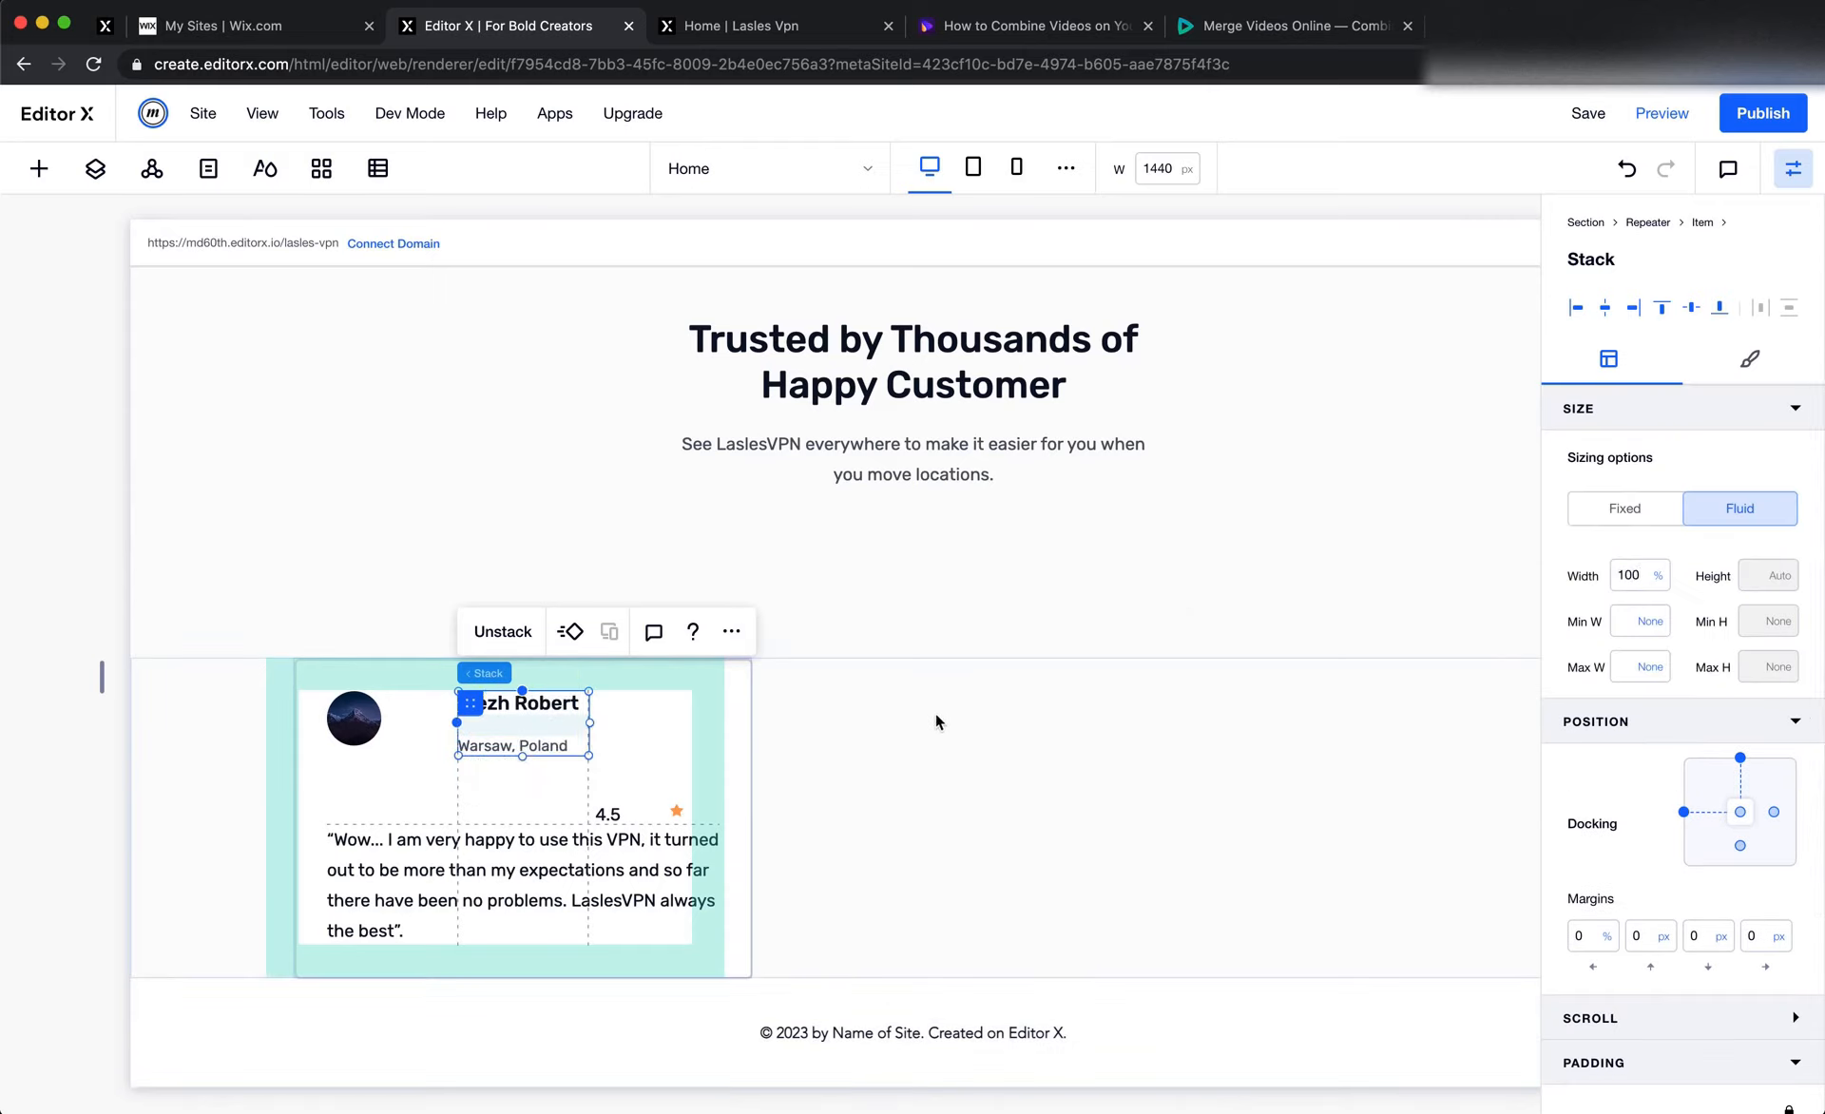
Check the location text's spacing in Figma, then set the location text's top margin to 5 px in Editor X
key(super+Tab)
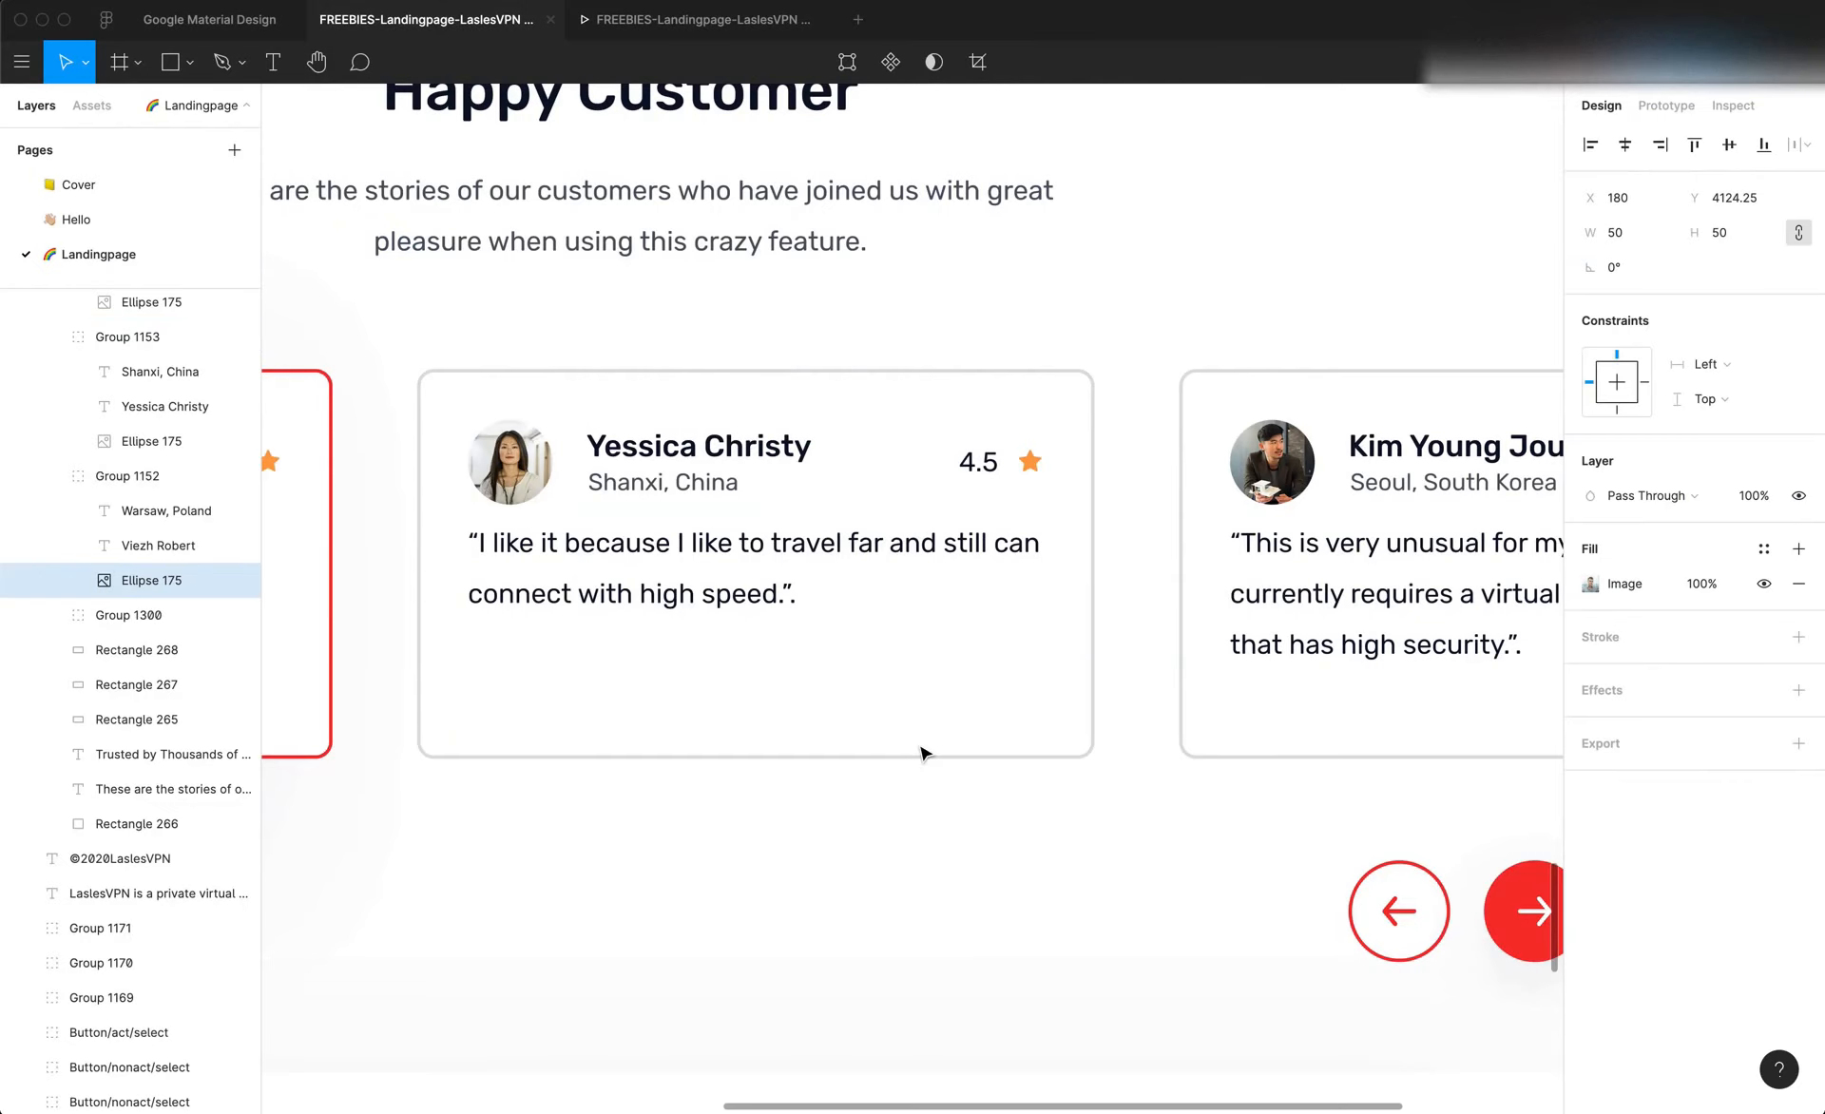
double_click(700, 485)
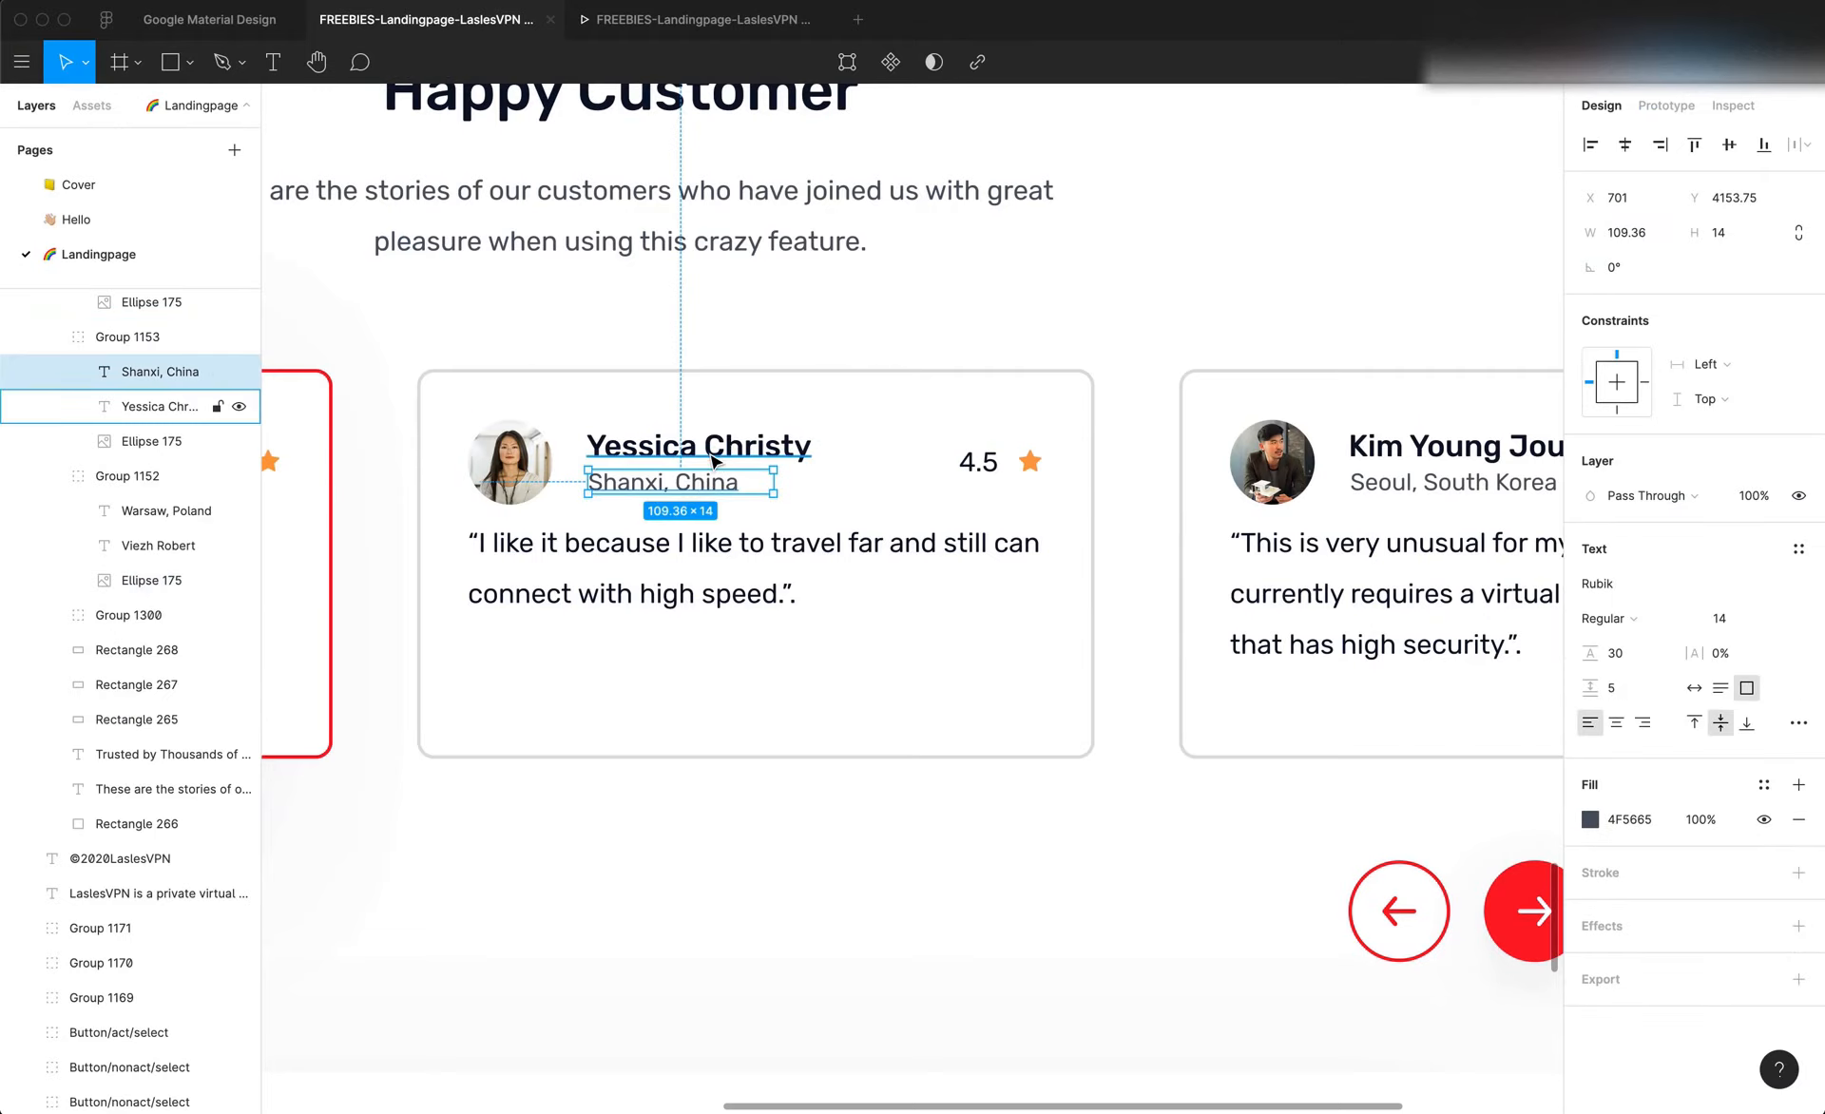
key(super+Tab)
click(548, 747)
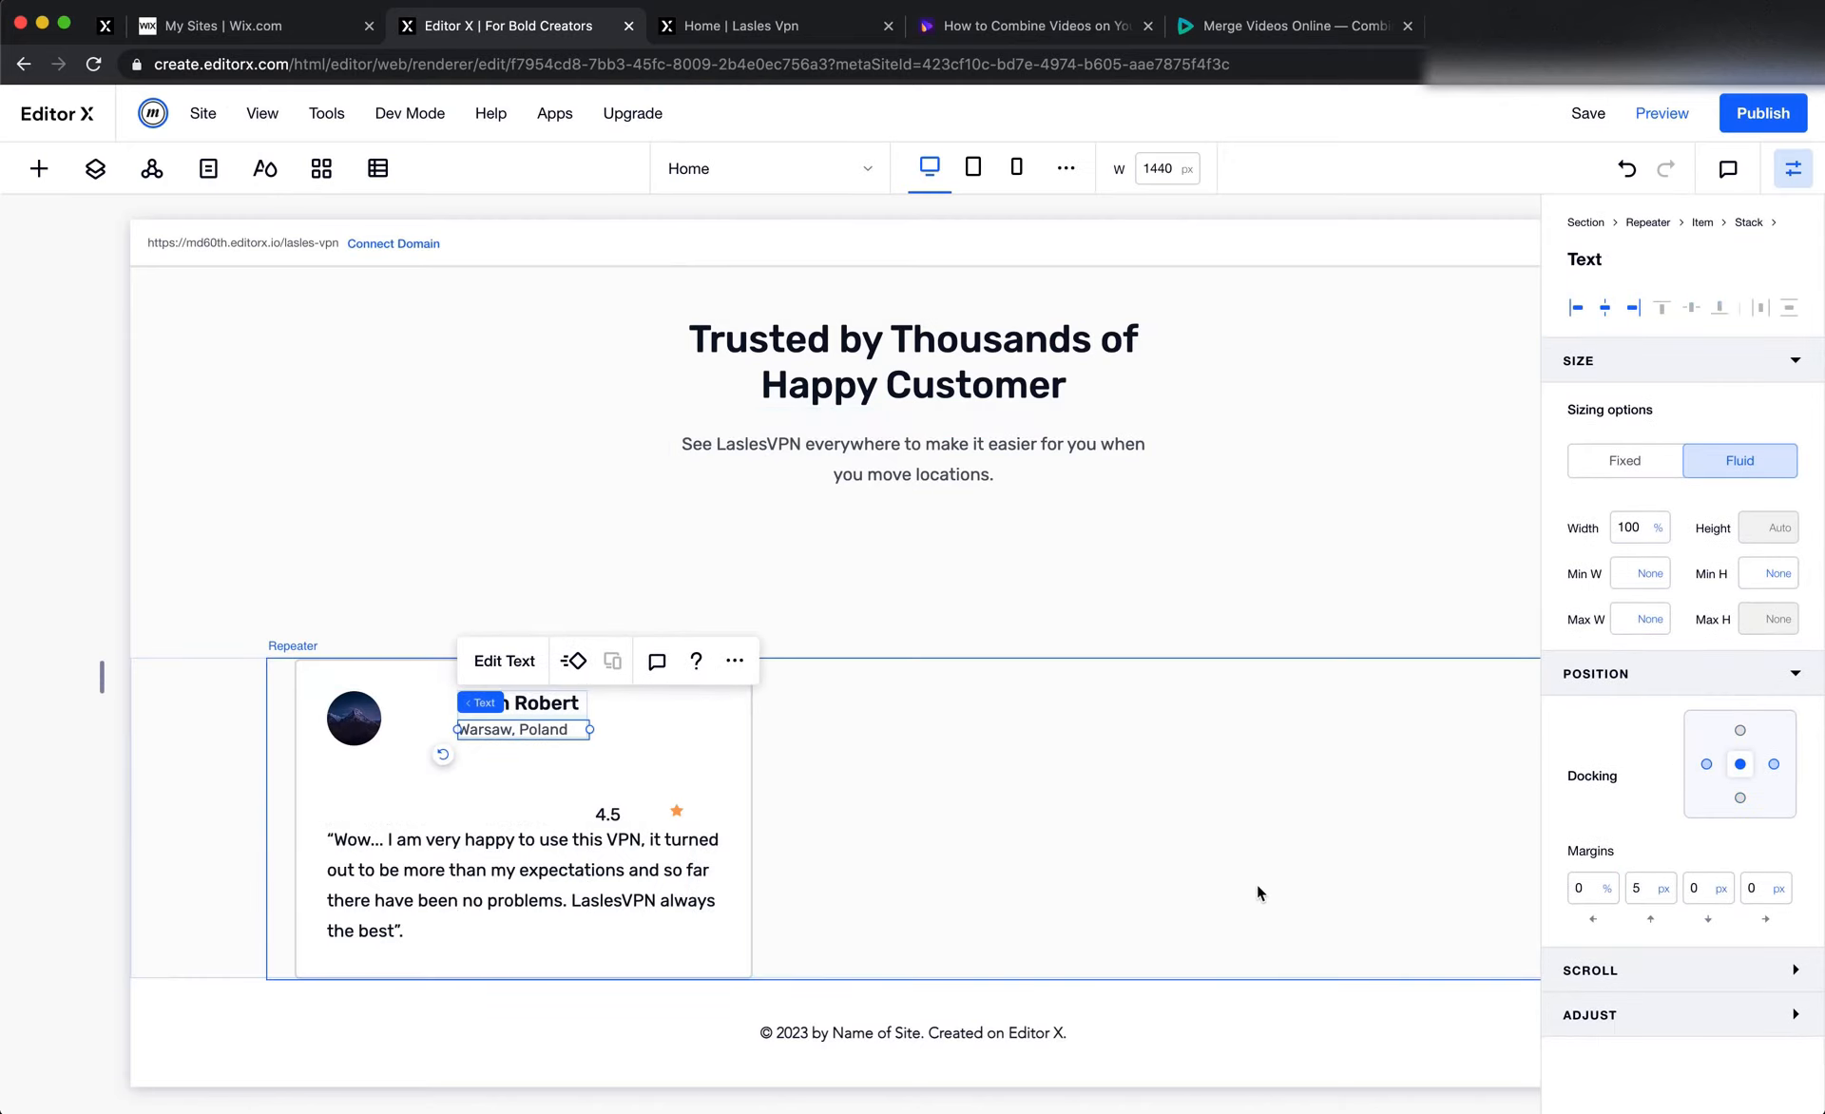
click(1140, 875)
scroll(695, 844, up, 1)
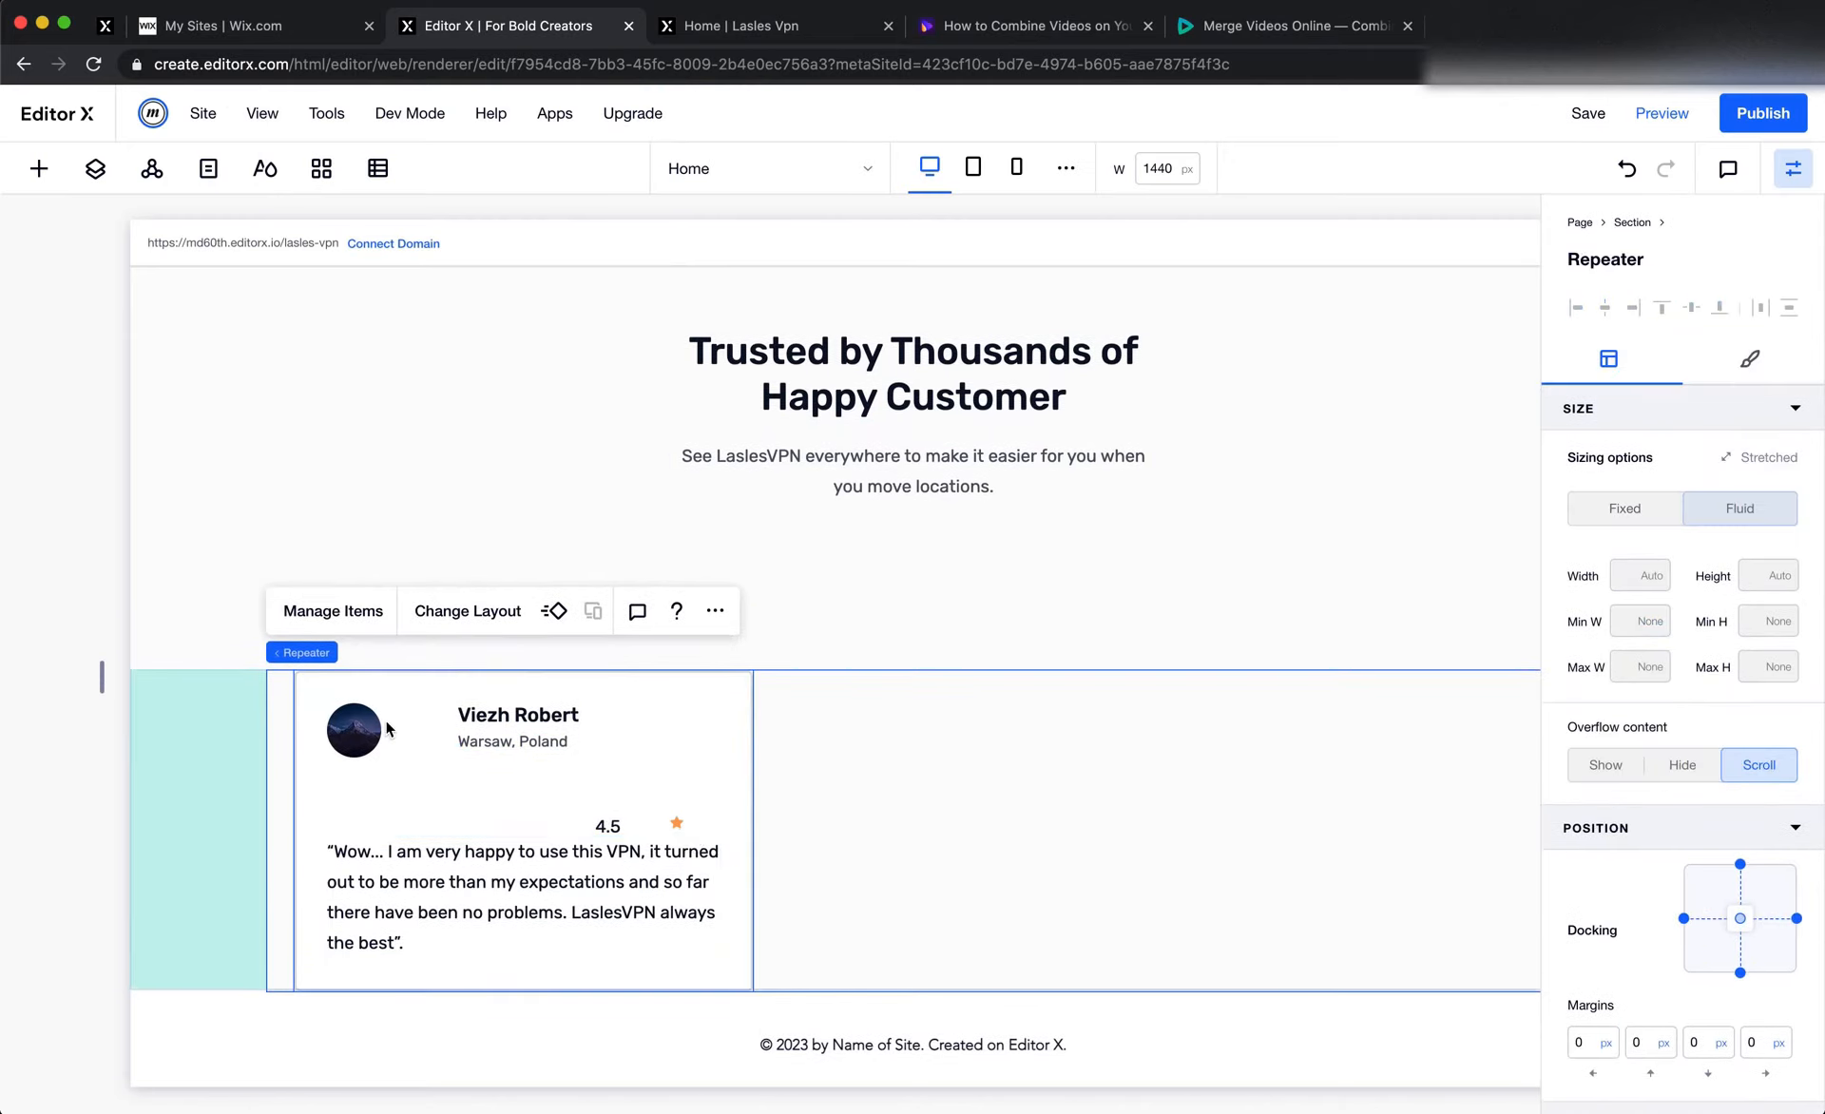
Edit the testimonial card's grid so the first column, holding the avatar, has a max-content width
click(416, 736)
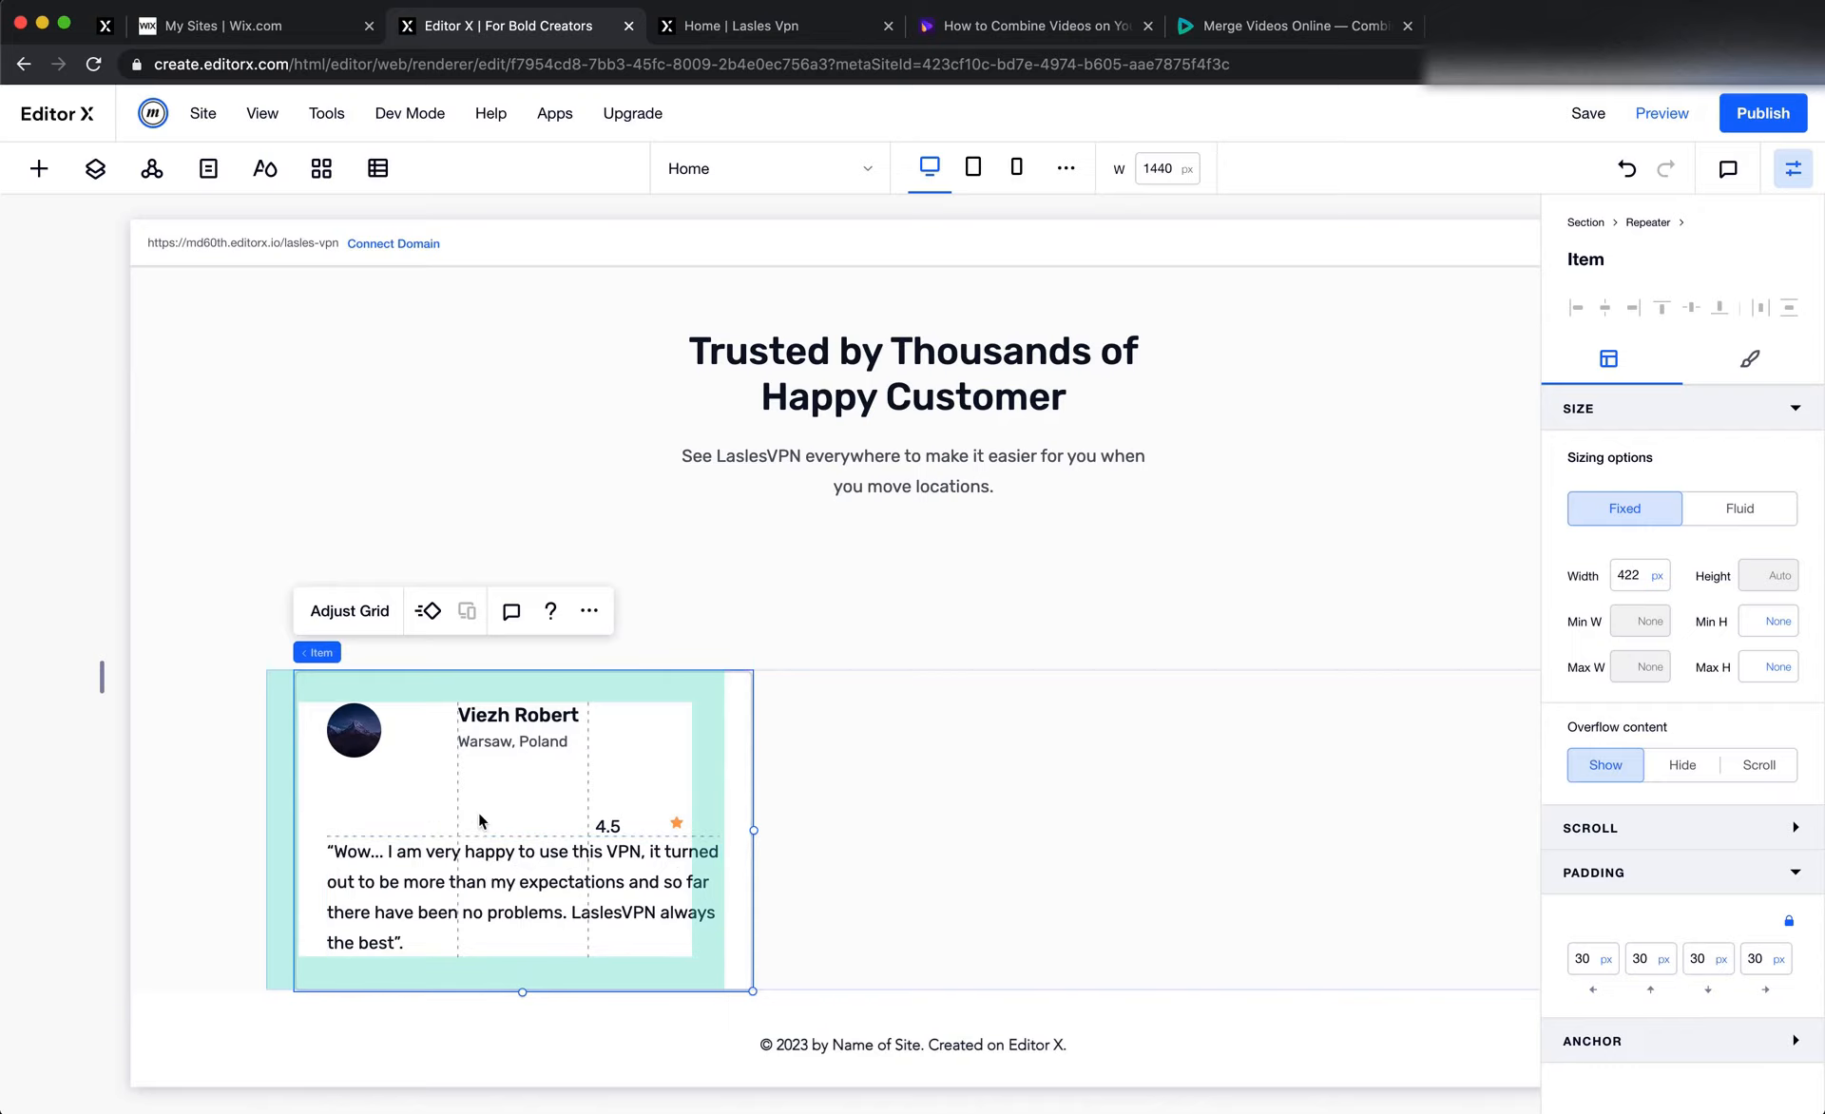
click(373, 743)
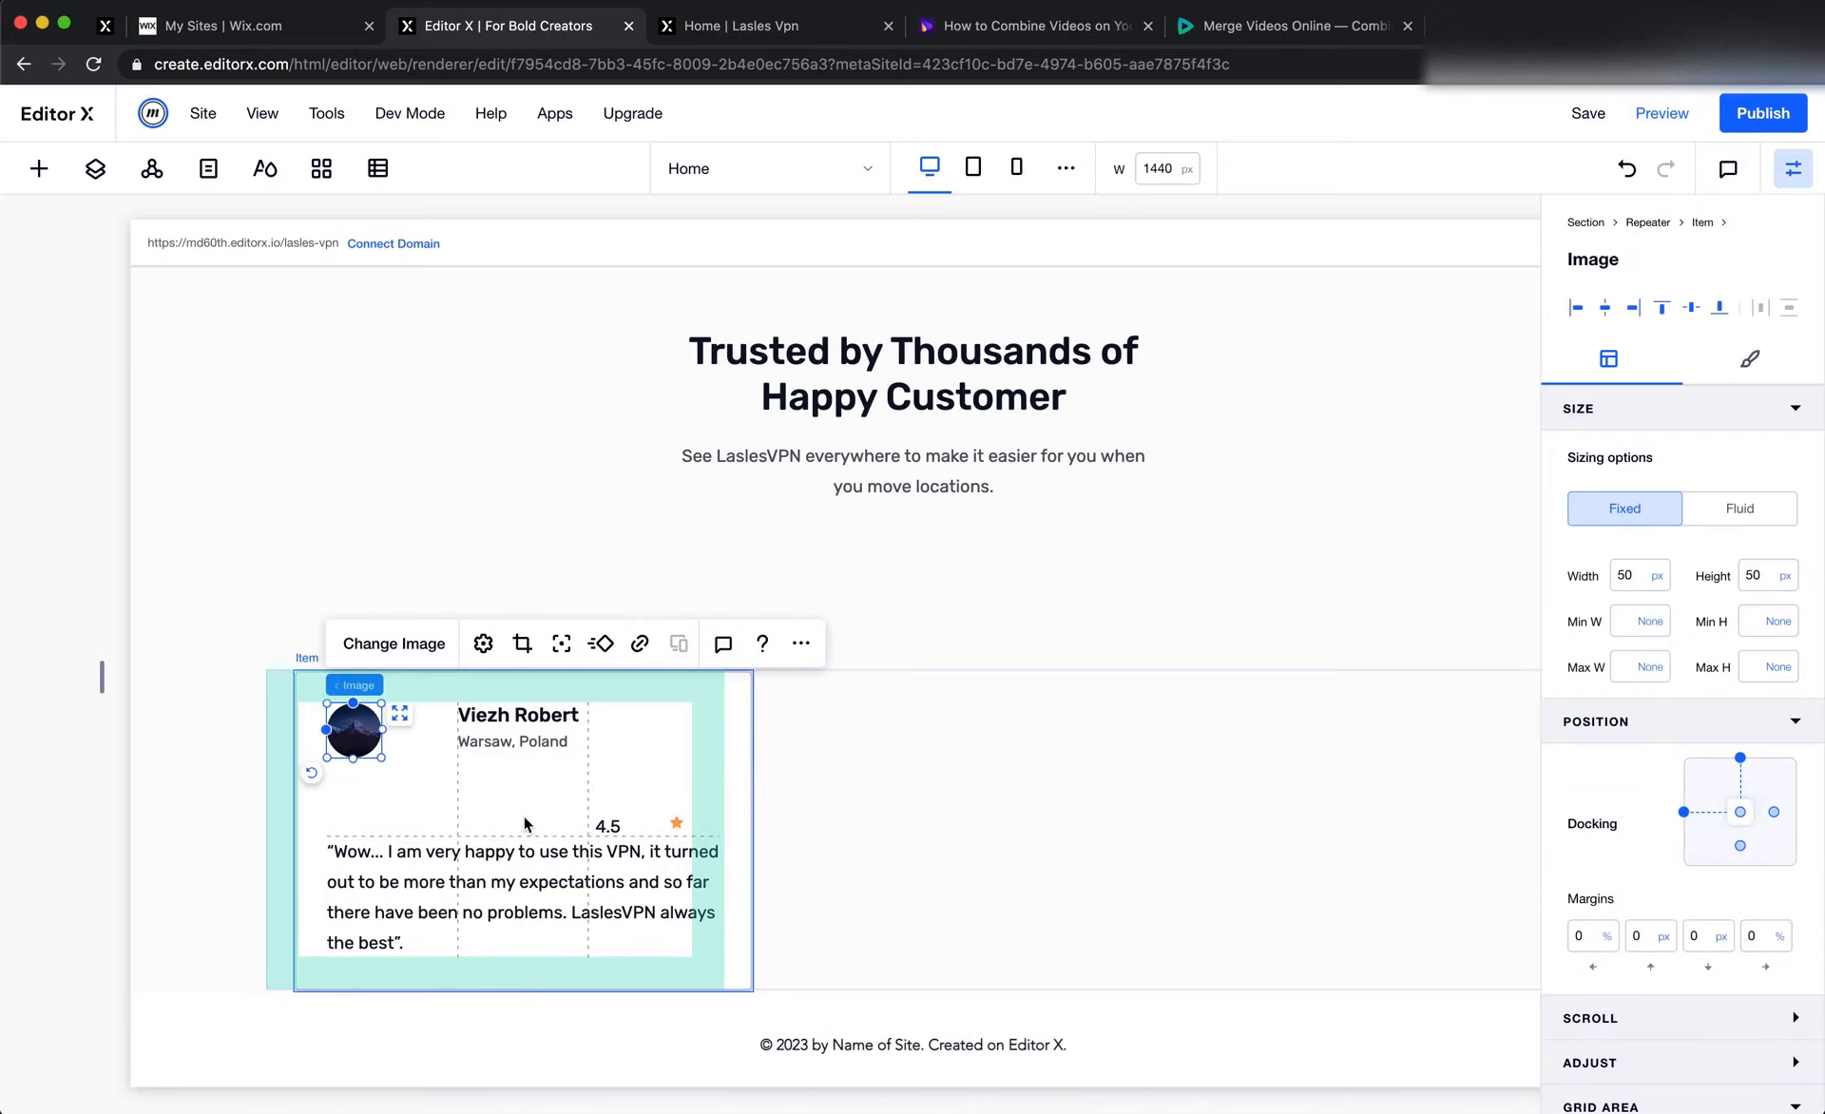
click(438, 697)
click(349, 611)
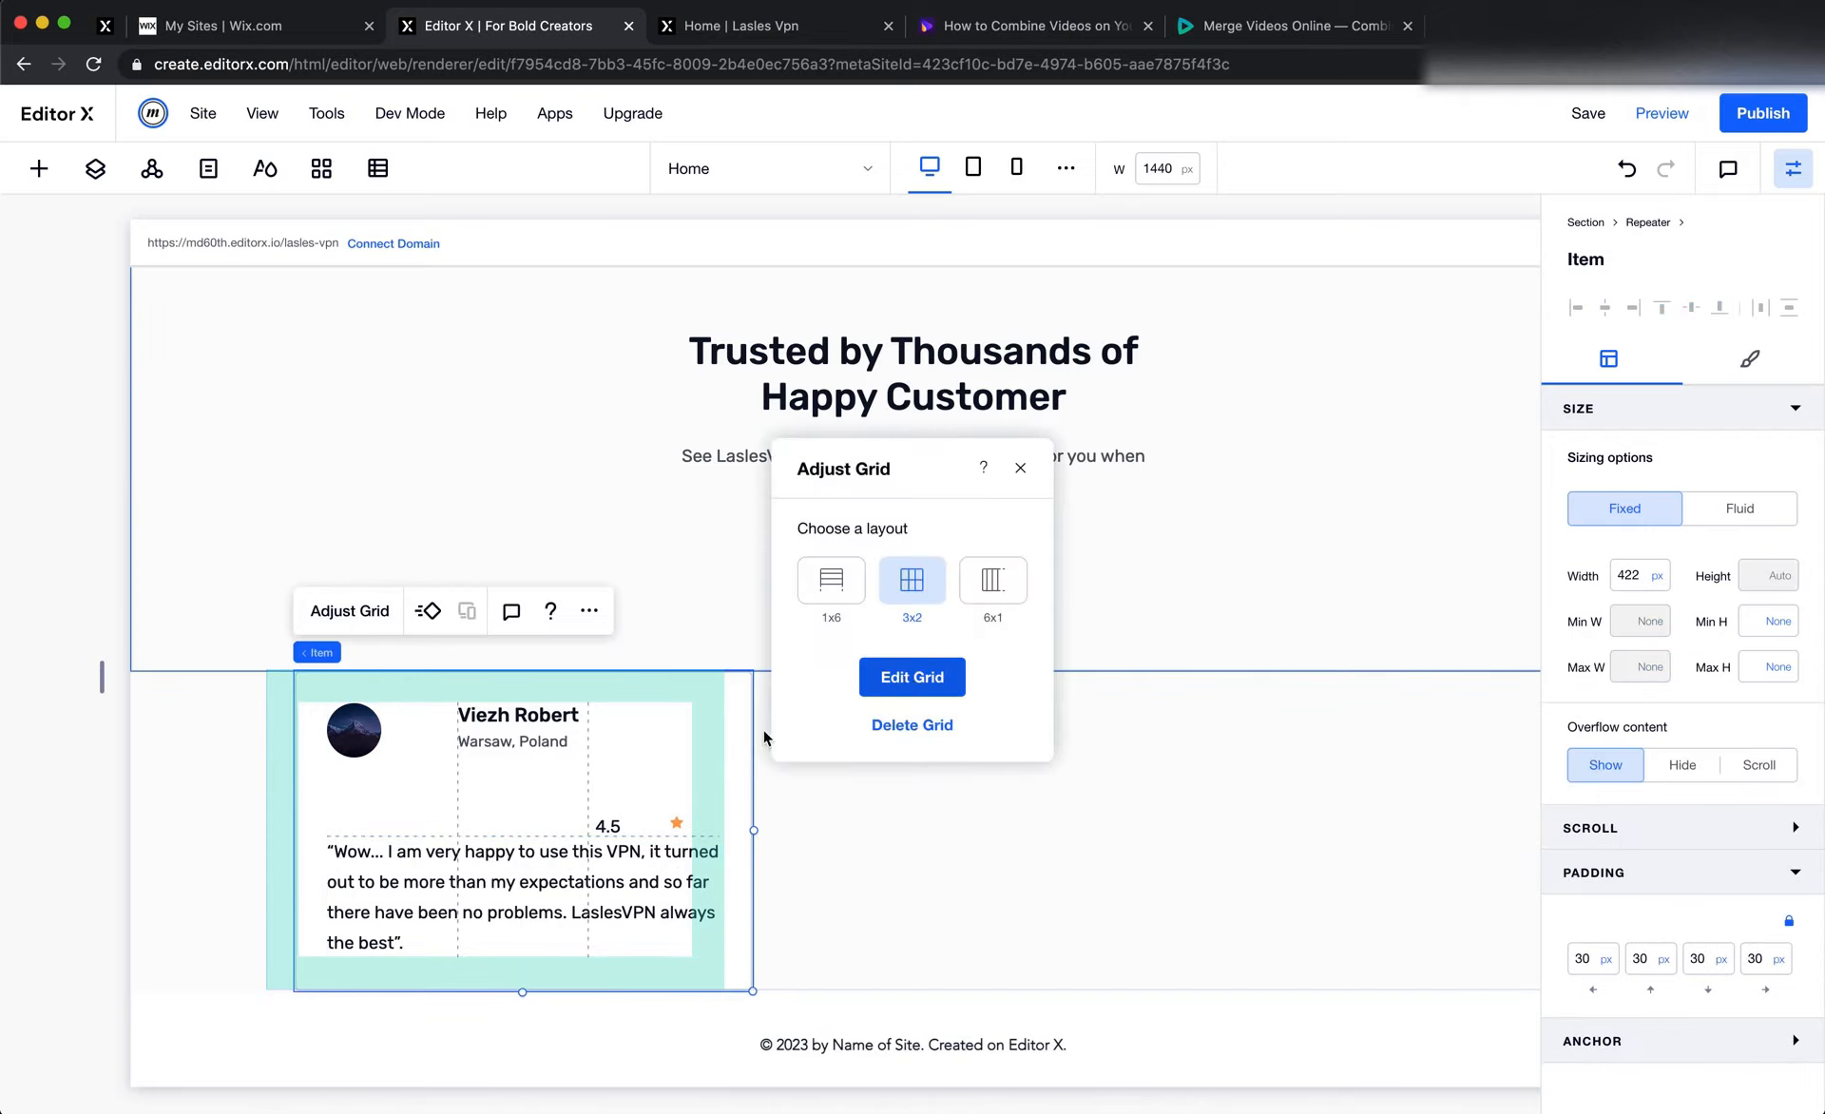
click(912, 674)
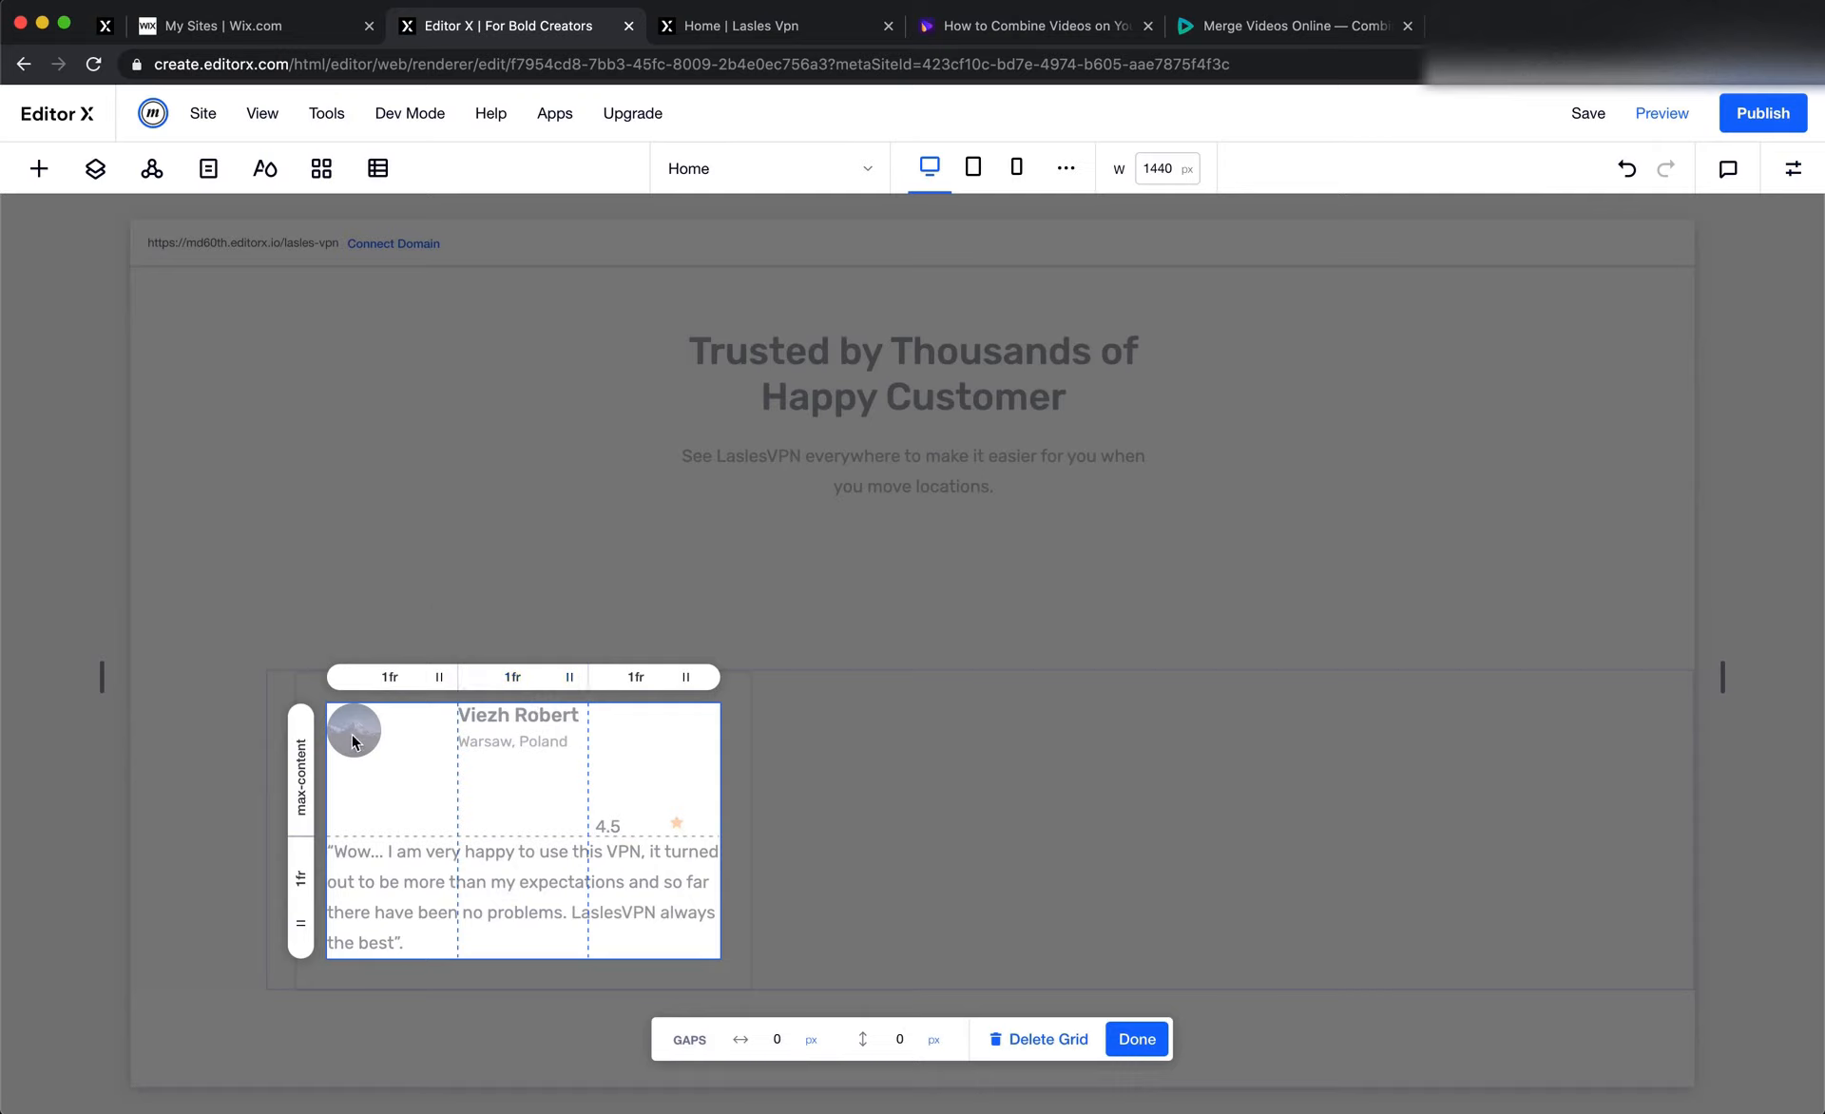
click(396, 677)
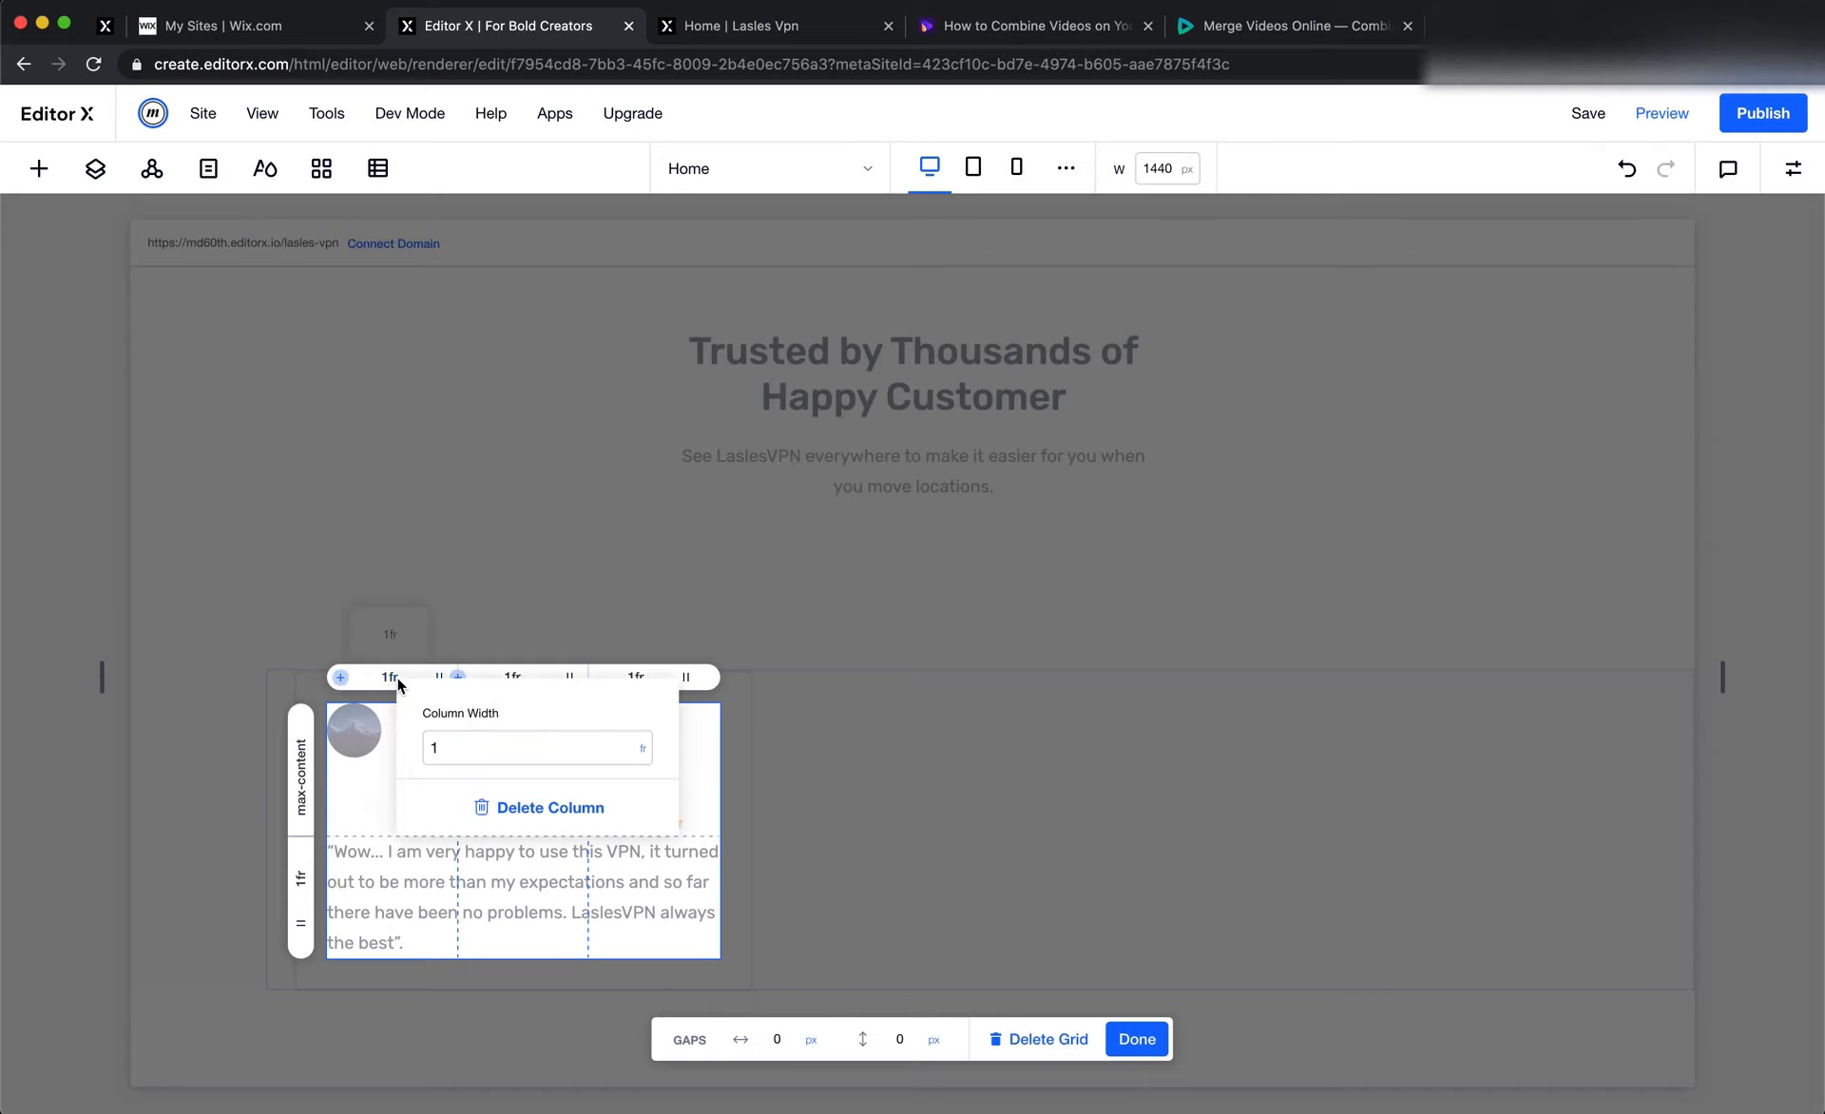
click(644, 751)
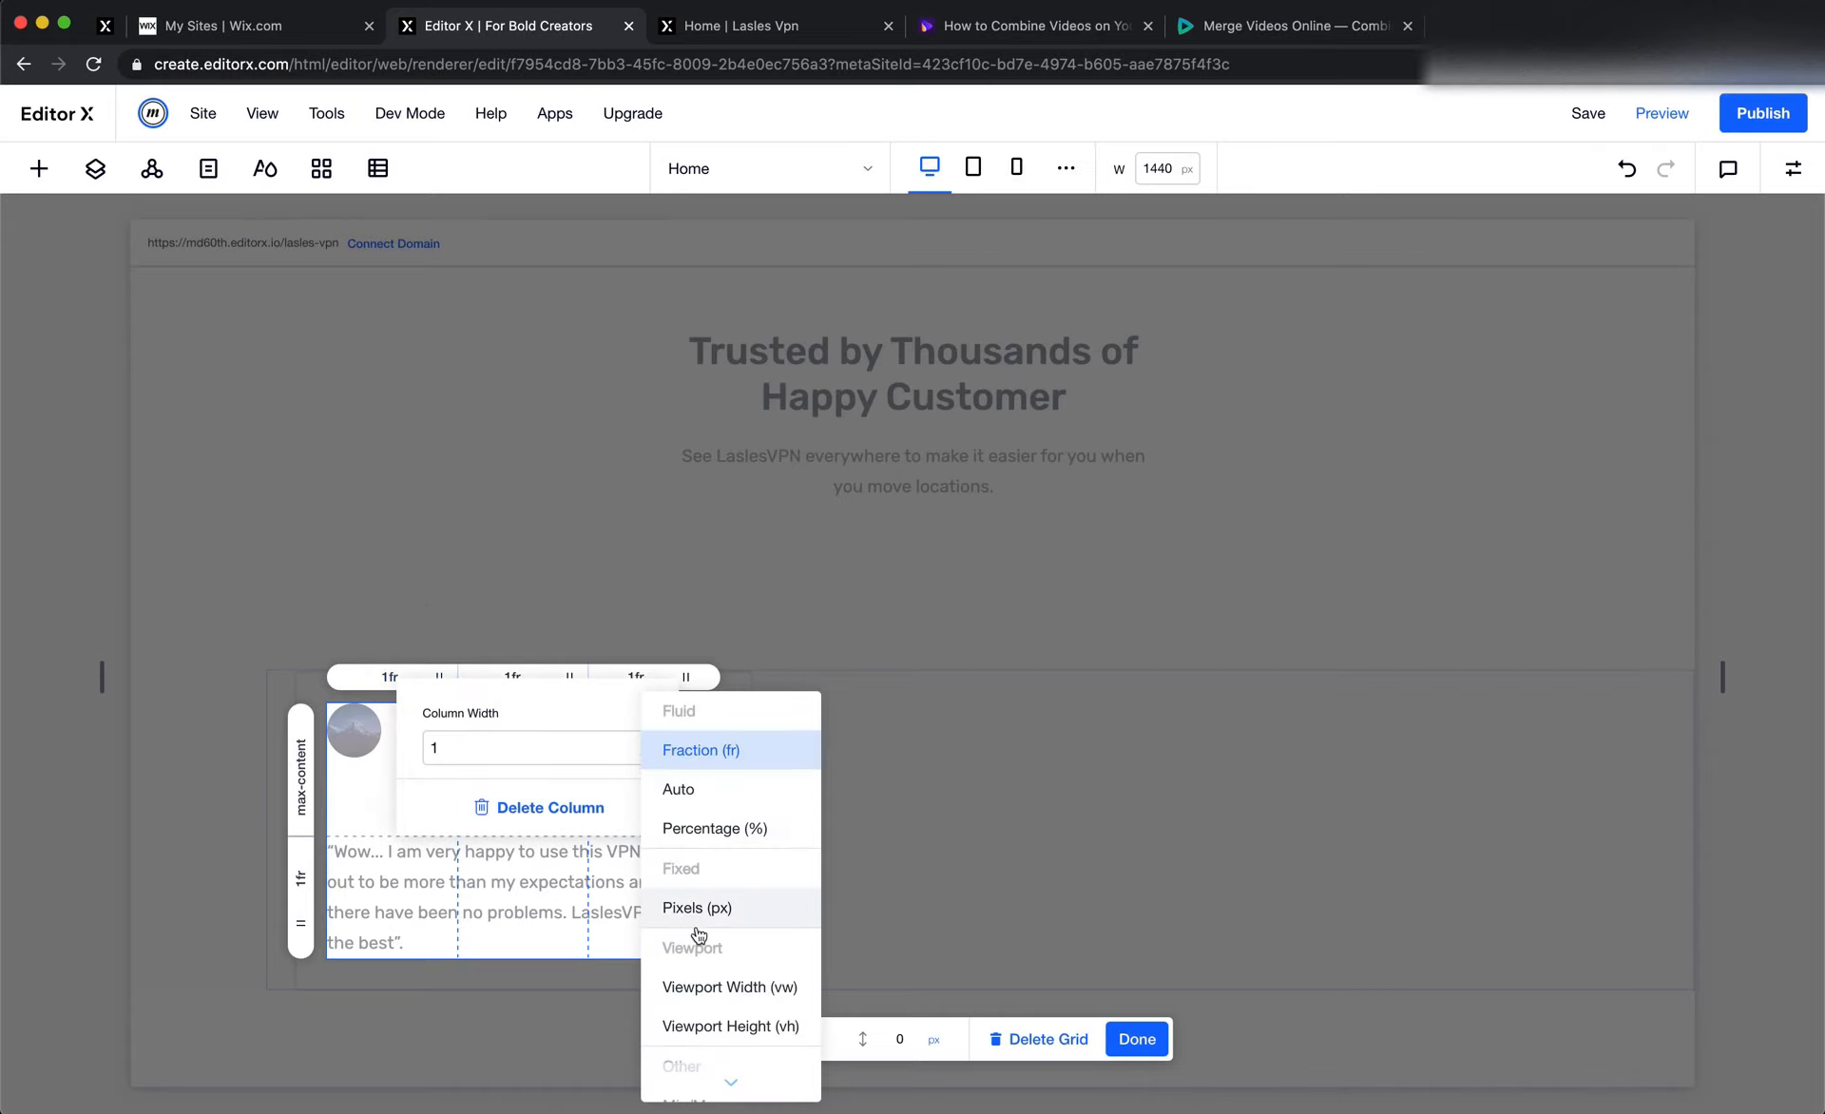
scroll(717, 1002, down, 3)
click(719, 1045)
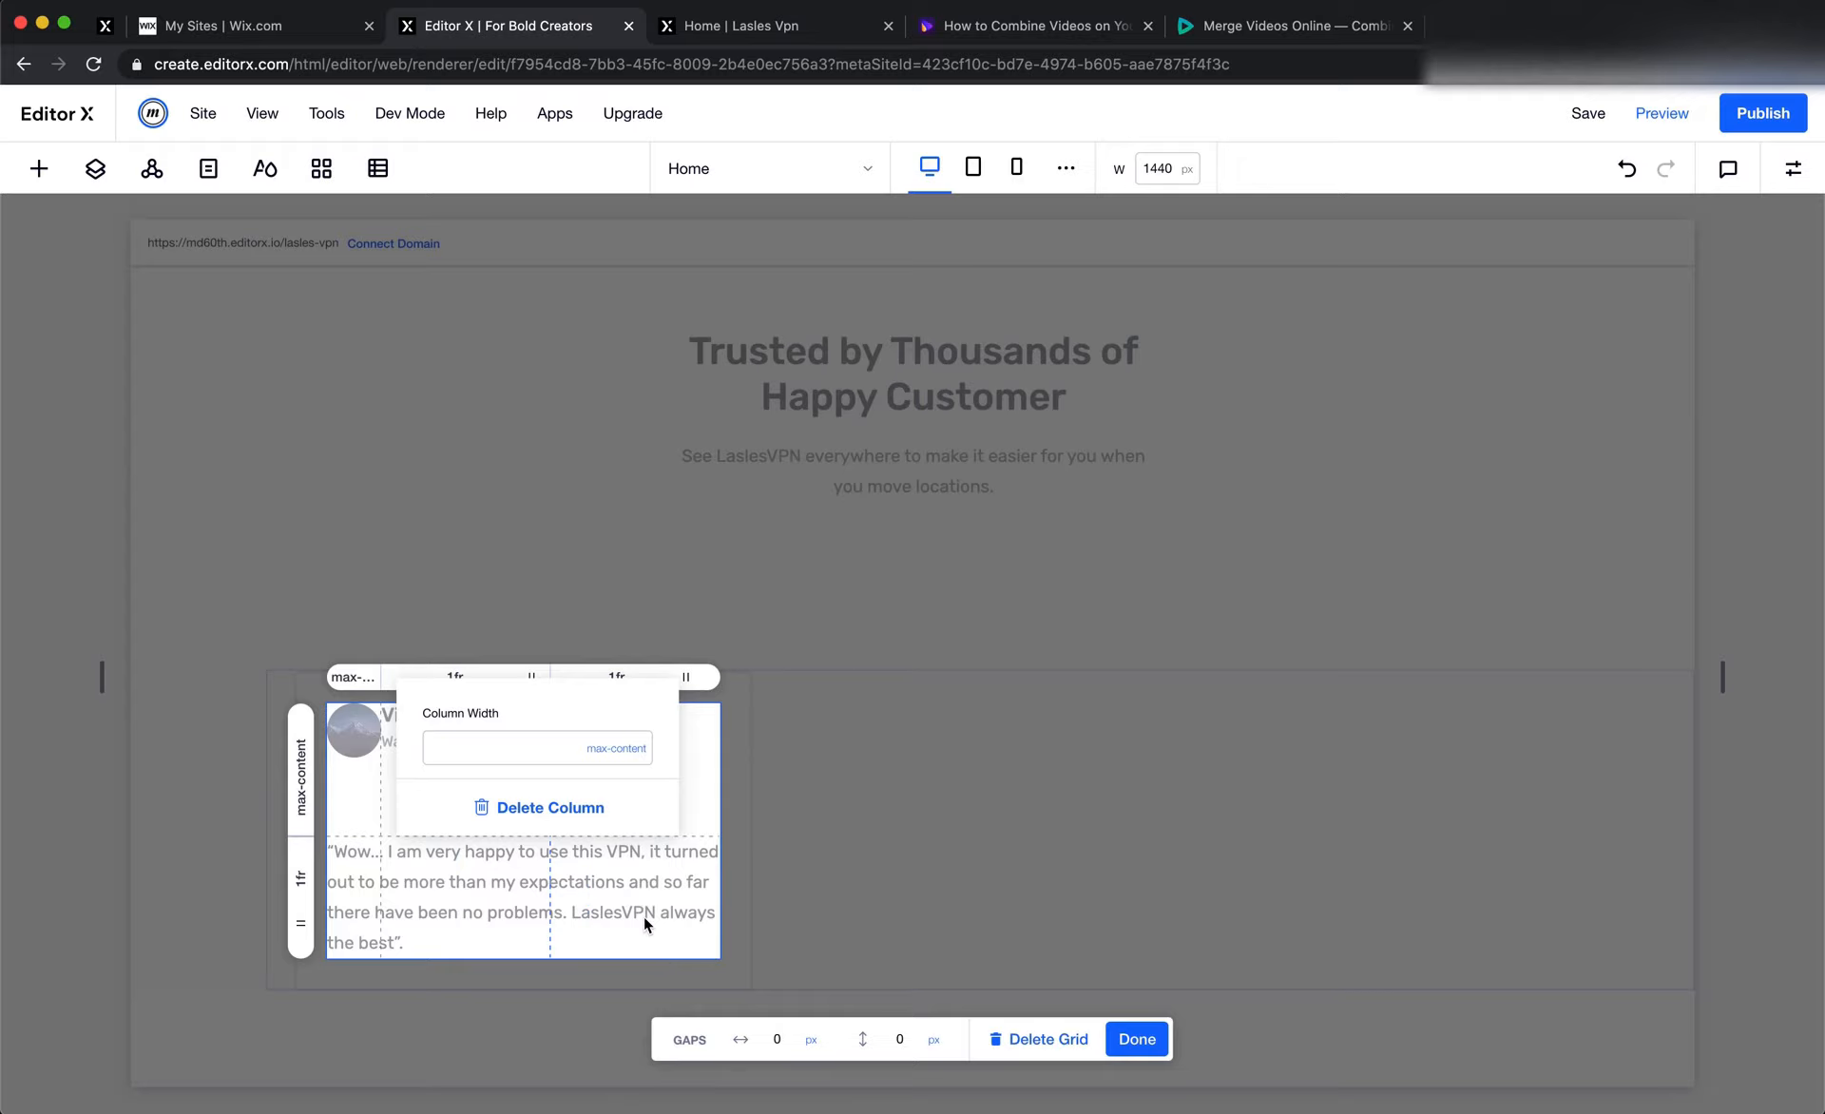
click(643, 916)
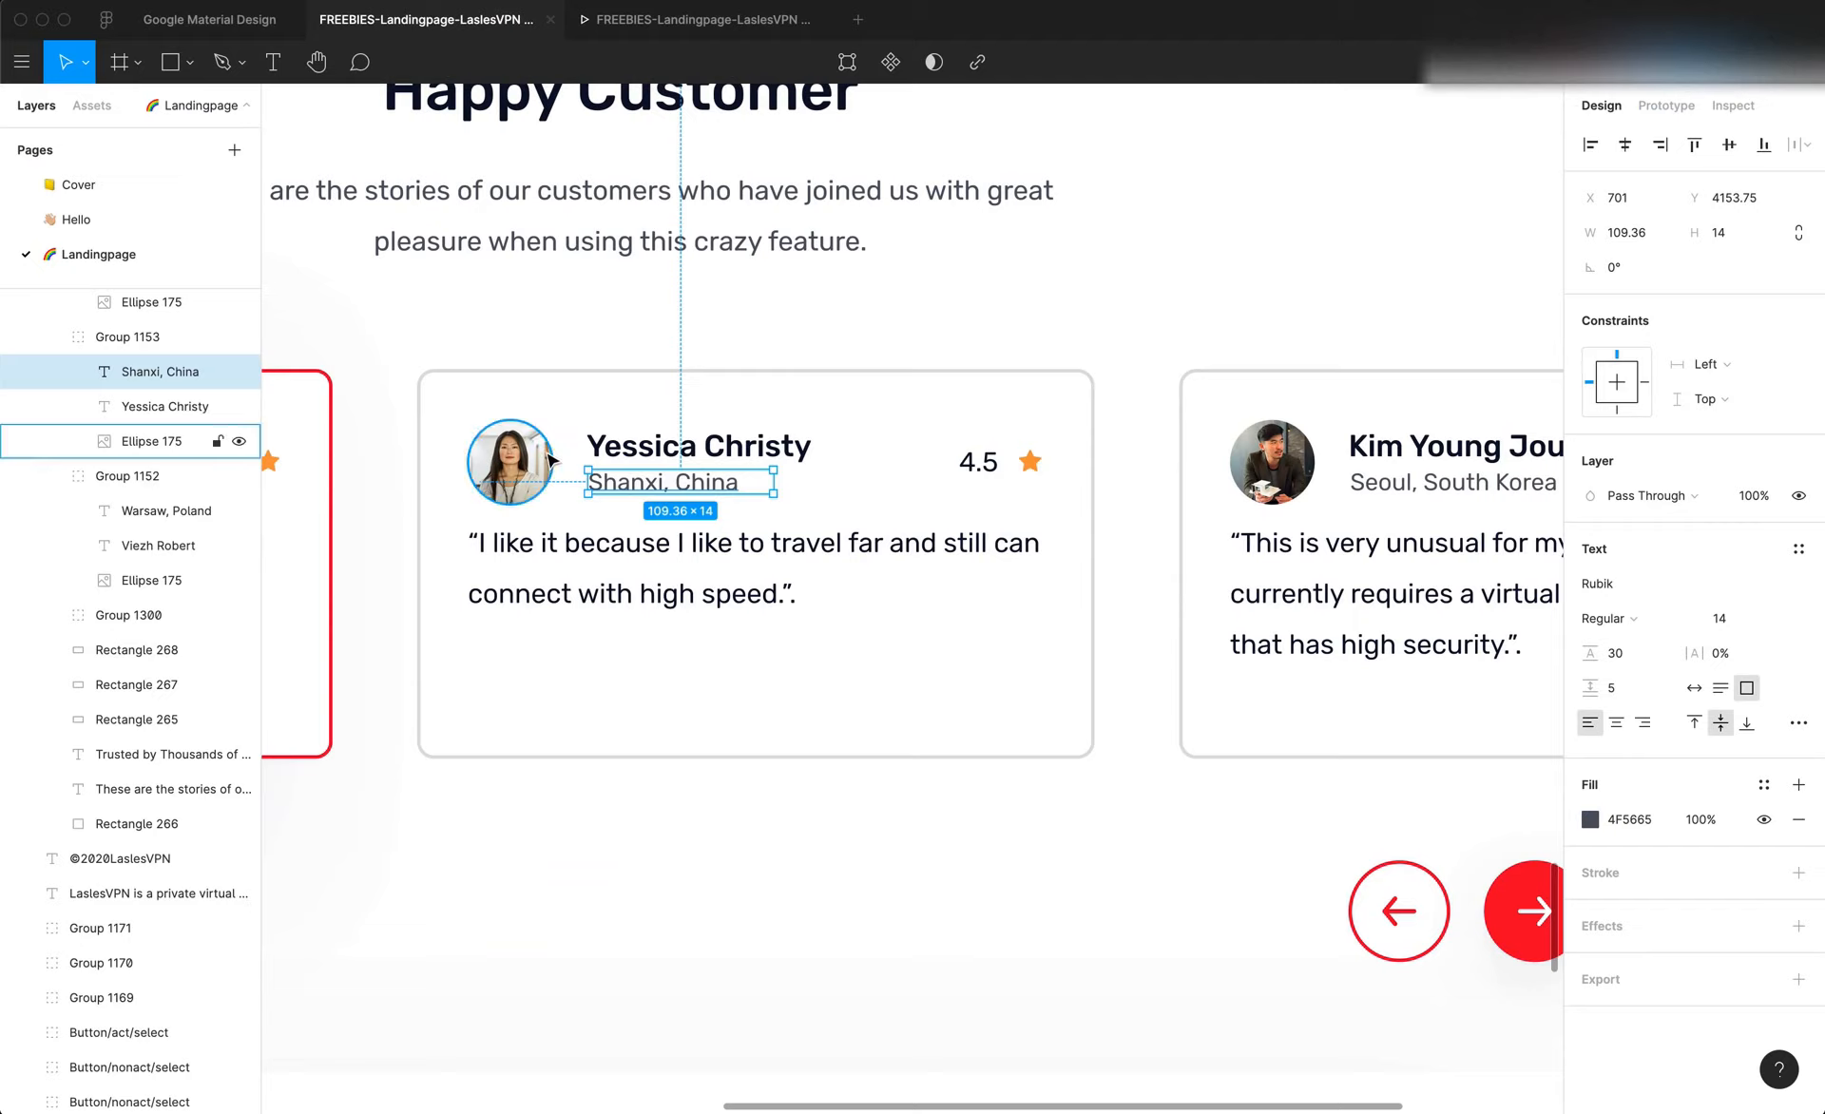
Measure the gap between avatar and text in Figma and set the card grid's horizontal gap to 21 px
key(alt)
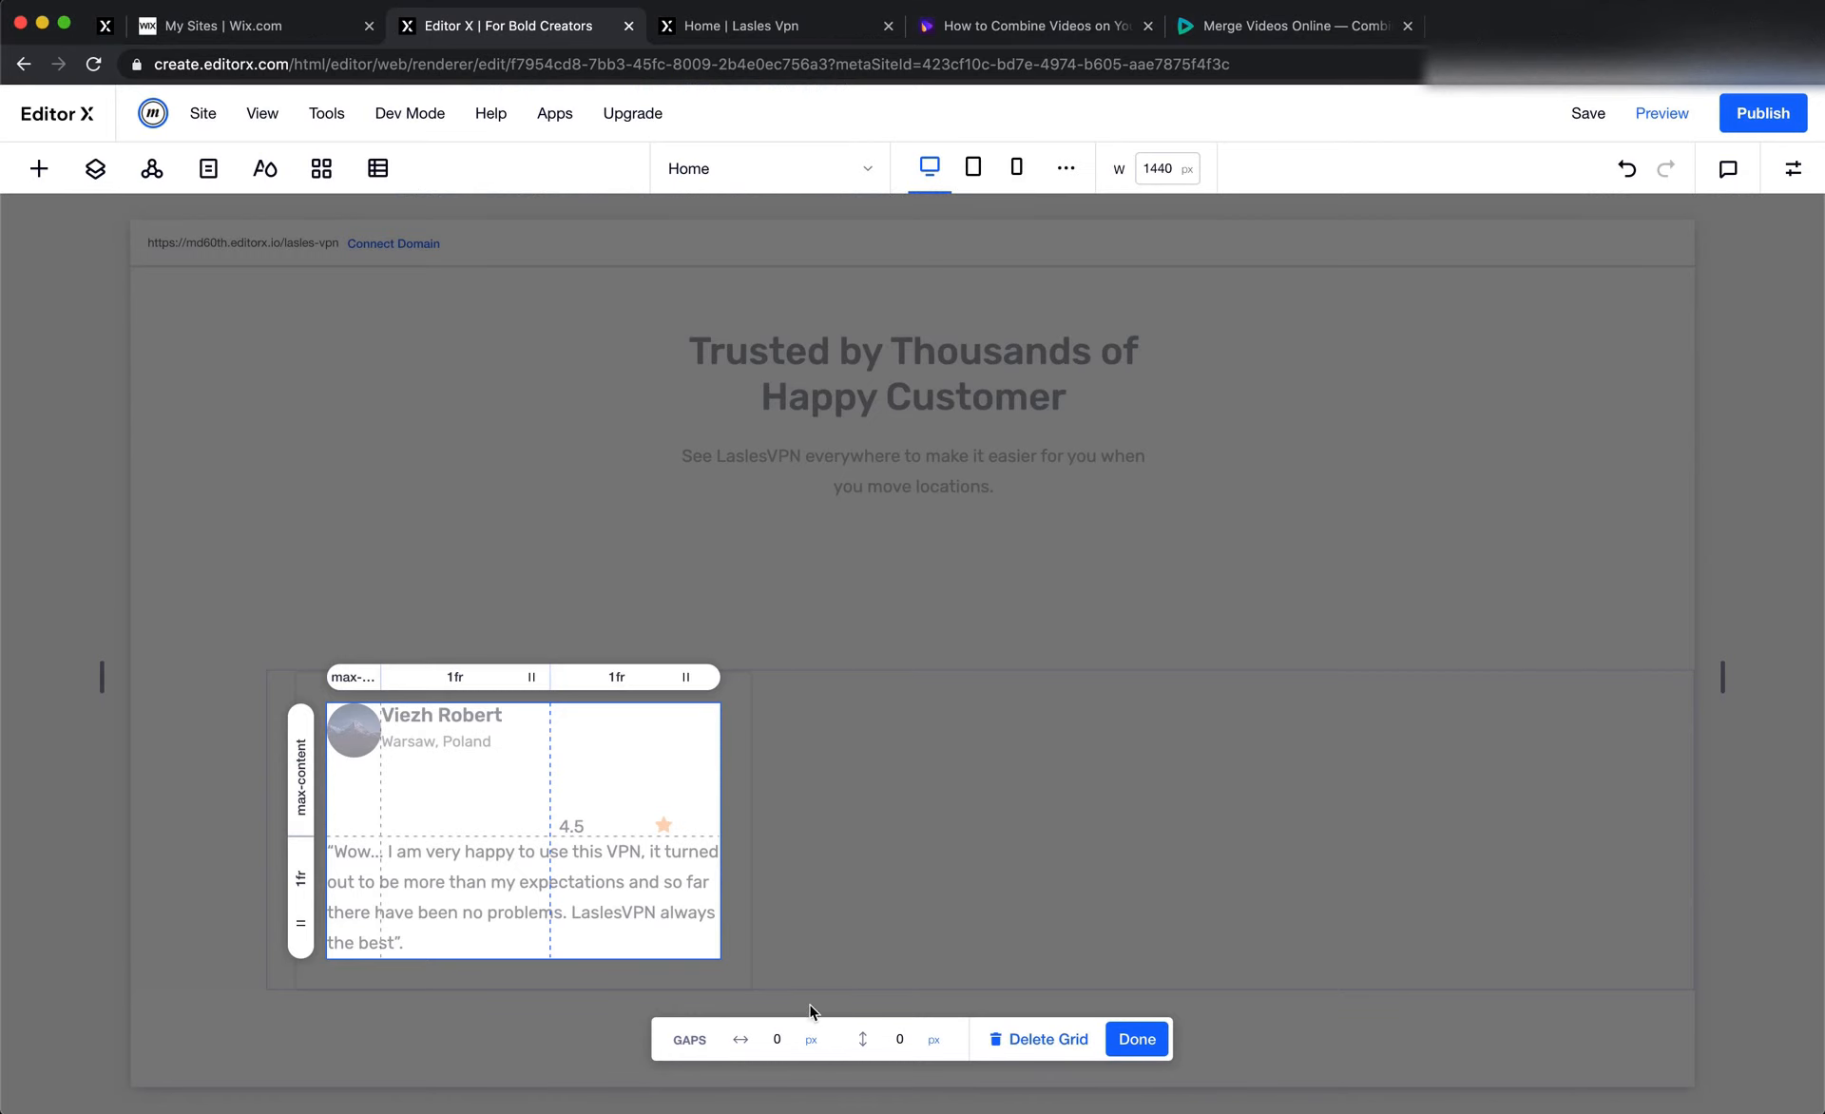
click(787, 1040)
text(21)
key(Return)
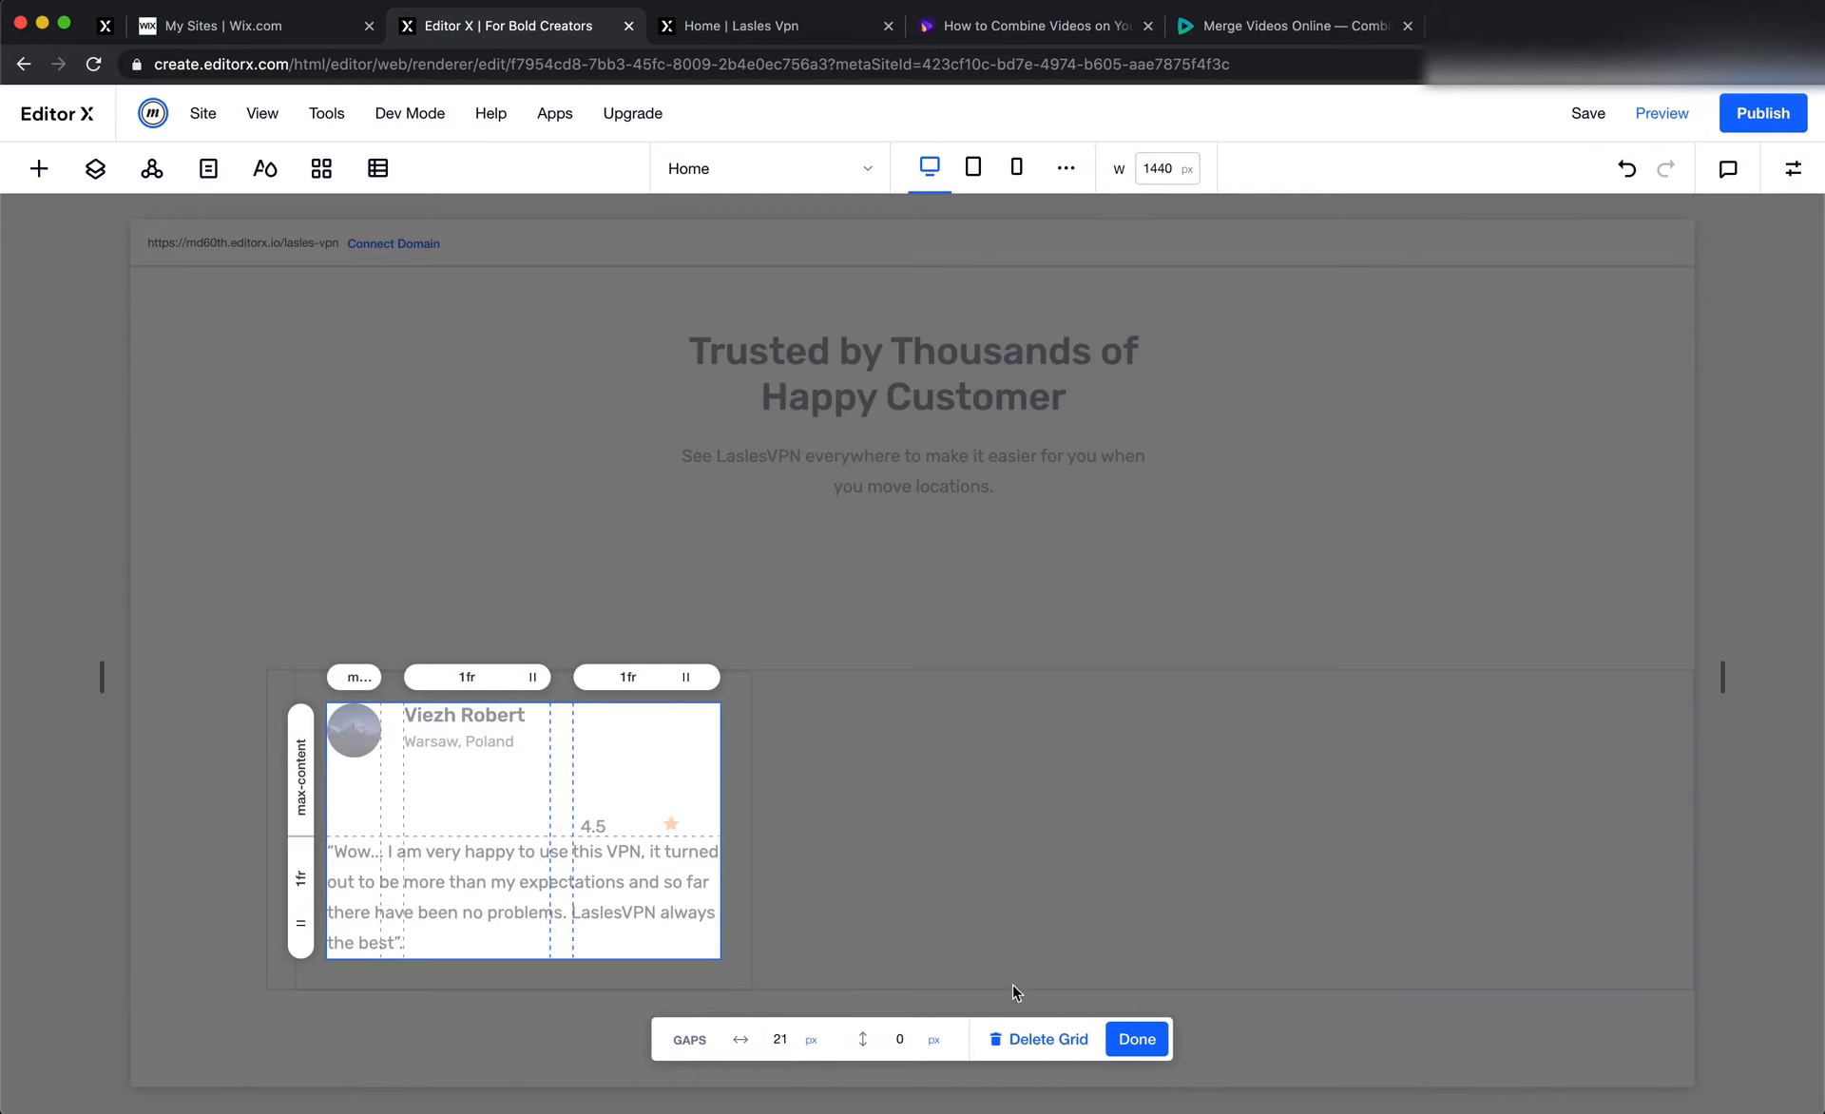
click(1122, 1037)
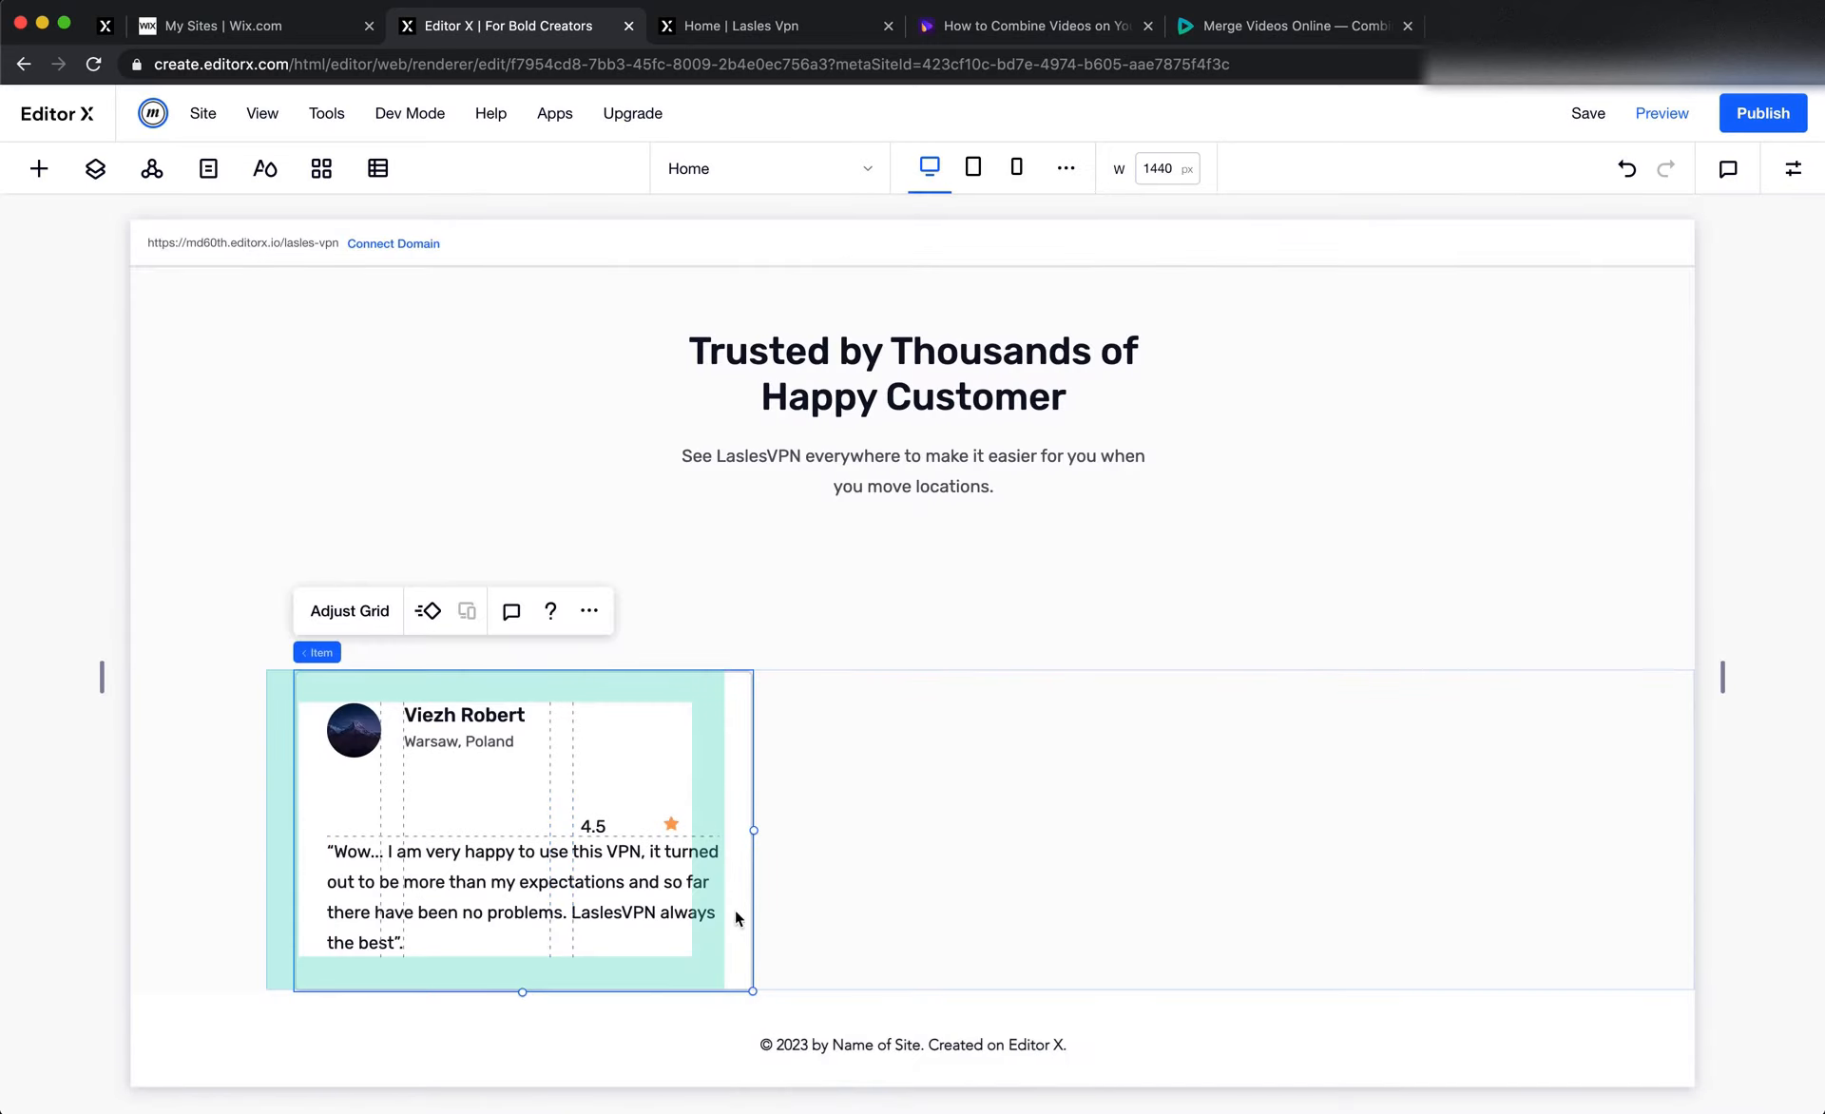
Select the card's rating star, then switch to Figma and inspect the star vector's dimensions in the middle testimonial card
click(675, 823)
key(super+Tab)
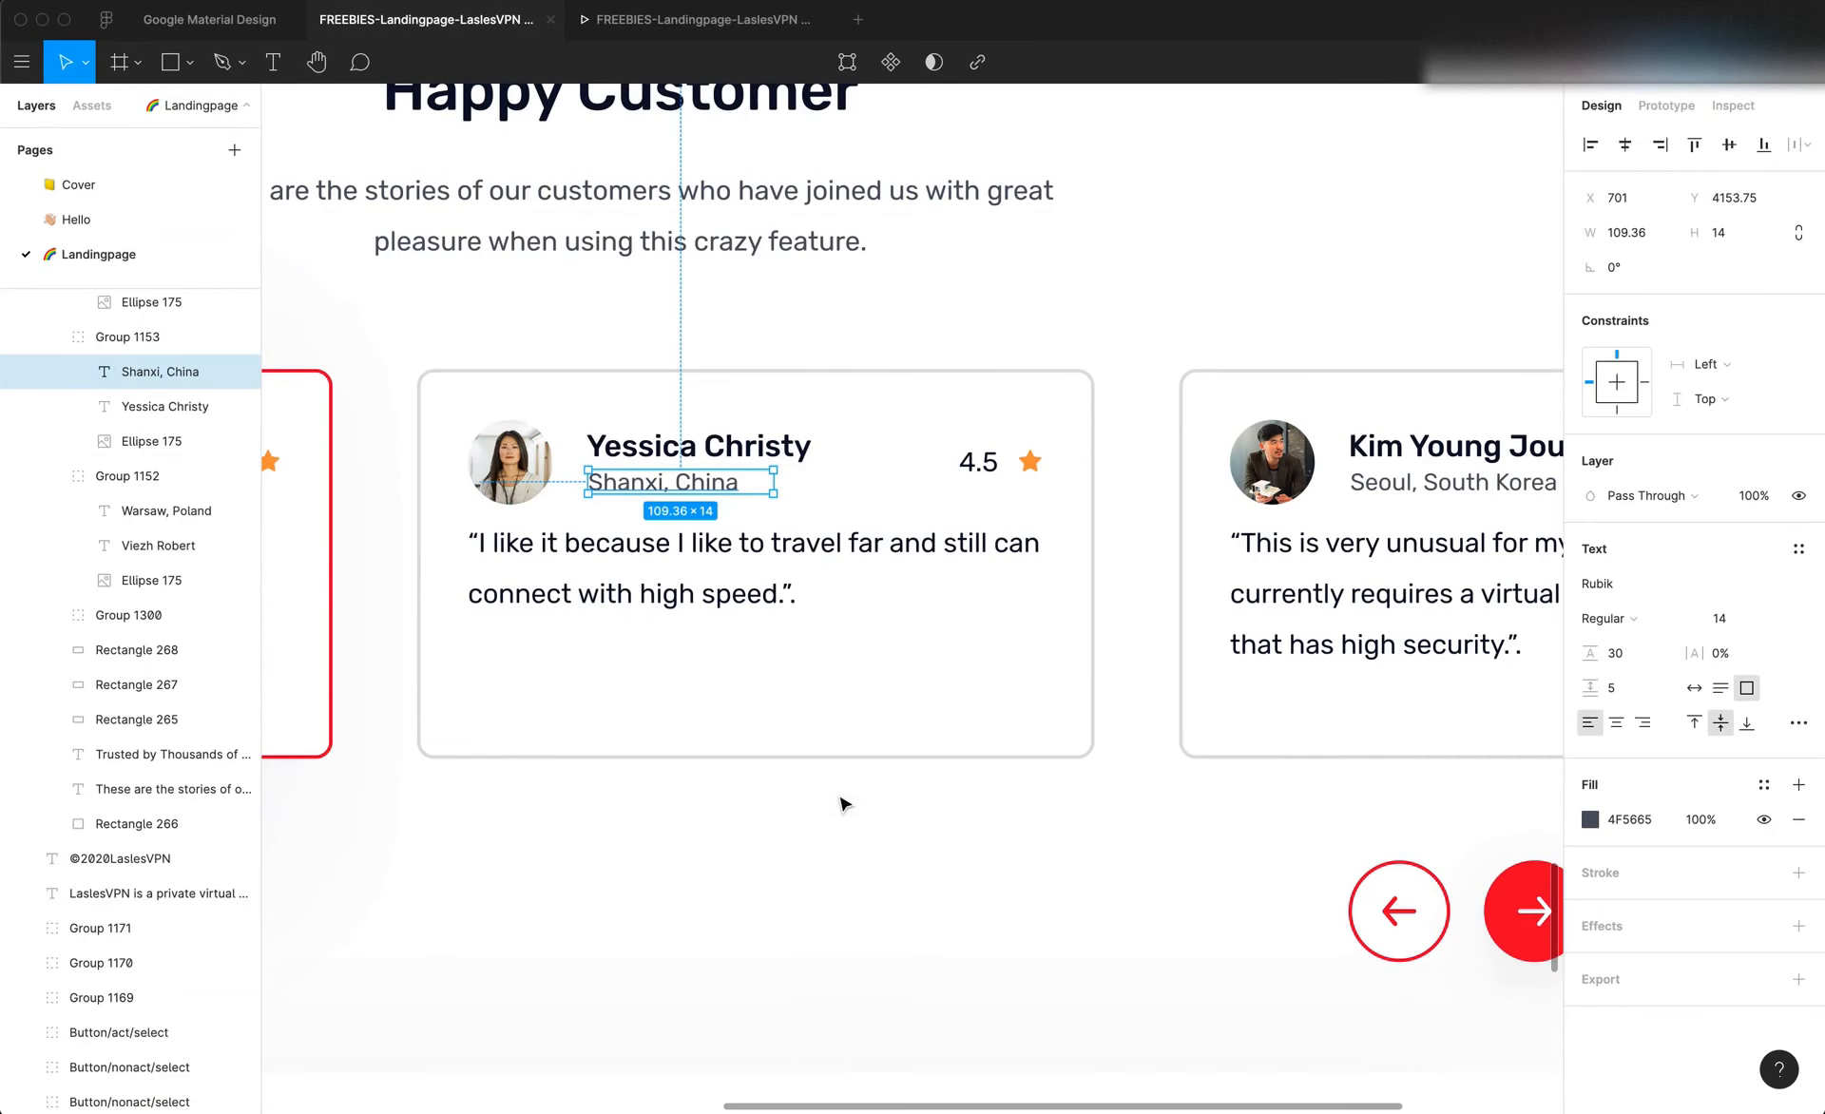
double_click(1030, 464)
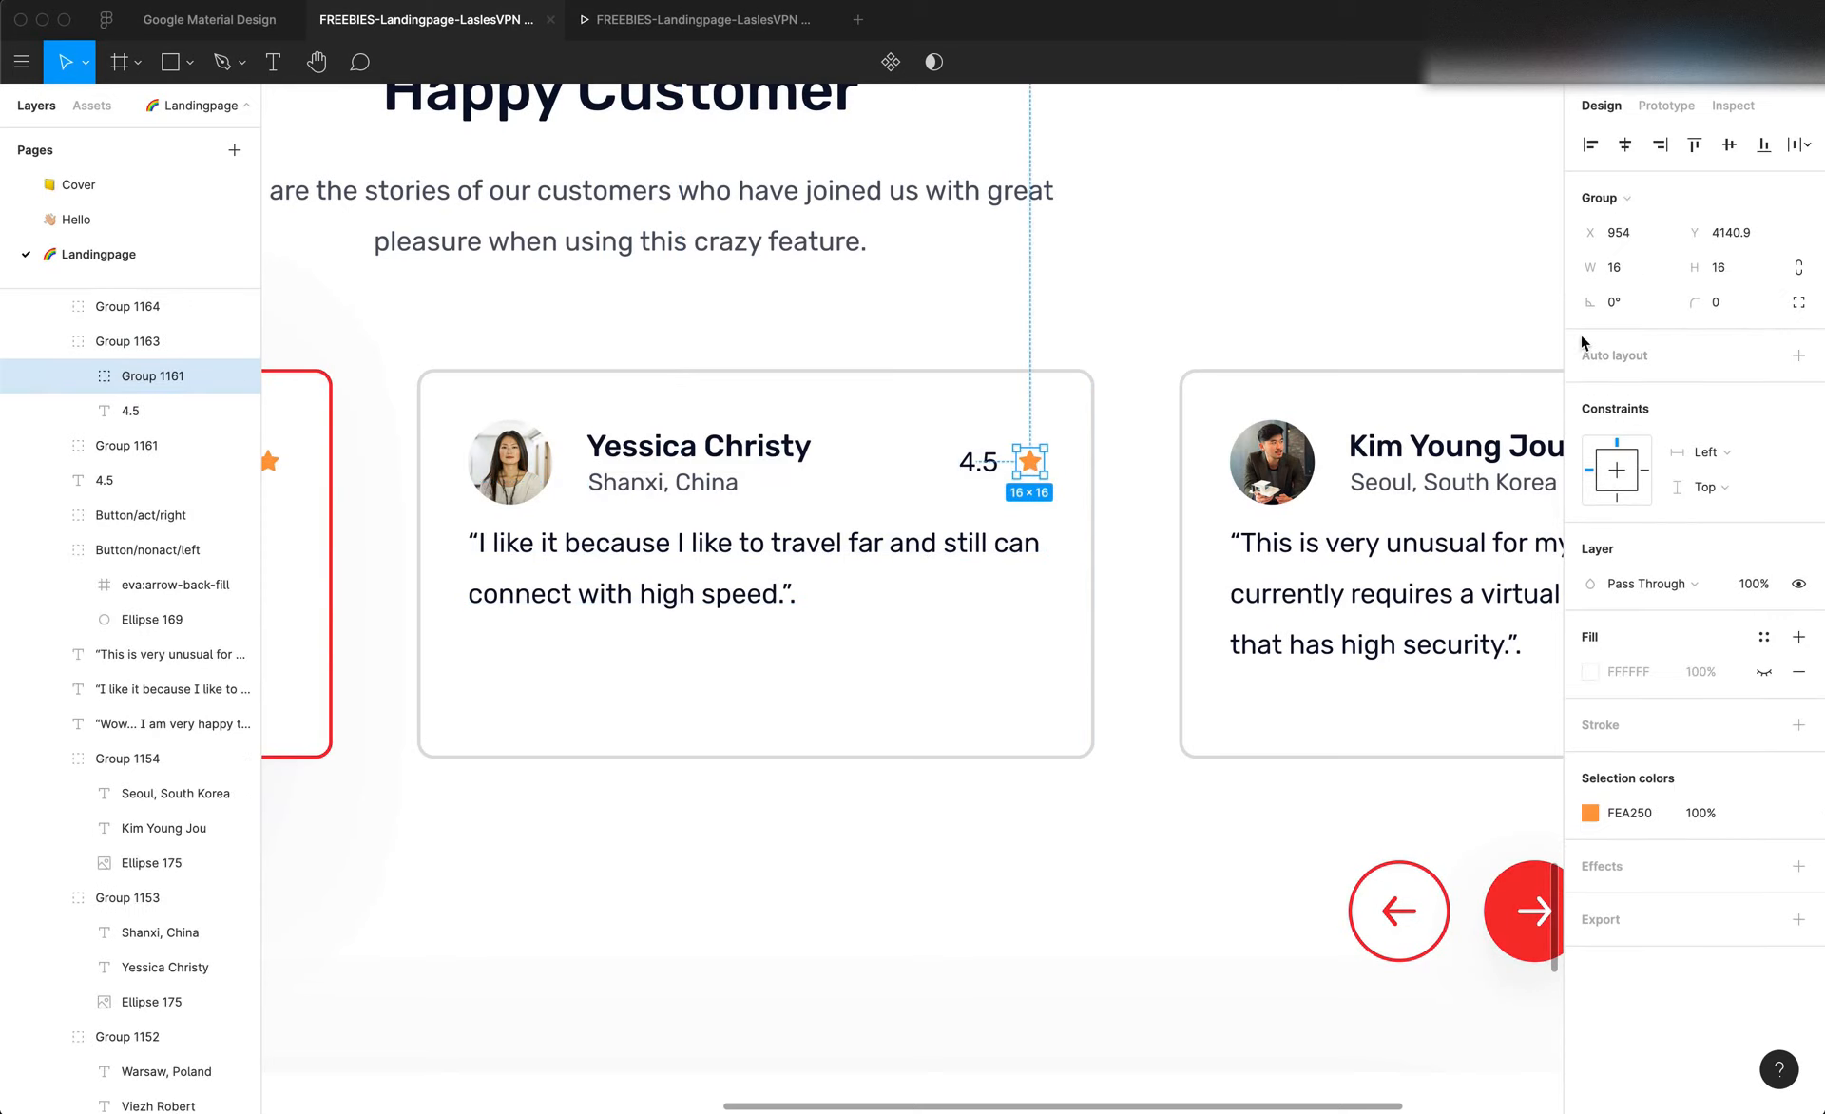
double_click(1034, 465)
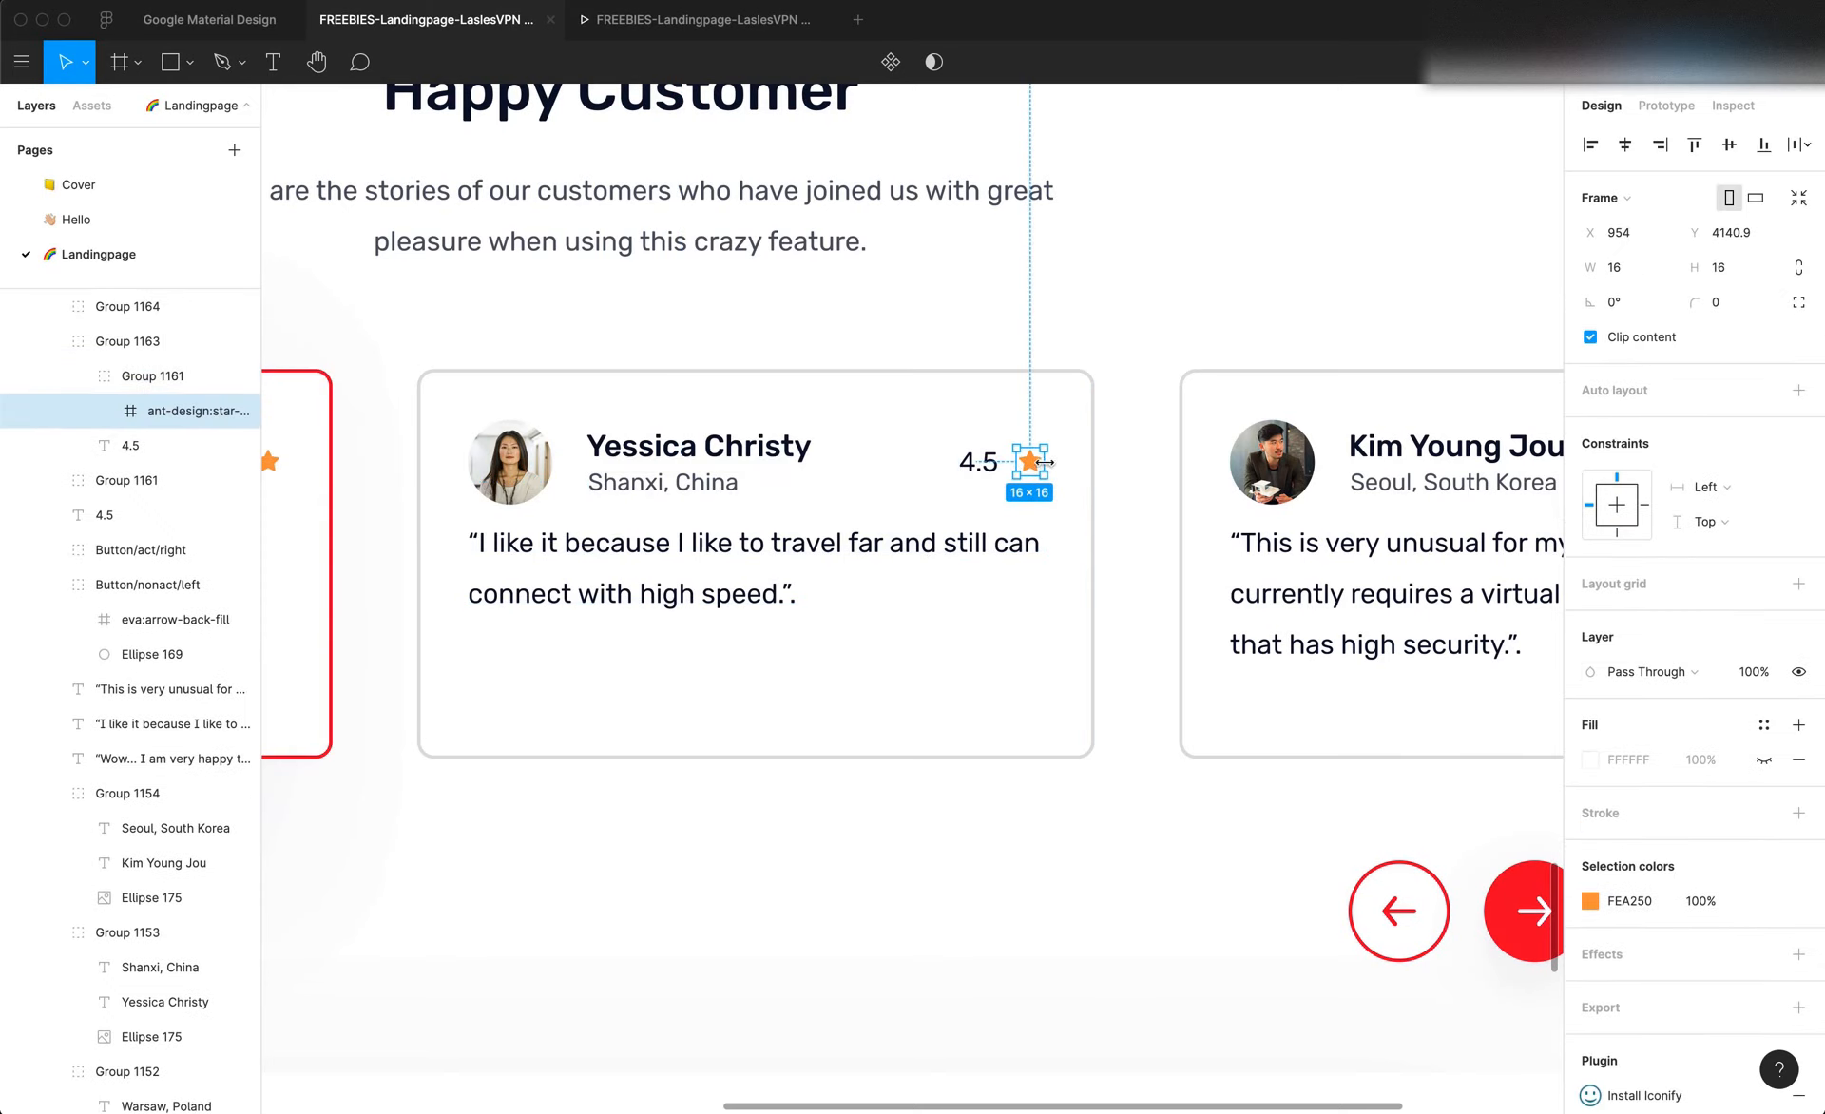
double_click(1033, 465)
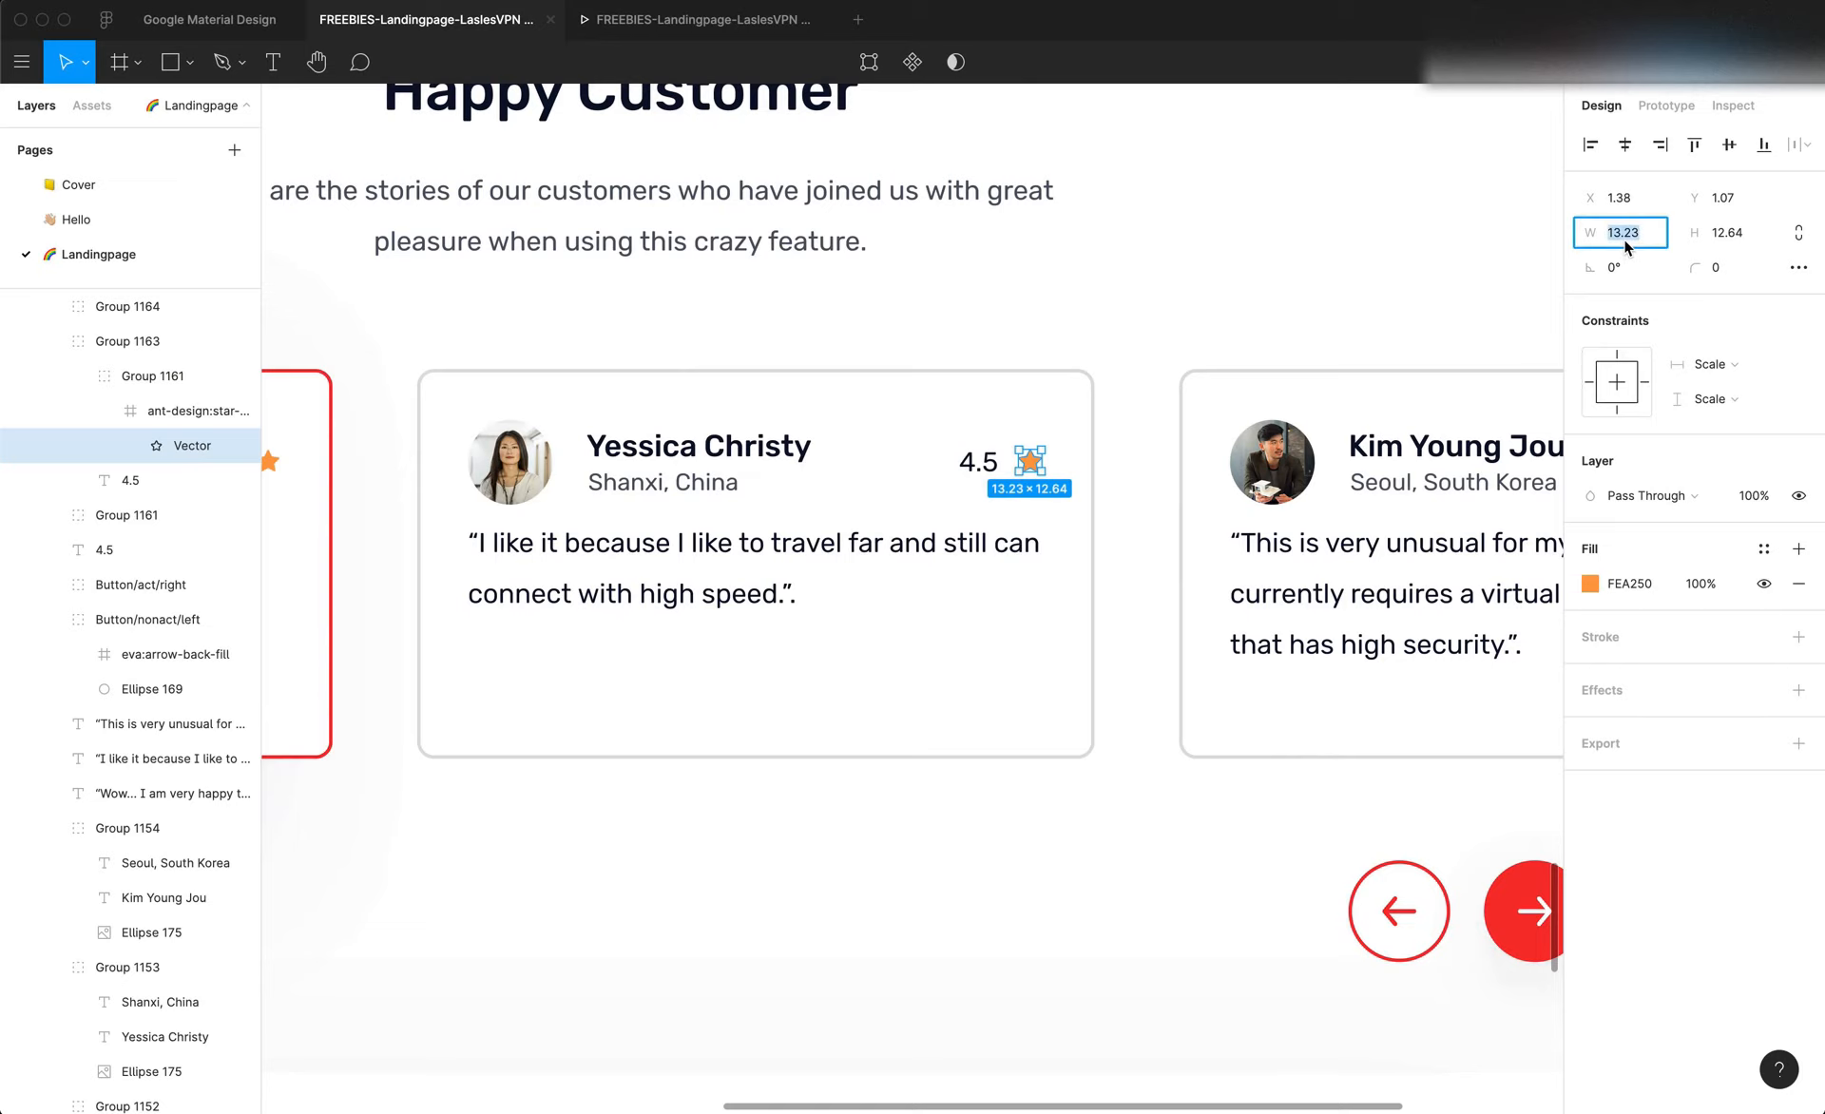
Switch back to Editor X and give the rating star a fixed size of 14 px wide and 14 px high
key(super+Tab)
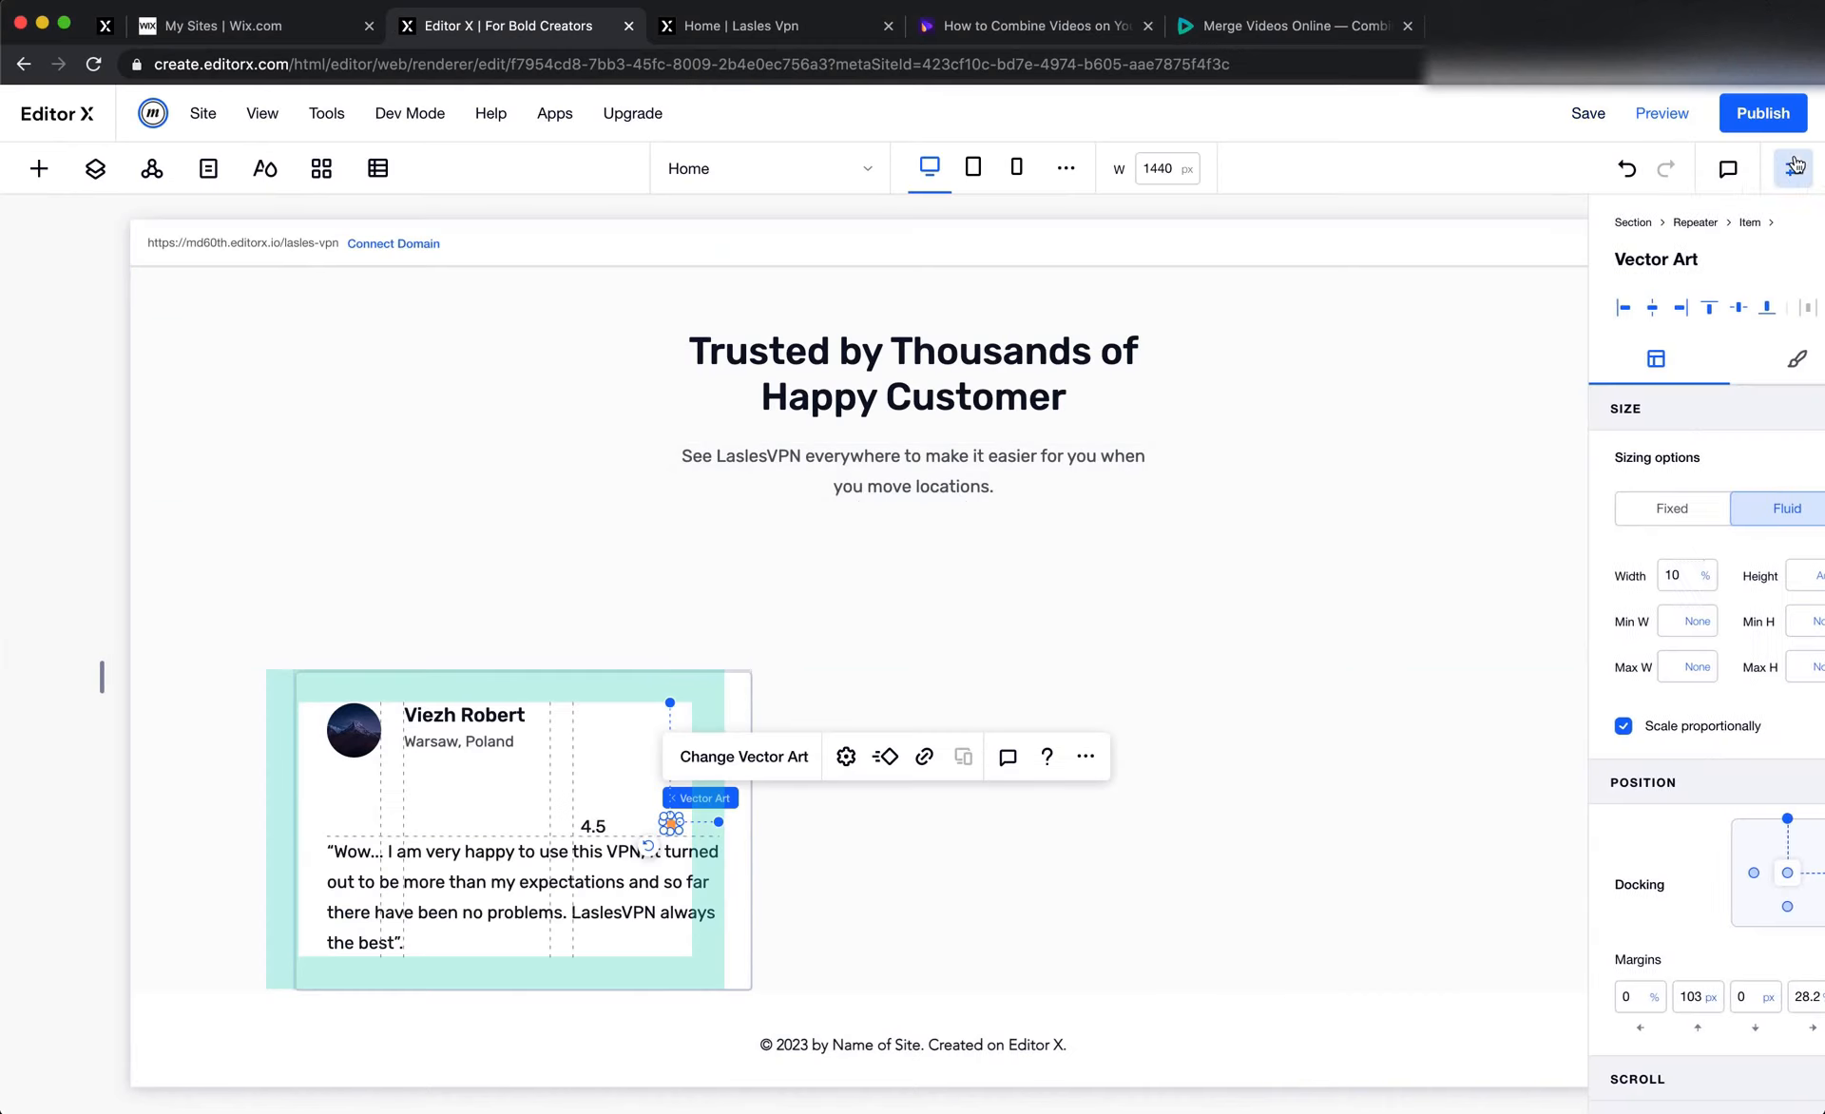
click(1635, 518)
click(1637, 577)
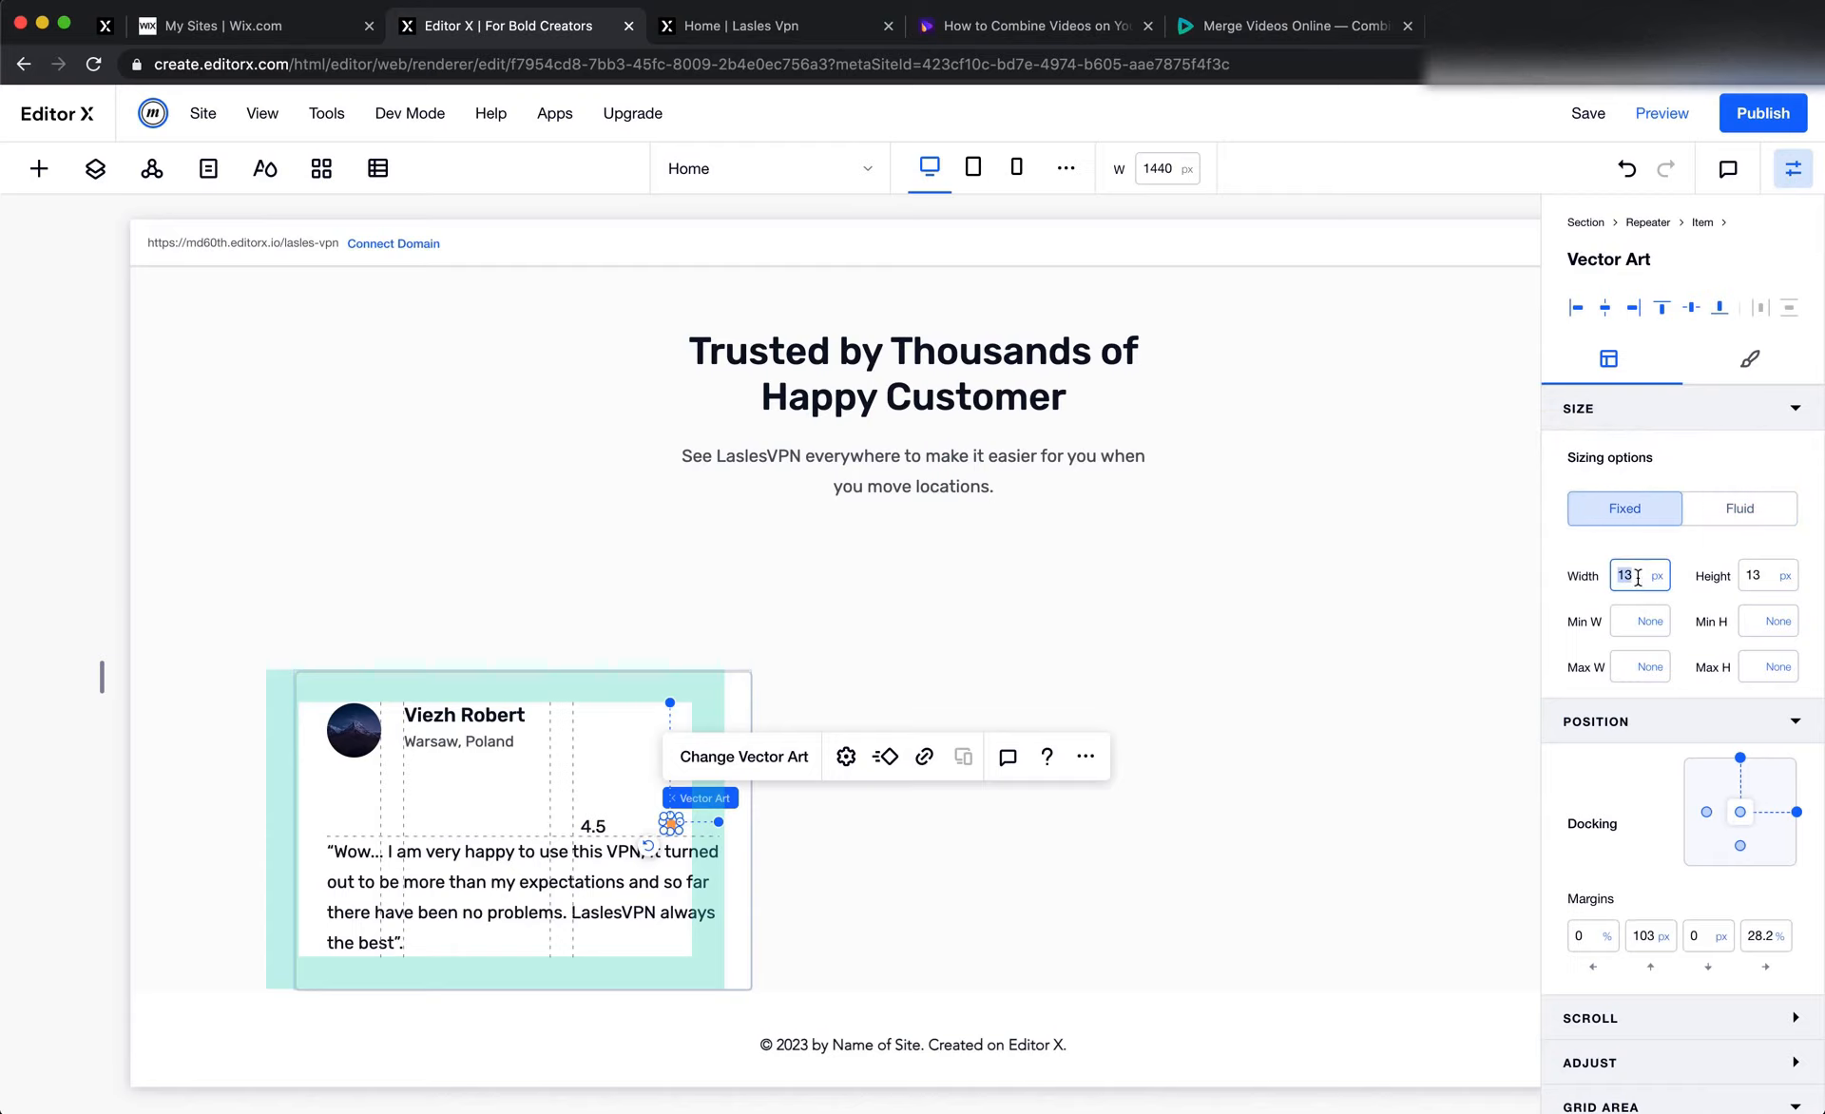
text(14)
key(Tab)
text(14)
key(Tab)
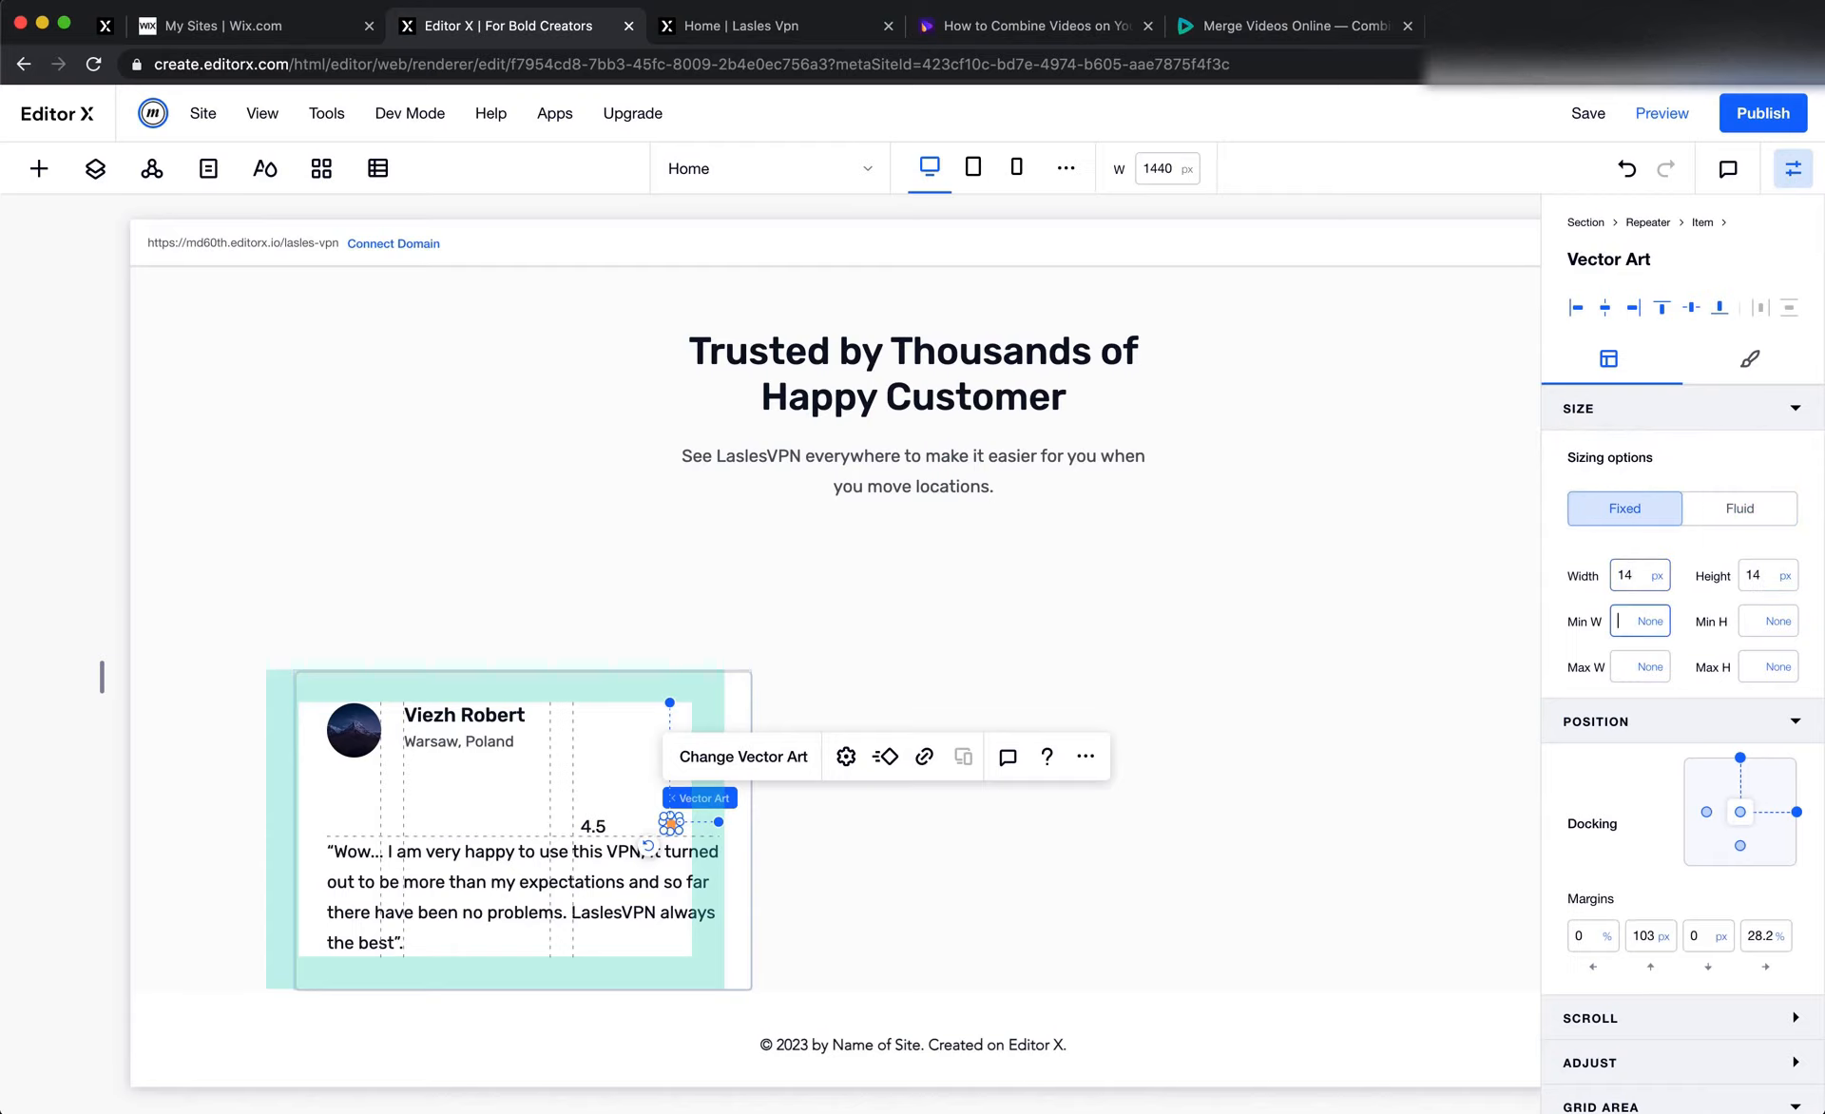
click(1739, 759)
Switch to Figma and draw a frame about 342 by 53 around the middle testimonial card's avatar, name and rating row
key(super+Tab)
click(1002, 547)
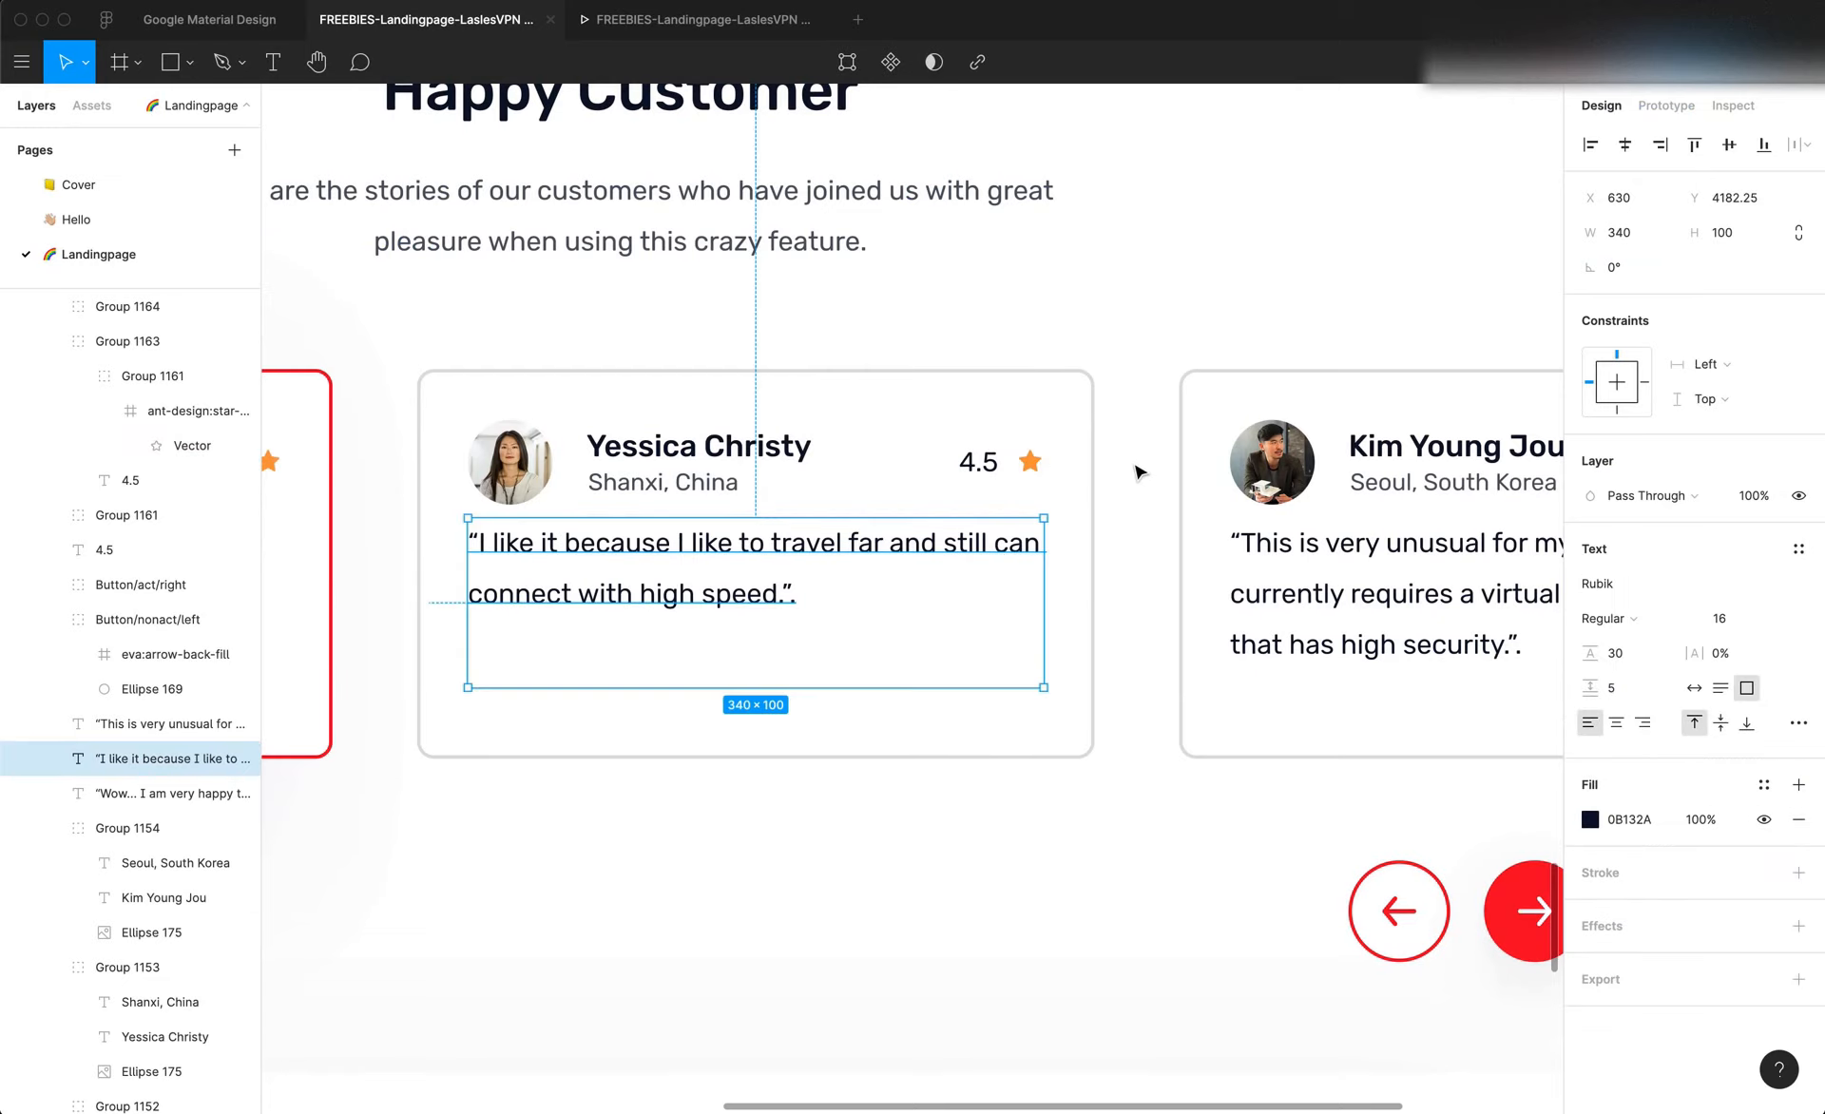
key(Escape)
key(f)
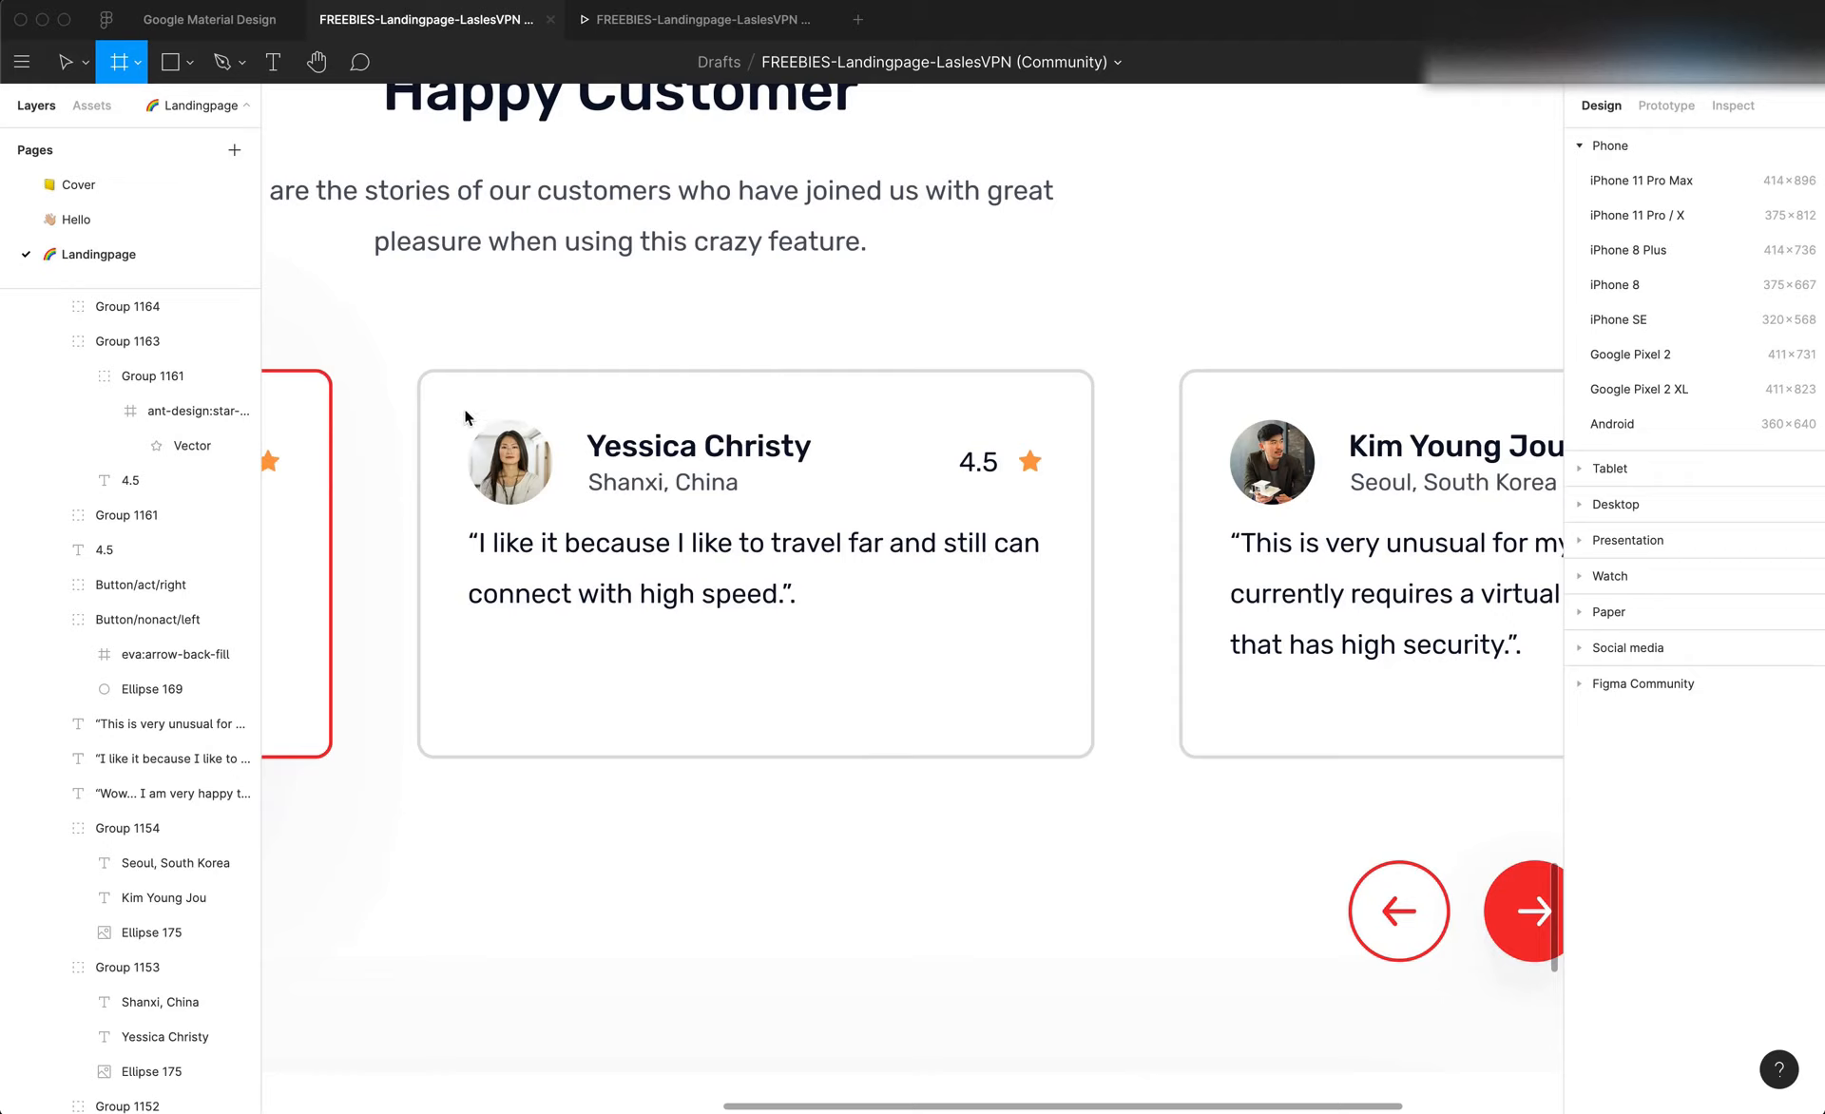
drag(464, 407, 1049, 506)
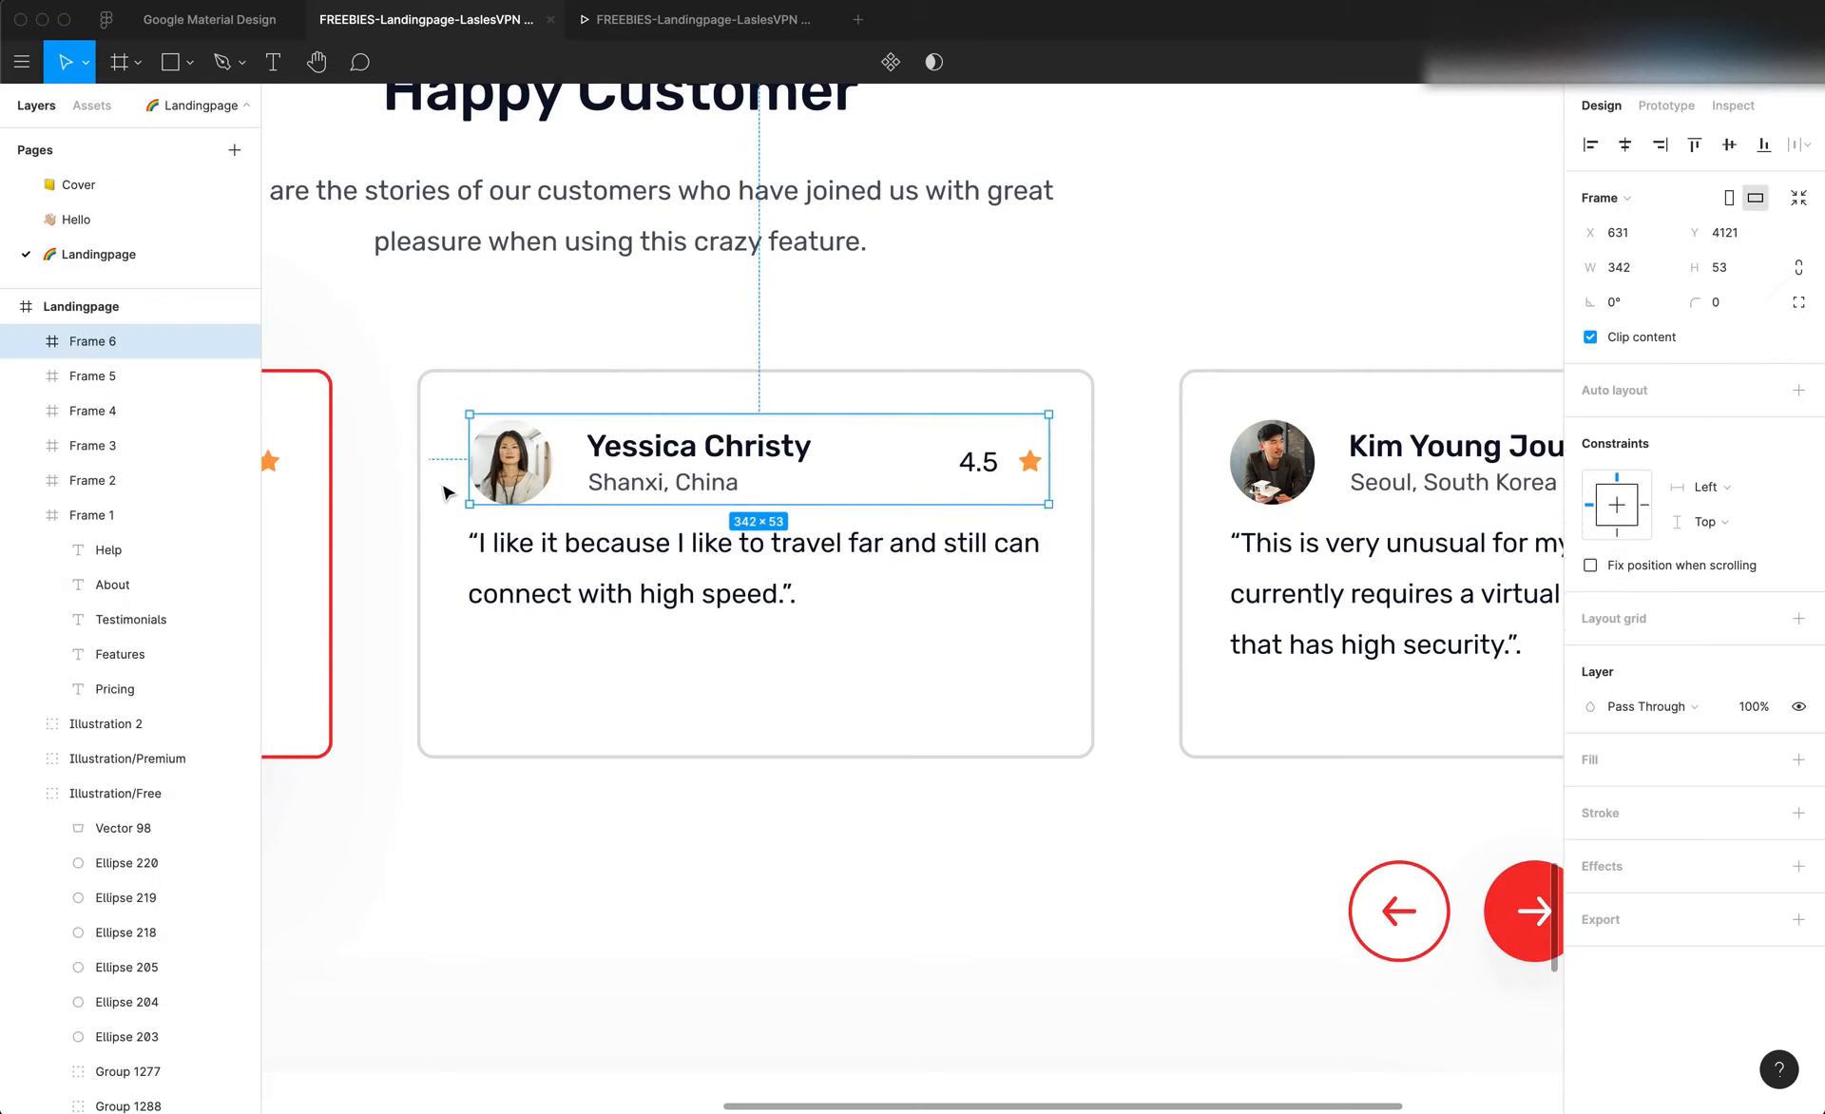
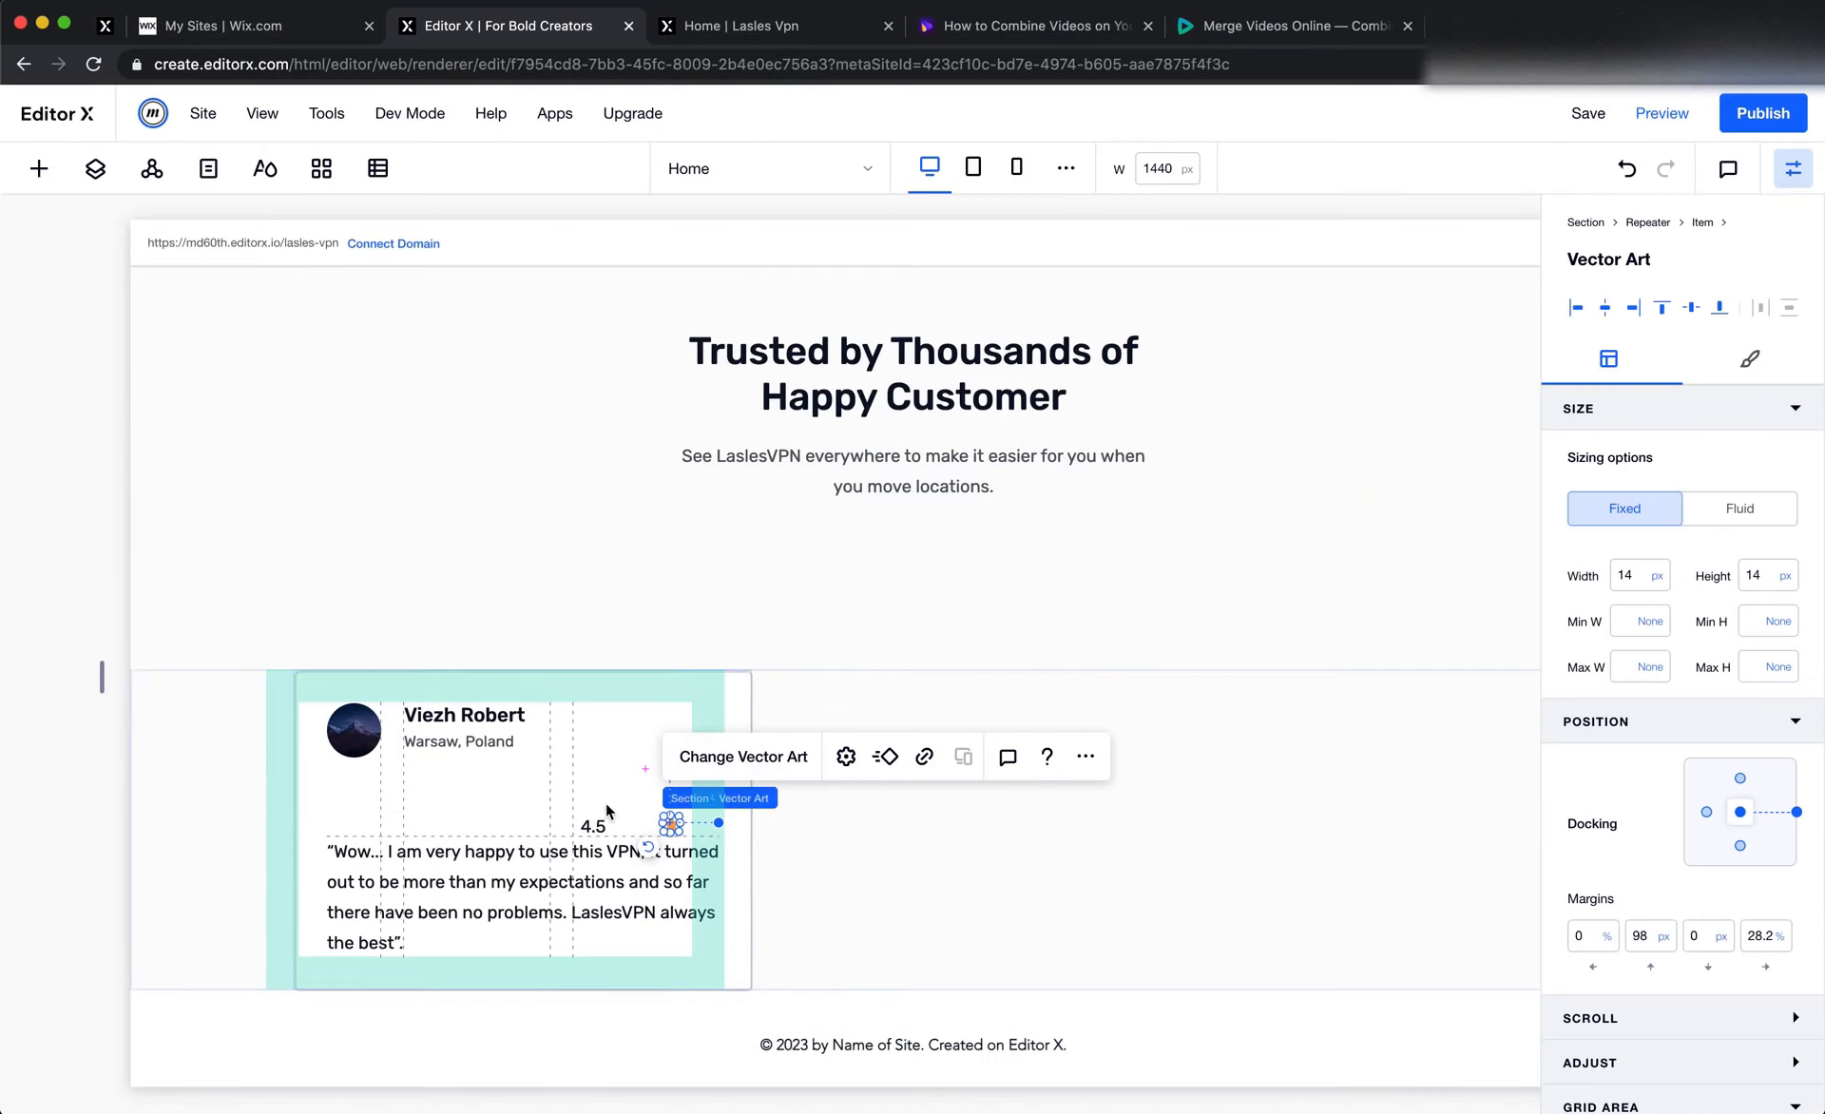
Set the rating star's top margin to 0 px, then undock the 4.5 rating text from the top and zero its top margin
click(1643, 935)
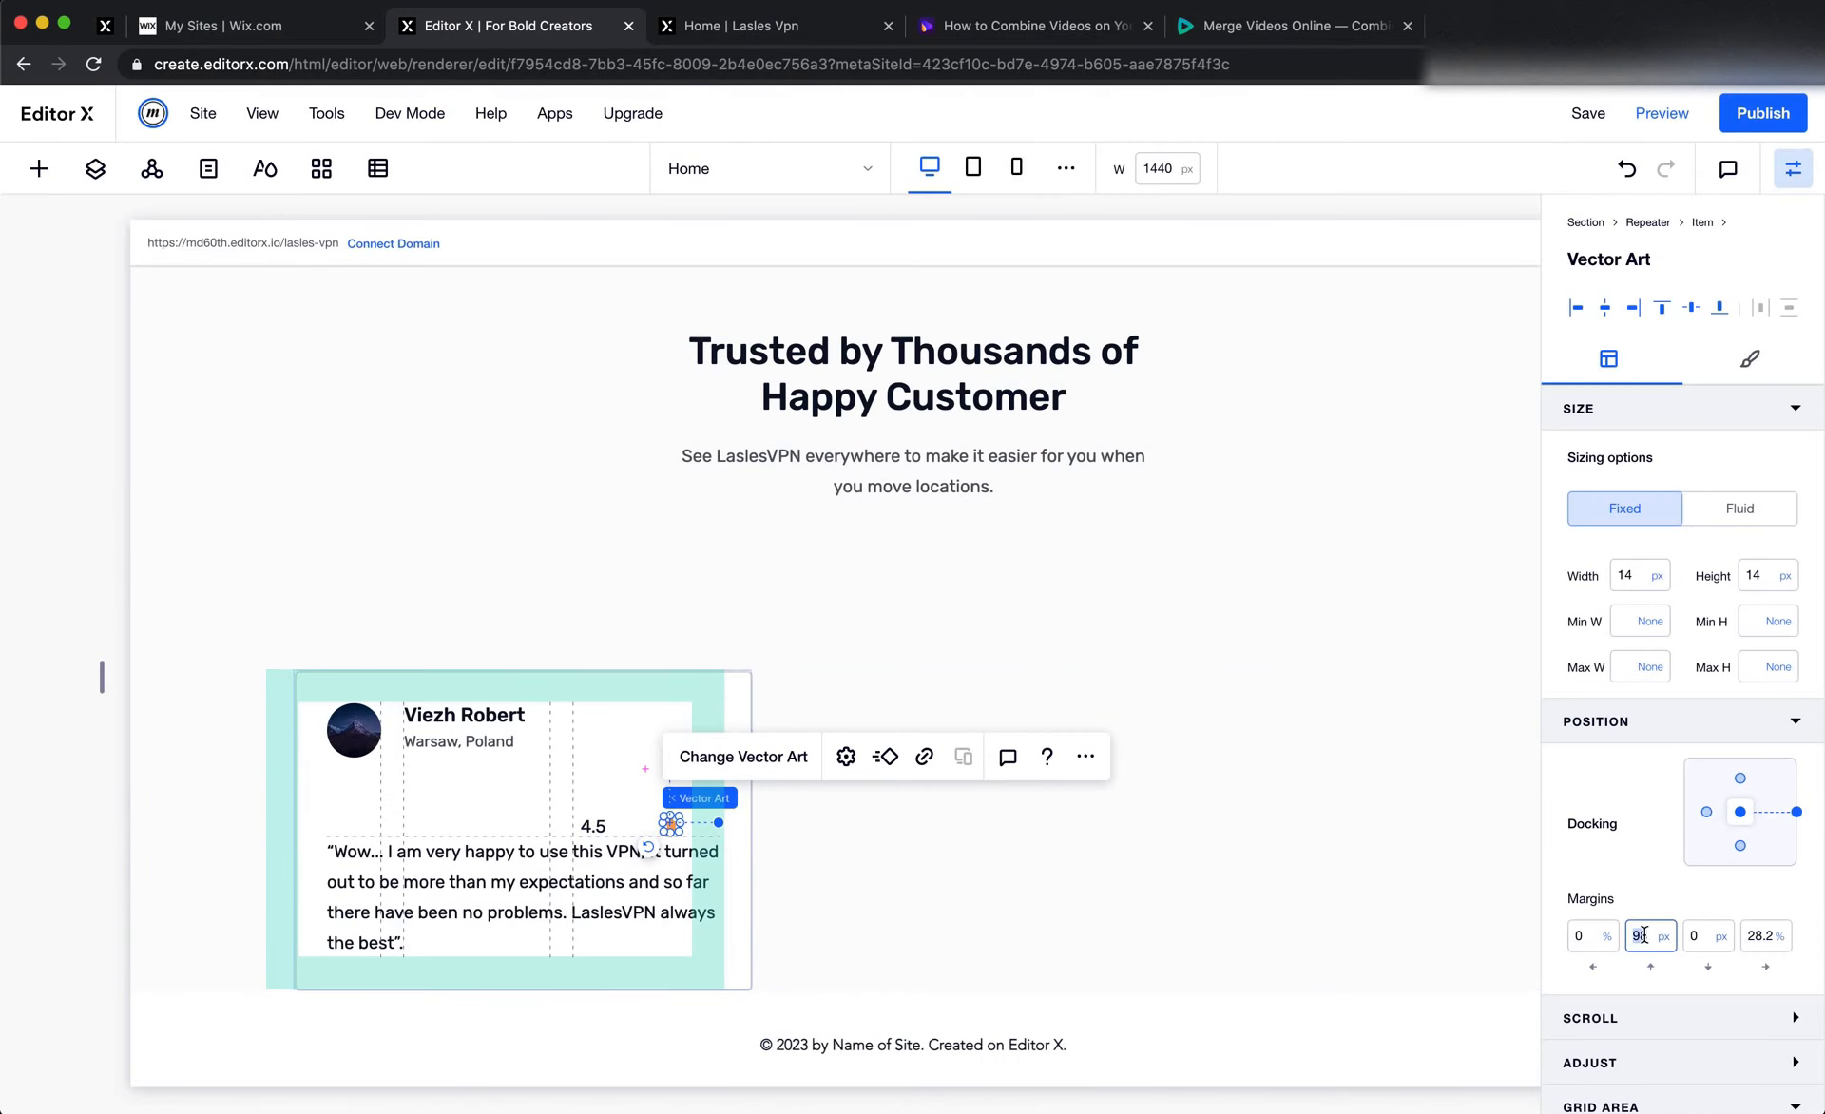
key(Return)
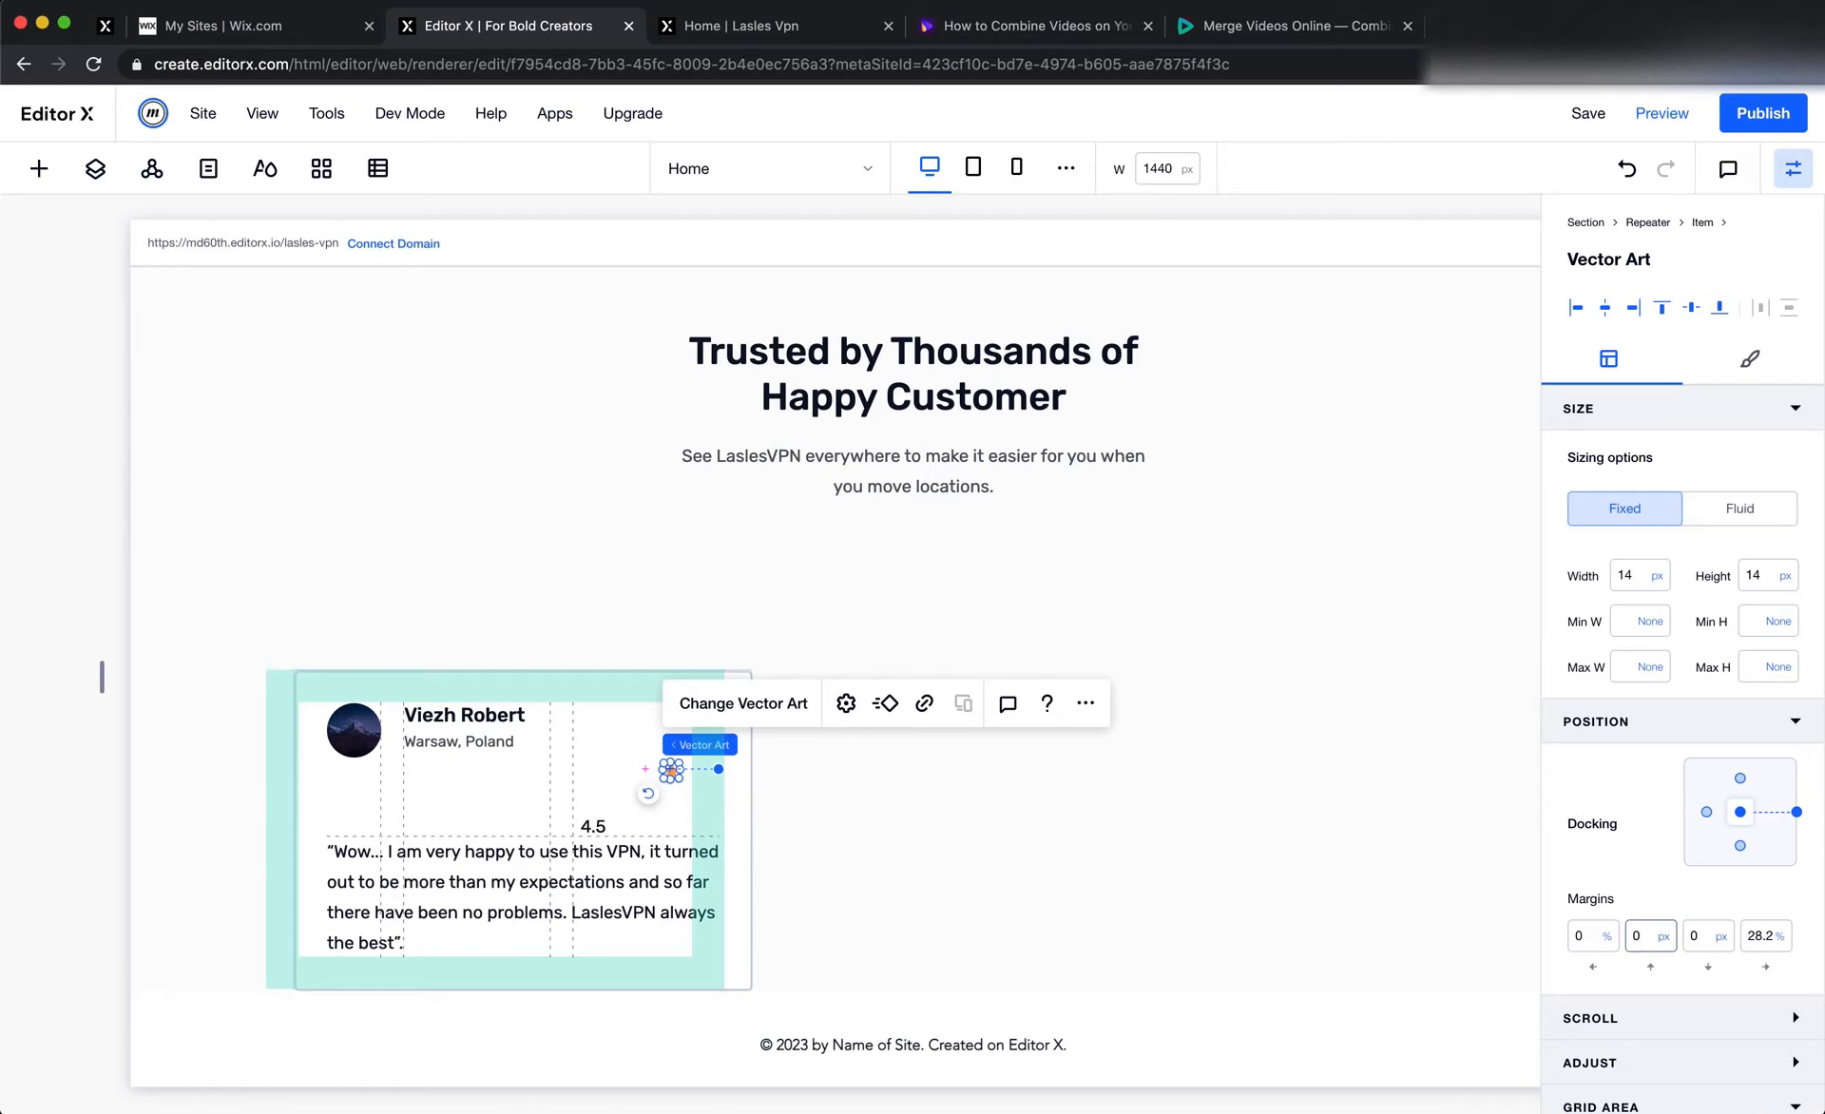
click(607, 831)
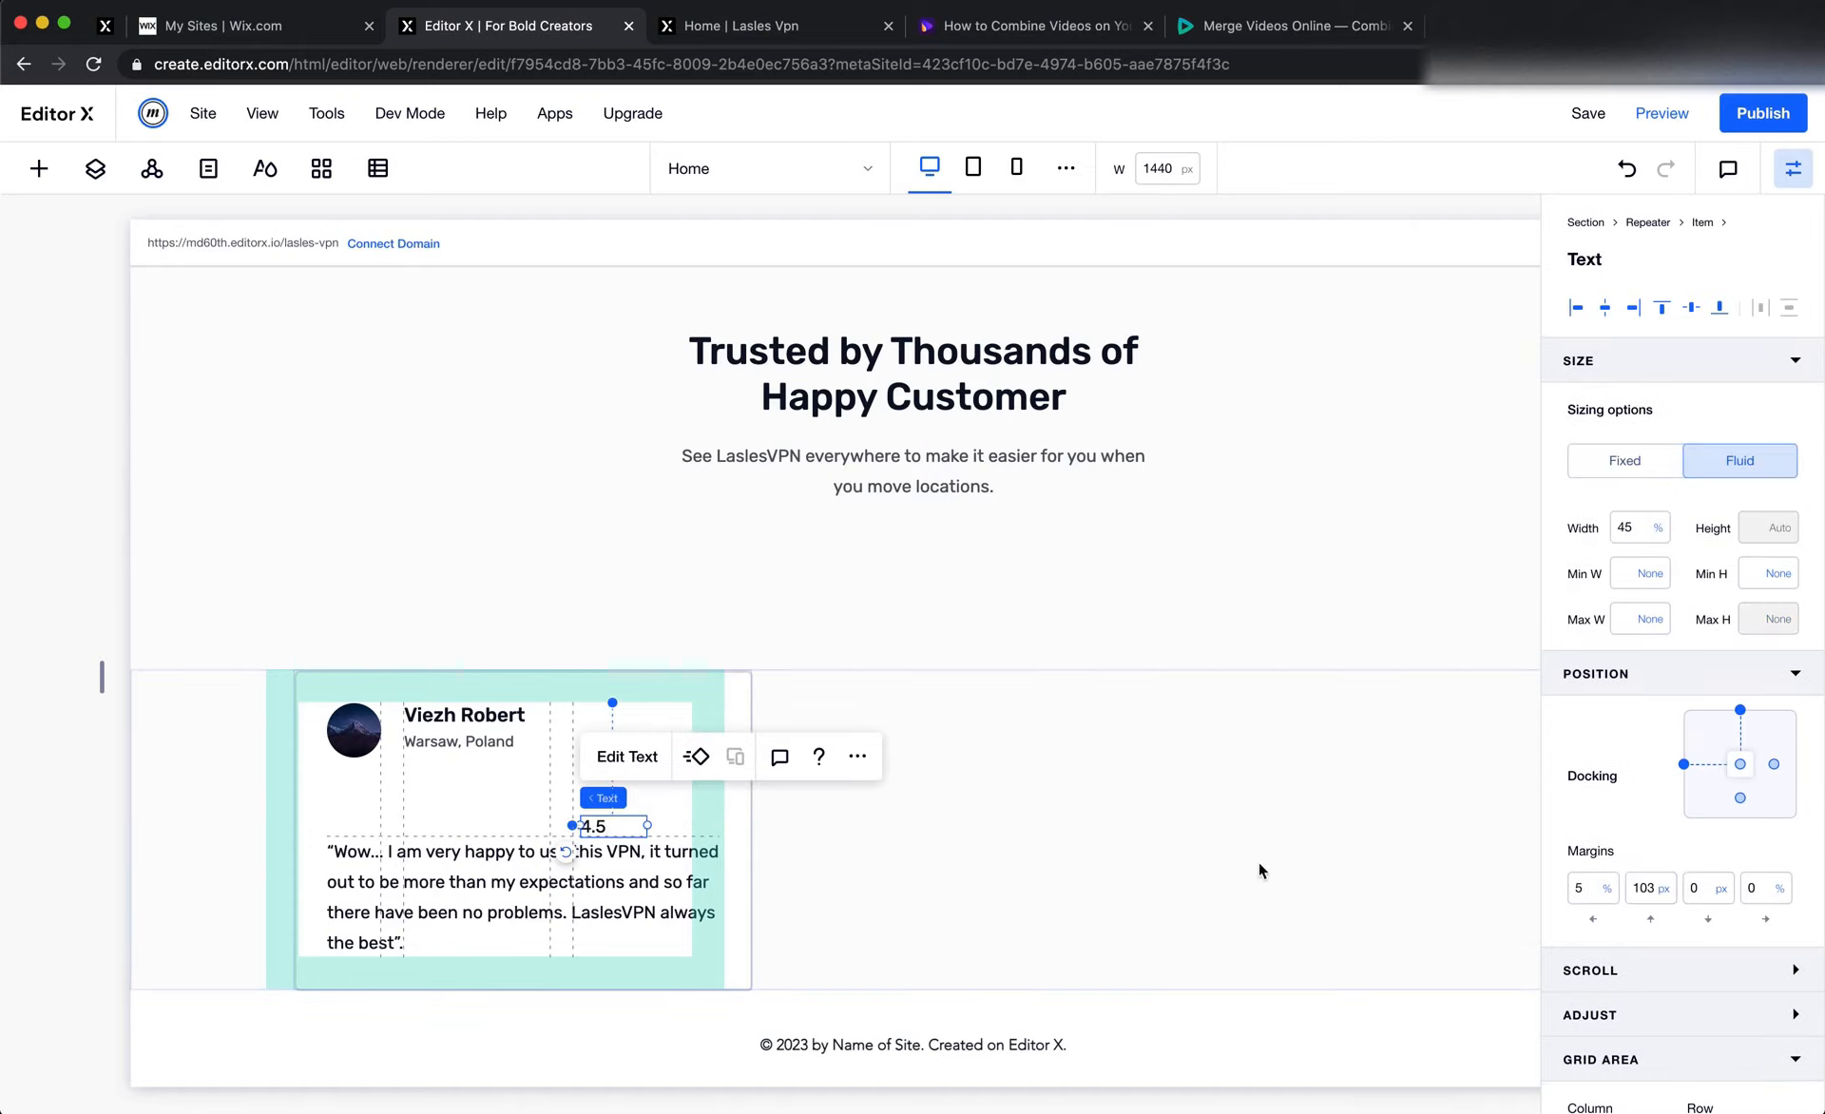
click(1739, 711)
double_click(1643, 888)
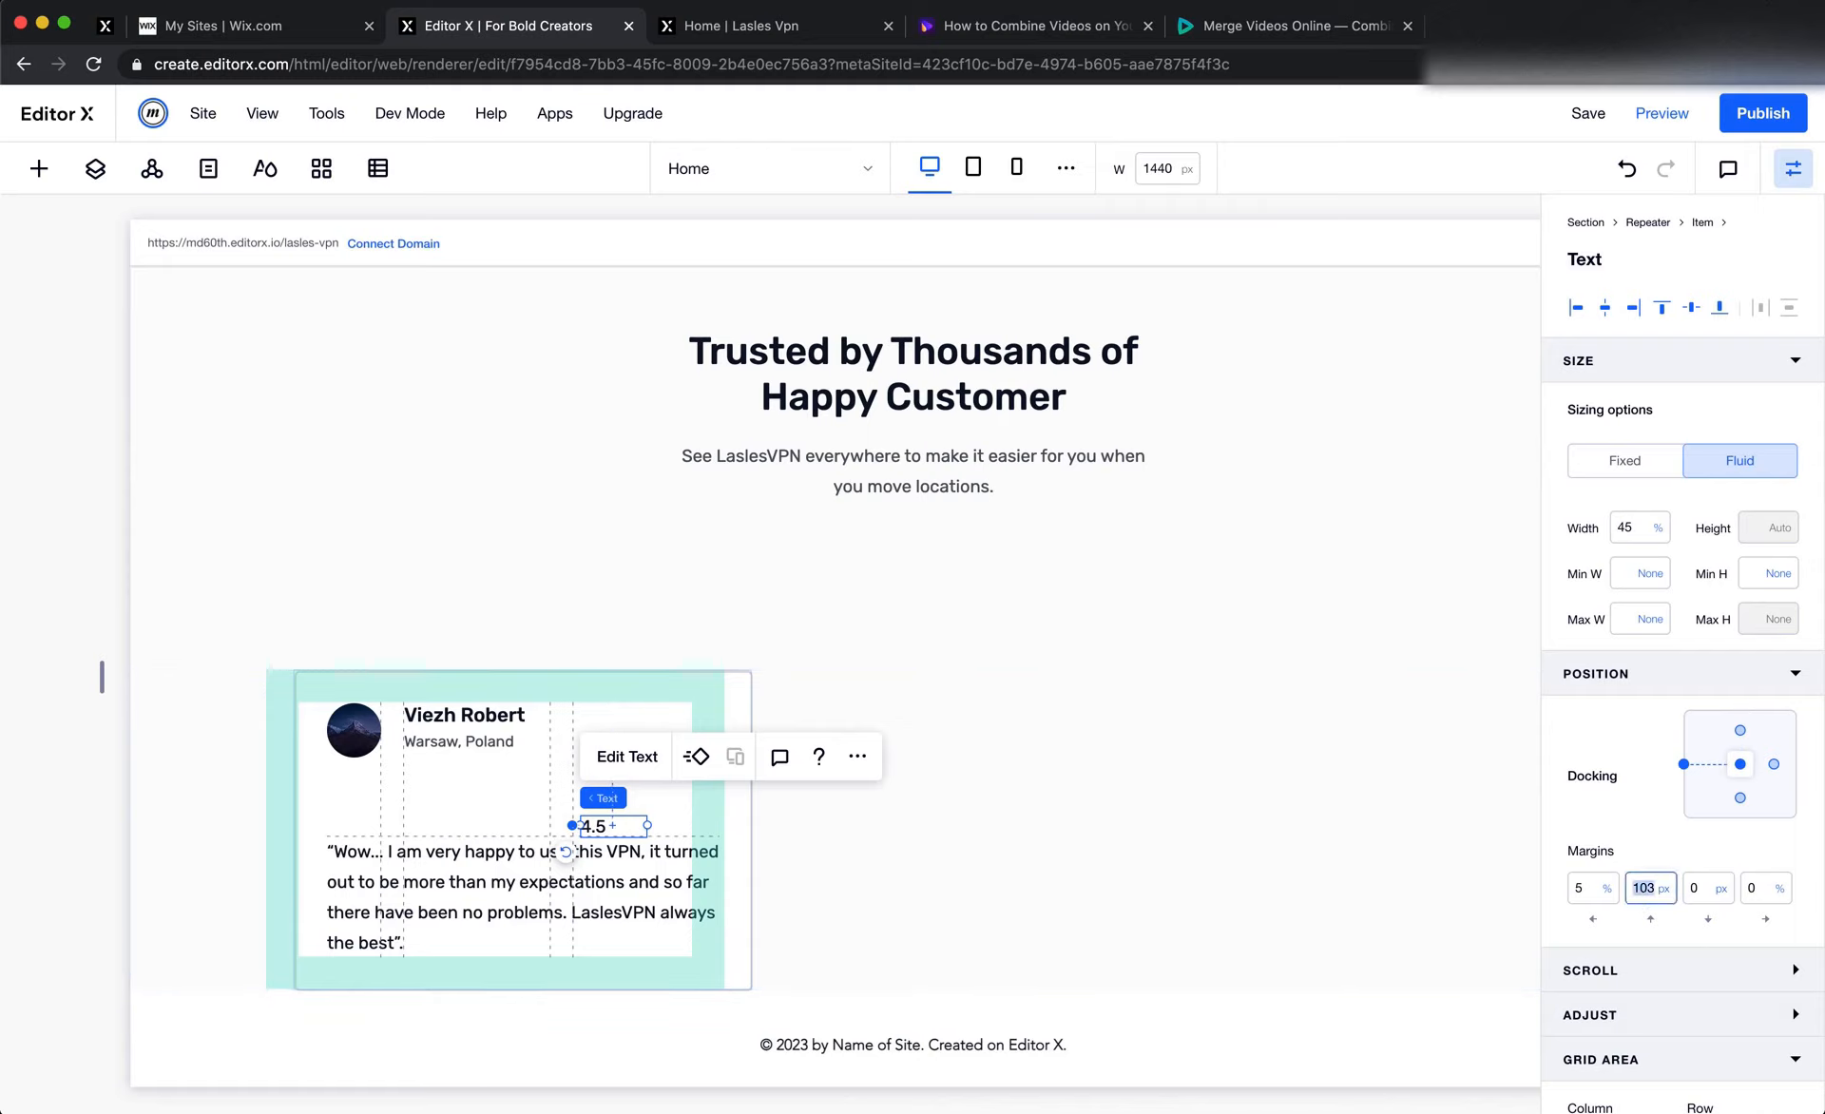
text(0)
key(Return)
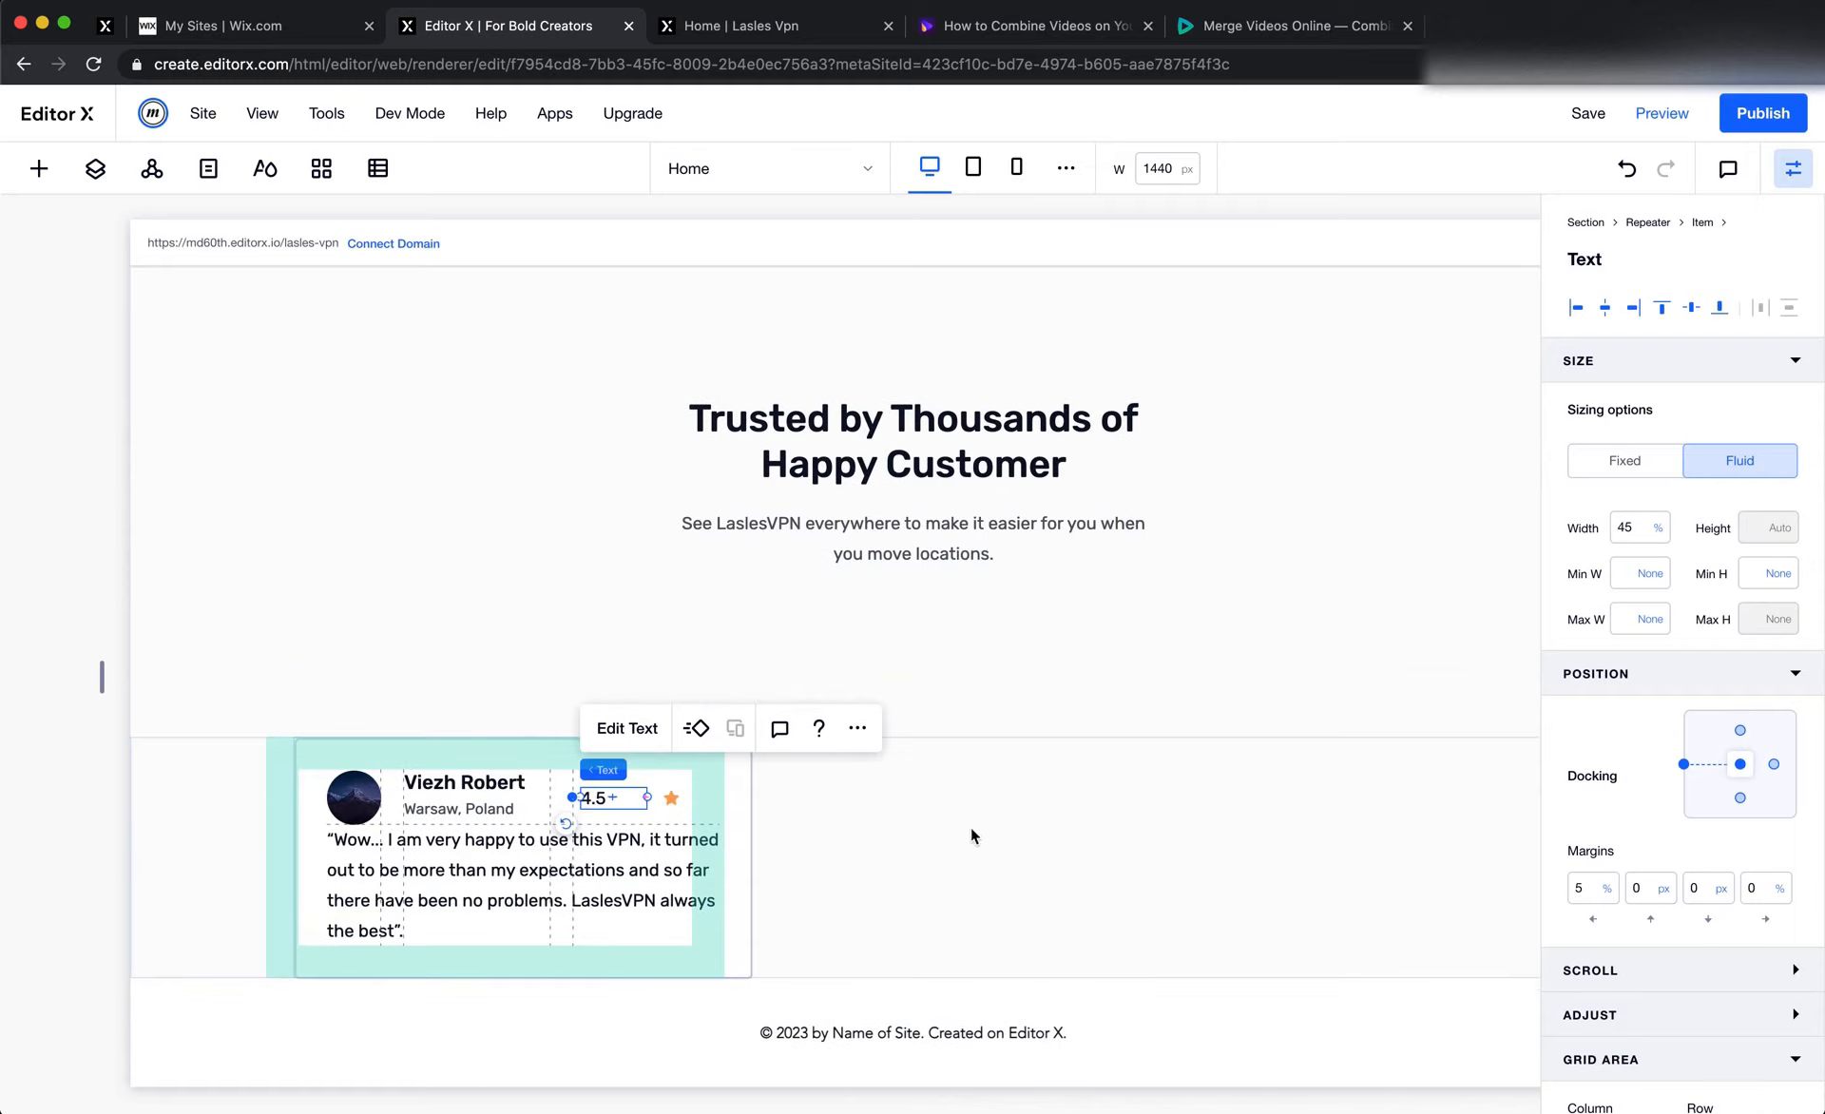
Center the name and location stack vertically in its grid cell by removing its top docking and setting its top margin to 0 px
click(445, 800)
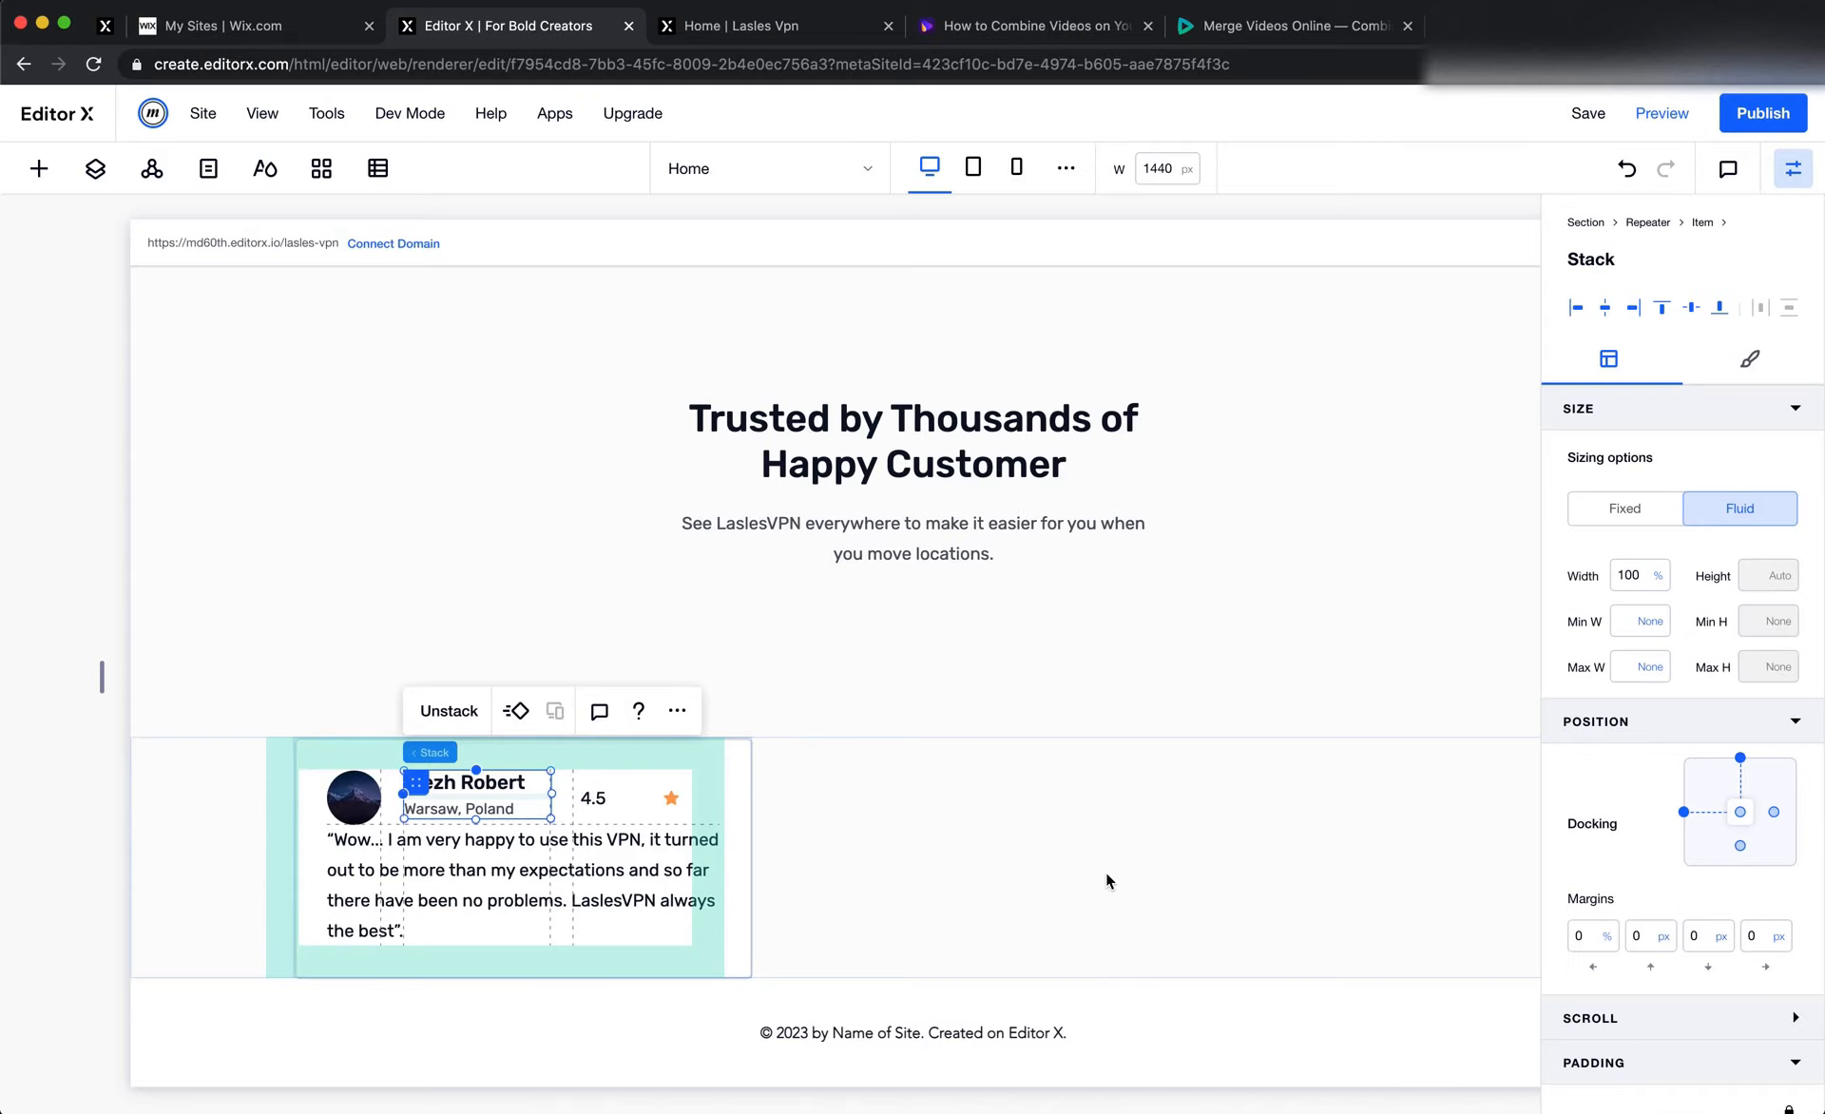
click(1739, 760)
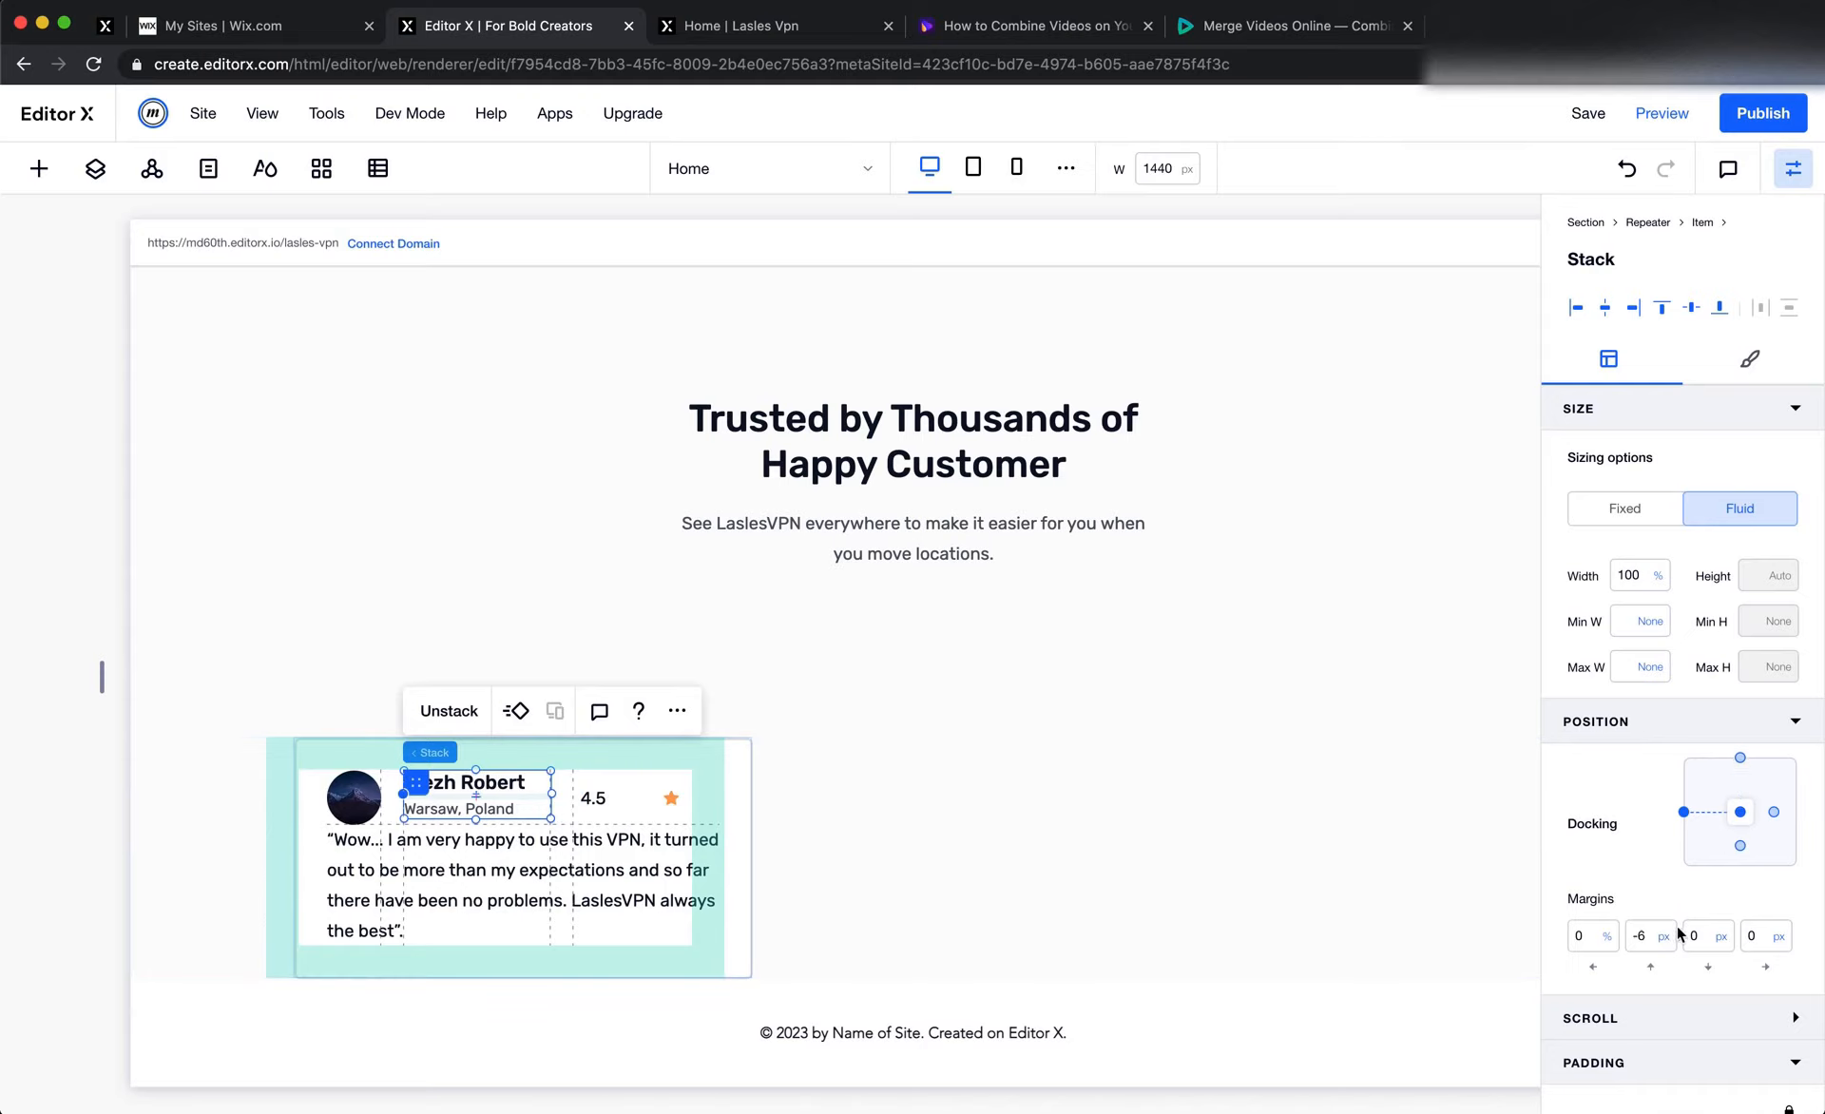
double_click(1647, 938)
text(0)
key(Return)
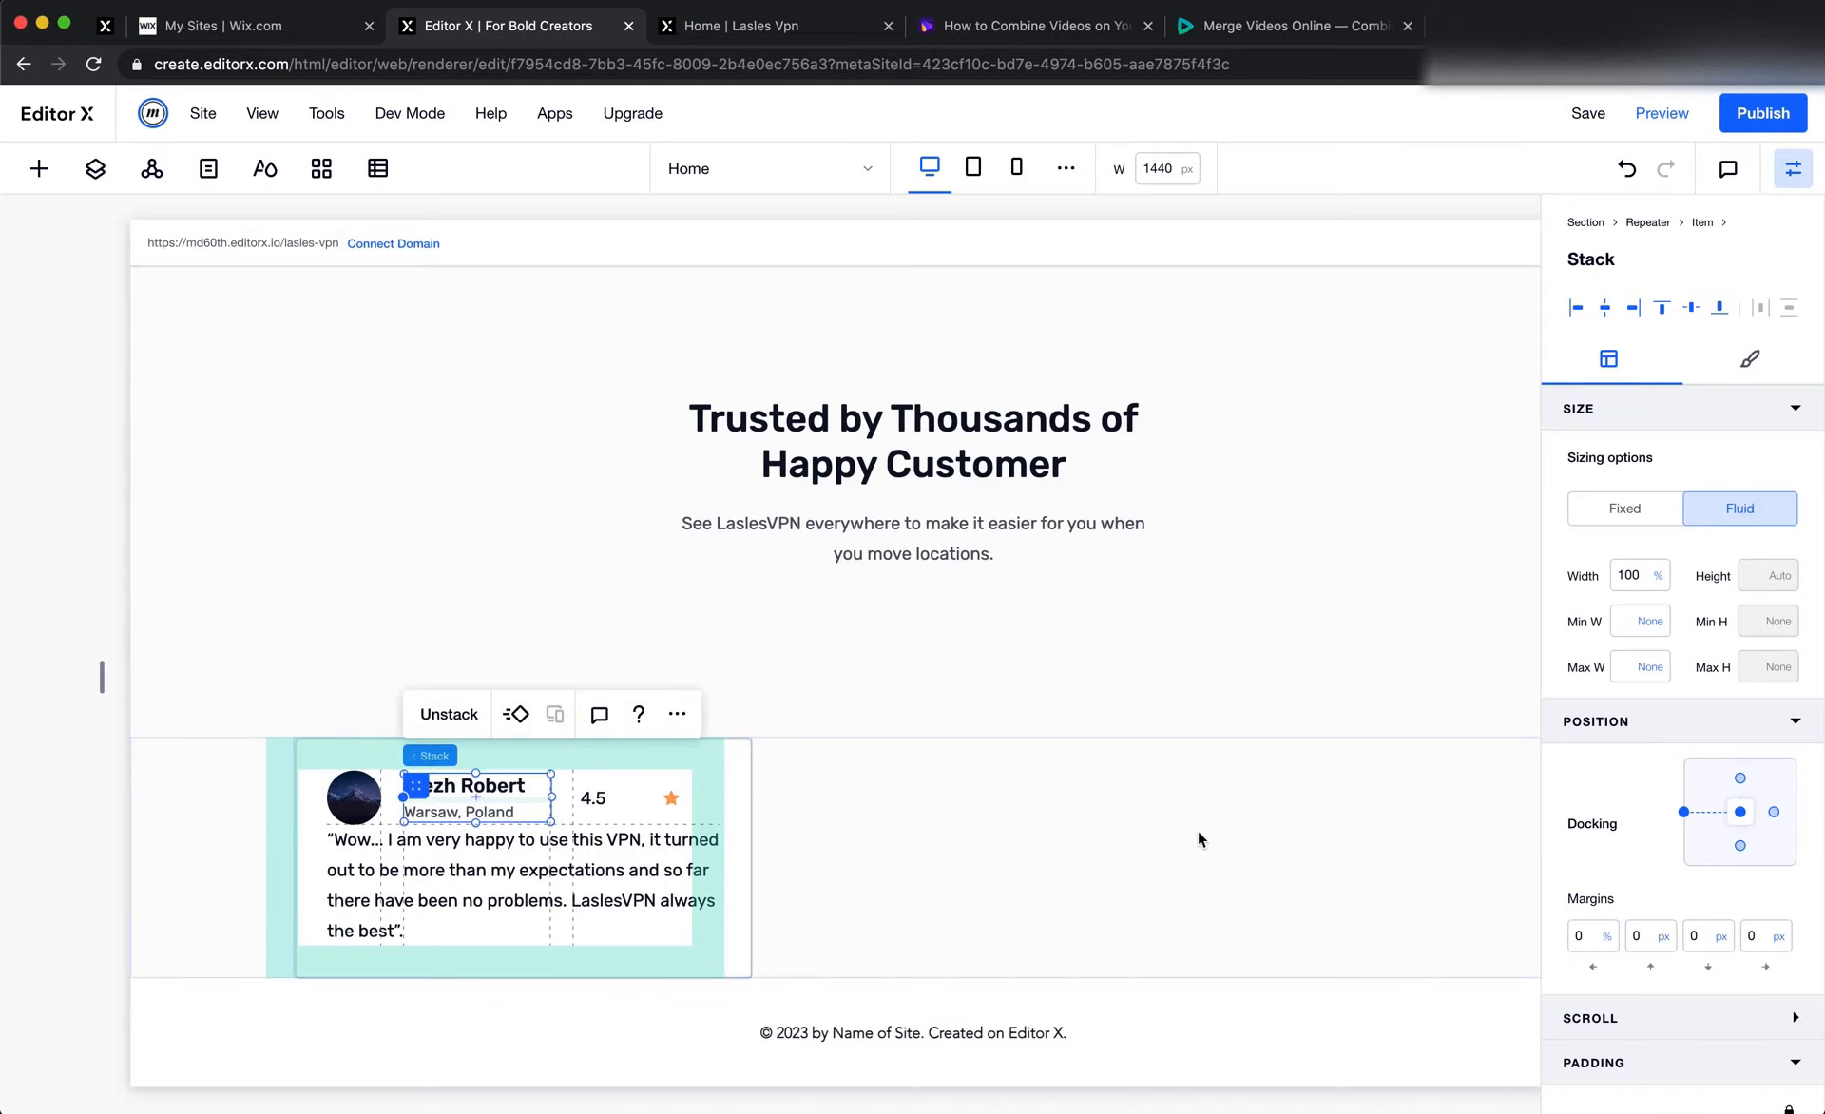
click(784, 920)
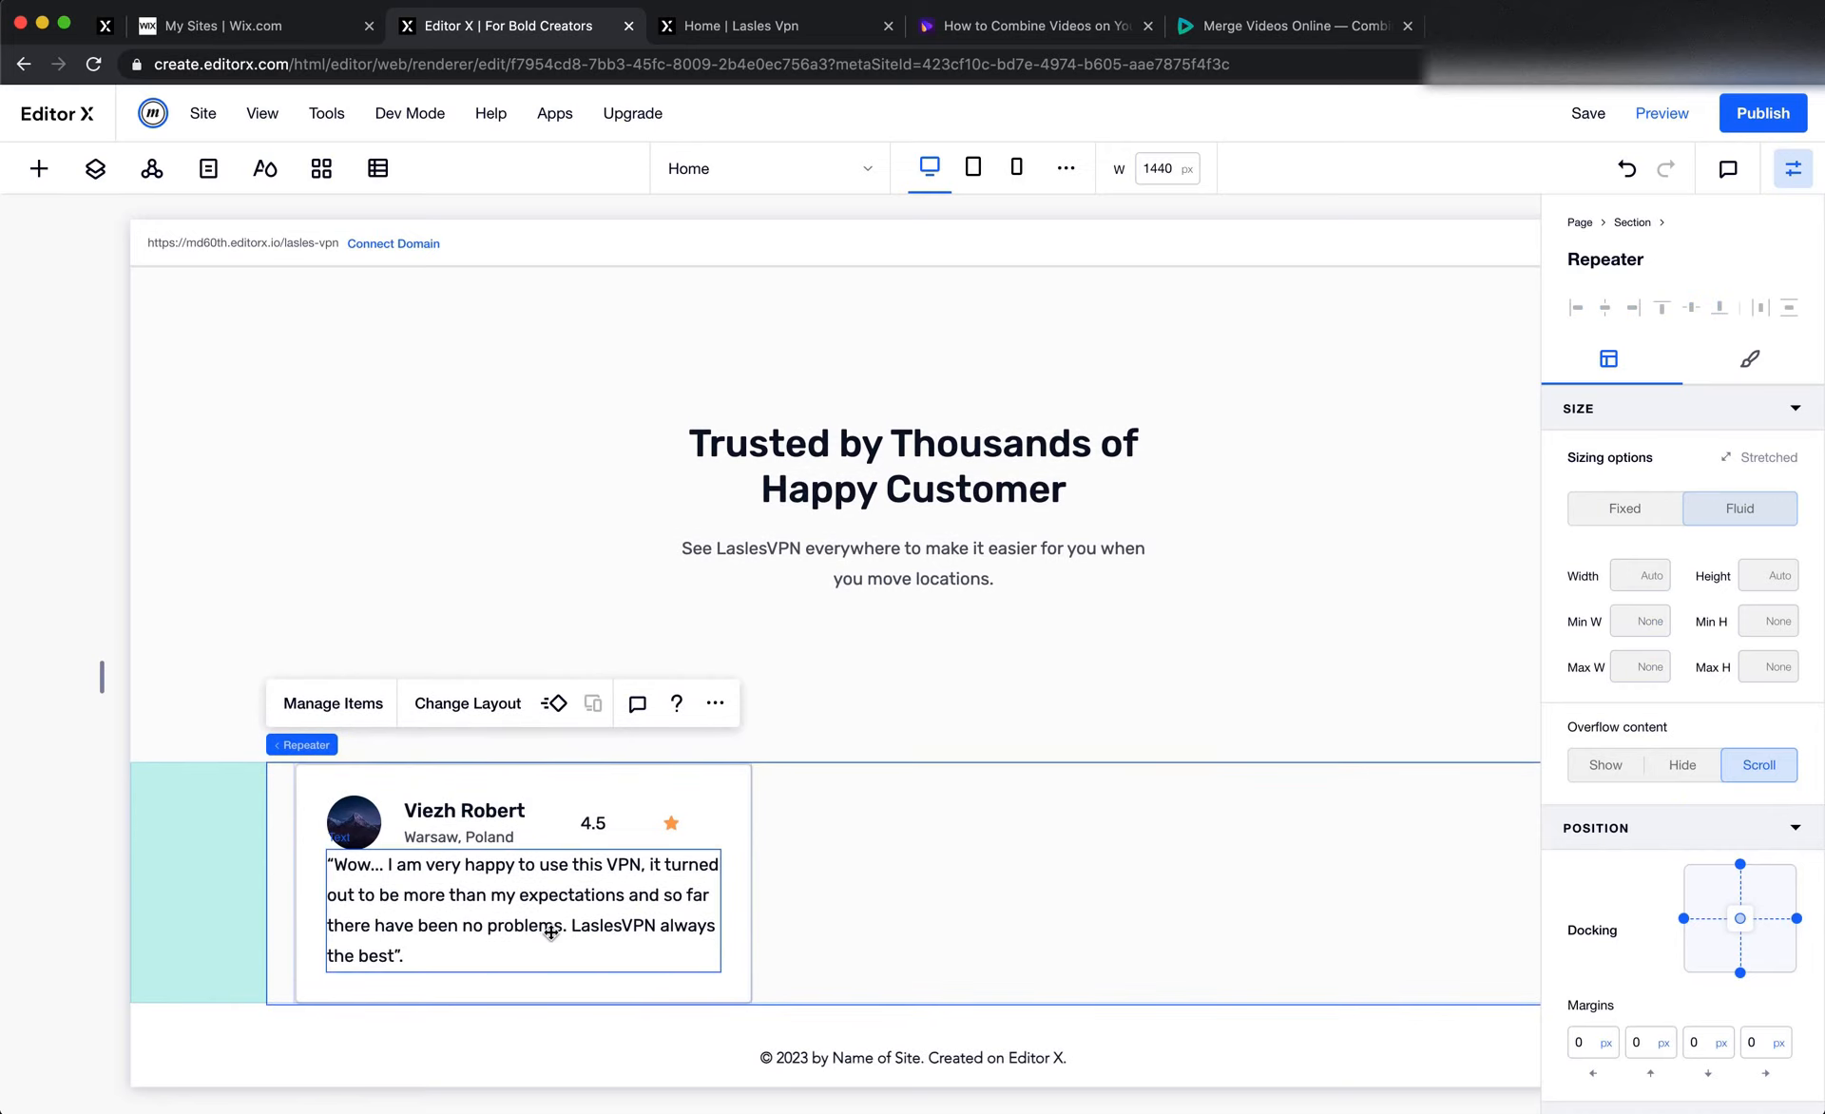
Right-align the 4.5 rating text in the testimonial card
click(604, 827)
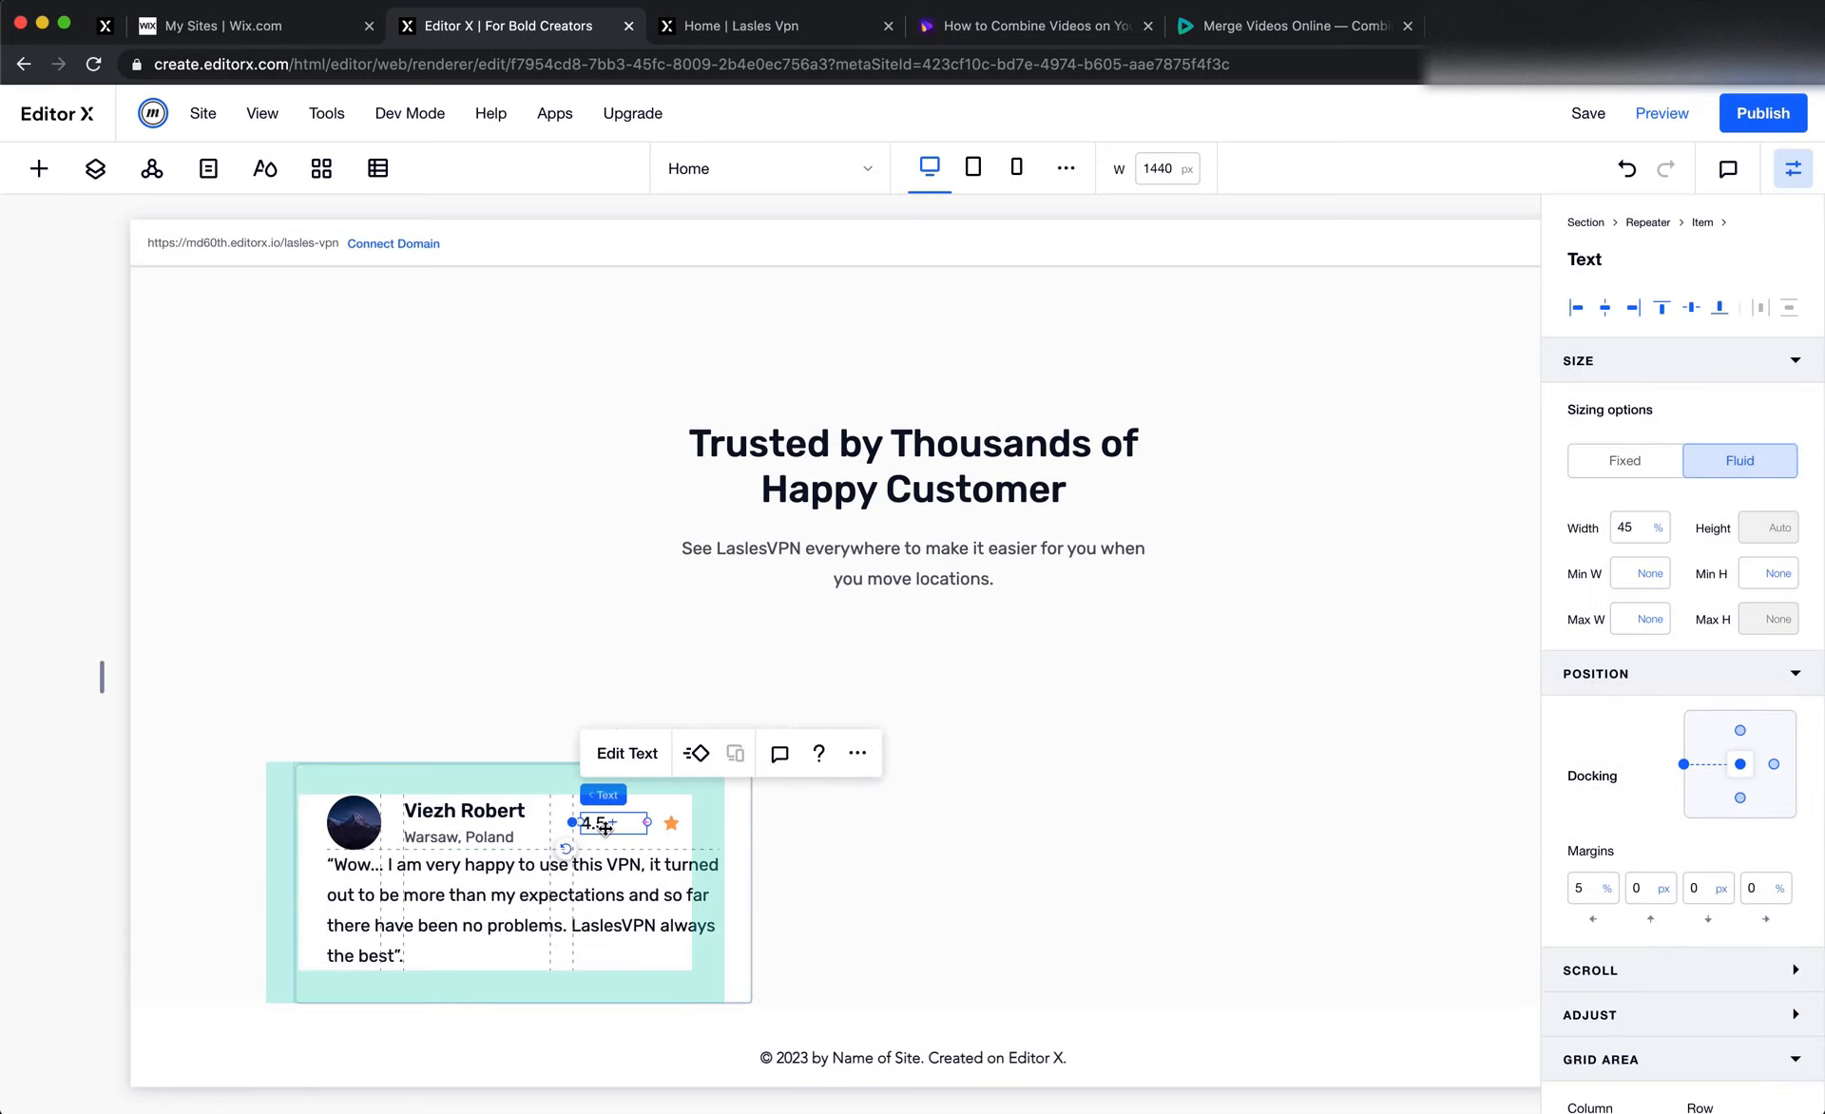
click(627, 750)
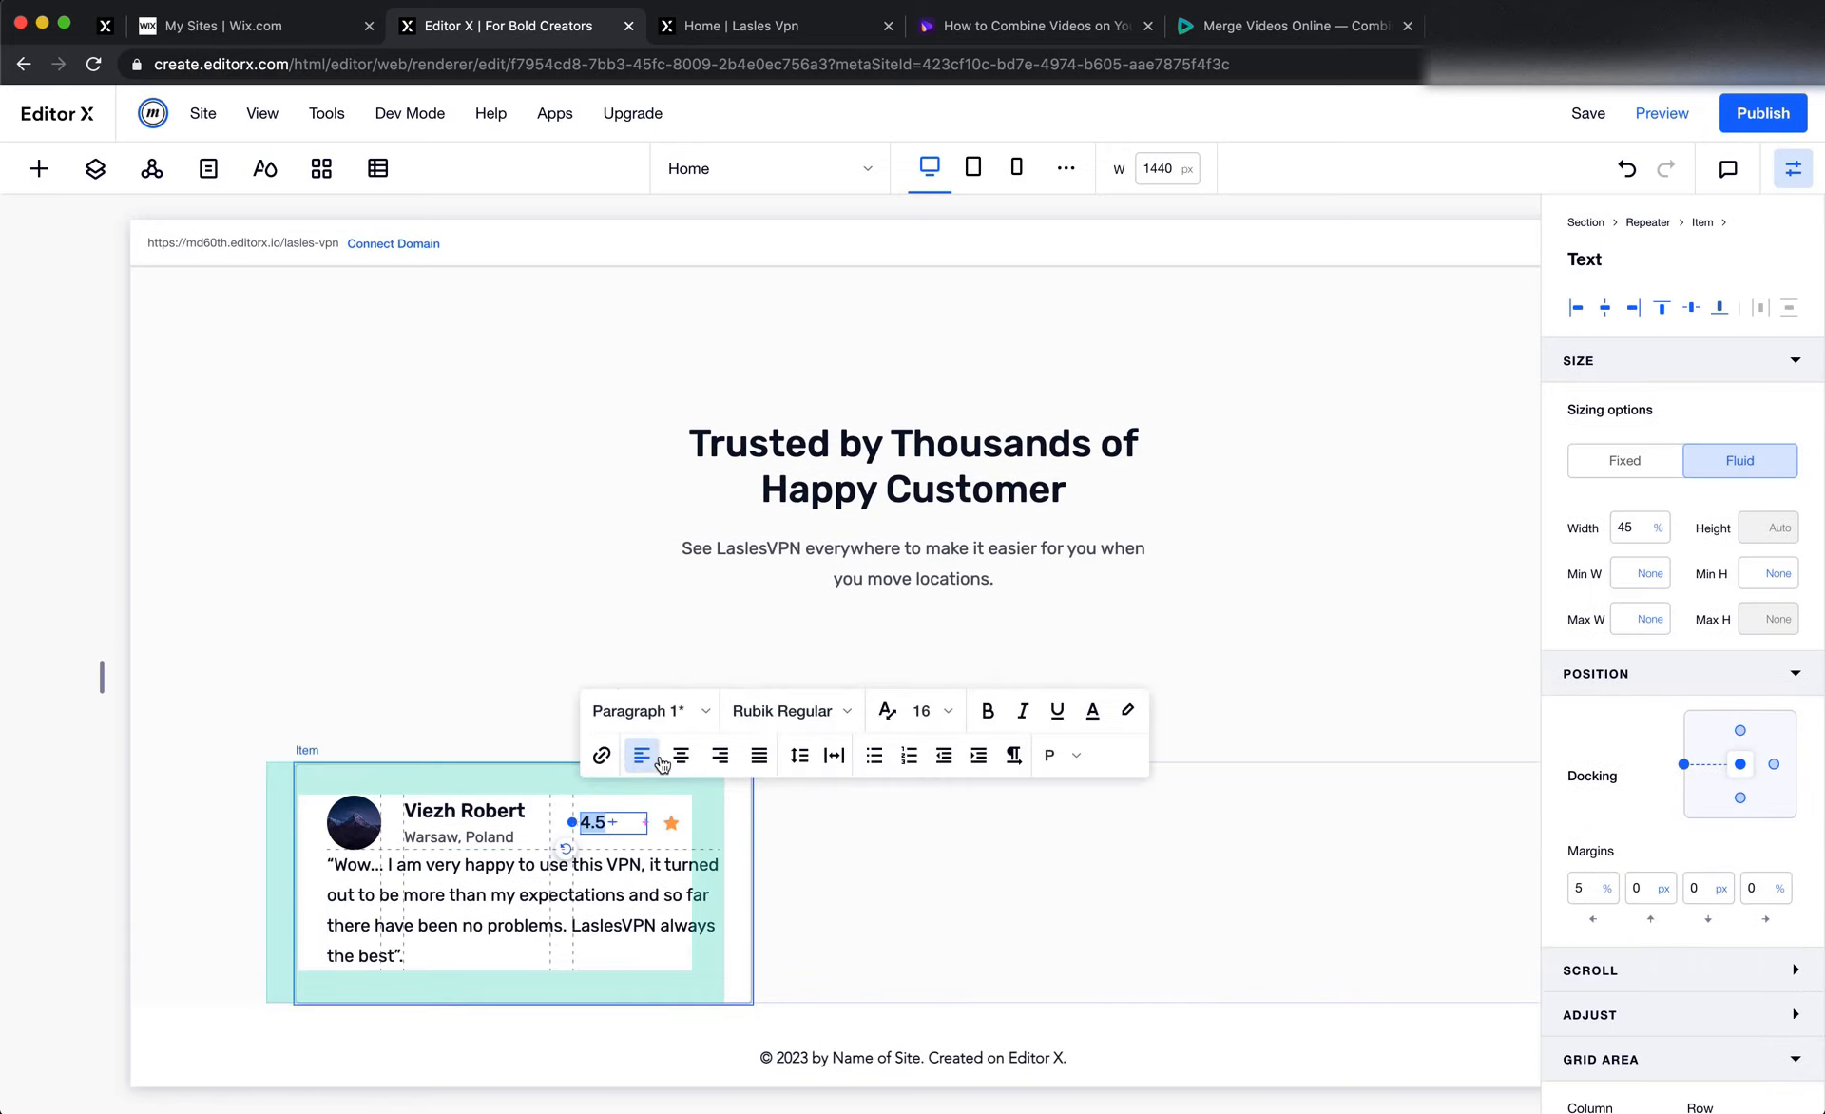
click(721, 758)
click(816, 835)
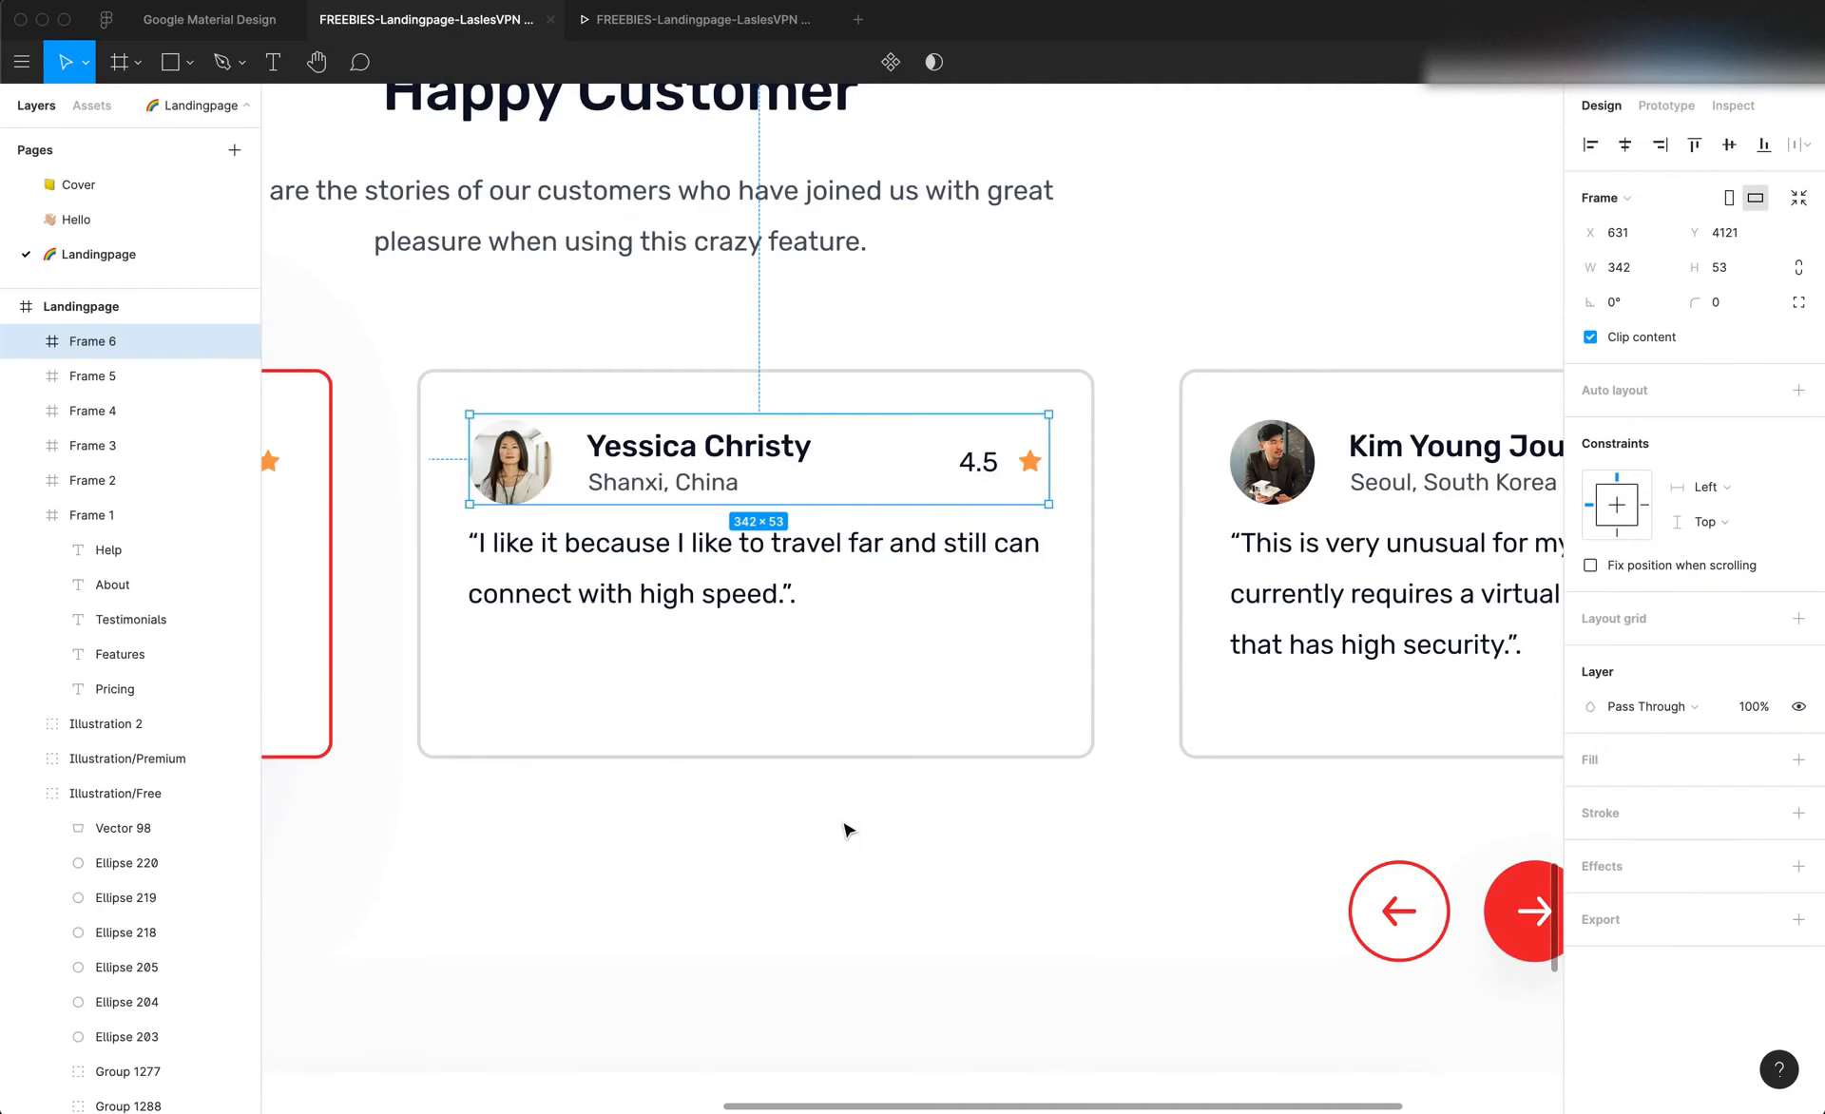
Switch to Figma, delete the measuring frame over the middle testimonial card, and inspect its 4.5 rating text beside the star
key(Escape)
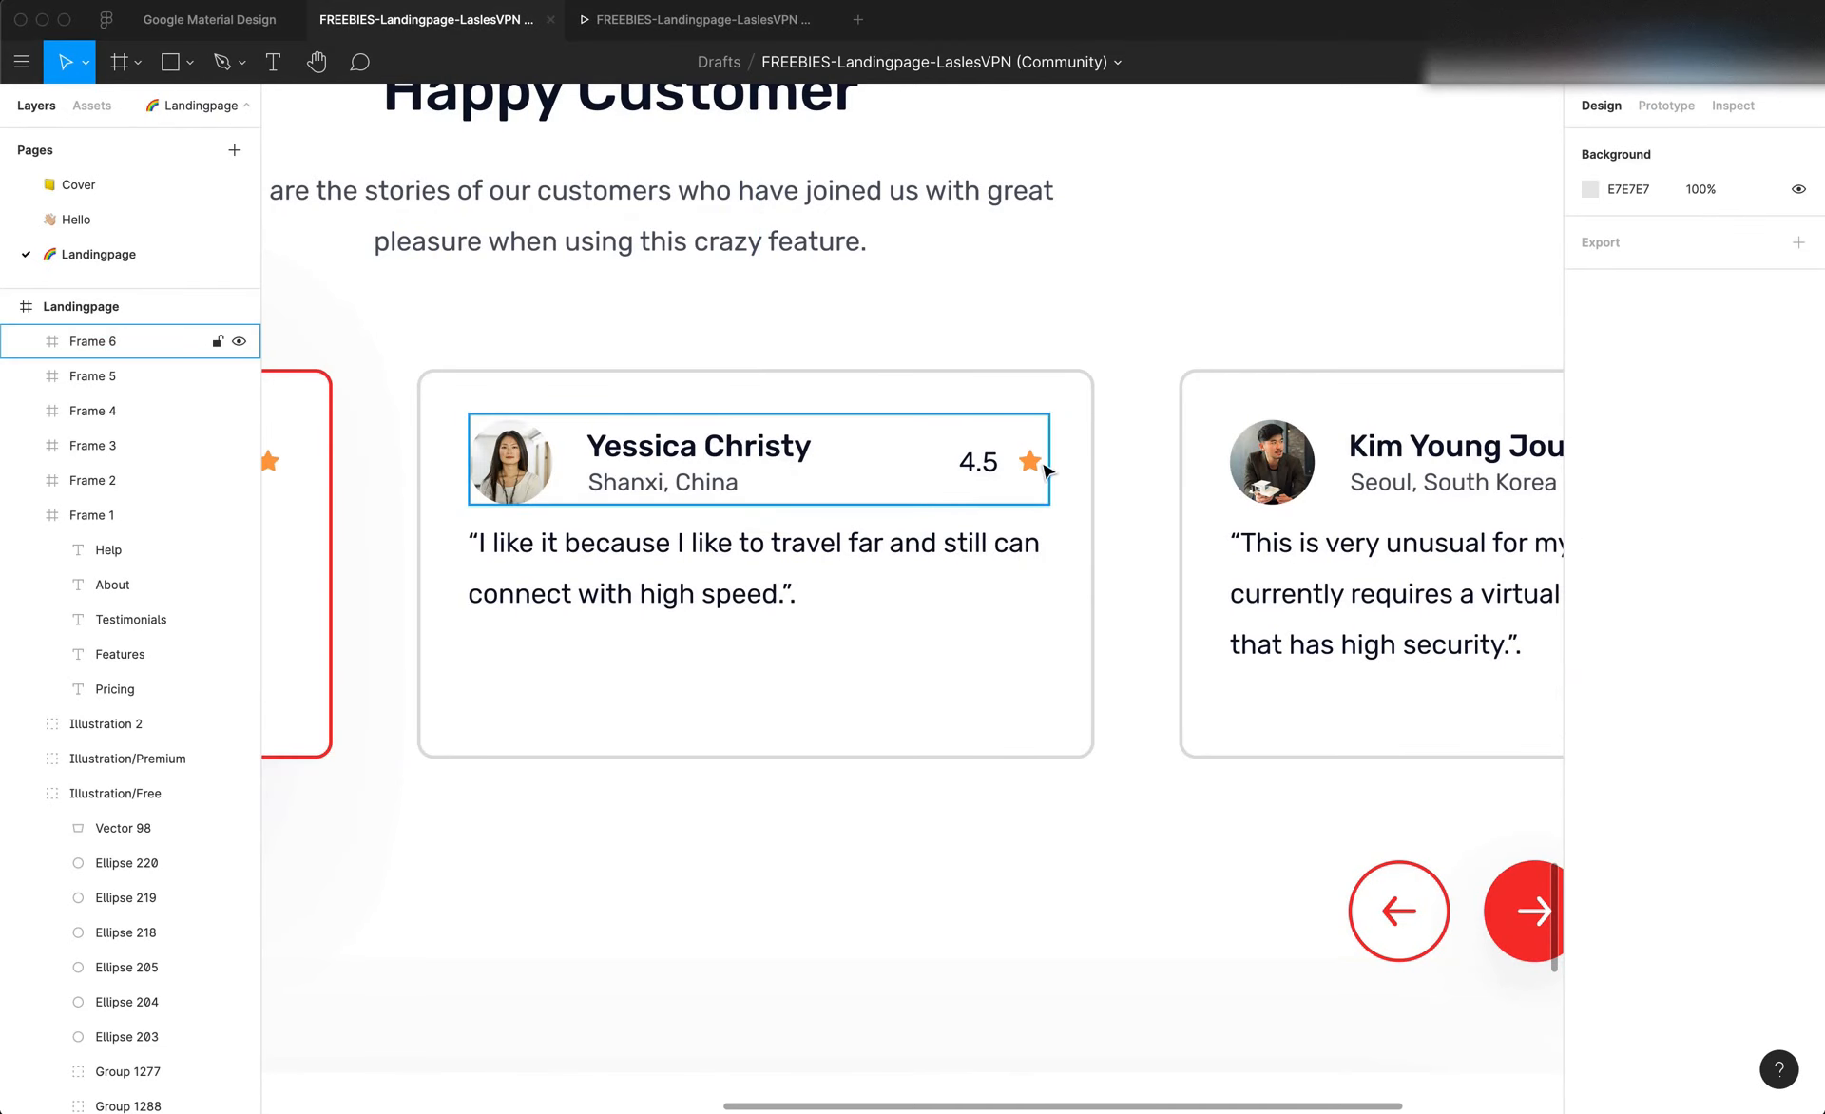
click(984, 466)
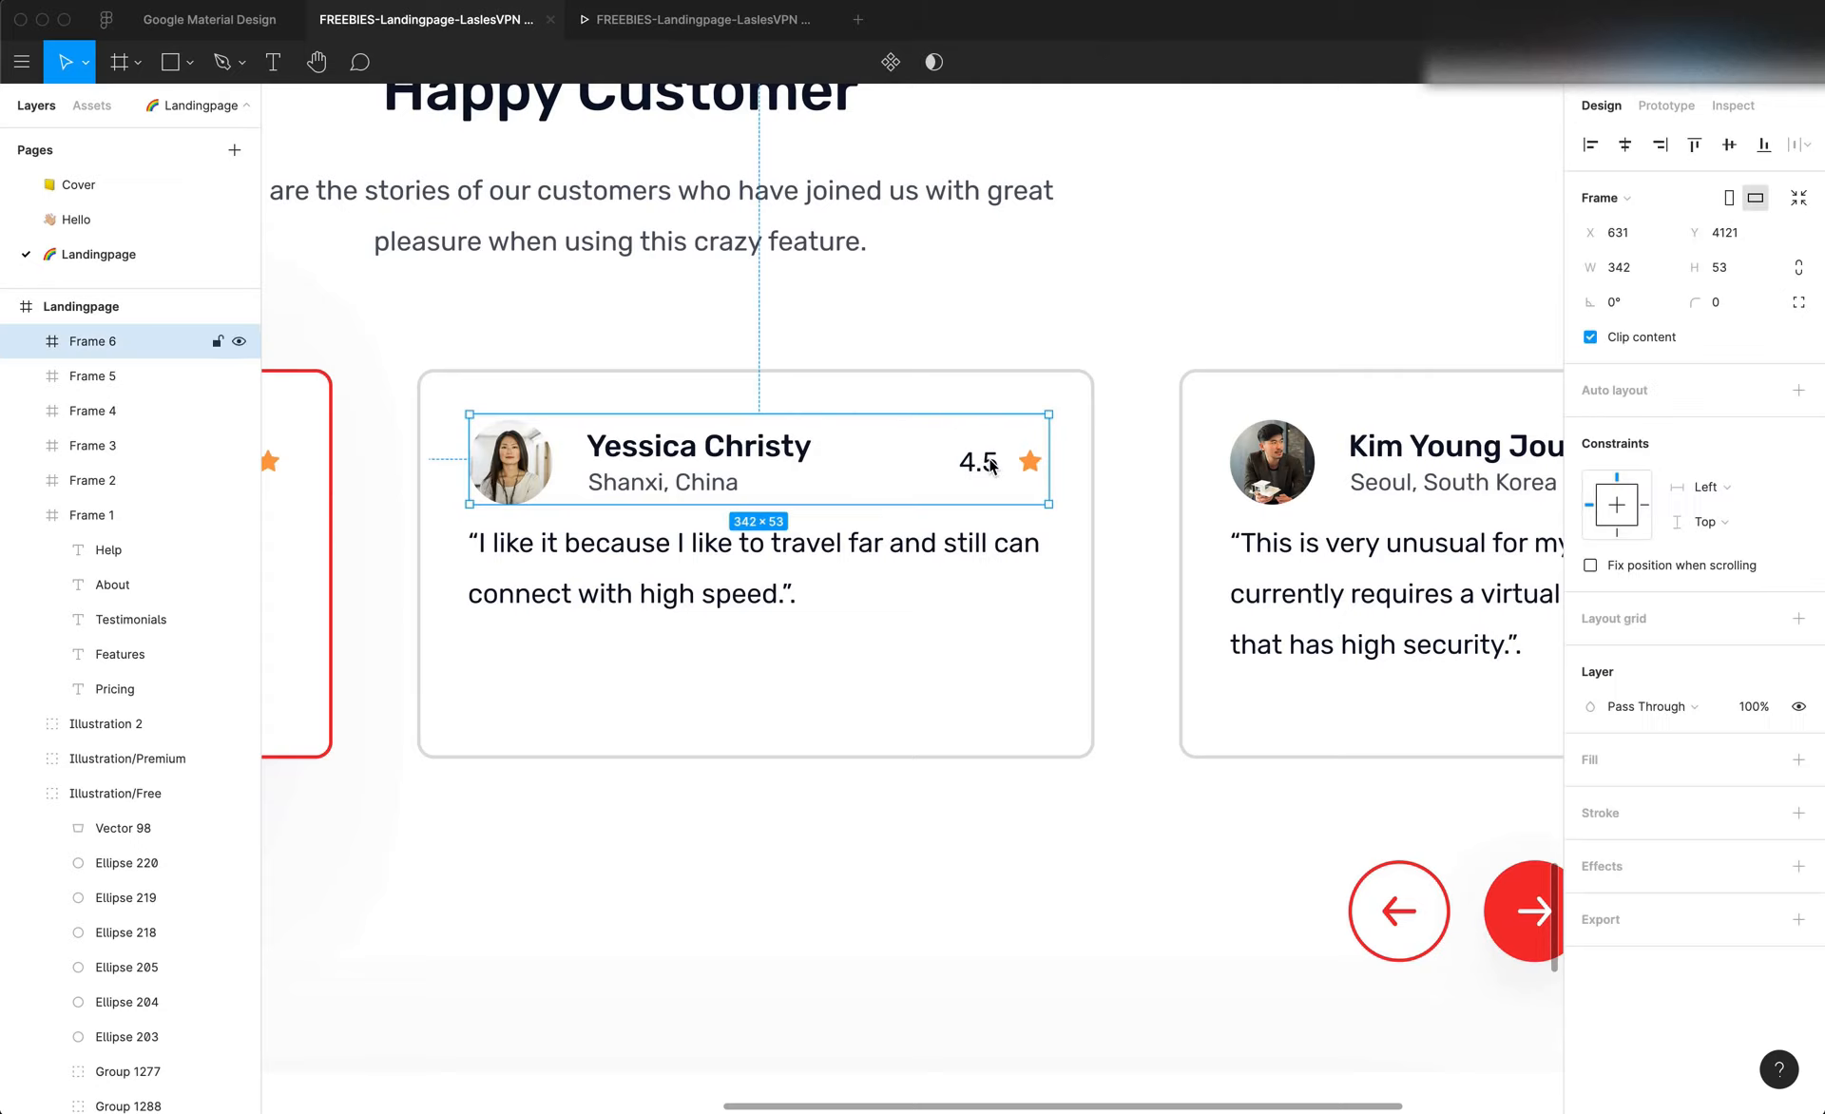
key(Delete)
click(990, 465)
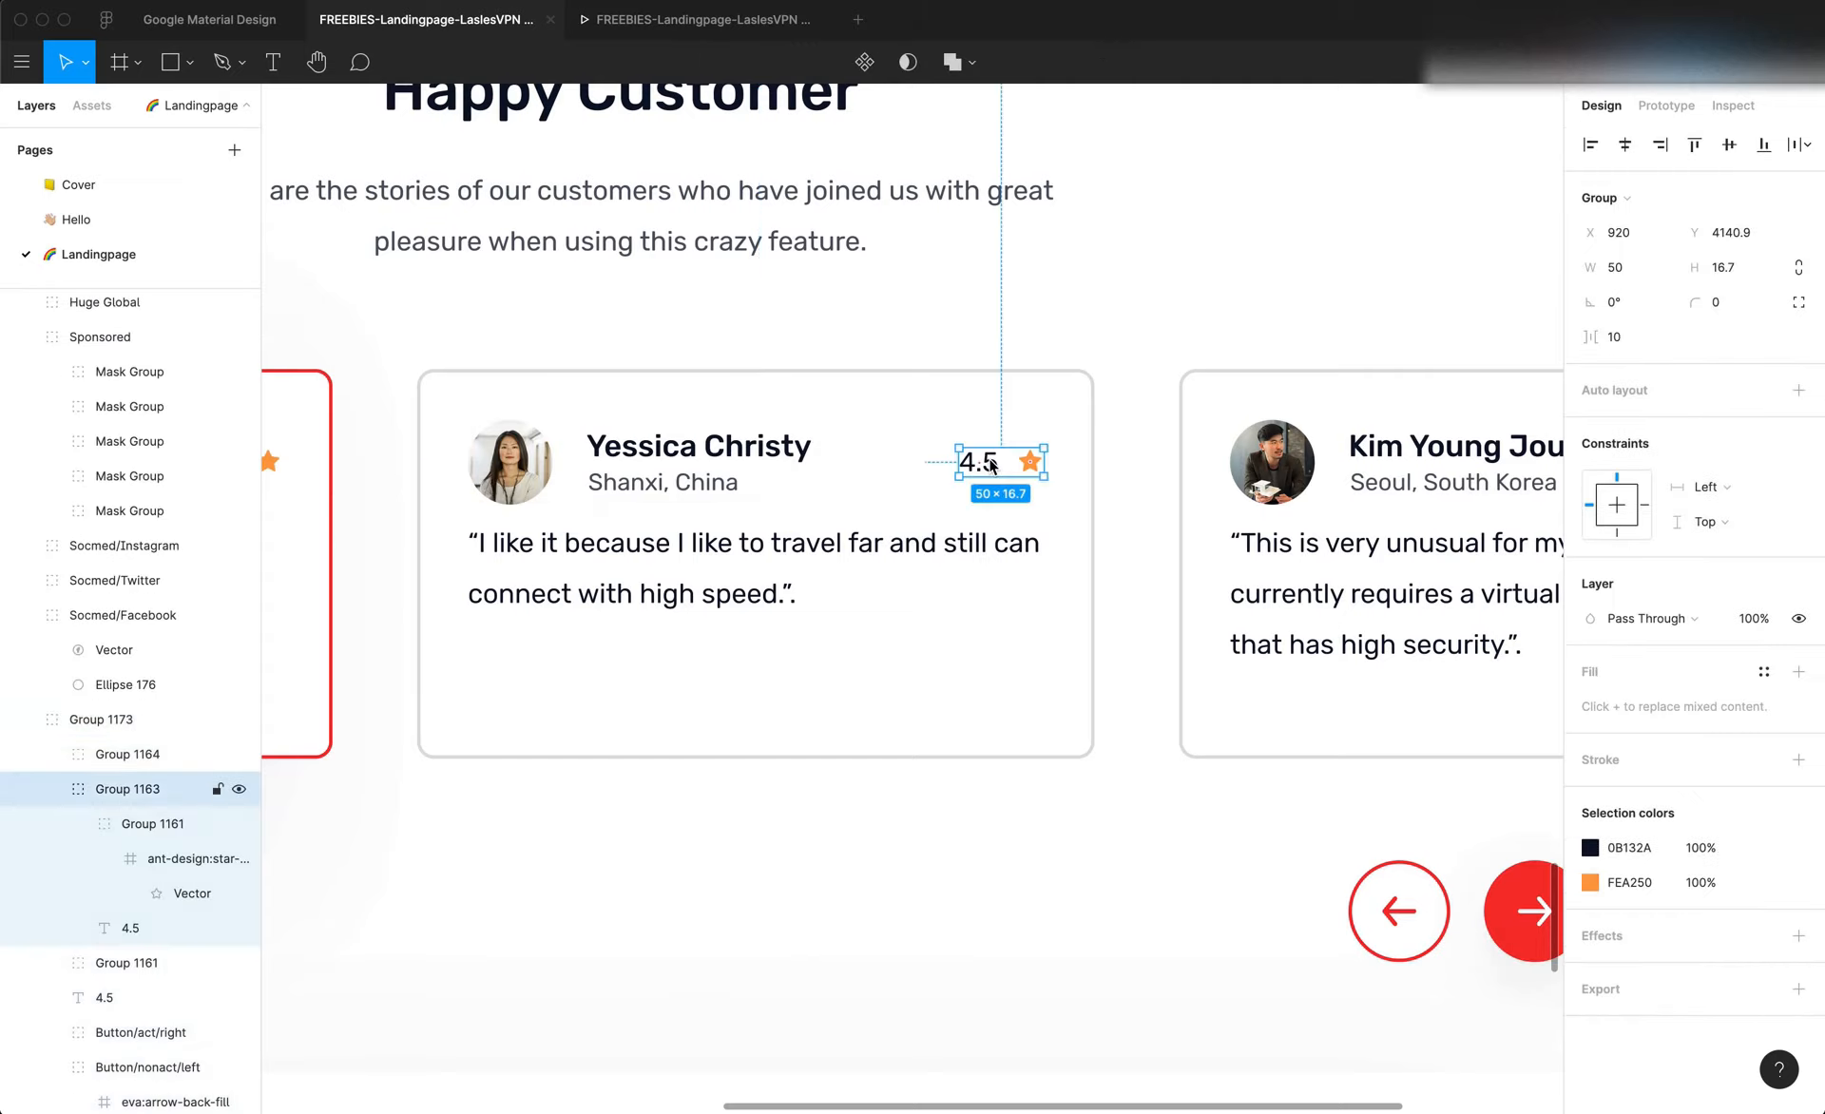
double_click(990, 465)
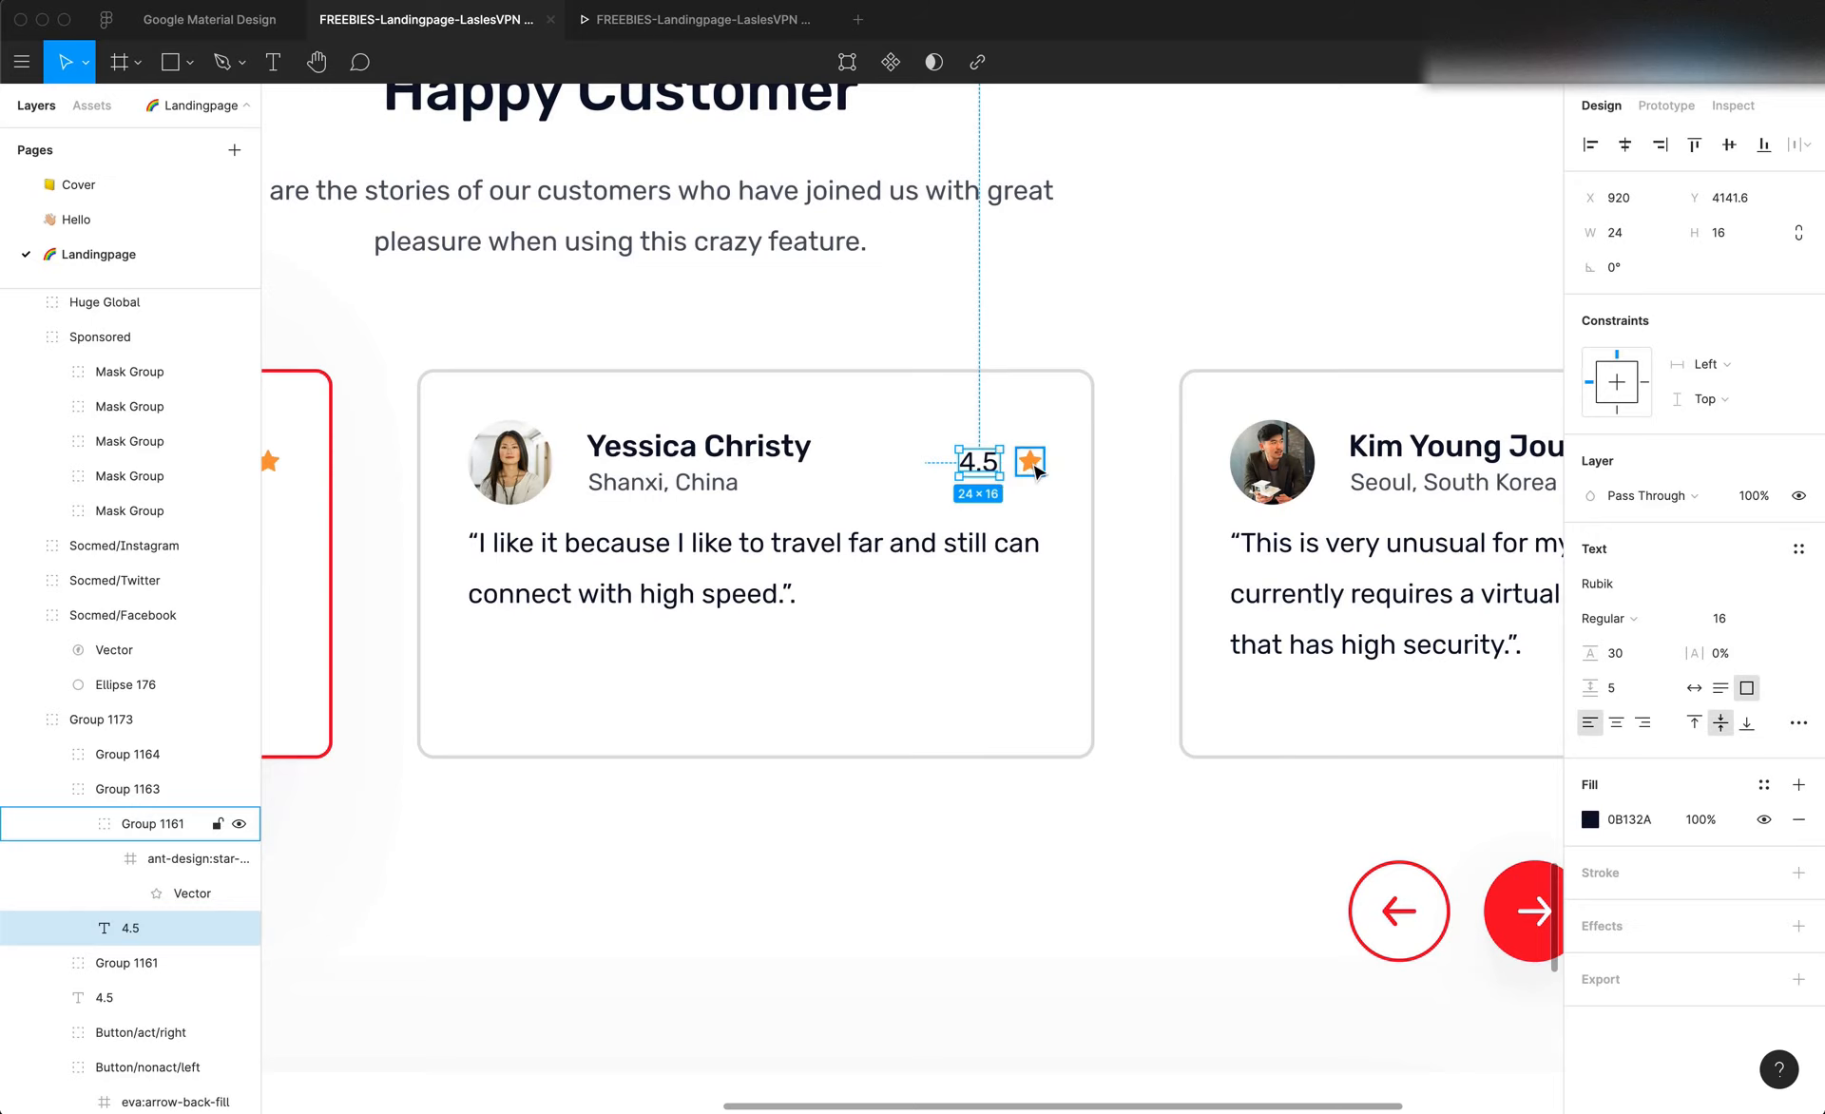
Switch back to Editor X, dock the 4.5 rating text to the right as well, and set its right margin to 24 px
key(super+Tab)
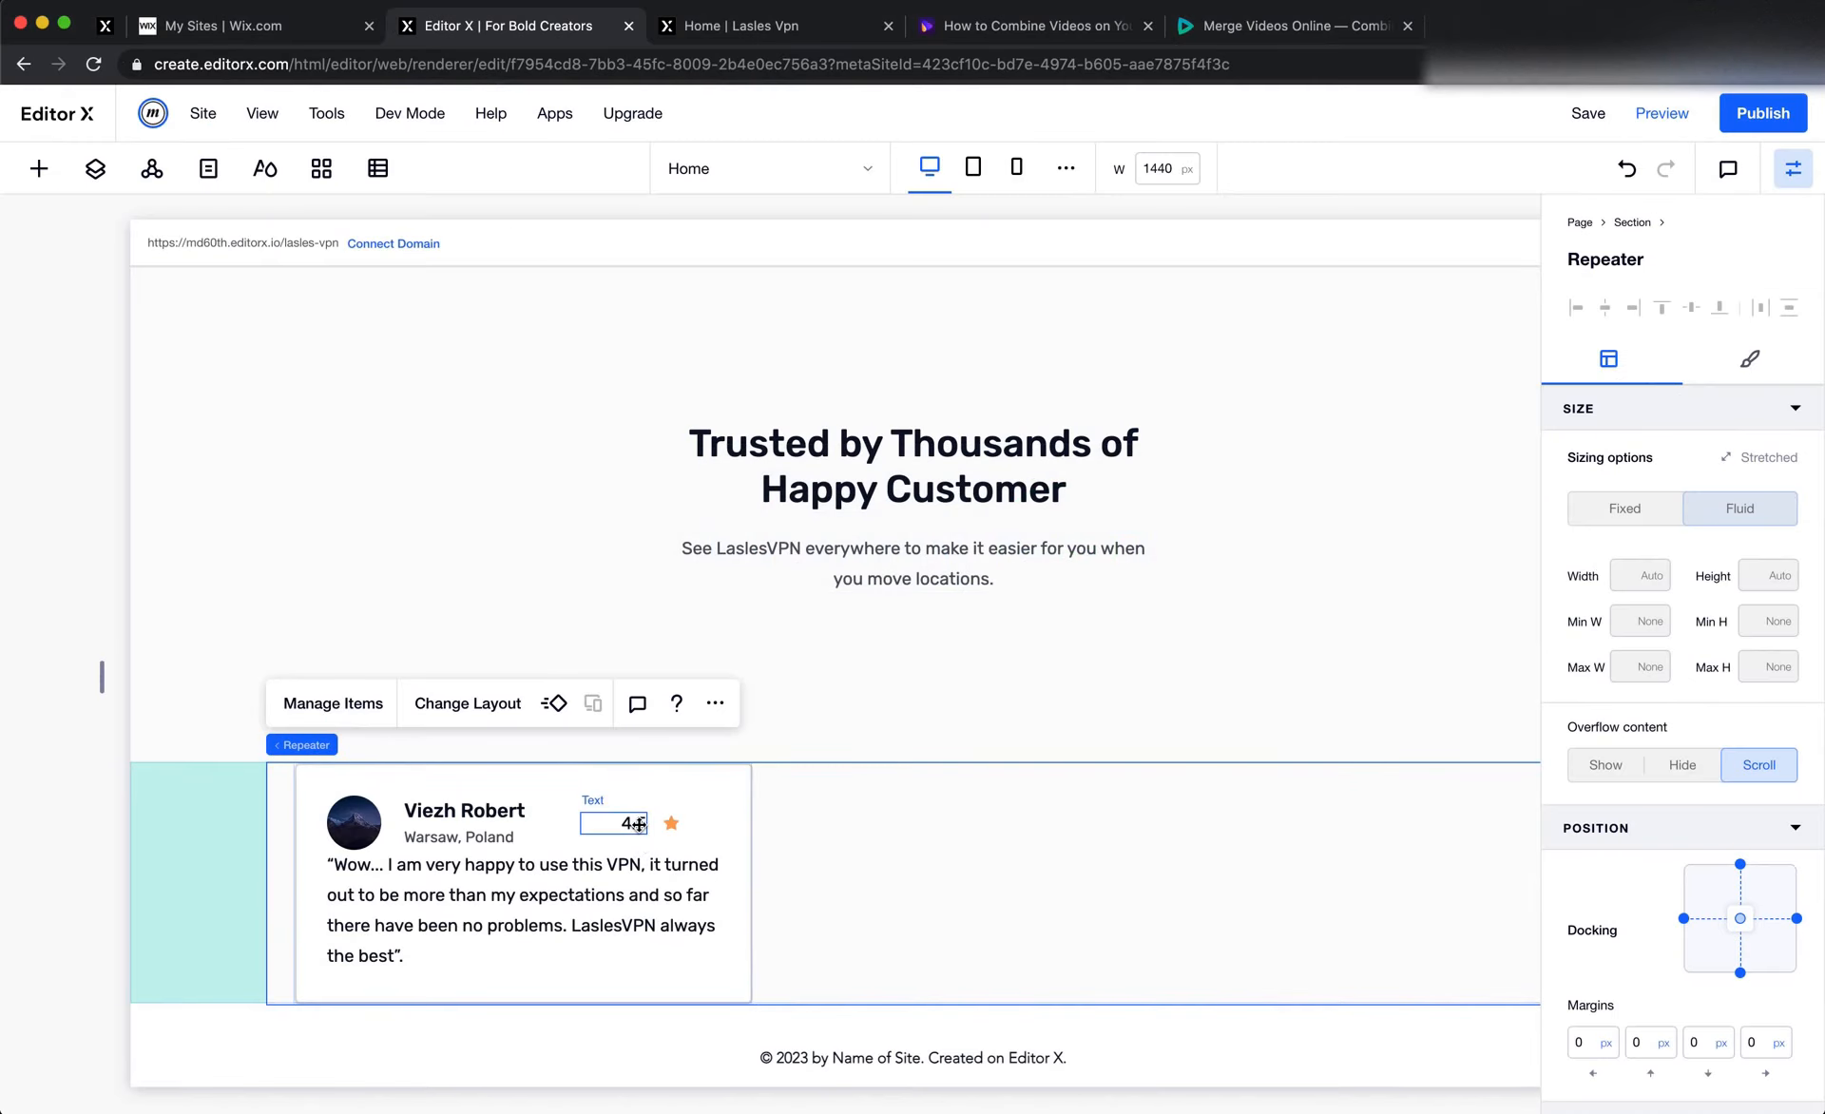
click(637, 825)
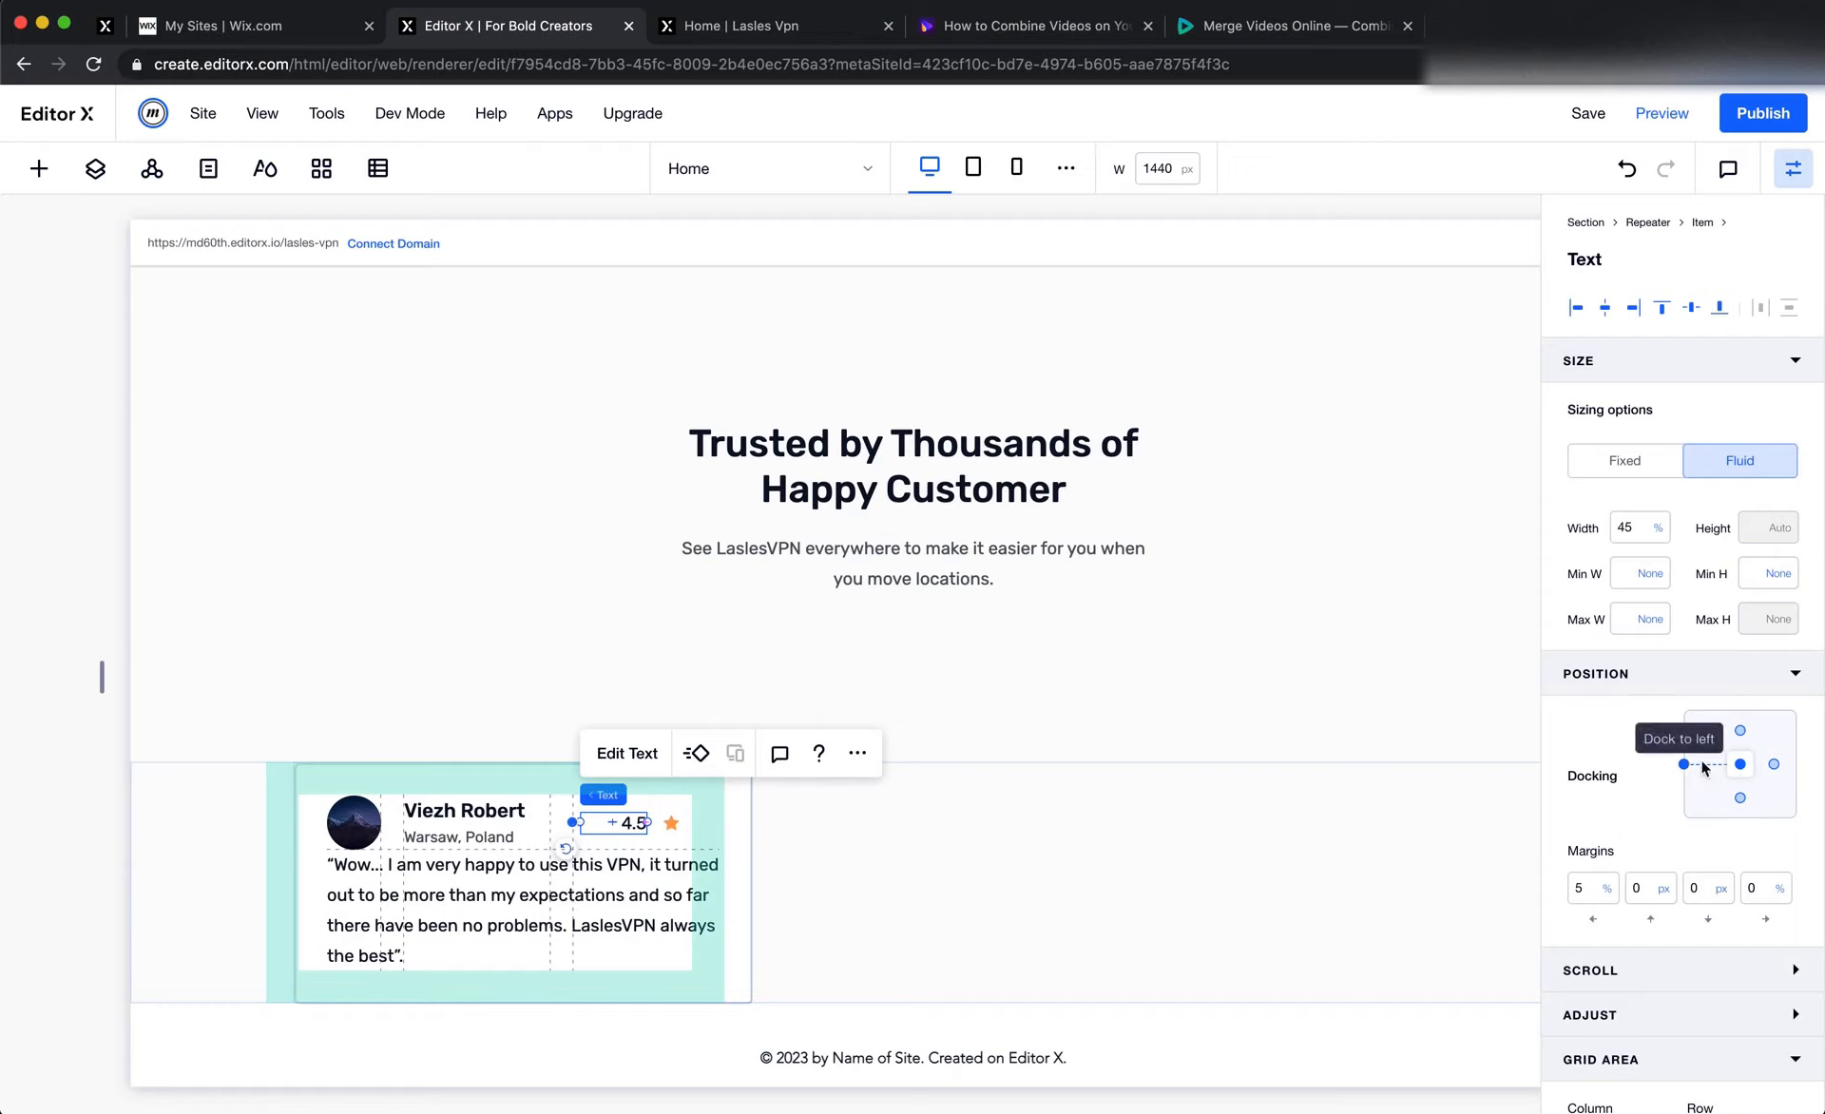
click(1773, 765)
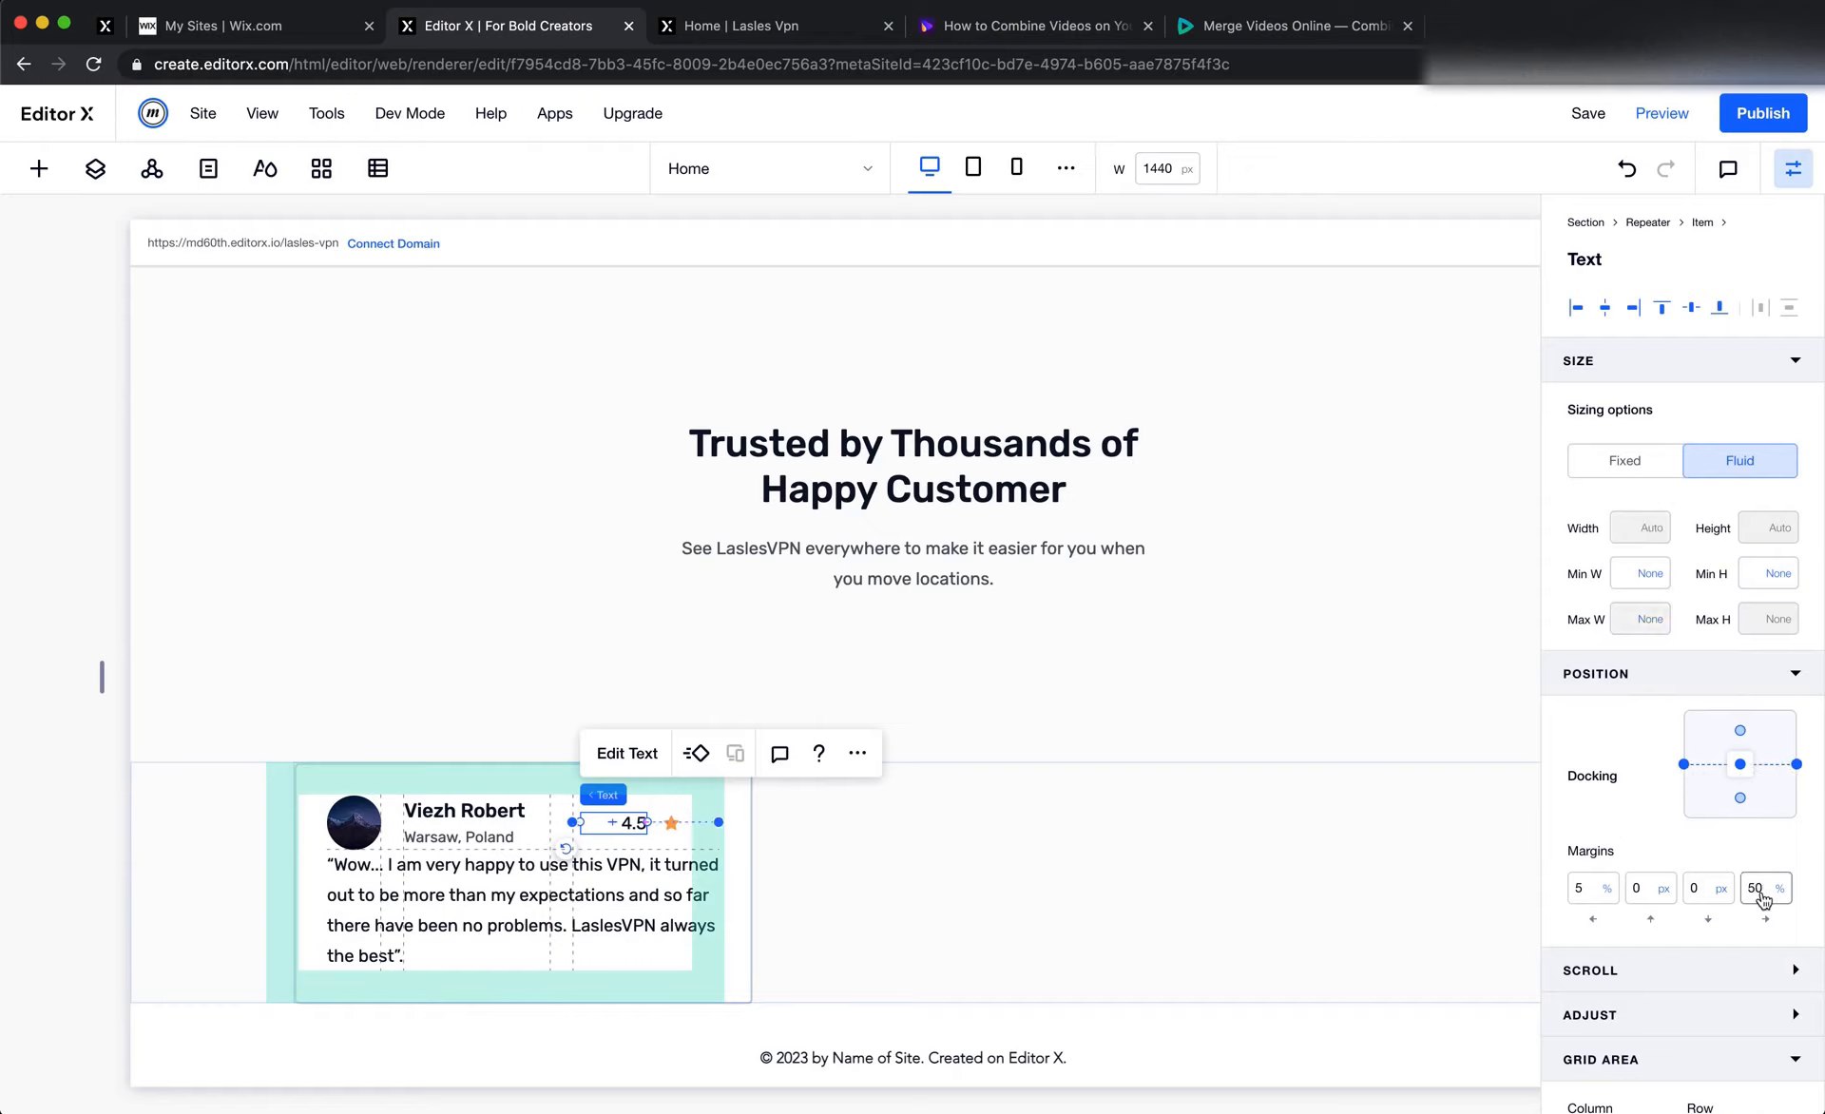
click(1761, 889)
text(24px)
key(Return)
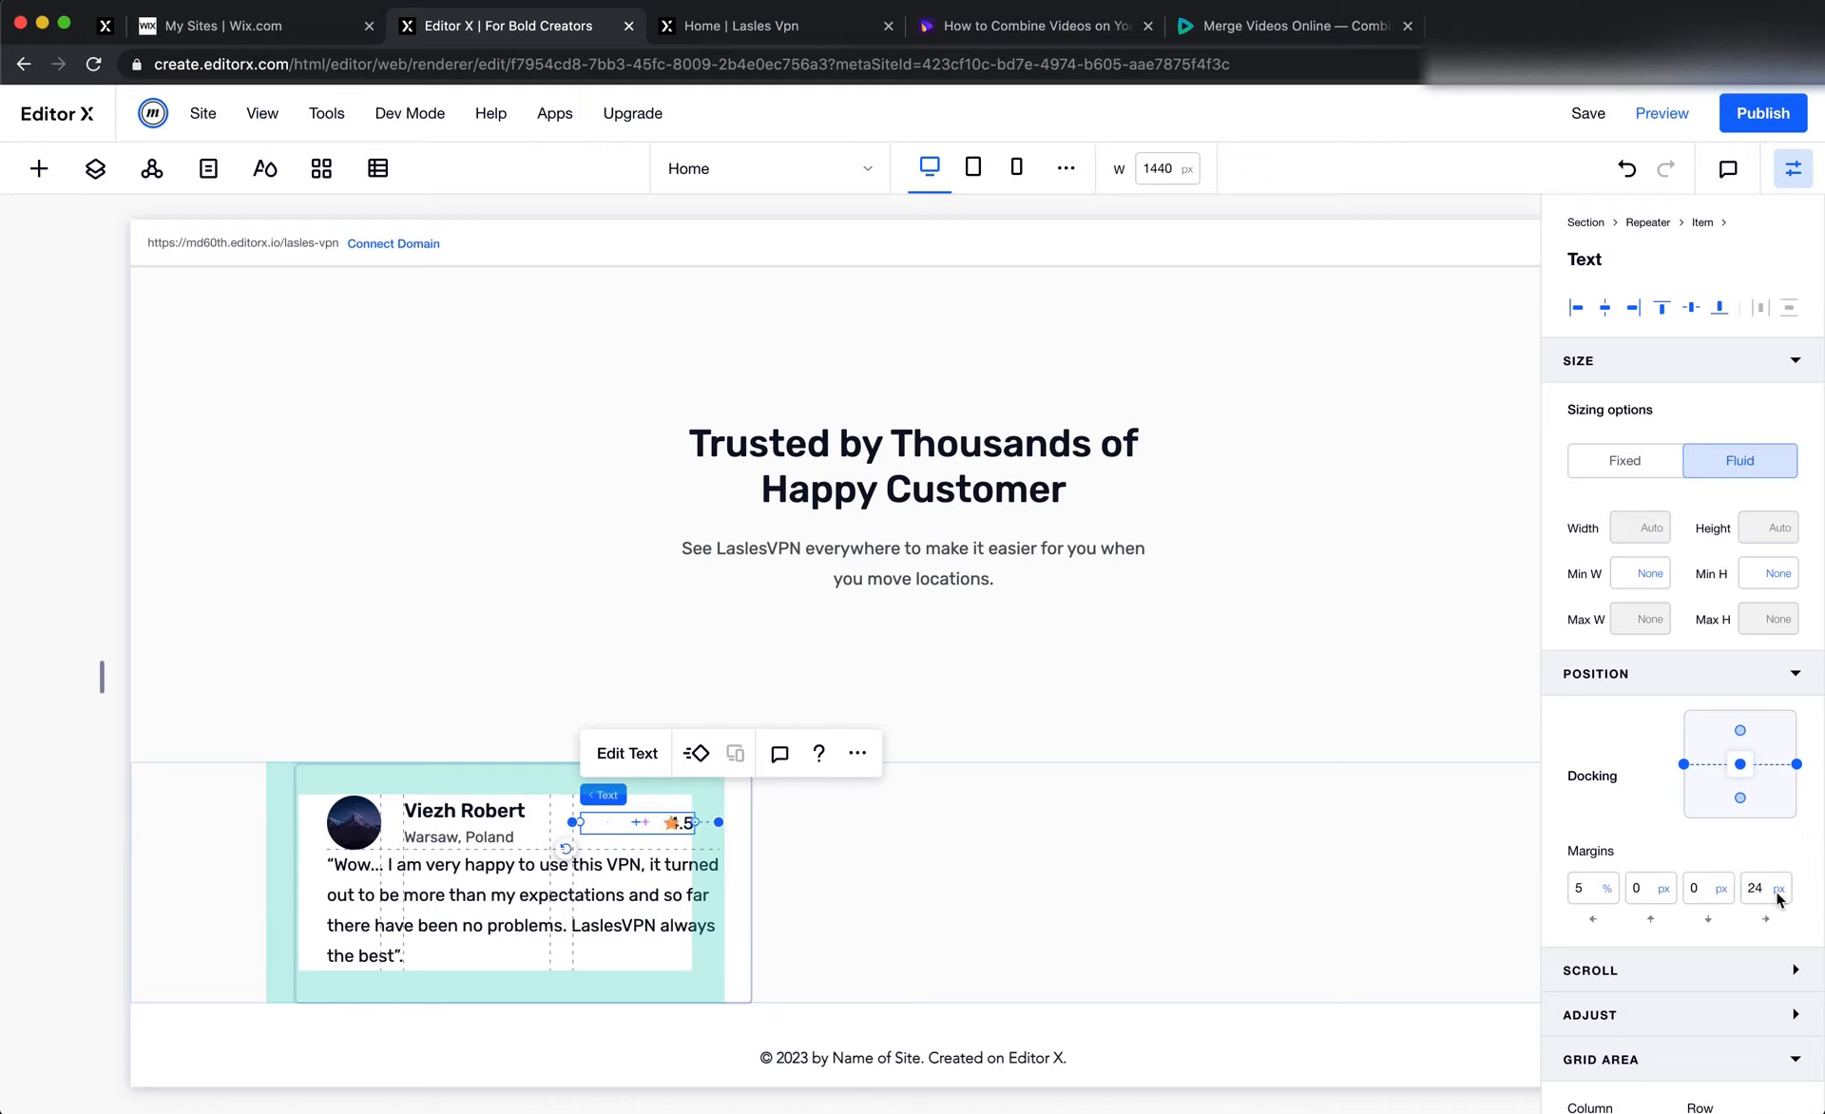
Set the rating star's right margin to 0% so it sits at the edge of its grid cell
click(1159, 889)
click(671, 825)
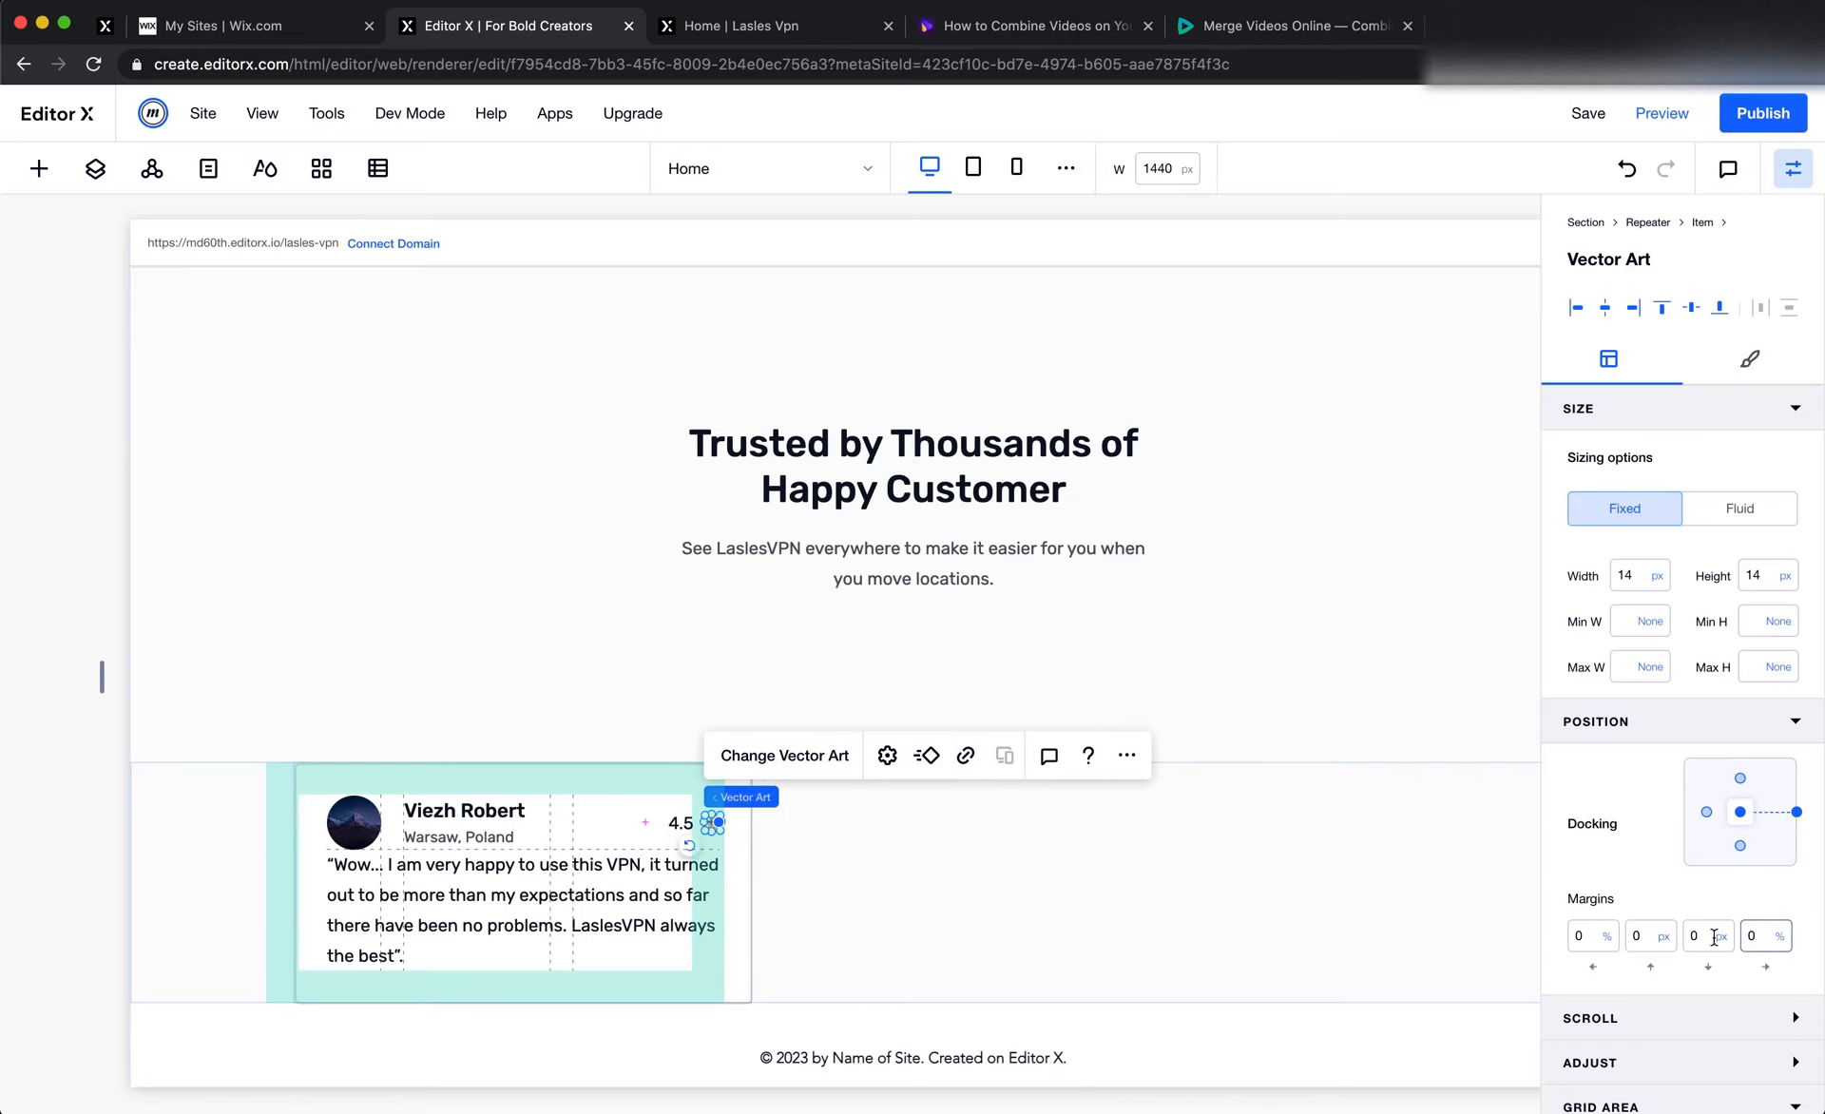
click(1479, 844)
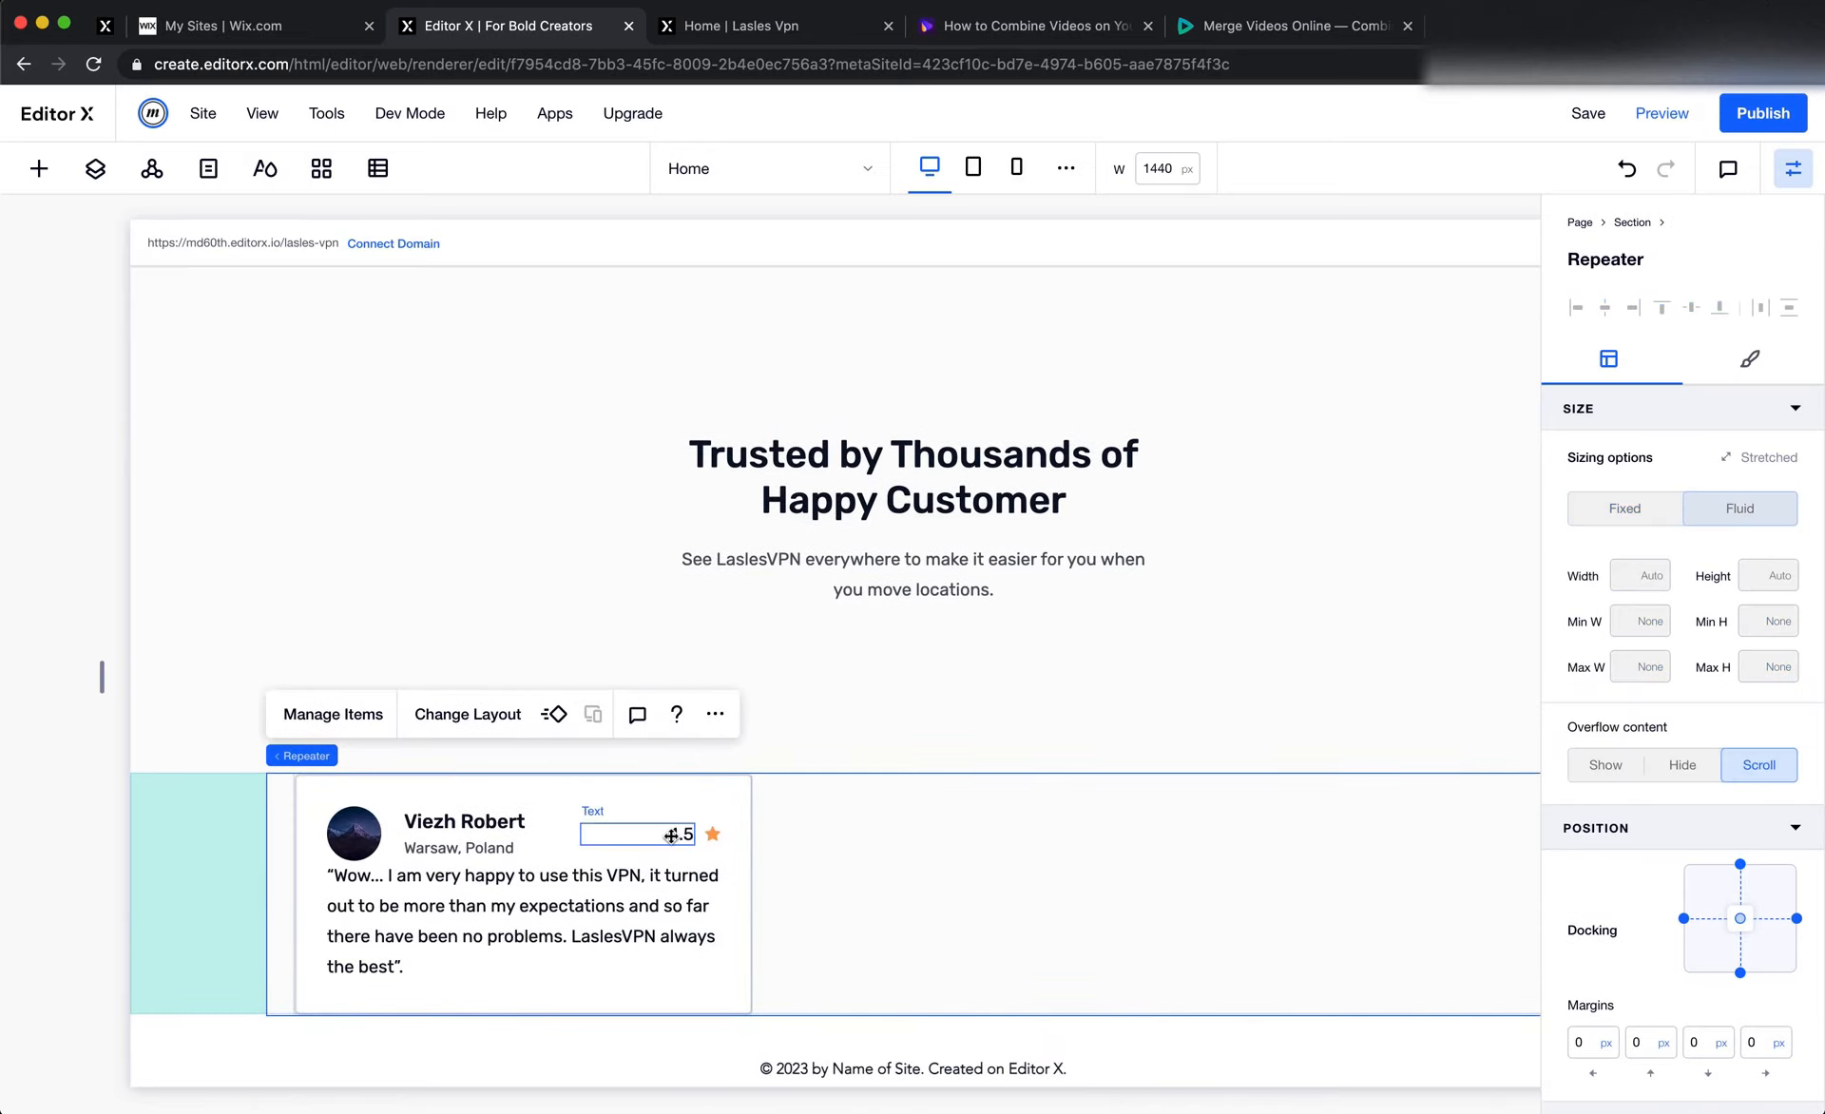
Edit the card item's grid and set the width of the third column, which holds the rating, to Max Content
click(649, 861)
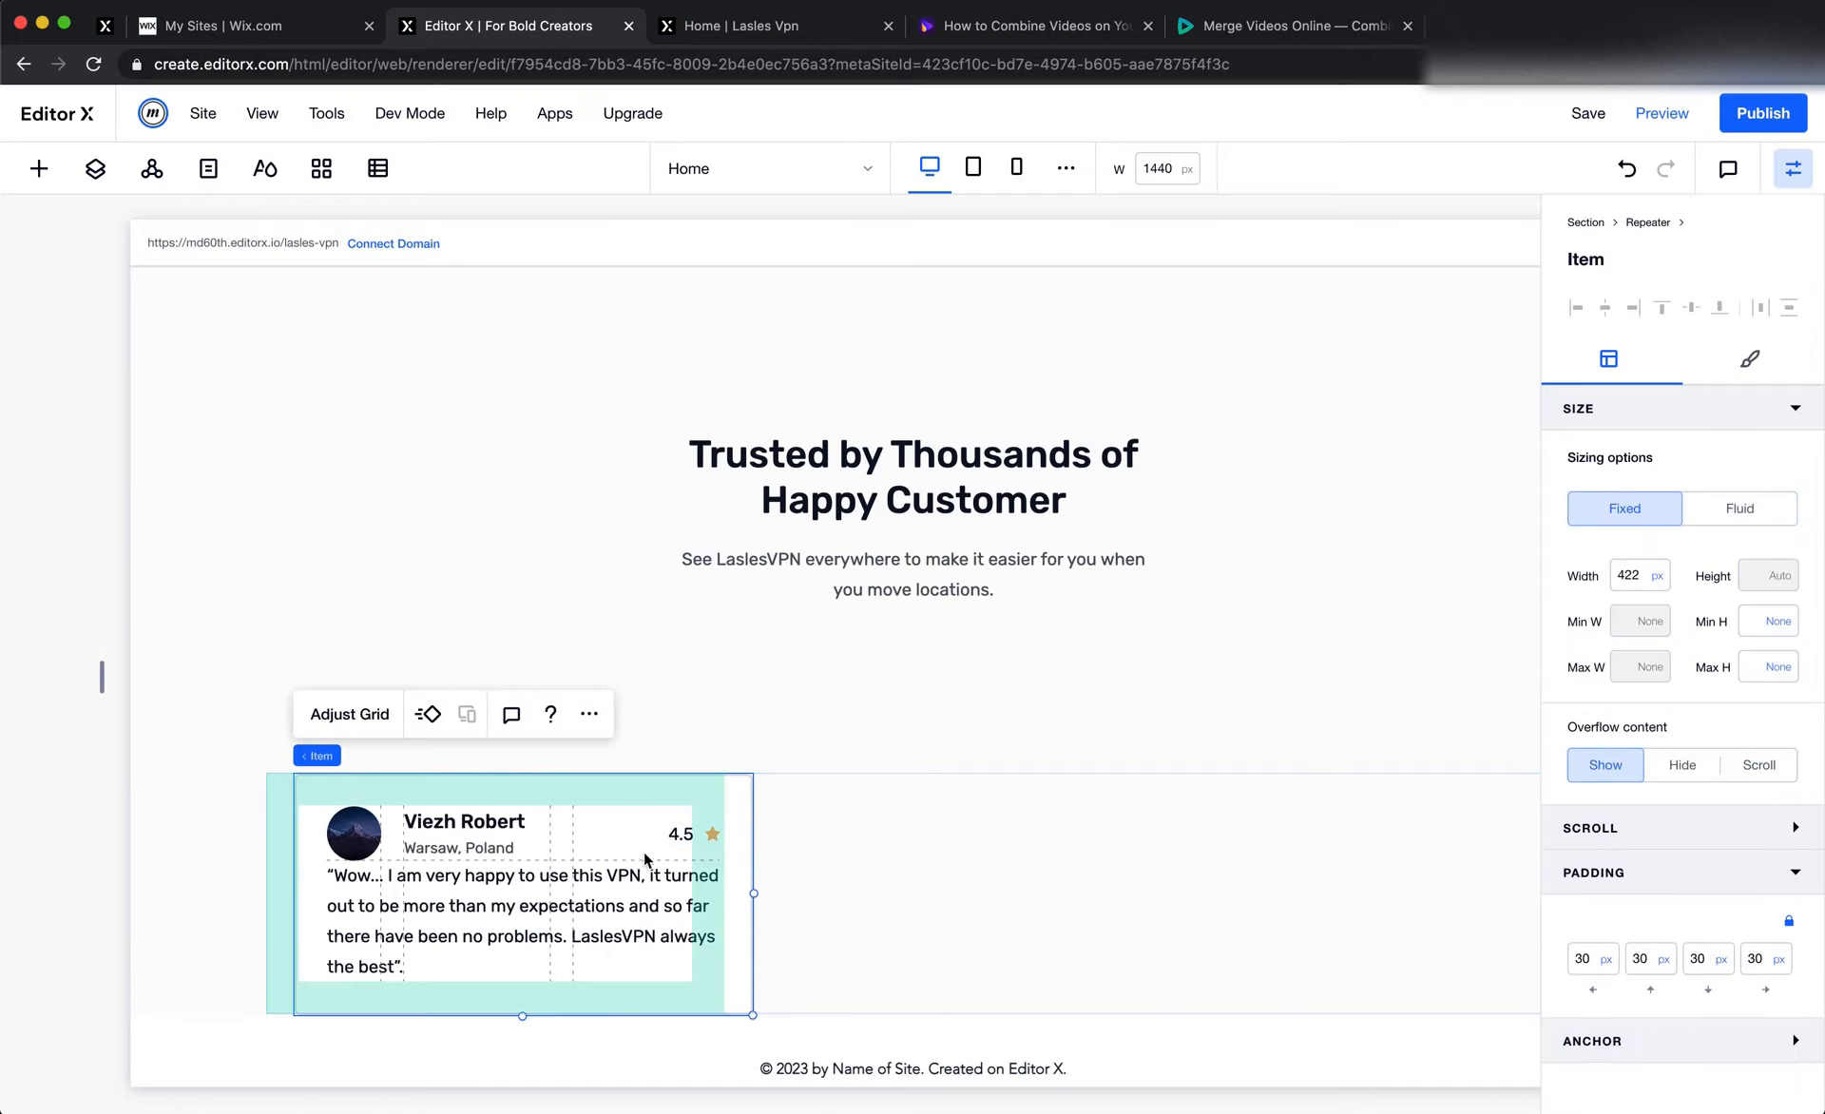
click(346, 716)
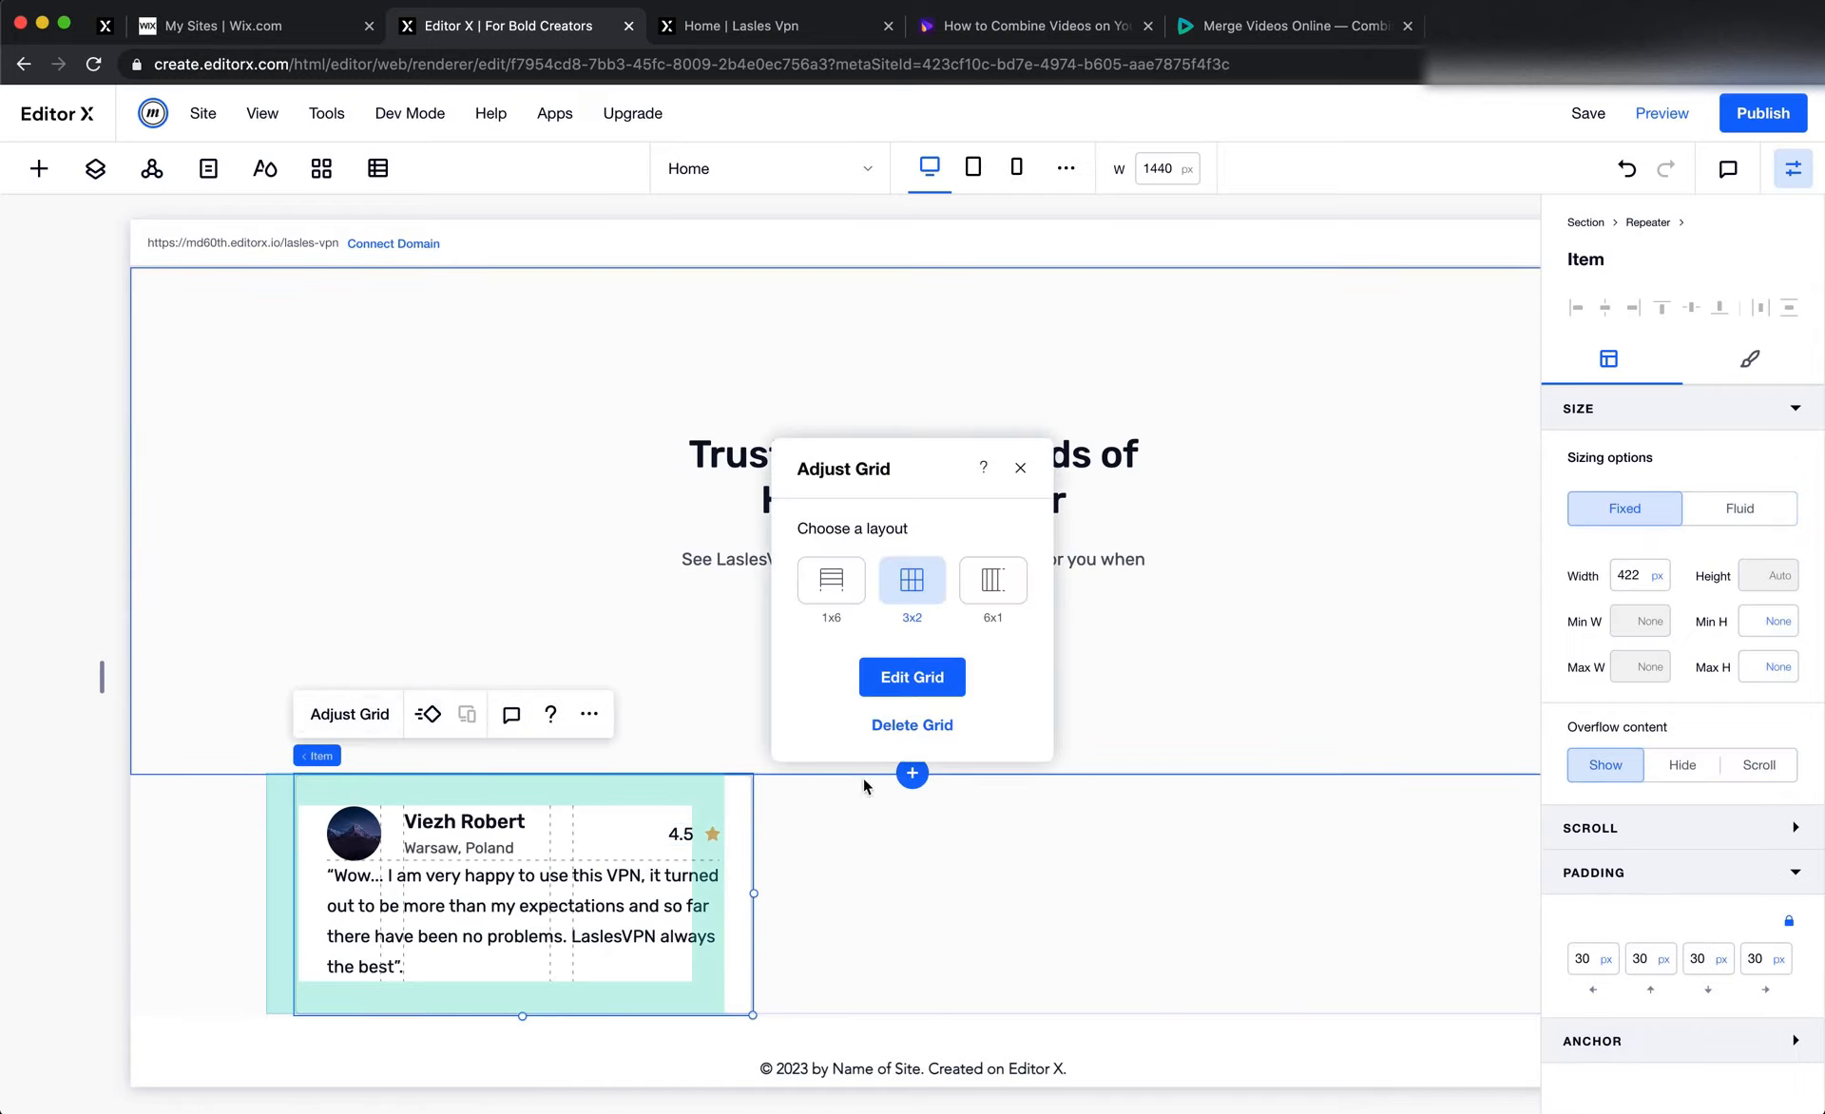
click(914, 677)
click(706, 779)
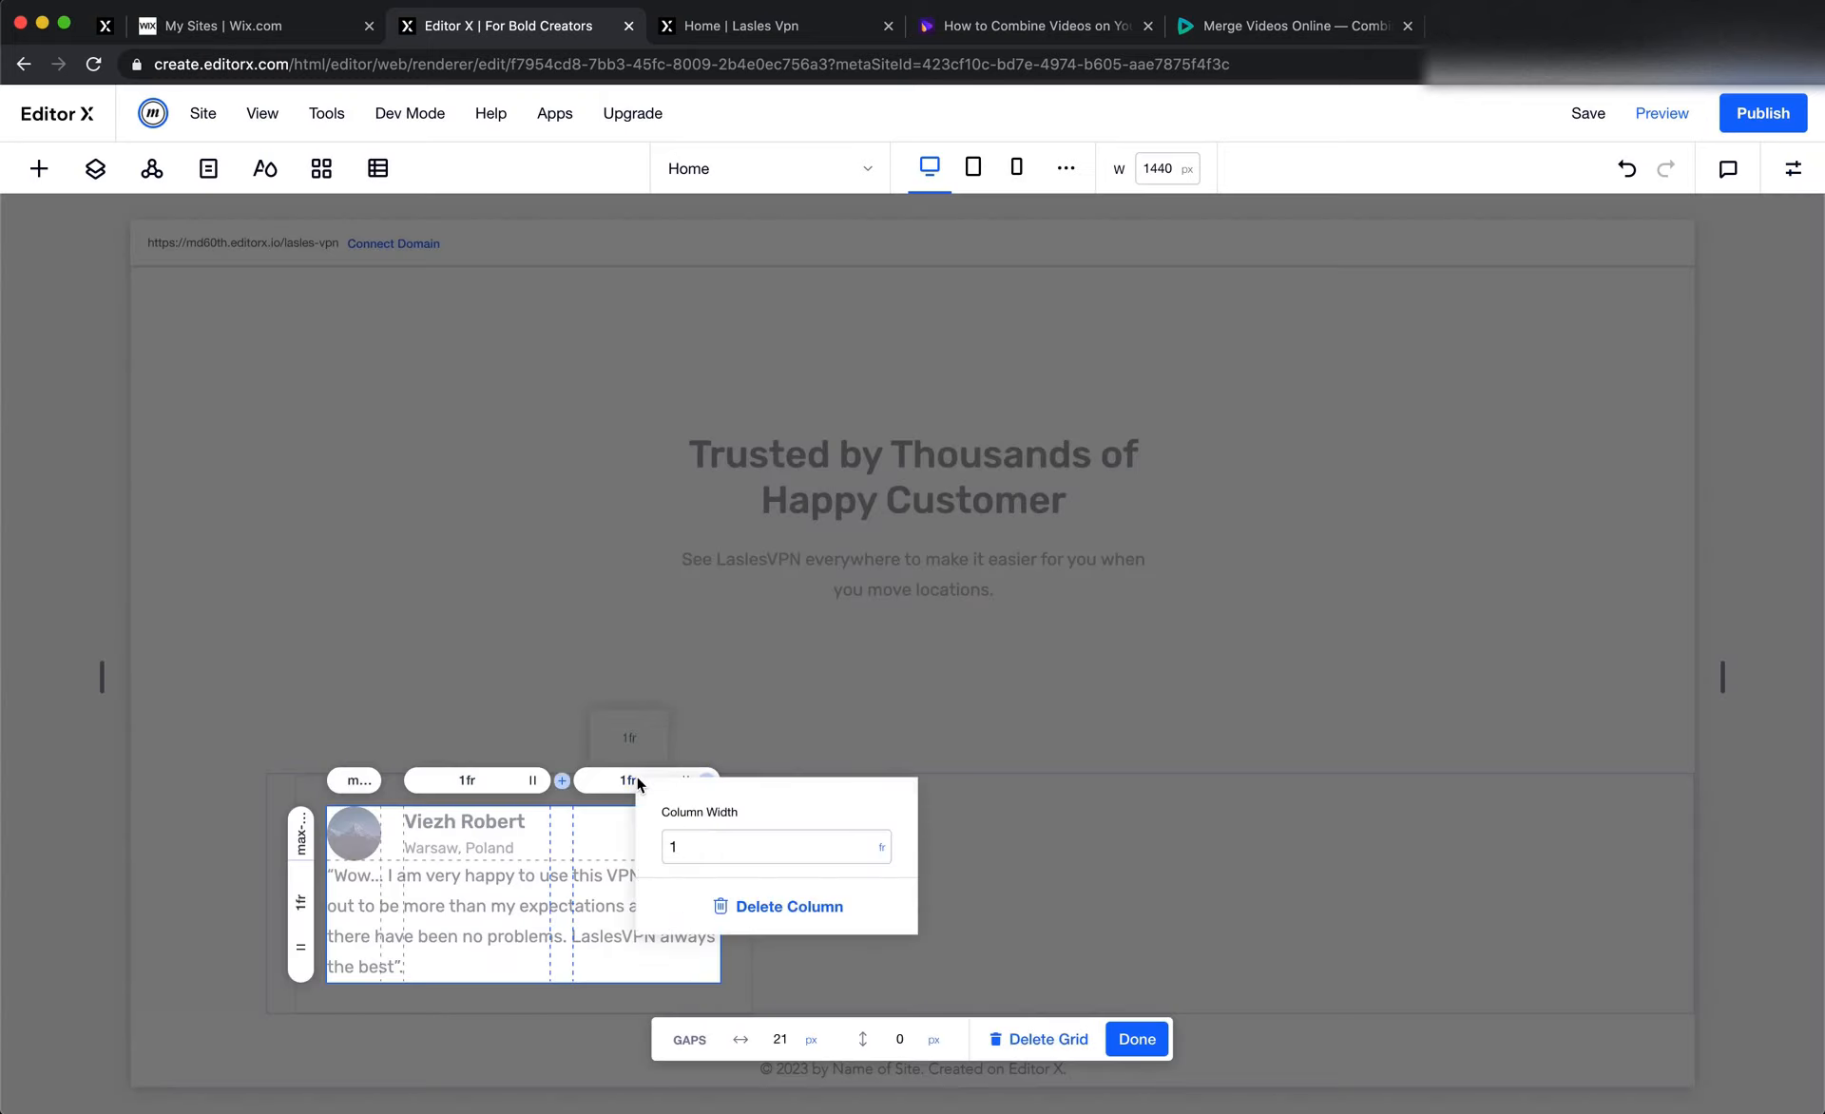
click(878, 850)
scroll(931, 1024, down, 3)
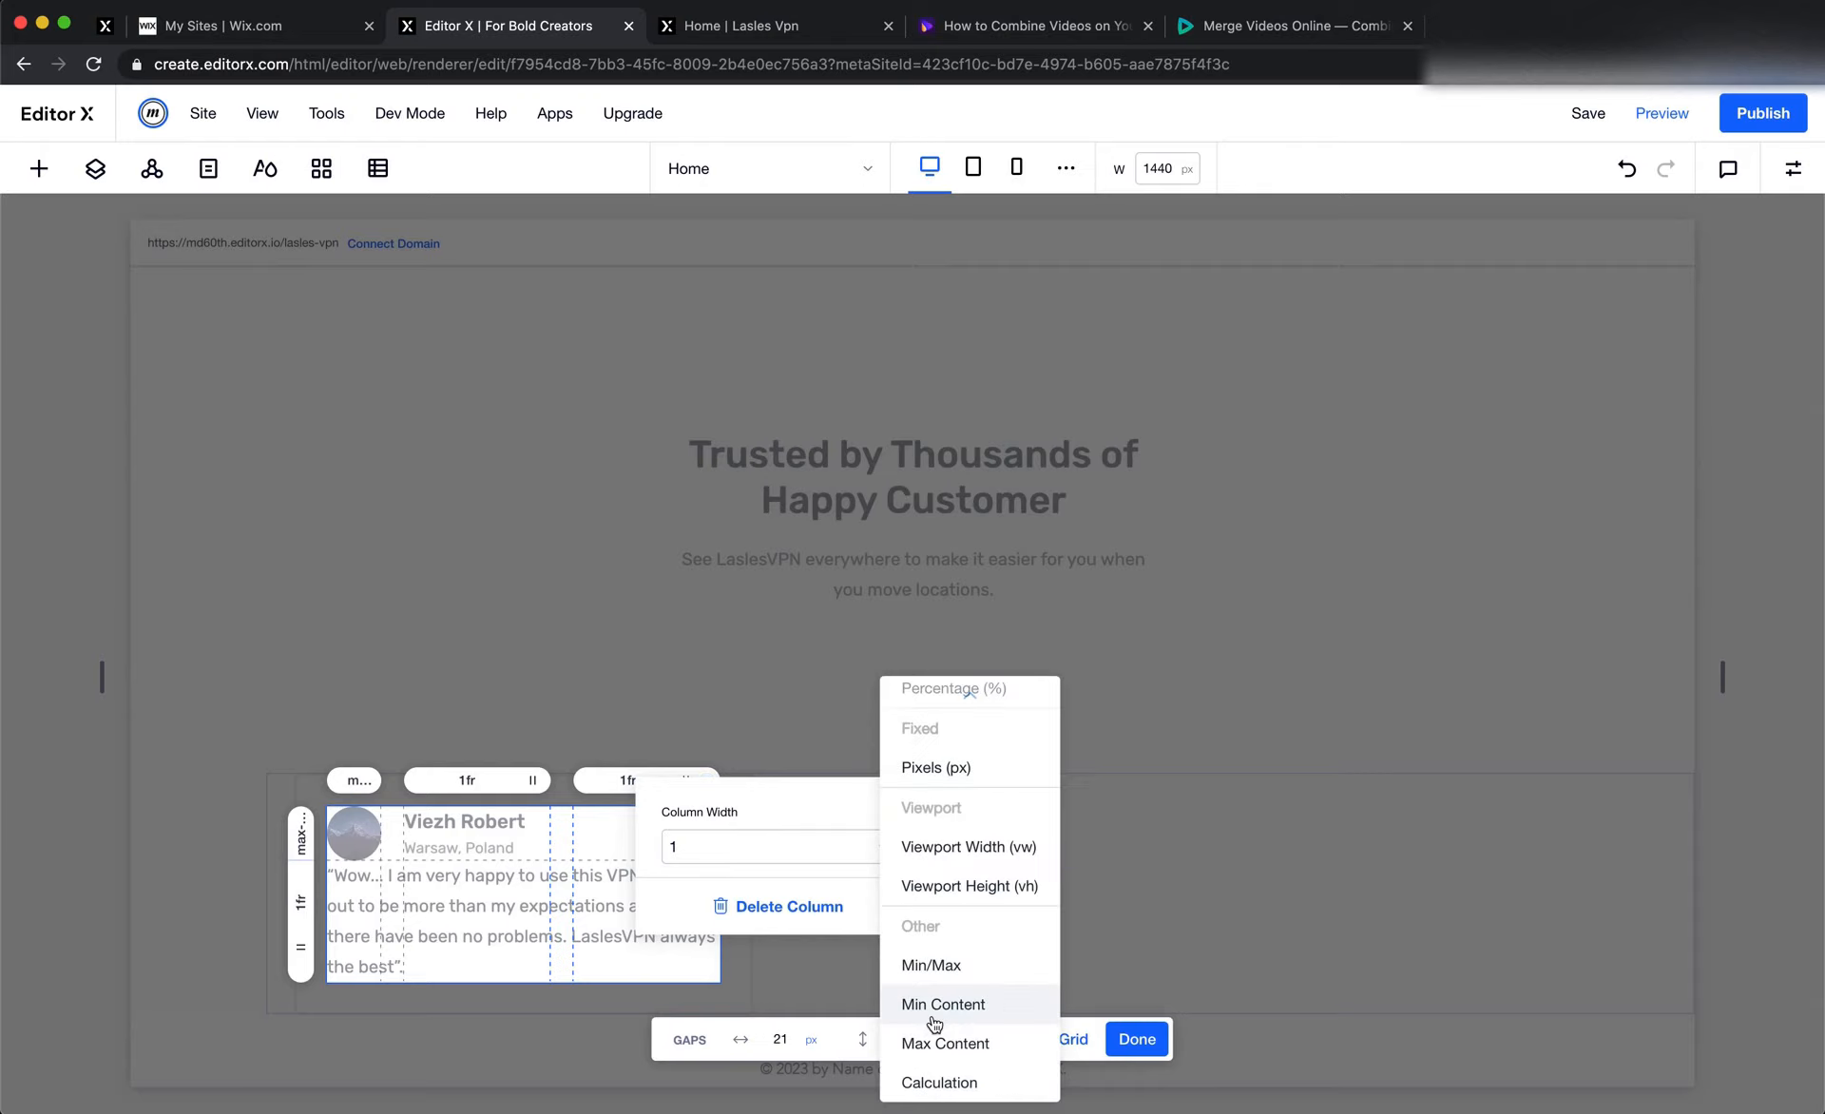
click(985, 1041)
click(1047, 861)
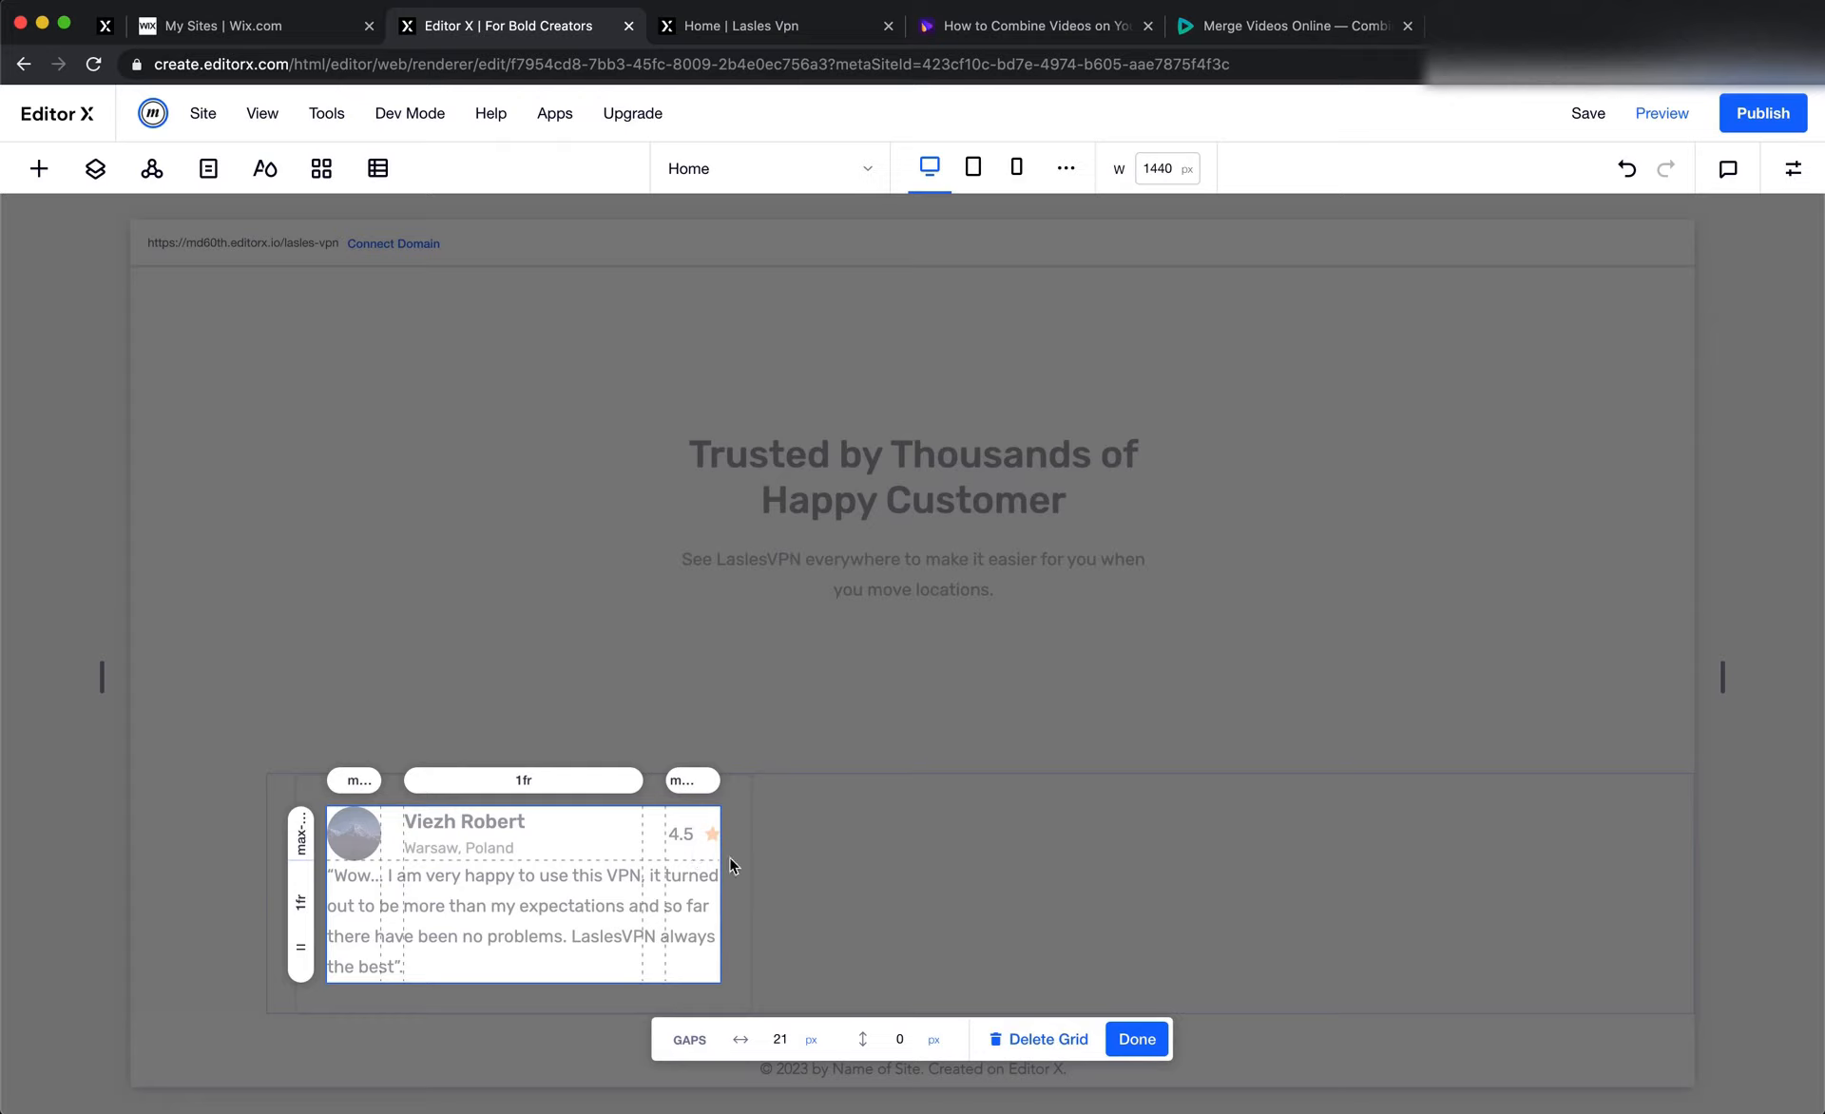
click(1136, 1039)
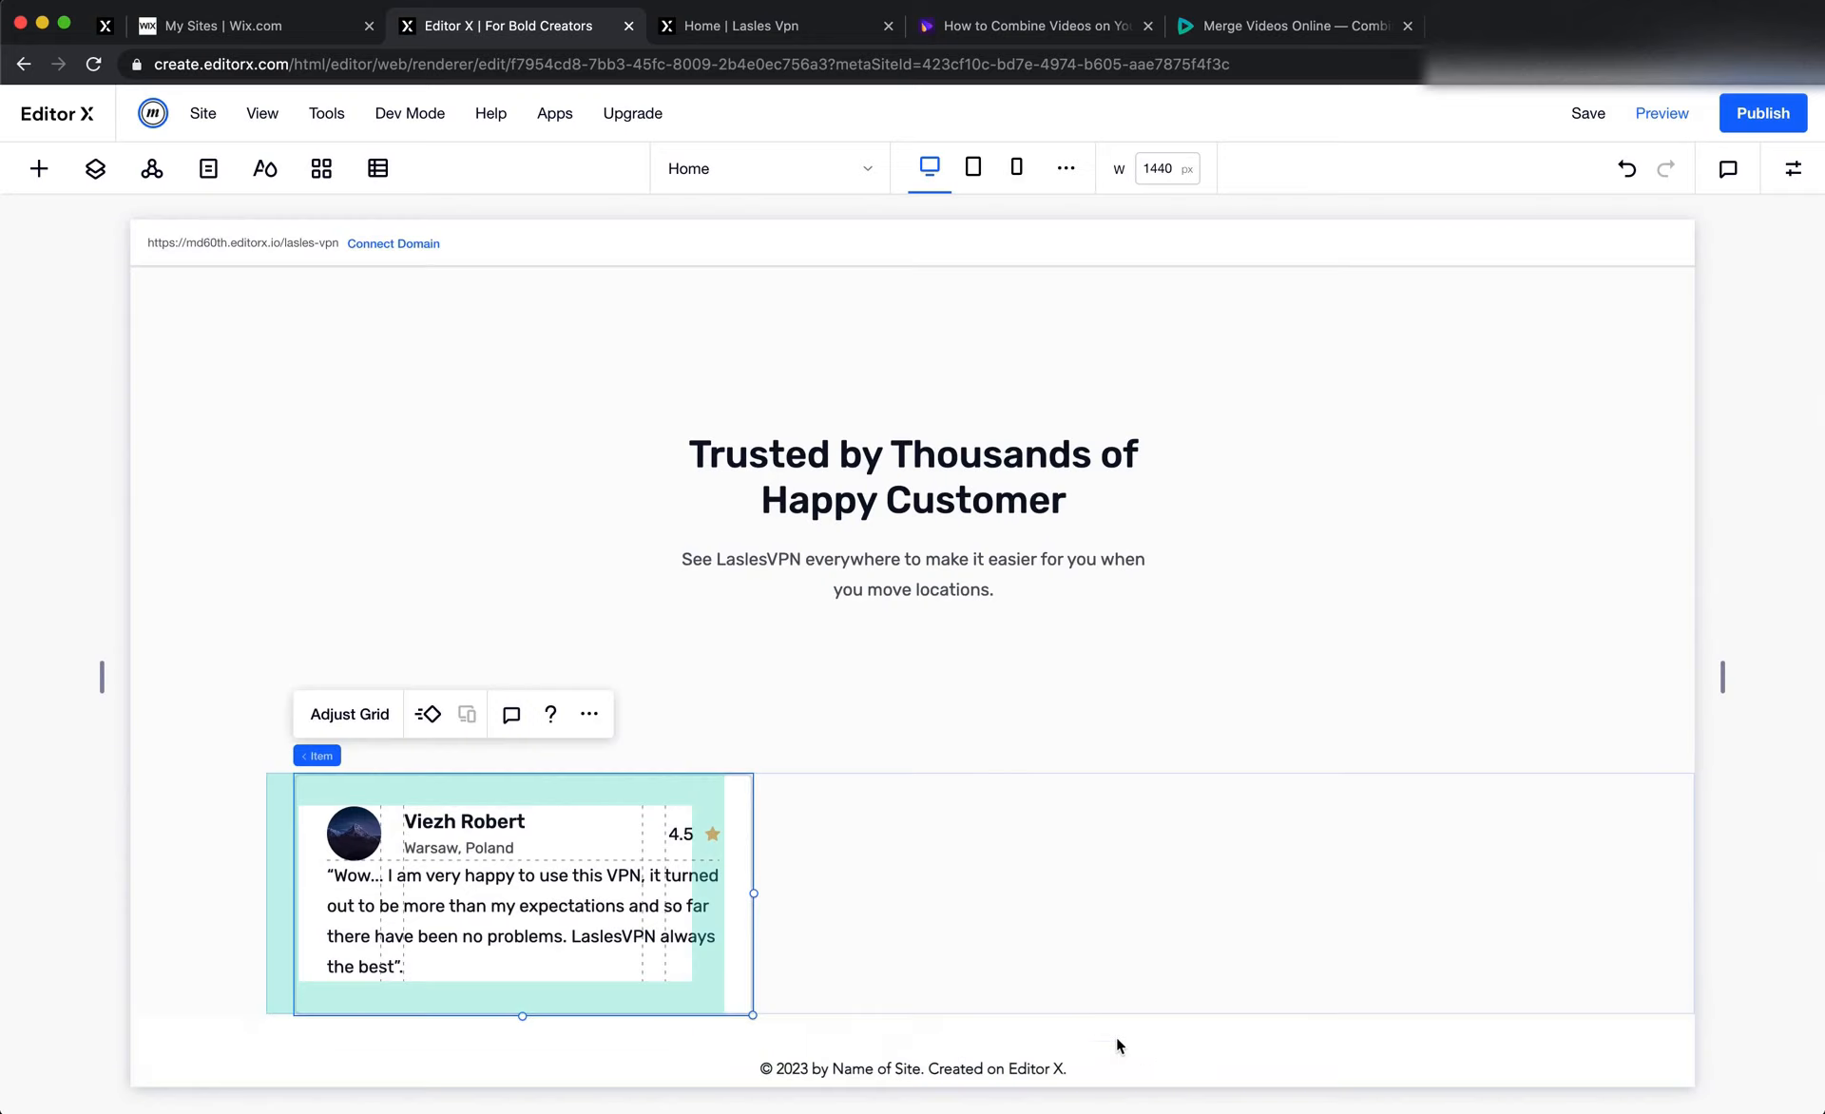
Replace the 4.5 rating text with "WEB DESIGN" to test how the third column adapts to longer content
double_click(681, 835)
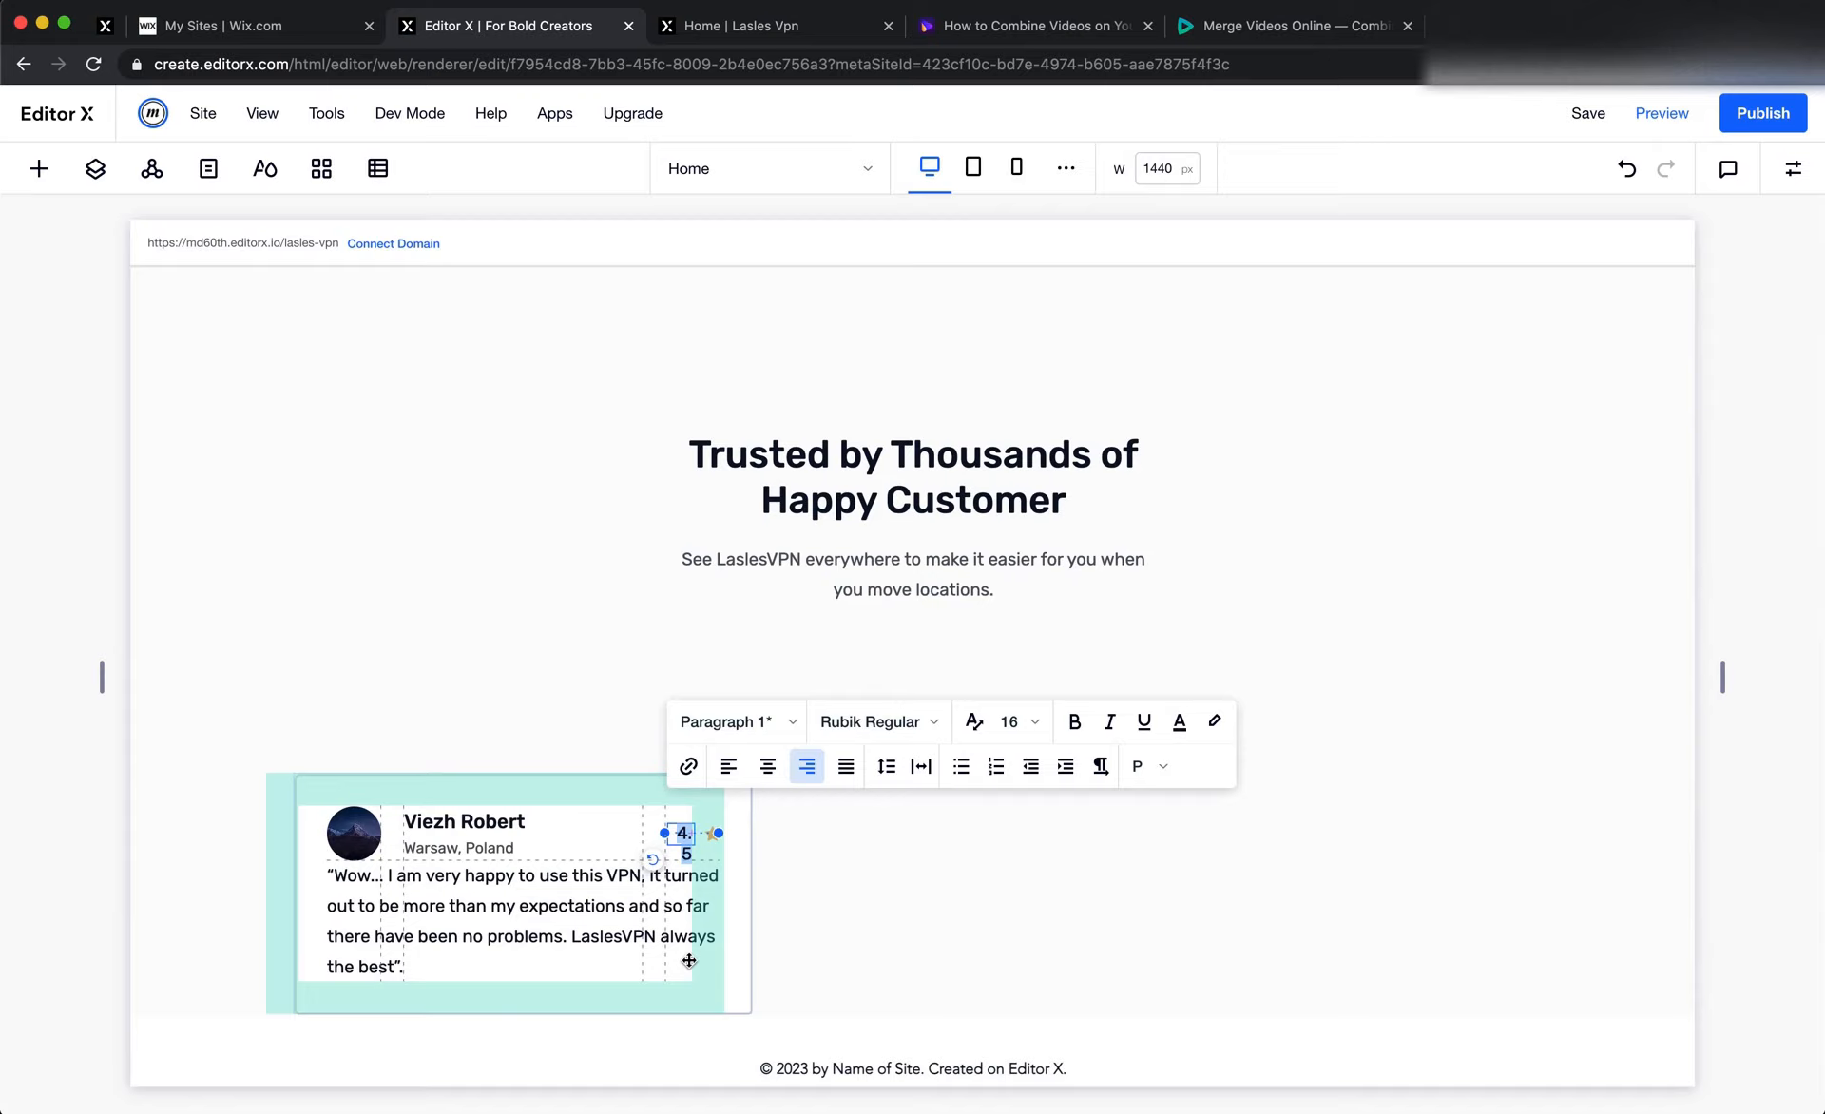
text(WE)
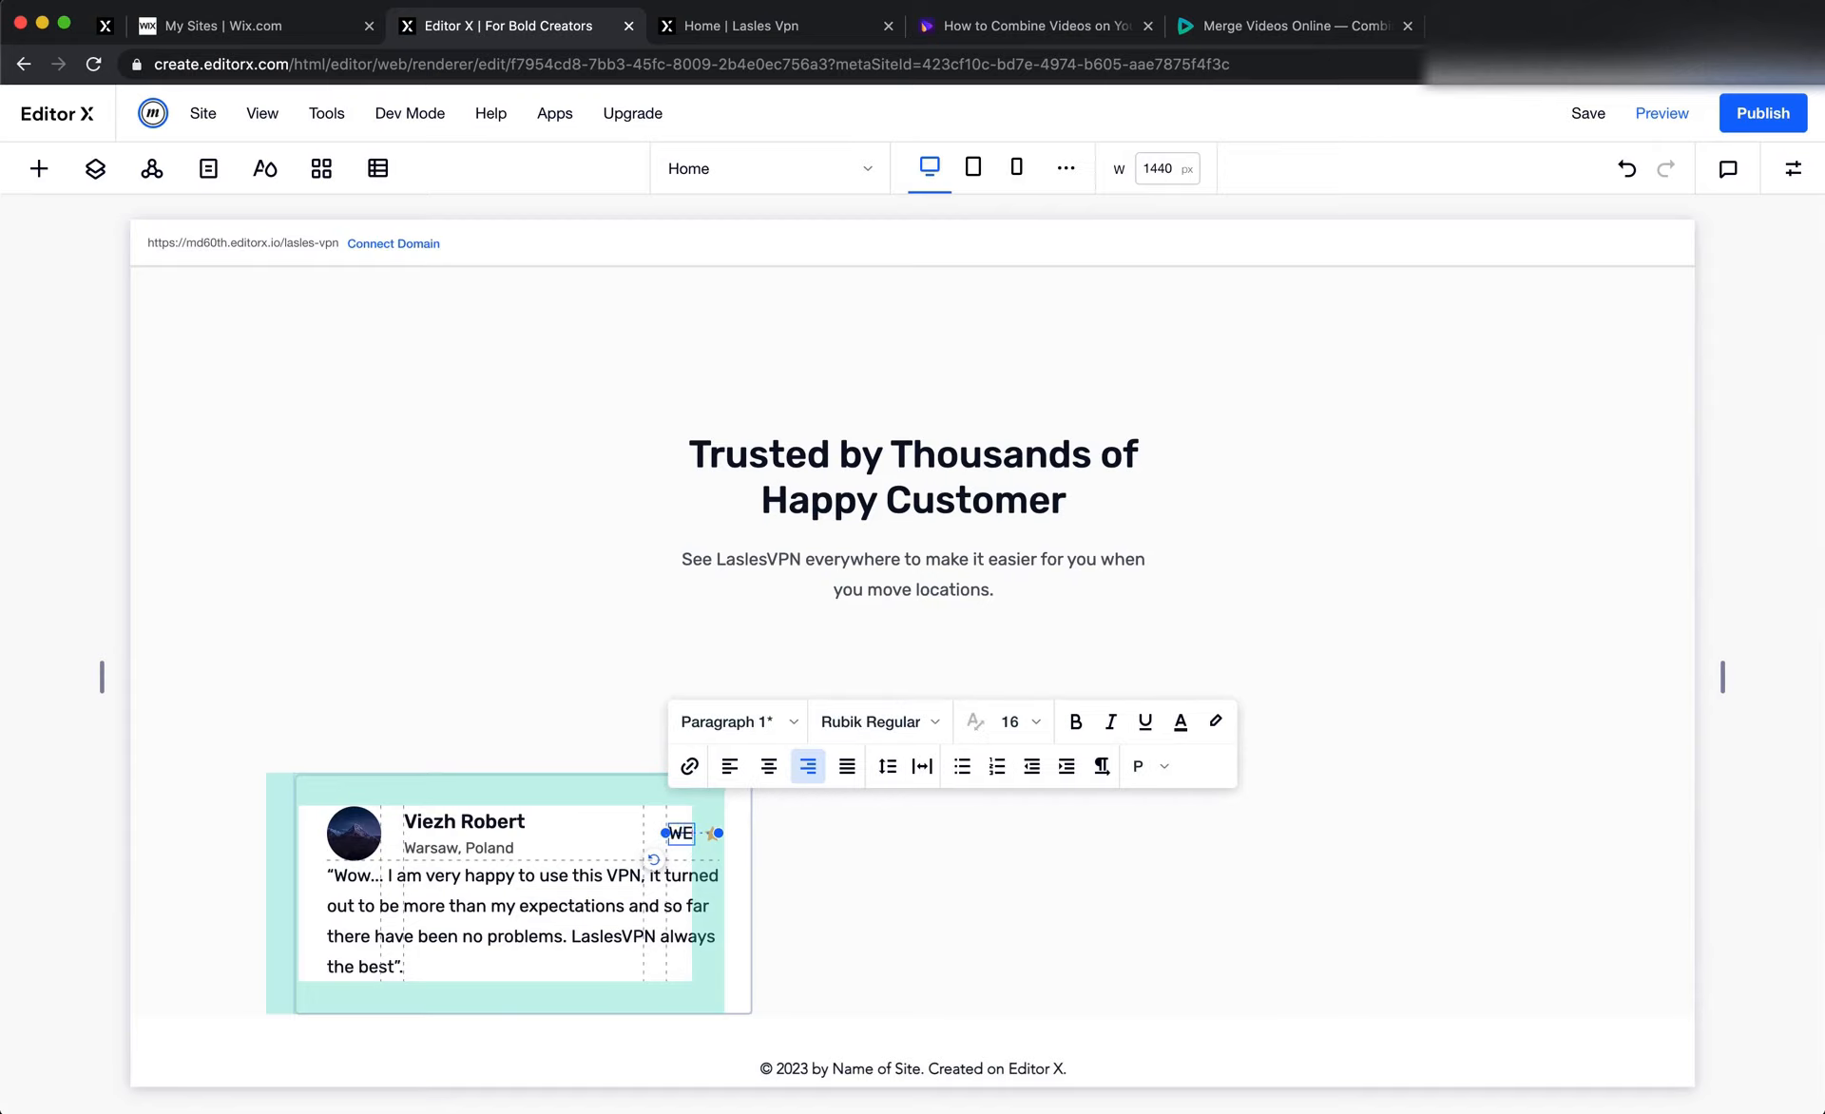
text(B DESIGN)
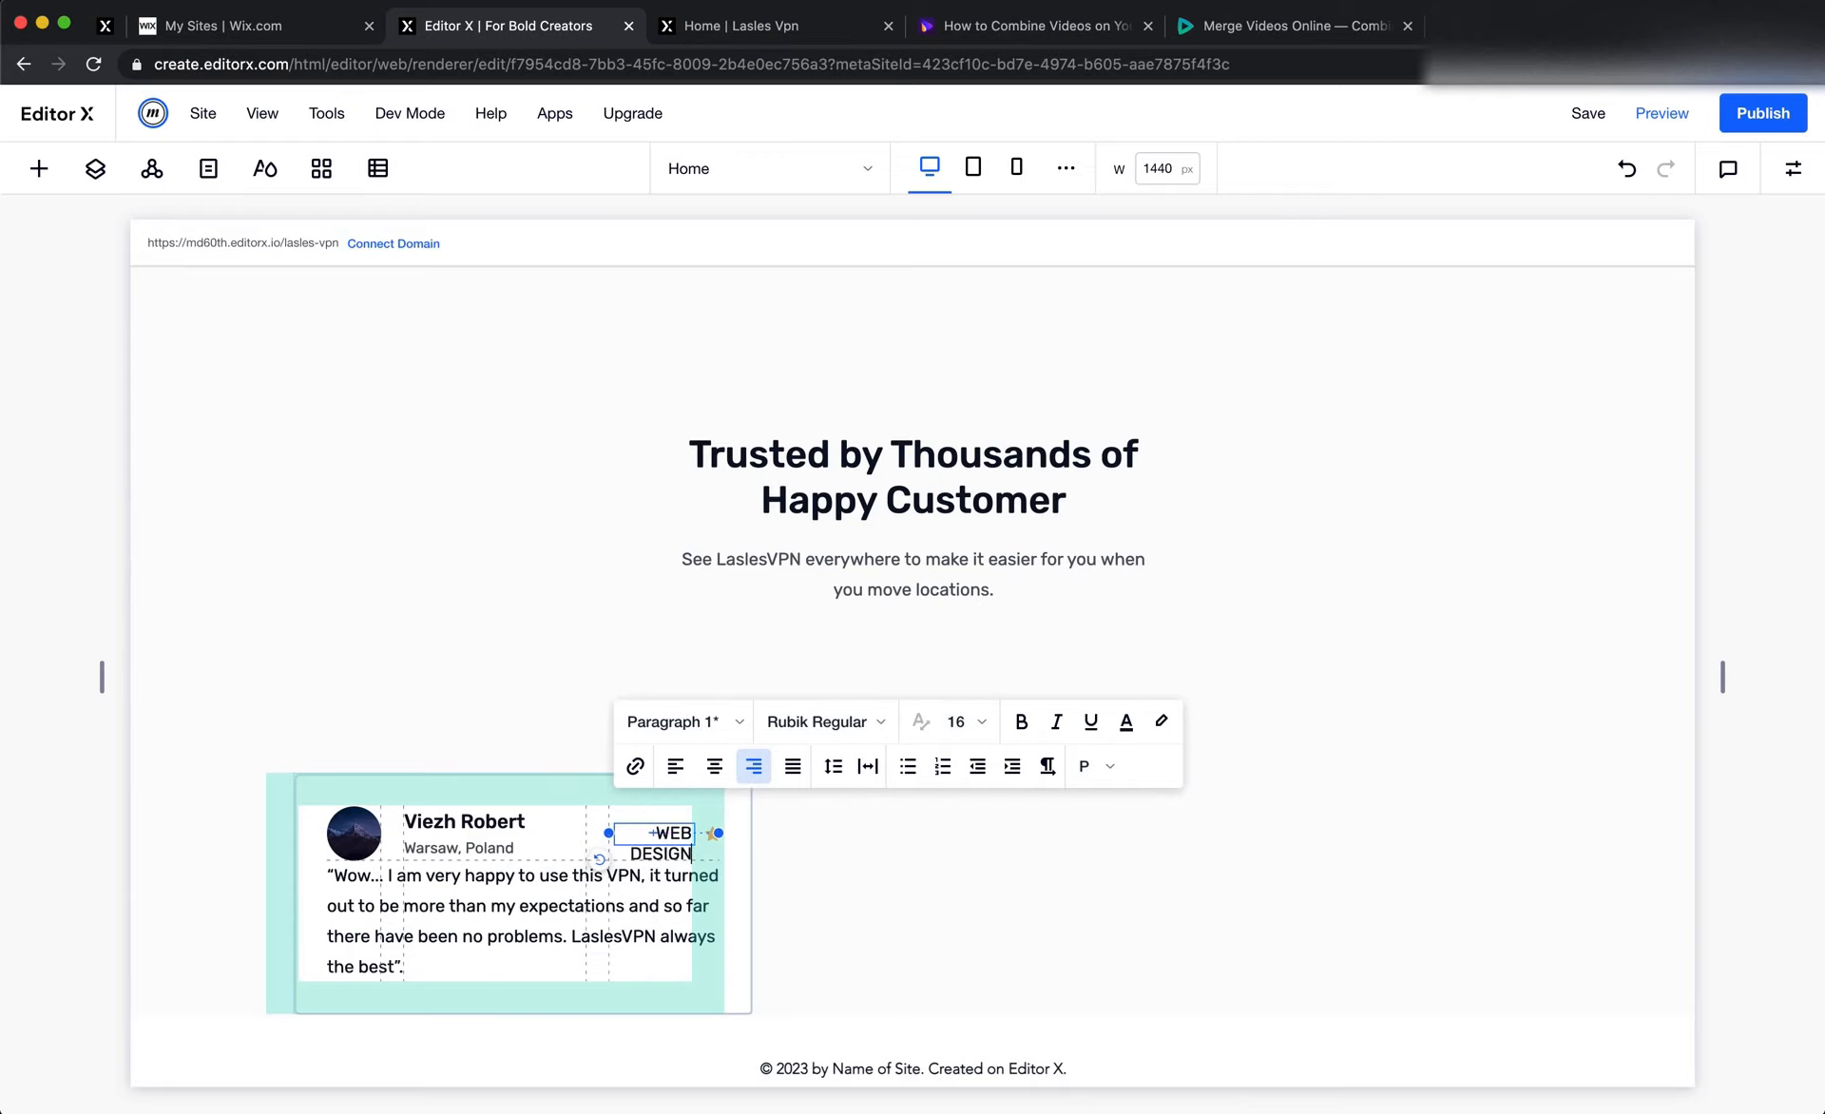
click(1085, 1005)
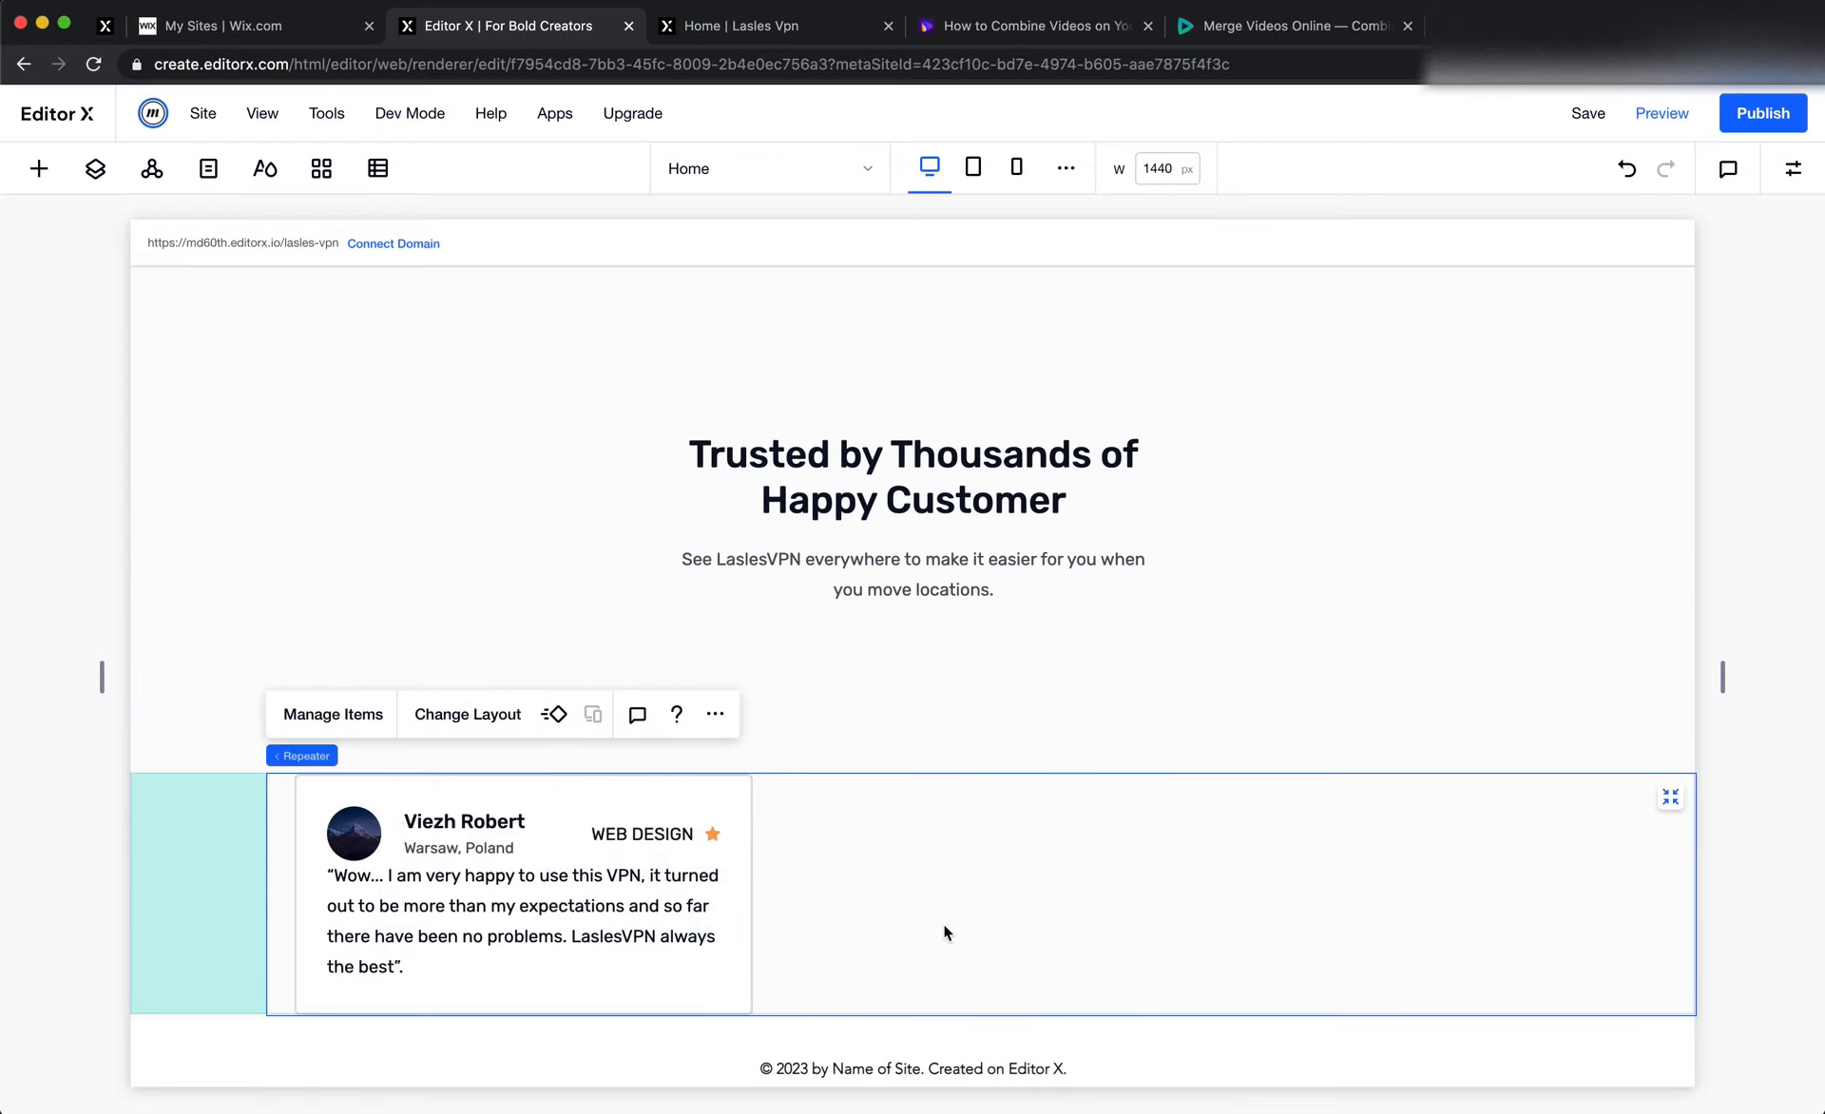
Try Min Content as the width of the third column in the card item's grid, and undo that change
click(558, 848)
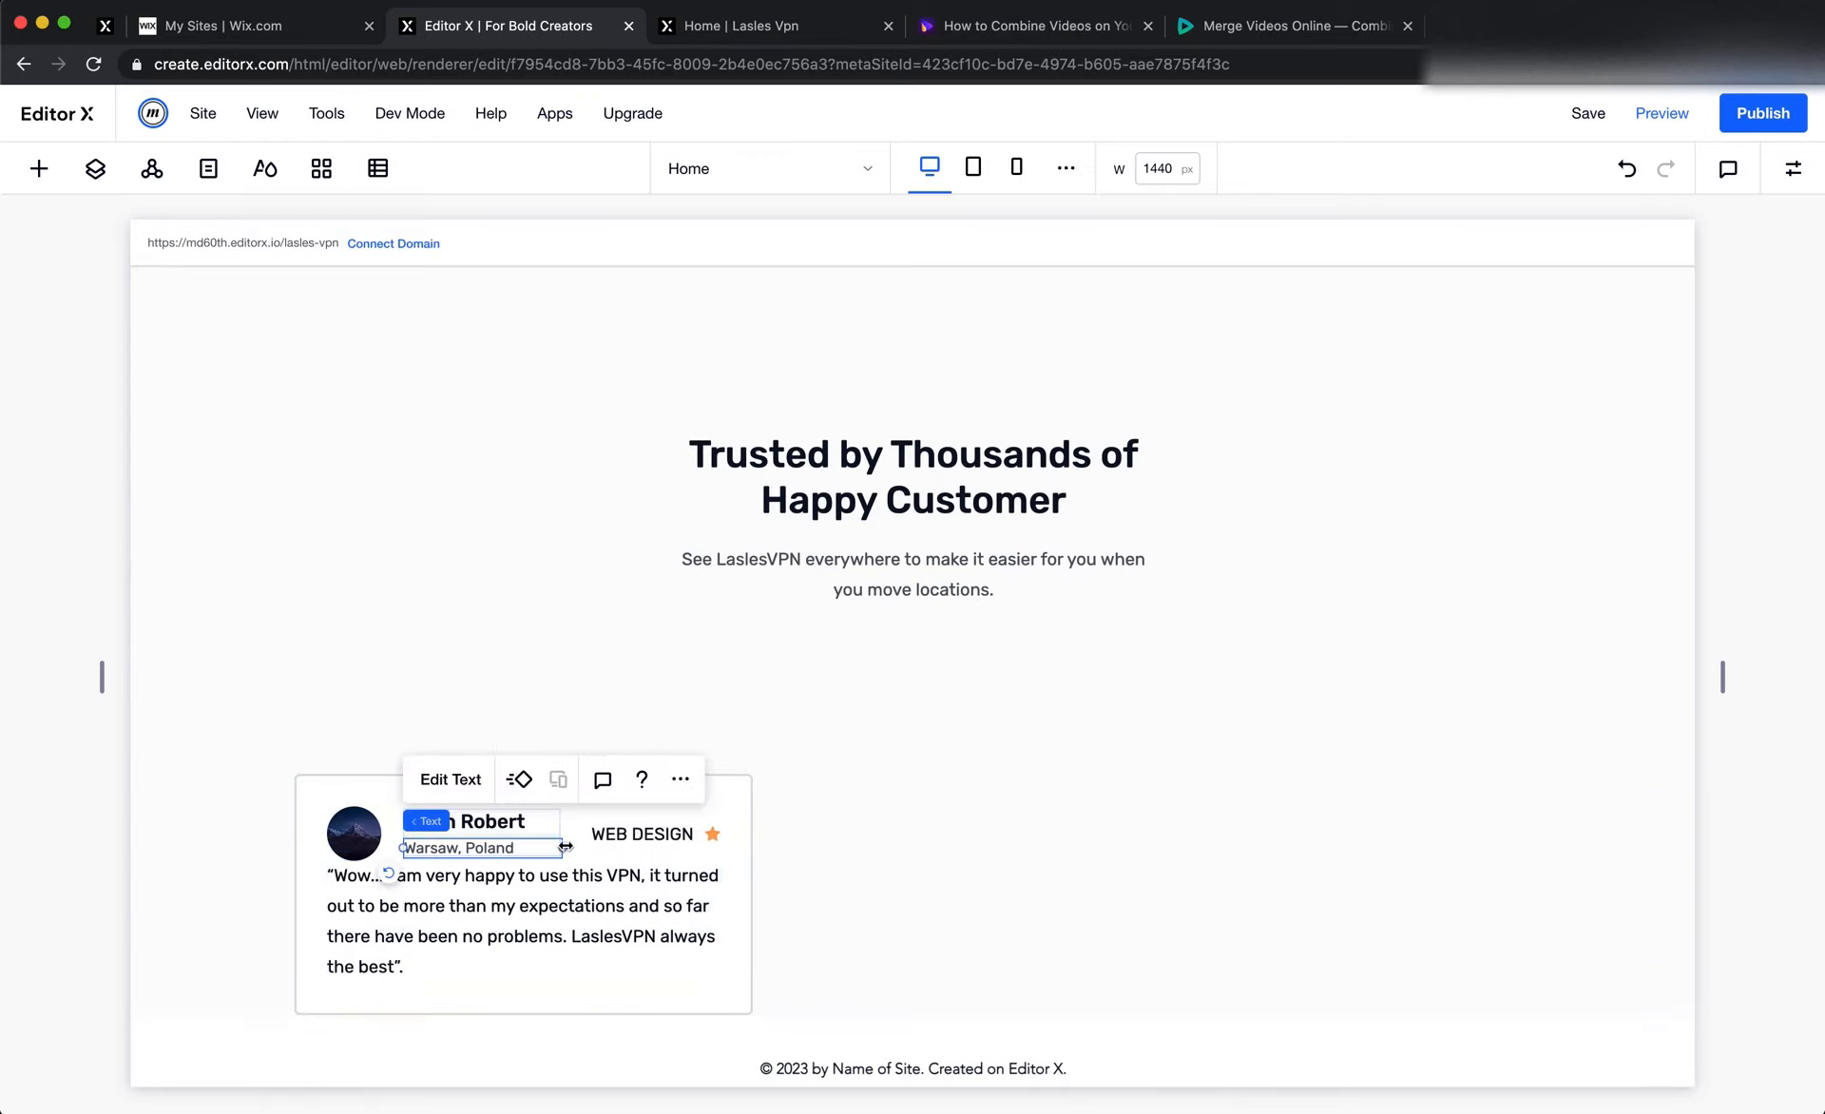
click(576, 842)
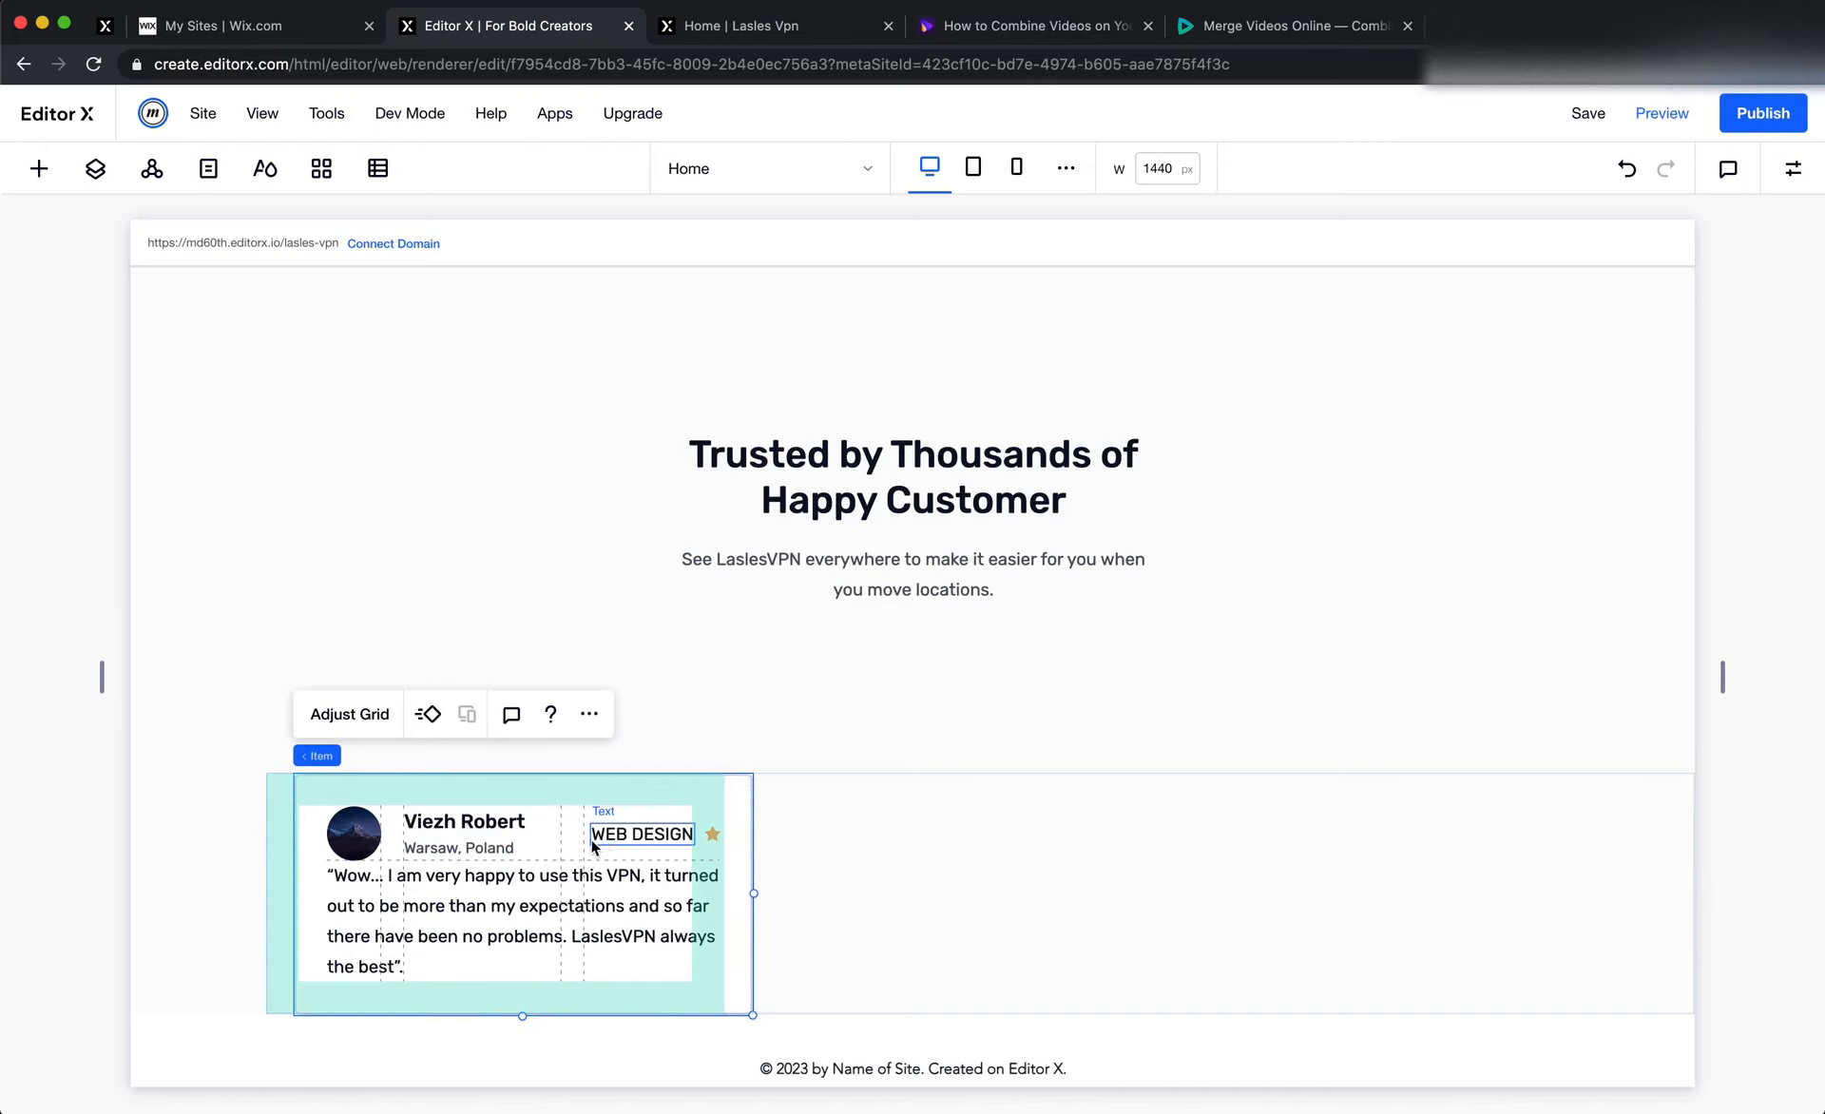
click(350, 717)
click(914, 674)
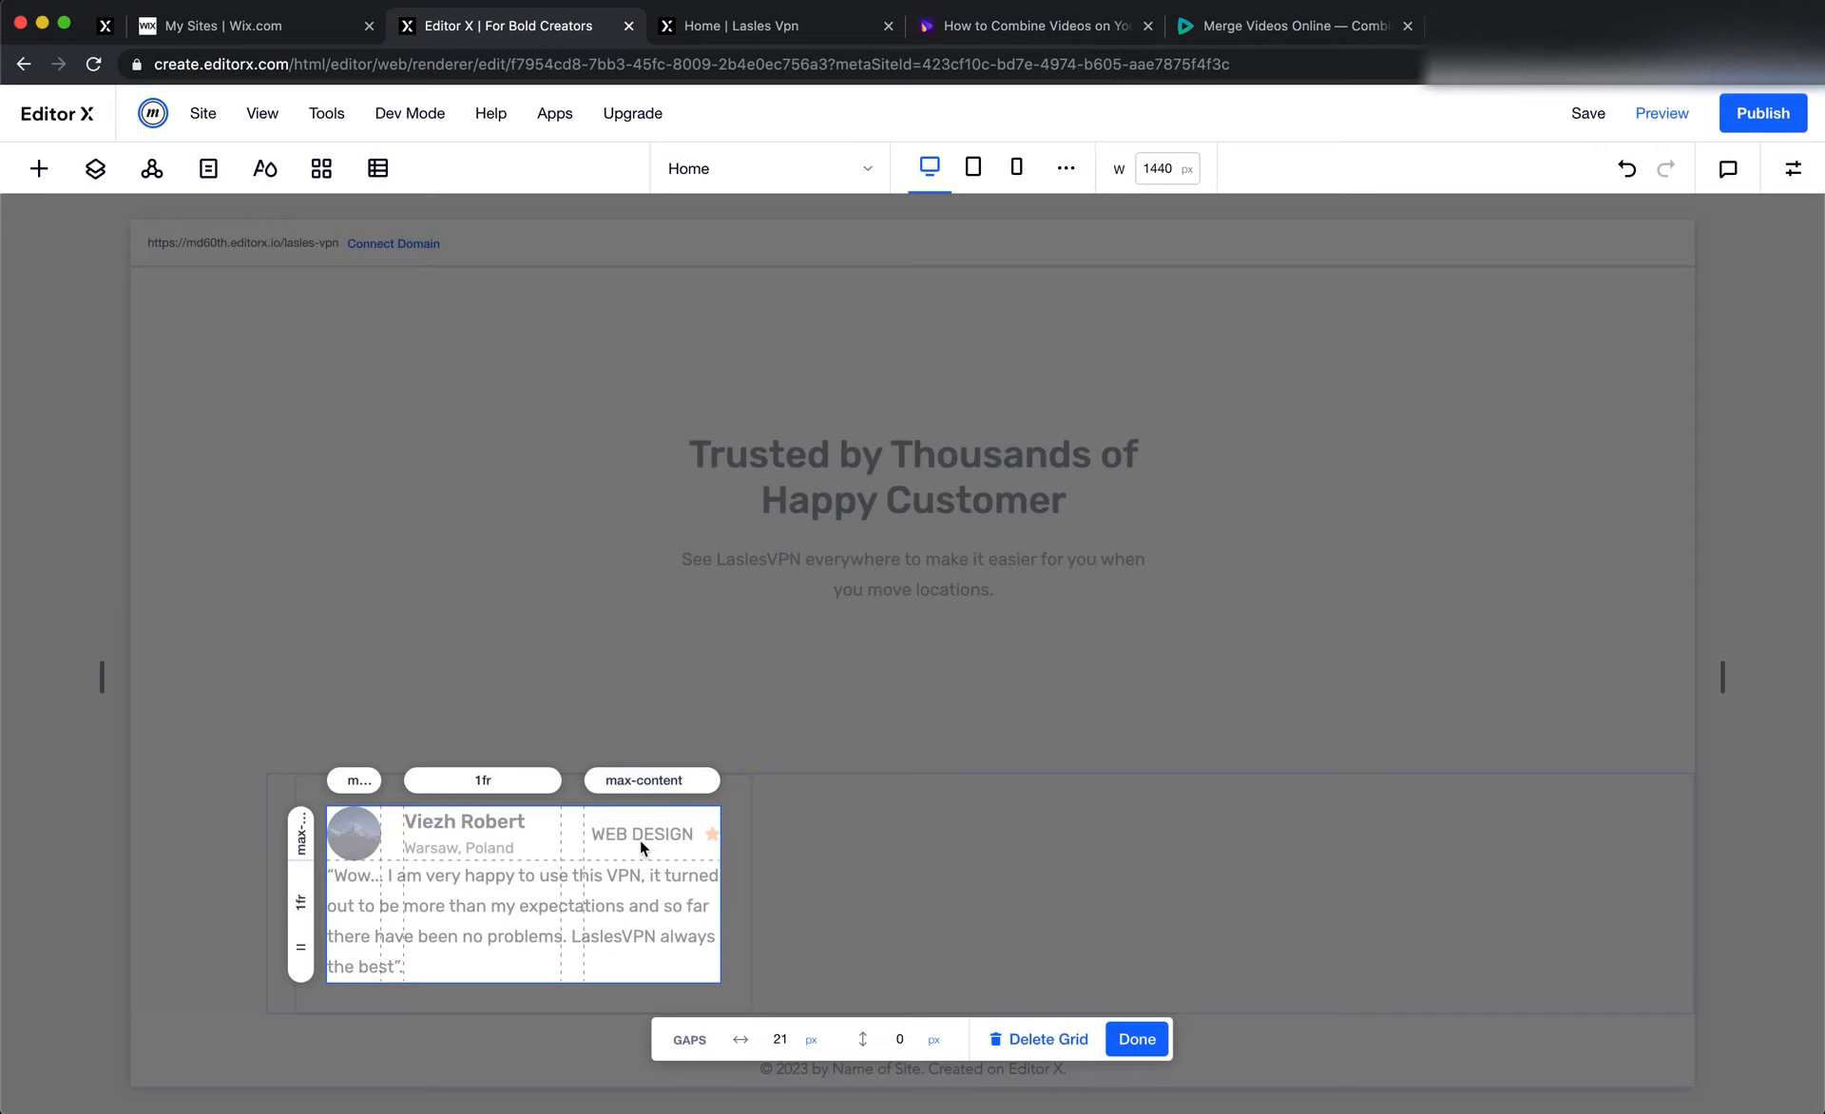
click(651, 780)
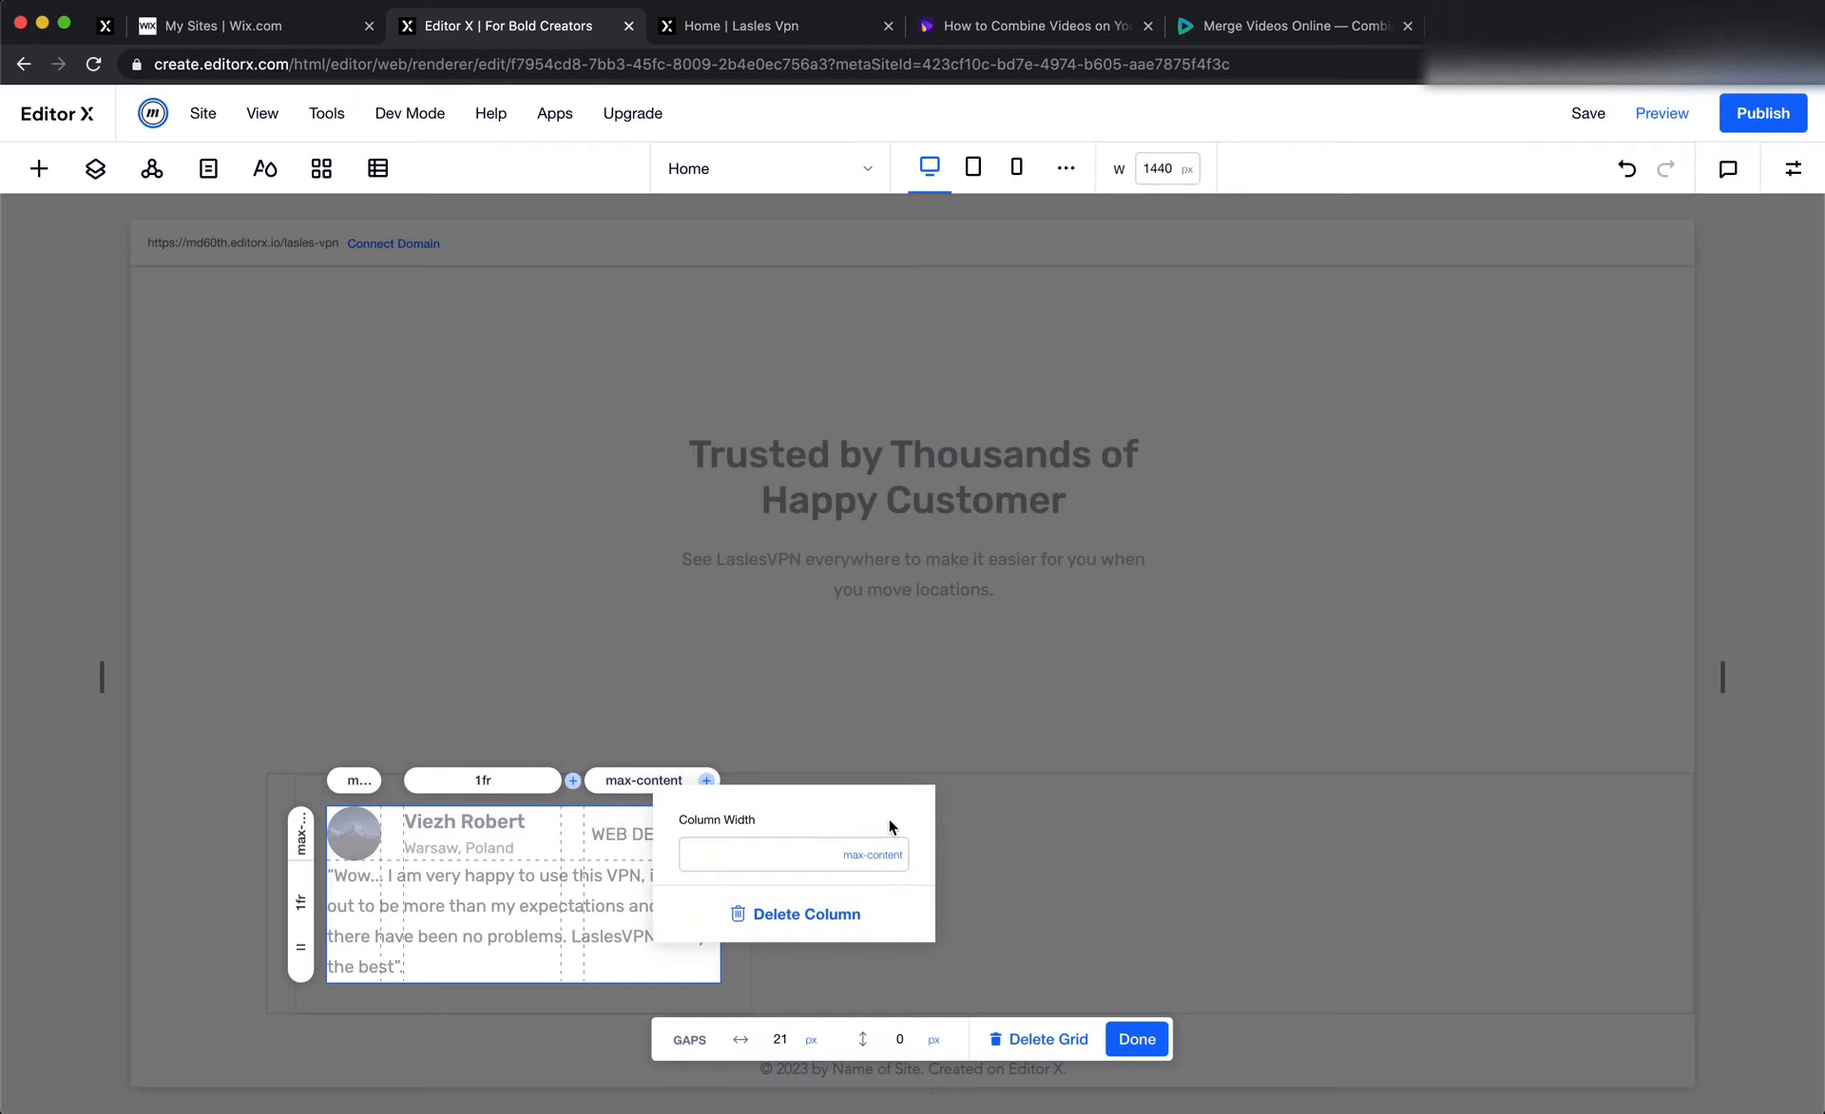
click(893, 853)
click(912, 818)
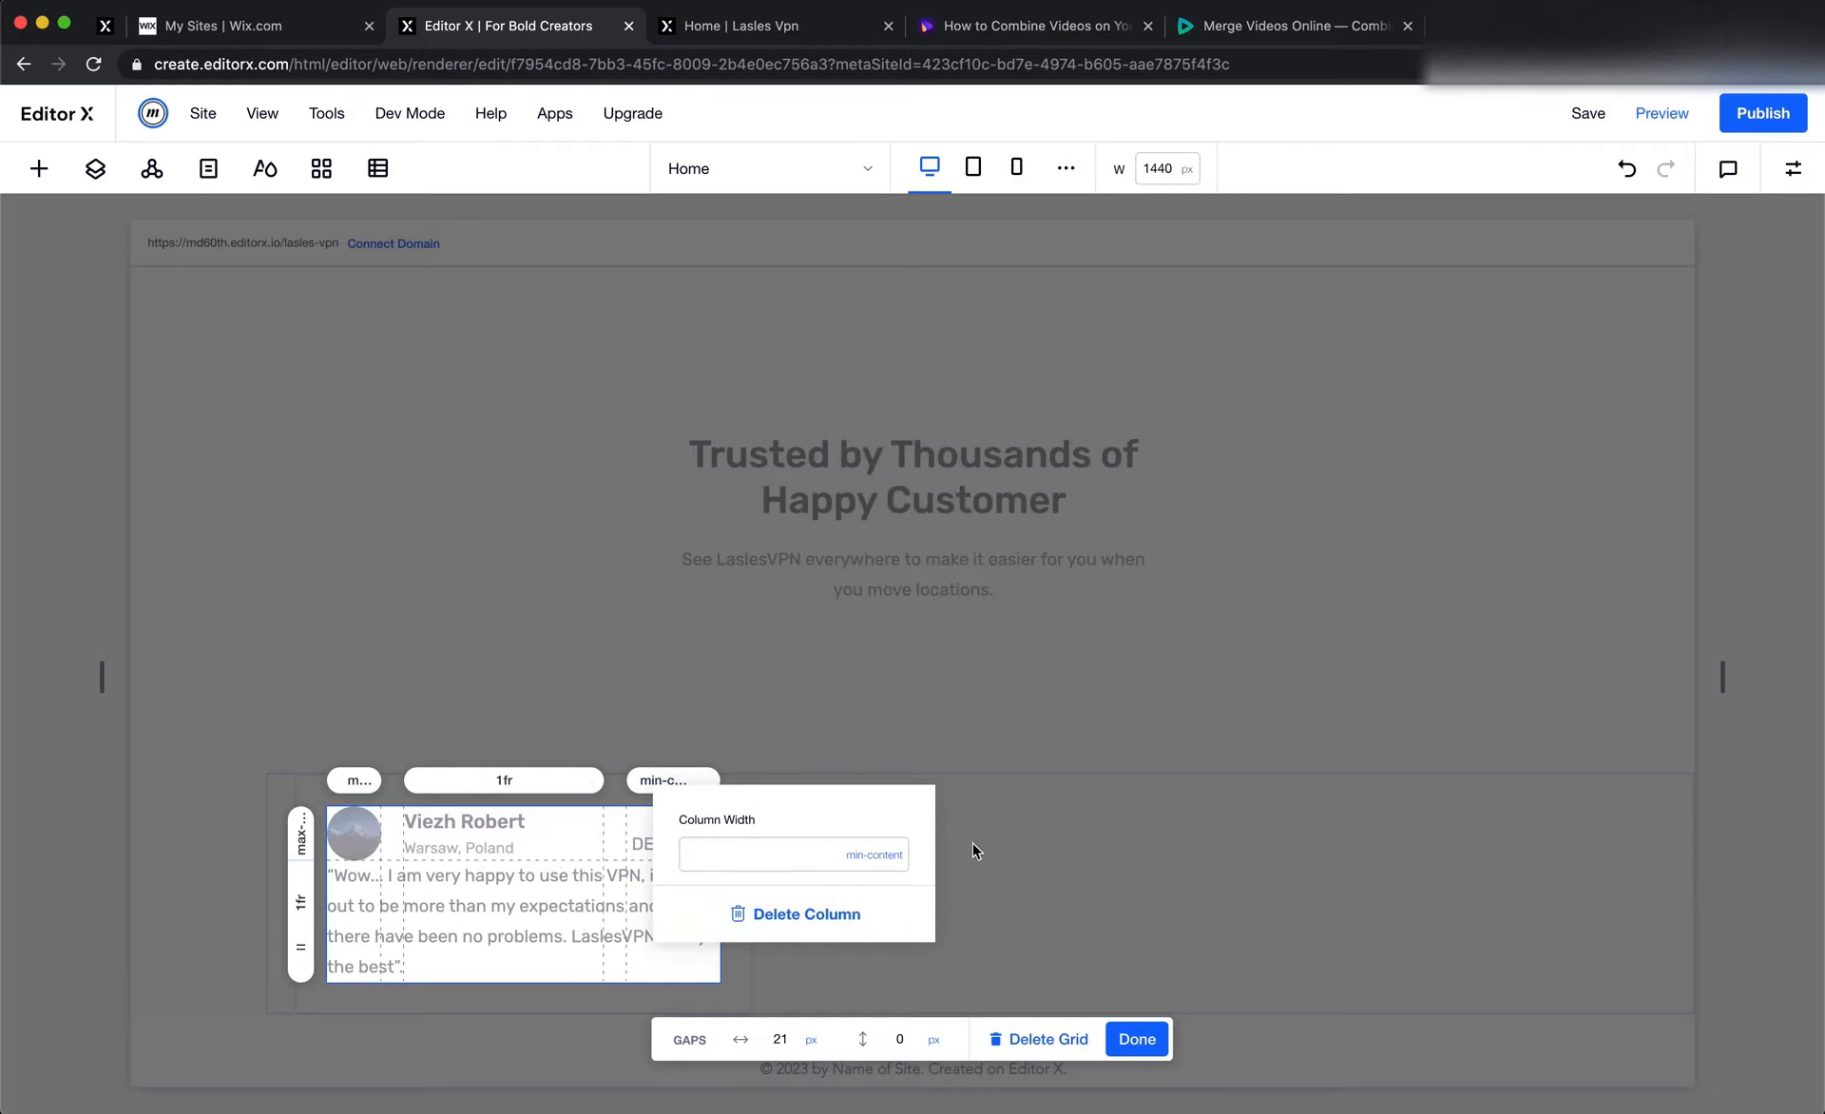
click(988, 867)
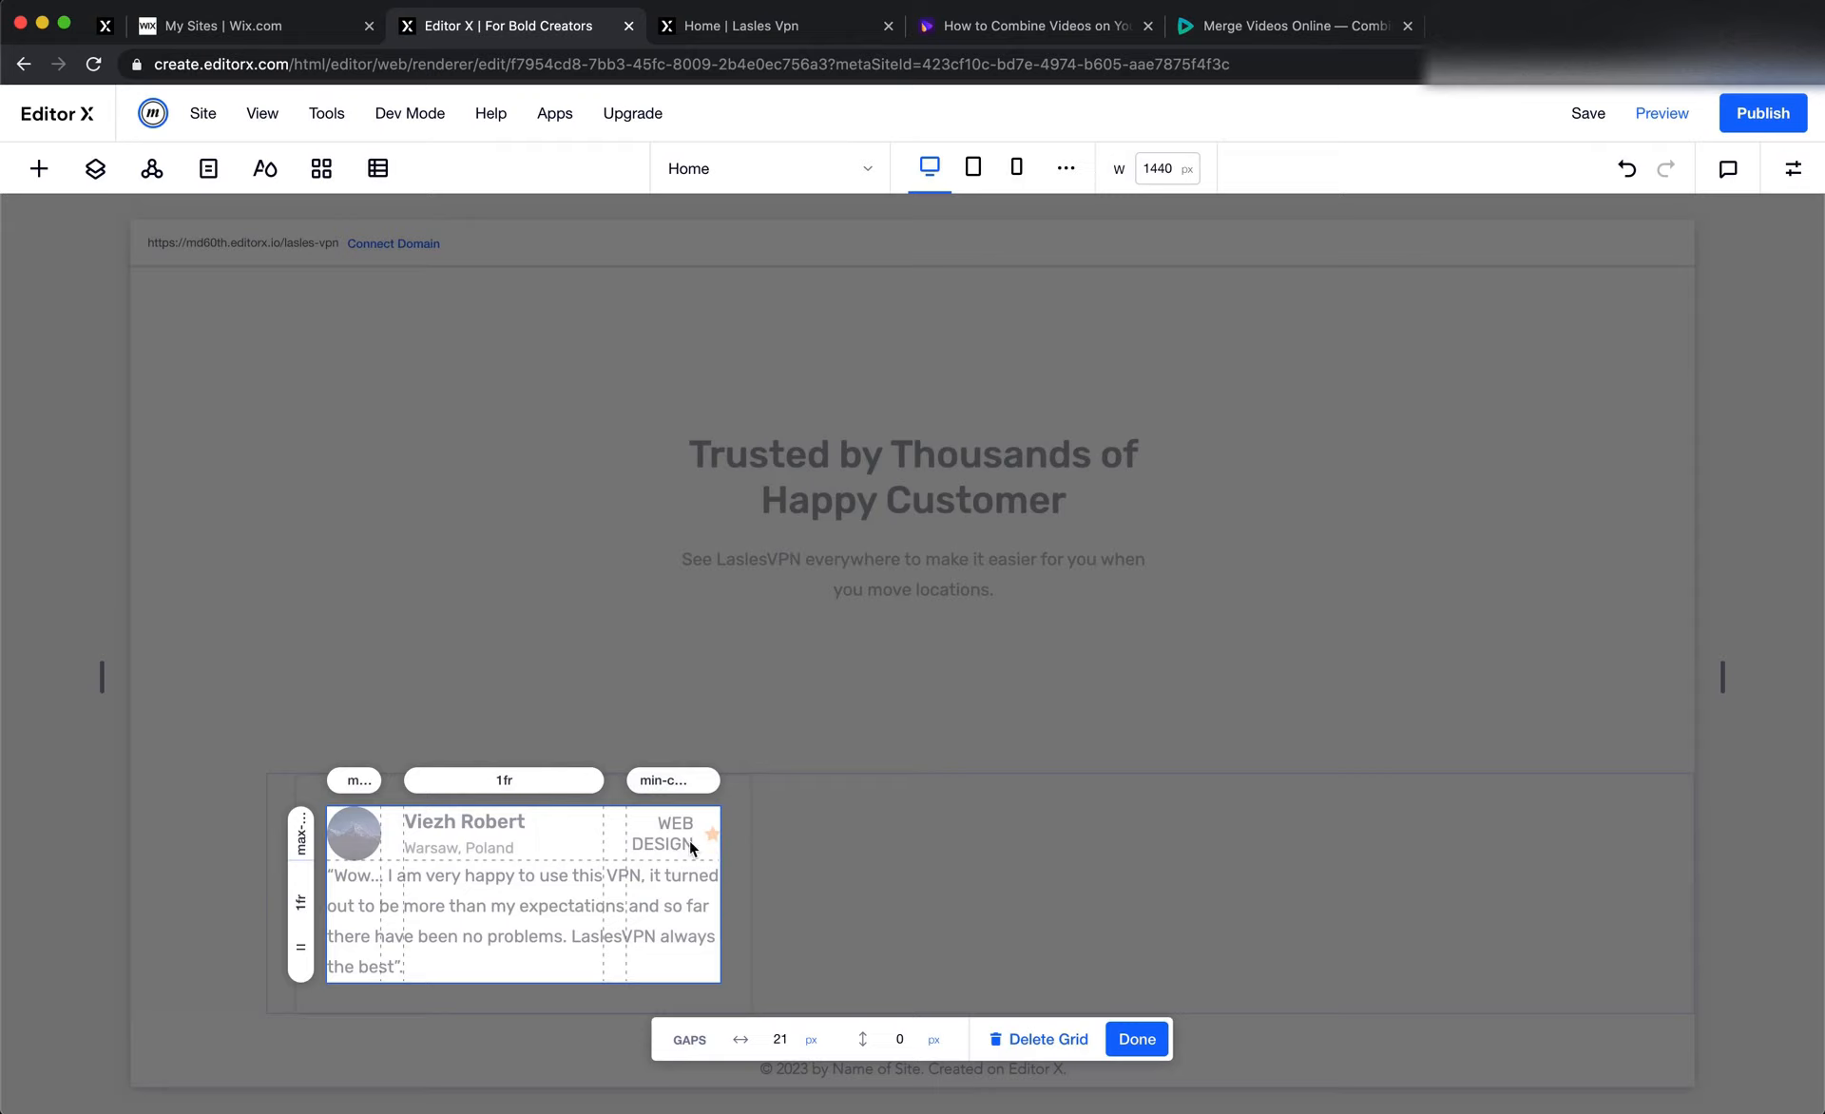
click(1626, 168)
click(1137, 1039)
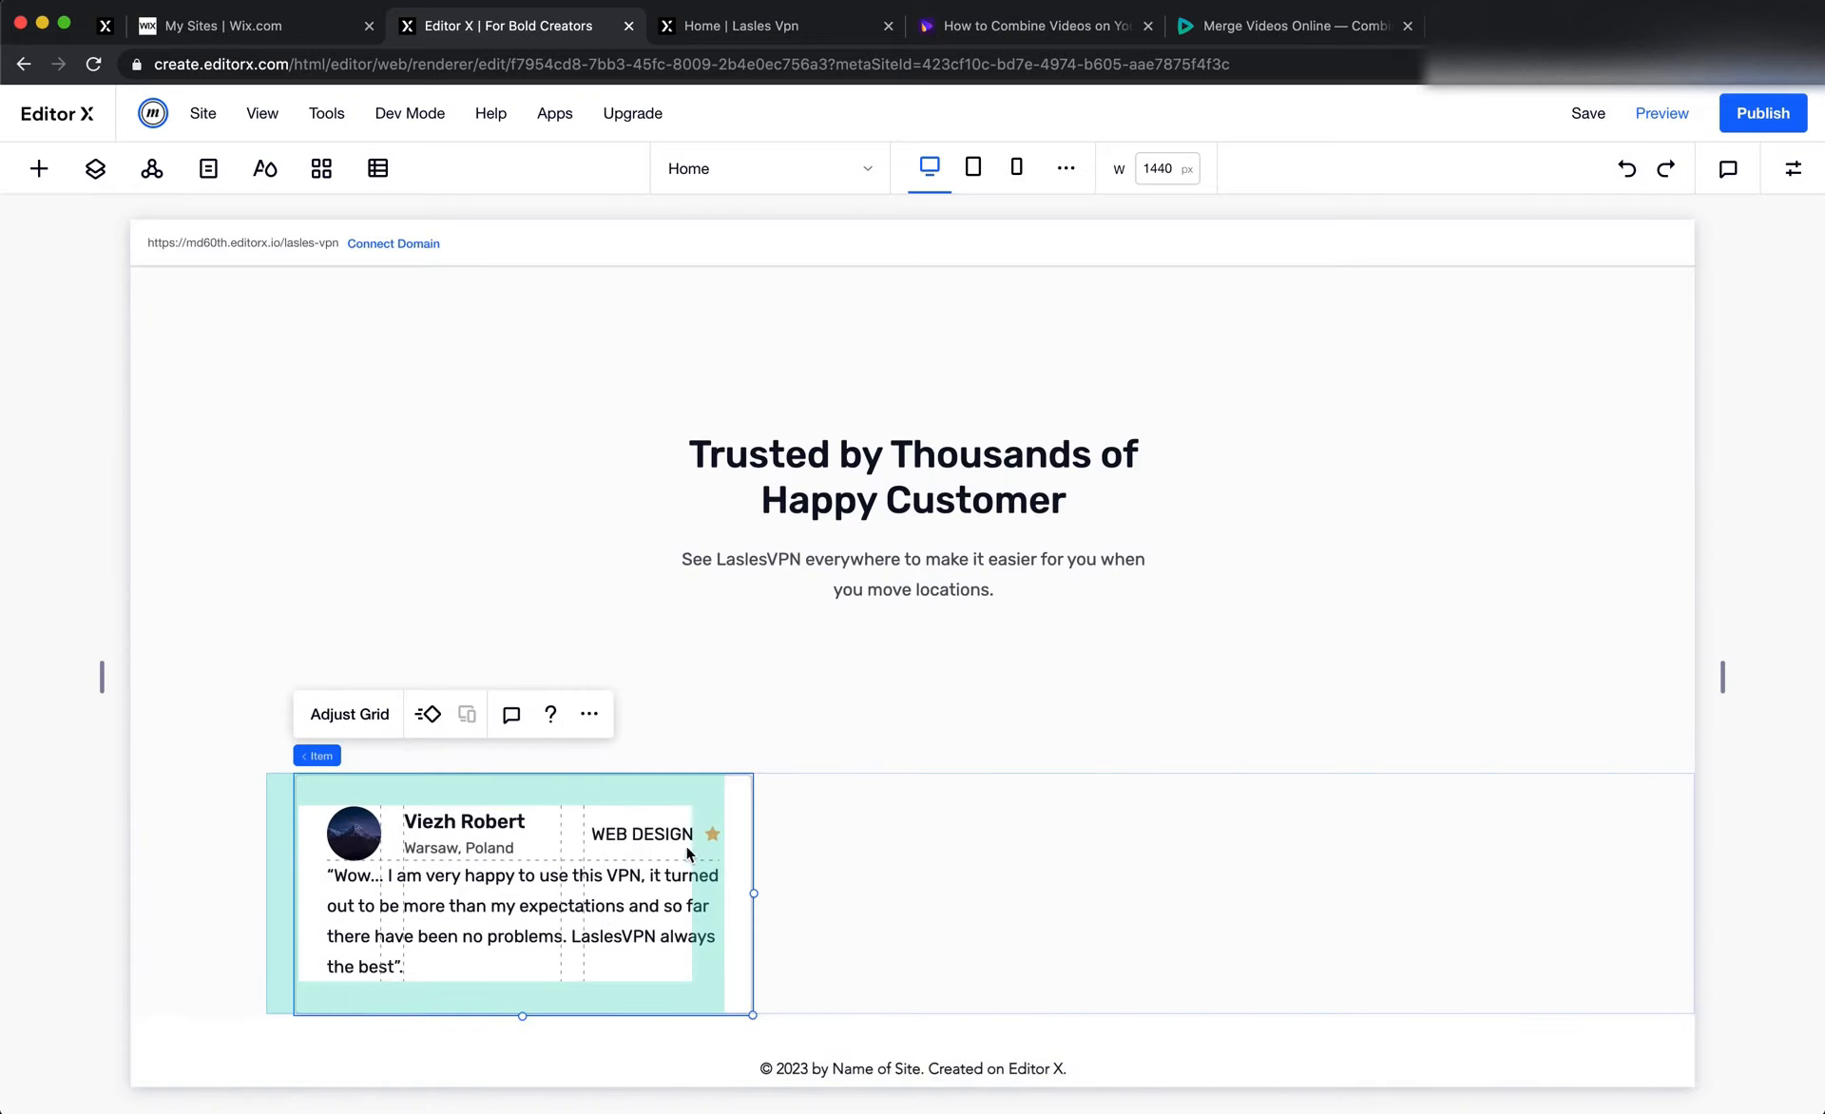
Replace the "WEB DESIGN" test text beside the star with the rating 4.5
double_click(673, 837)
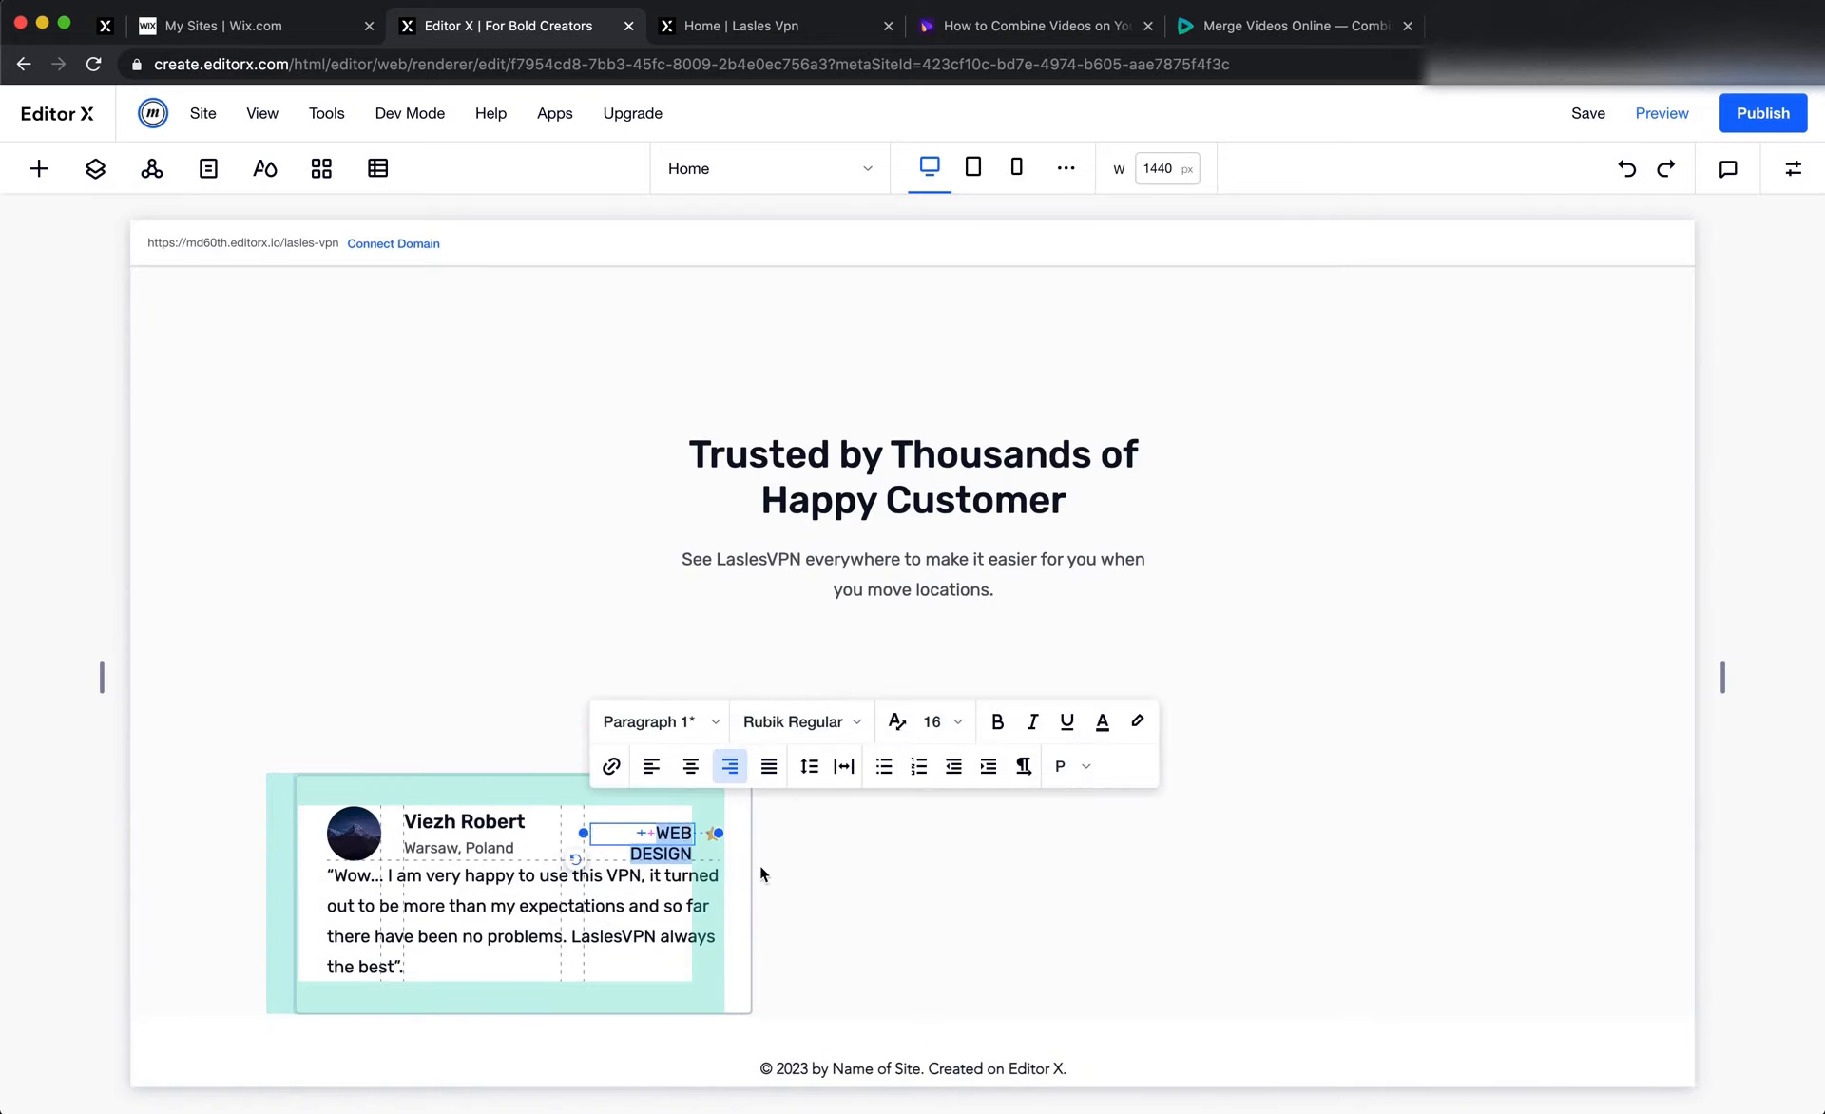
text(4.5)
click(944, 927)
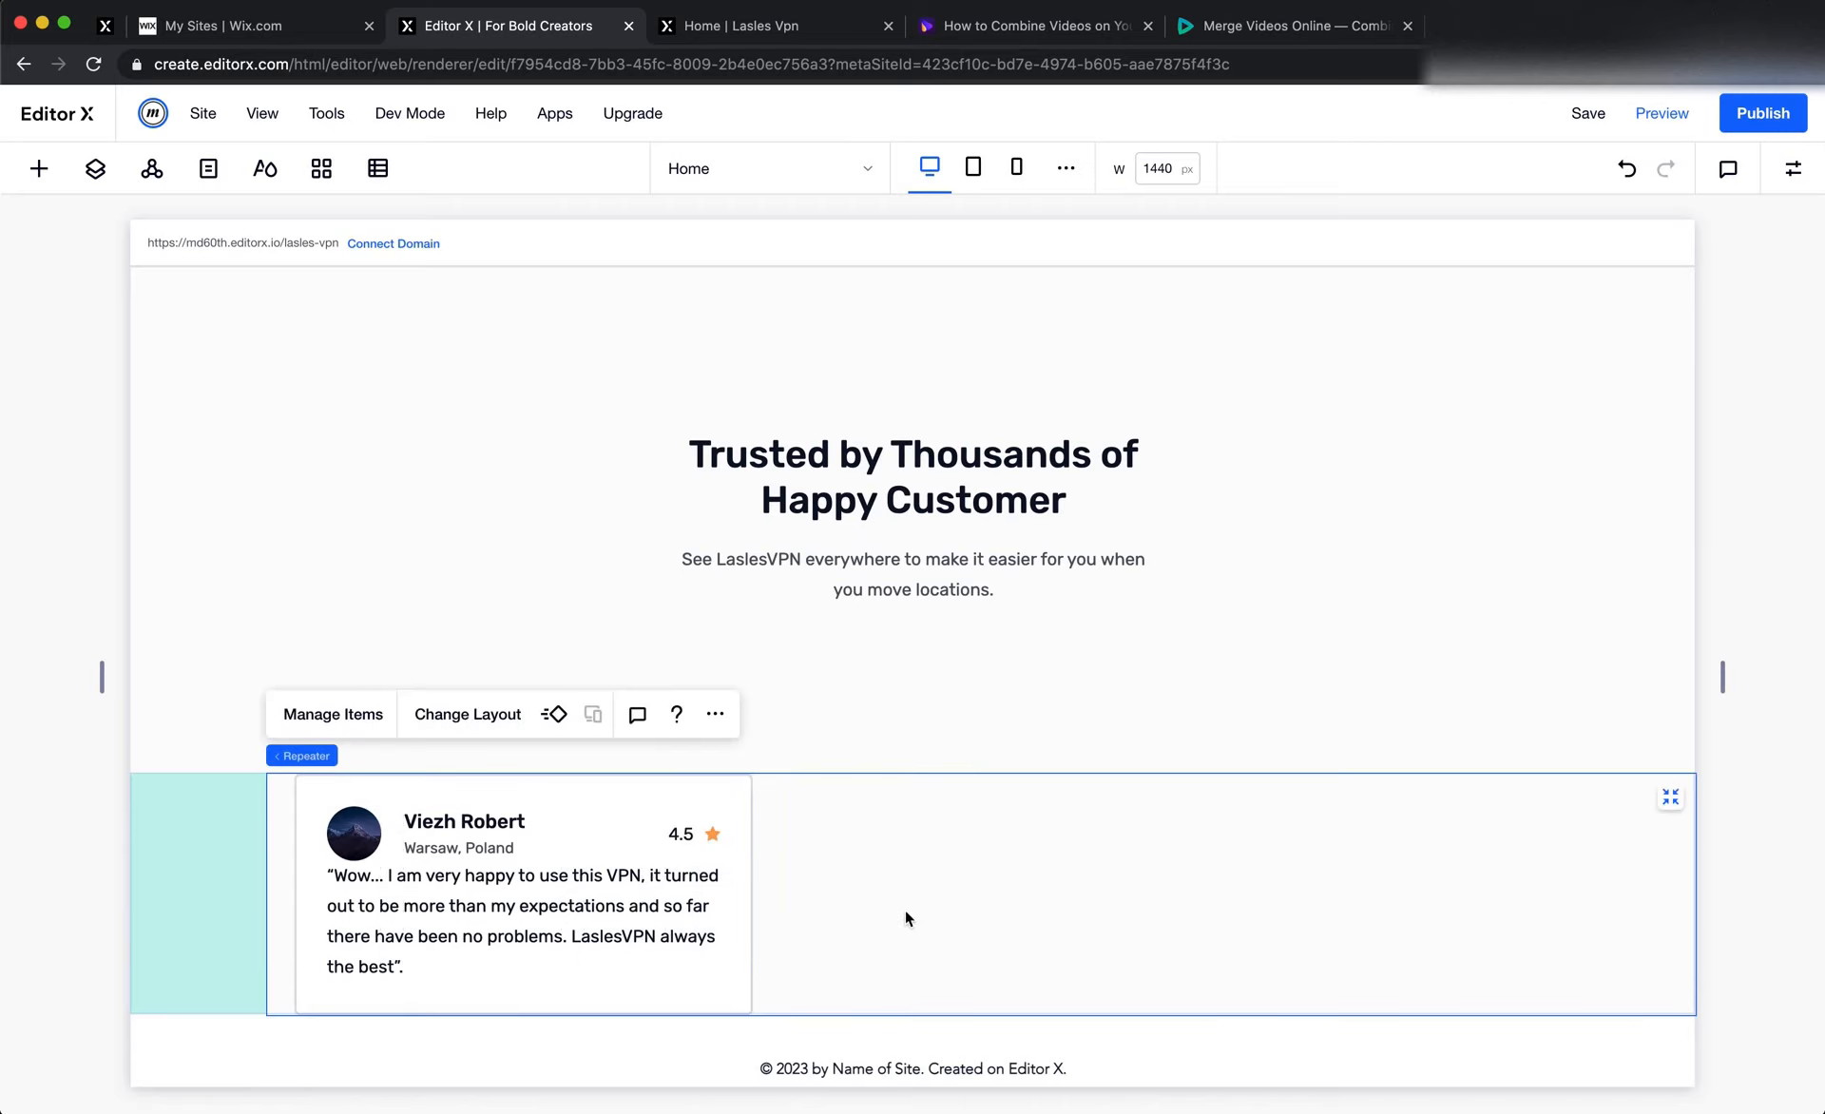
Check the gap above the quote in the Figma card, and set the top margin of the Editor X quote text to 8 px
key(super+Tab)
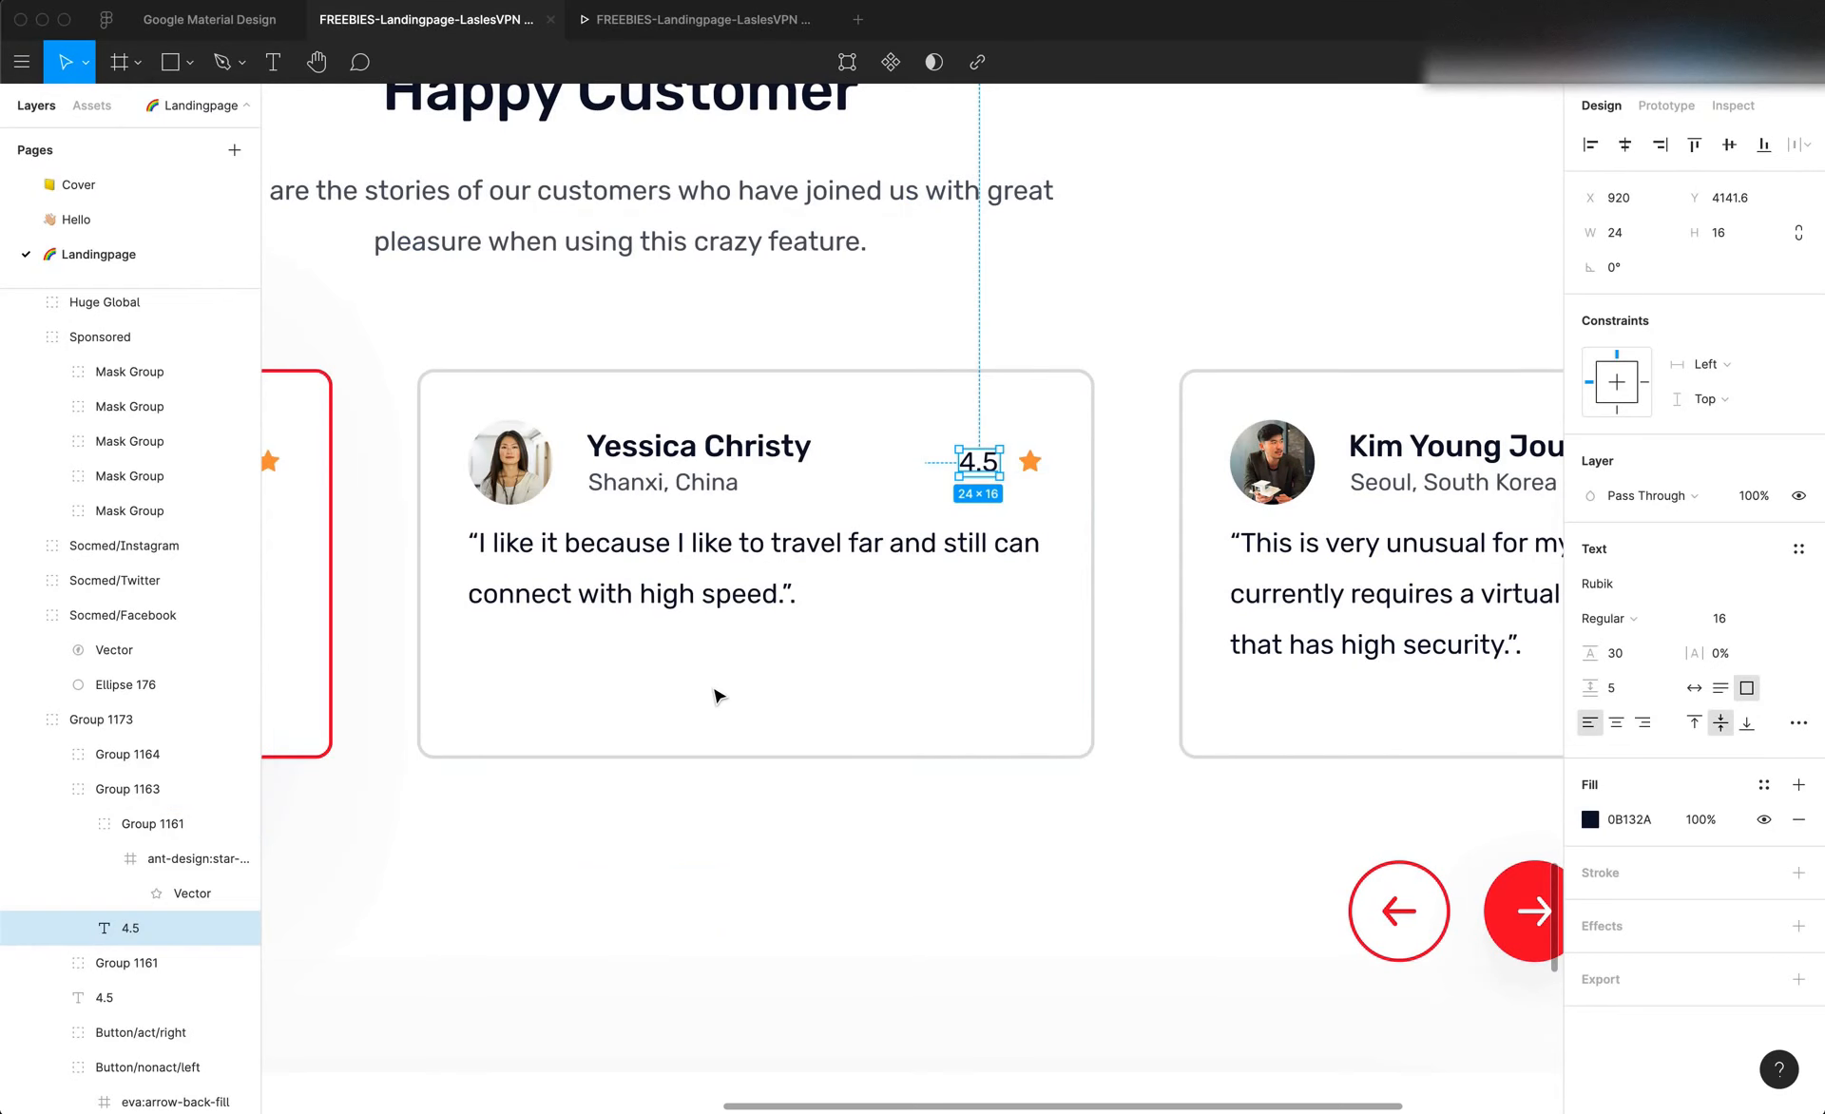
click(631, 567)
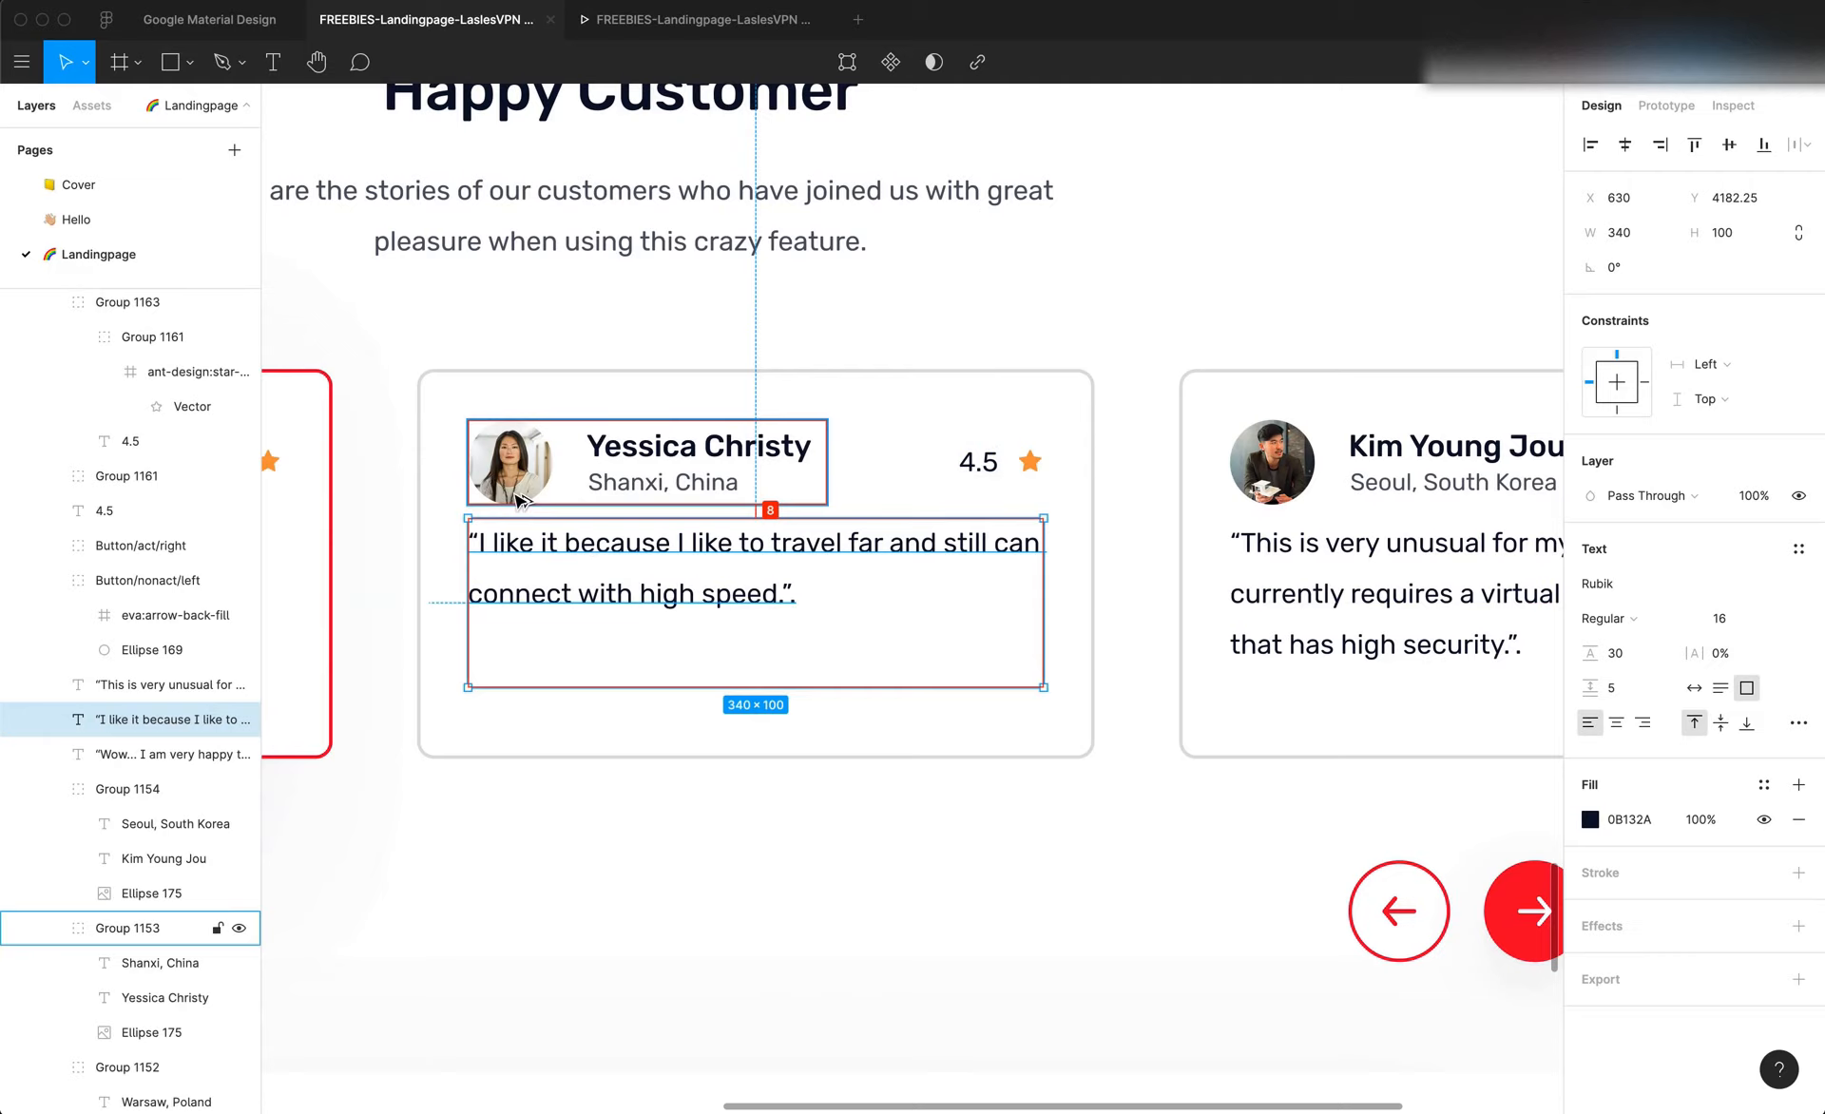
key(super+Tab)
click(511, 897)
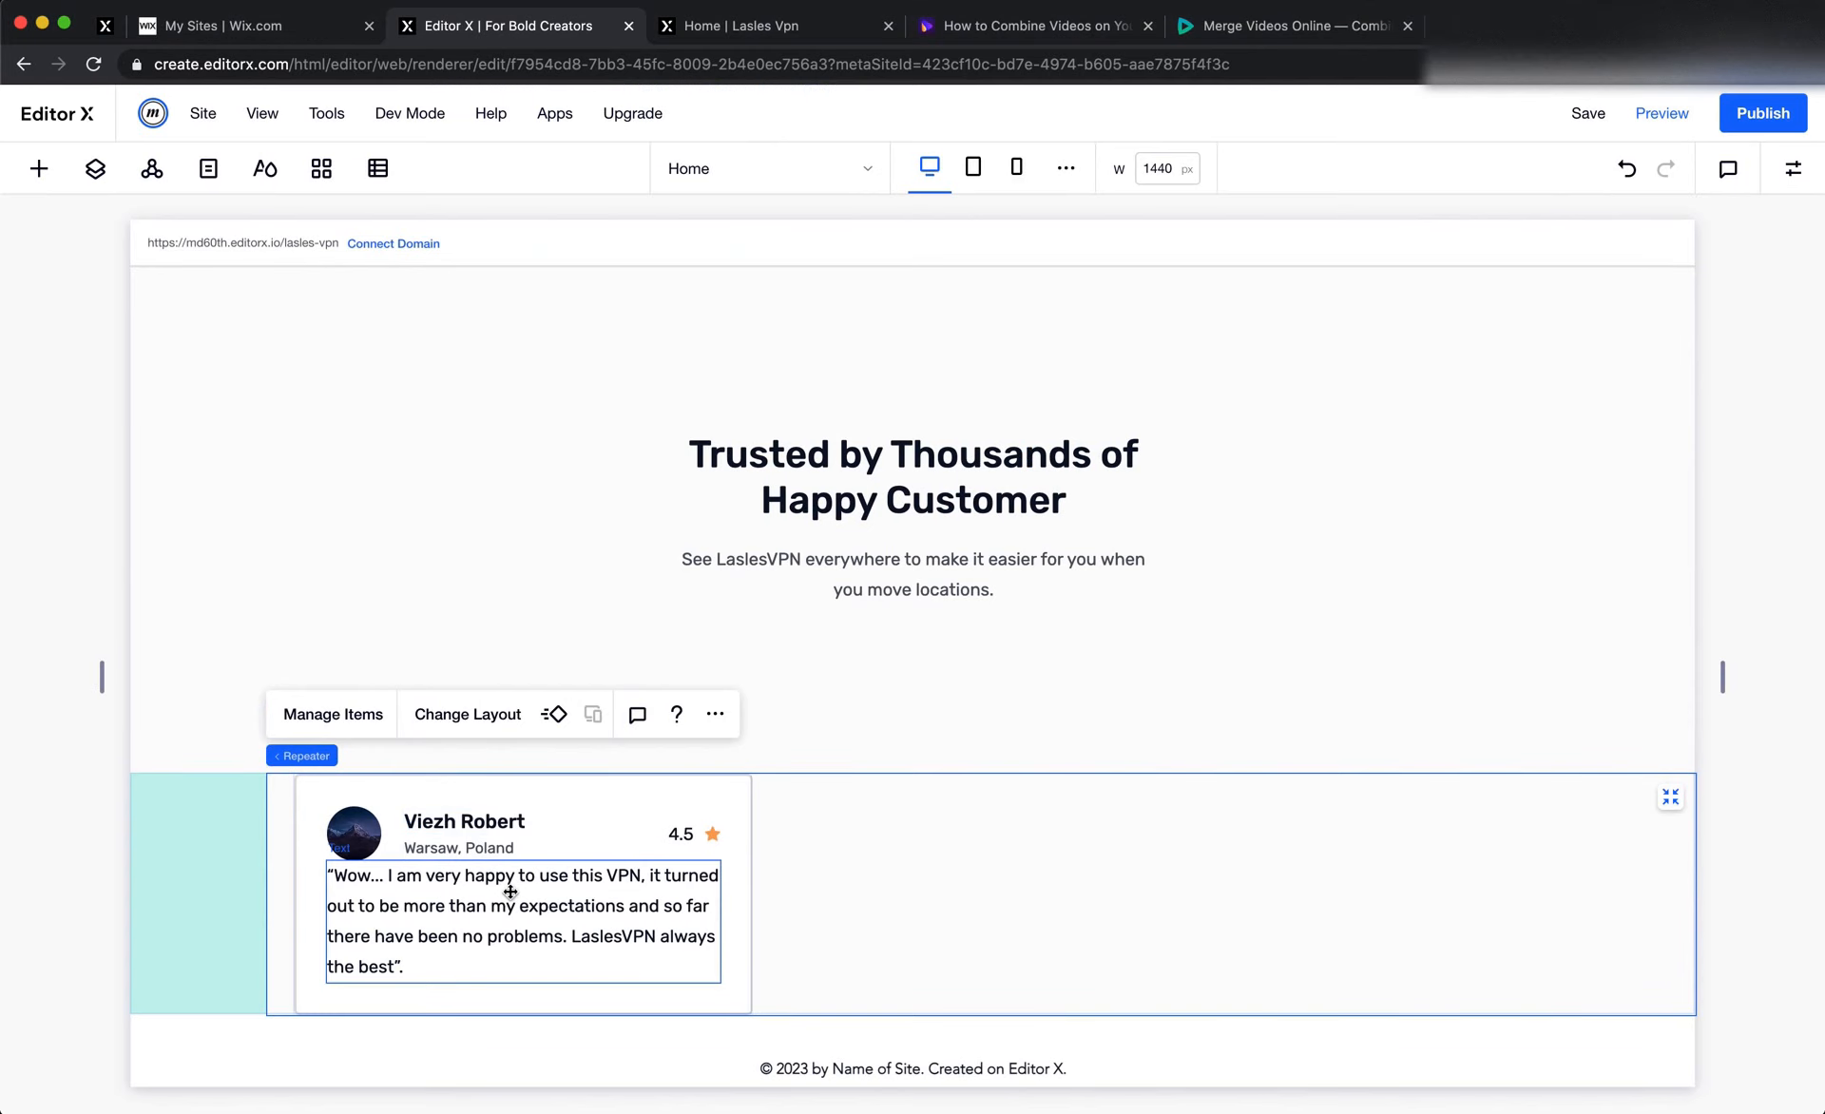
click(1792, 168)
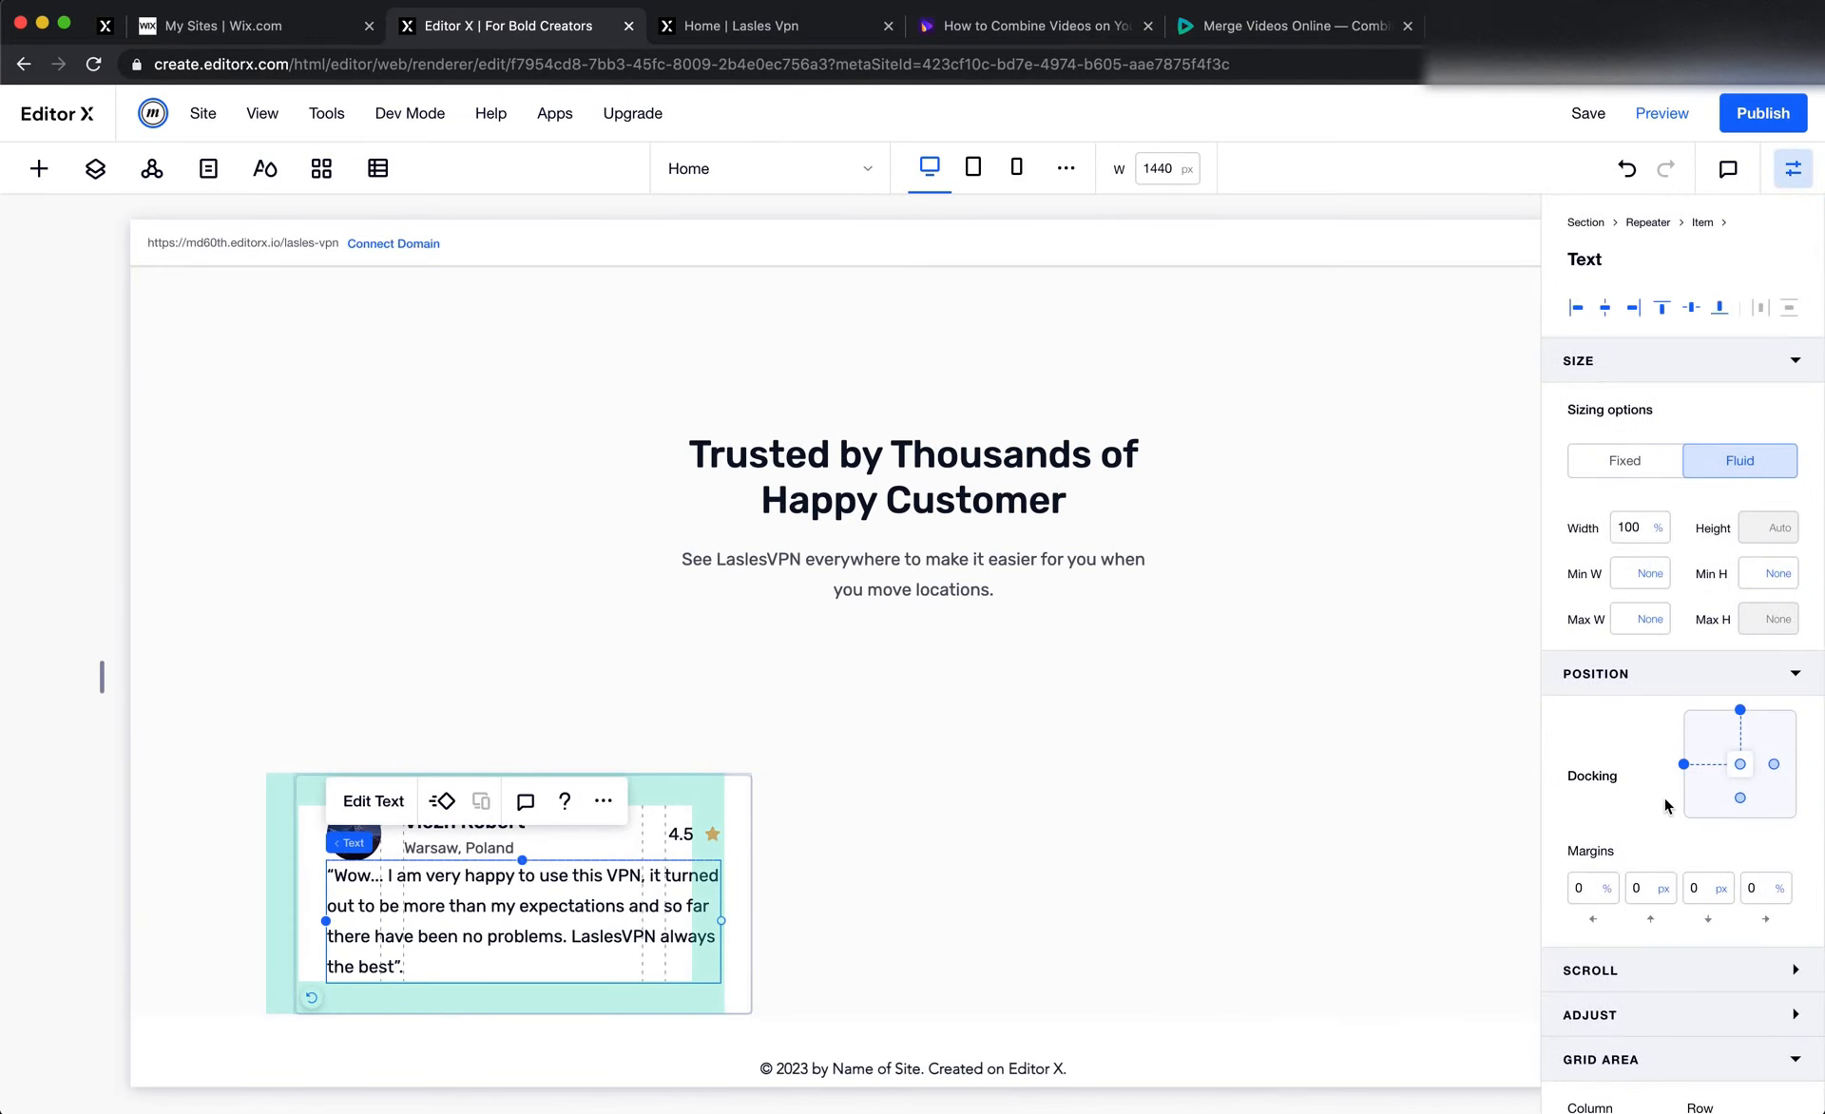
scroll(1631, 969, down, 2)
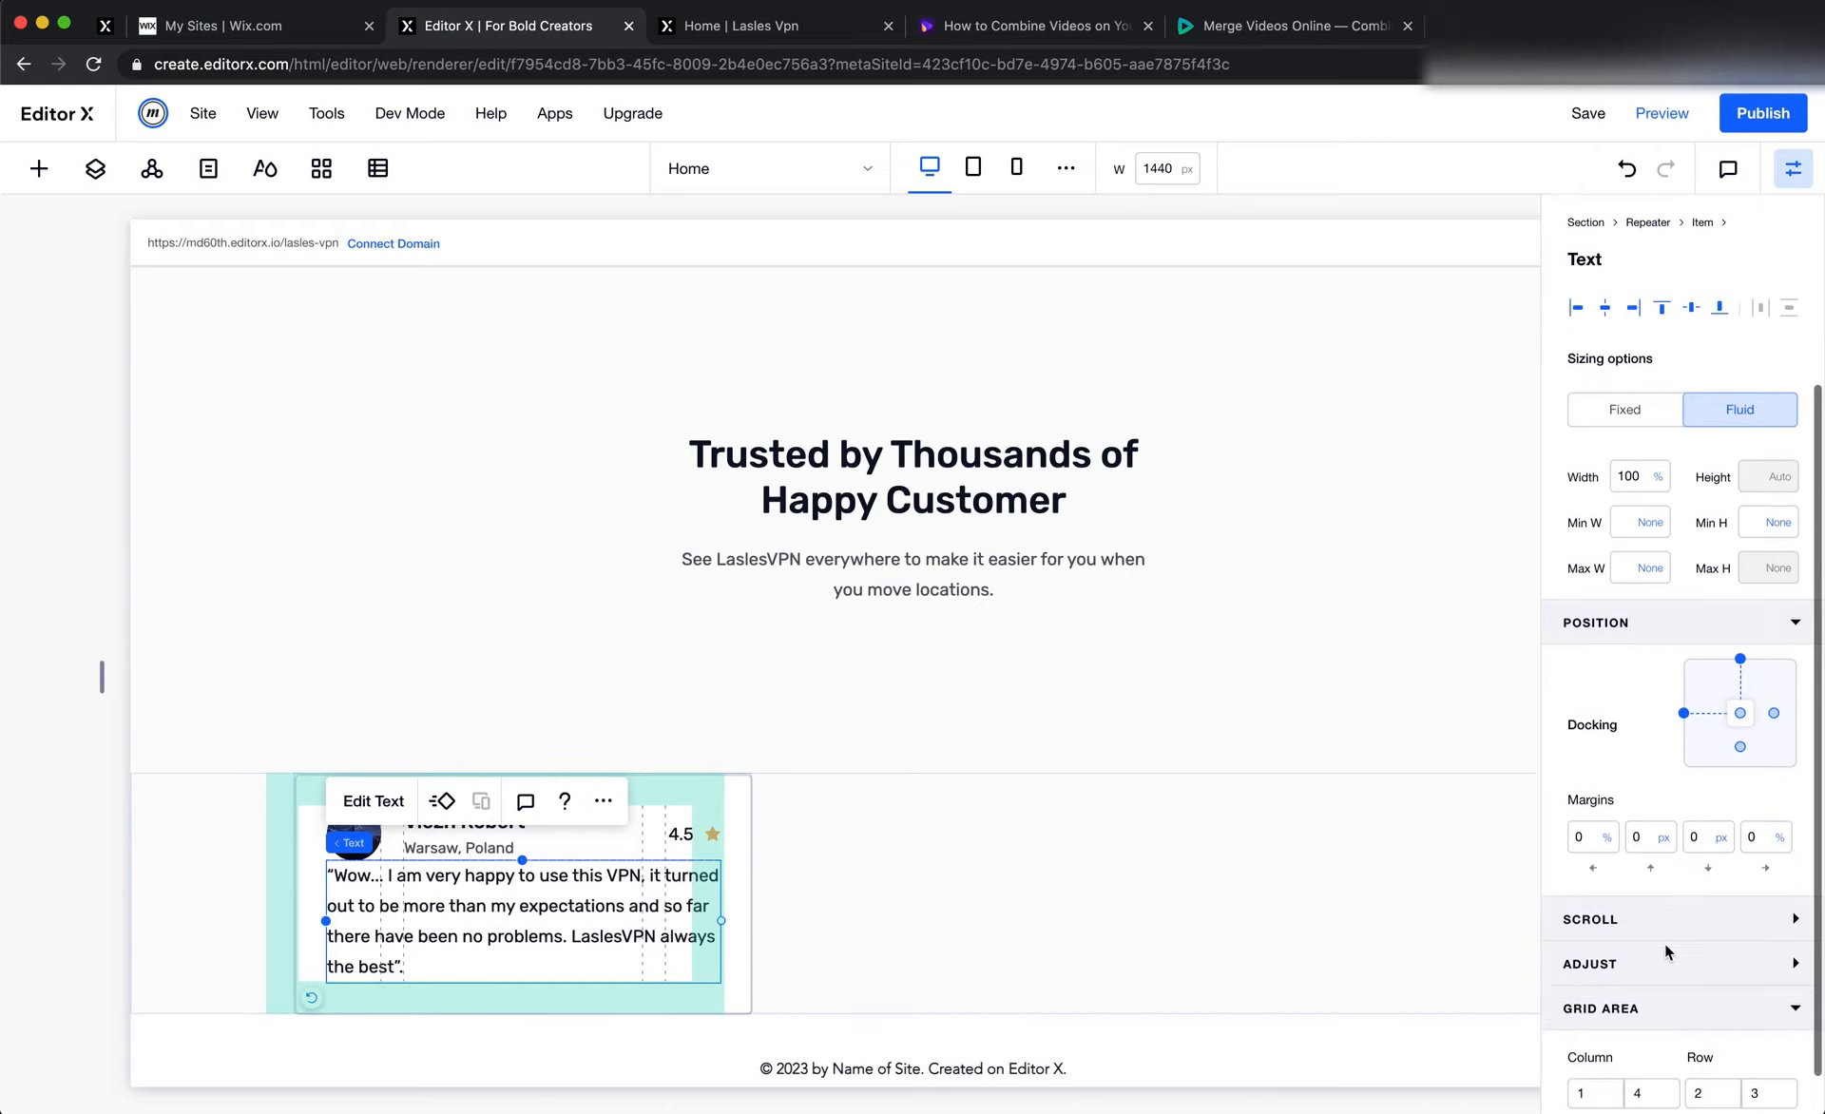
click(1645, 796)
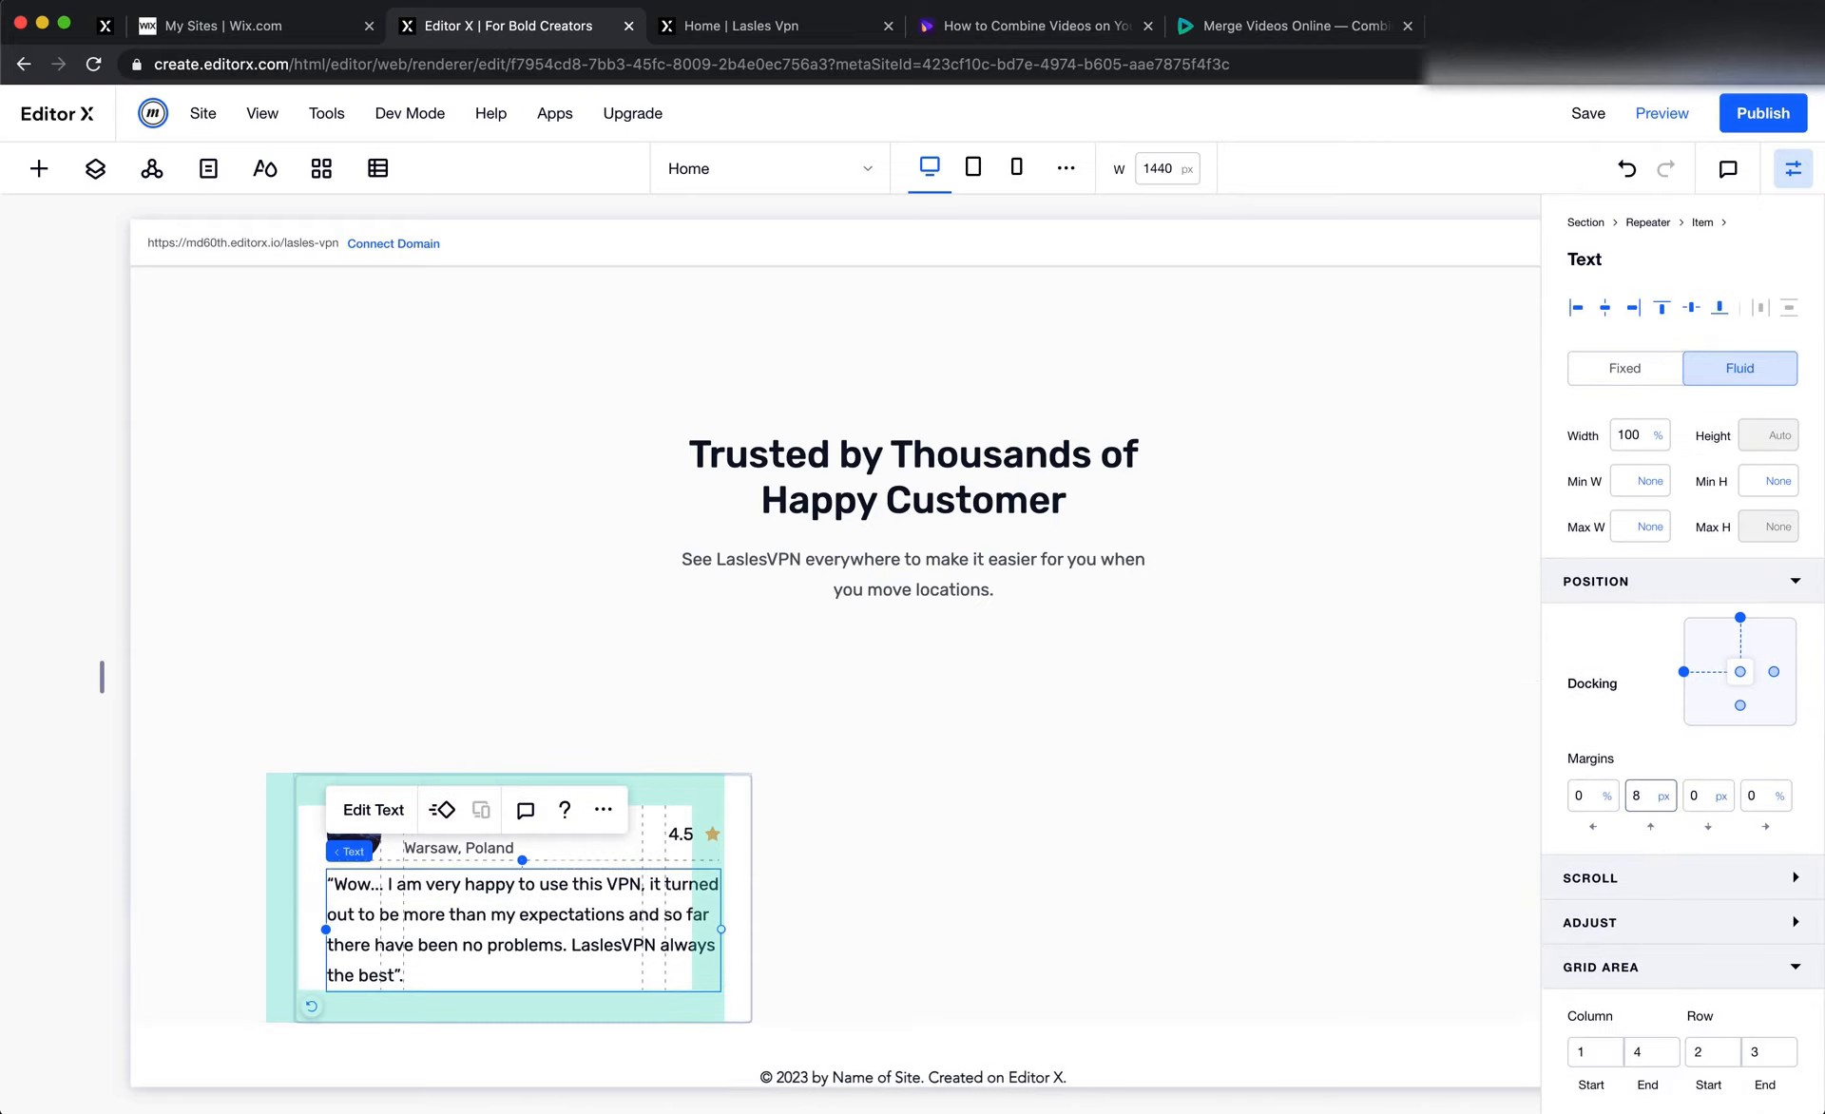
click(1301, 789)
Compare the quote text with the Figma card again, and set its top margin in Editor X to 10 px
key(super+Tab)
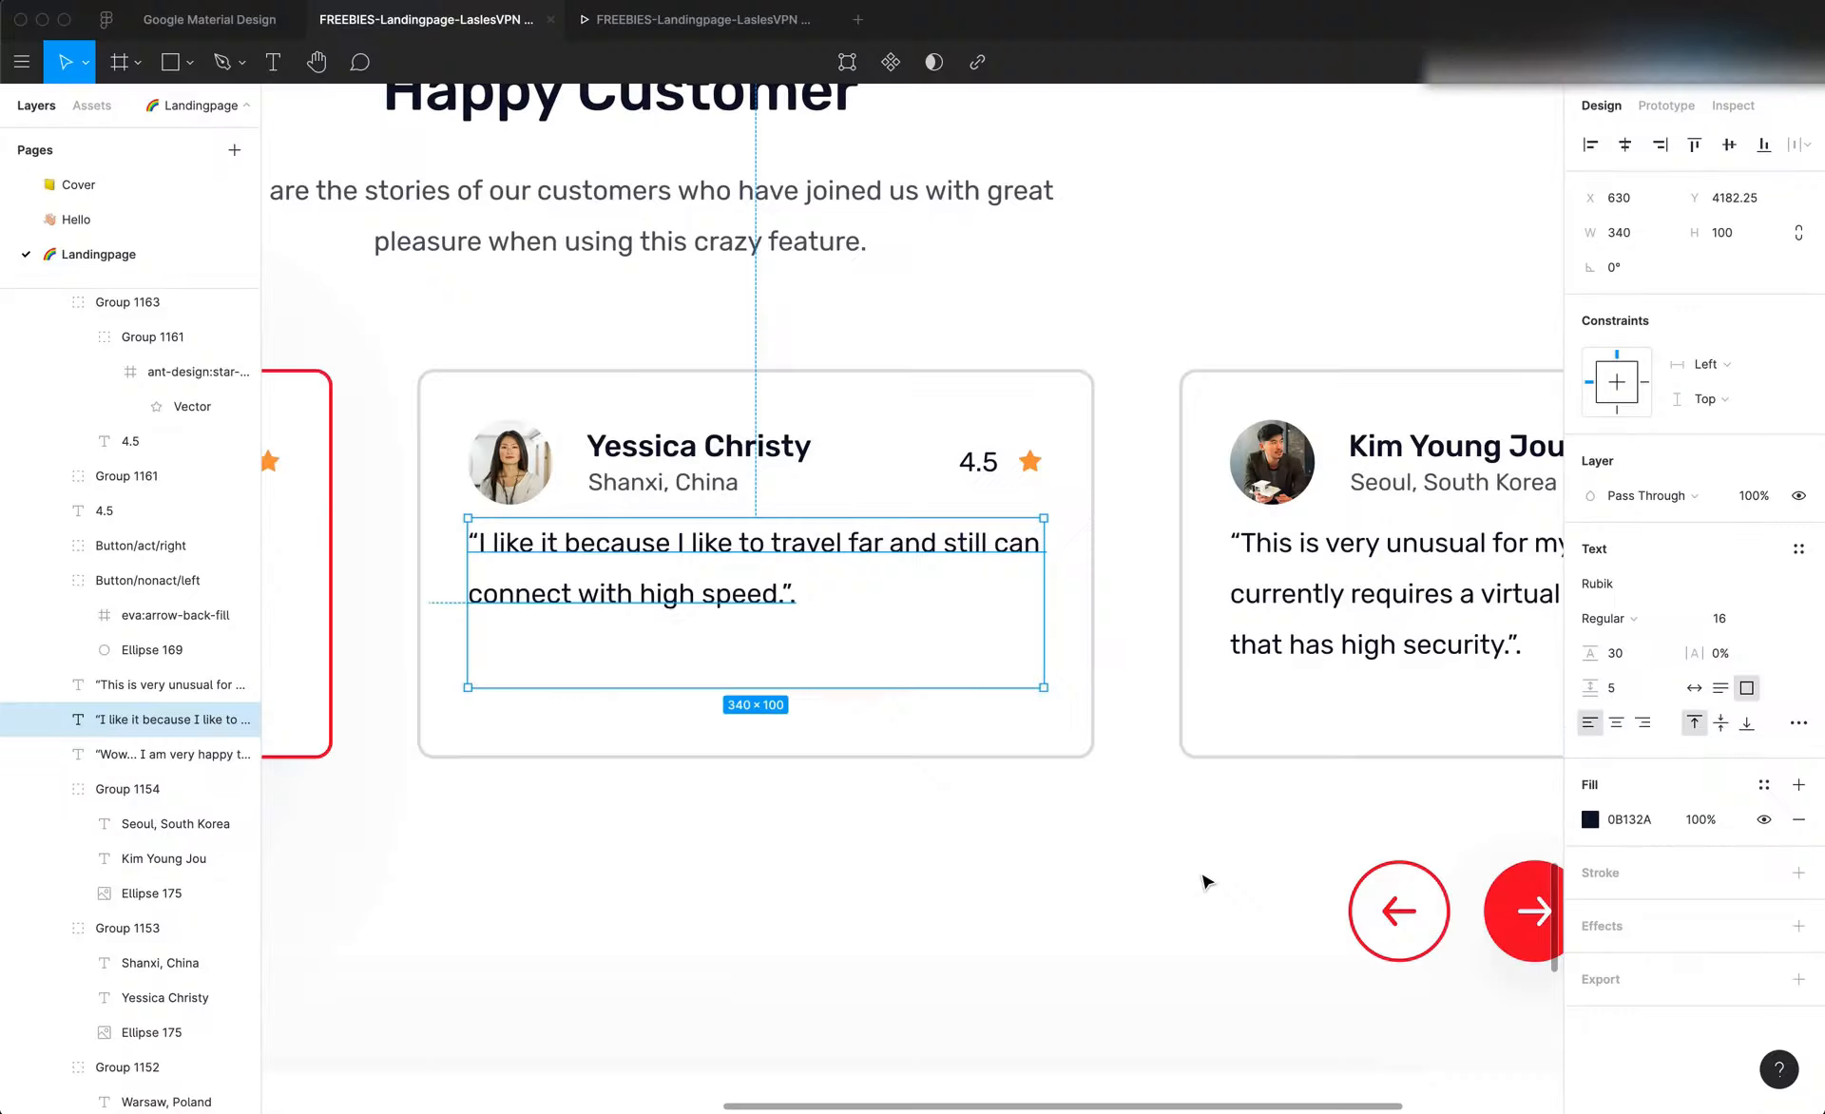
click(1036, 909)
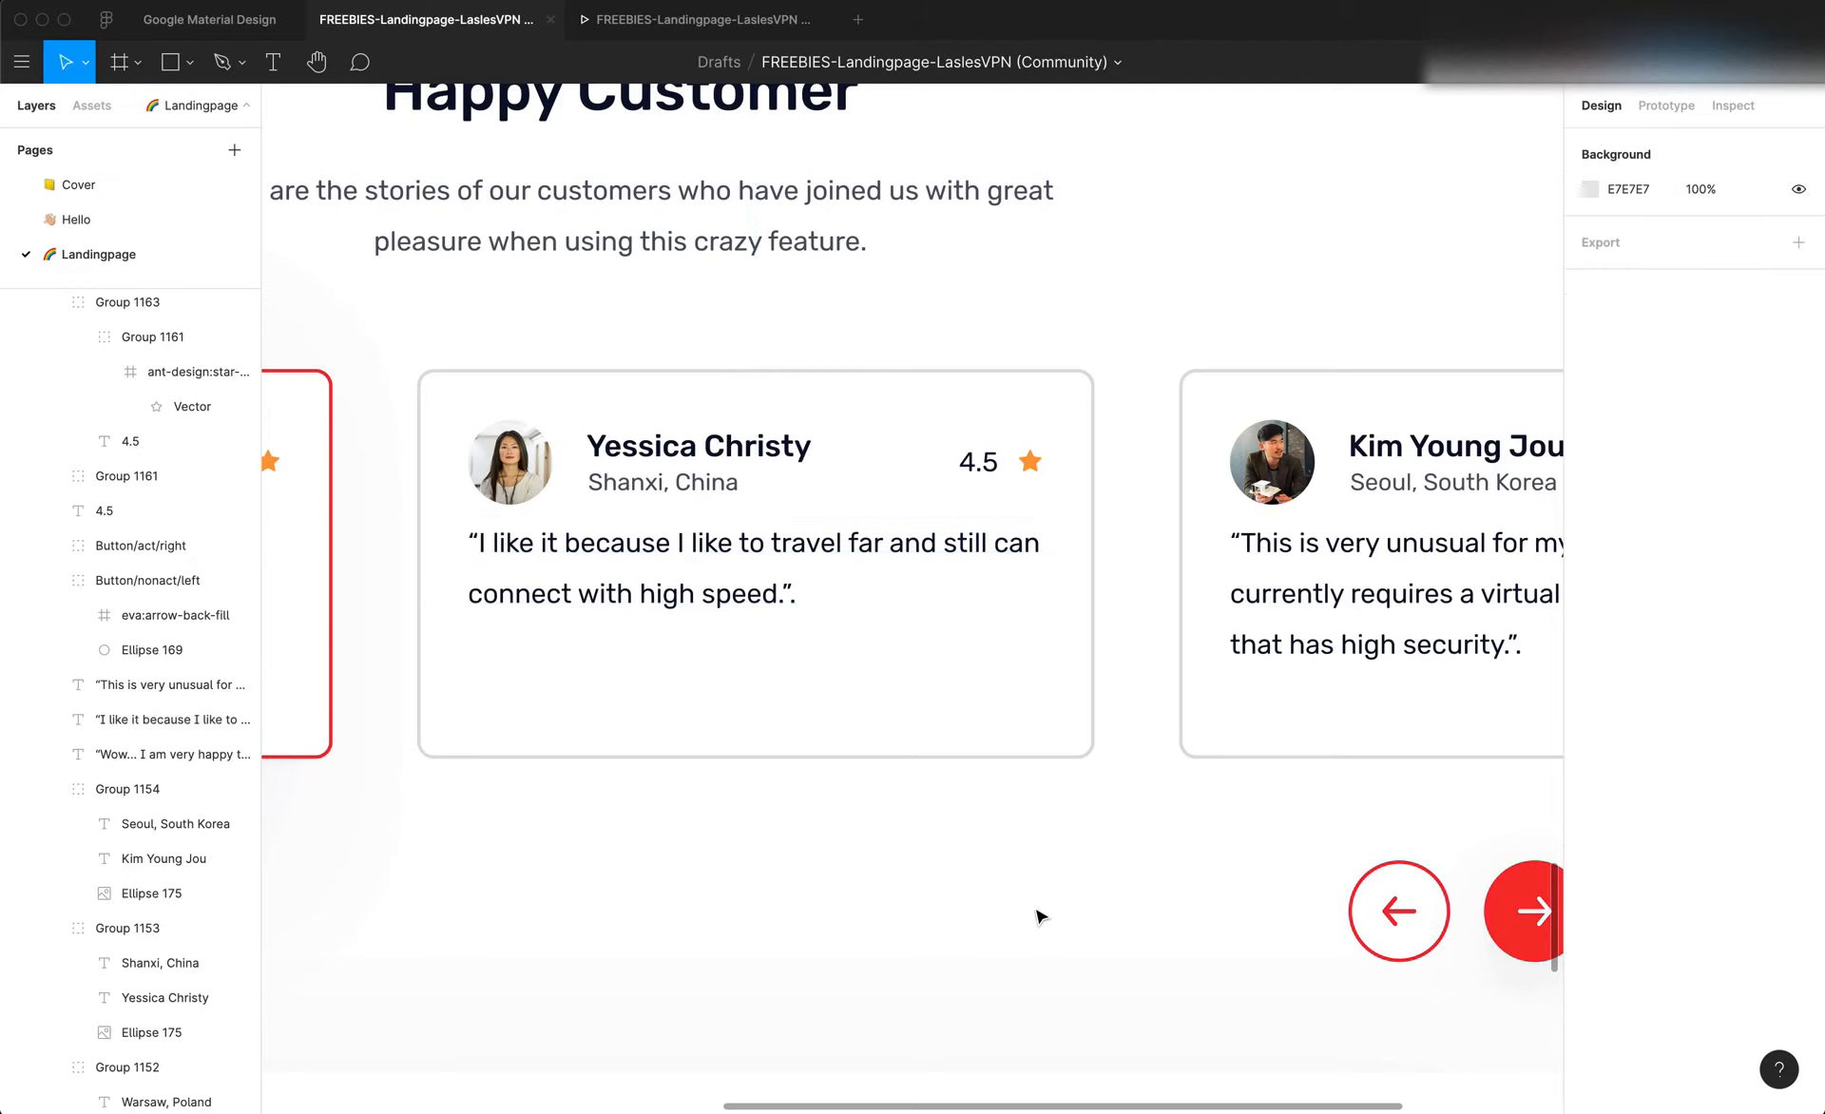
click(805, 555)
double_click(747, 551)
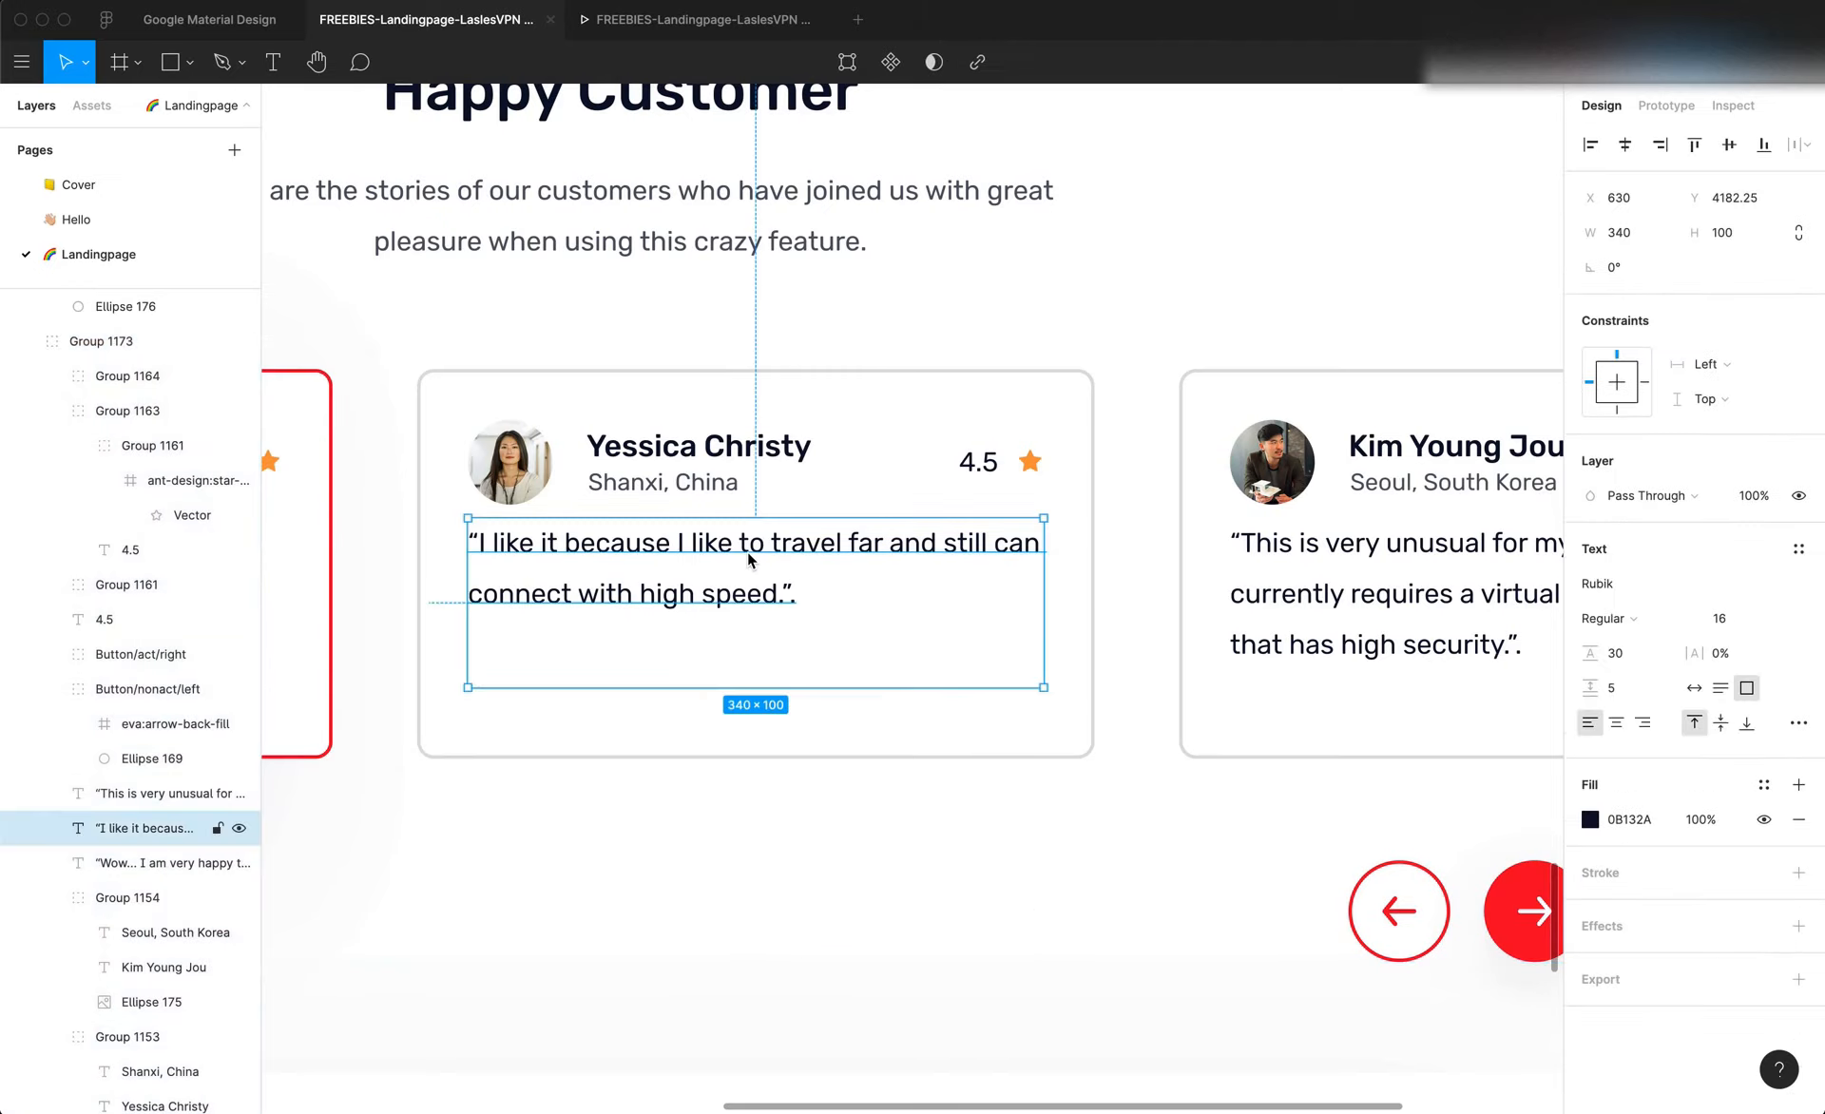
key(super+Tab)
click(613, 935)
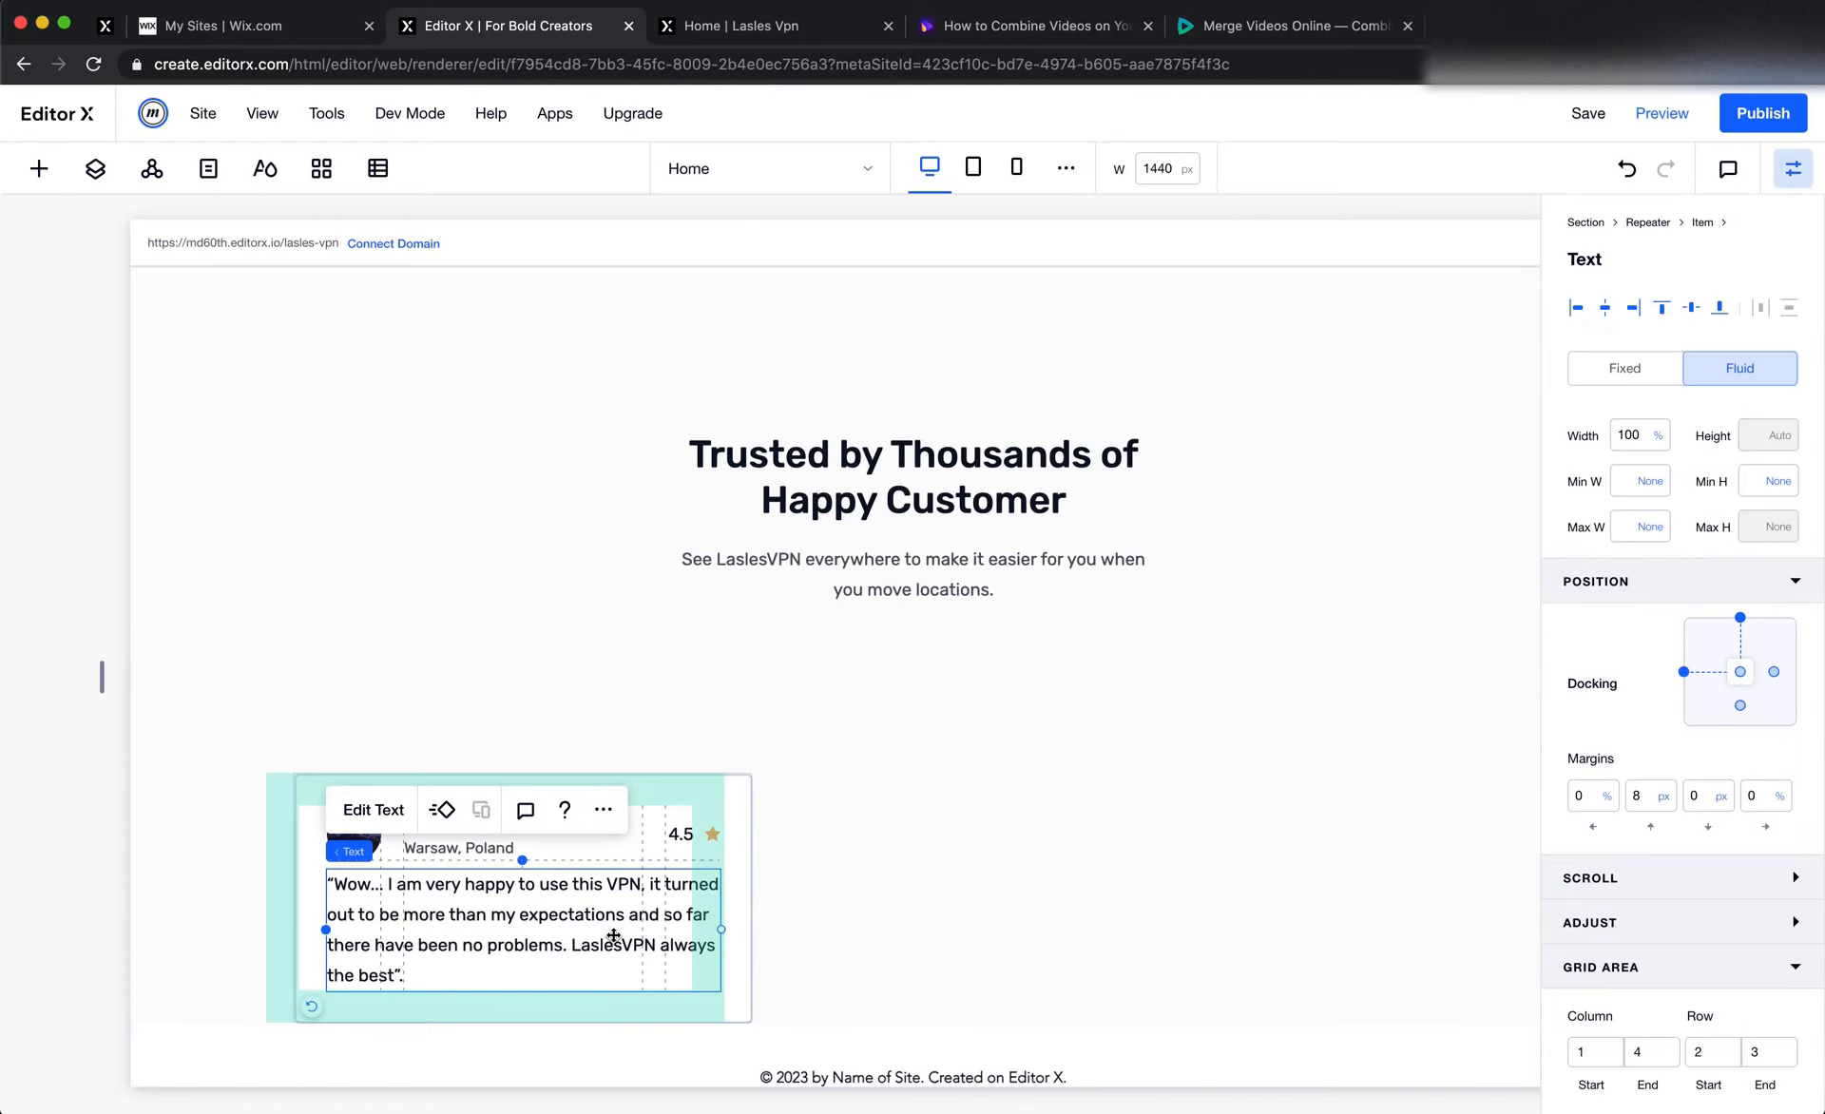
click(1639, 797)
text(10)
click(1175, 693)
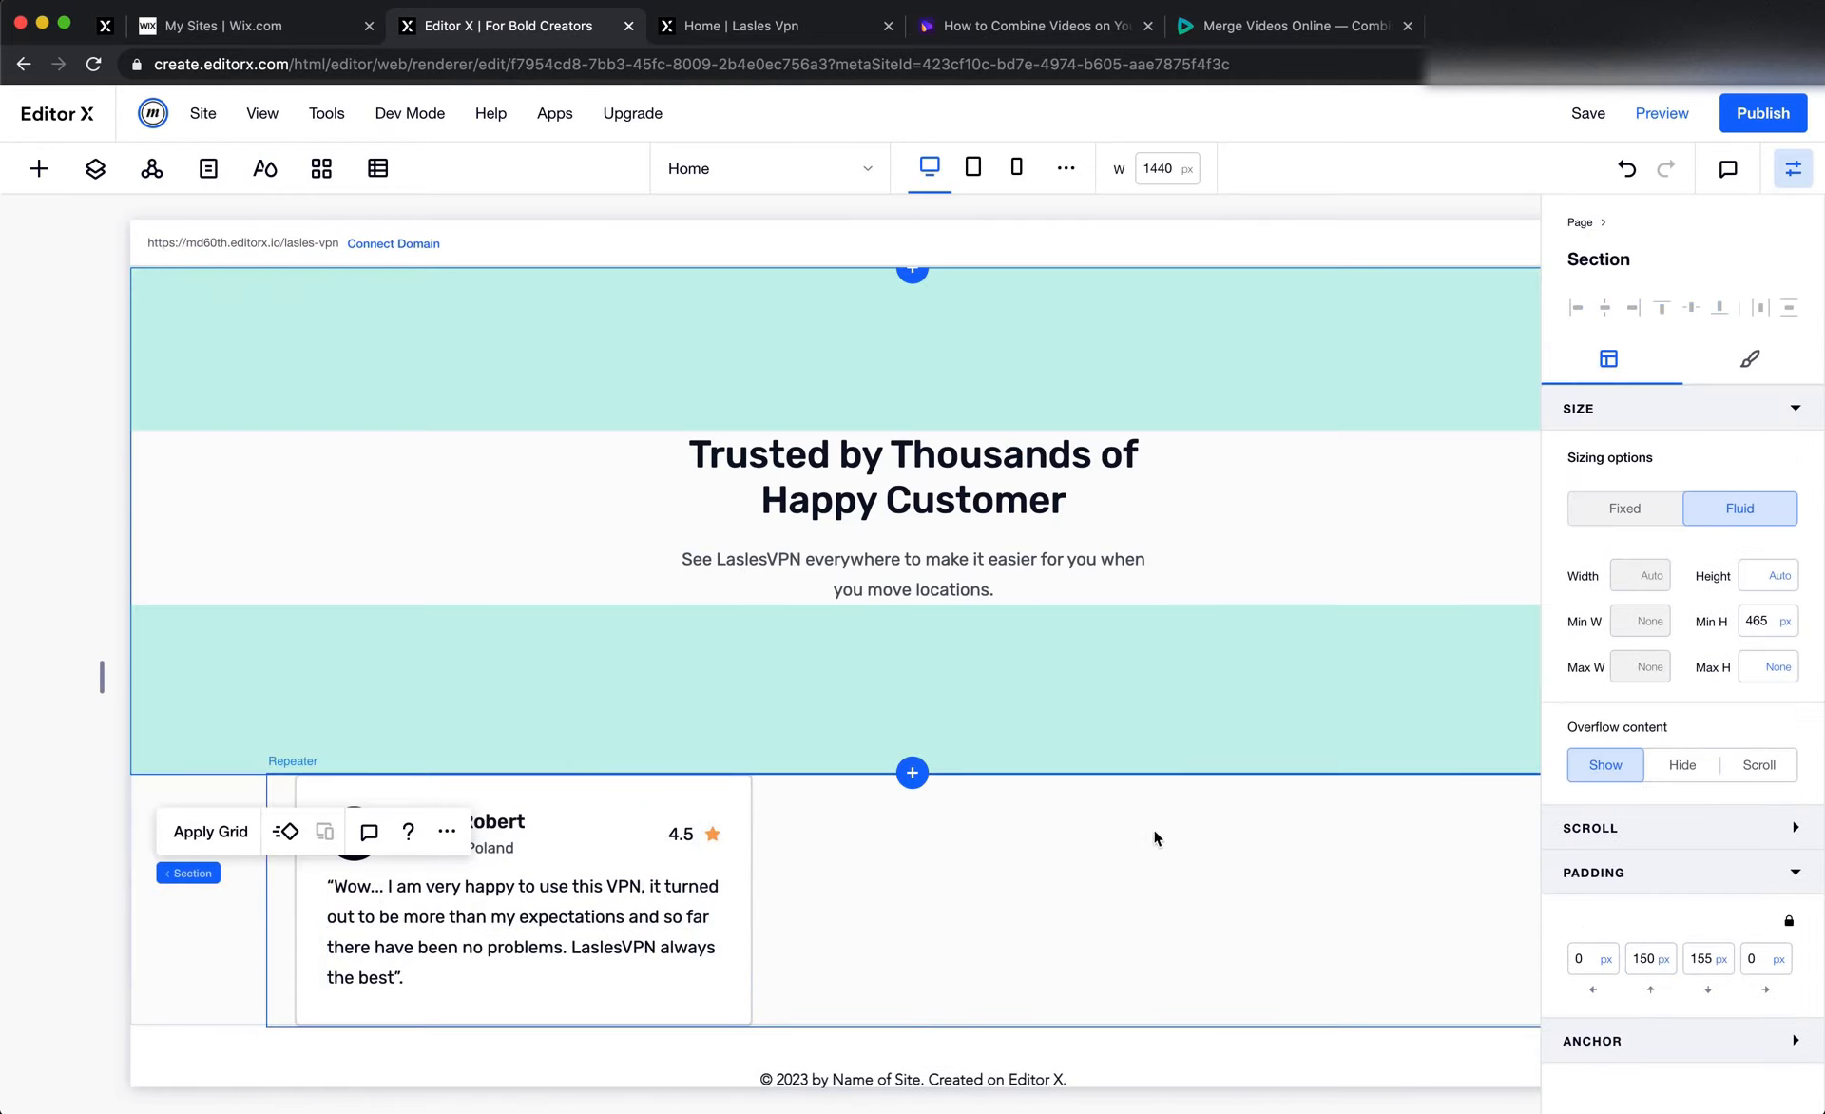
Switch to Figma and examine the row of testimonial cards, including the first card, before returning to Editor X
click(719, 575)
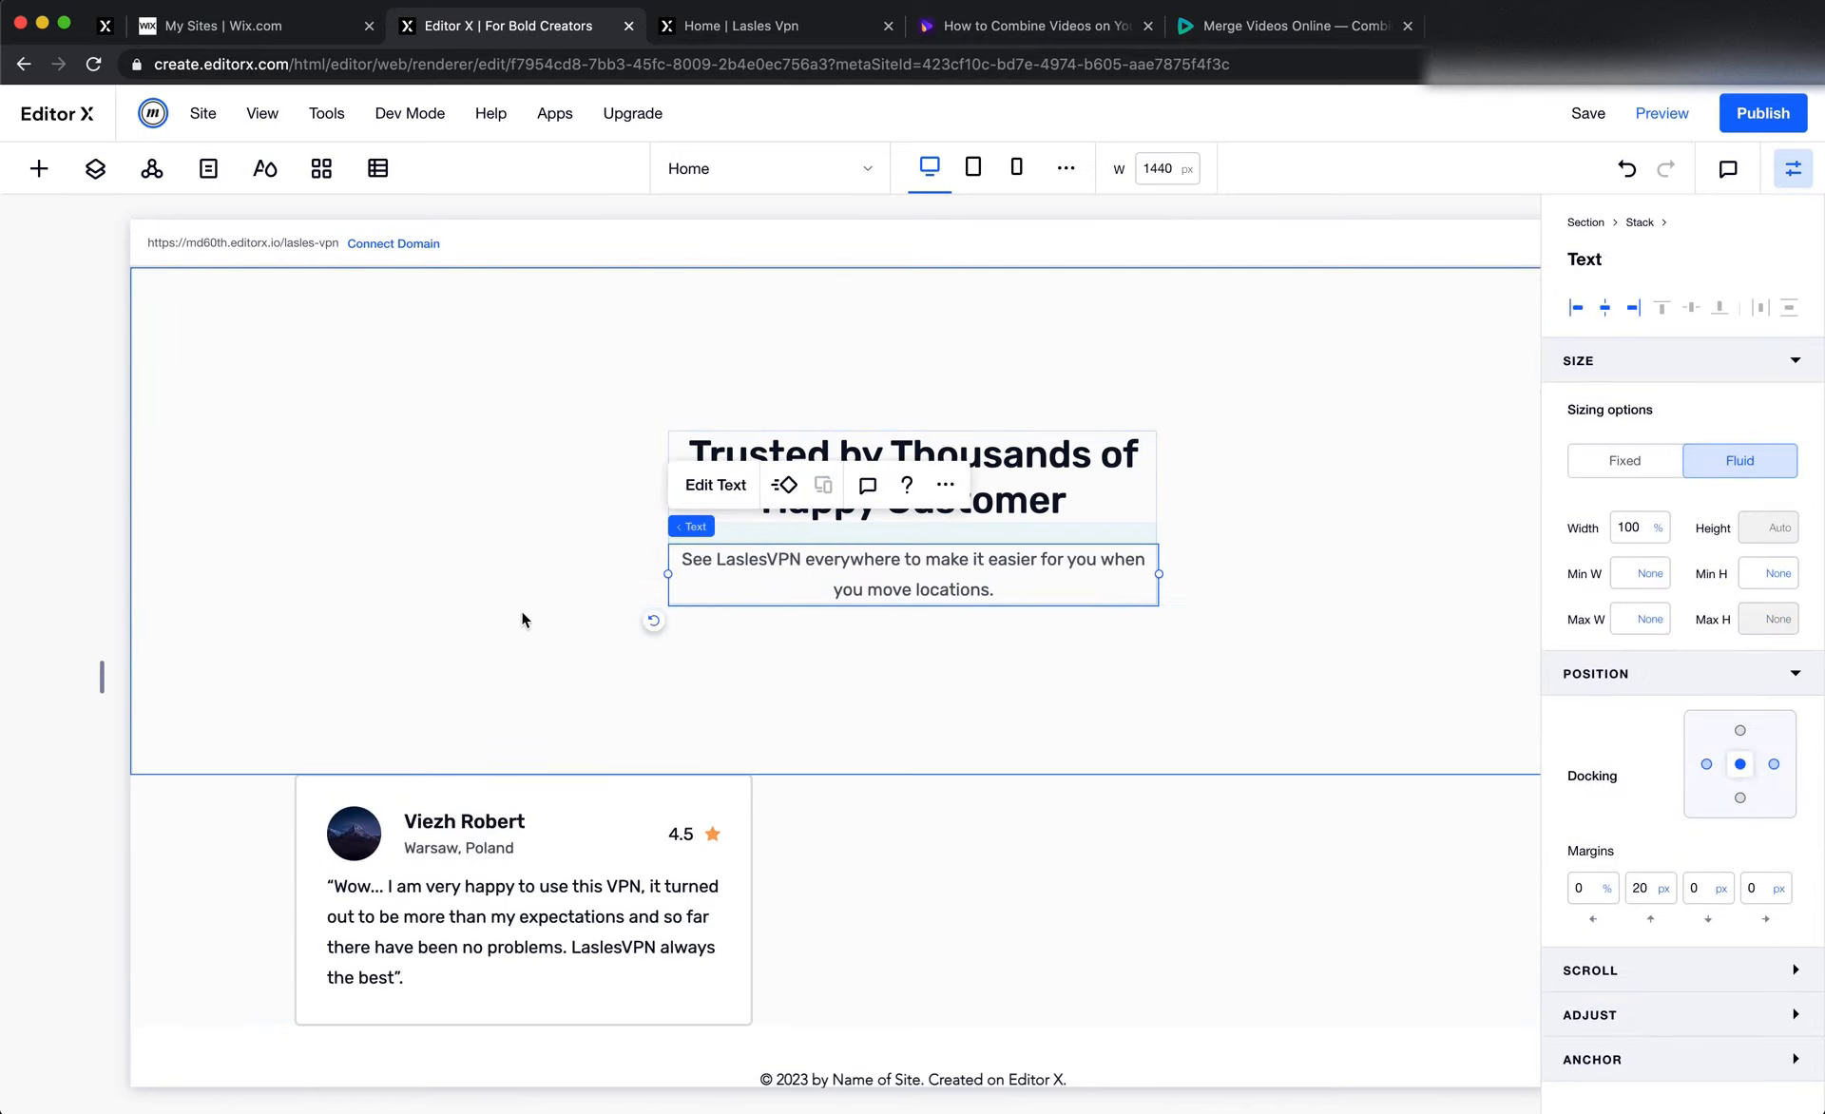
key(super+Tab)
click(631, 960)
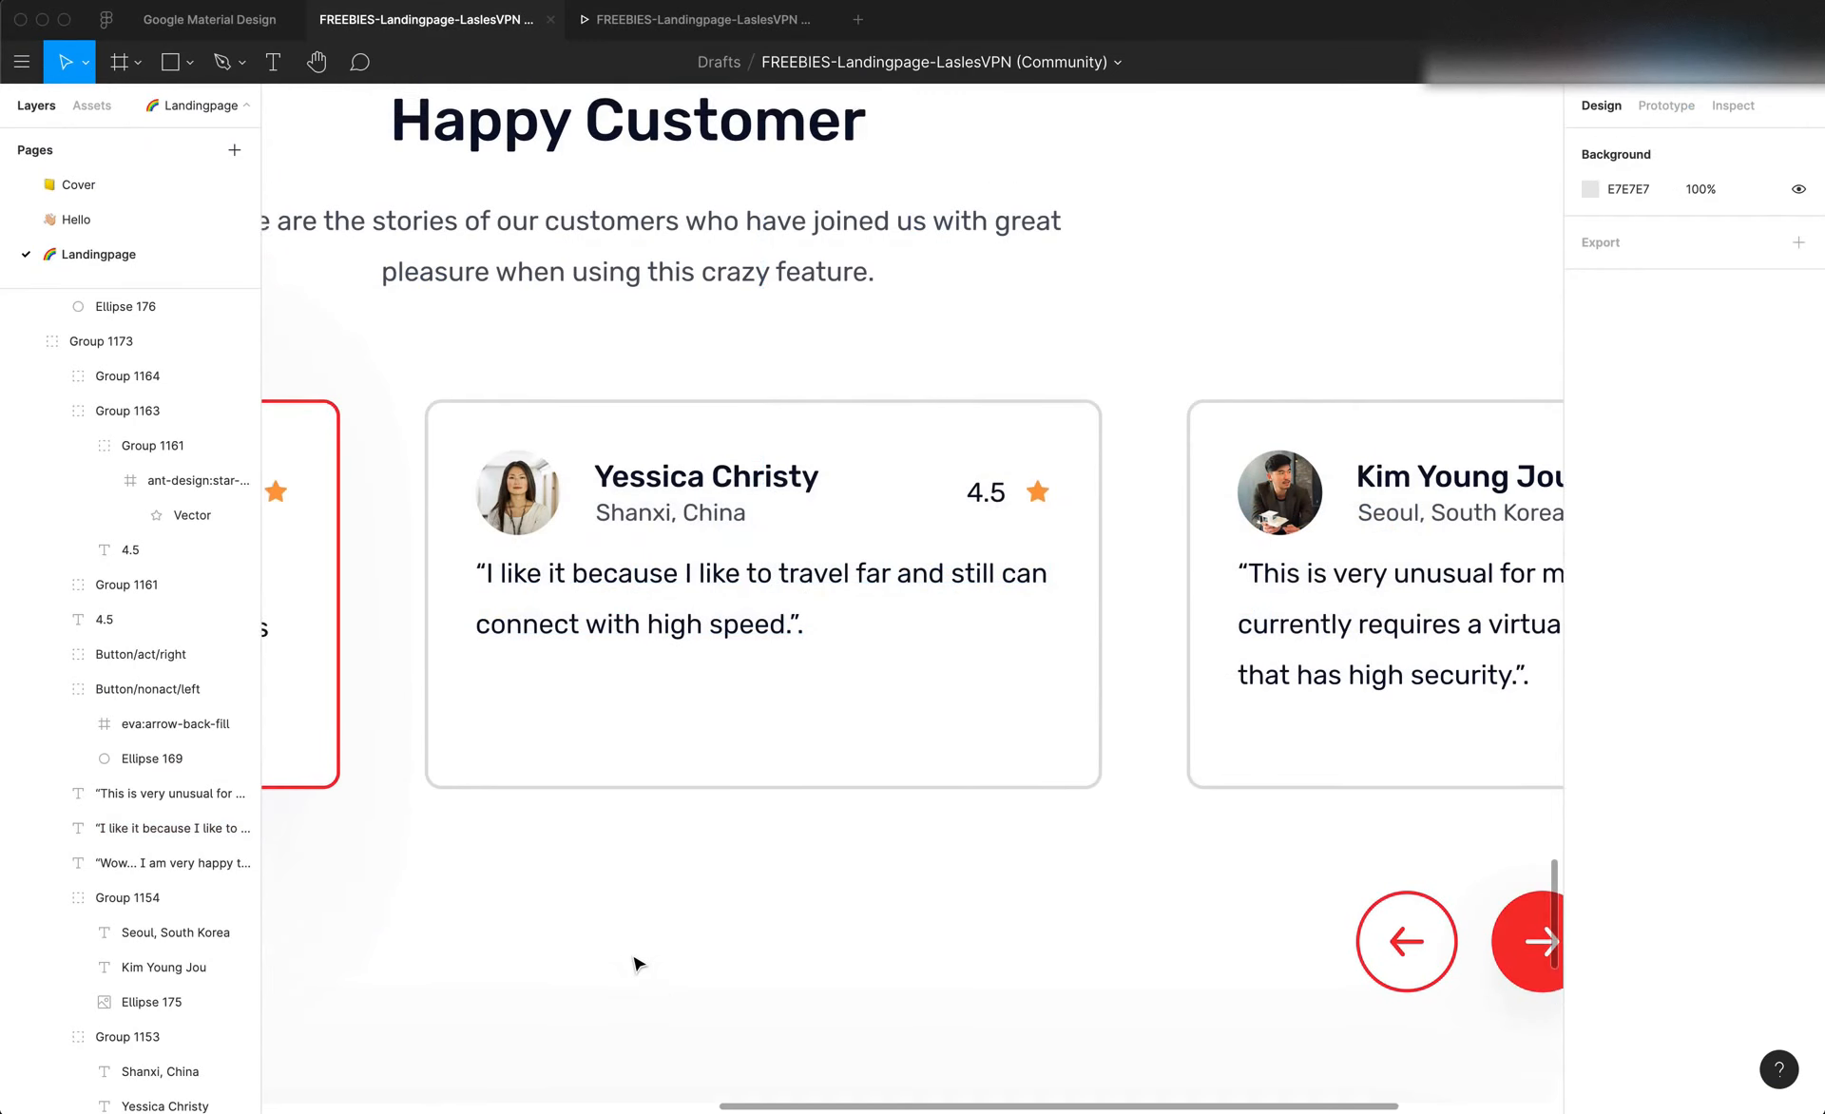
scroll(634, 963, up, 3)
scroll(635, 963, left, 5)
scroll(635, 963, right, 15)
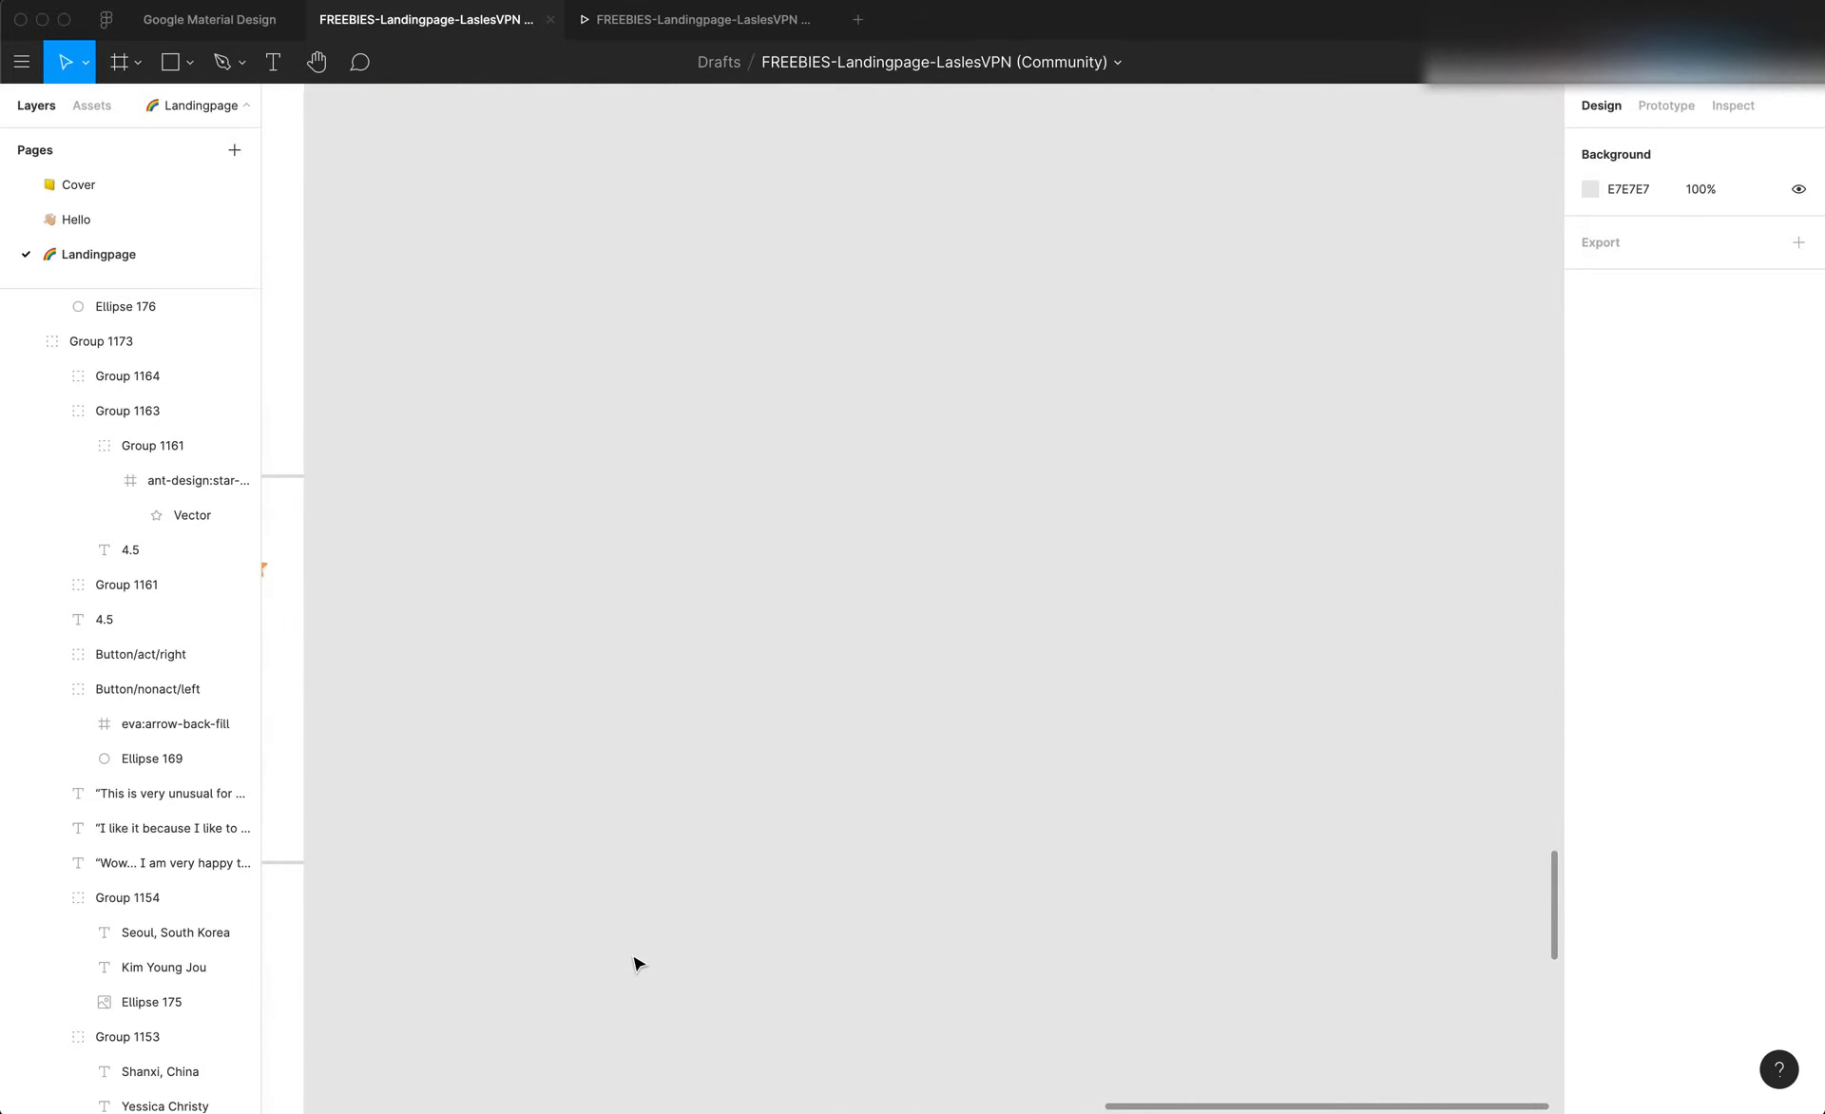
scroll(633, 960, left, 10)
key(super+Tab)
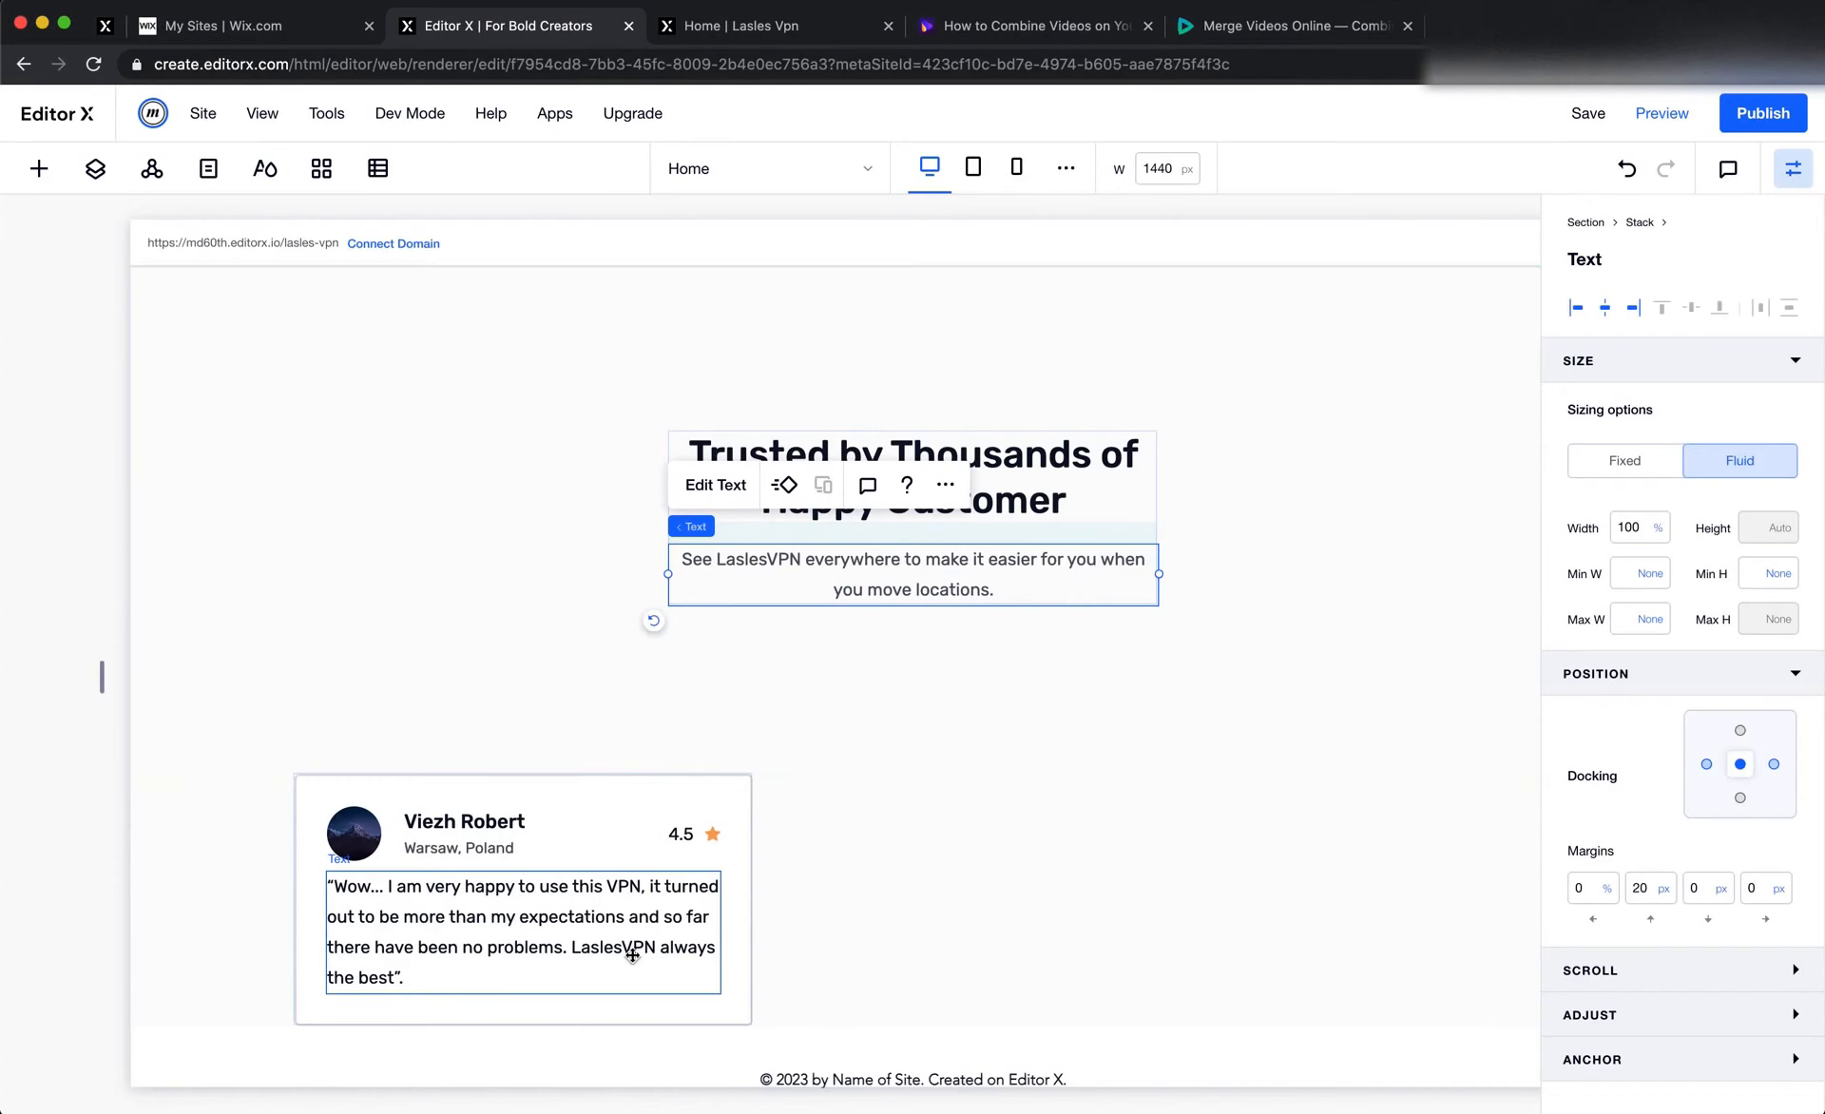
Duplicate the testimonial card item twice in the repeater to make three cards
click(840, 827)
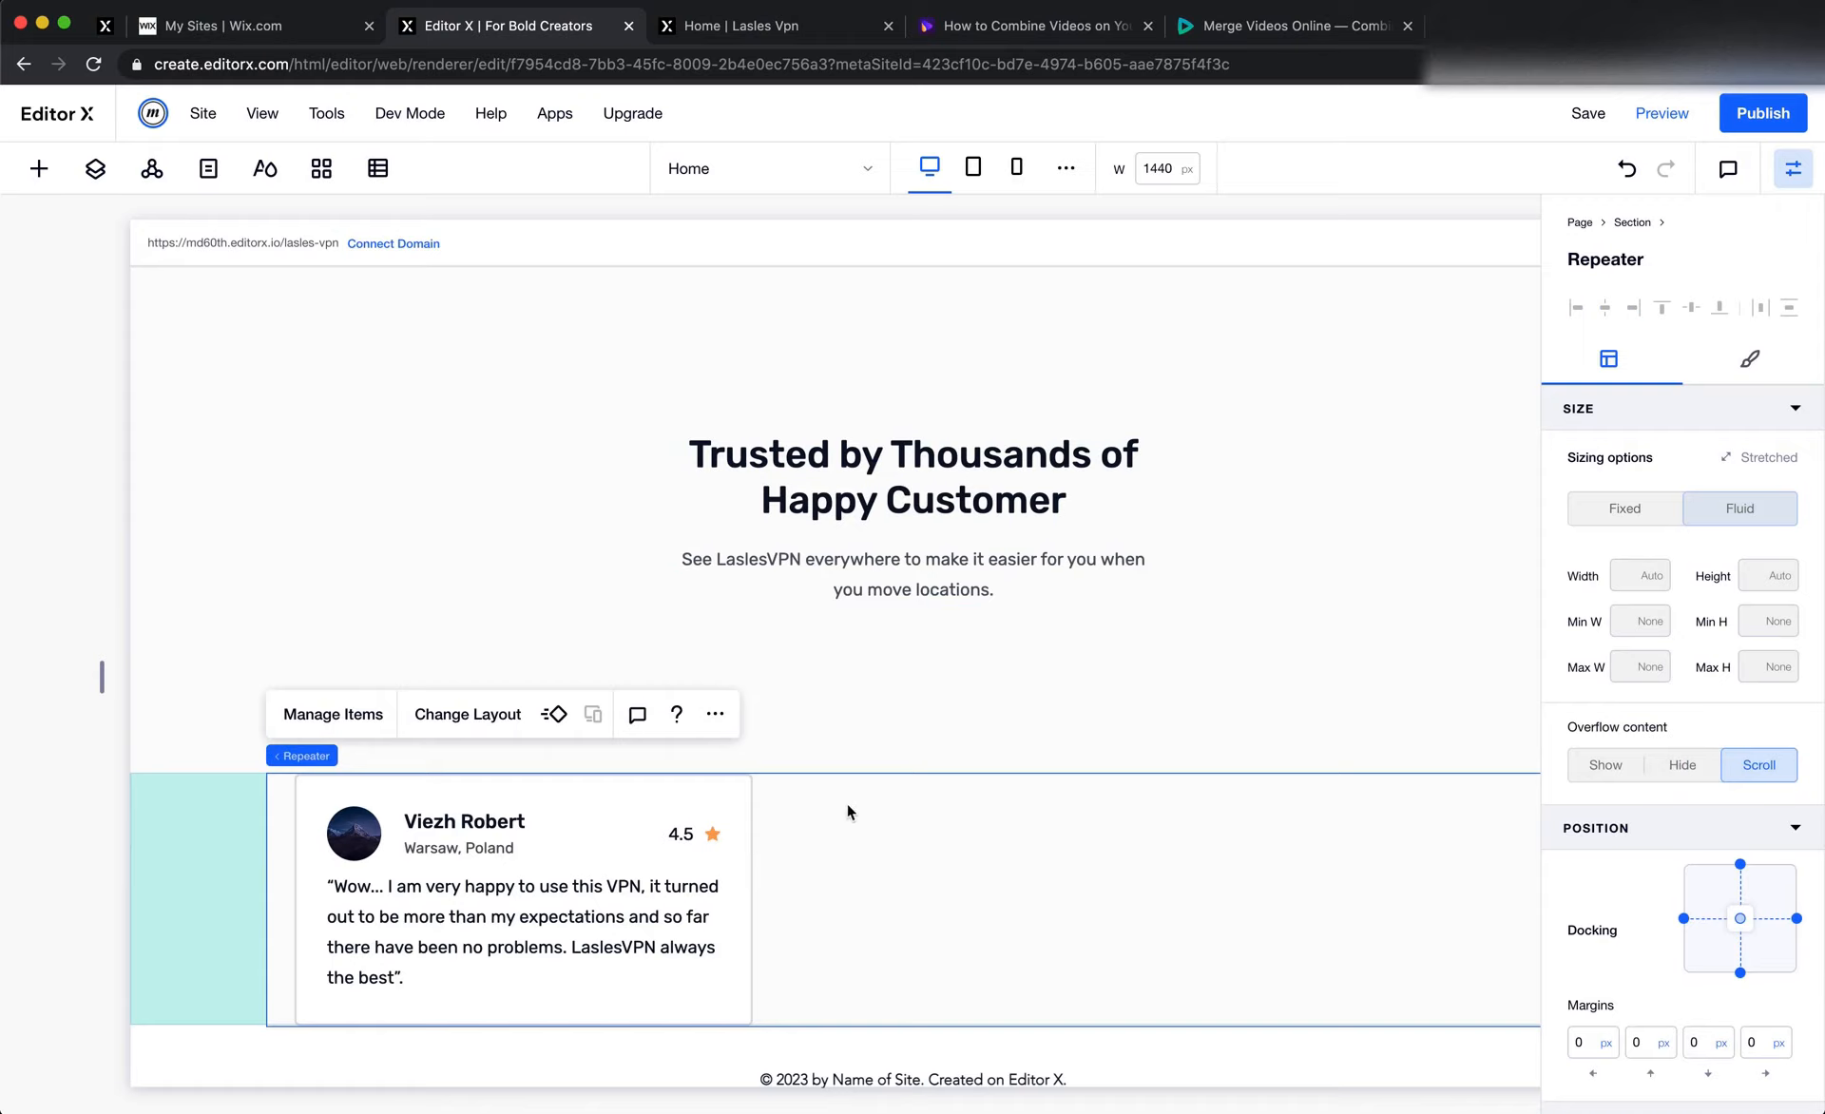
click(333, 713)
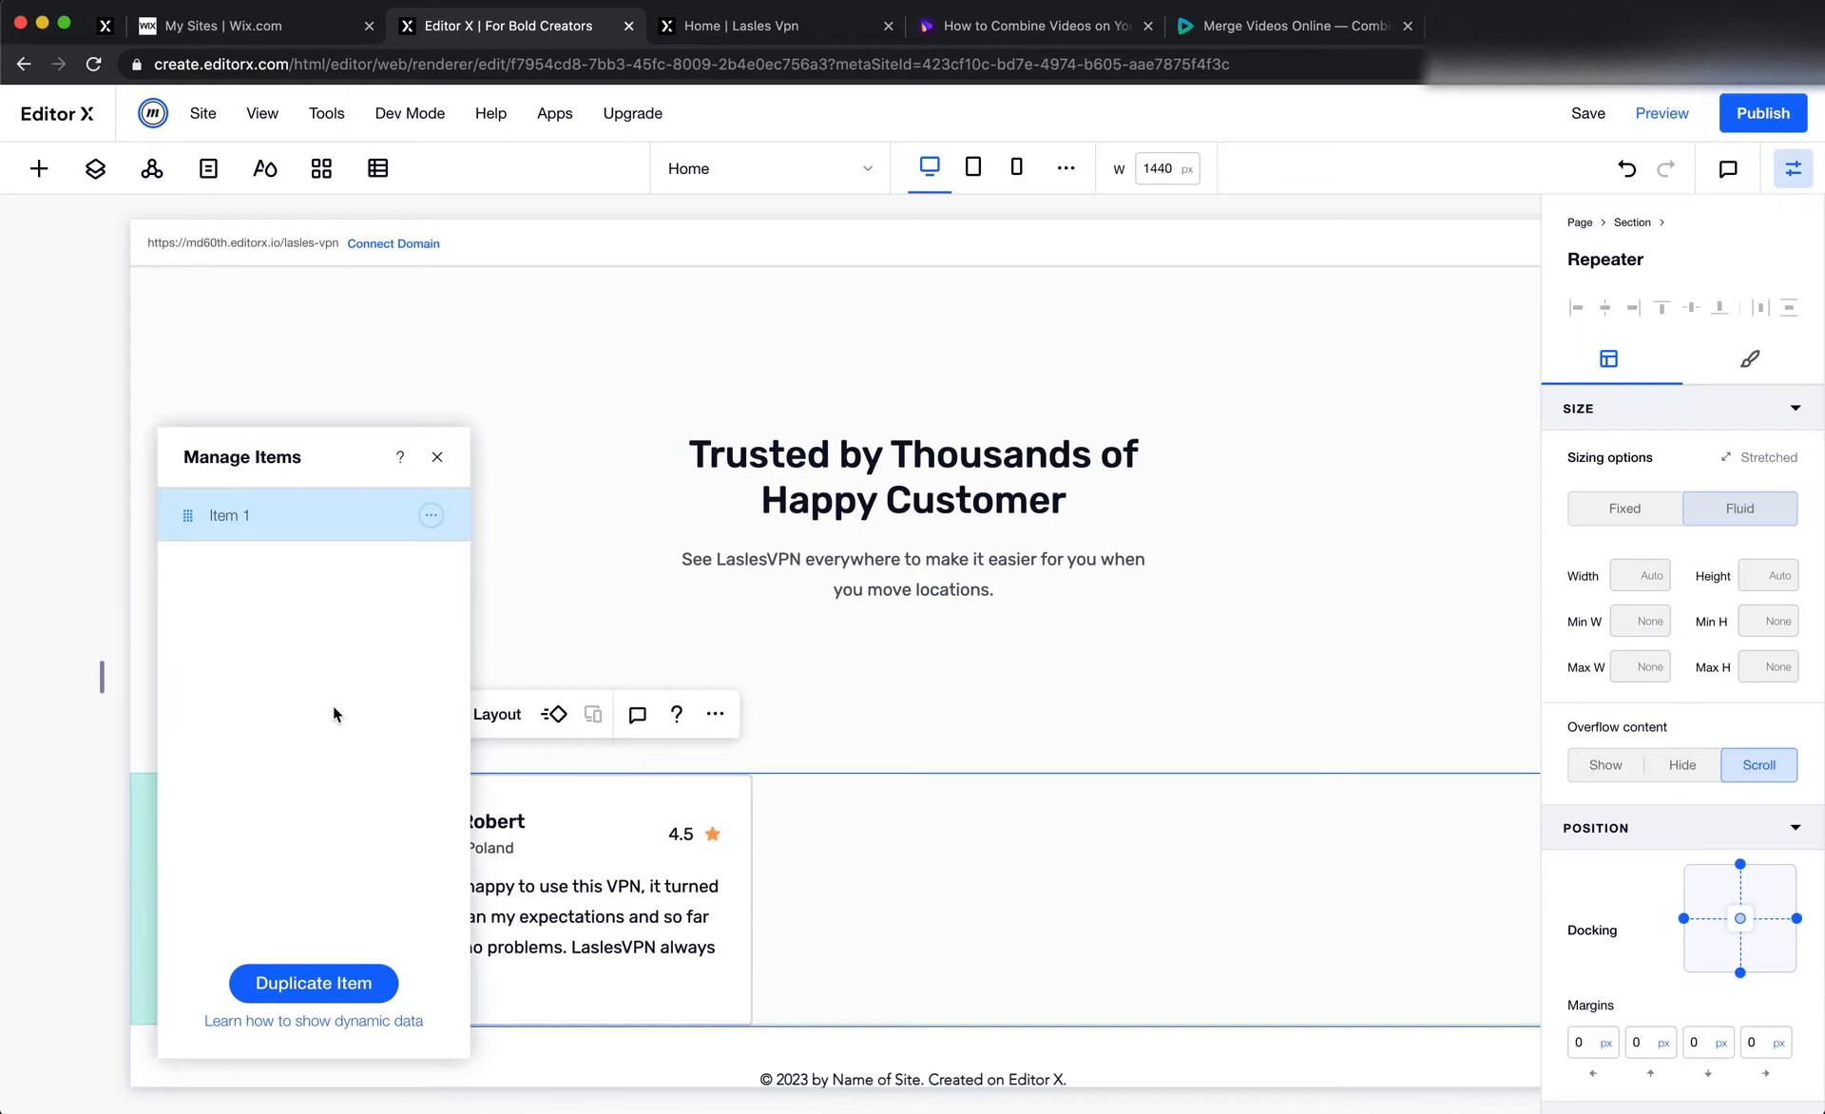
click(431, 518)
click(499, 509)
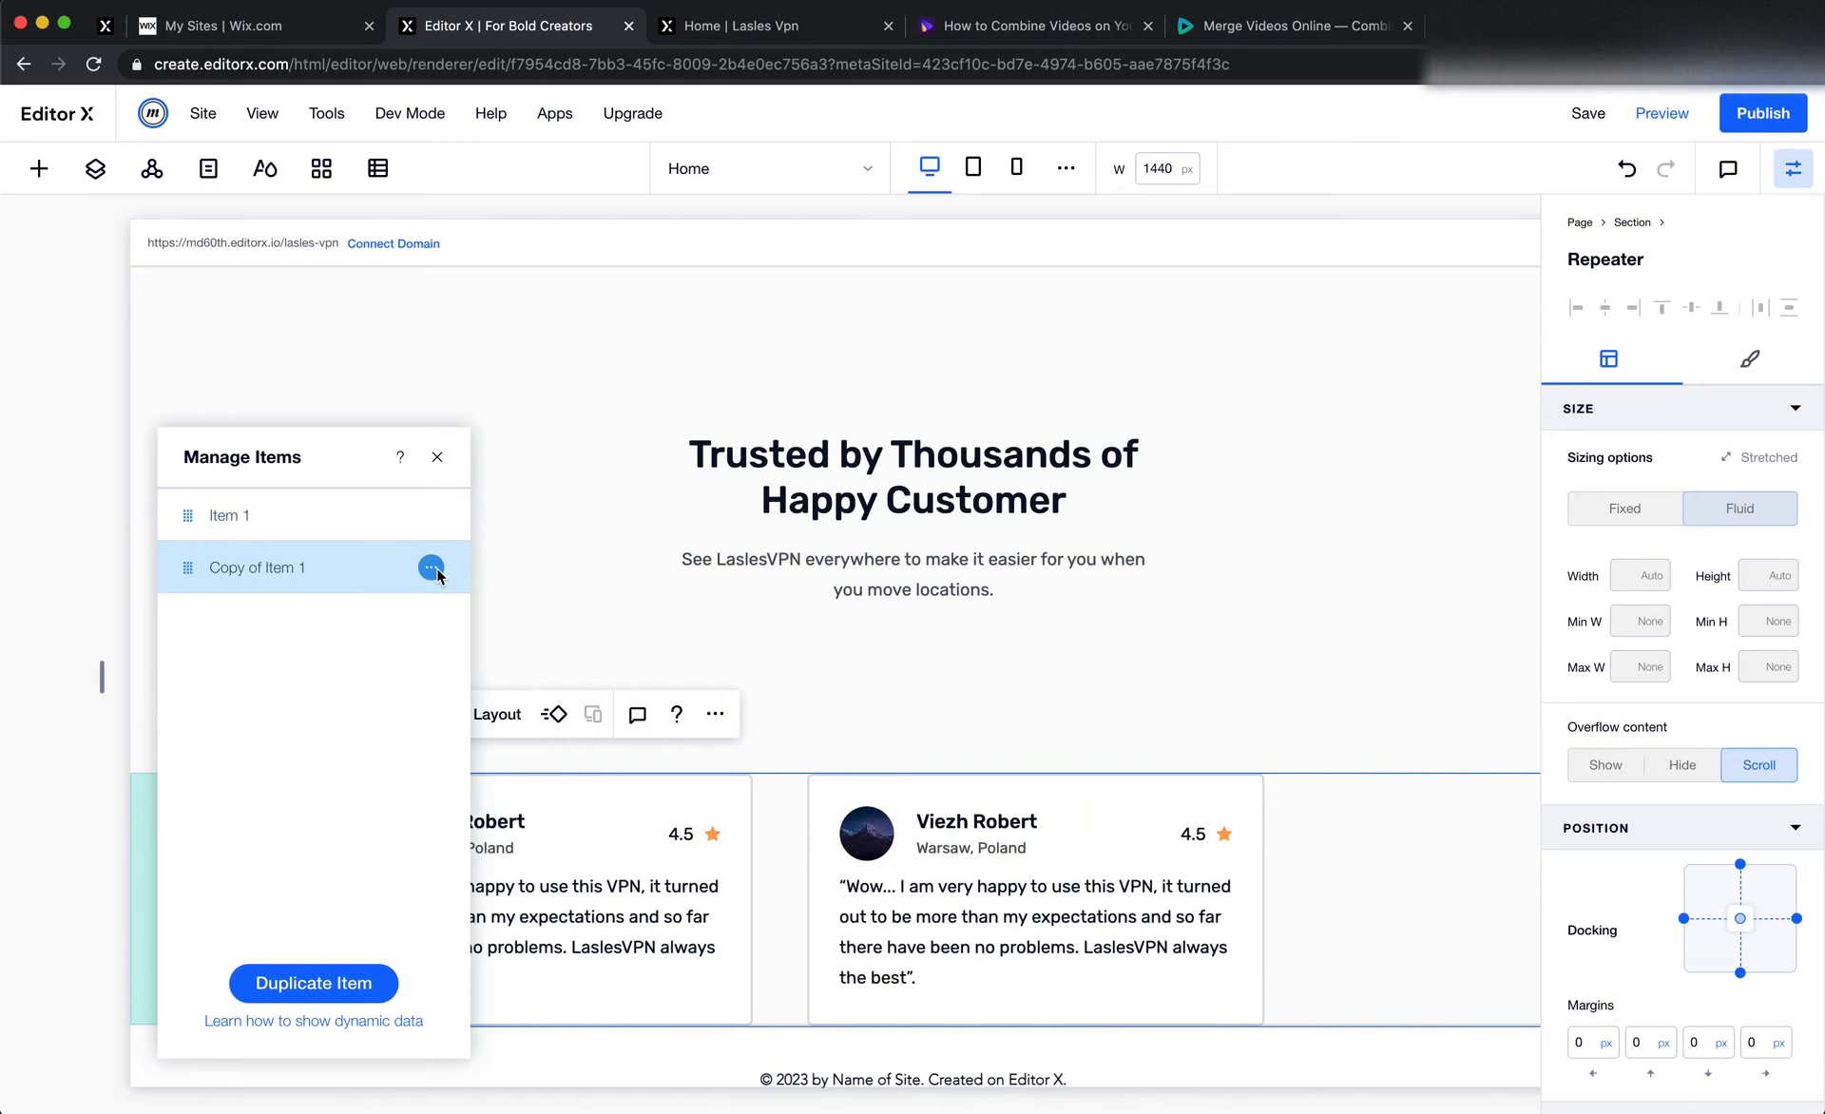
click(431, 567)
click(513, 568)
click(672, 475)
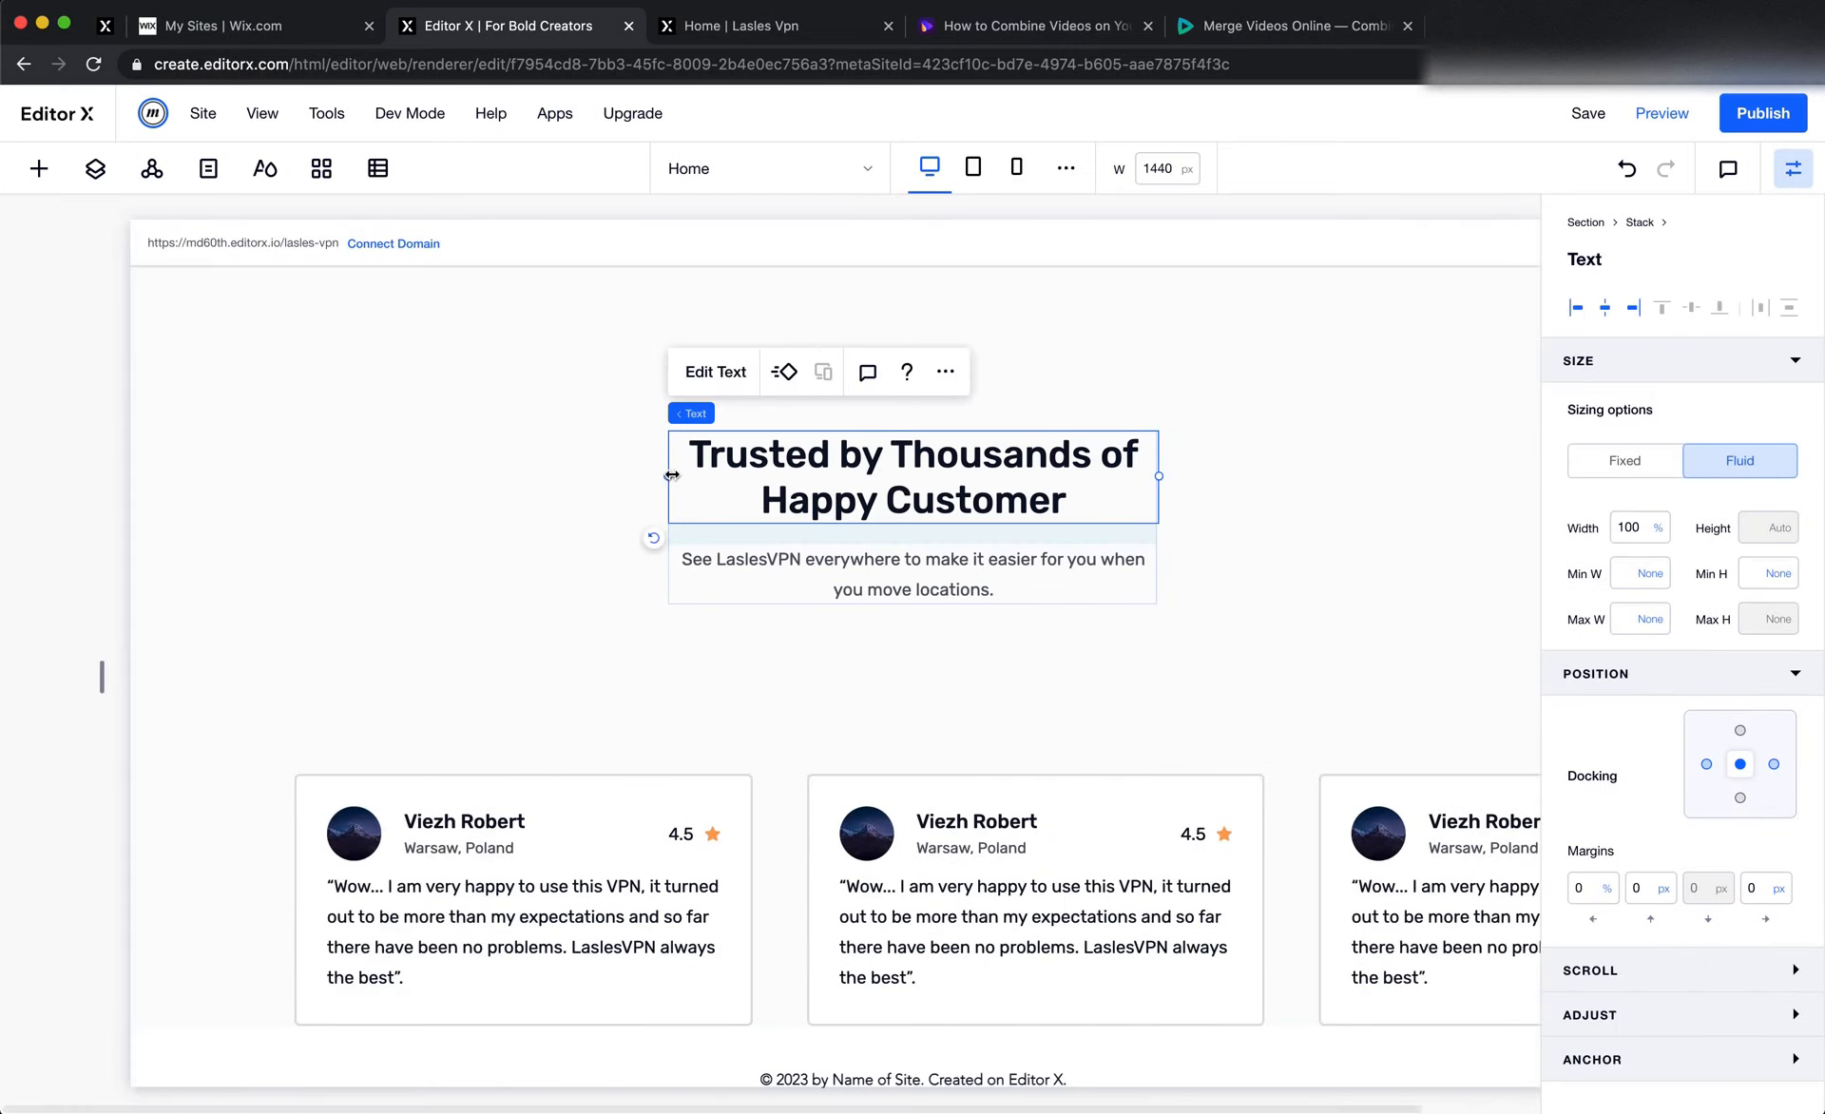
Replace the first card's avatar with the matching customer's photo from the Customer folder, checking the Figma design for the right person
click(353, 829)
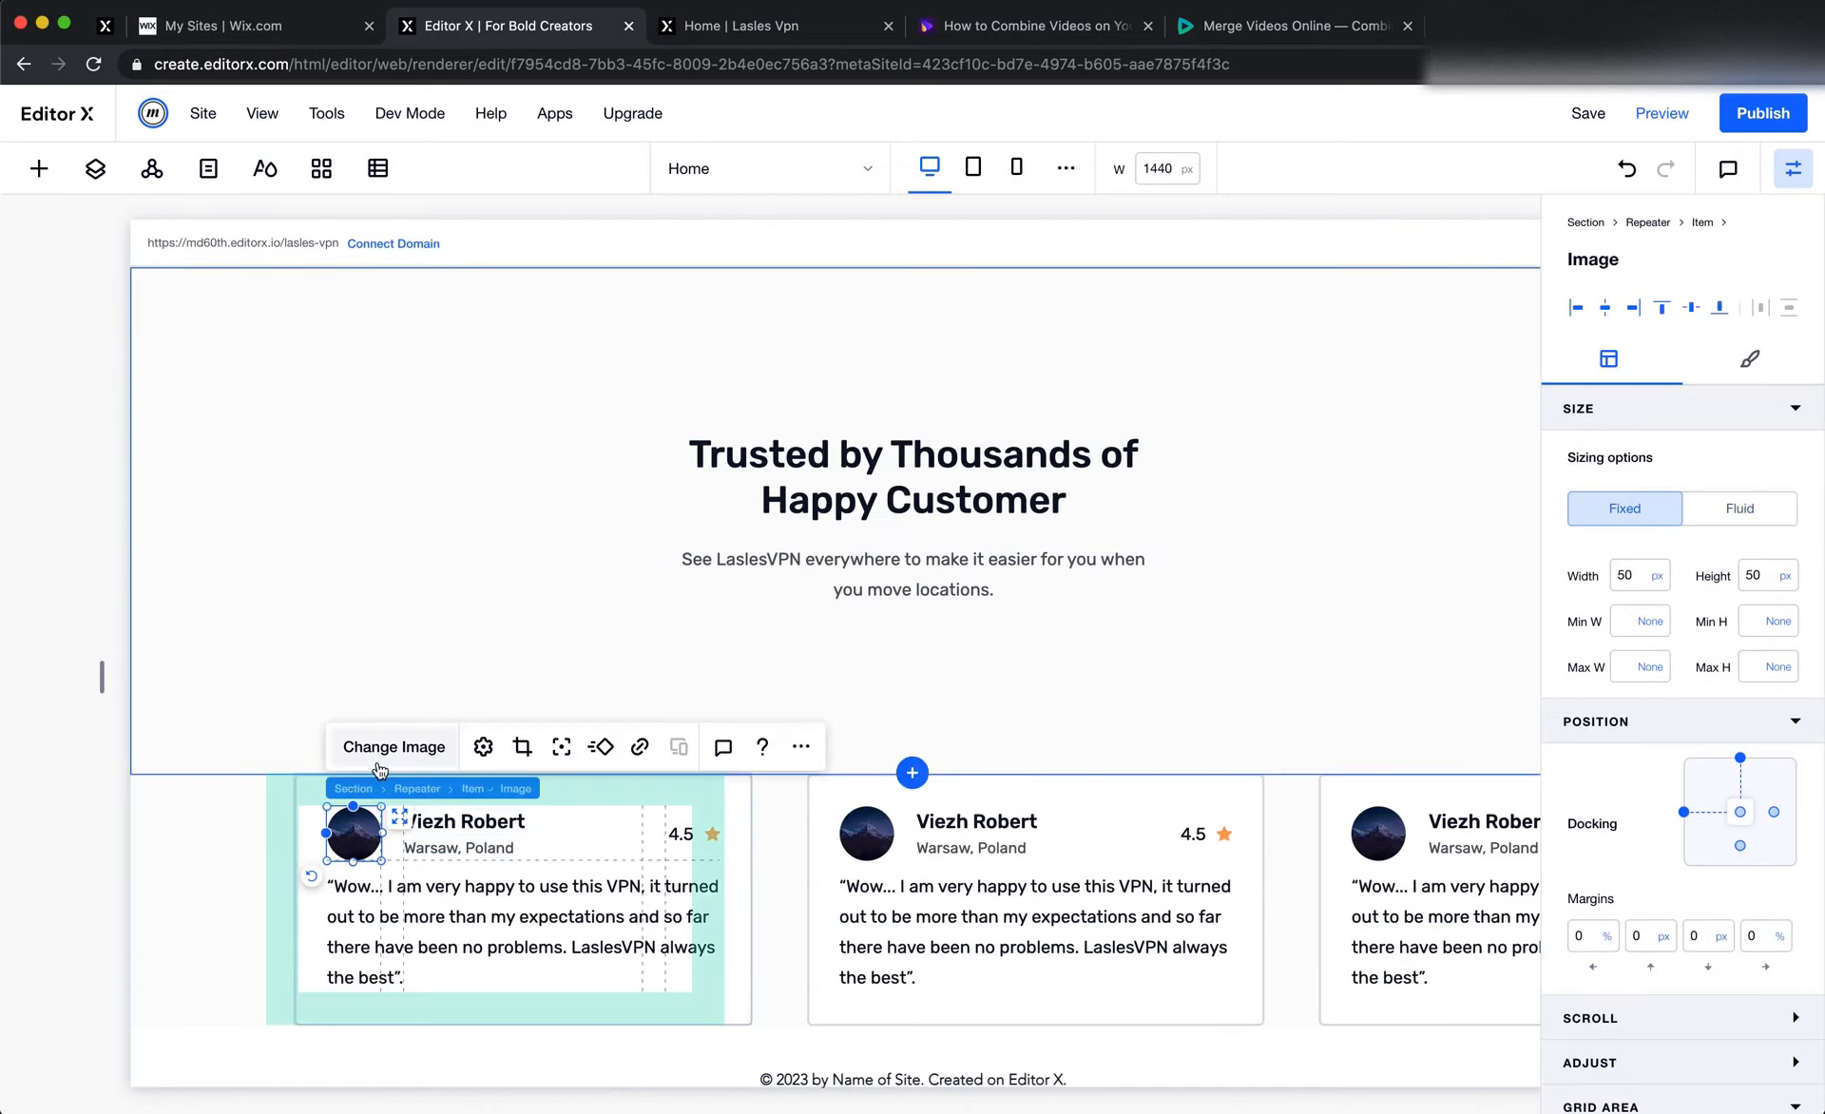
click(375, 747)
key(super+Tab)
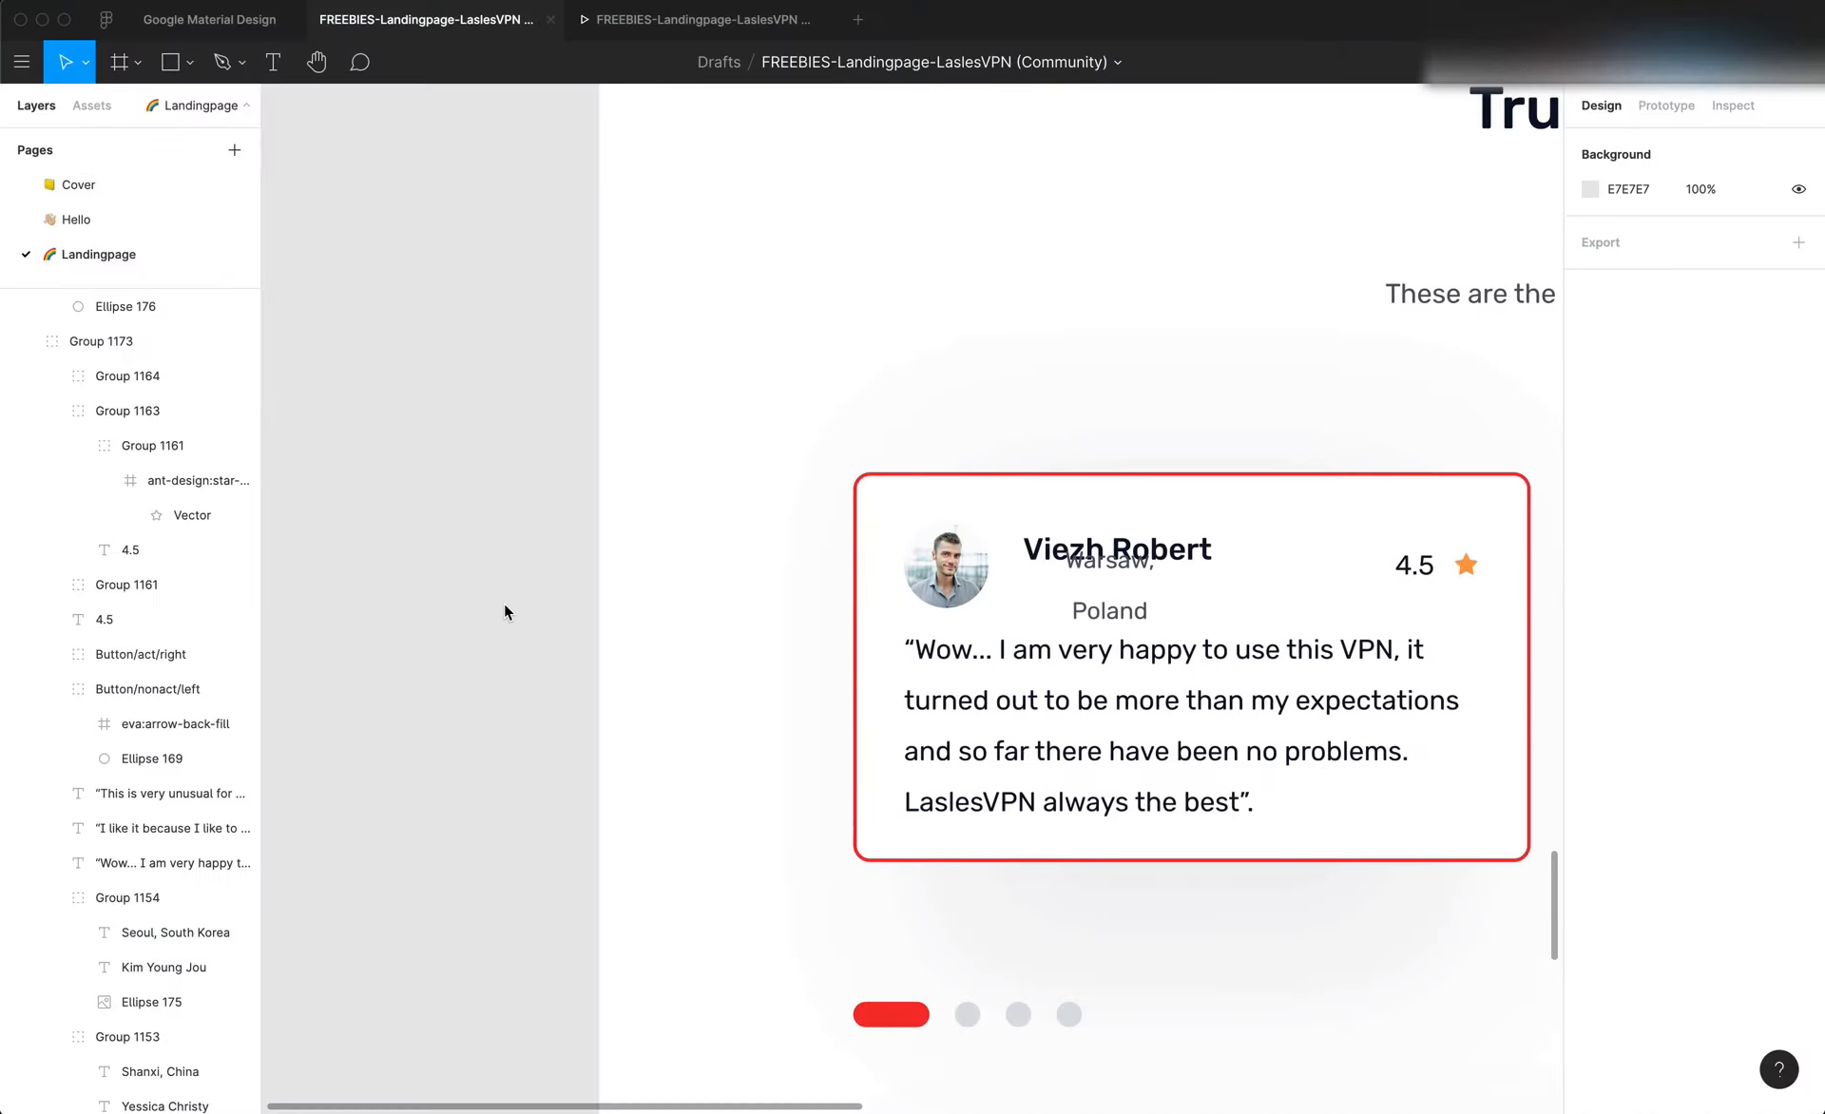
key(super+Tab)
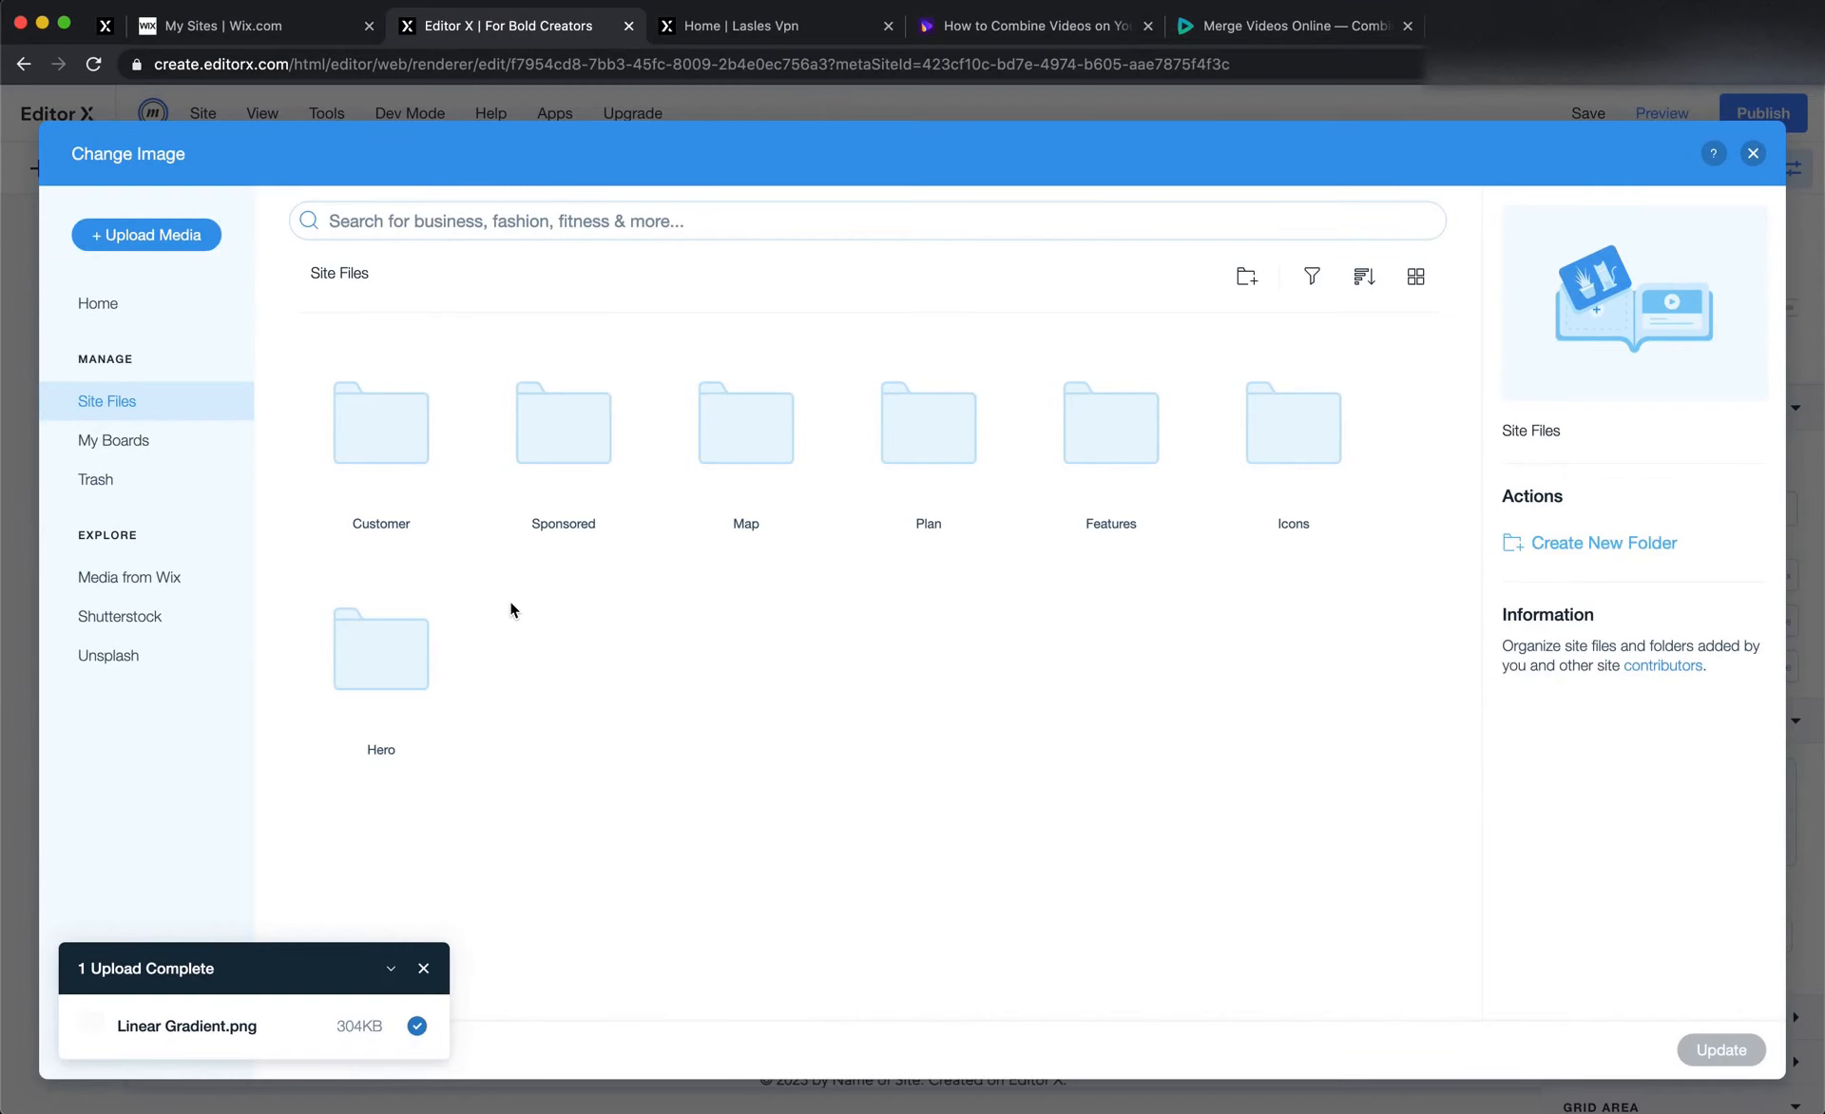
double_click(430, 465)
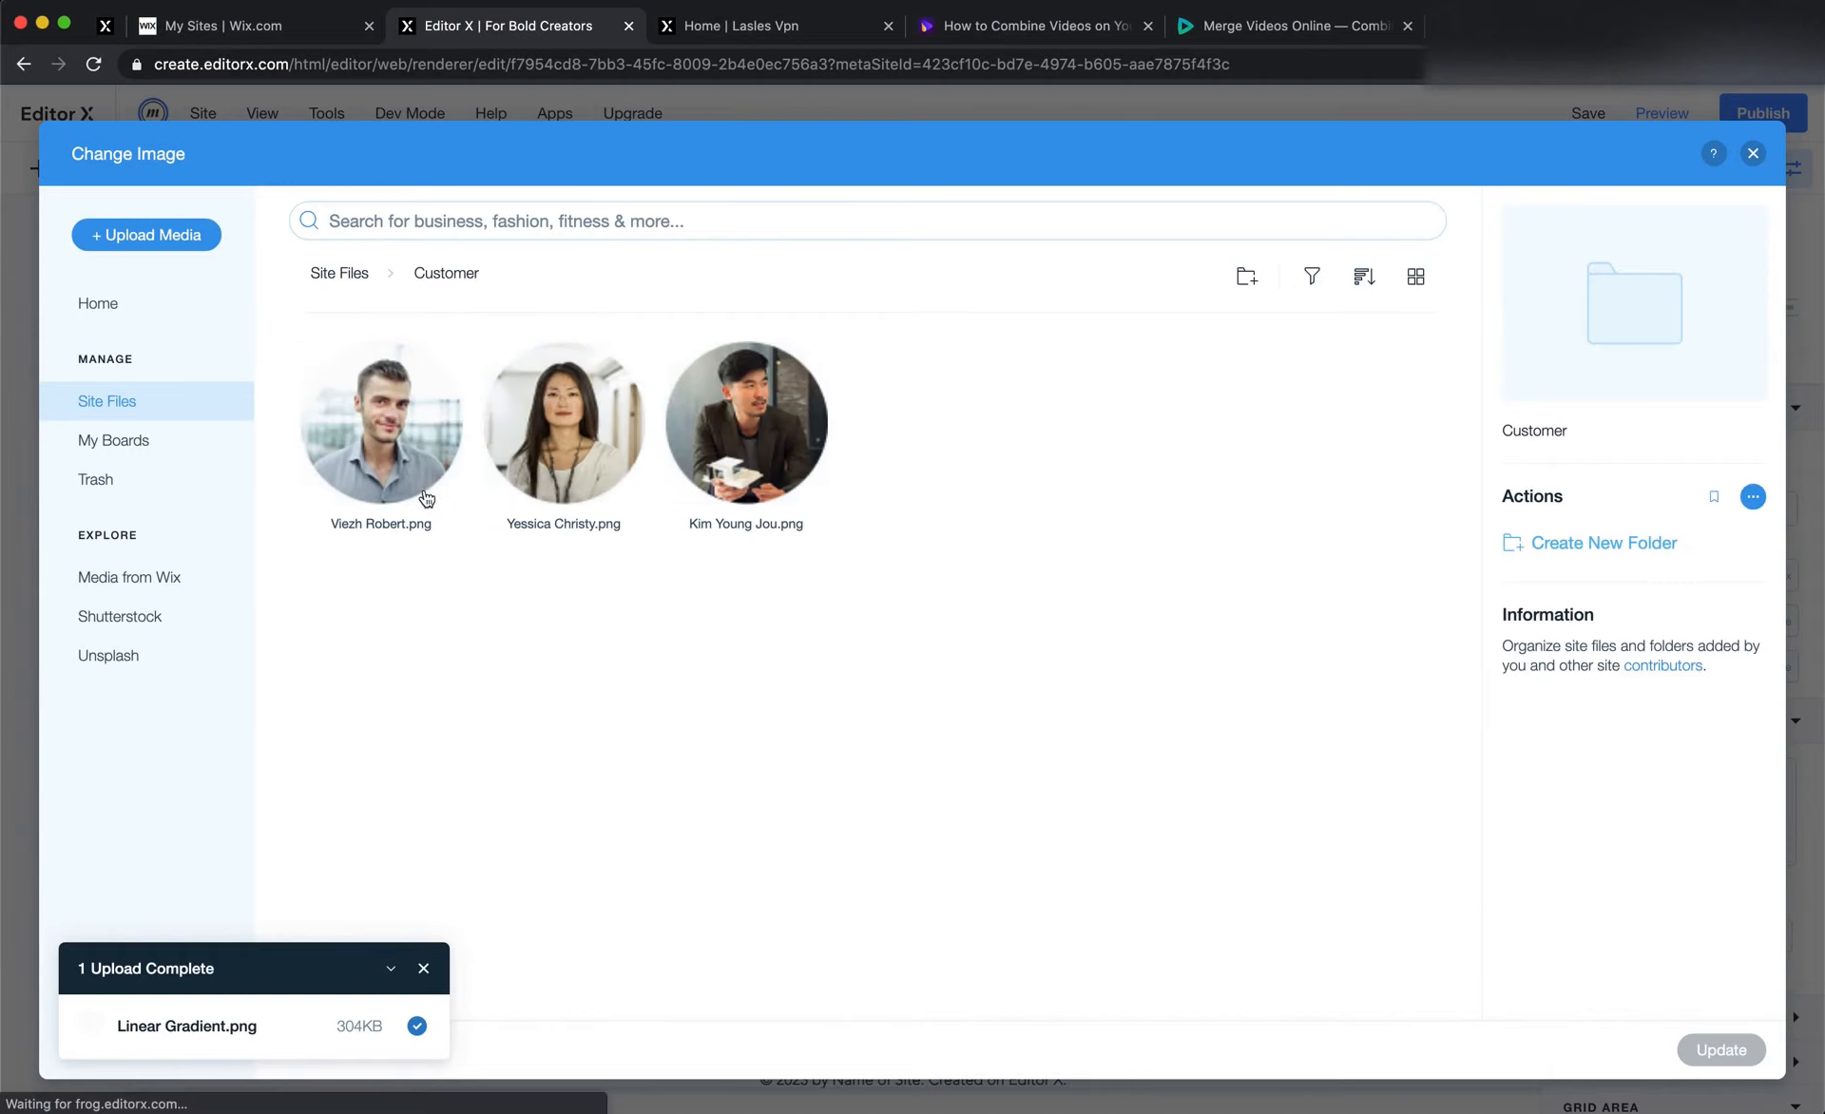
double_click(425, 498)
Check the second testimonial in Figma and replace the second card's avatar in Editor X with that customer's photo from the Customer folder
key(super+Tab)
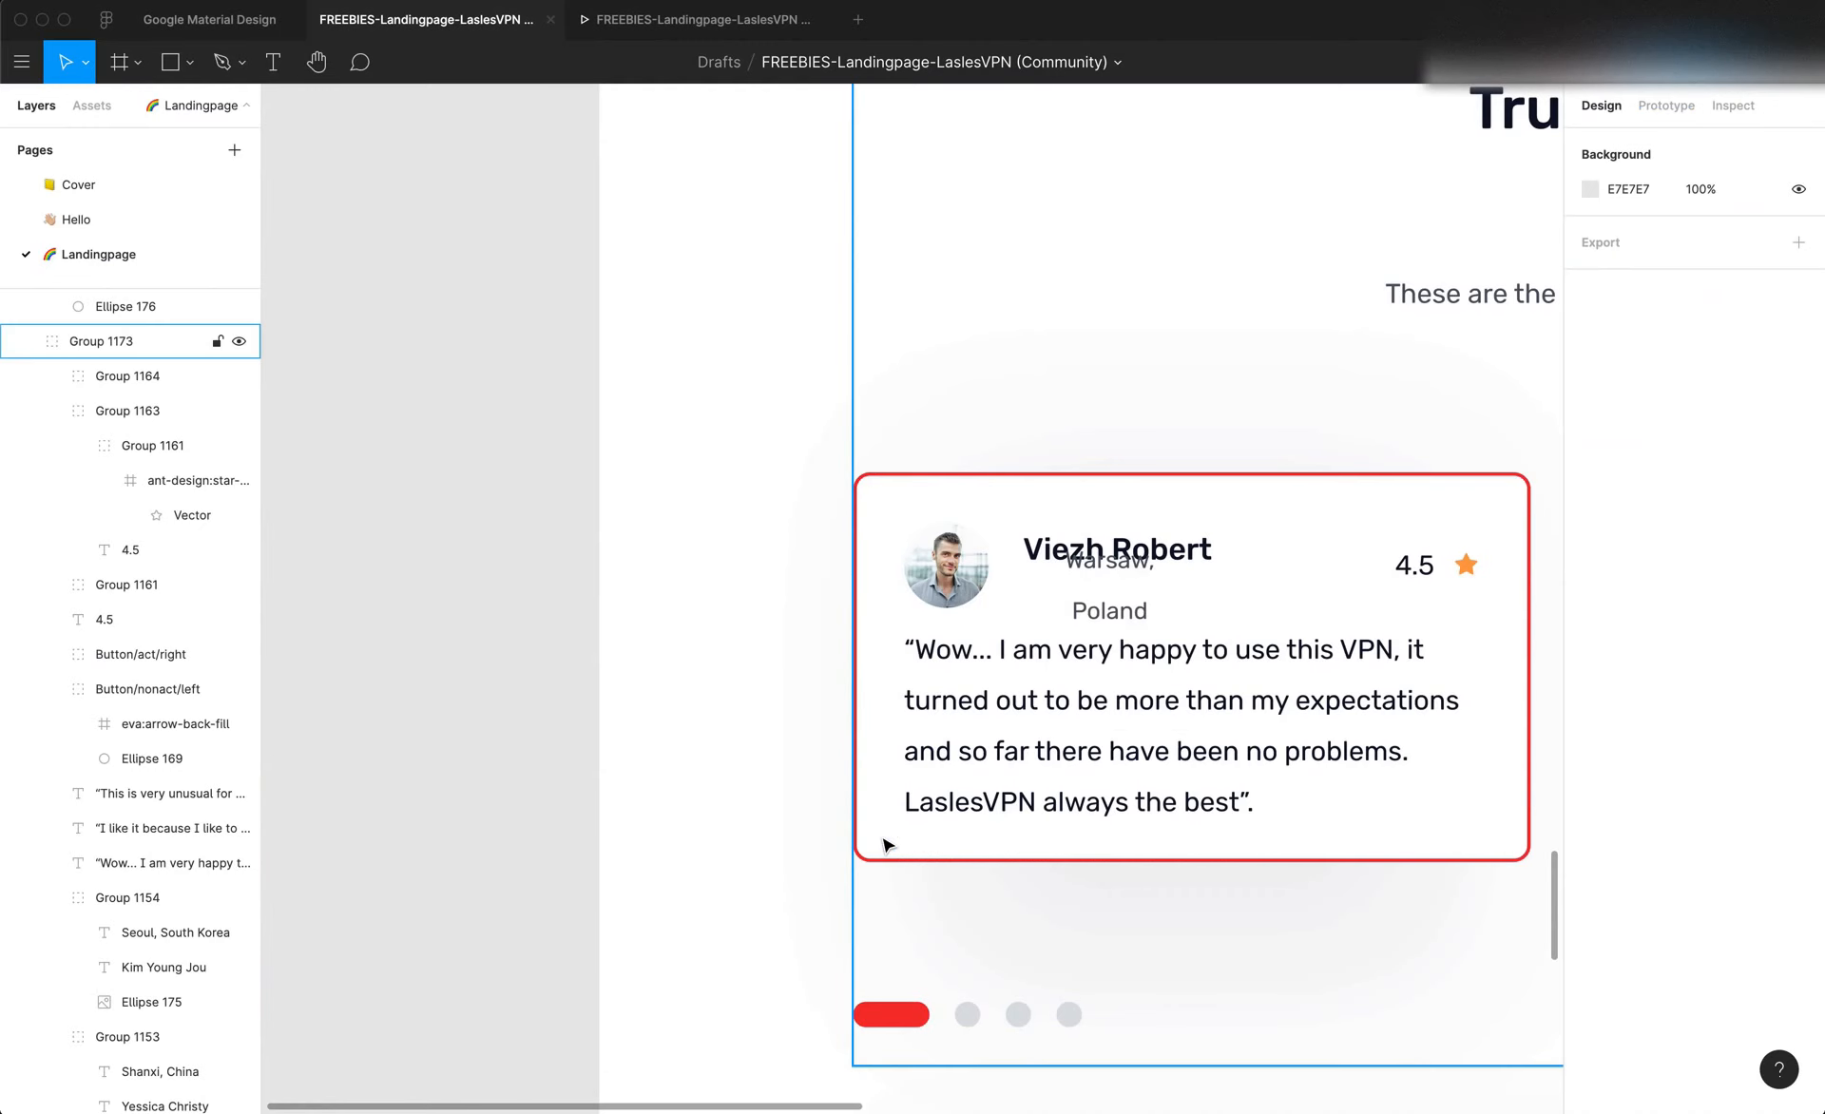
scroll(889, 846, right, 11)
key(super+Tab)
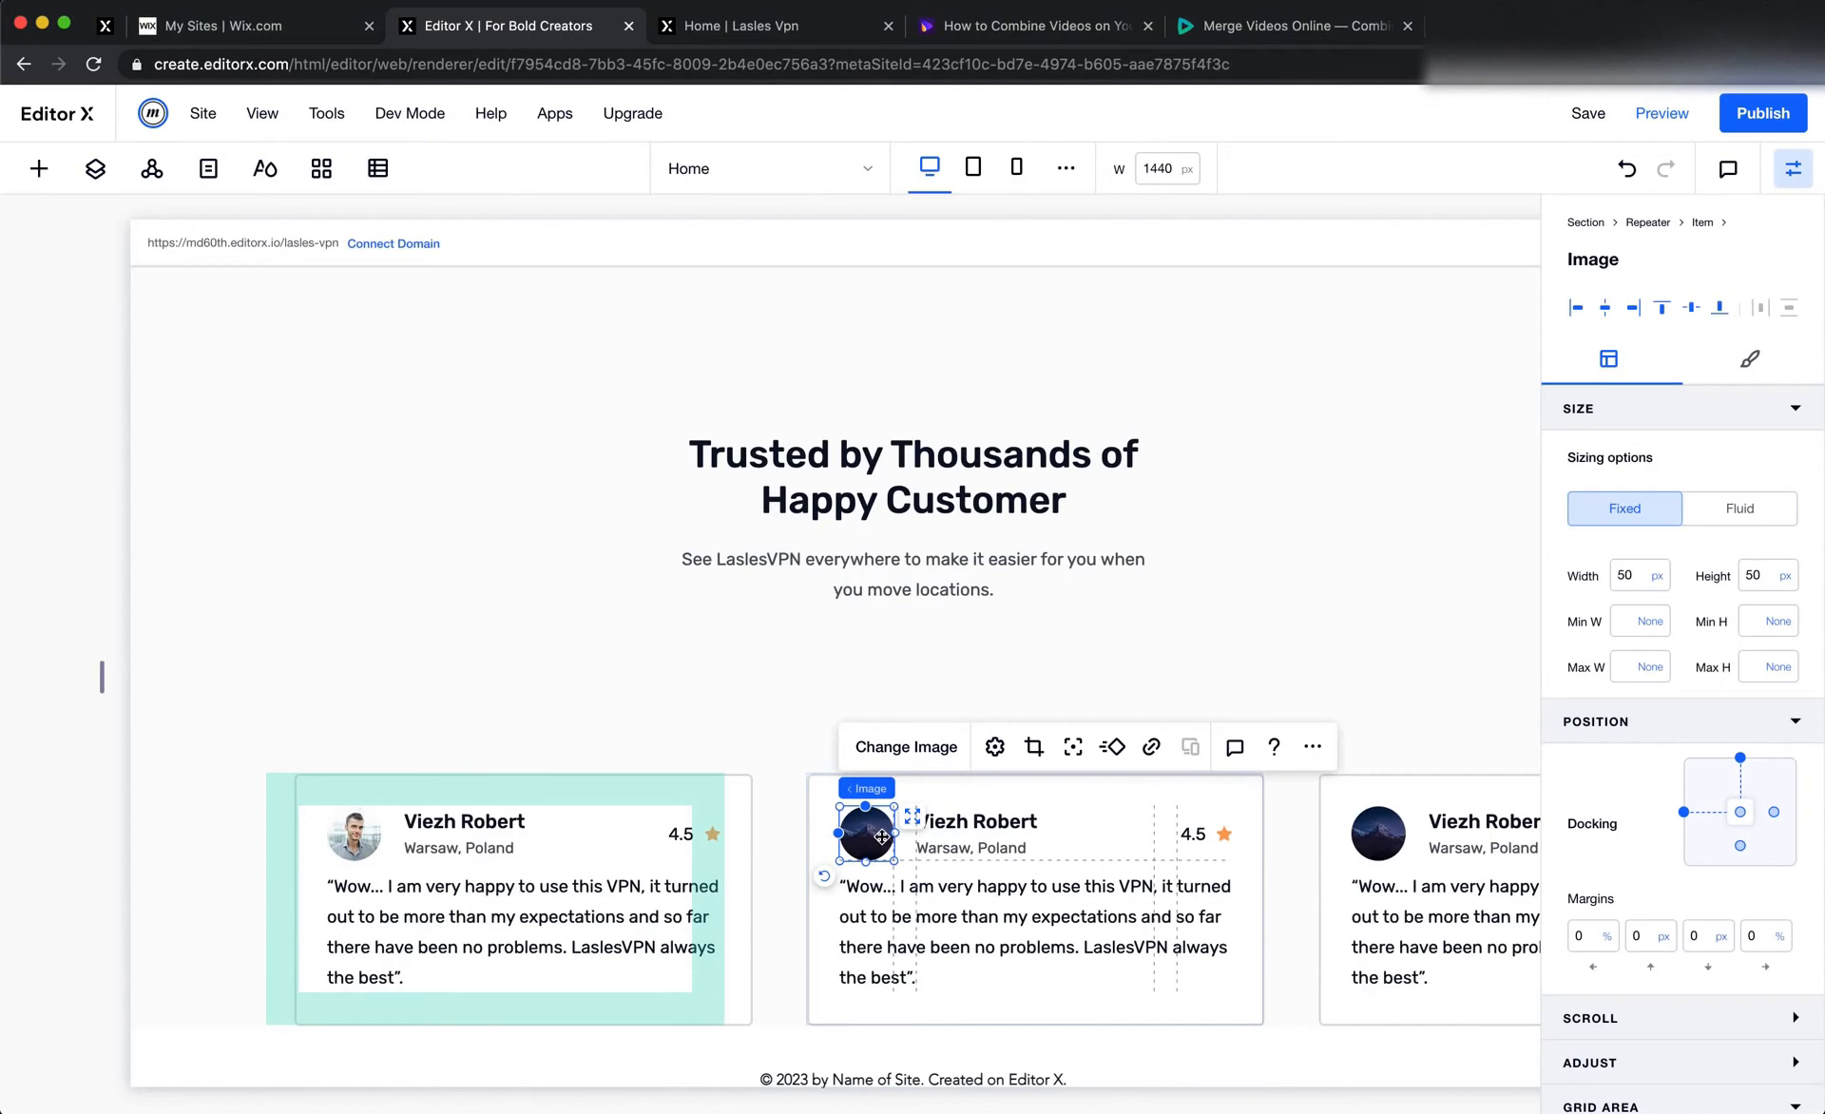
click(896, 749)
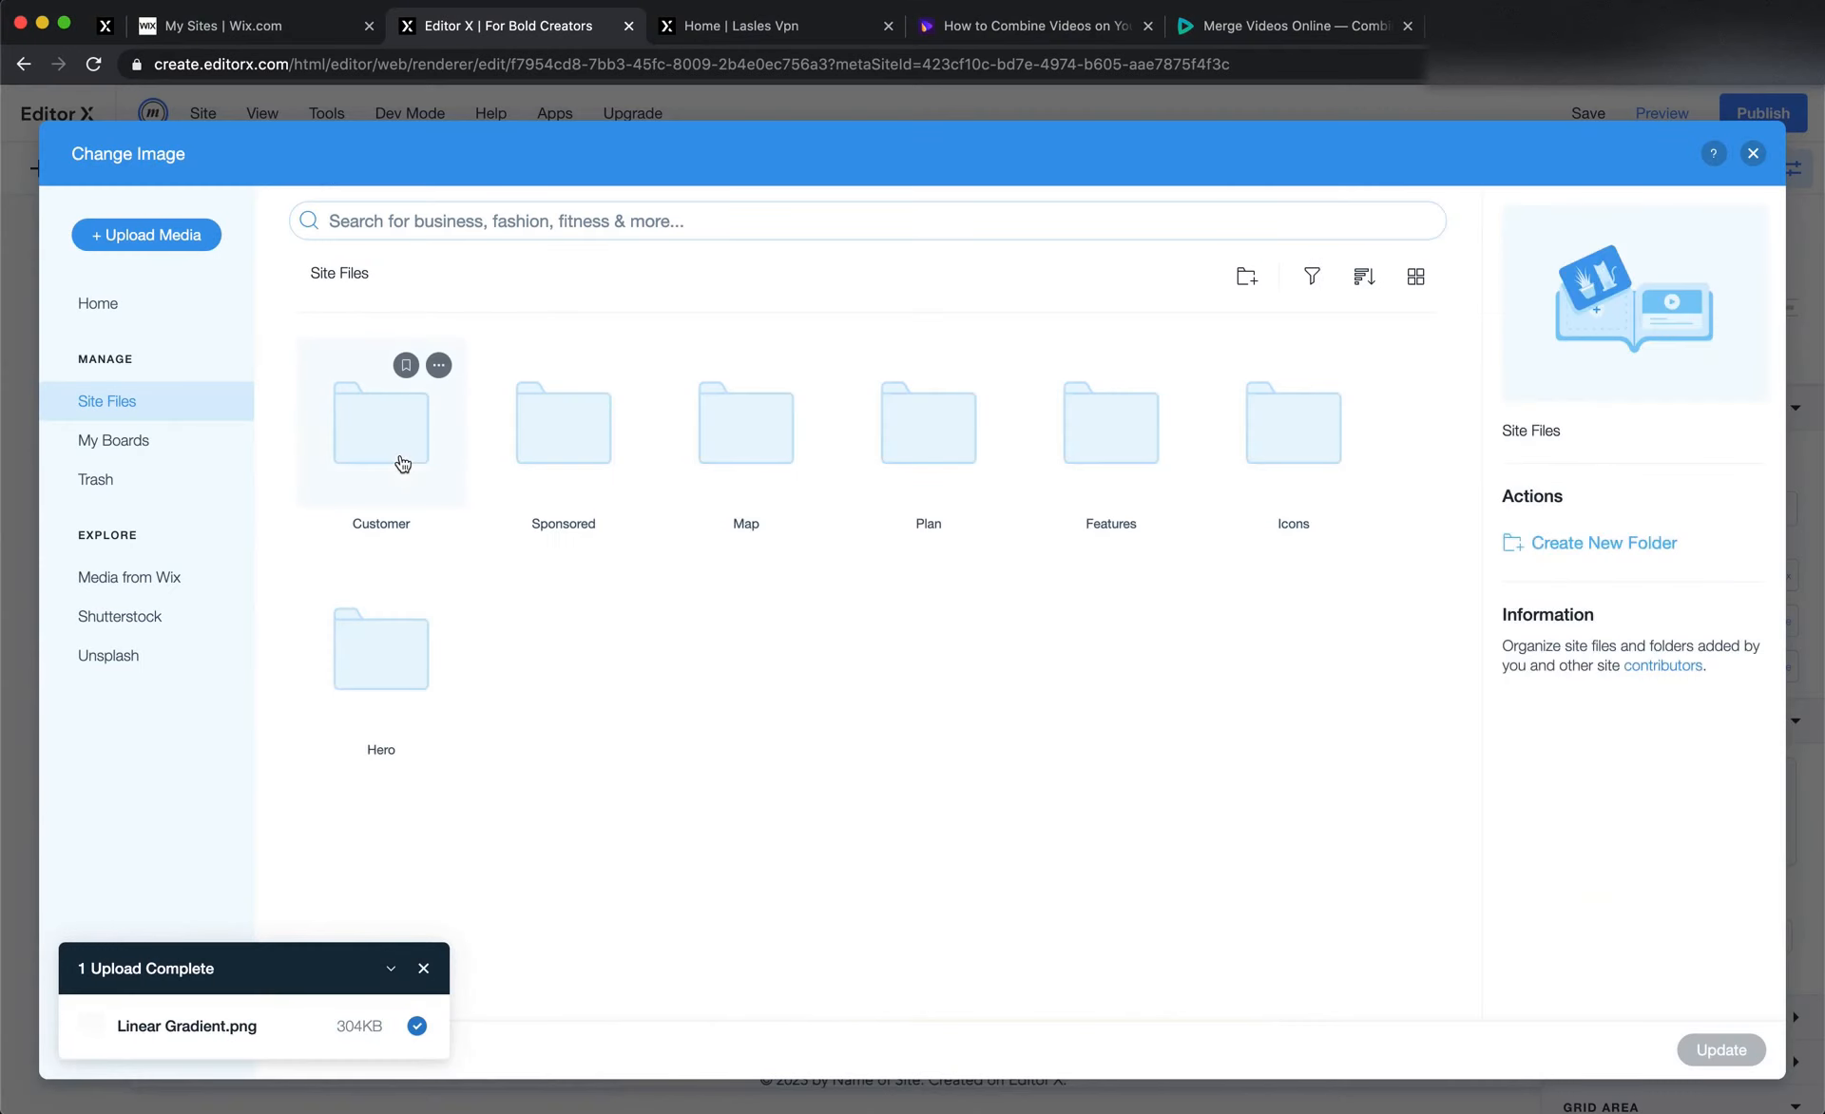
double_click(381, 418)
double_click(563, 422)
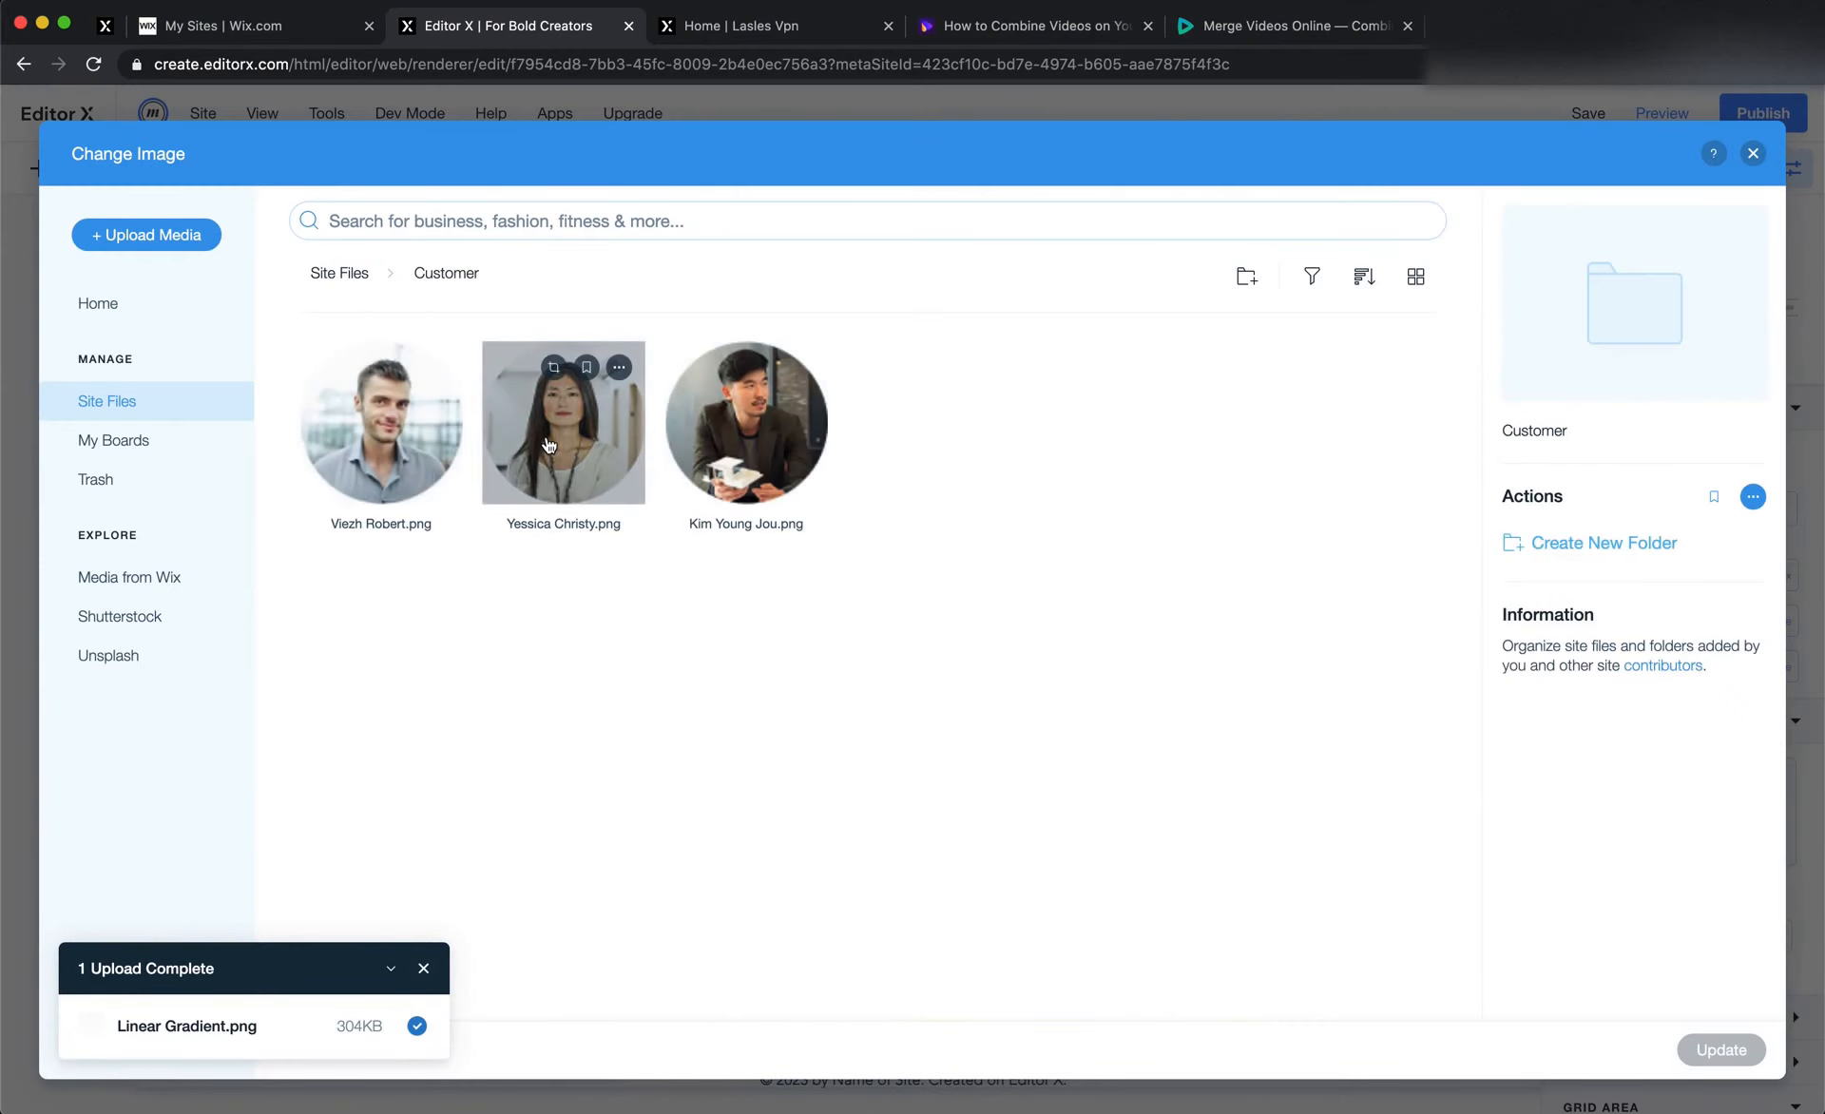
Replace the third card's avatar with the third customer's photo from the Customer folder
click(1188, 827)
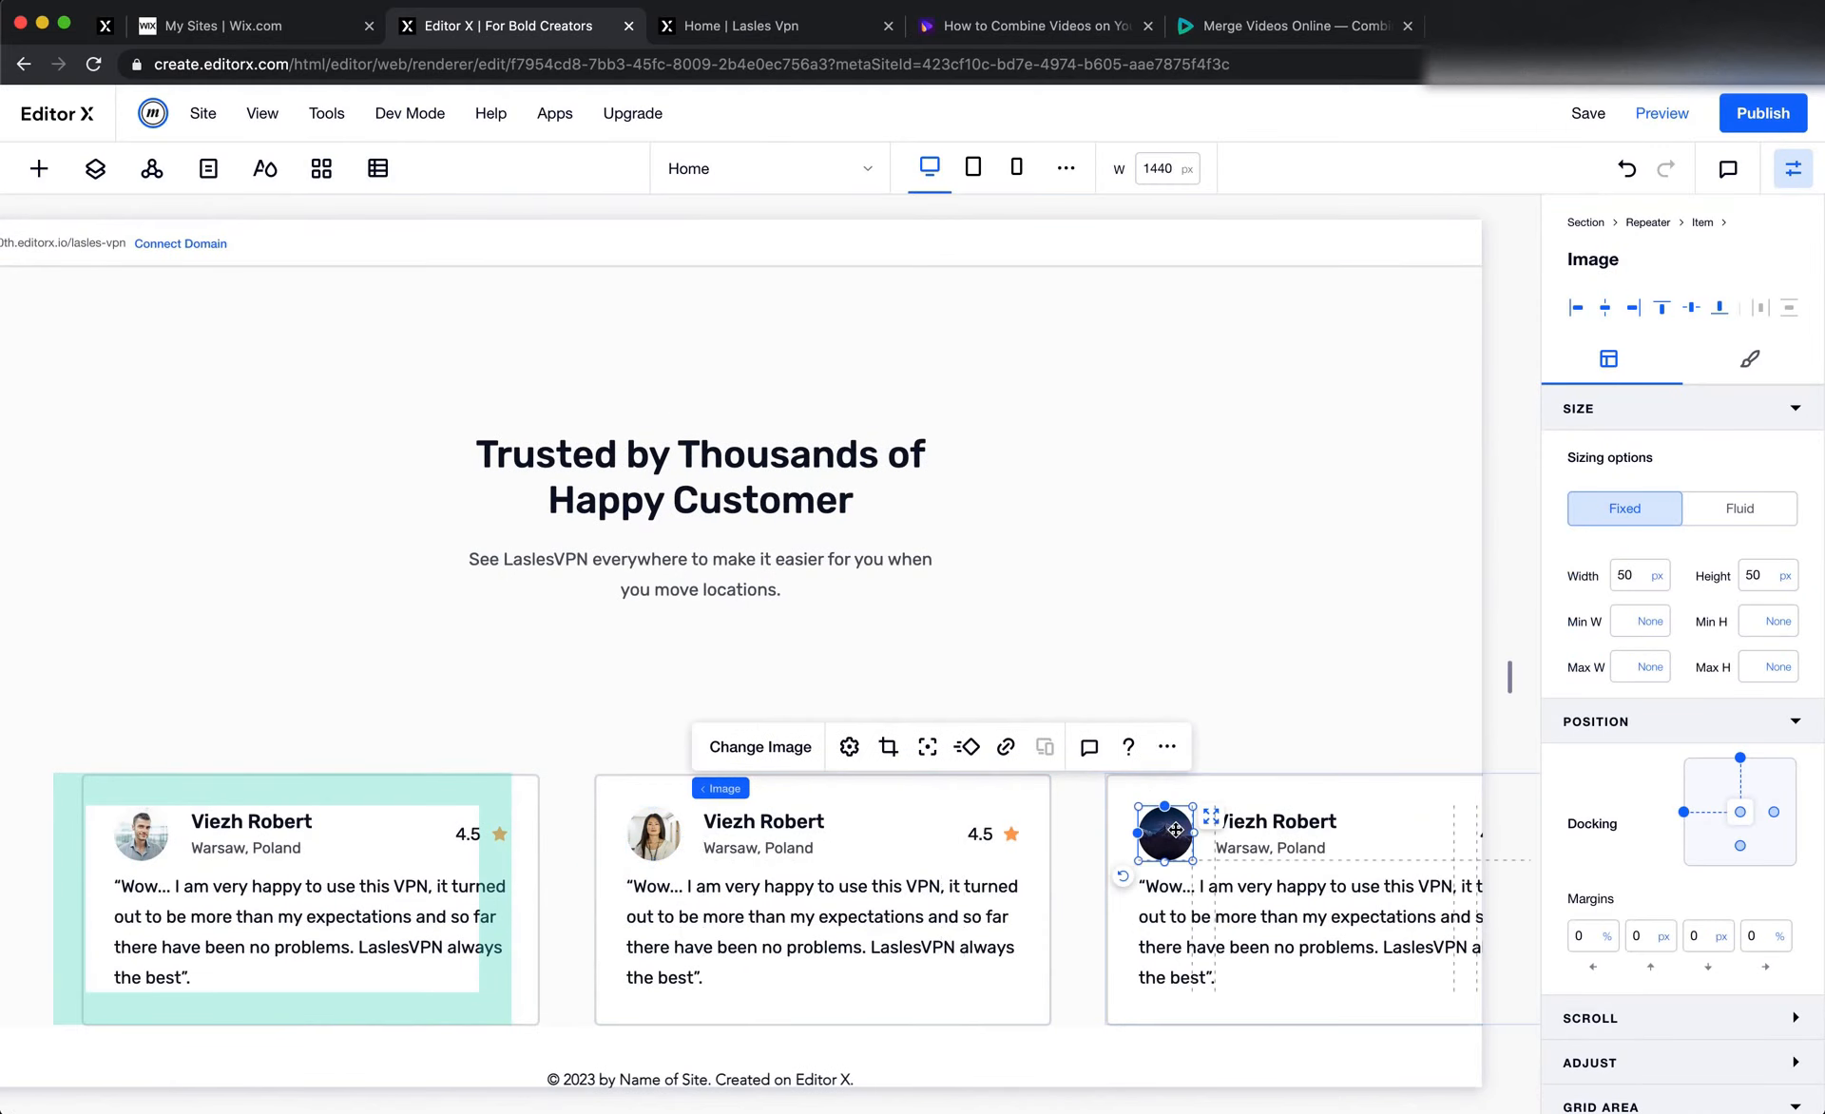
click(694, 746)
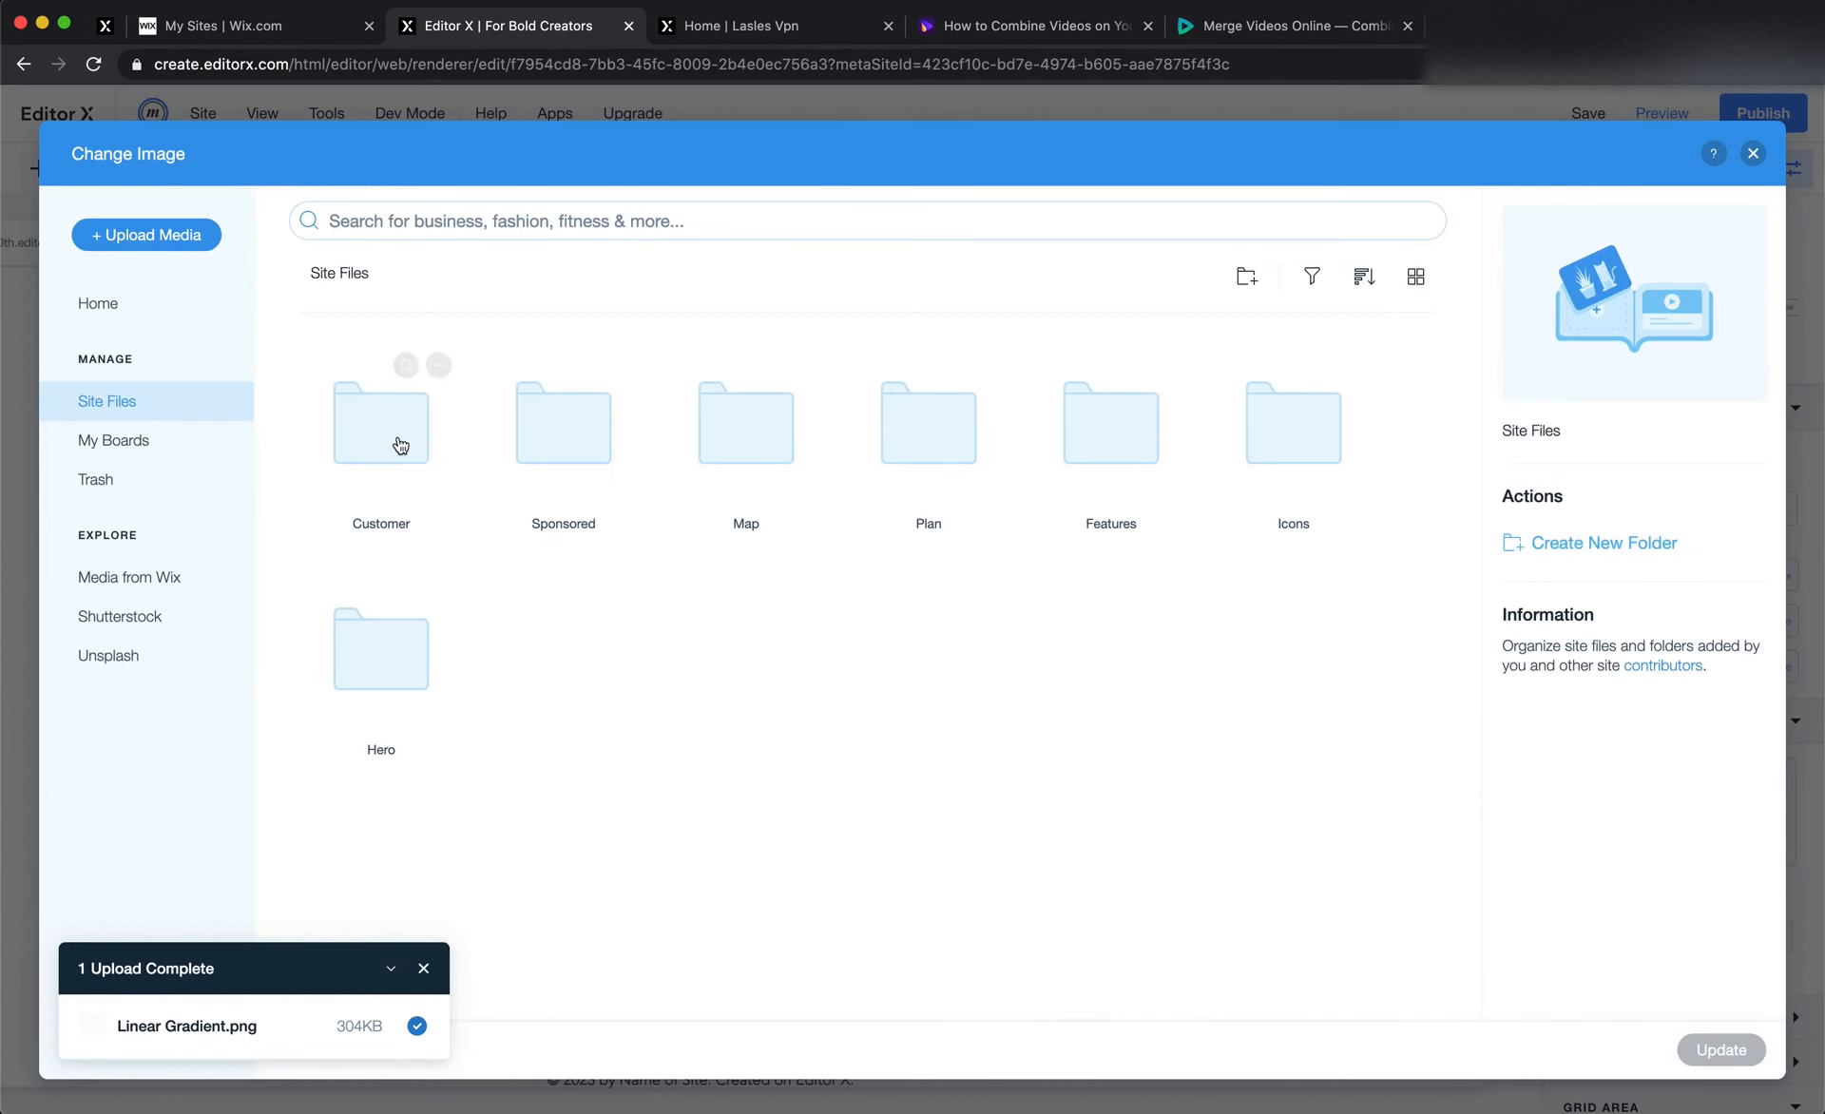
double_click(393, 443)
double_click(679, 469)
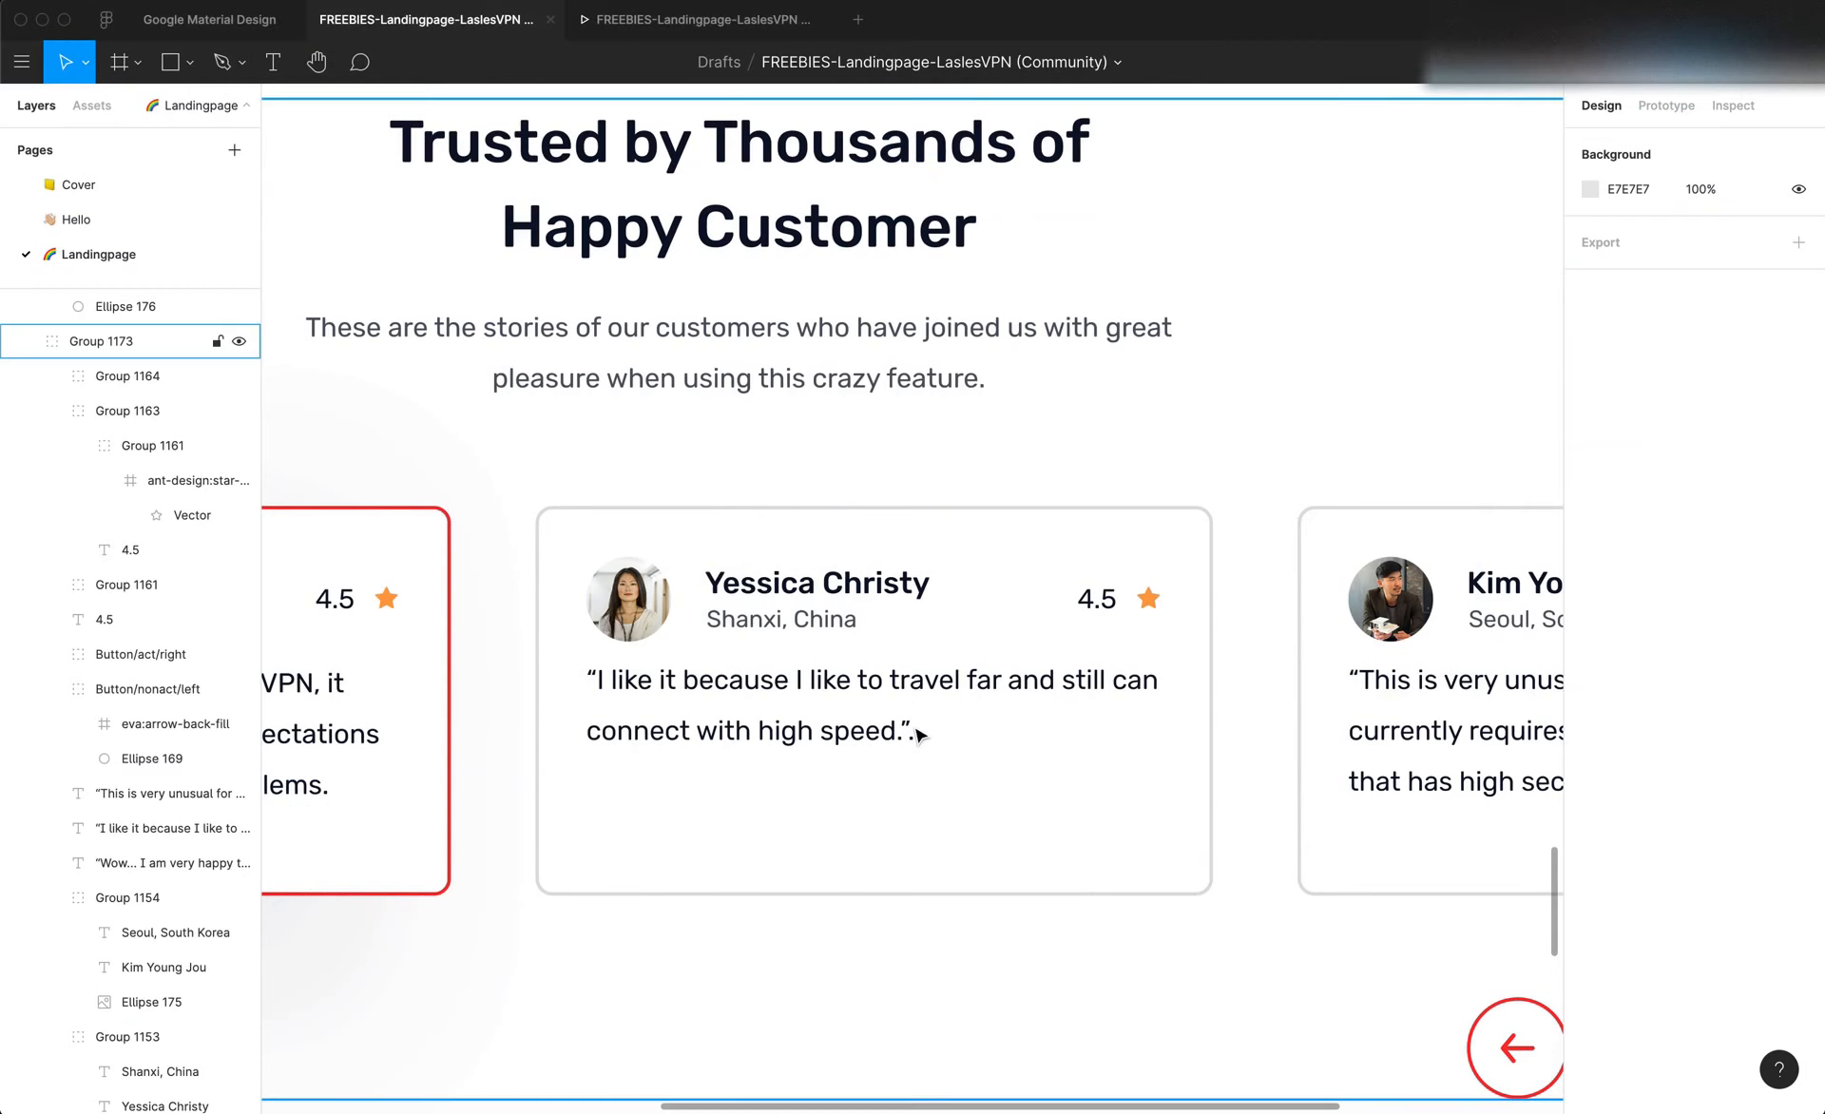
Copy the second customer's name from Figma and paste it over the name in the second Editor X card
click(816, 590)
scroll(810, 591, left, 5)
scroll(806, 591, left, 3)
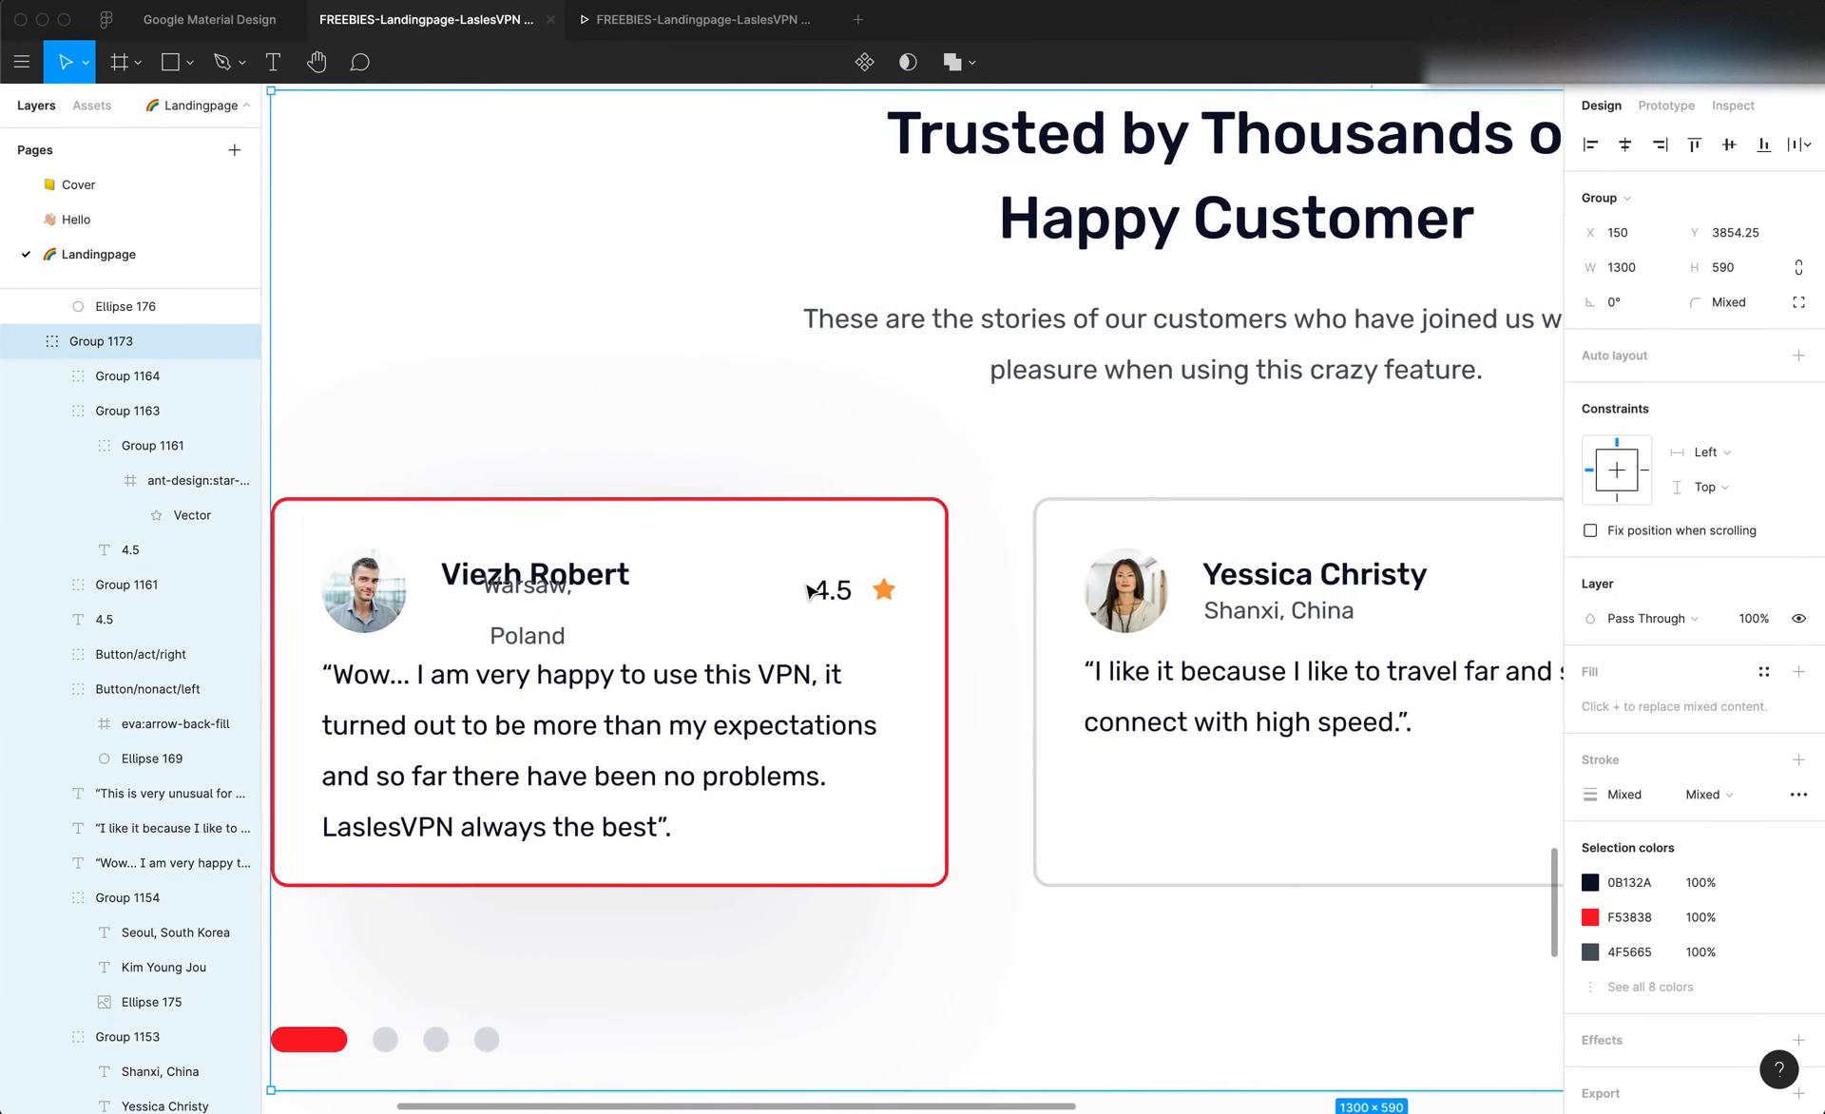
scroll(806, 587, right, 4)
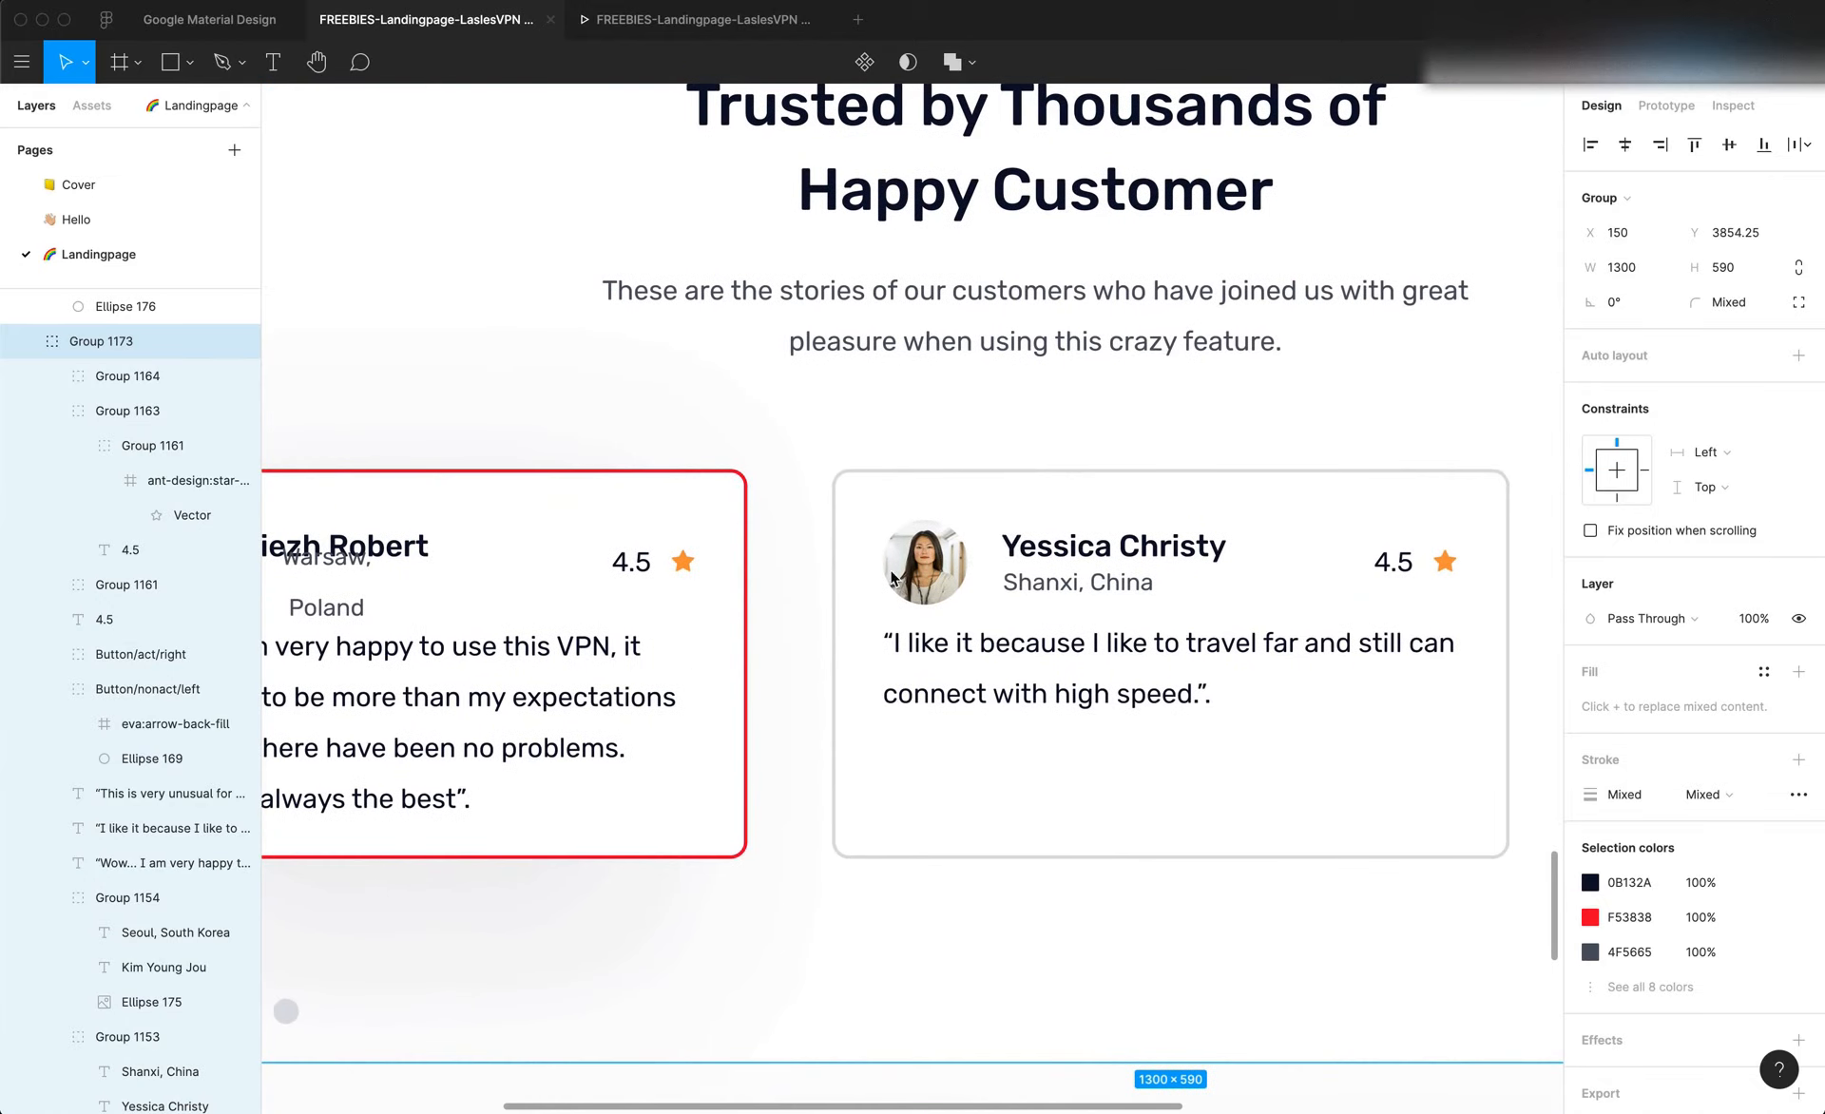
double_click(1131, 547)
double_click(1126, 542)
double_click(1118, 542)
key(cmd+c)
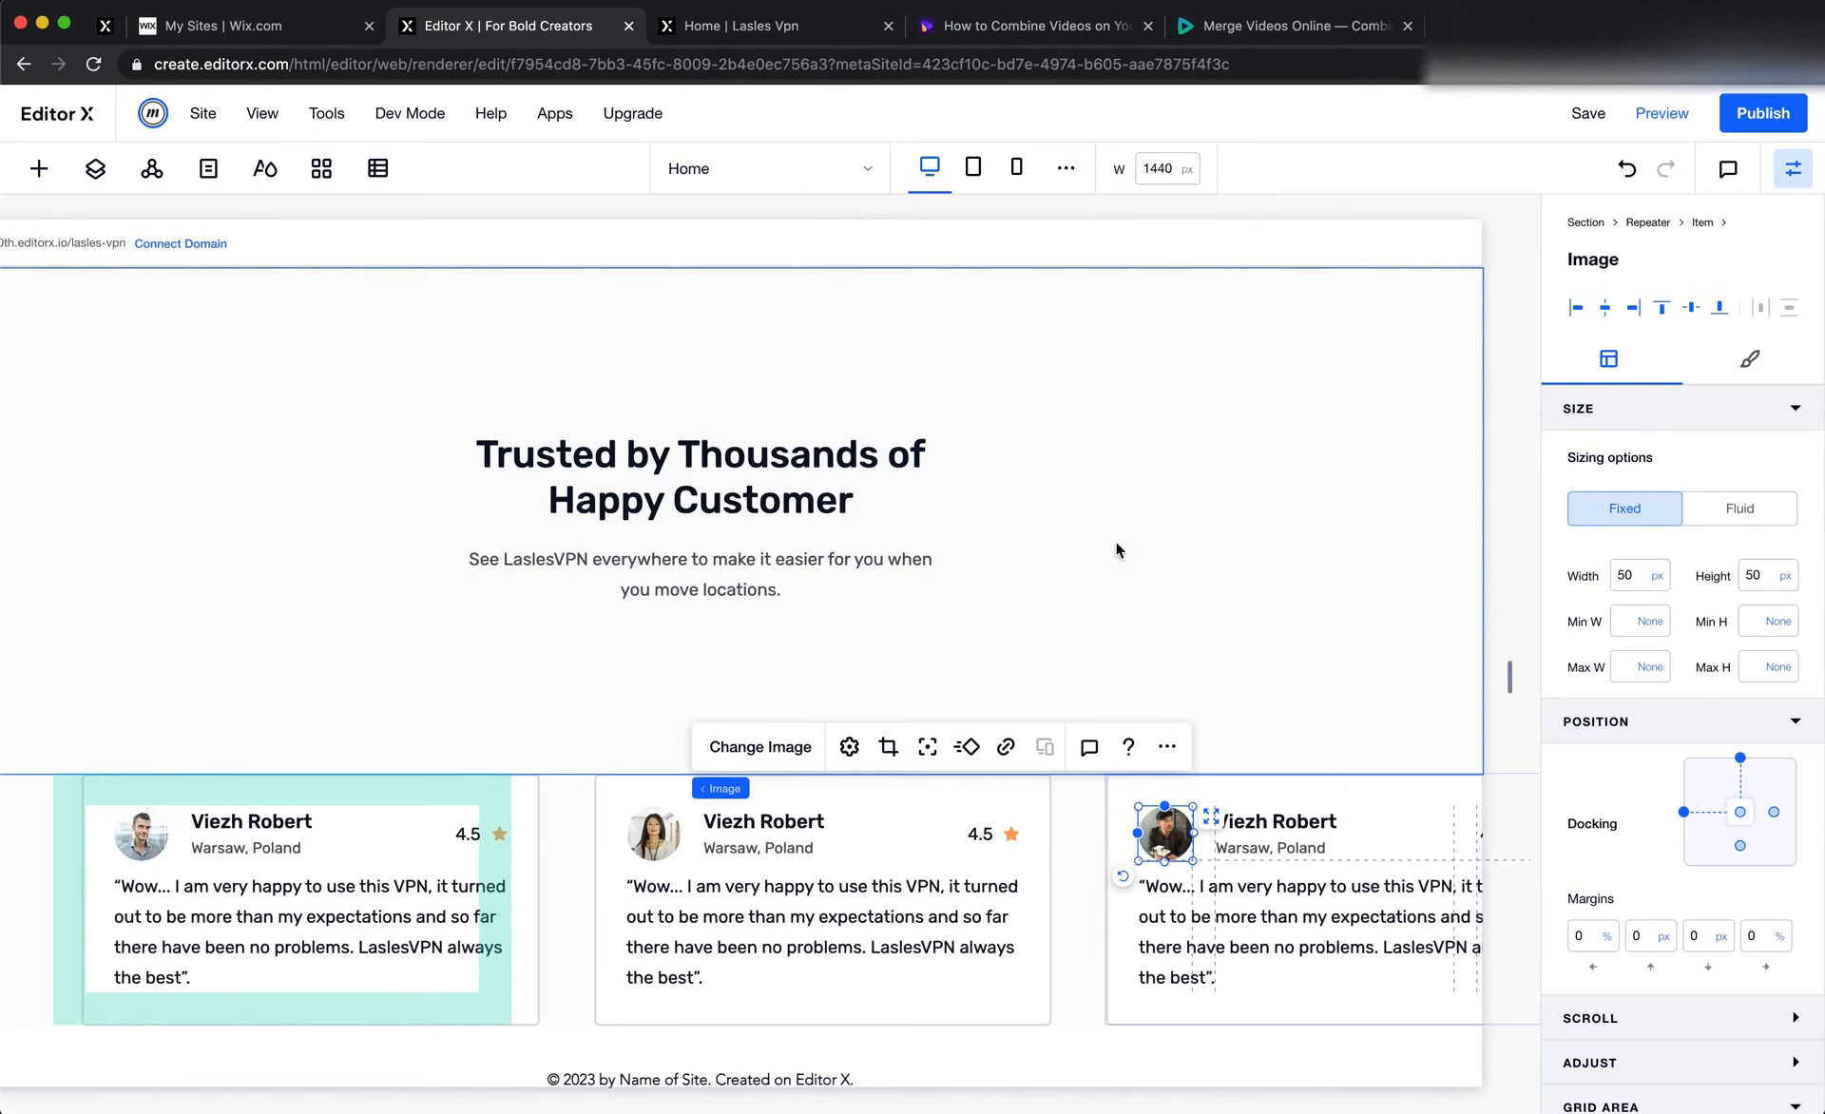
click(743, 823)
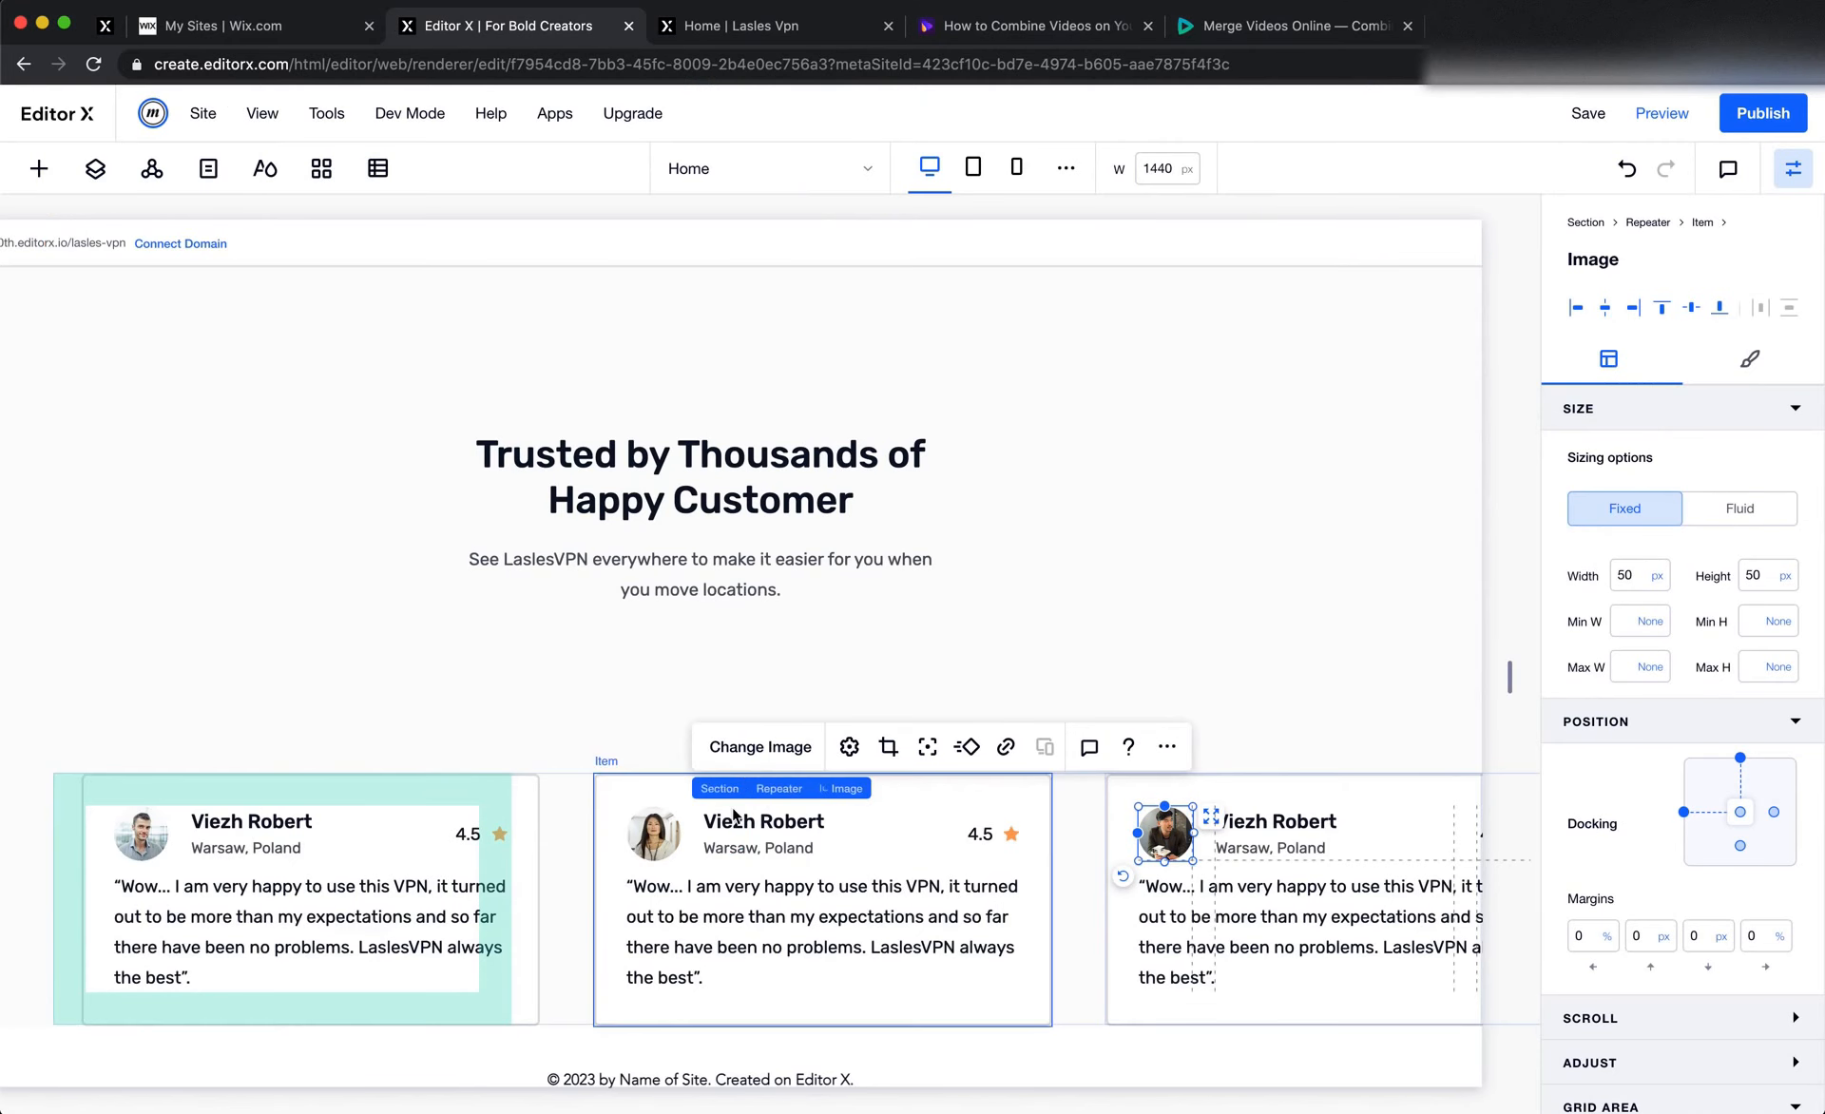
click(743, 823)
double_click(743, 823)
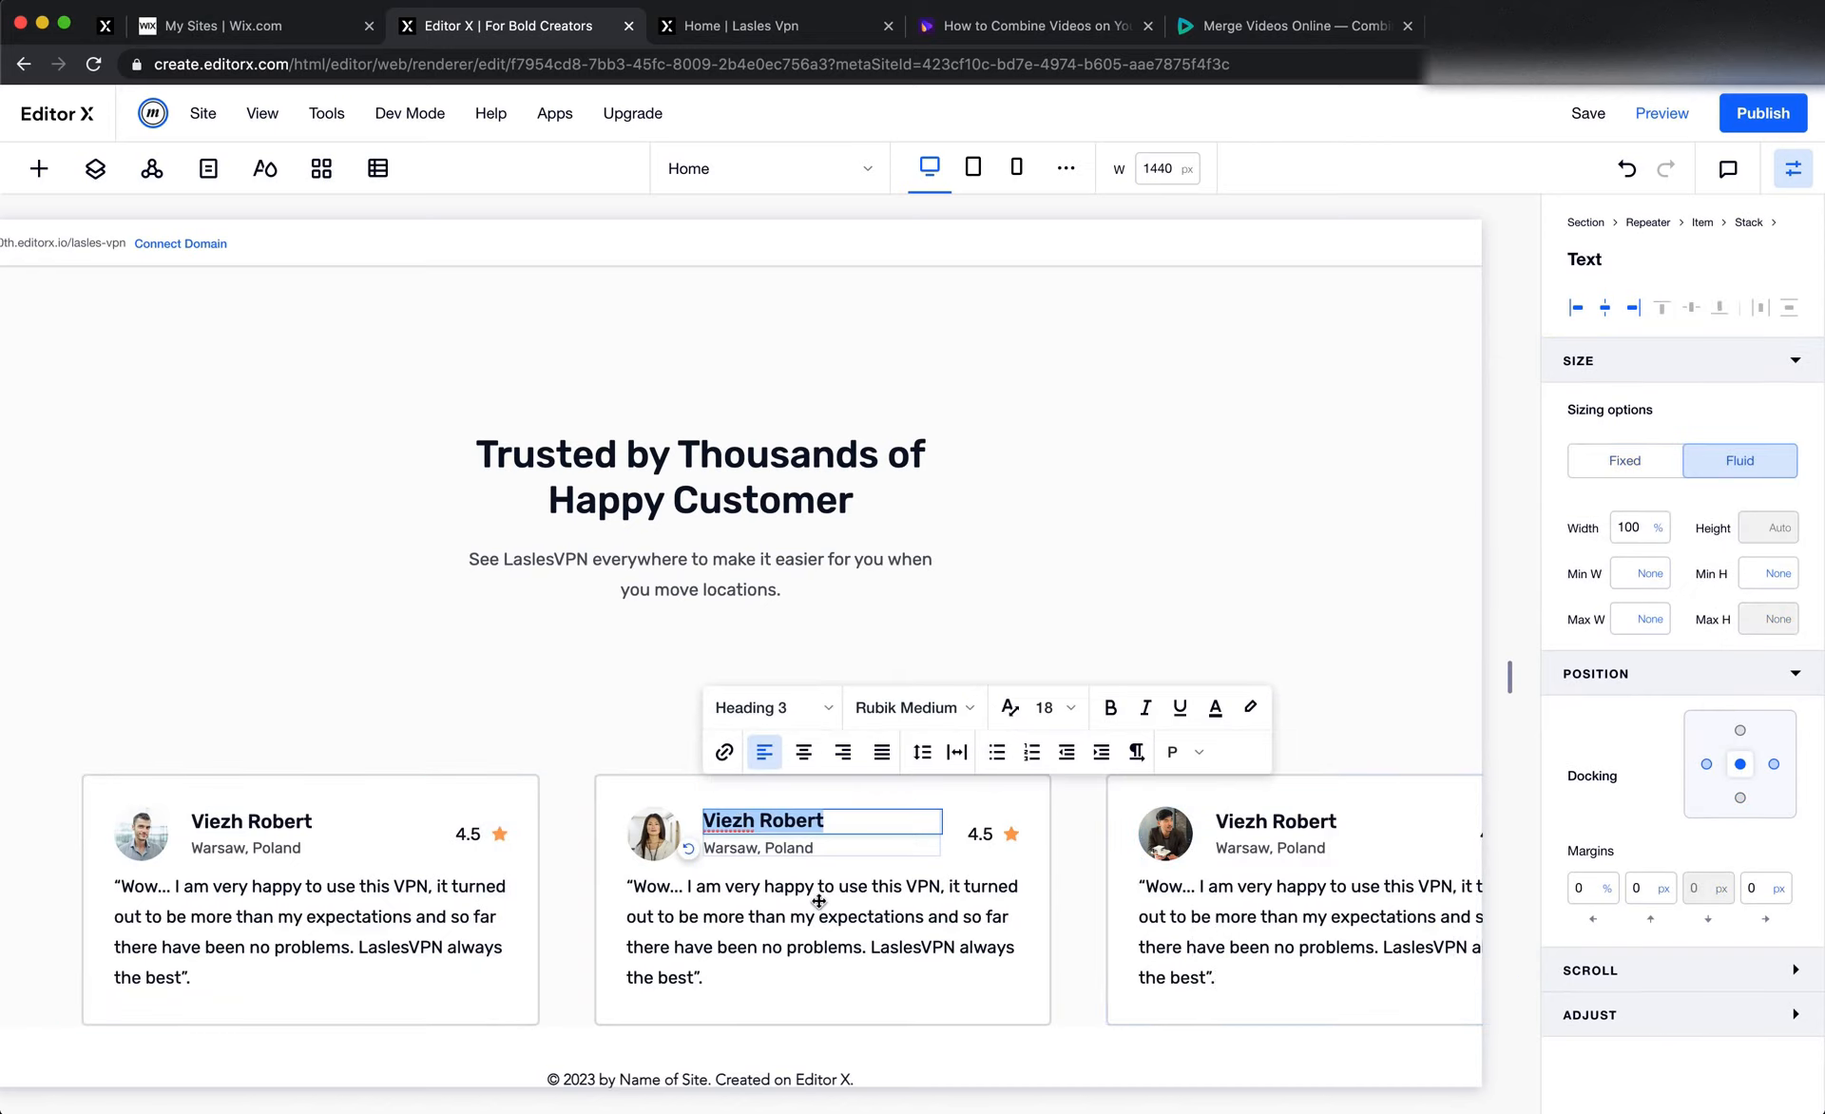
key(cmd+v)
click(877, 934)
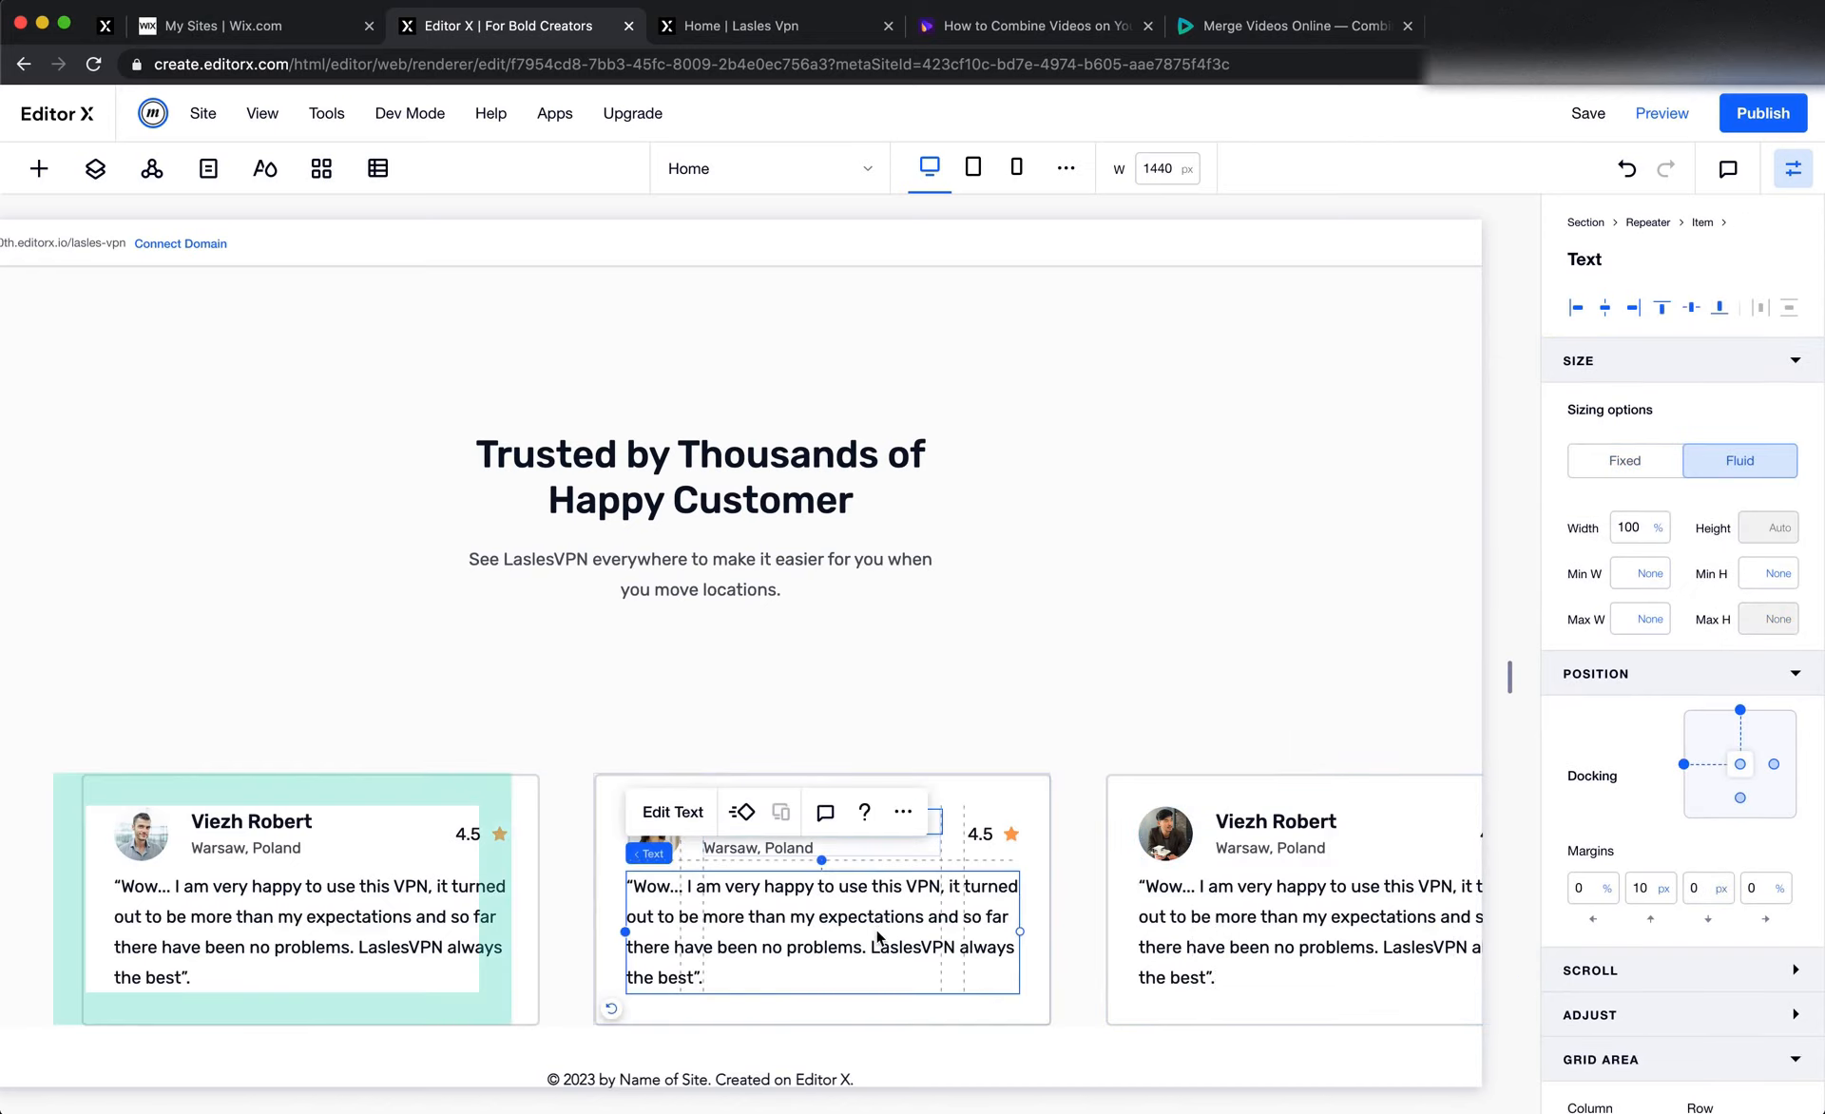
click(1007, 833)
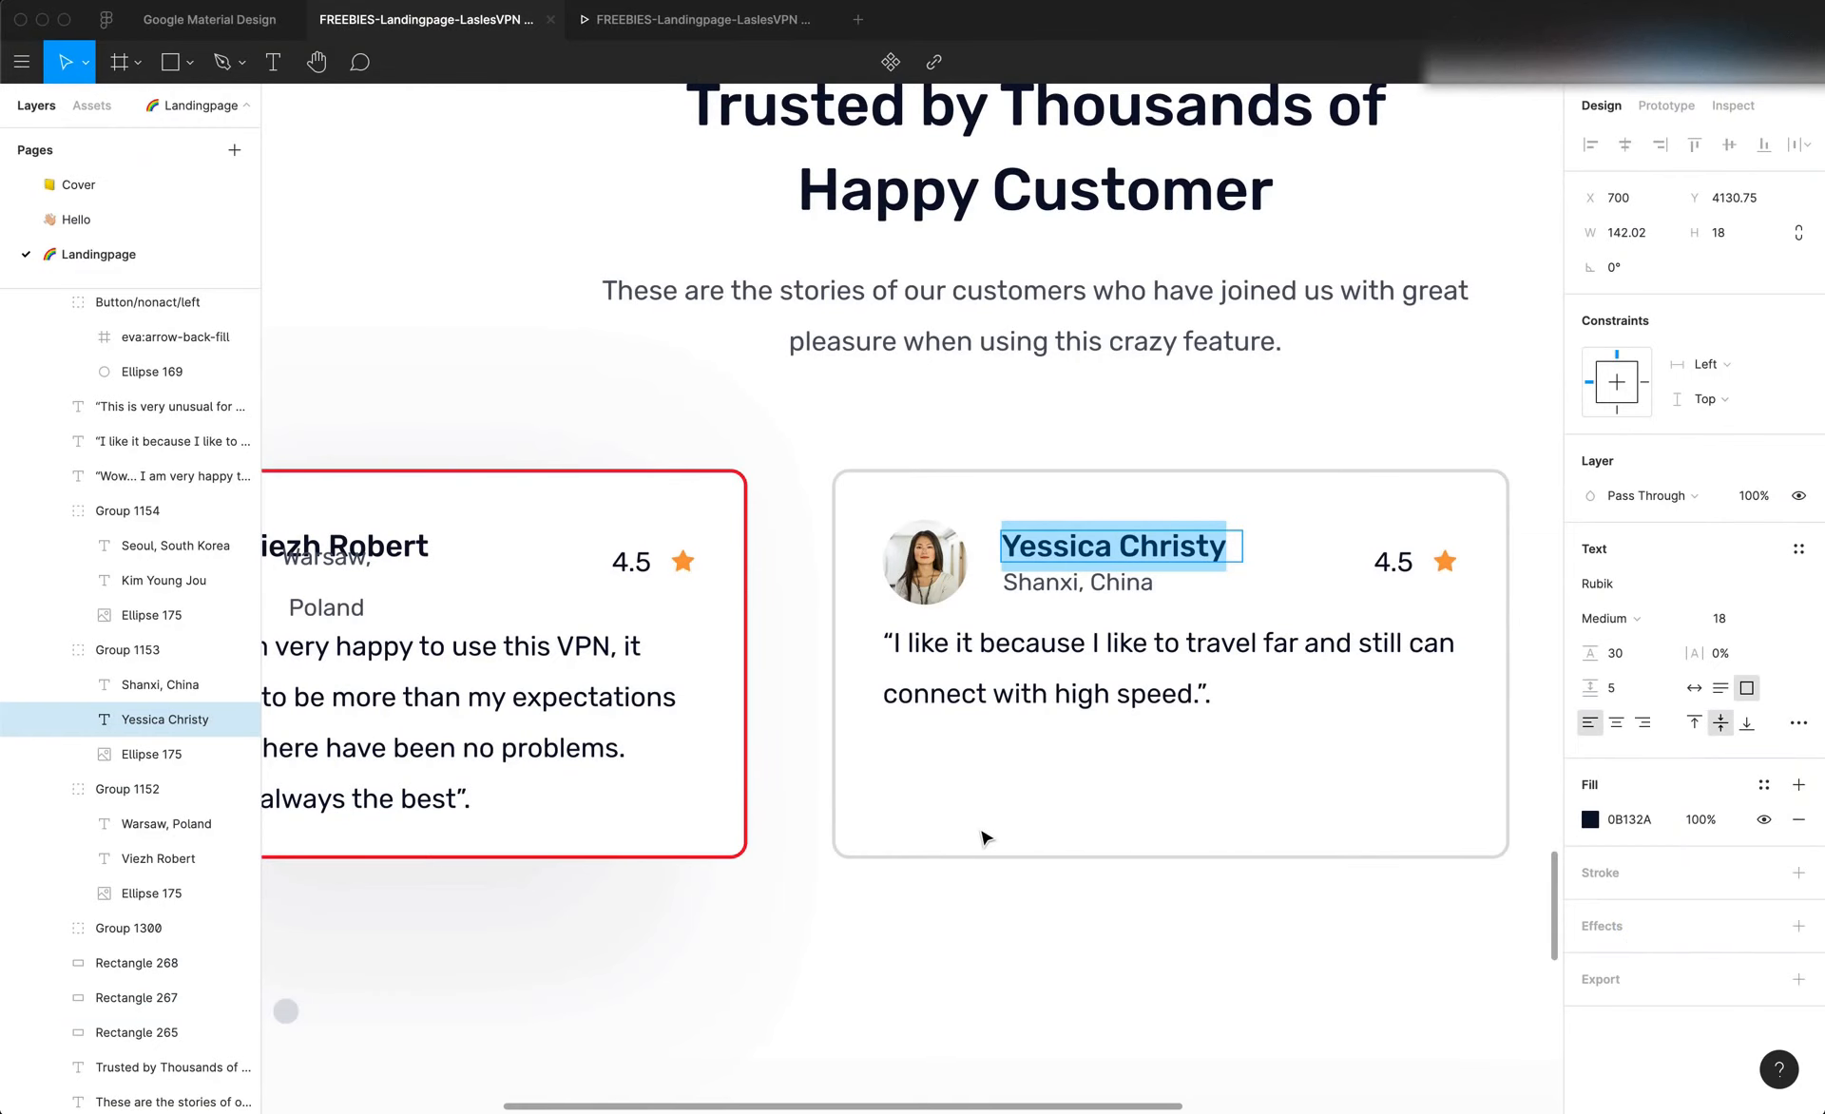
Replace the second card's quote with Figma's "I like it because I like to travel far and still can connect with high speed."
scroll(983, 836, left, 8)
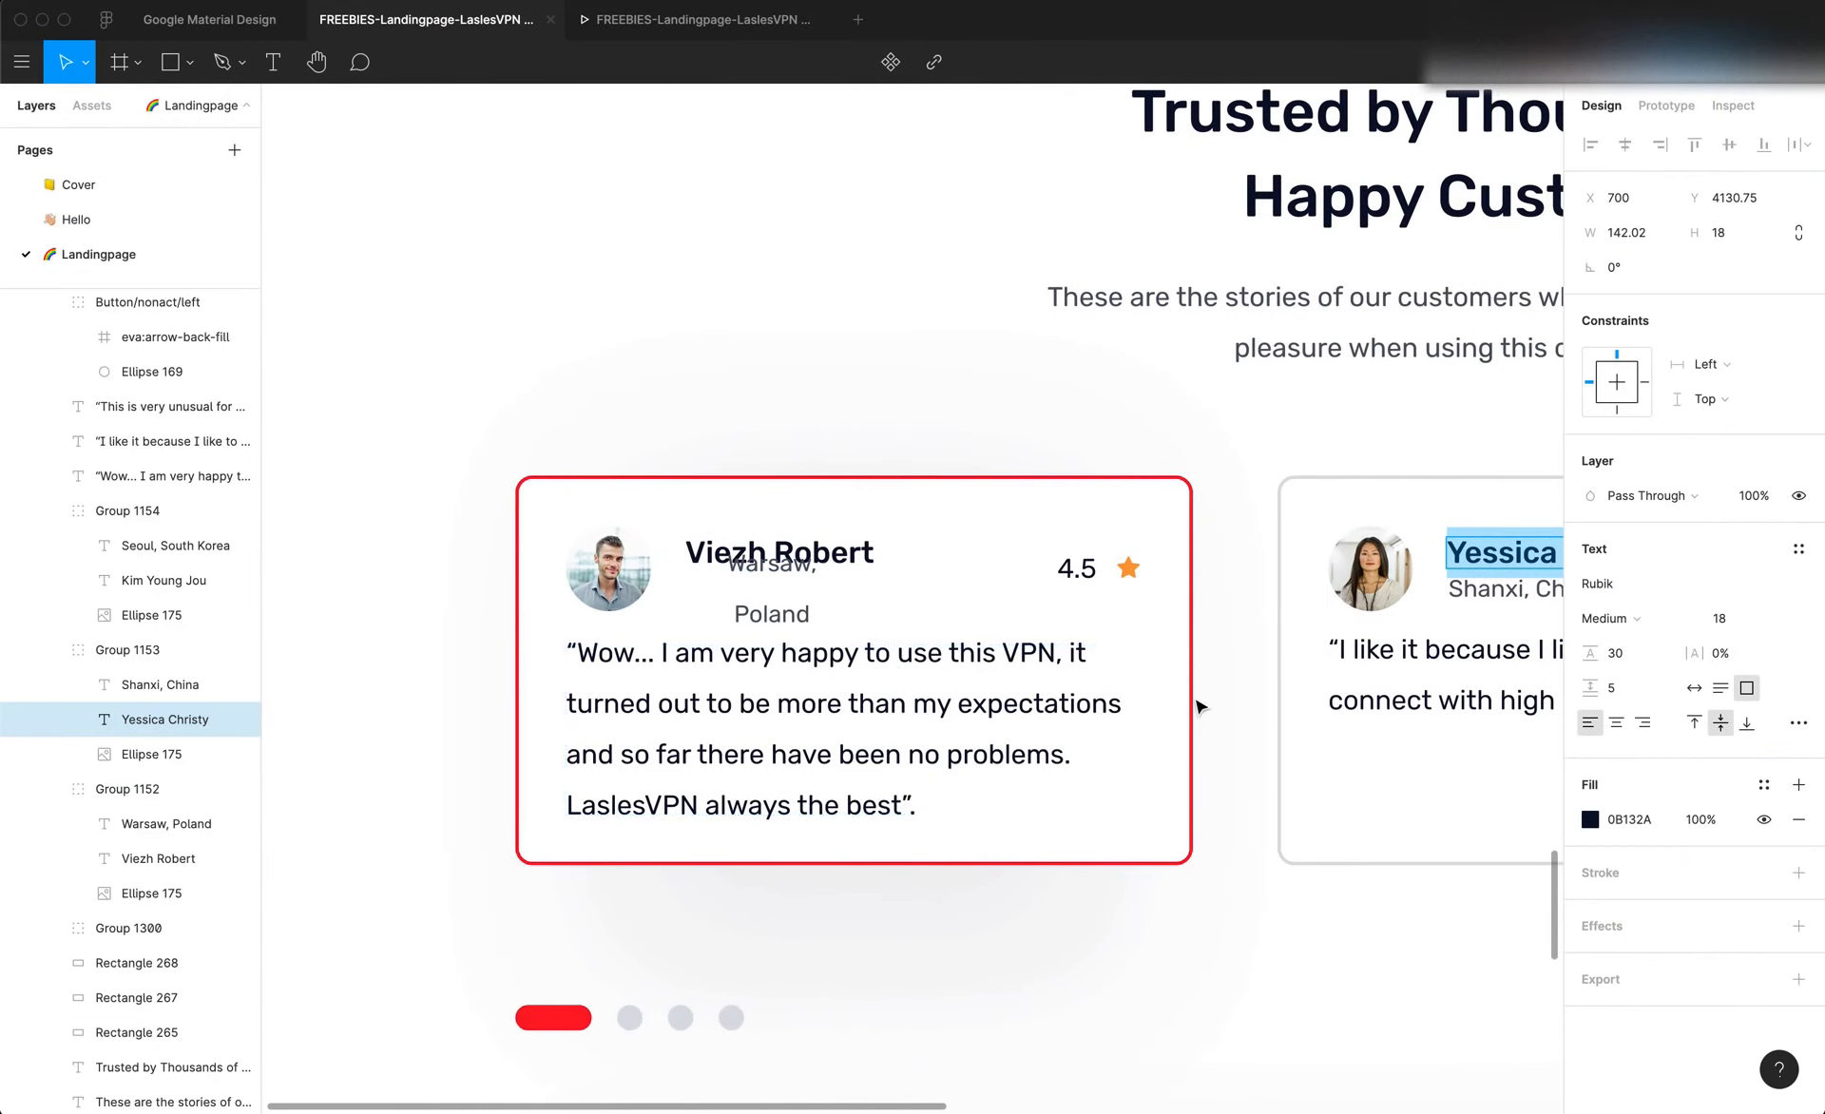
scroll(1197, 703, right, 10)
double_click(1147, 691)
key(cmd+c)
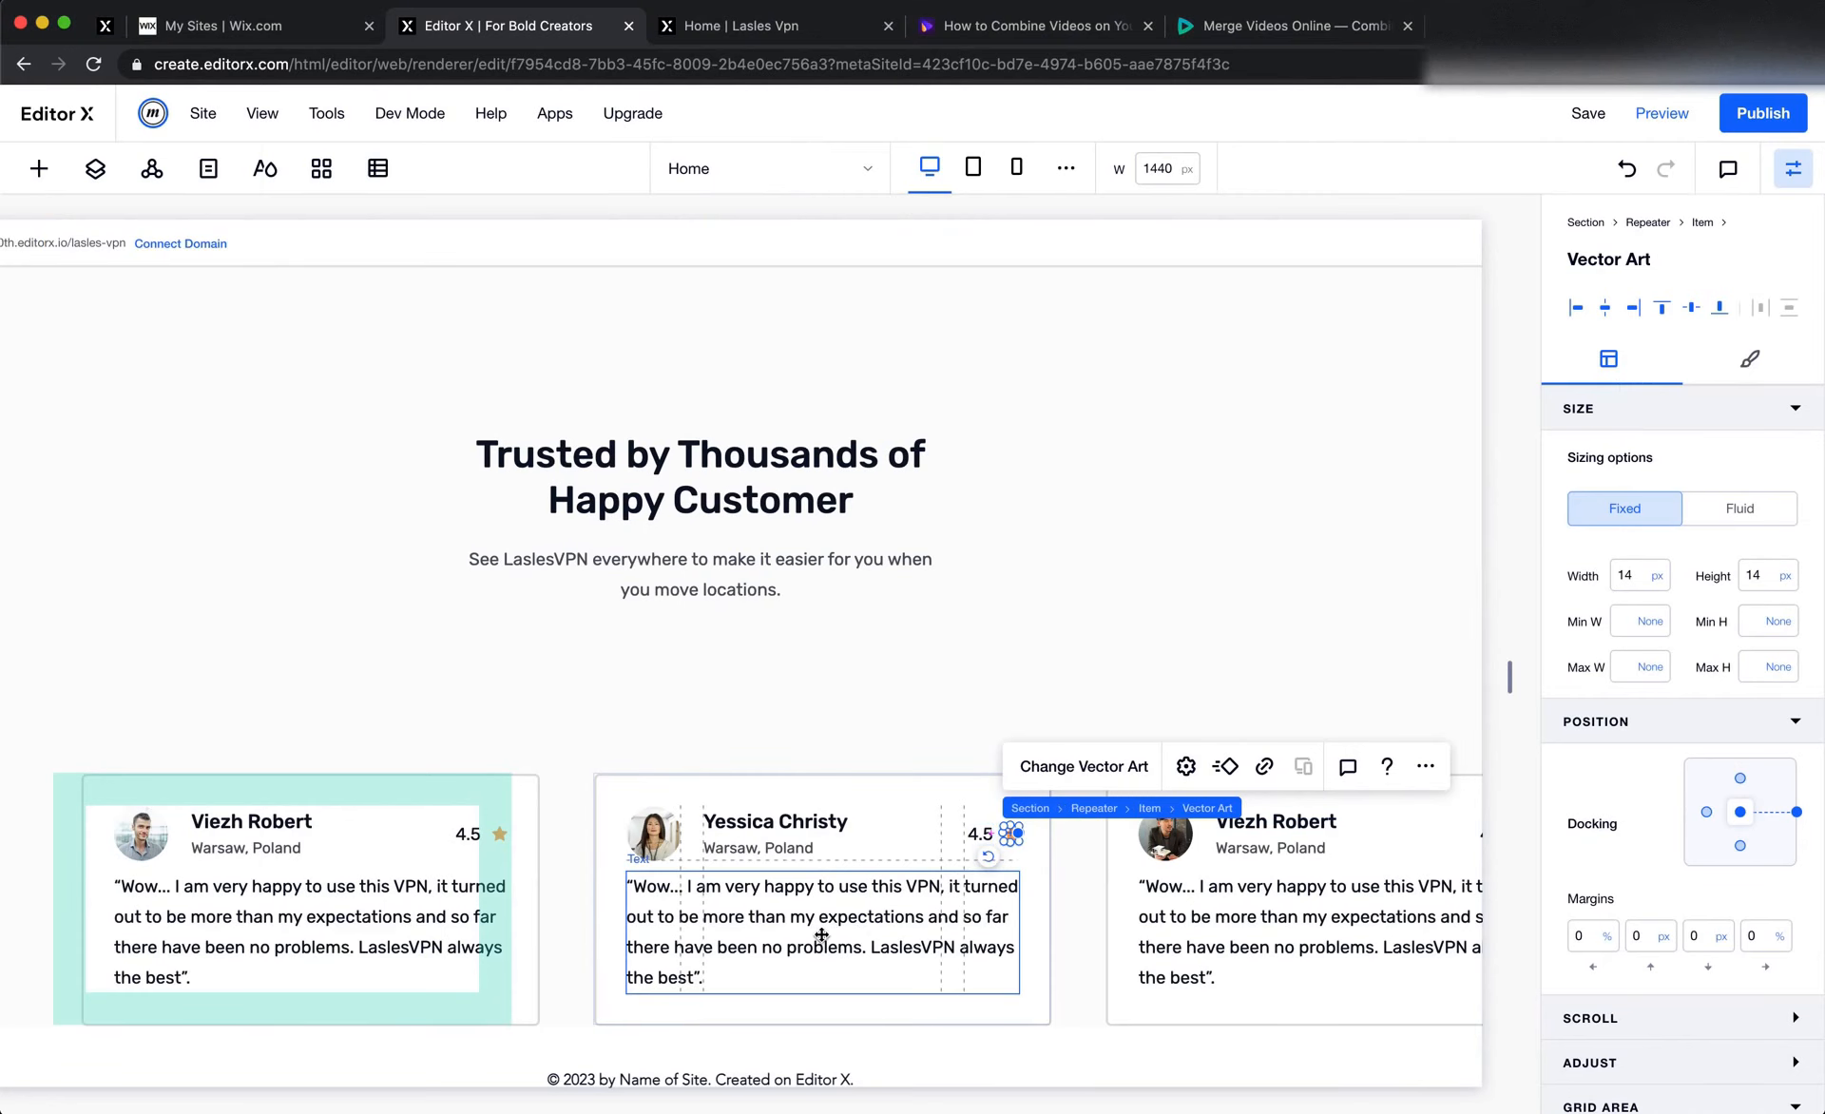
click(808, 936)
double_click(796, 934)
key(cmd+v)
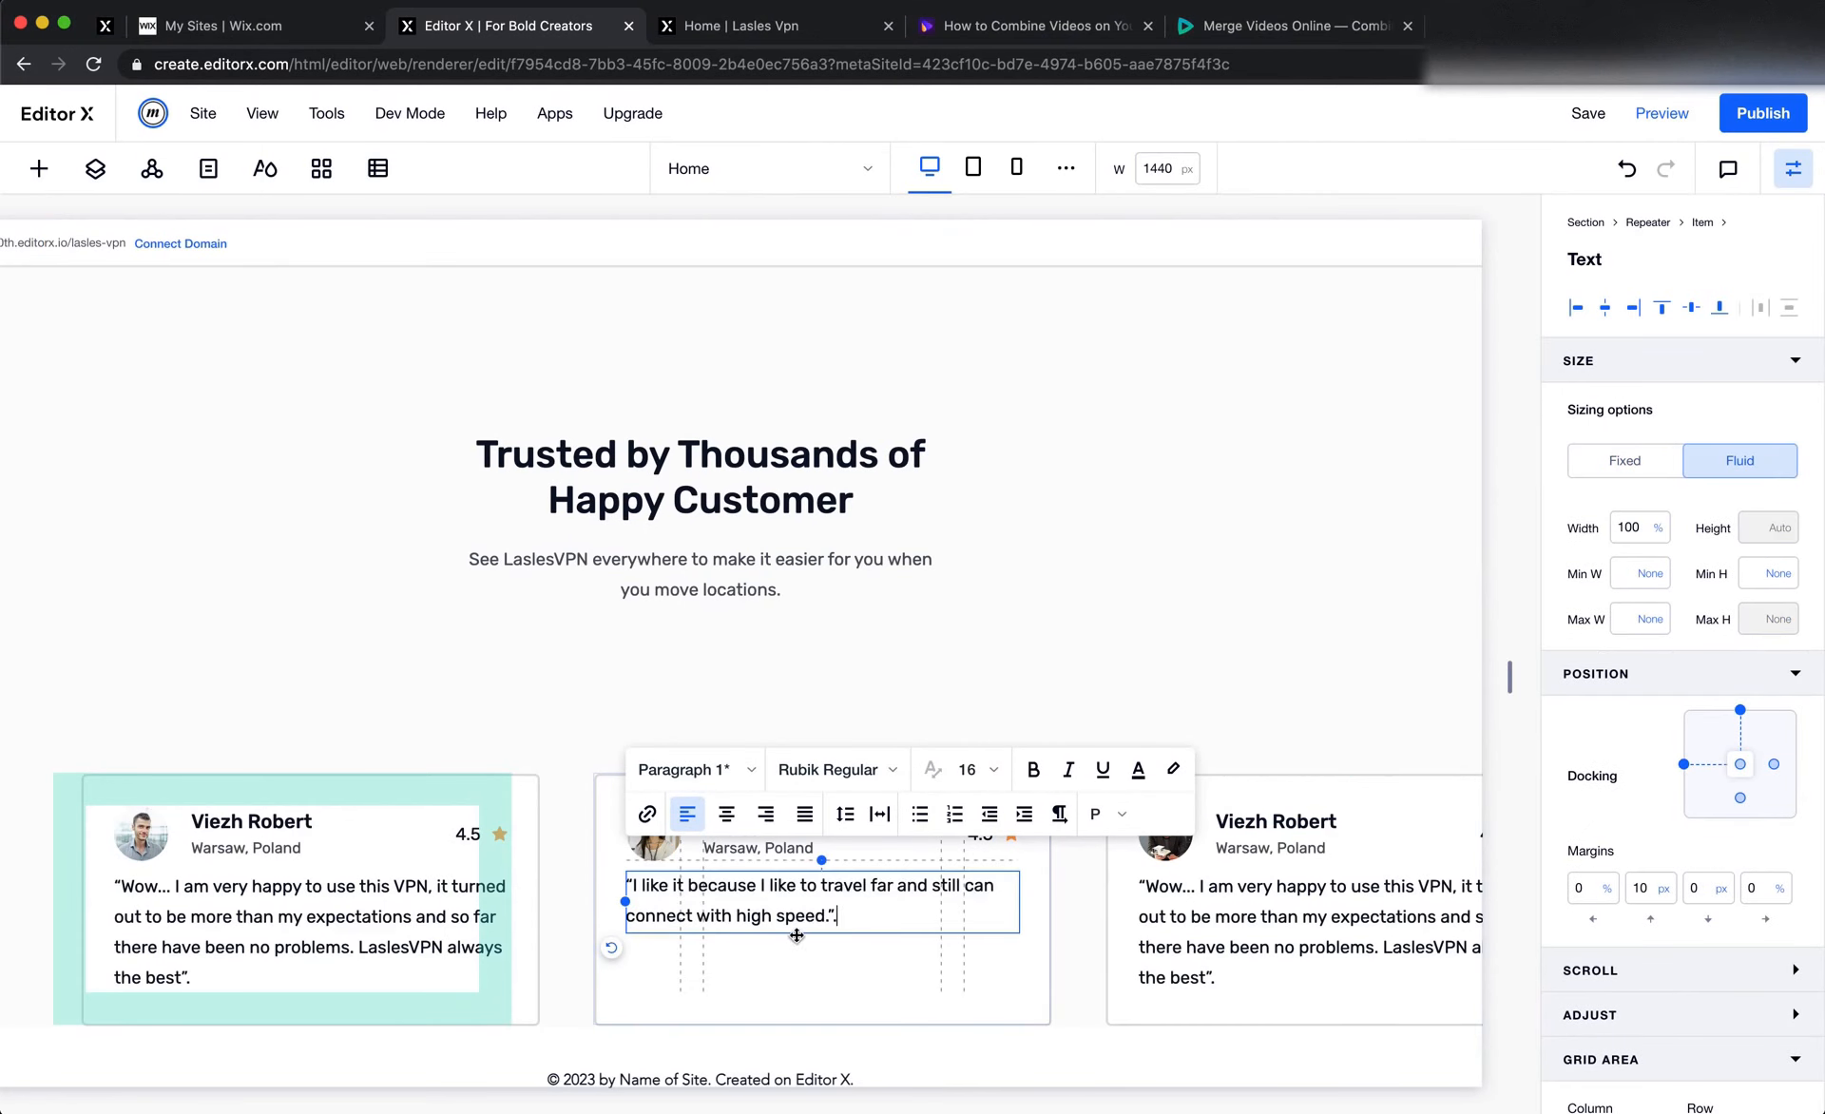
click(904, 671)
Copy the third customer's name from Figma and paste it over the name in the third Editor X card
key(cmd+Tab)
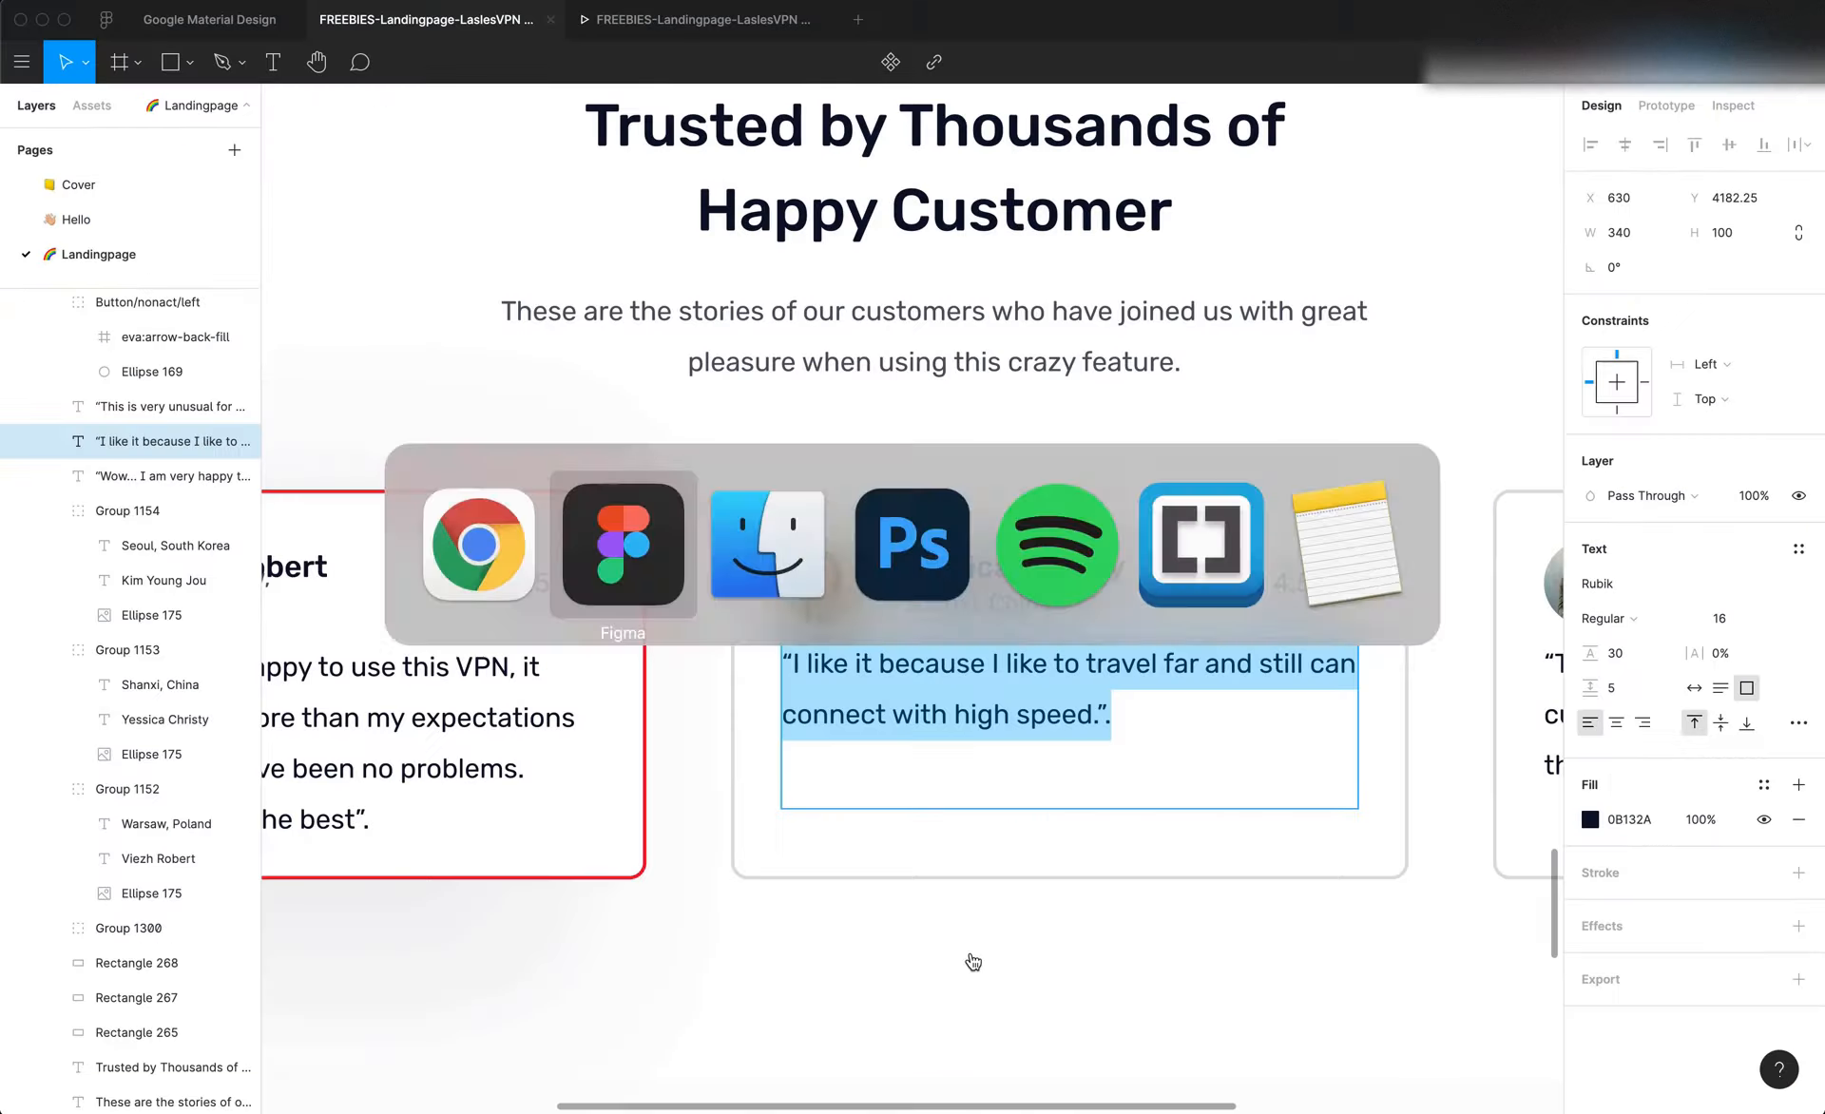
scroll(1083, 727, right, 8)
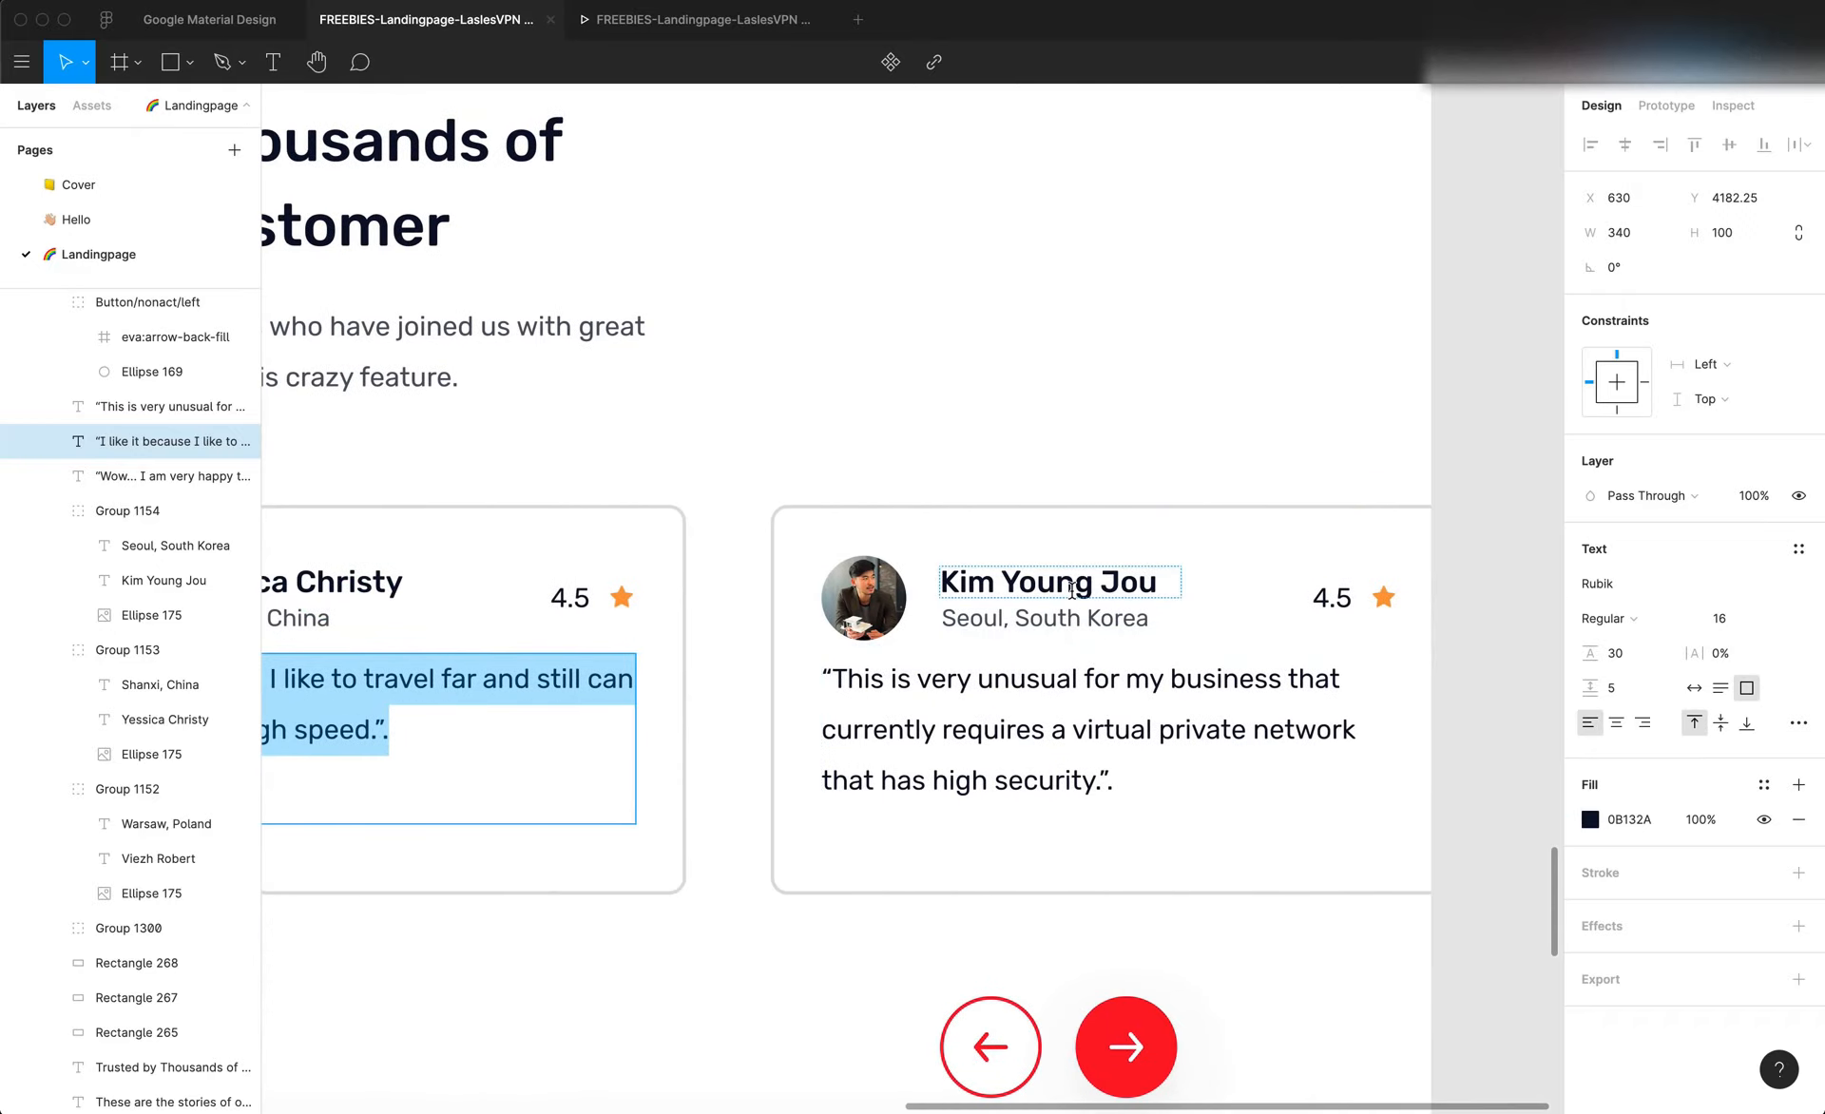
double_click(1072, 589)
triple_click(1071, 590)
key(super+c)
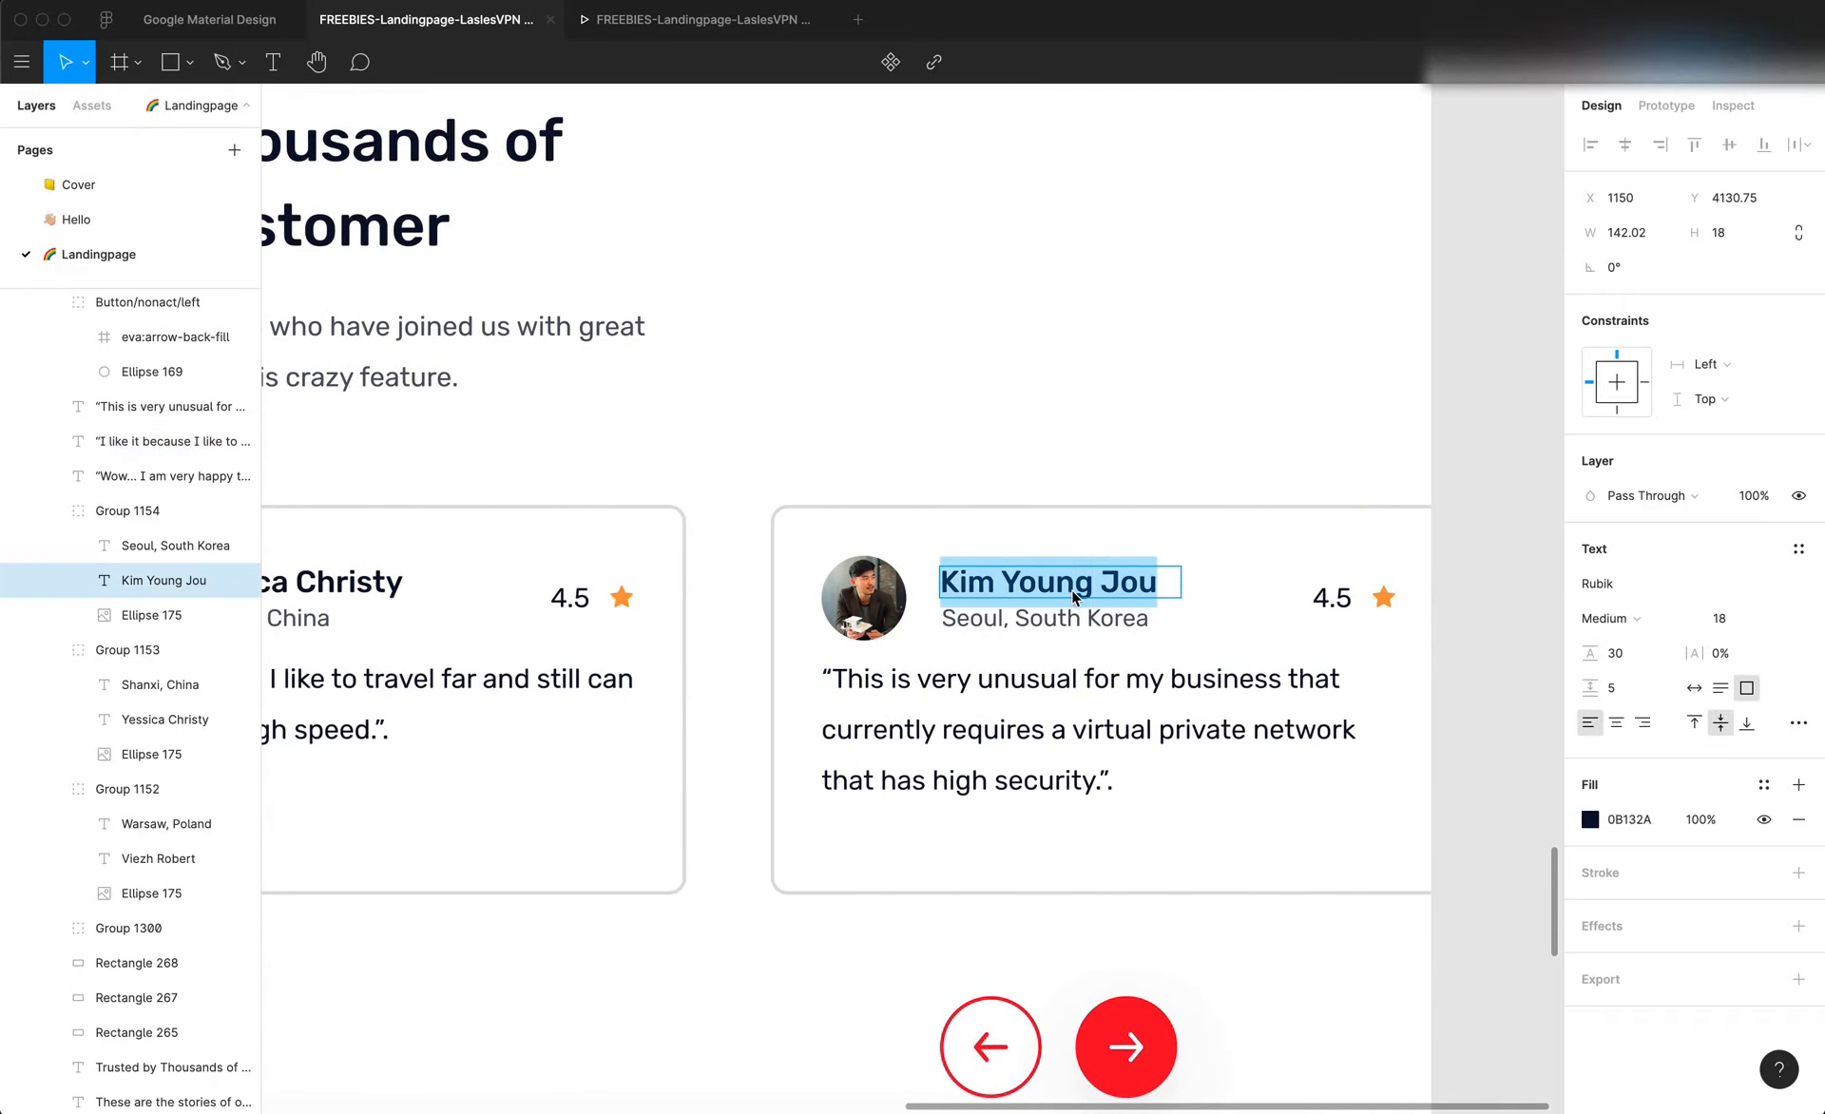
key(cmd+Tab)
scroll(1109, 842, right, 2)
click(1209, 847)
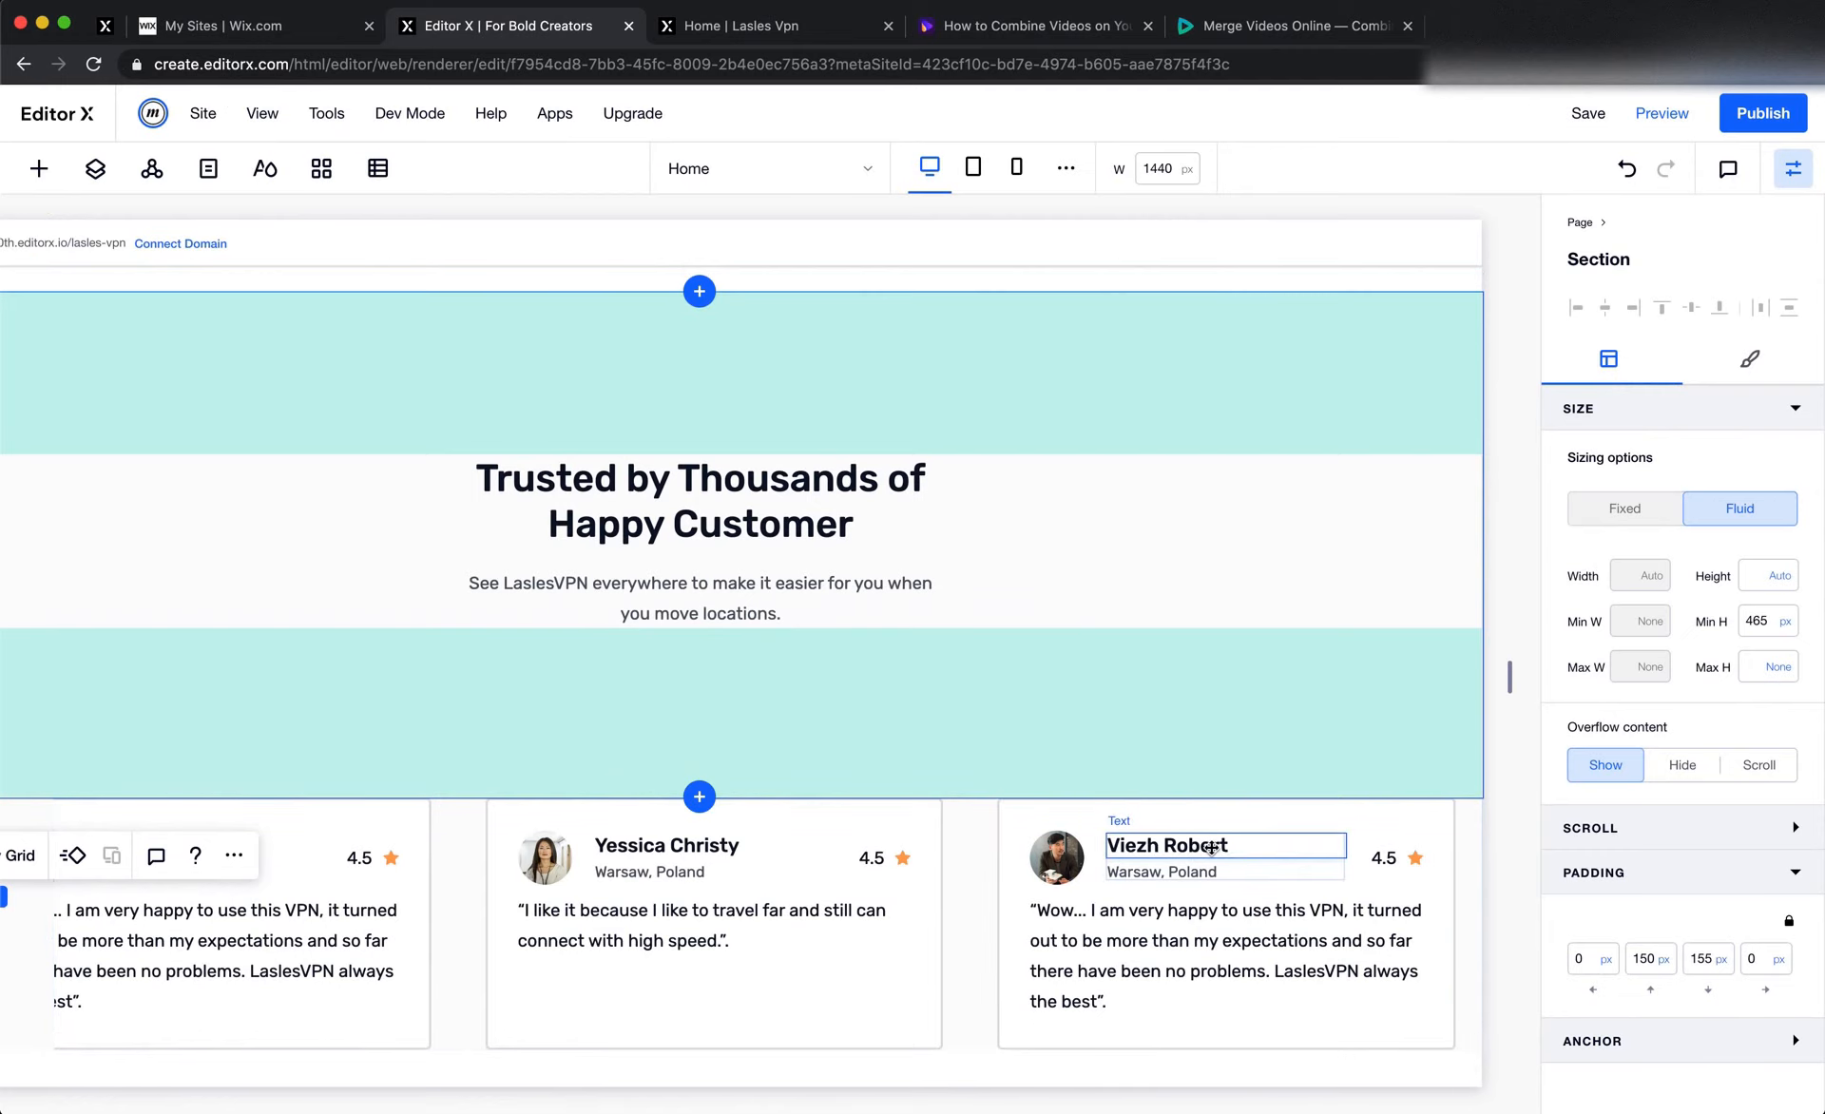
double_click(1210, 847)
key(super+v)
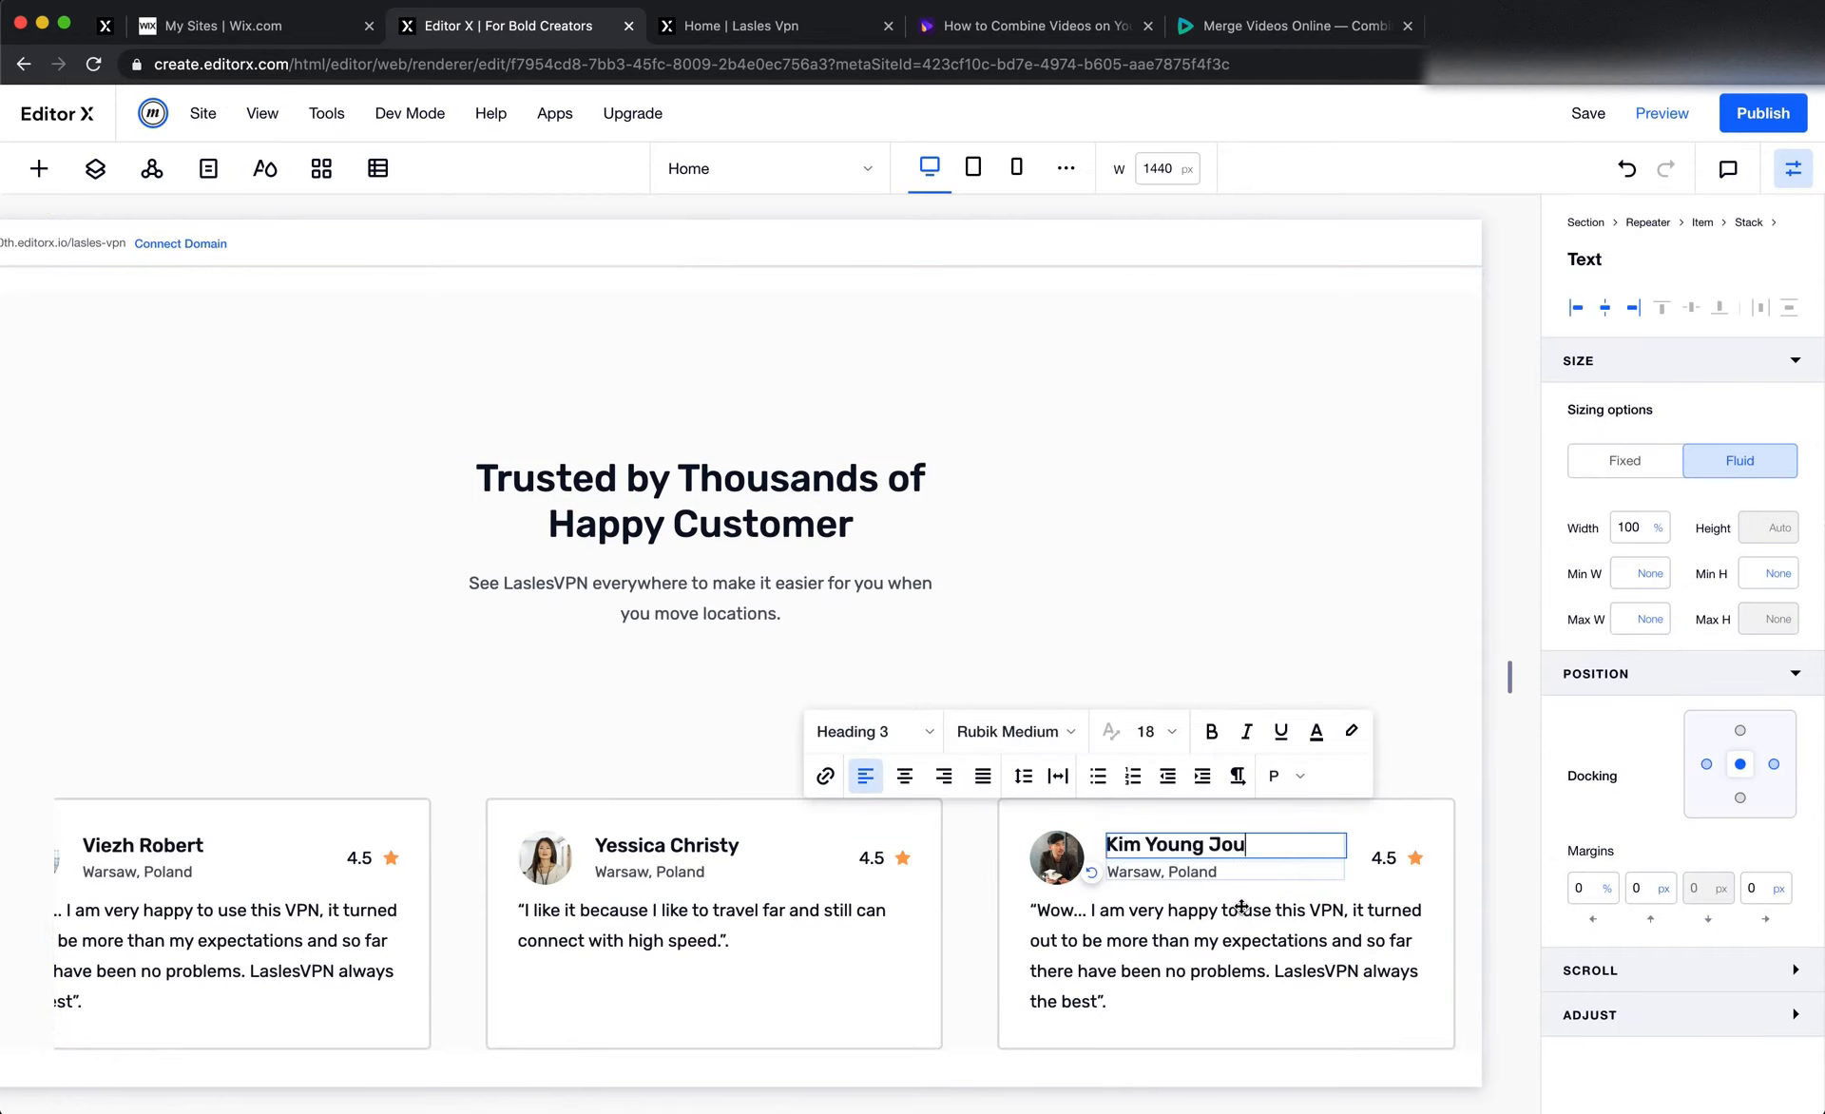
Copy "Seoul, South Korea" from the third Figma card and paste it over the quote text in the third Editor X card
key(super+Tab)
double_click(1072, 620)
key(super+c)
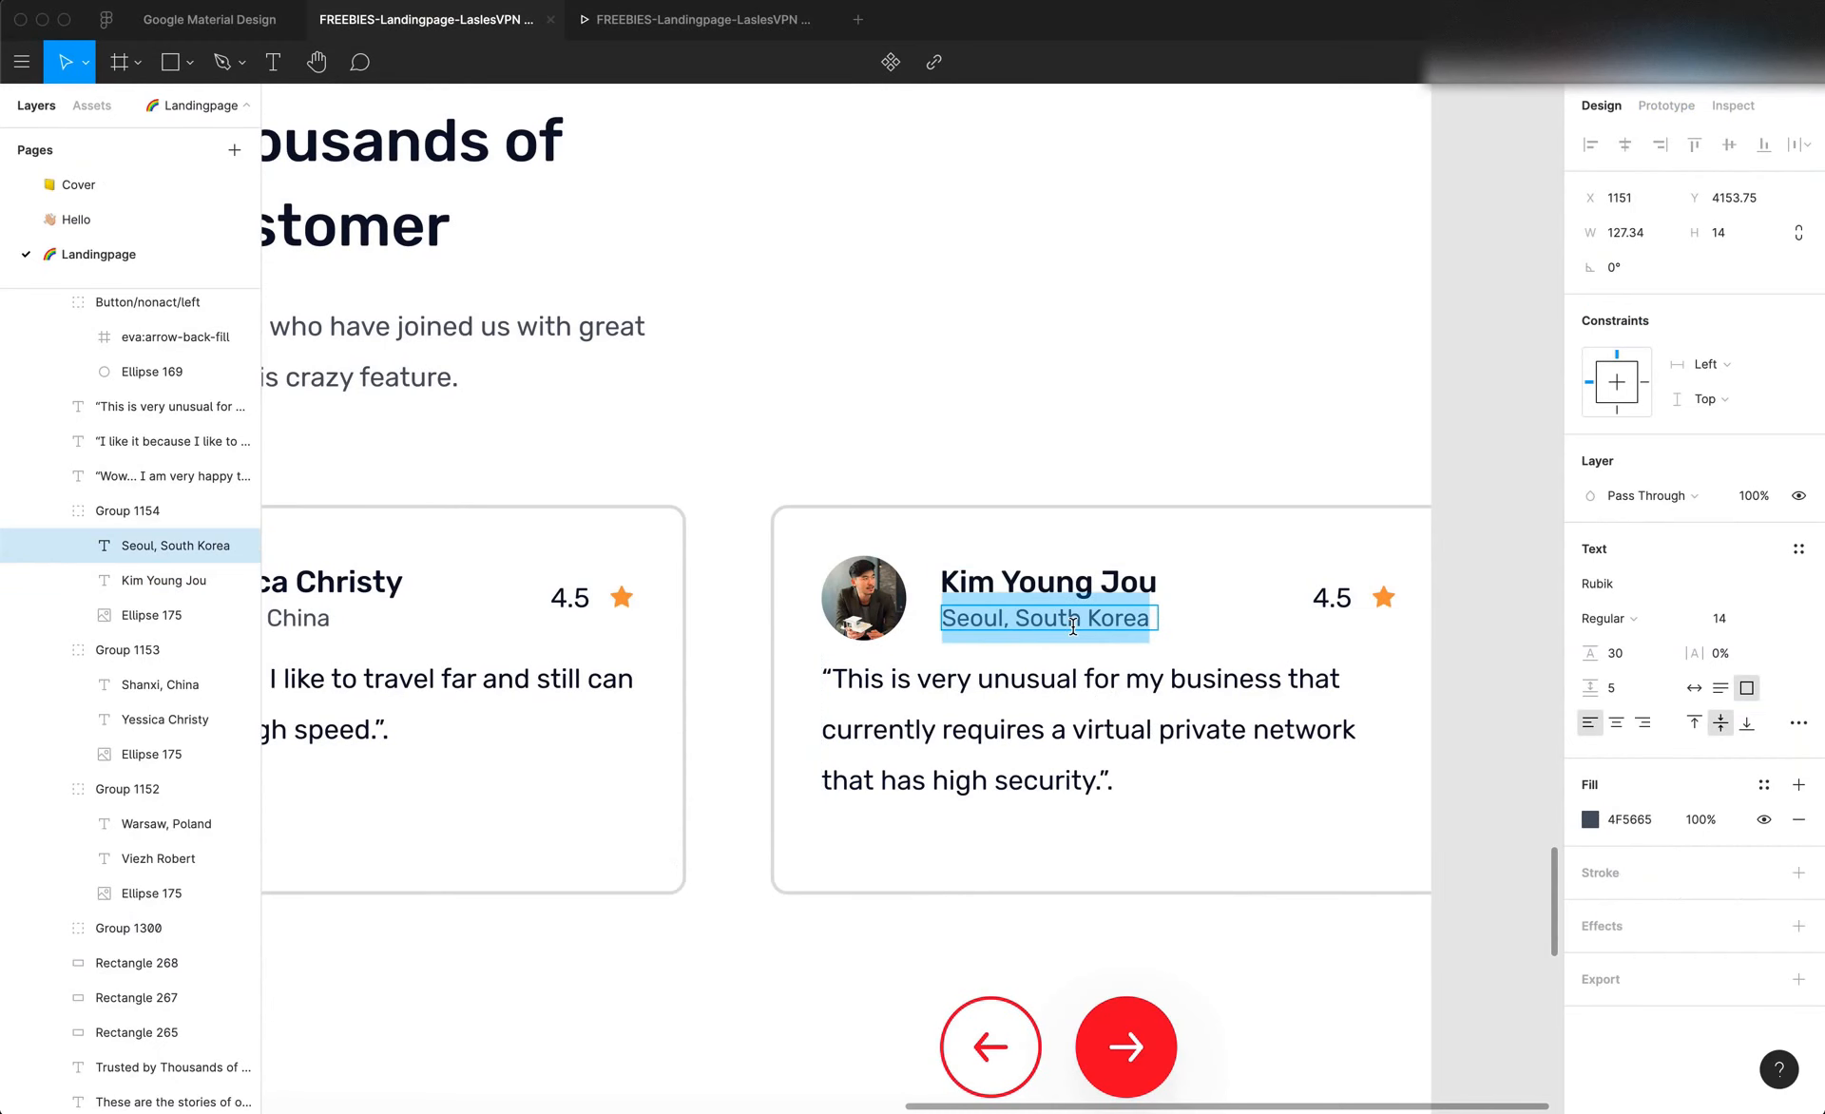
key(super+Tab)
click(1119, 941)
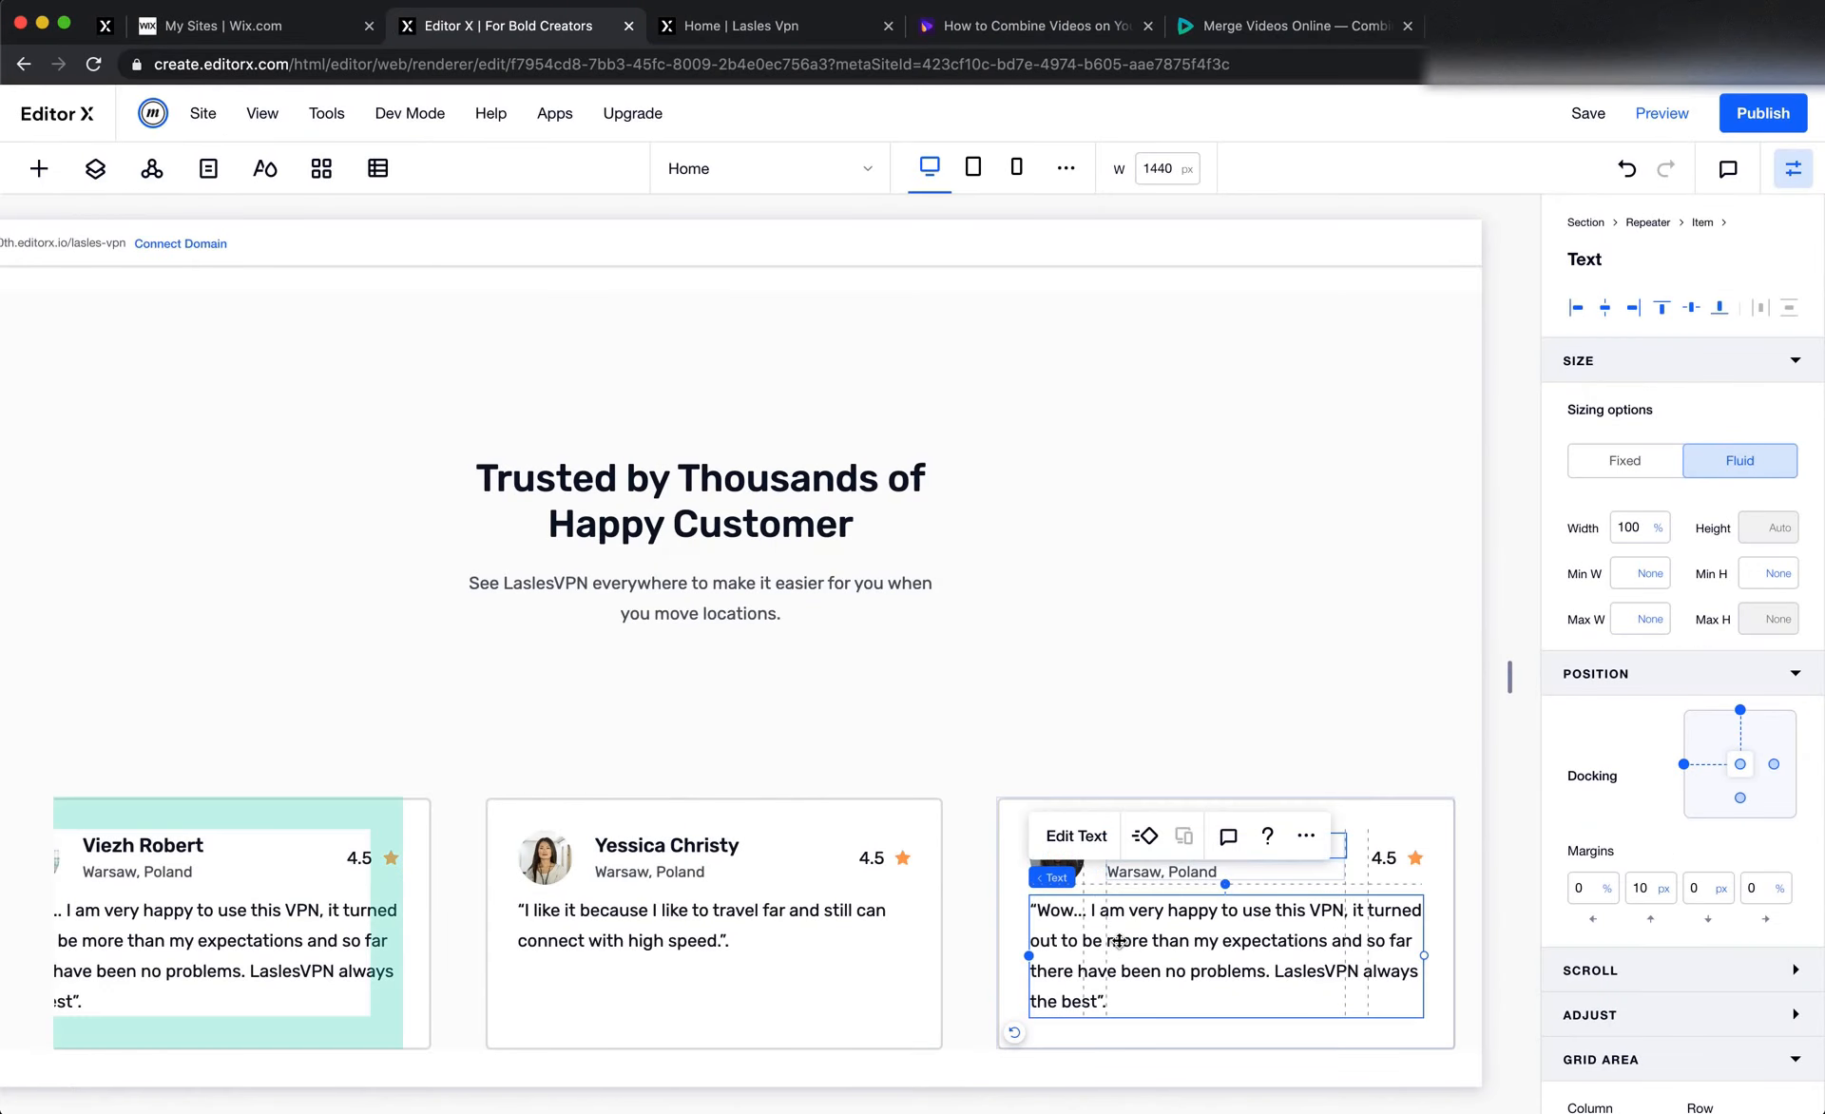
click(1134, 931)
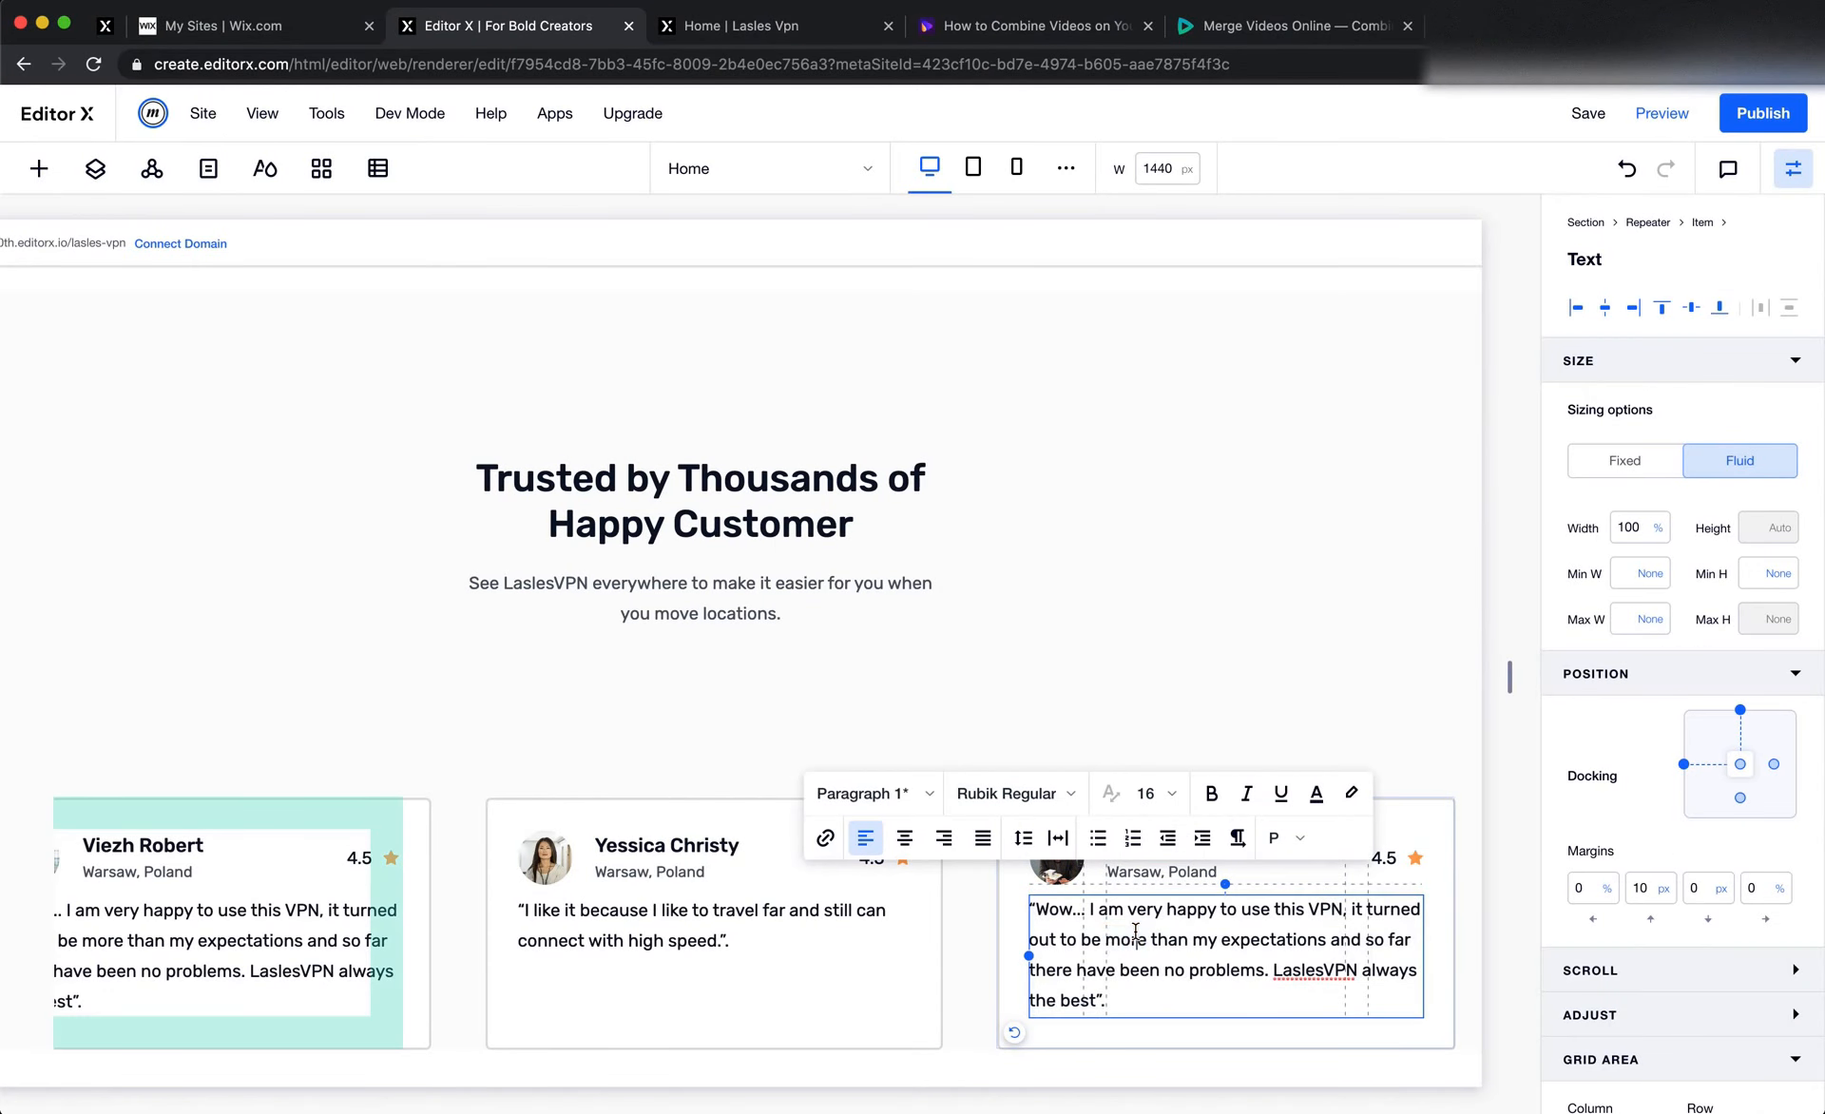
key(super+a)
key(super+v)
click(1142, 701)
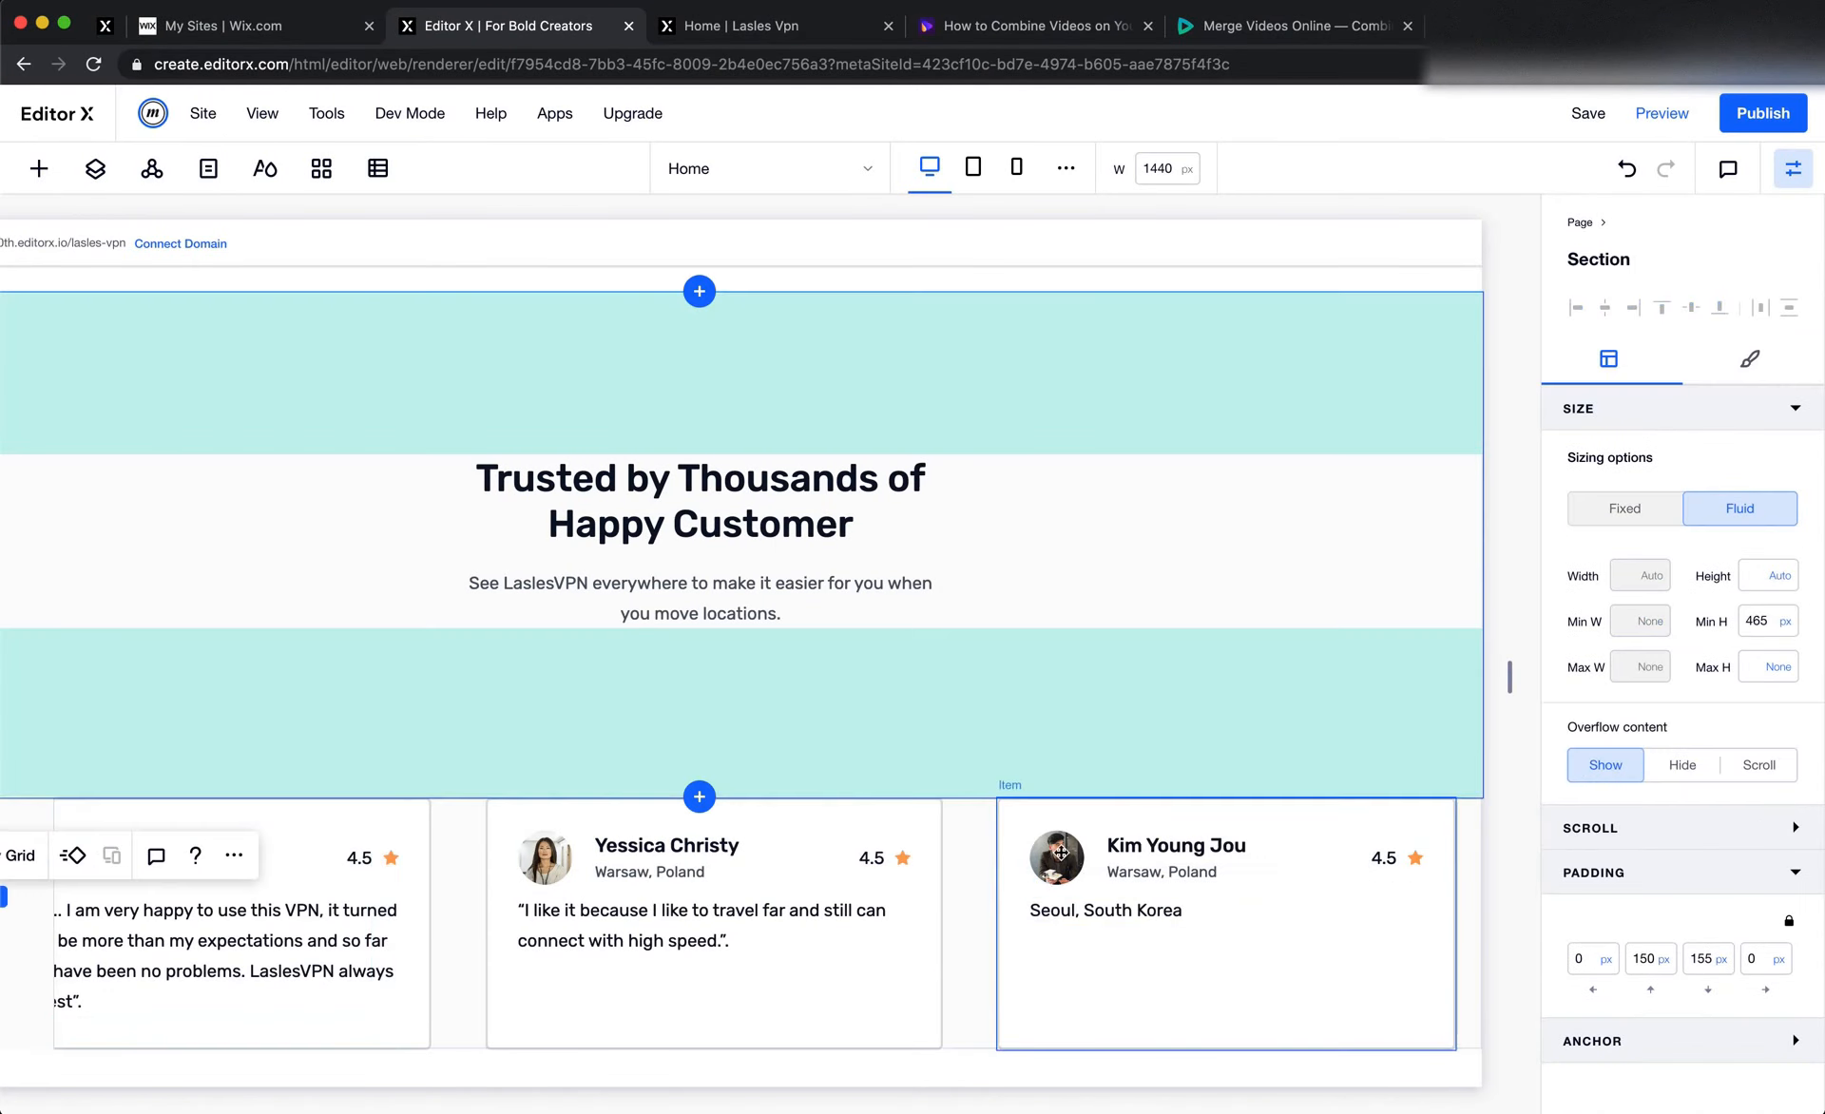
Check the third card in Figma again and set that card's rating text in Editor X to 5
key(super+Tab)
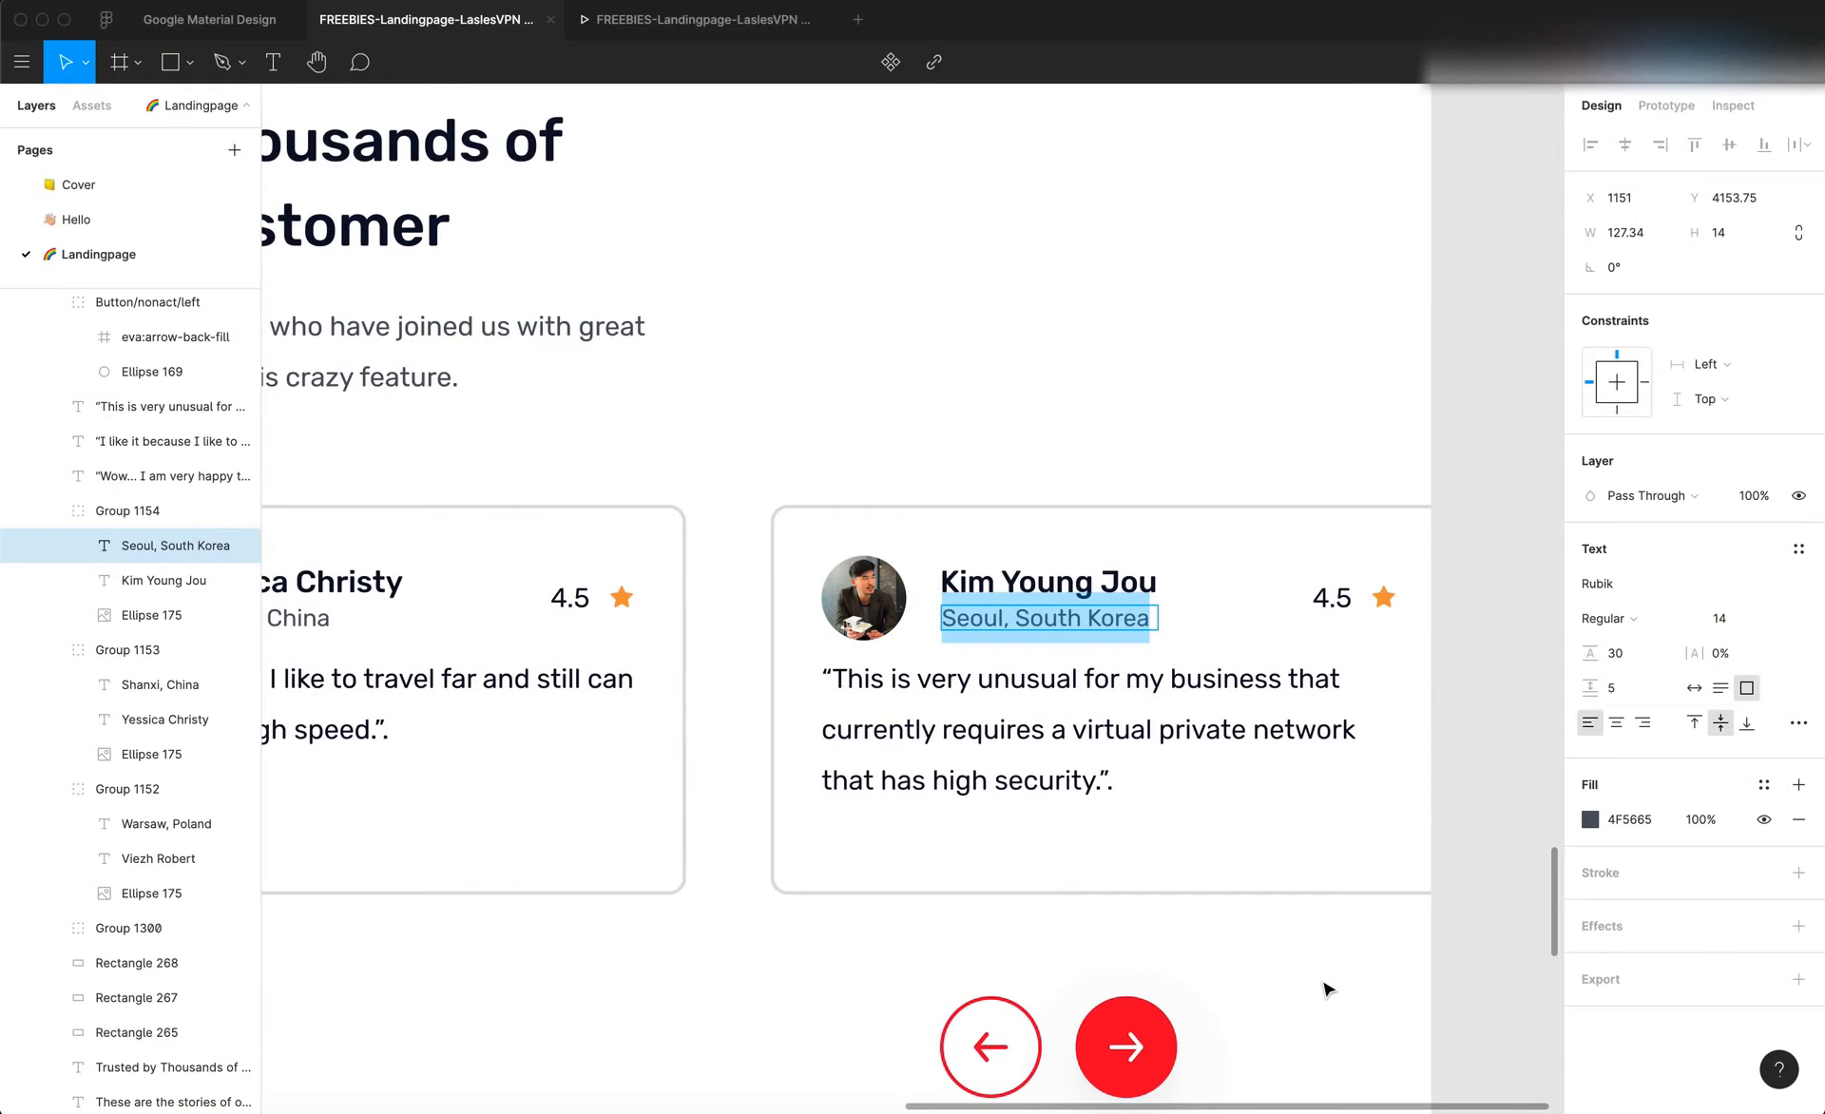
key(super+Tab)
double_click(1385, 866)
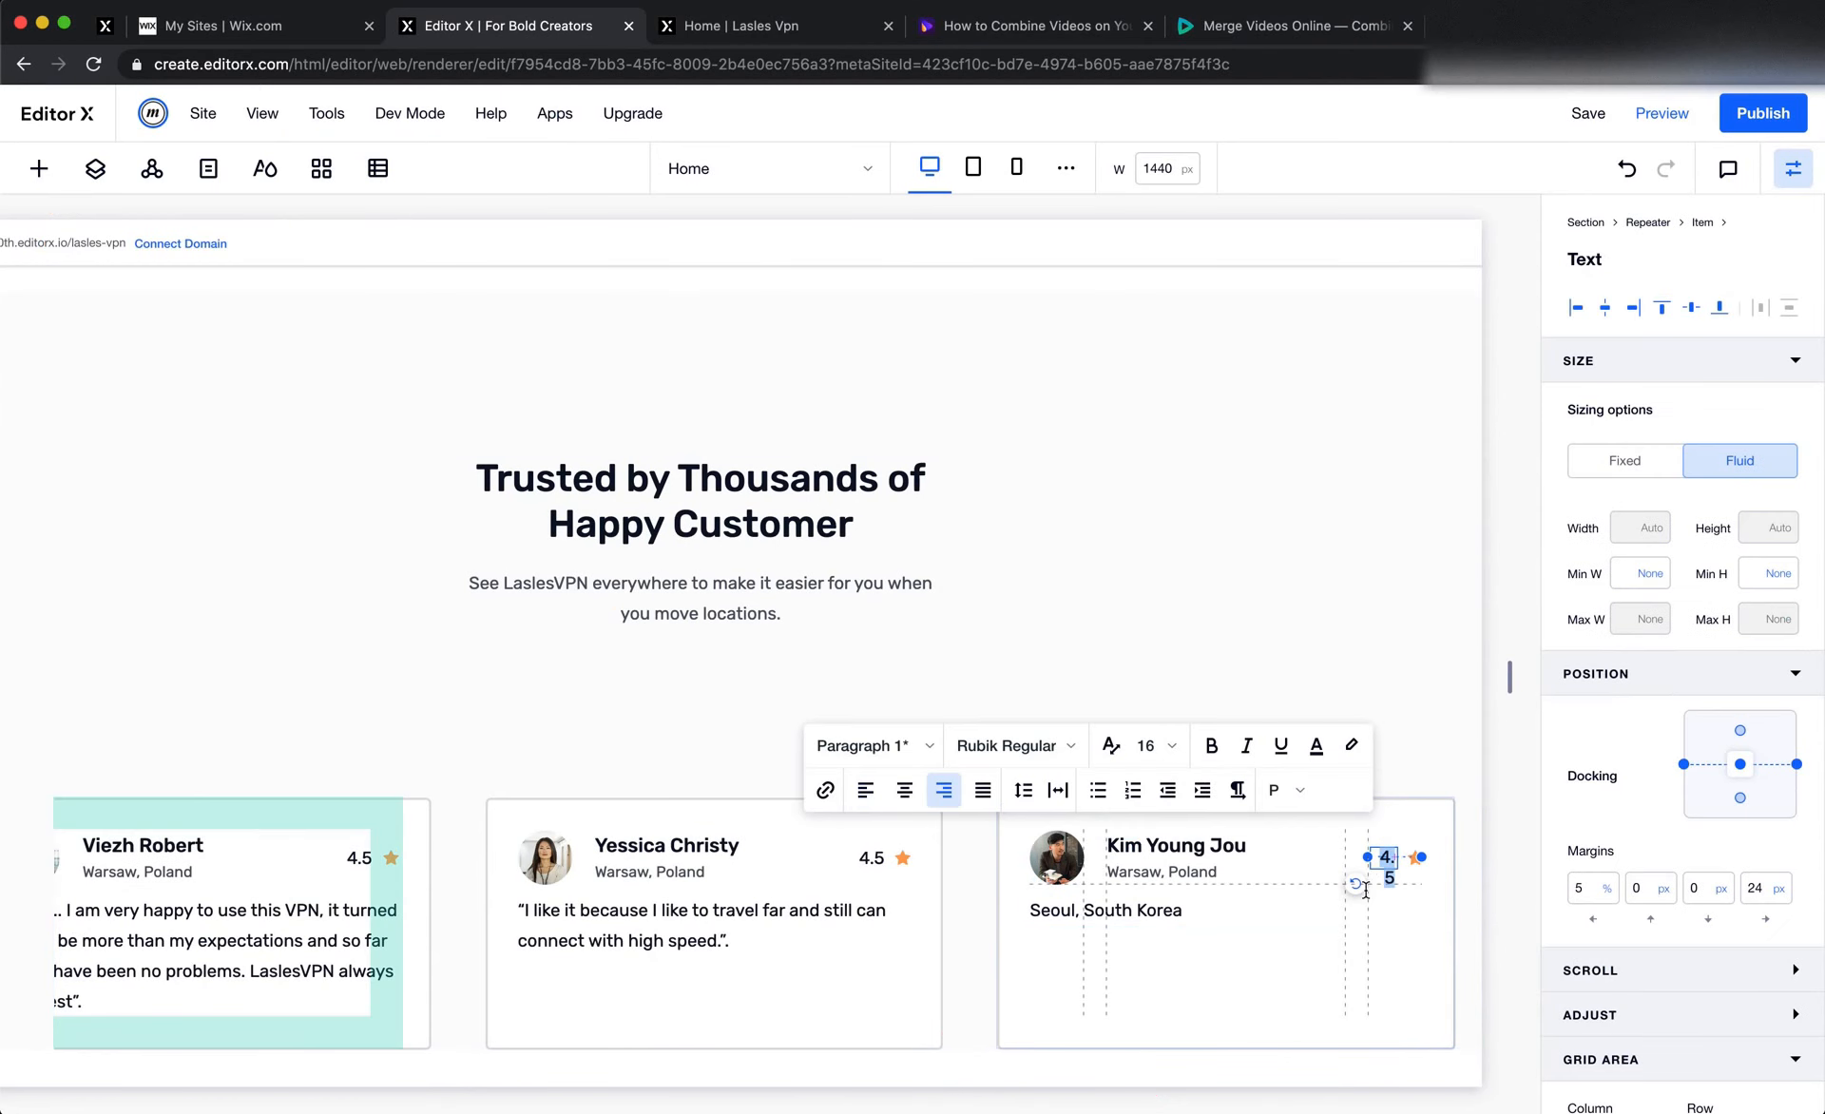
text(5)
click(1395, 691)
Try to change the first testimonial card's border colour to red from the site colours
scroll(1093, 912, left, 2)
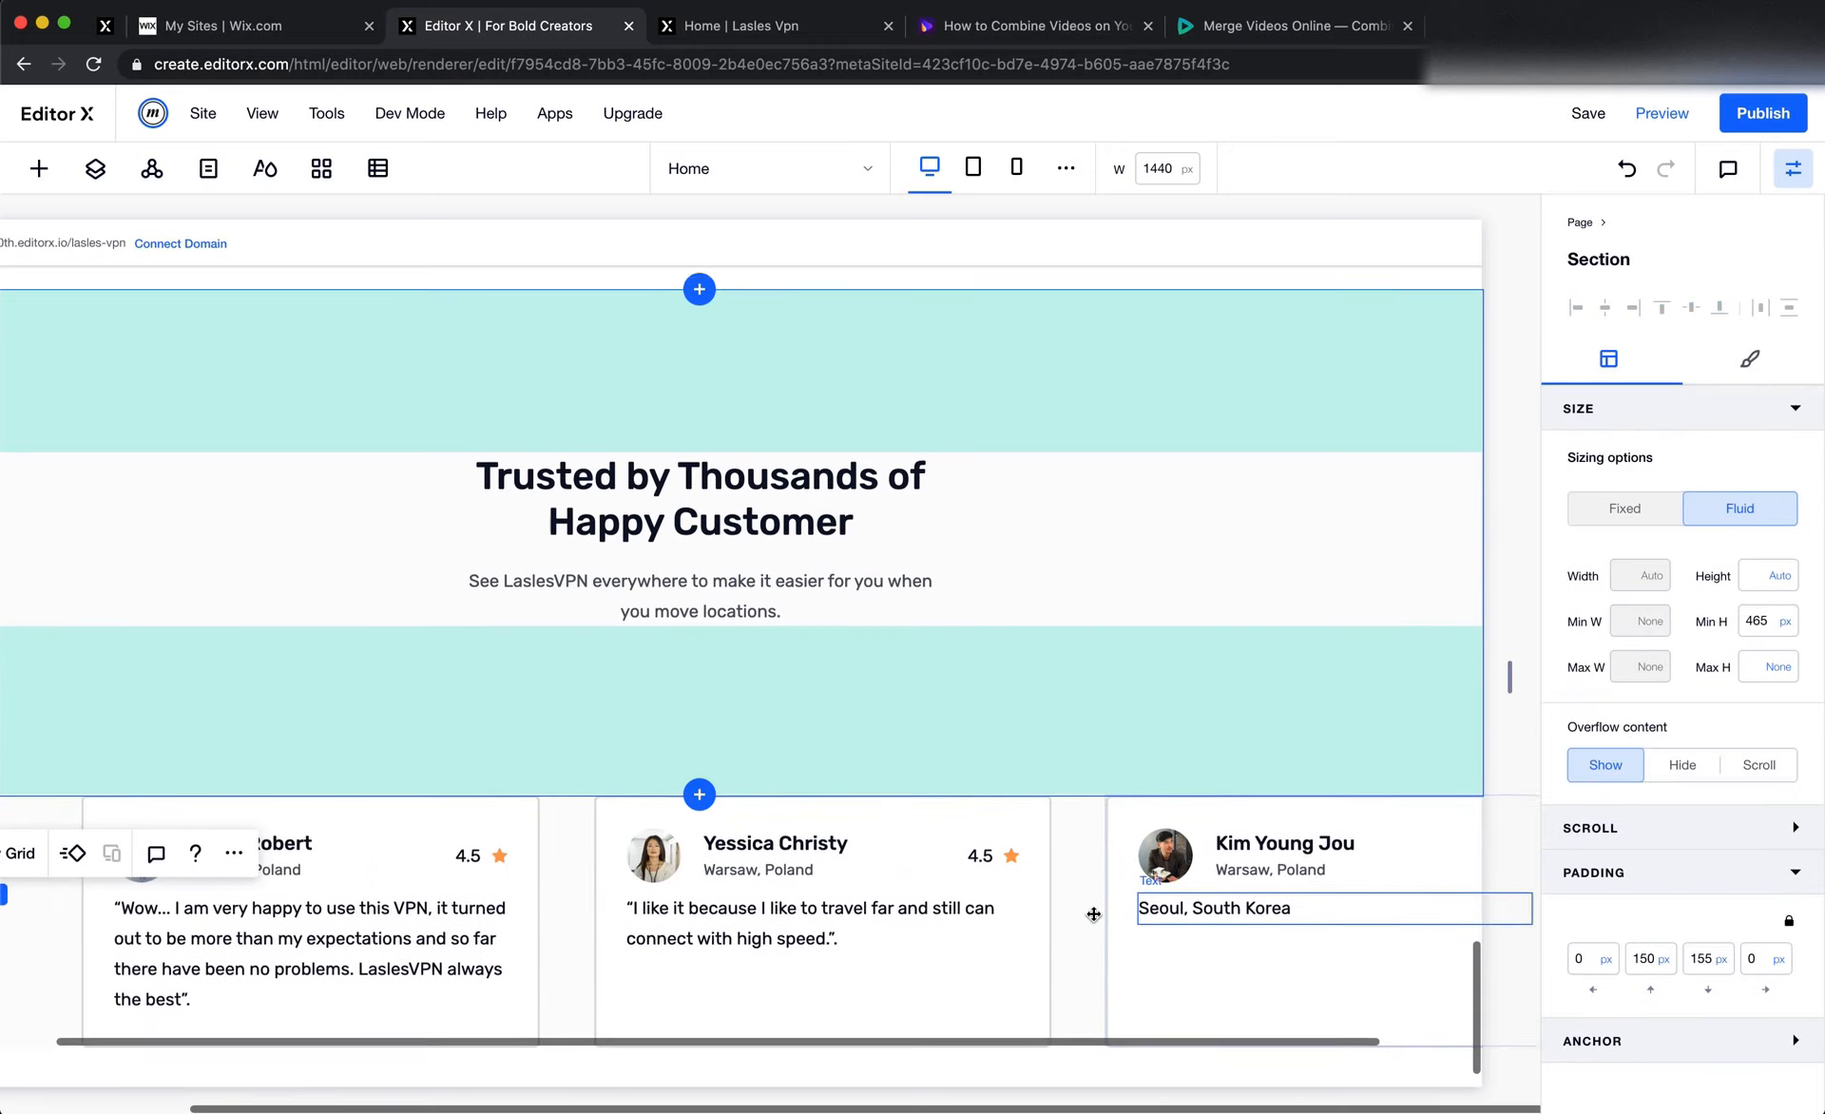
scroll(804, 922, down, 2)
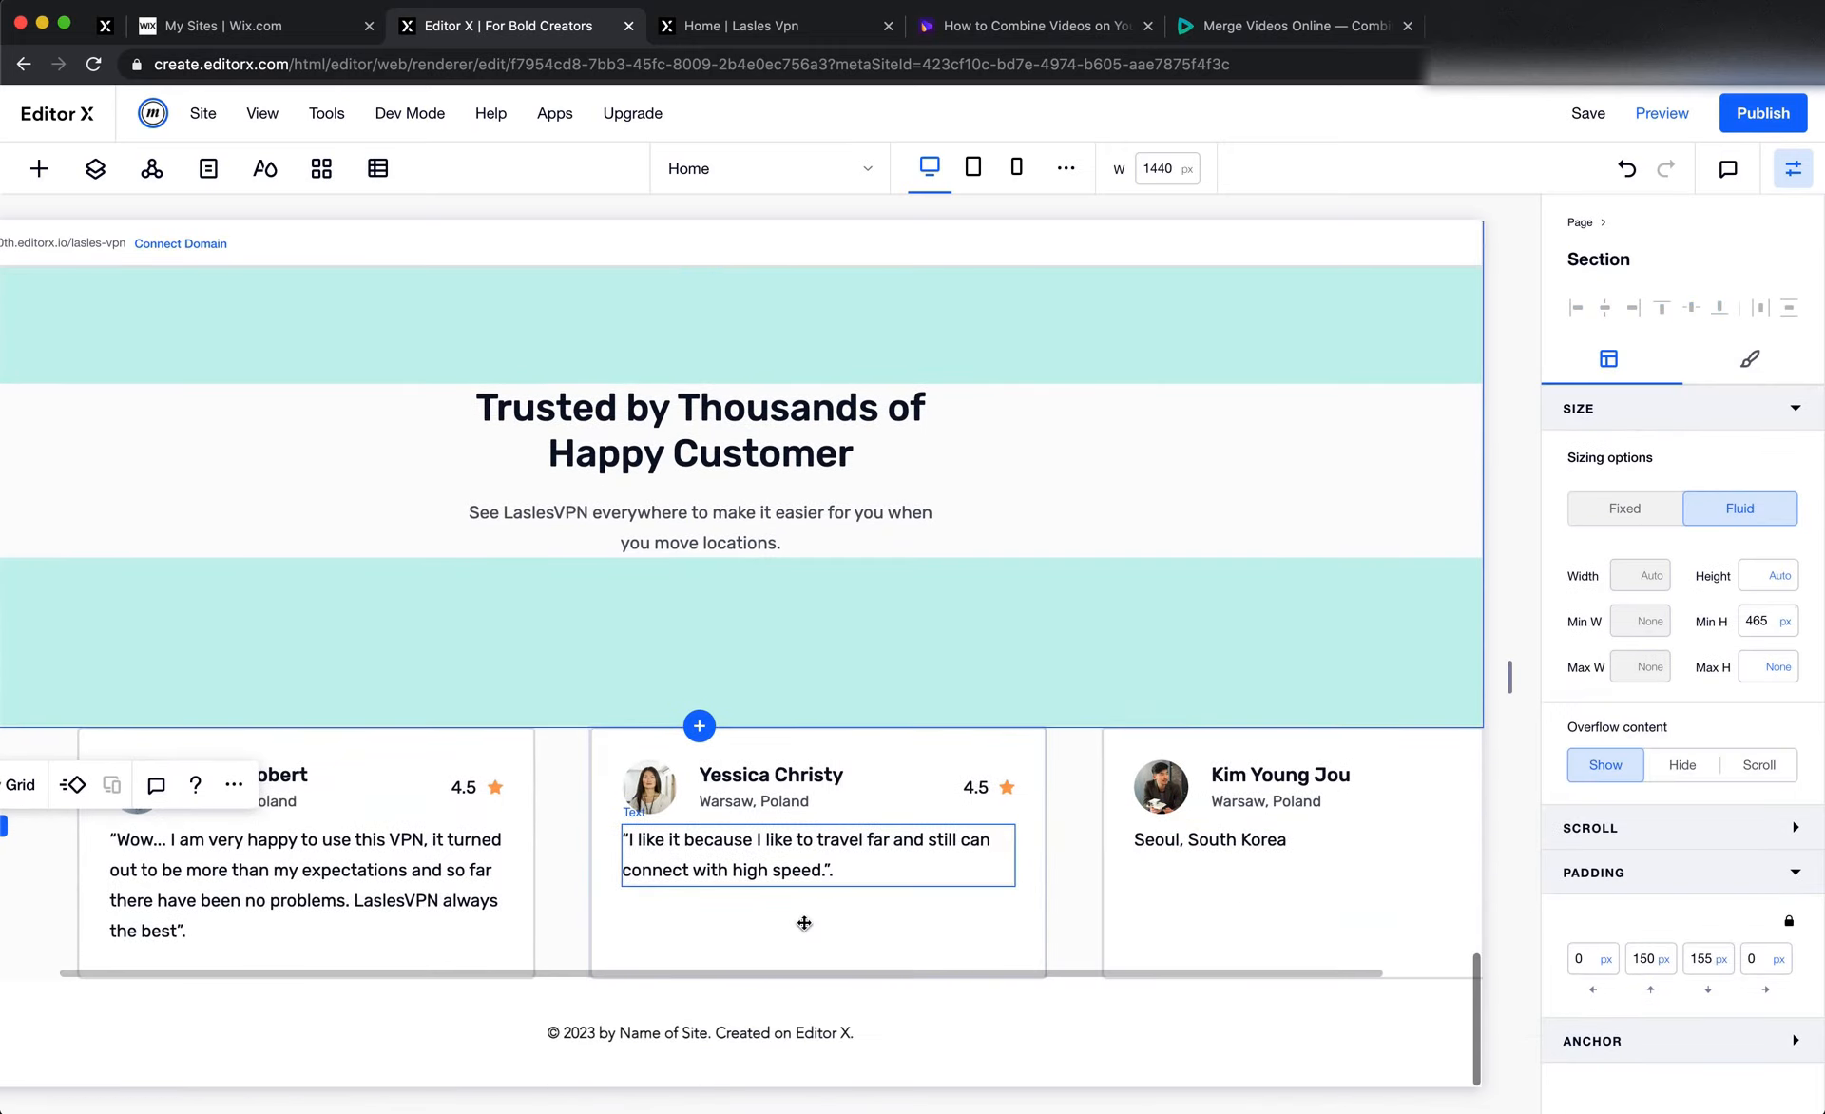
click(508, 946)
scroll(508, 947, up, 1)
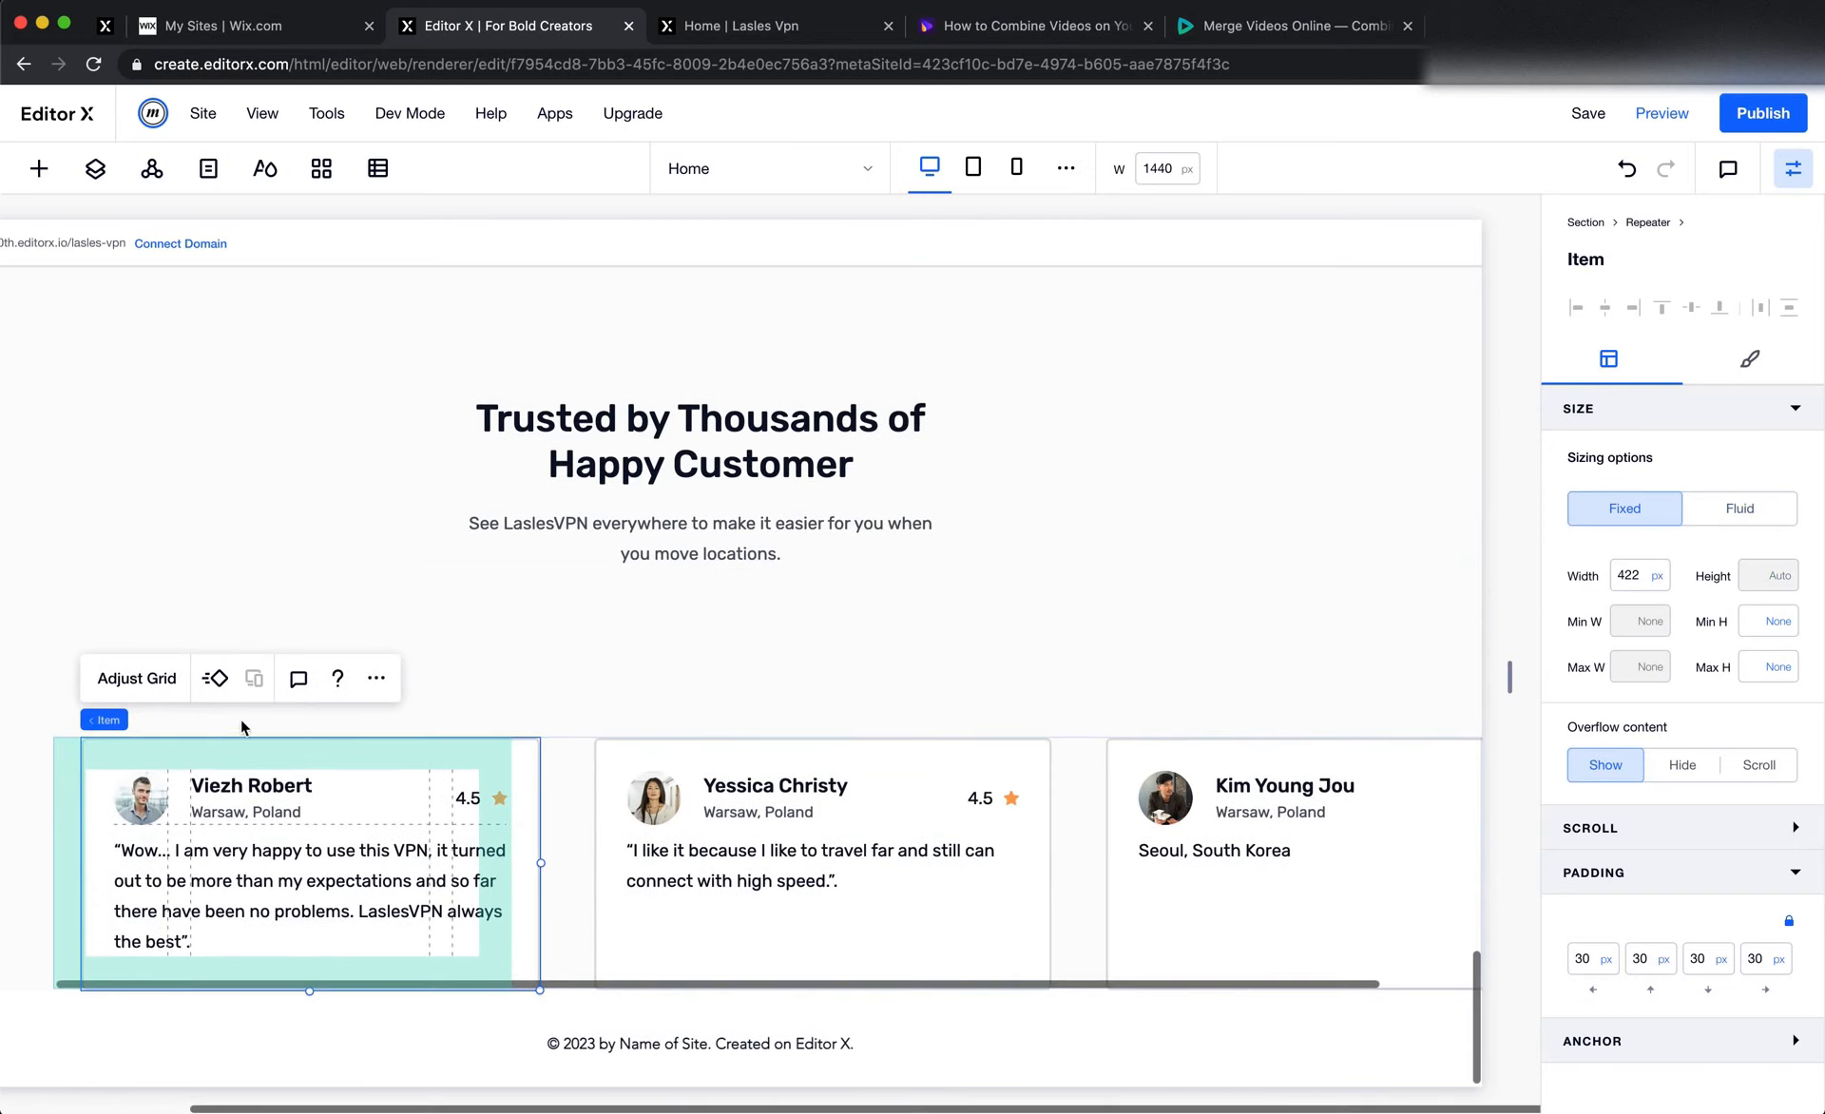
click(1745, 361)
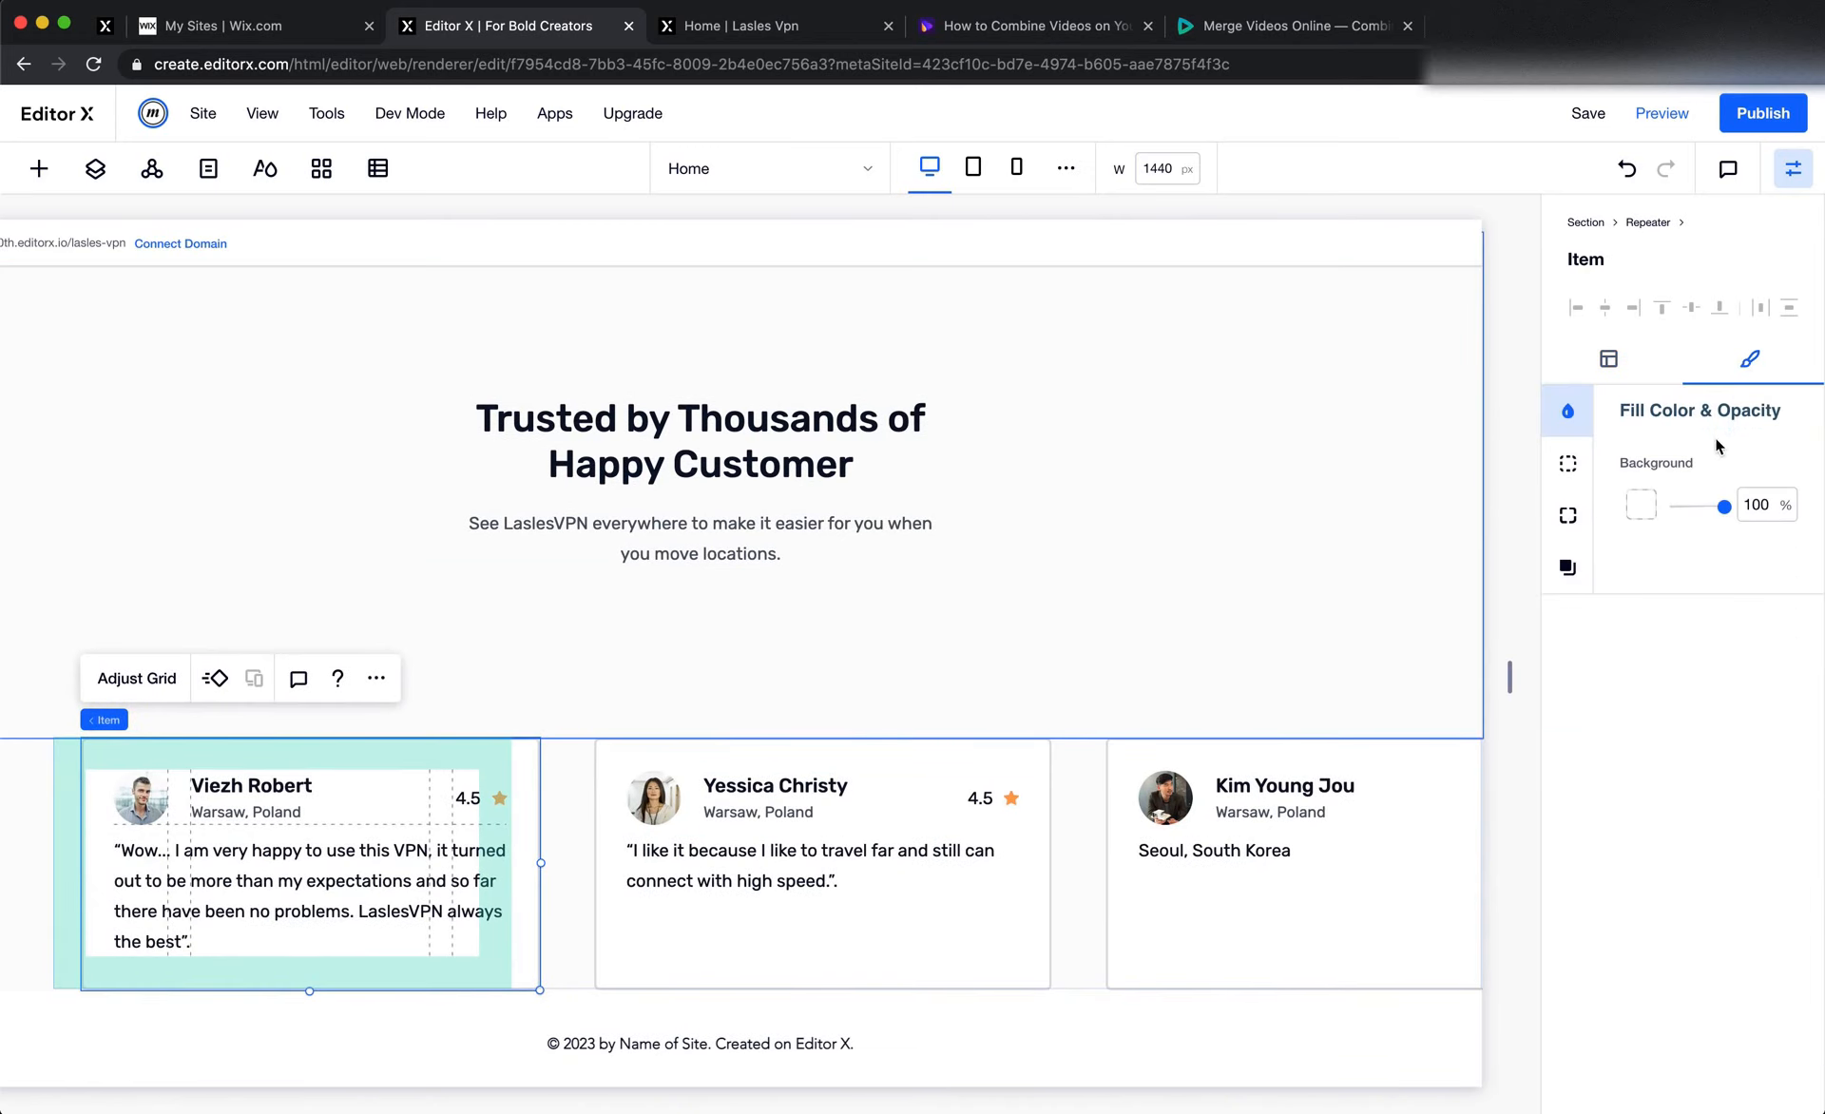
click(1567, 463)
click(1641, 507)
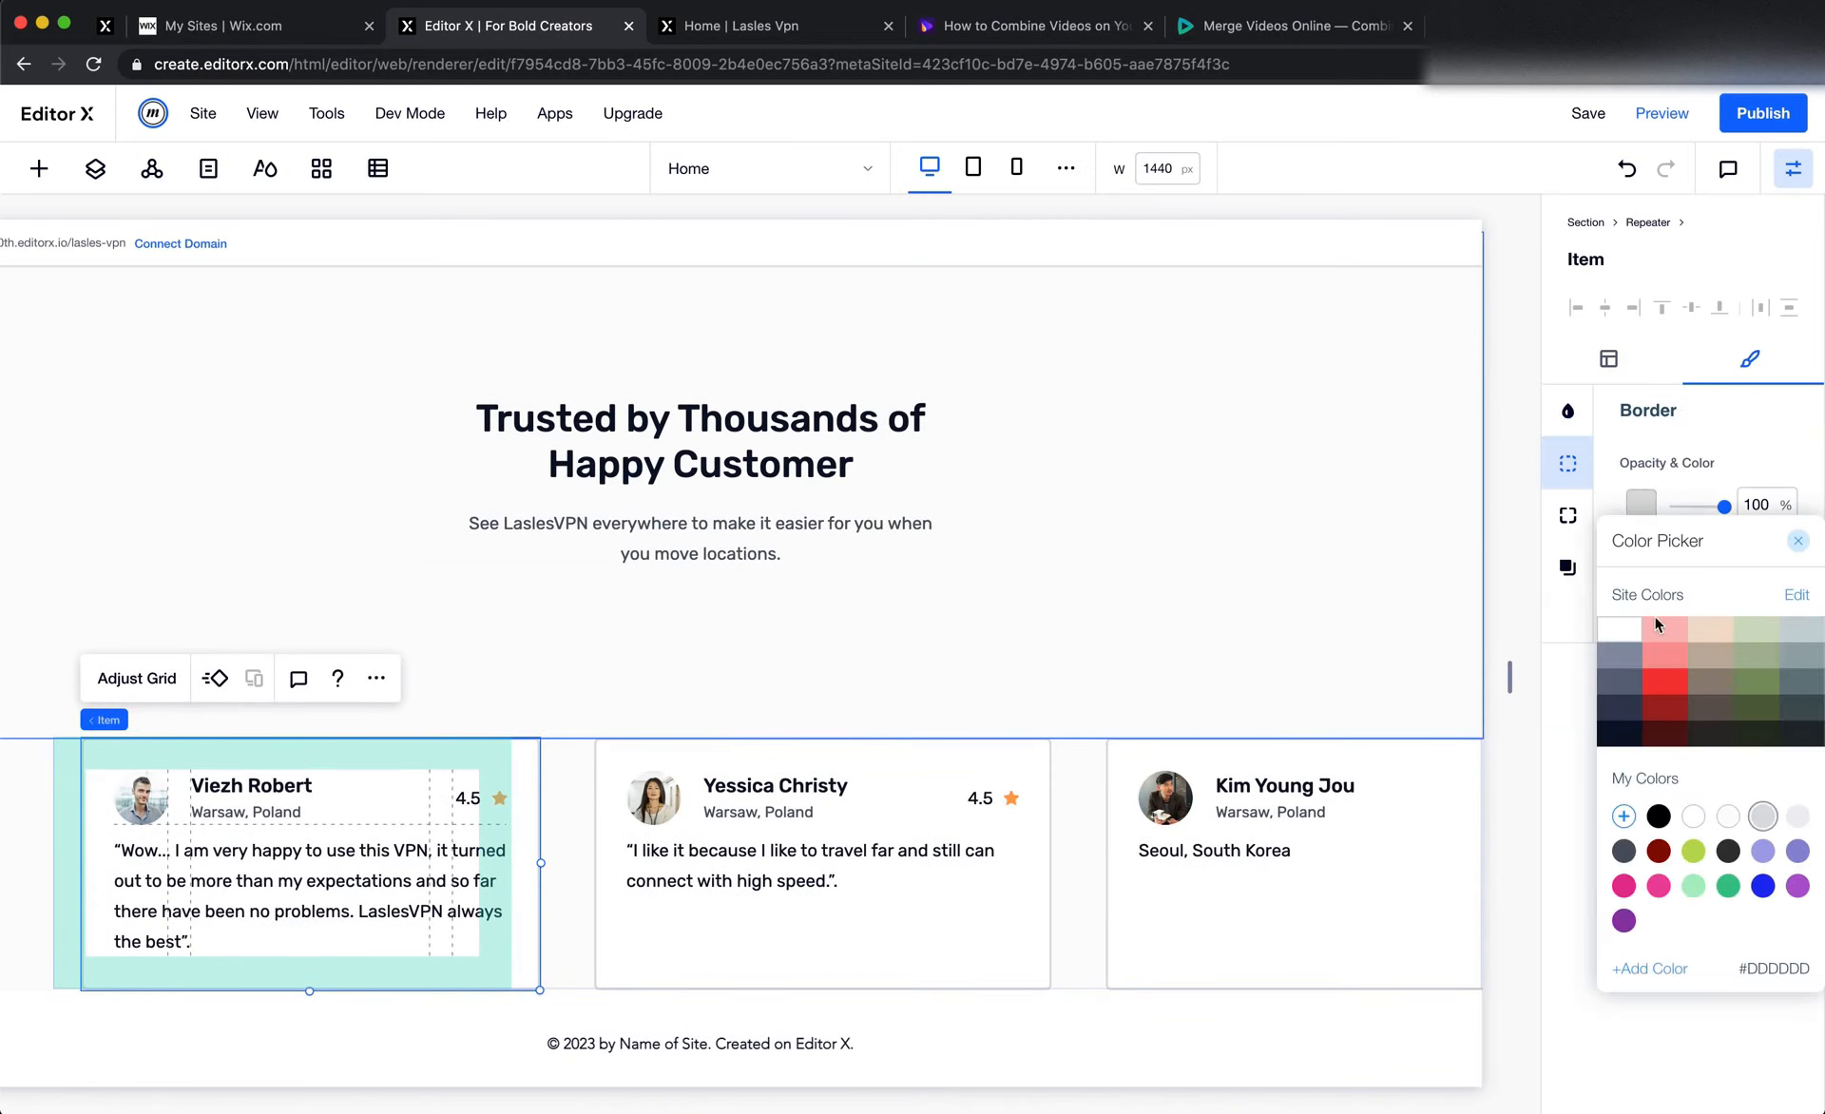
click(1673, 686)
click(1560, 776)
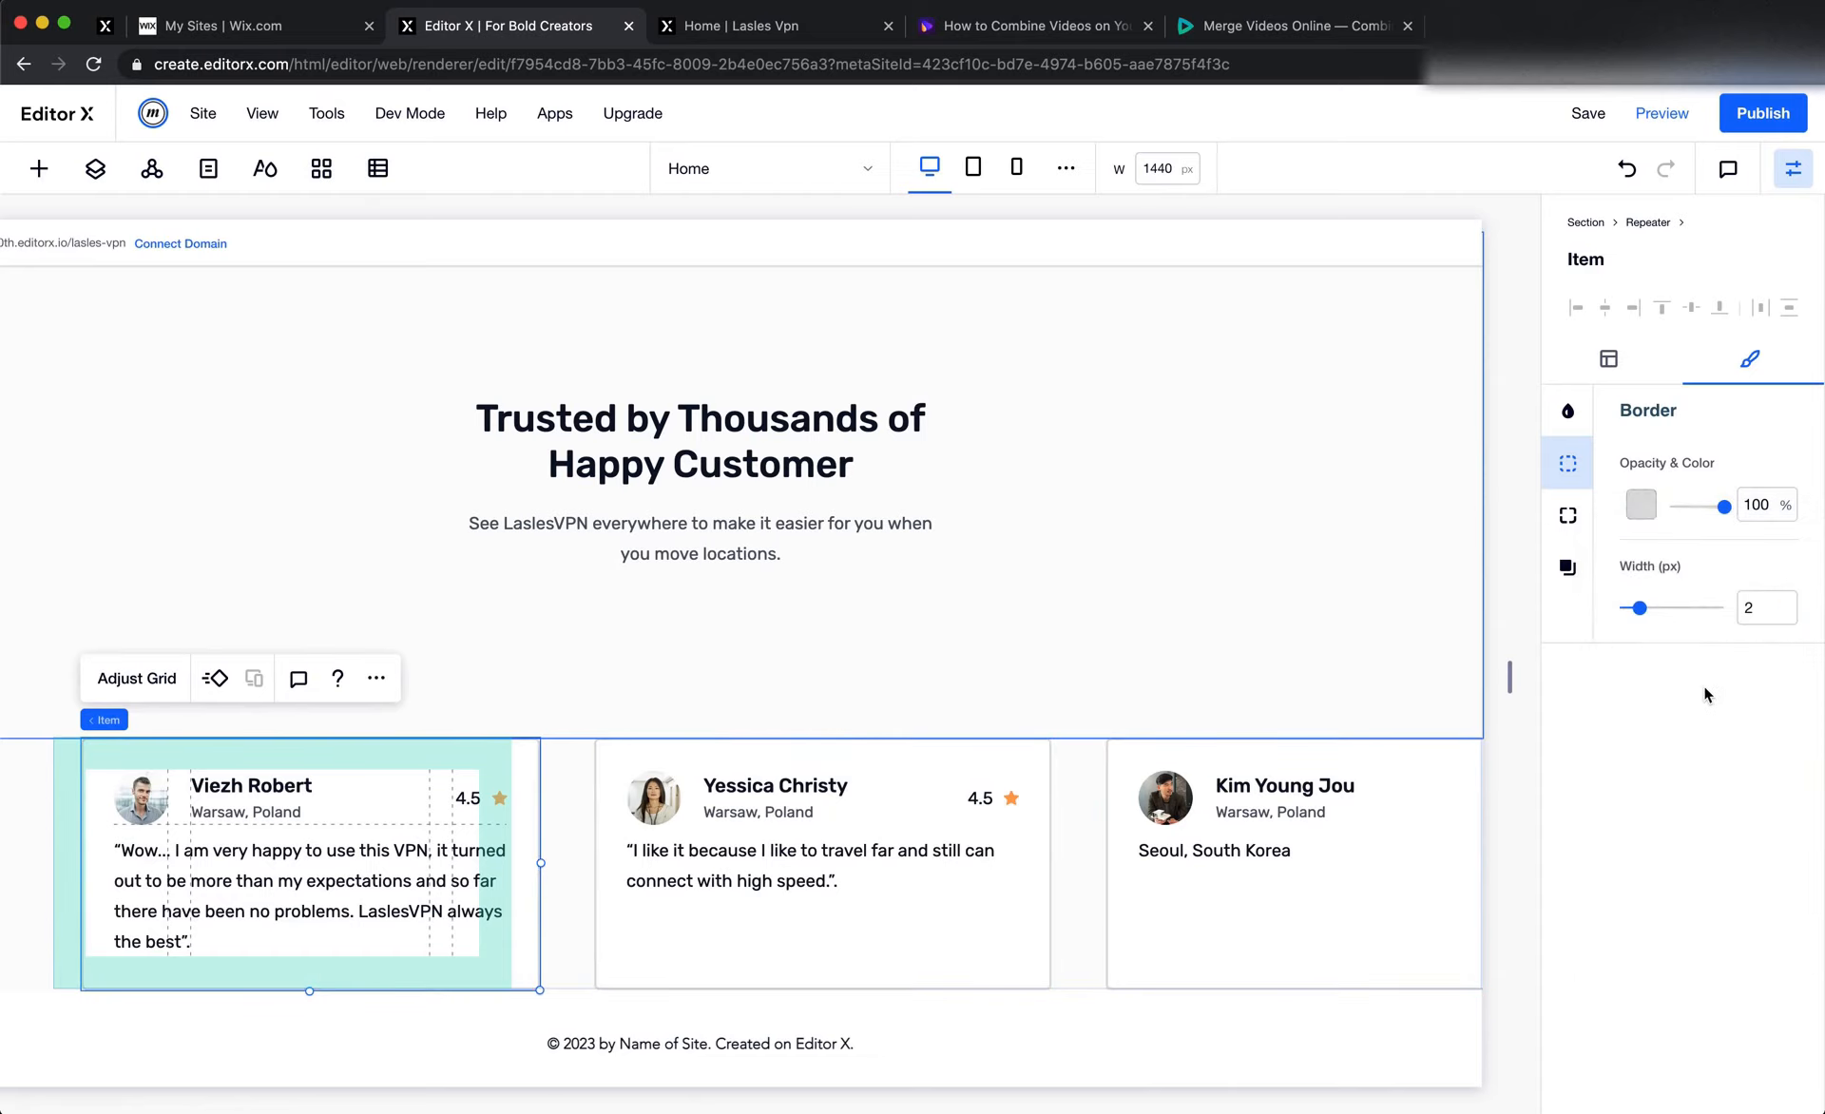
click(1108, 627)
scroll(665, 865, down, 1)
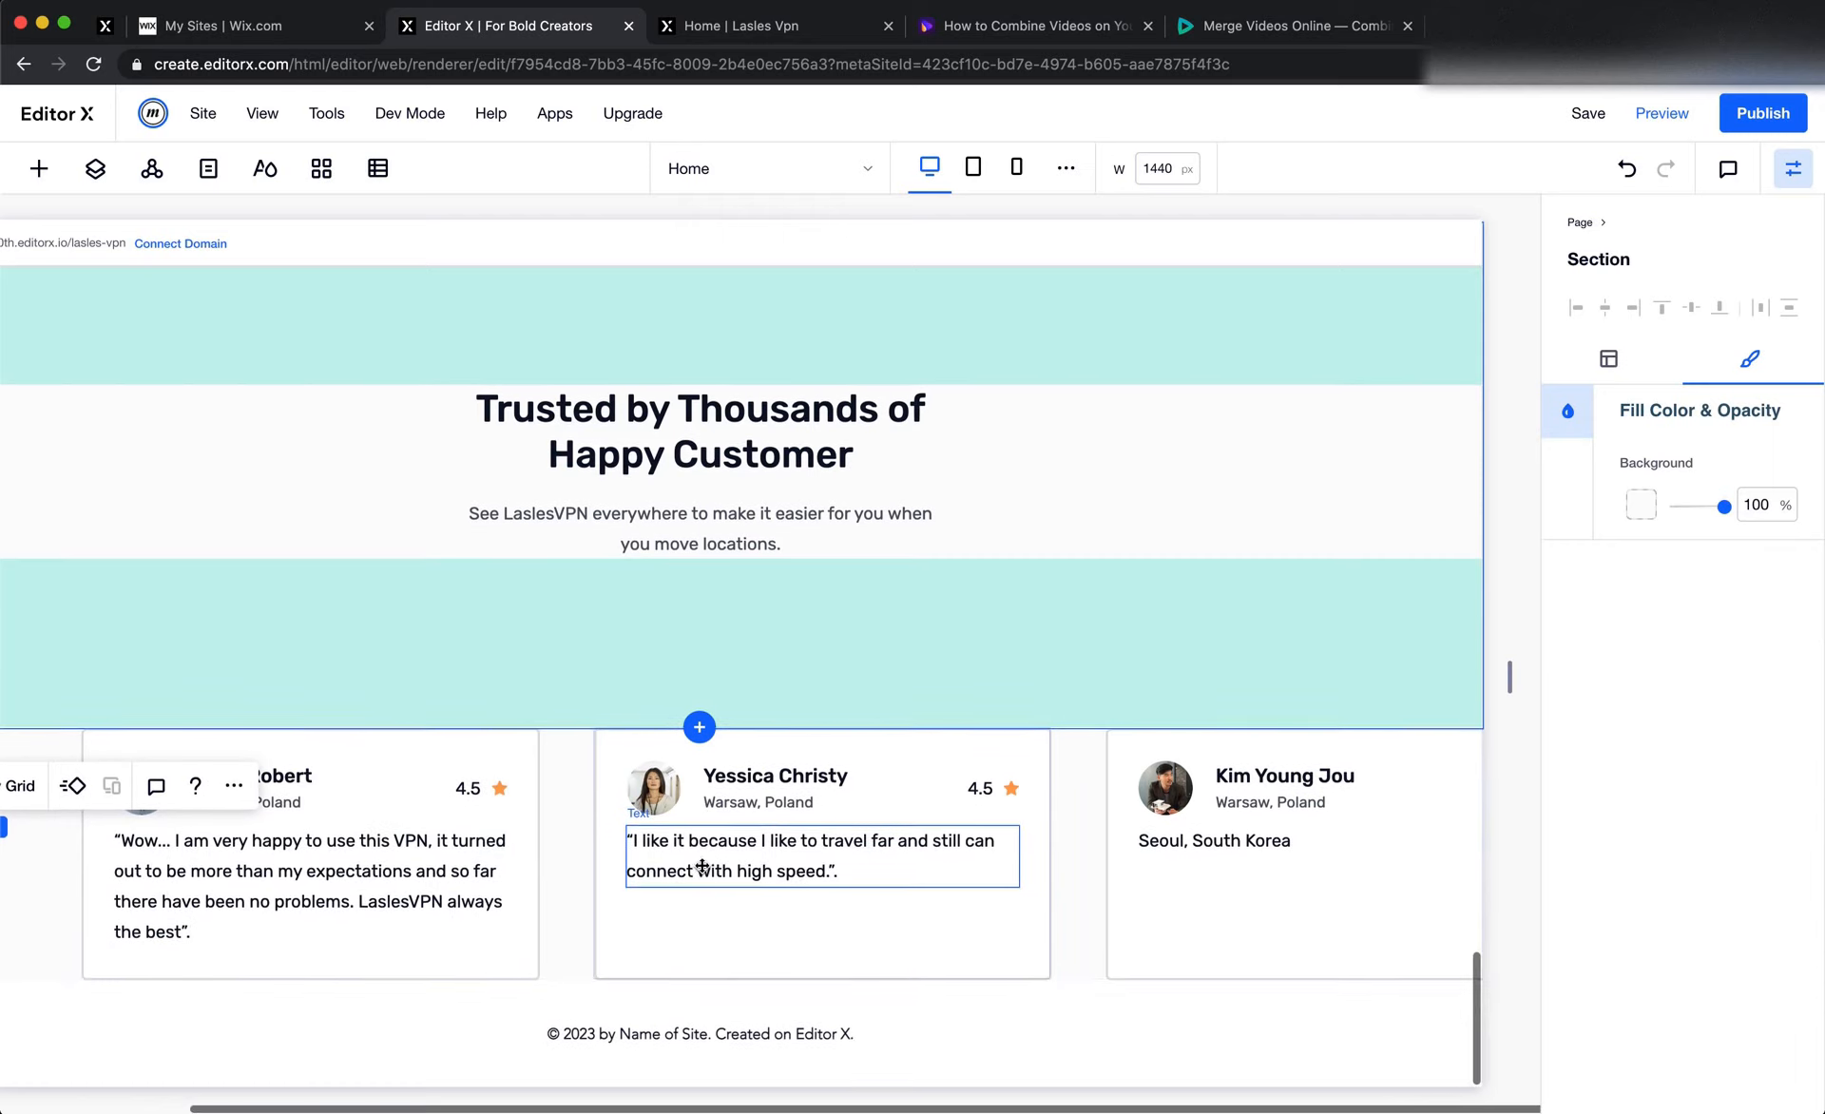
Switch to Figma, examine the testimonial section's layout, and measure the spacing around the middle card beneath the subtitle
key(super+Tab)
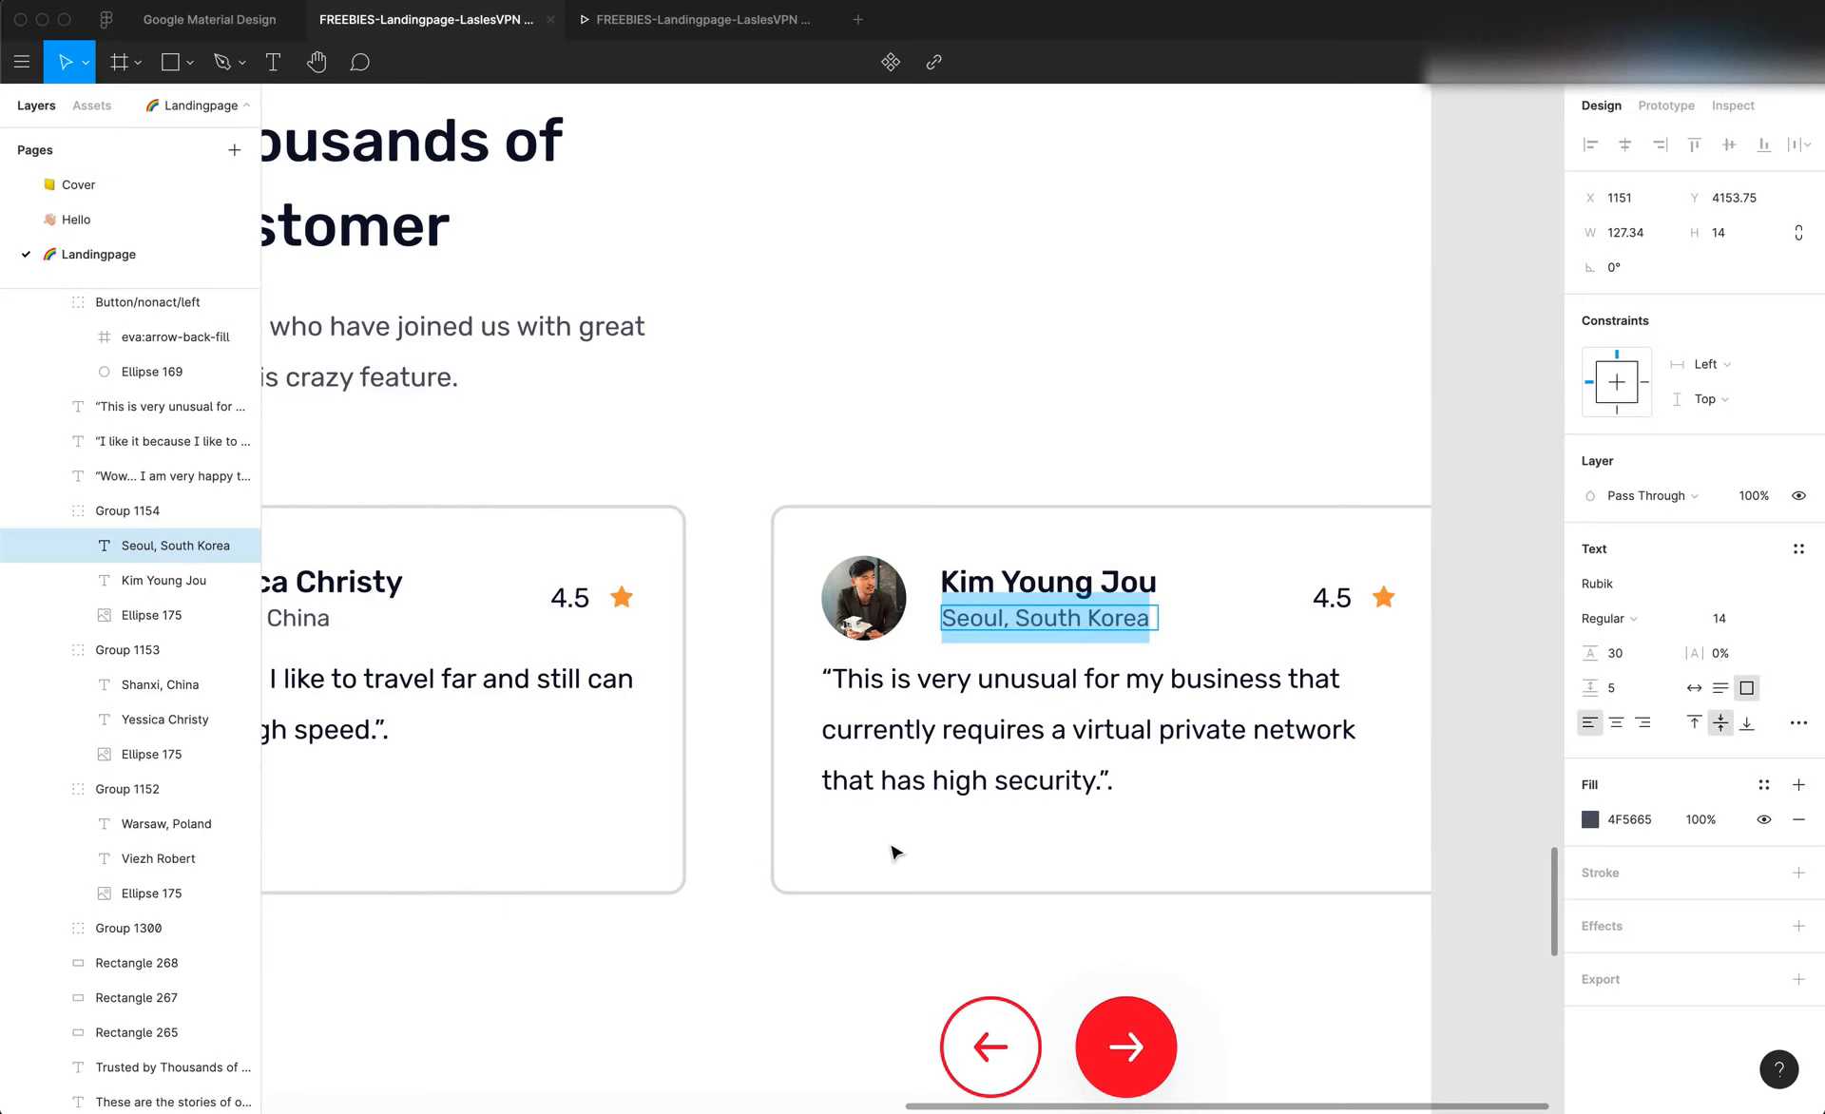
scroll(596, 781, left, 1)
scroll(596, 781, left, 10)
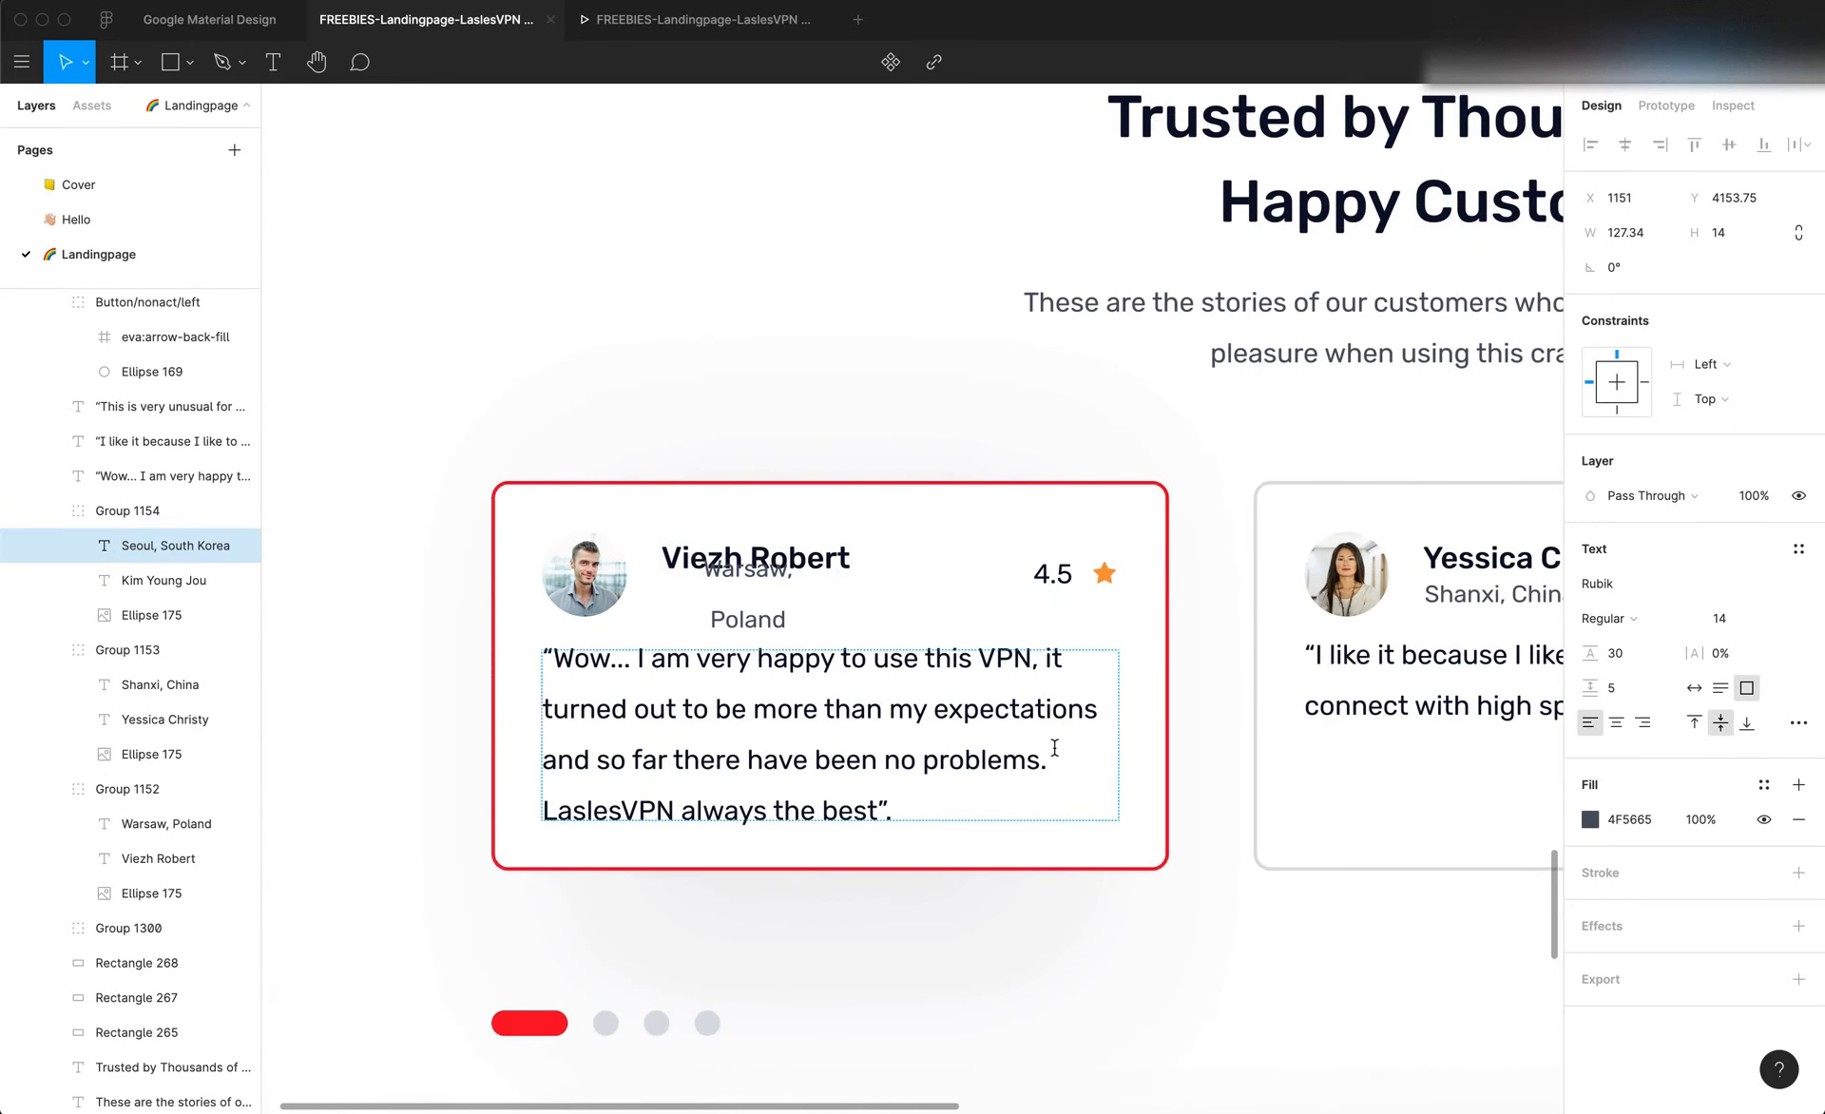
scroll(1324, 746, right, 2)
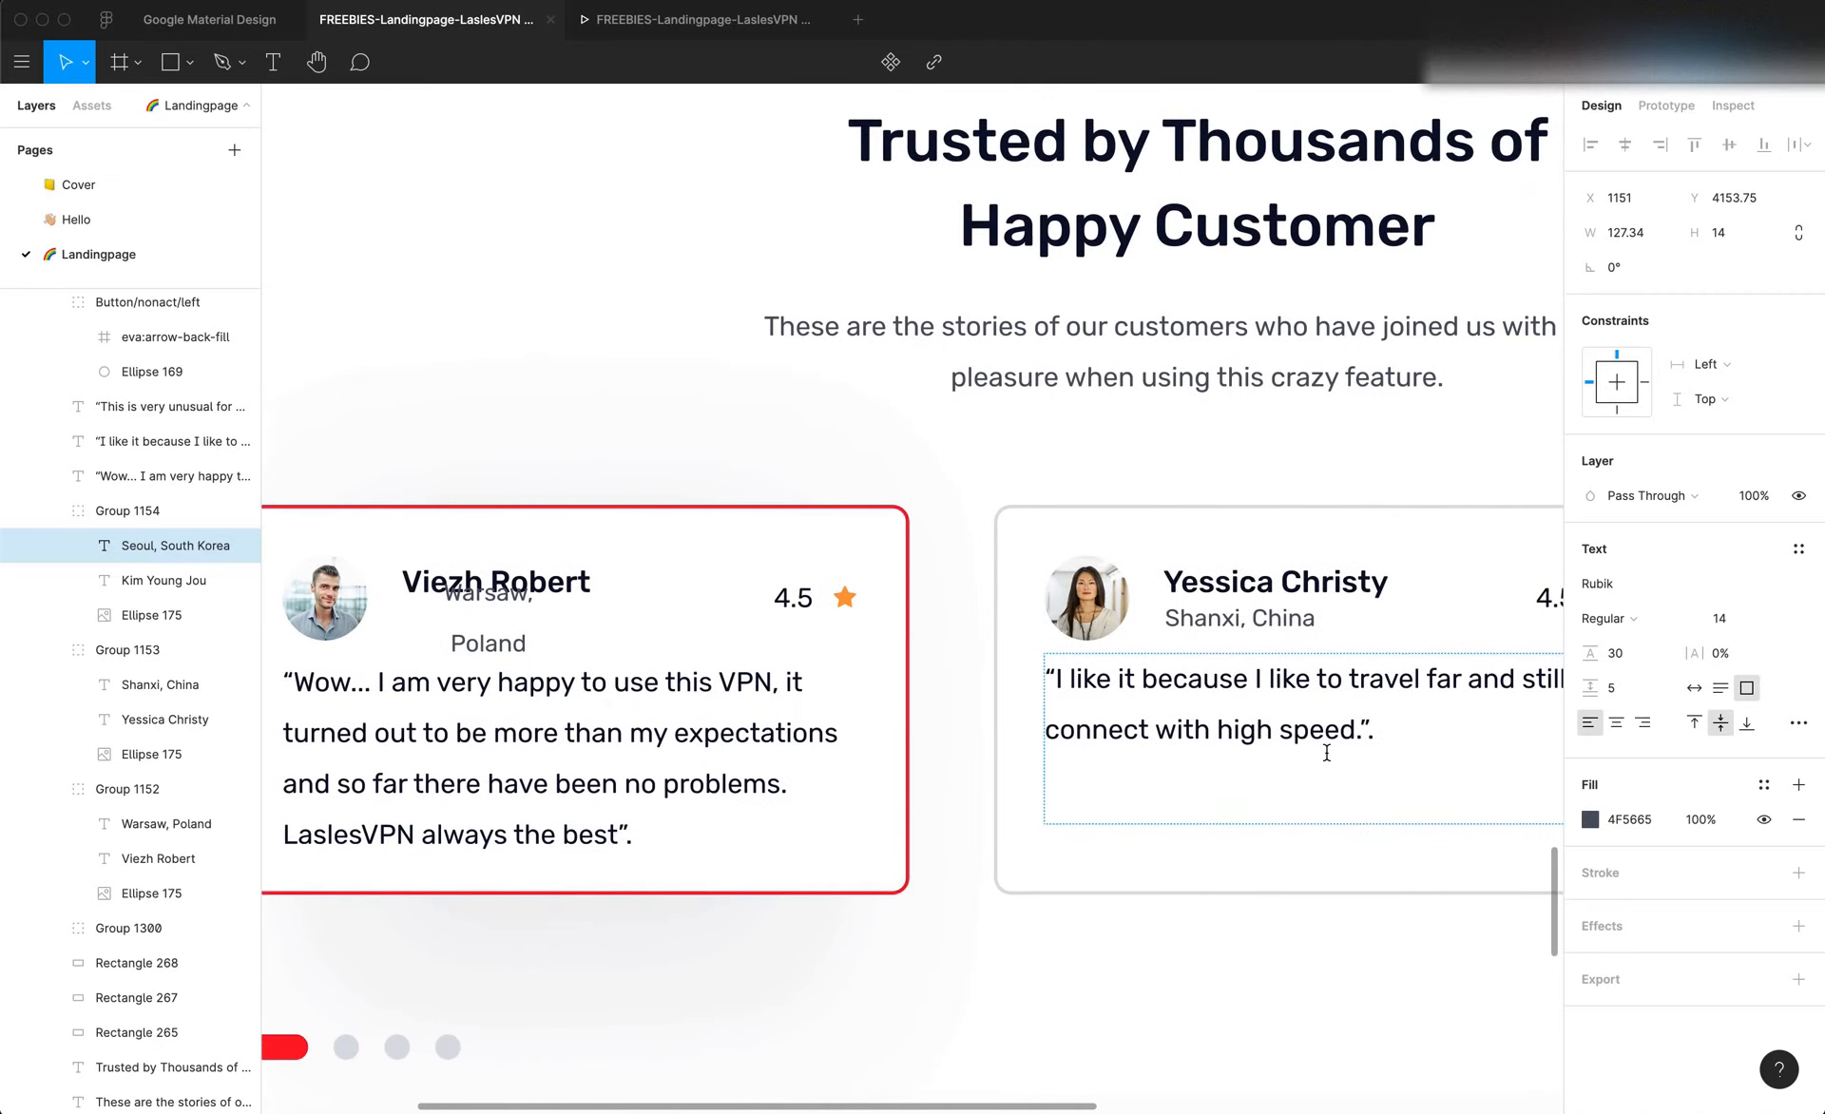
scroll(1327, 752, down, 5)
scroll(1326, 753, right, 5)
scroll(1332, 764, left, 1)
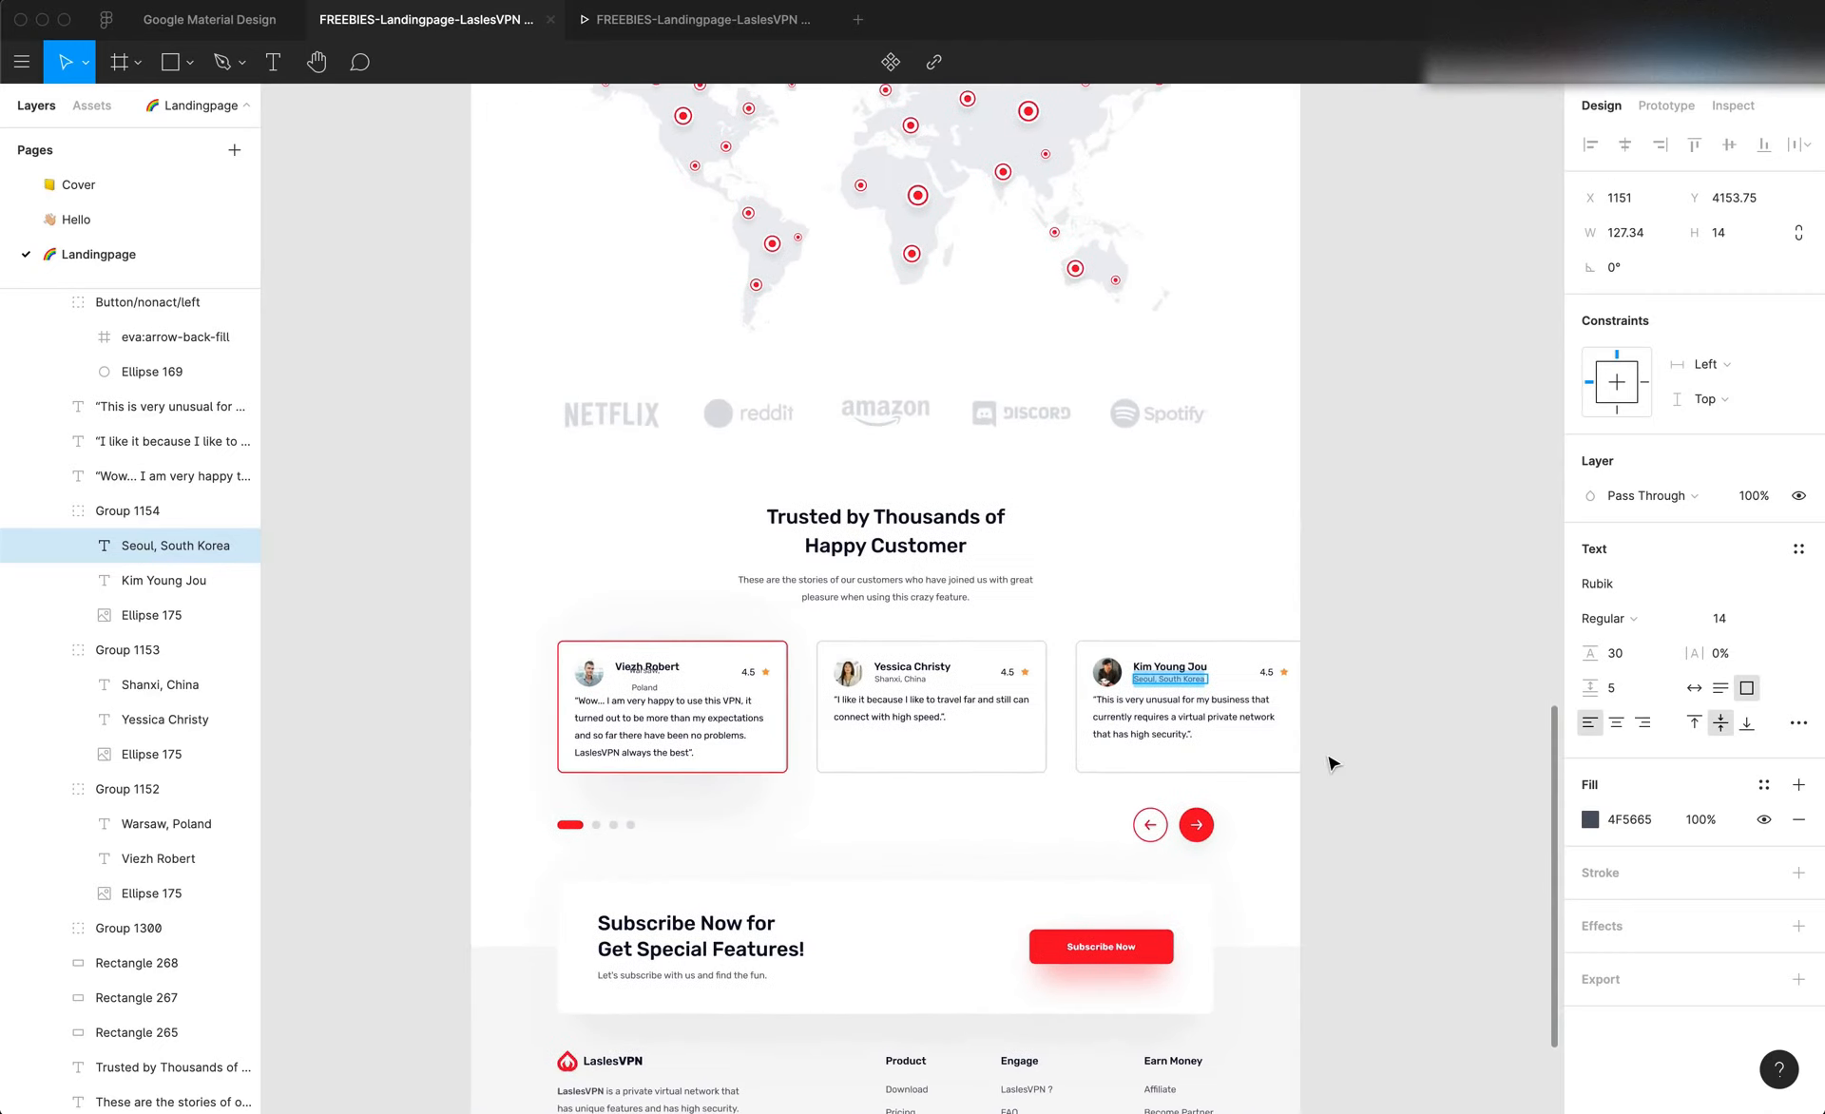
scroll(939, 612, up, 3)
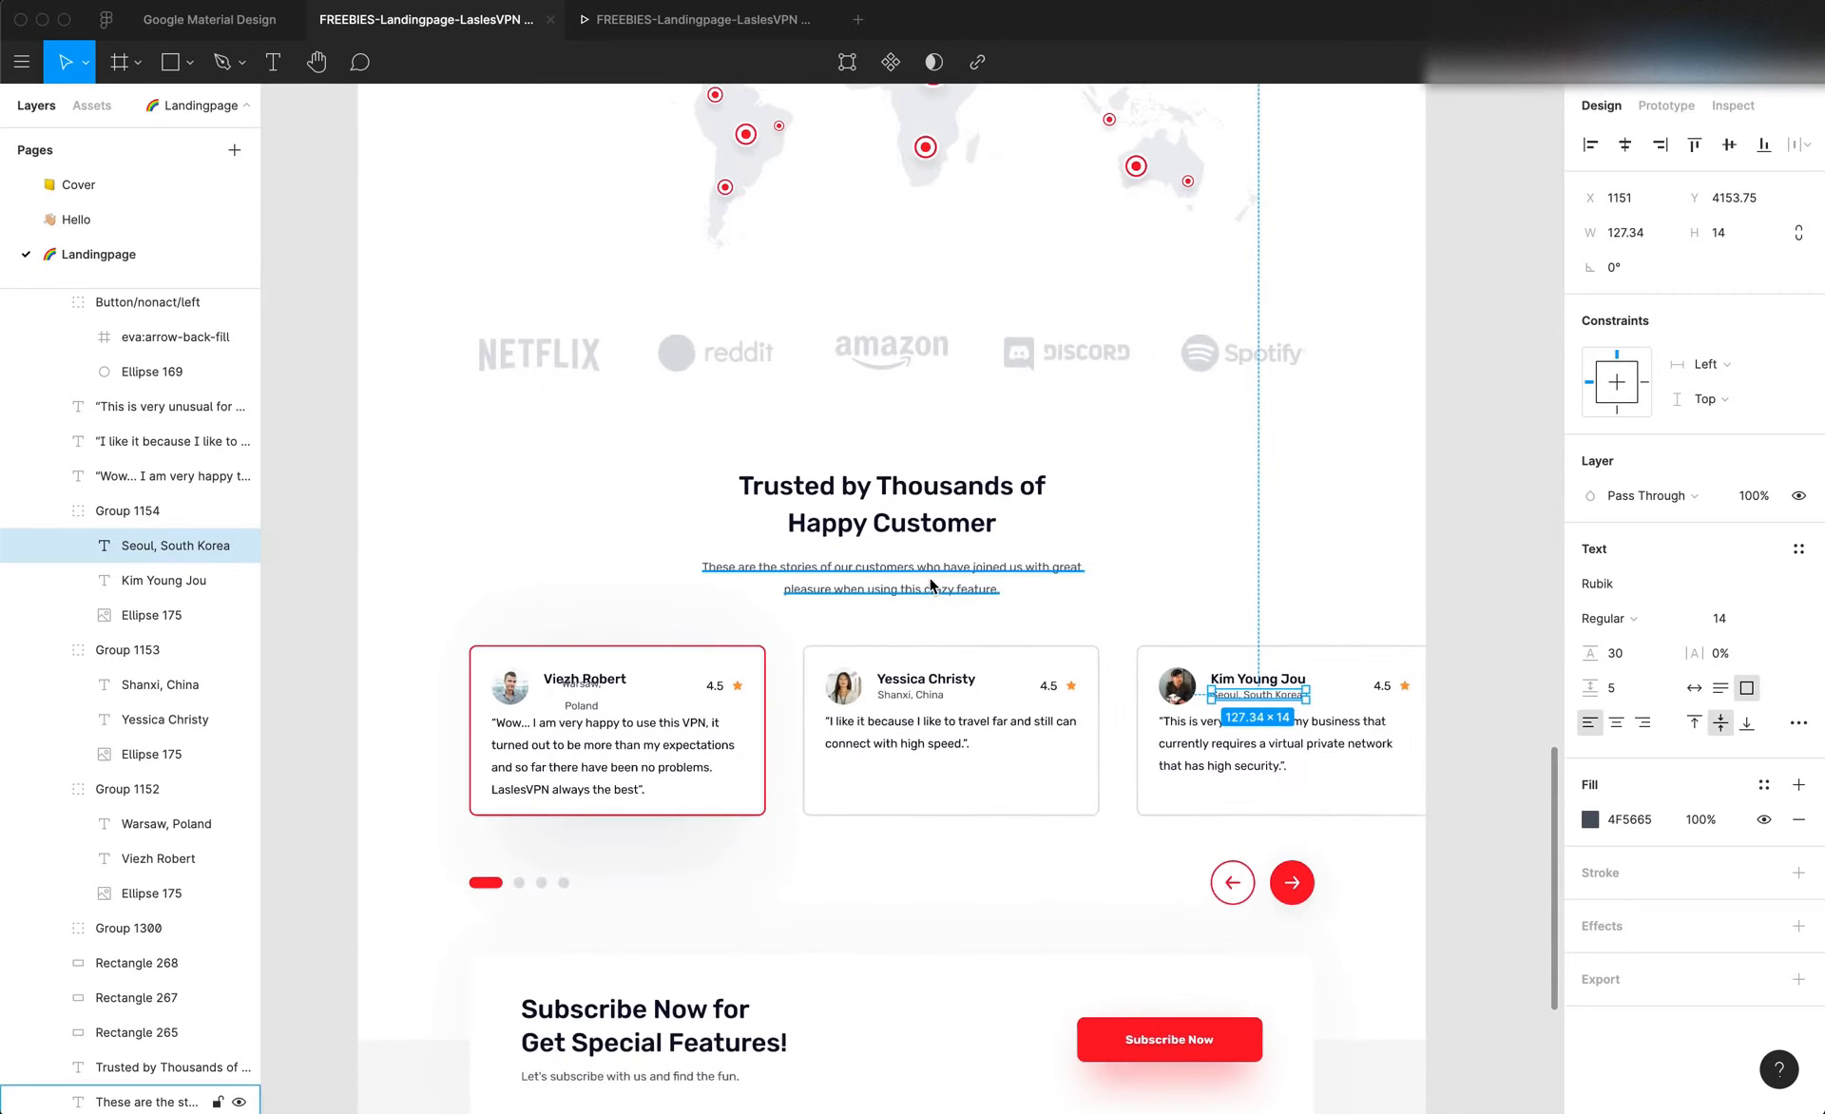
click(892, 641)
double_click(891, 650)
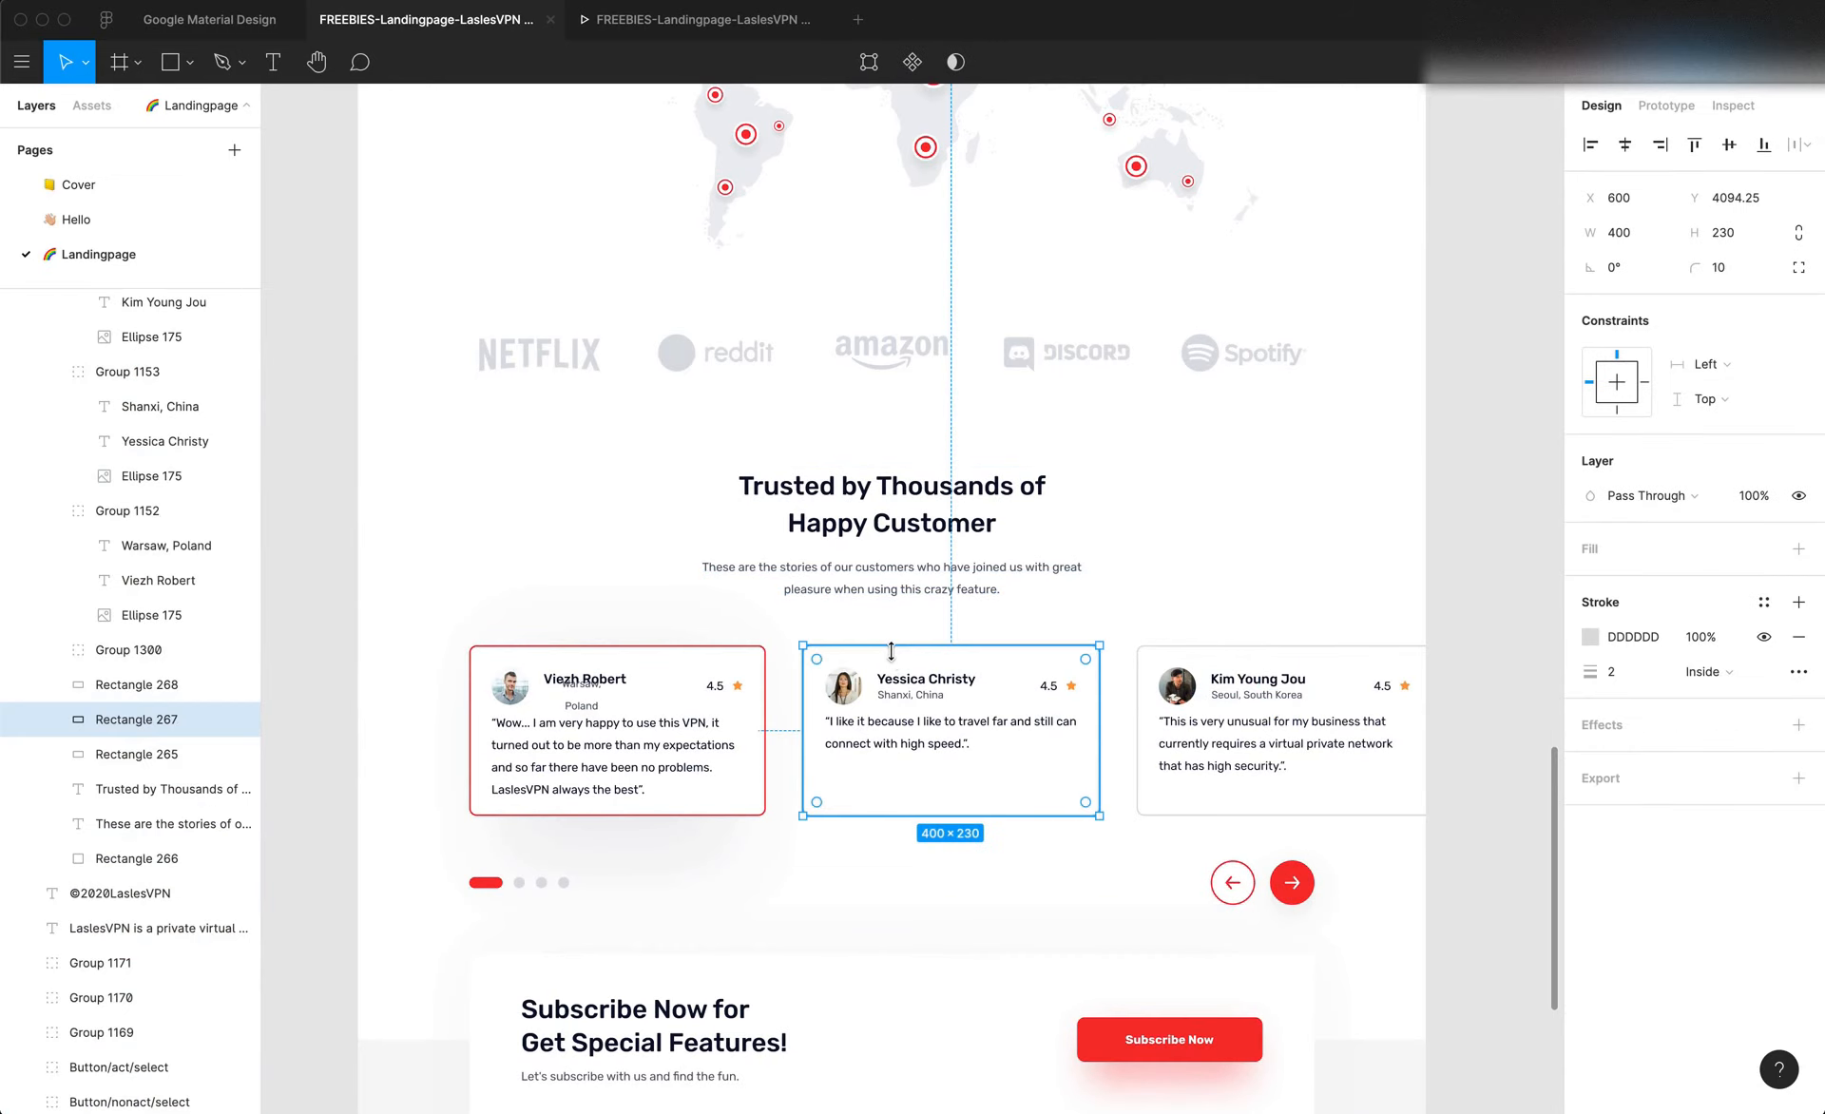
key(alt)
Switch back to Editor X and set the top and bottom padding of the "Trusted by Thousands of Happy Customer" section to 60 px
key(super+Tab)
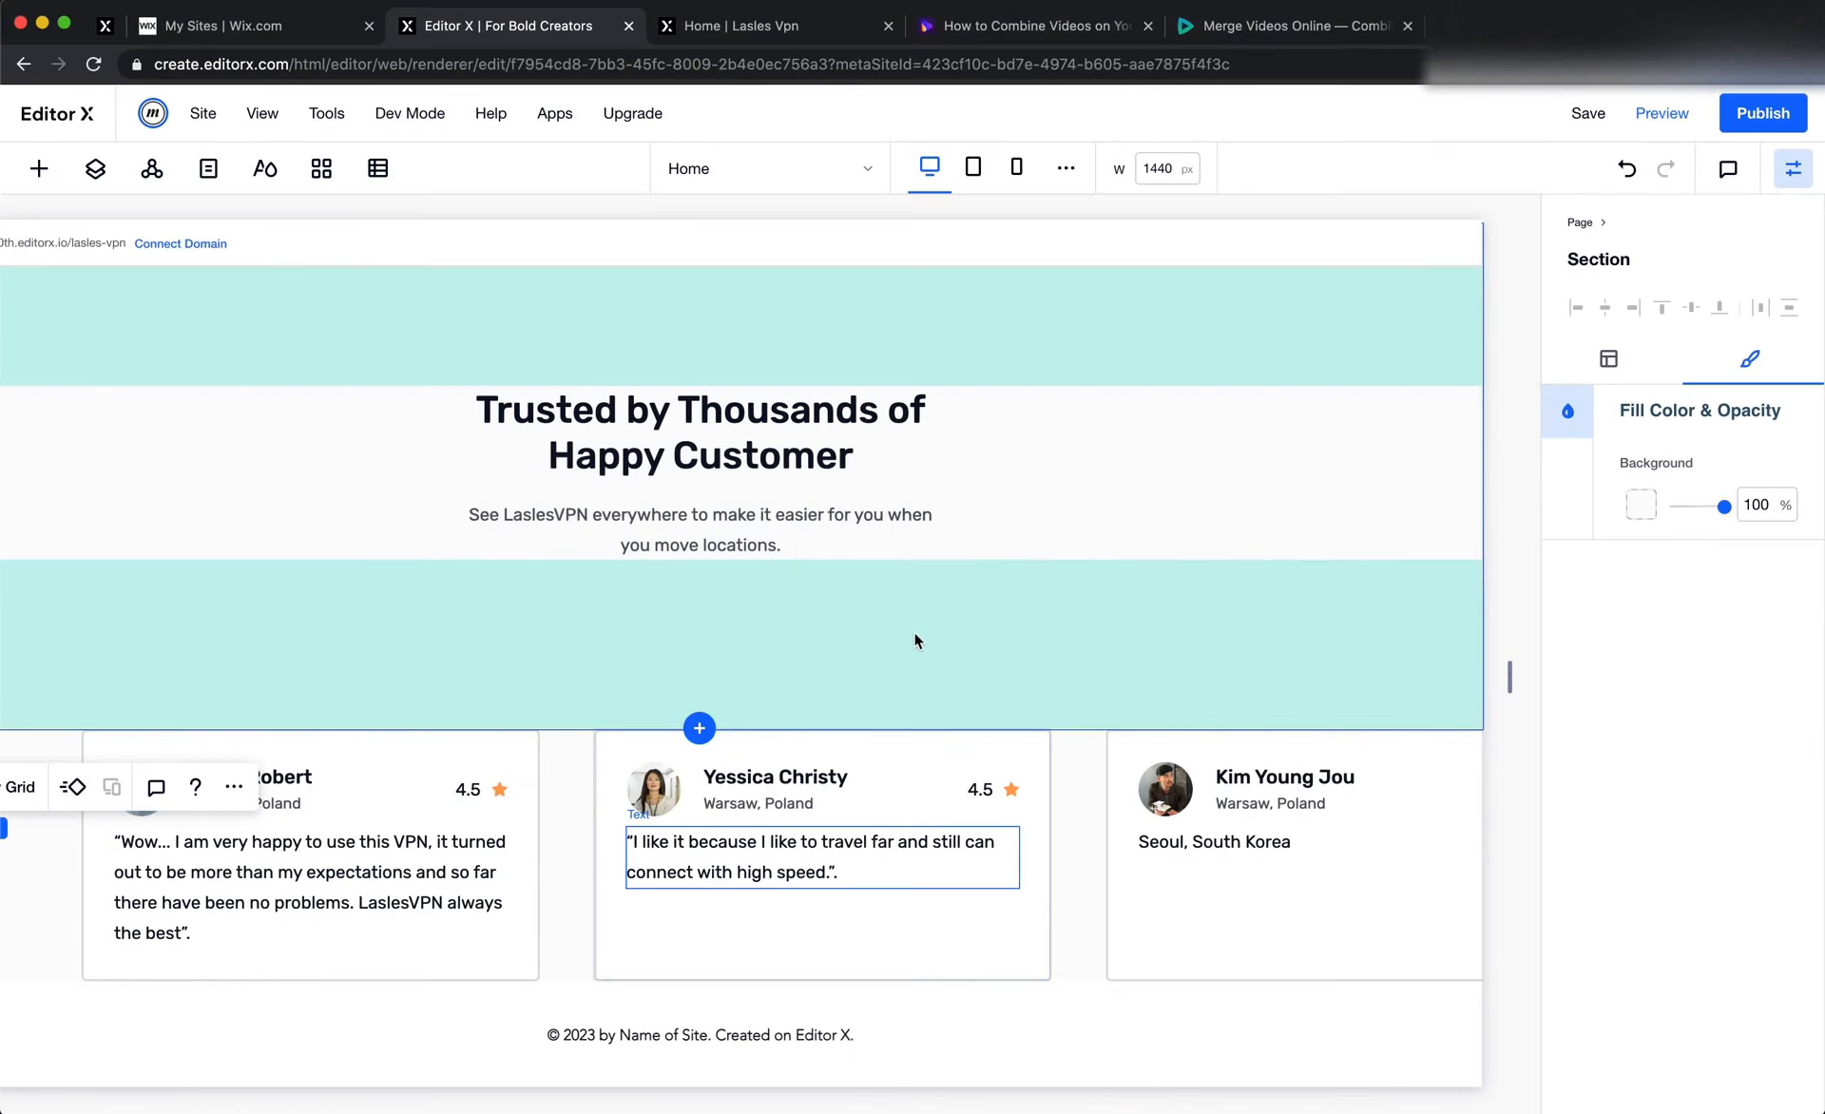
scroll(909, 741, up, 1)
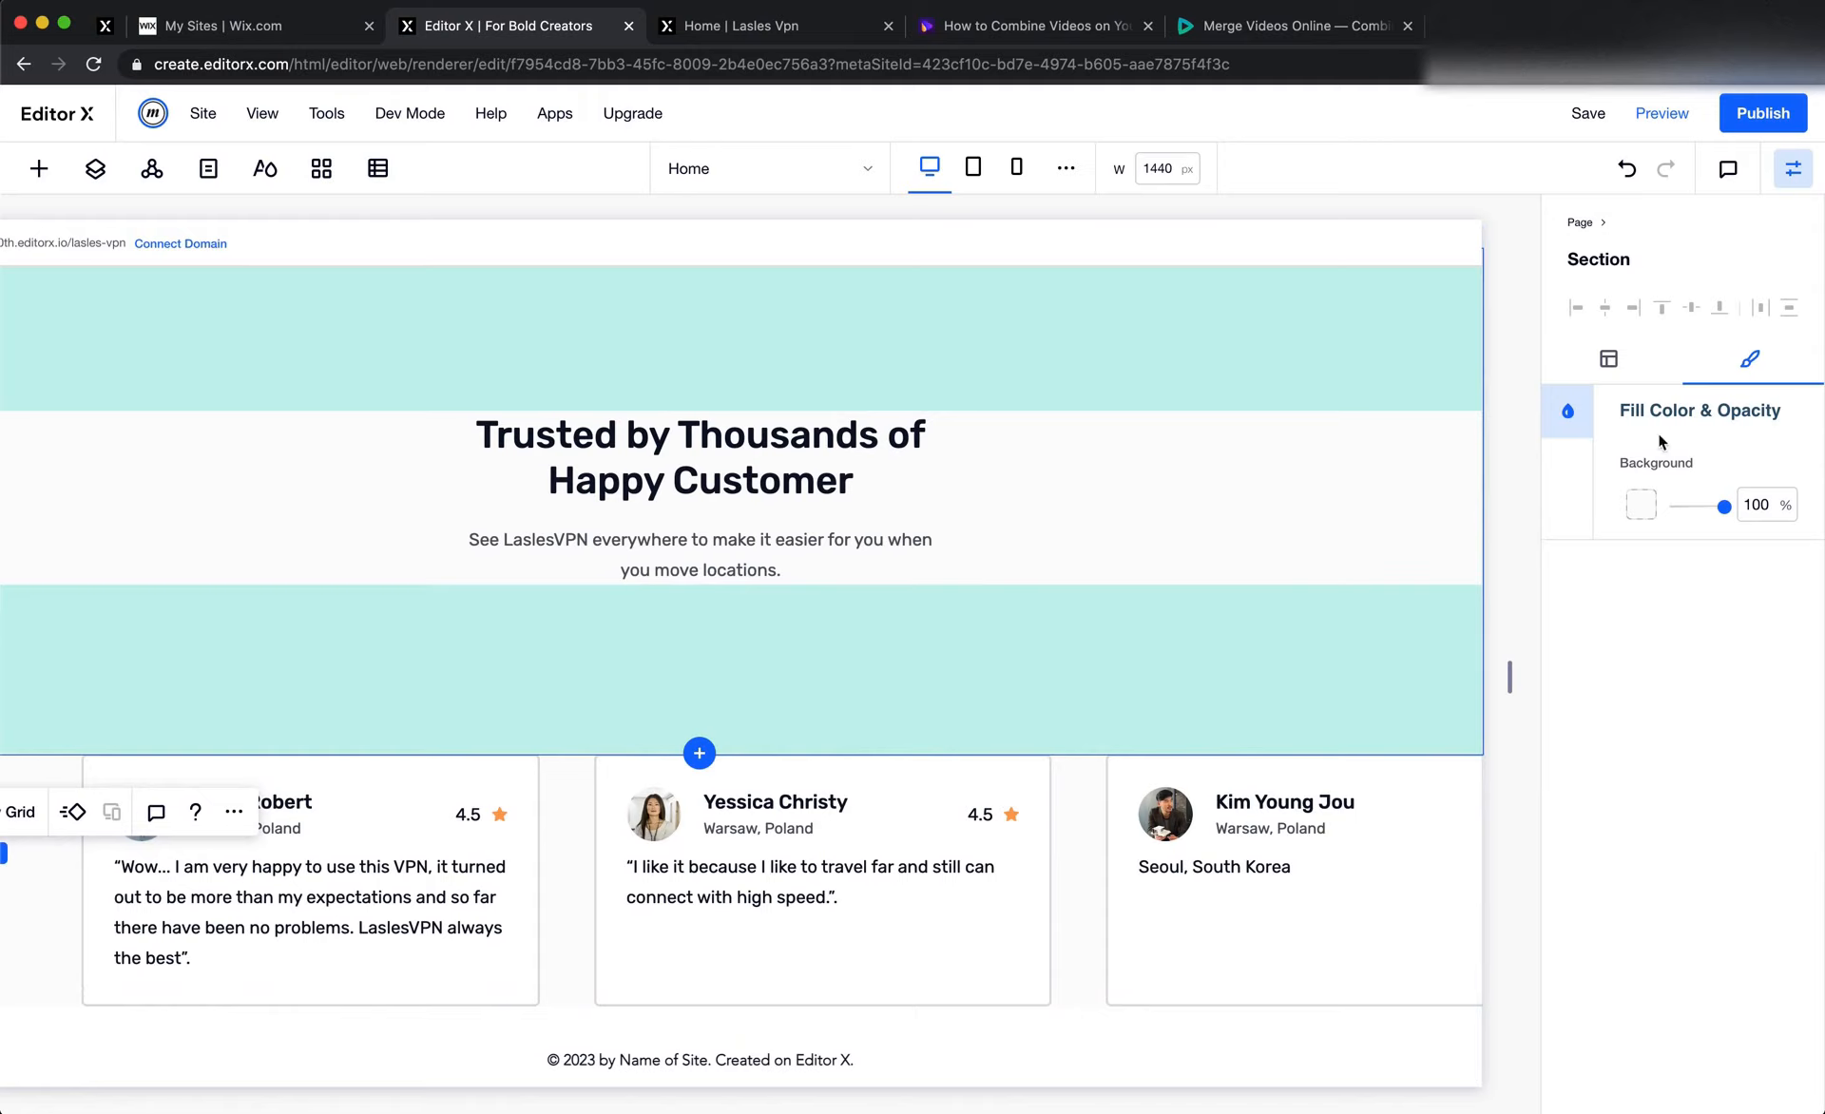
click(1622, 357)
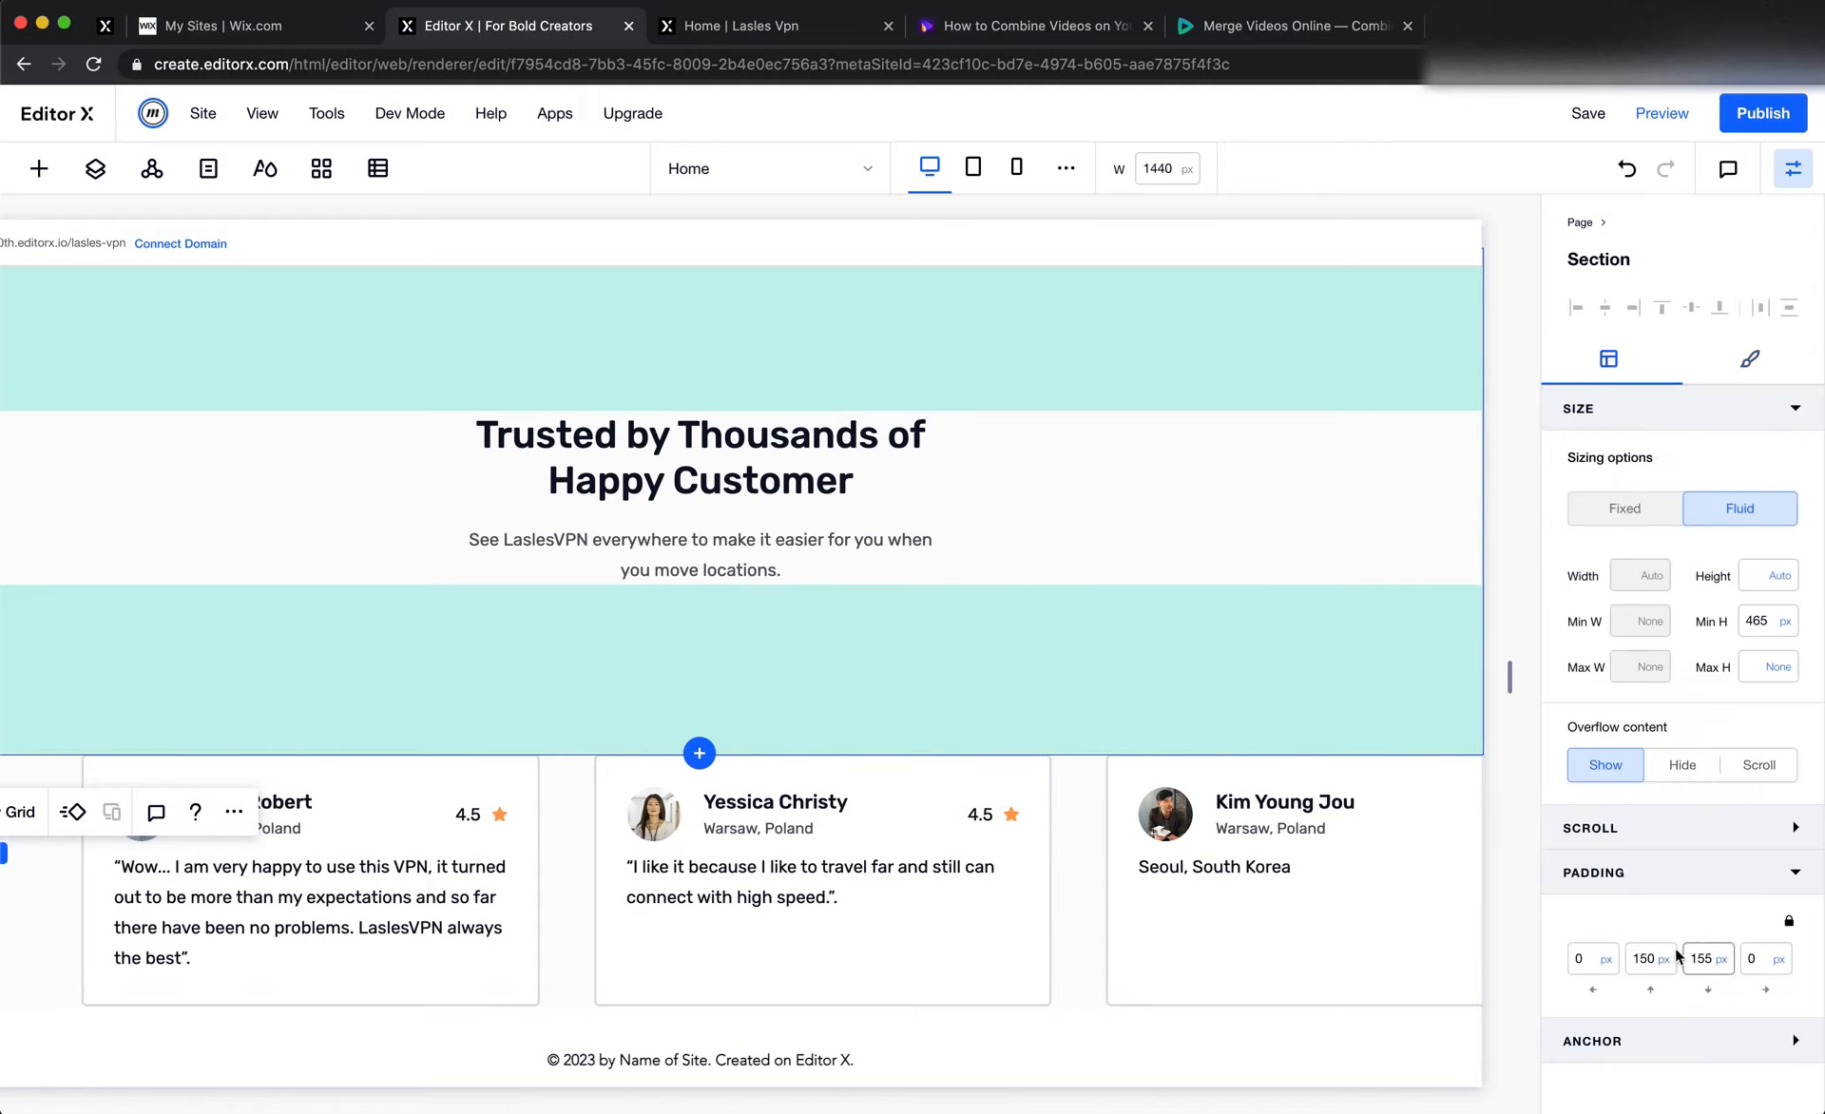
click(1632, 961)
text(60)
key(Return)
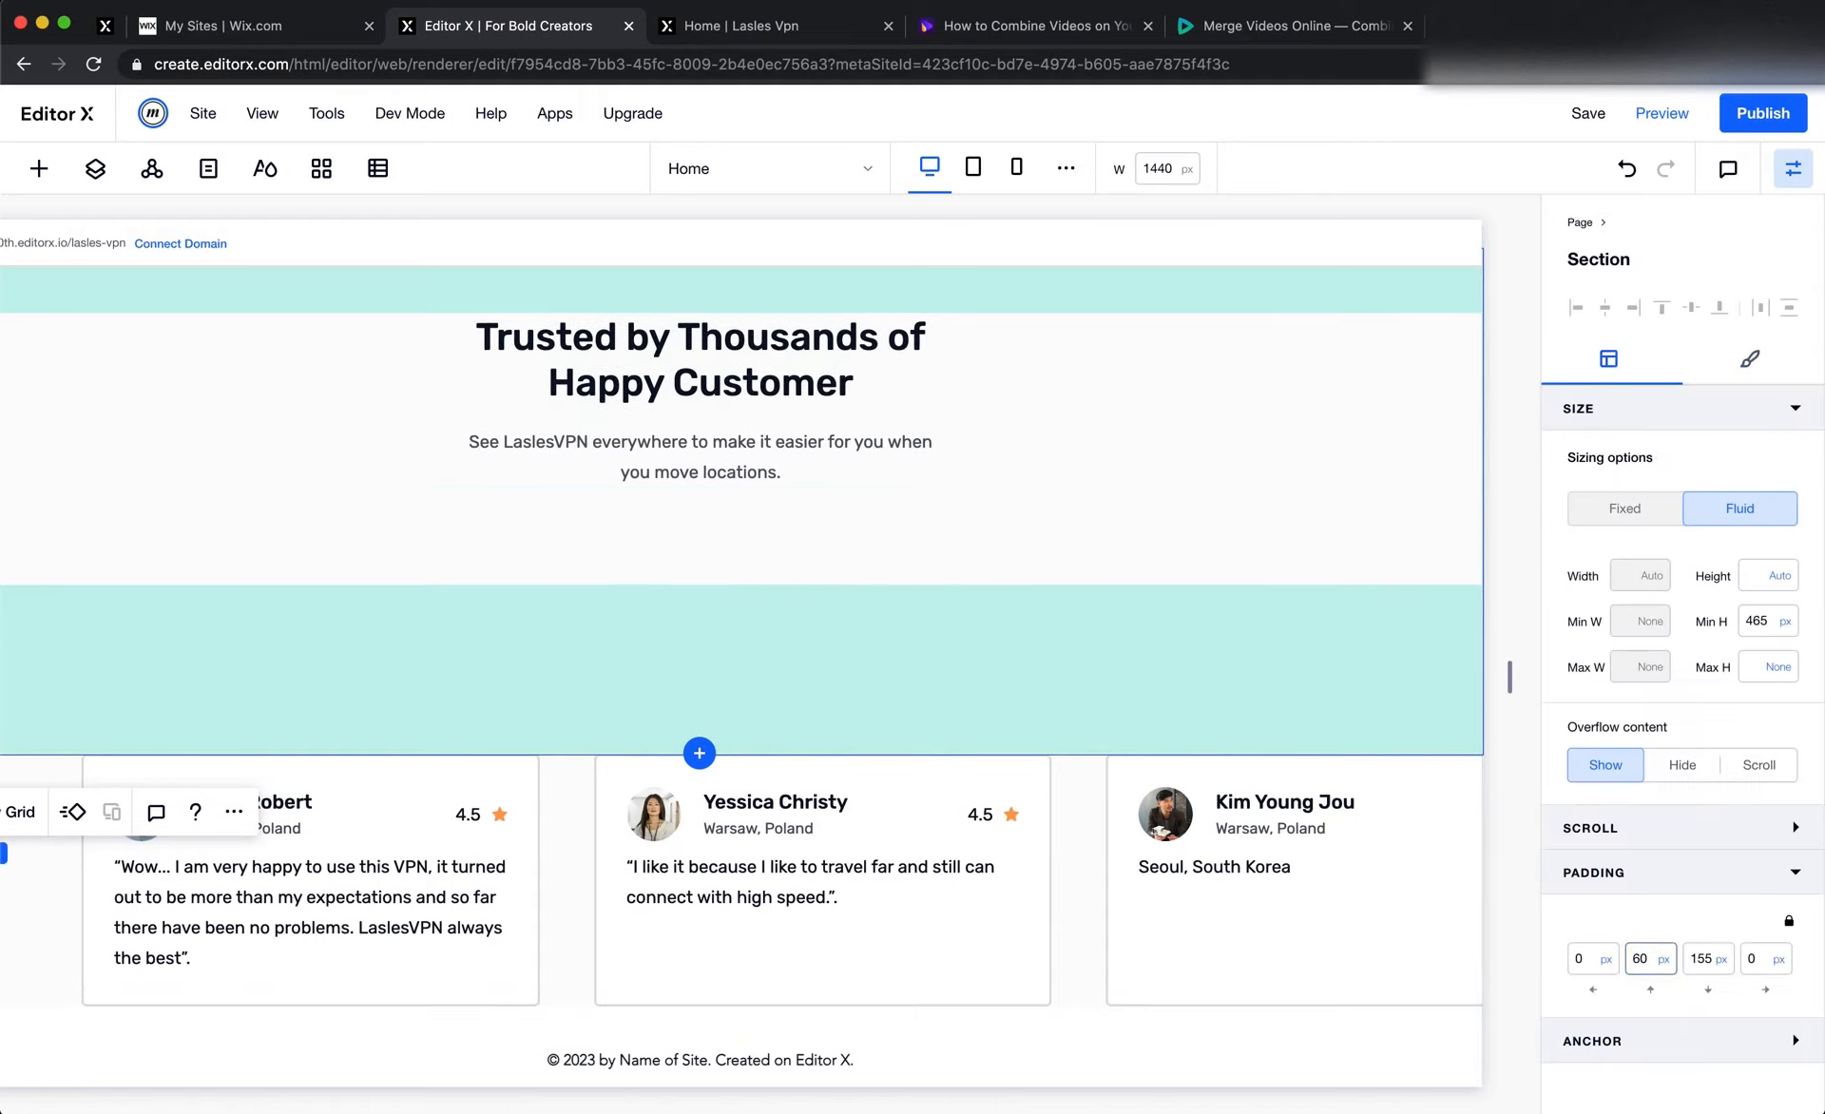
click(1693, 963)
double_click(1705, 958)
key(Return)
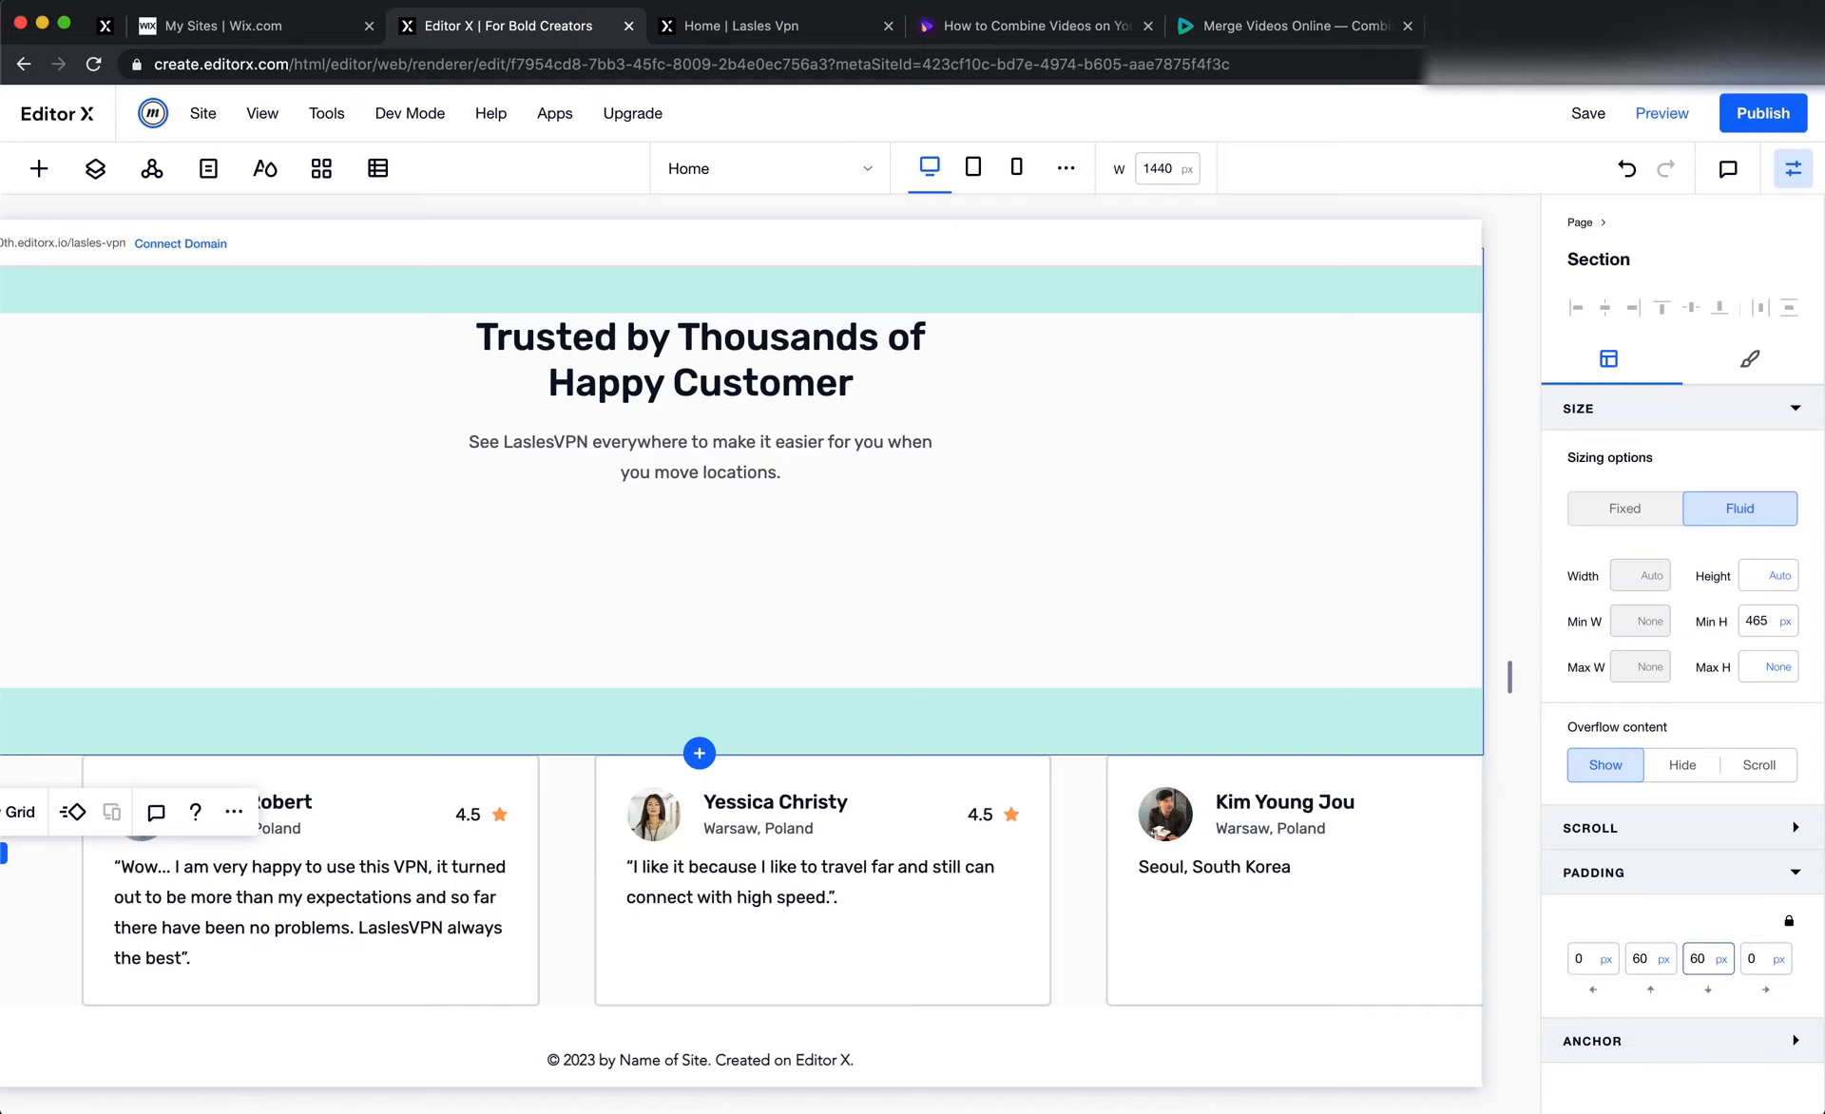
Clear the heading section's minimum height so that it is None
click(1784, 623)
click(1658, 541)
scroll(1205, 722, up, 3)
Measure the gap between the sponsor logos and the testimonial group in Figma, and set the Editor X heading section's top padding to 50 px
key(super+Tab)
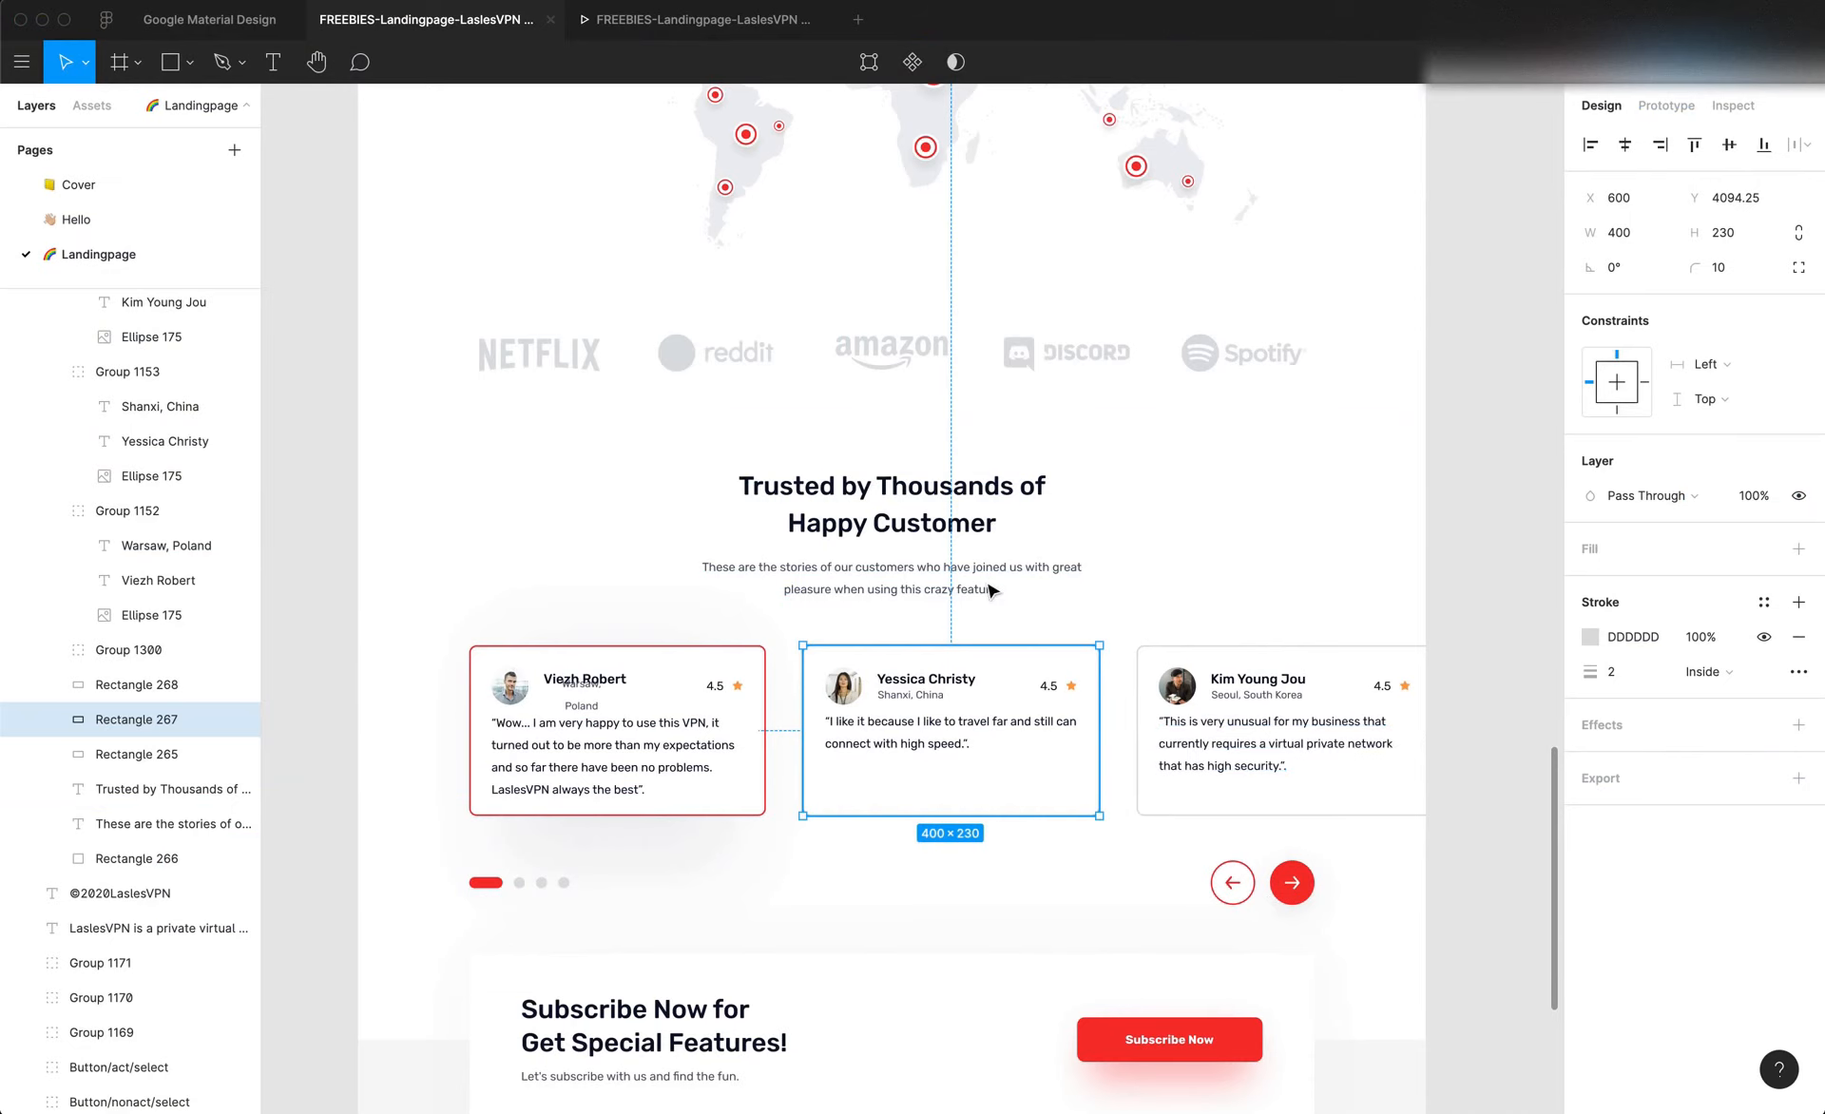
click(939, 381)
key(alt)
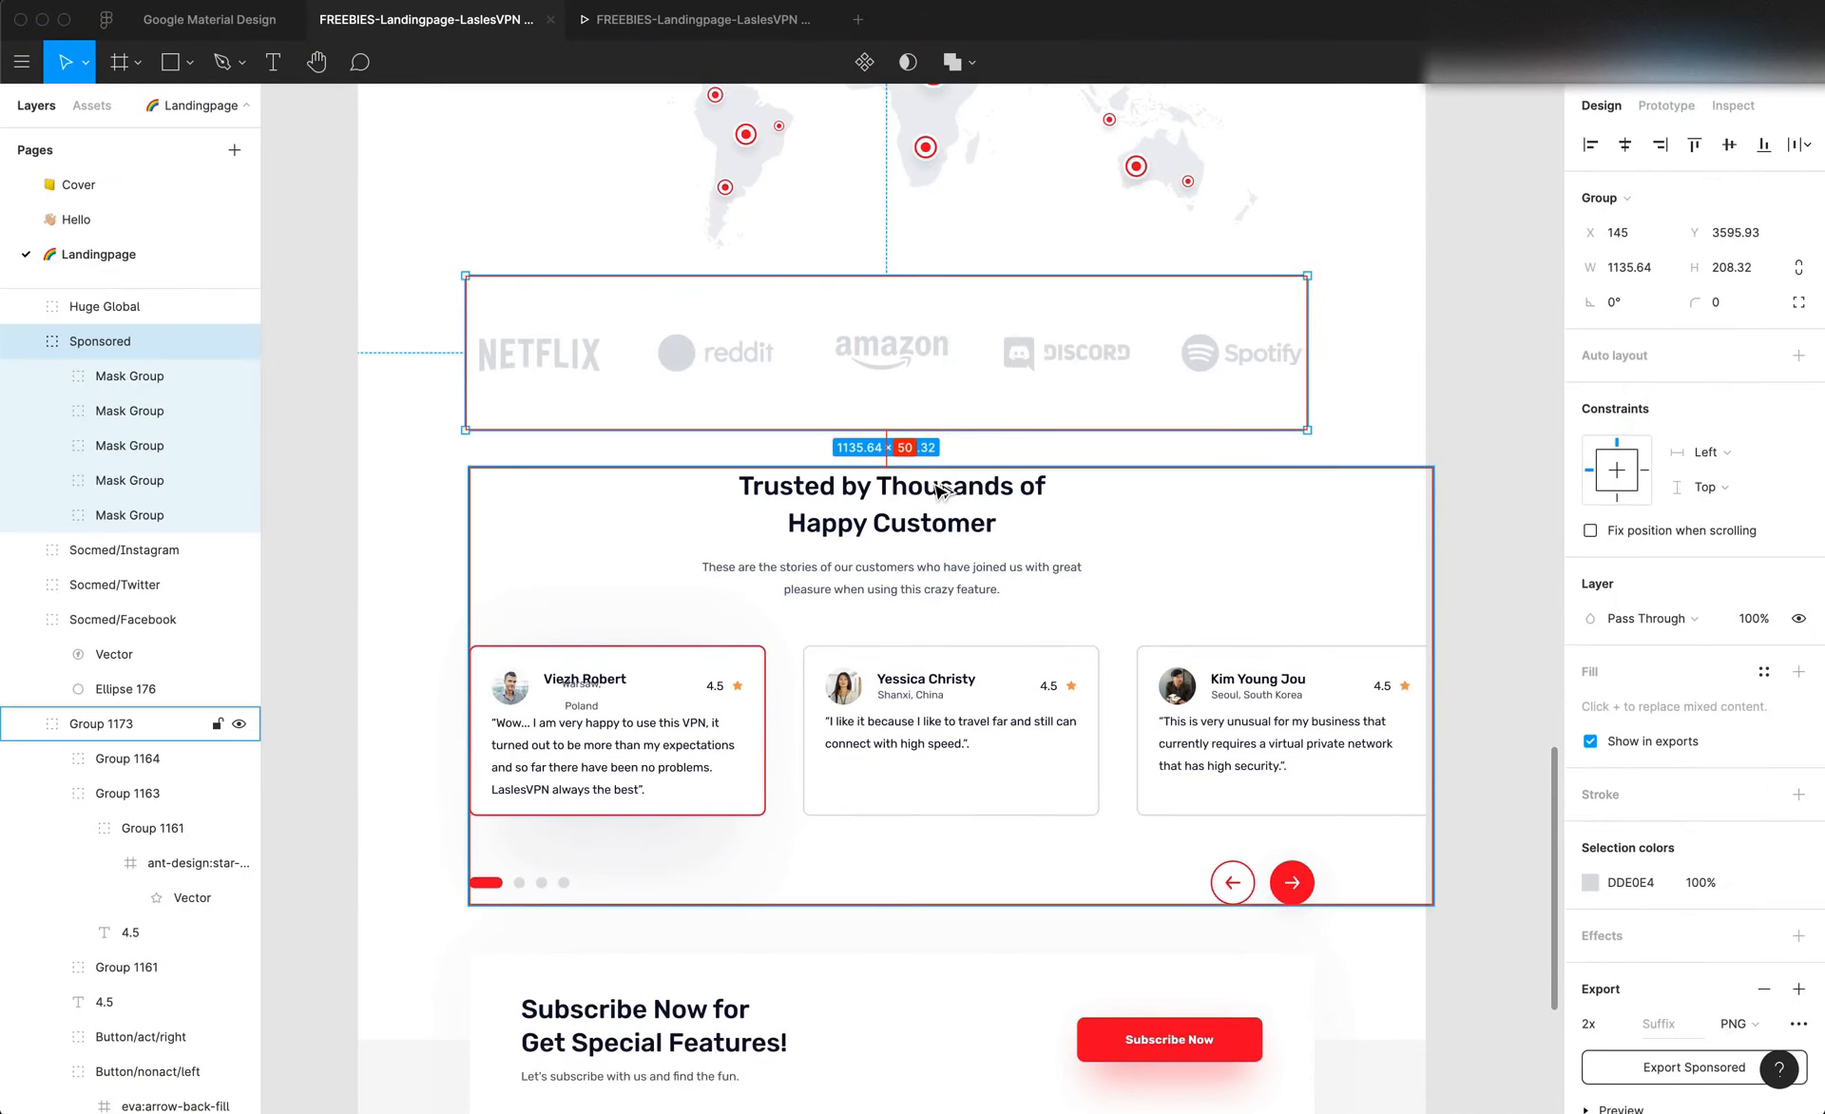
key(super+Tab)
click(1646, 962)
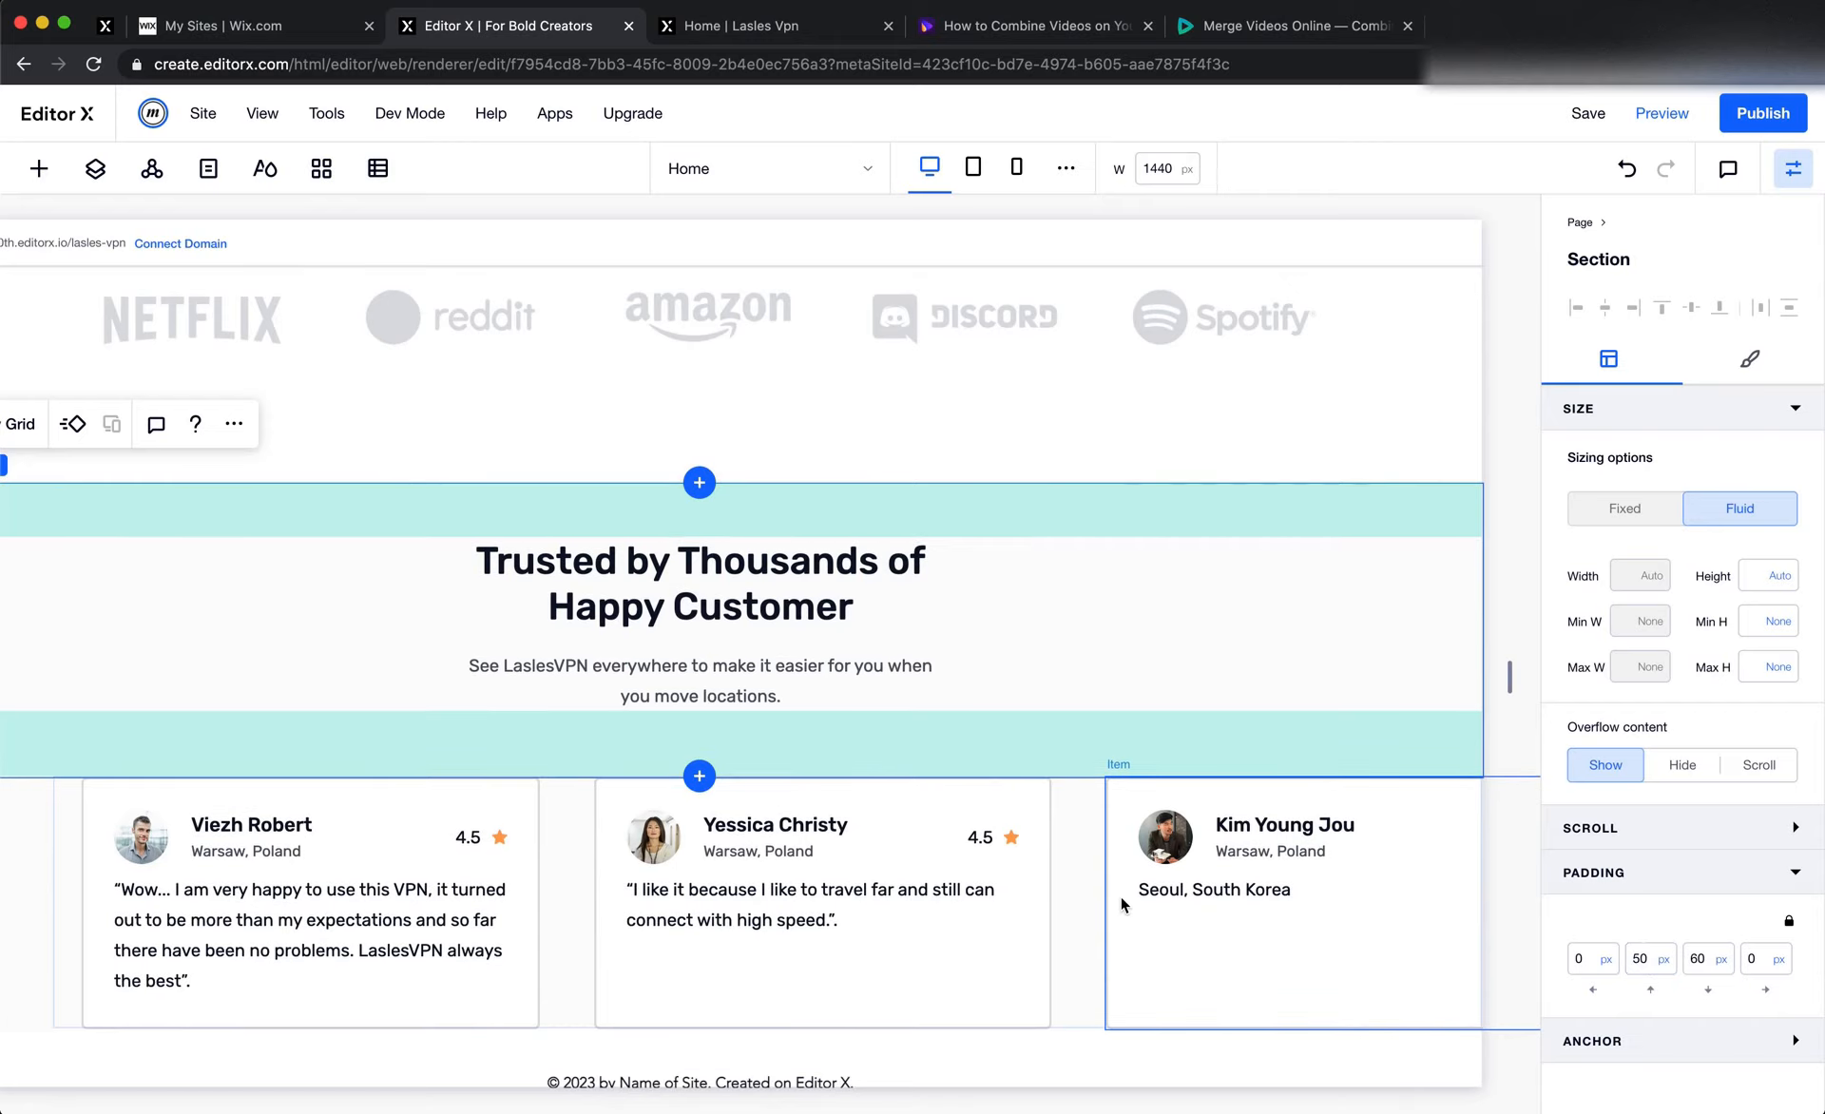
Measure the vertical space beneath the testimonial cards in Figma with a temporary frame
scroll(1119, 895, down, 1)
key(super+Tab)
key(Escape)
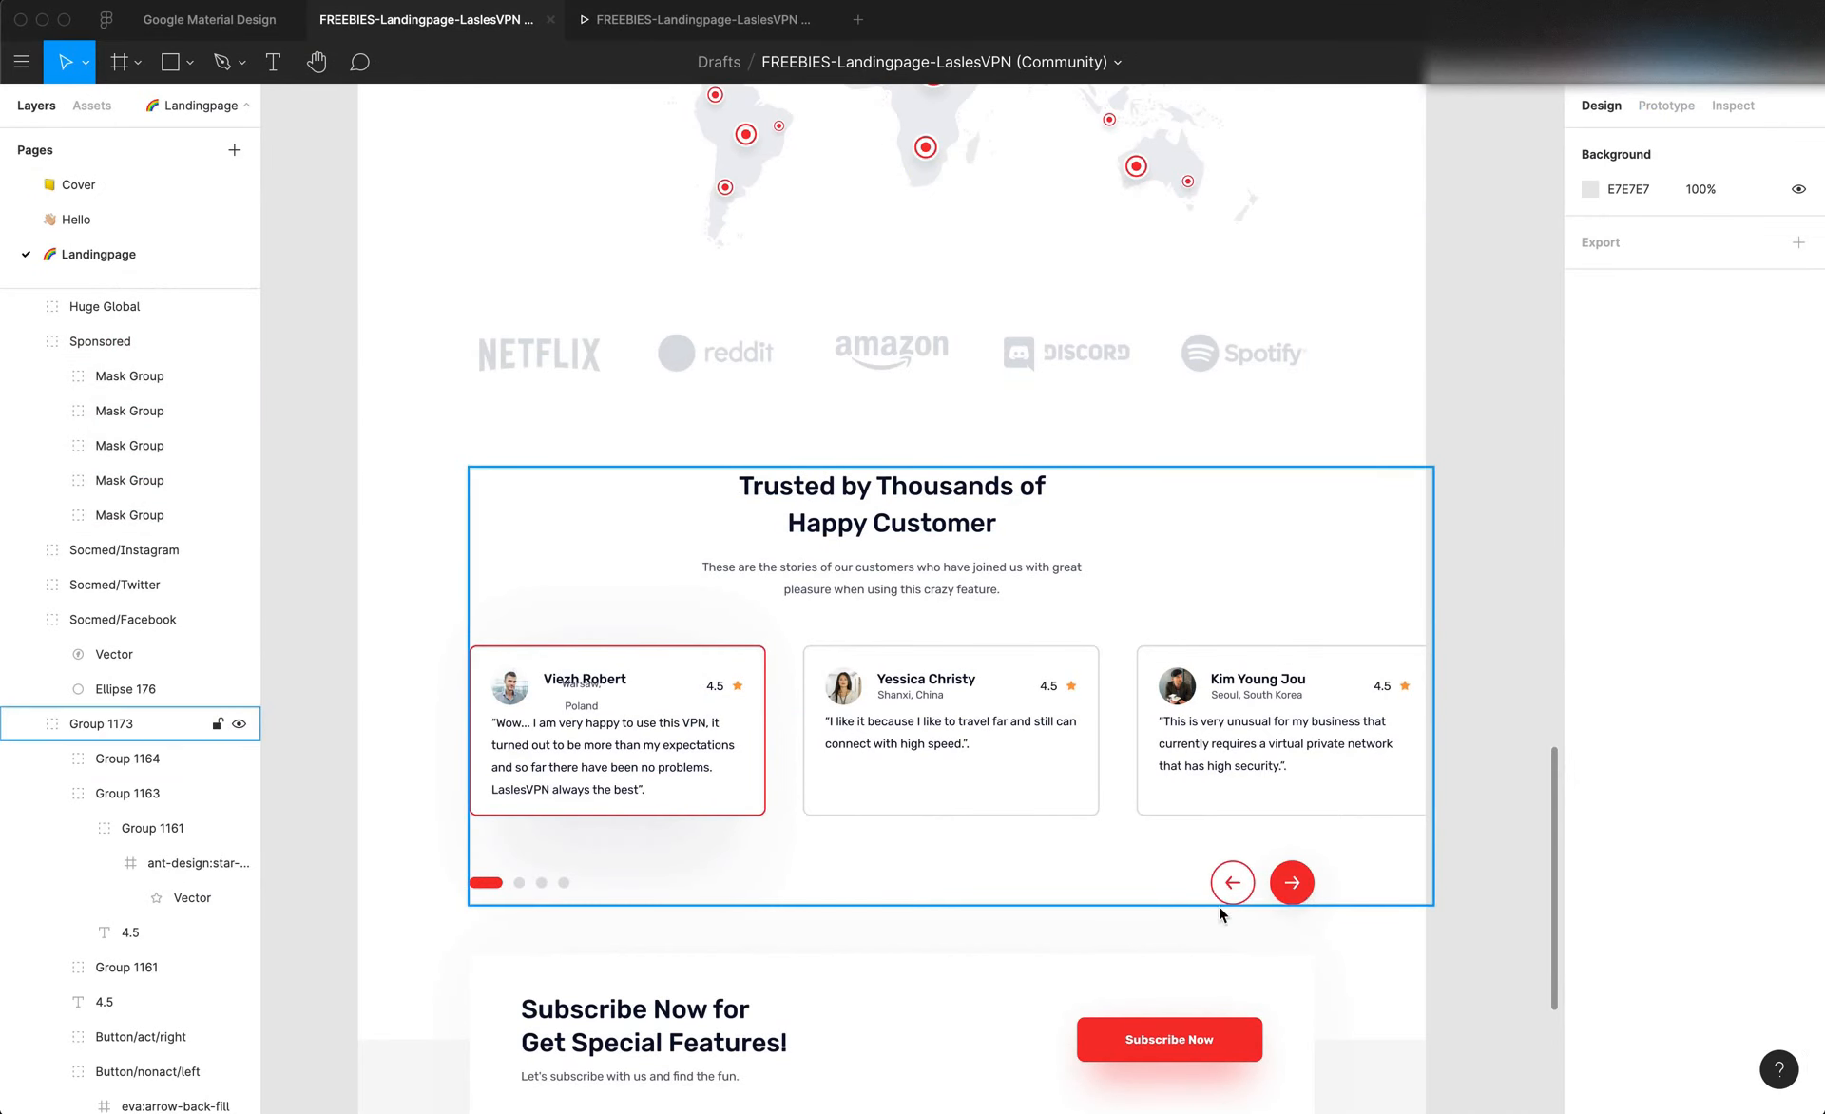
click(677, 867)
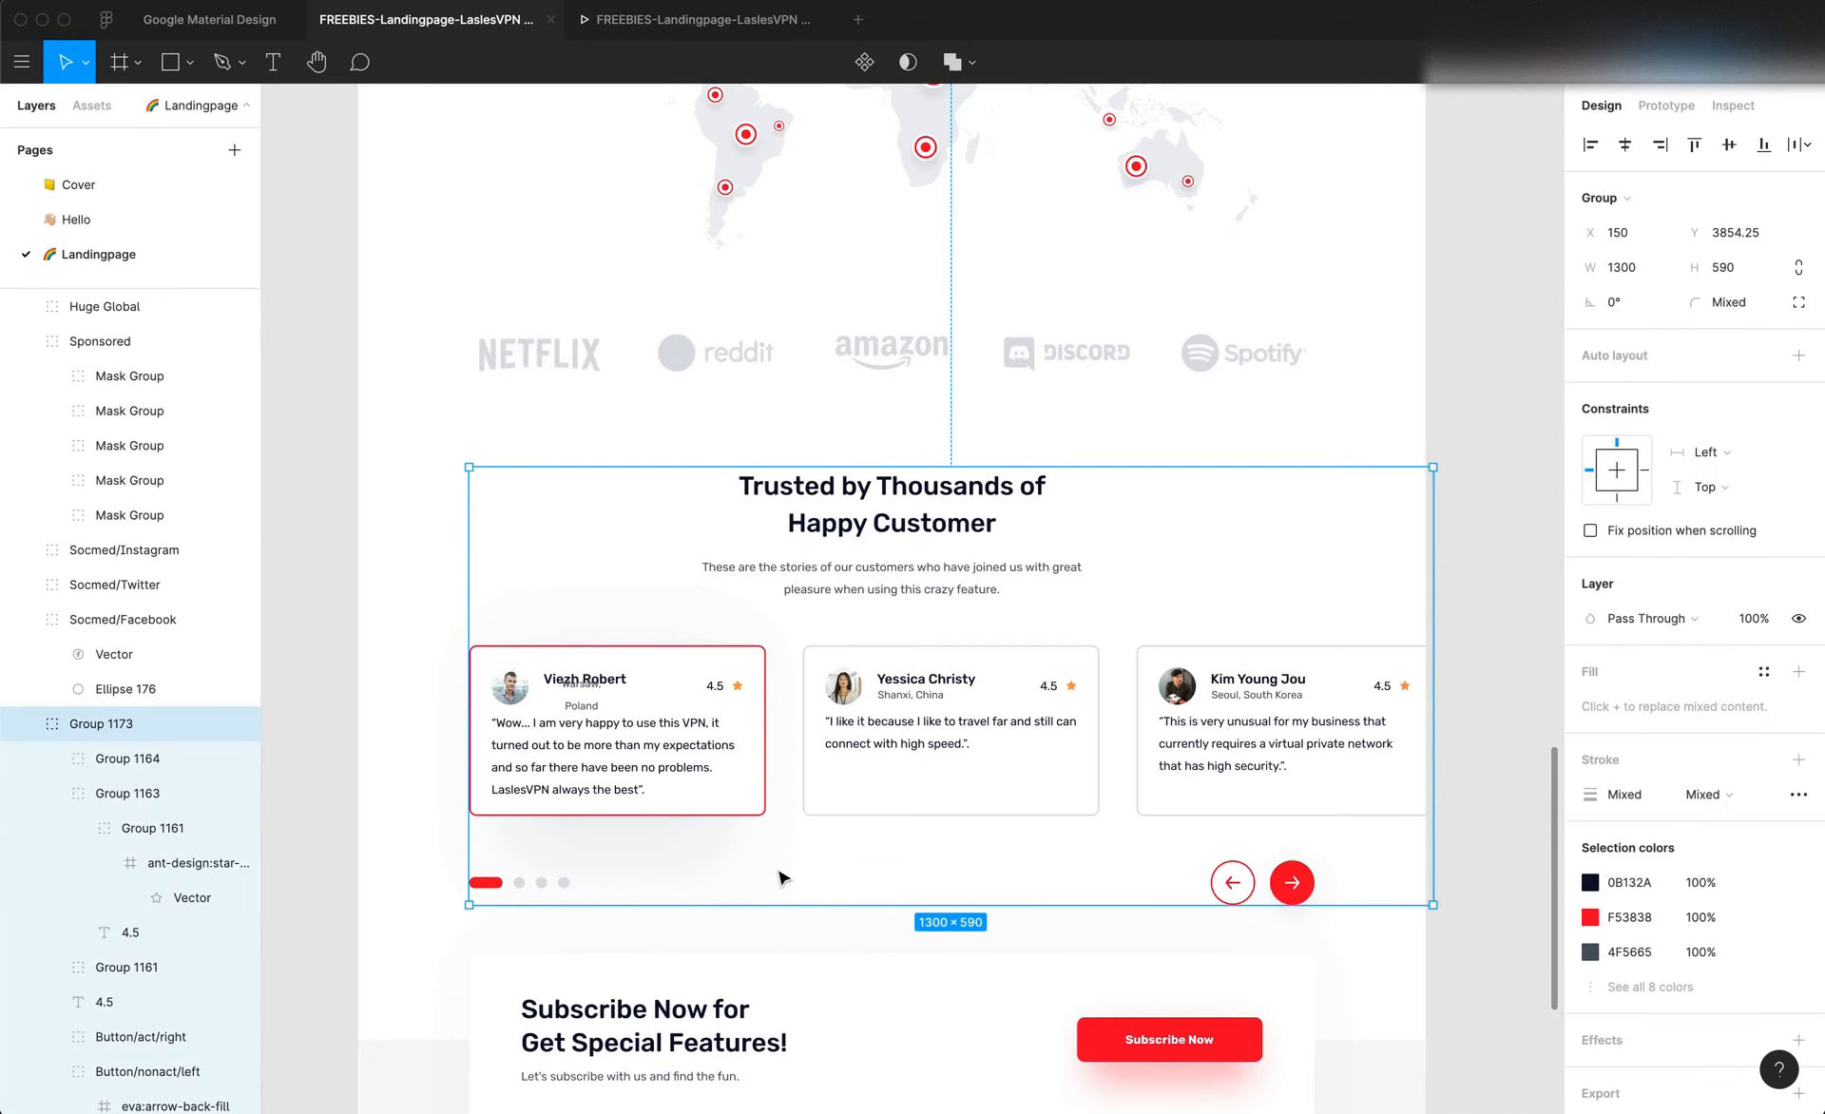
scroll(737, 869, down, 3)
scroll(737, 869, left, 3)
scroll(737, 870, up, 1)
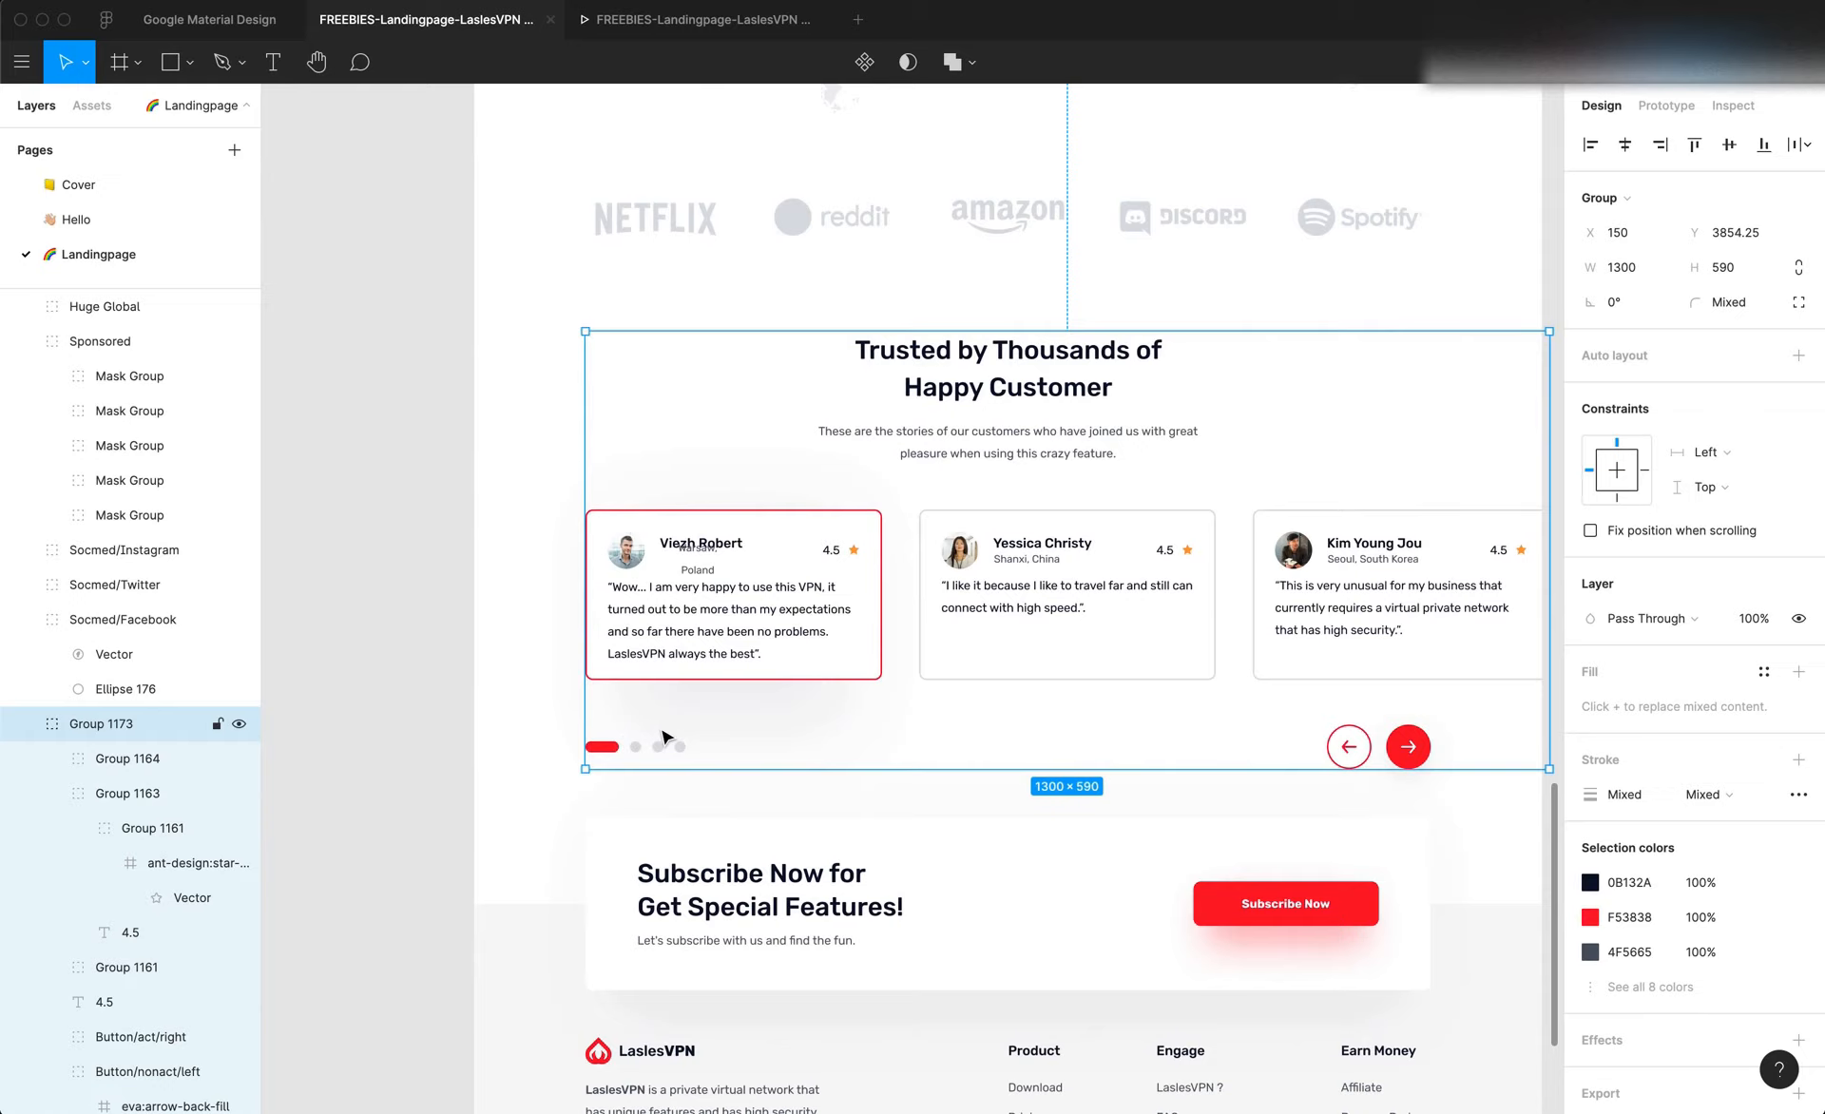
click(538, 795)
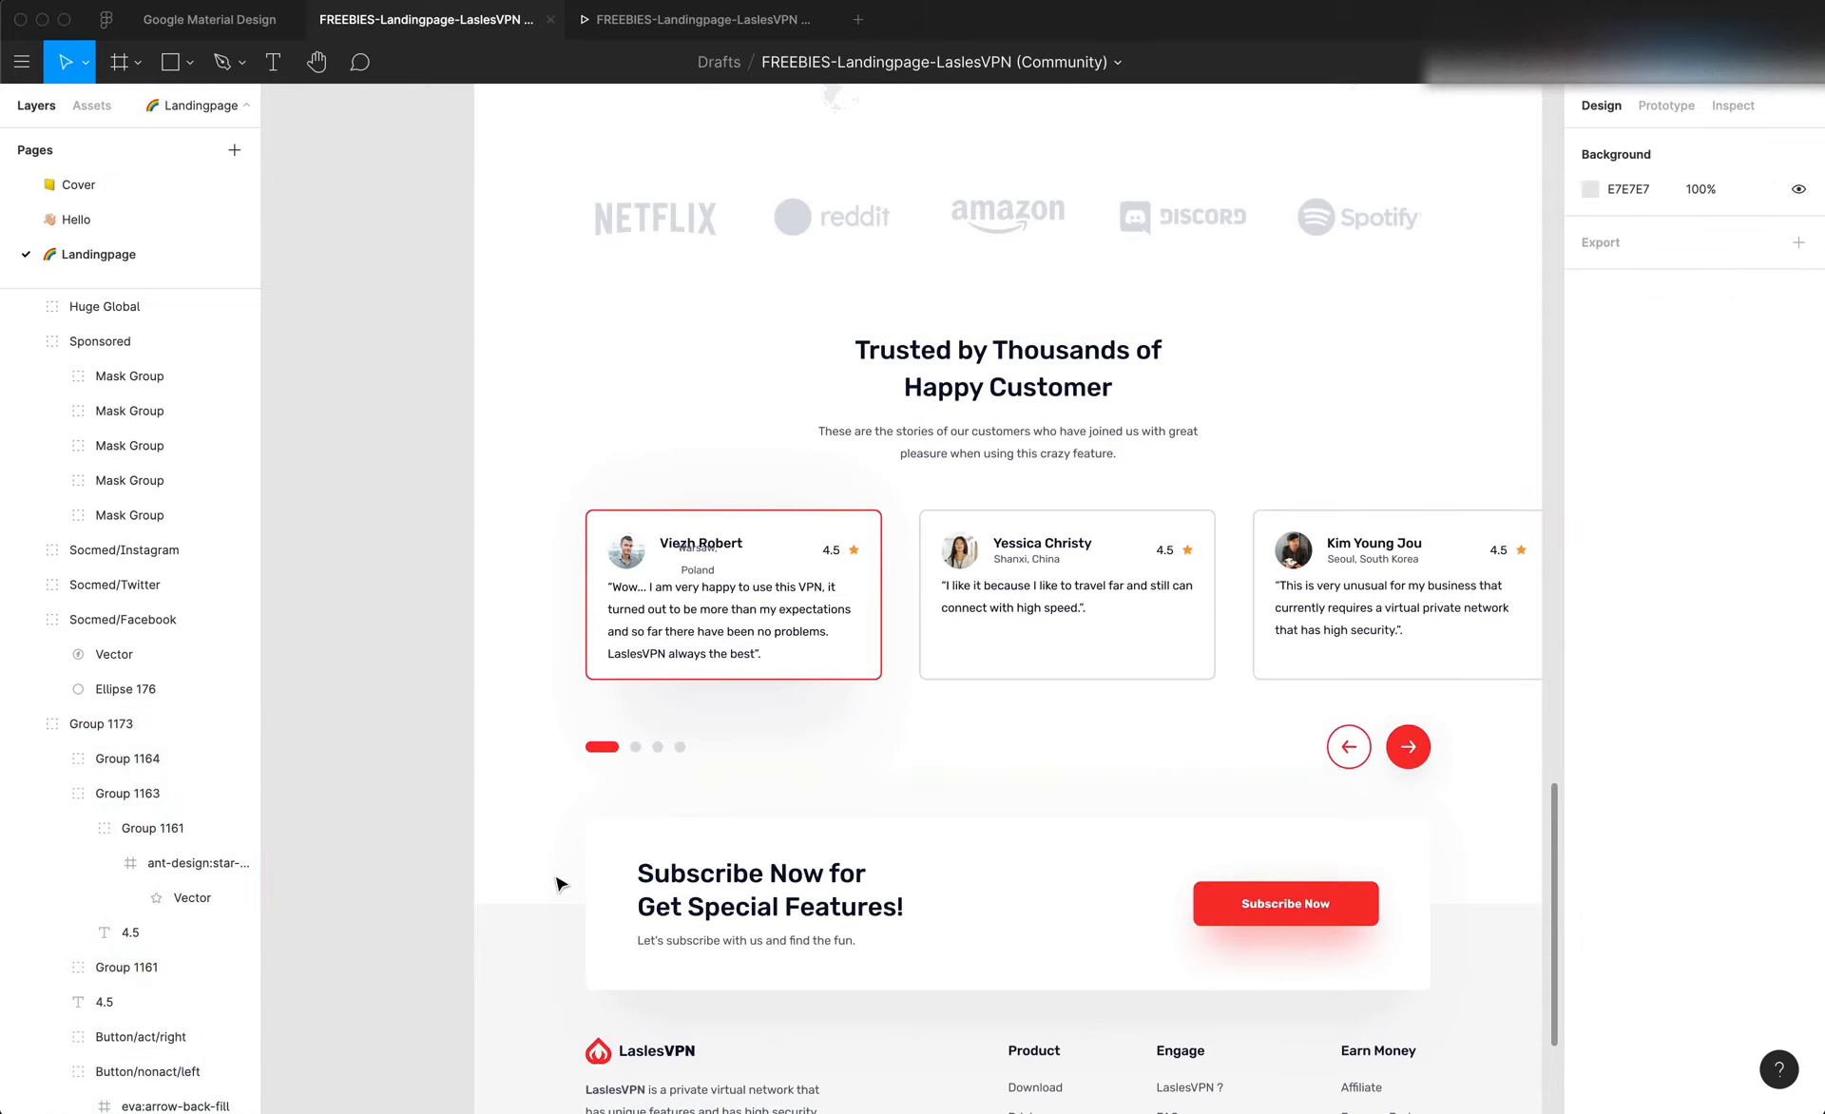
key(f)
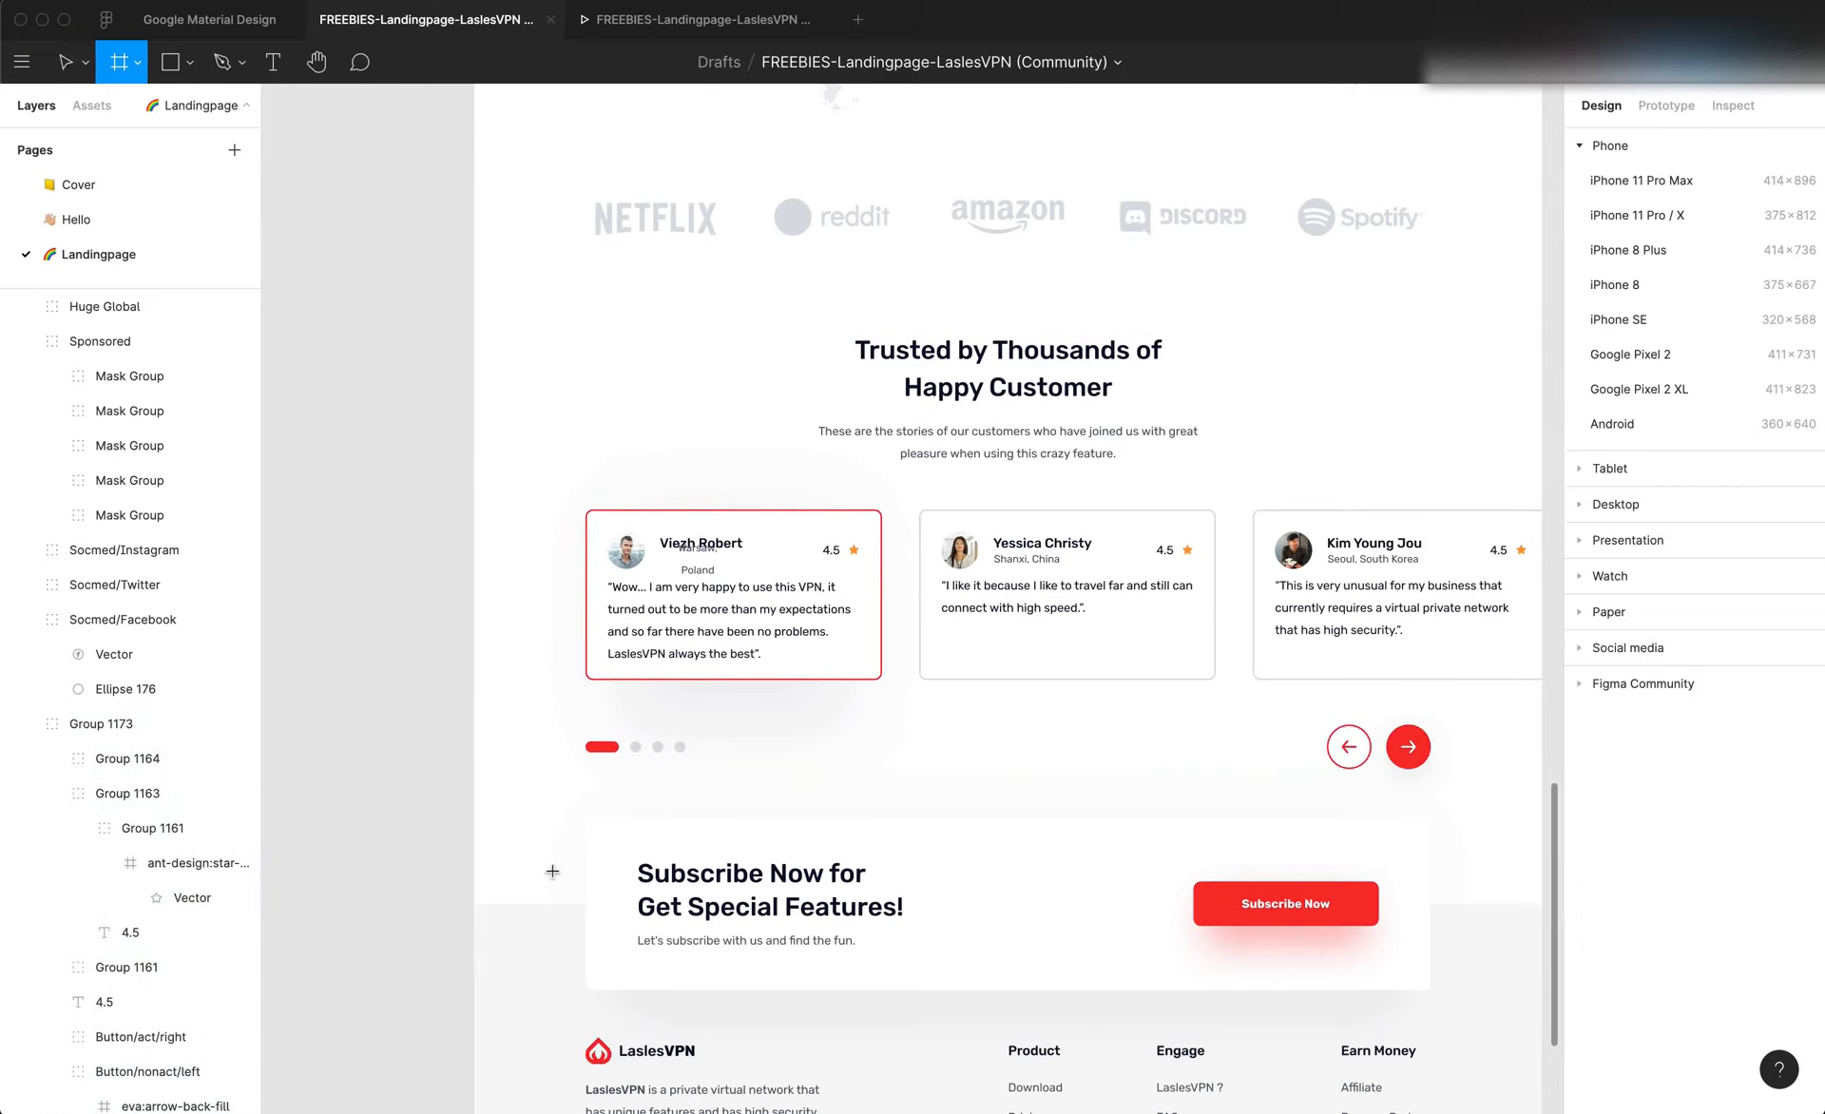
drag(563, 905, 691, 682)
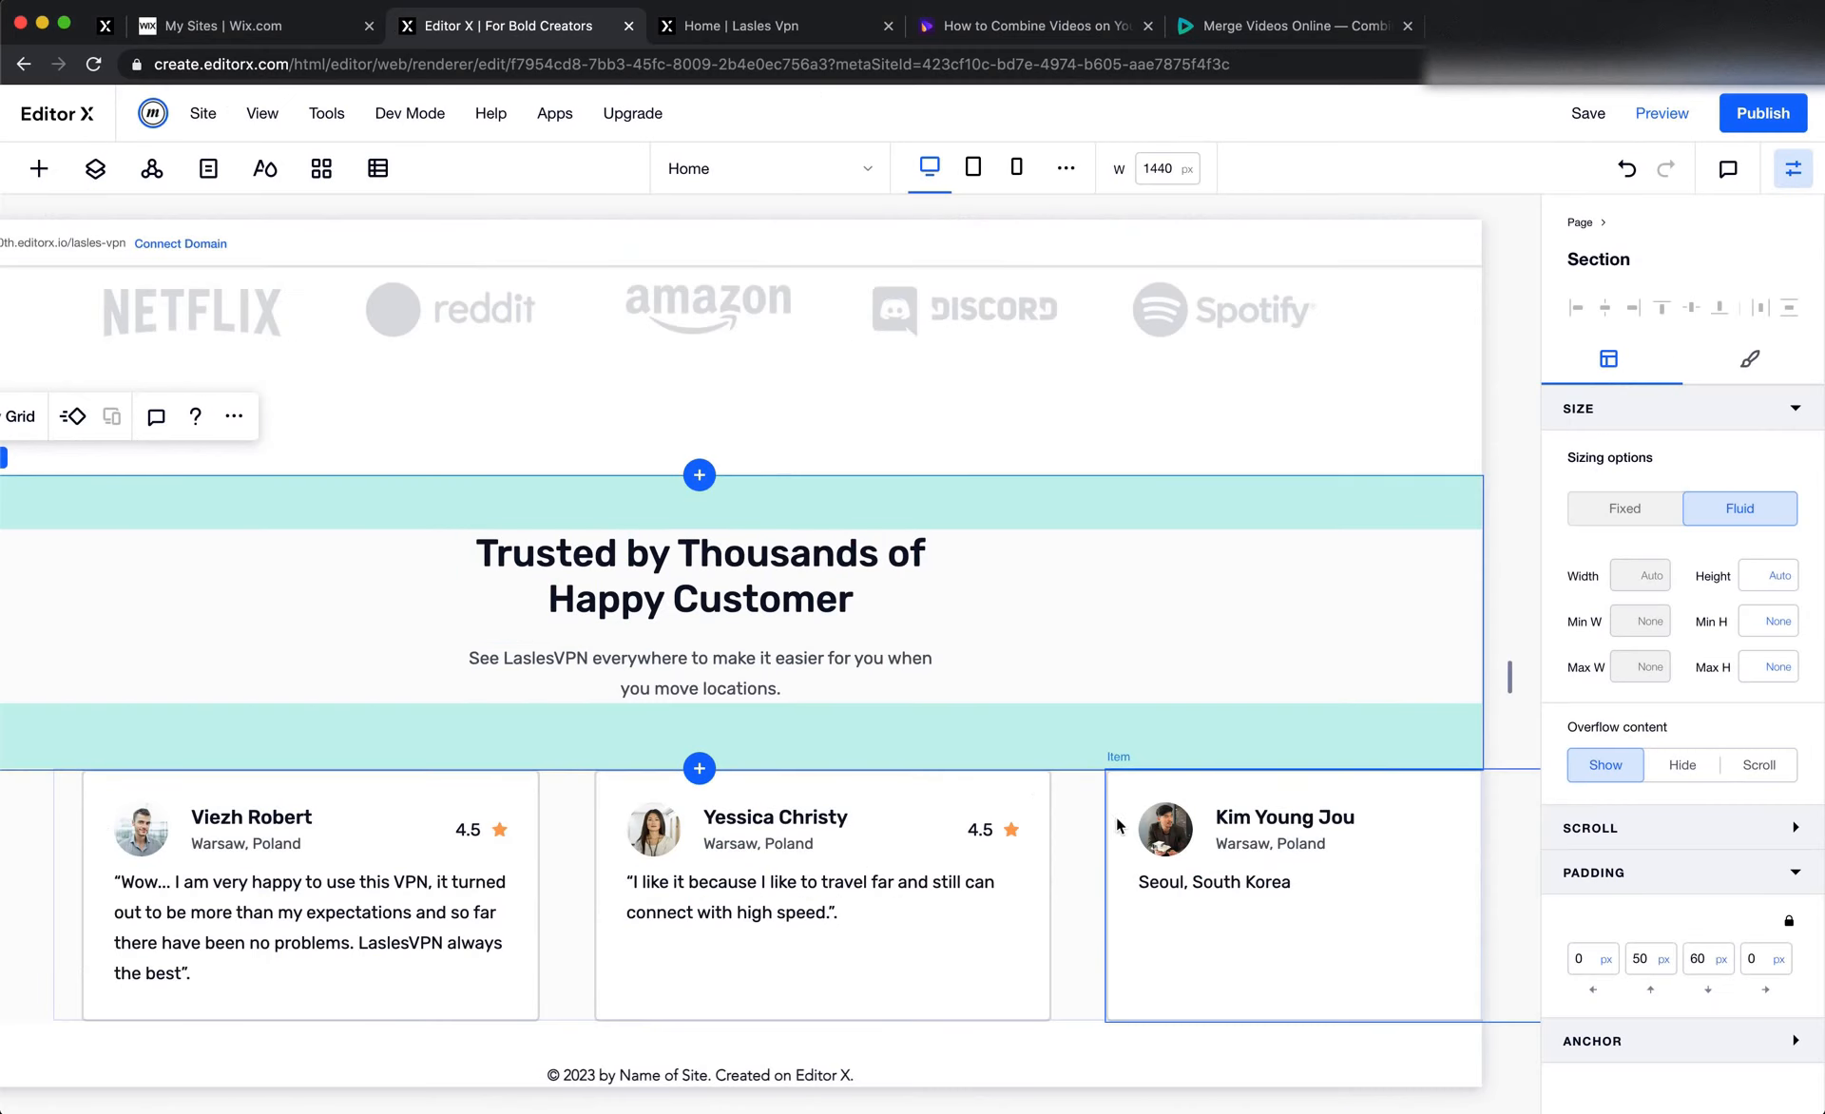
Set the bottom padding of the Editor X section that holds the testimonial repeater to 300 px
click(1062, 928)
scroll(584, 1048, down, 1)
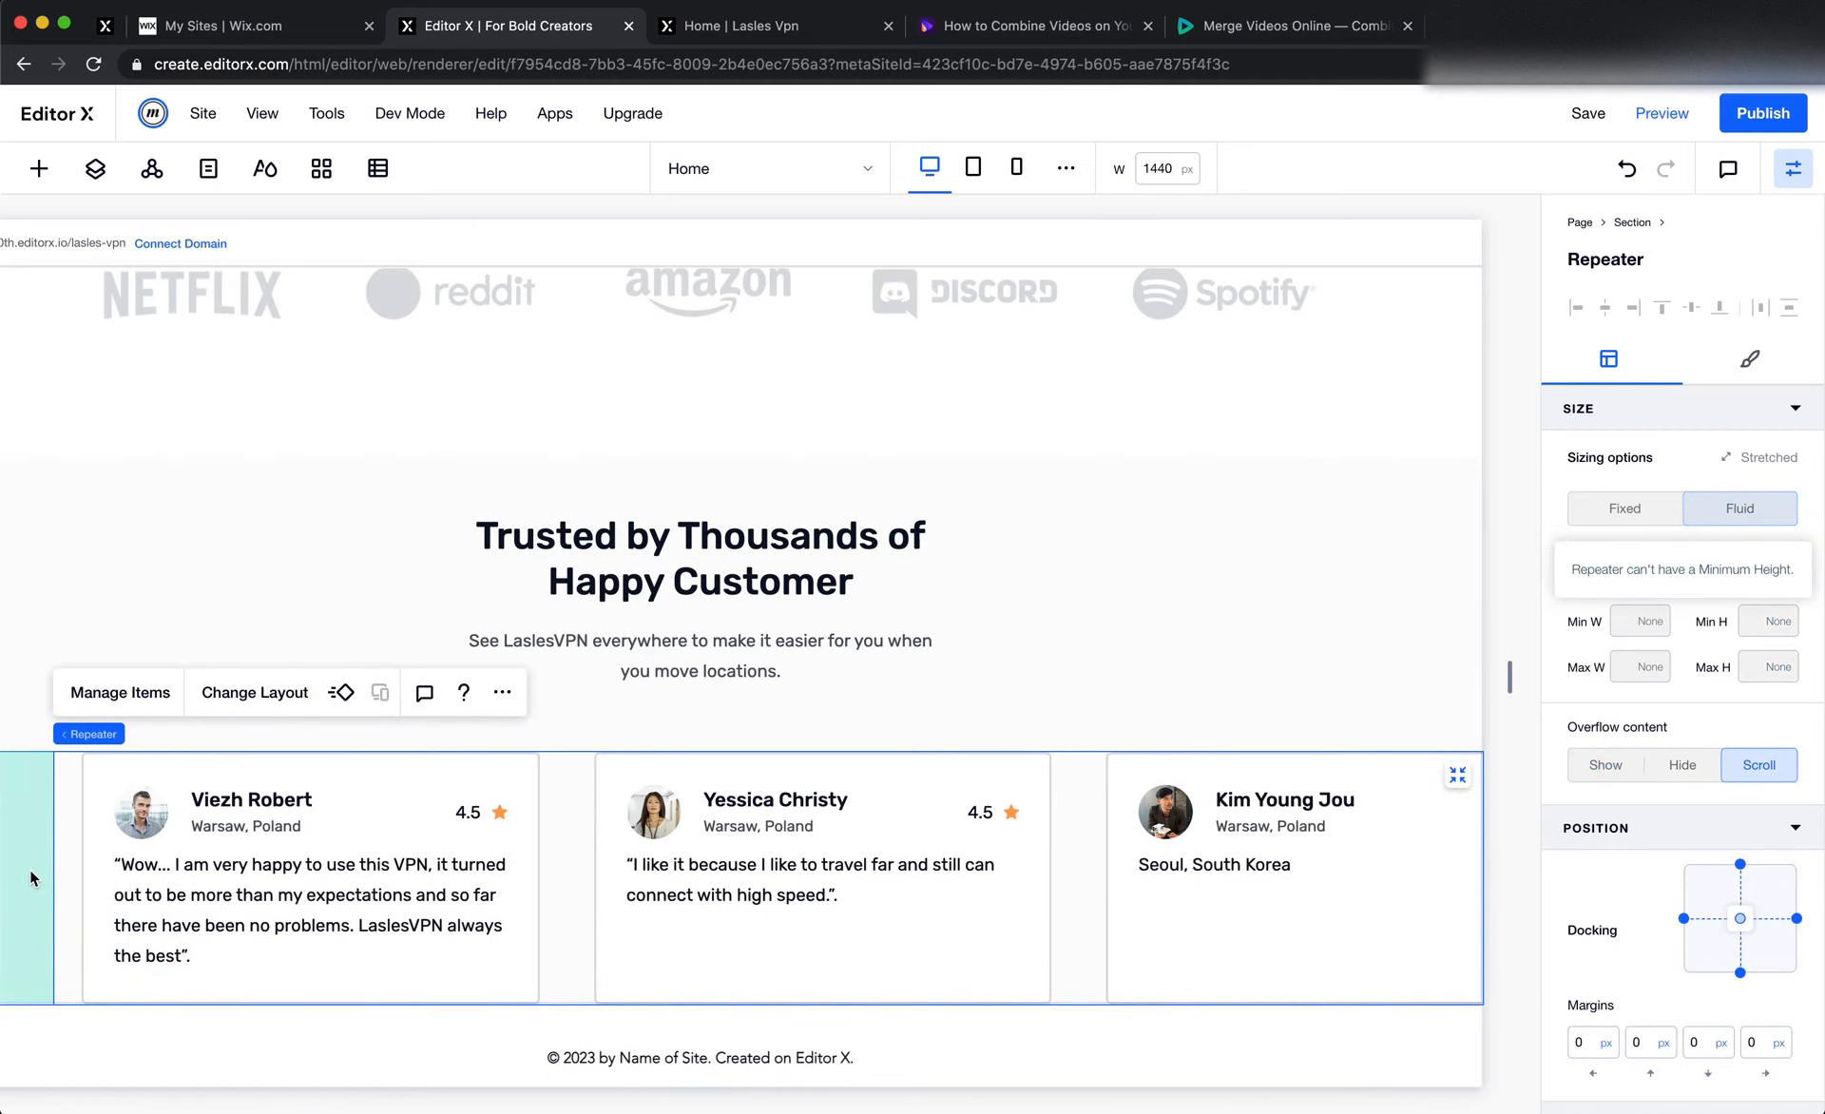
click(38, 967)
click(1700, 962)
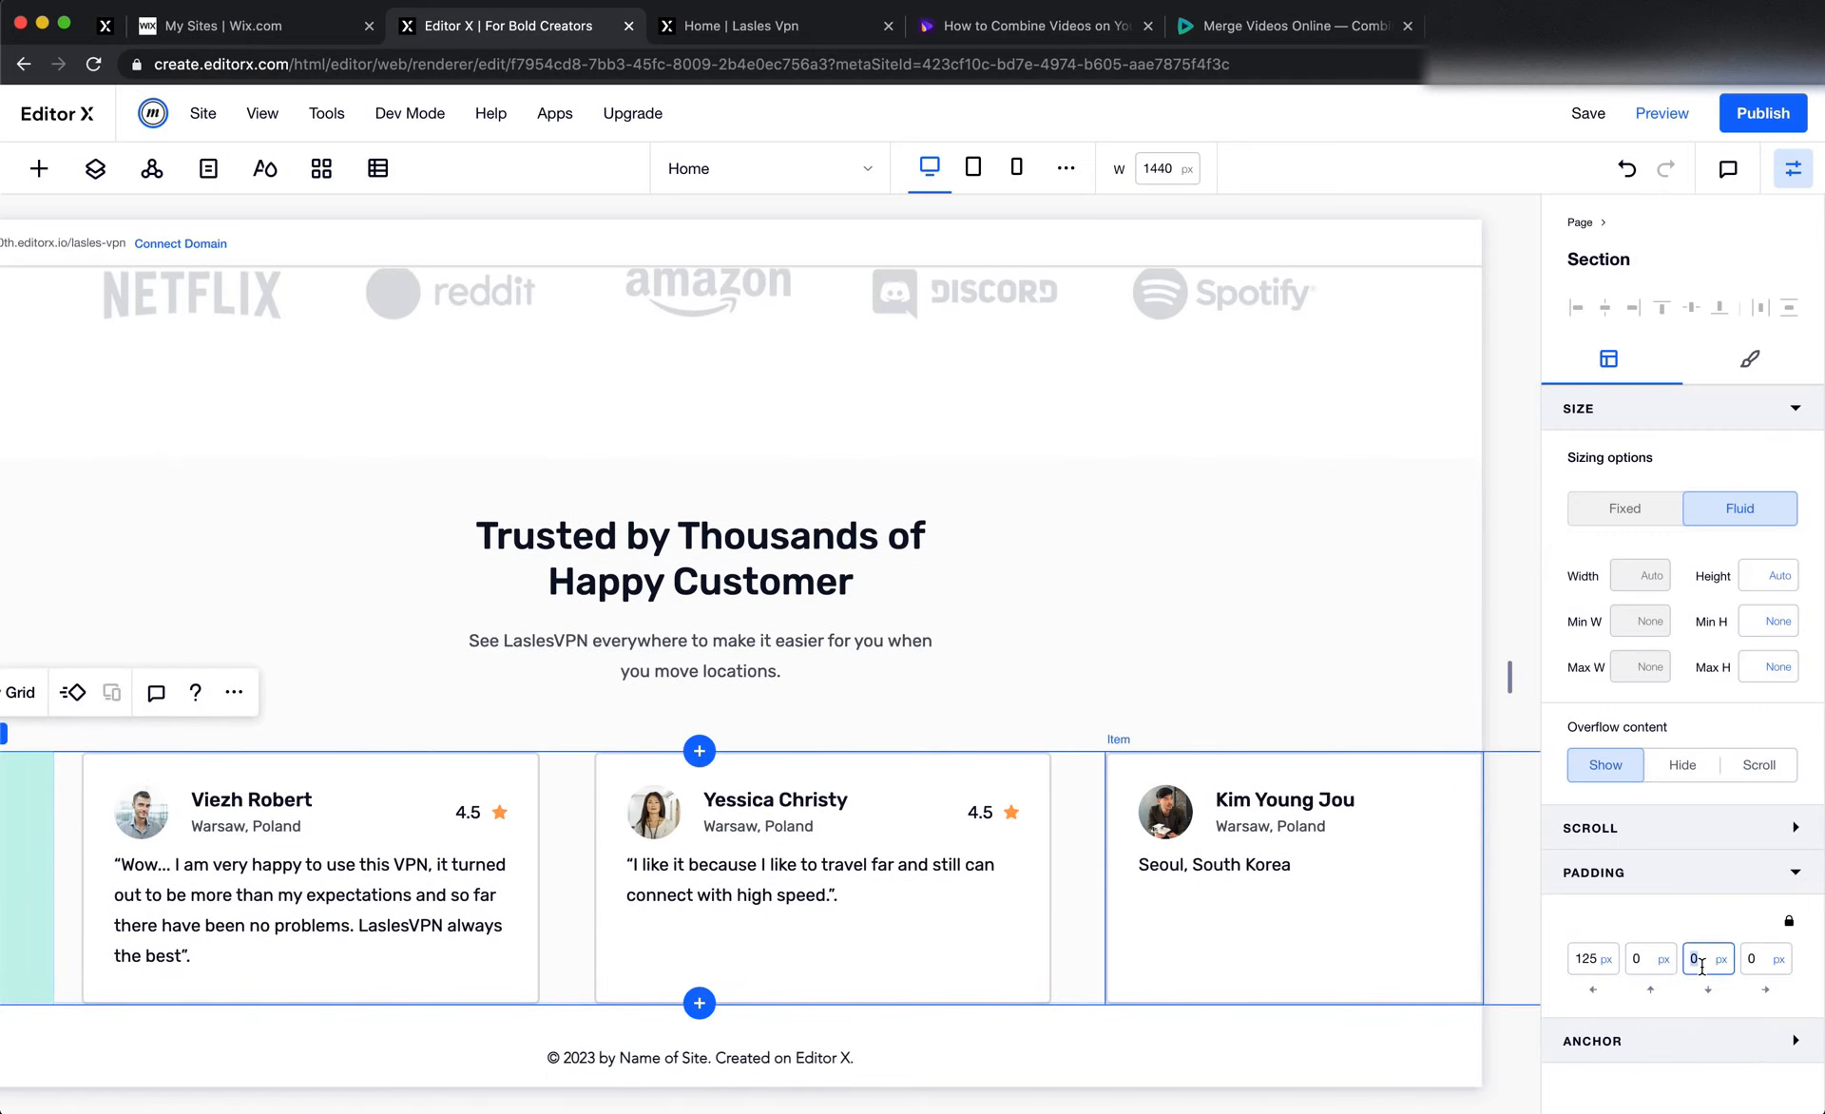
key(Return)
scroll(1163, 800, down, 4)
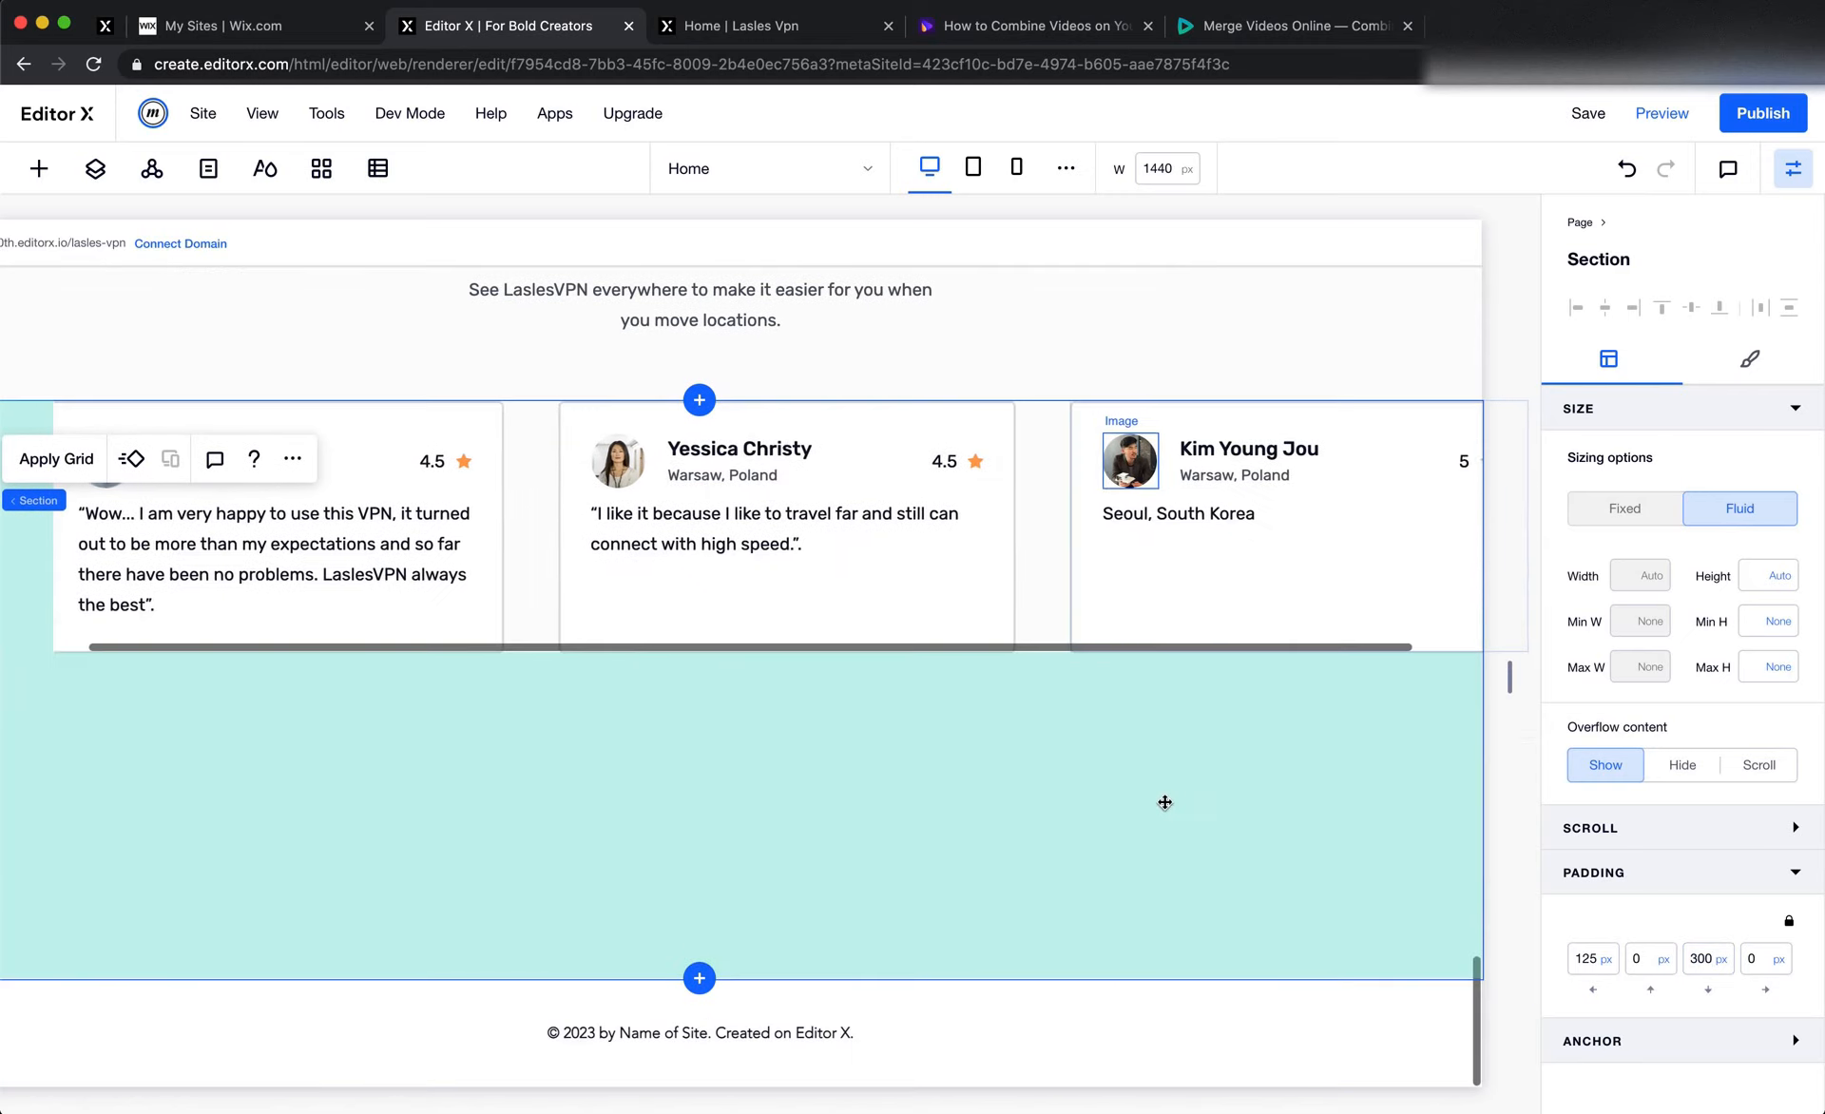
scroll(1164, 800, up, 2)
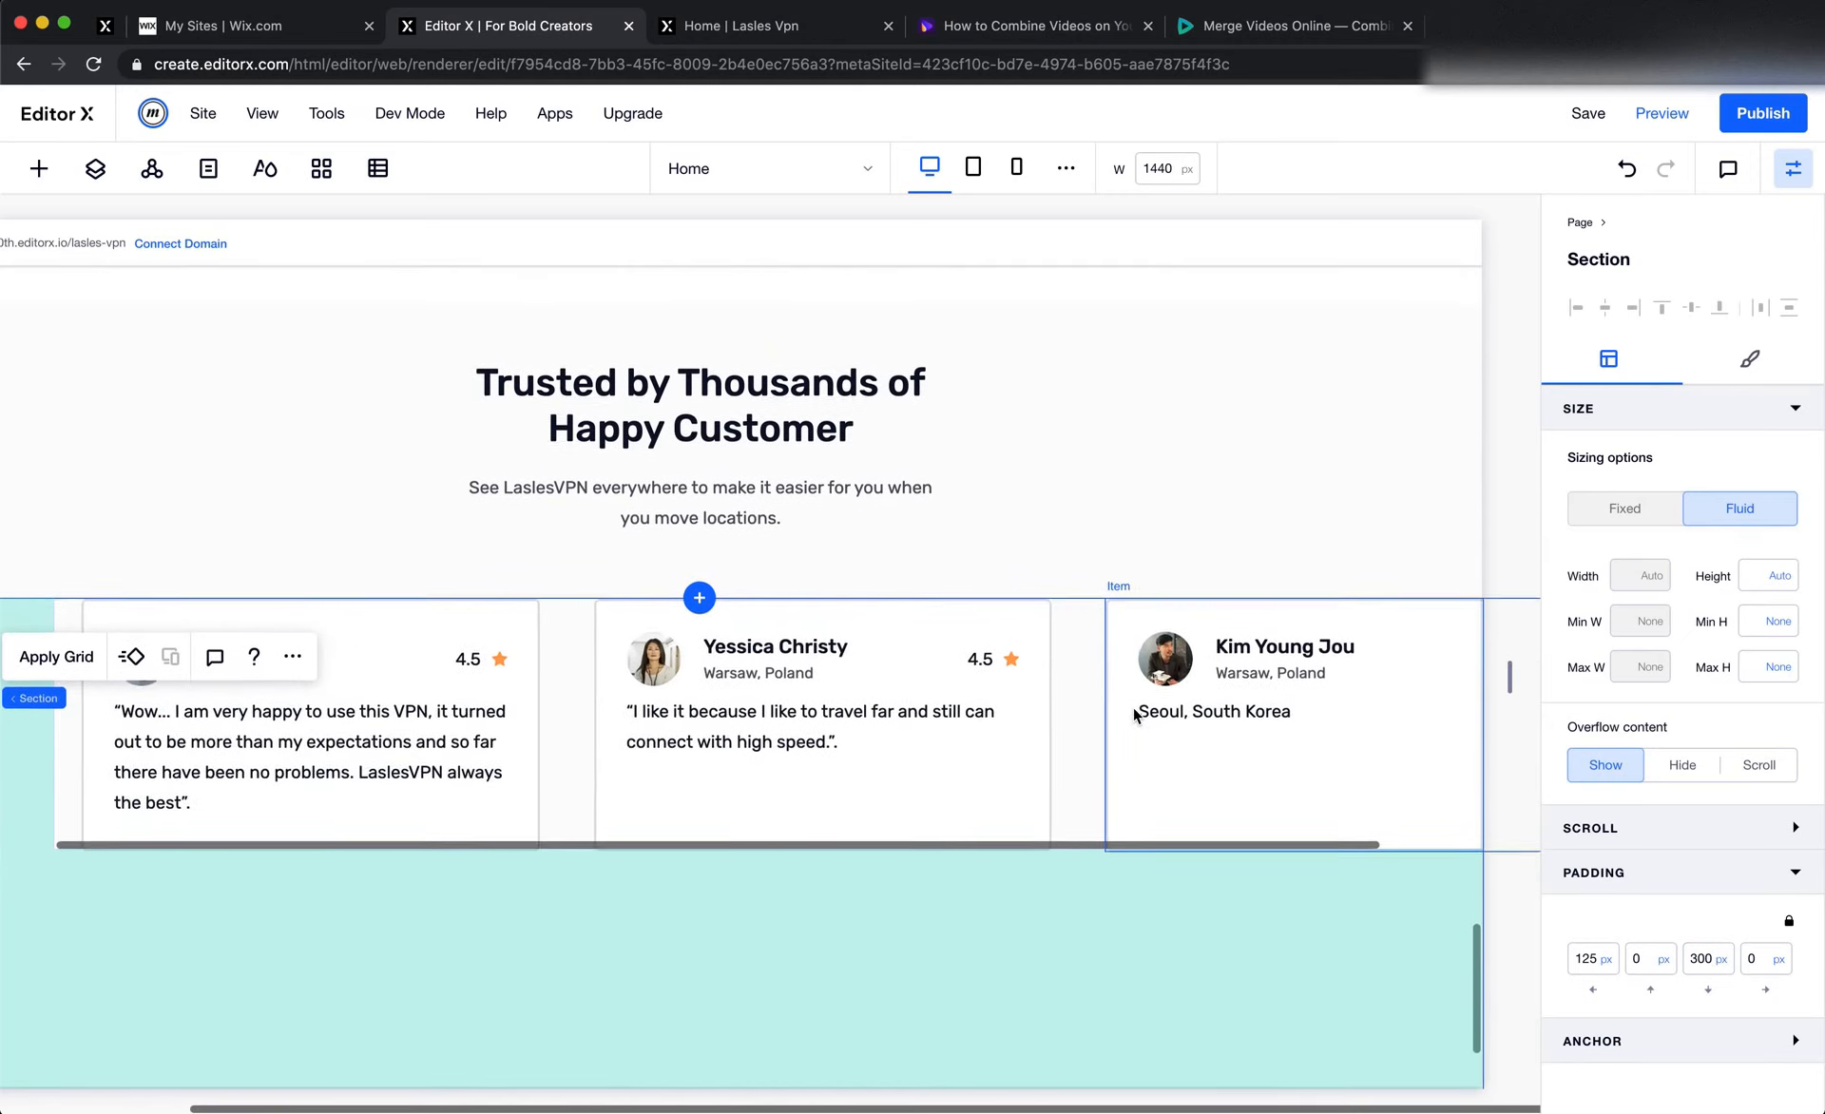
Copy the "This is very unusual for my business..." quote from Figma and paste it over the quote text in the third Editor X card
key(super+Tab)
click(1401, 633)
double_click(1356, 636)
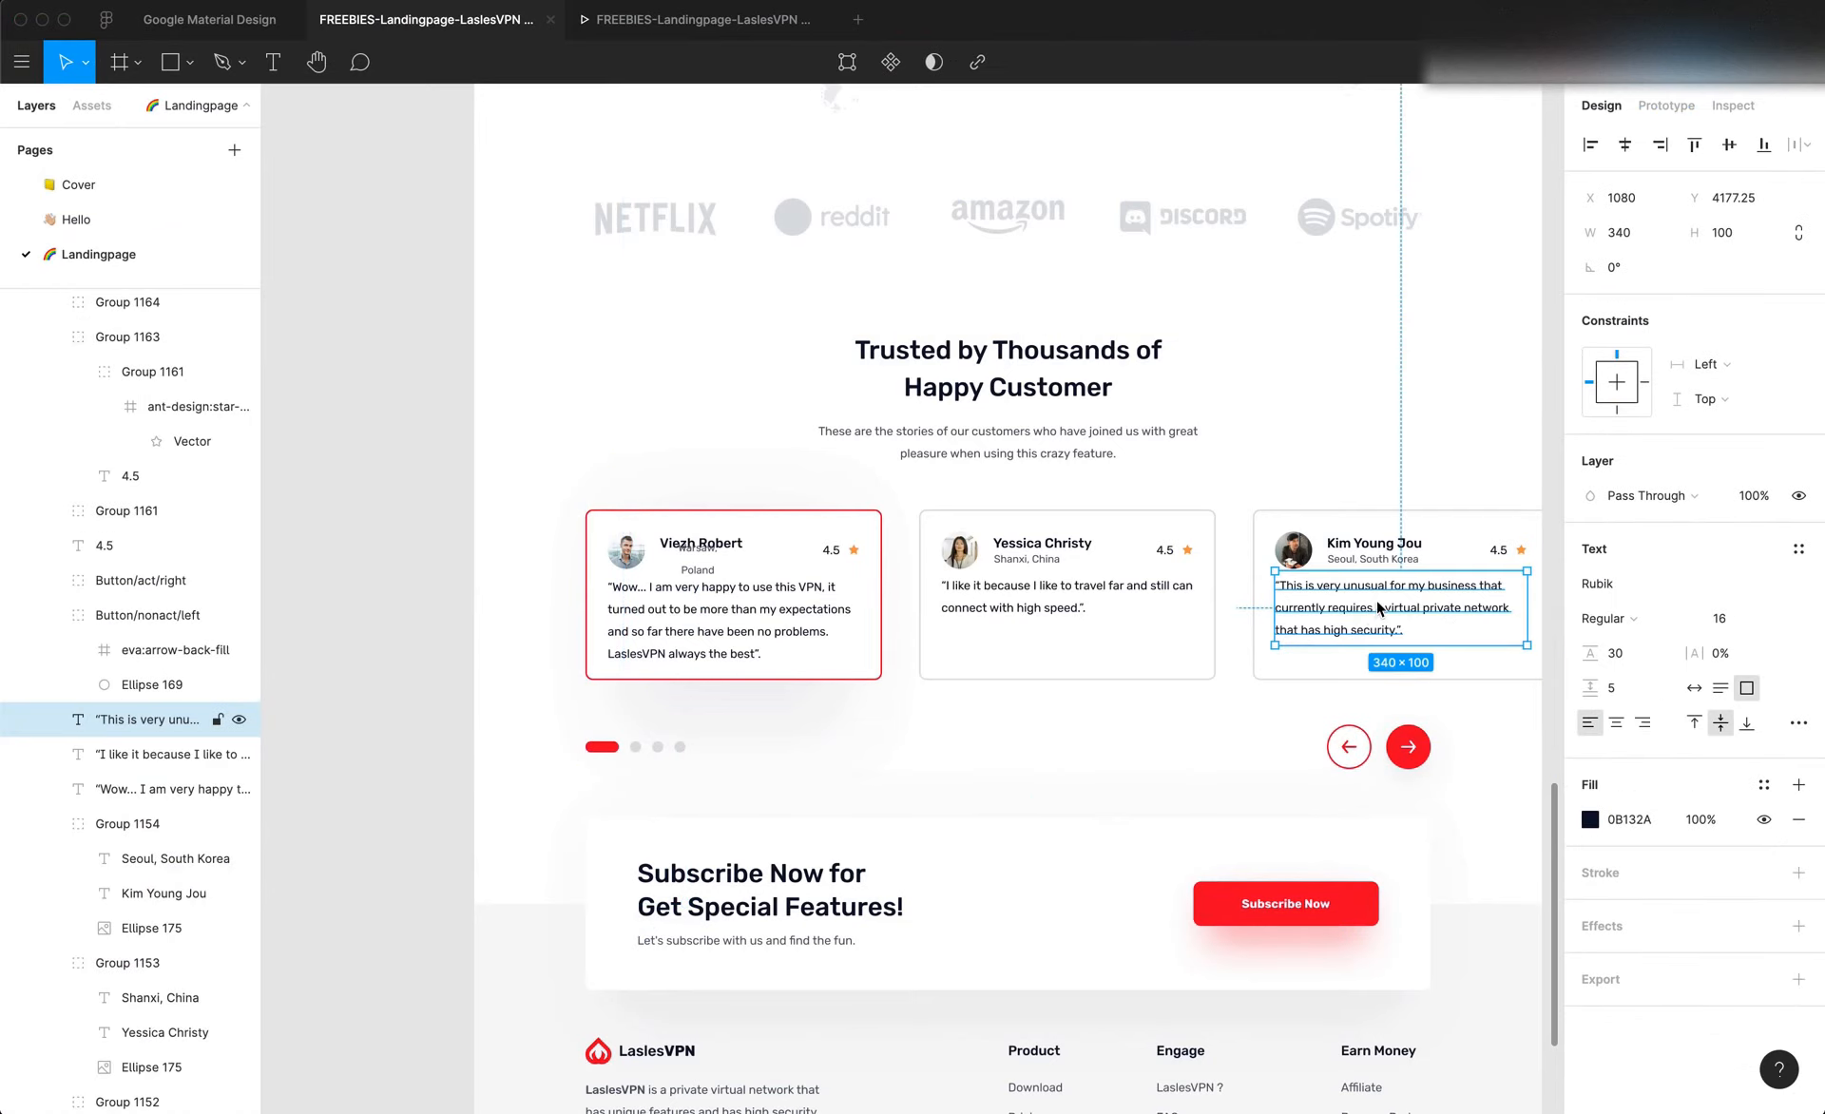
double_click(1376, 602)
key(super+c)
key(super+Tab)
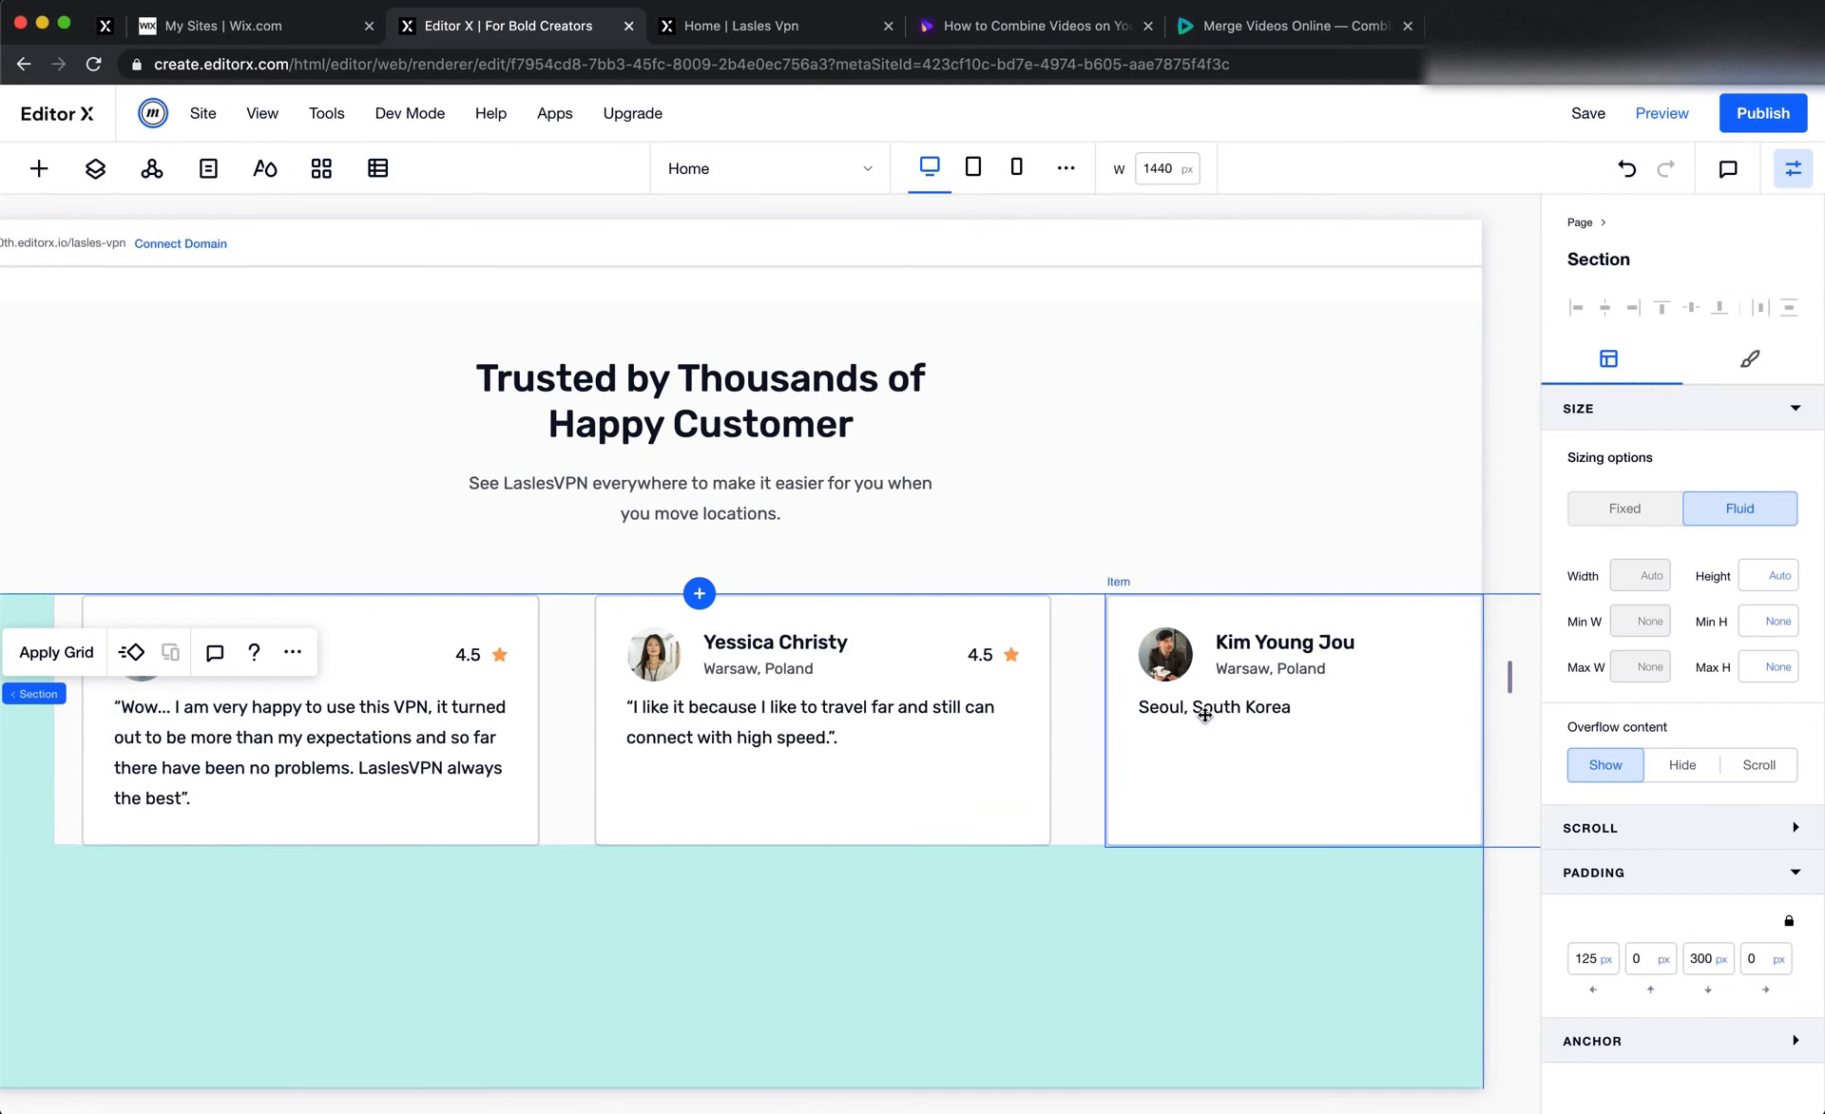
click(1202, 708)
double_click(1203, 711)
key(super+v)
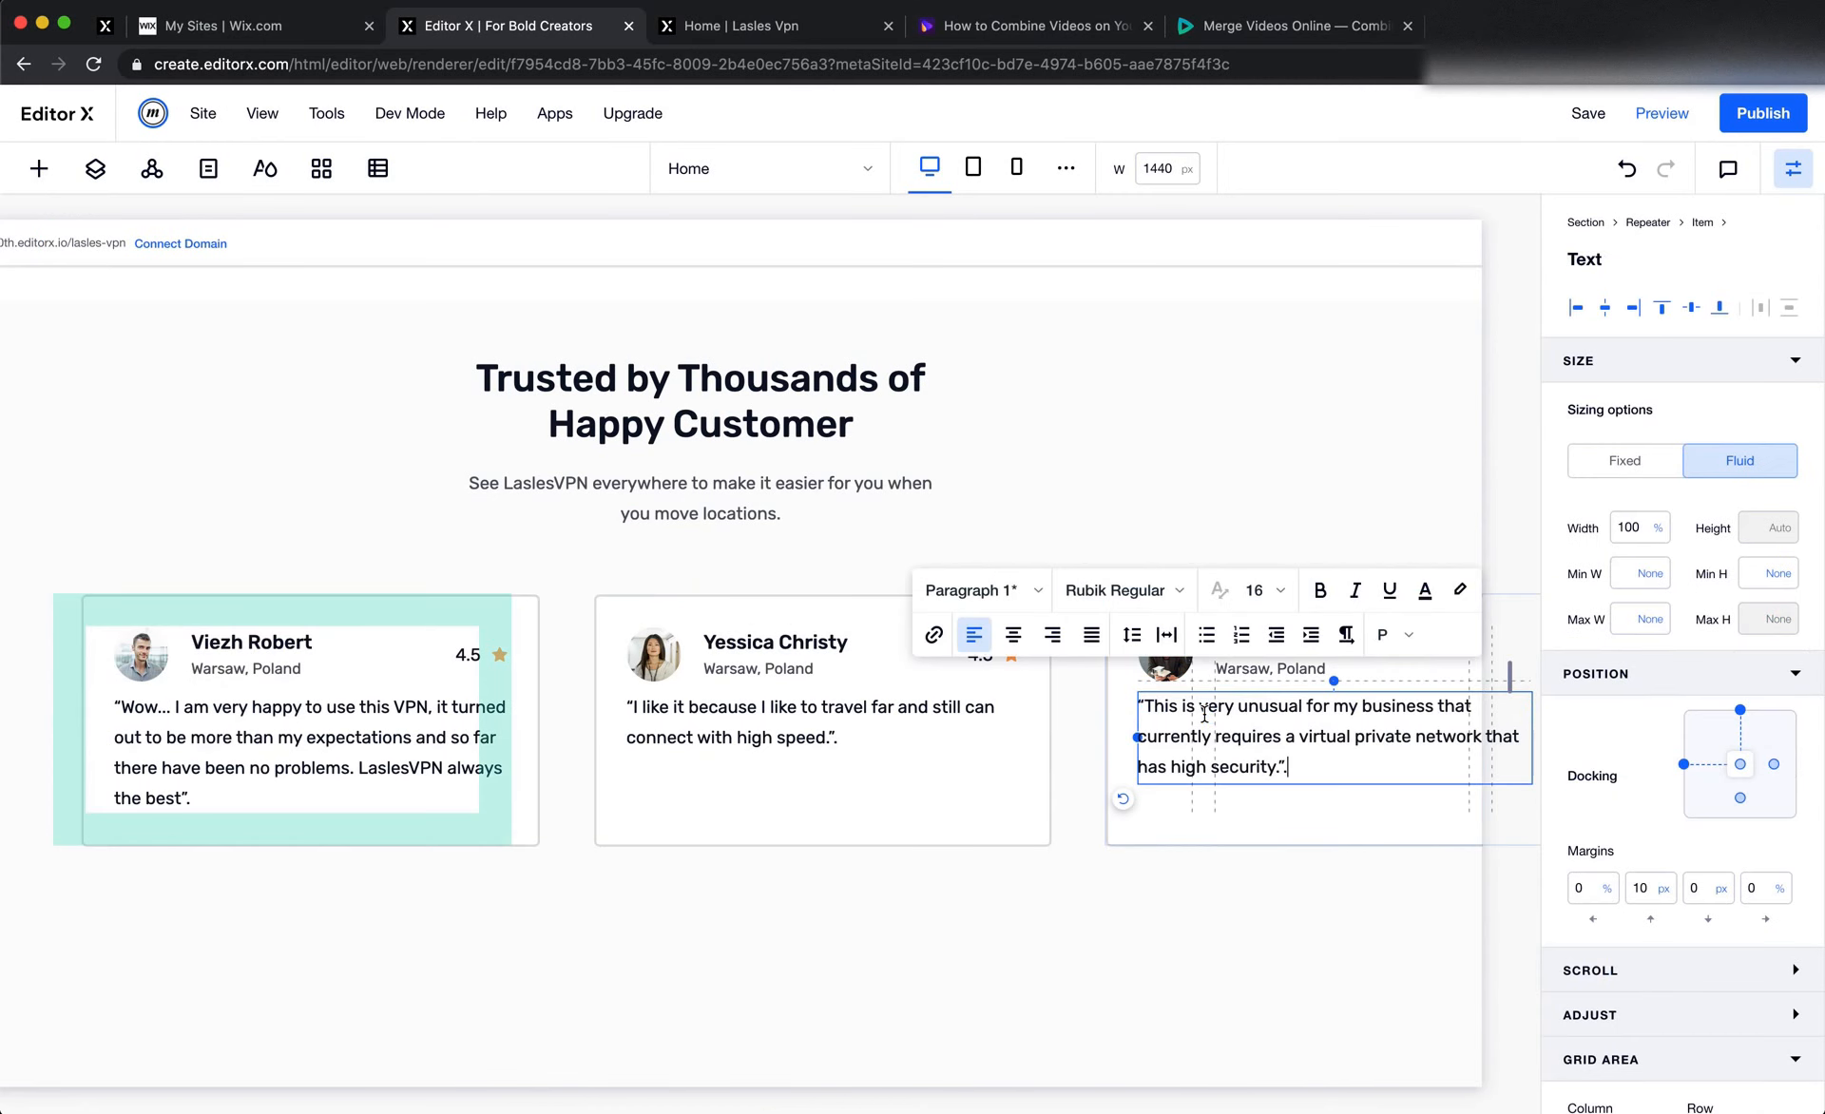
click(1230, 437)
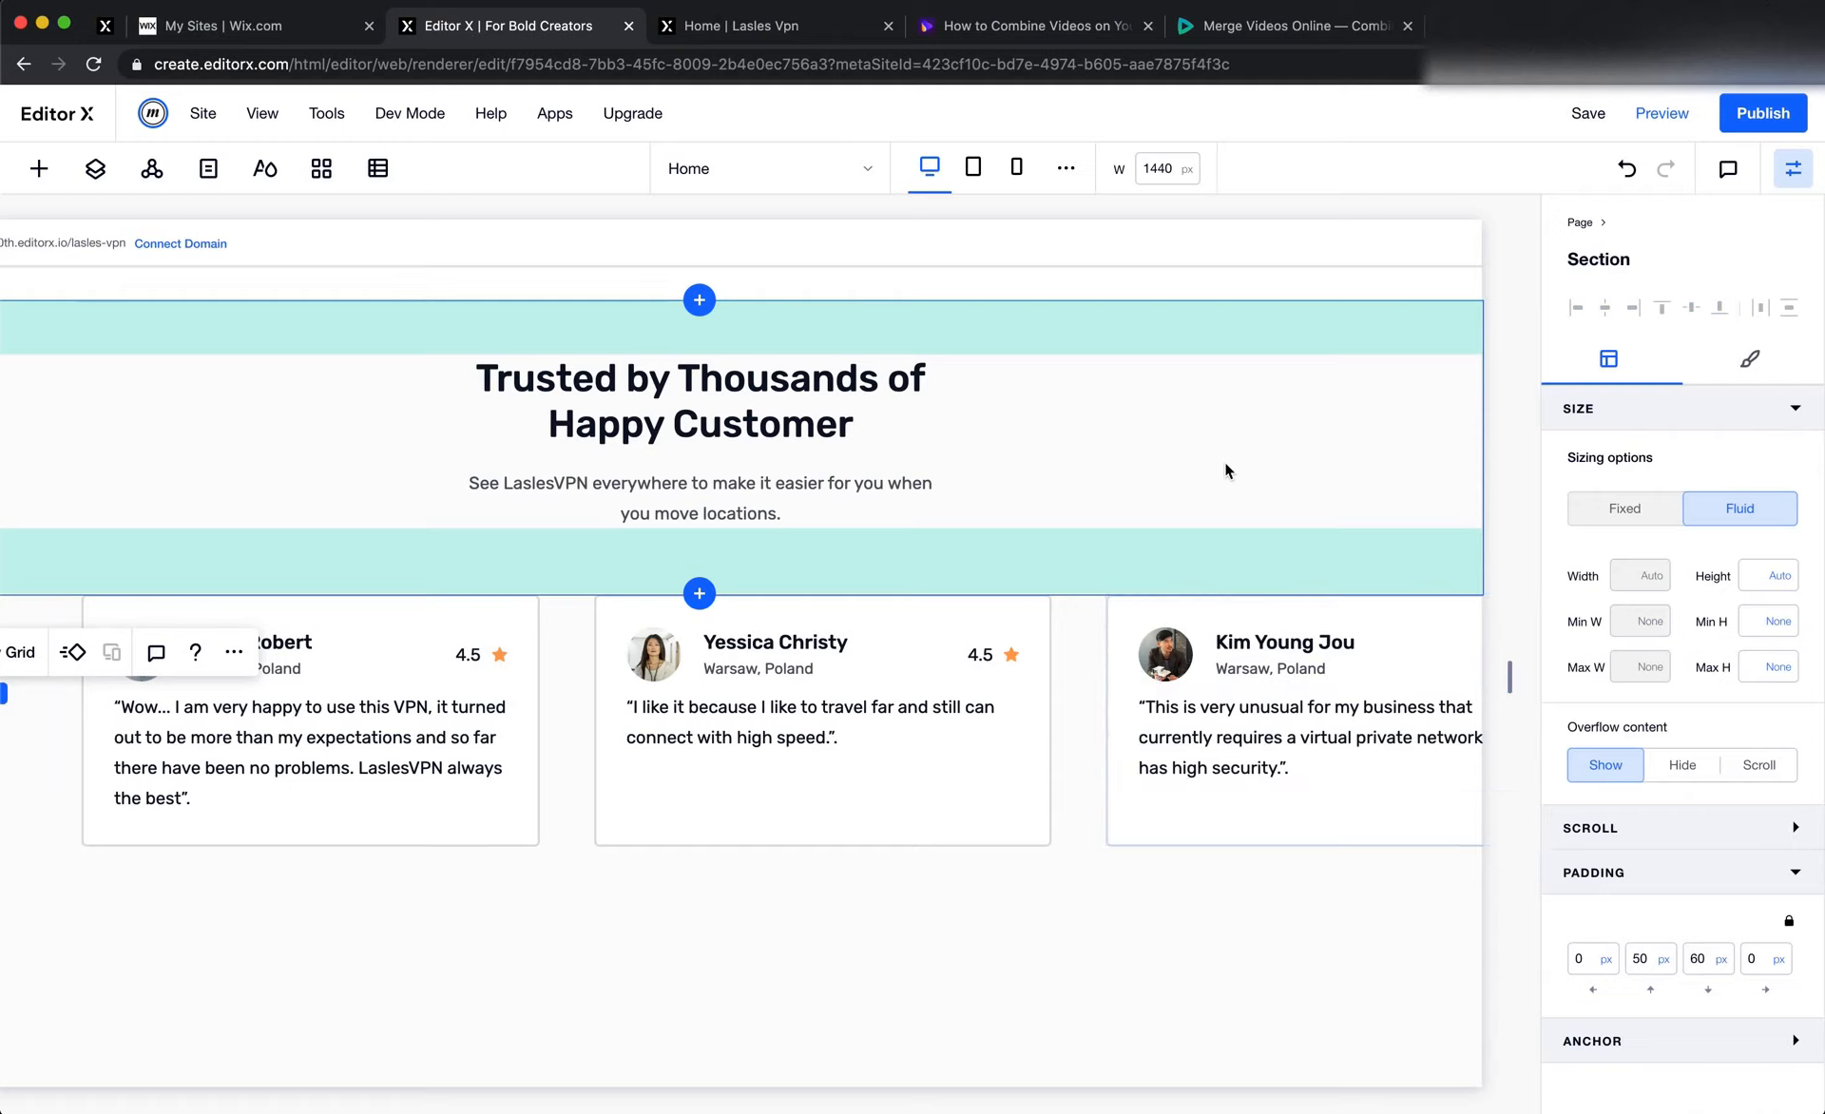
Copy "Seoul, South Korea" from the third Figma card and paste it over the location text in the third Editor X card
click(1081, 675)
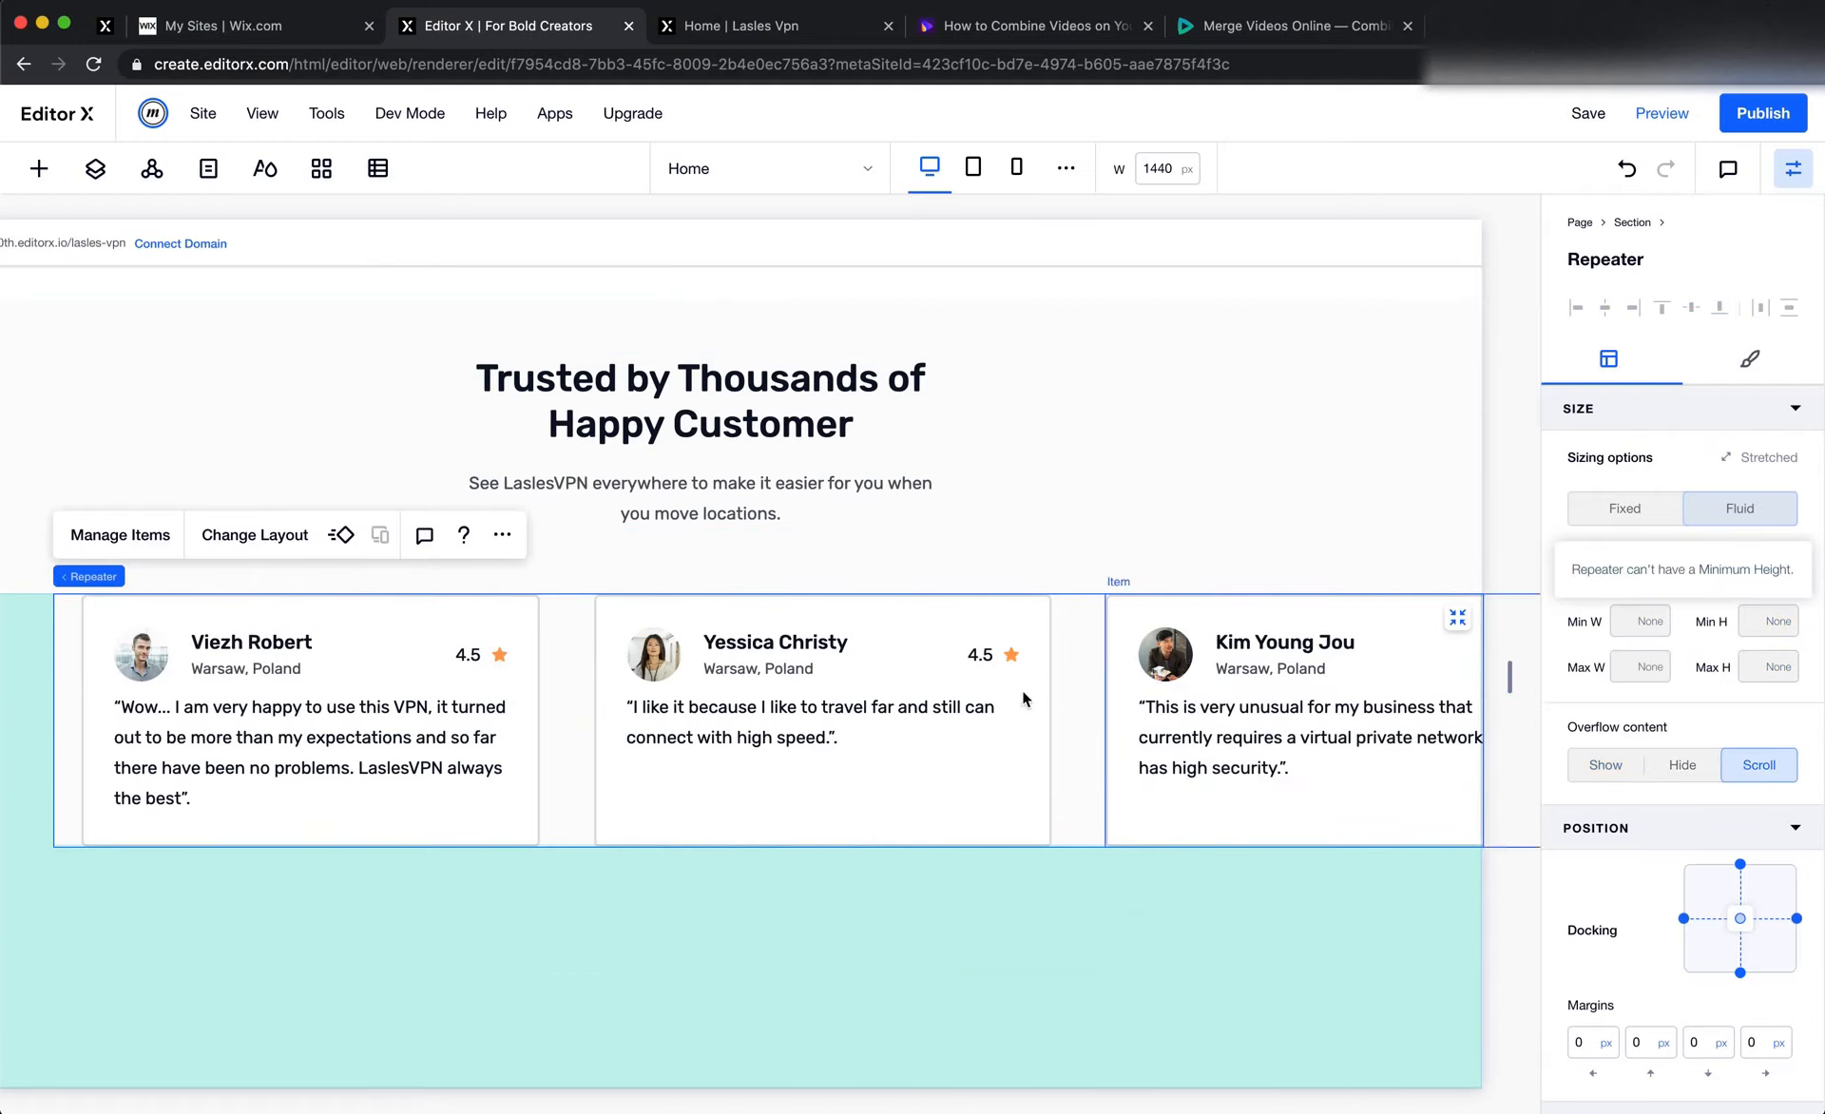
key(super+Tab)
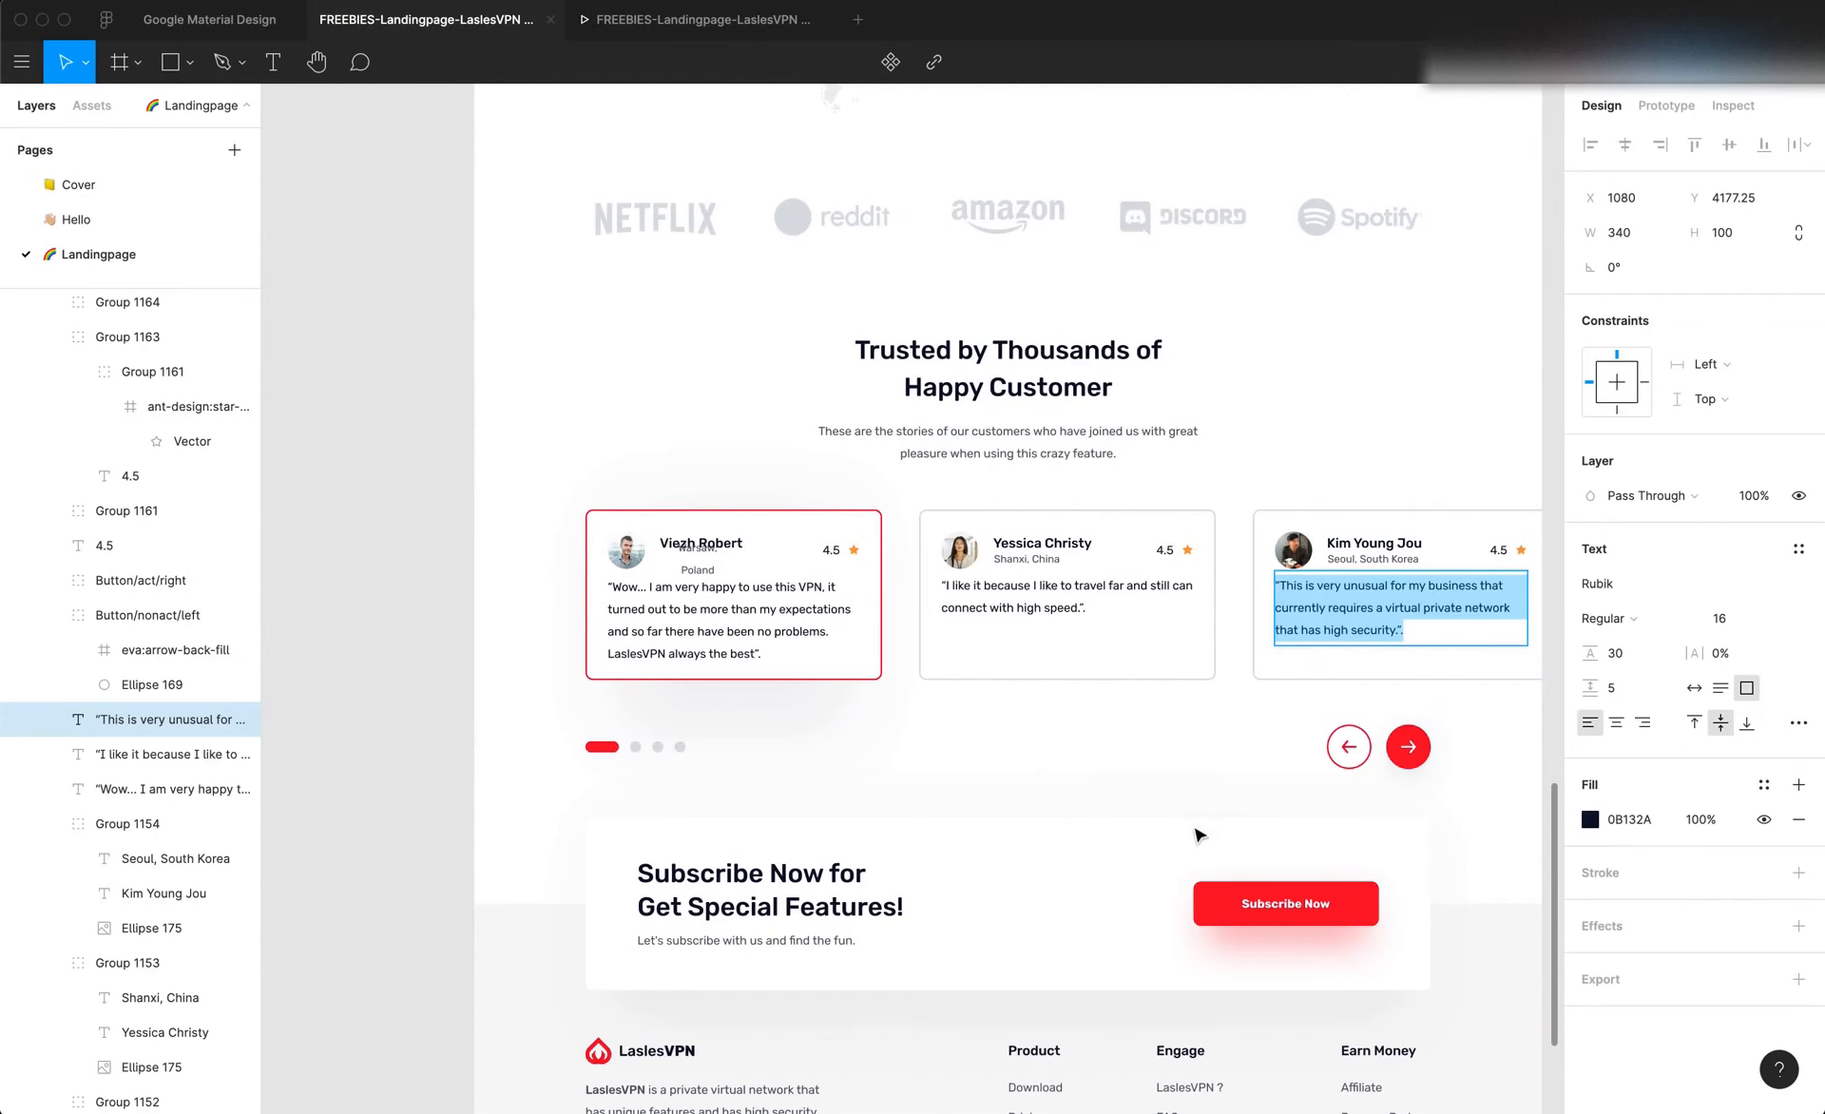
click(1381, 553)
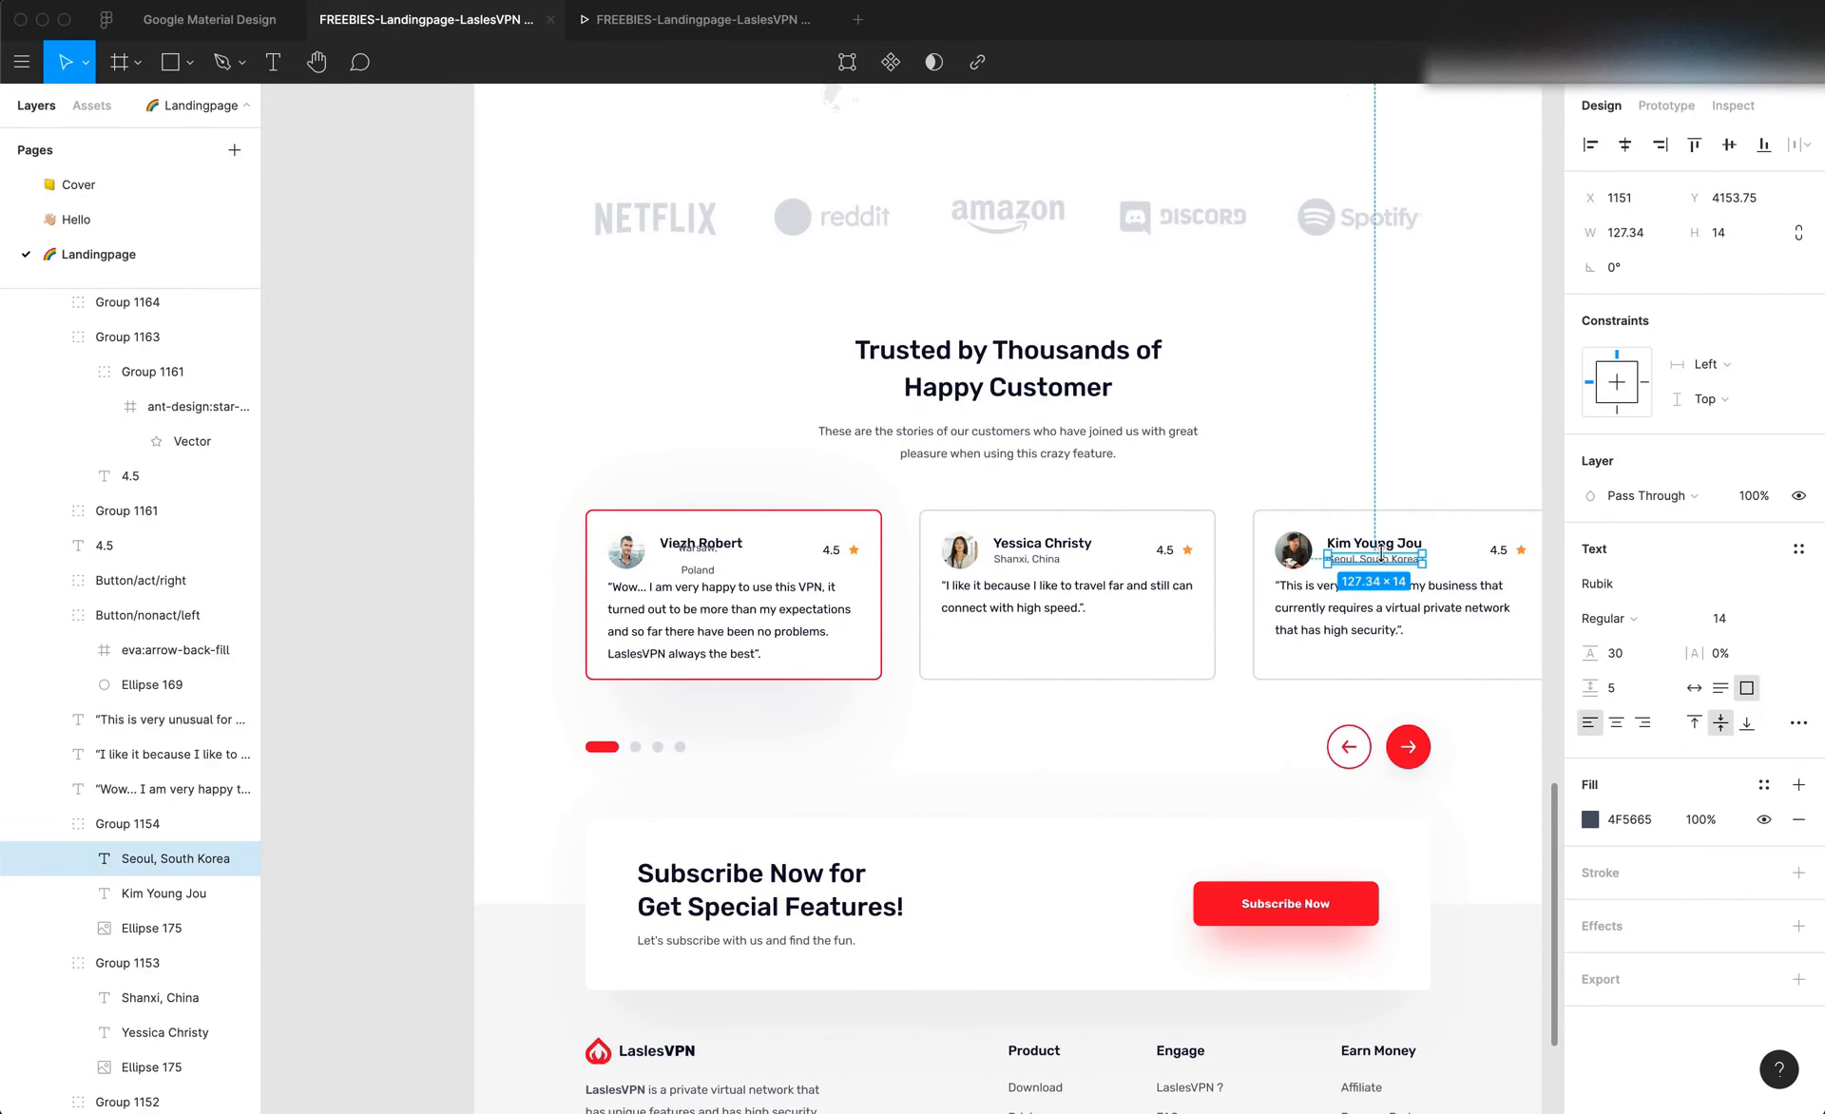
double_click(1380, 558)
key(super+c)
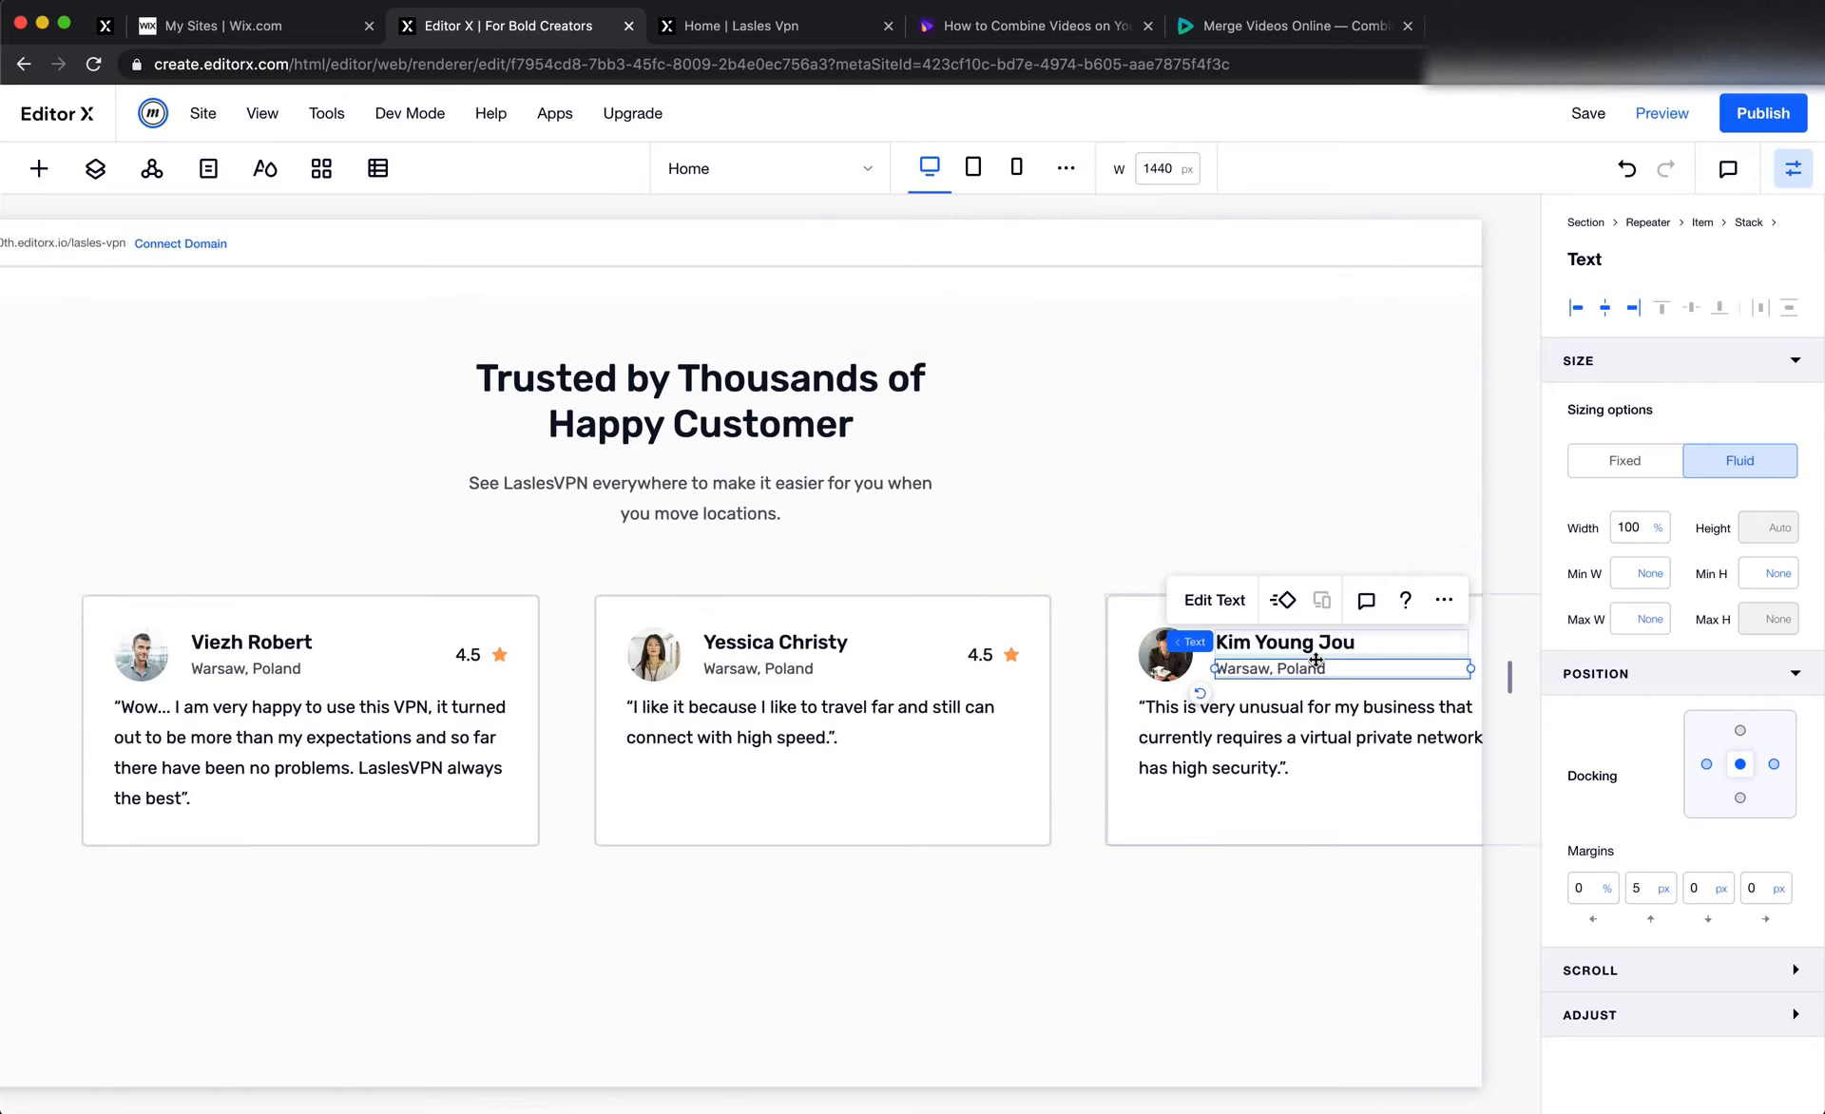
click(1307, 673)
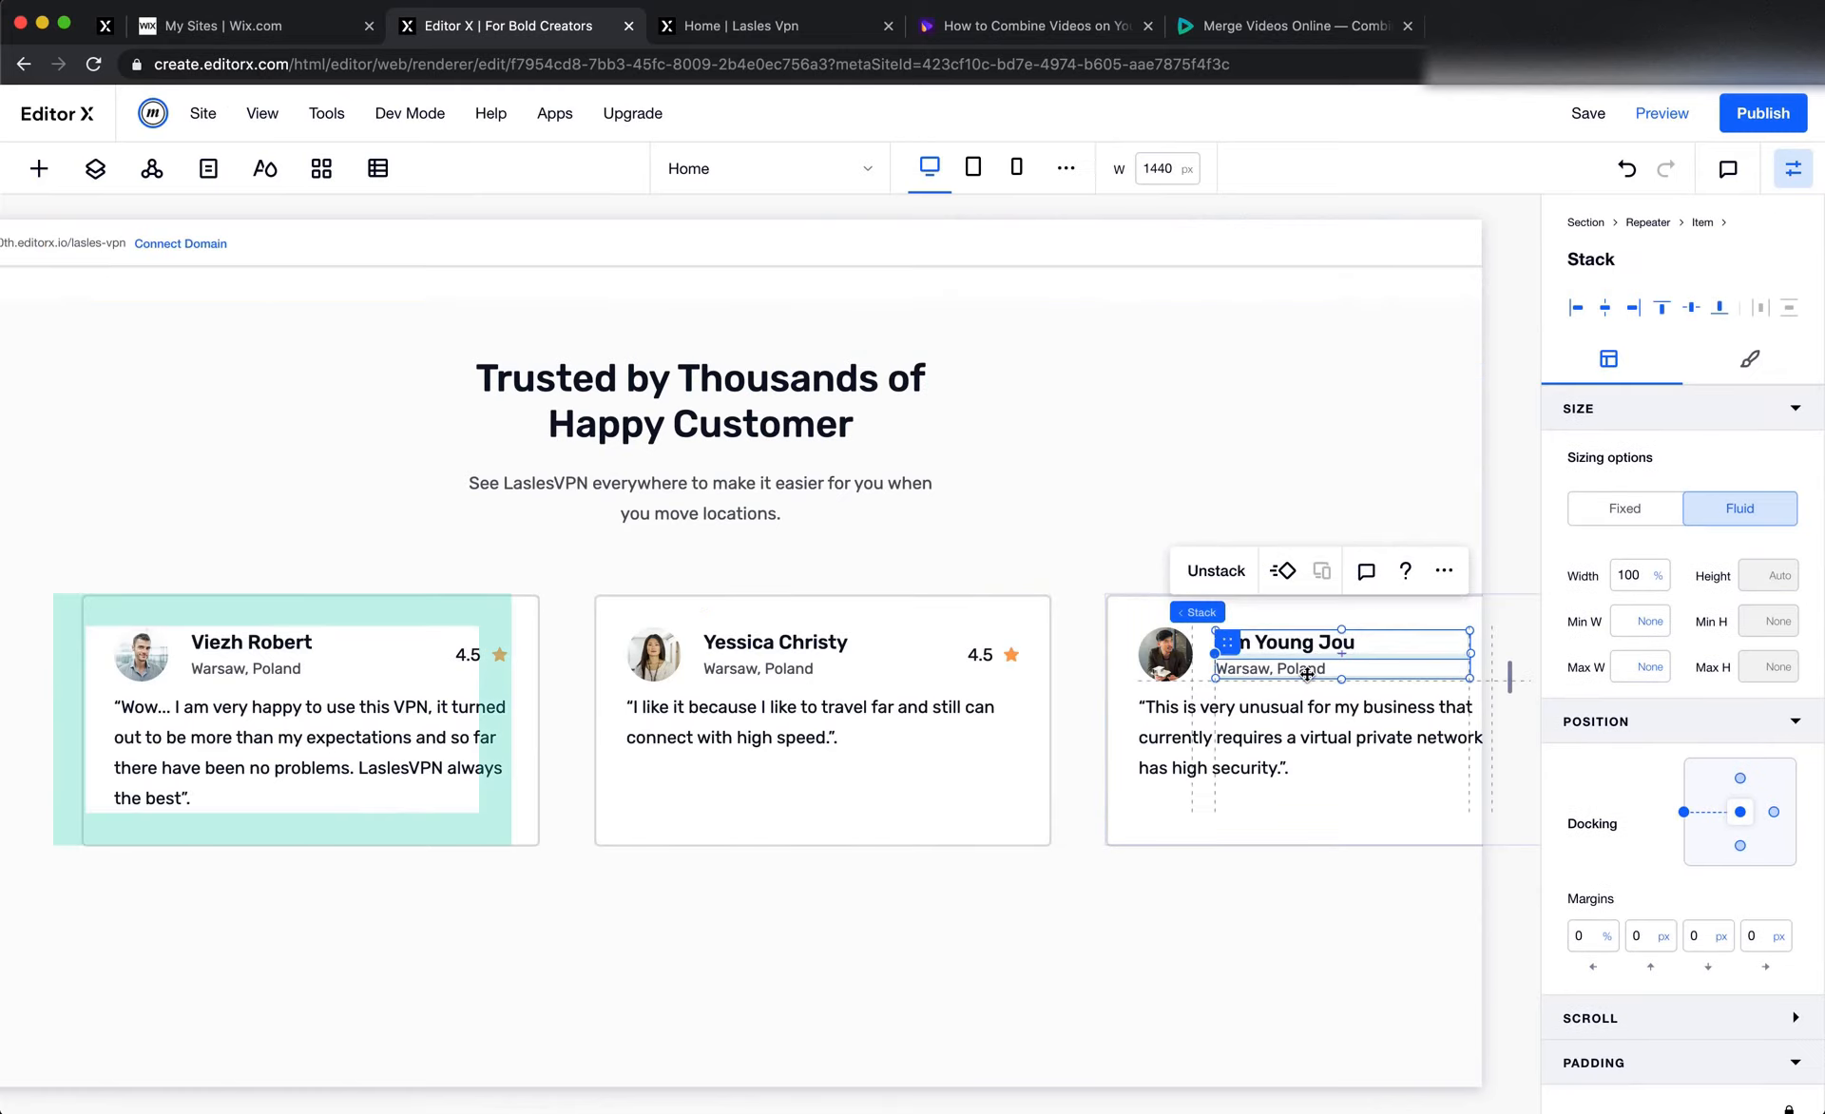
double_click(1306, 674)
key(super+v)
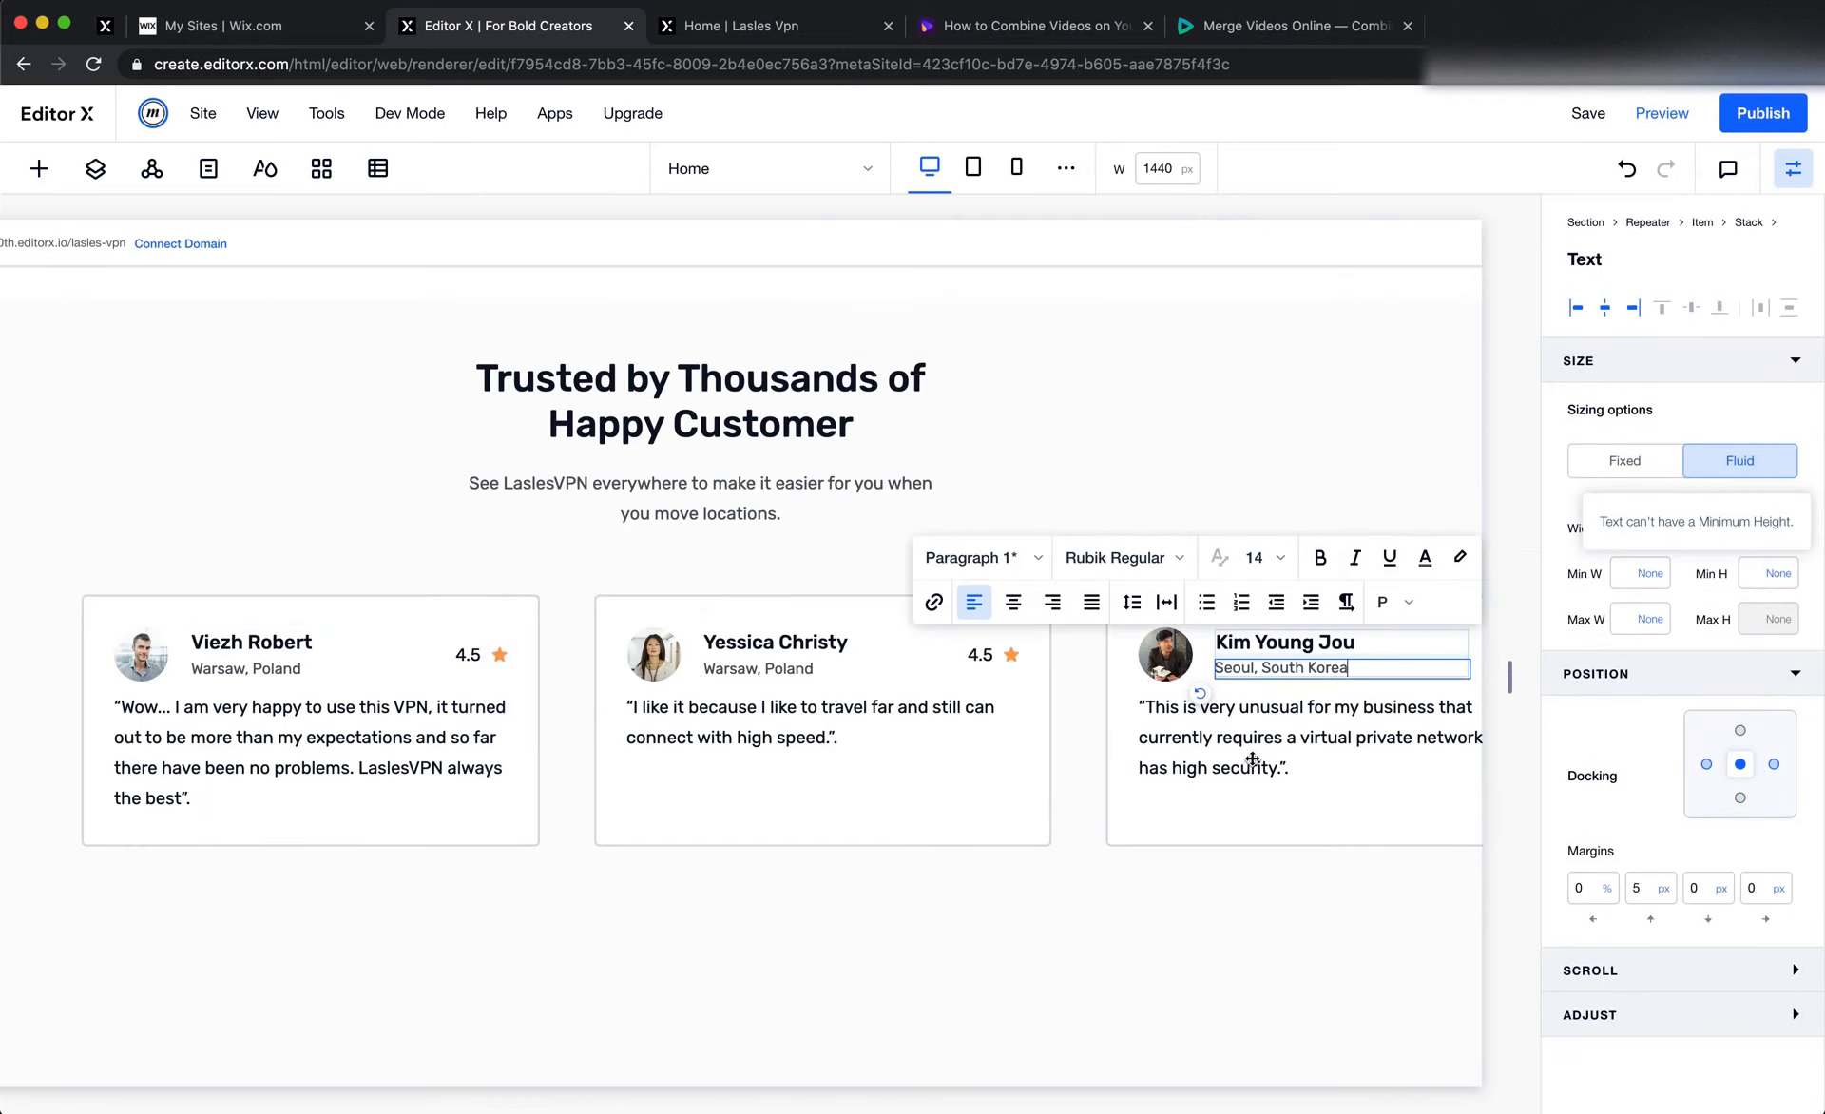
click(1063, 737)
Copy "Shanxi, China" from the second Figma card and paste it over the location text in the second Editor X card
key(super+Tab)
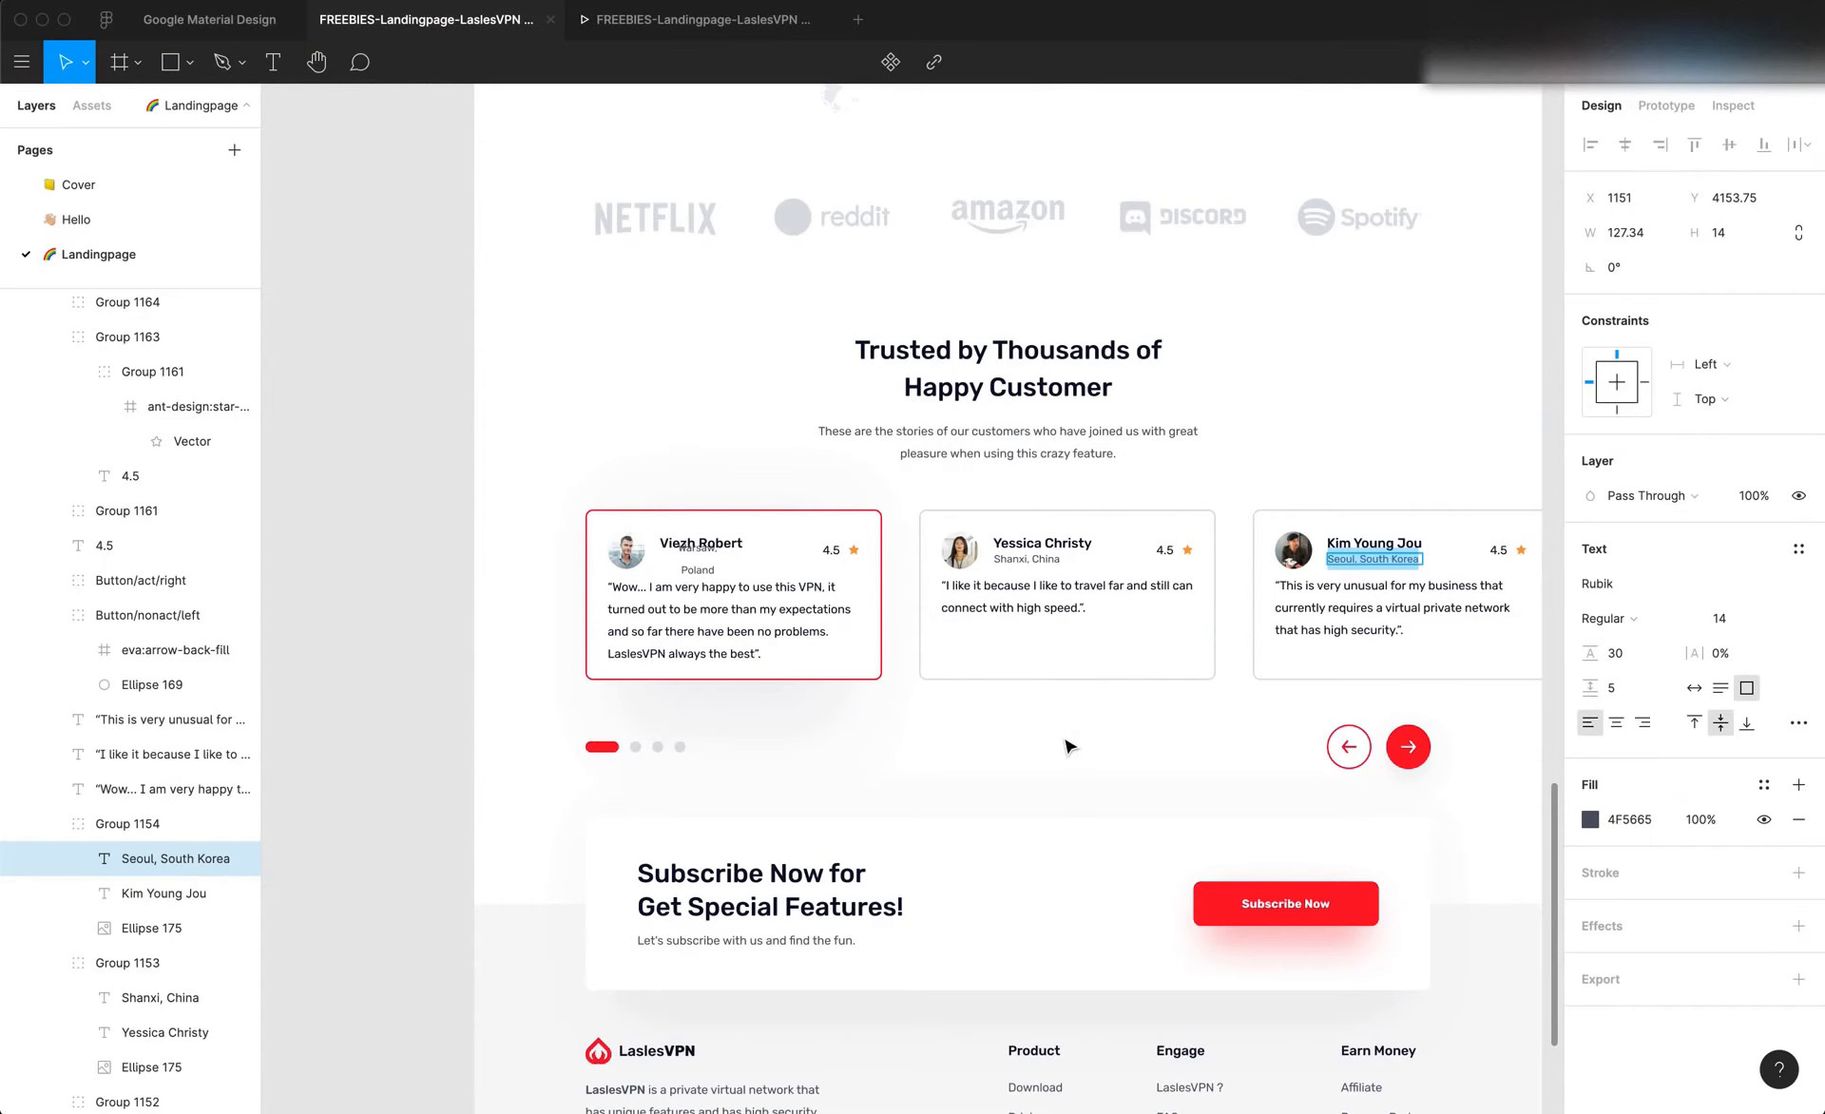
click(1044, 566)
key(super+Tab)
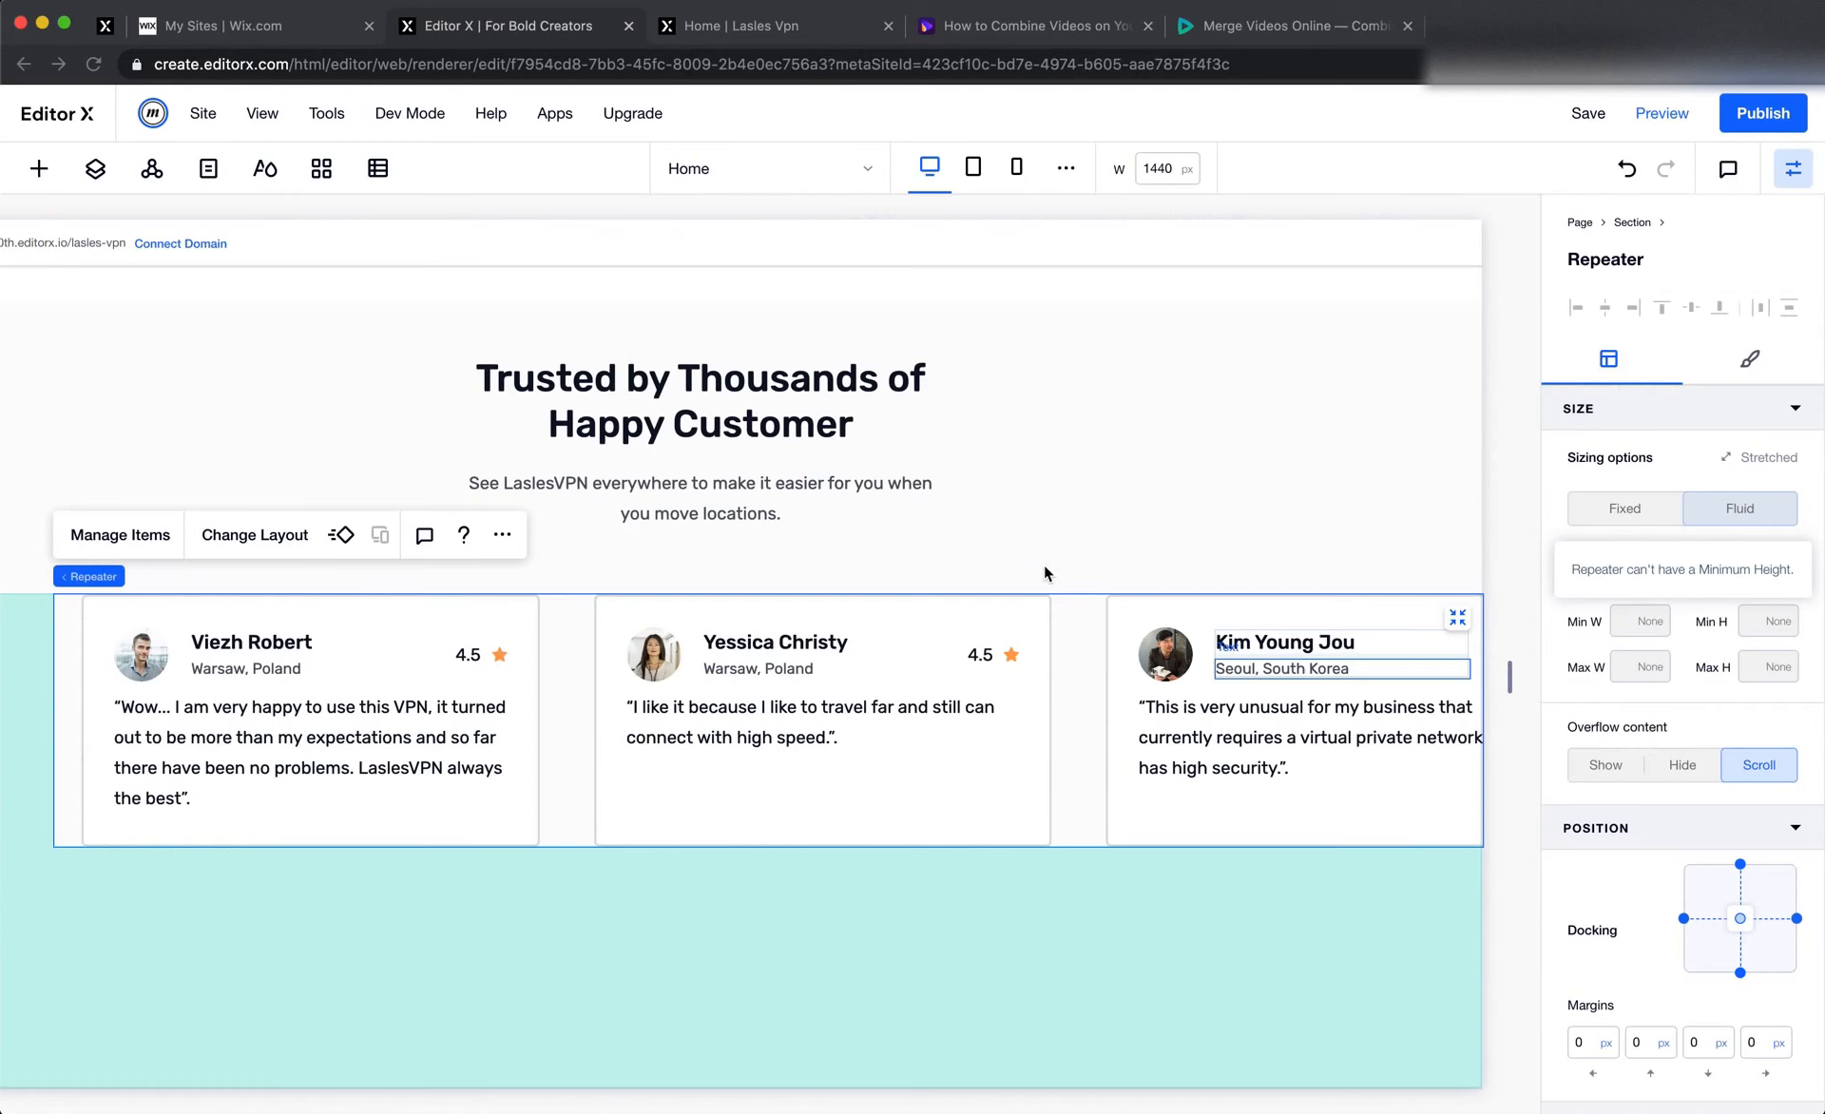
click(799, 668)
double_click(801, 668)
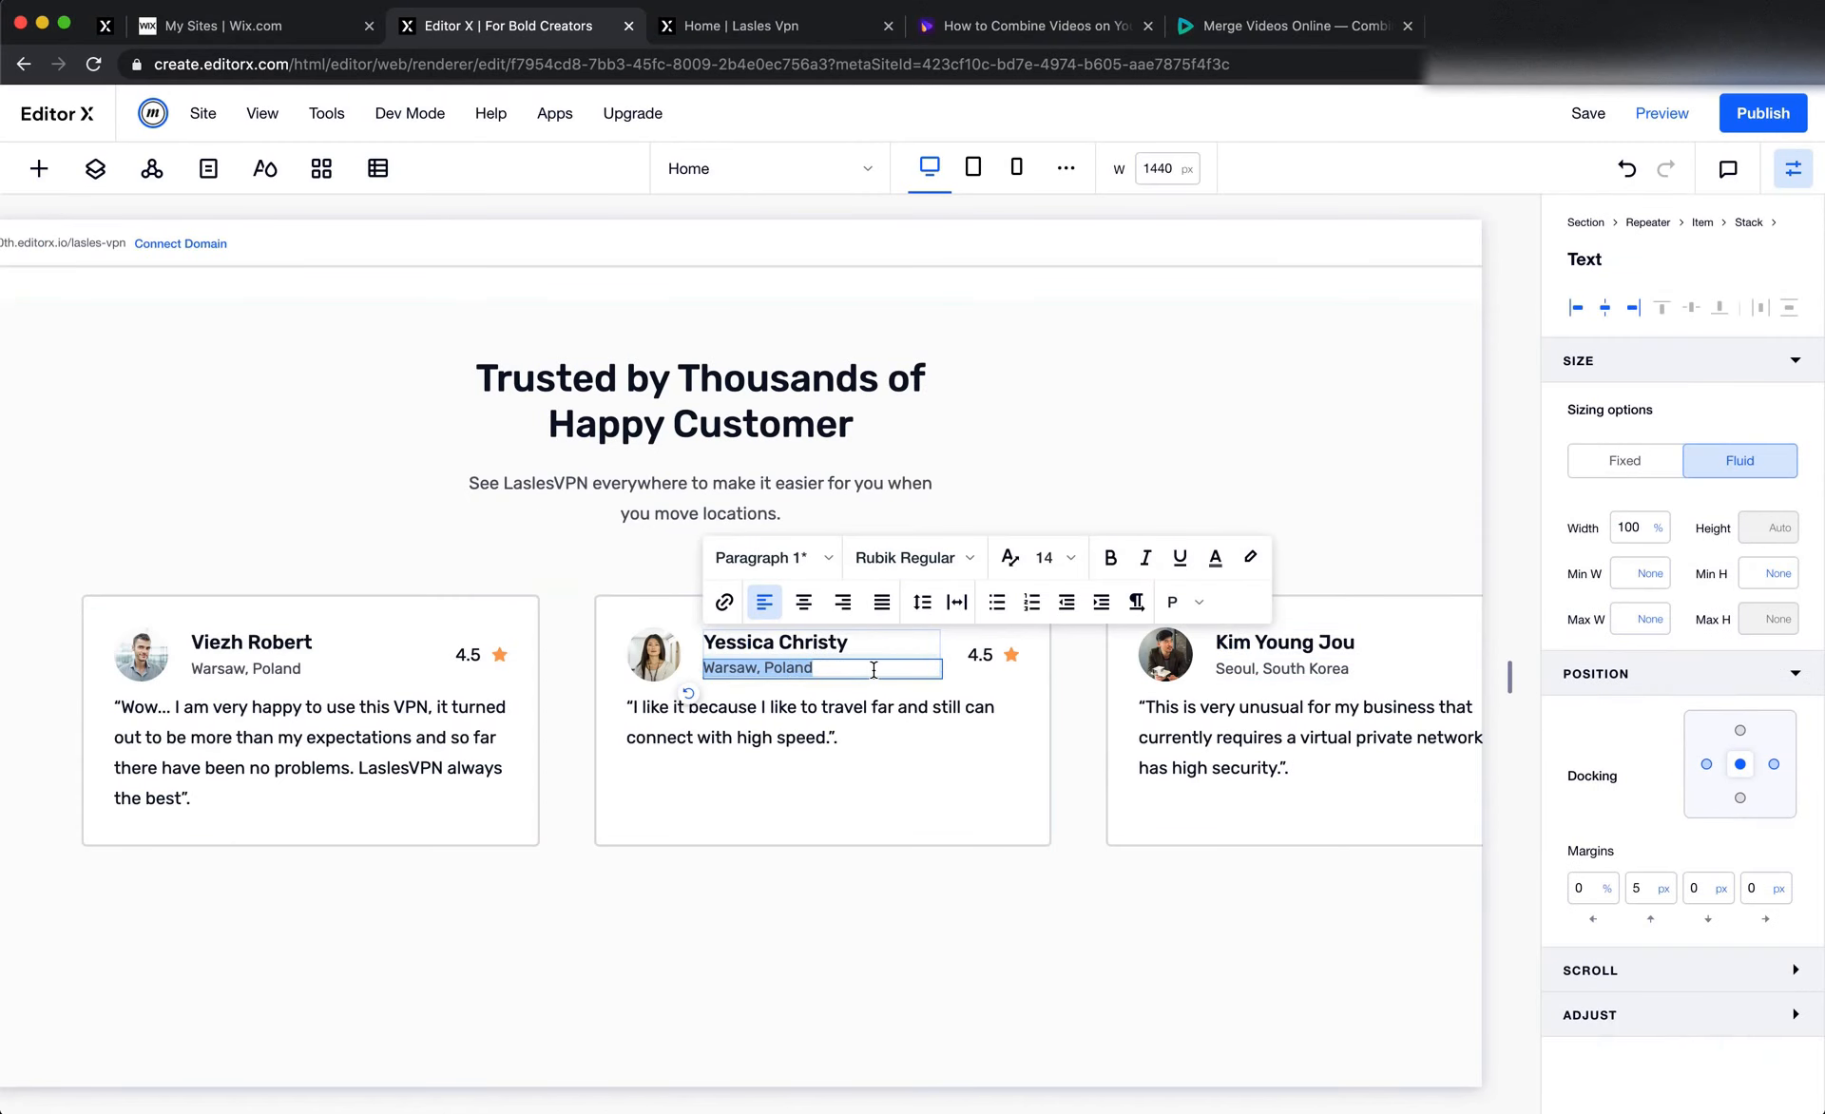
text(Shanxi, China)
click(393, 637)
scroll(509, 635, down, 2)
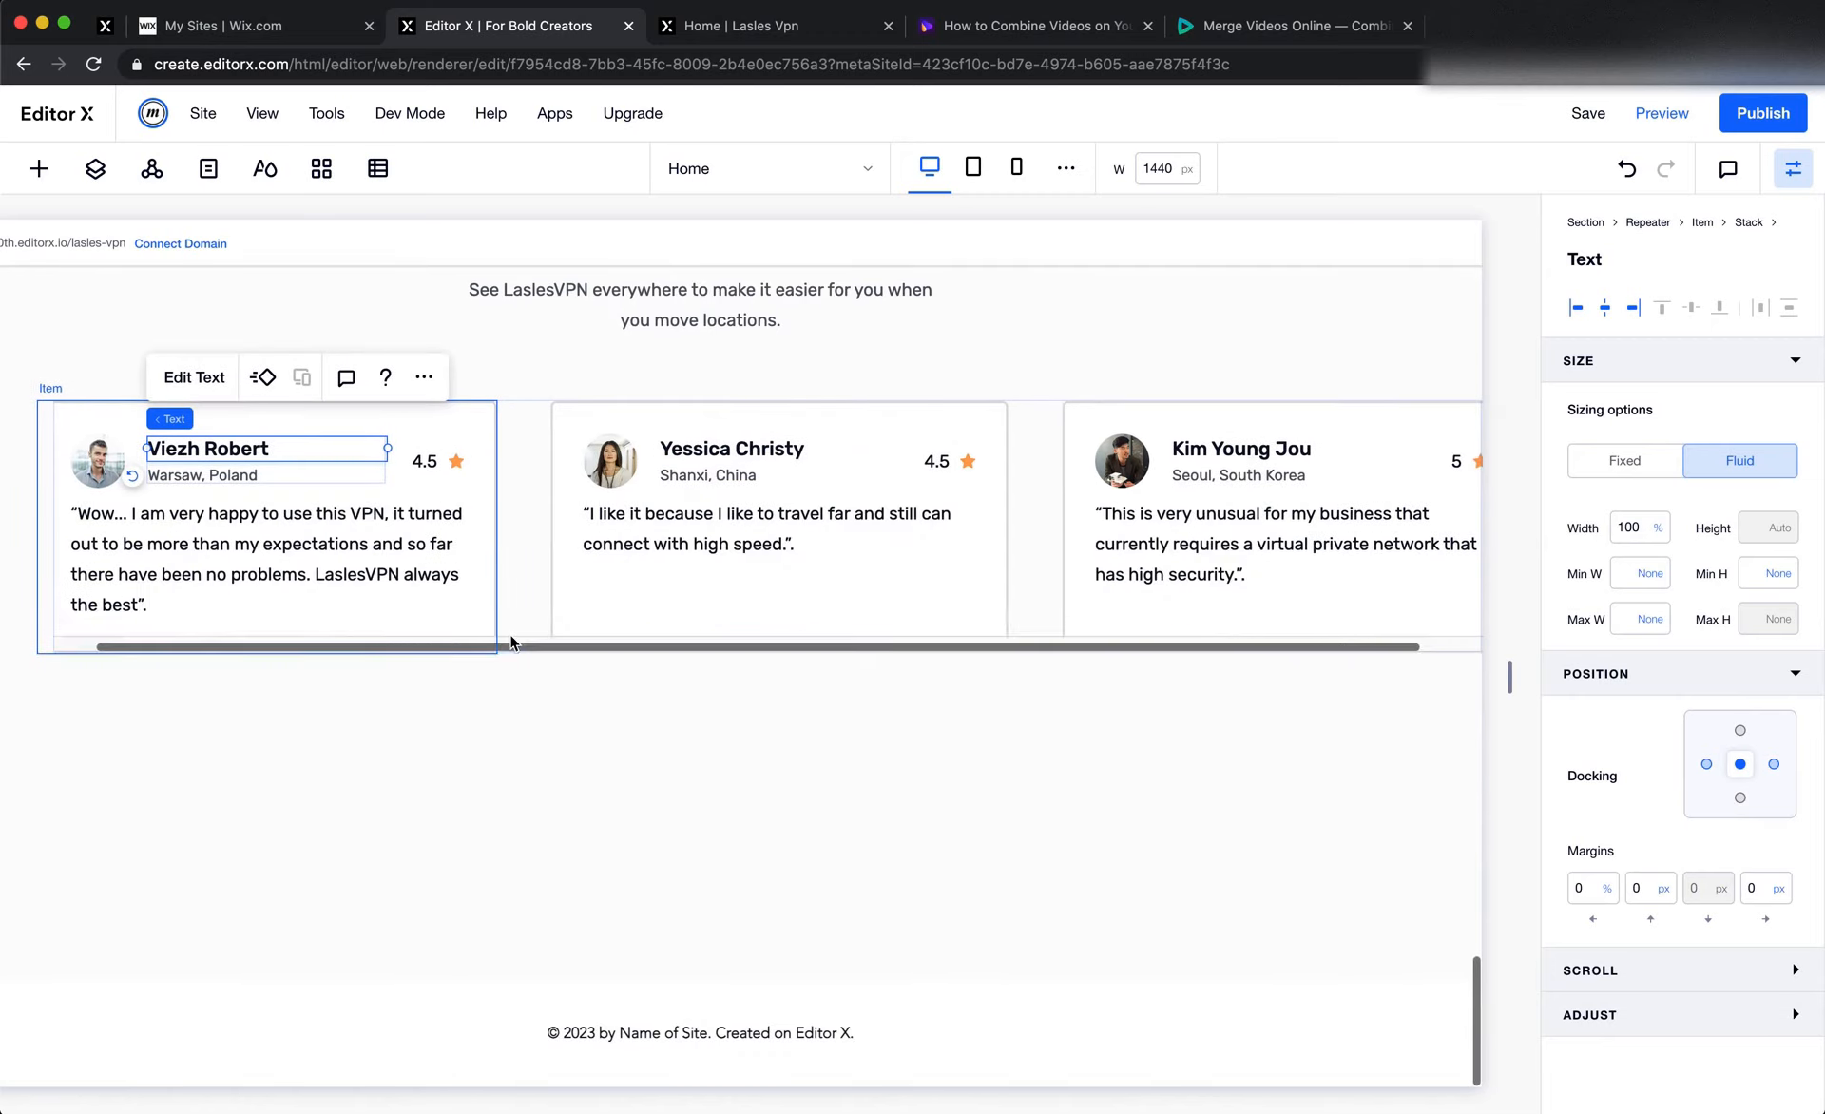
Switch to Figma and examine the size and layout of the subscribe banner and the footer area behind it
key(super+Tab)
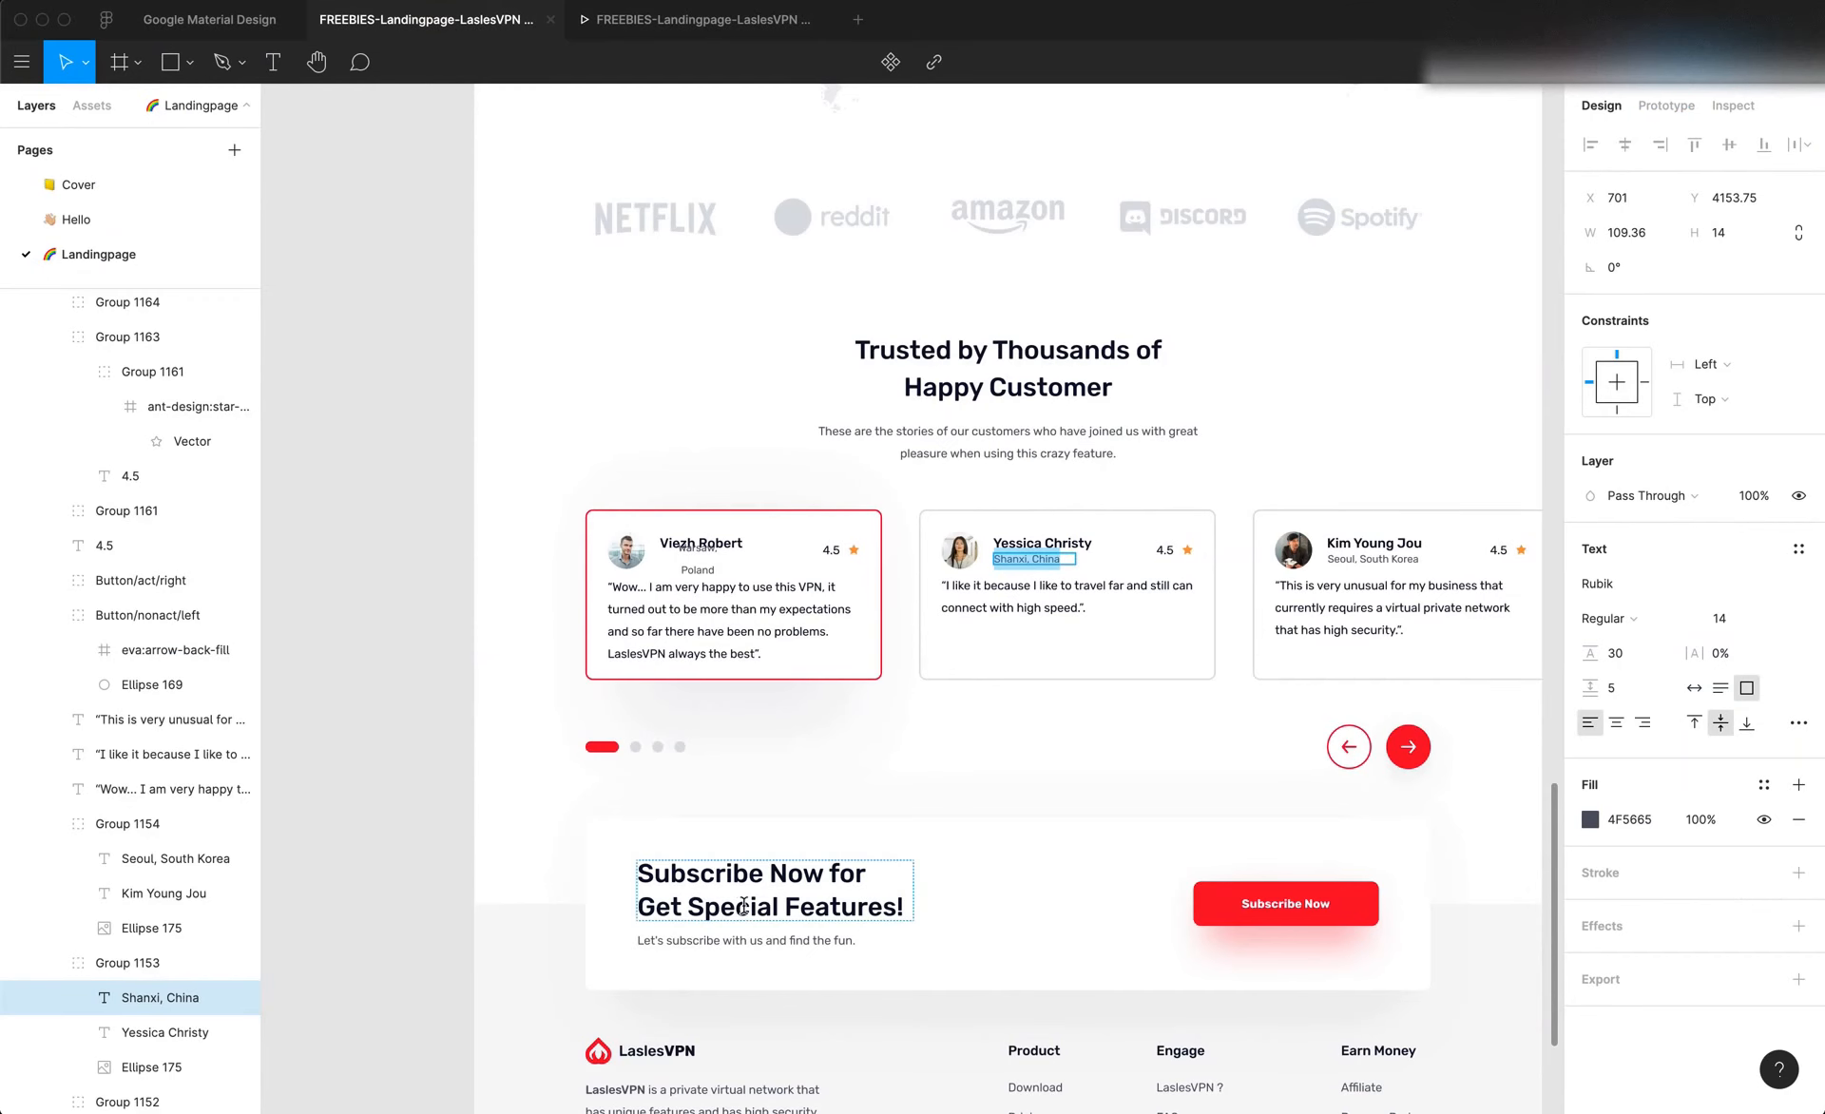
key(Escape)
scroll(892, 832, down, 1)
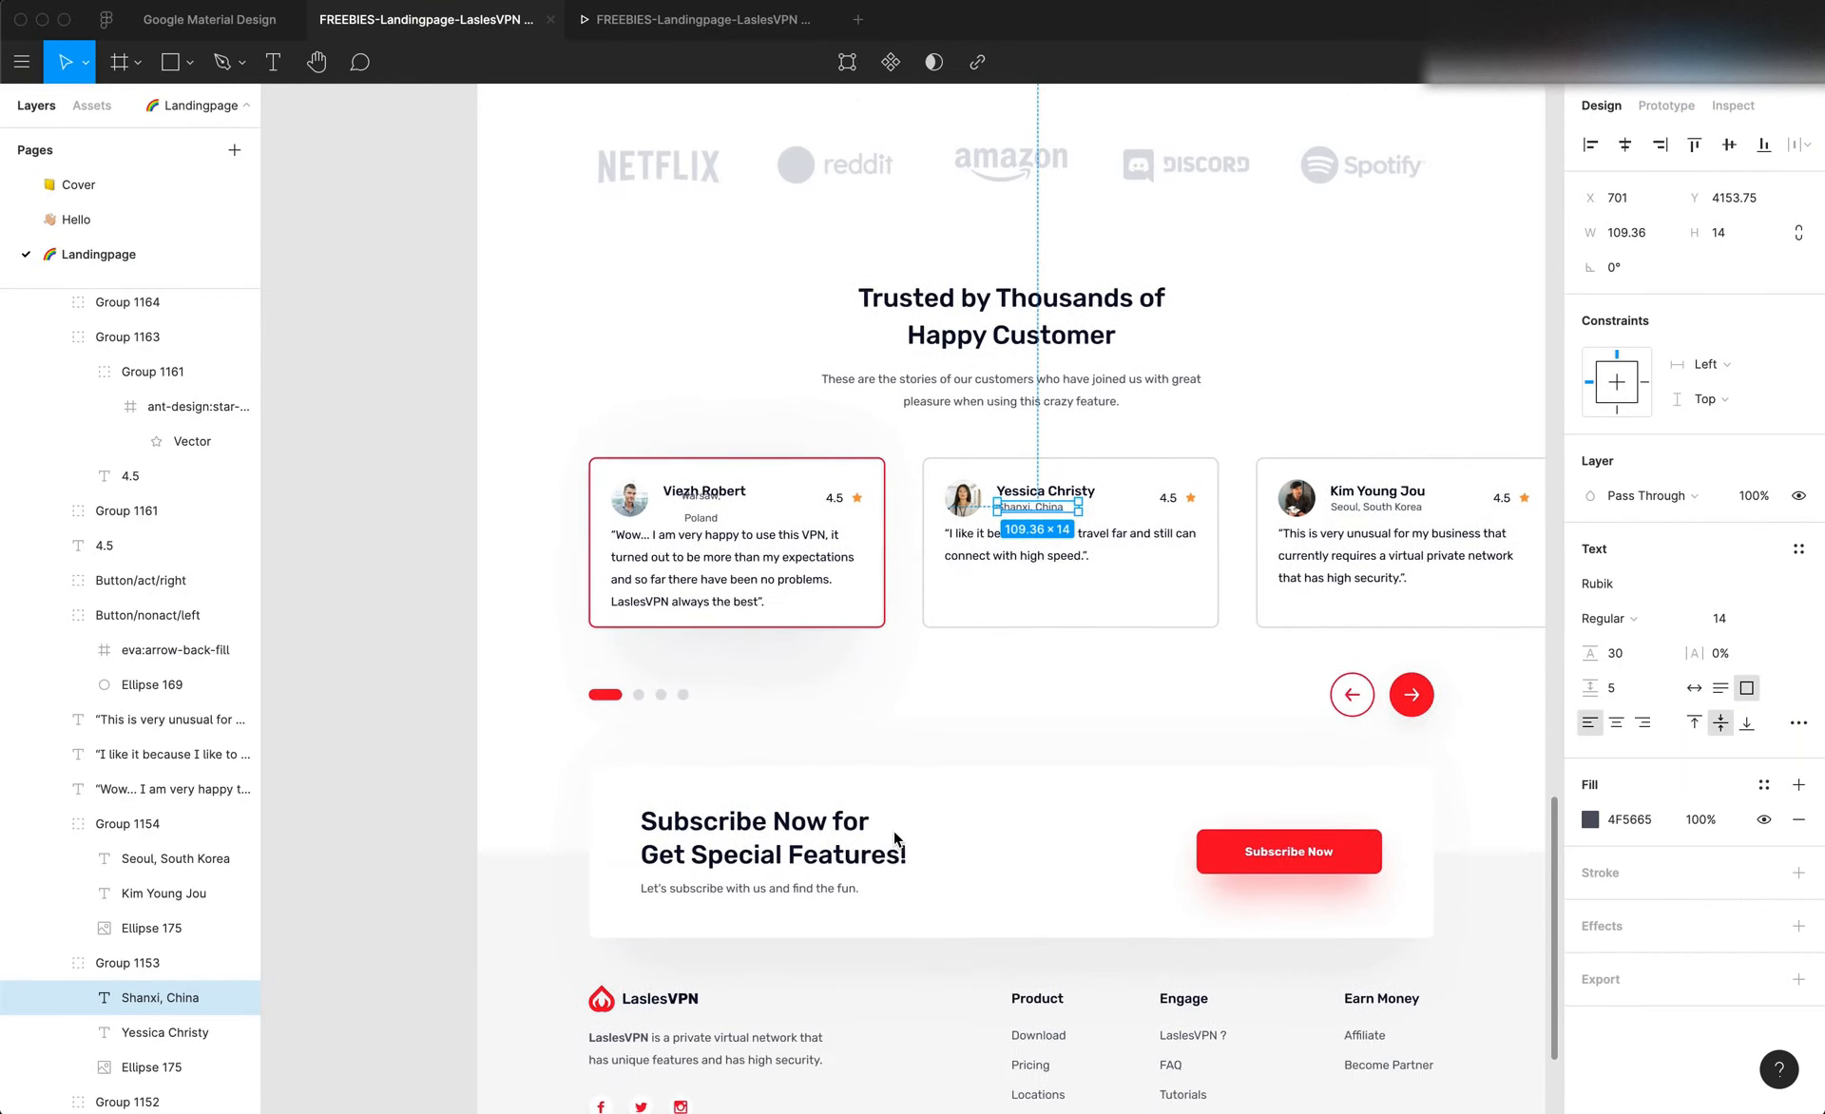
scroll(893, 834, right, 2)
scroll(893, 831, down, 1)
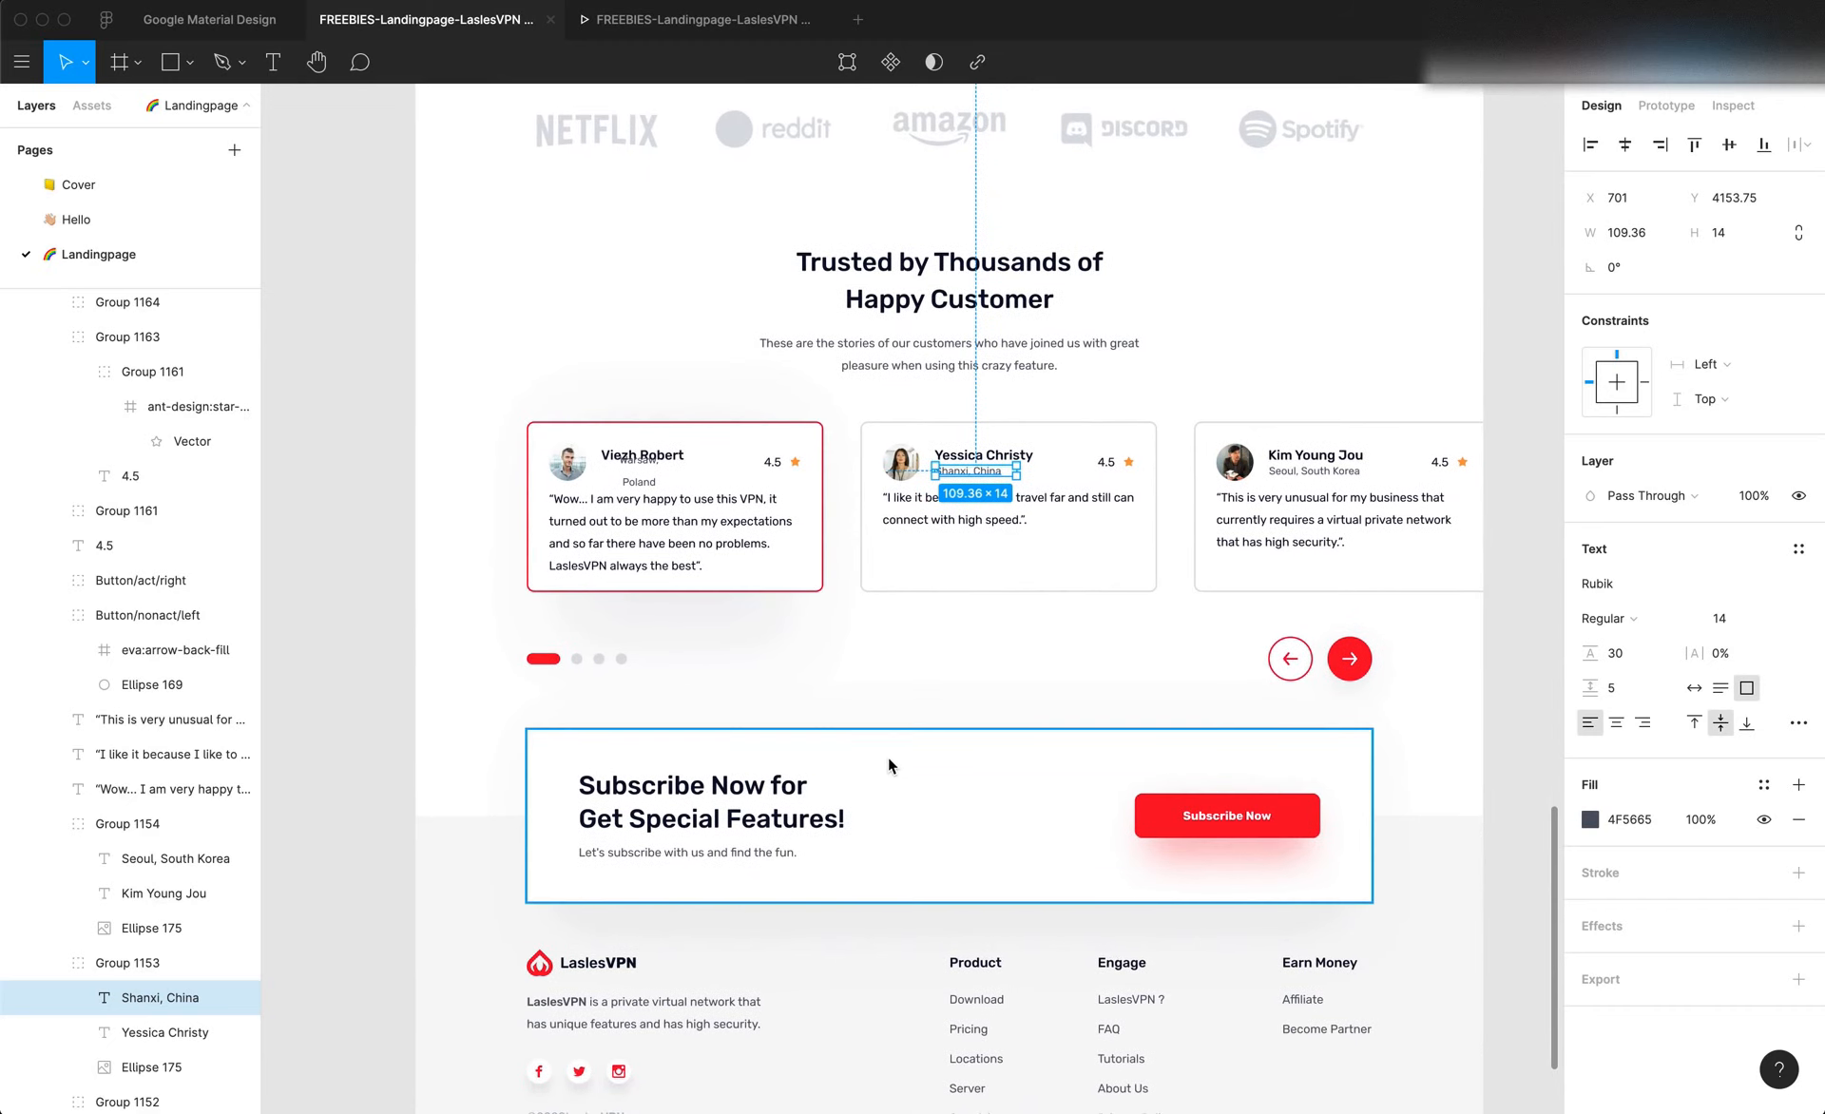
click(887, 757)
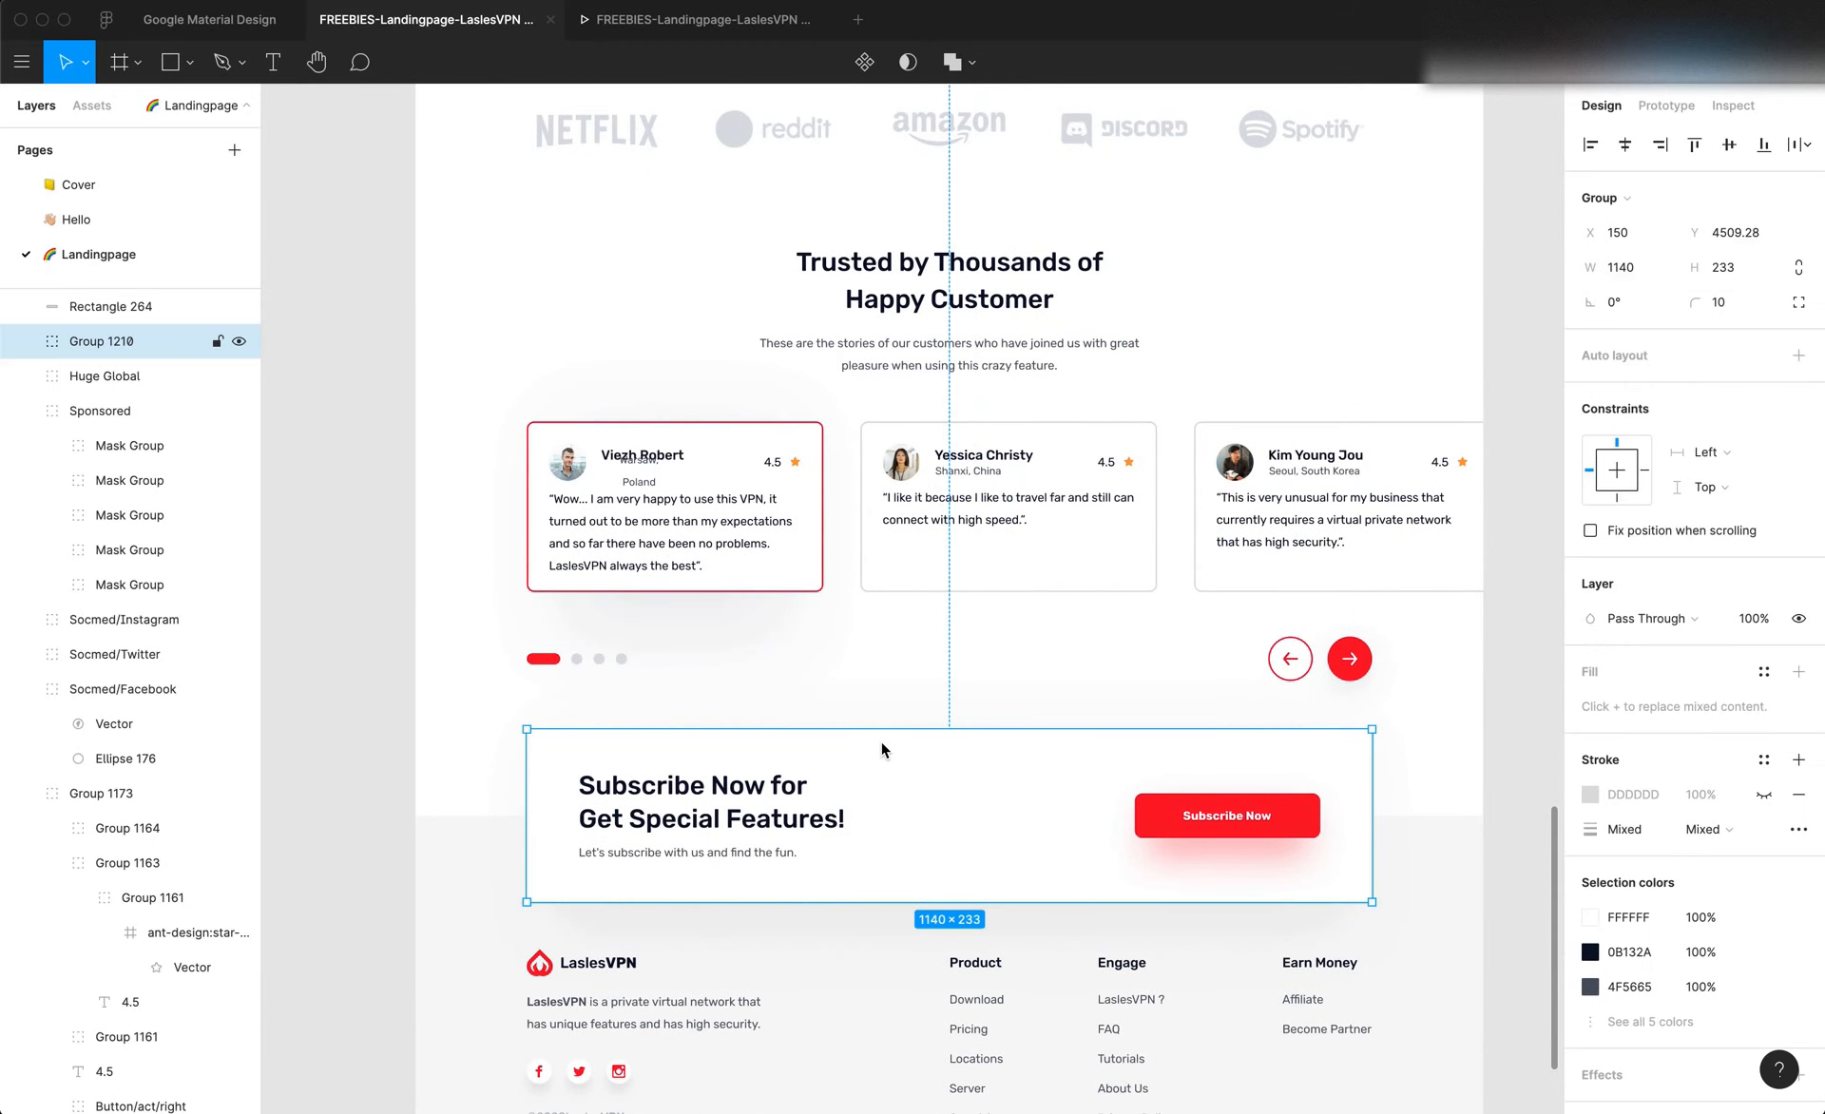
scroll(880, 739, down, 1)
scroll(880, 739, right, 1)
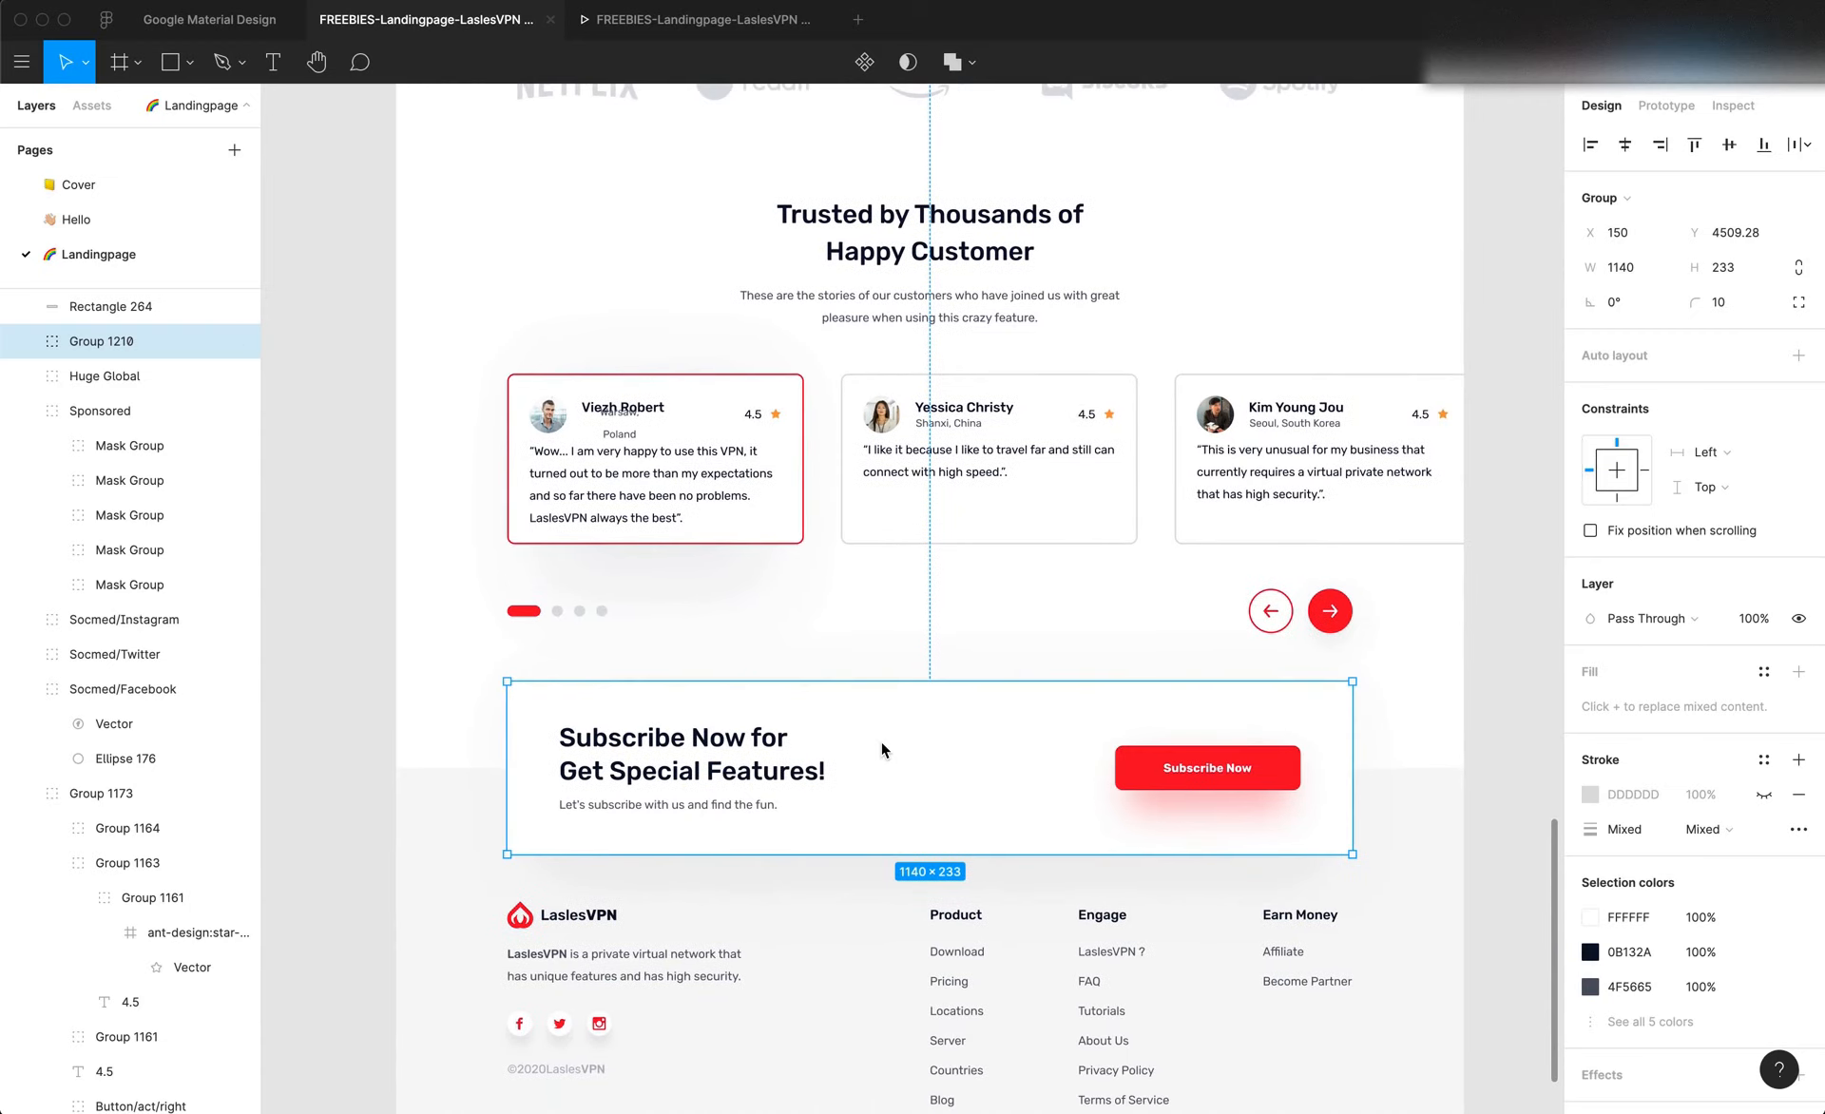
scroll(880, 739, down, 1)
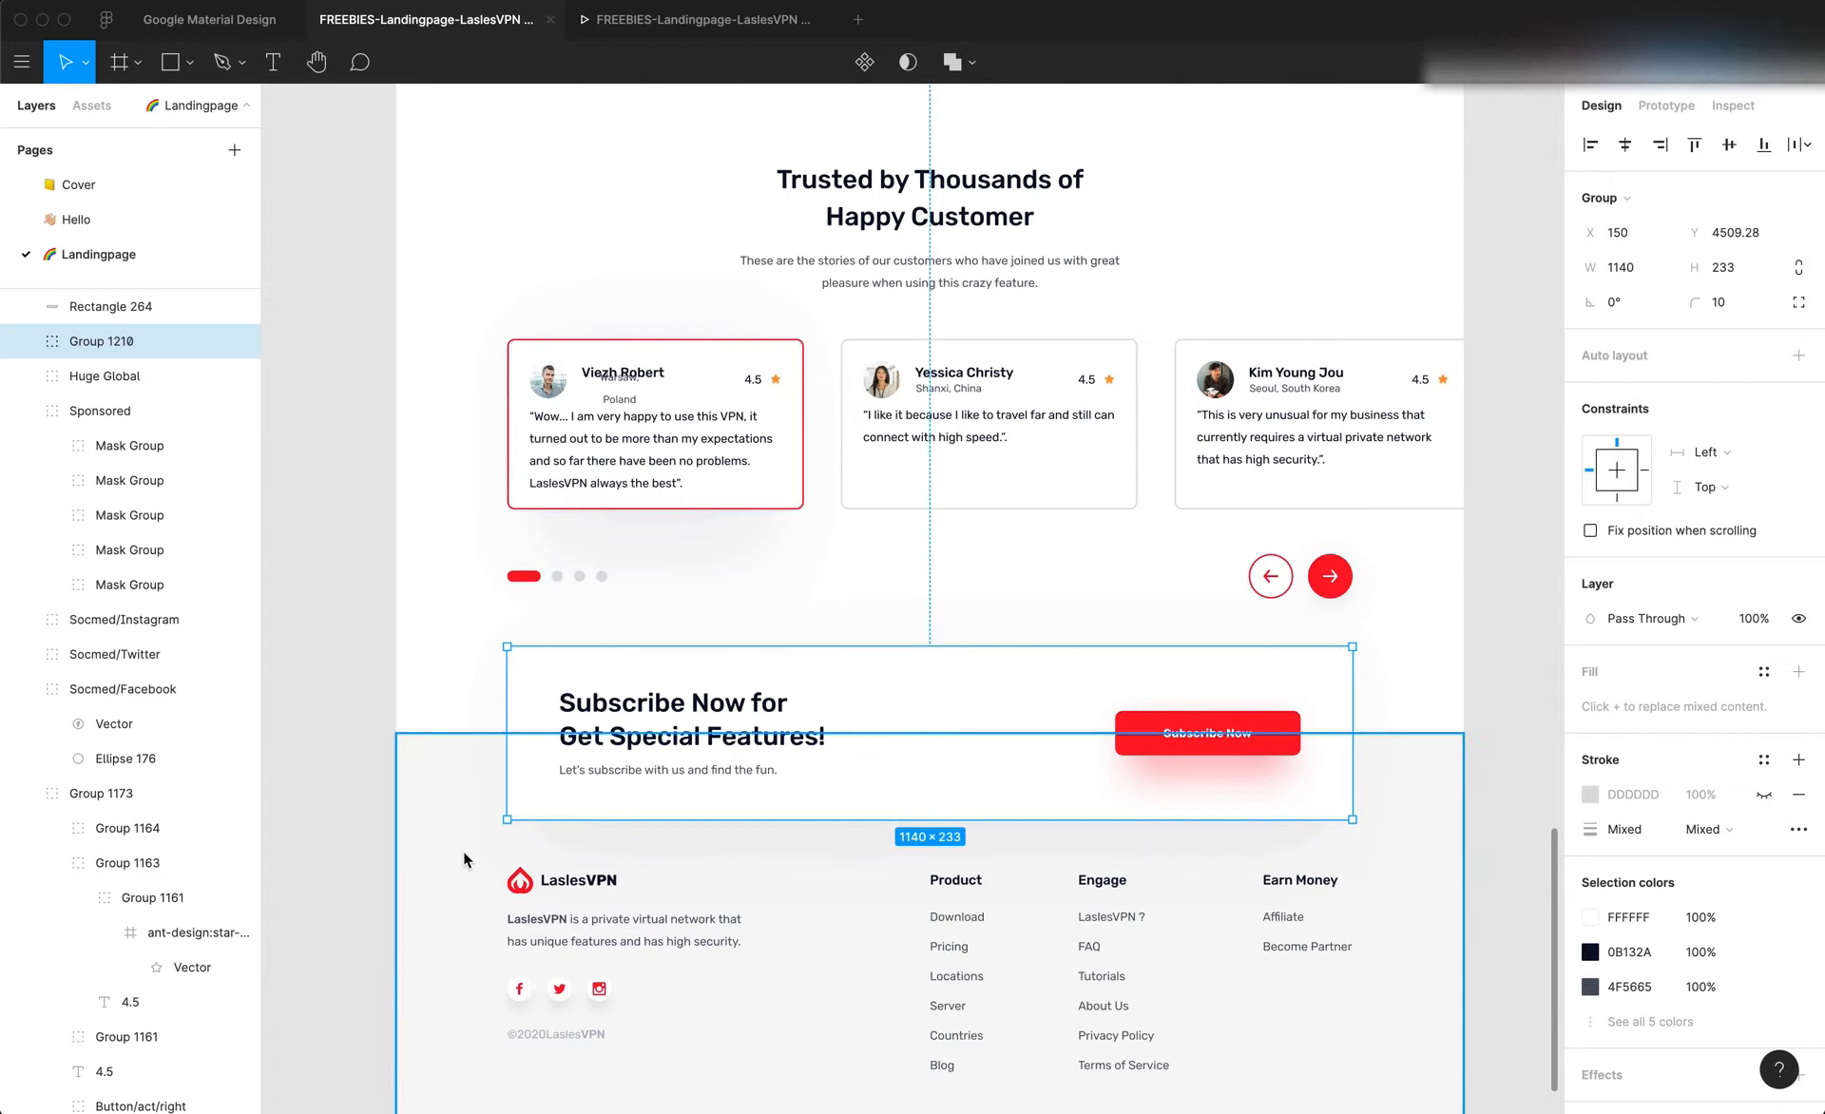
scroll(466, 860, down, 3)
click(323, 789)
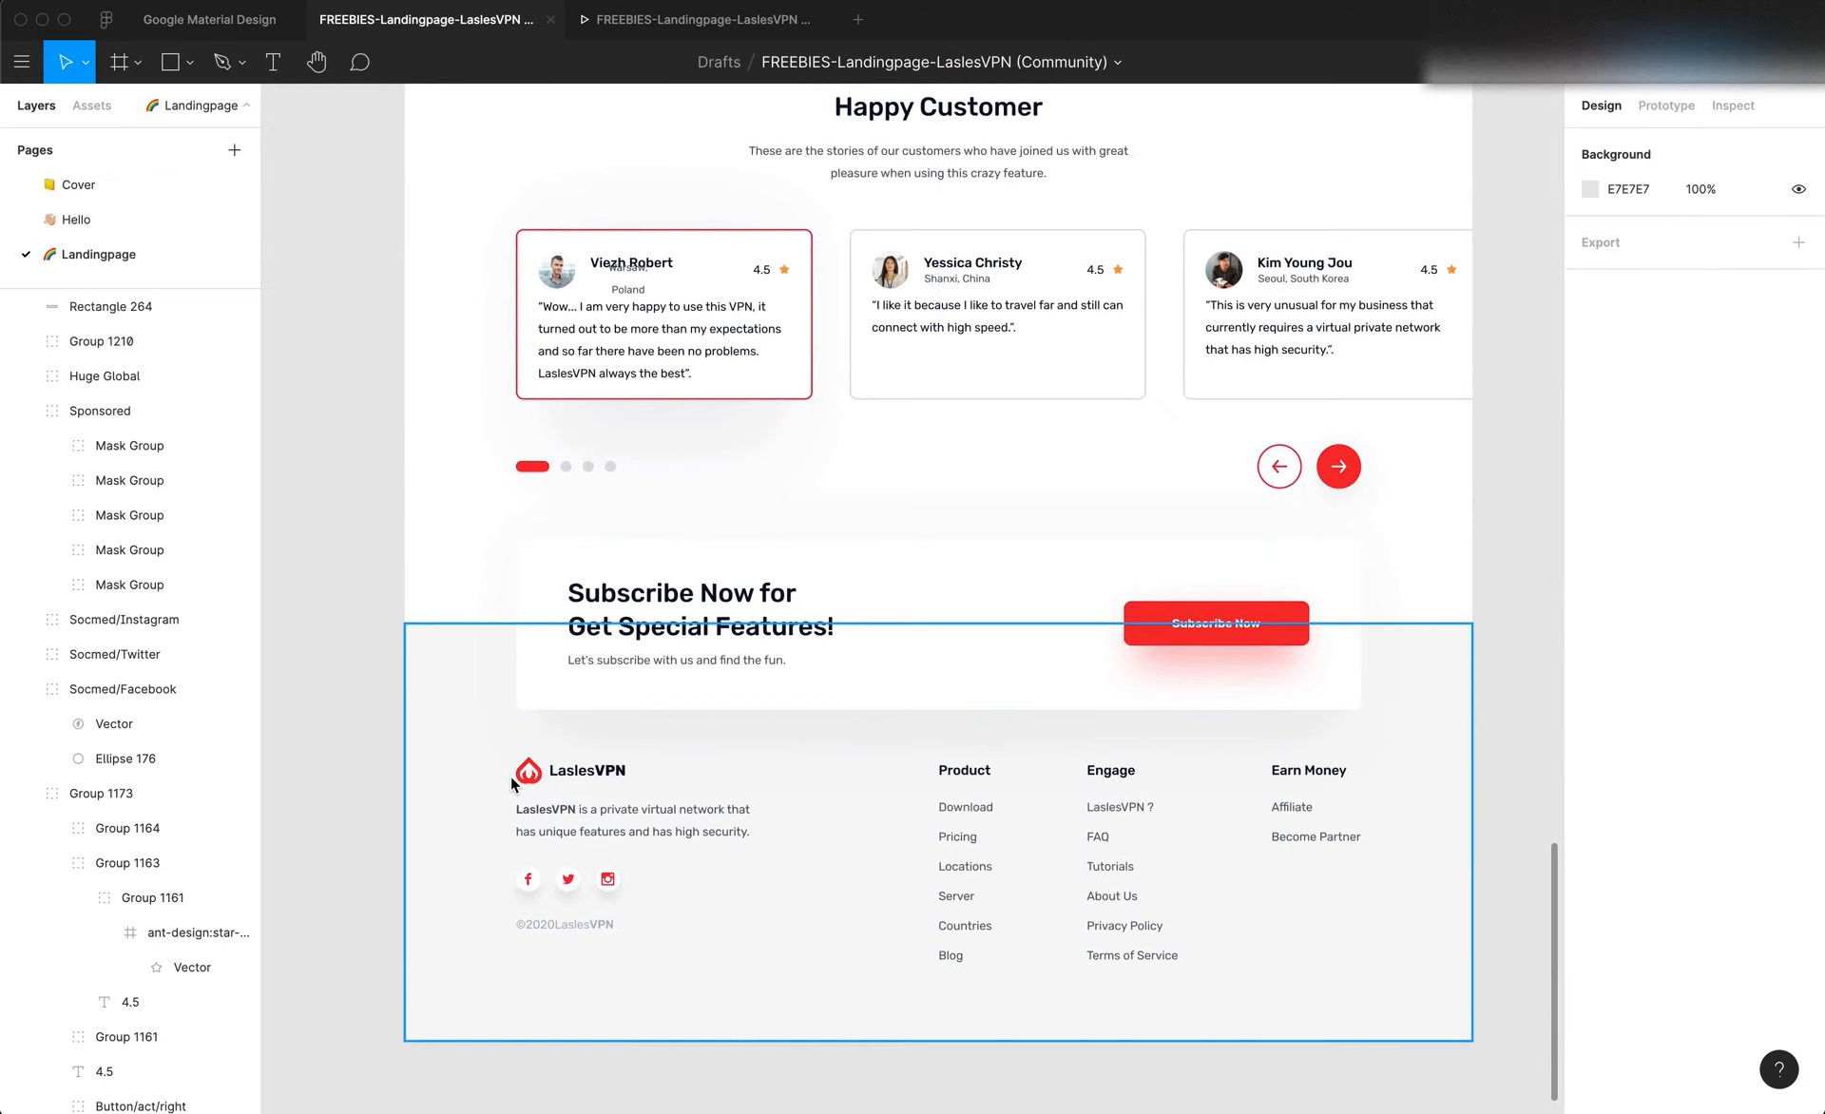
scroll(510, 776, right, 2)
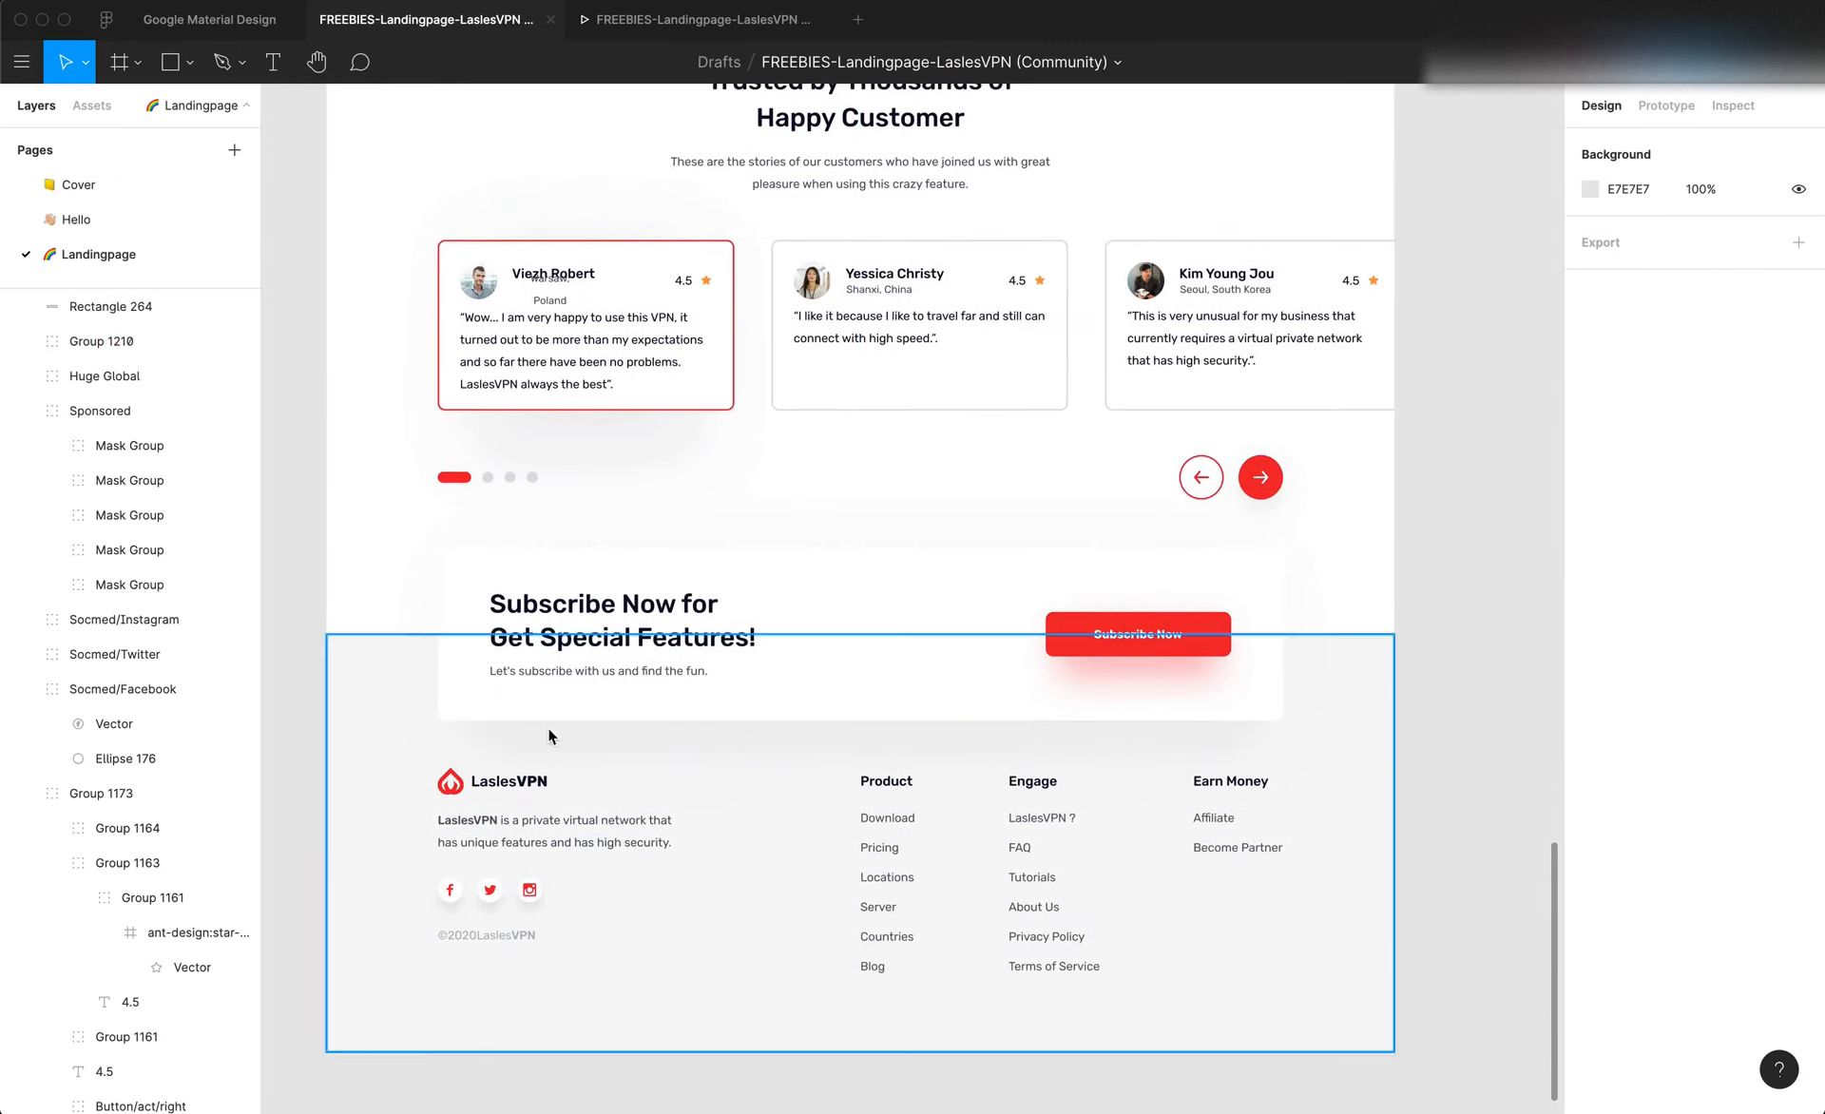
click(354, 825)
click(305, 765)
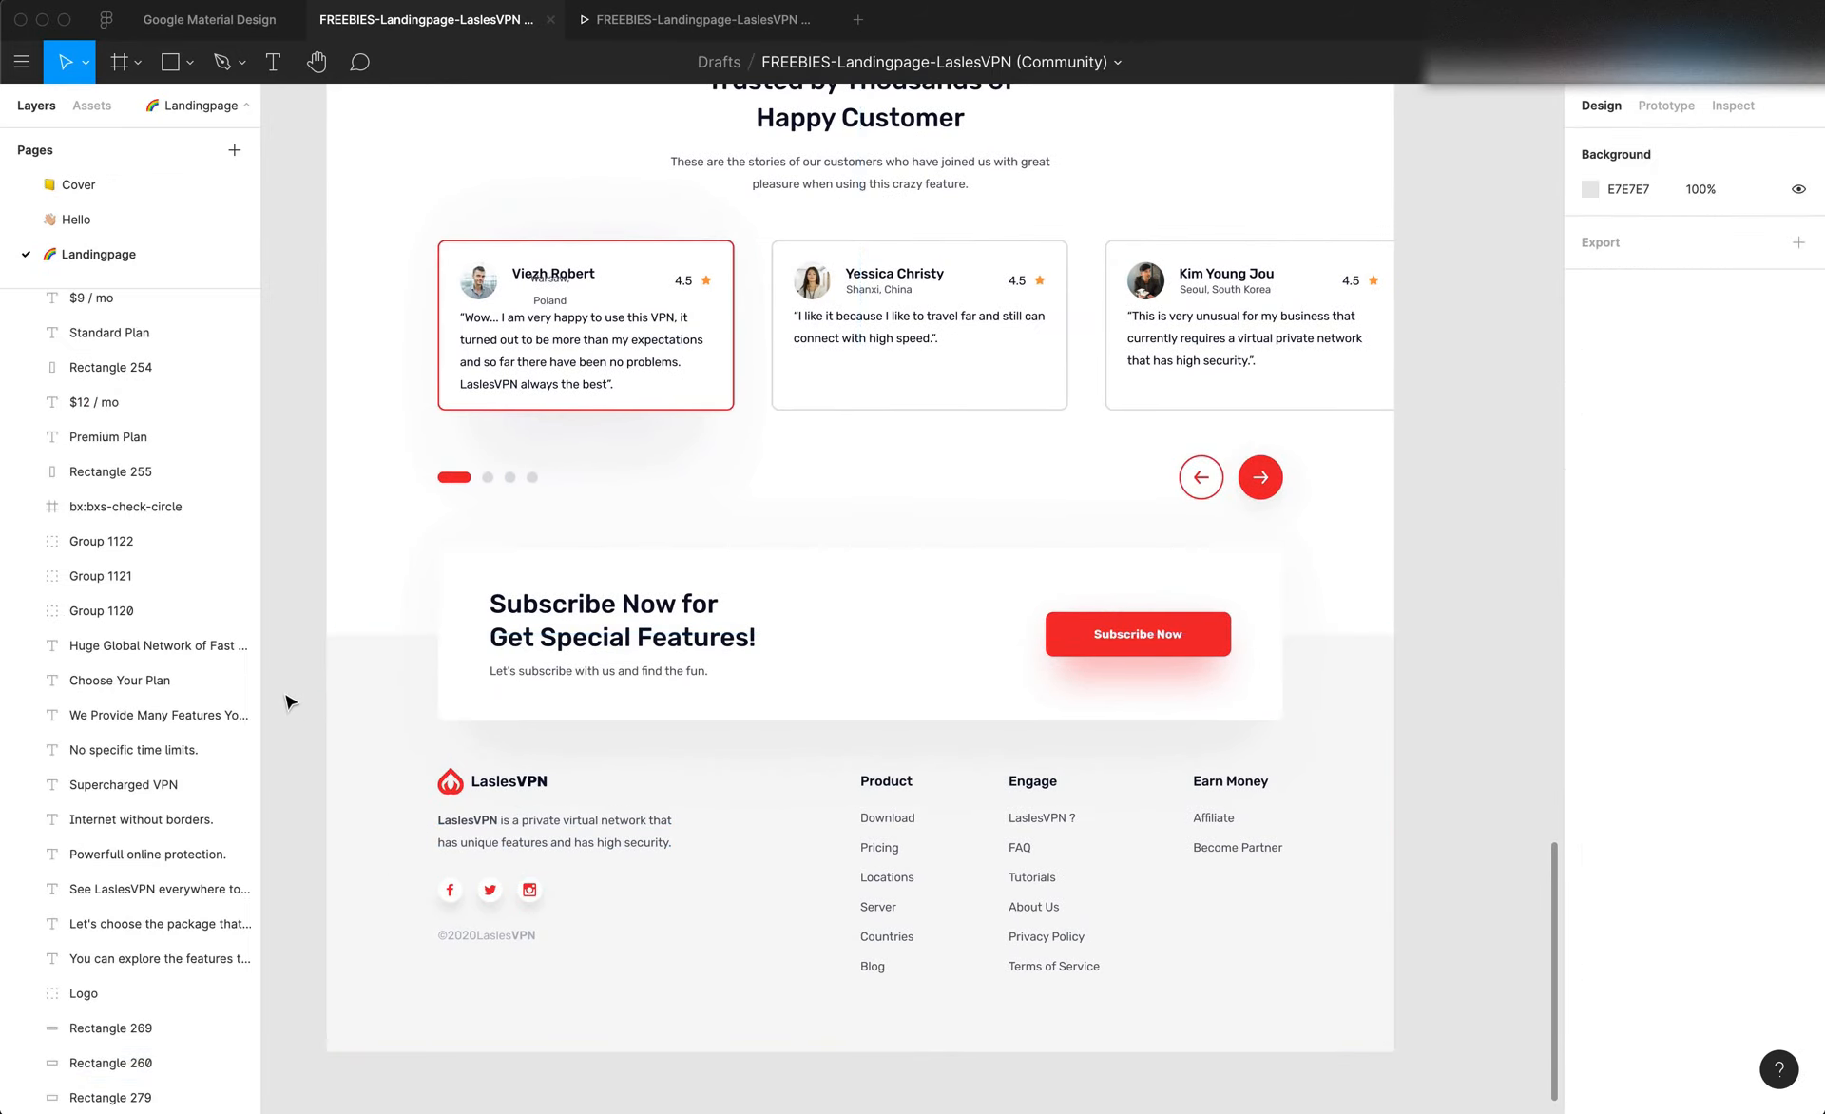
key(f)
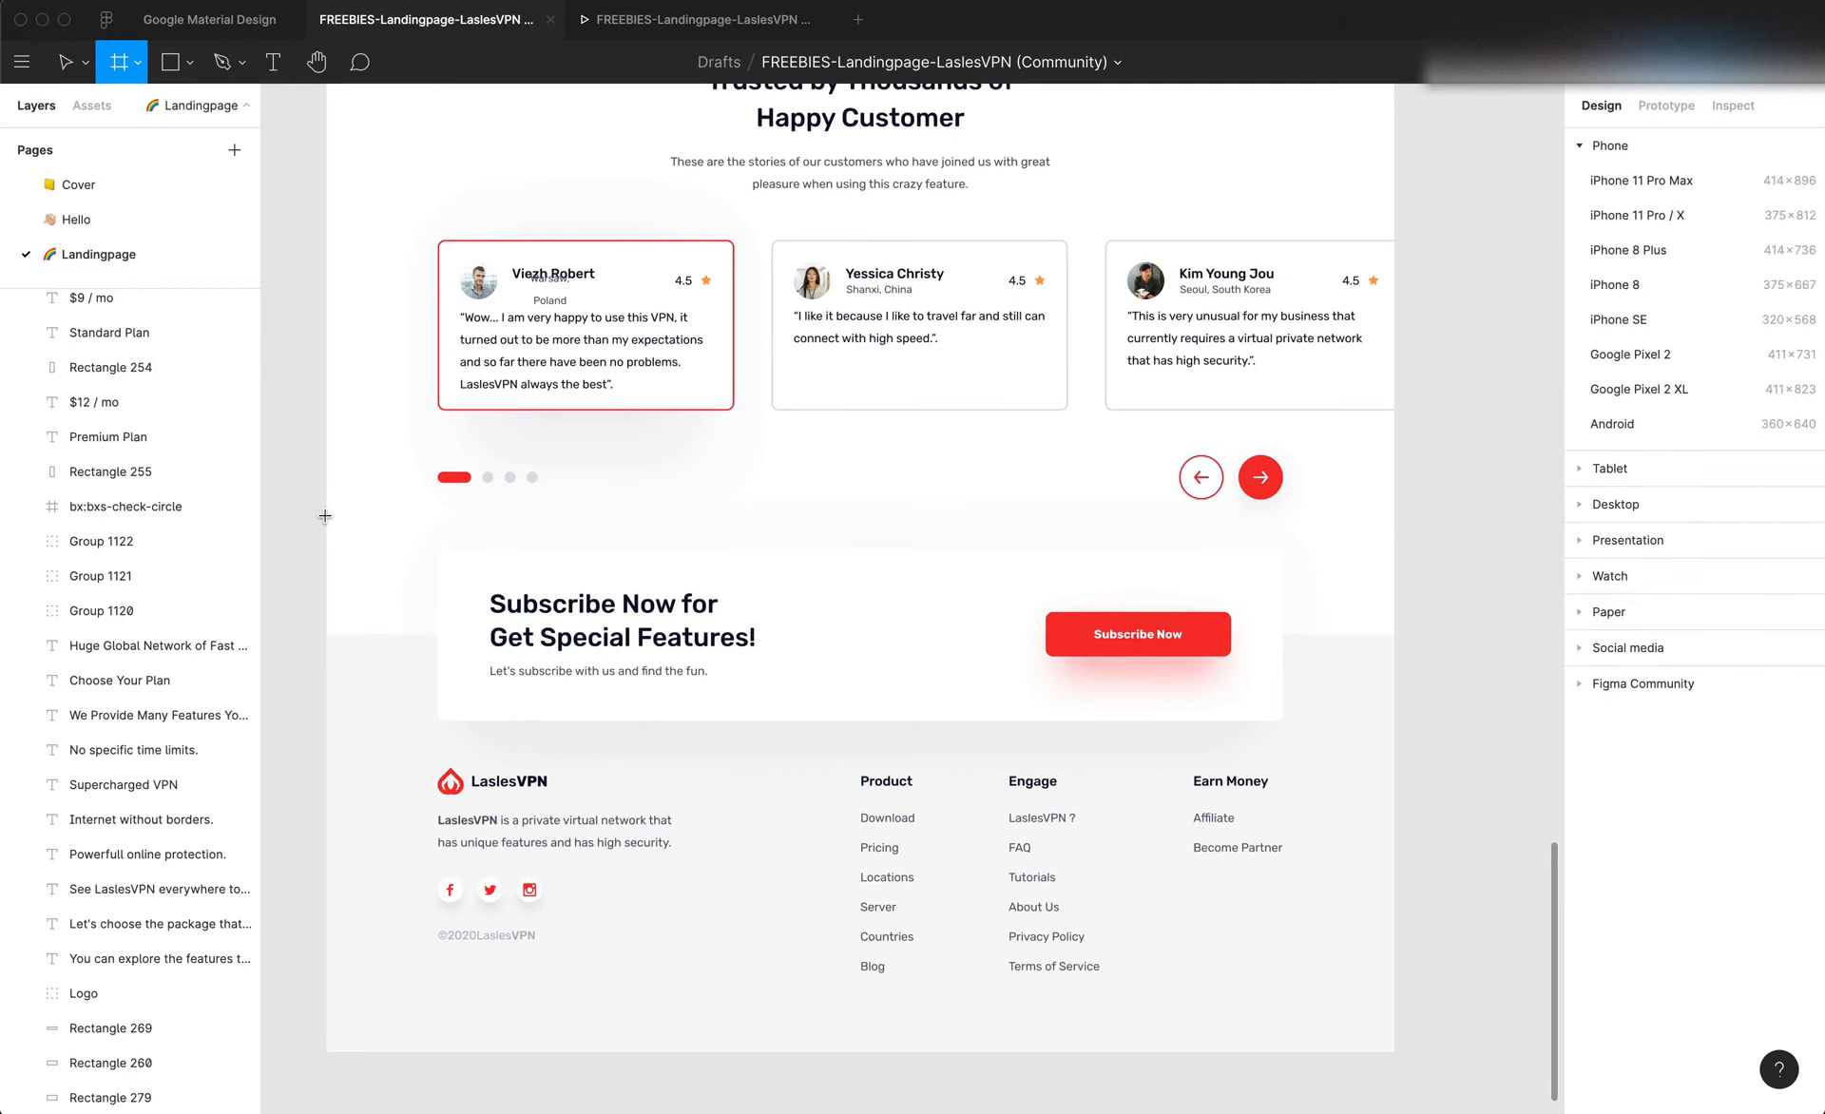
drag(325, 516, 1378, 754)
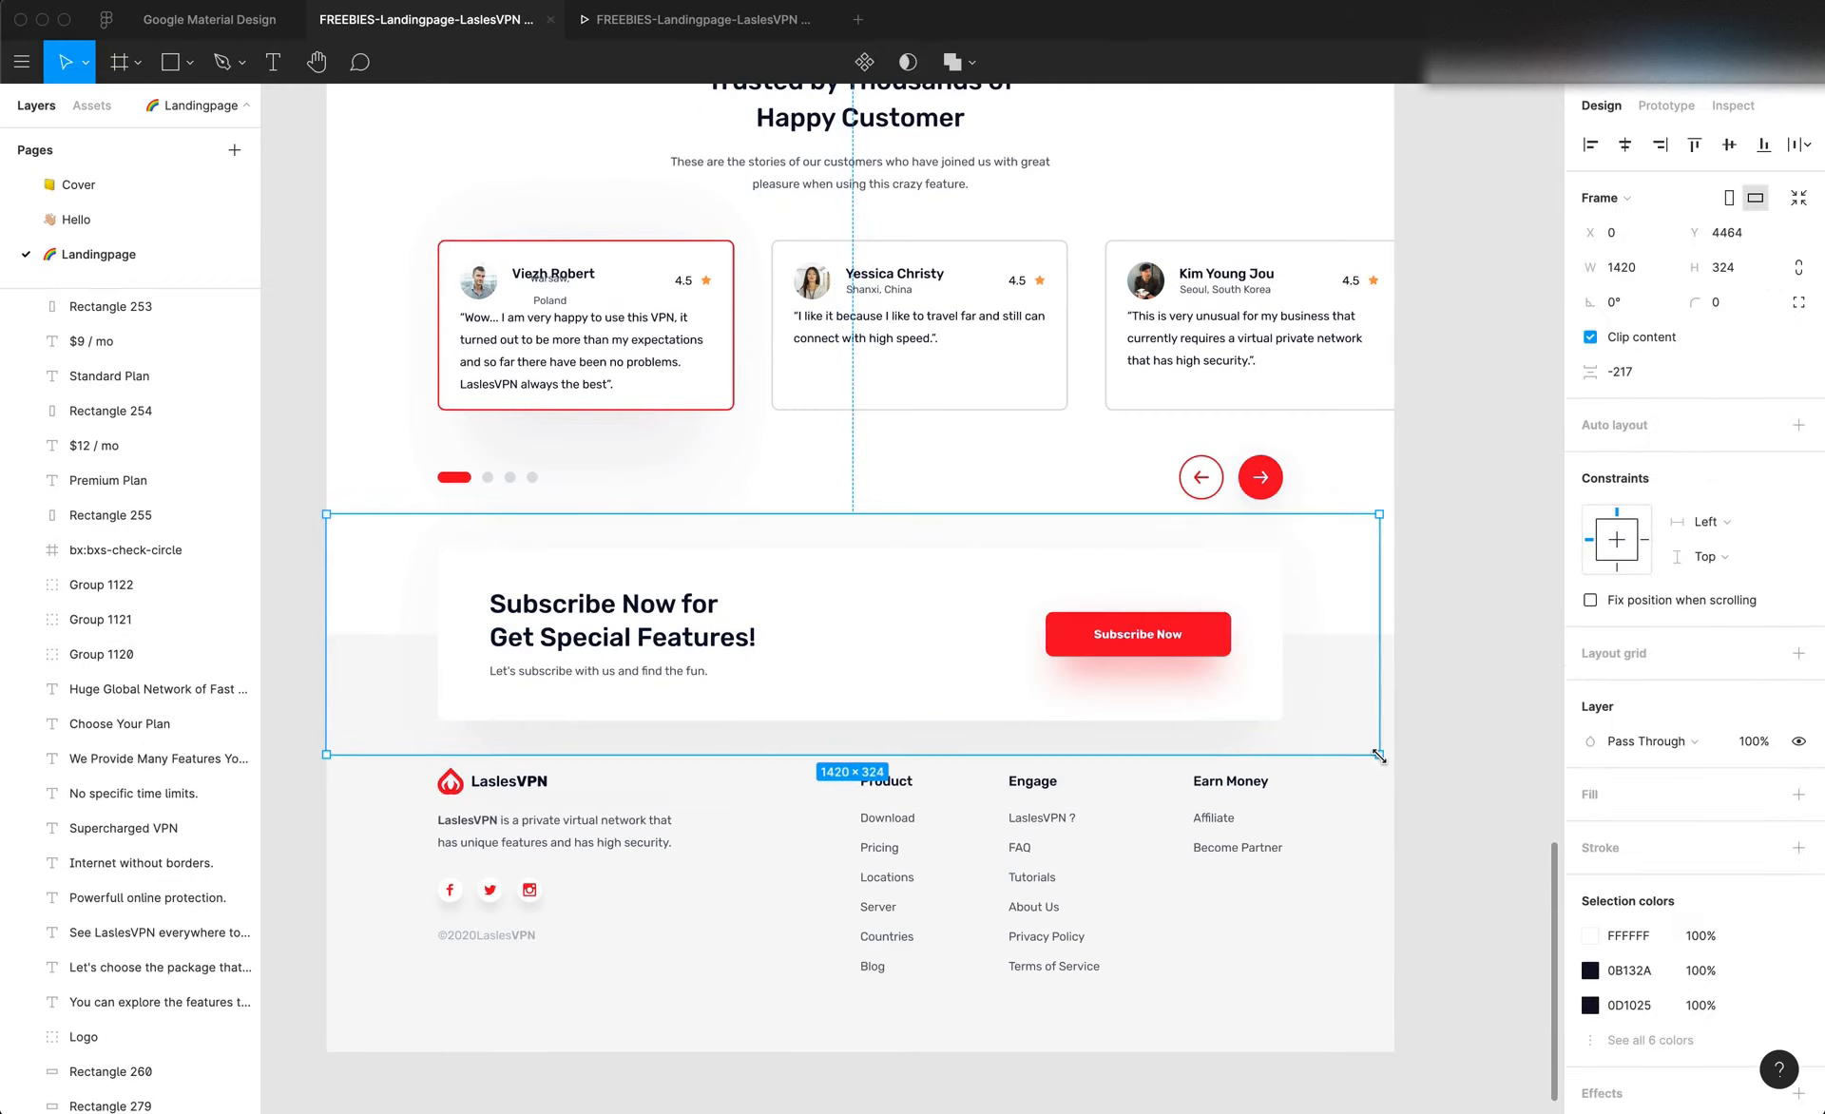
click(1436, 724)
key(super+z)
key(super+z)
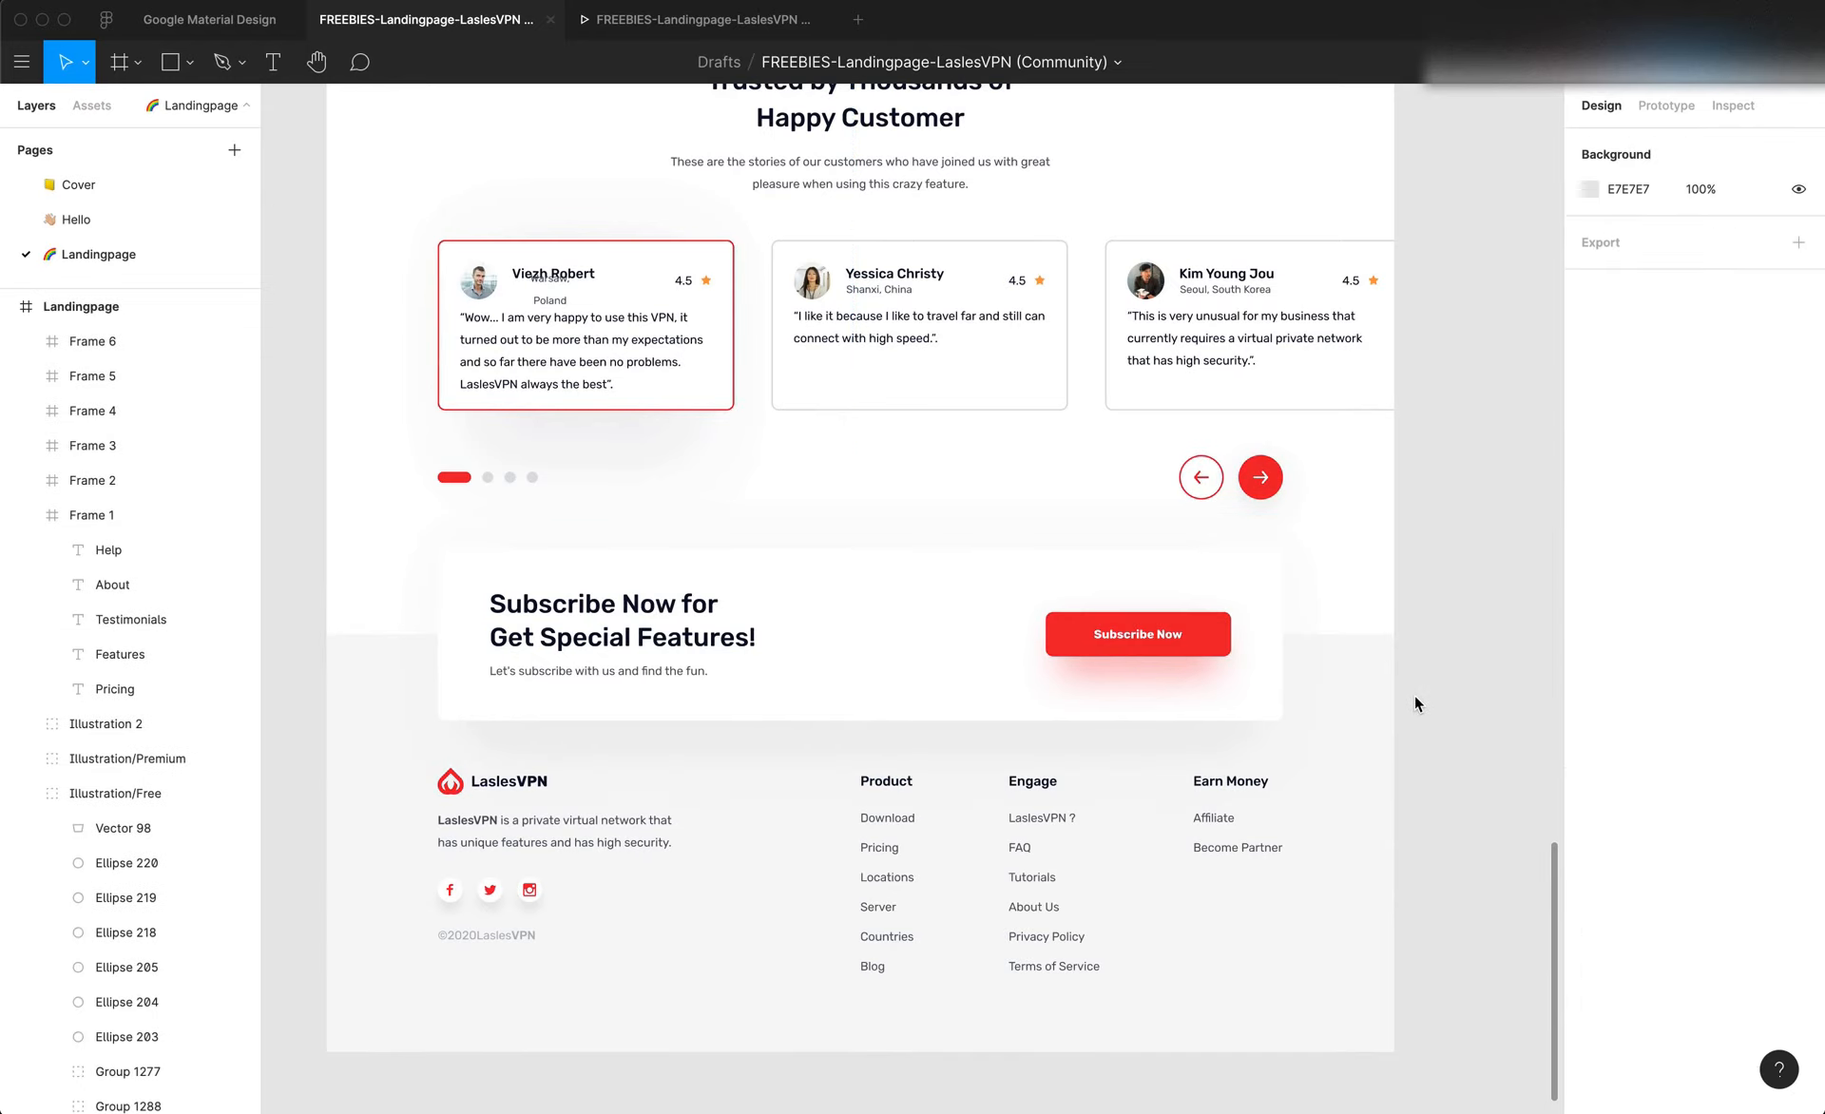
Select the Editor X section that holds the testimonial repeater, and return to the Figma design
click(580, 711)
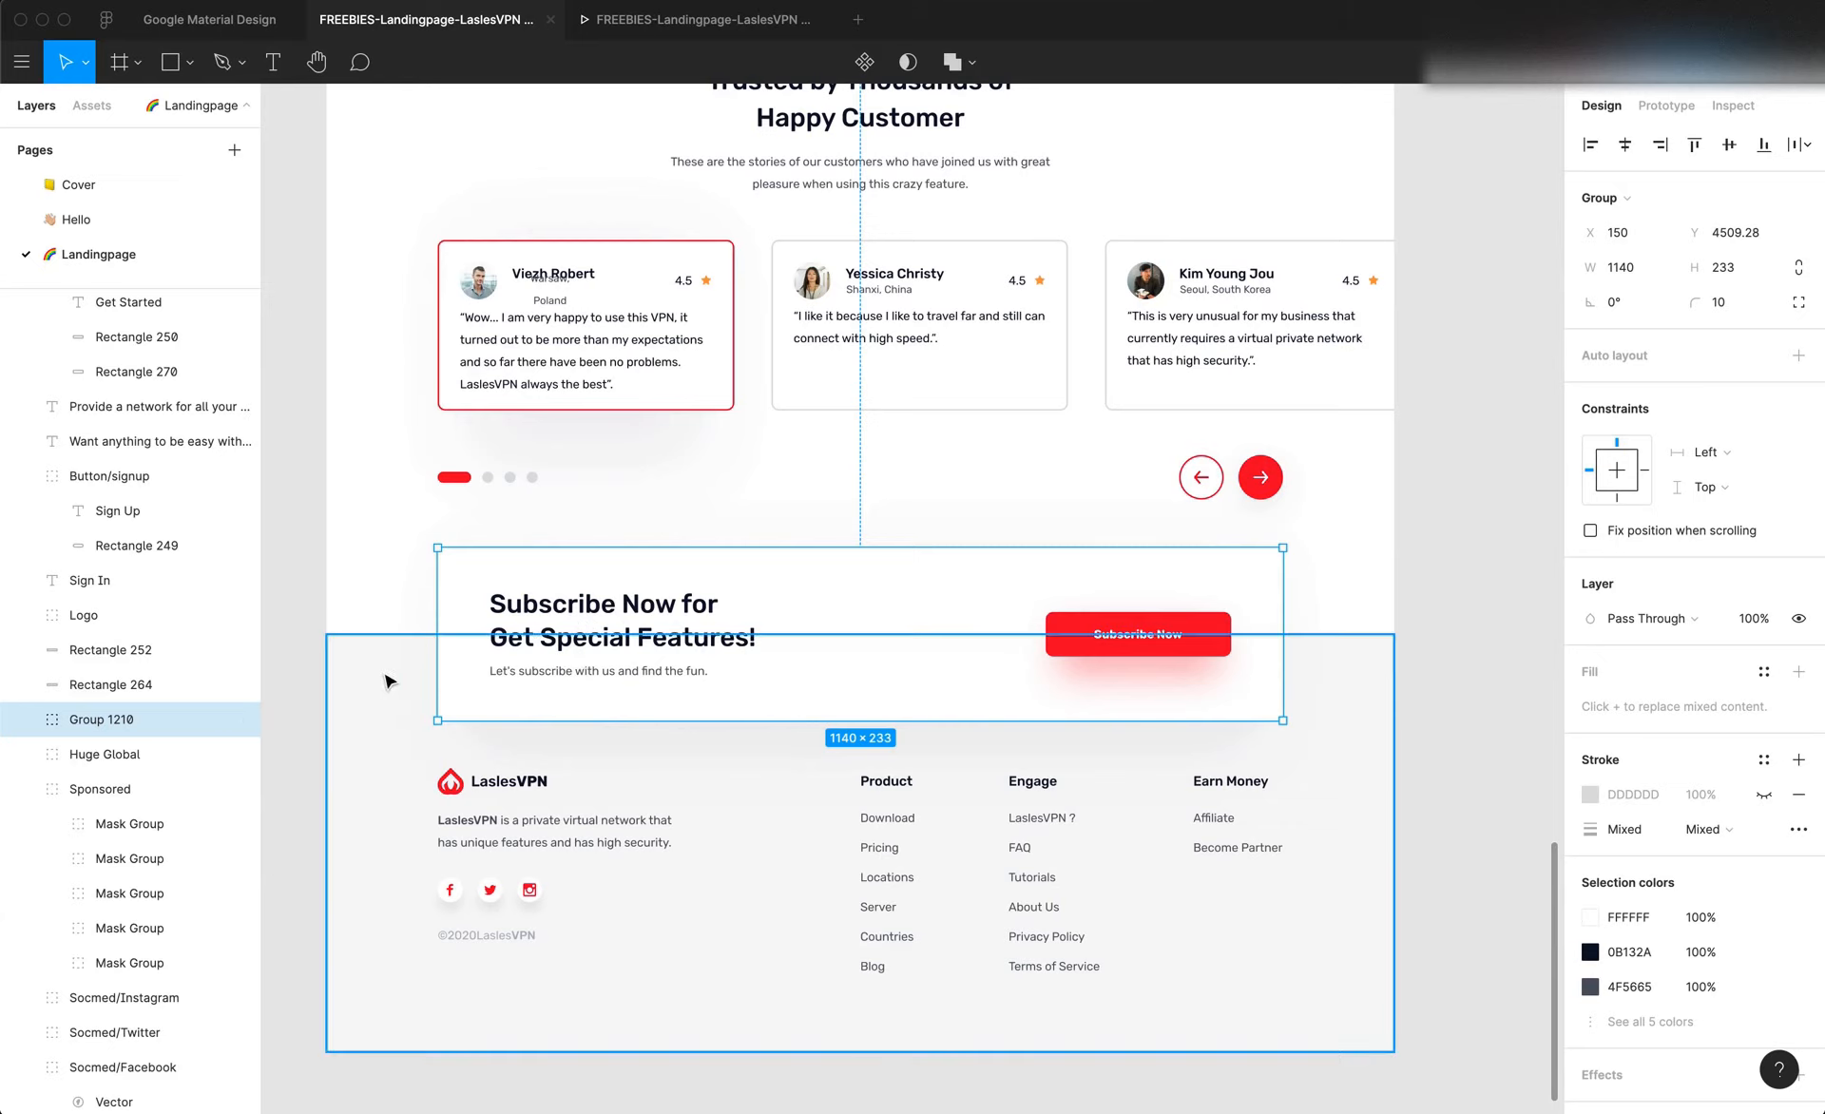
key(super+Tab)
scroll(629, 773, left, 2)
click(629, 773)
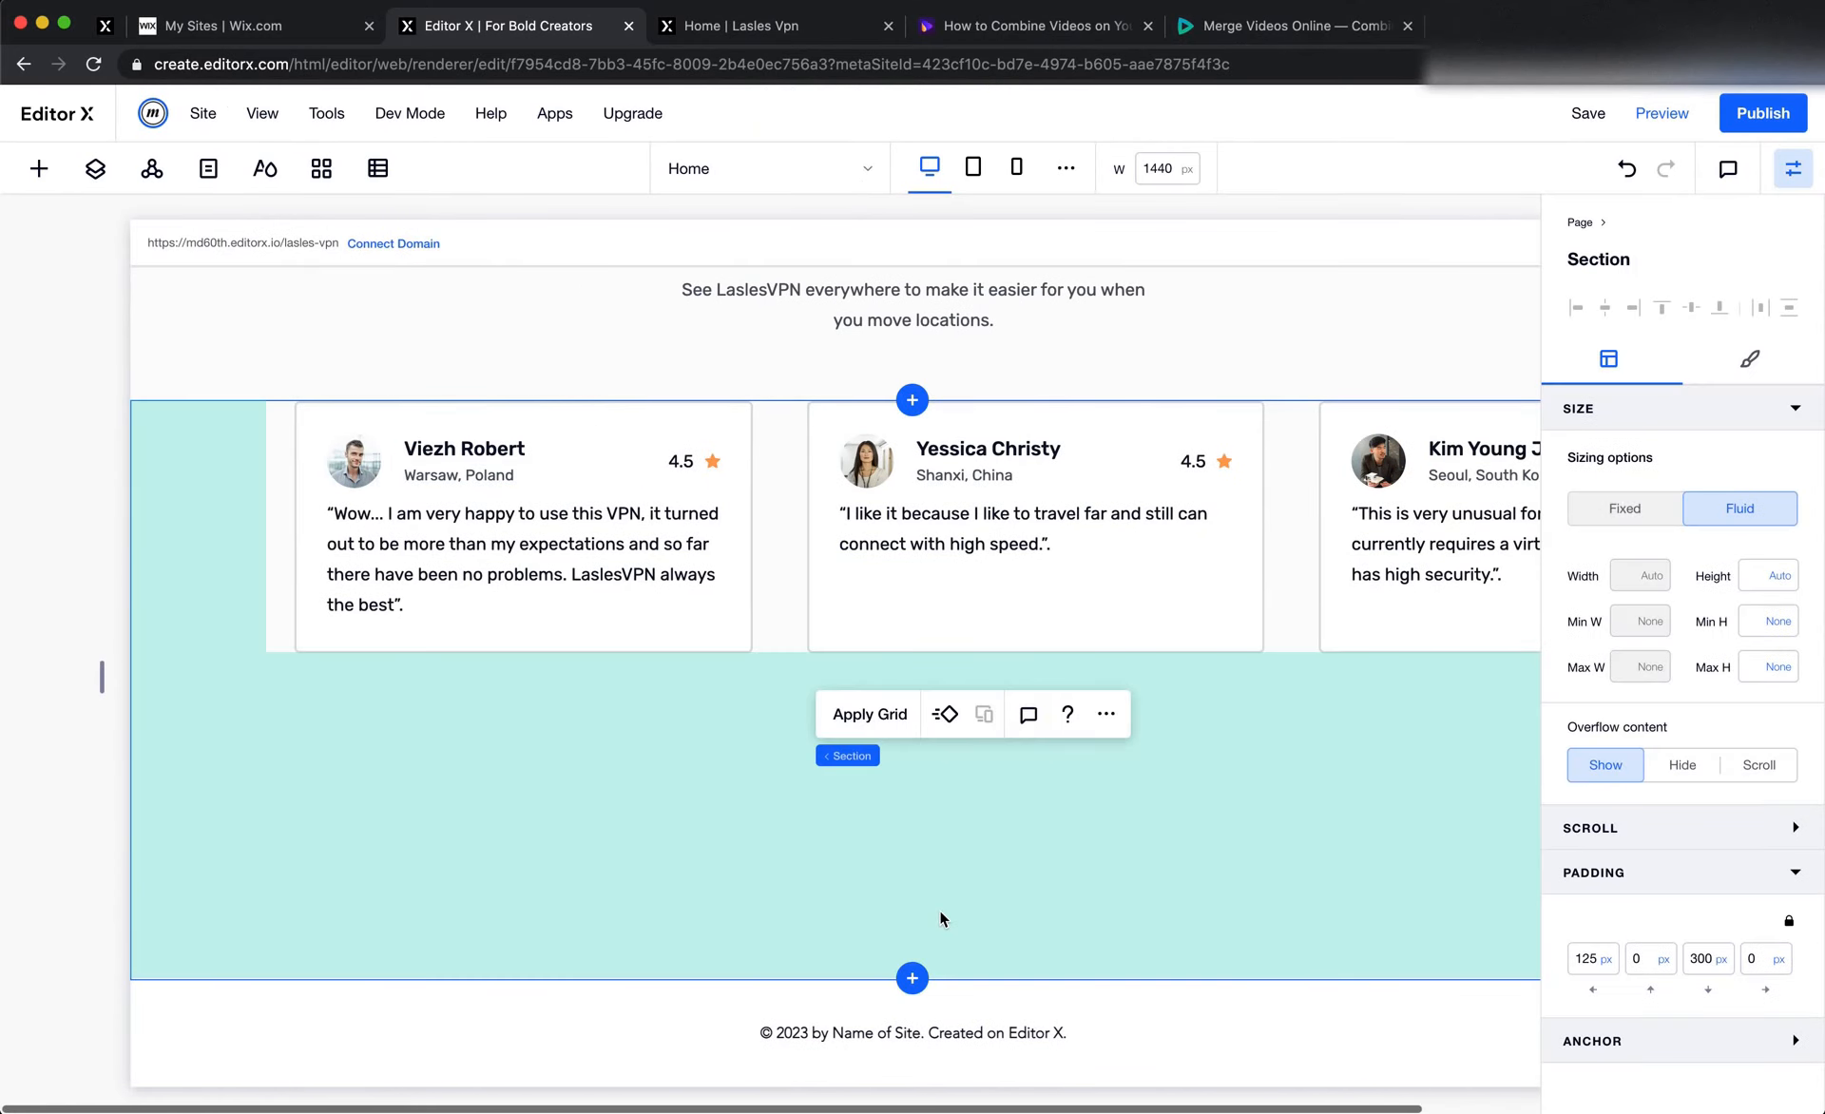
scroll(939, 910, right, 2)
key(super+Tab)
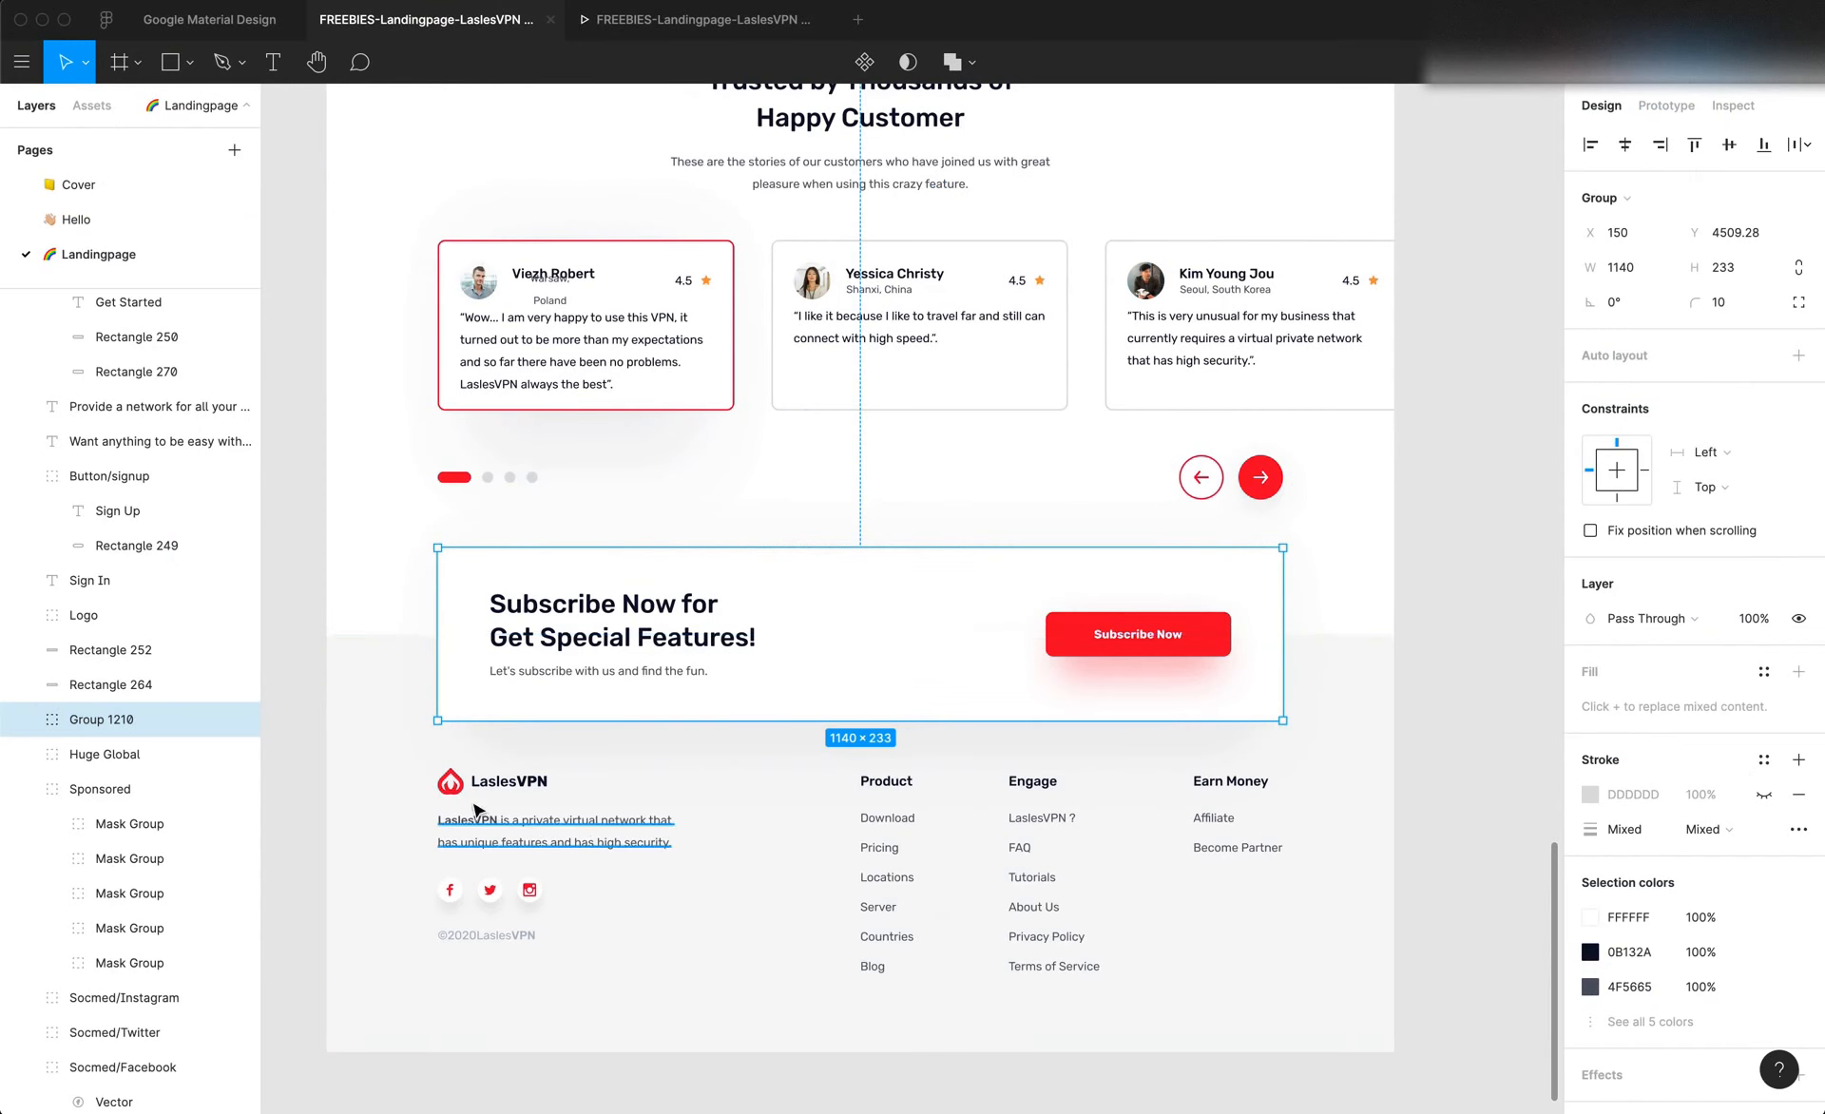
scroll(570, 760, up, 3)
click(417, 678)
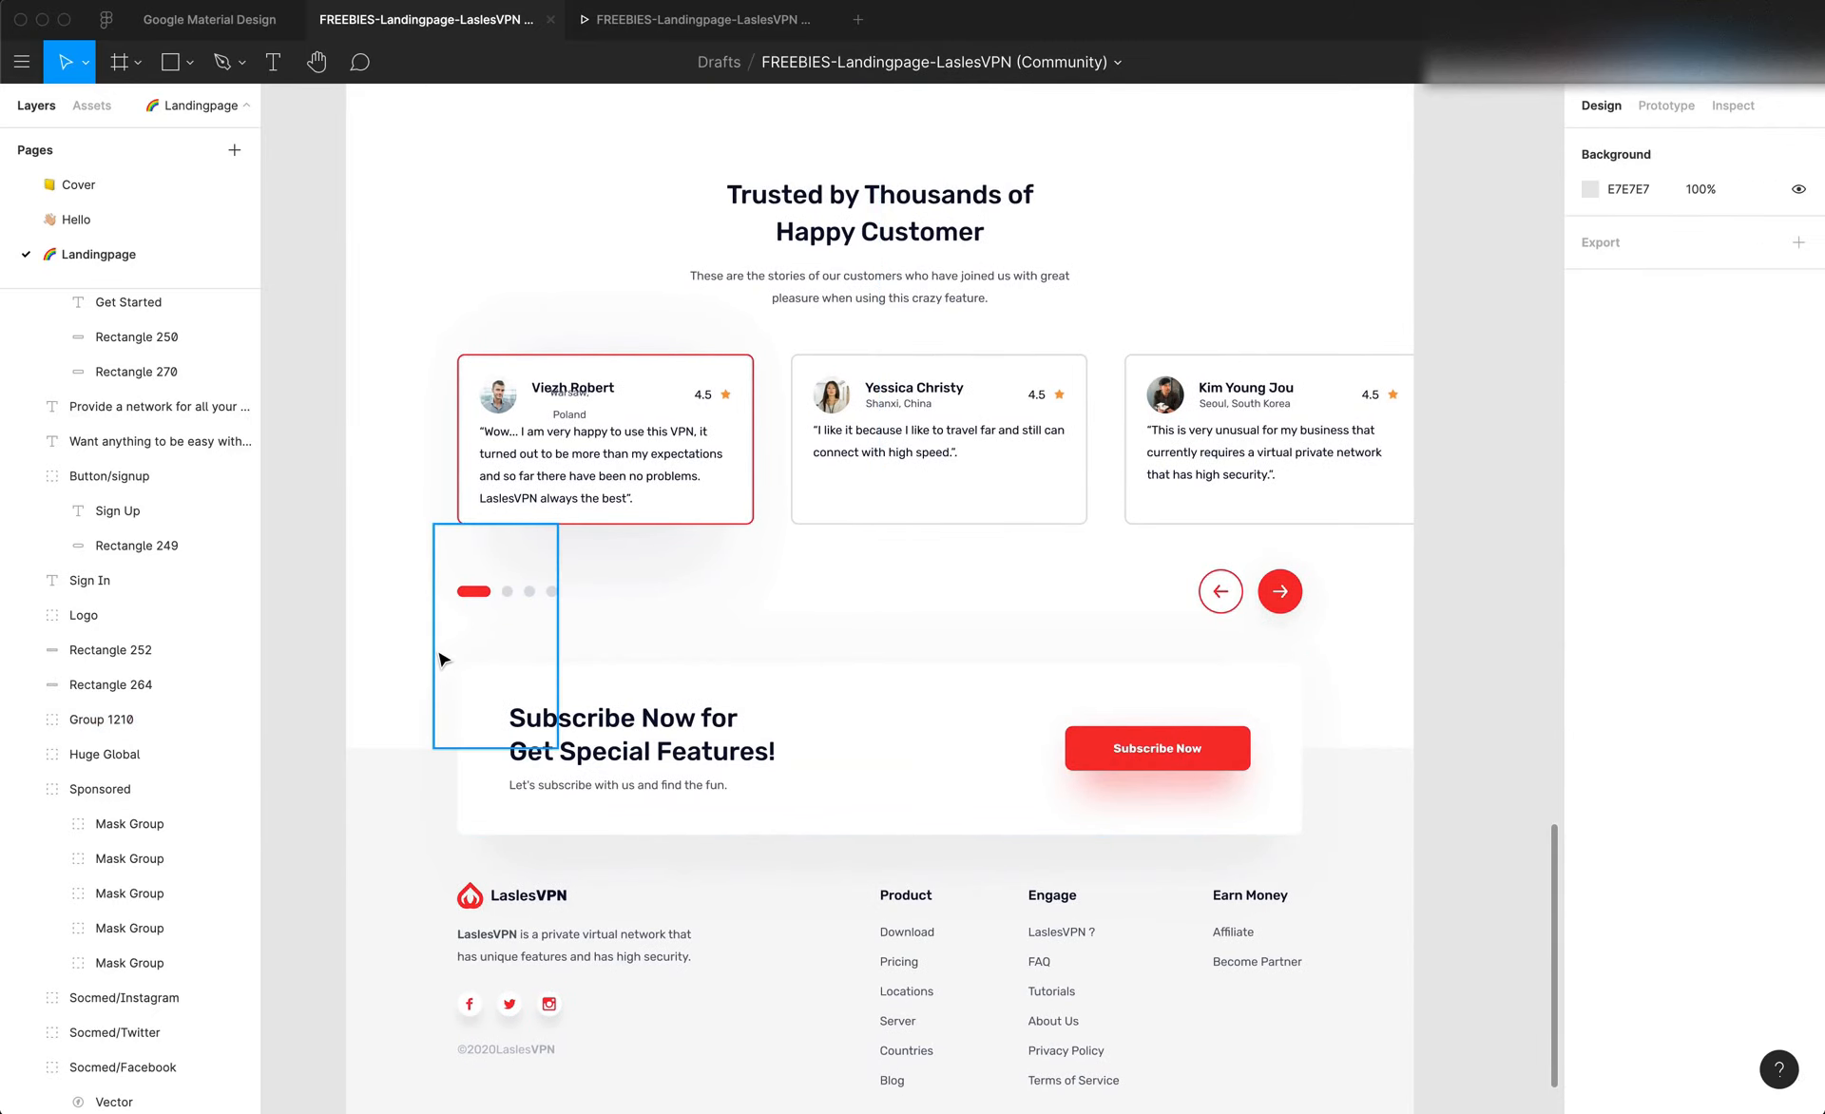
key(f)
click(655, 670)
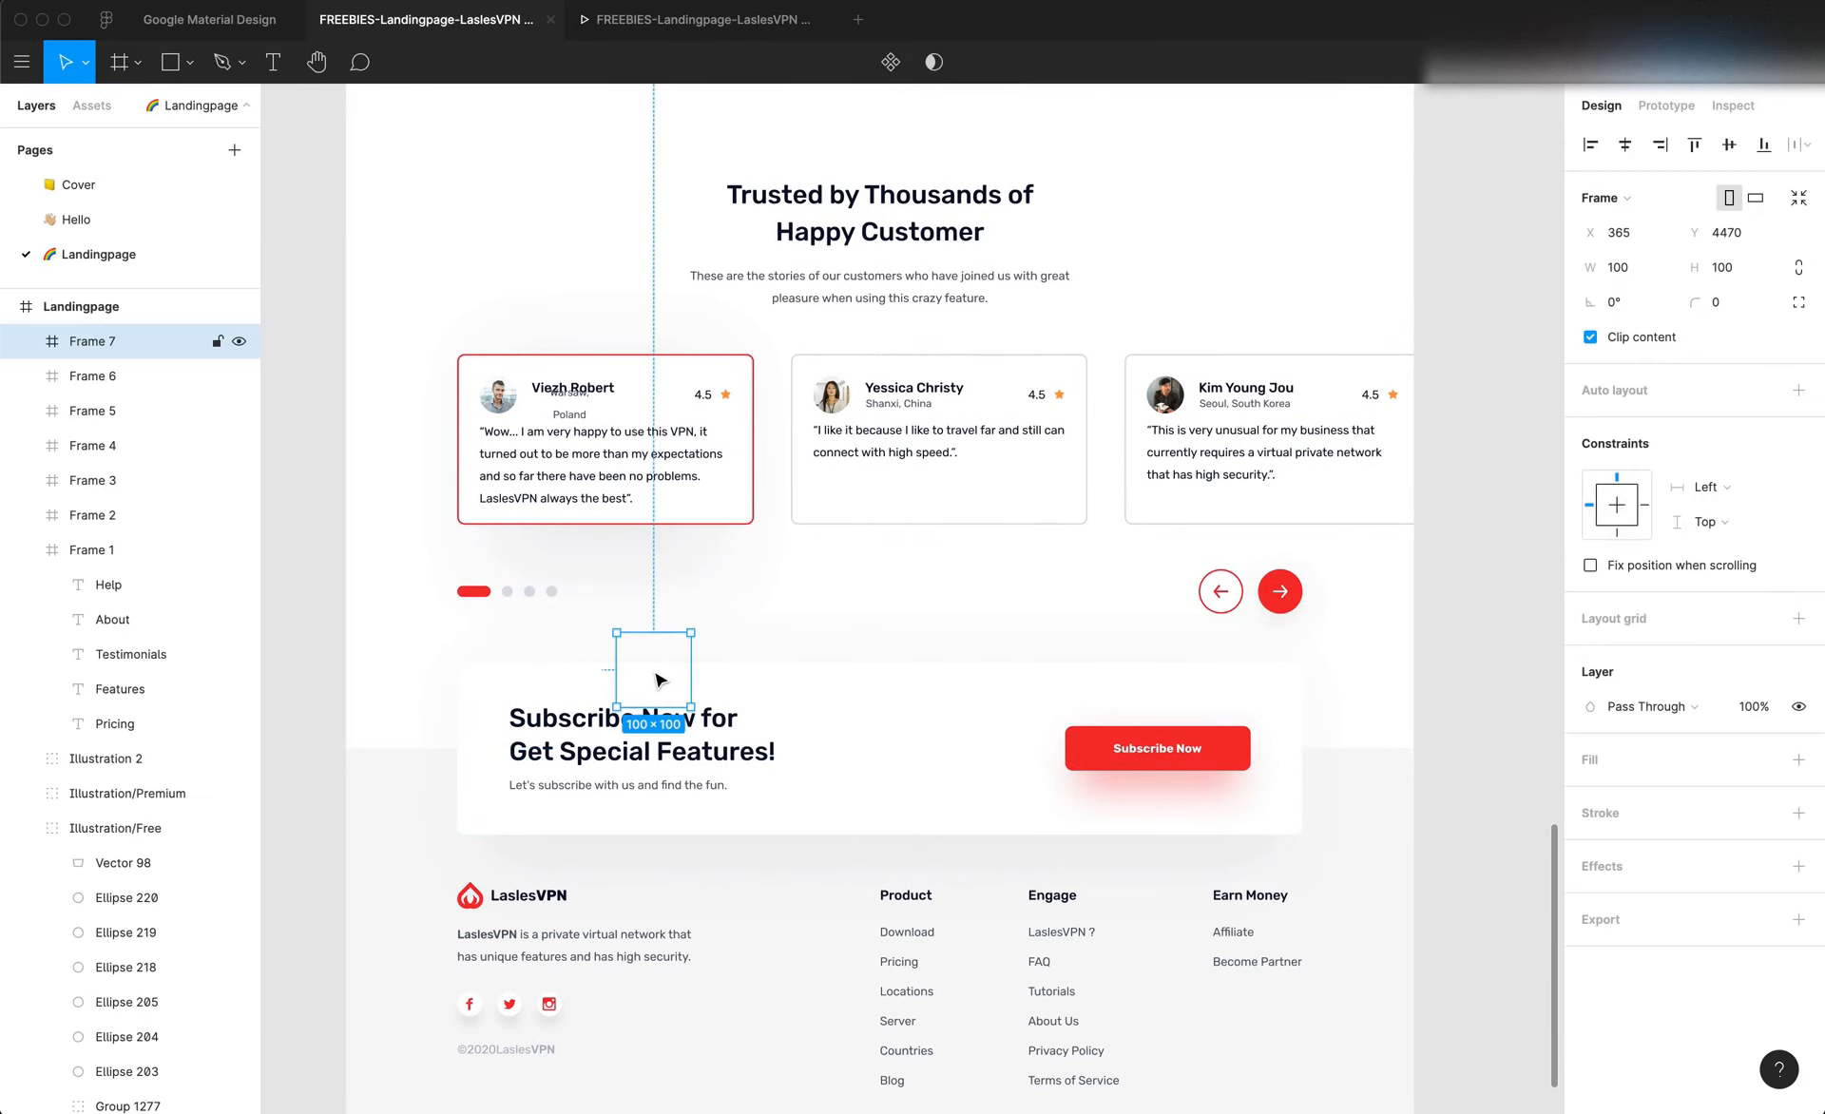
key(Delete)
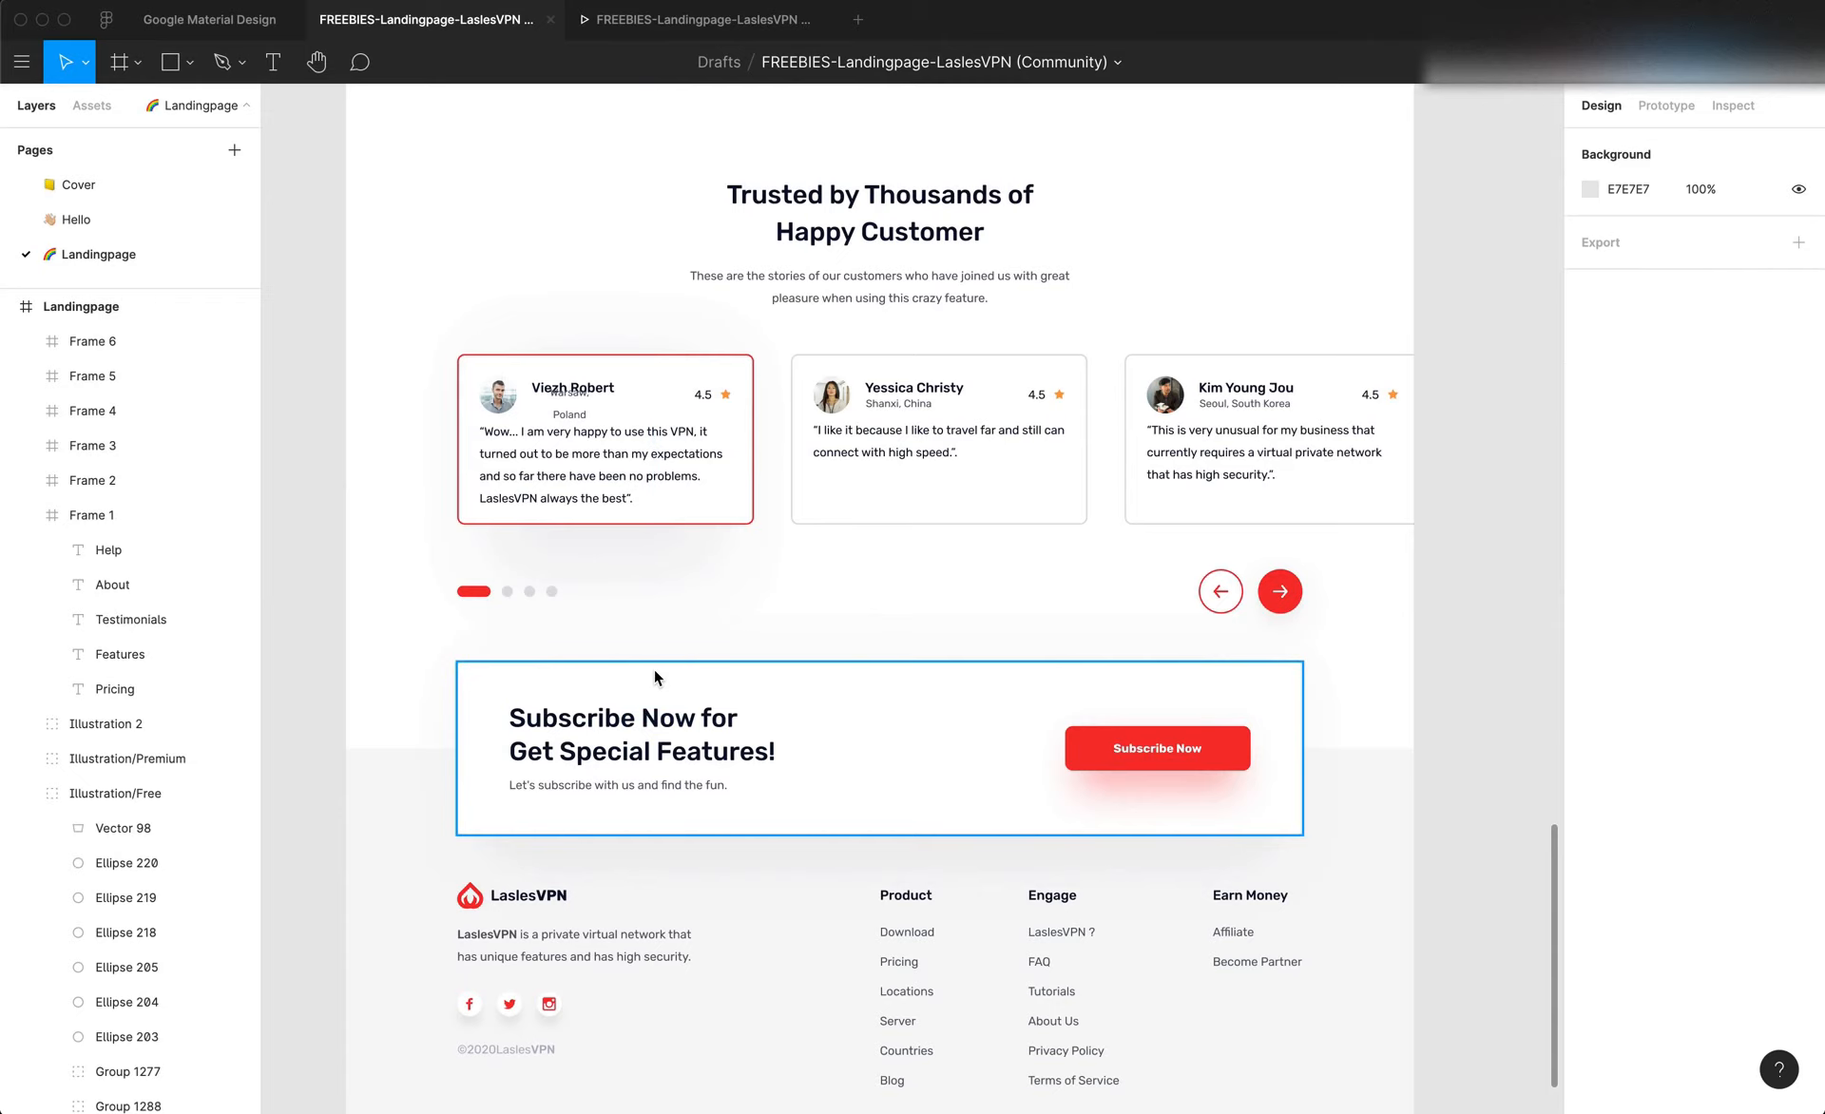
Measure the vertical gap between the first testimonial card and the subscribe banner in Figma with a rectangle about 60 × 186
click(742, 671)
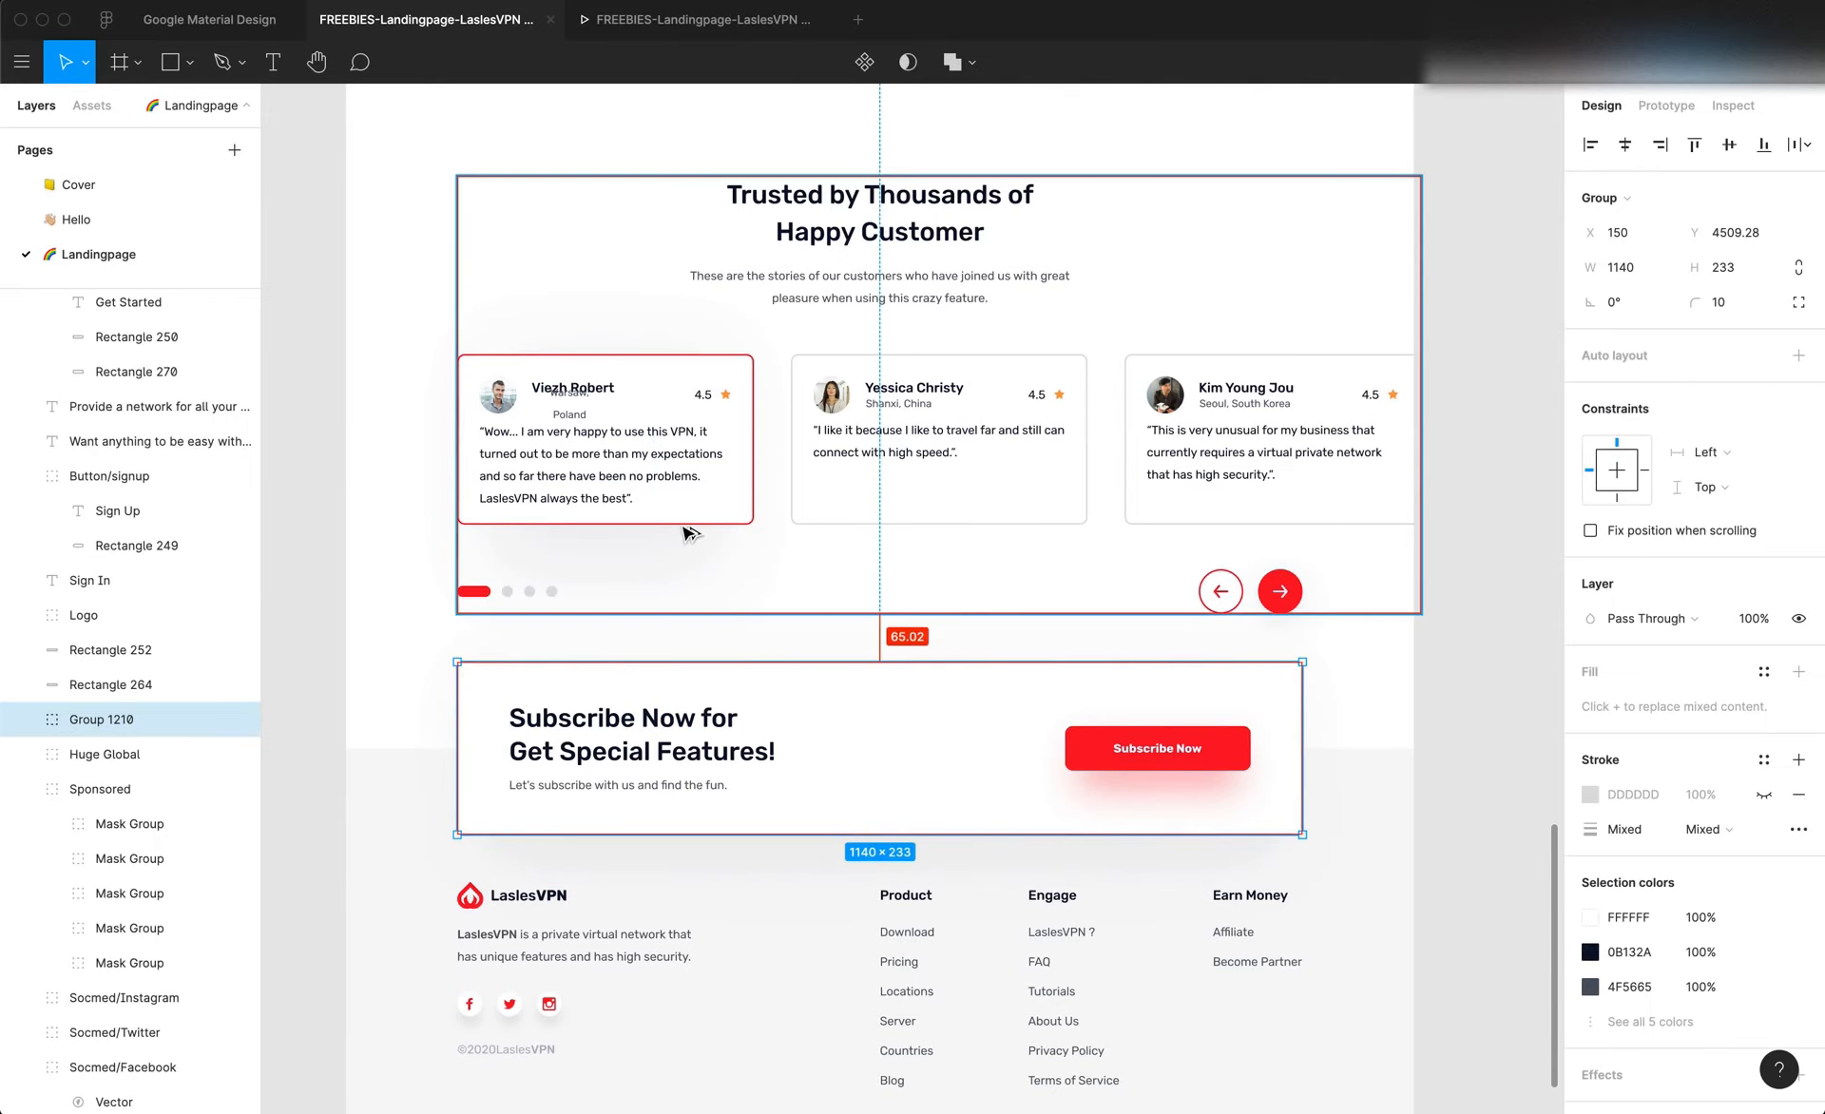
key(alt)
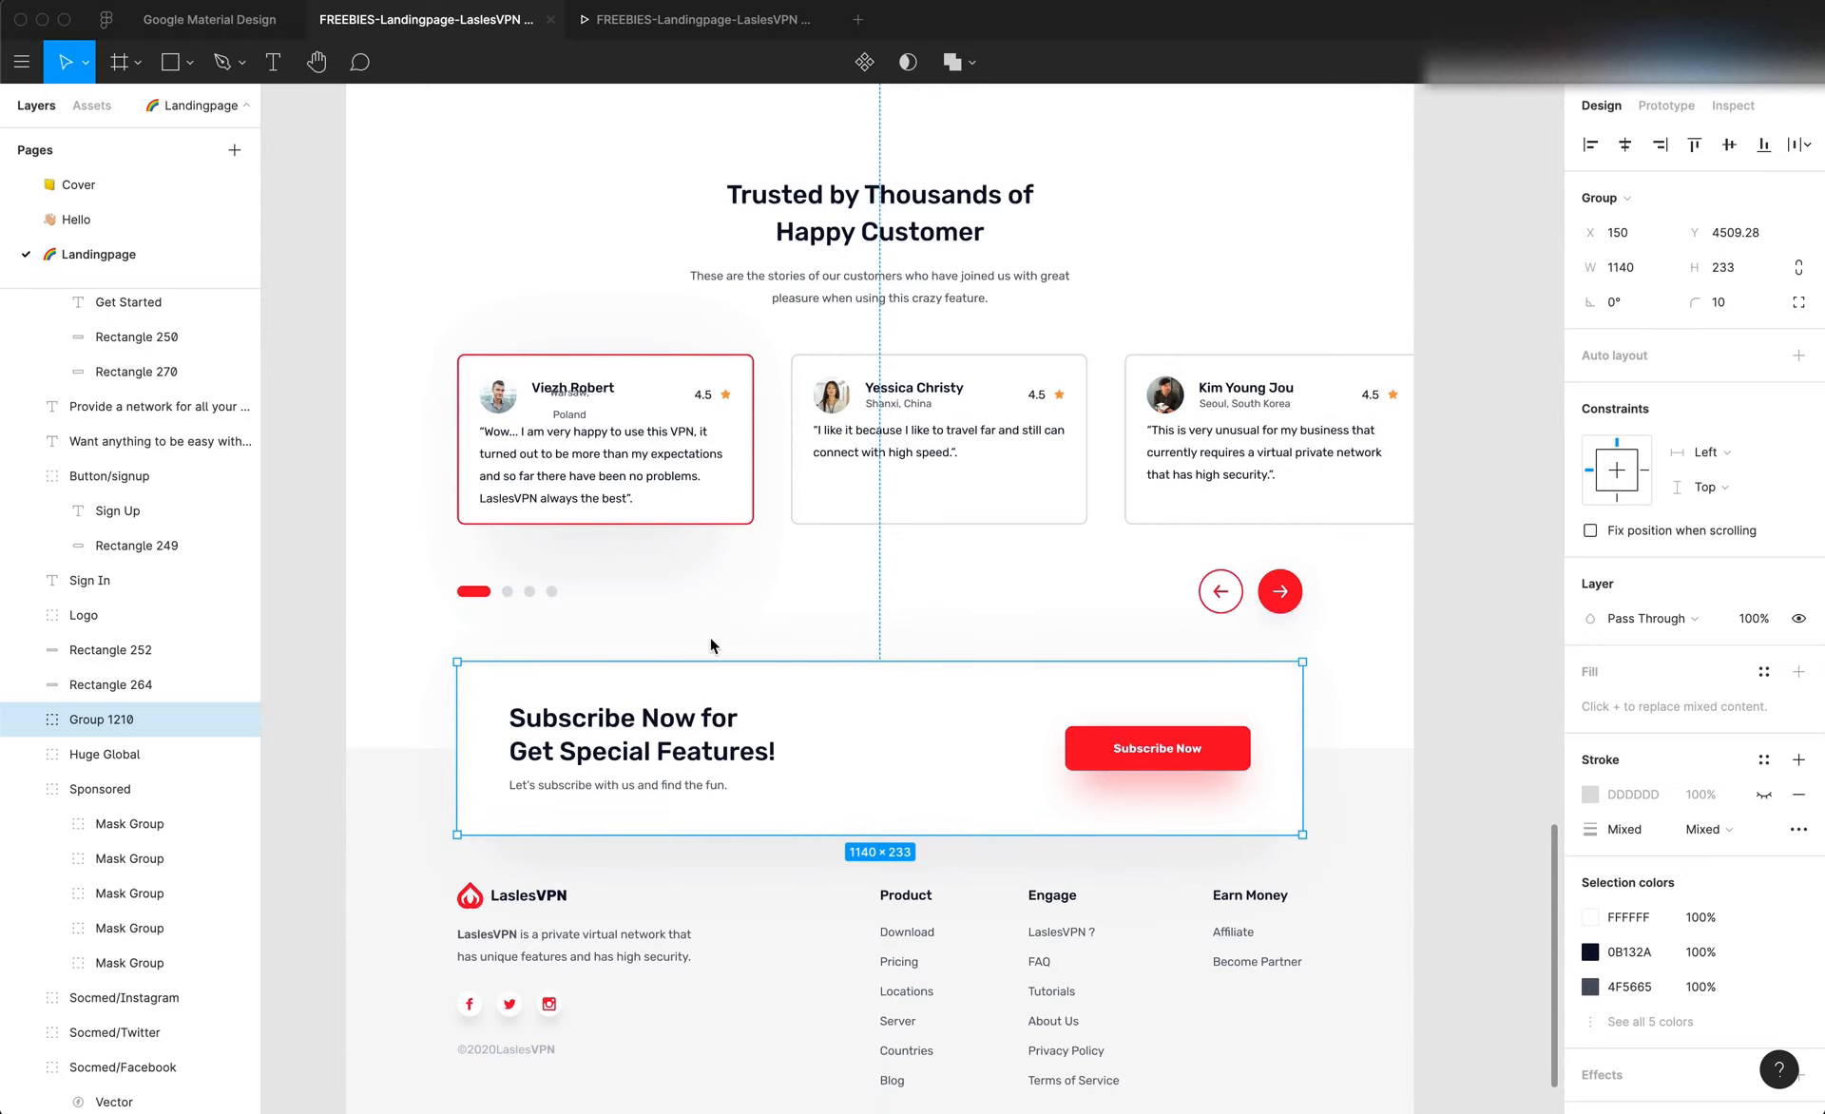
key(f)
key(r)
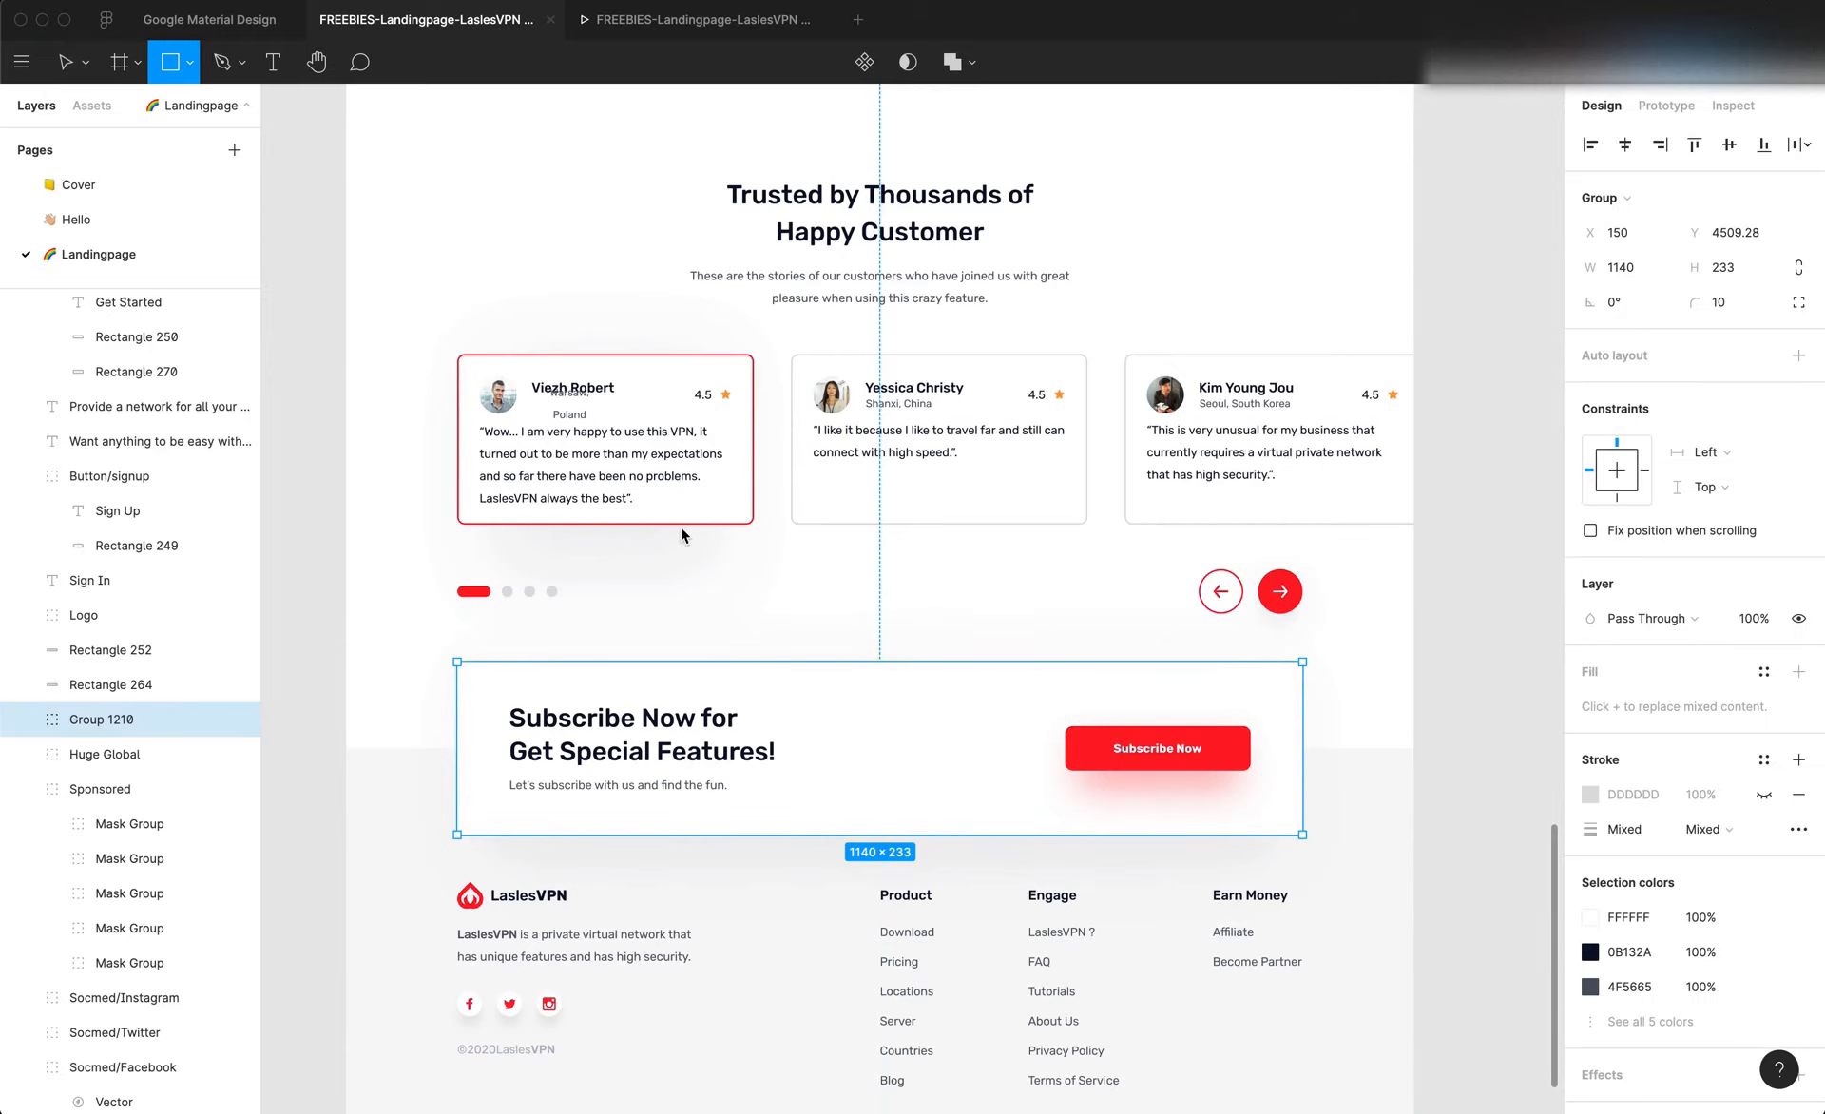
drag(680, 523, 726, 662)
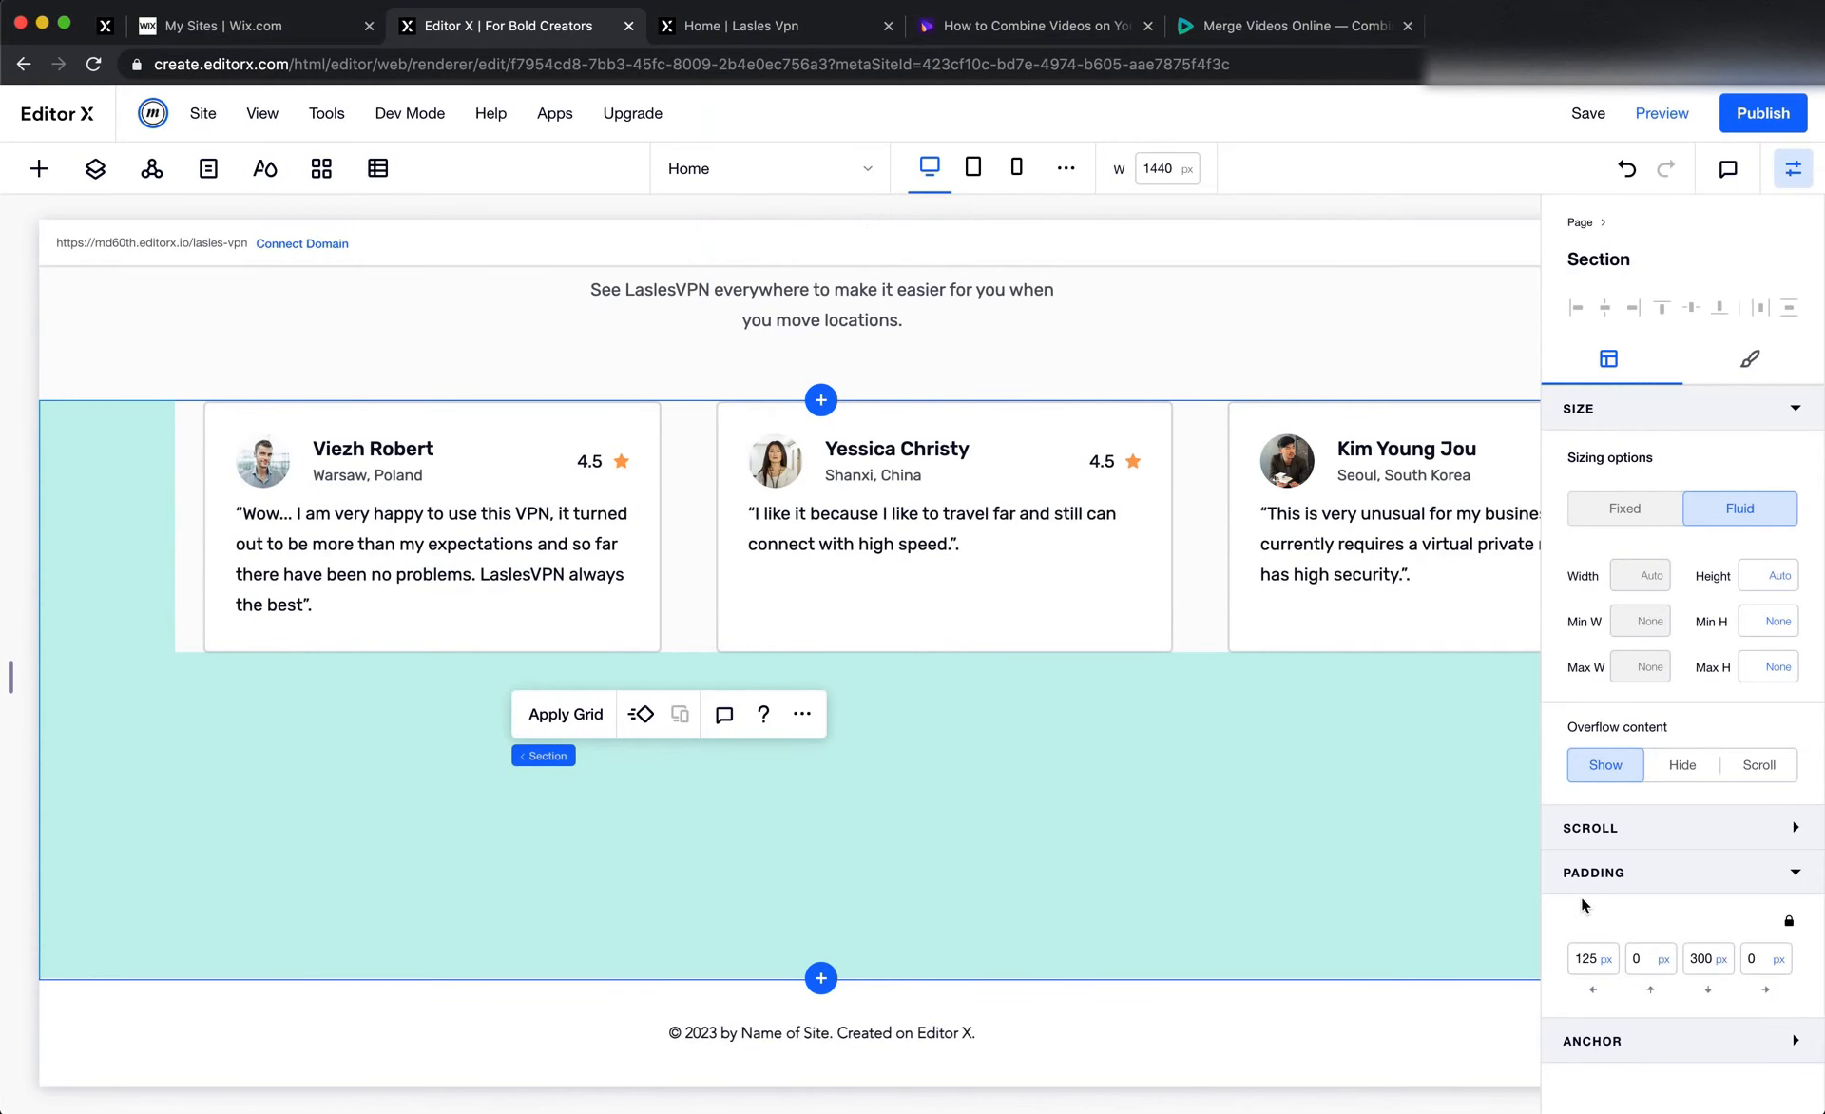
Set the bottom padding of the Editor X testimonial repeater section to 190 px
double_click(1703, 960)
text(190)
key(Return)
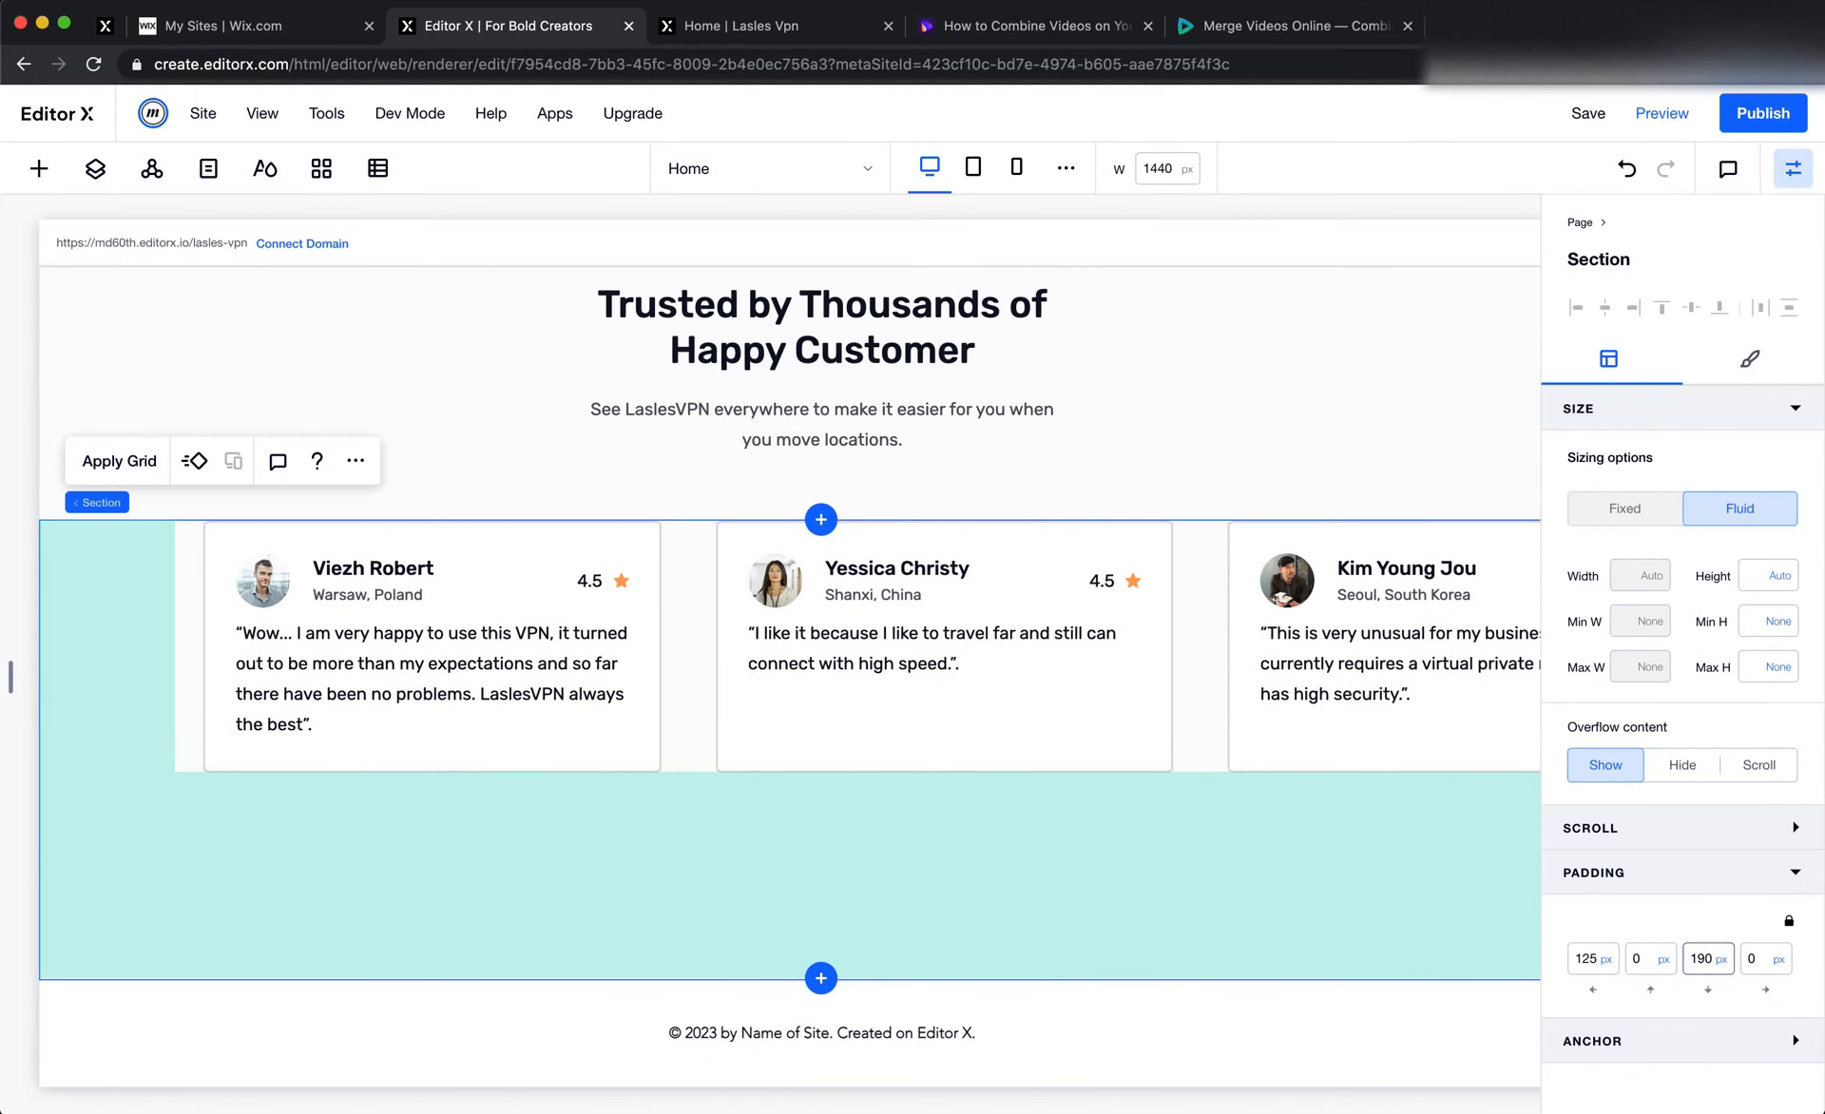
Add a blank section below the testimonial repeater section in Editor X and check the subscribe banner in Figma
click(823, 978)
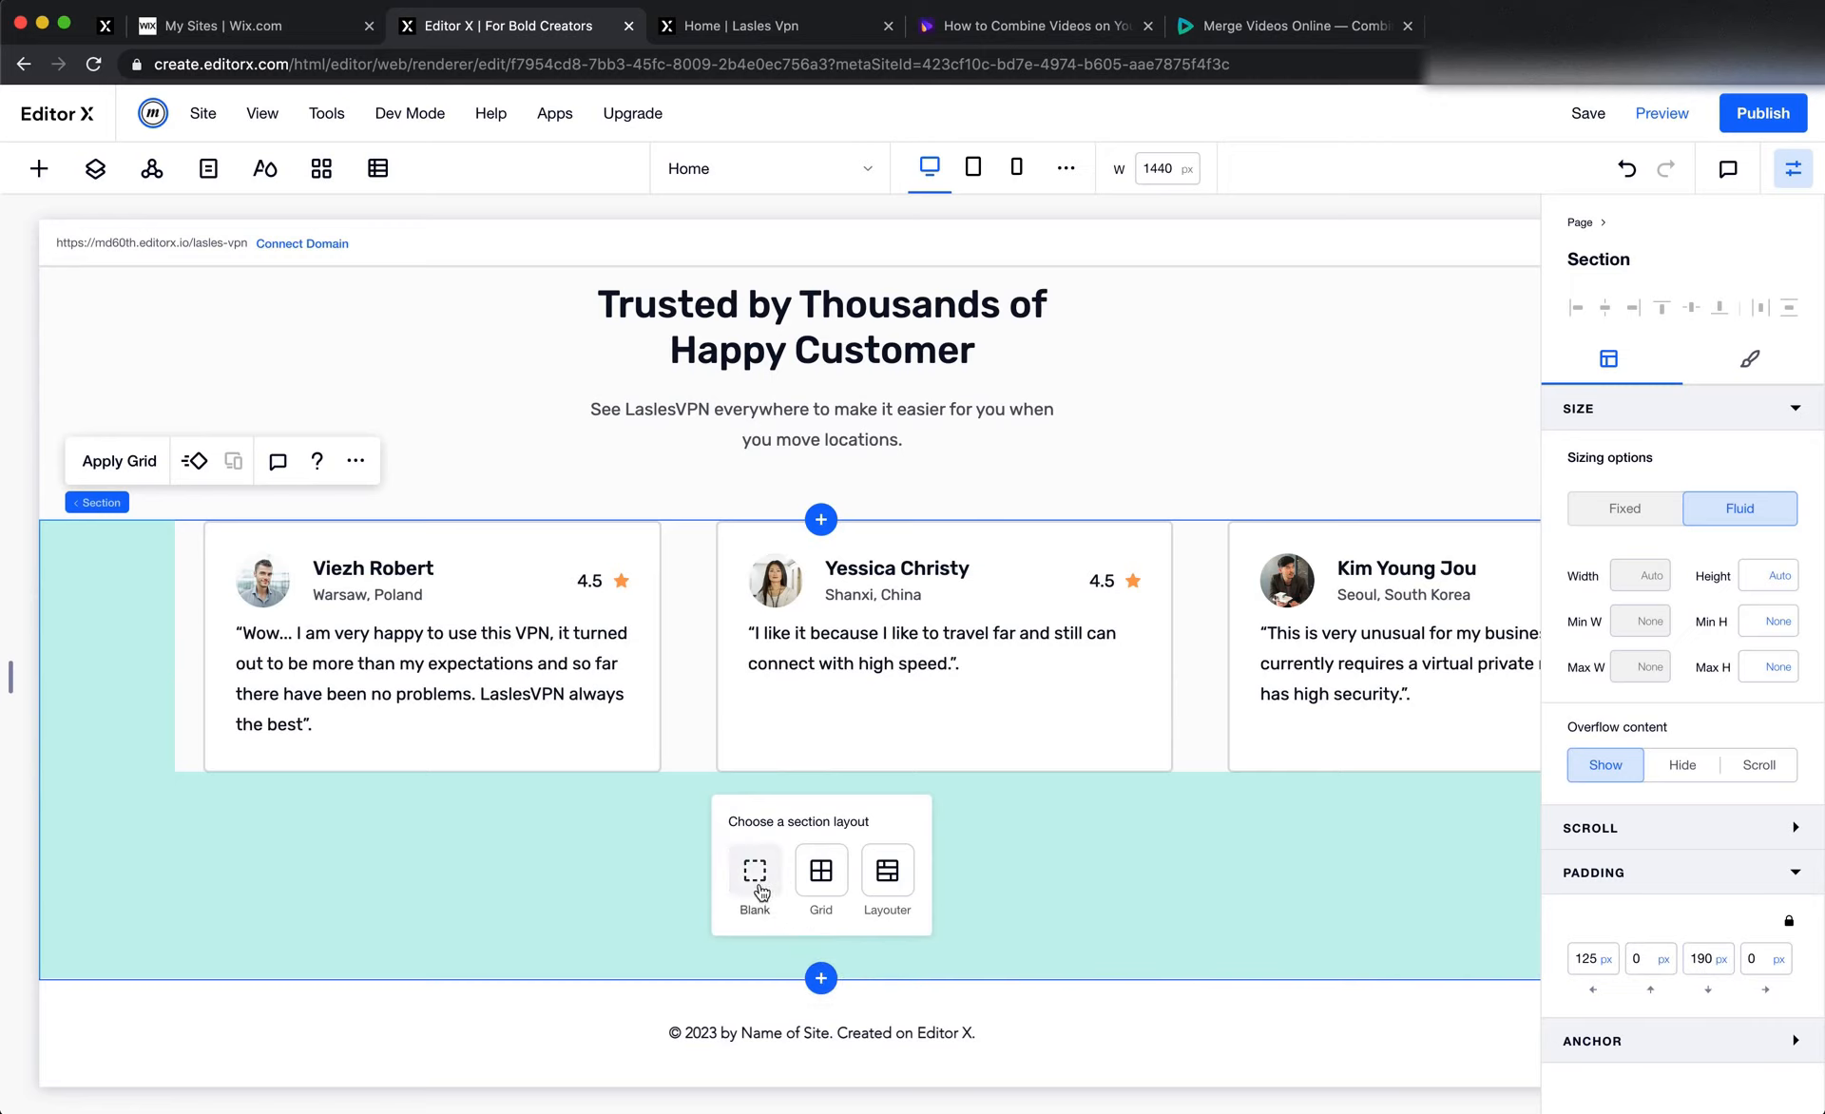
click(758, 882)
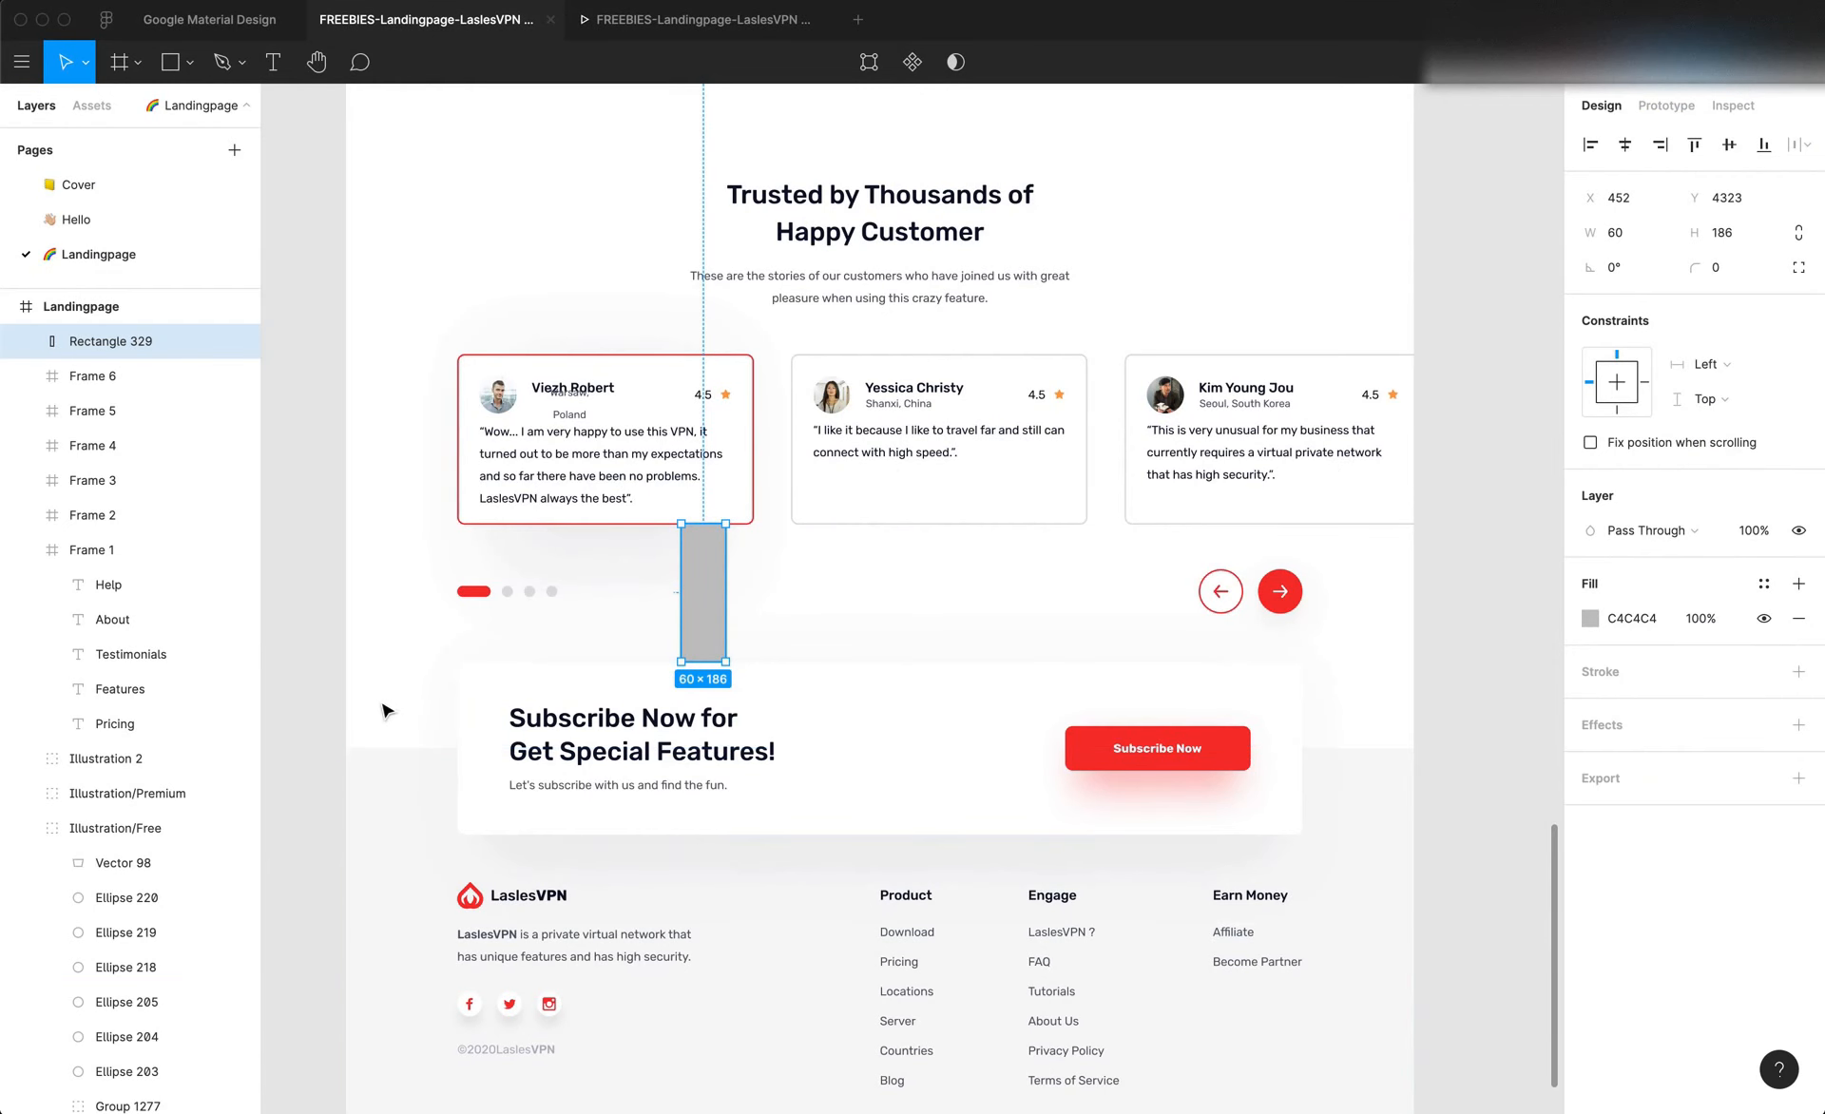
scroll(304, 699, up, 5)
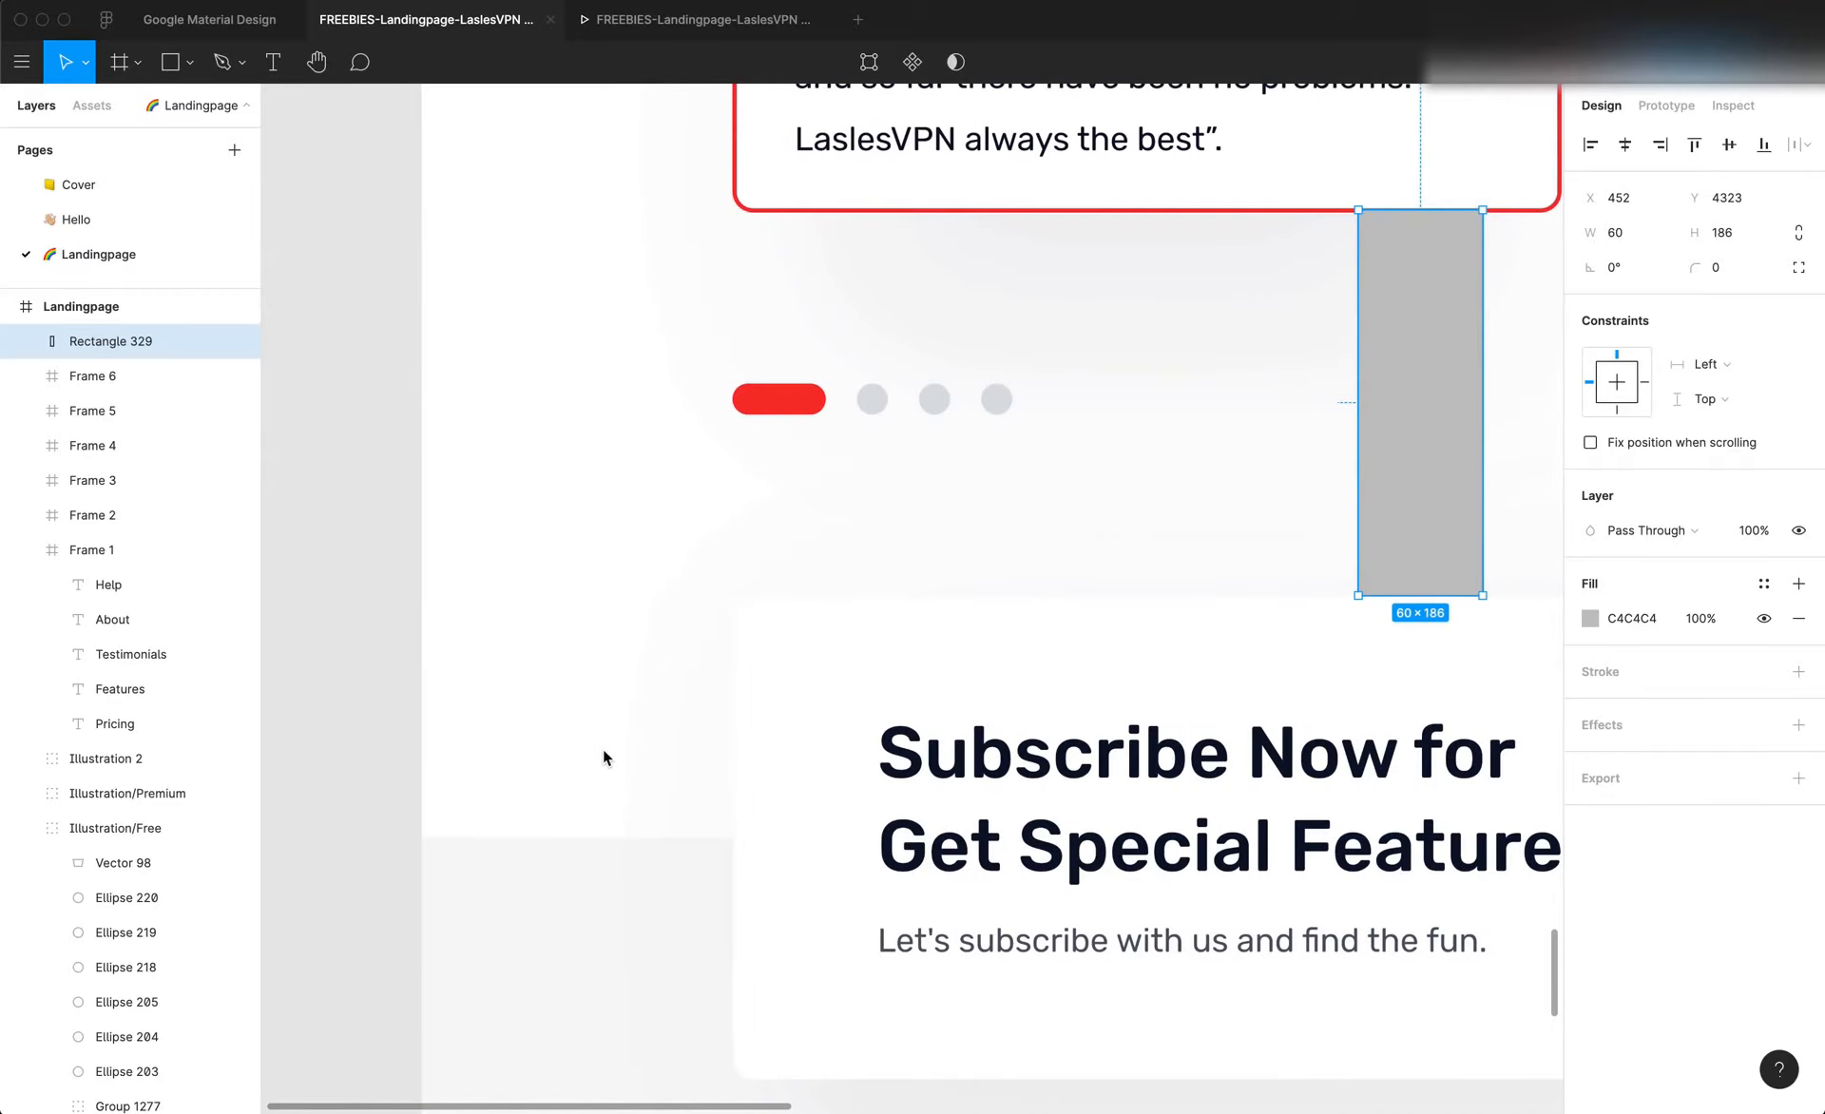
scroll(598, 747, down, 3)
scroll(593, 745, down, 5)
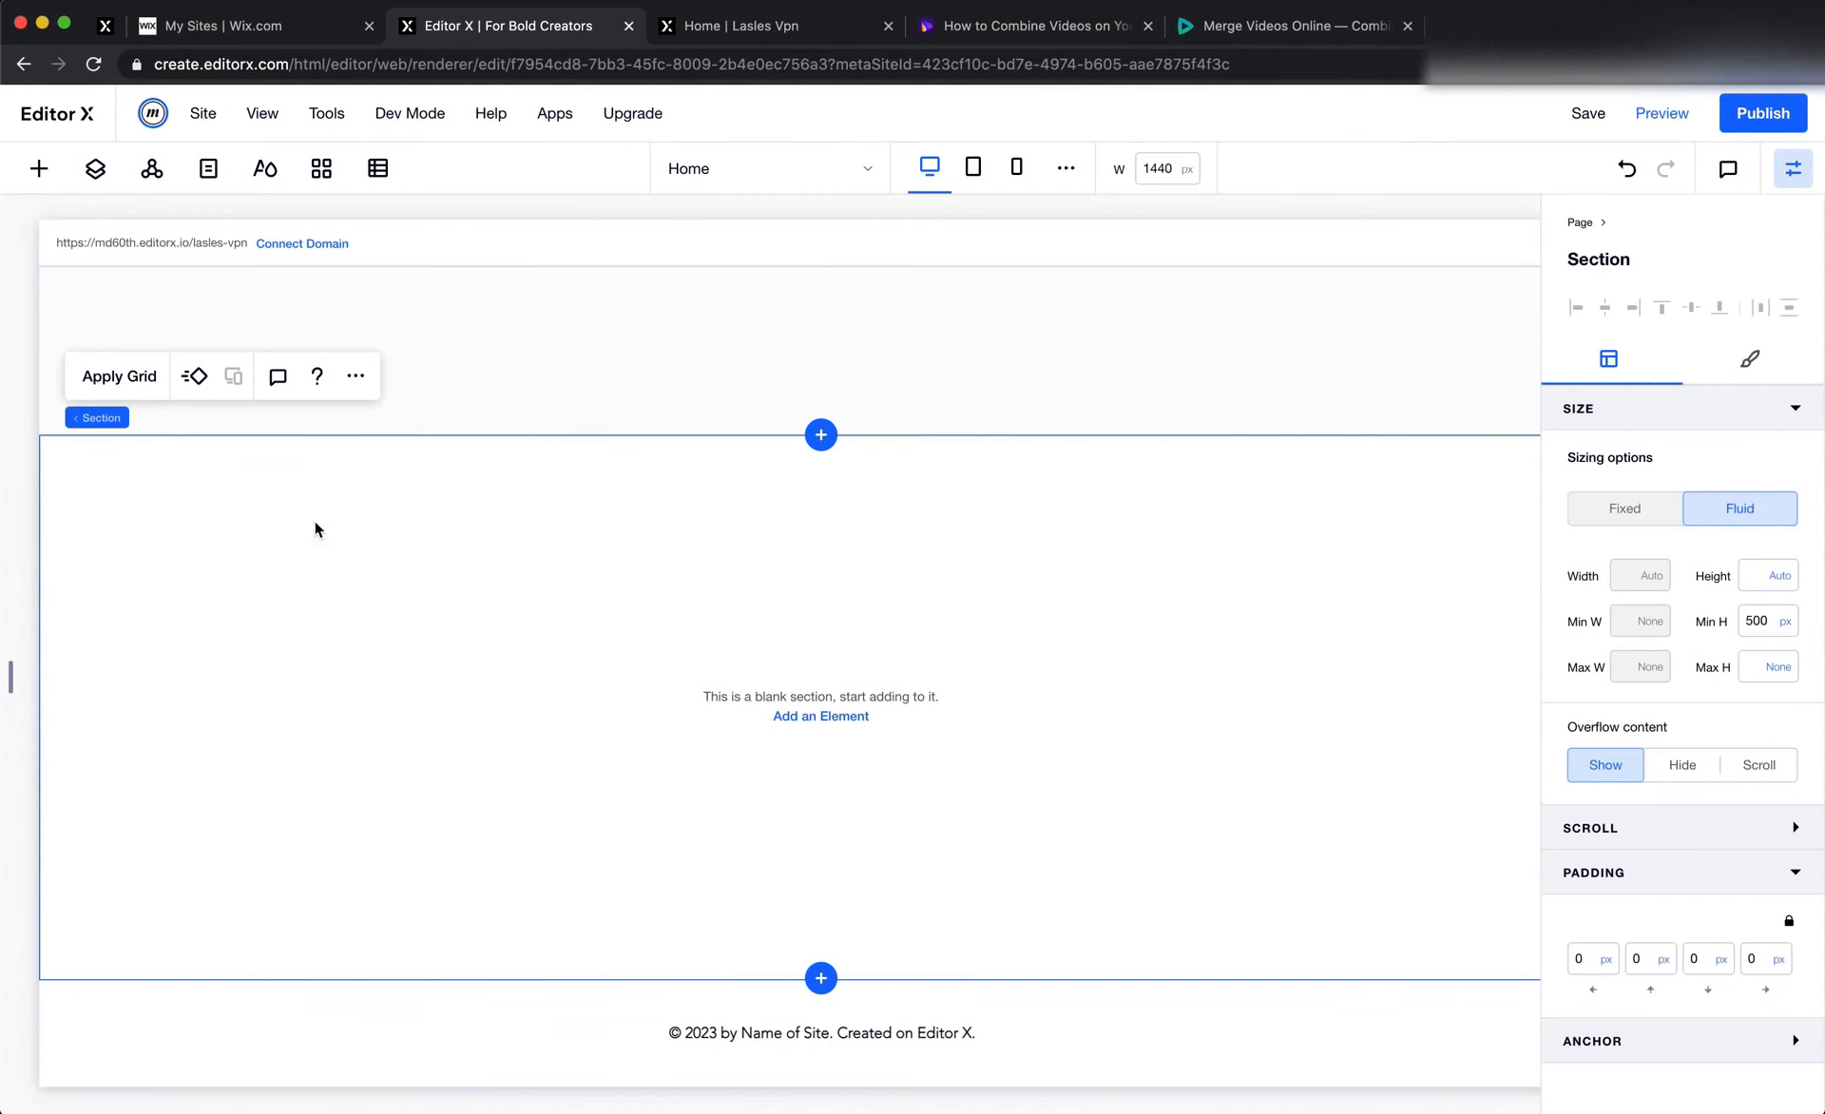
Apply a 1x2 grid layout to the new blank section
click(92, 369)
click(829, 620)
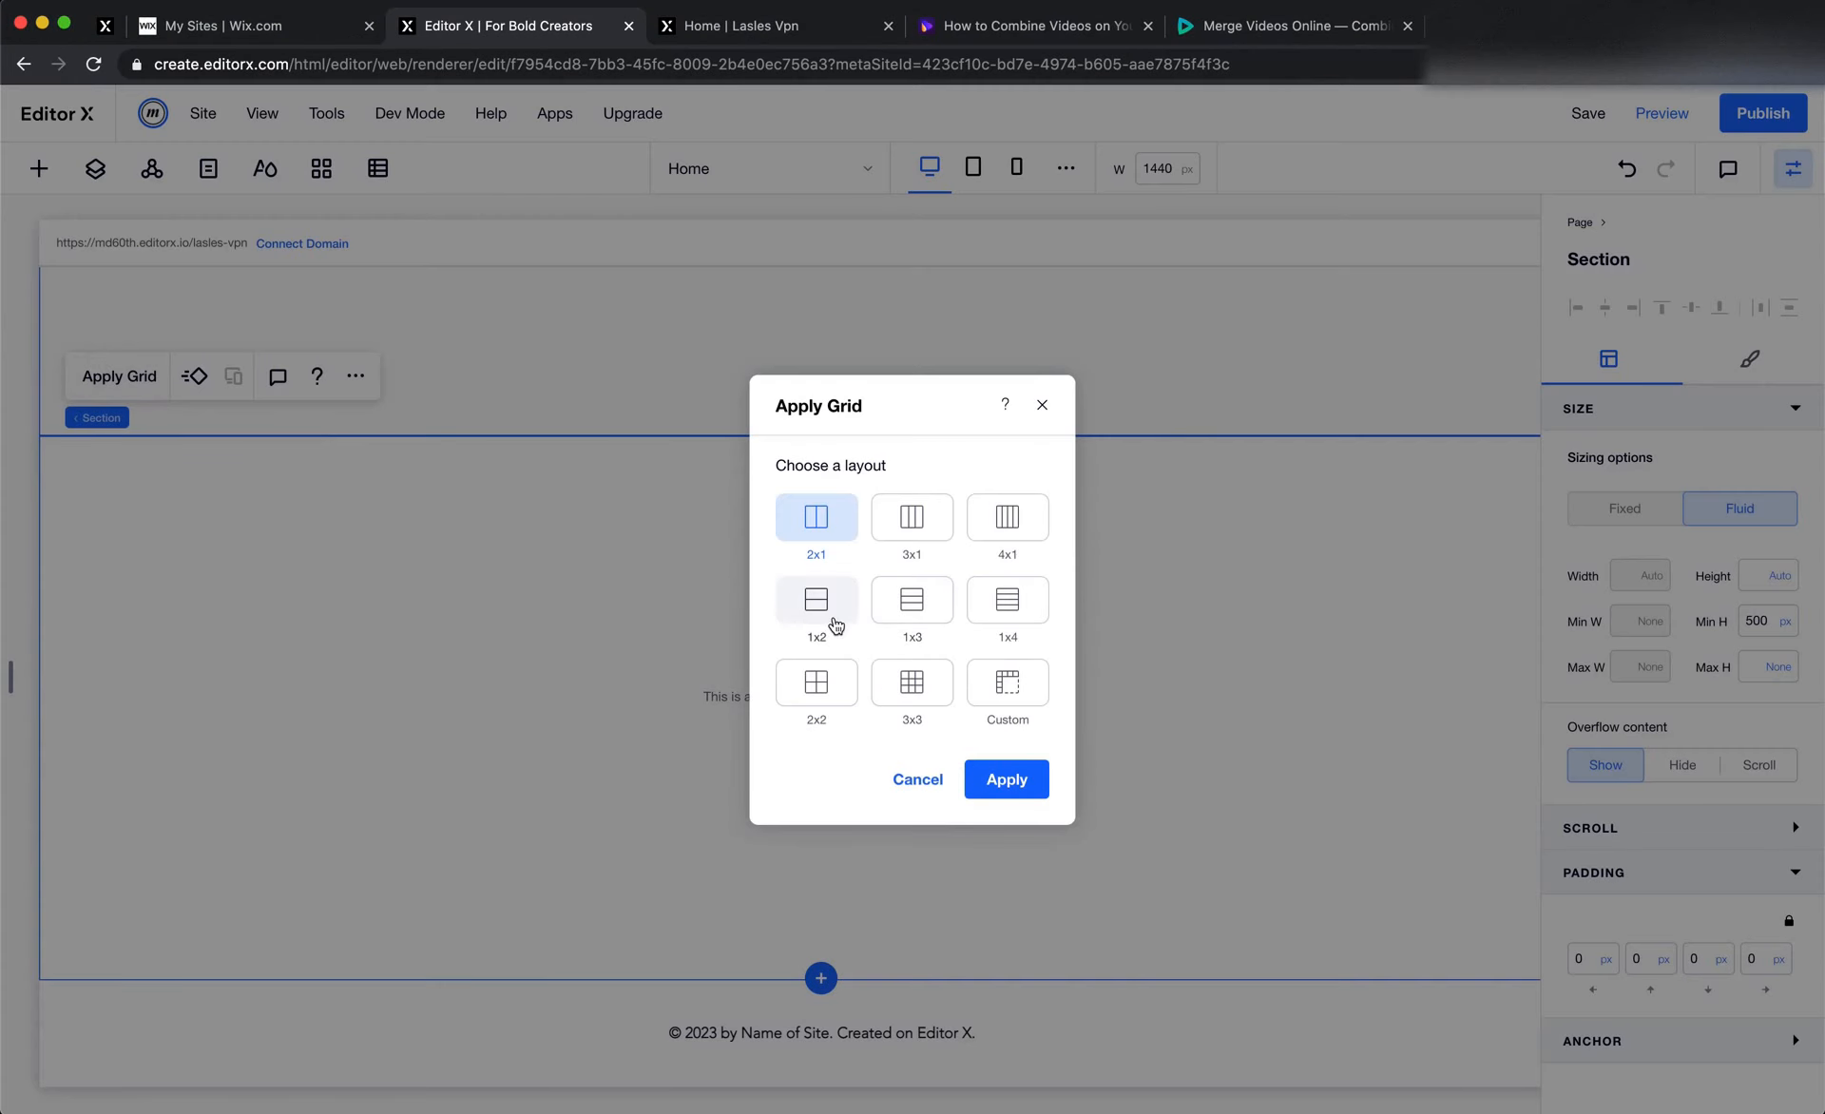
click(1034, 779)
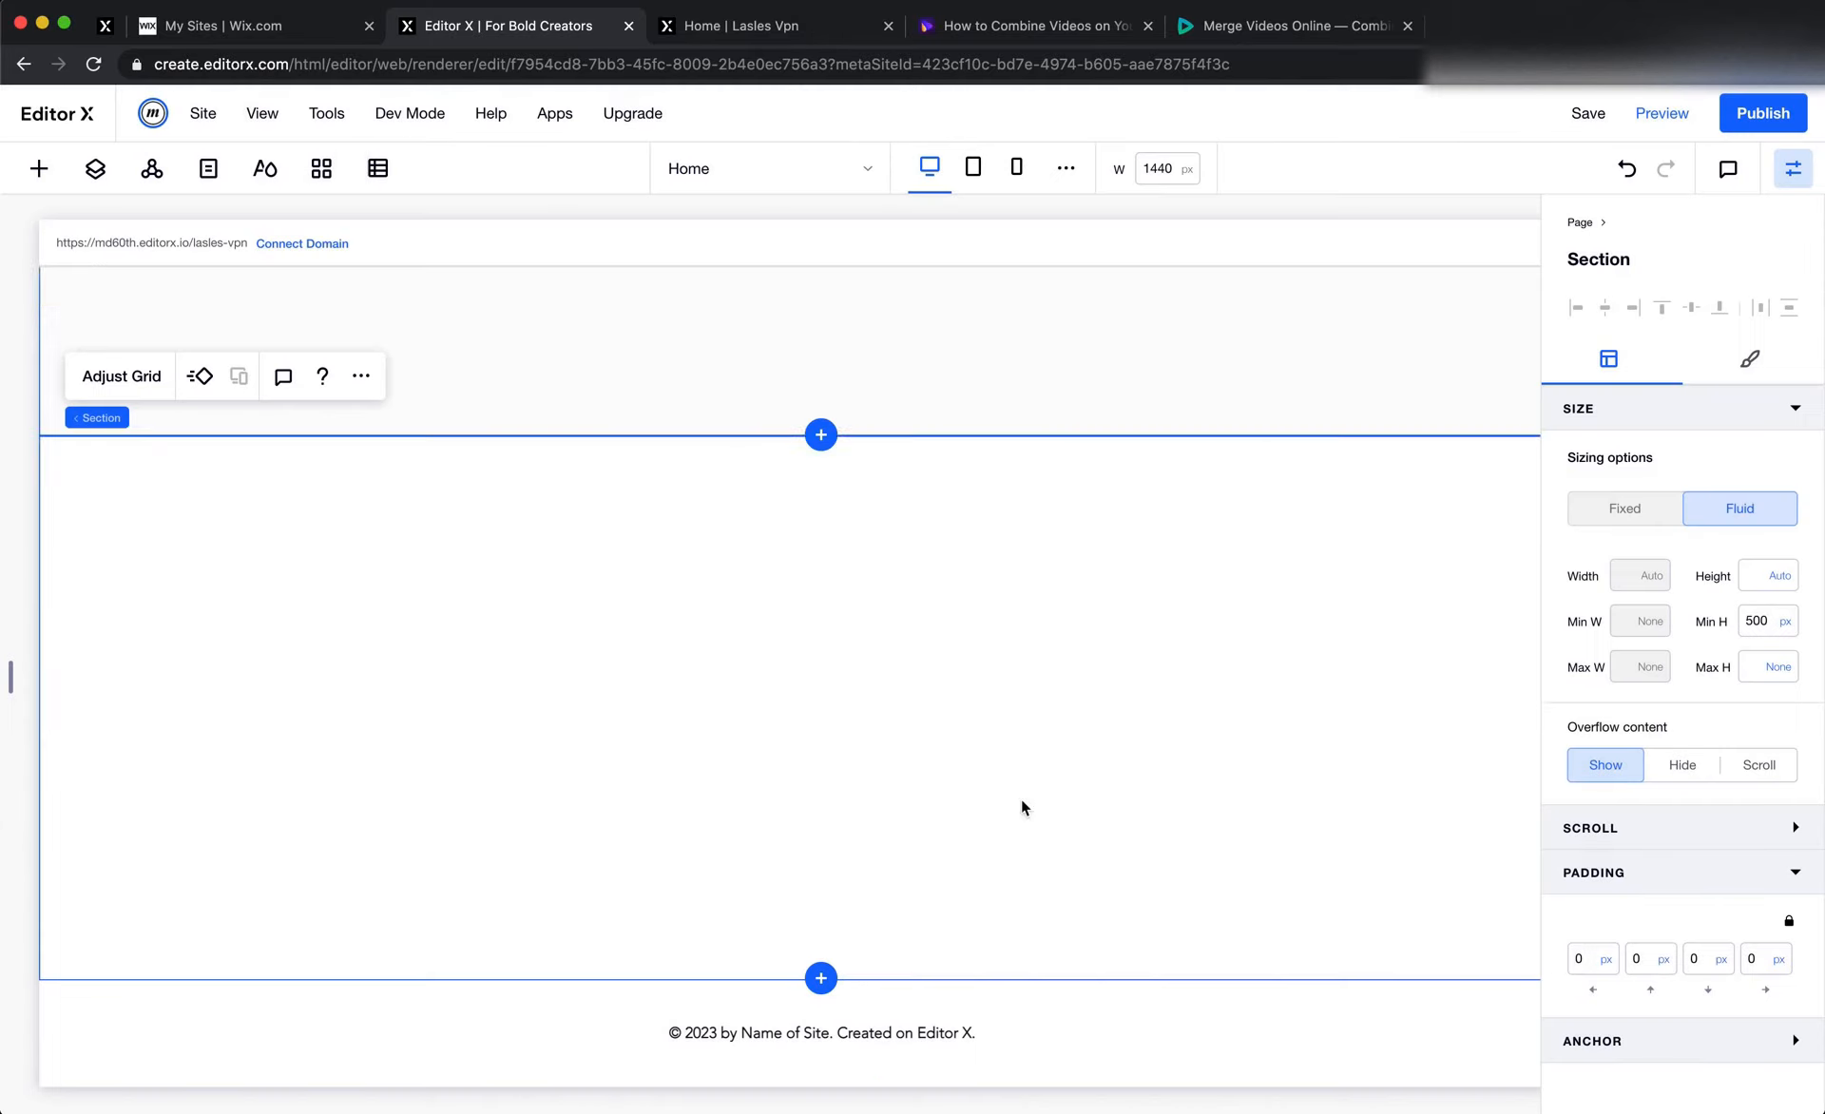
Add a container to the lower row of the new section's grid
click(39, 171)
drag(406, 578, 764, 861)
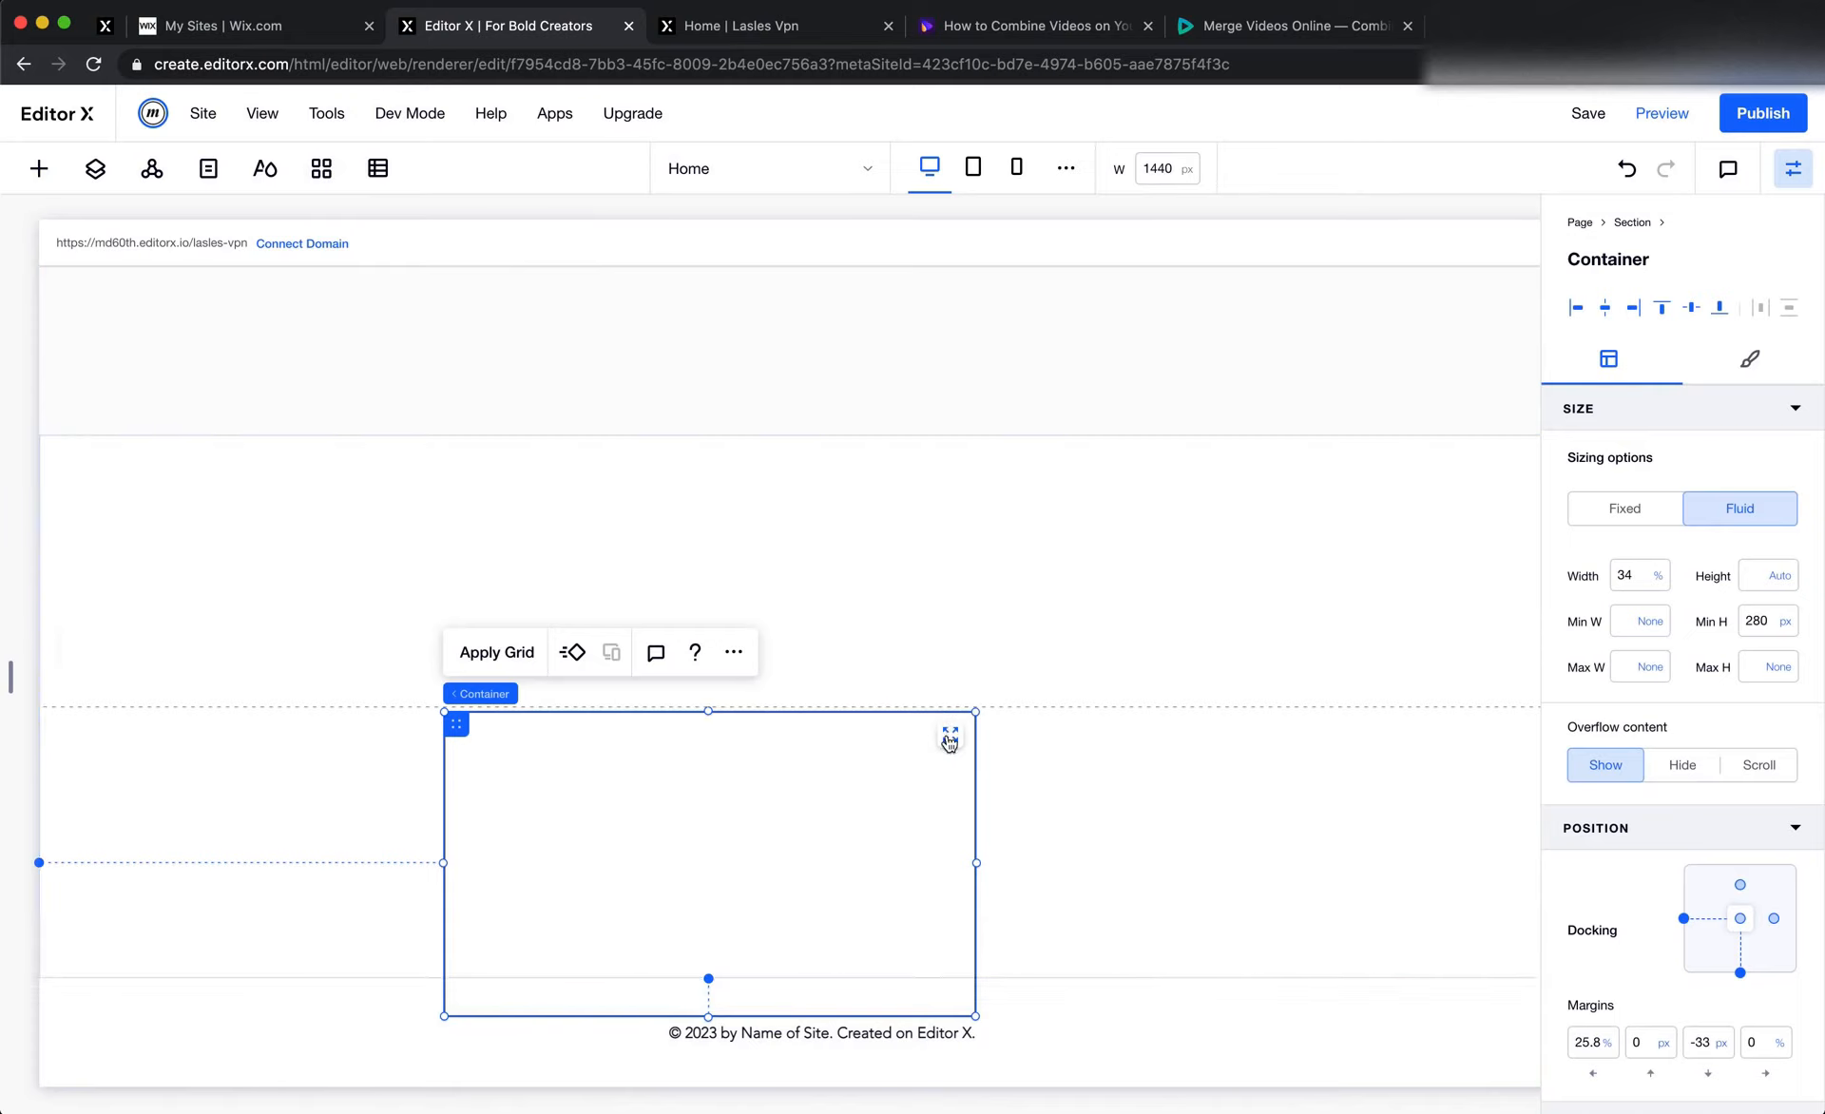
Stretch the container to fill the lower grid row and set its border width to 0 px
click(949, 733)
click(1731, 360)
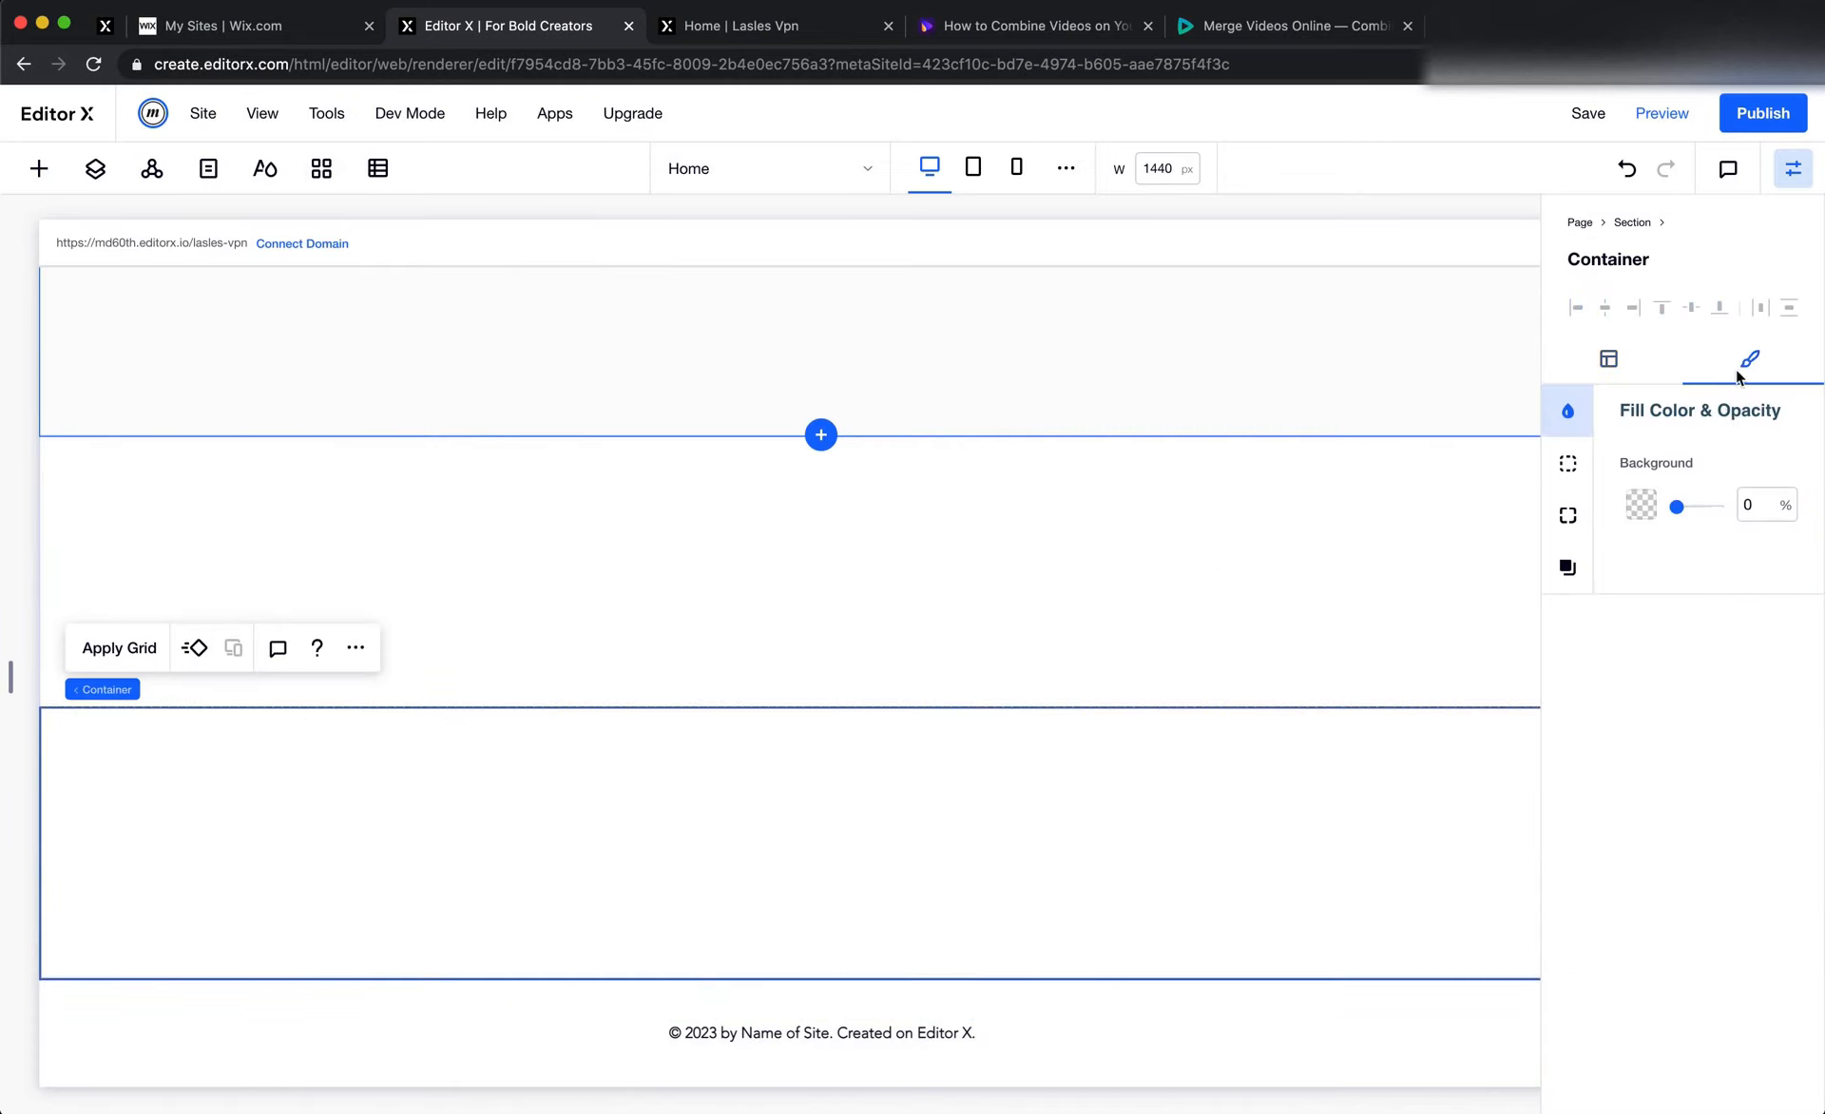
click(1570, 526)
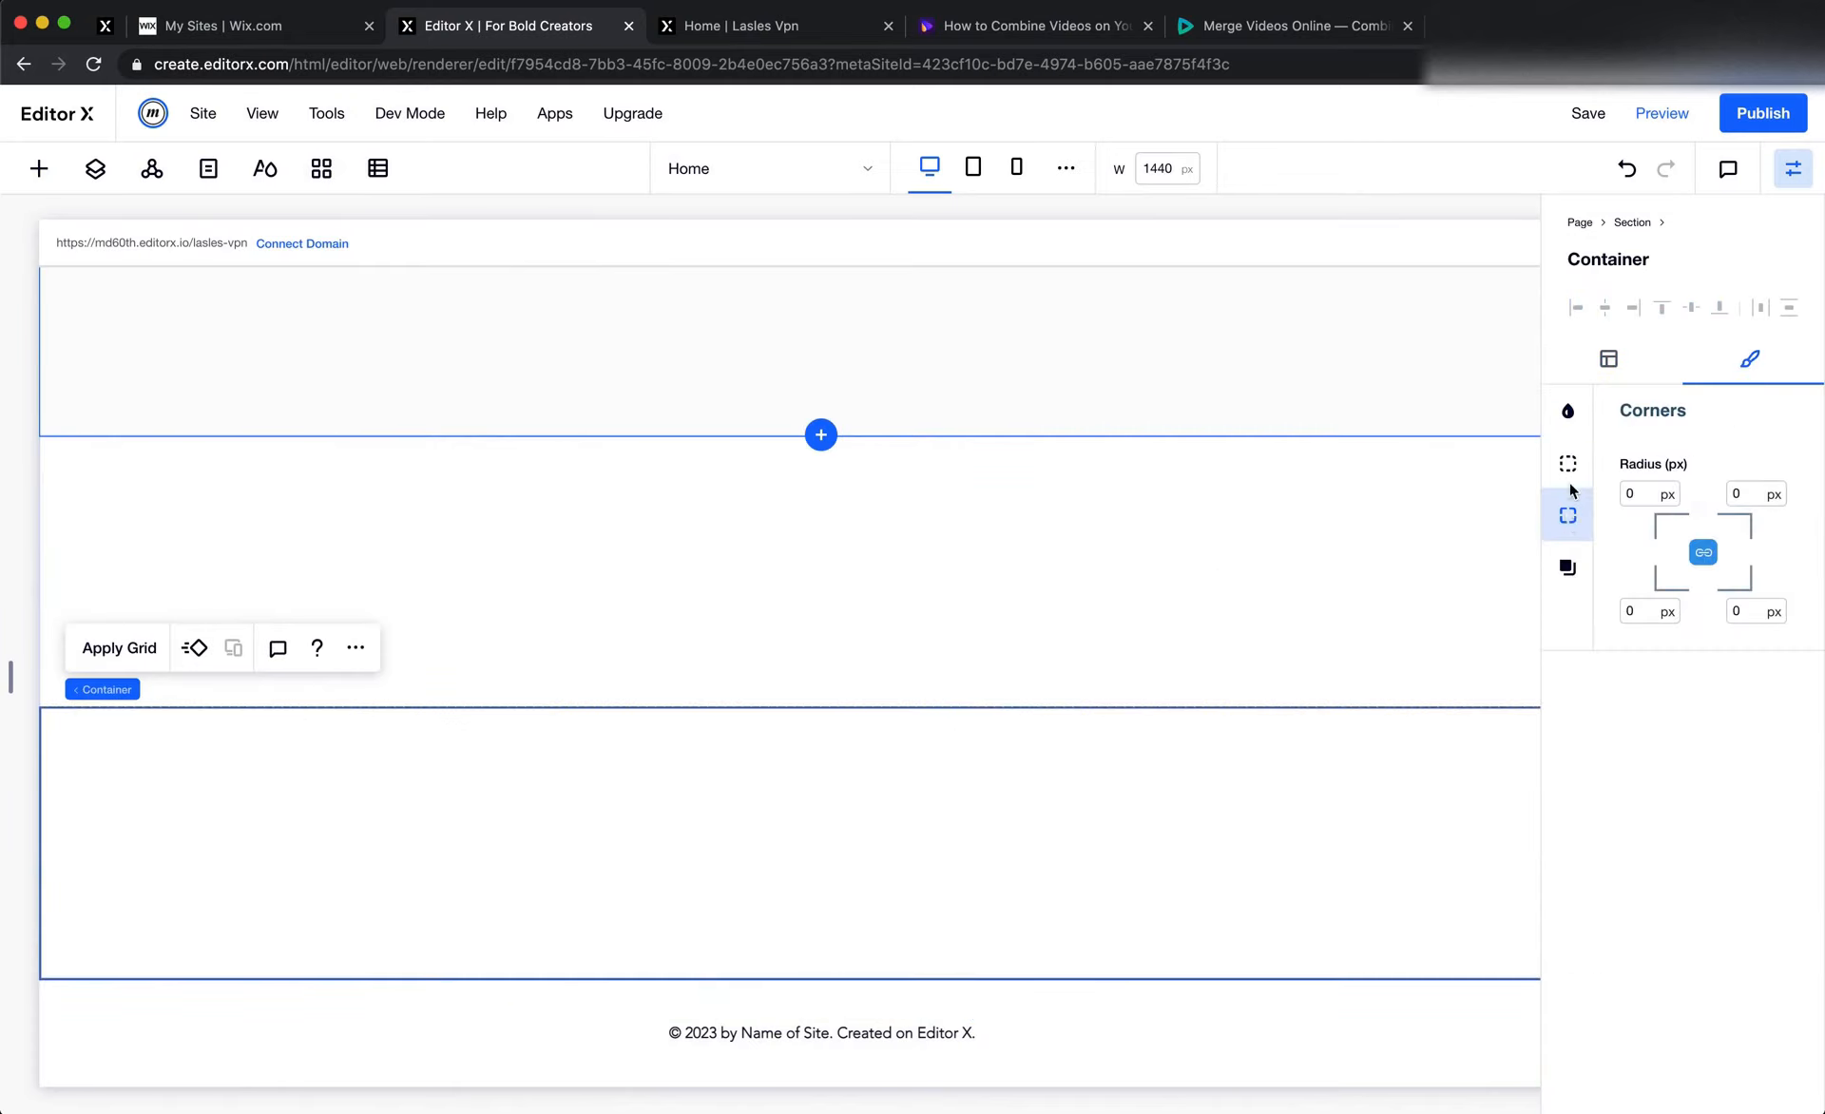
click(1569, 474)
text(0)
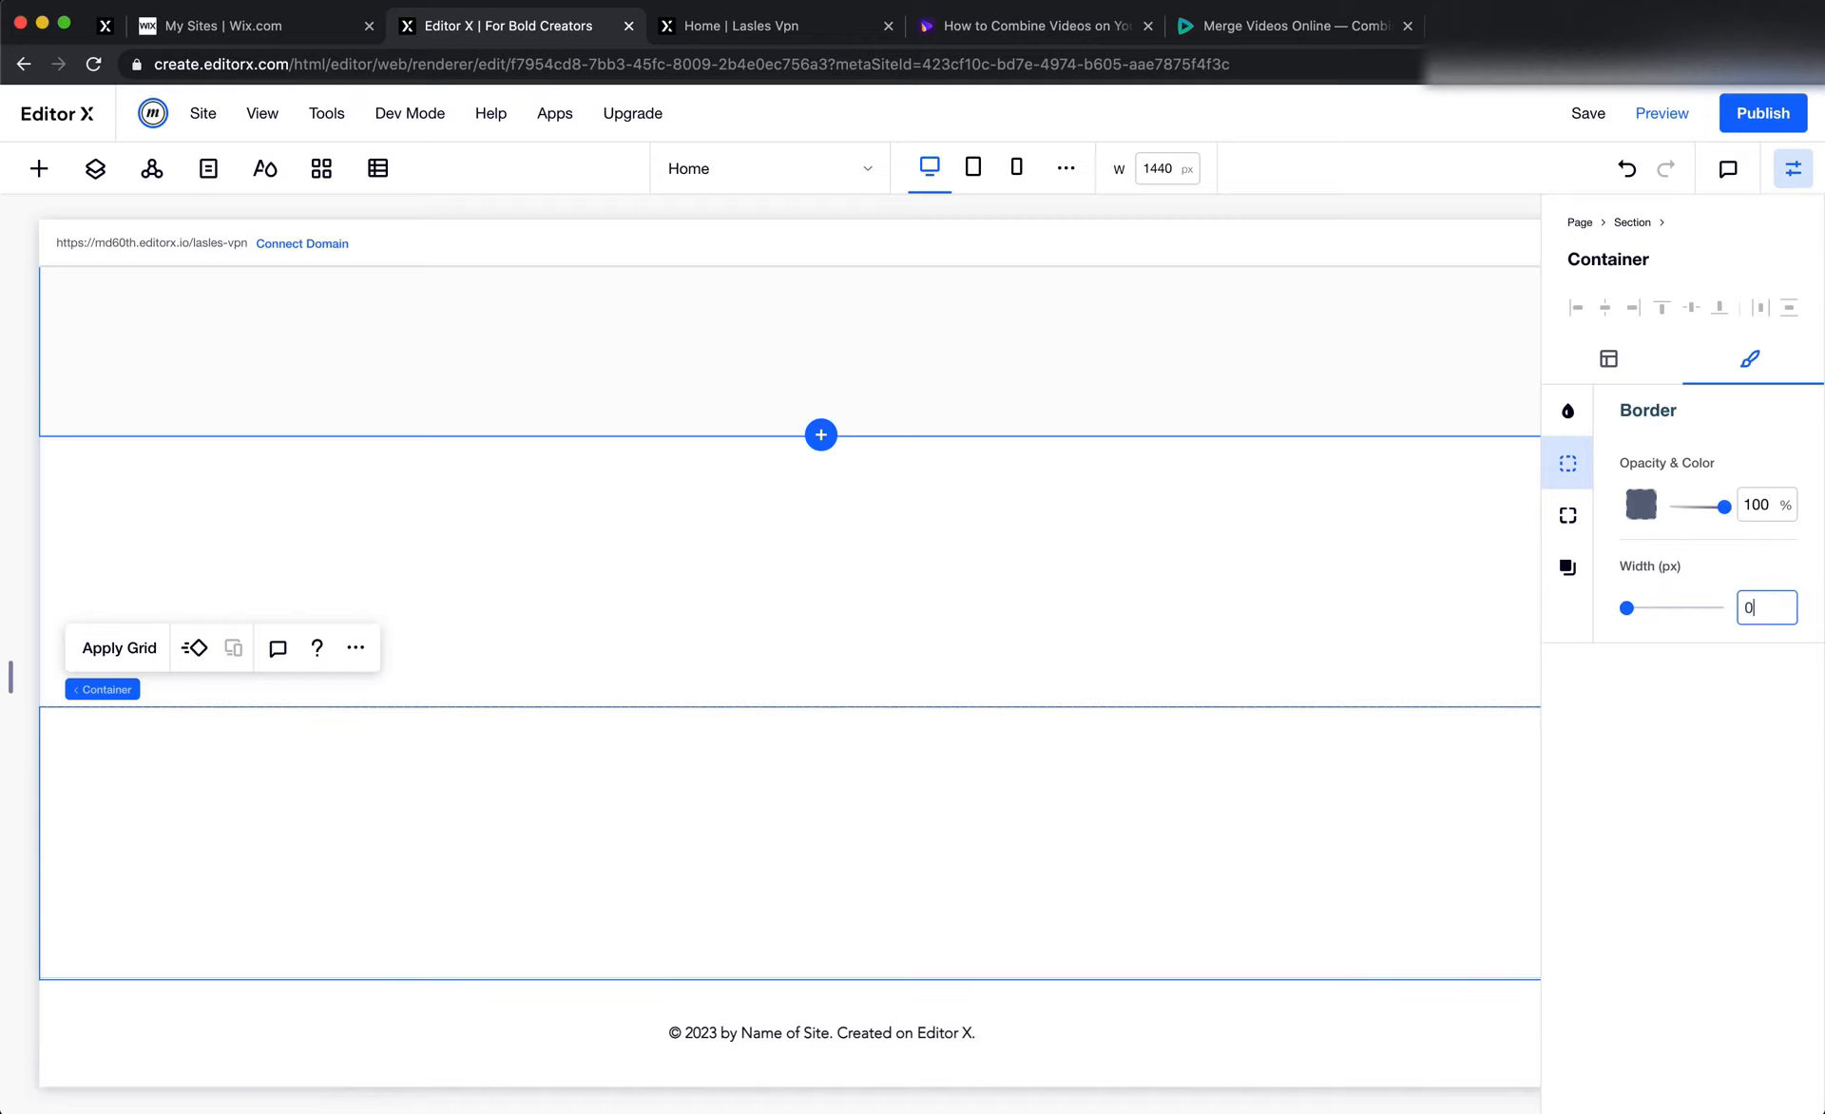
Fill the stretched container in the lower row with the light grey #EEEFF2
click(1568, 410)
click(1641, 505)
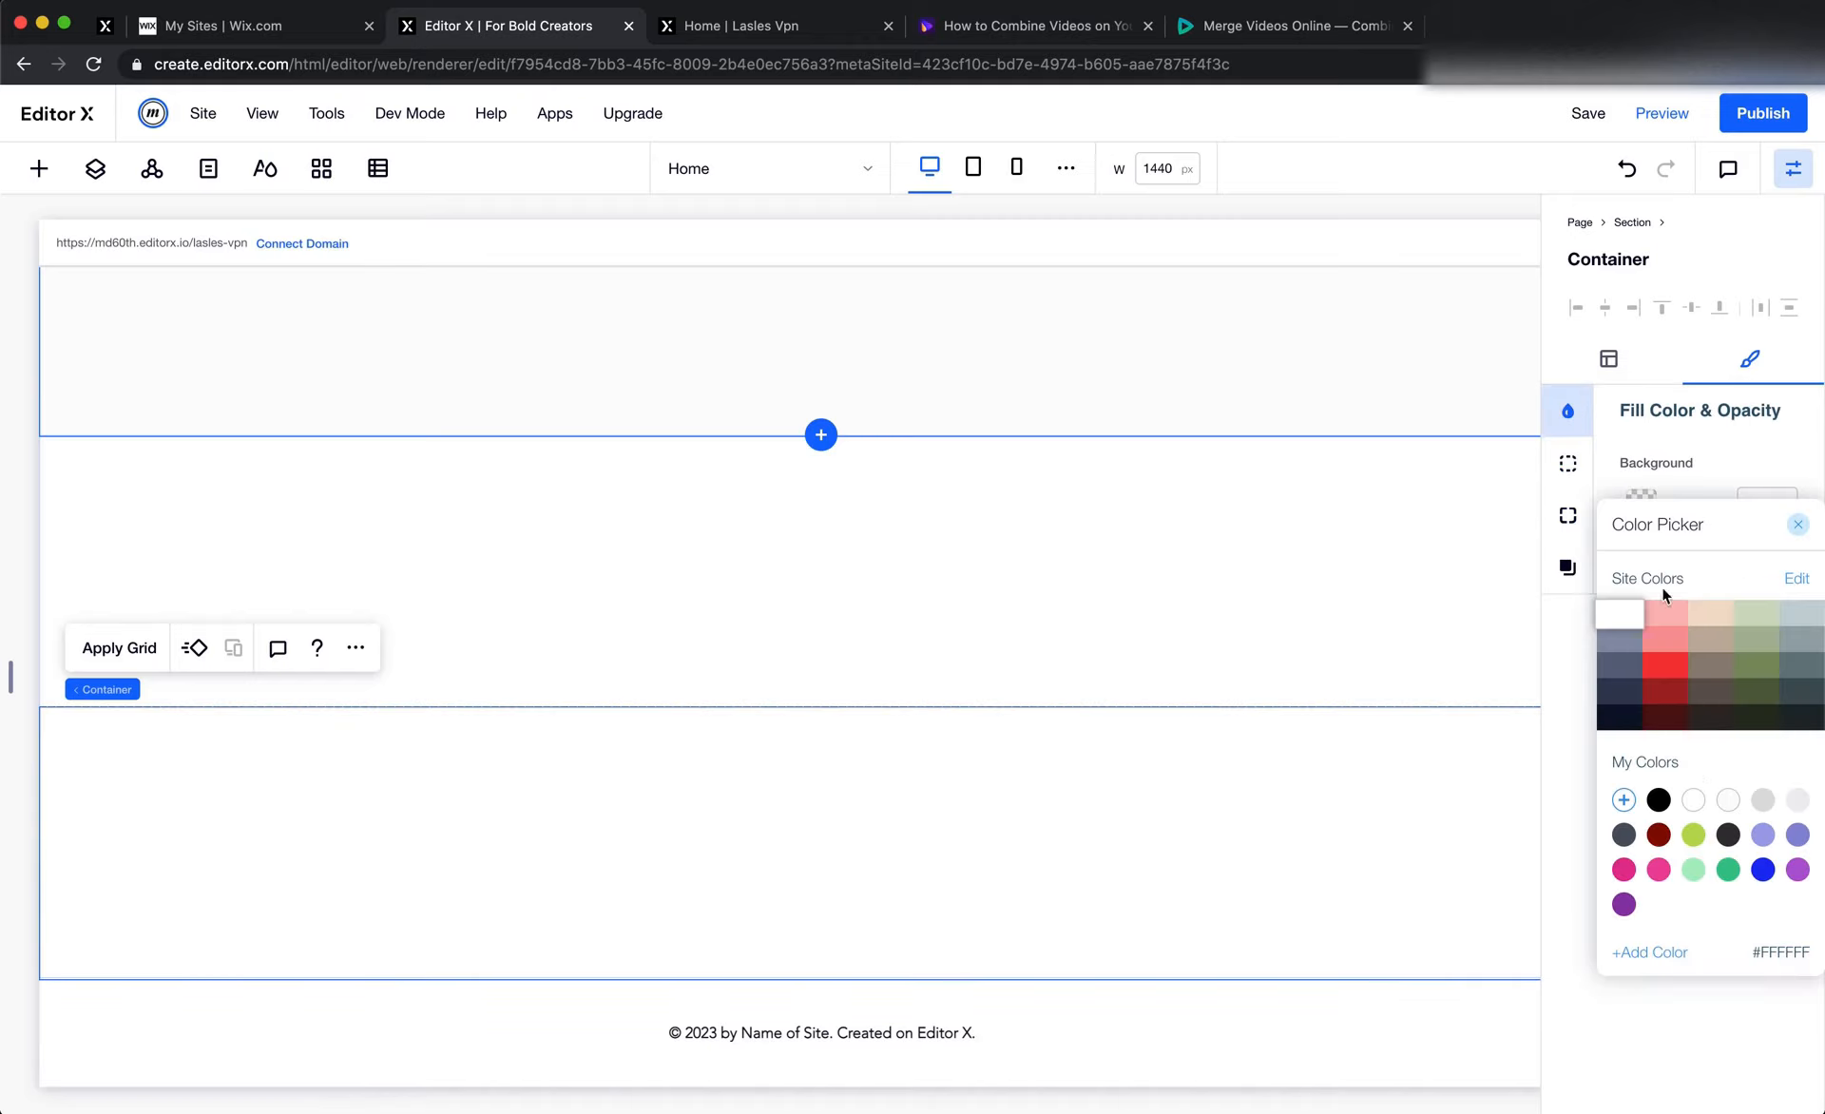
click(1761, 801)
click(1796, 800)
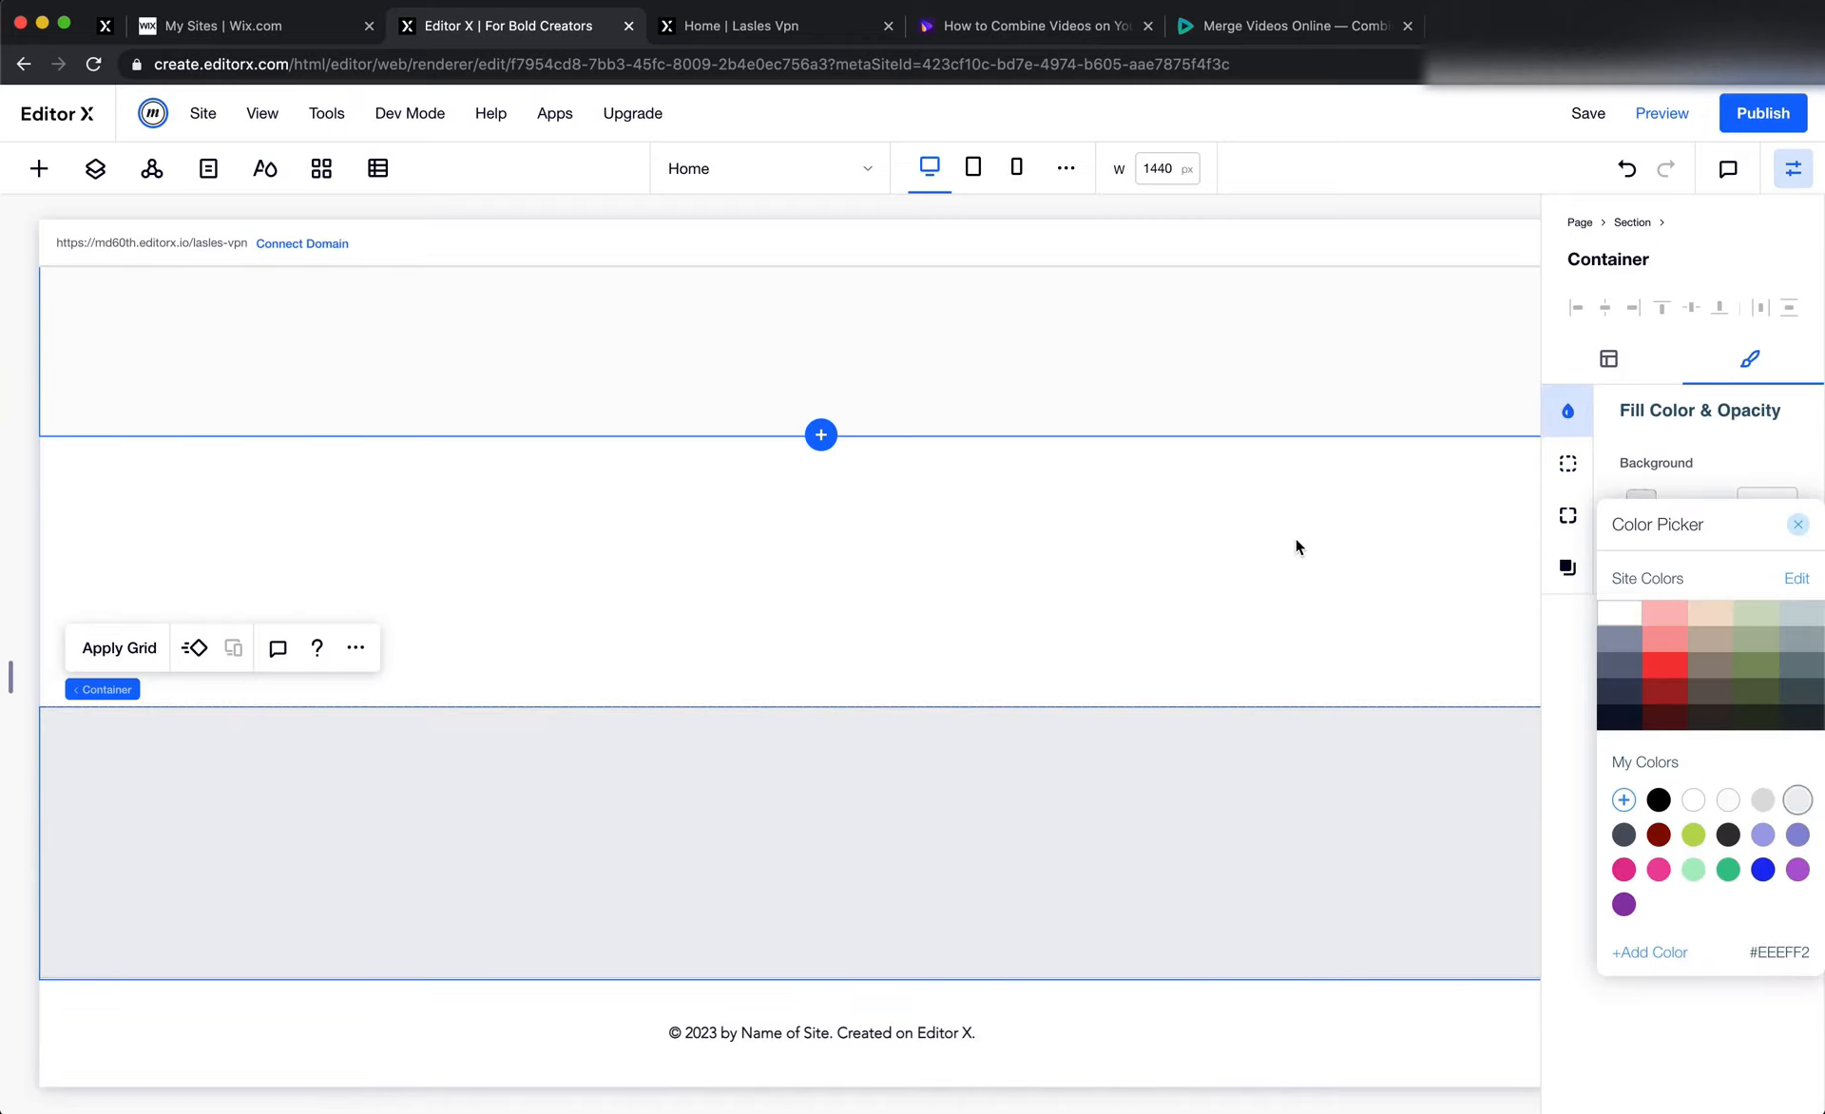
click(1290, 538)
click(1243, 586)
Add another container to the section and set its width to the Figma subscribe banner's 1140 px
click(39, 168)
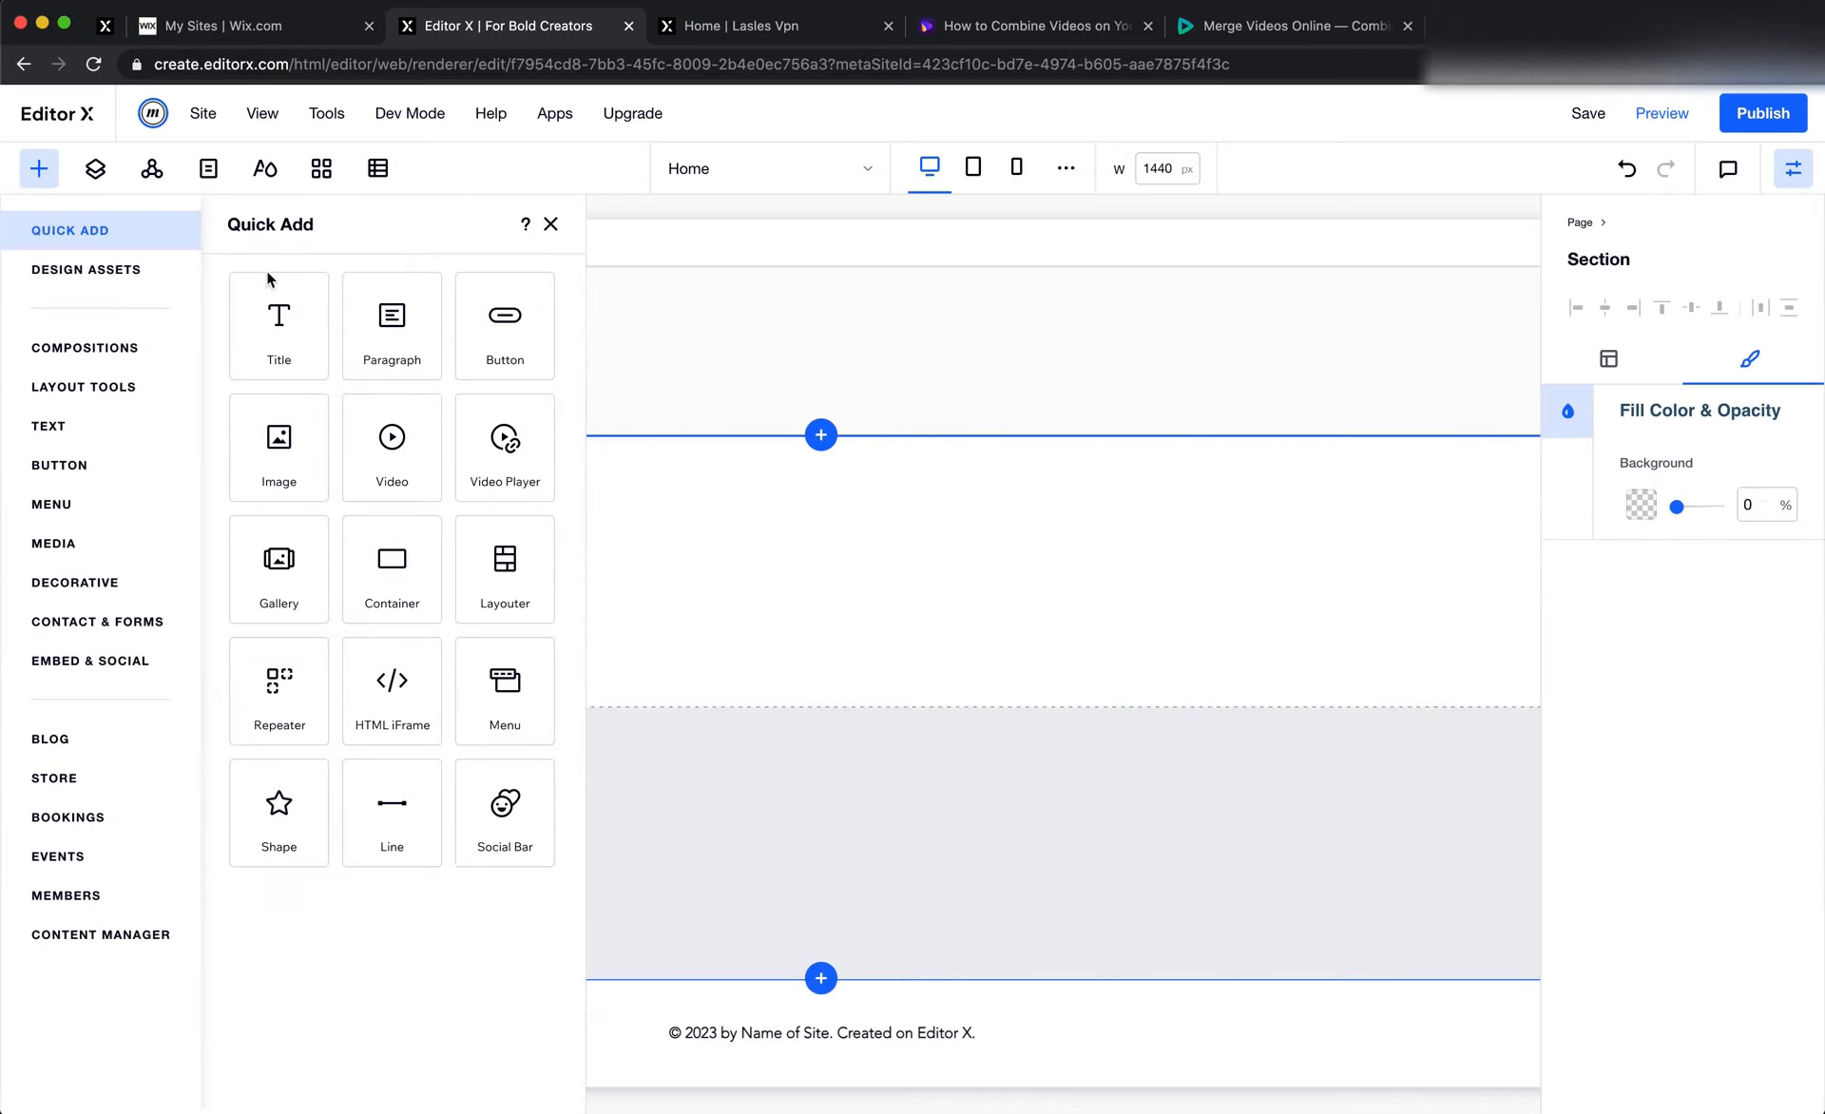
drag(408, 570, 984, 637)
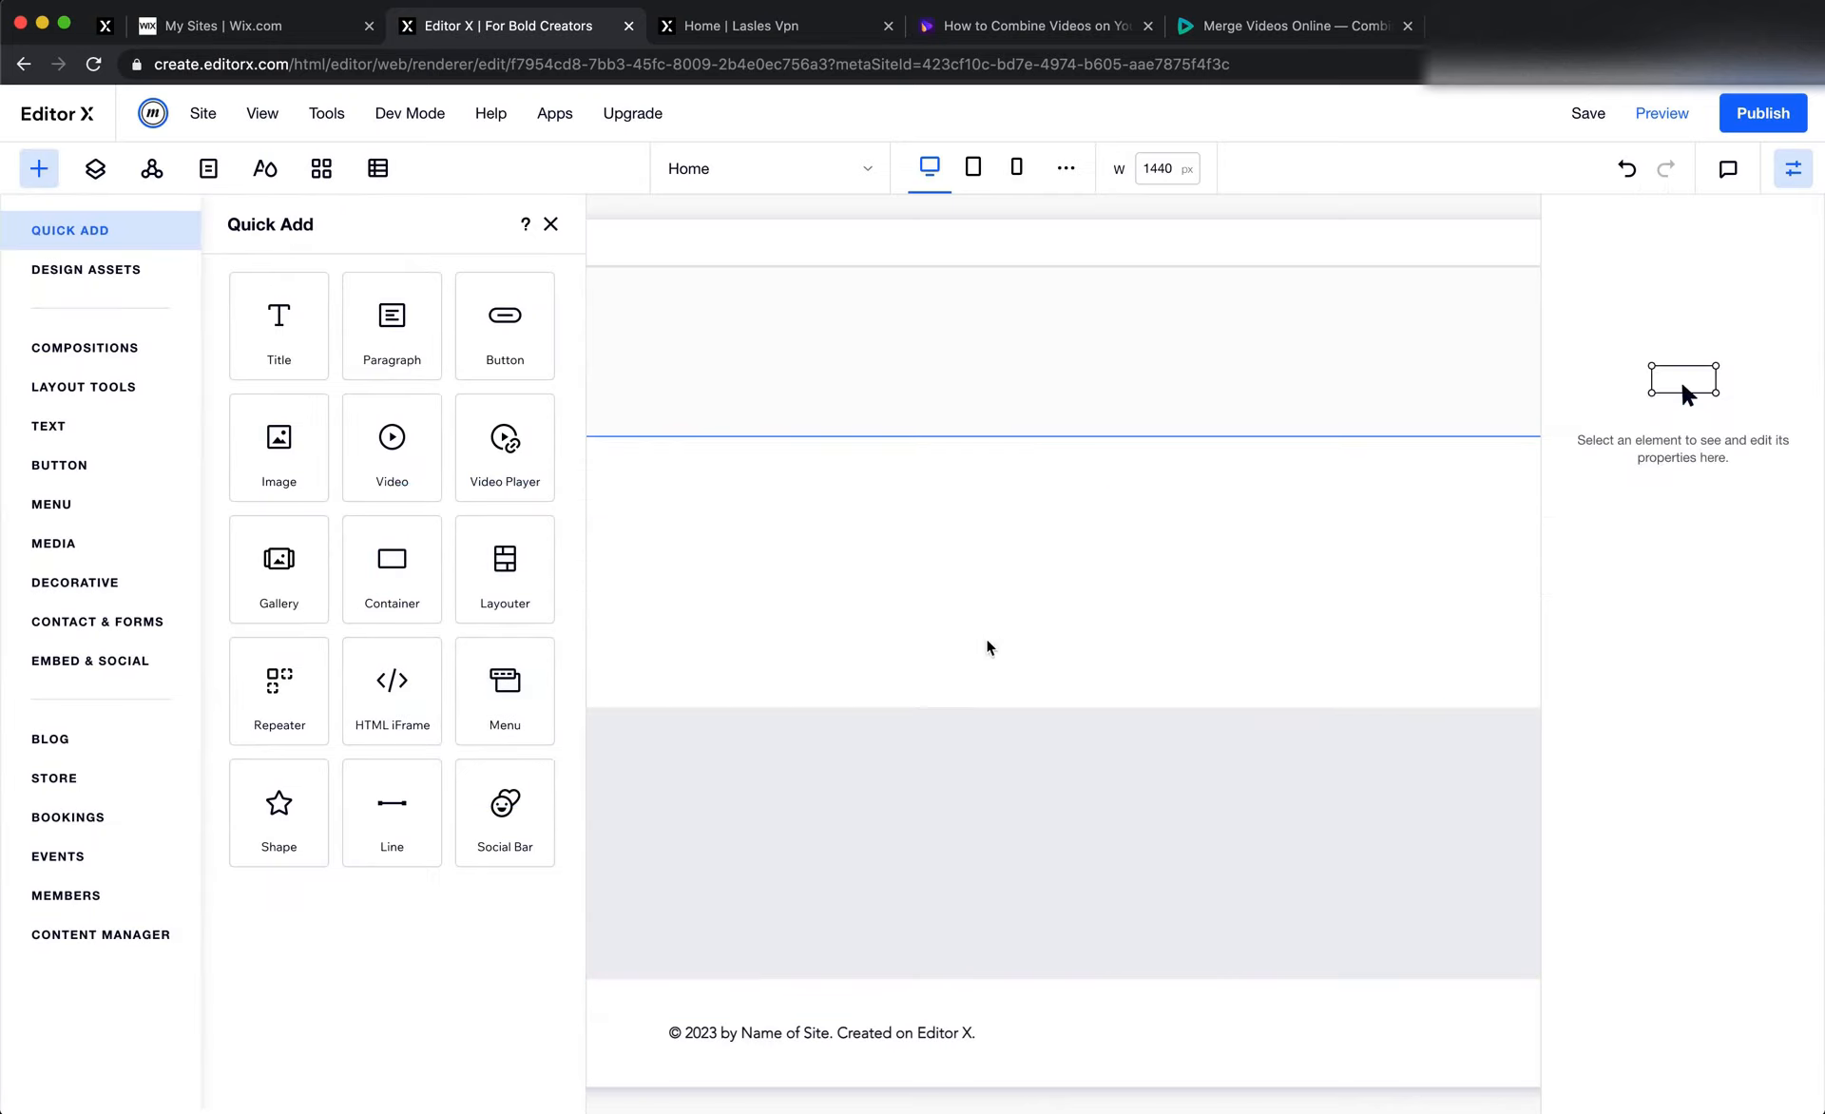
key(super+Tab)
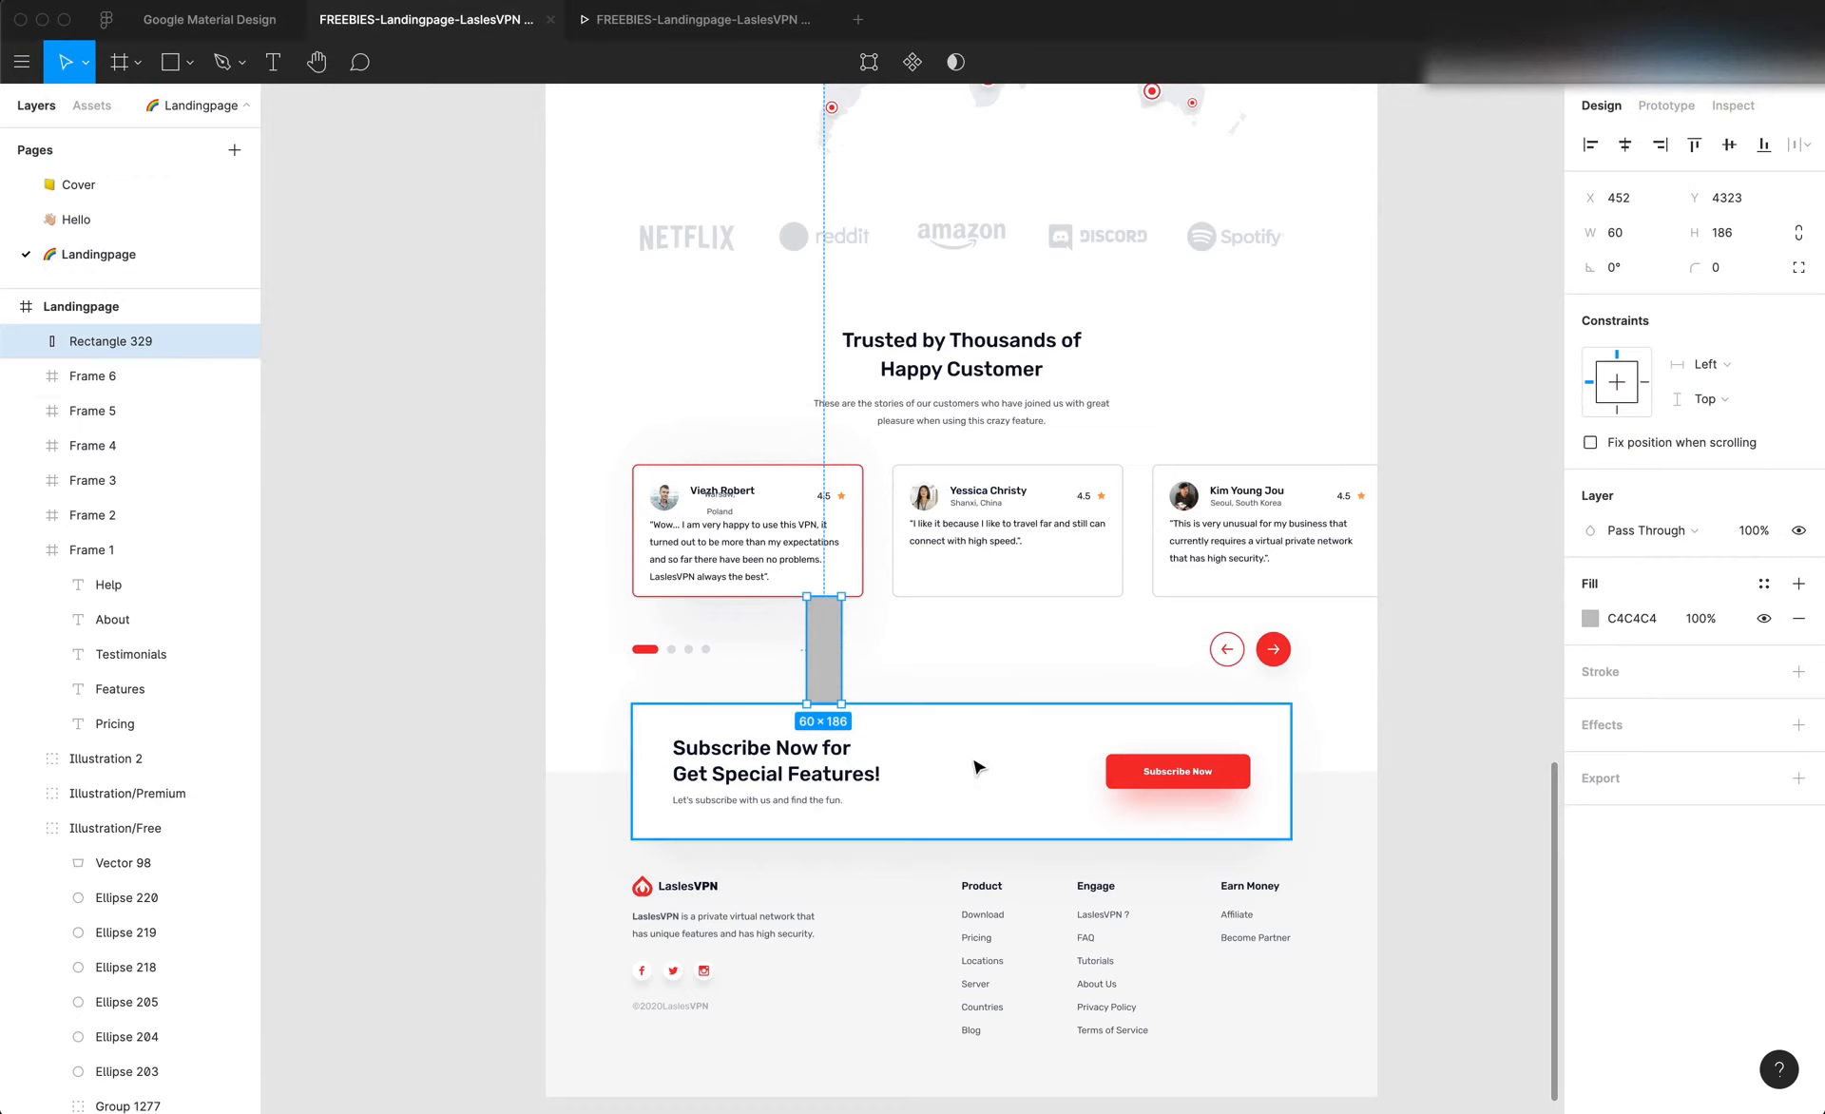
click(999, 710)
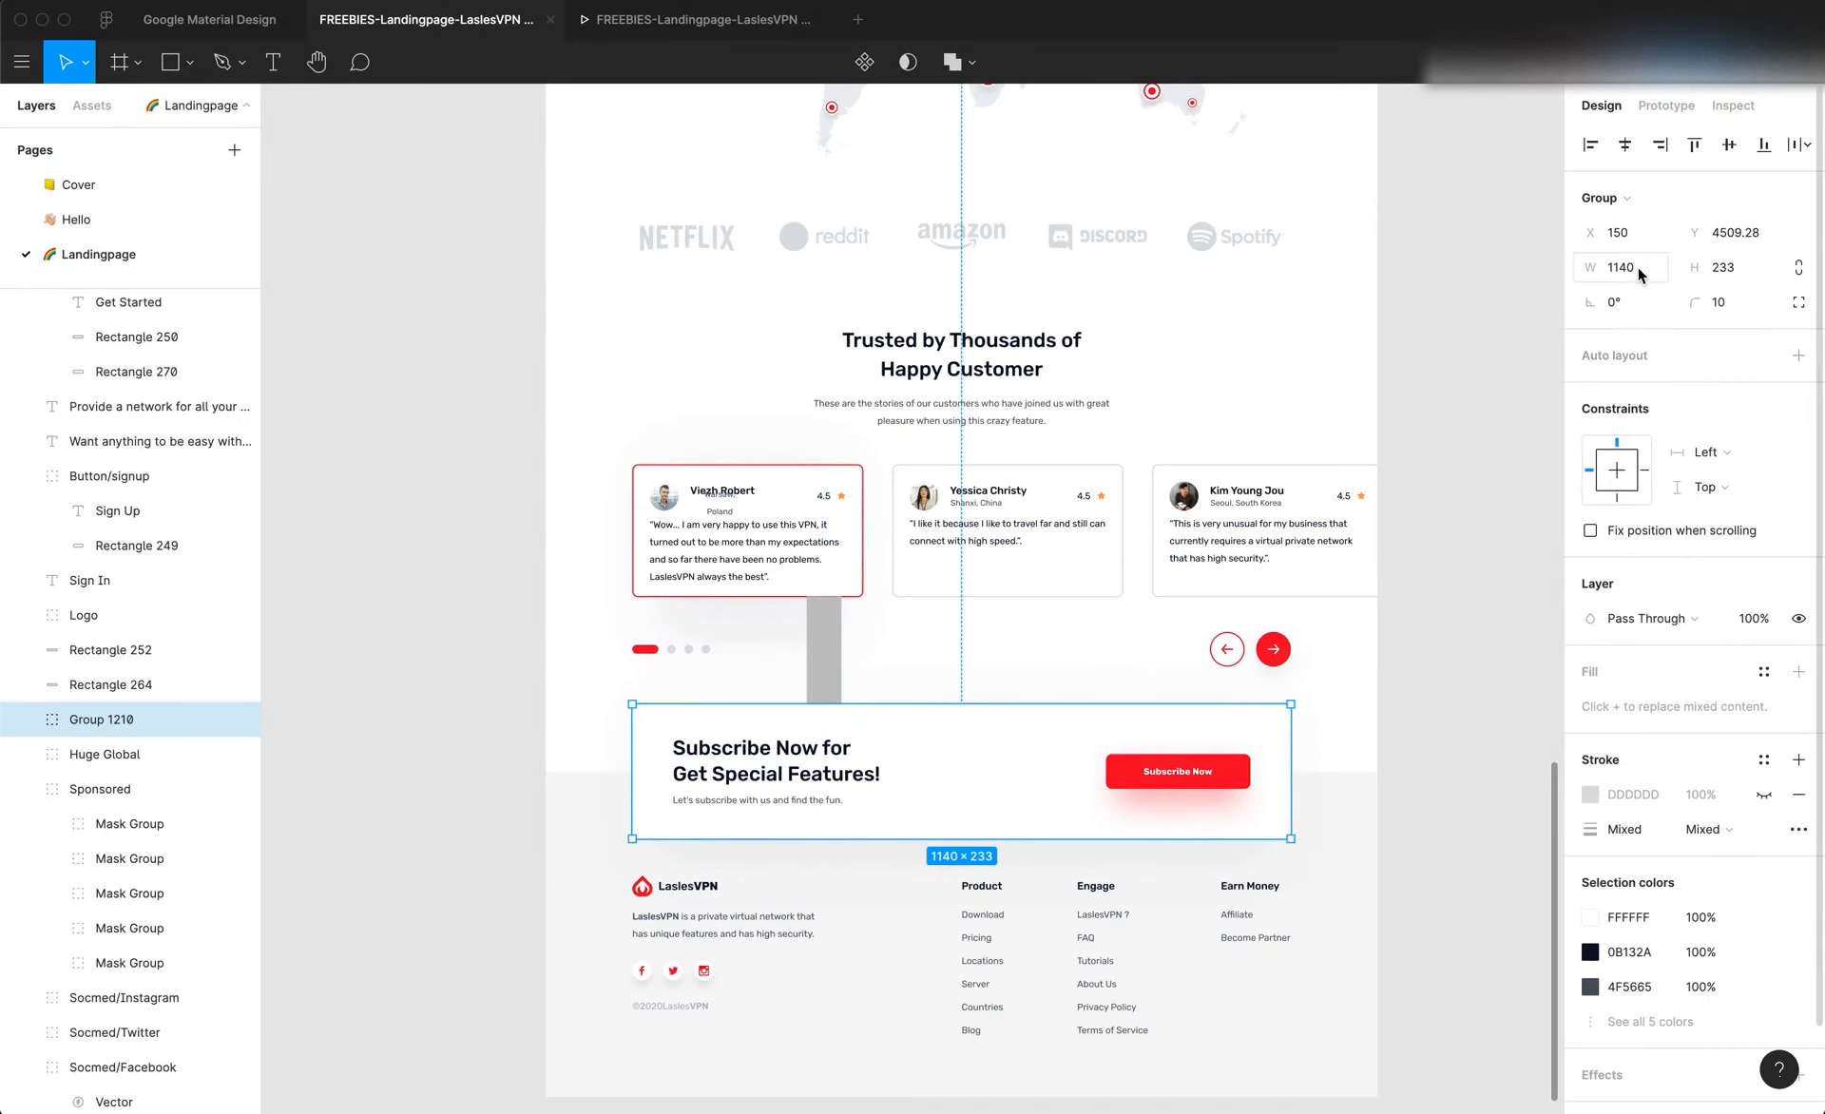
key(super+Tab)
double_click(1639, 577)
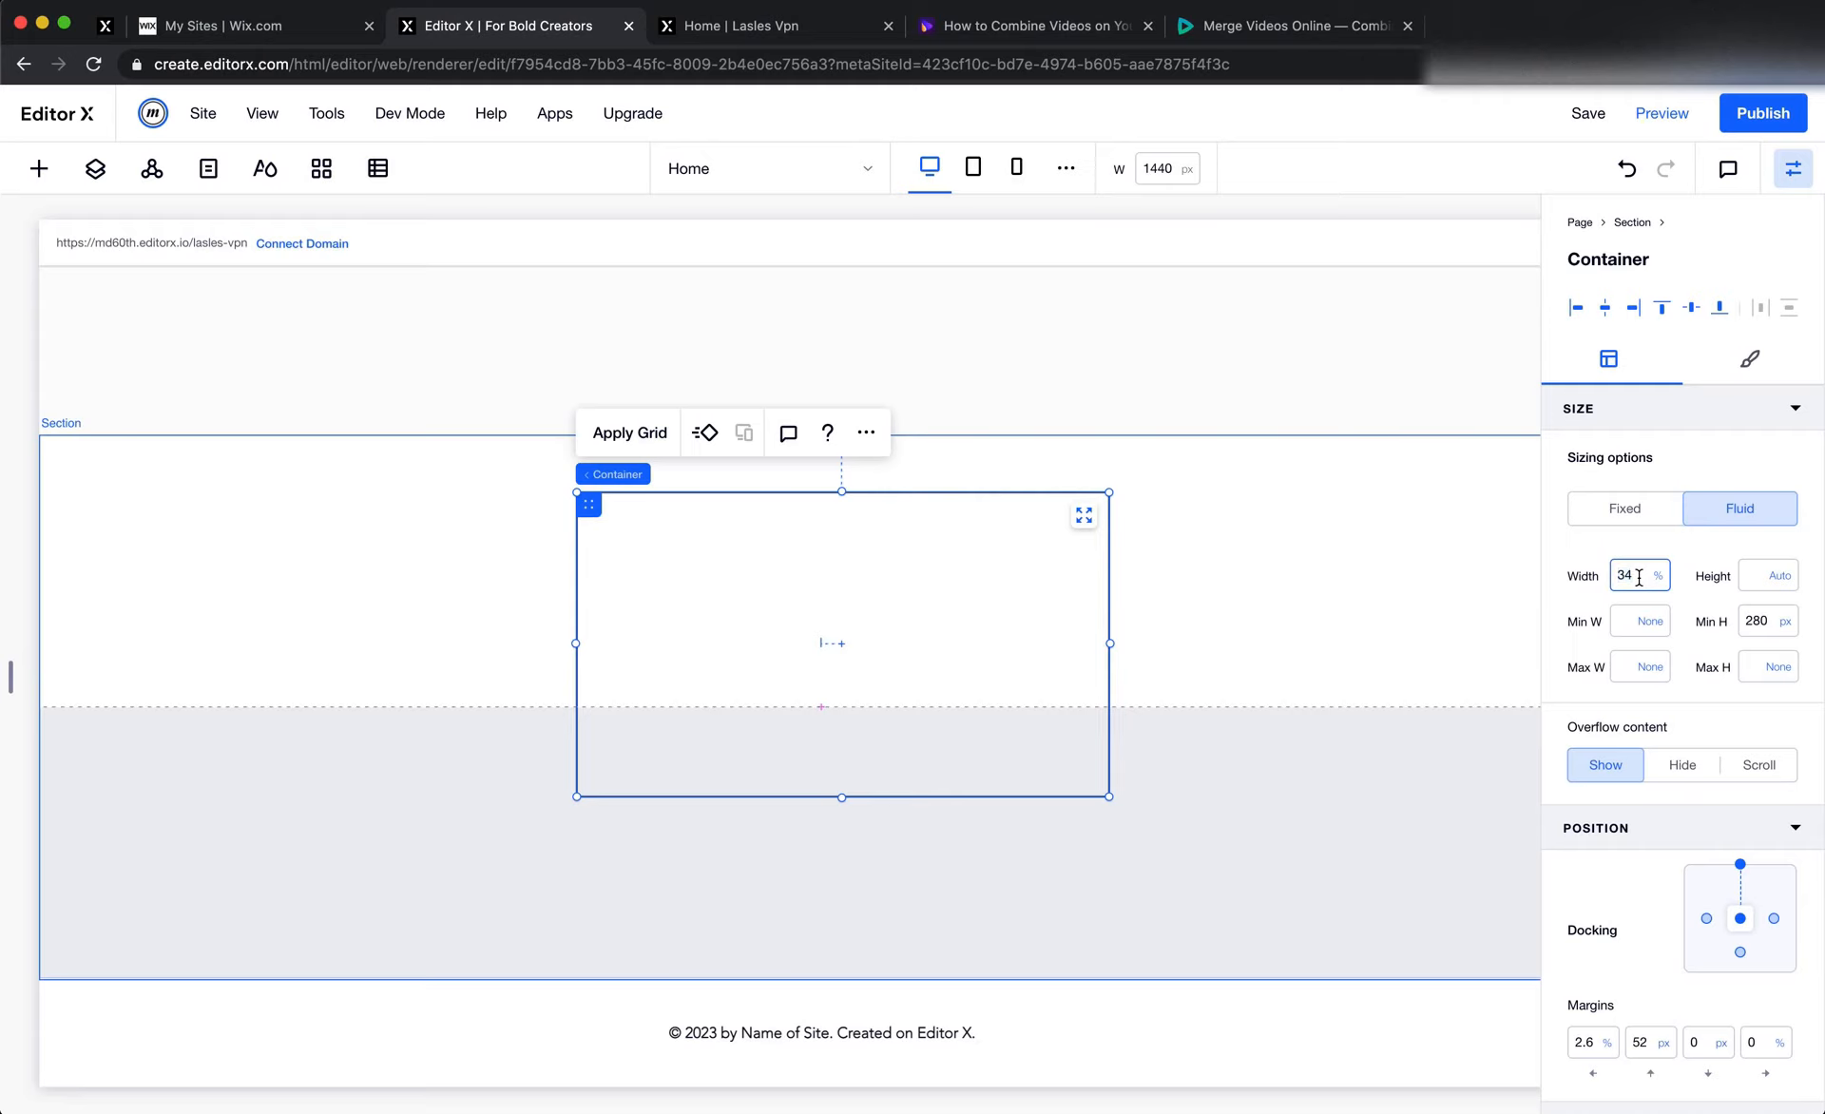
key(super+Tab)
click(1619, 269)
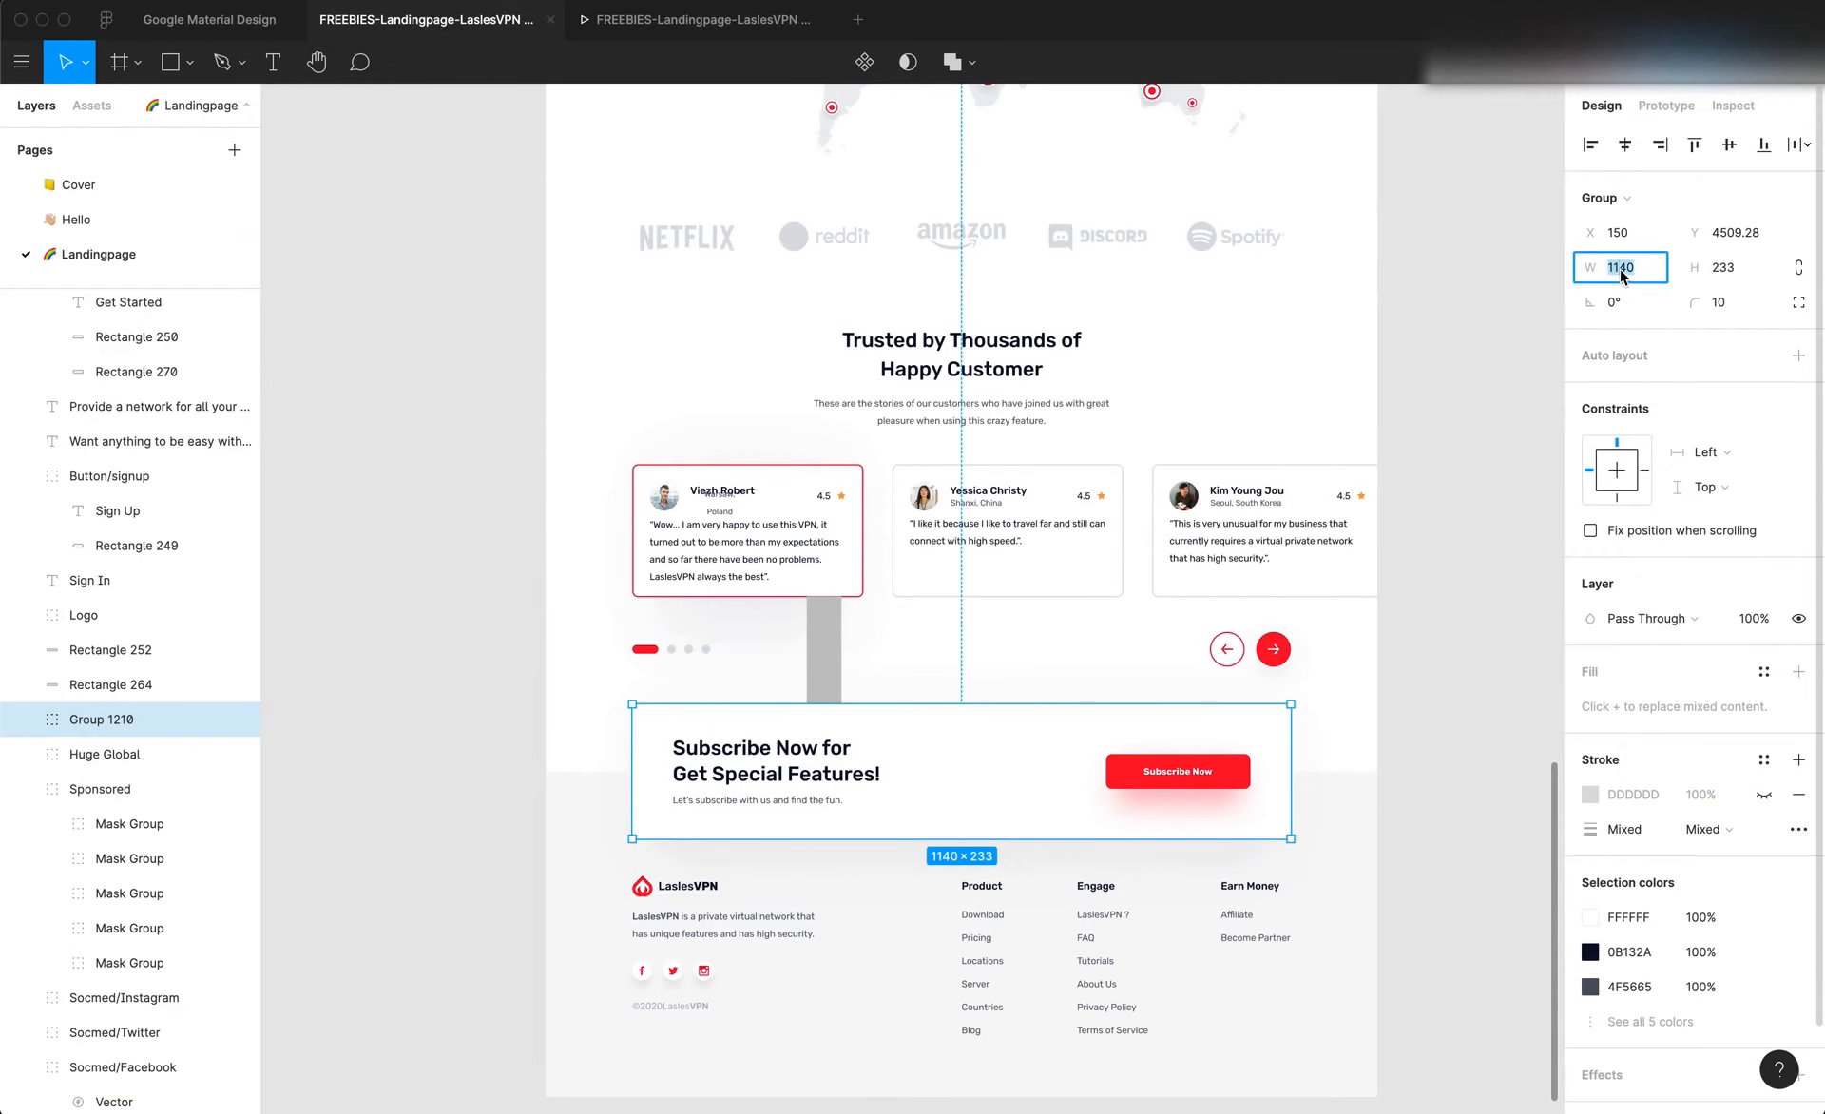
key(super+Tab)
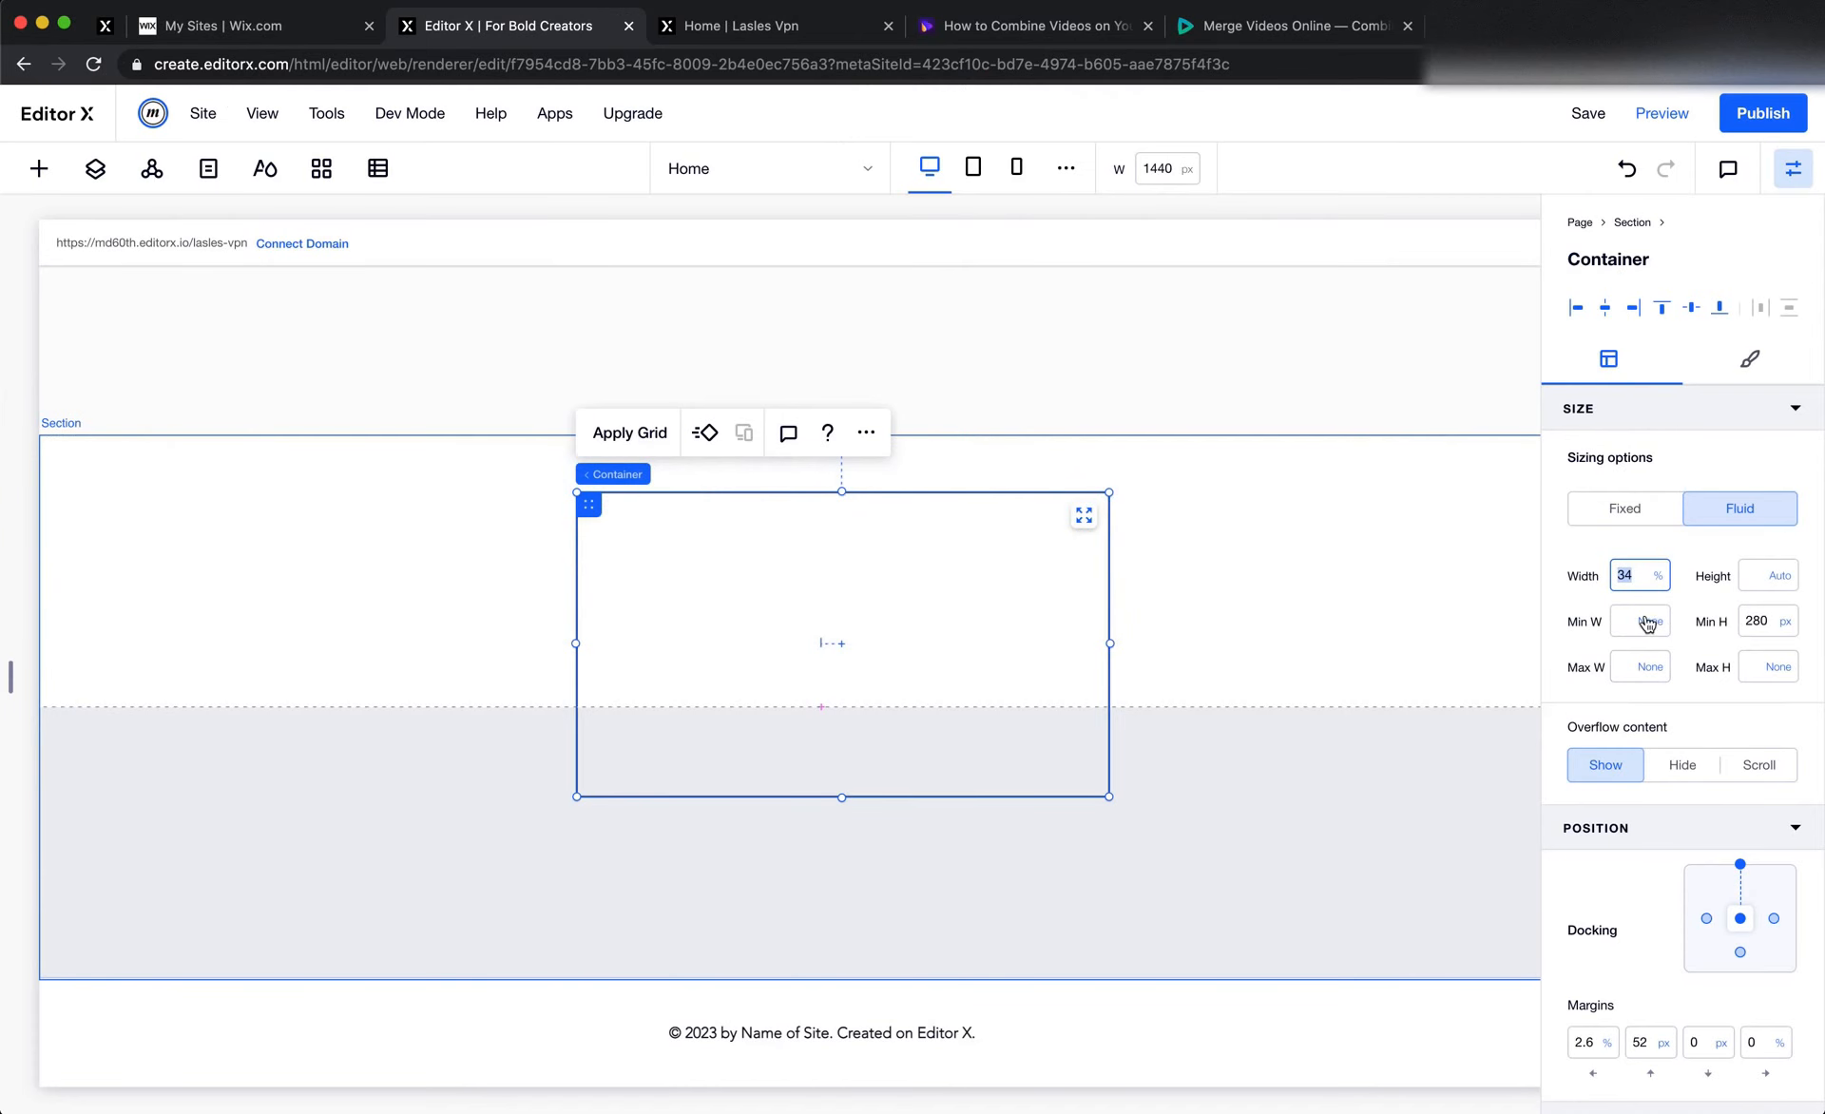
key(Return)
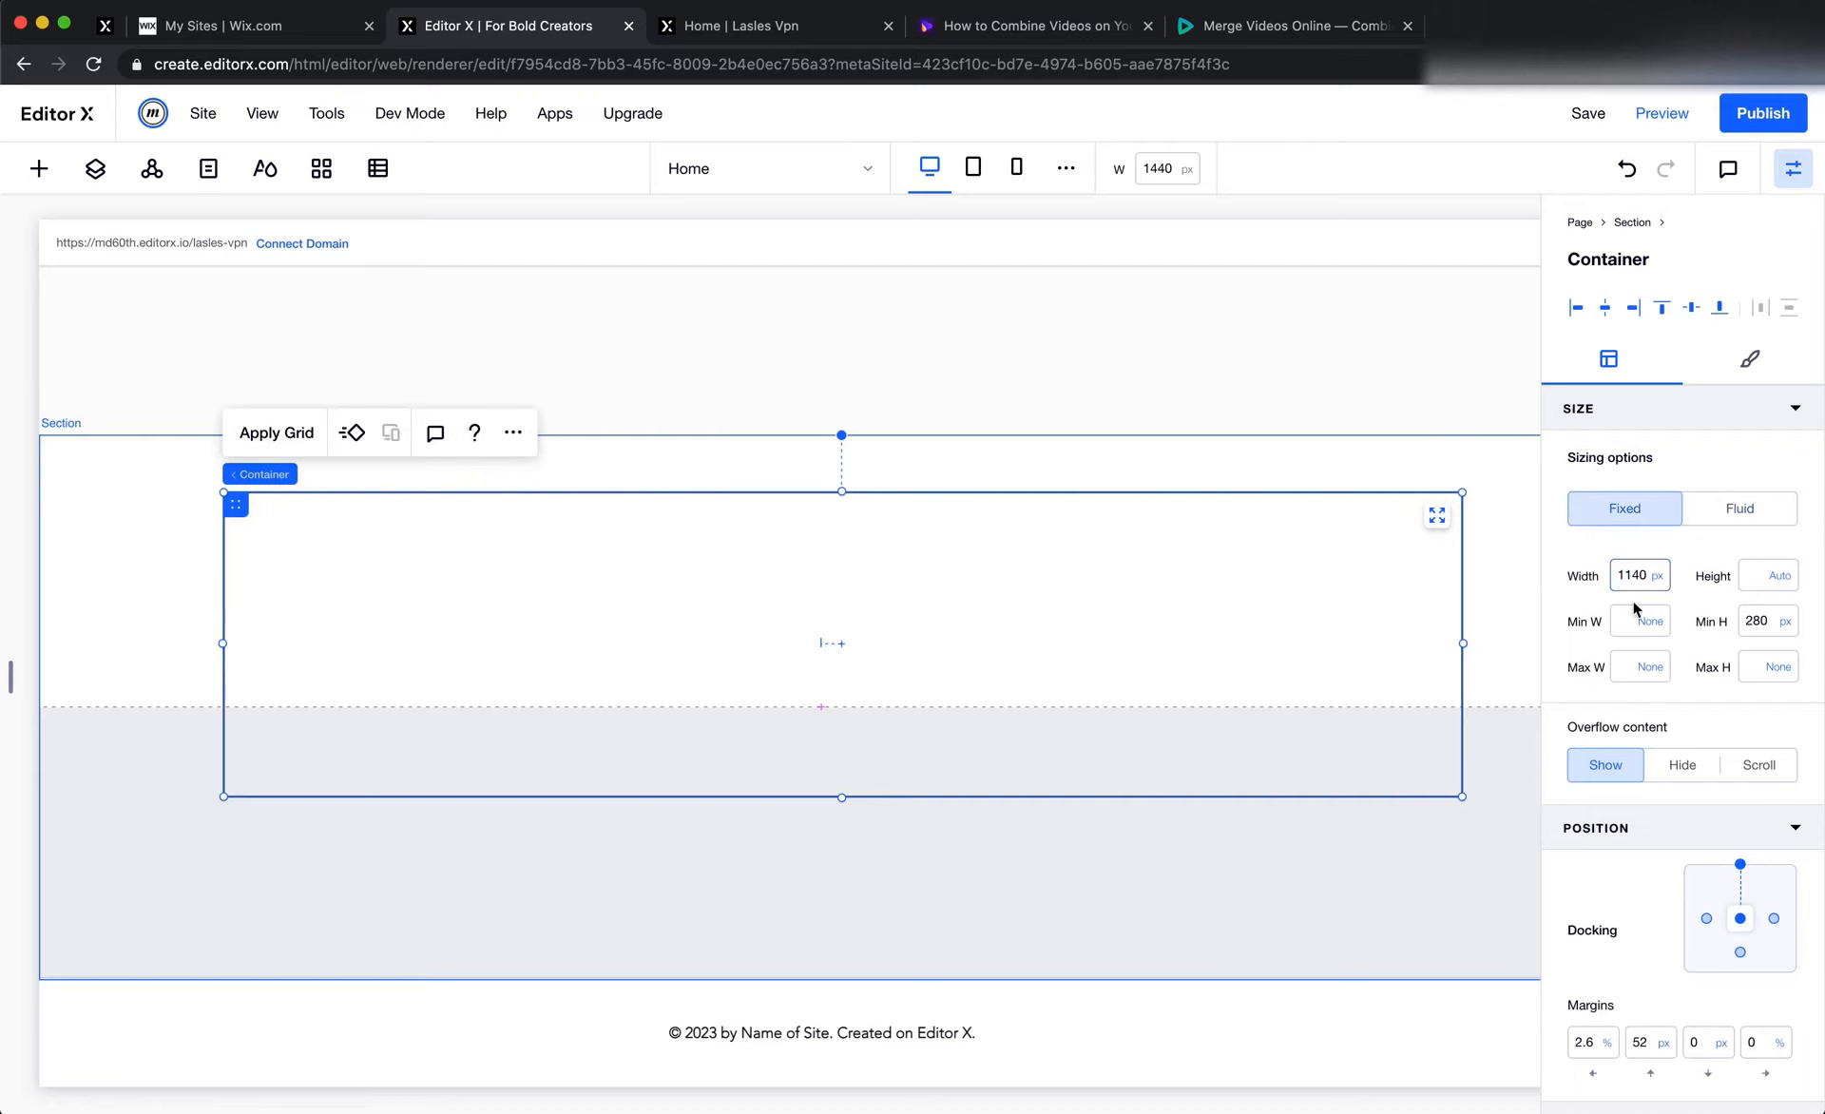
Centre the 1140 px container in the section by undocking it from the section's upper edge and setting its left and top margins to 0
click(1601, 1045)
text(0)
key(Return)
click(1740, 867)
click(1635, 1046)
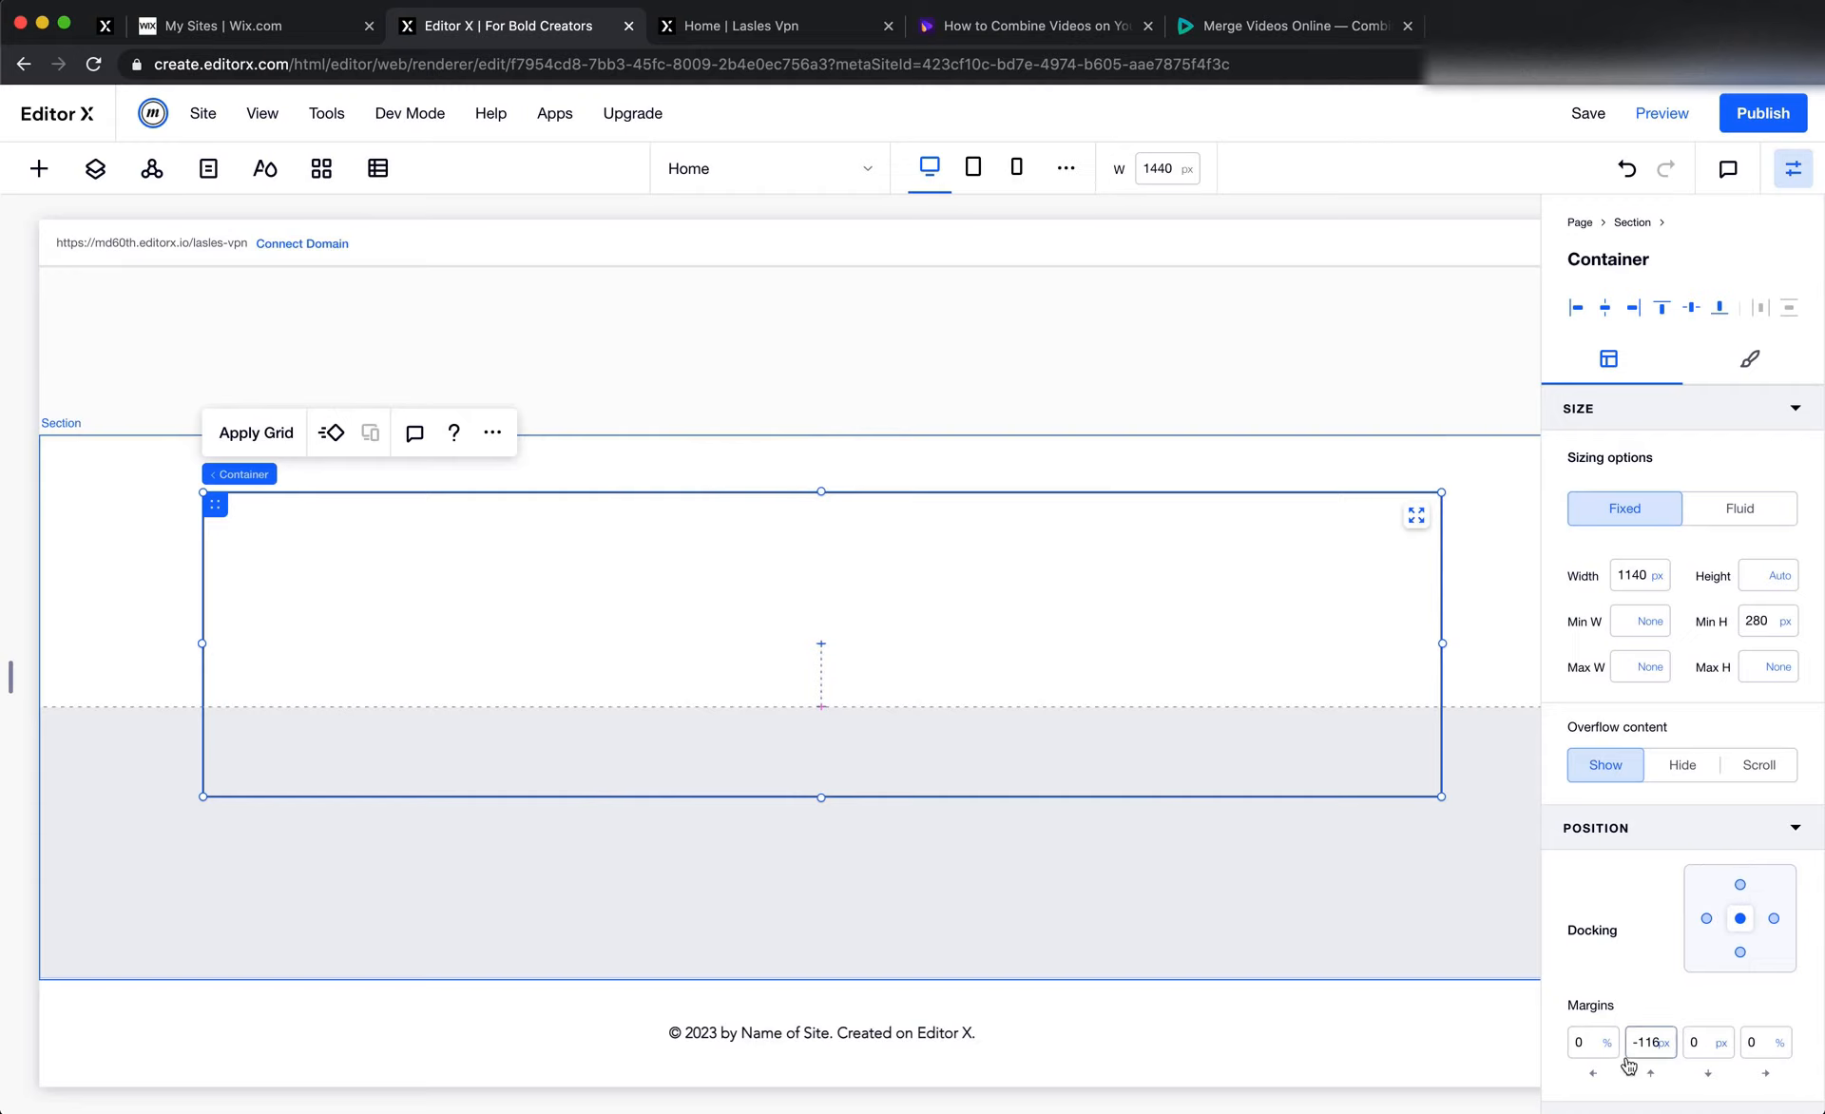
key(Return)
key(super+Tab)
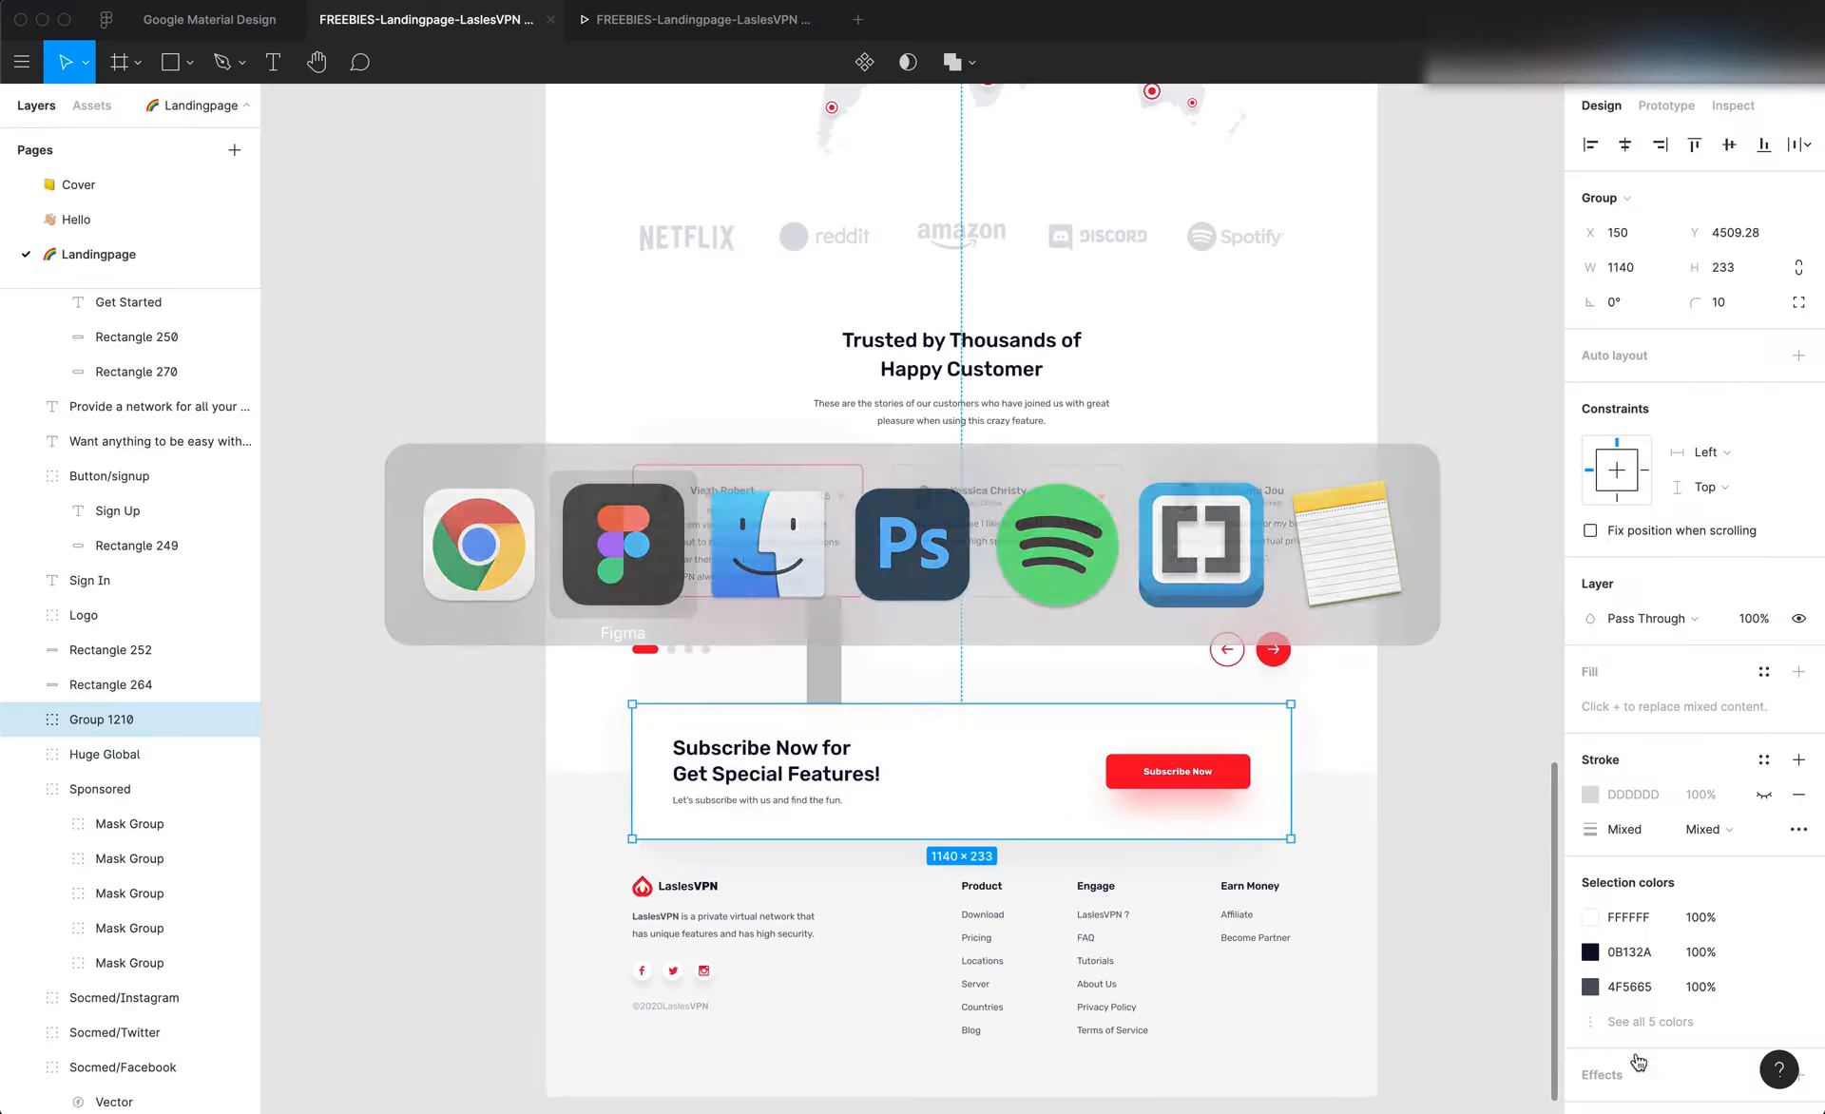
key(super+Tab)
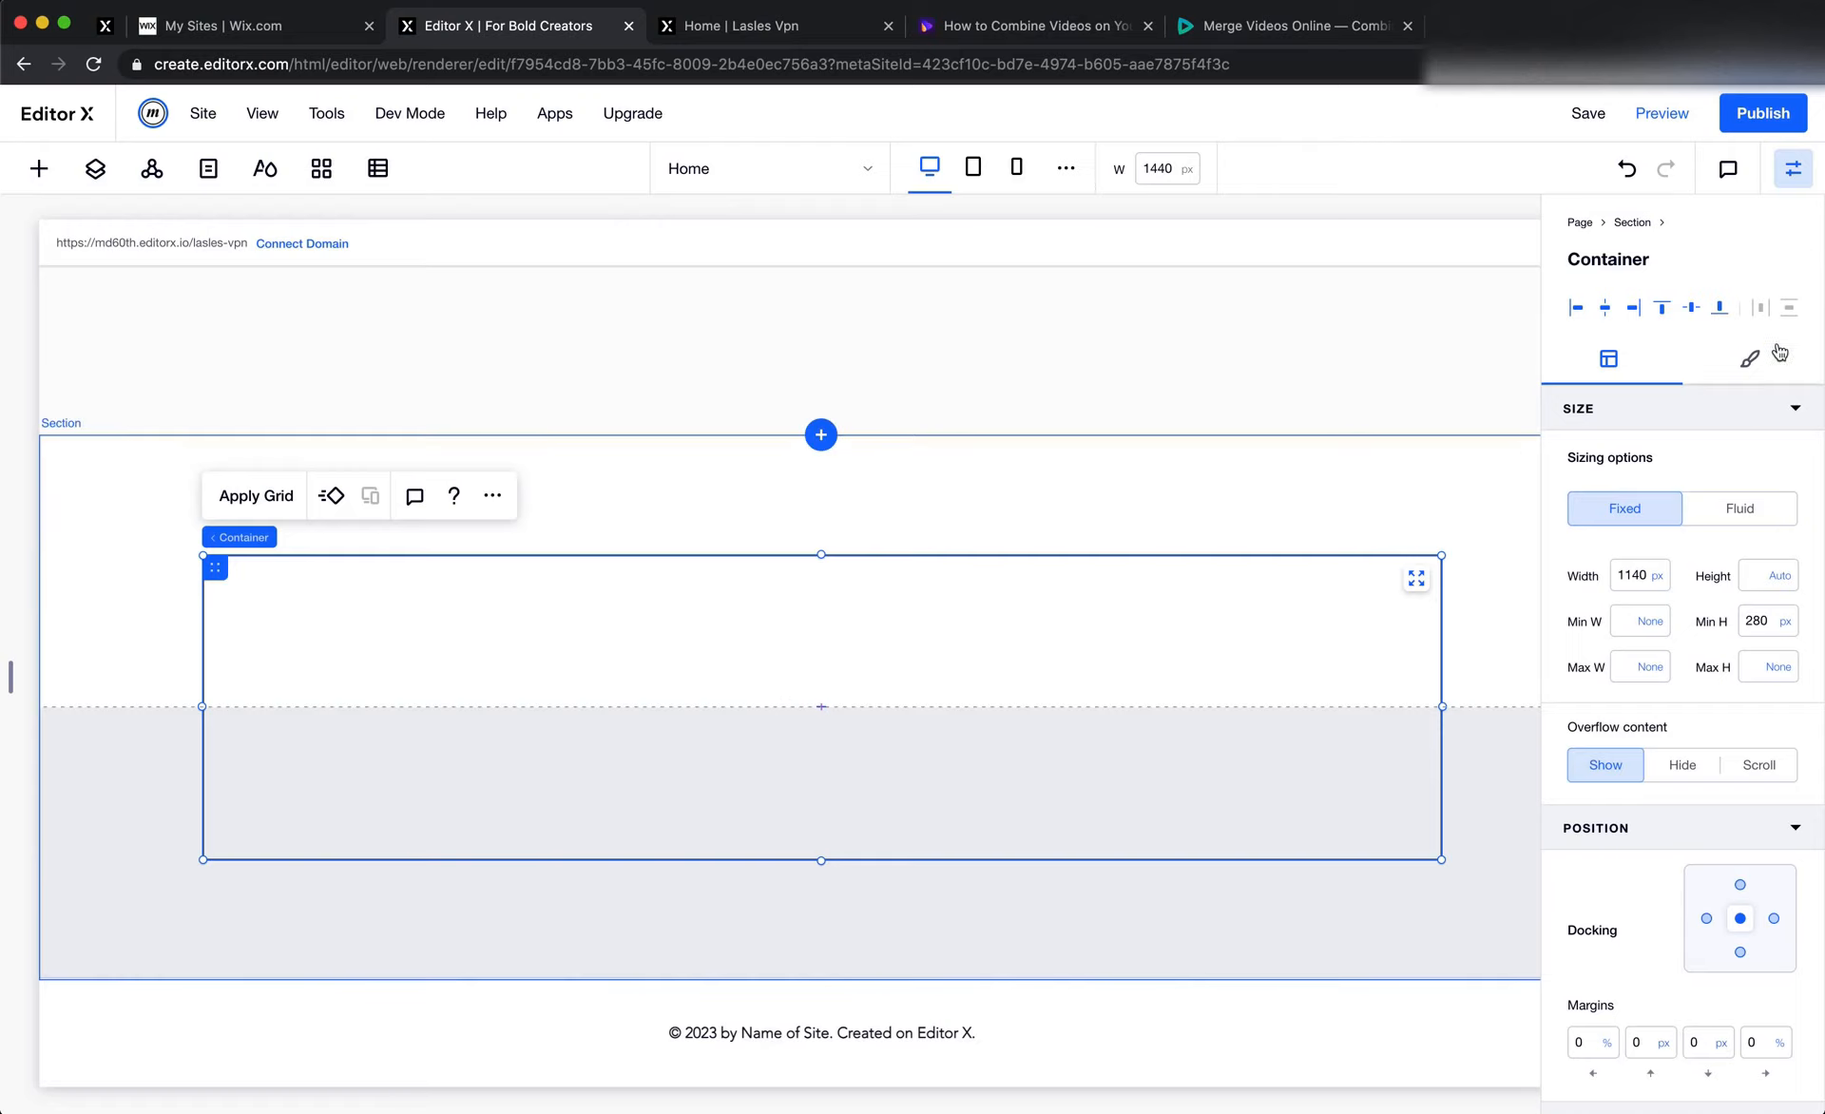
Fill the banner container with white #FFFFFF and set its border width to 0 px
click(1750, 358)
click(1654, 505)
click(1625, 620)
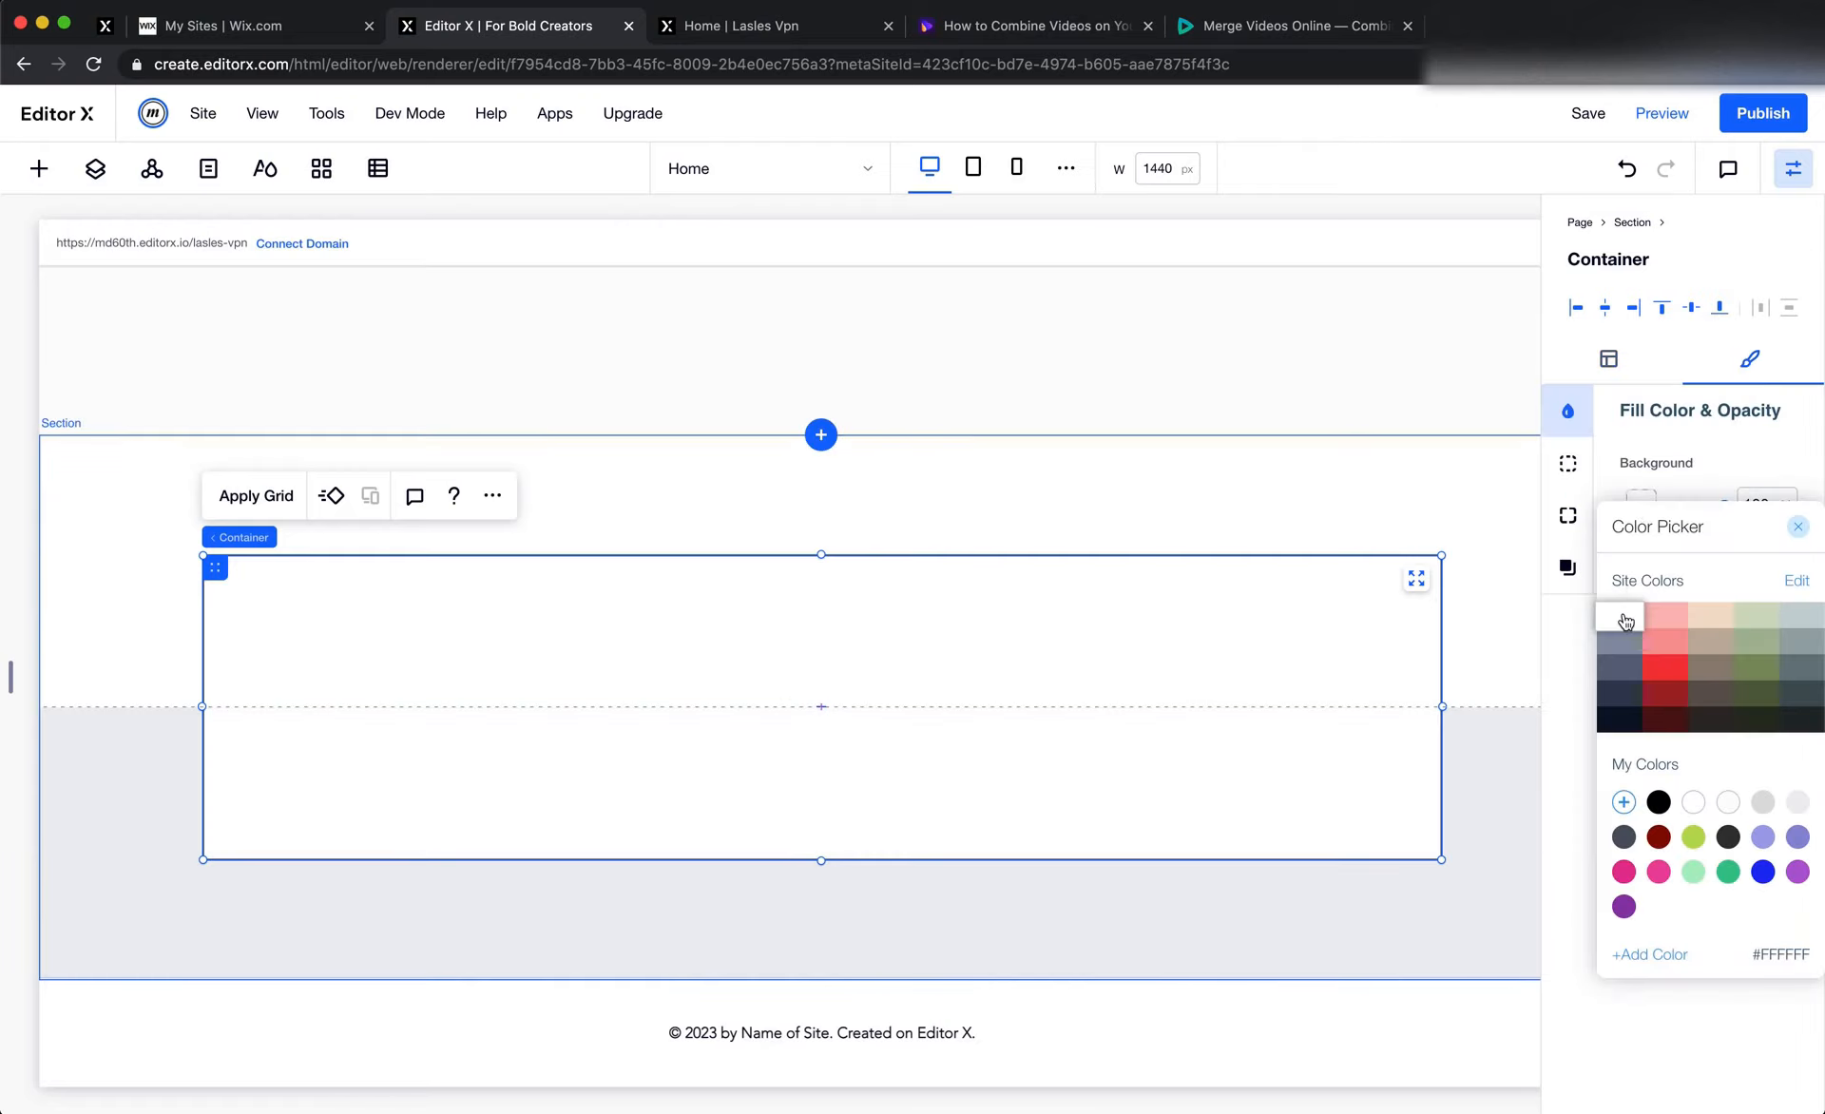
click(1564, 565)
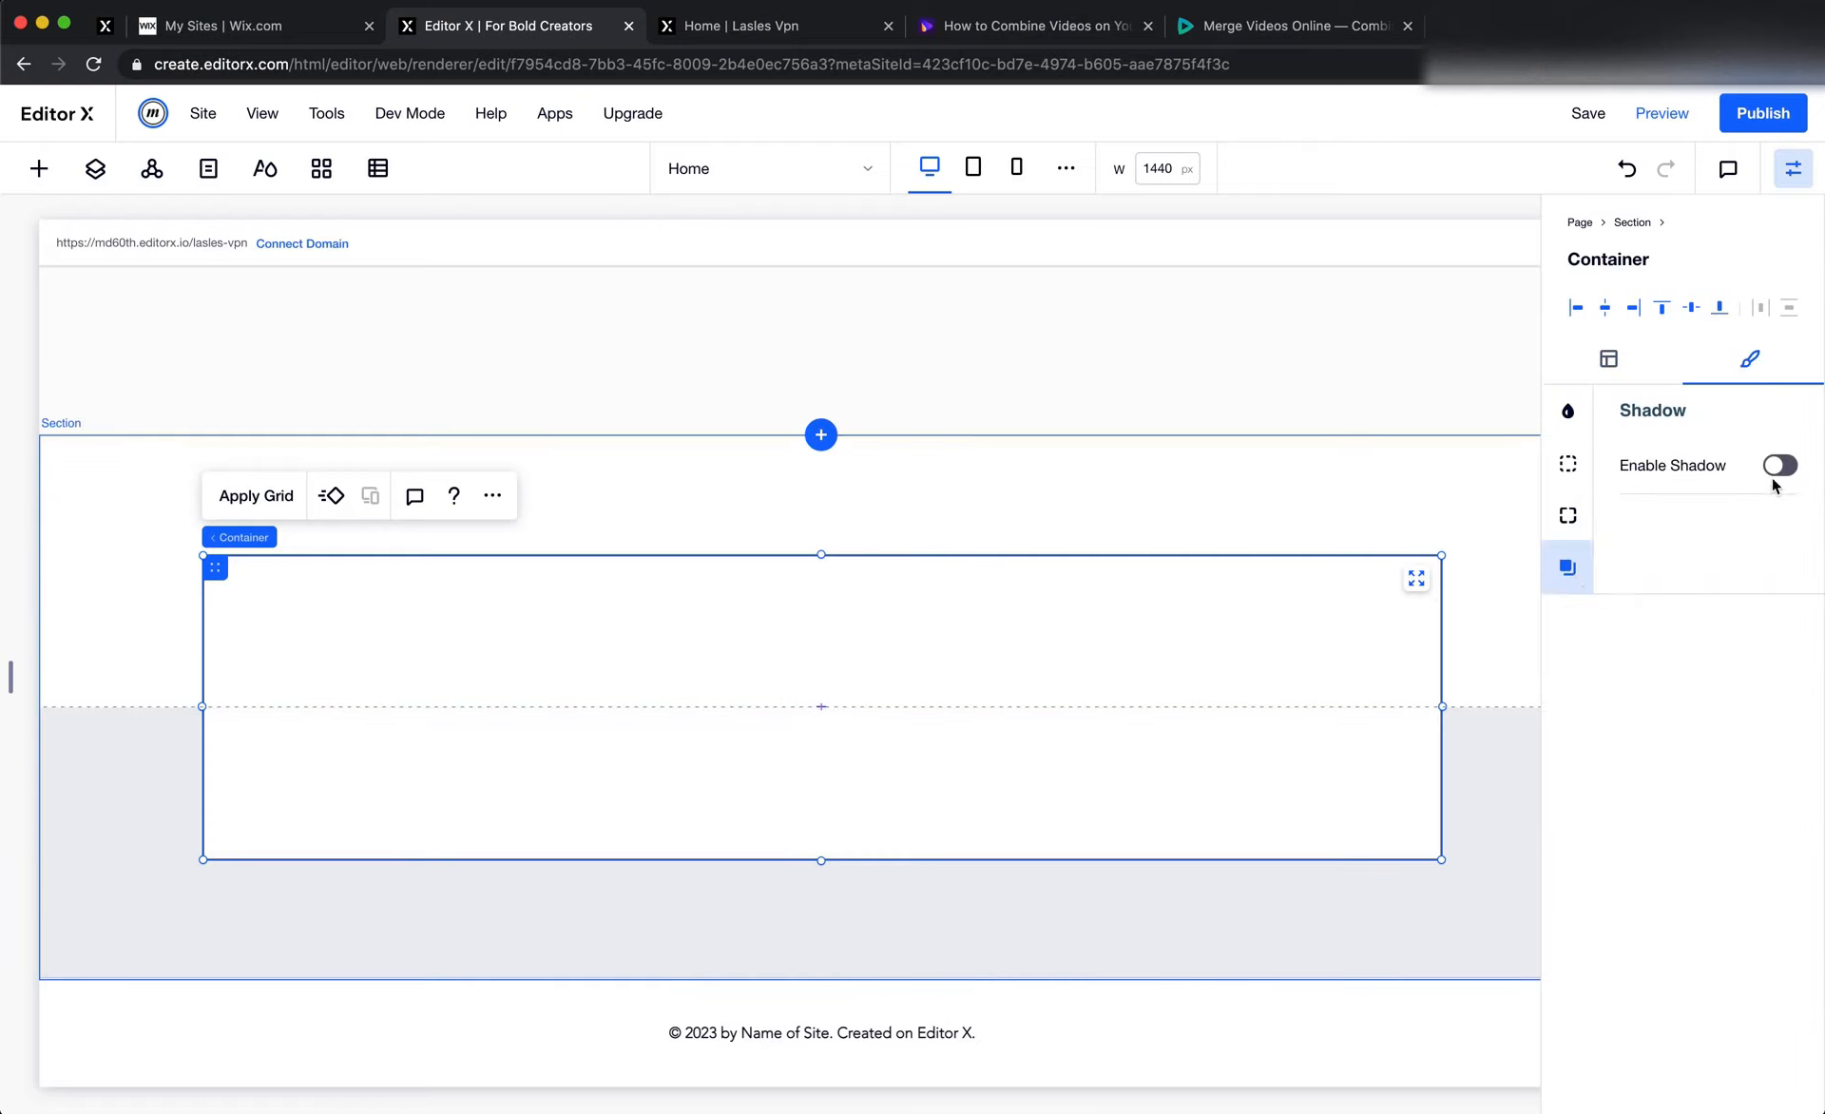
click(1567, 463)
click(1764, 605)
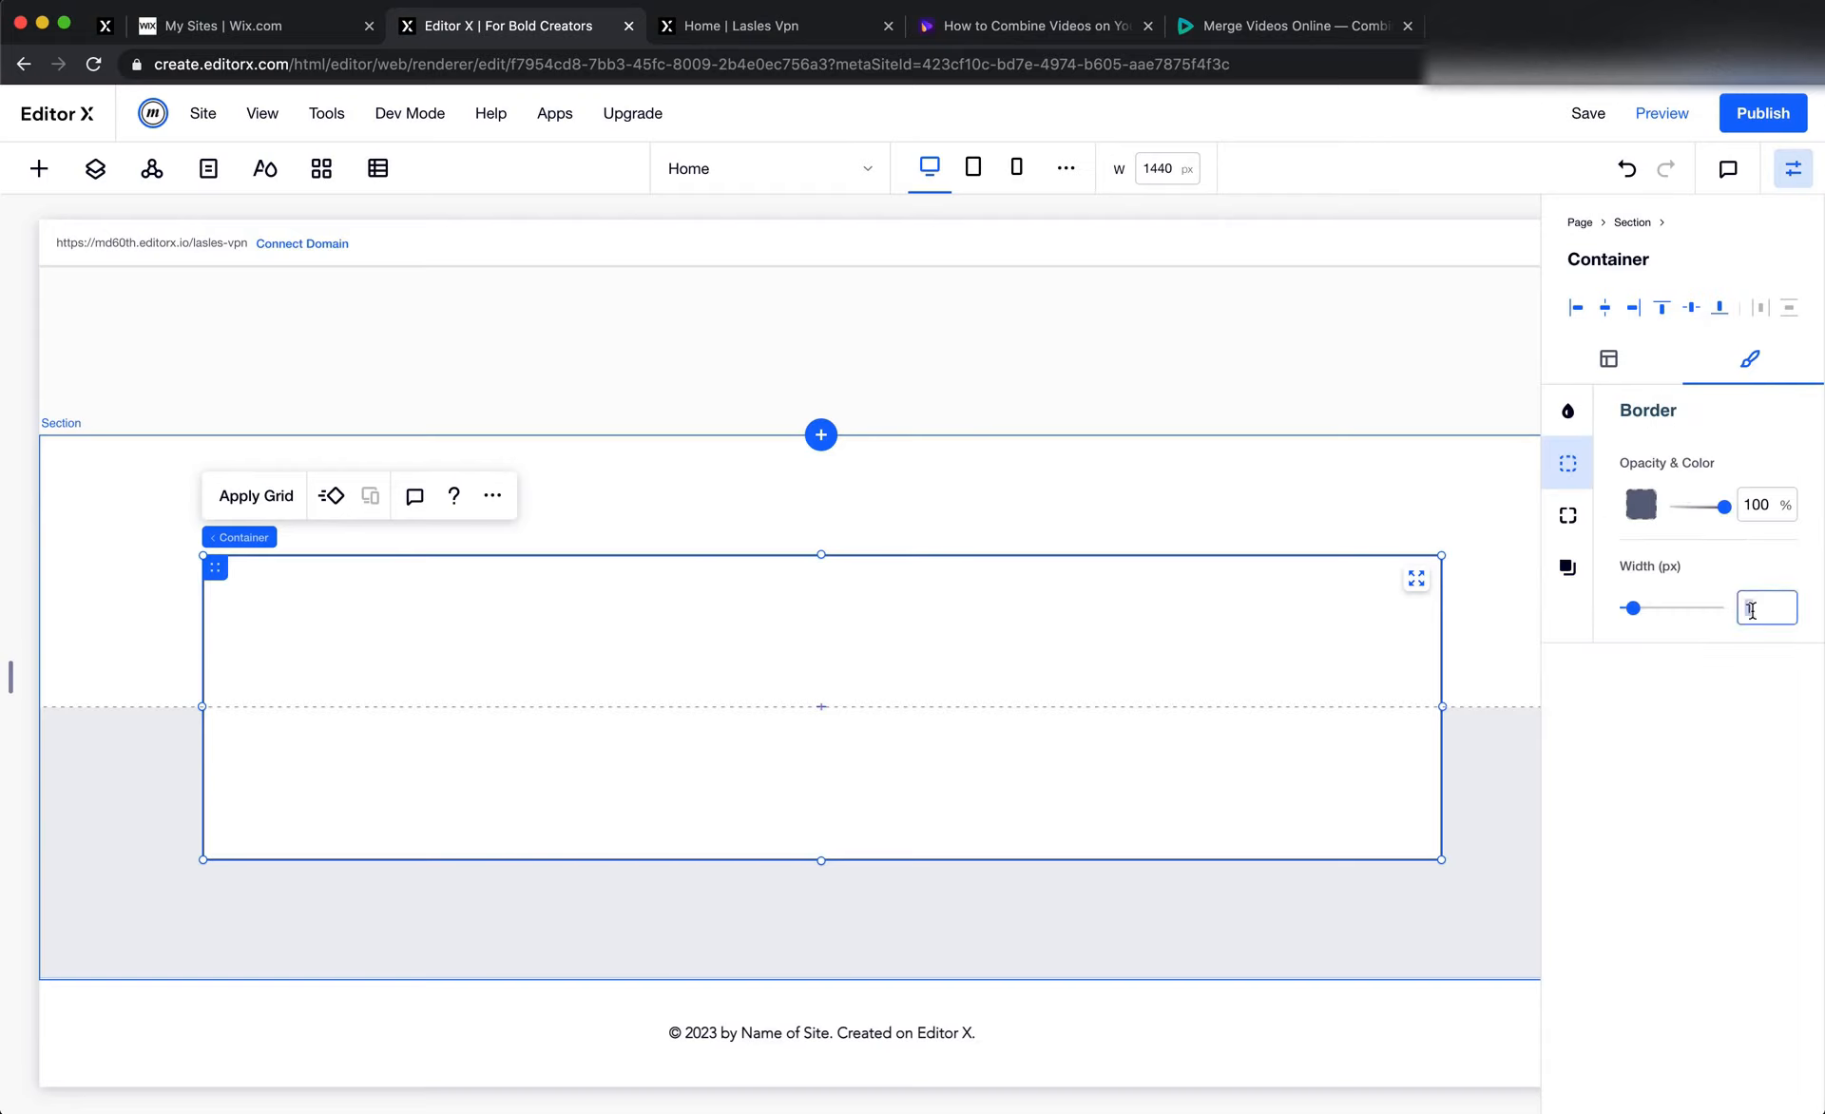
text(0)
Enable the banner container's shadow with 35% opacity, a blur of about 27 px and a distance of about 24 px
click(1567, 567)
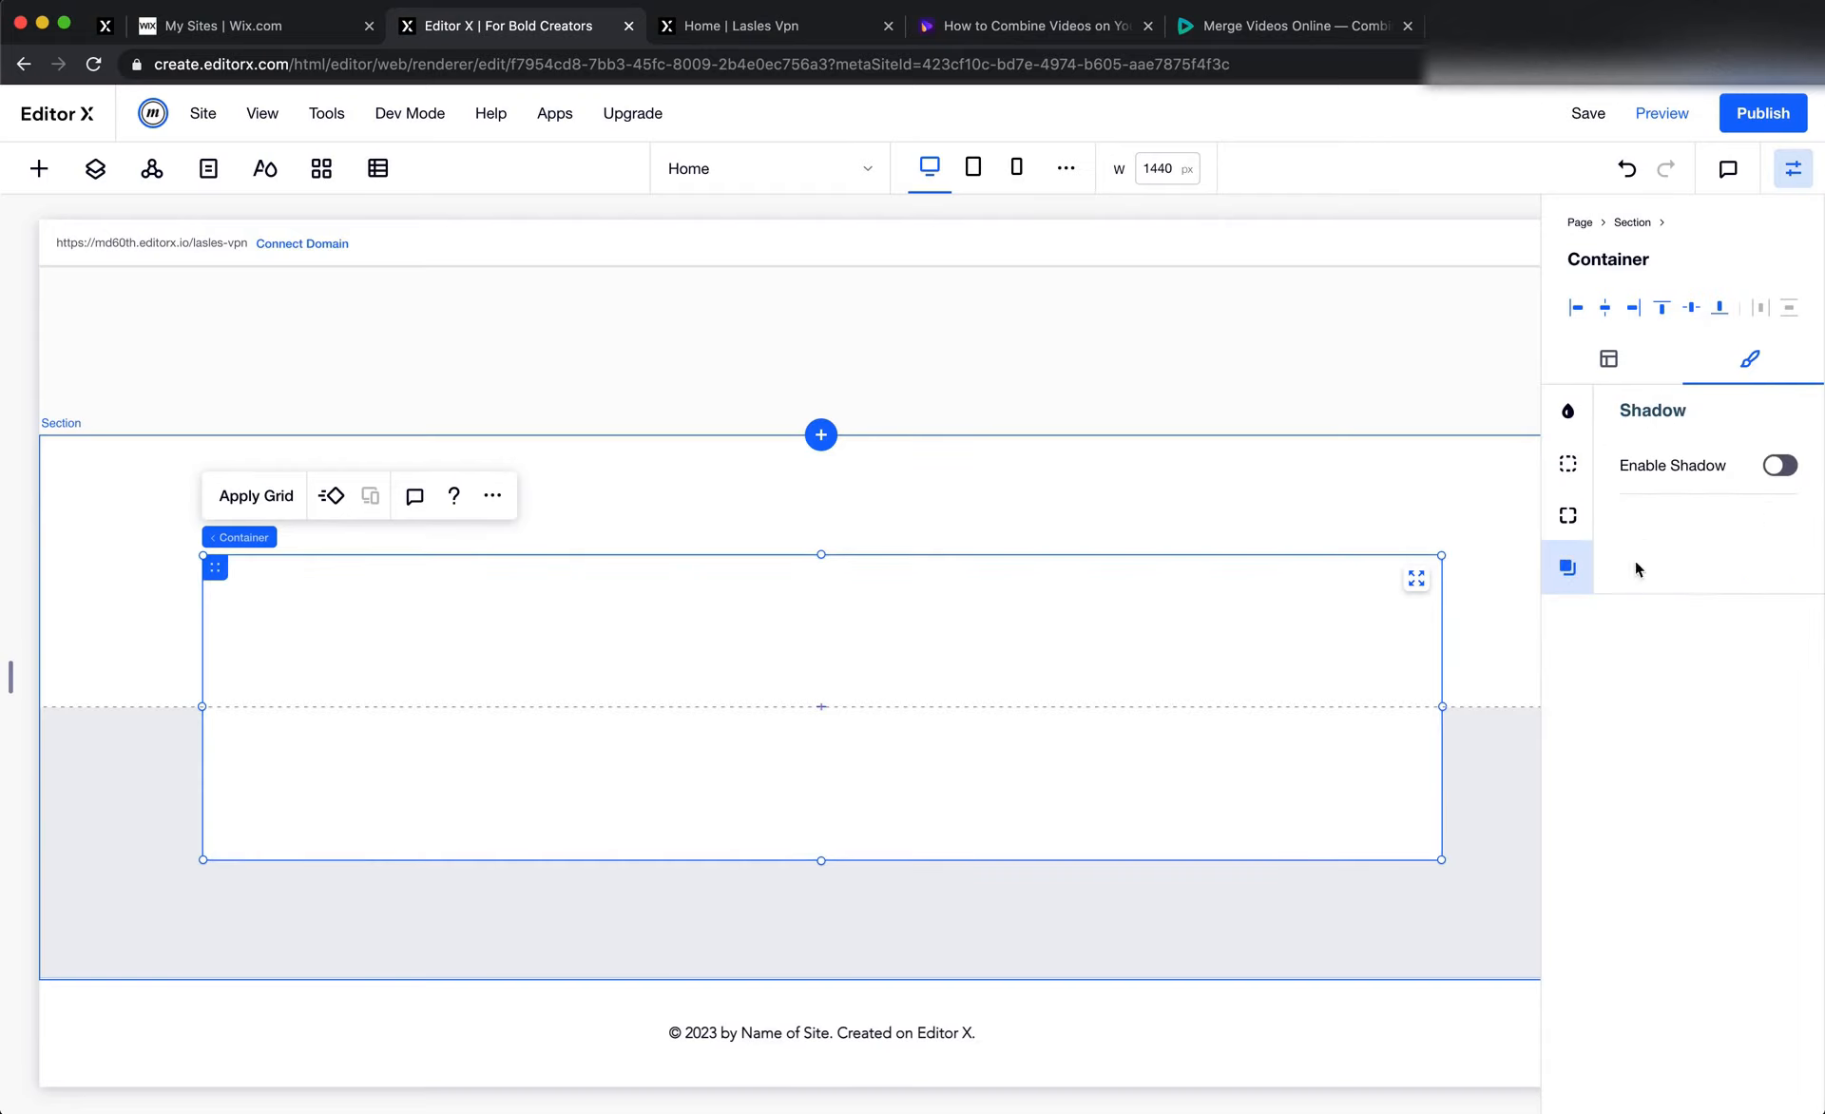
click(1780, 466)
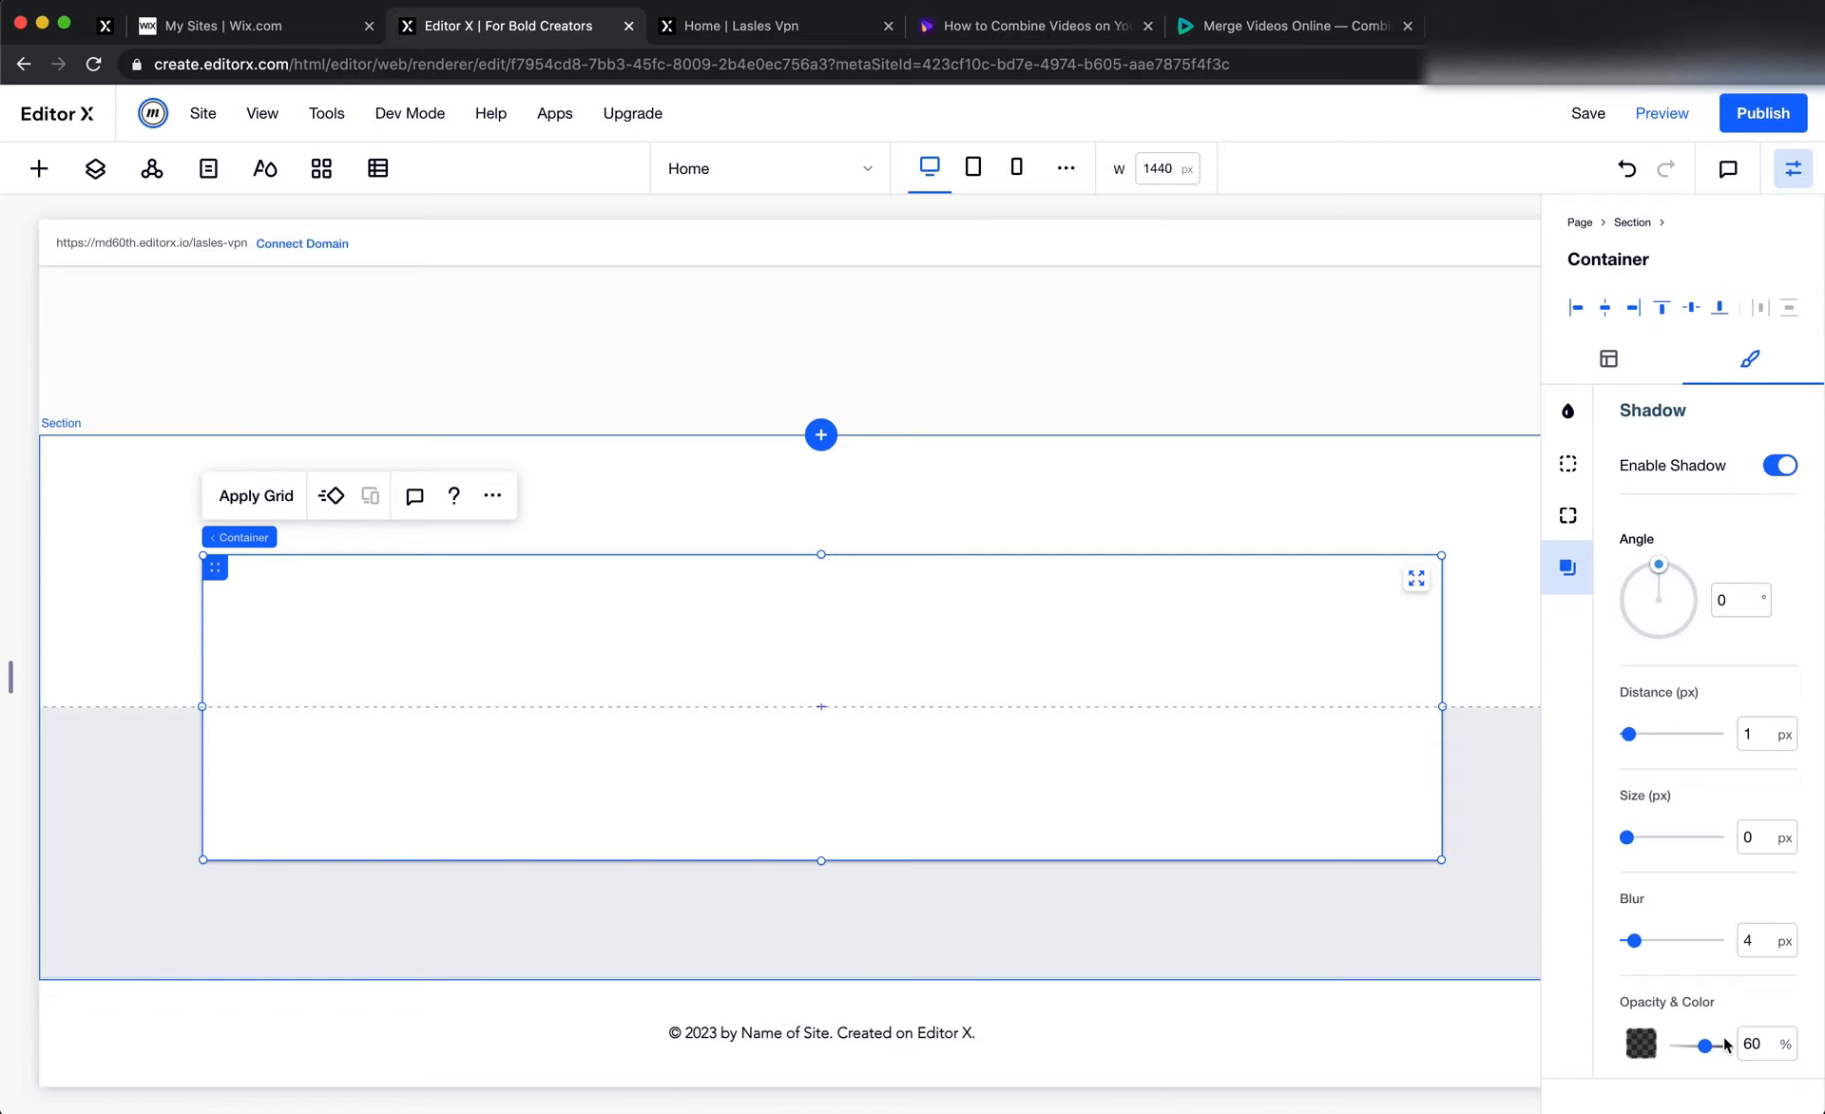
click(1773, 1057)
text(10)
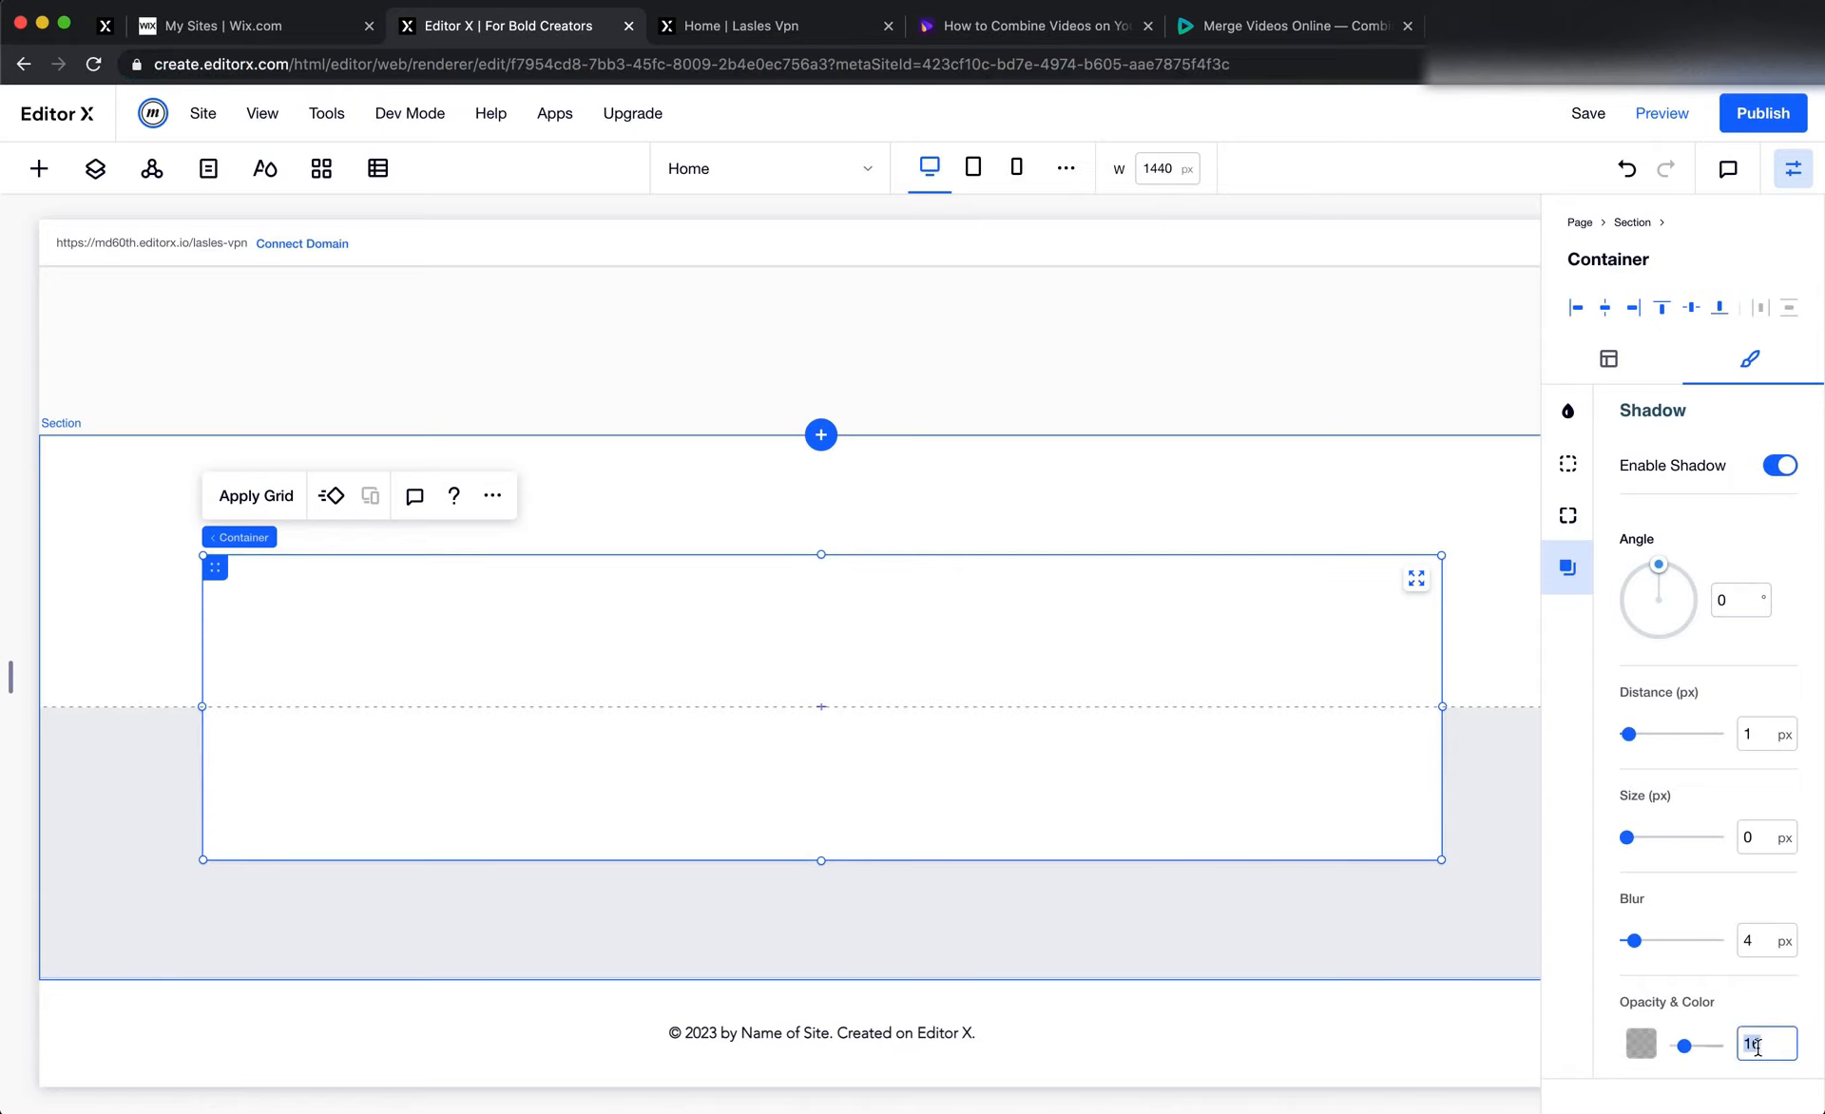
text(35)
key(Return)
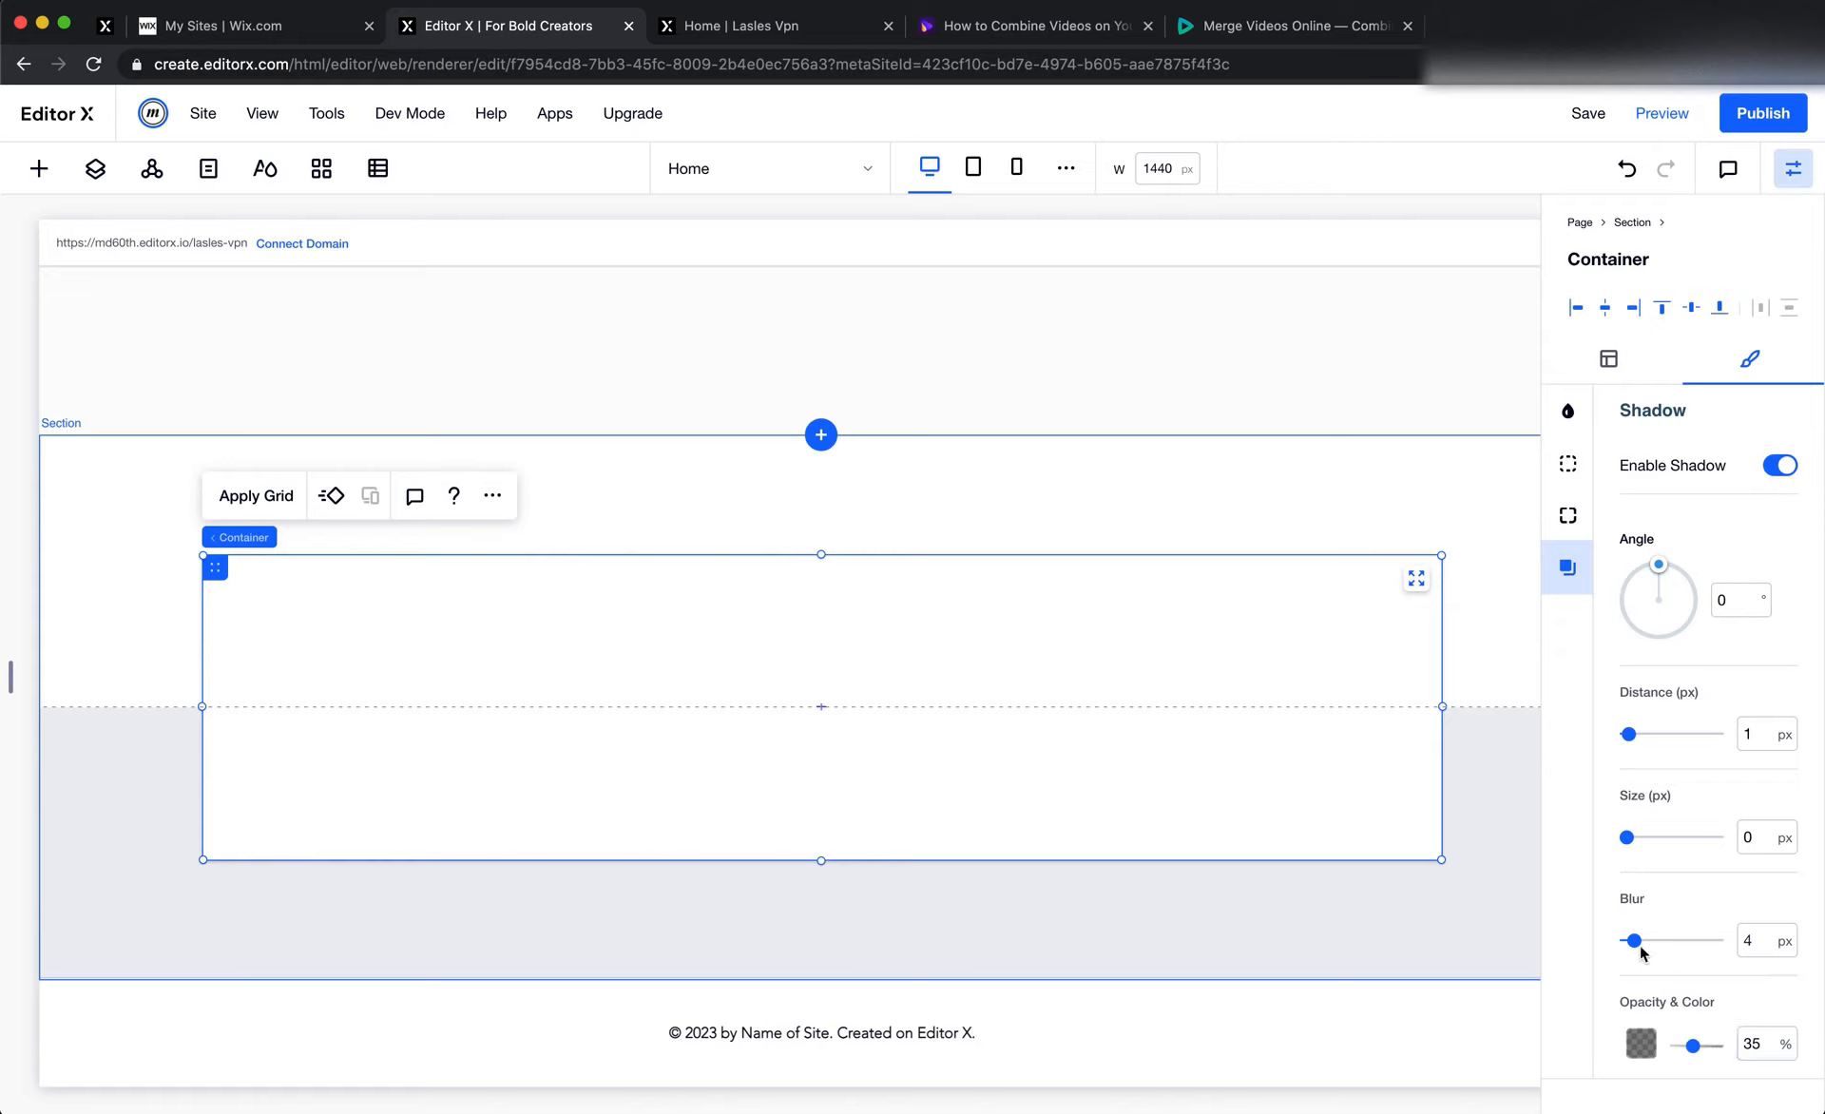
drag(1640, 947, 1674, 946)
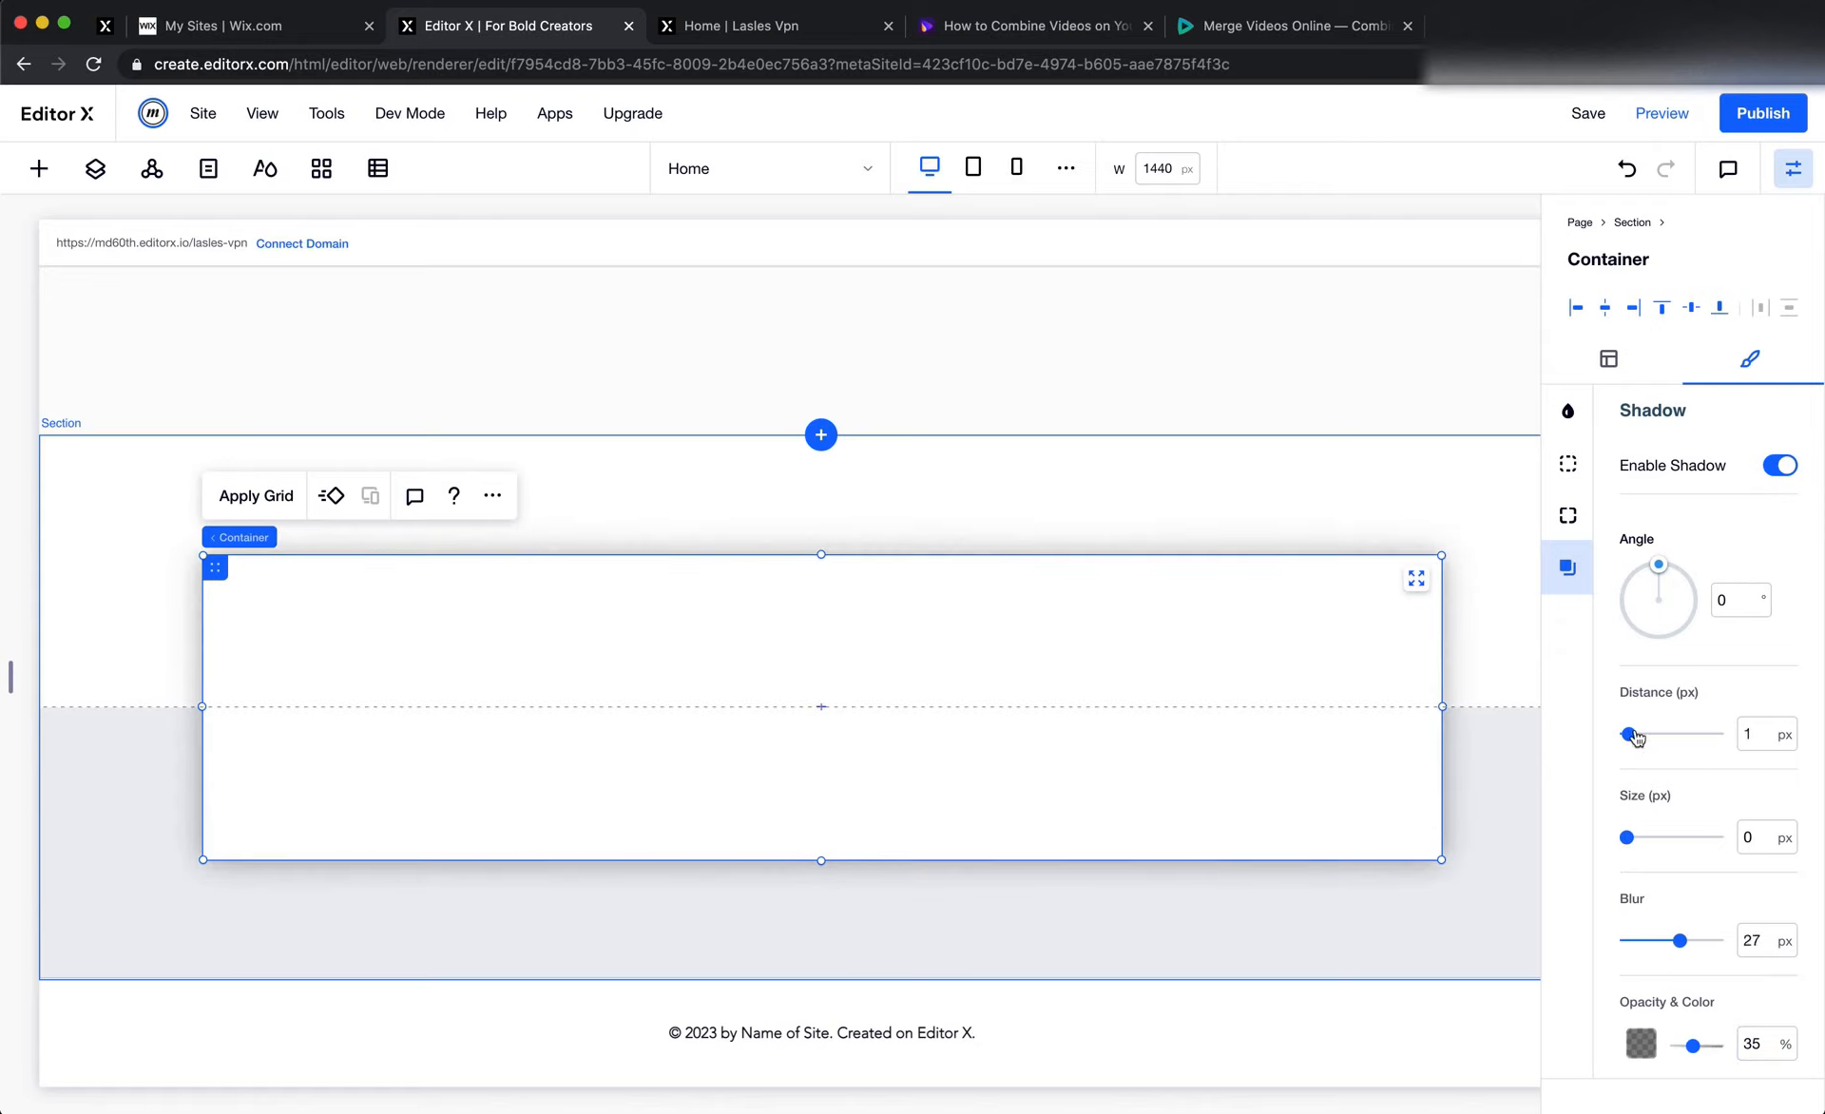
drag(1634, 738, 1672, 735)
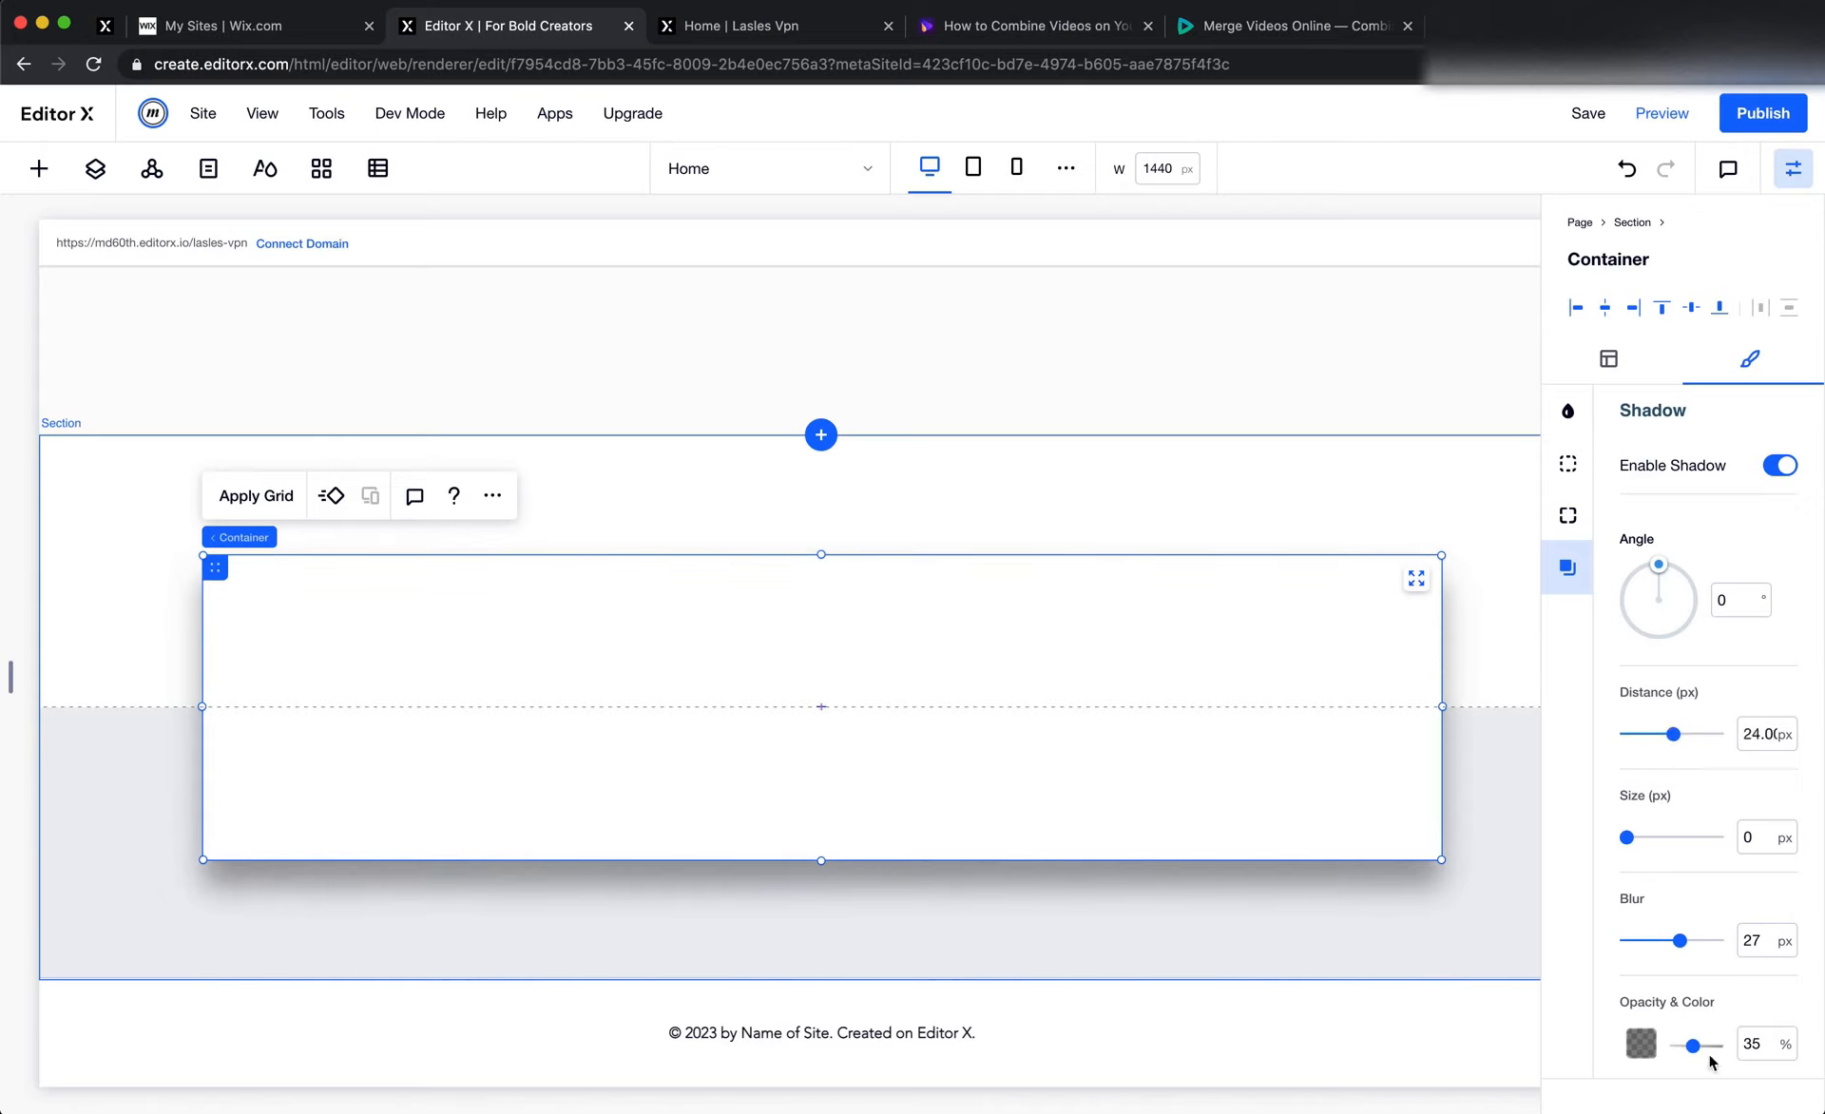
Soften the banner container's shadow to 15% opacity and colour it grey-blue #8A93AA
click(1762, 1045)
text(15)
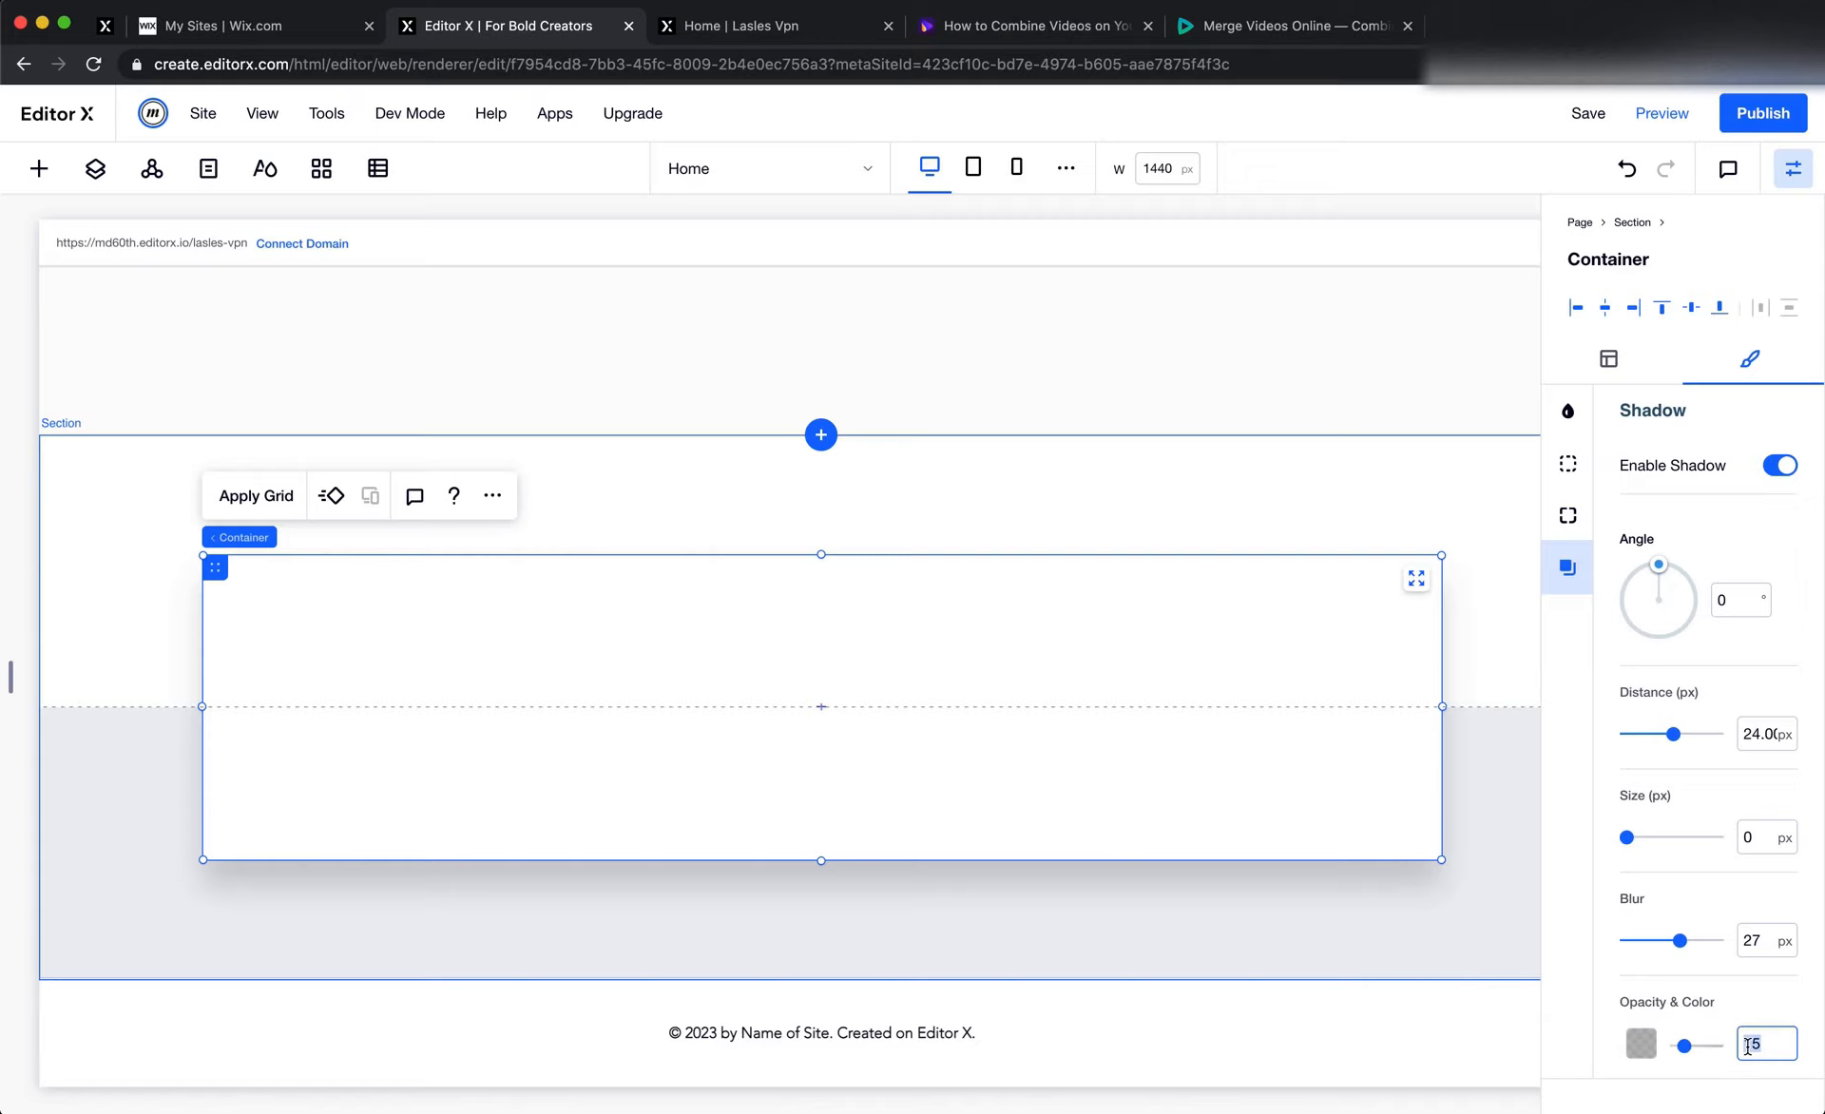
click(1640, 1043)
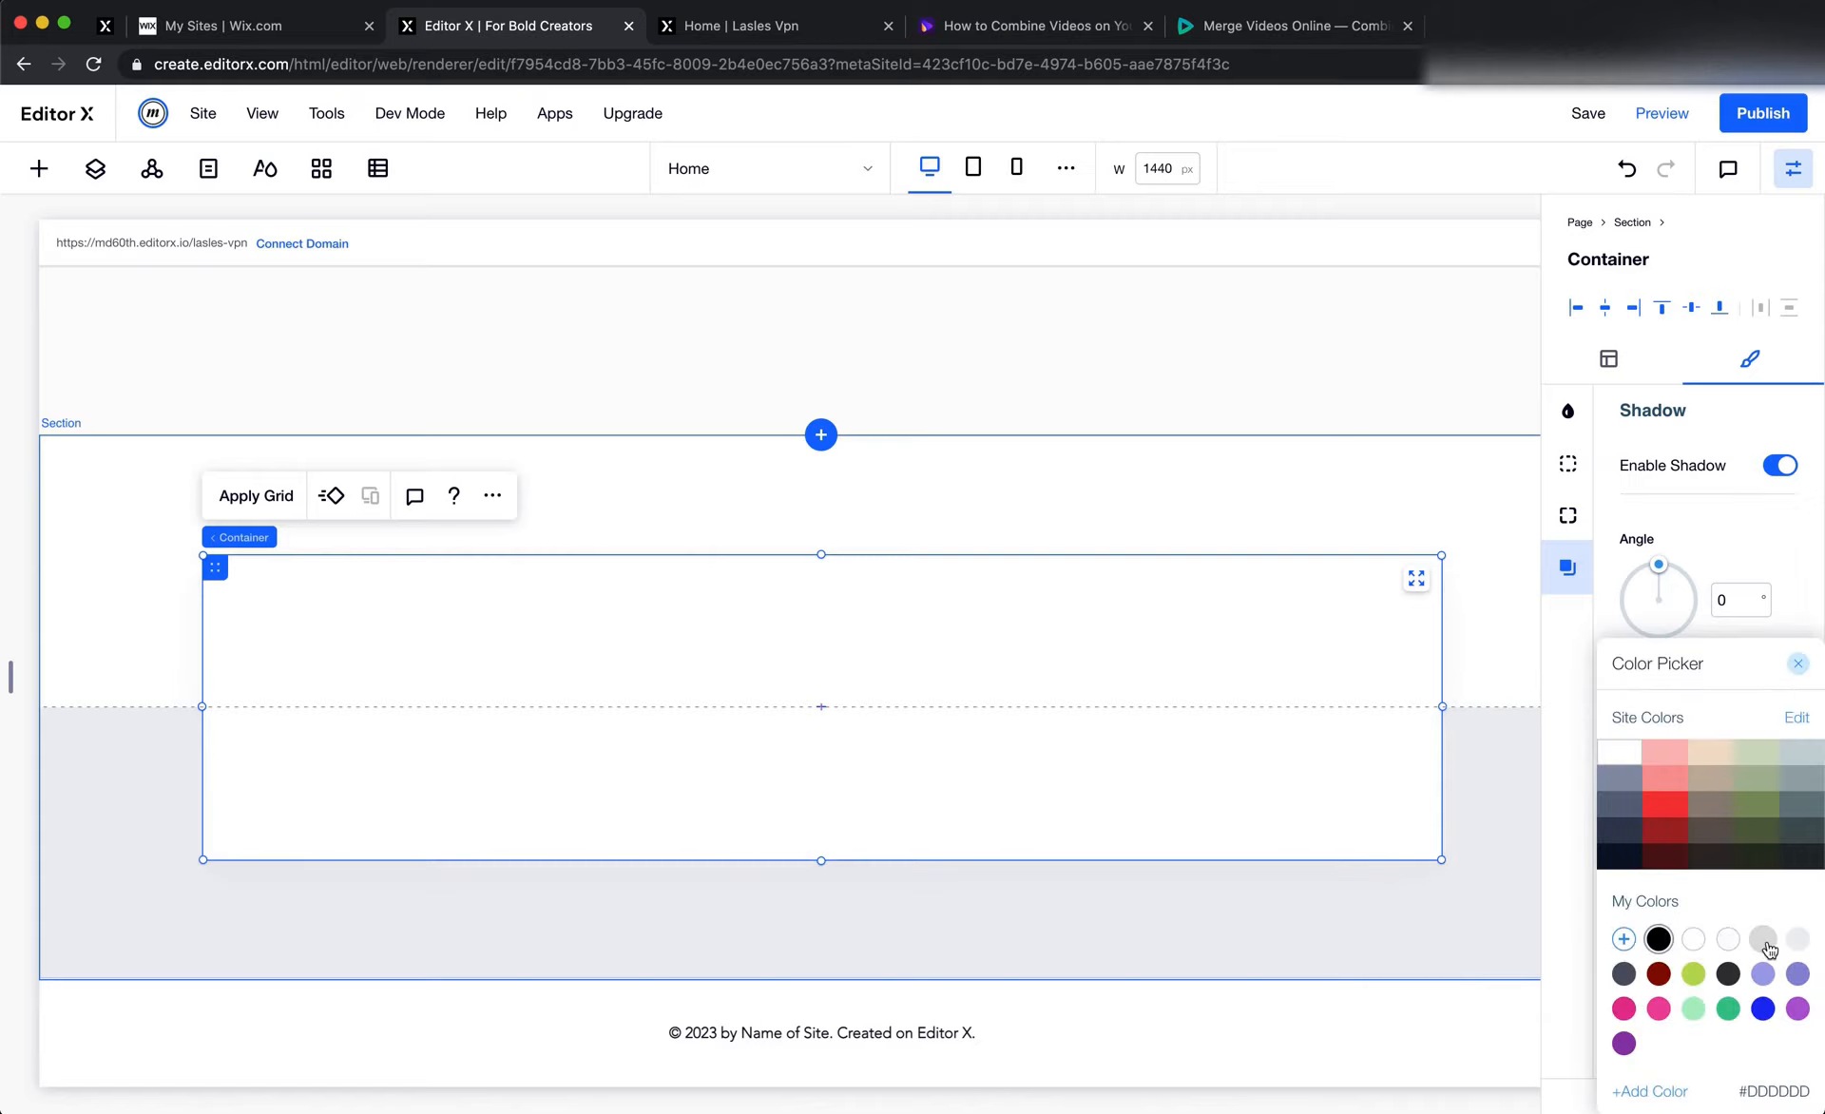
click(1619, 777)
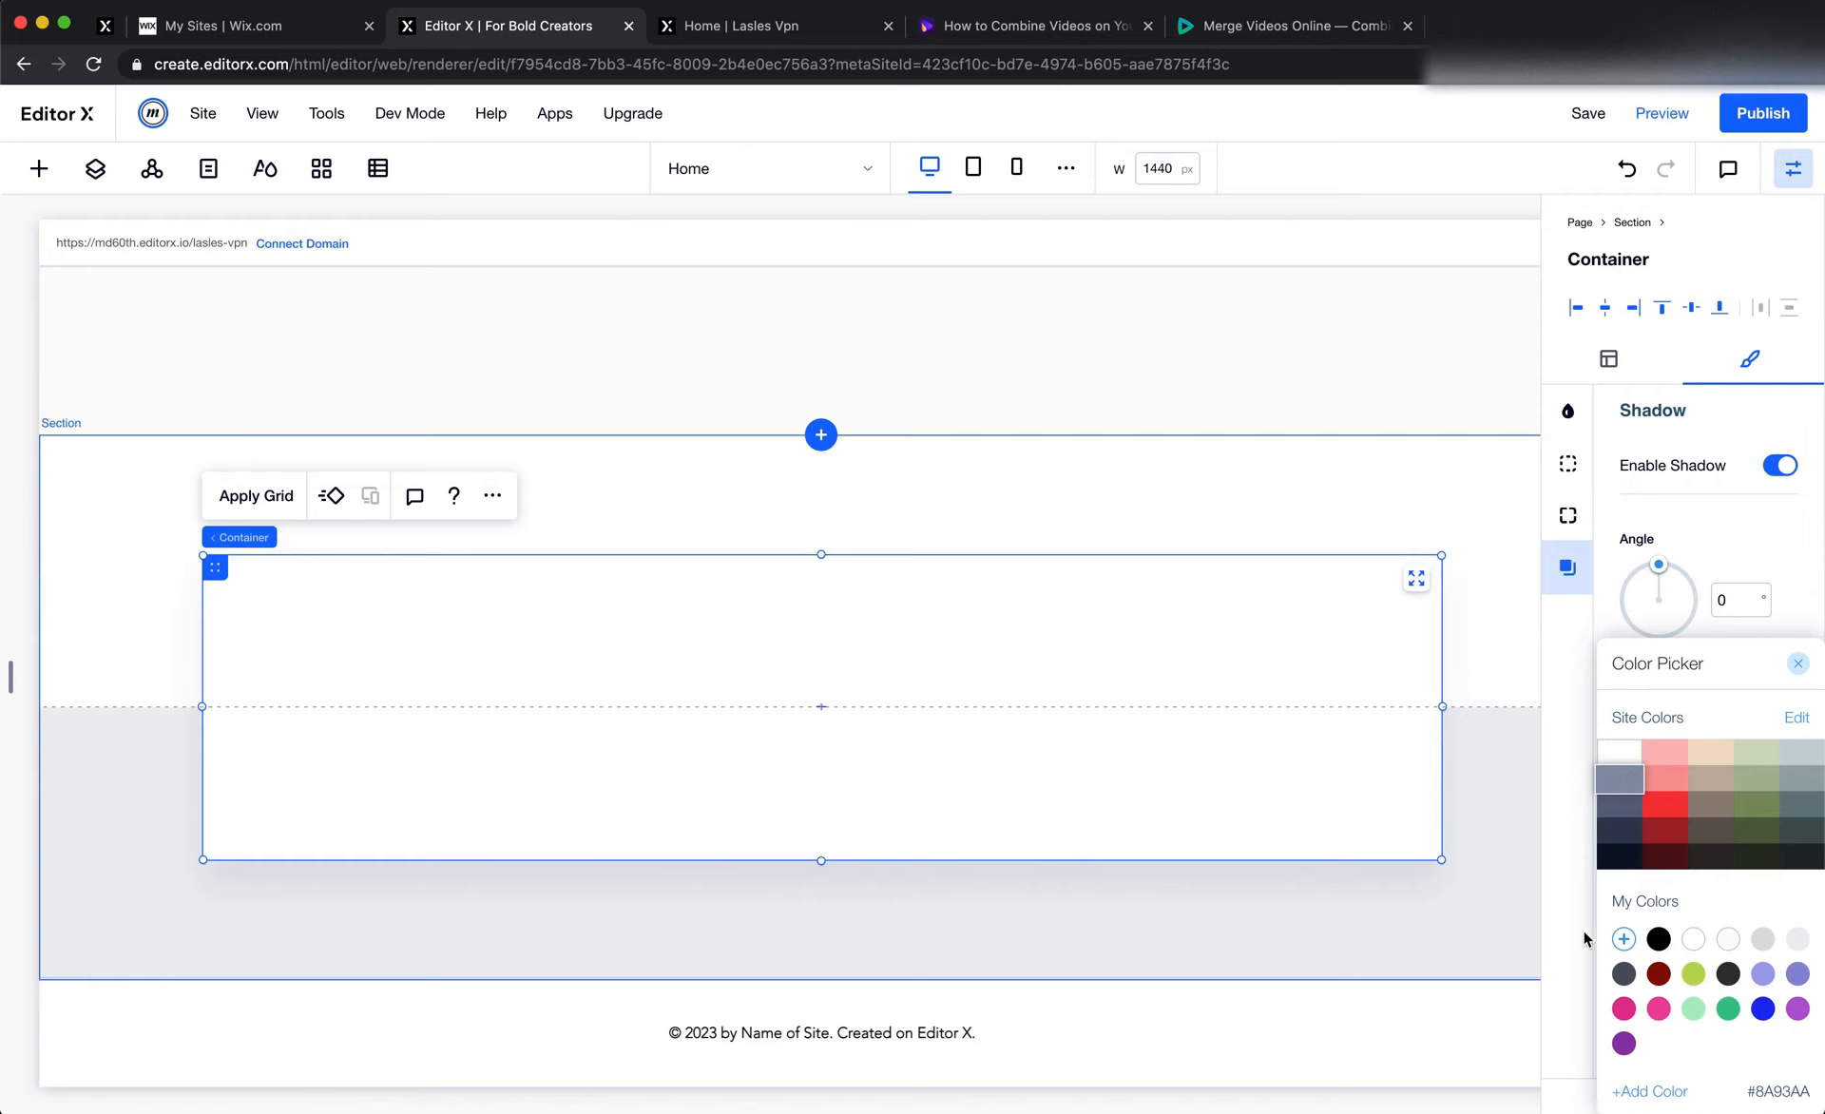
click(1566, 978)
Check the subscribe banner group in Figma, then return to Editor X and apply a 2x1 grid to the banner container
key(super+Tab)
click(1270, 990)
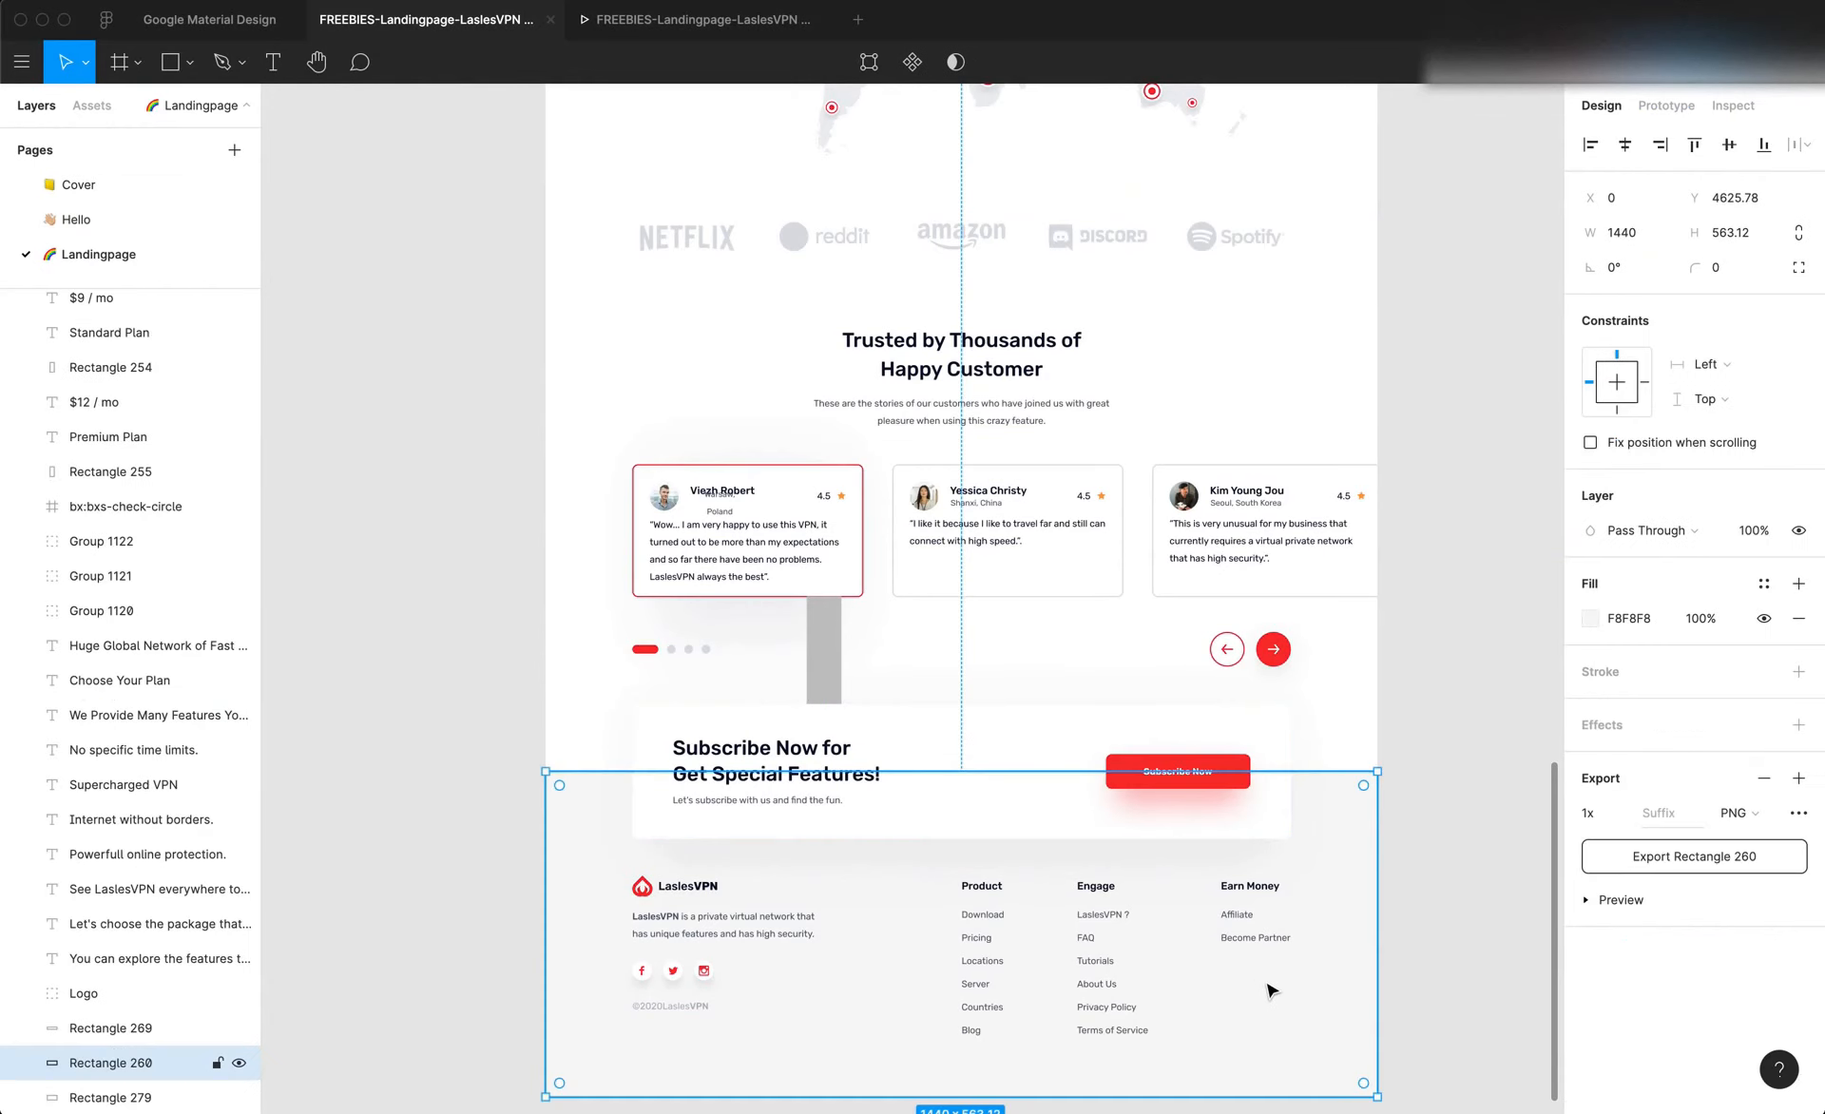
key(super+Tab)
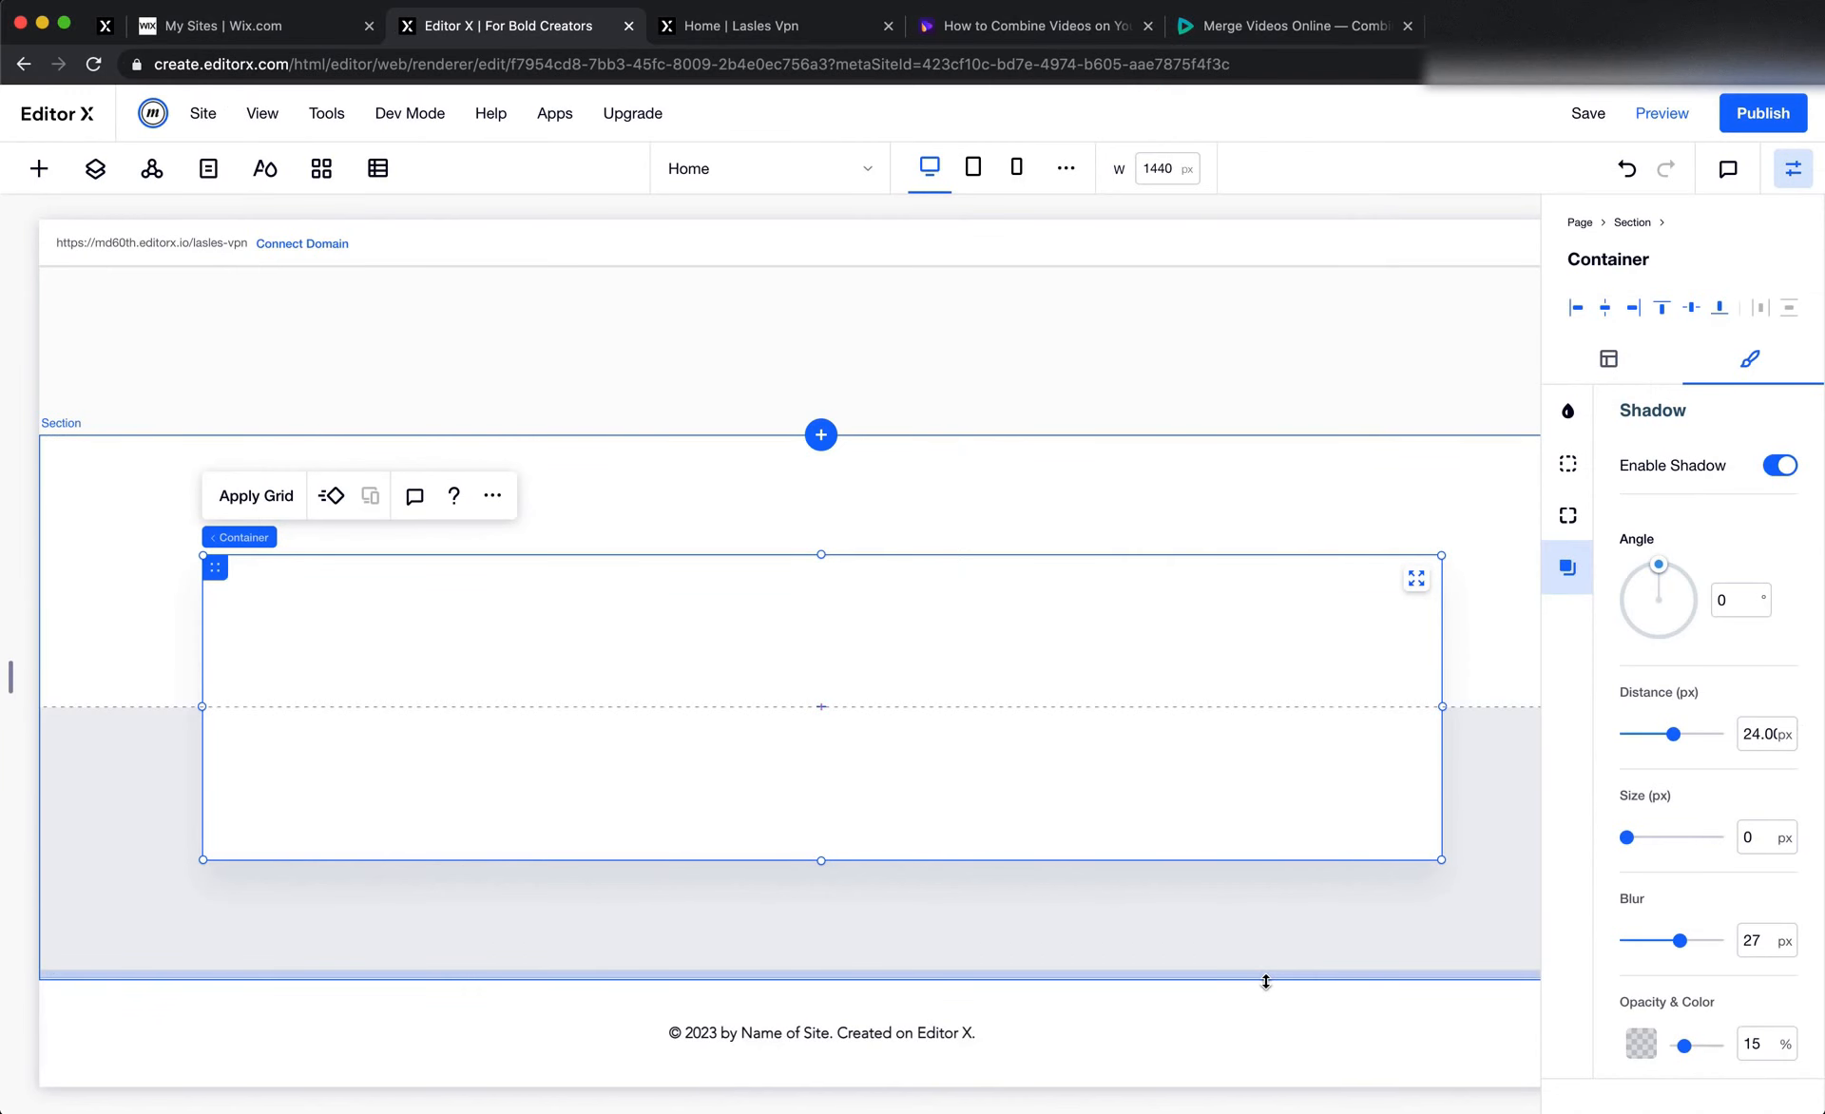
key(super+Tab)
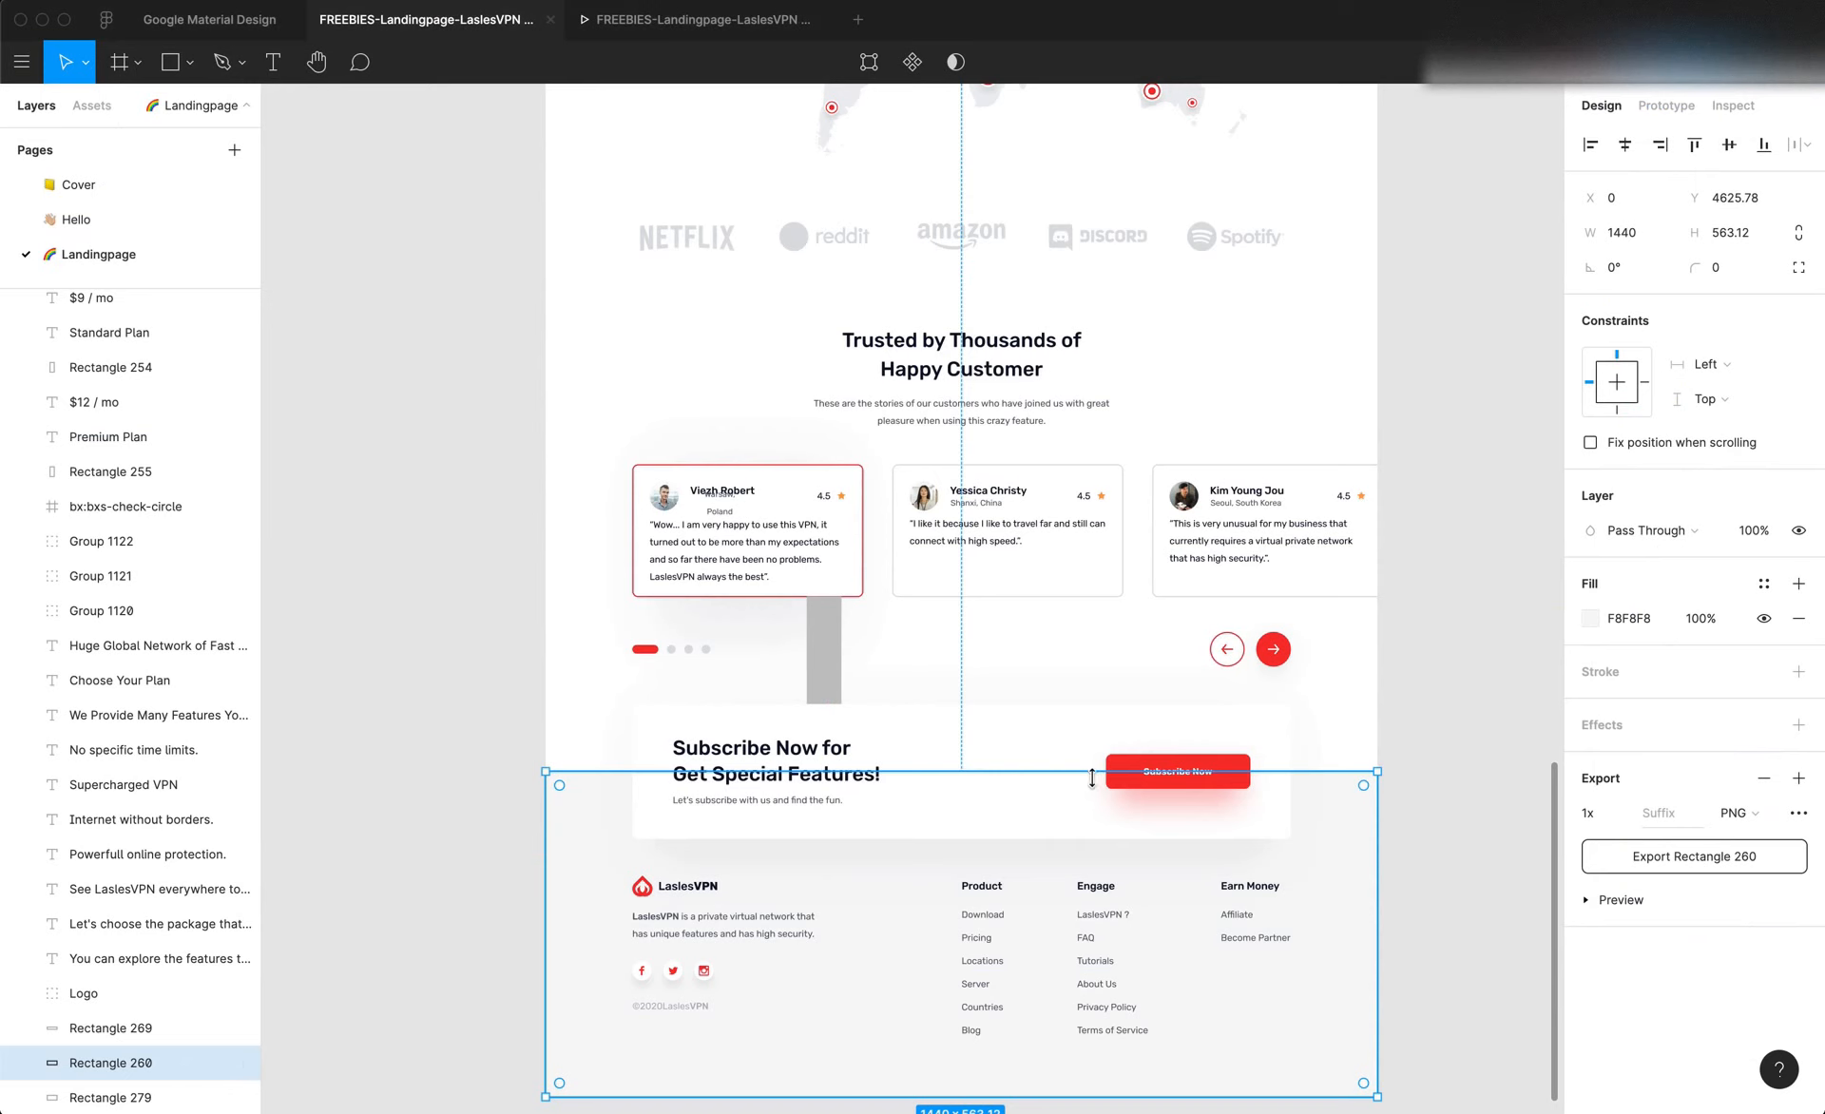
click(979, 741)
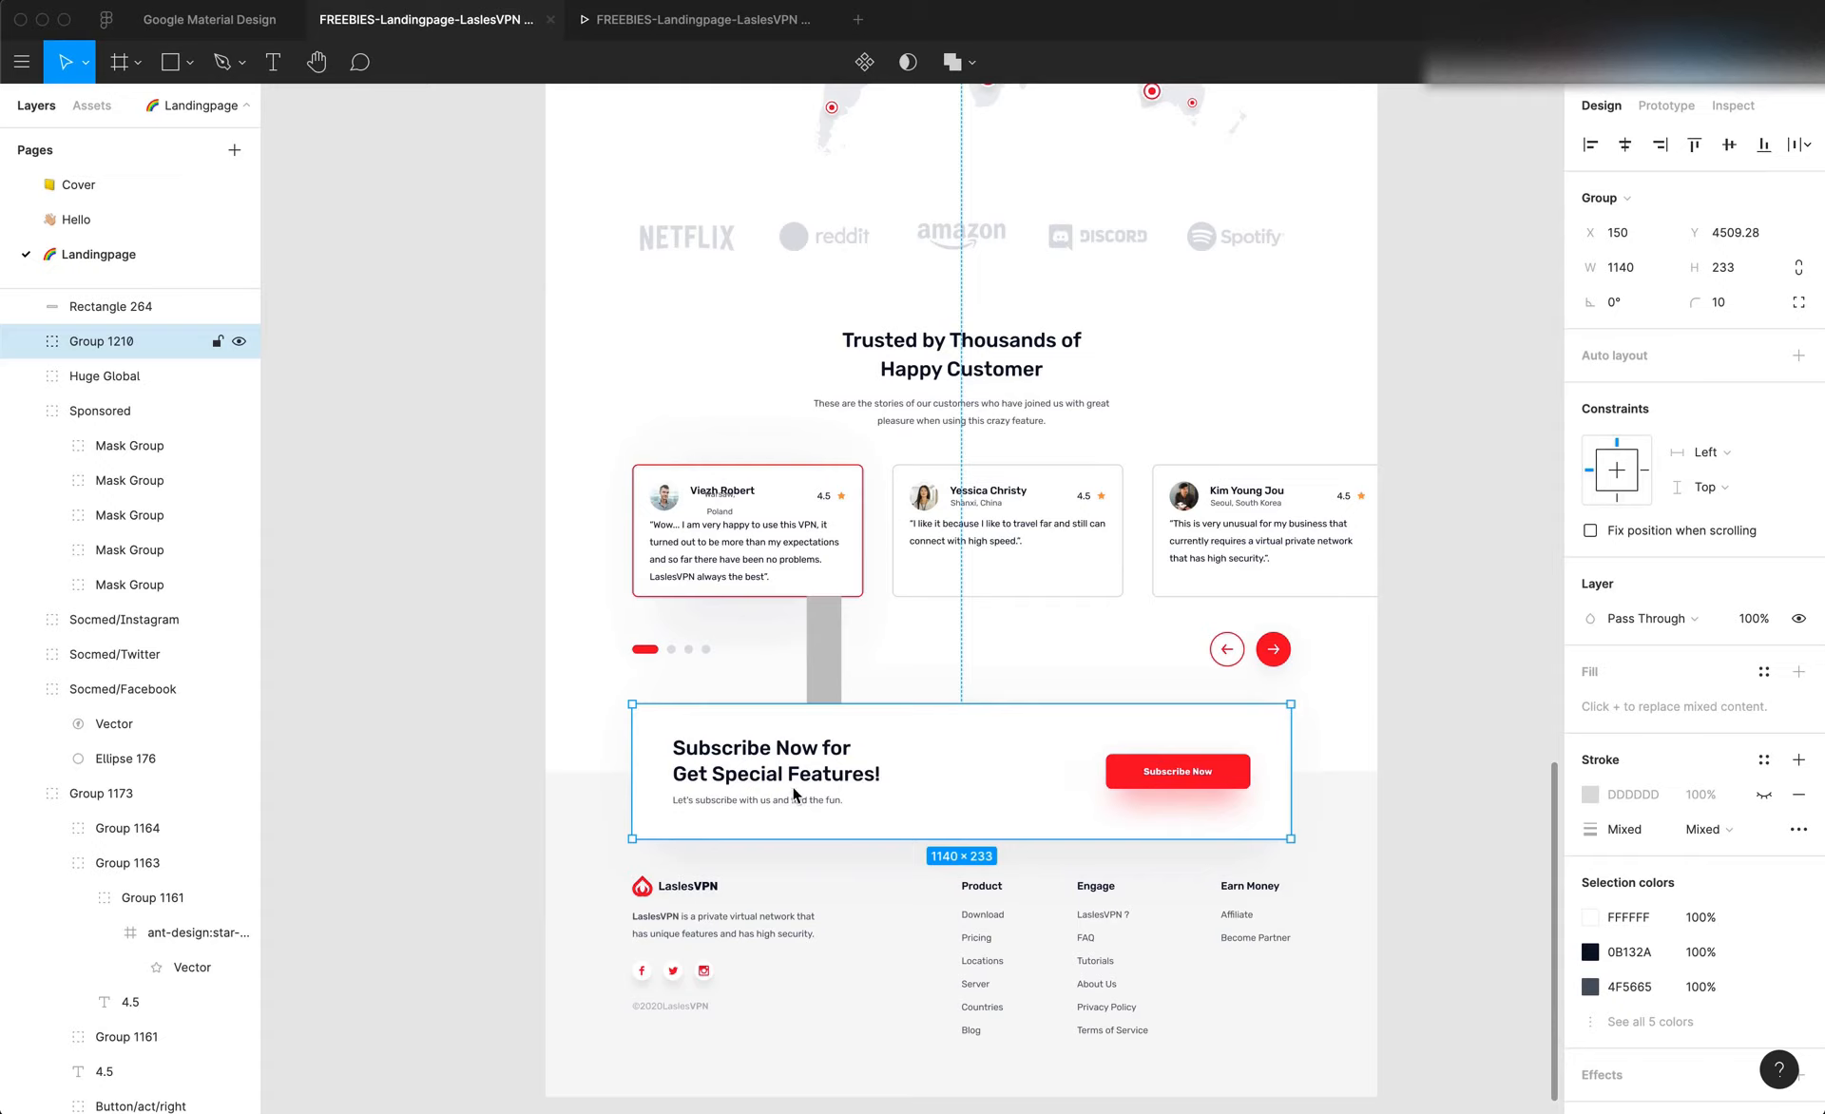
key(super+Tab)
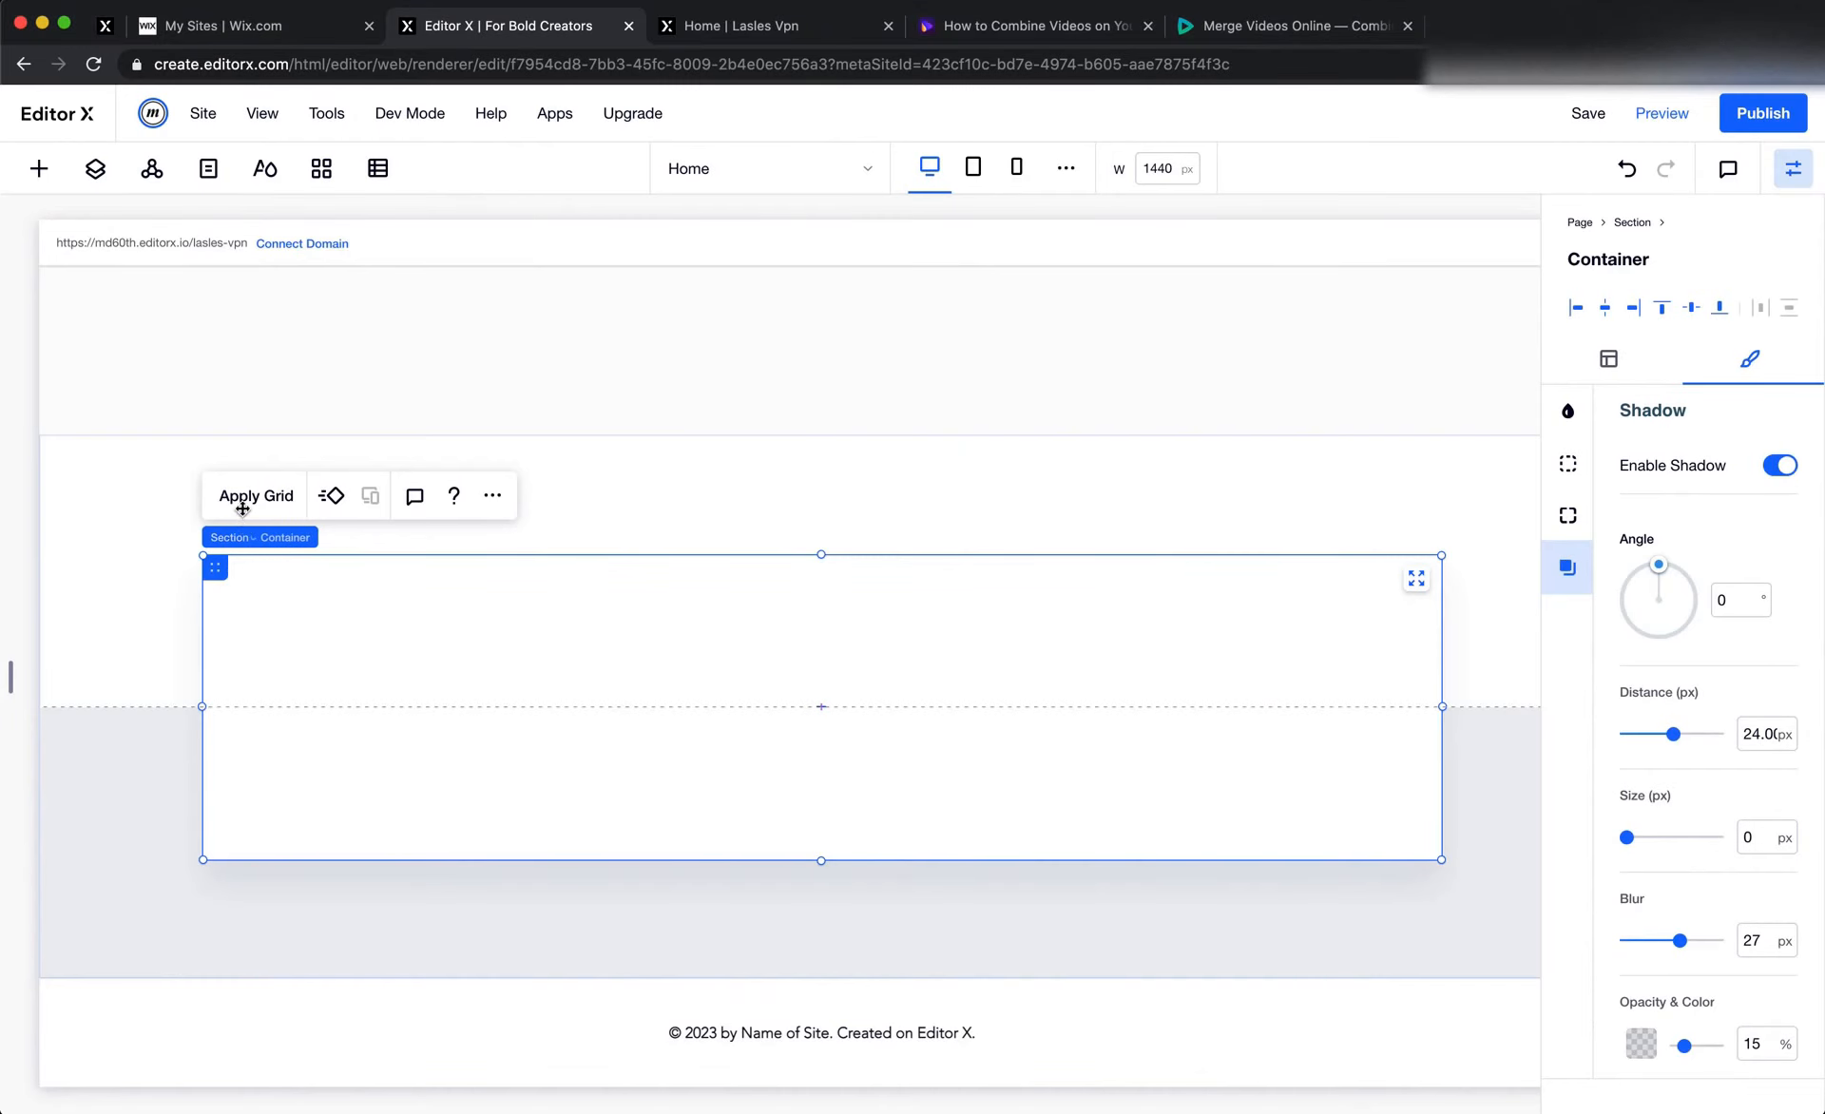
click(243, 504)
click(1000, 783)
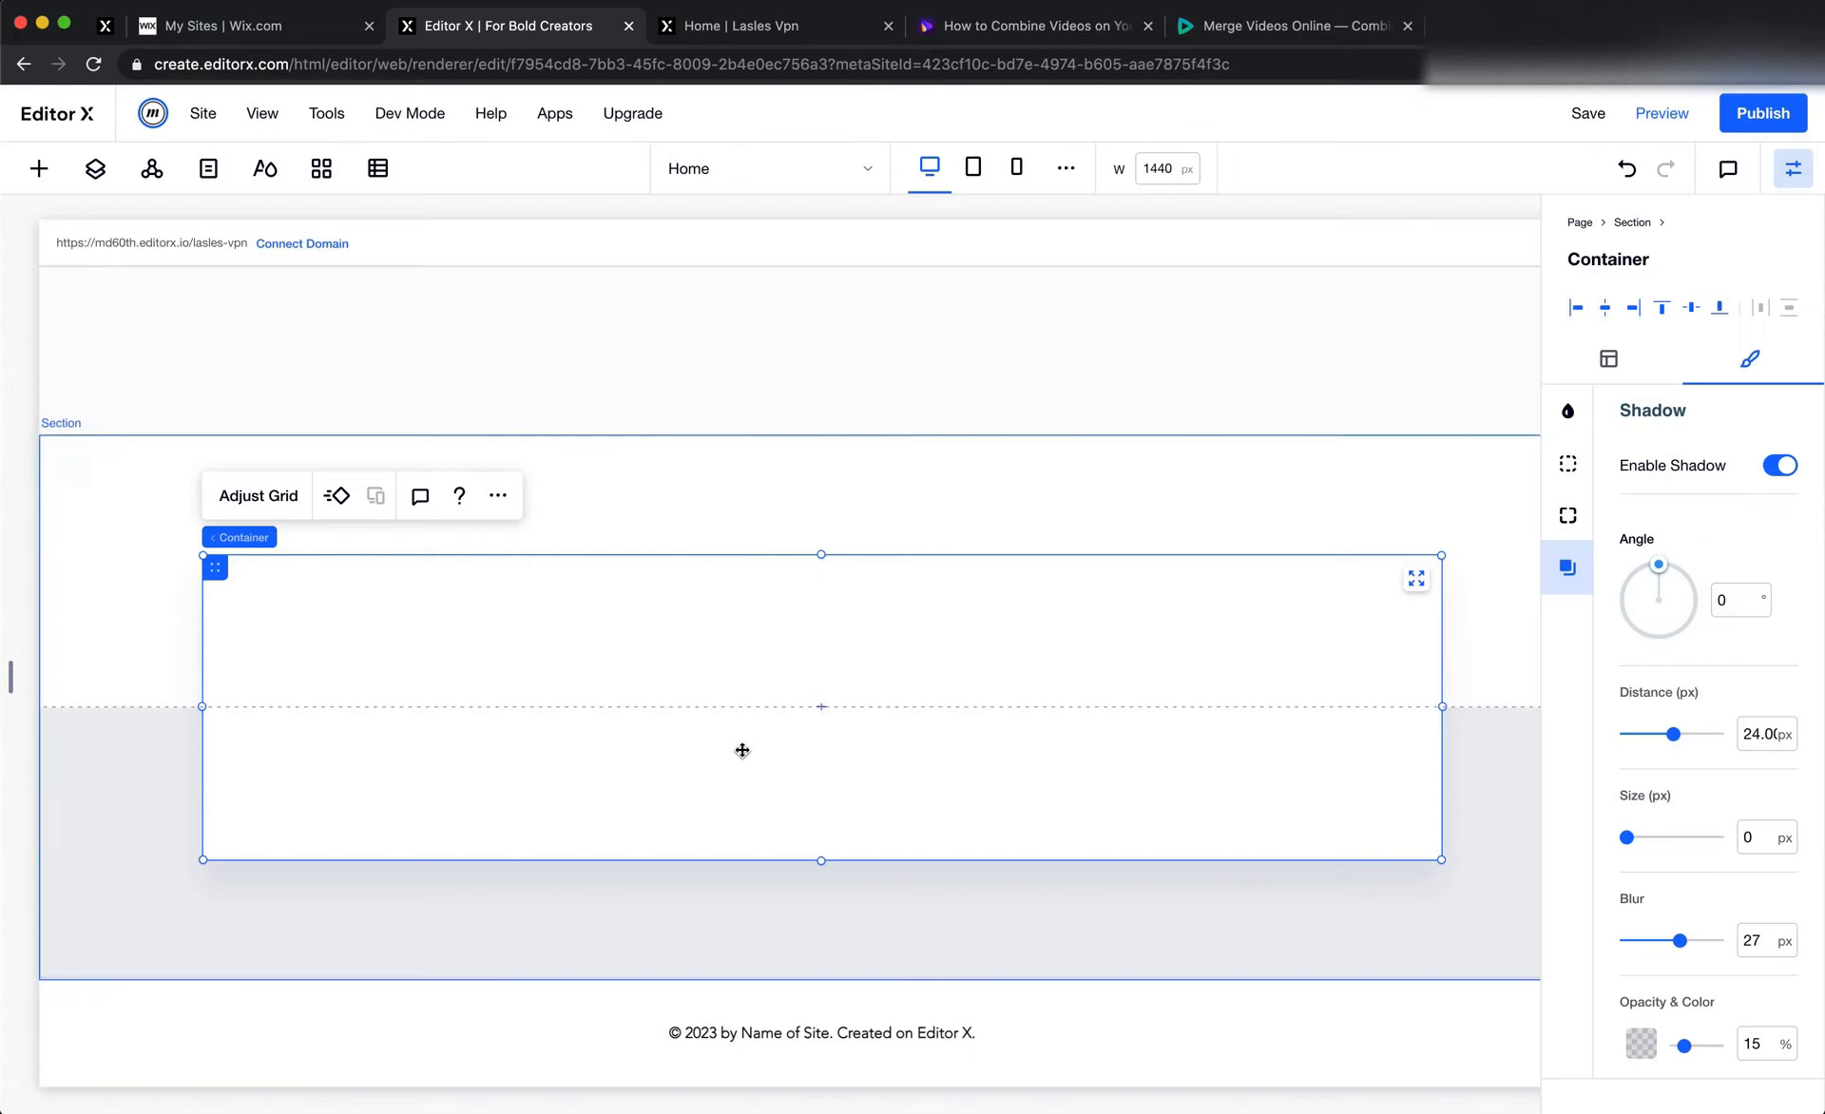
click(258, 496)
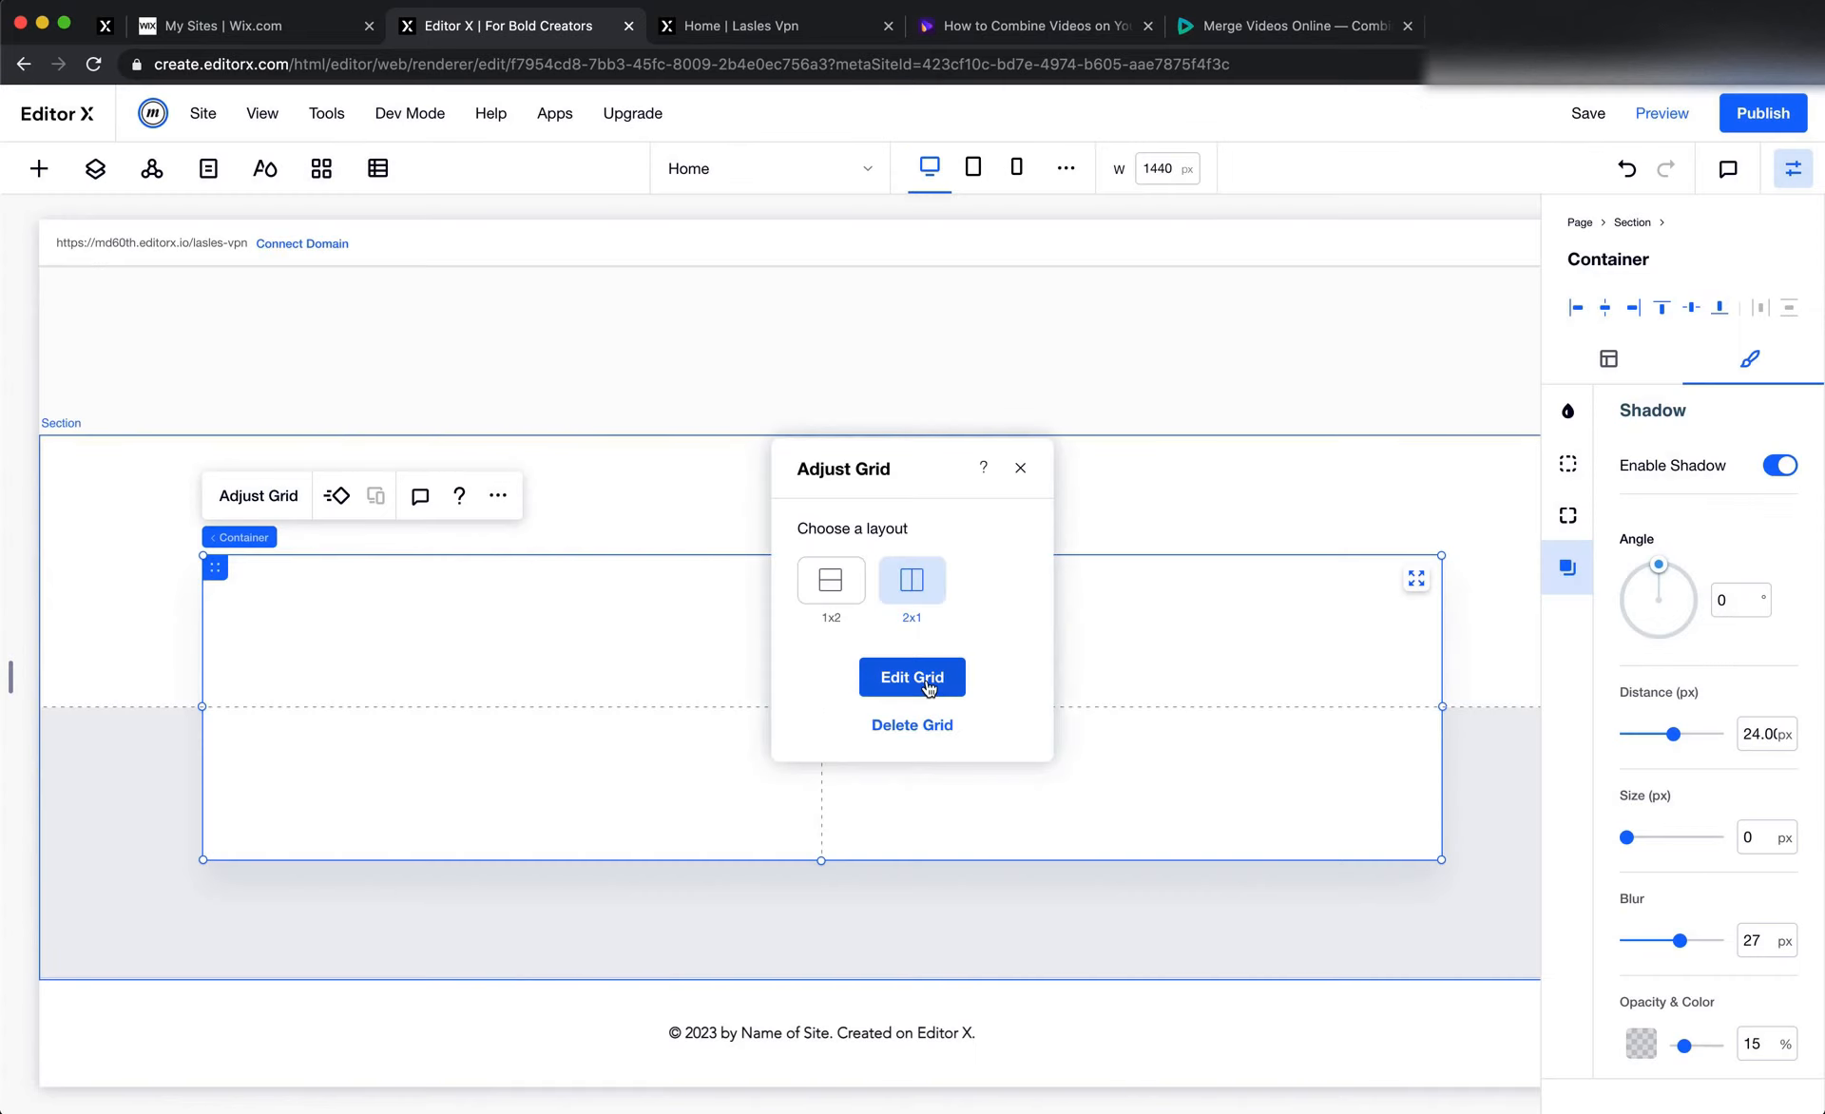
click(929, 684)
Copy the stack holding the "Choose Your Plan" heading and its description from the pricing section
scroll(631, 667, down, 10)
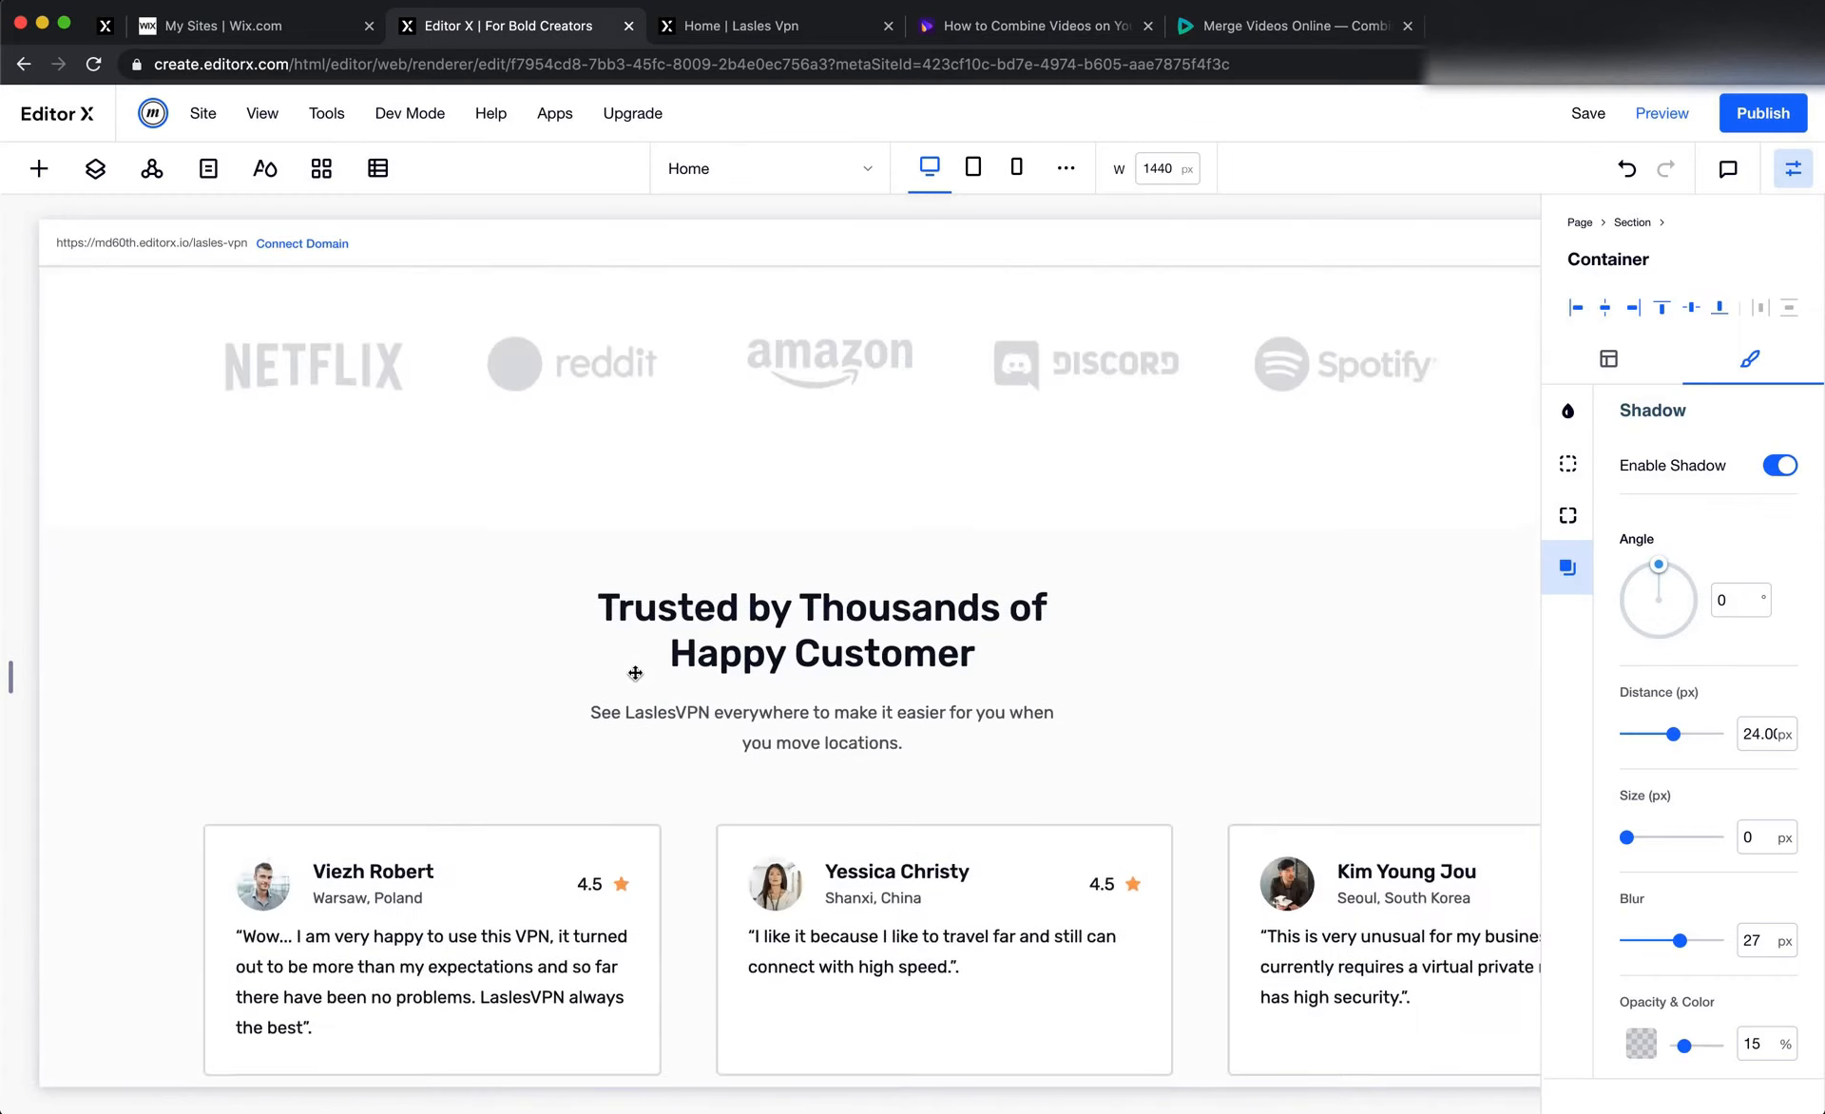
scroll(634, 672, up, 5)
scroll(634, 673, up, 5)
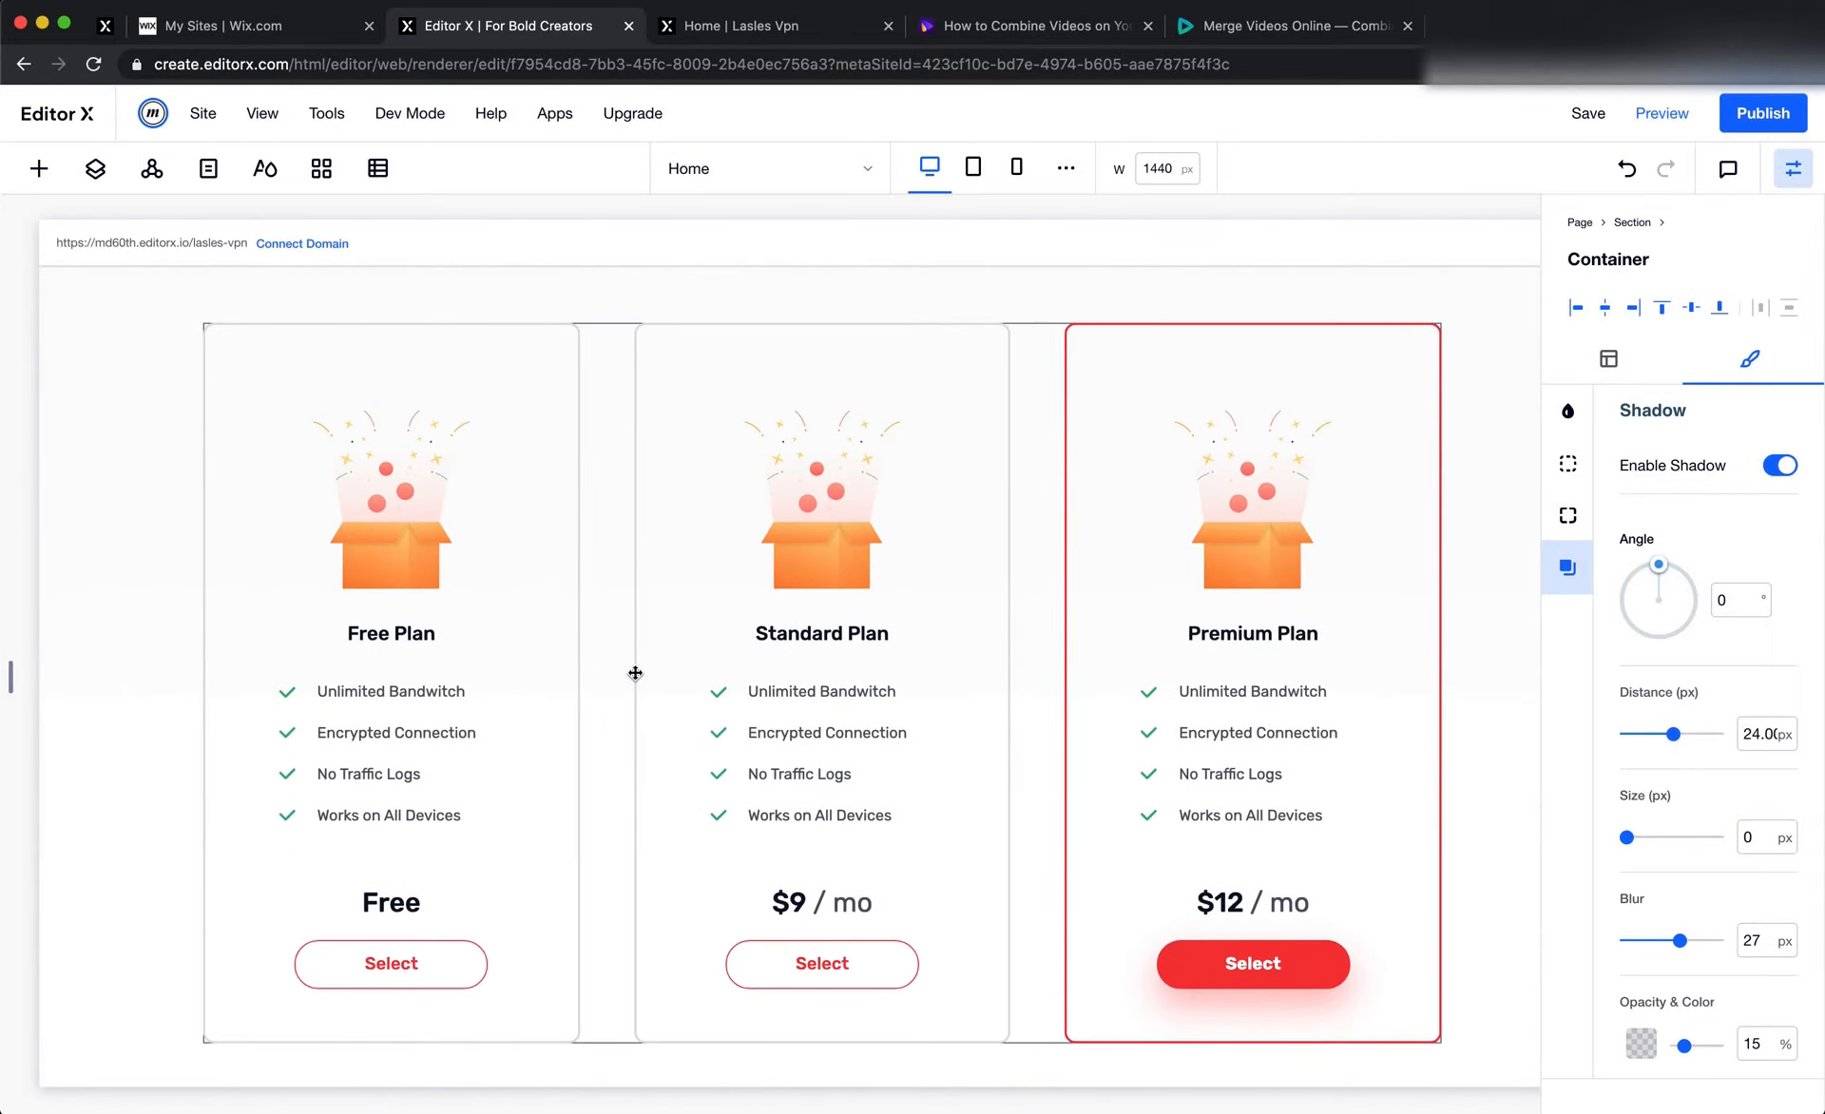
scroll(635, 673, down, 5)
scroll(633, 673, up, 2)
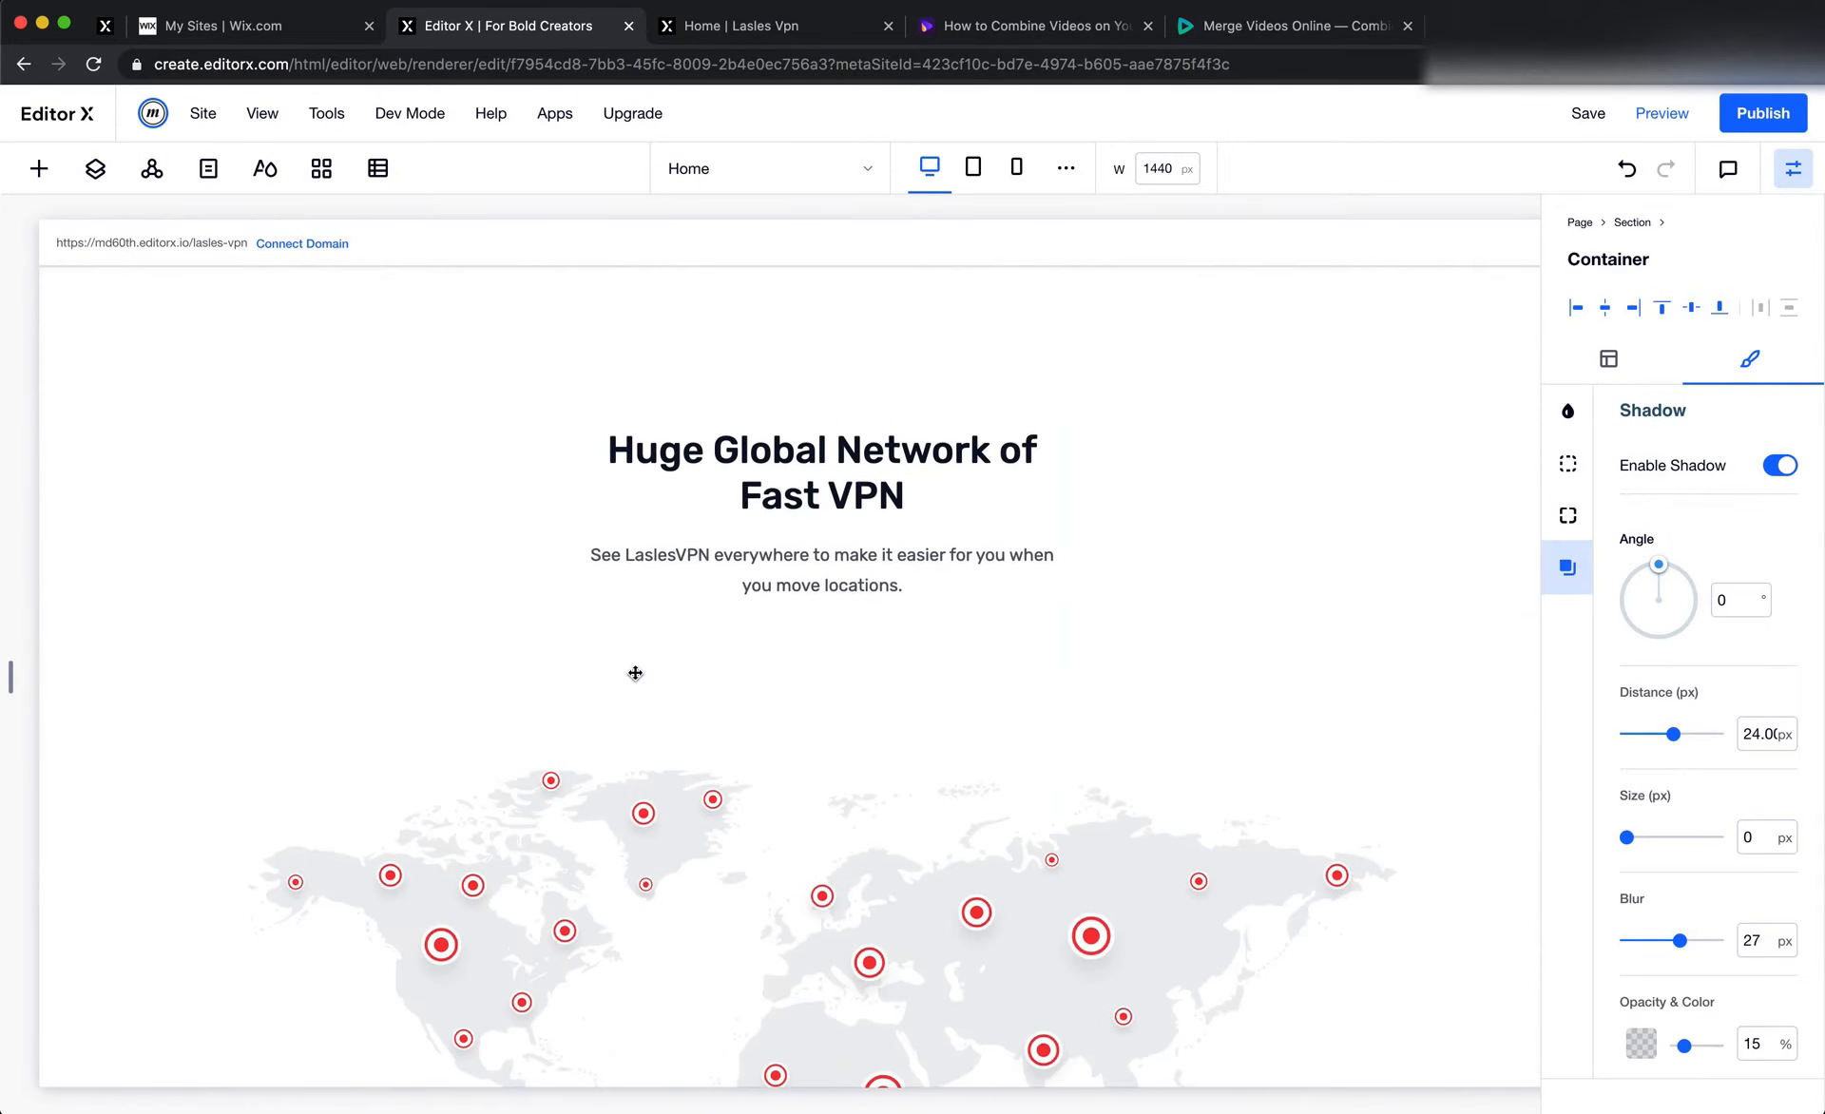
scroll(633, 673, up, 8)
scroll(634, 676, right, 2)
scroll(634, 676, up, 10)
scroll(635, 676, down, 6)
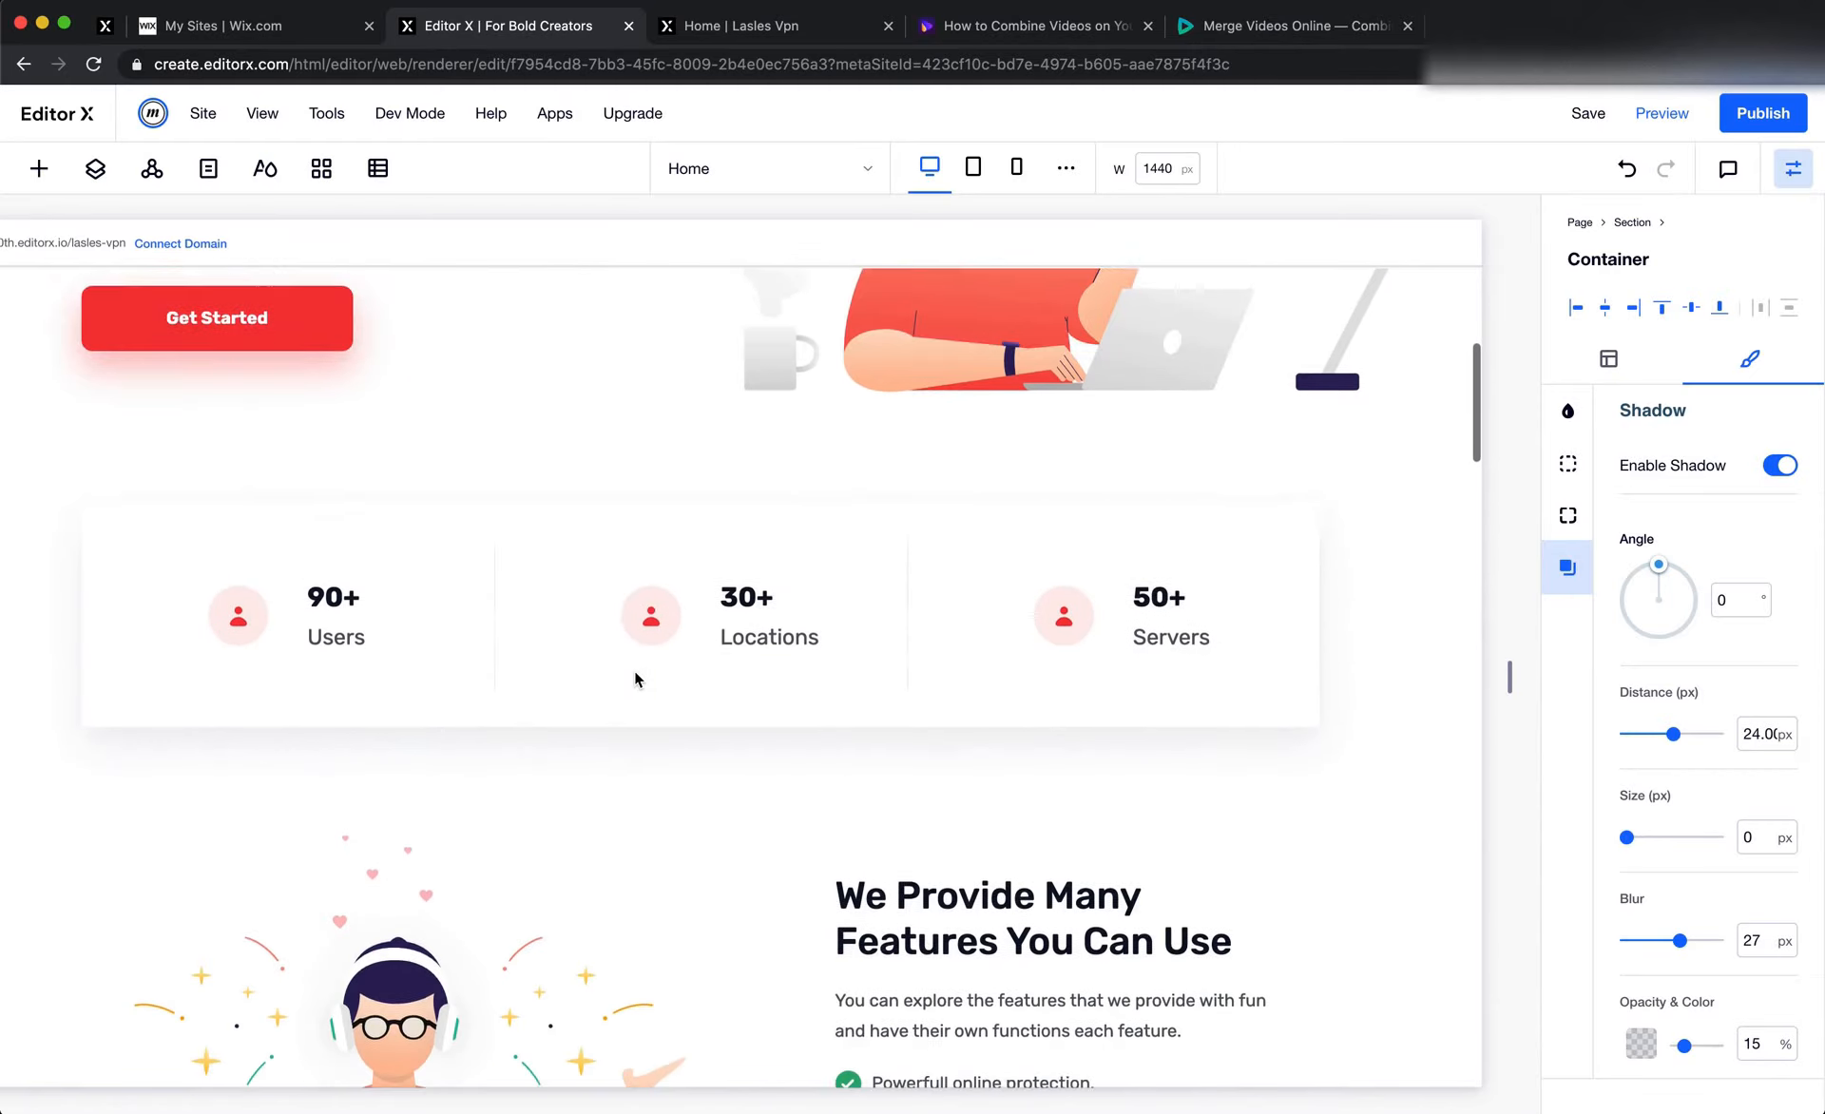
scroll(966, 695, down, 6)
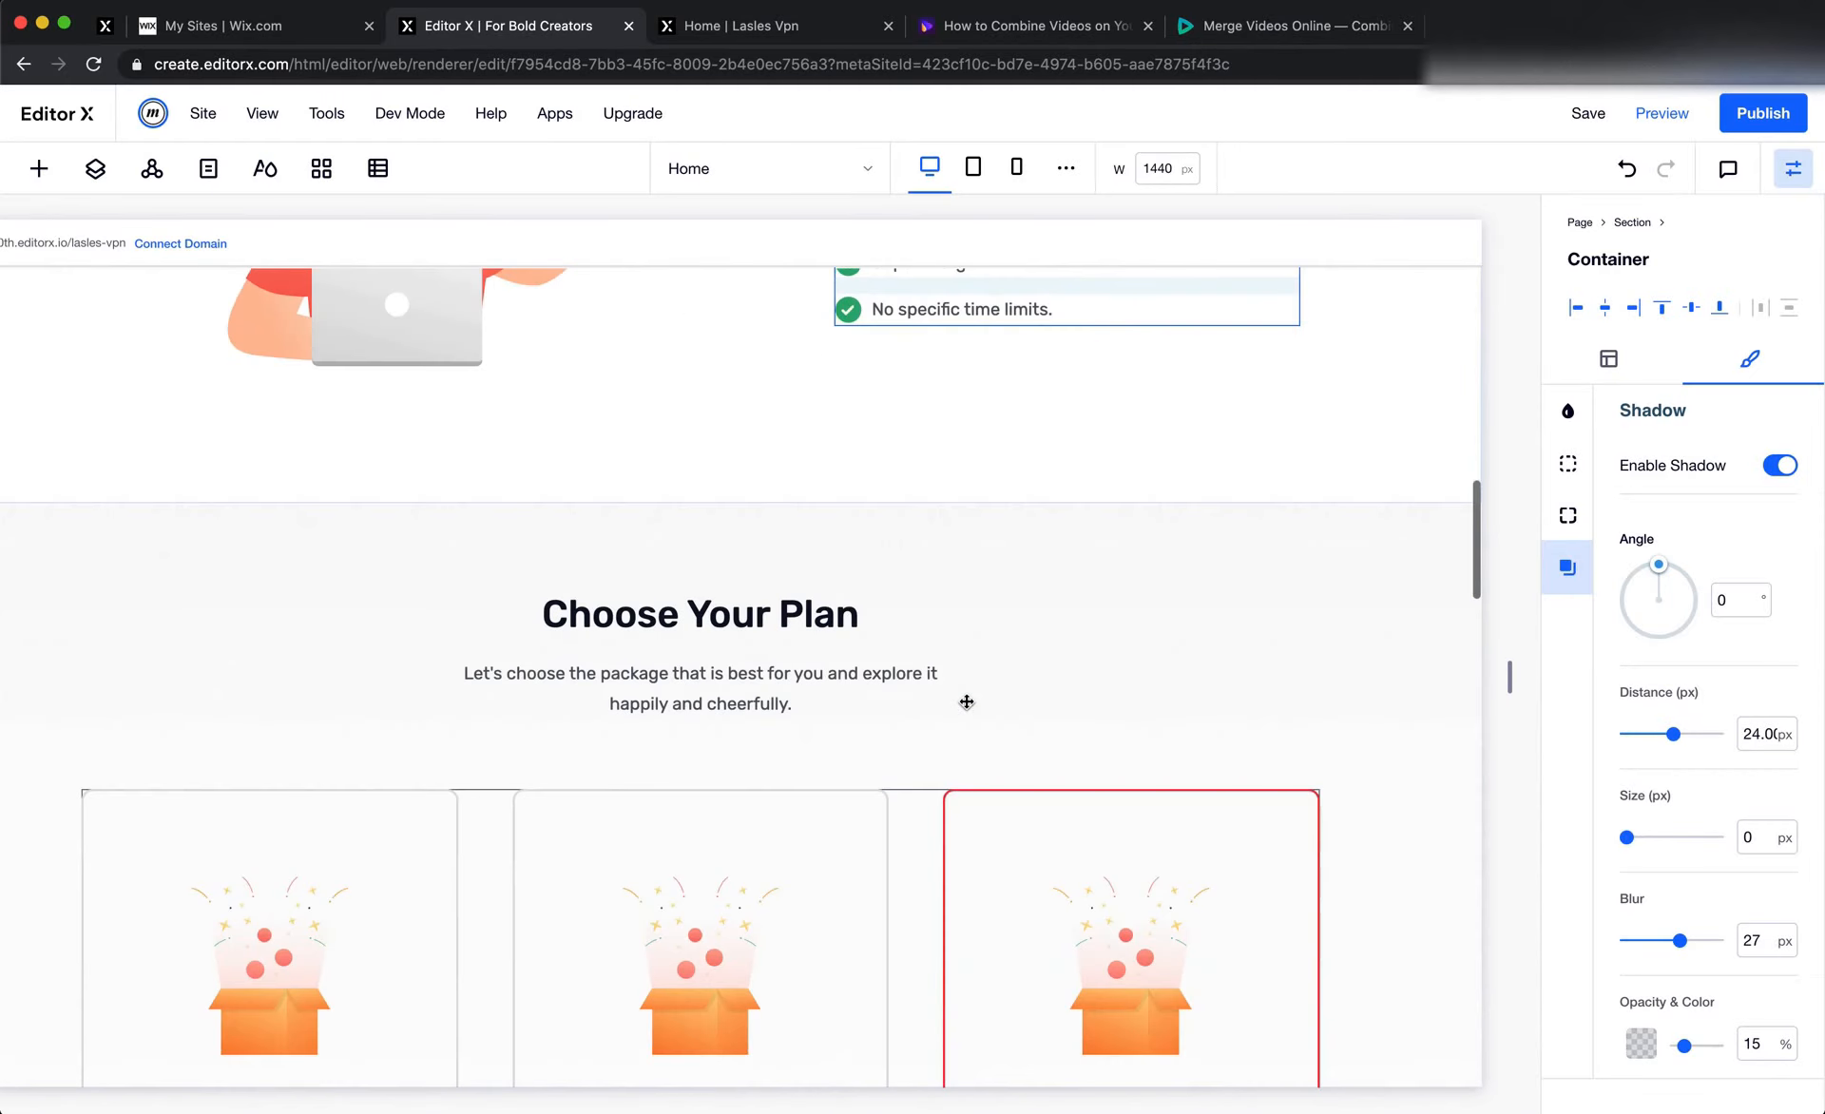
right_click(784, 644)
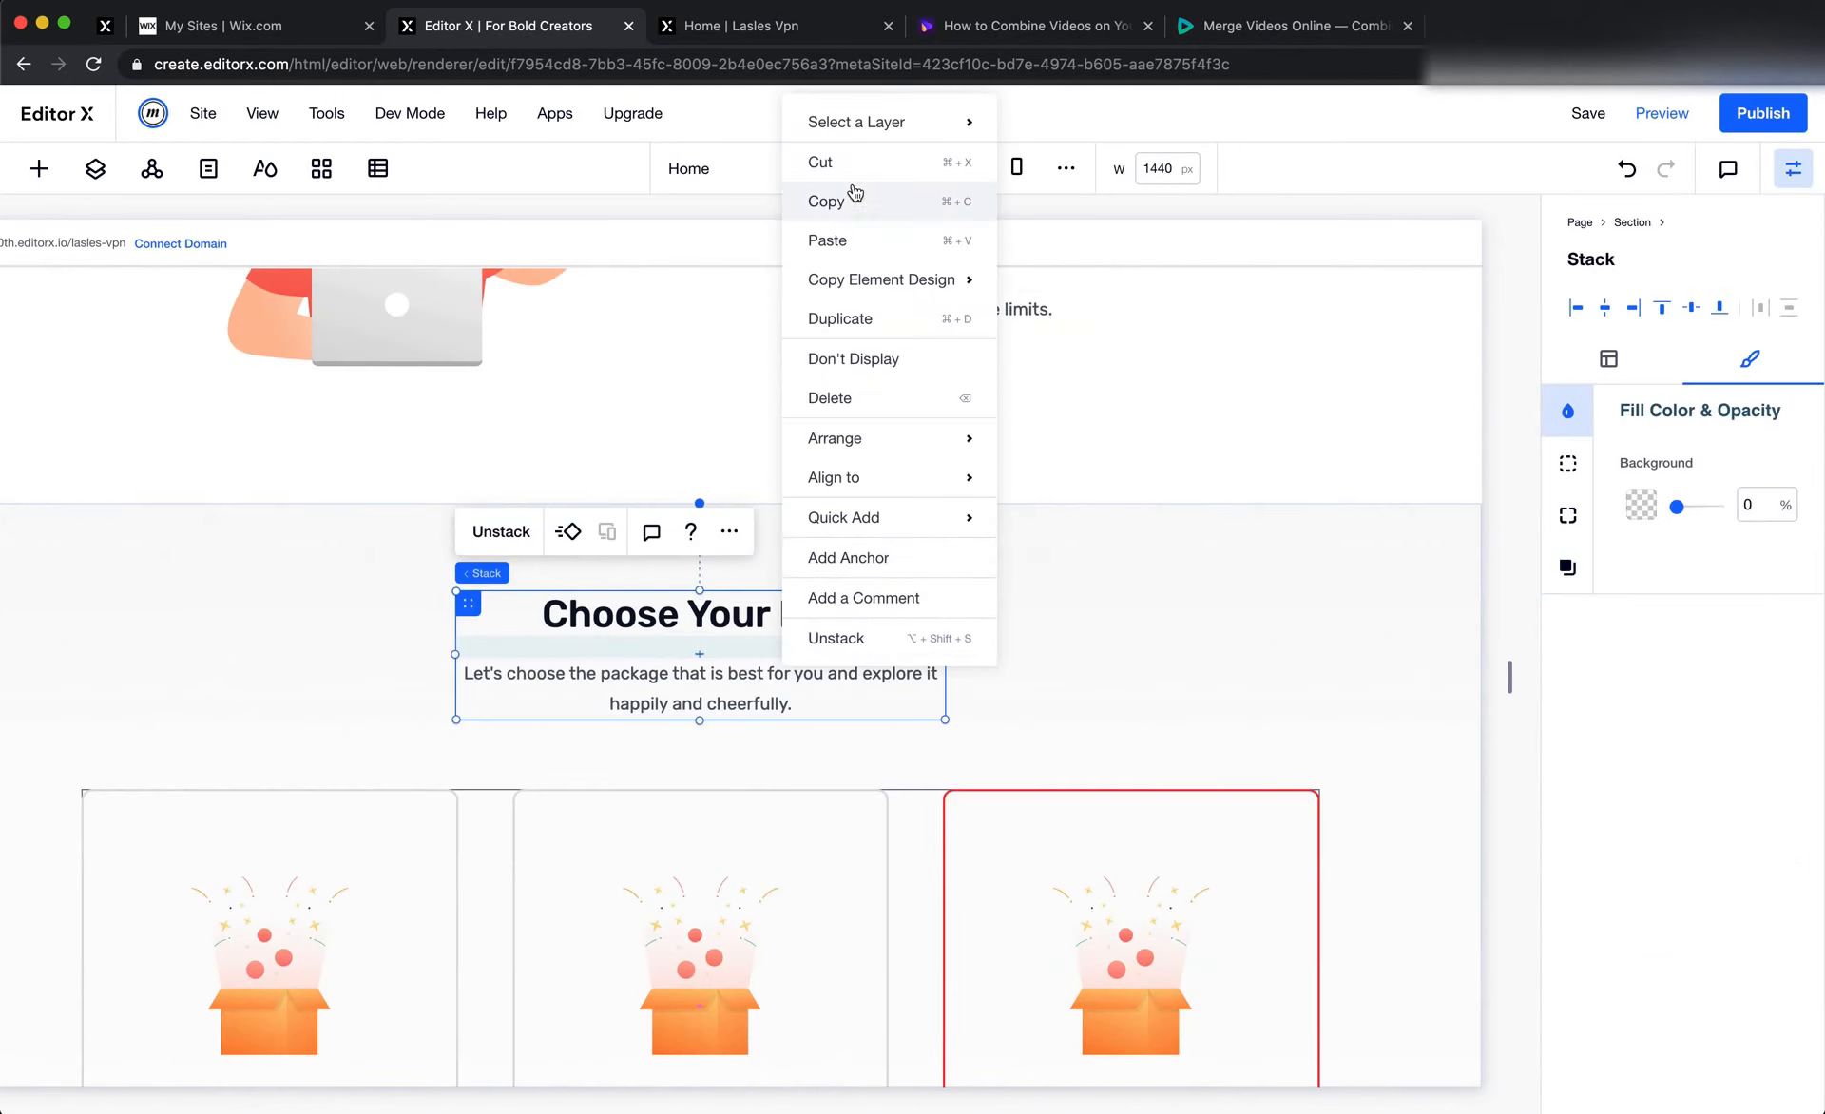
click(855, 203)
Paste the copied text stack and place it in the first column of the banner container
scroll(453, 410, down, 10)
scroll(452, 411, left, 2)
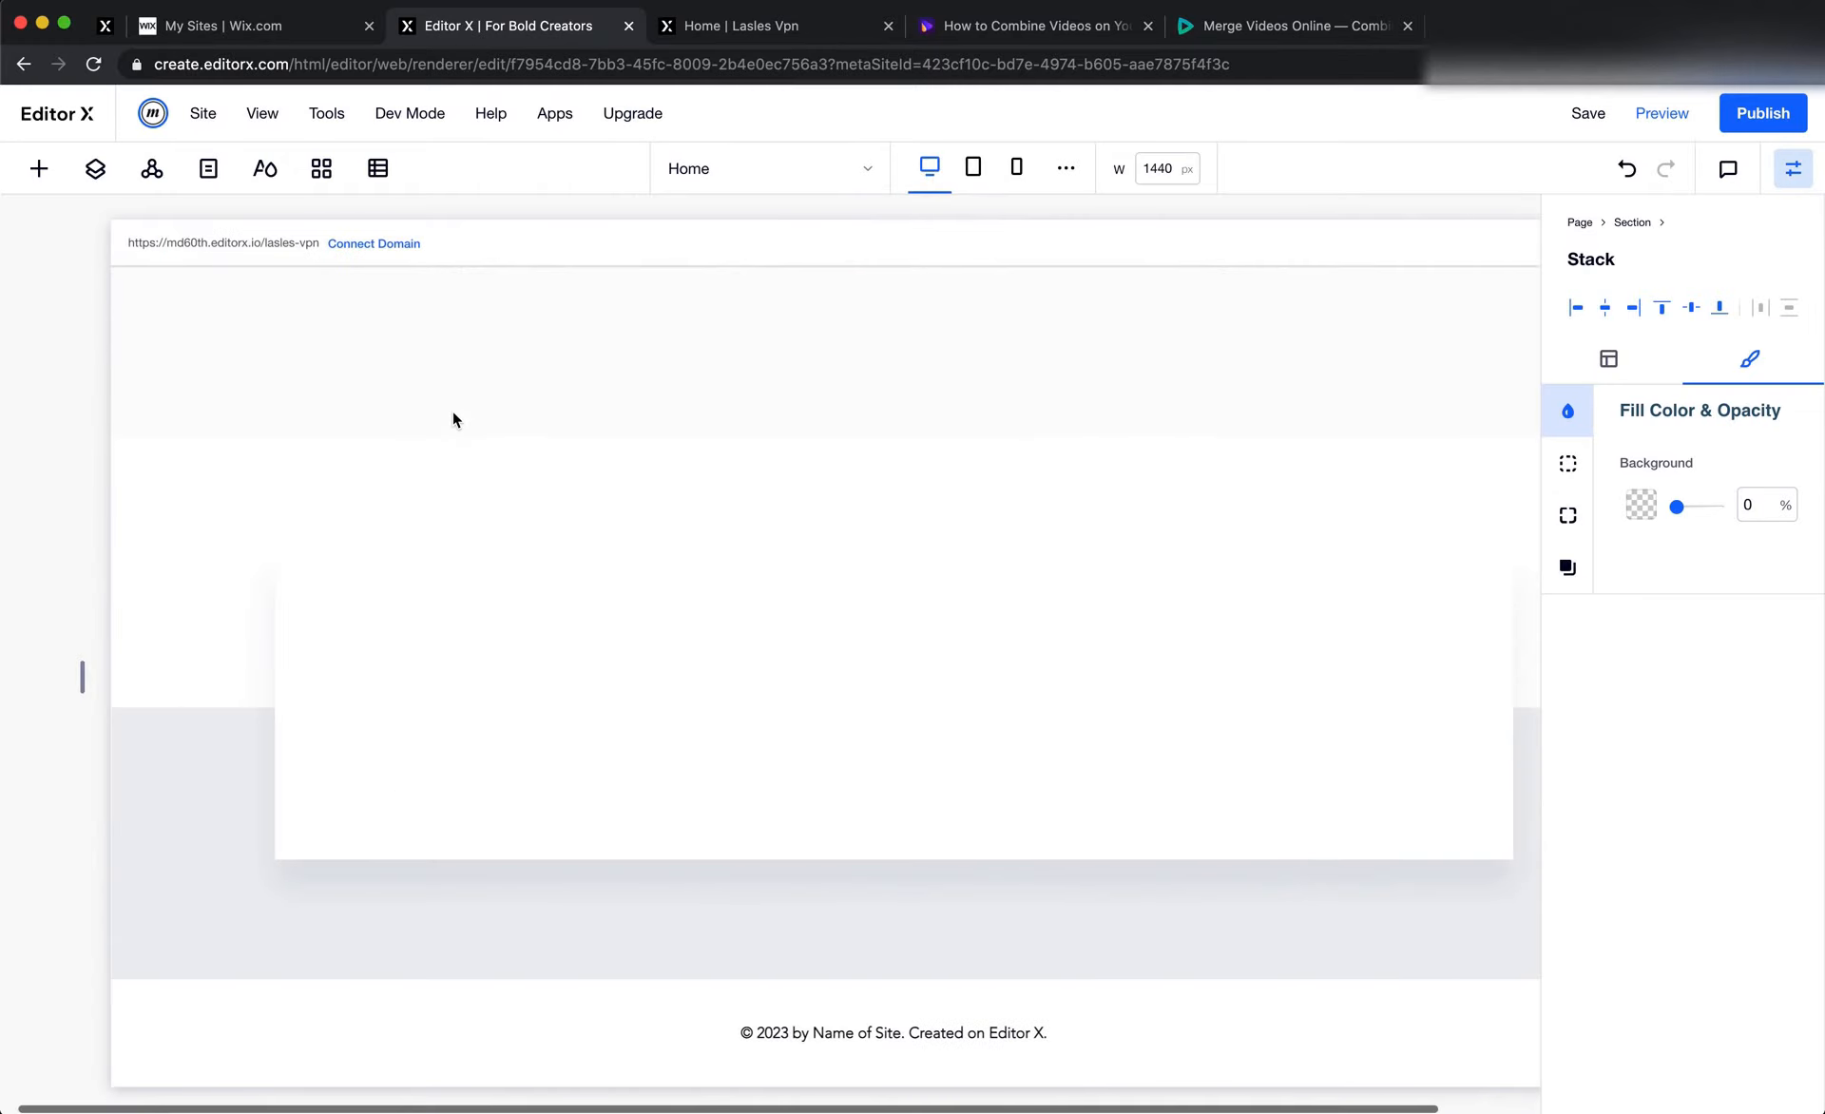
click(451, 552)
right_click(452, 551)
click(553, 356)
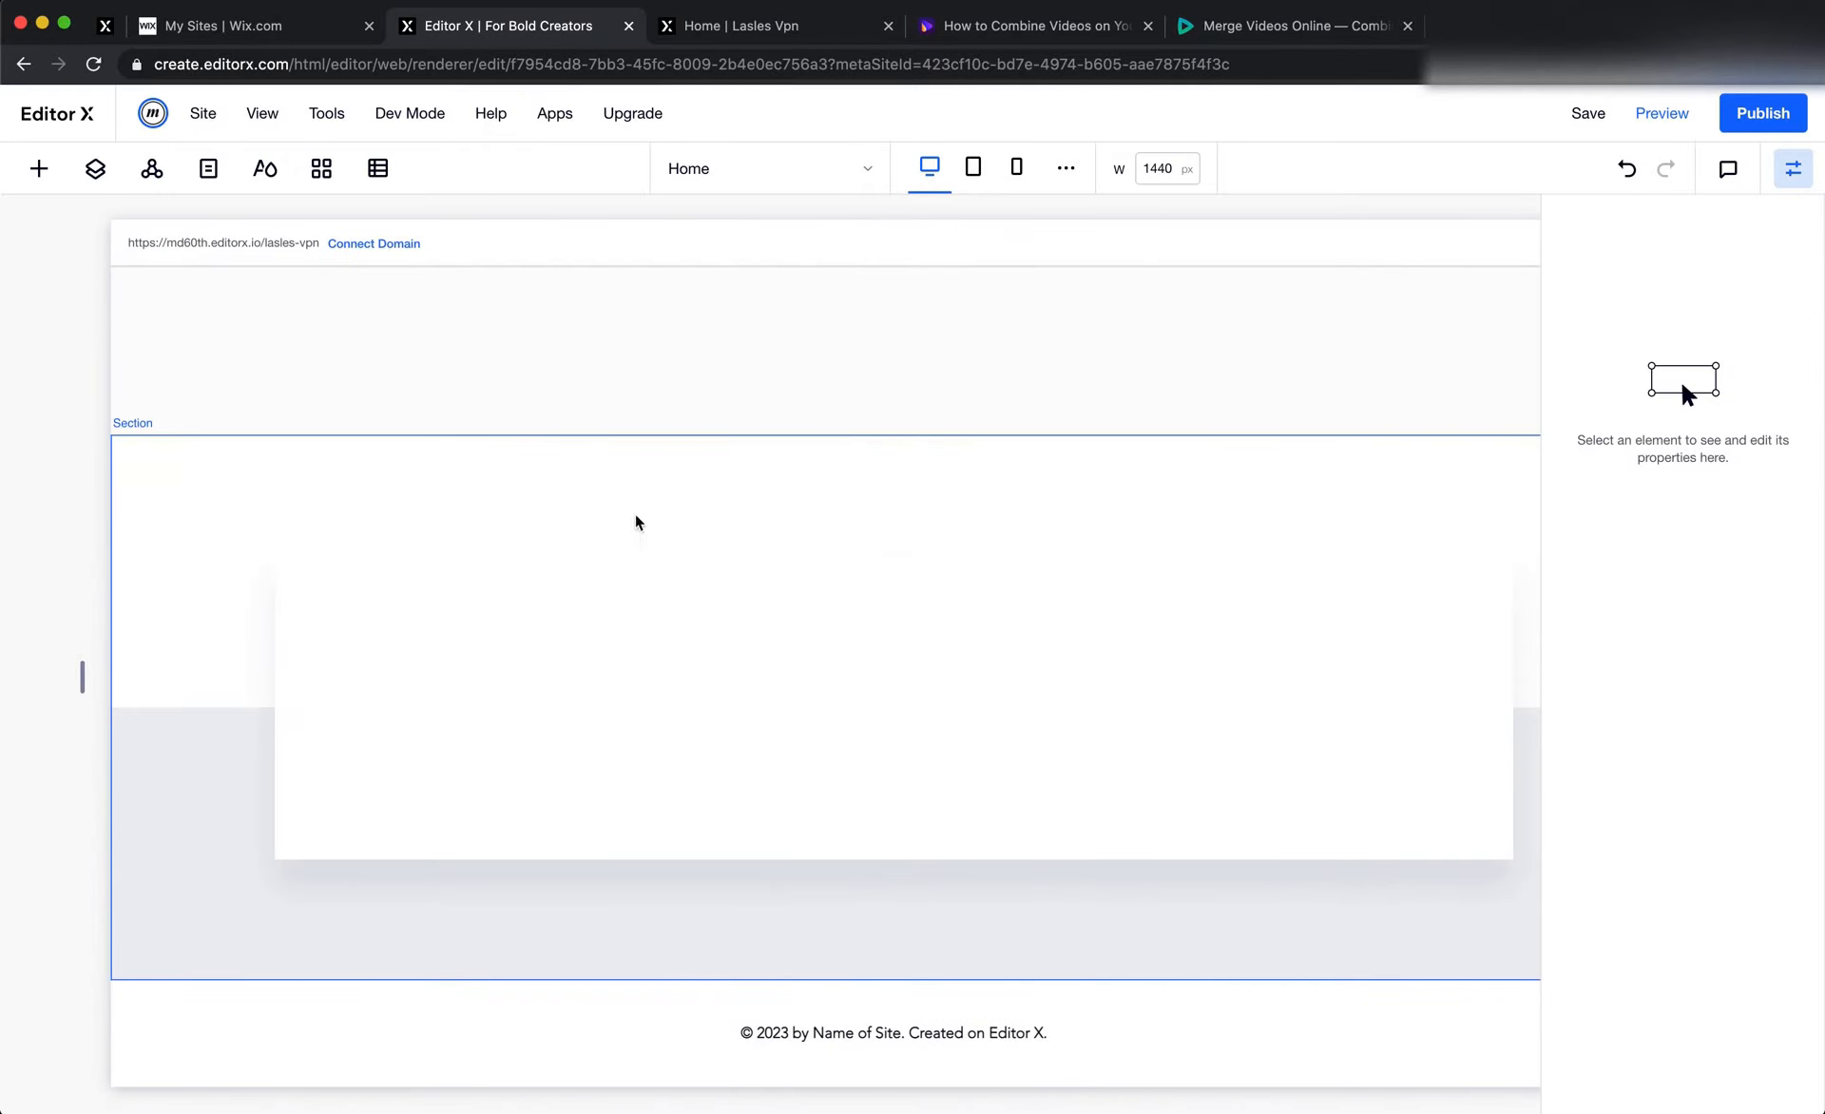
drag(559, 662, 532, 698)
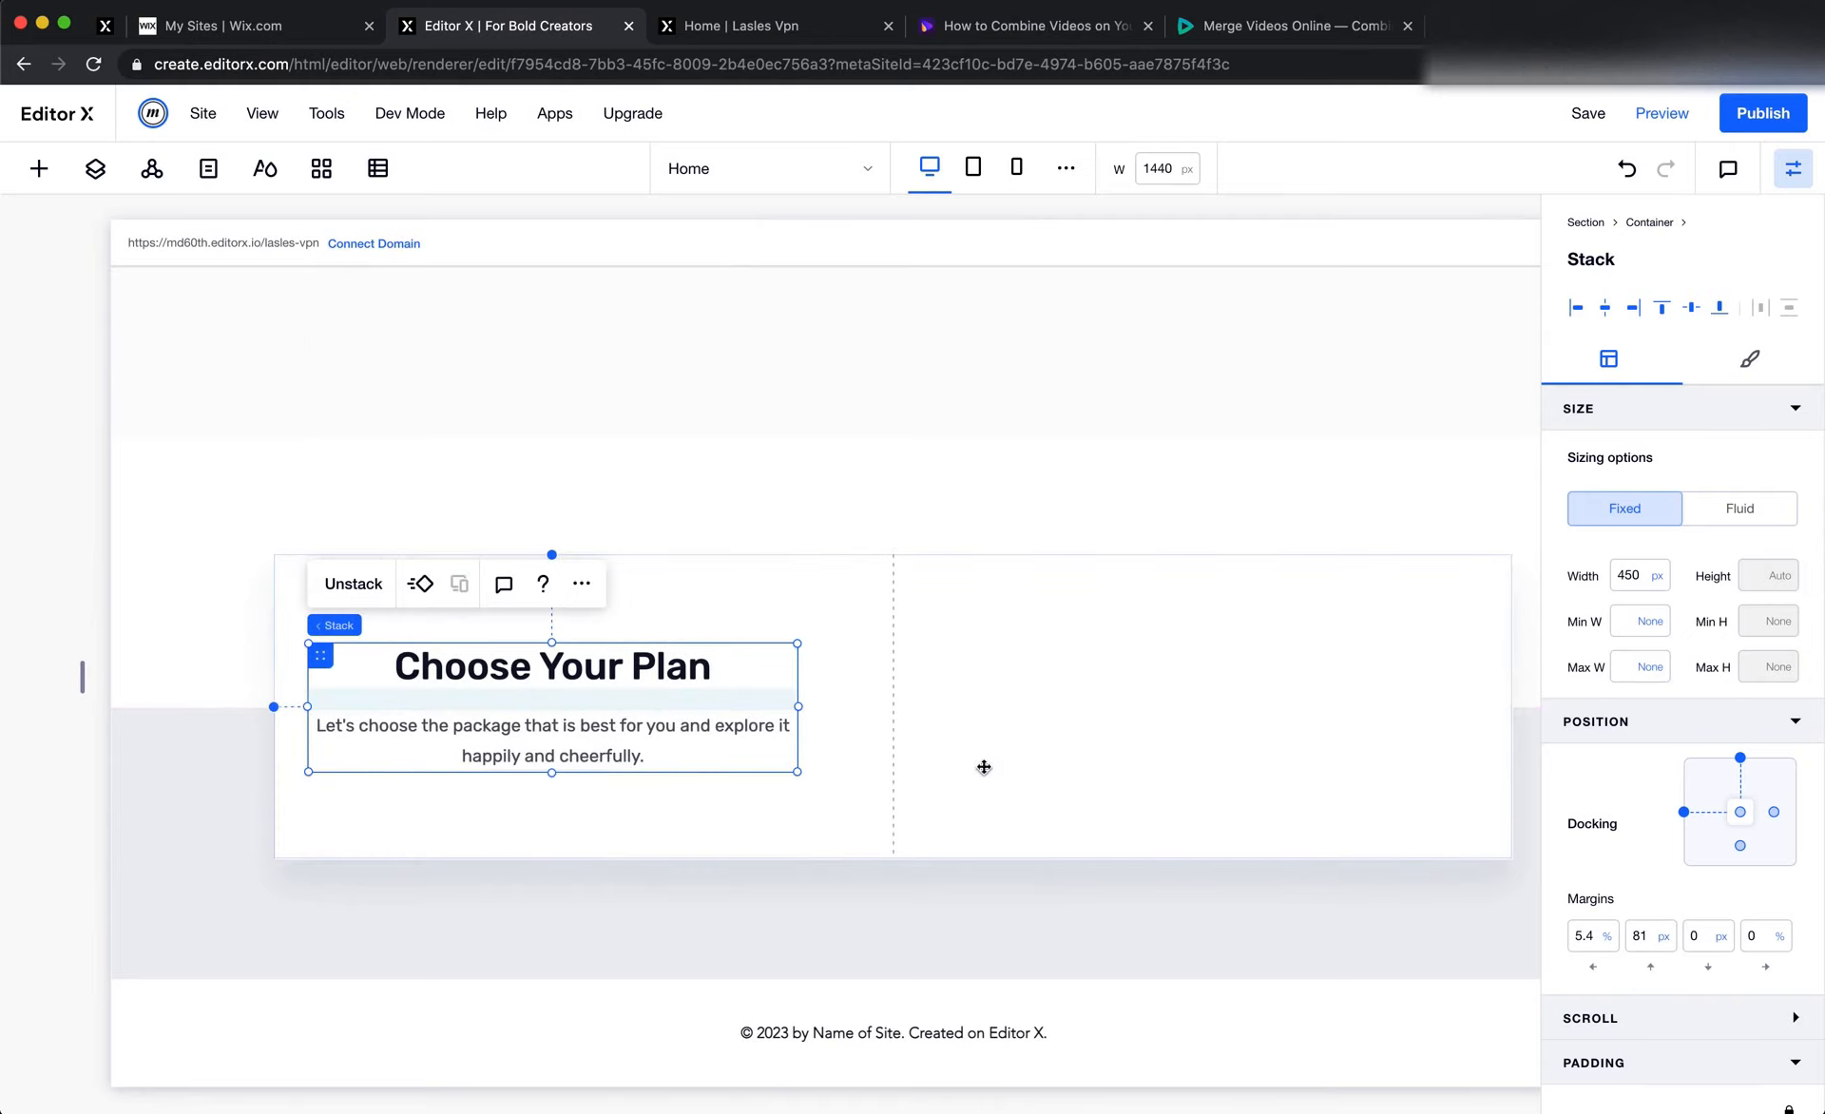
Left-align the heading and the description paragraph in the pasted stack
click(546, 666)
click(340, 591)
click(329, 587)
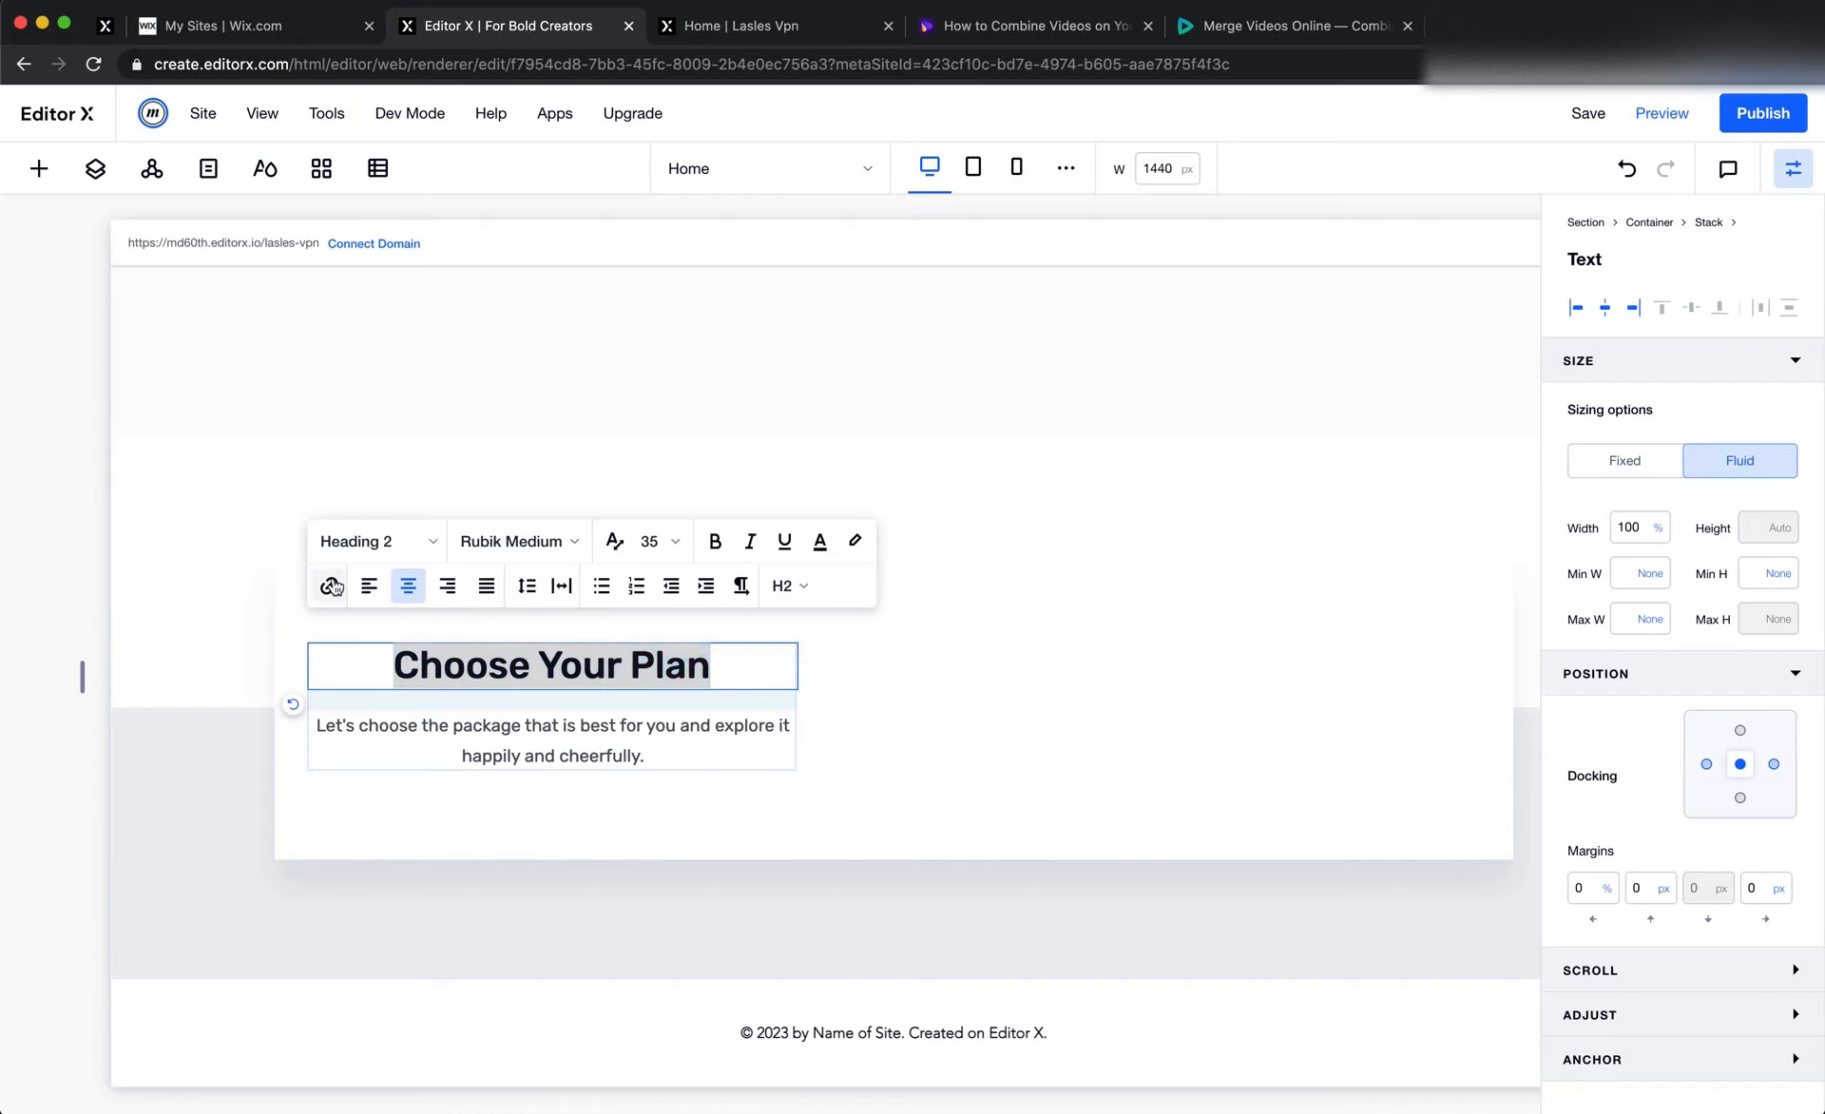
click(360, 590)
click(362, 588)
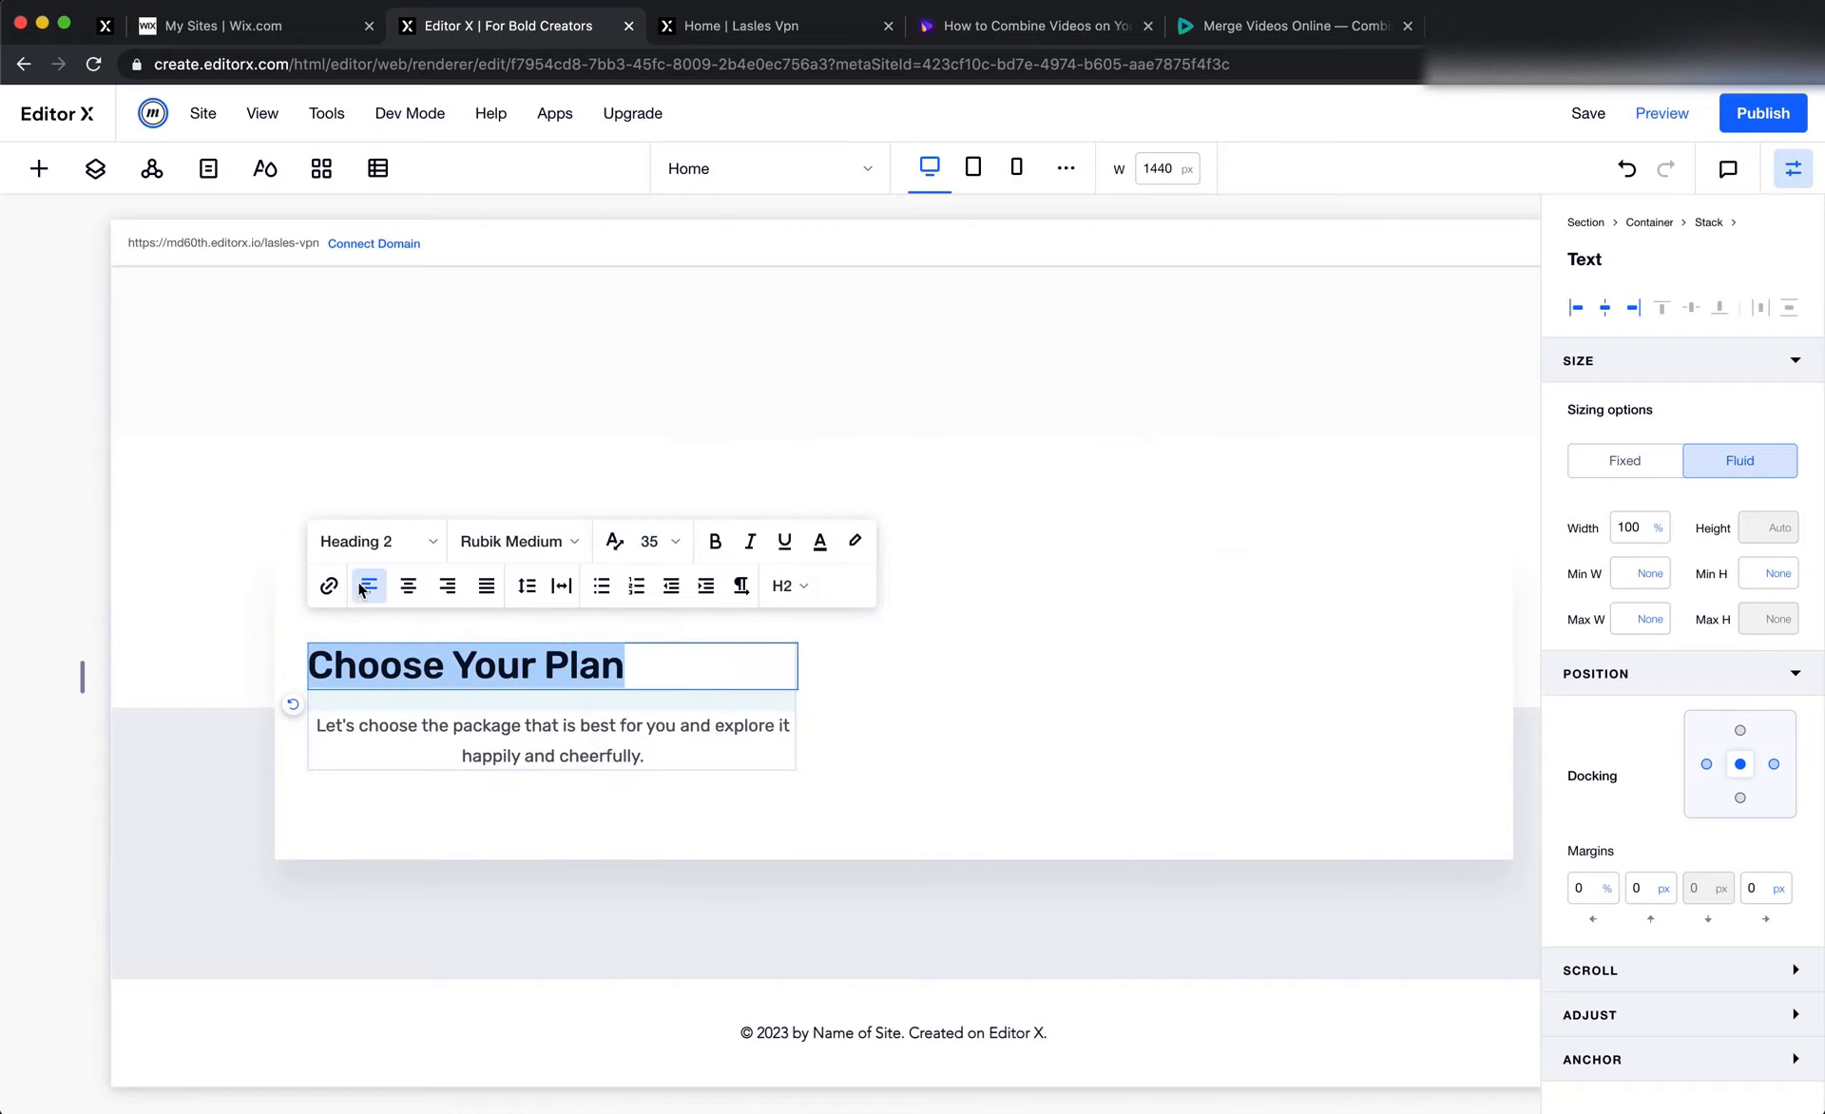
click(496, 751)
click(359, 647)
click(369, 653)
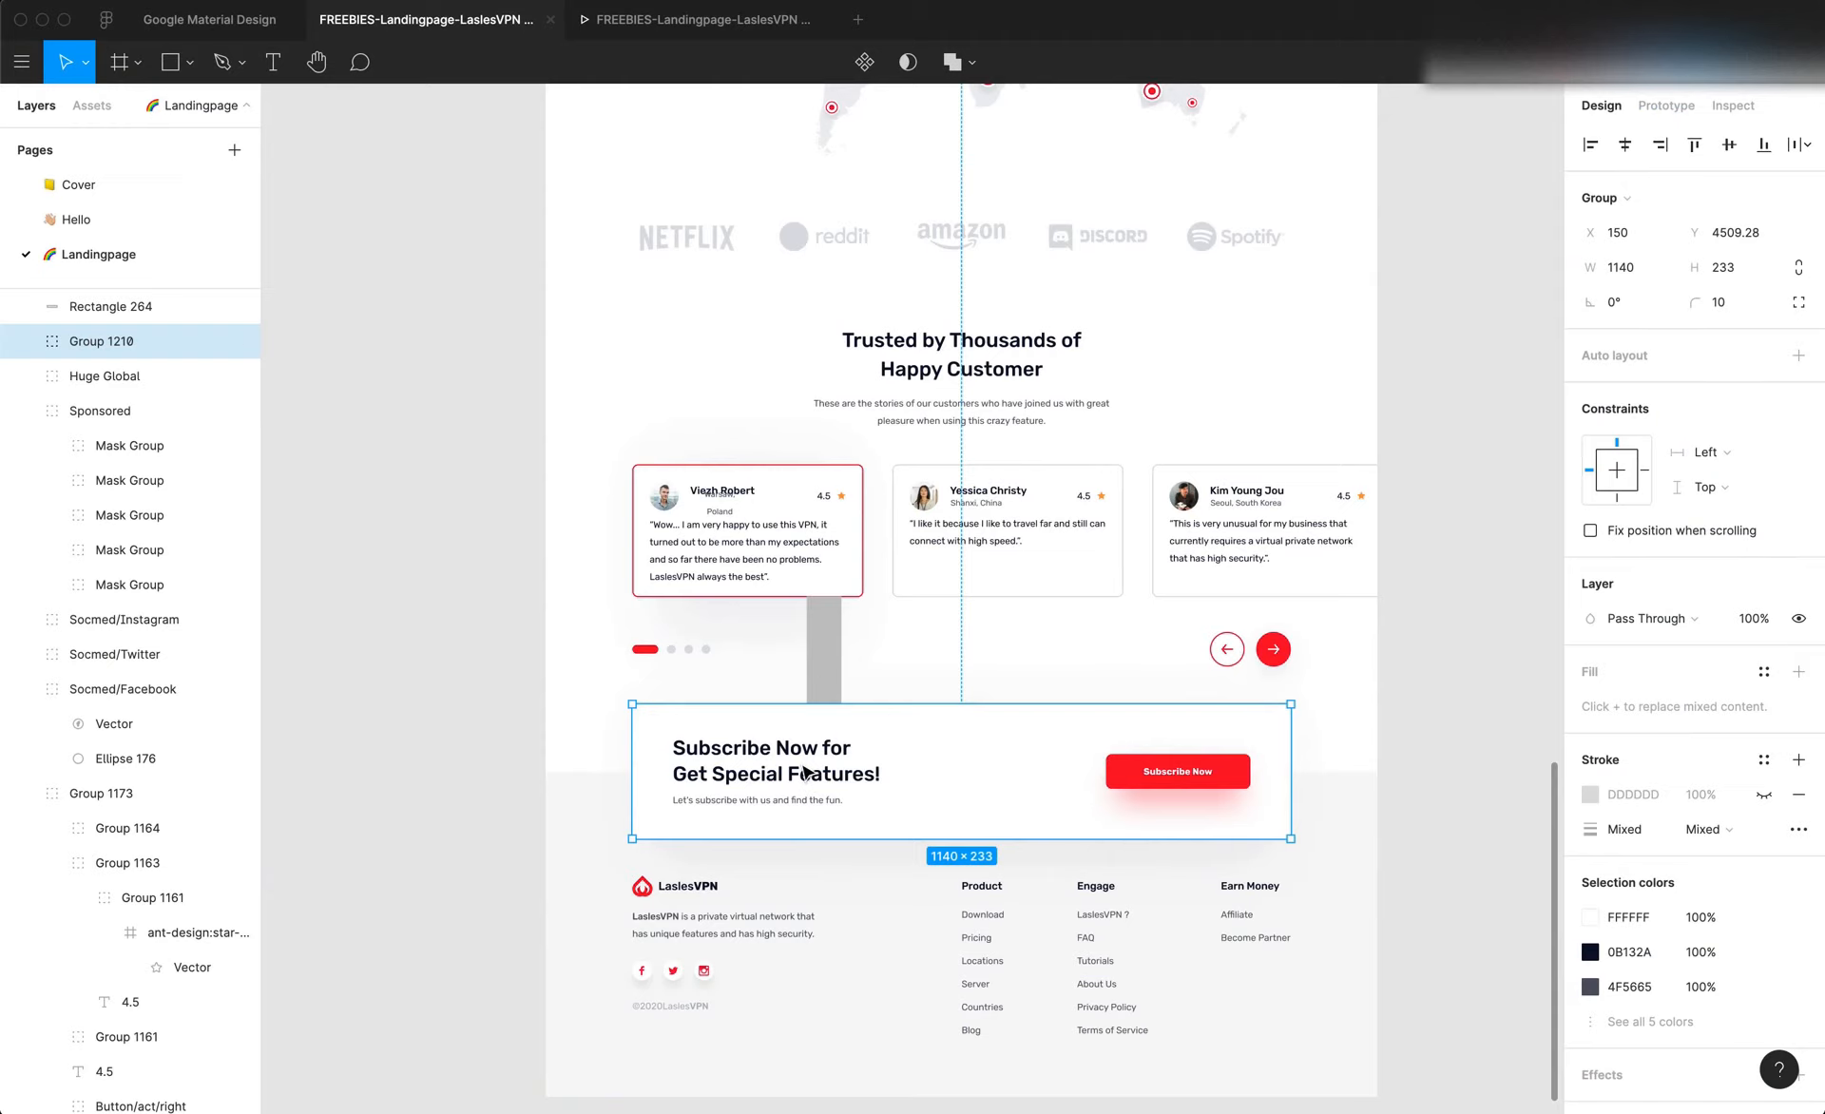
Replace the stack's heading with "Subscribe Now for Get Special Features!" copied from the Figma design
click(801, 774)
click(801, 775)
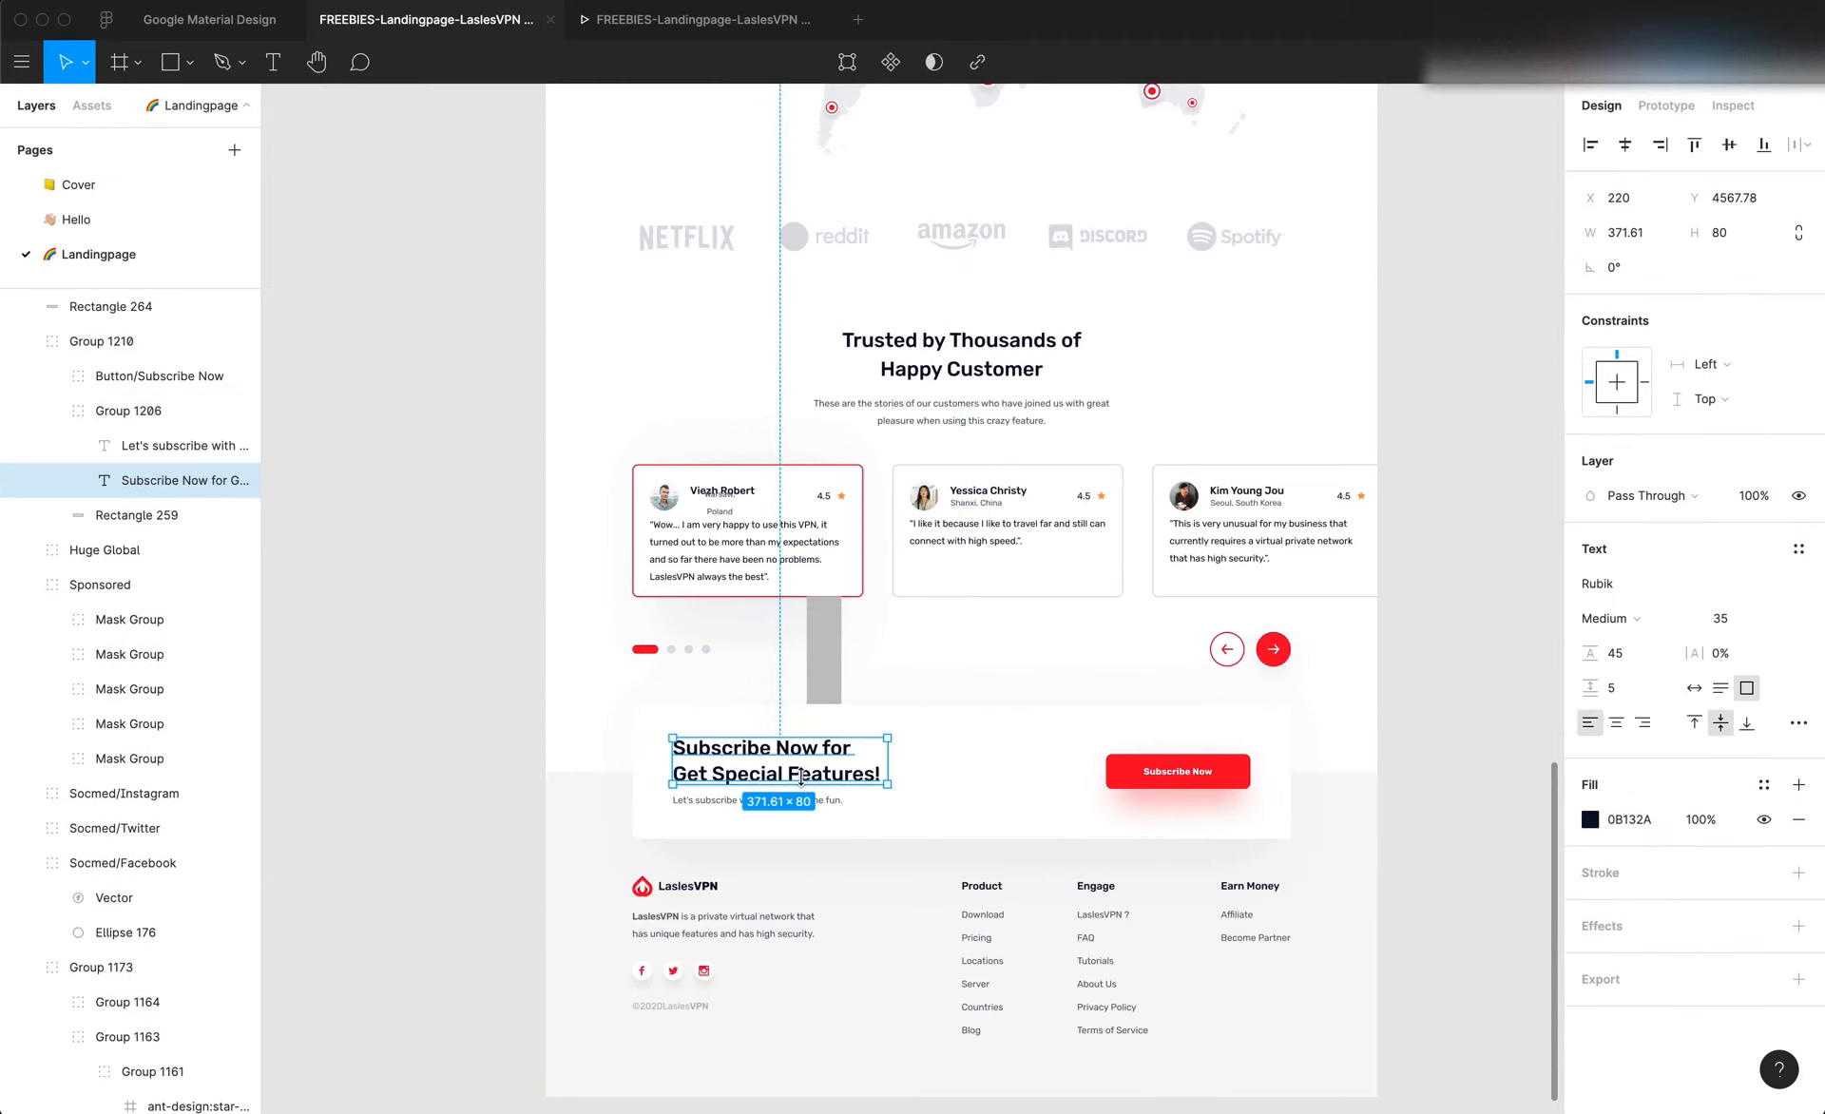
double_click(807, 772)
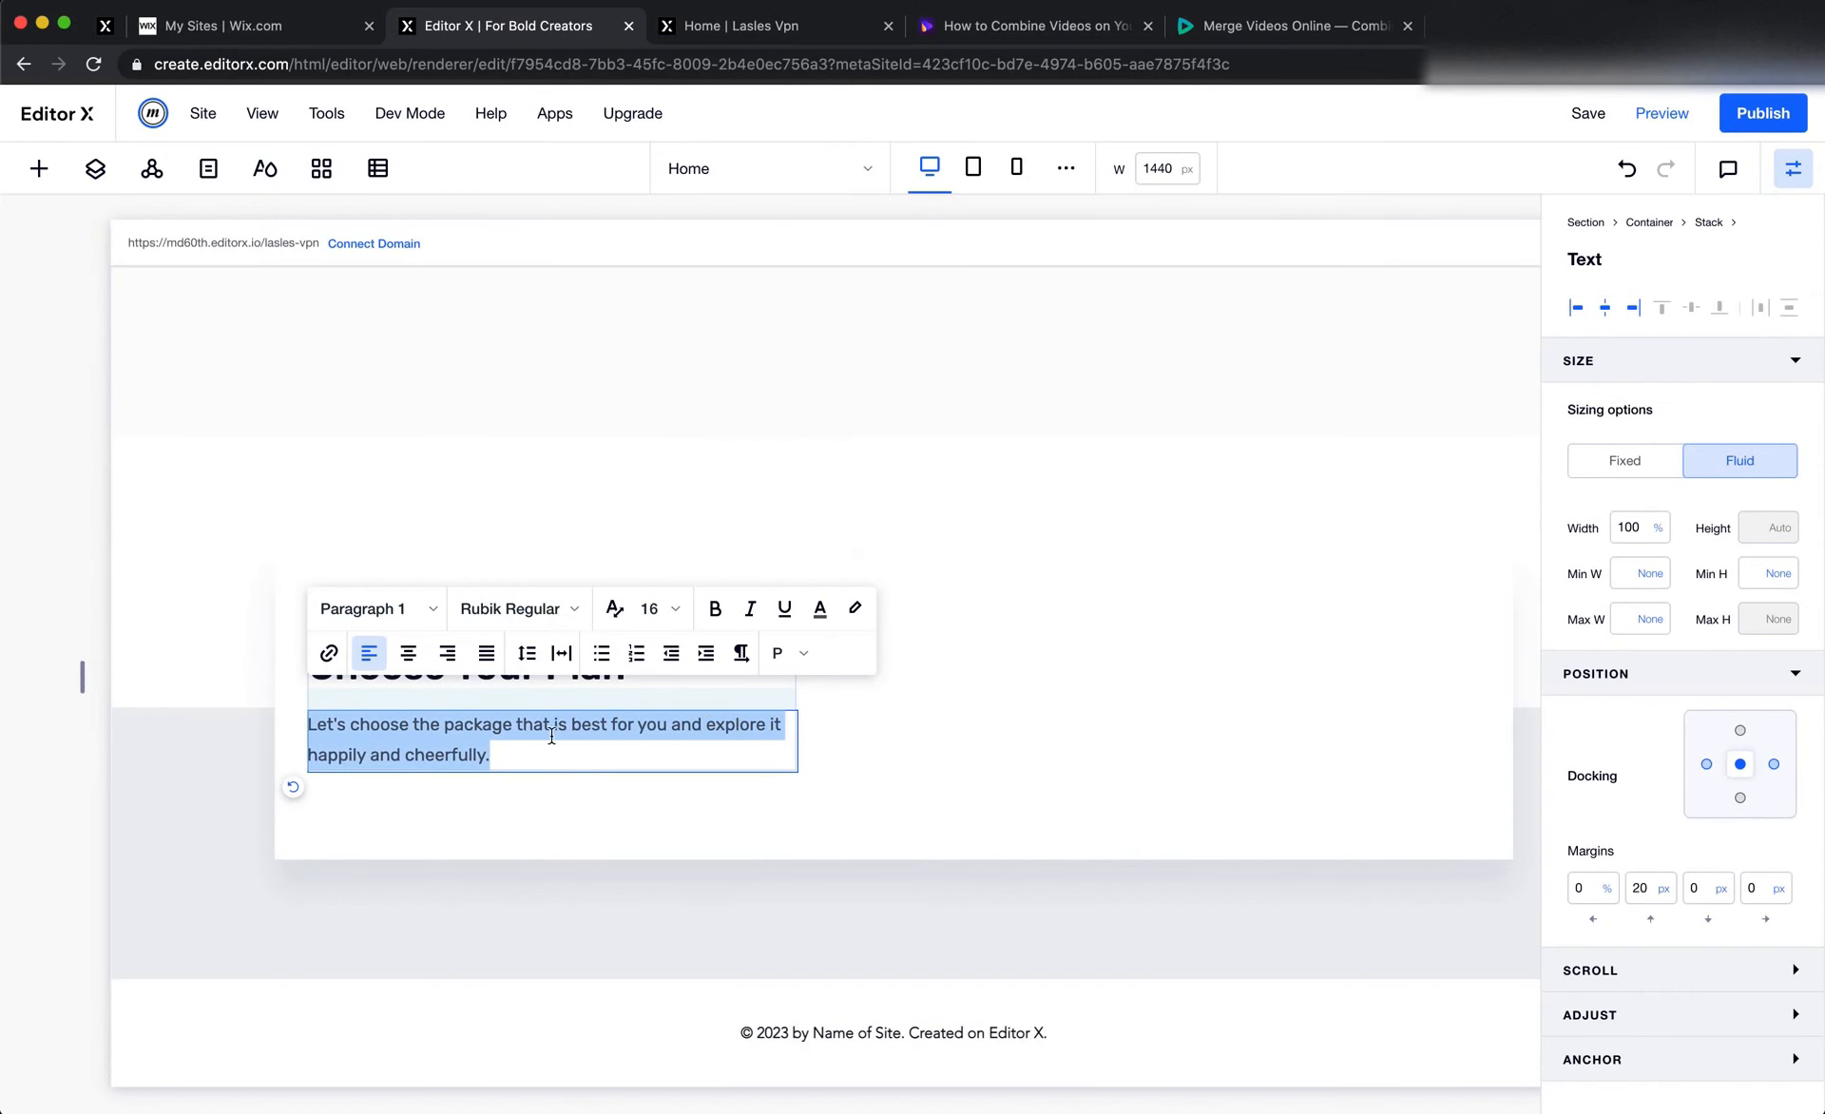
click(631, 722)
click(542, 703)
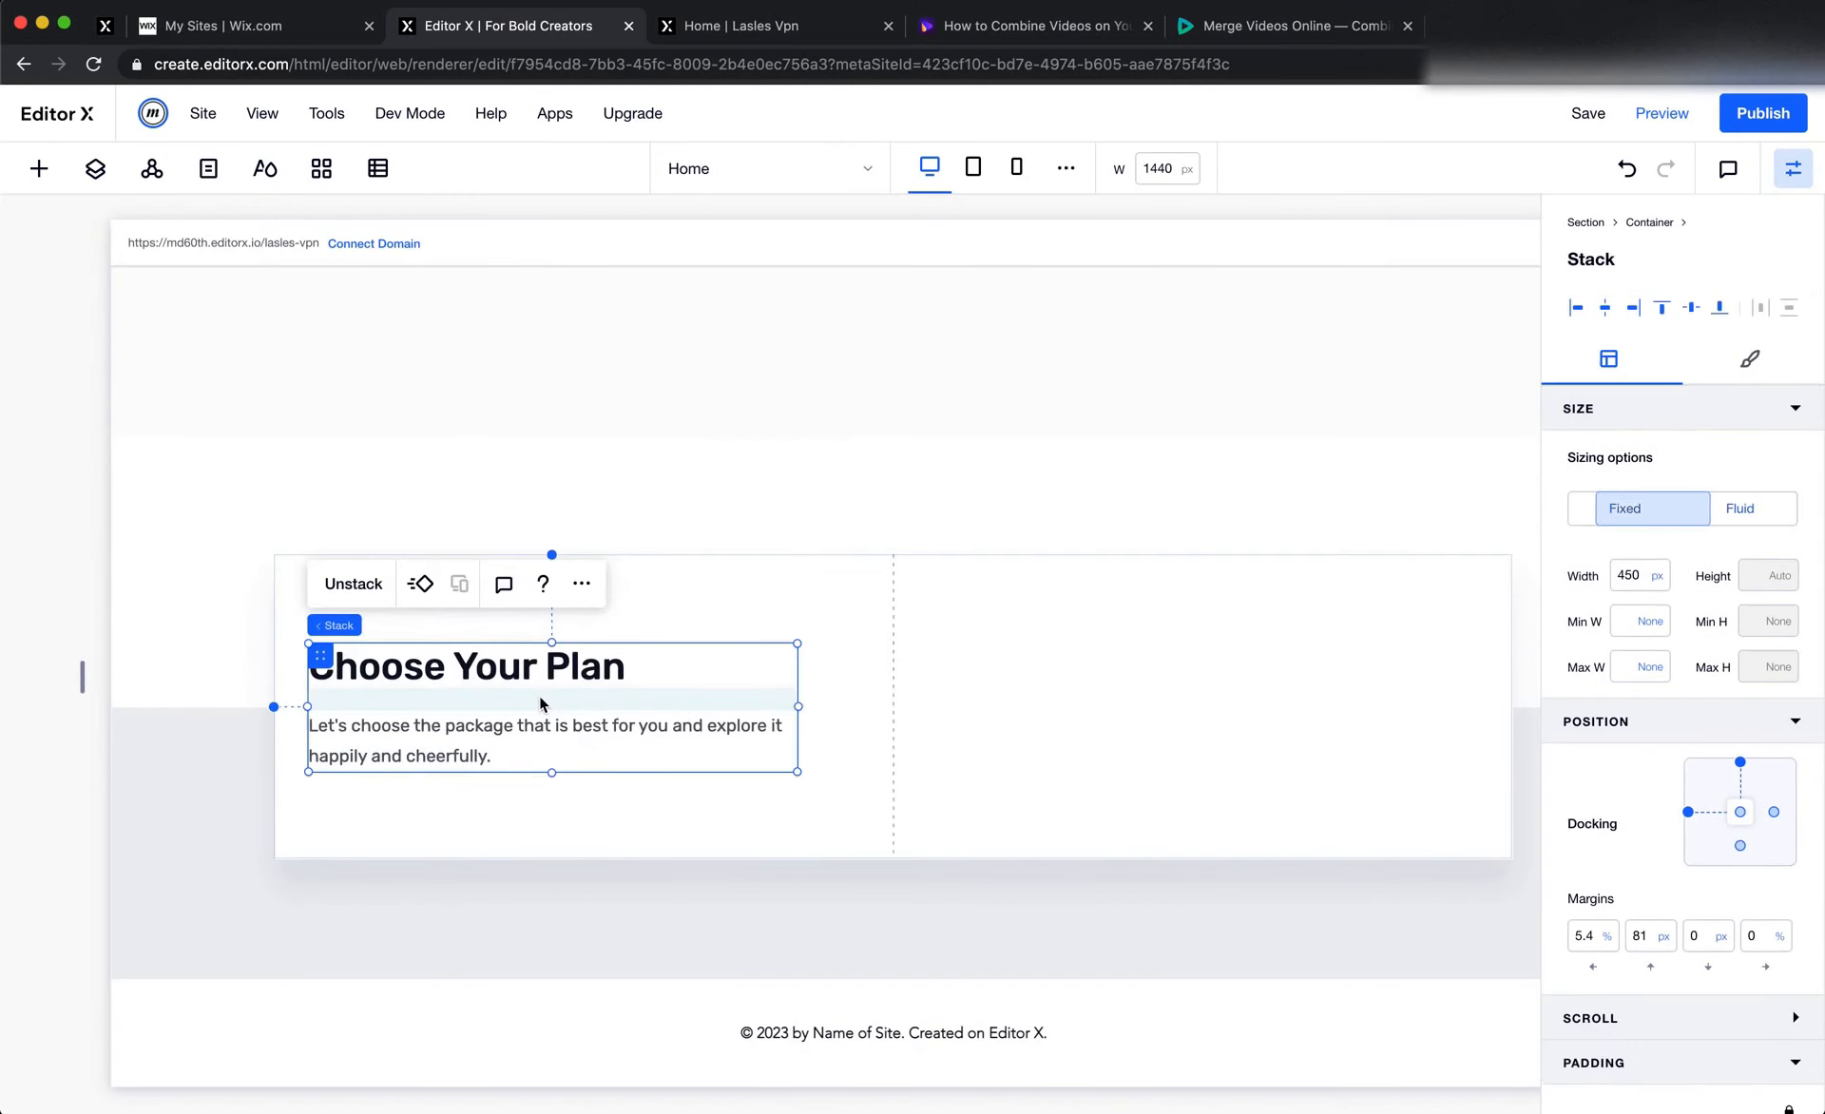
click(542, 703)
double_click(532, 670)
key(ctrl+v)
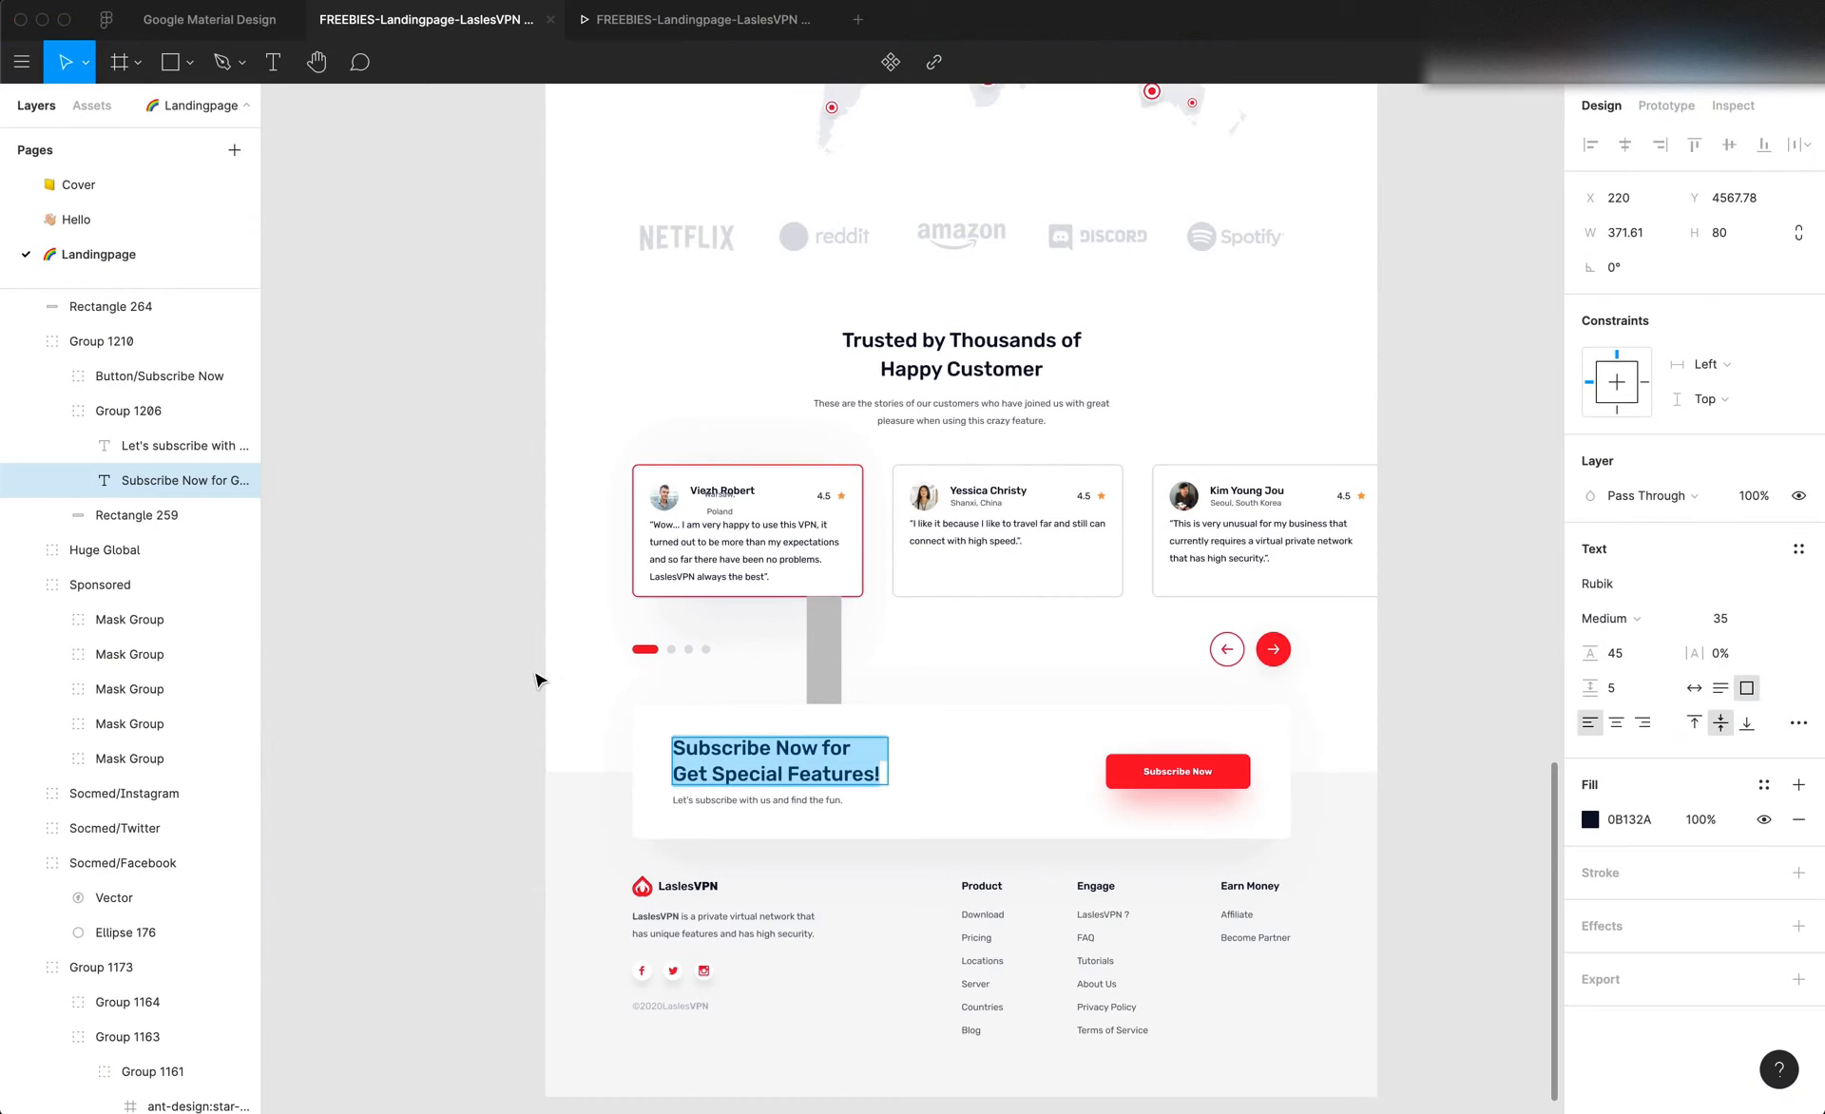
Replace the stack's description with "Let's subscribe with us and find the fun." copied from the Figma design
click(733, 798)
double_click(733, 798)
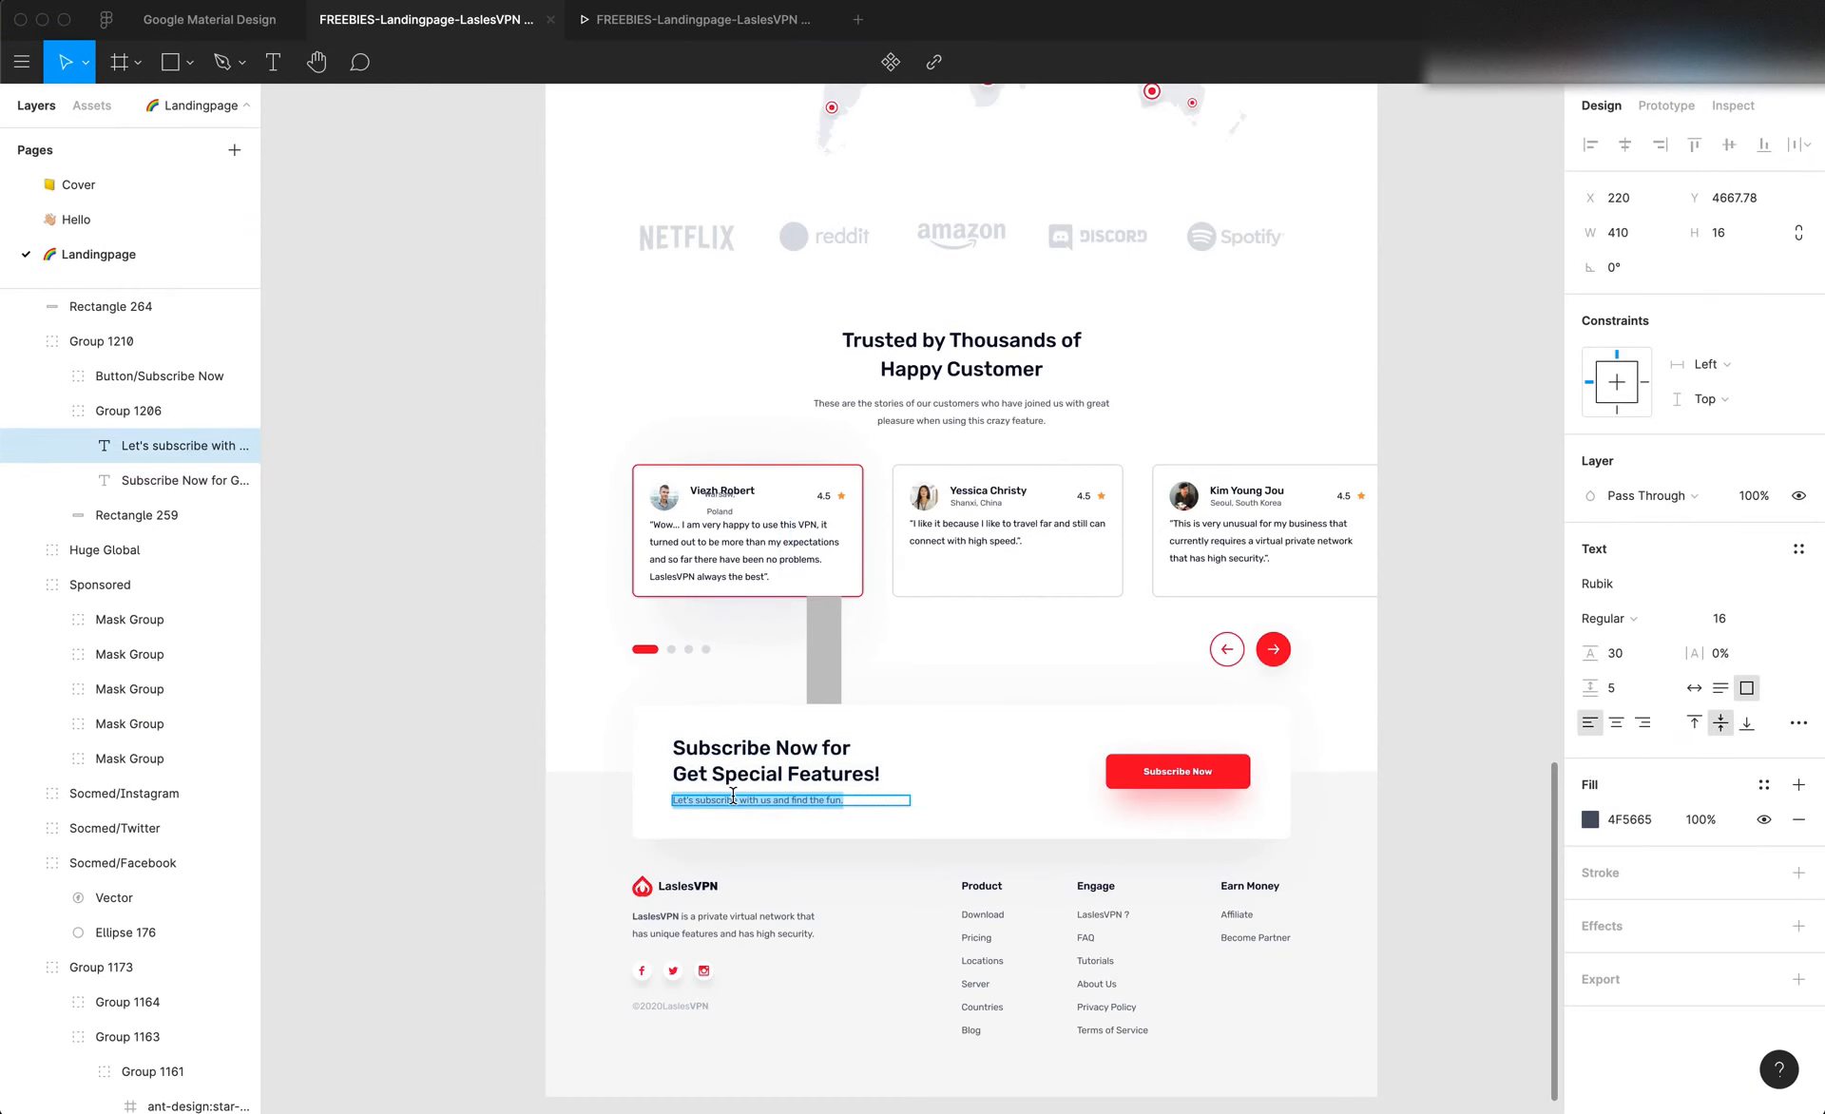
key(ctrl+v)
key(ctrl+z)
key(Escape)
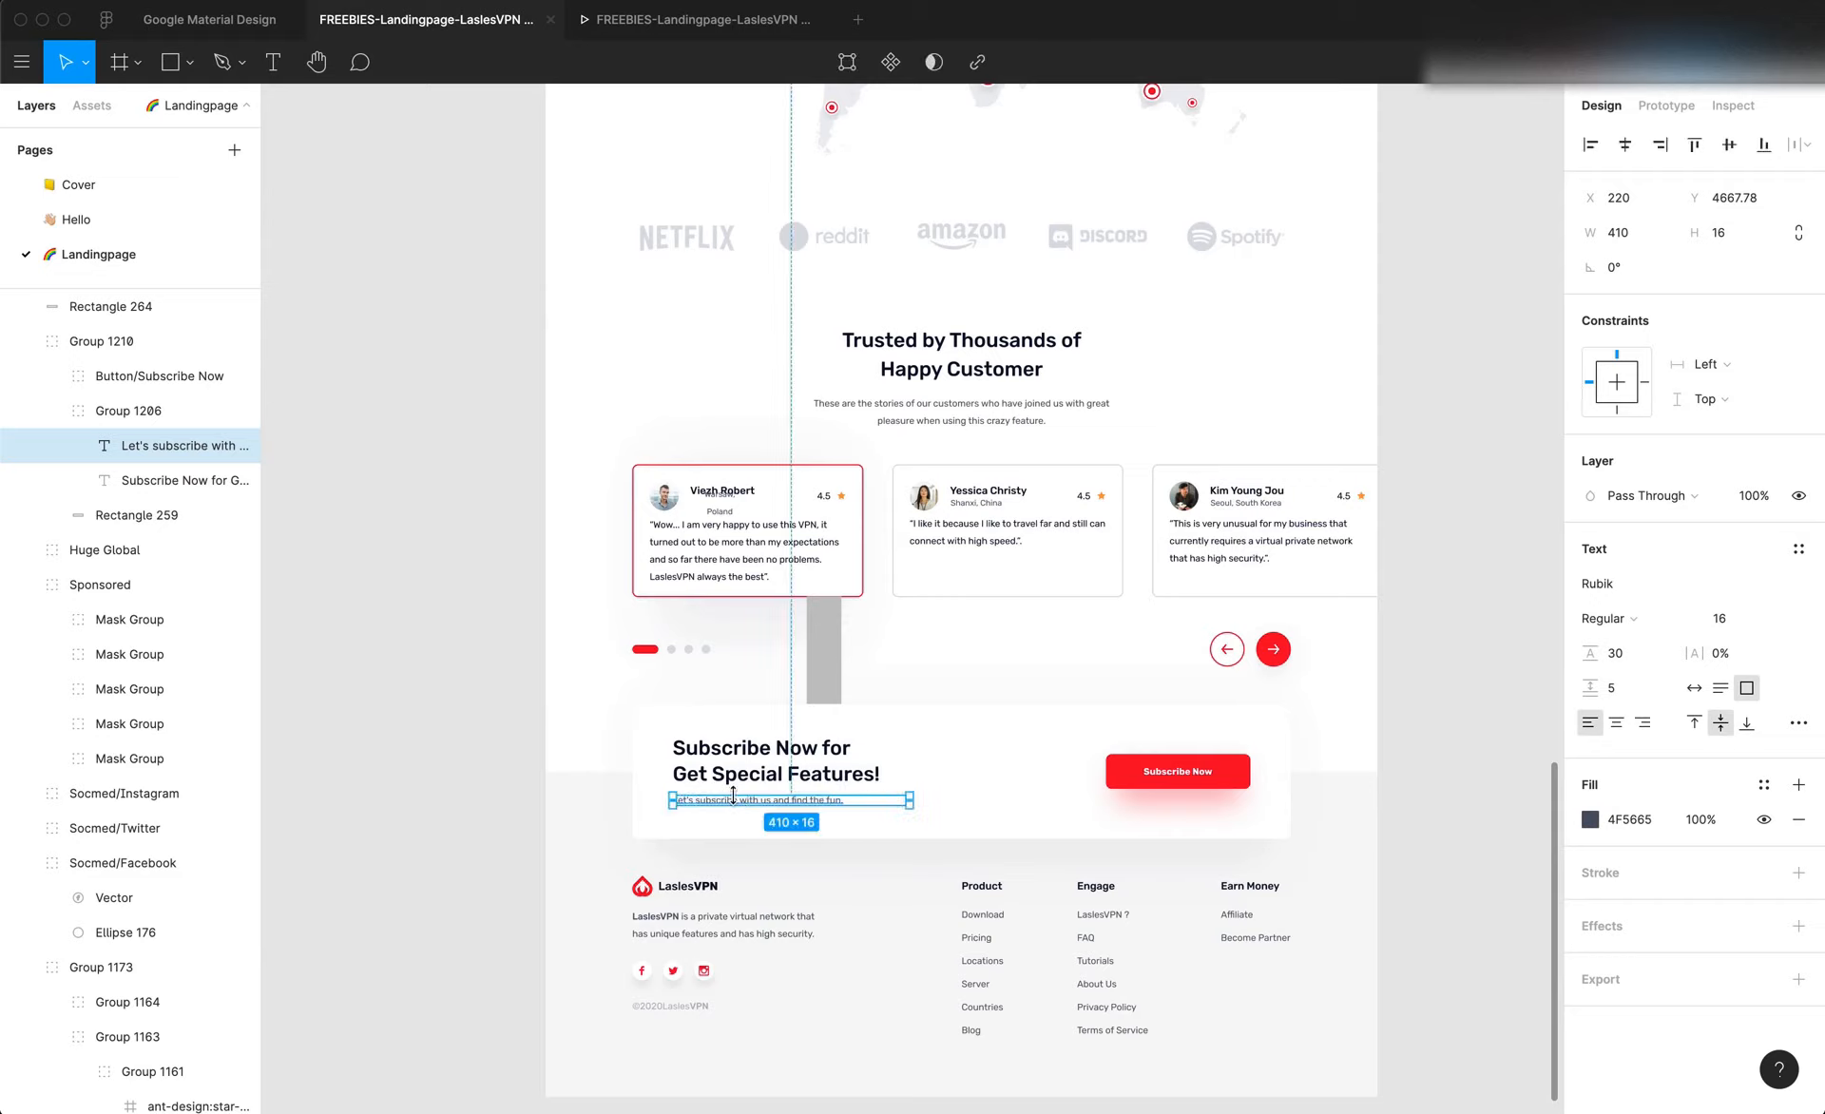
double_click(733, 799)
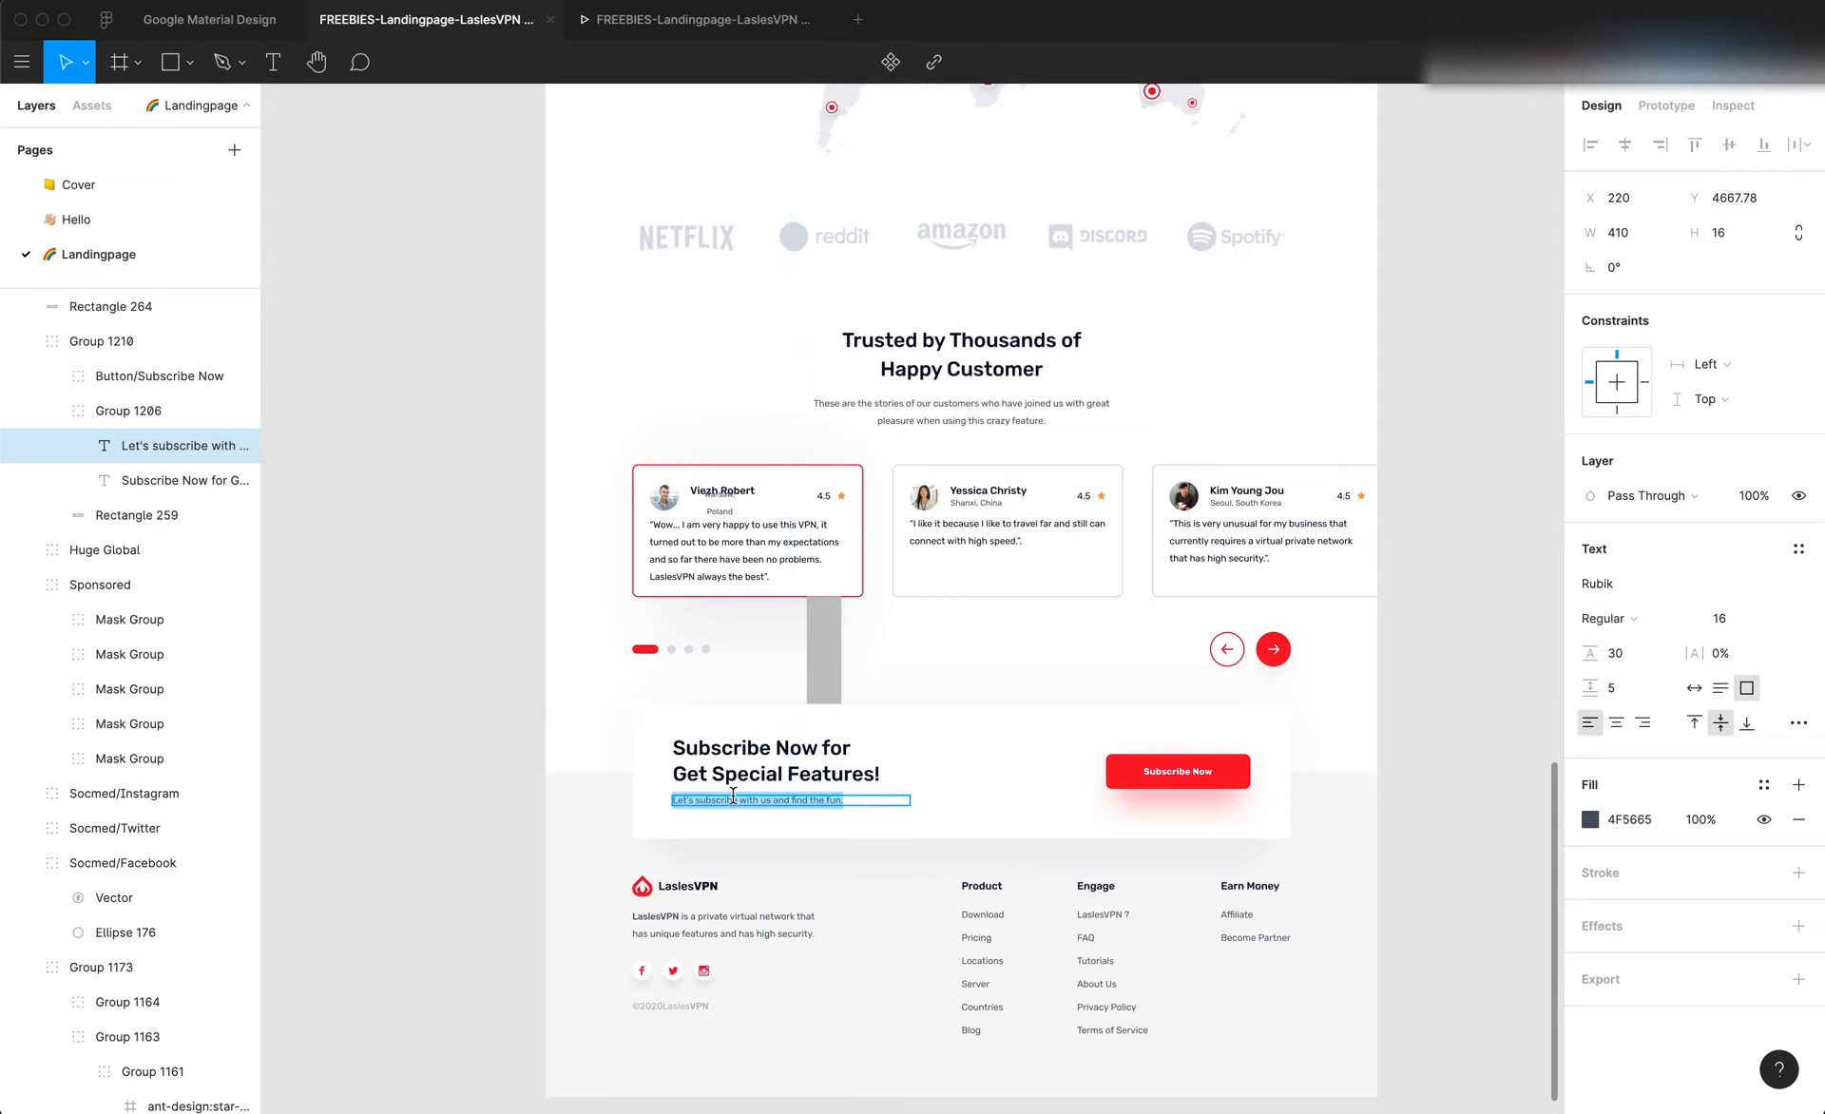
key(super+Tab)
double_click(591, 787)
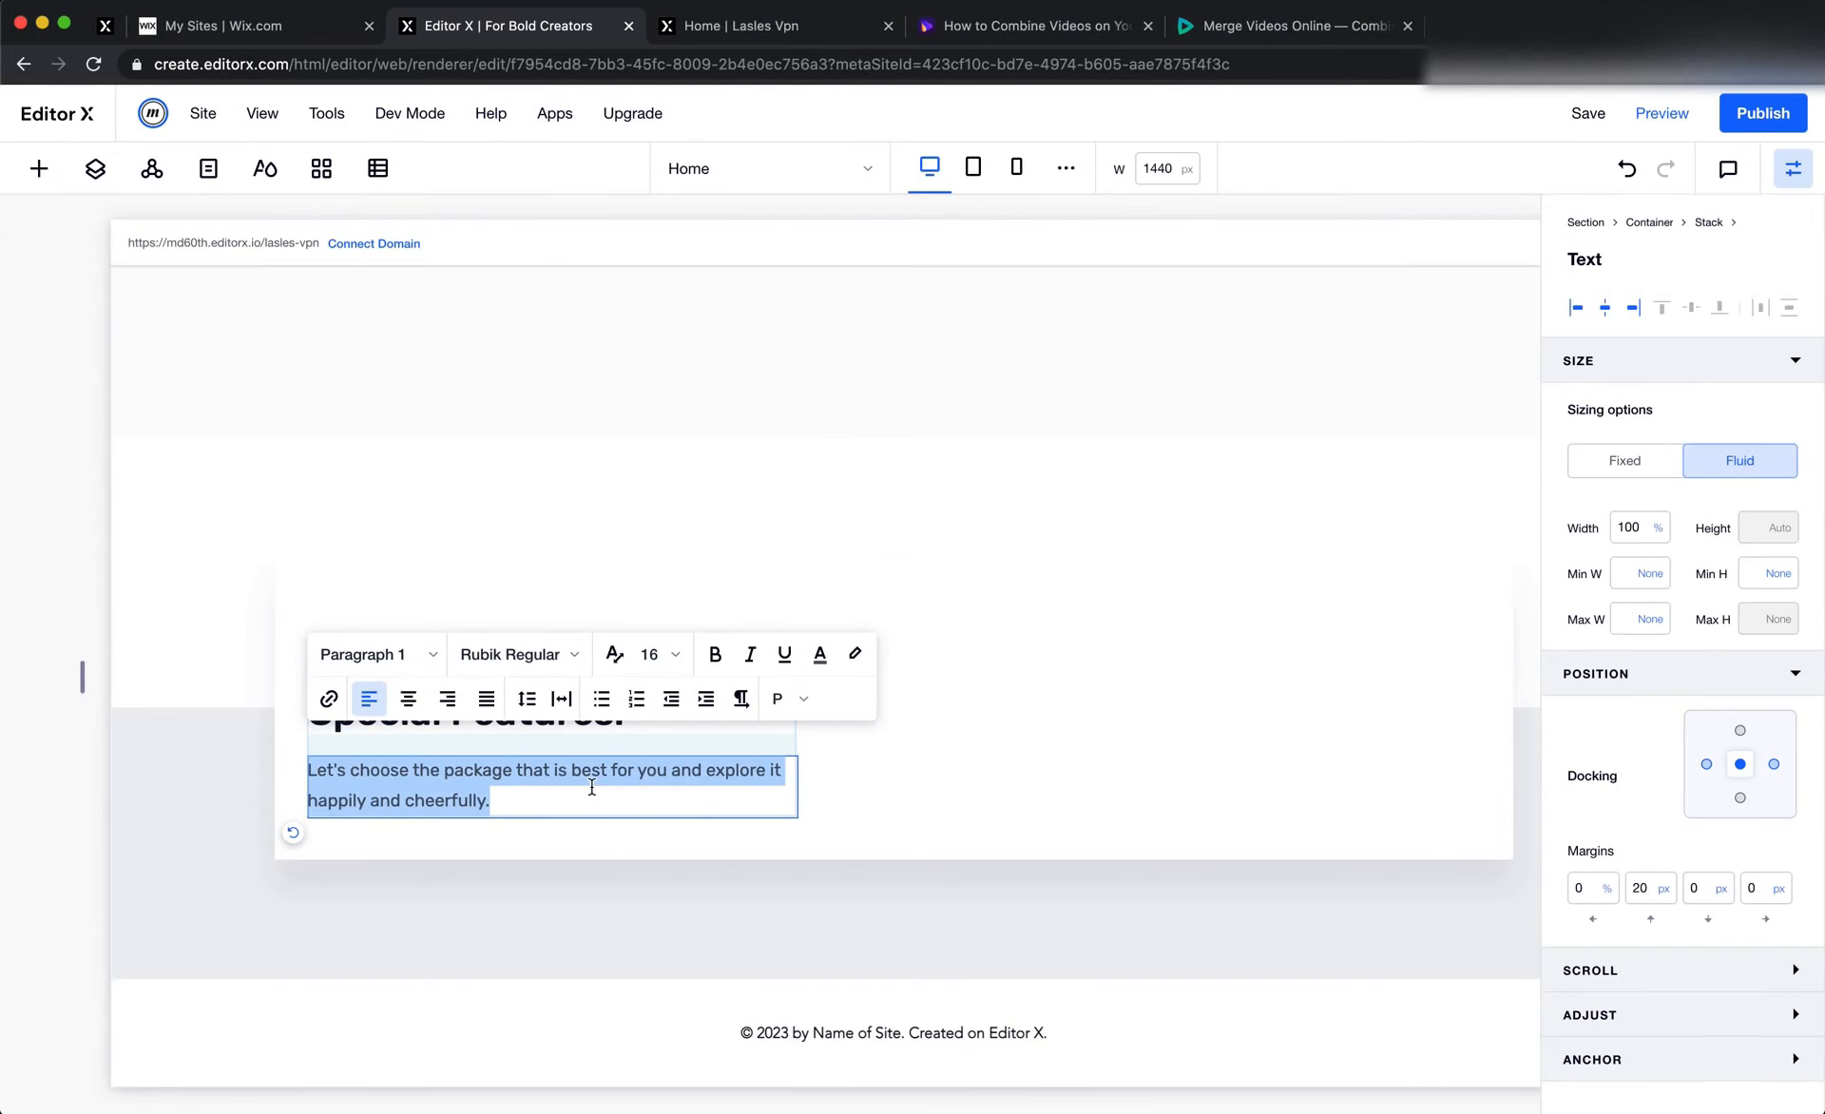
key(ctrl+v)
click(1011, 761)
Copy the hero section's "Get Started" button and paste it into the second column of the banner container
key(super+Tab)
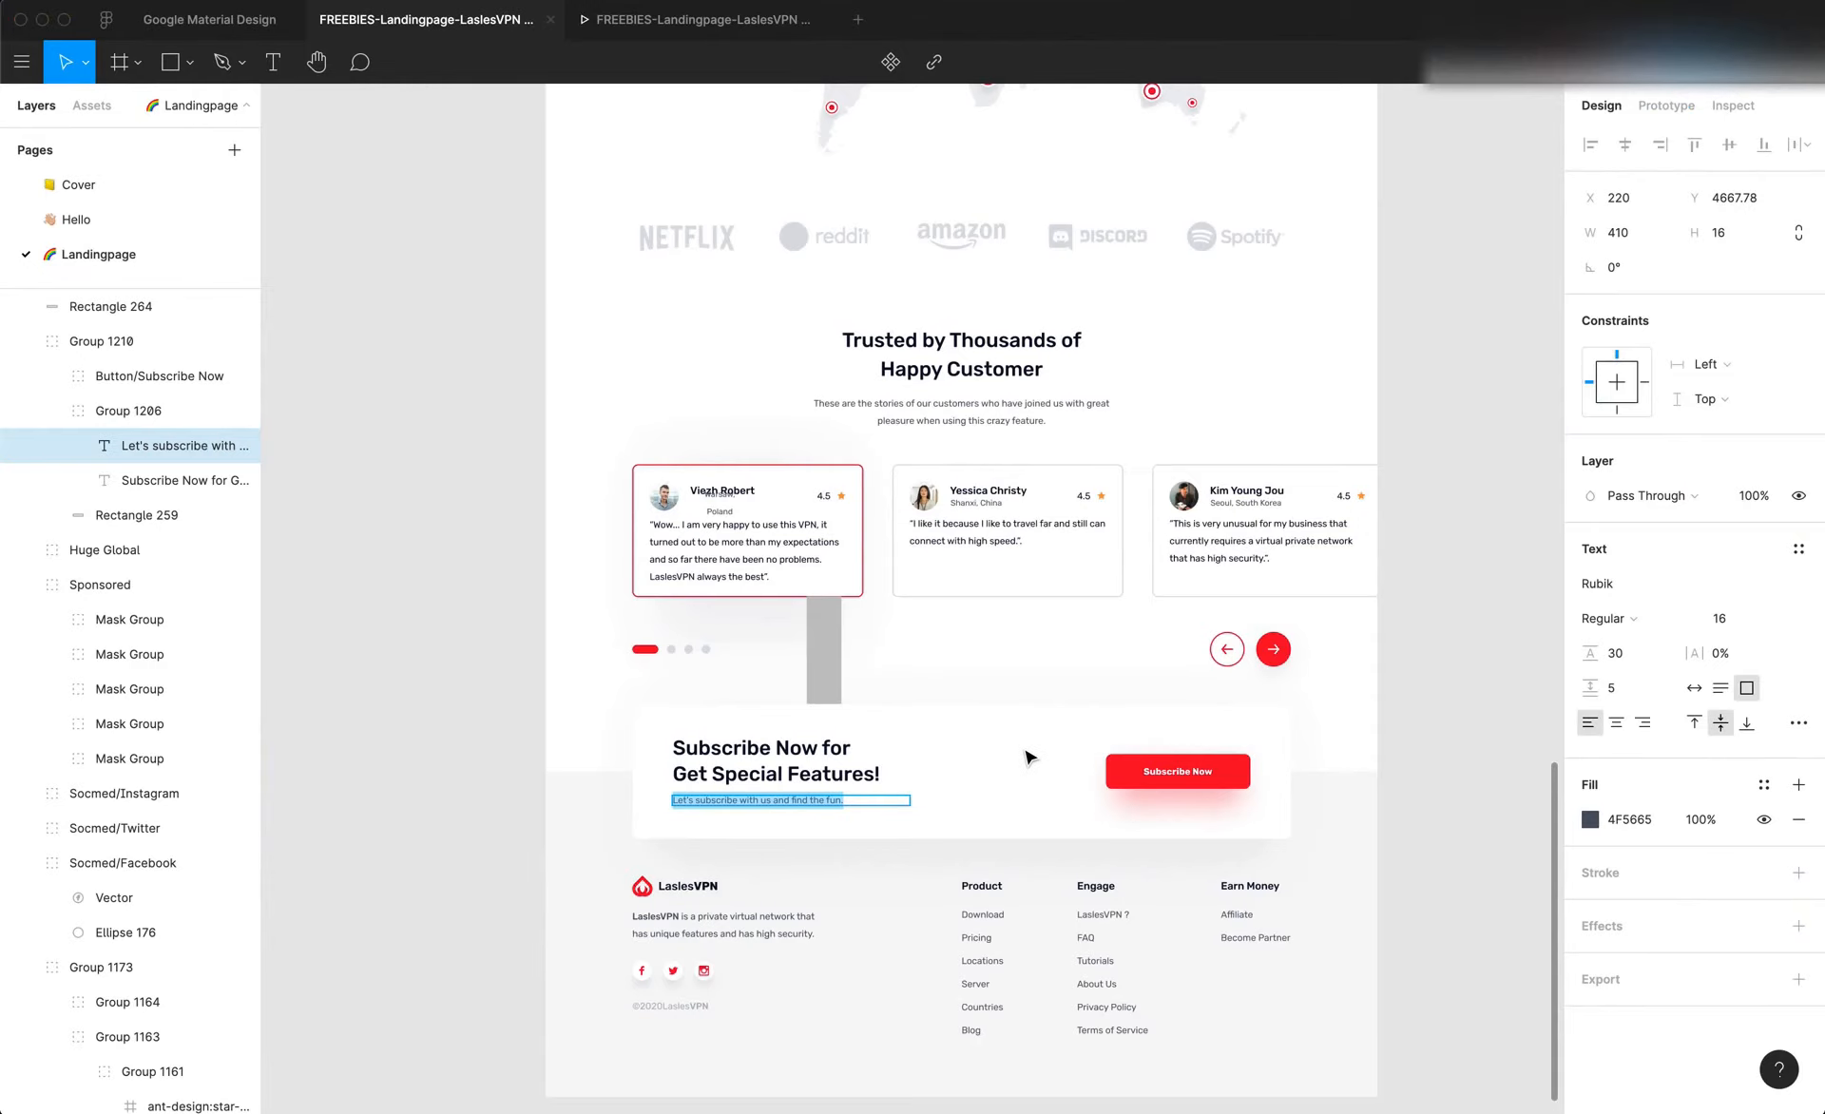
key(super+Tab)
scroll(1025, 750, up, 20)
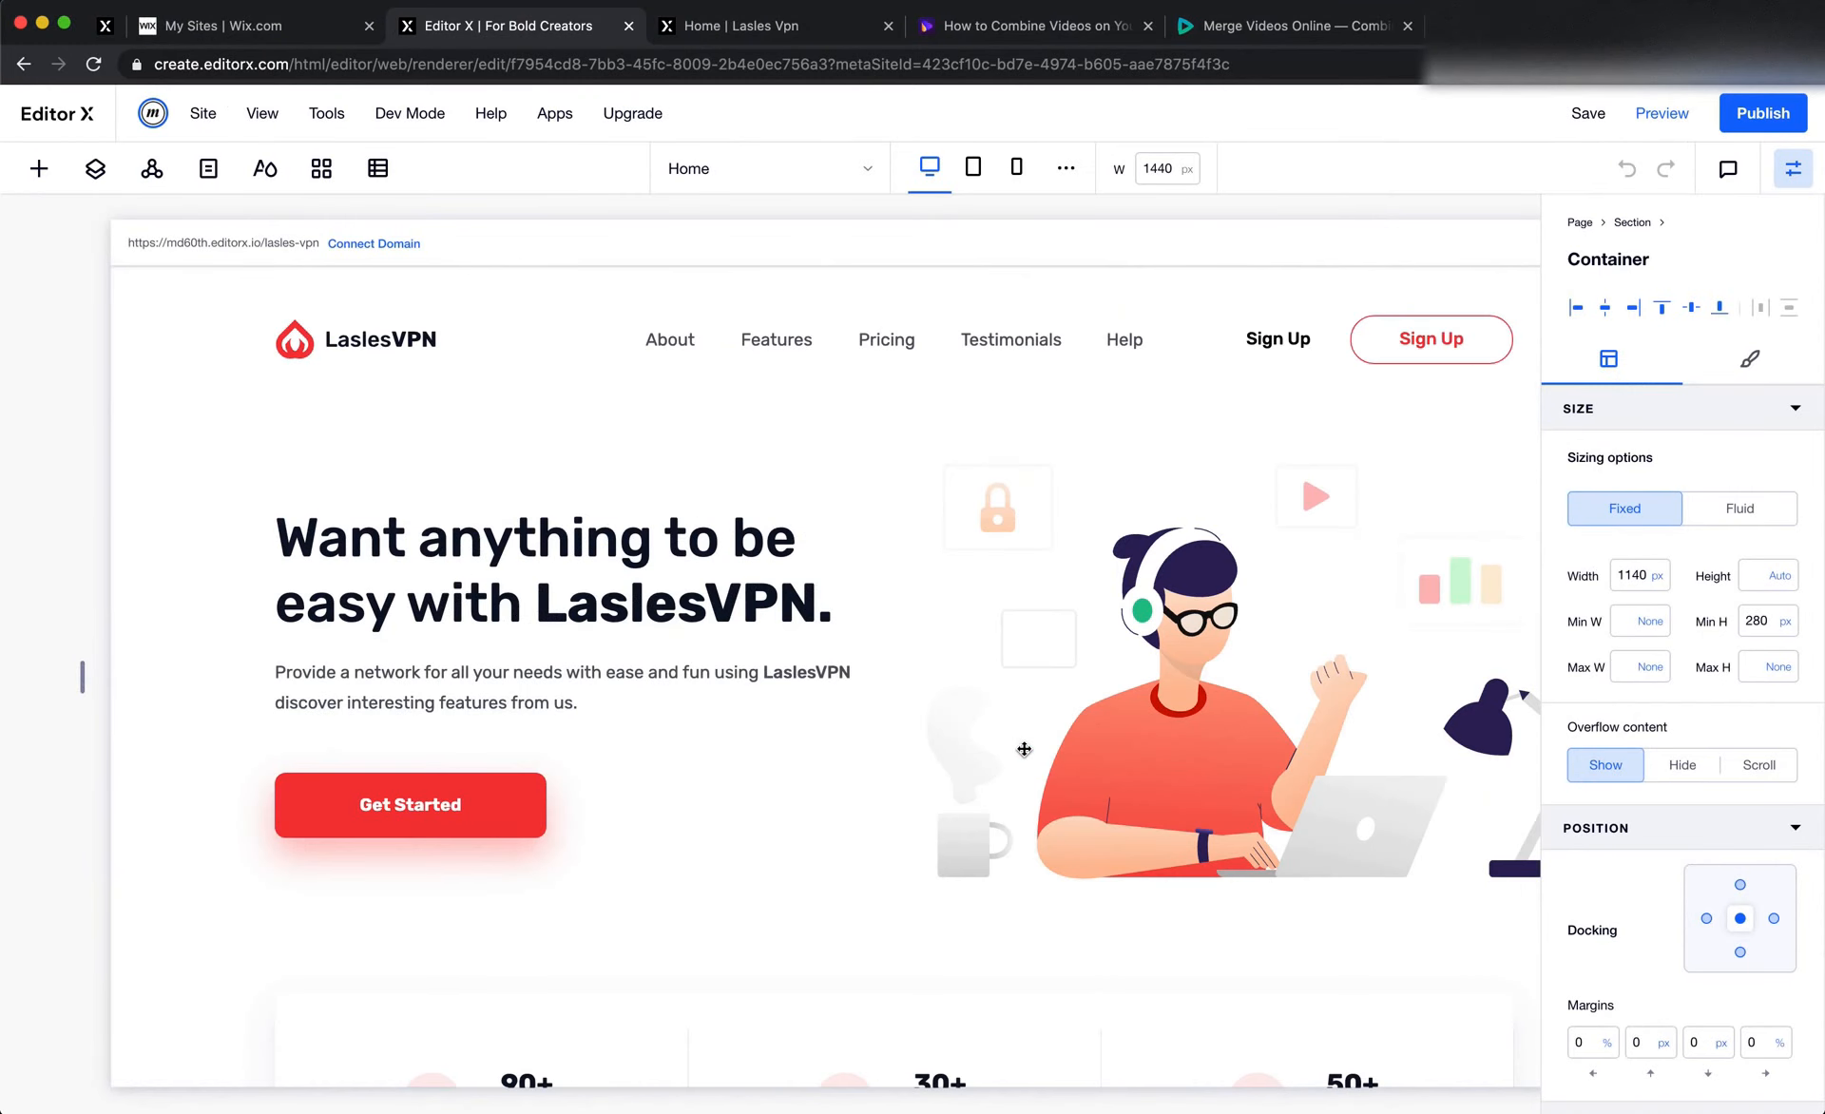
click(432, 818)
right_click(433, 819)
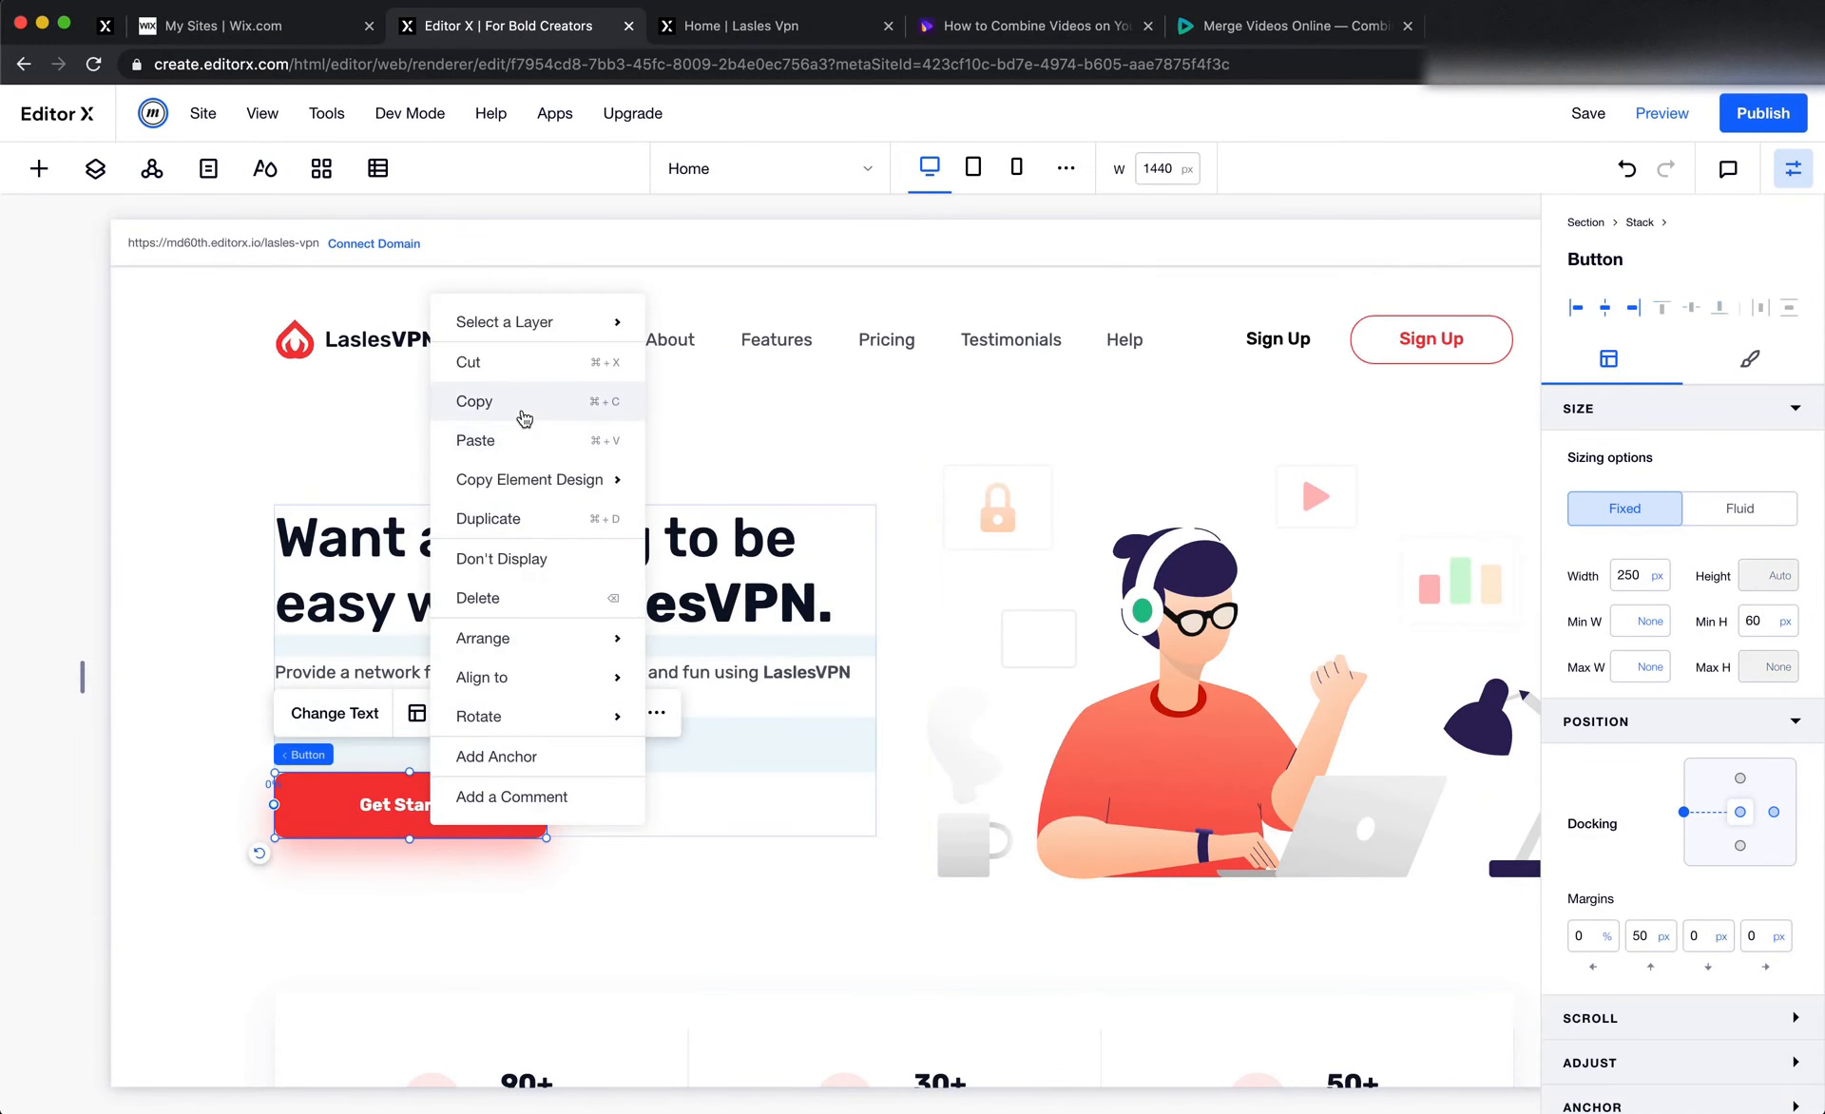
click(526, 413)
scroll(1136, 669, down, 20)
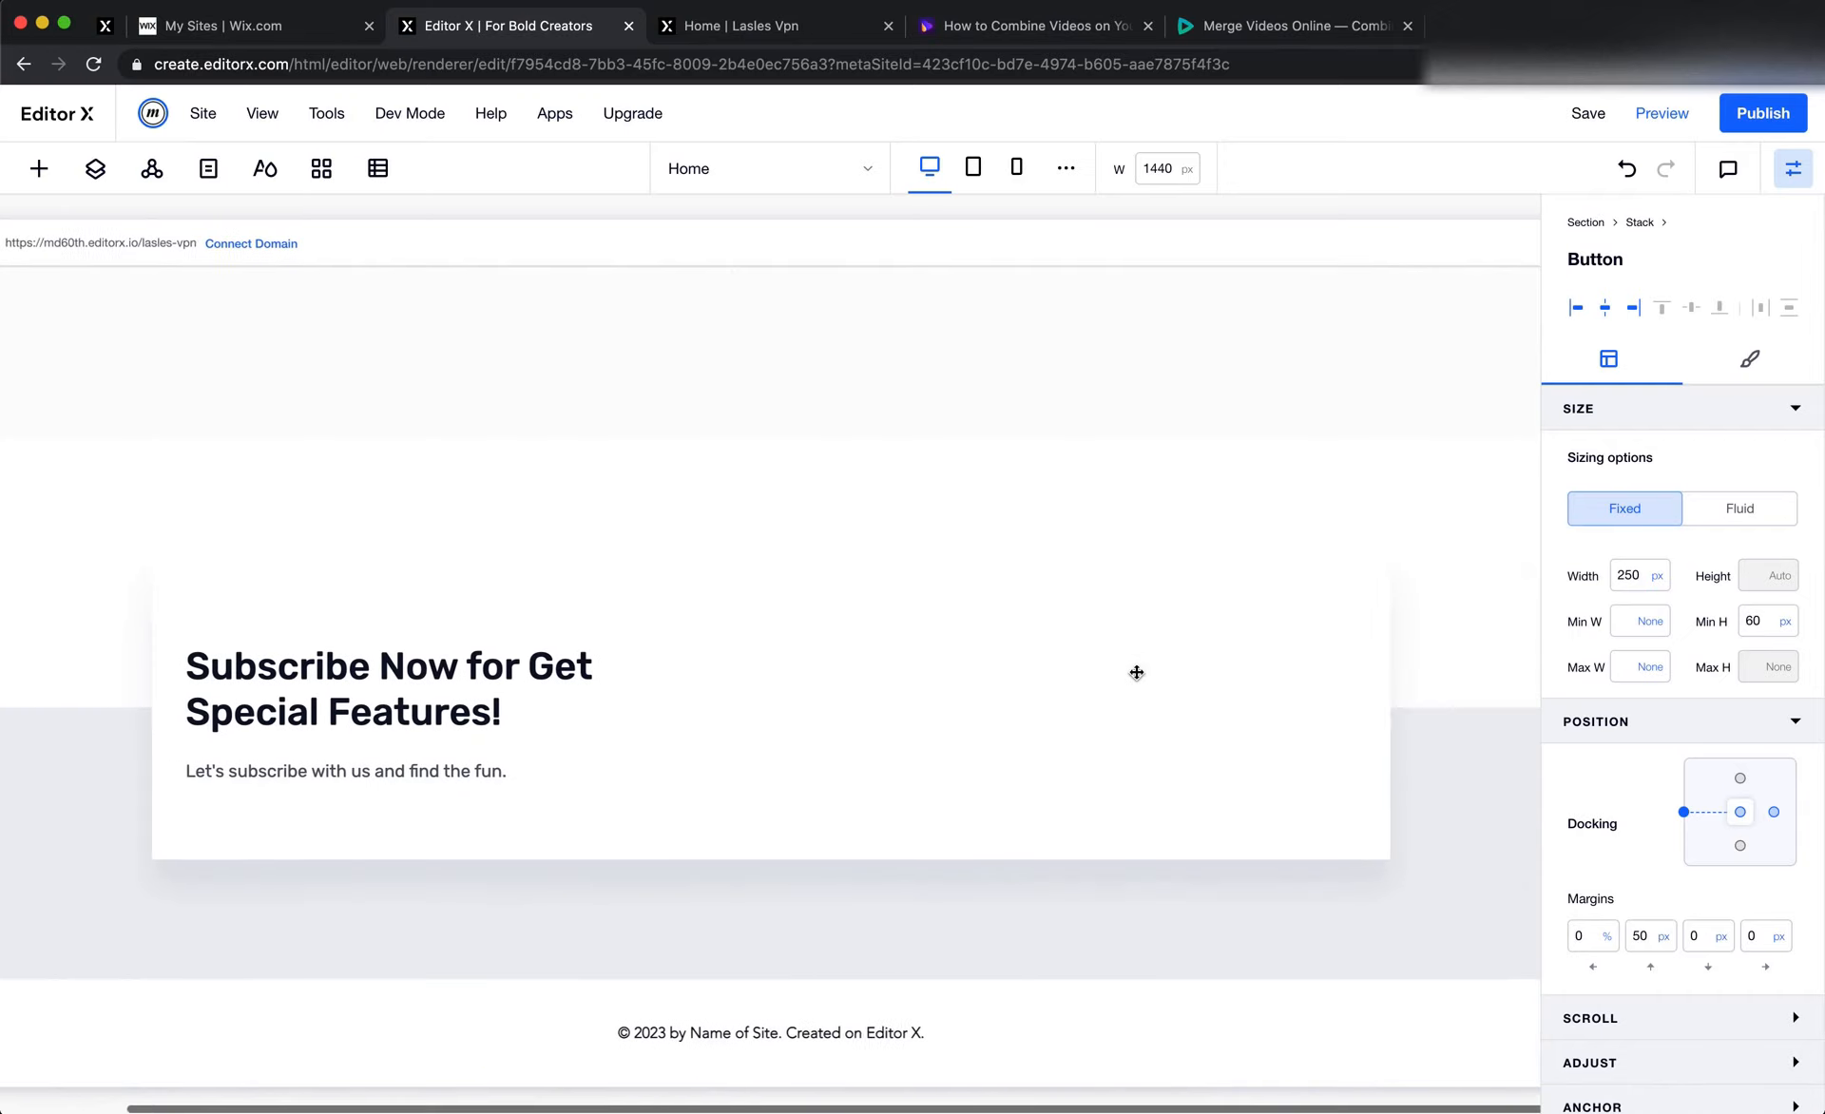
scroll(1136, 668, right, 3)
right_click(1055, 661)
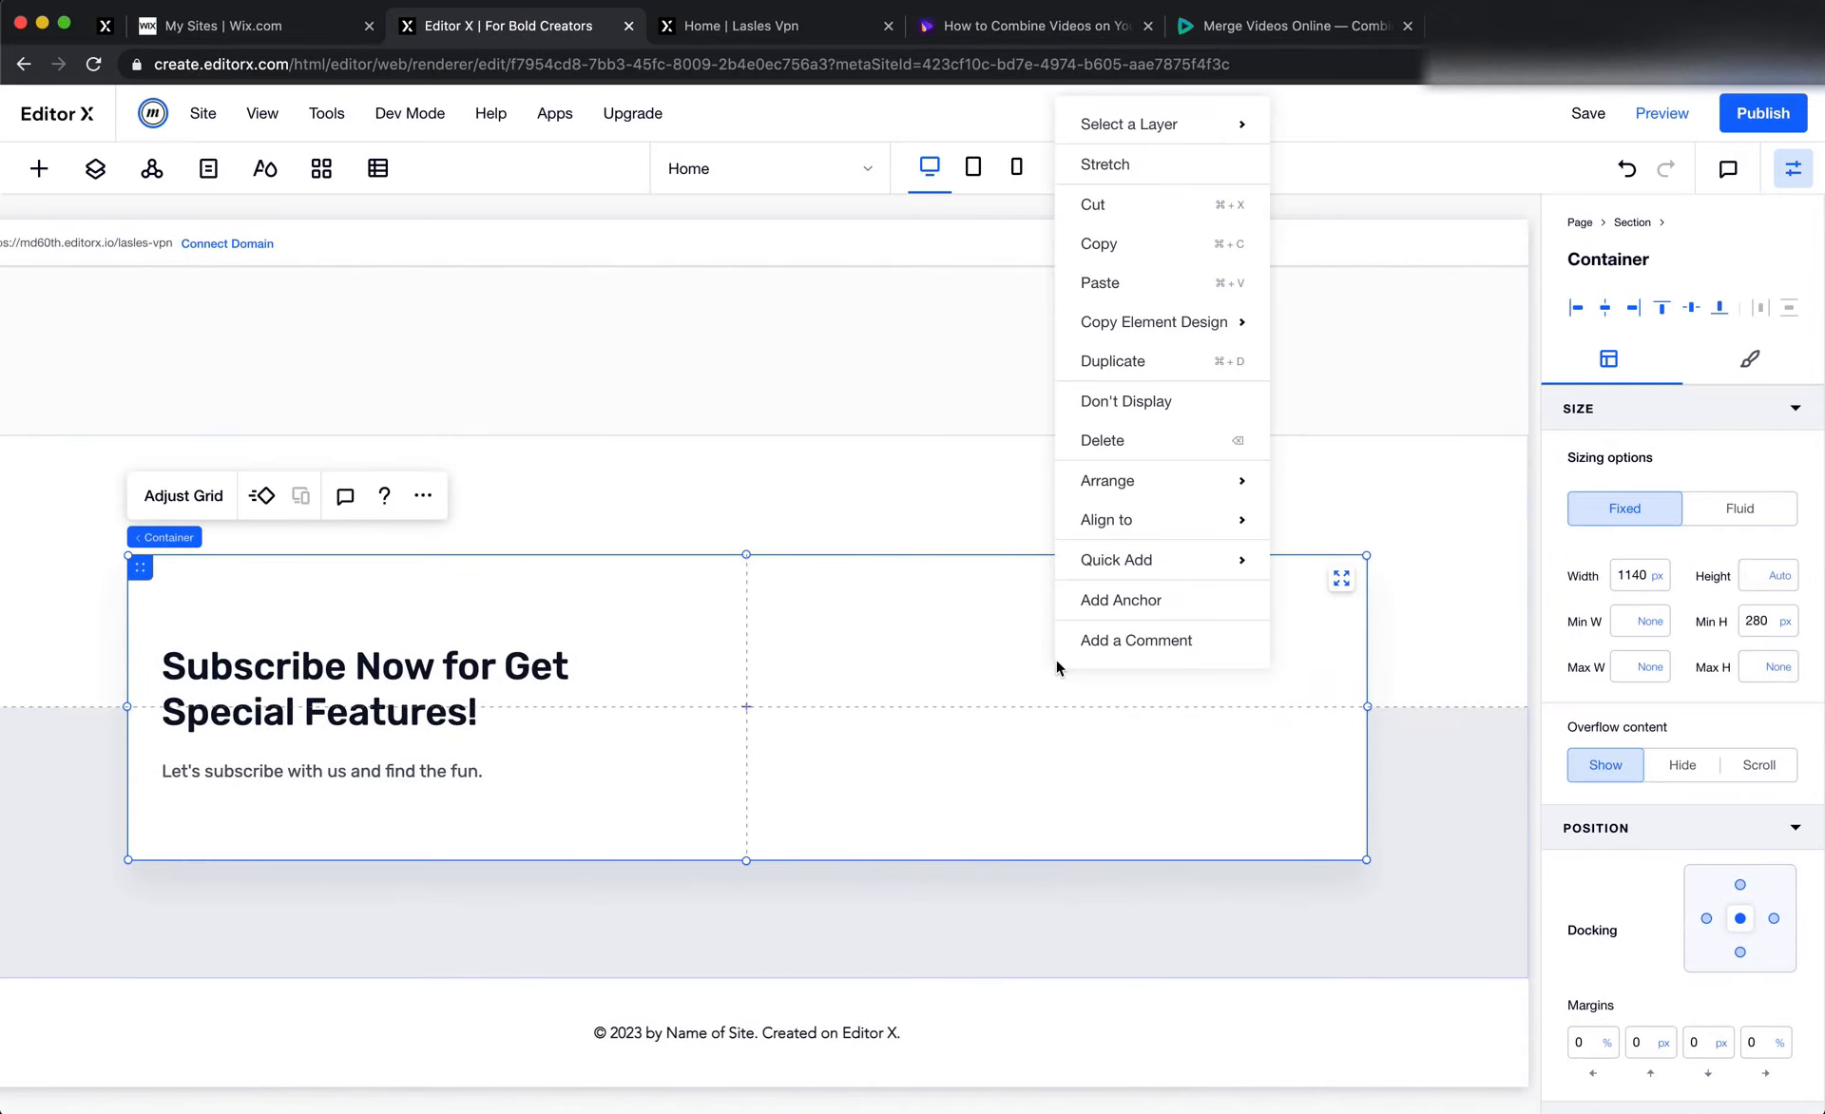
click(1143, 283)
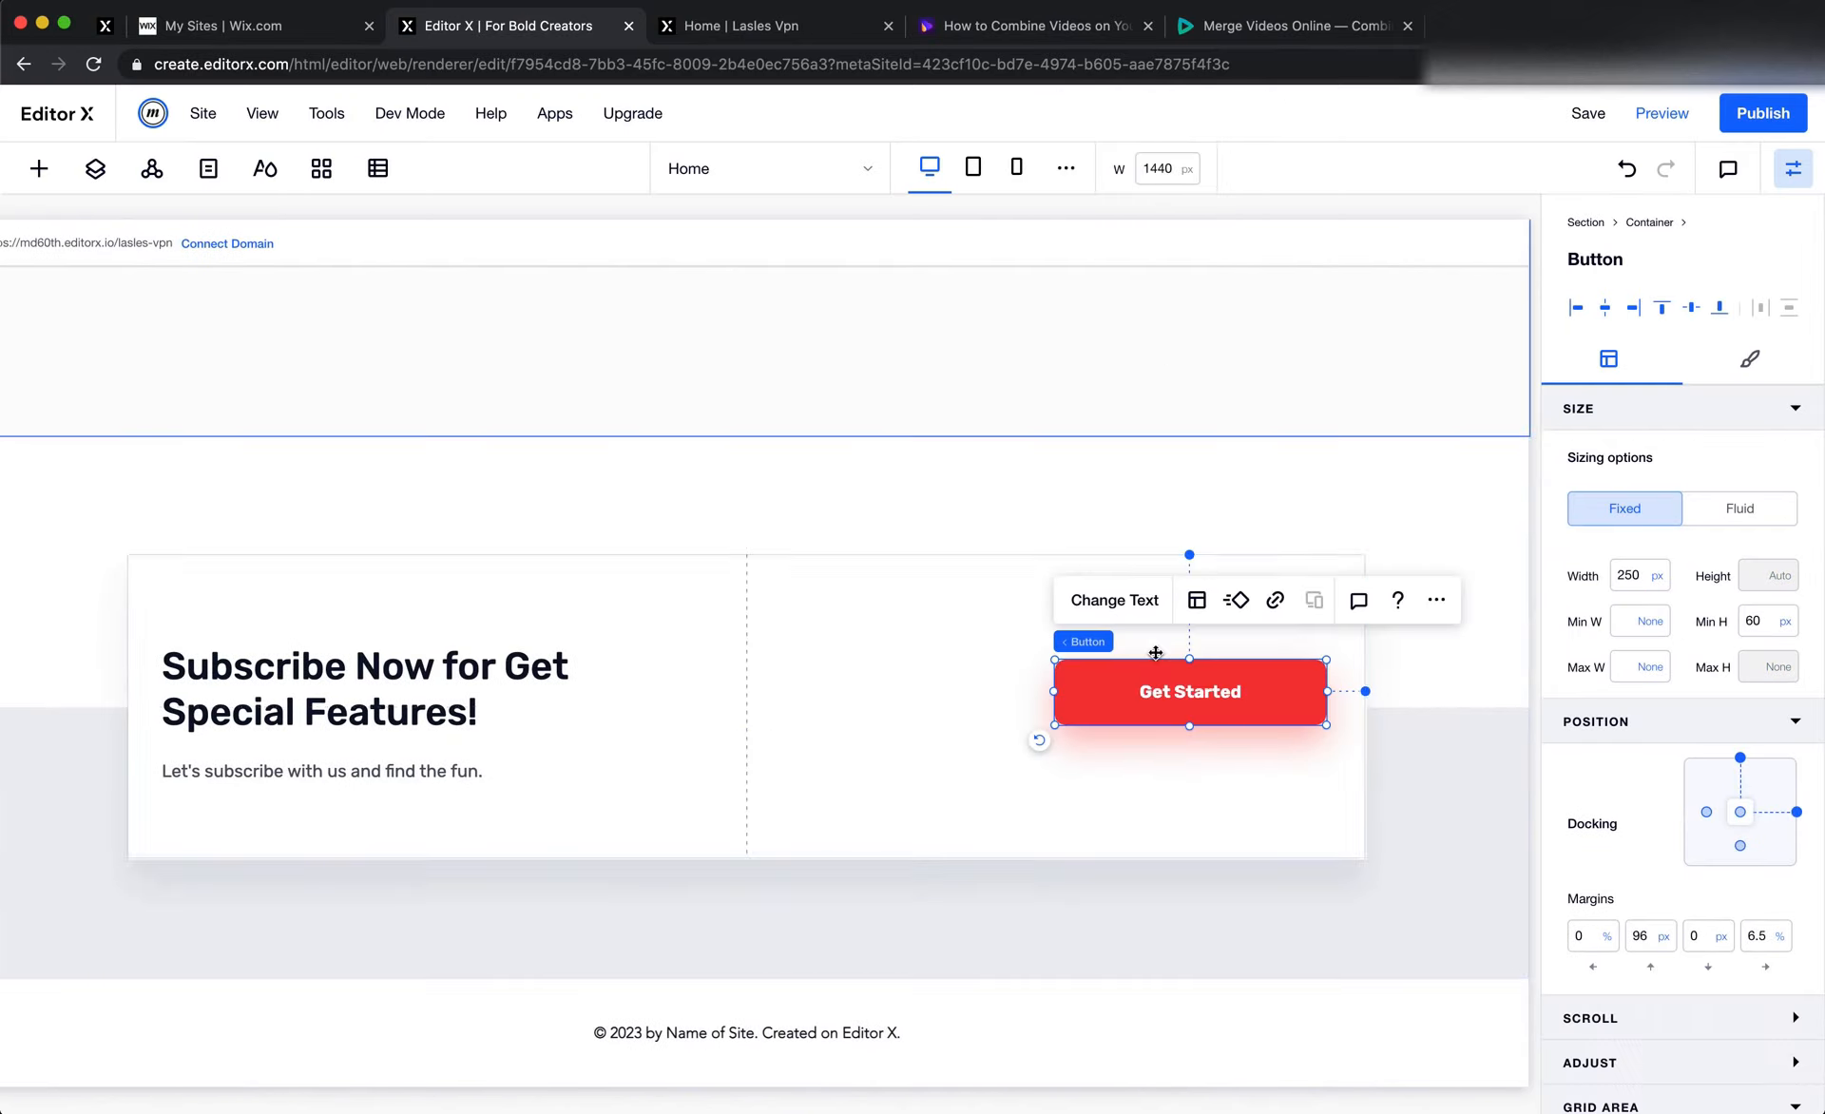
Centre the pasted button vertically by undocking it from the cell's upper edge and setting its top margin to 0
click(1740, 763)
double_click(1643, 935)
text(0)
key(Return)
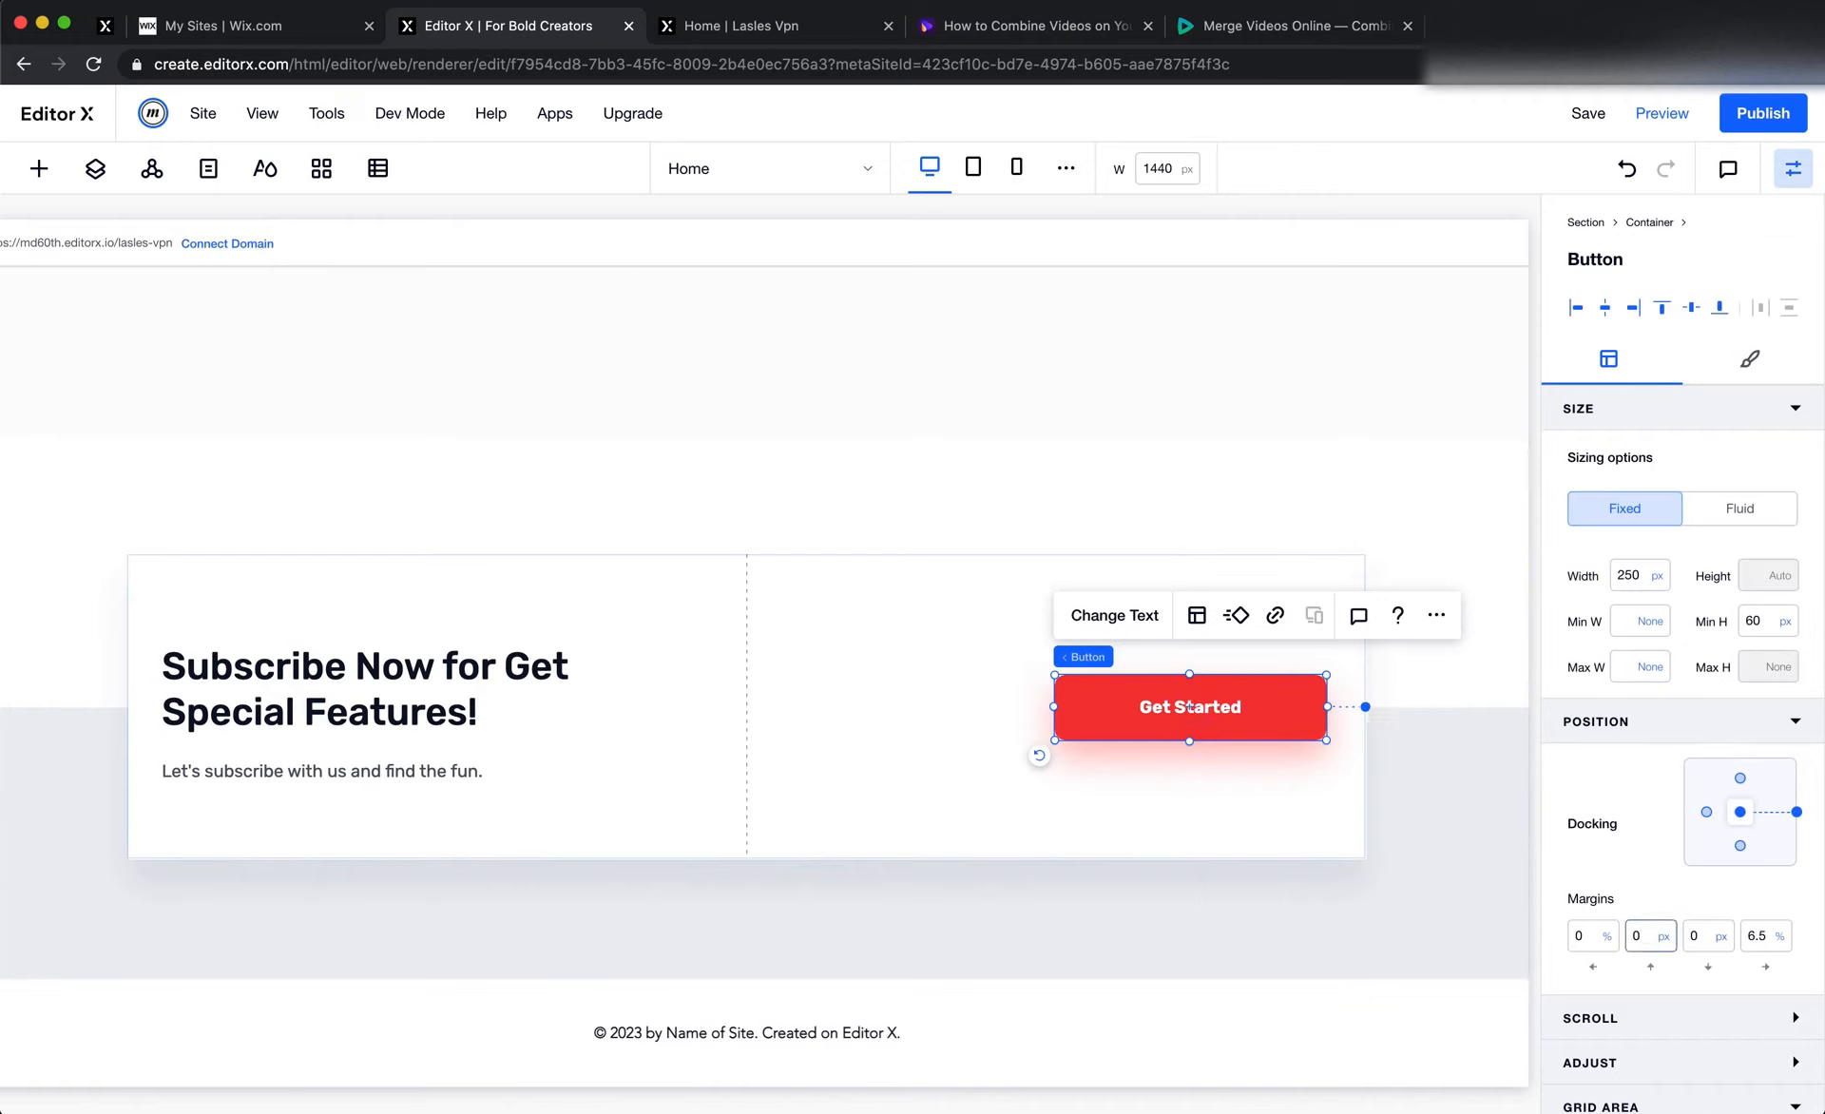
scroll(1670, 966, down, 3)
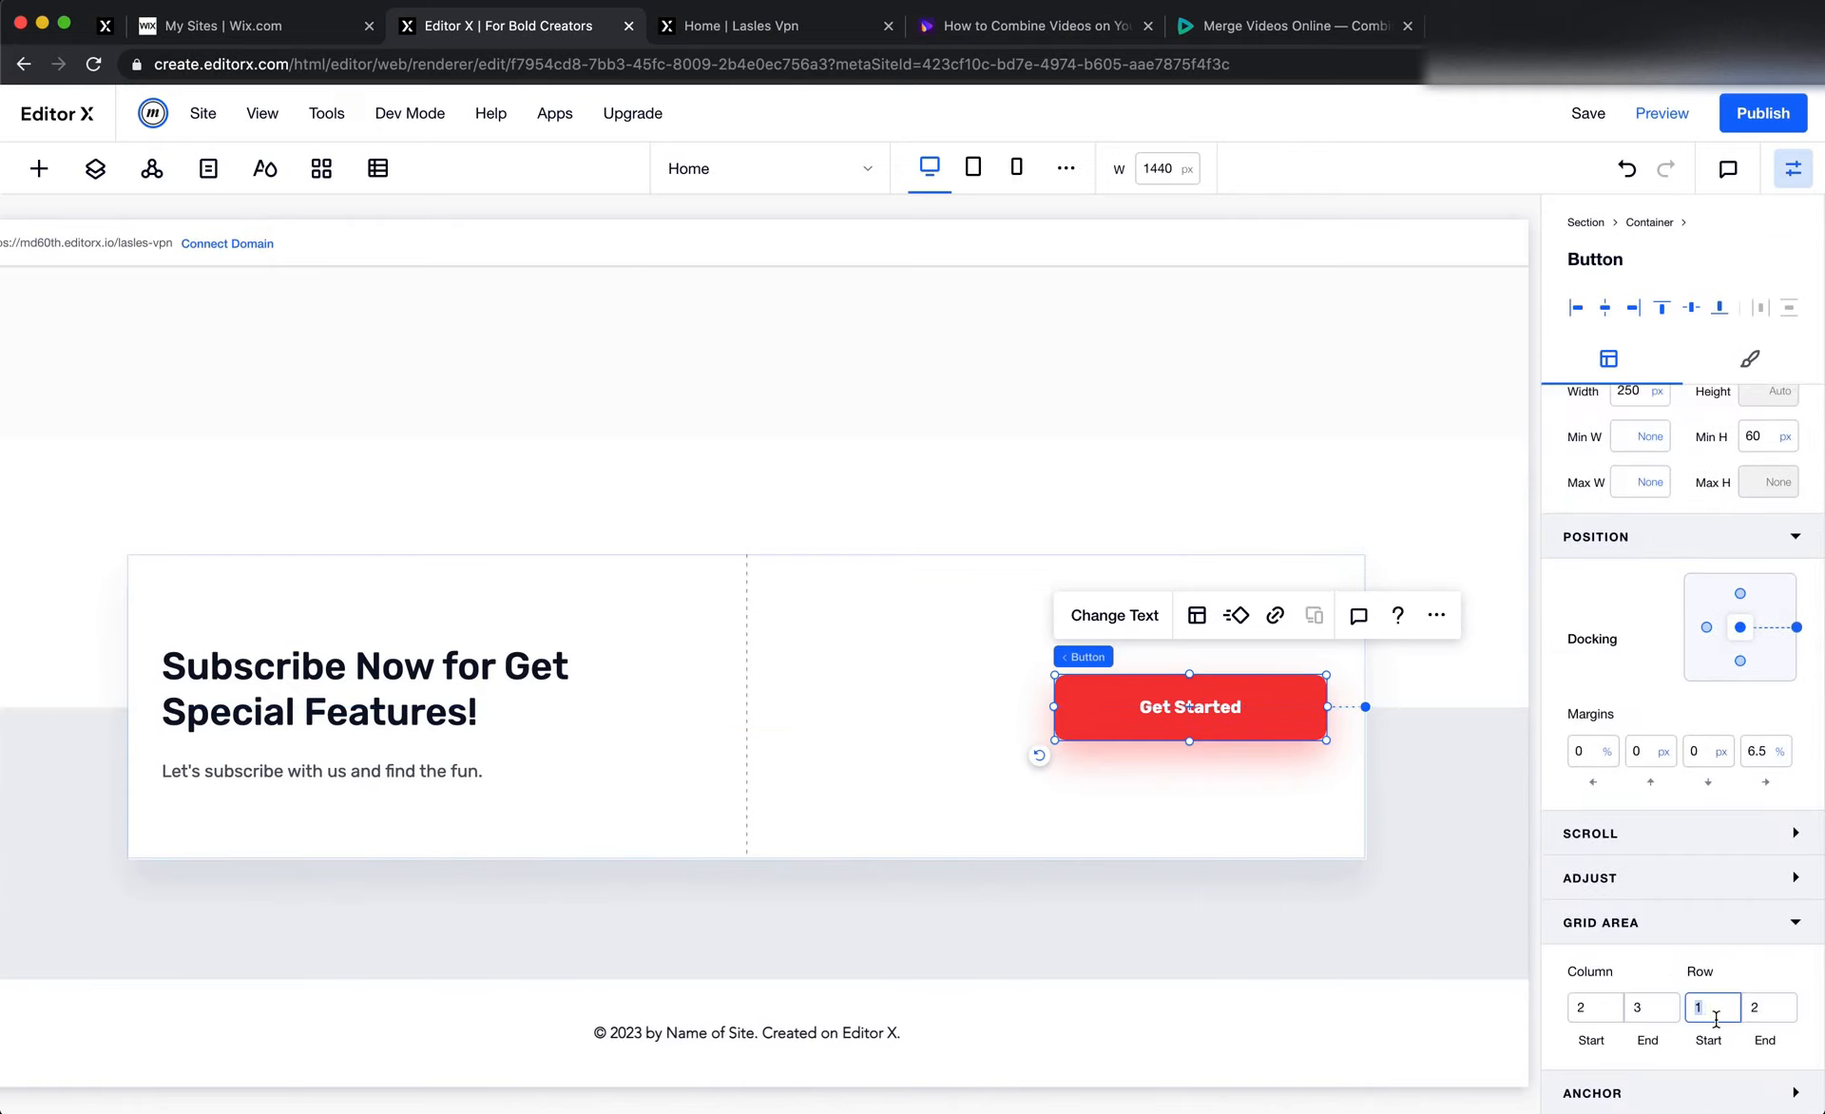
double_click(1773, 1009)
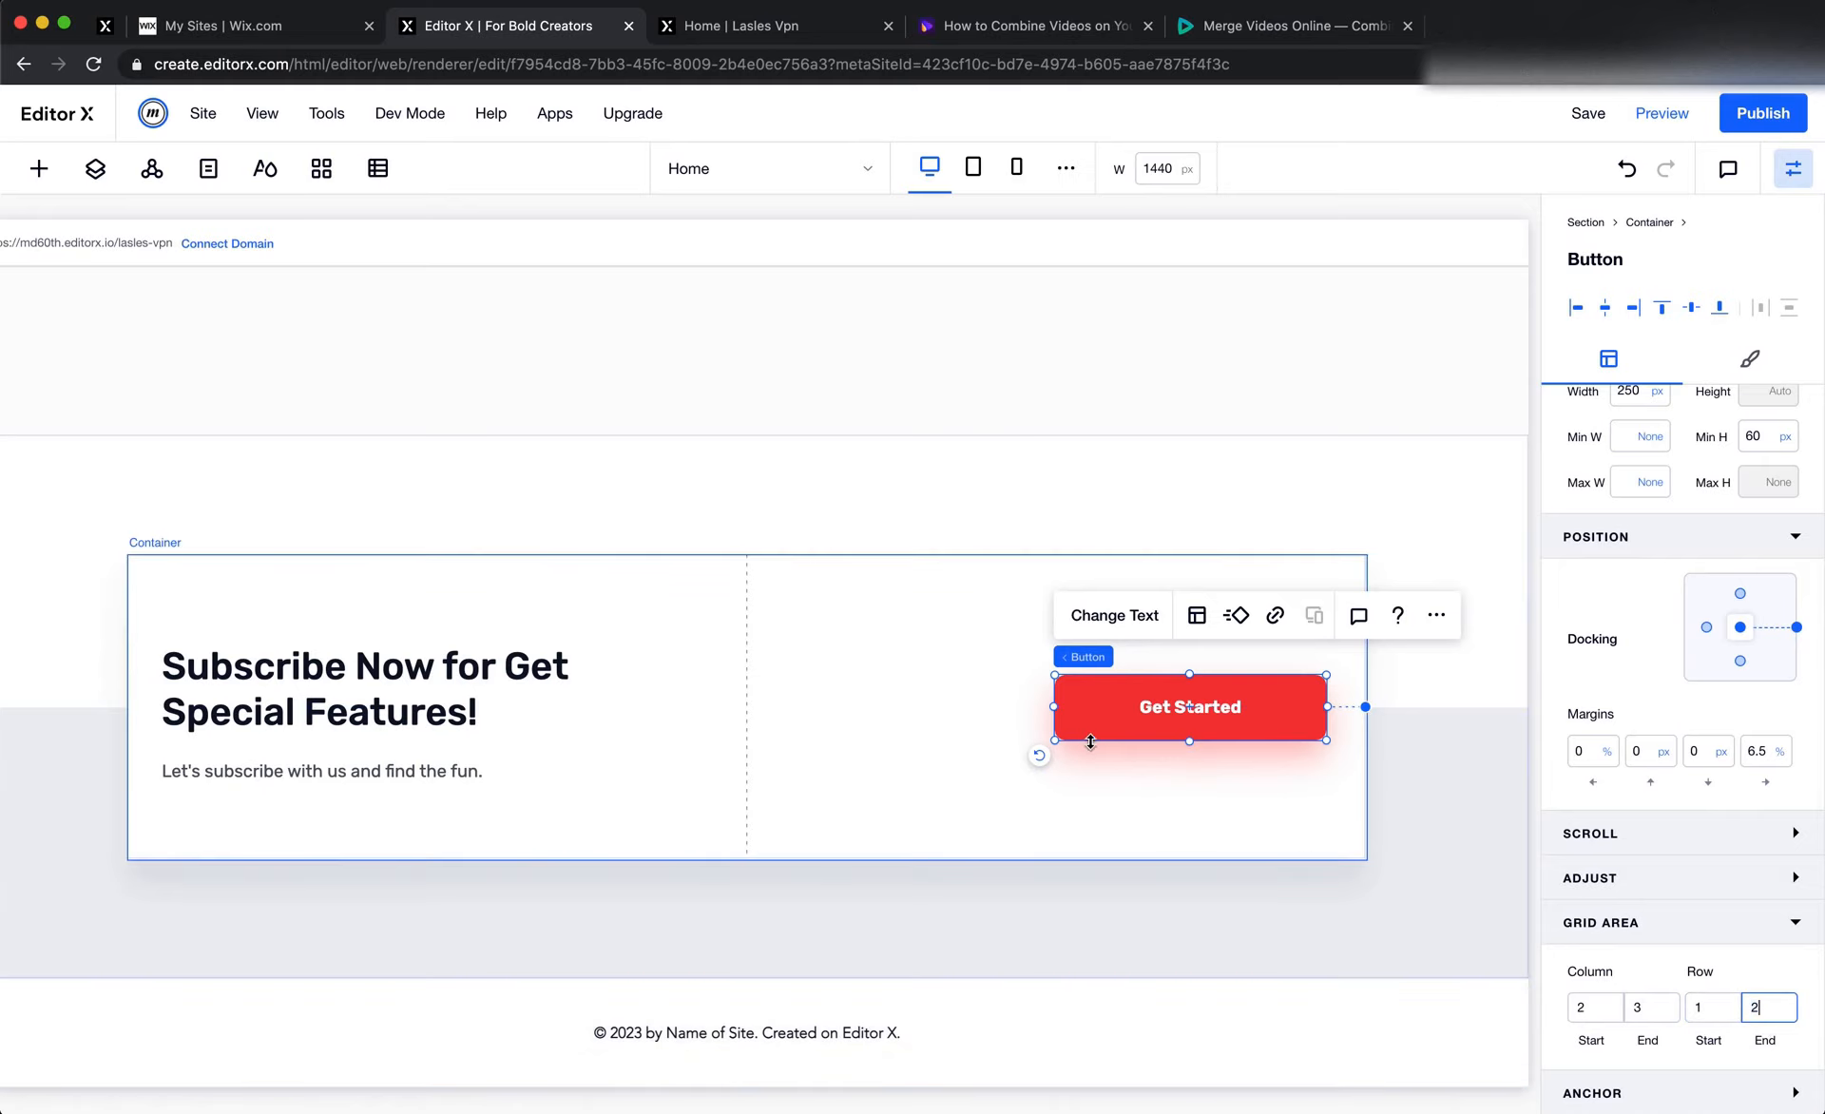
Switch to Figma and measure the spacing between the subscribe heading and the banner's edges
click(1217, 806)
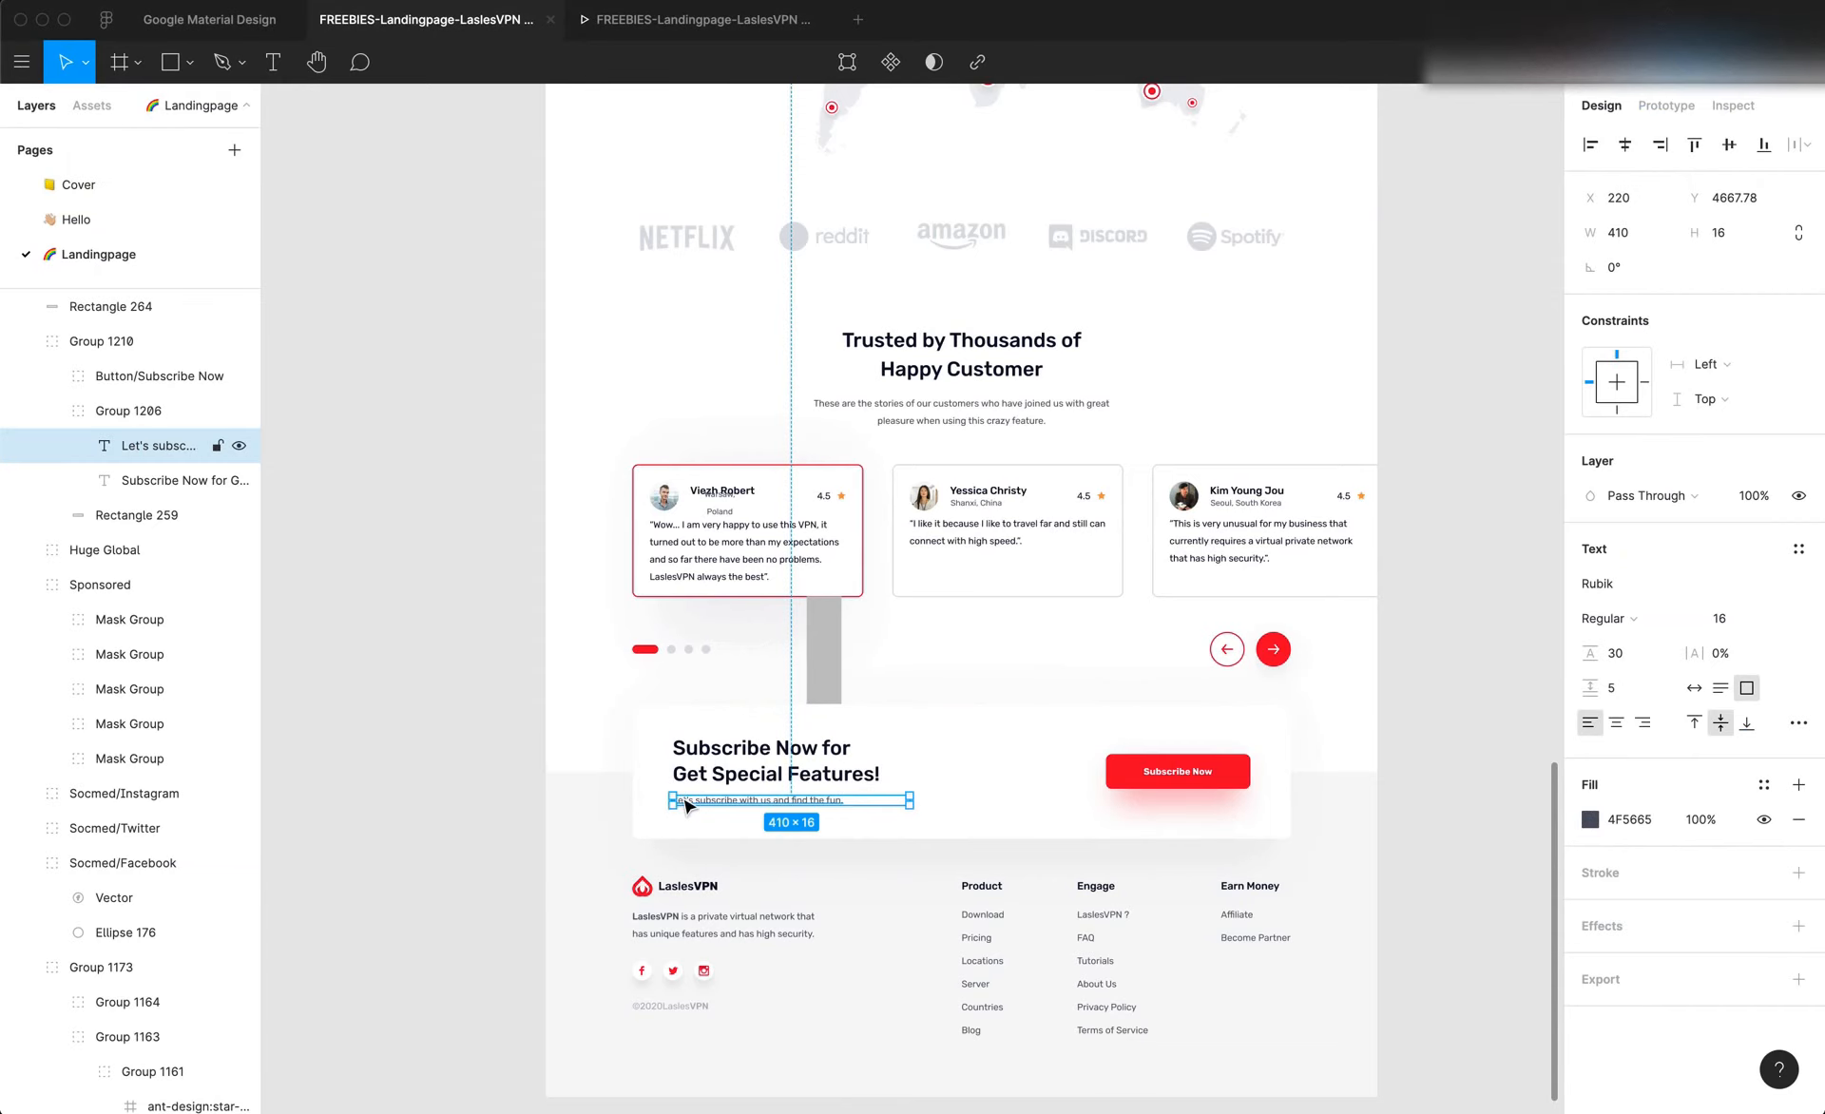
scroll(682, 795, up, 5)
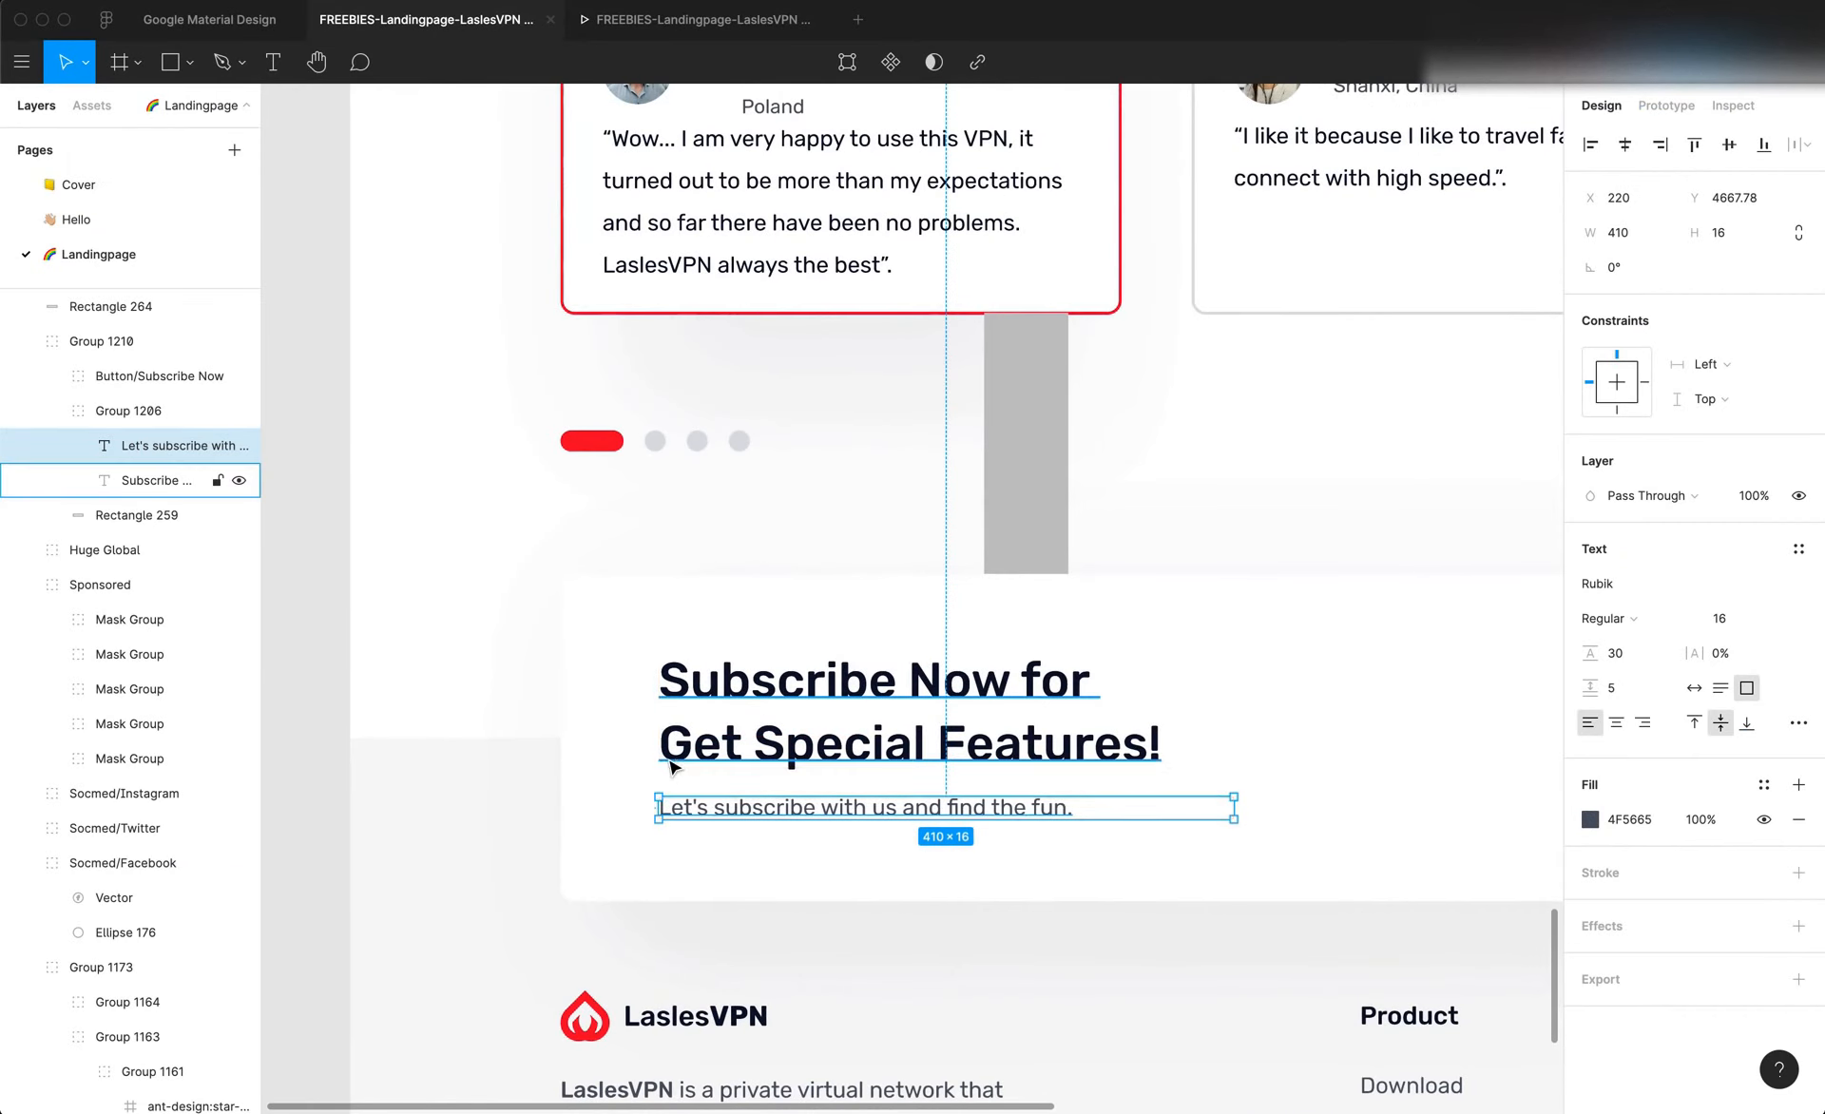
click(671, 760)
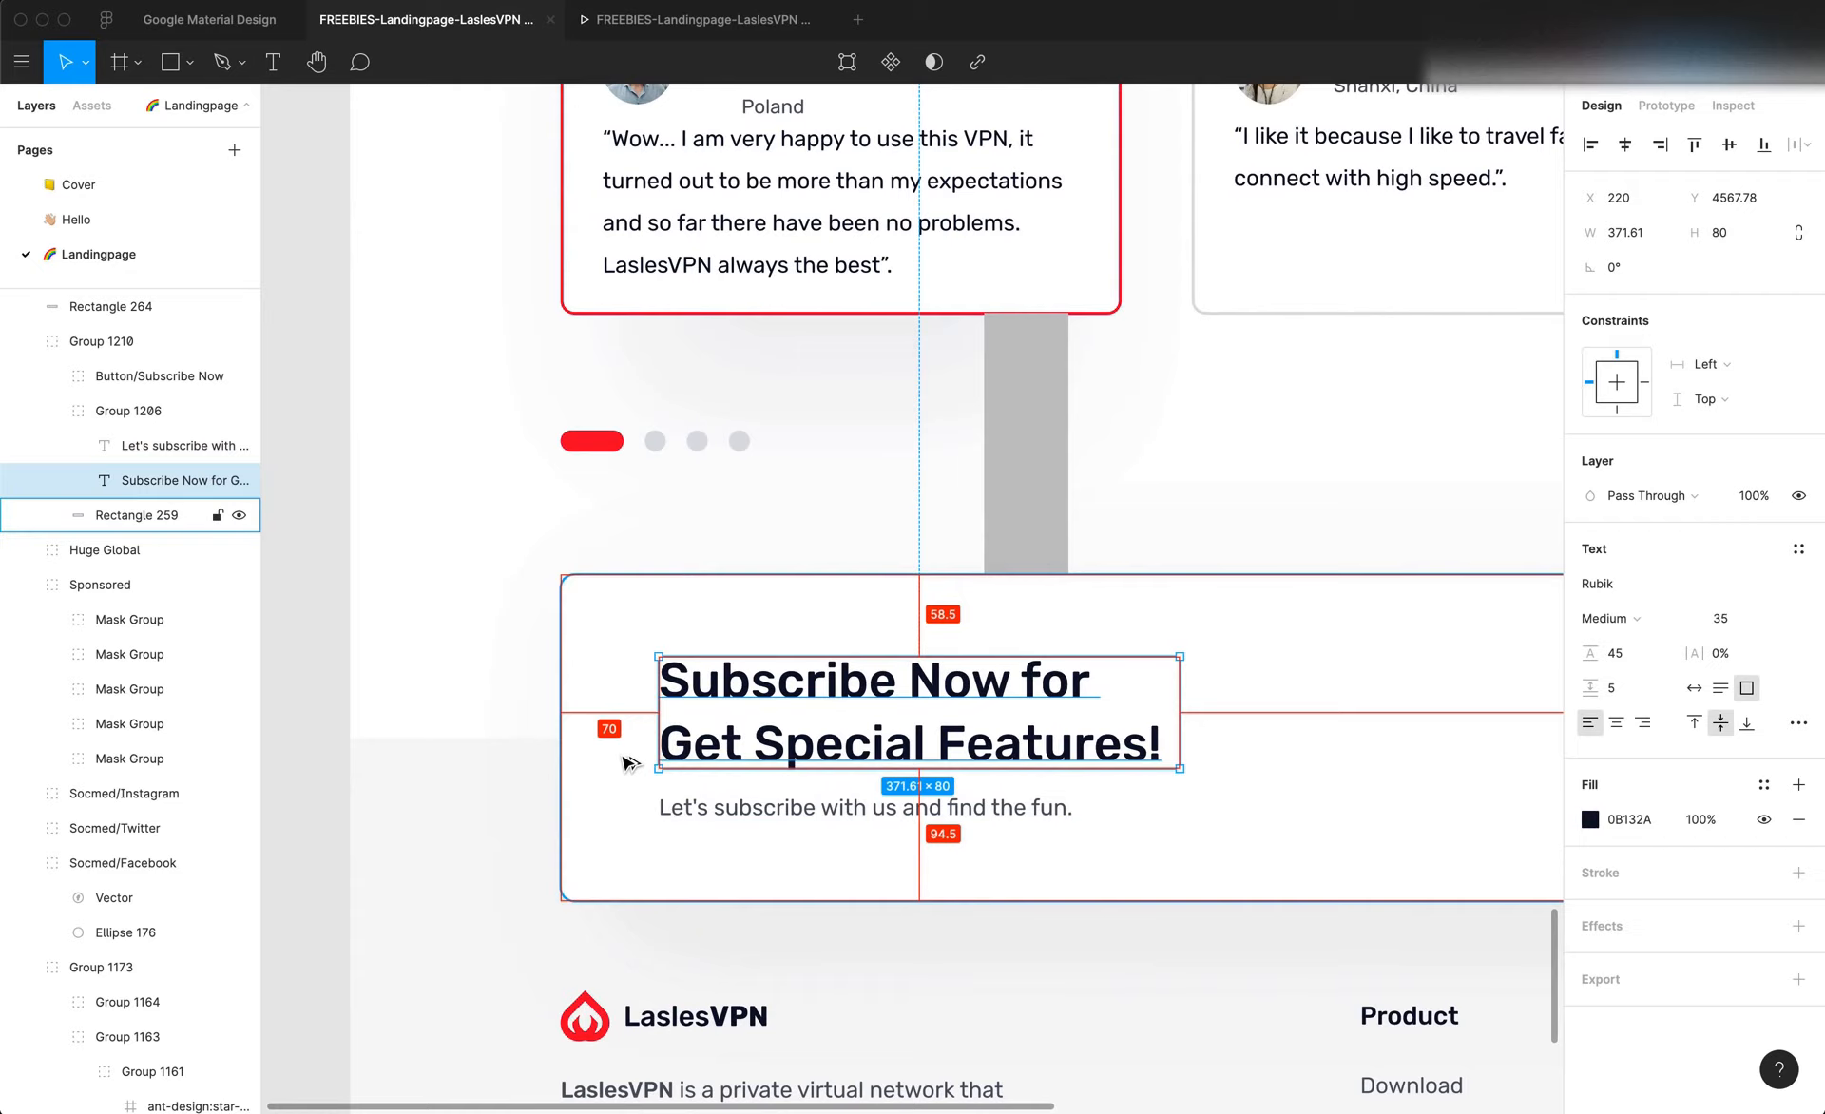
scroll(627, 762, right, 10)
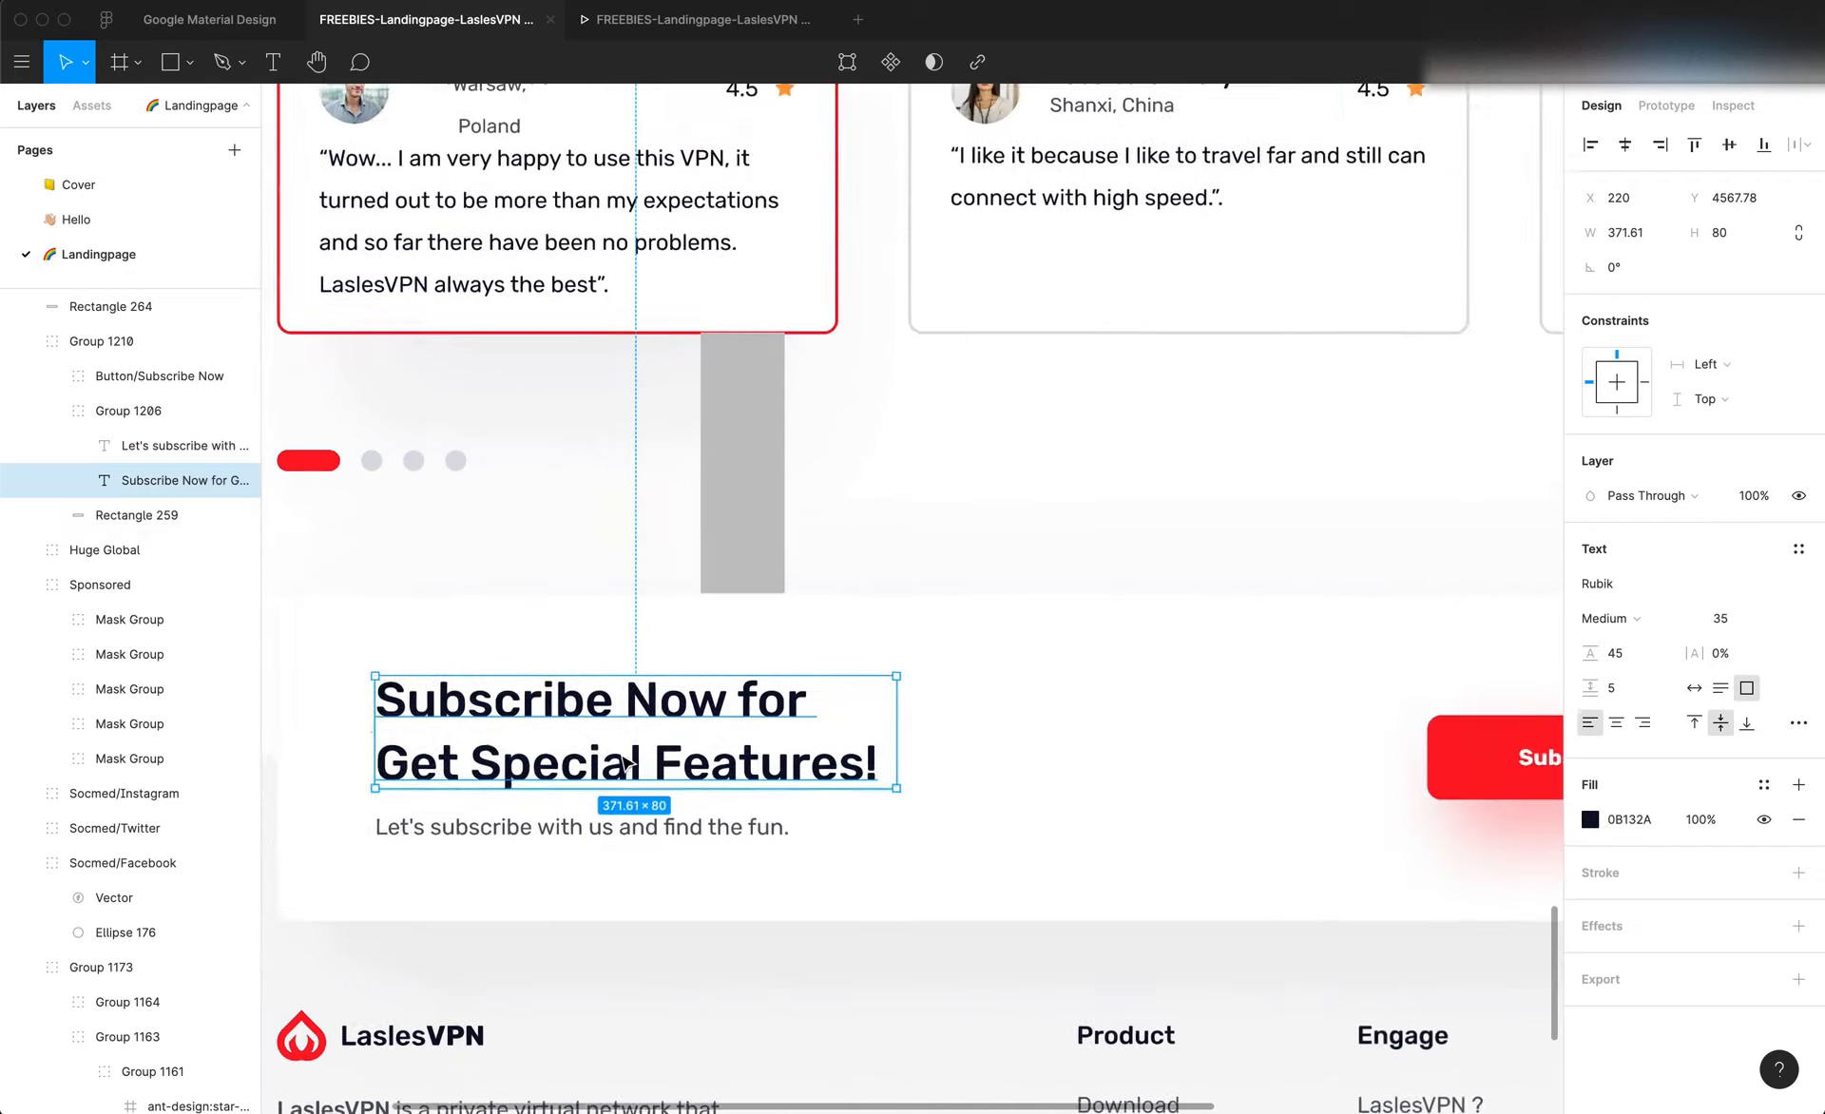
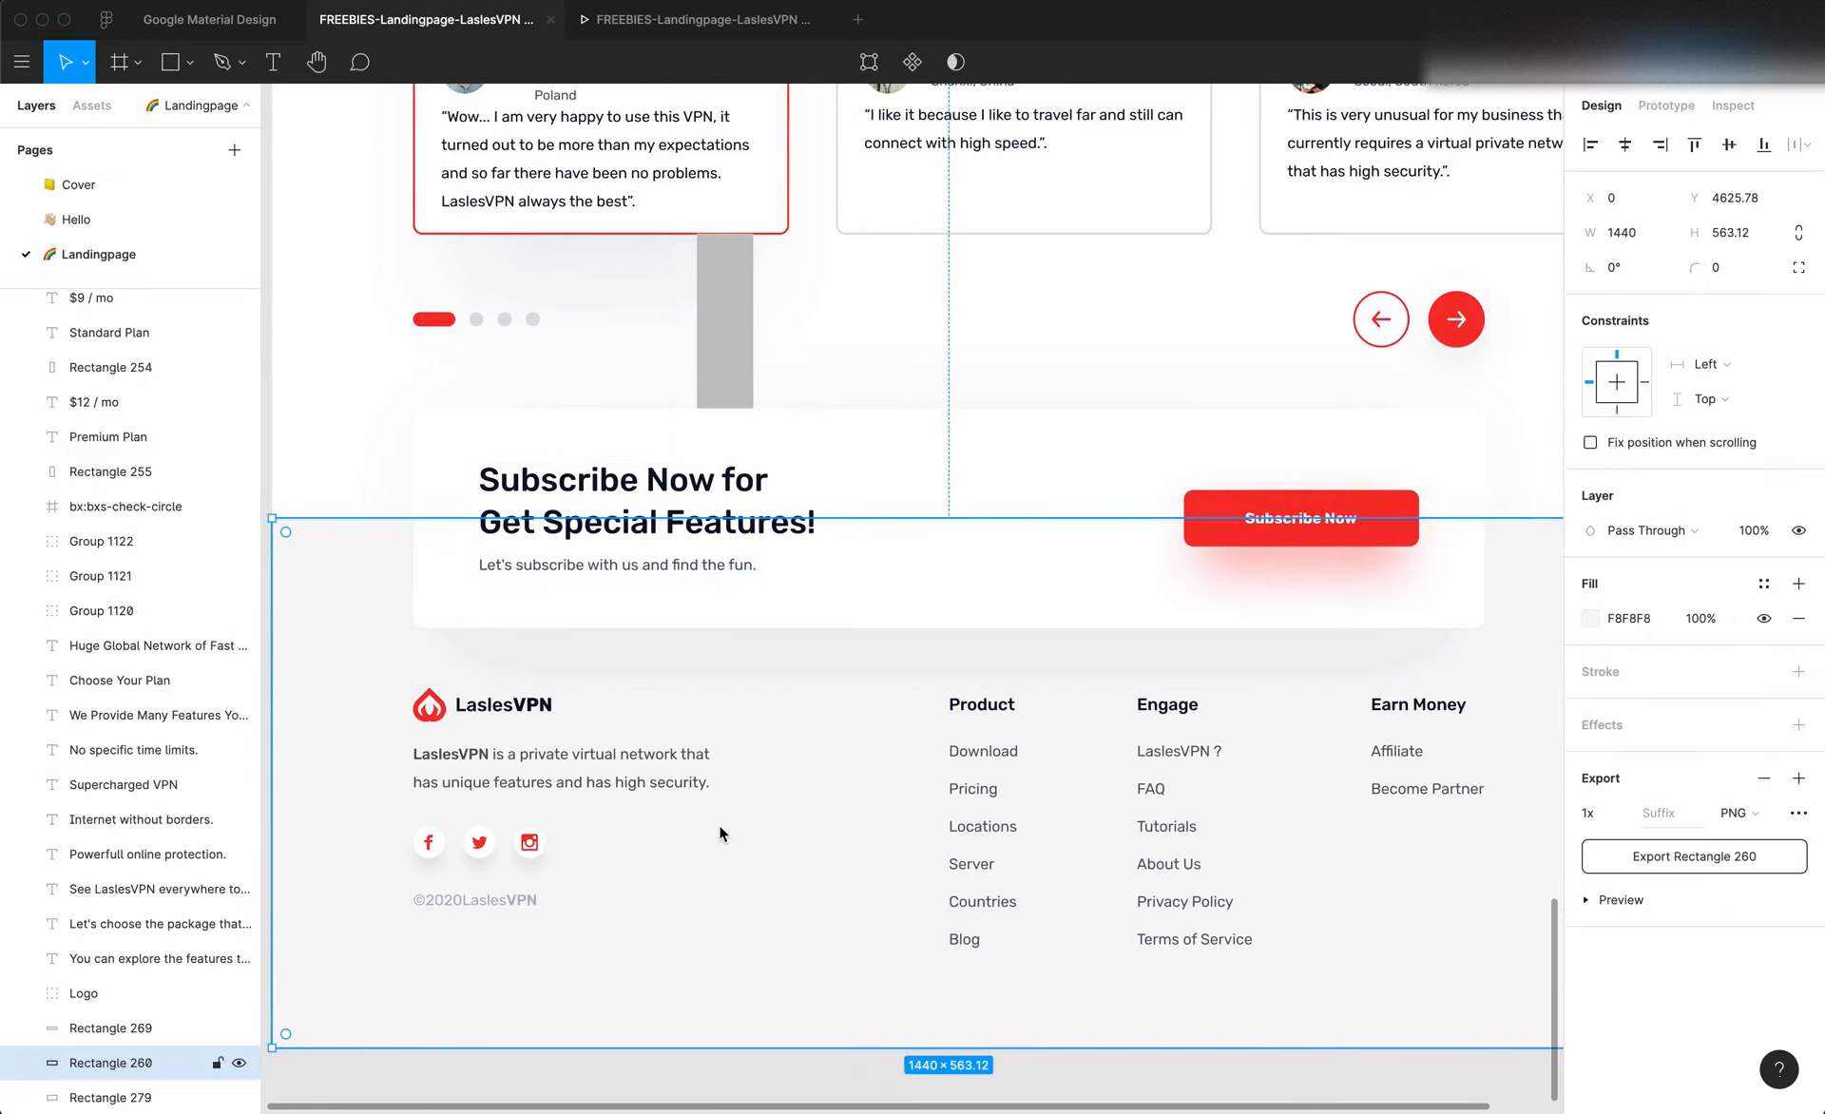
Switch to Editor X, publish the saved changes and open the live LaslesVPN page
scroll(720, 833, down, 5)
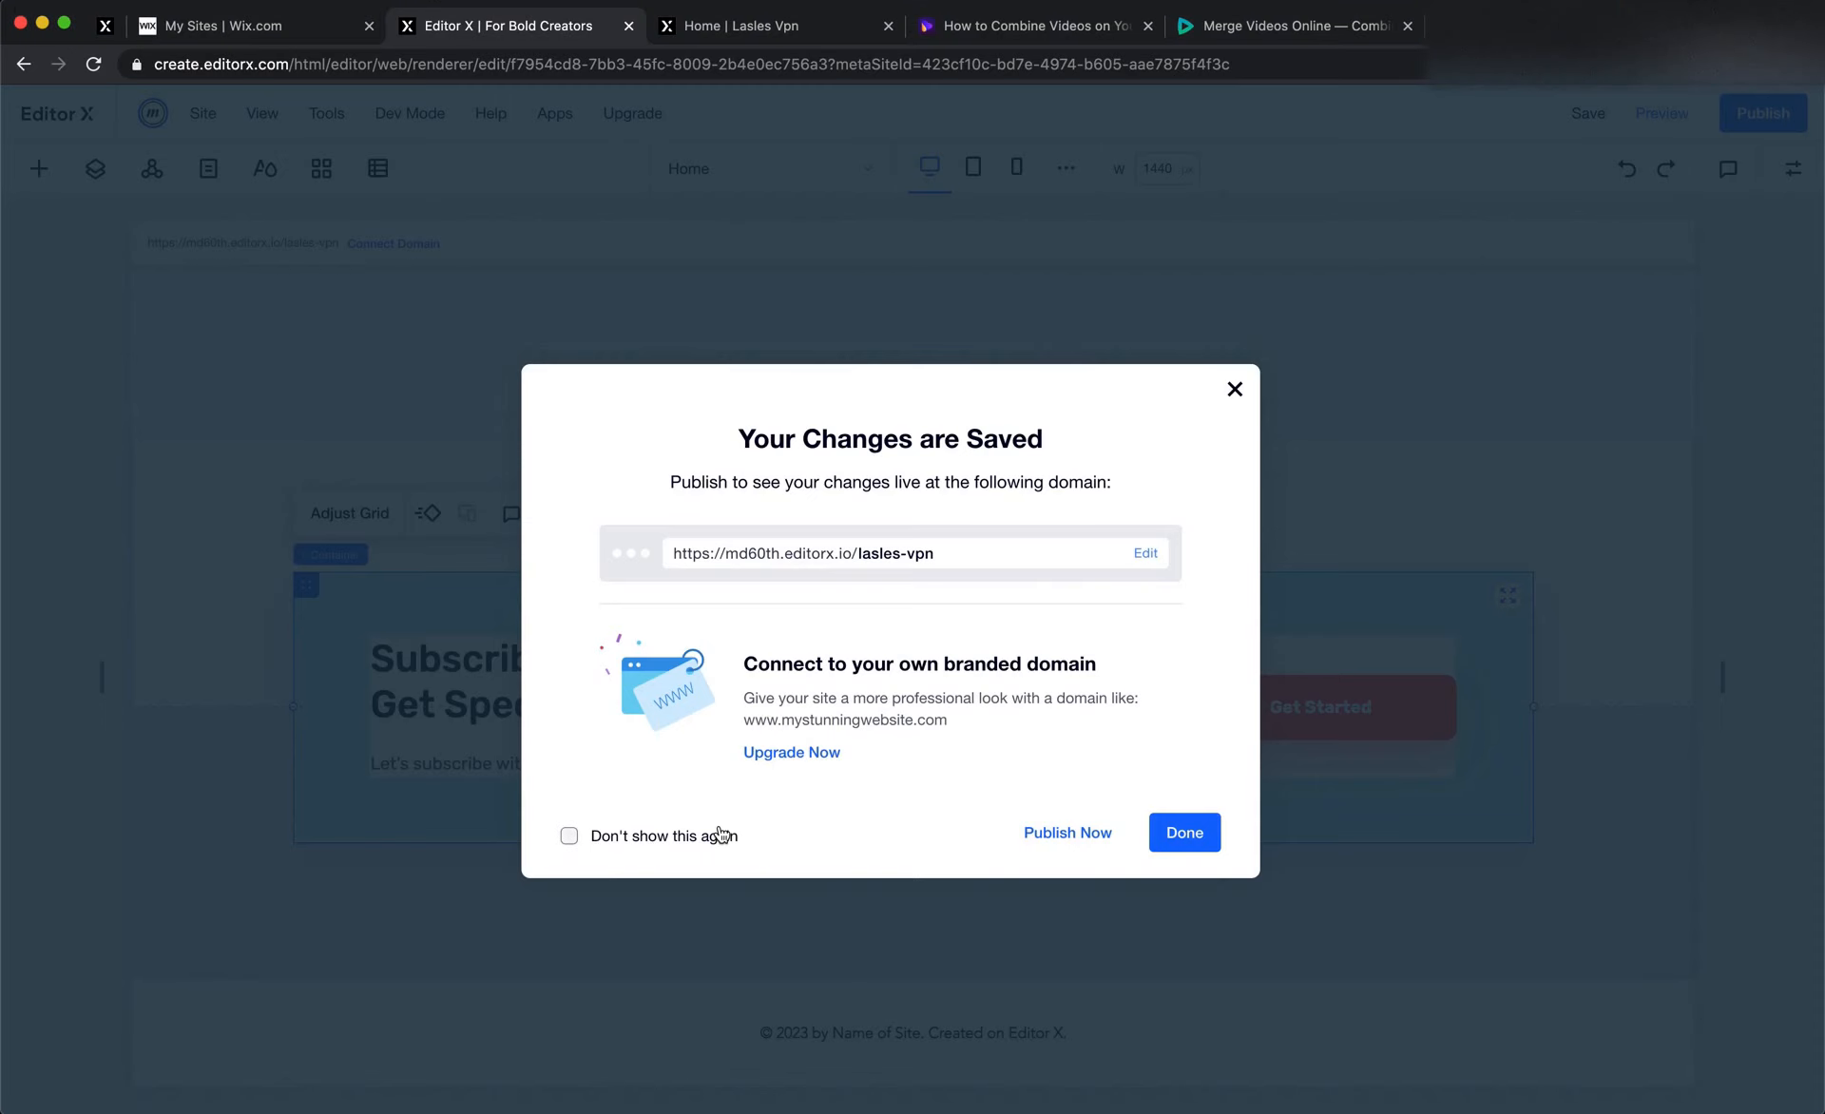
click(1372, 581)
click(1725, 114)
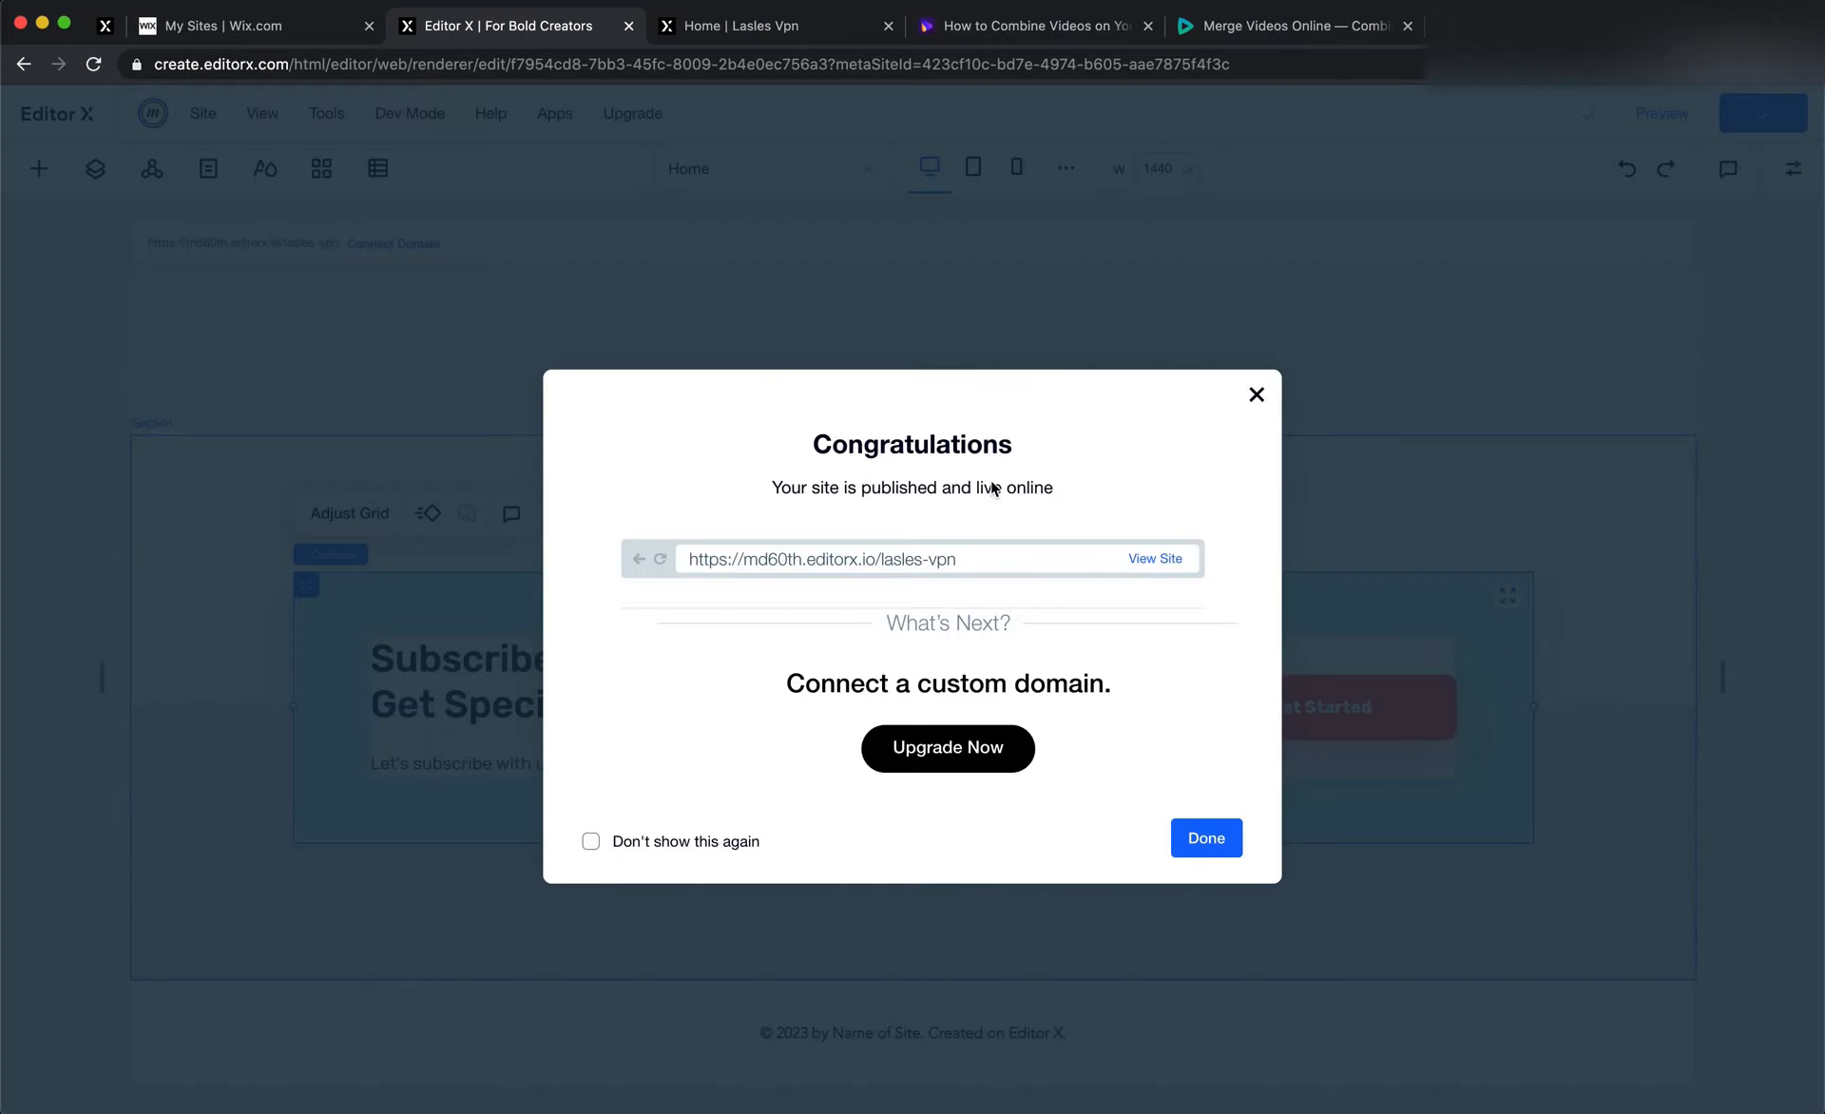
click(741, 26)
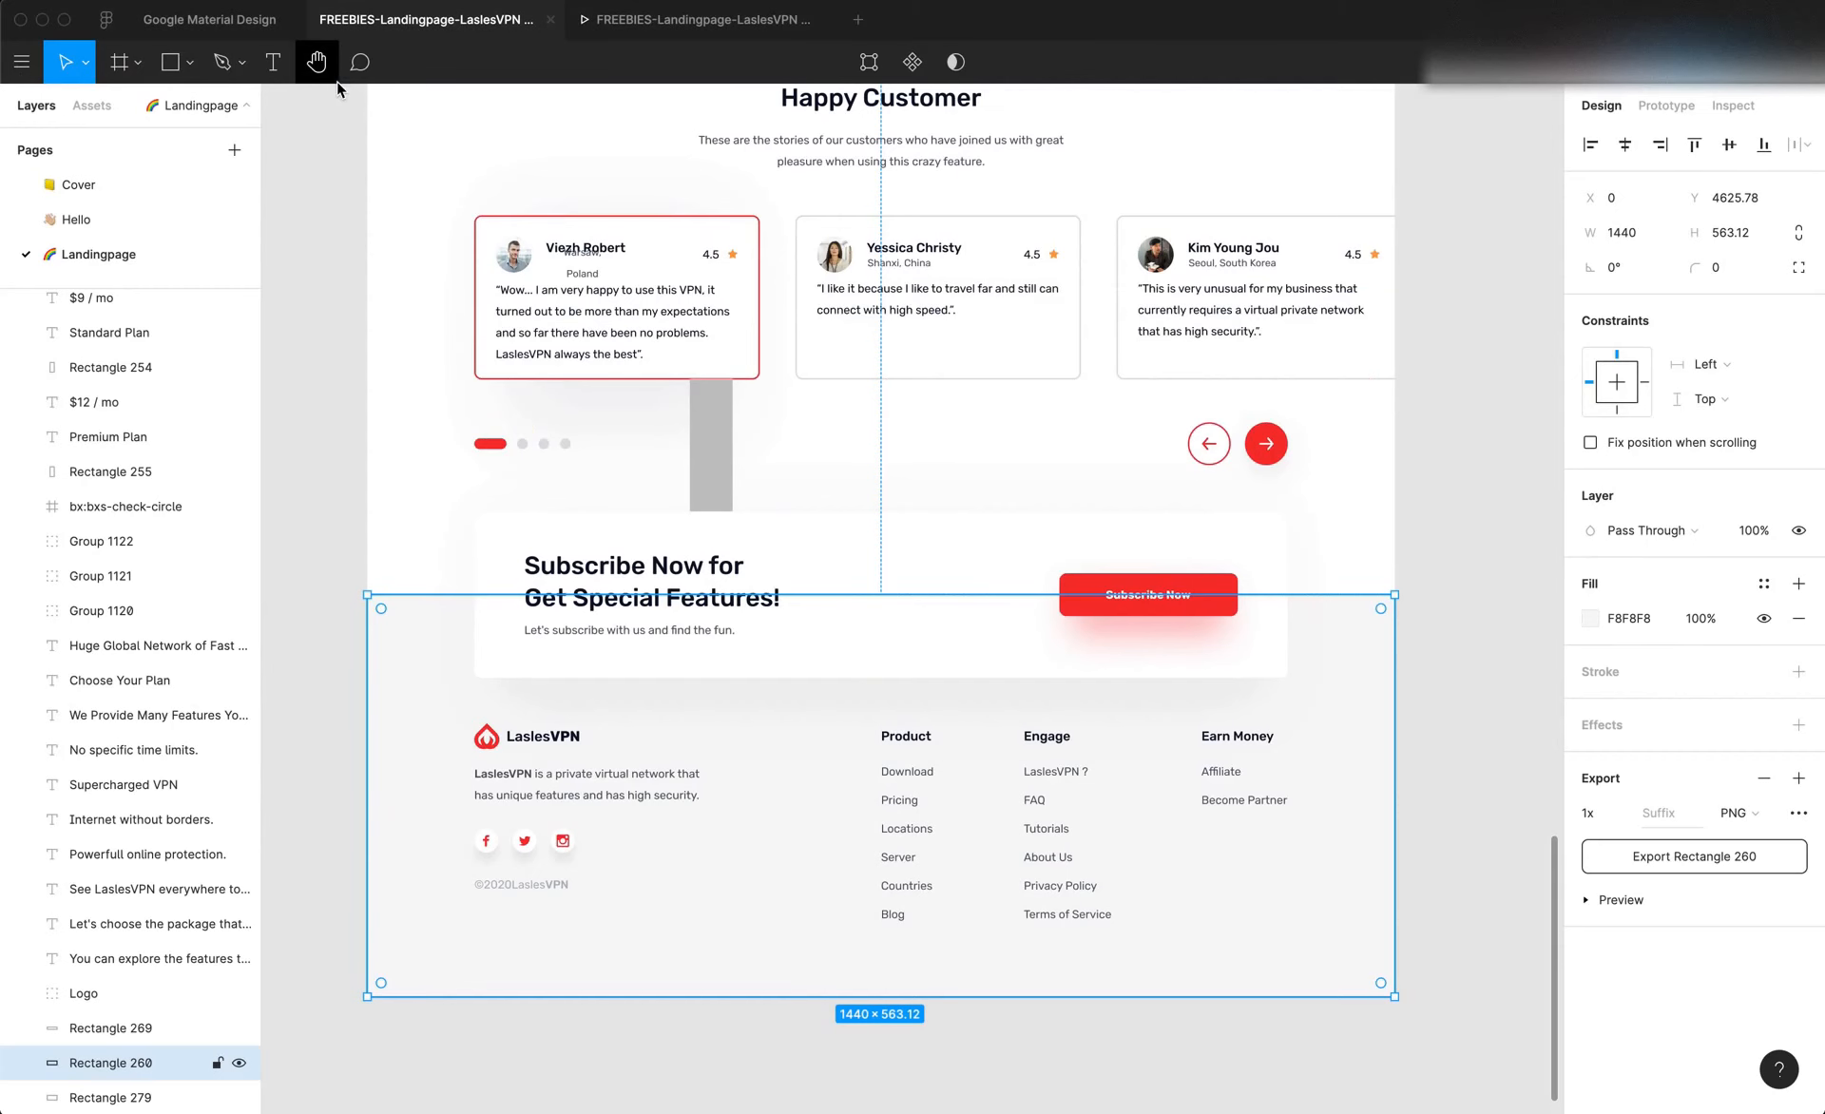
Change the banner button's text to "Subscribe Now", taken from the subscribe button in the Figma design
click(1129, 625)
double_click(1153, 599)
double_click(1148, 596)
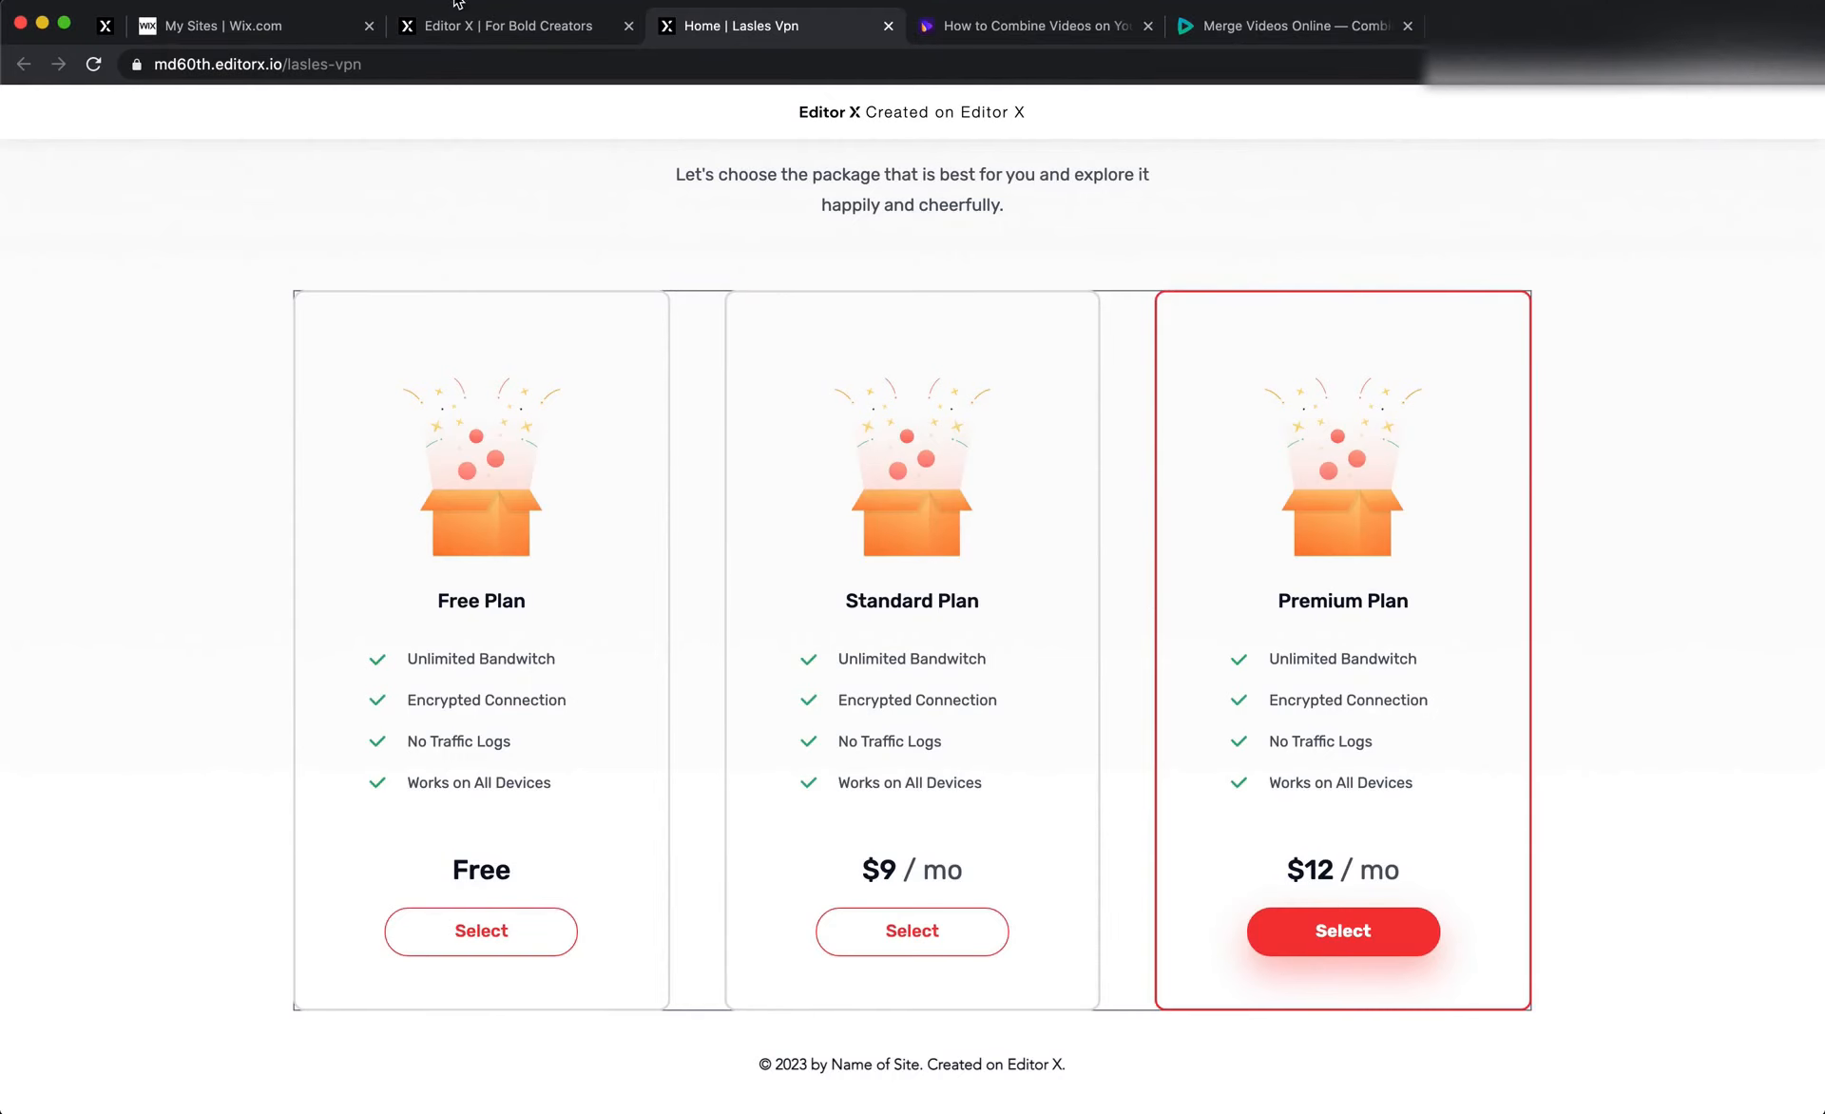
click(496, 28)
click(1383, 588)
click(1349, 720)
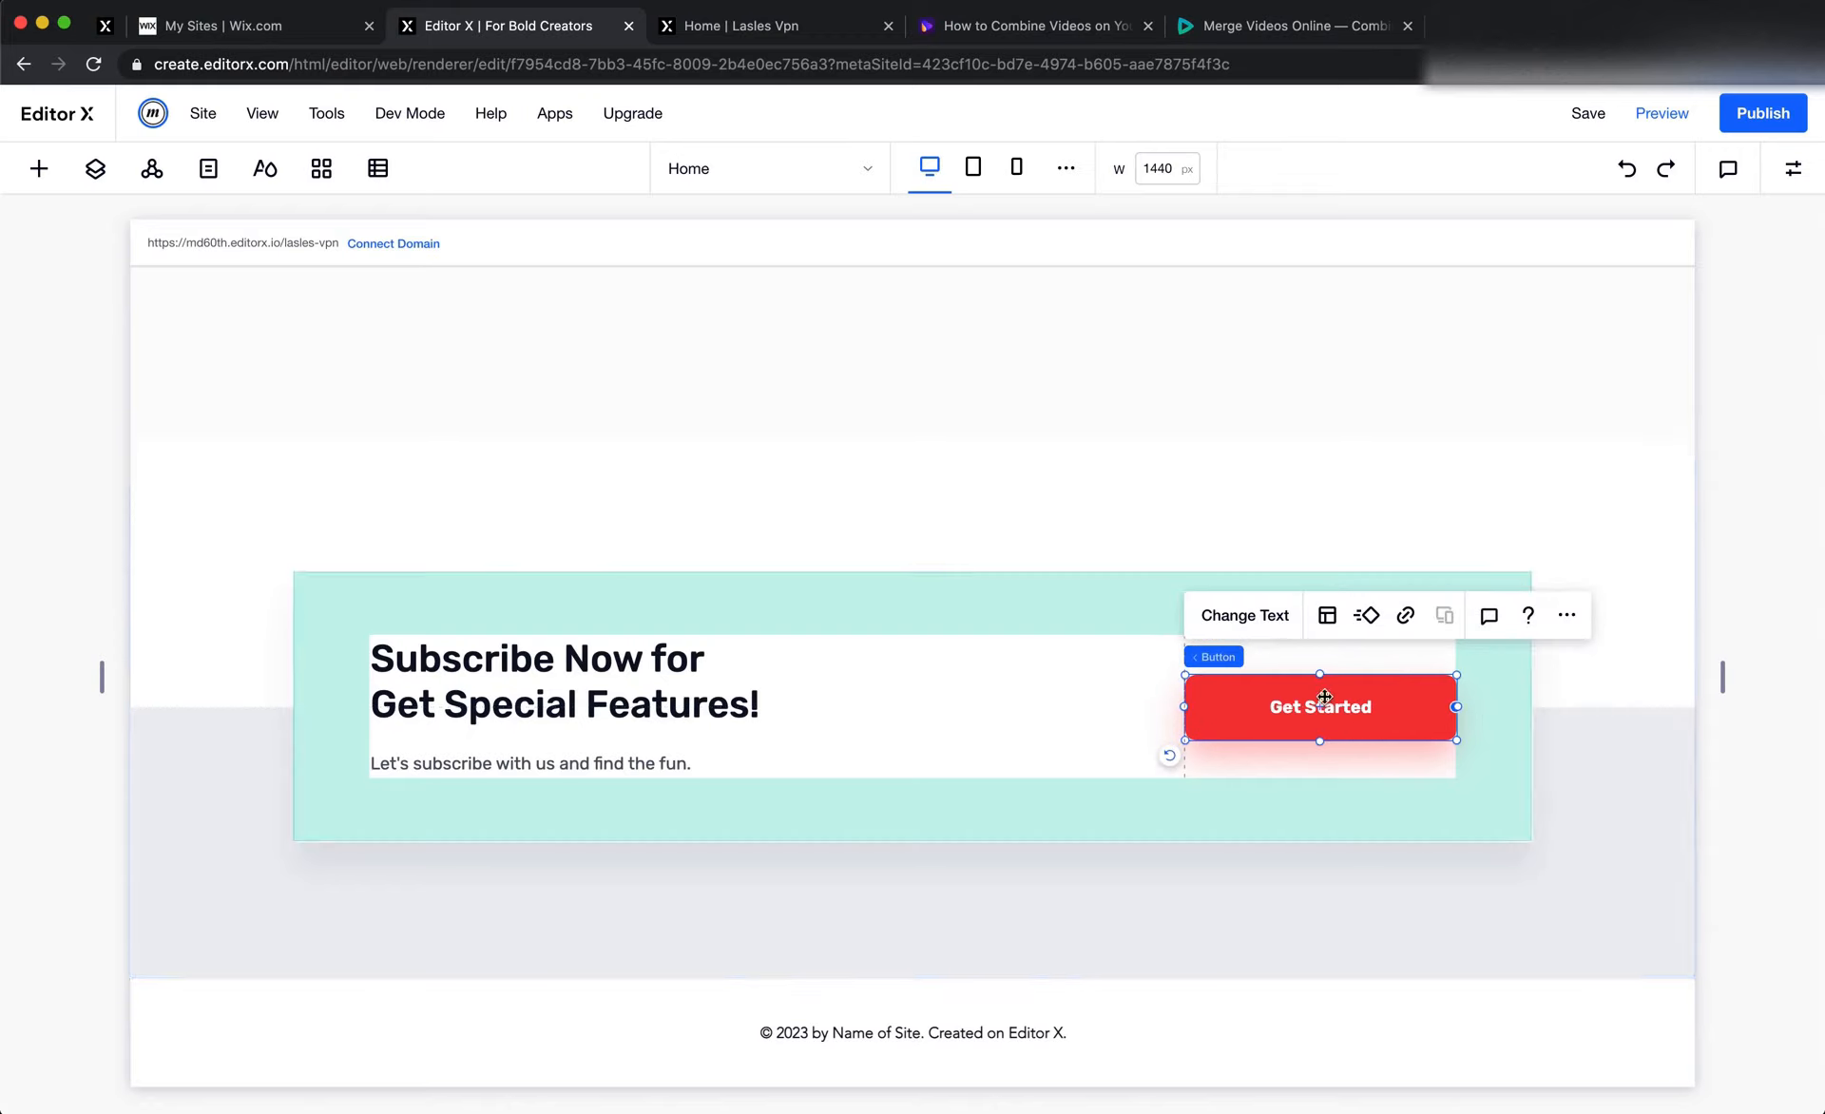
click(1274, 625)
text(Subscribe Now)
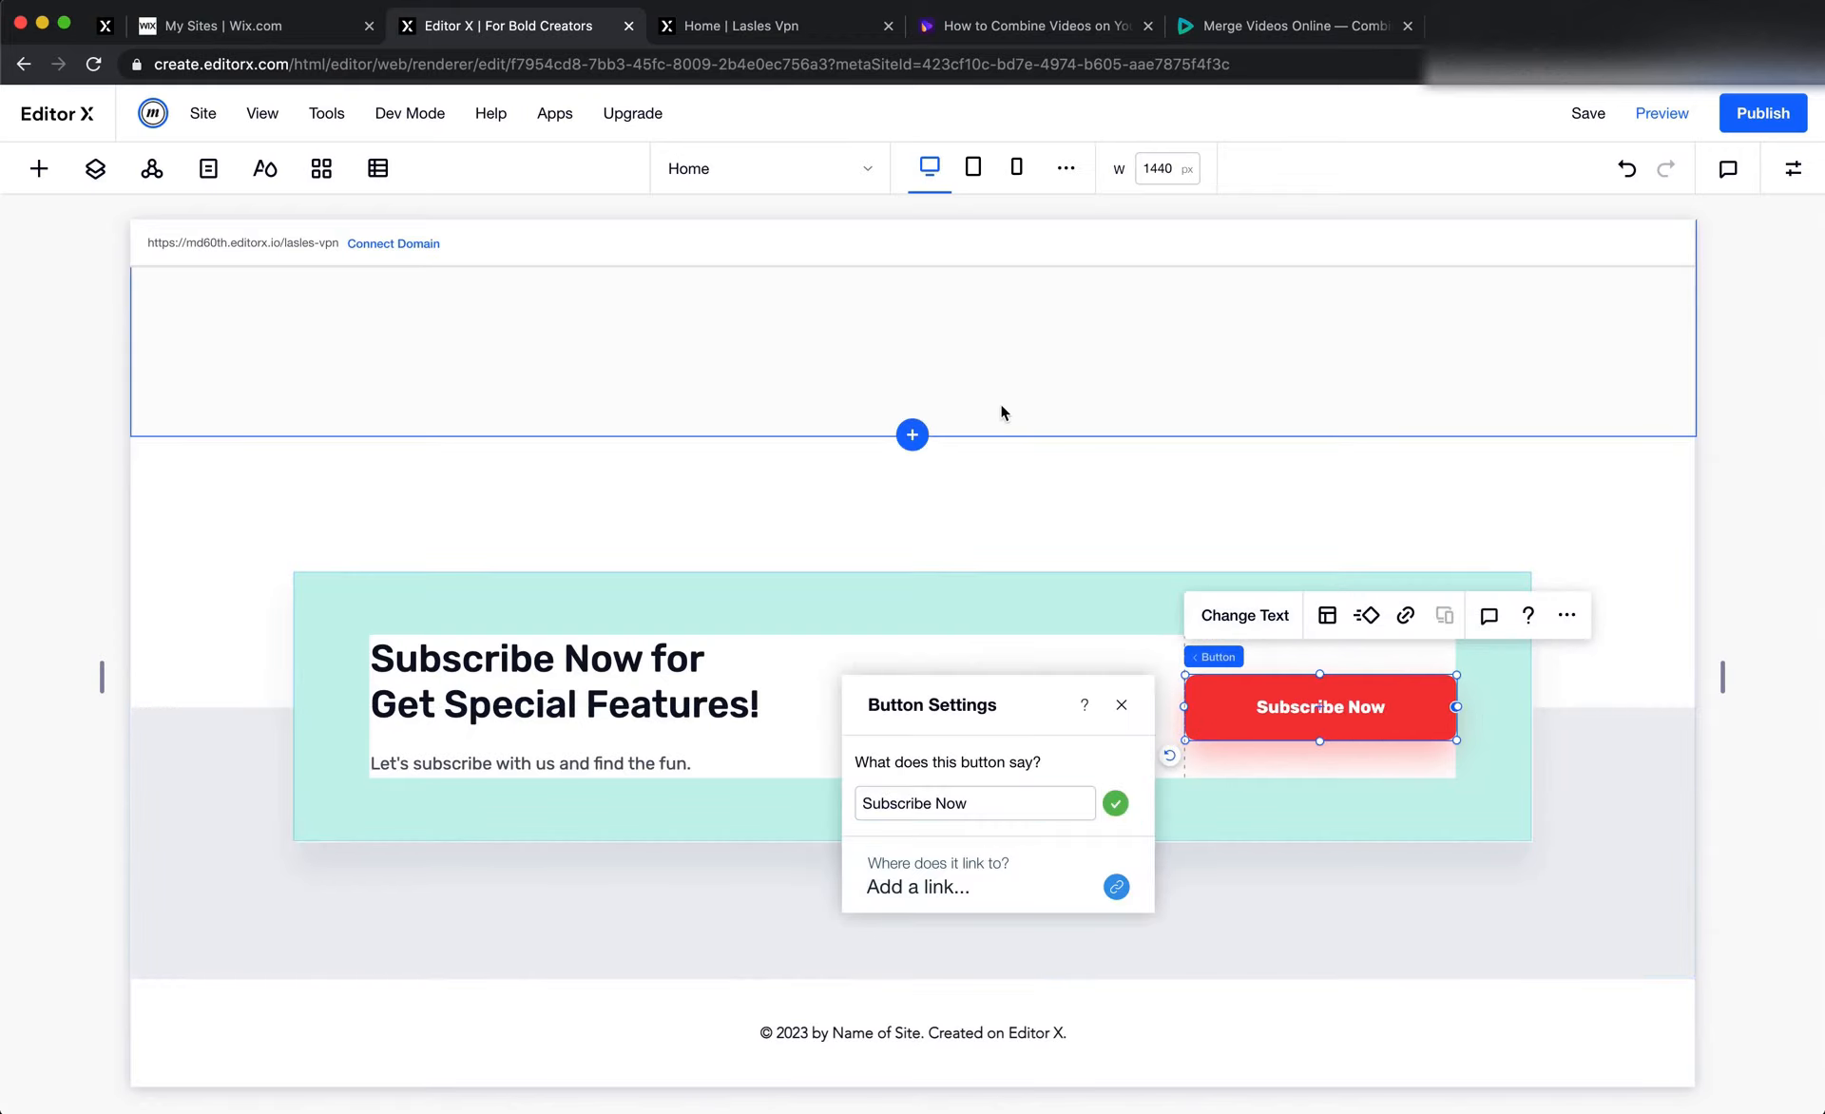
click(978, 444)
Compare the subscribe banner and surrounding section backgrounds on the live page with those in the editor
click(703, 27)
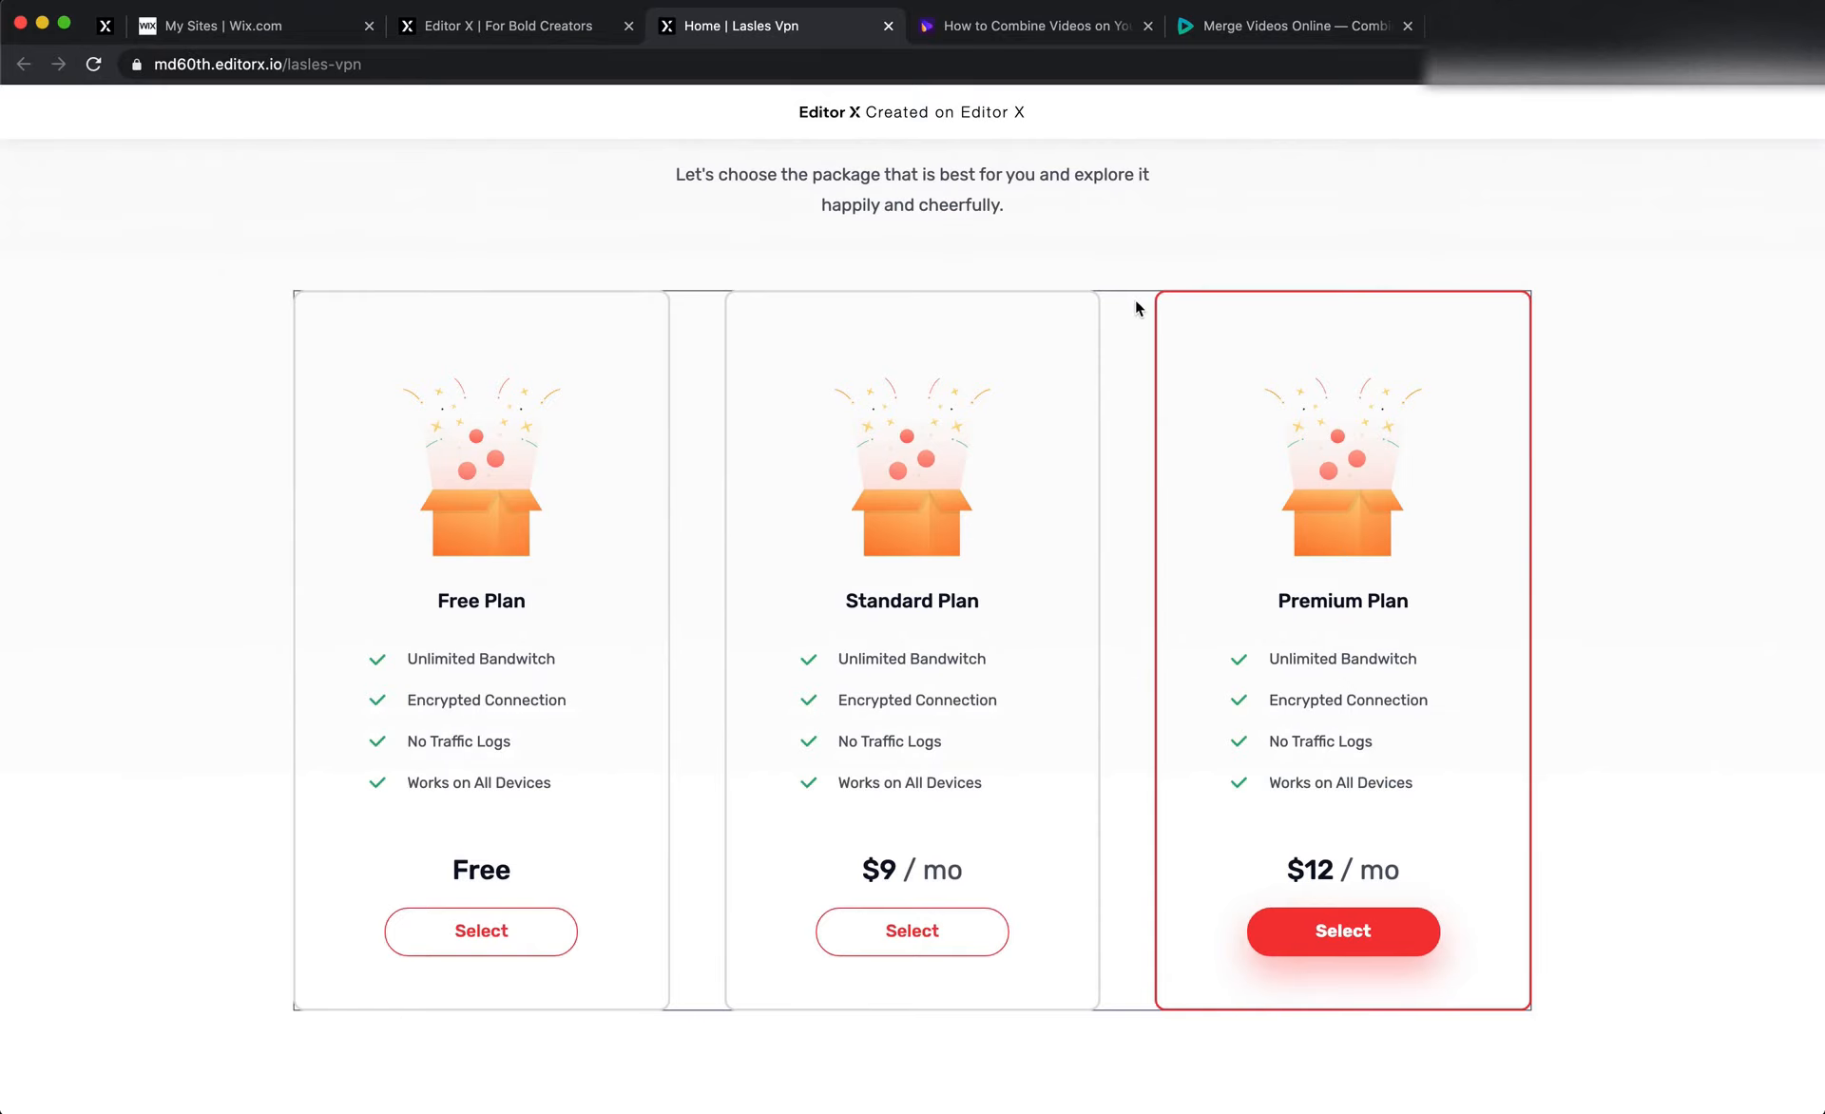
scroll(1136, 301, down, 20)
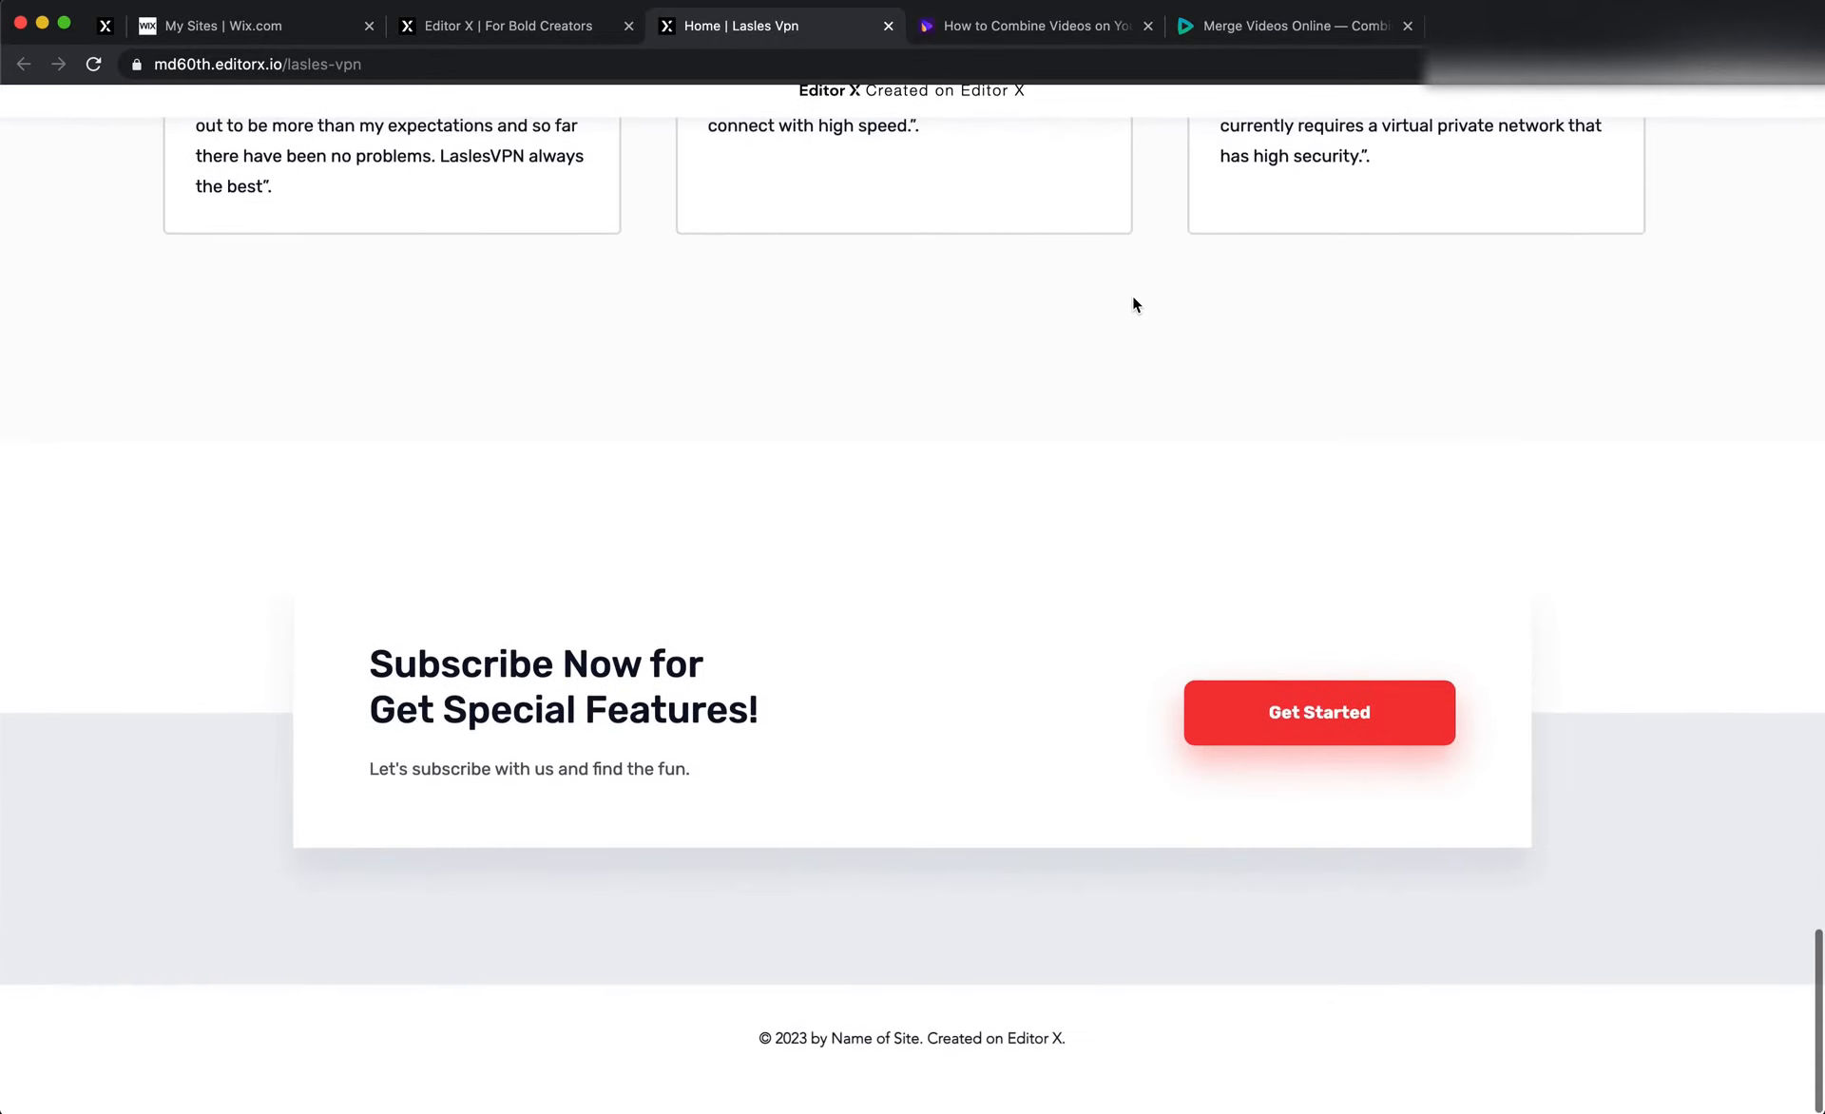
scroll(1132, 295, up, 4)
scroll(1131, 295, down, 3)
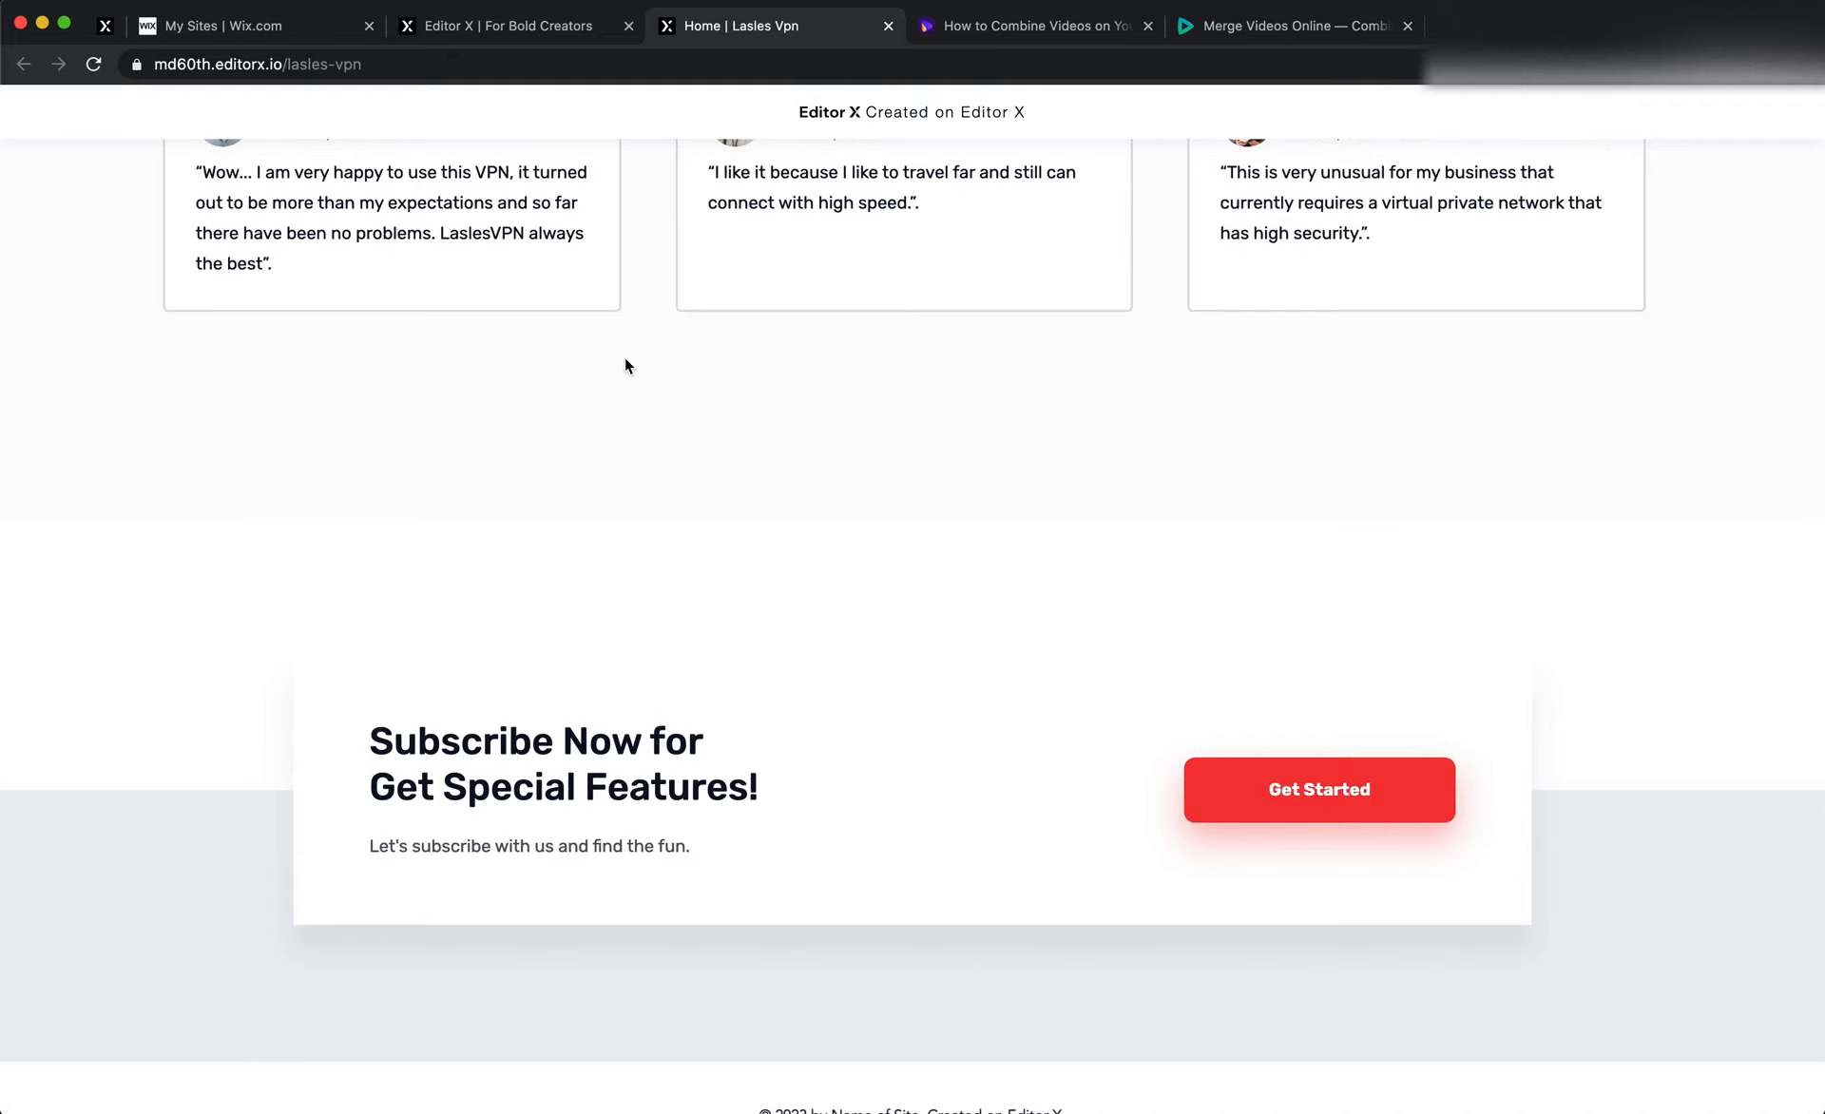
click(493, 27)
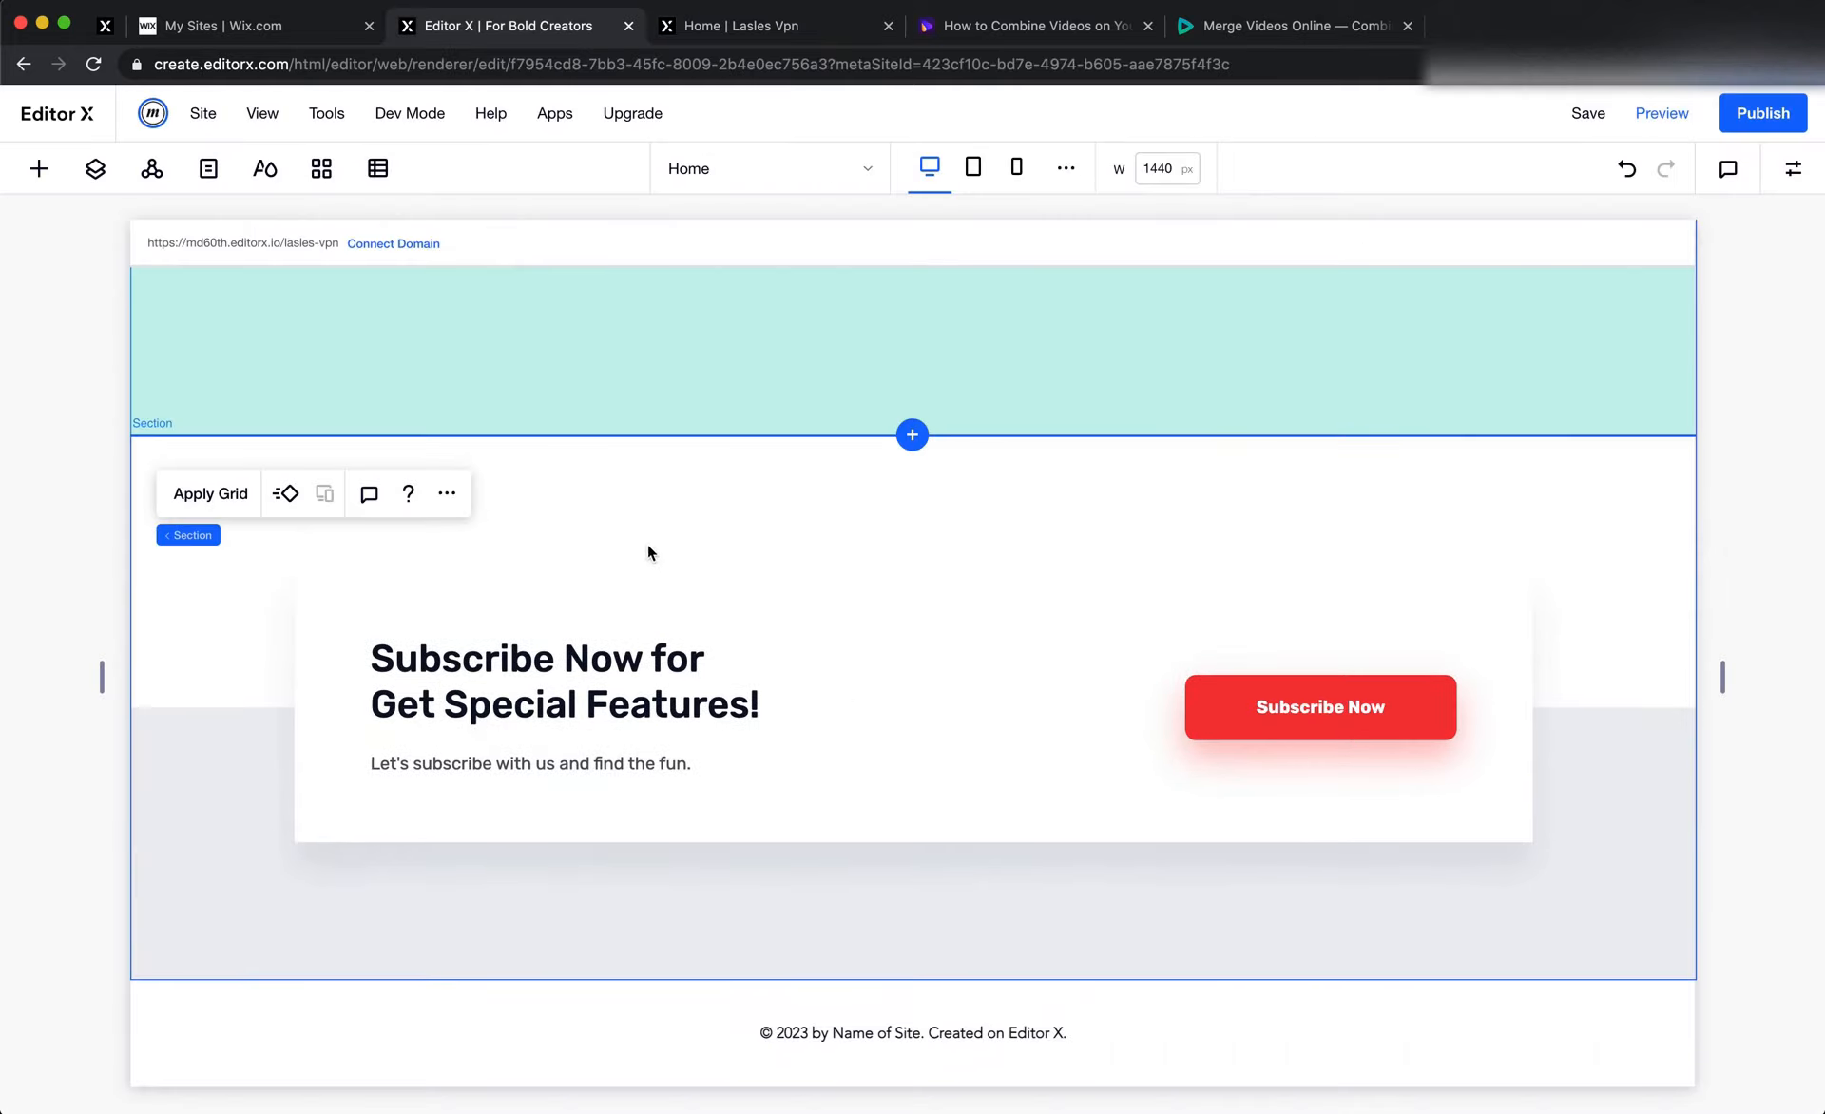
click(660, 580)
click(871, 538)
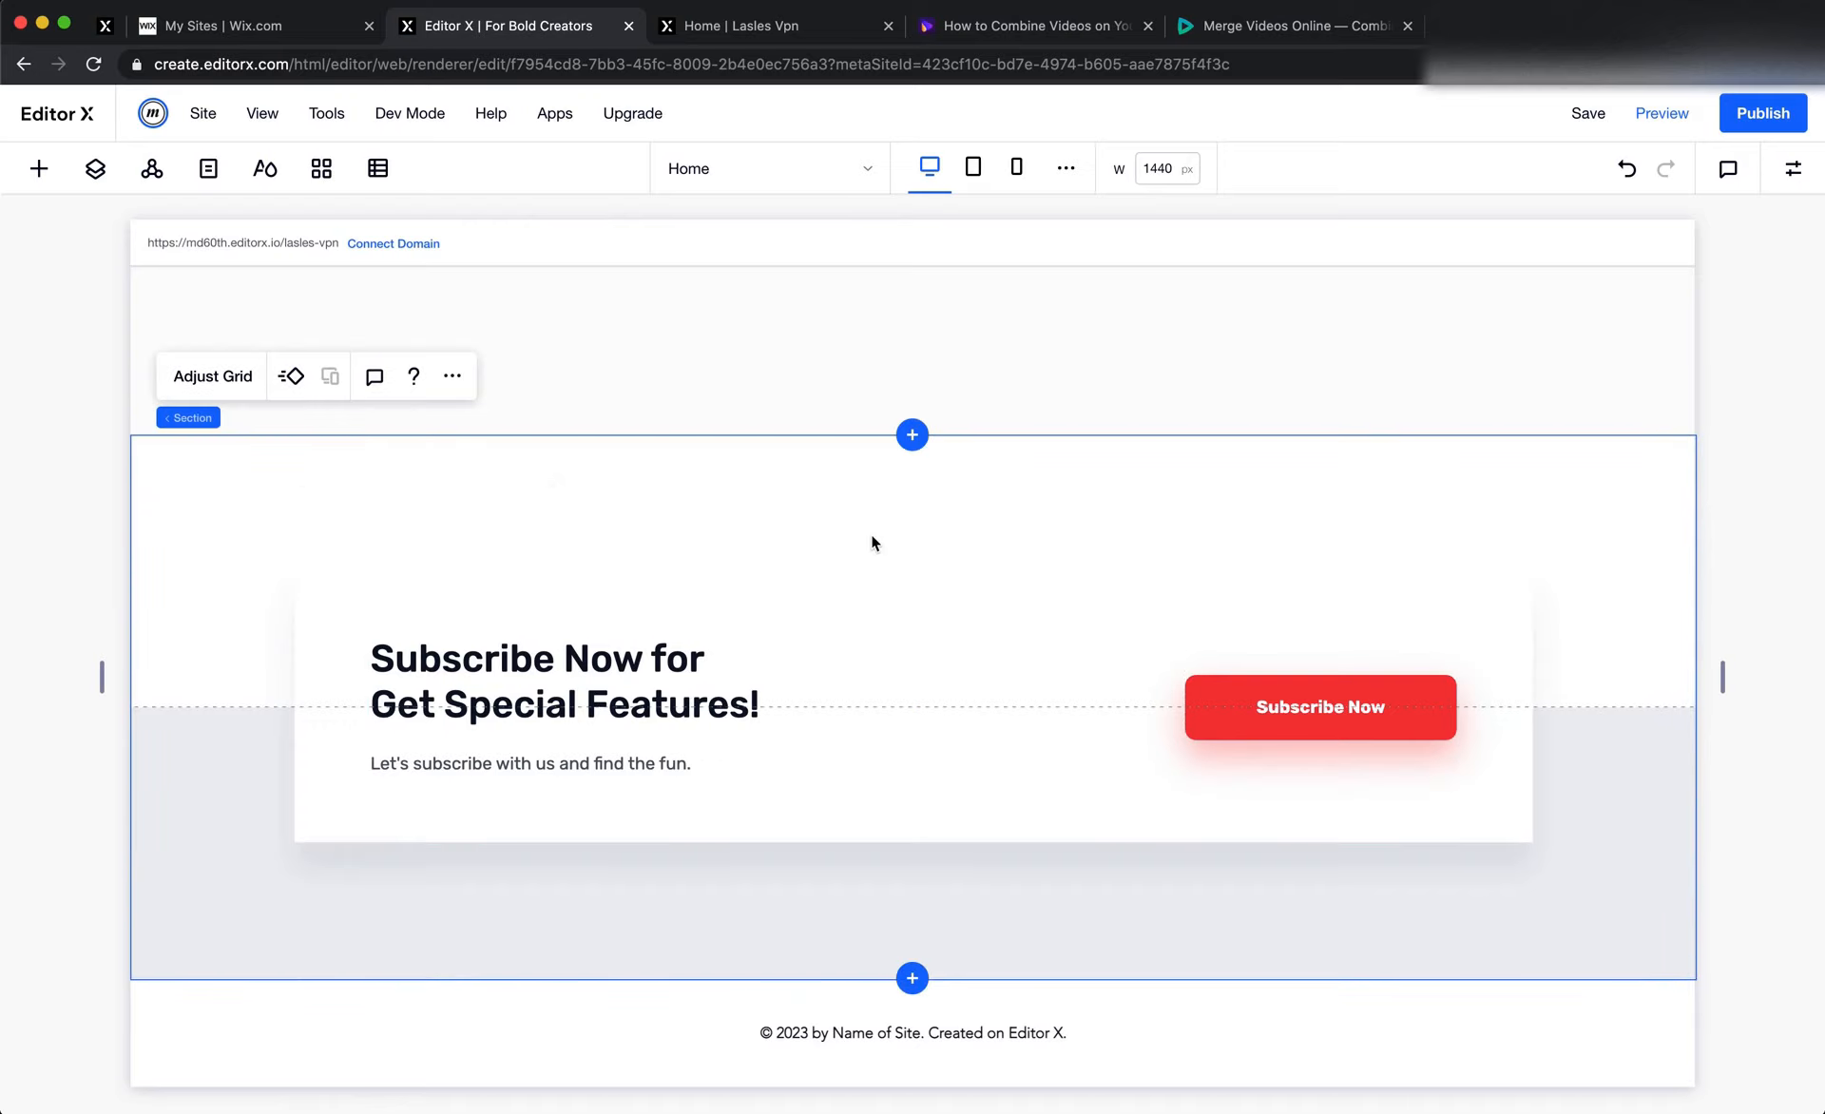
click(739, 38)
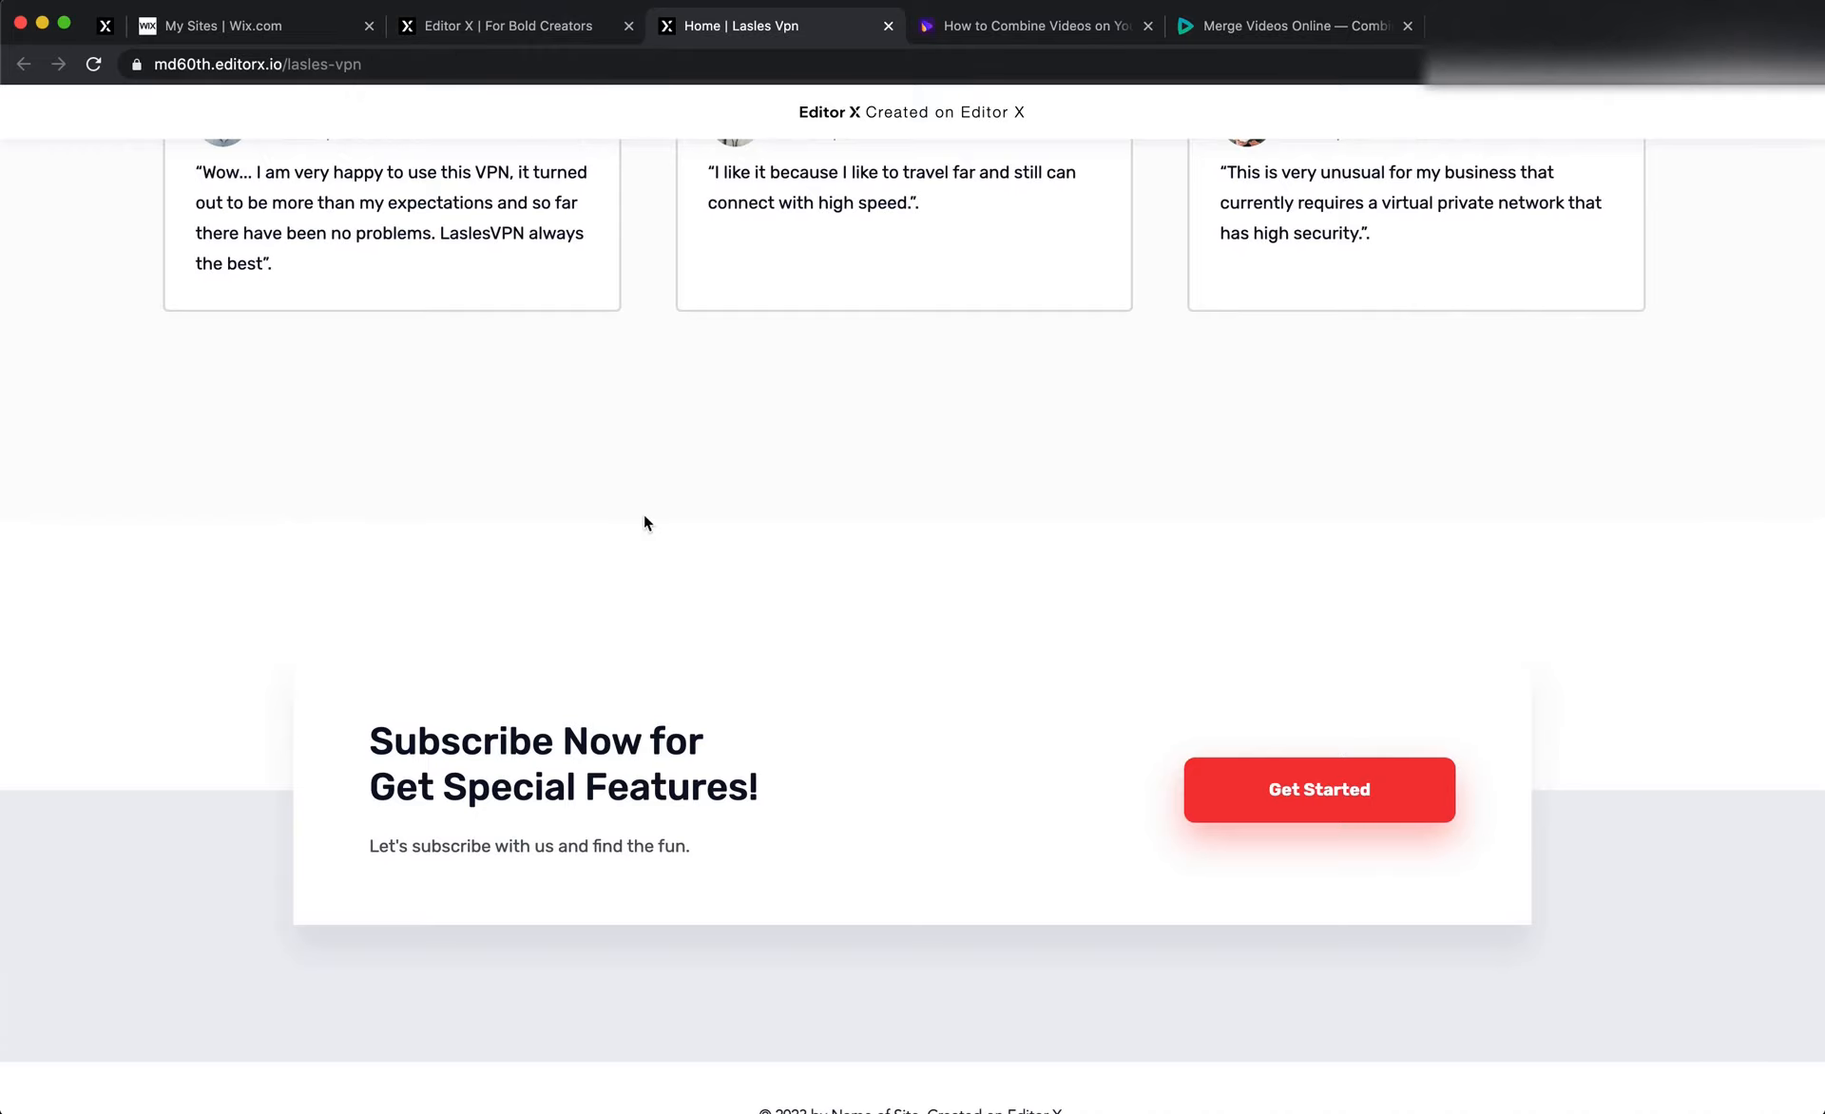
scroll(355, 684, up, 3)
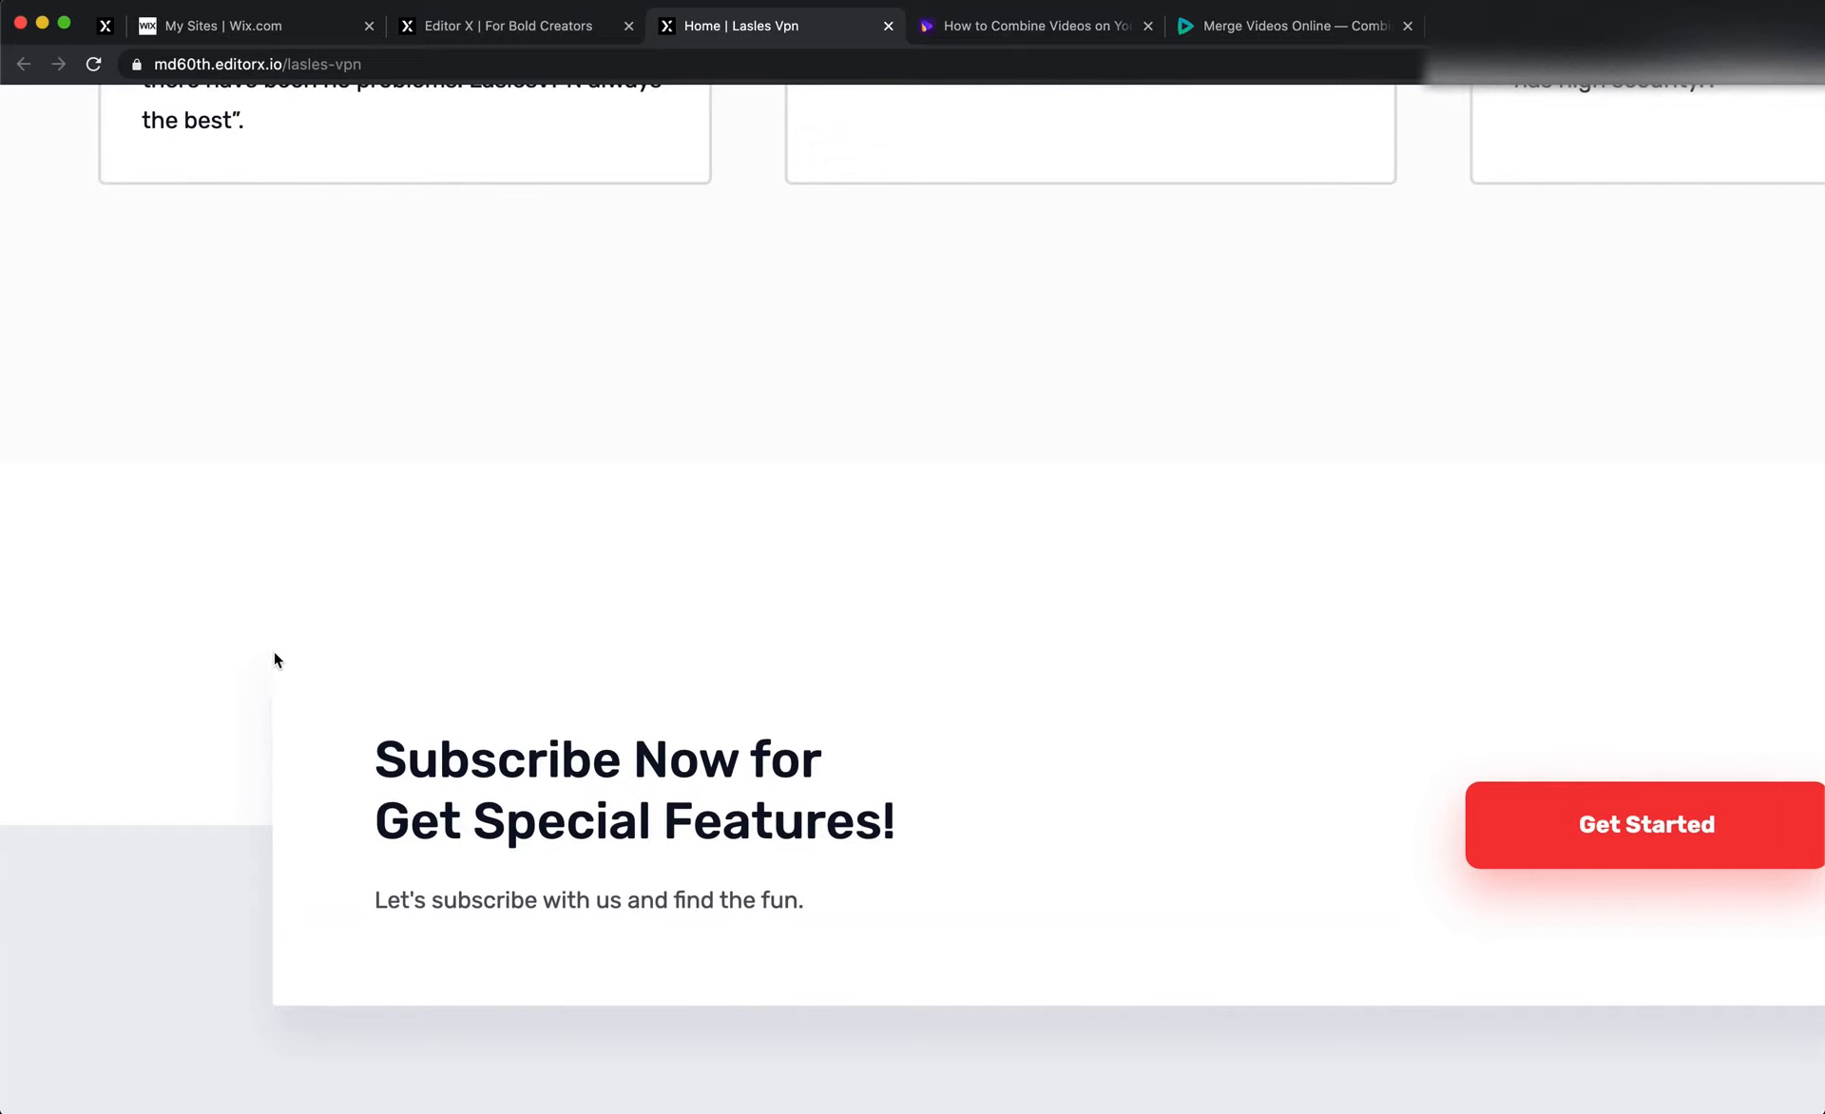
scroll(274, 652, down, 3)
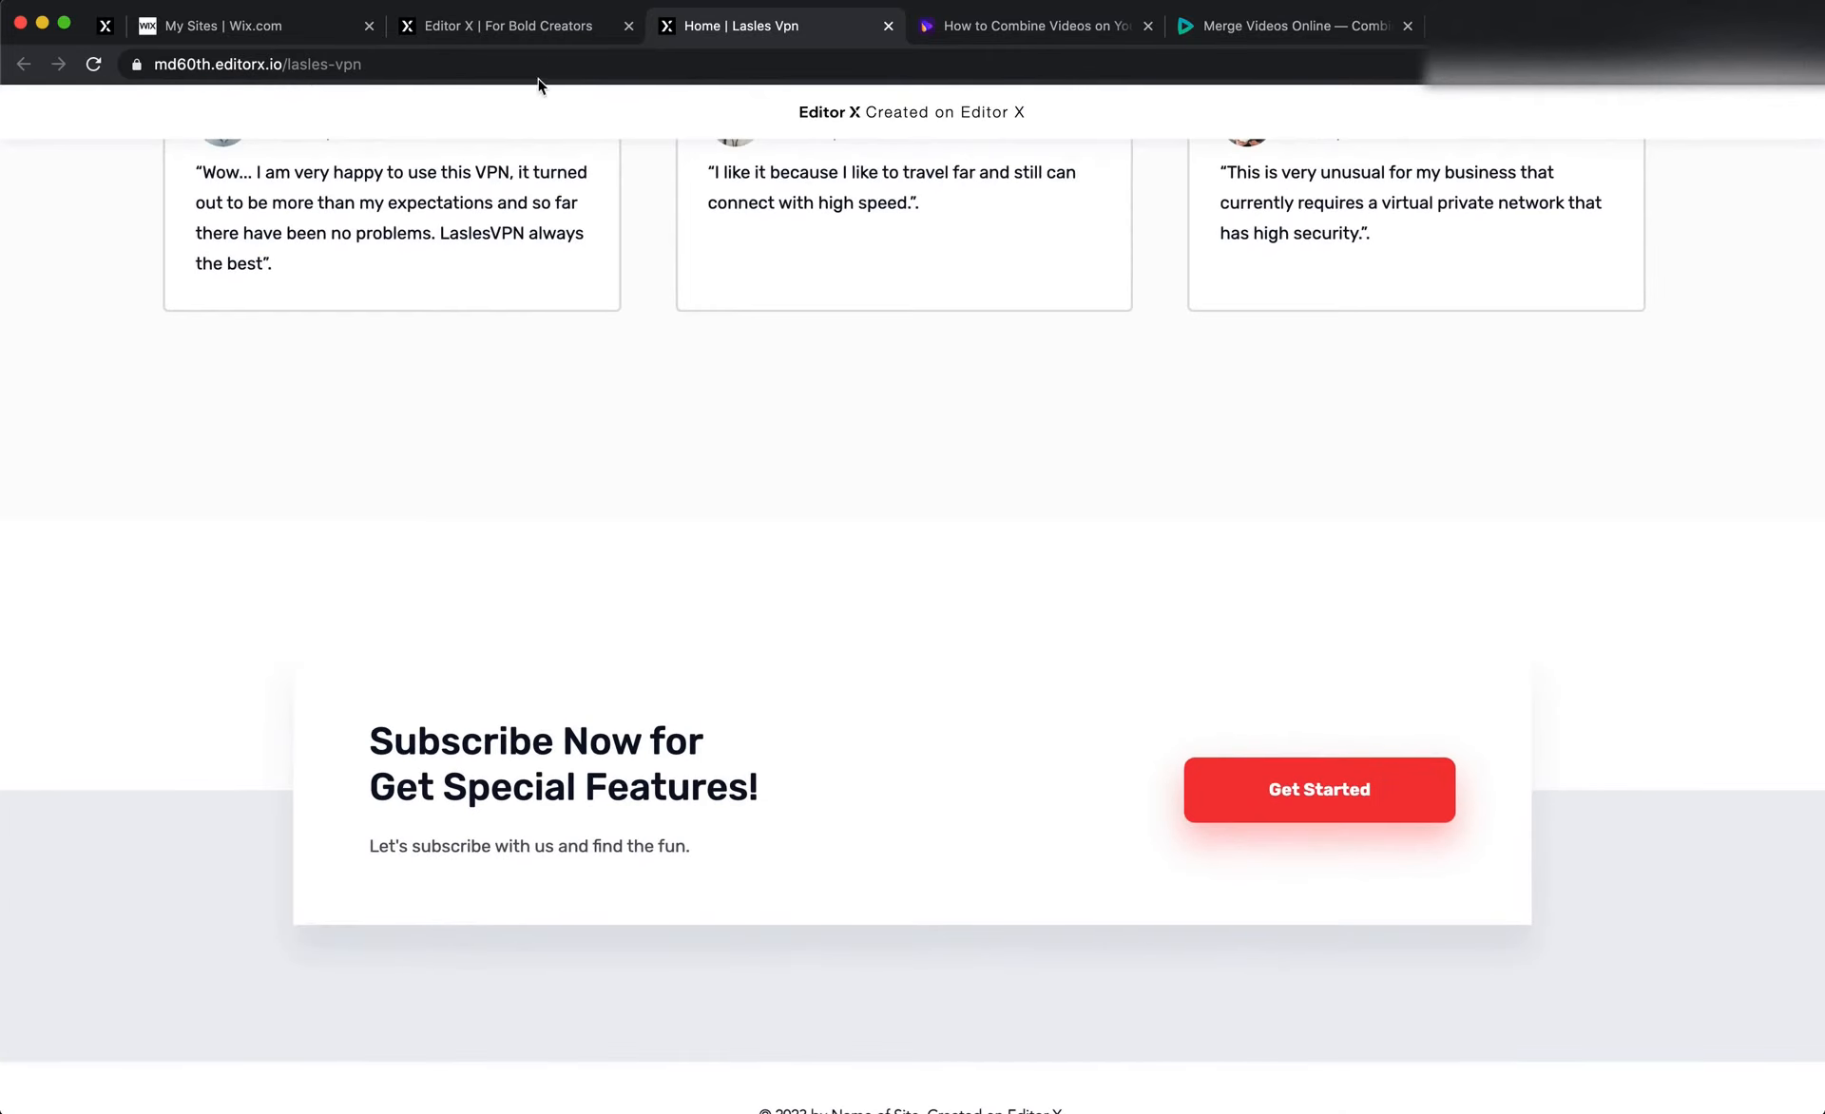
click(564, 34)
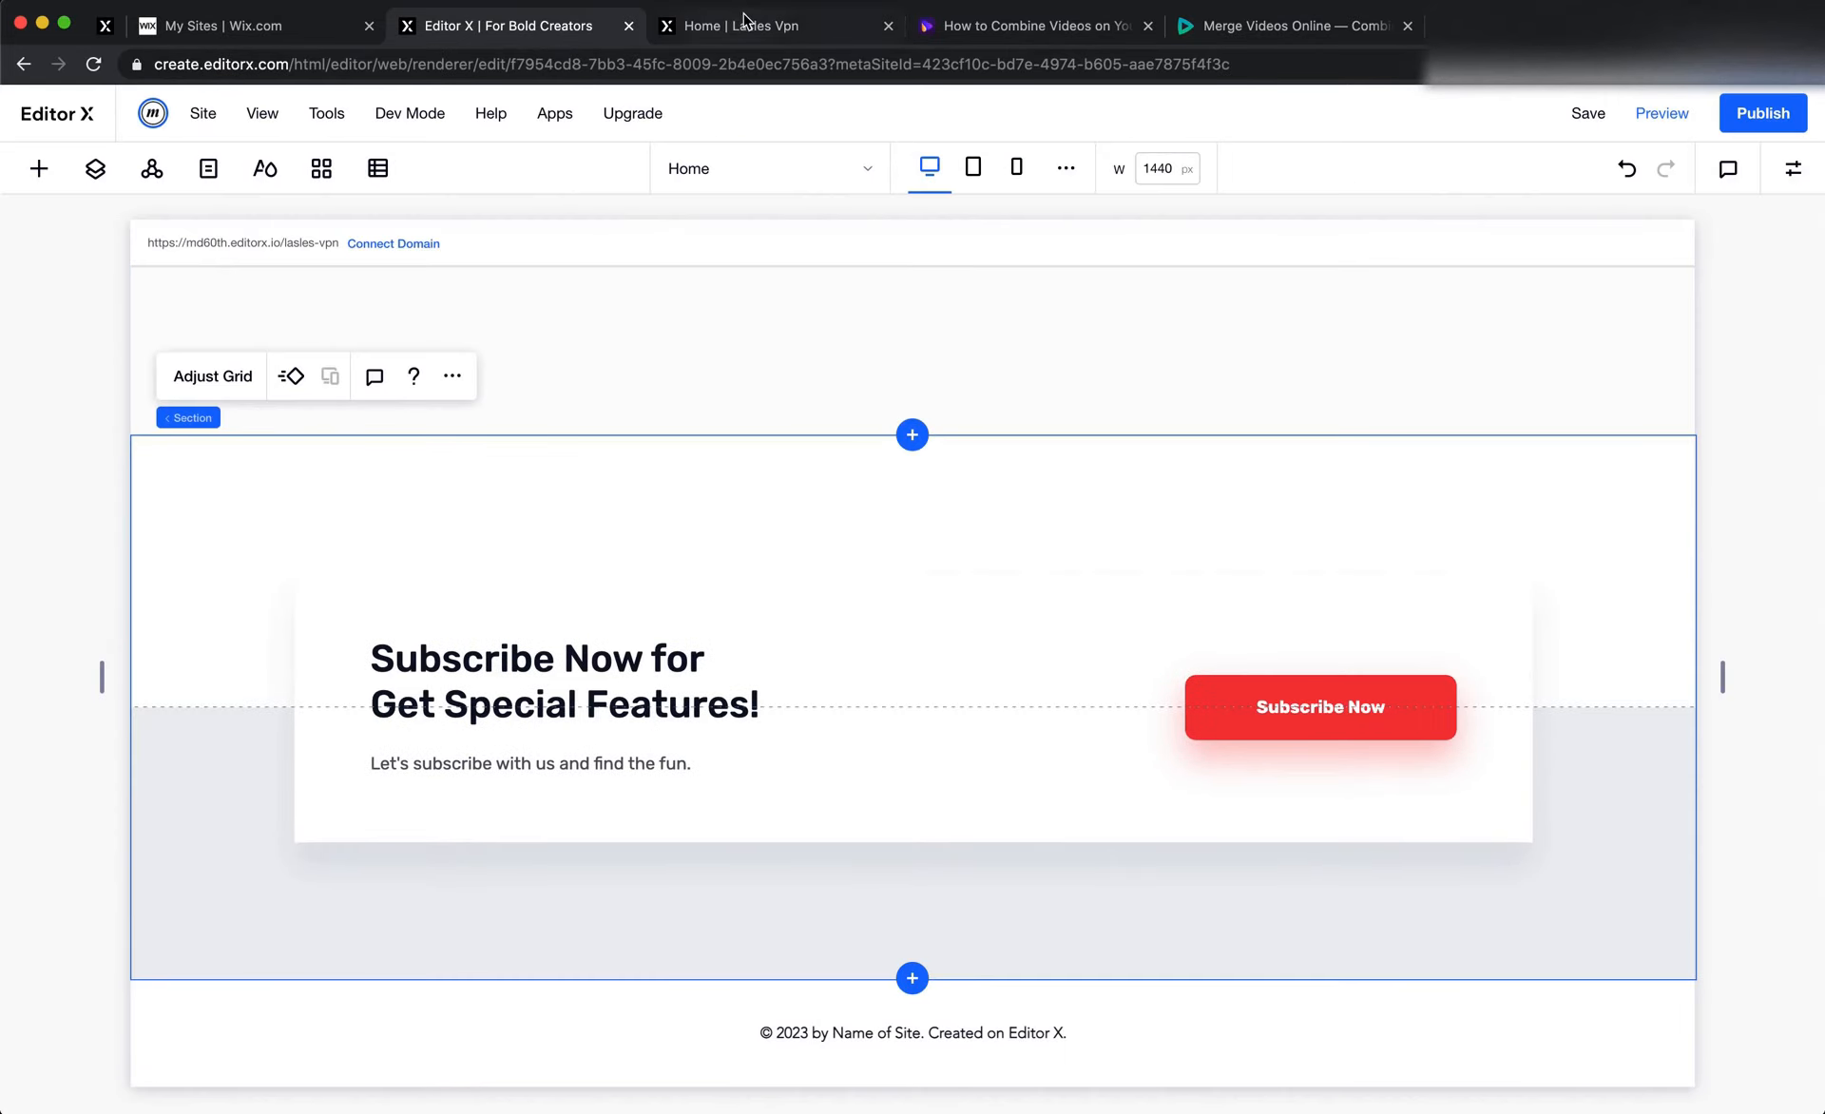
click(745, 23)
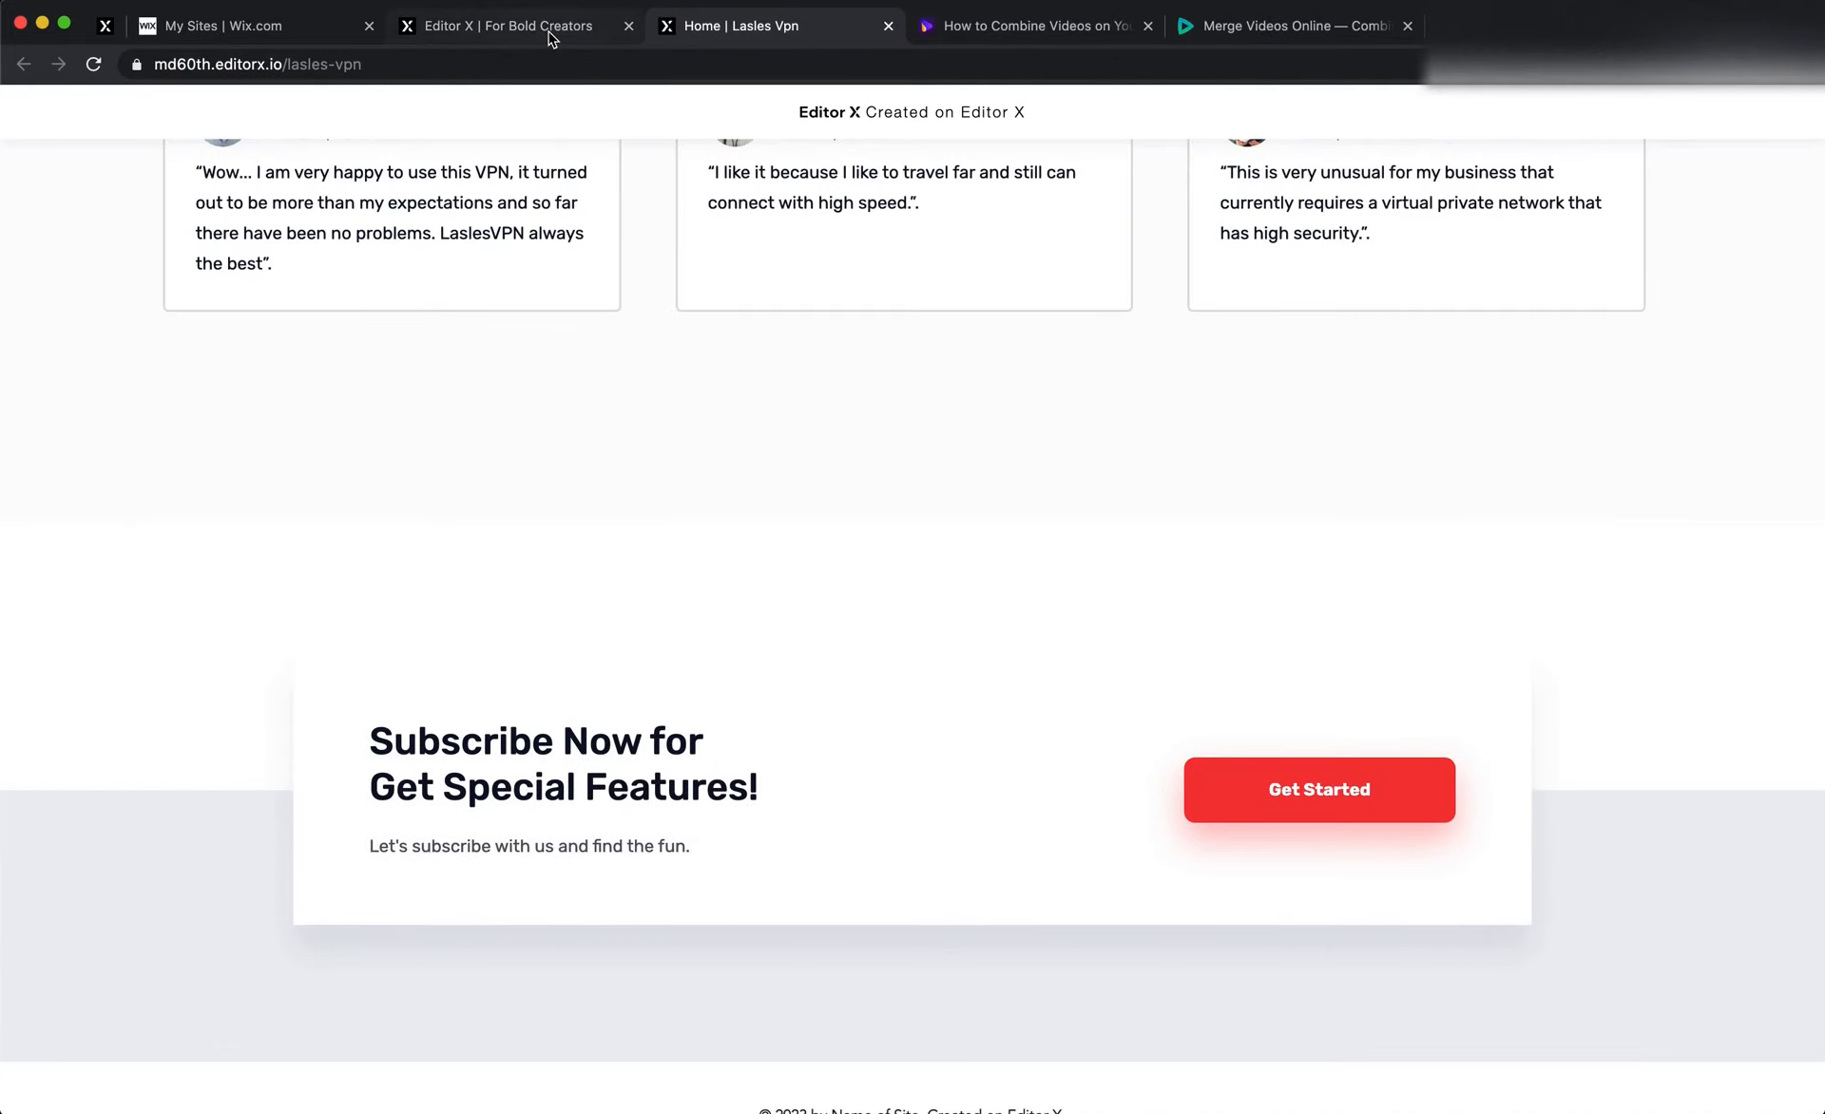
click(551, 34)
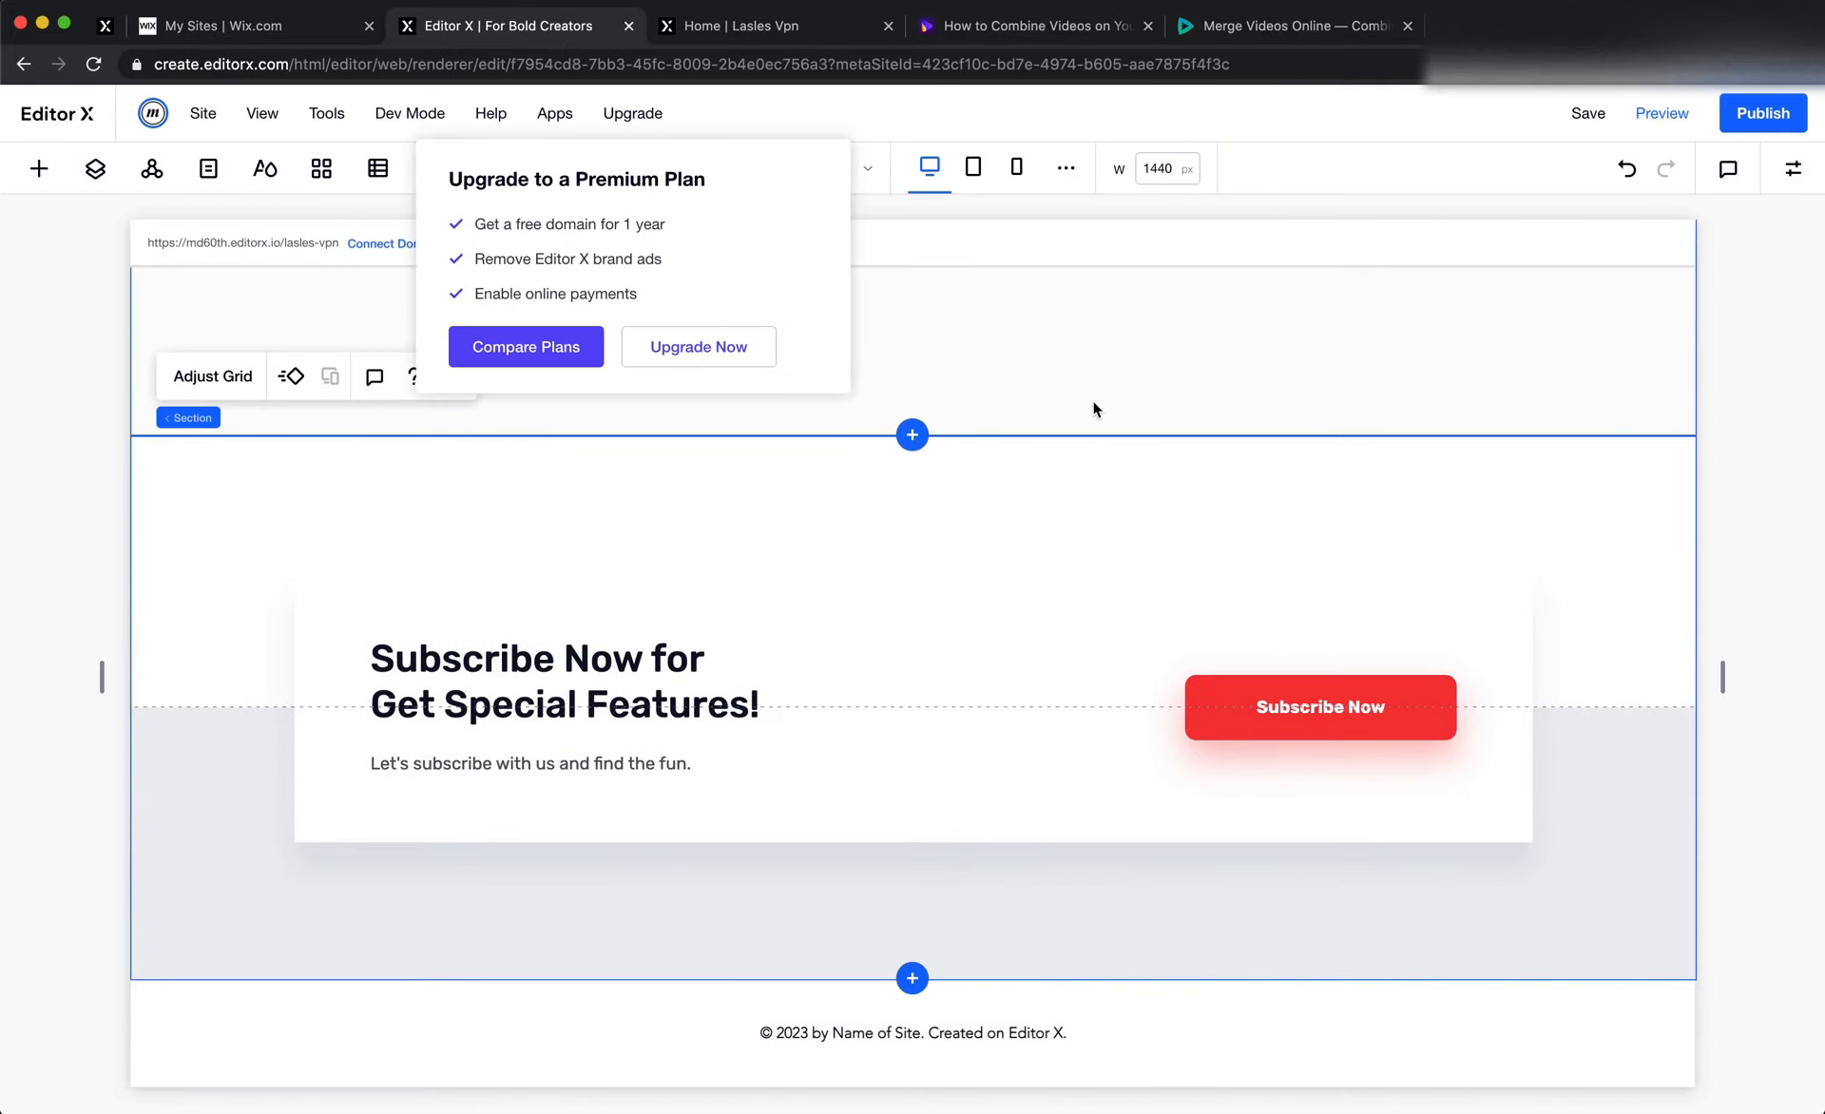
Set the background colour of the section holding the subscribe banner to #FDFDFD
click(1176, 425)
click(1620, 535)
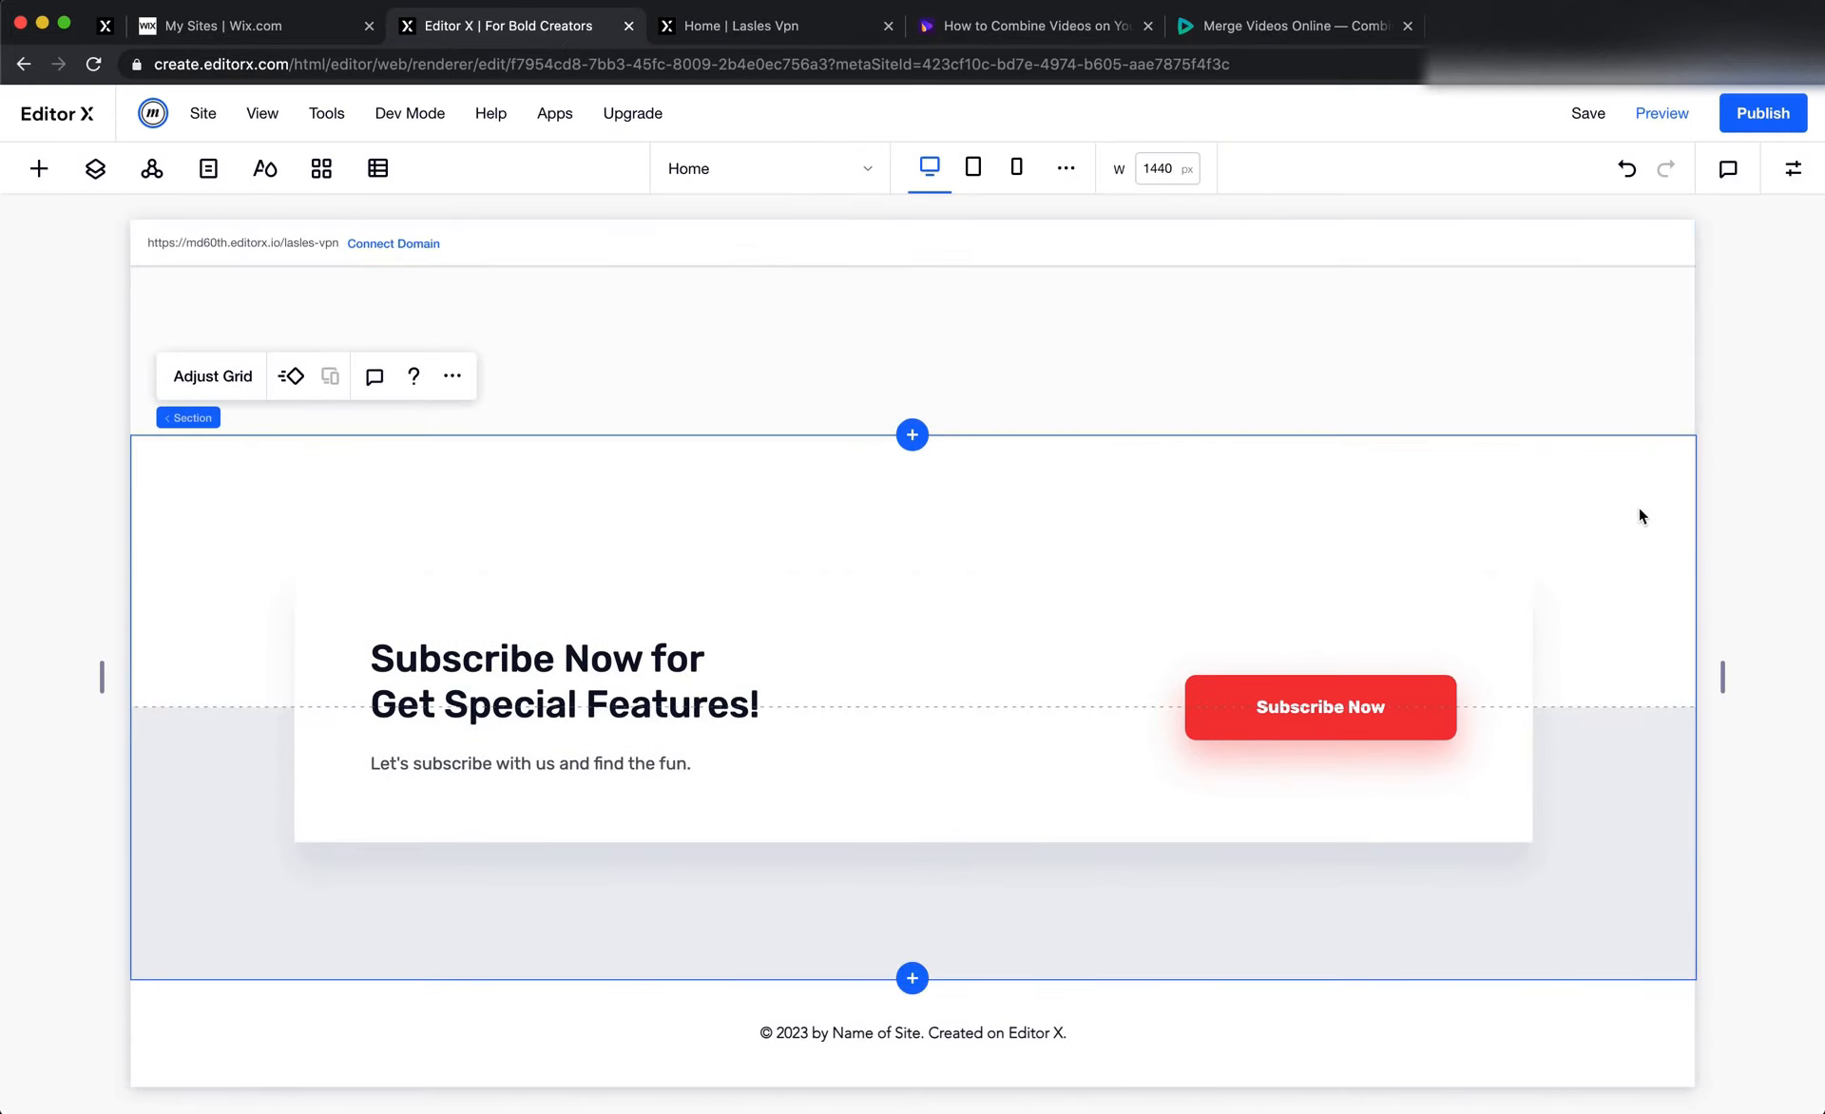
click(1792, 168)
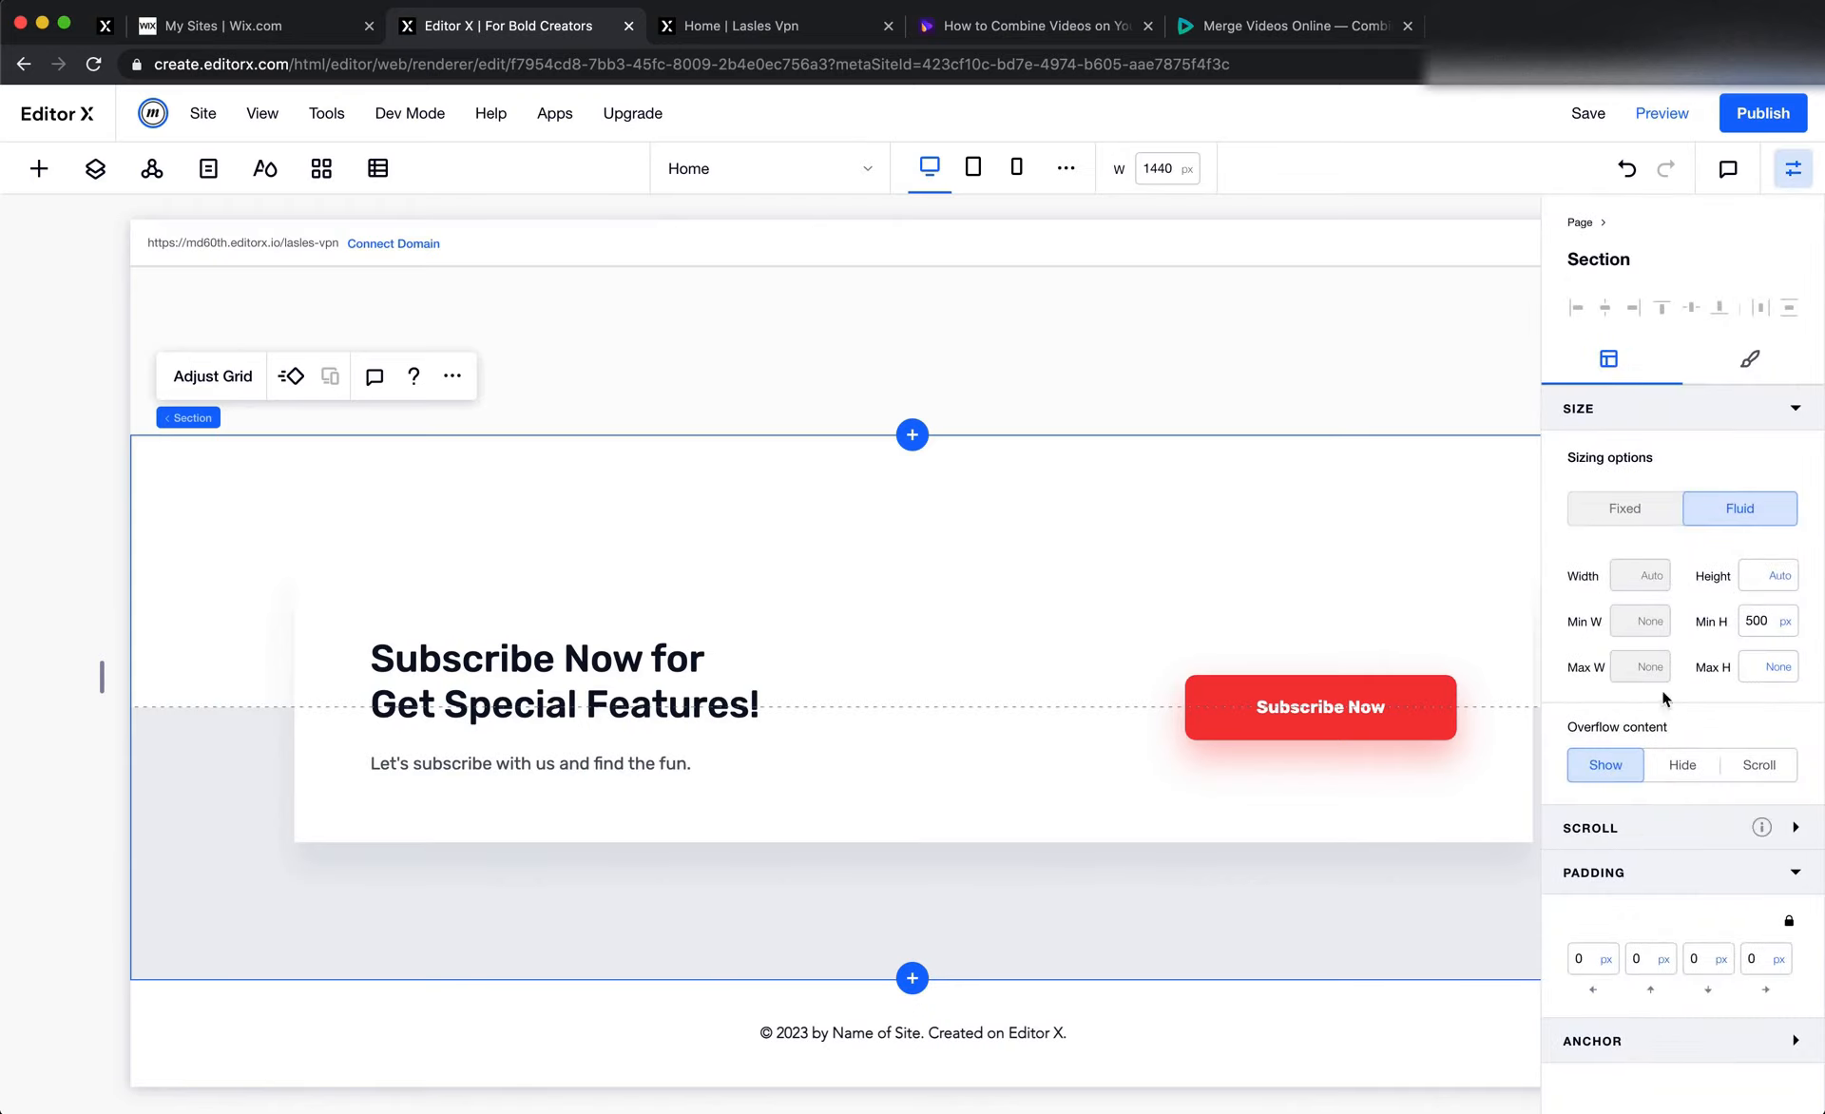
click(1749, 360)
click(1641, 501)
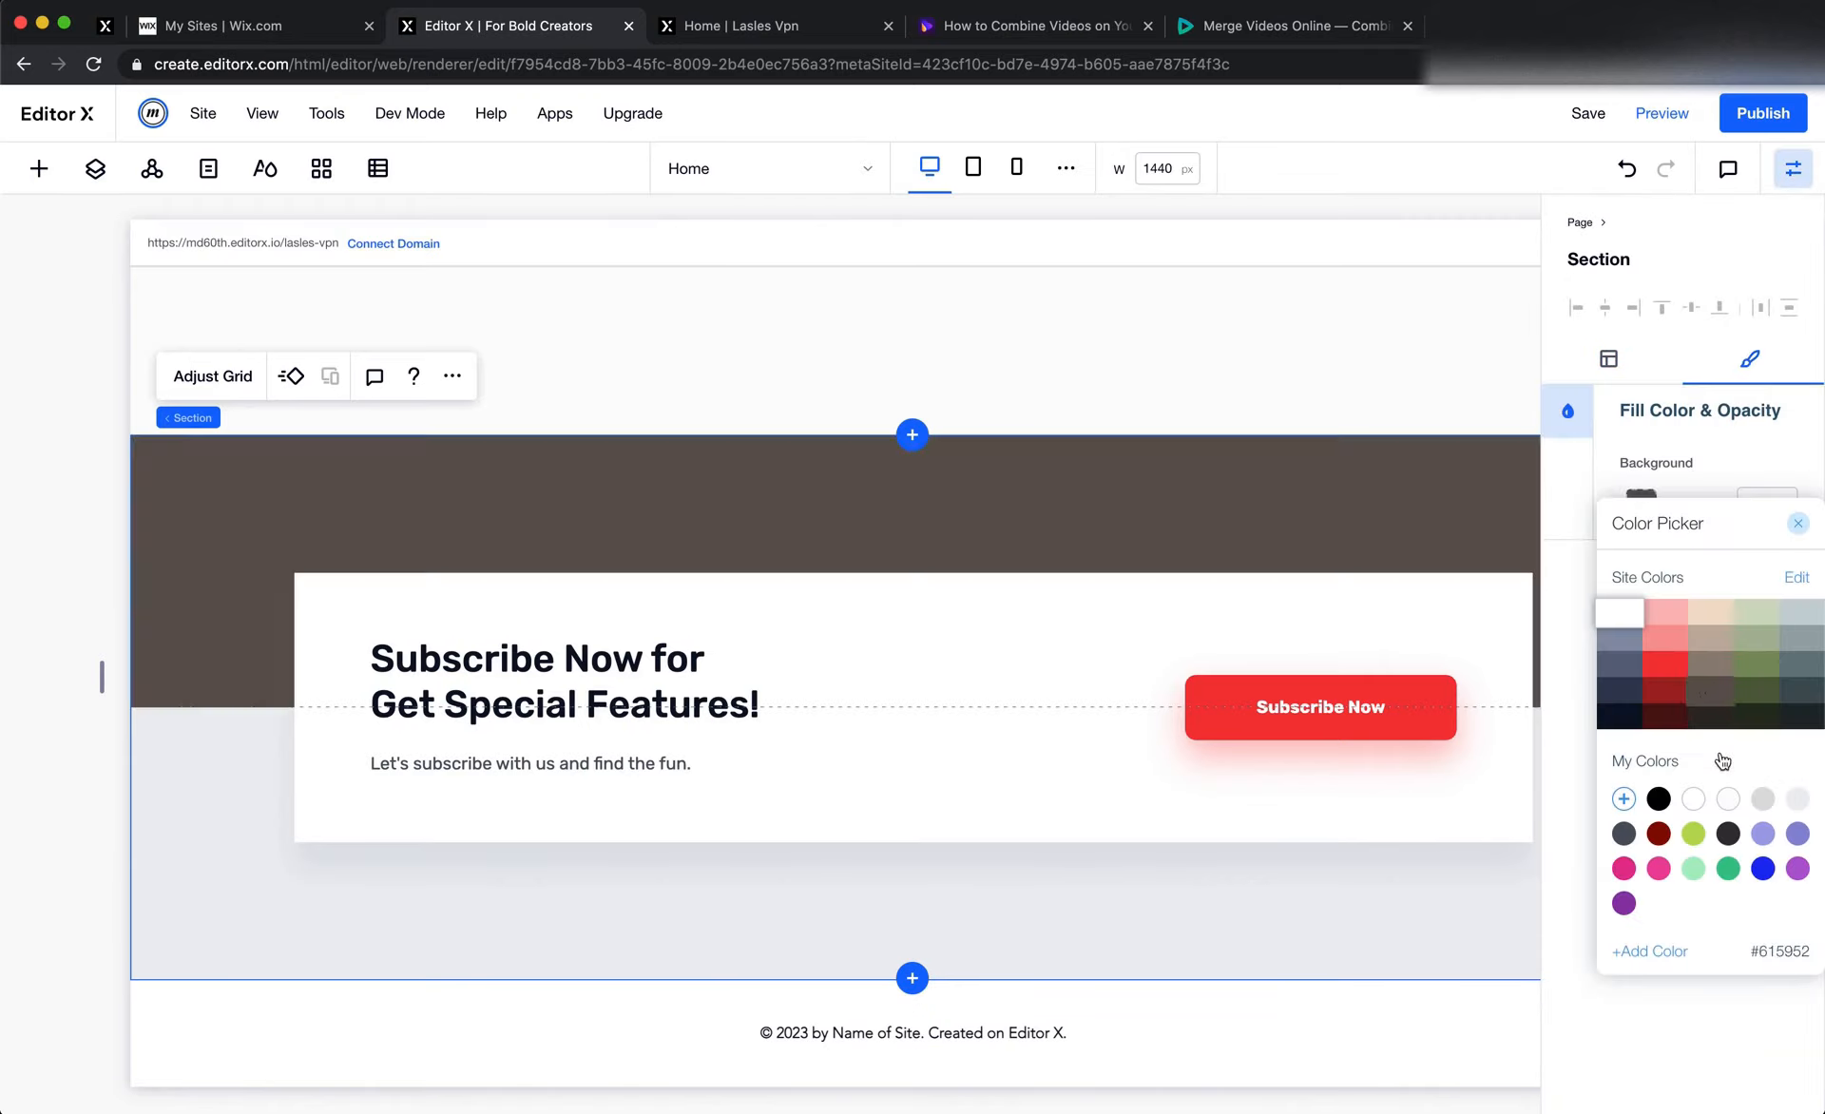
click(1727, 800)
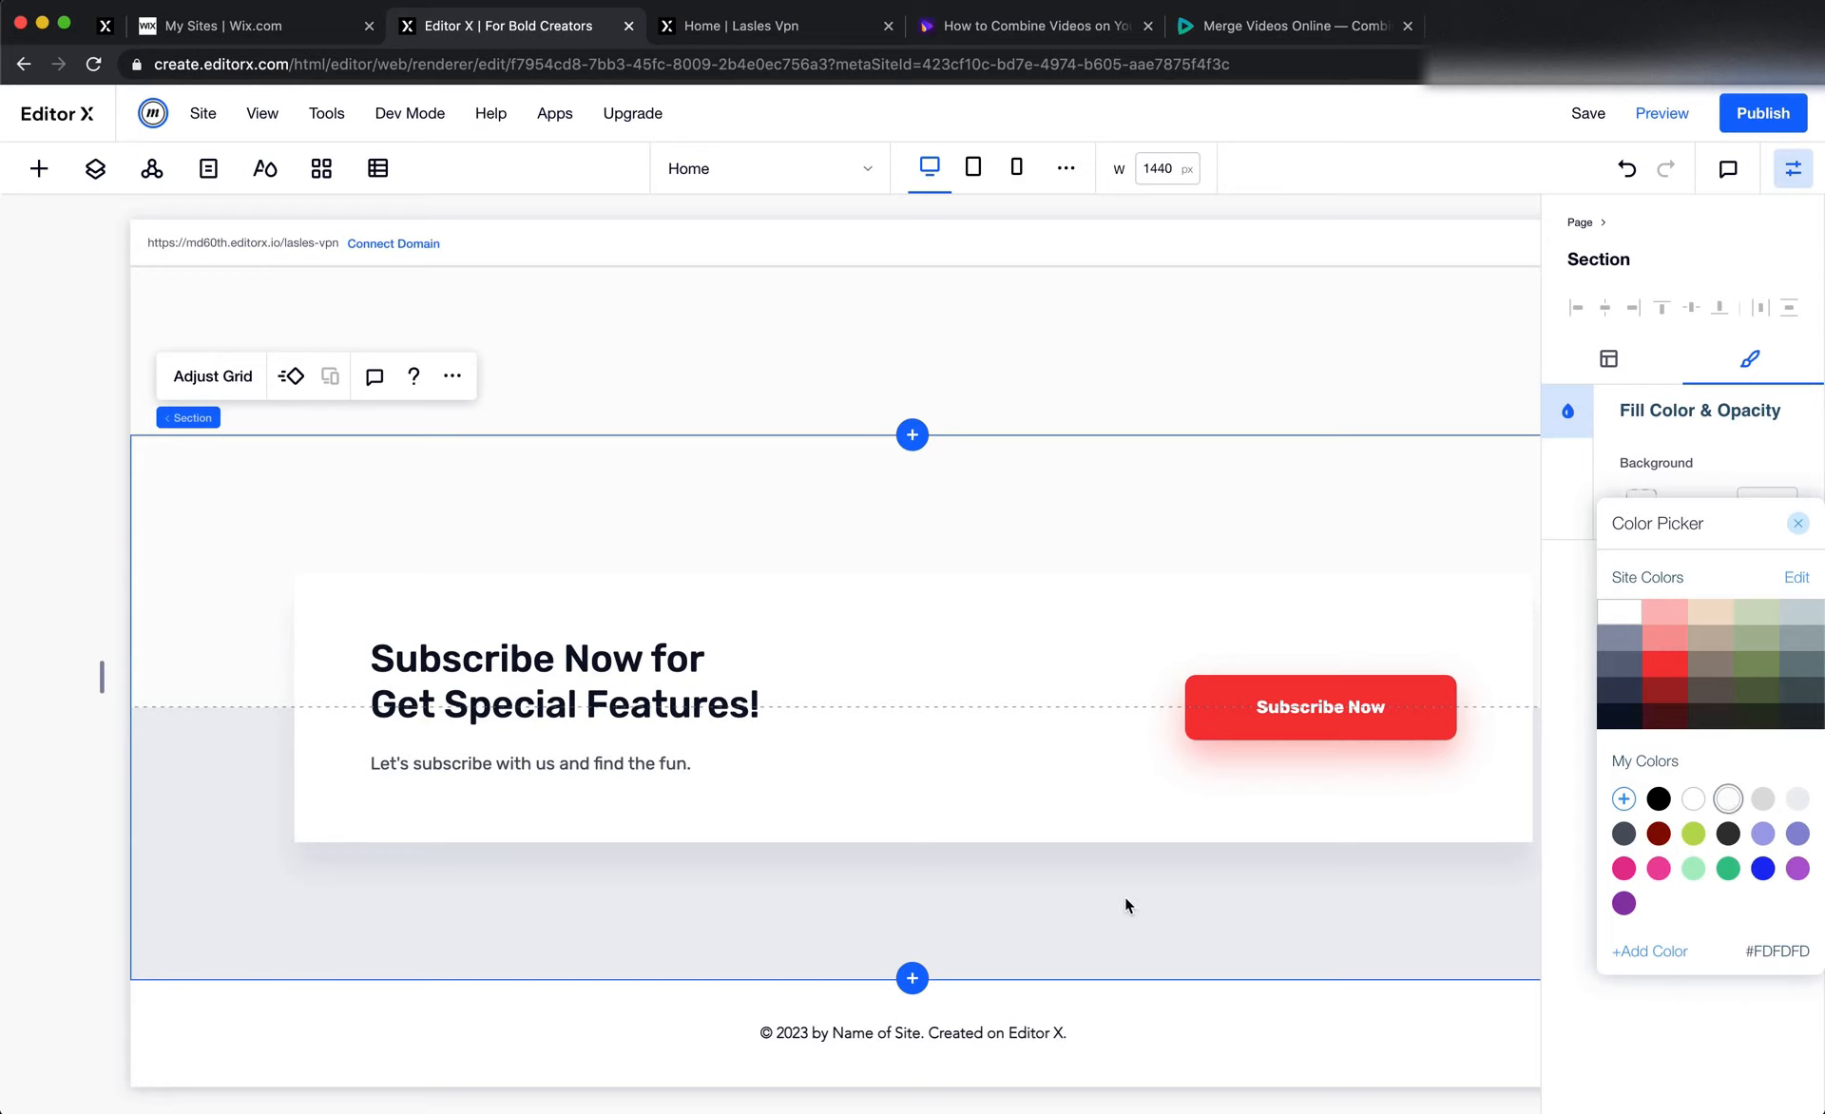
Check the background fills of the banner container, its section, the section above and the grey strip against the Figma design
click(1079, 894)
click(1072, 934)
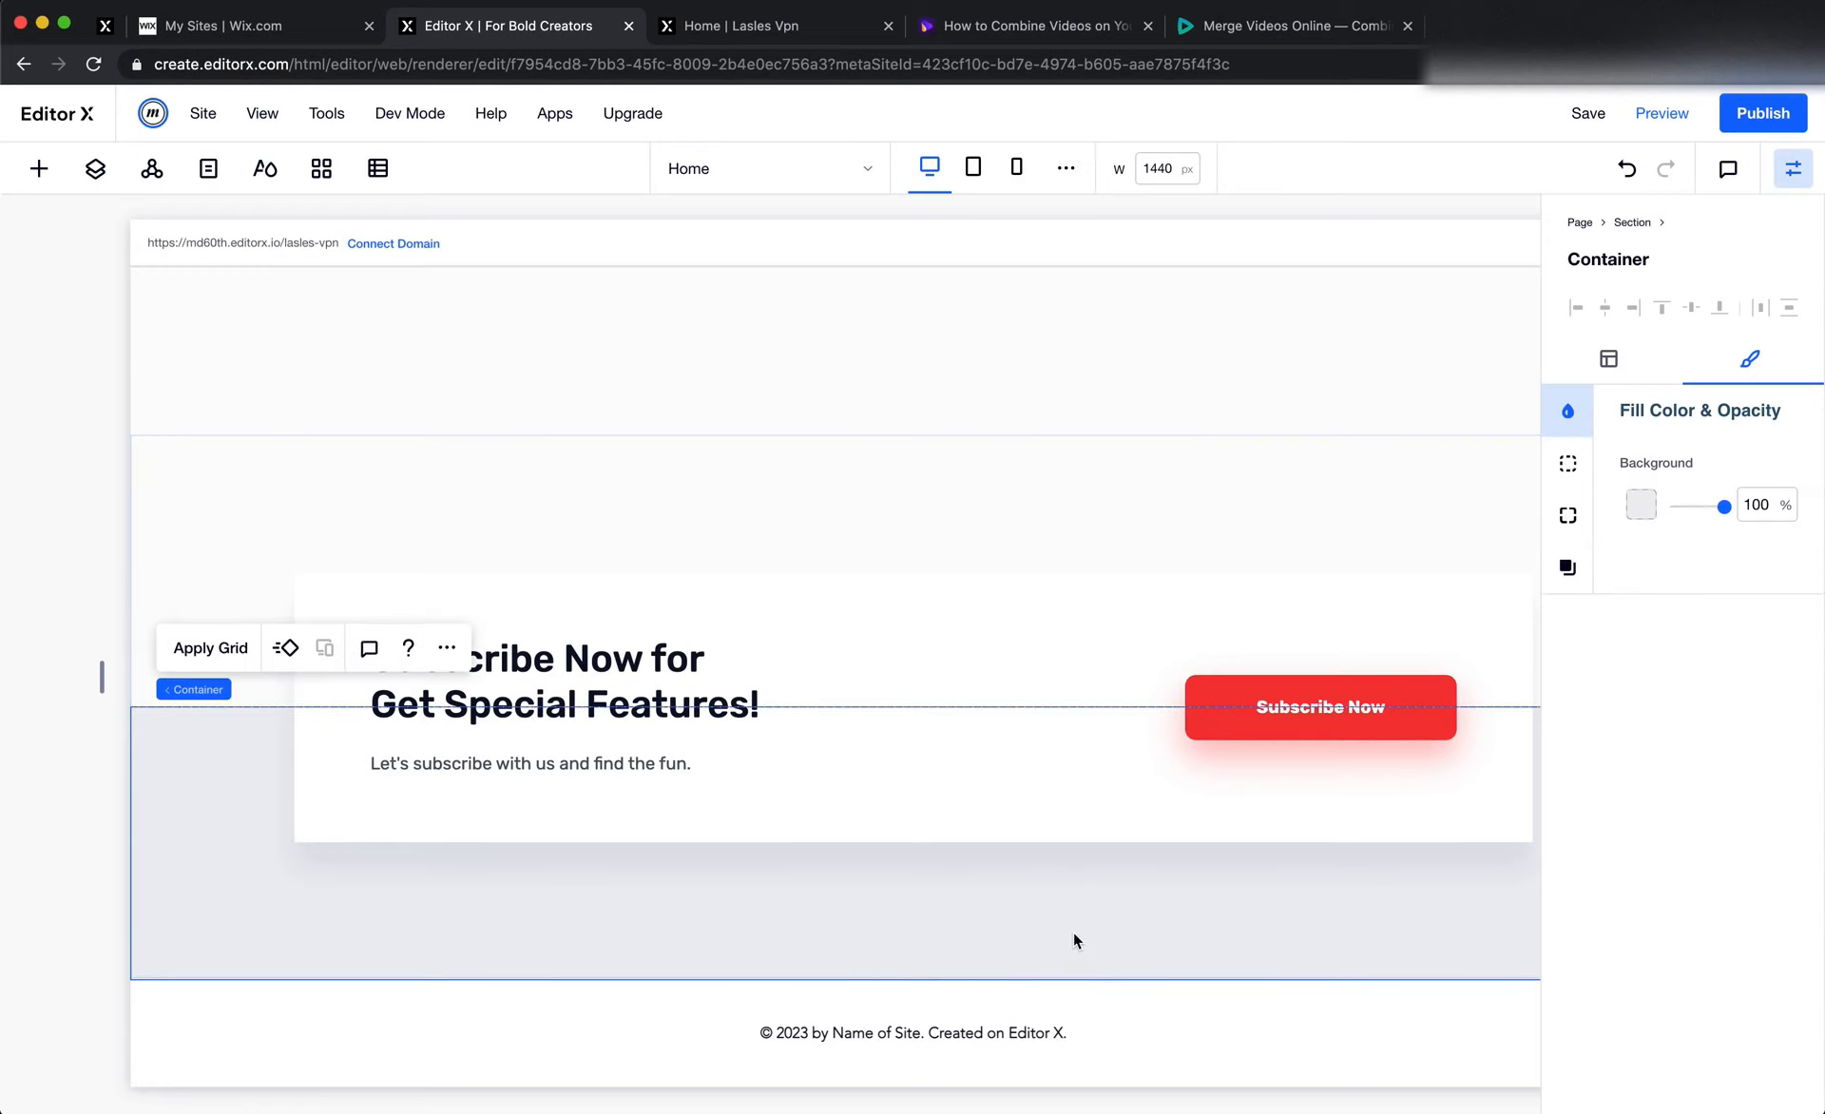
key(super+Tab)
scroll(1264, 830, up, 2)
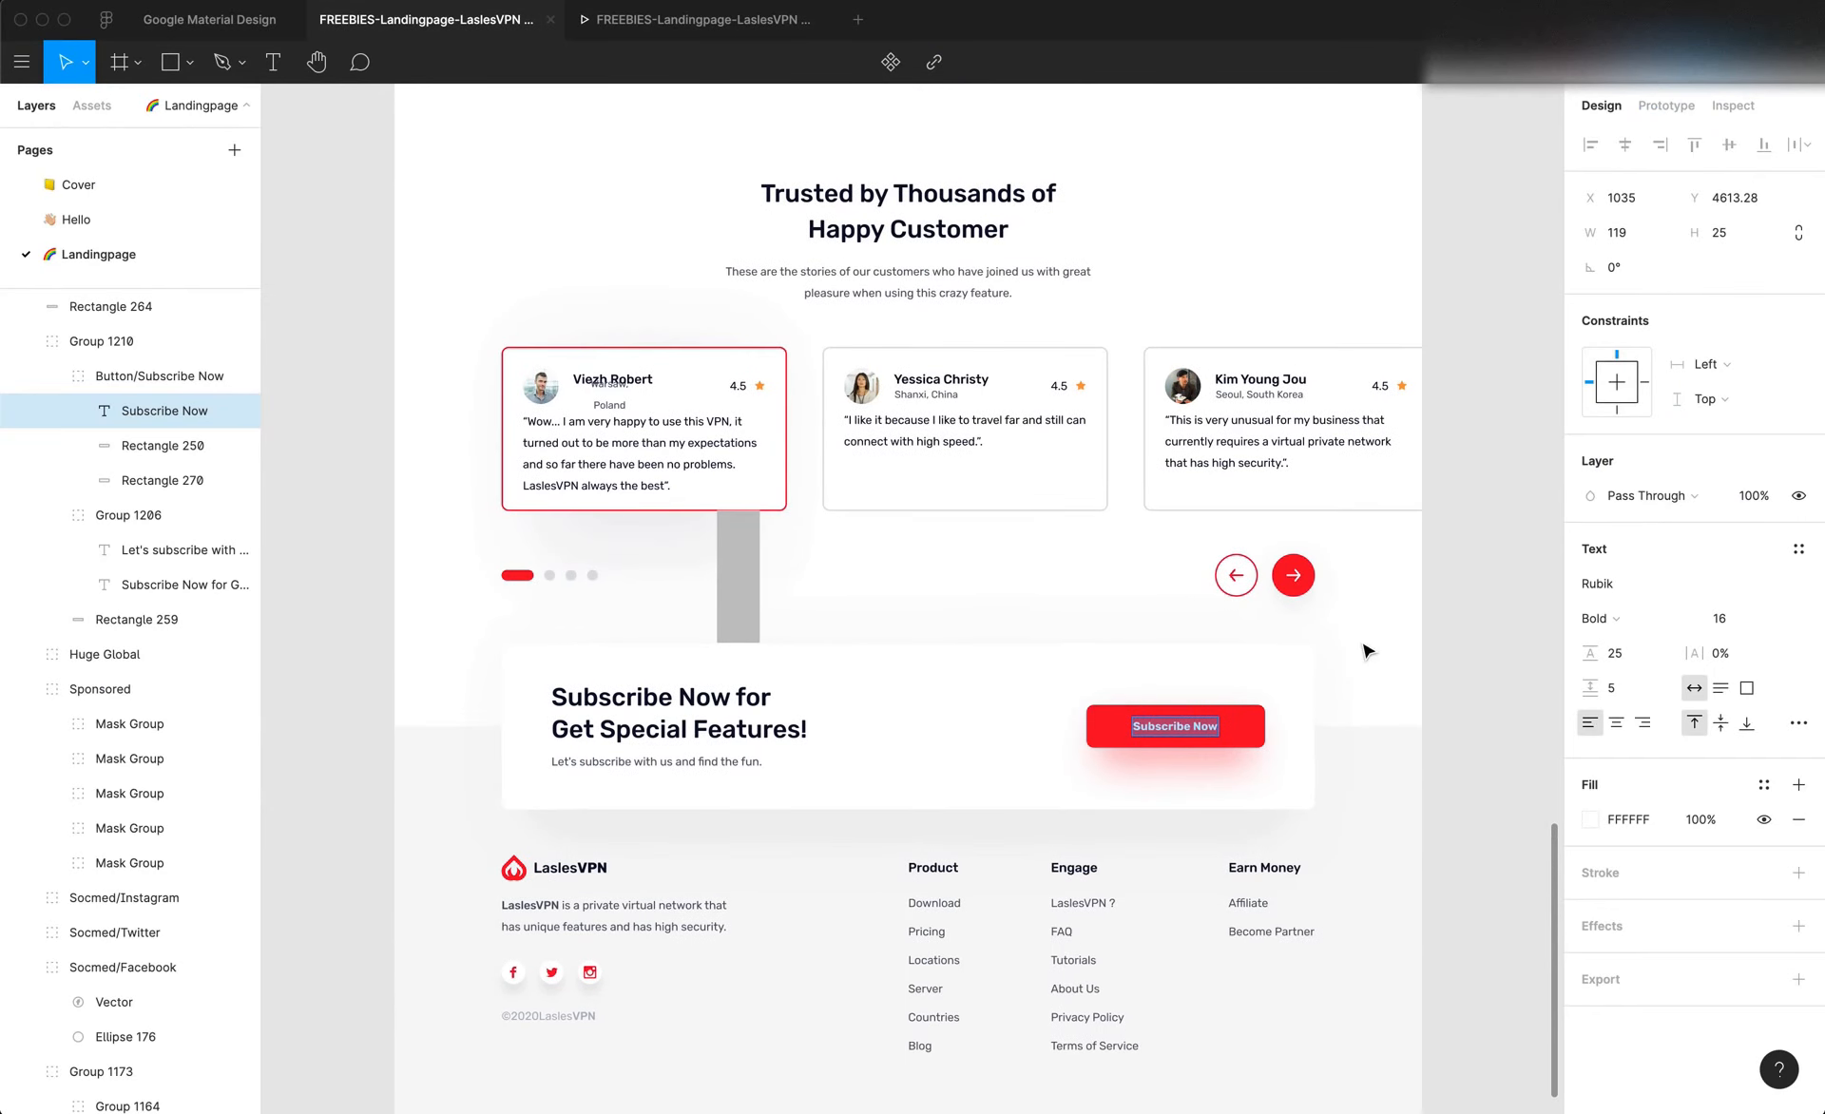
key(super+Tab)
click(1114, 502)
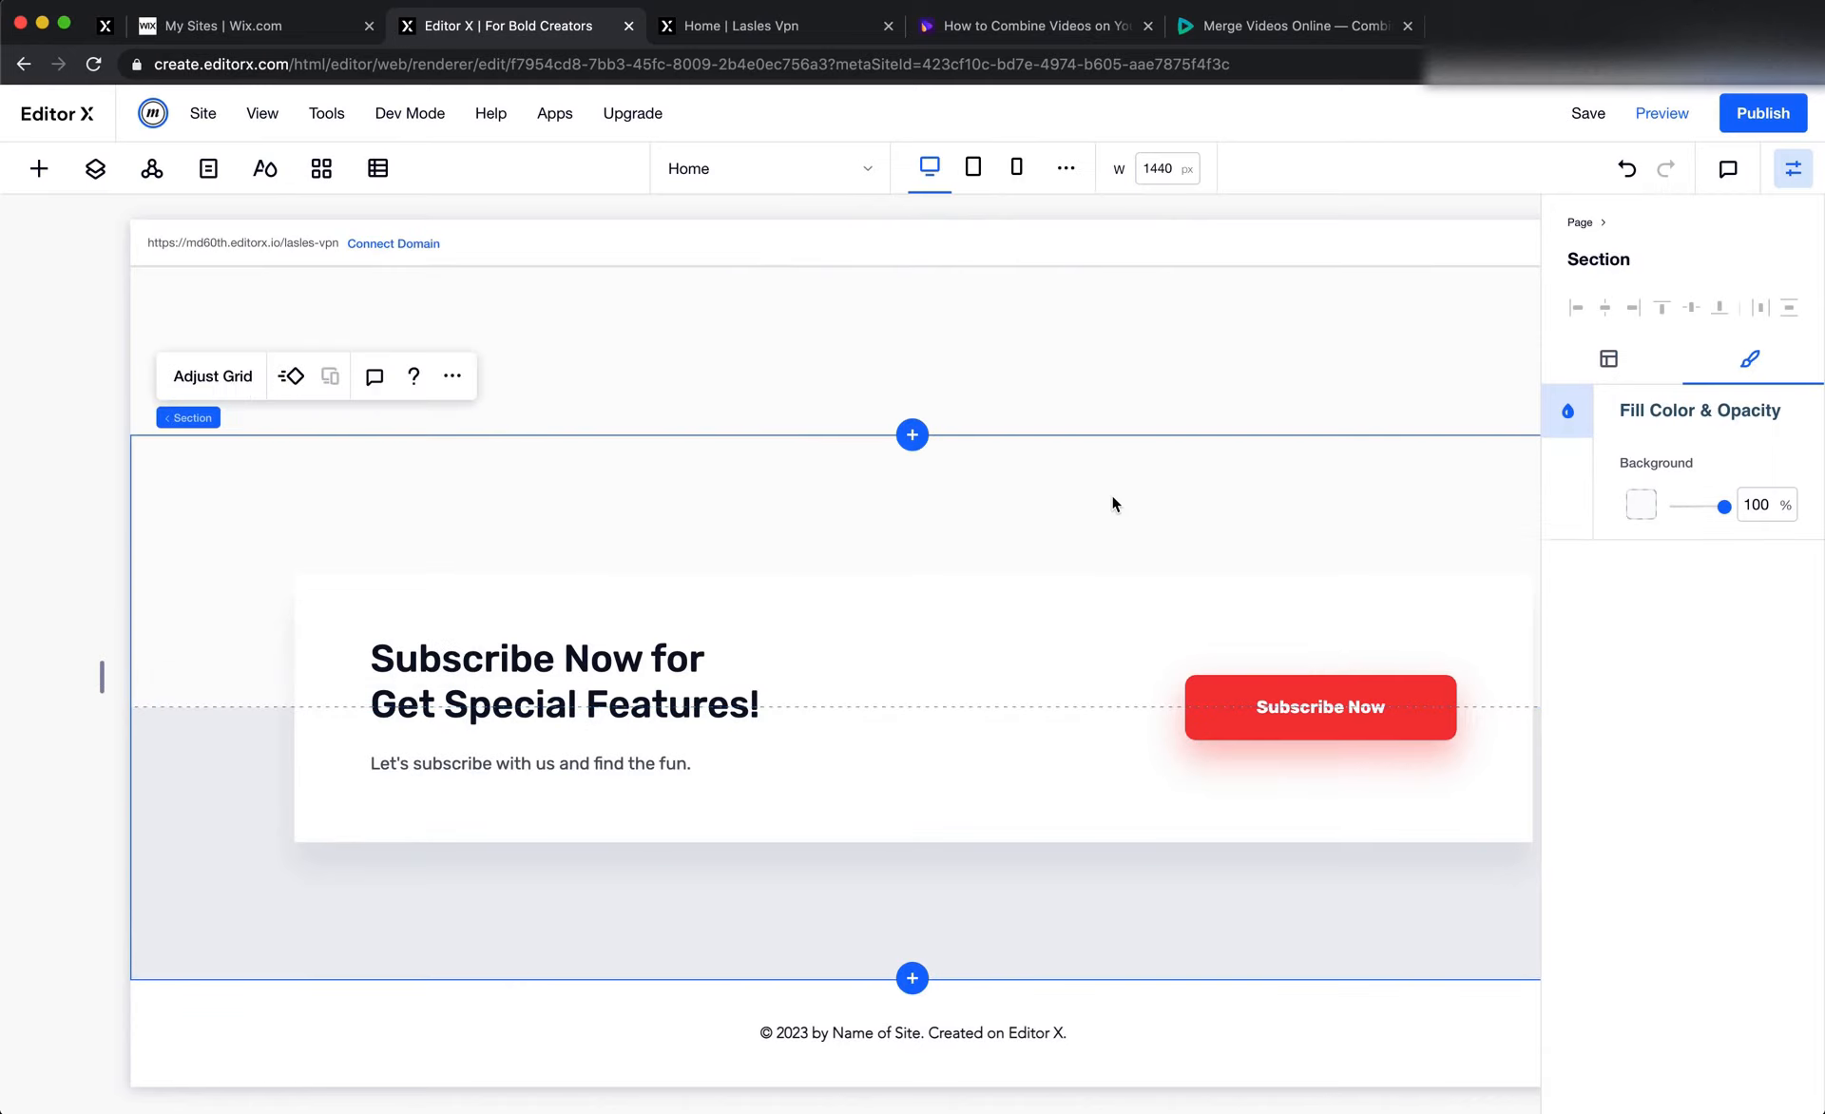
scroll(1112, 501, up, 1)
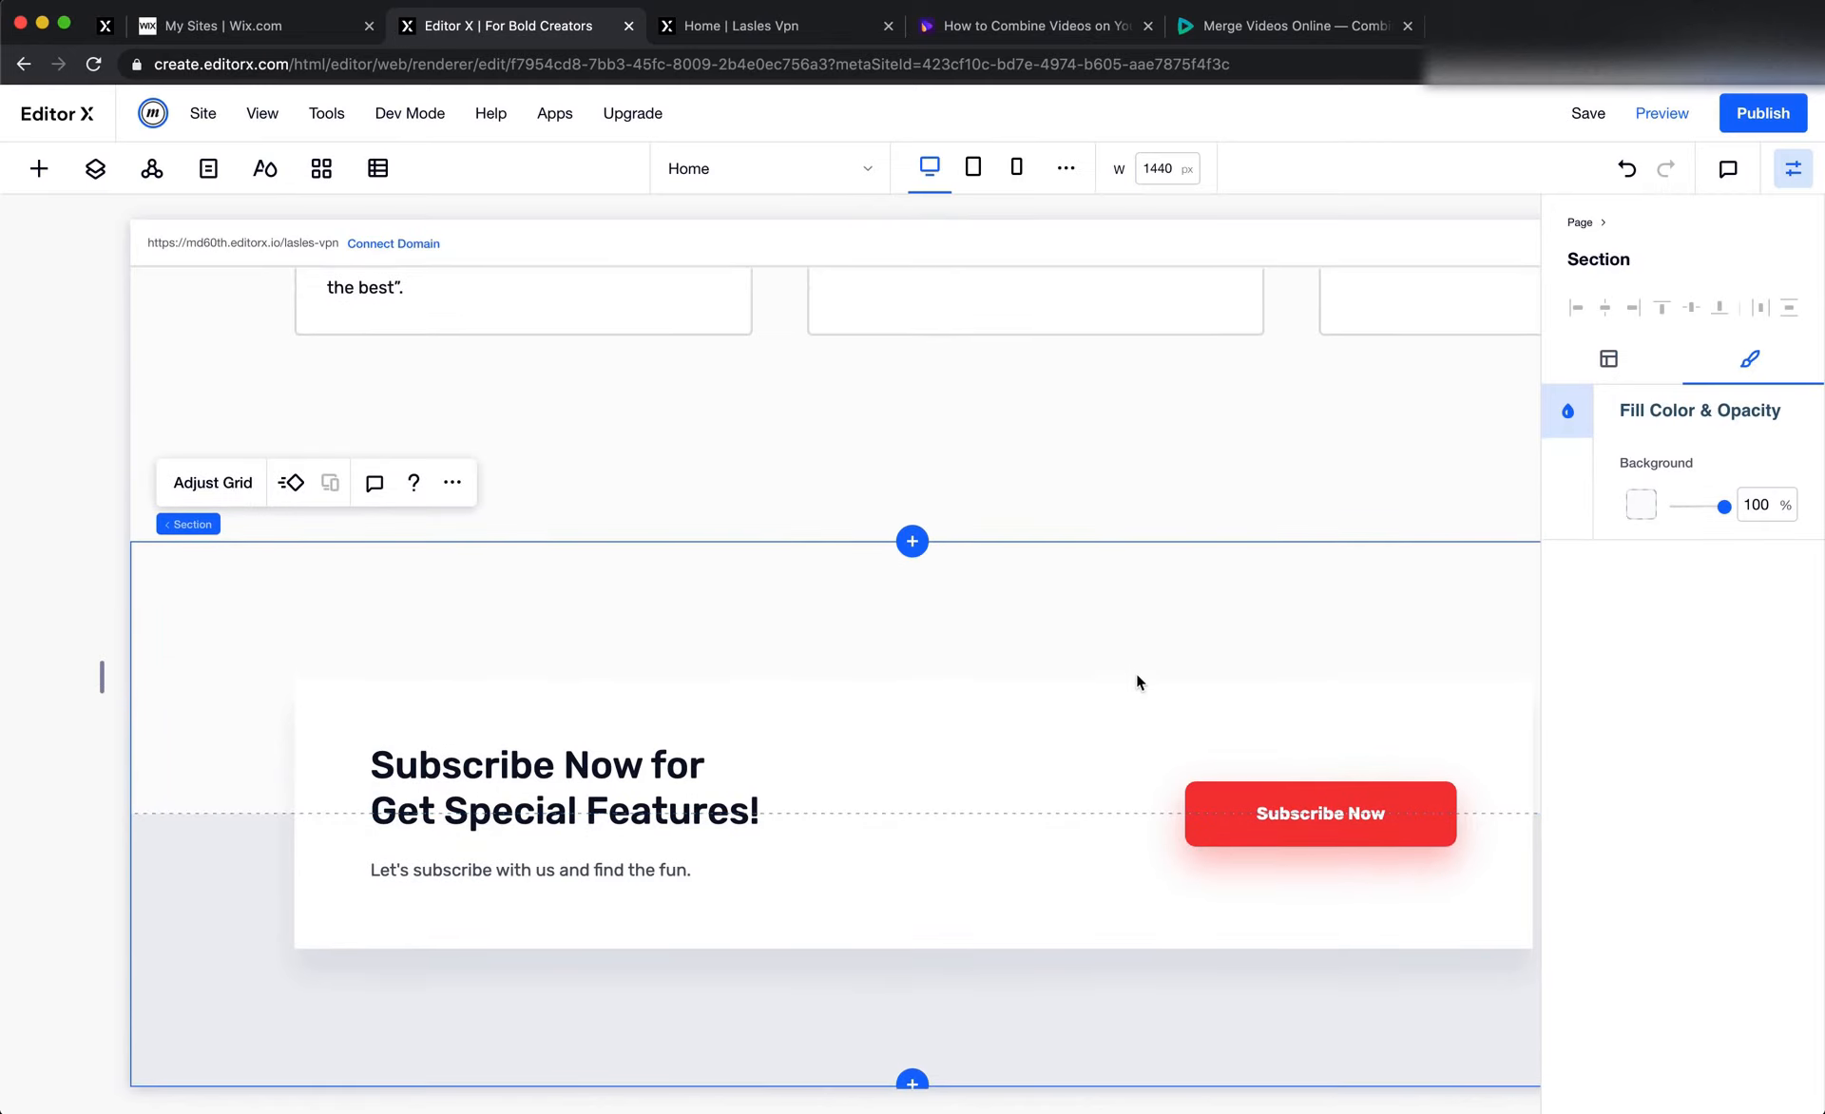
click(1132, 696)
click(1636, 512)
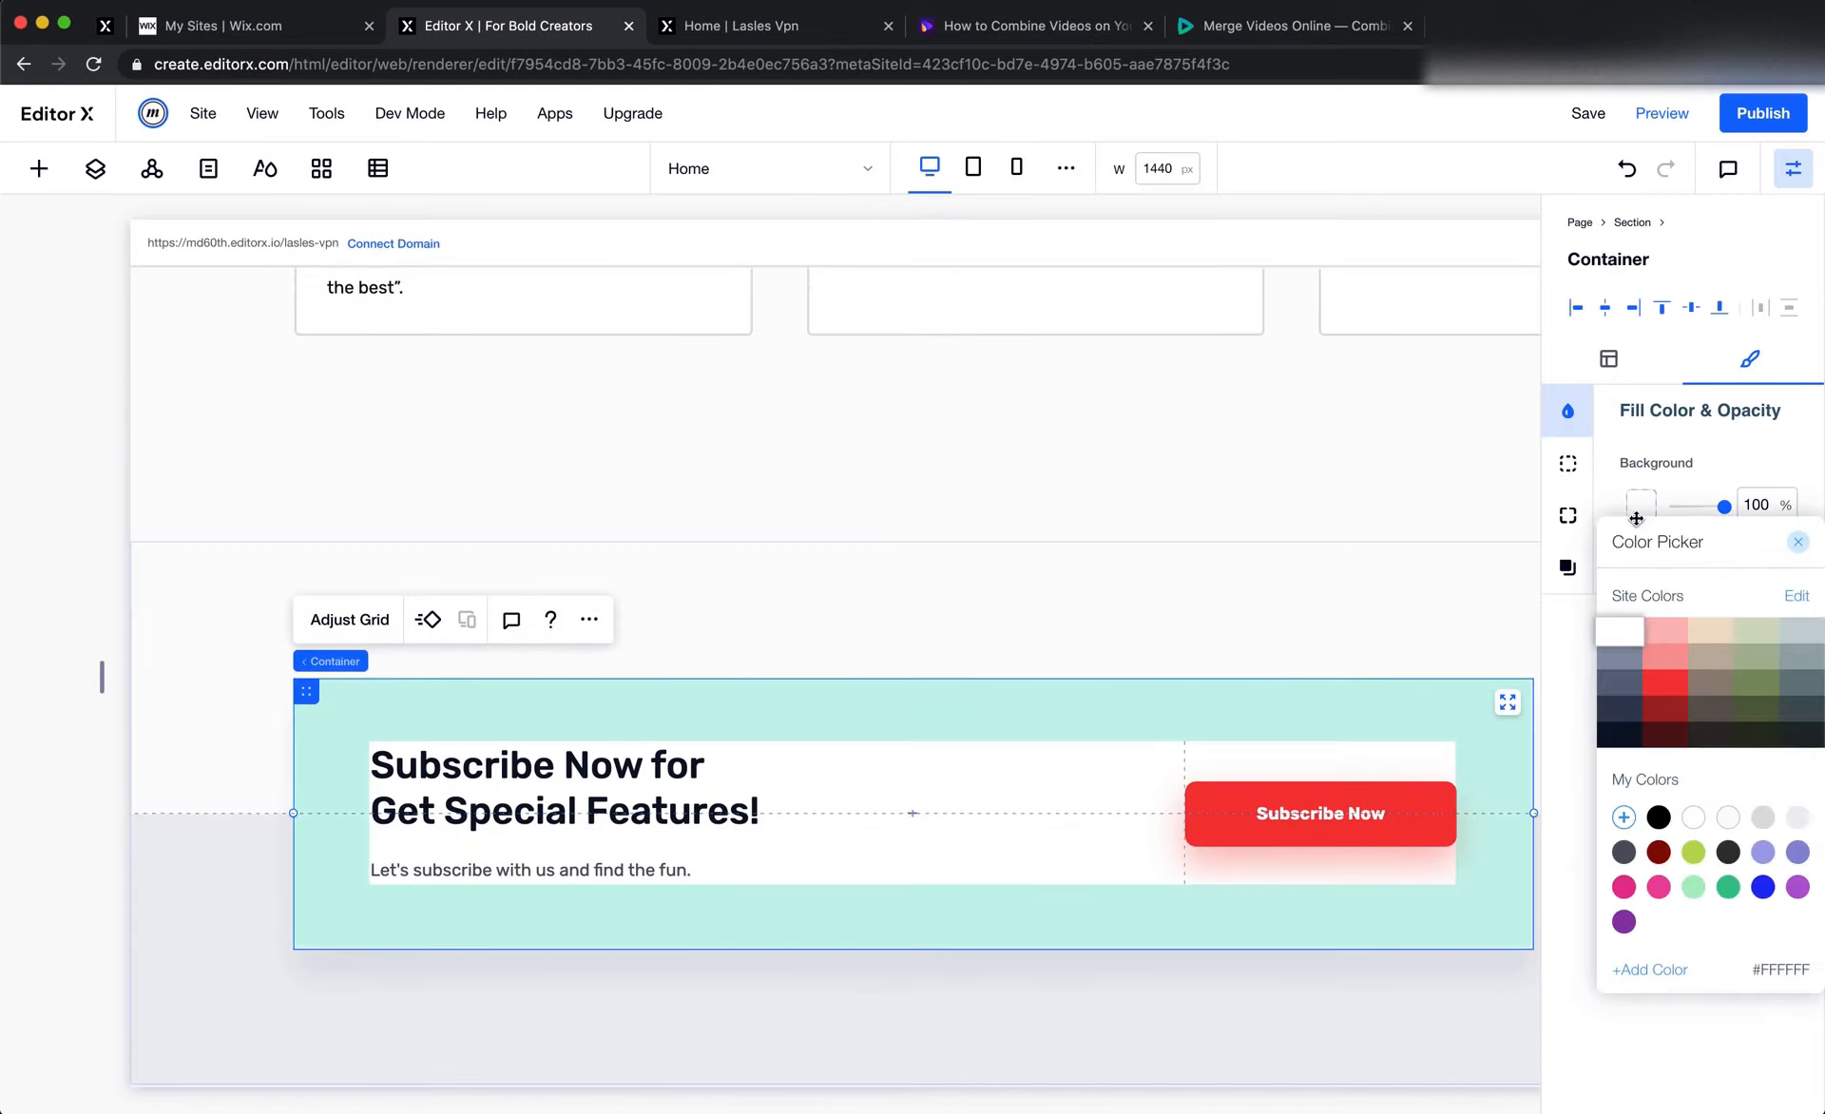
click(1296, 591)
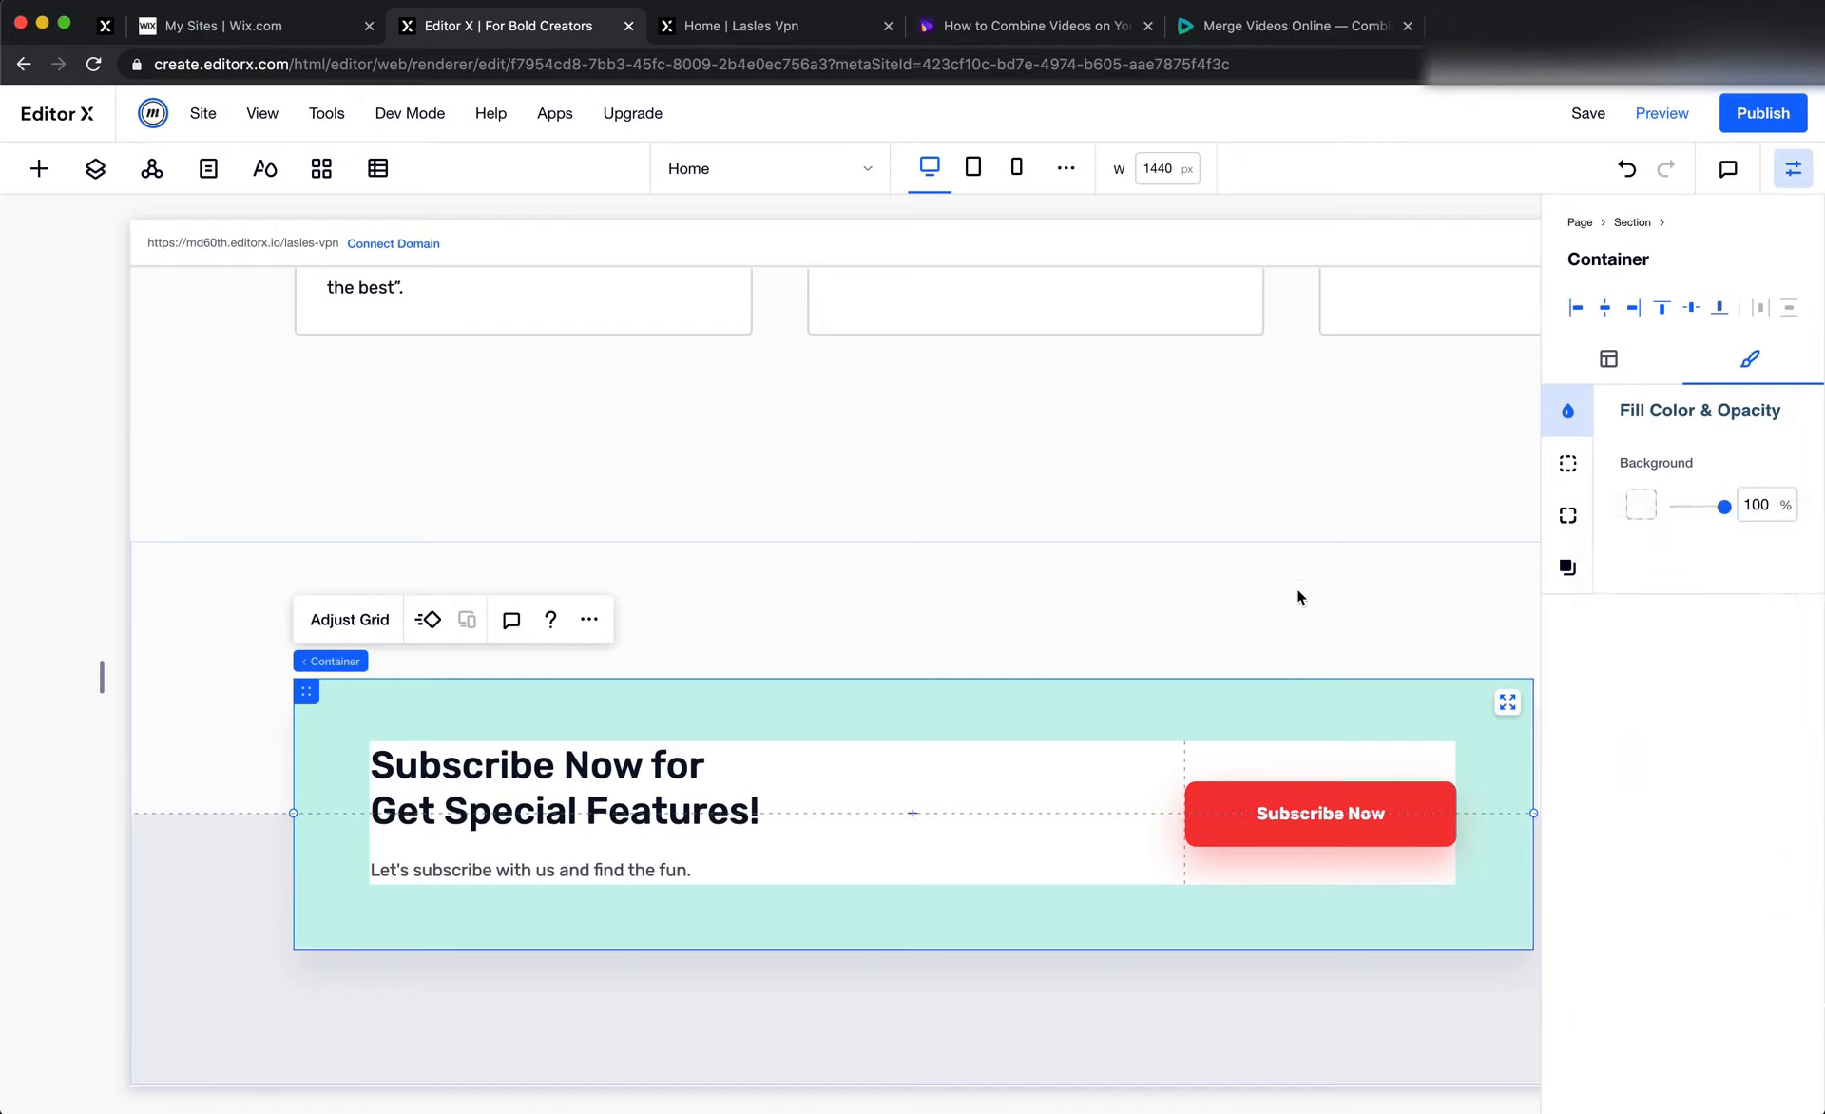
click(1216, 597)
click(1650, 510)
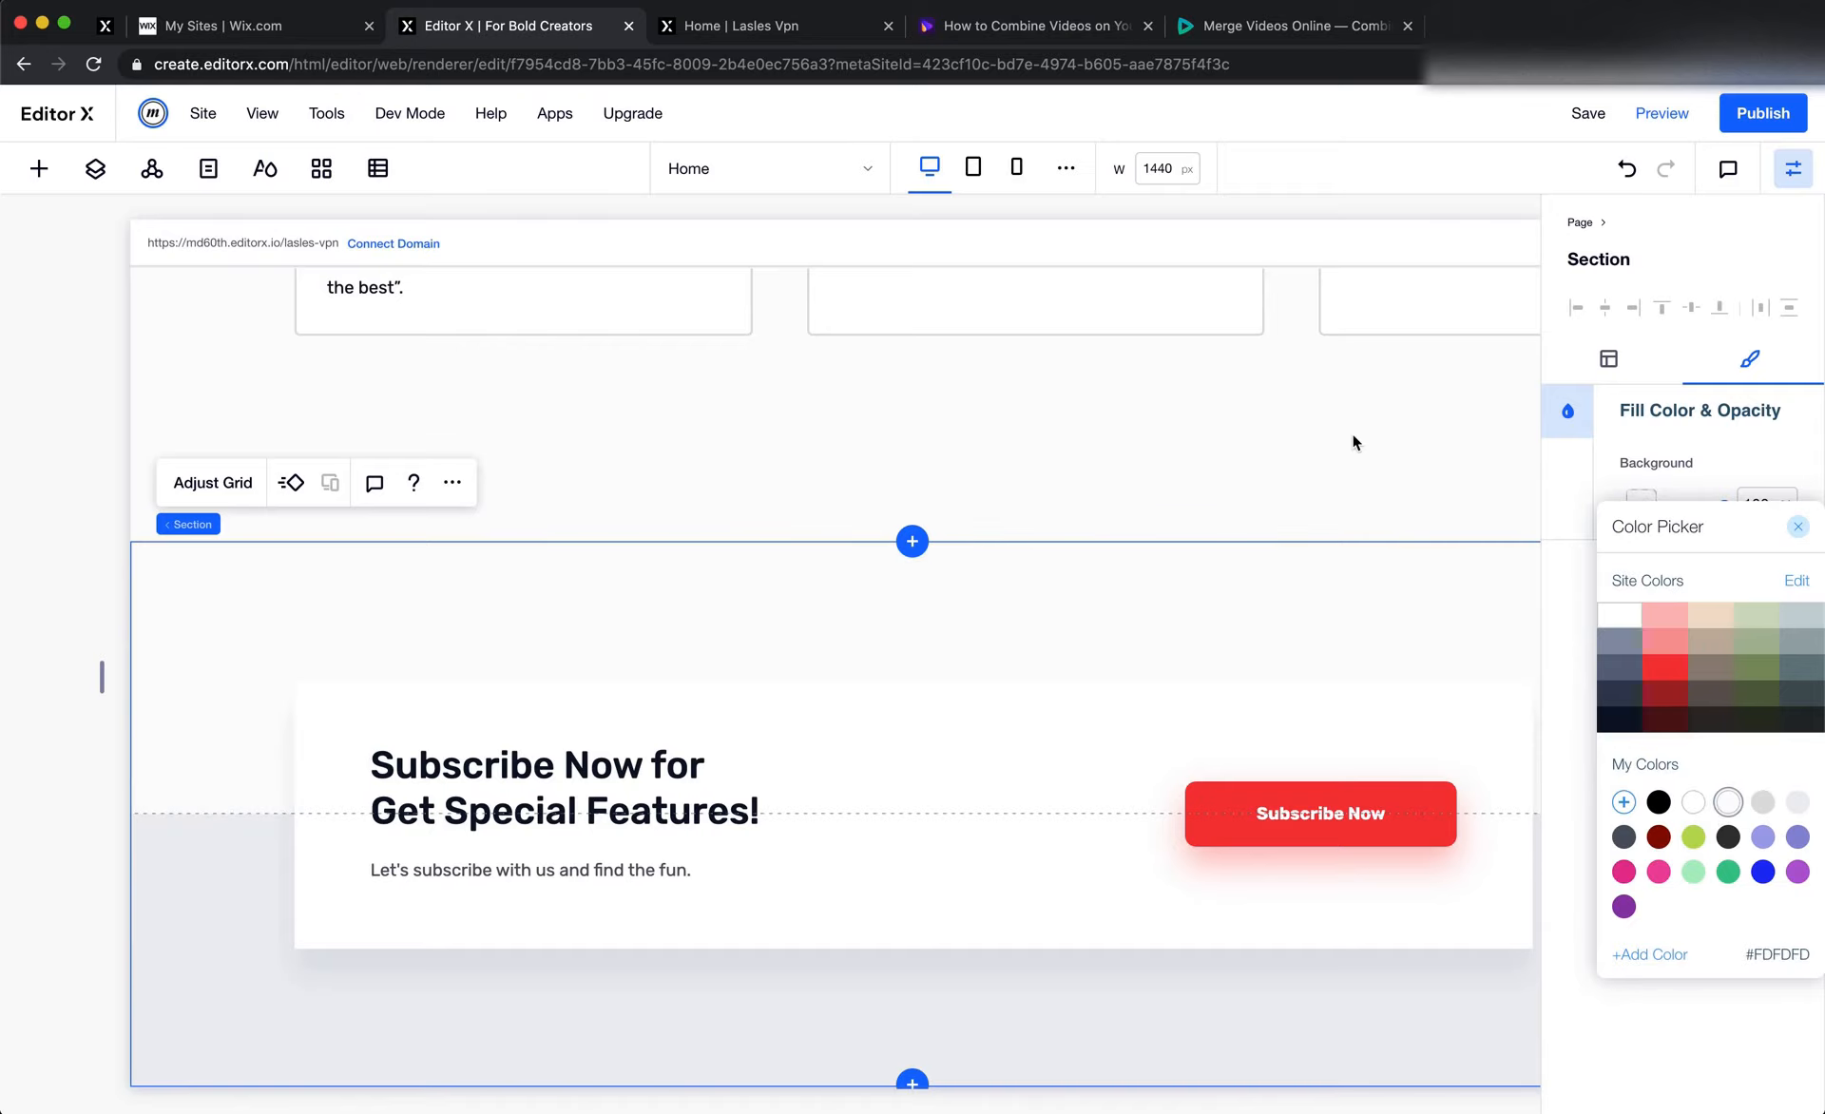
click(1338, 437)
click(1329, 438)
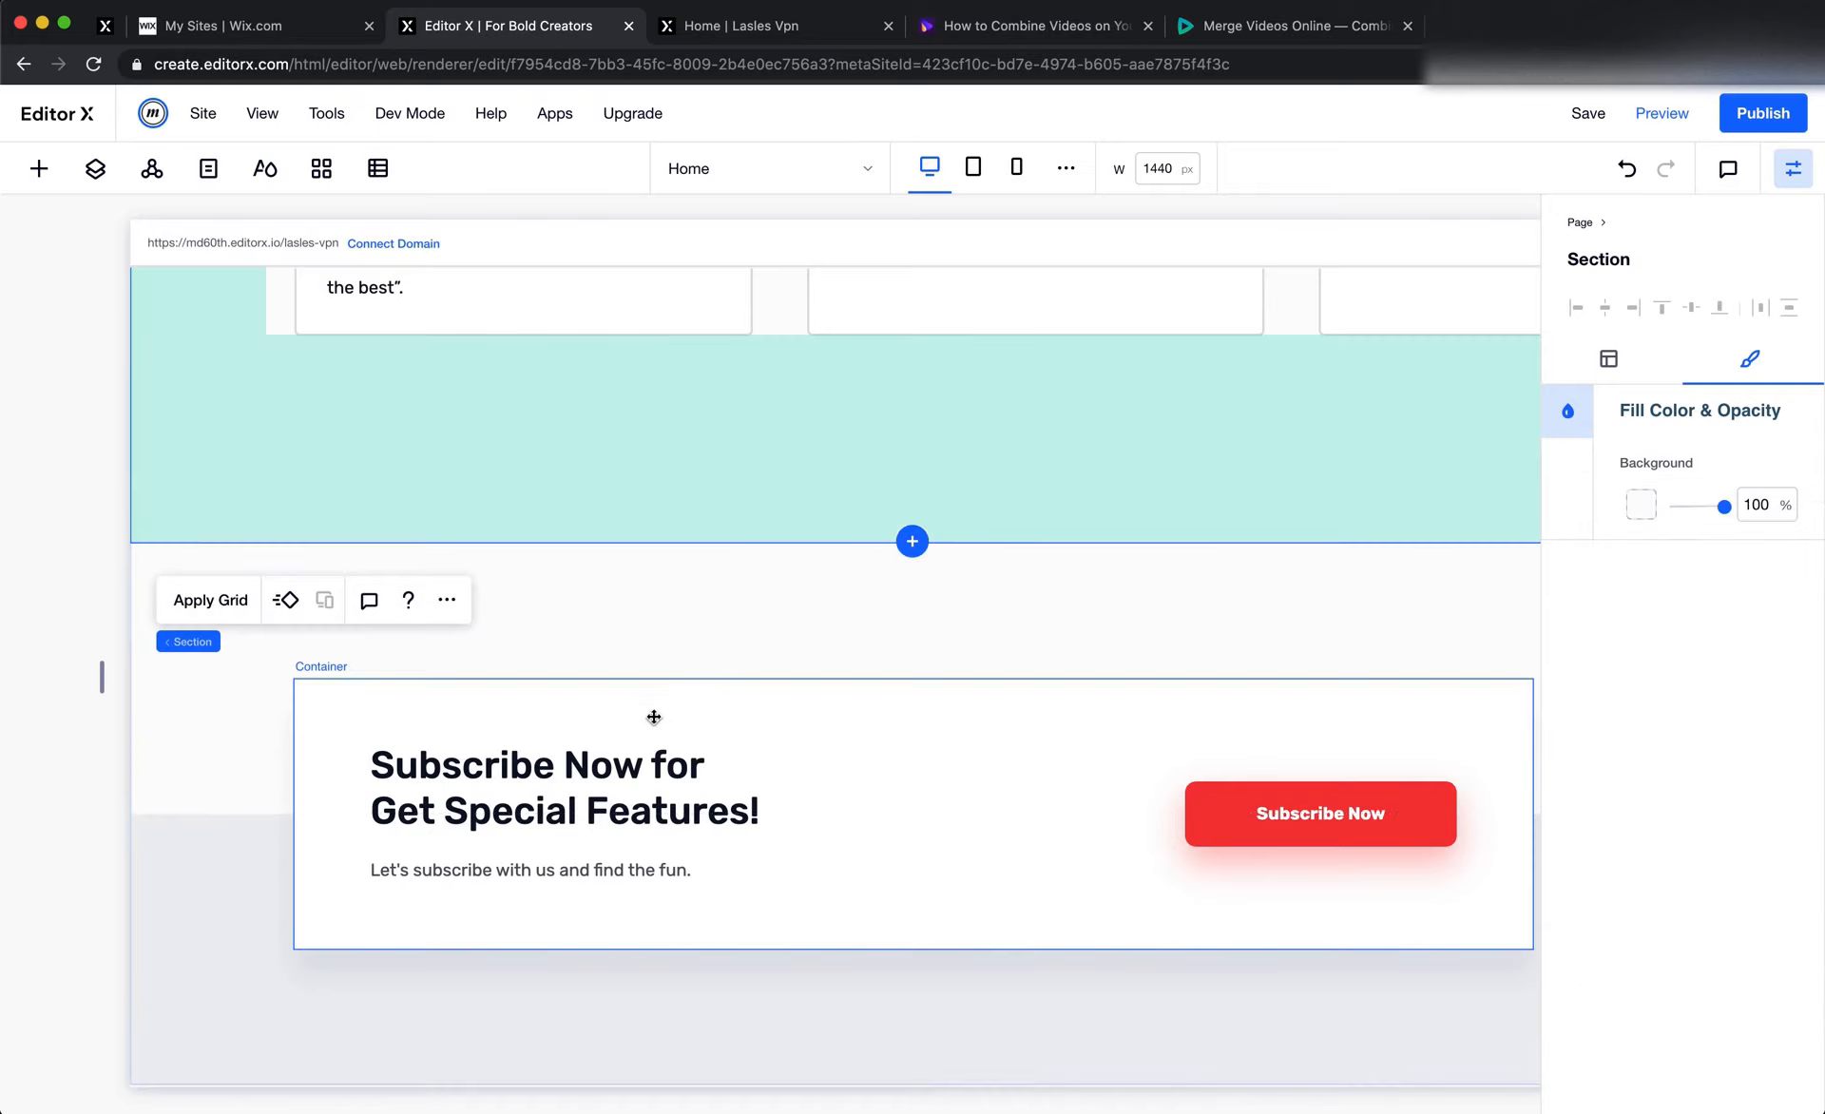
click(1040, 563)
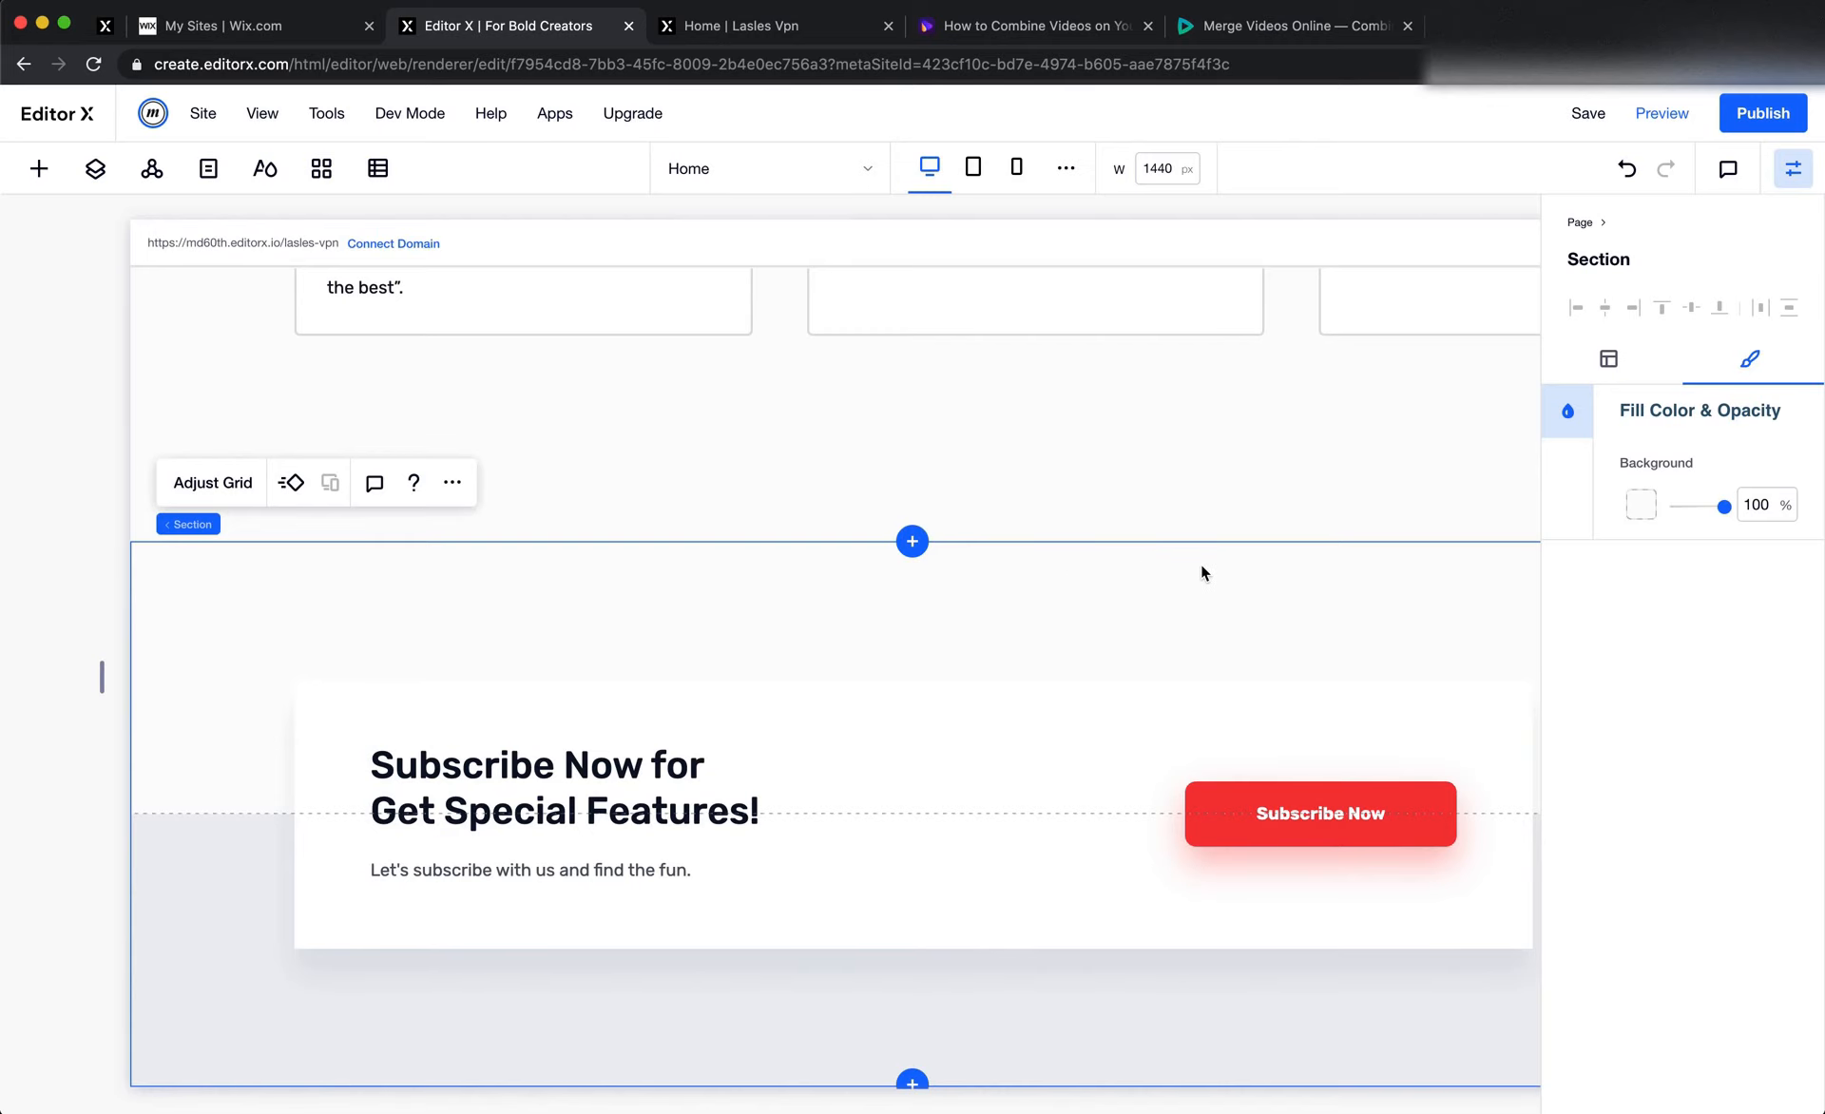
key(super+Tab)
click(1376, 833)
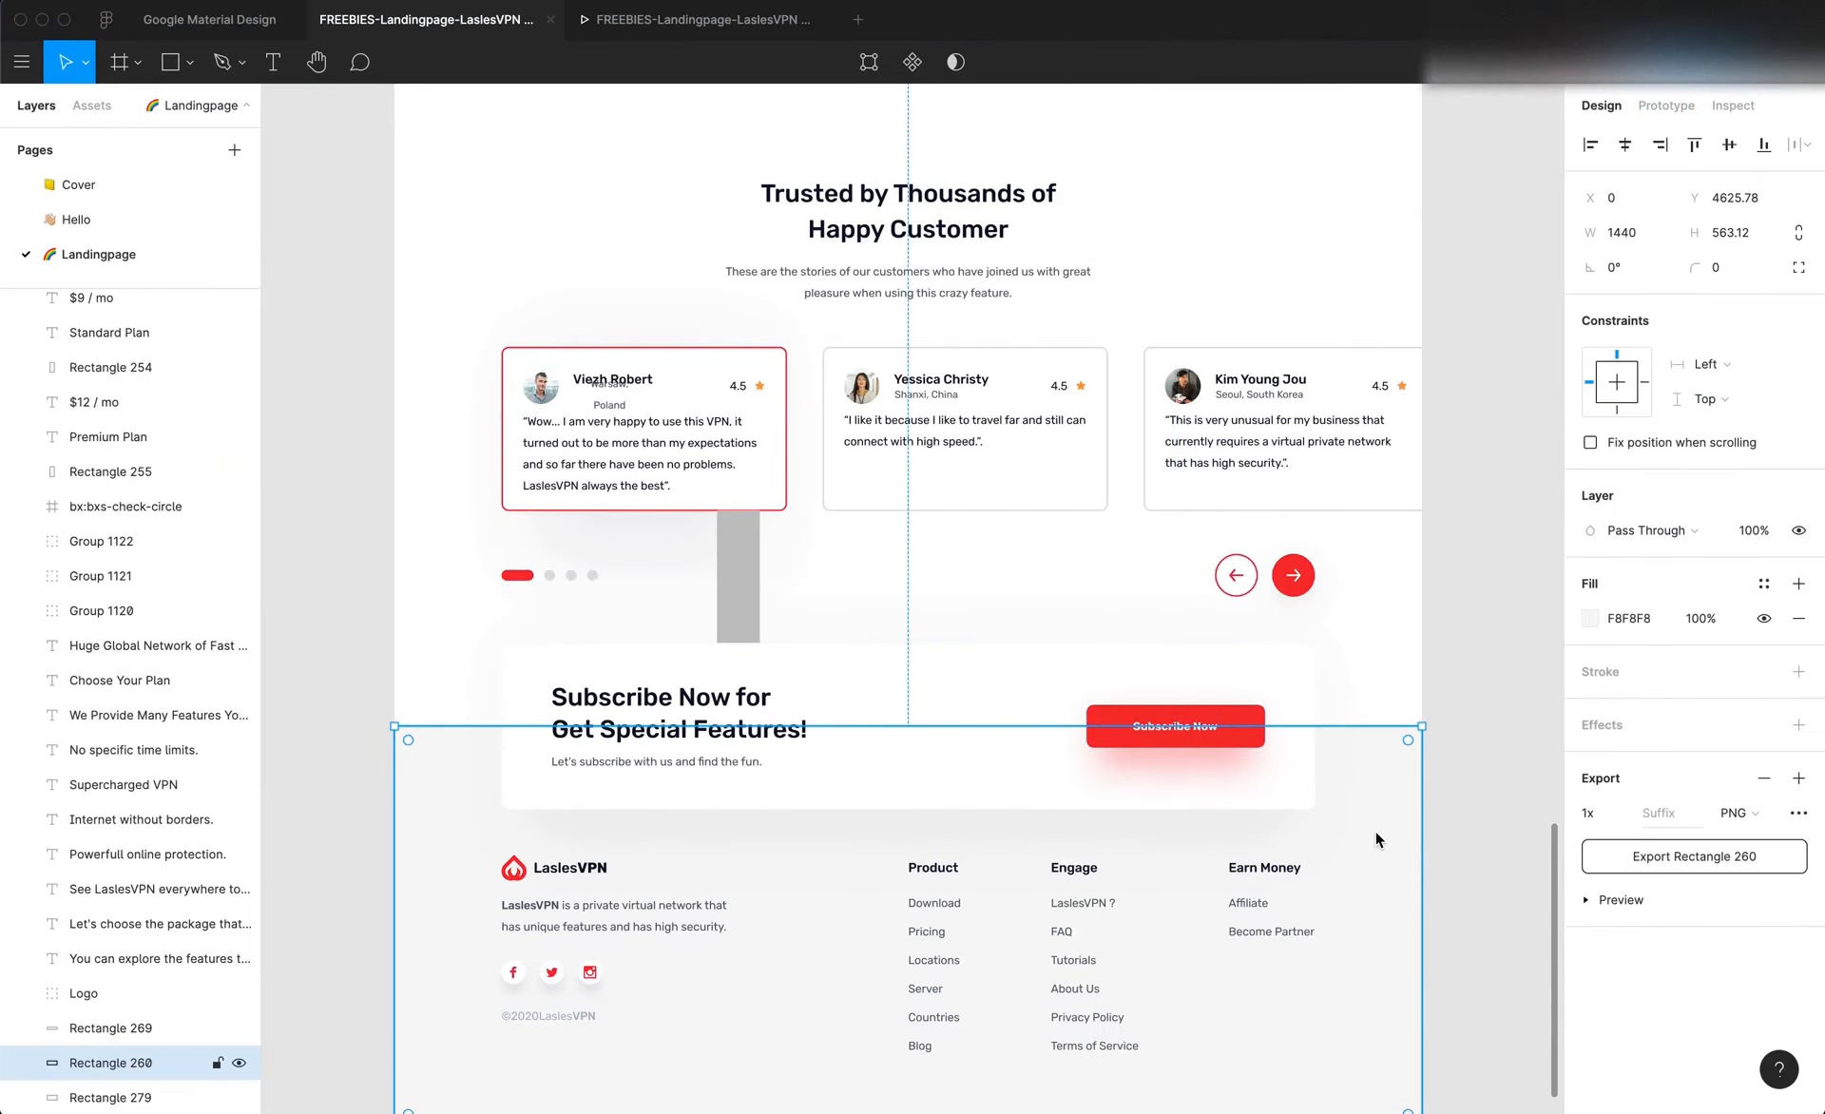
key(super+Tab)
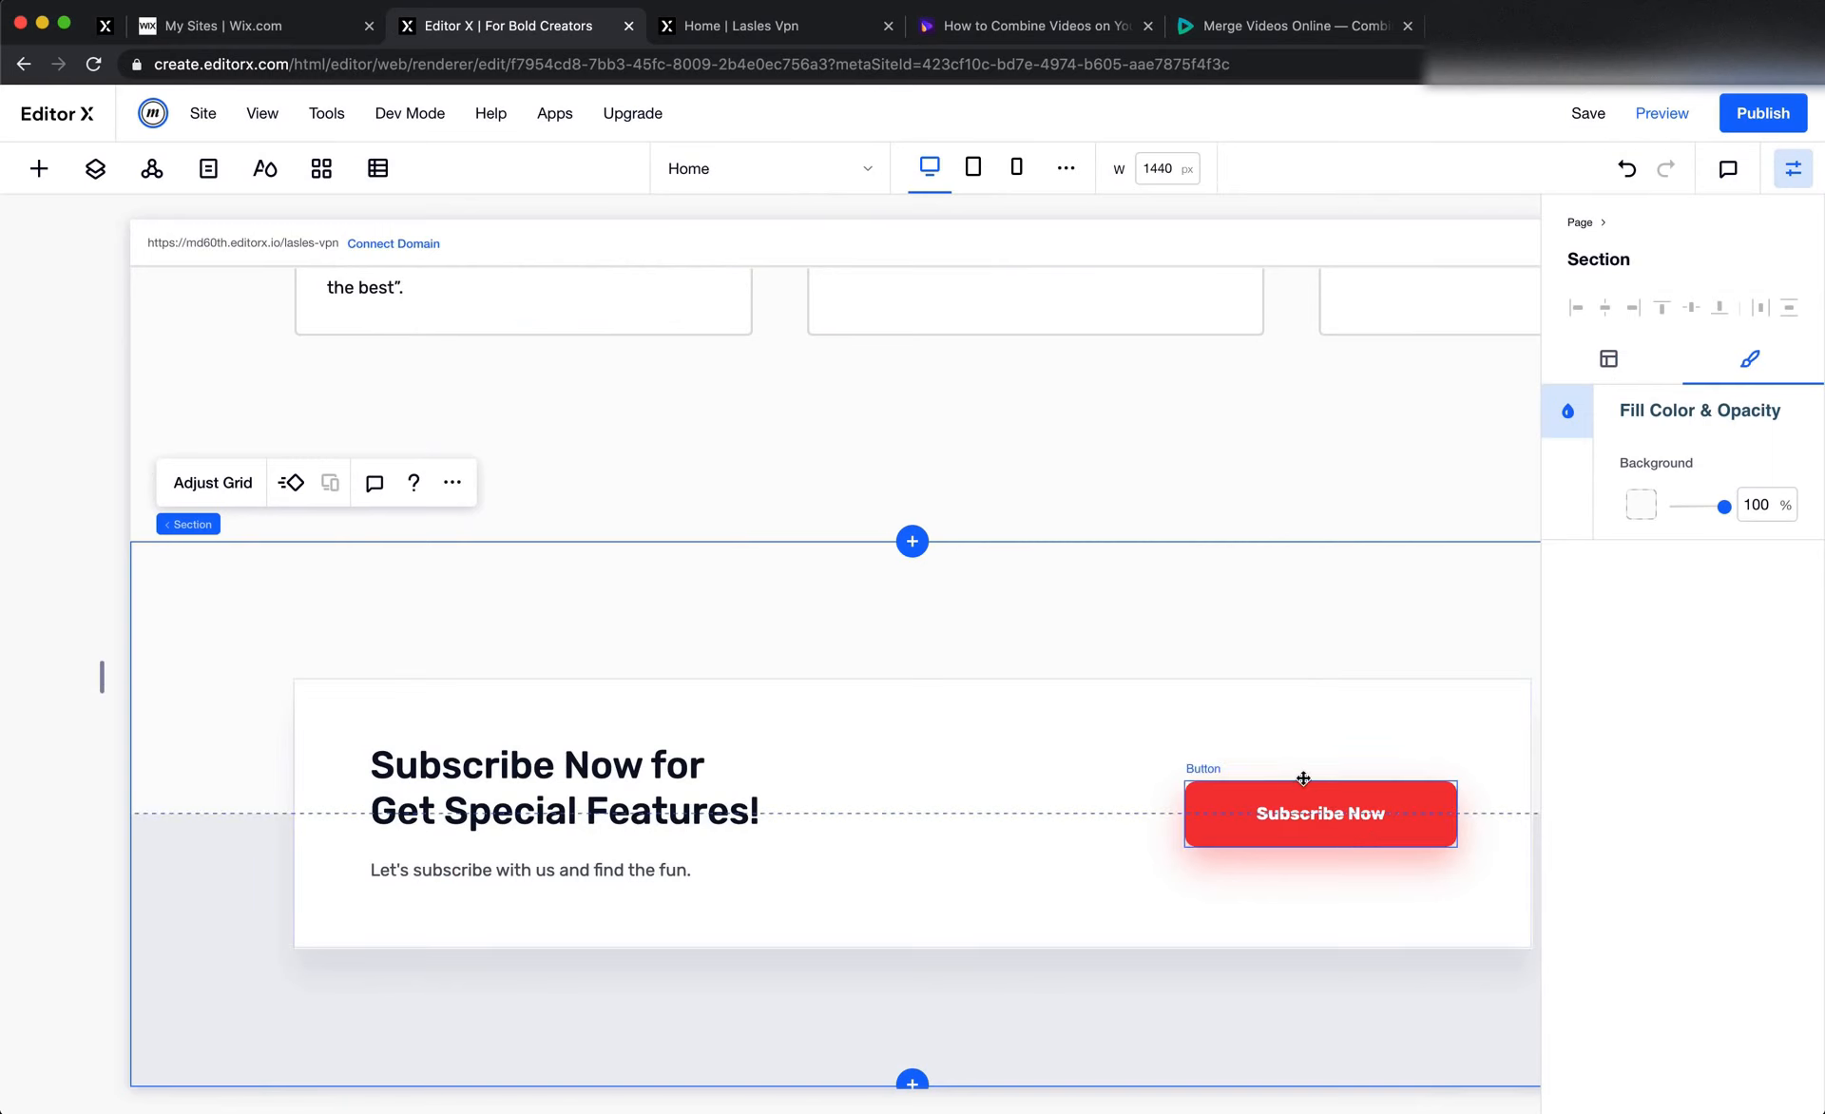
Reduce the distance of the subscribe banner container's shadow
click(1269, 711)
click(1563, 568)
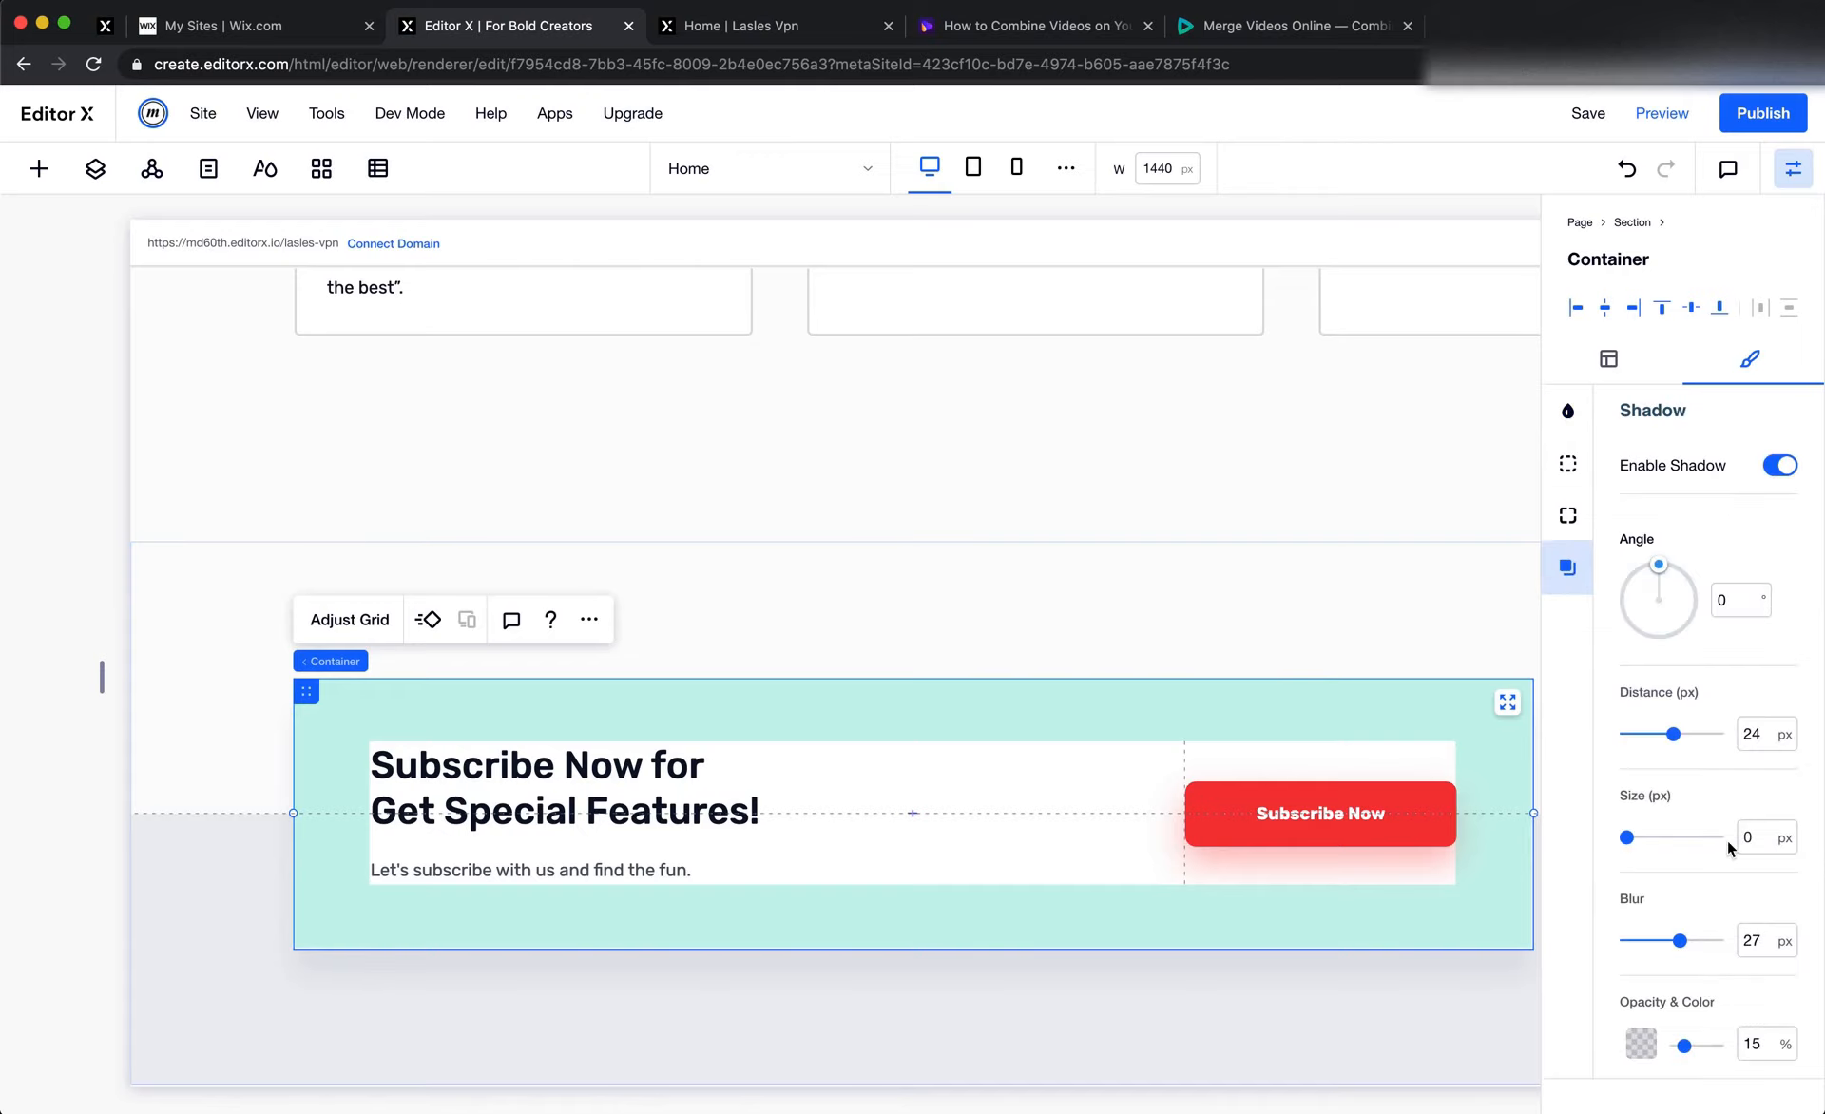
click(1776, 738)
click(1667, 734)
drag(1666, 740, 1652, 733)
click(1775, 734)
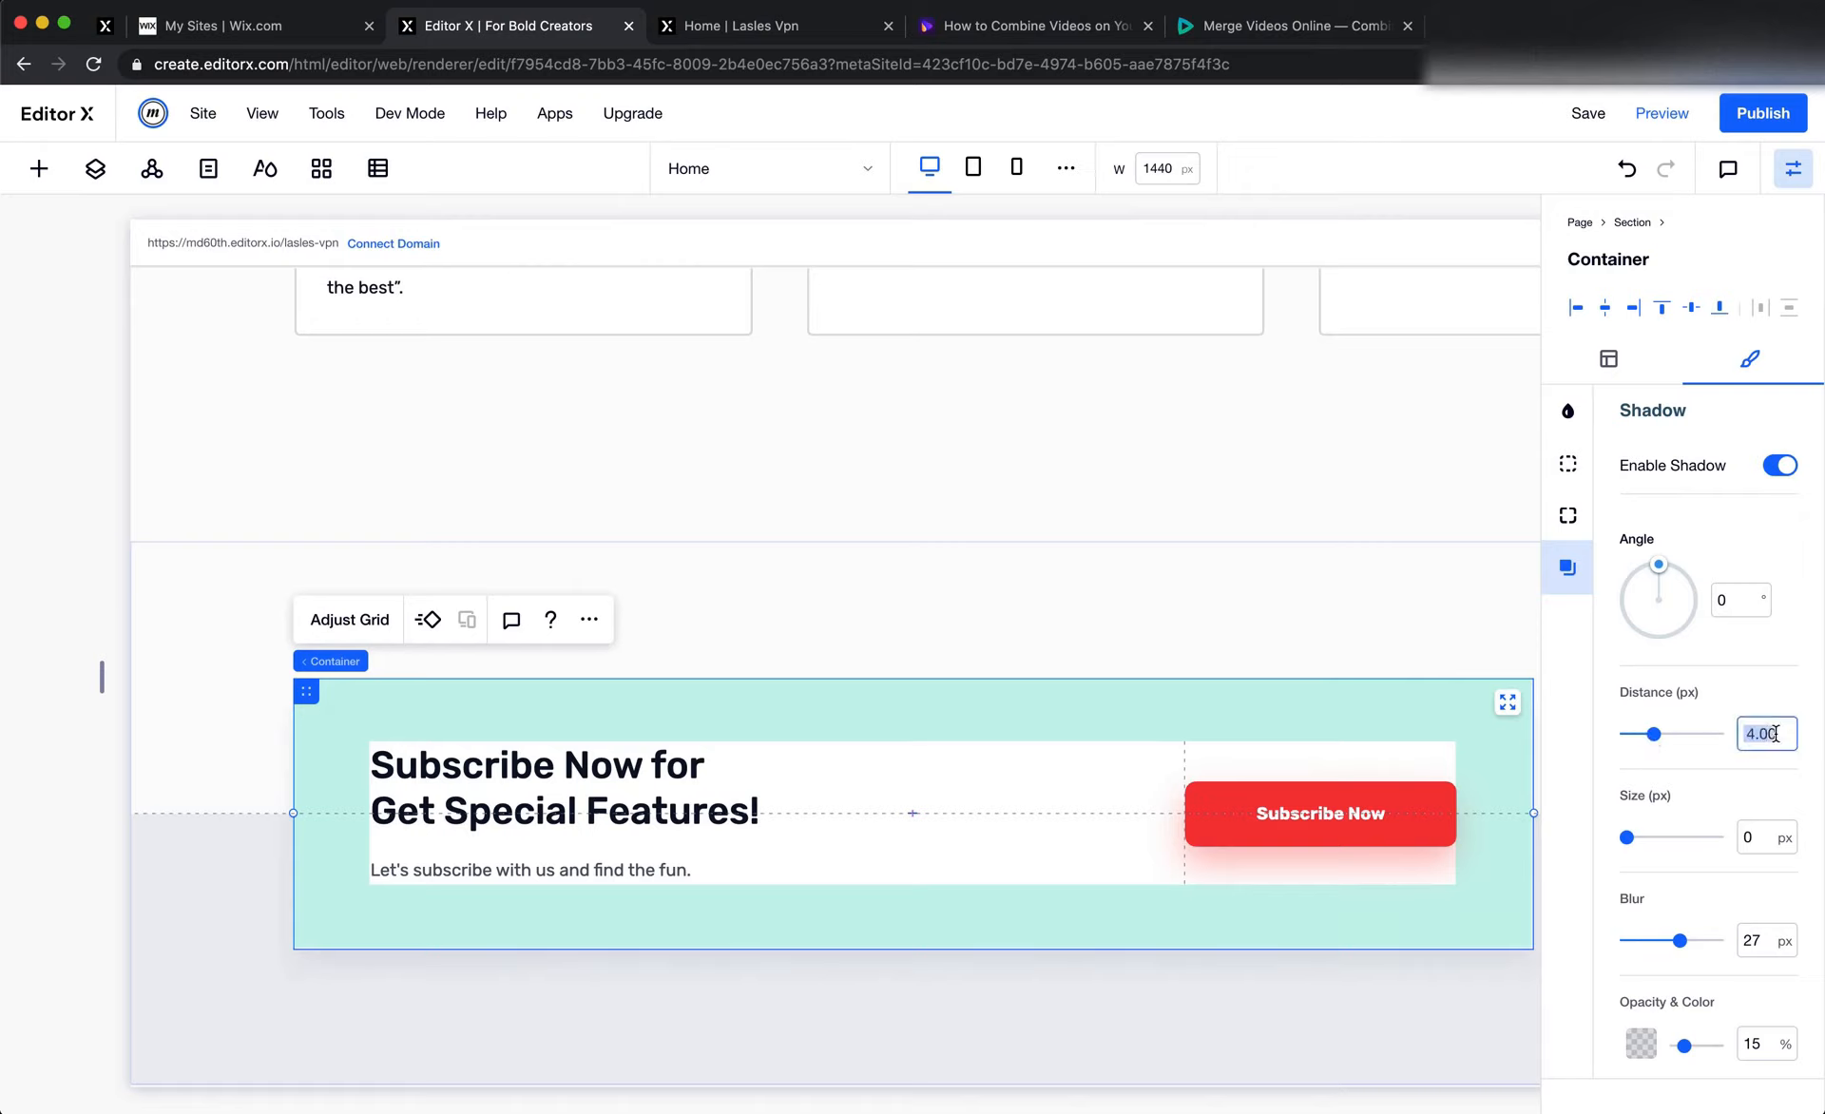
key(Left)
click(1236, 1043)
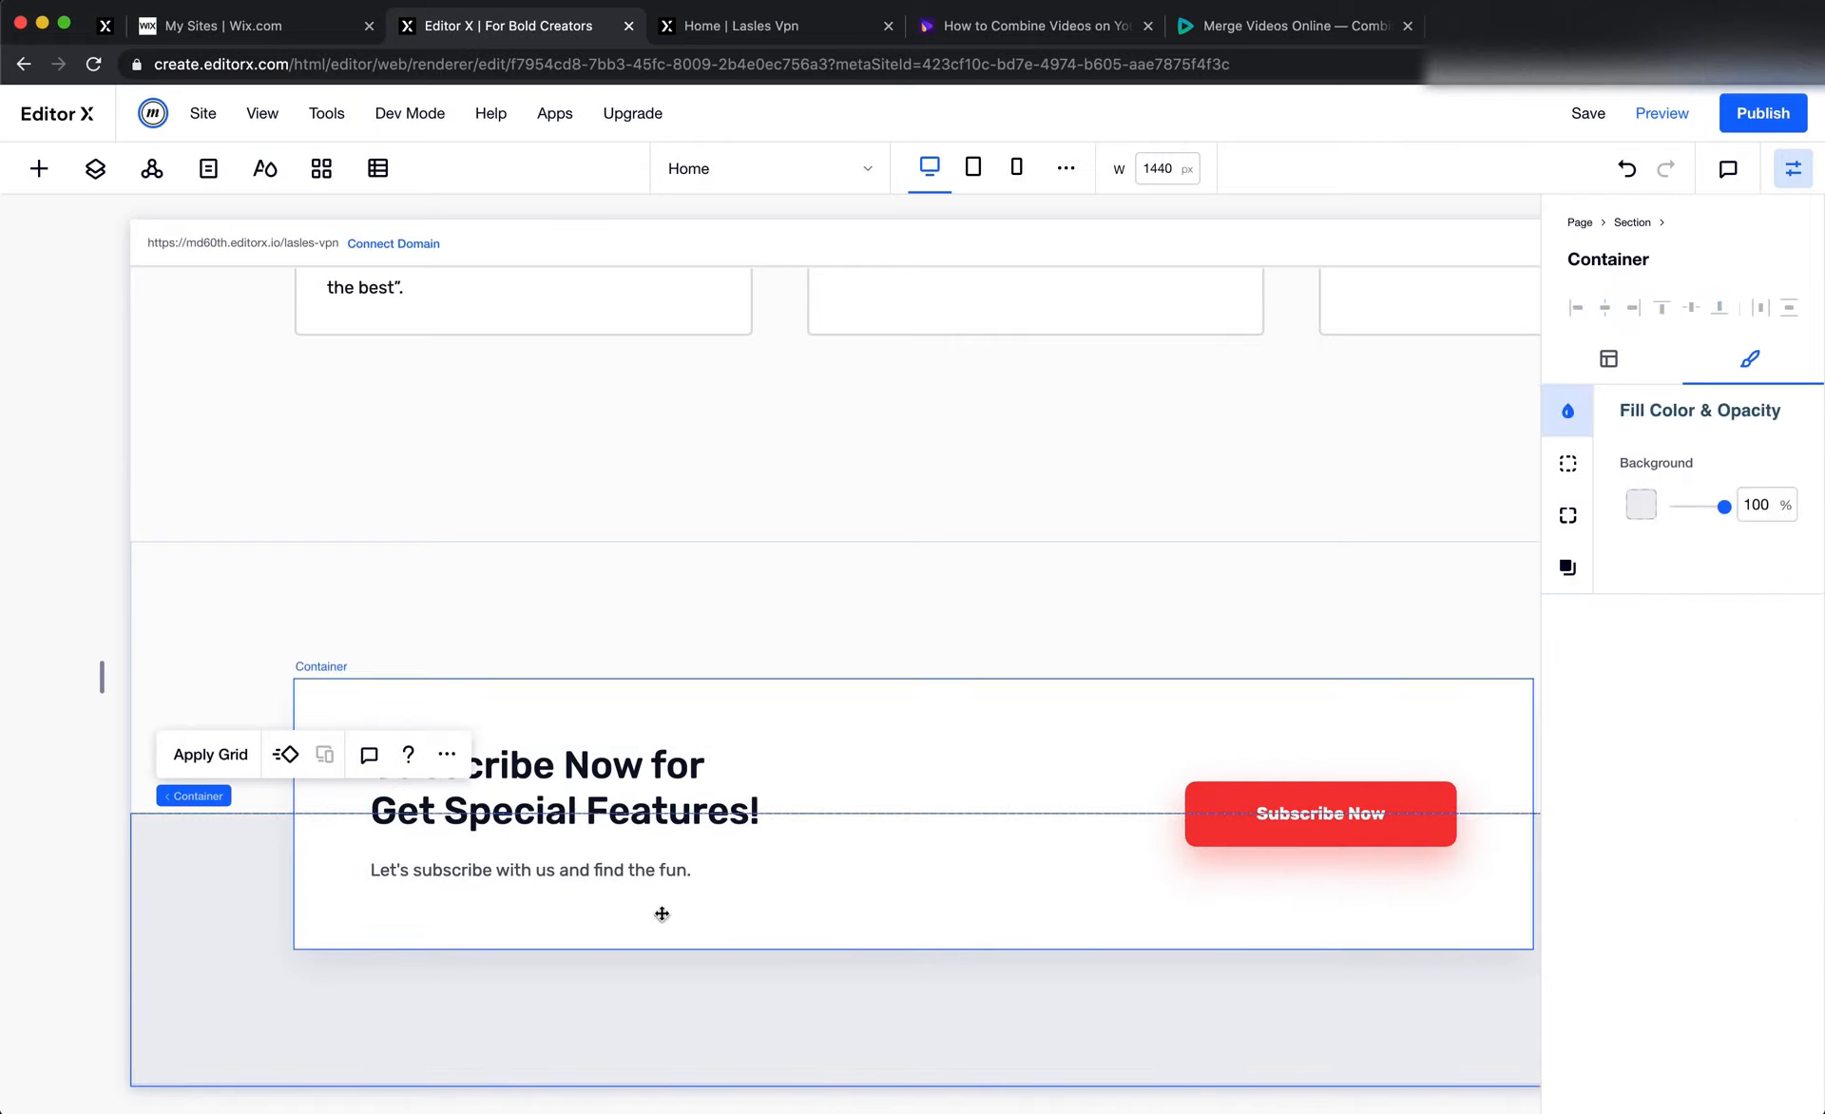
Check the subscribe banner's corner radius in the Figma design and set the same 10 px radius on all corners of its Editor X container
key(super+Tab)
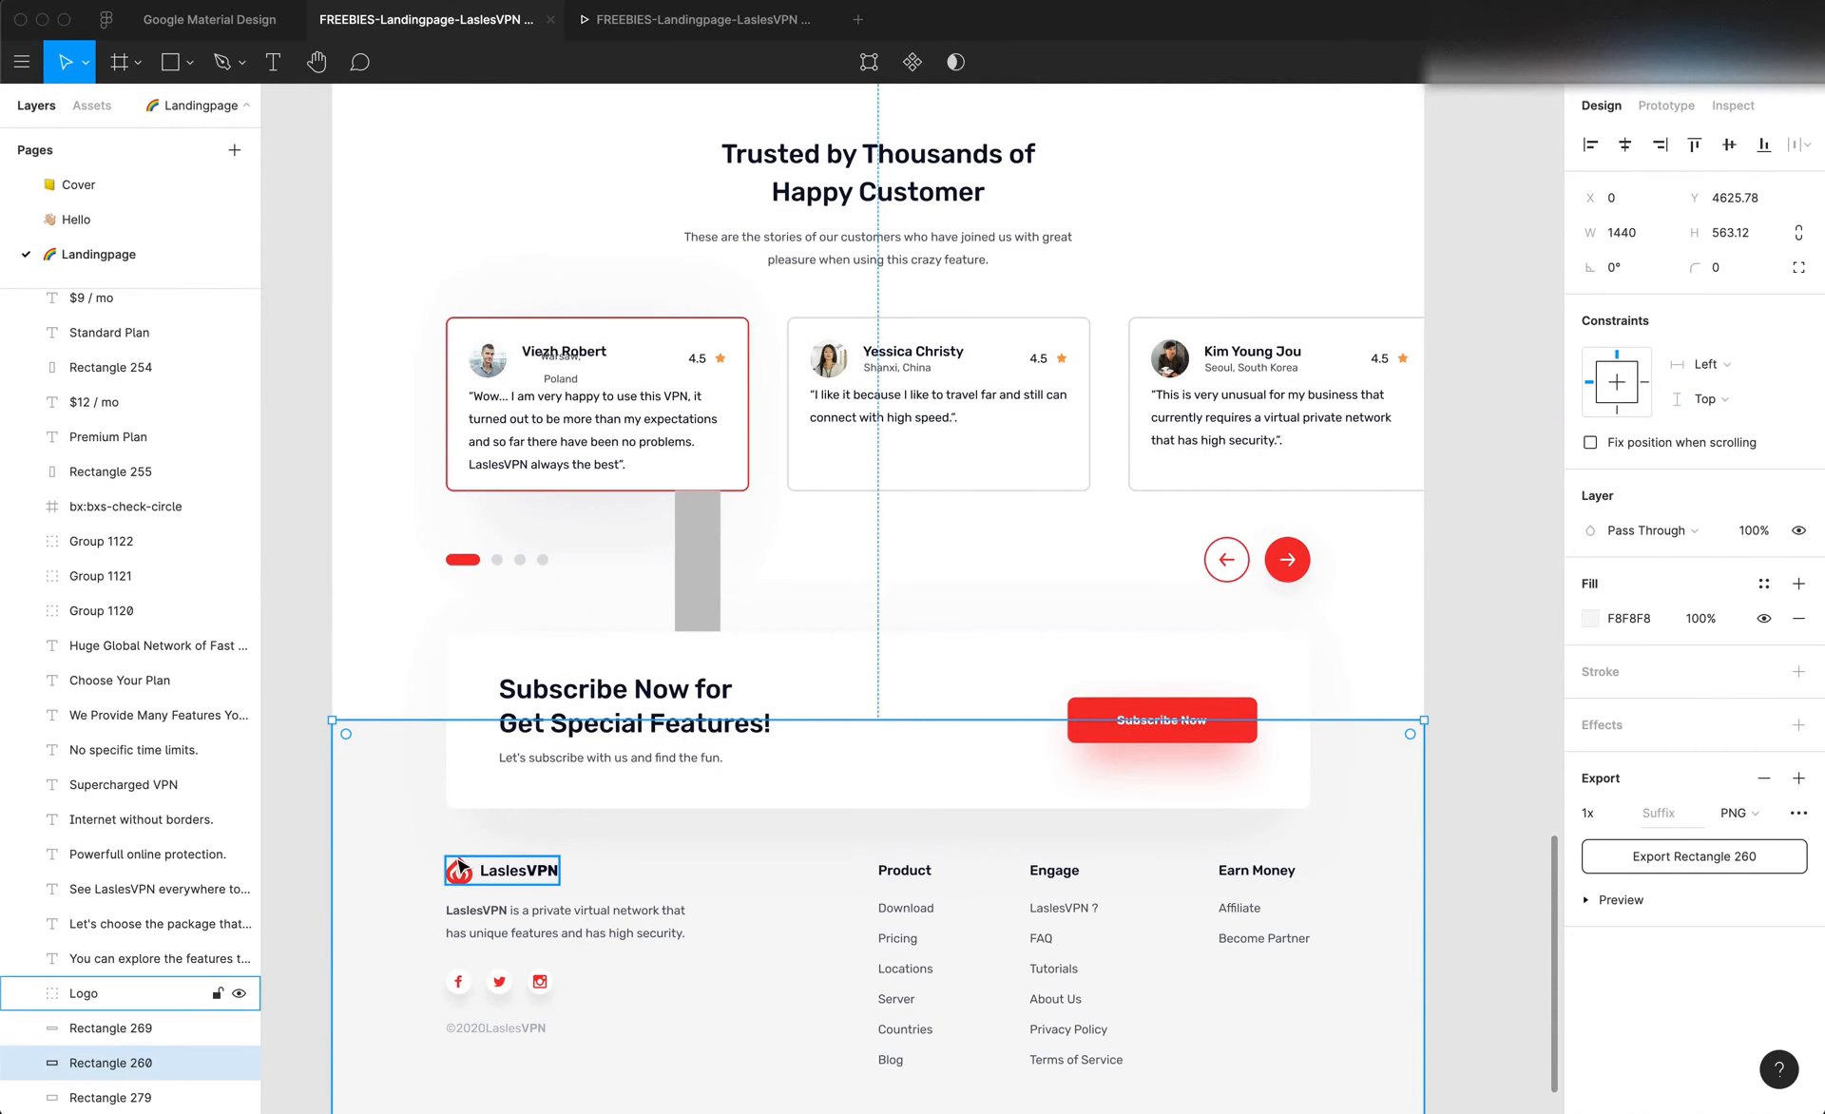
scroll(463, 866, up, 3)
click(468, 774)
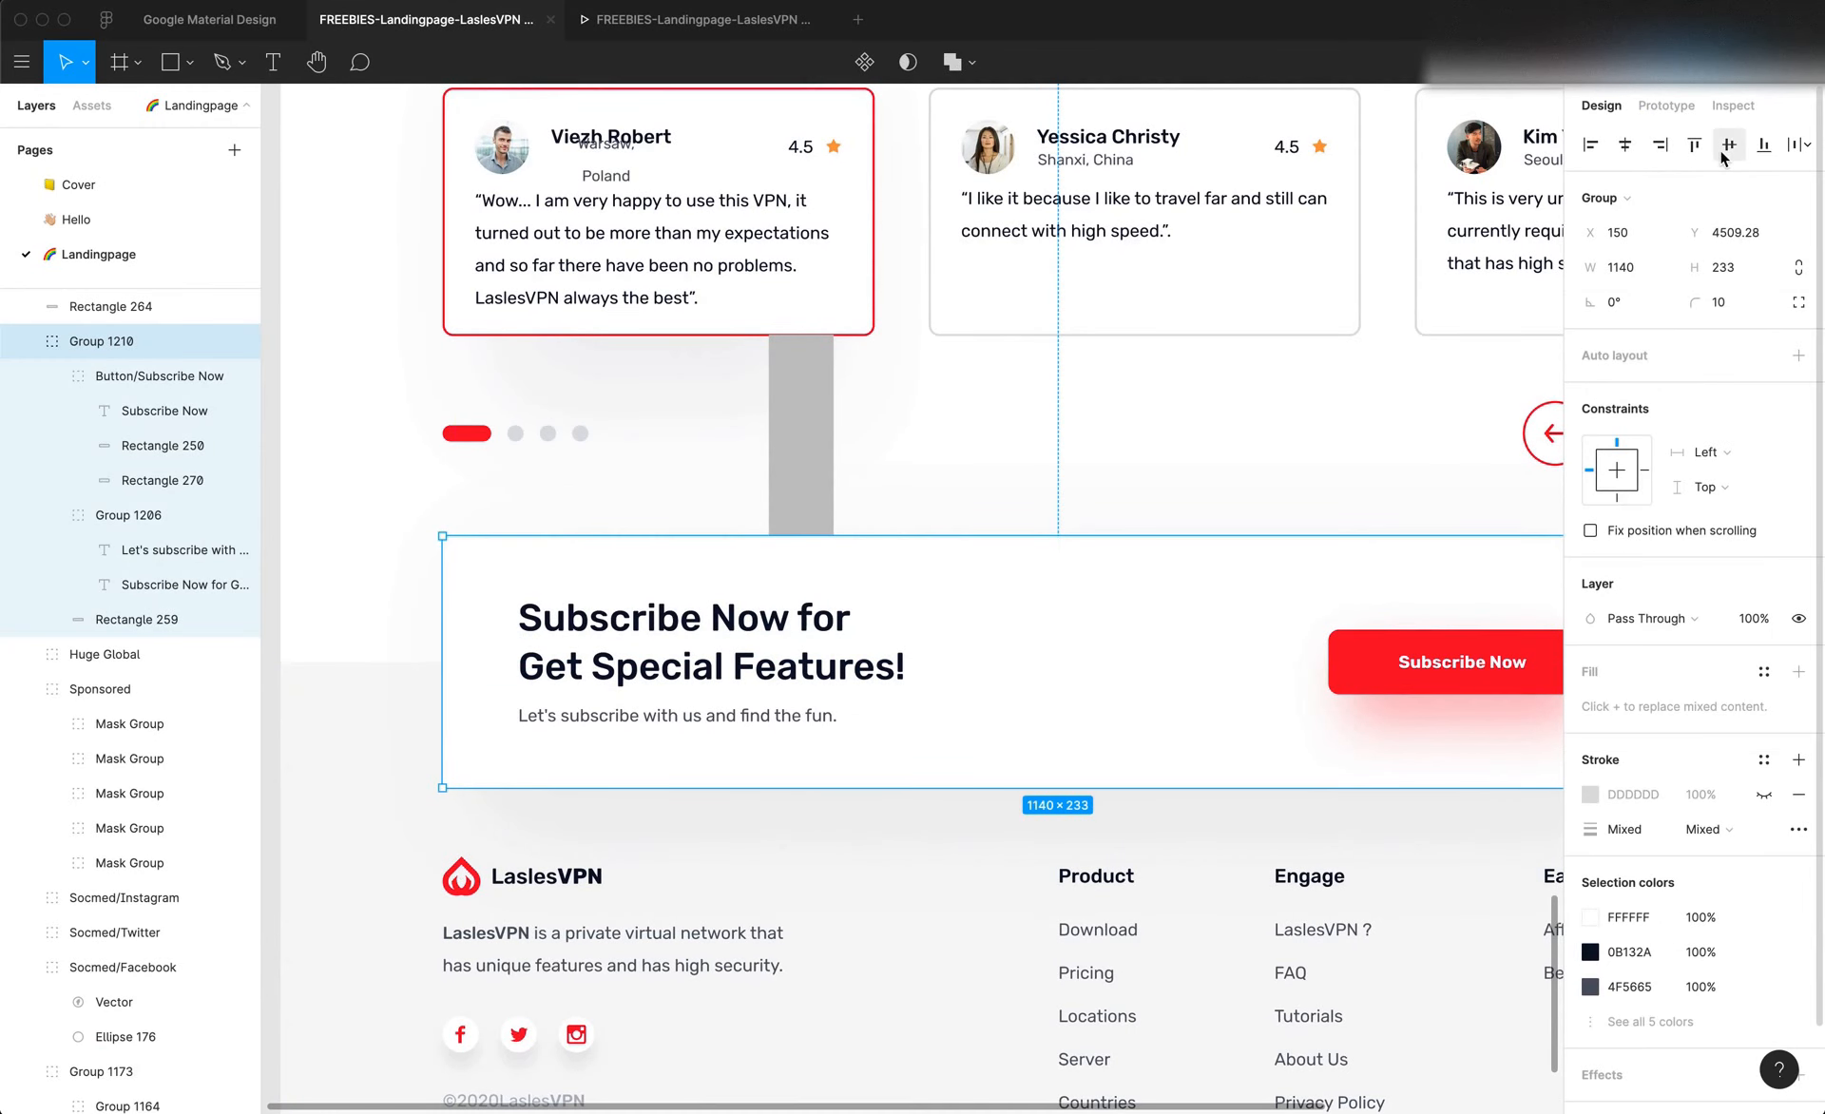
click(1732, 104)
key(super+Tab)
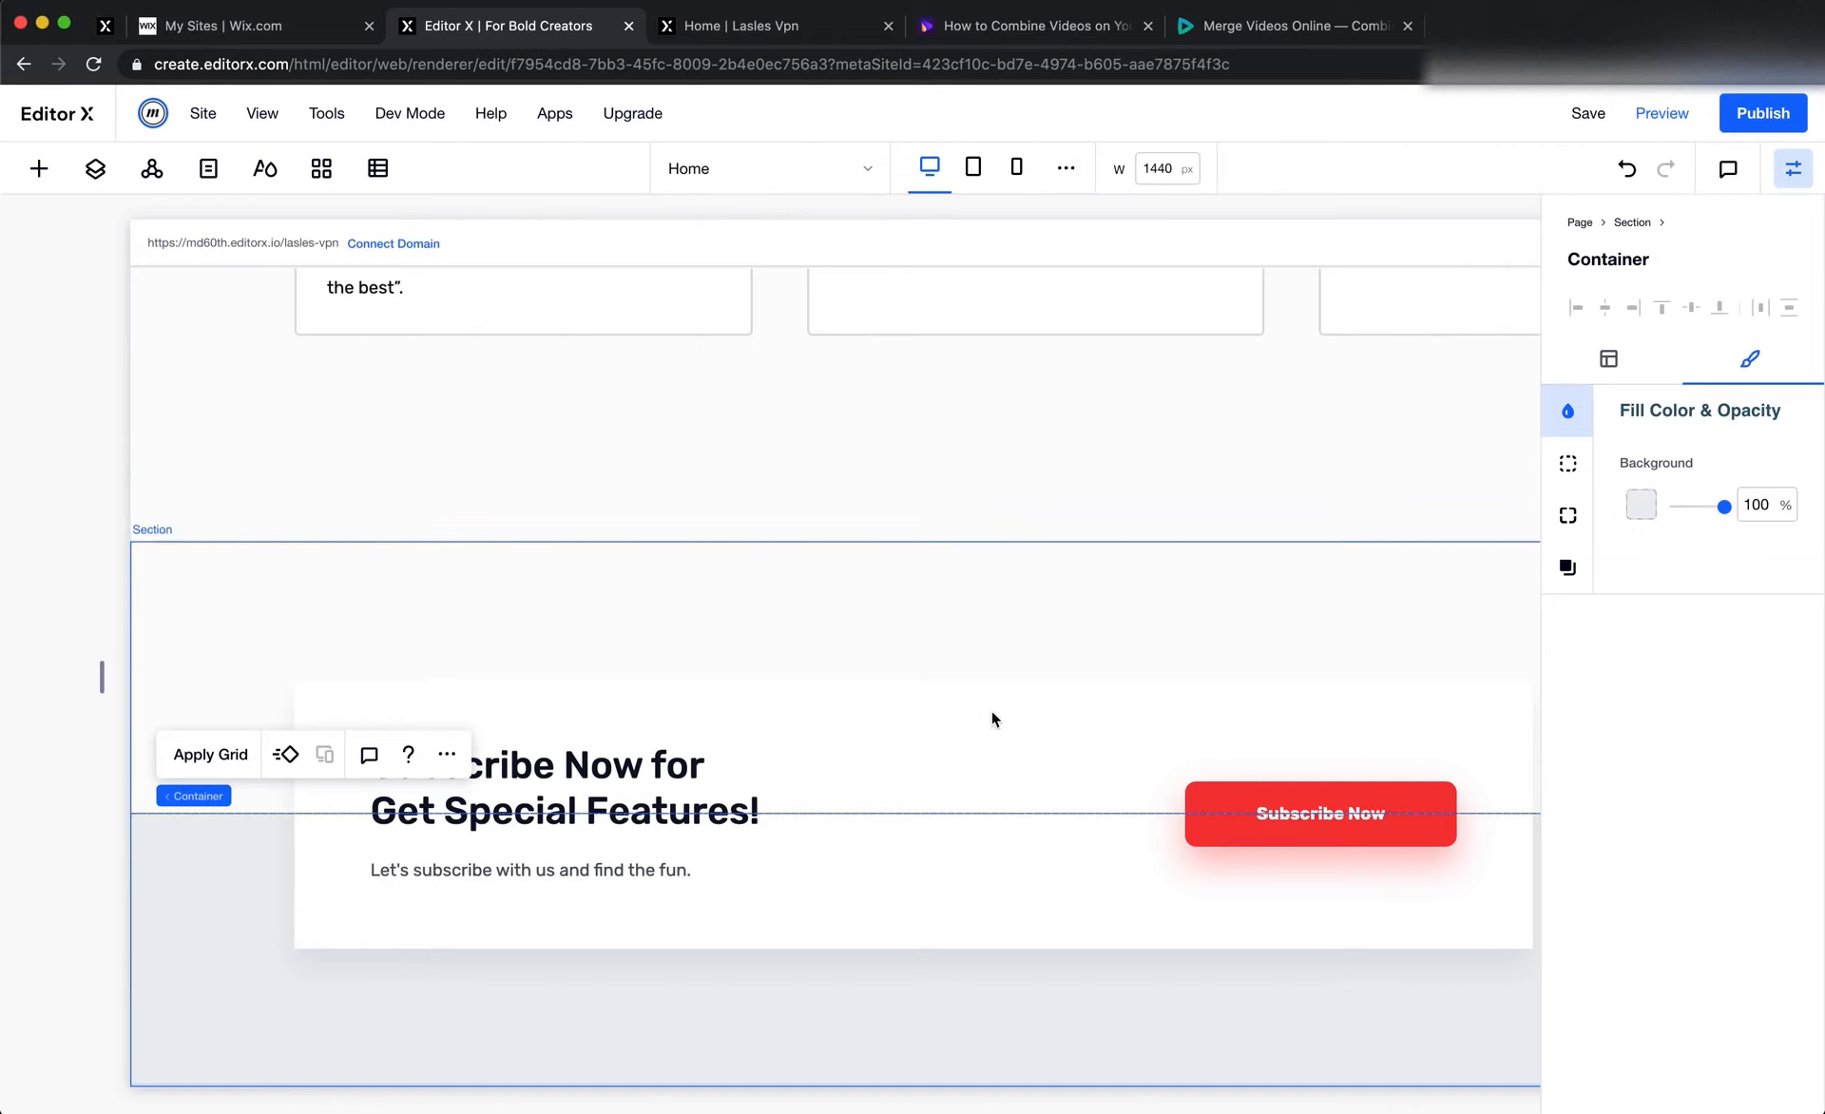
click(1067, 704)
click(1568, 515)
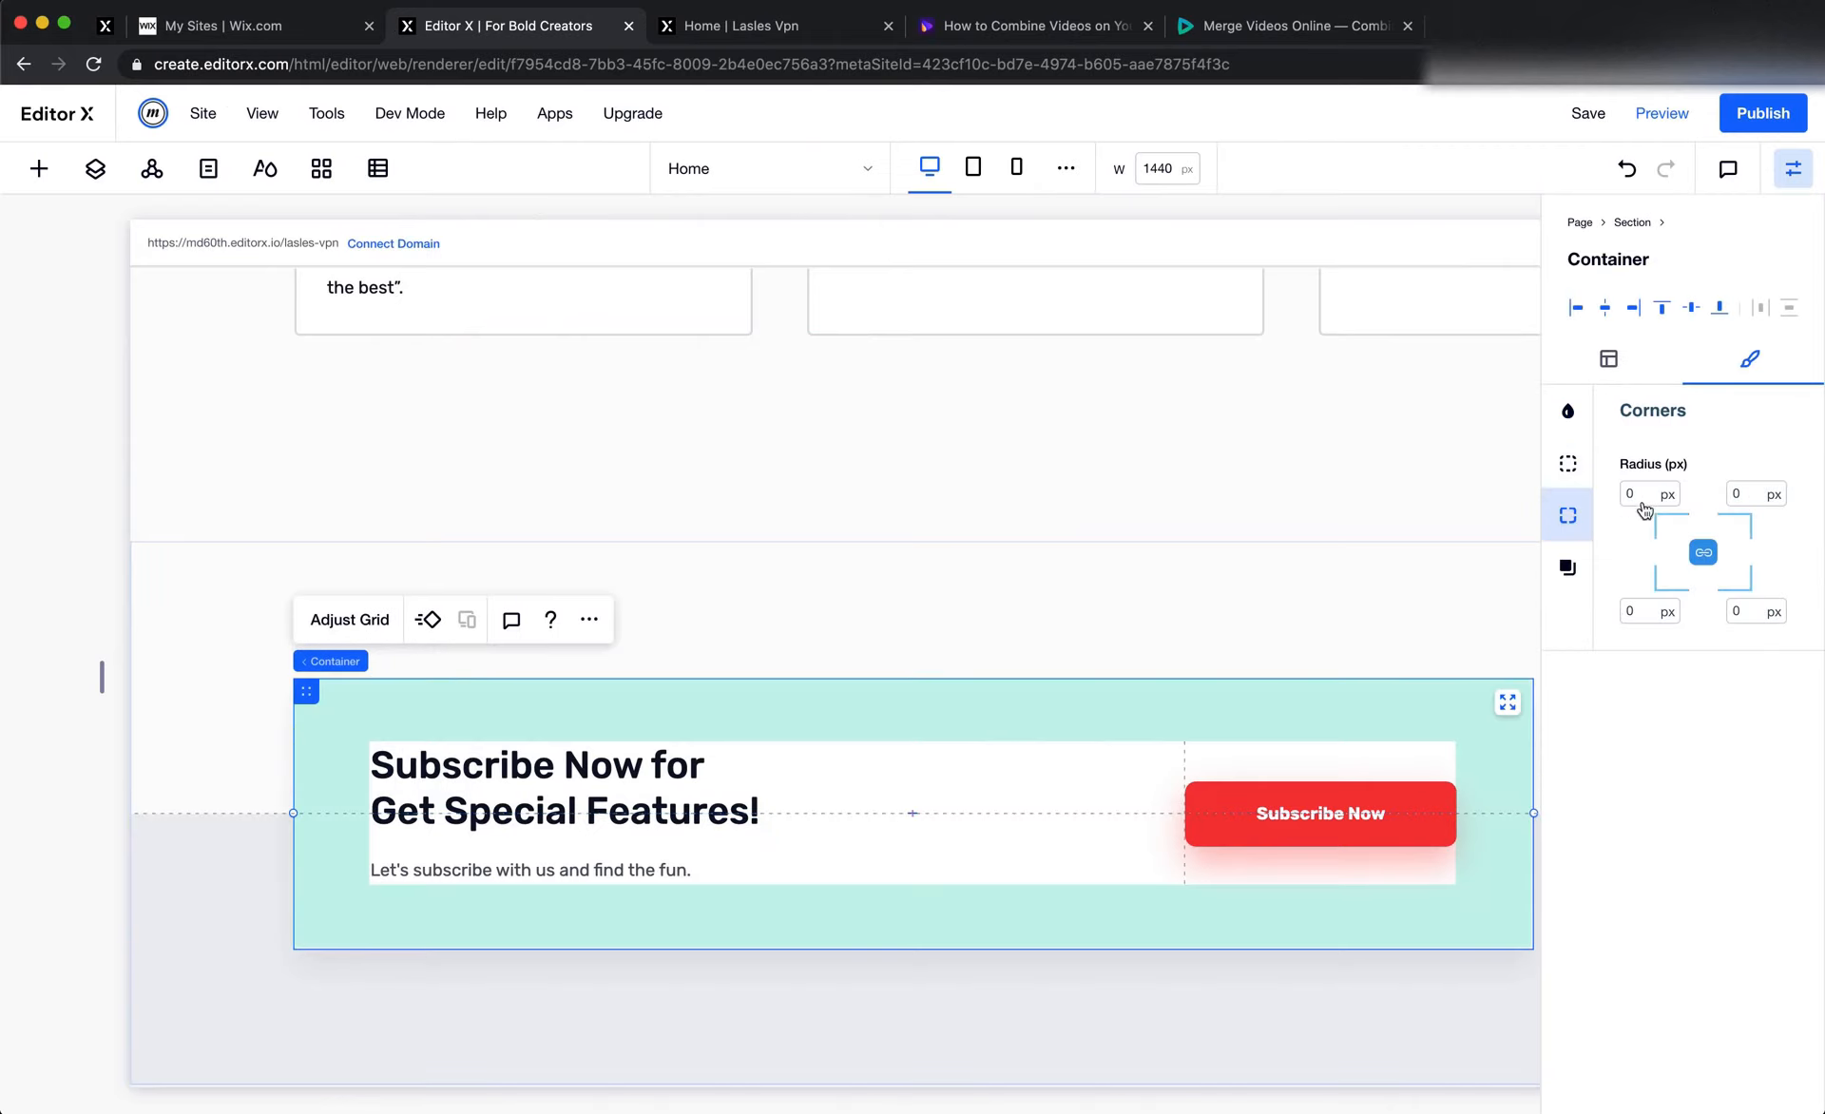
click(1640, 495)
key(Return)
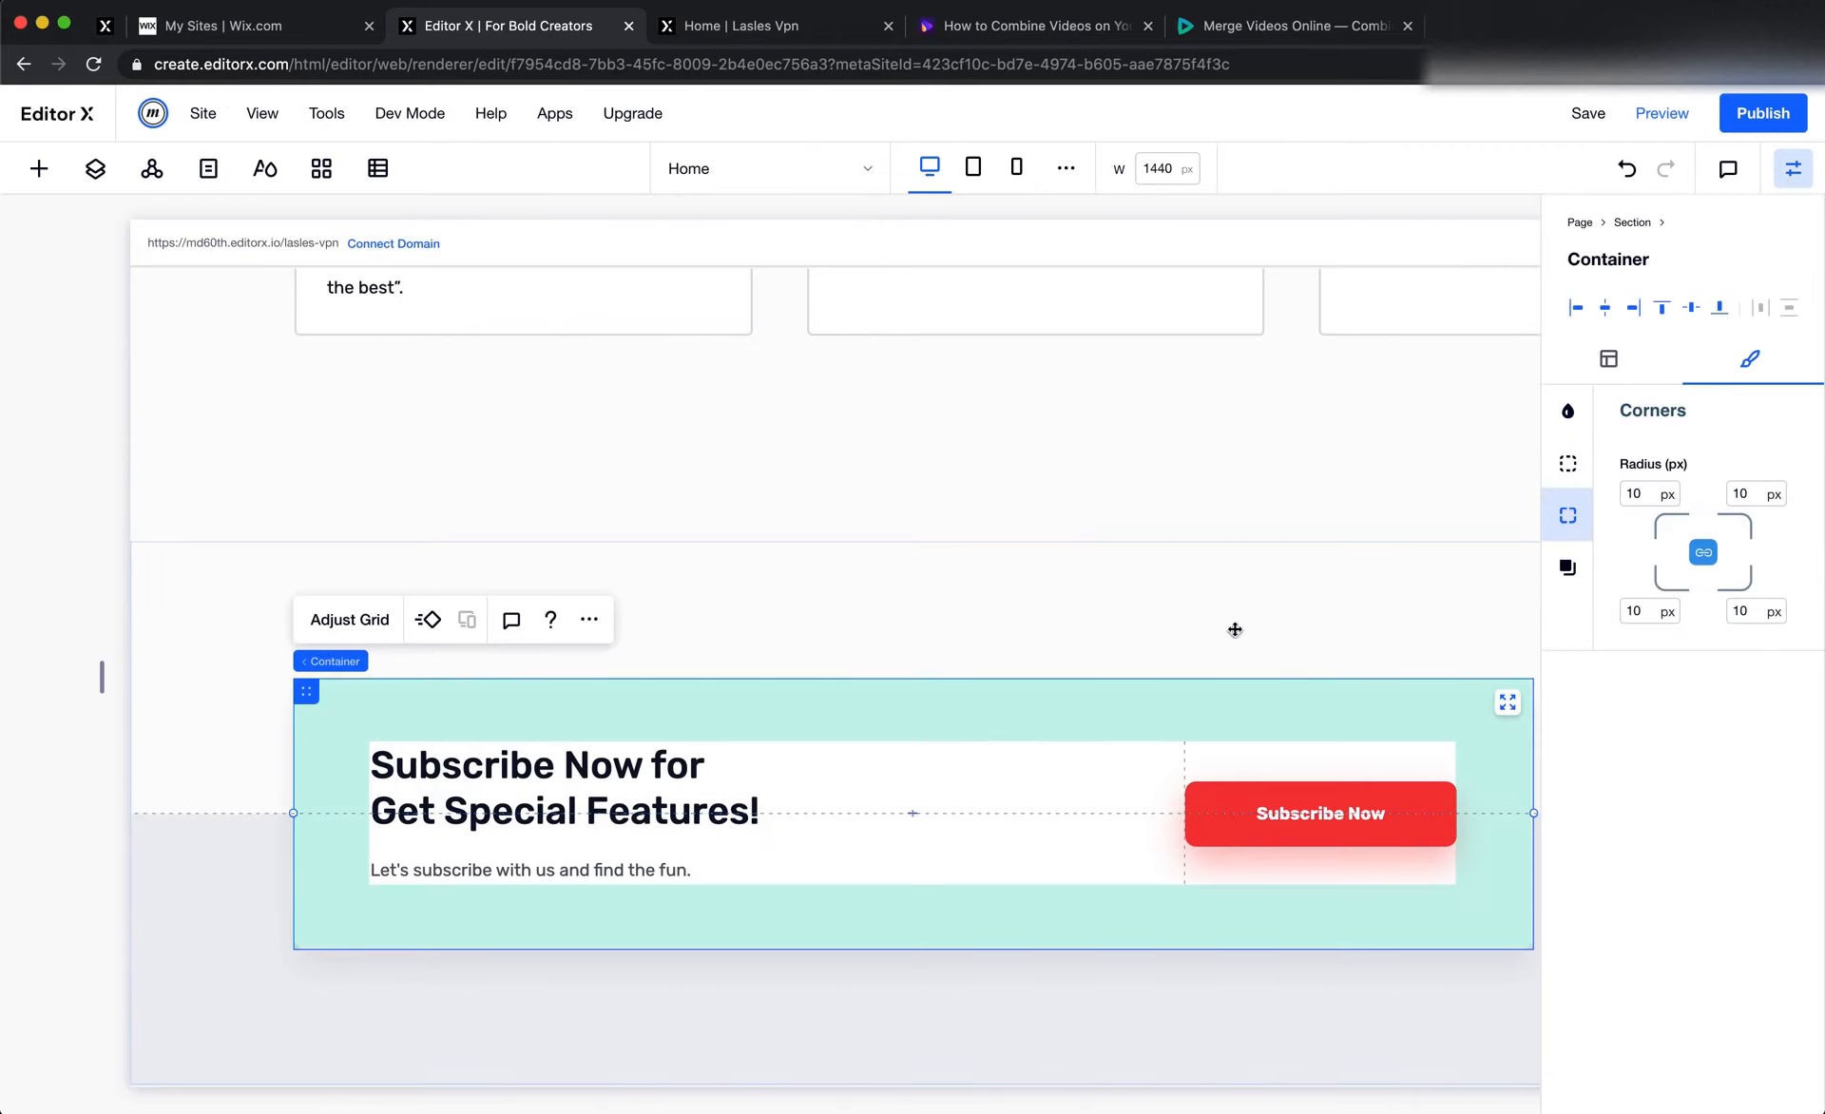
click(1271, 613)
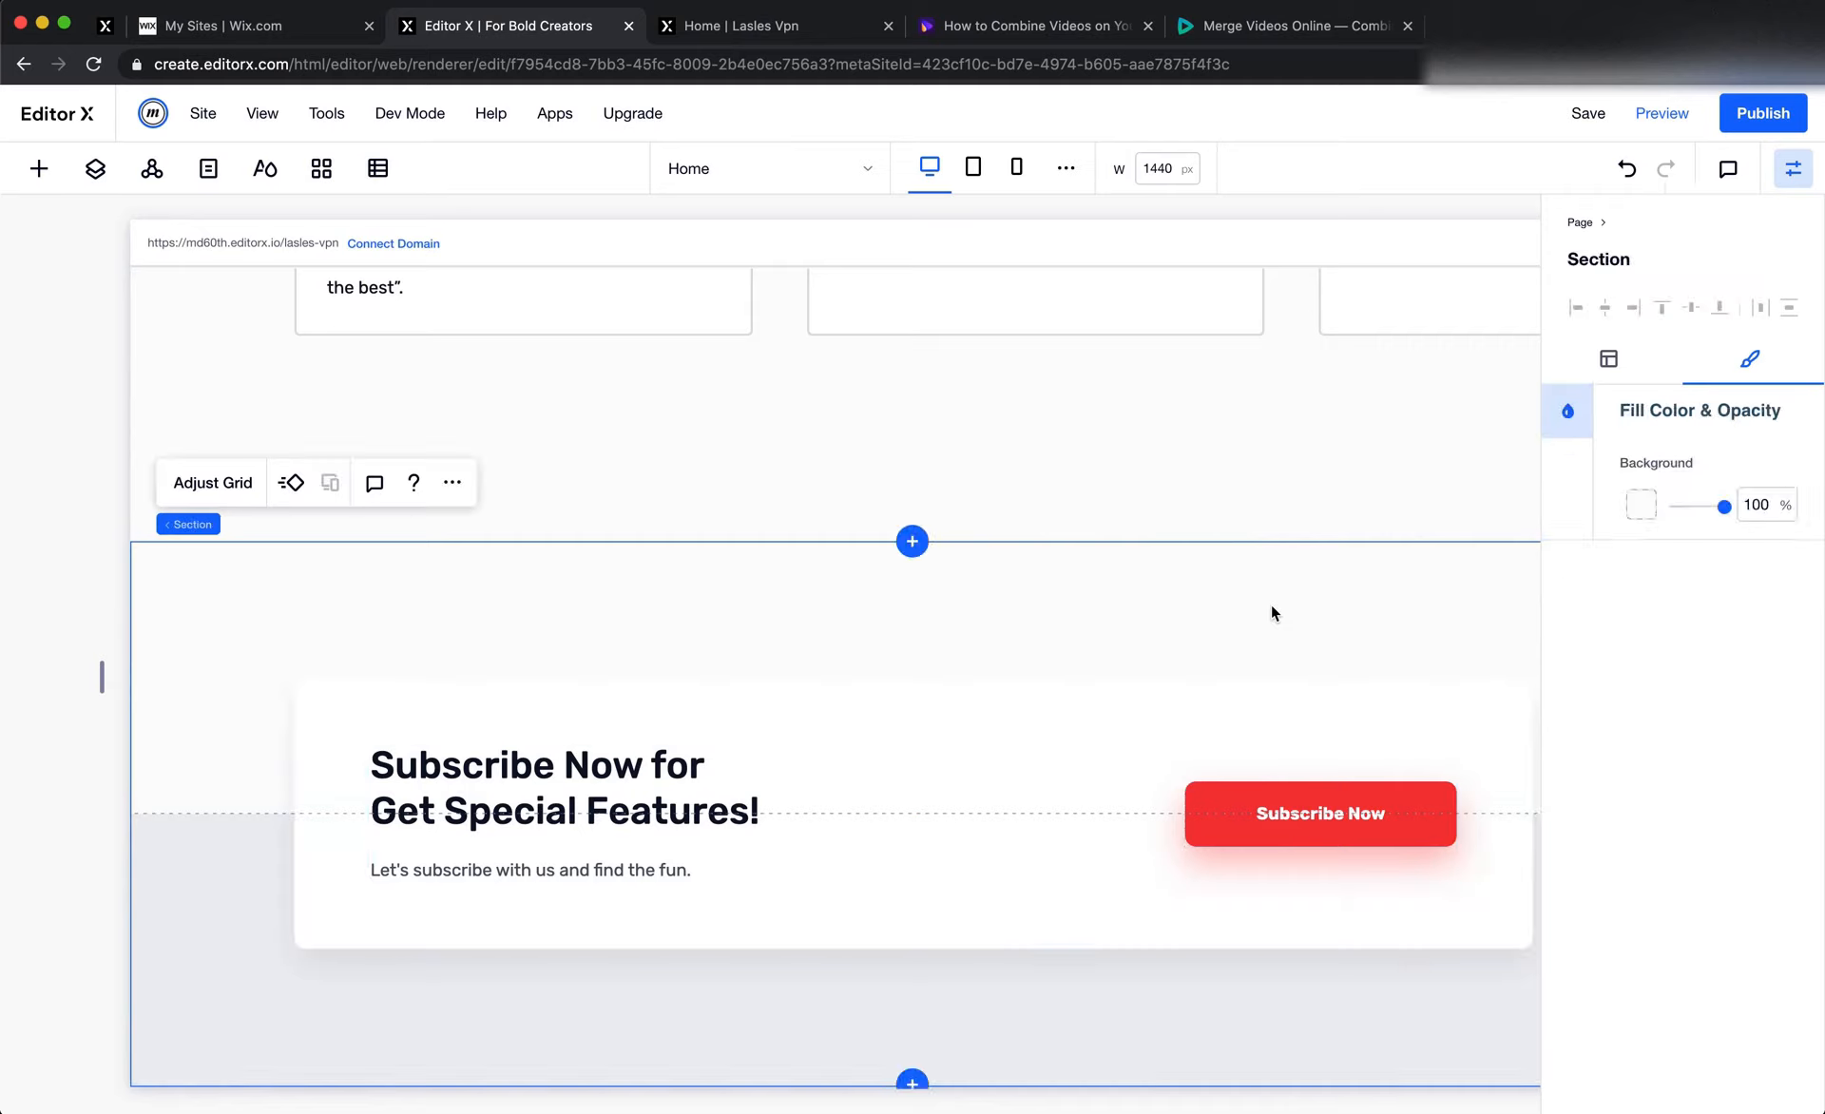
click(1179, 462)
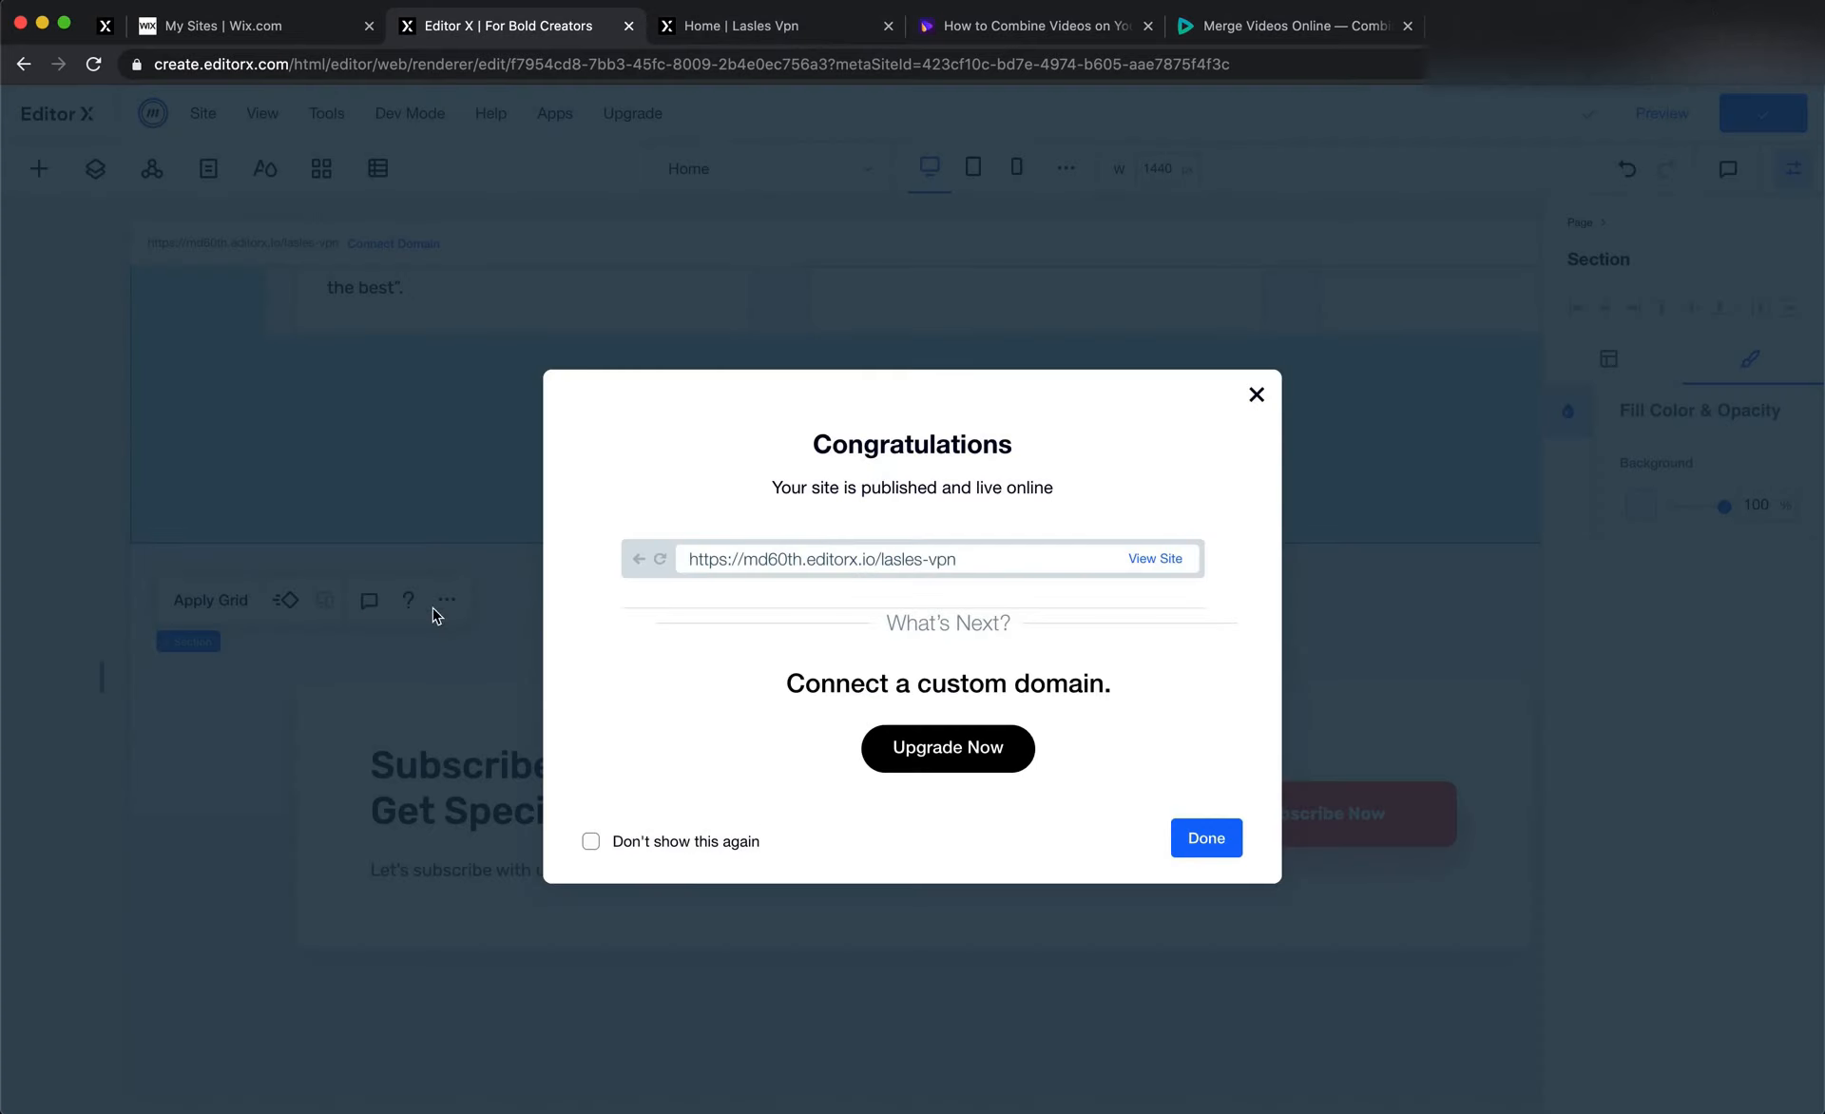
Set the border width of the container that holds the three pricing plan cards to 0
click(361, 603)
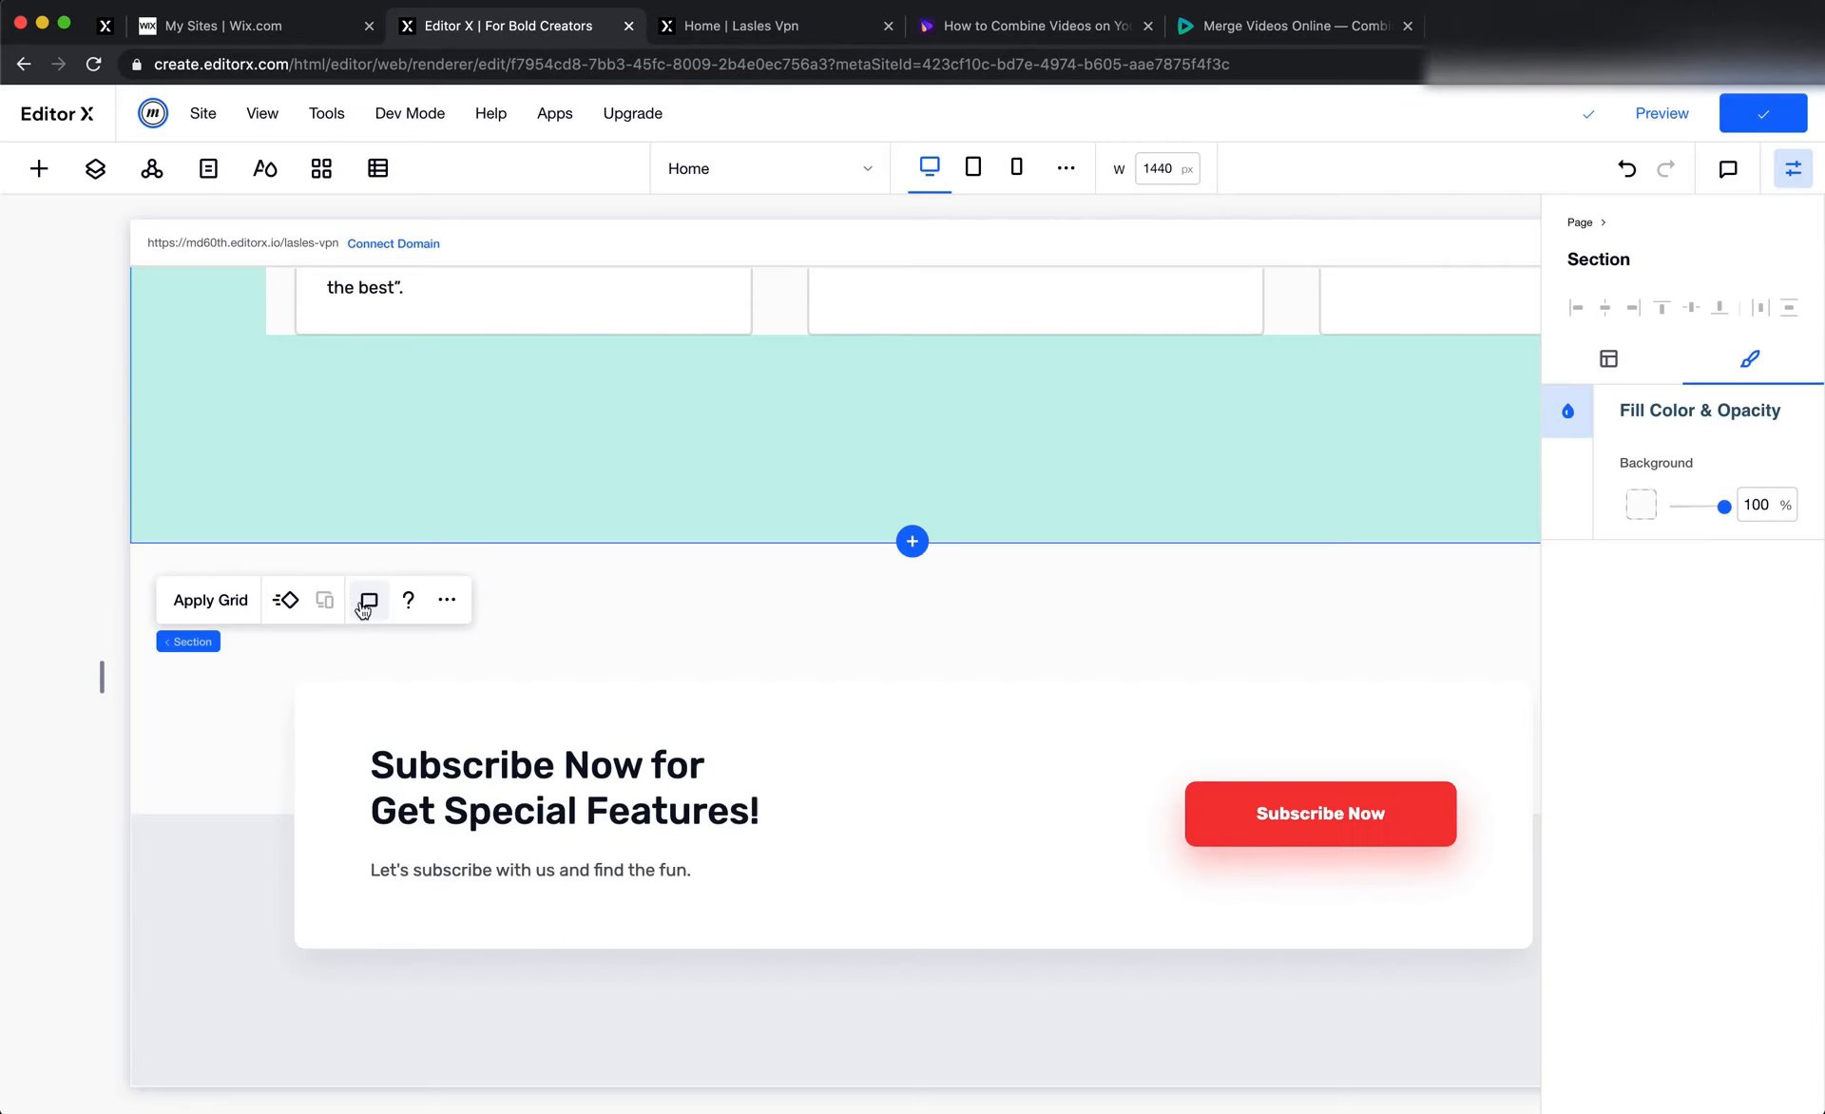
scroll(498, 608, up, 10)
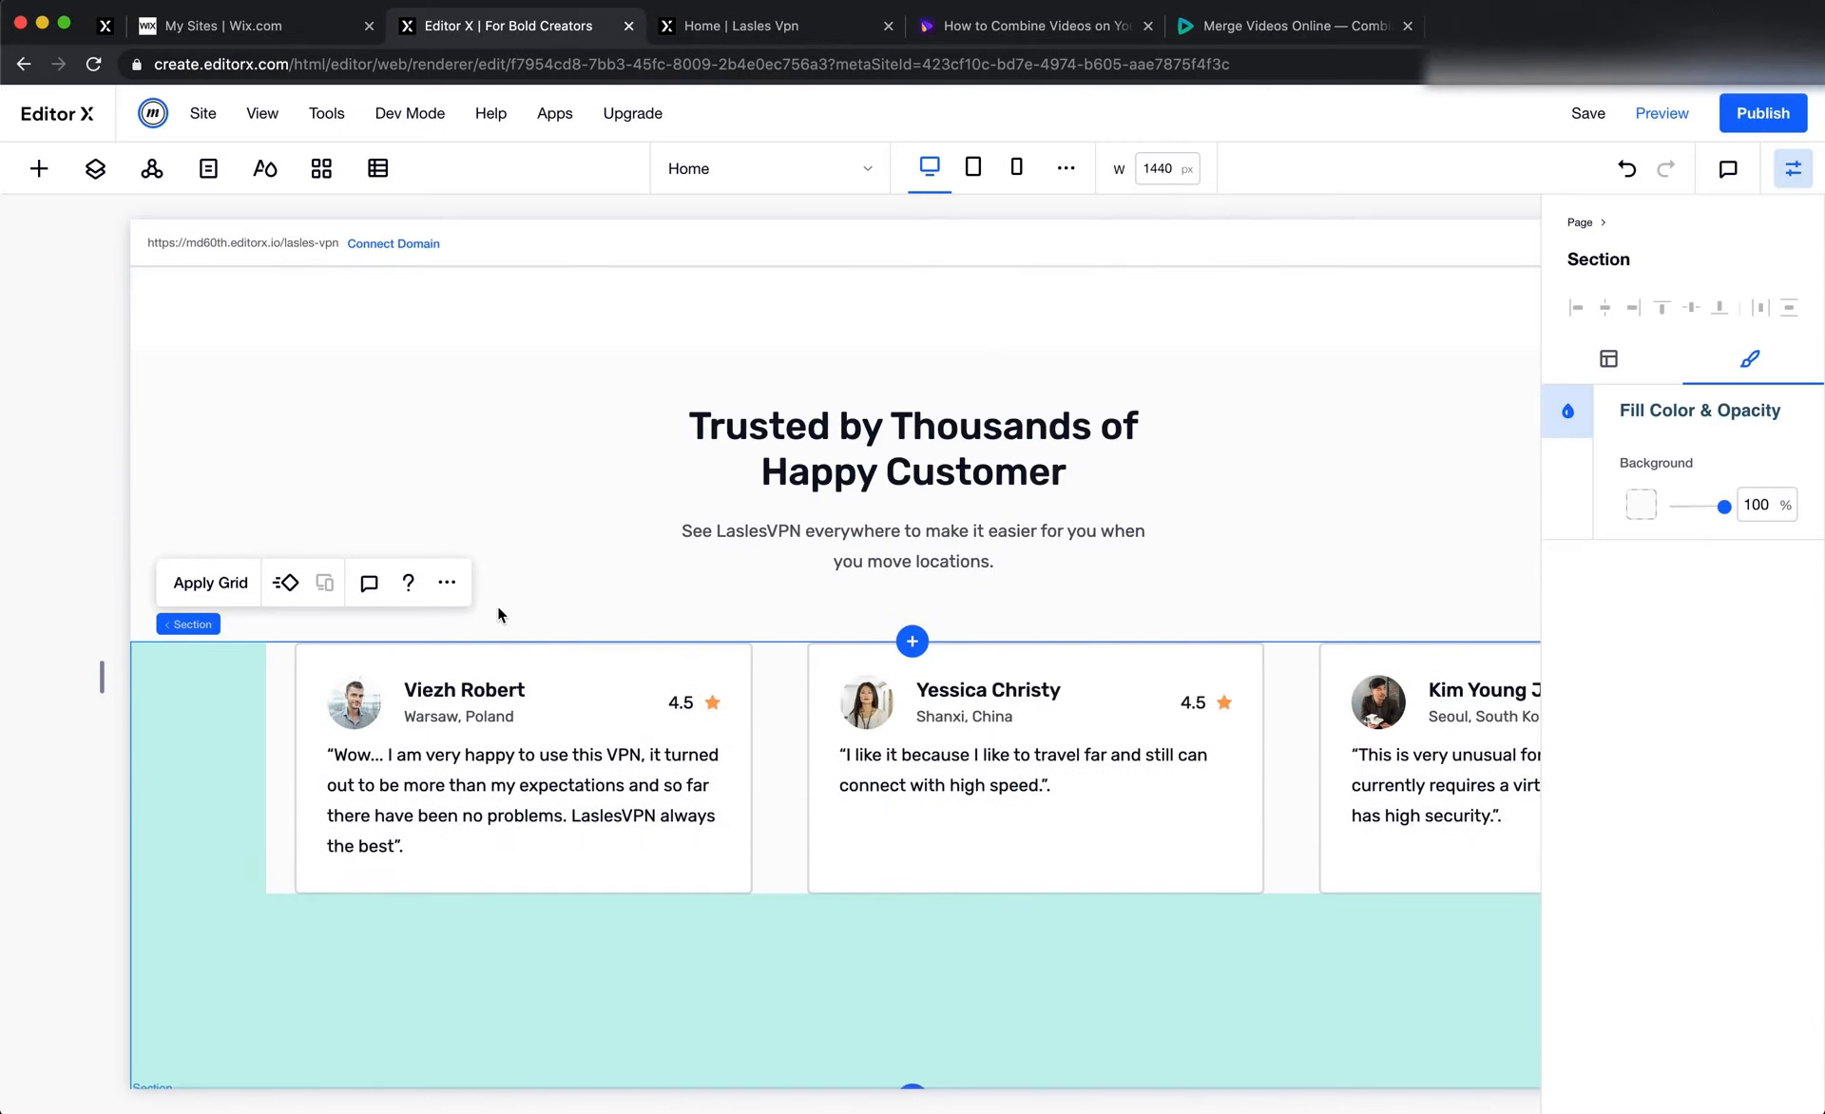
scroll(498, 606, up, 10)
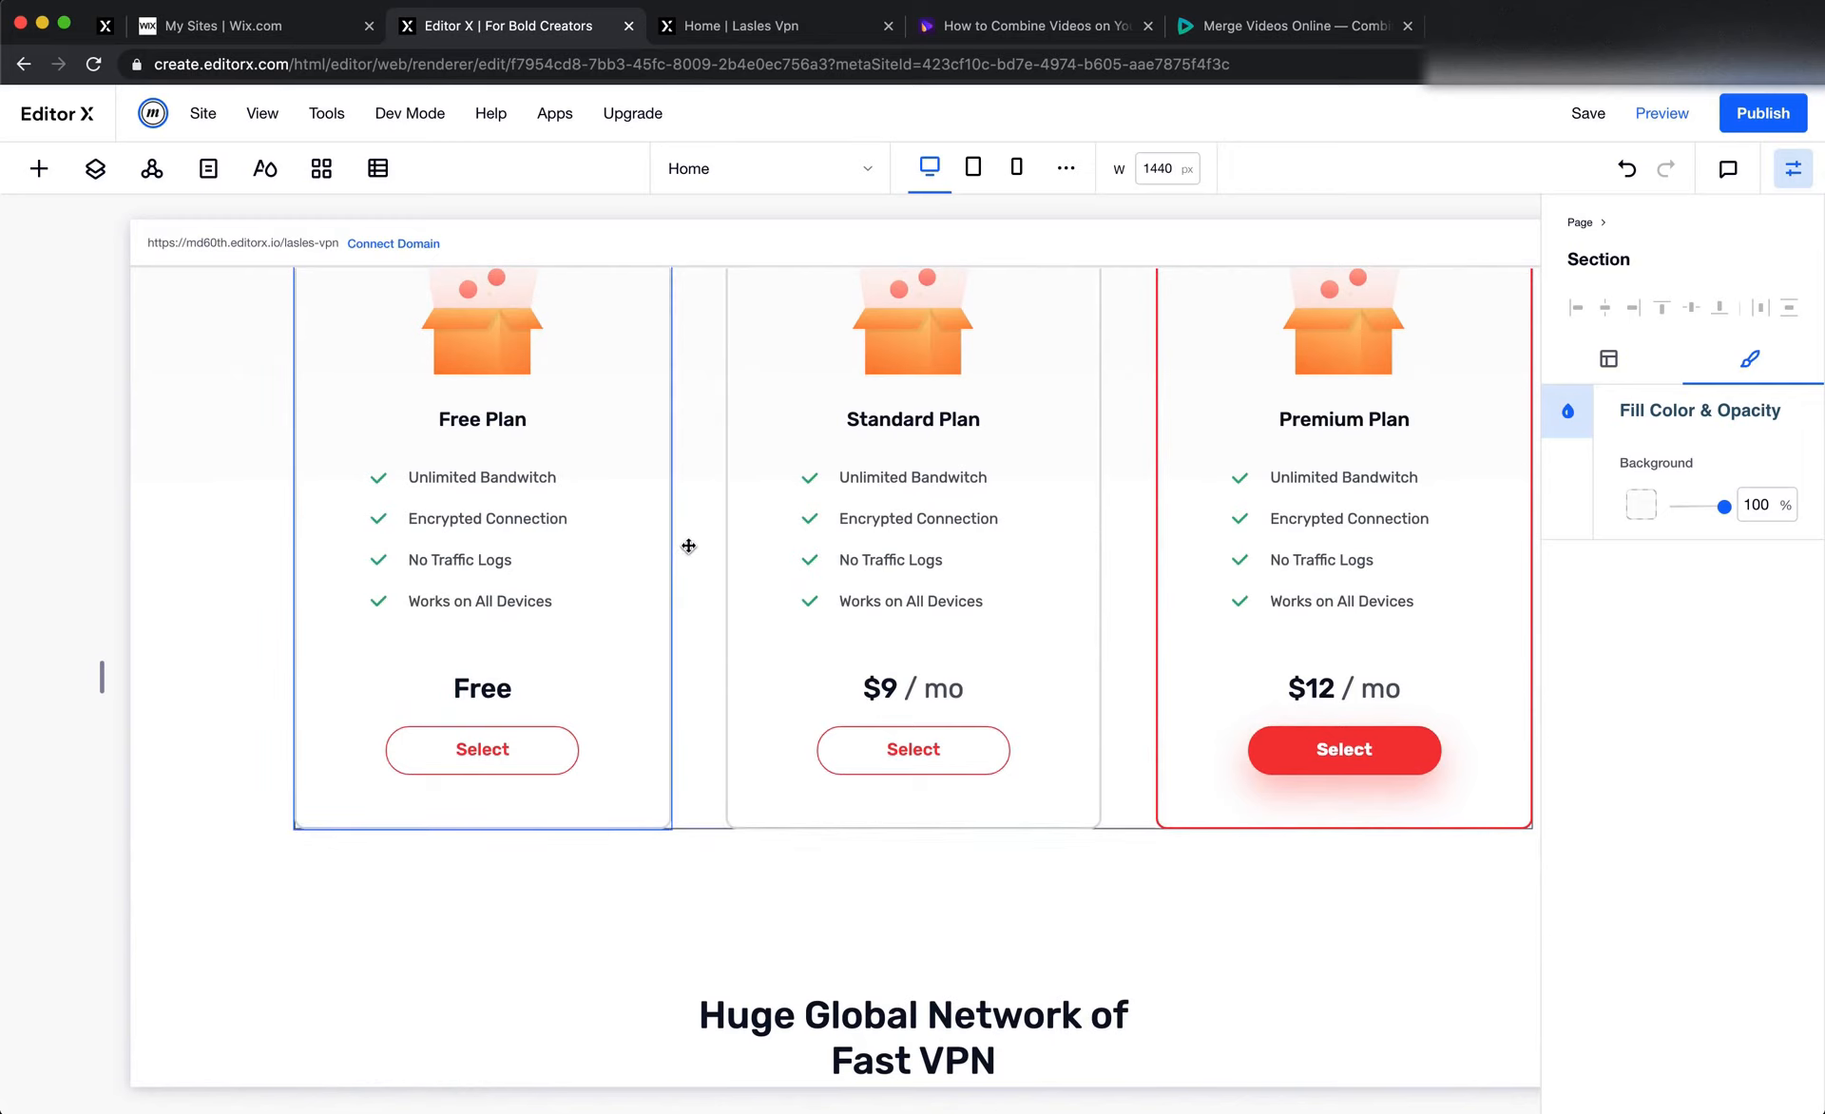
click(693, 545)
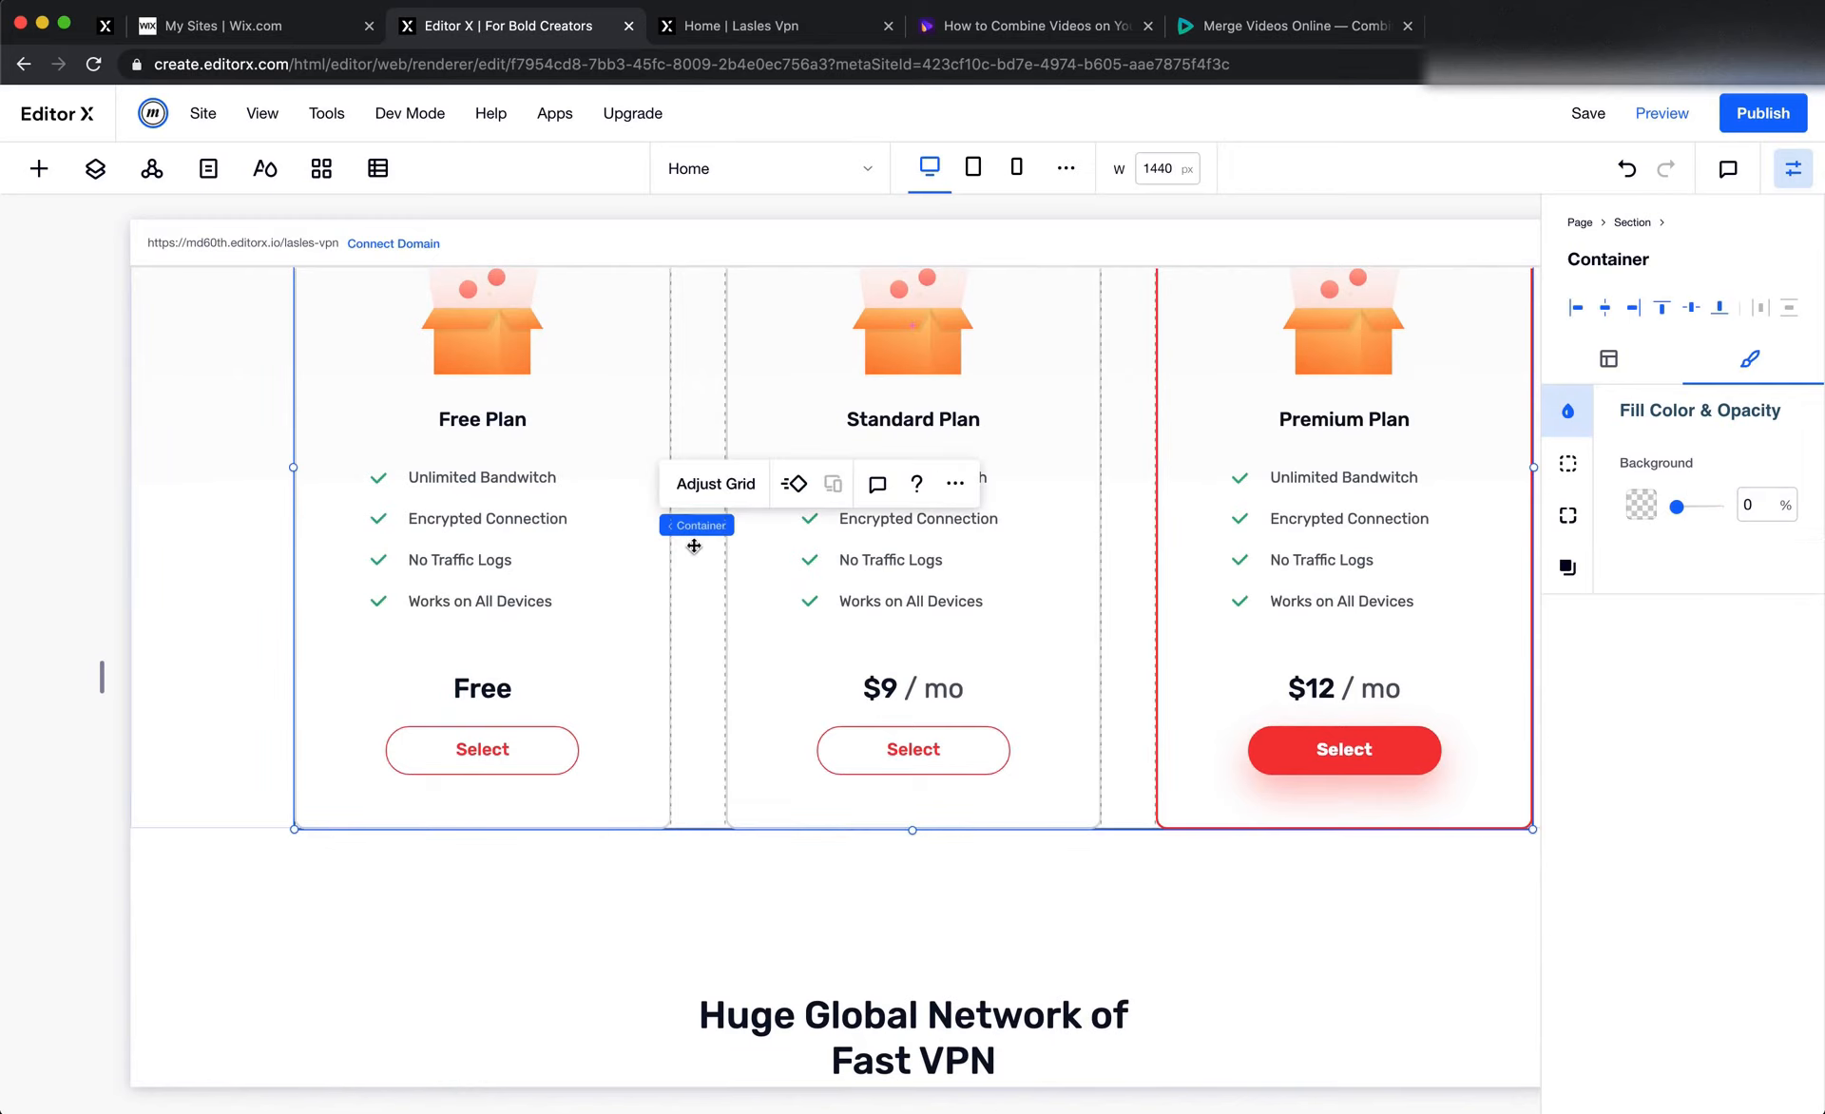
click(1567, 463)
double_click(1748, 608)
text(0)
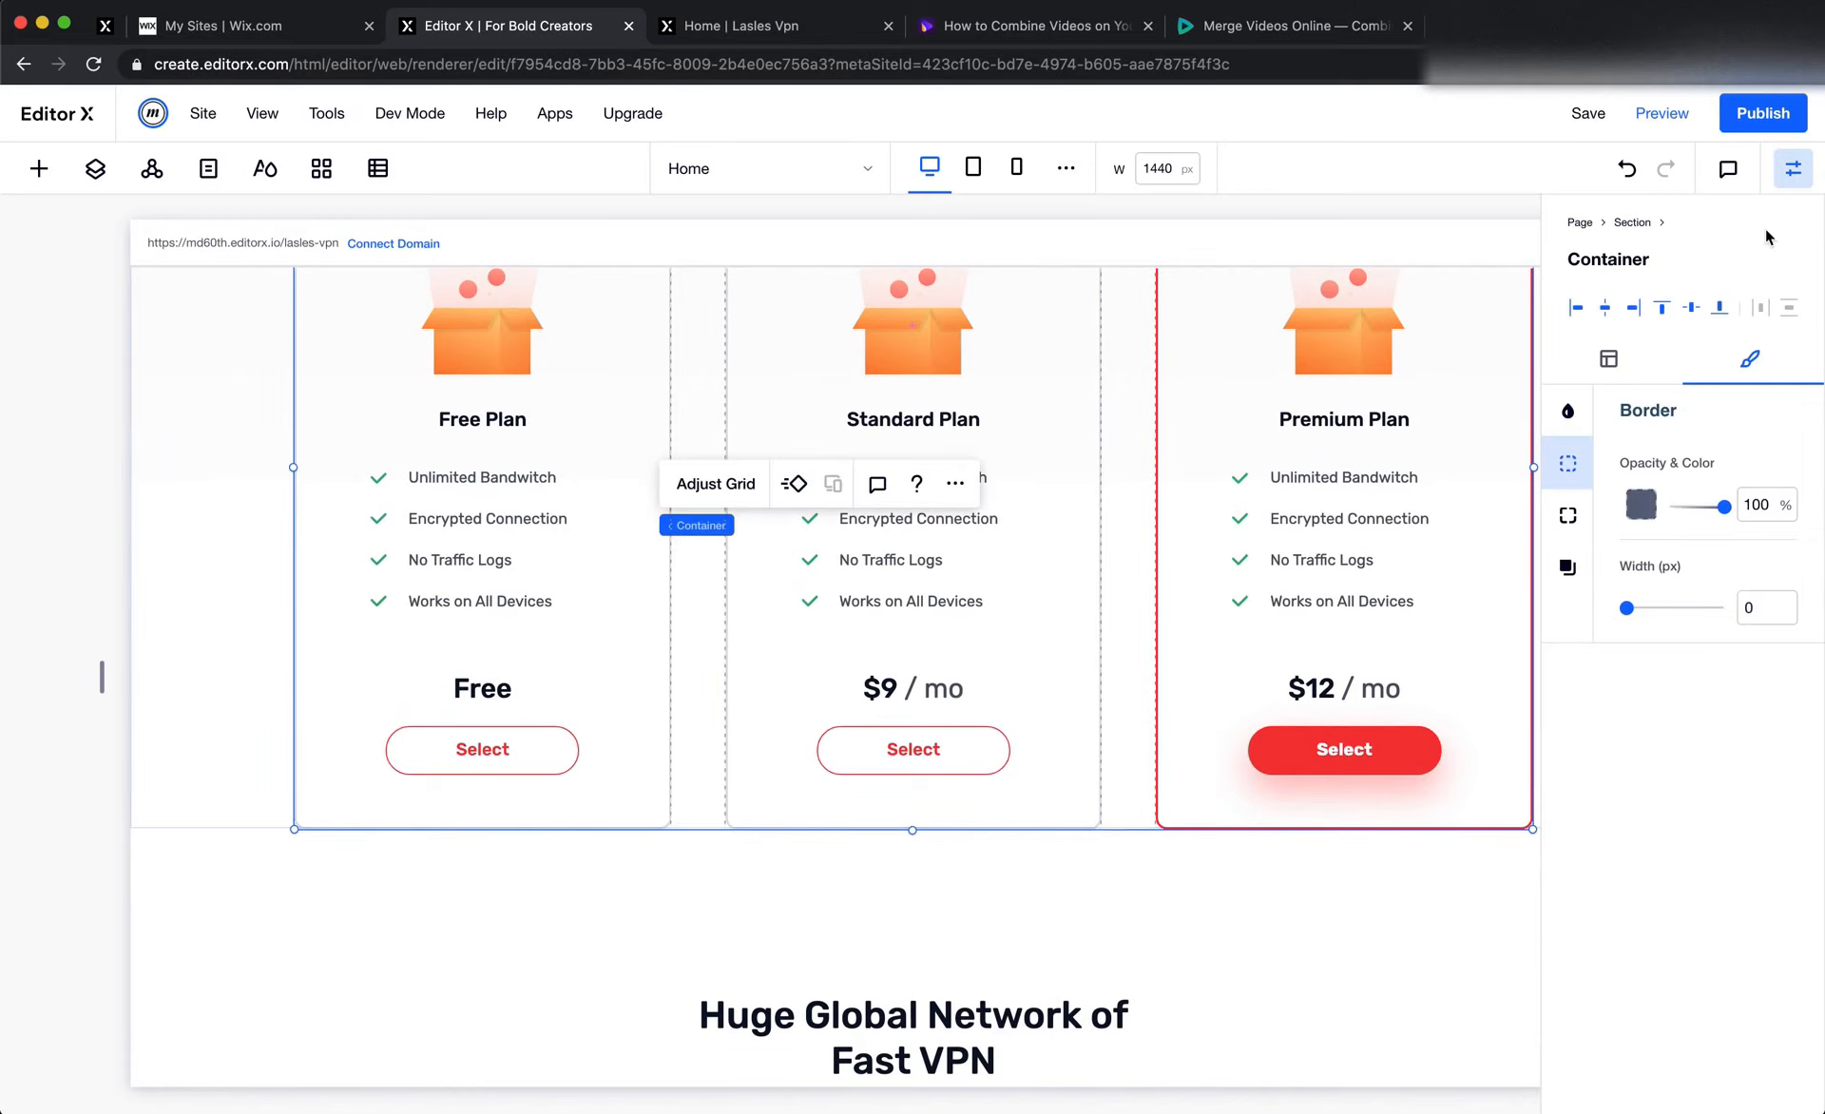
Publish the site and review the pricing, testimonial and subscribe sections on the reloaded live page
click(1760, 122)
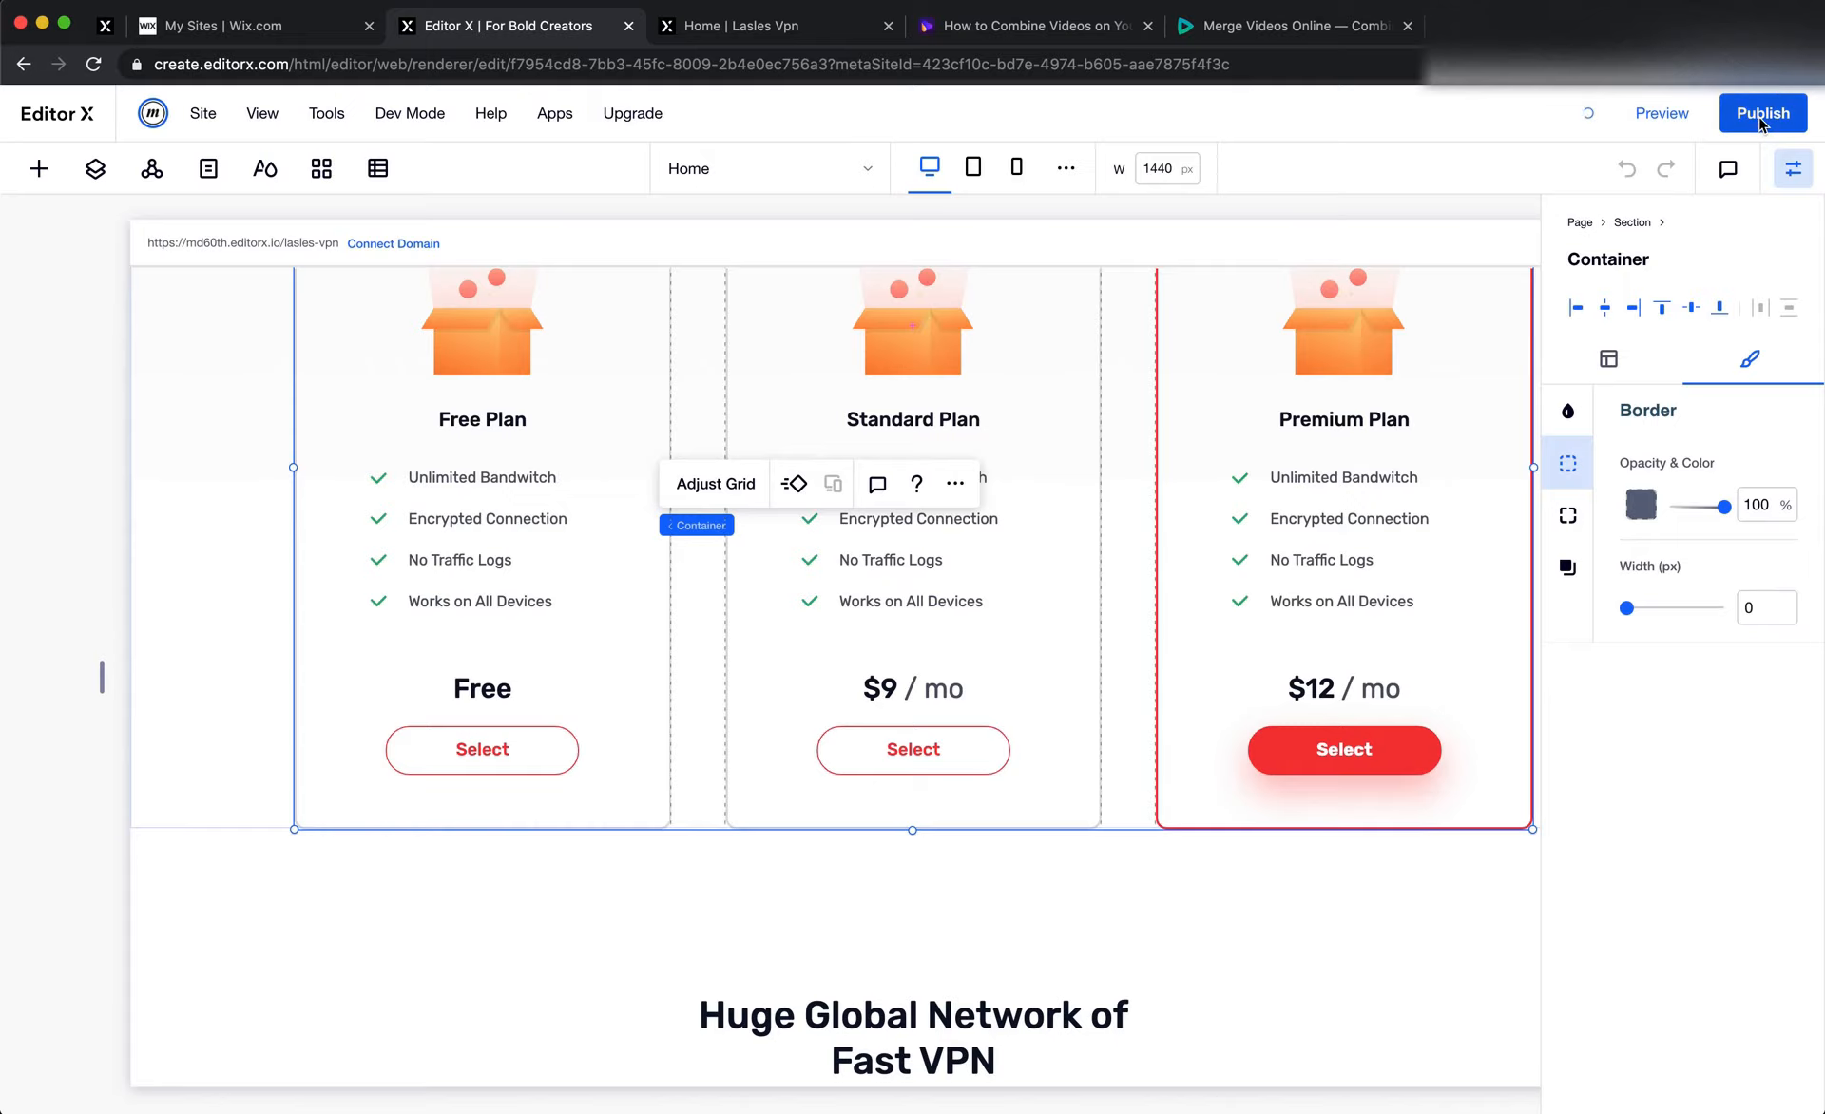
click(751, 44)
click(92, 64)
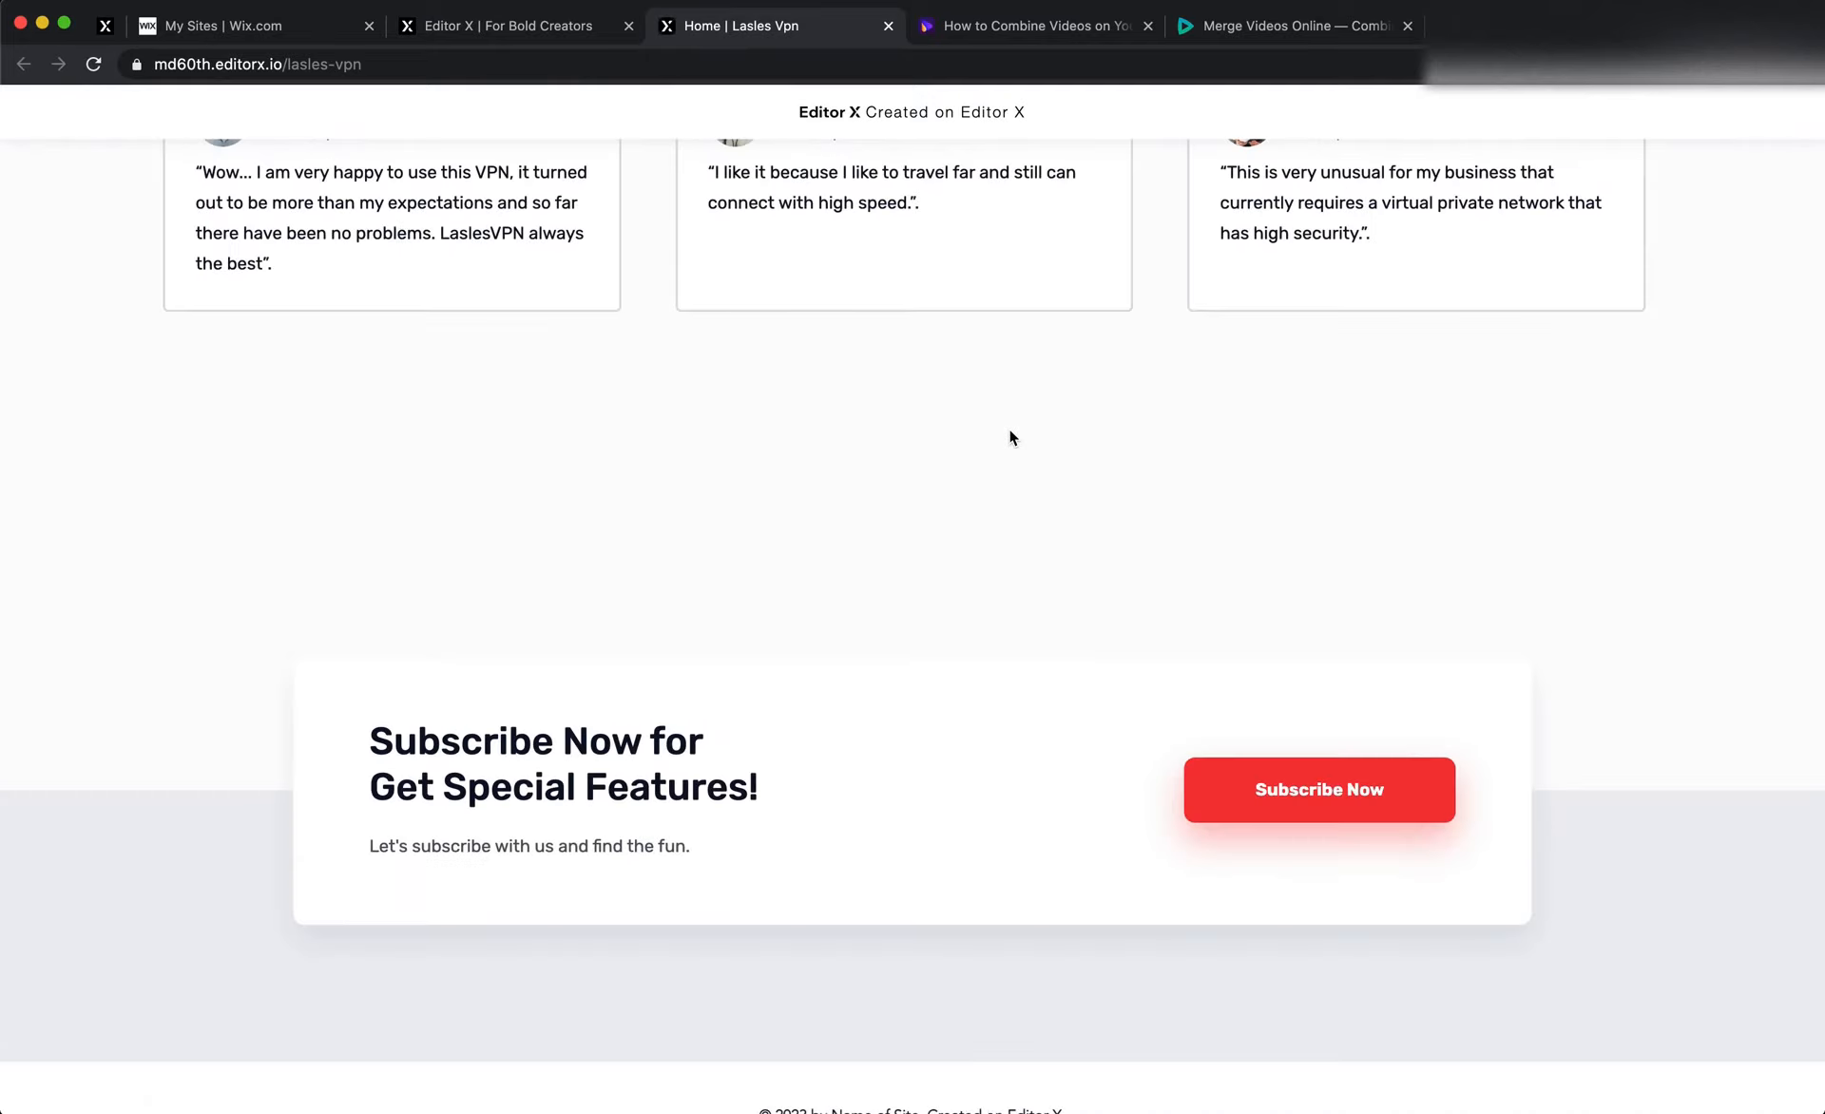
scroll(1010, 432, up, 15)
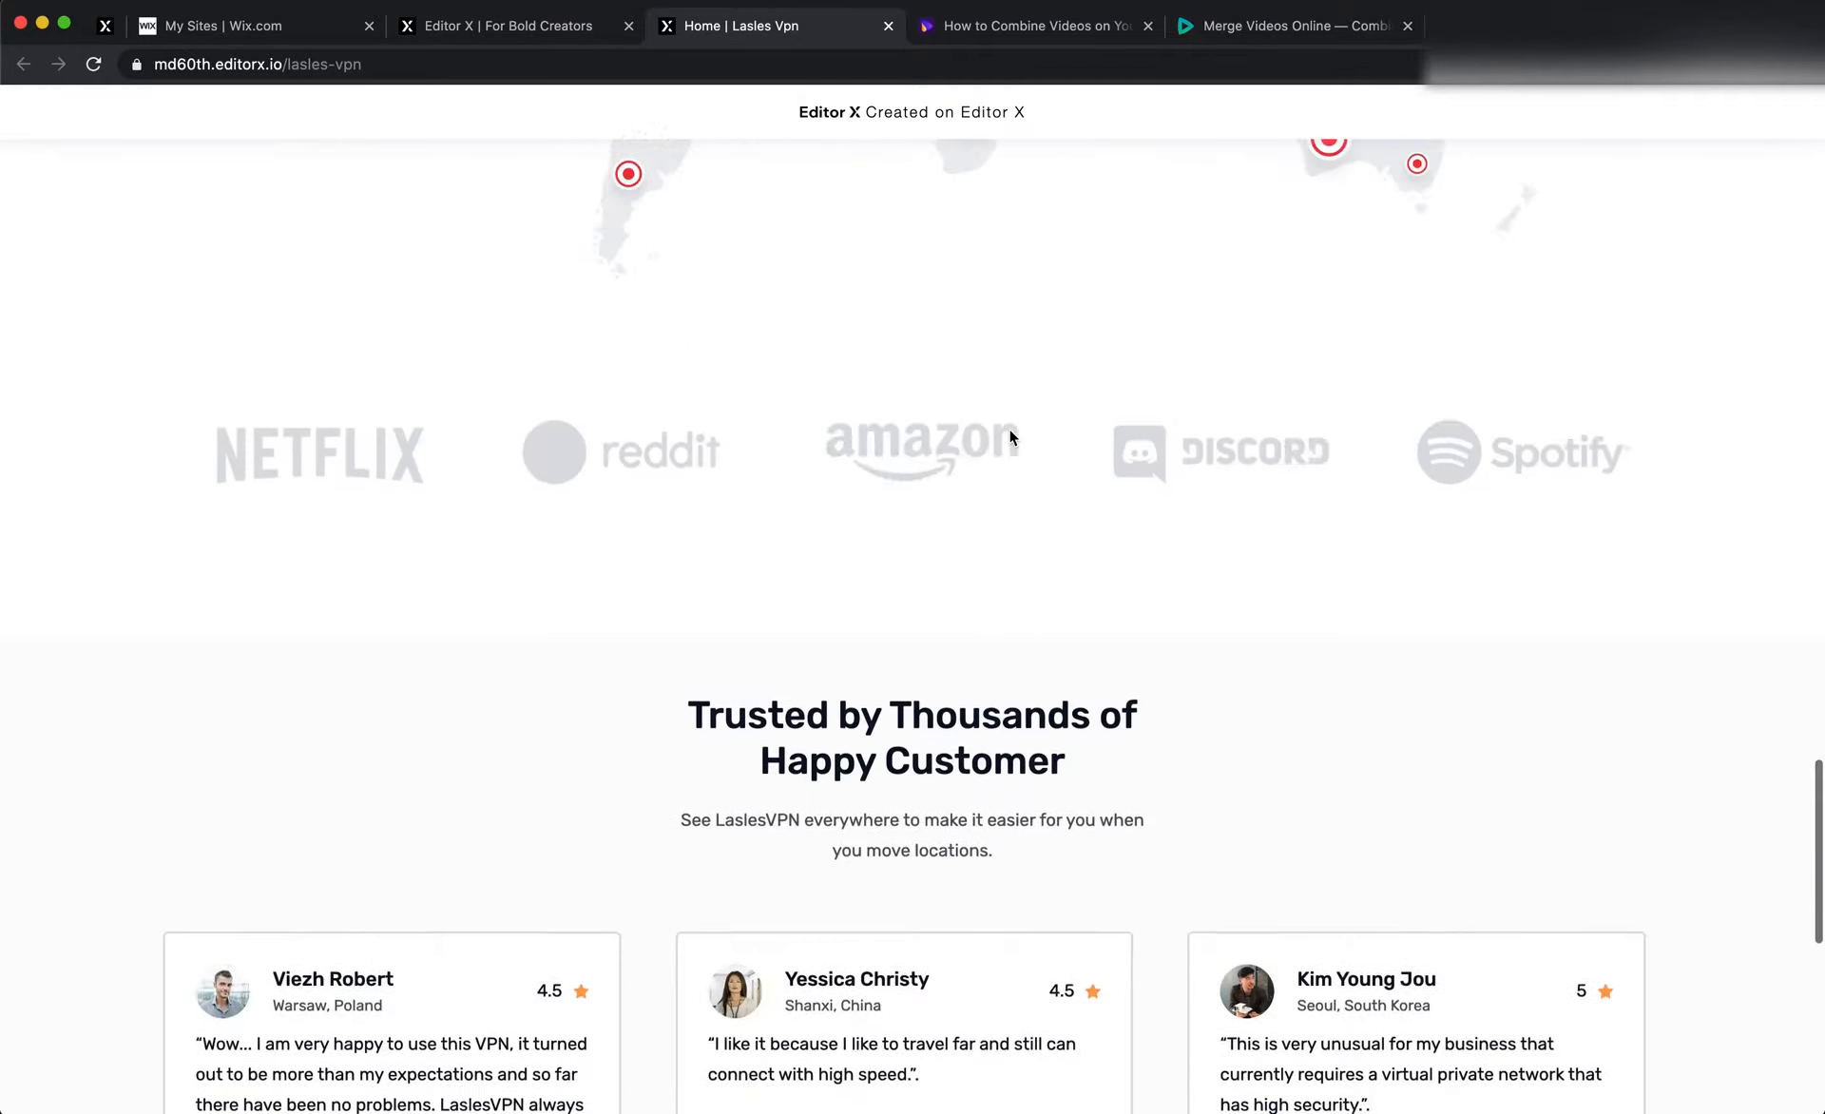
scroll(1009, 437, up, 13)
scroll(1009, 437, down, 9)
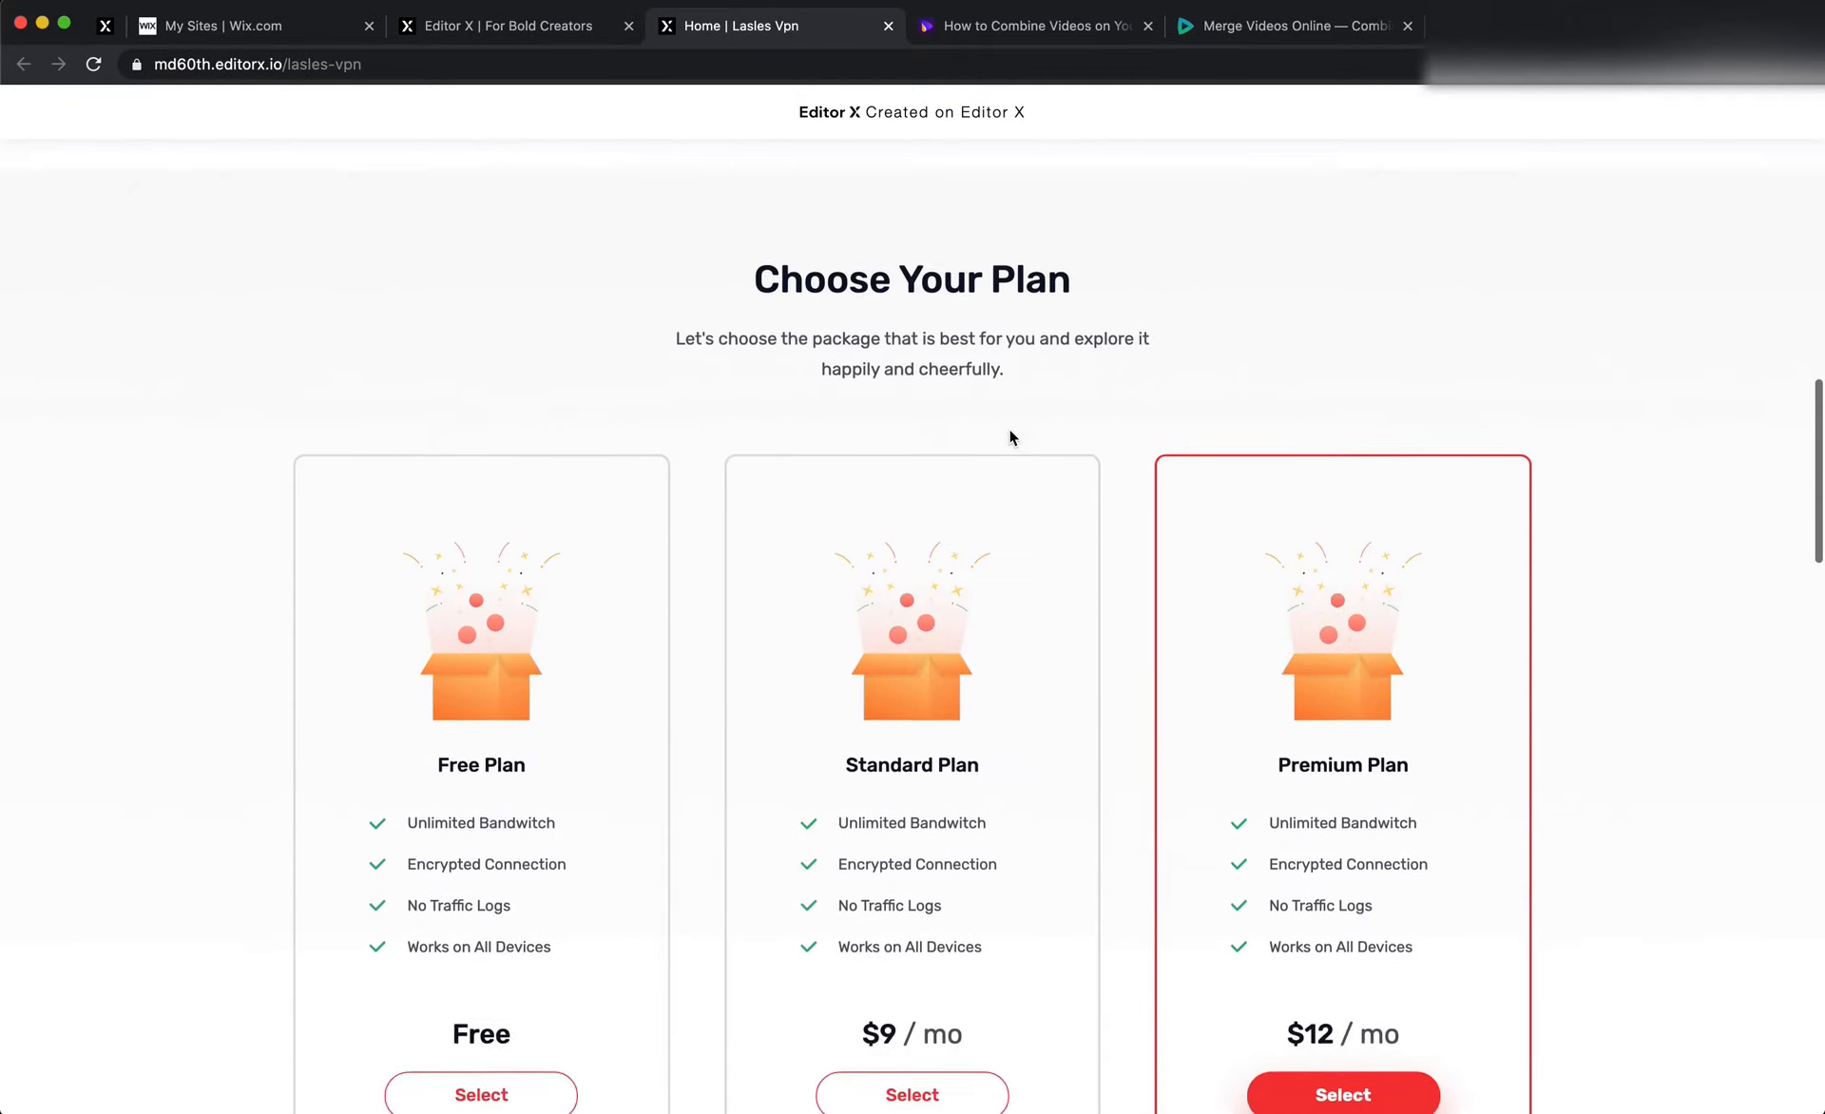
scroll(1009, 437, down, 18)
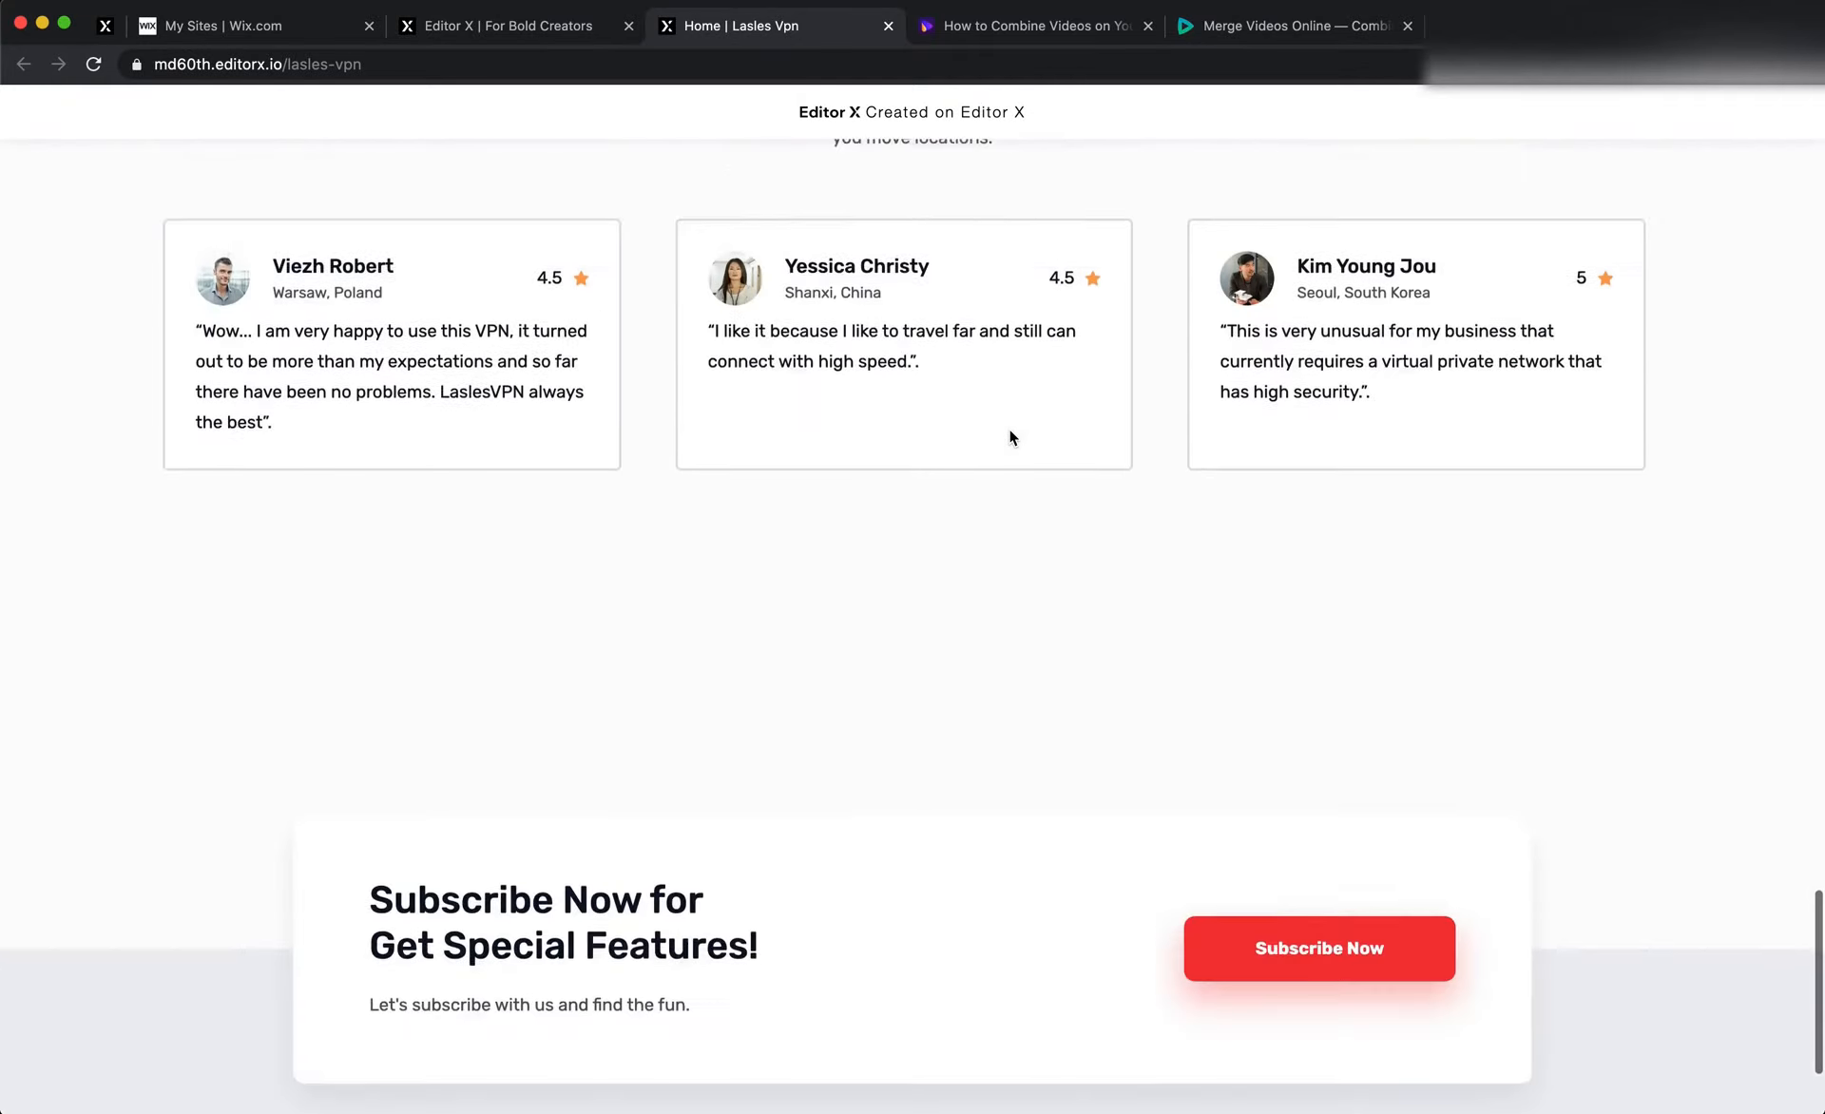
Back in the editor, set the footer's minimum height to 500 px
click(481, 28)
click(533, 589)
scroll(533, 589, down, 18)
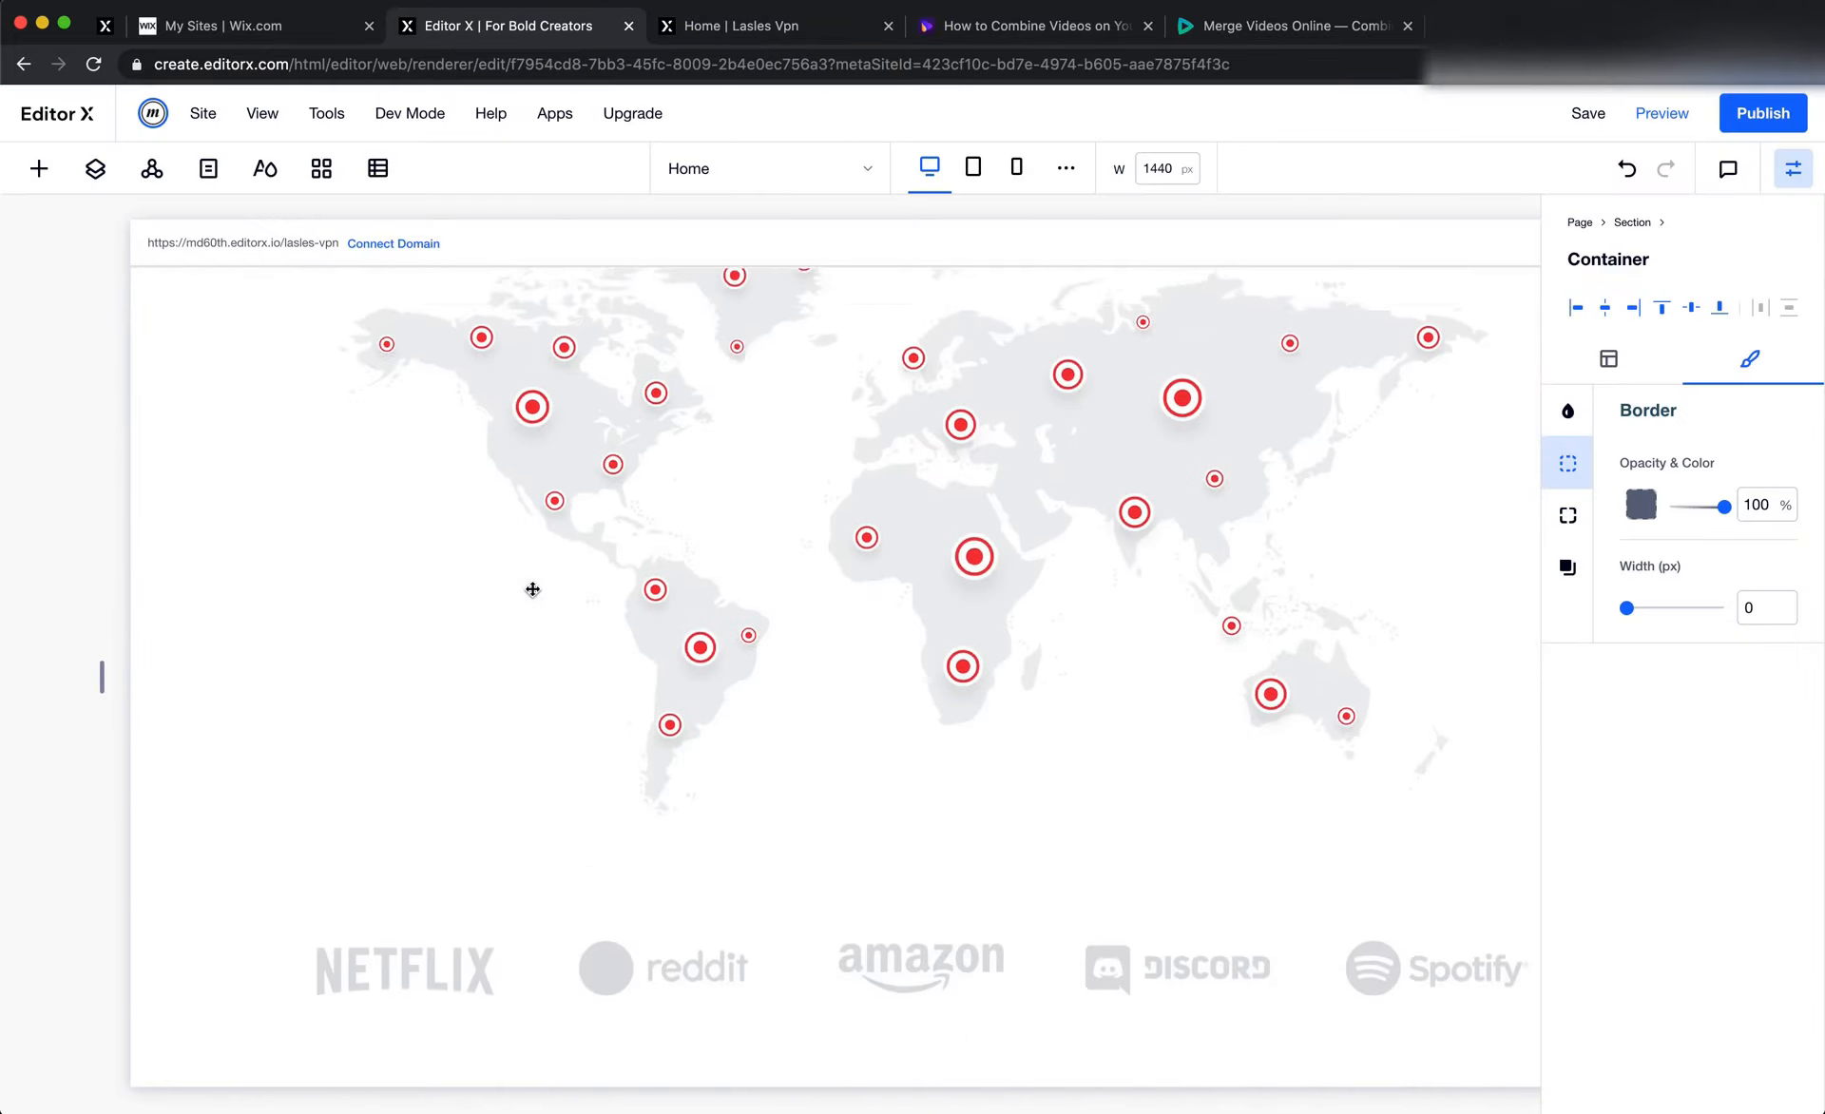
click(623, 923)
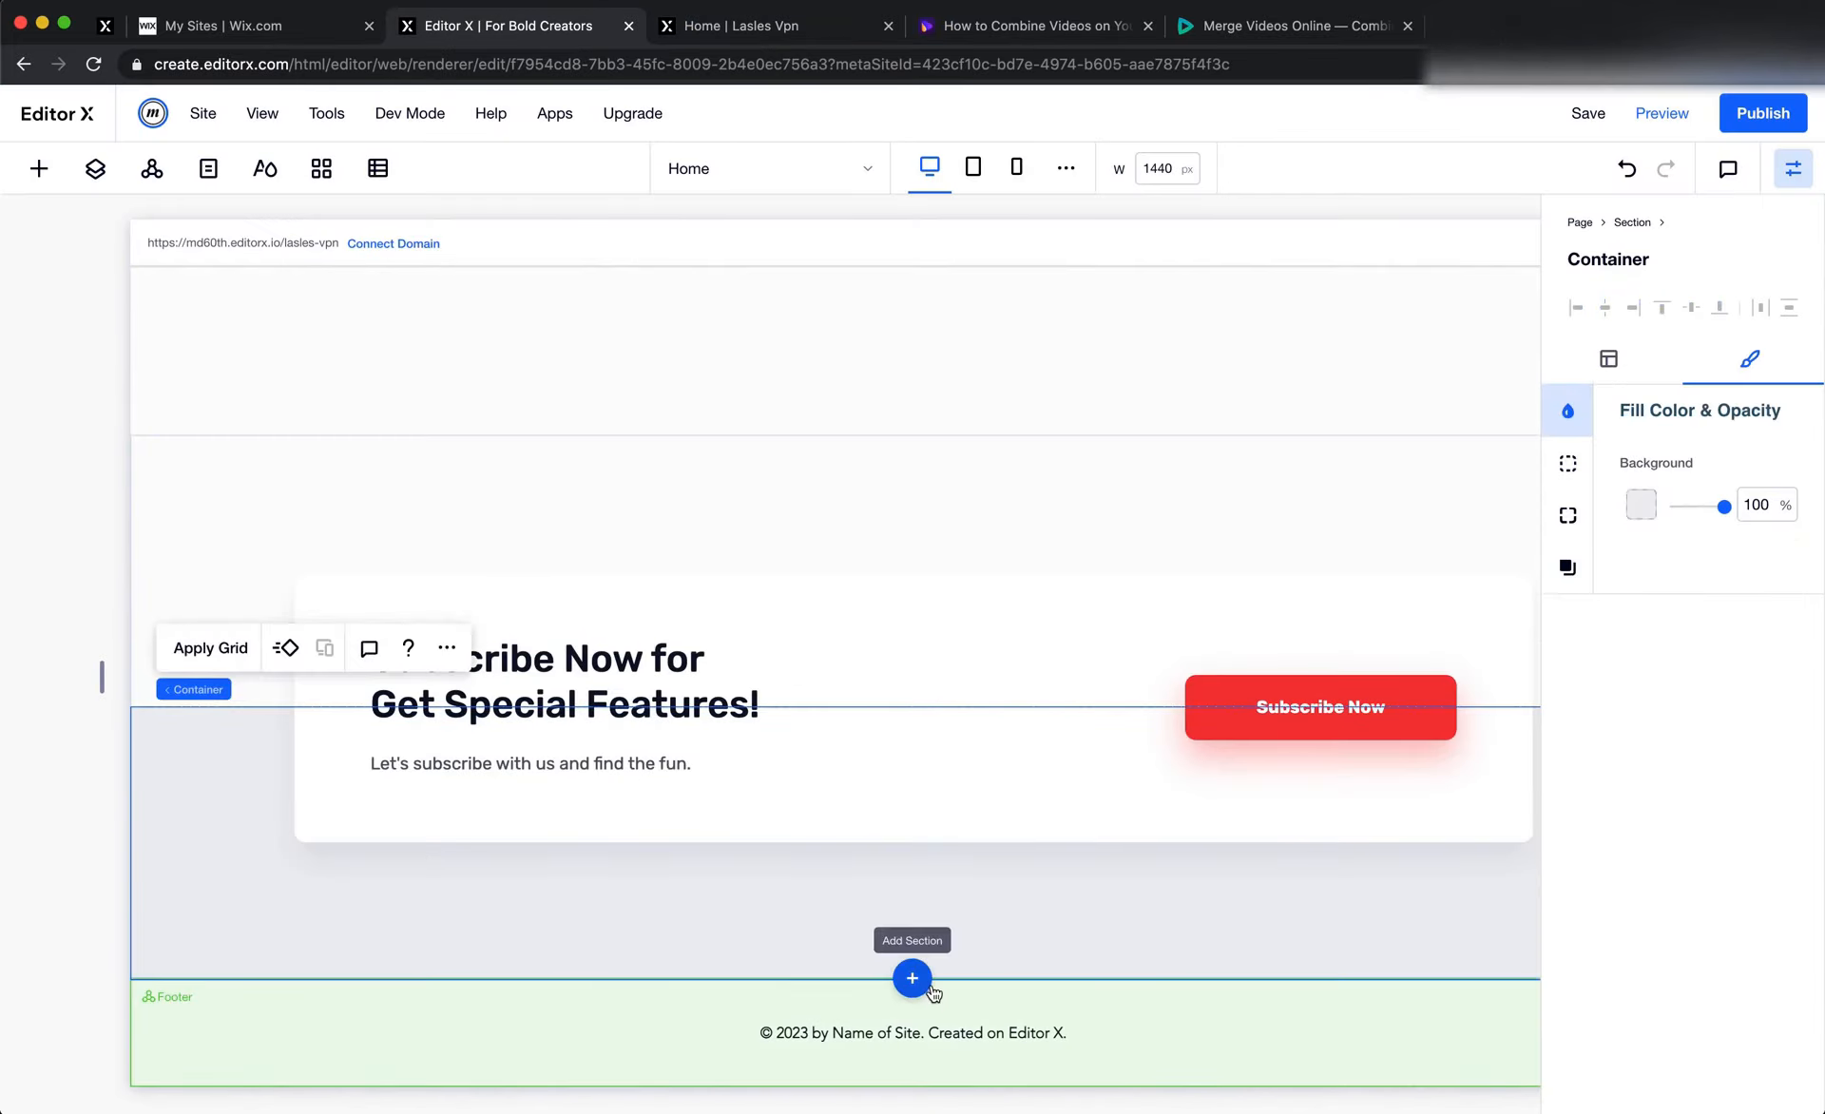
click(872, 1015)
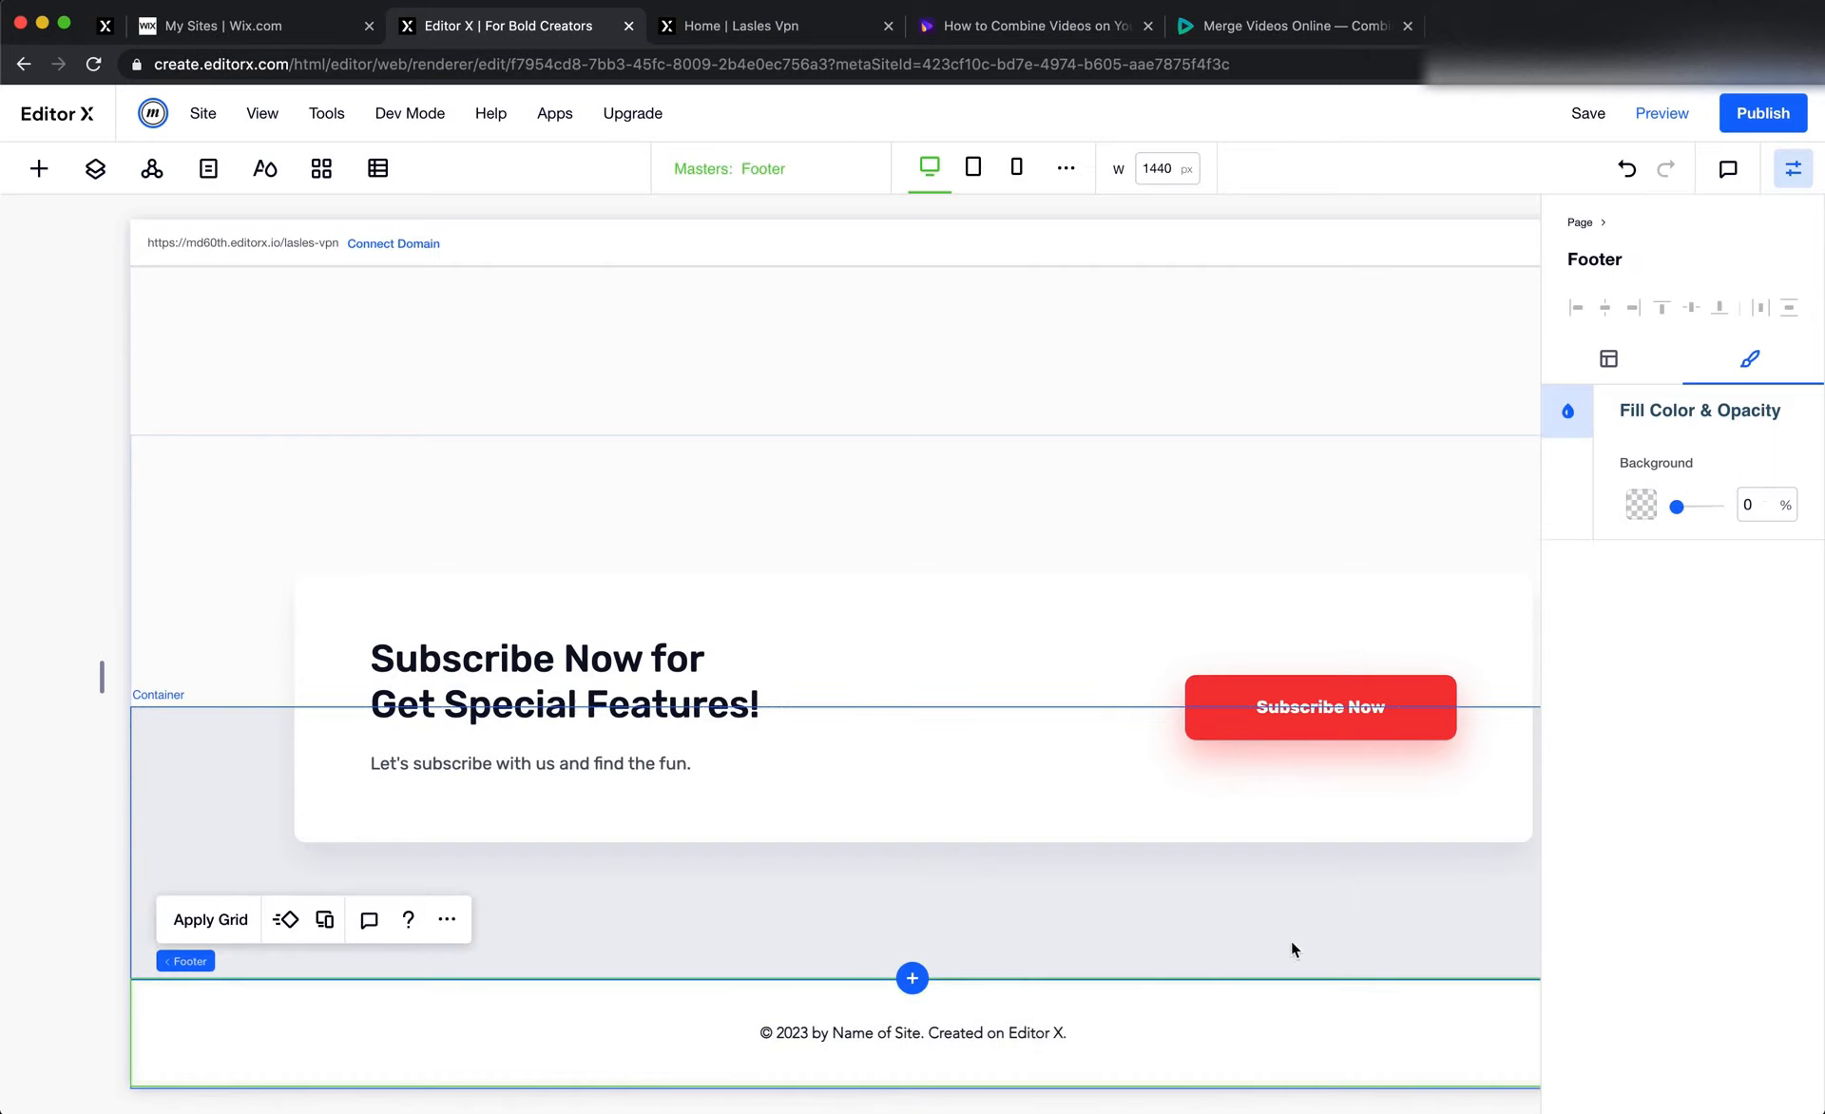
click(1608, 358)
click(1765, 627)
text(500)
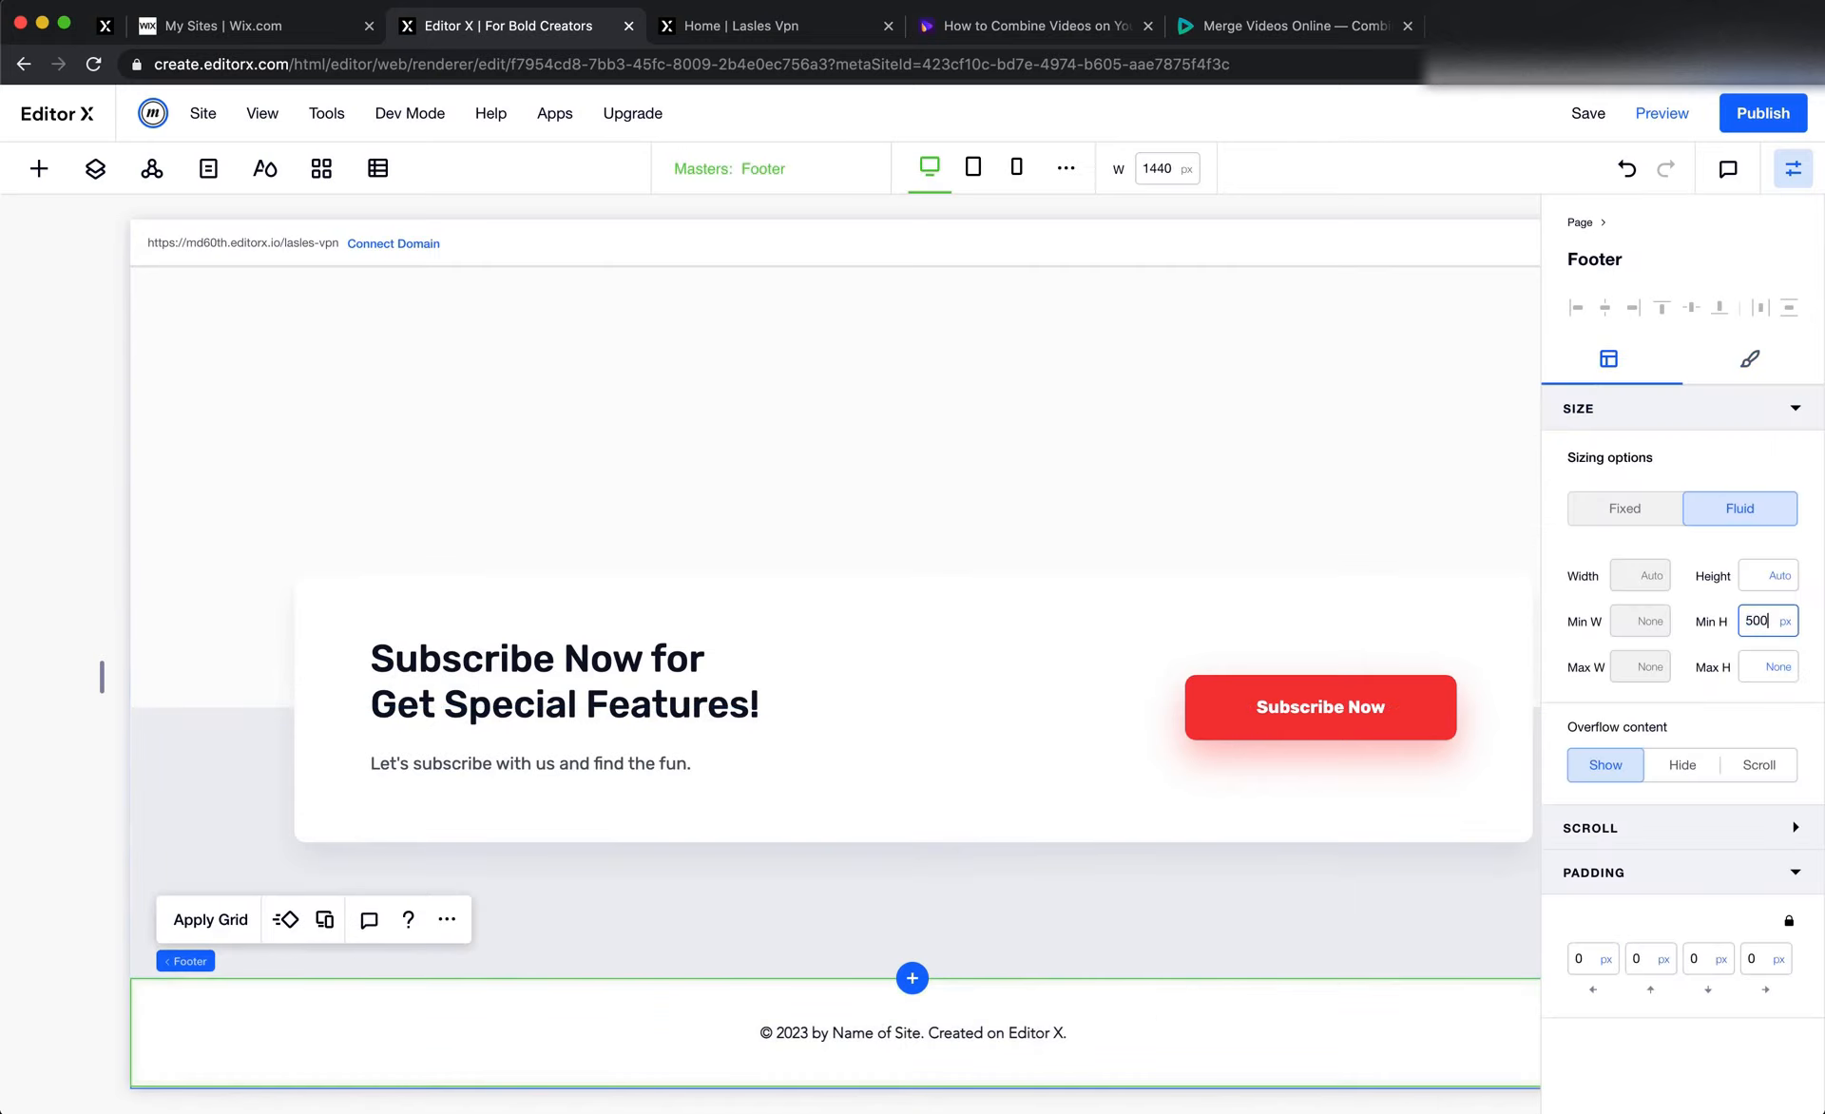
key(Return)
Dock the footer's copyright text to the bottom of the footer with a 50 px bottom margin
scroll(1438, 647, down, 5)
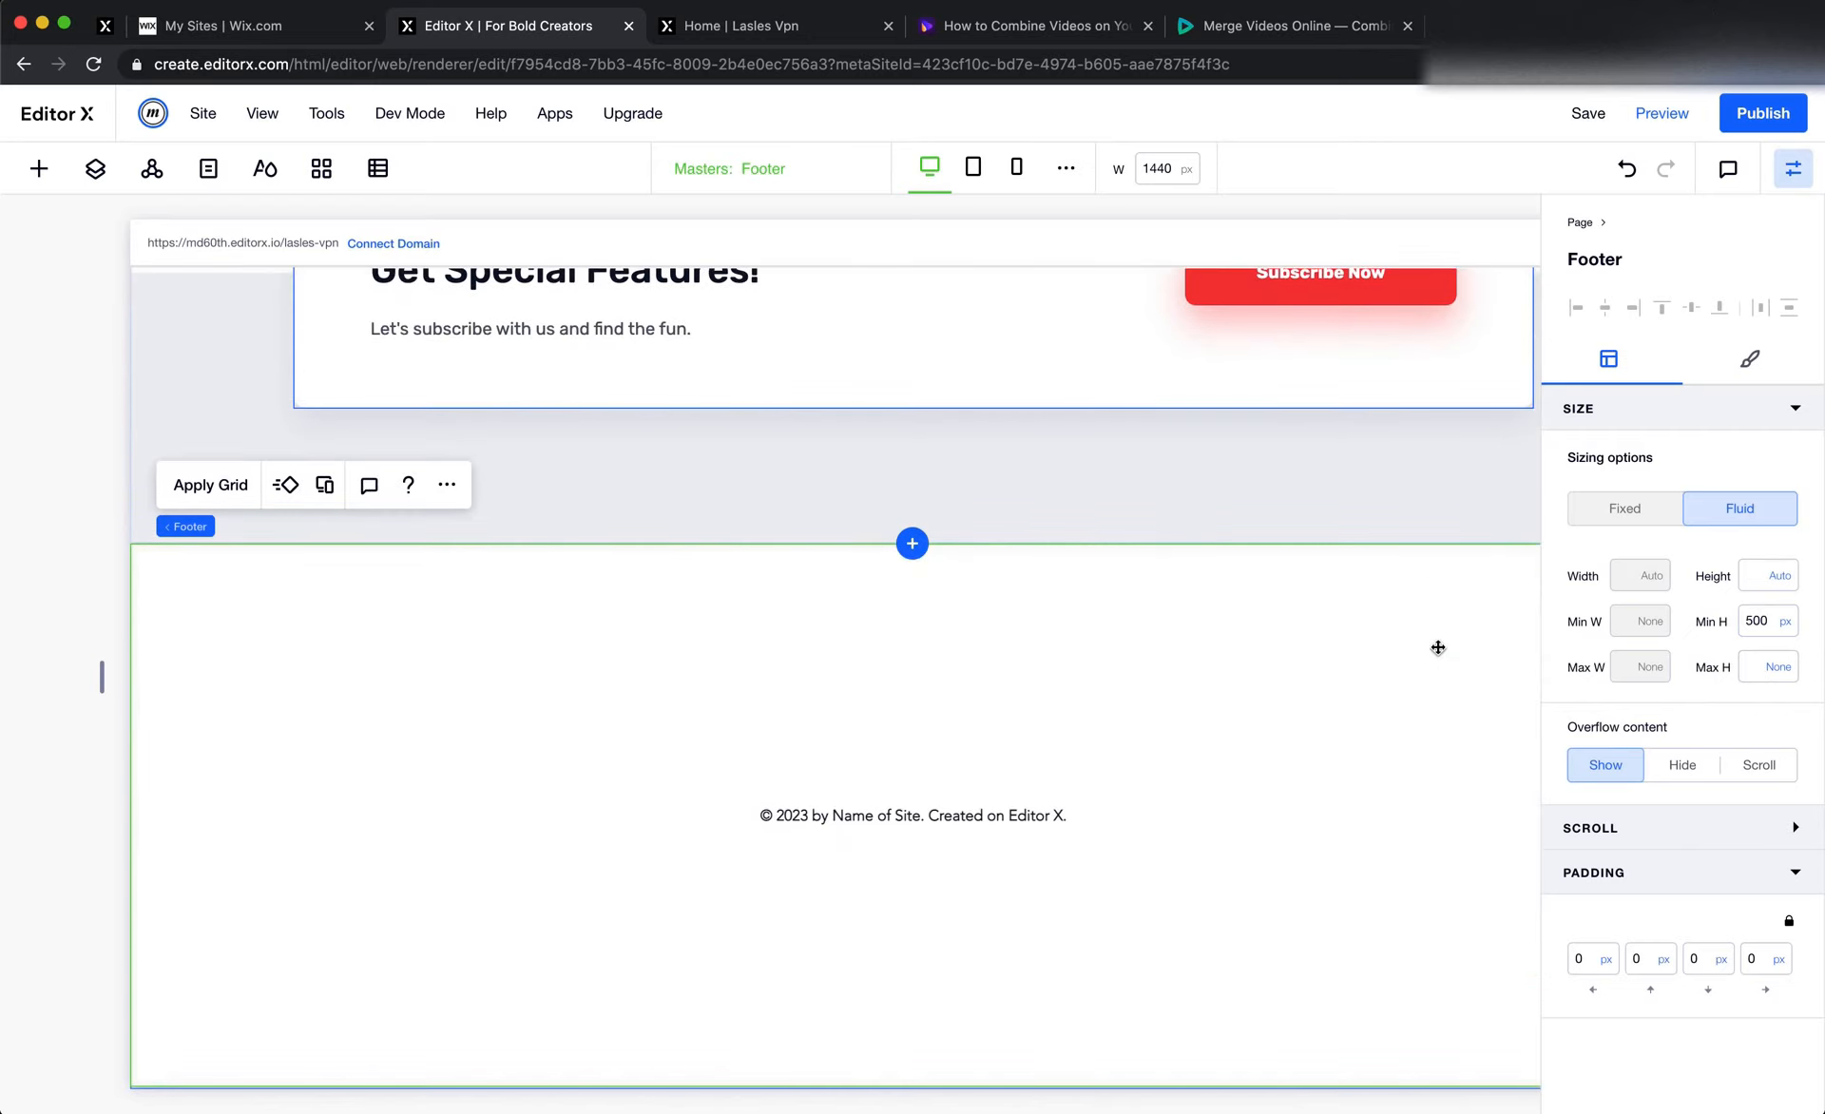
click(958, 821)
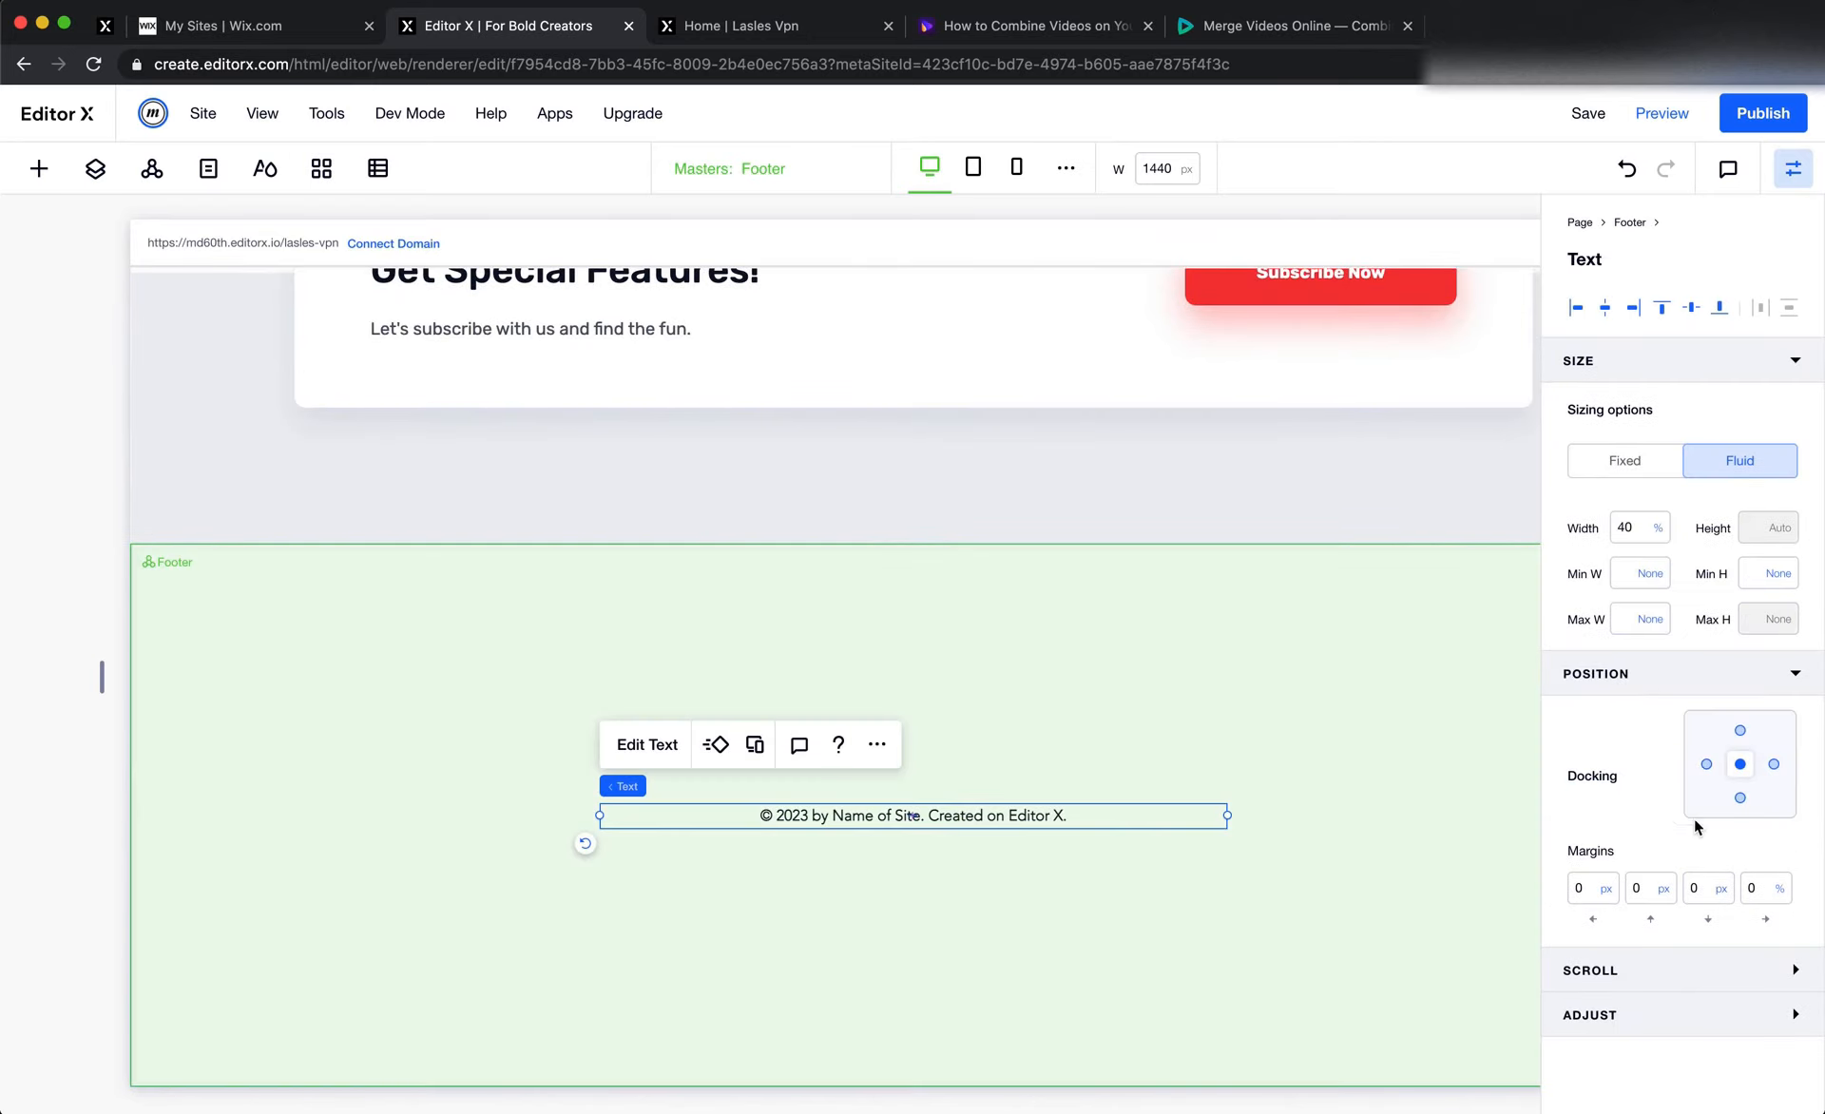
click(1739, 798)
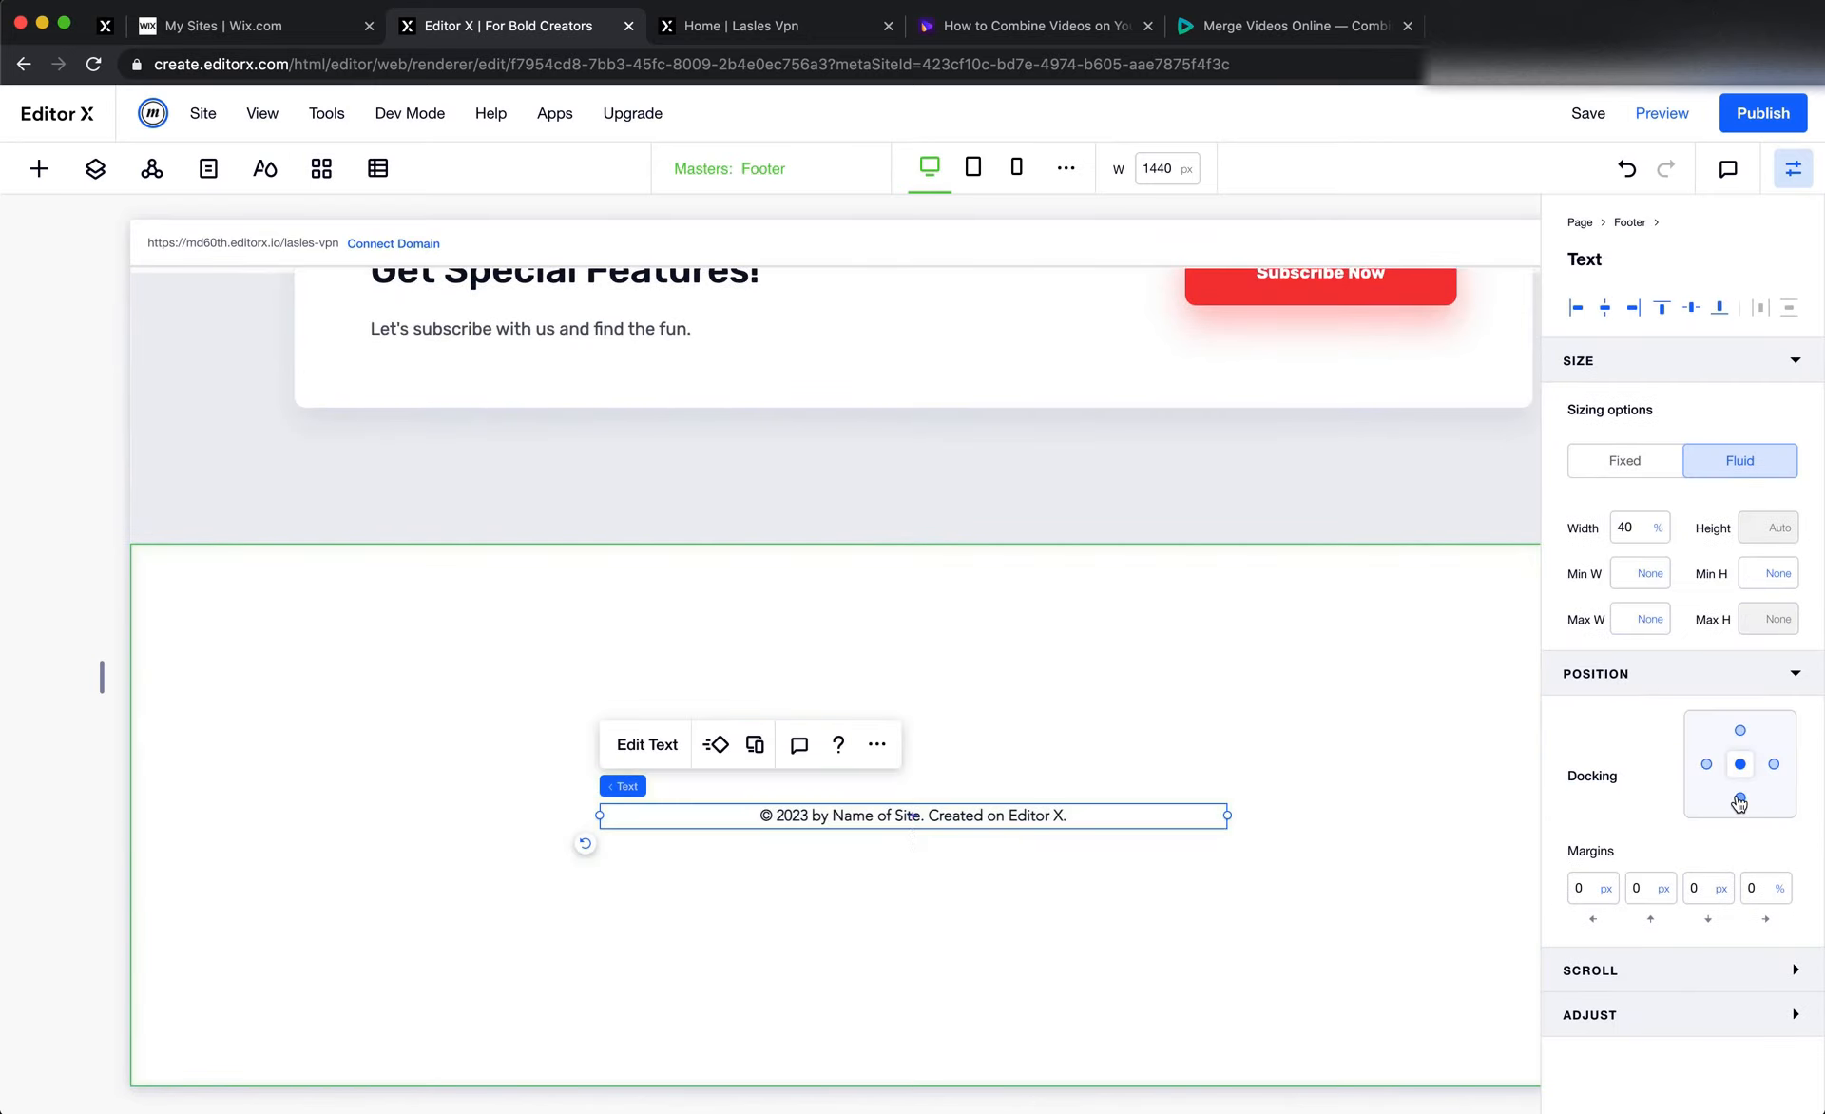
double_click(1701, 889)
text(50)
key(Return)
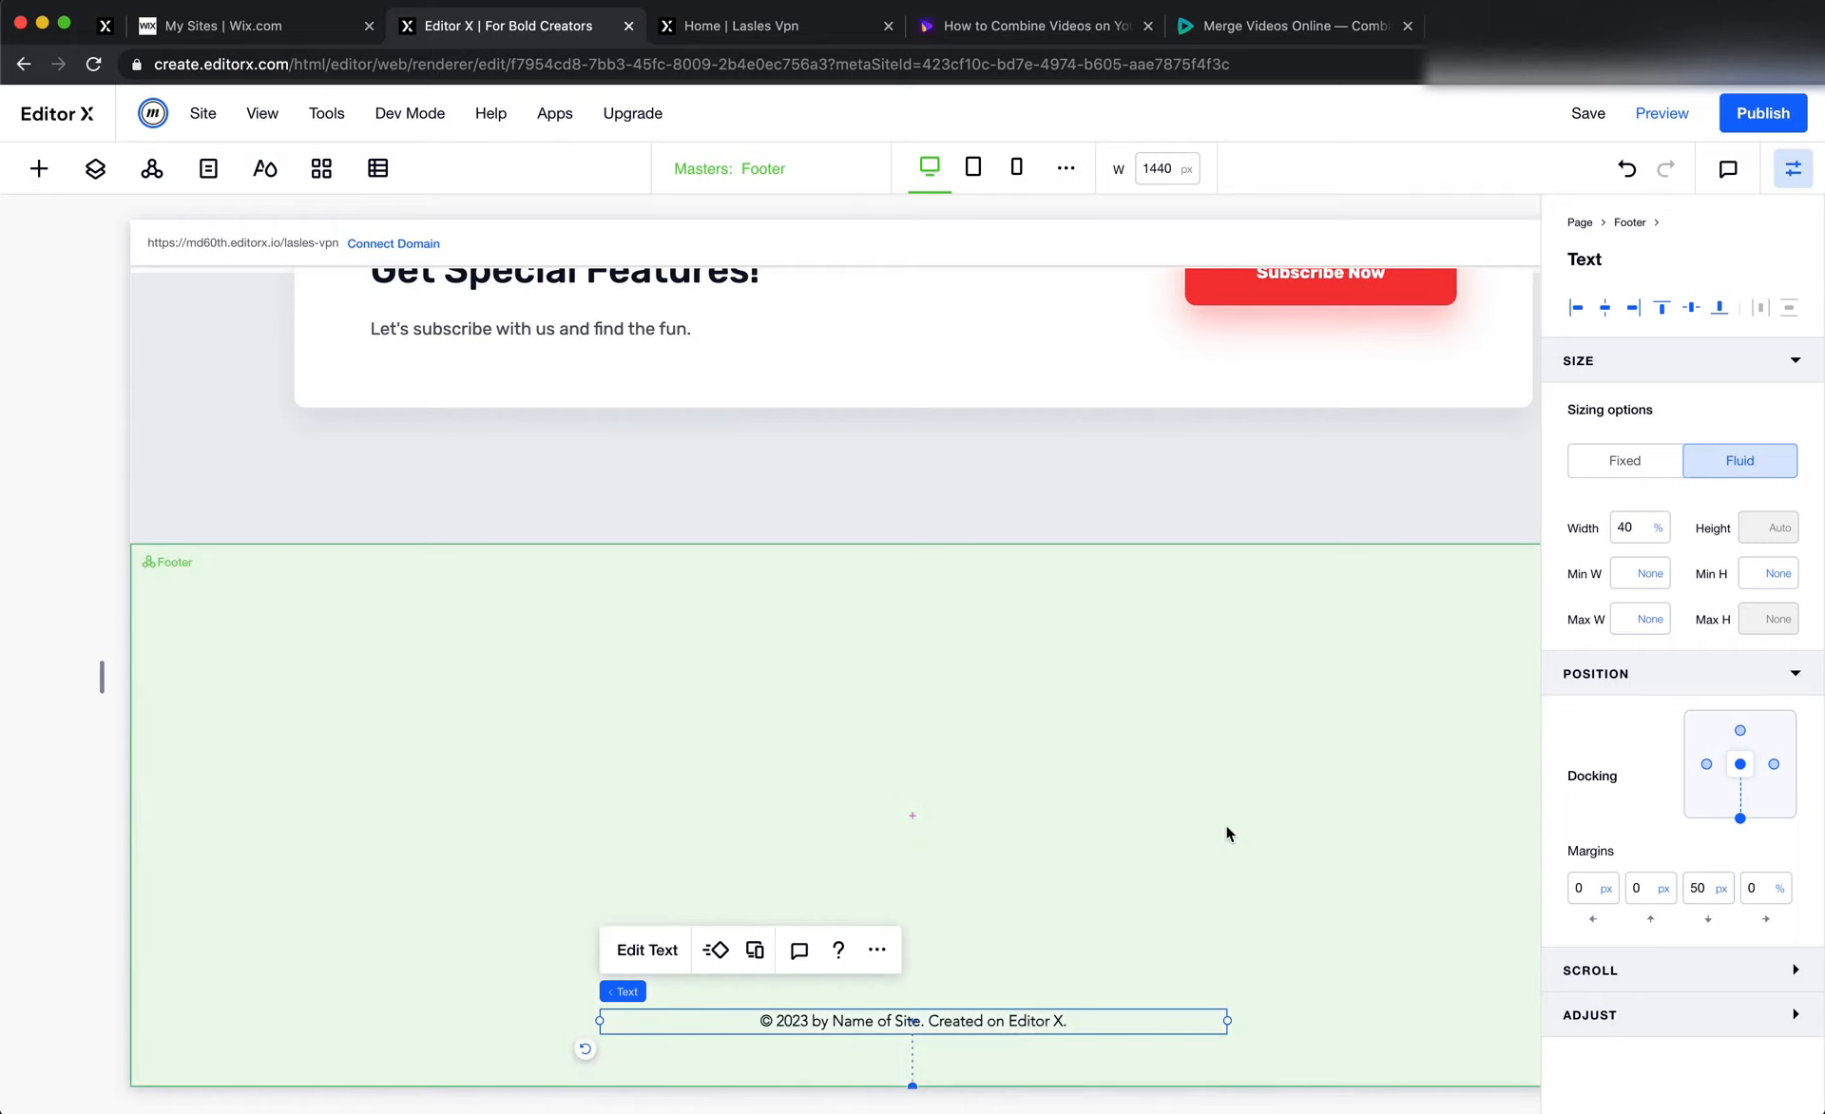
Examine the footer's layout, link columns, logo and background in the Figma design
key(super+Tab)
scroll(825, 935, down, 2)
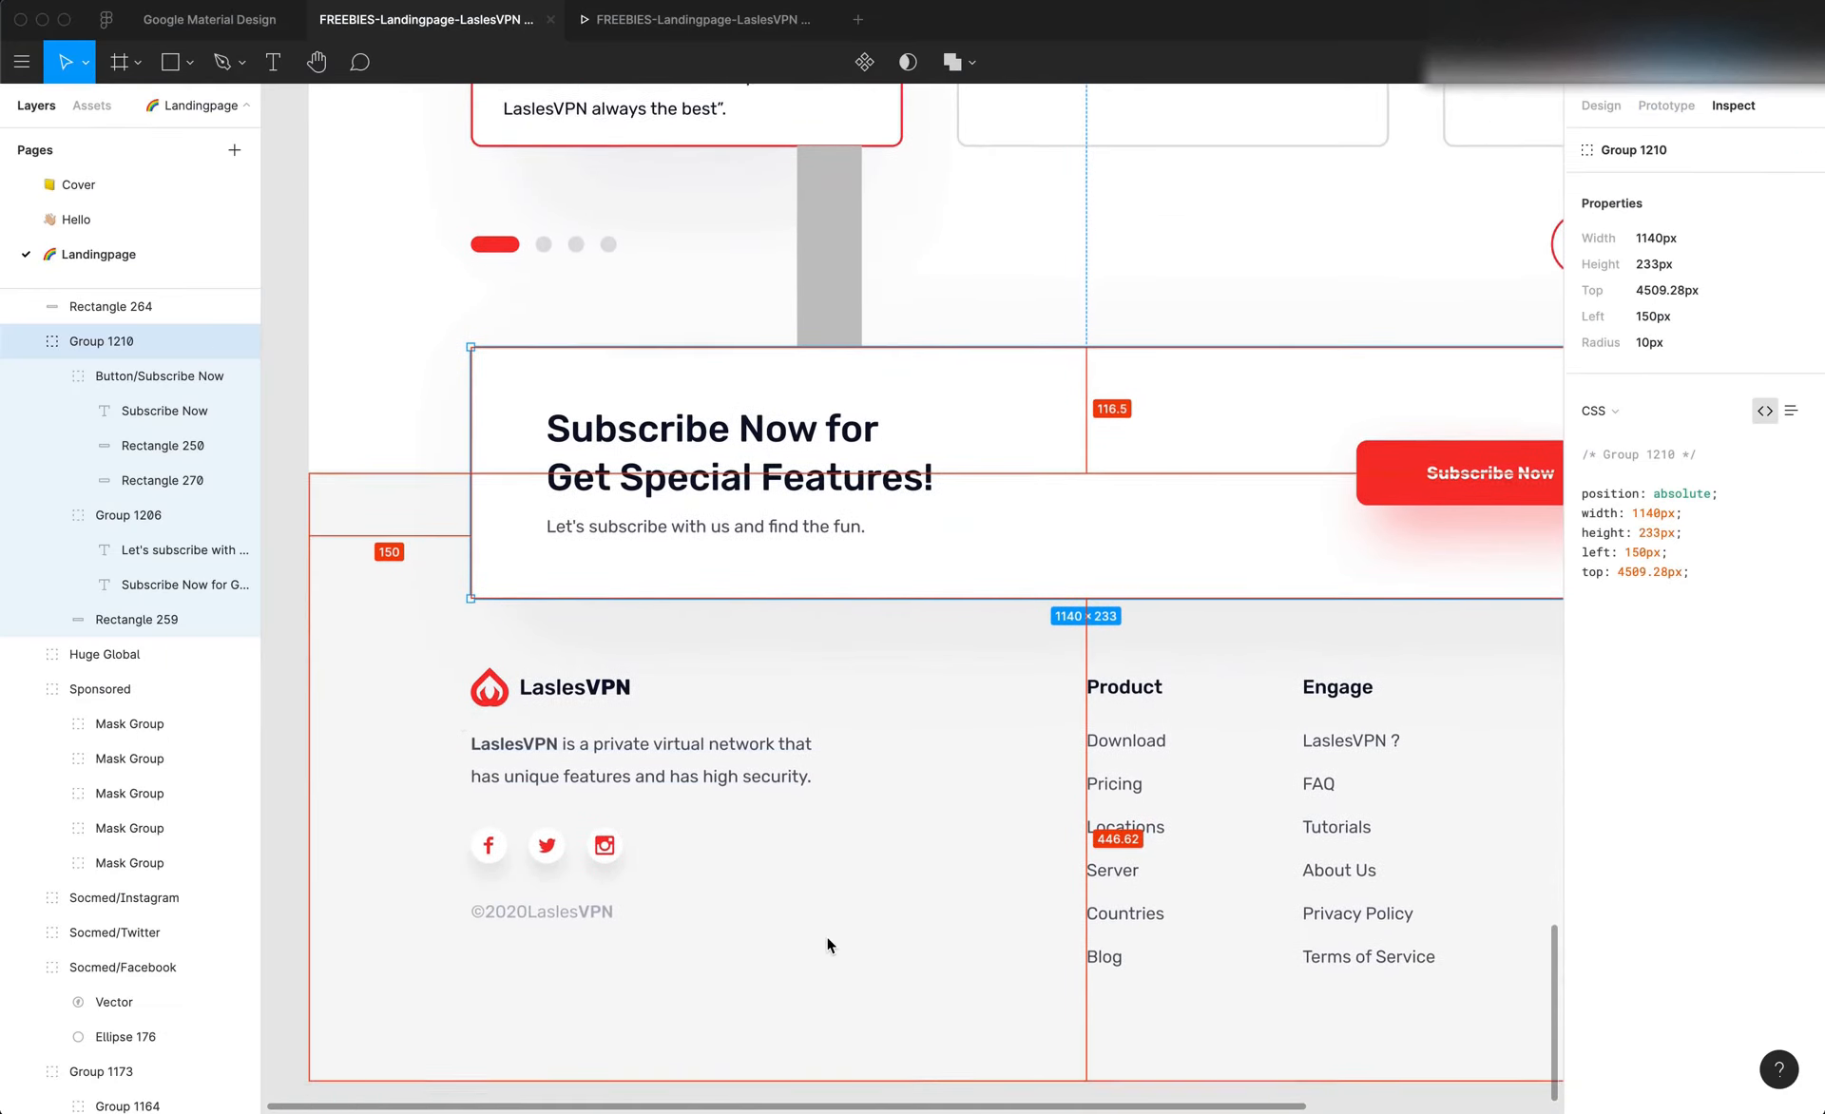
scroll(853, 779, down, 5)
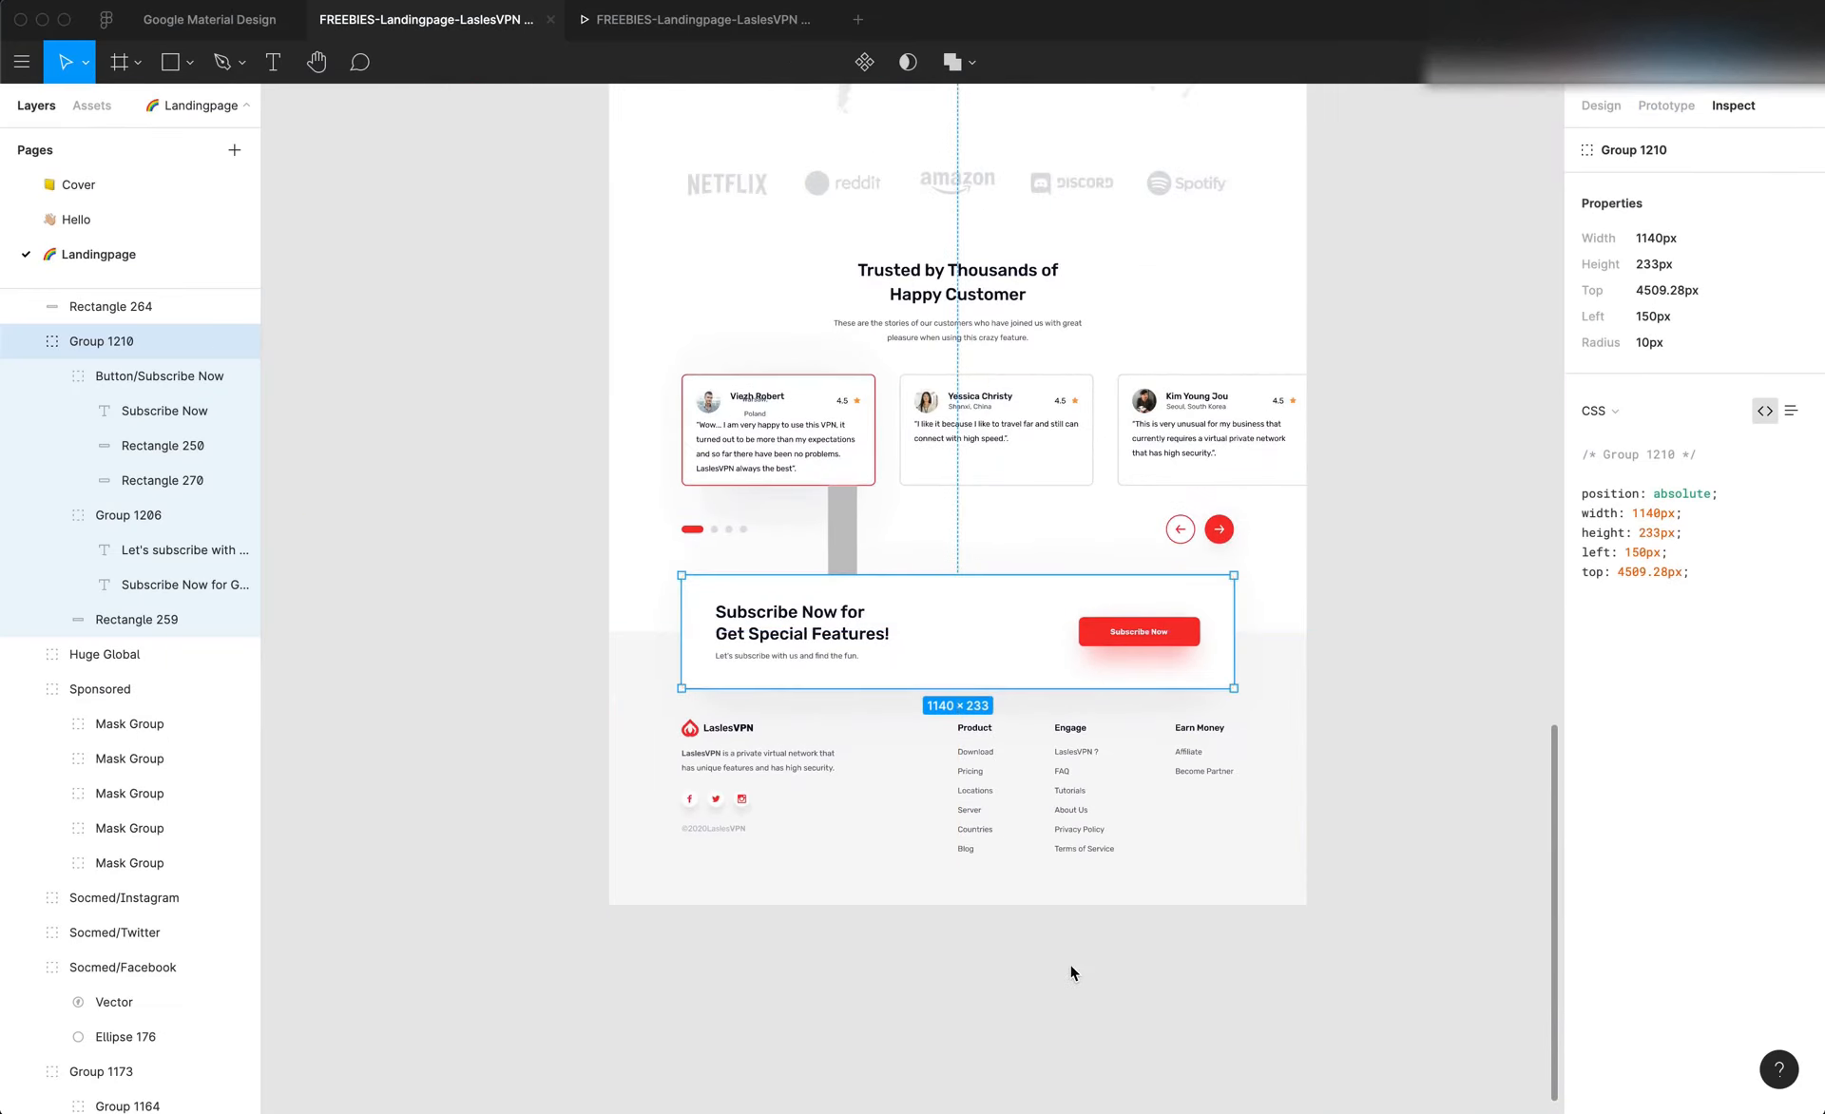
click(1070, 994)
scroll(1070, 994, up, 3)
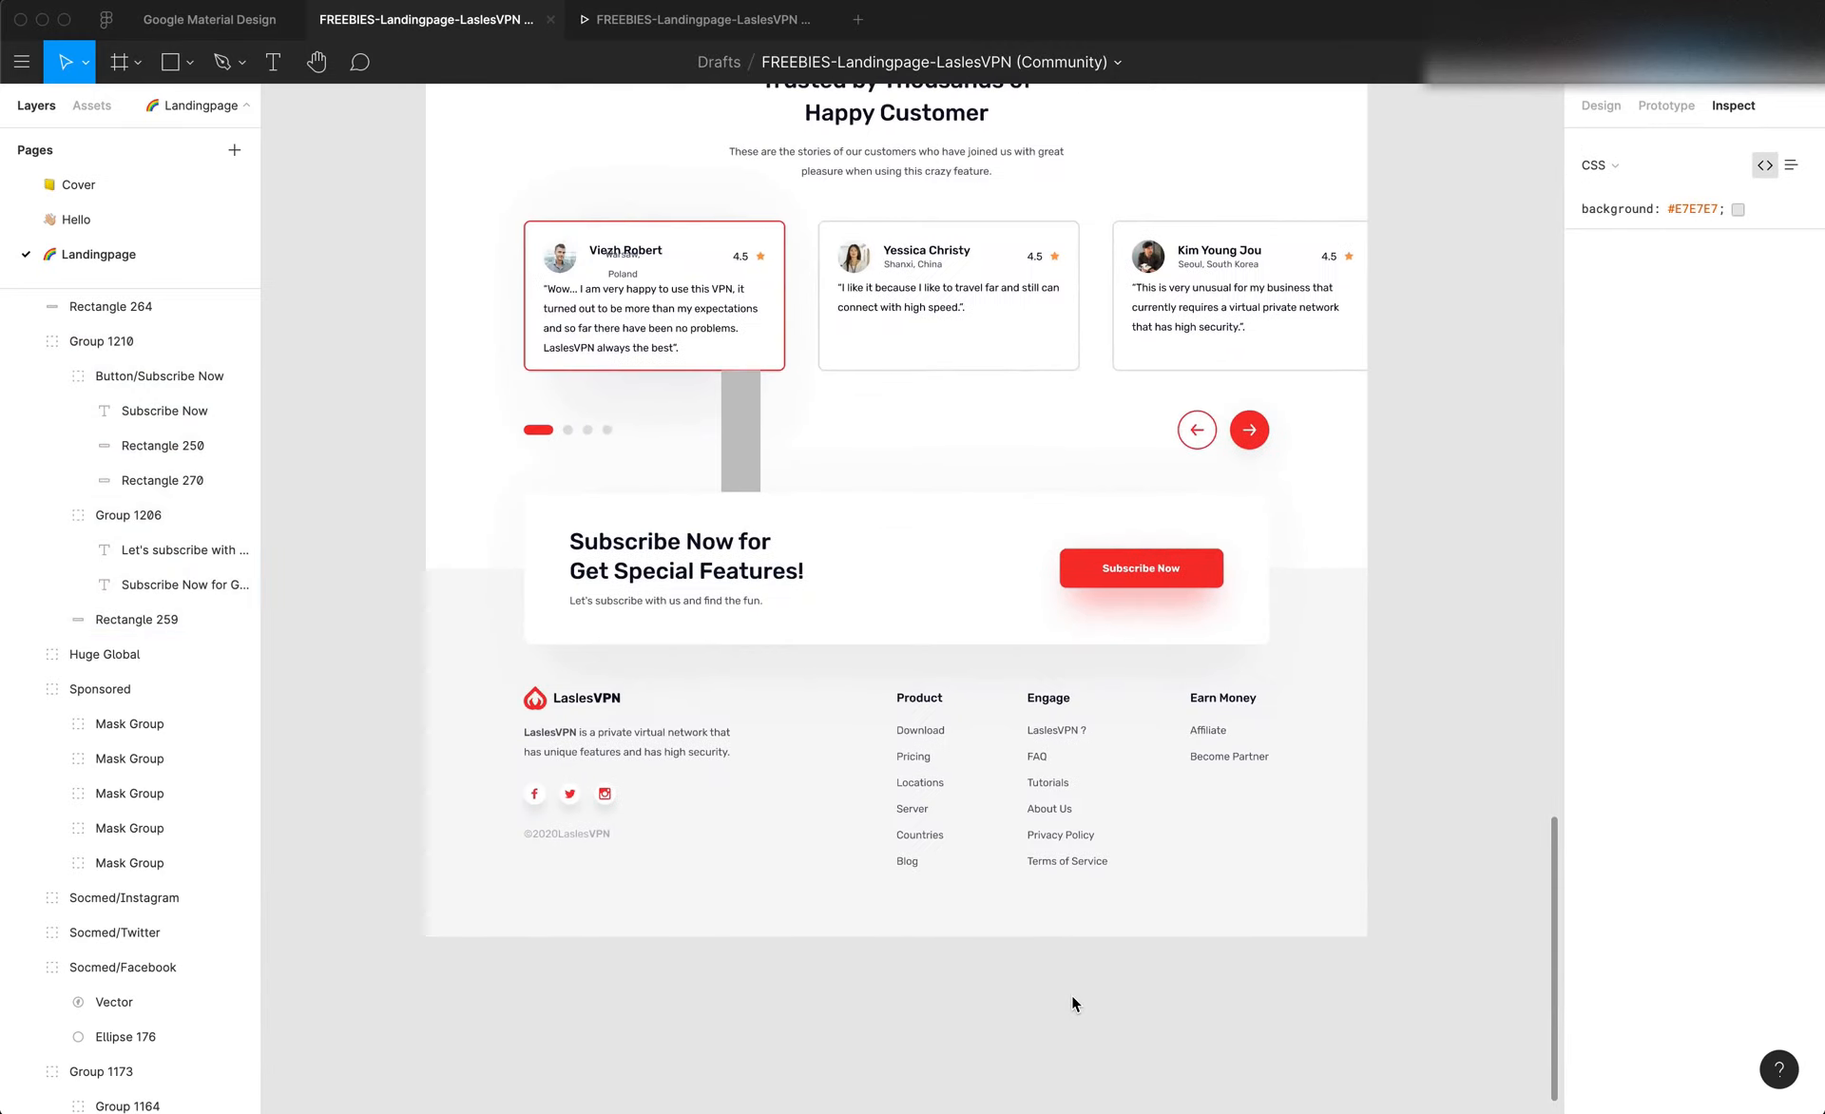
scroll(1070, 994, up, 2)
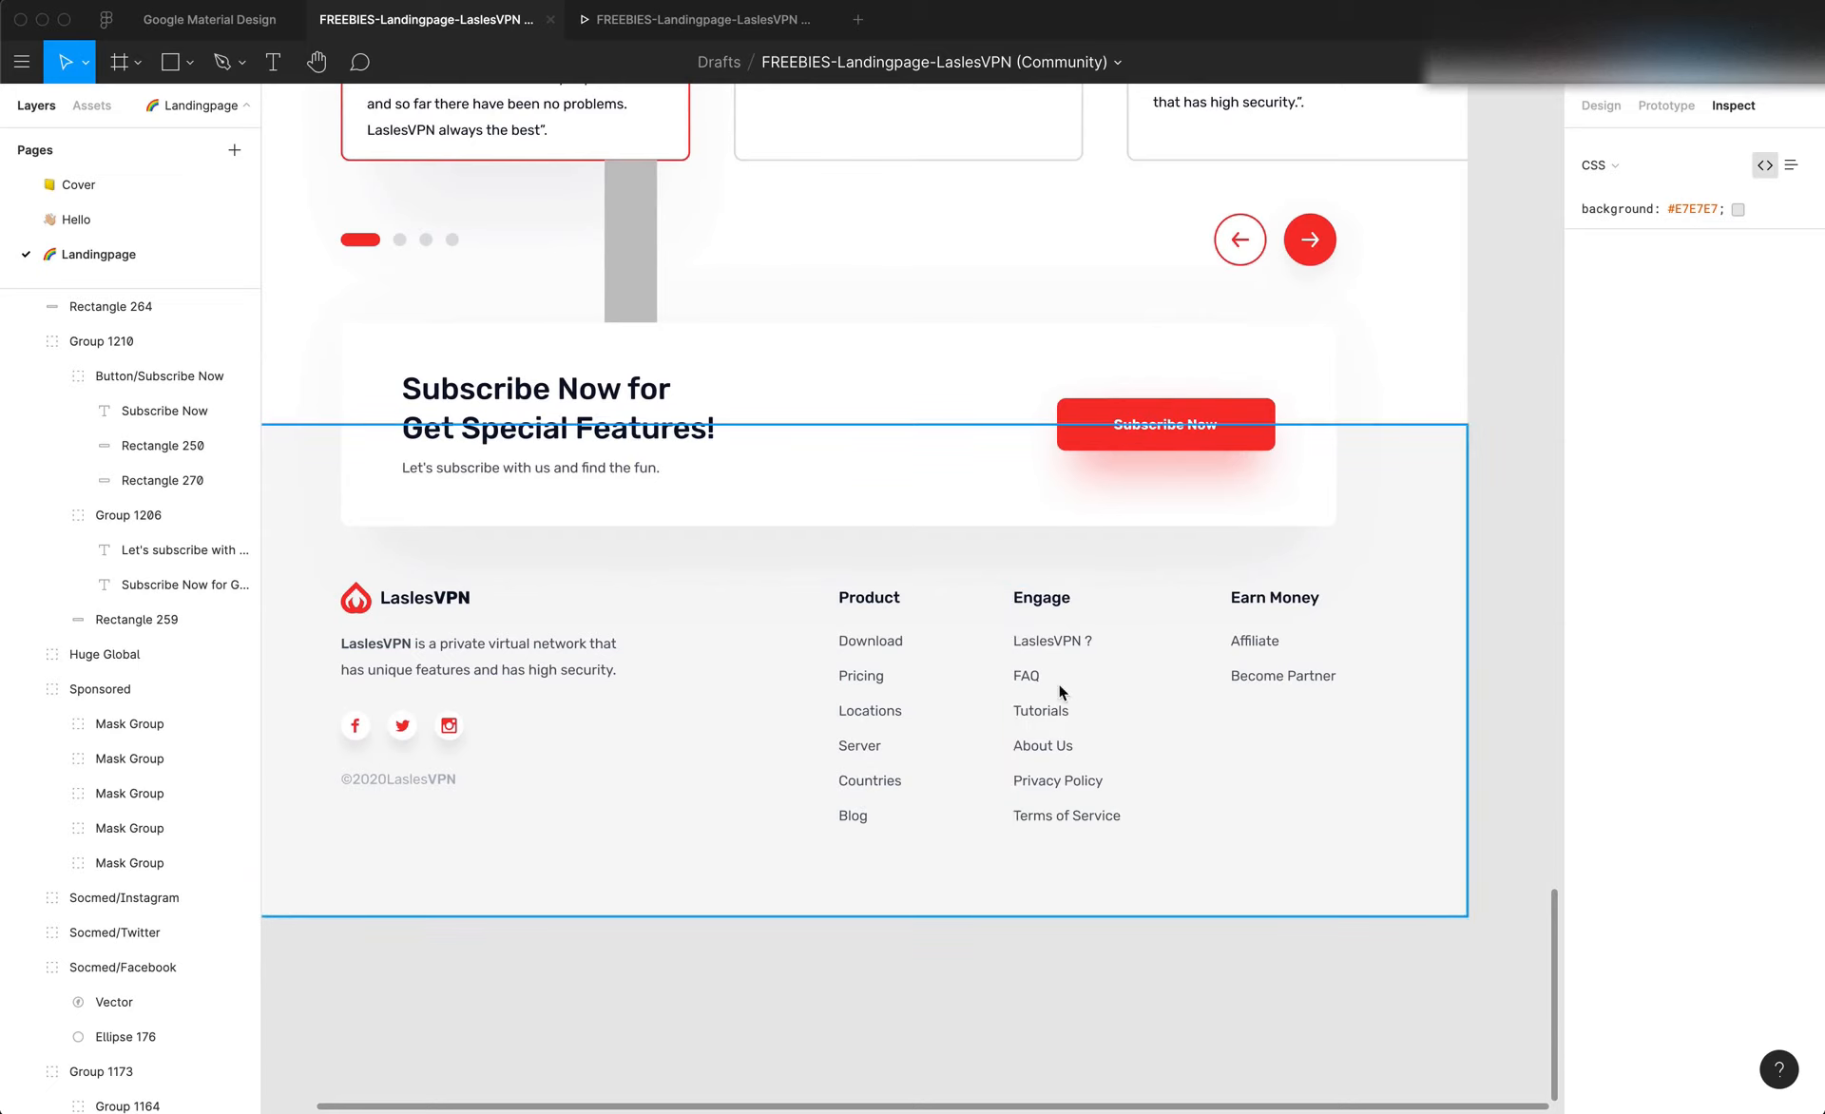
scroll(1276, 623, left, 3)
scroll(1275, 623, down, 1)
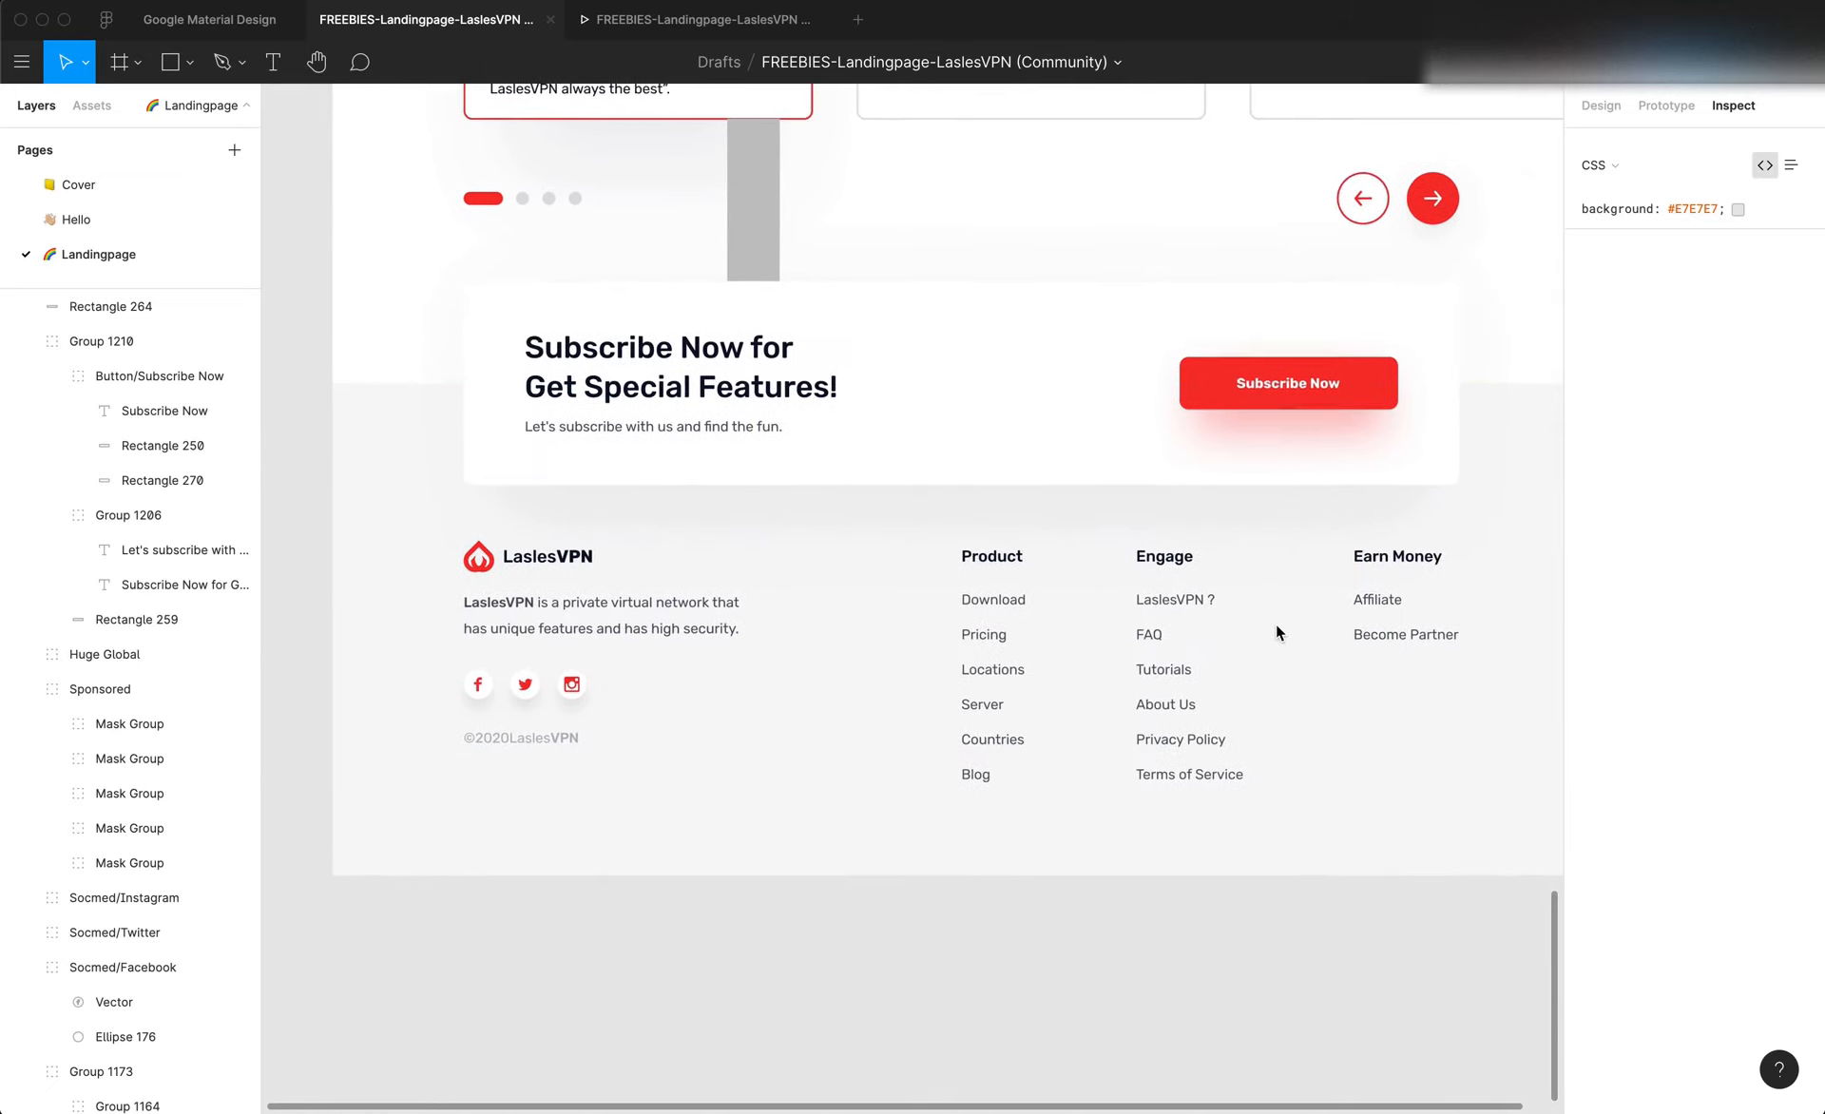
scroll(1275, 624, up, 2)
scroll(1276, 623, left, 1)
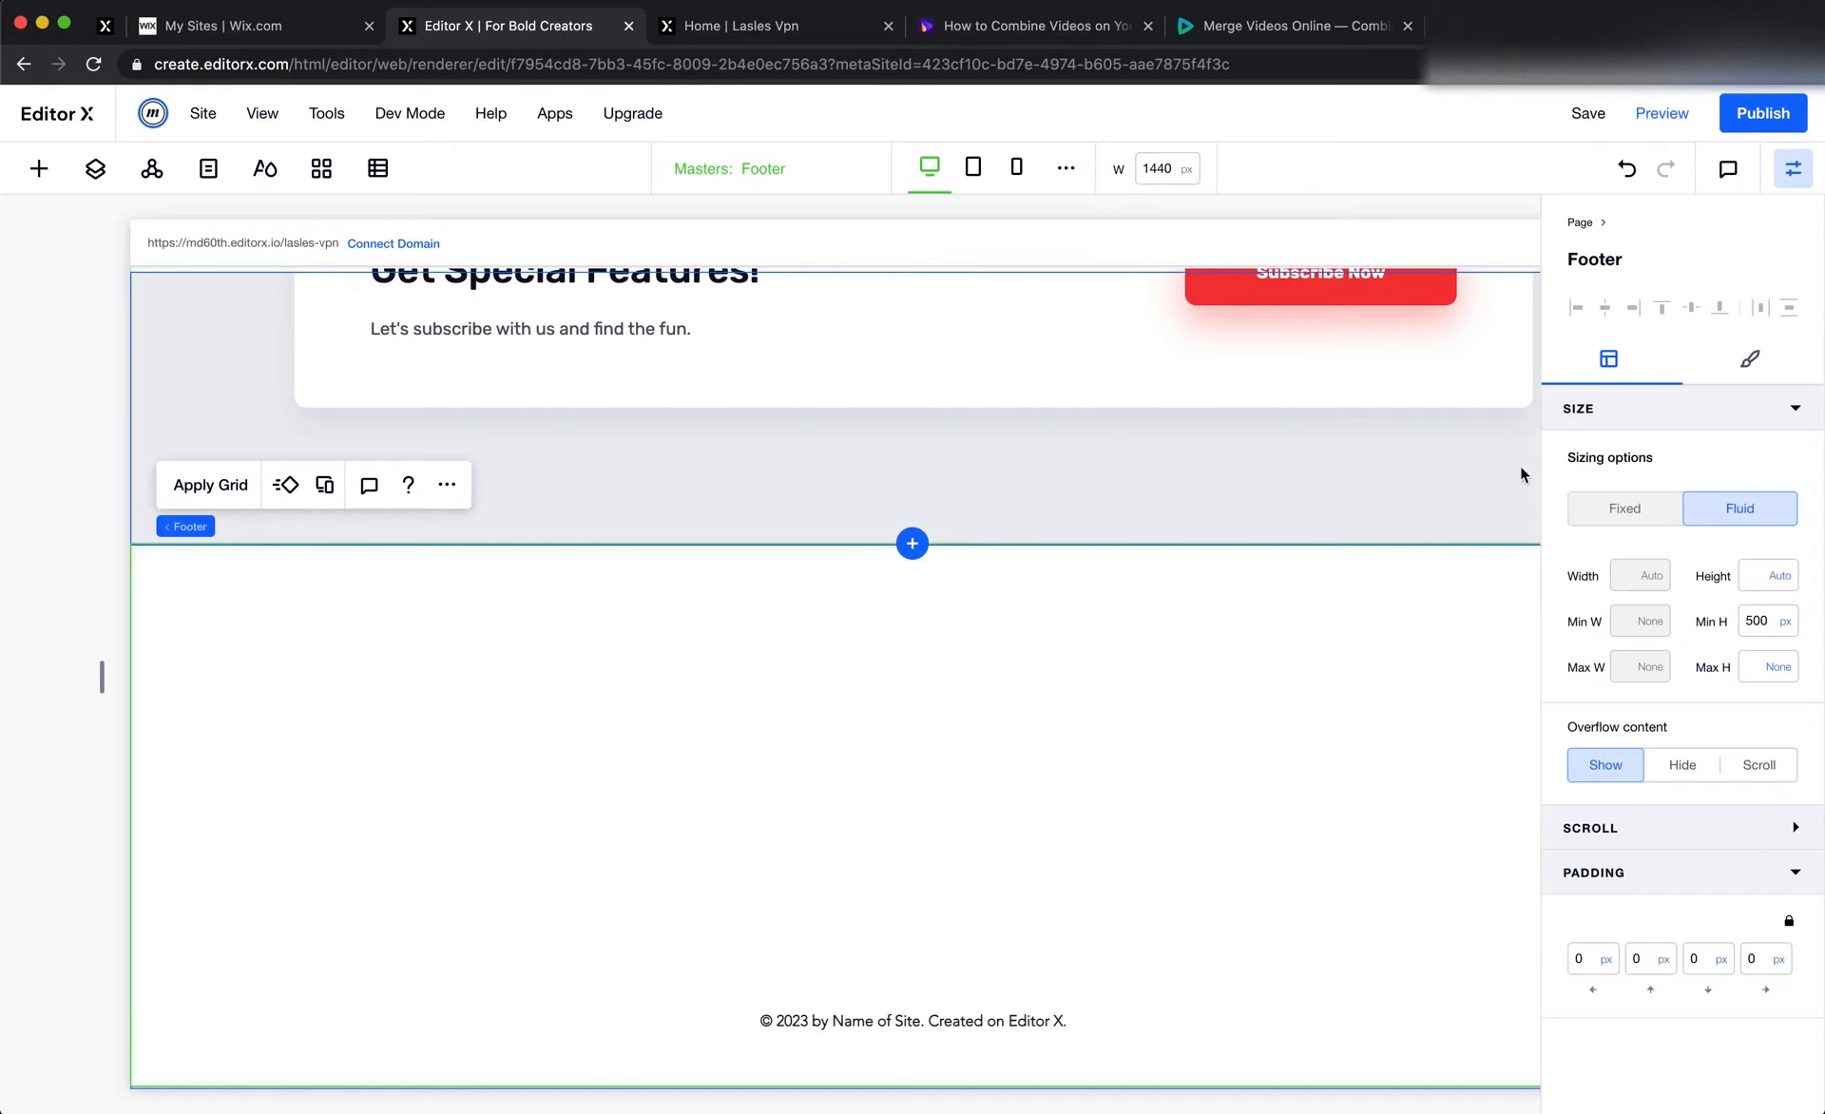
Set the footer's background color in Editor X to the saved light grey #EEEFF2
click(1749, 359)
click(1642, 496)
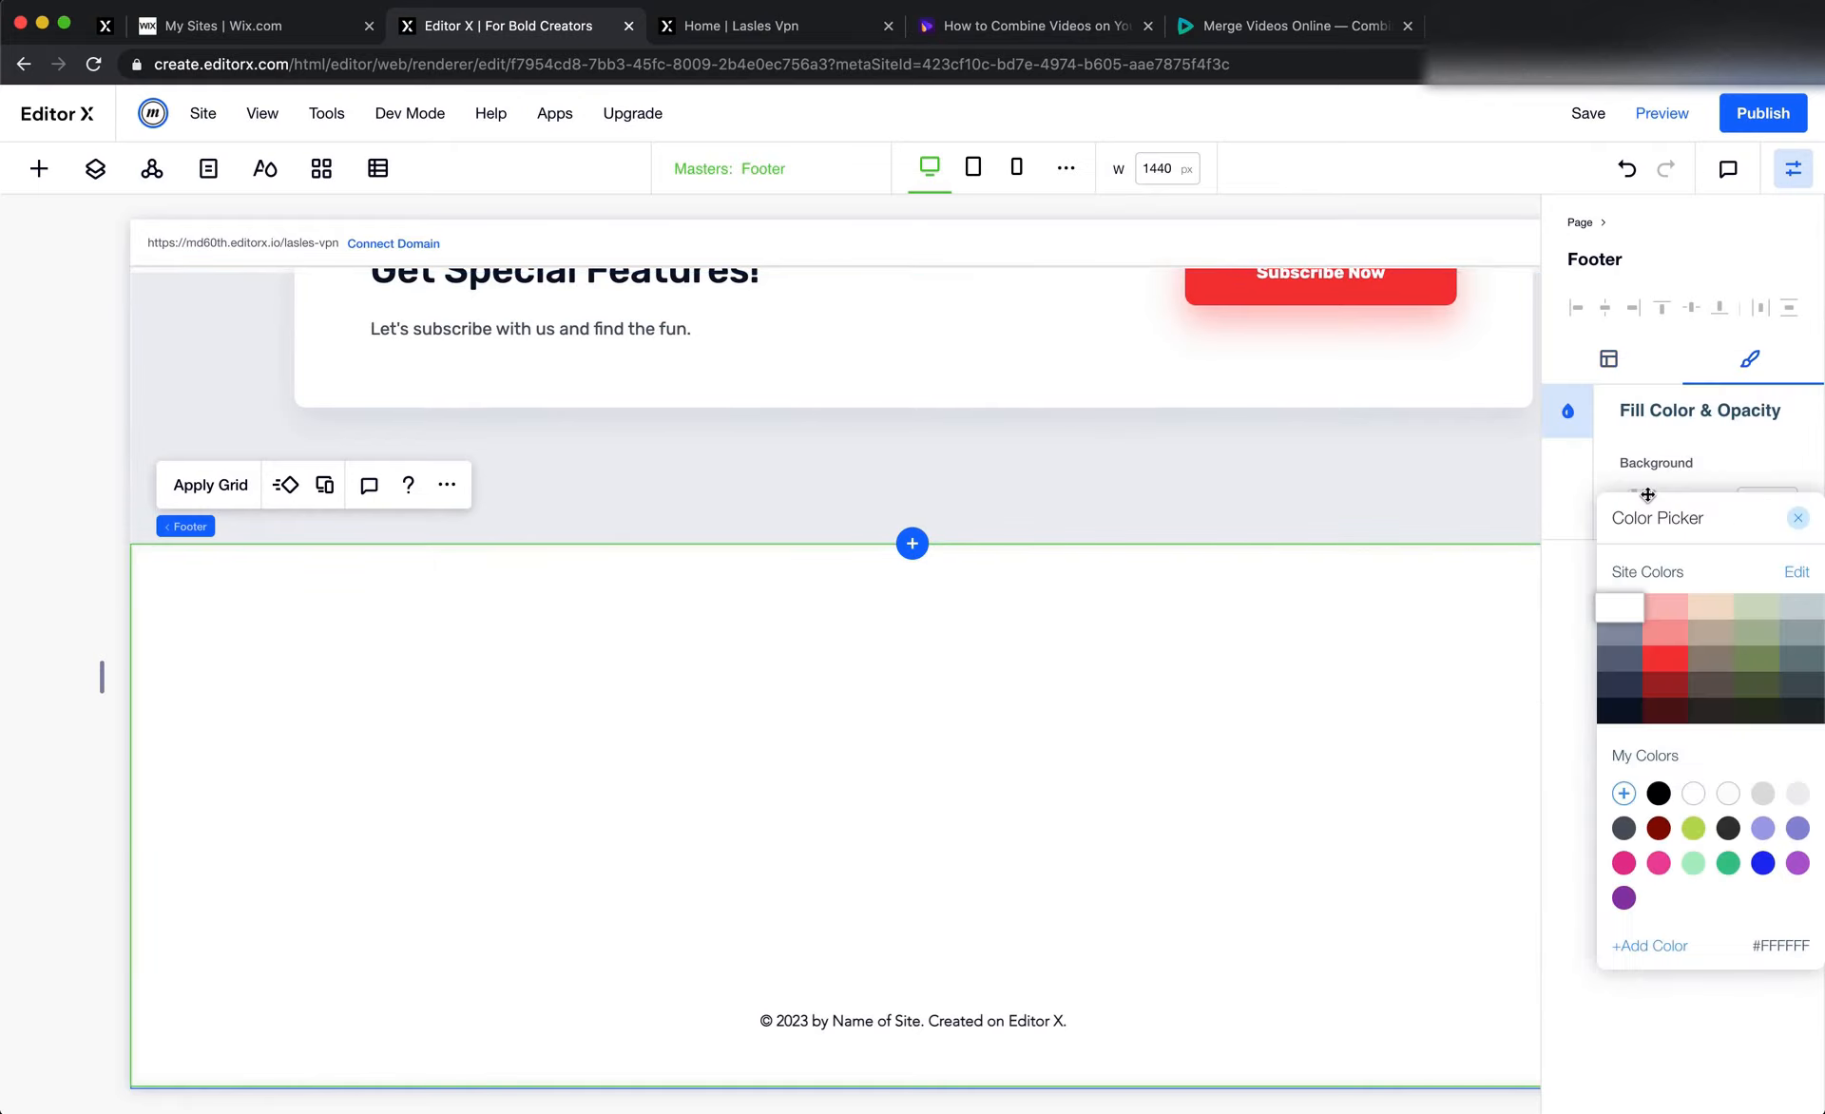
click(1710, 711)
click(1762, 793)
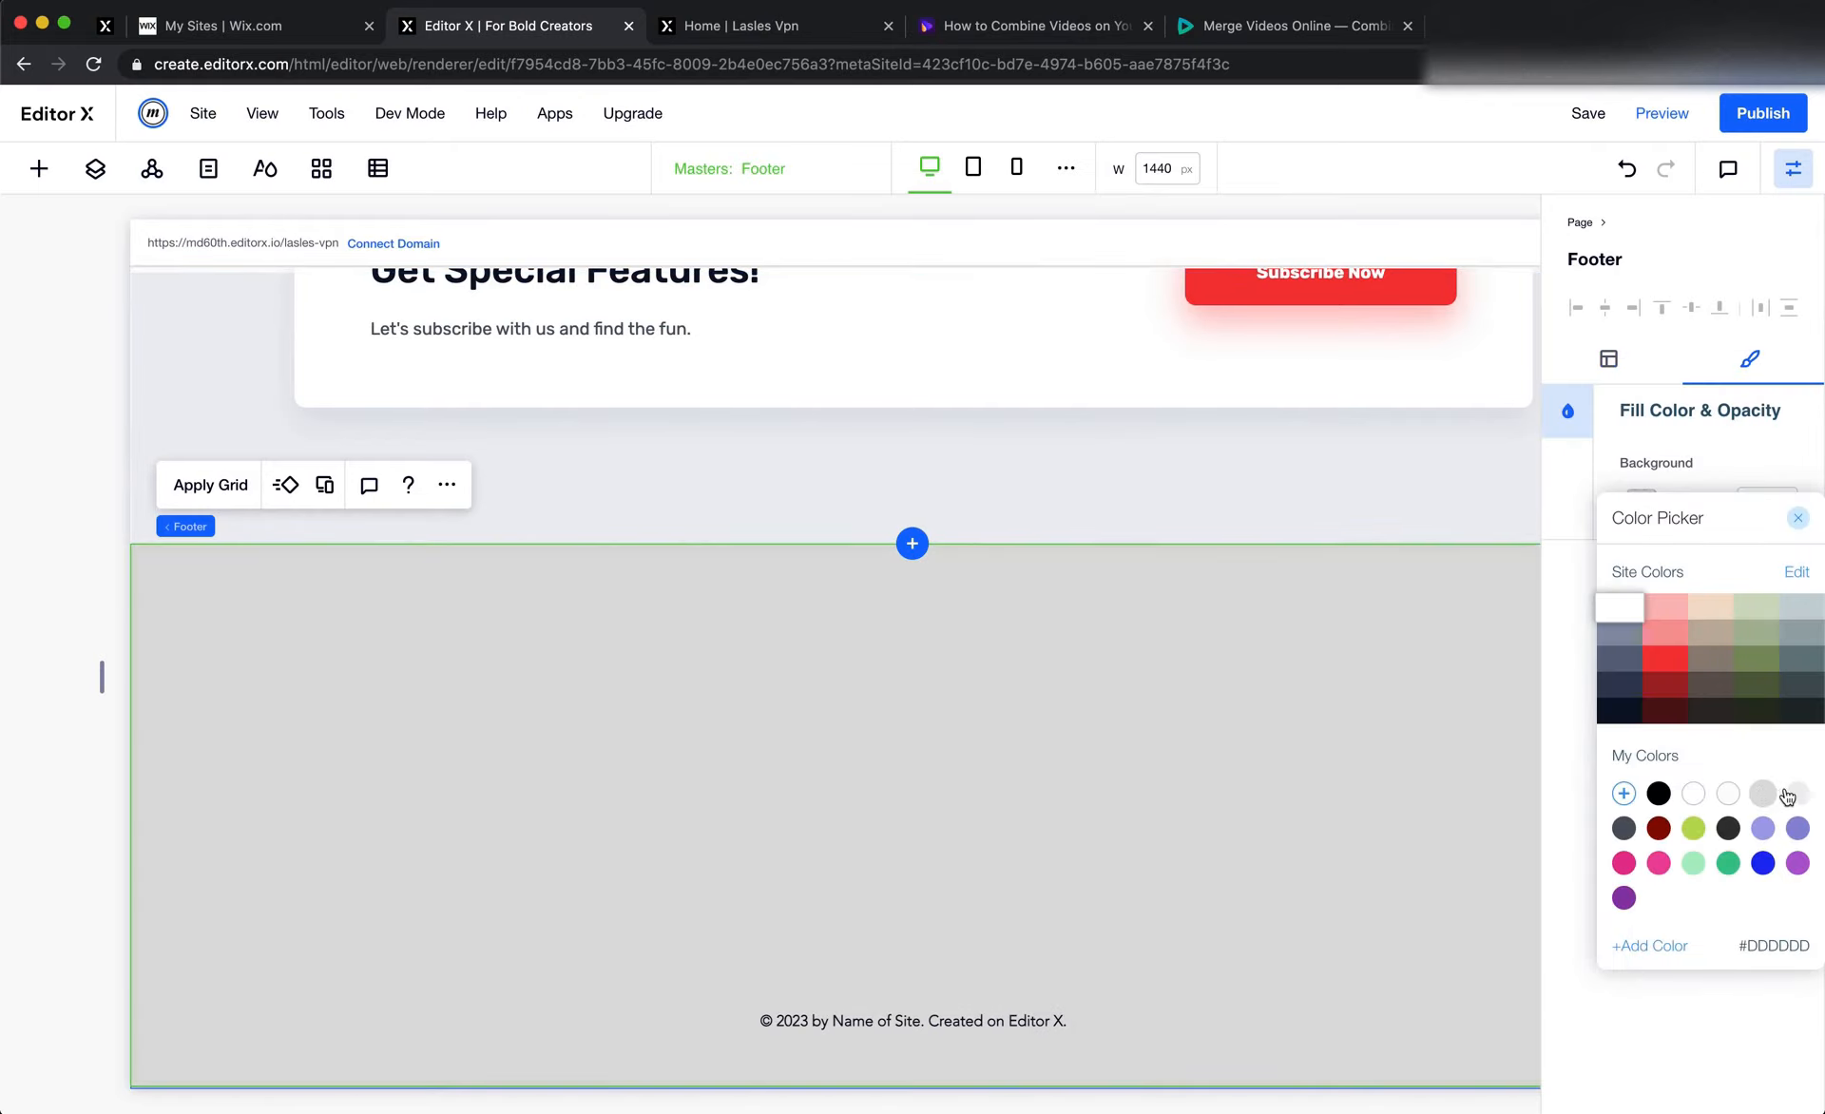
click(1794, 795)
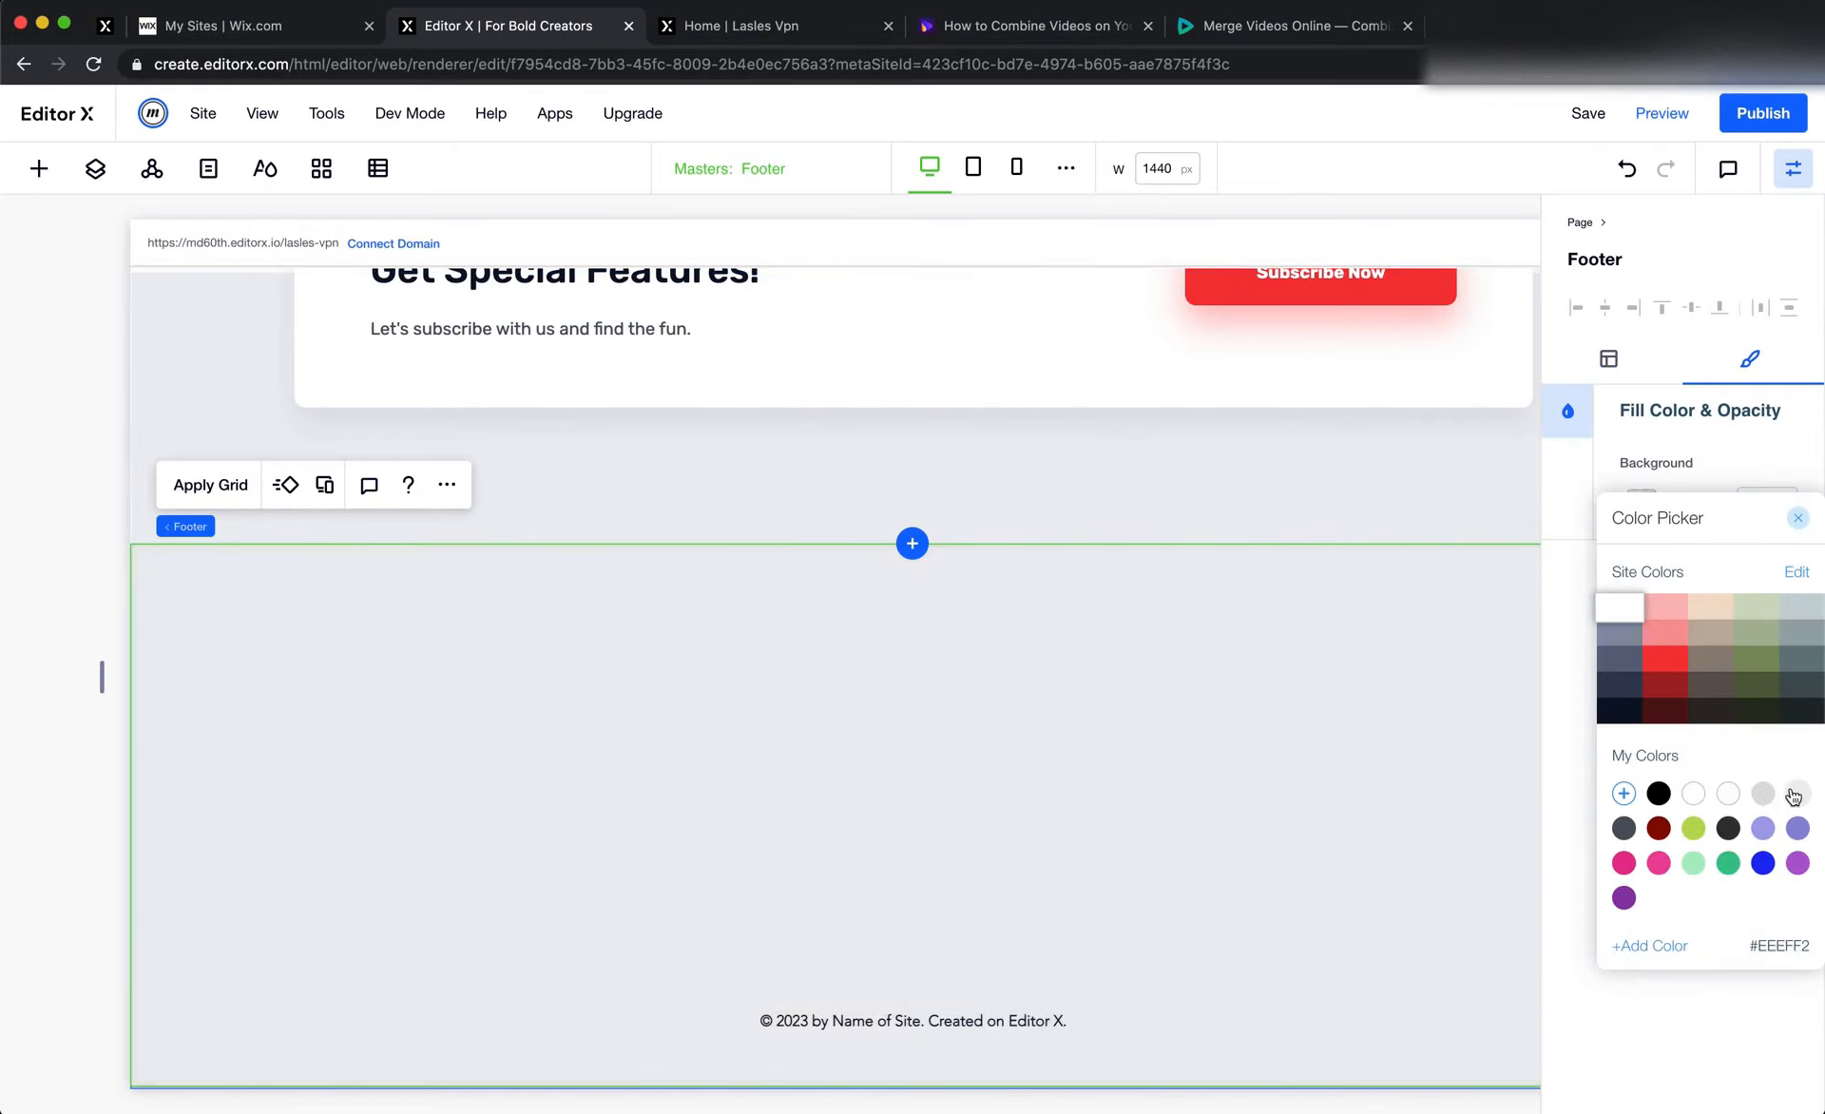
click(144, 565)
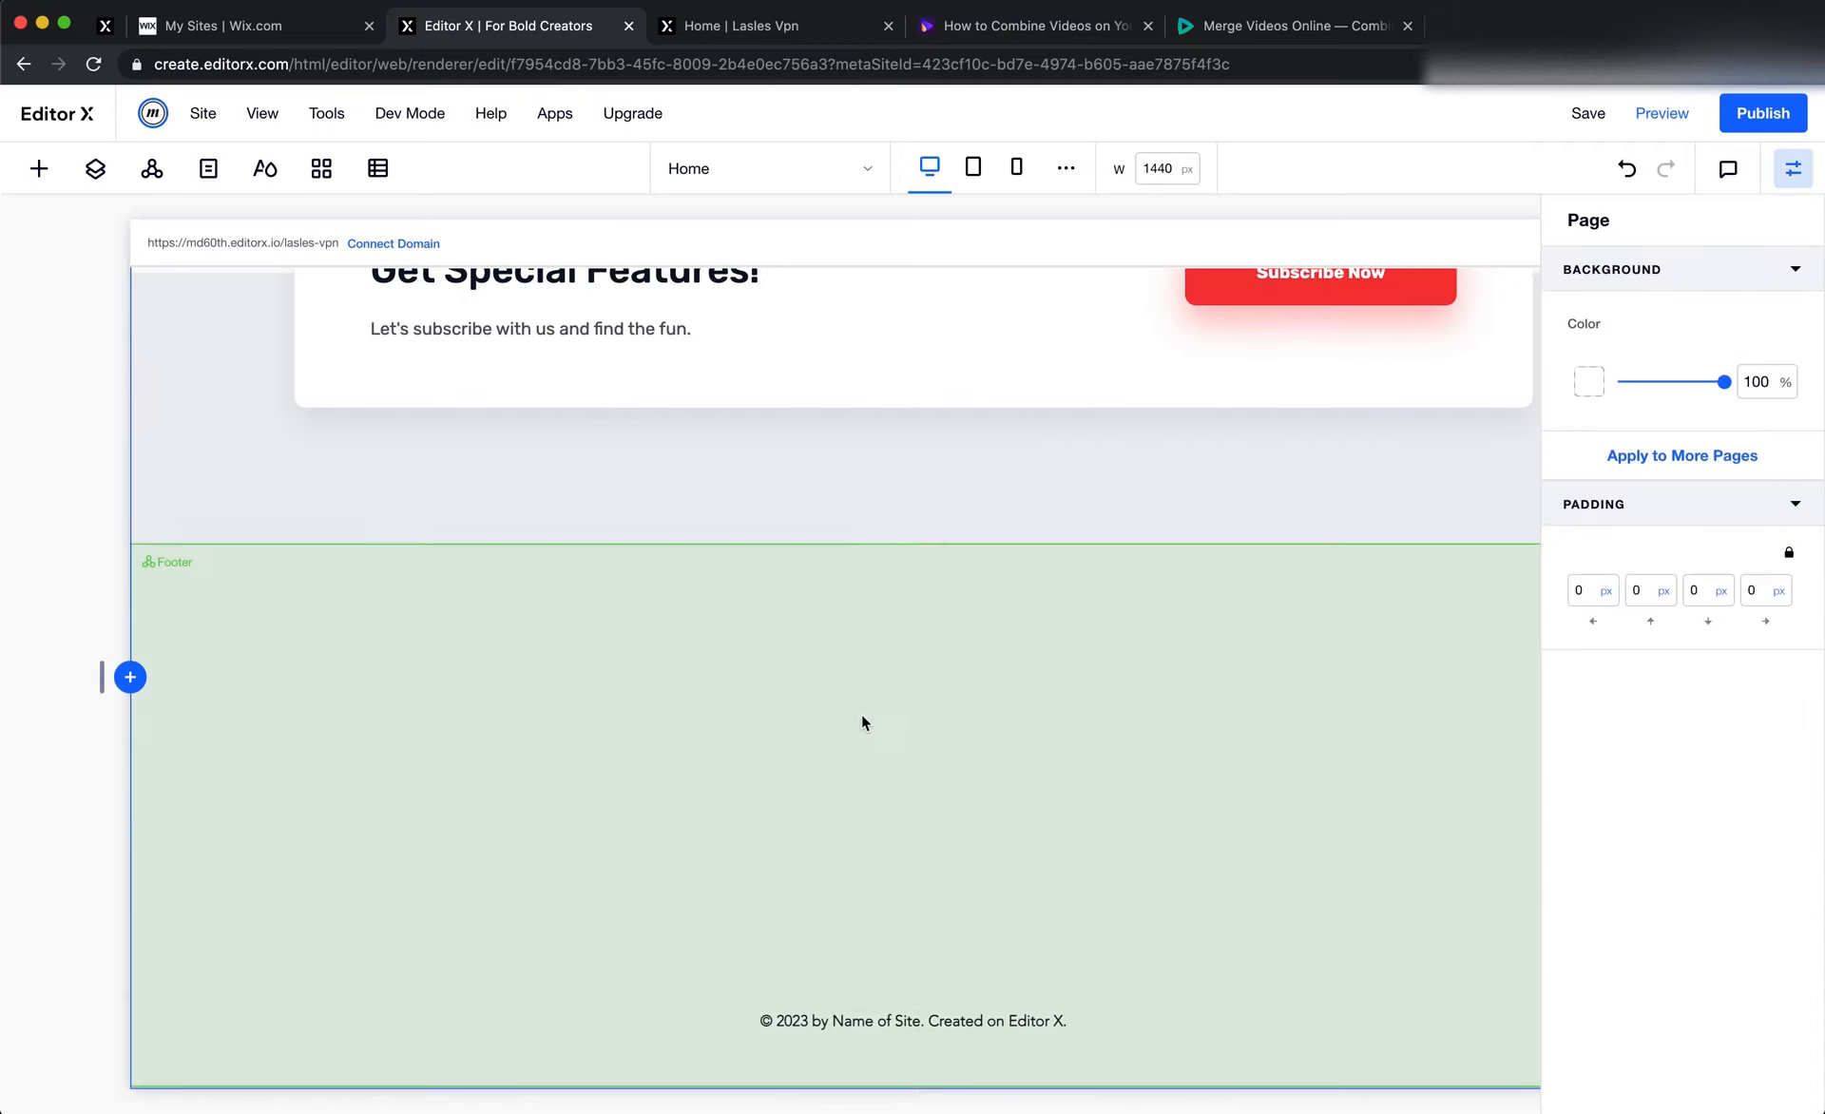
click(865, 719)
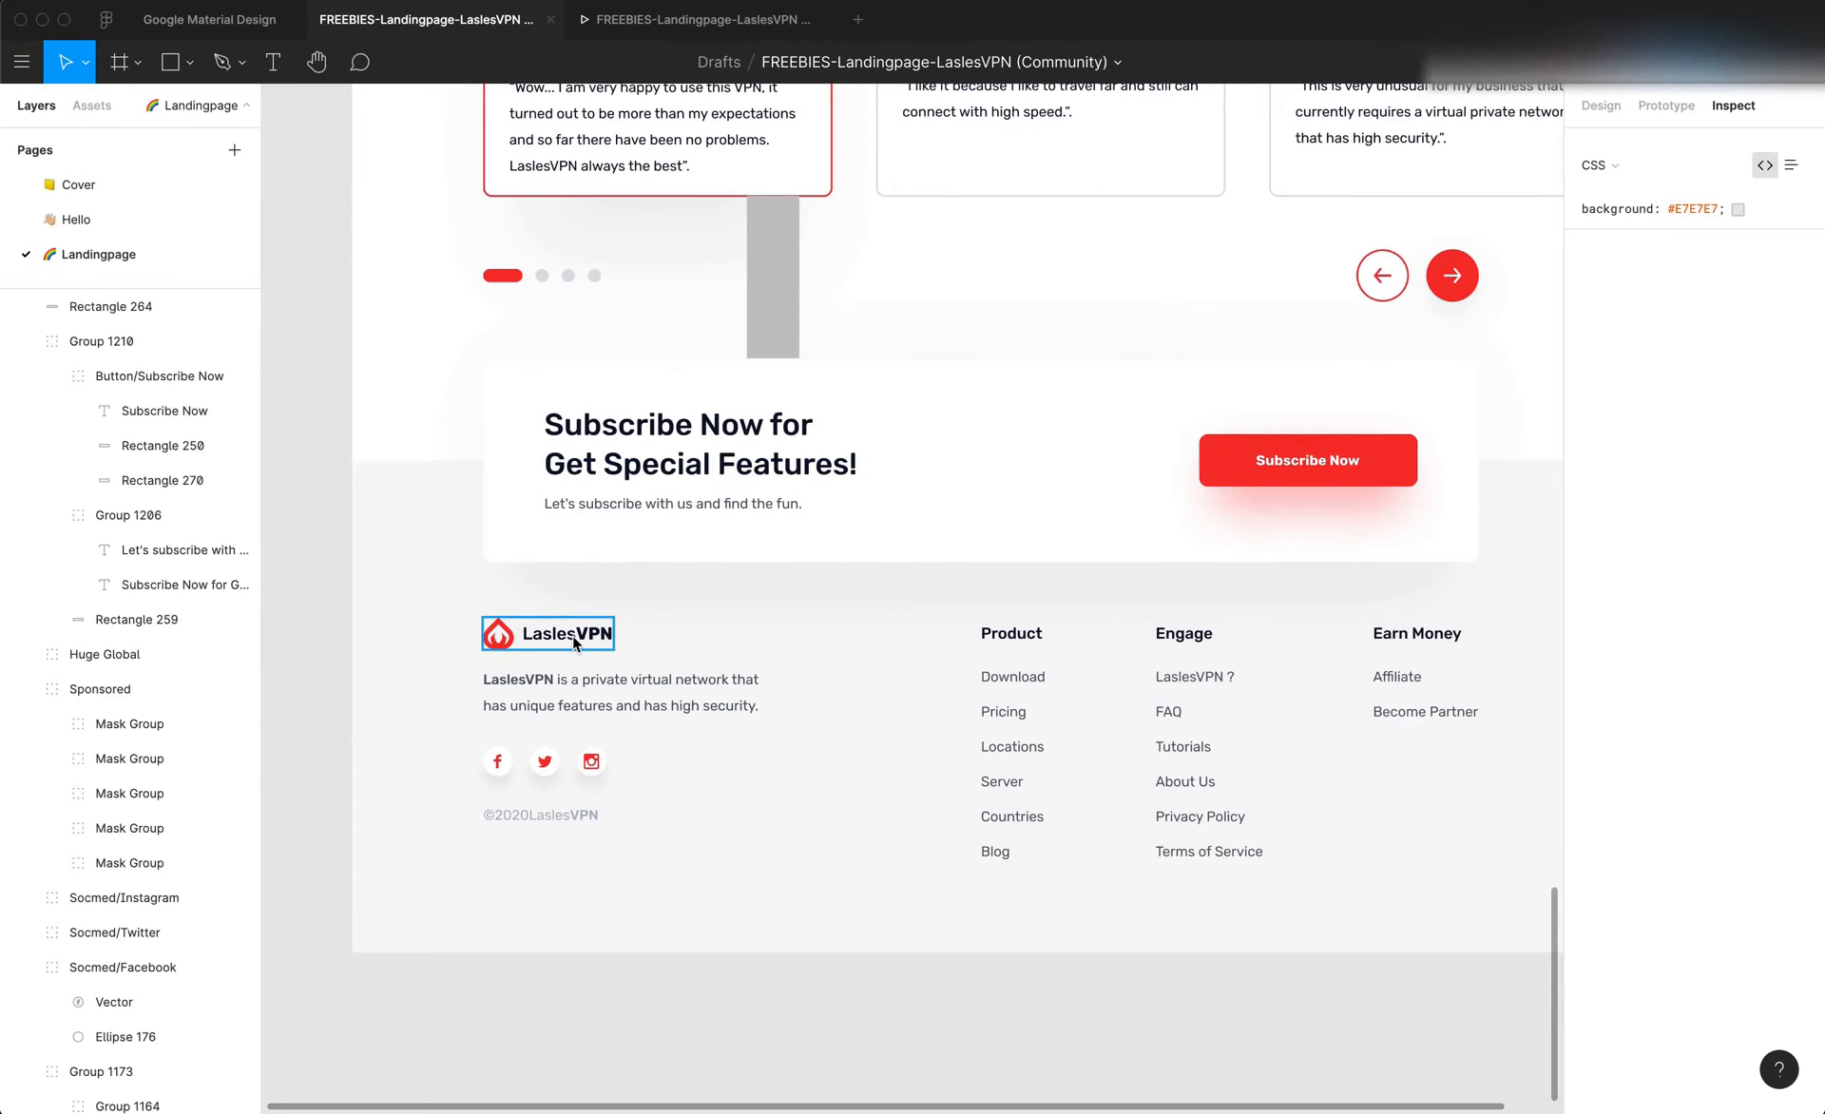
Check the footer logo and description in Figma, and in Editor X copy the header's LaslesVPN logo into the footer
click(573, 635)
click(576, 694)
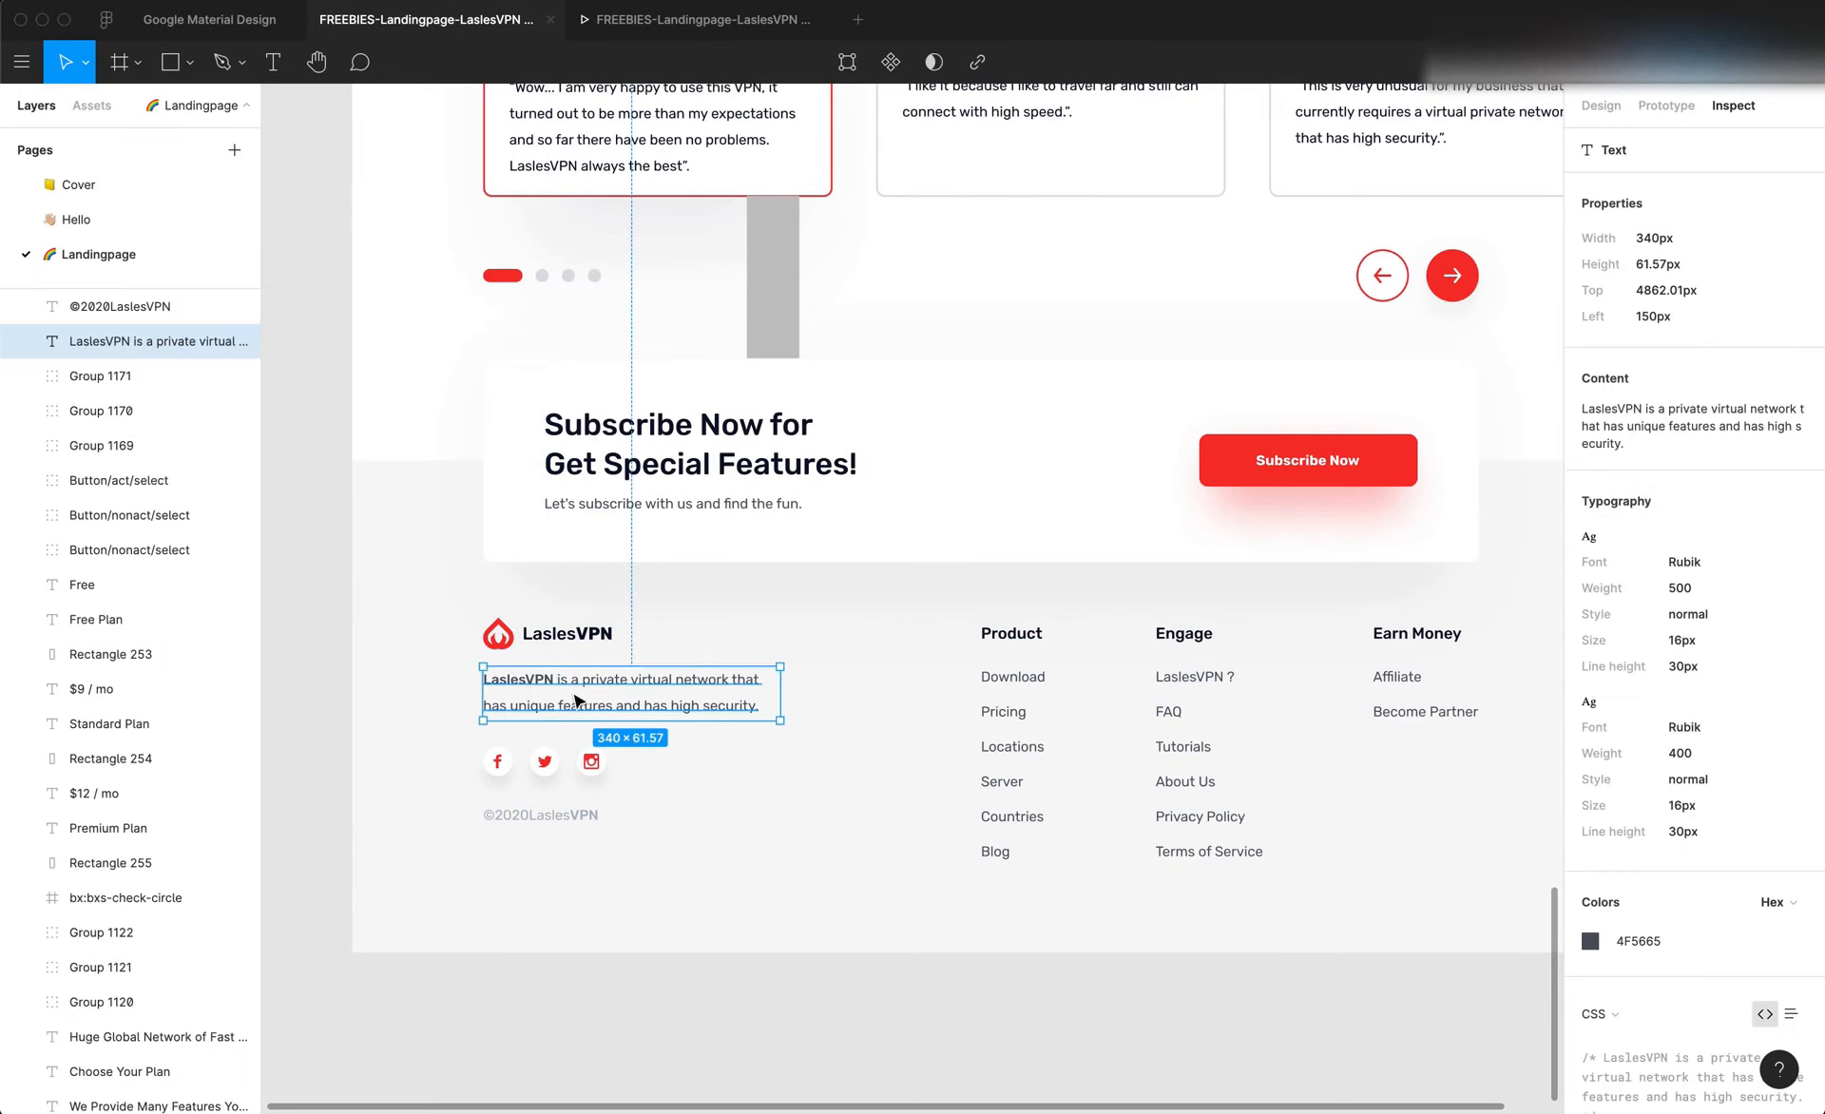
click(646, 781)
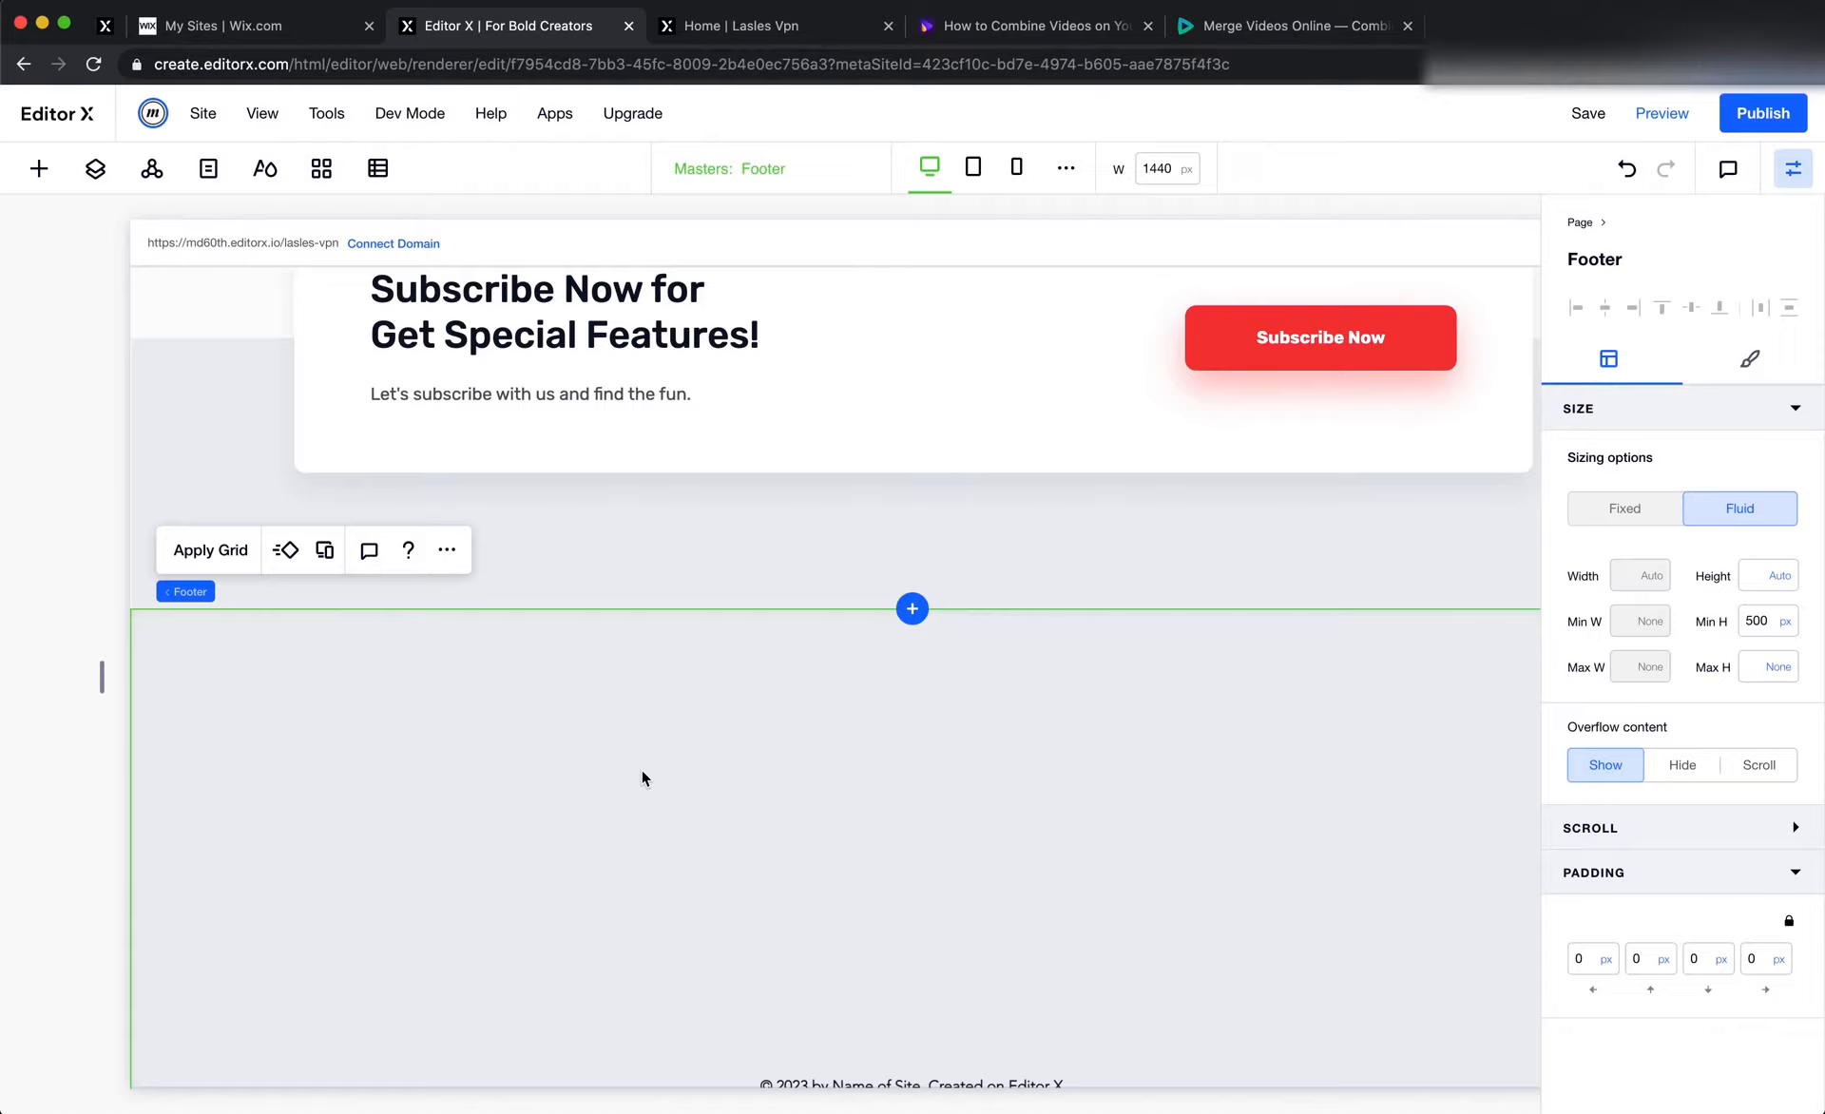
scroll(640, 768, up, 20)
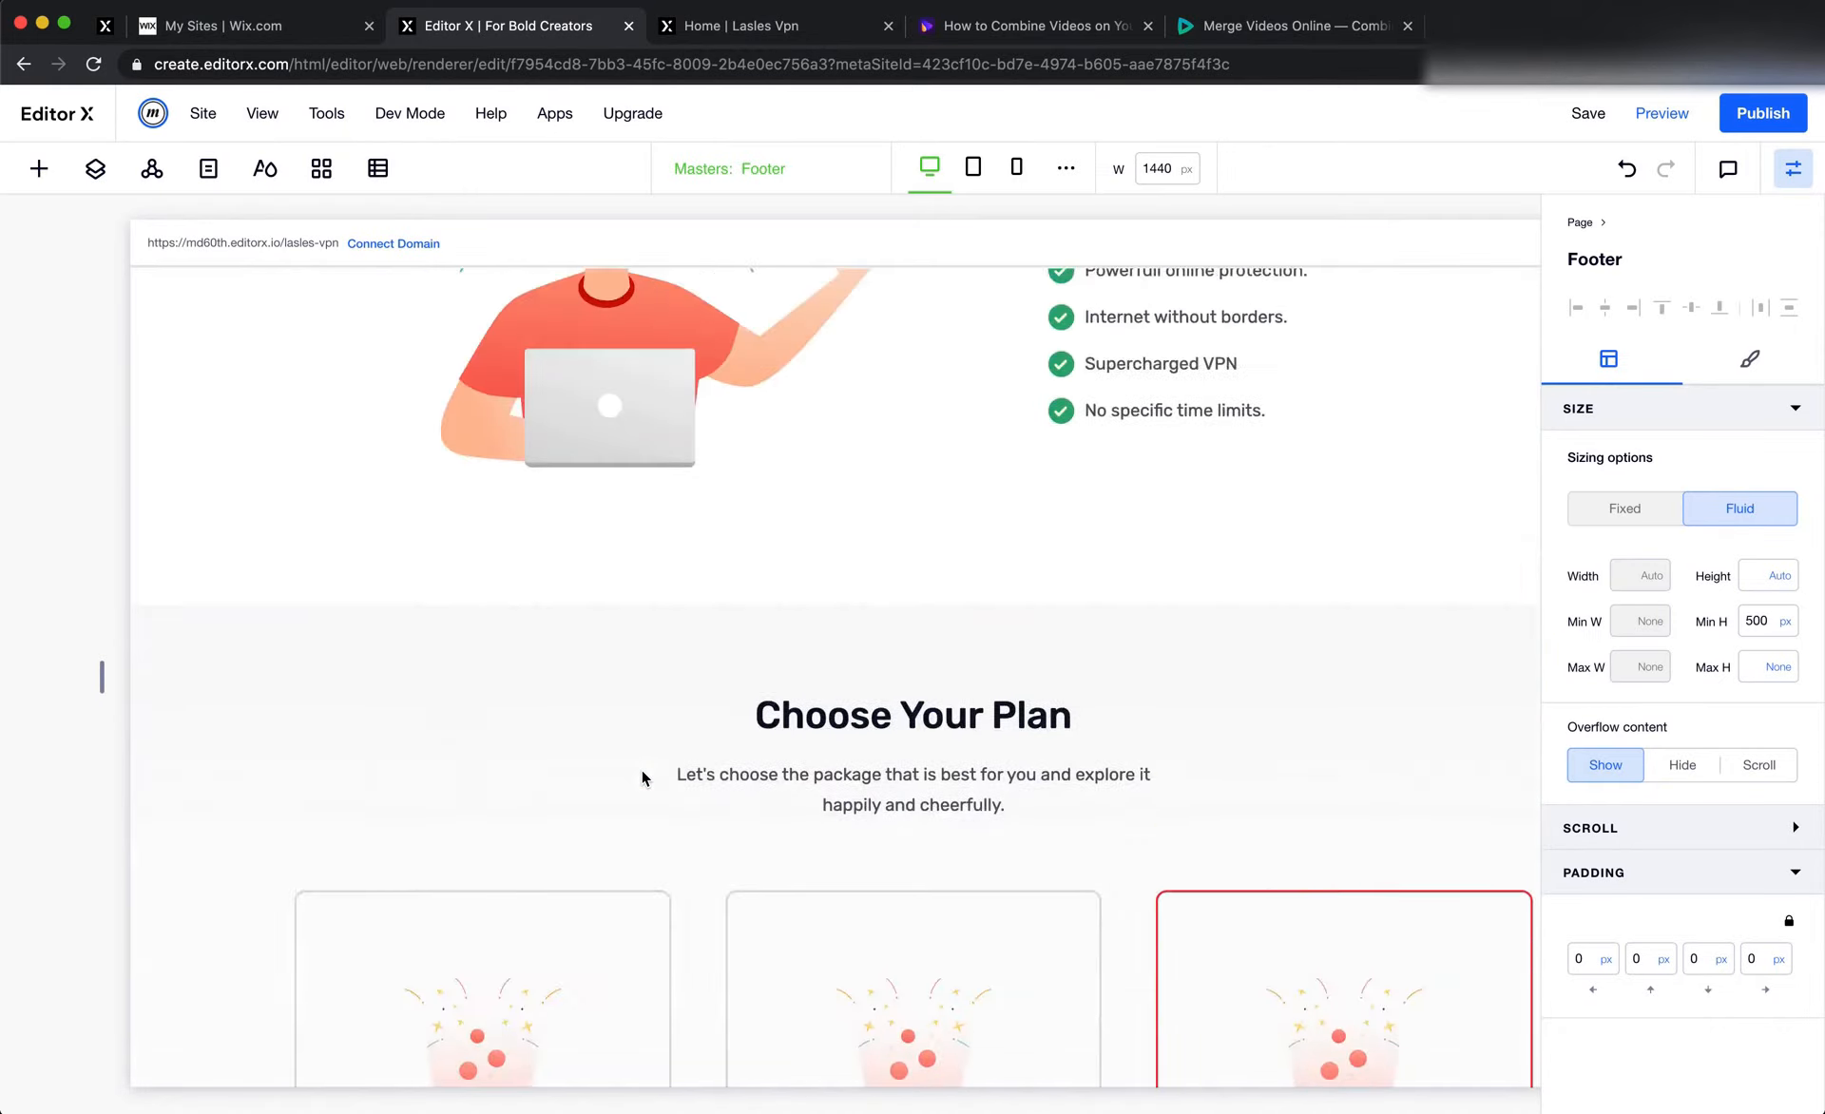
right_click(423, 346)
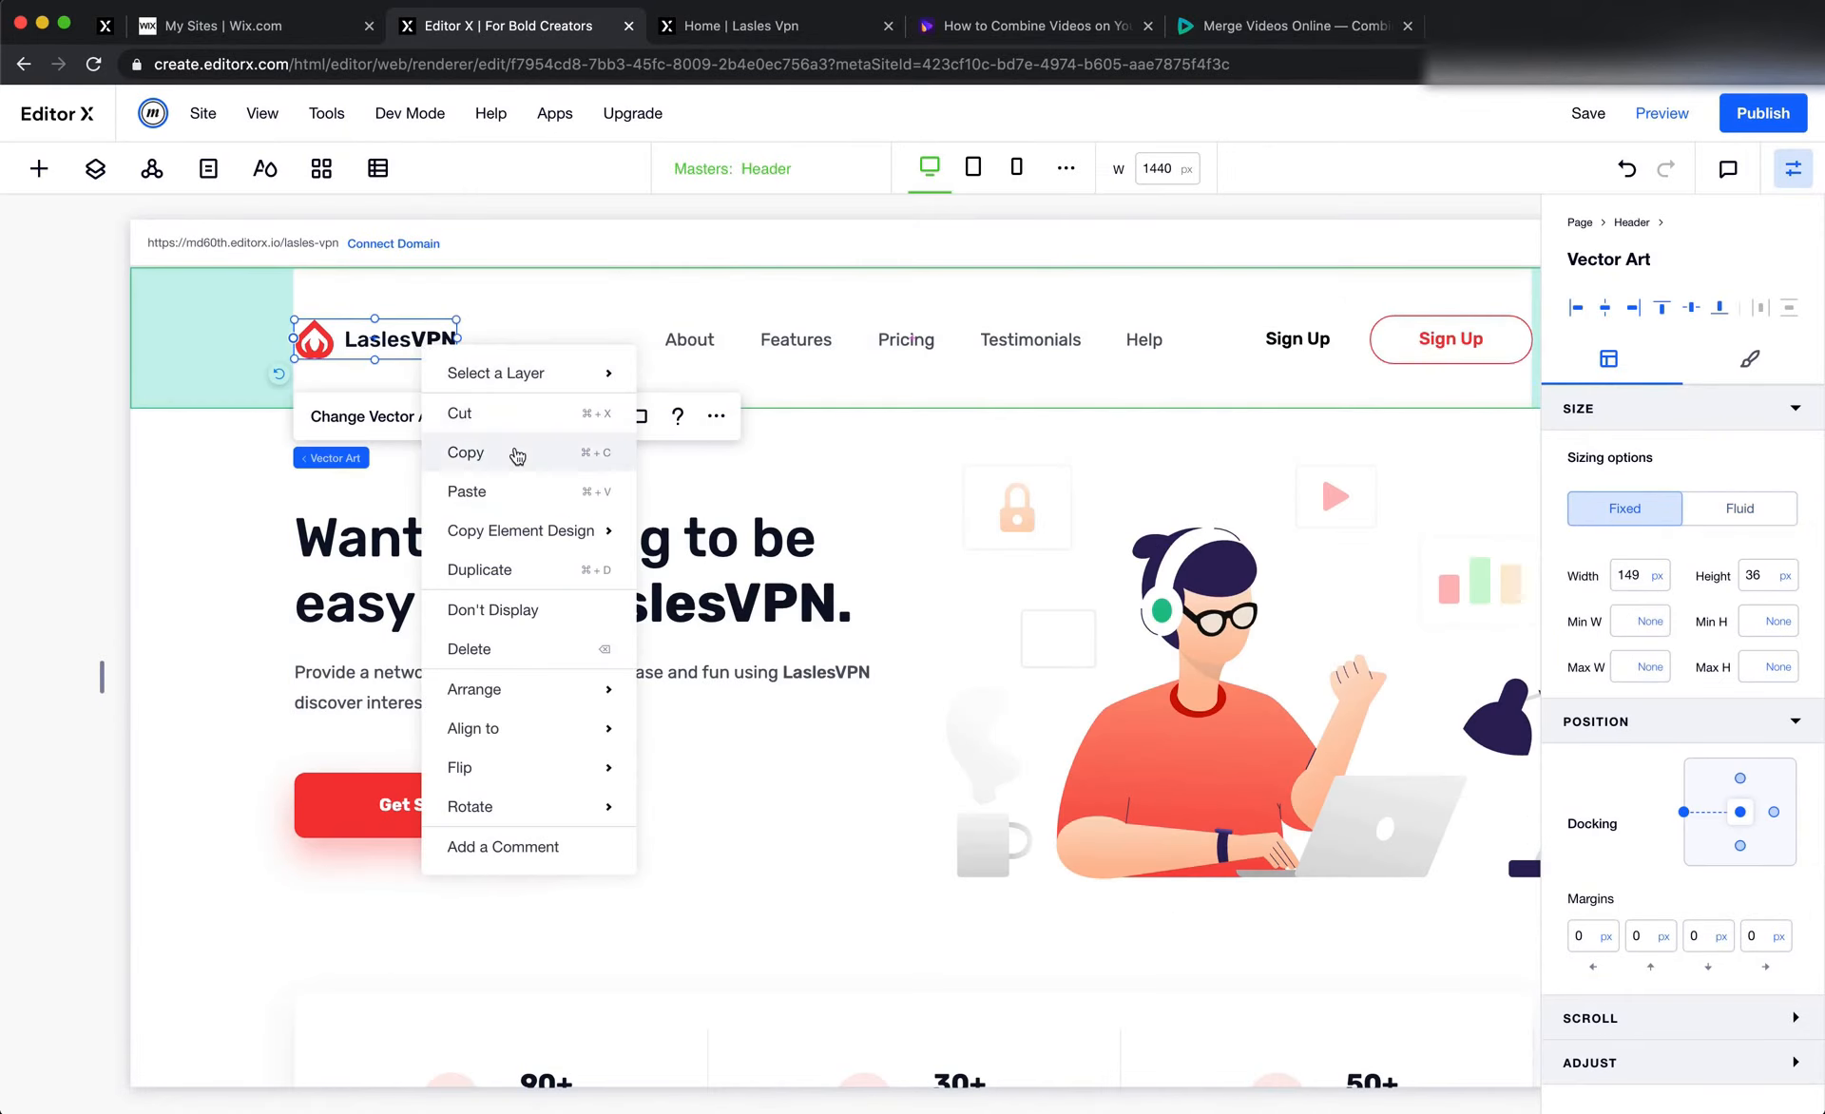
click(522, 453)
scroll(633, 641, down, 5)
scroll(633, 641, down, 15)
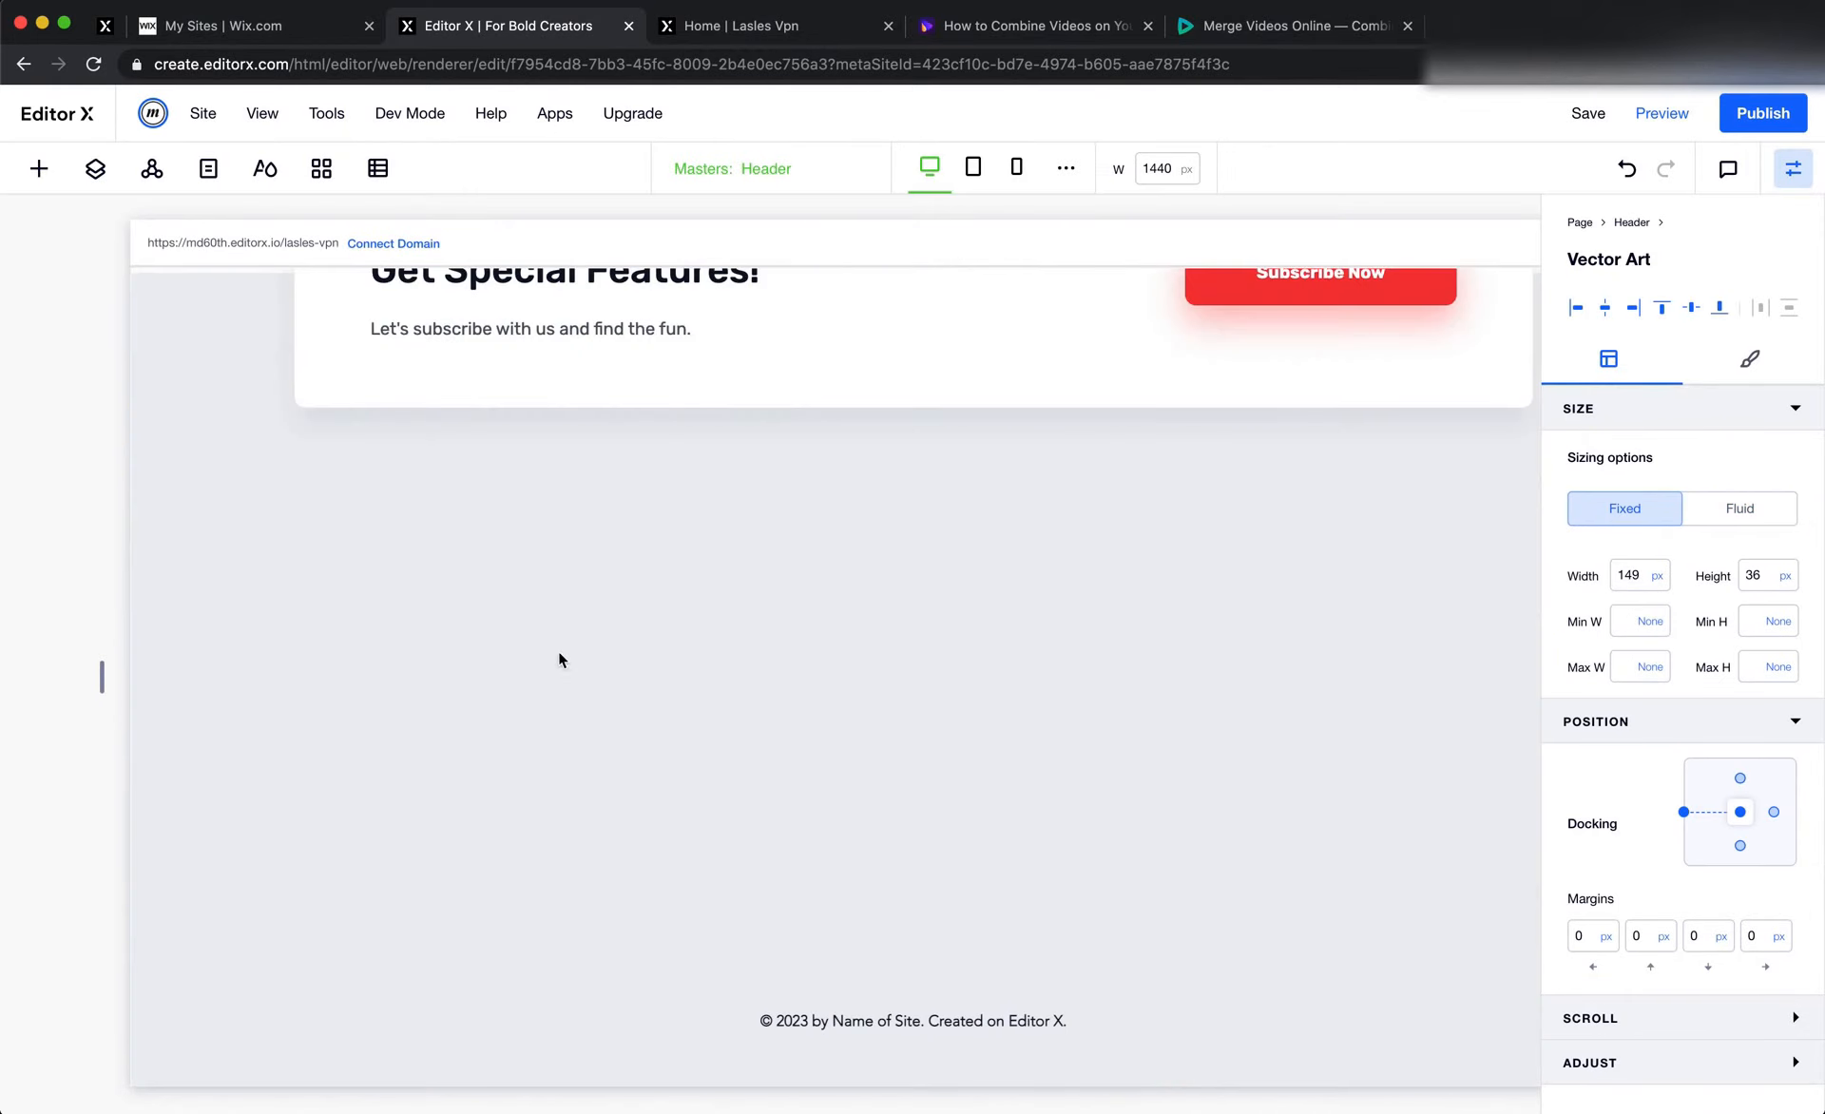
click(473, 647)
right_click(473, 647)
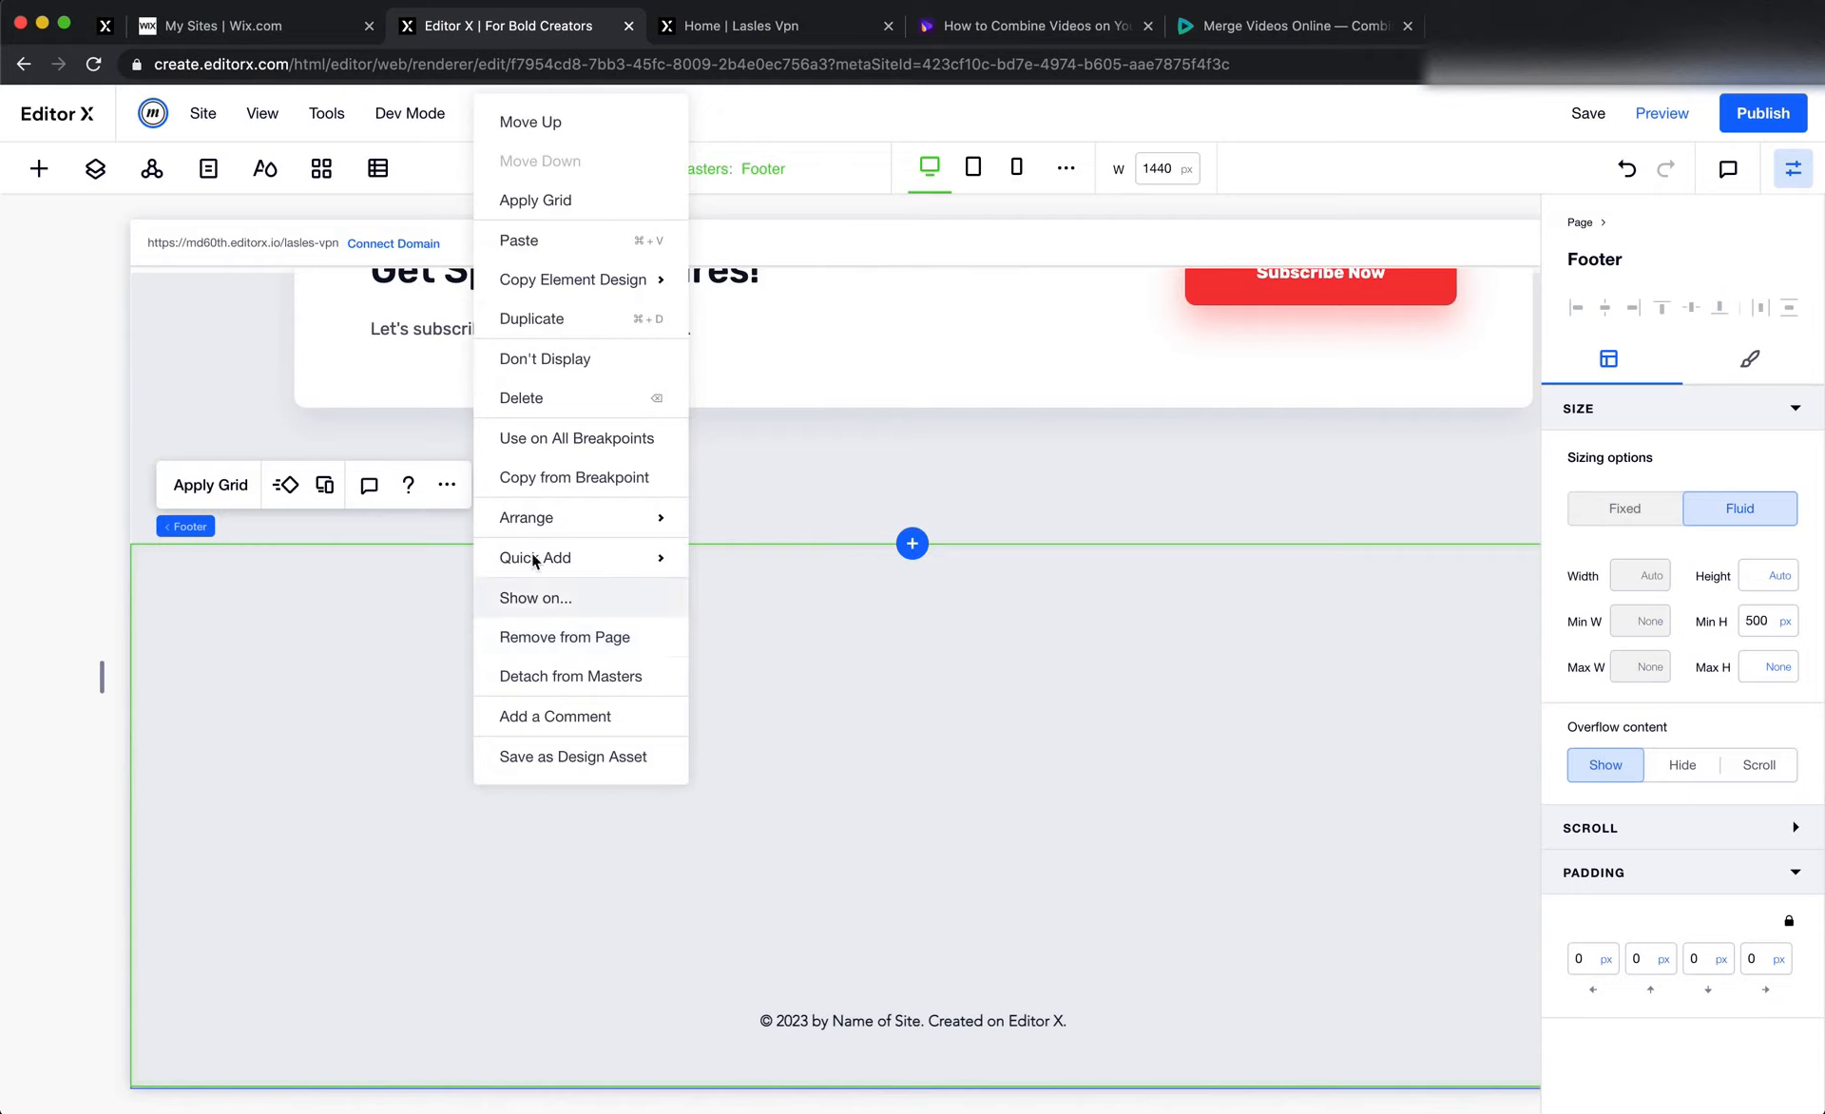
click(578, 243)
Set the footer's left and right padding to 150 px and move the logo flush with the left padding edge
click(1600, 962)
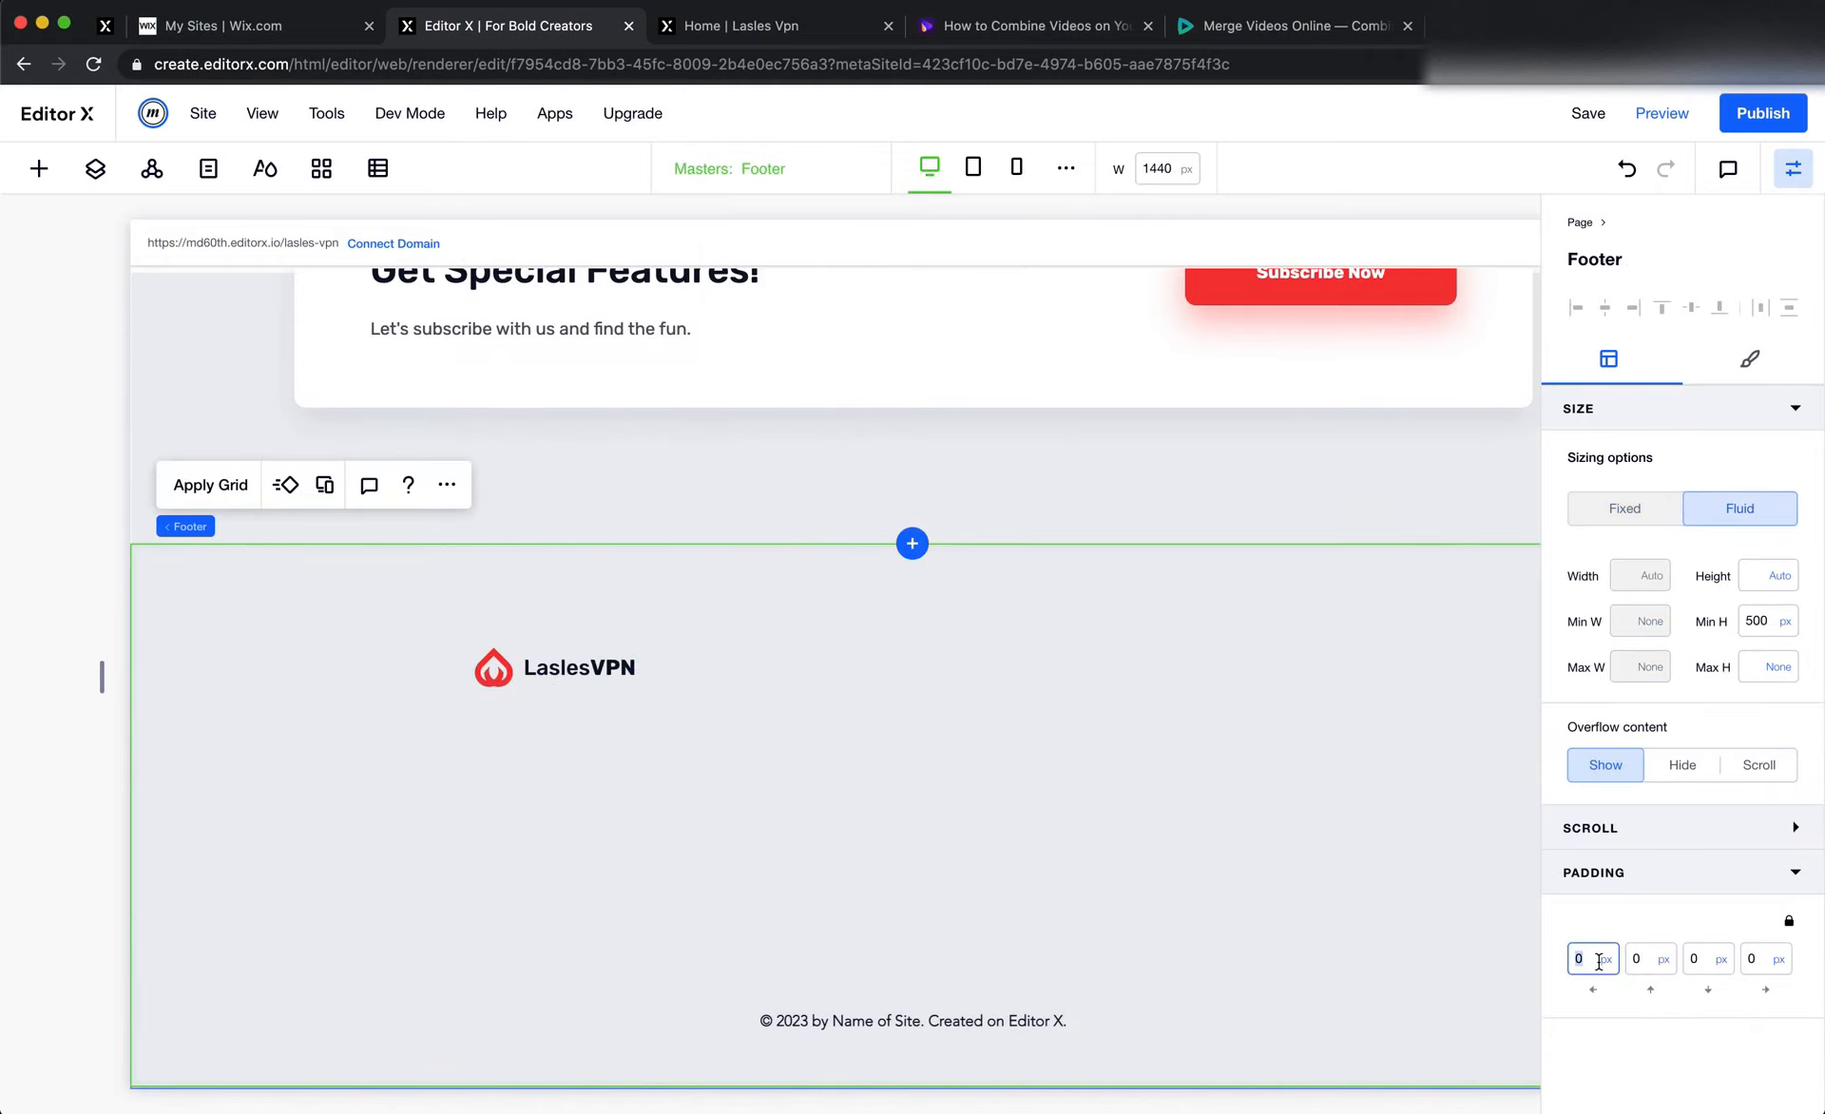
key(Tab)
key(Tab)
key(Tab)
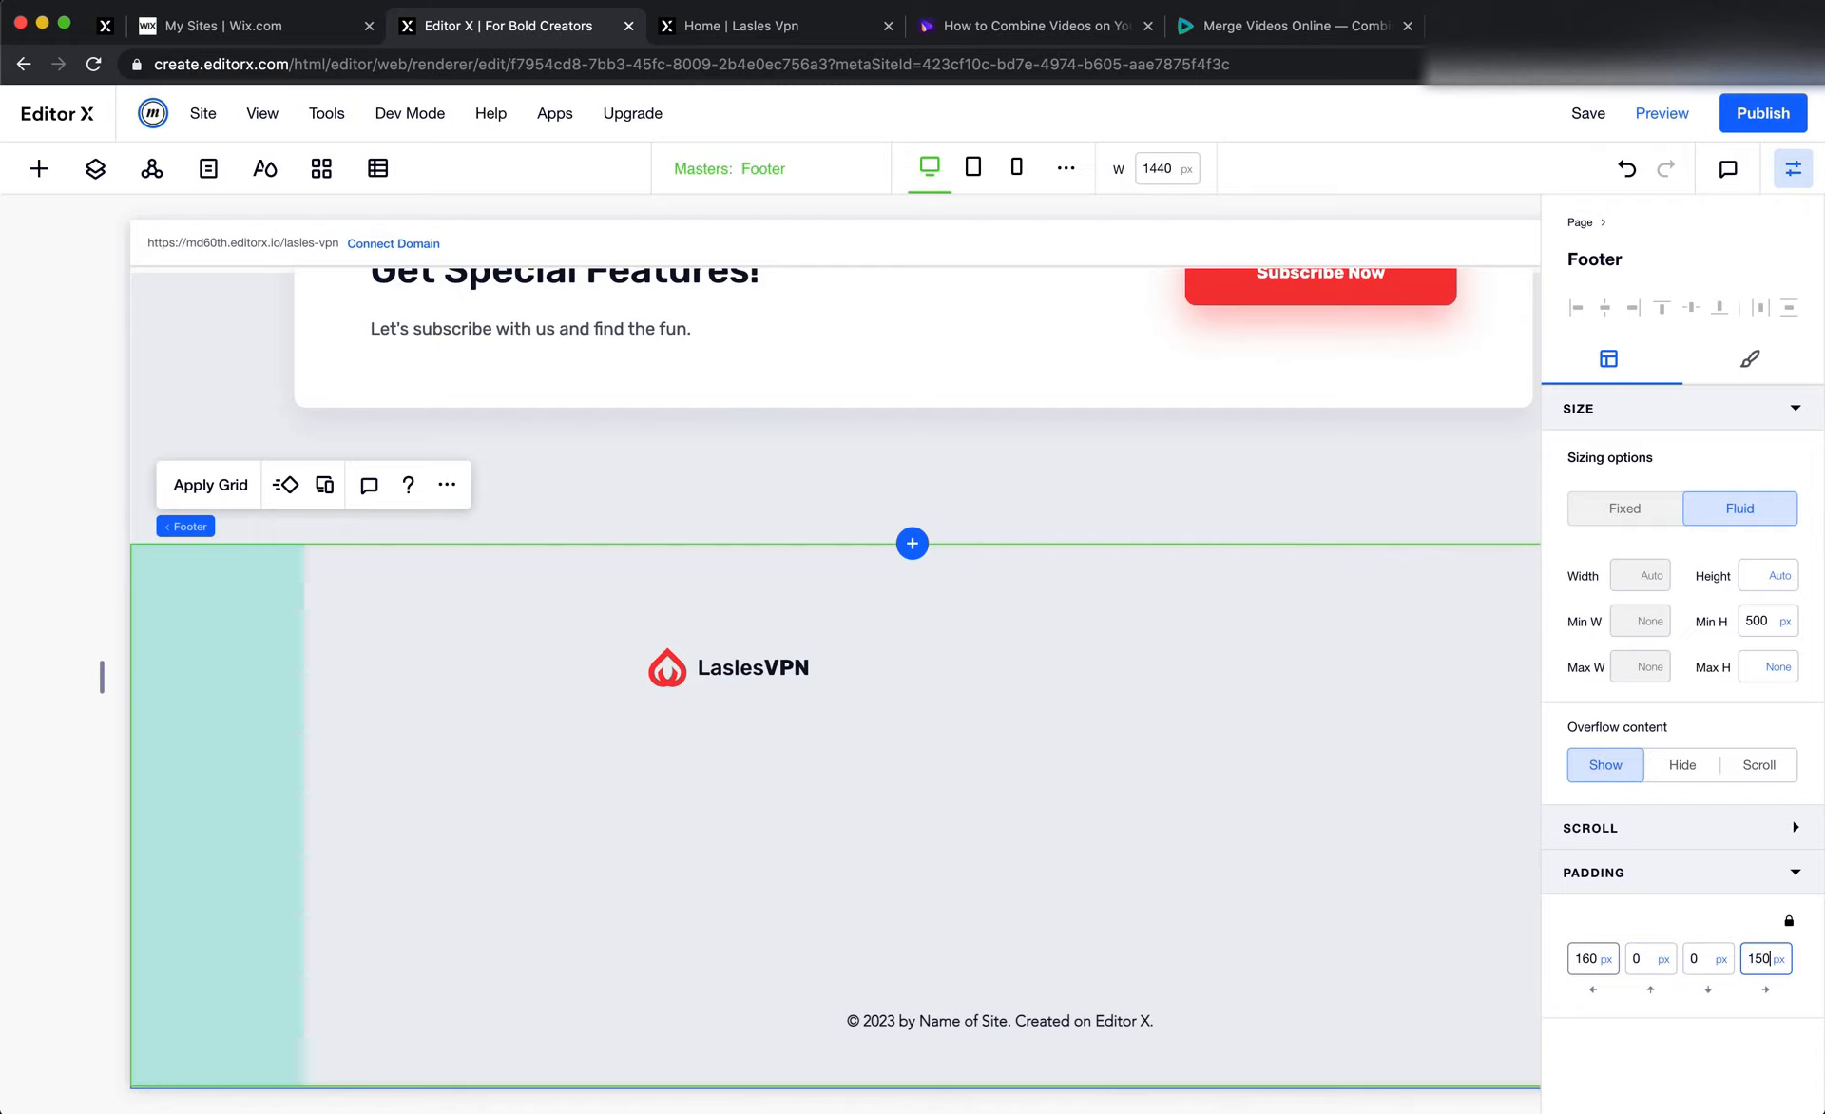
key(Tab)
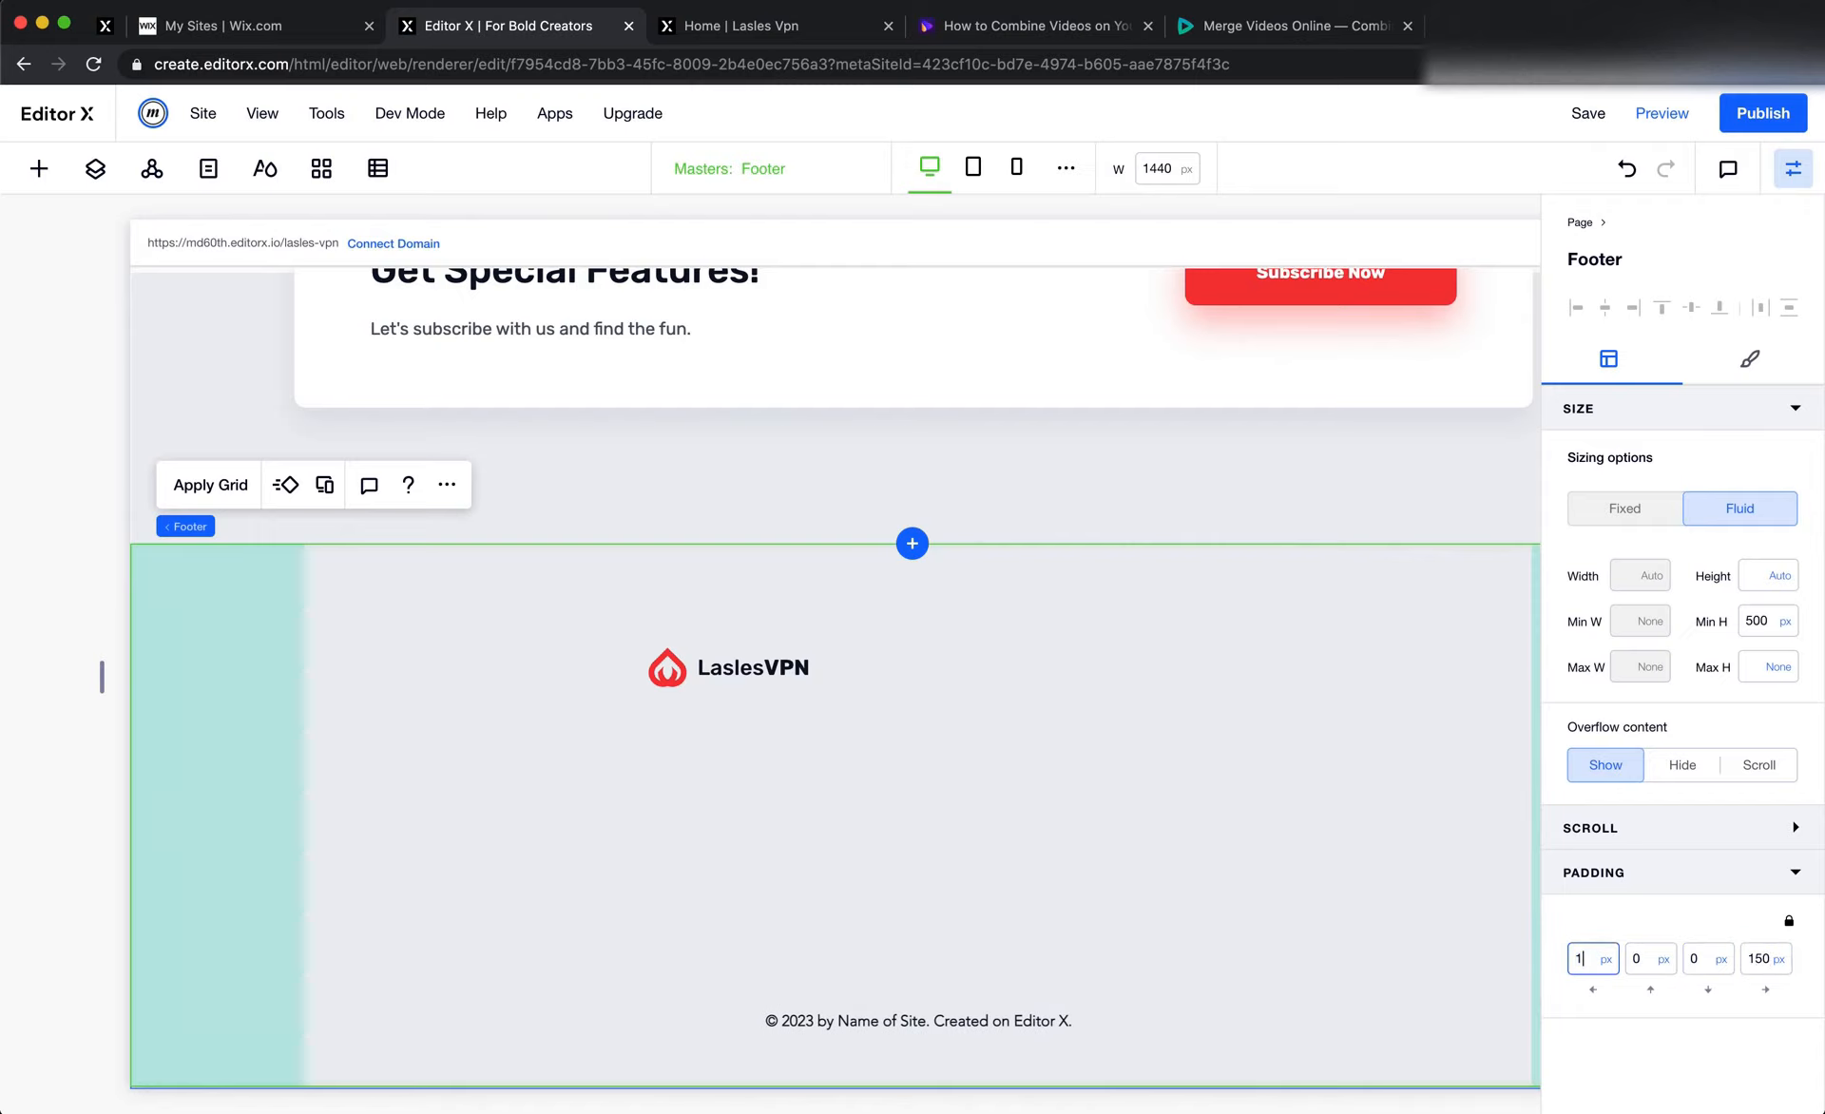
text(150)
key(Tab)
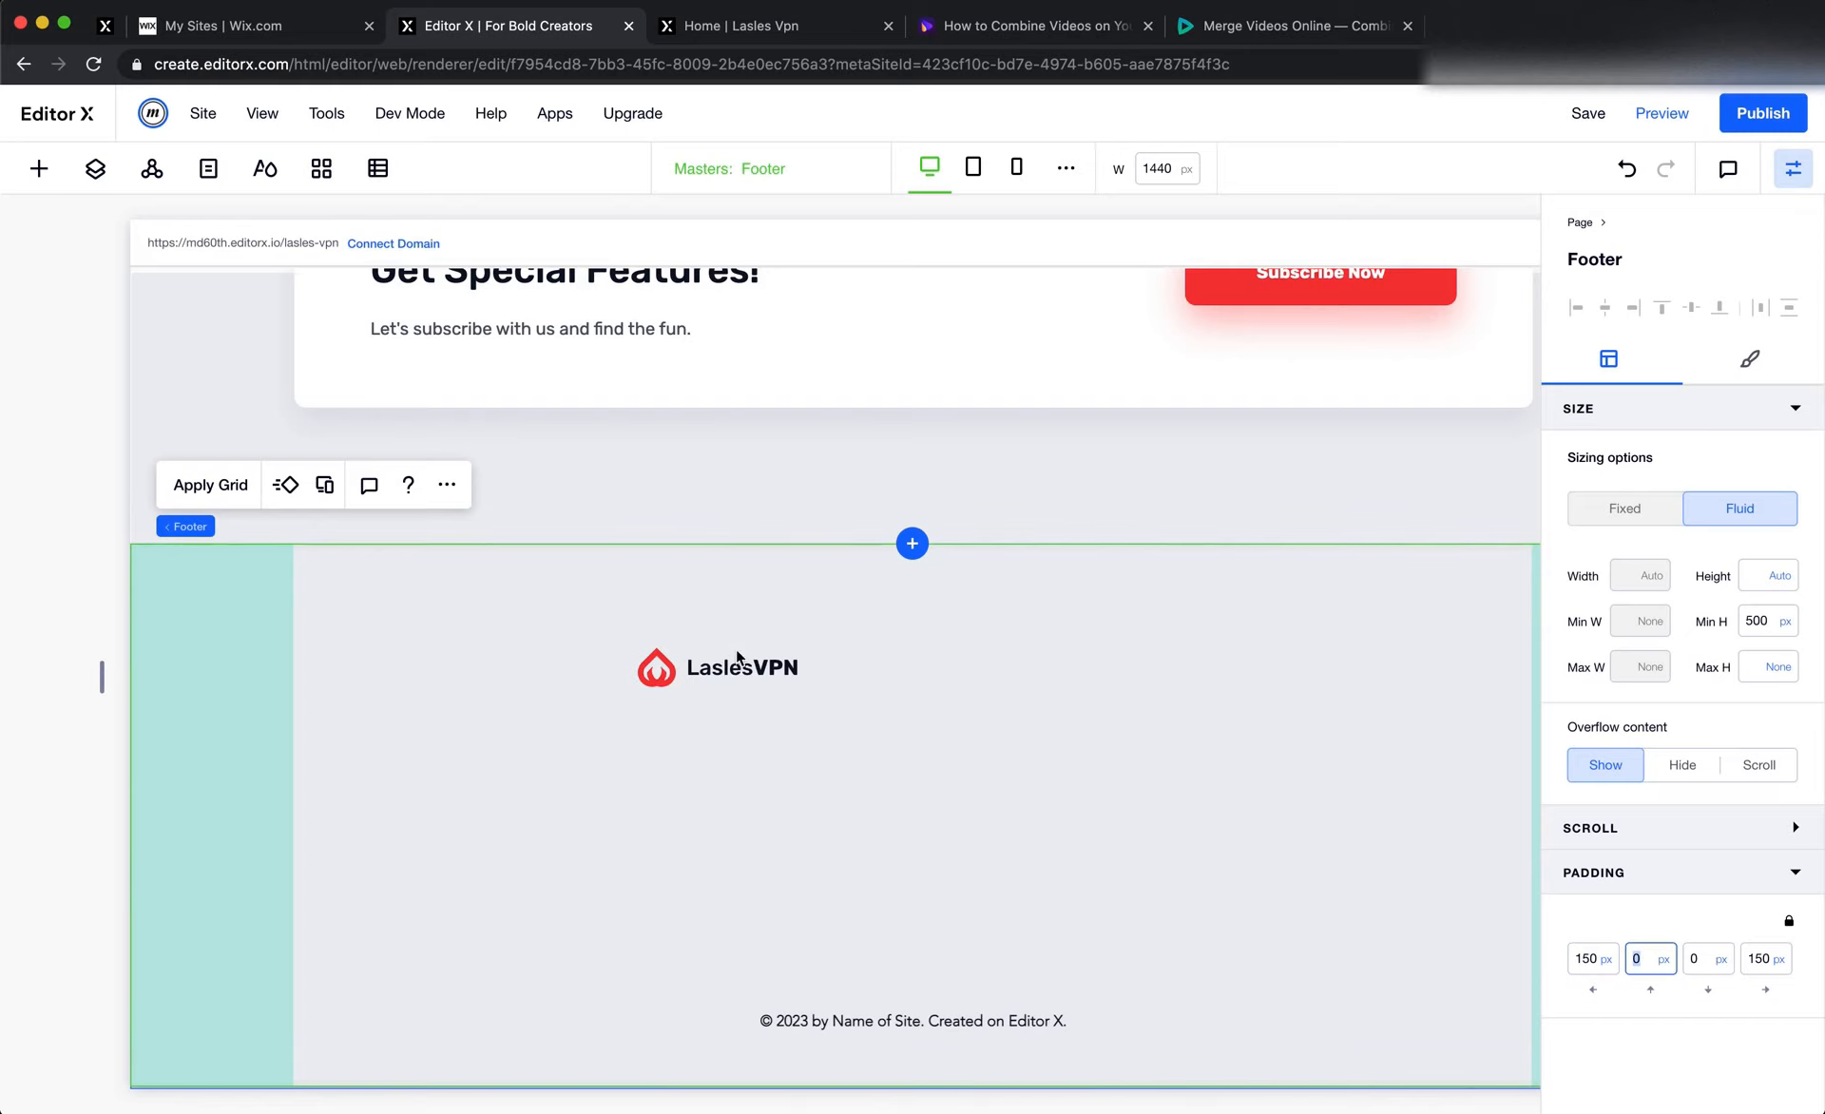
drag(738, 656, 403, 660)
Inspect the footer description in Figma, and in Editor X copy the testimonials subtitle into the footer below the logo
key(super+Tab)
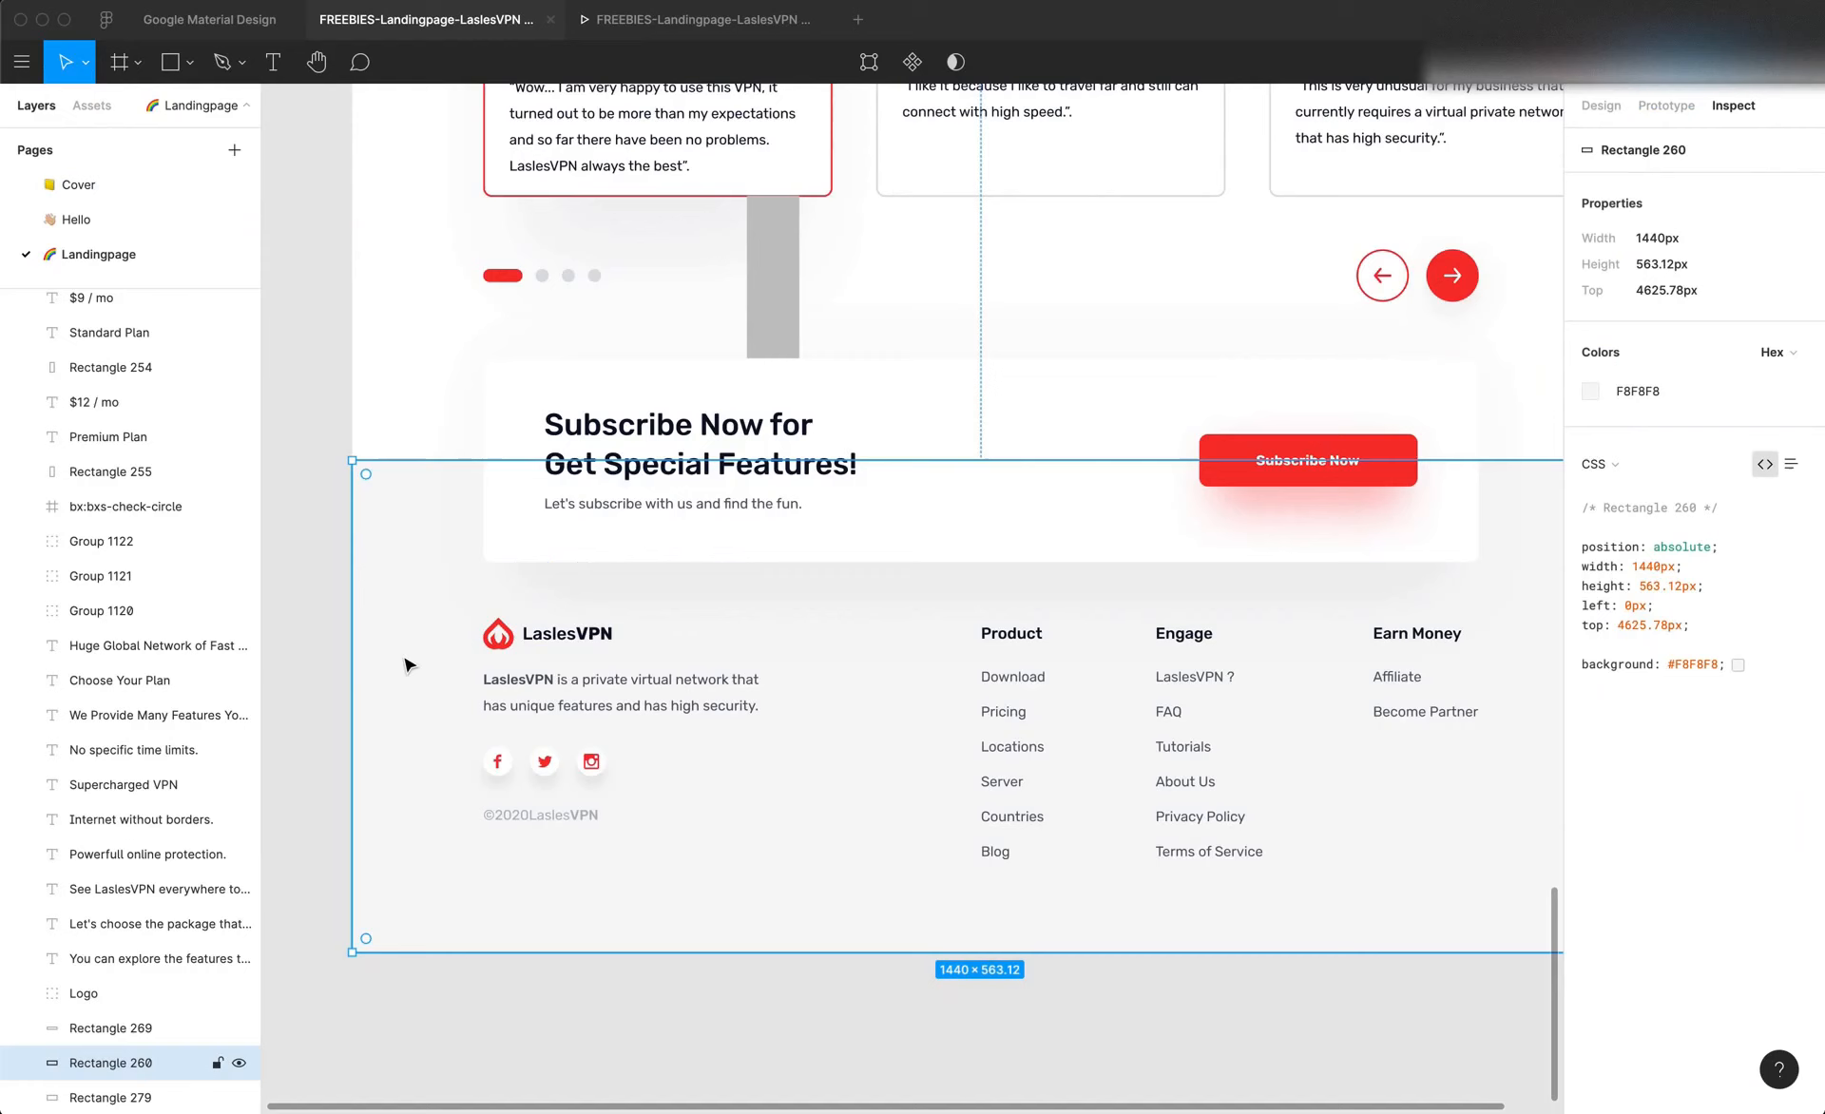
click(562, 704)
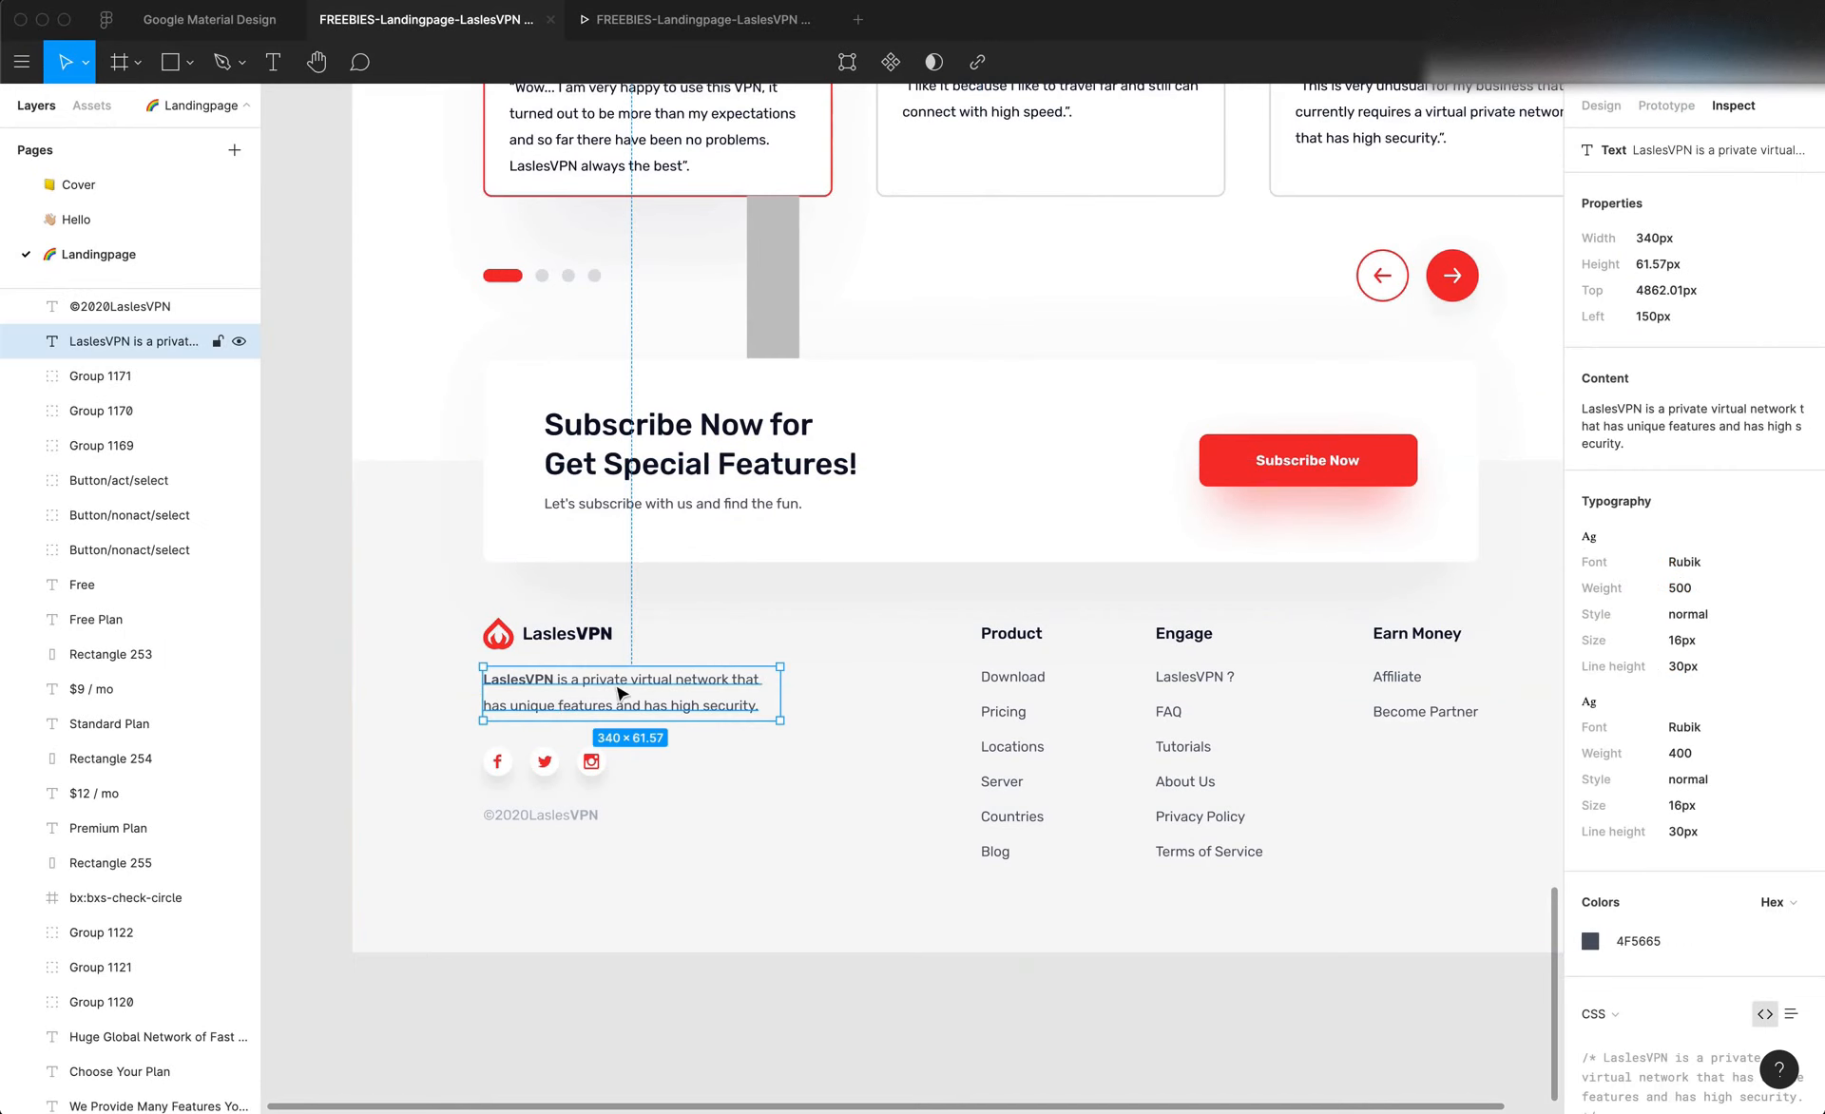
click(1601, 106)
key(super+Tab)
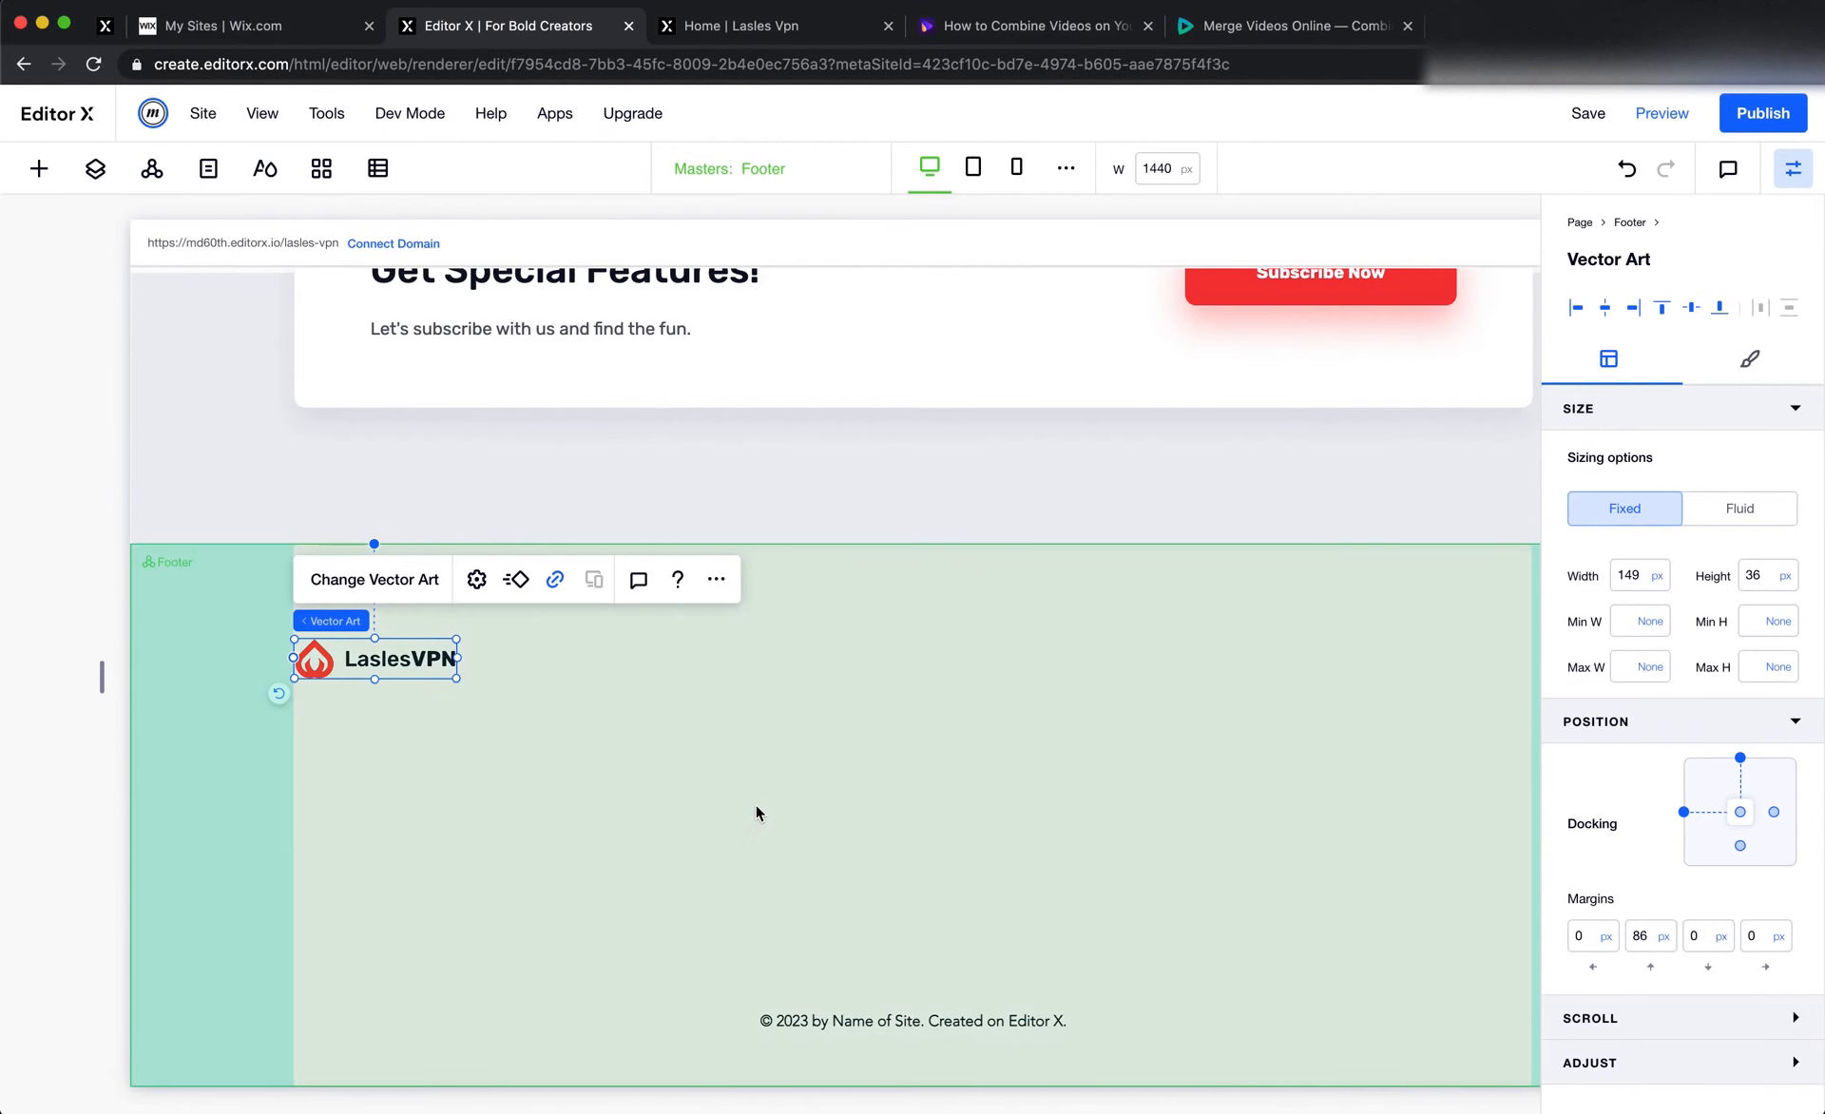
scroll(754, 802, up, 8)
scroll(754, 802, up, 5)
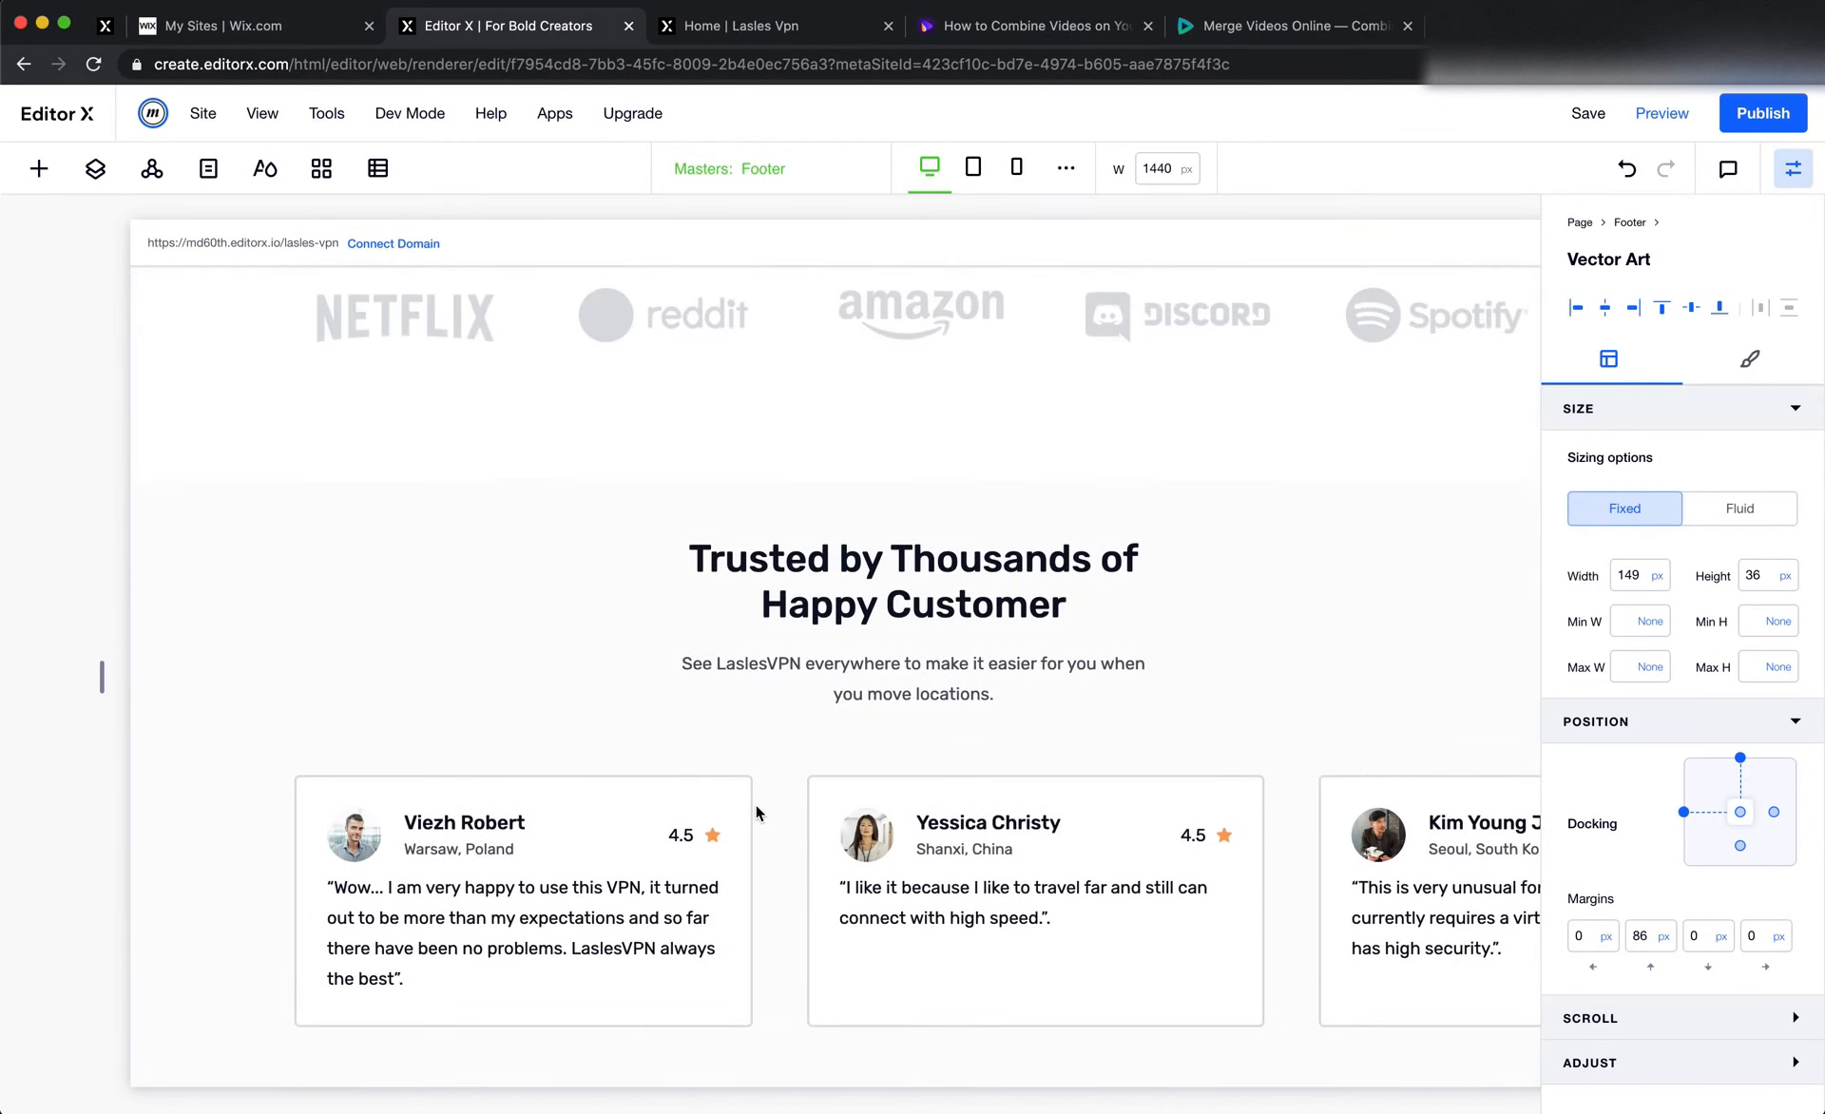
right_click(948, 663)
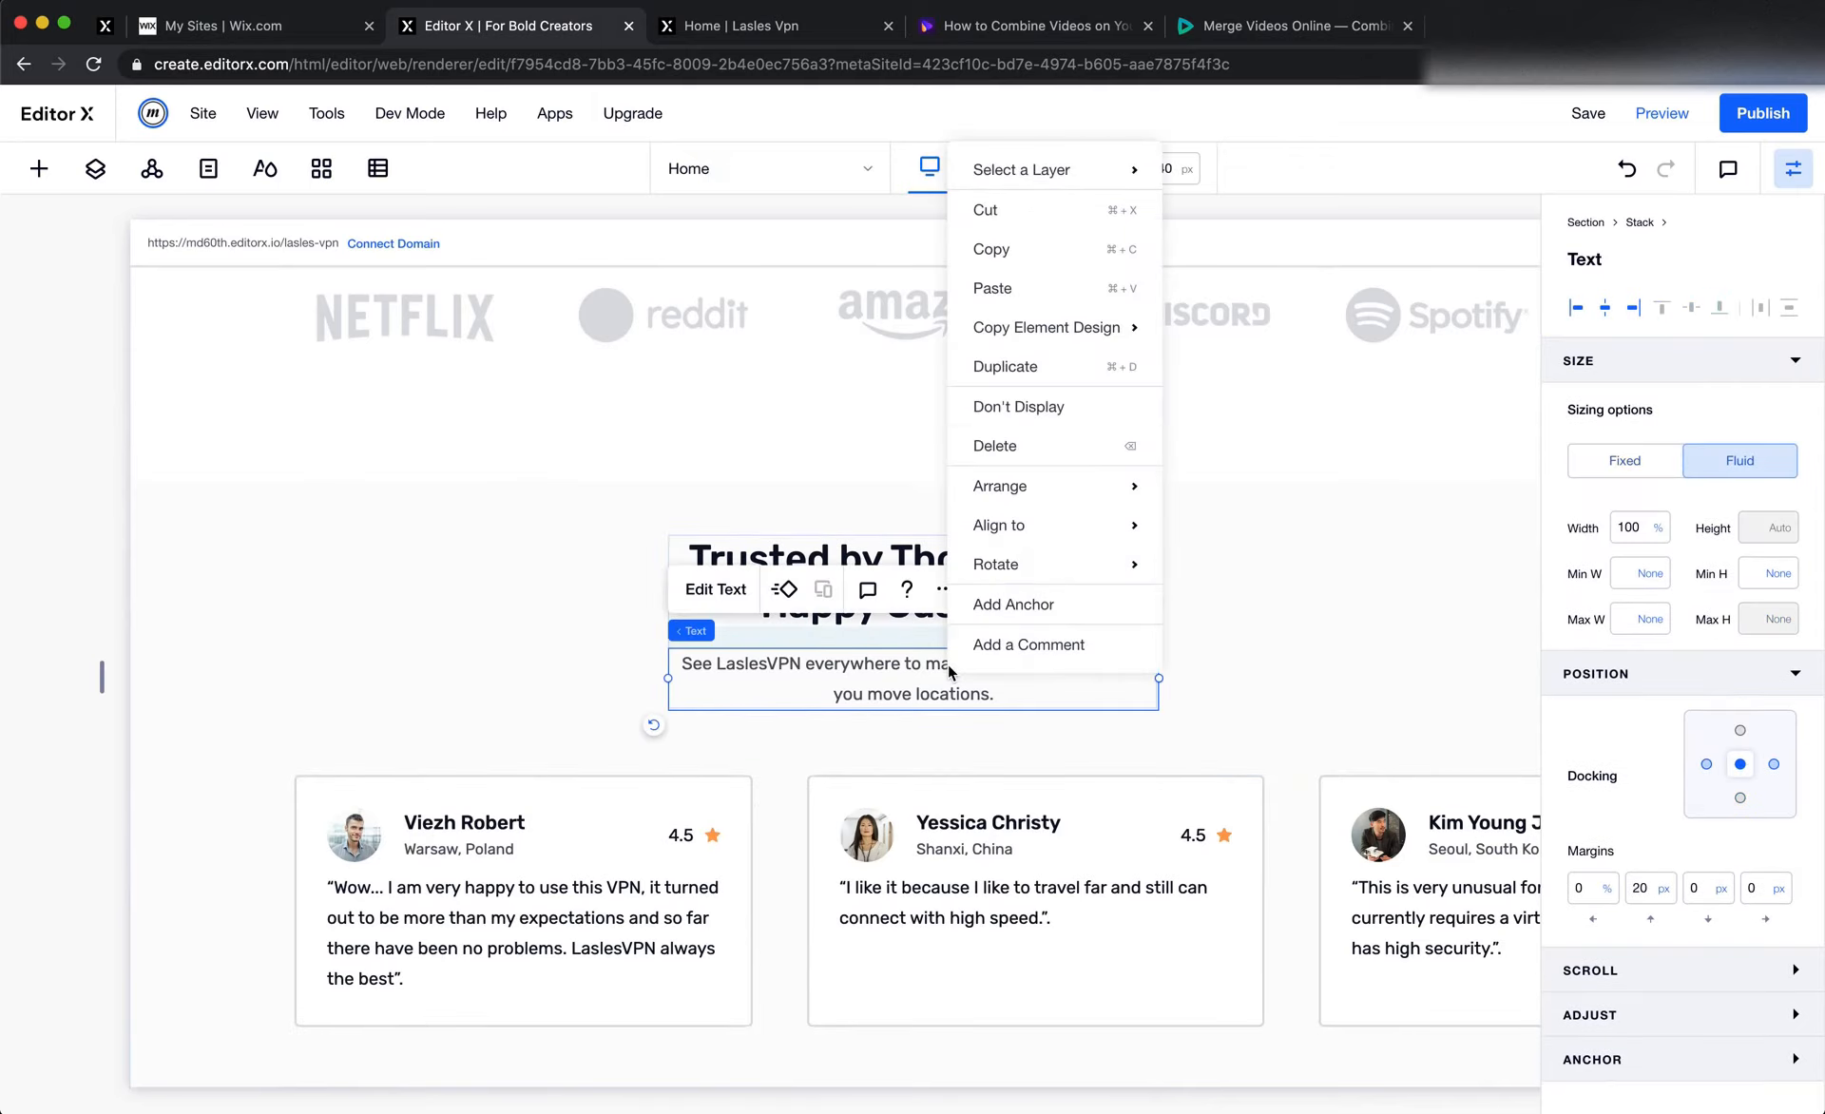
click(1027, 251)
scroll(523, 452, down, 12)
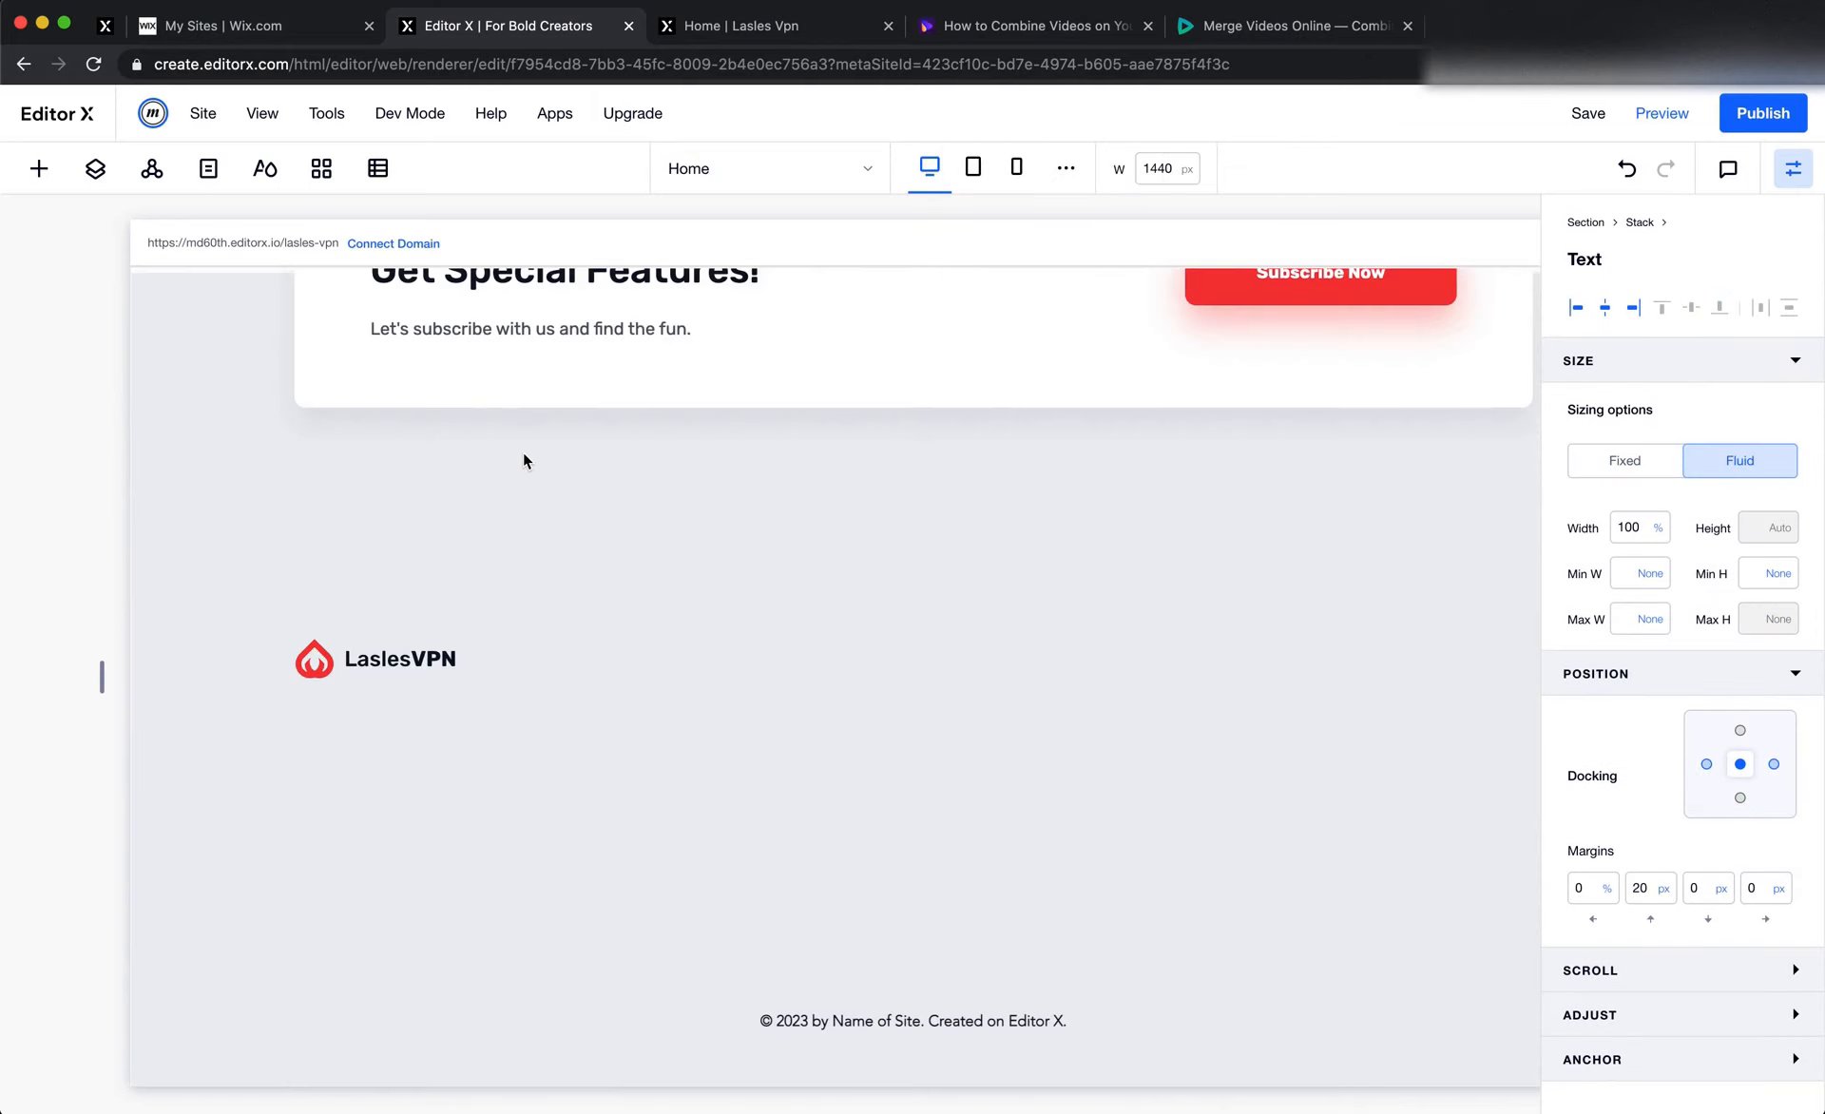
right_click(324, 730)
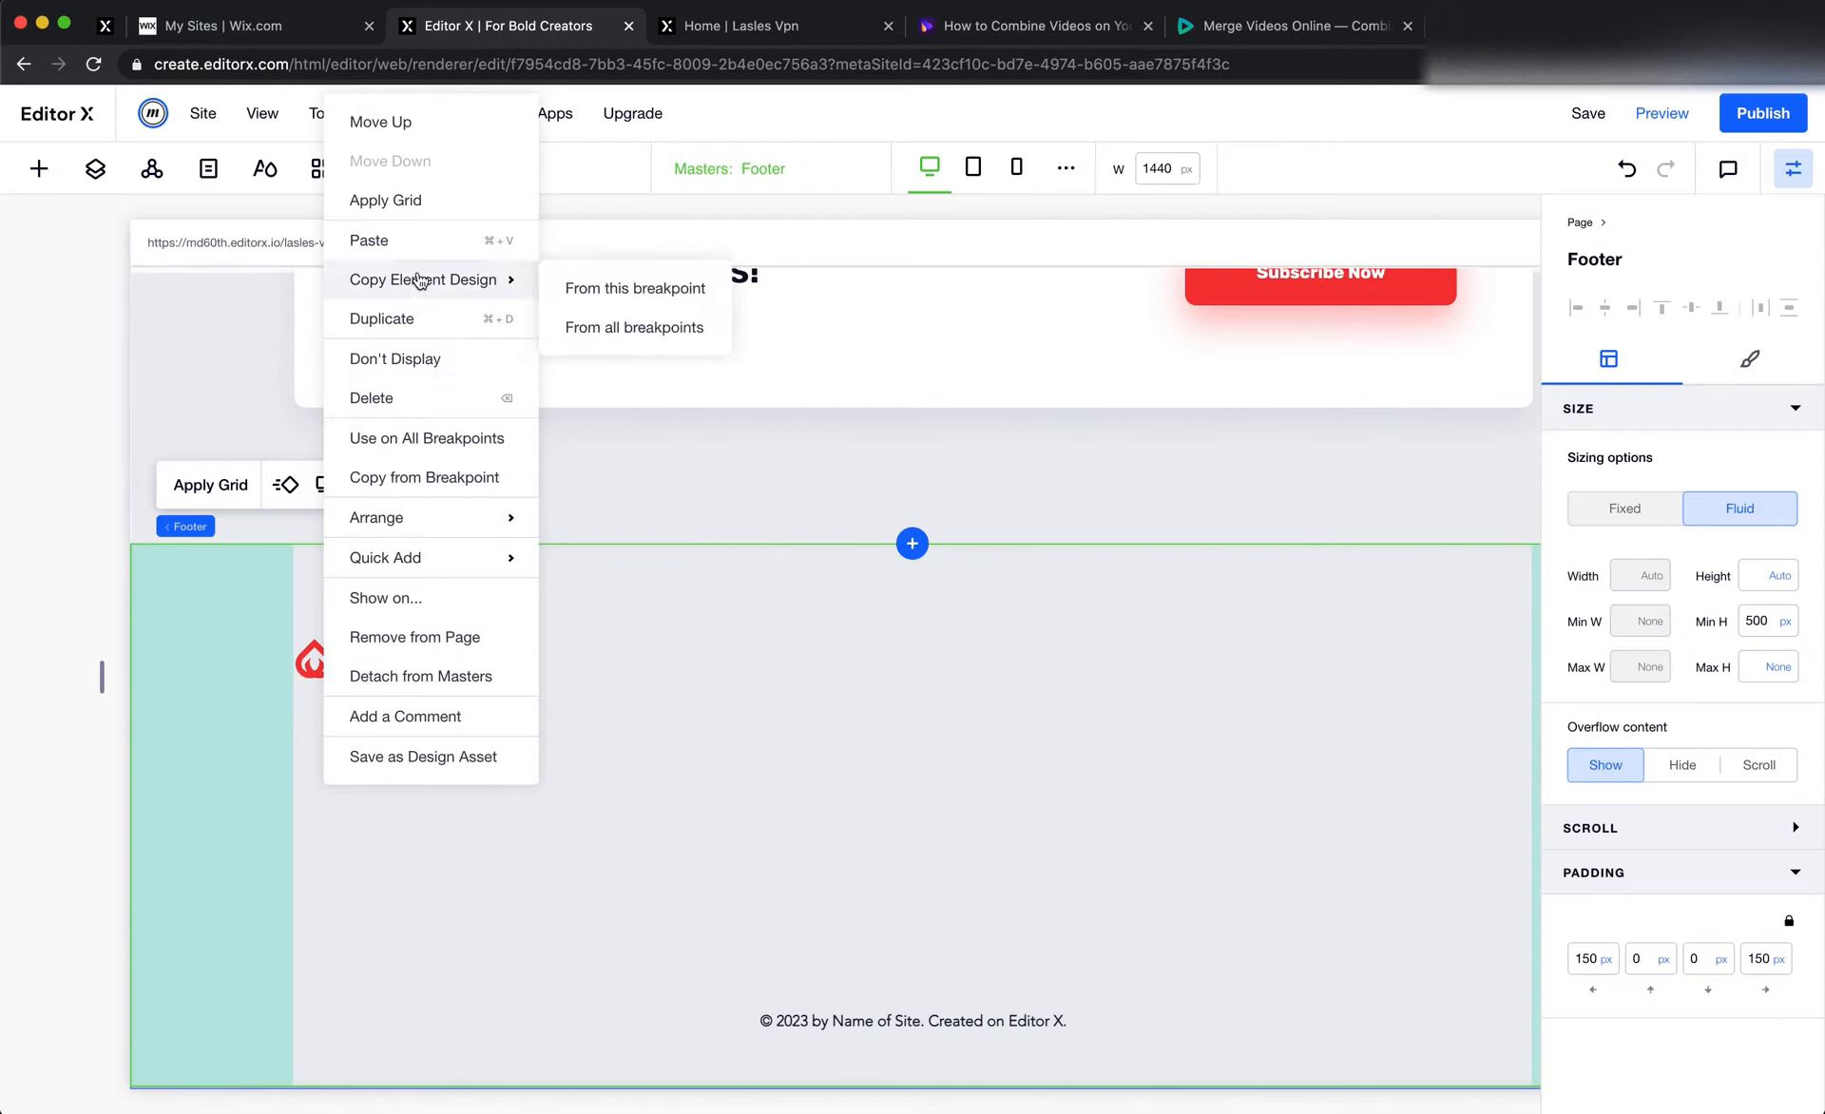
click(417, 243)
Try to replace the pasted footer text with the description copied from Figma, "LaslesVPN is a private virtual network that has unique features and has high security."
key(super+Tab)
double_click(581, 670)
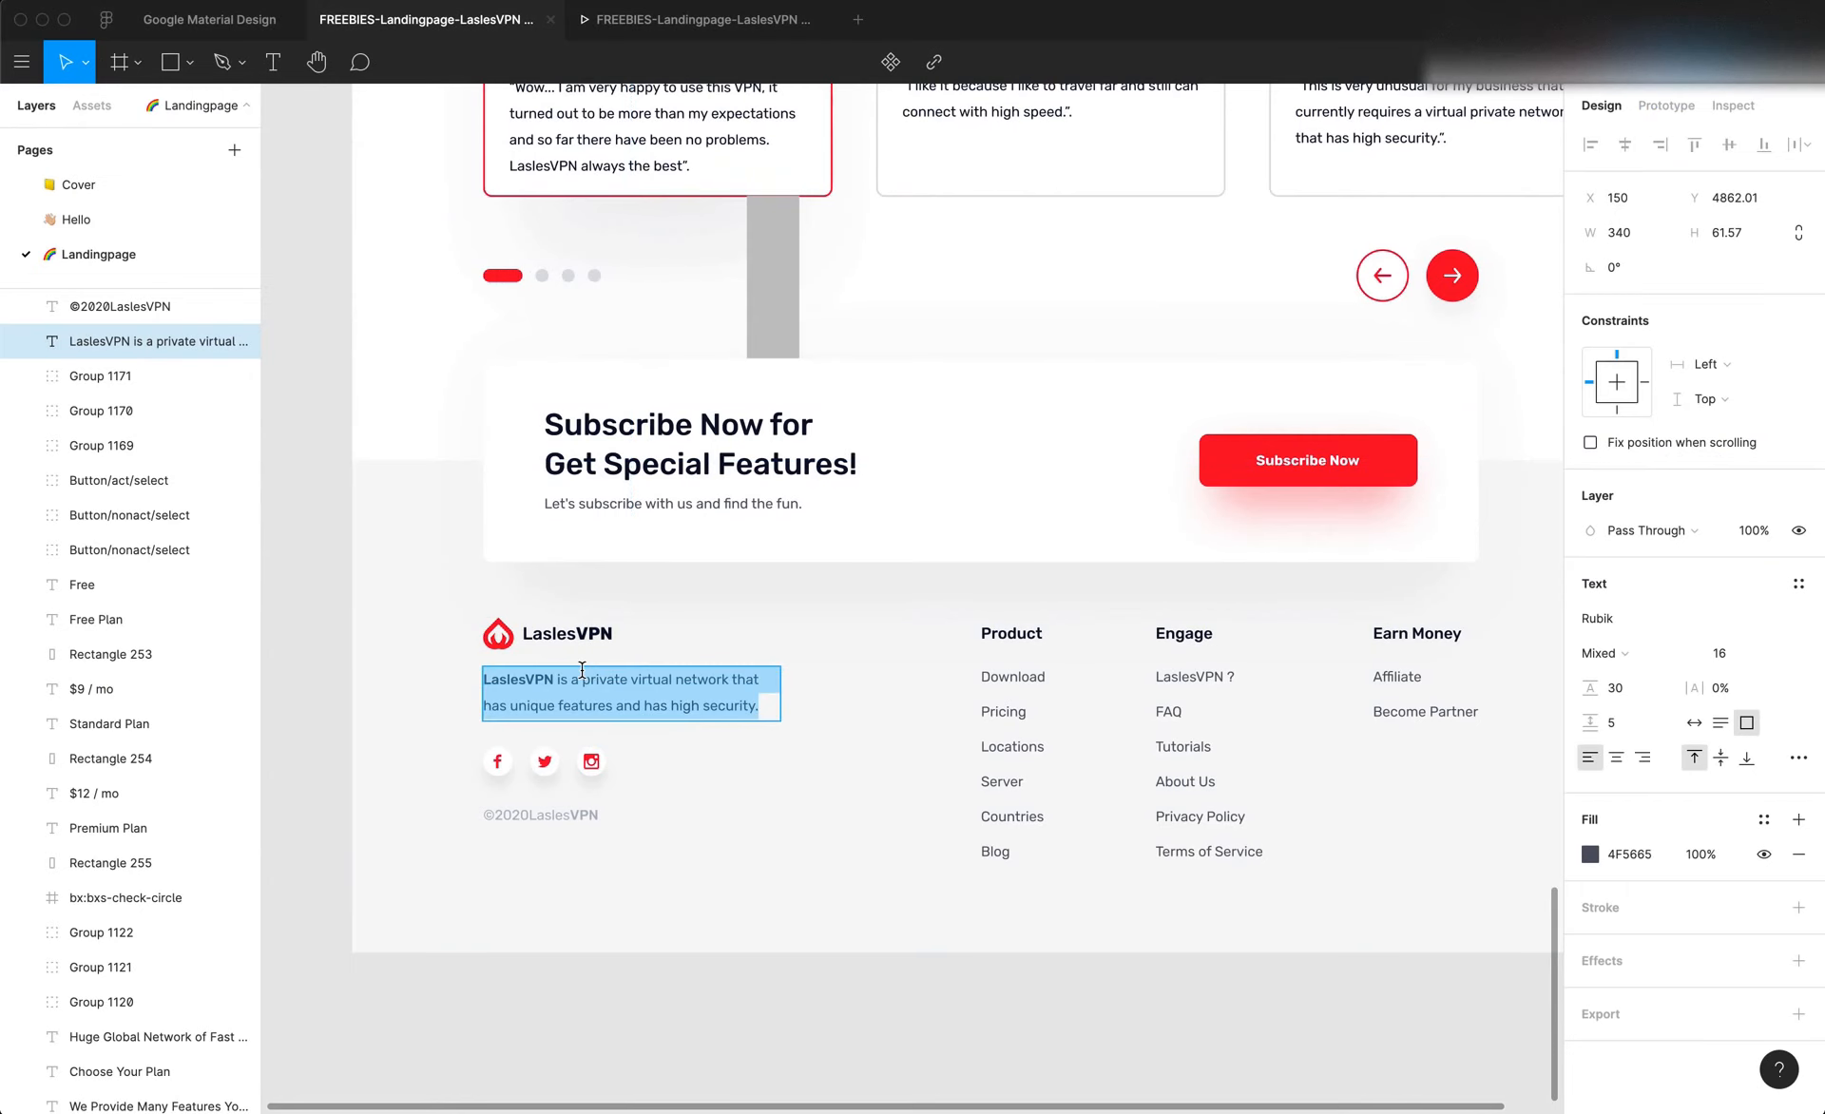
key(super+Tab)
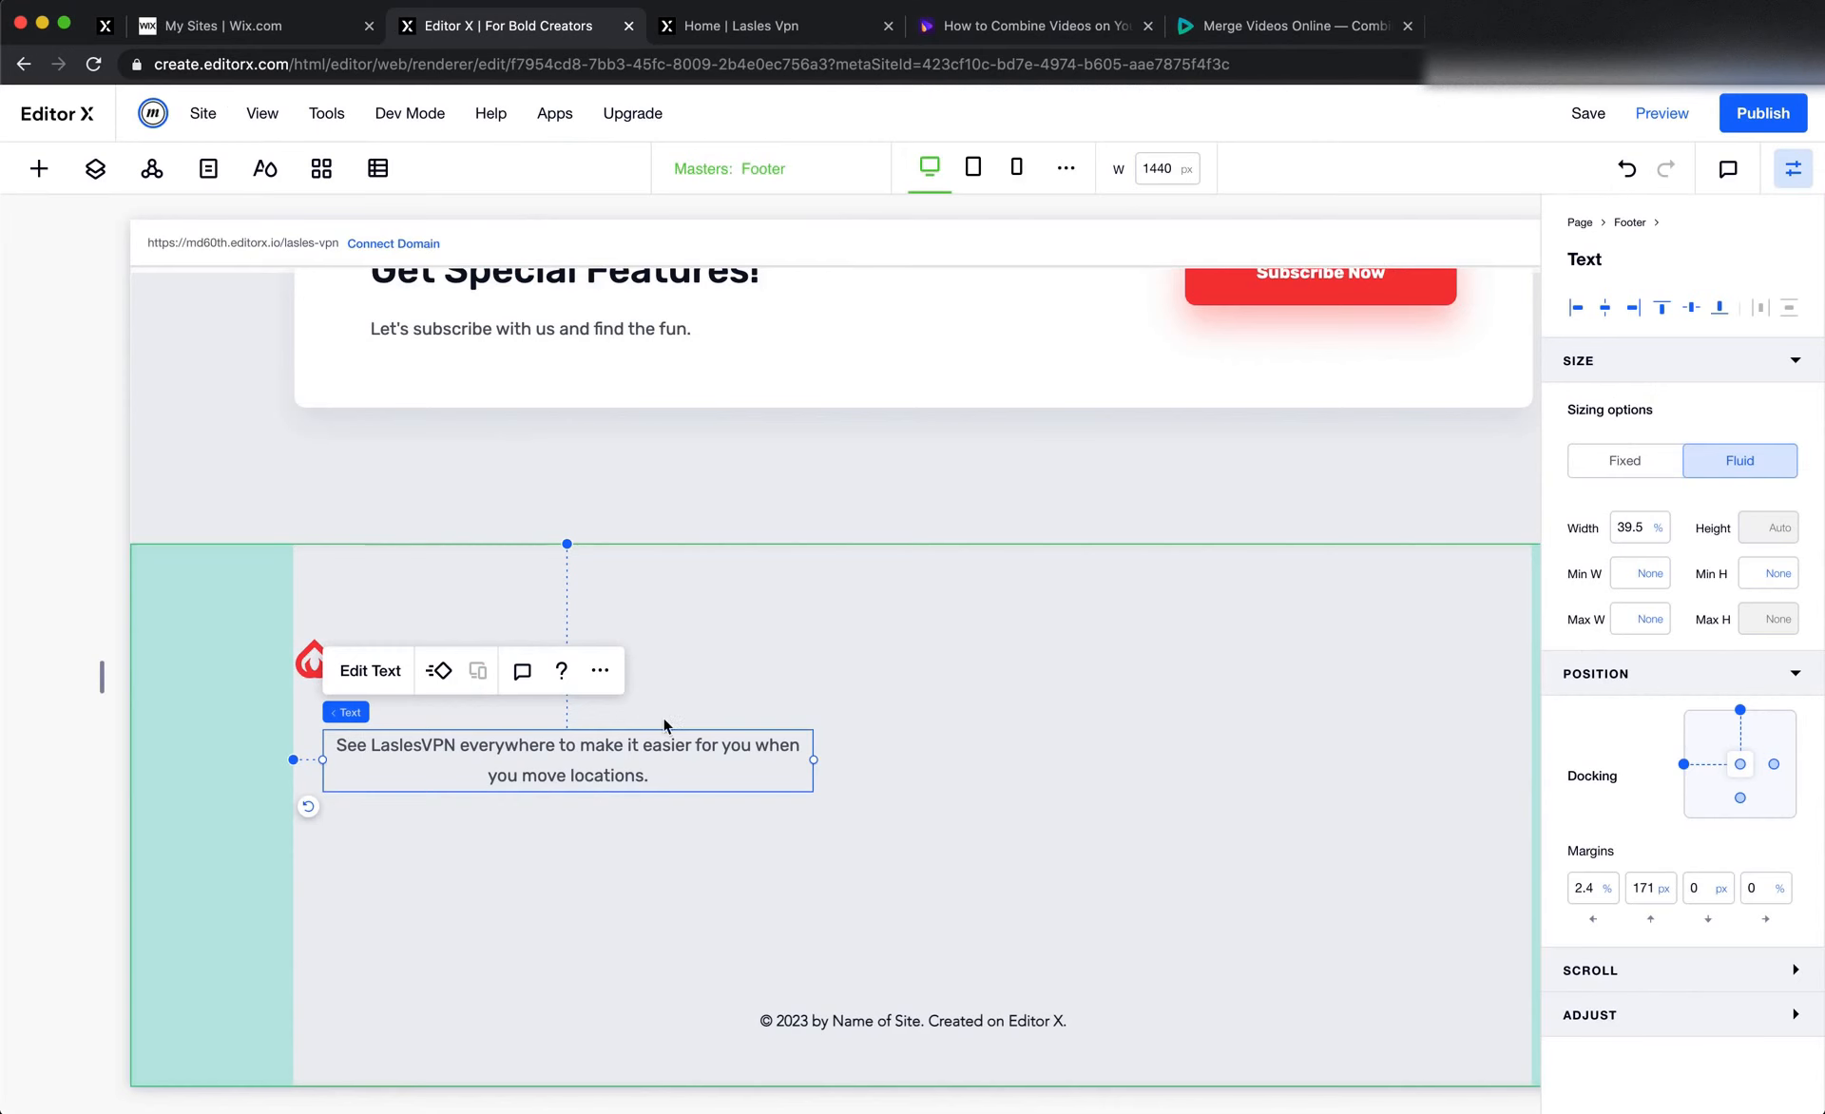
double_click(533, 775)
key(super+v)
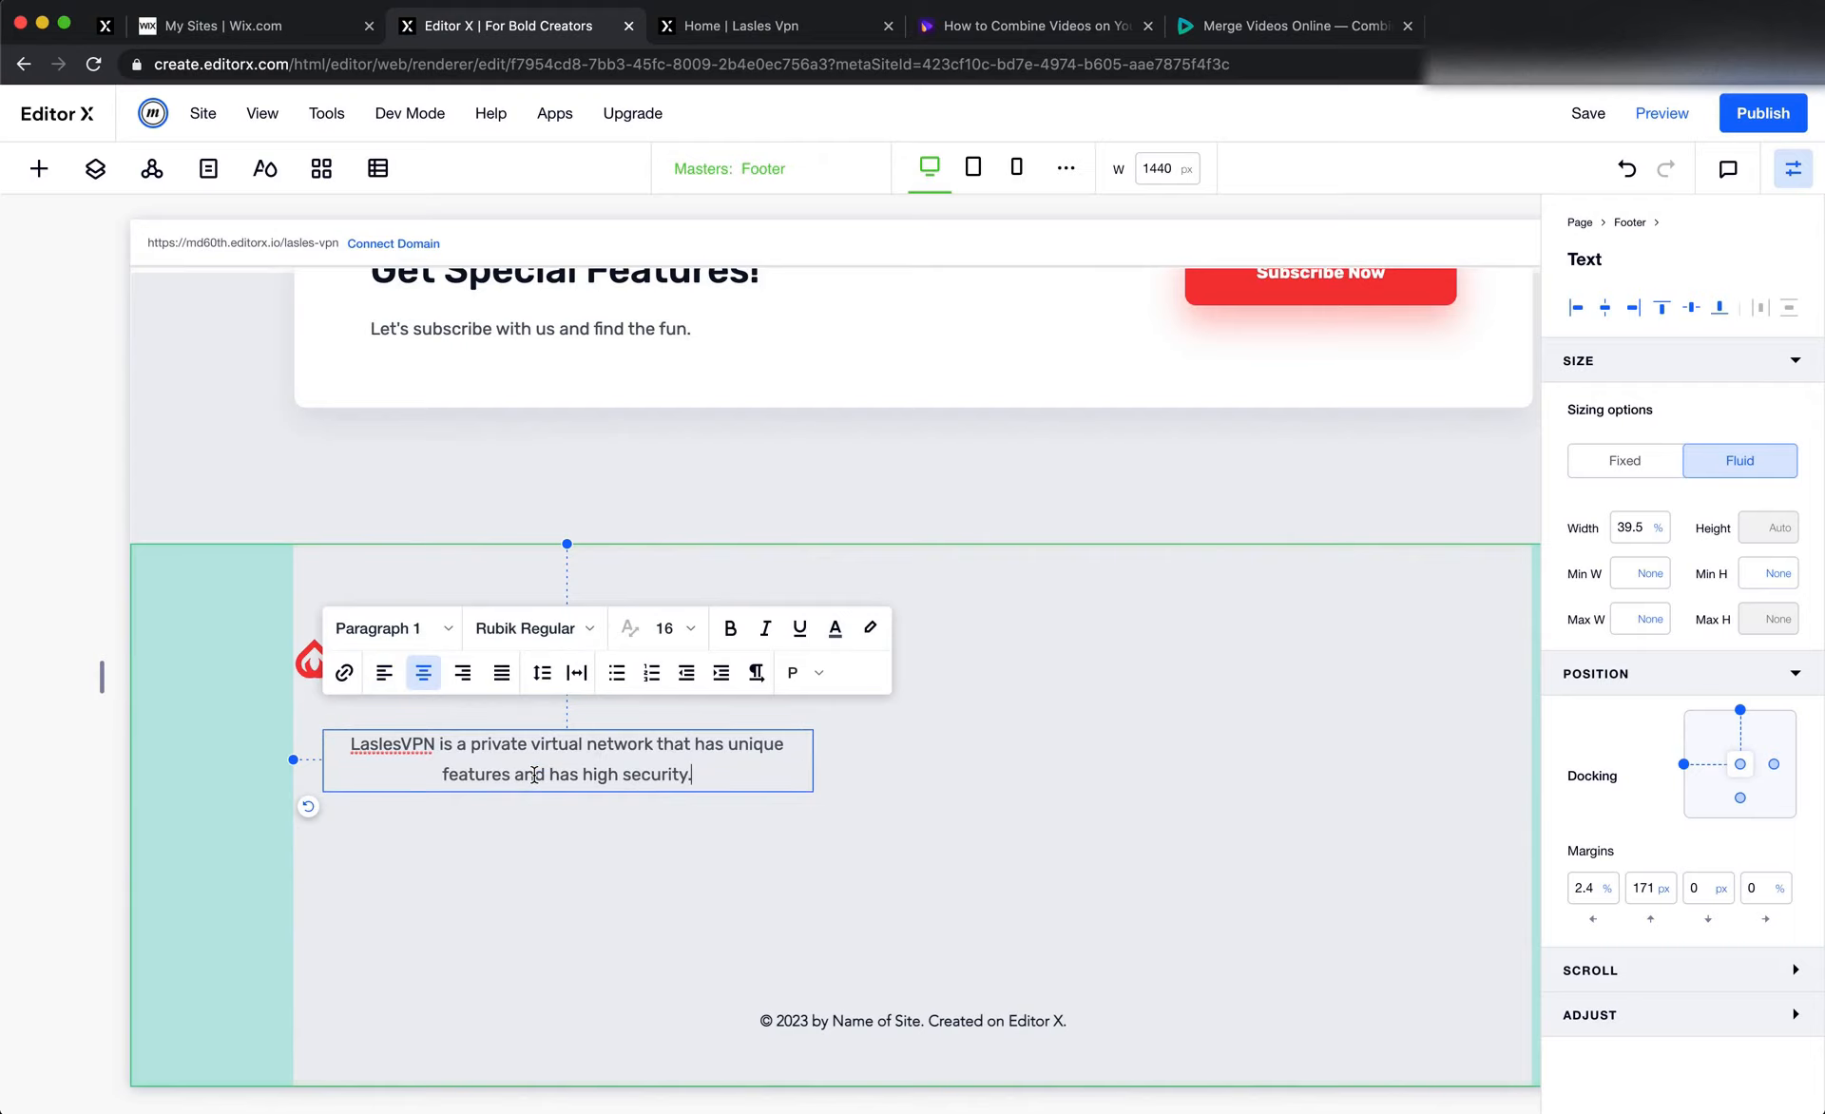
Try to set the word "LaslesVPN" in the footer description to Rubik Medium
double_click(424, 755)
click(532, 632)
scroll(572, 845, up, 1)
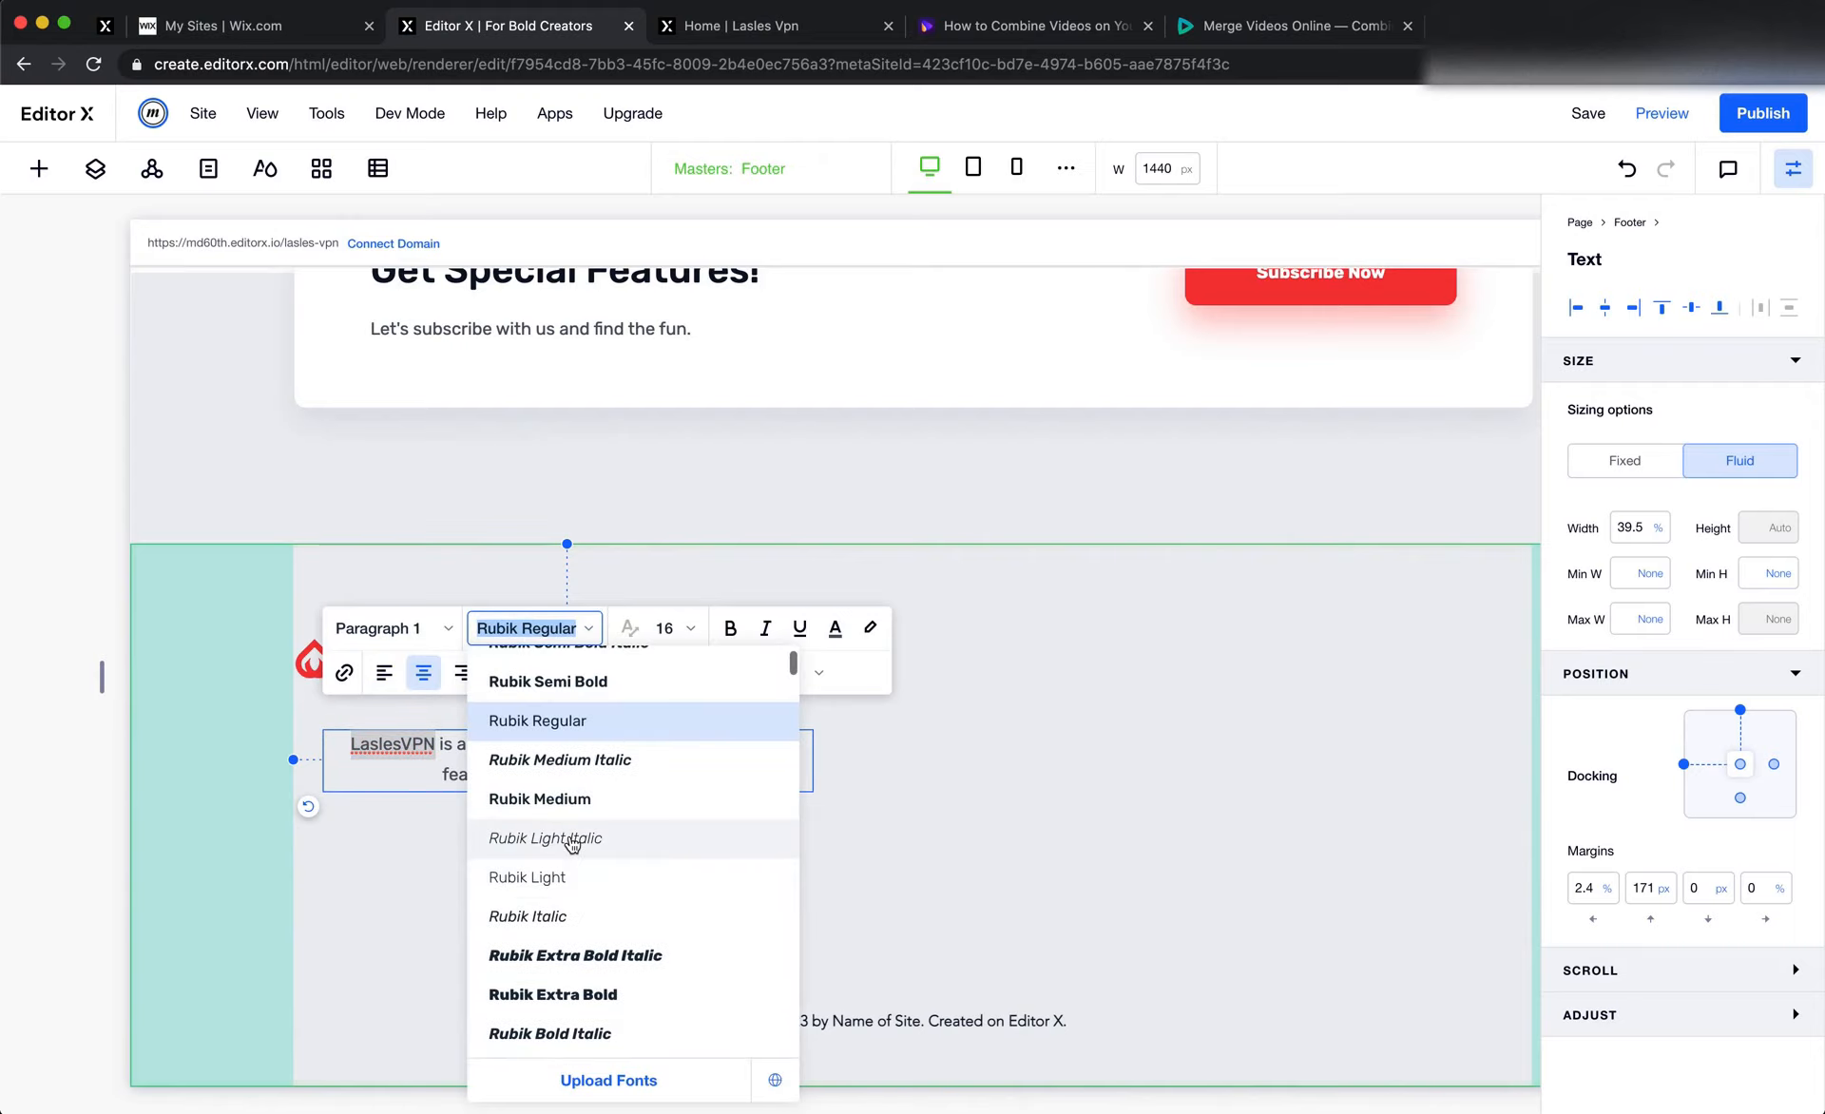
click(560, 798)
click(810, 835)
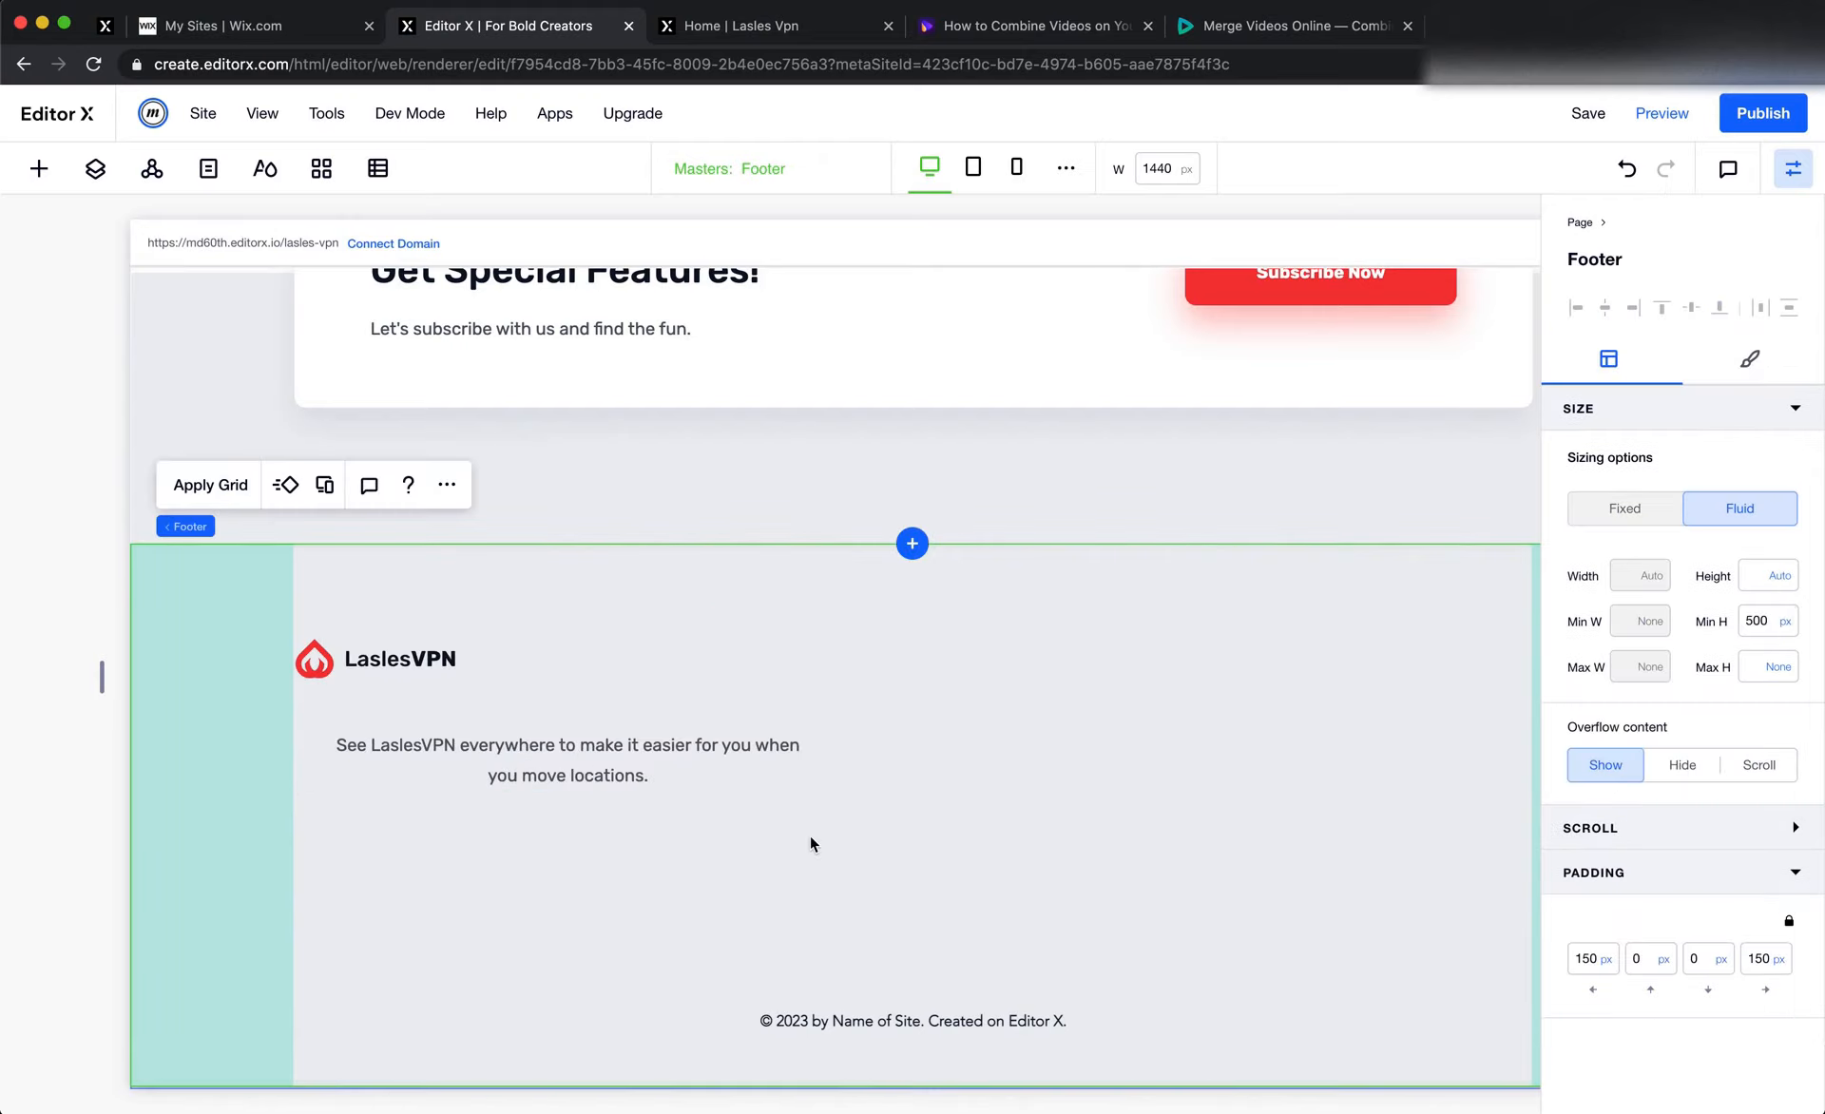
Left-align the text below the footer logo and narrow its box to about 320 px wide
double_click(732, 765)
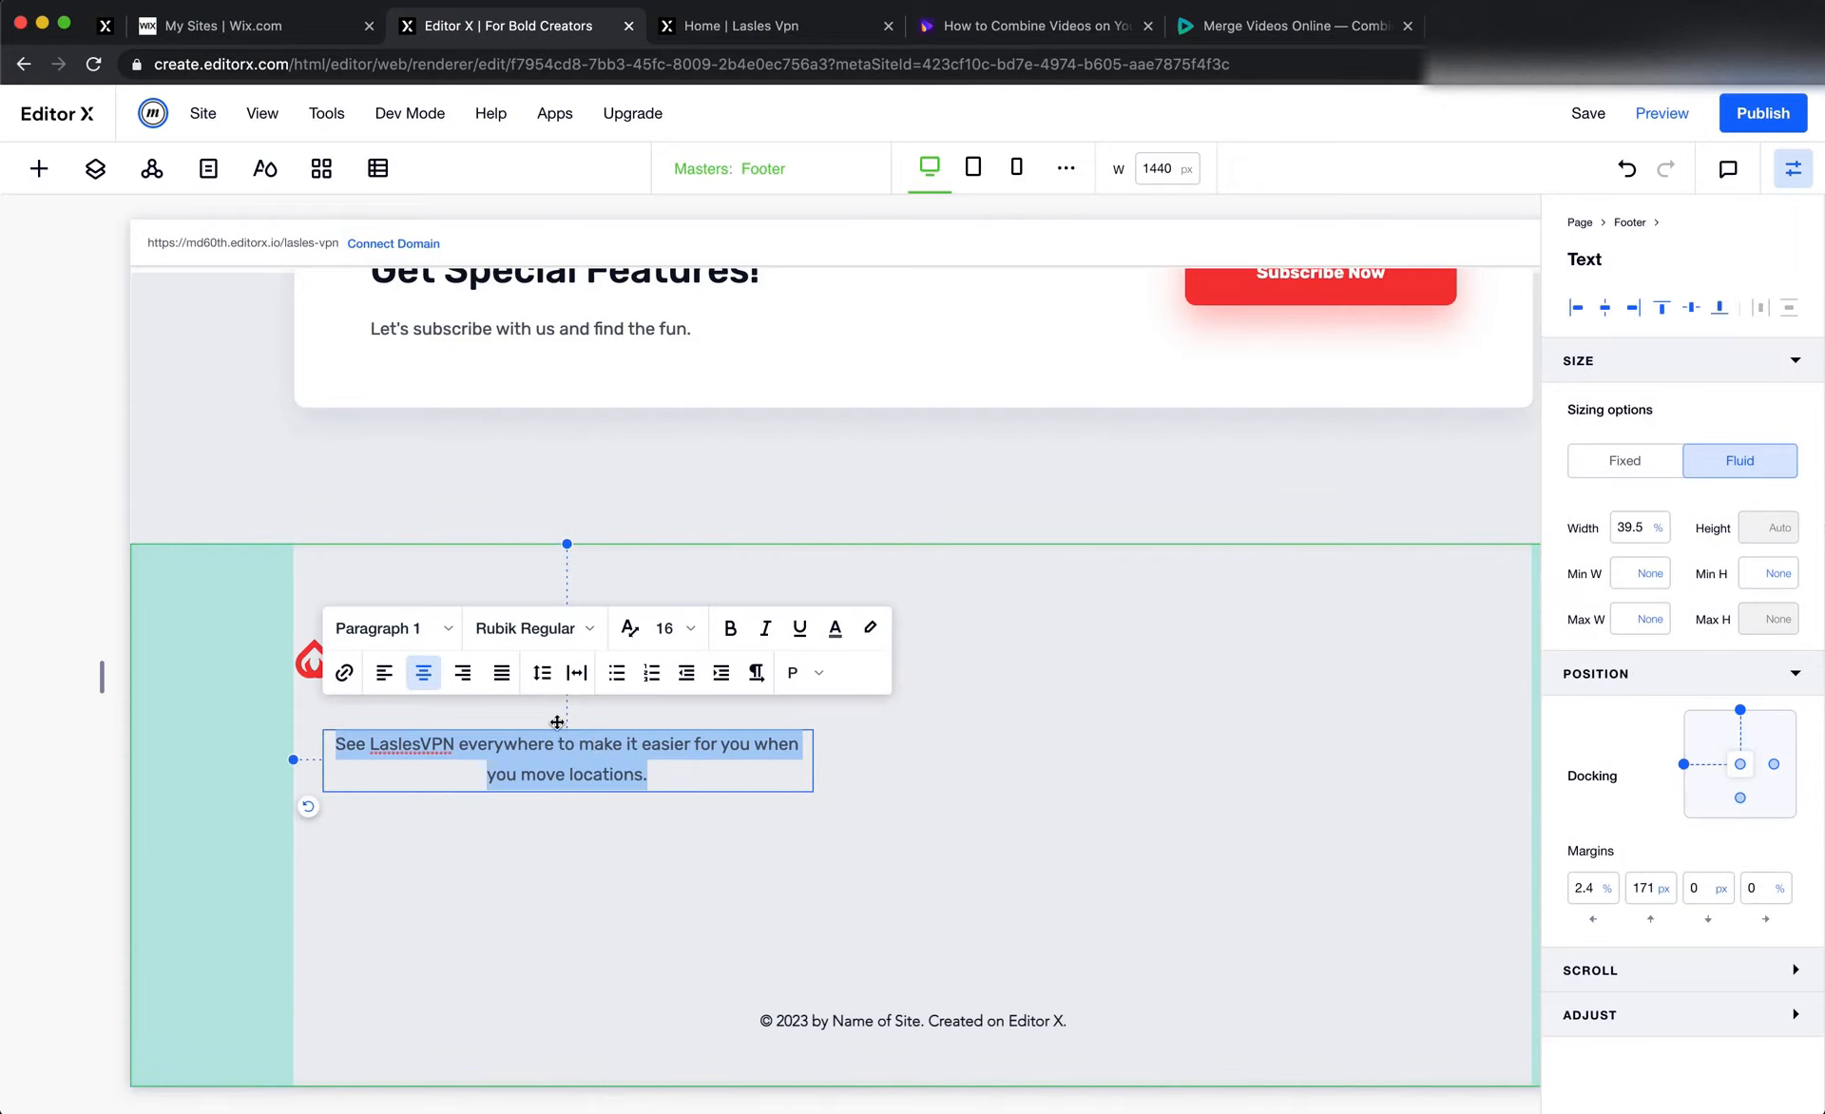
click(383, 673)
click(686, 938)
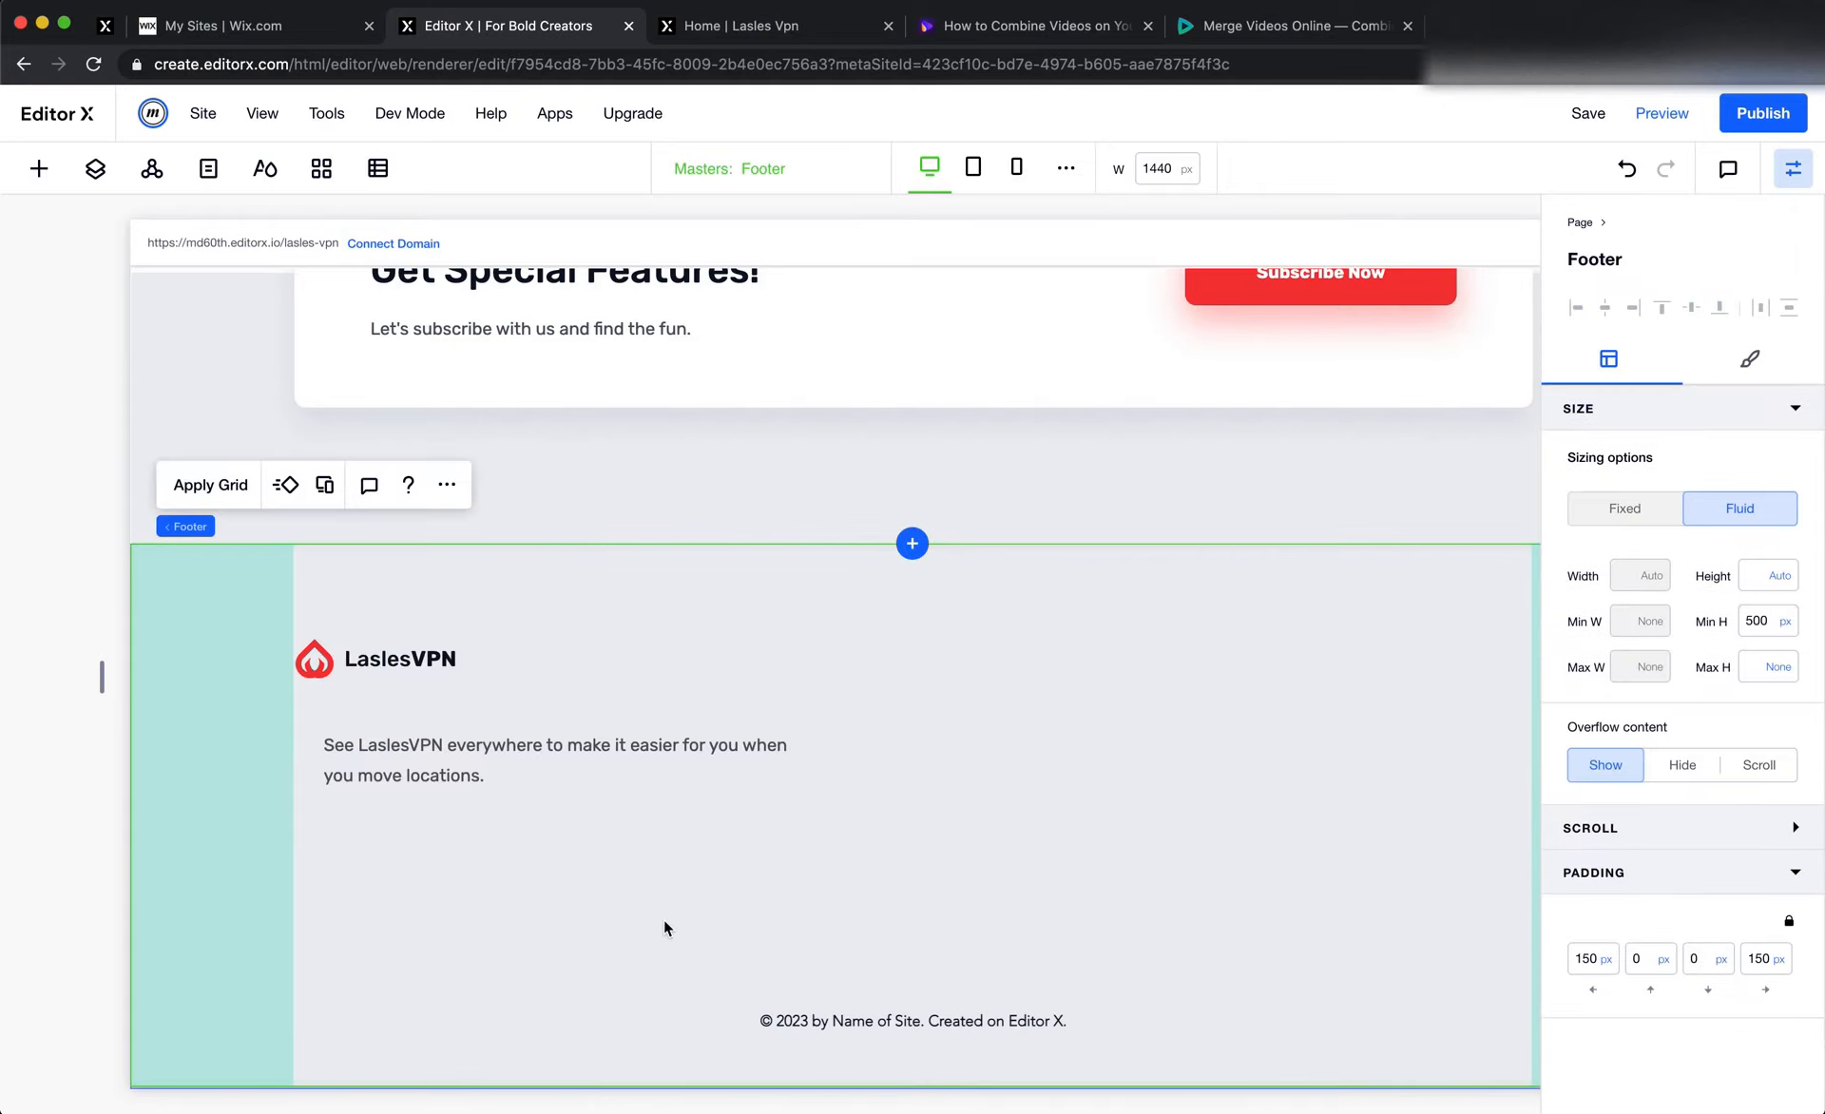
click(700, 757)
drag(814, 761, 673, 761)
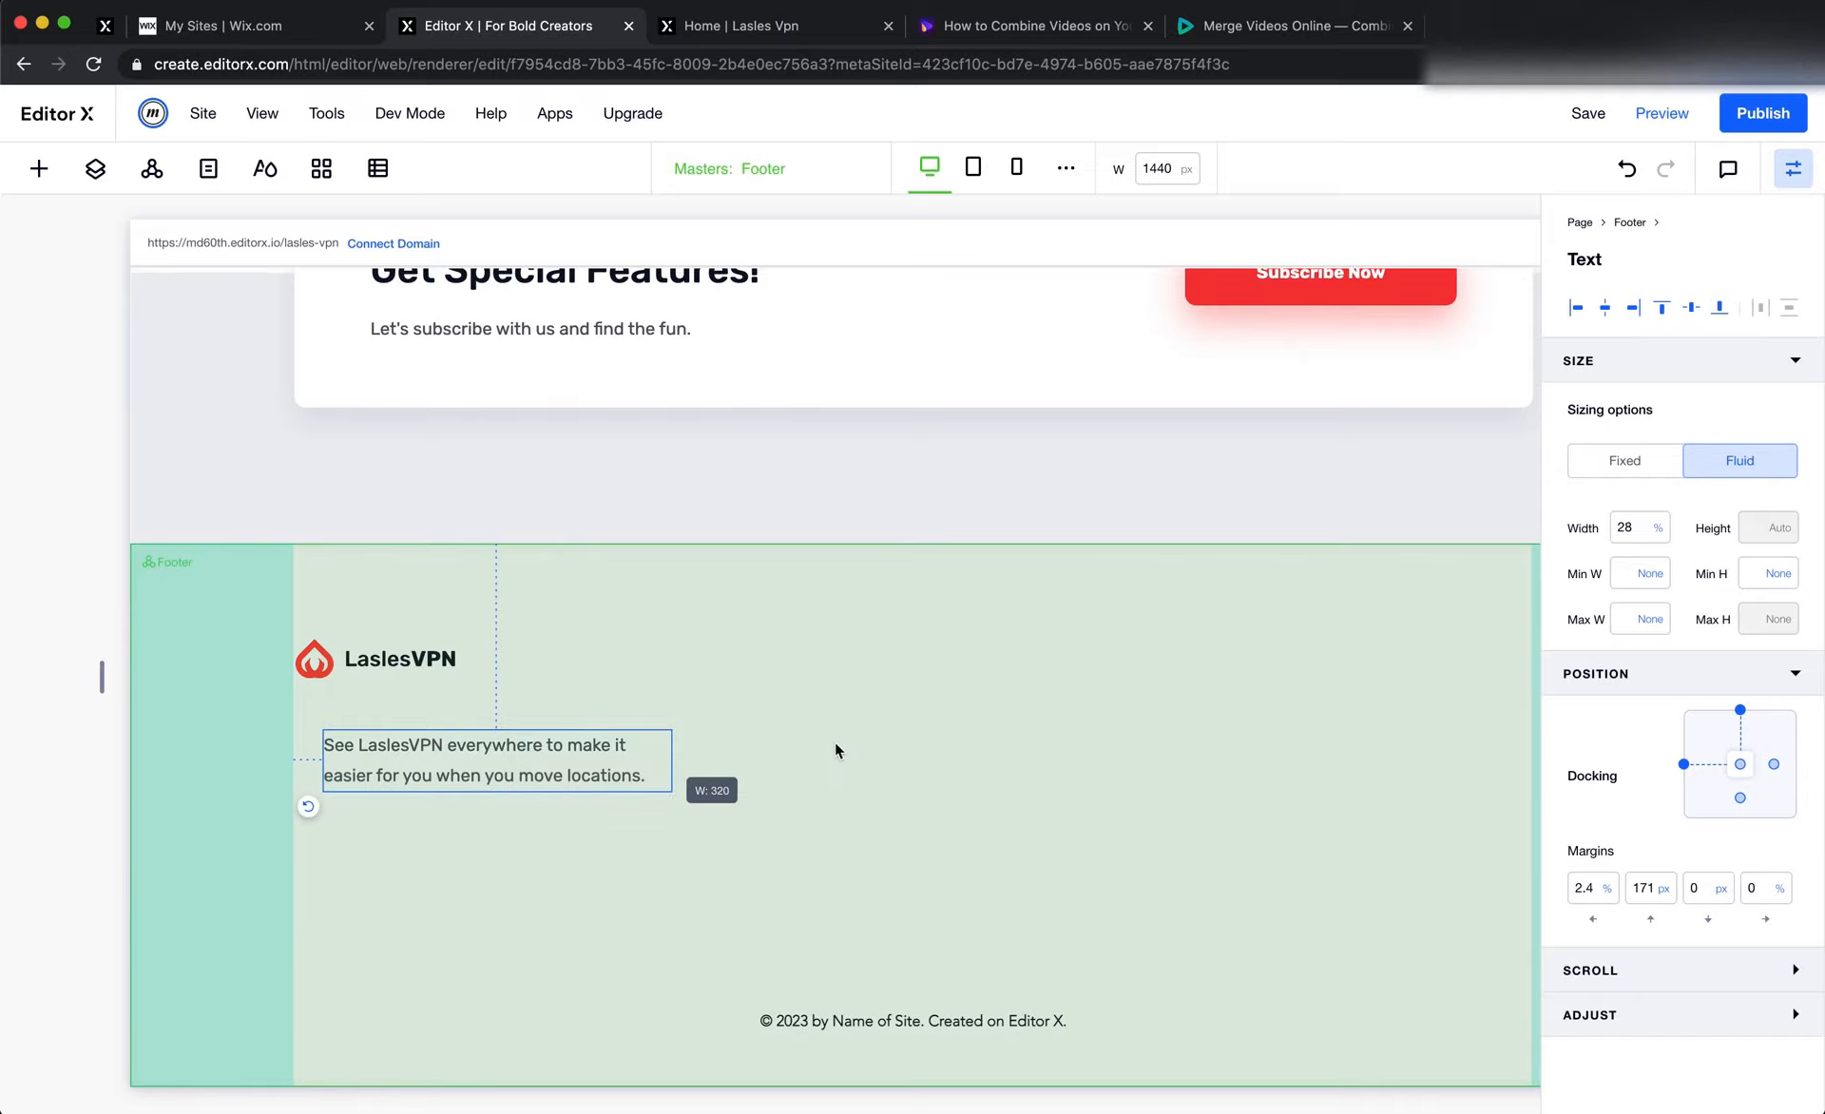
Check the social icons in Figma, and in Editor X add a social bar with plain black icons below the footer text
key(super+Tab)
key(Escape)
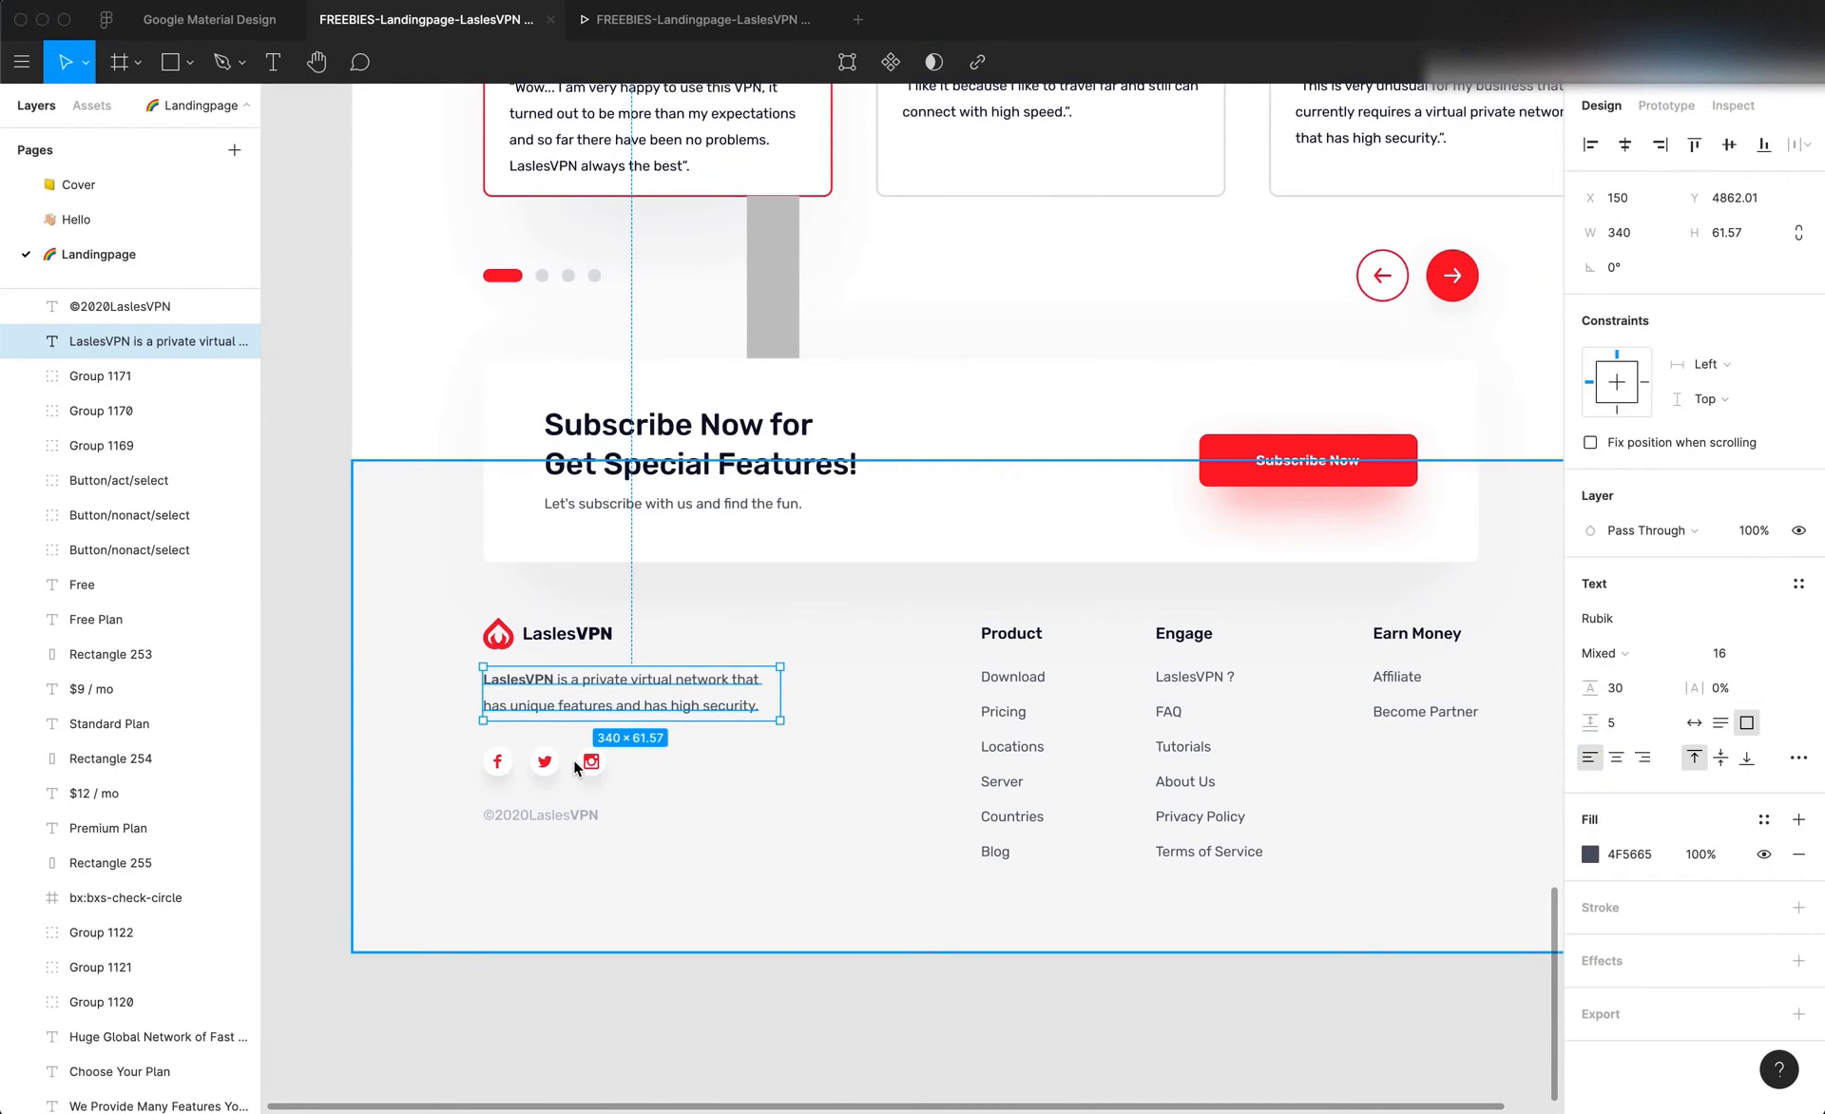
key(super+Tab)
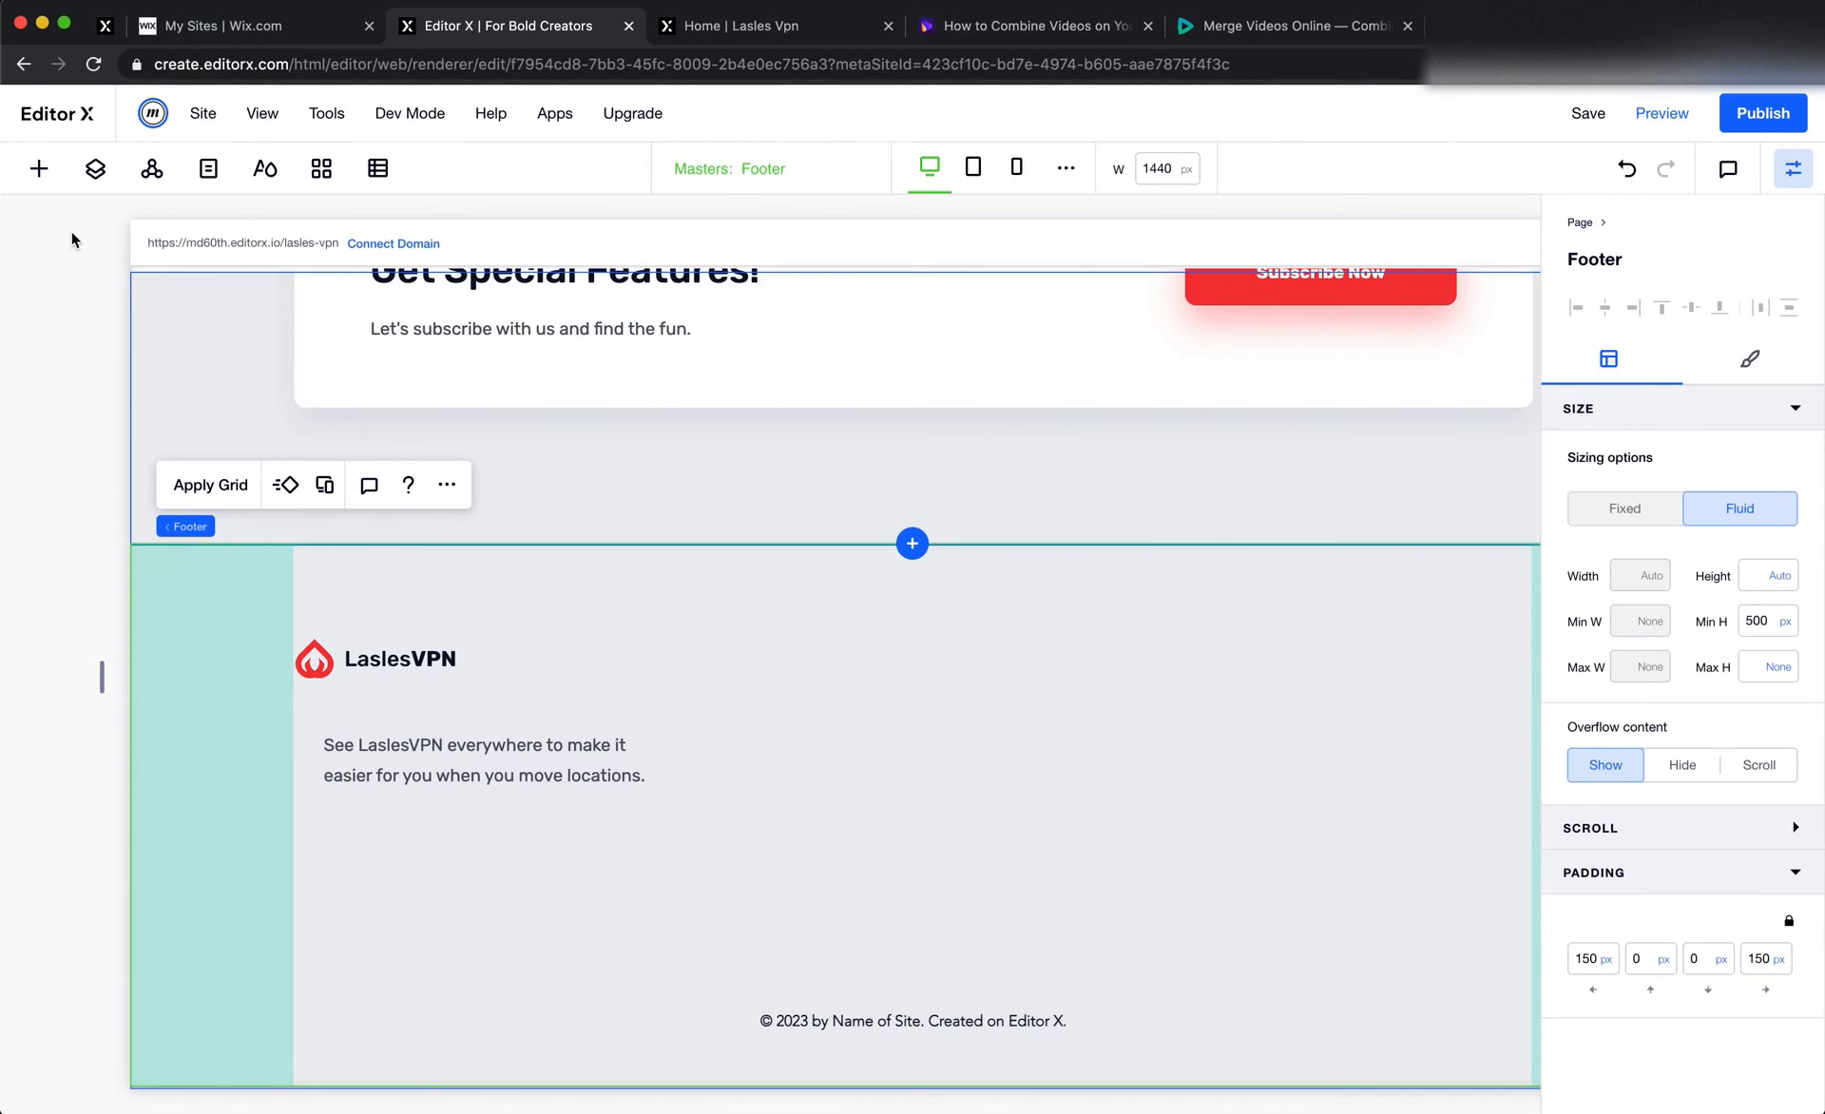
click(36, 169)
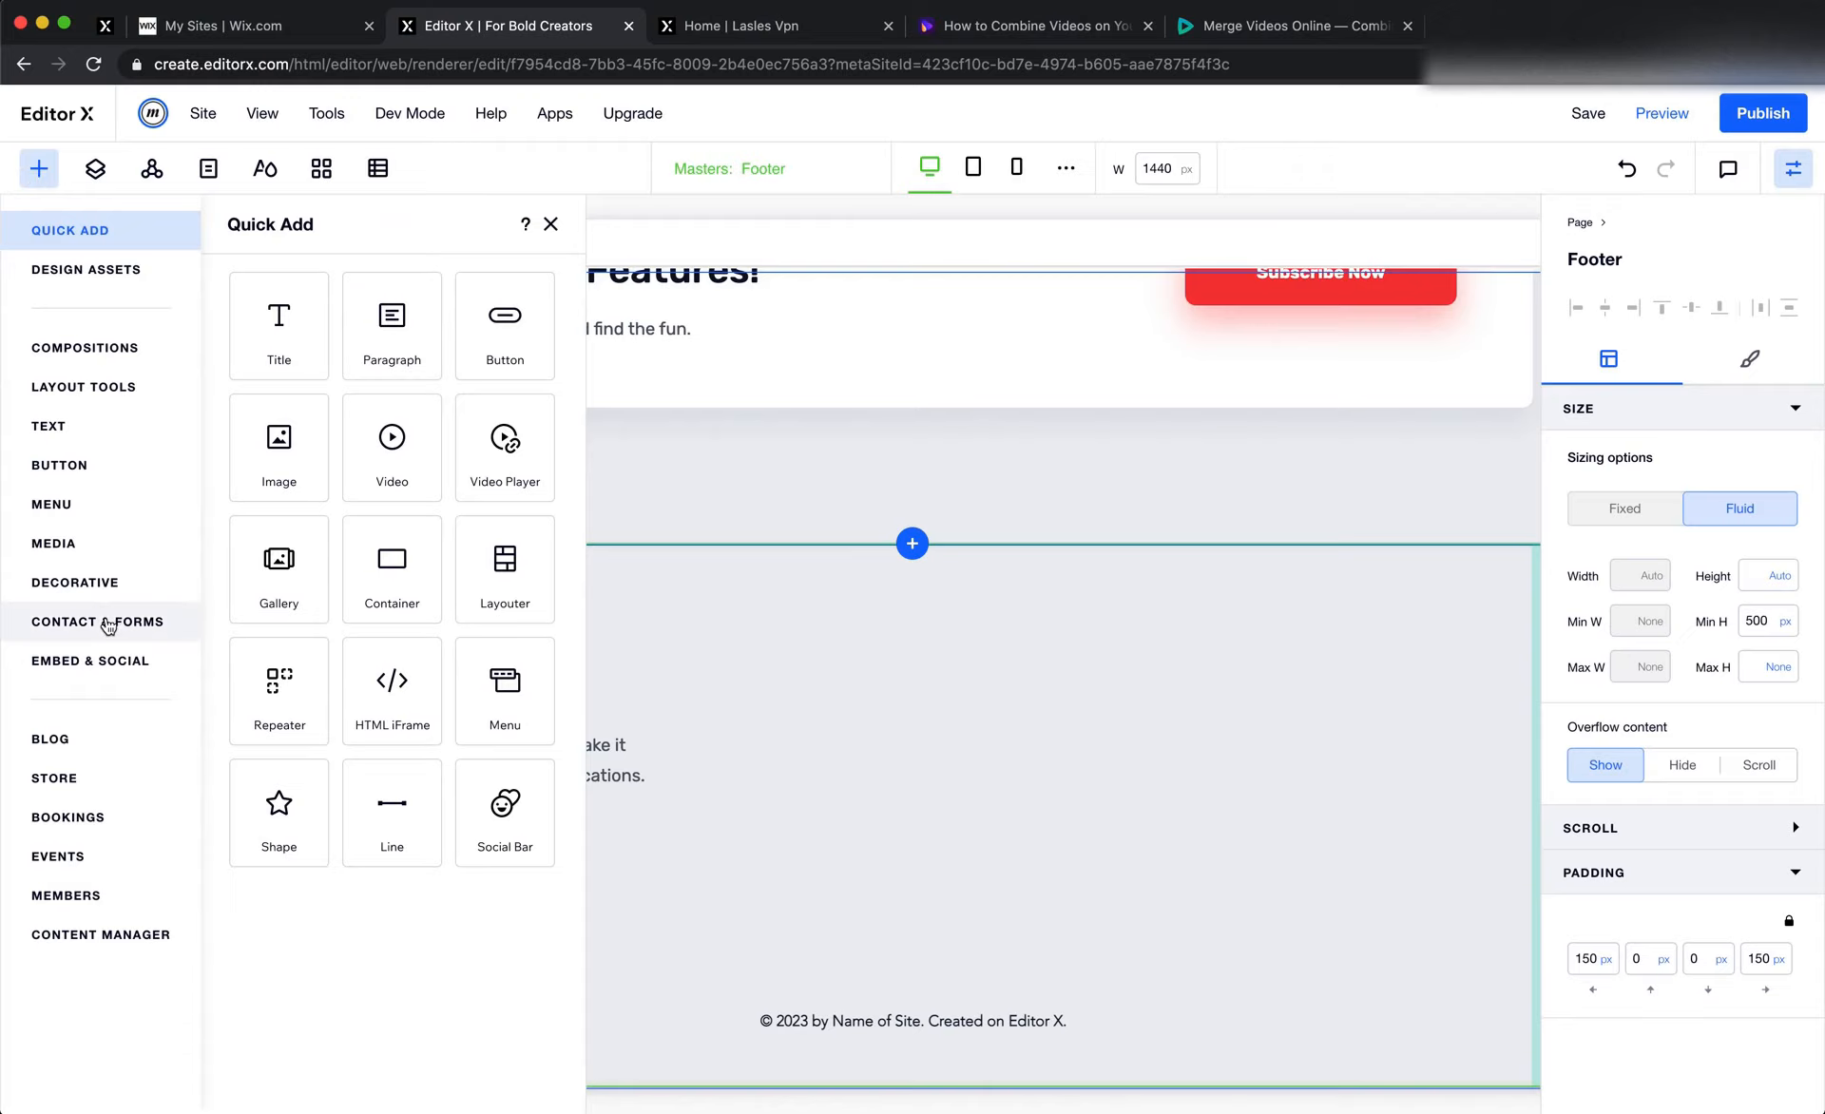
click(108, 663)
scroll(515, 824, down, 1)
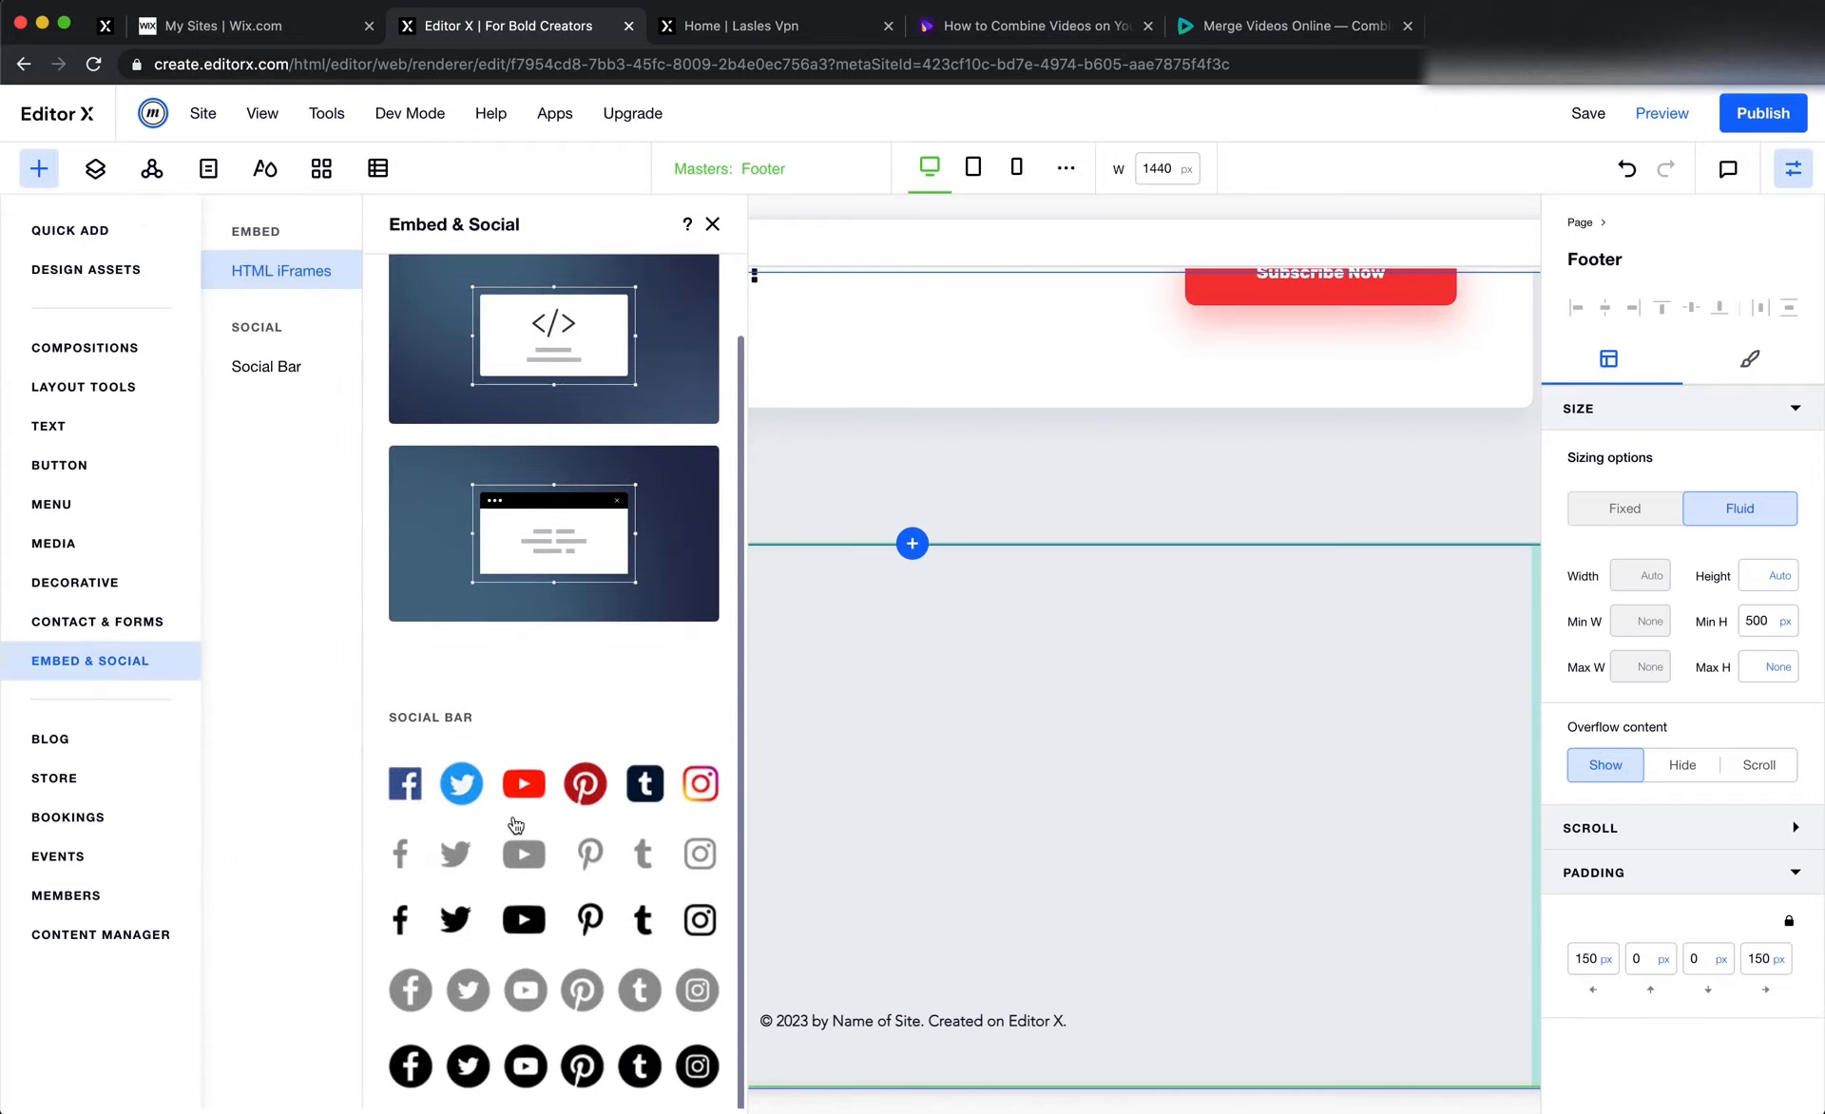
drag(473, 939, 382, 826)
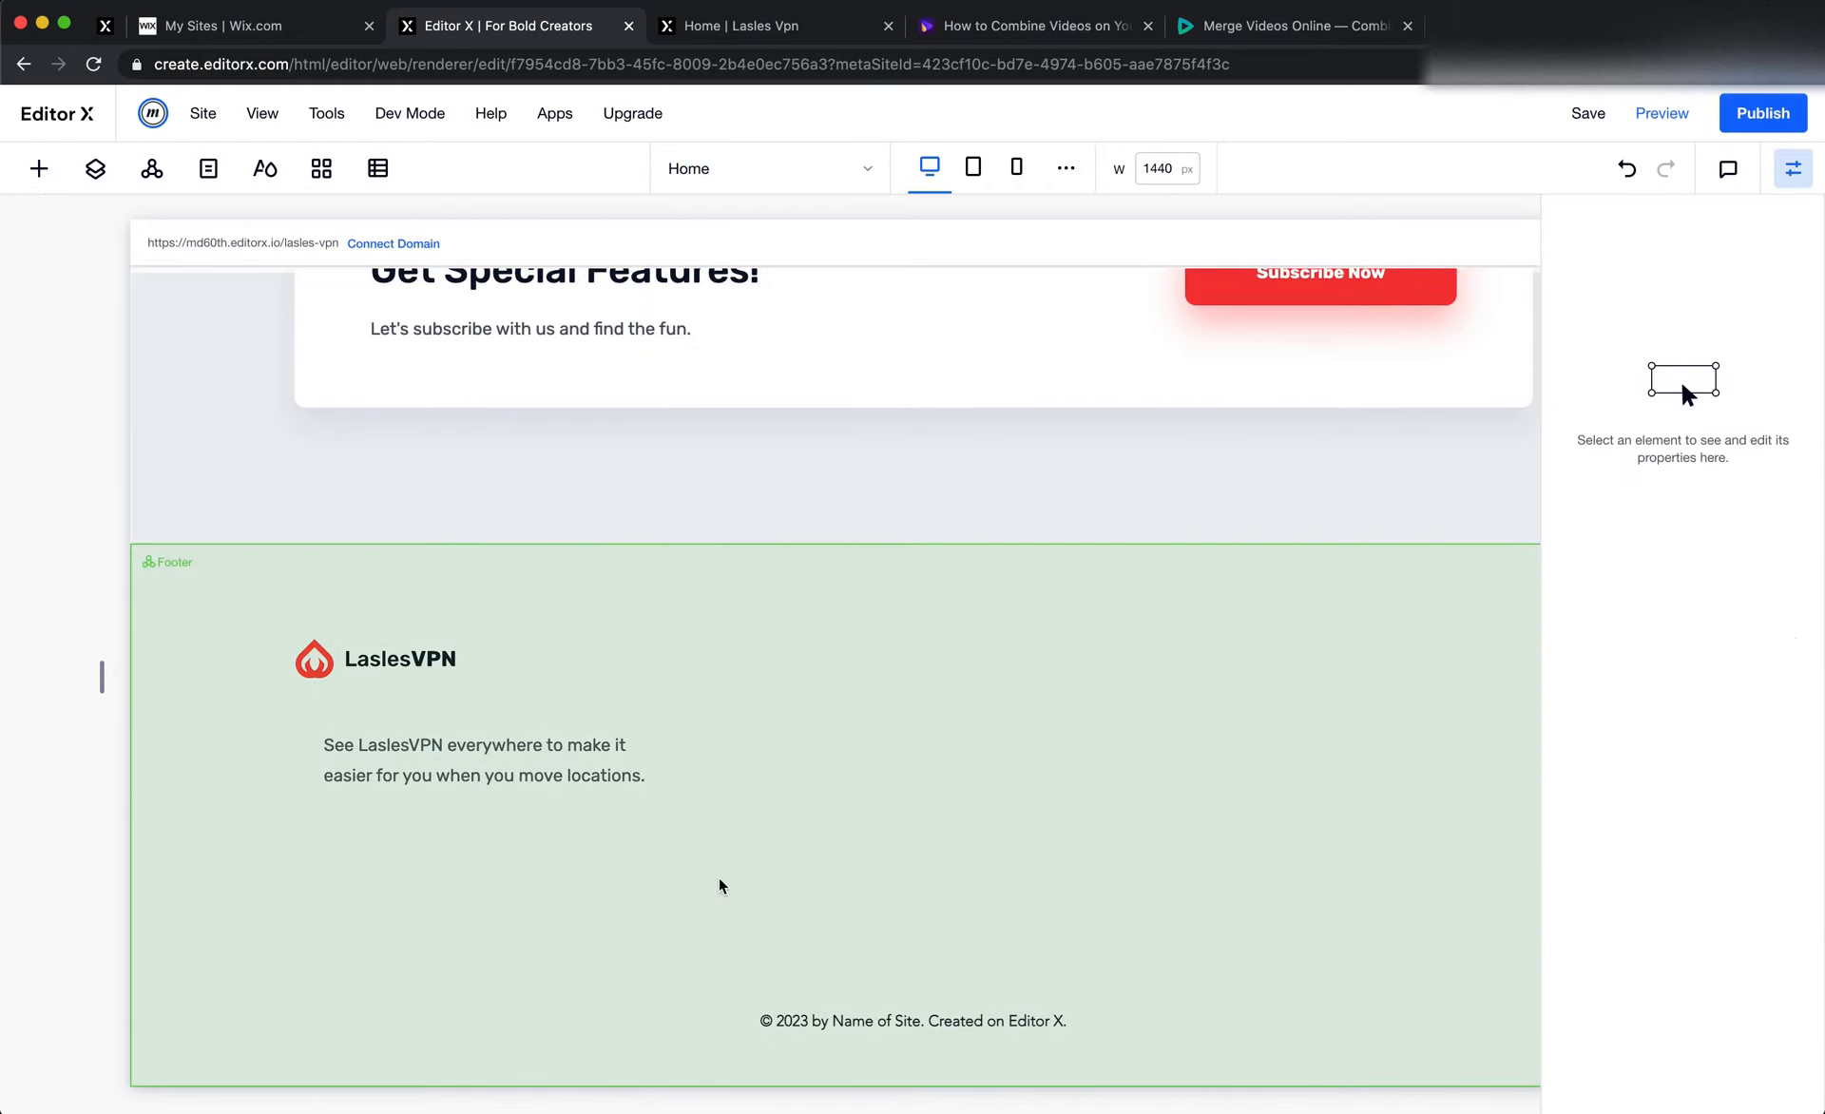
Check the Facebook icon's size in Figma and set the social bar's icon size in Editor X to 33 px
key(super+Tab)
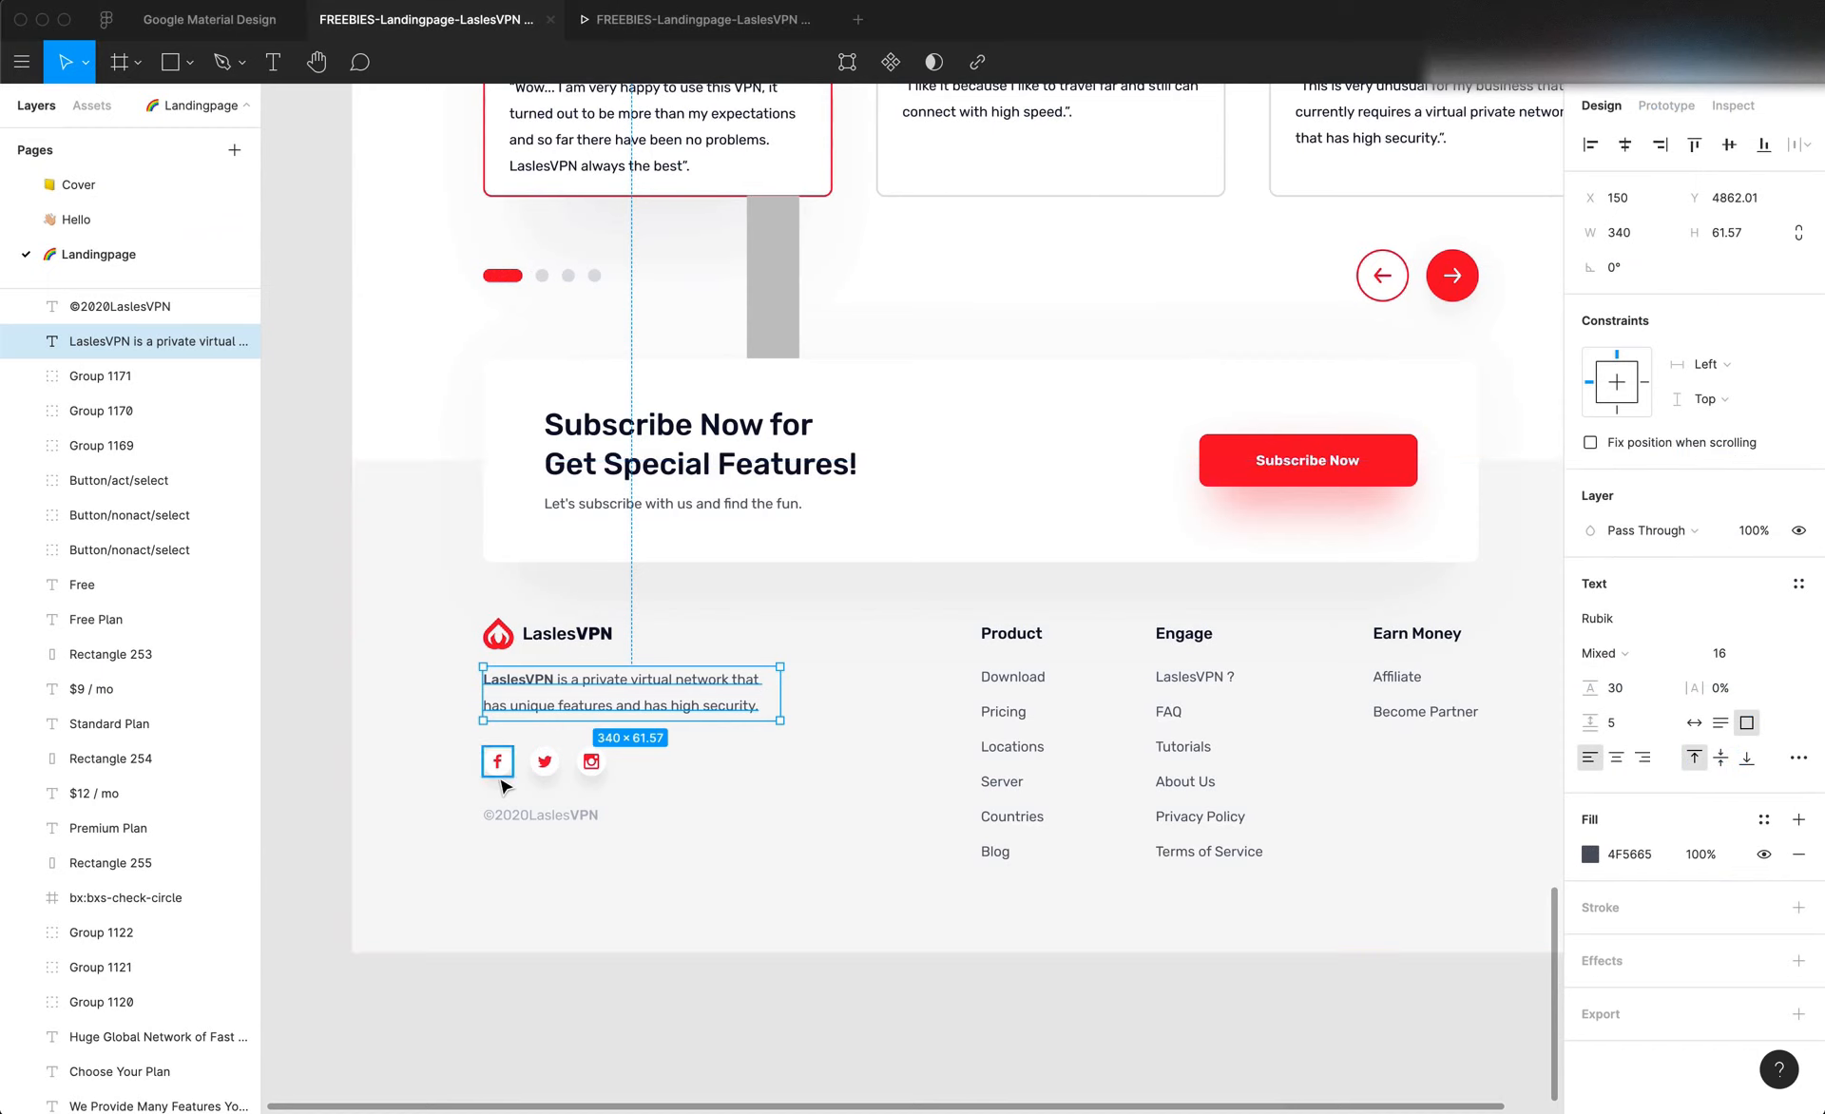
click(495, 768)
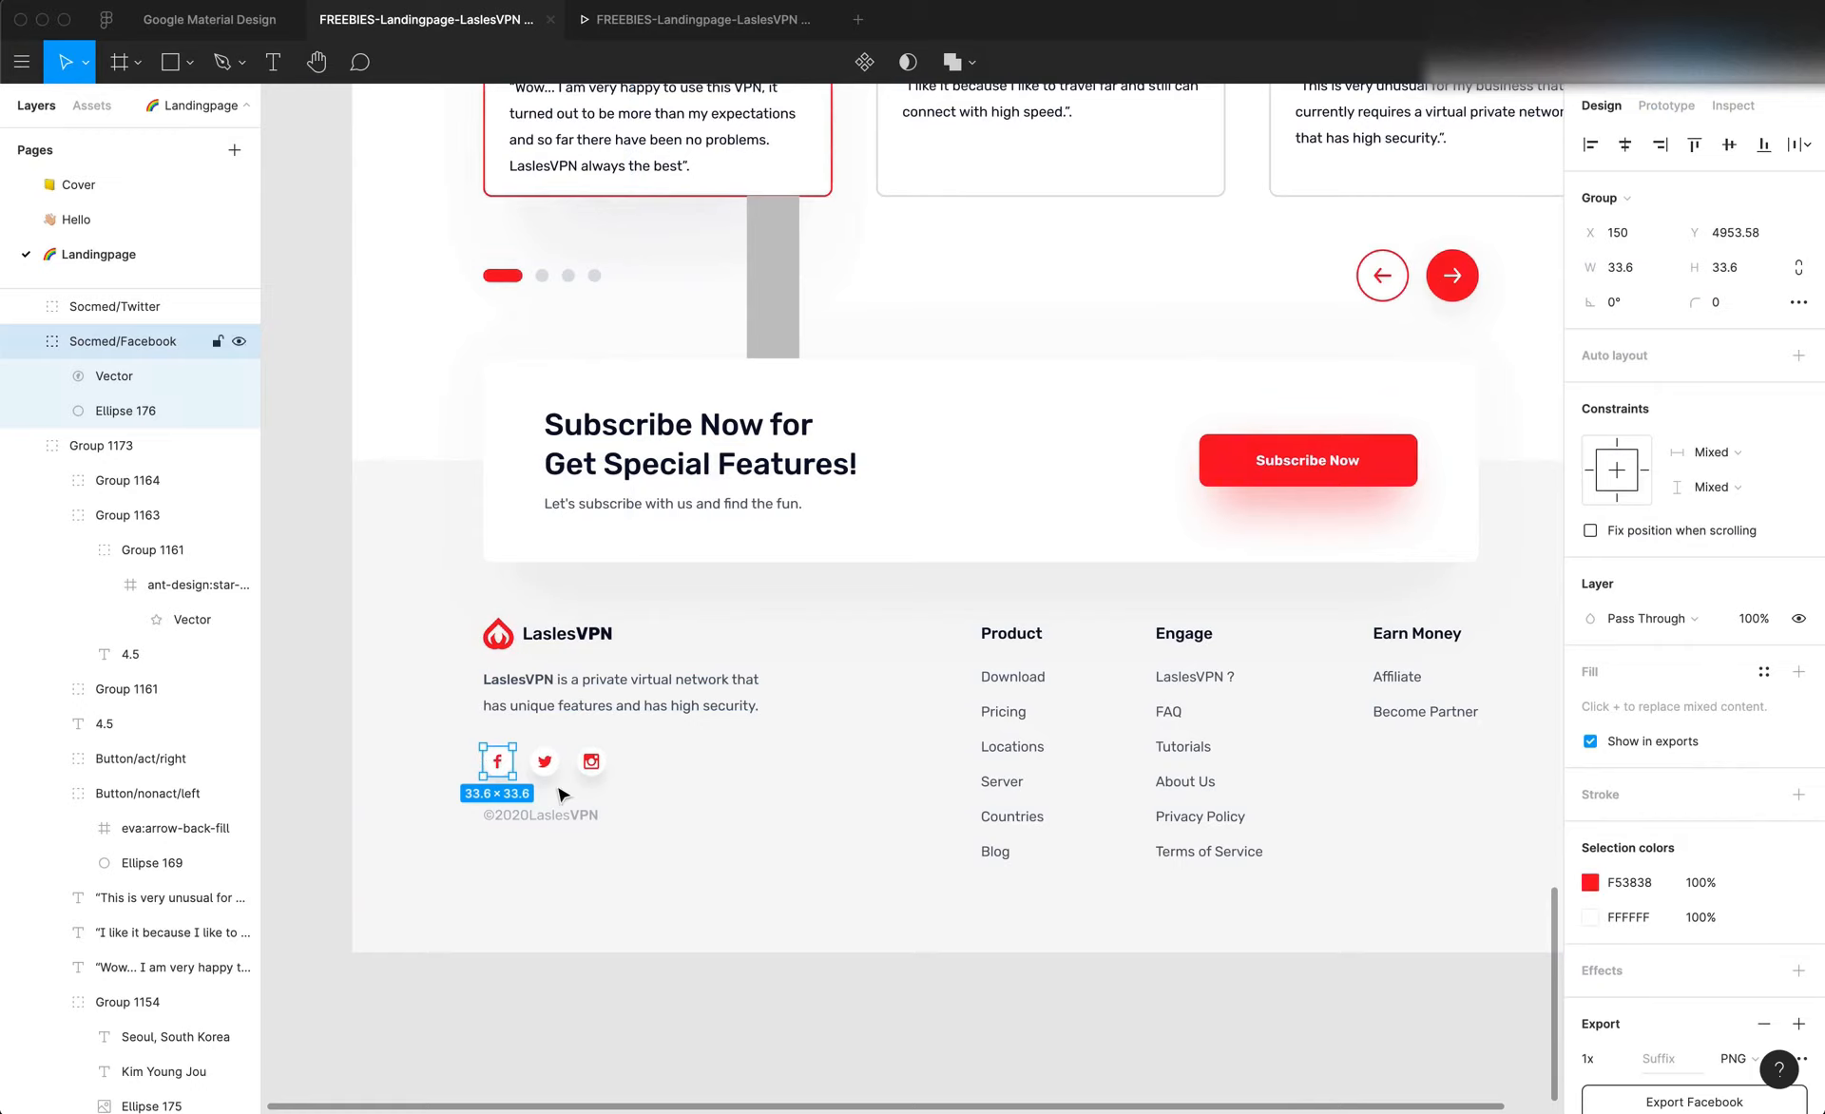
key(super+Tab)
key(super+Tab)
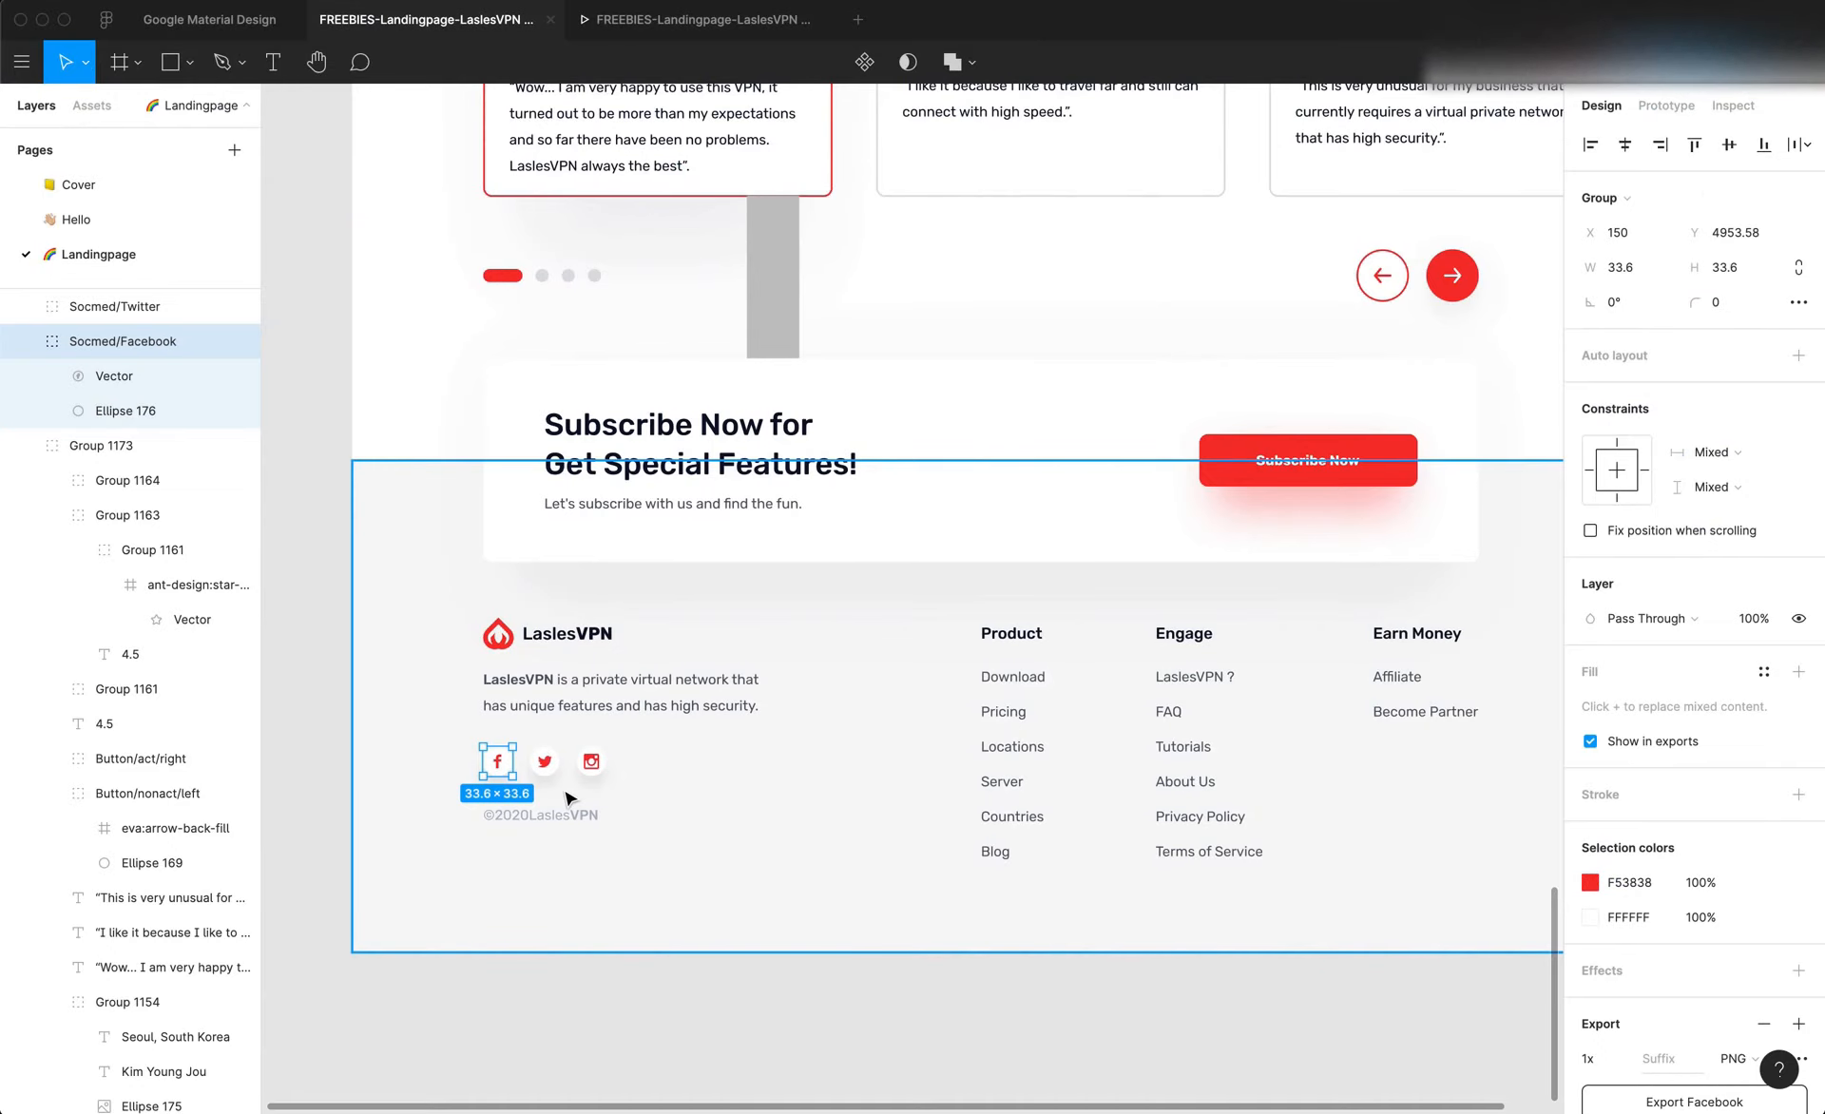
key(super+Tab)
click(462, 752)
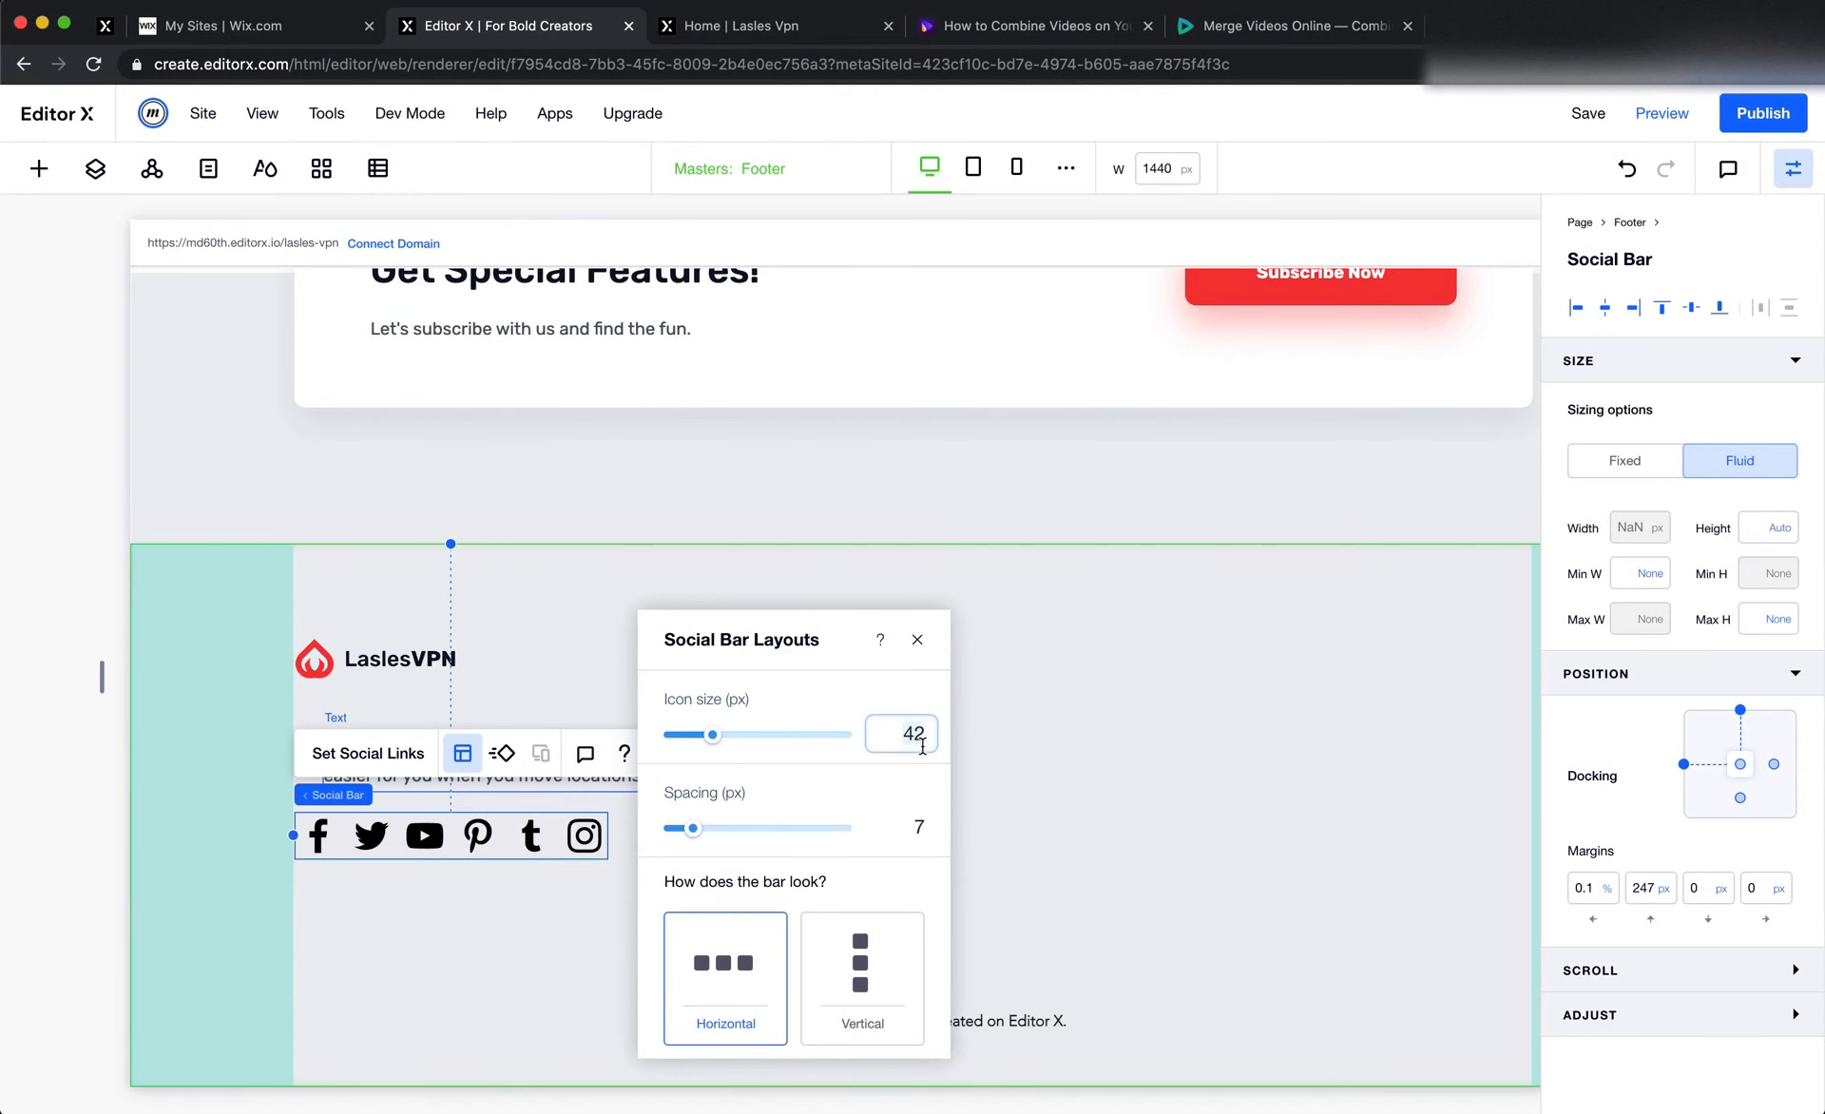
key(Return)
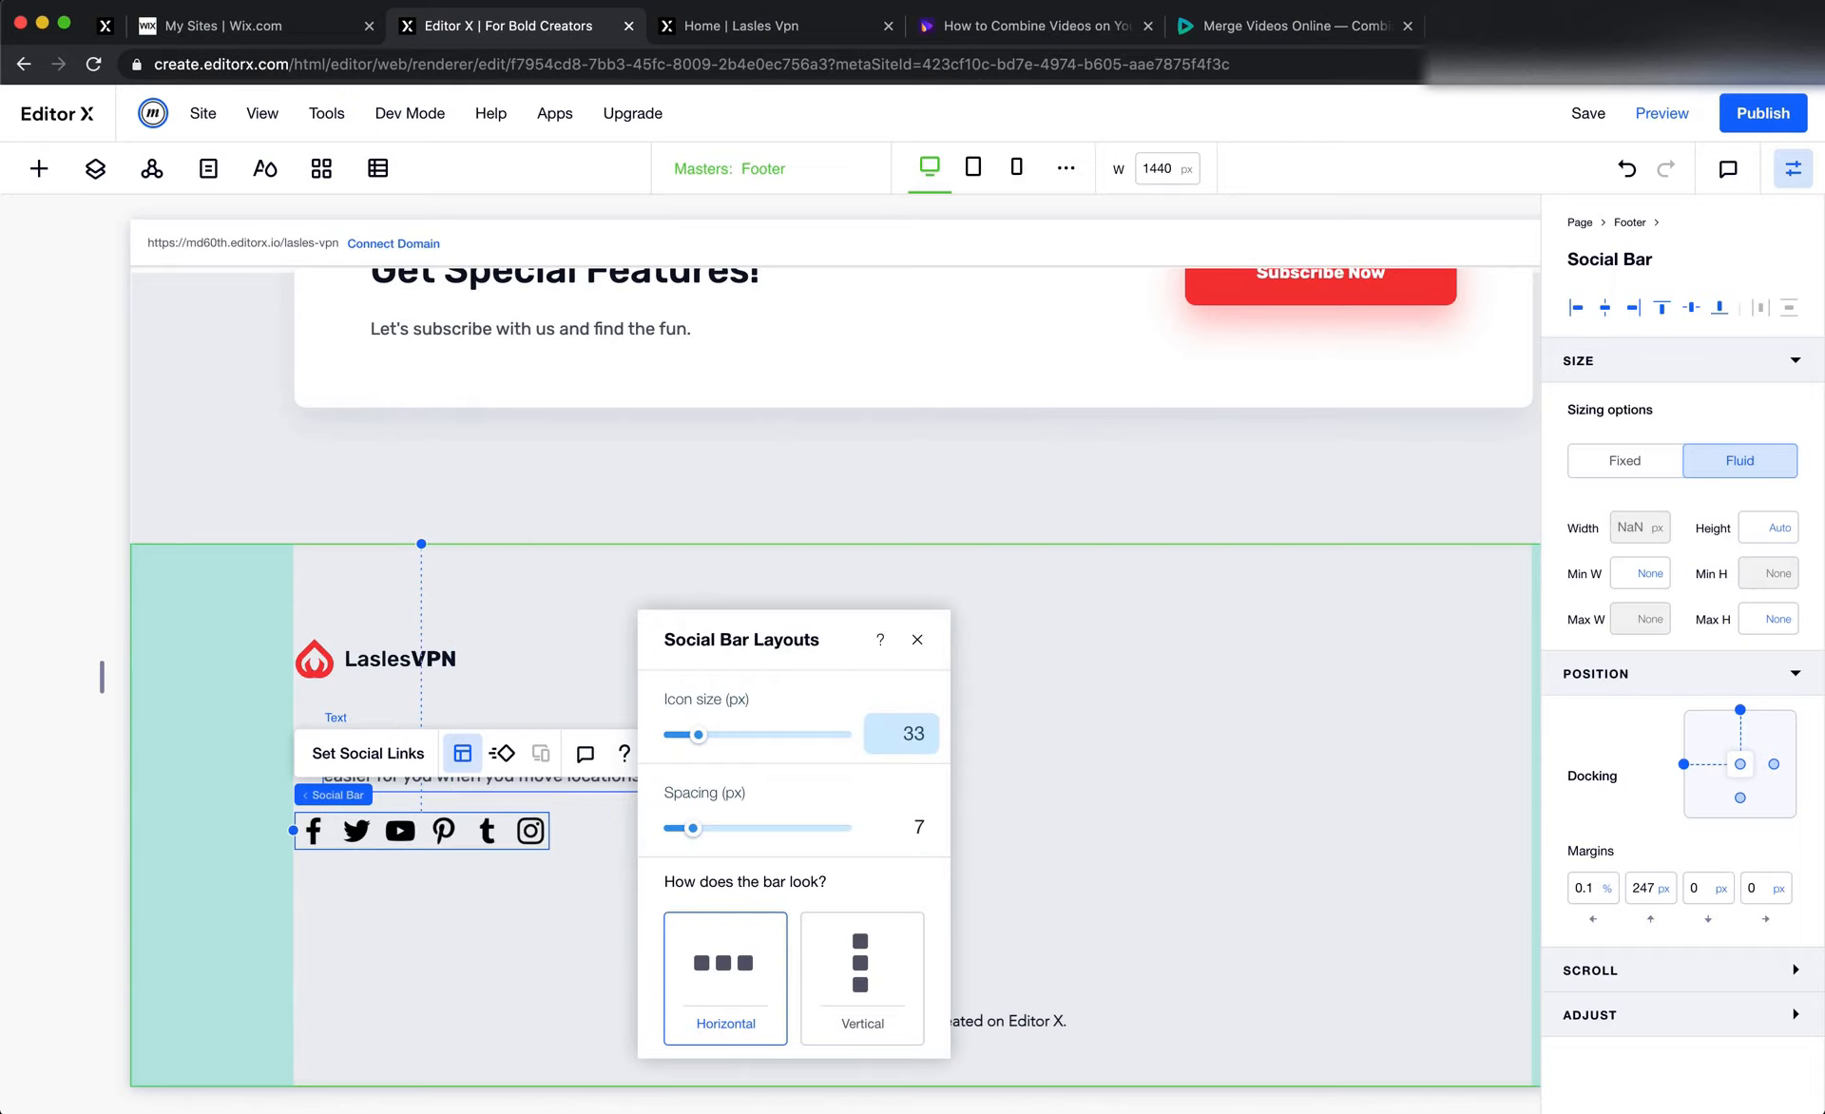
click(917, 744)
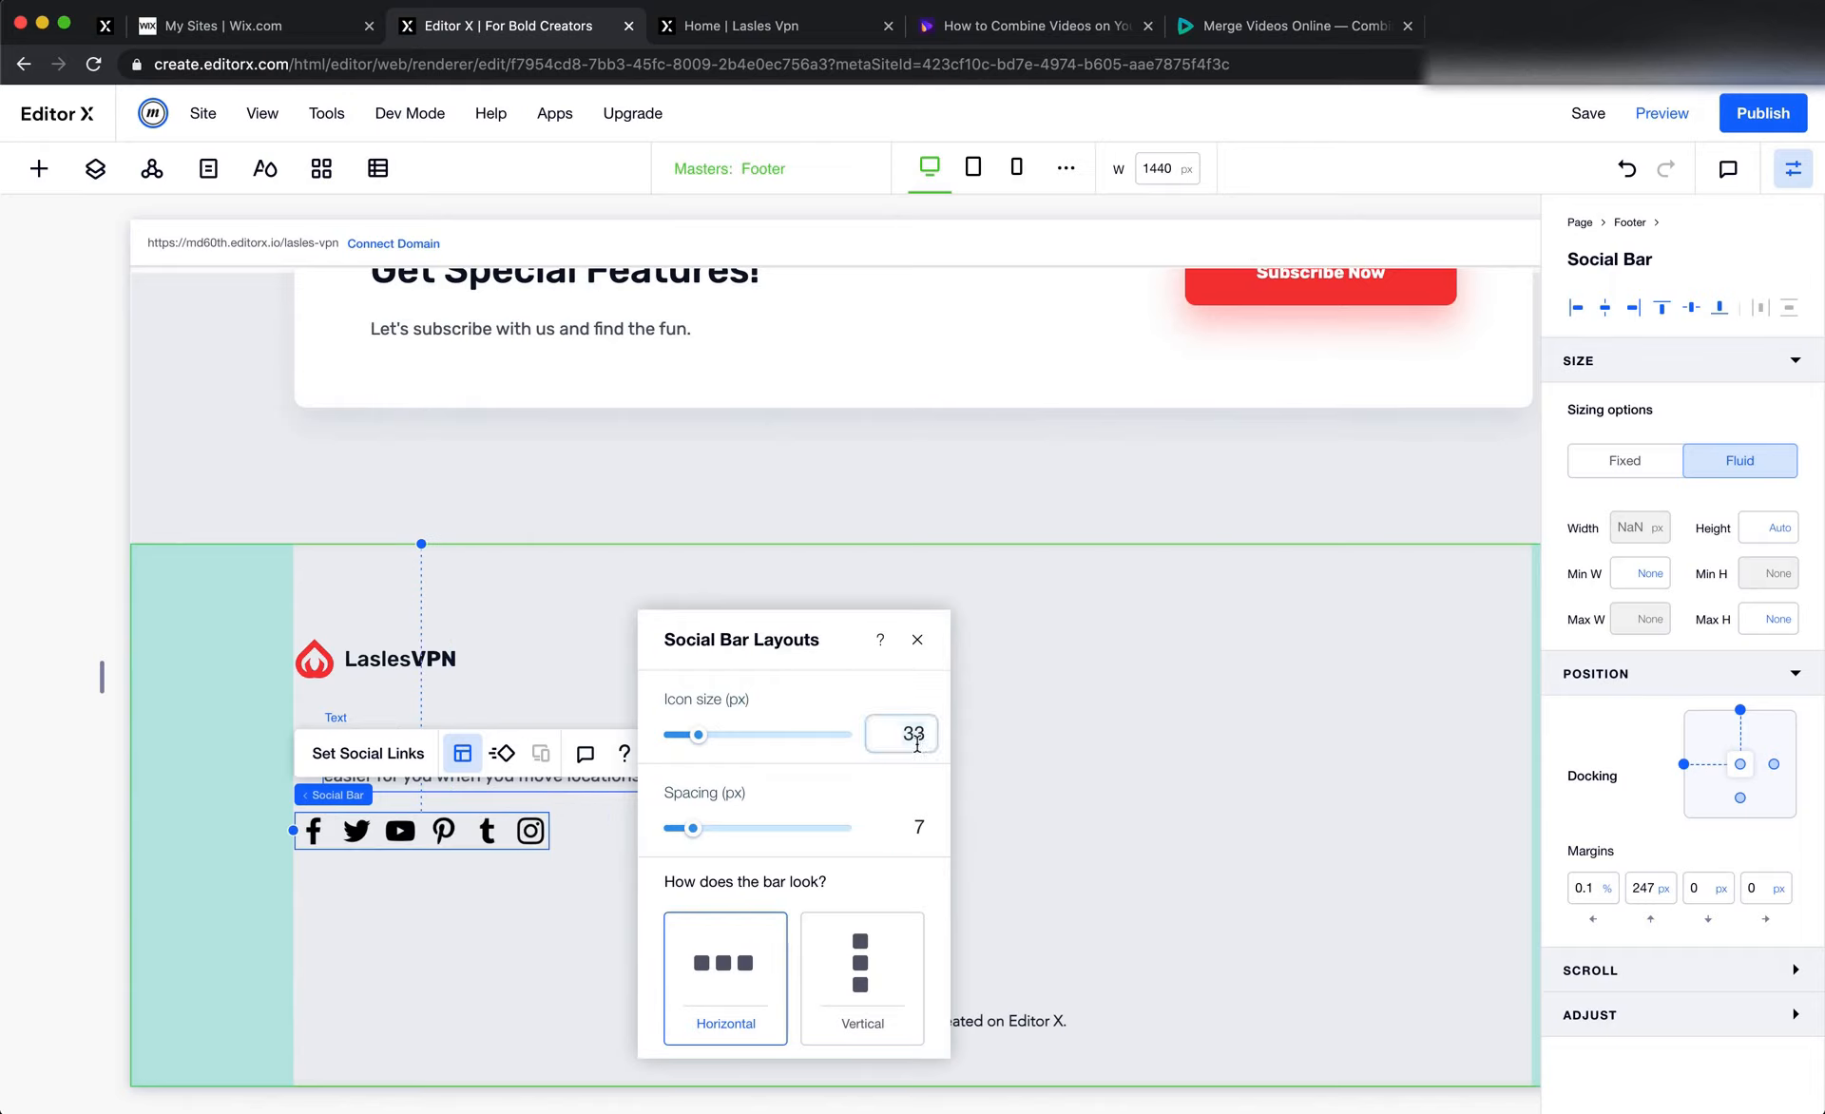
Try icon sizes of 20 and 28 px for the footer's social bar, and settle on 25 px
text(20)
key(Return)
click(917, 744)
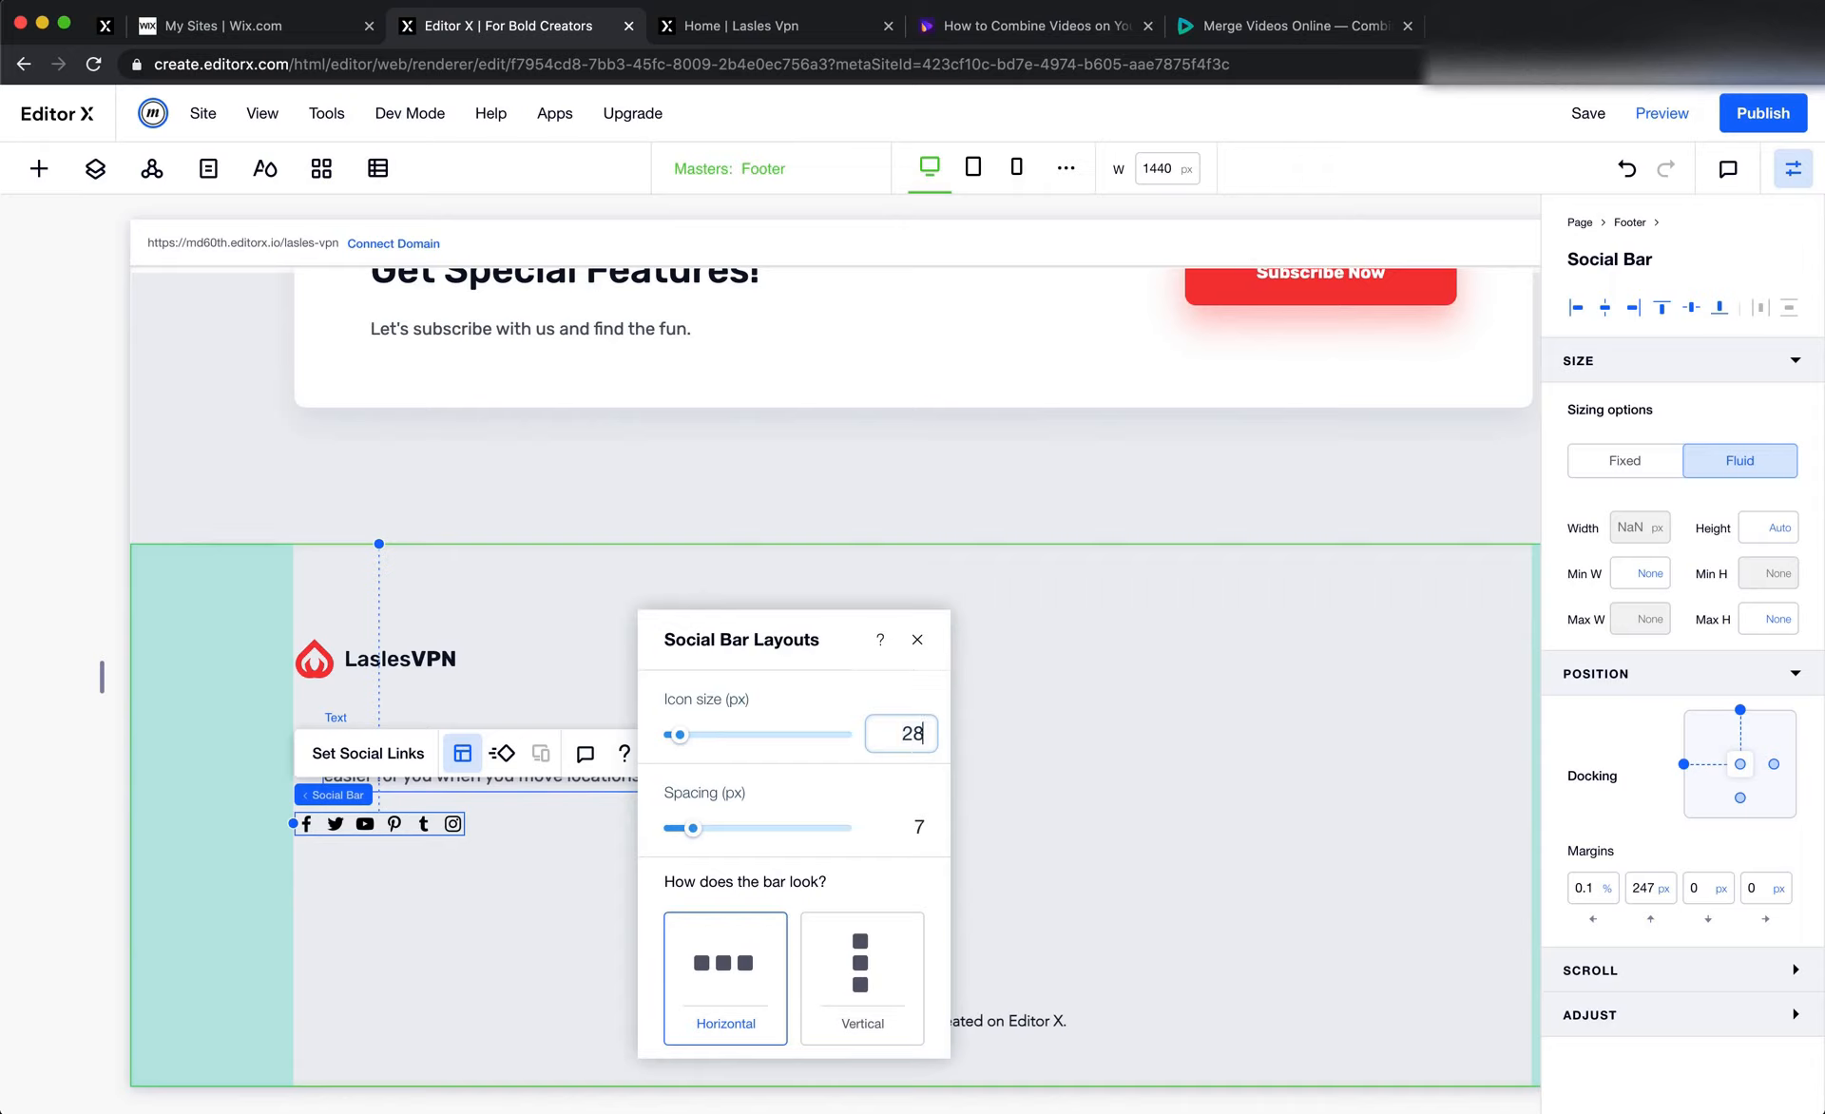
text(28)
key(Return)
click(897, 737)
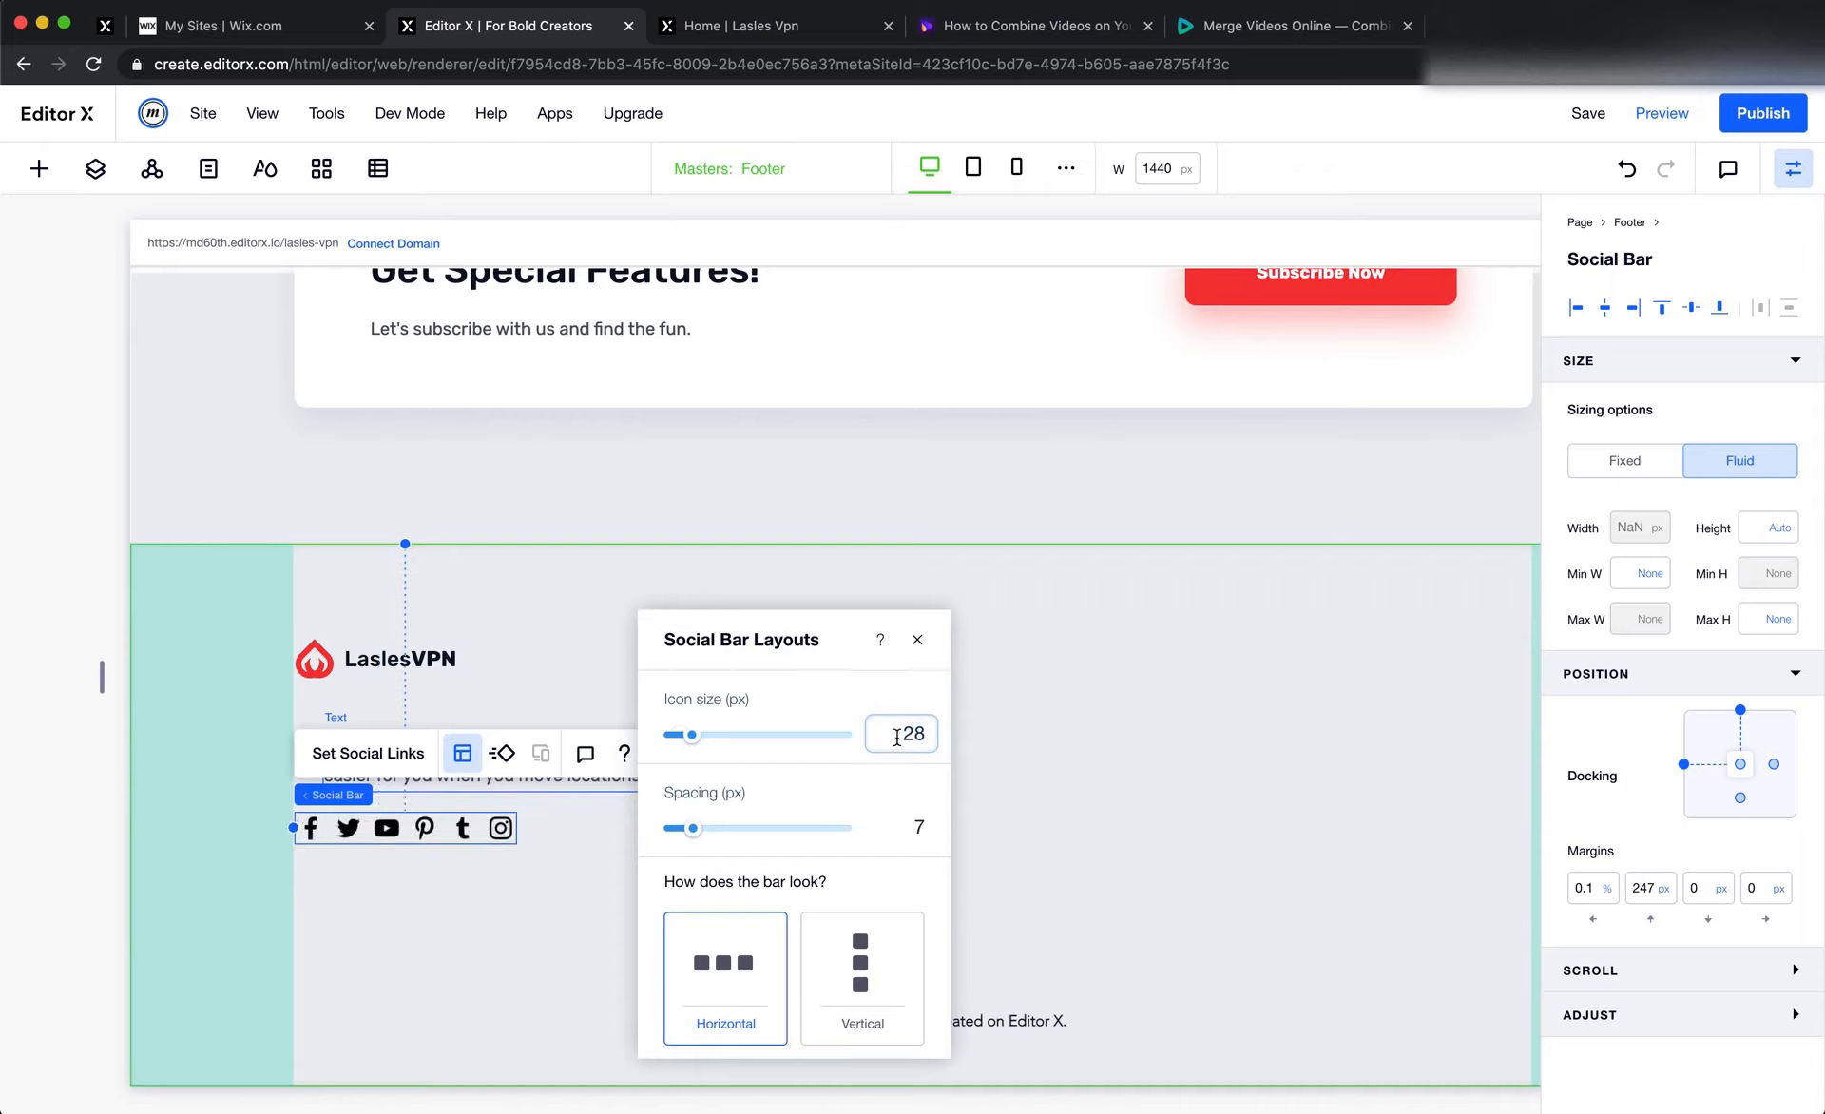
key(Return)
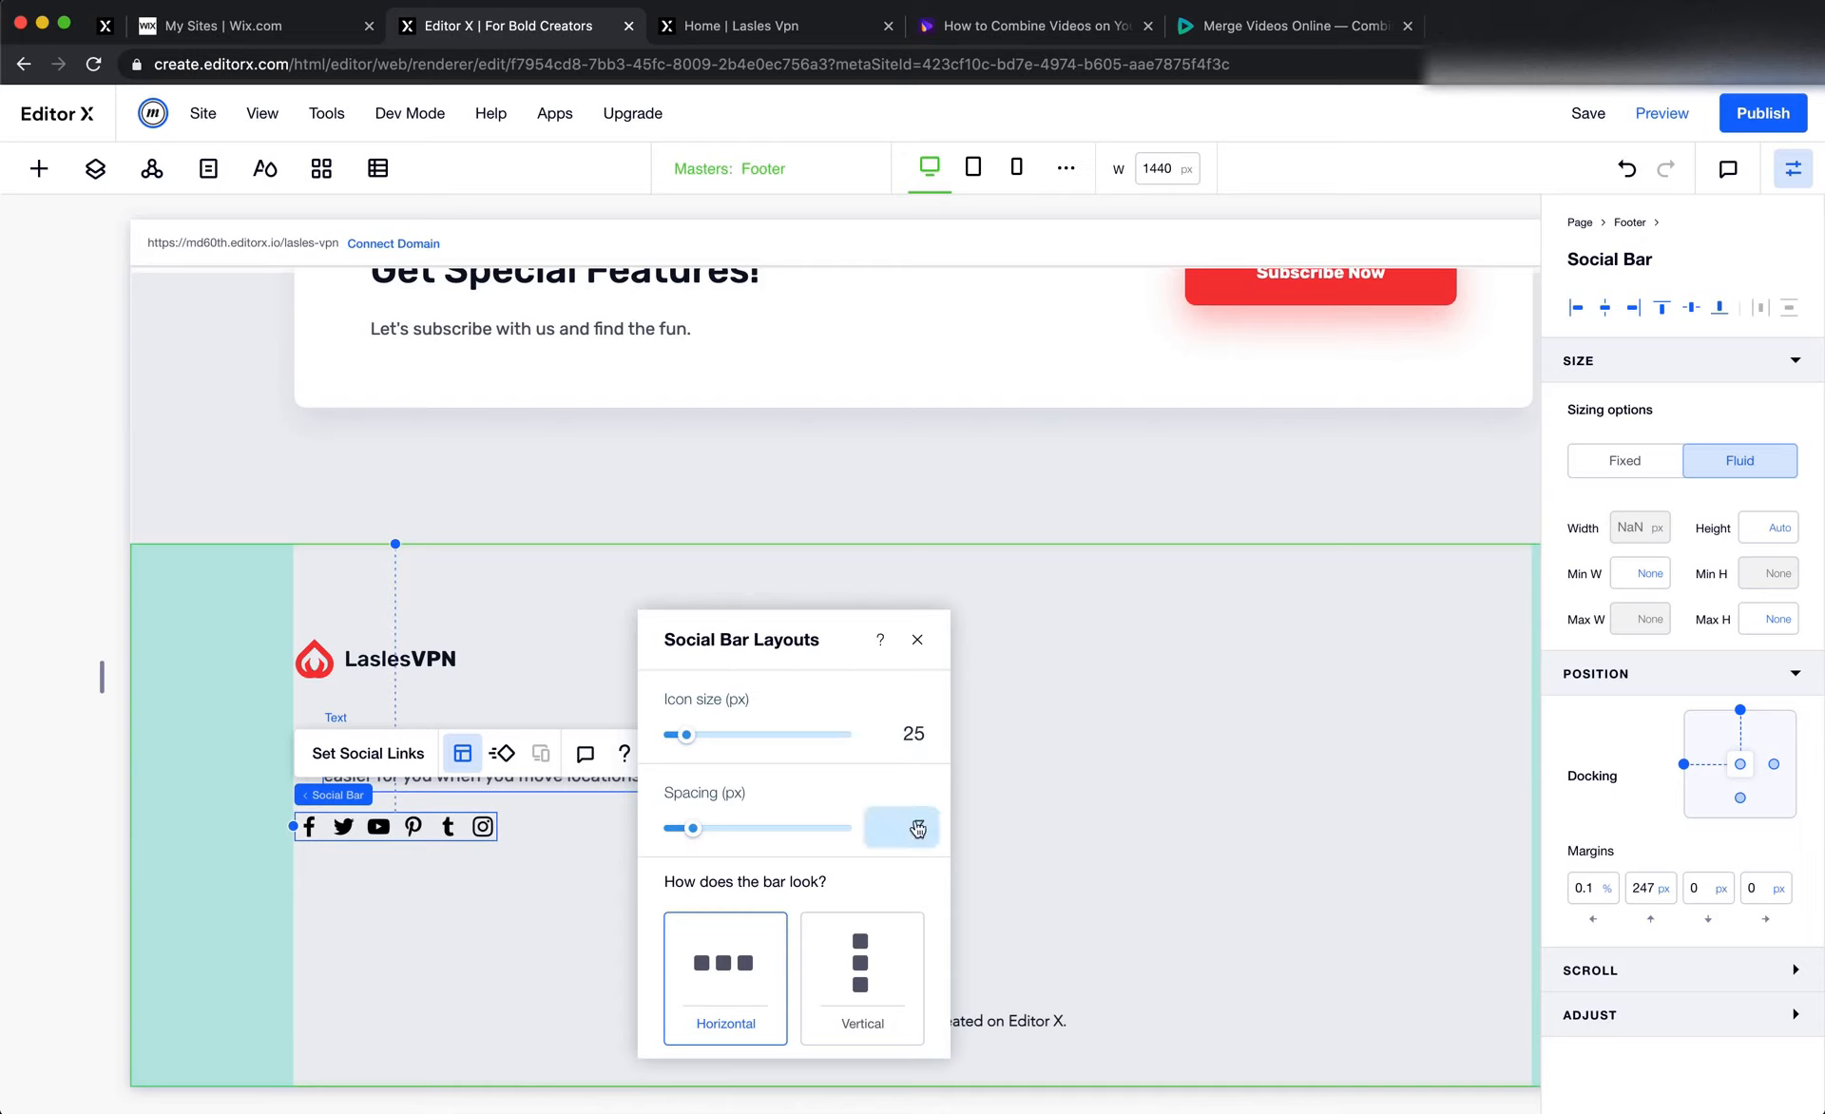
click(495, 925)
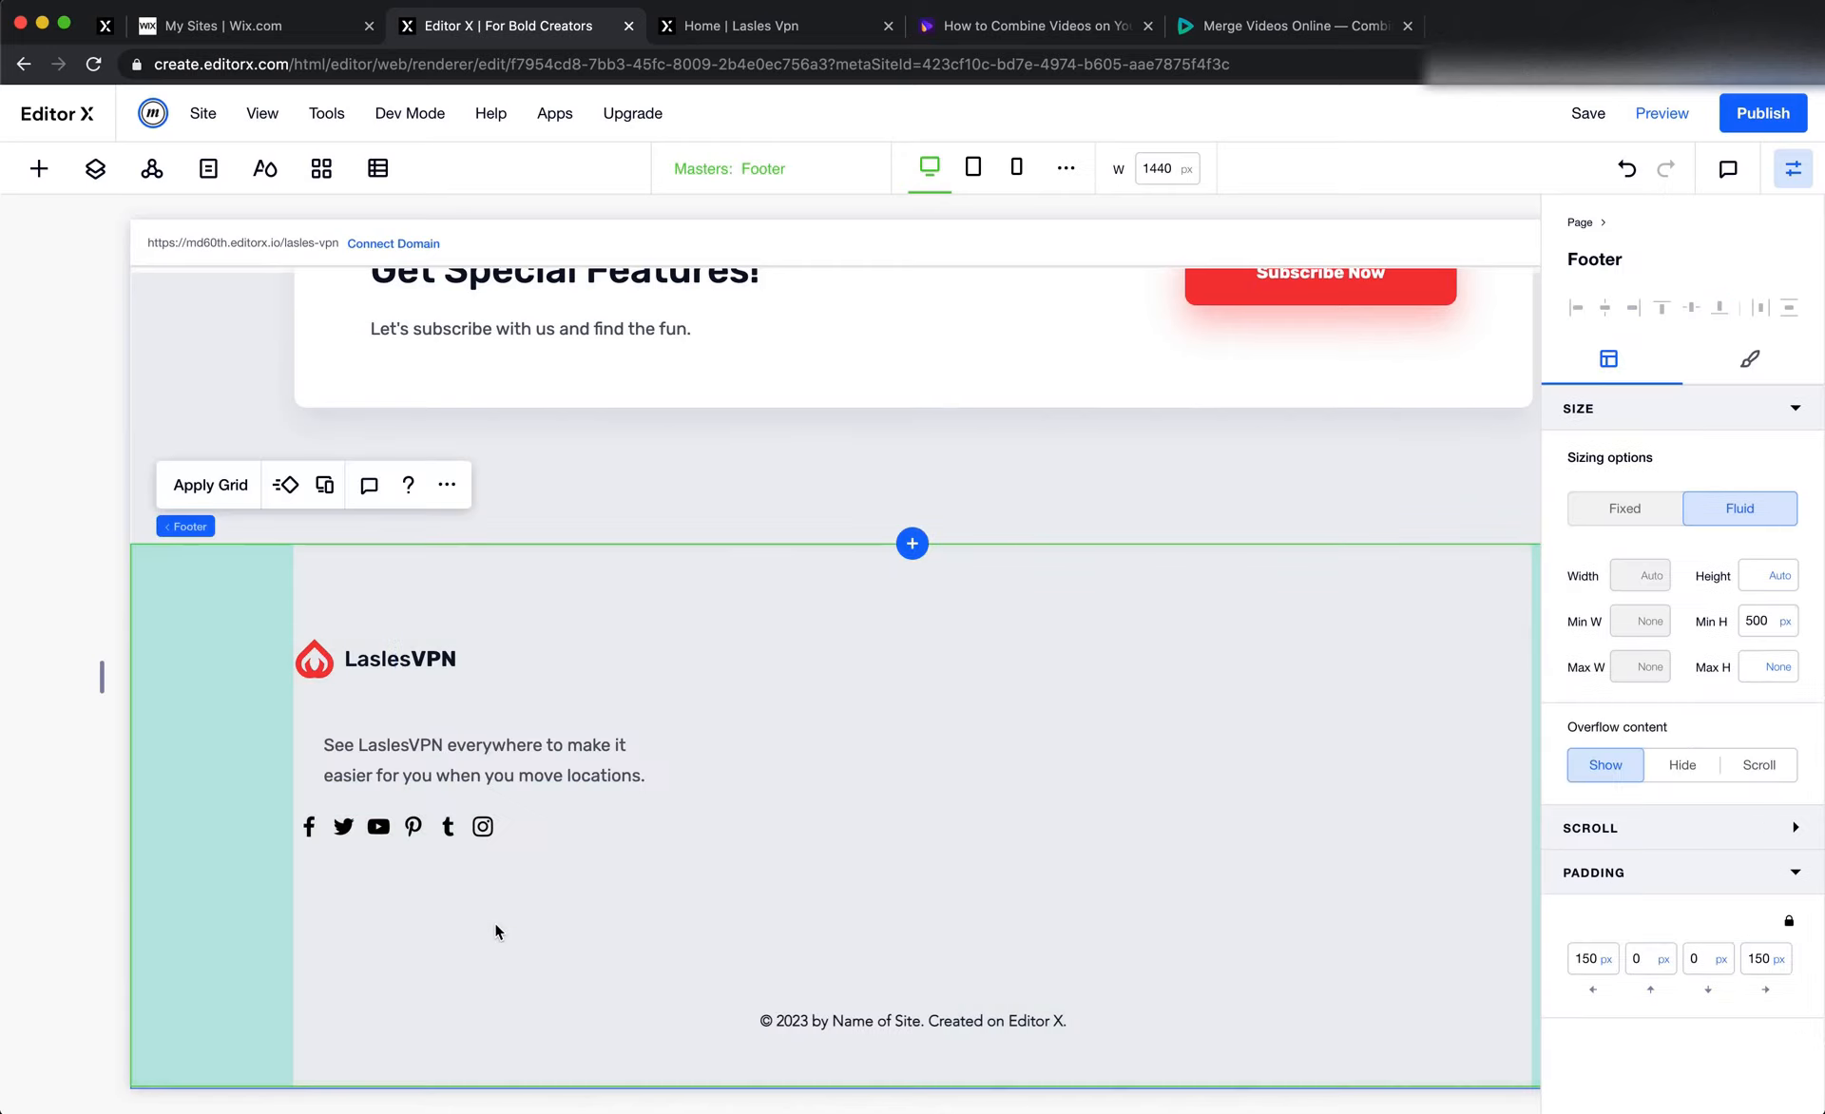
Compare with the social icons in Figma, and in Editor X remove the Tumblr, Pinterest and YouTube icons from the social bar
key(super+Tab)
click(634, 832)
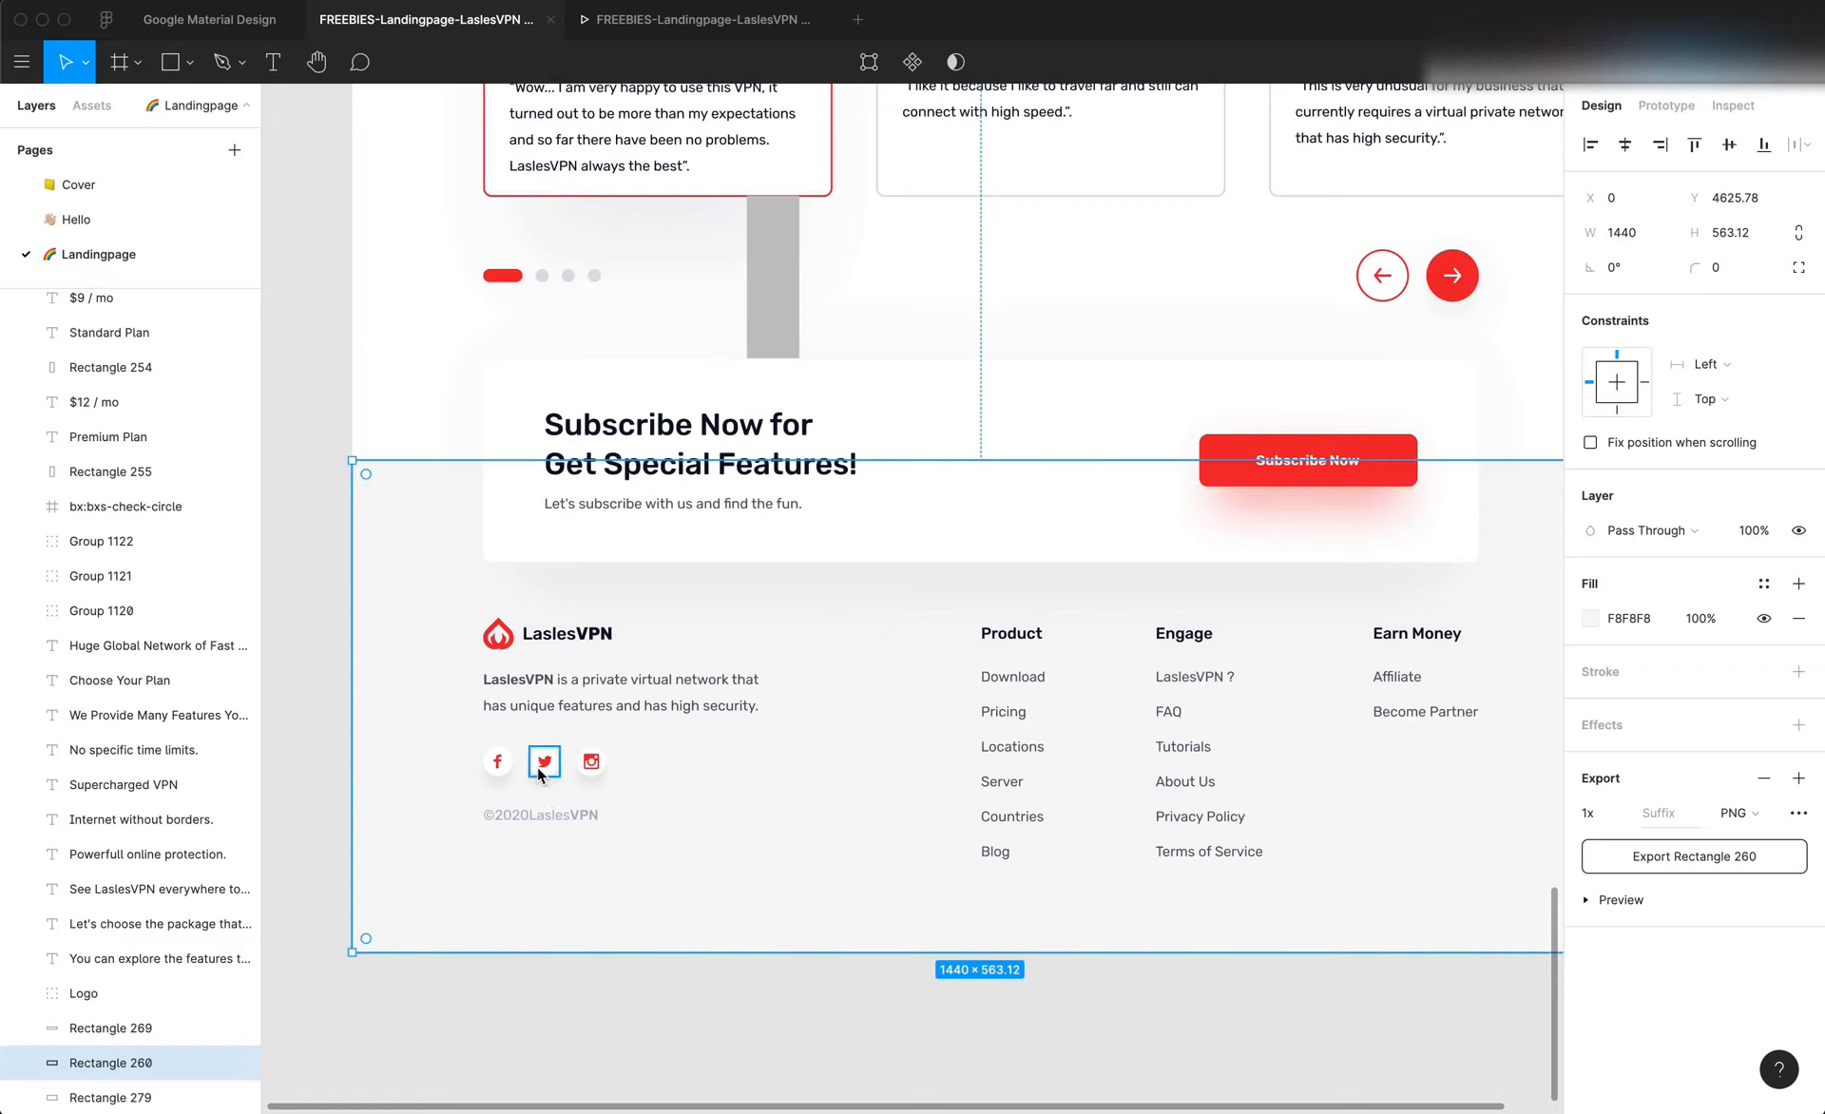
key(super+Tab)
click(483, 826)
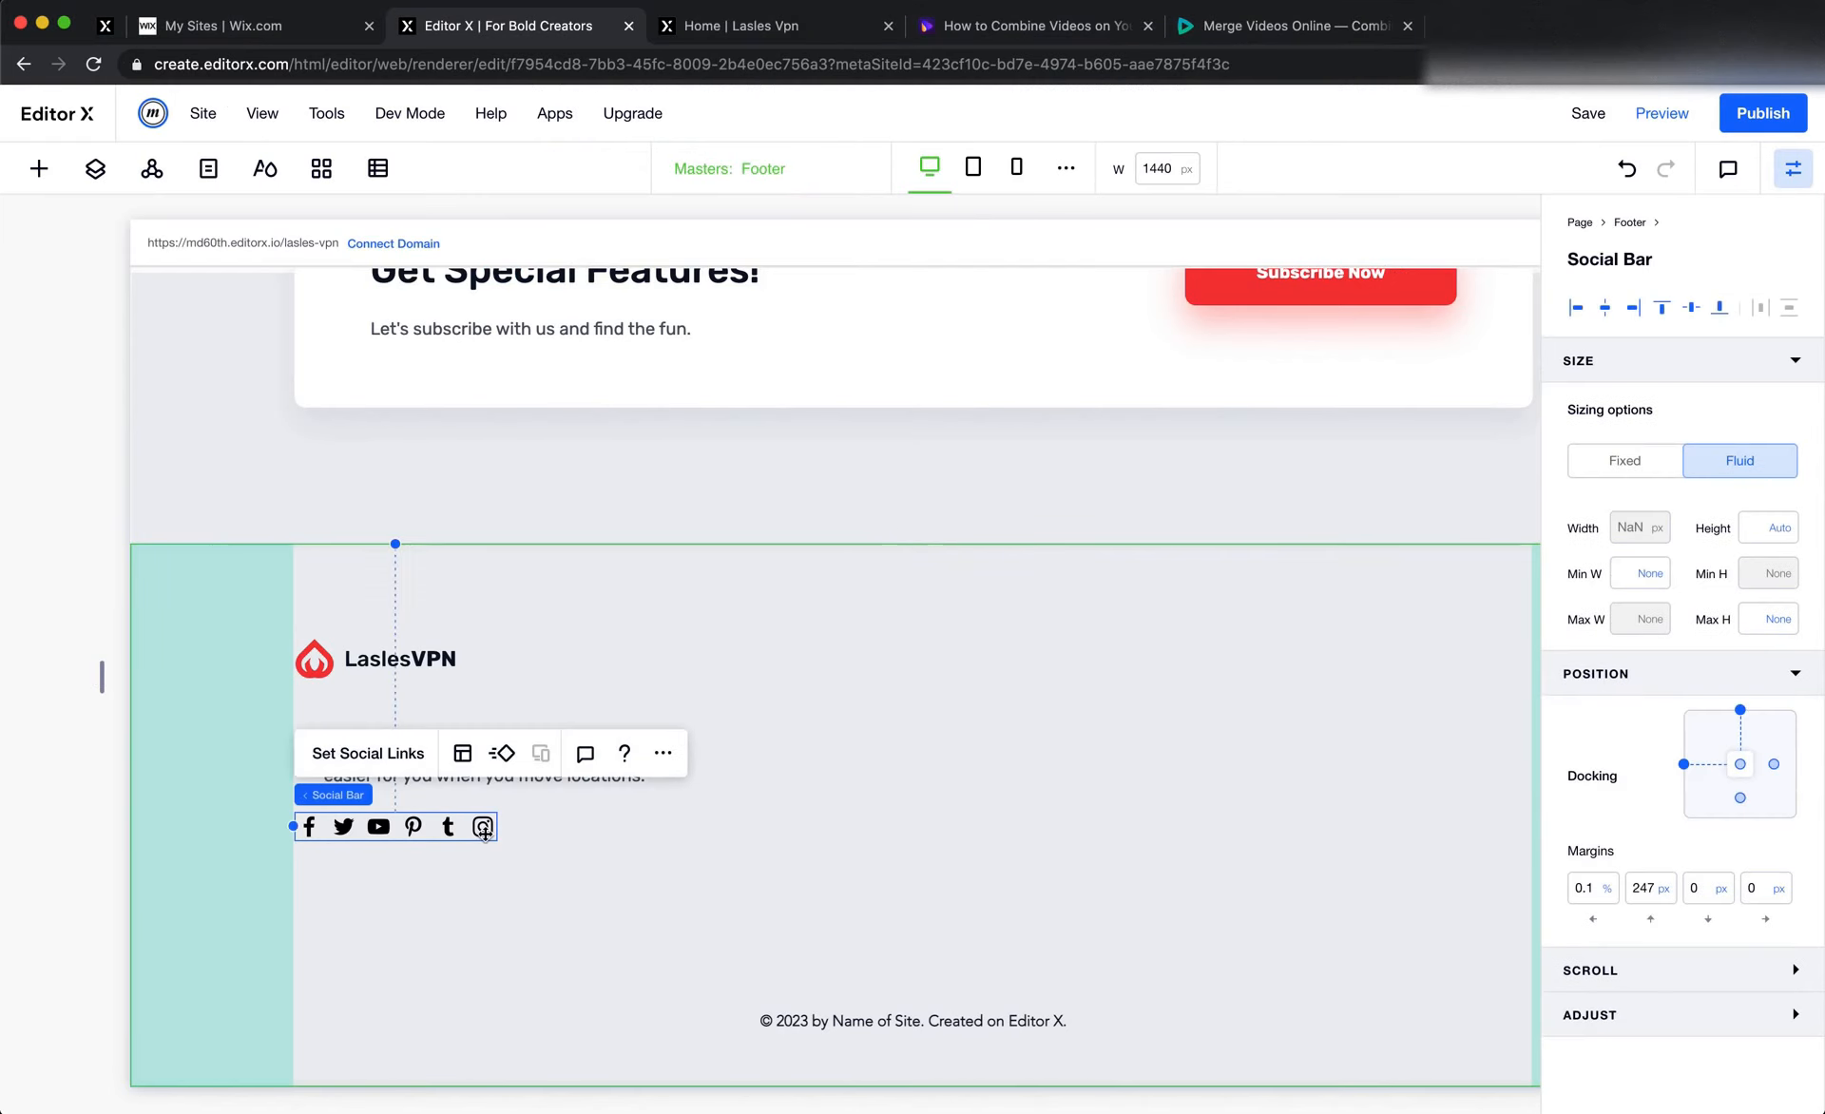
click(370, 753)
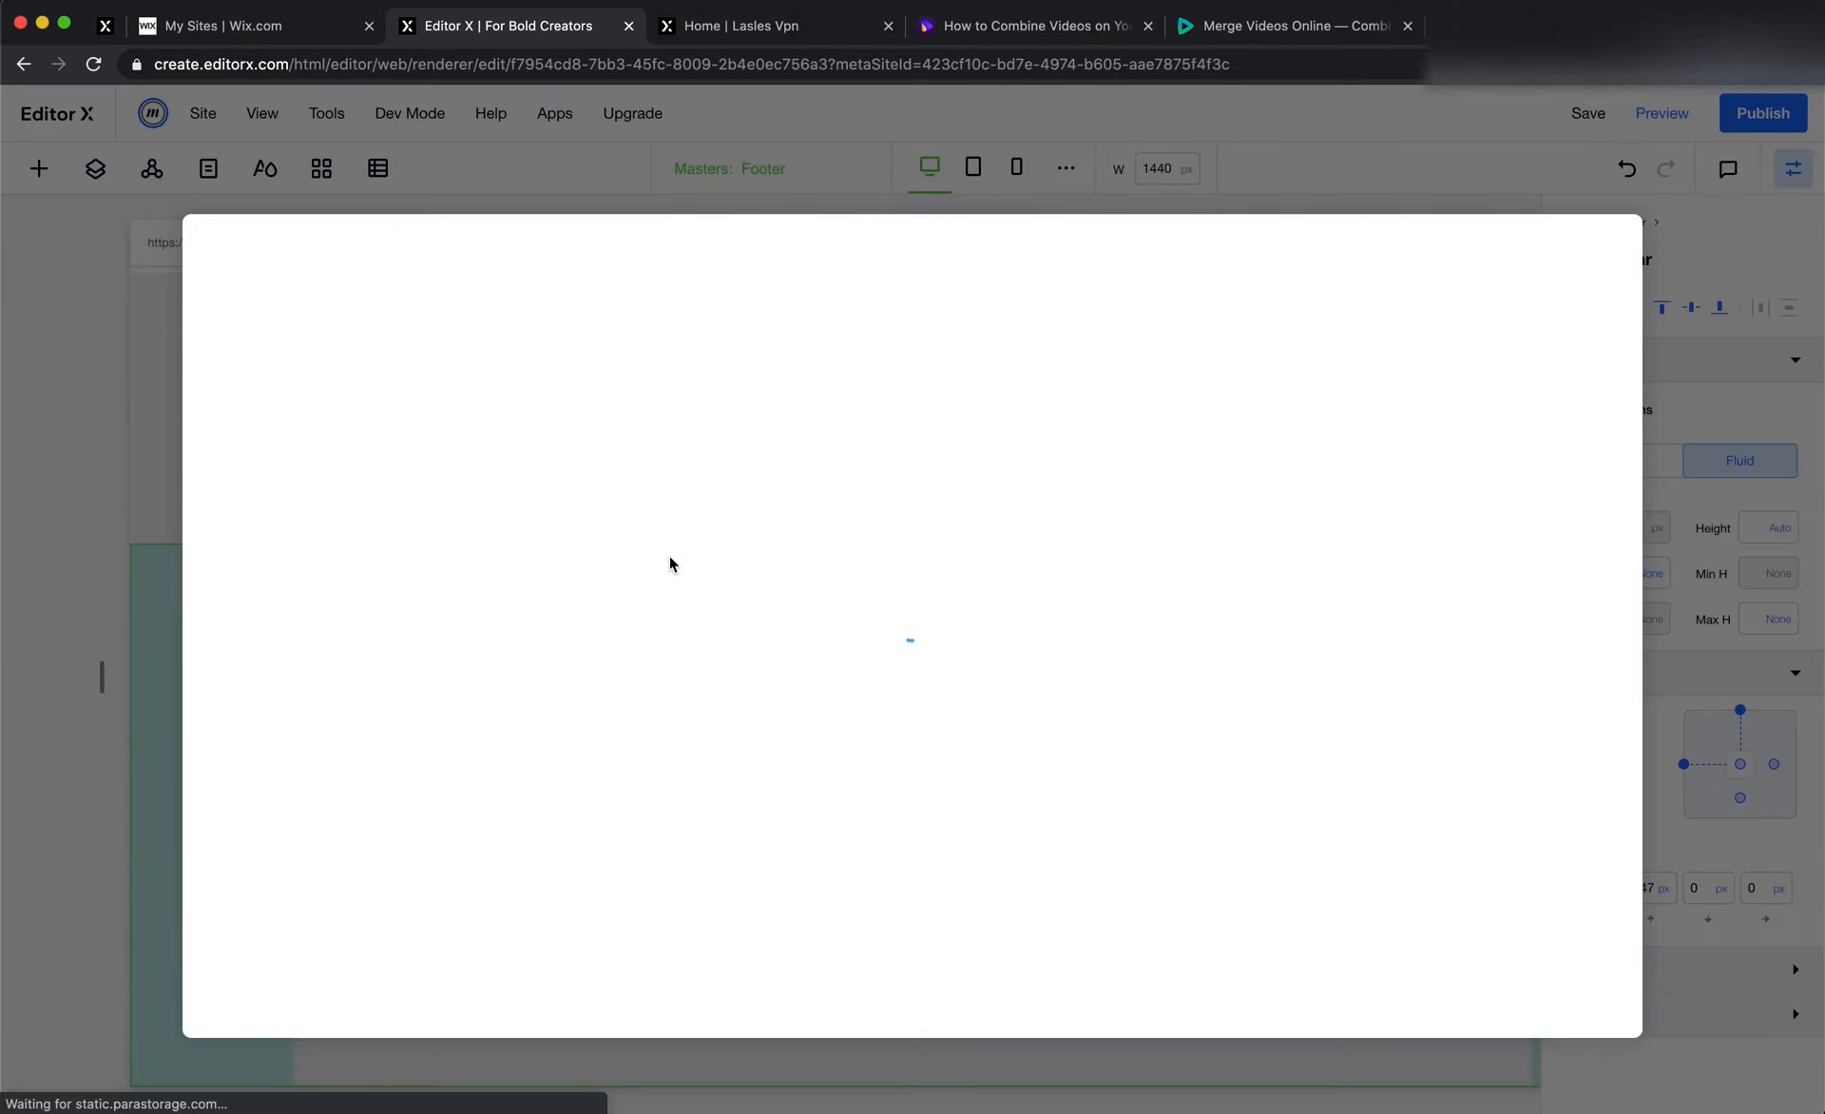
key(super+Tab)
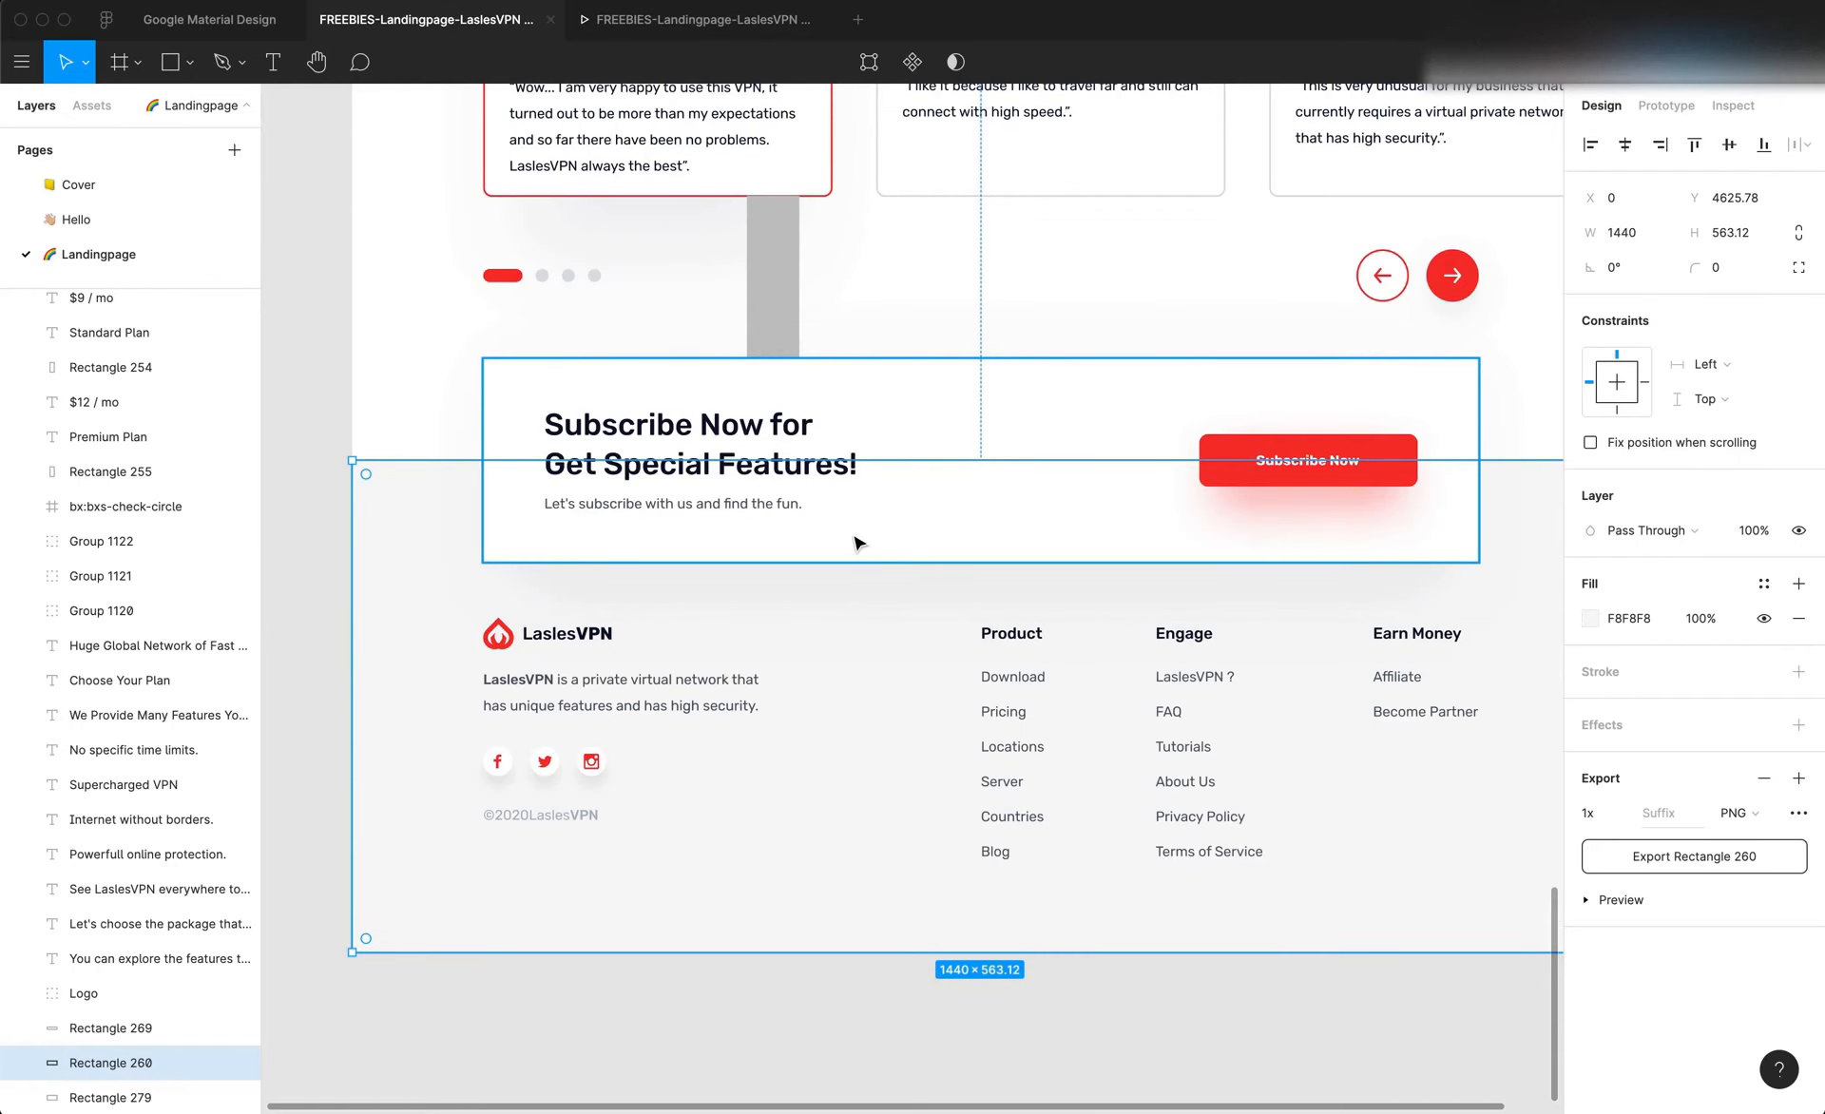
key(super+Tab)
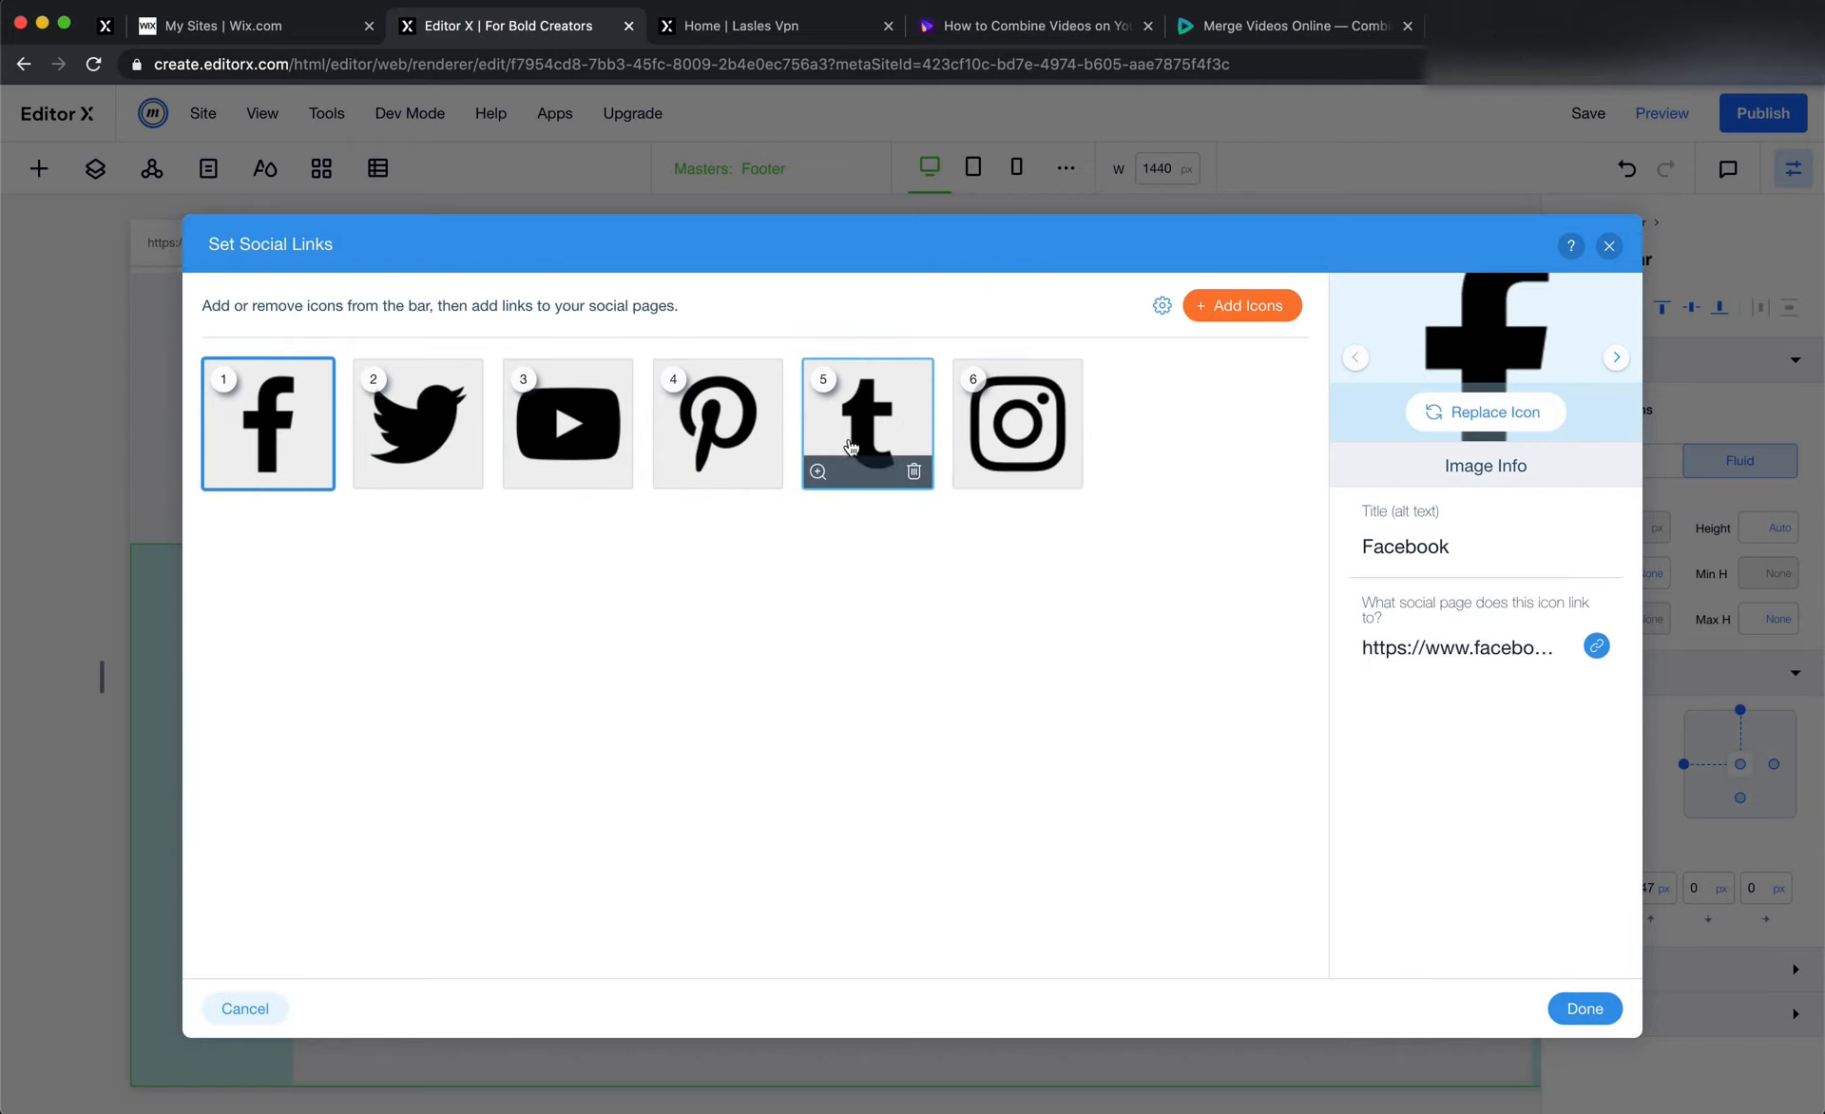
click(907, 468)
click(763, 472)
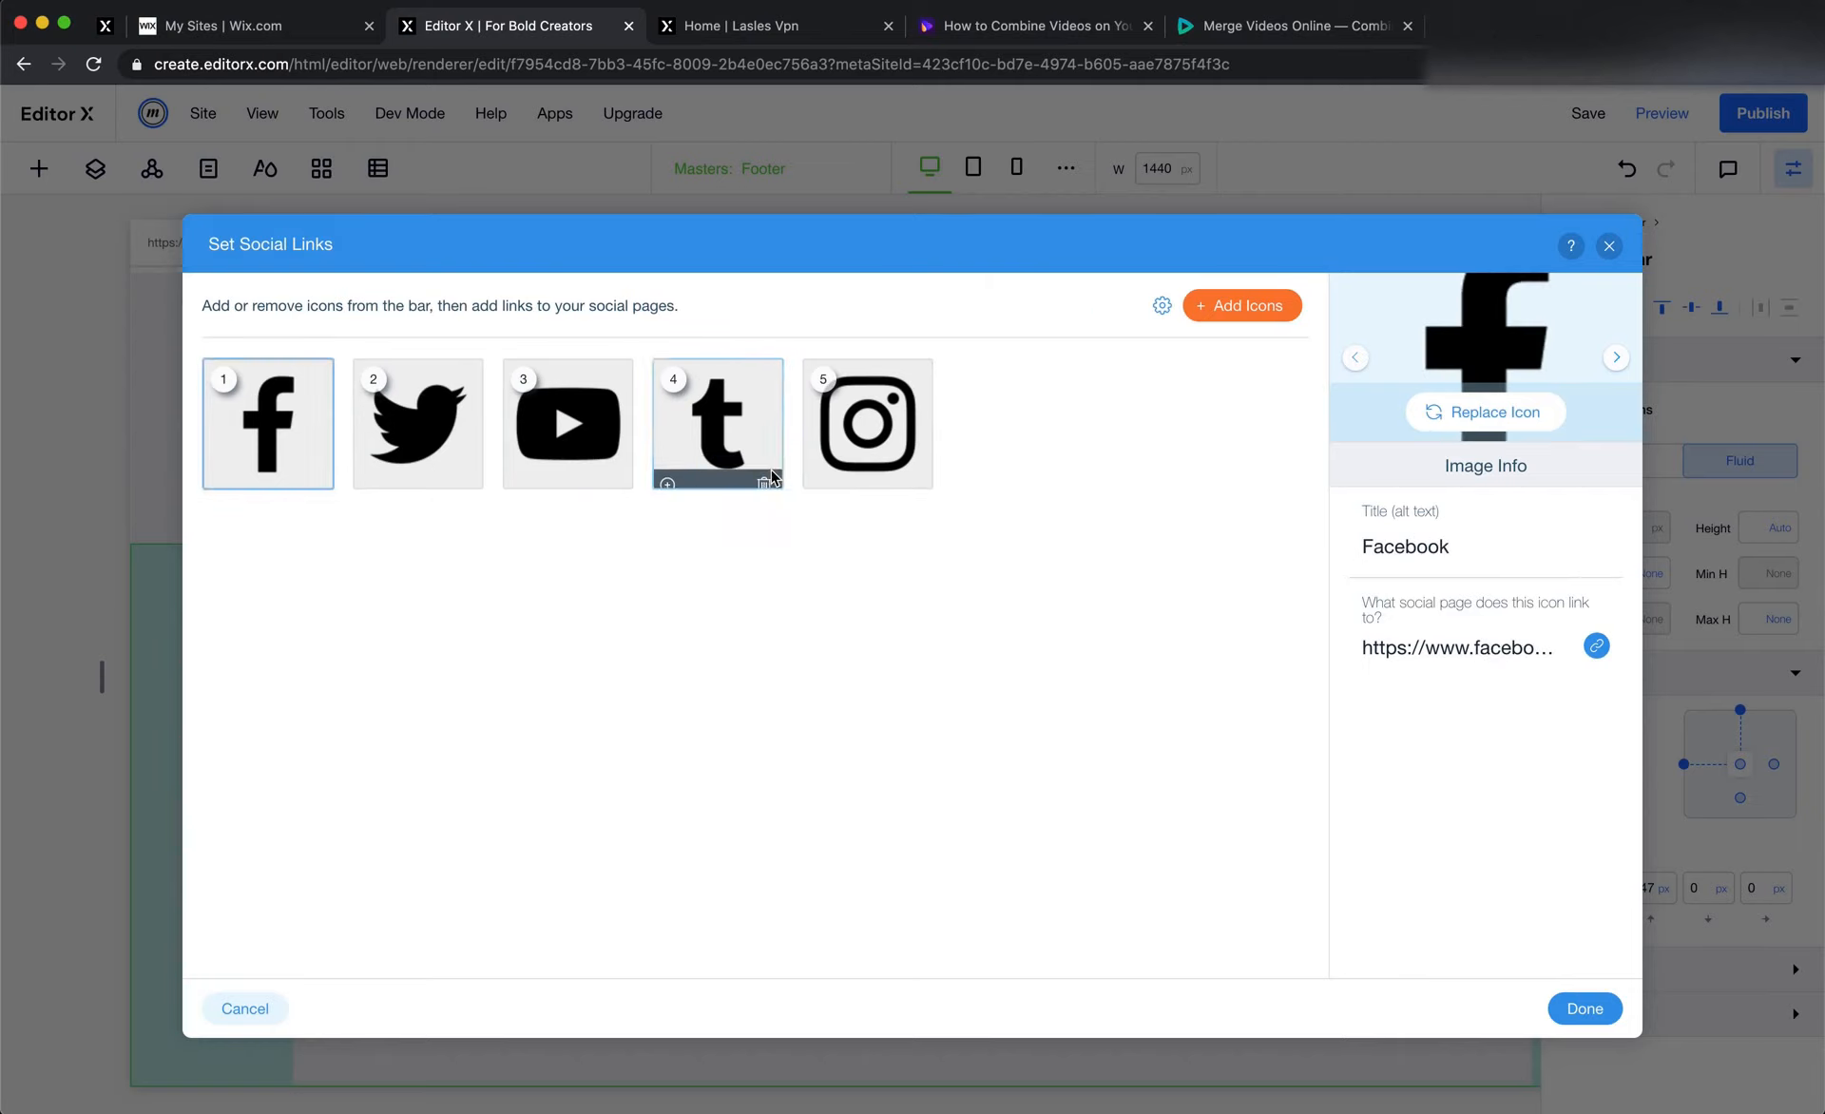
click(763, 478)
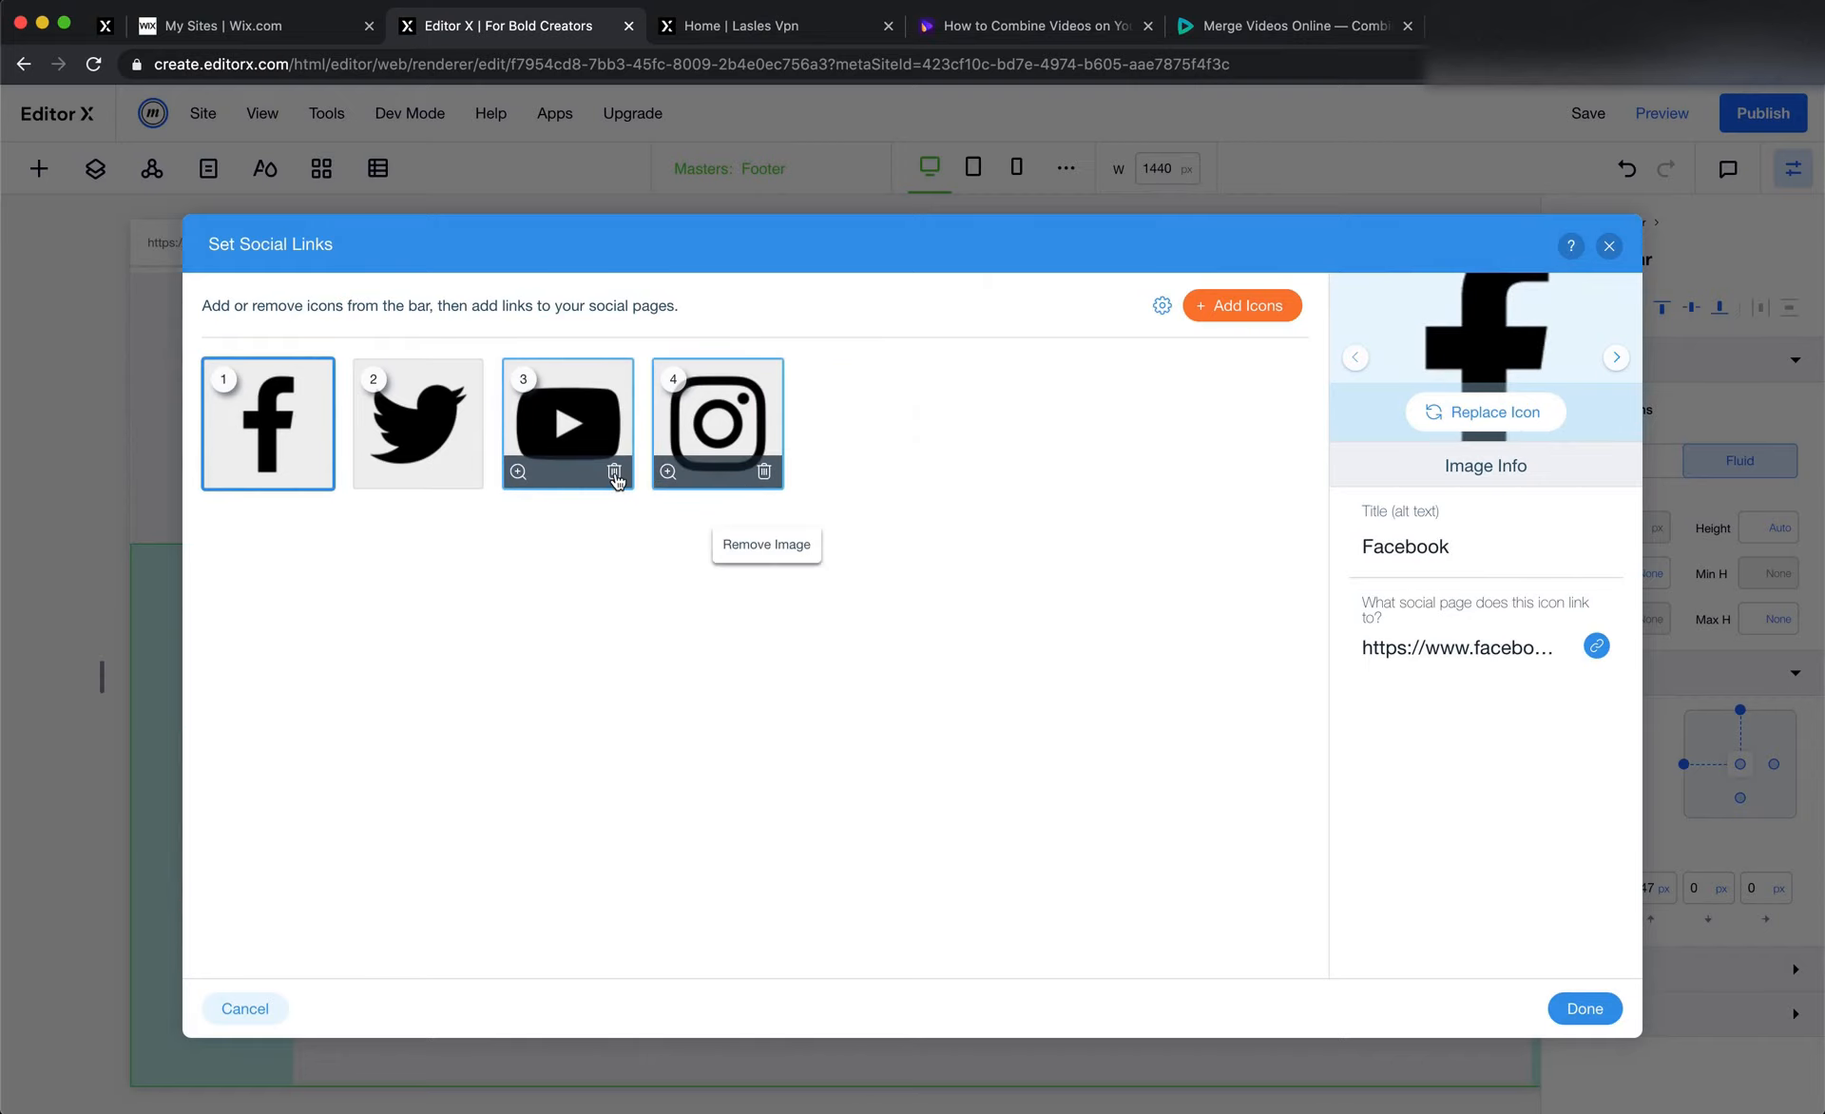
click(614, 473)
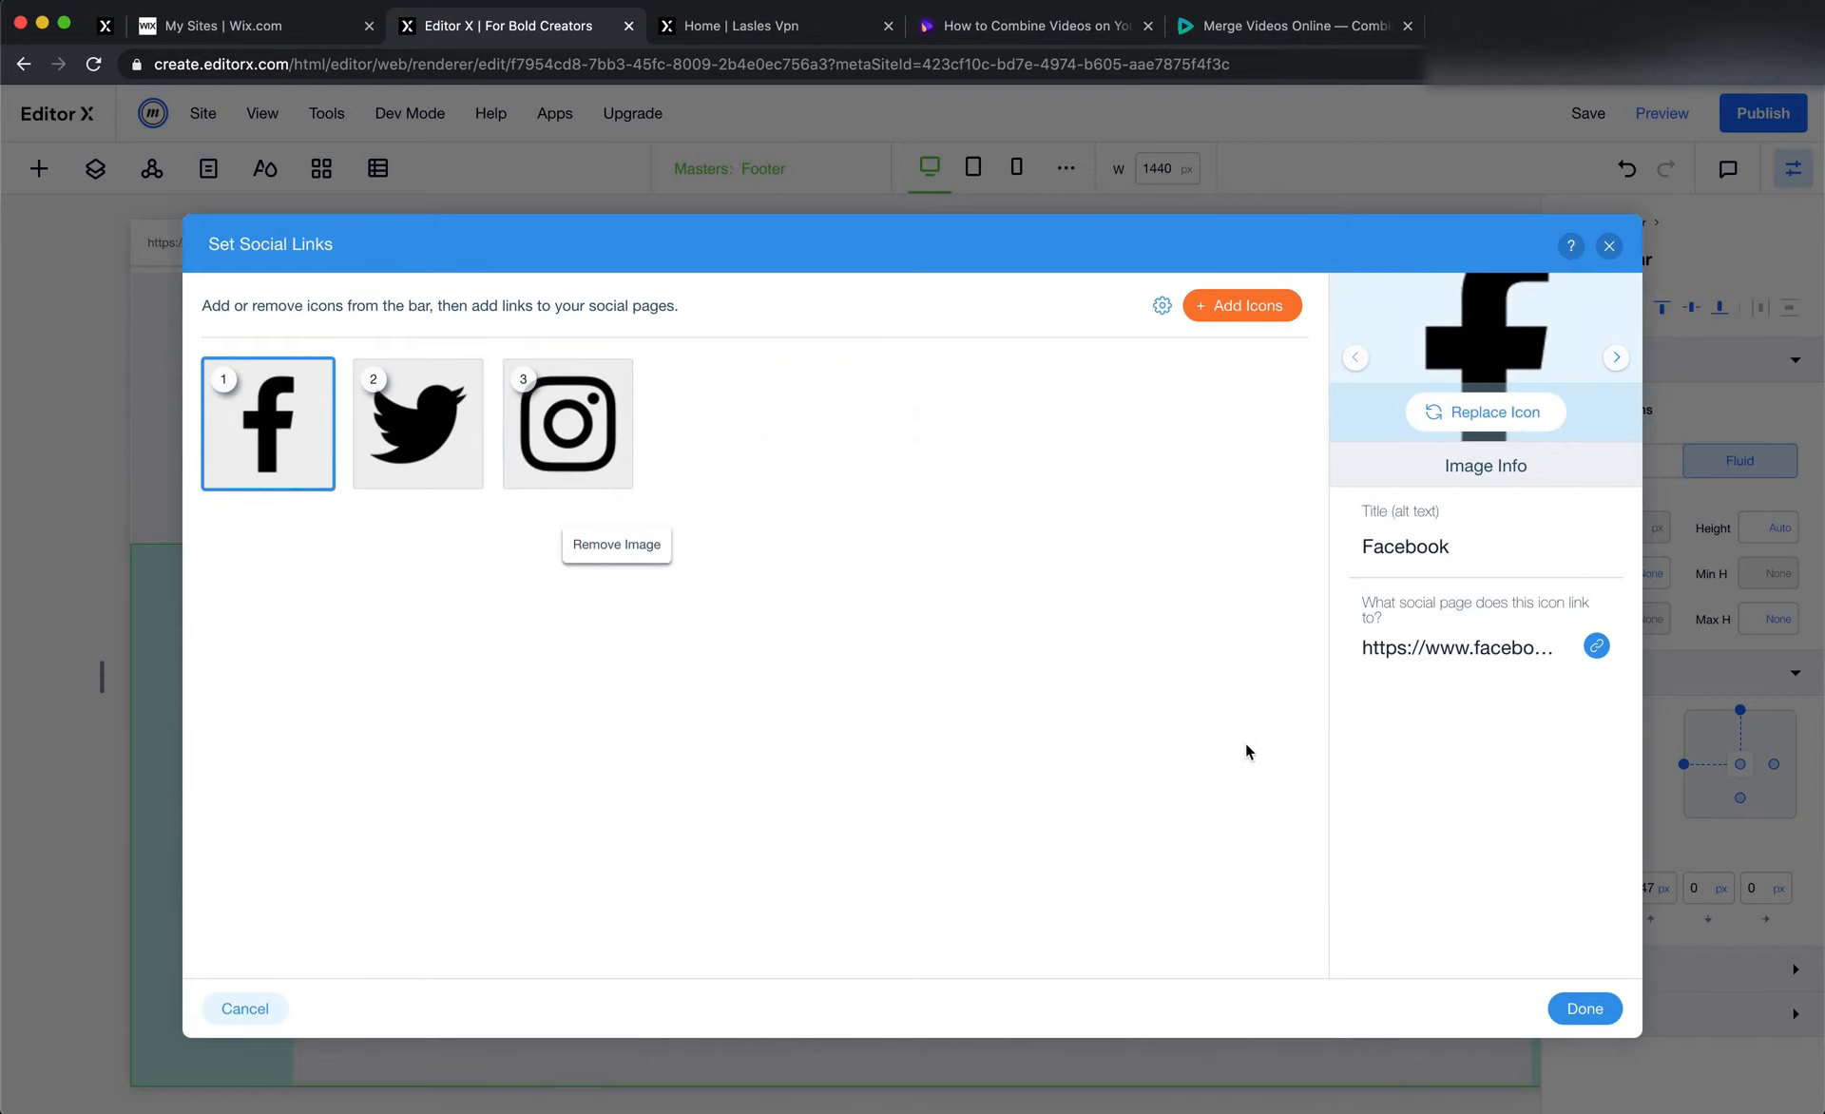
click(1584, 1008)
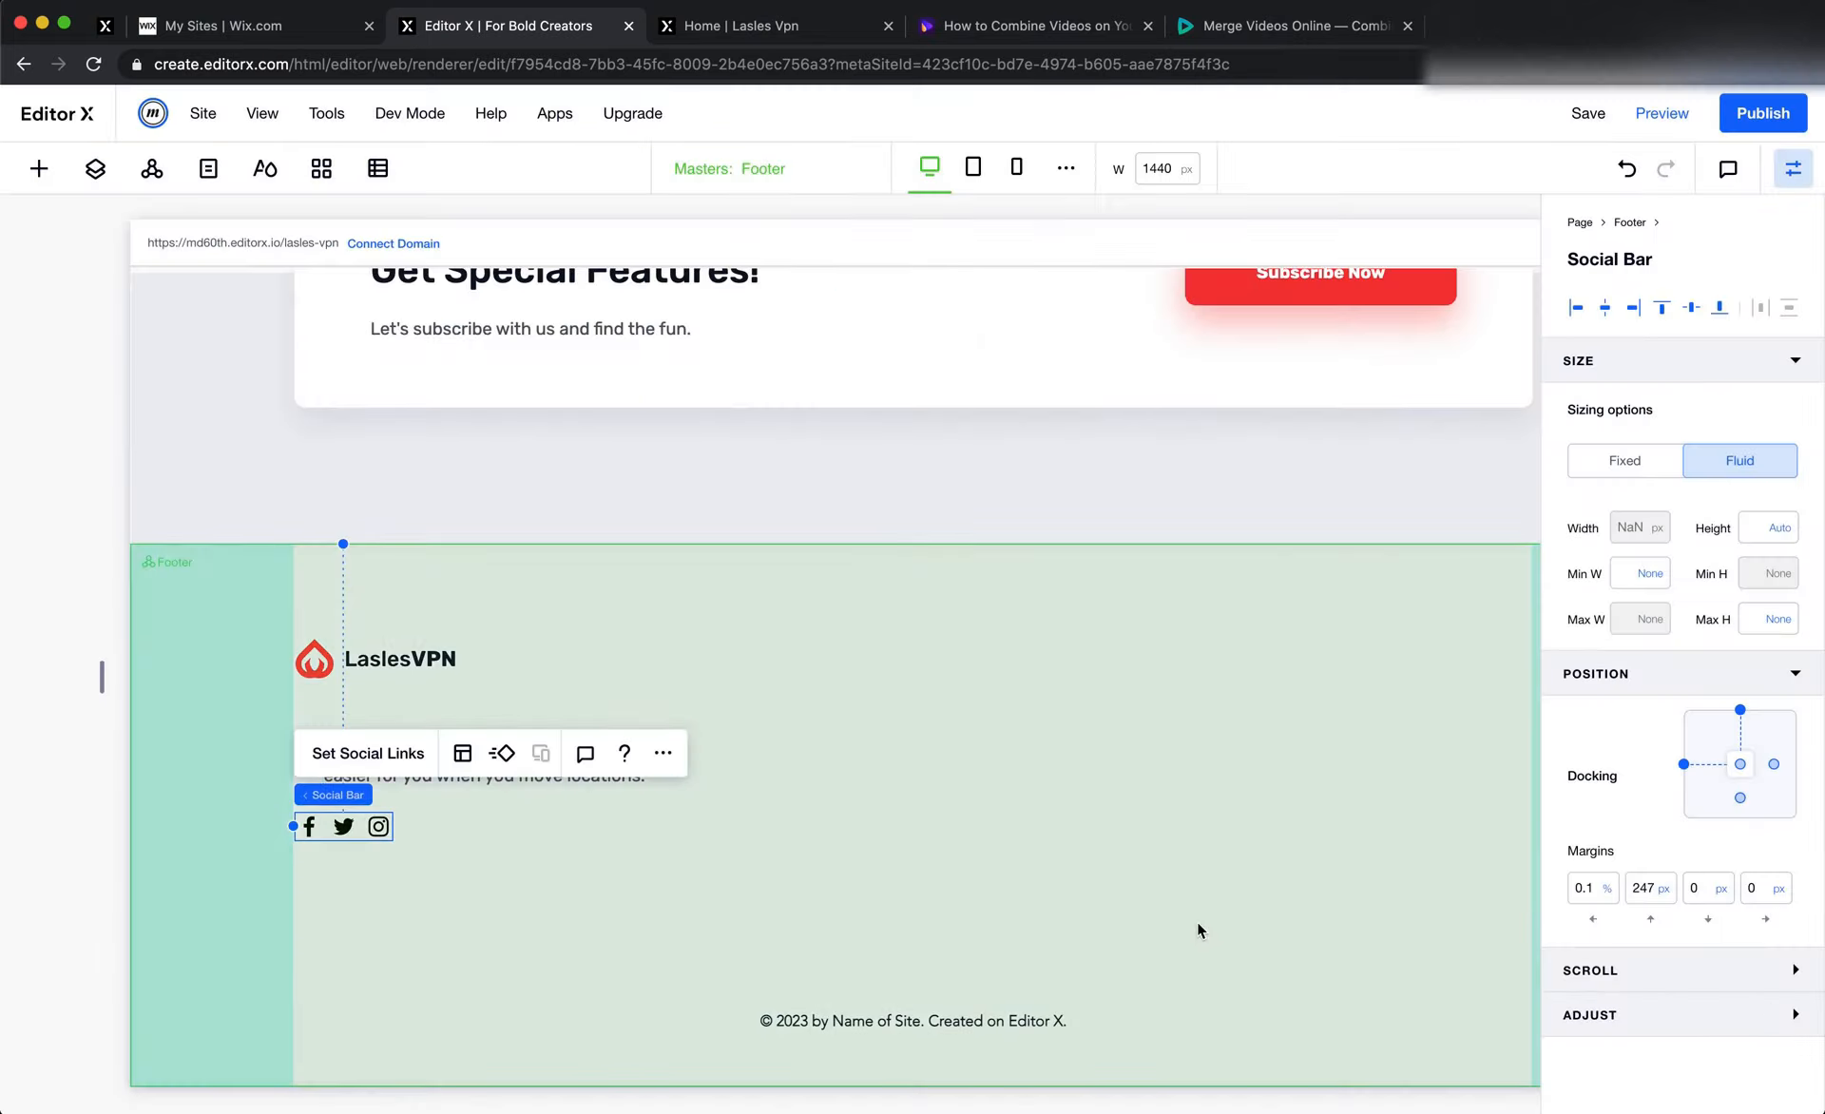
Copy the copyright text from Figma, duplicate the footer description in Editor X below the social icons and replace its text with "©2020LaslesVPN"
key(super+Tab)
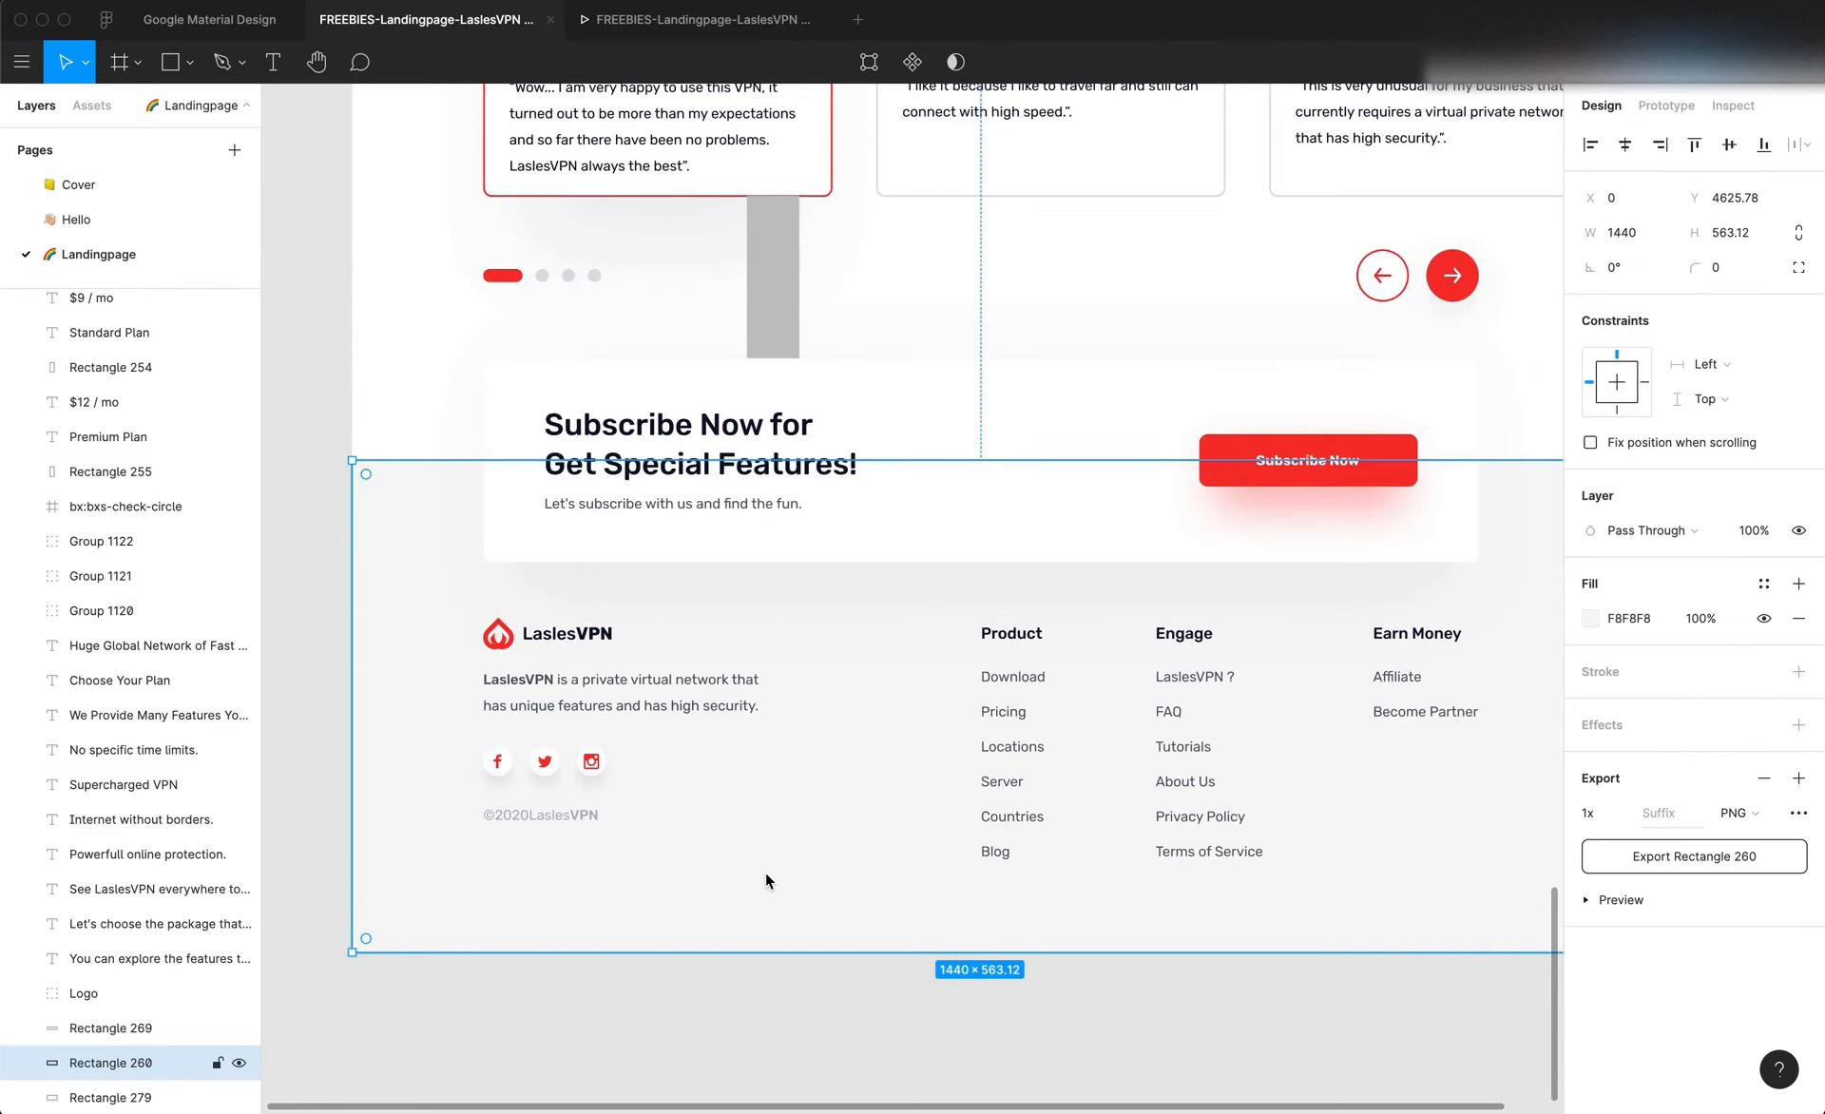
double_click(538, 813)
key(ctrl+c)
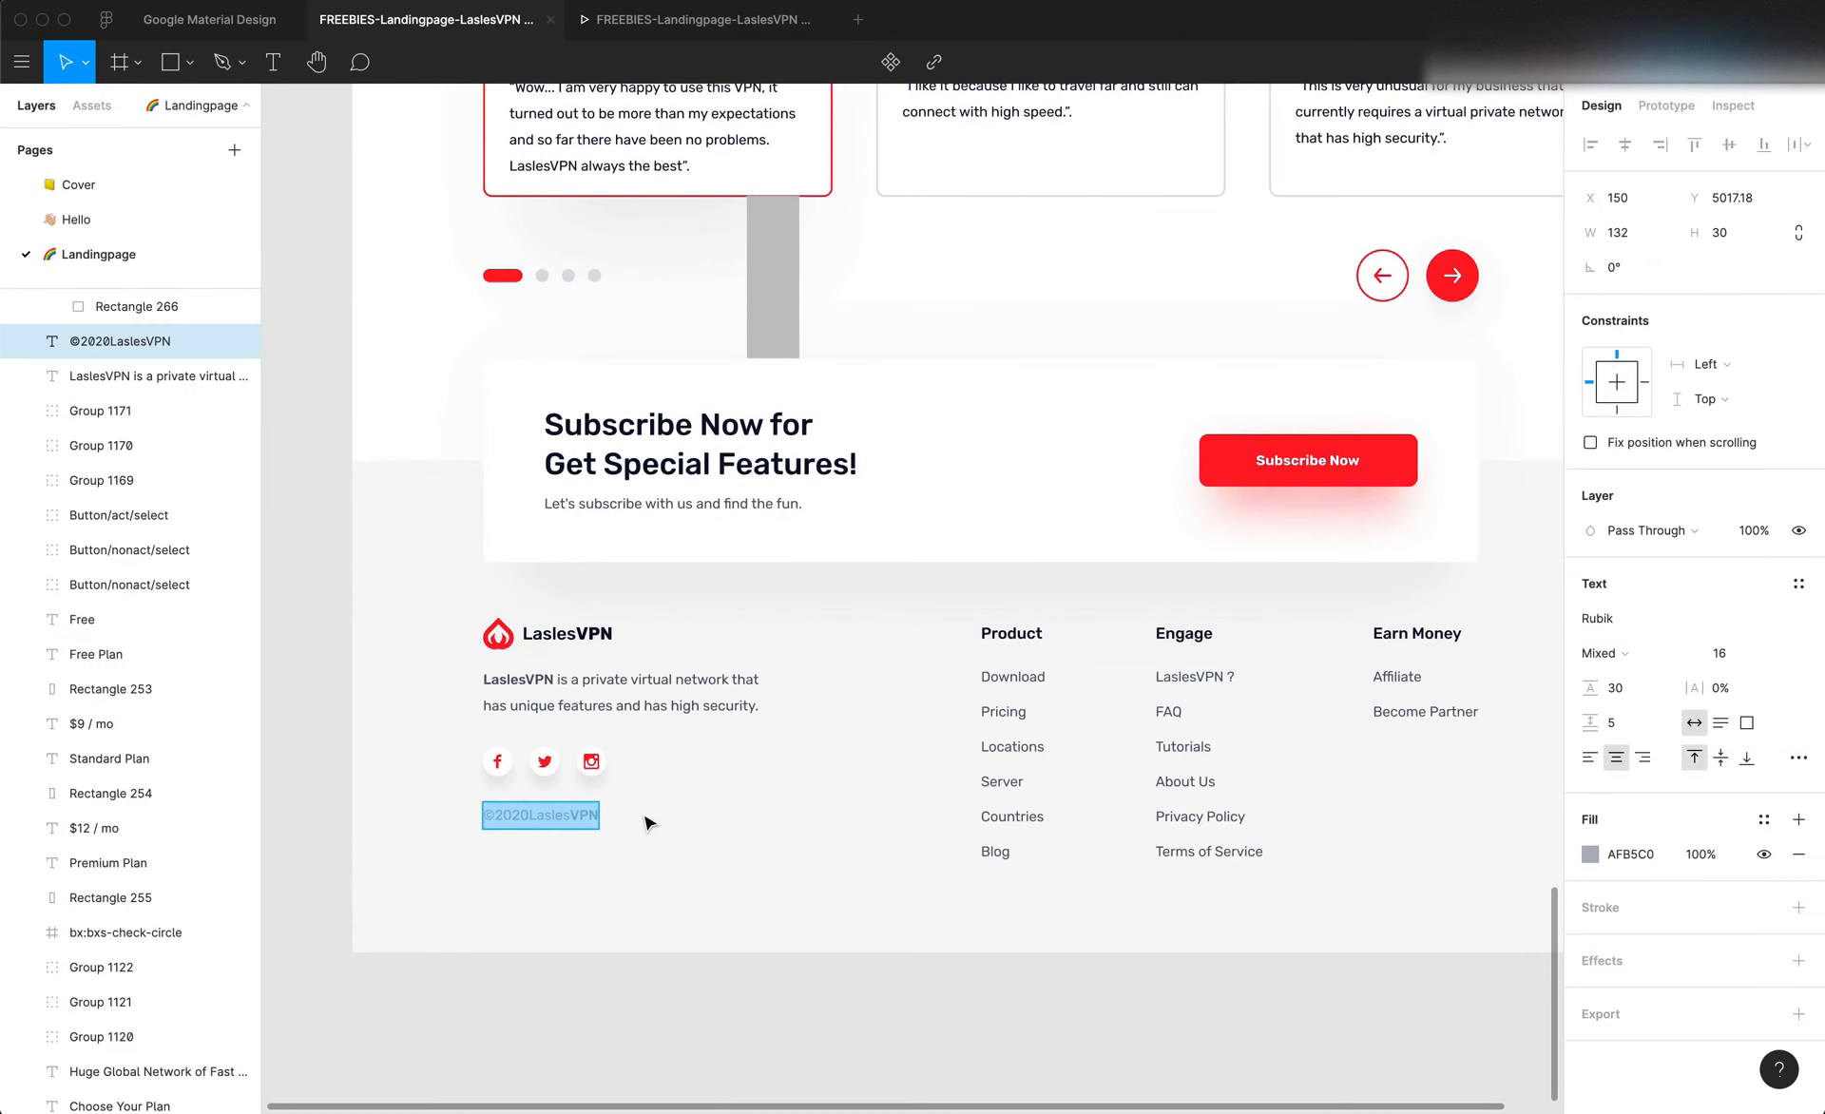
key(super+Tab)
right_click(566, 751)
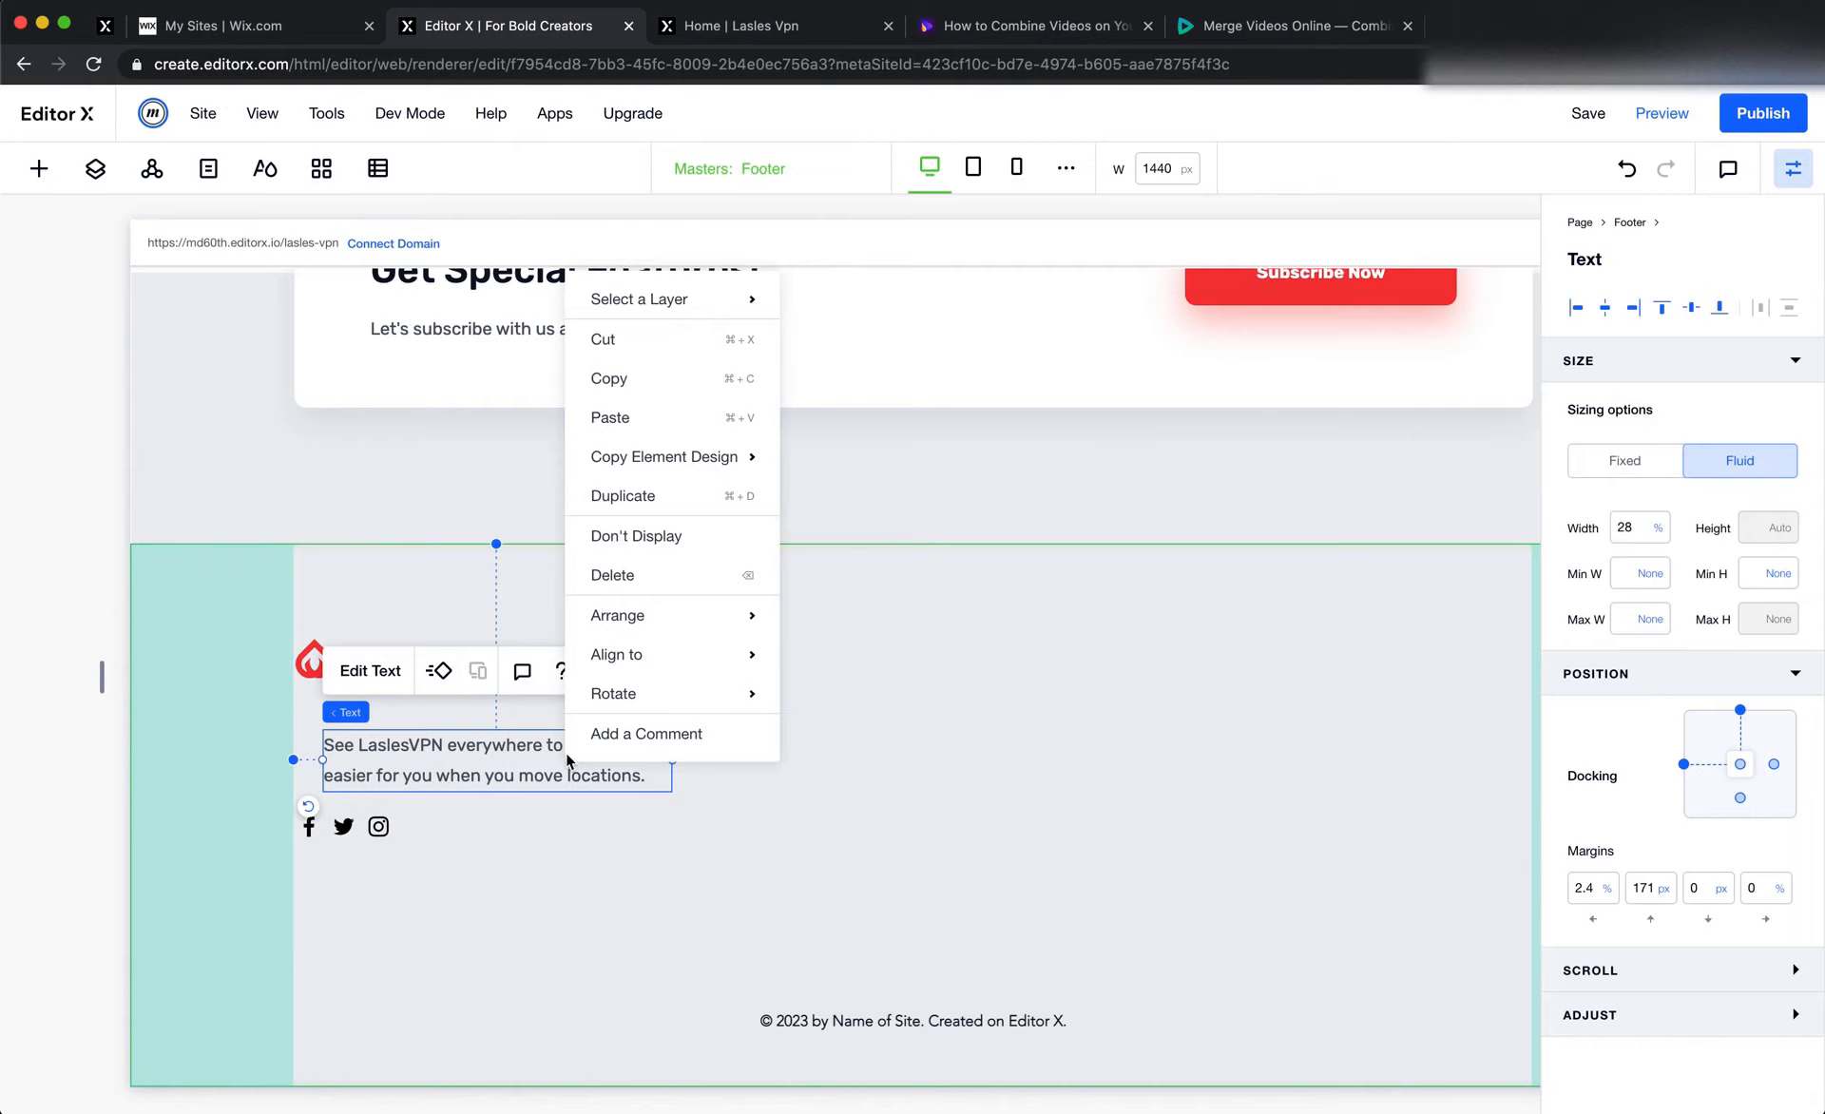
click(668, 518)
drag(514, 803, 471, 905)
double_click(470, 904)
key(ctrl+v)
Copy the copyright text's fill colour from Figma and apply AFB5C0 to the "©2020LaslesVPN" text in Editor X
key(super+Tab)
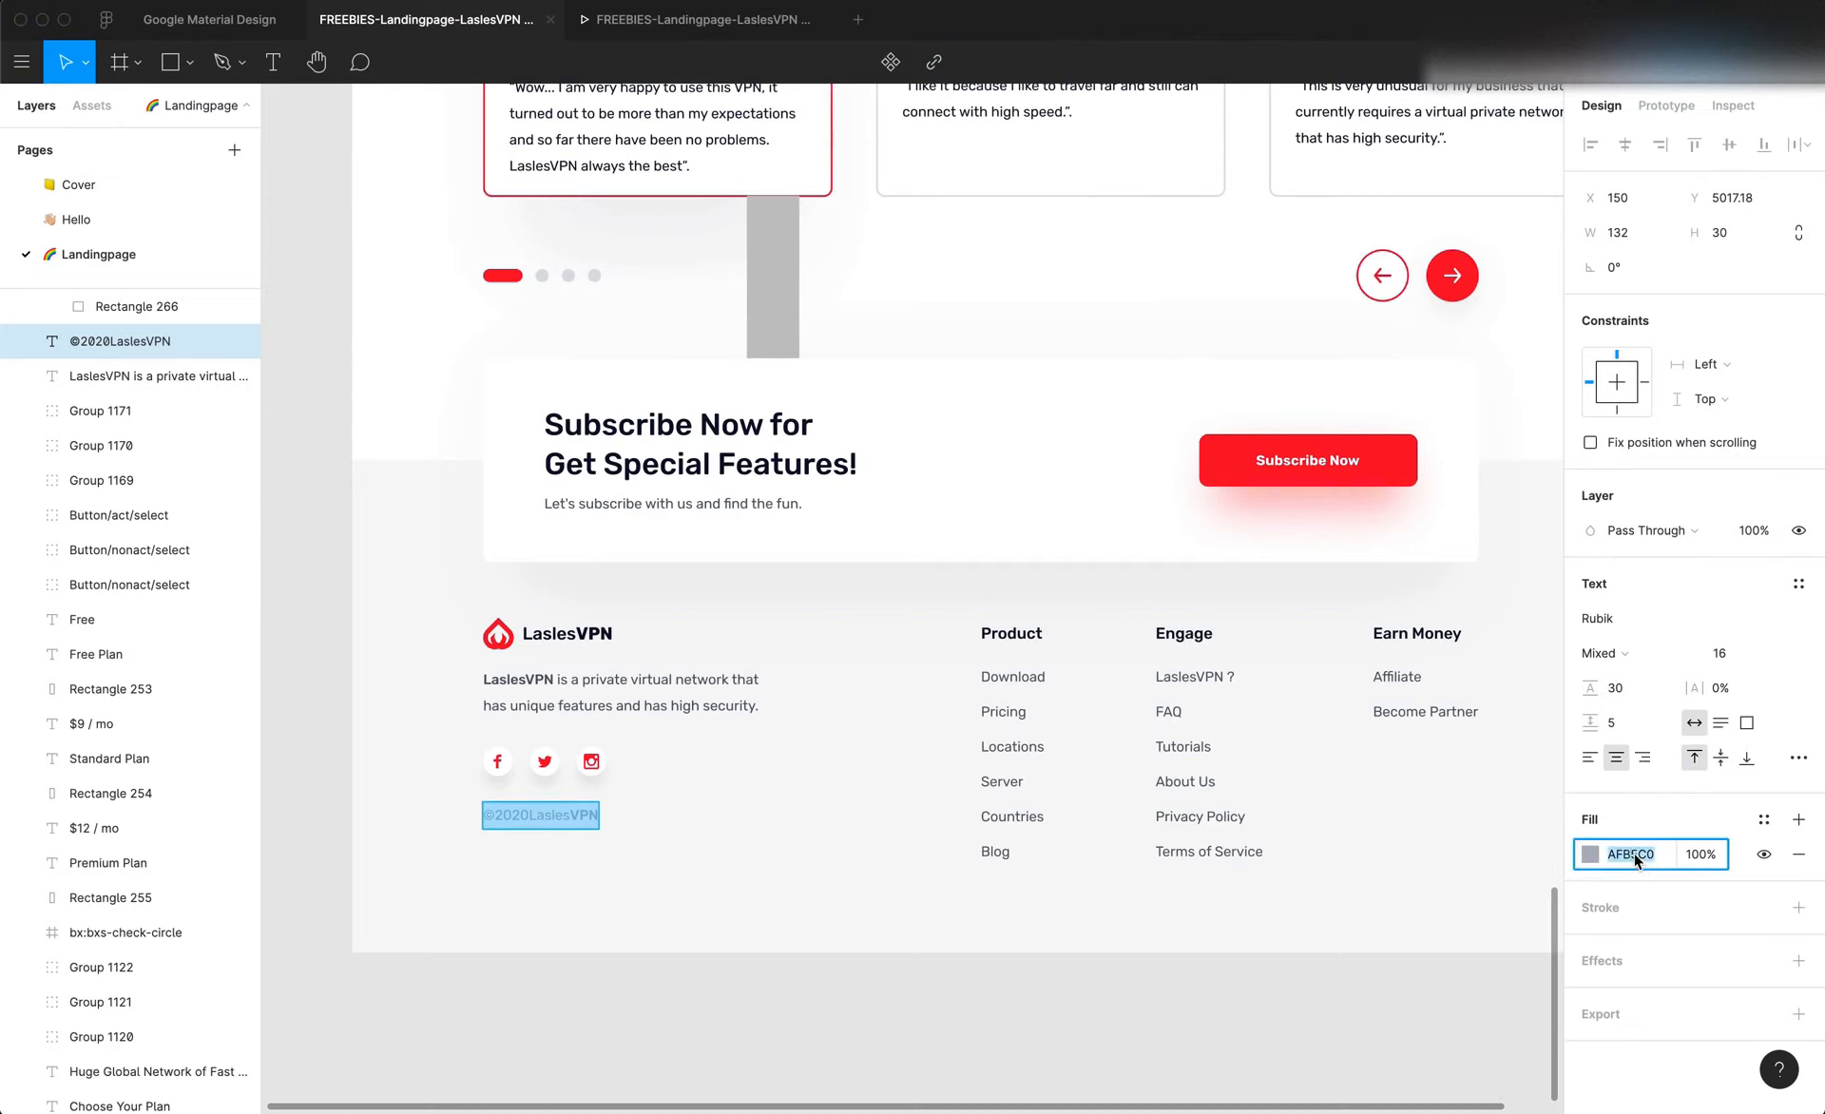
key(super+Tab)
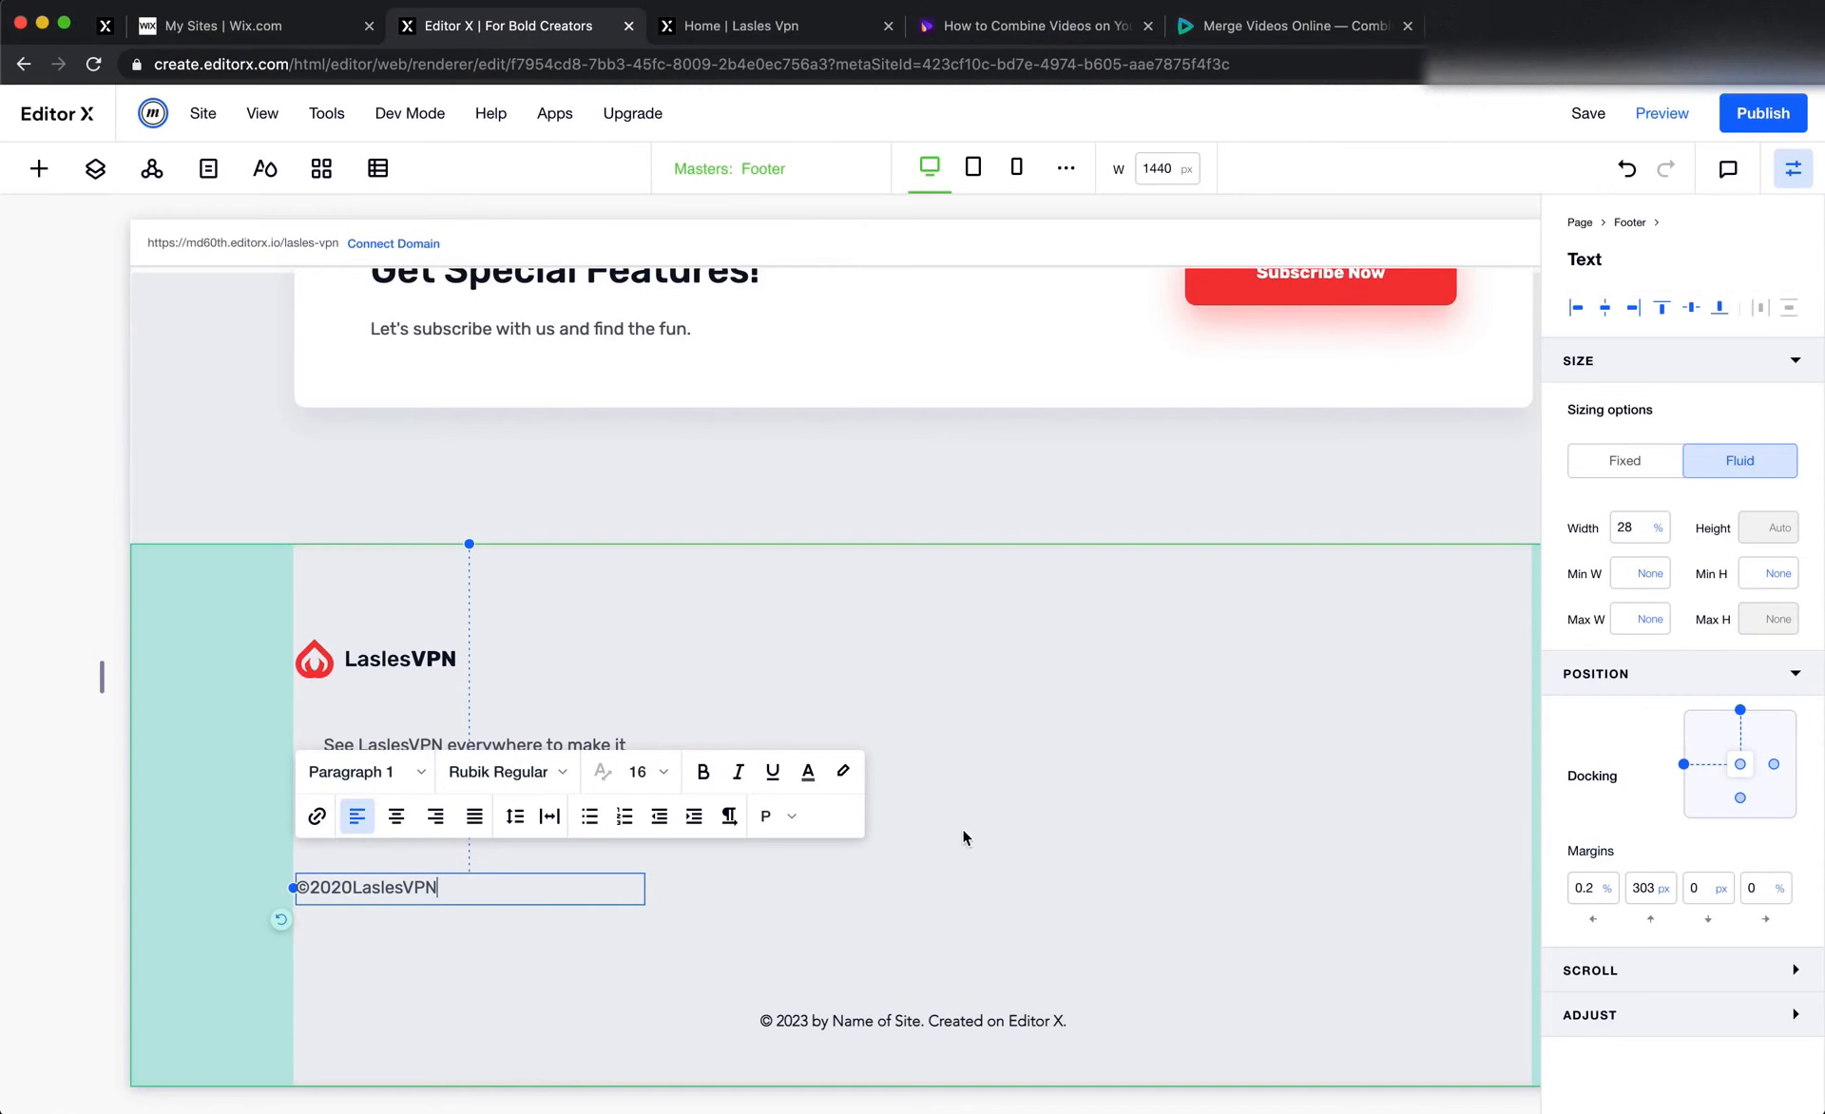
triple_click(416, 875)
click(807, 771)
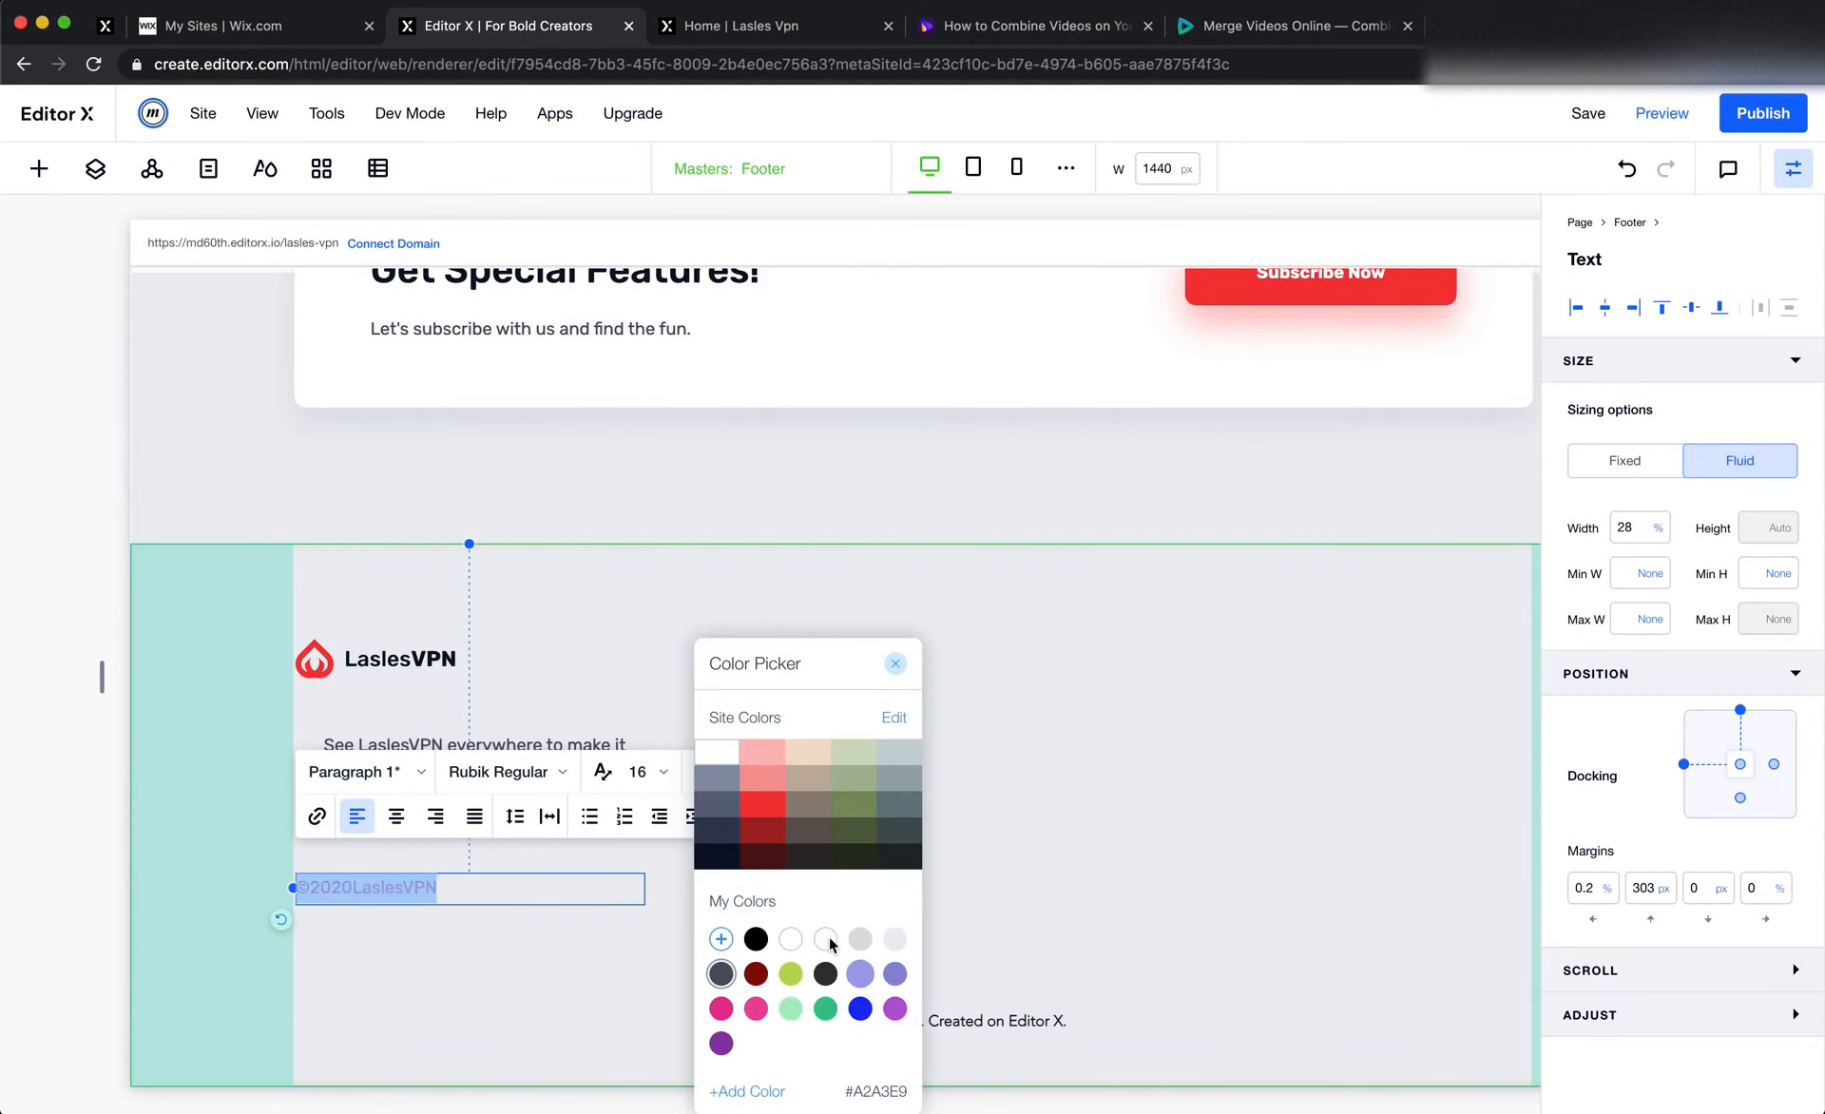
click(722, 939)
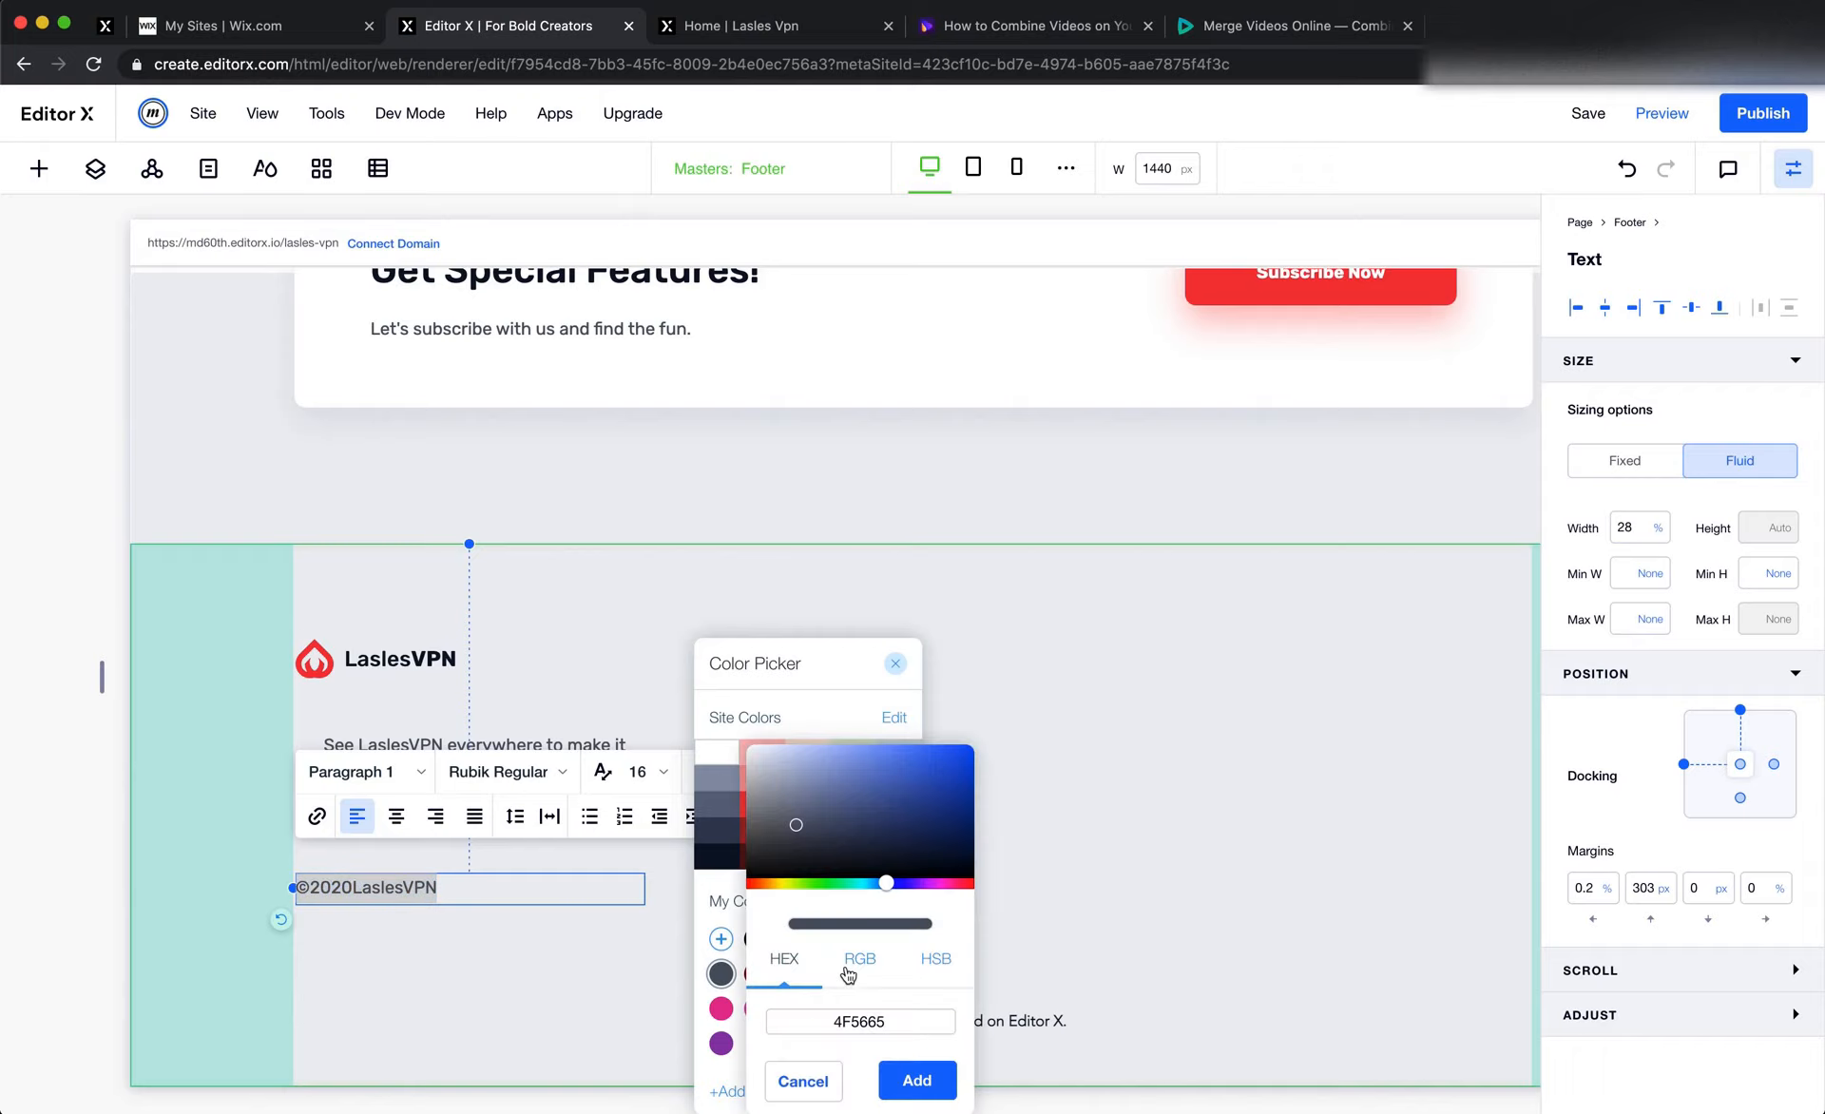
click(893, 1024)
text(AFB5C0)
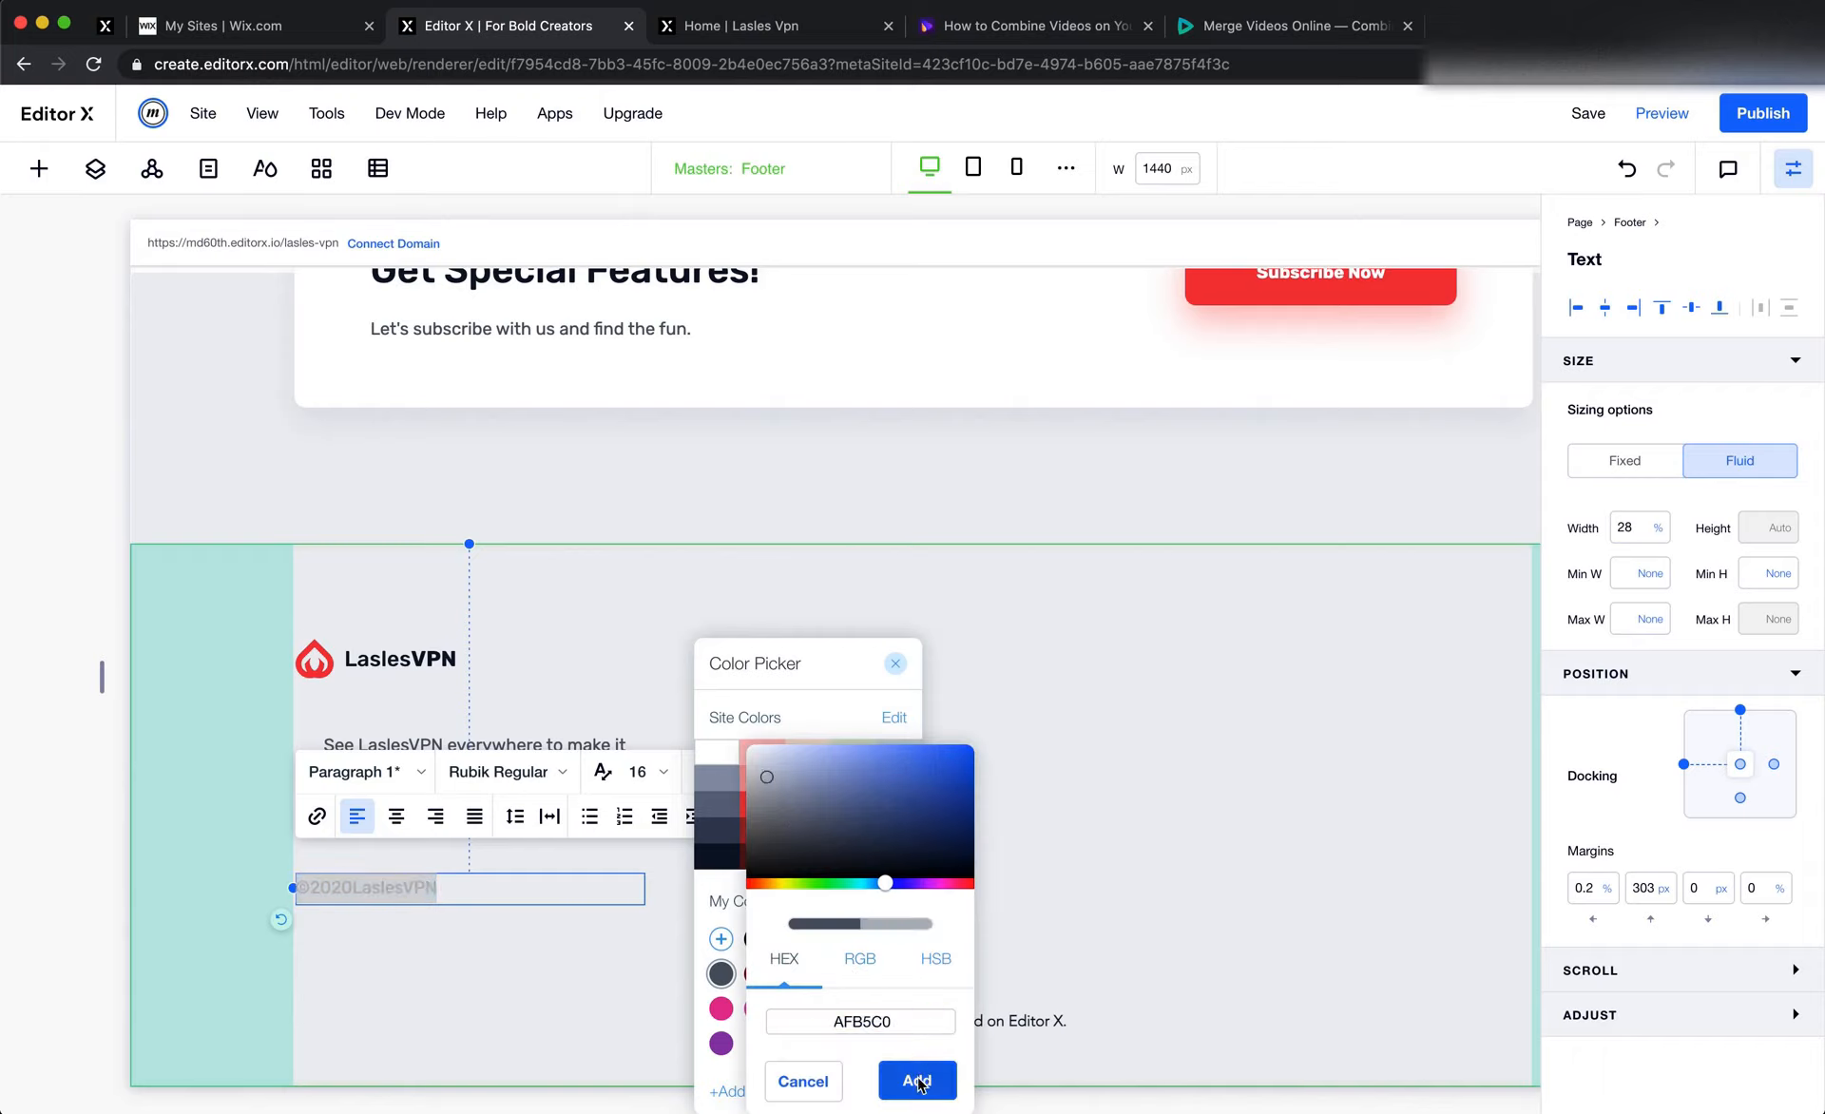
click(916, 1080)
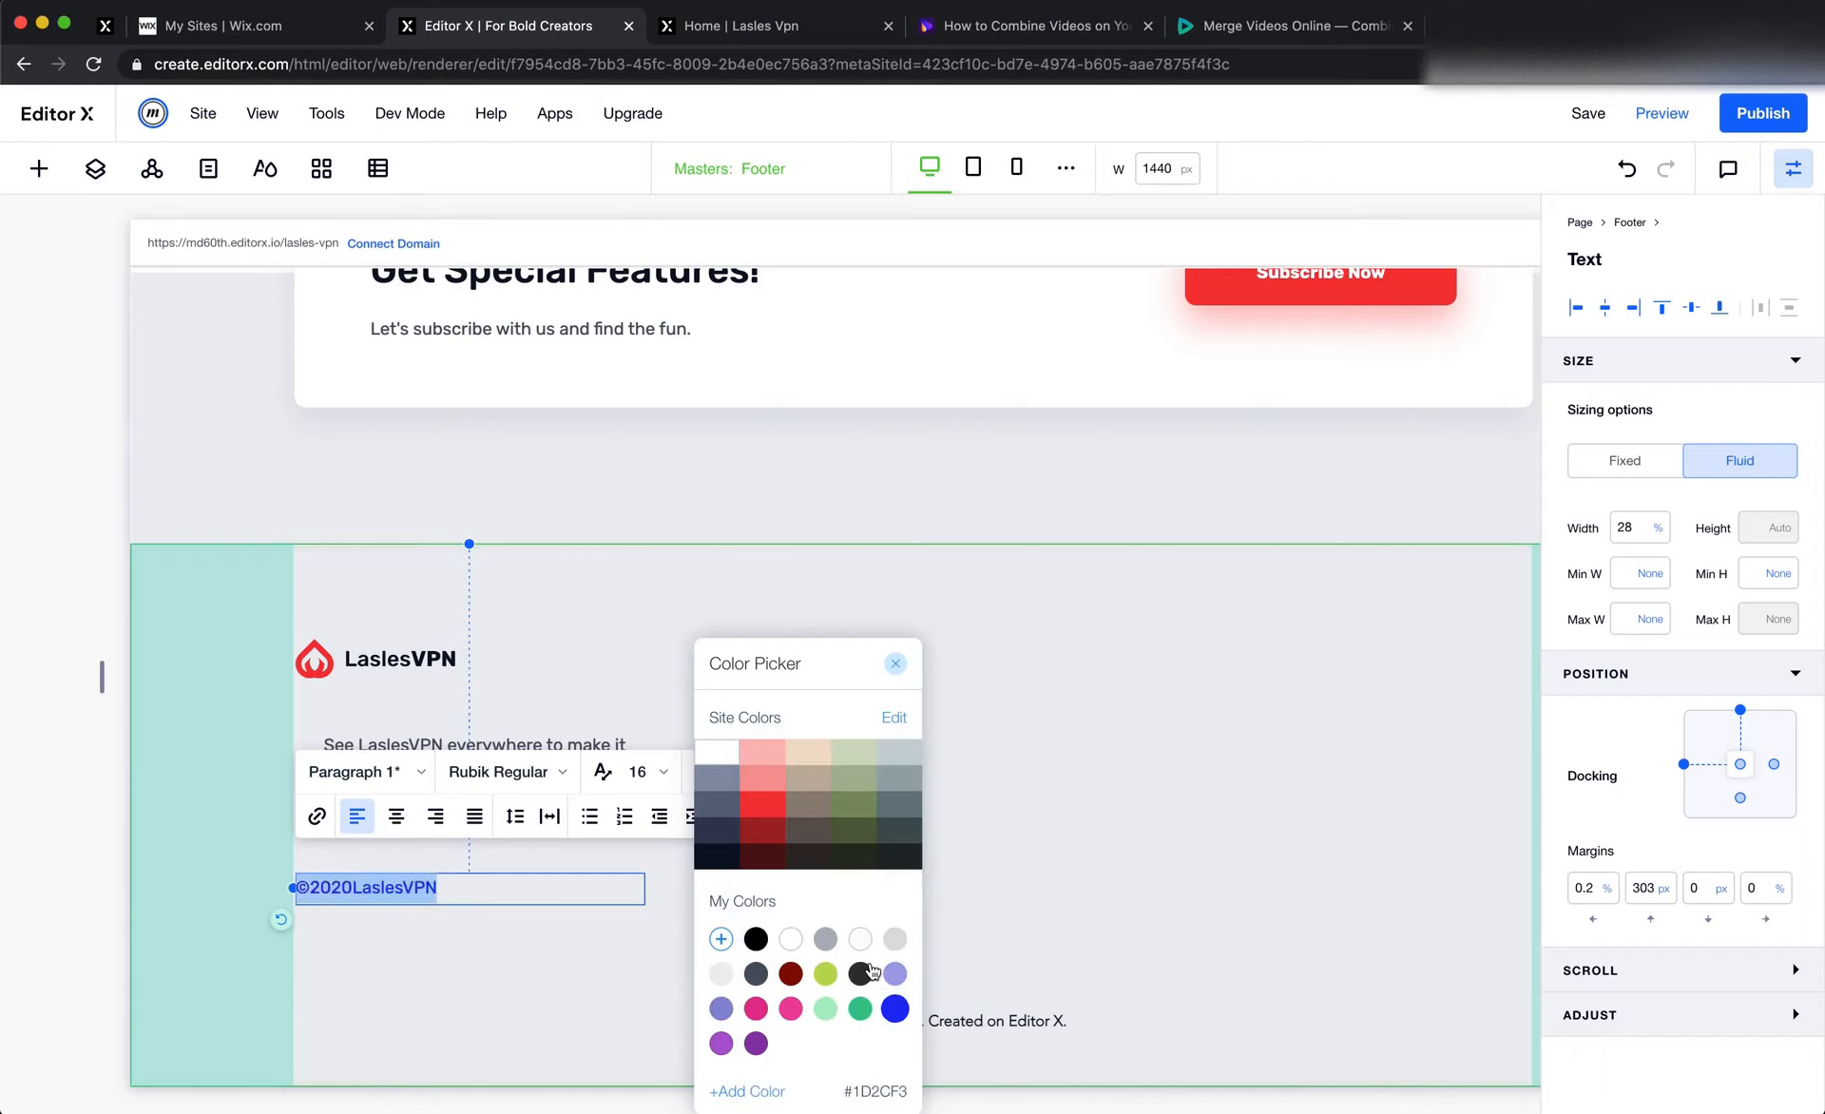
click(820, 941)
click(1108, 885)
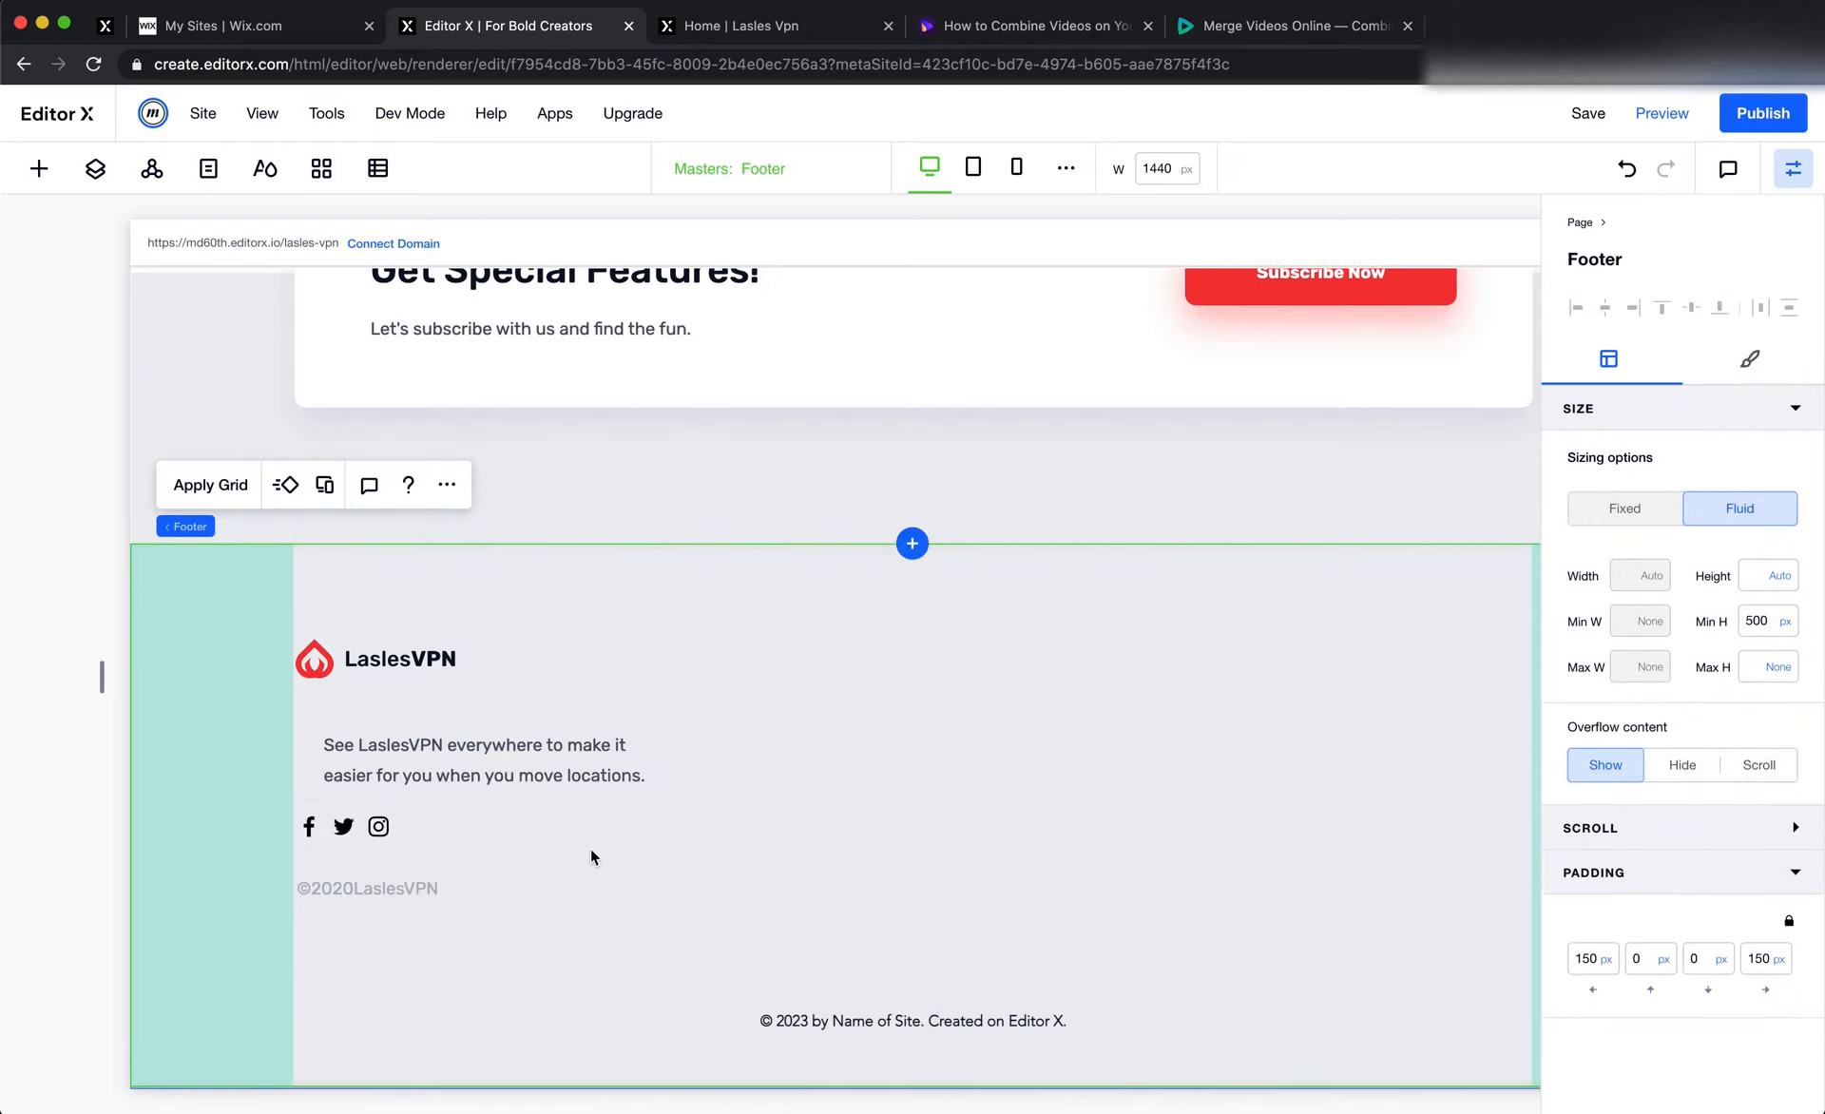
Move the footer description text so its left edge lines up with the logo above it
click(394, 646)
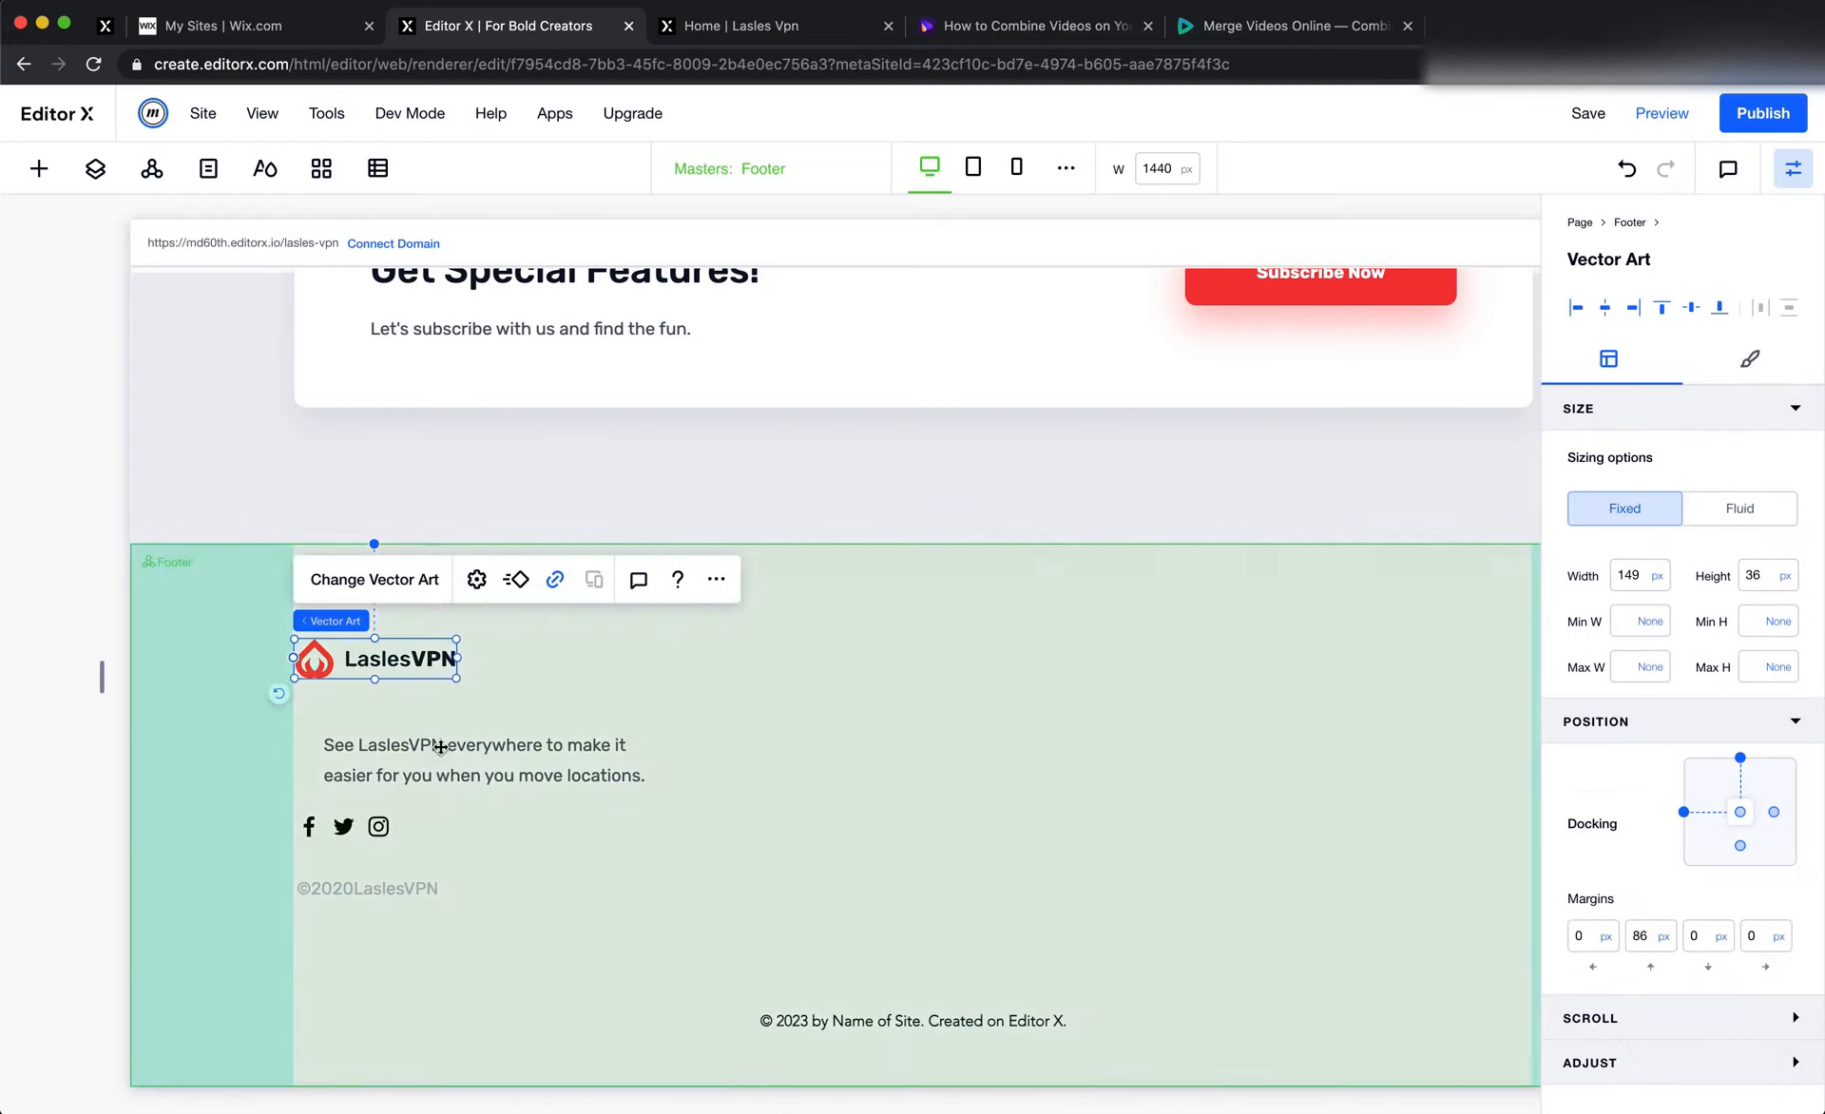
click(446, 753)
drag(451, 759, 423, 739)
click(614, 658)
Stack the footer's logo, description text, social bar and copyright text together
click(399, 658)
shift+click(428, 751)
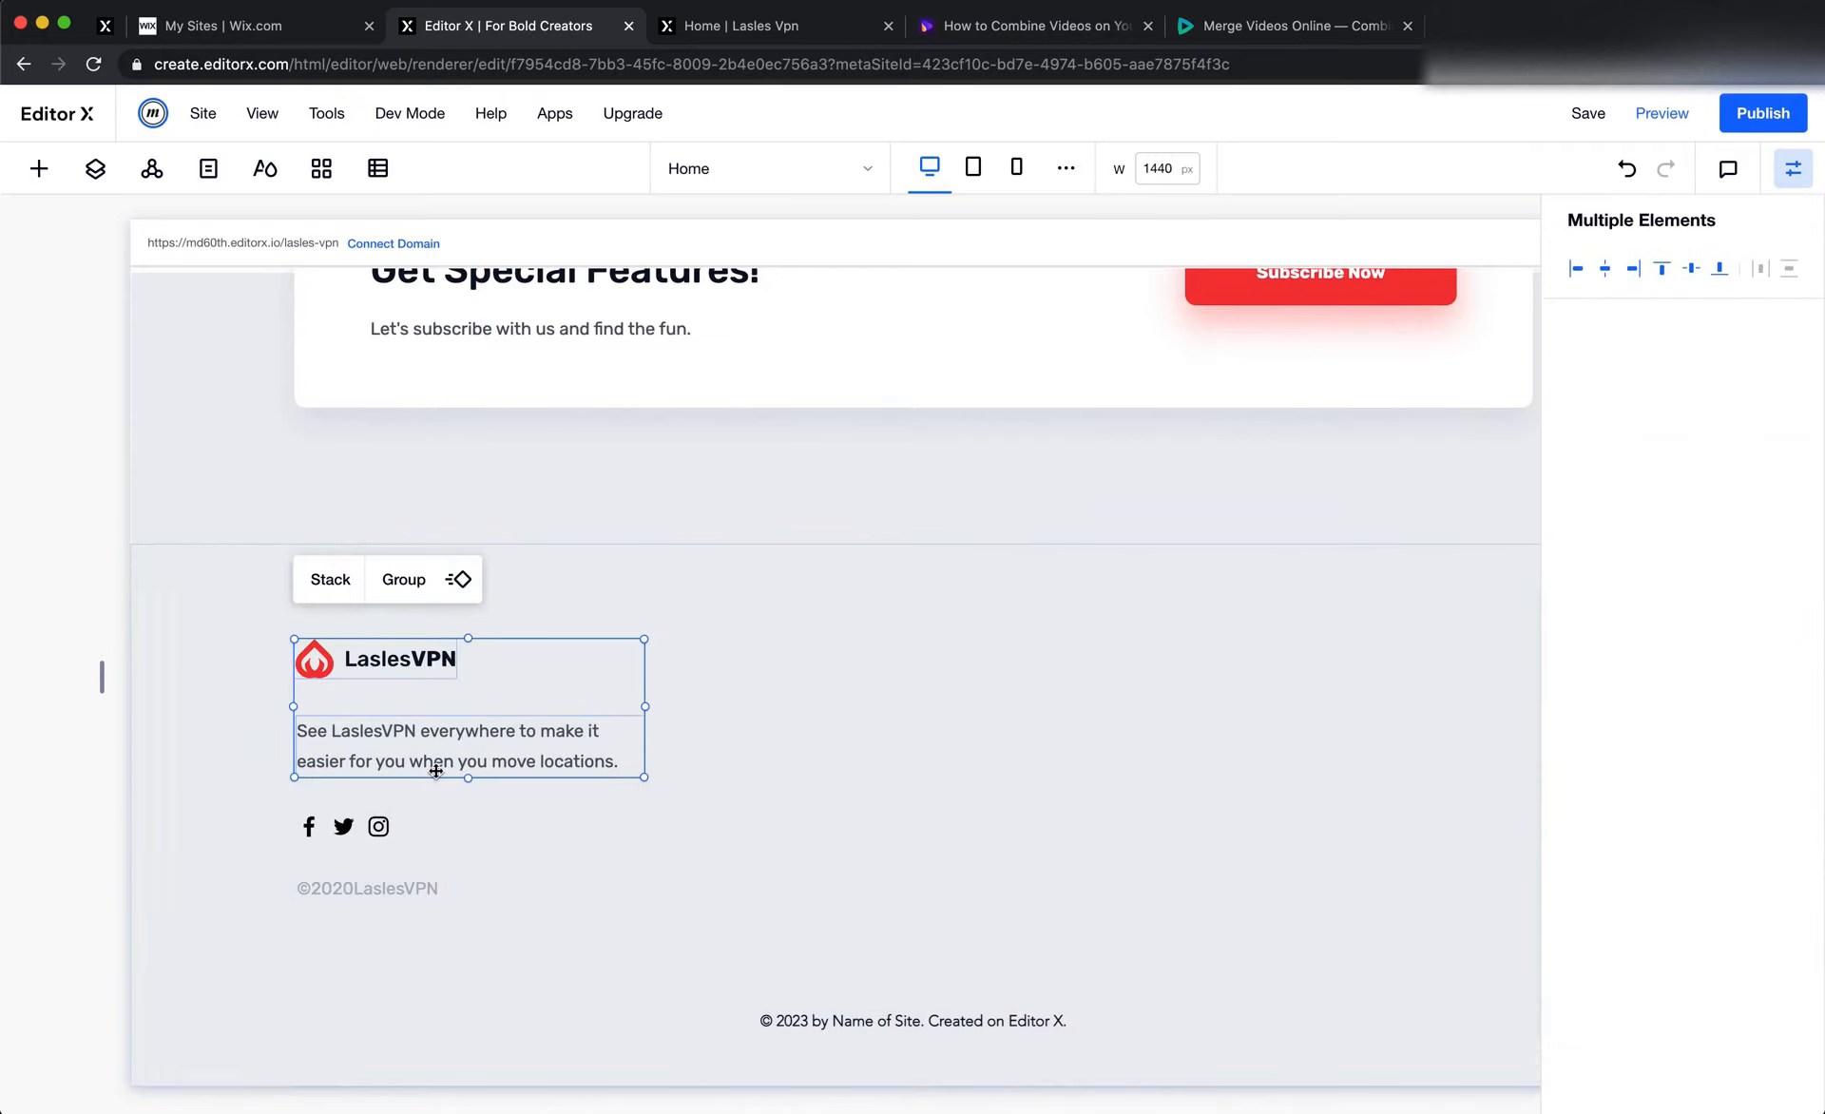
shift+click(368, 829)
shift+click(383, 885)
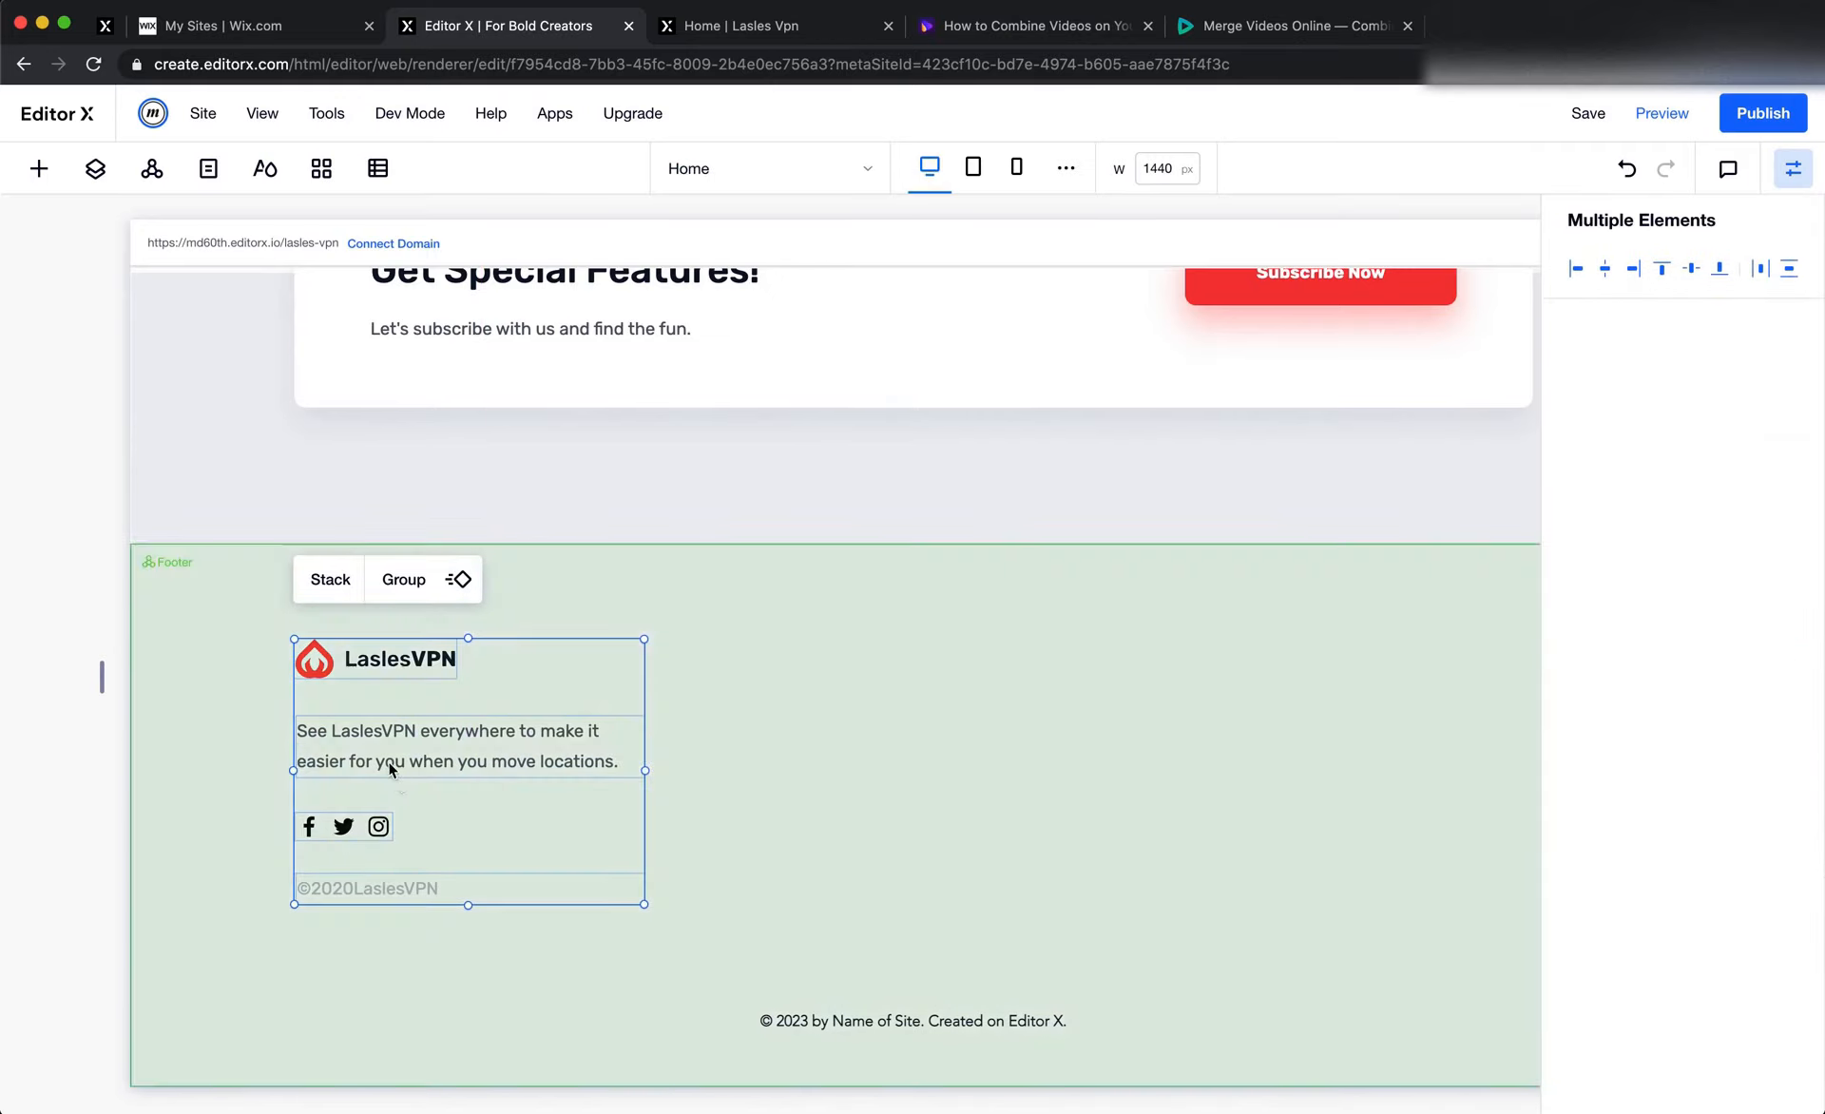
click(334, 583)
Check the description text's width in Figma, and give the footer stack in Editor X a fixed width of 340 px
key(super+Tab)
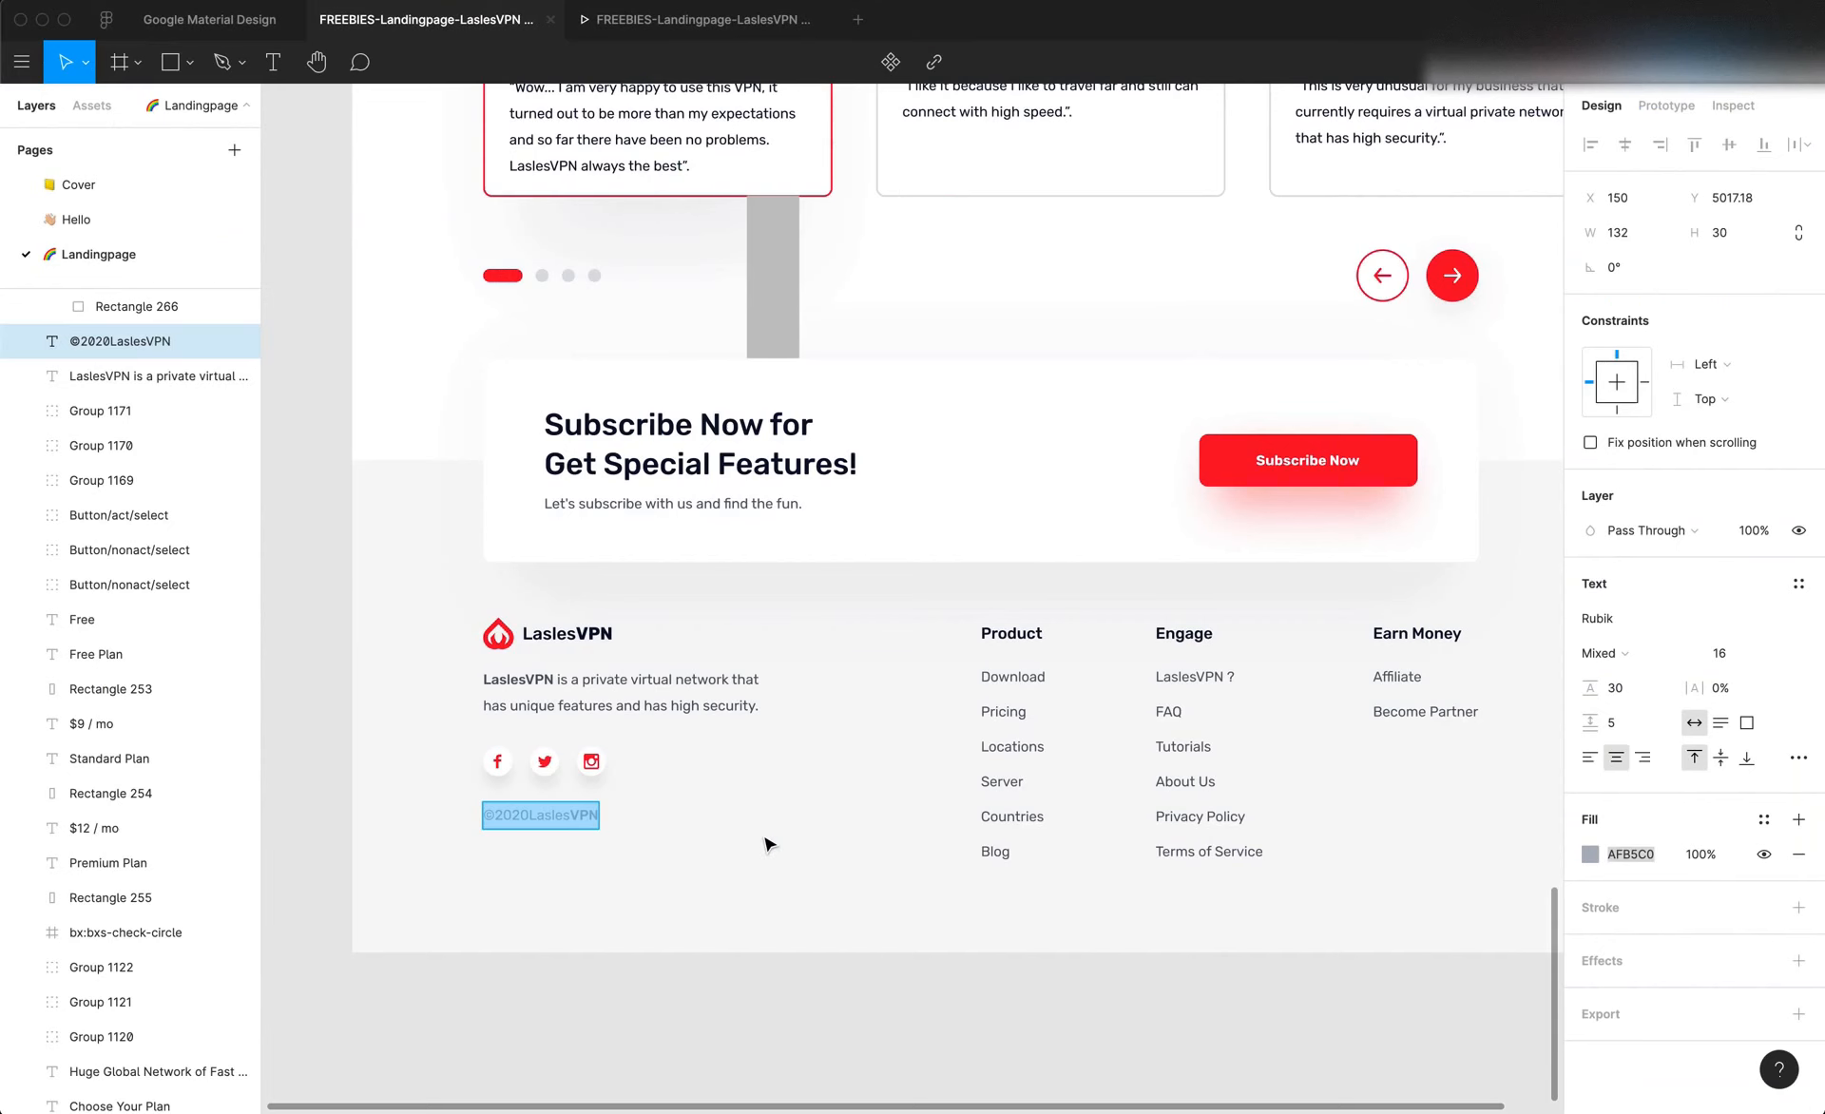
click(724, 702)
key(Escape)
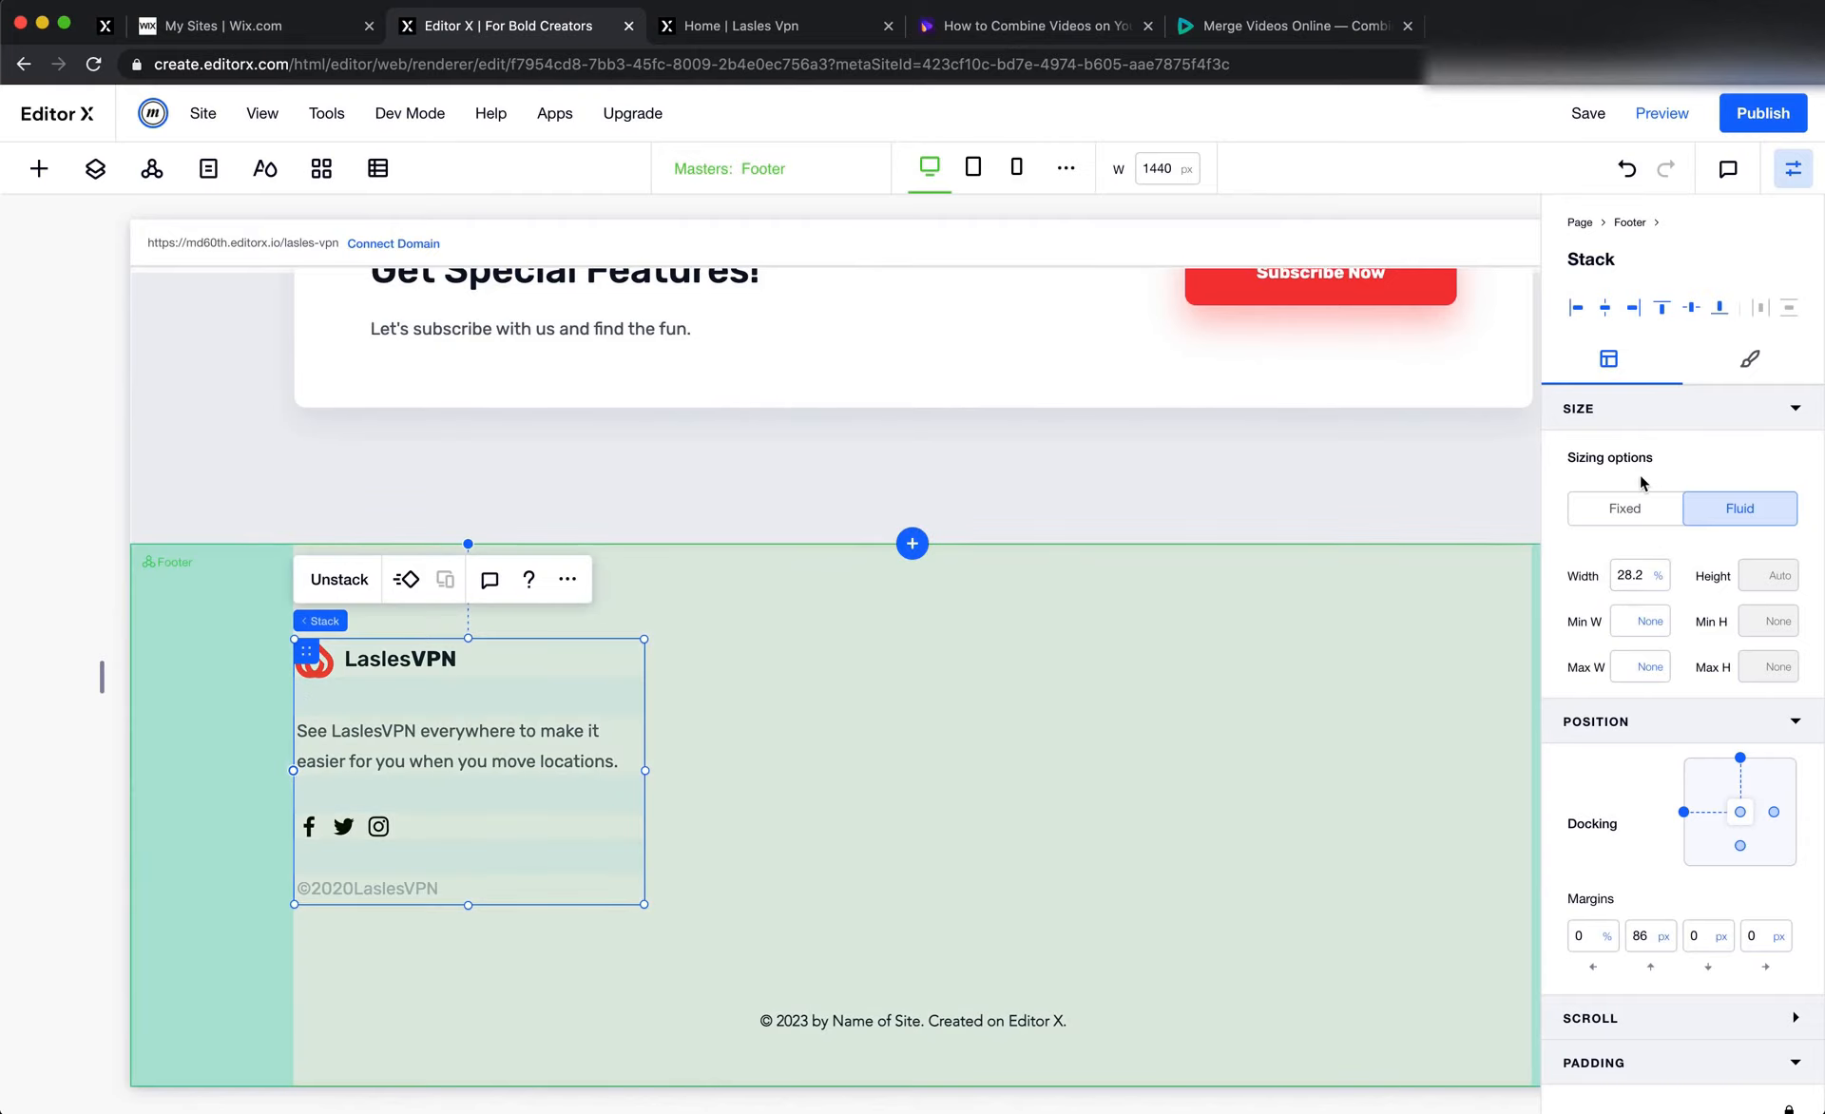
click(1627, 509)
click(1642, 578)
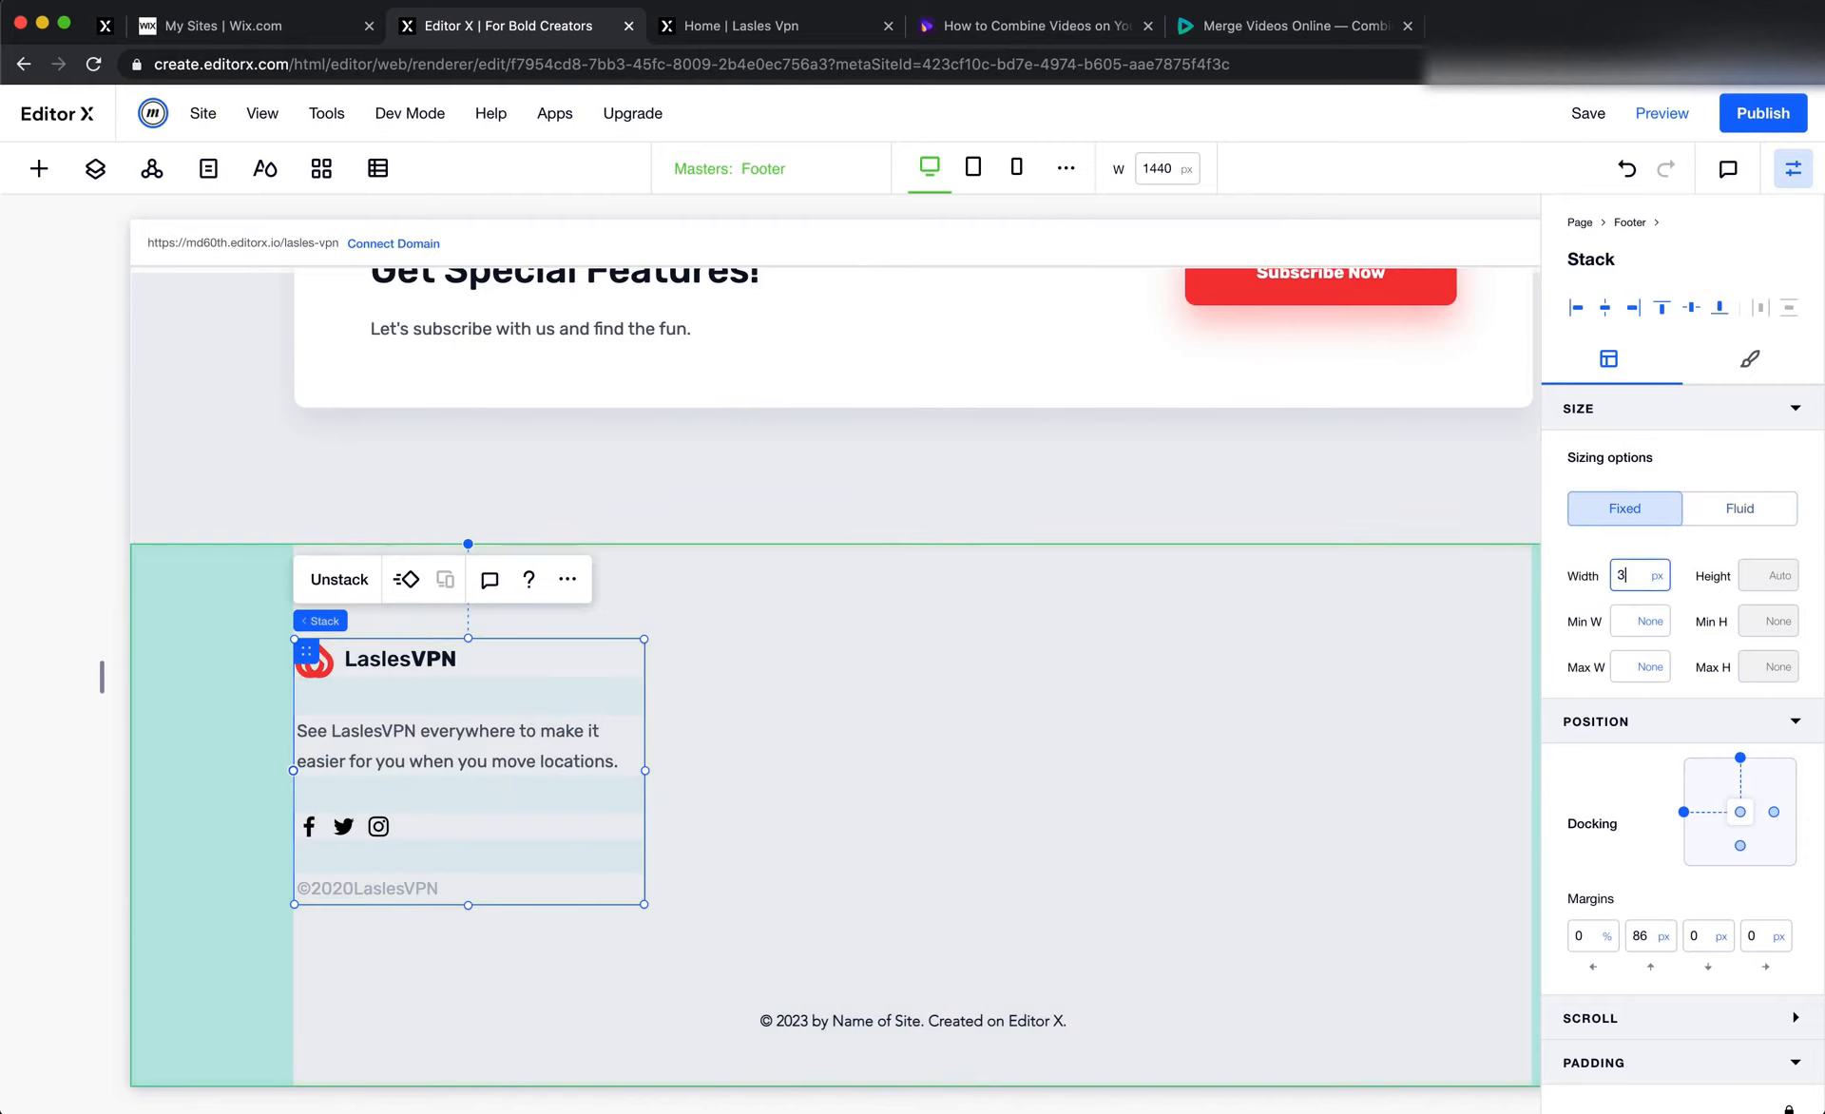
key(Return)
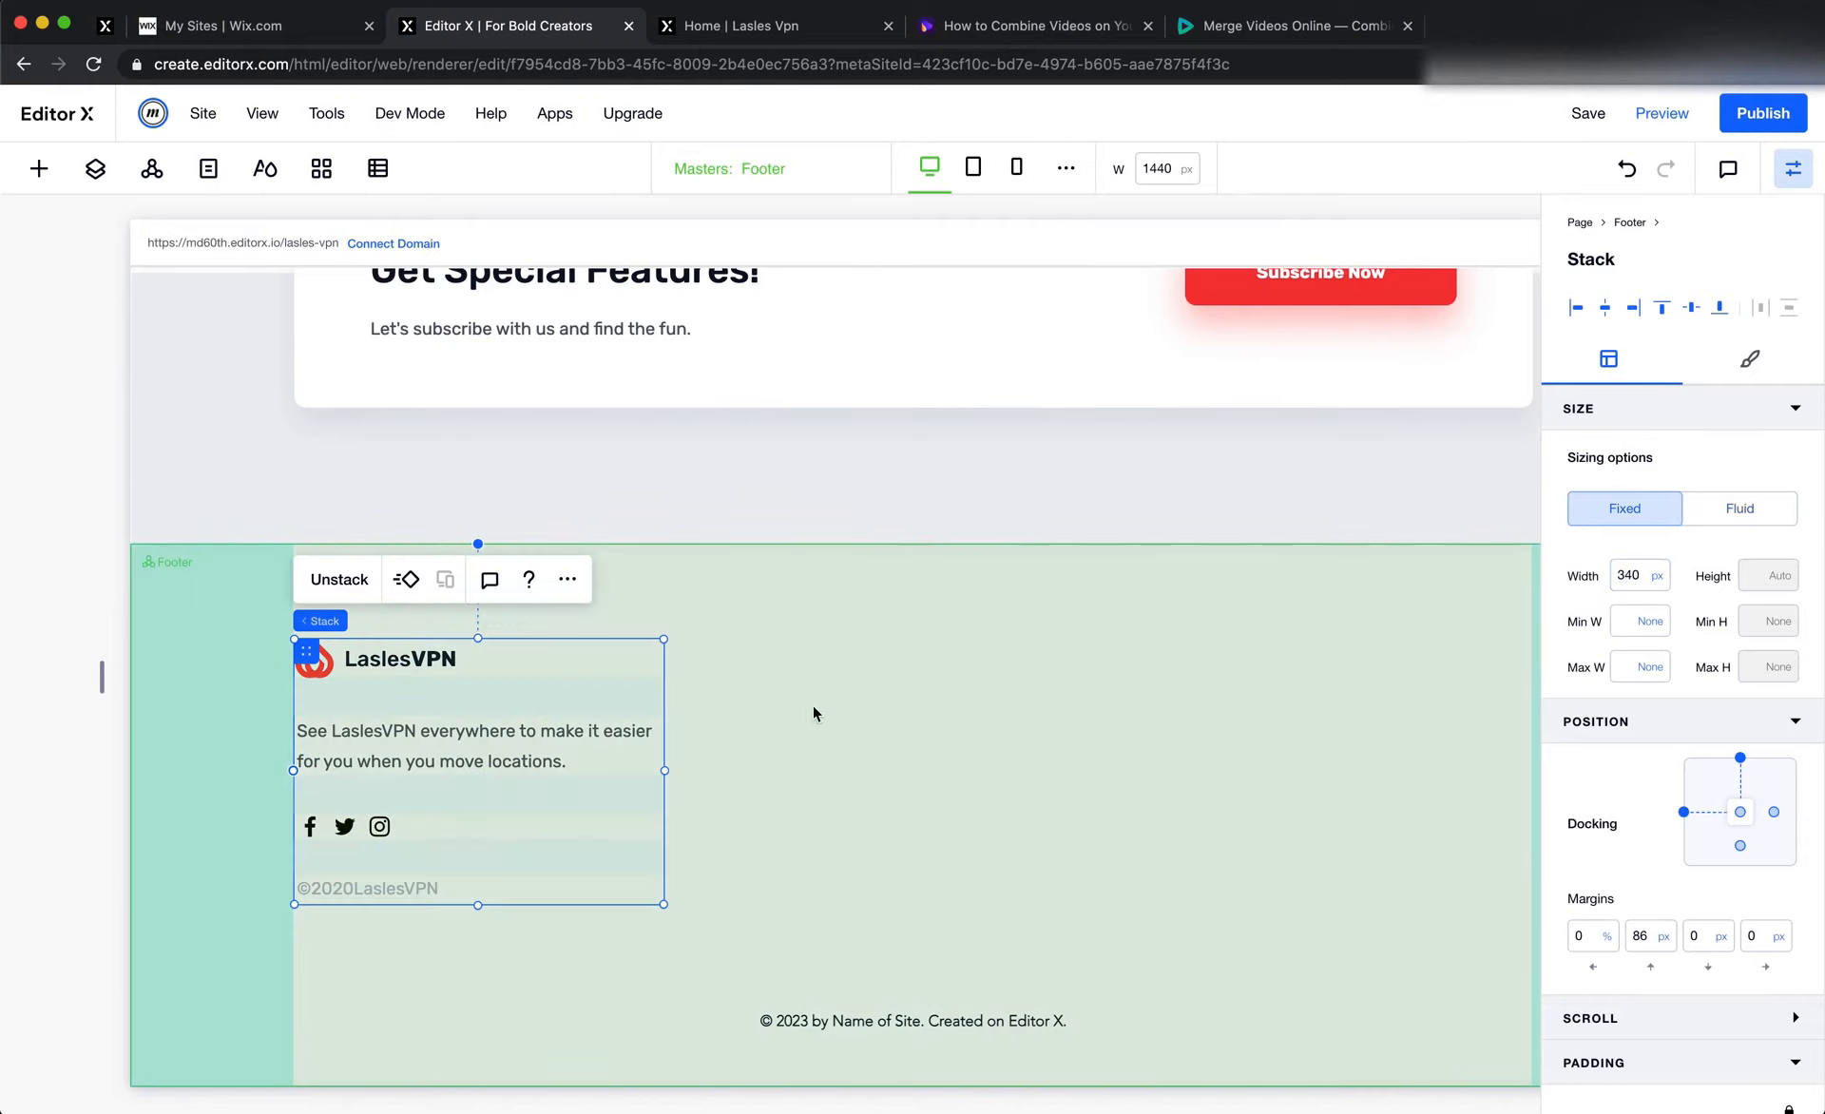
Set the stacked description text to 100% width, docked left with a 0 left margin, and compare the footer layout with Figma
click(410, 666)
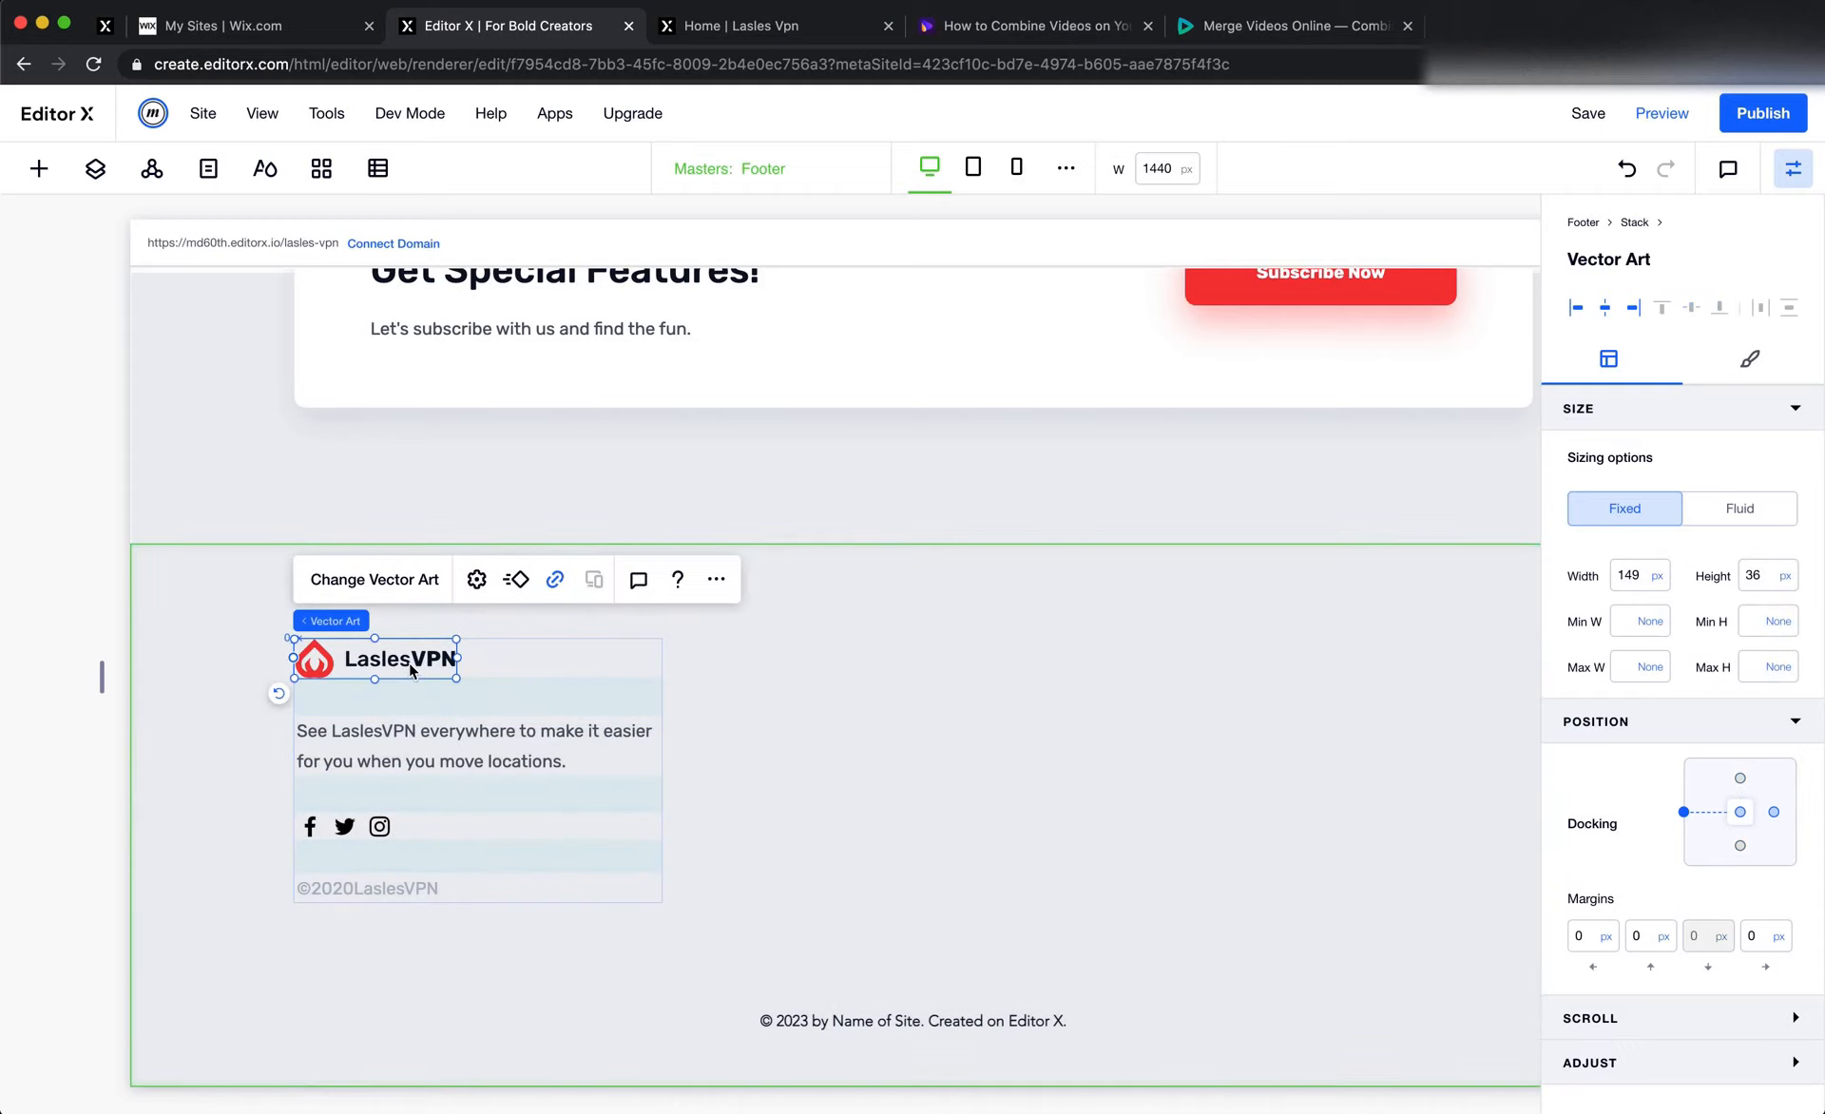
click(407, 741)
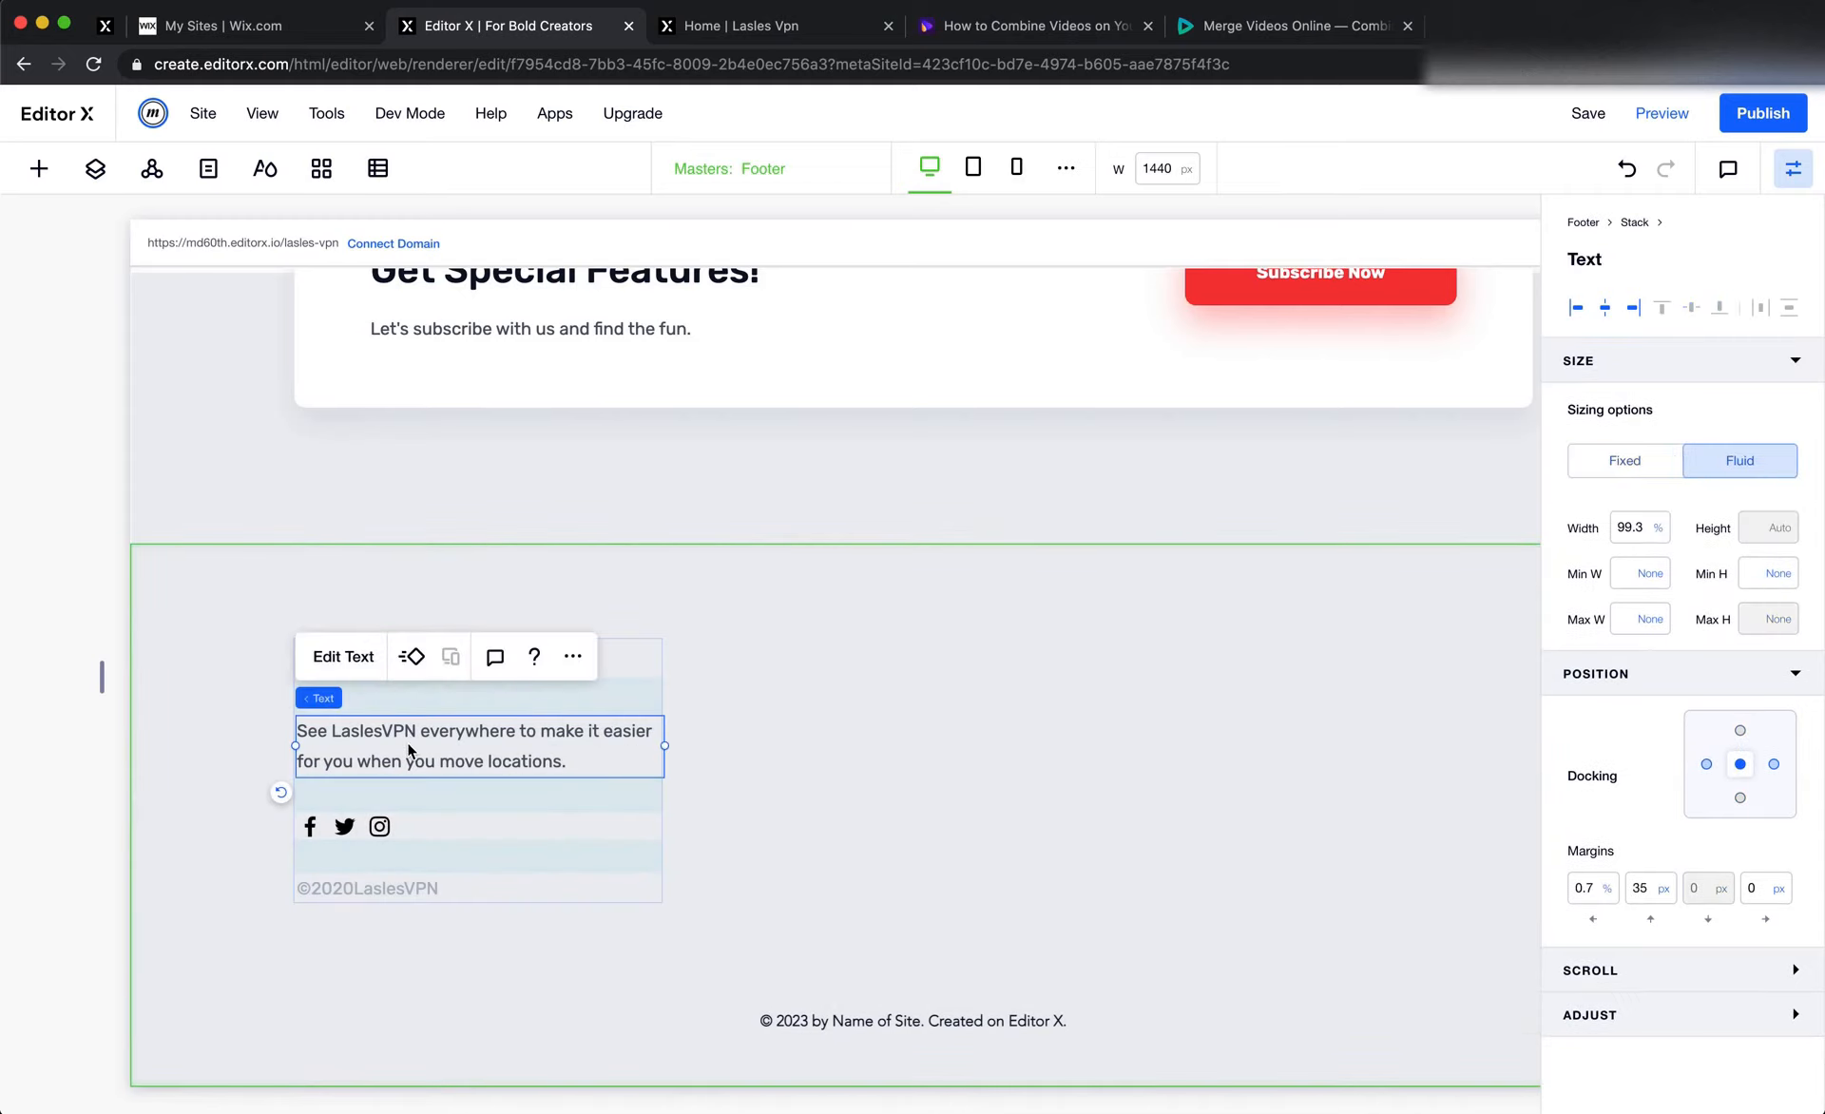
click(1629, 527)
text(100)
key(Return)
click(1706, 764)
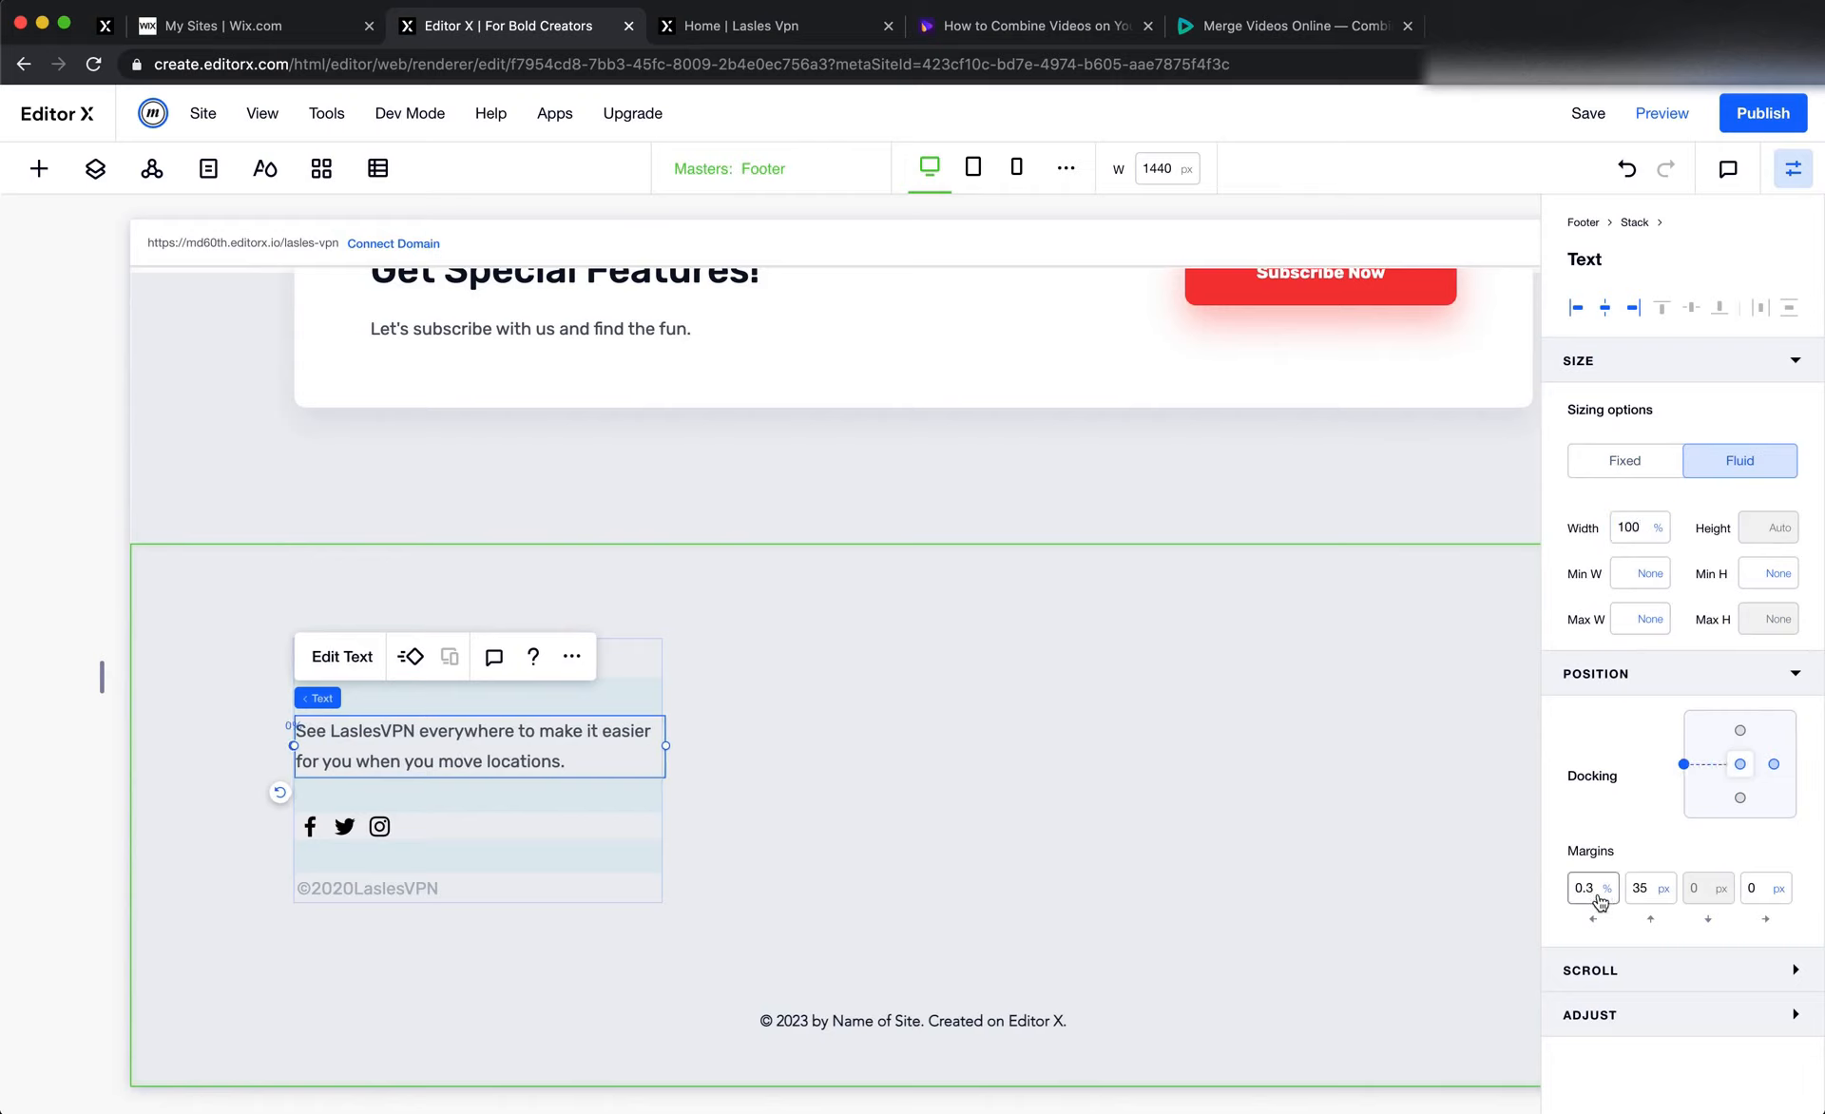
click(1598, 895)
text(0)
key(Tab)
key(super+Tab)
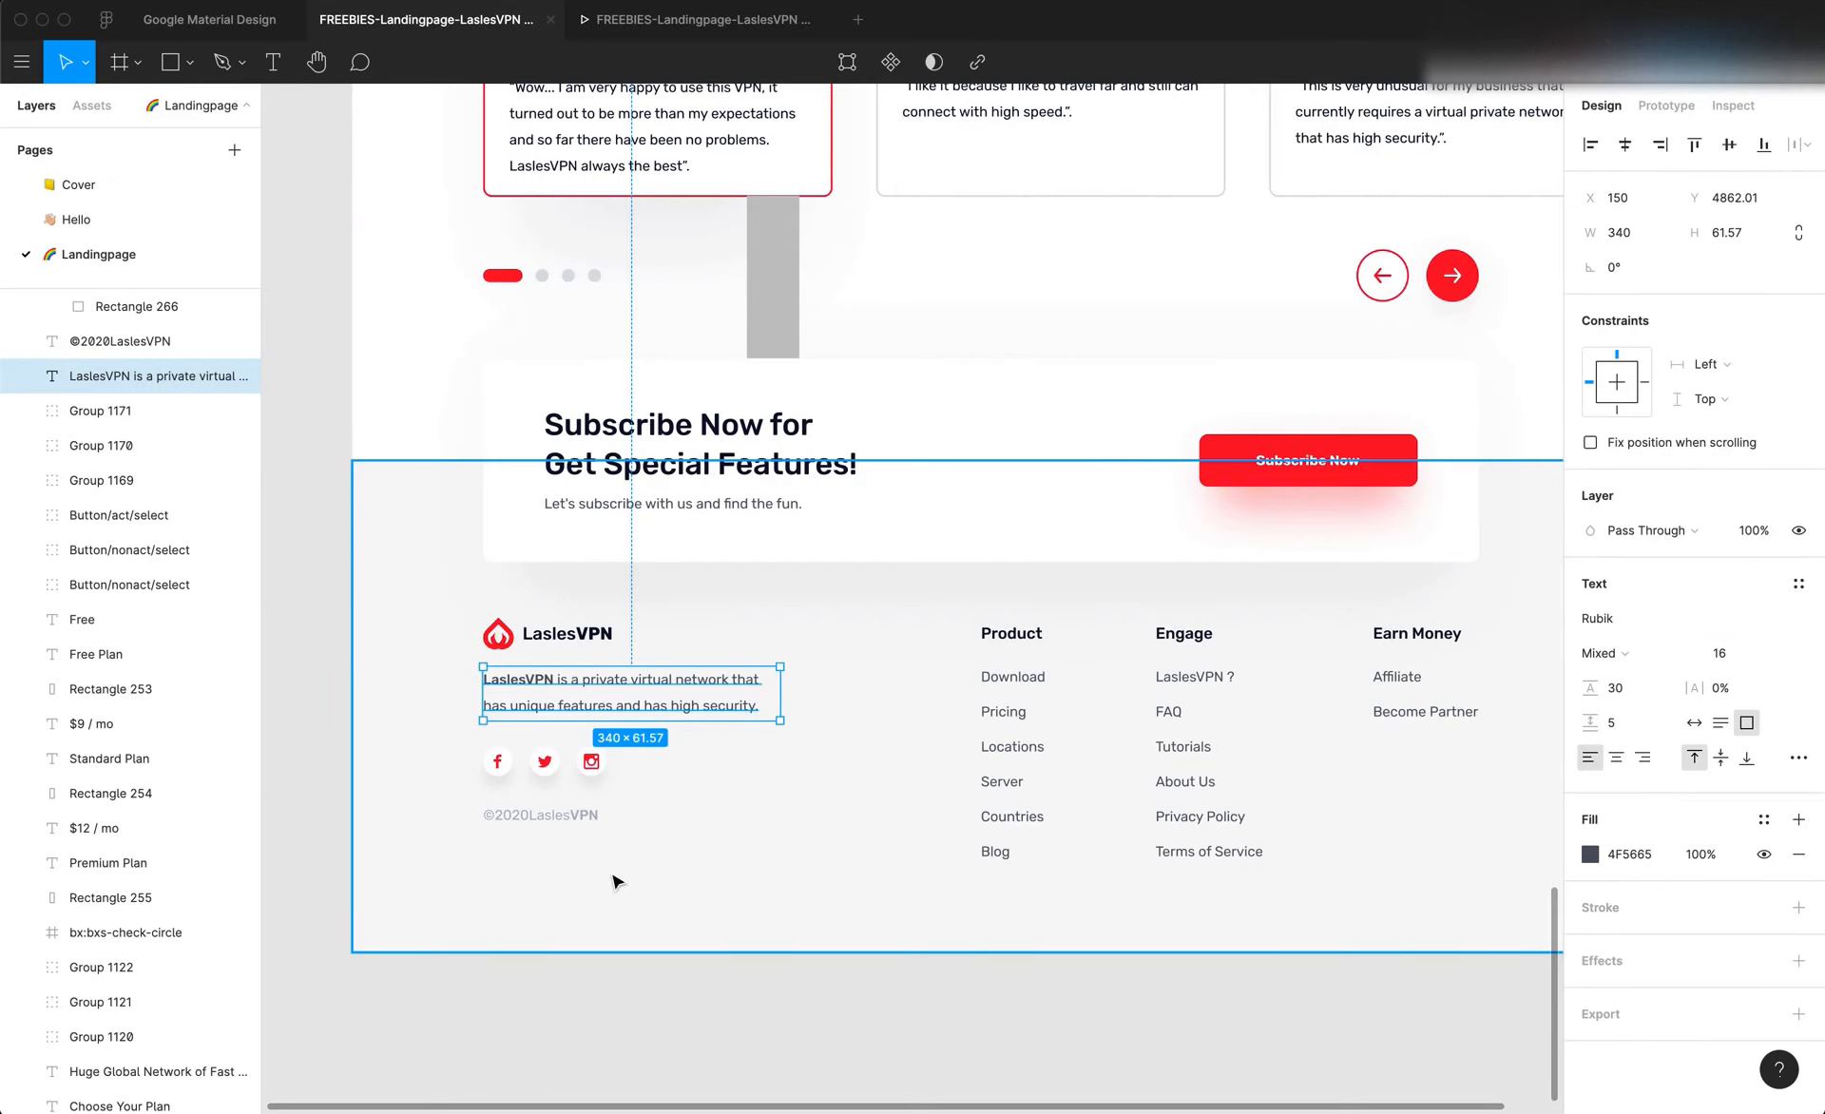
key(super+Tab)
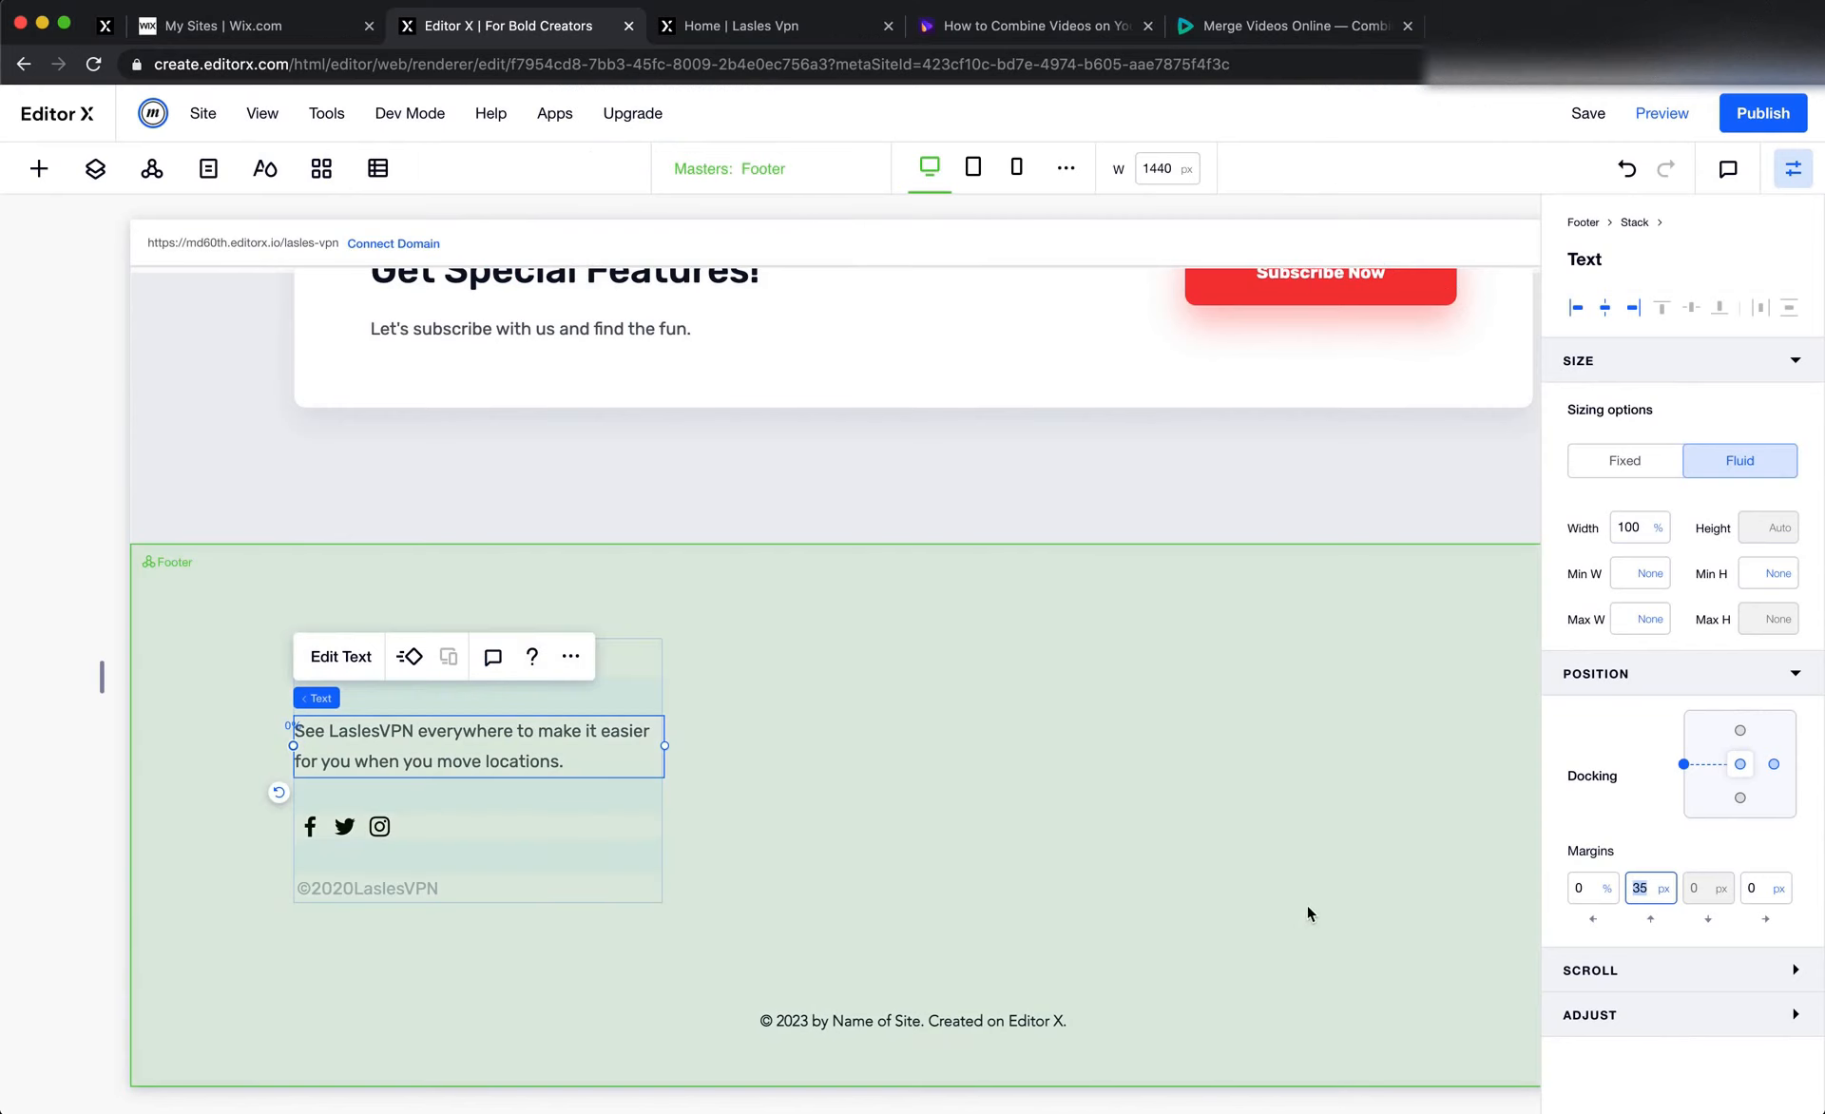
Set the description text's top margin to 20 px, and measure its gap to the social icons in Figma
text(20)
key(Tab)
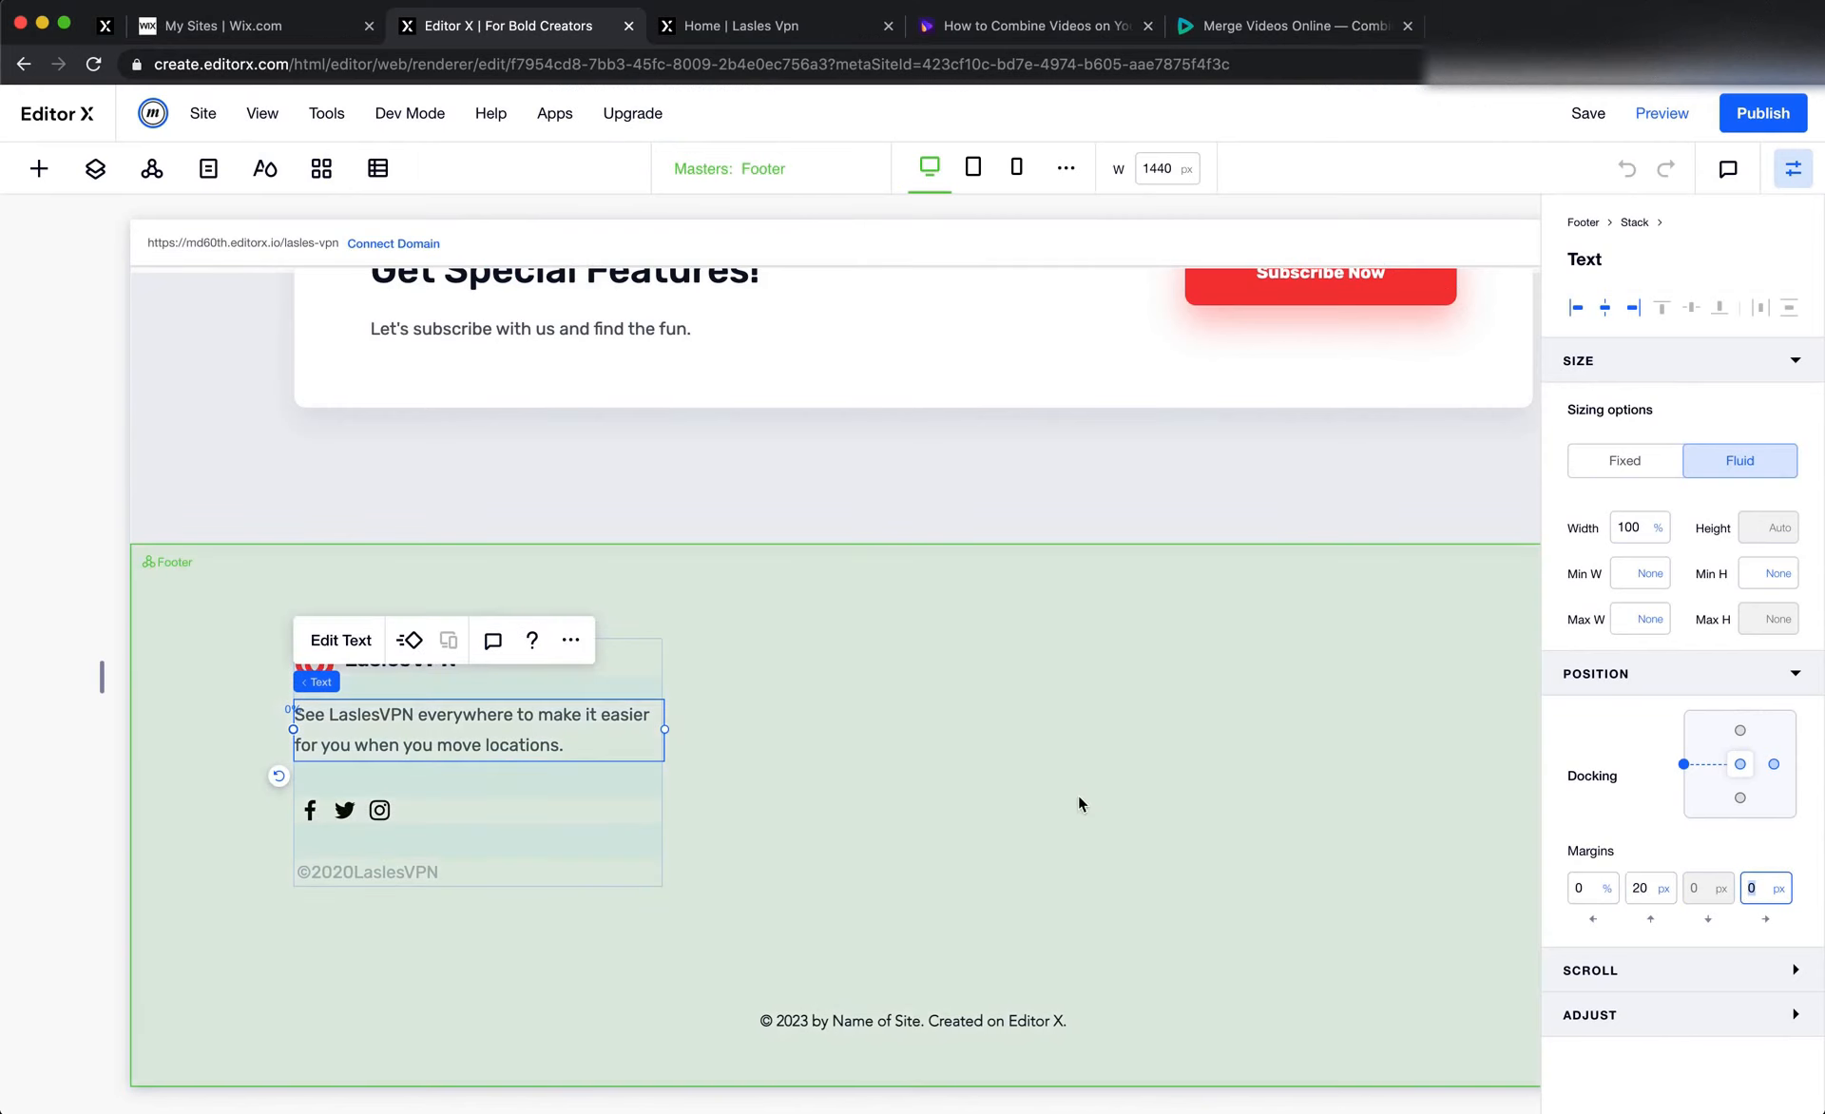
key(super+Tab)
key(alt)
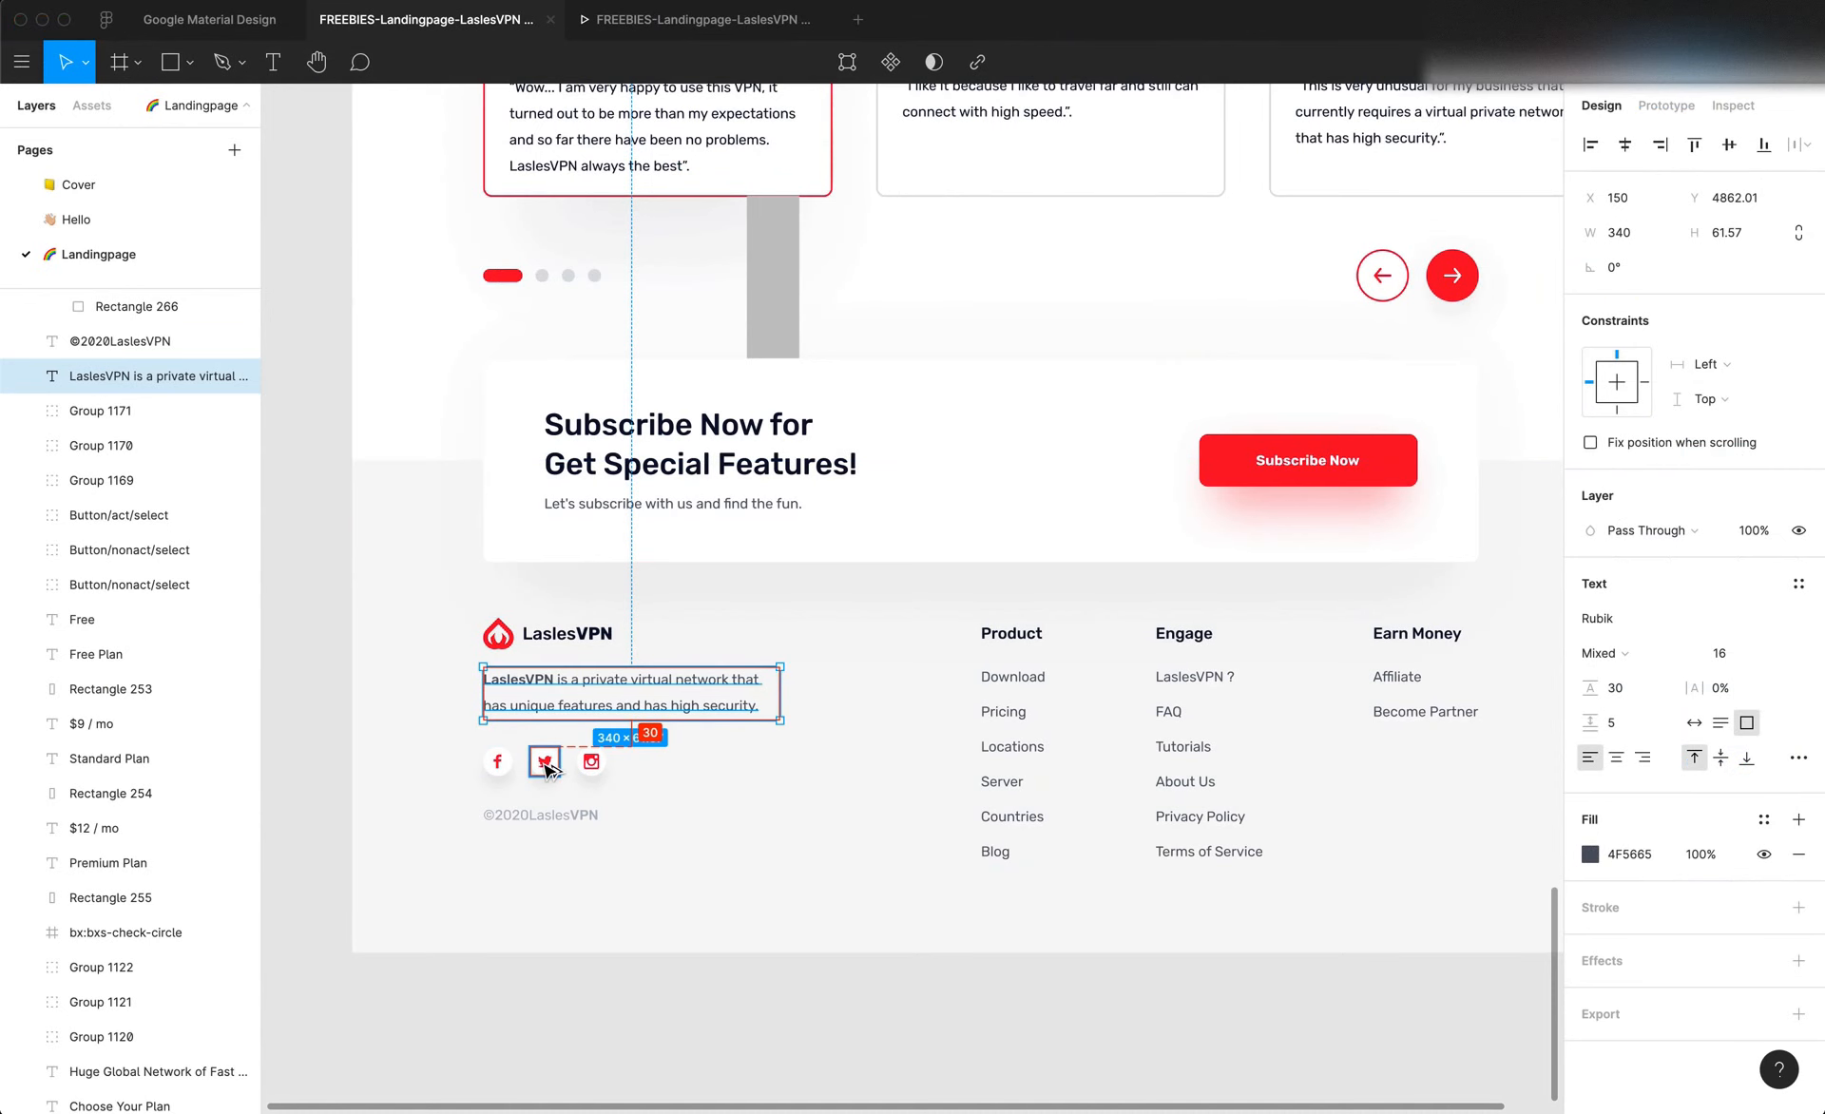
Back in Editor X, set the footer social bar's top margin to 30 px and its left margin to 0%
key(super+Tab)
click(340, 809)
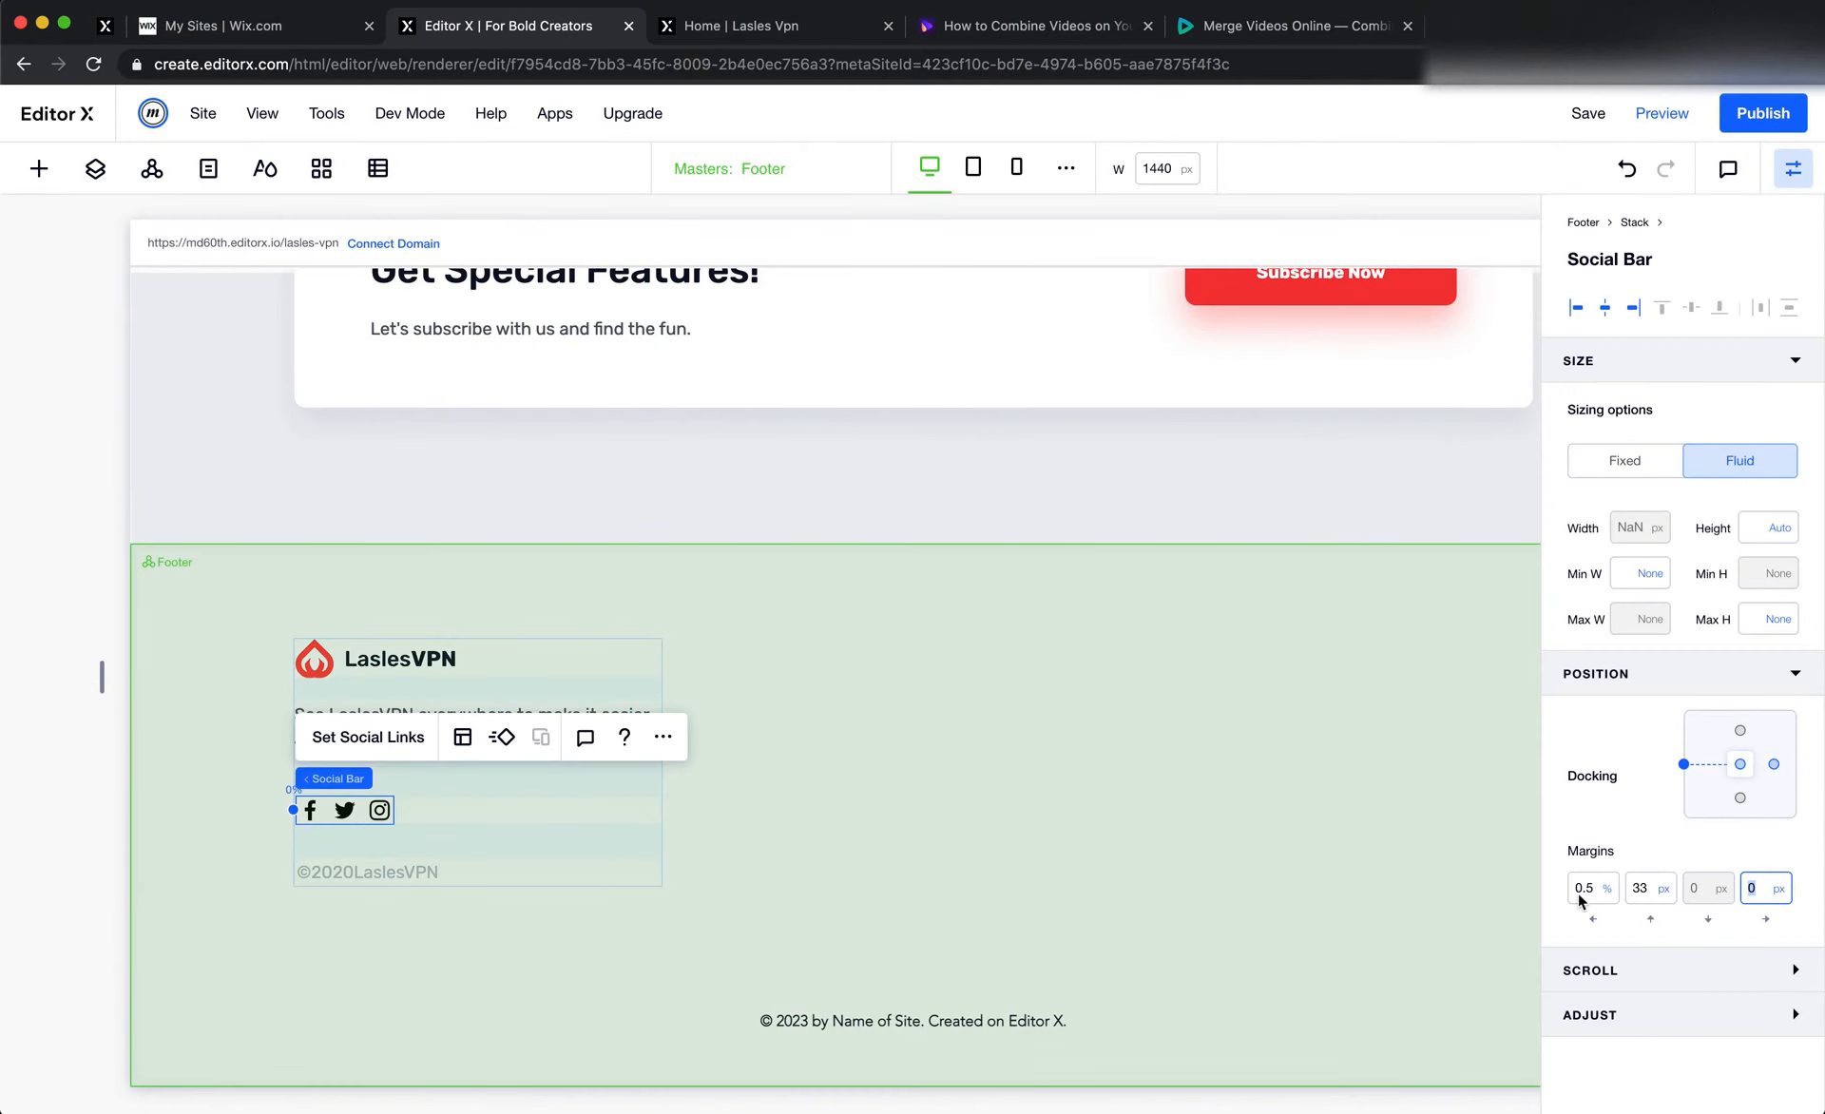
click(1642, 893)
key(Tab)
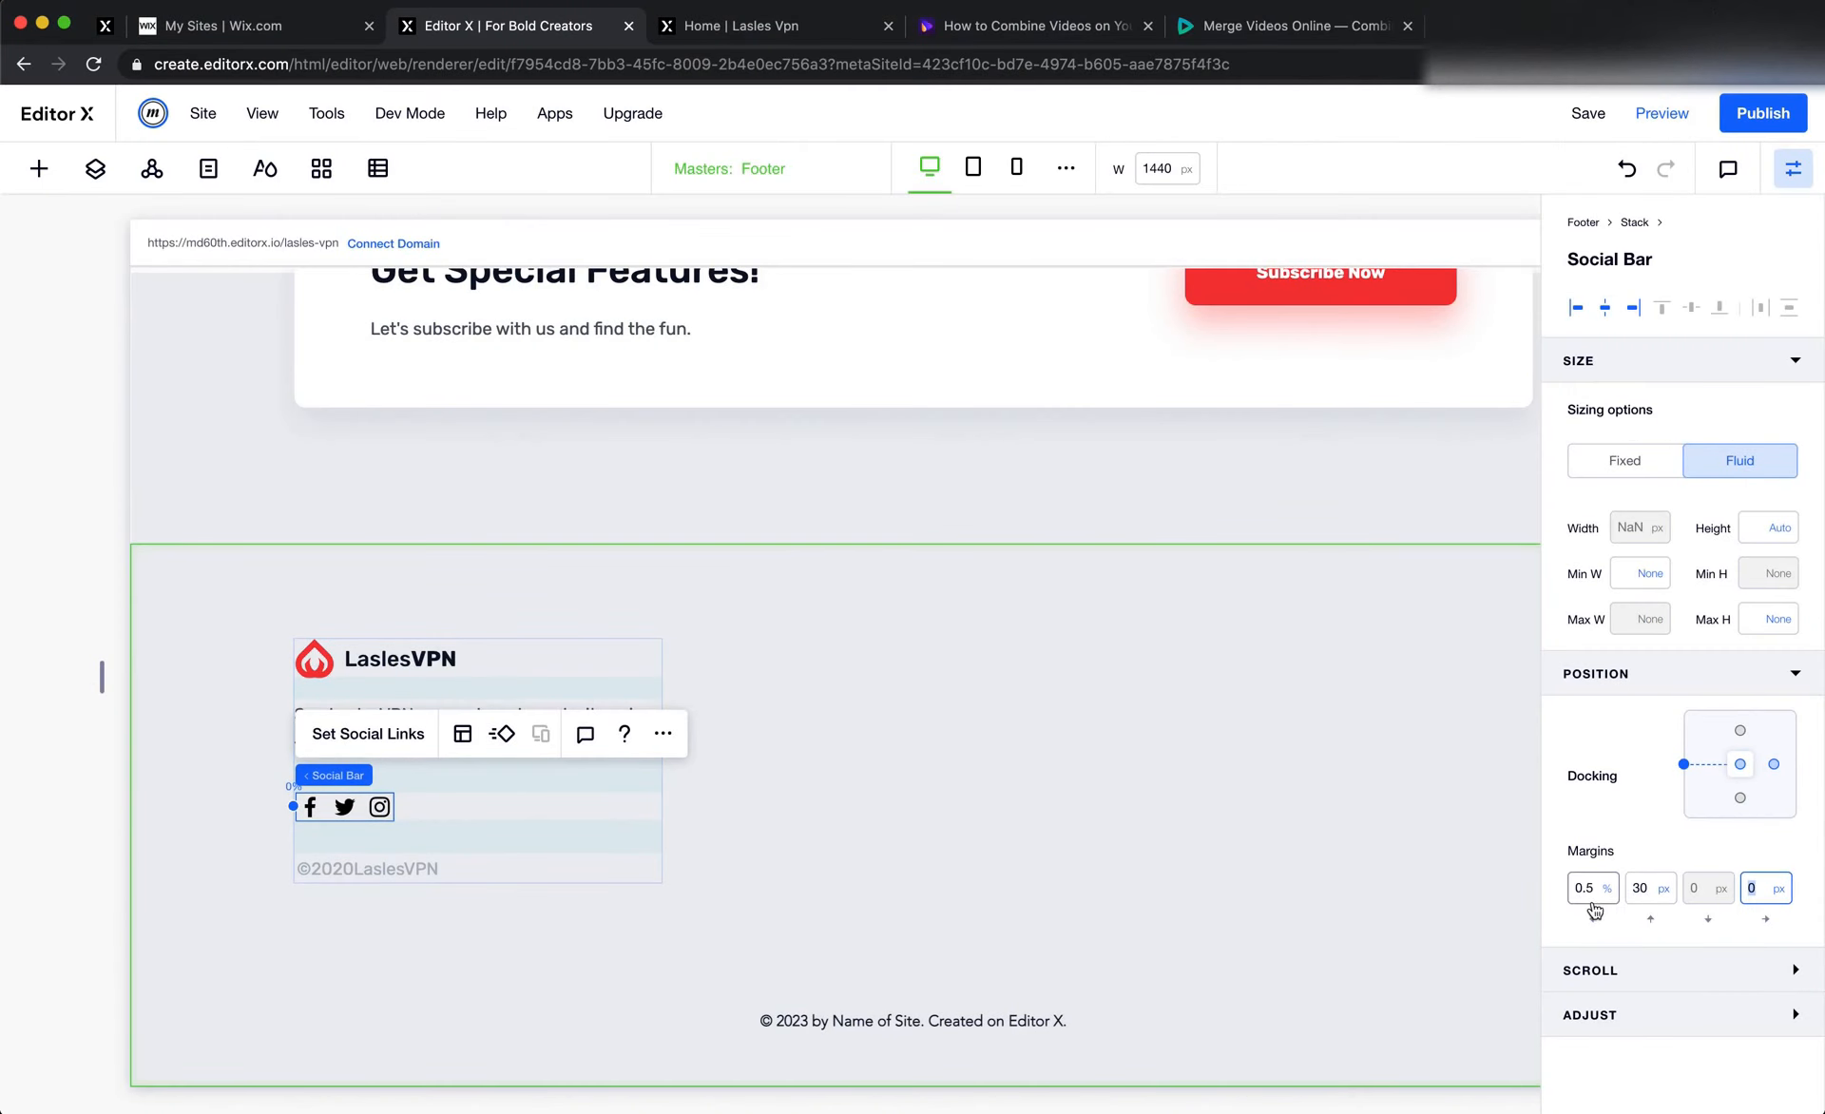
click(1590, 892)
text(0)
key(Tab)
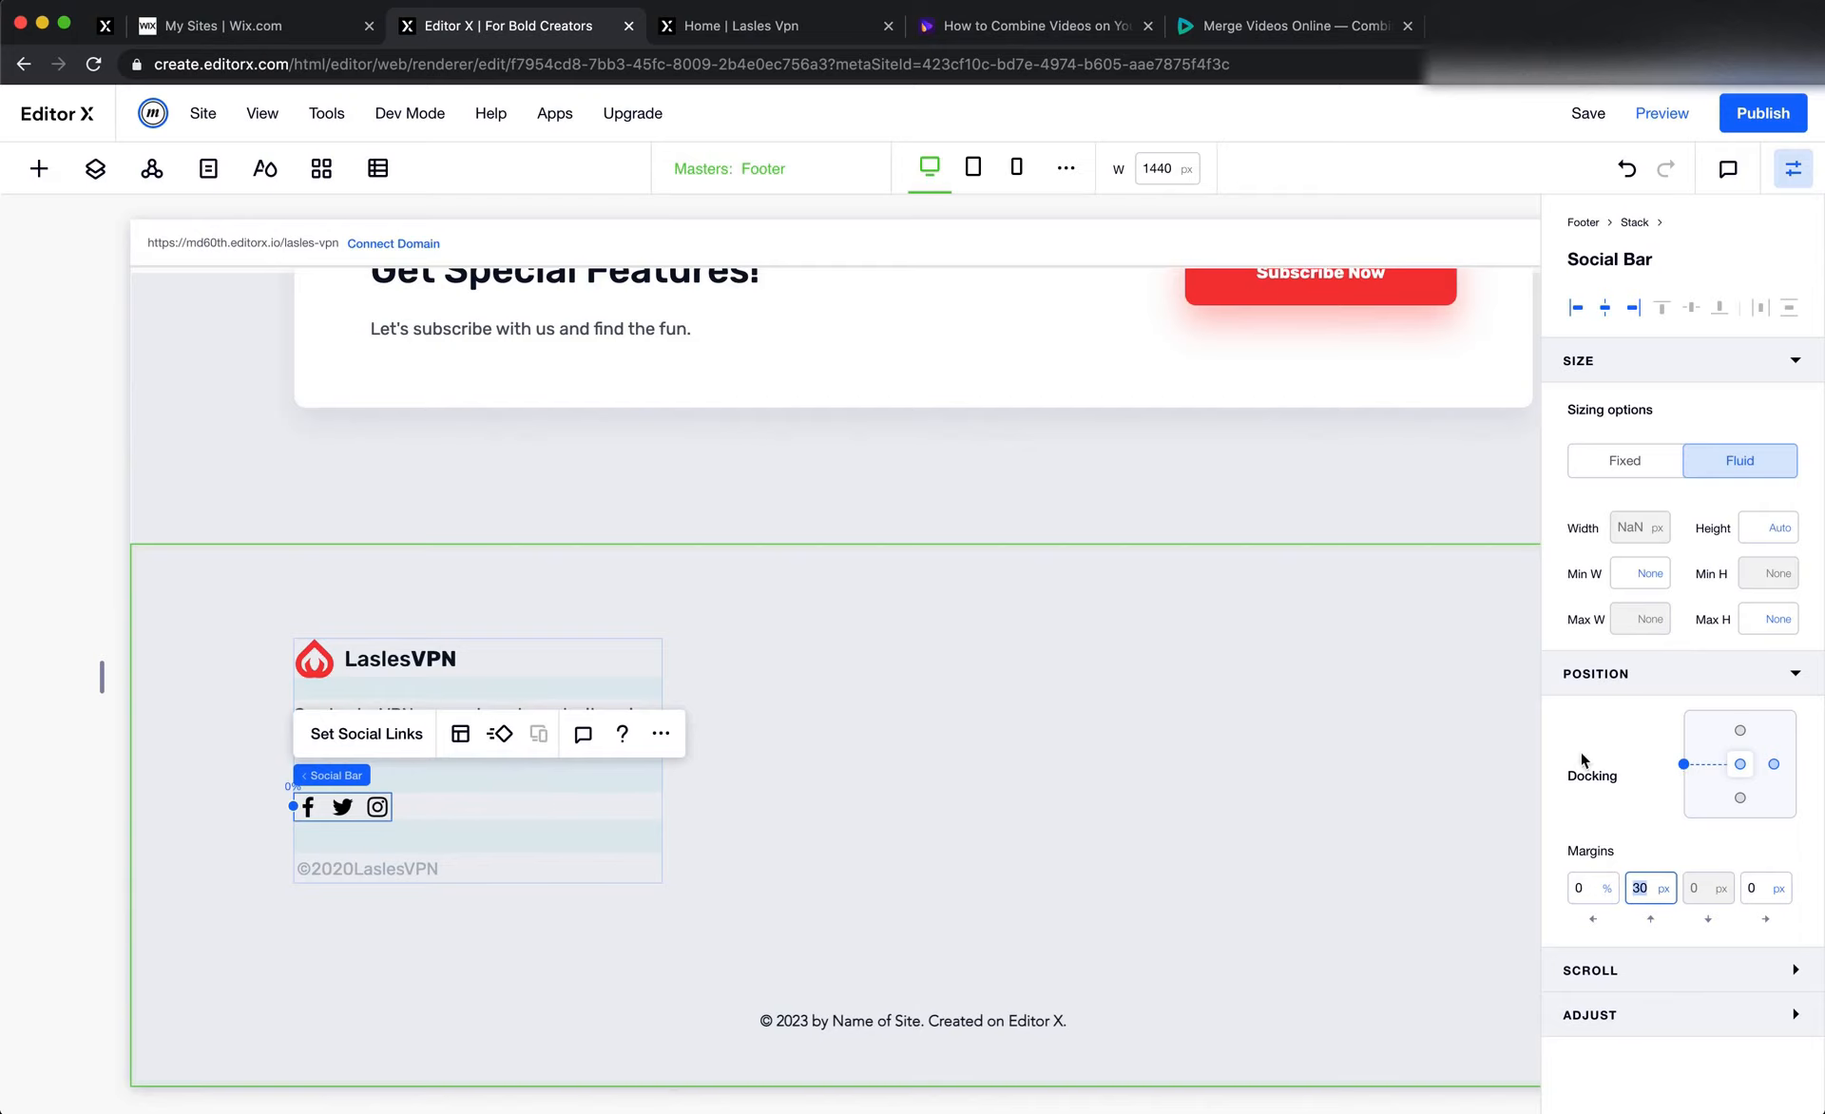
Check the copyright text's spacing in Figma, and set its top margin to 30 px and left margin to 0% in Editor X
click(439, 873)
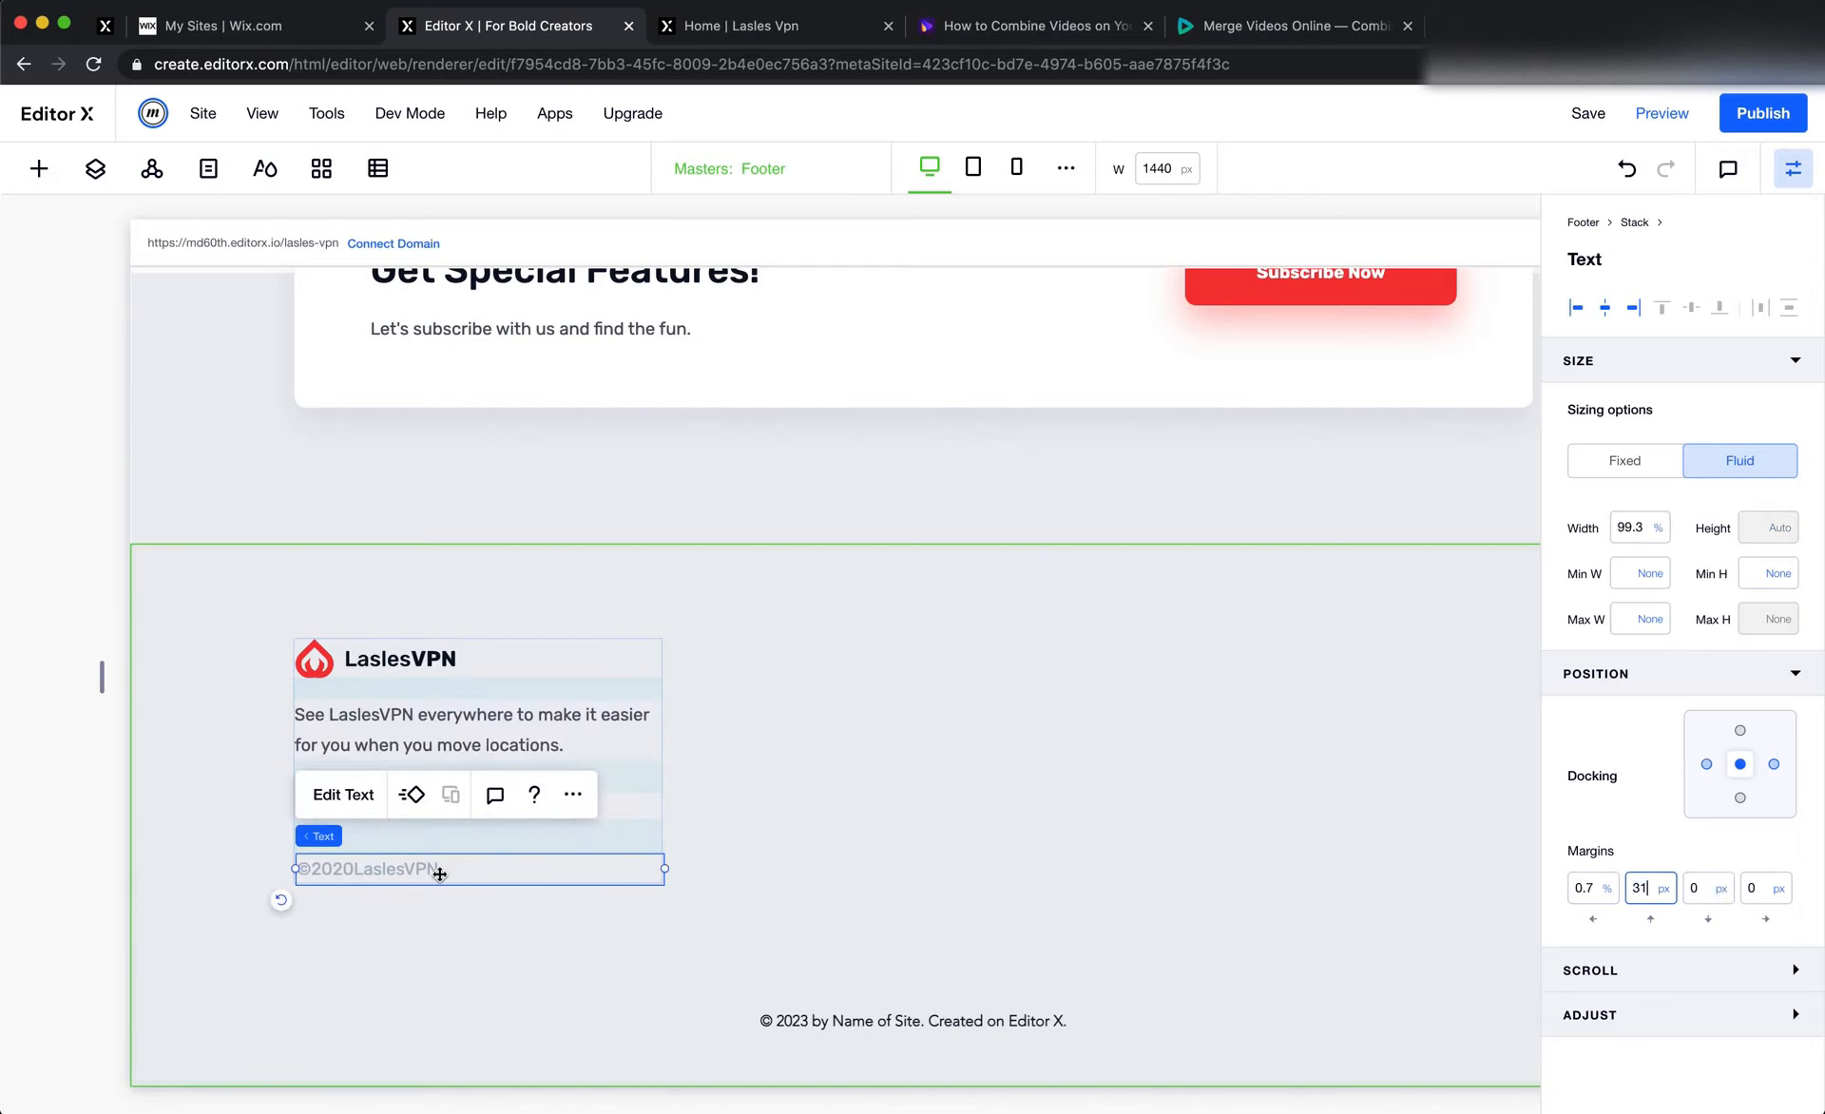
key(super+Tab)
click(541, 819)
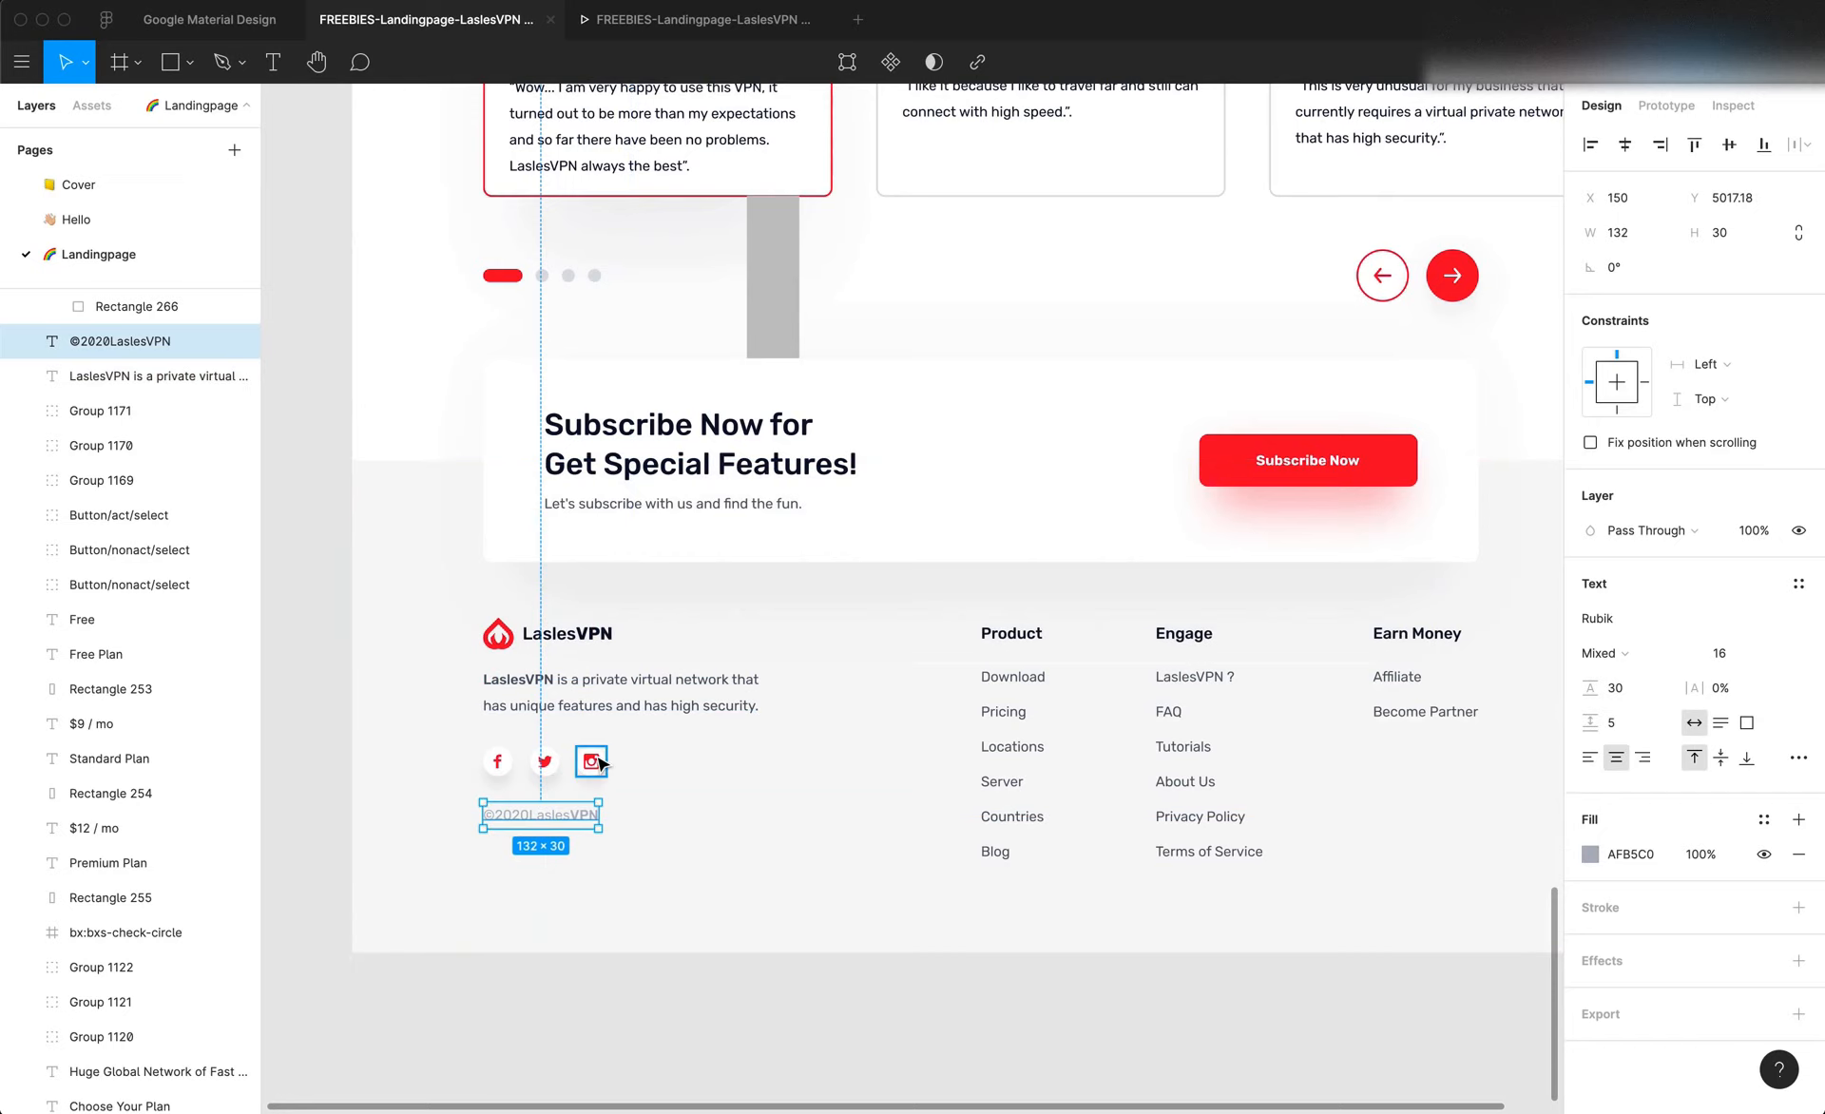
key(super+Tab)
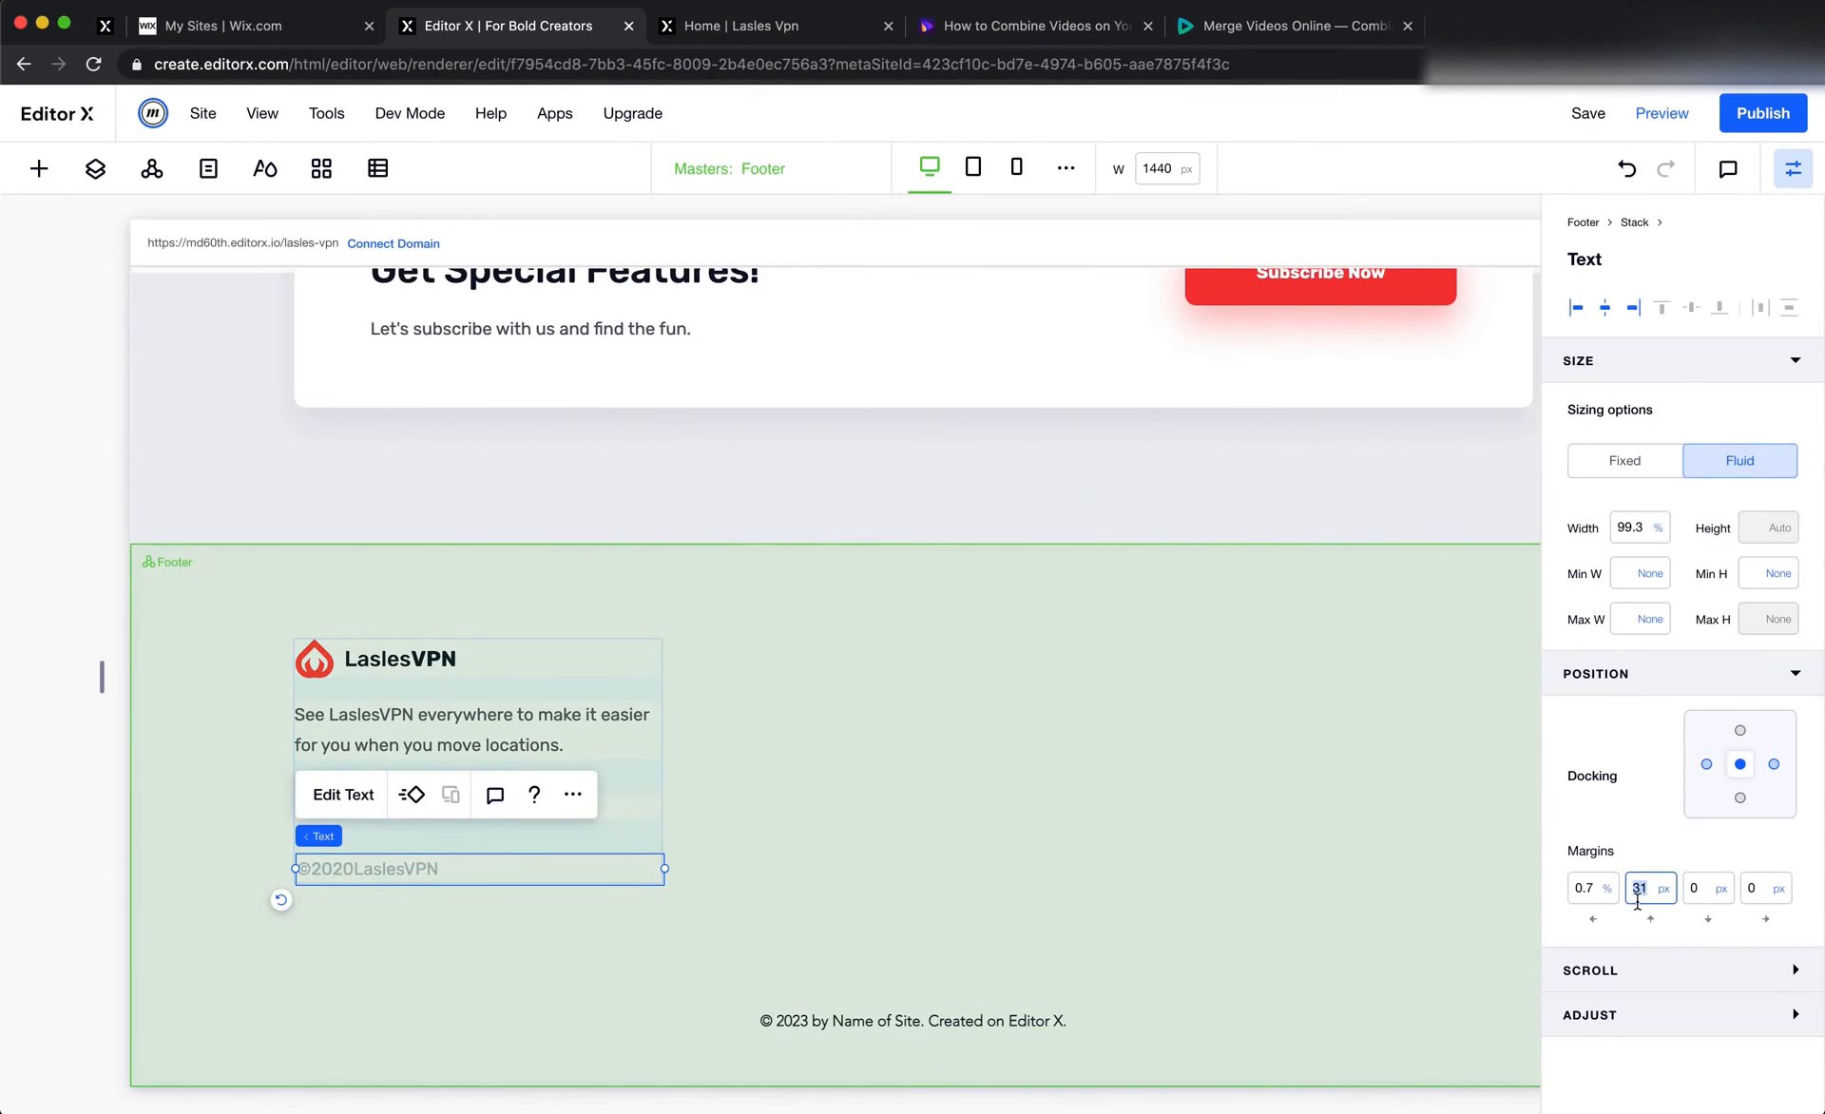
text(30)
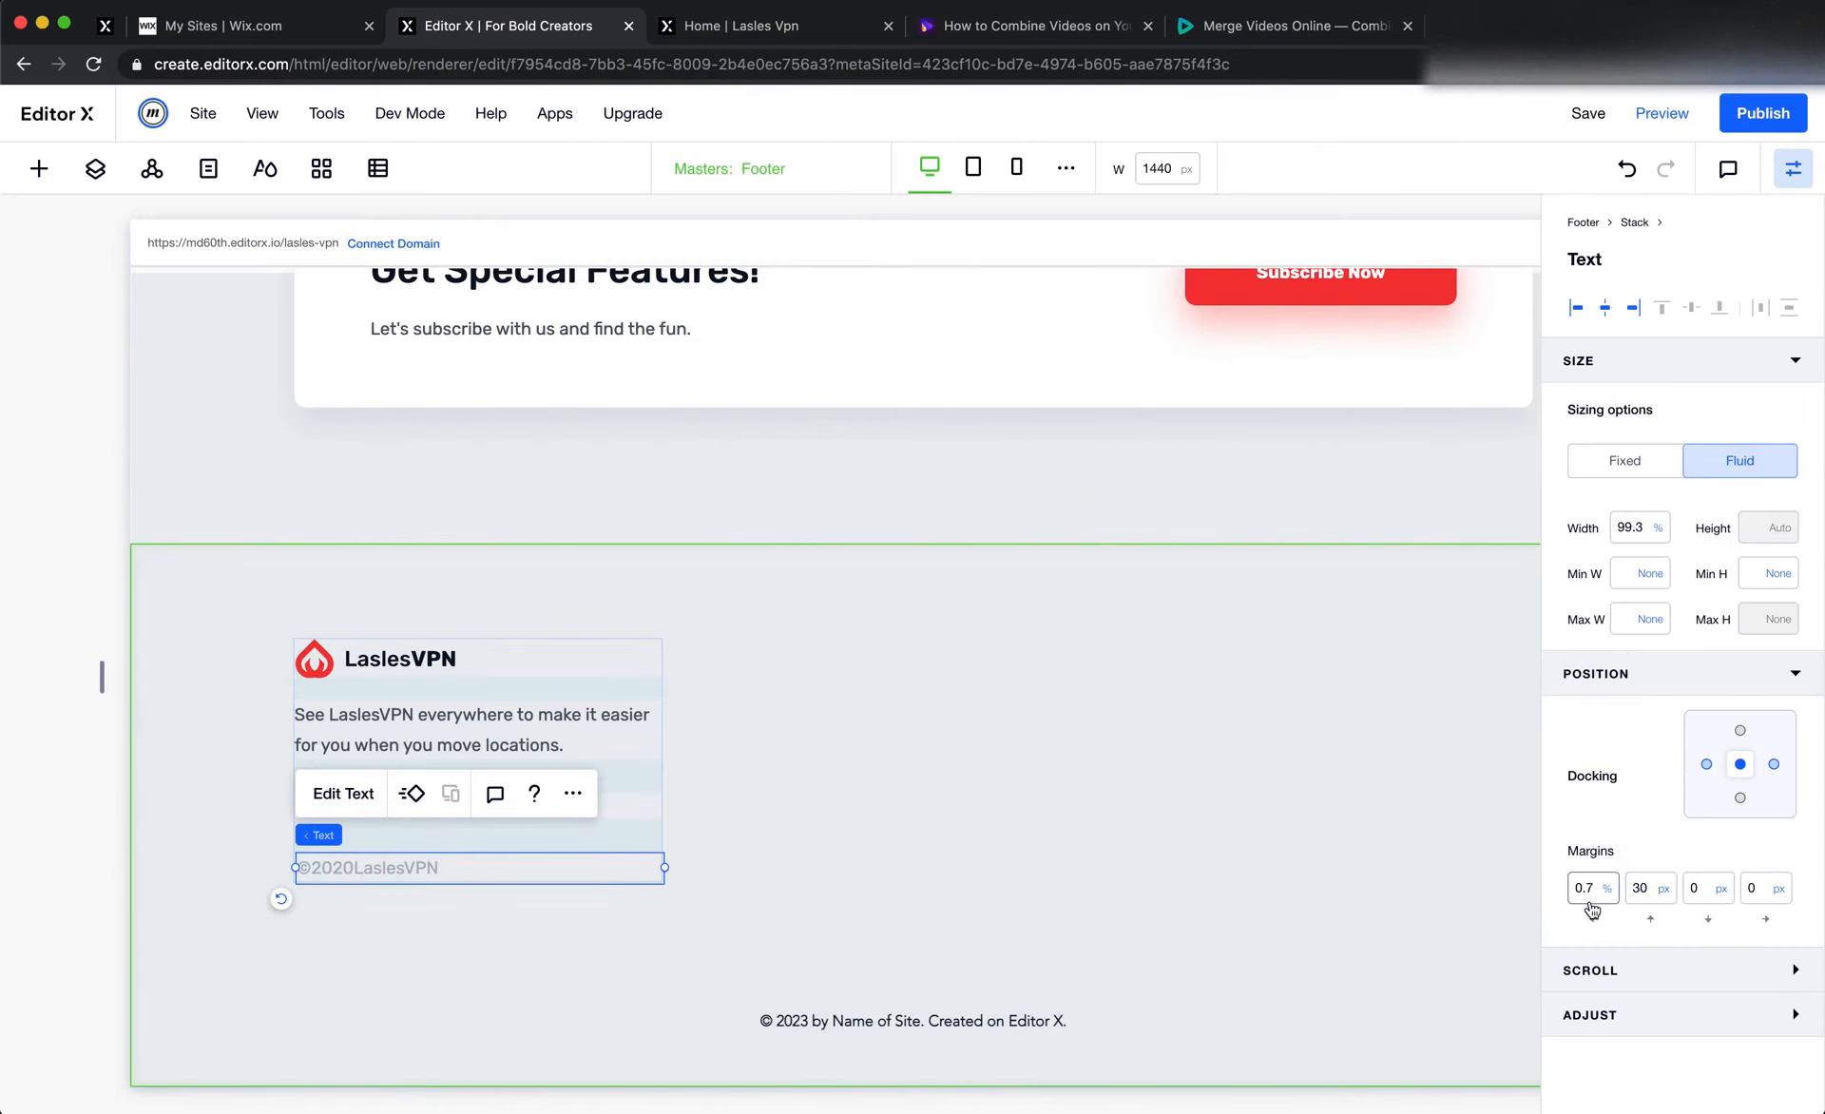
click(1590, 896)
key(Return)
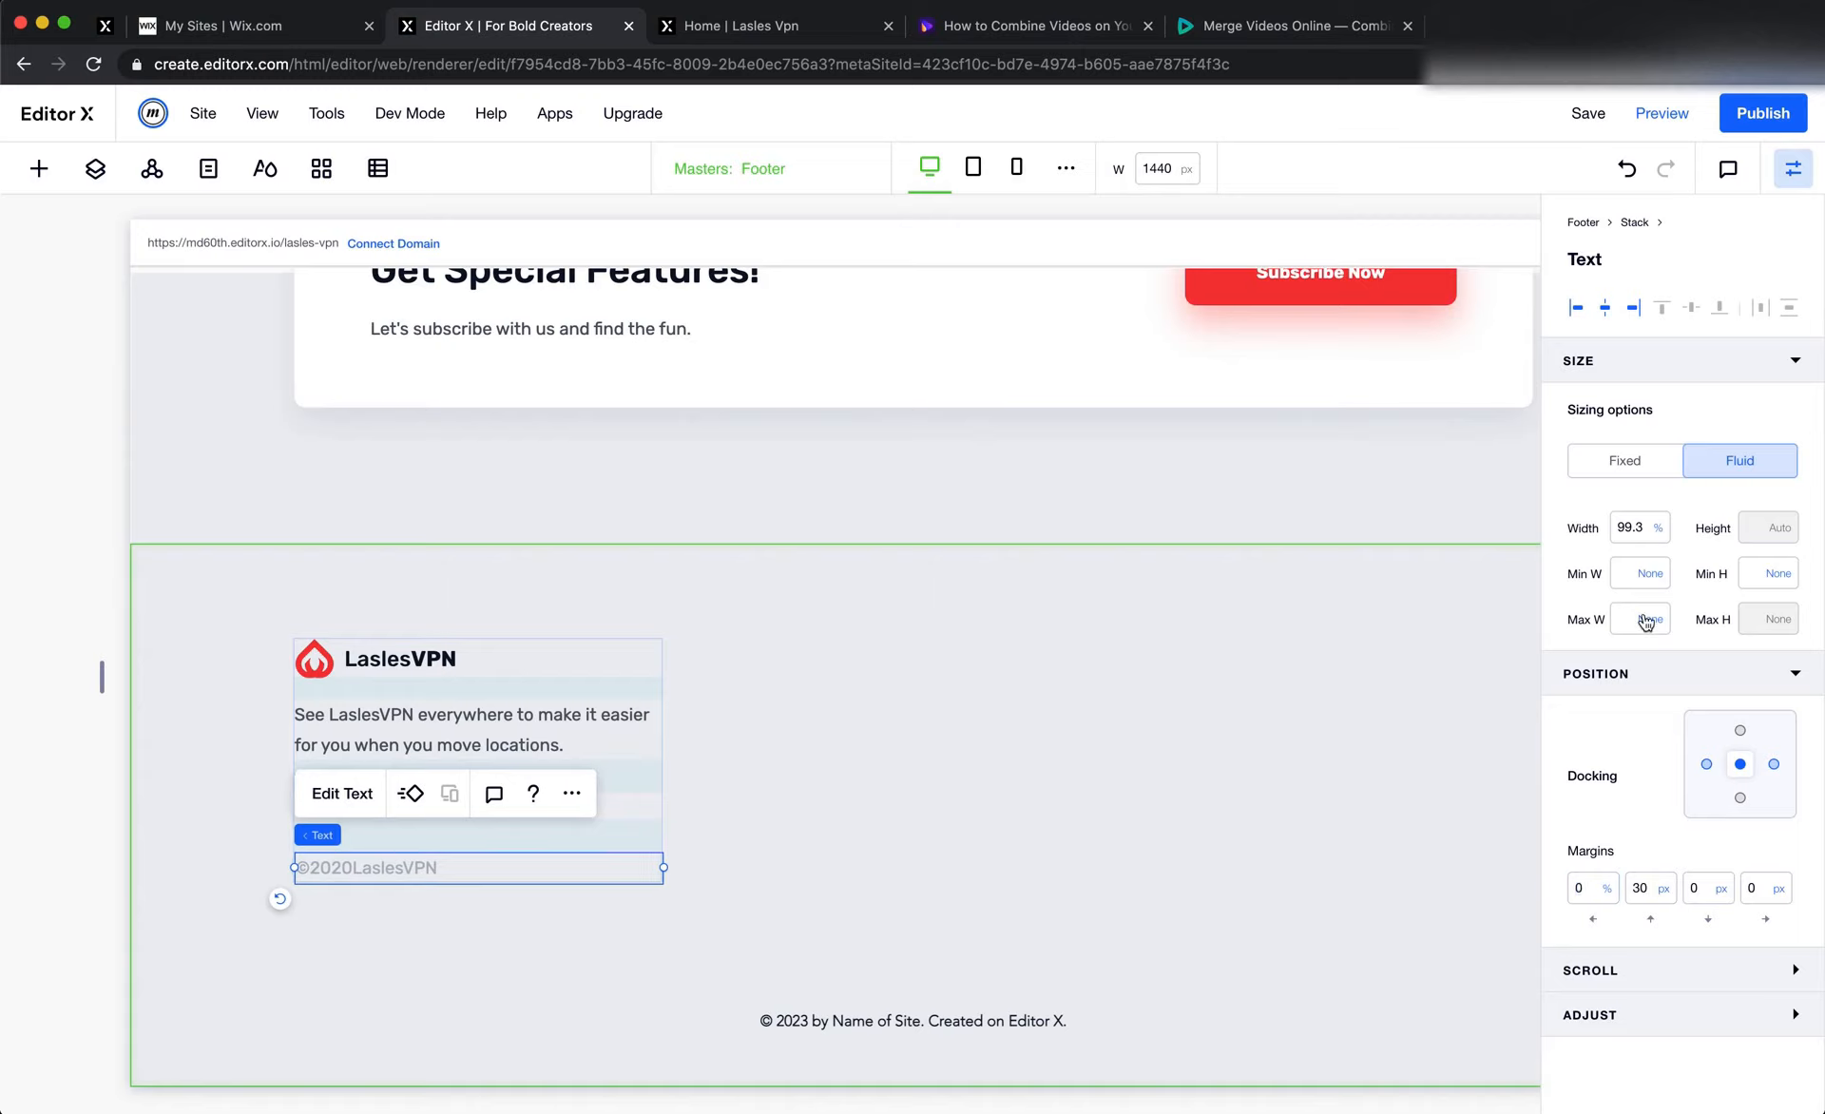
Set the copyright text's width to 100% and dock it to the left of the stack
click(1632, 530)
text(10)
key(Return)
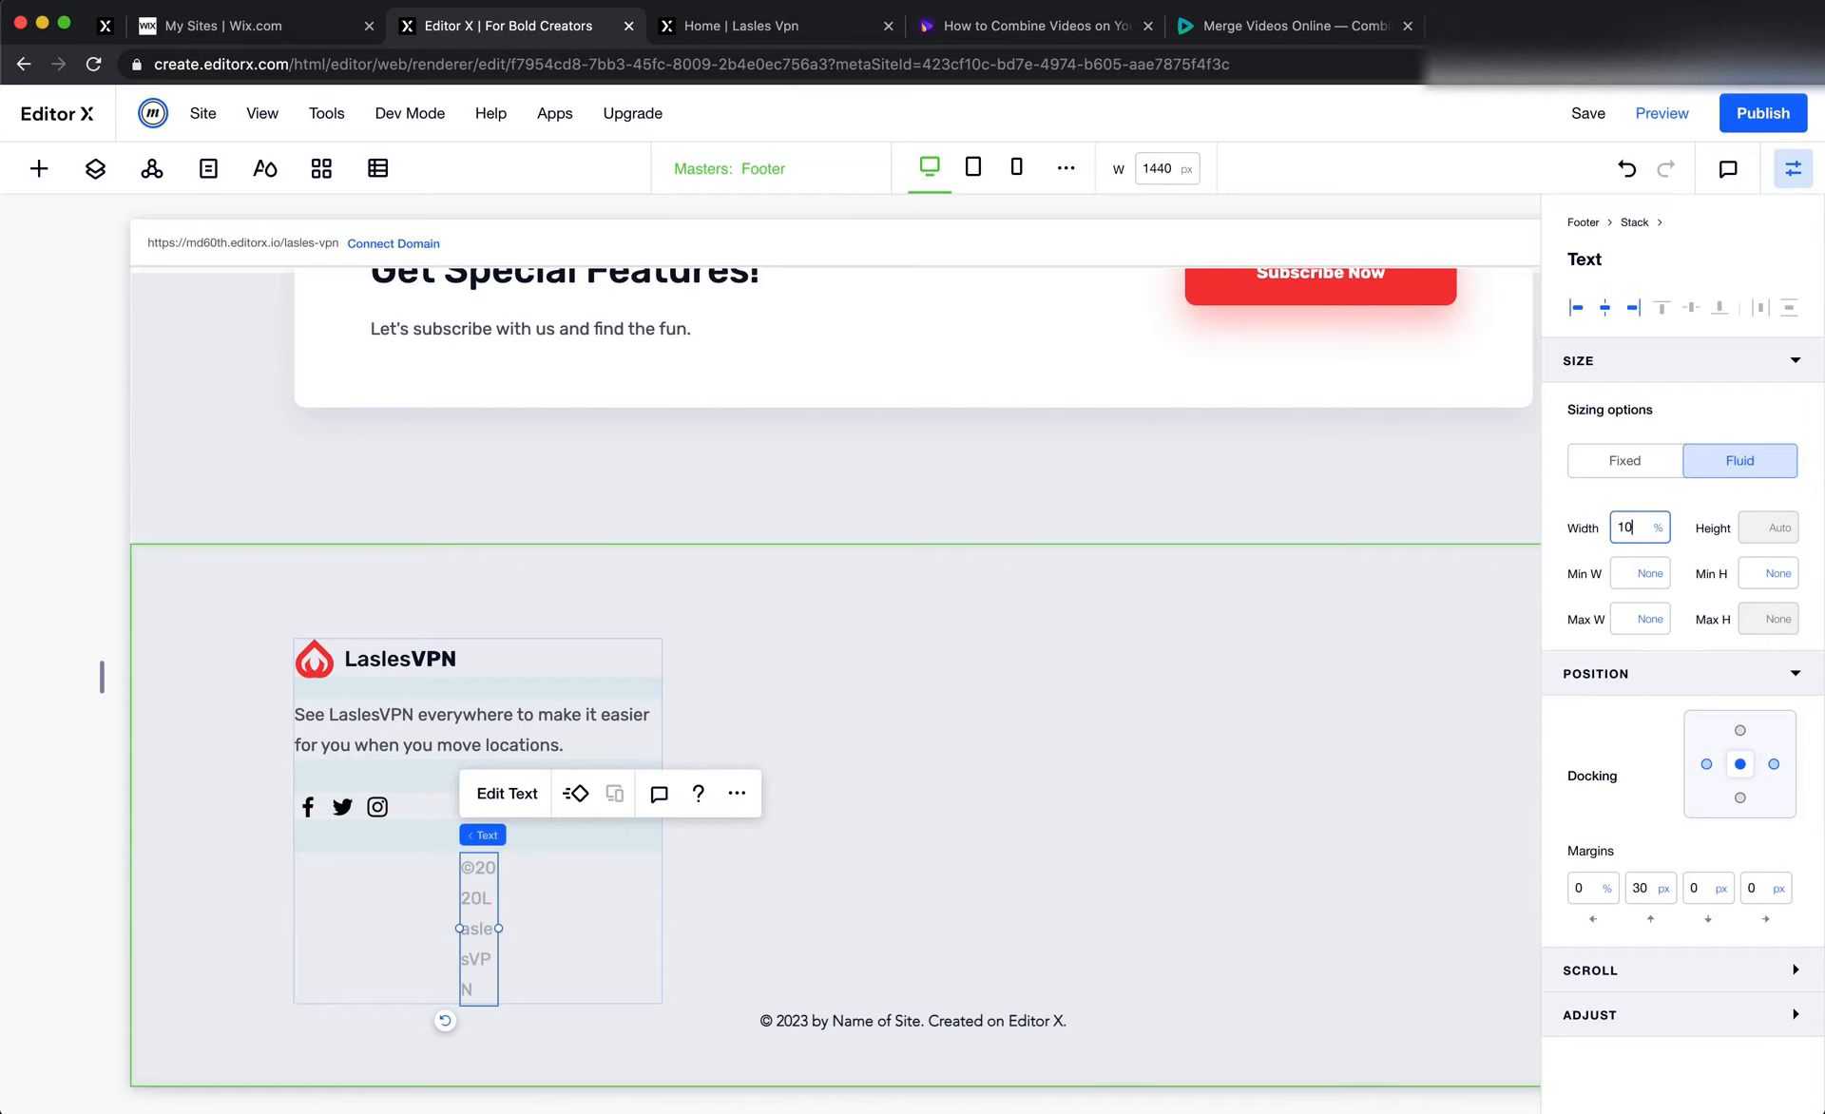
key(Return)
click(1708, 765)
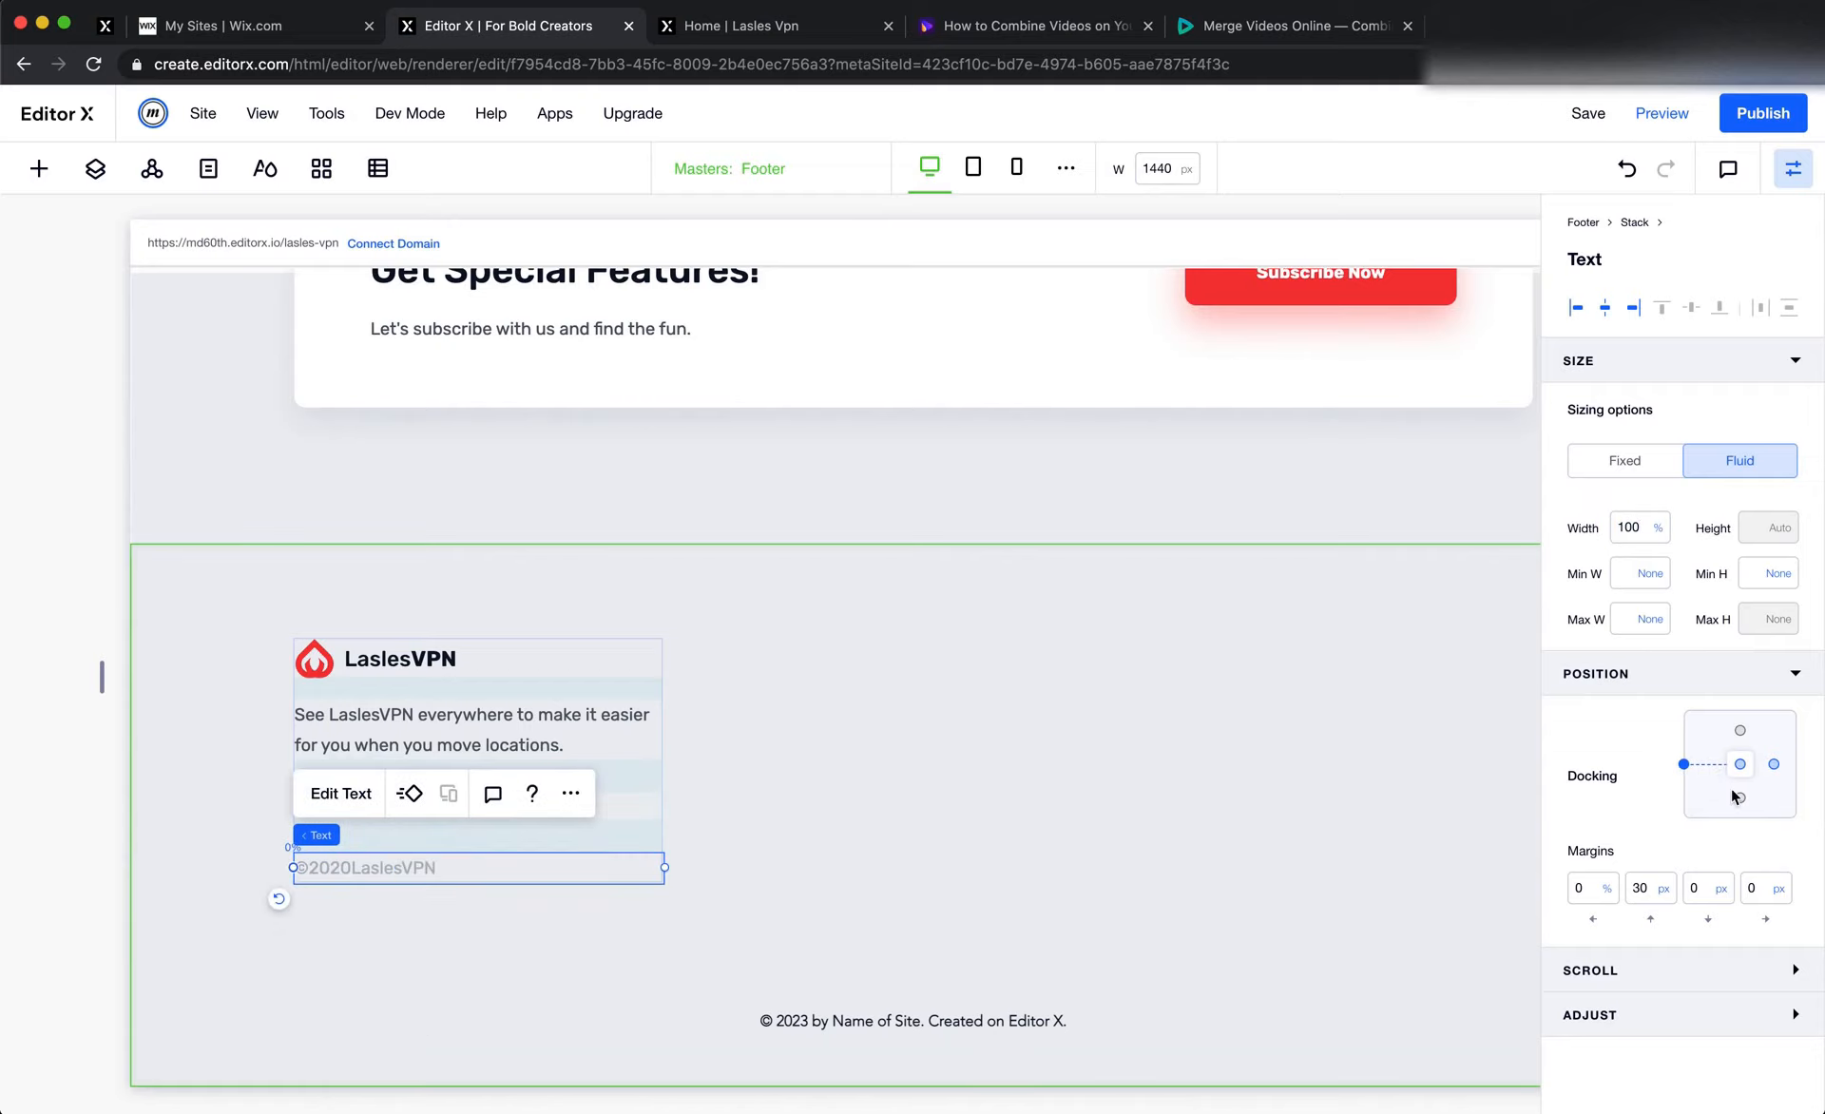
click(1190, 953)
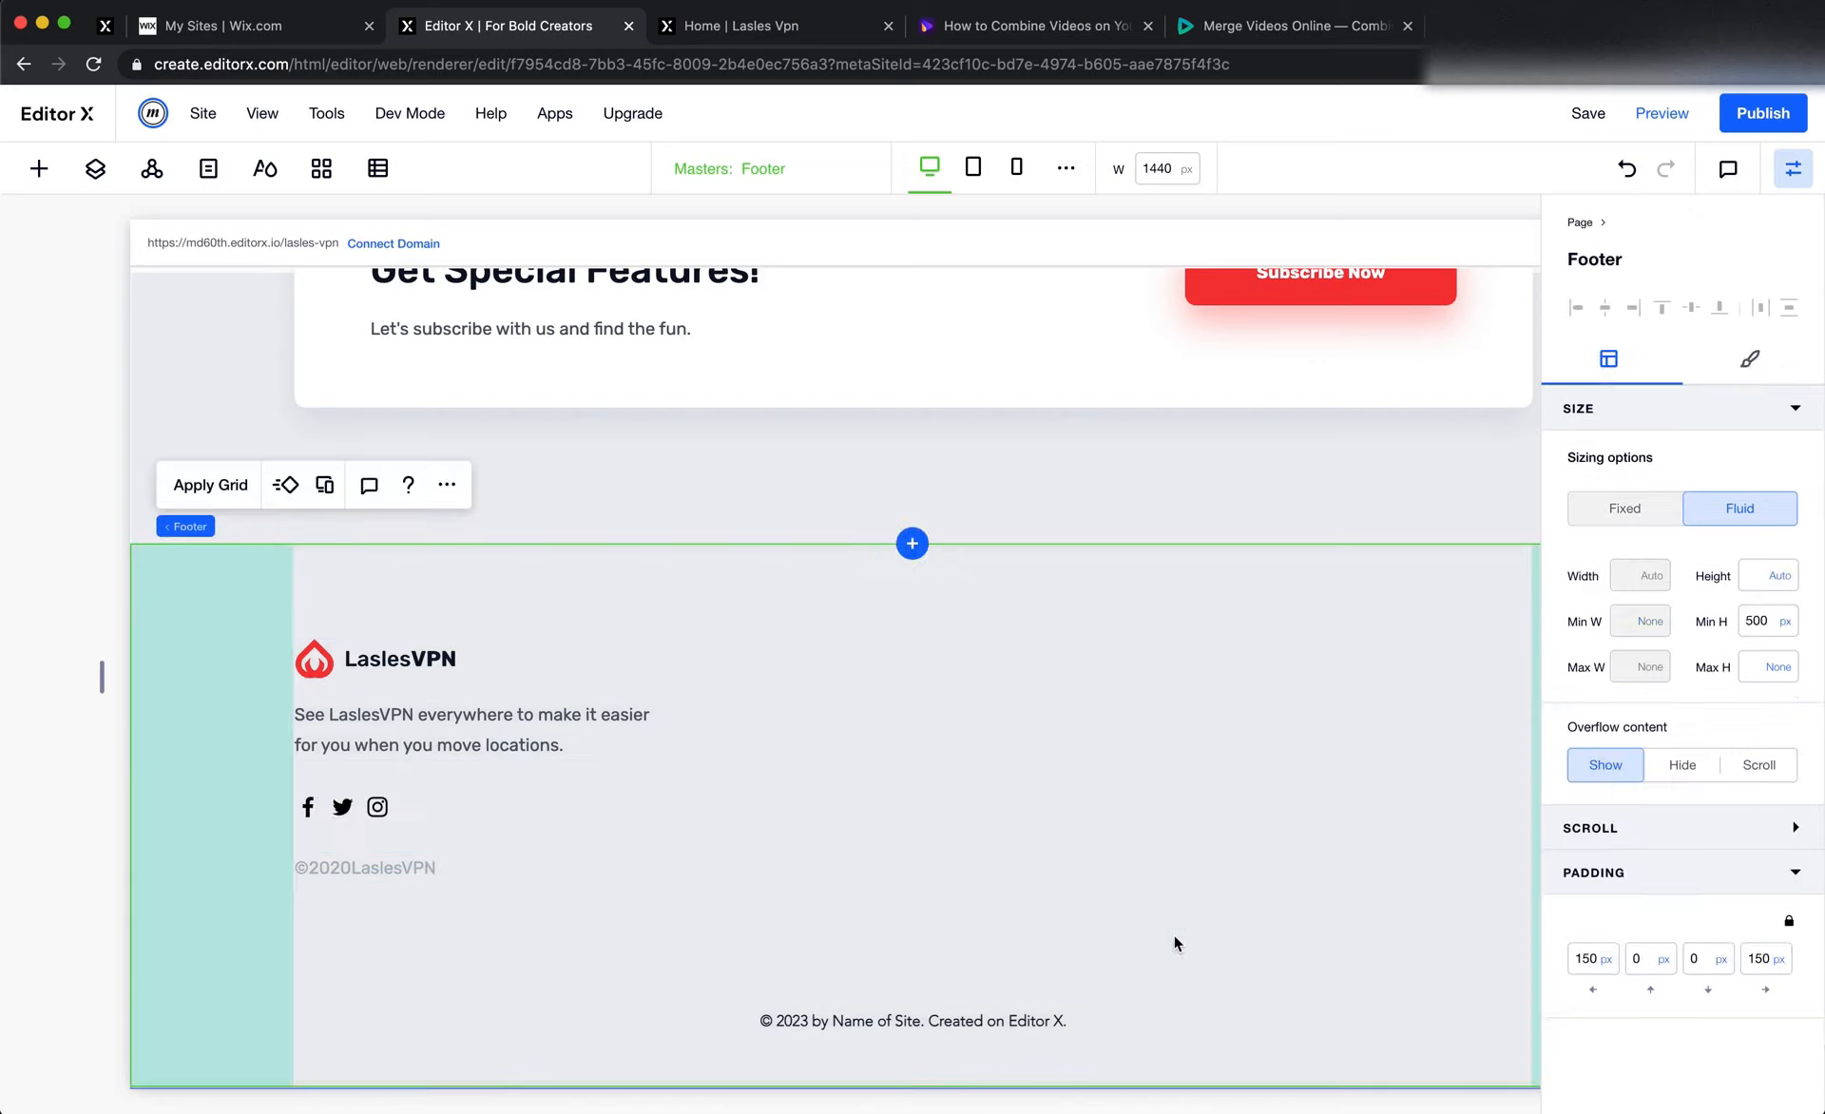
Set the footer stack's top margin to 0 px
click(606, 792)
click(1653, 944)
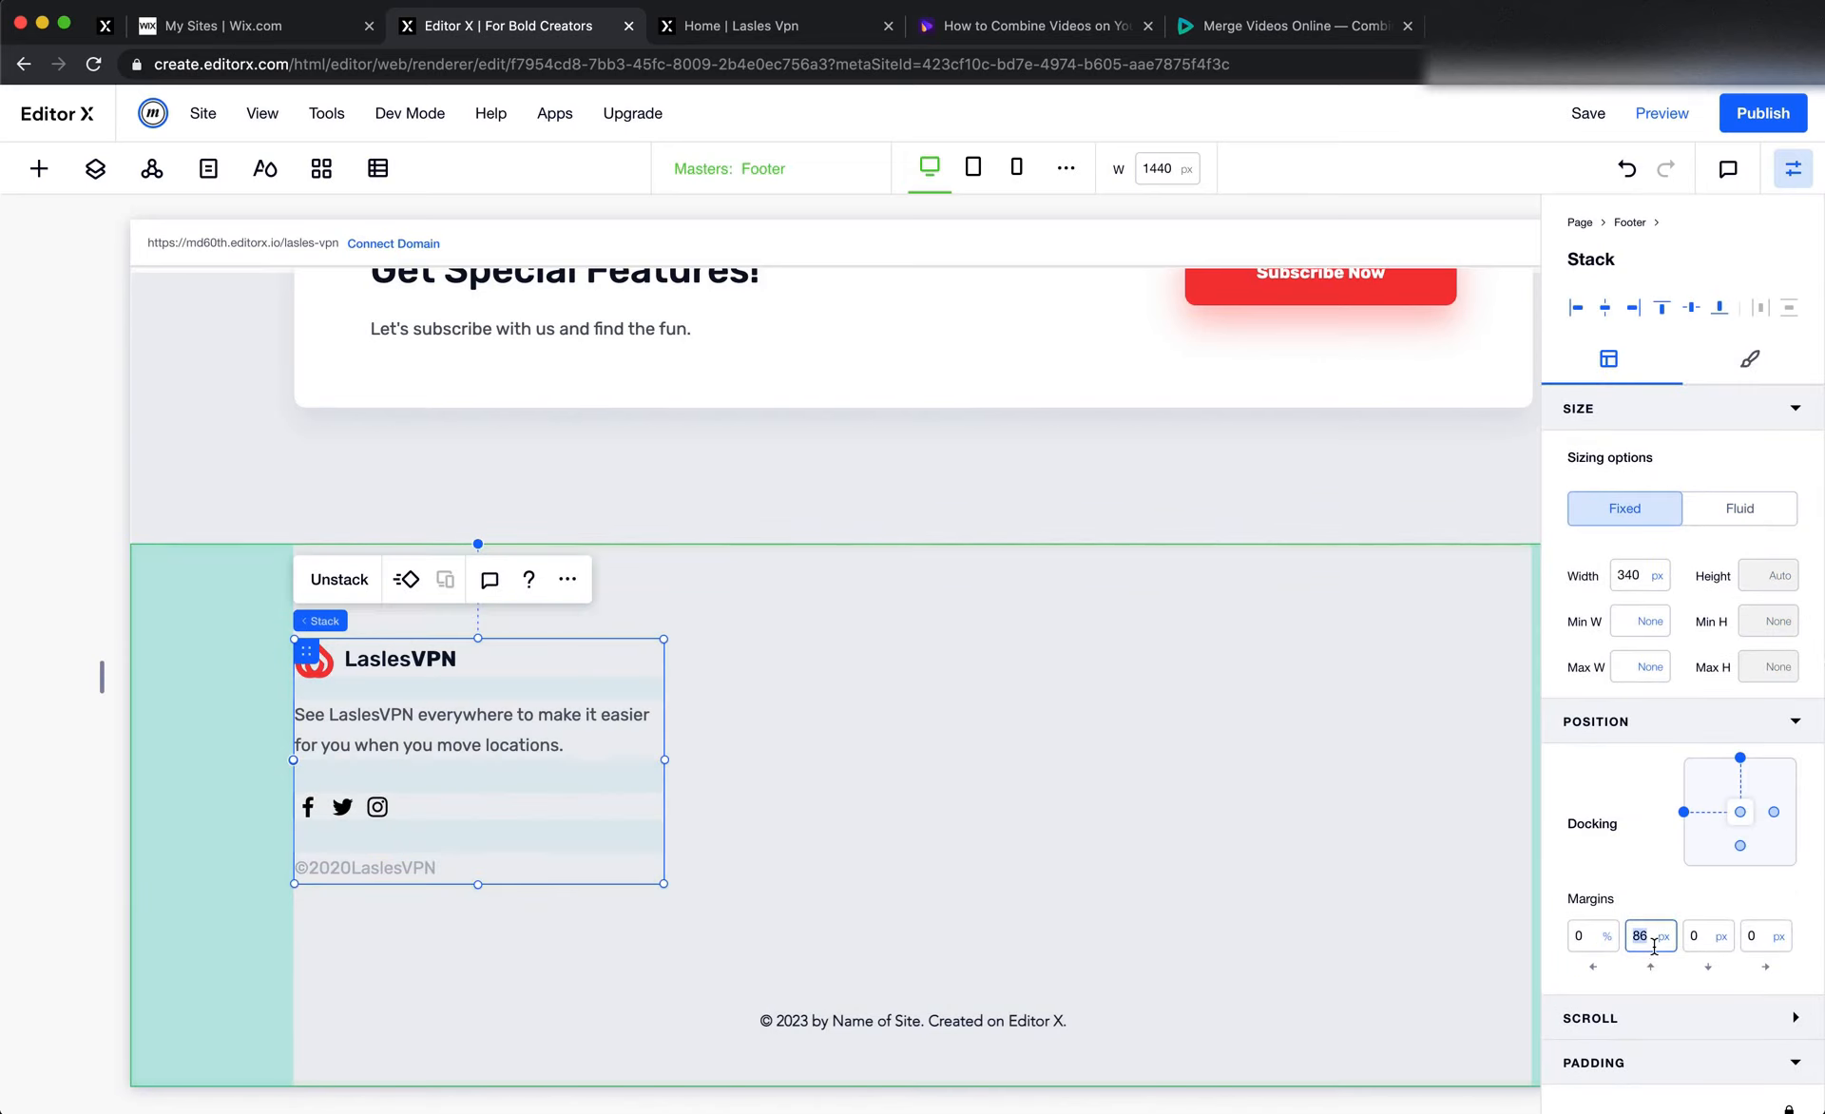
key(Return)
click(1148, 802)
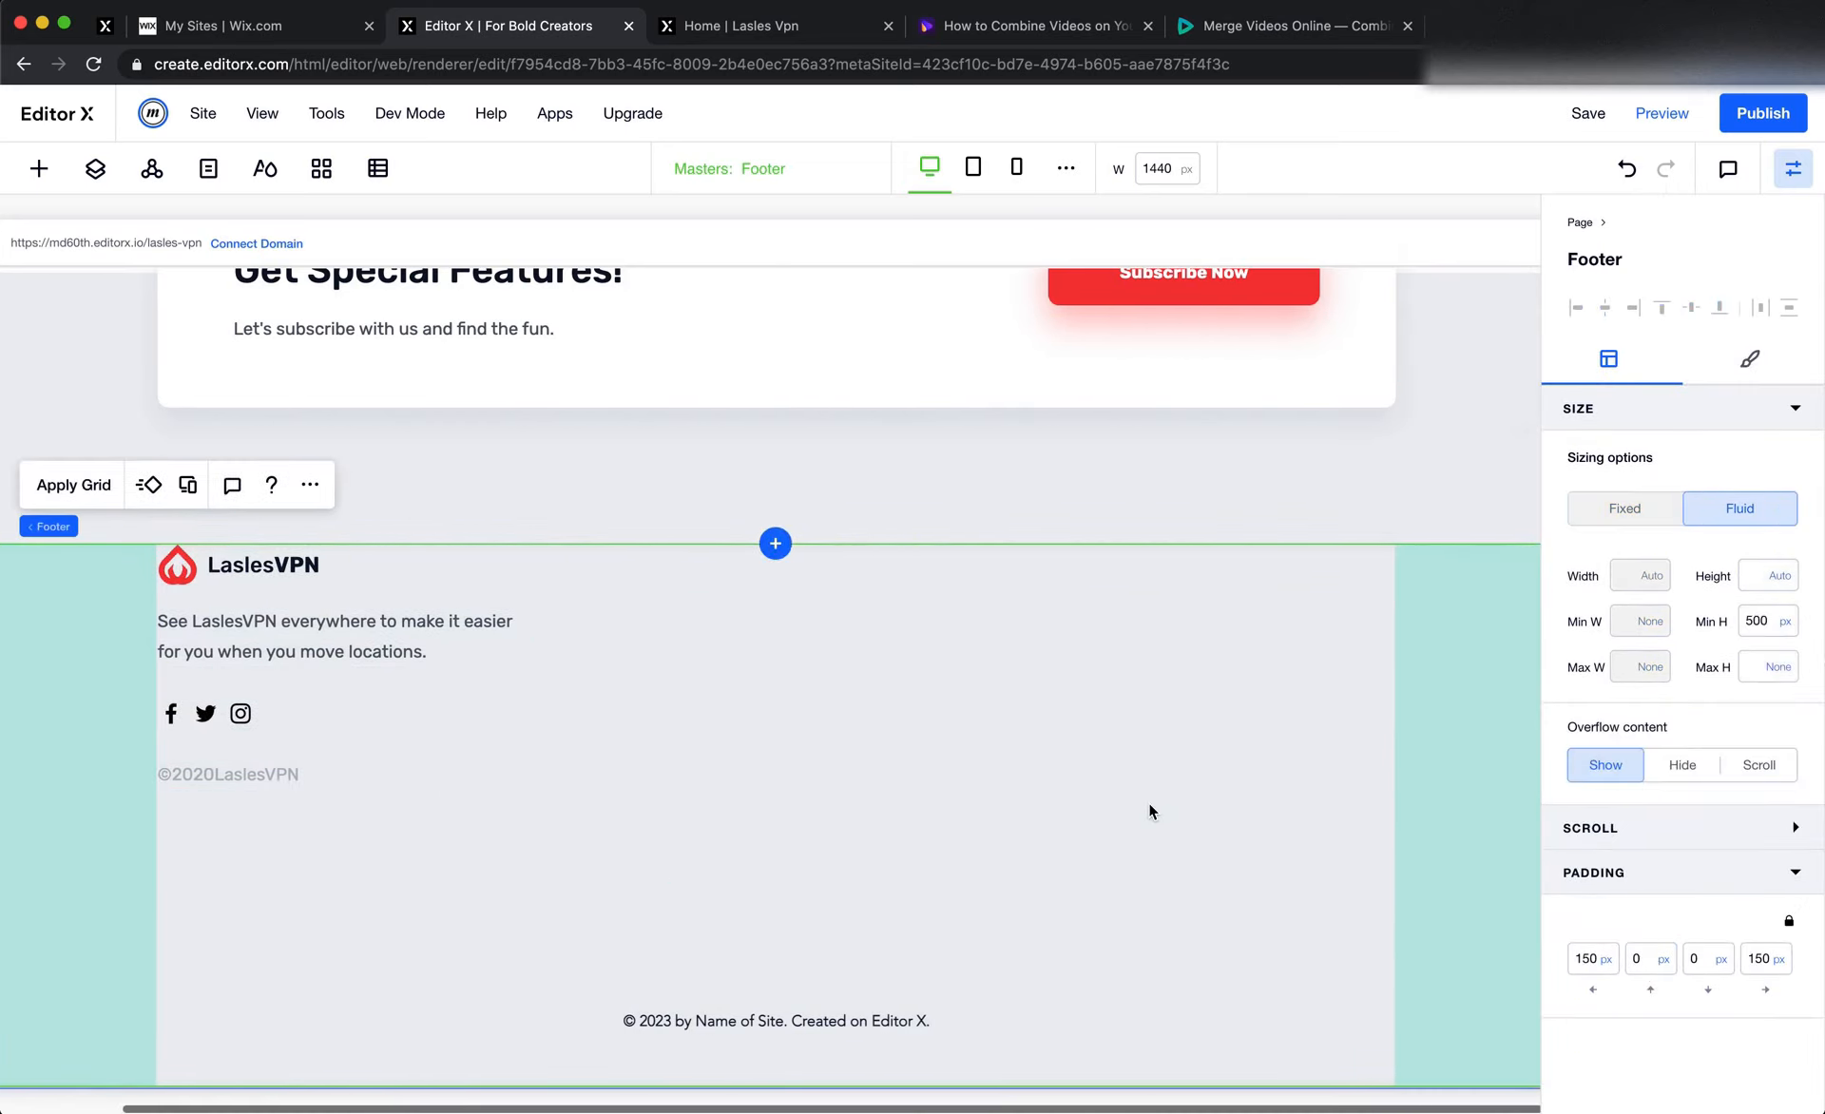
Review the footer's column layout in Figma, and apply a 4x1 grid to the footer in Editor X
key(super+Tab)
scroll(1152, 813, right, 3)
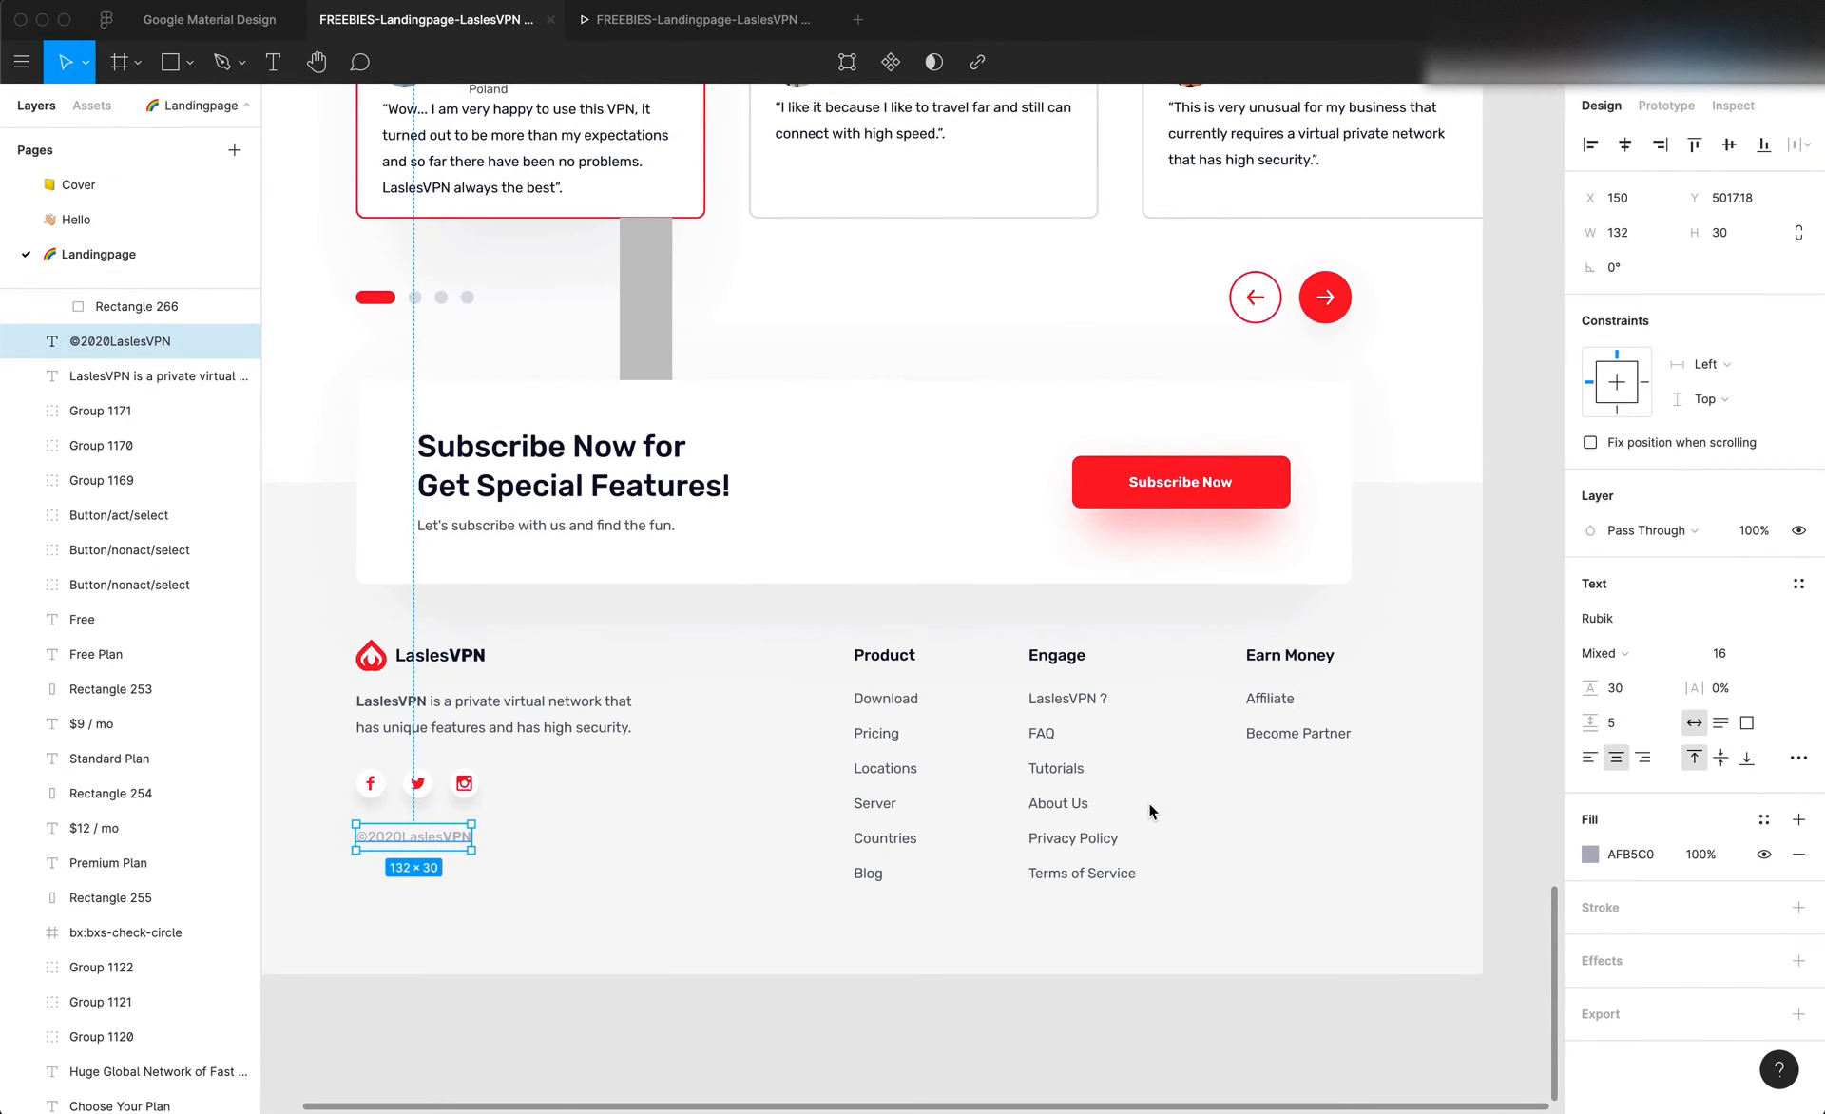
key(super+Tab)
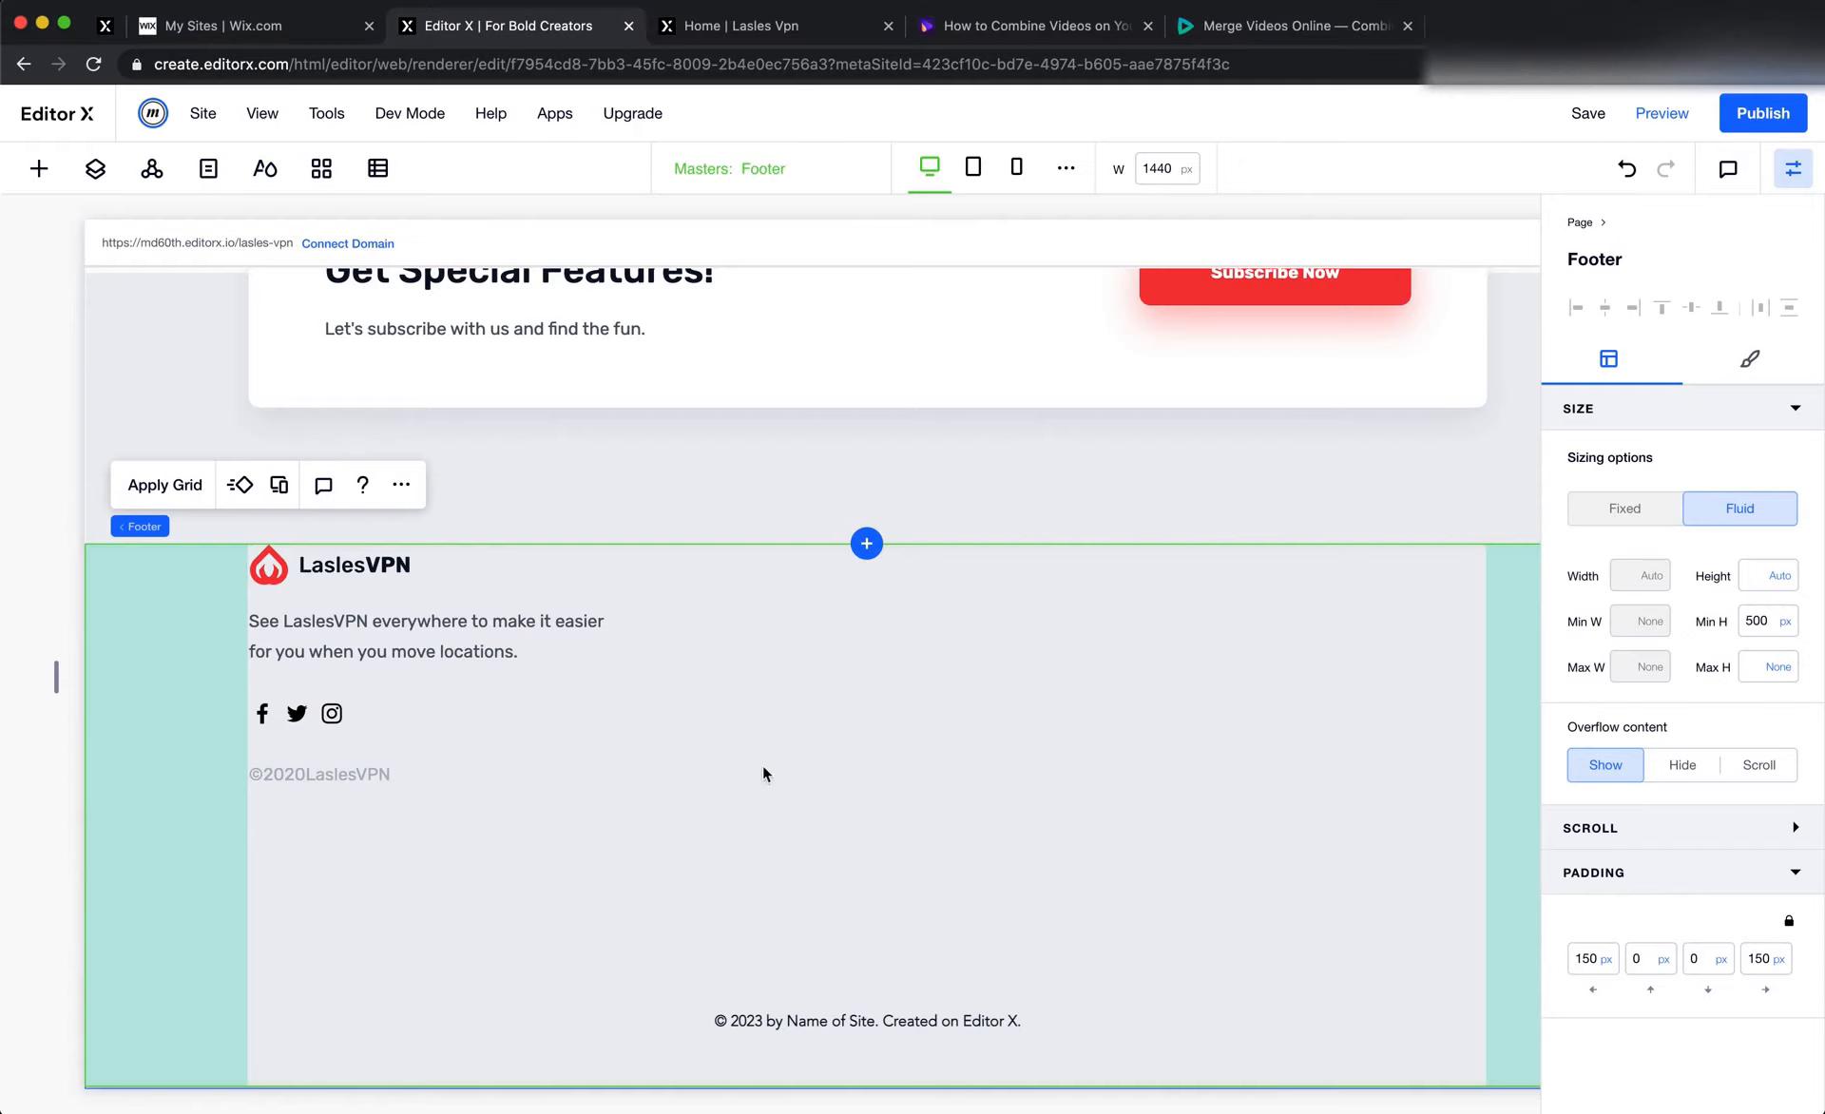
click(169, 486)
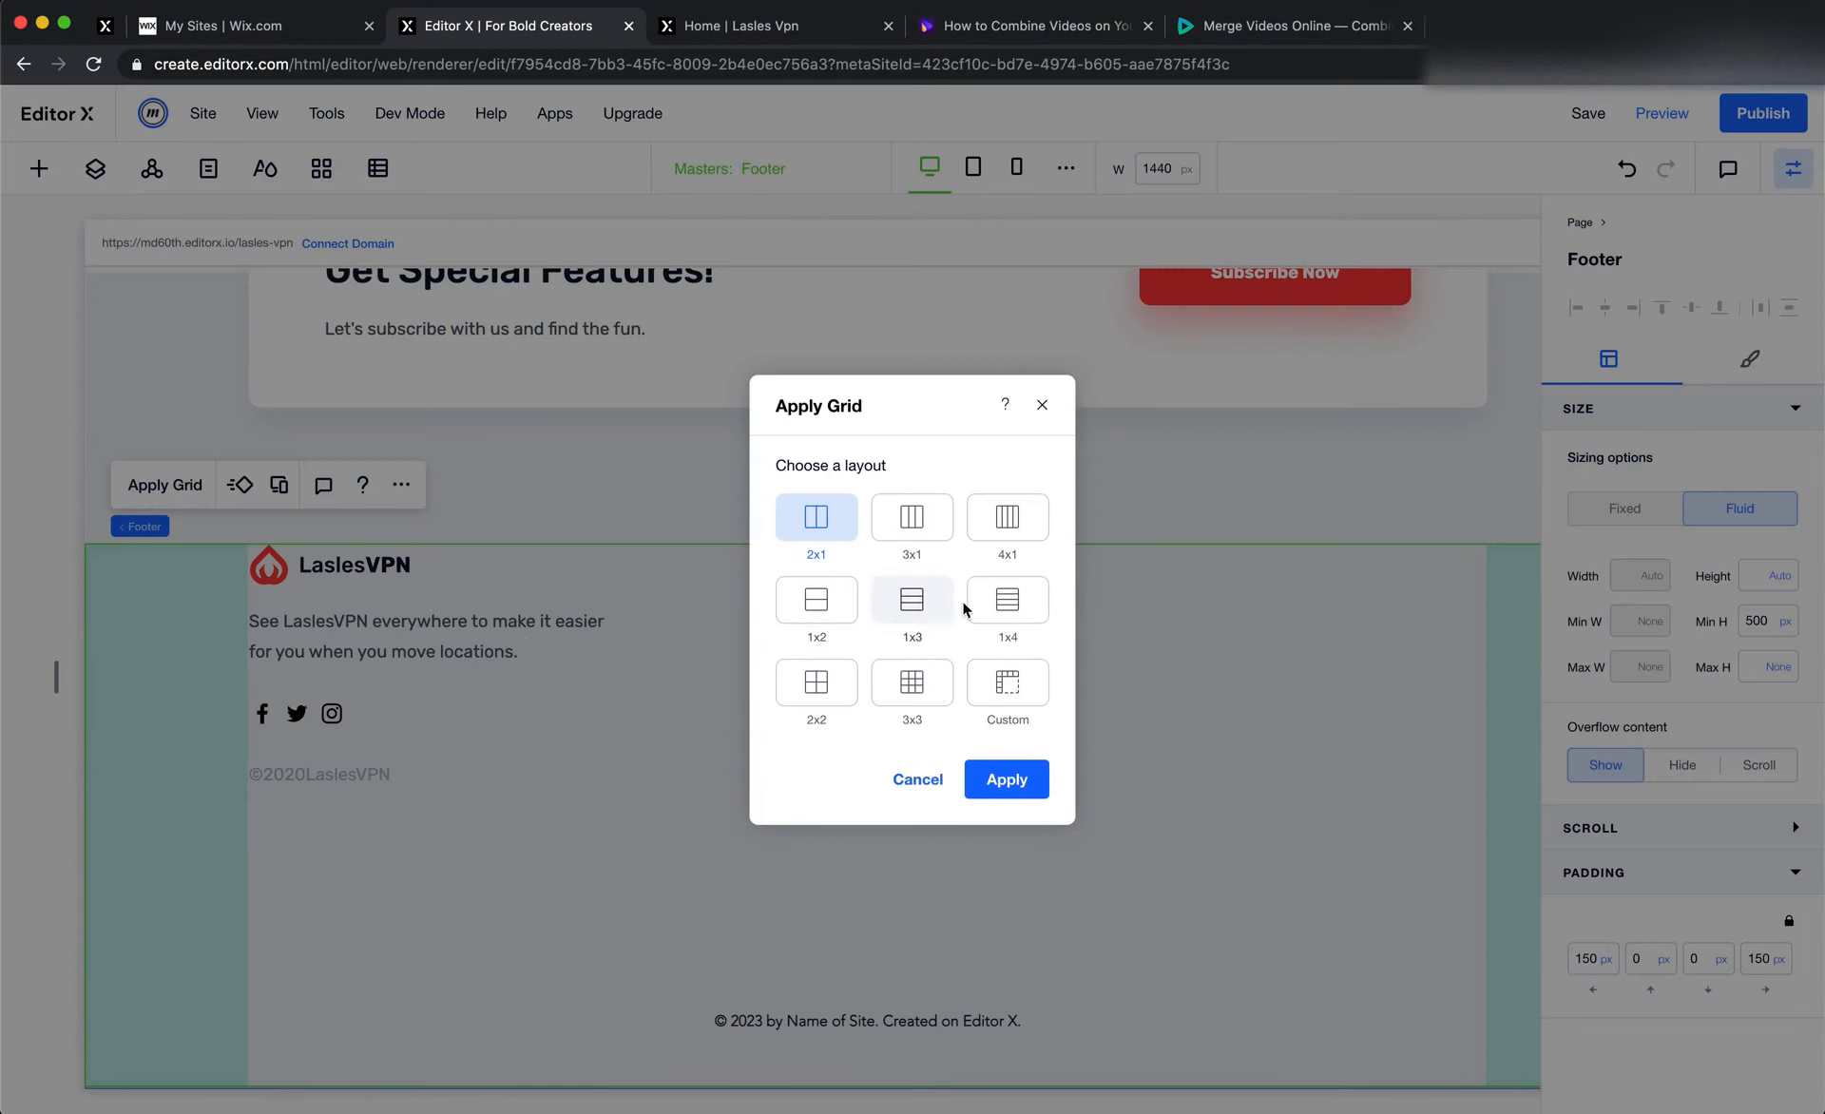
click(1006, 516)
click(1006, 779)
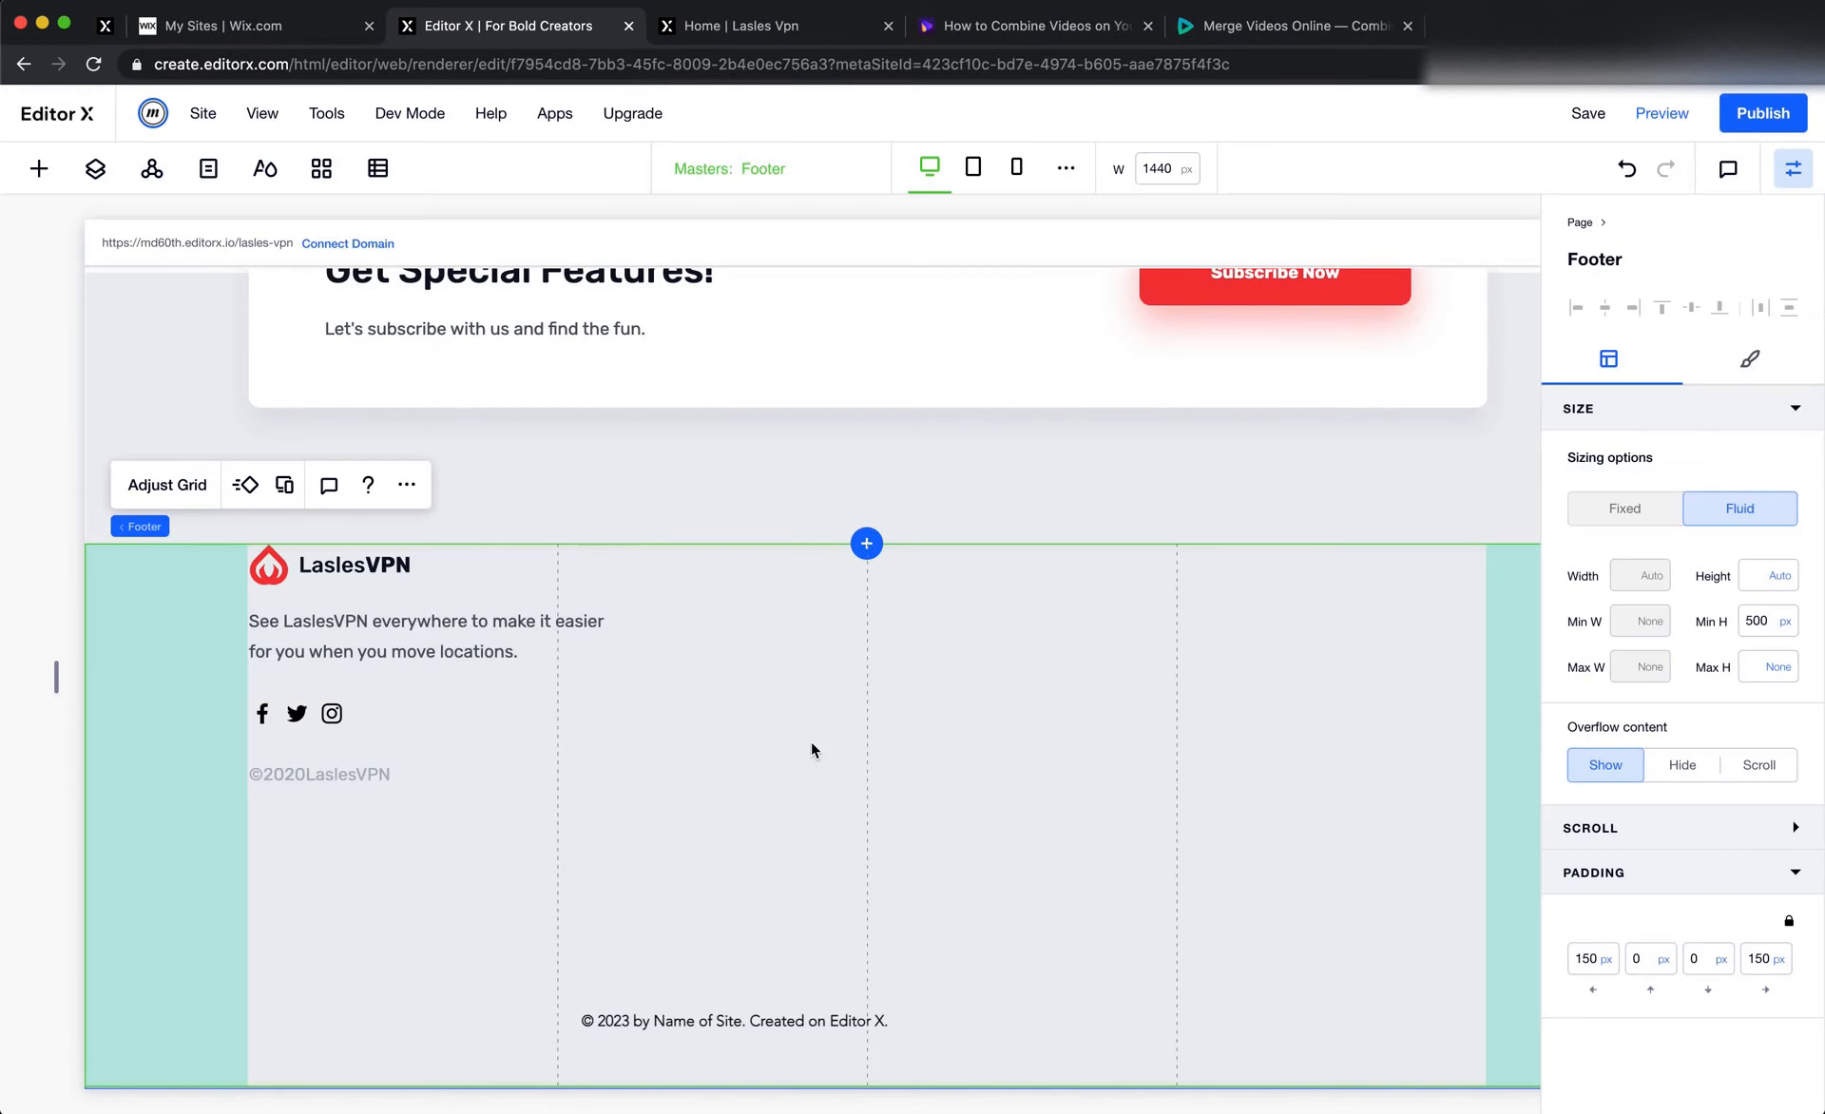
Limit the logo stack to the footer's first grid column by setting its column end to 2
click(513, 691)
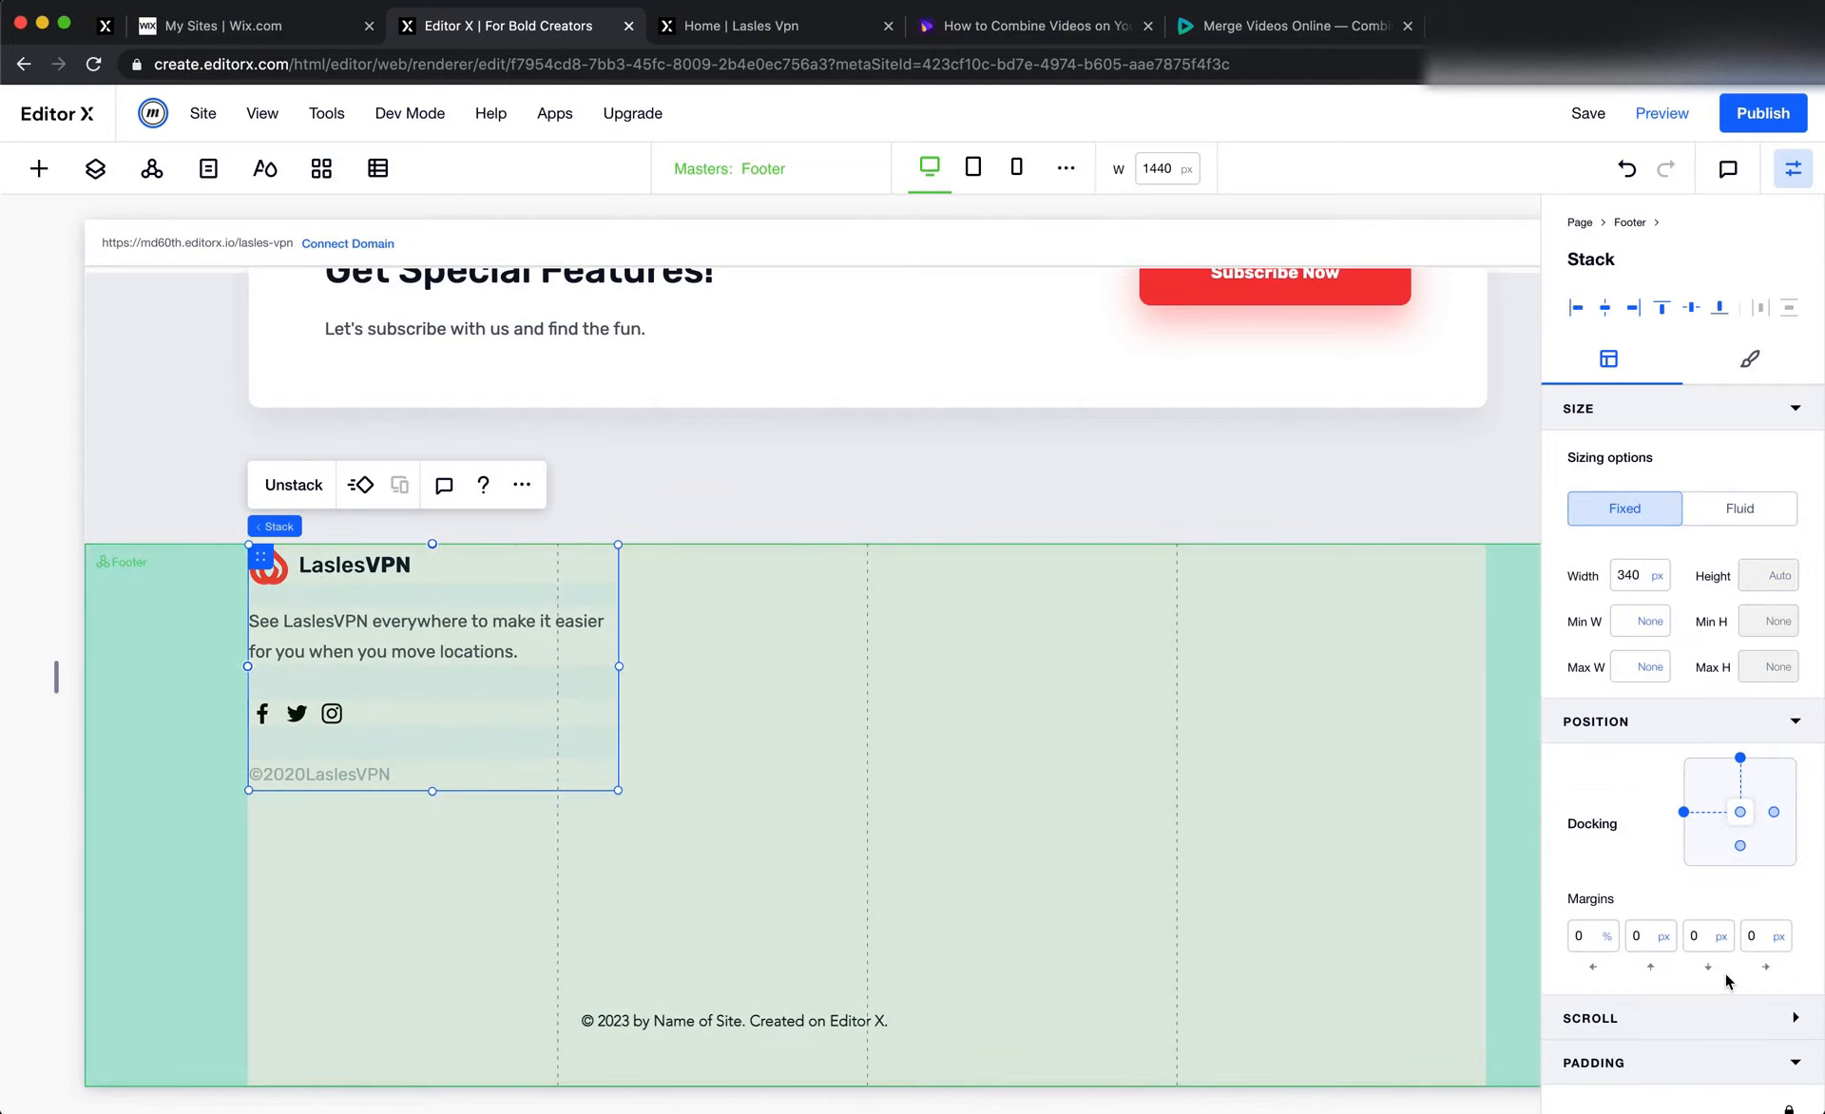
scroll(1727, 979, down, 3)
click(1653, 1059)
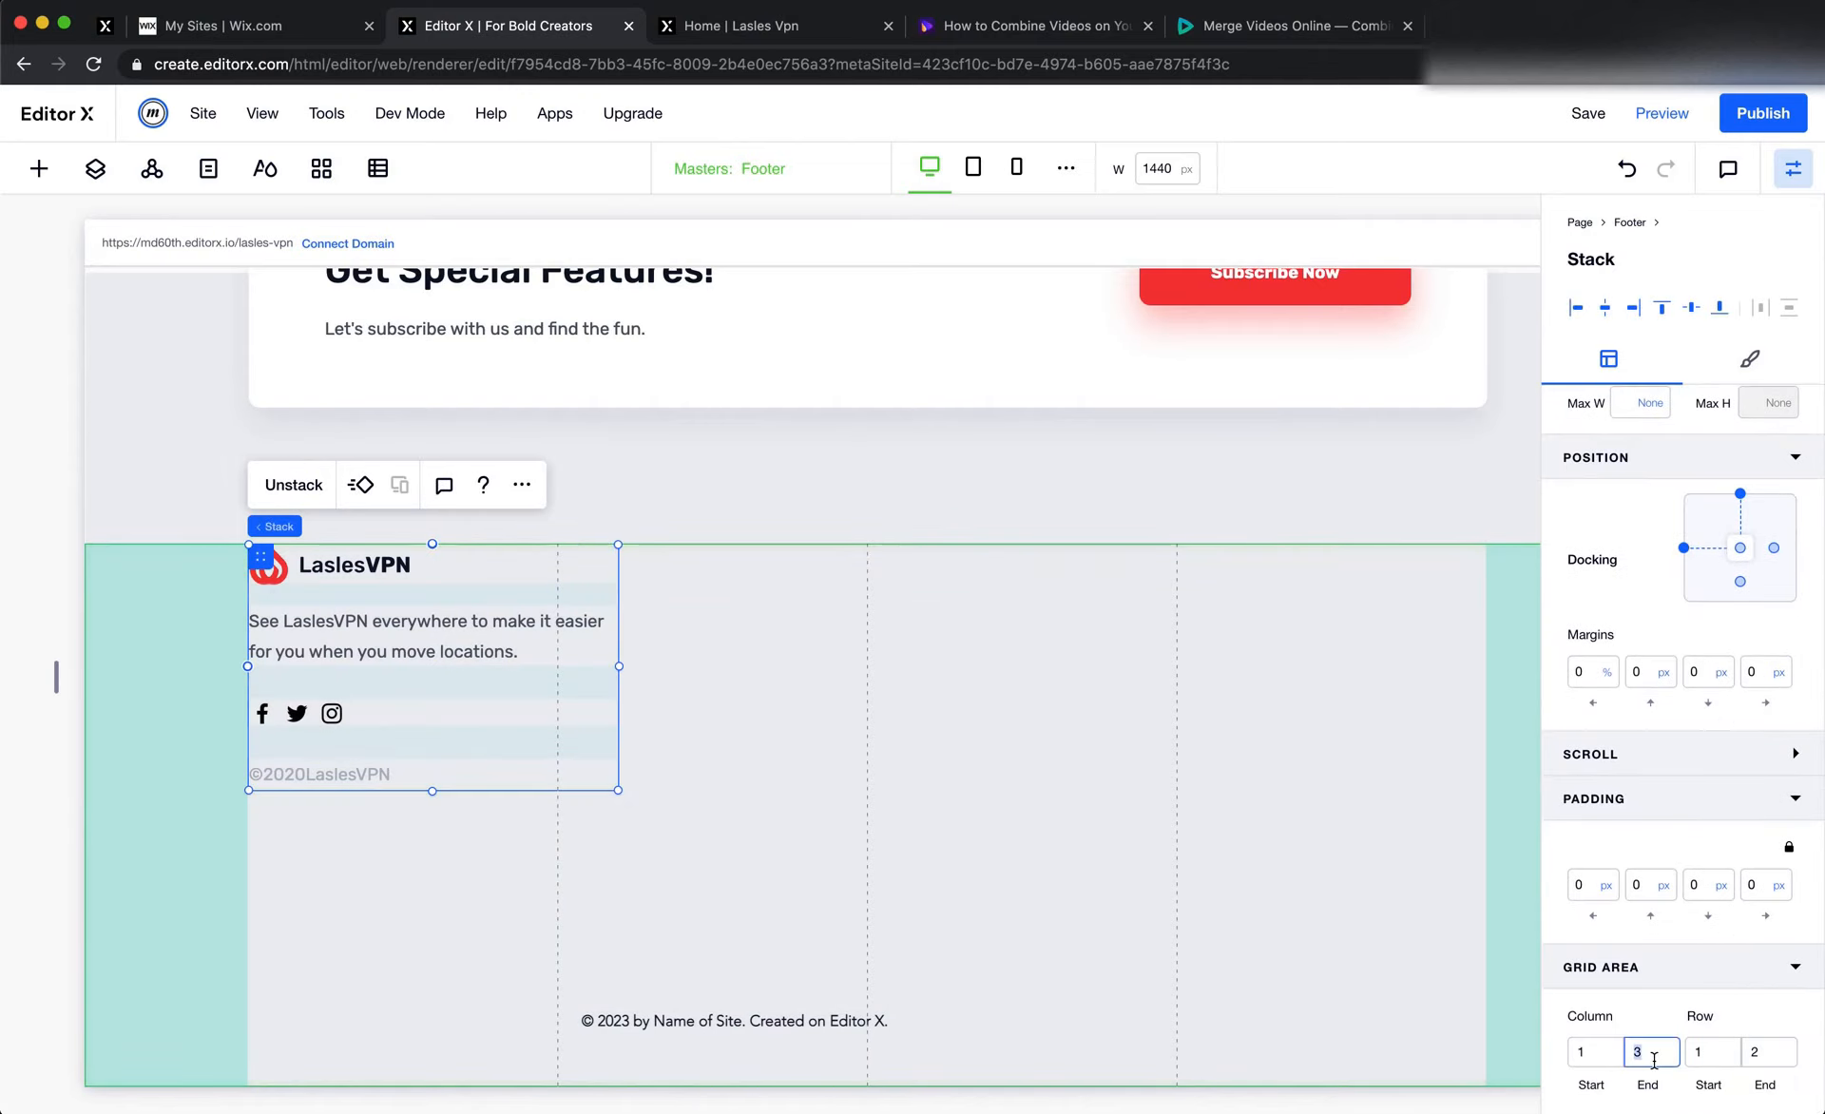
text(2)
scroll(1668, 954, up, 3)
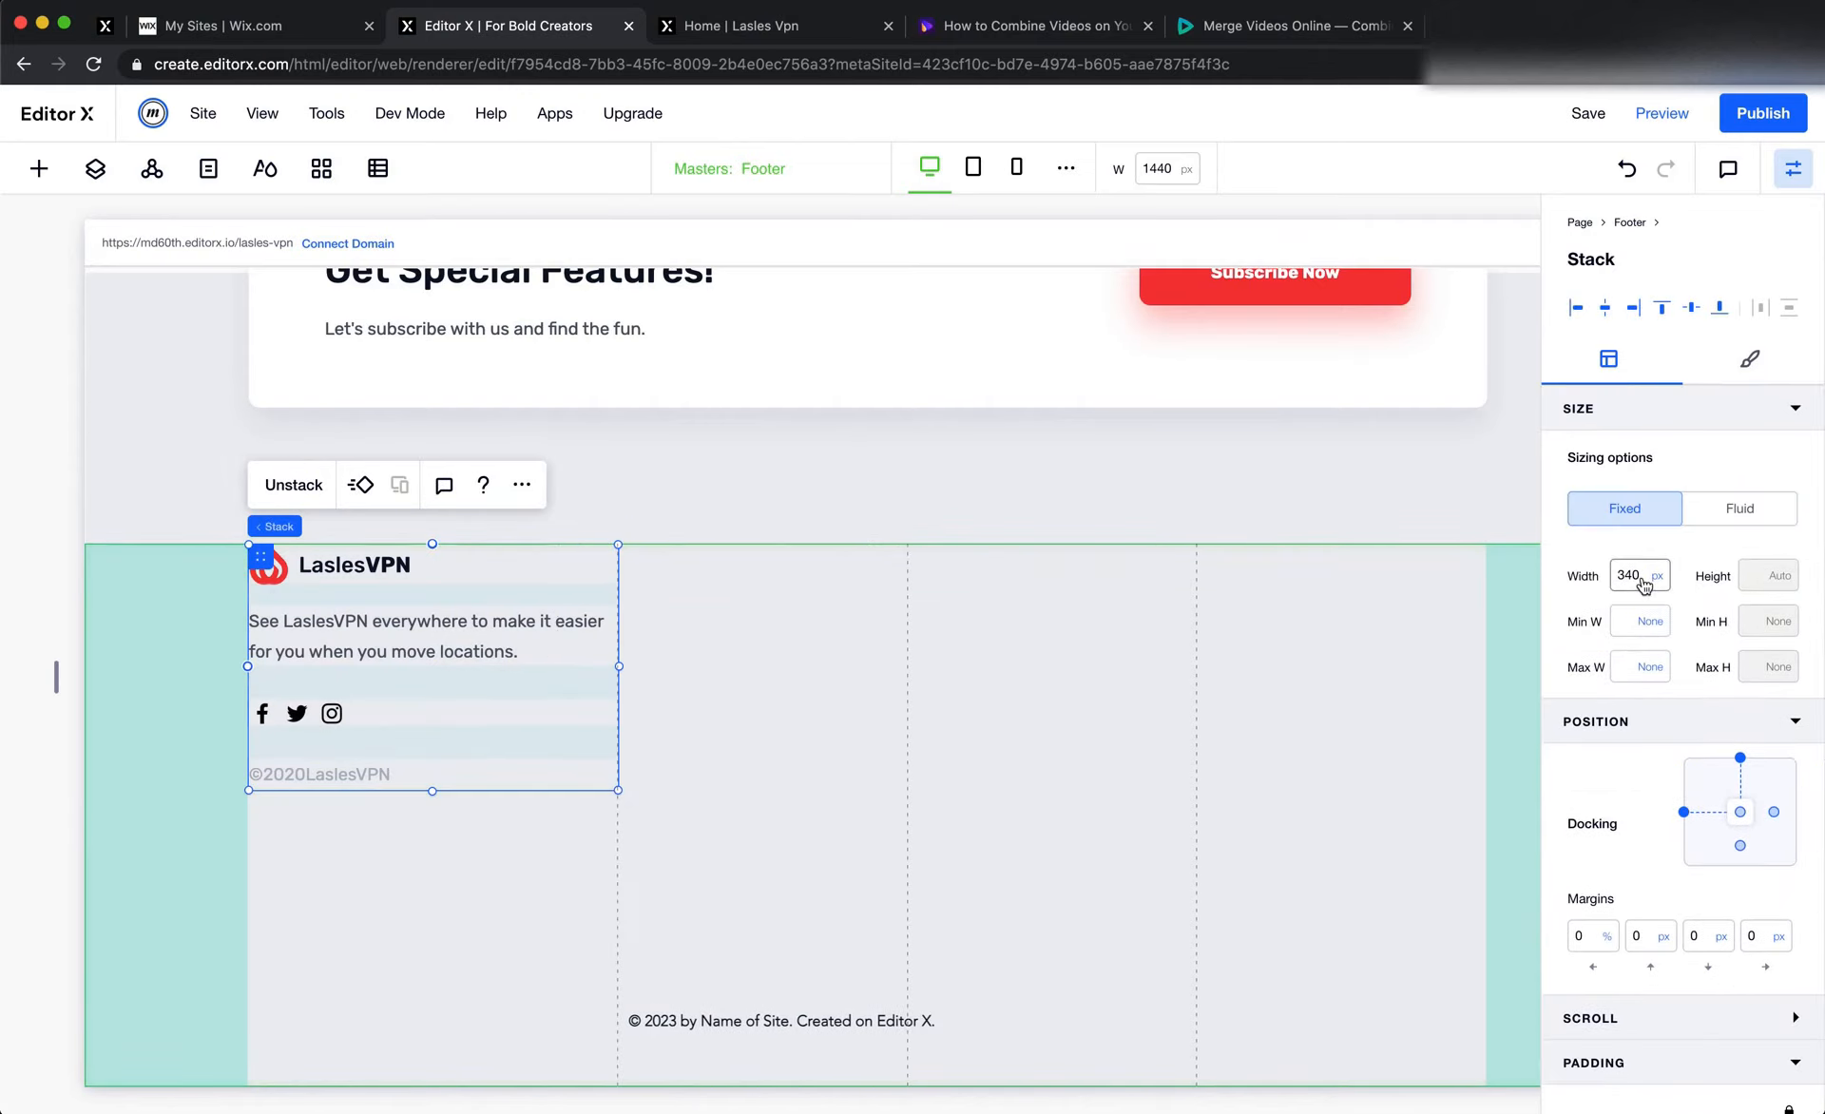
click(1114, 761)
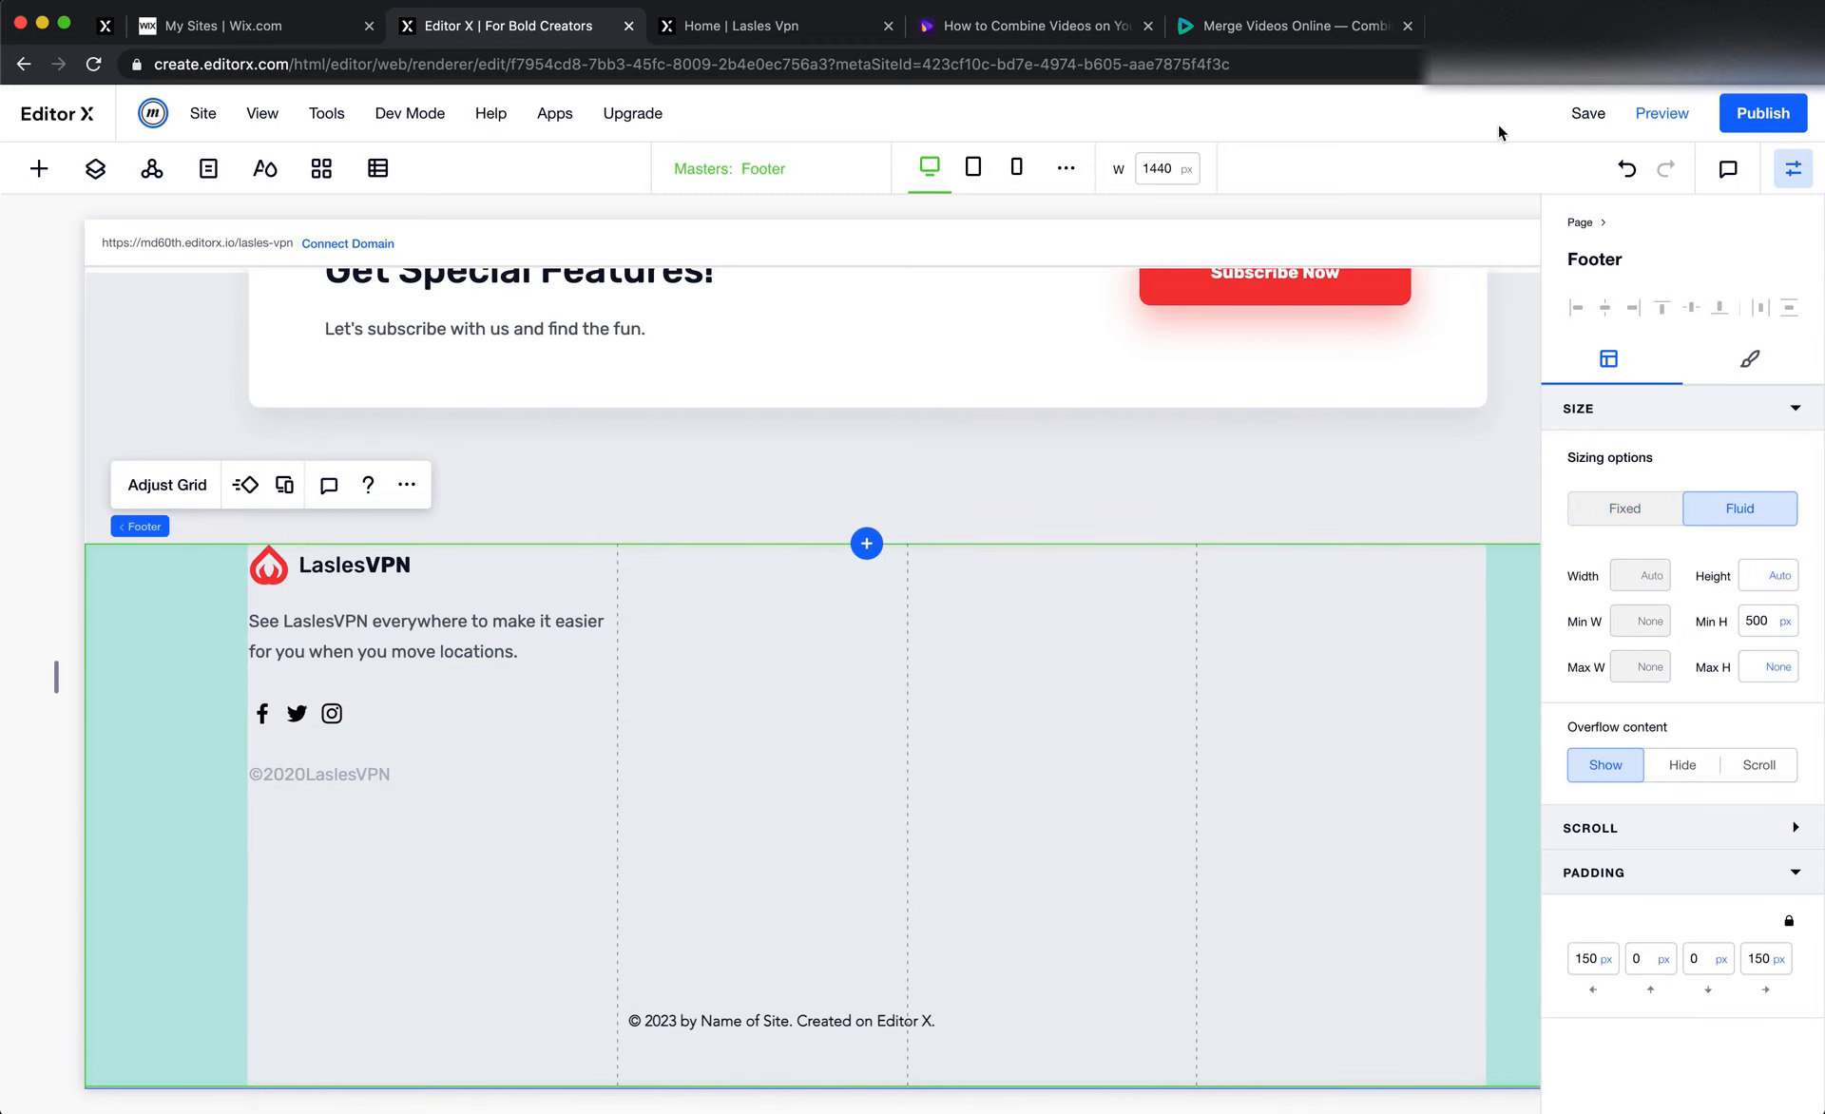
Check the Product link group in the Figma footer, and dismiss the saved-changes dialog in Editor X
key(super+Tab)
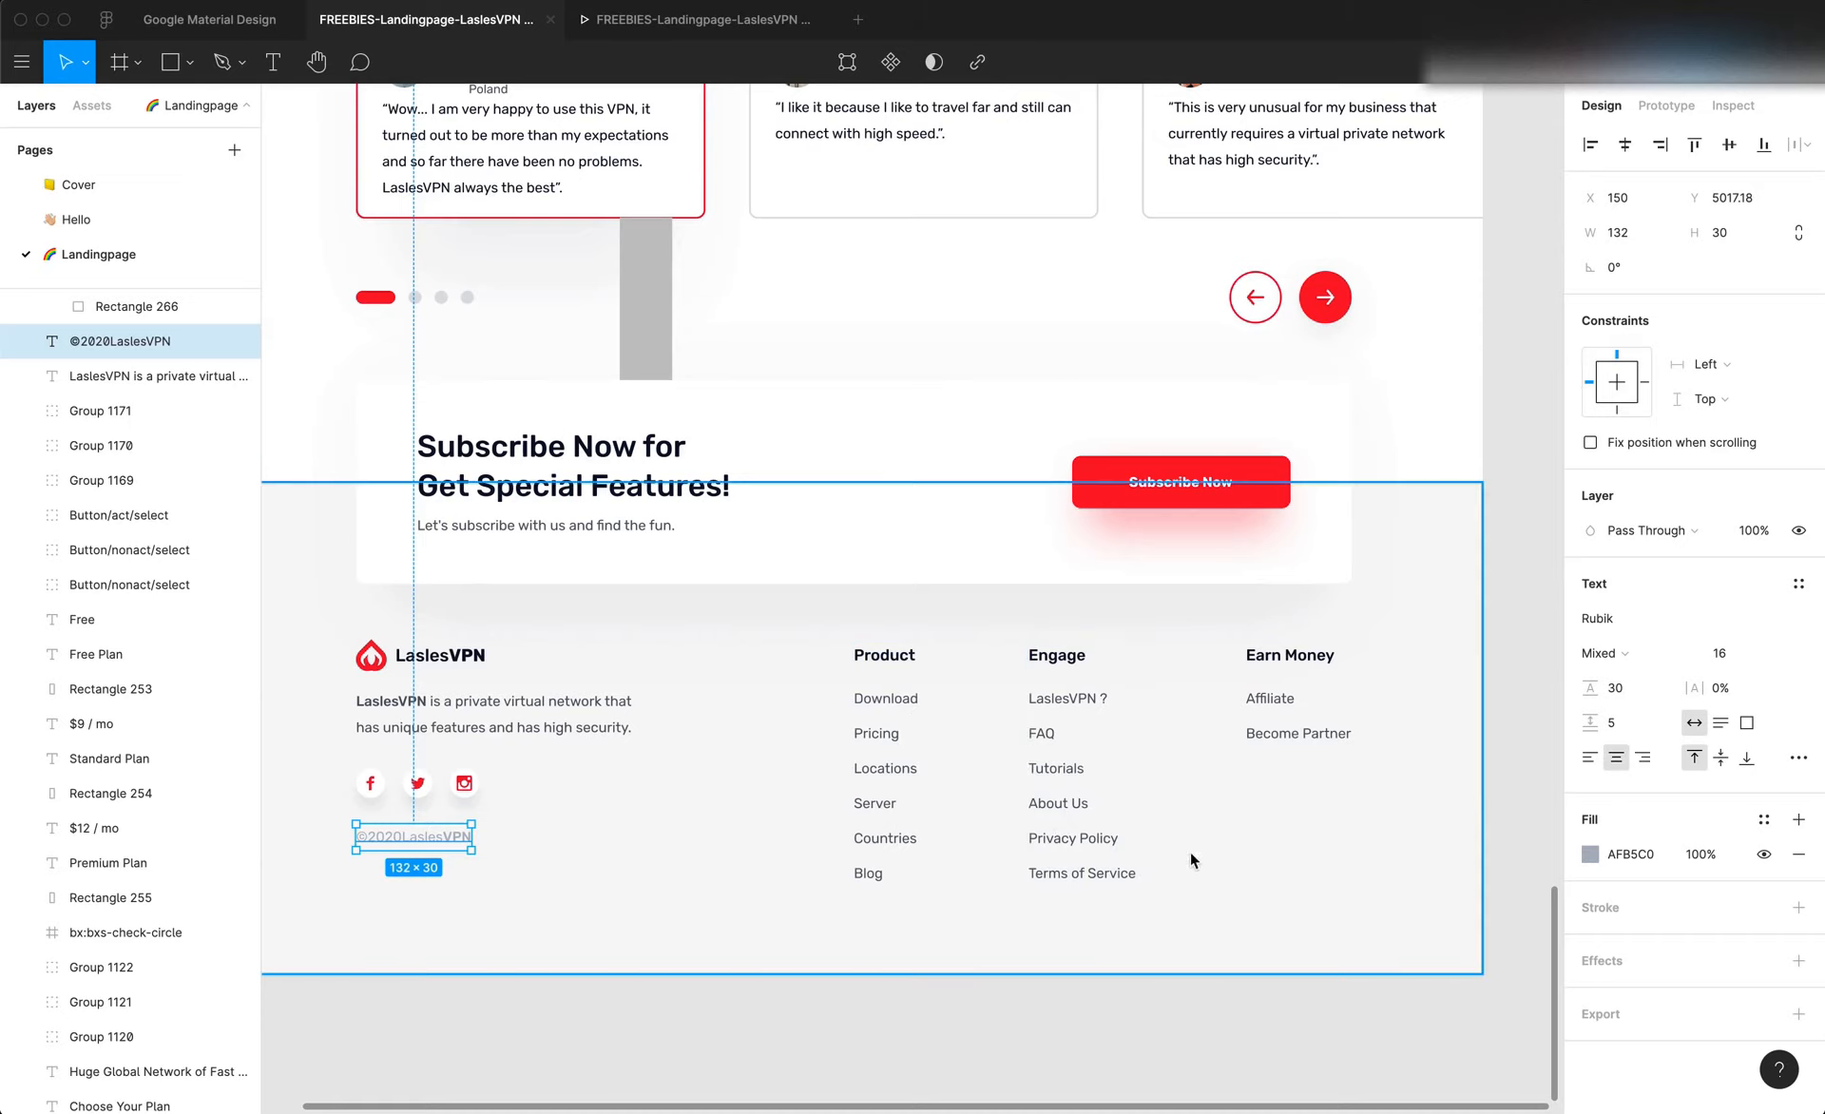
click(905, 766)
key(super+Tab)
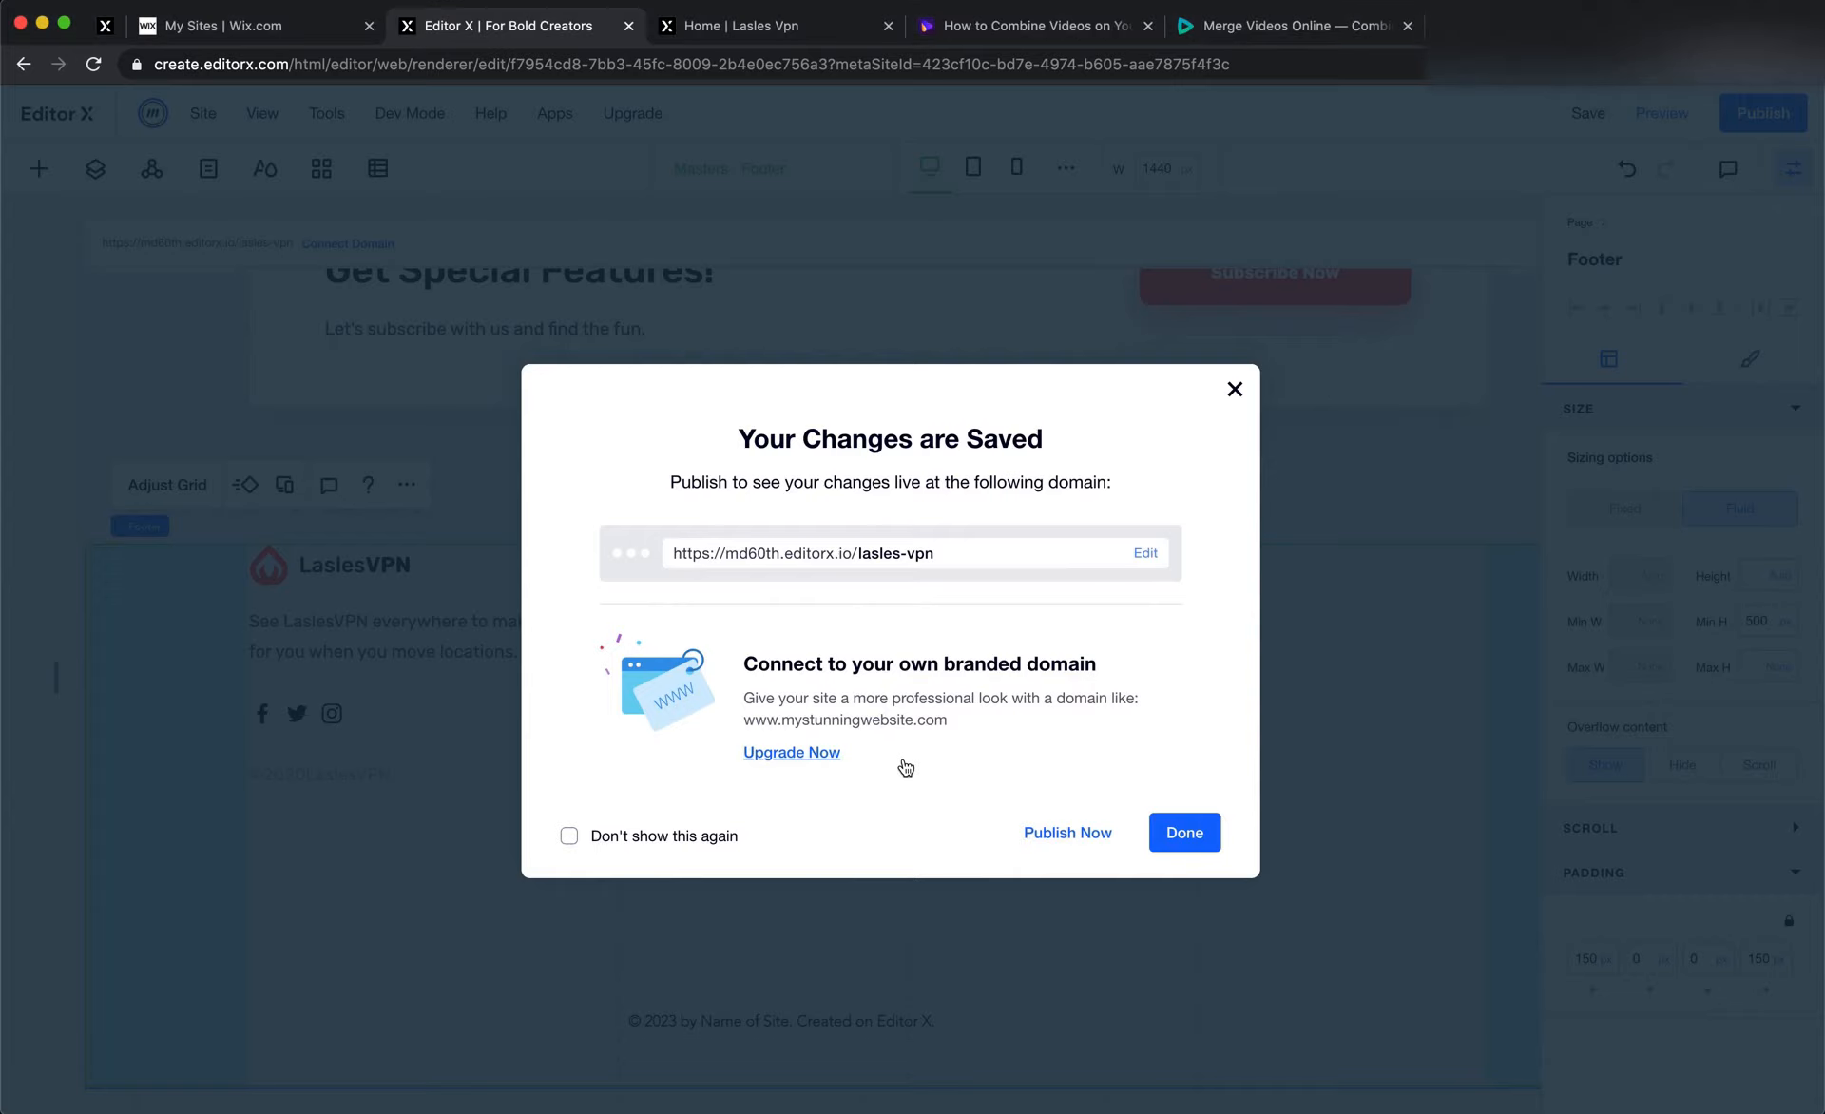
click(1185, 833)
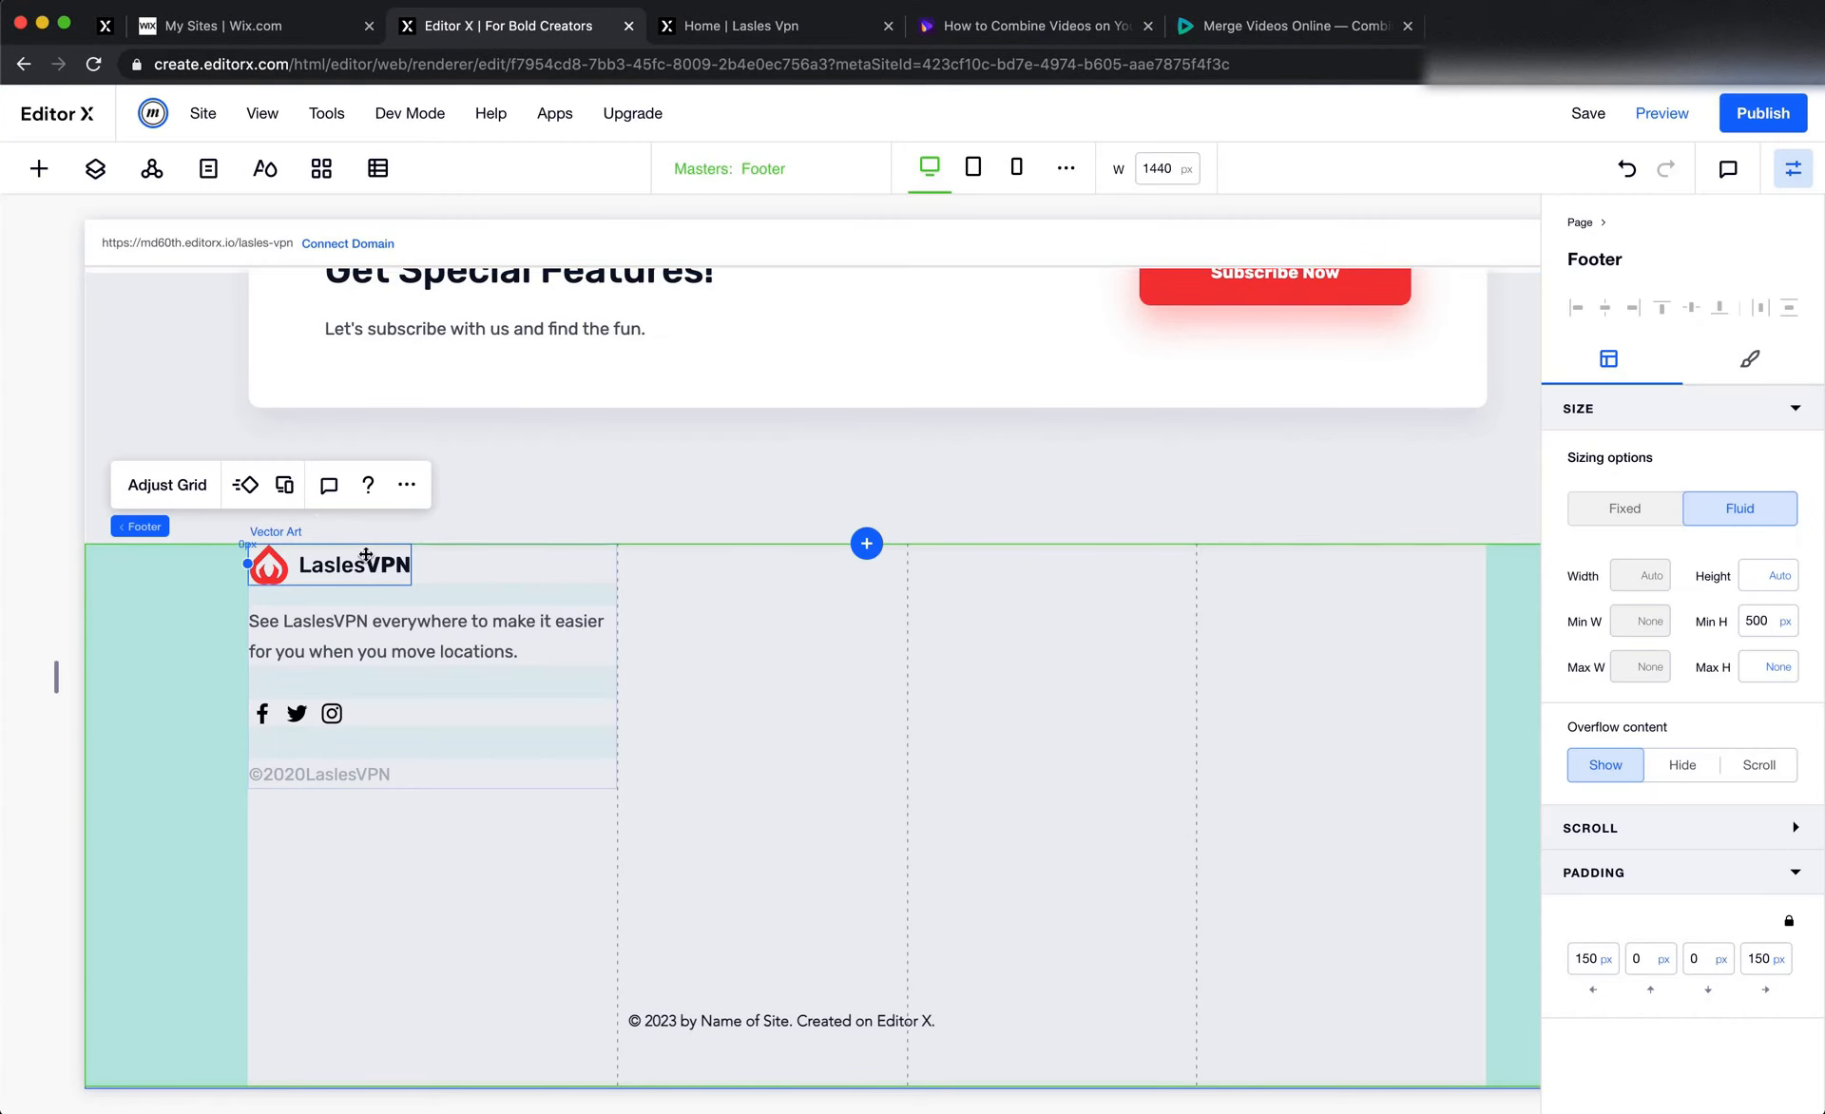
Add the plain left-aligned vertical menu with a shaded Home item to the footer's third grid column
click(40, 171)
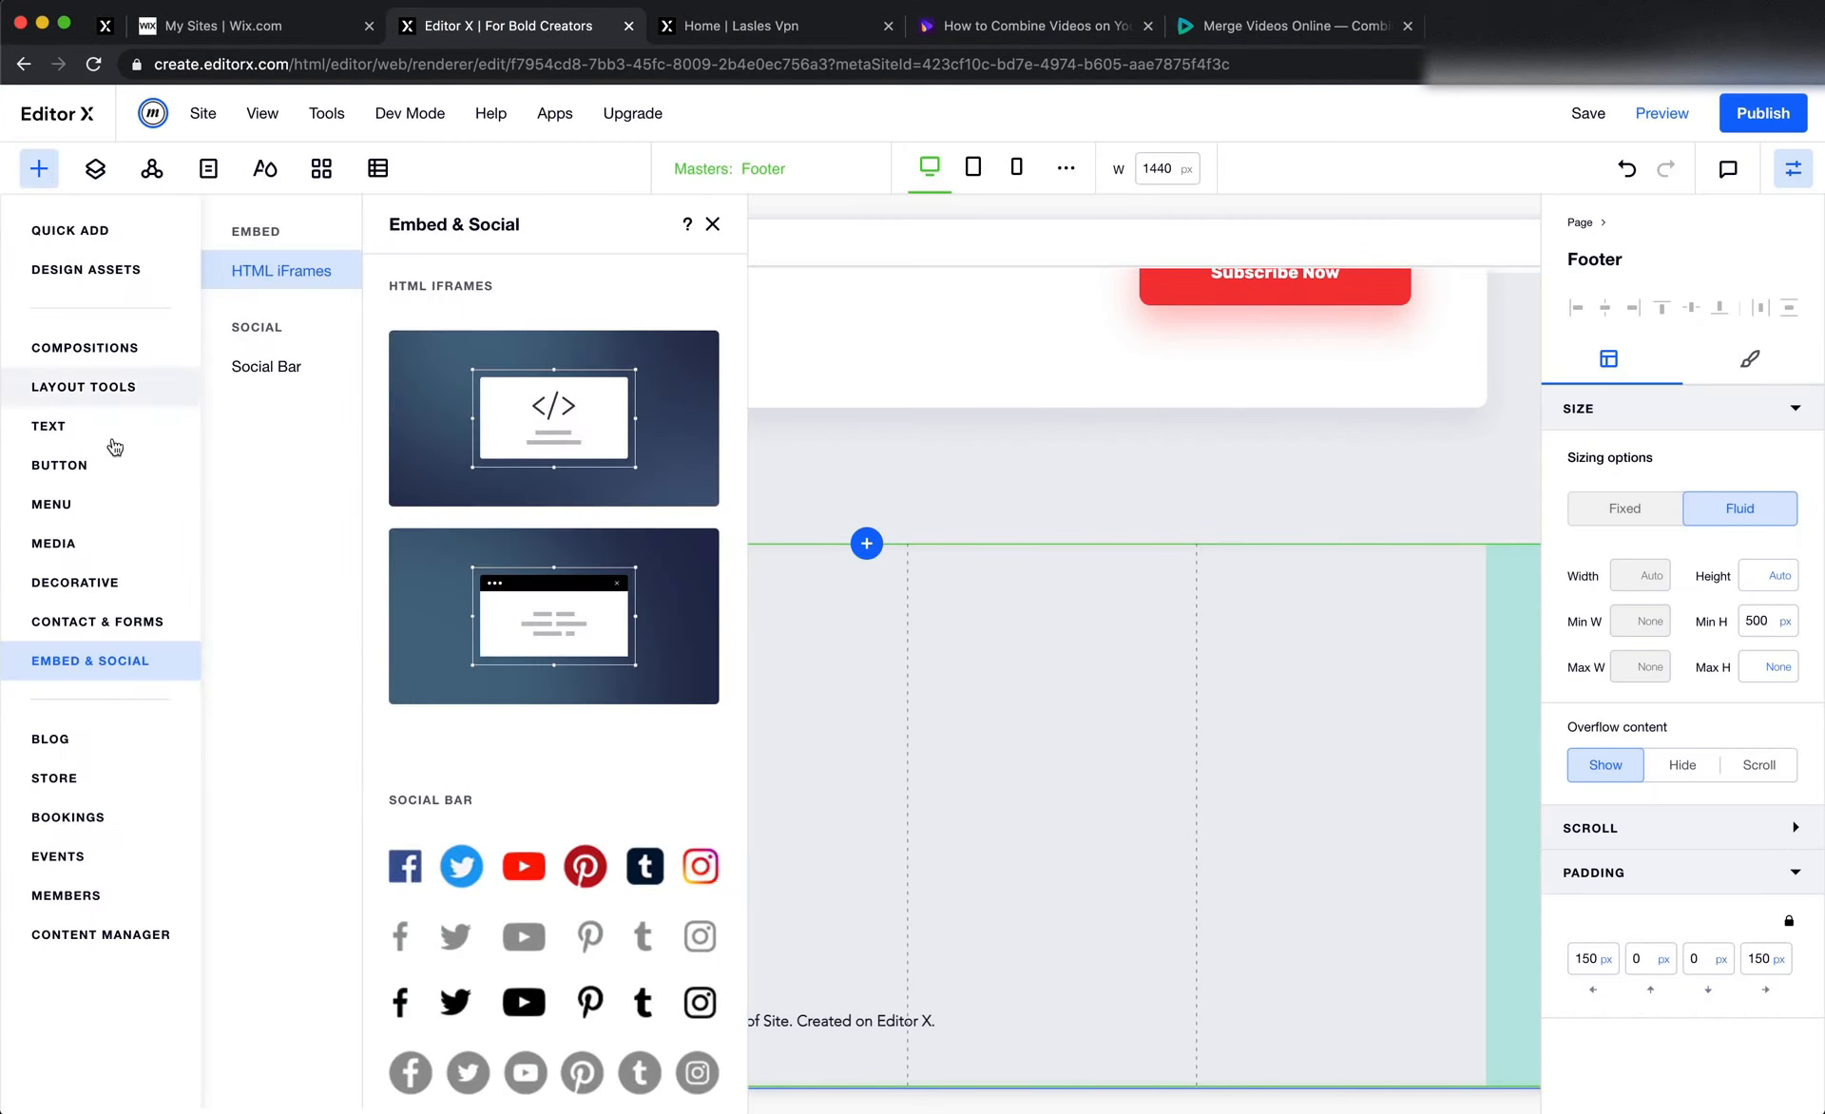
click(70, 504)
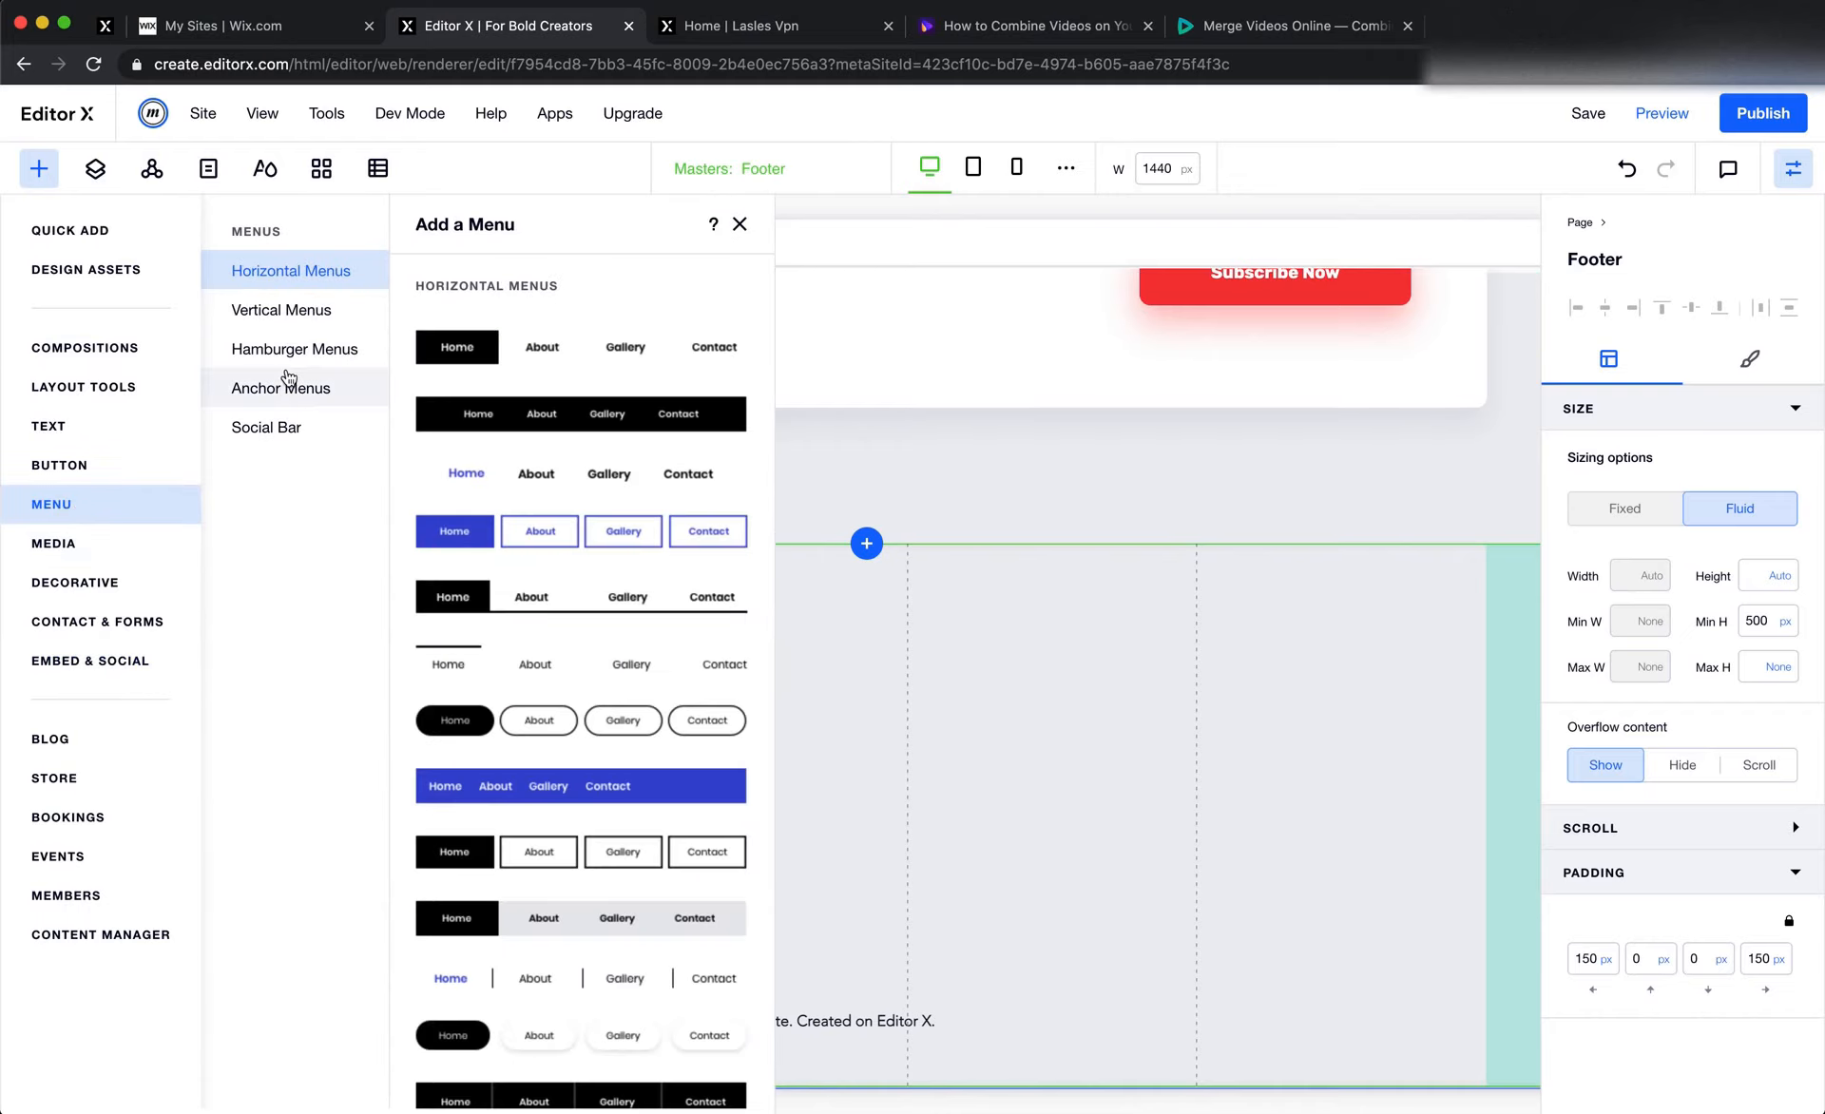
click(295, 325)
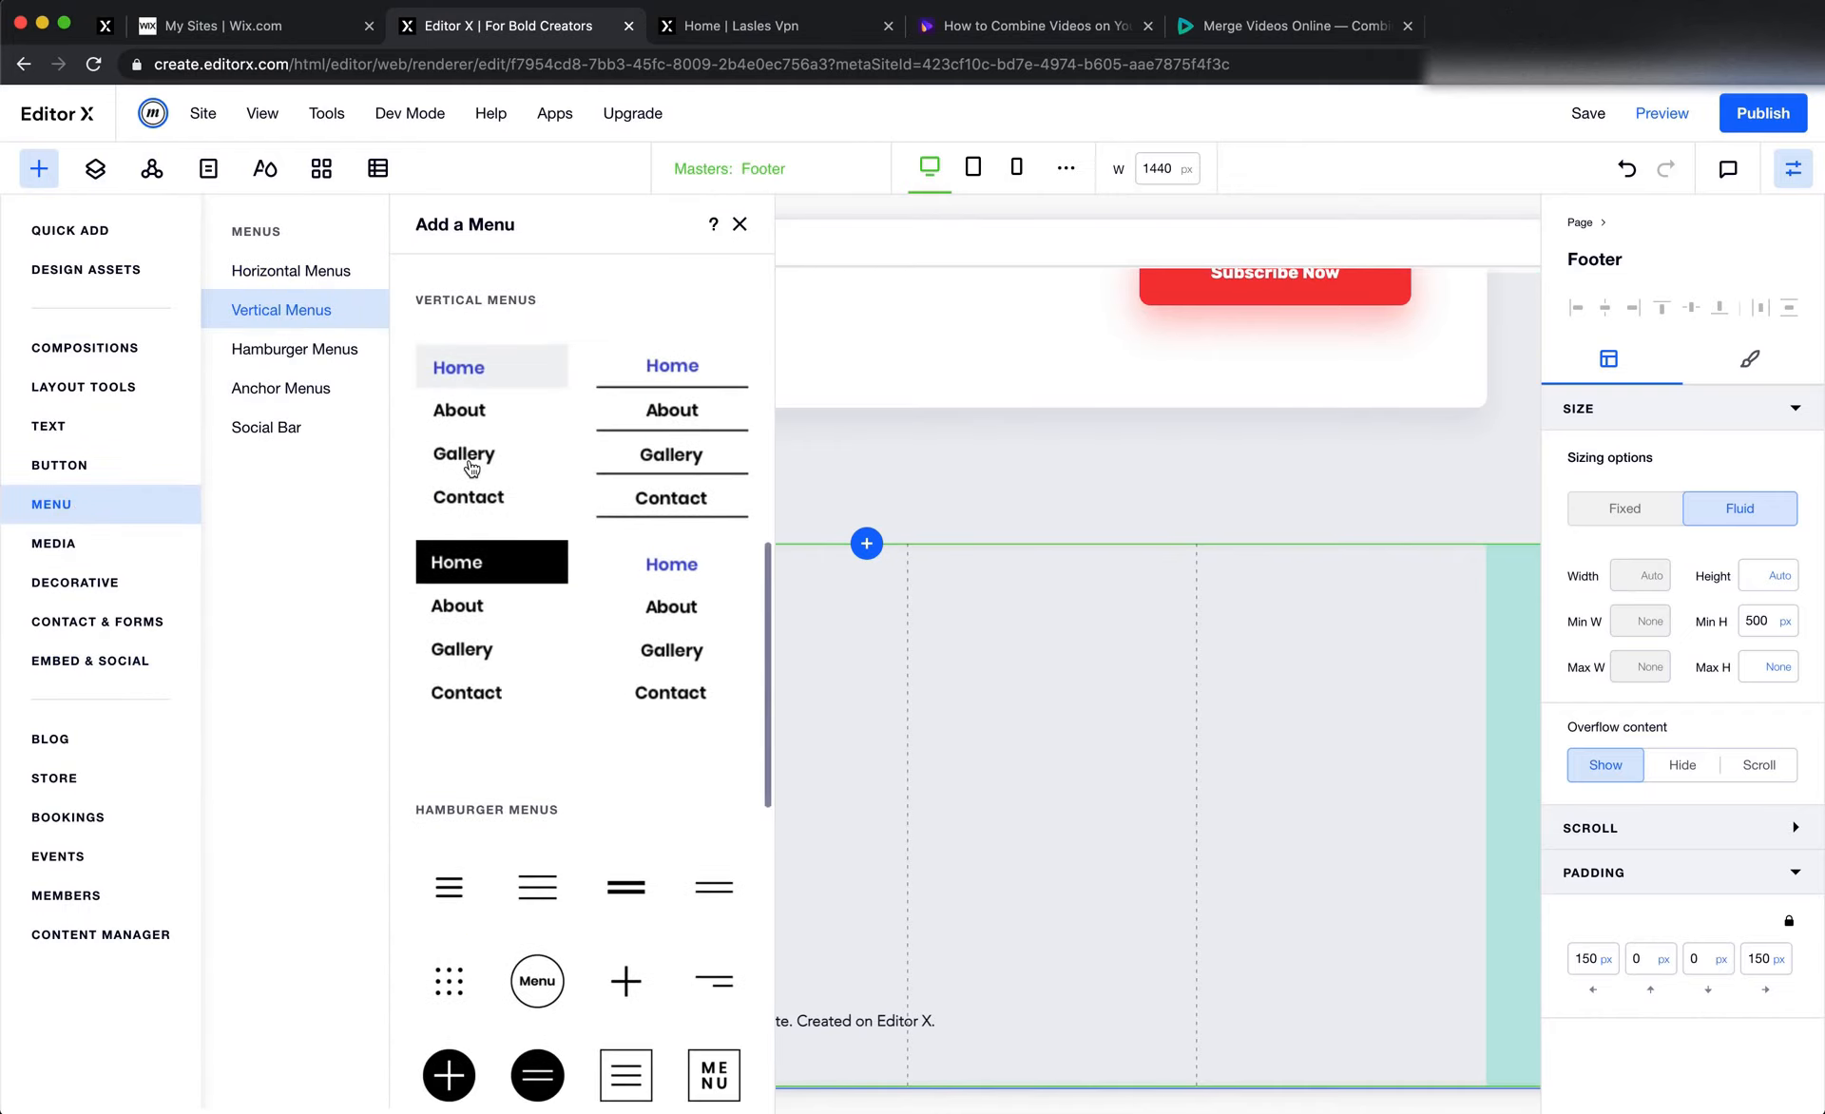
drag(471, 466, 978, 807)
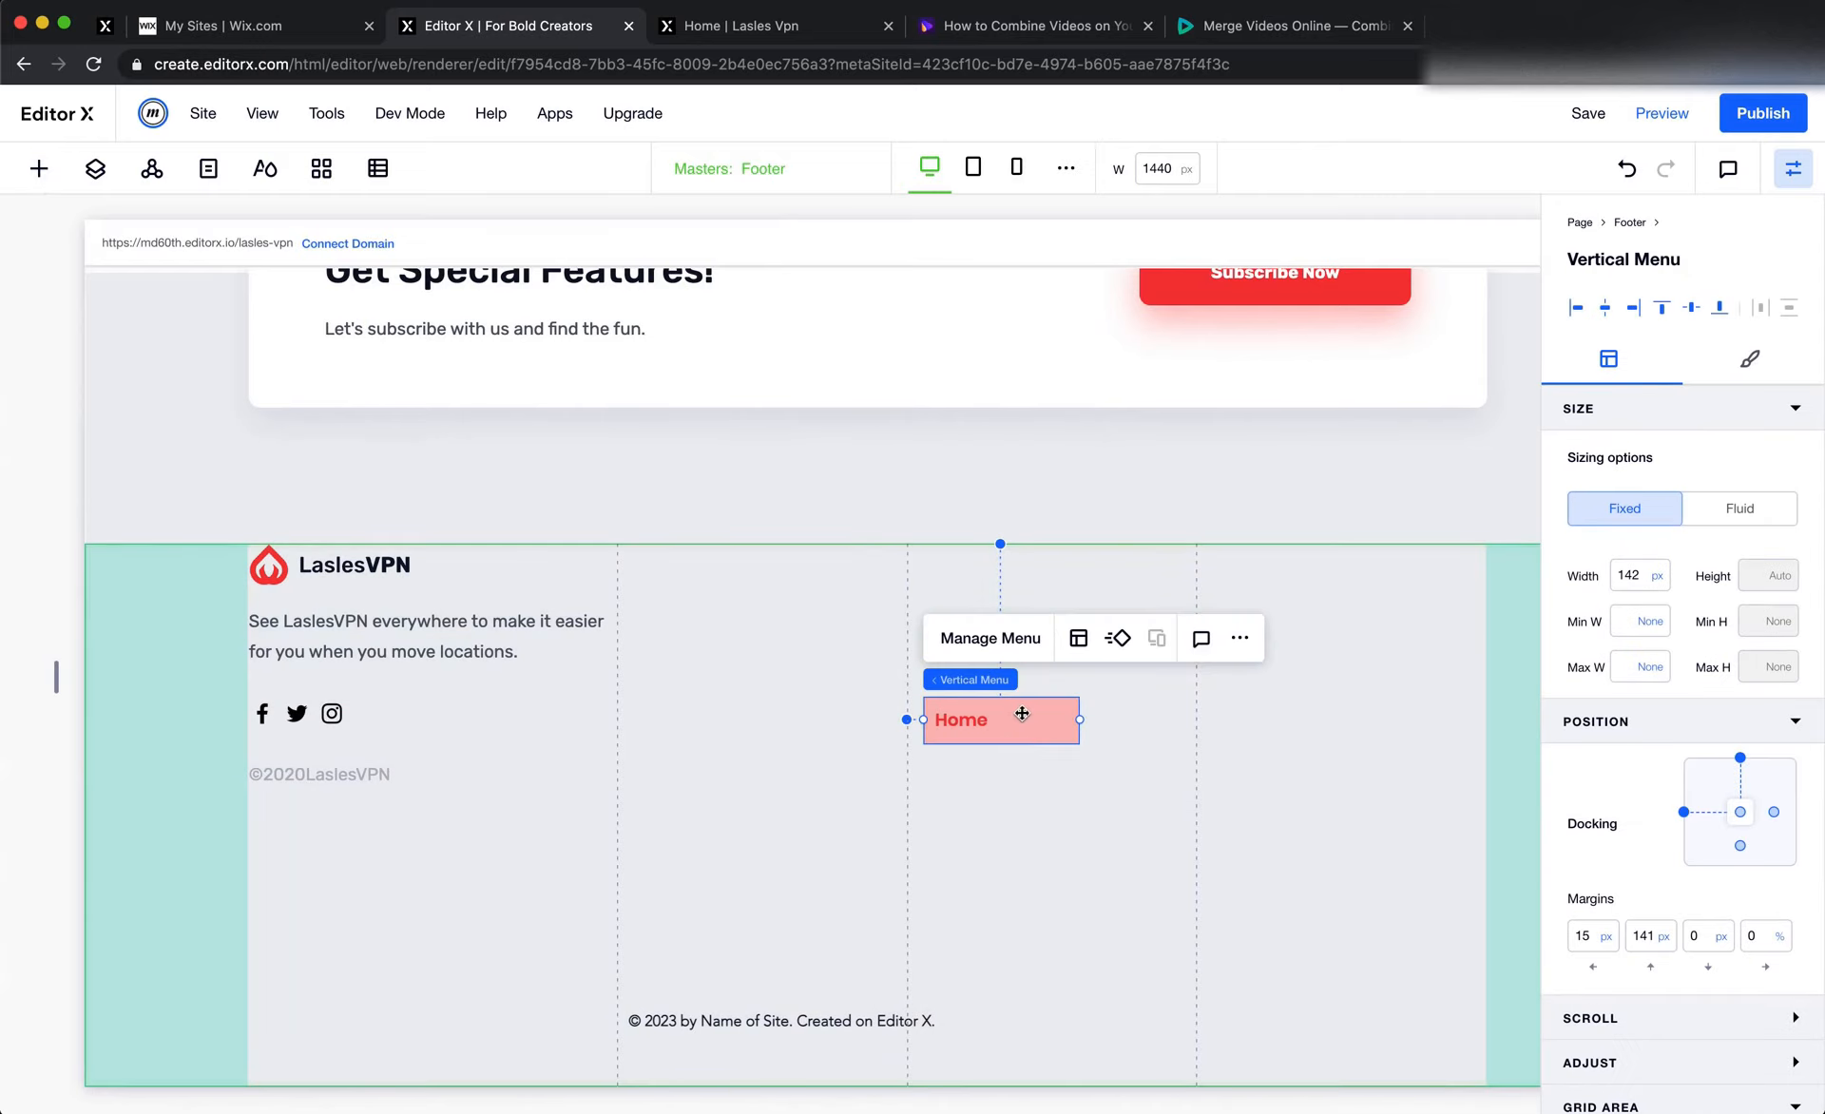
Set the footer's vertical menu to display Copy of New Menu
click(1019, 644)
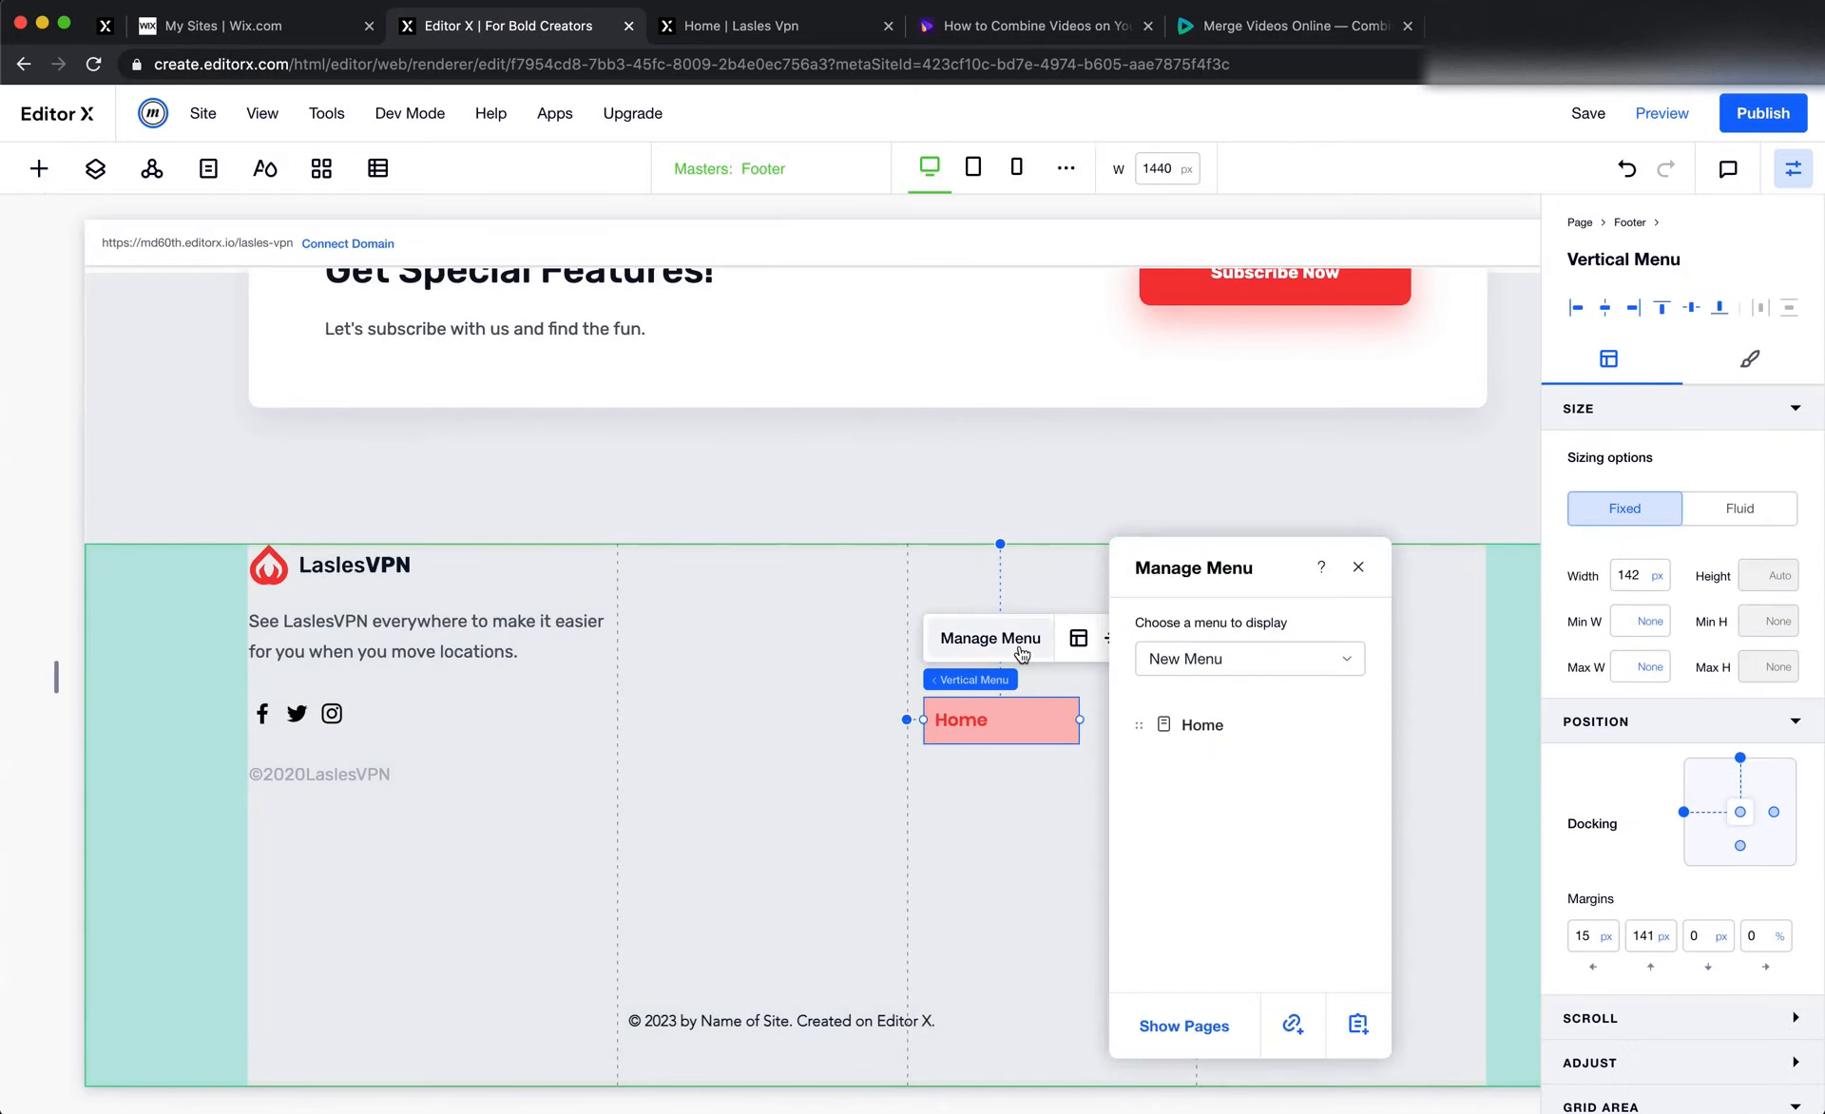
click(1259, 658)
click(1264, 696)
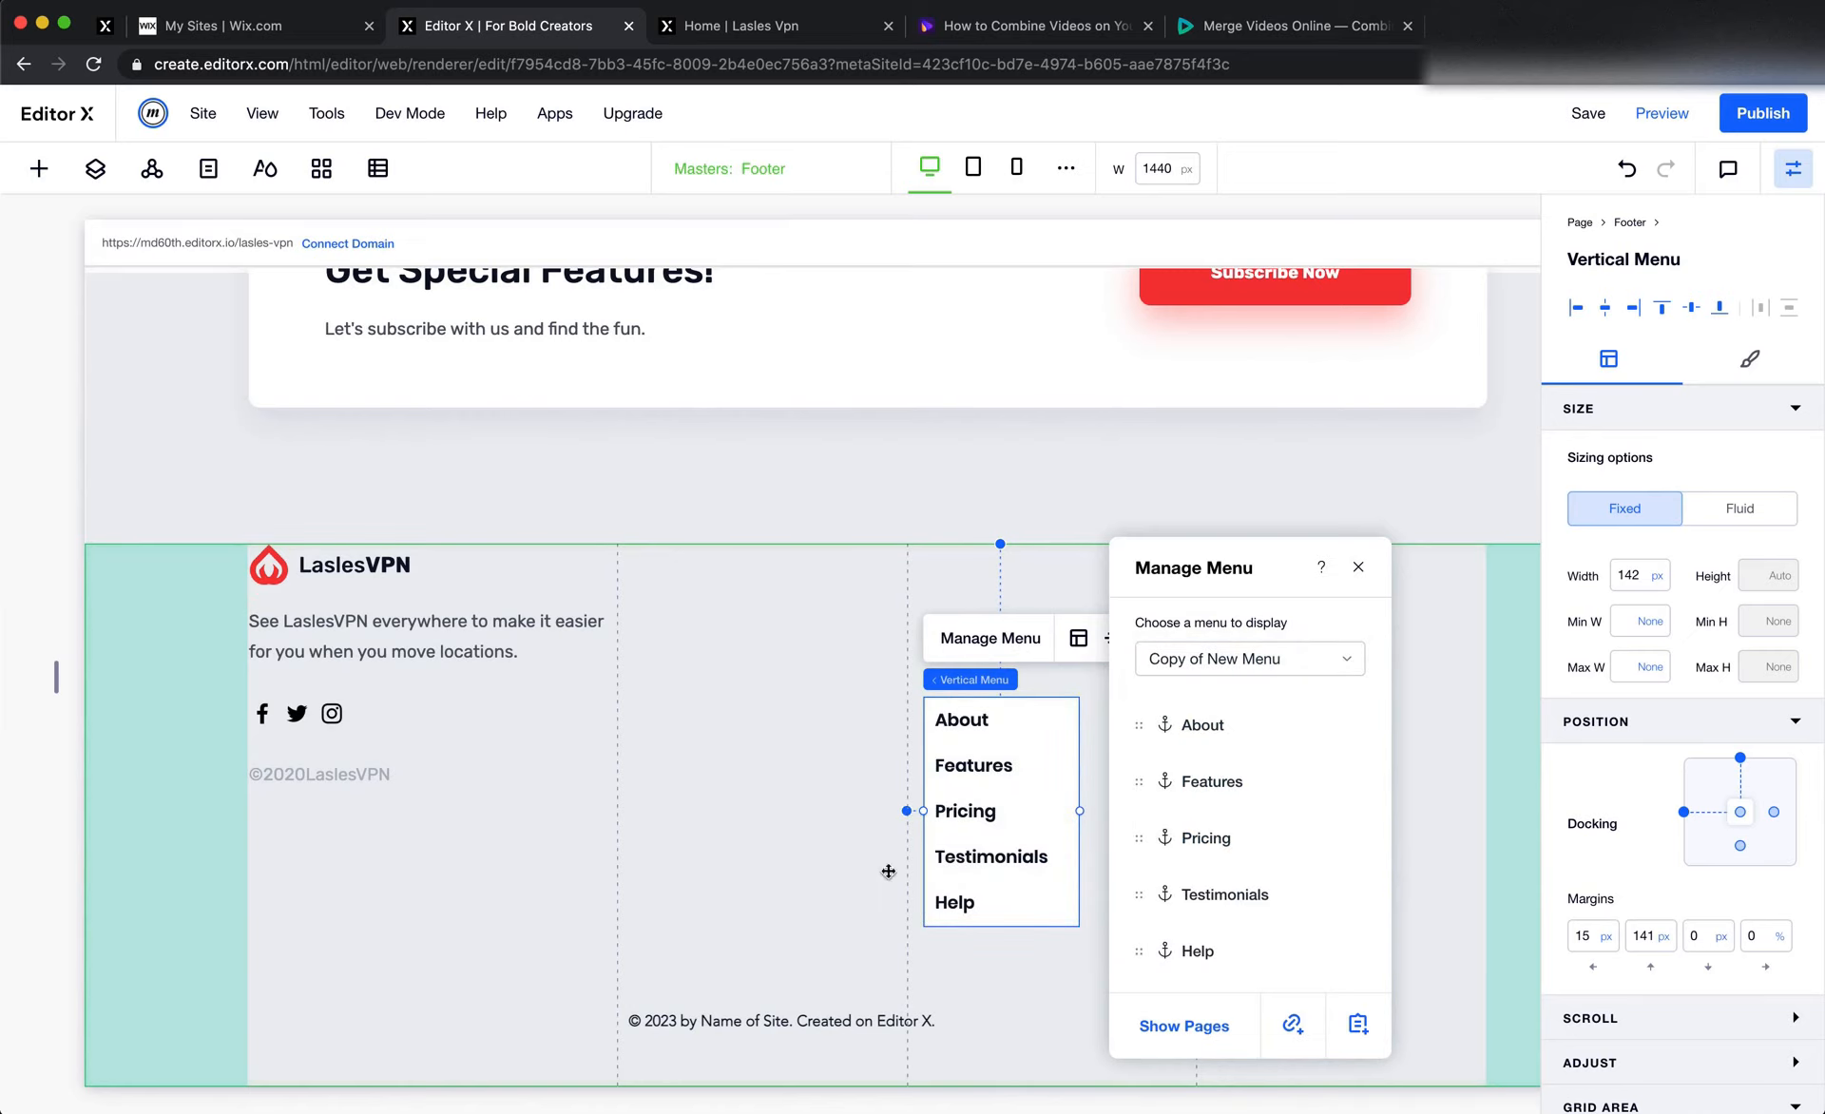
Close the menu management dialog and check the Product link group in the Figma footer
click(846, 835)
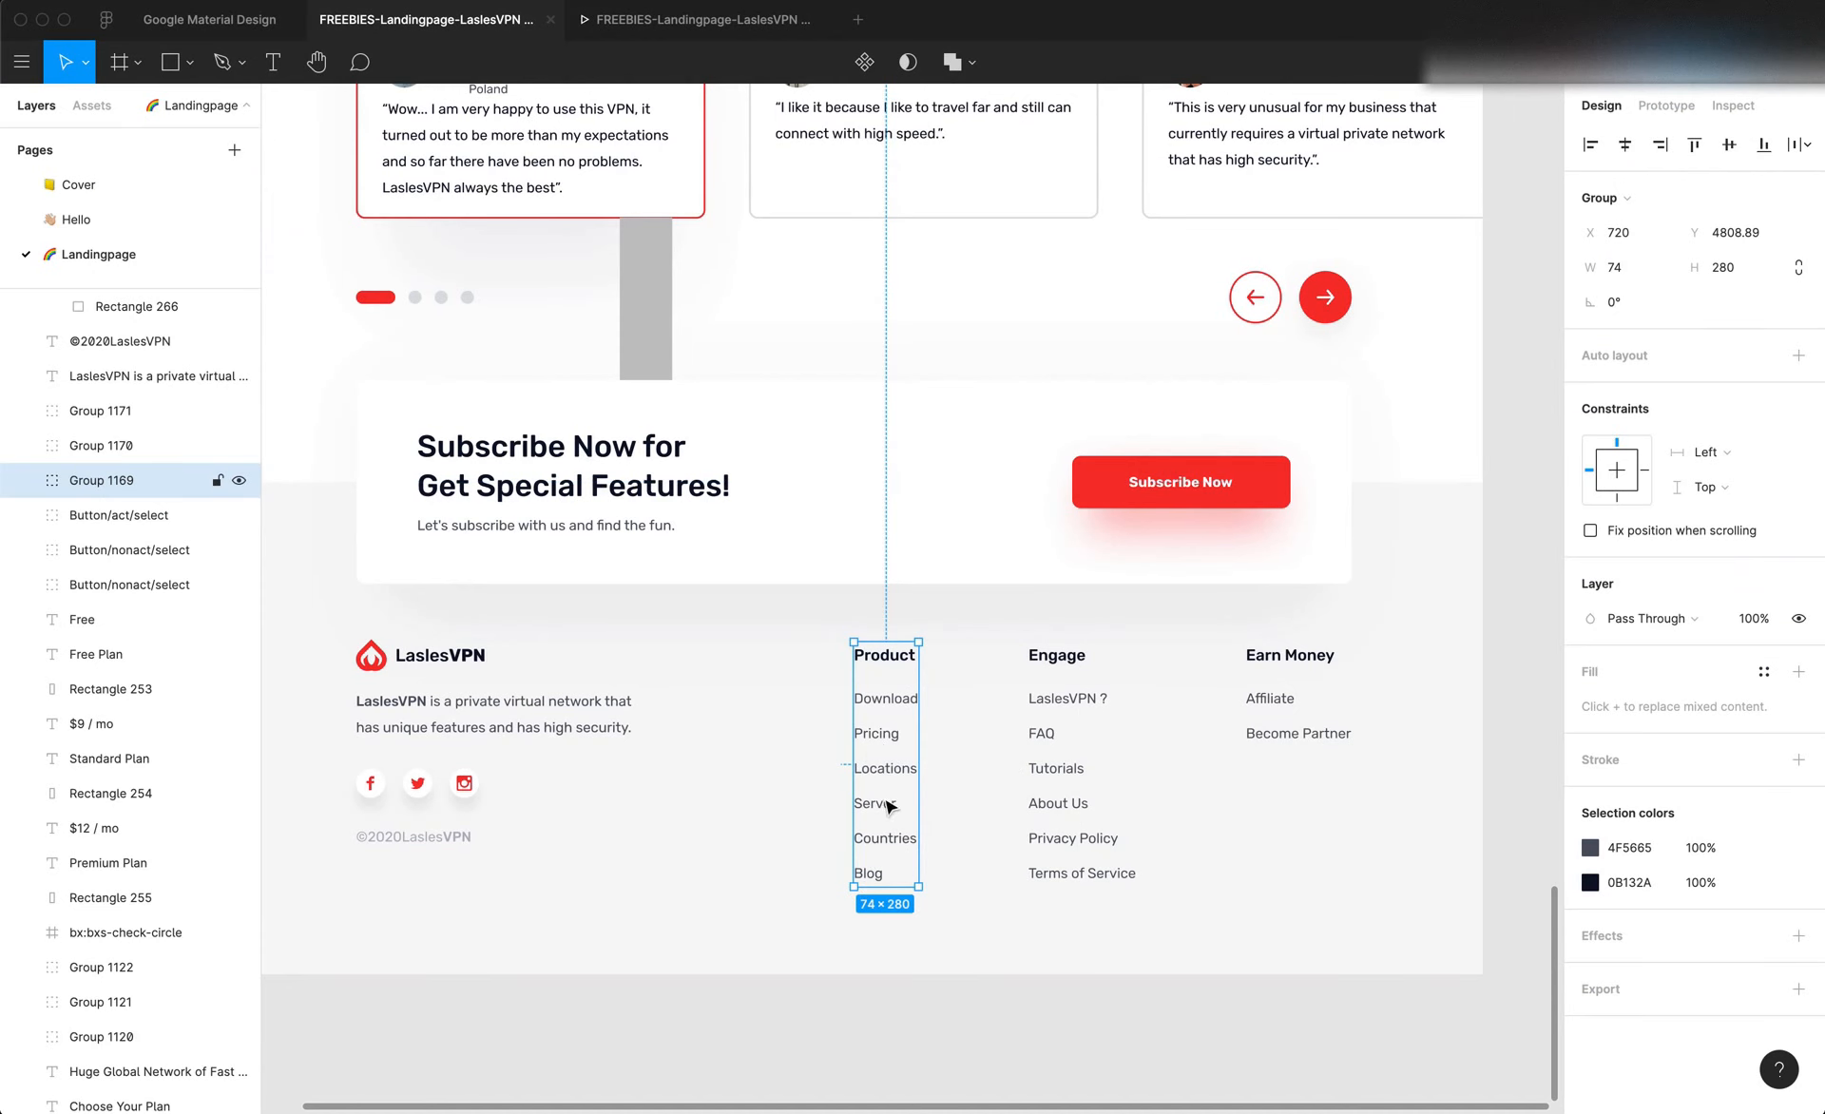
key(super+Tab)
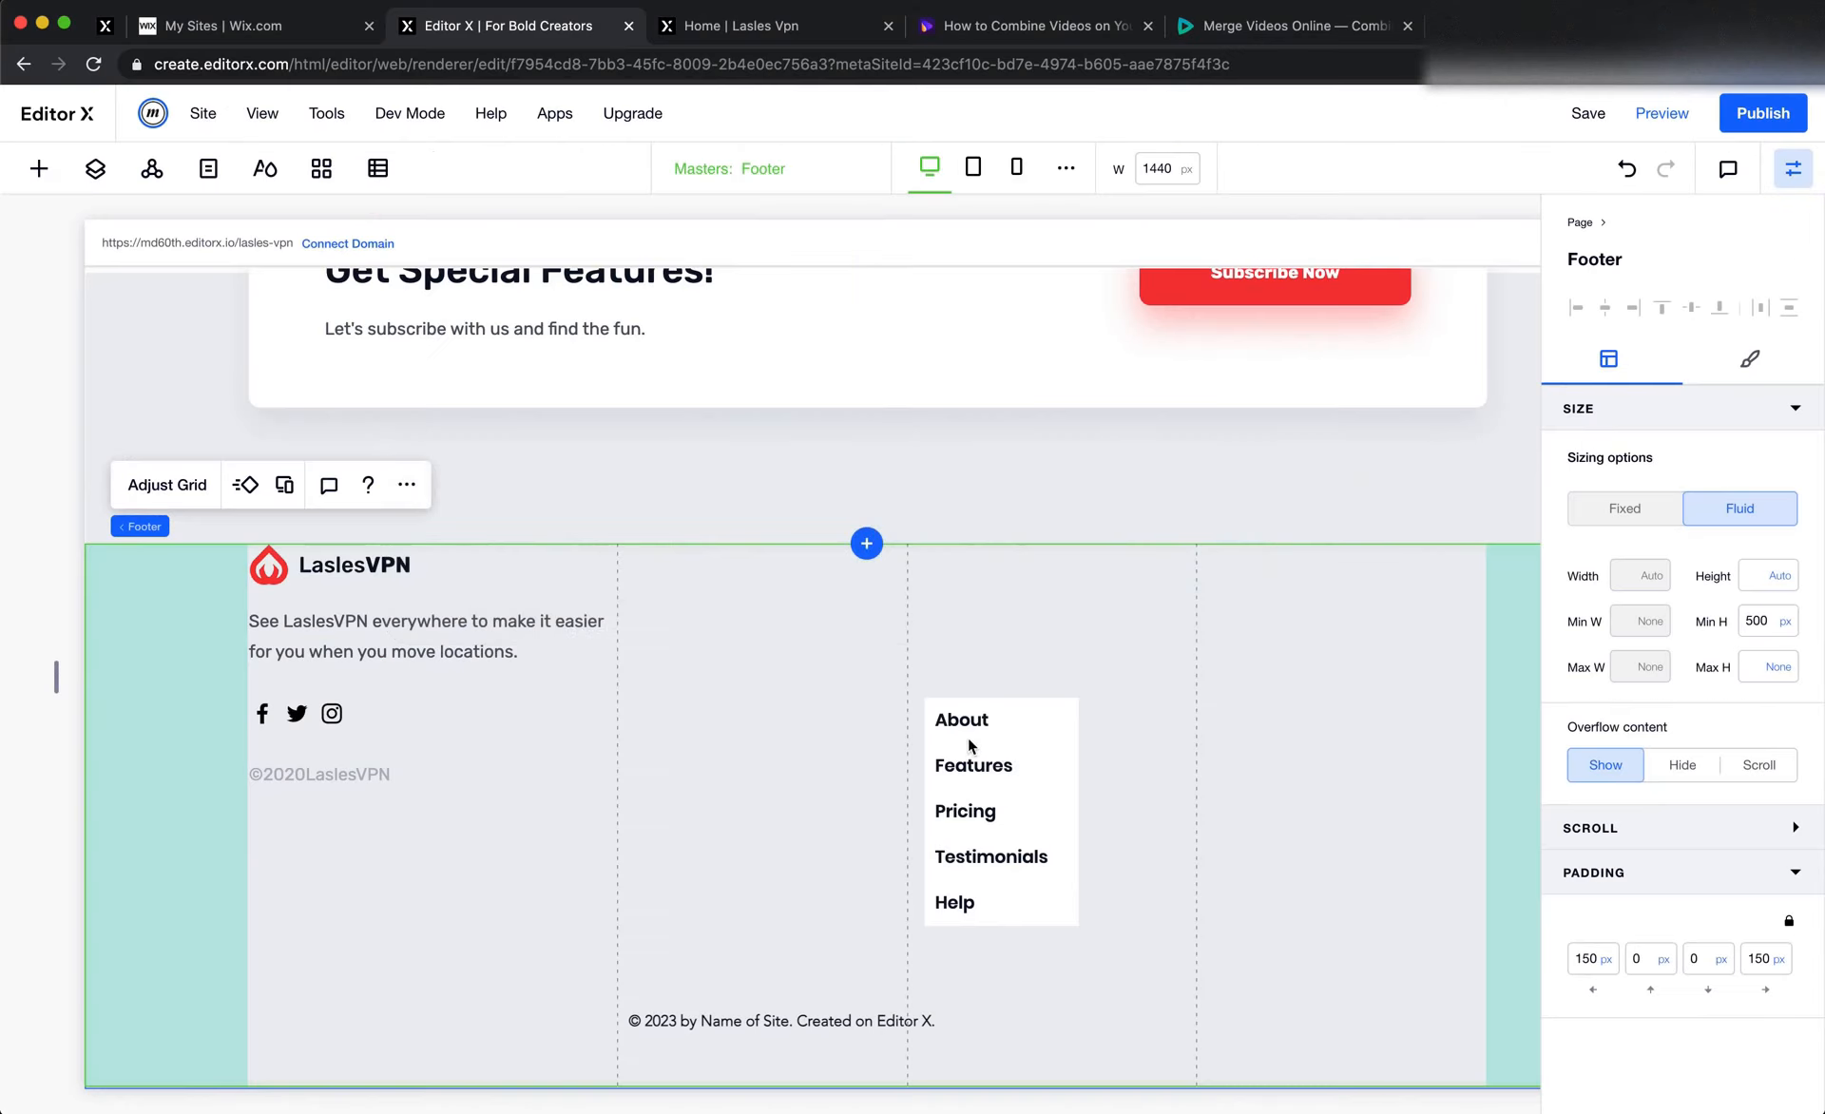
Try to copy the header menu's element design from this breakpoint onto the footer's vertical menu
click(1028, 757)
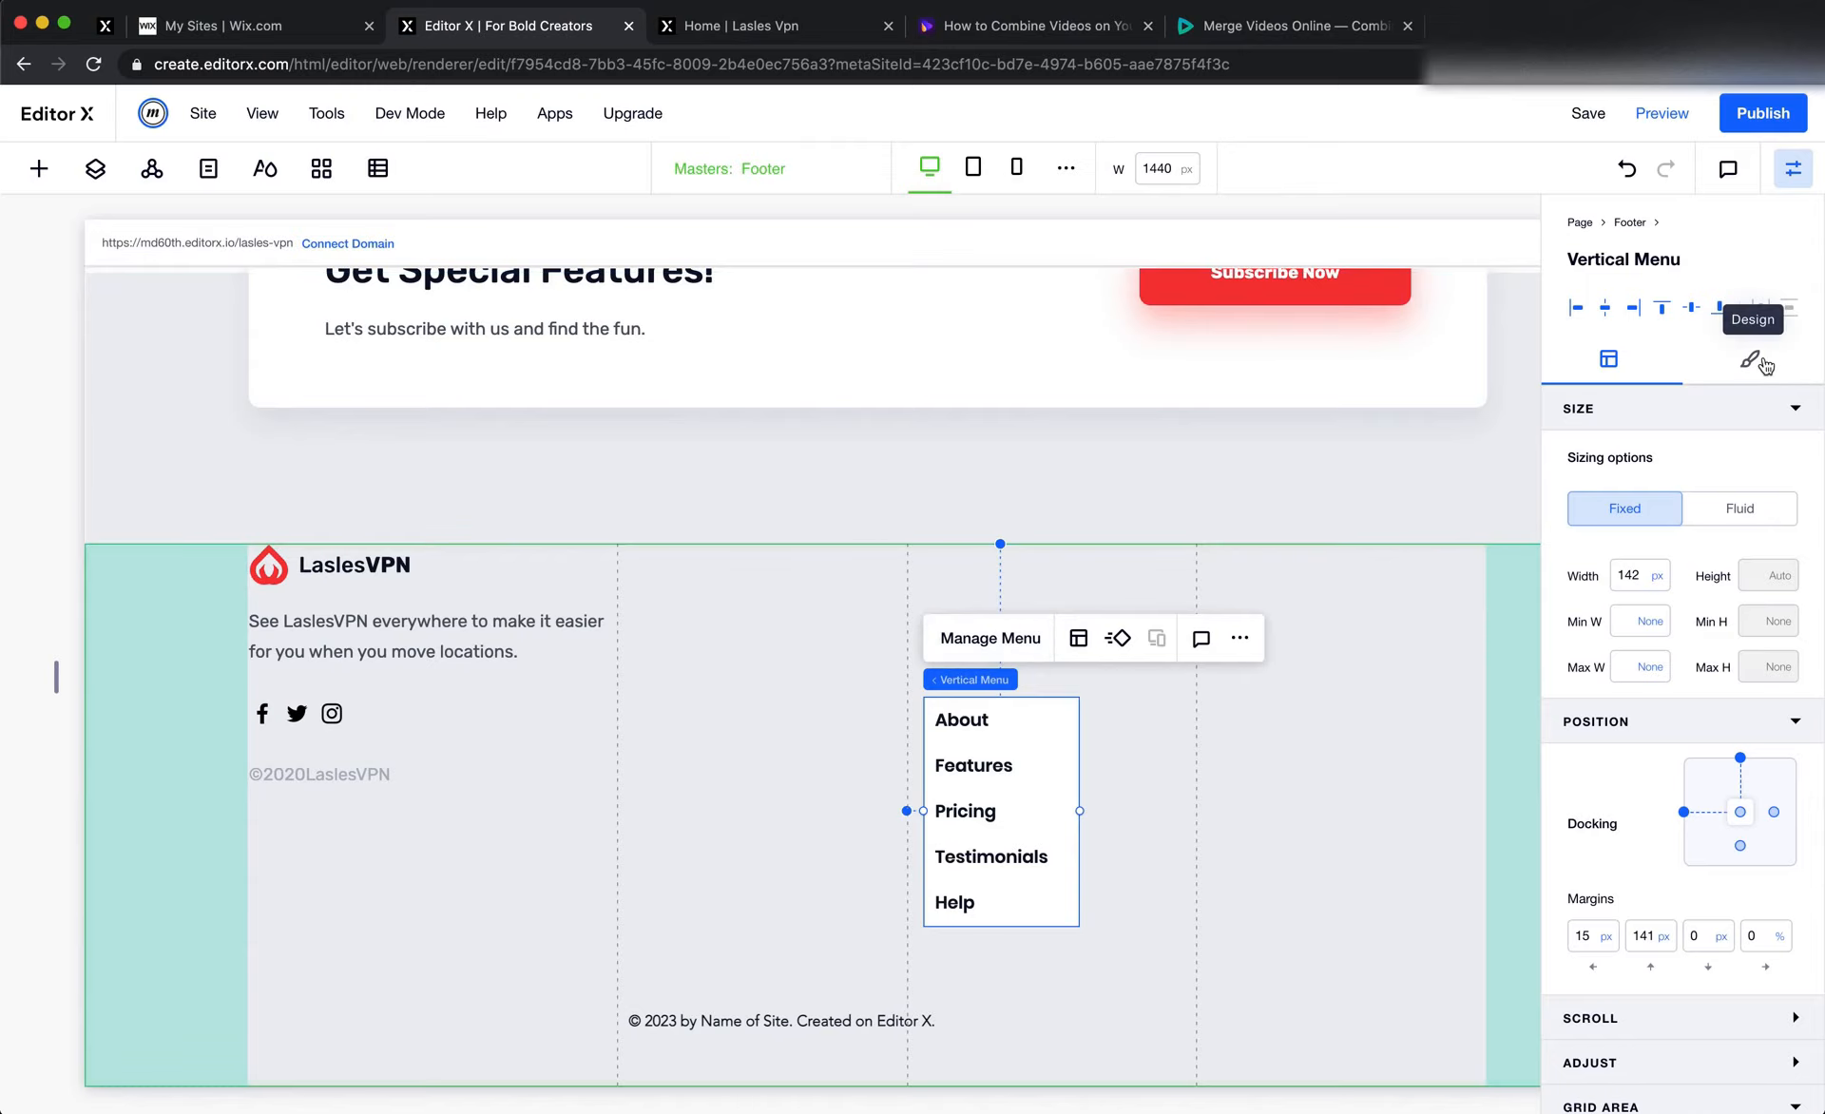
click(1240, 639)
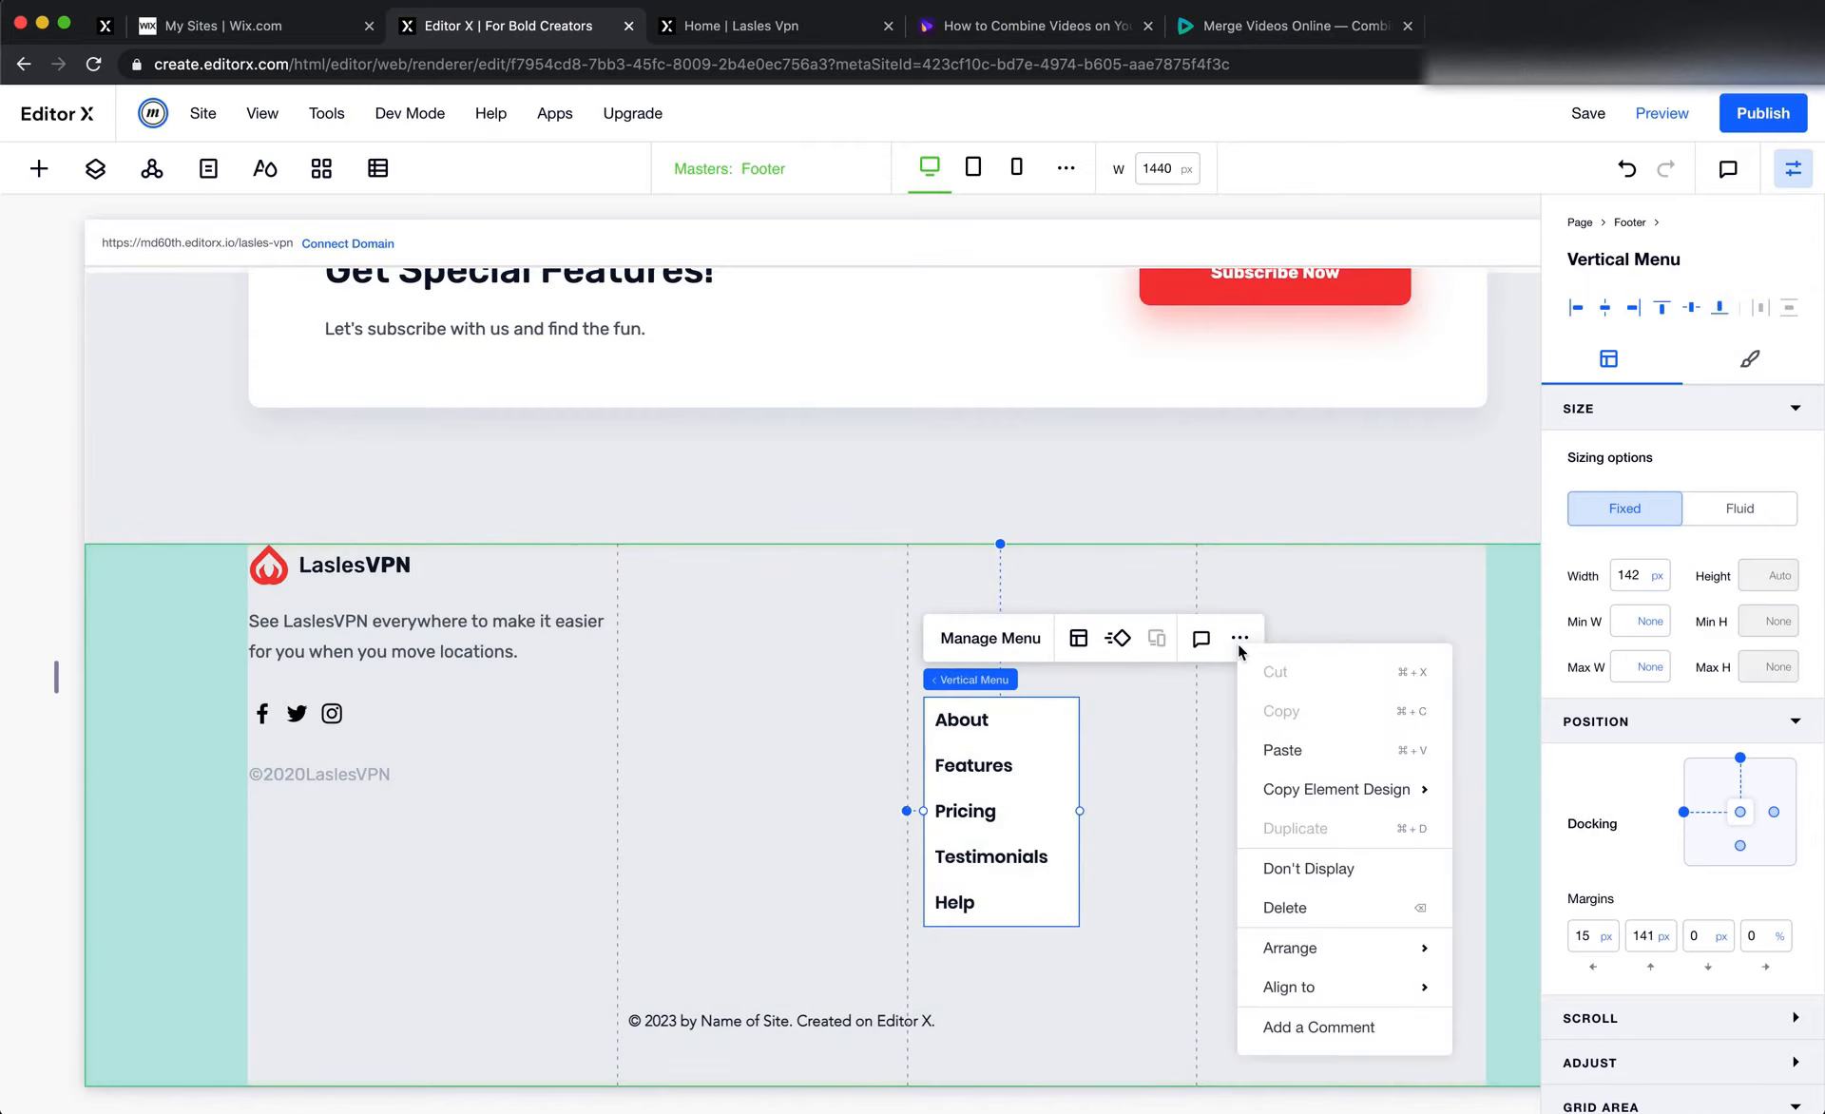
click(1239, 645)
click(688, 740)
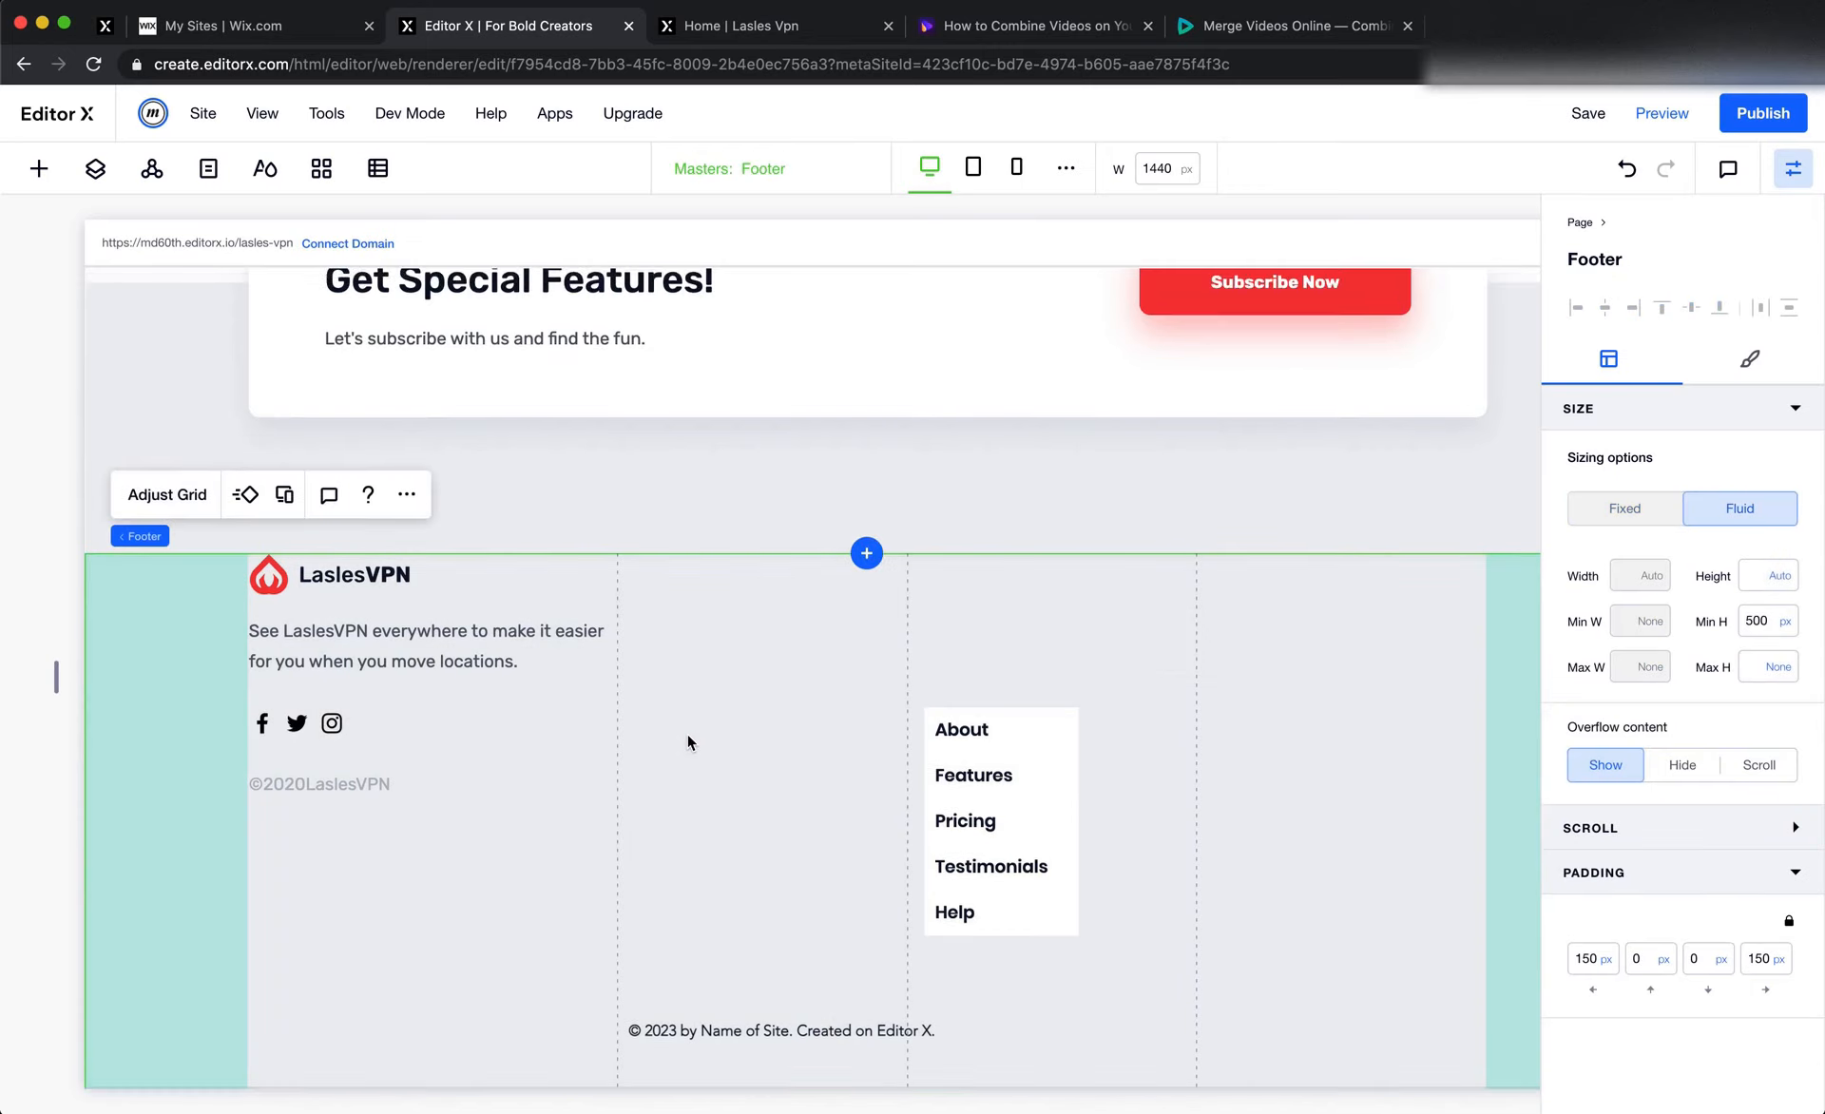
scroll(688, 740, up, 15)
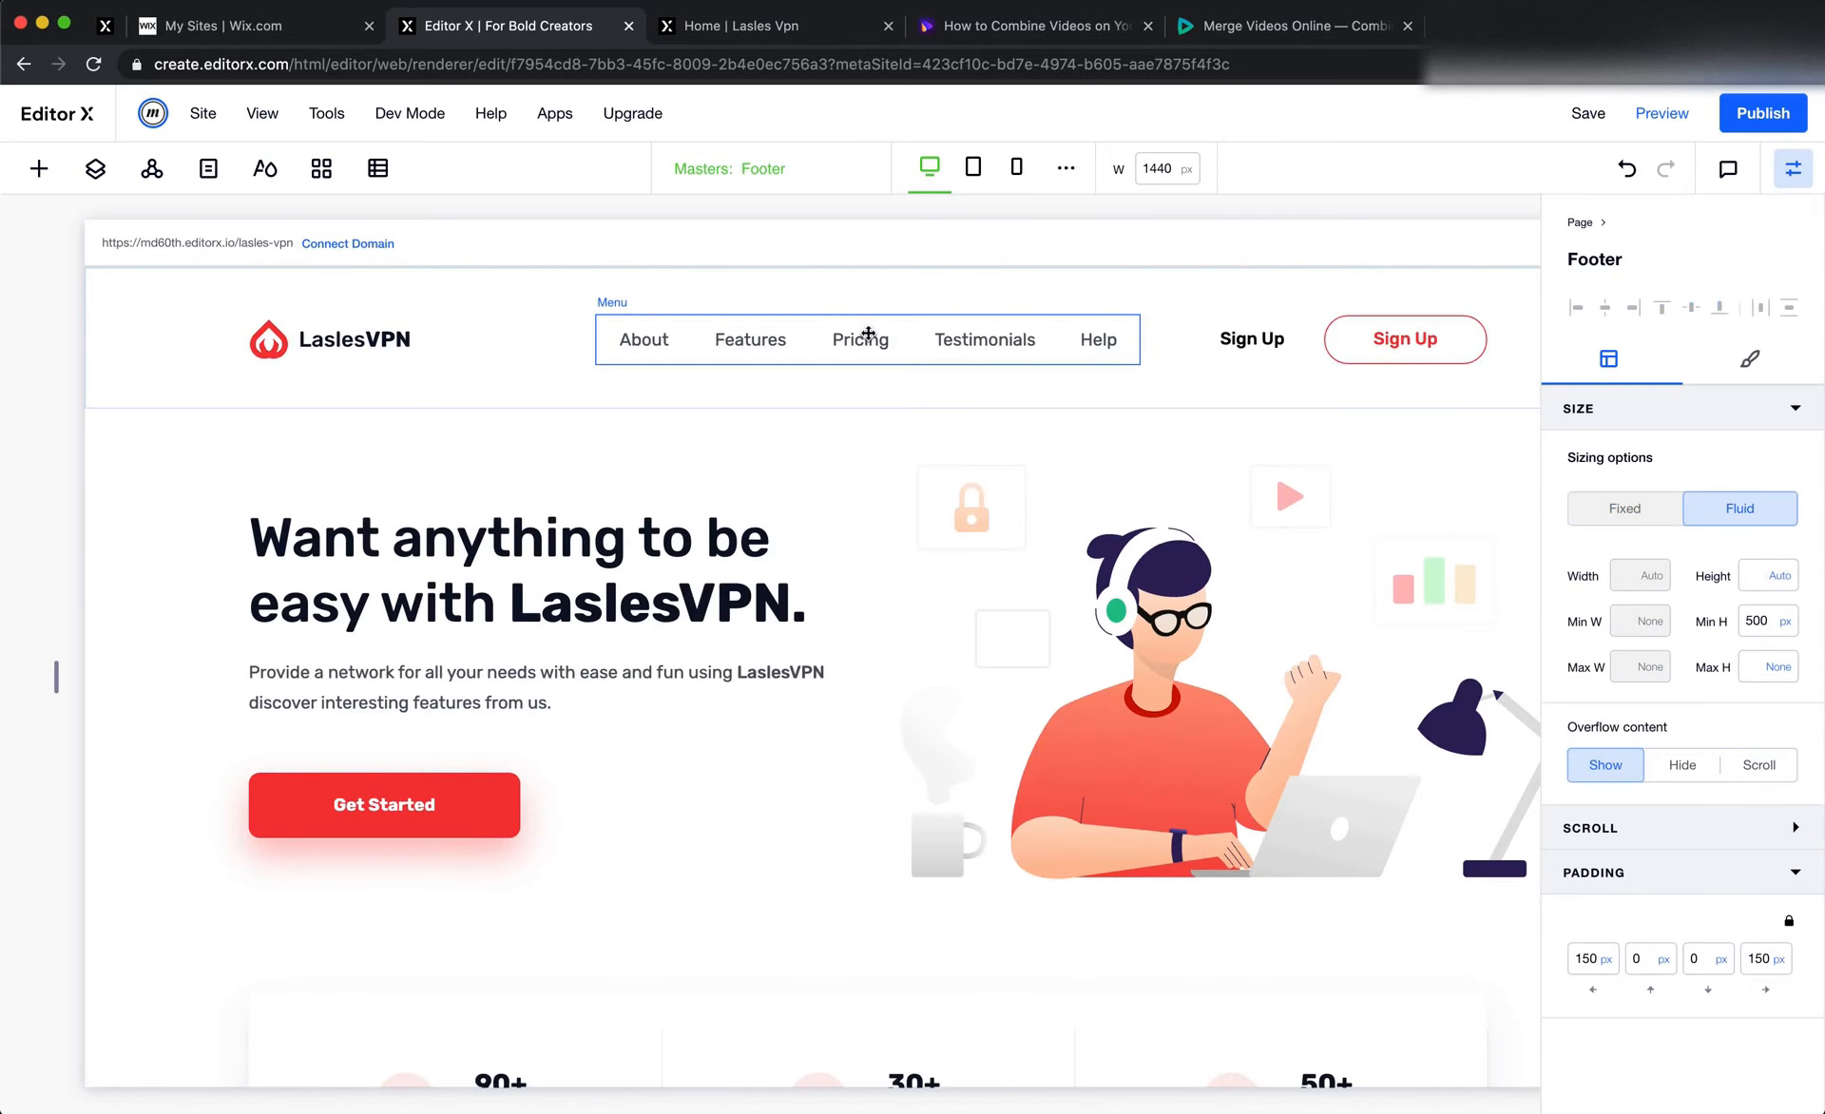
right_click(866, 335)
mouse_move(979, 558)
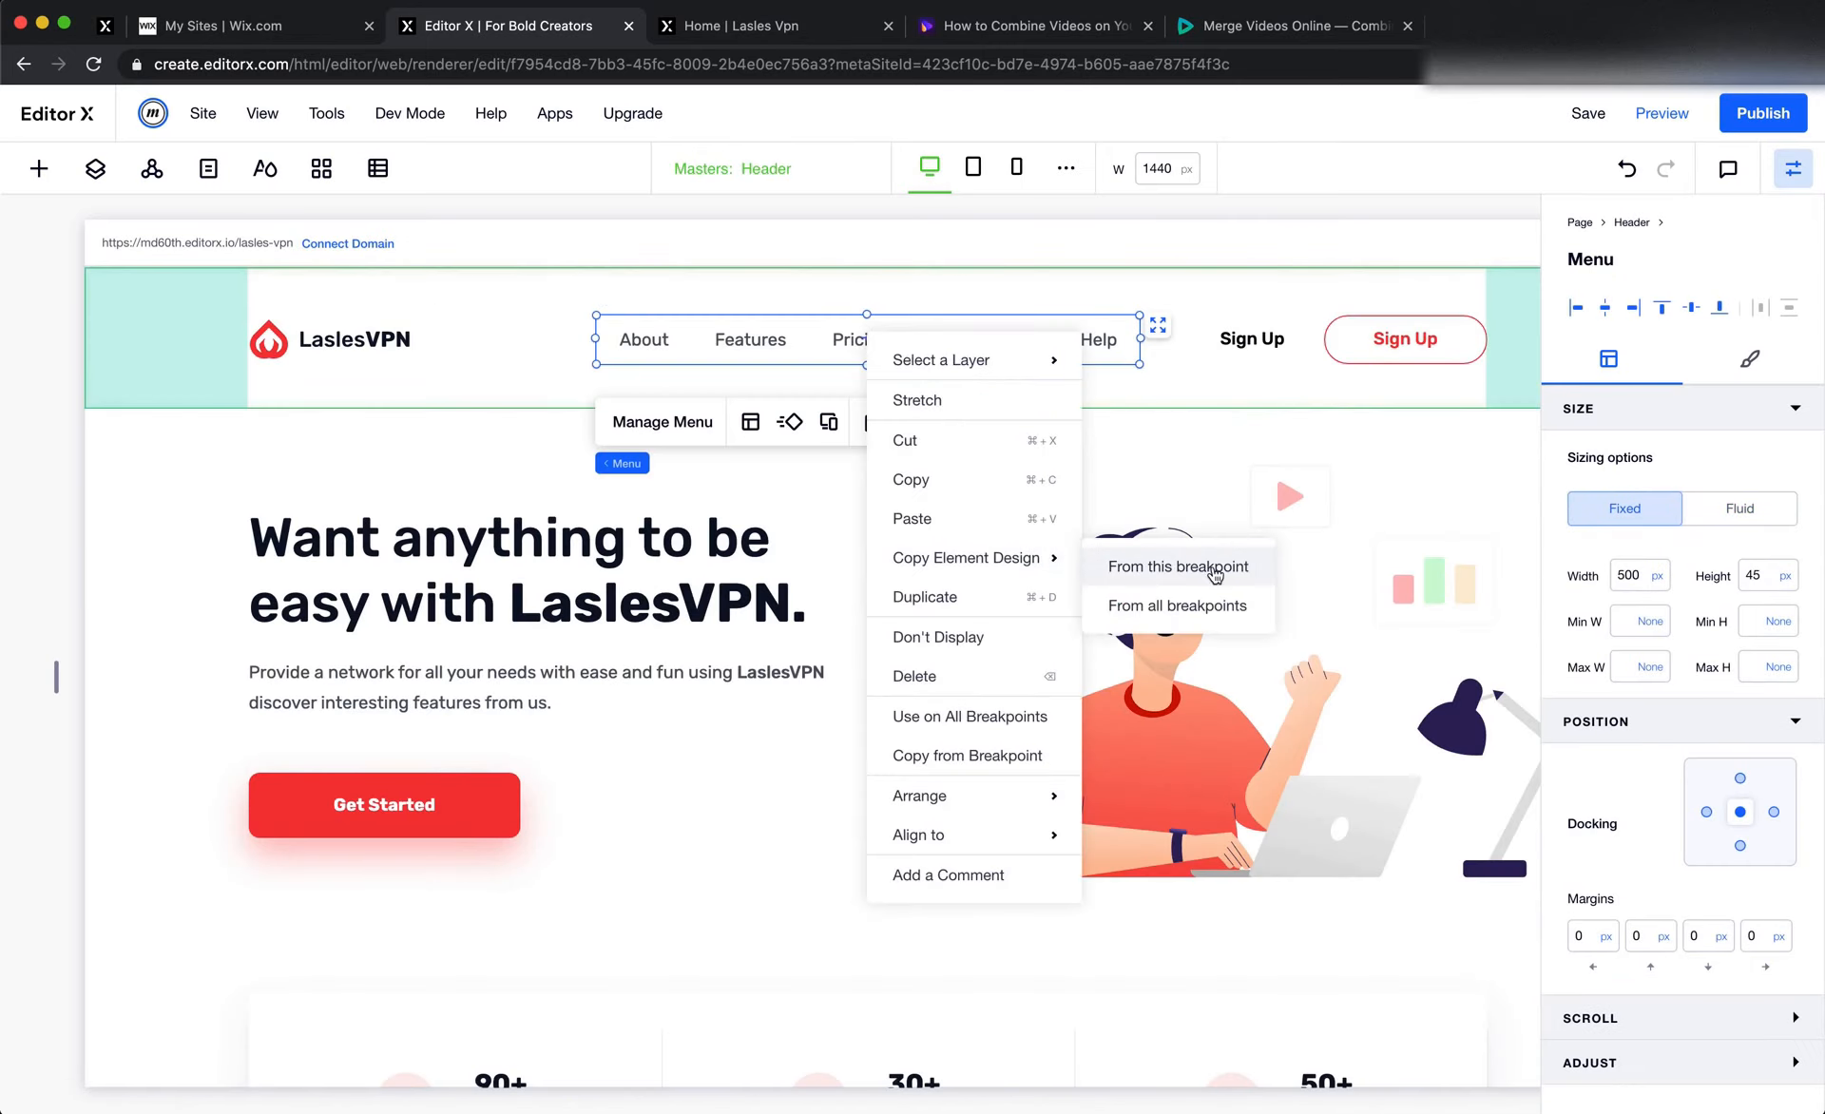
click(1215, 568)
scroll(1160, 599, down, 15)
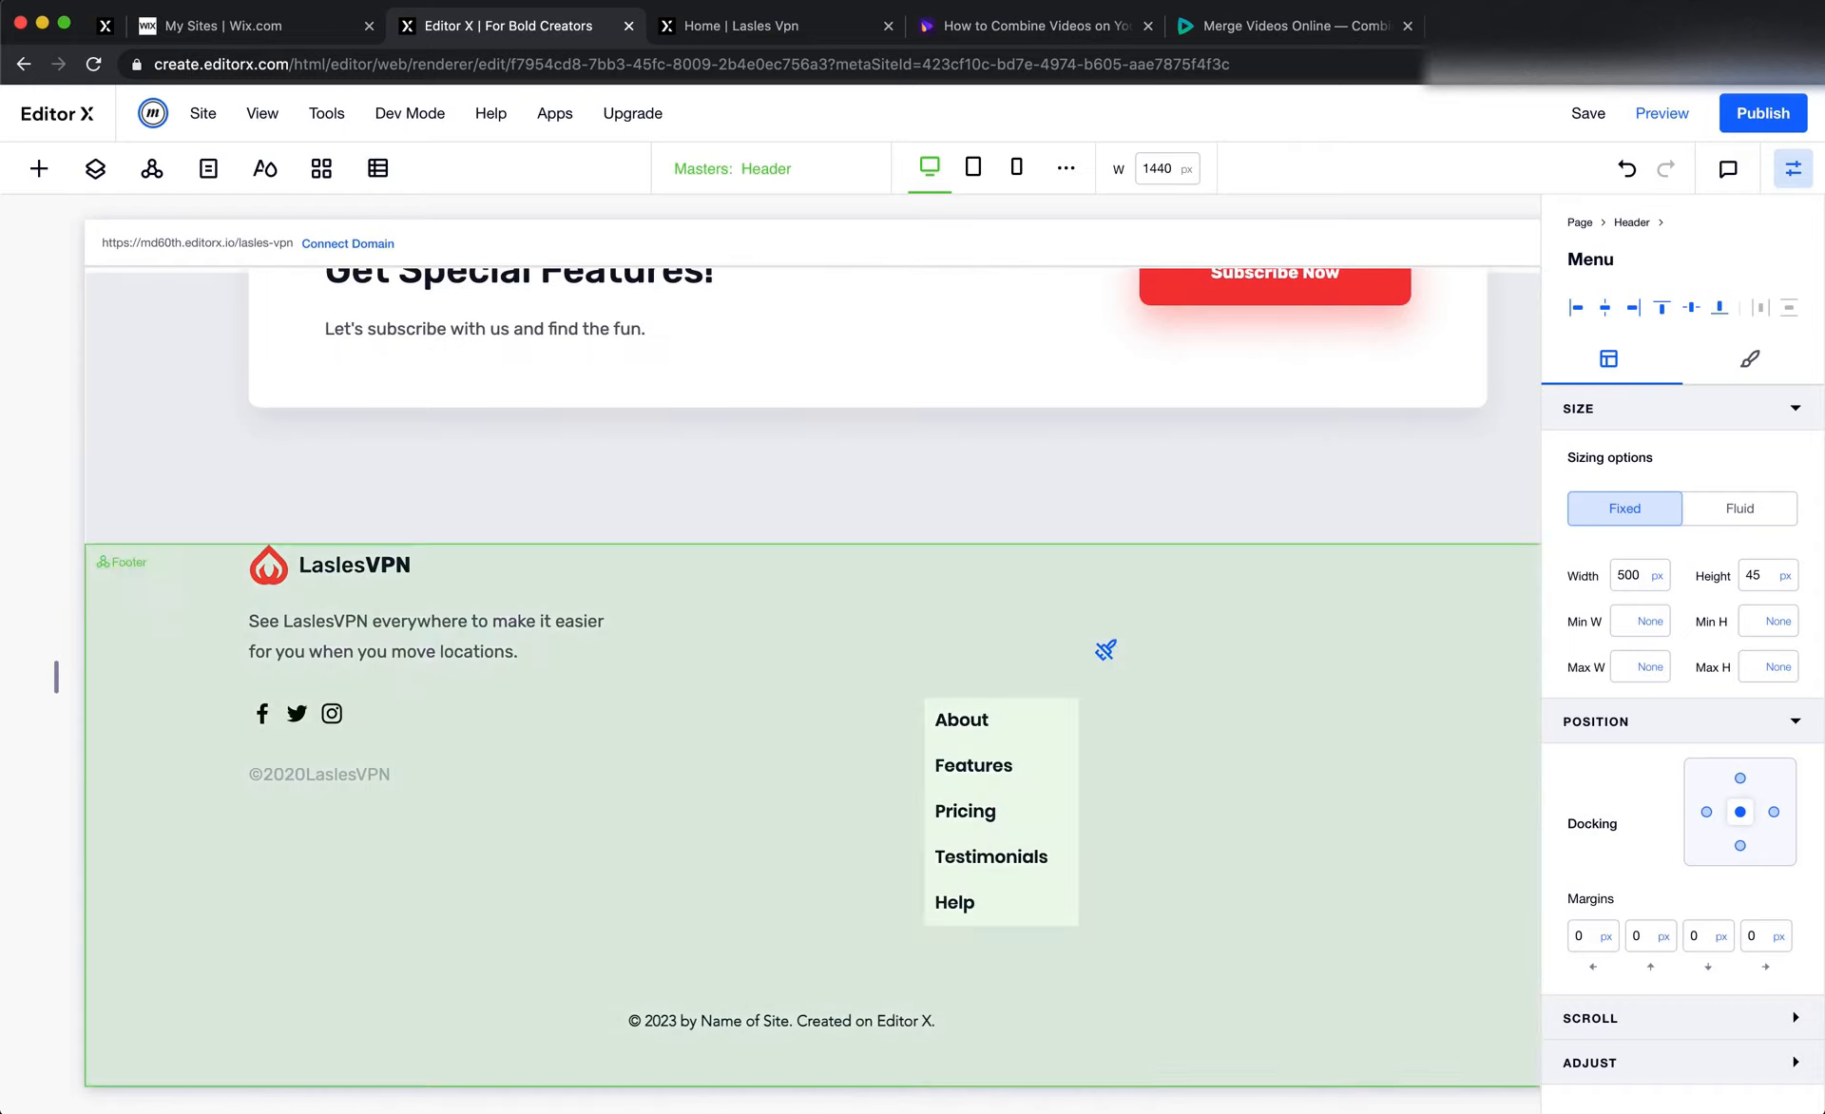
click(1030, 707)
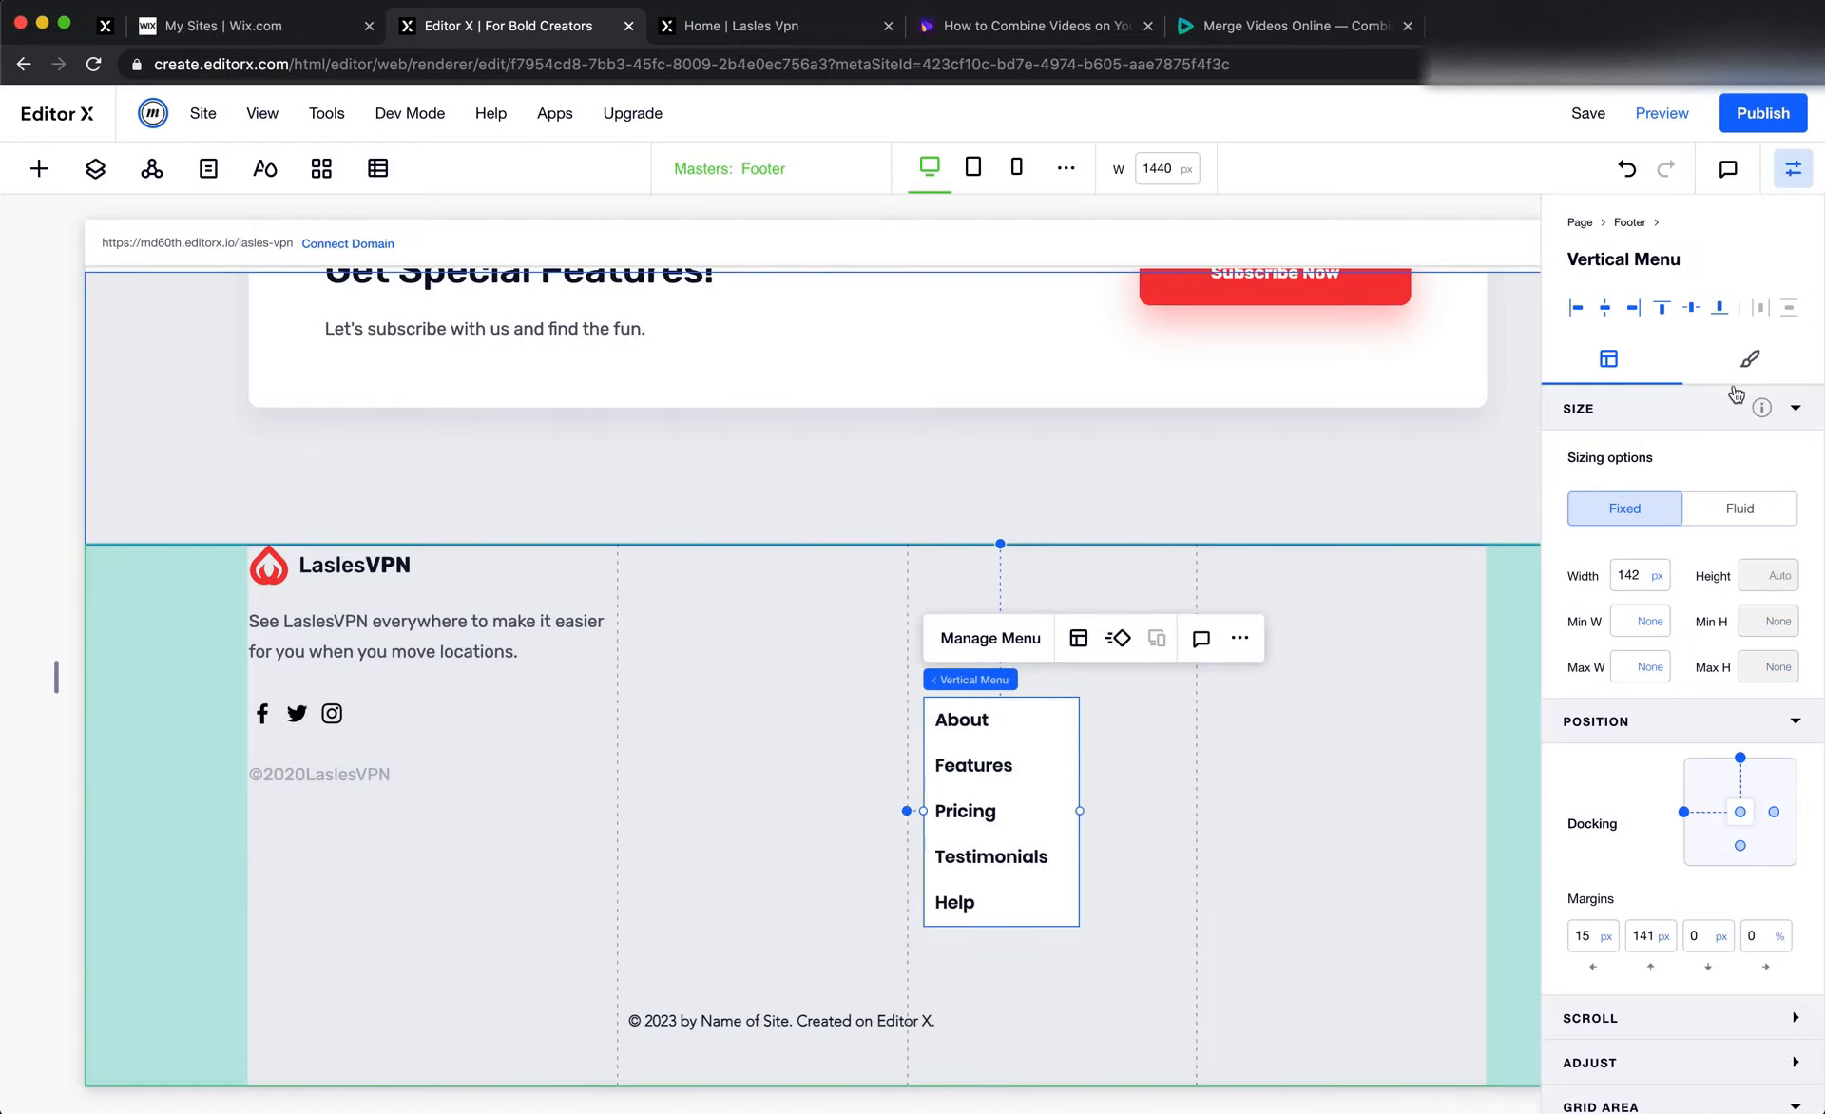
Set the footer's vertical menu background opacity to 0% and its text theme to Paragraph 1
click(1754, 361)
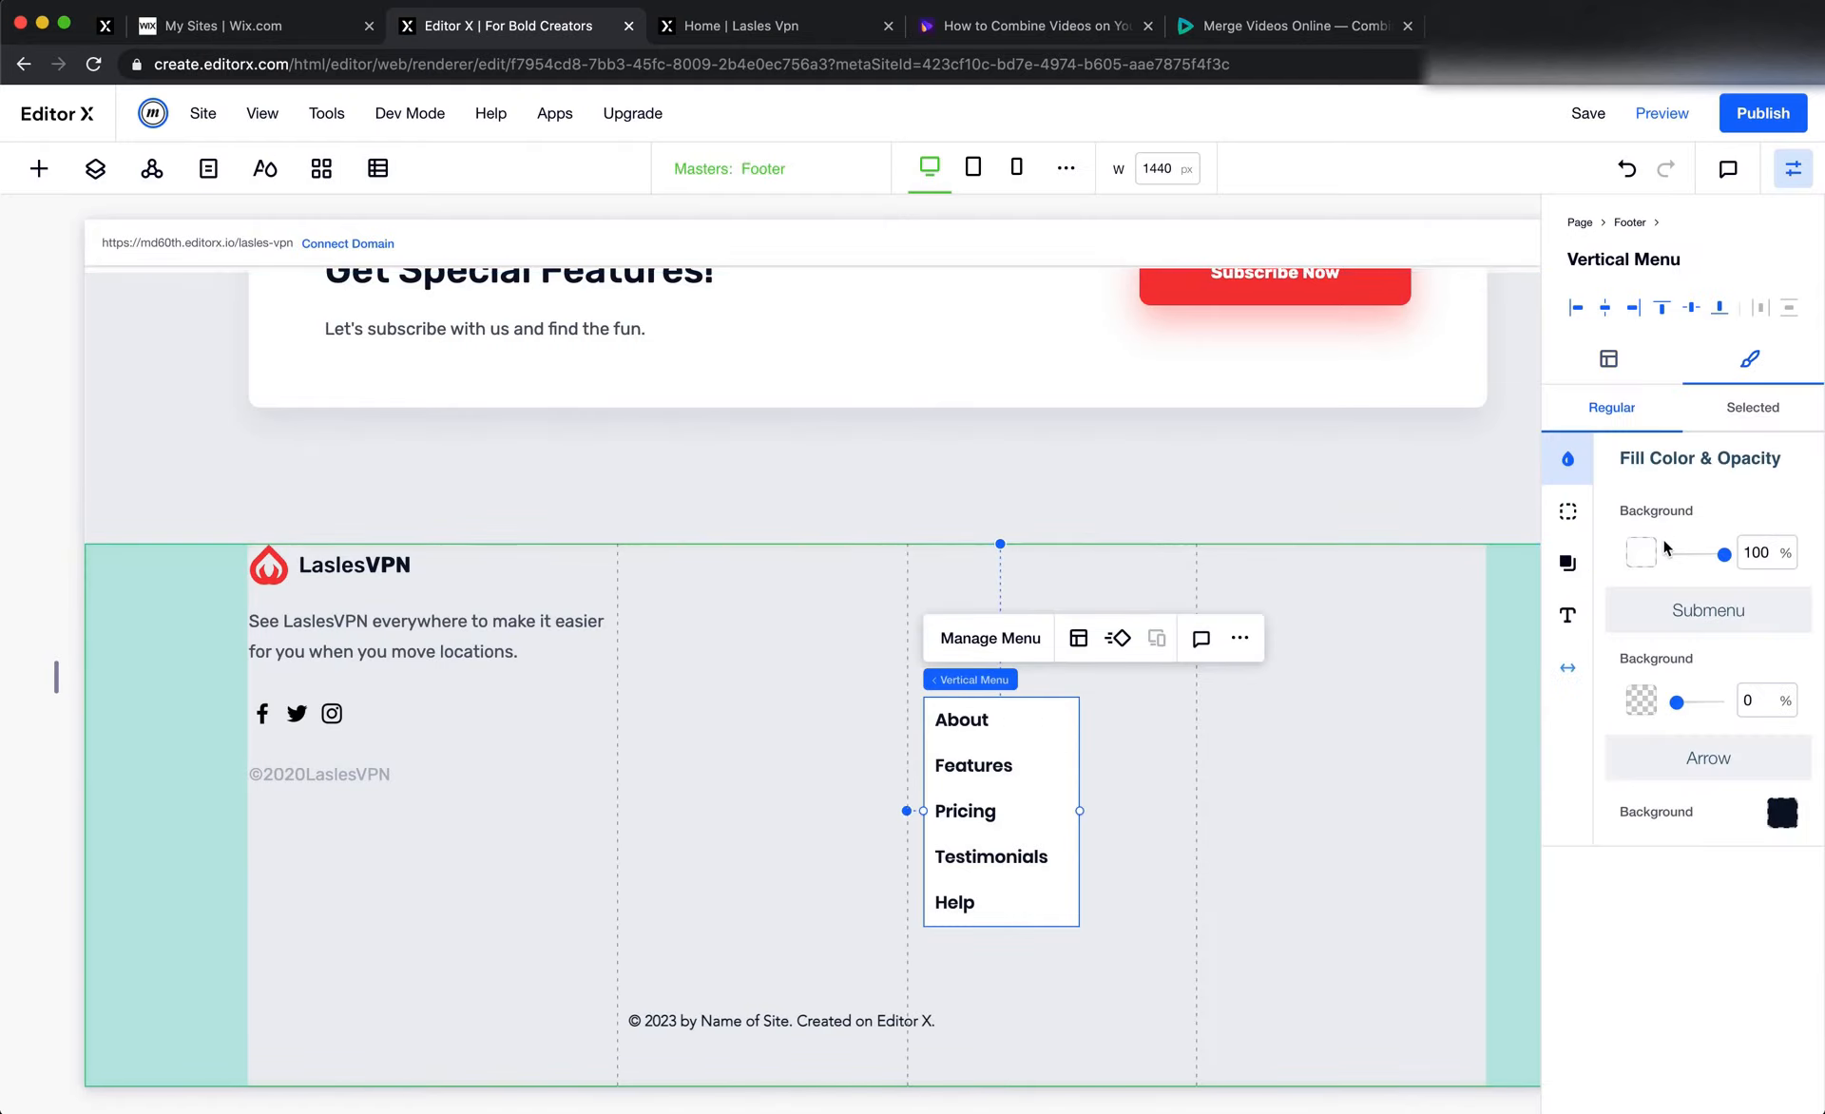
click(1758, 552)
text(0)
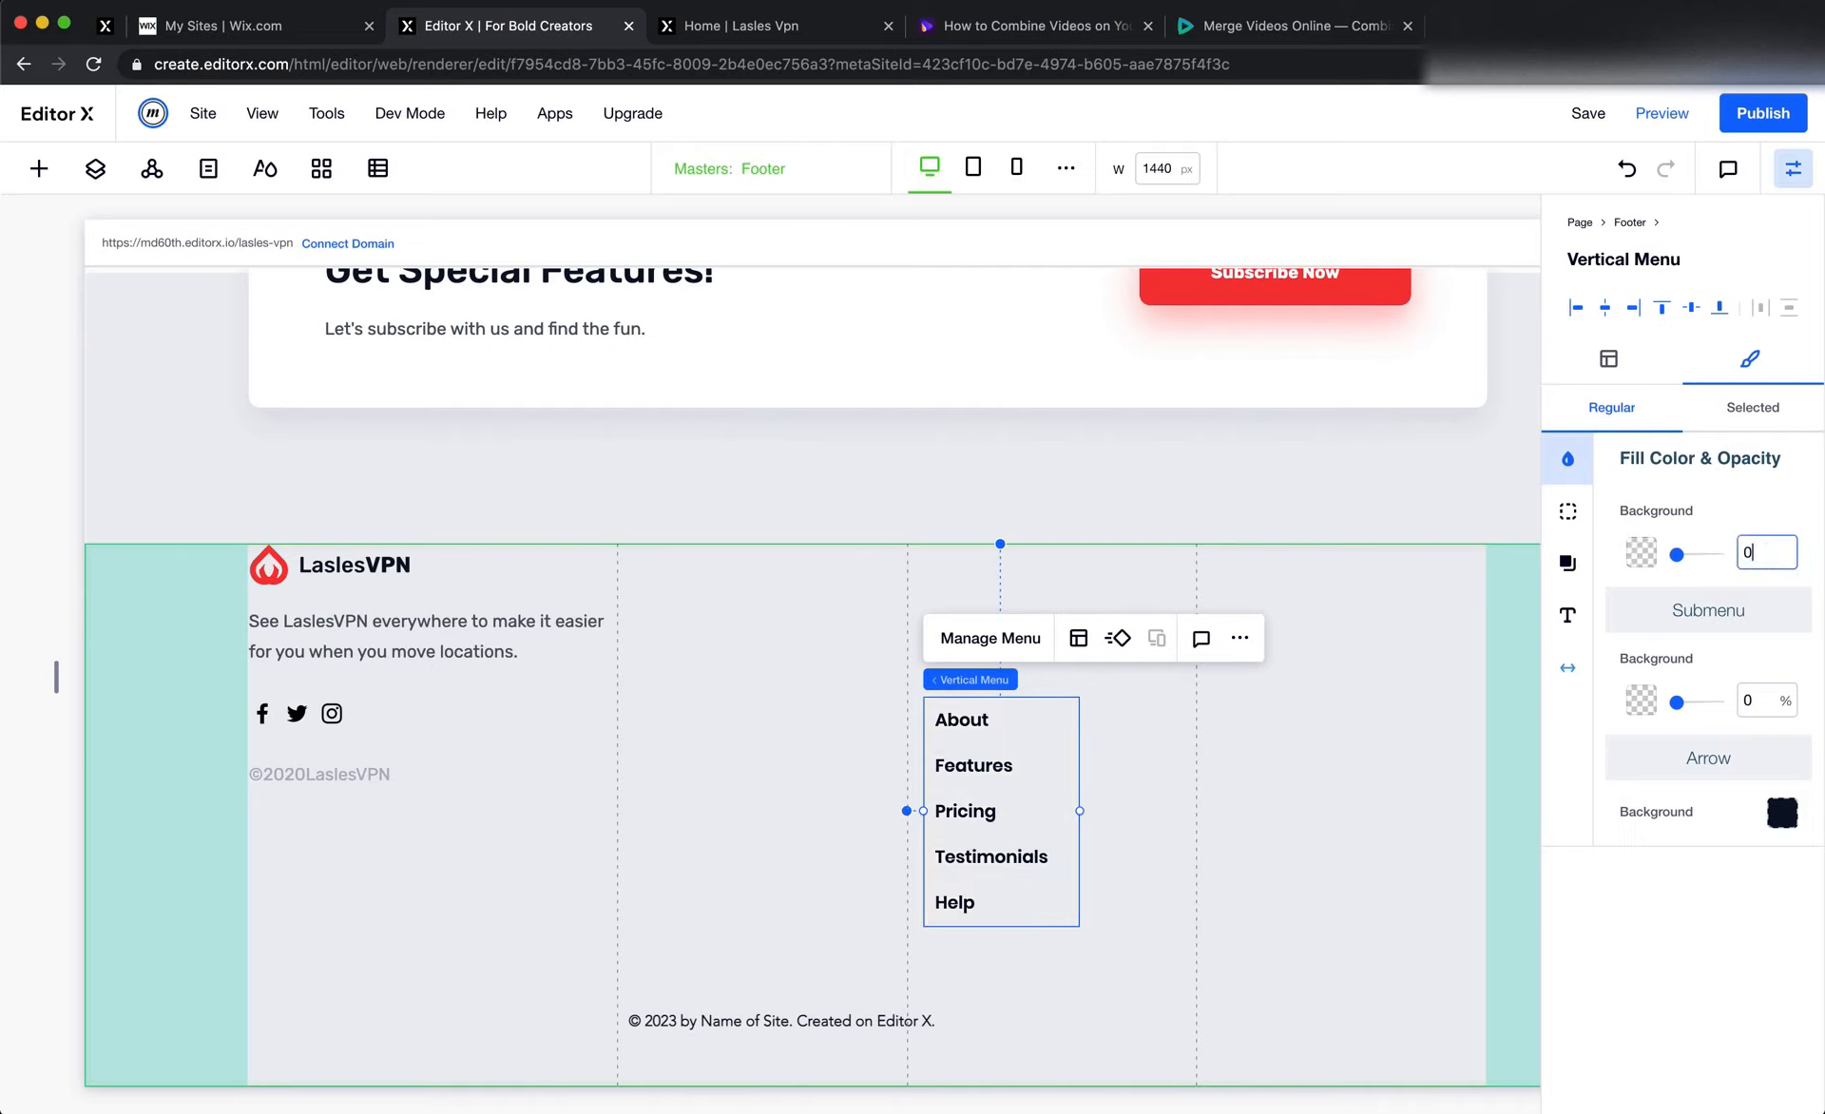
click(1567, 614)
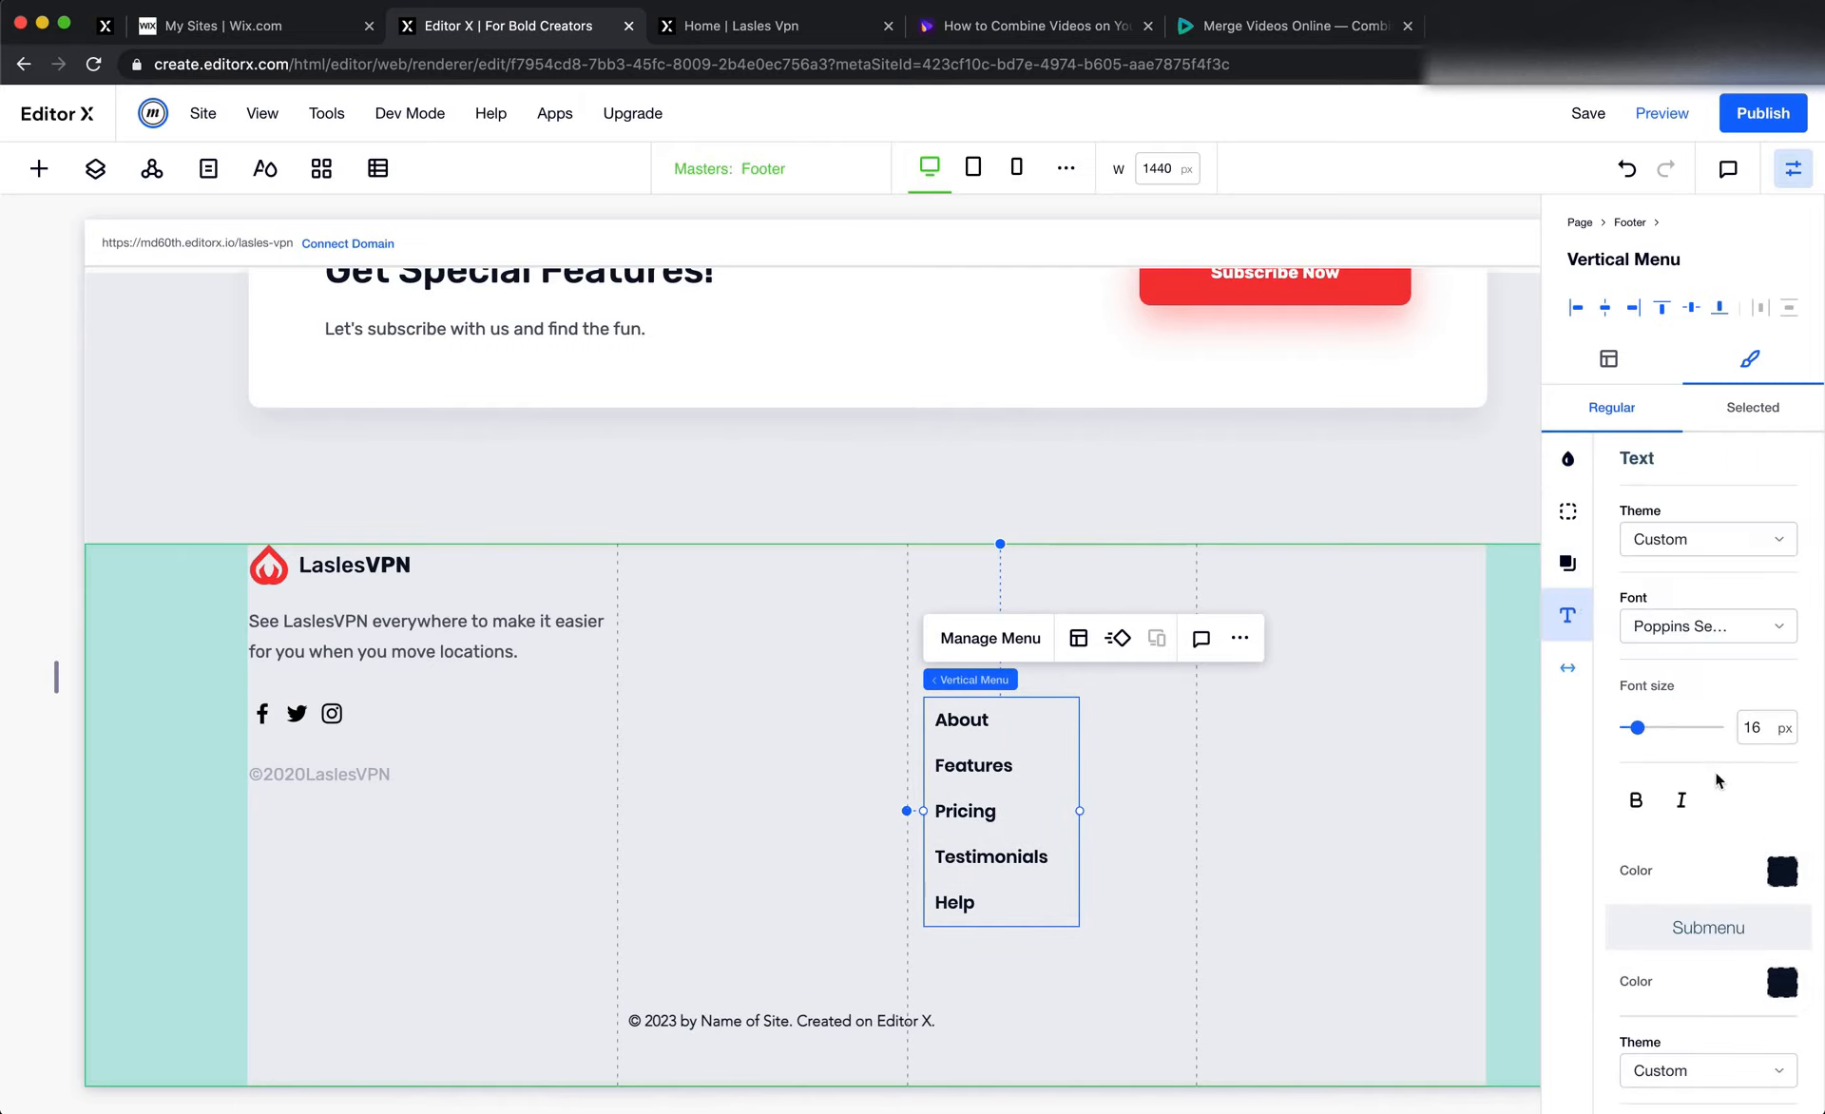
click(1709, 549)
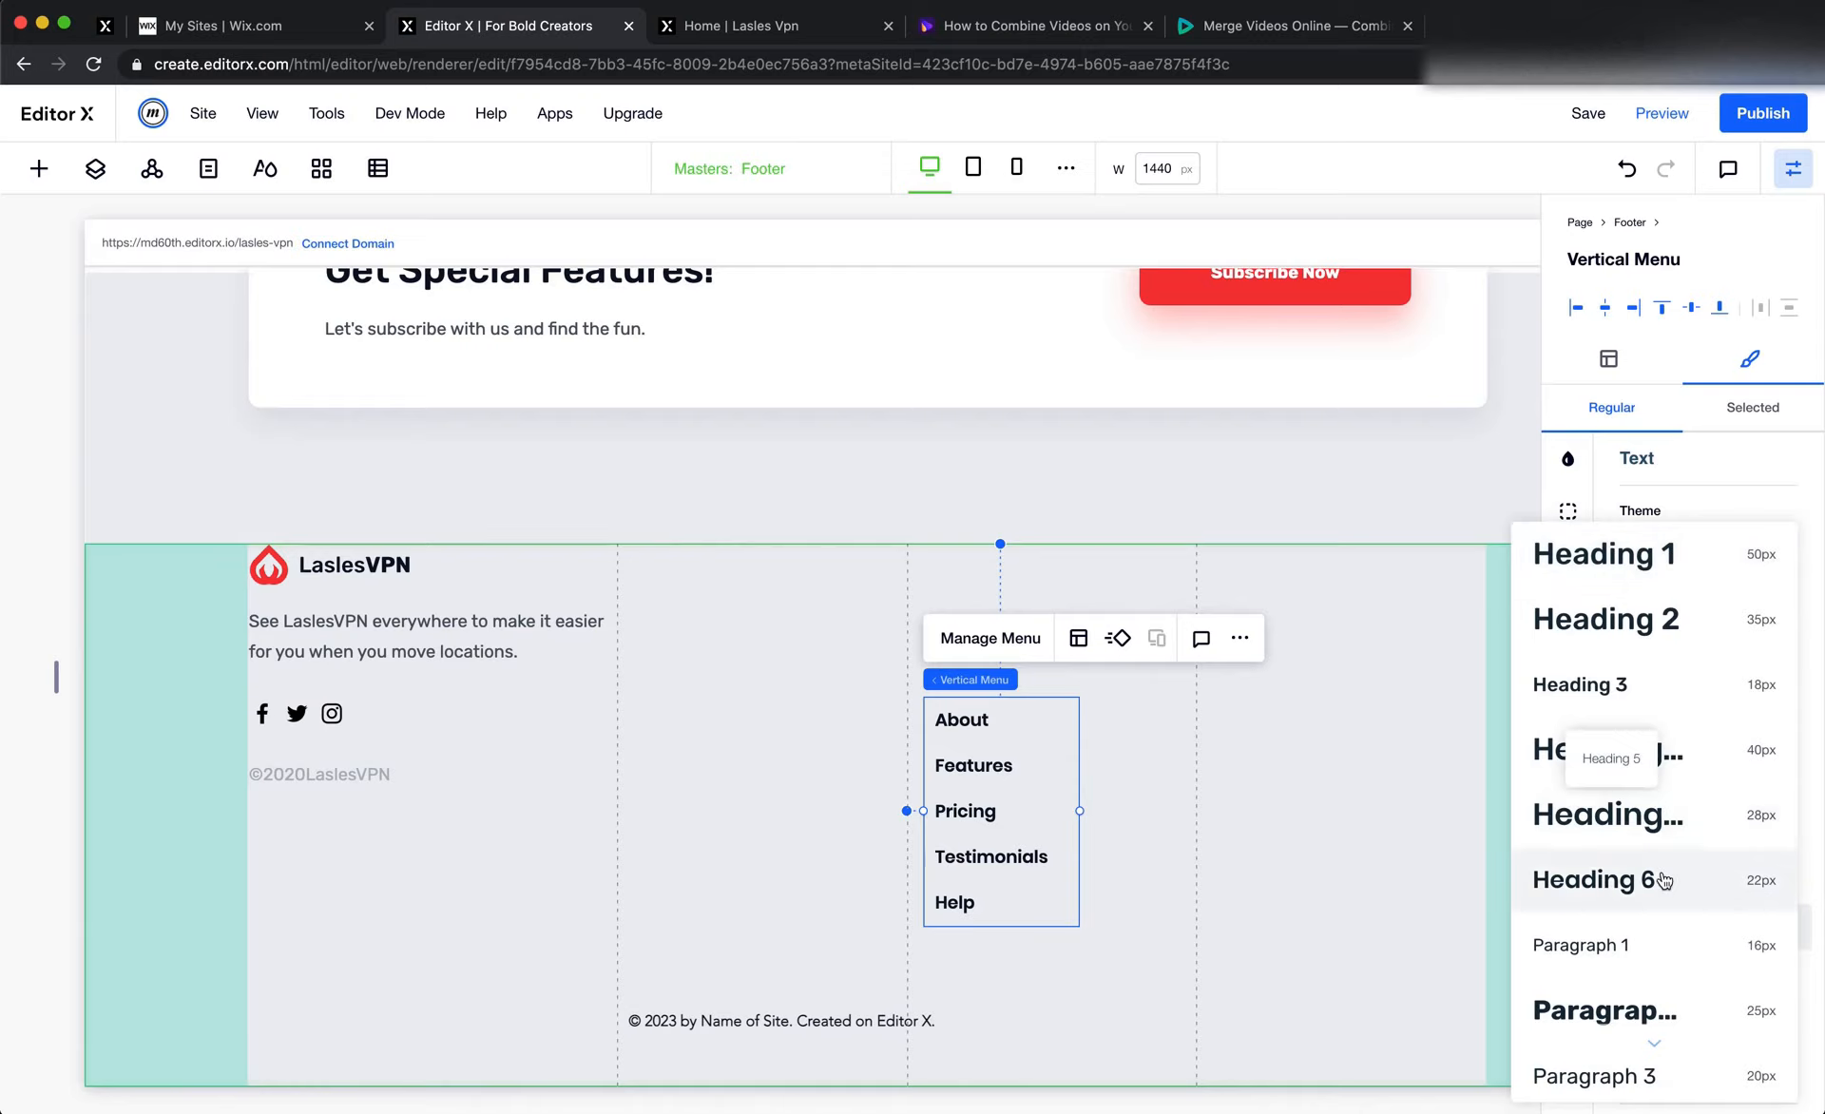
click(1658, 940)
Check the text color, font and size settings of the header menu for comparison with the footer menu
scroll(1205, 877, up, 20)
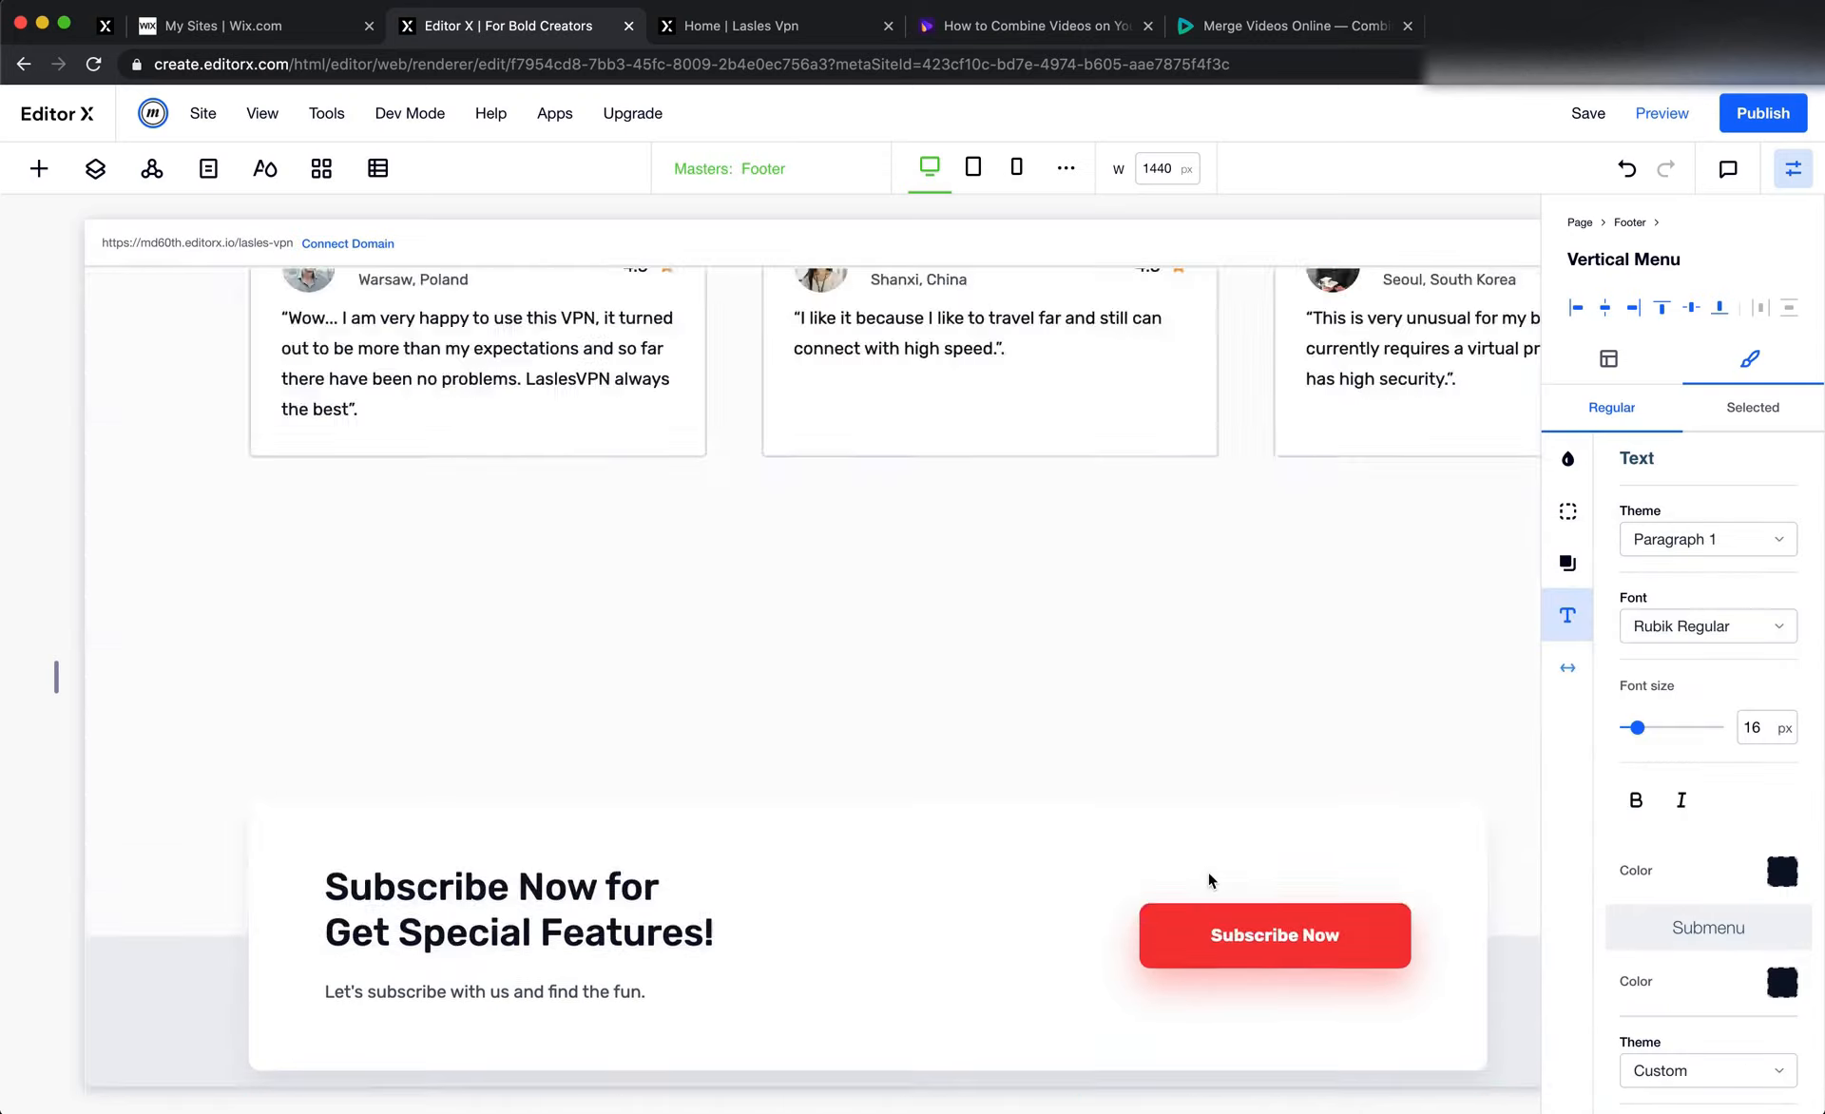
click(875, 339)
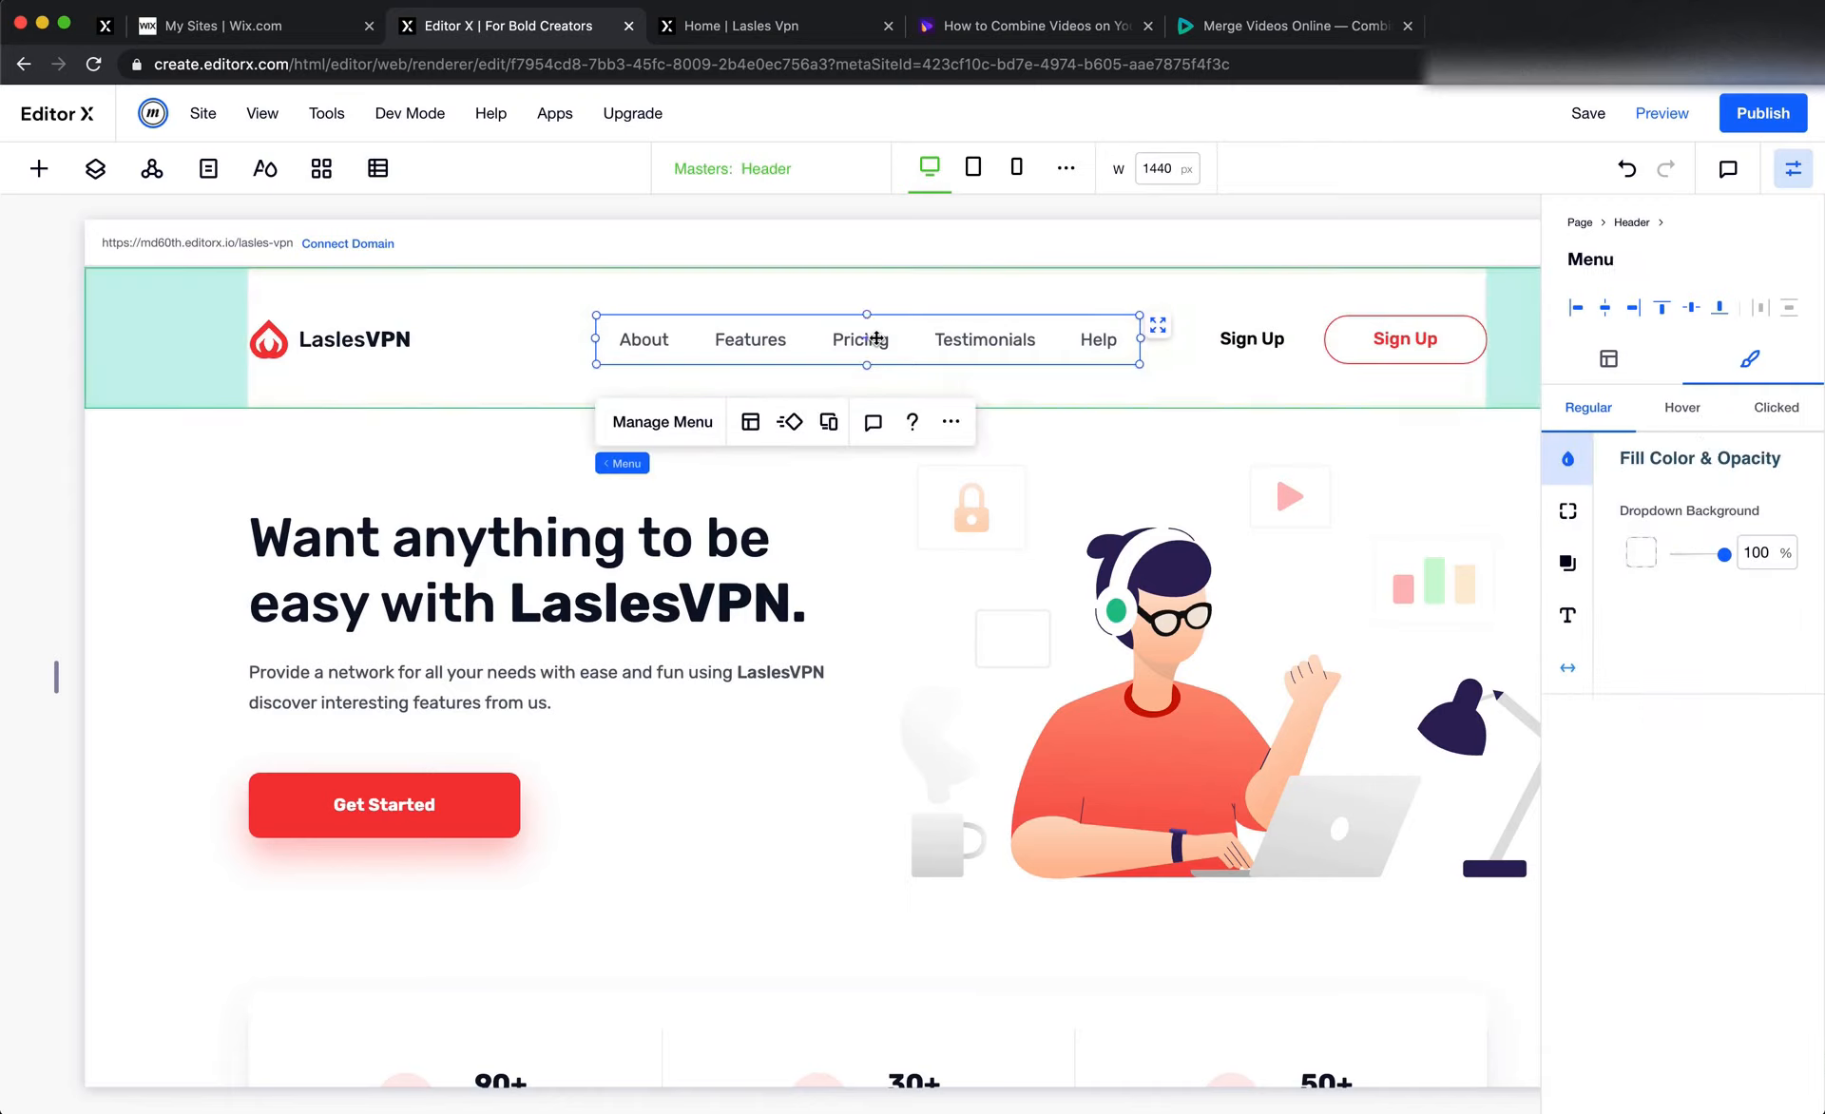
click(1570, 615)
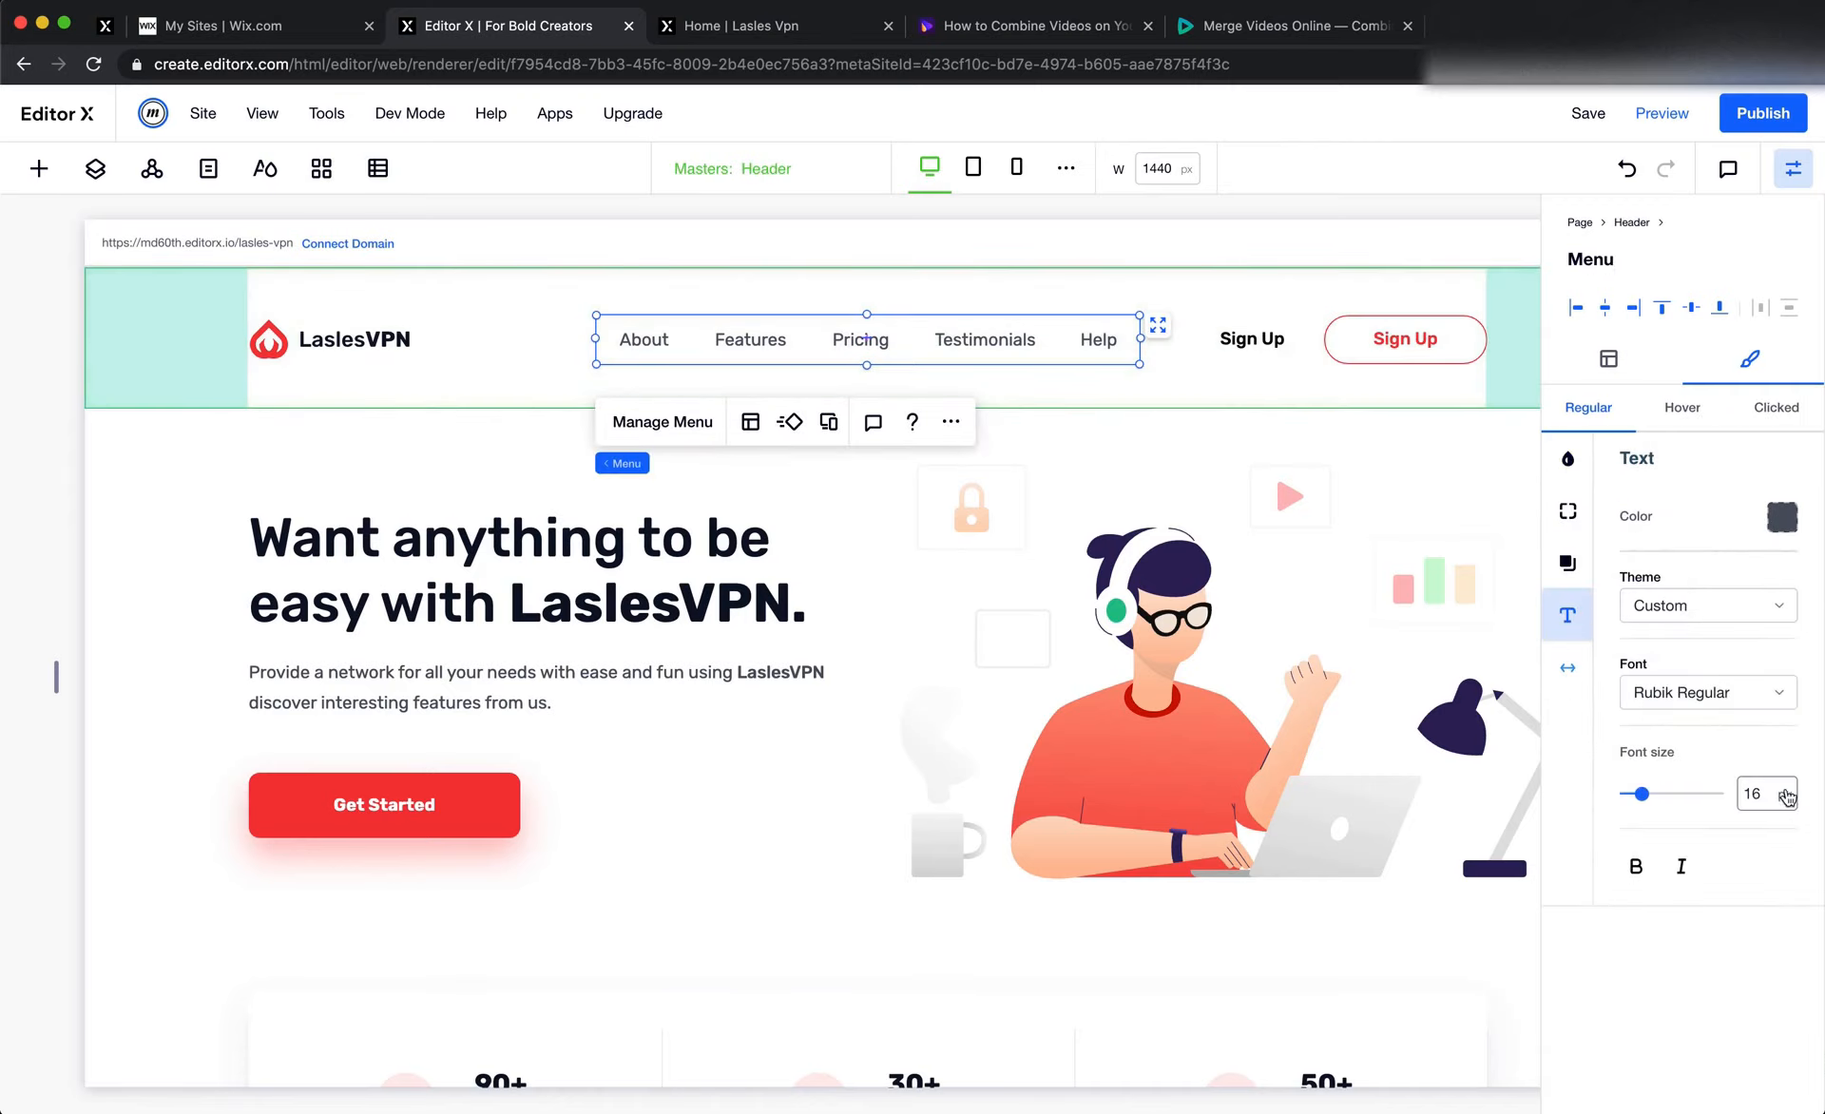
scroll(1323, 702, down, 15)
scroll(1323, 702, down, 15)
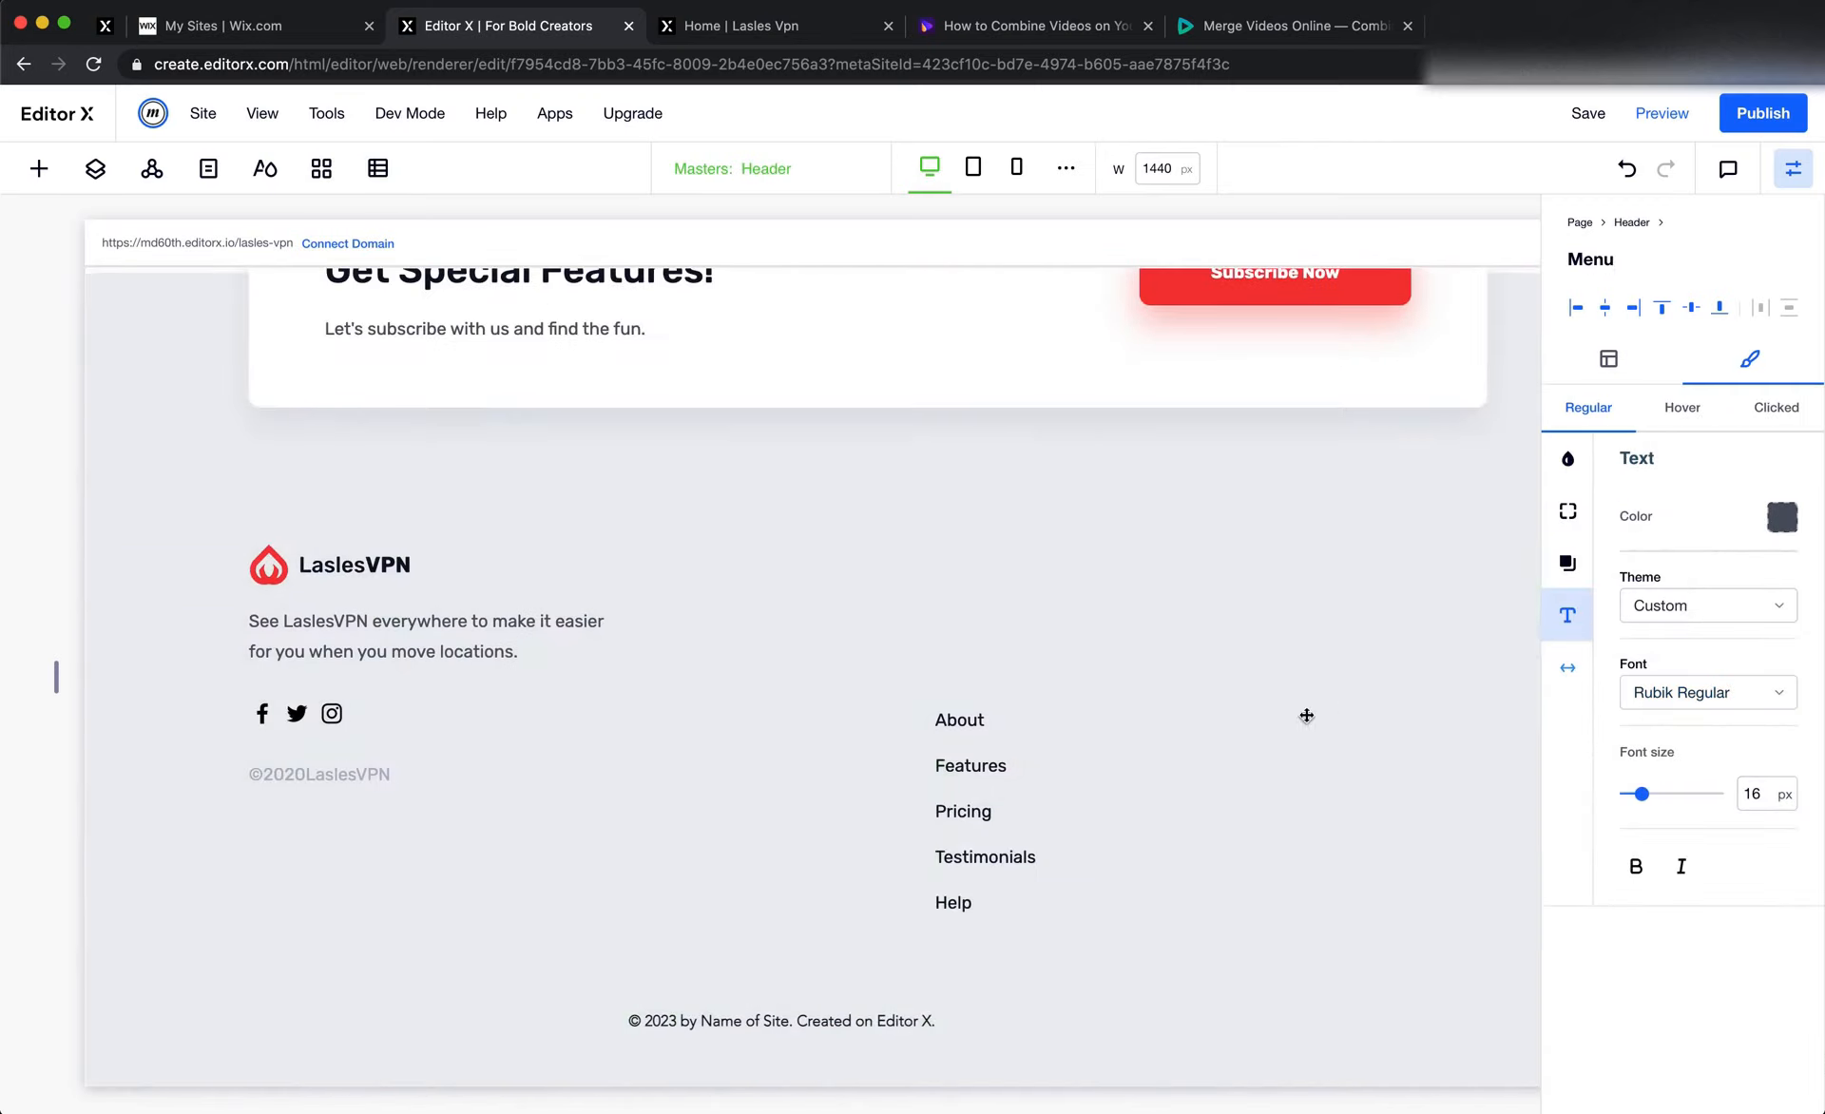
Examine the Pricing link's text style in the Figma footer and compare it with the Editor X vertical menu
click(998, 808)
key(super+Tab)
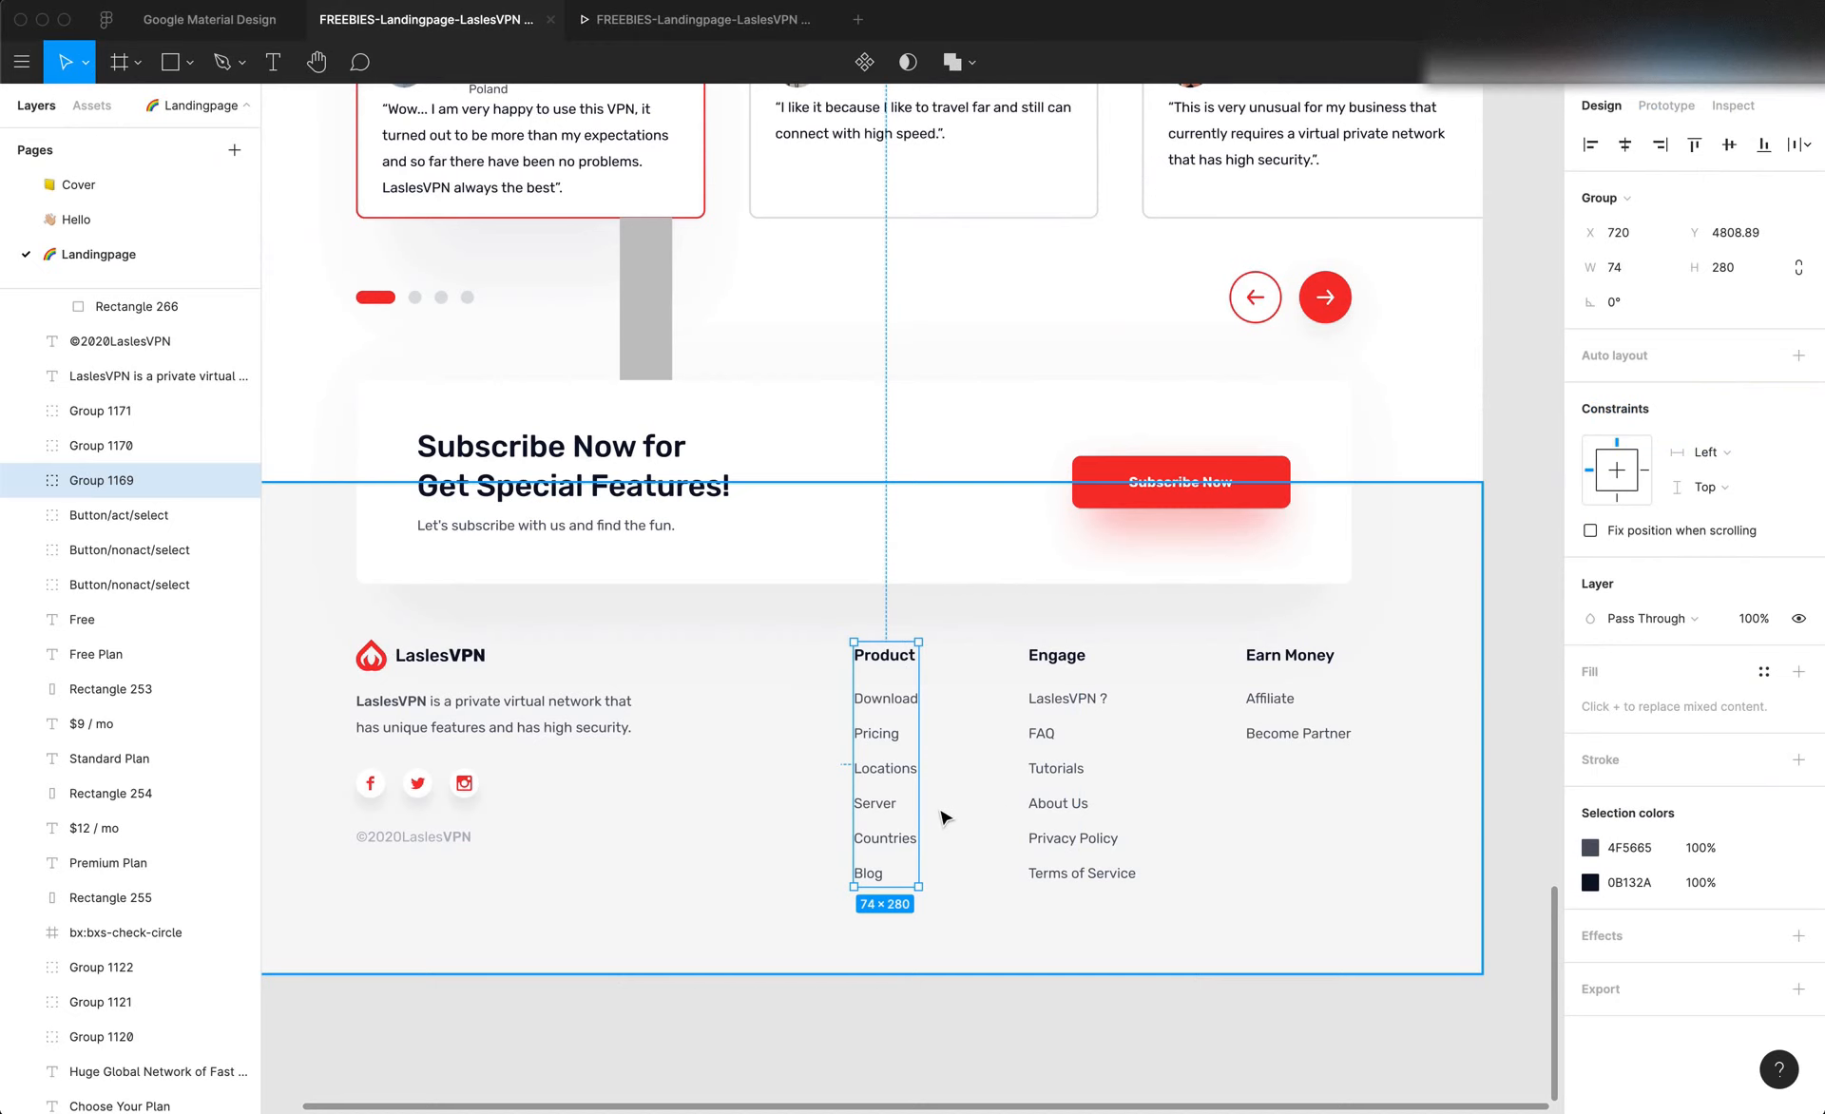
double_click(889, 739)
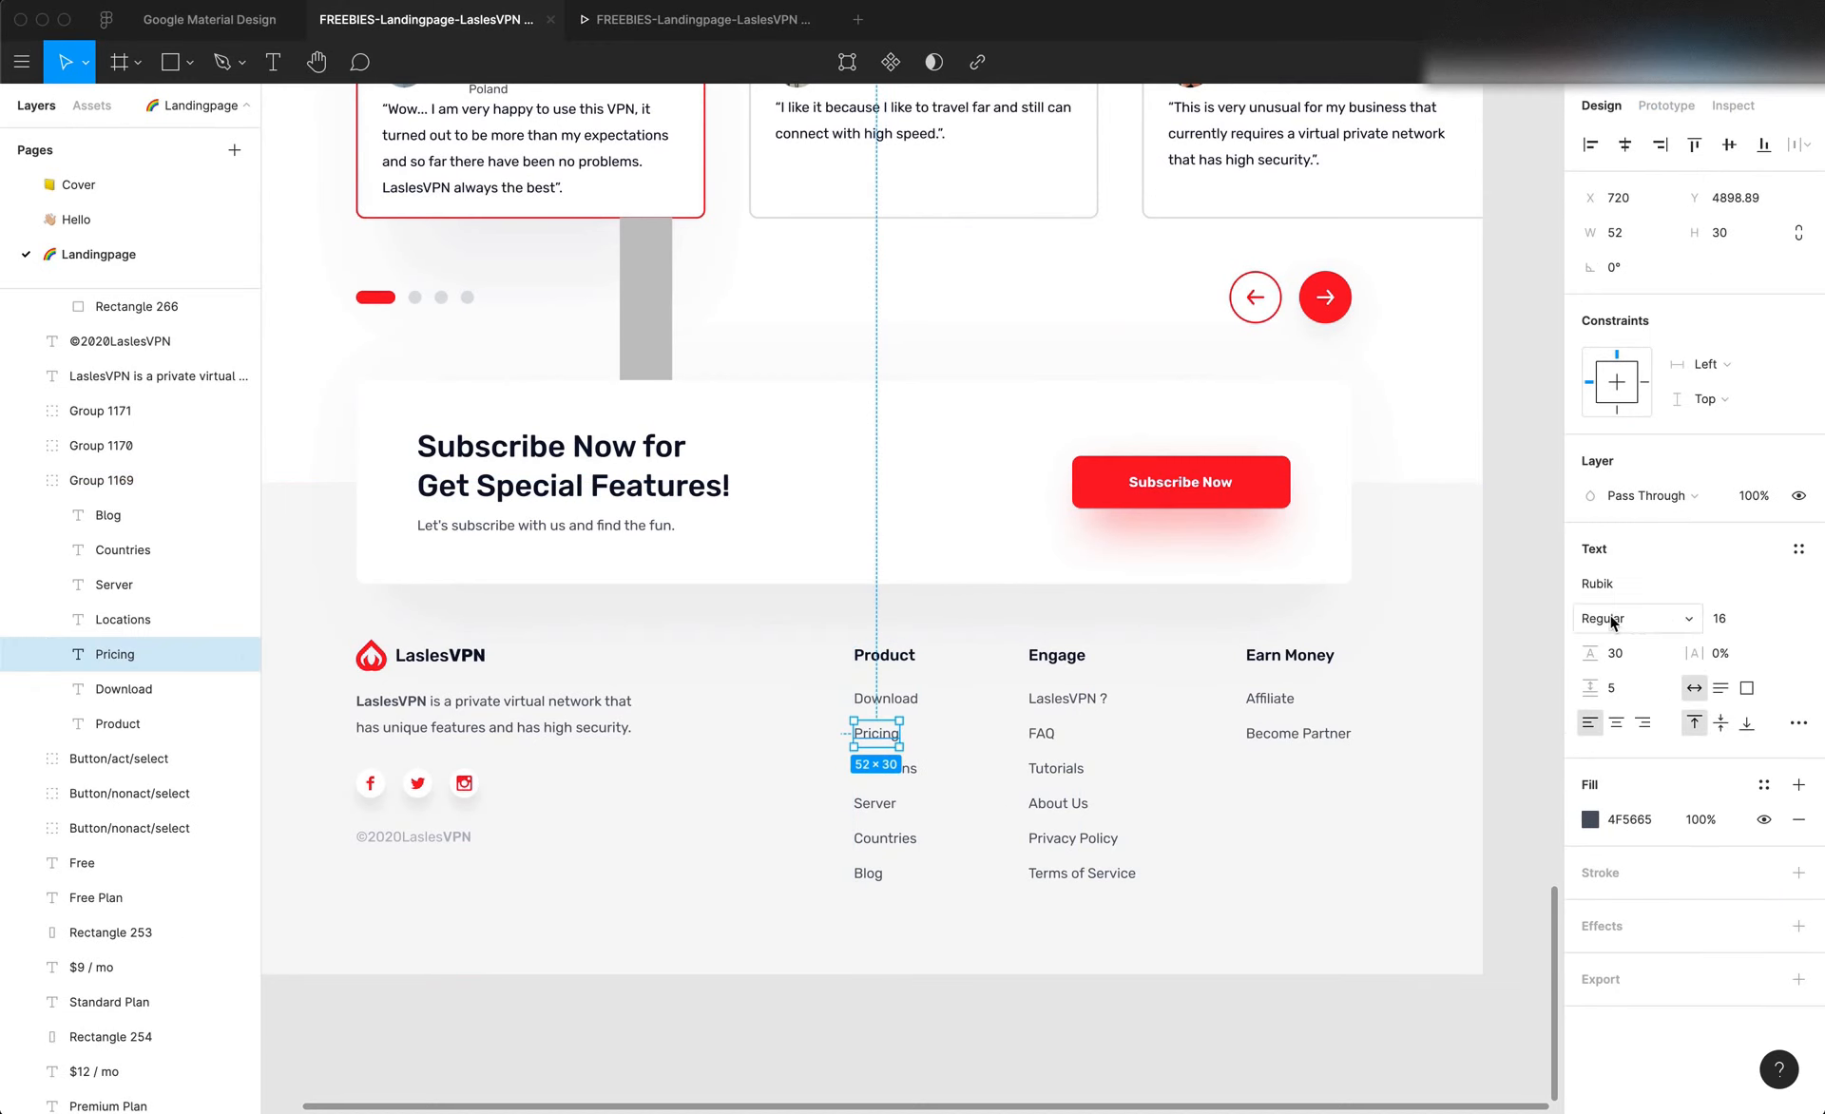
key(super+Tab)
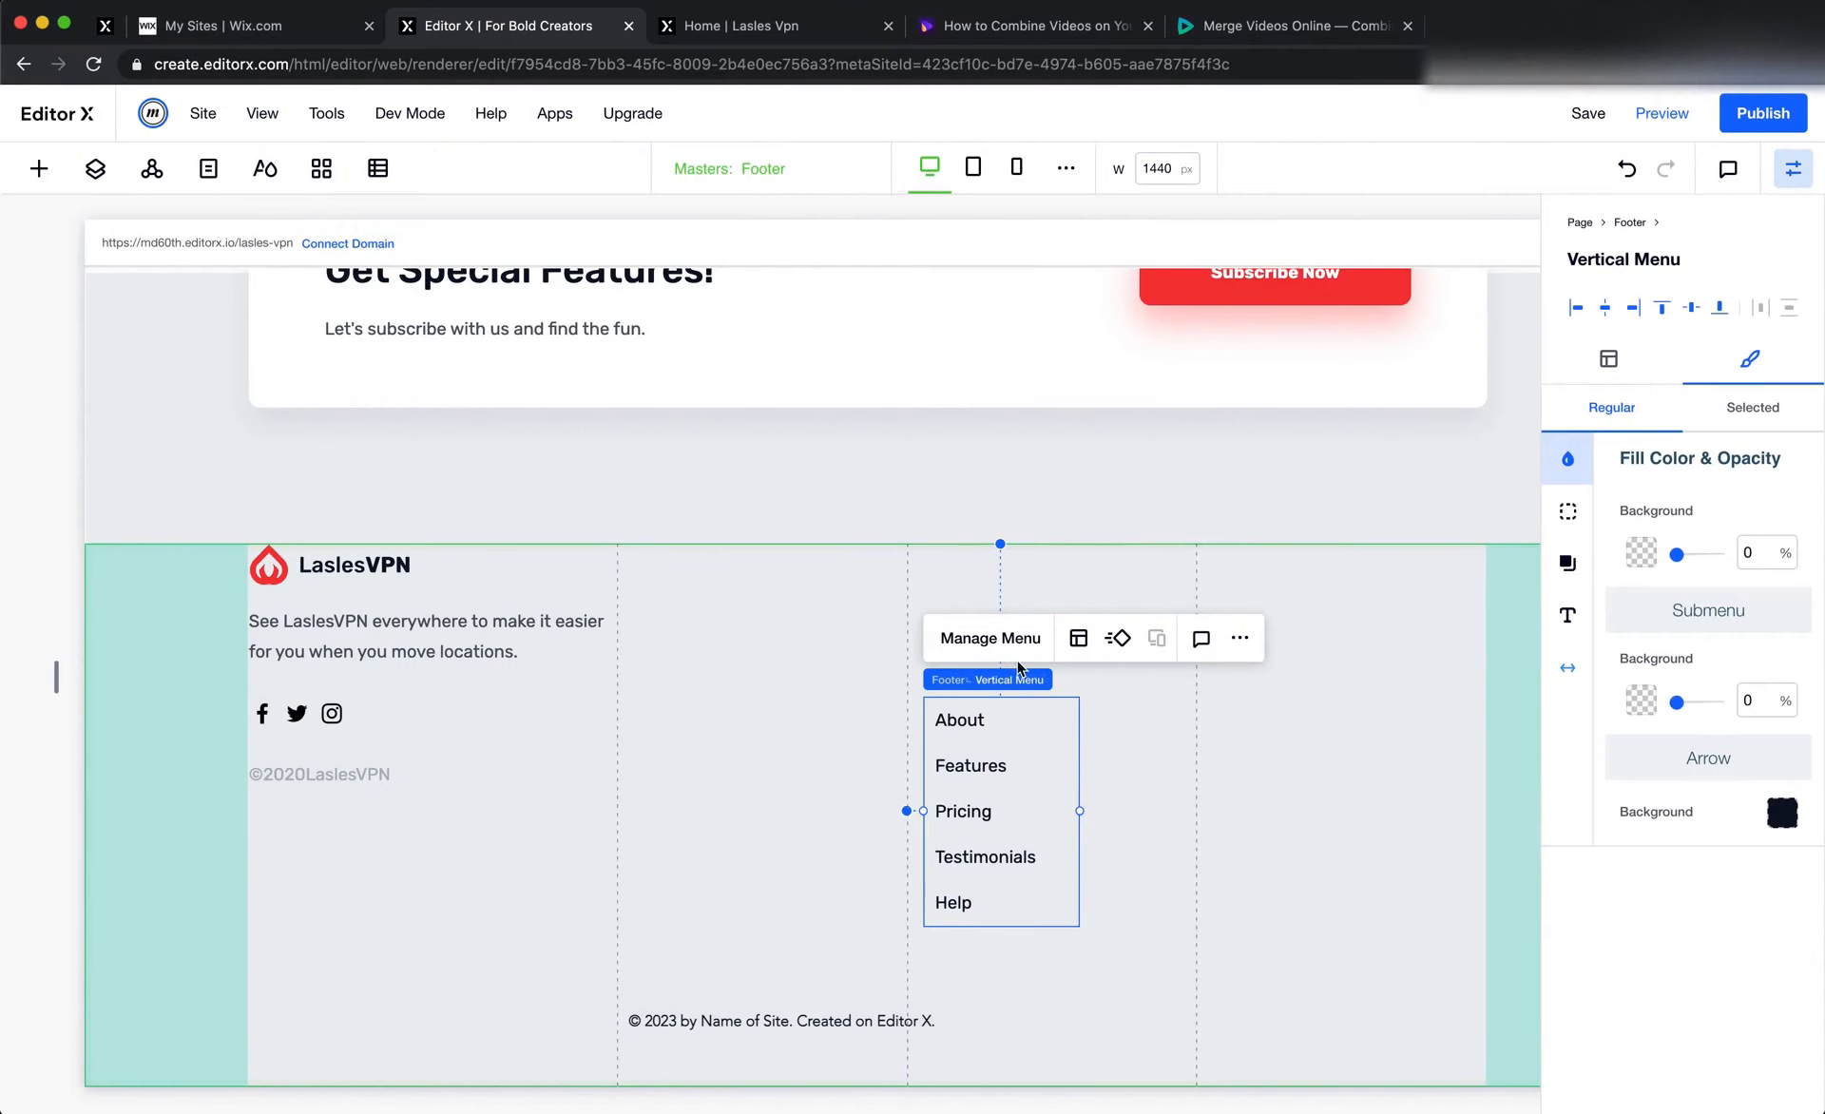
key(super+Tab)
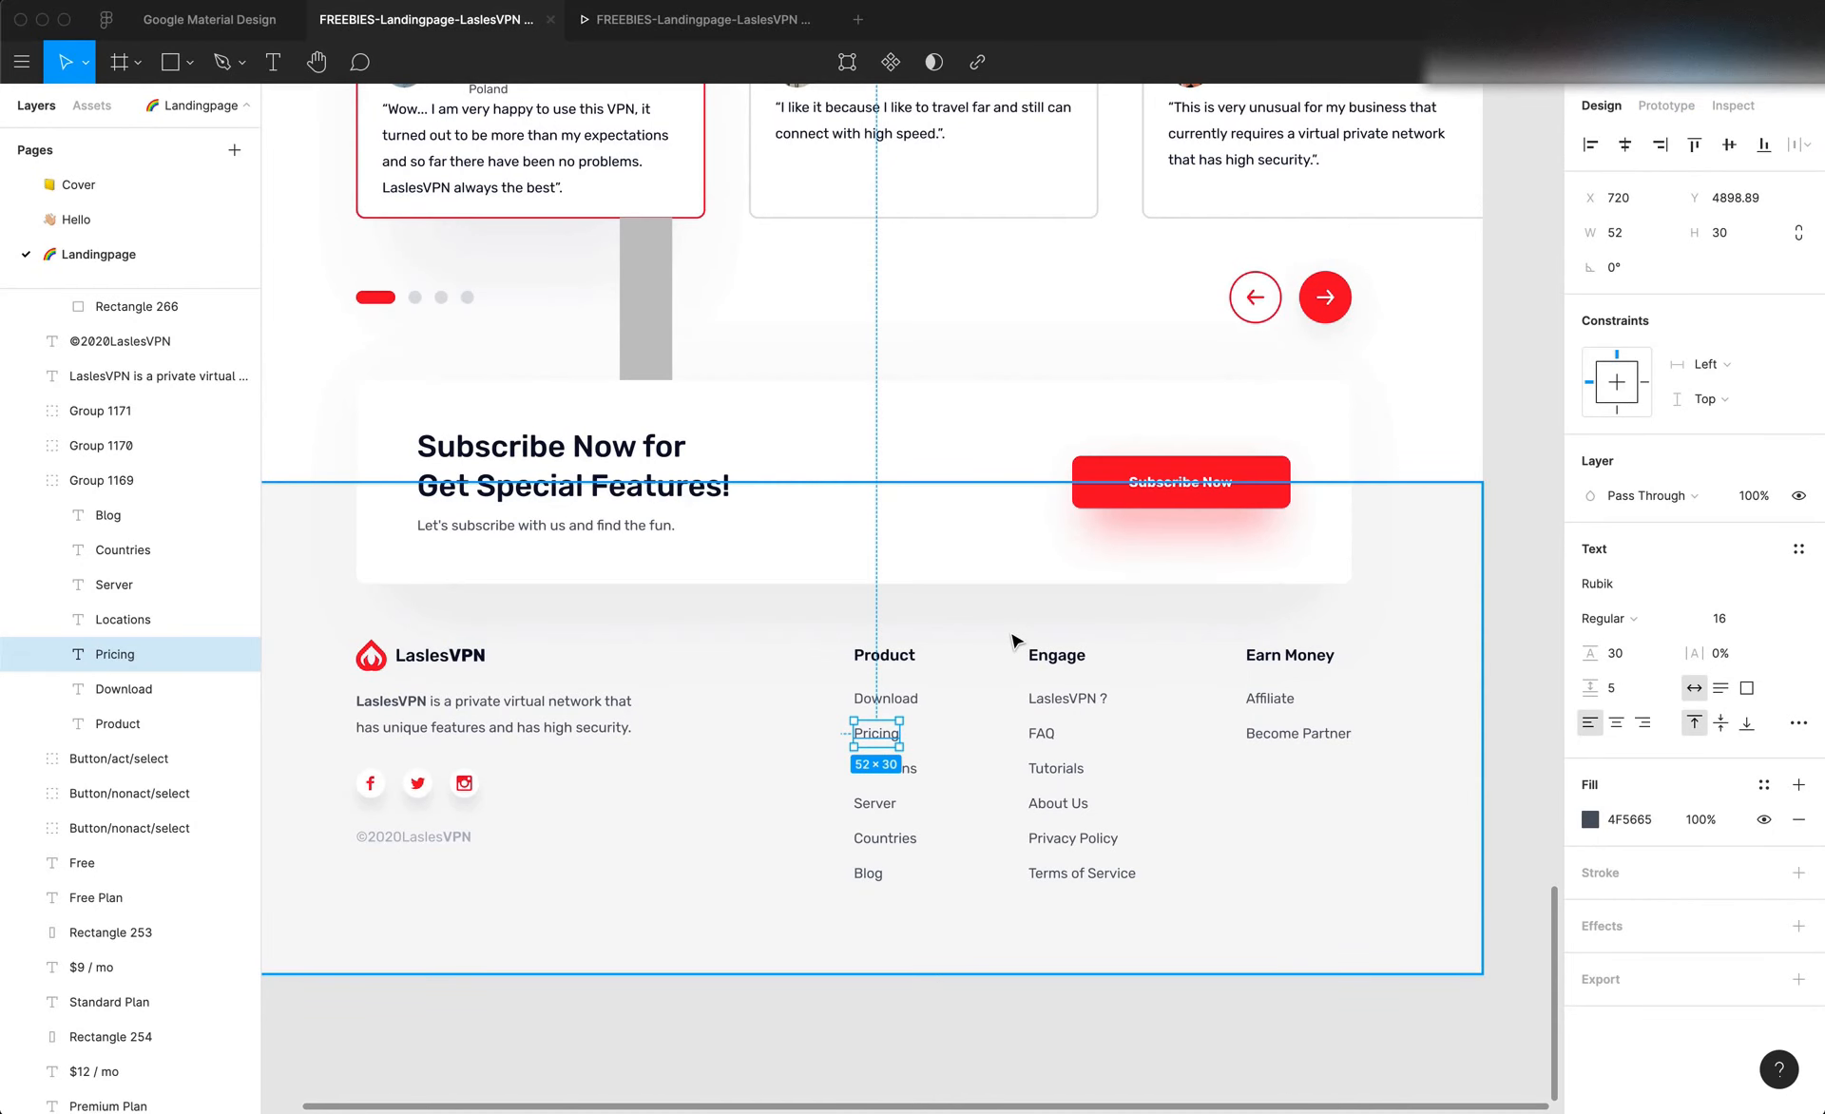
key(super+Tab)
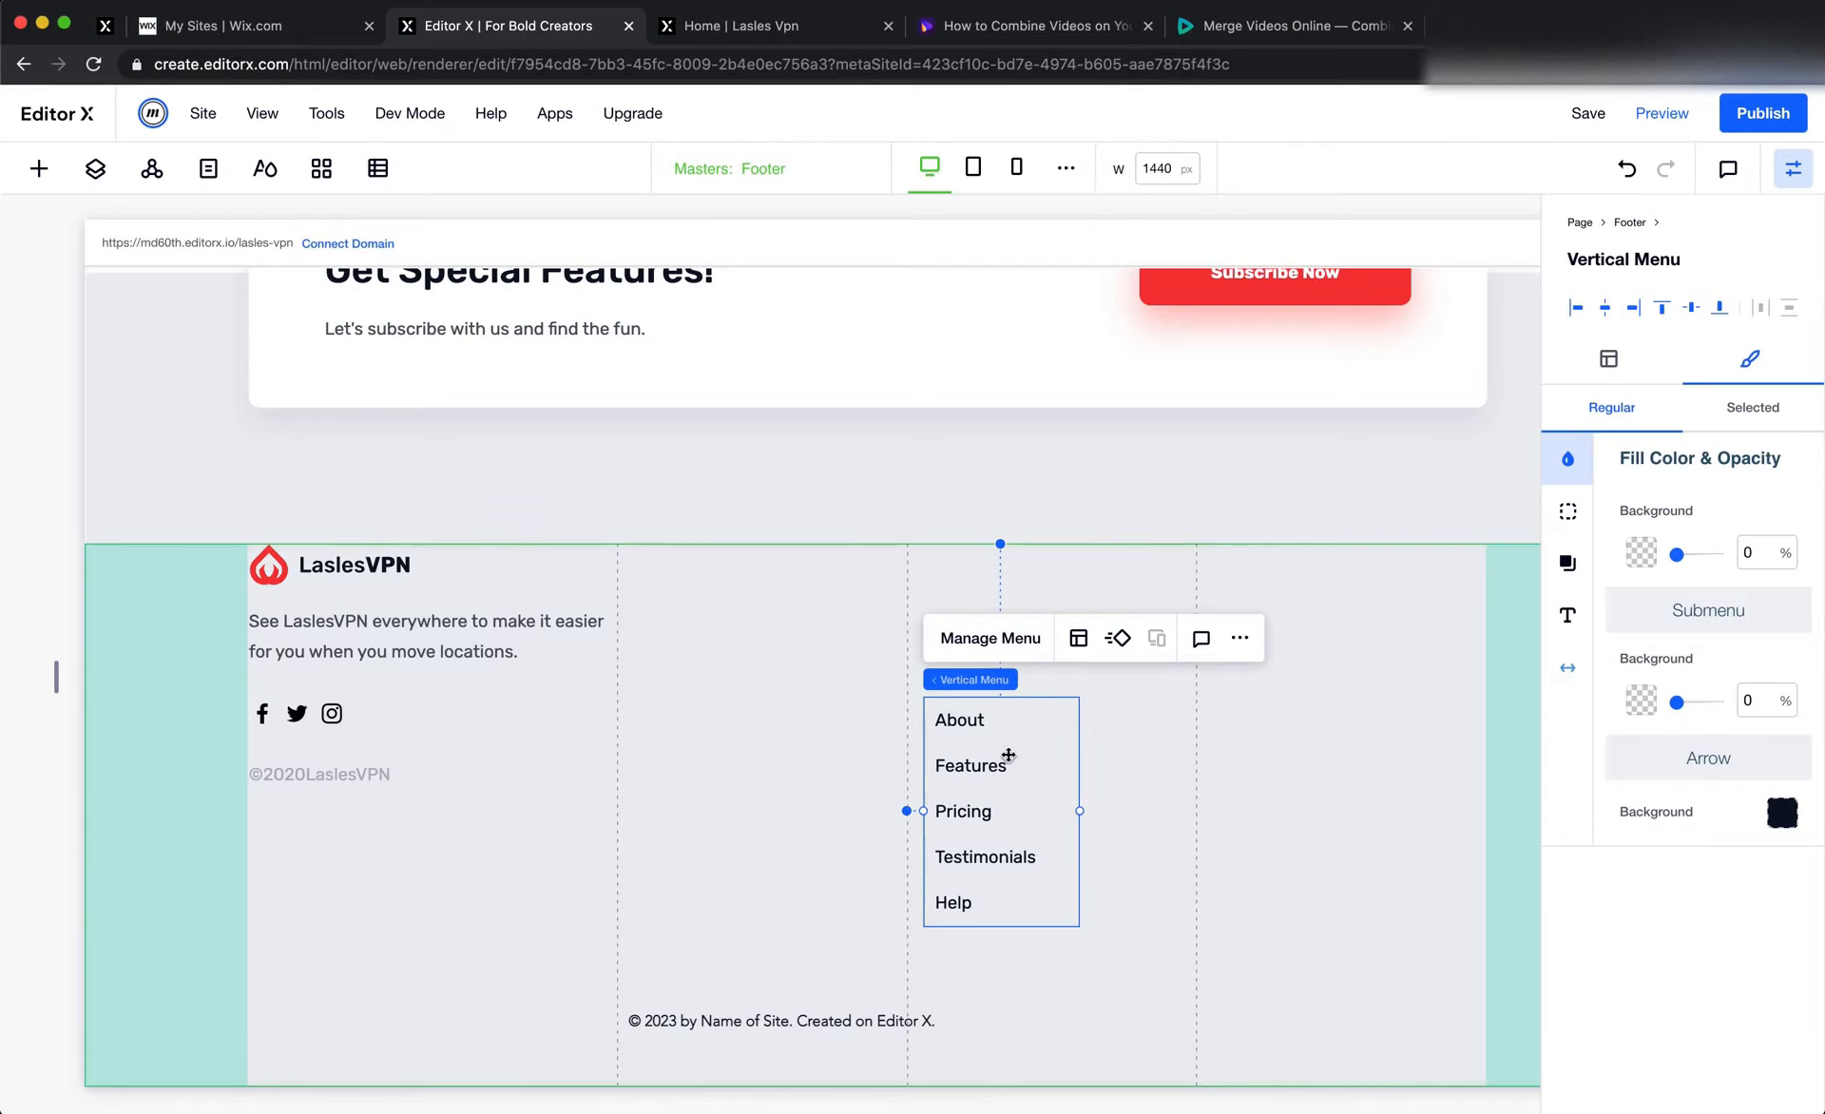
Set the regular text color of the footer's vertical menu to #4F5665
click(1567, 615)
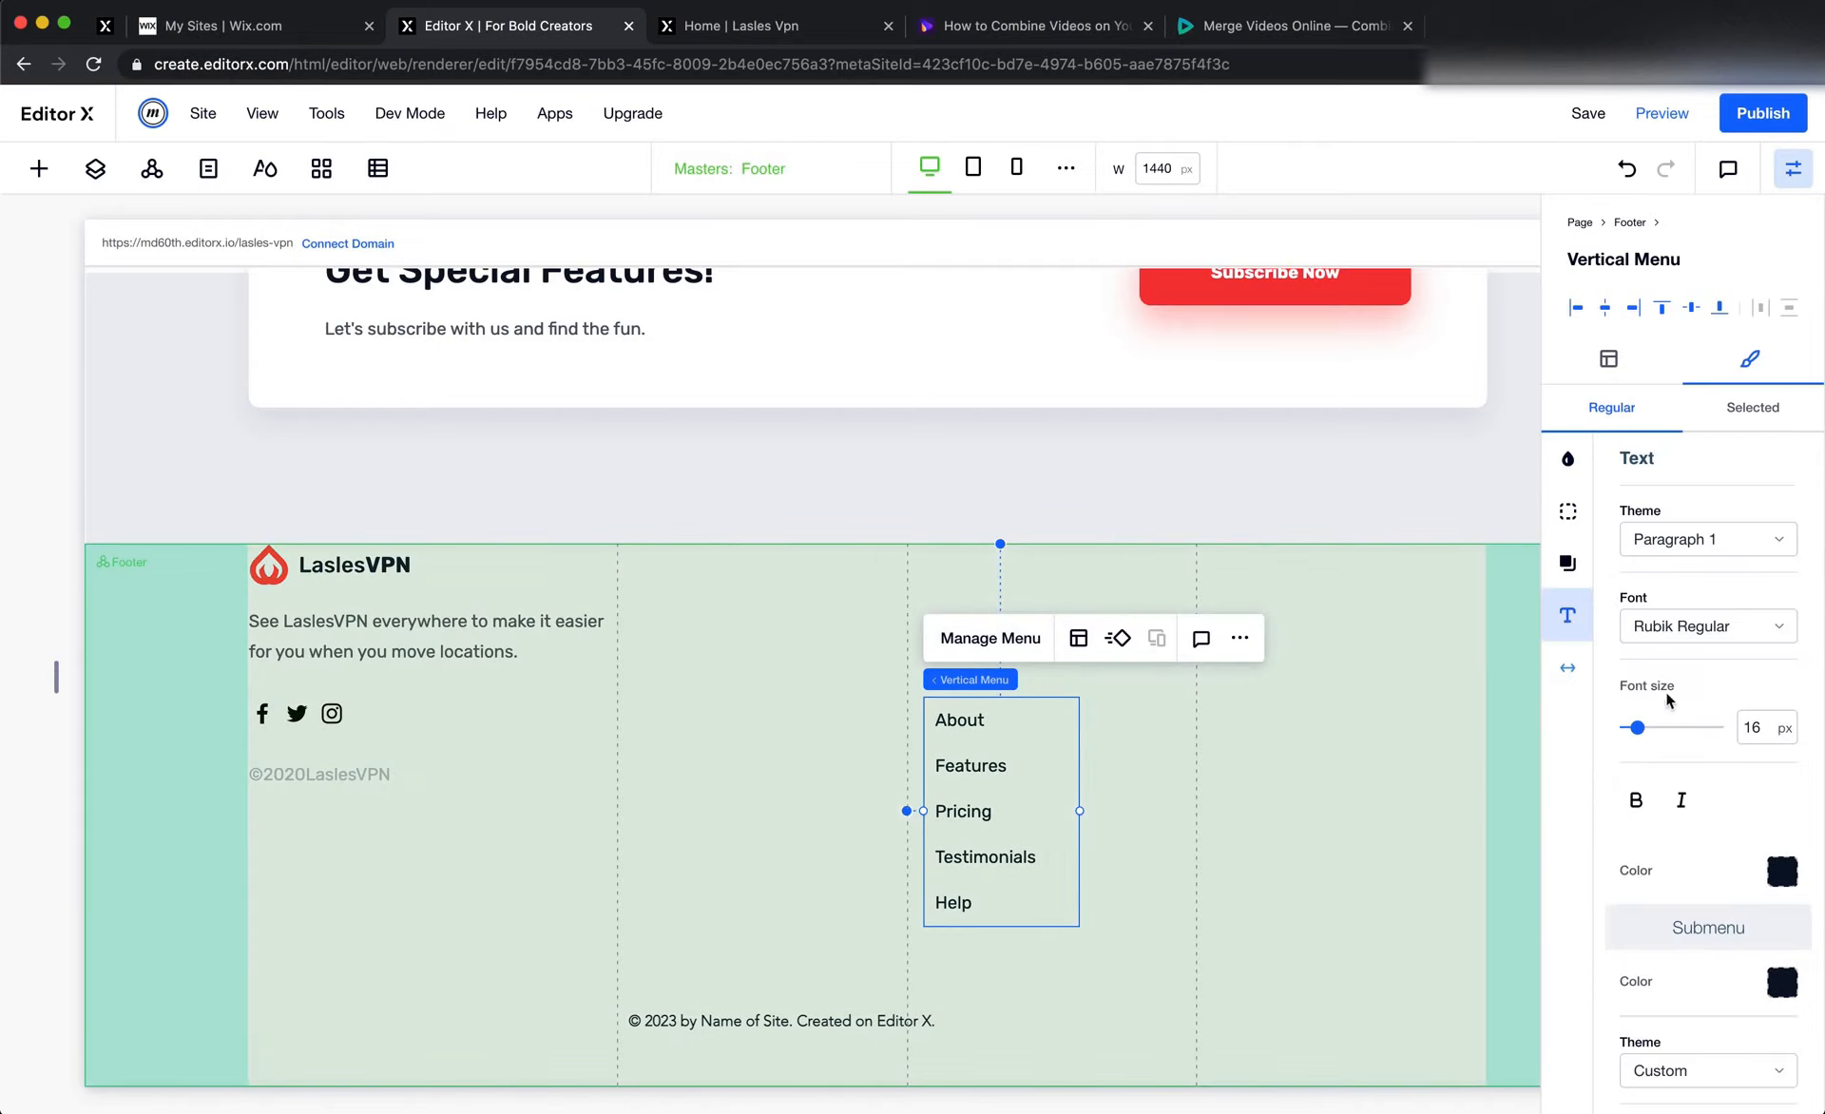
scroll(1754, 876, down, 3)
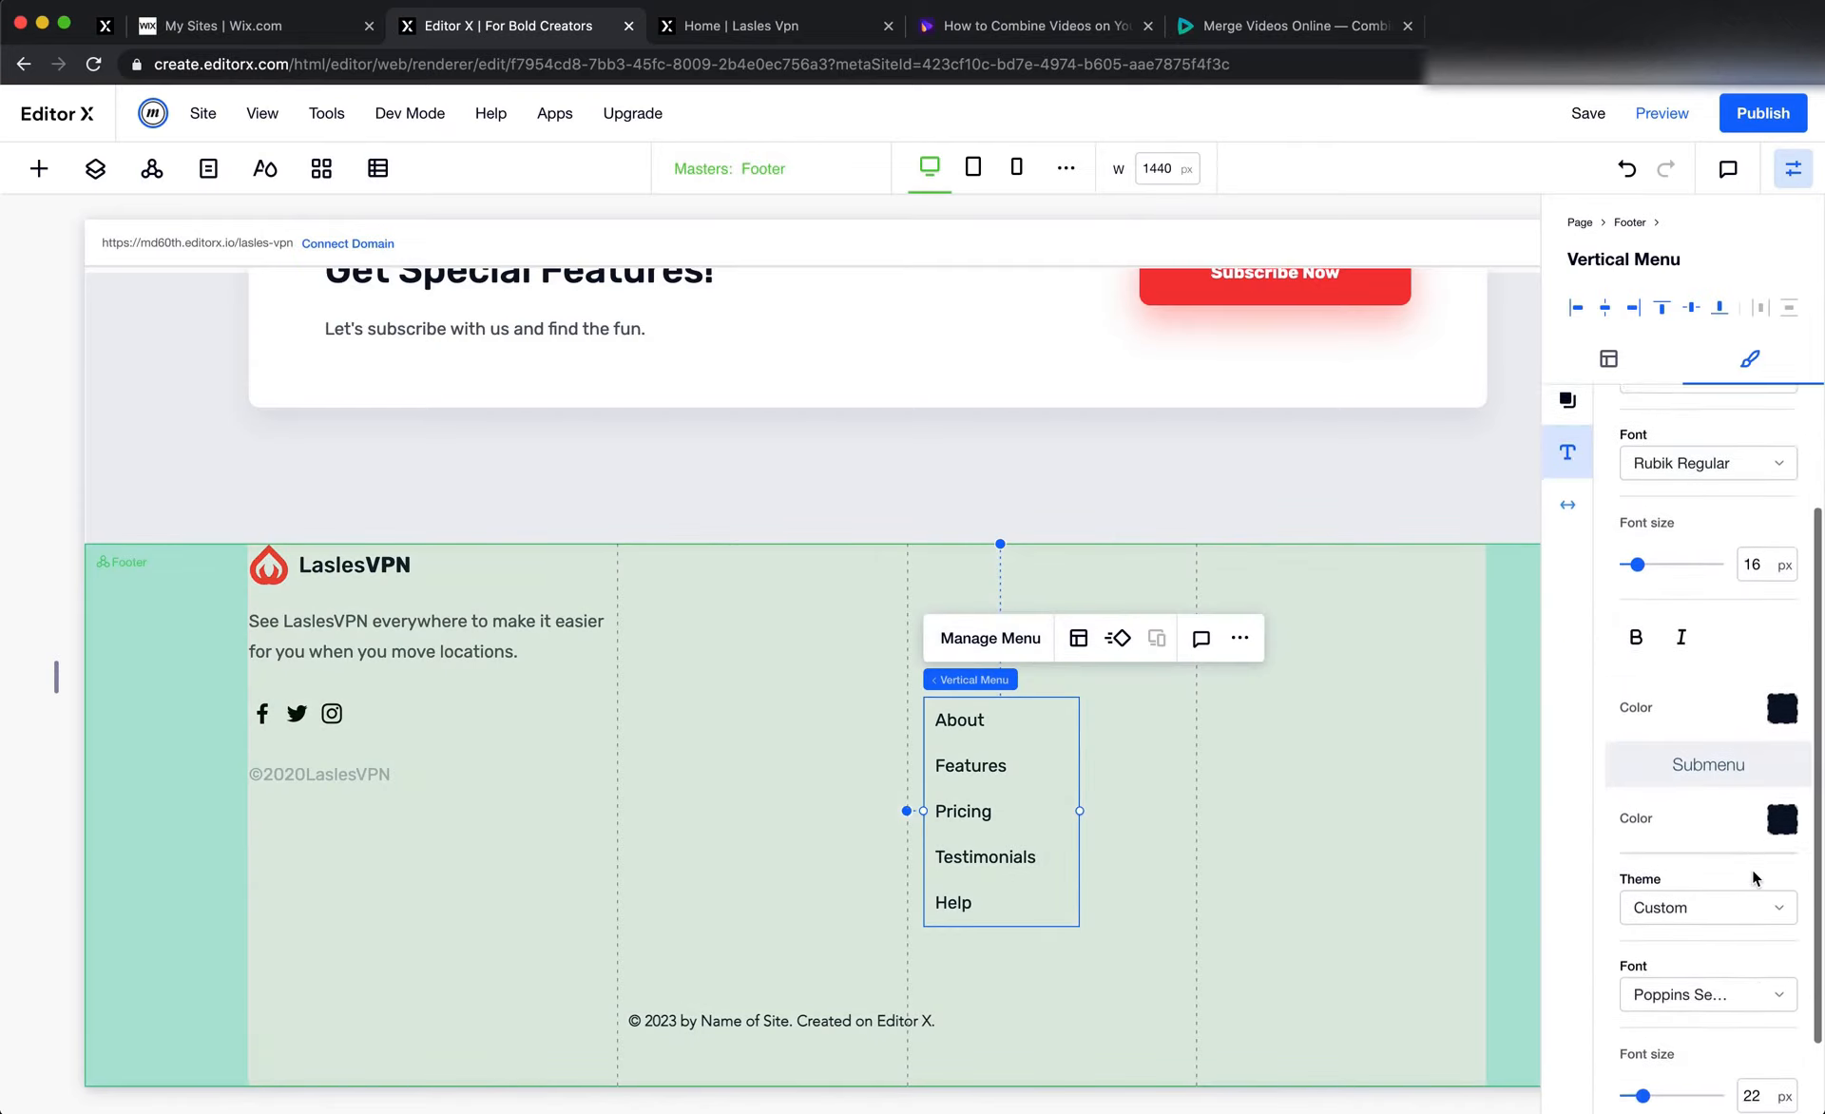
scroll(1792, 760, up, 3)
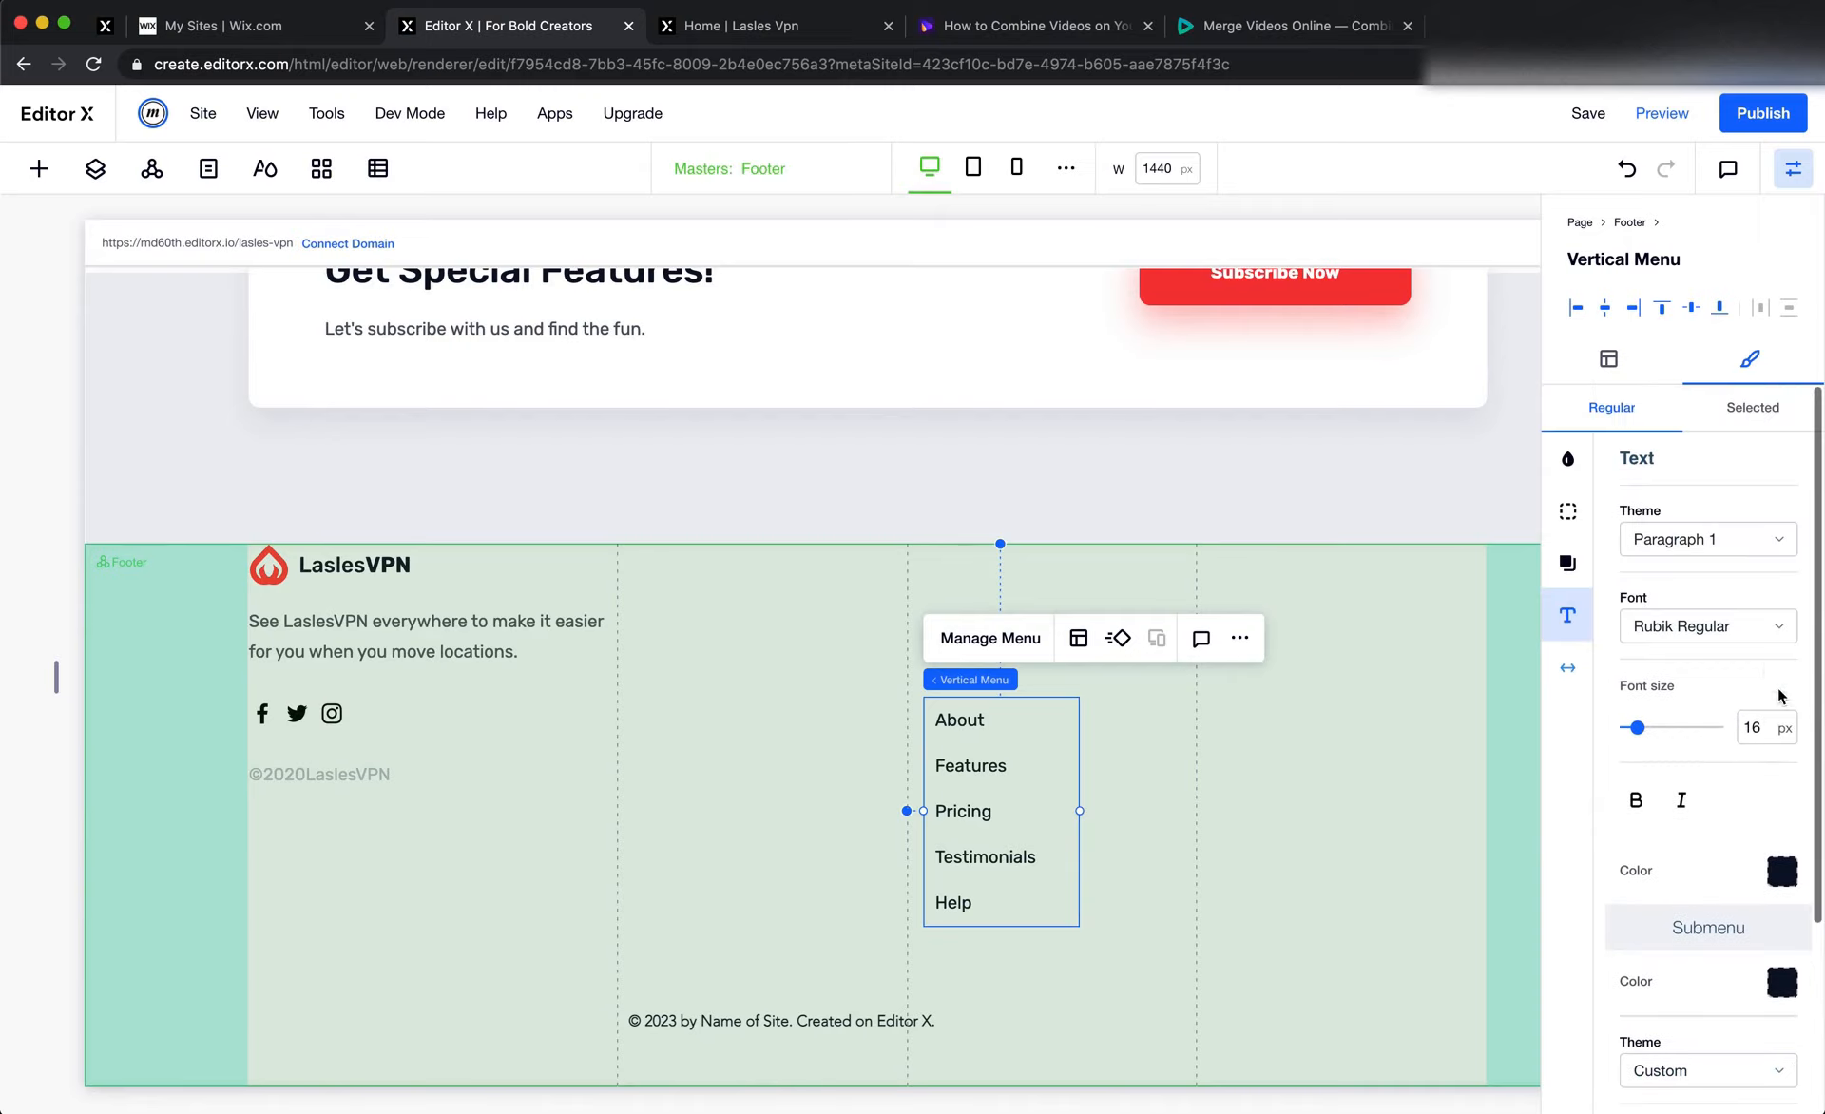
click(1720, 627)
click(1711, 541)
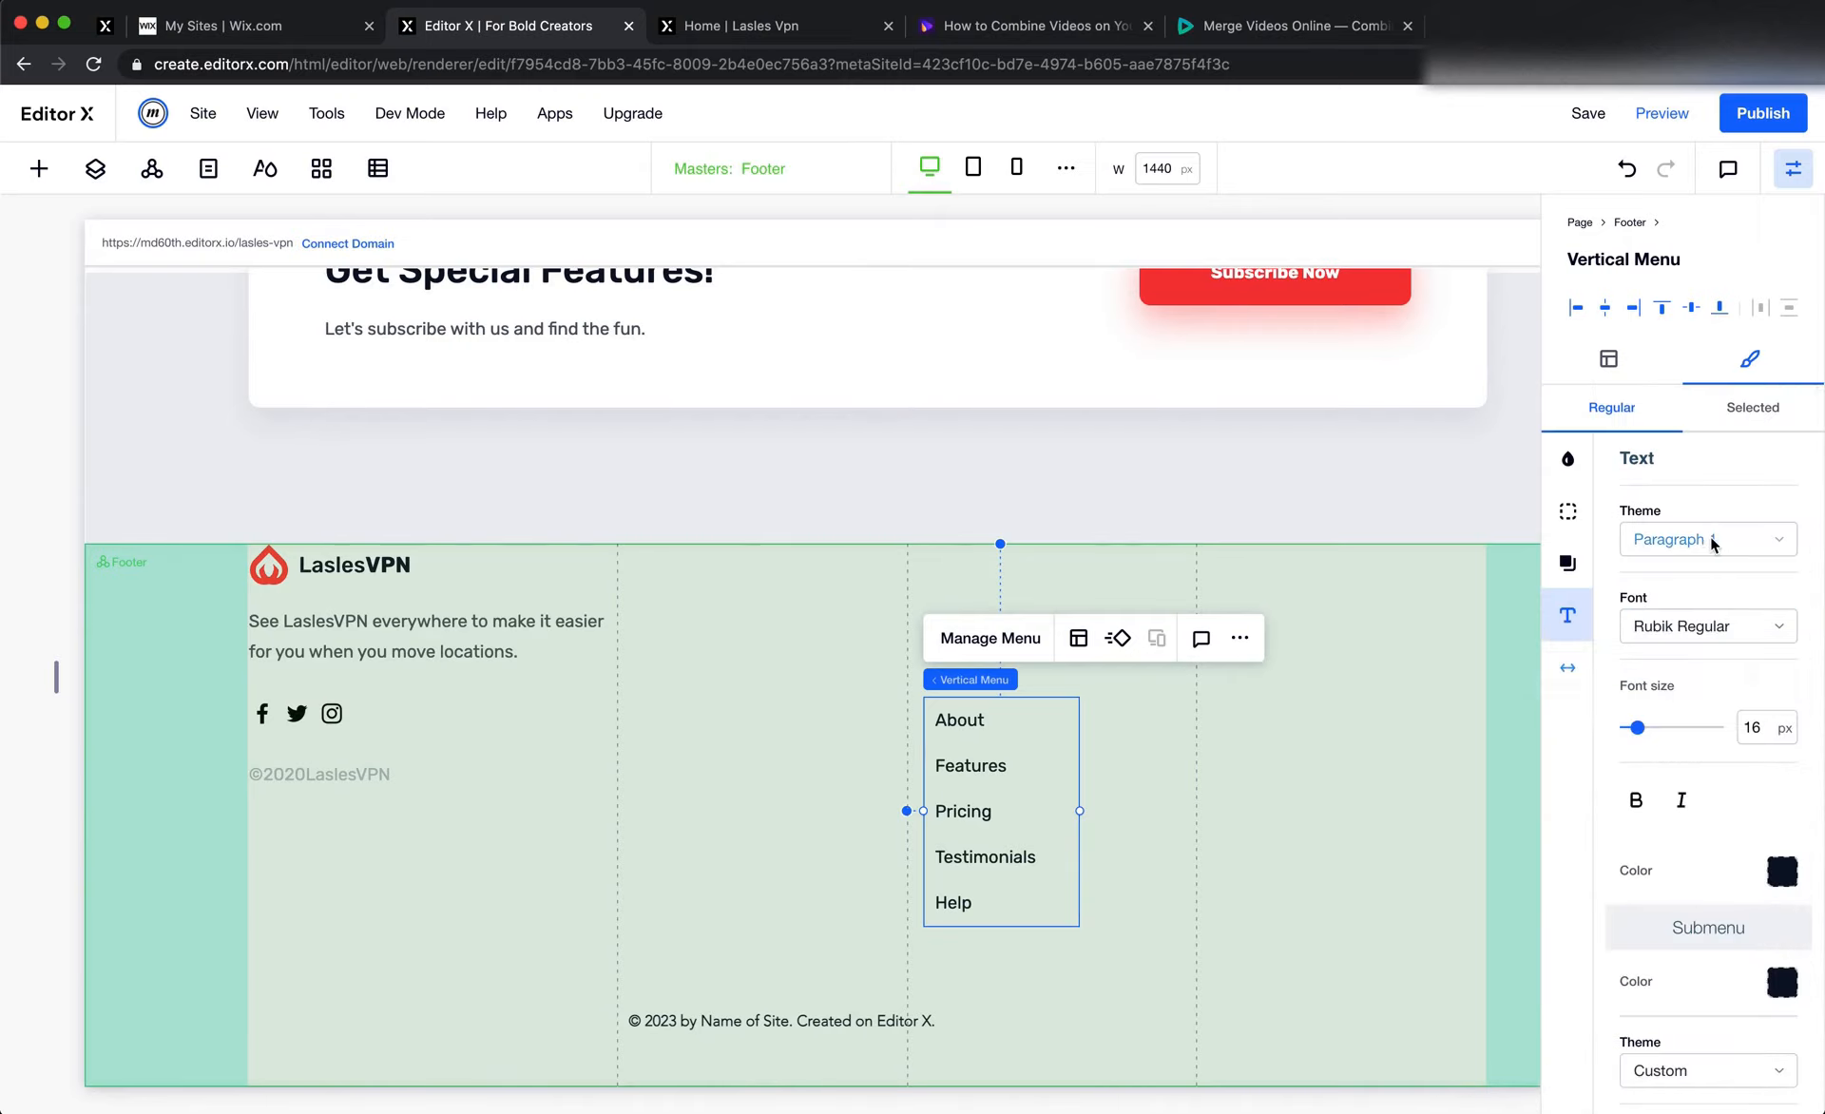
click(1711, 536)
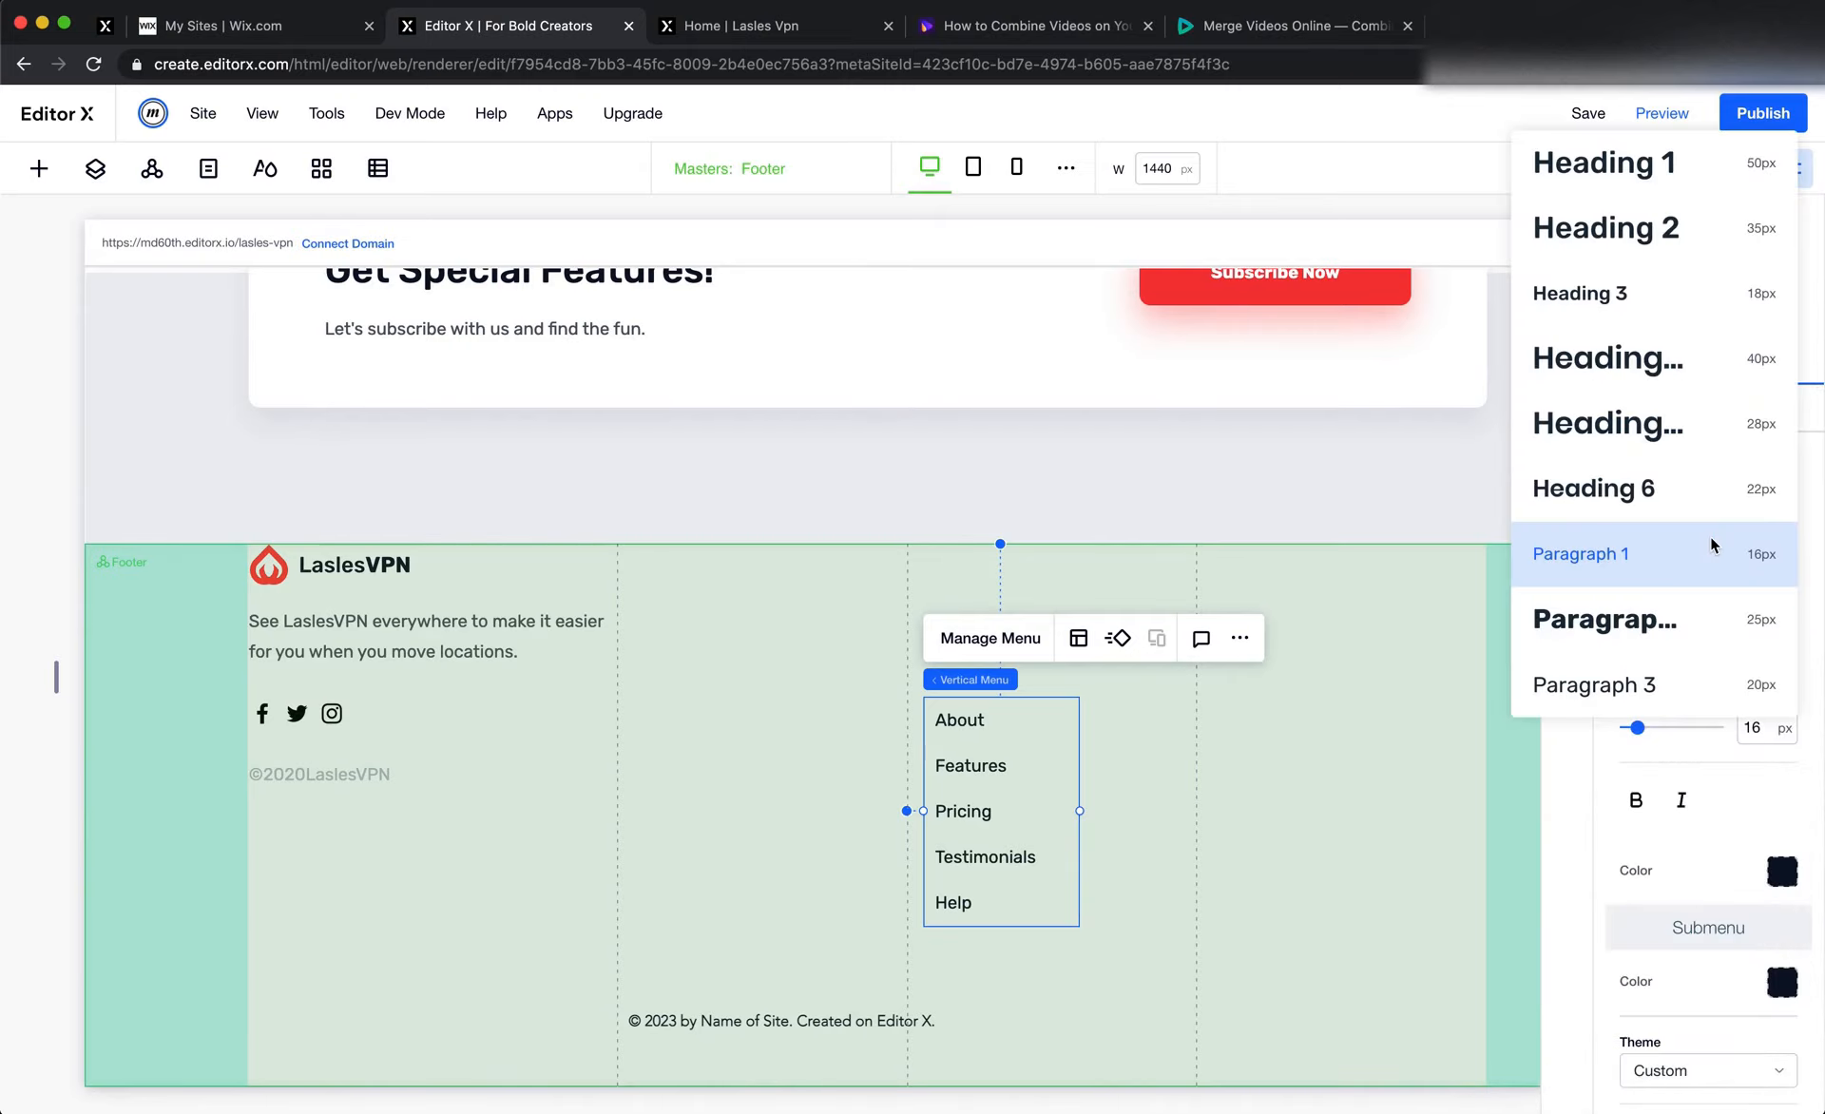
click(1724, 778)
scroll(1724, 778, down, 2)
click(1780, 717)
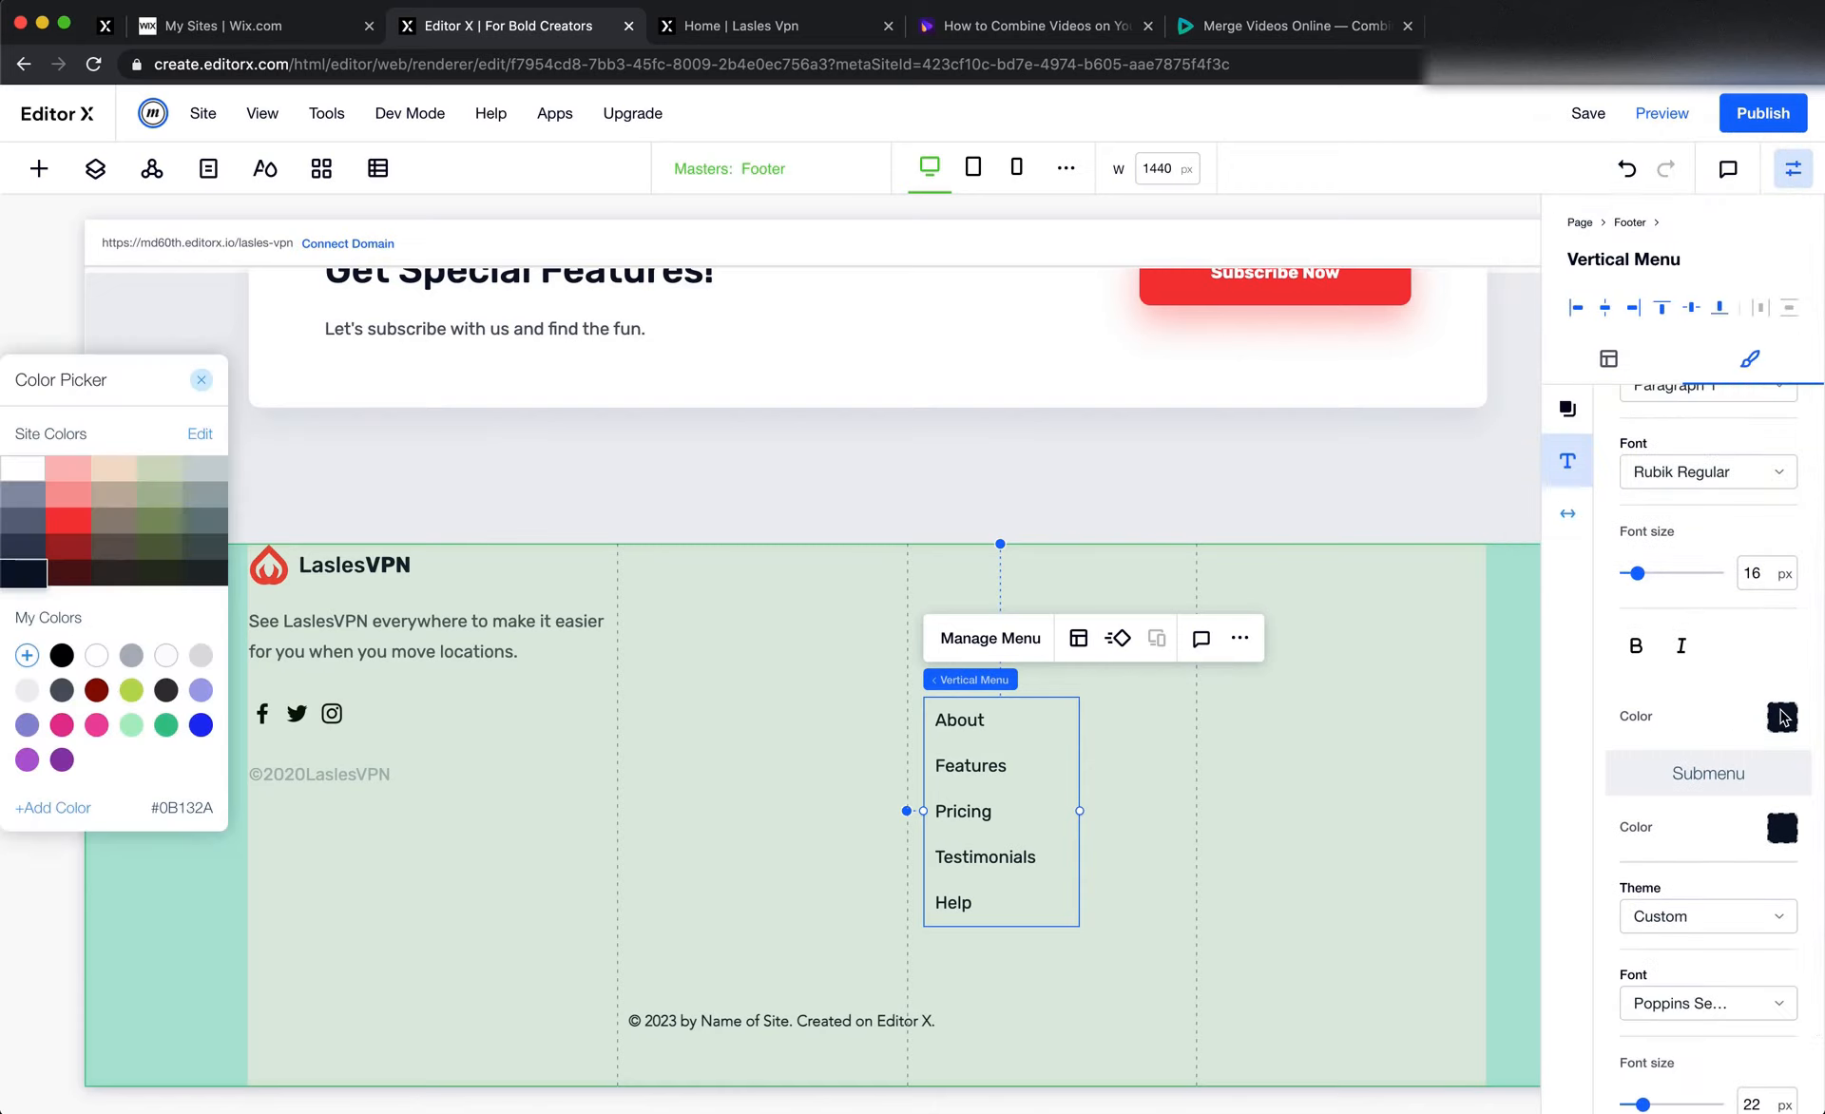
drag(172, 385, 748, 438)
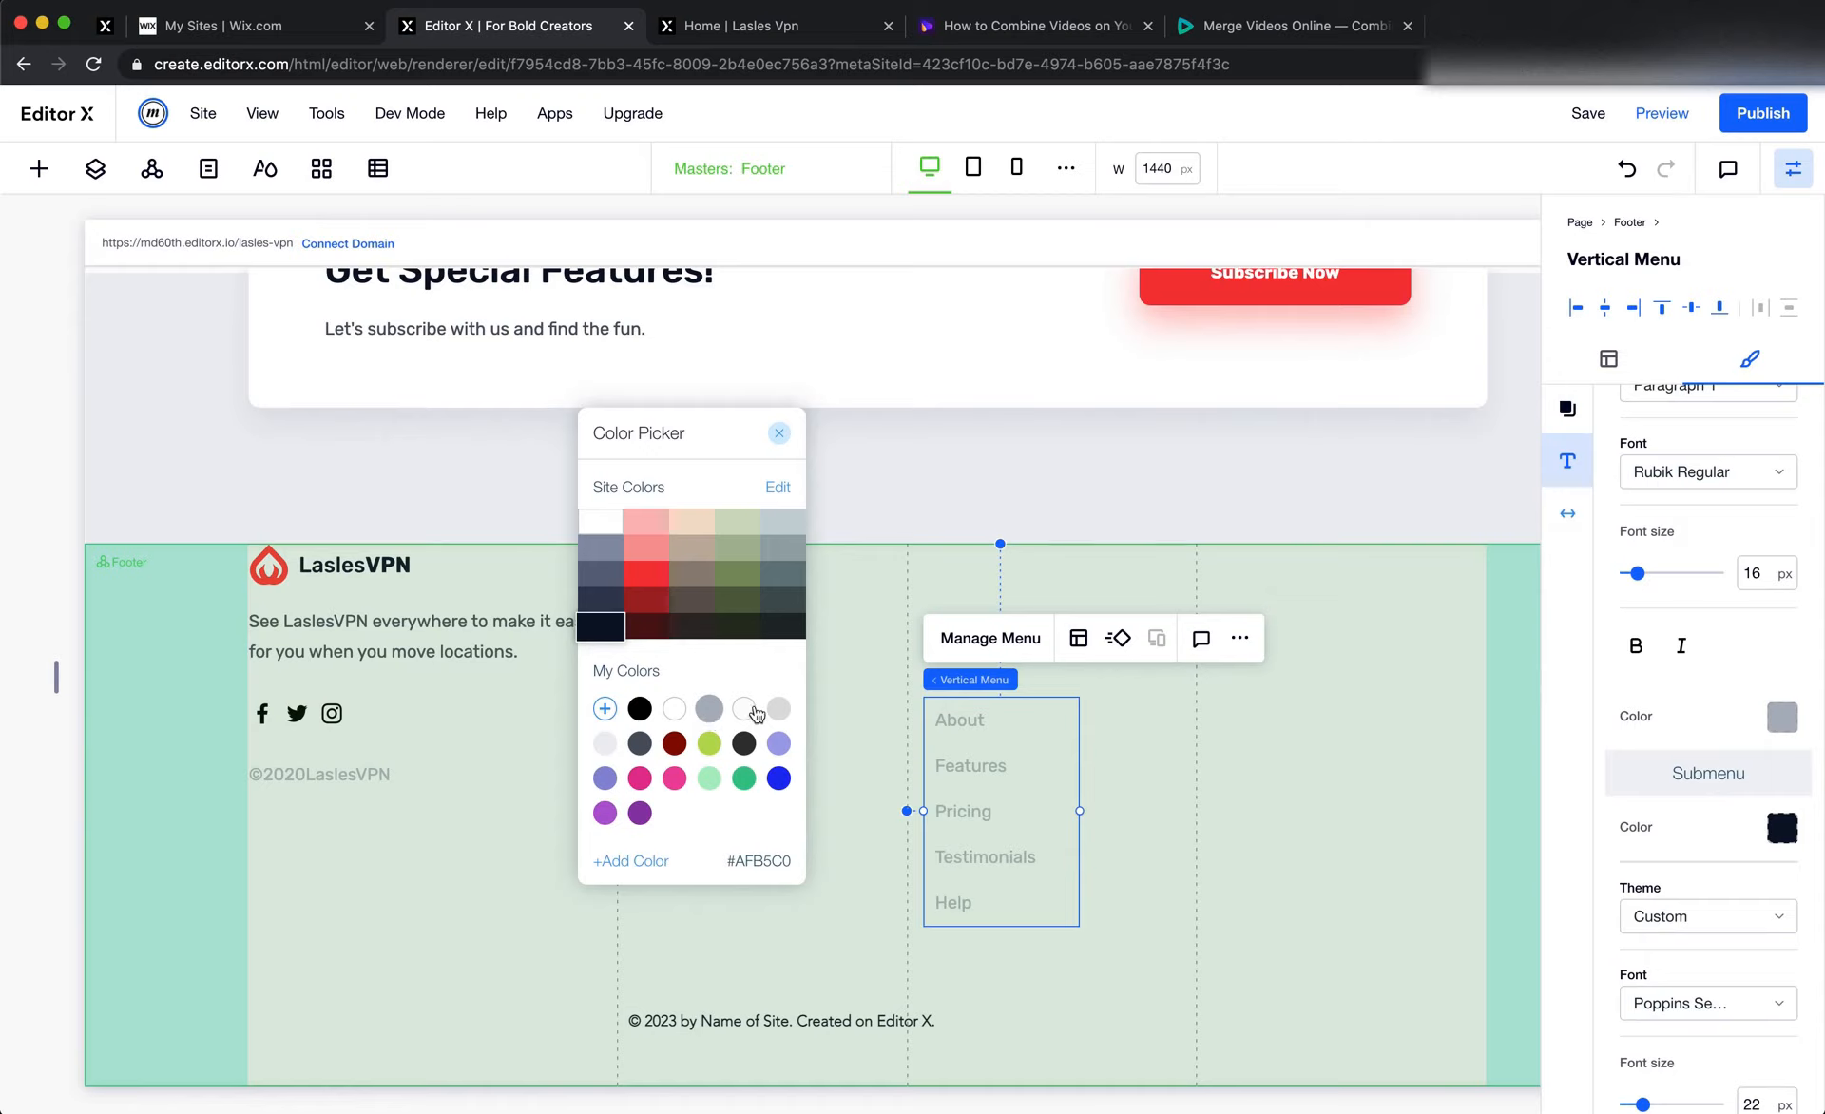
click(643, 745)
click(1712, 814)
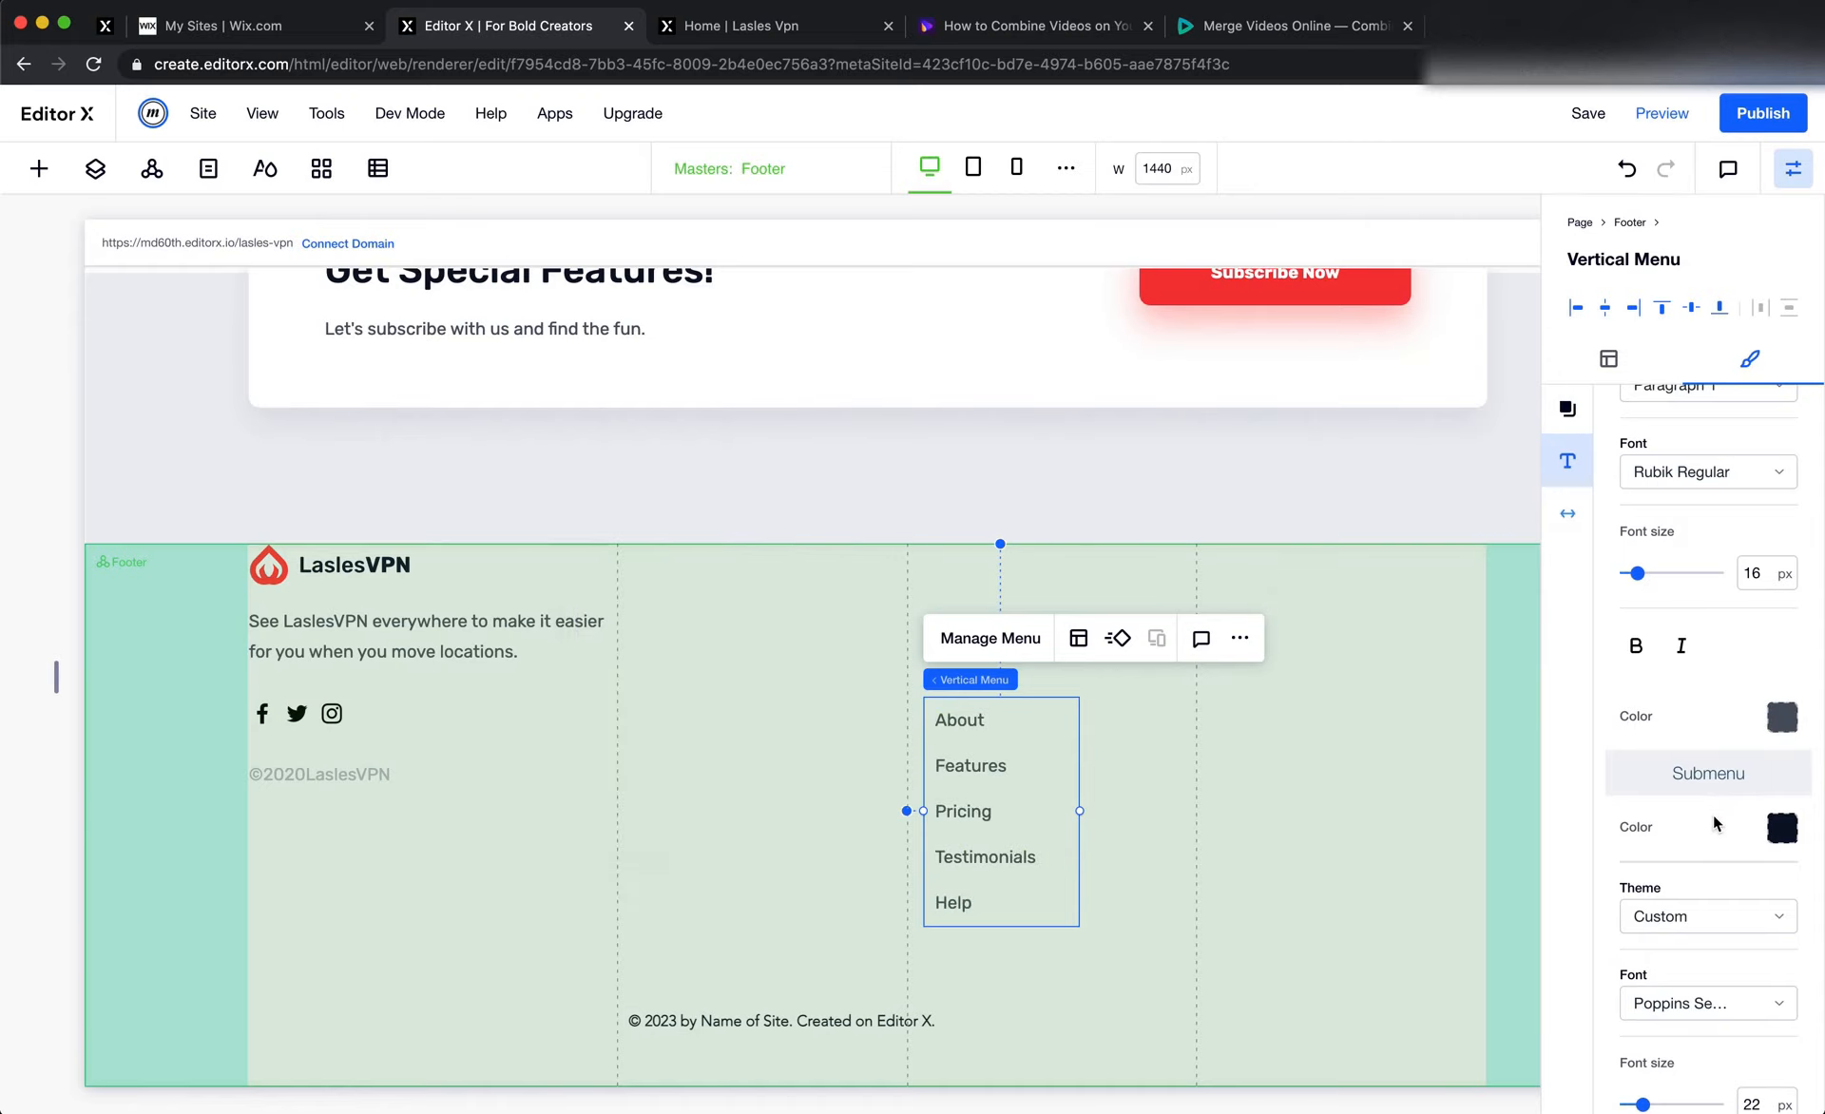
Set the submenu text color of the footer's vertical menu to #4F5665
click(1779, 832)
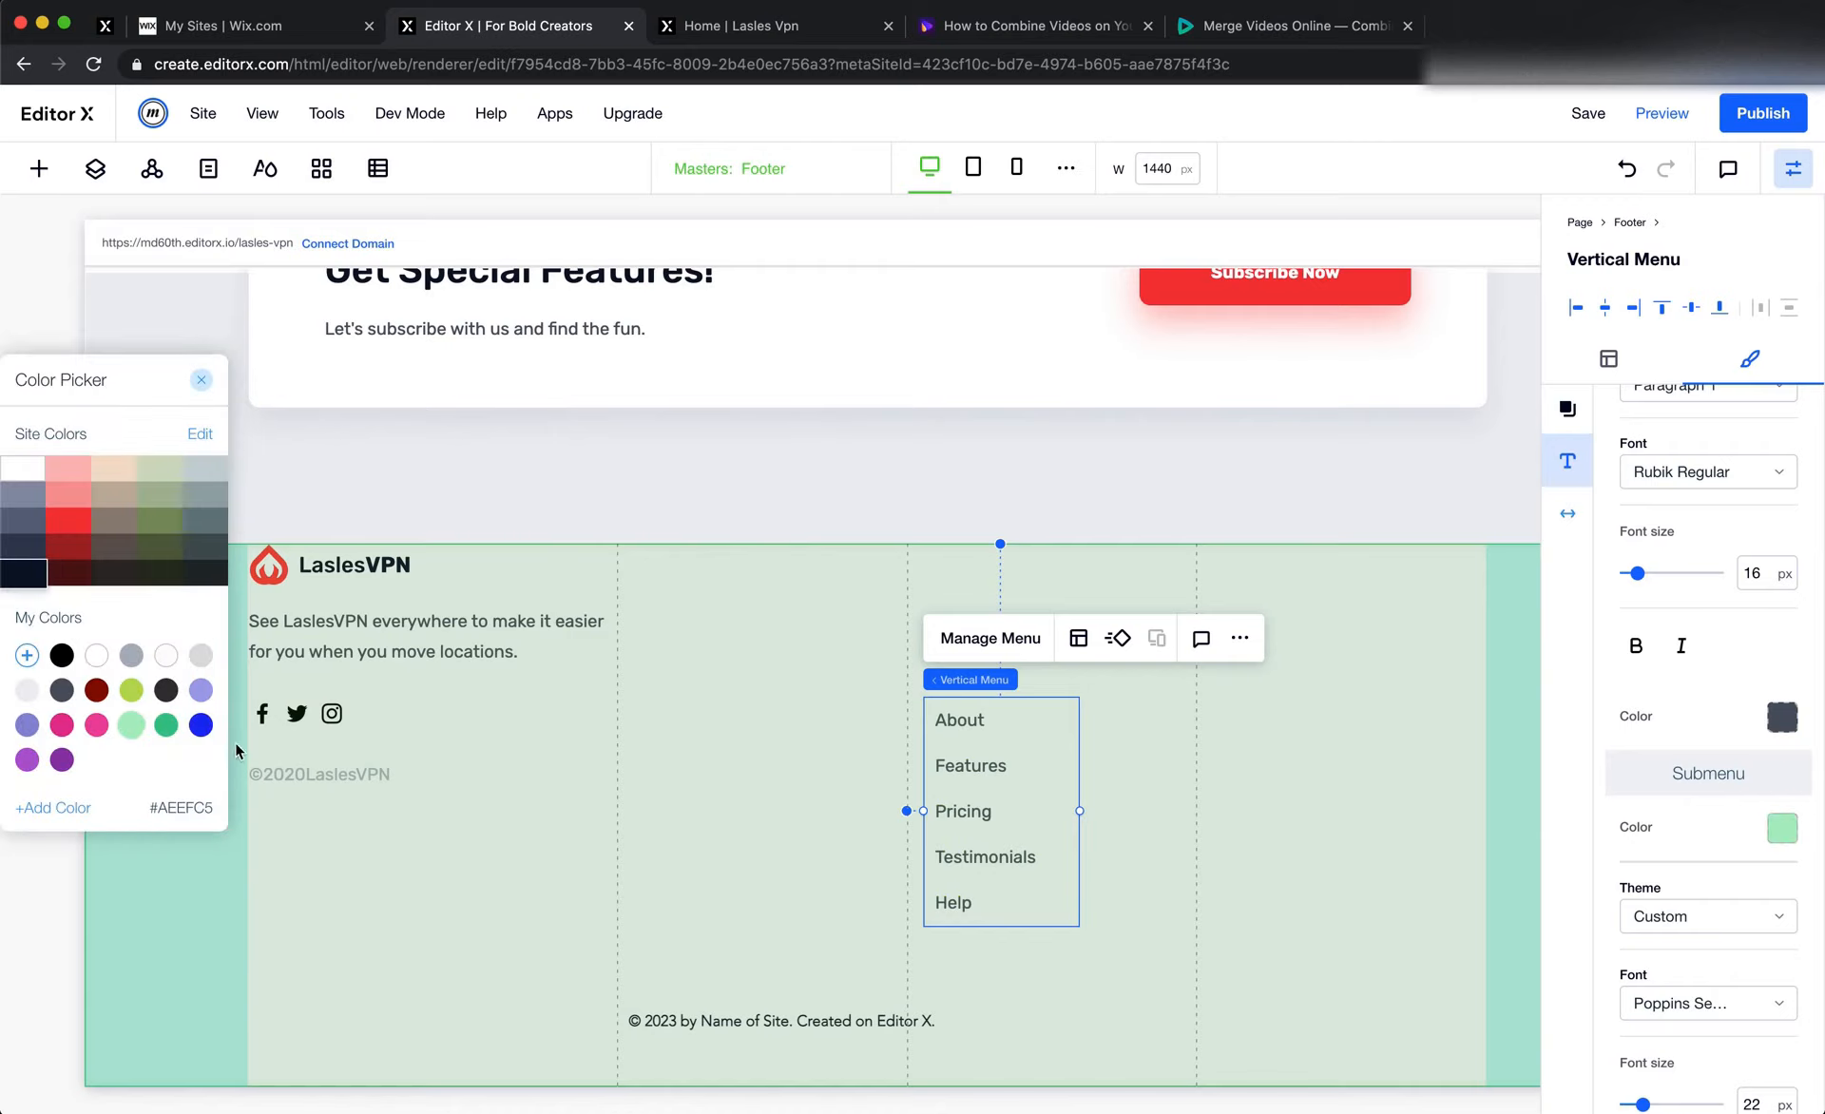
click(131, 655)
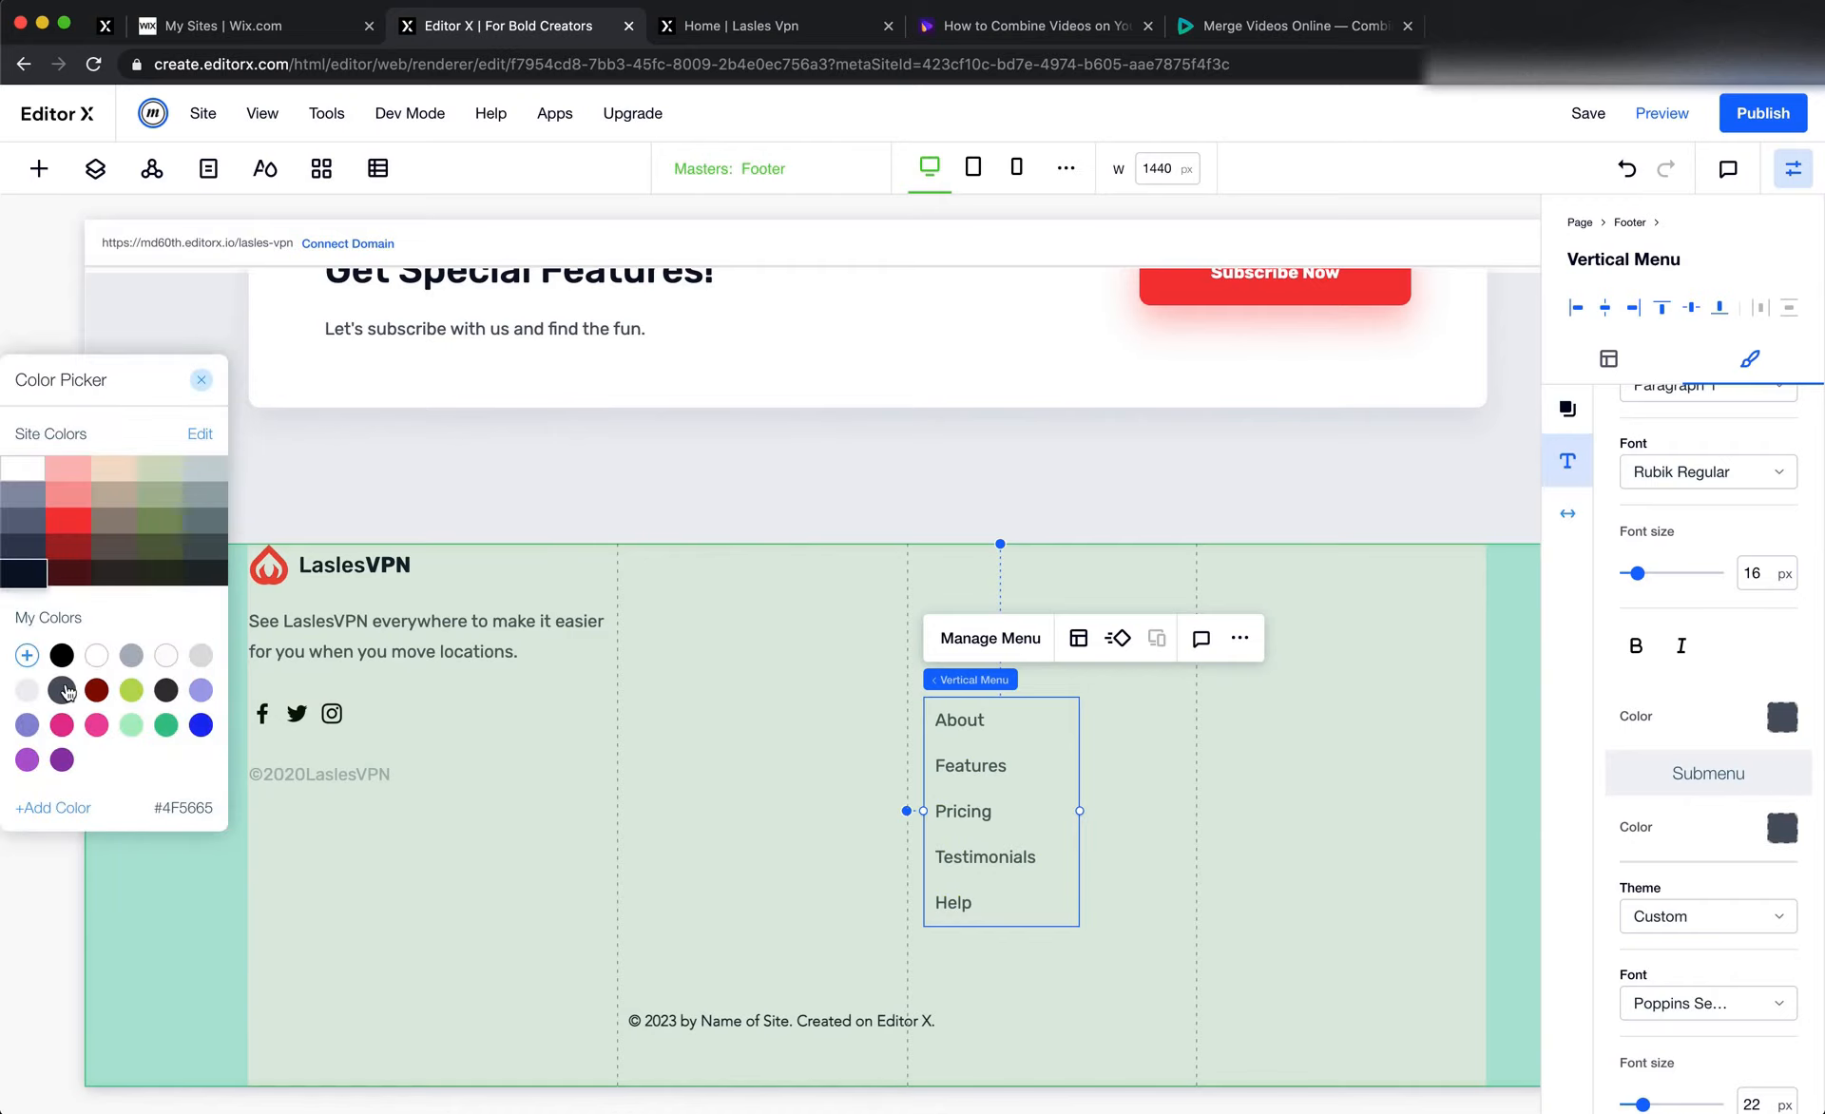
click(680, 677)
click(732, 665)
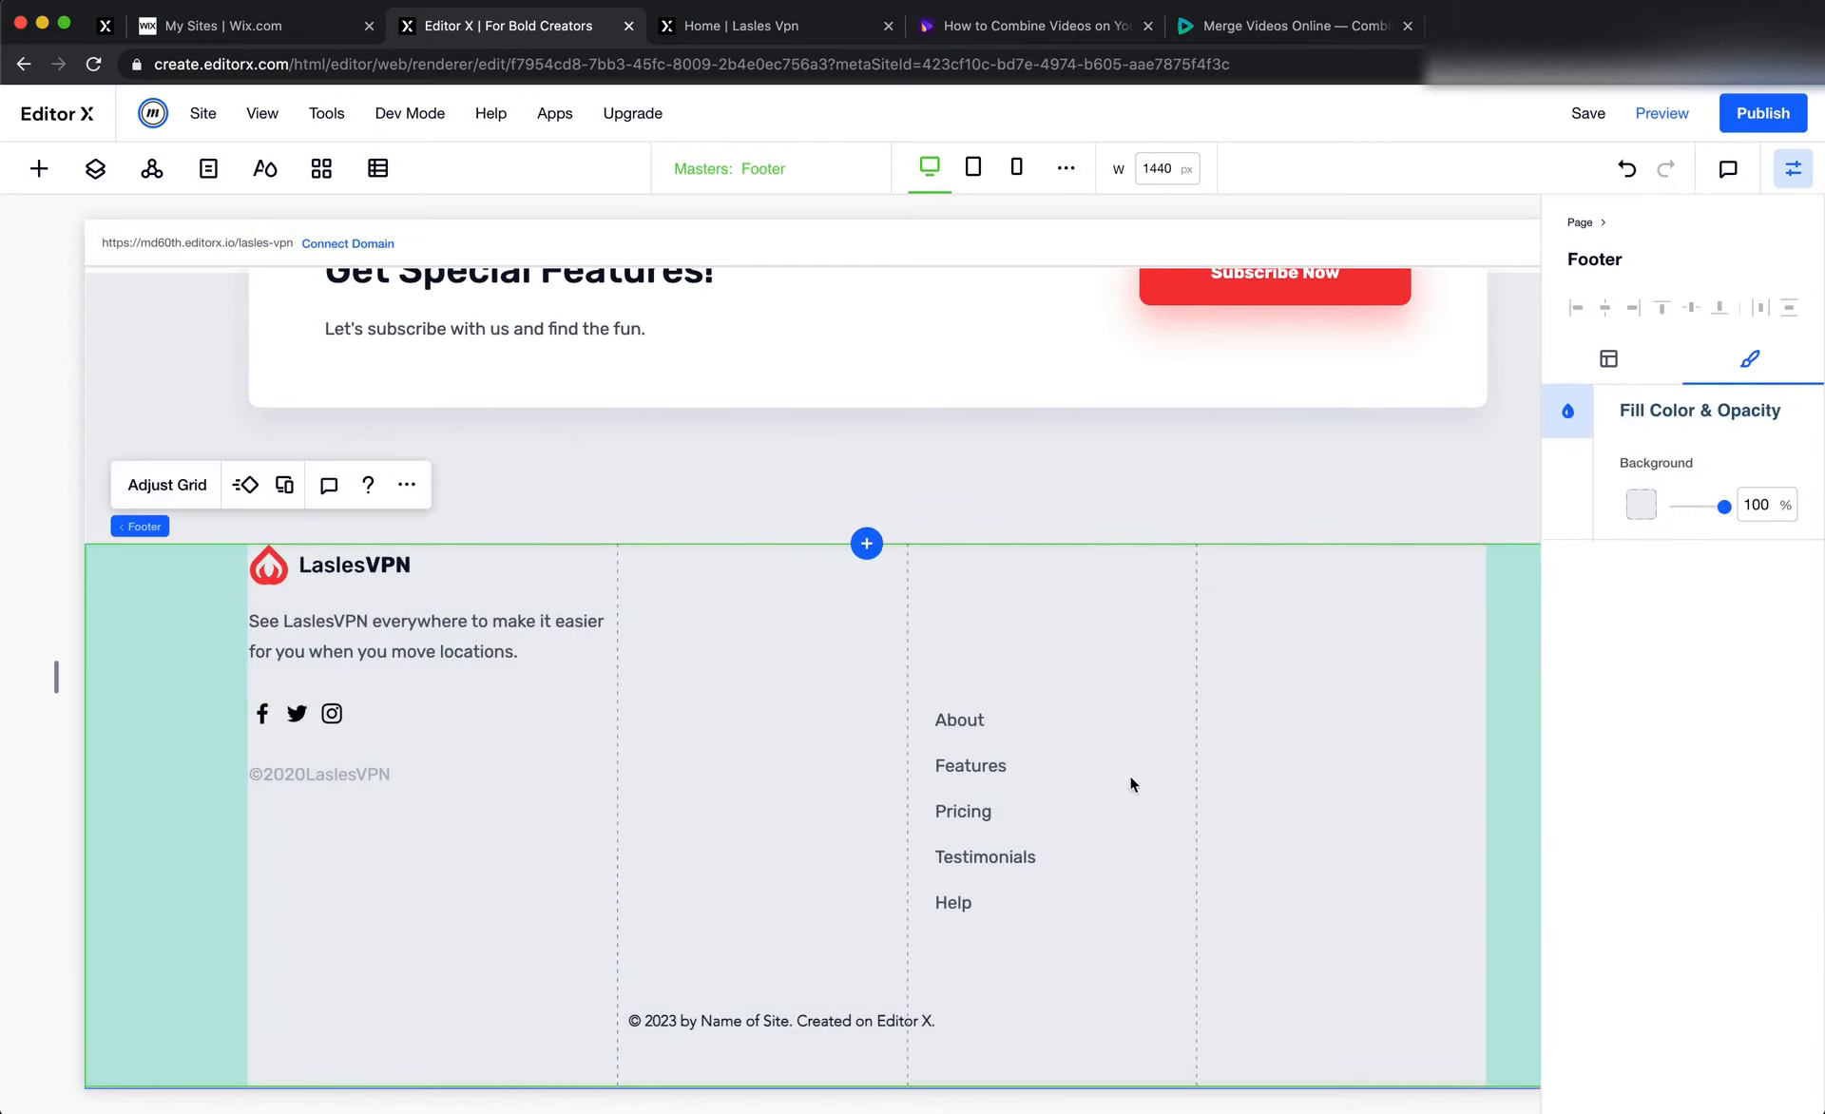
Shift the footer's vertical menu slightly toward the left edge of the third grid column, and check the Product heading in Figma
click(989, 794)
drag(989, 794, 992, 793)
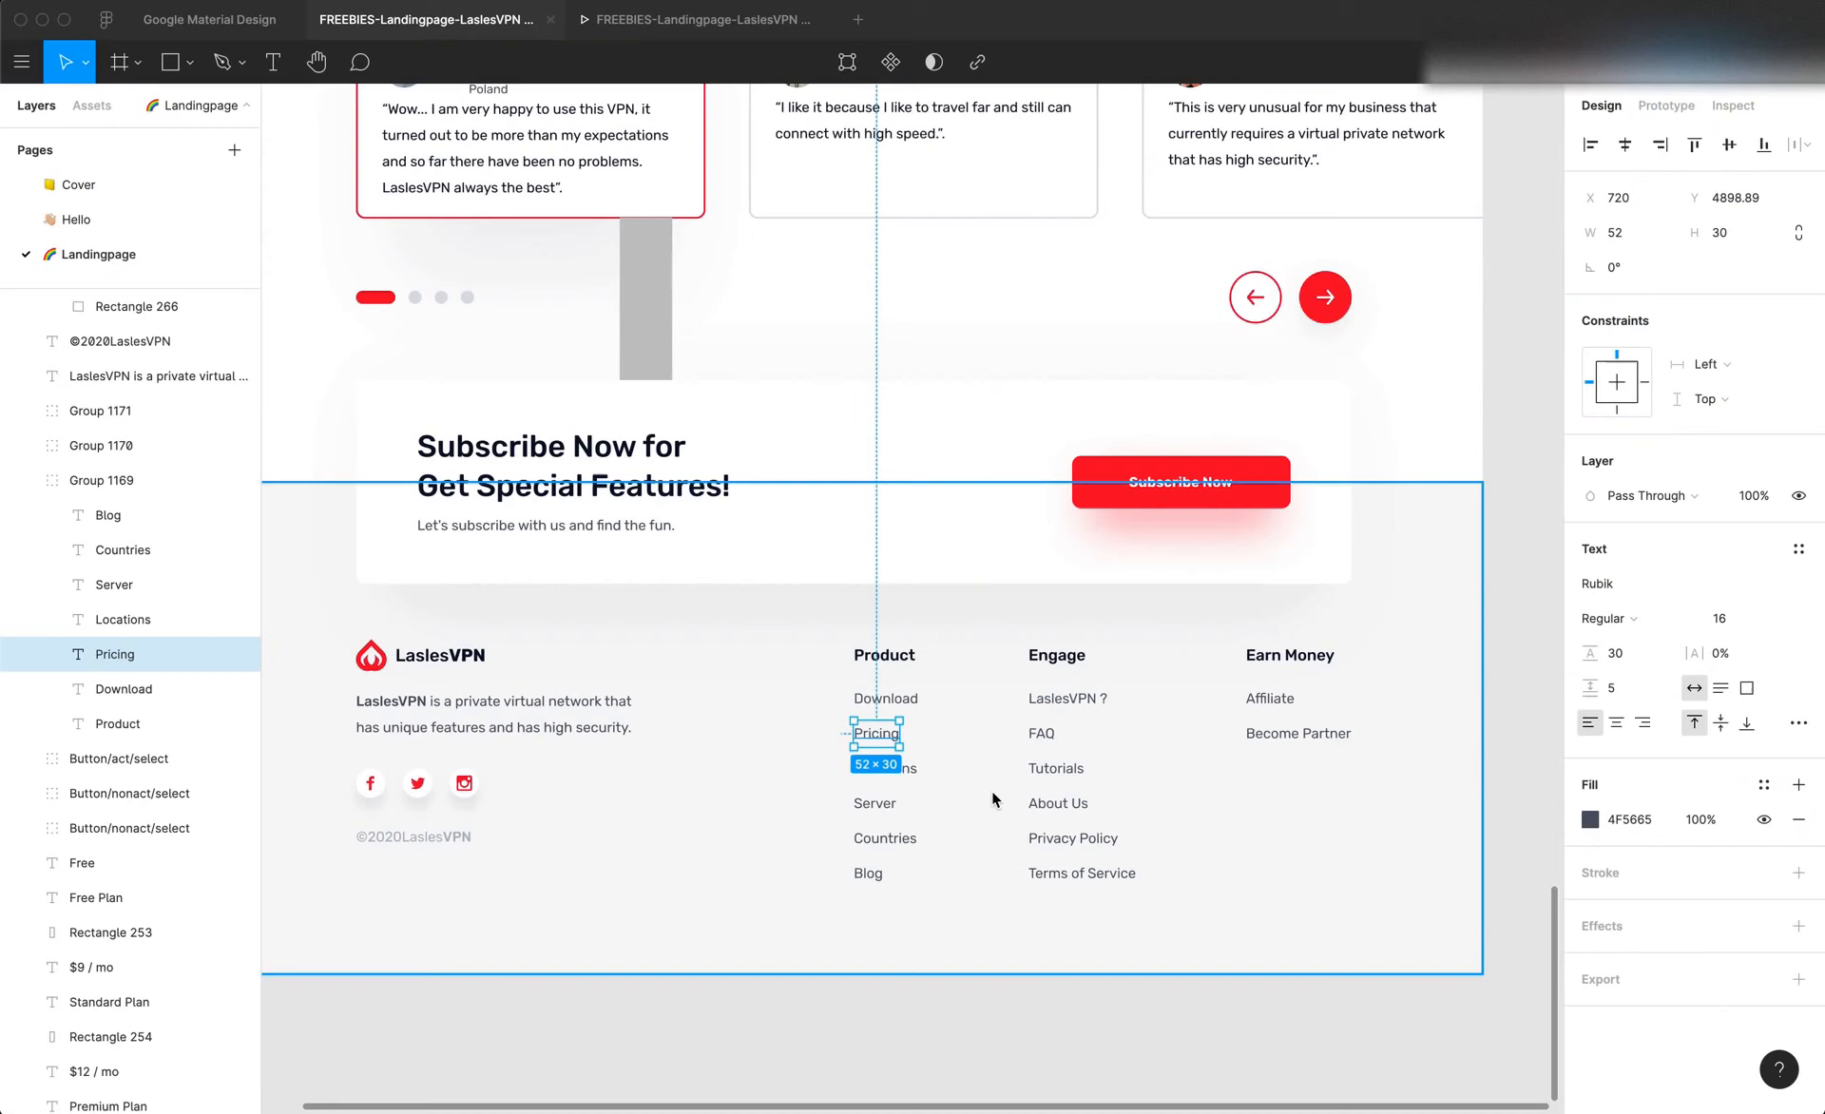
double_click(903, 654)
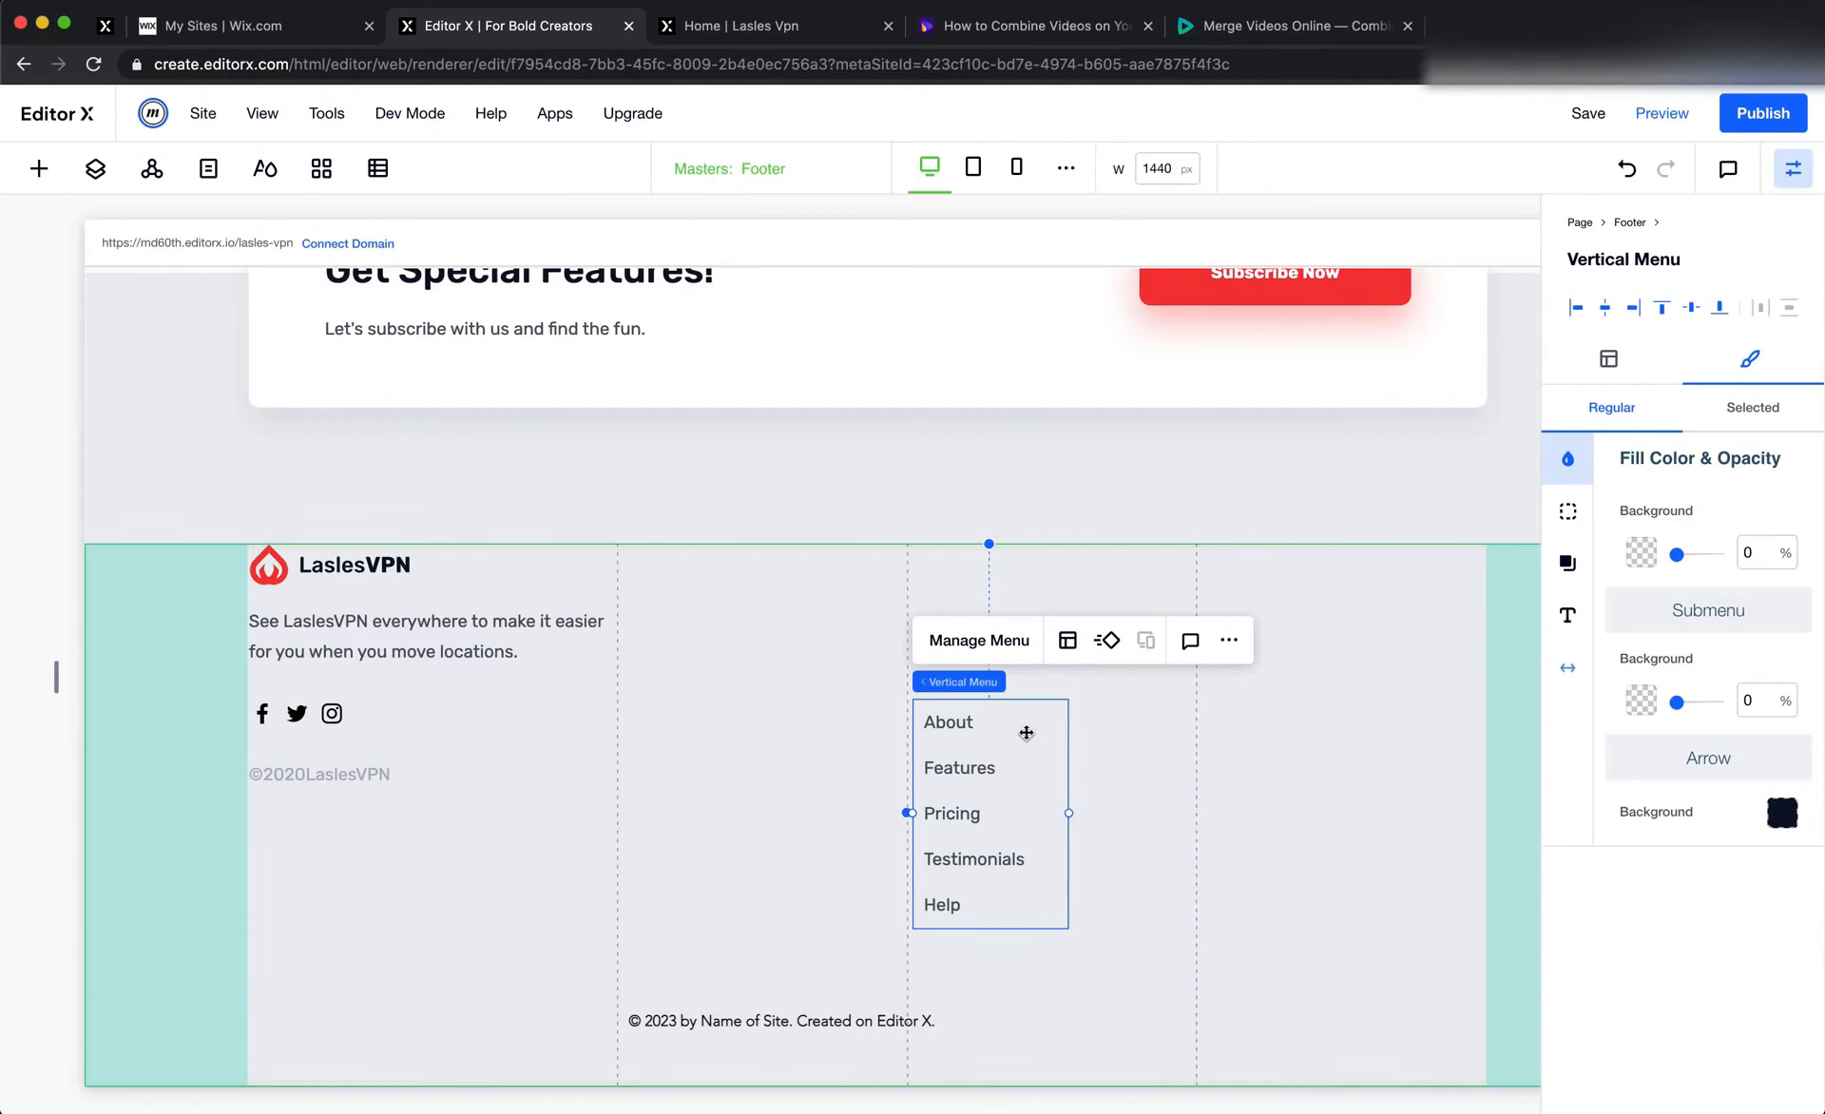
Copy the reviewer's name text from the first testimonial card and paste it into the footer above the vertical menu
click(968, 584)
scroll(967, 583, up, 5)
scroll(967, 591, up, 8)
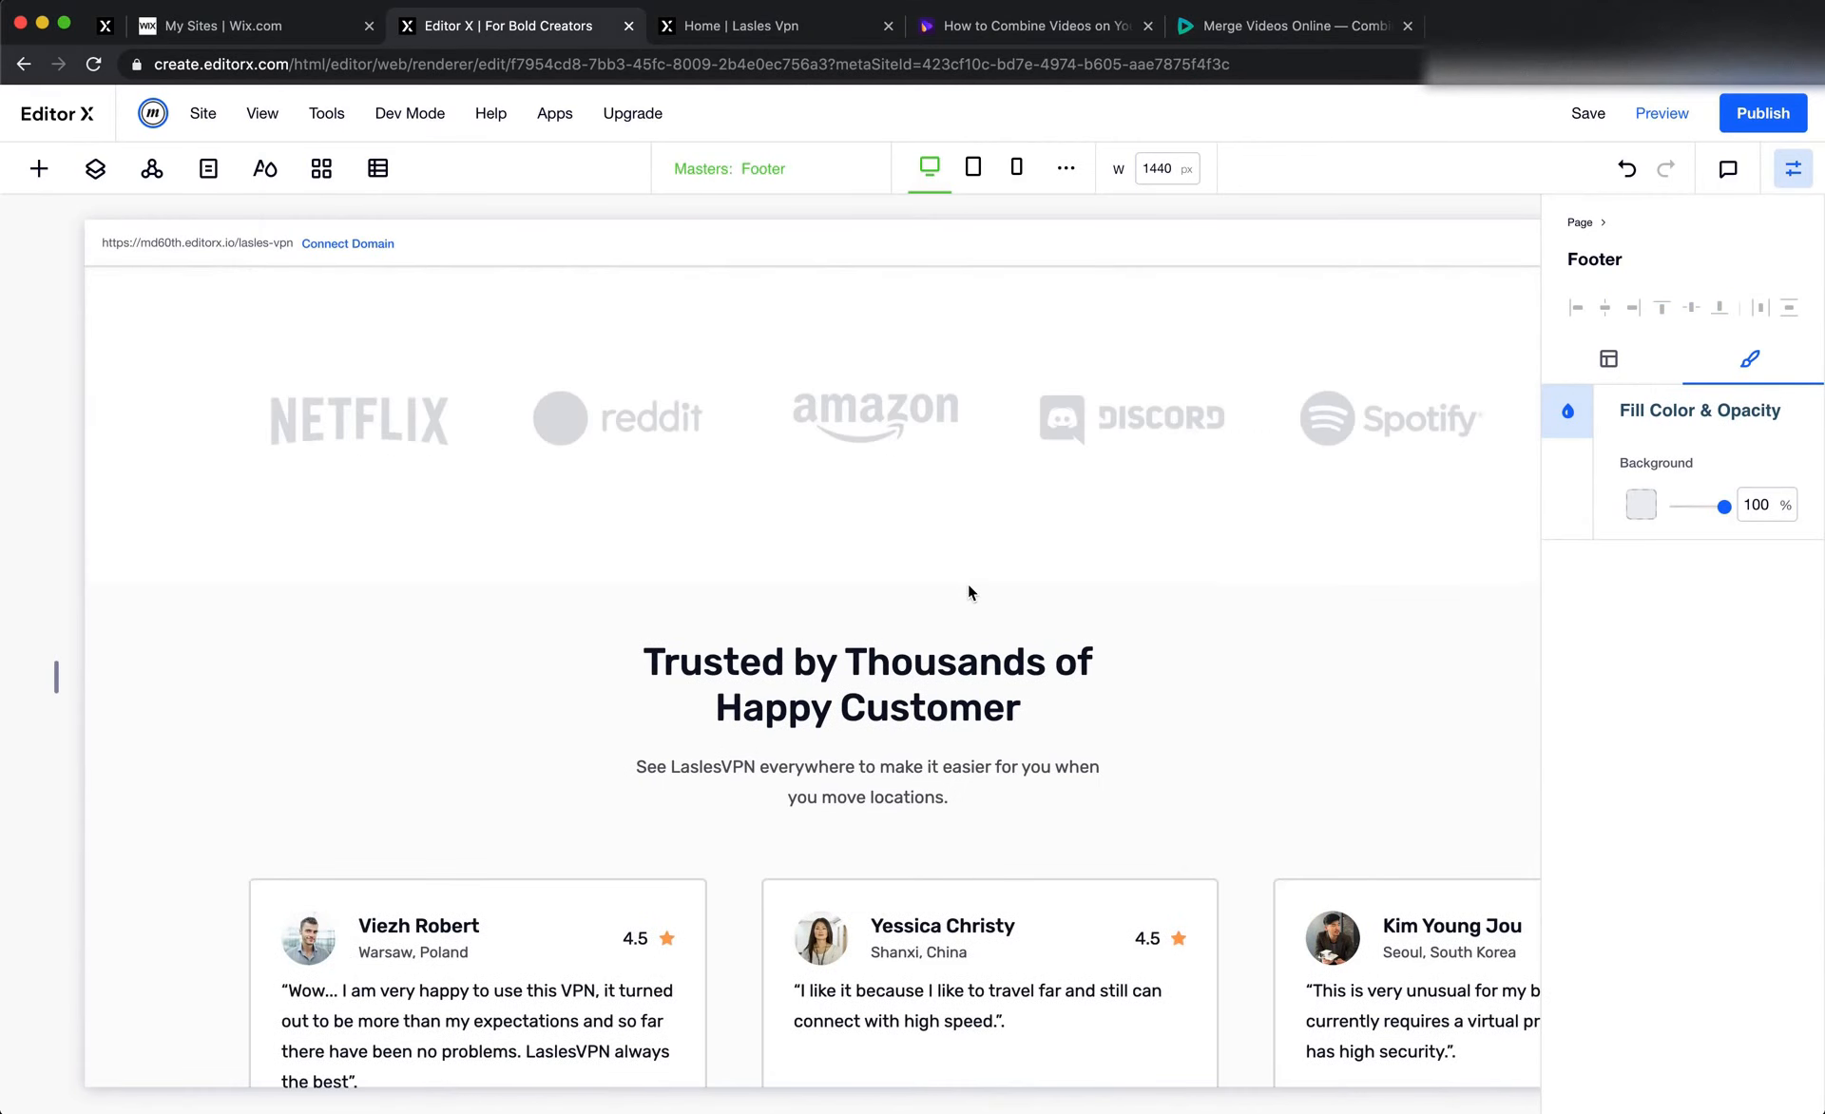
scroll(967, 592, down, 2)
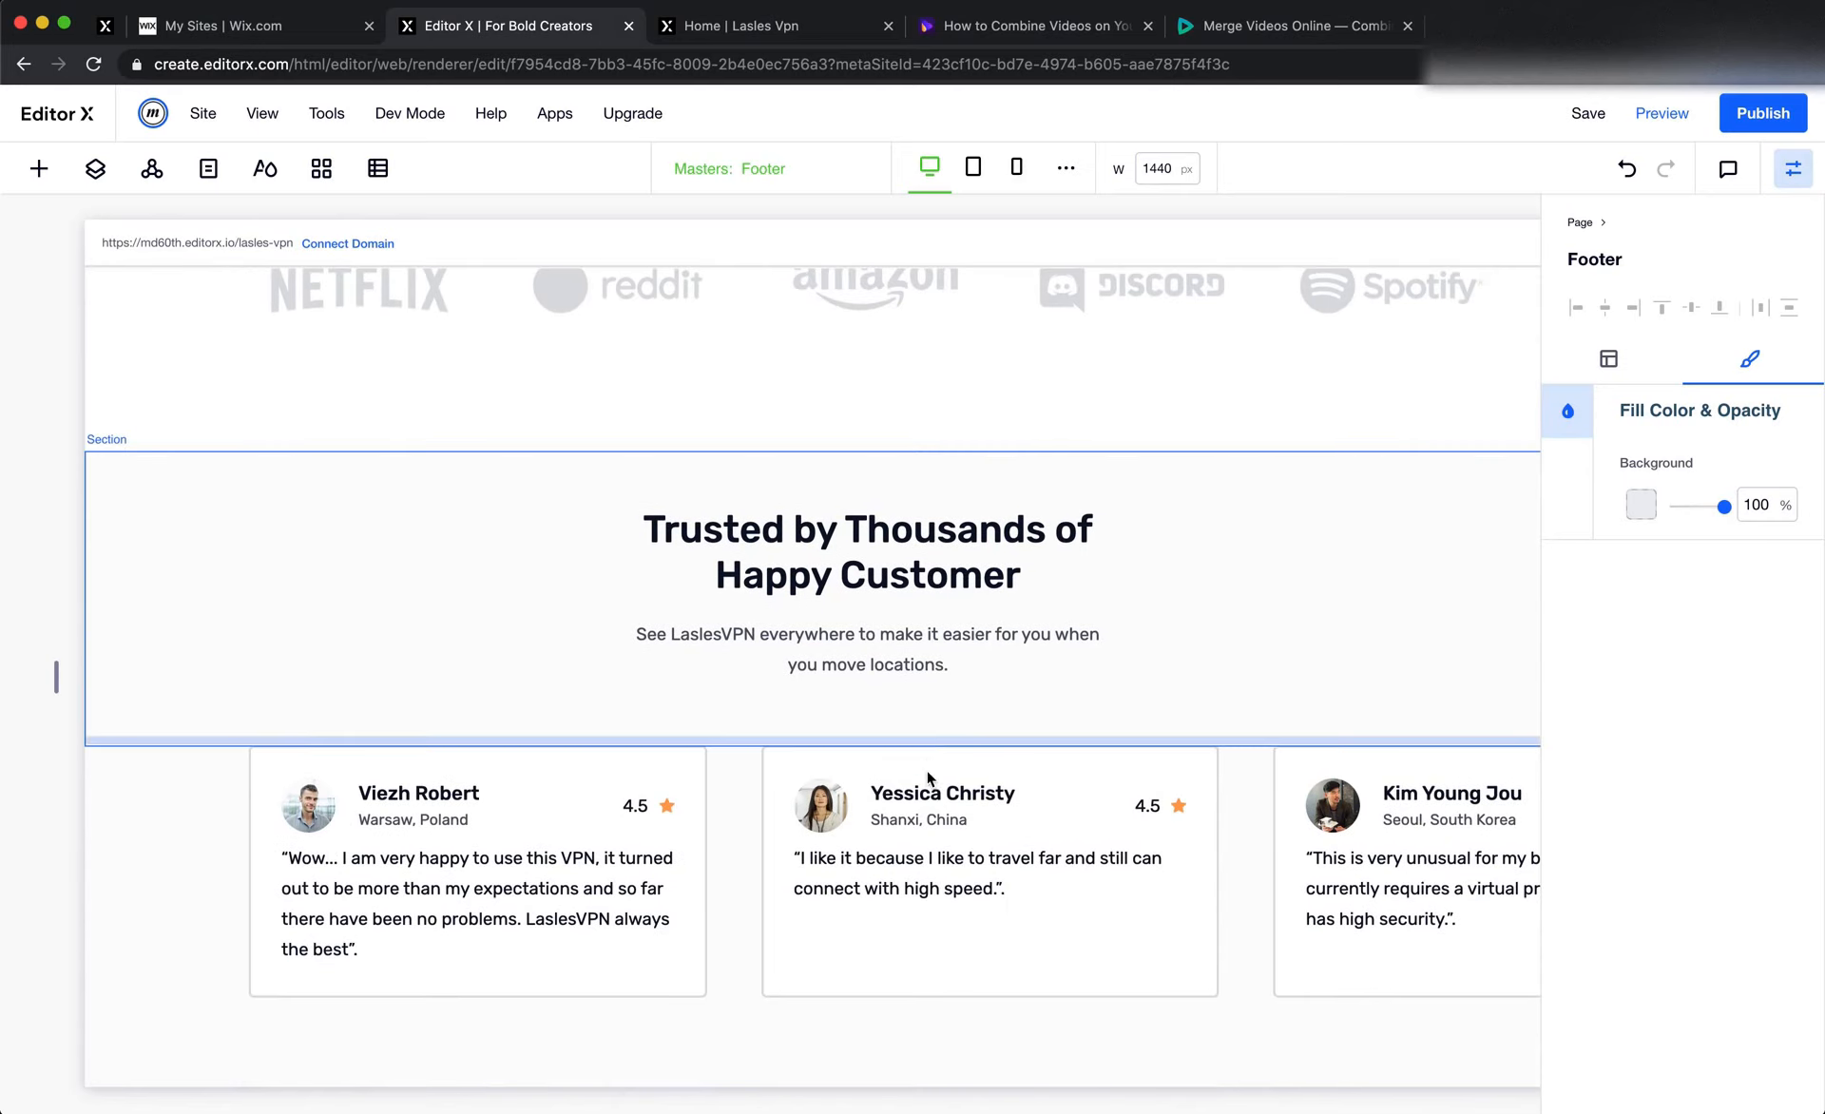
click(921, 796)
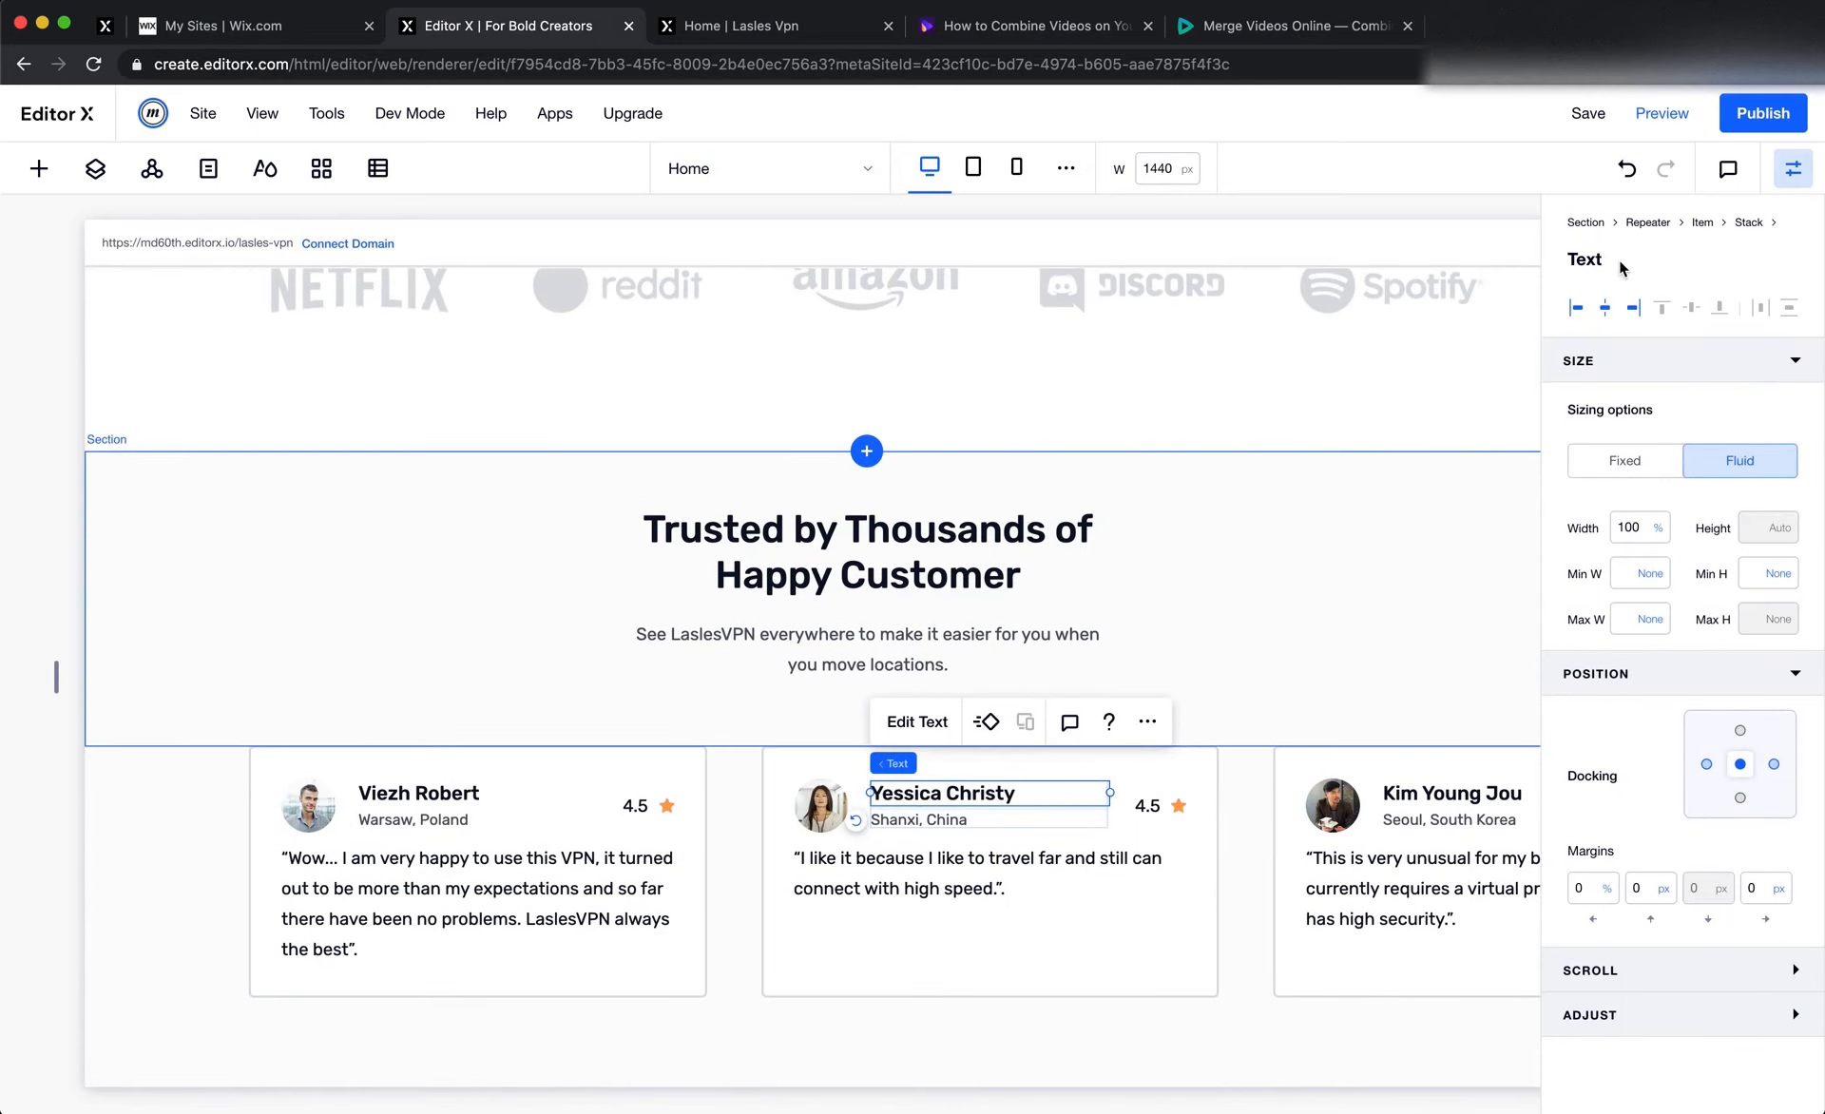
double_click(952, 792)
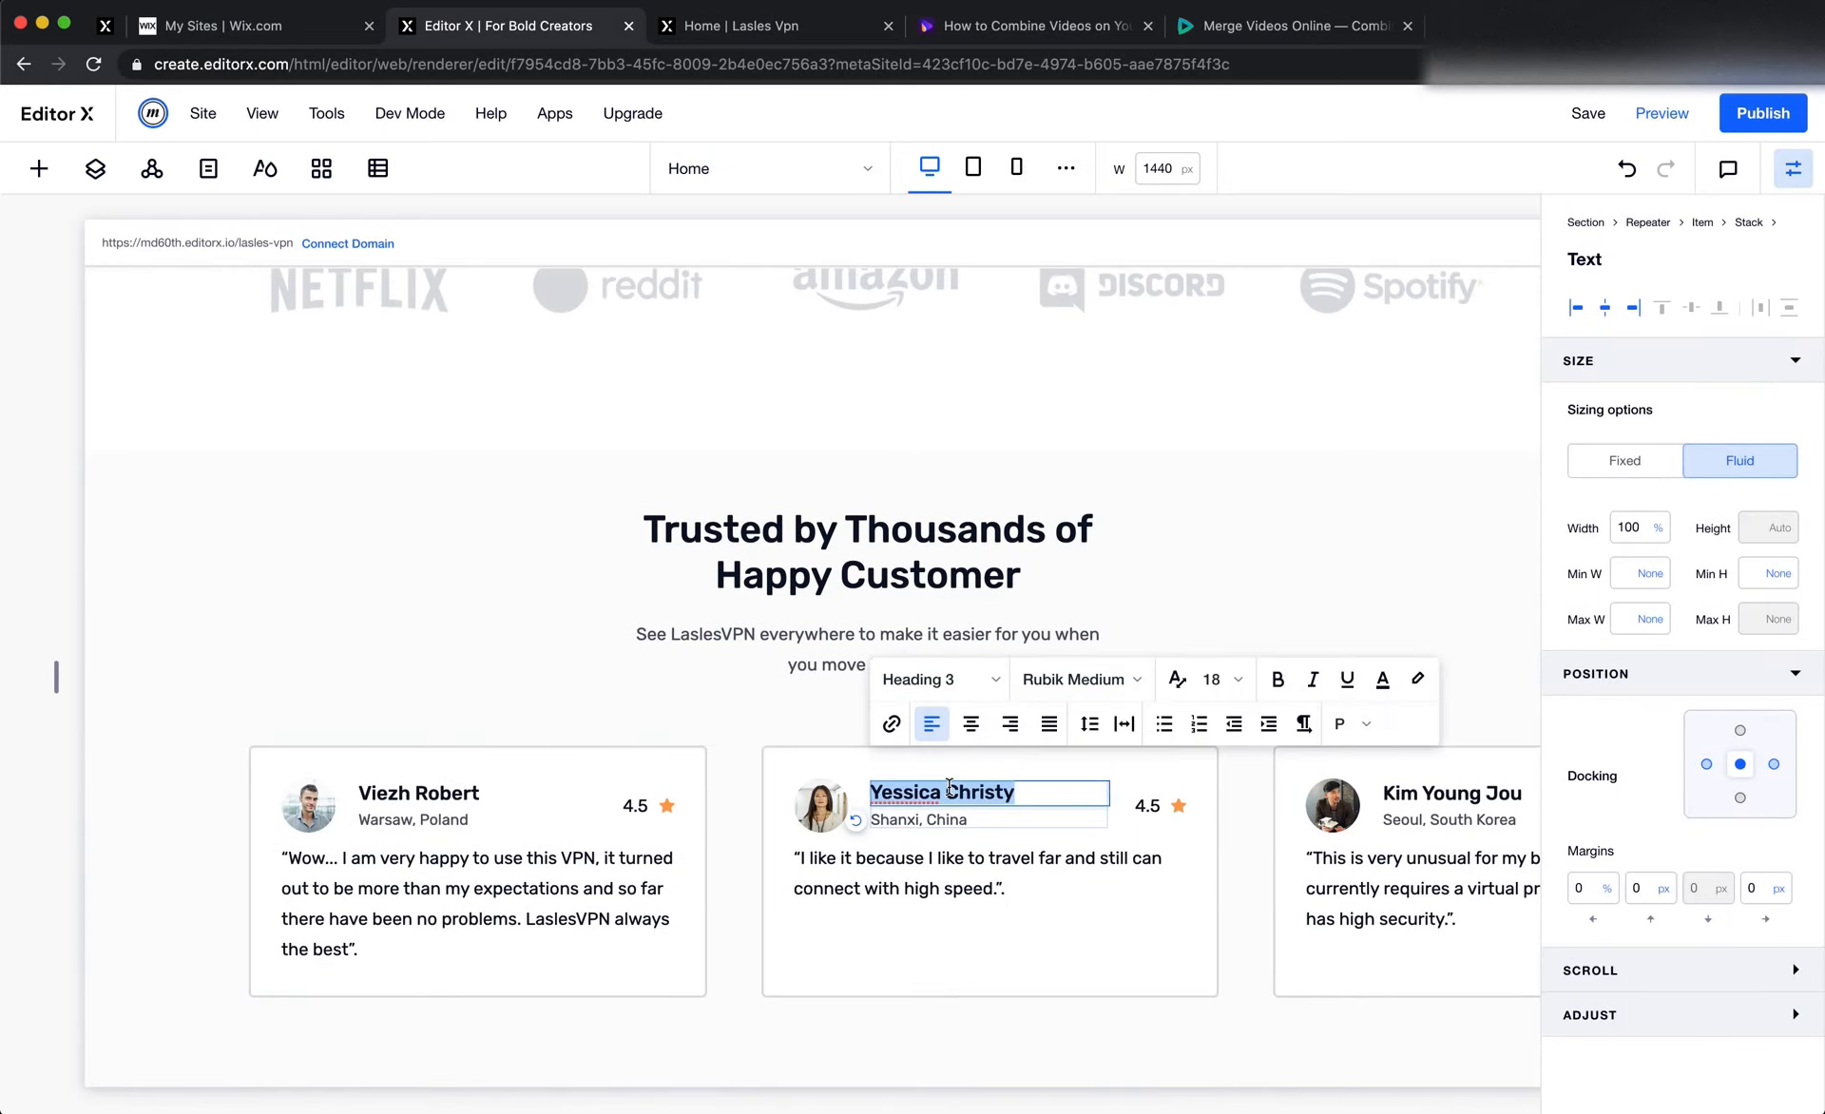
key(Escape)
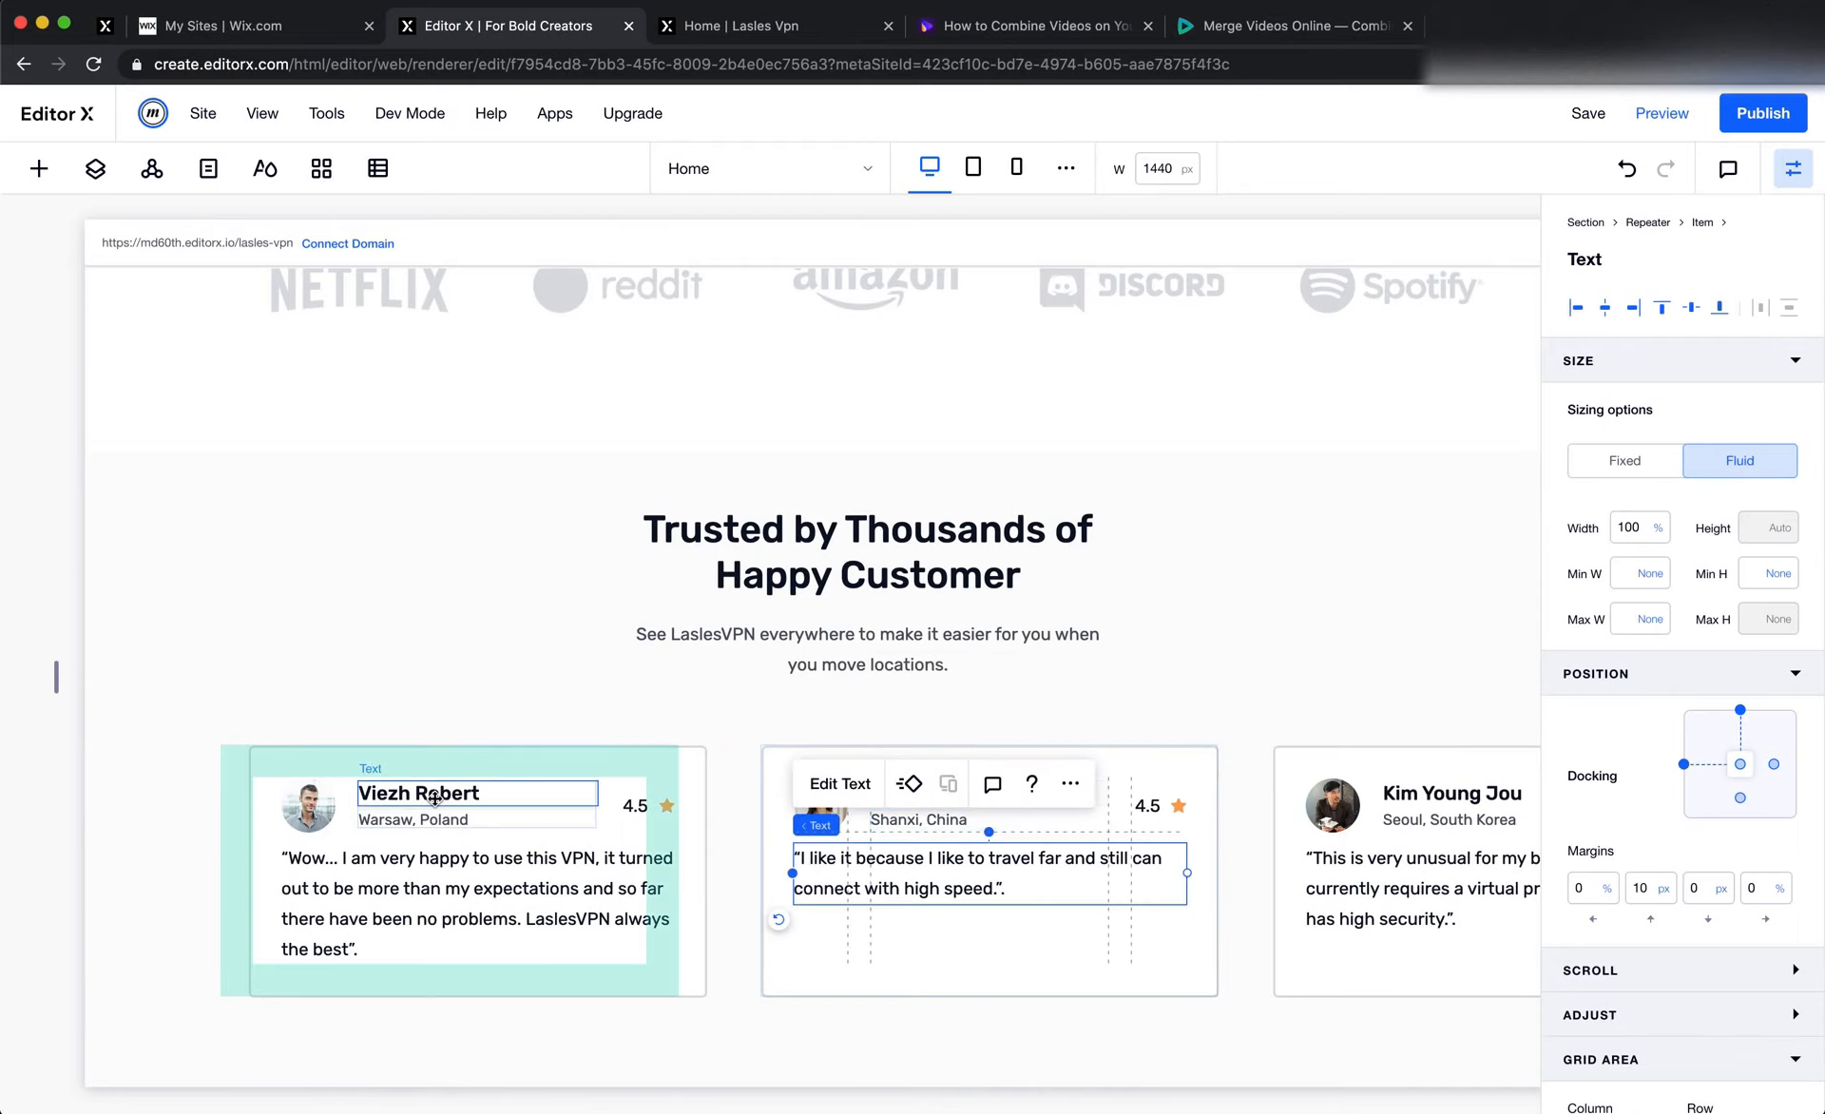
right_click(436, 803)
click(466, 422)
scroll(892, 664, down, 15)
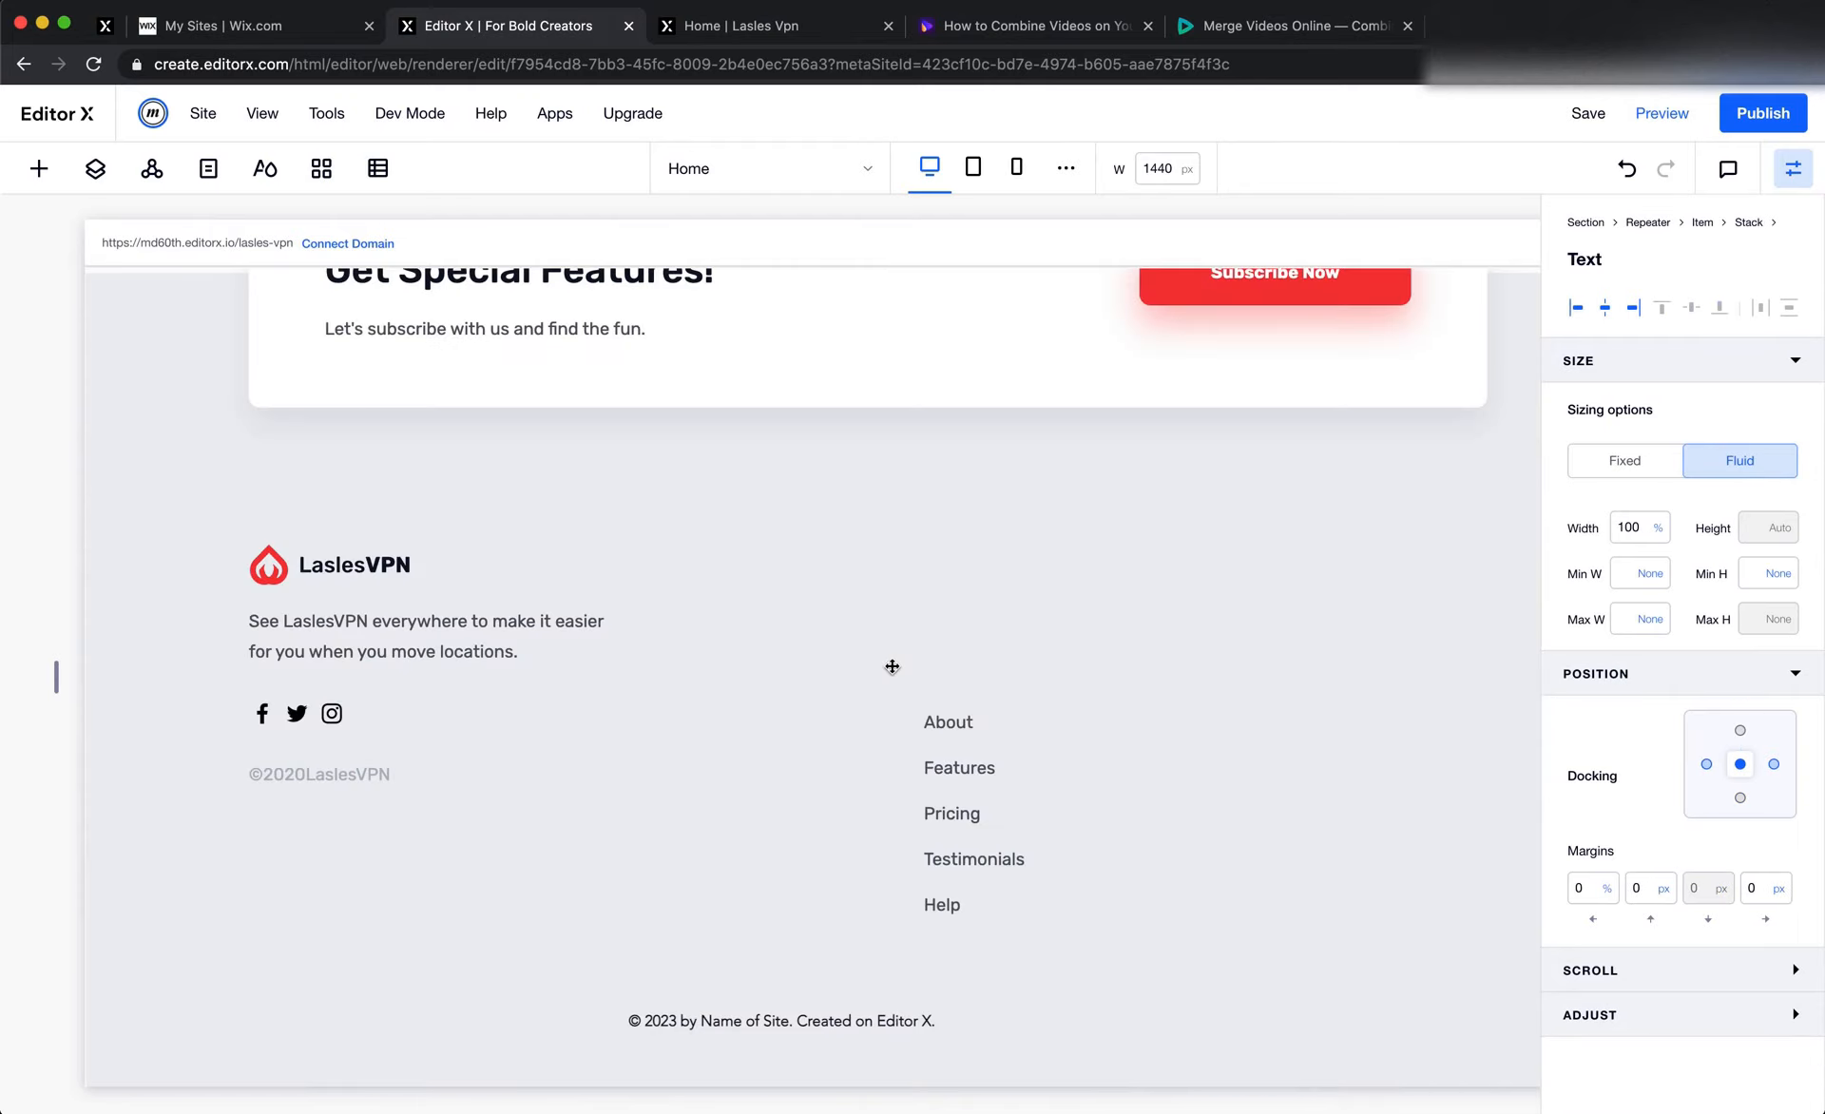
right_click(968, 653)
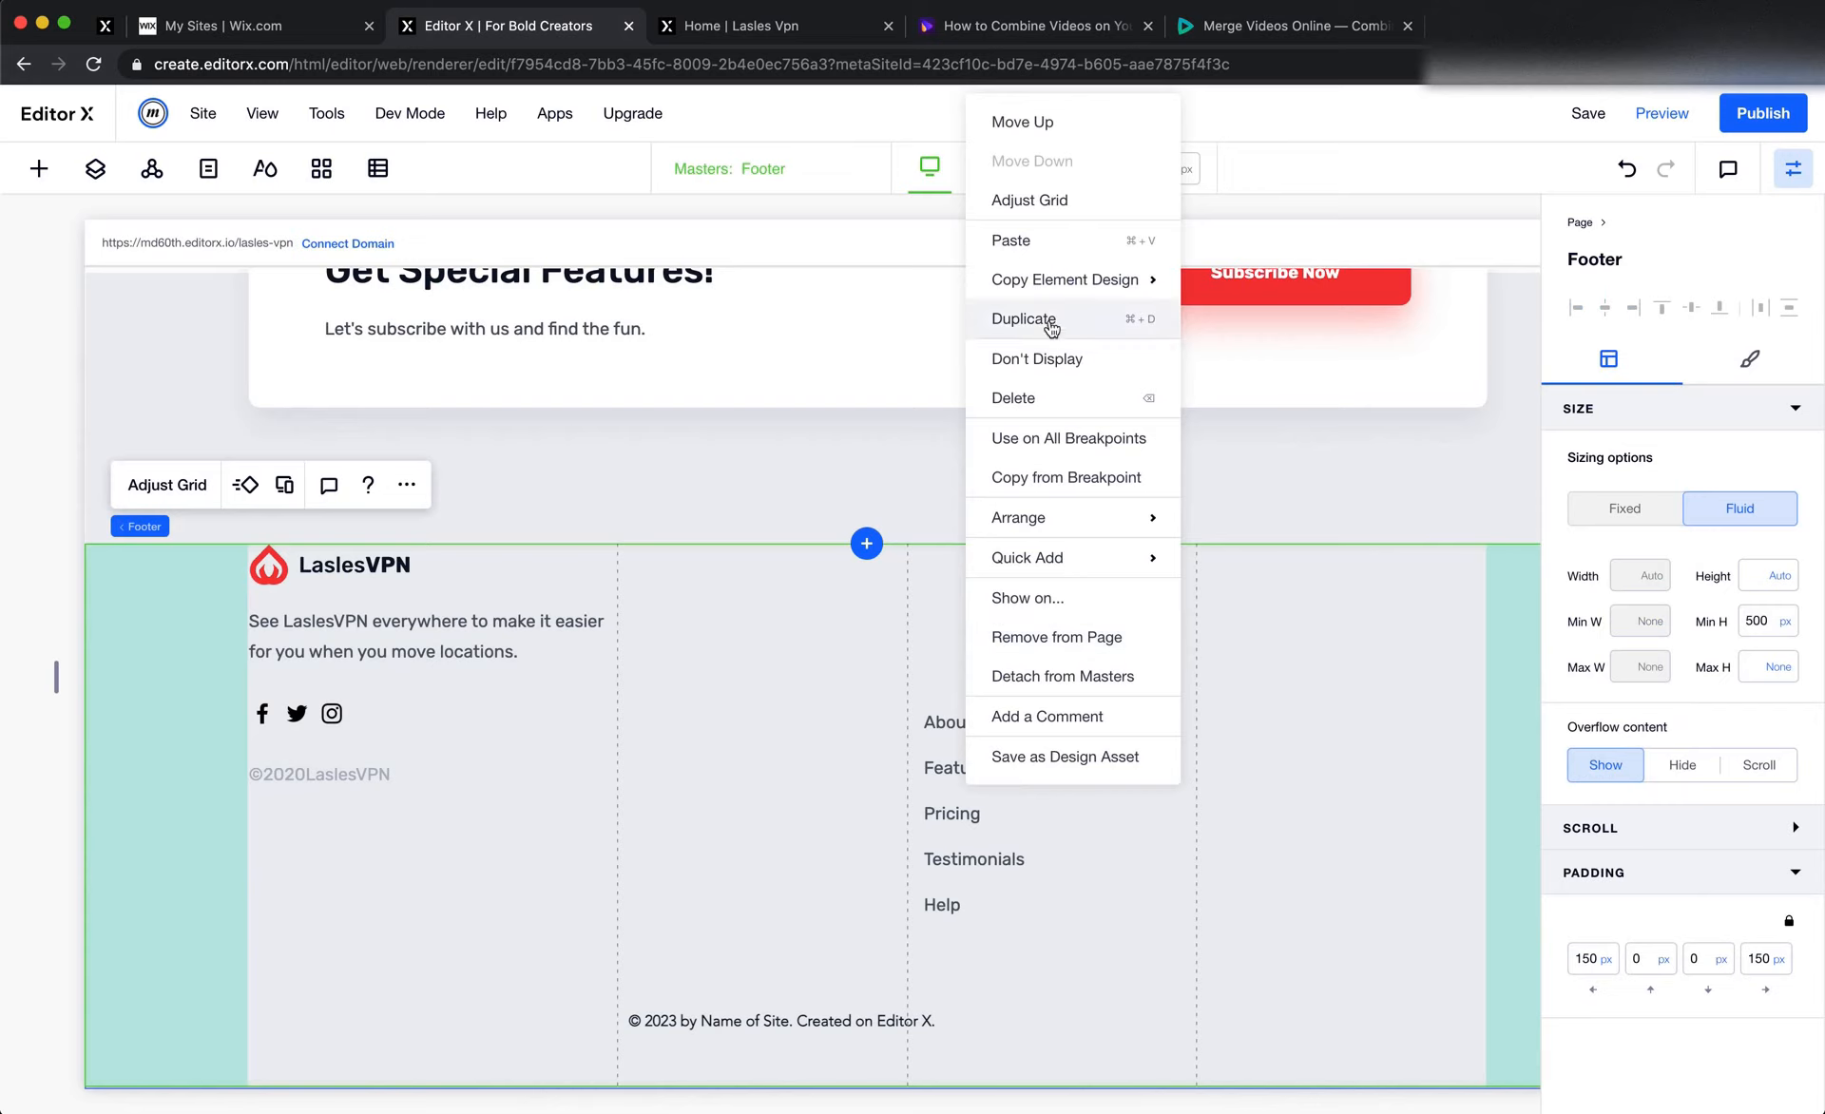
click(1042, 240)
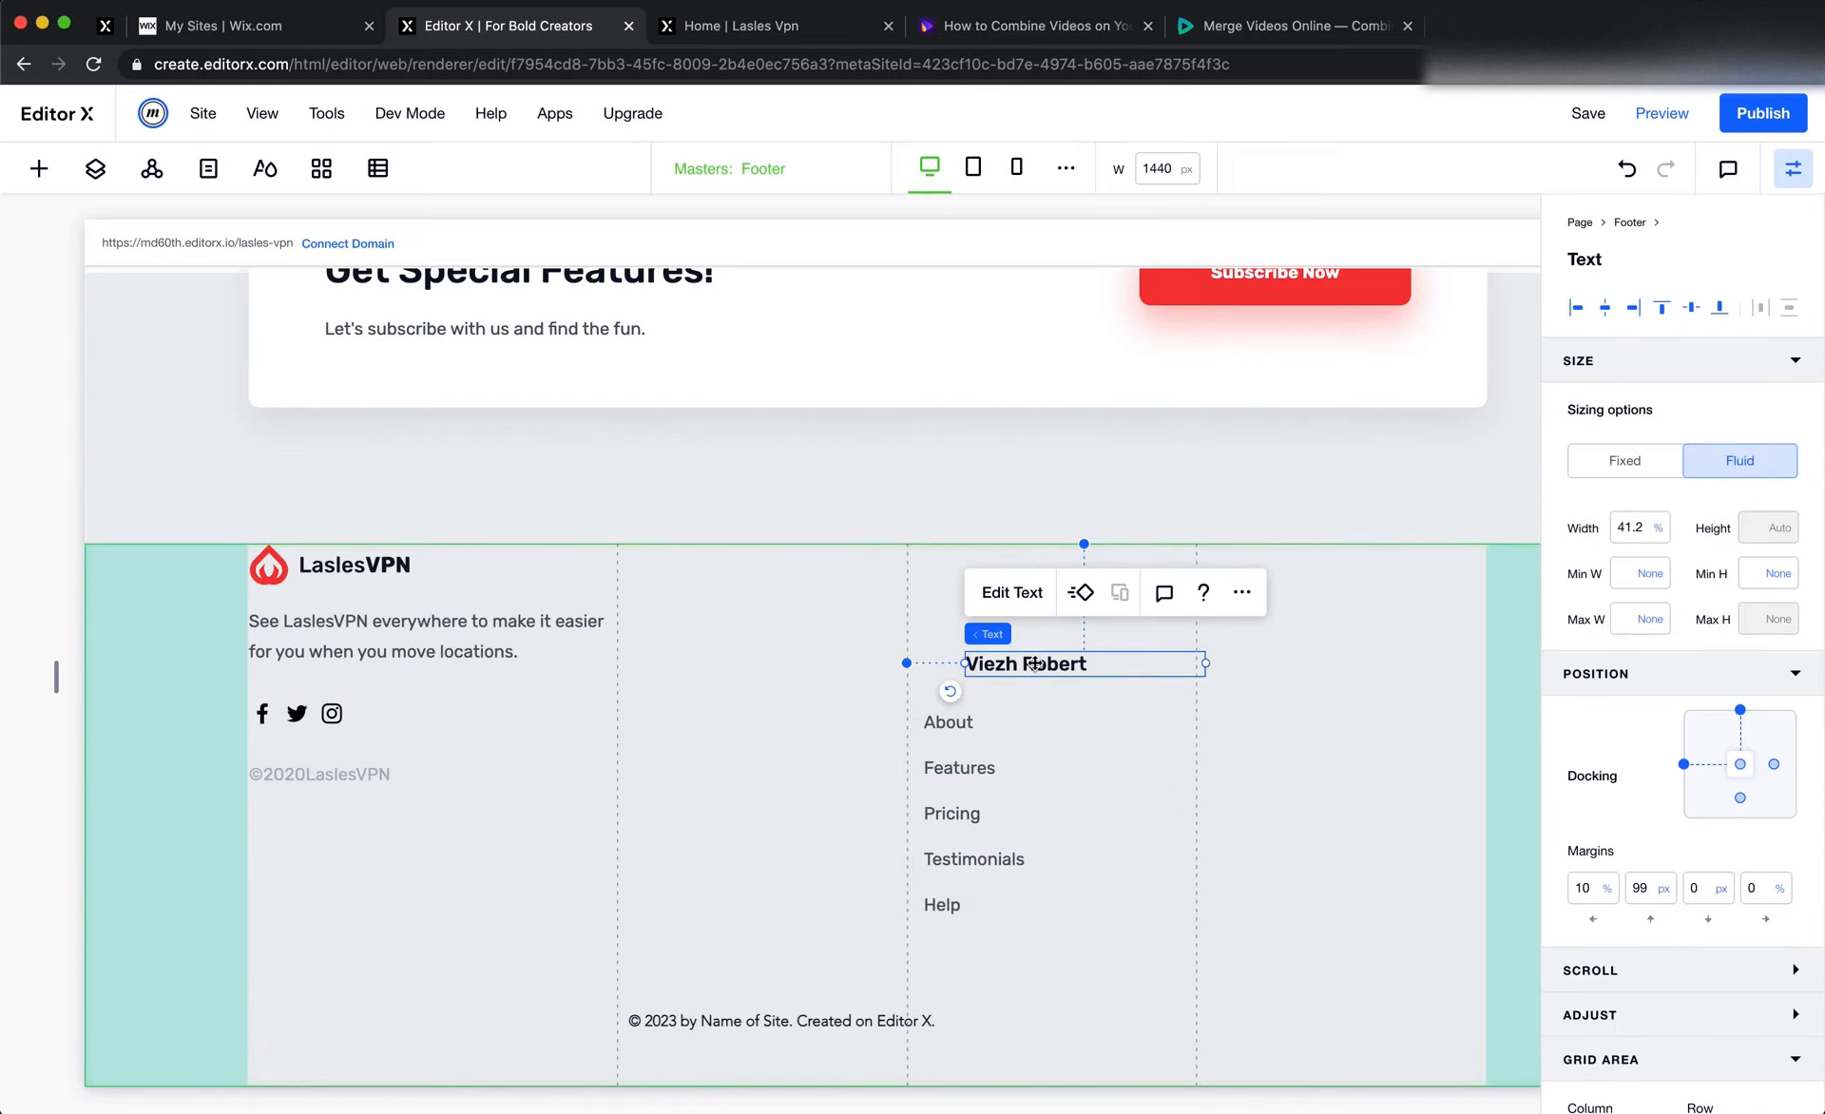
Change the pasted footer text to "Product" and position it directly above the About link of the vertical menu
double_click(1030, 662)
text(Product)
click(1080, 715)
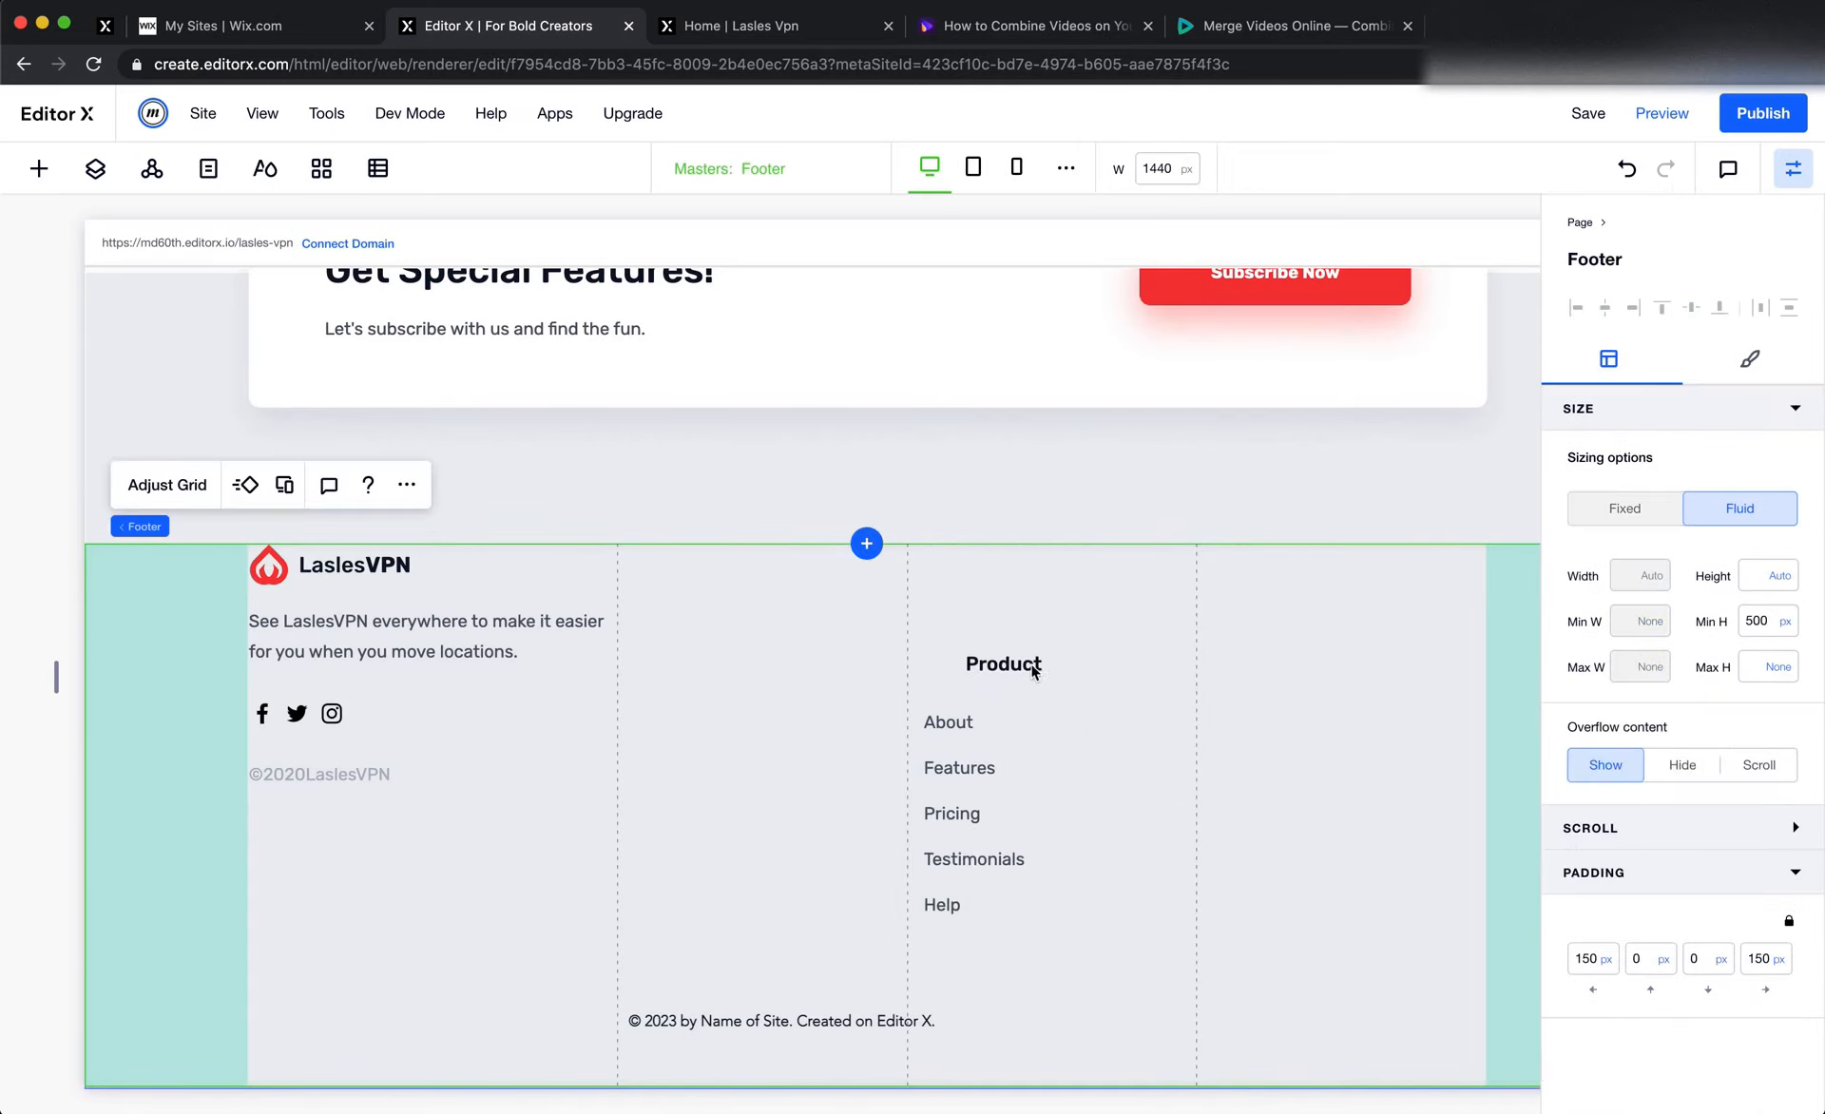
click(1030, 662)
drag(1030, 662, 969, 670)
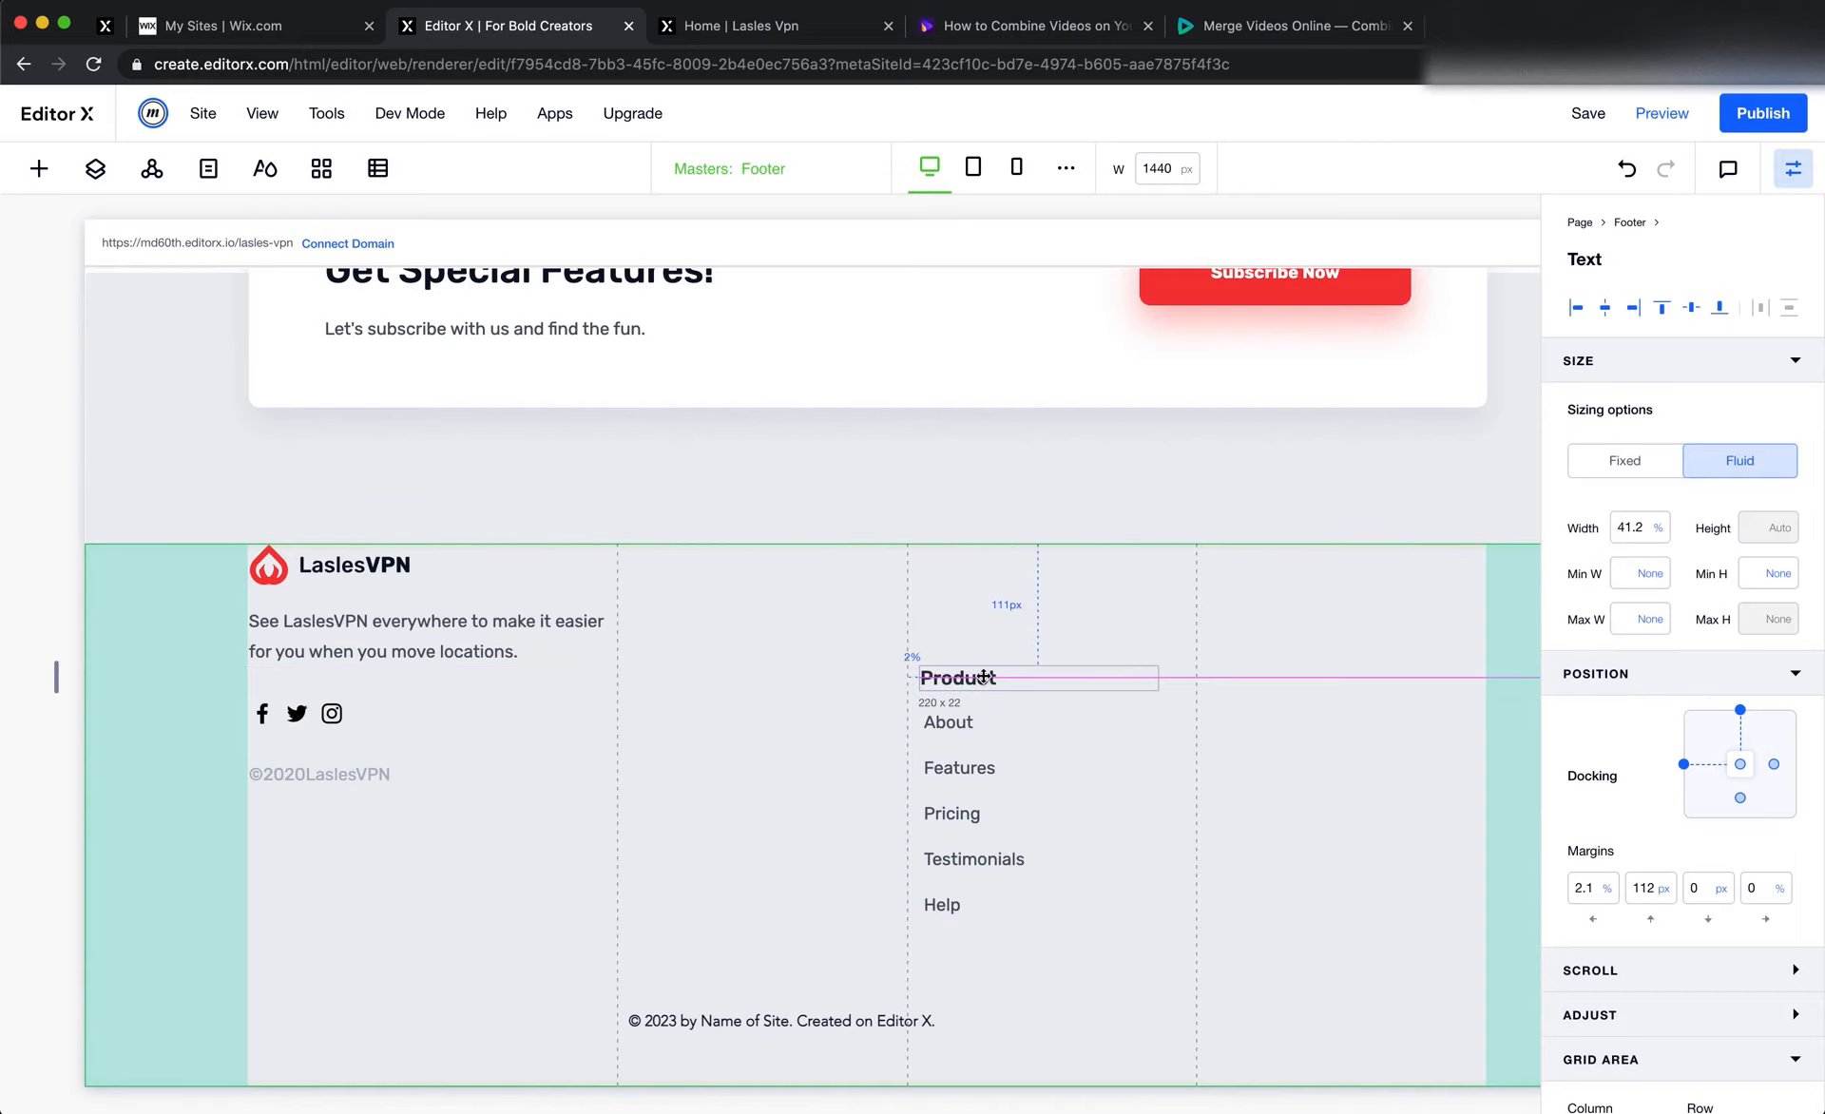
Stack the Product heading with the vertical menu, and set the menu's width to 100%
shift+click(981, 774)
click(960, 615)
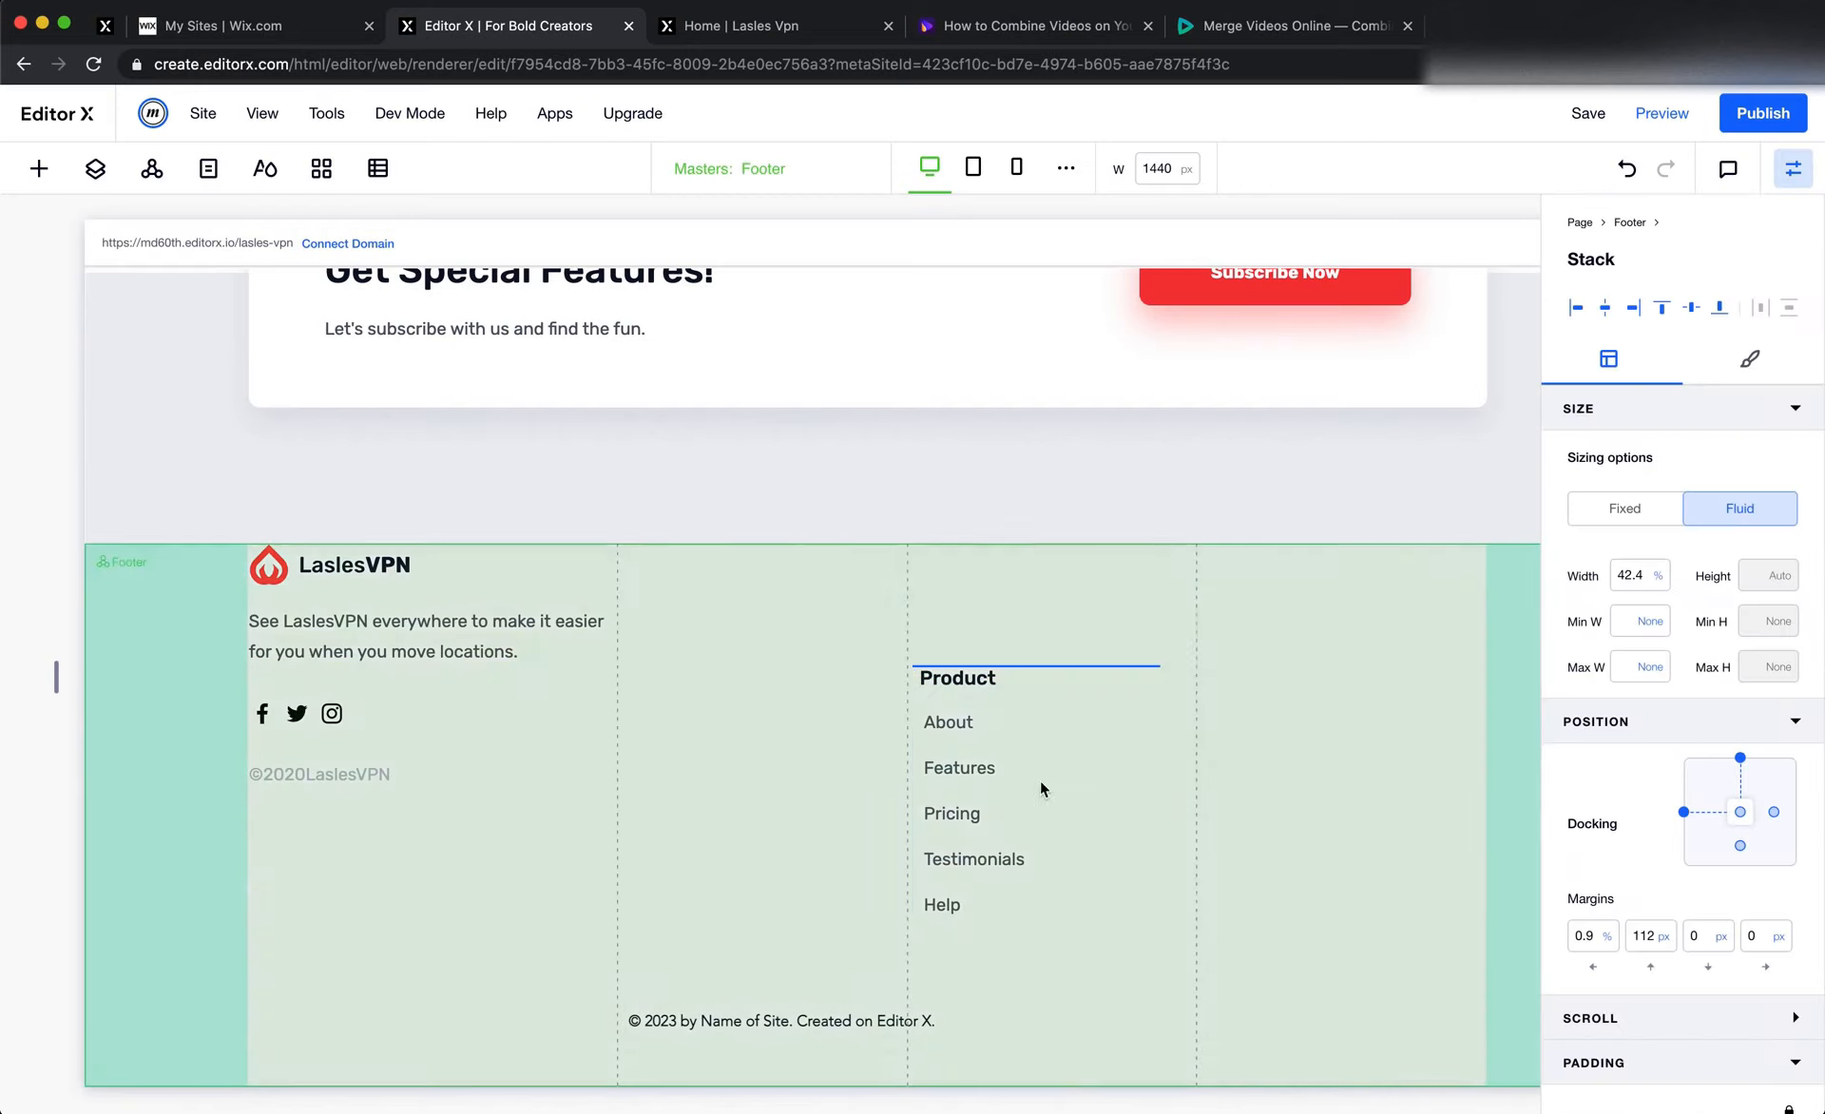
click(1031, 785)
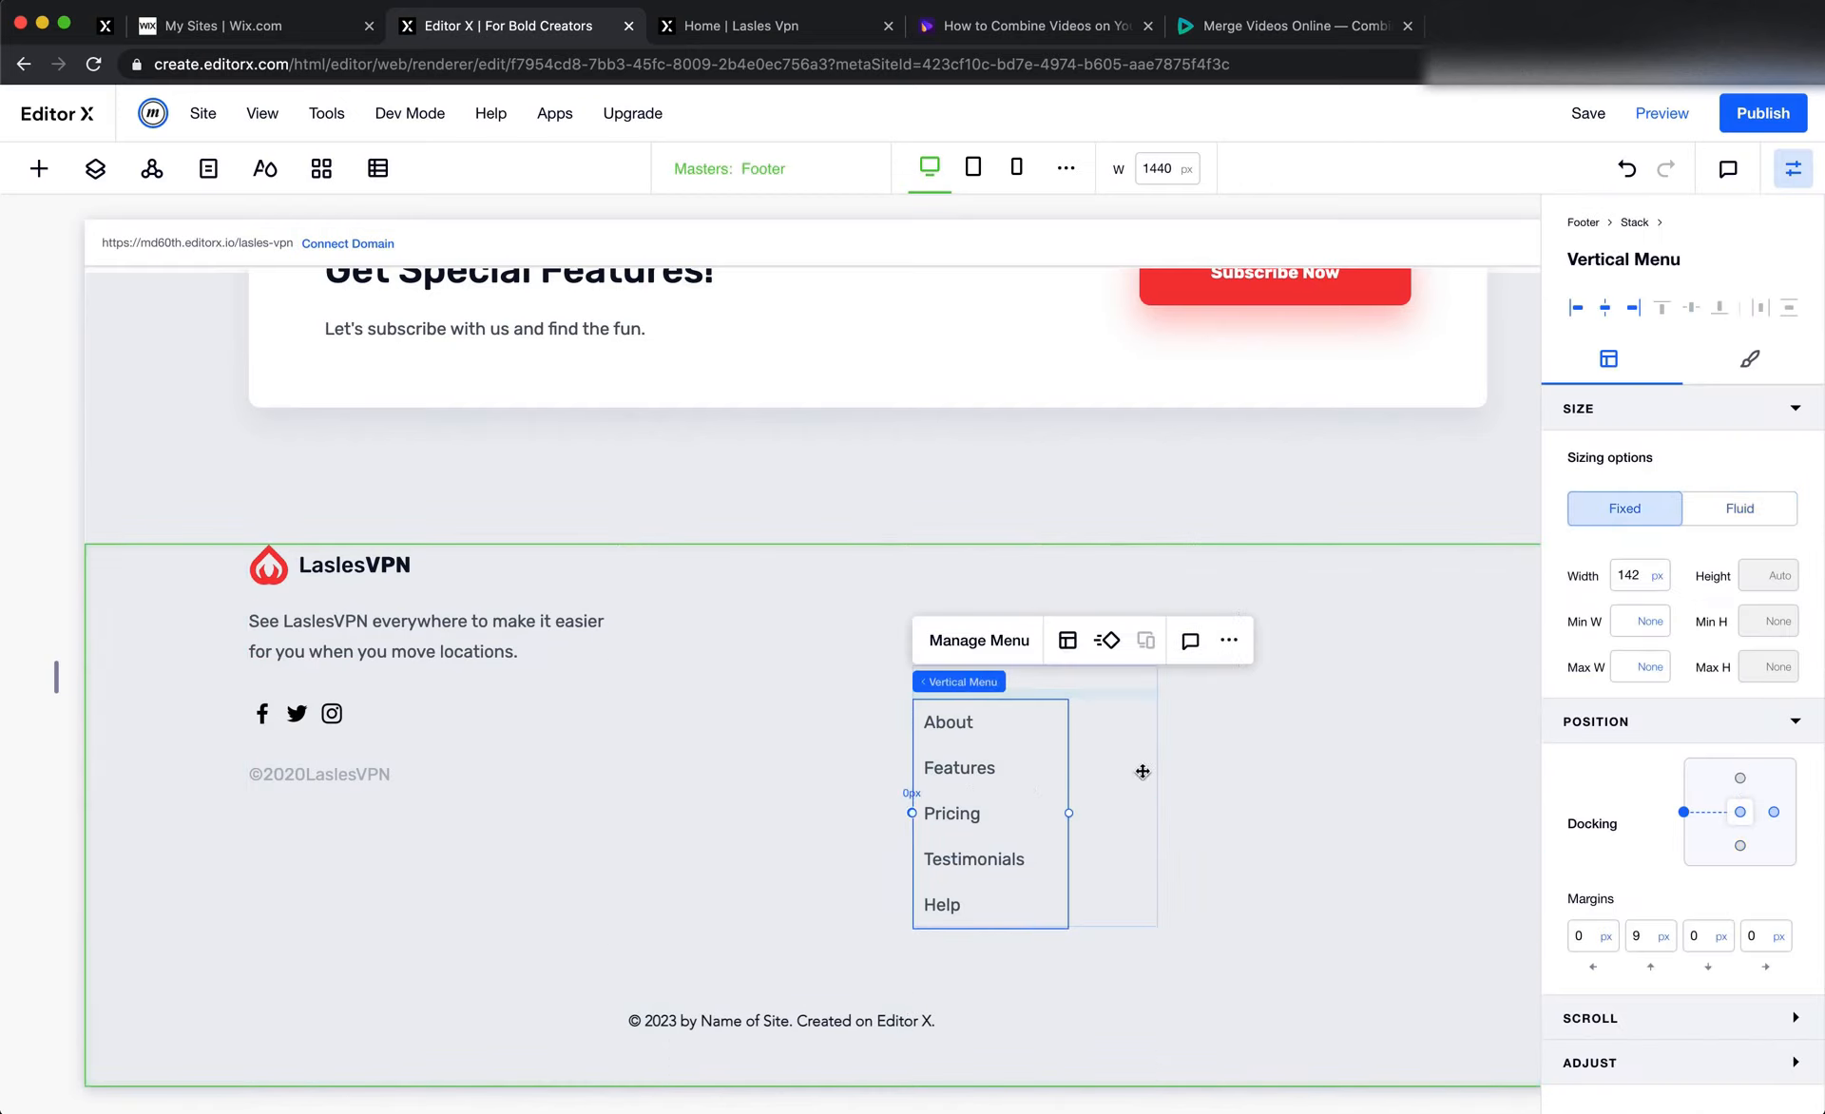
click(1633, 587)
text(100%)
key(Return)
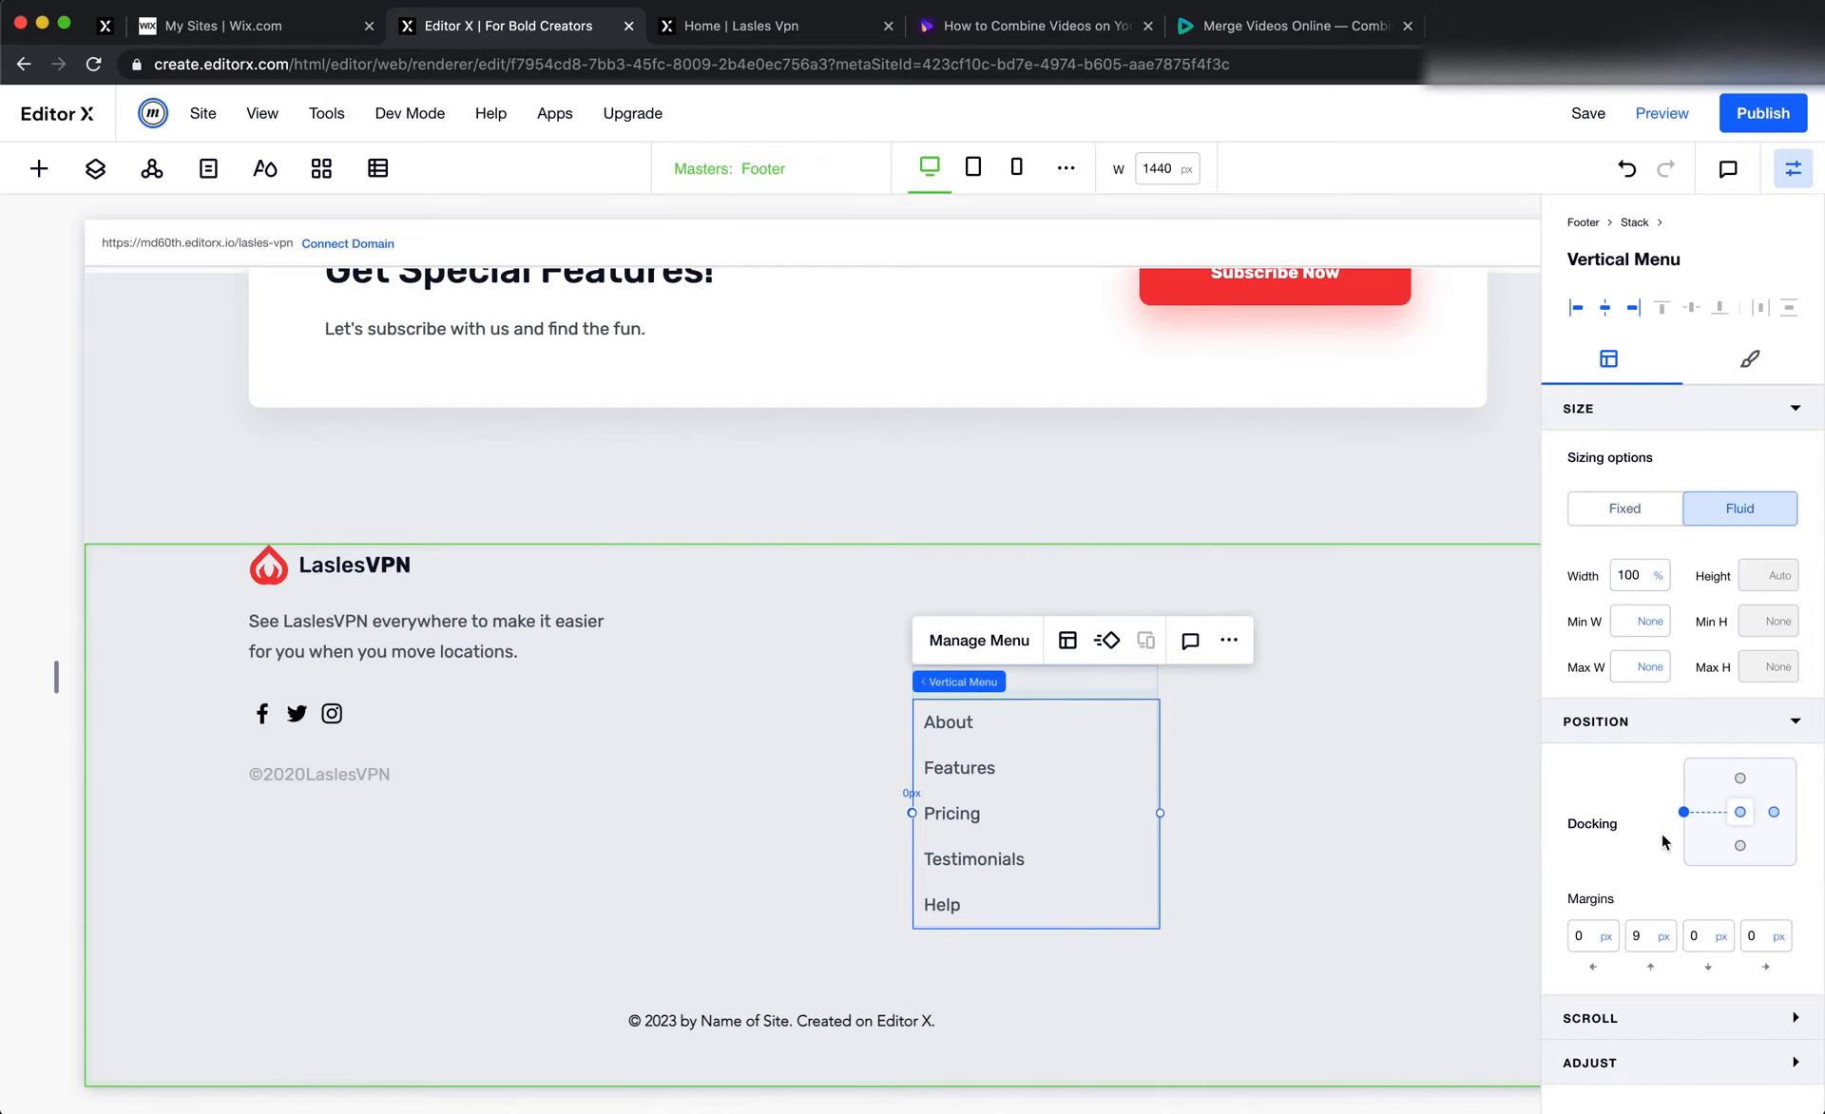
Set the Product heading's width to 100% and its left margin to 0% within the stack
click(1039, 678)
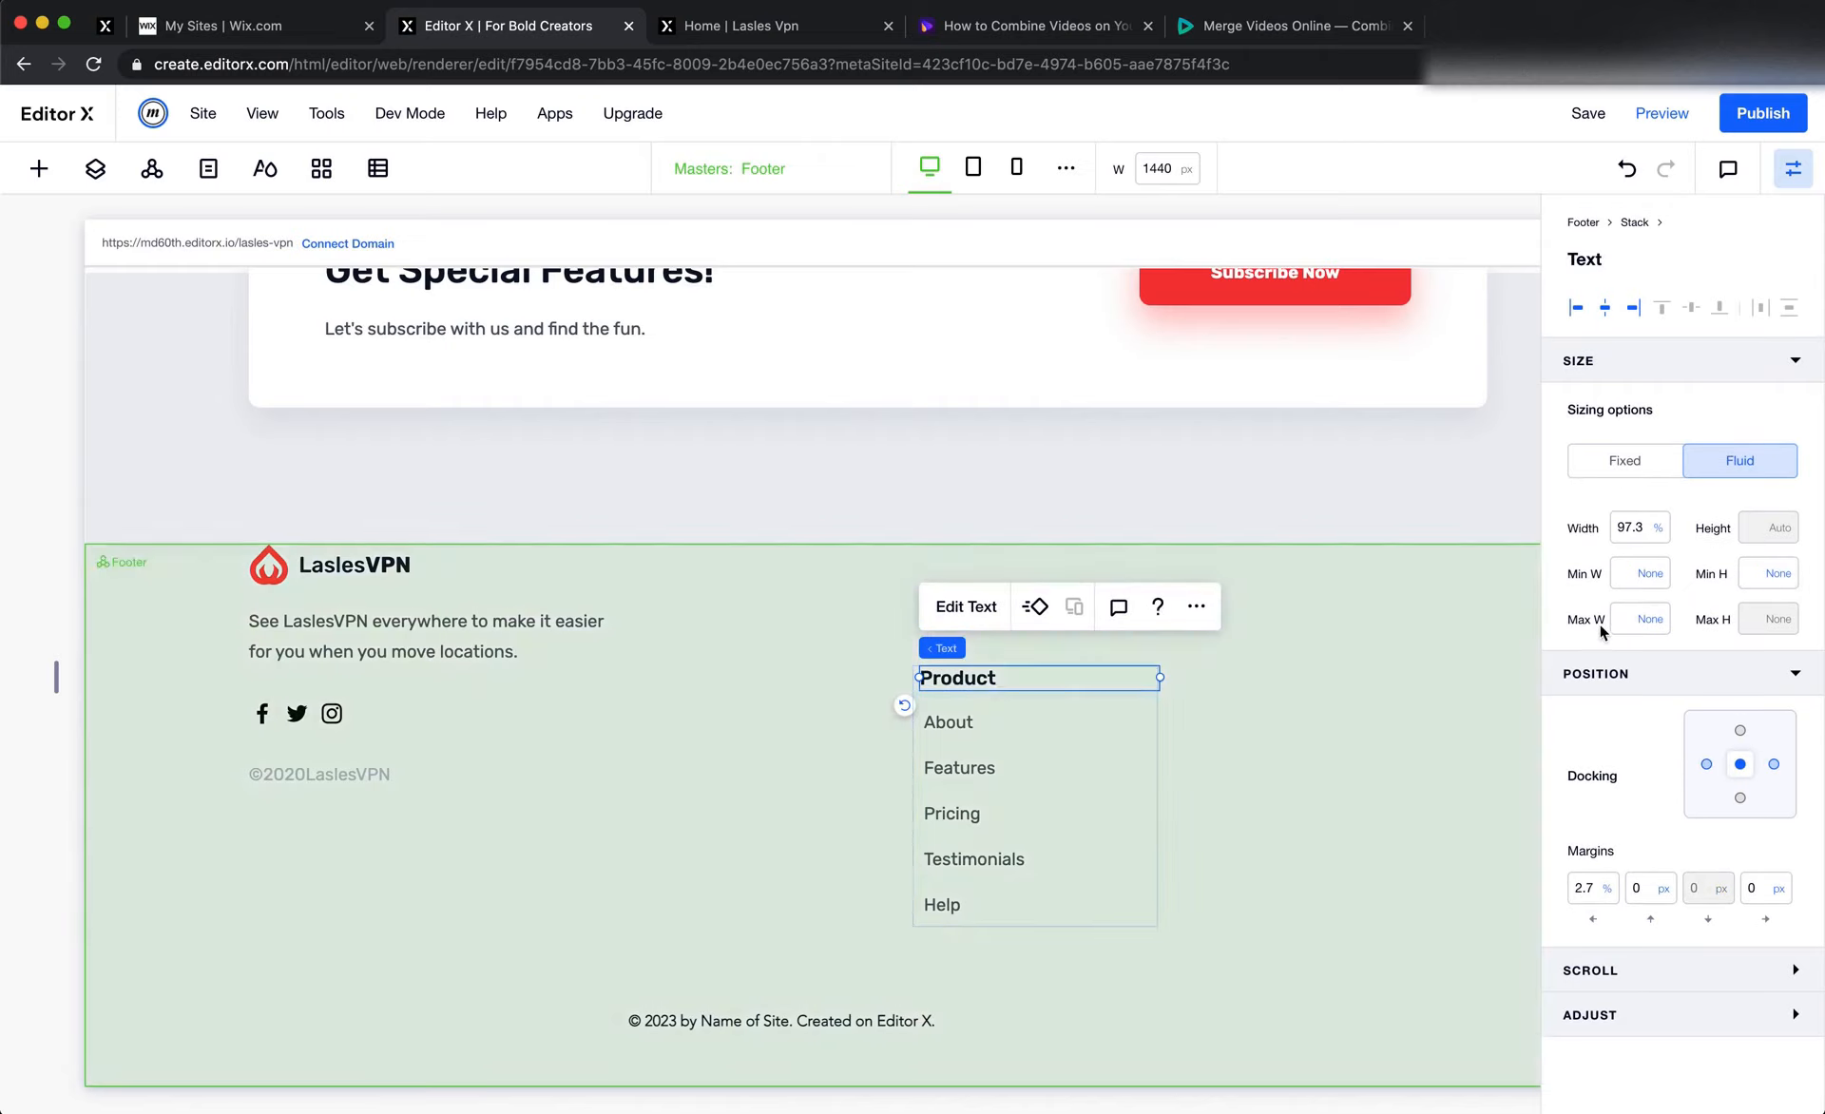
click(1644, 539)
text(100)
key(Return)
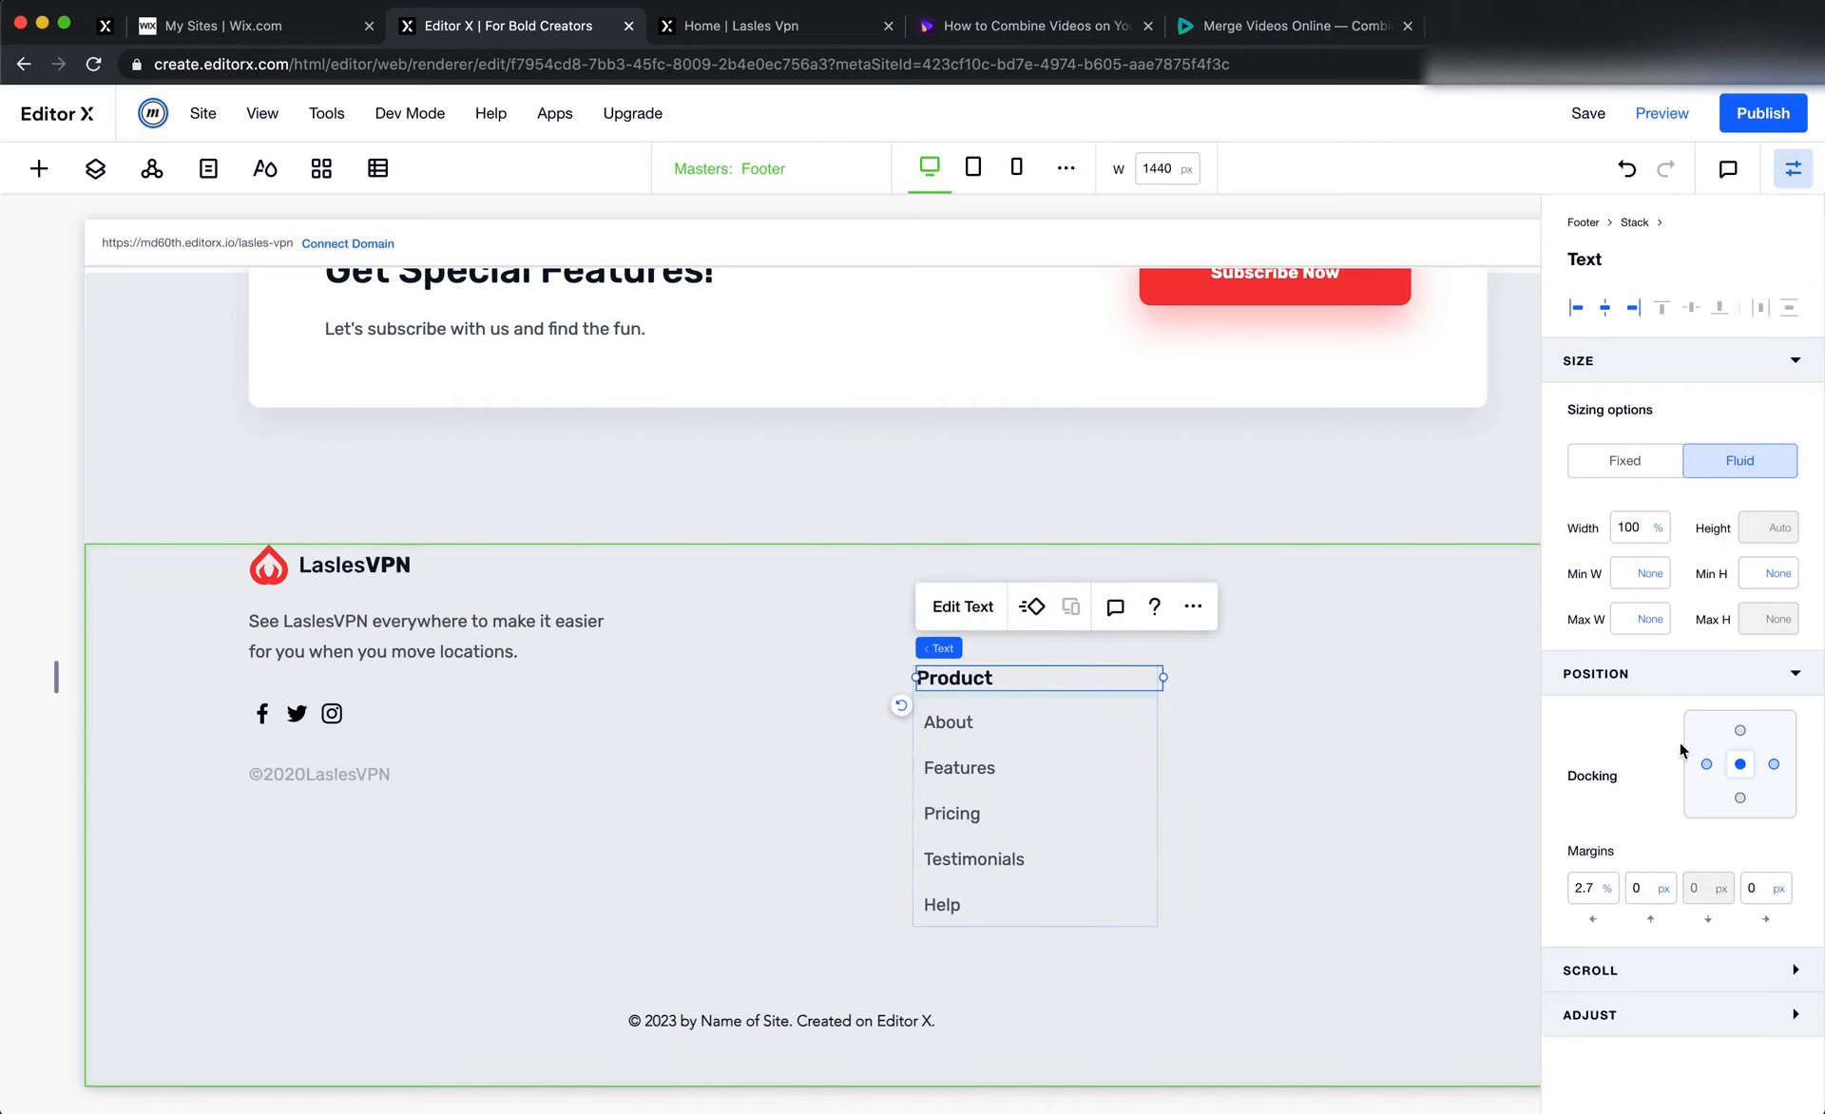
click(1594, 899)
text(0)
key(Tab)
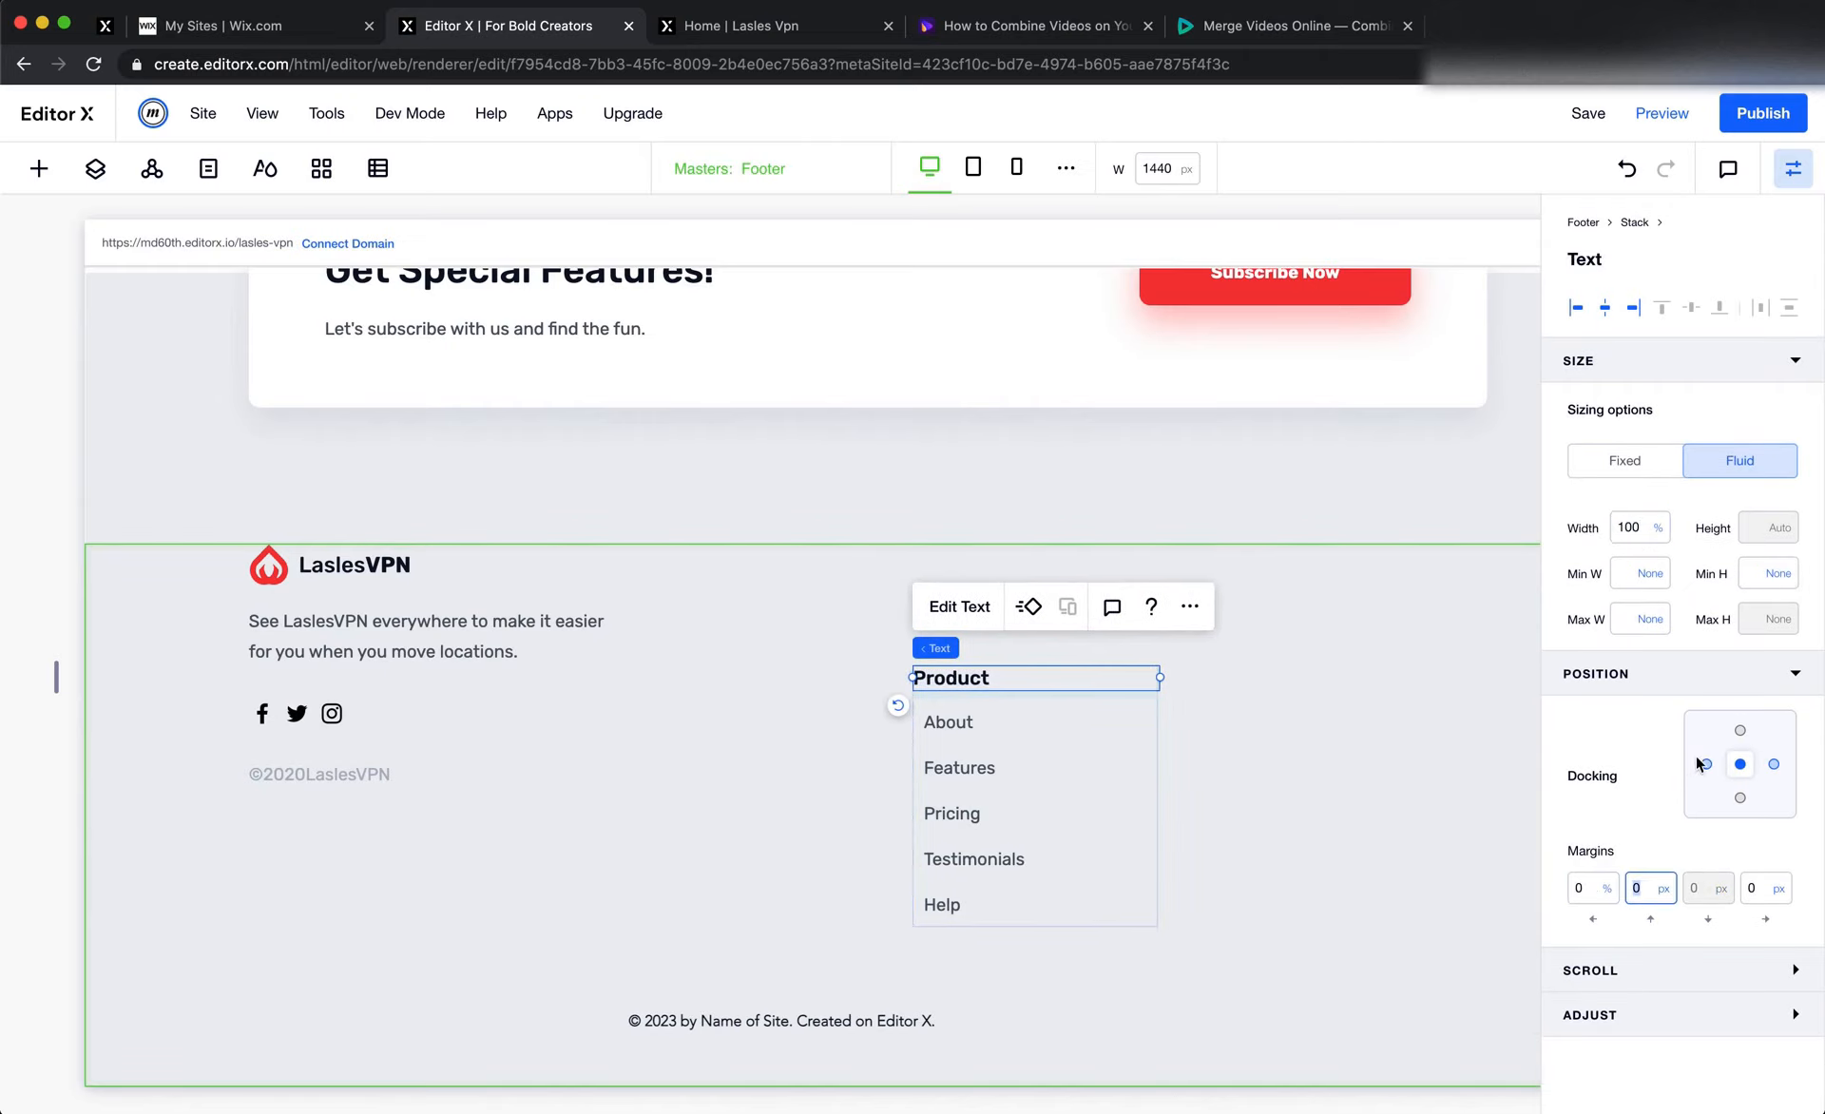
click(1221, 817)
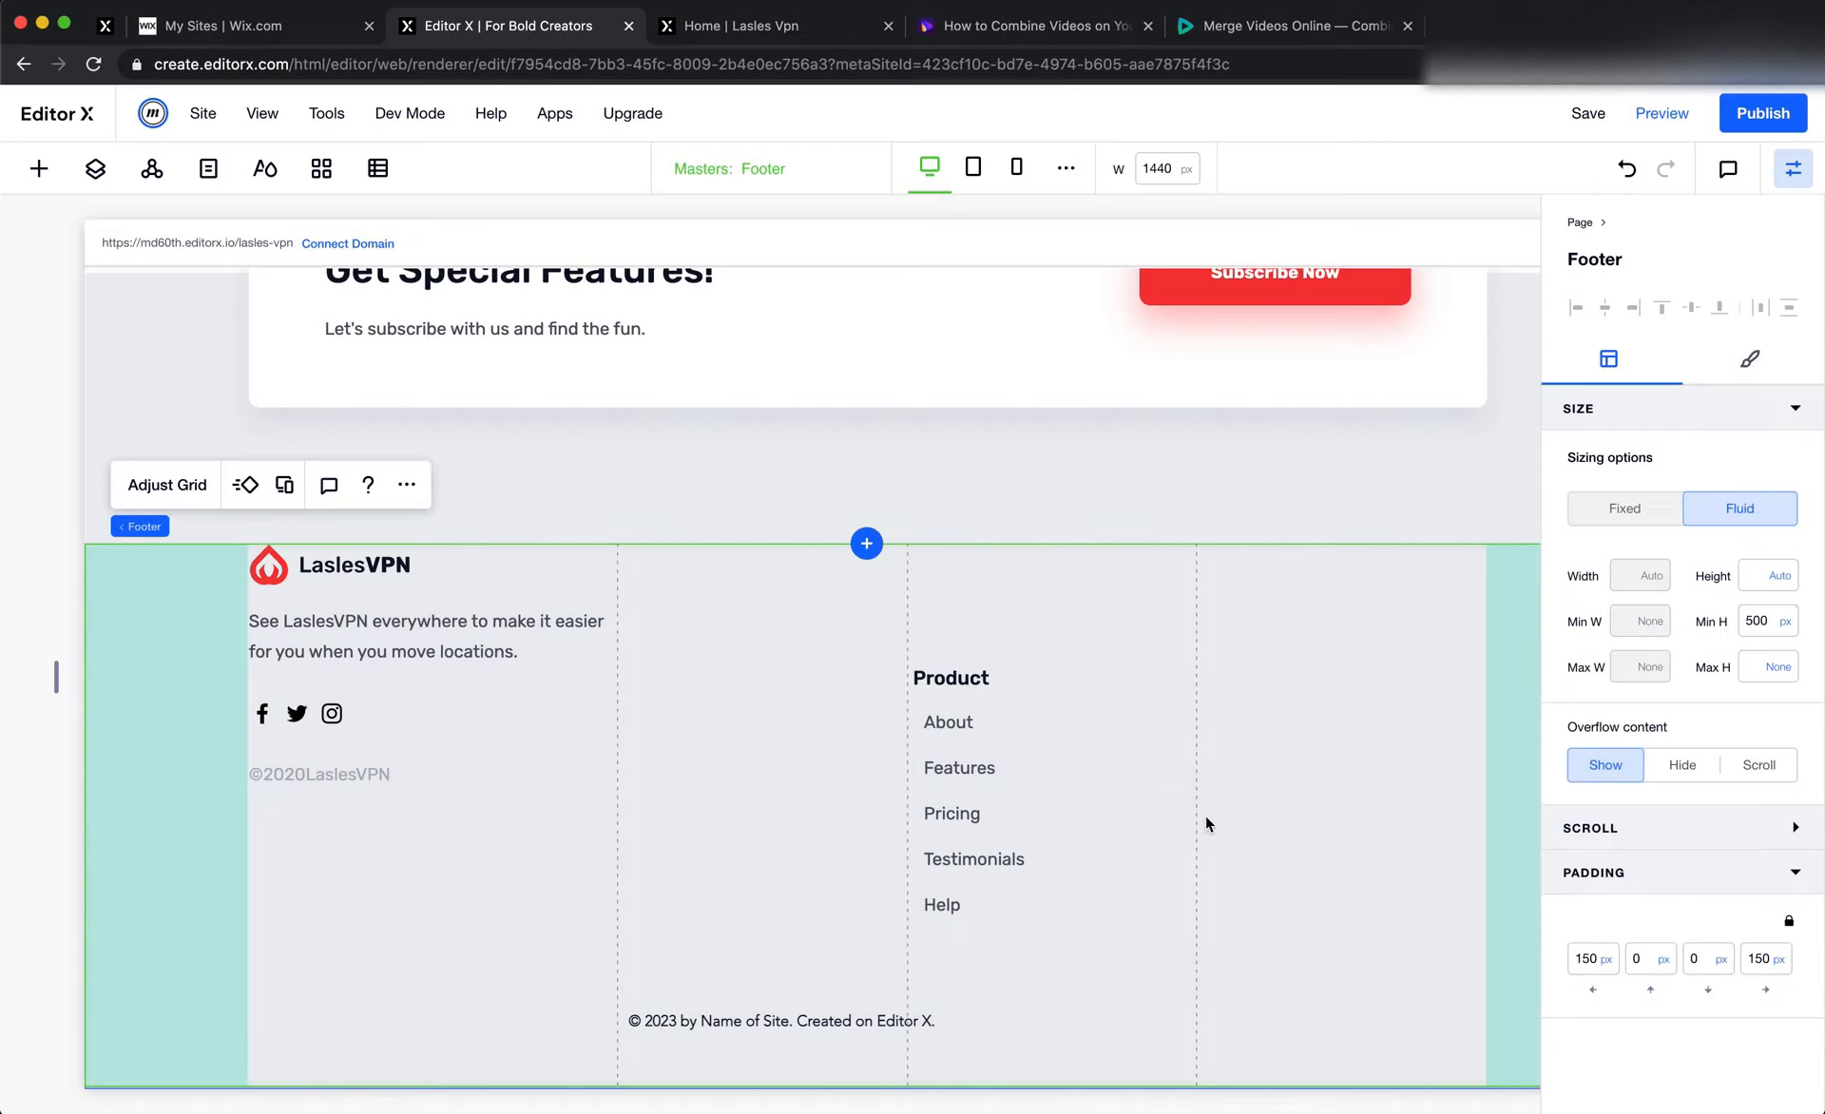
Switch to Figma and draw a frame around the footer's Product column to measure its width, then return to Editor X
click(1035, 694)
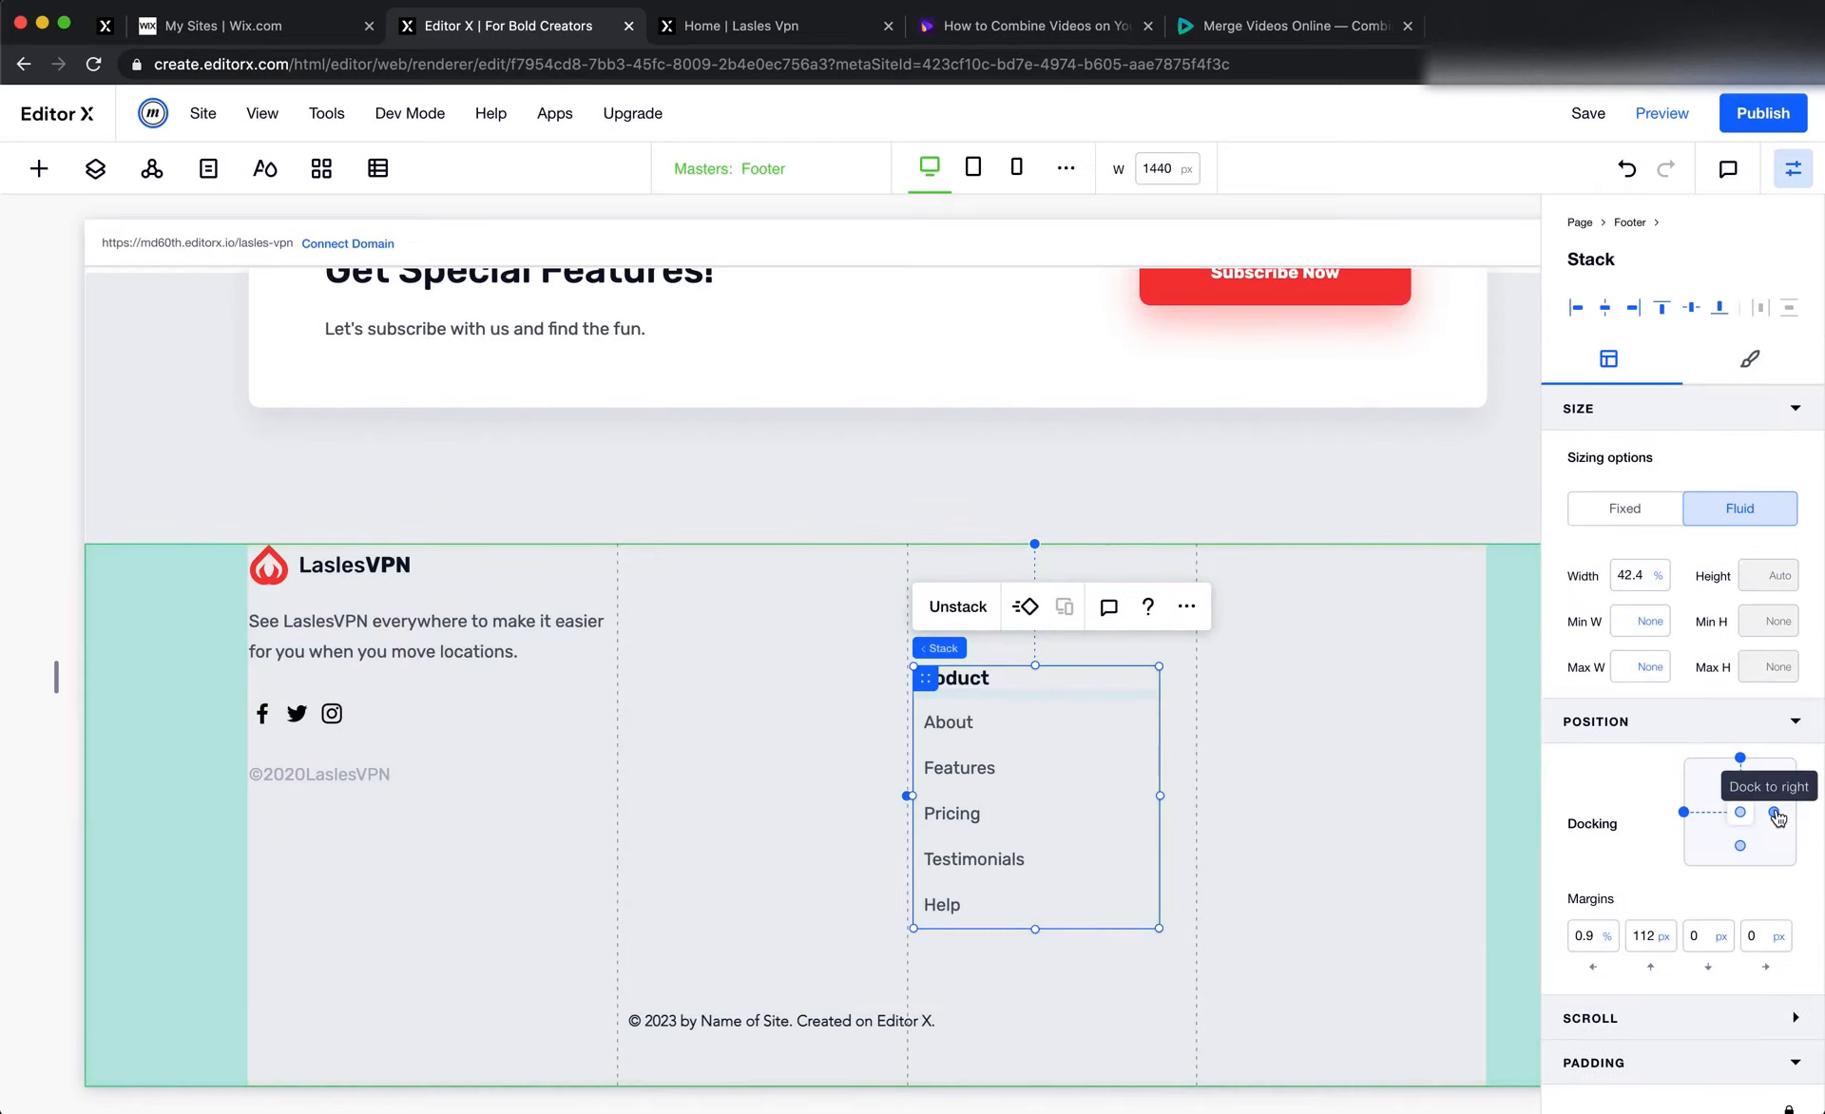
key(super+Tab)
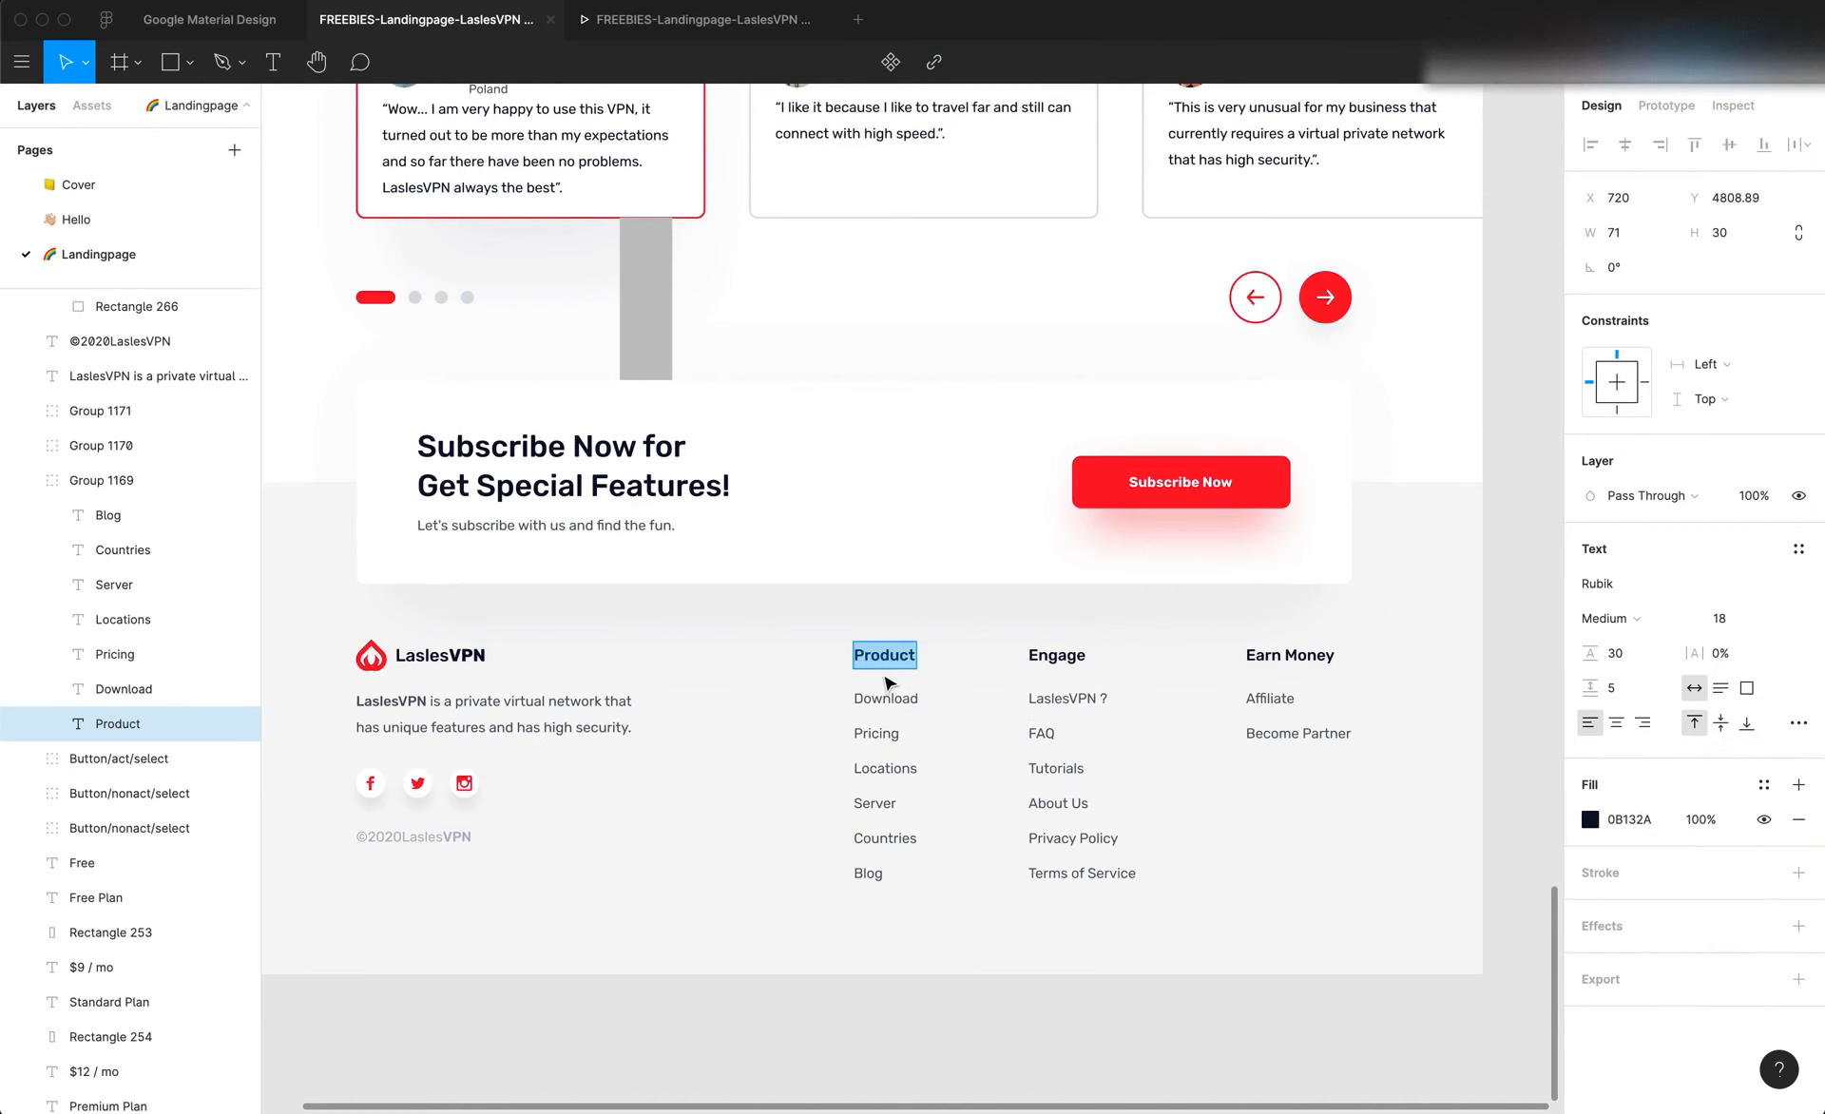
key(f)
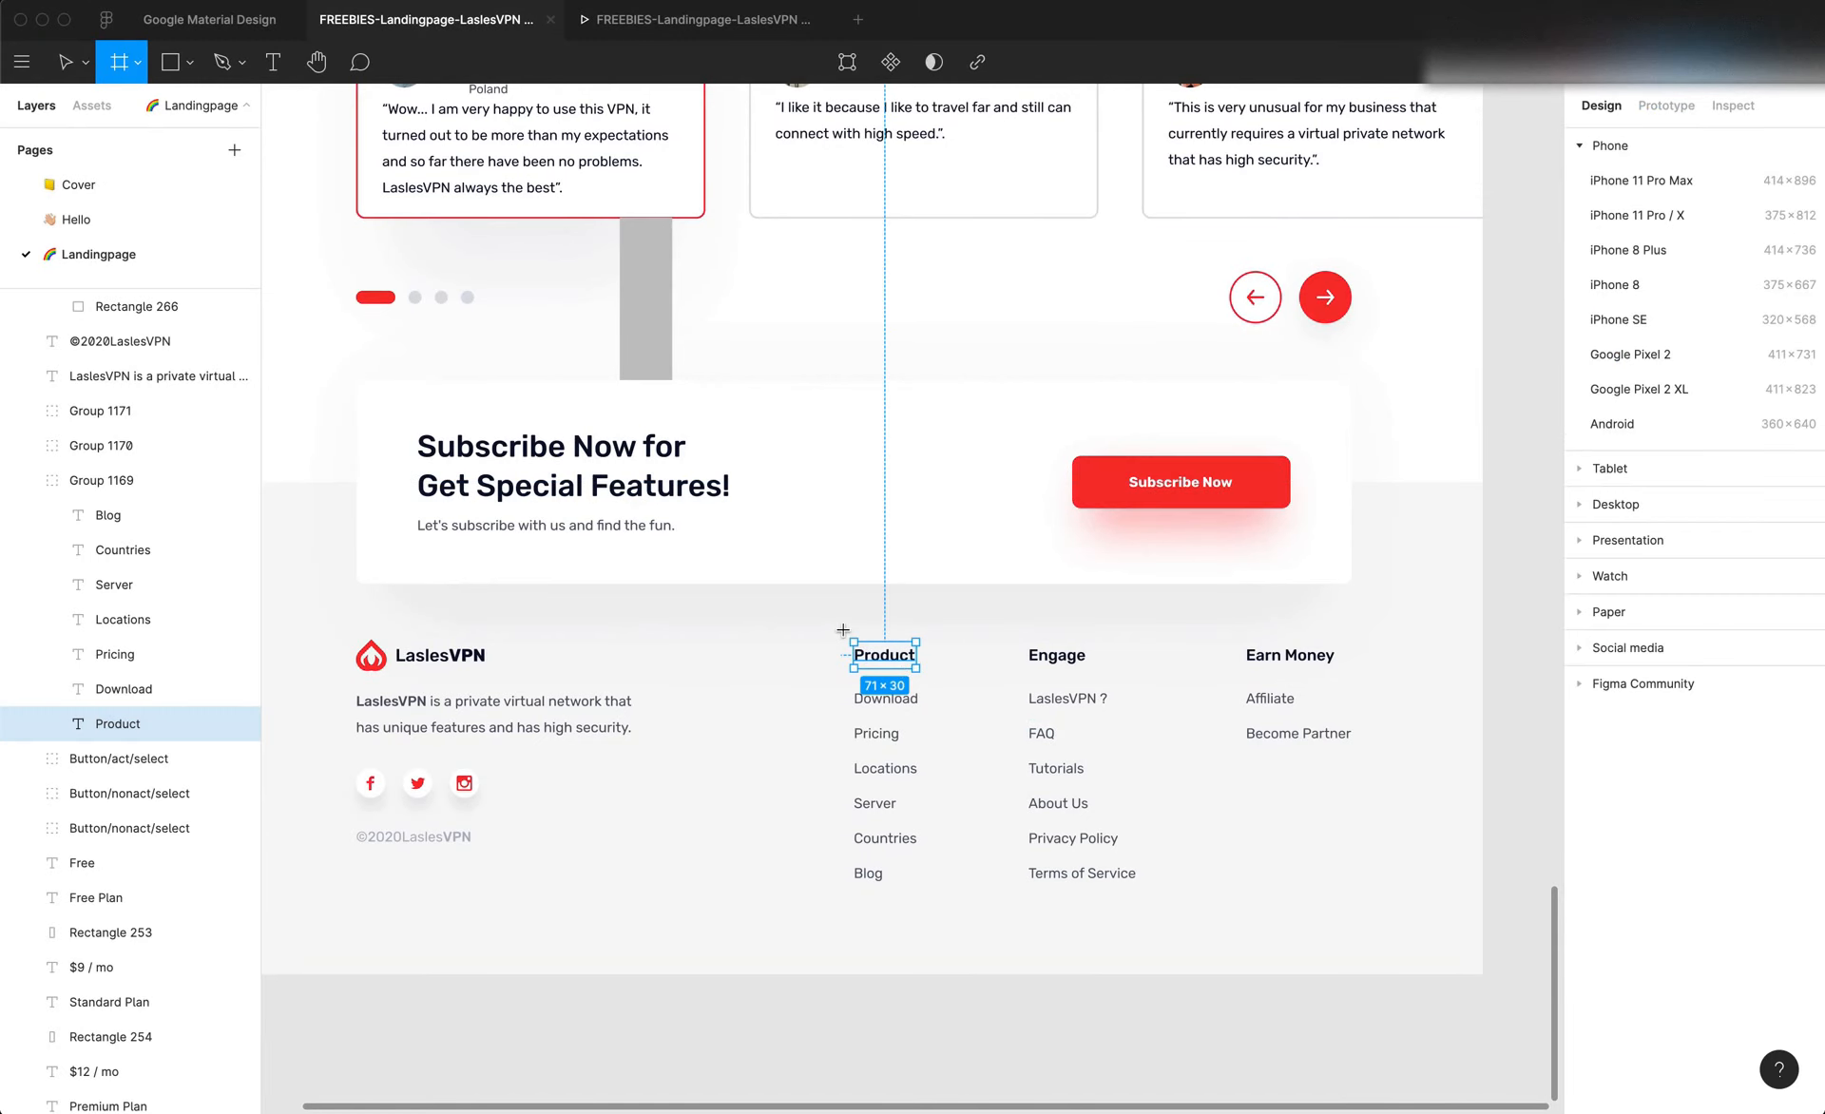
drag(847, 648, 939, 901)
key(super+Tab)
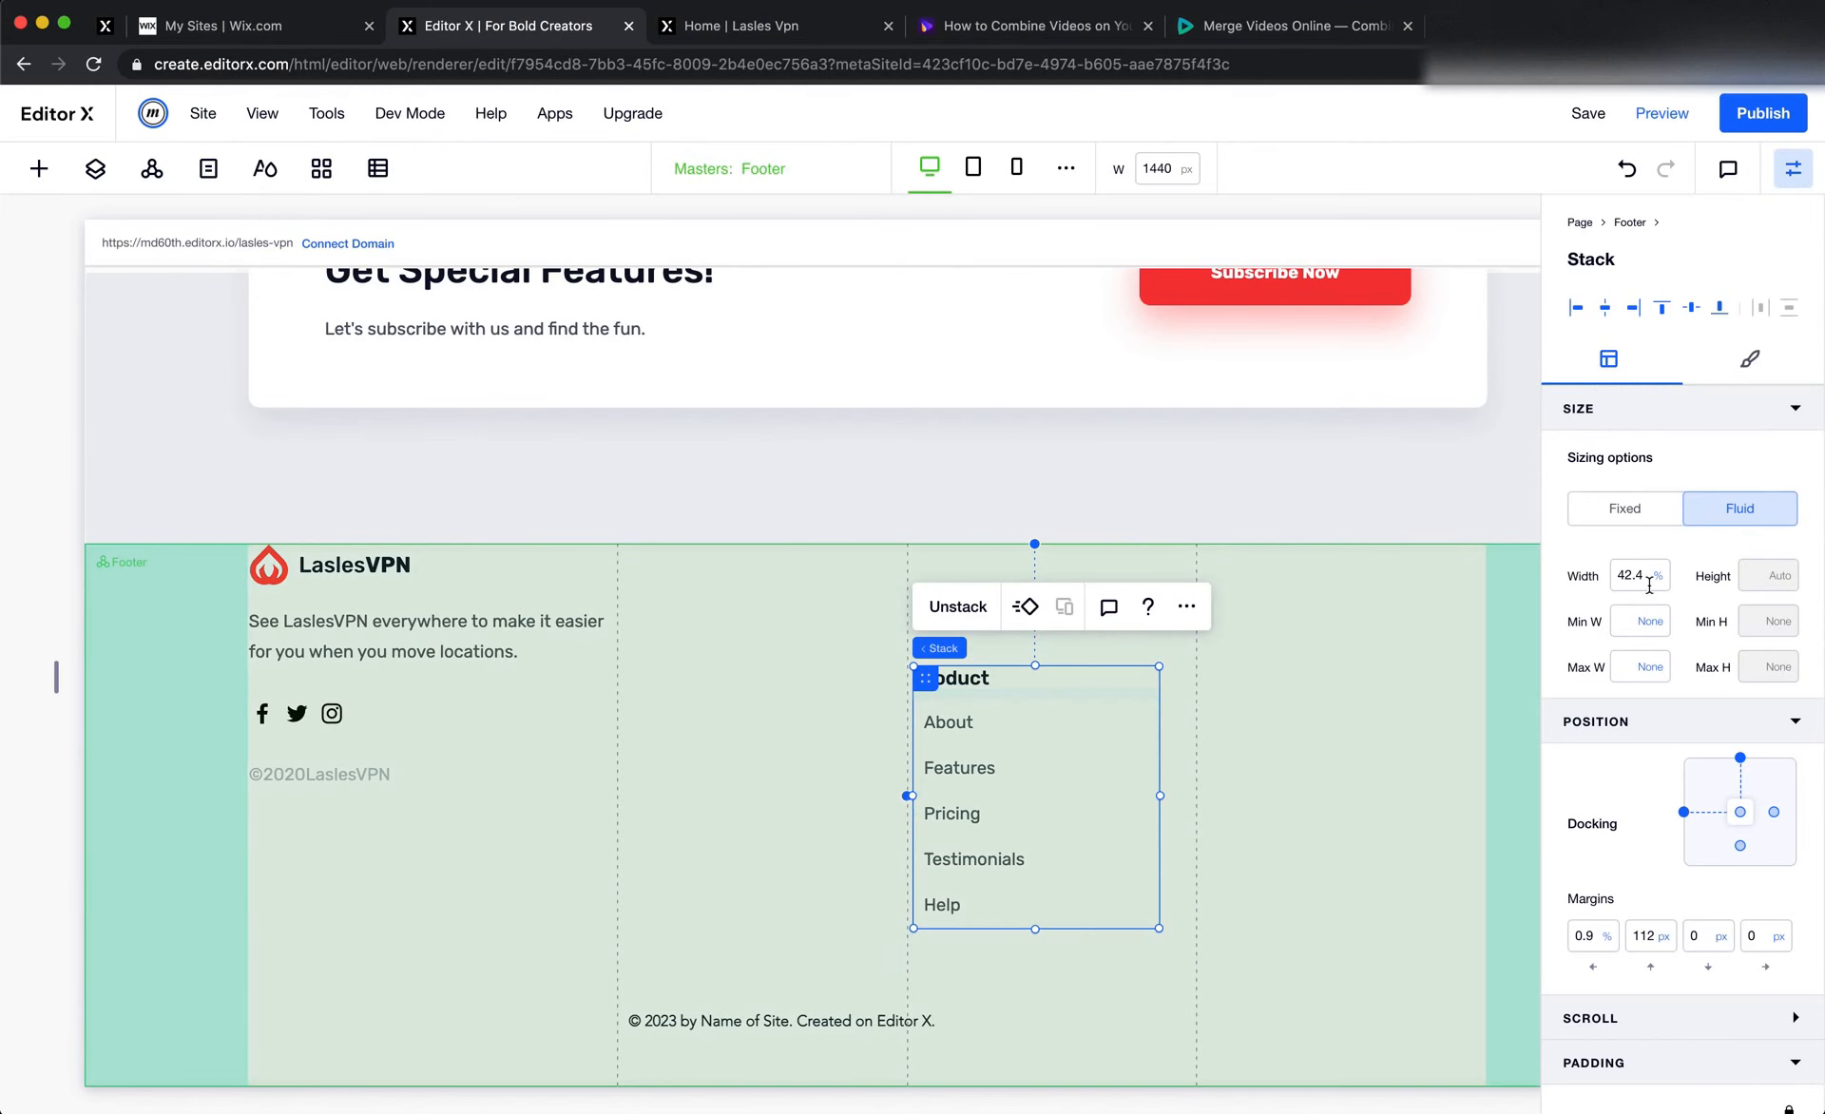
Give the footer's Product stack a fixed width of 120 px
click(1624, 508)
double_click(1625, 575)
text(100)
key(Tab)
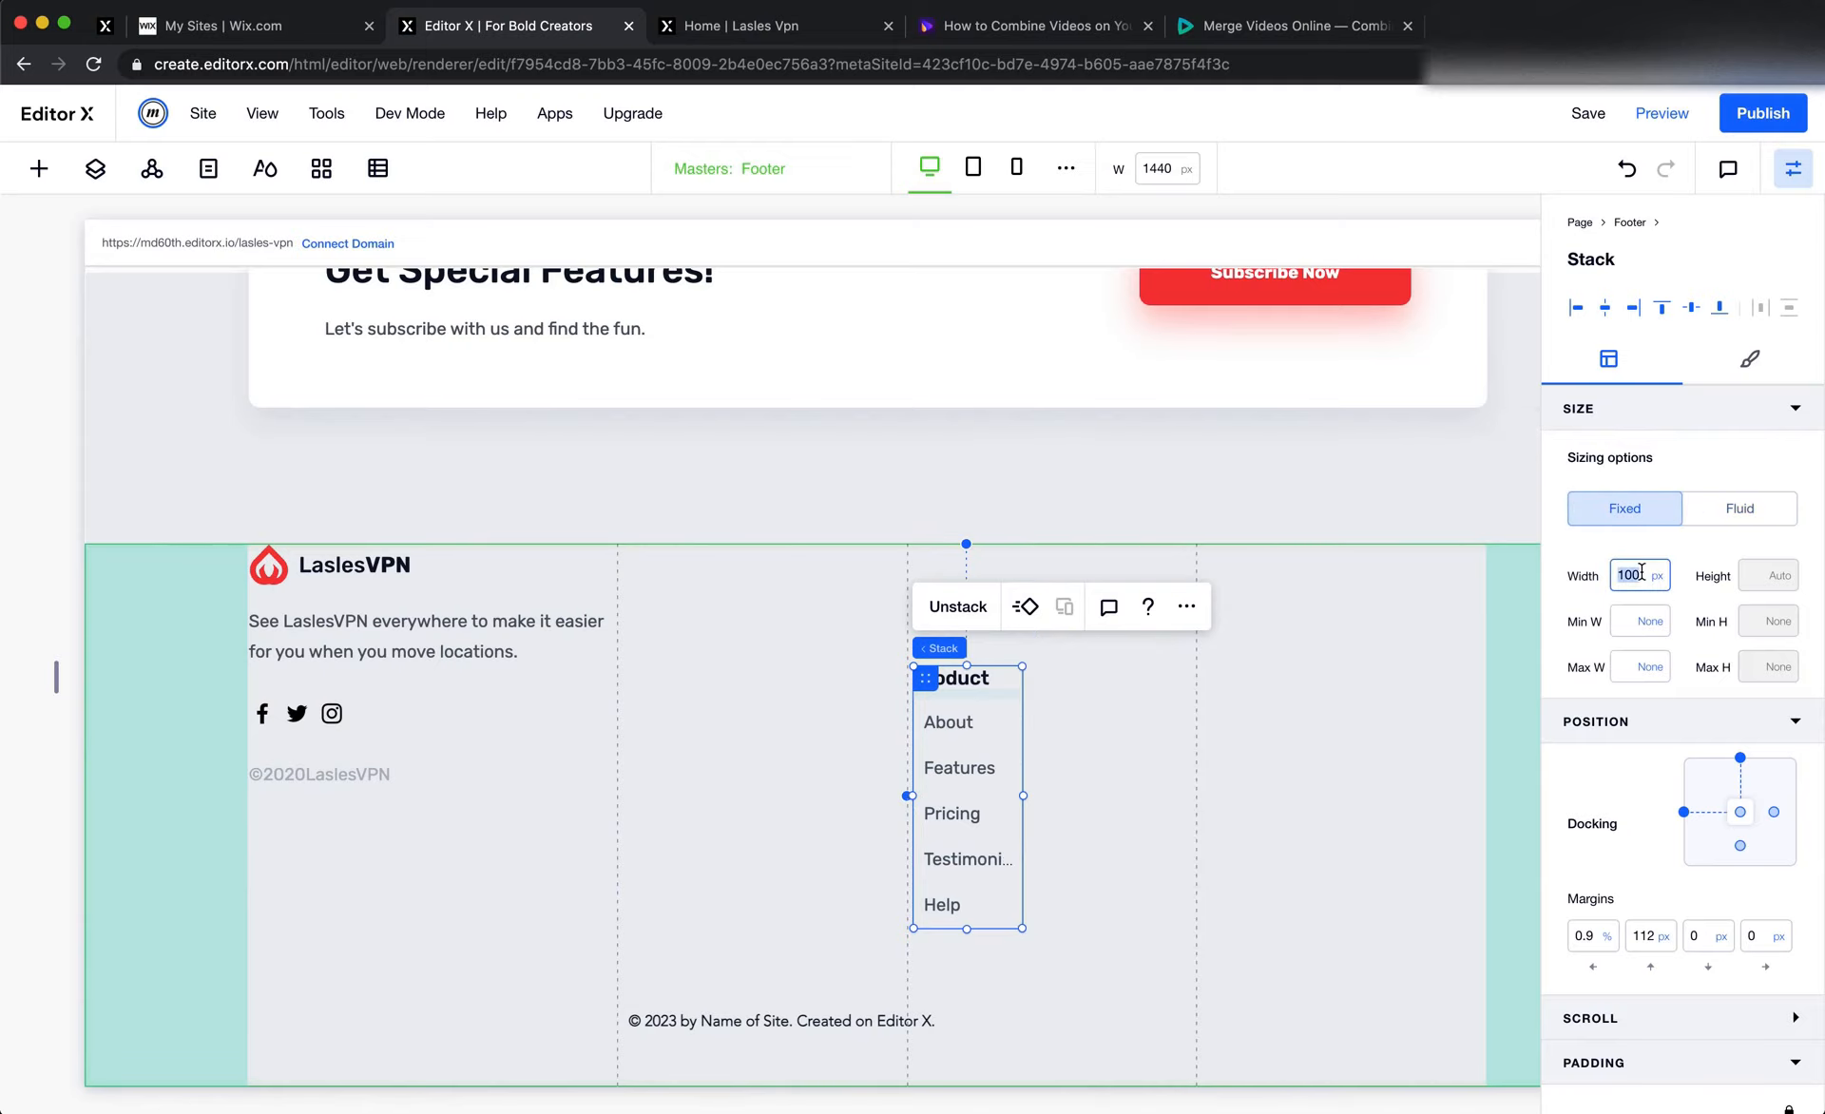
text(120)
key(Tab)
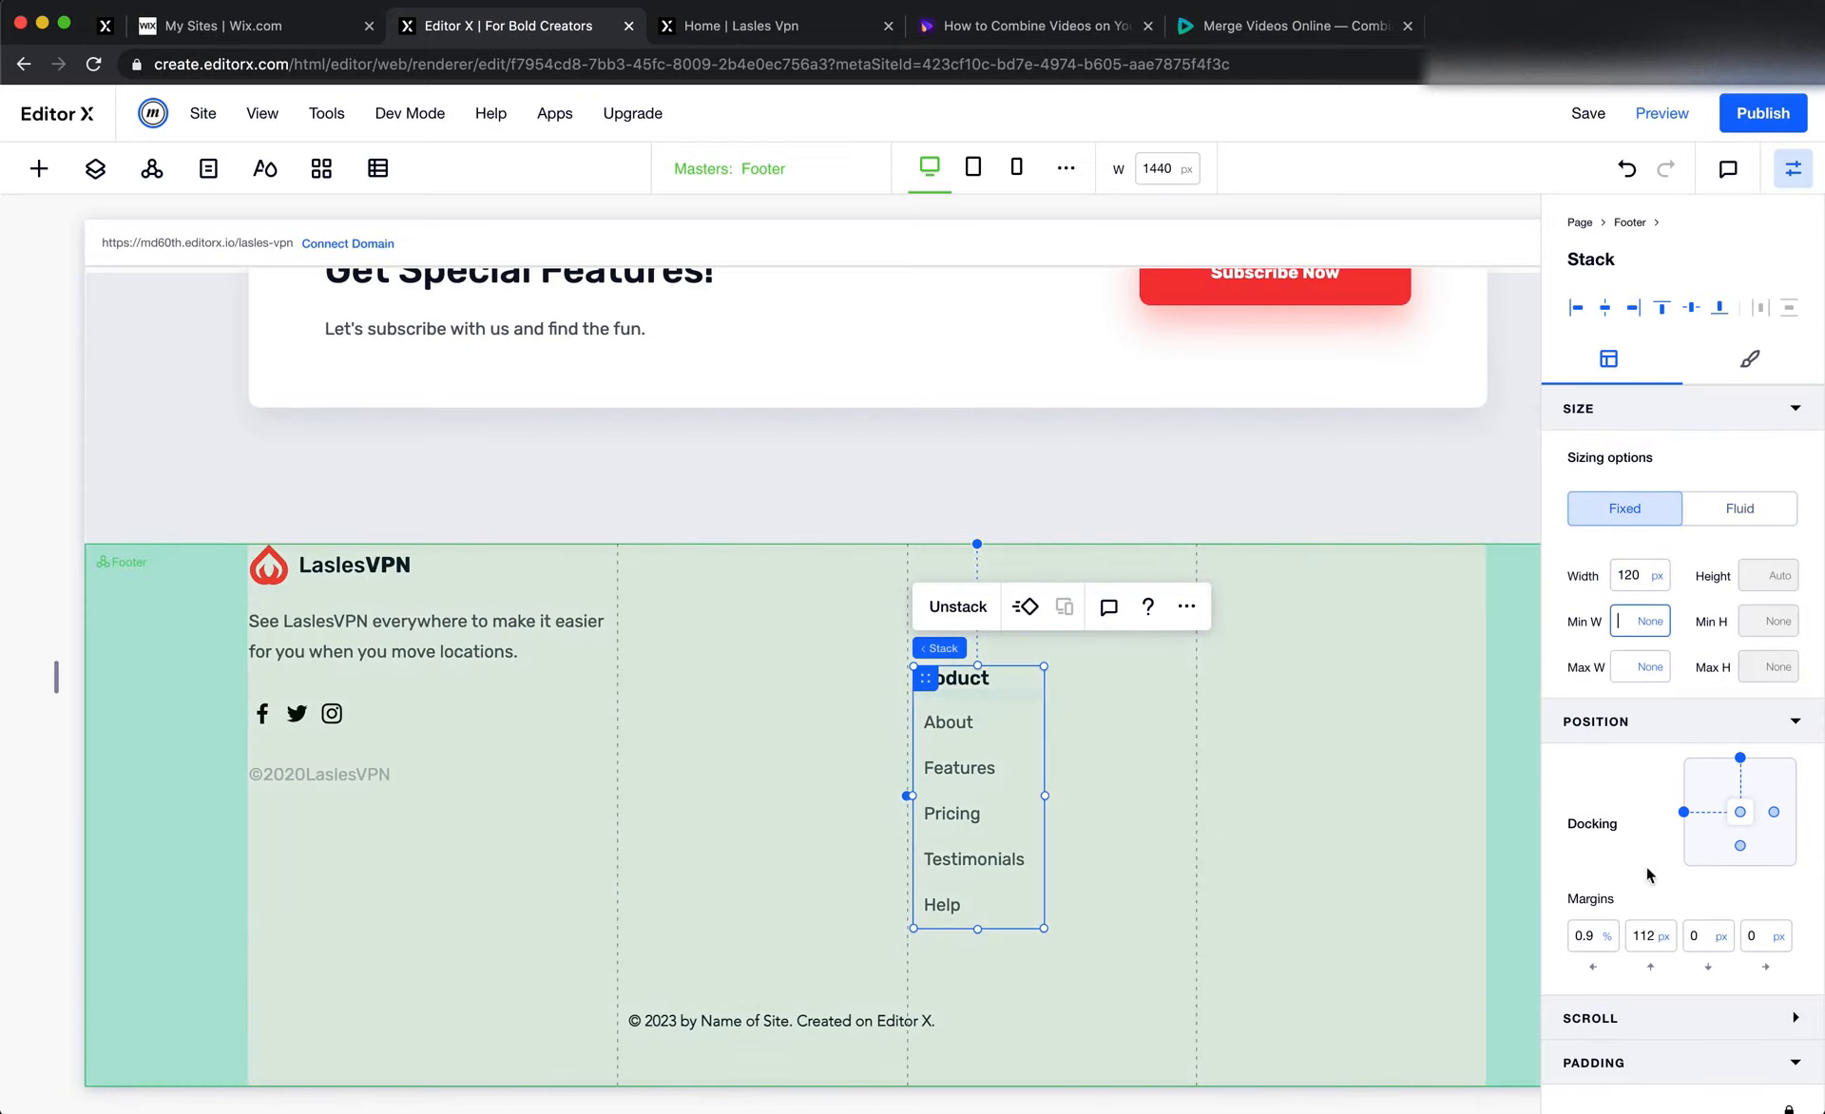
Set the Product stack's left and top margins to 0 so it sits at the third grid column's upper corner
click(1585, 941)
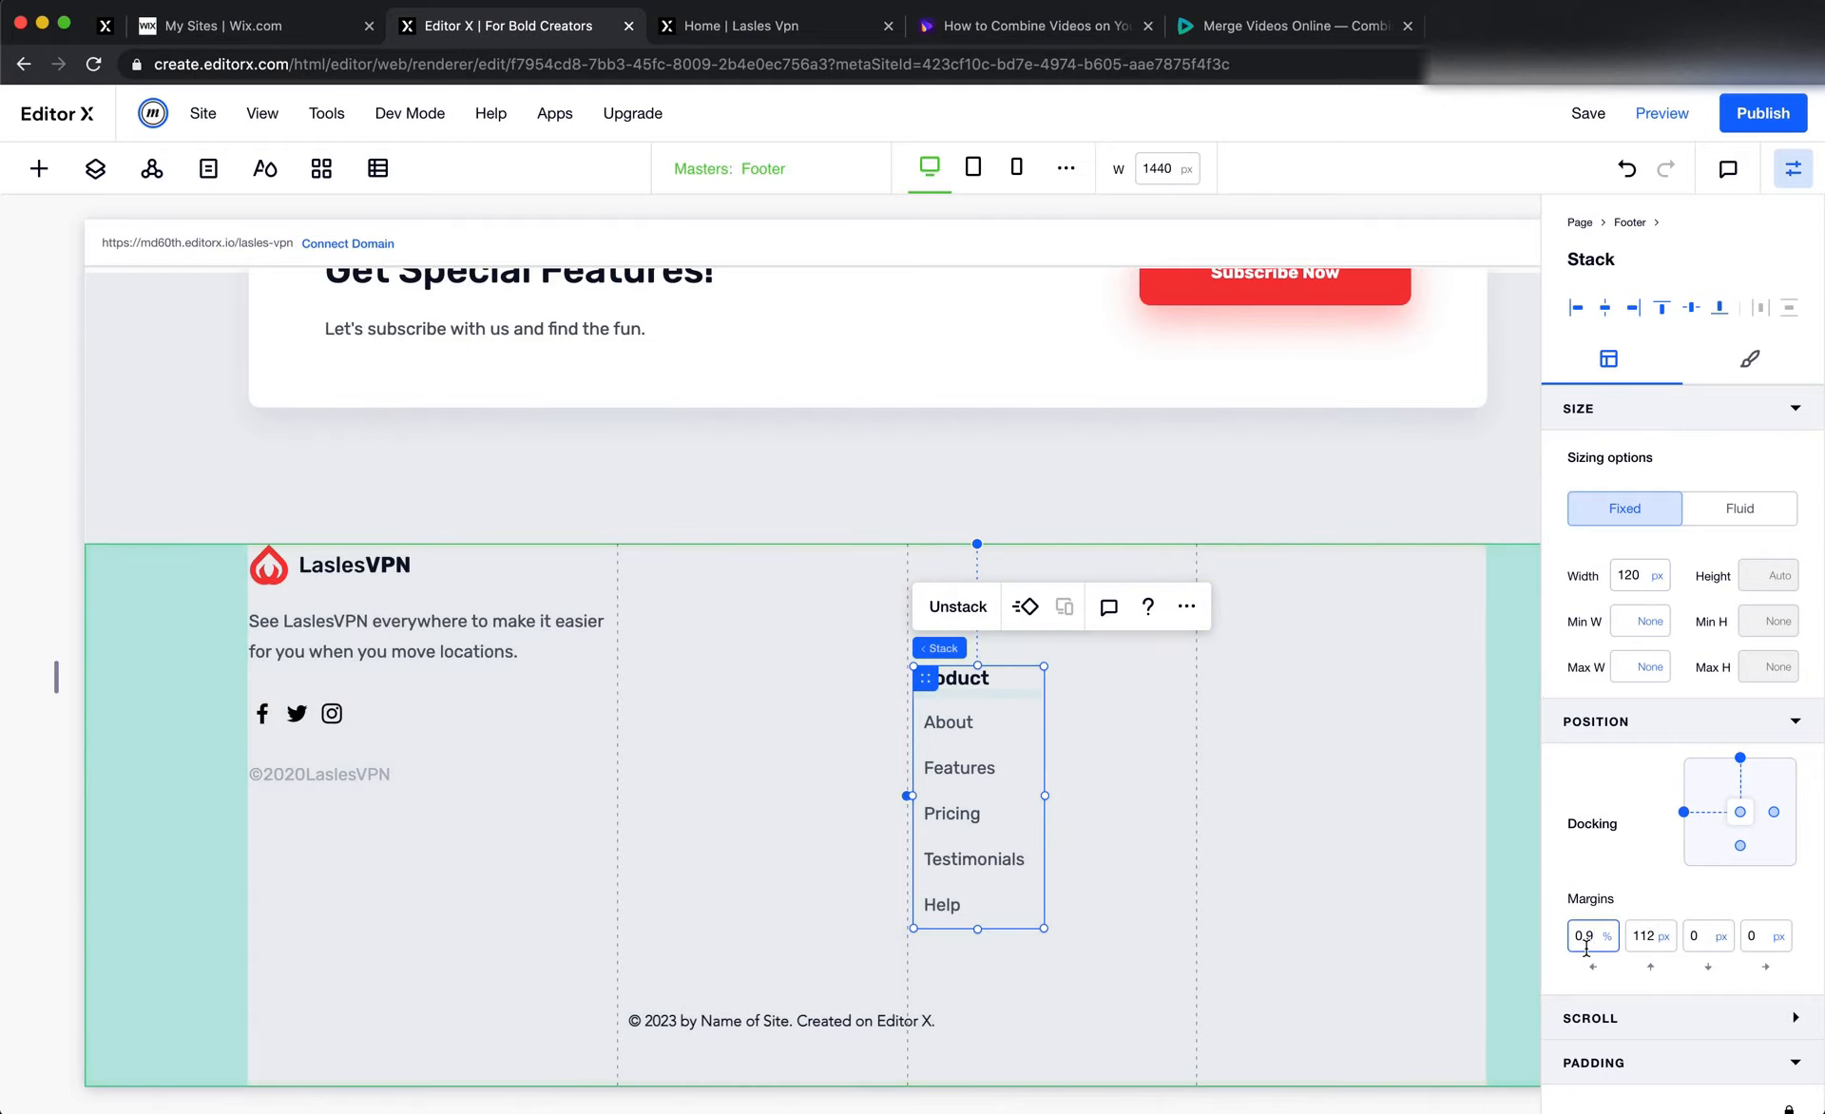
double_click(1585, 945)
key(Tab)
key(shift+Tab)
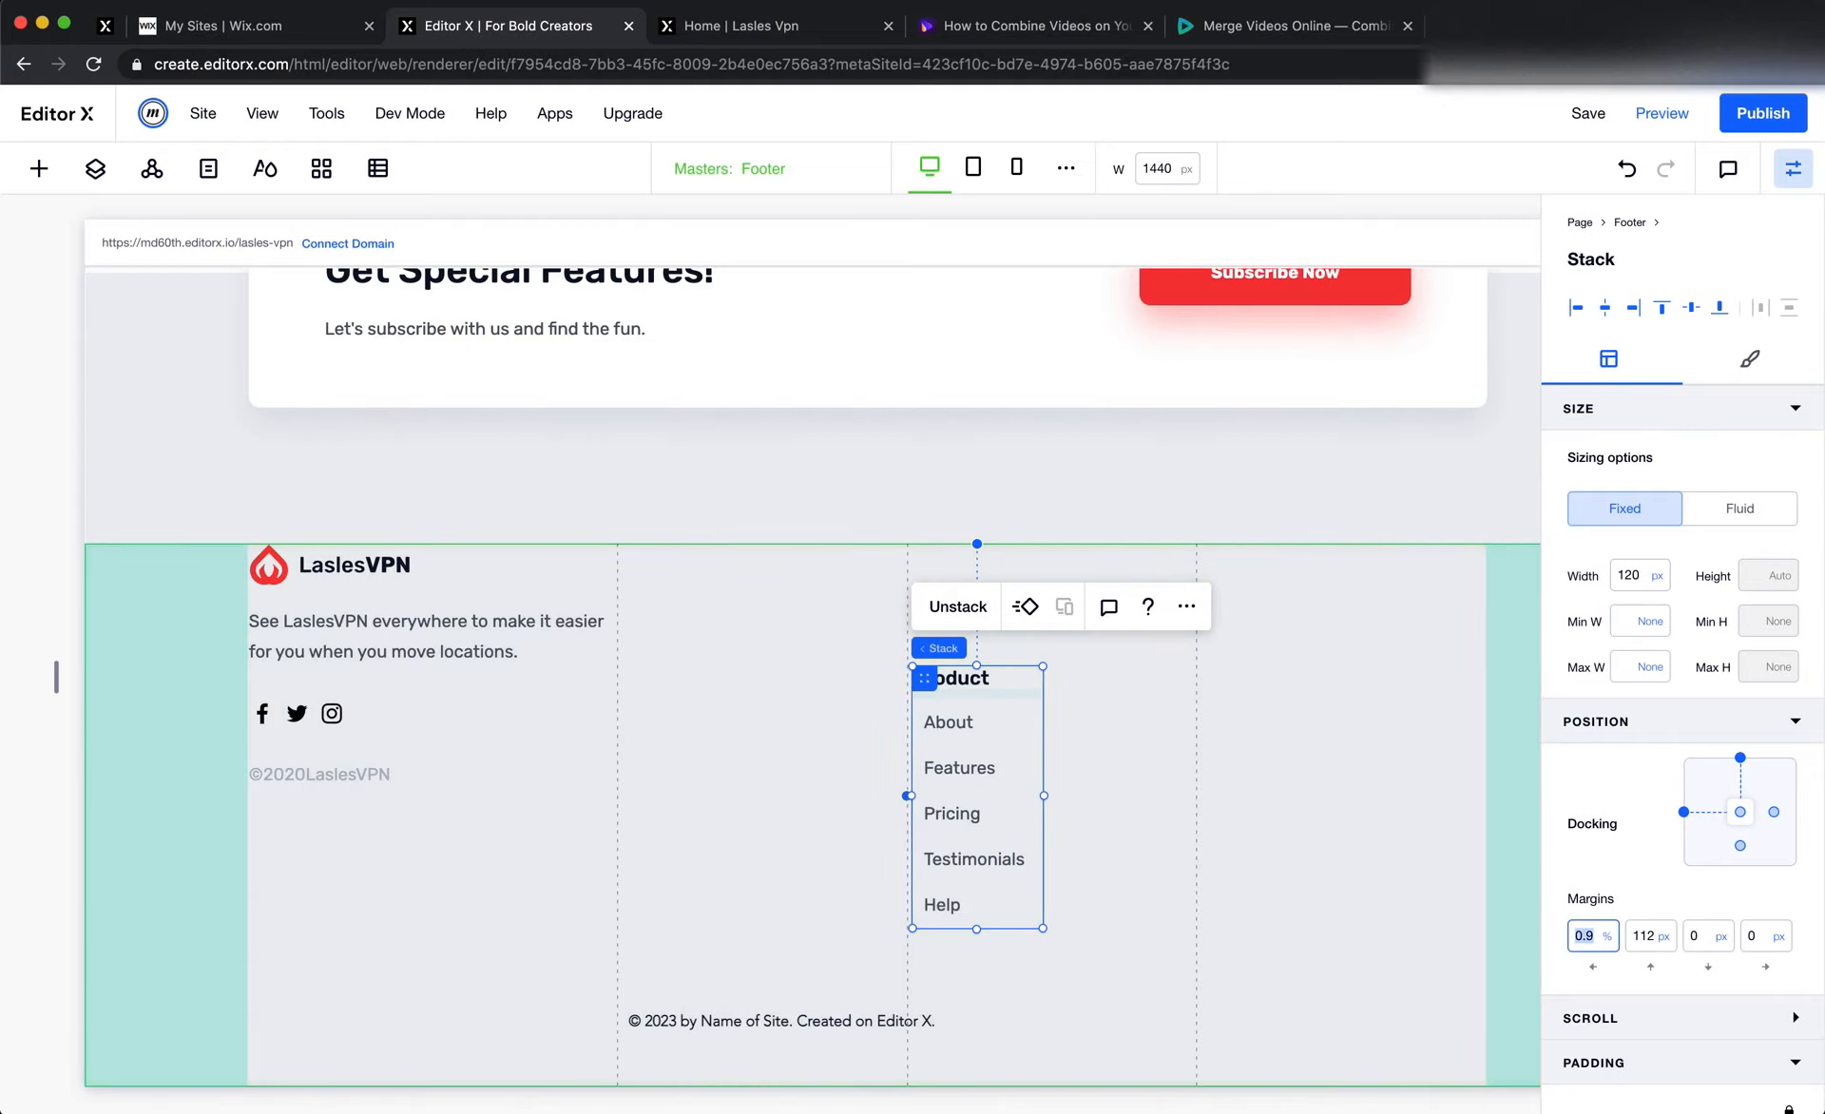
text(0)
key(Tab)
text(0)
key(Tab)
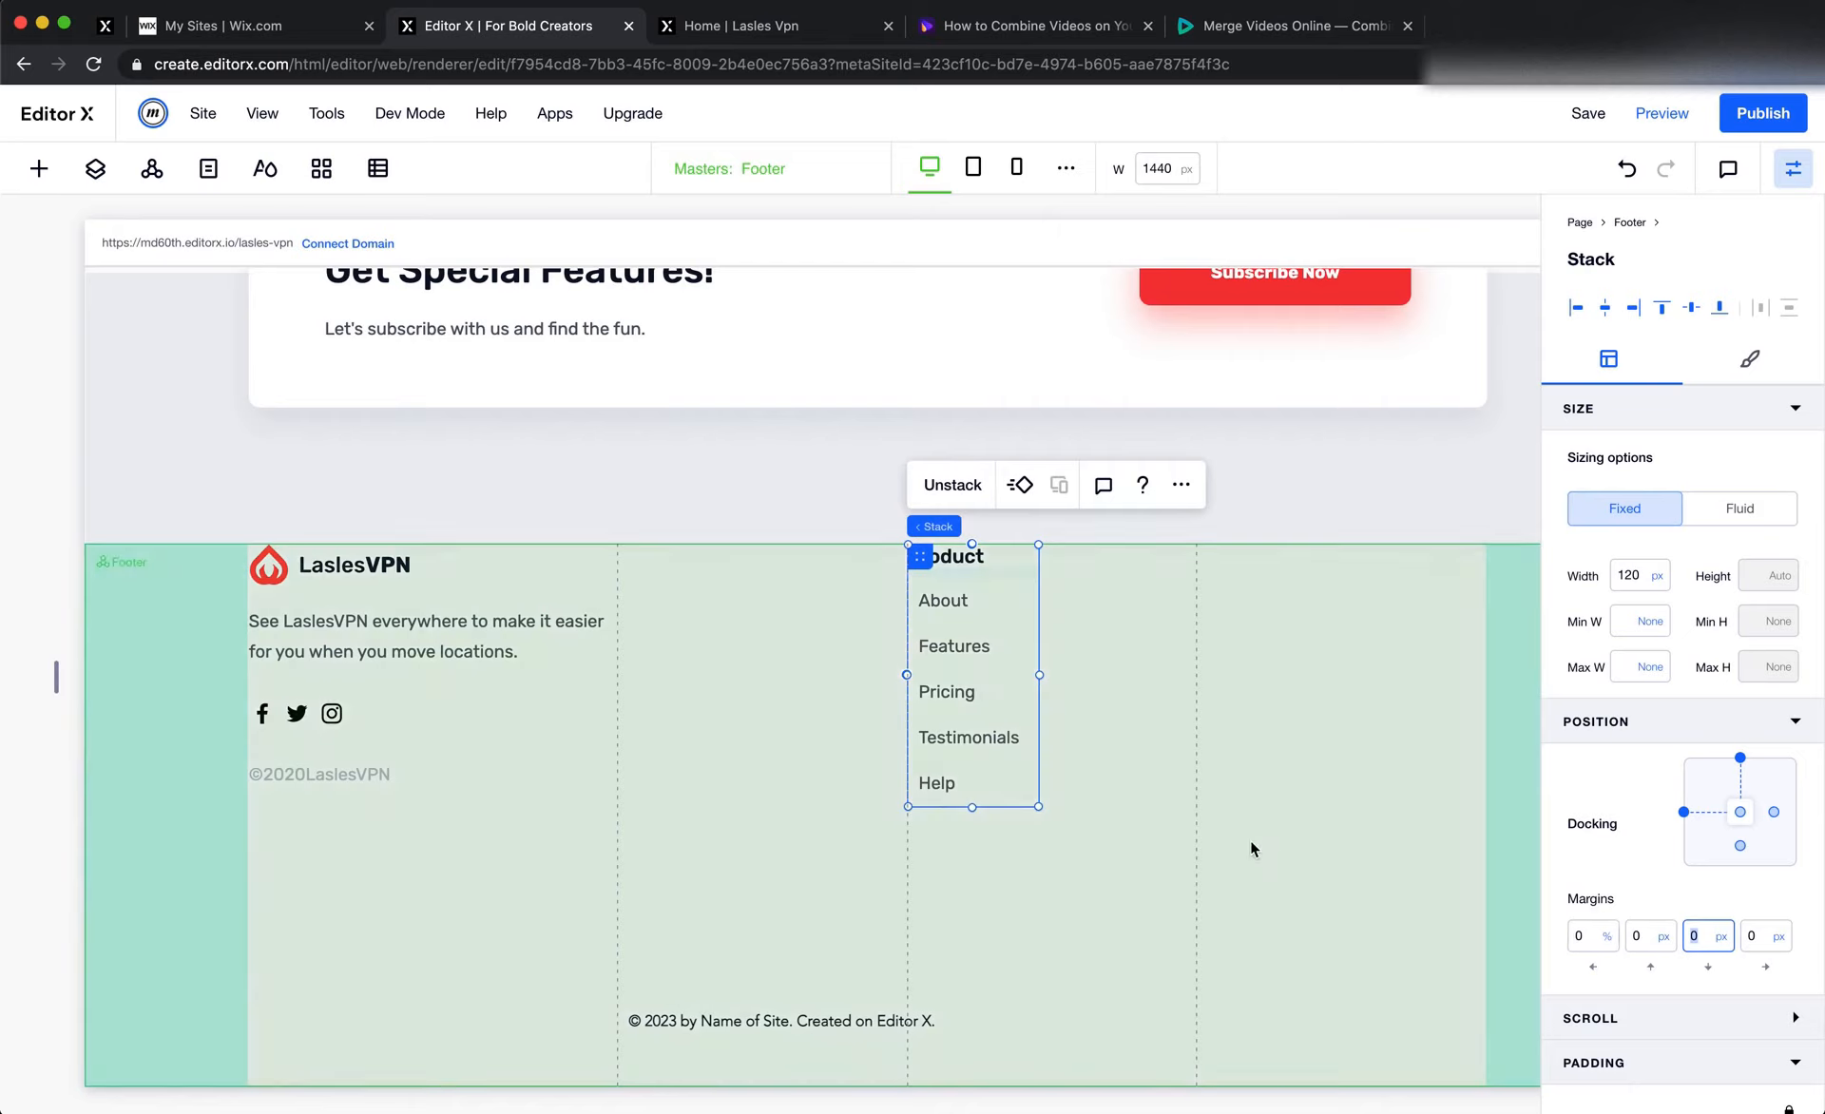
click(1251, 842)
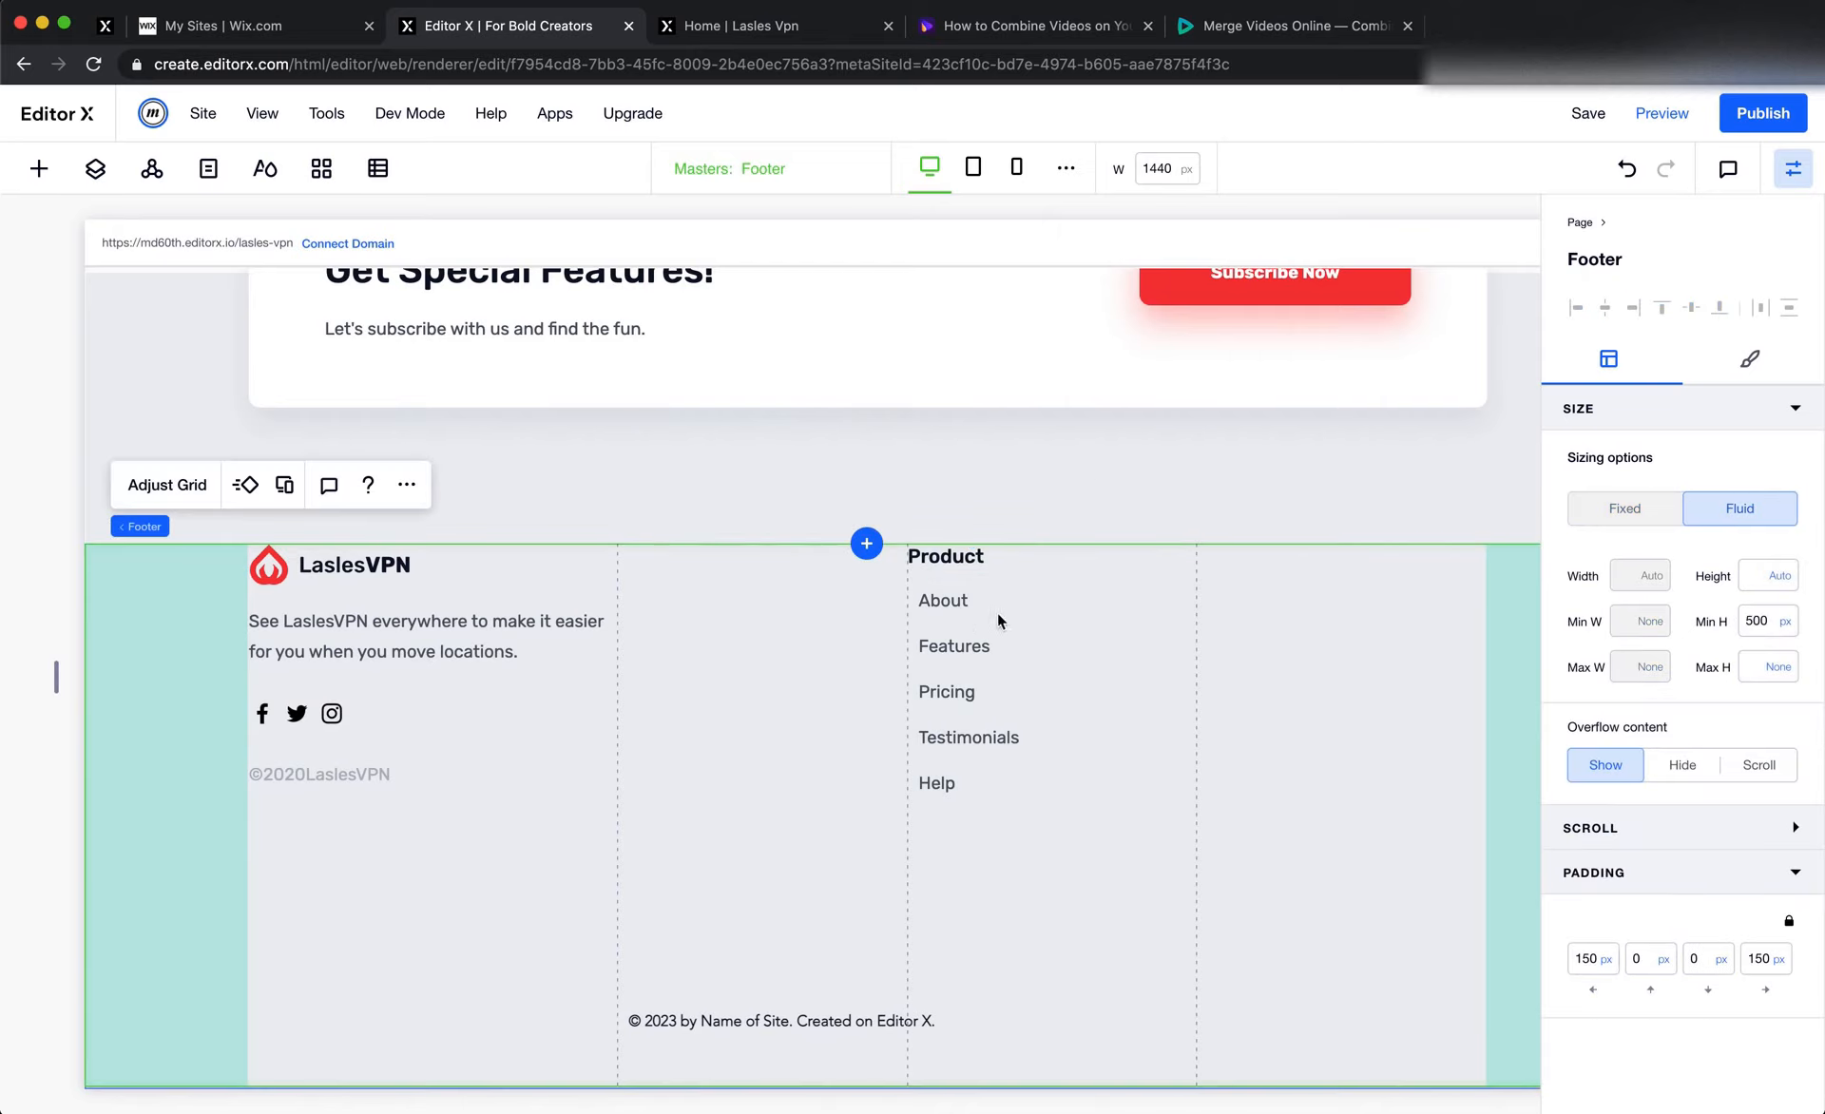
Compare the Product column's placement with the Figma design, and check the width setting of the footer grid's third column
click(966, 574)
key(super+Tab)
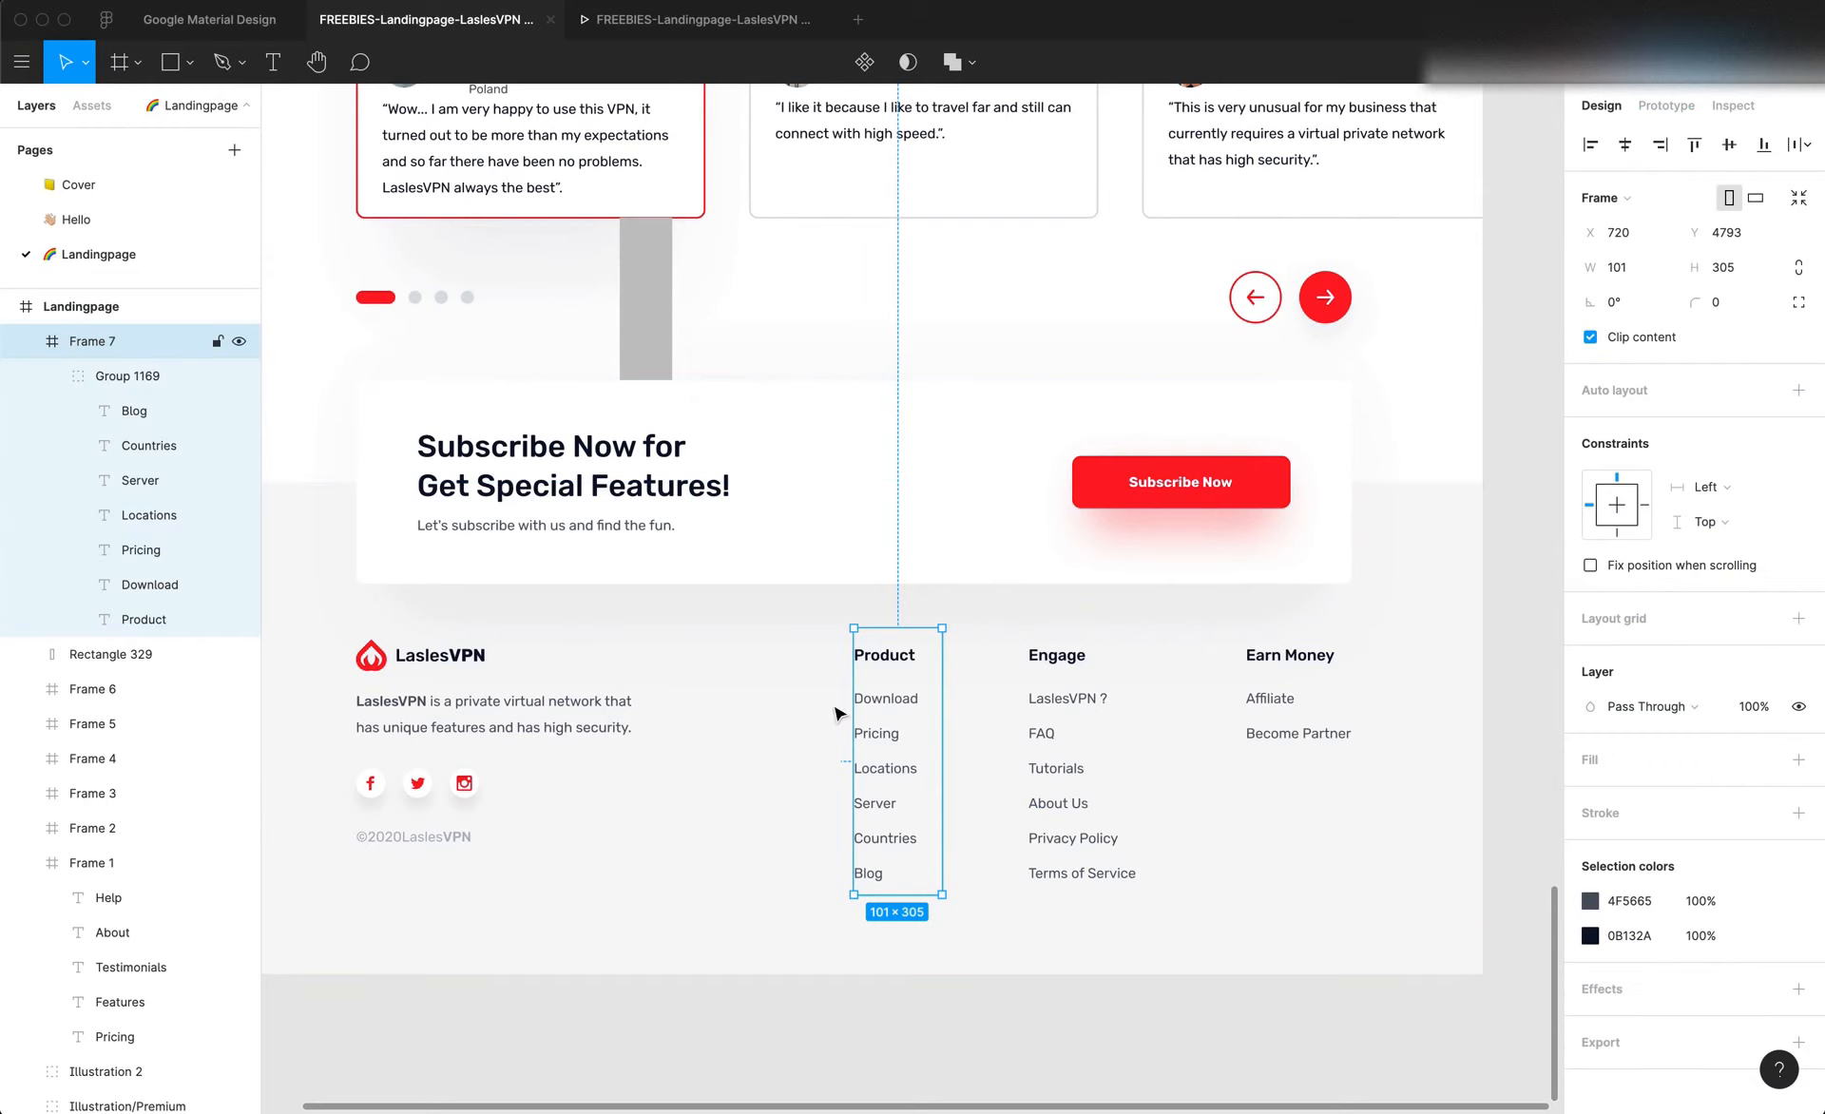
key(super+Tab)
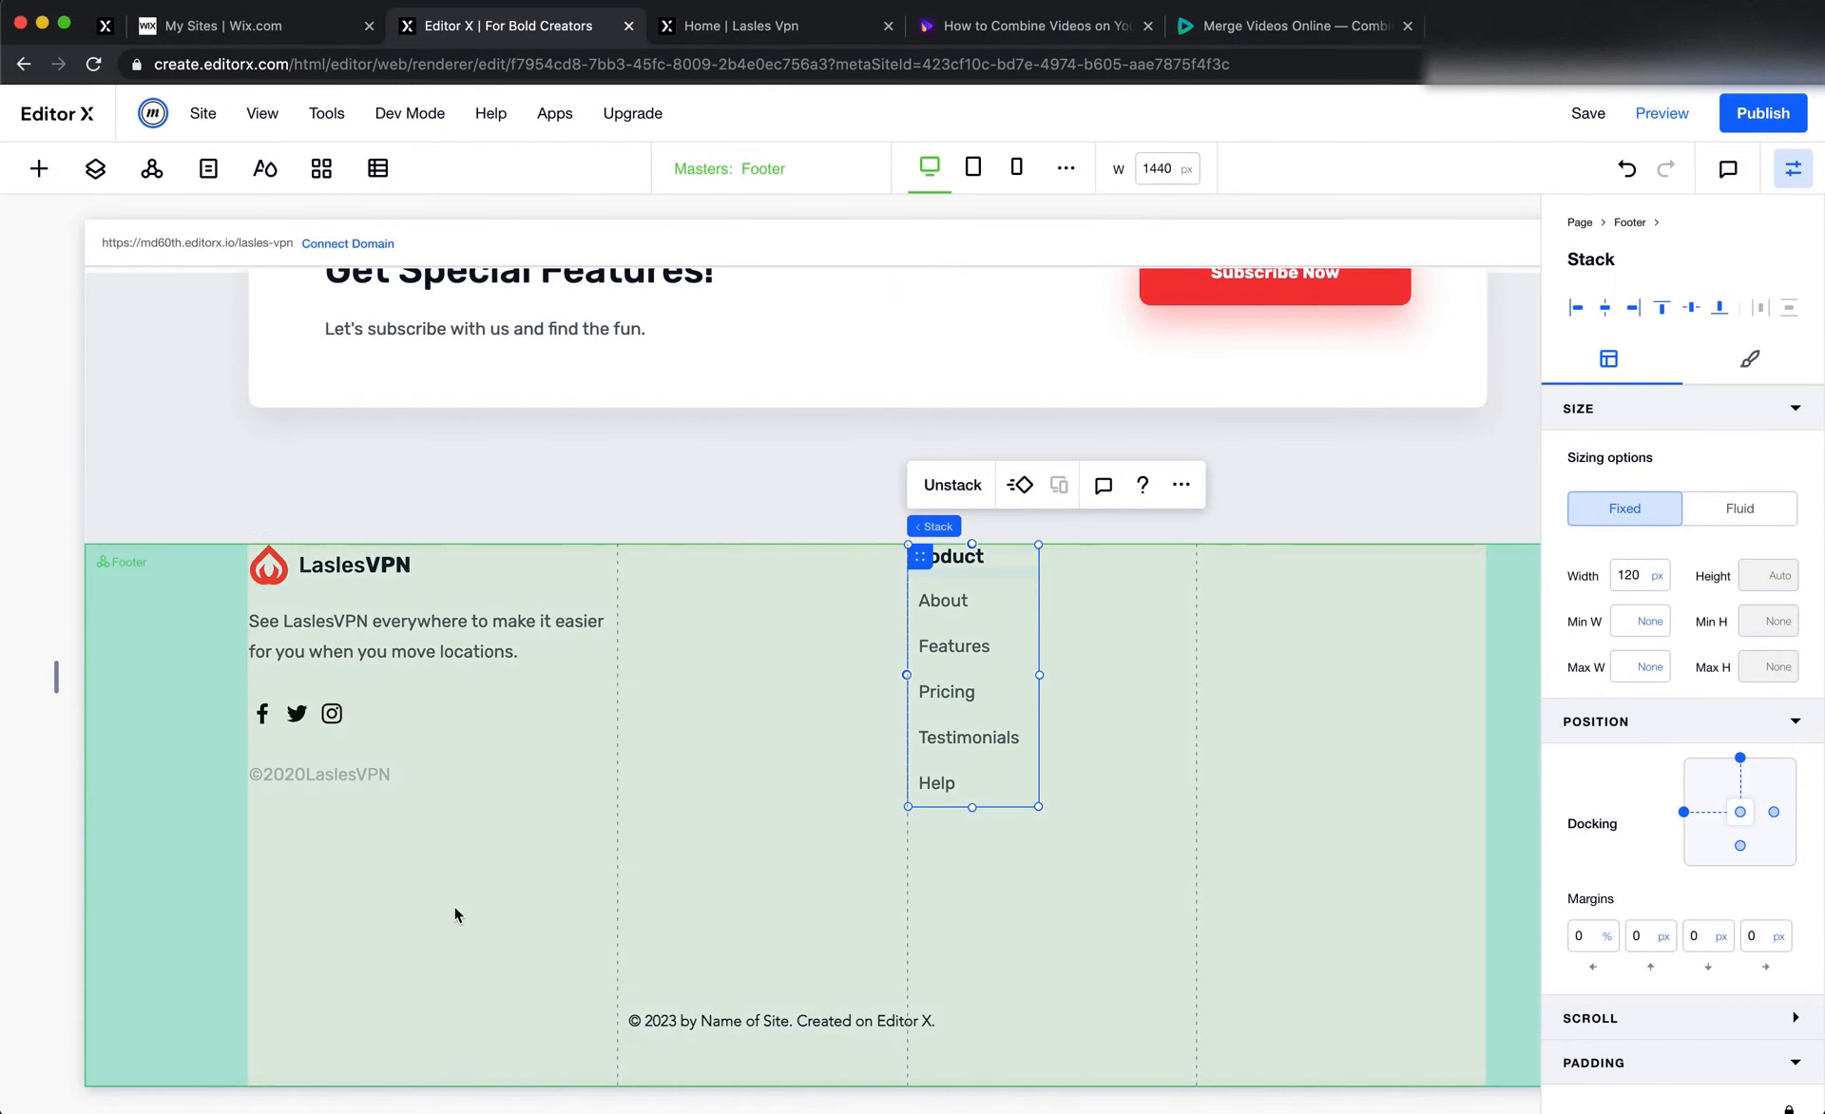
click(453, 905)
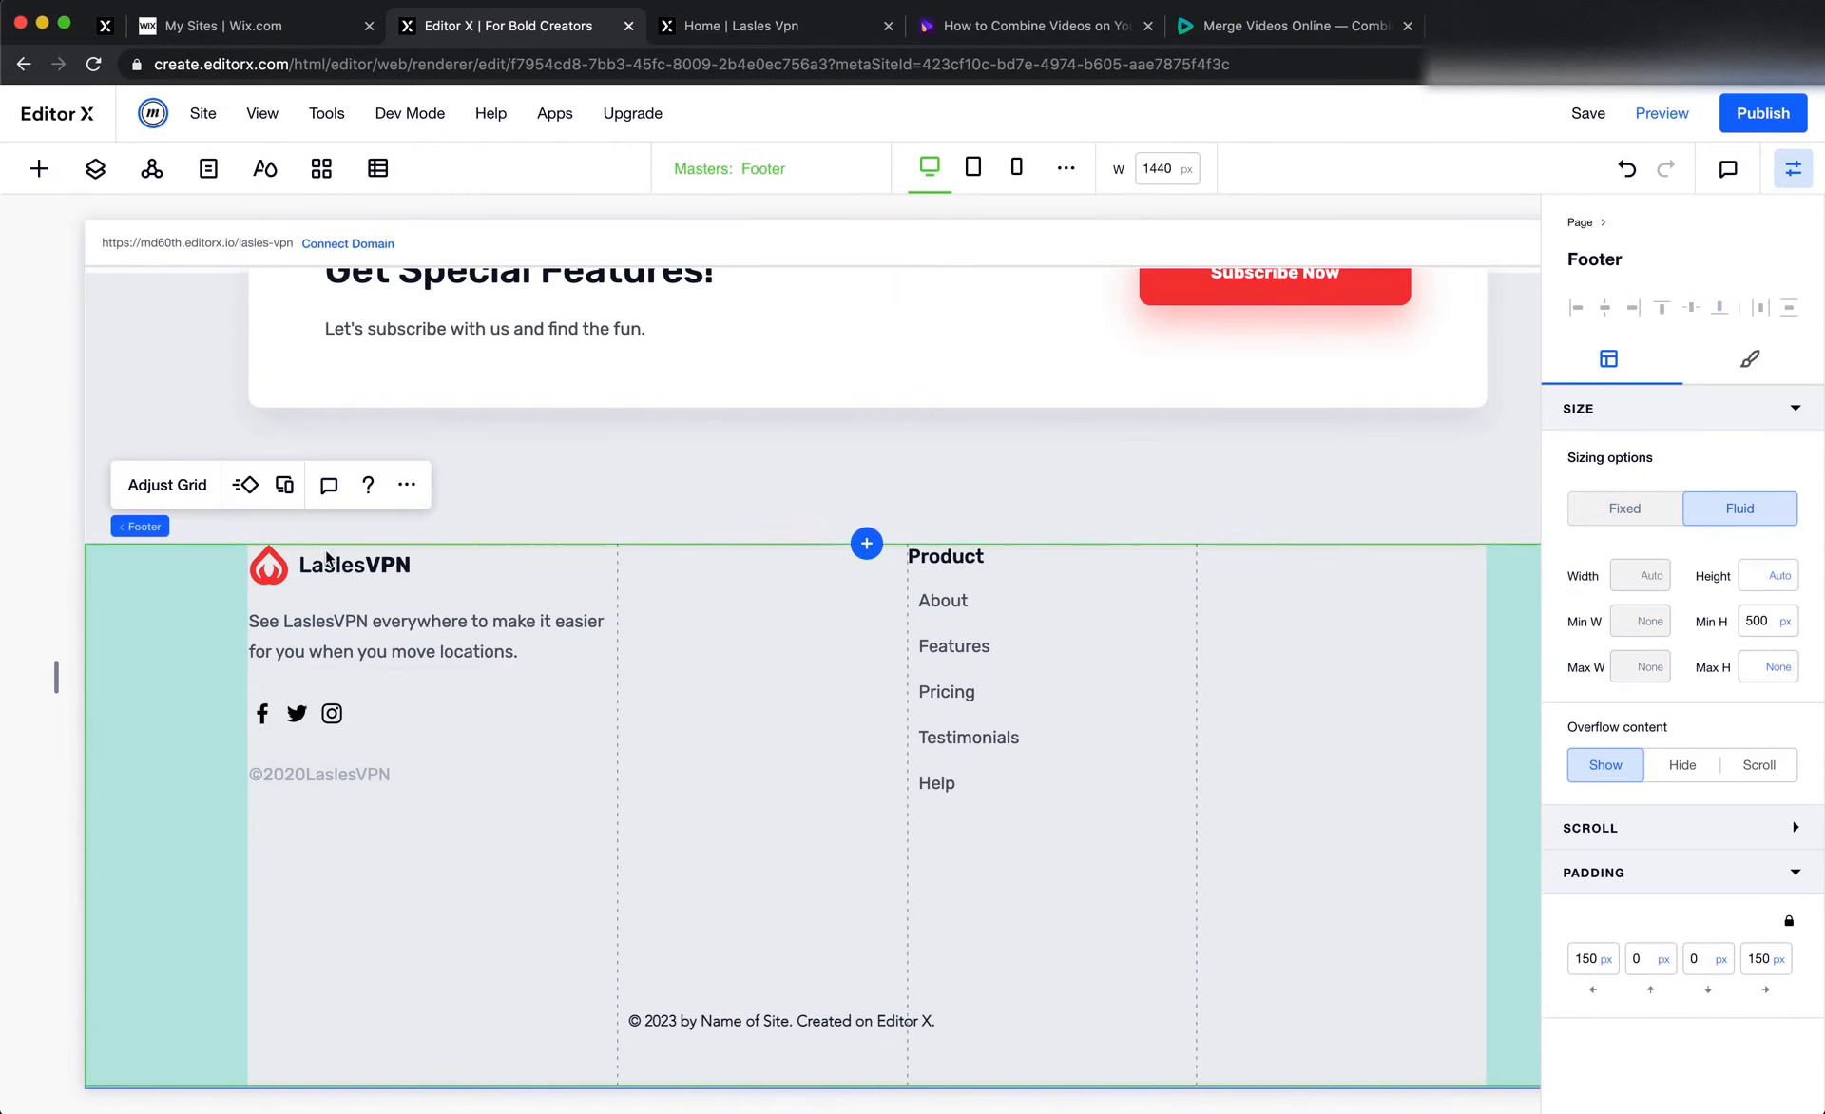
click(175, 486)
click(906, 671)
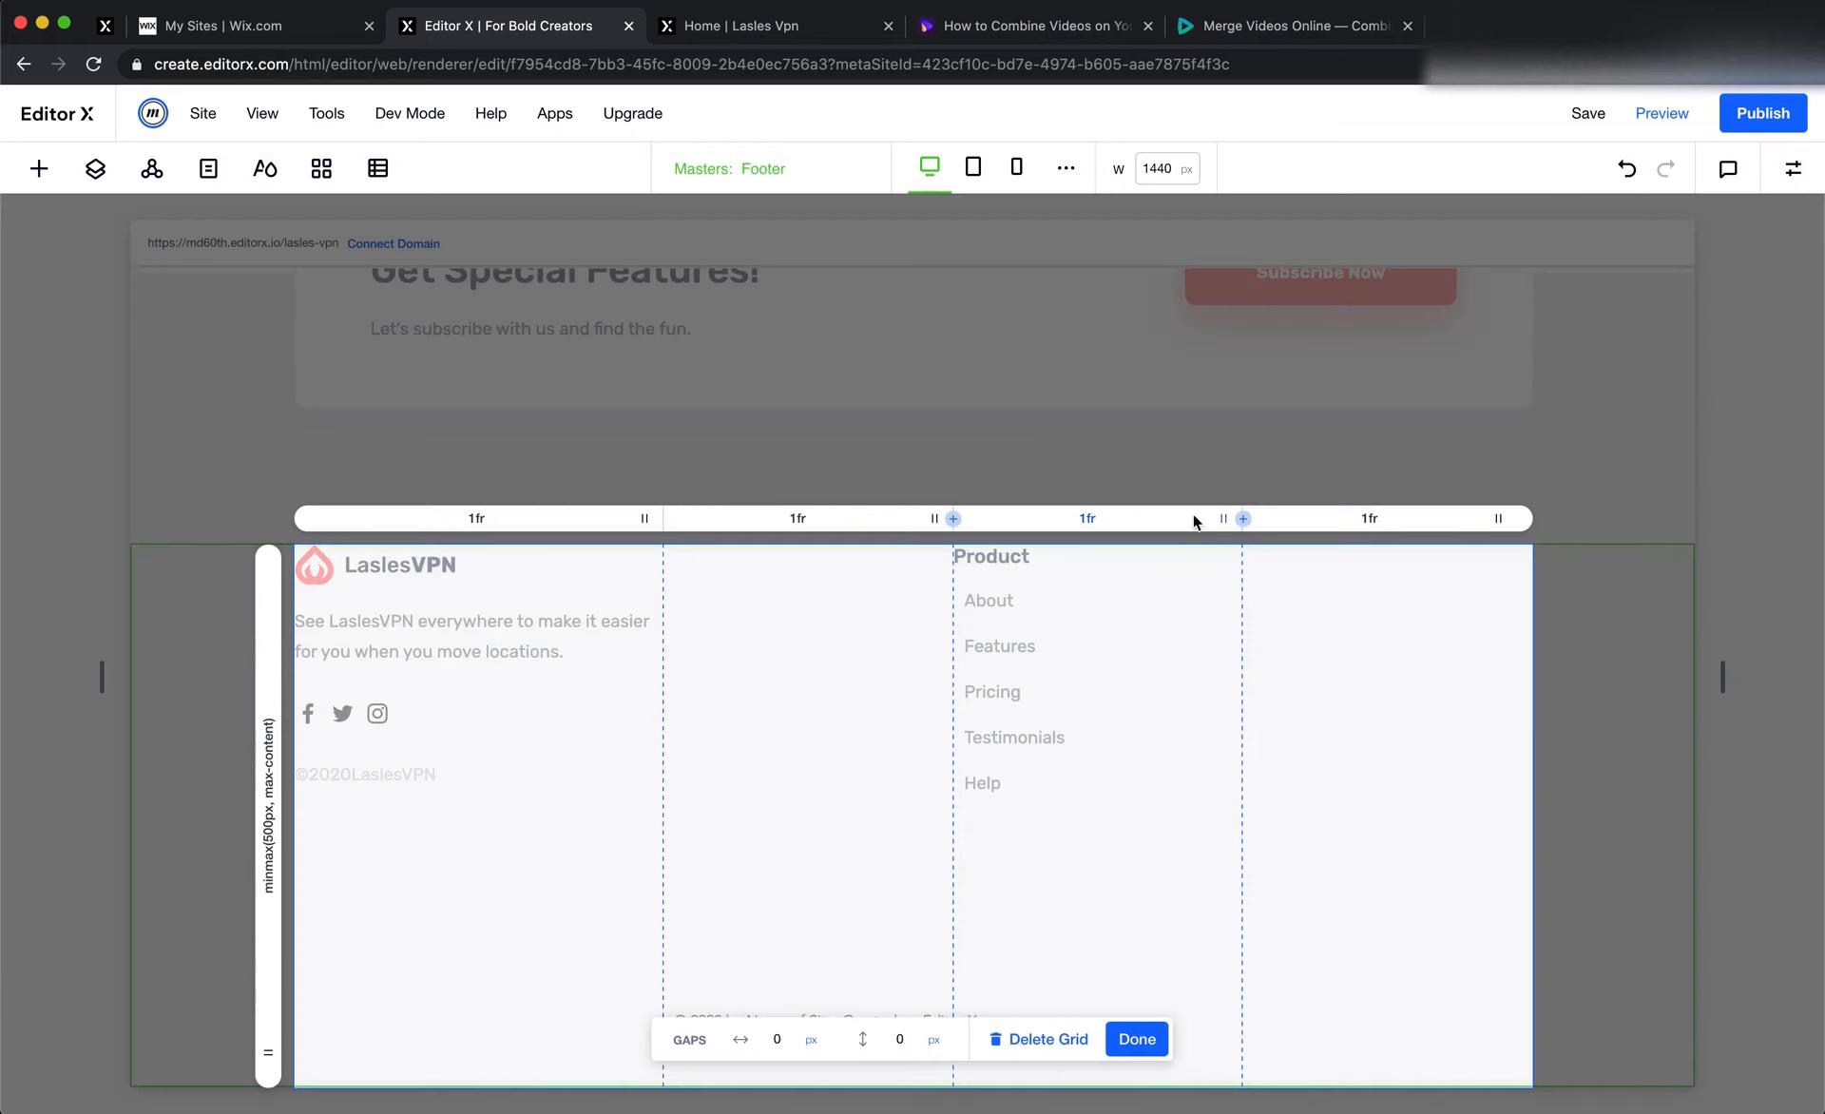
click(1109, 516)
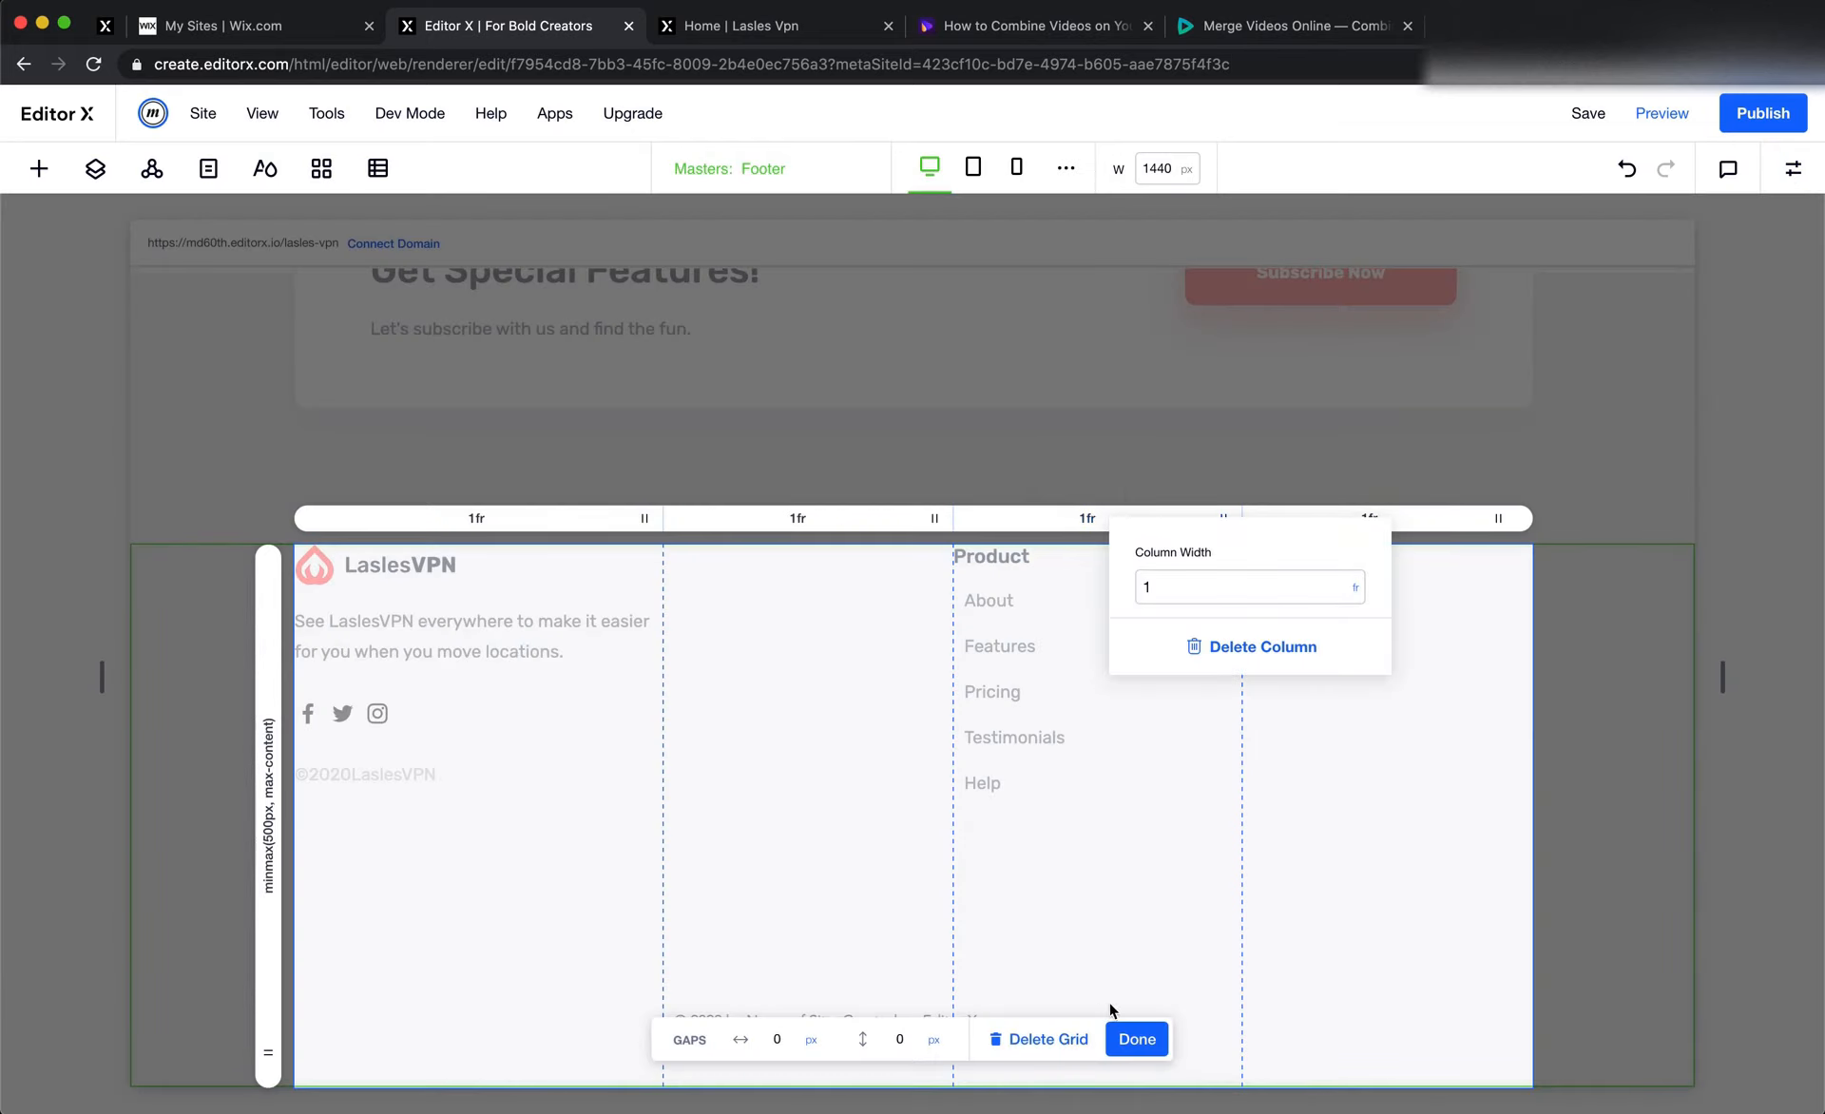
click(1130, 1039)
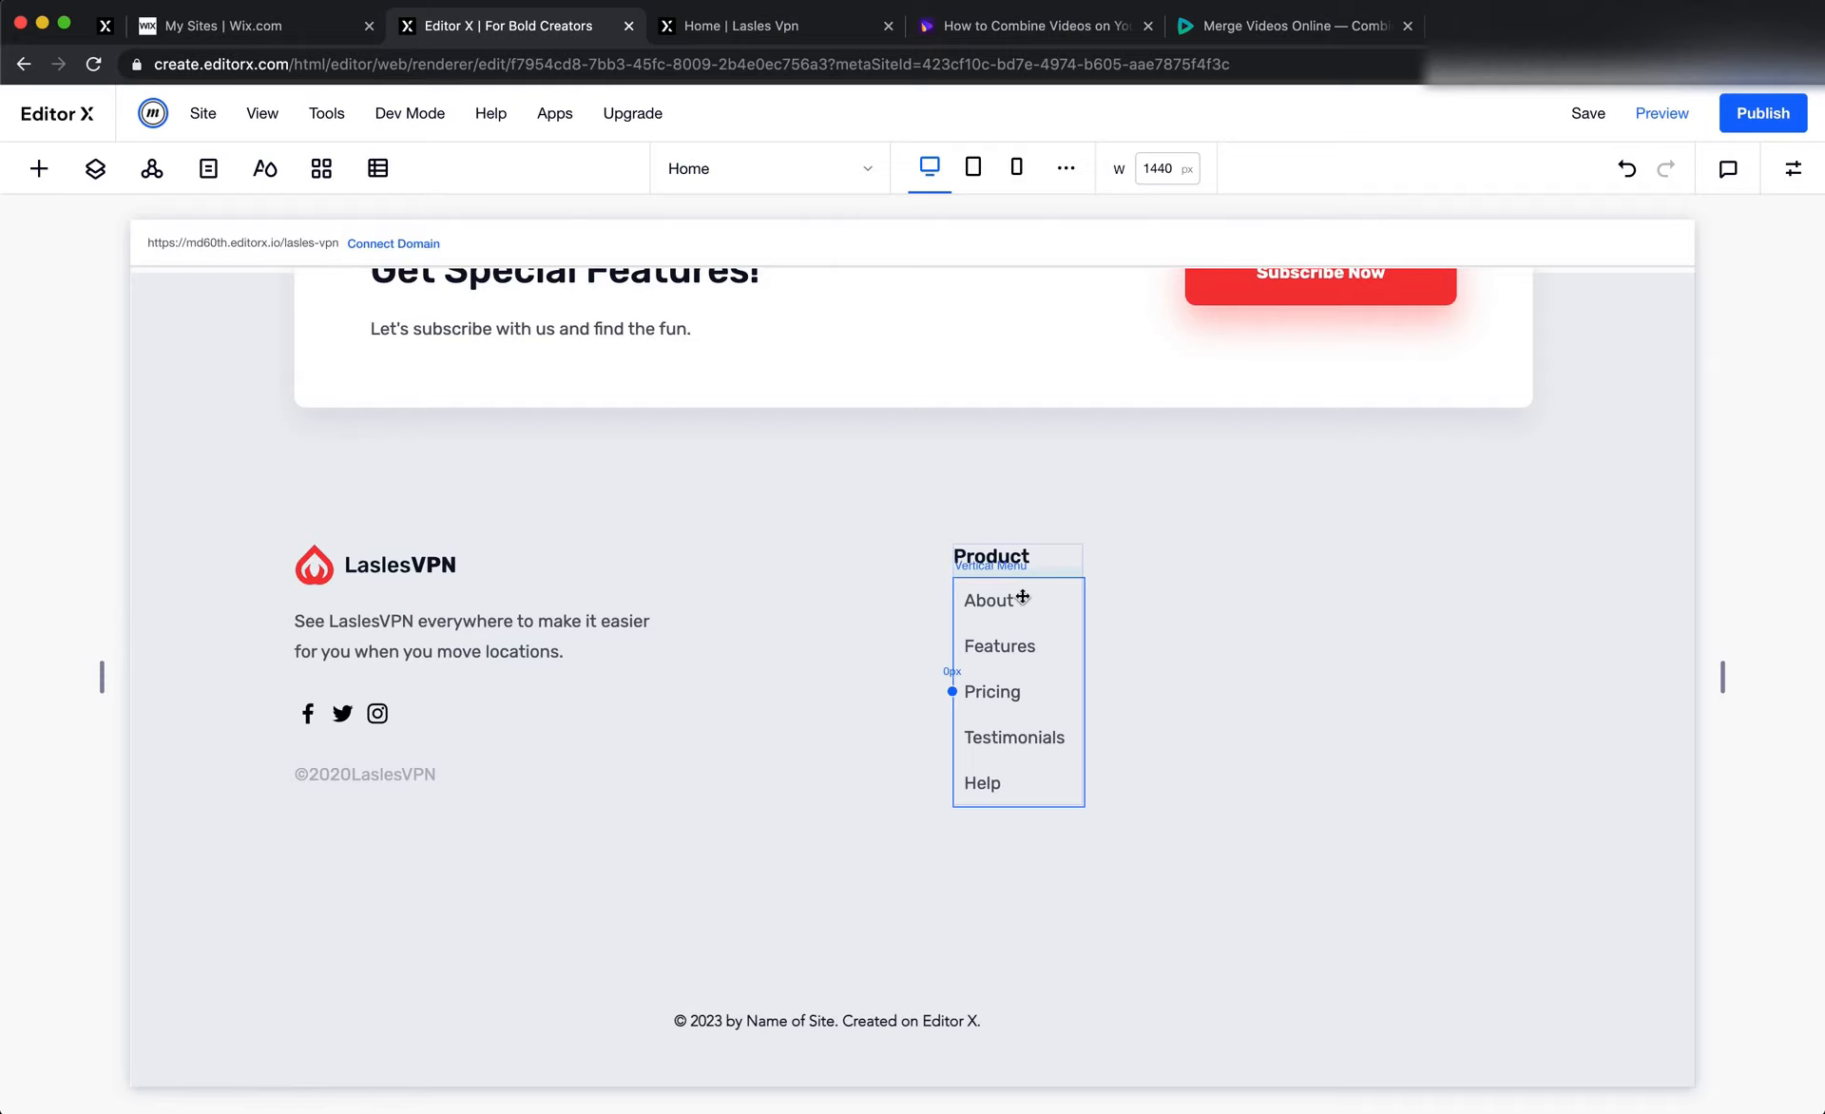
Move the Product stack into the footer's second grid column, near that column's right edge
click(1026, 575)
drag(965, 559, 810, 559)
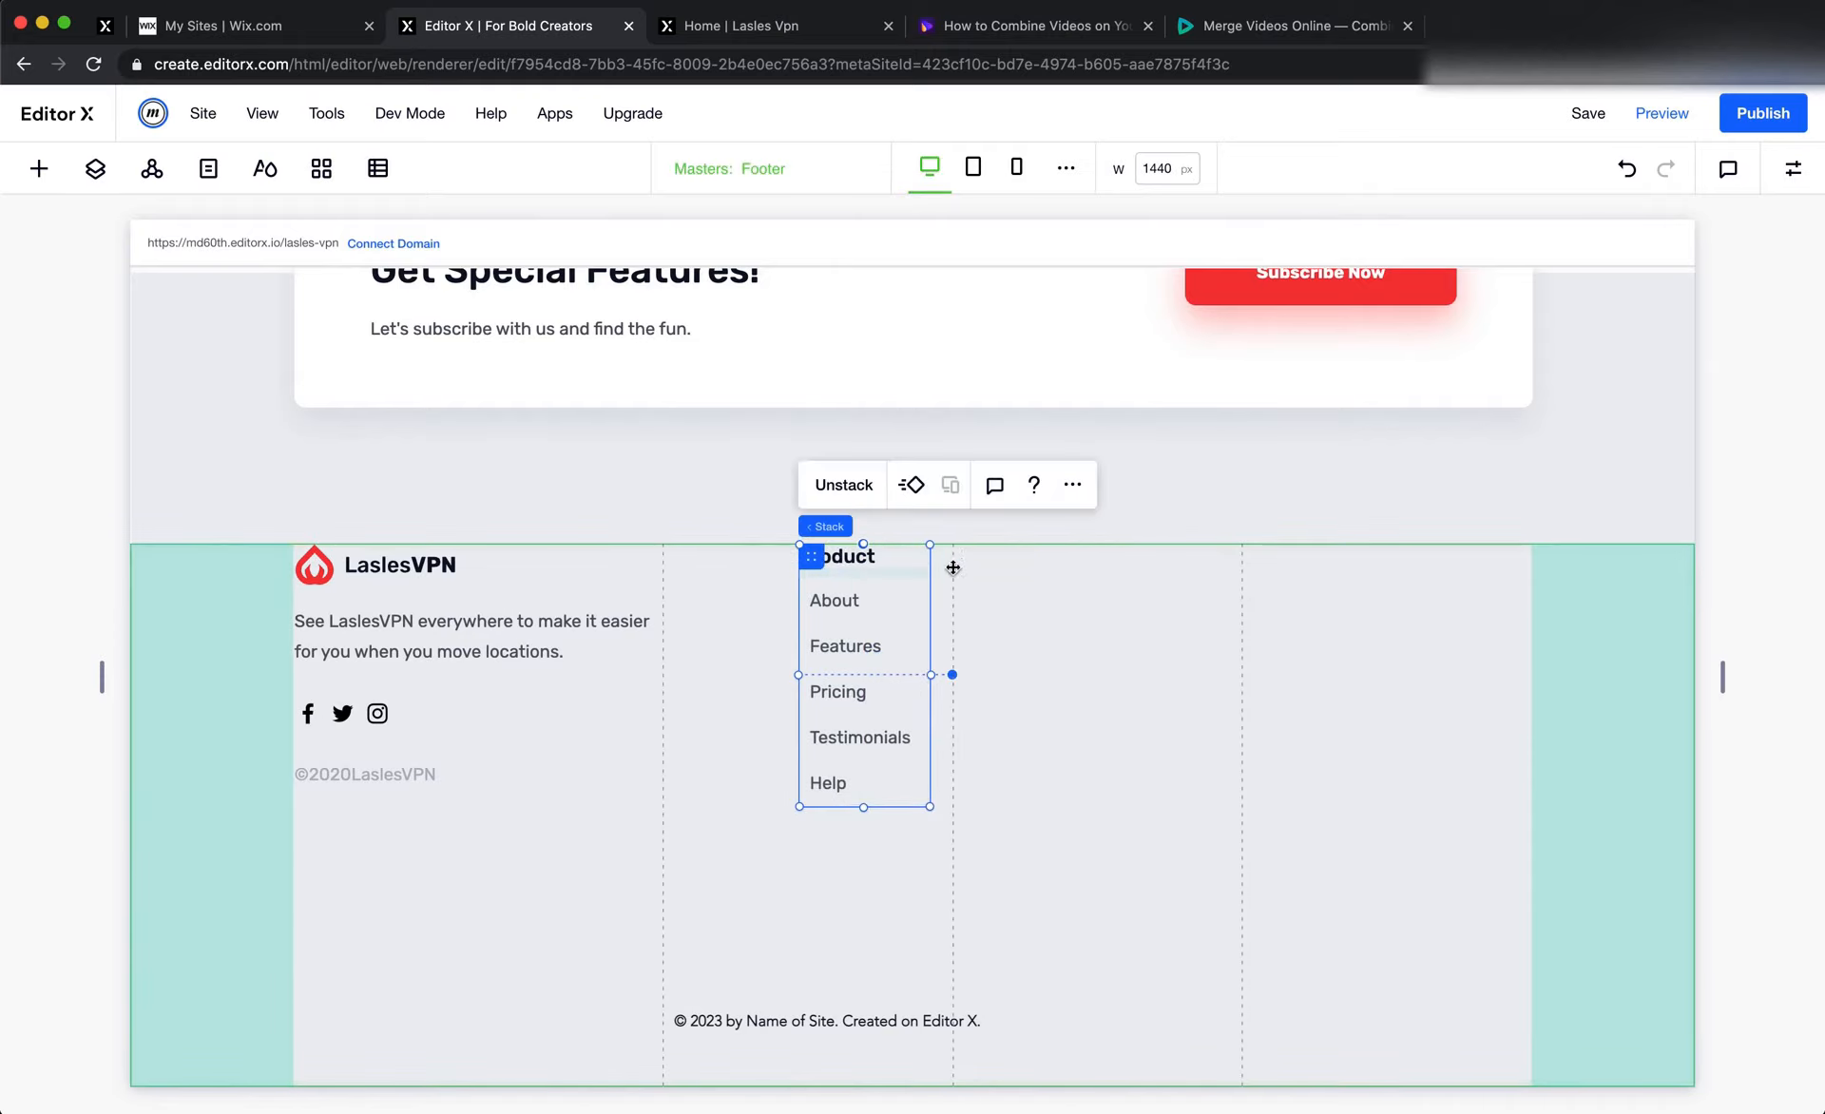
Duplicate the footer's Product stack twice, placing one copy in the third grid column and the other in the fourth
click(1066, 485)
click(1169, 658)
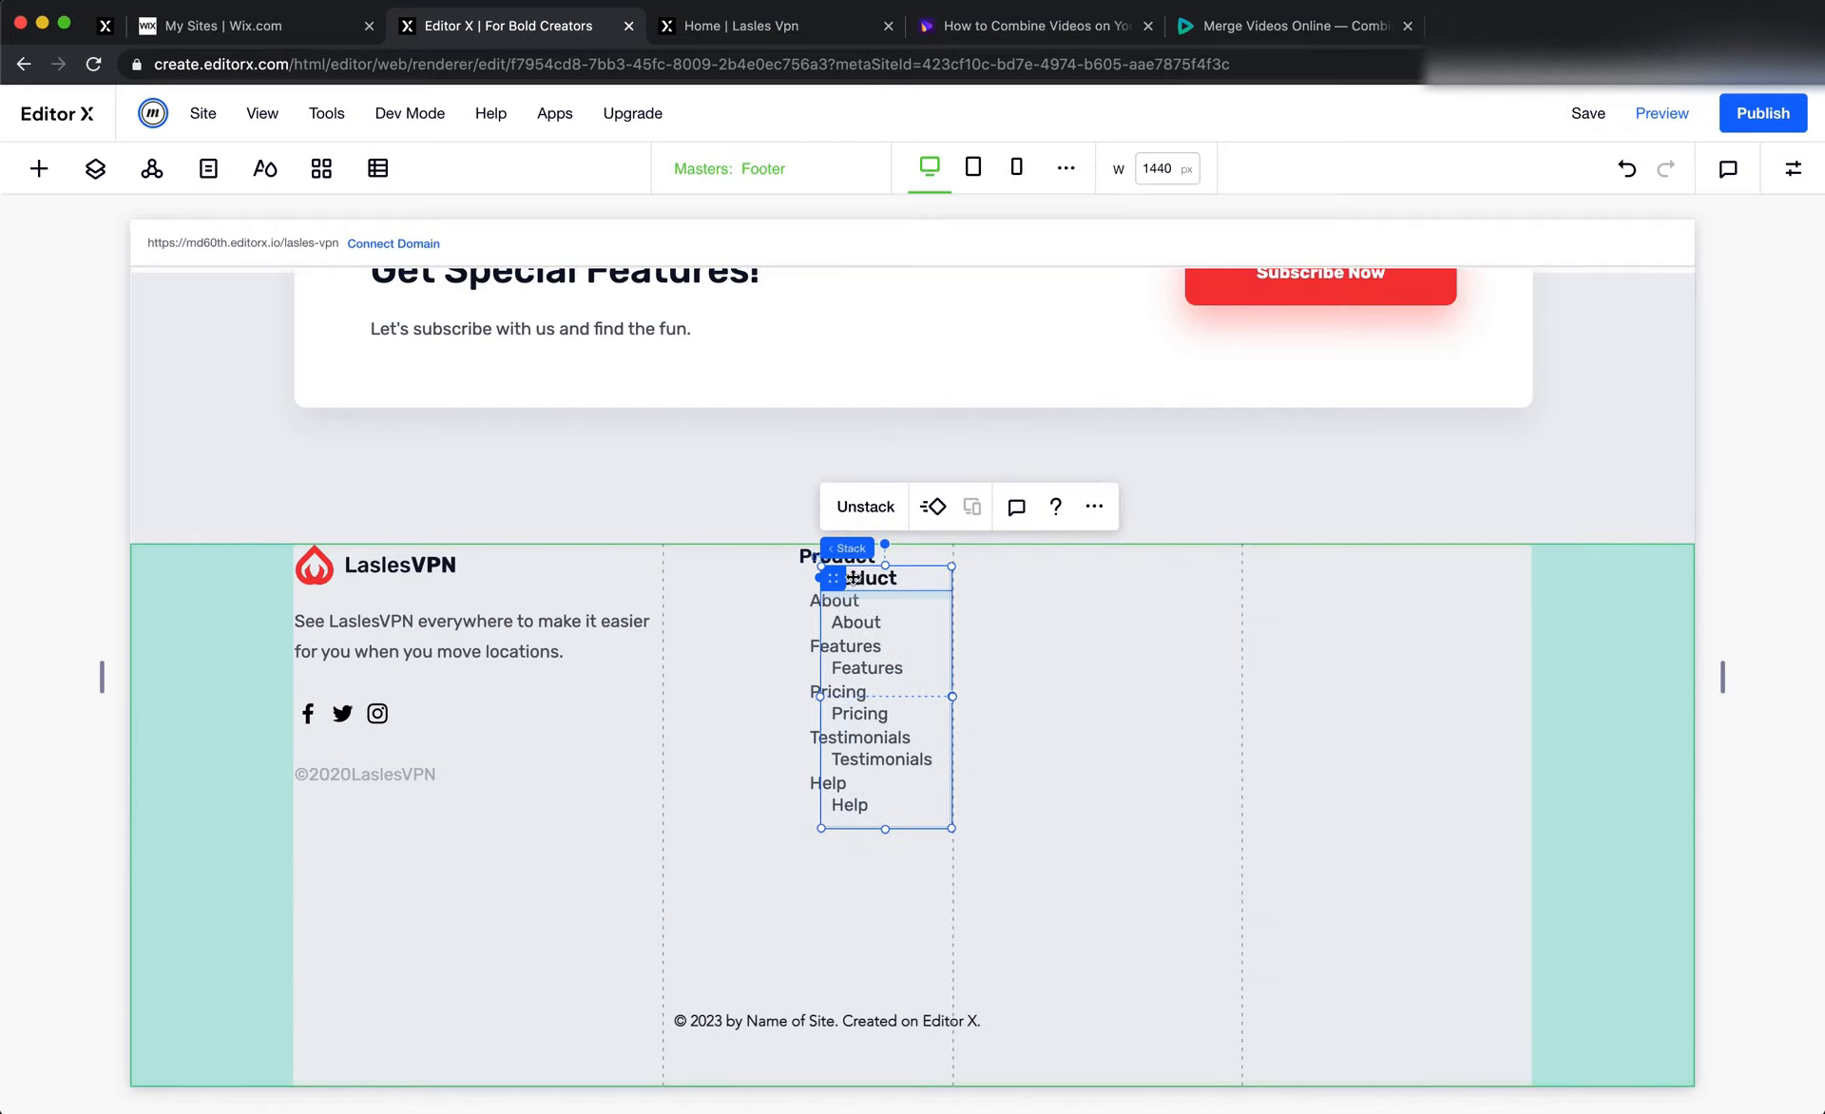
drag(872, 577, 1042, 567)
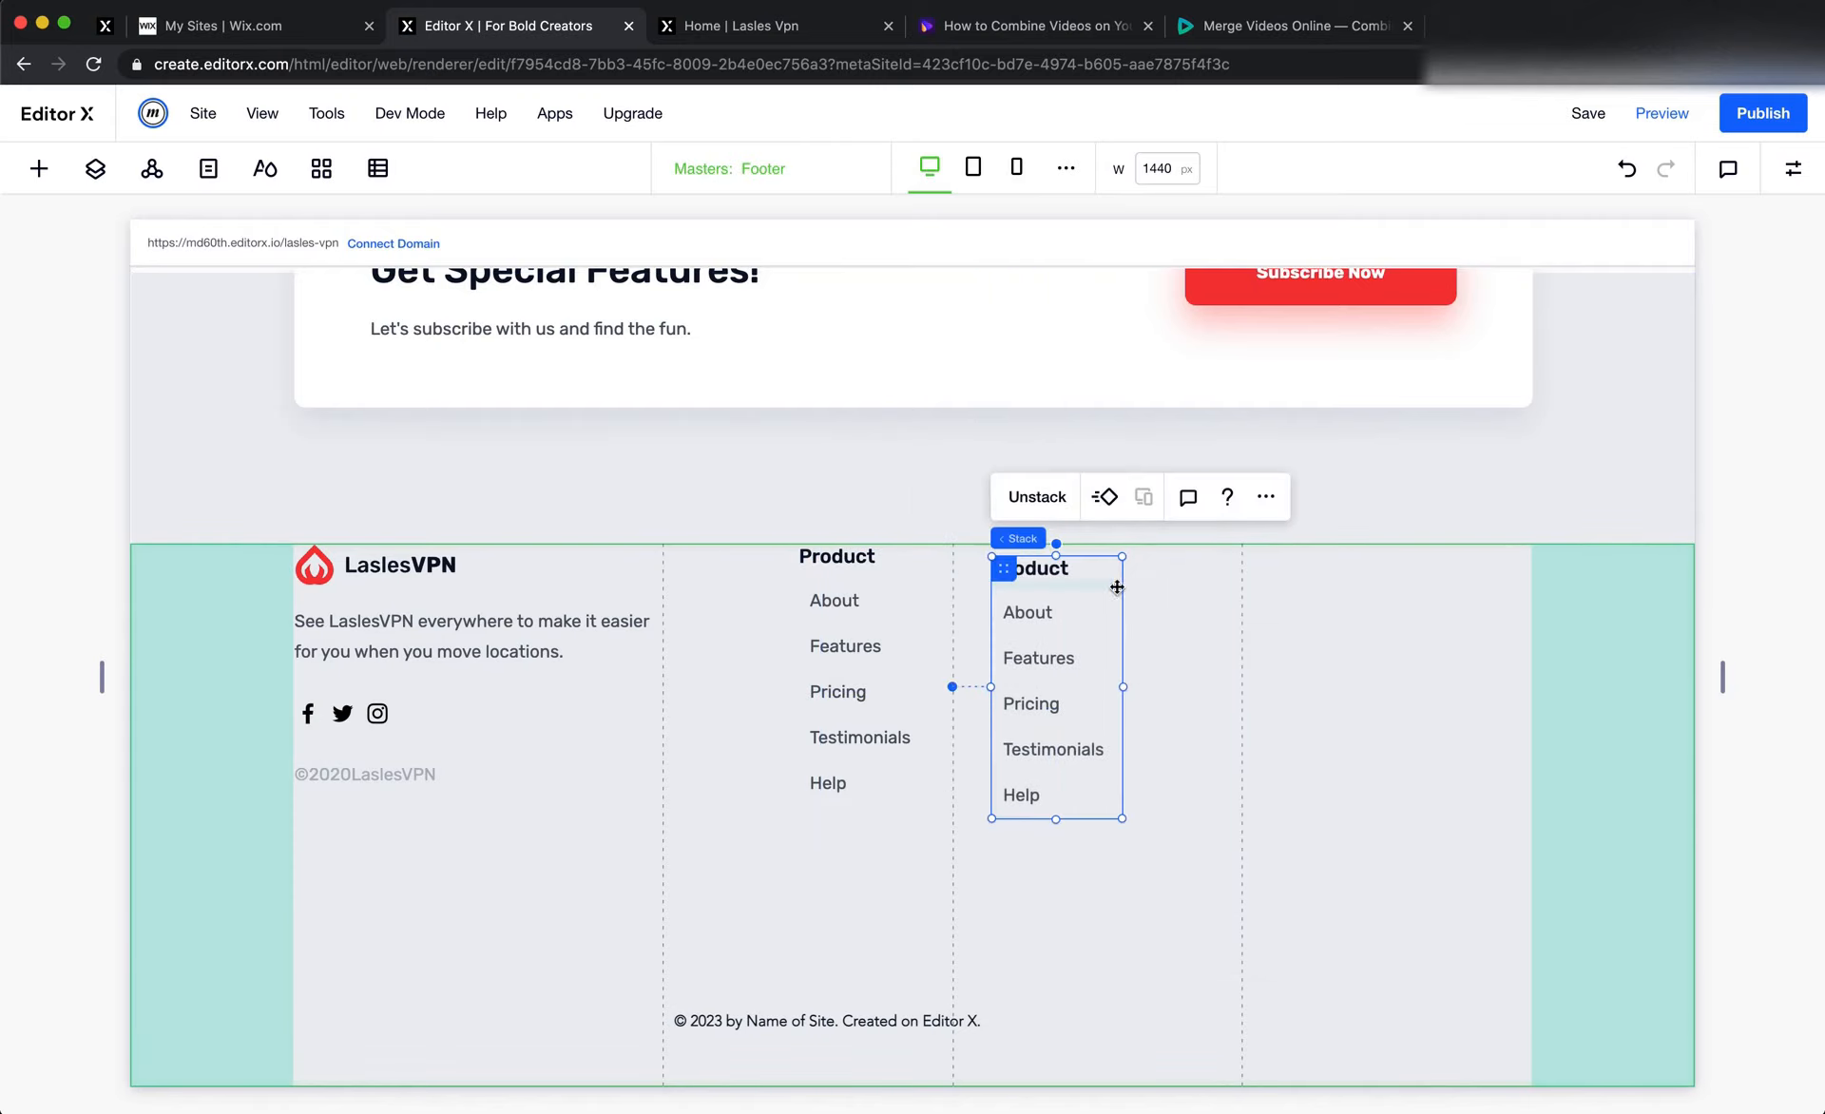
click(1265, 496)
click(1371, 673)
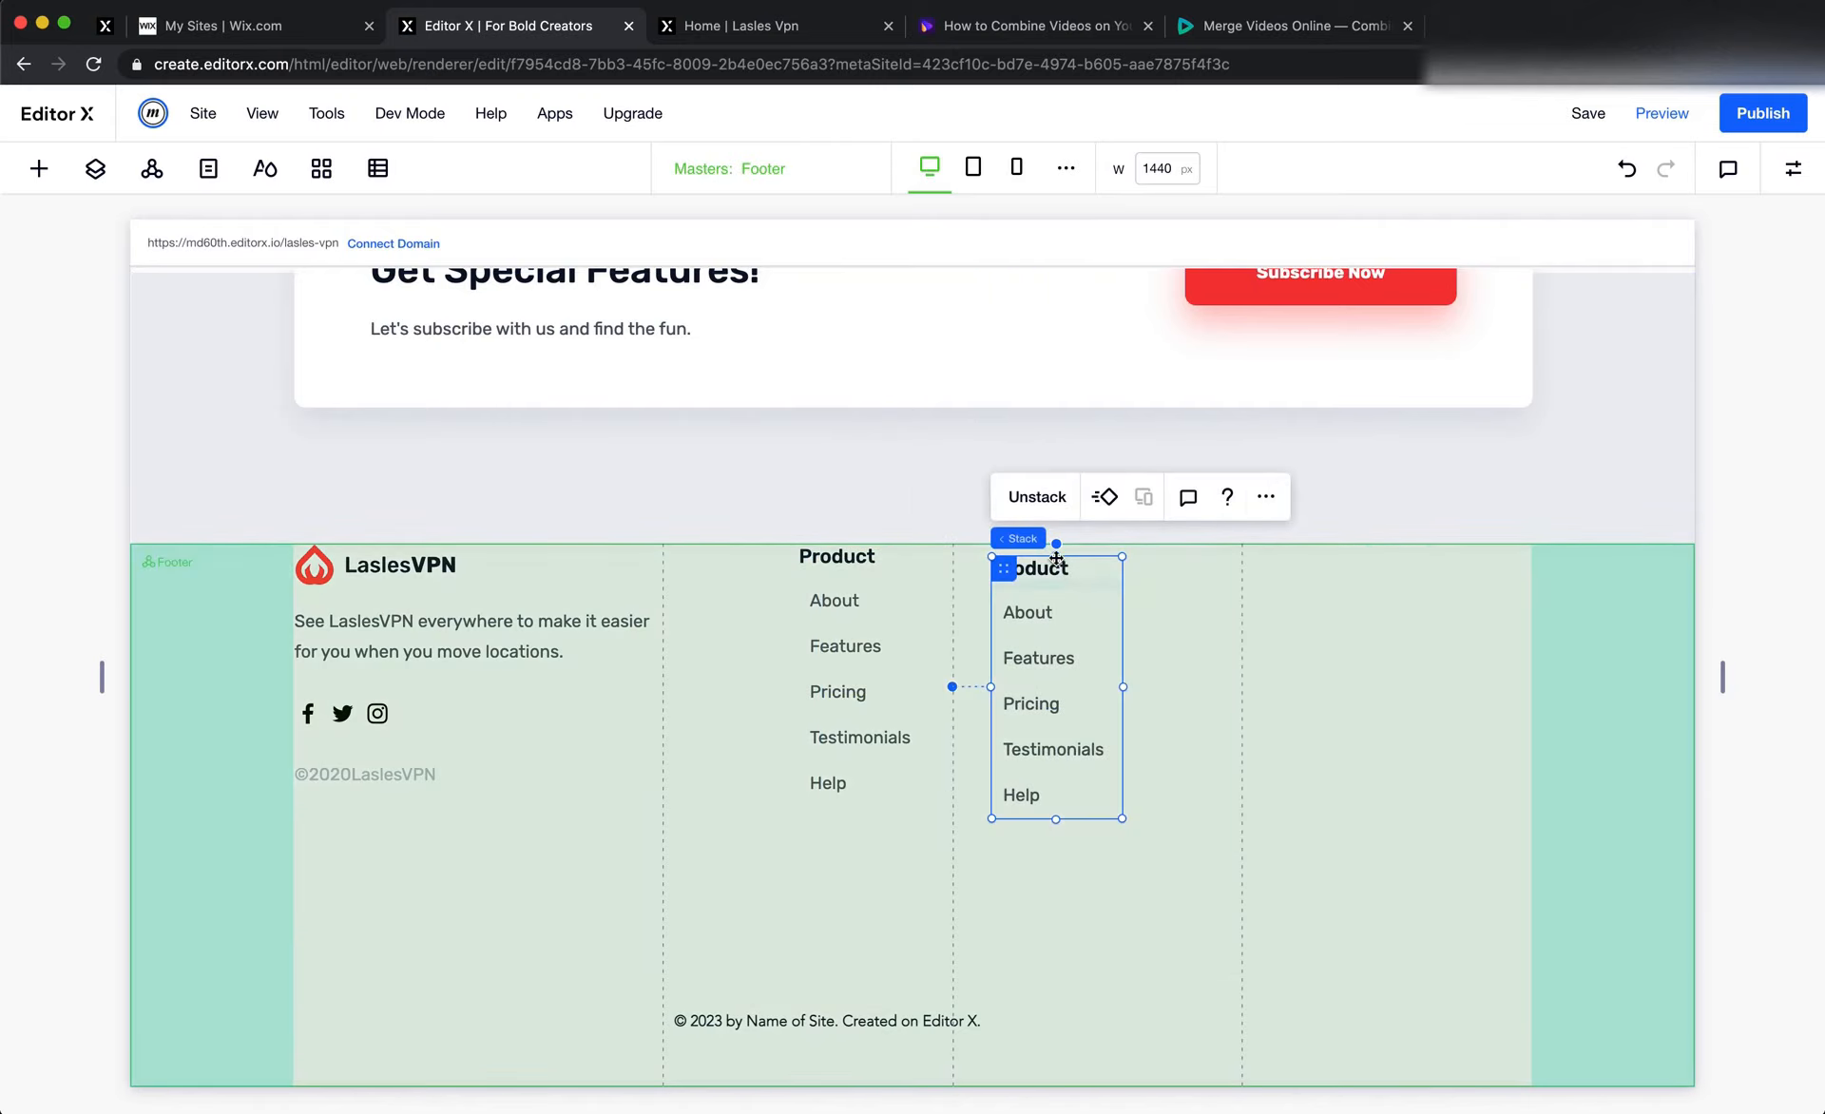
drag(1013, 566, 1290, 576)
click(575, 821)
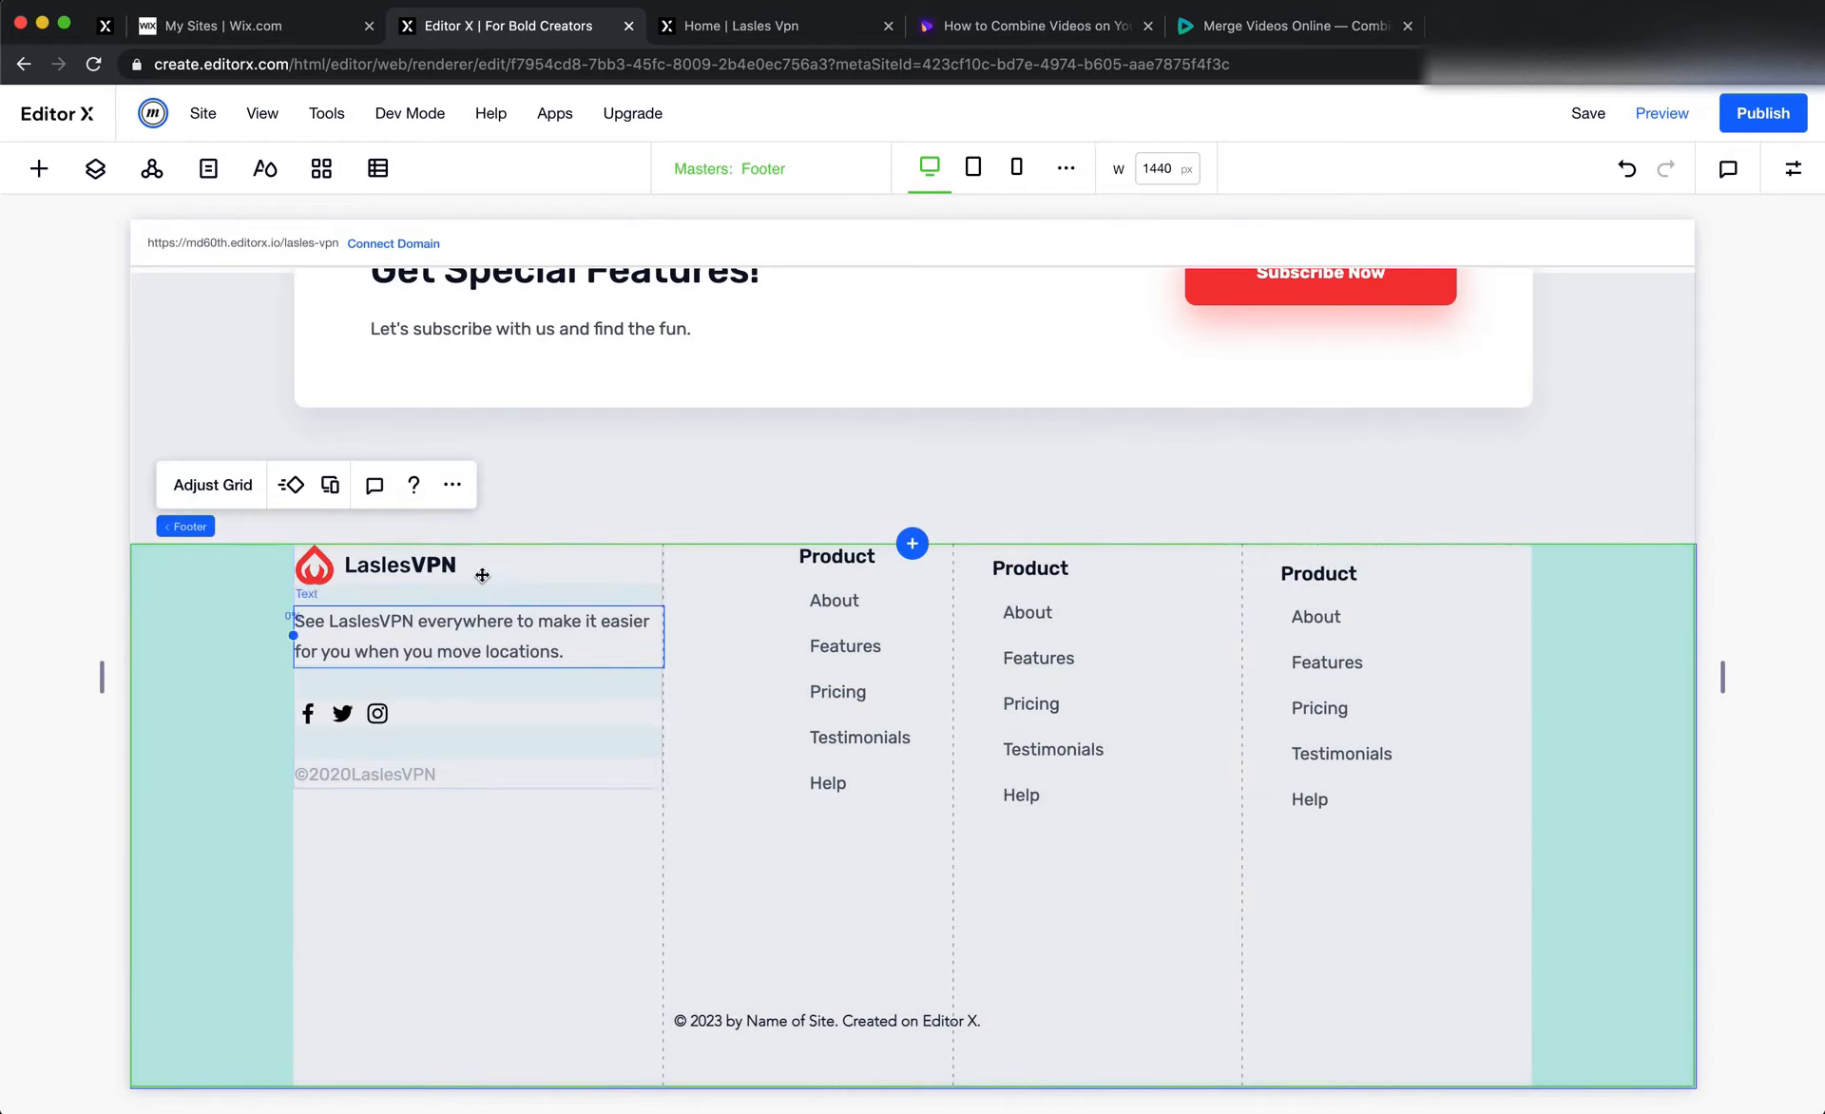
Check the footer columns in the Figma design and set the footer grid's fourth column width to Max Content in Editor X
key(super+Tab)
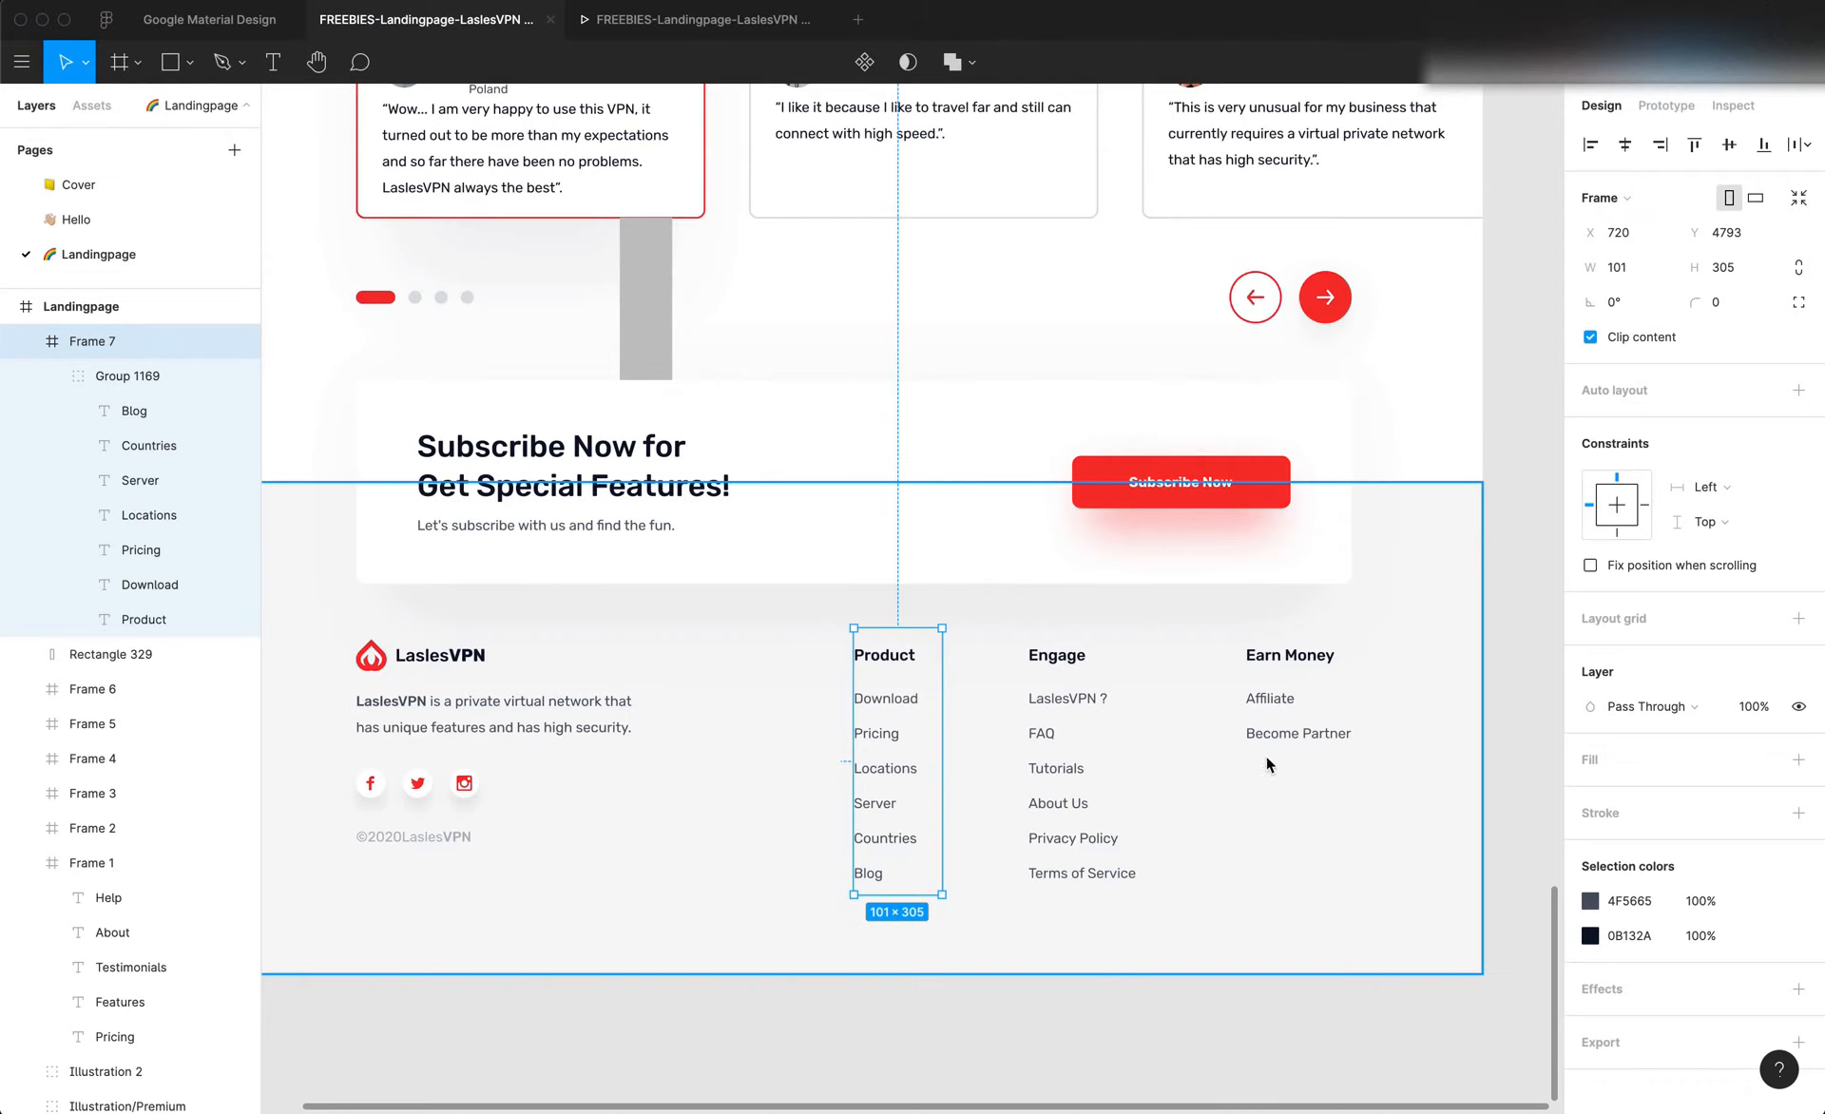
key(super+Tab)
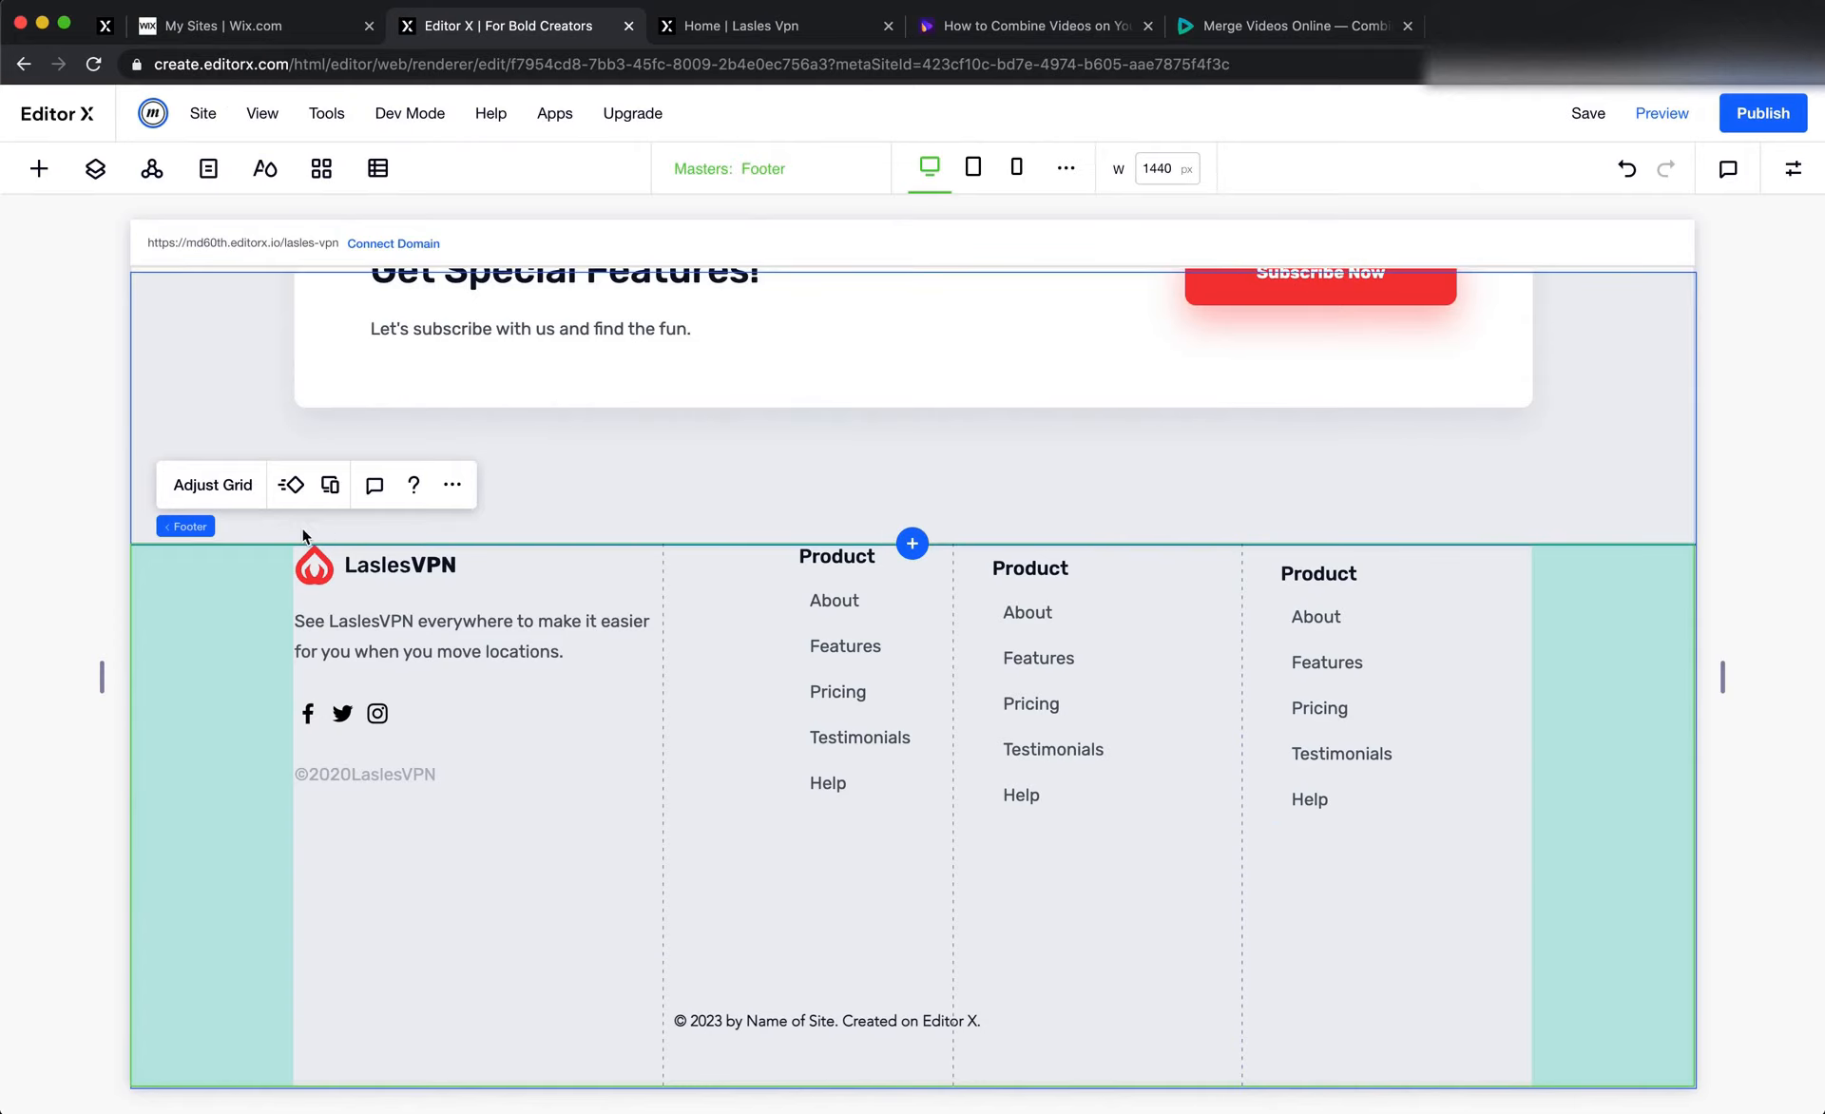
click(216, 487)
click(912, 677)
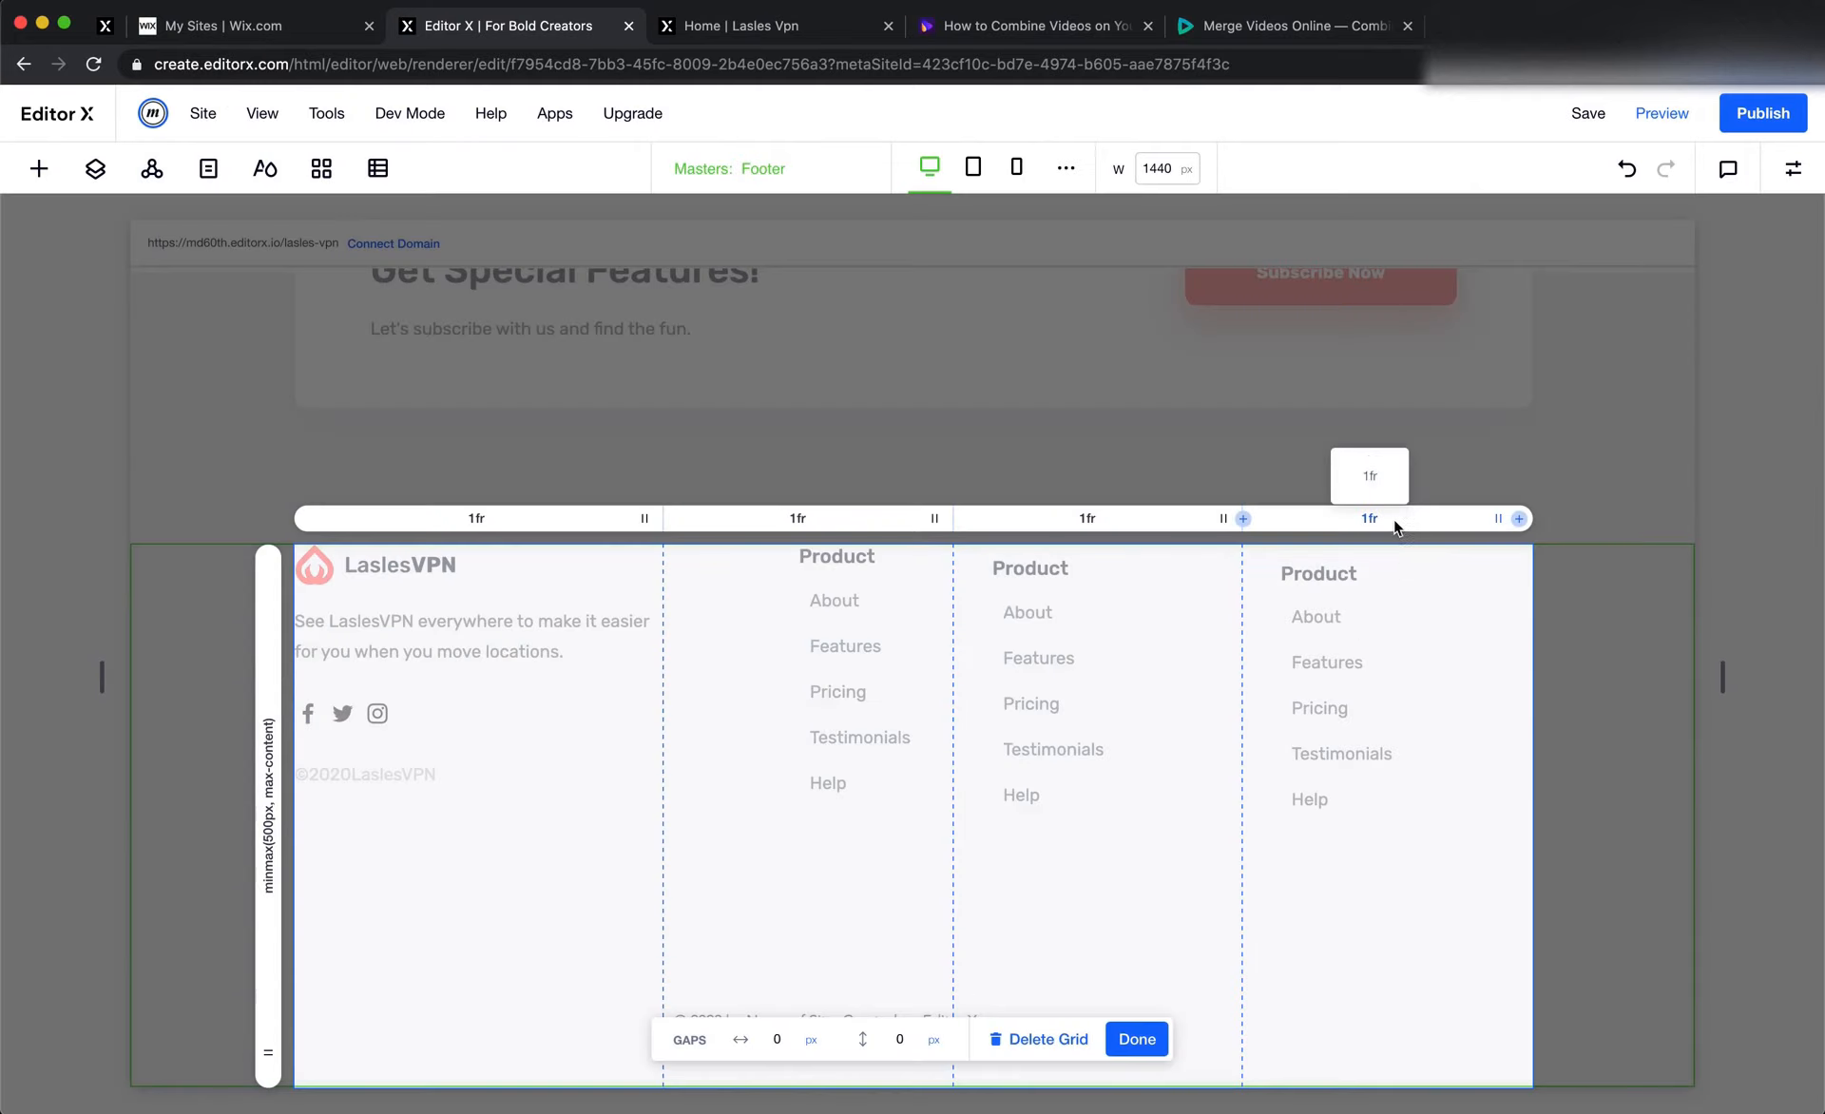
click(1393, 519)
click(1640, 591)
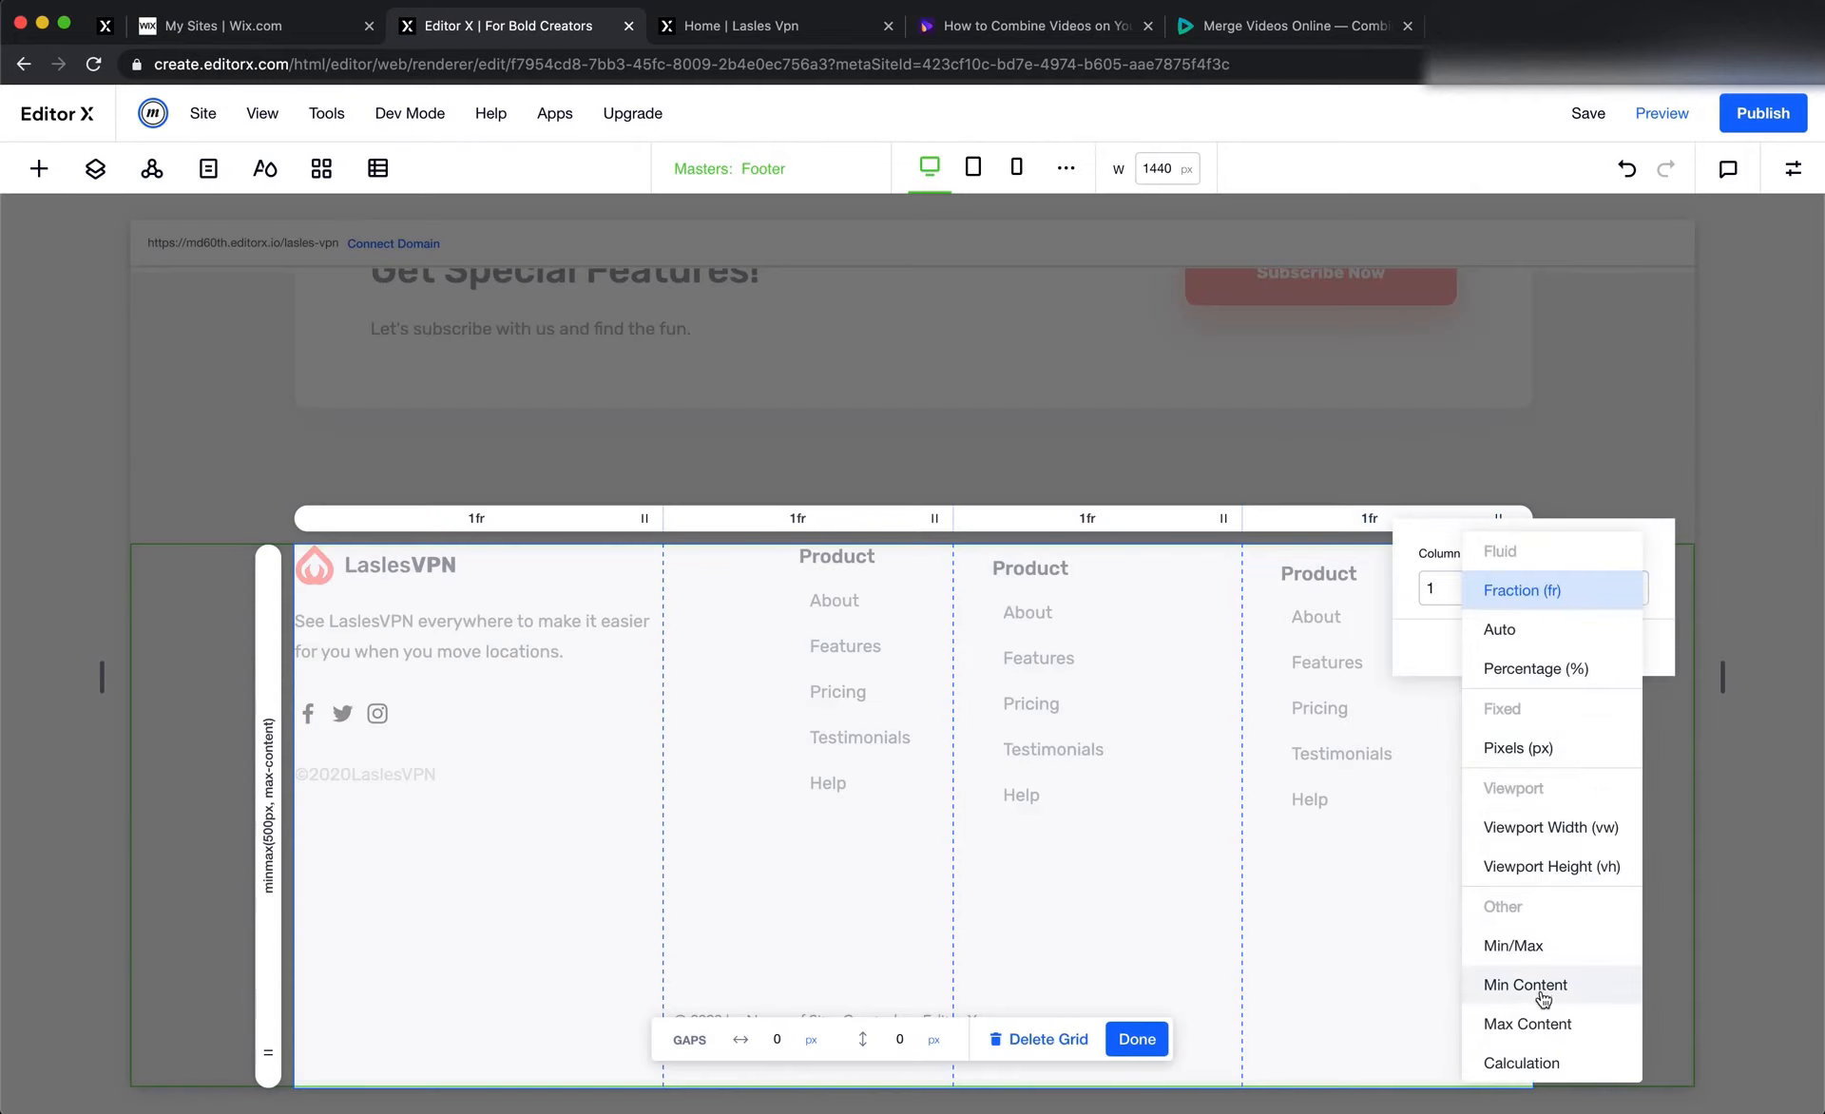
click(1538, 1021)
Set the footer grid's third and second column widths to Max Content and finish adjusting the grid
click(1249, 520)
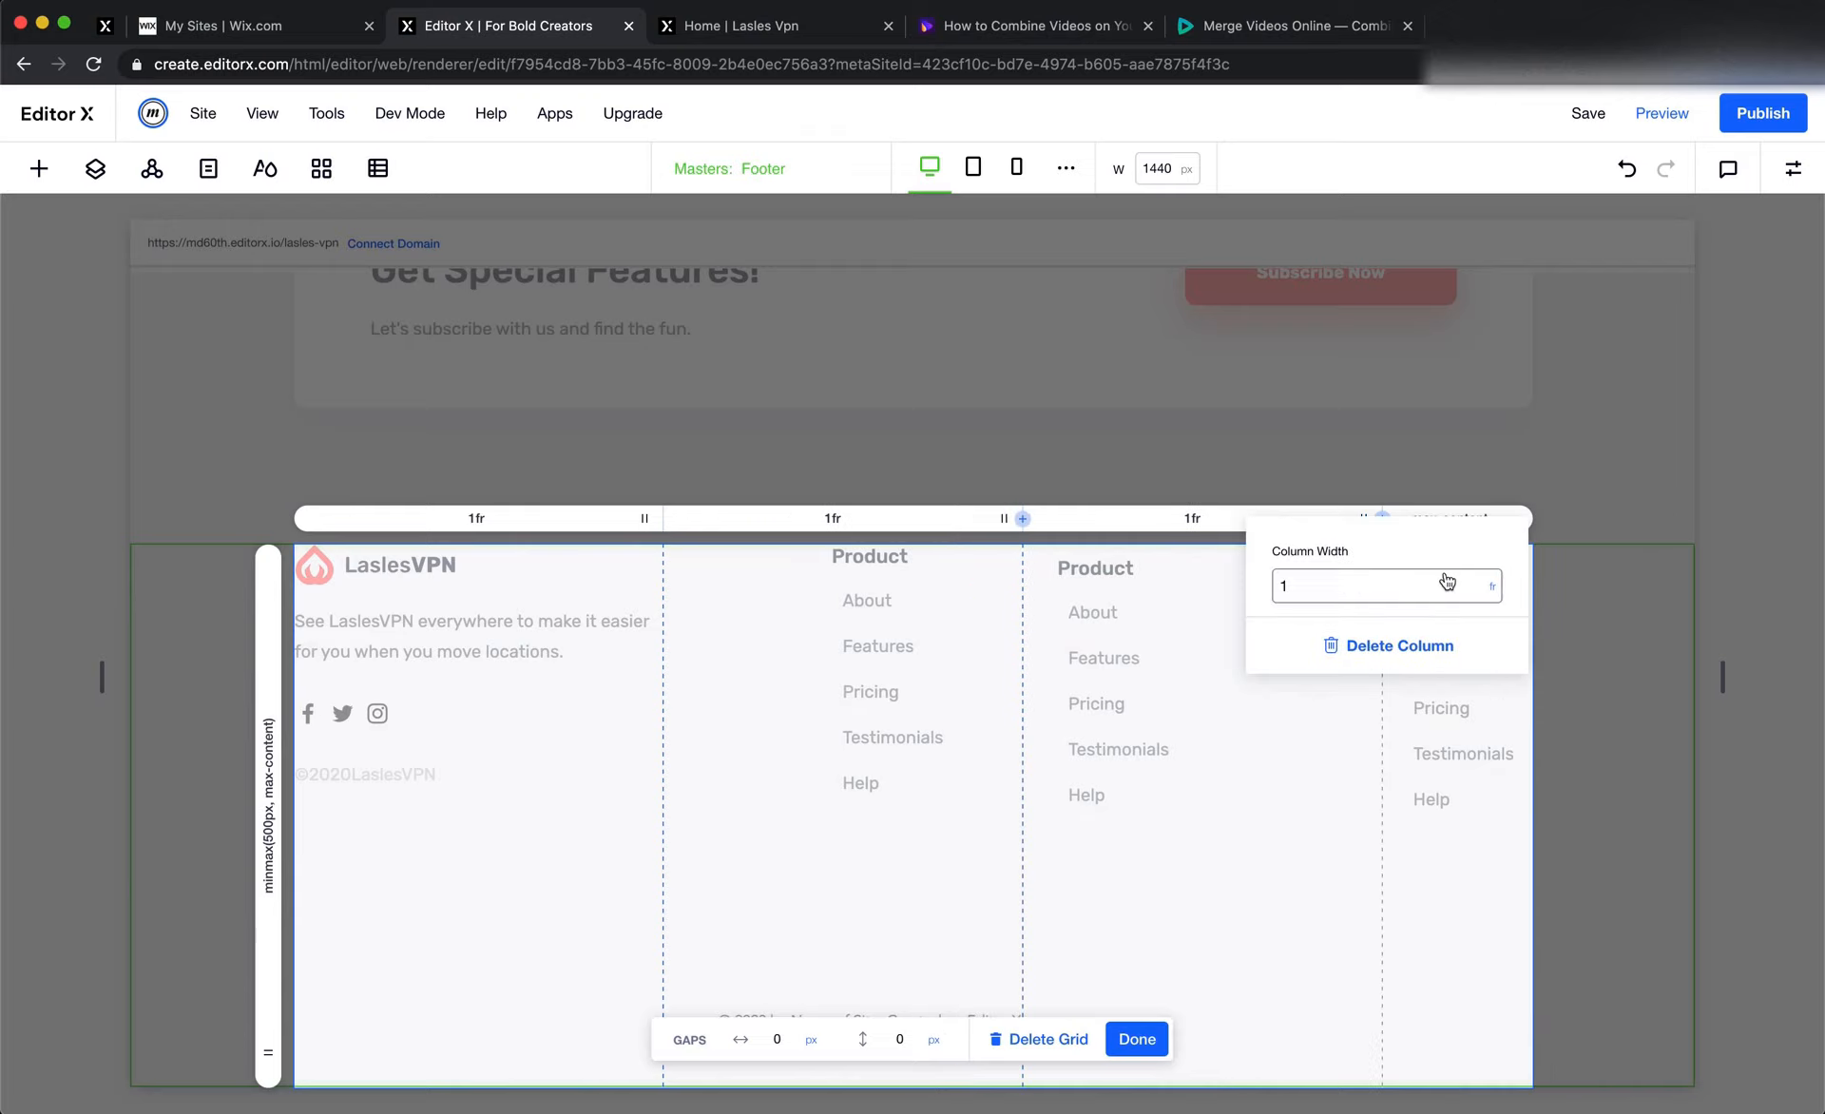
click(1491, 588)
click(1555, 1021)
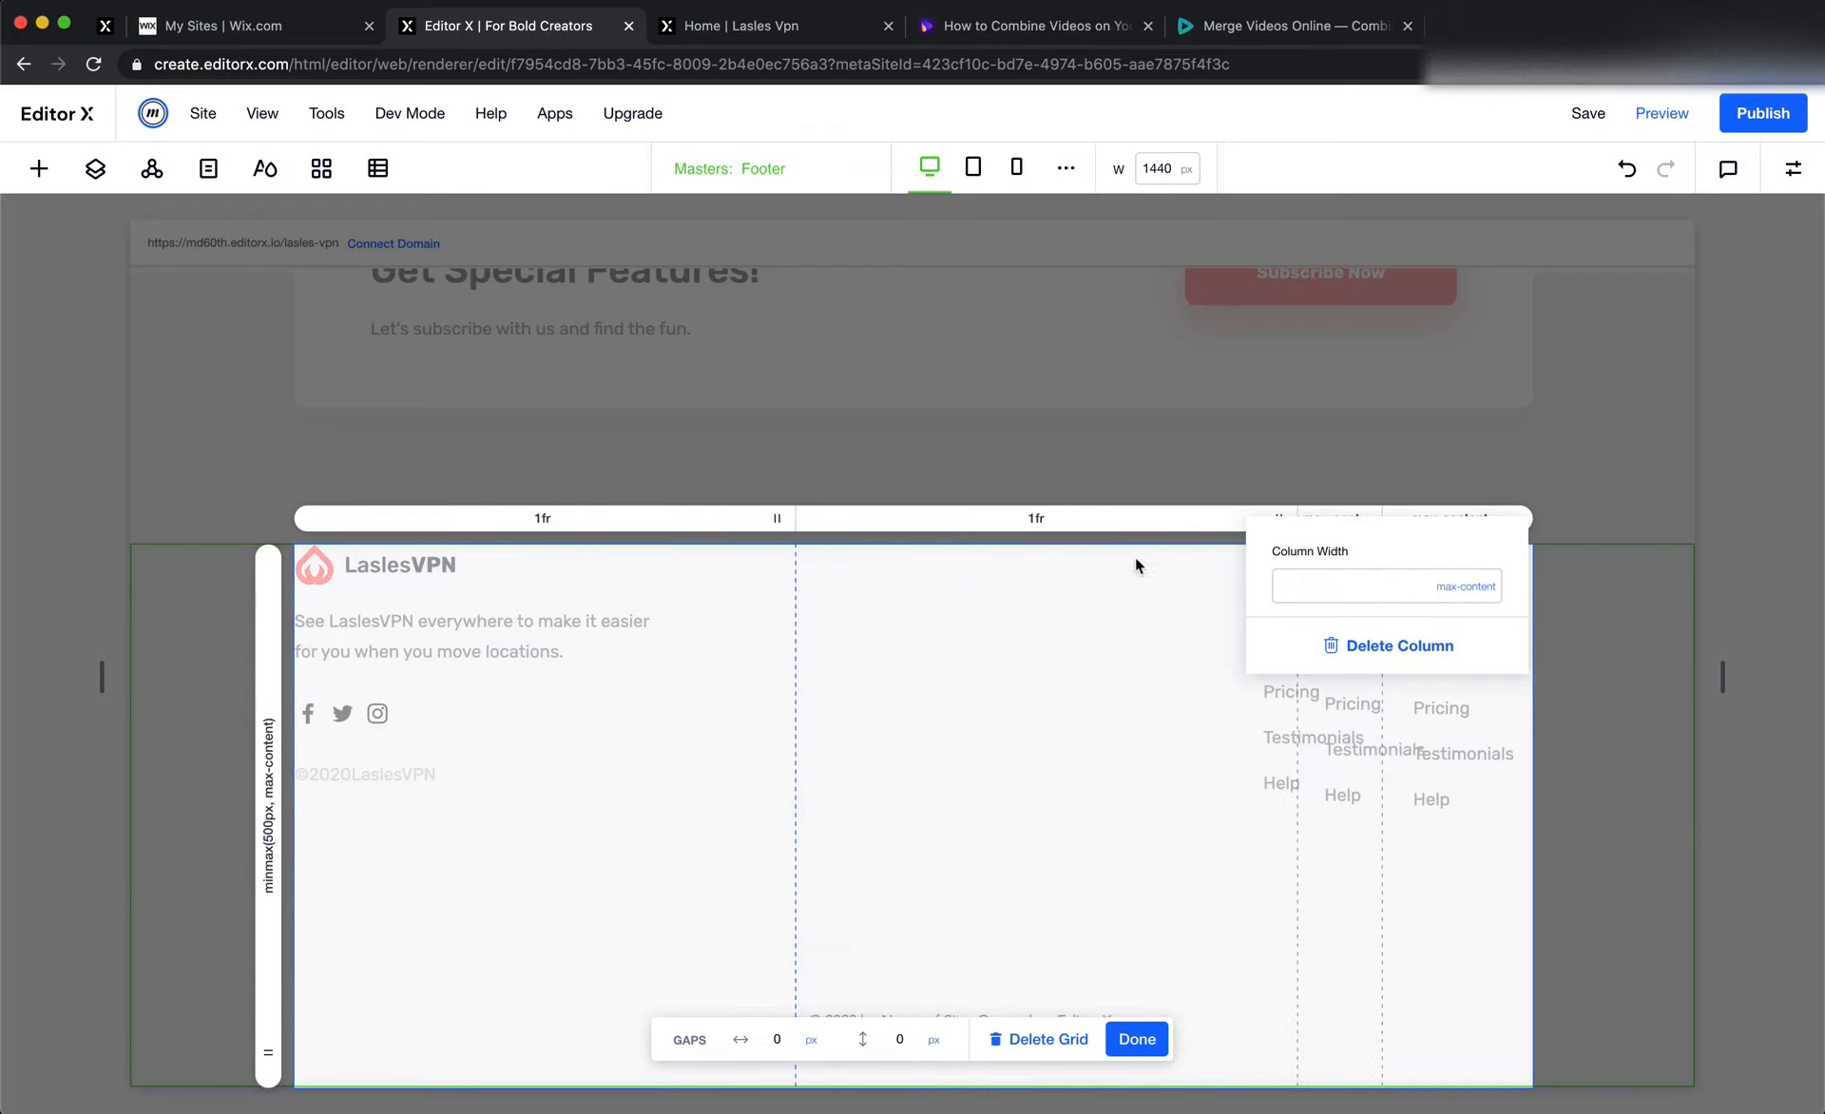
click(1140, 514)
click(1128, 519)
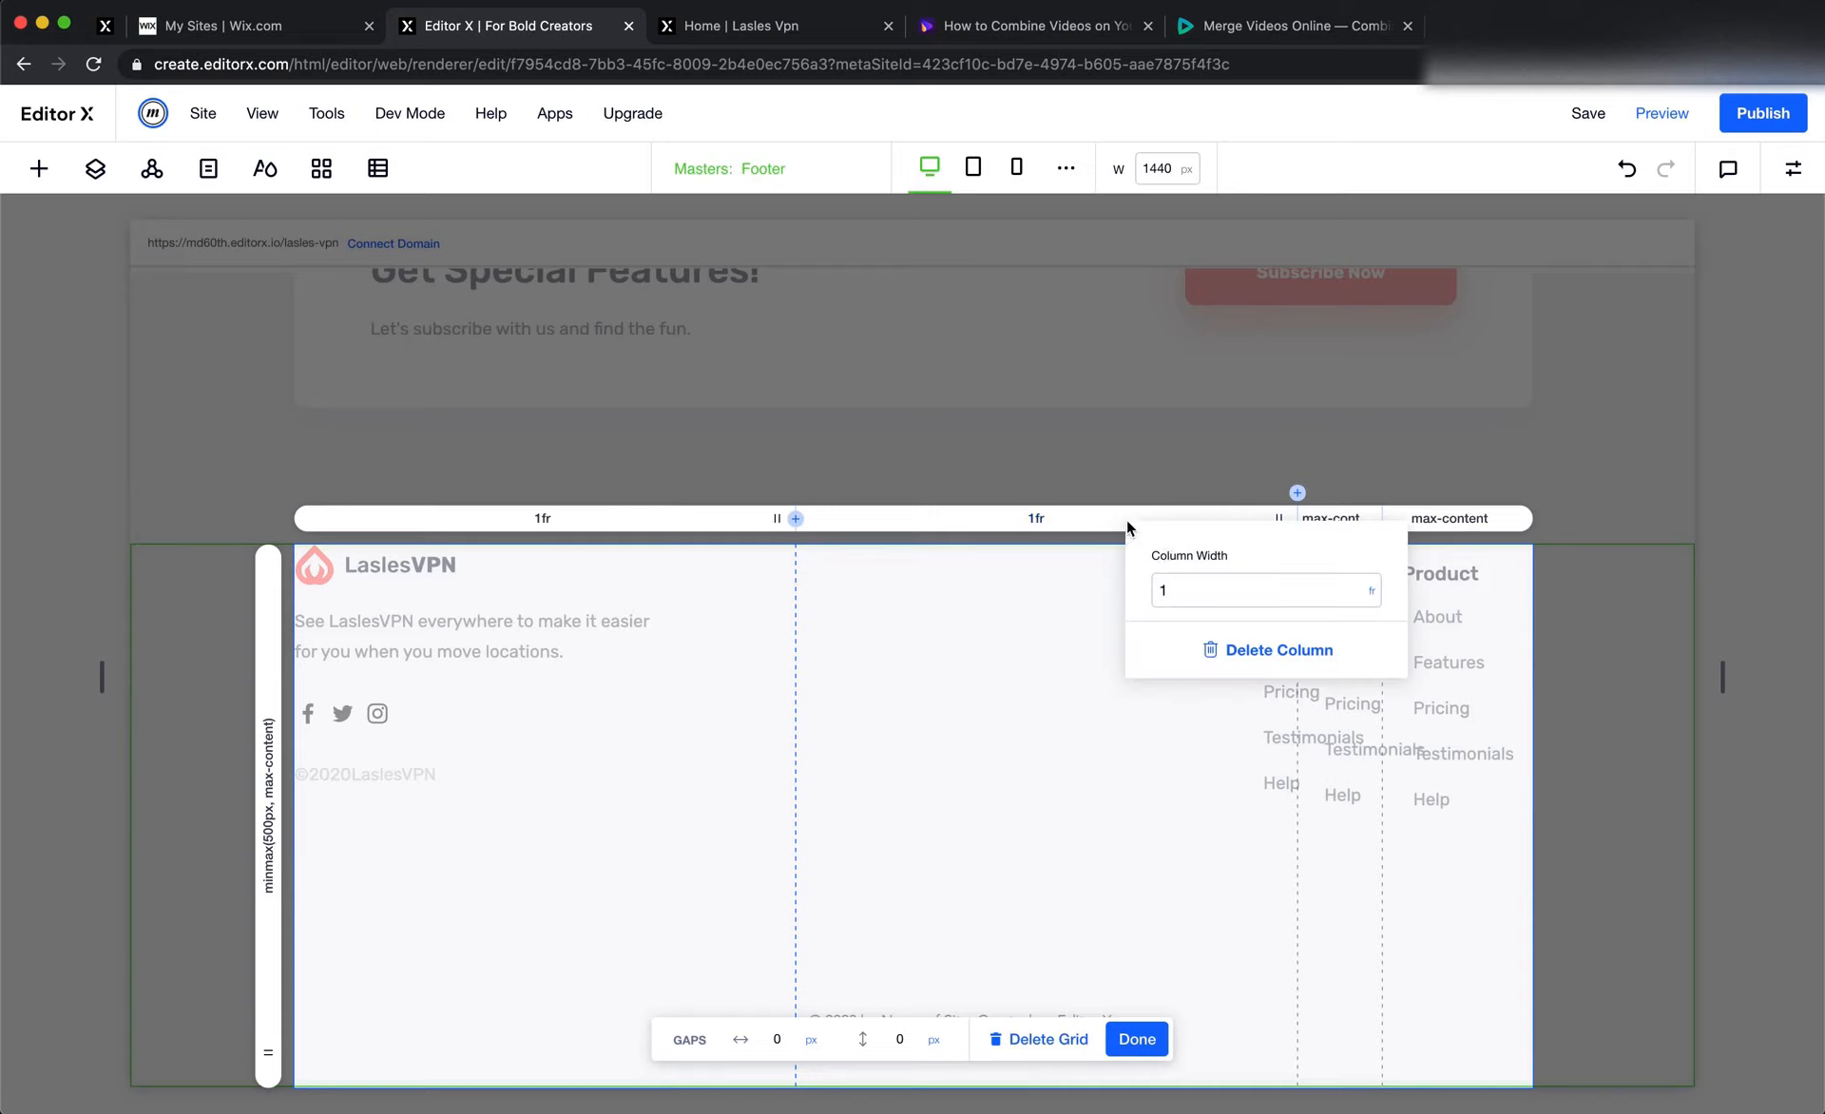
click(1374, 596)
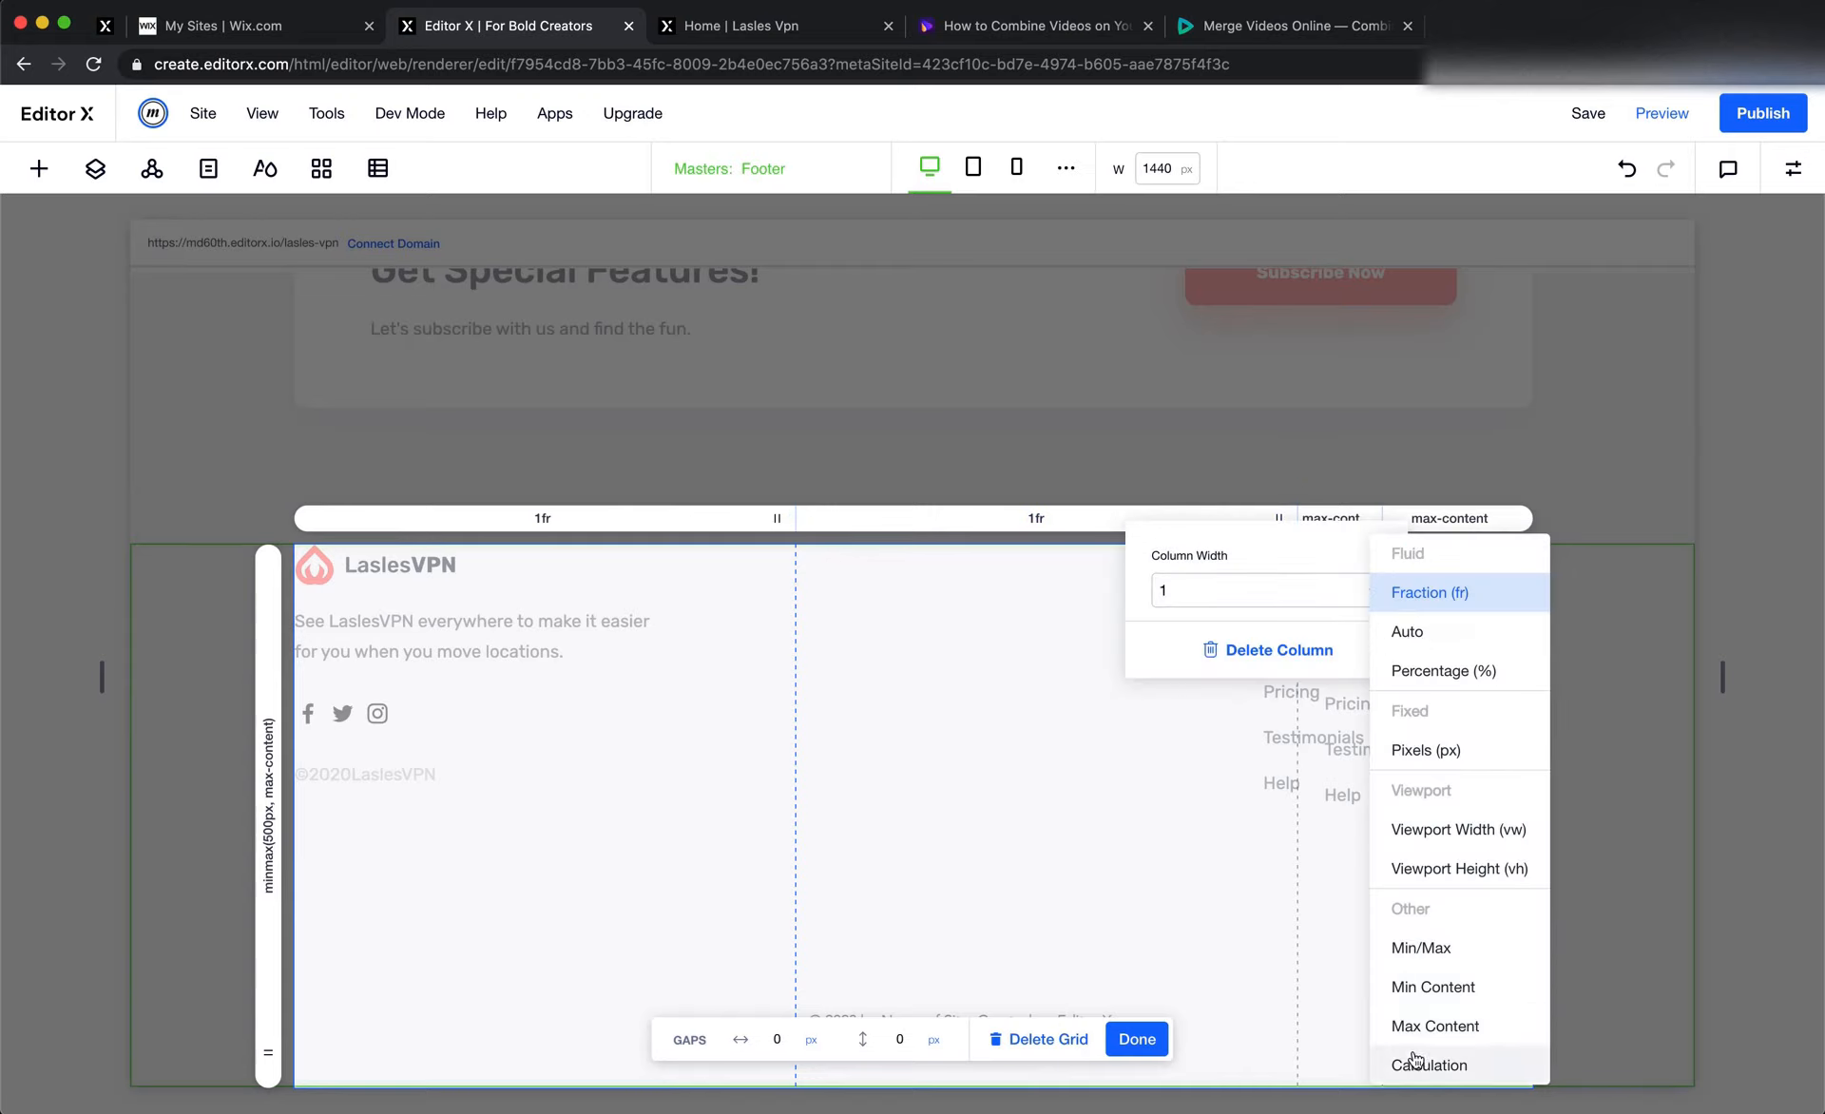
click(1422, 1024)
click(1256, 902)
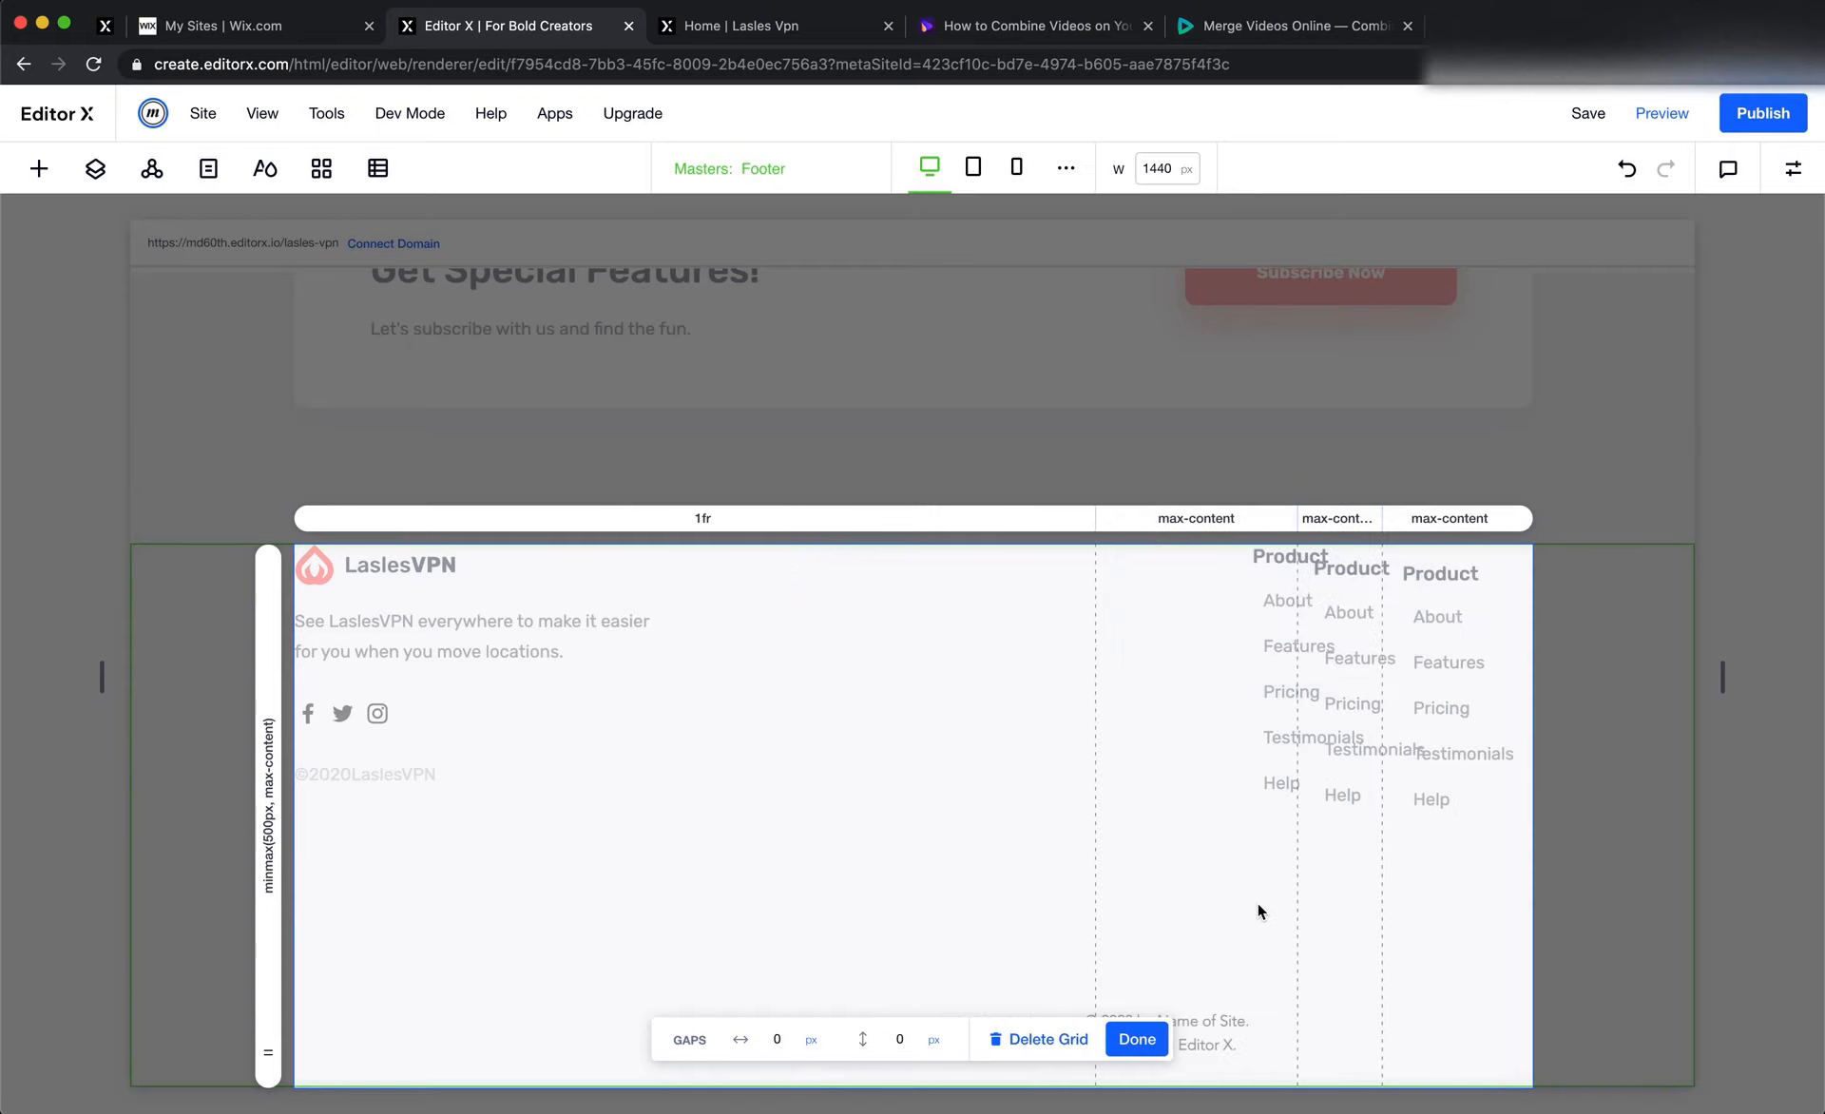
click(1138, 1038)
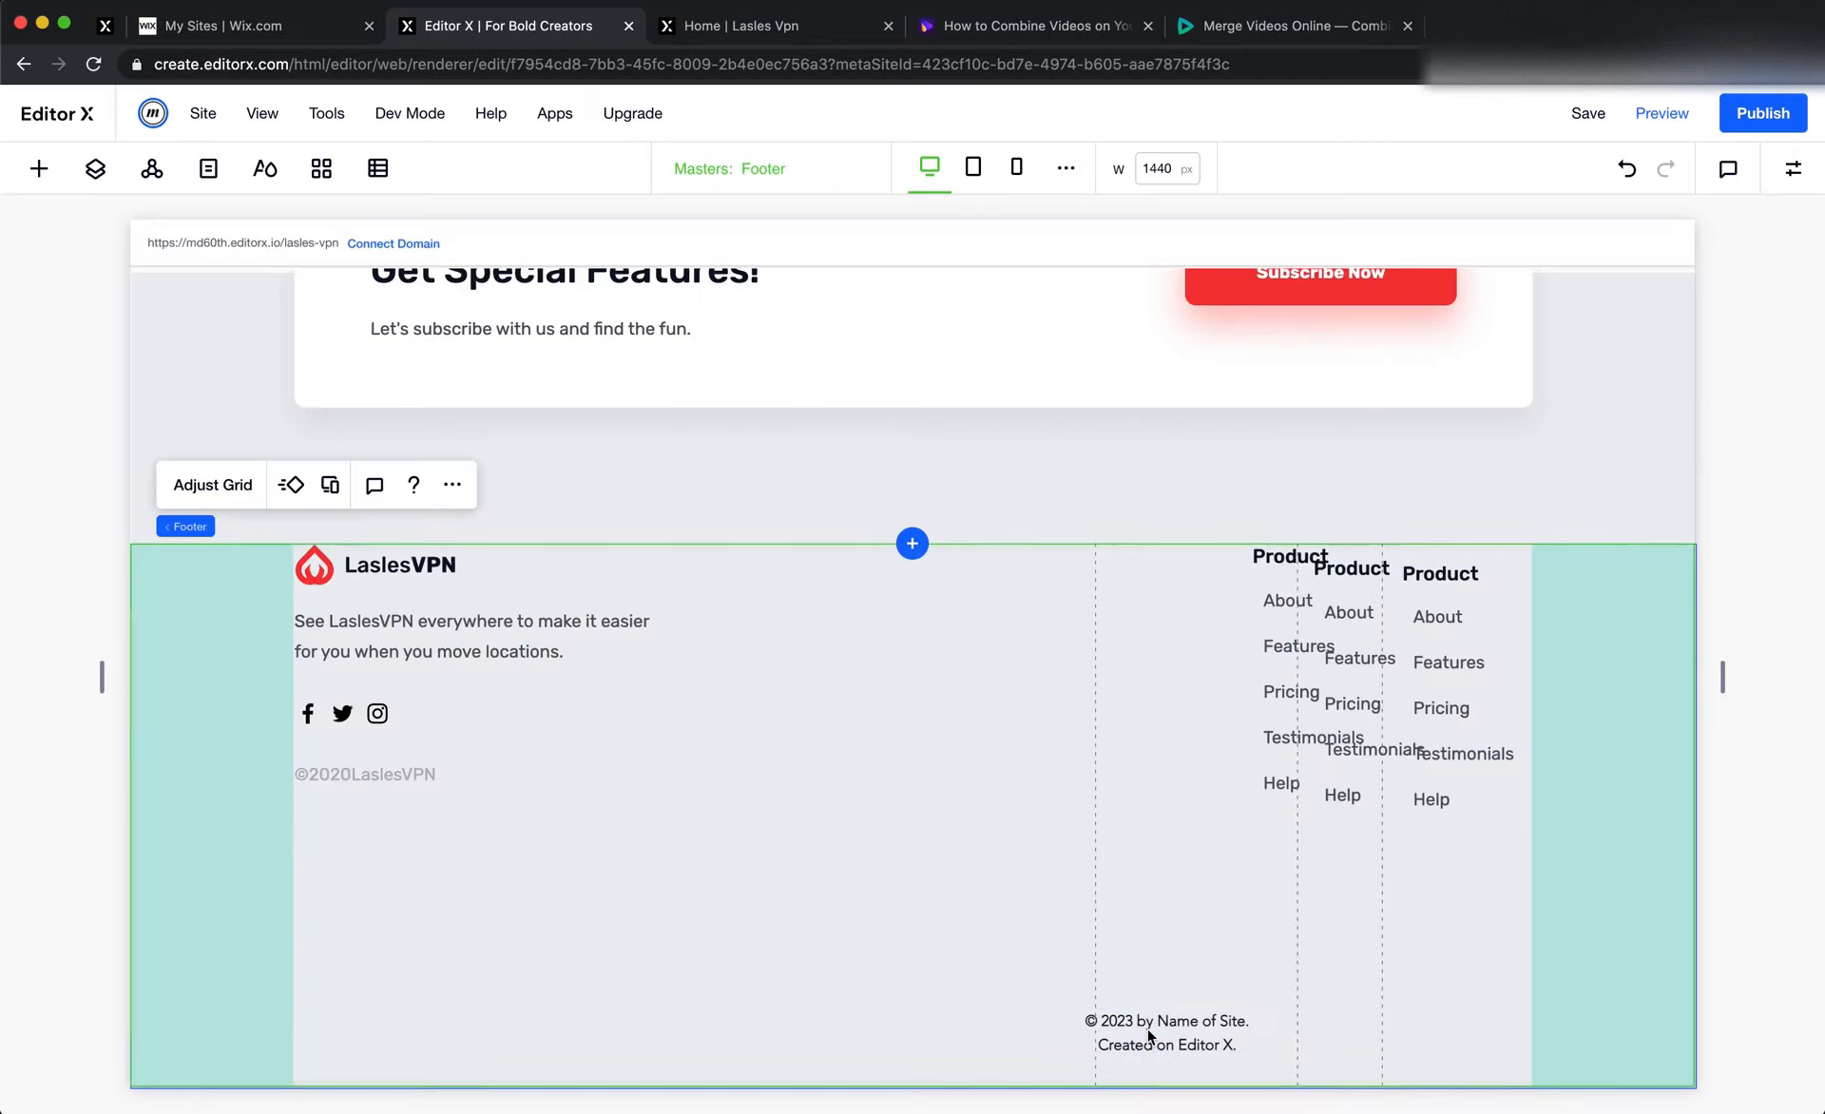
Move the first Product stack to near the left edge of the footer's second grid column, clear of the neighbouring copy
click(1272, 570)
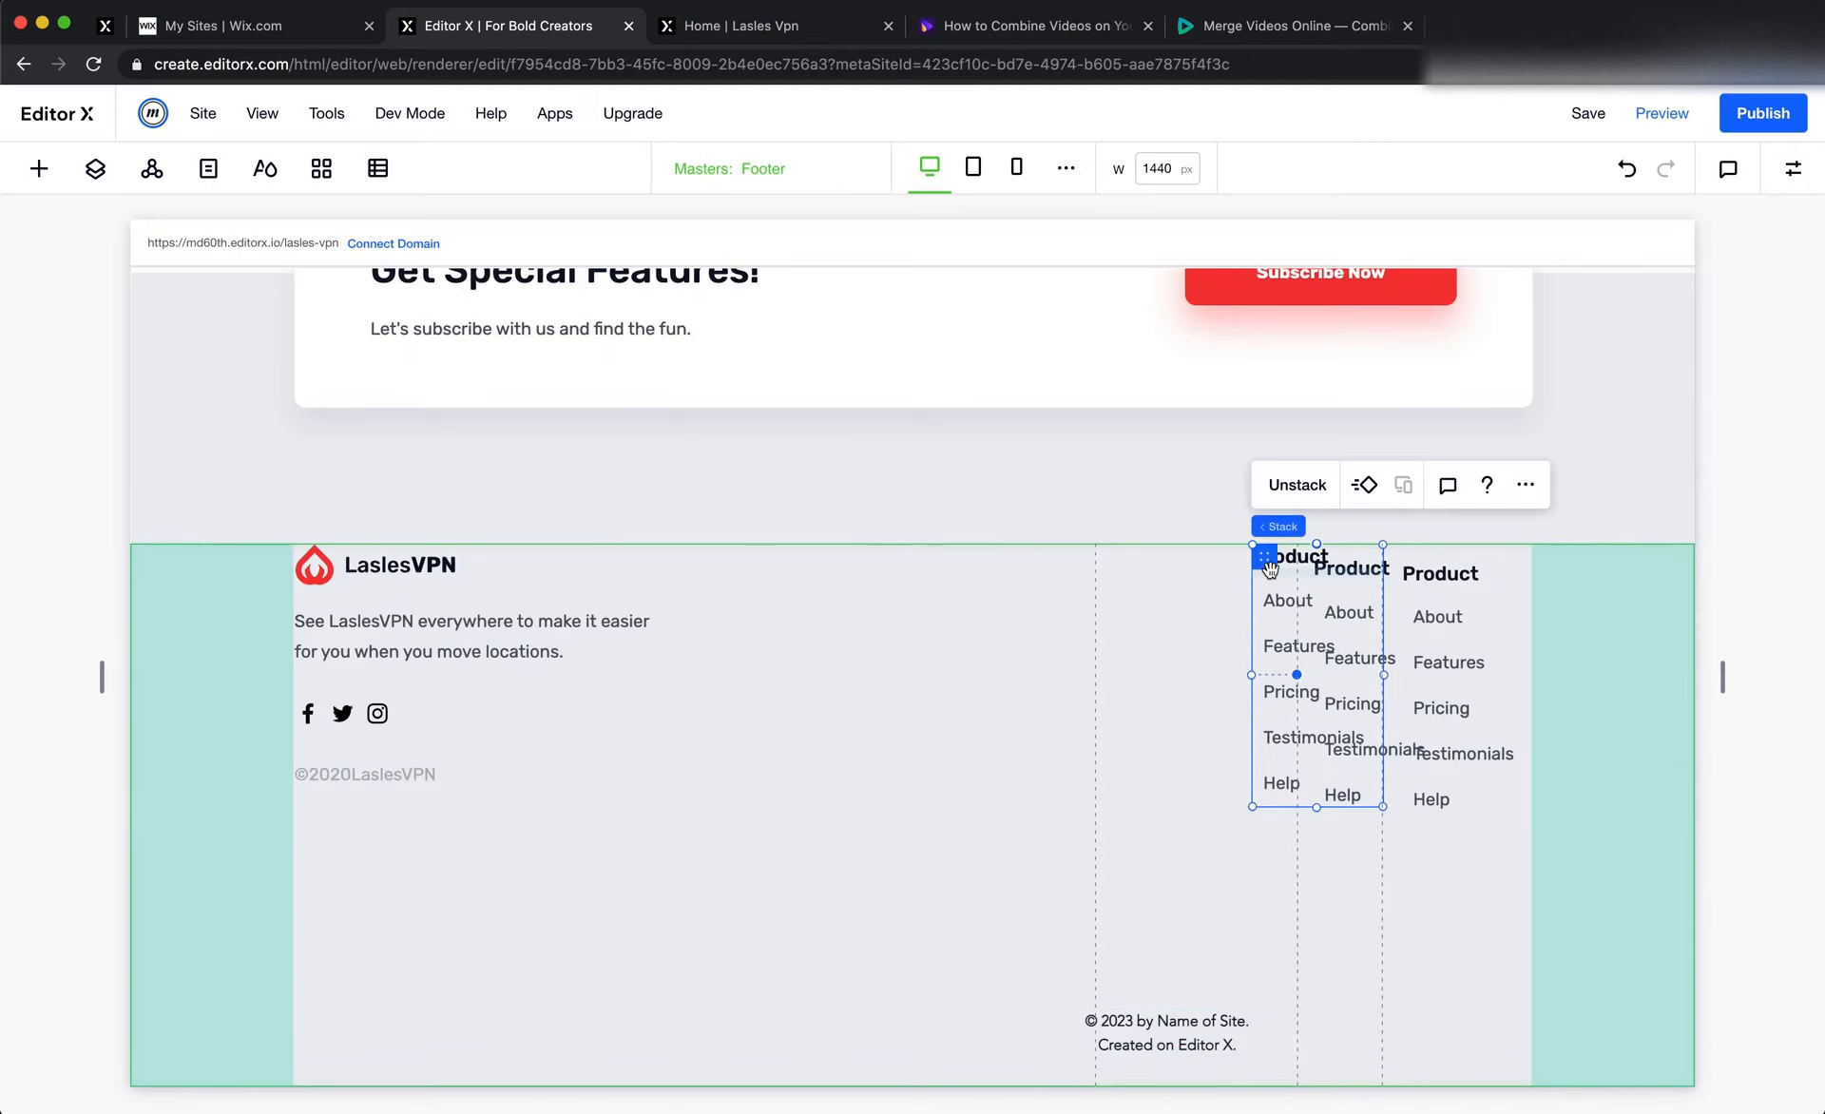
drag(1263, 561, 1138, 566)
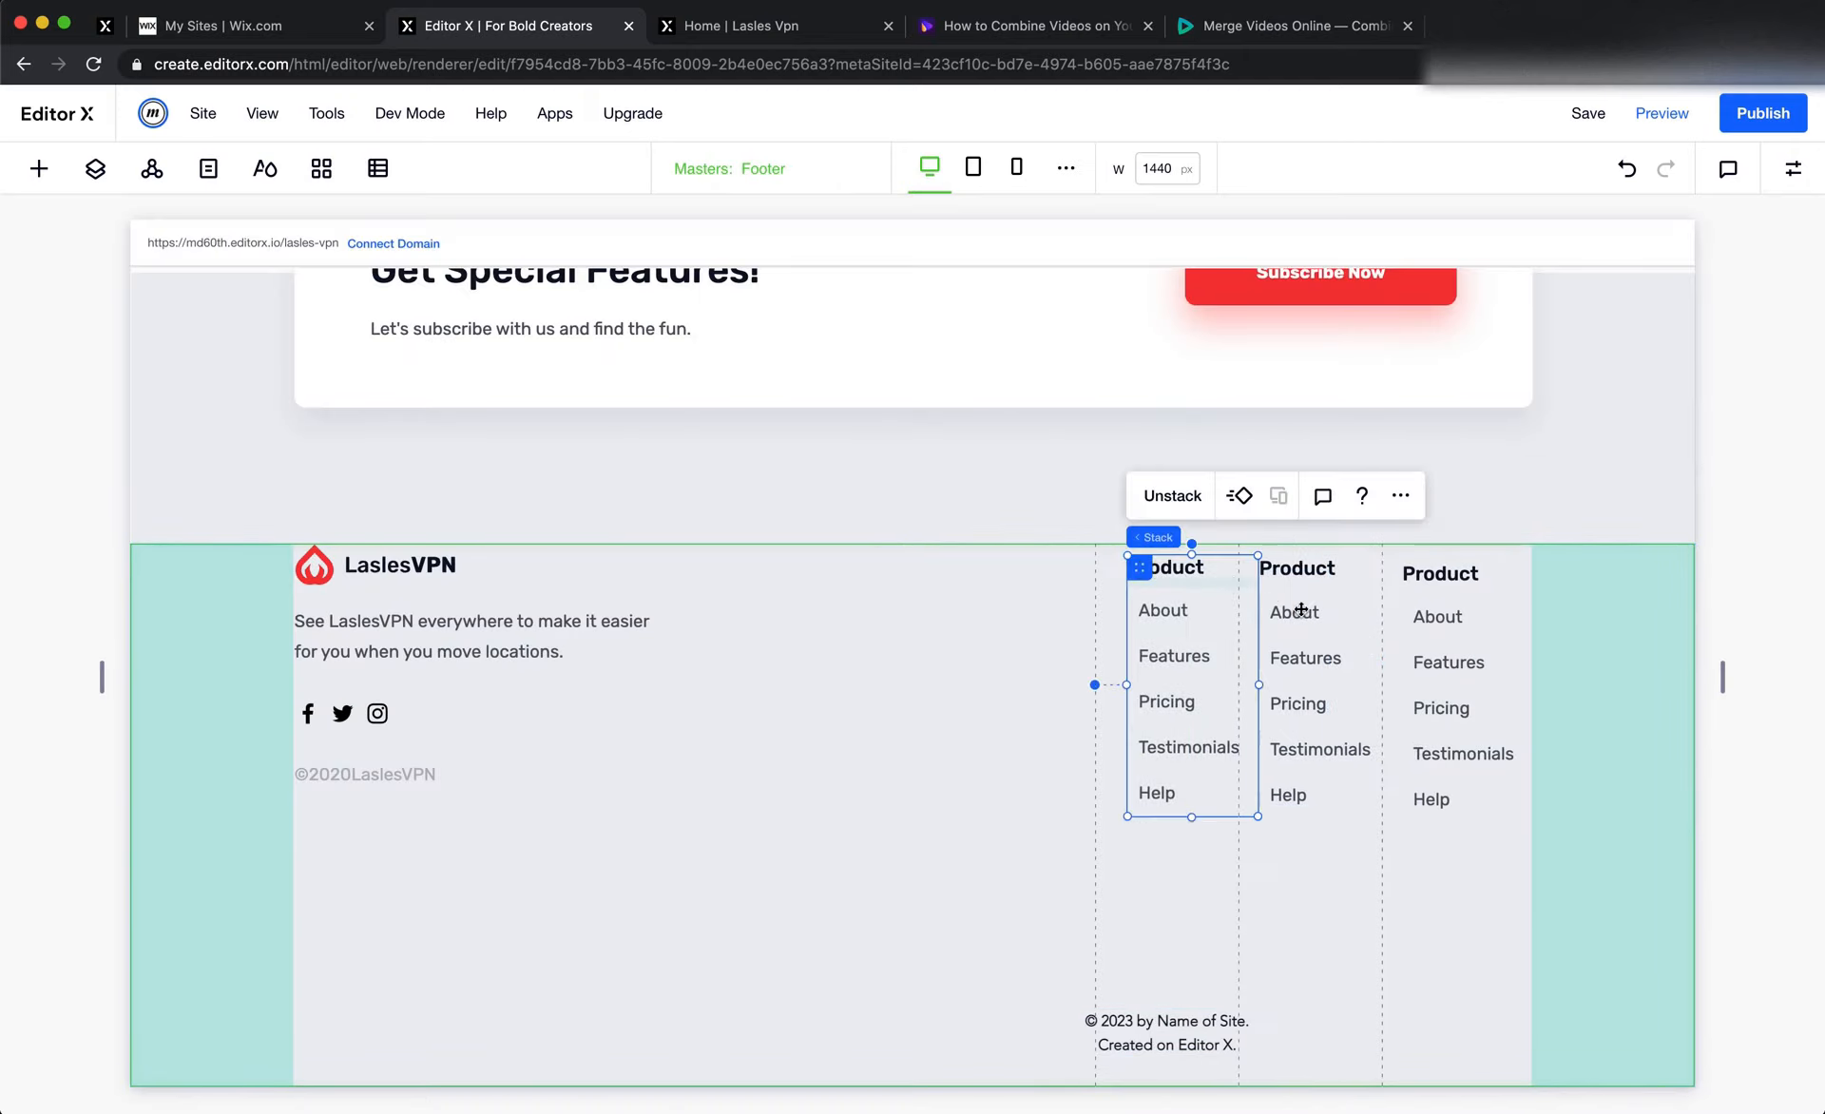
key(super+z)
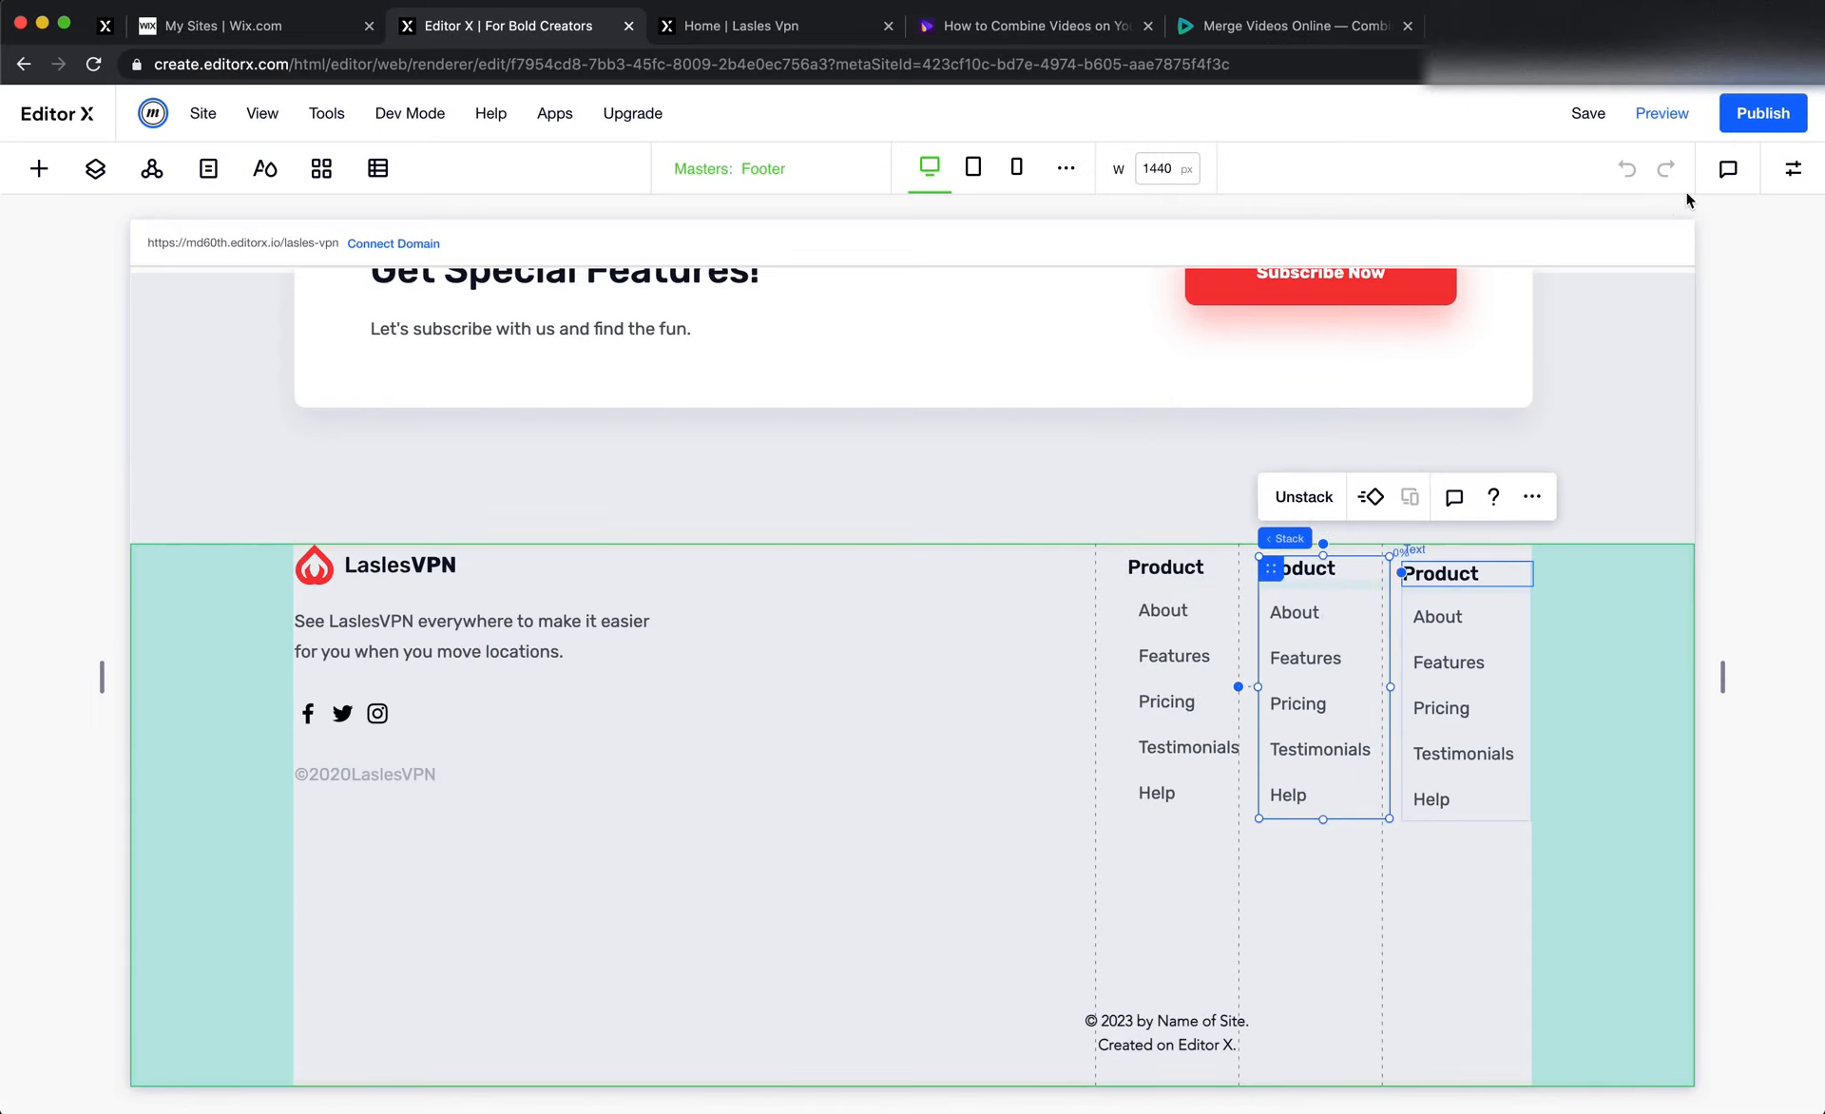
Switch to Figma and measure the horizontal gap between the Engage and Earn Money link groups in the footer design
click(1793, 170)
key(super+Tab)
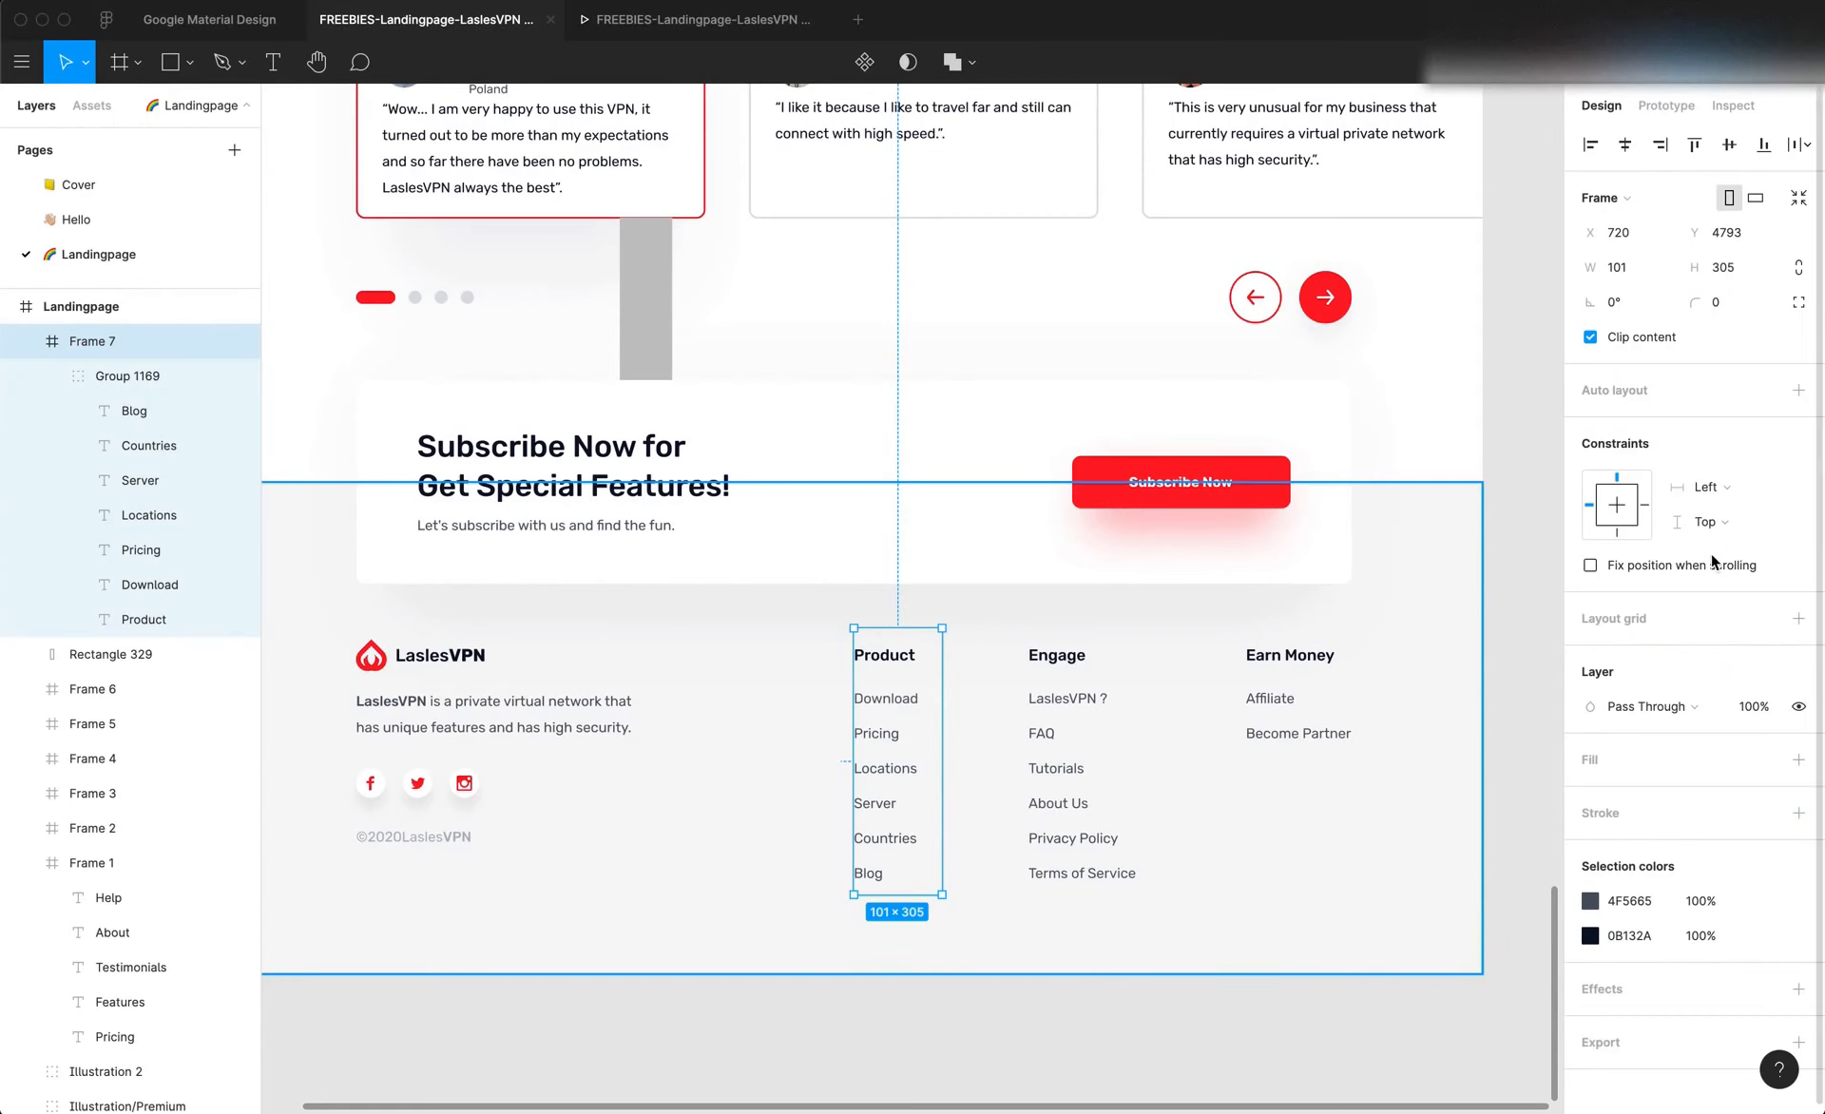
click(1309, 790)
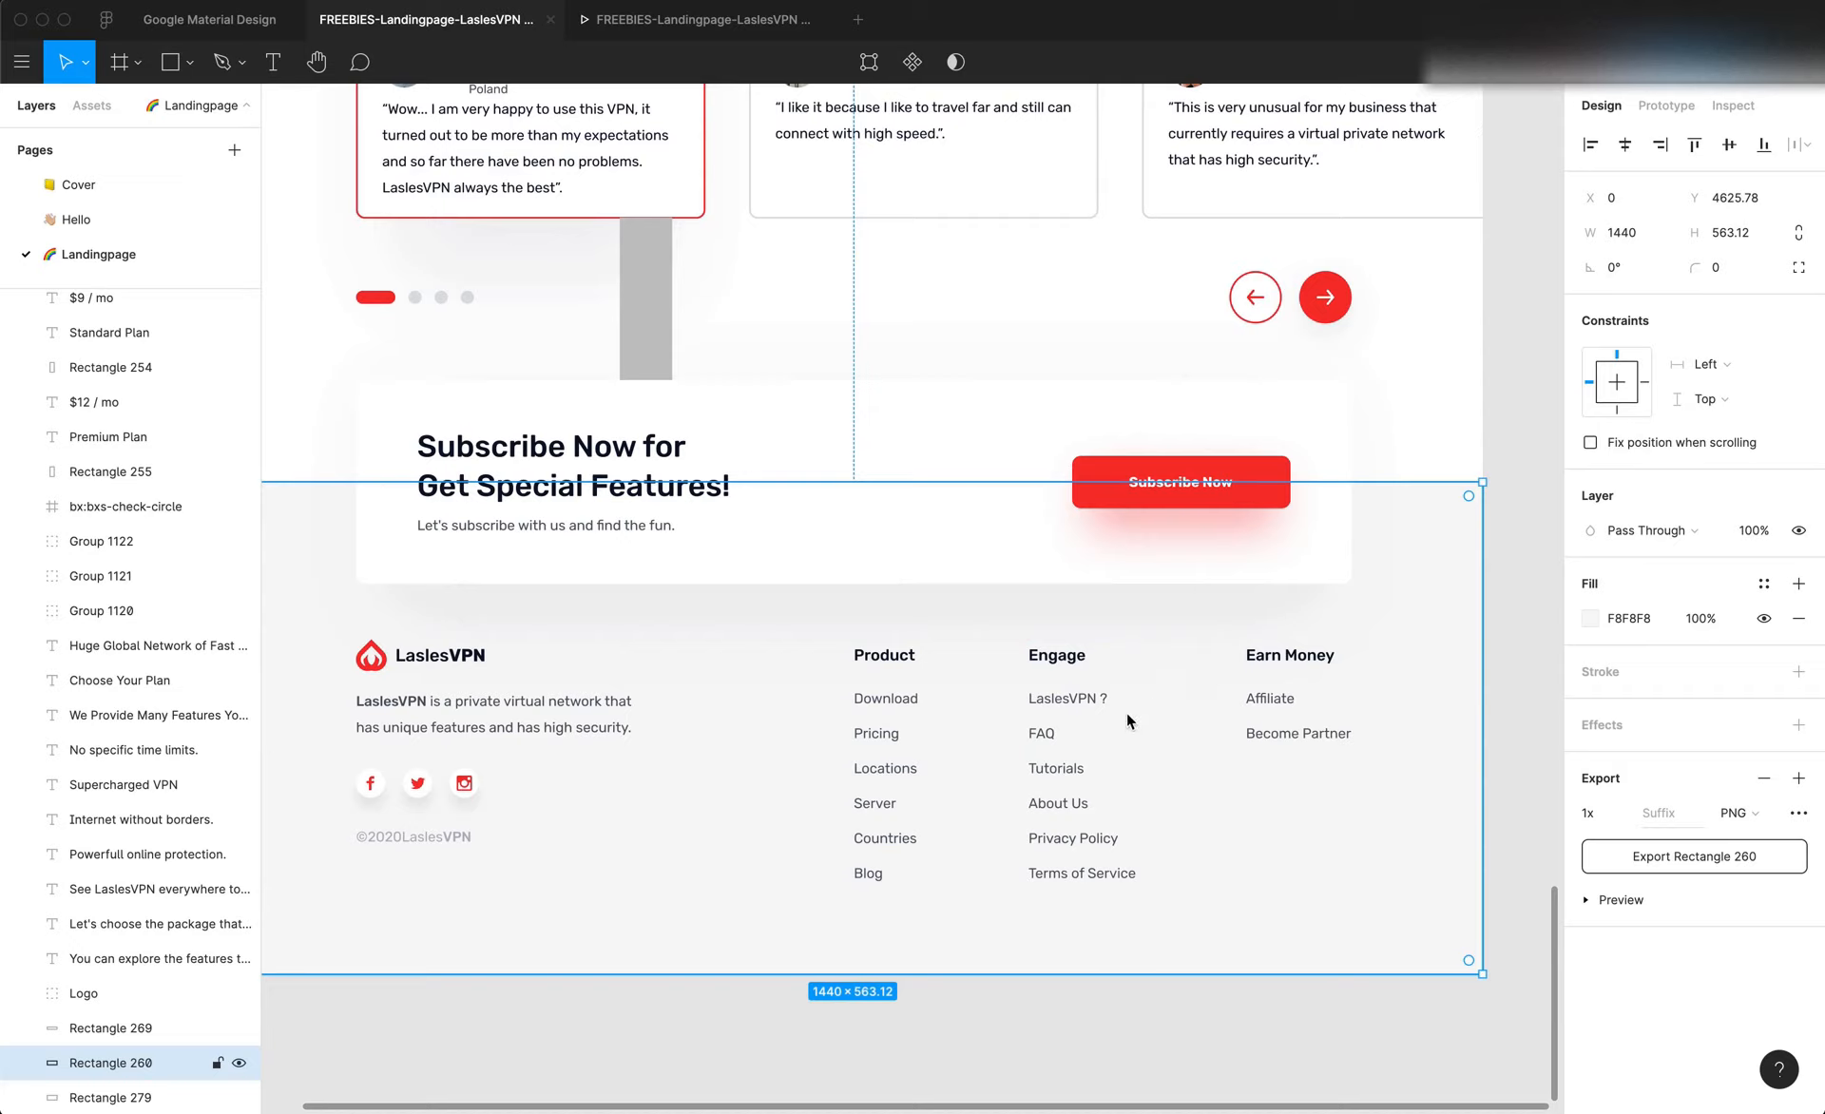
click(1097, 834)
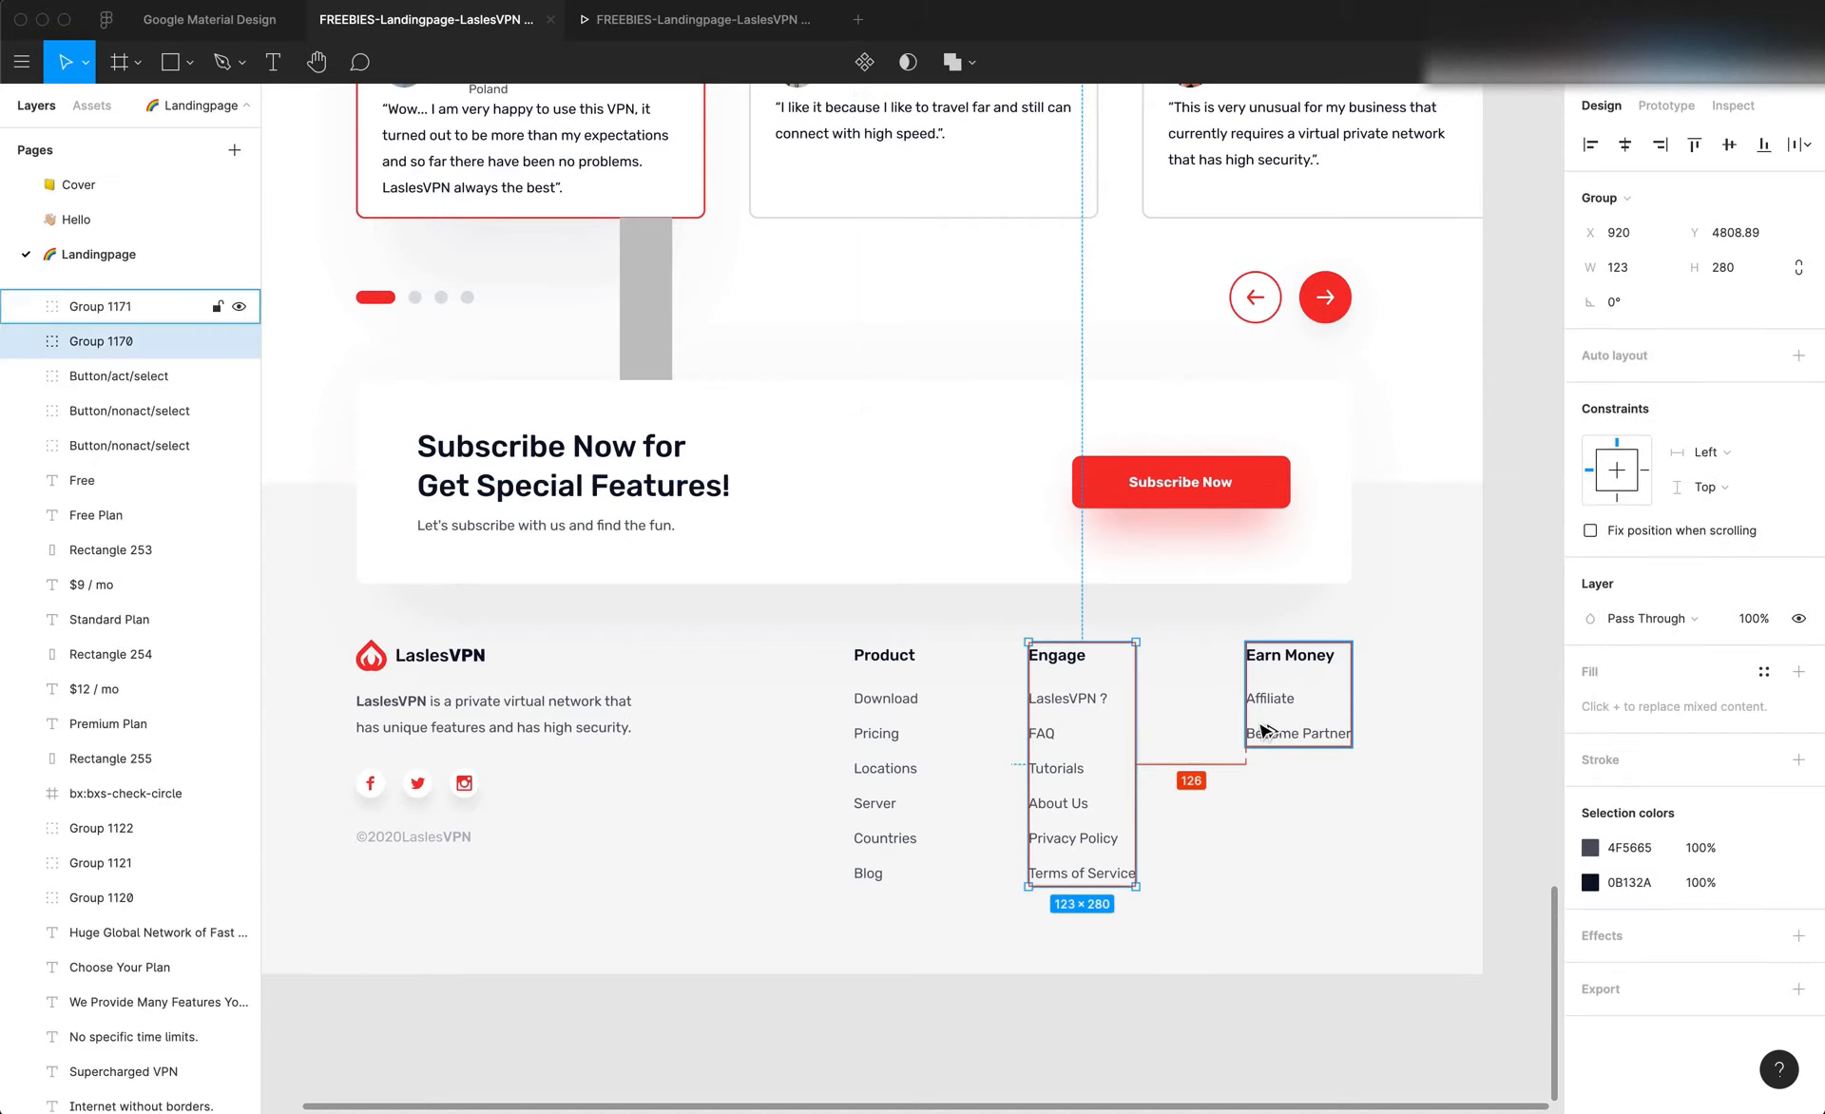
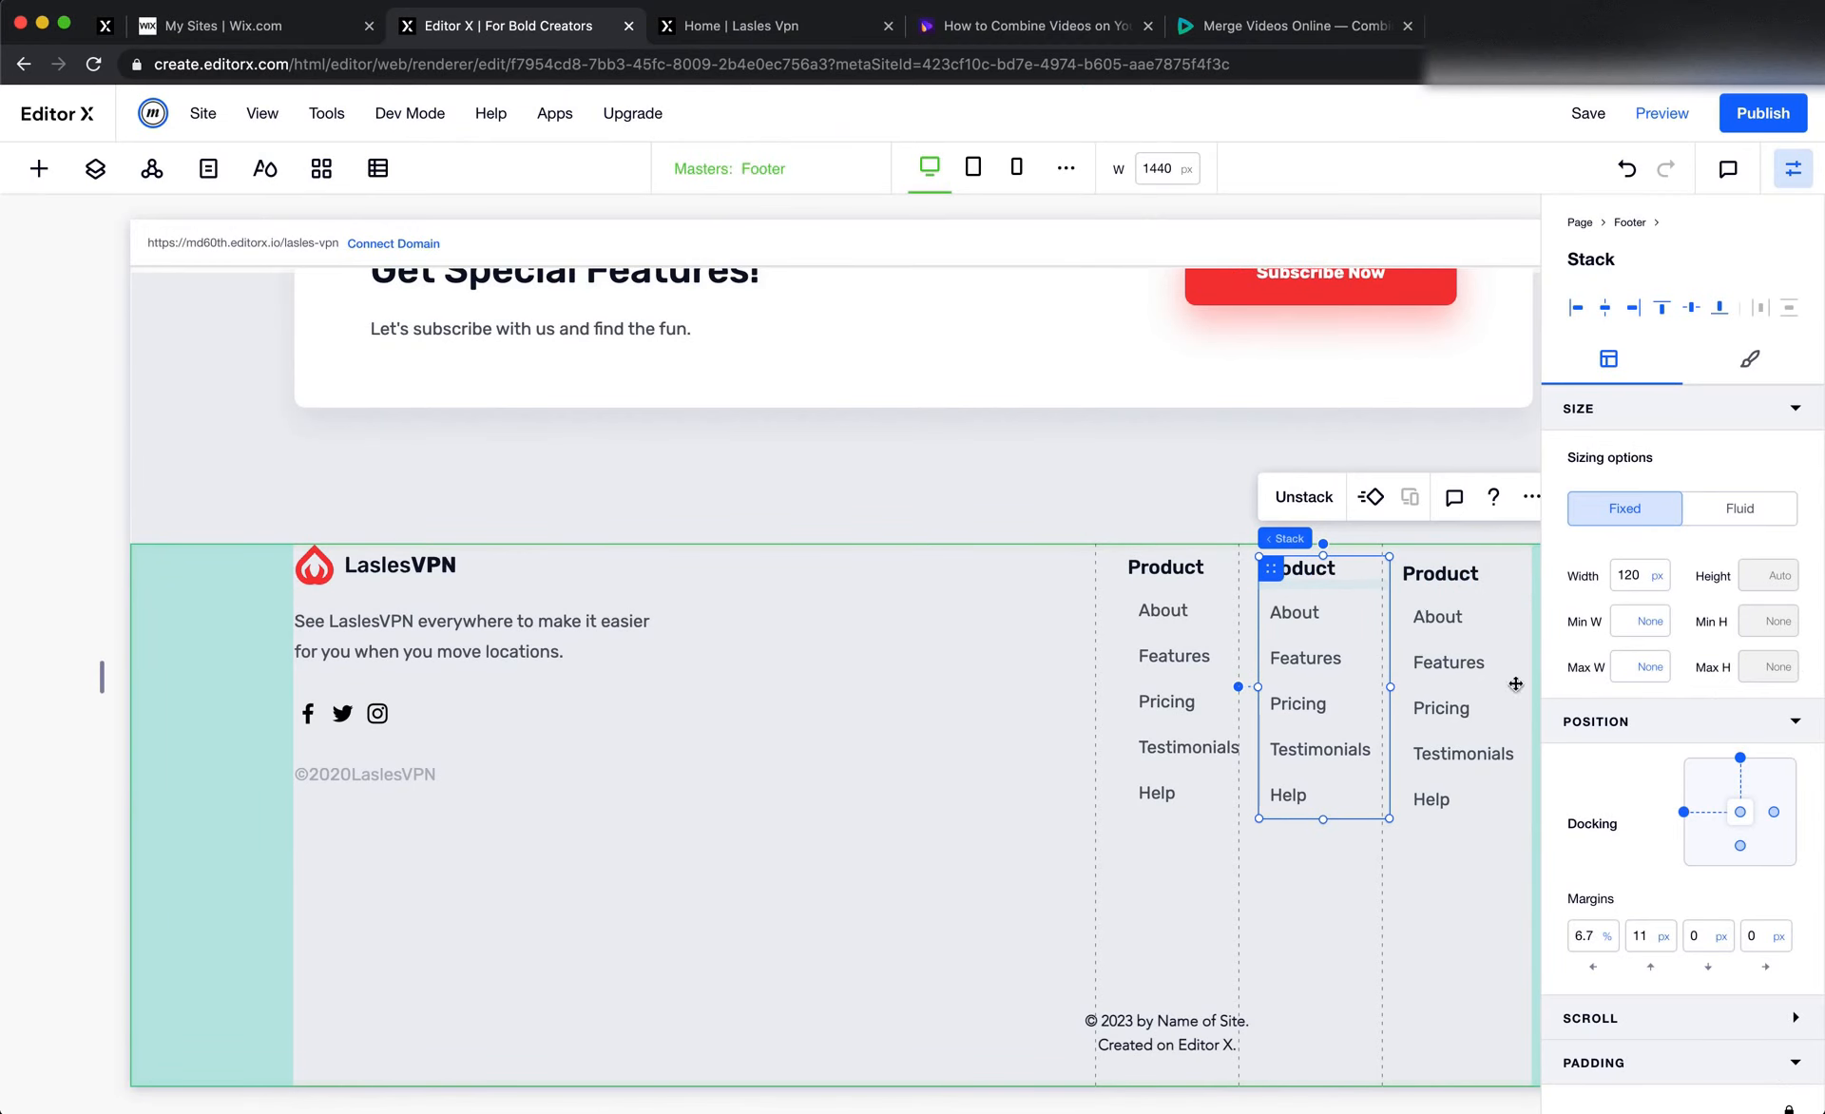
Dock the middle Product stack to the right edge as well and set its right margin to 126 px
click(1755, 943)
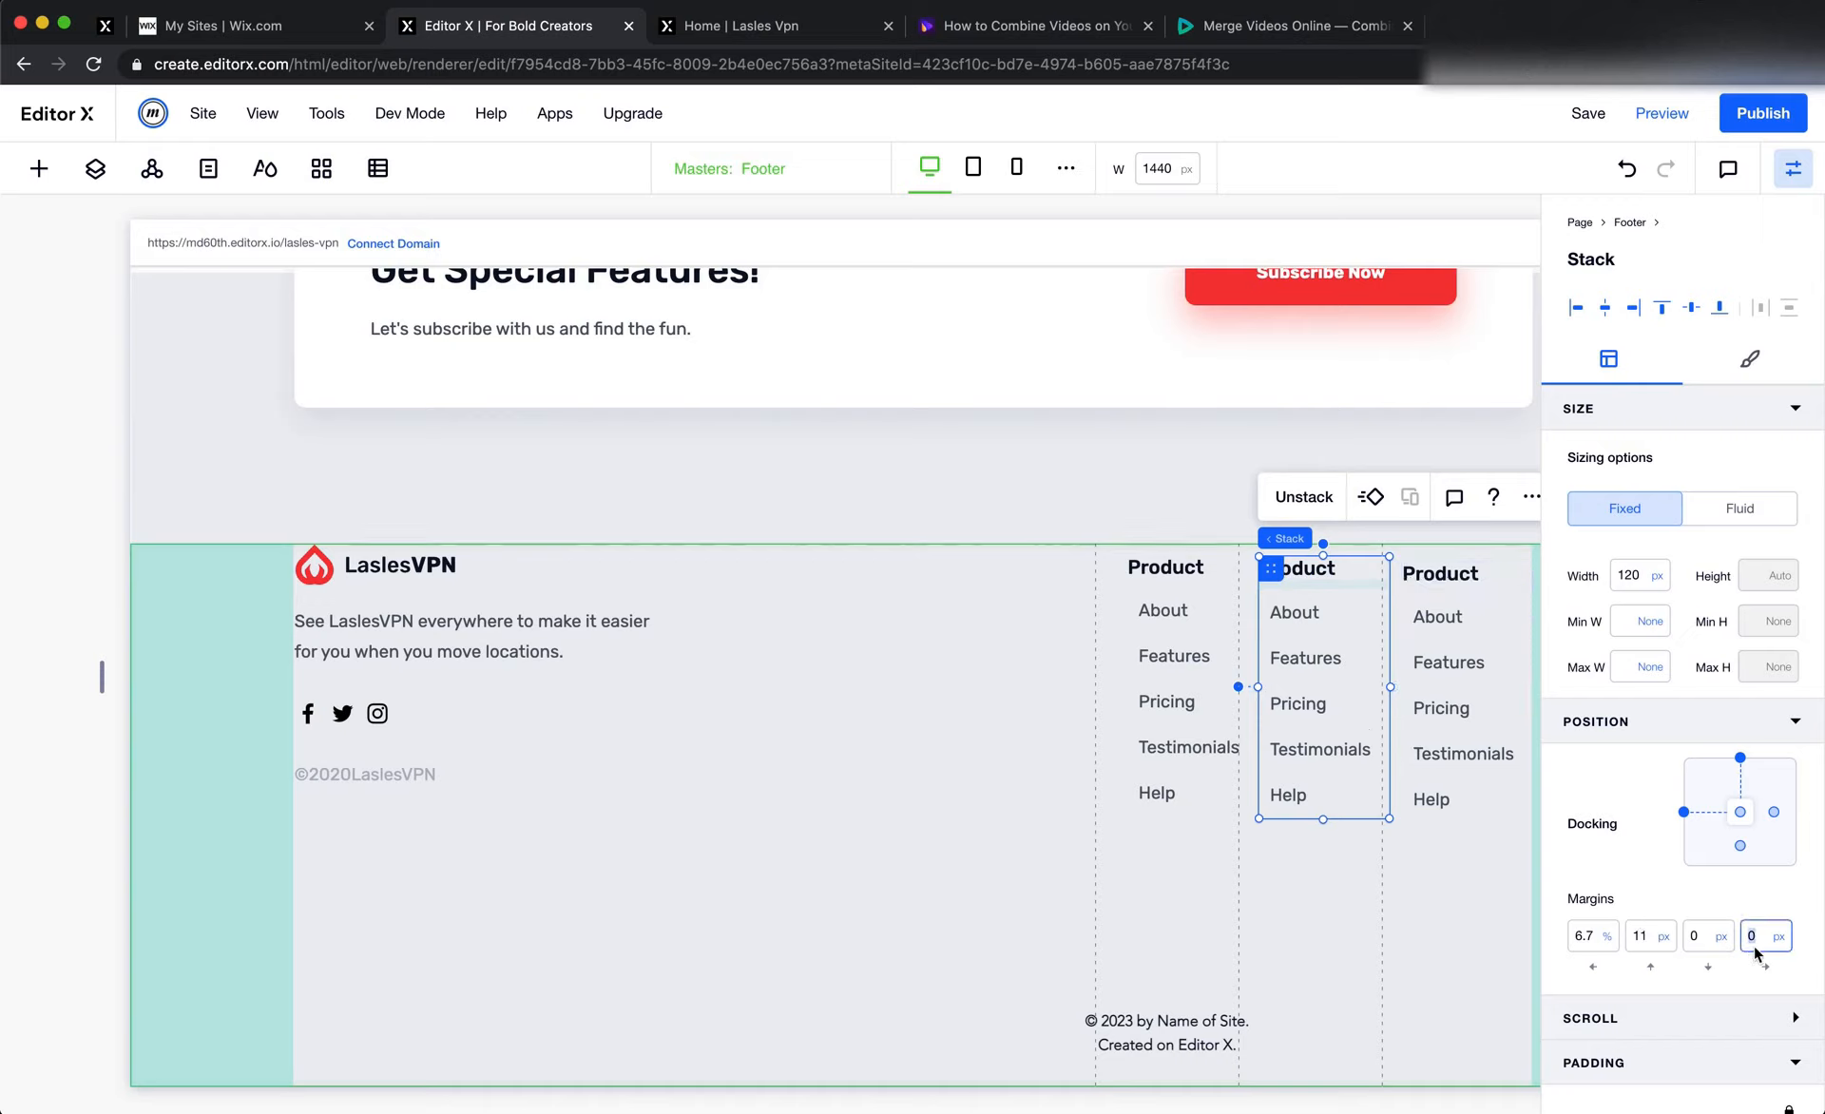
click(1773, 811)
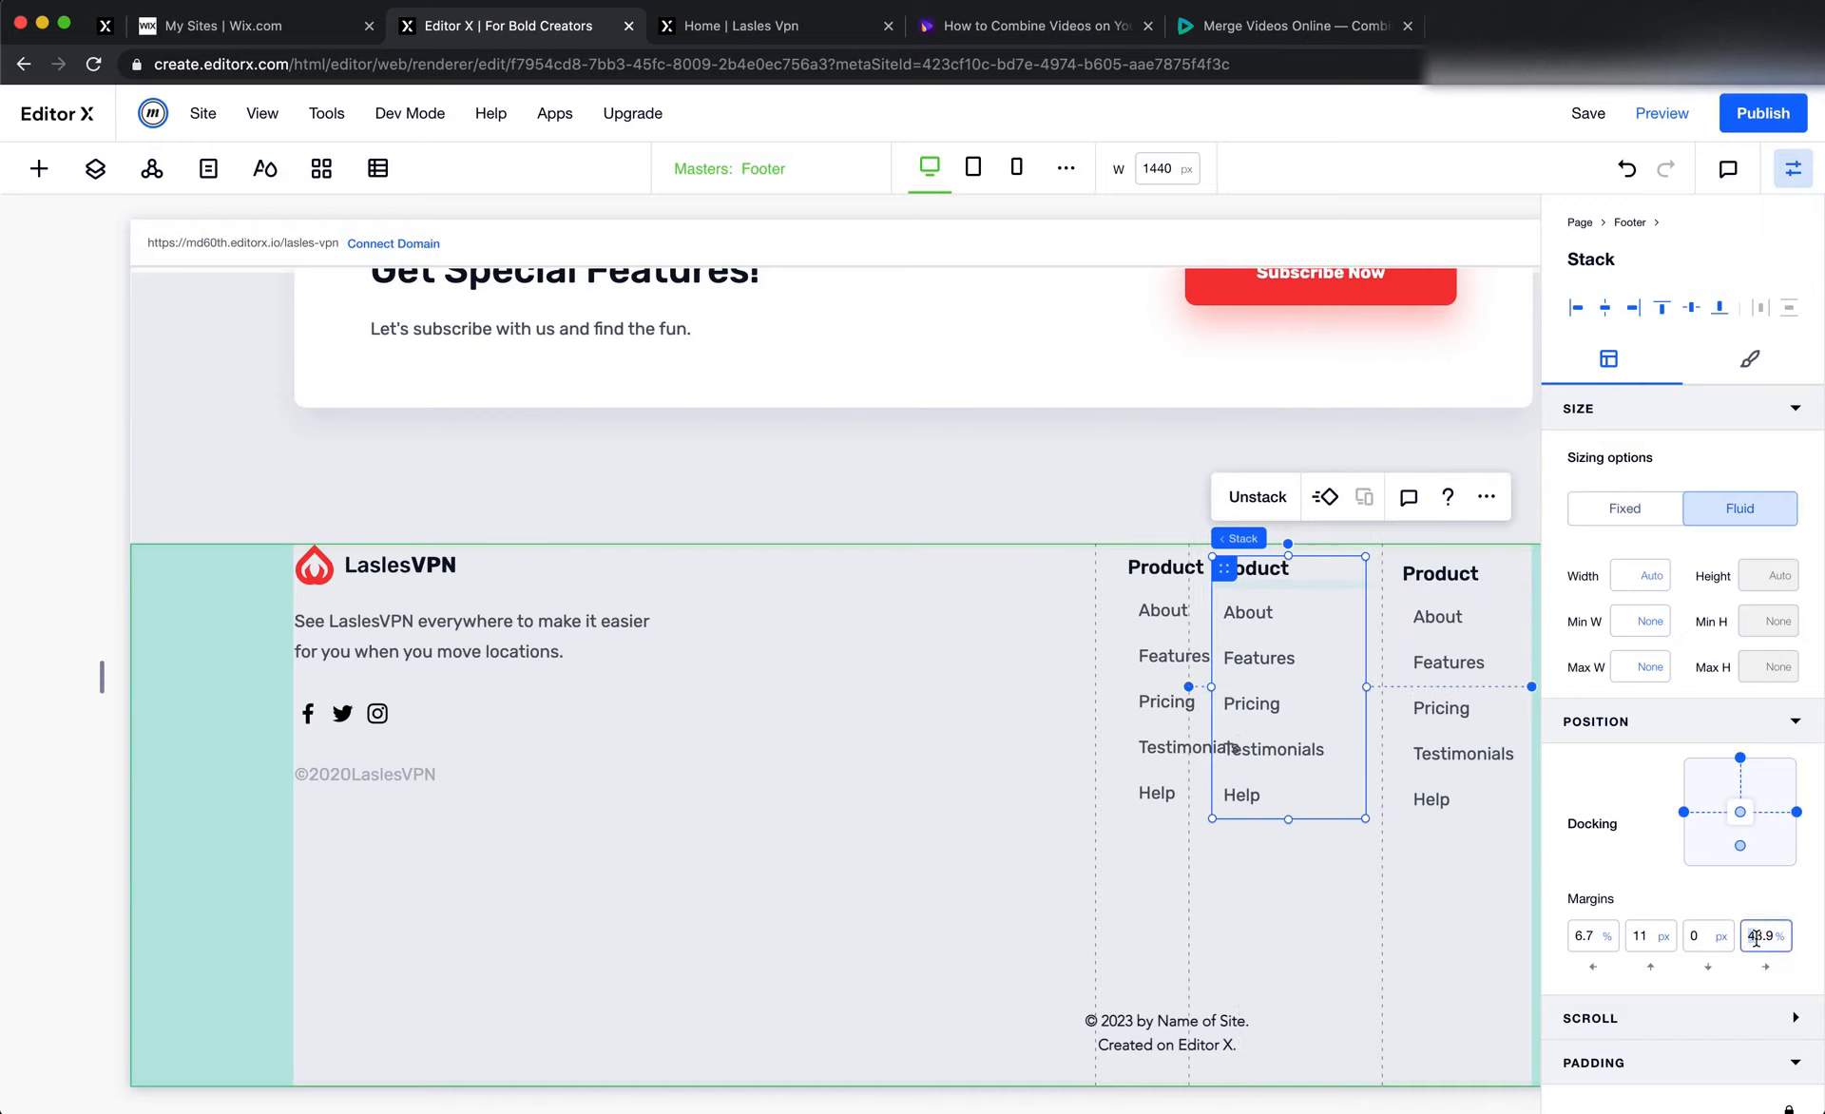
double_click(1755, 938)
text(126px)
key(Return)
End the middle Product stack's grid area at column line 4 and set its left and top margins to 0
scroll(1768, 999, down, 3)
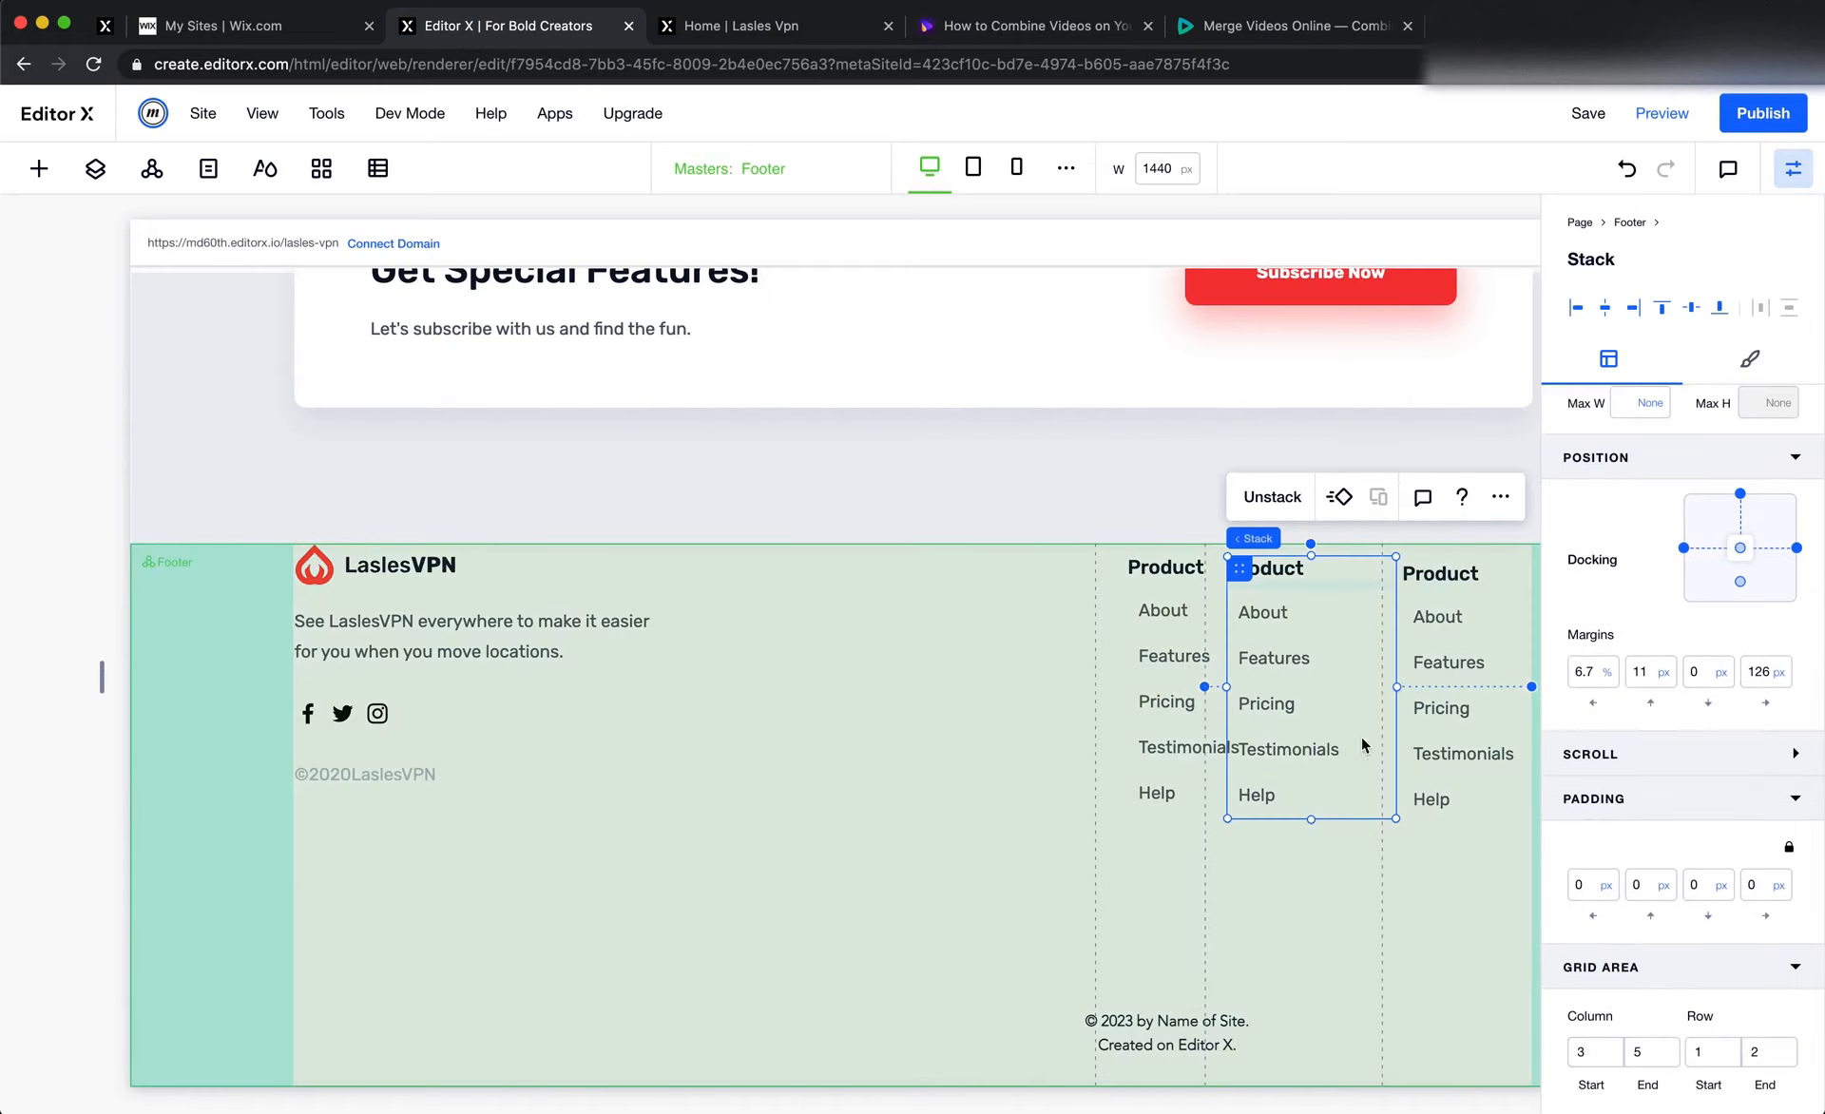
click(1634, 1051)
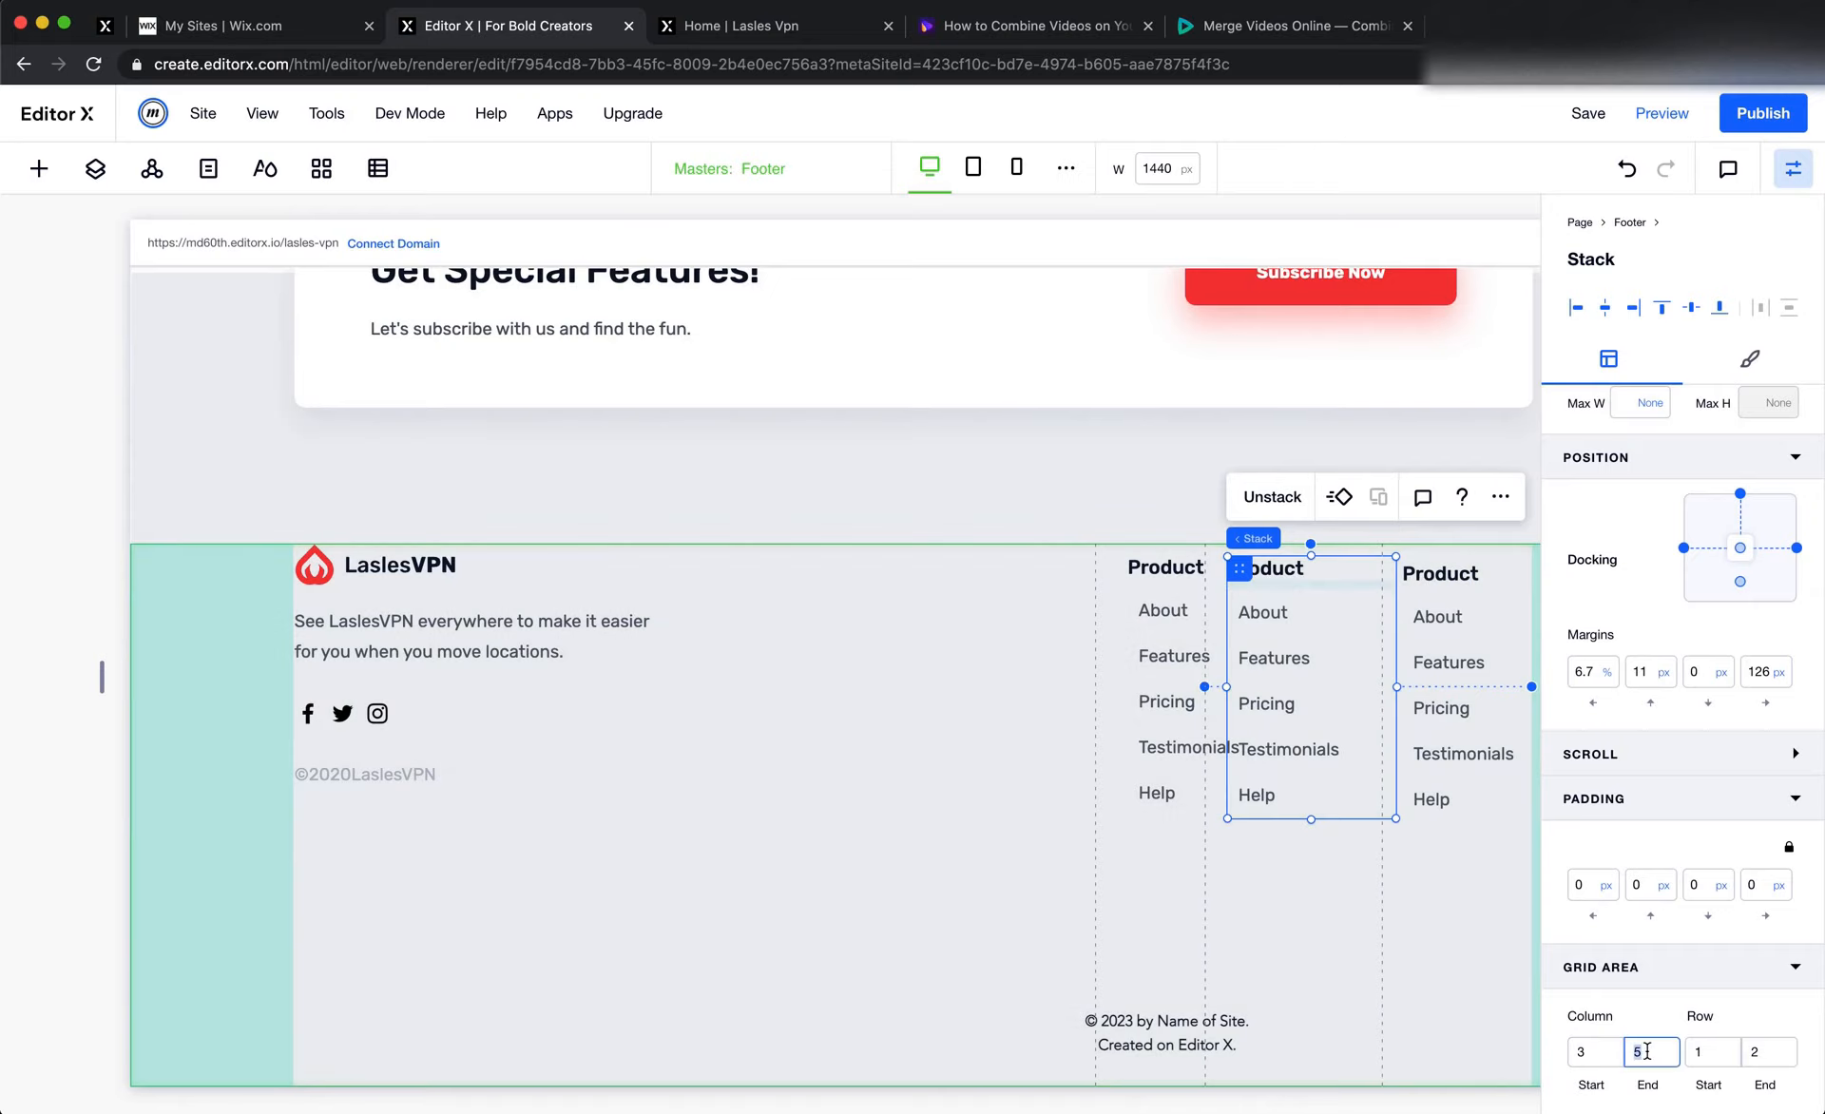
key(Down)
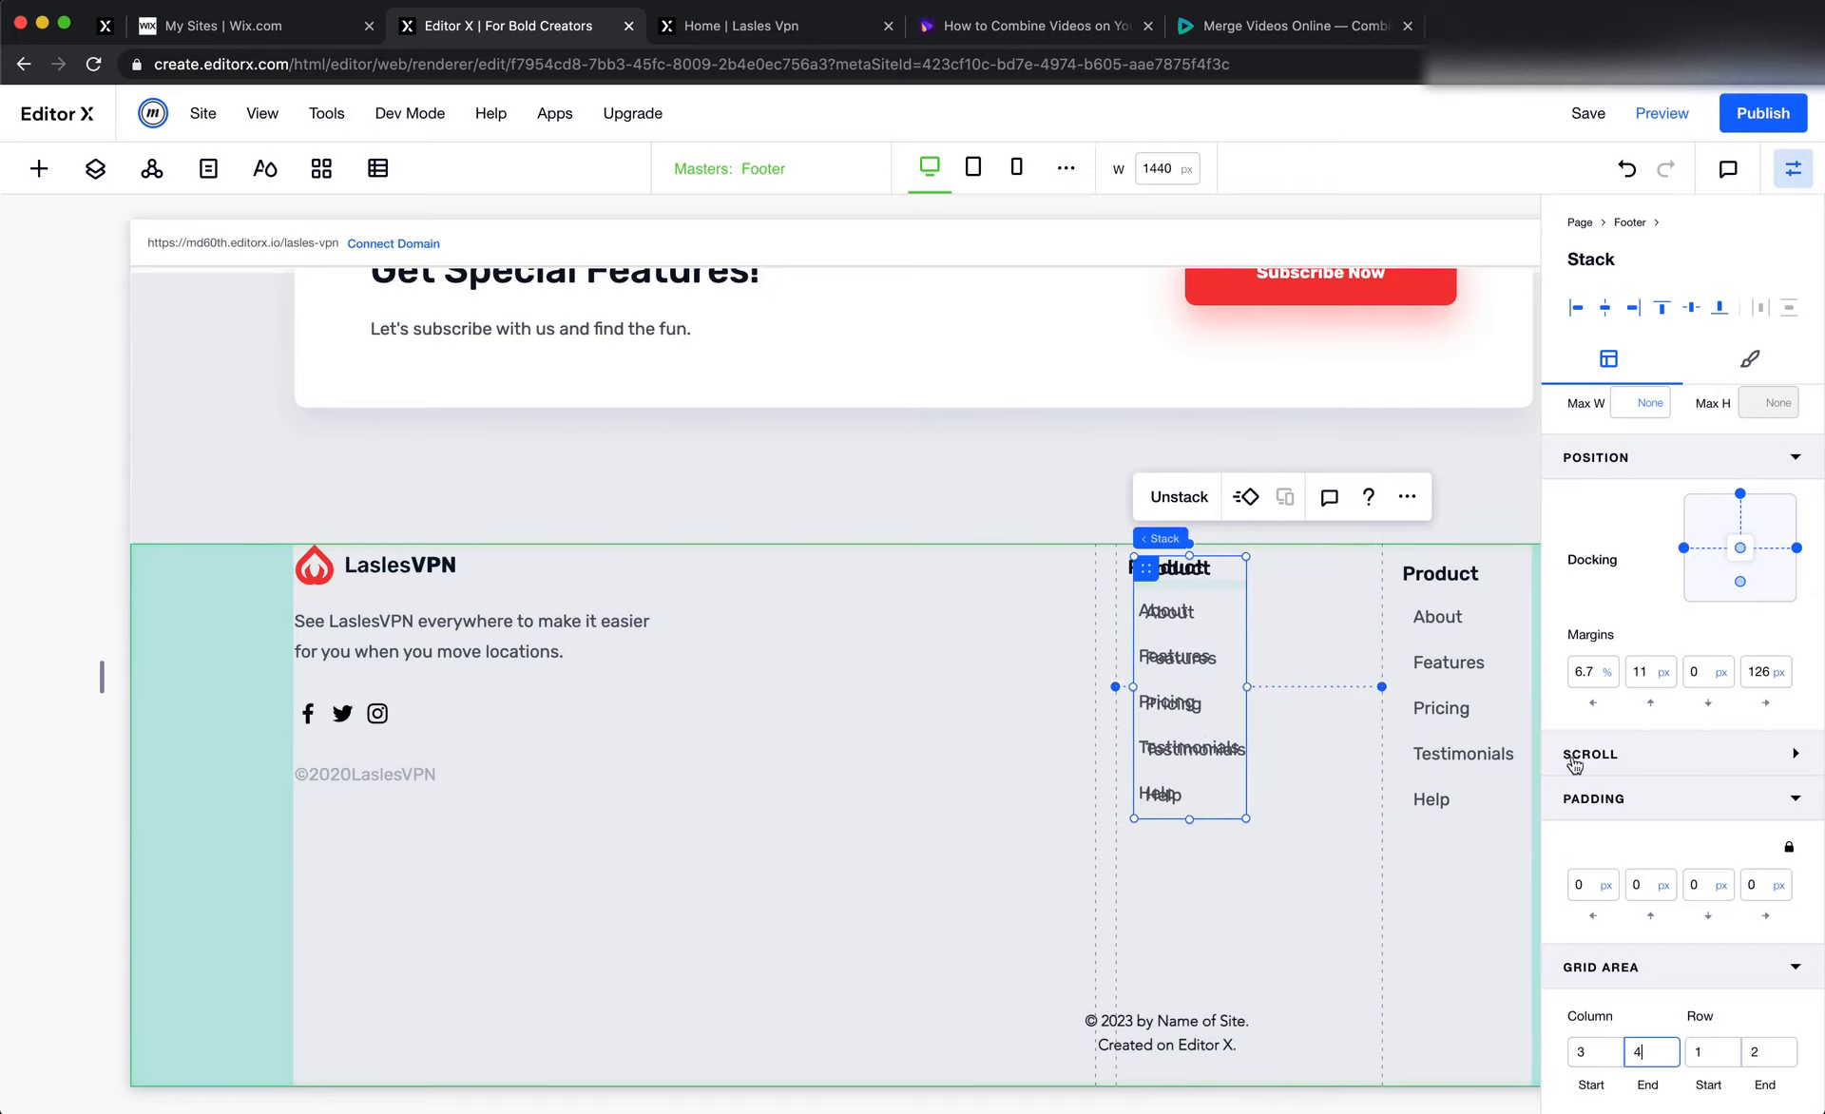
click(1576, 678)
text(0)
key(Tab)
text(0)
key(Tab)
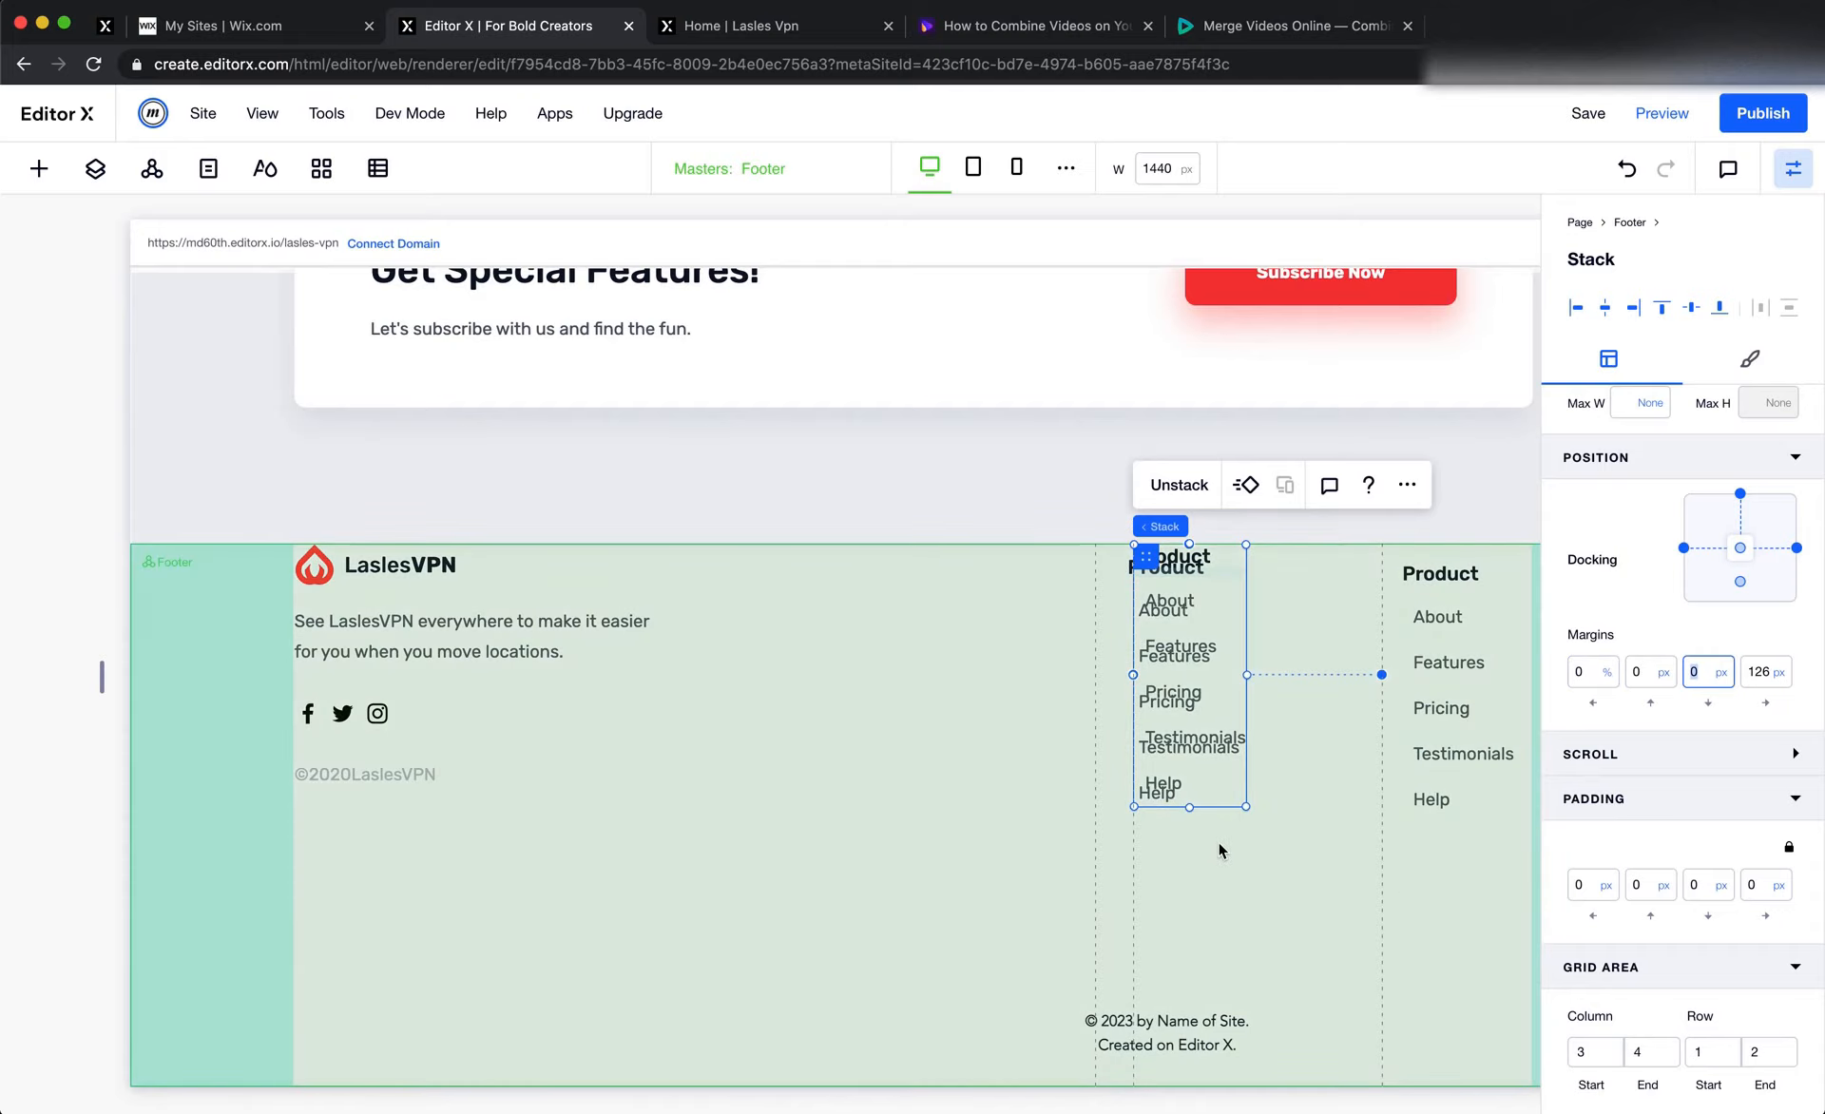
Try to set the middle Product stack's grid area to column lines 2 to 3, and undo both changes
click(1131, 570)
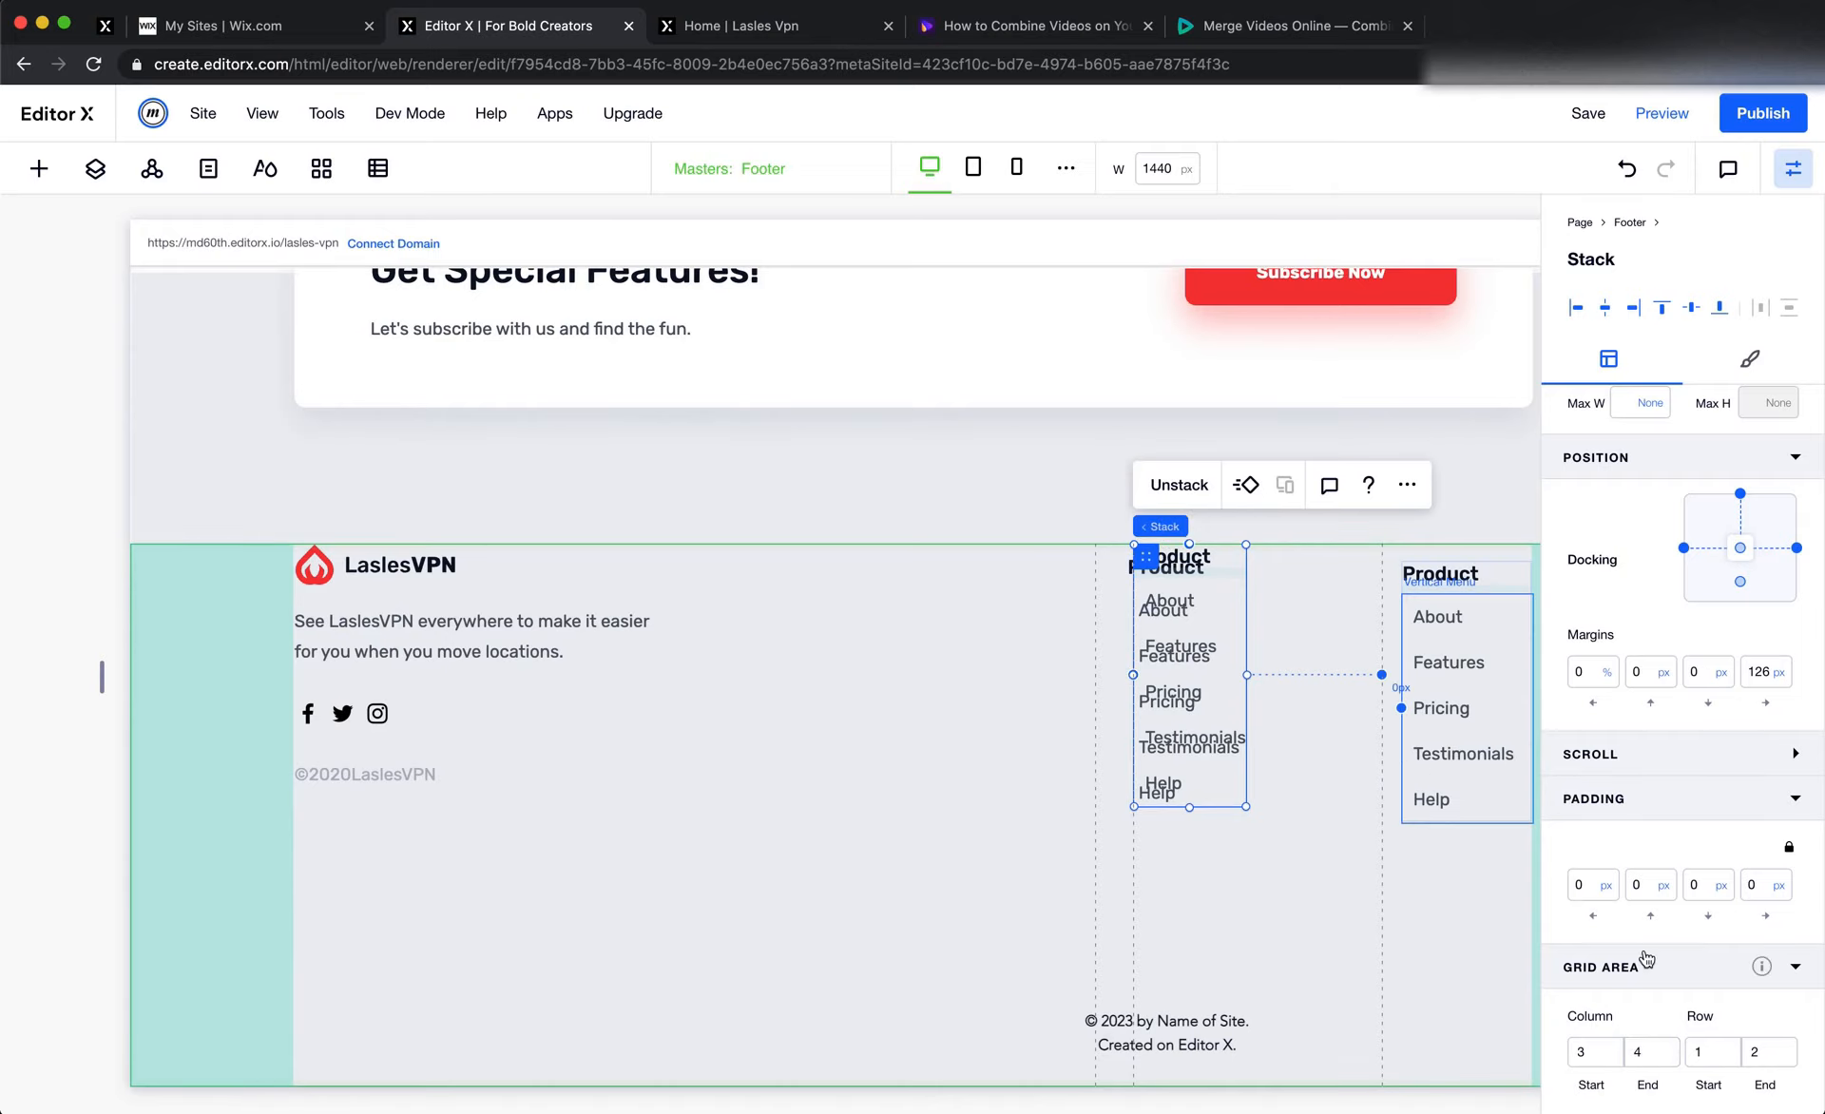
click(1592, 1054)
text(2)
key(Tab)
text(3)
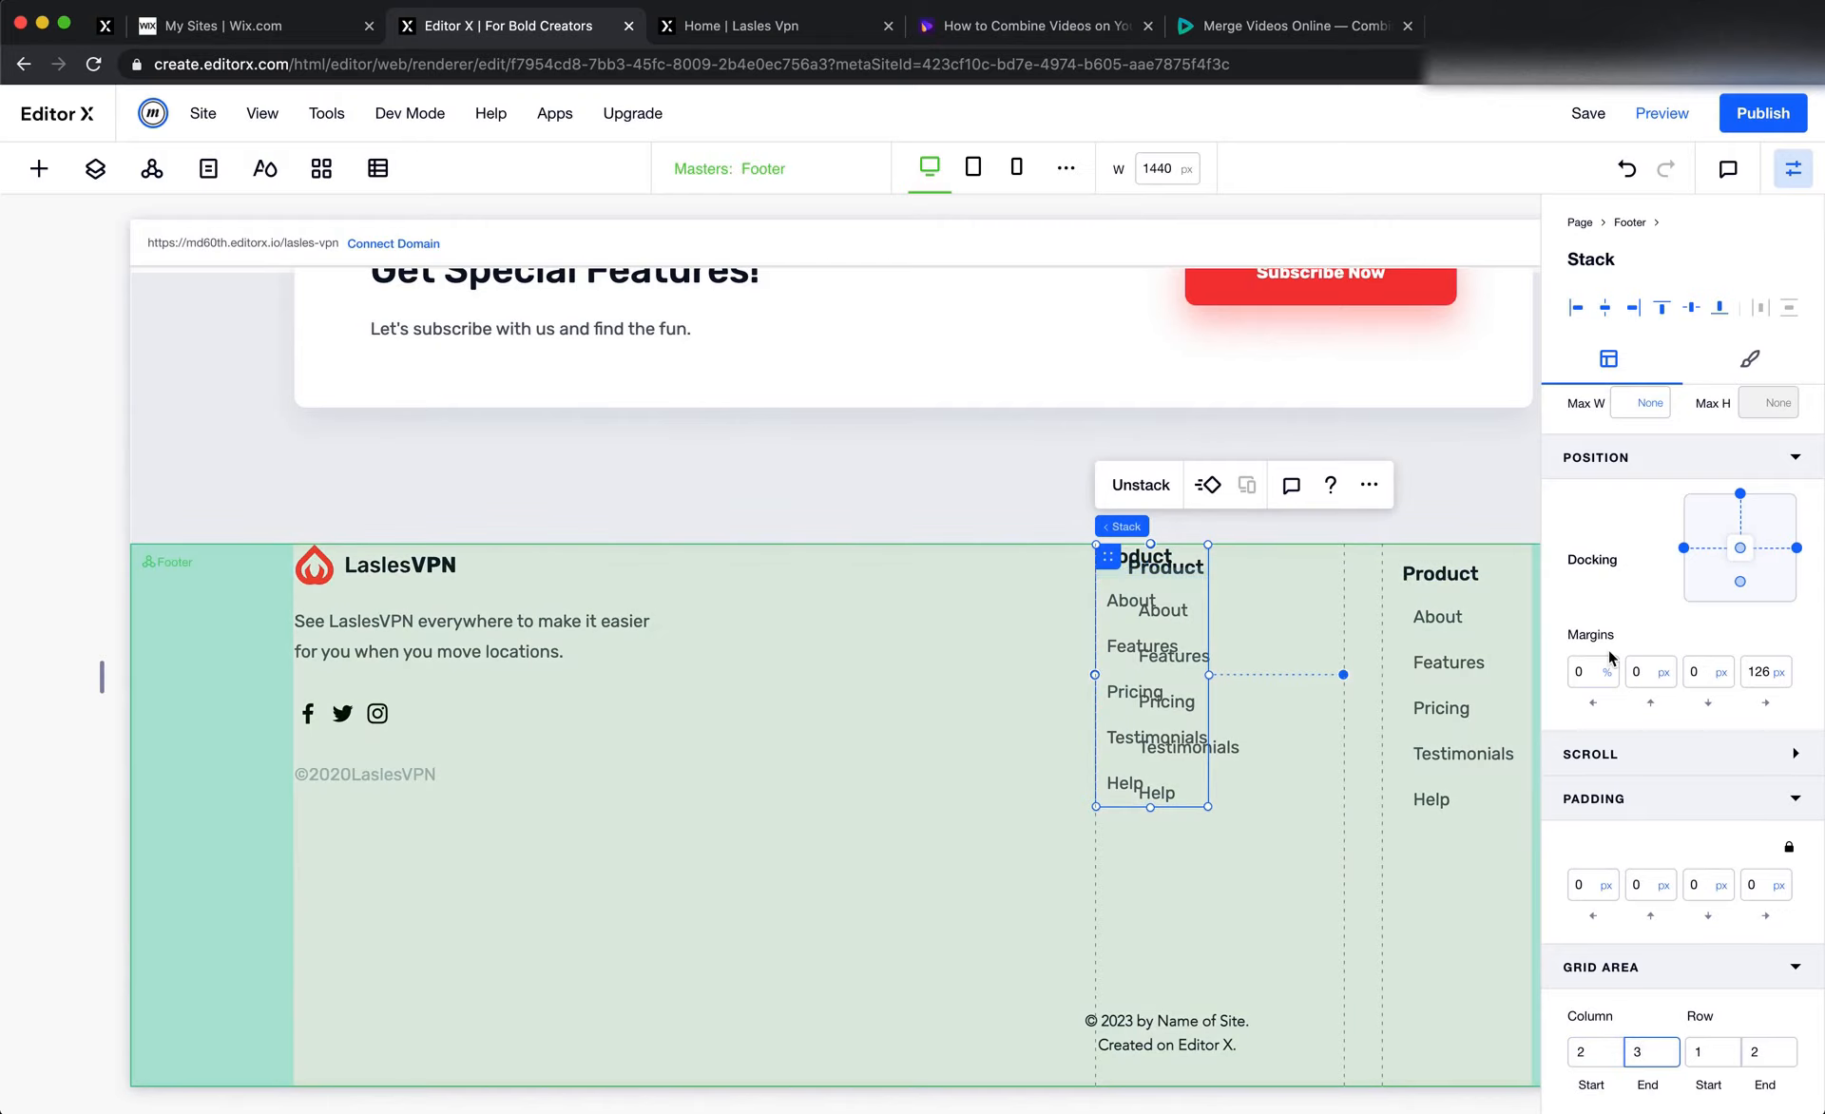
click(1627, 169)
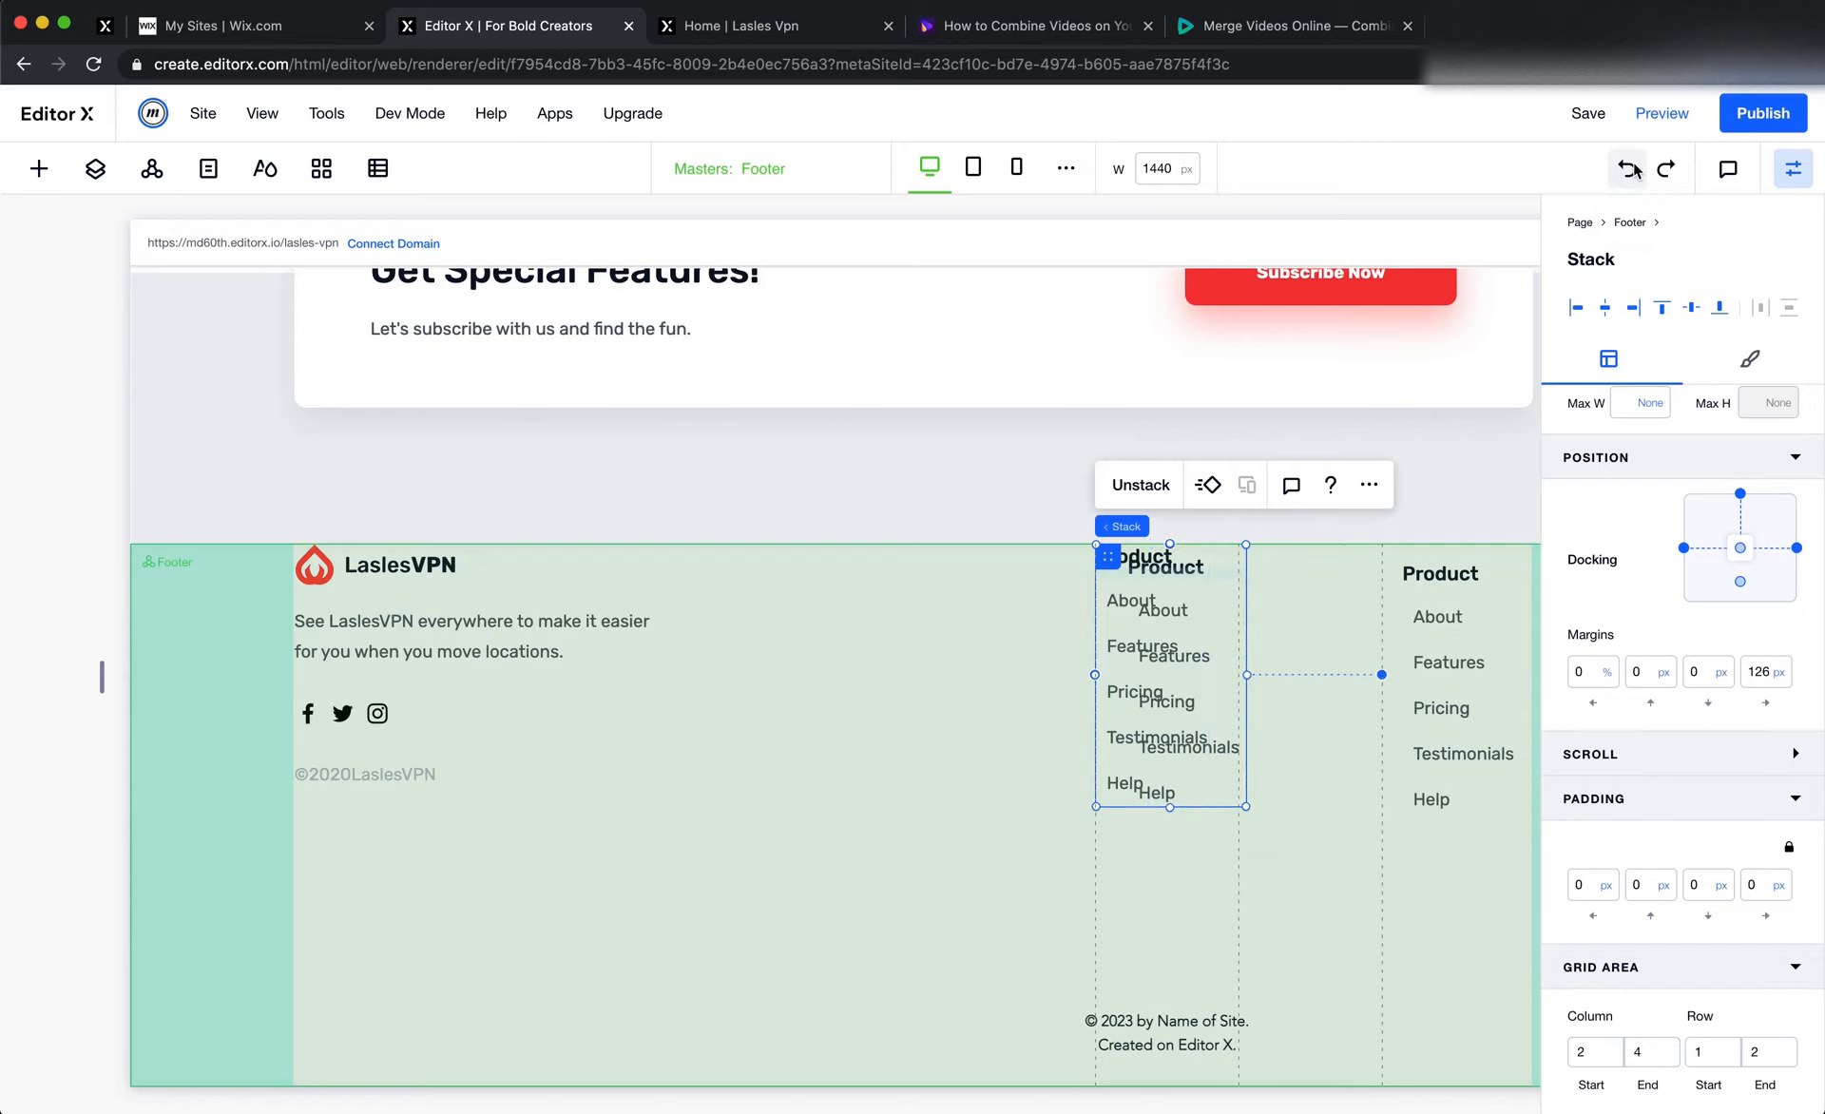
click(1630, 169)
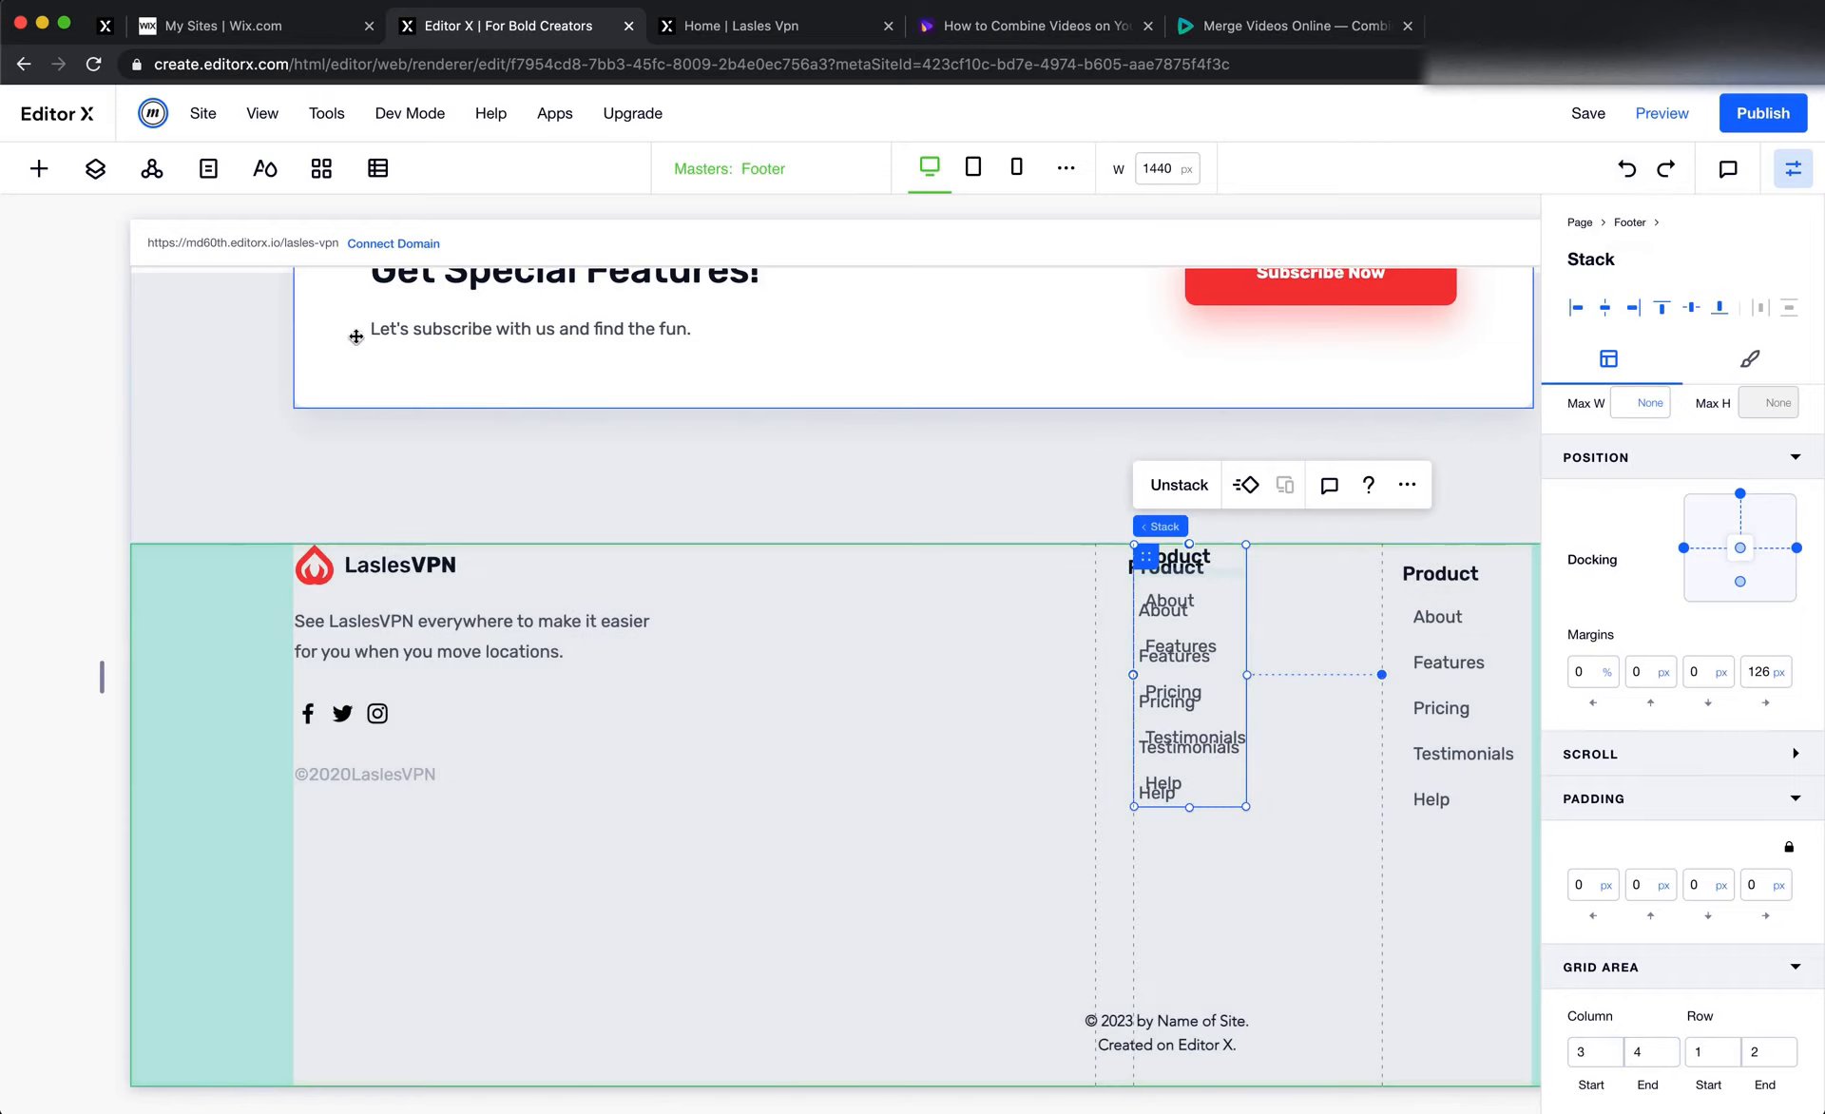
Select the first Product stack underneath the overlapping one and end its grid area at column line 3
click(82, 184)
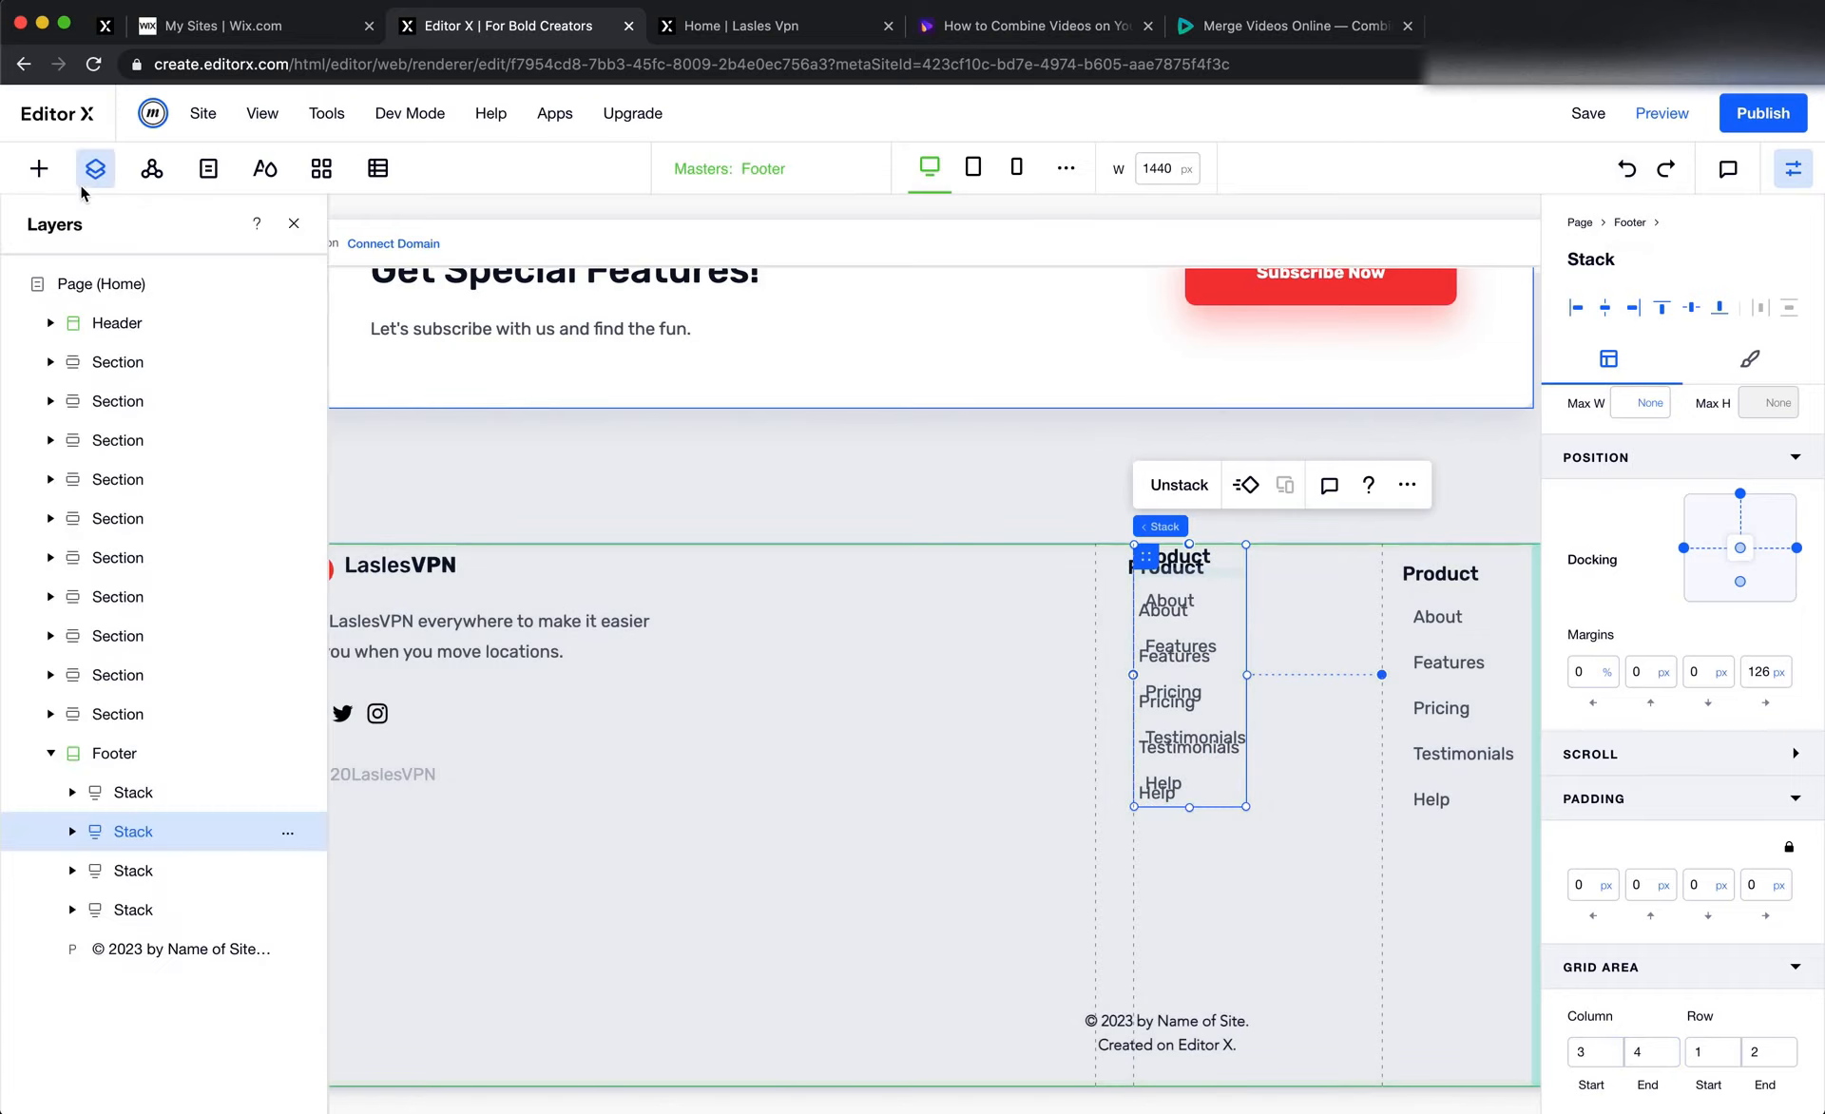
click(138, 875)
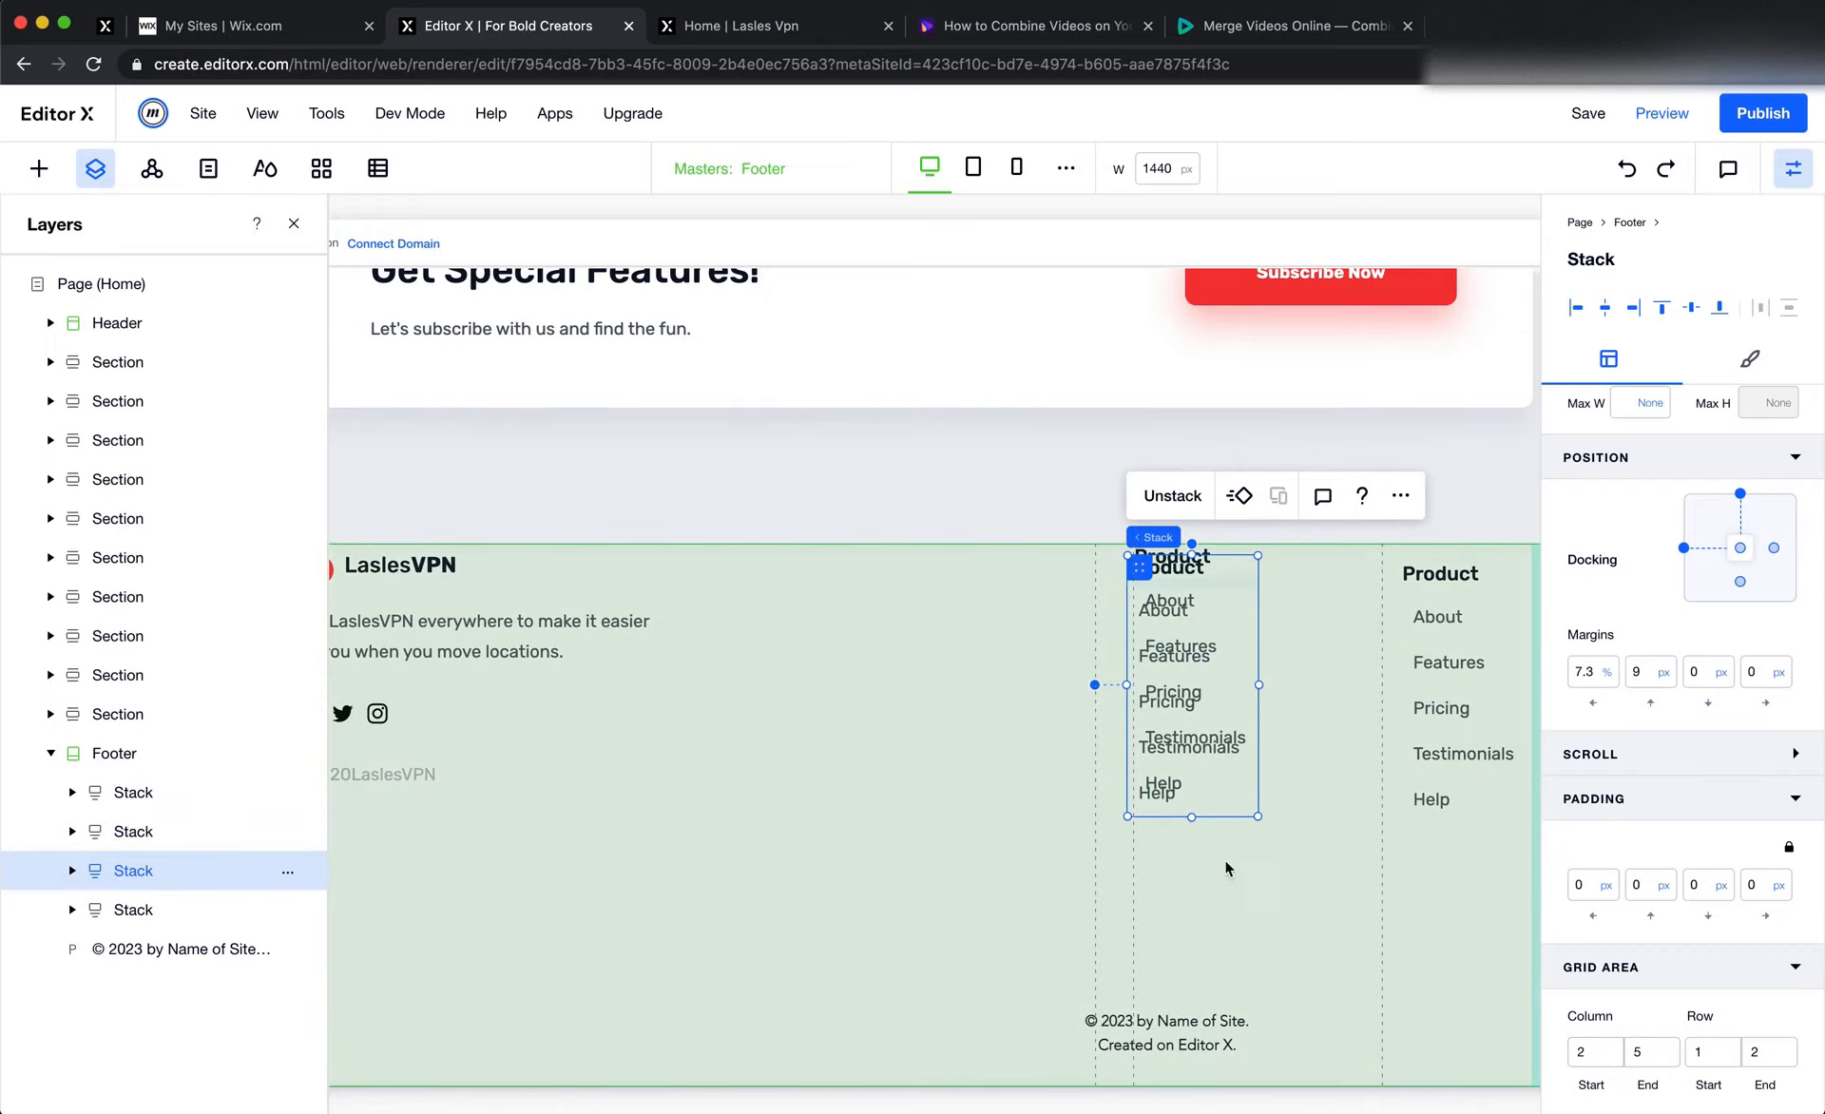
click(1654, 1058)
key(BackSpace)
text(3)
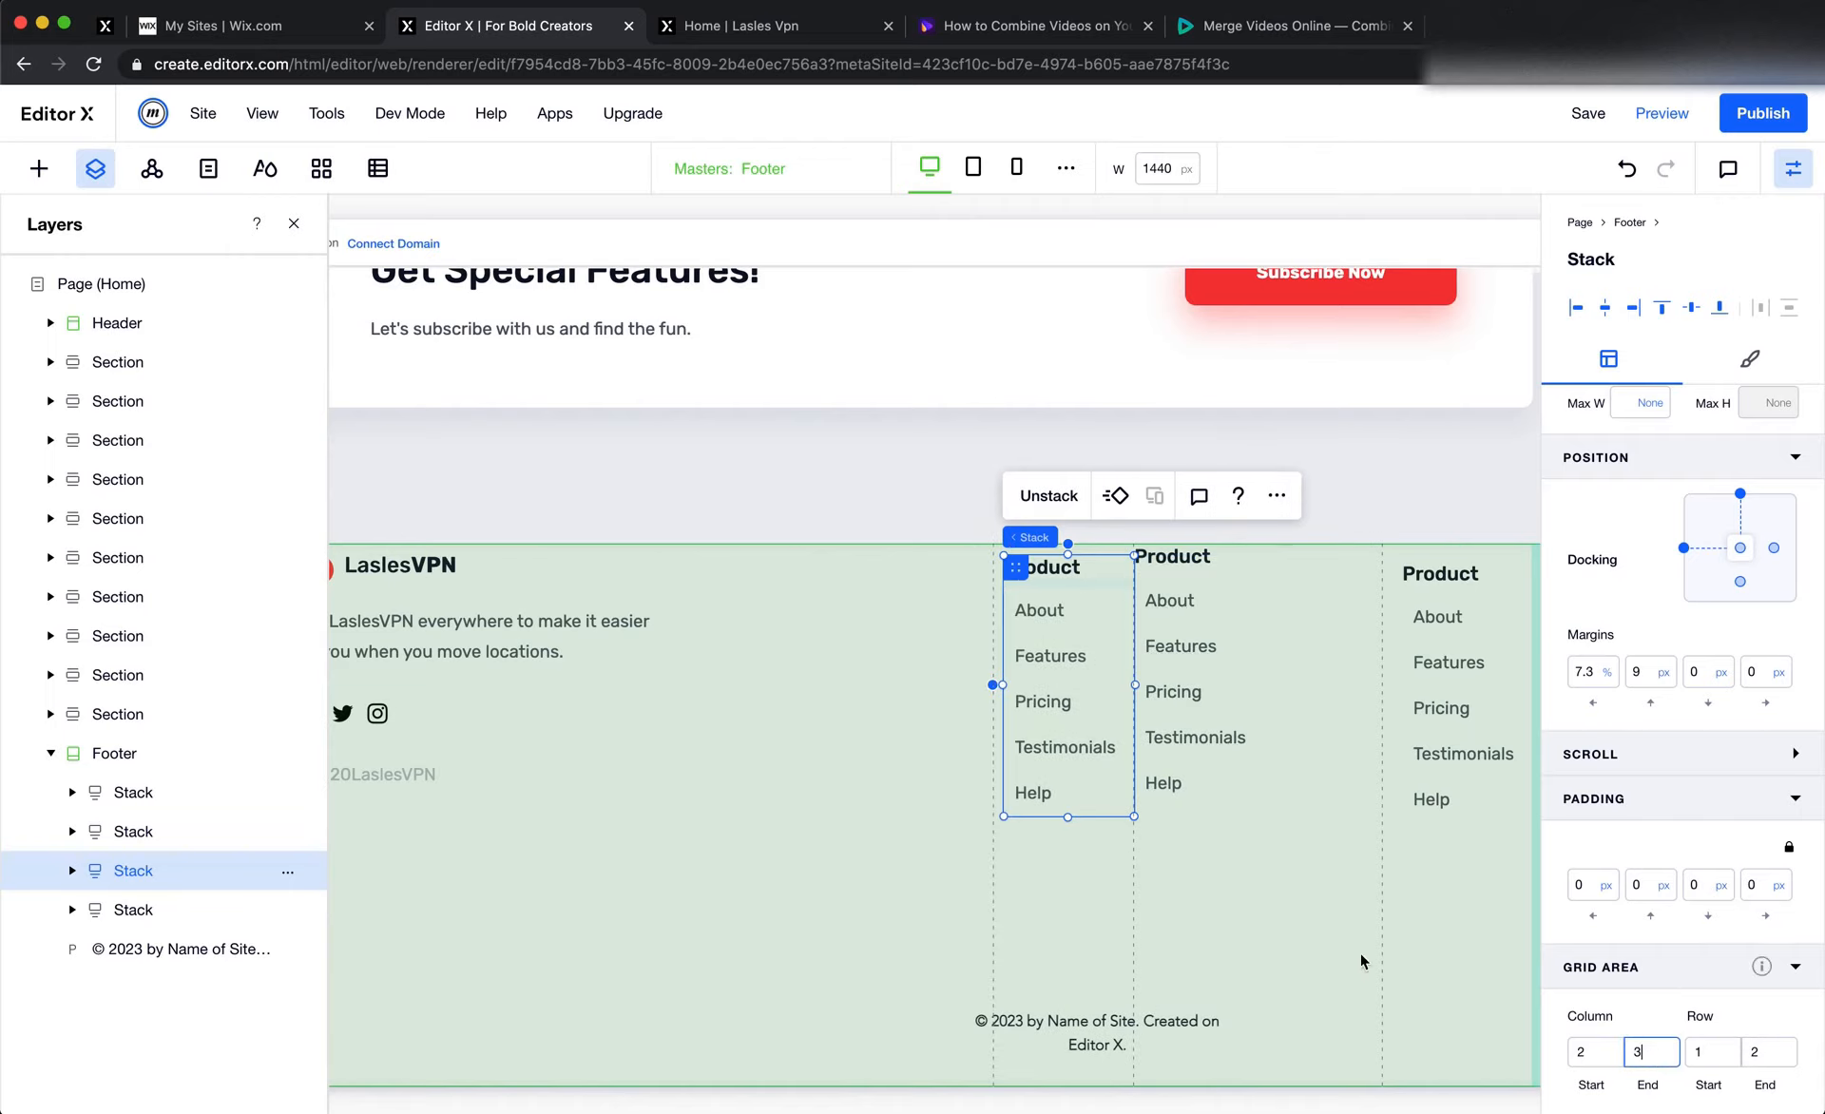
Dock the first Product stack to the right edge too, with left and top margins of 0 and a 100 px right margin
click(1599, 668)
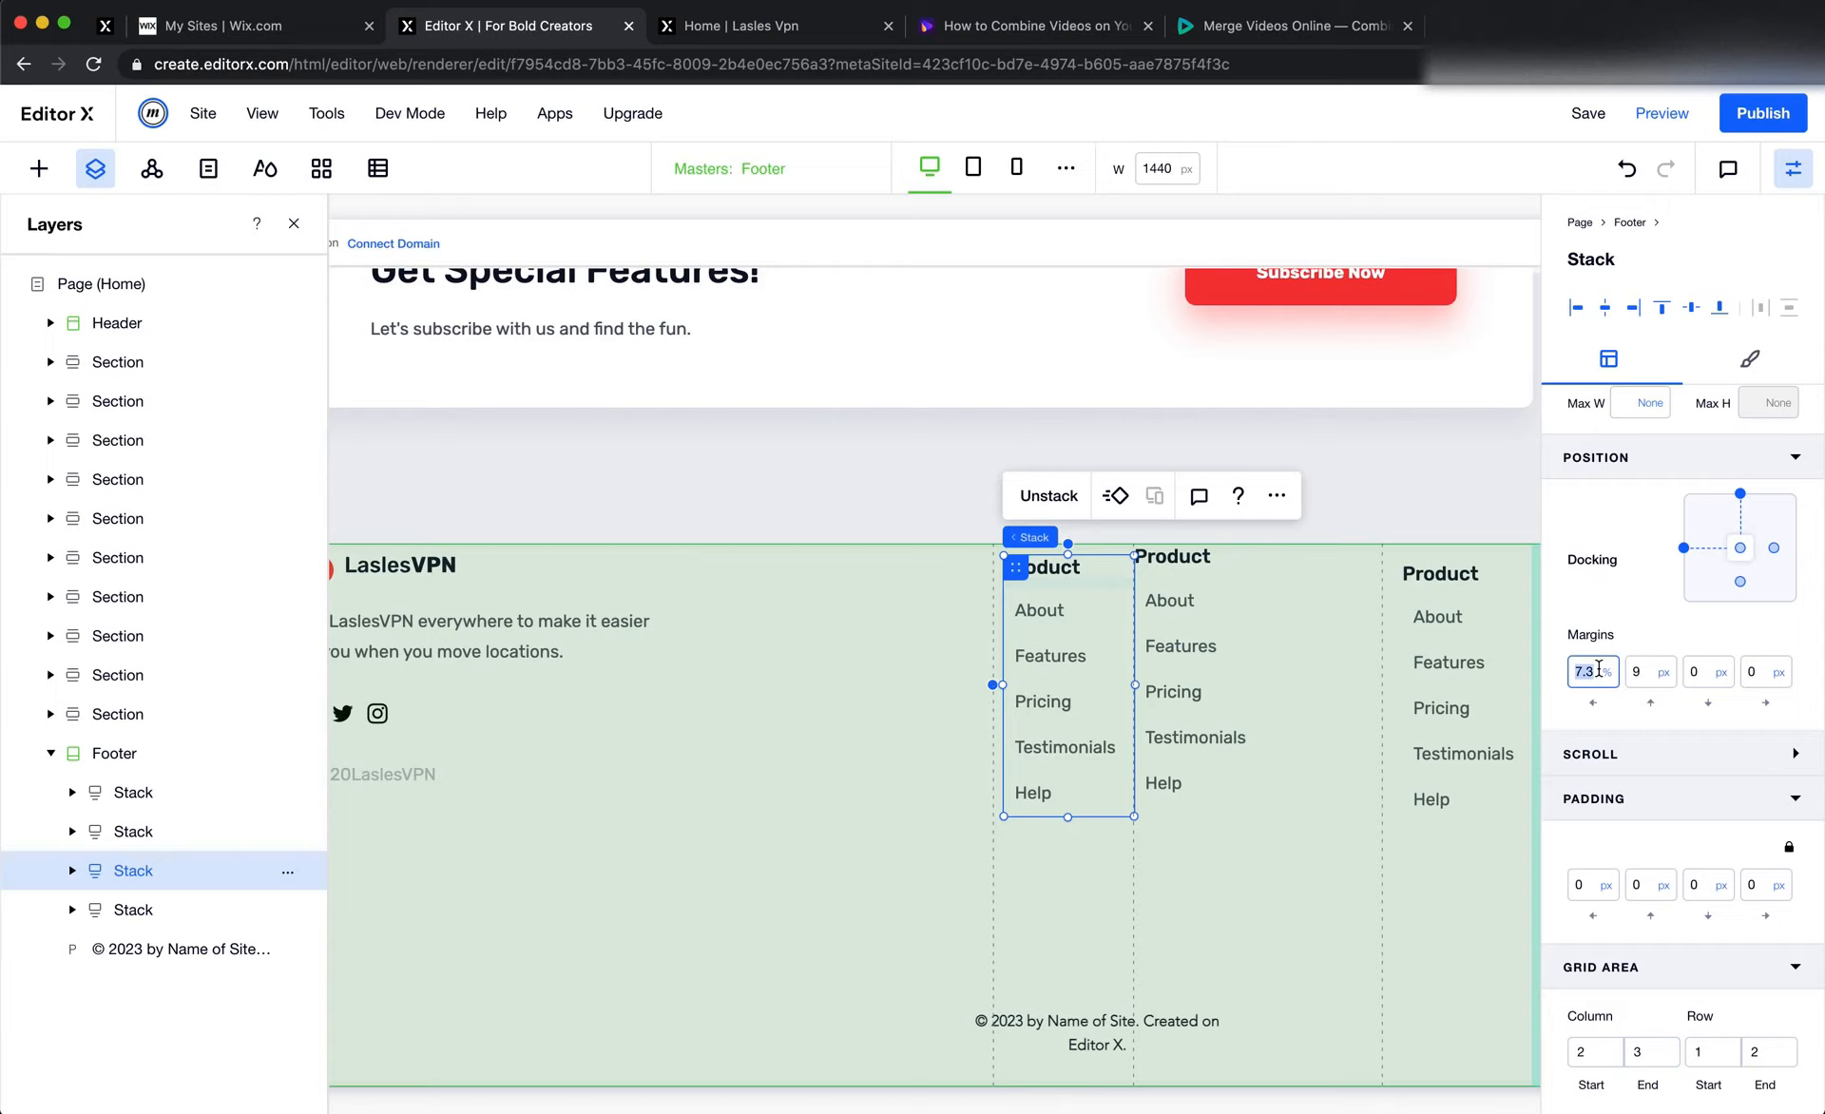
text(0)
key(Tab)
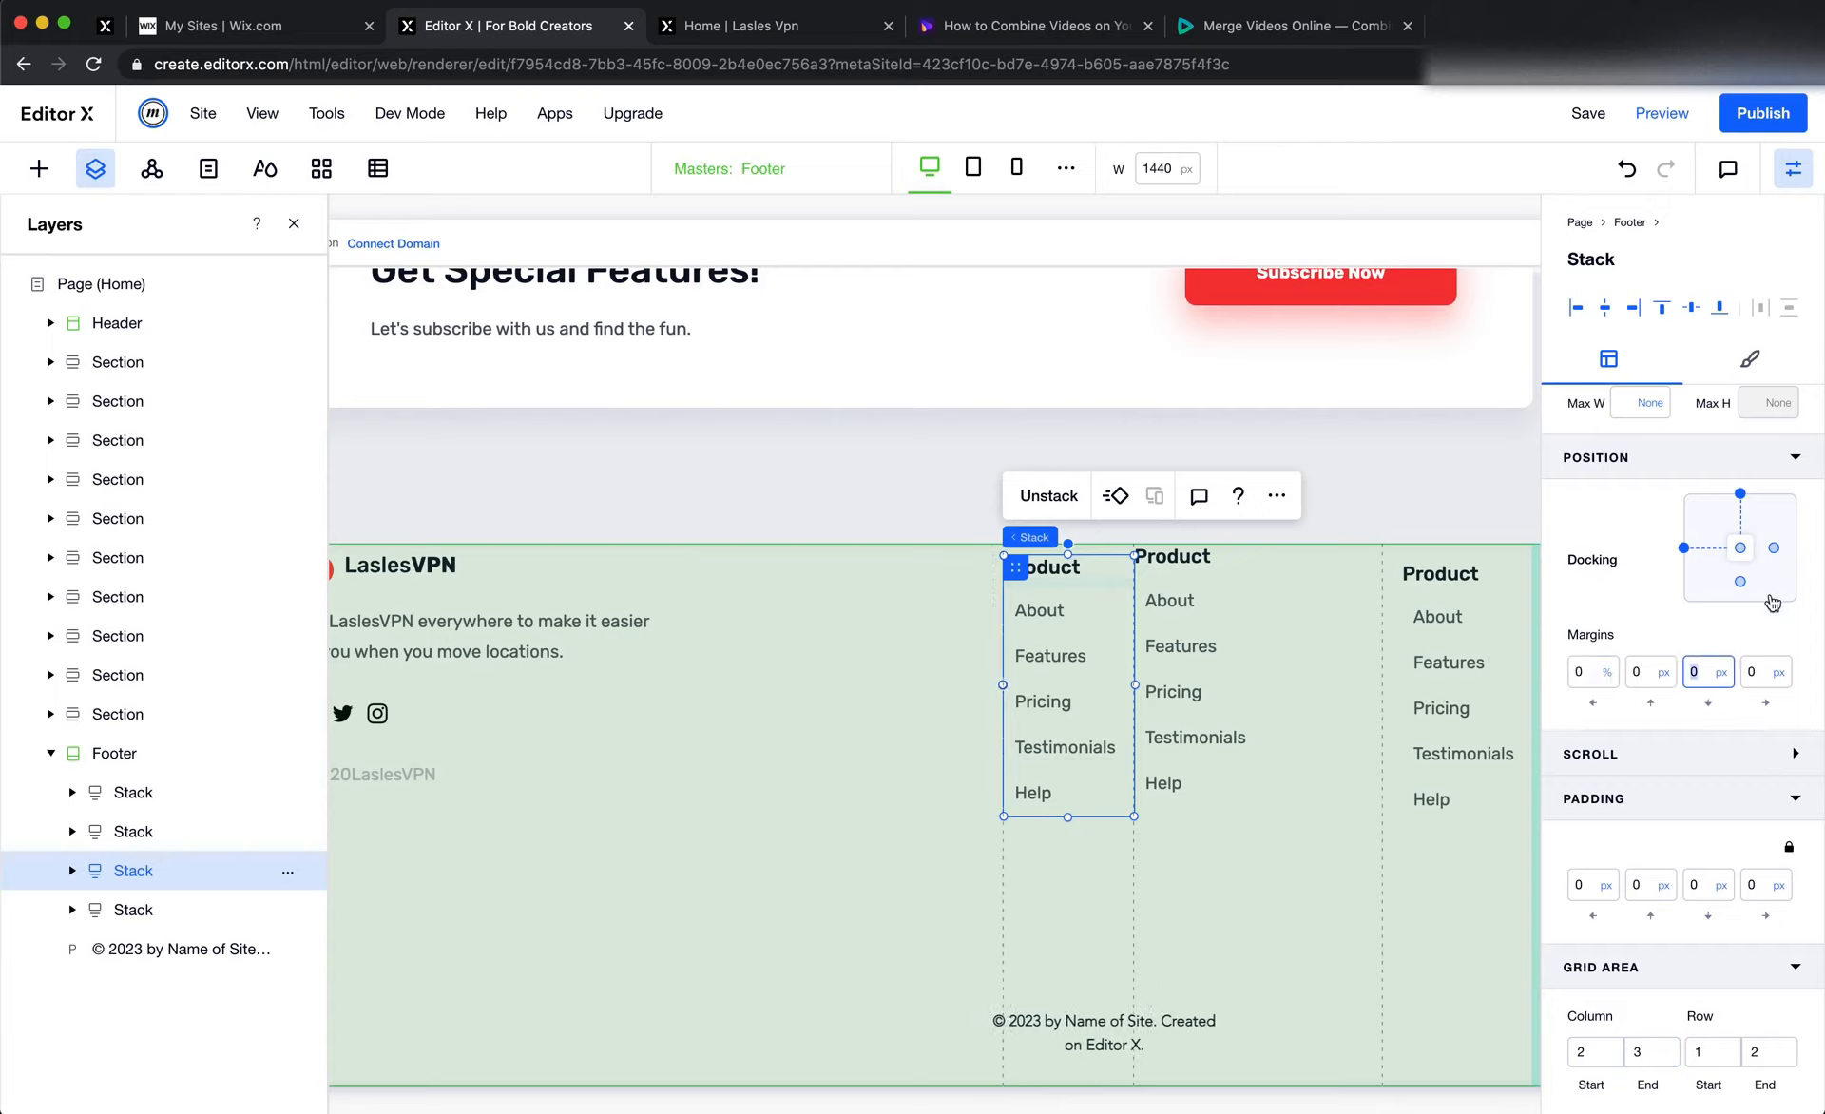
click(1784, 553)
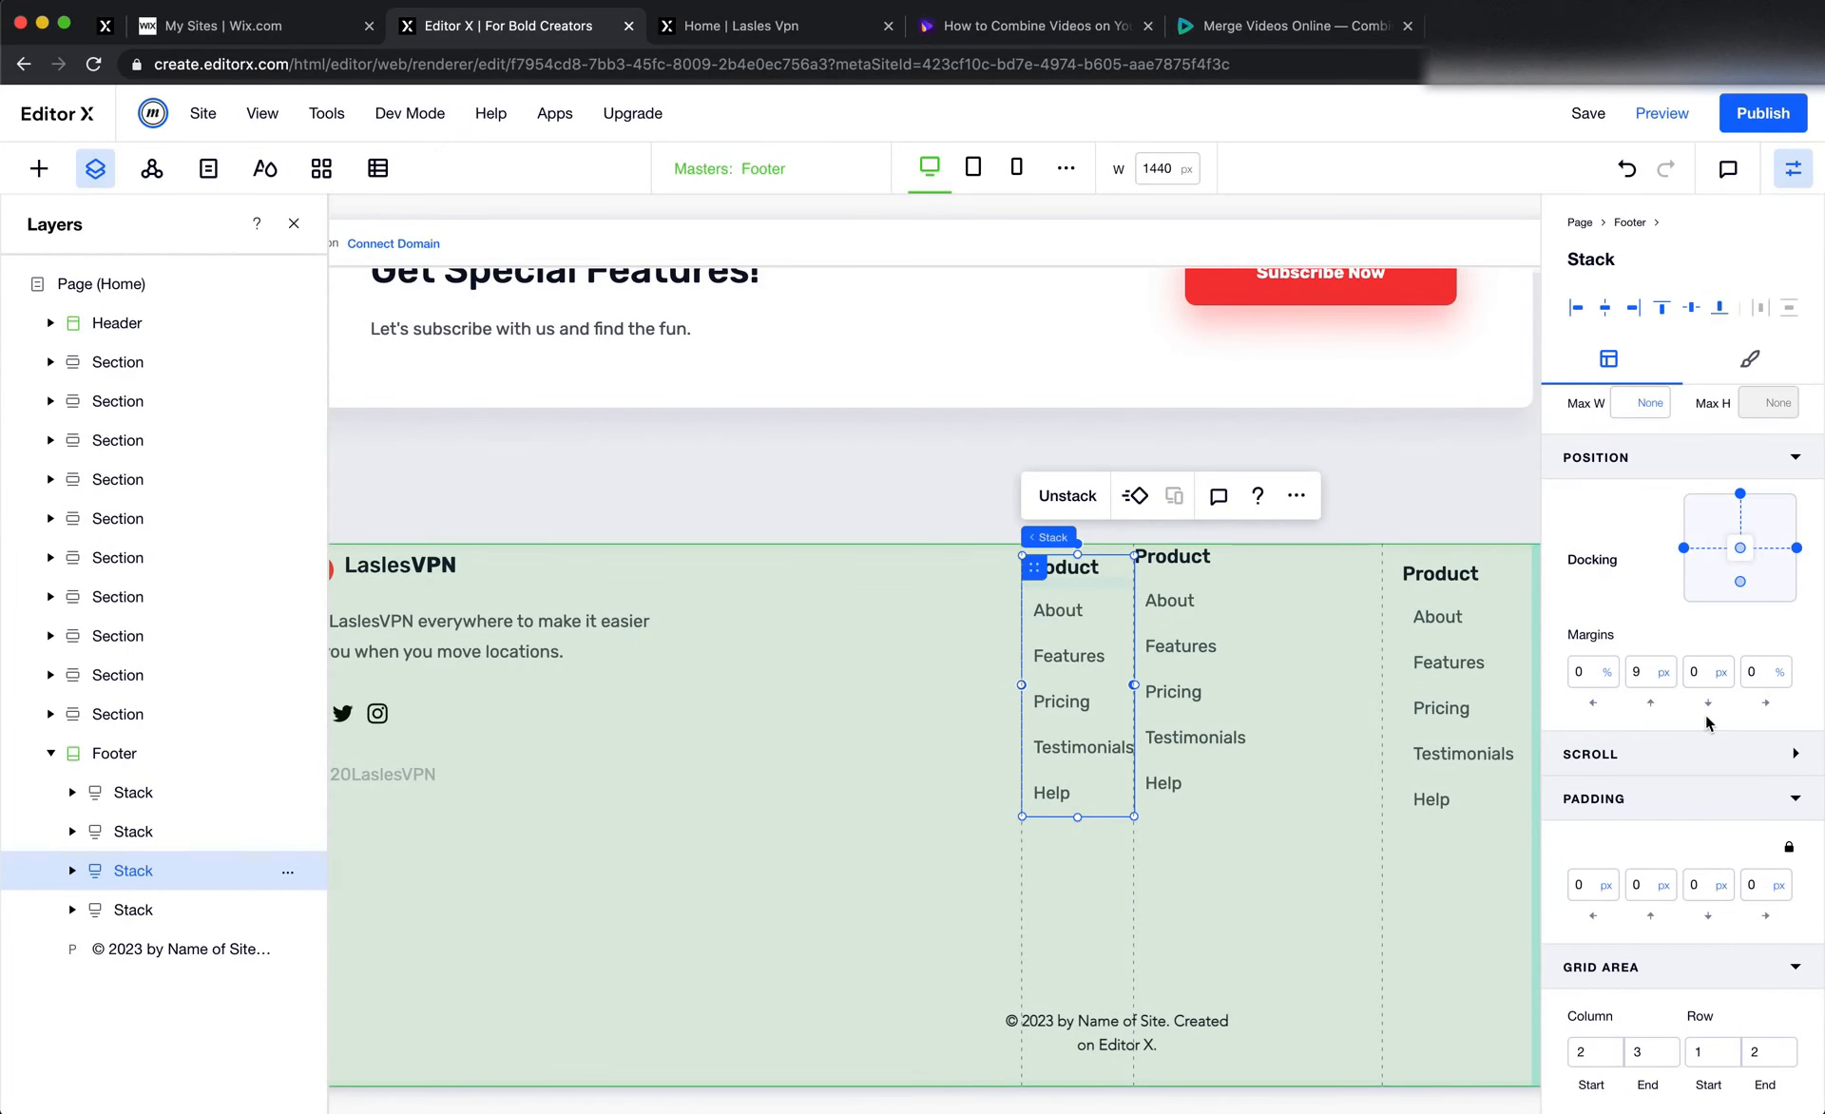
click(1761, 675)
text(100px)
key(Return)
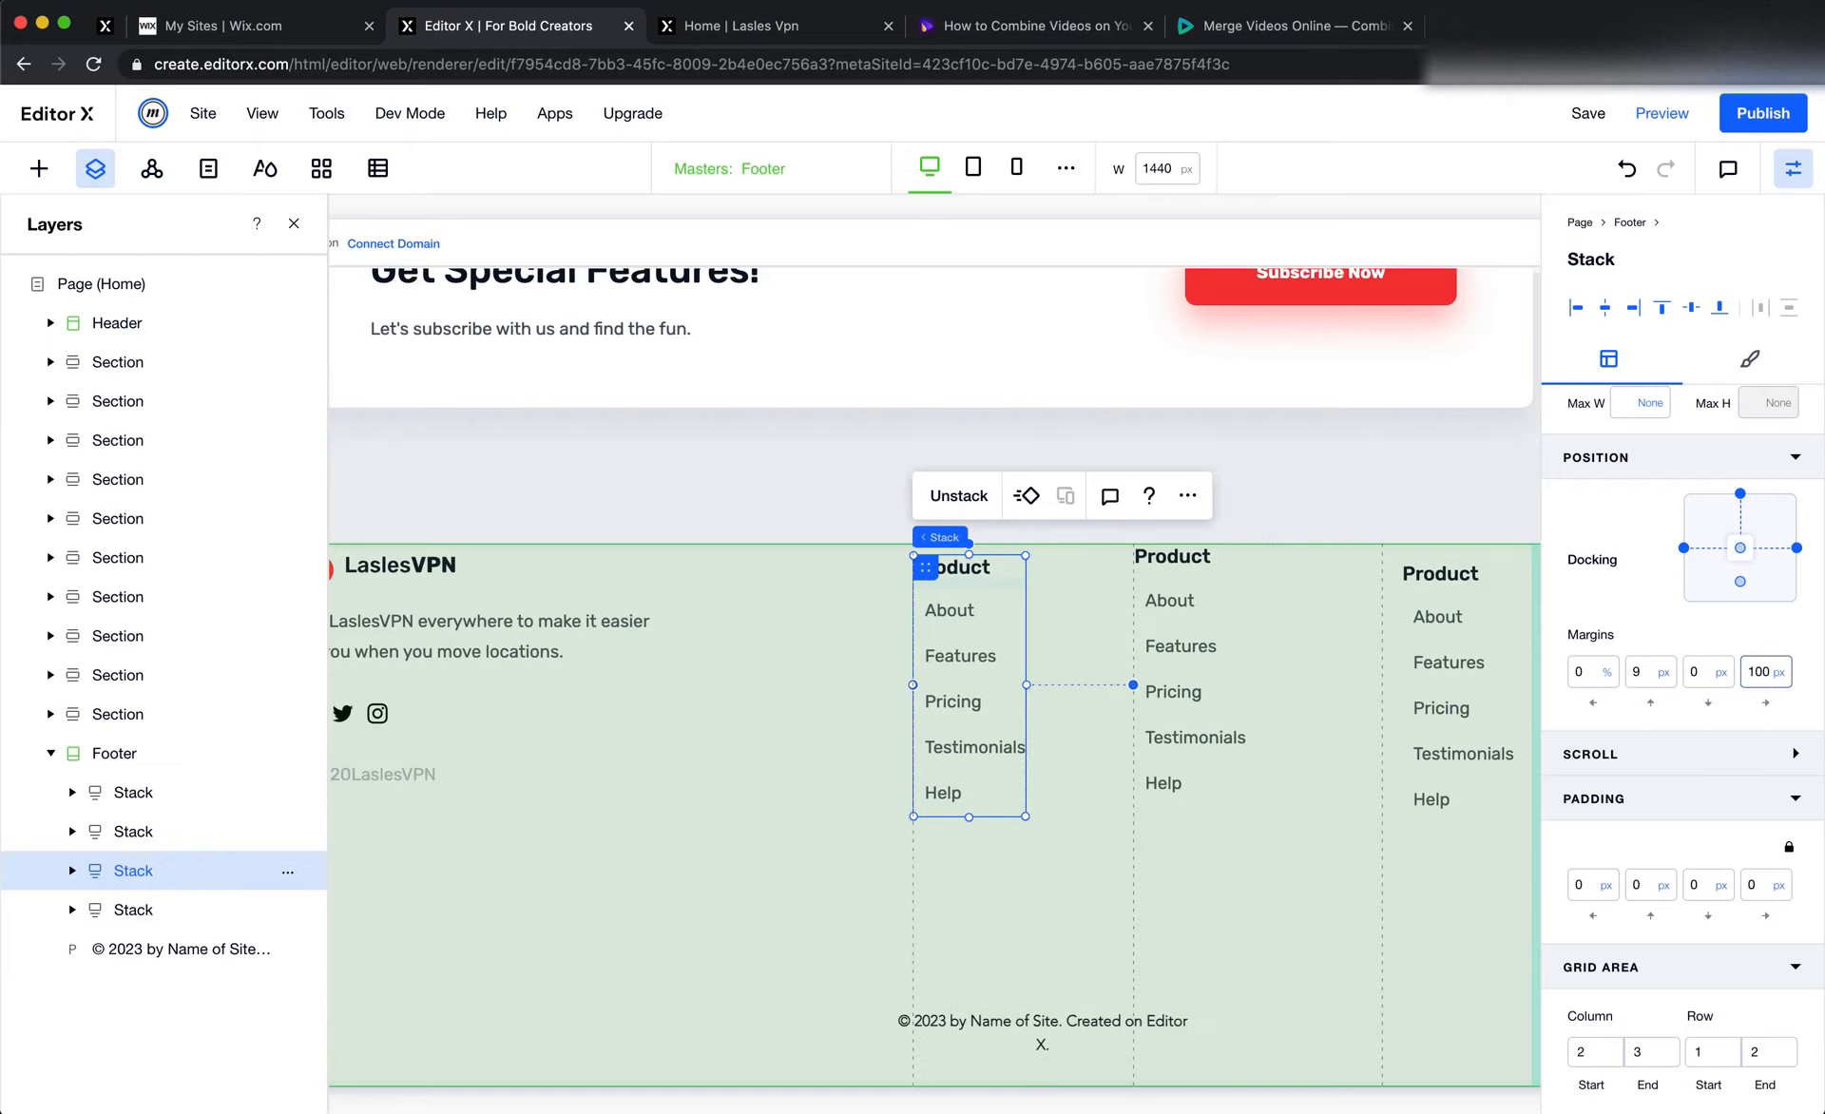
click(1643, 675)
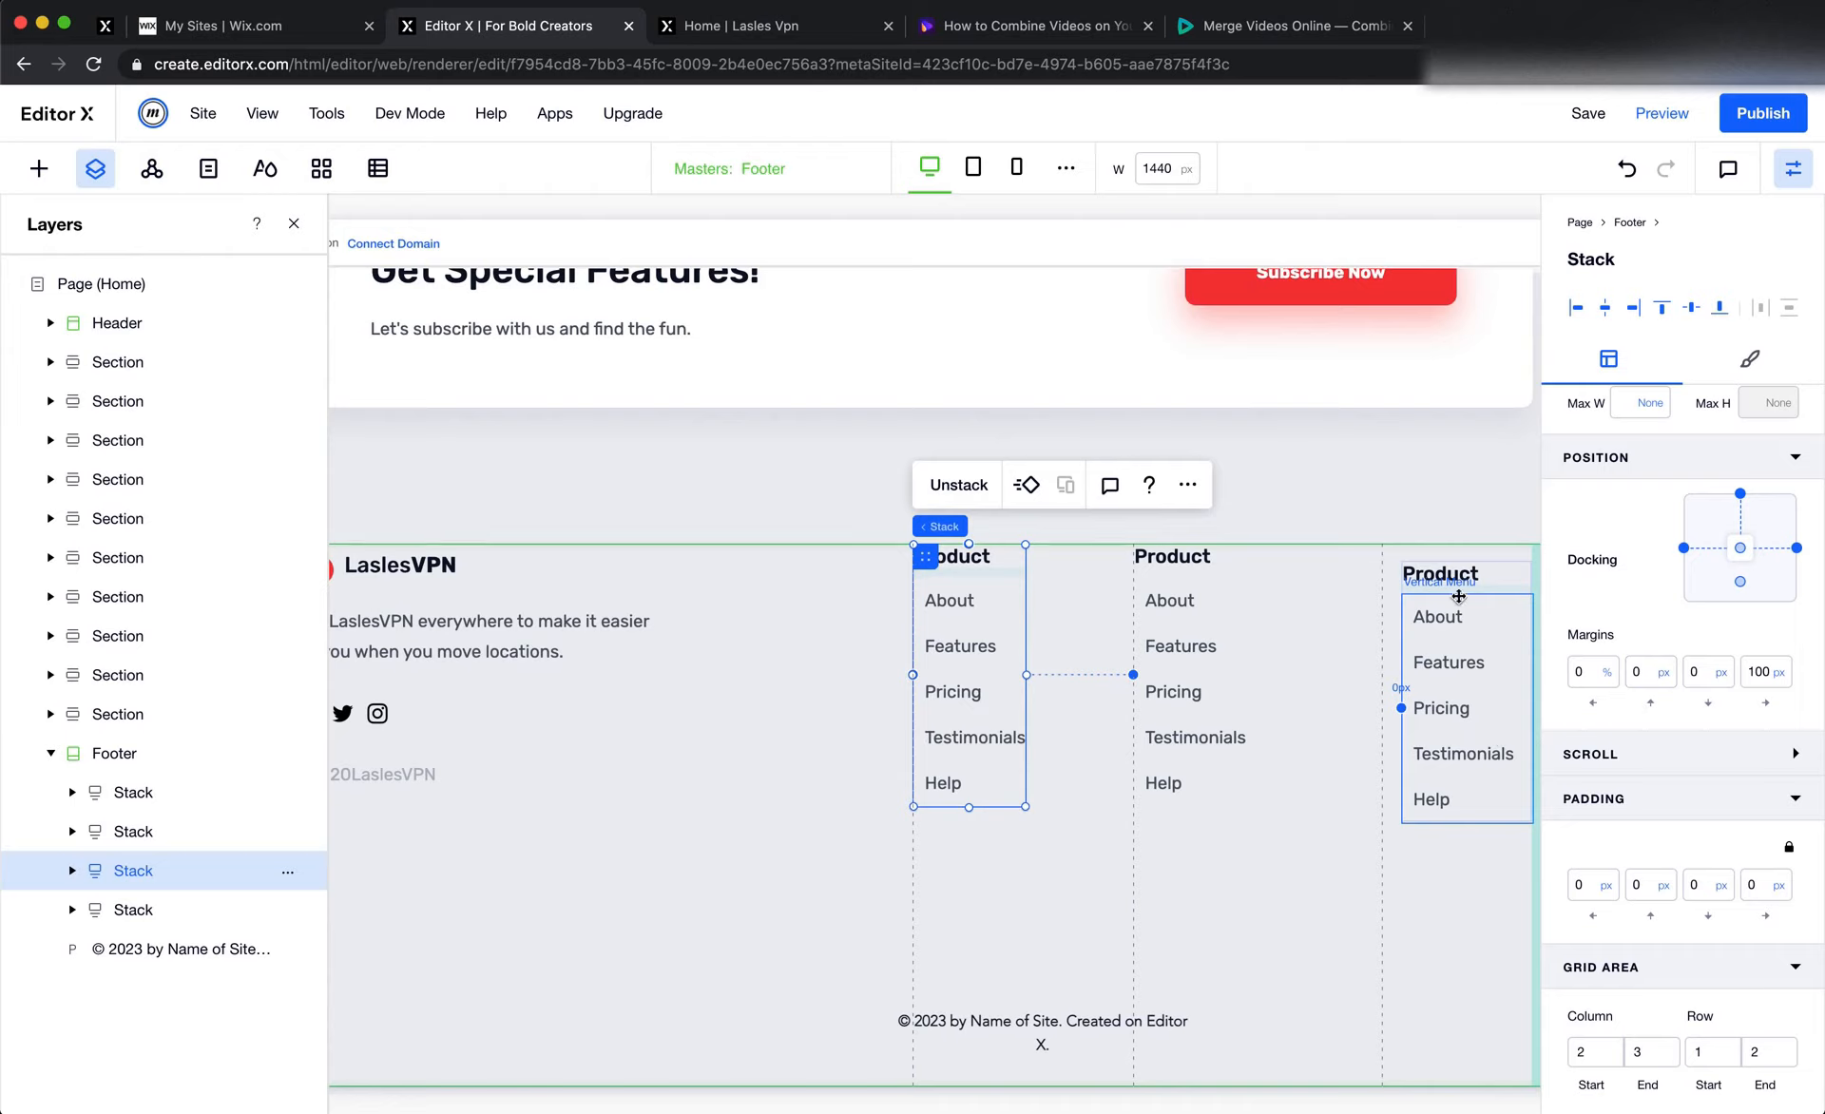
Set the last Product stack's left and top margins to 0
click(1507, 616)
click(1587, 672)
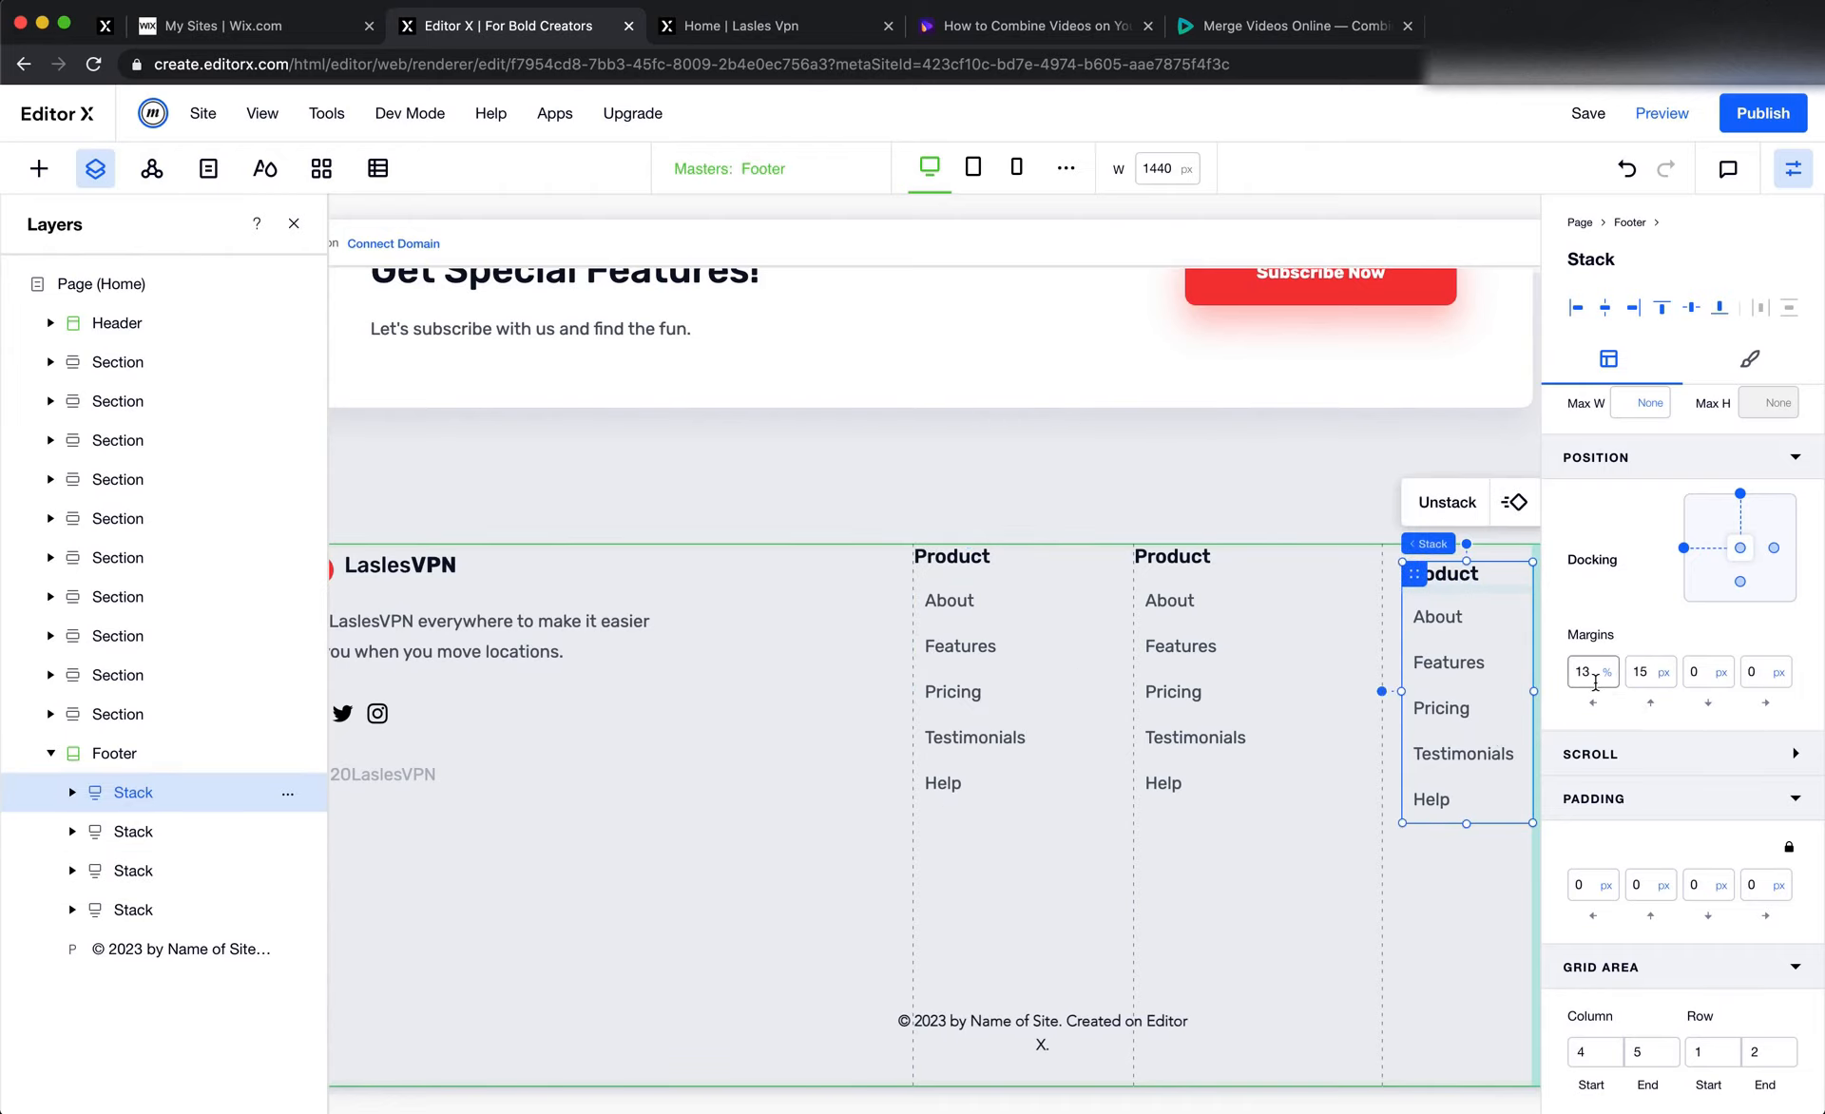
text(0)
key(Tab)
text(0)
key(Tab)
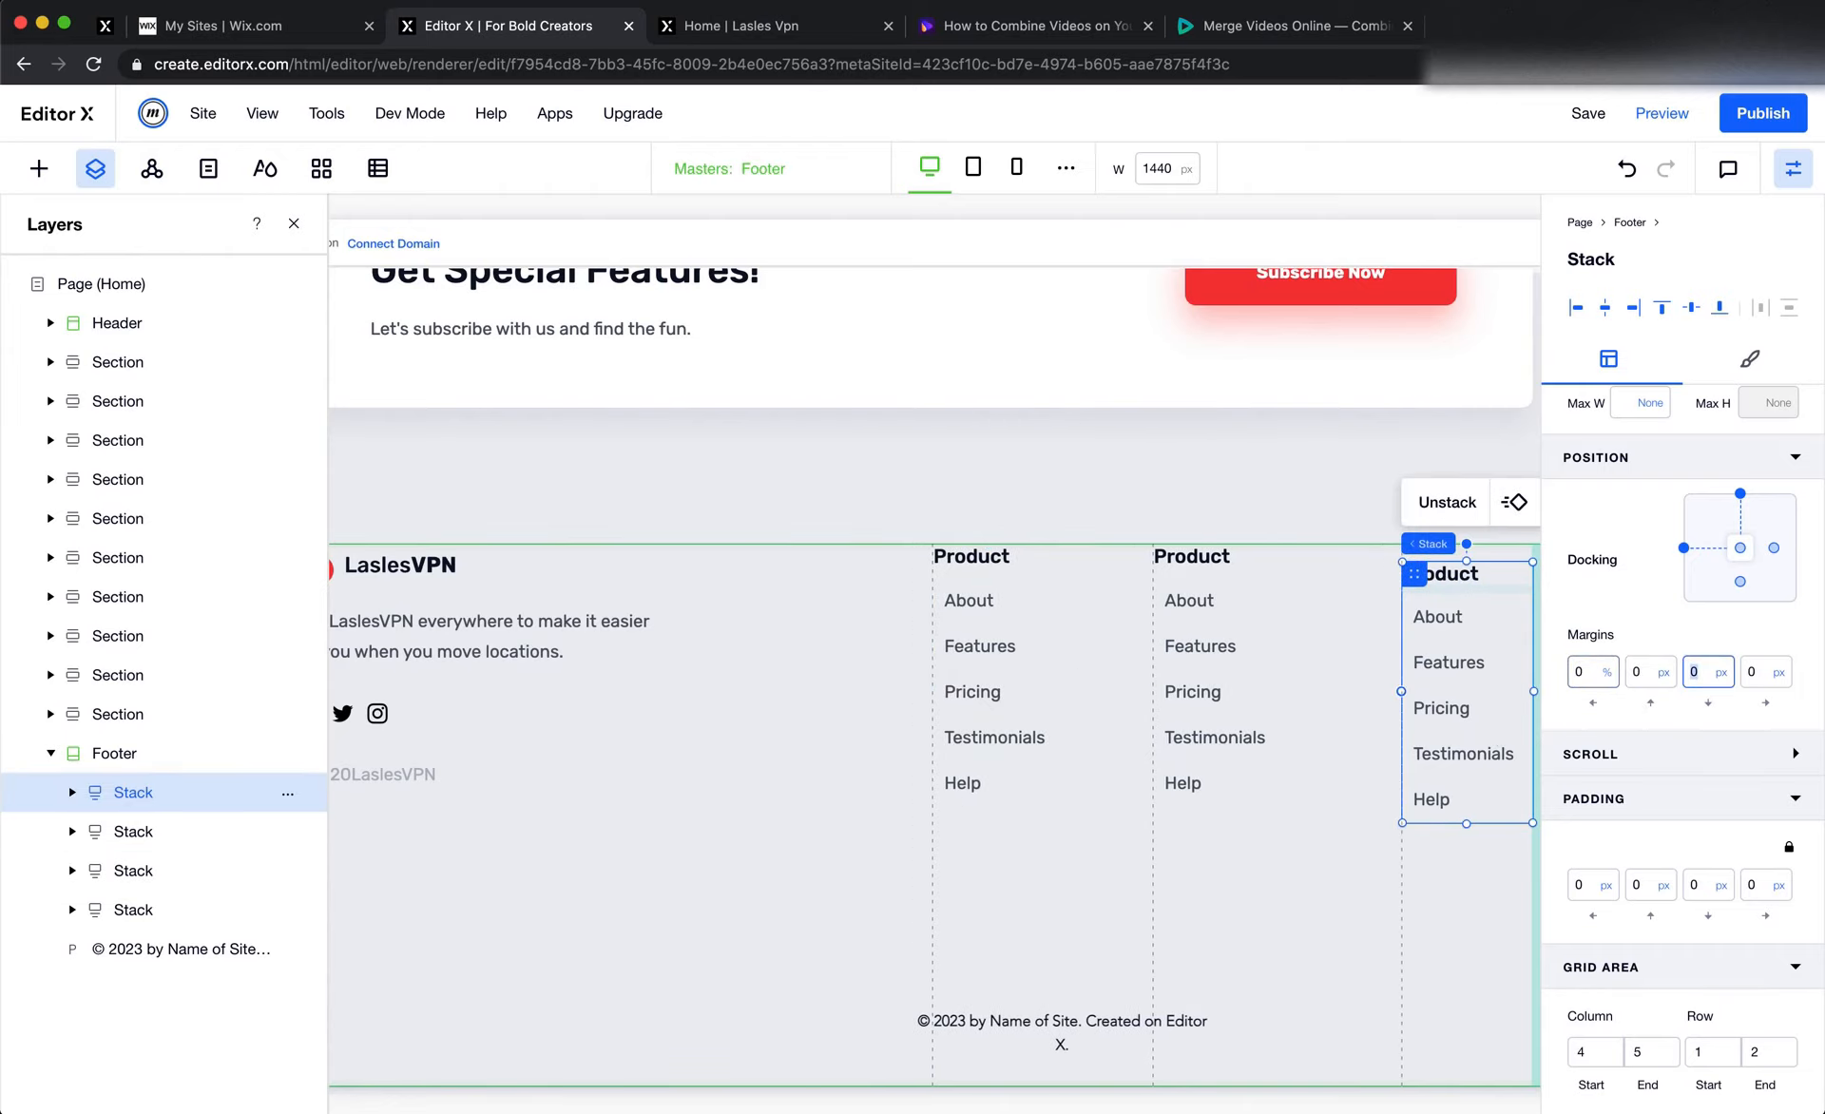
Copy the "Earn Money" heading from the Figma footer and replace the third link column's Product heading with it in Editor X
scroll(1414, 738, up, 1)
key(super+Tab)
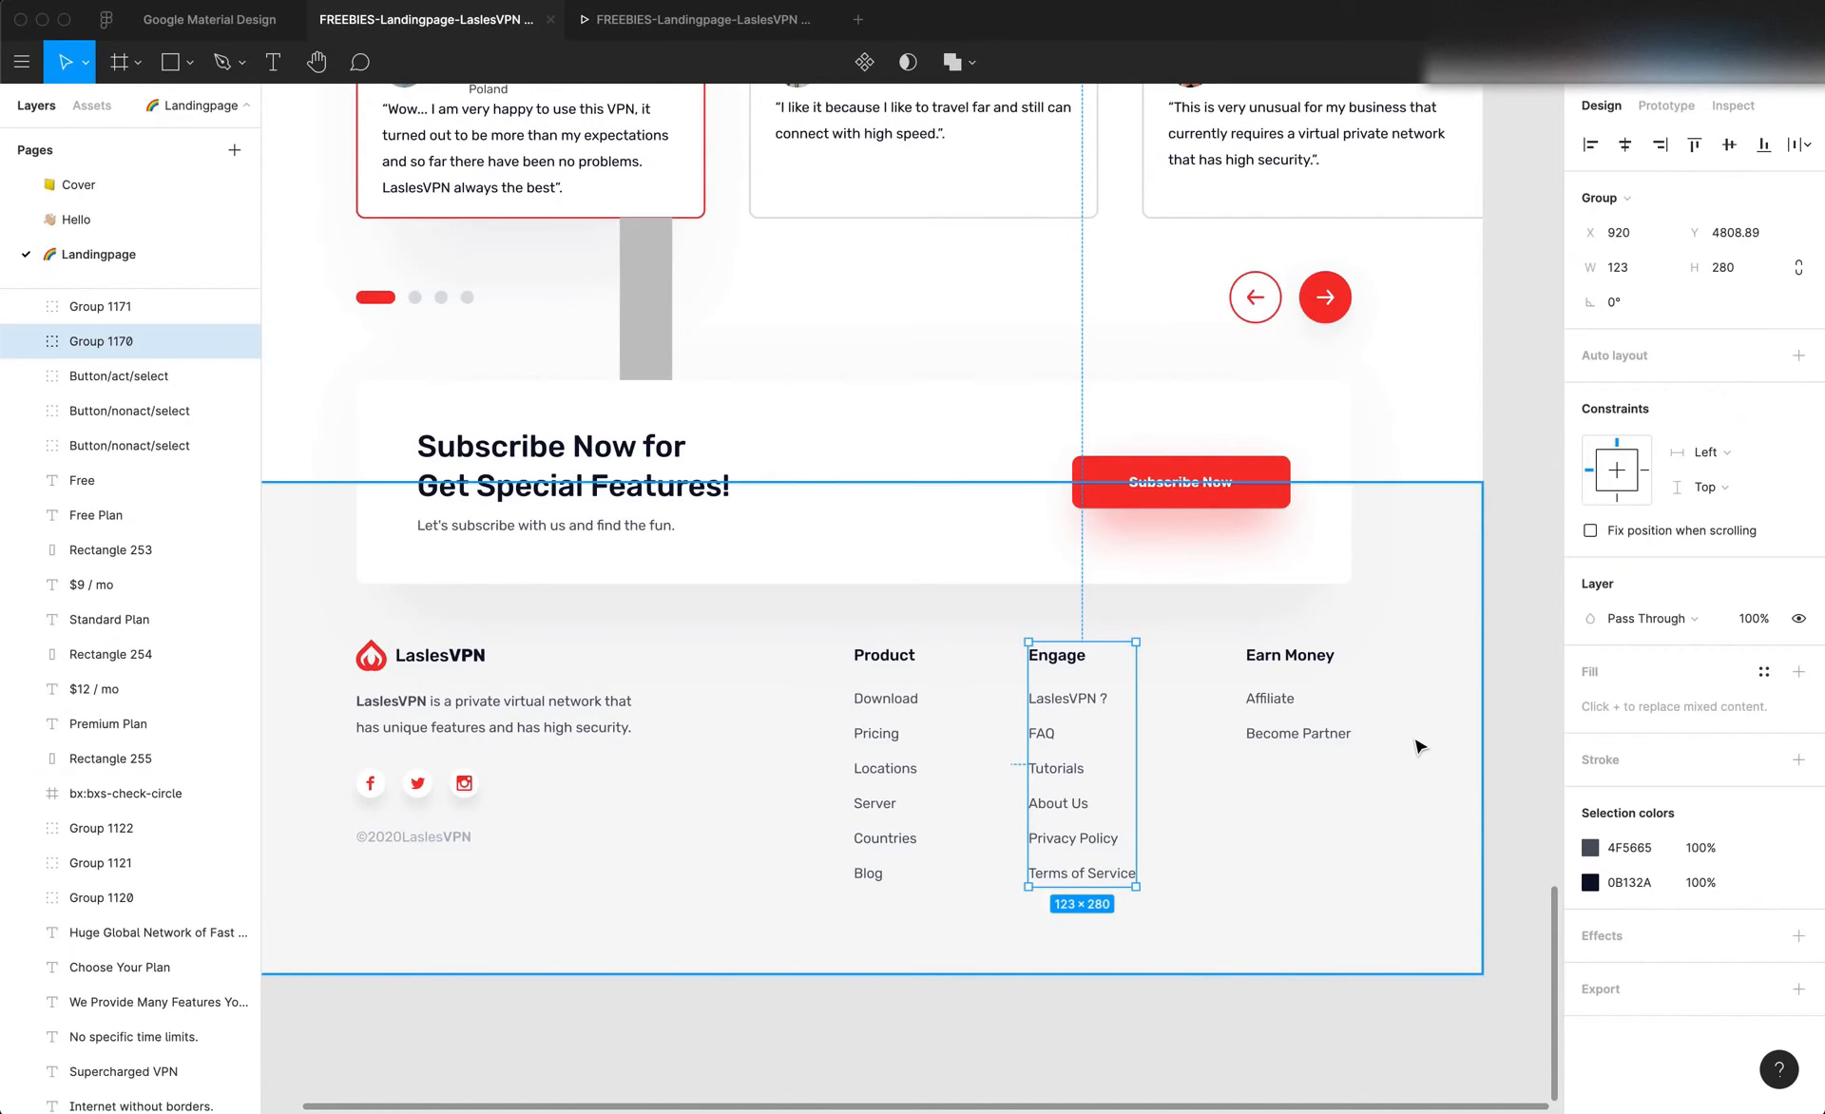
click(1290, 662)
double_click(1312, 663)
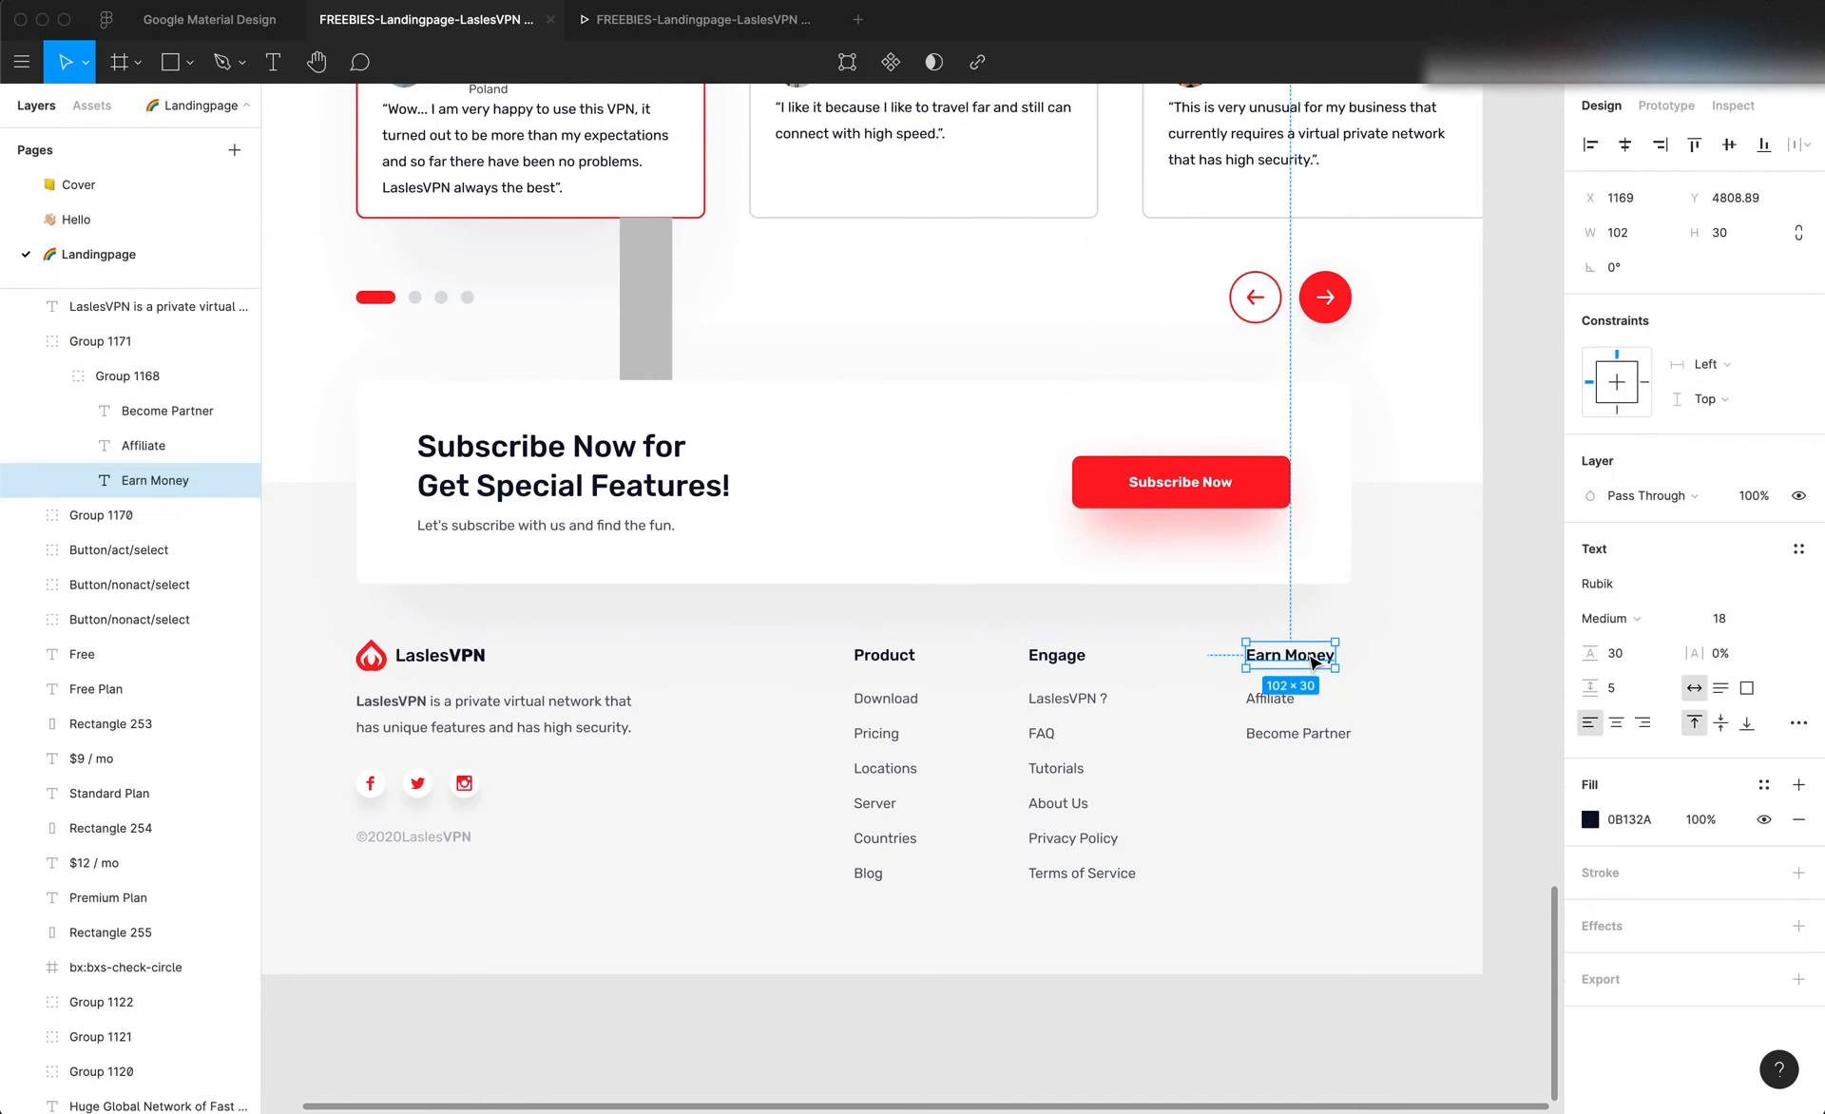
double_click(1287, 654)
key(super+c)
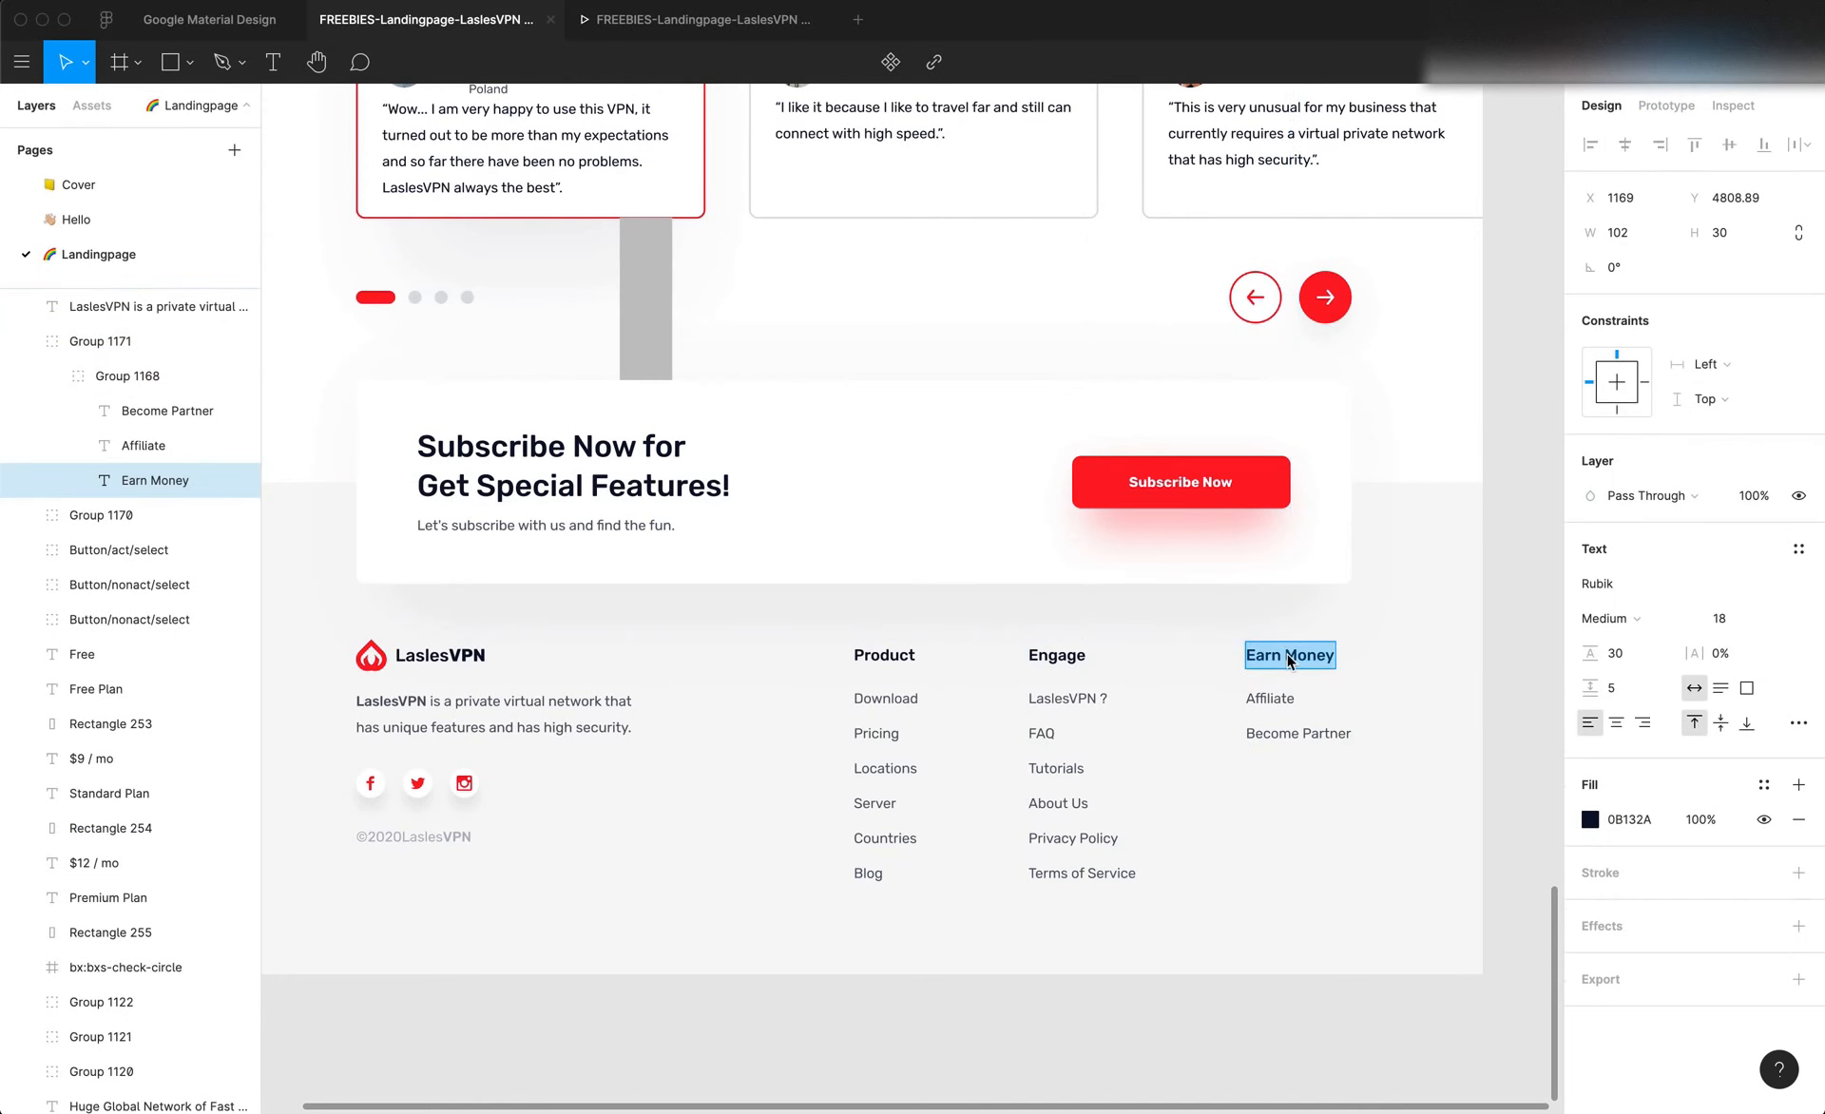
key(super+Tab)
click(1452, 640)
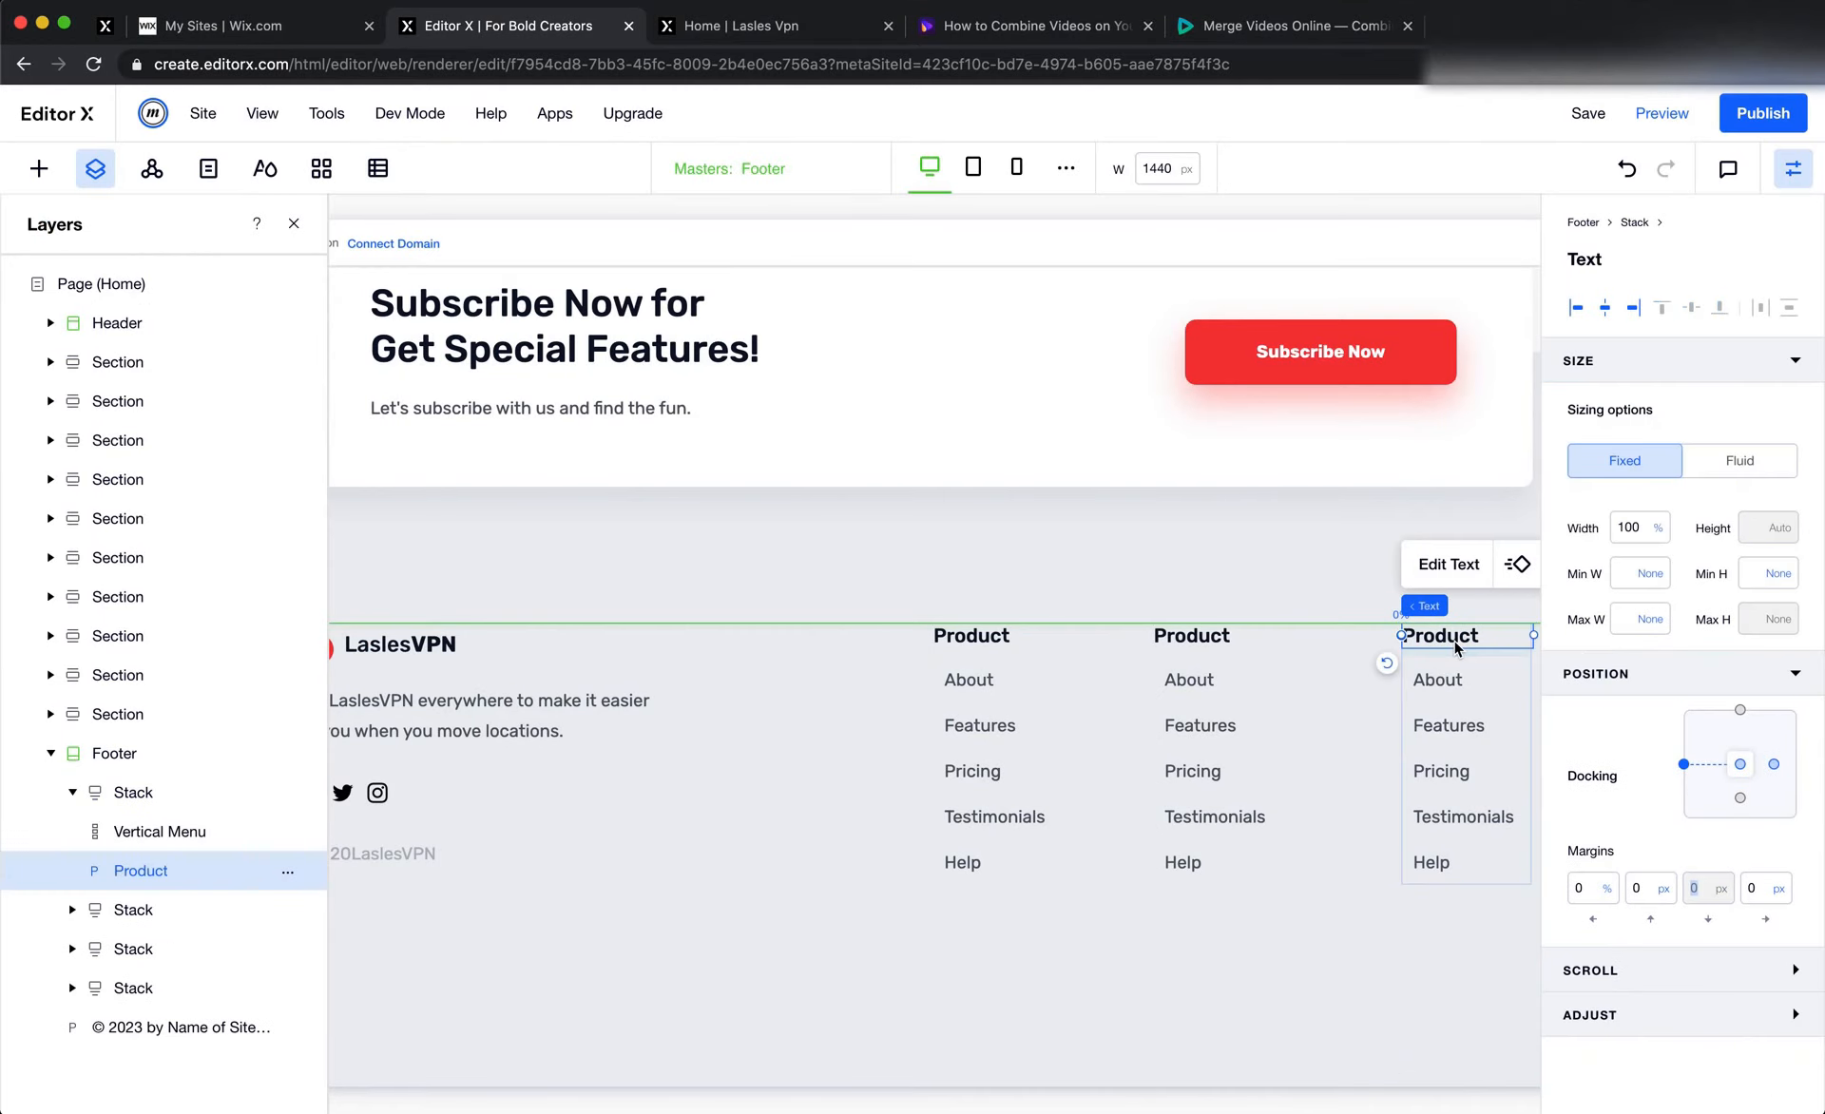
double_click(1452, 640)
key(super+v)
Copy the "Engage" heading from the Figma footer and replace the middle link column's Product heading with it in Editor X
key(super+Tab)
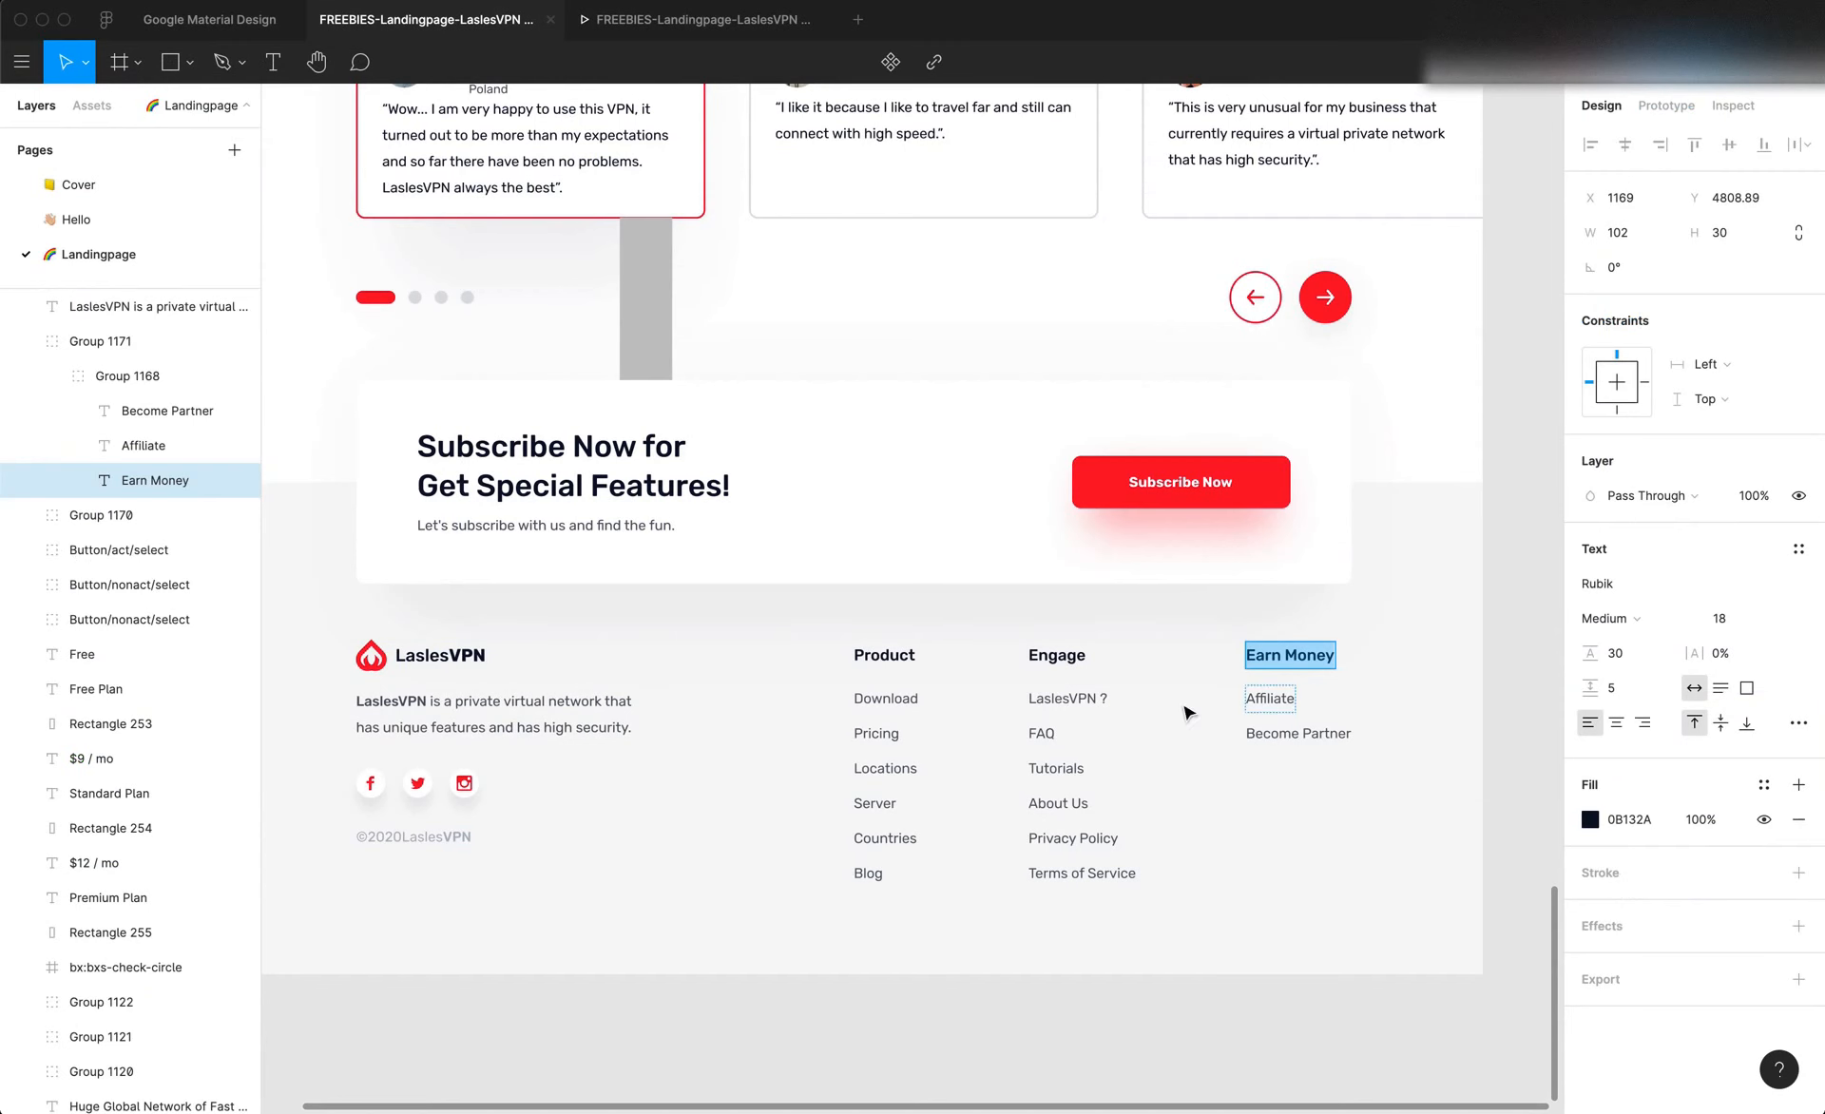
double_click(1071, 647)
key(super+c)
key(super+Tab)
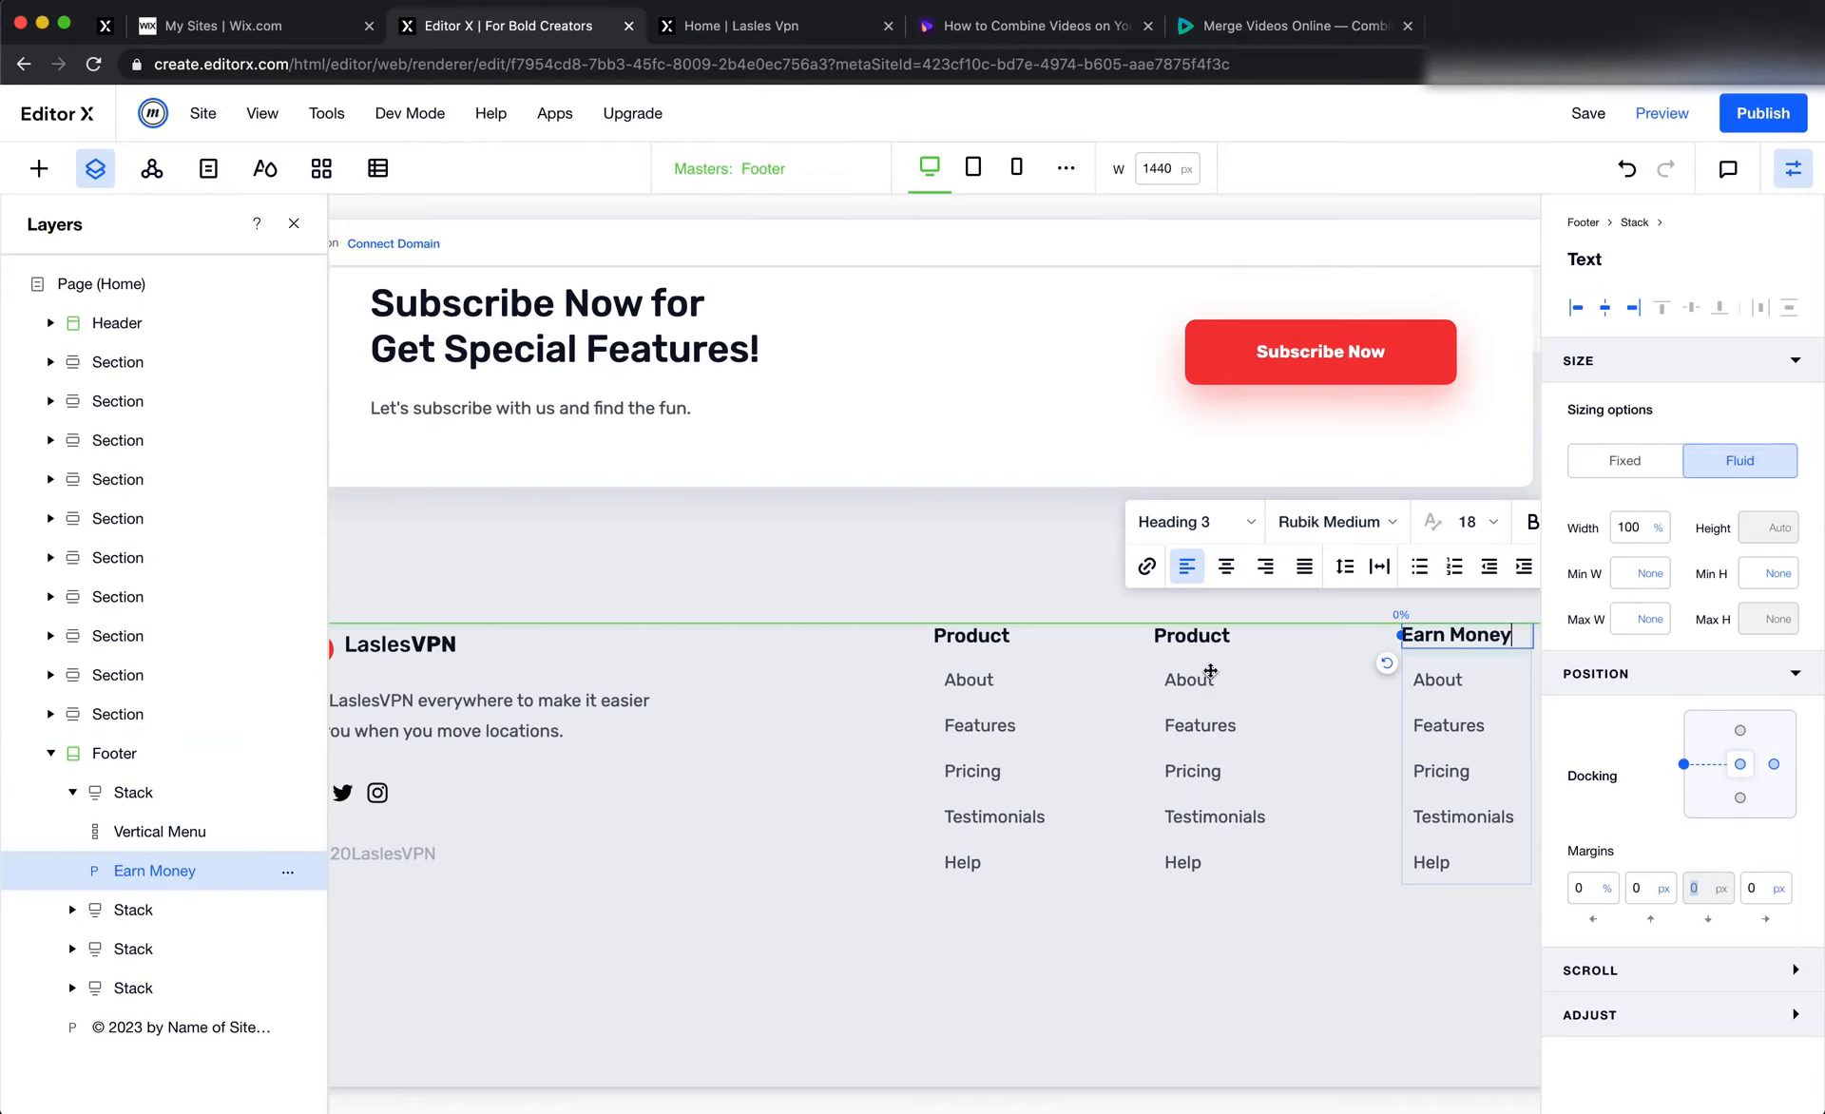
click(1202, 636)
double_click(1204, 638)
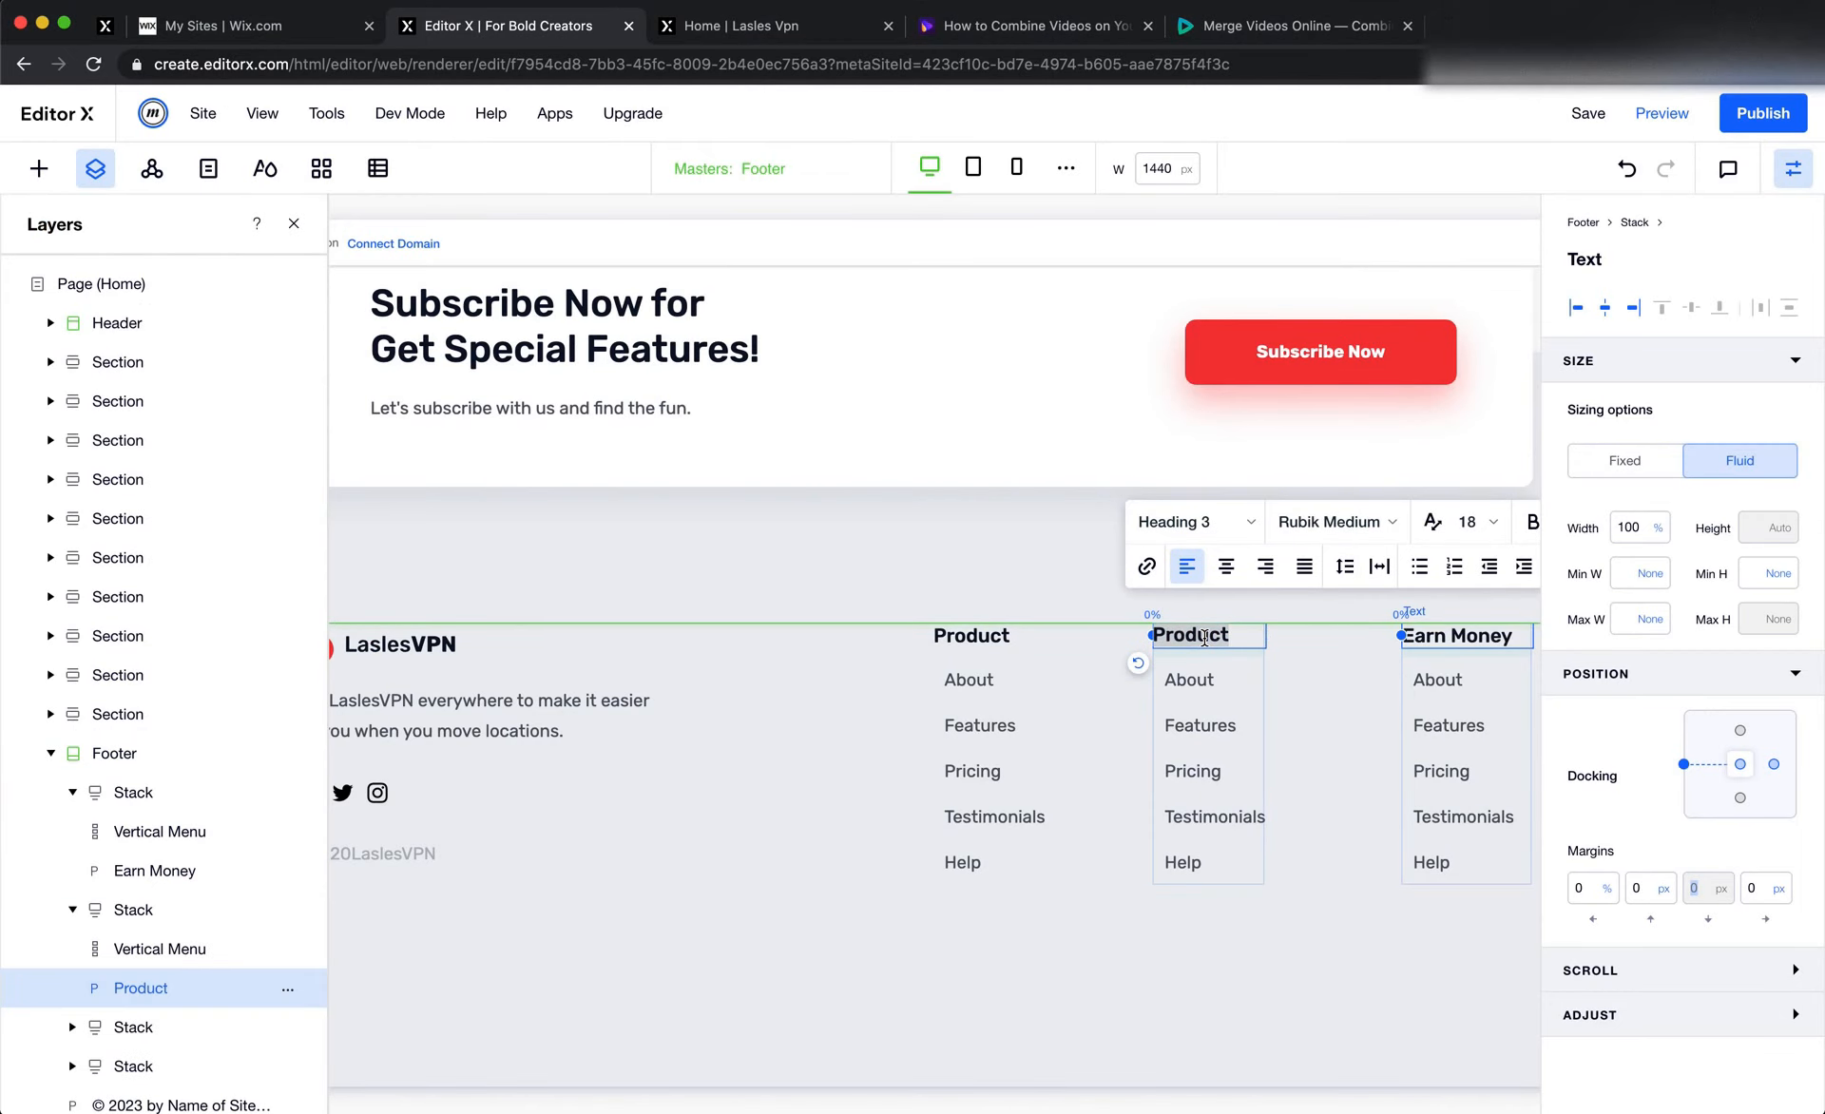
key(super+v)
click(1036, 820)
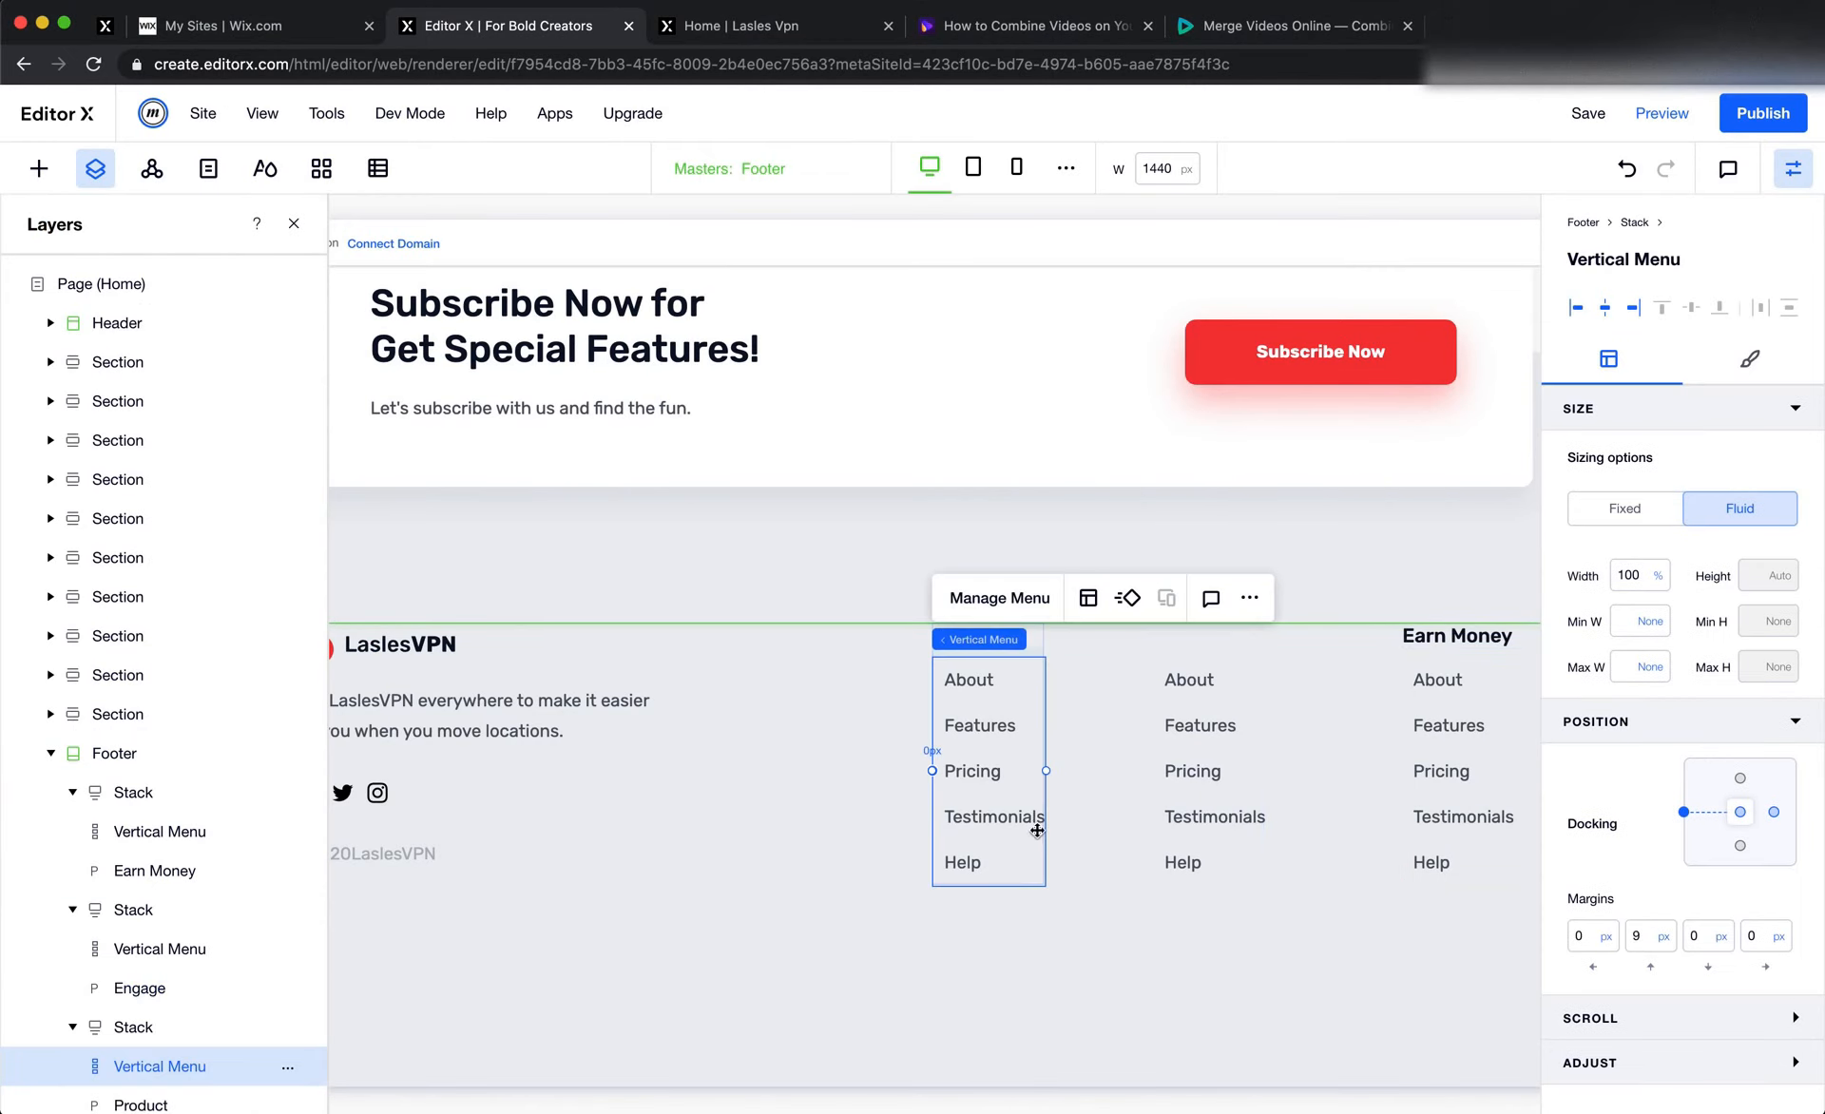
click(829, 988)
Switch to Figma to check how the menu items line up under the footer's column headings, and return to Editor X
key(super+Tab)
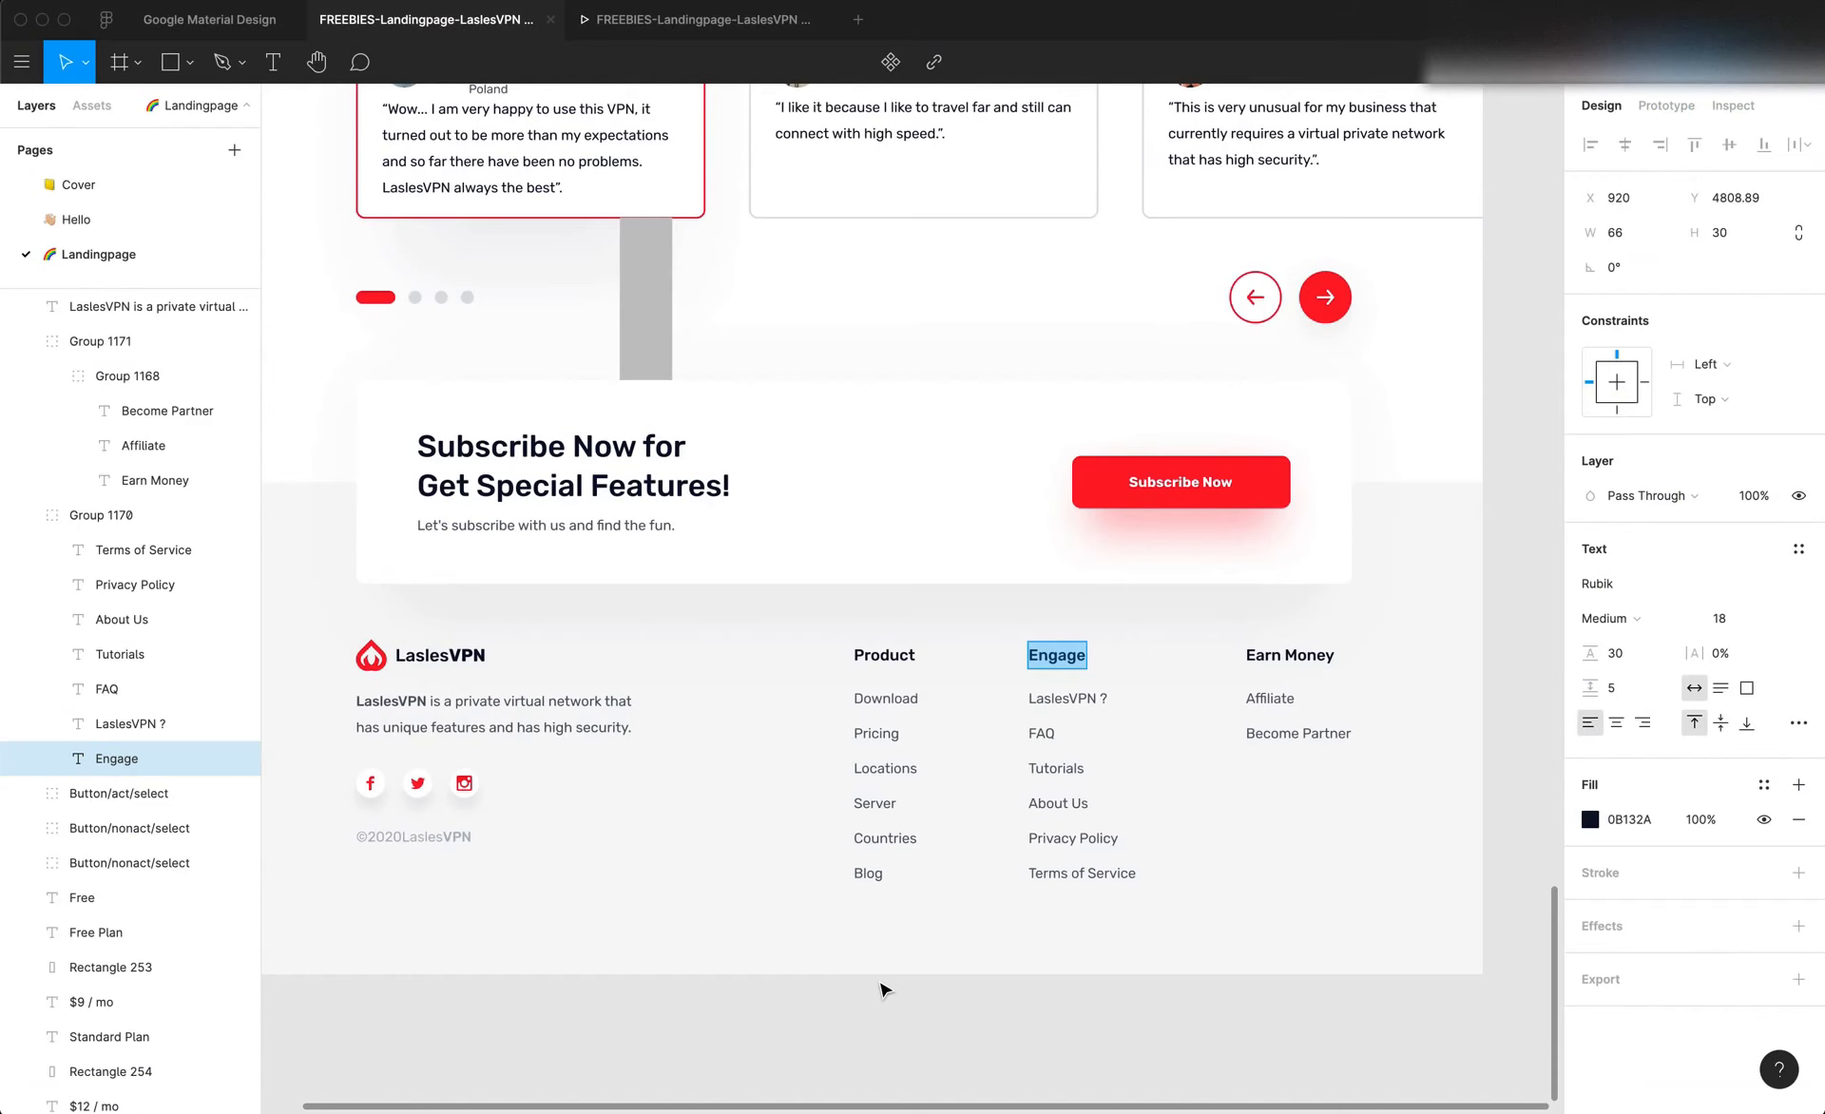
key(Escape)
scroll(922, 953, left, 2)
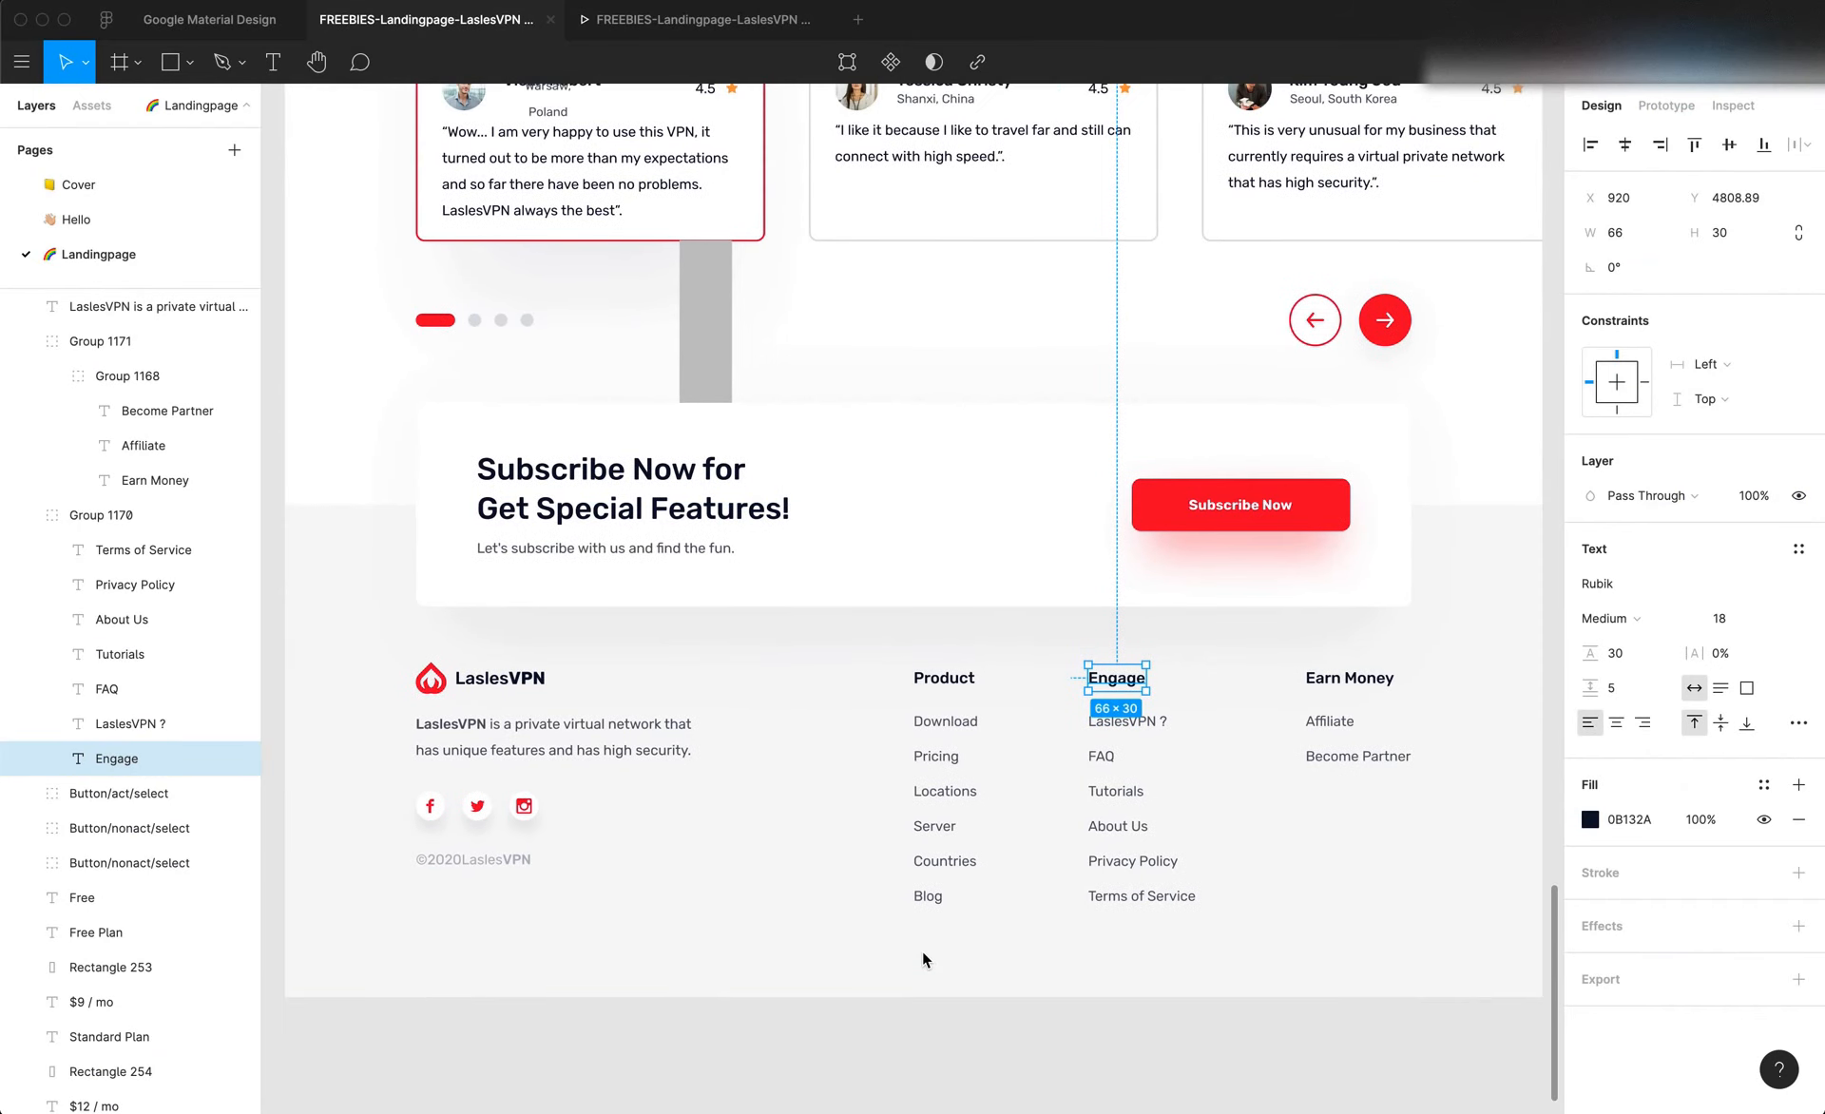
scroll(922, 951, up, 1)
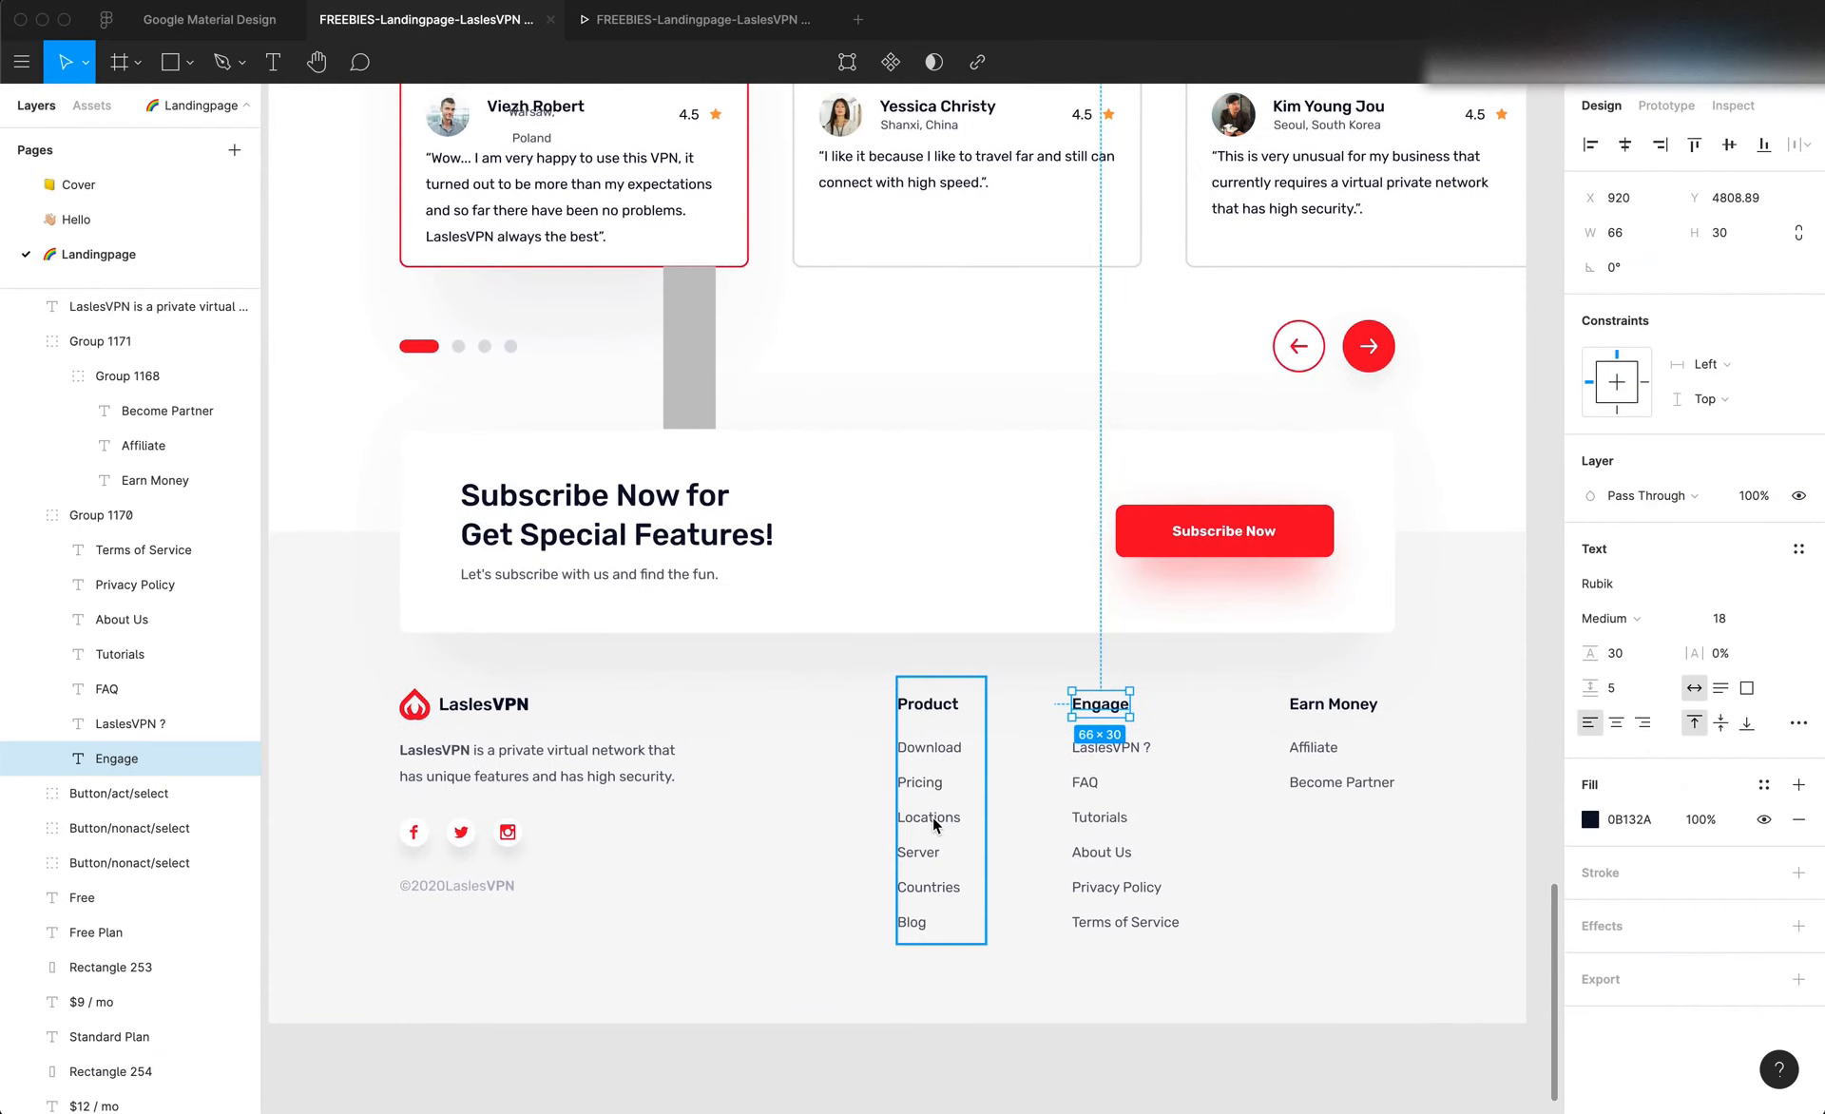
key(super+Tab)
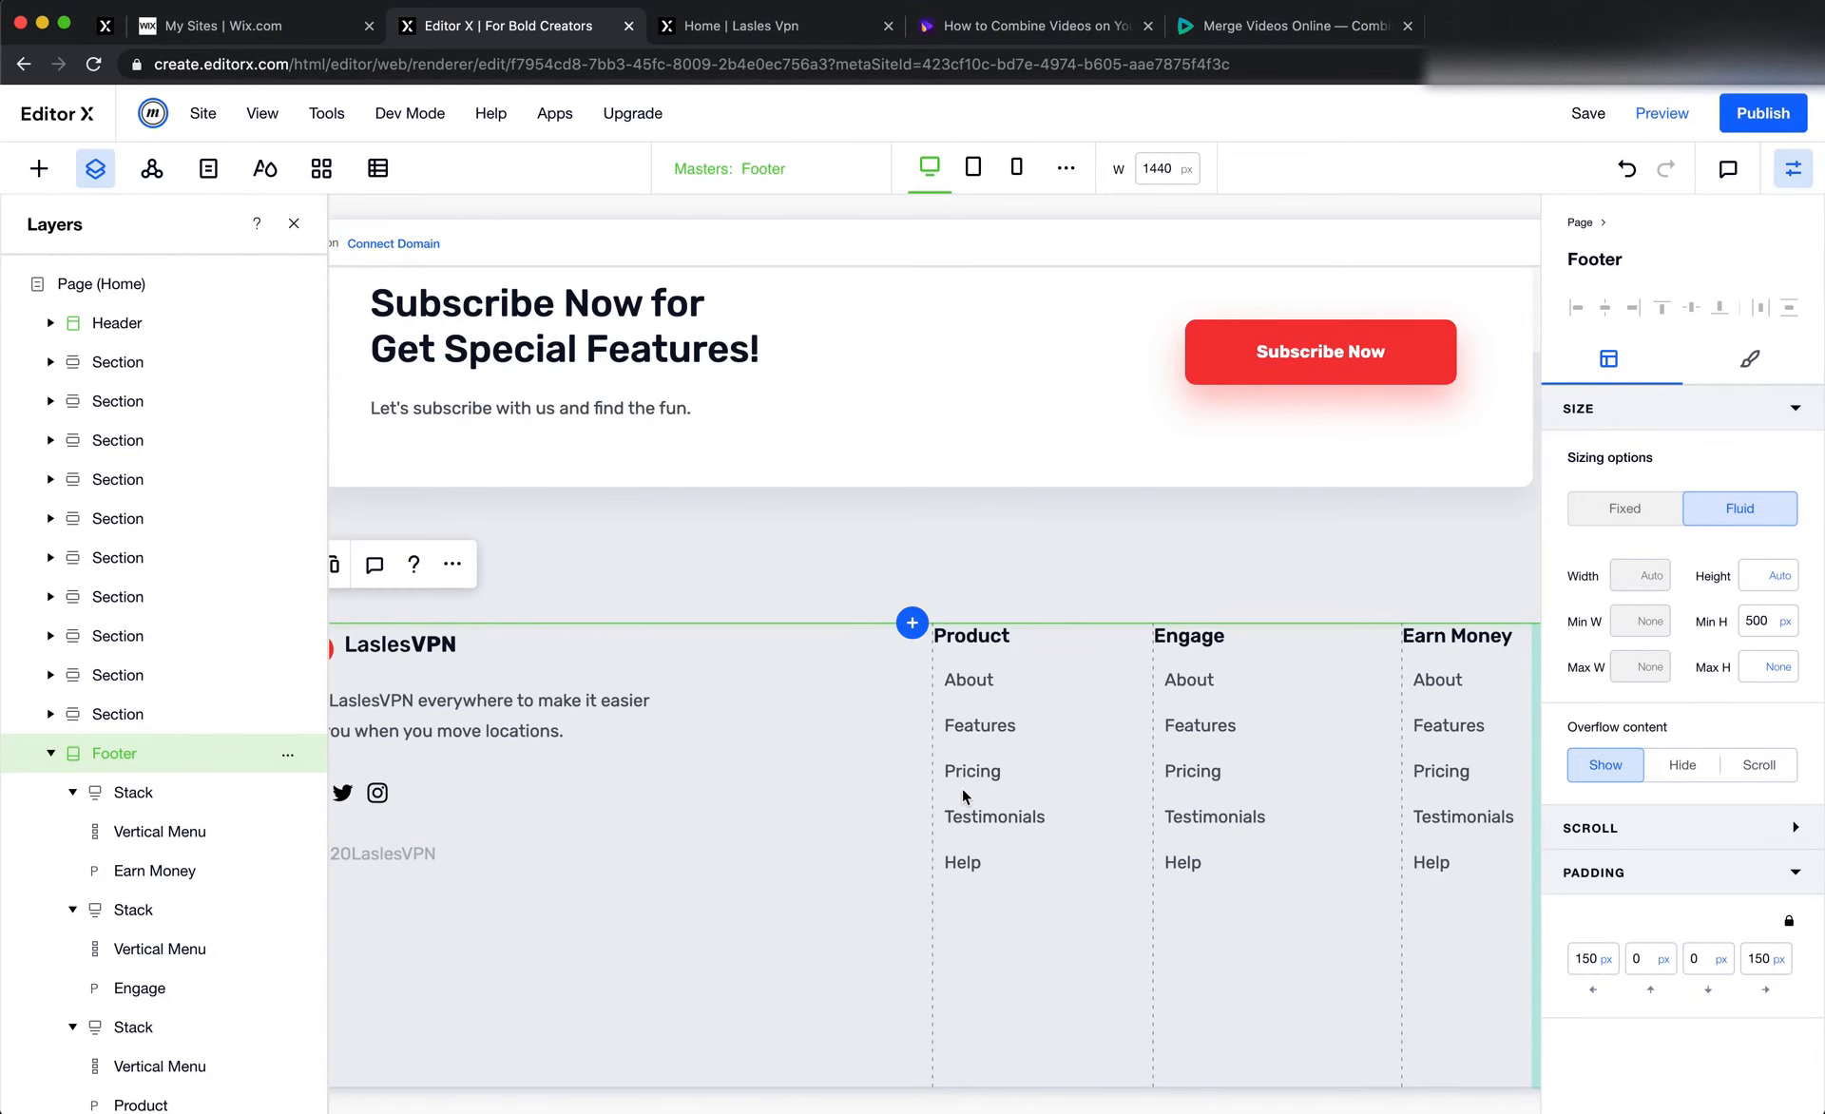
Set the Product column menu's vertical spacing to 10 and its text offset to 0 px
click(1003, 752)
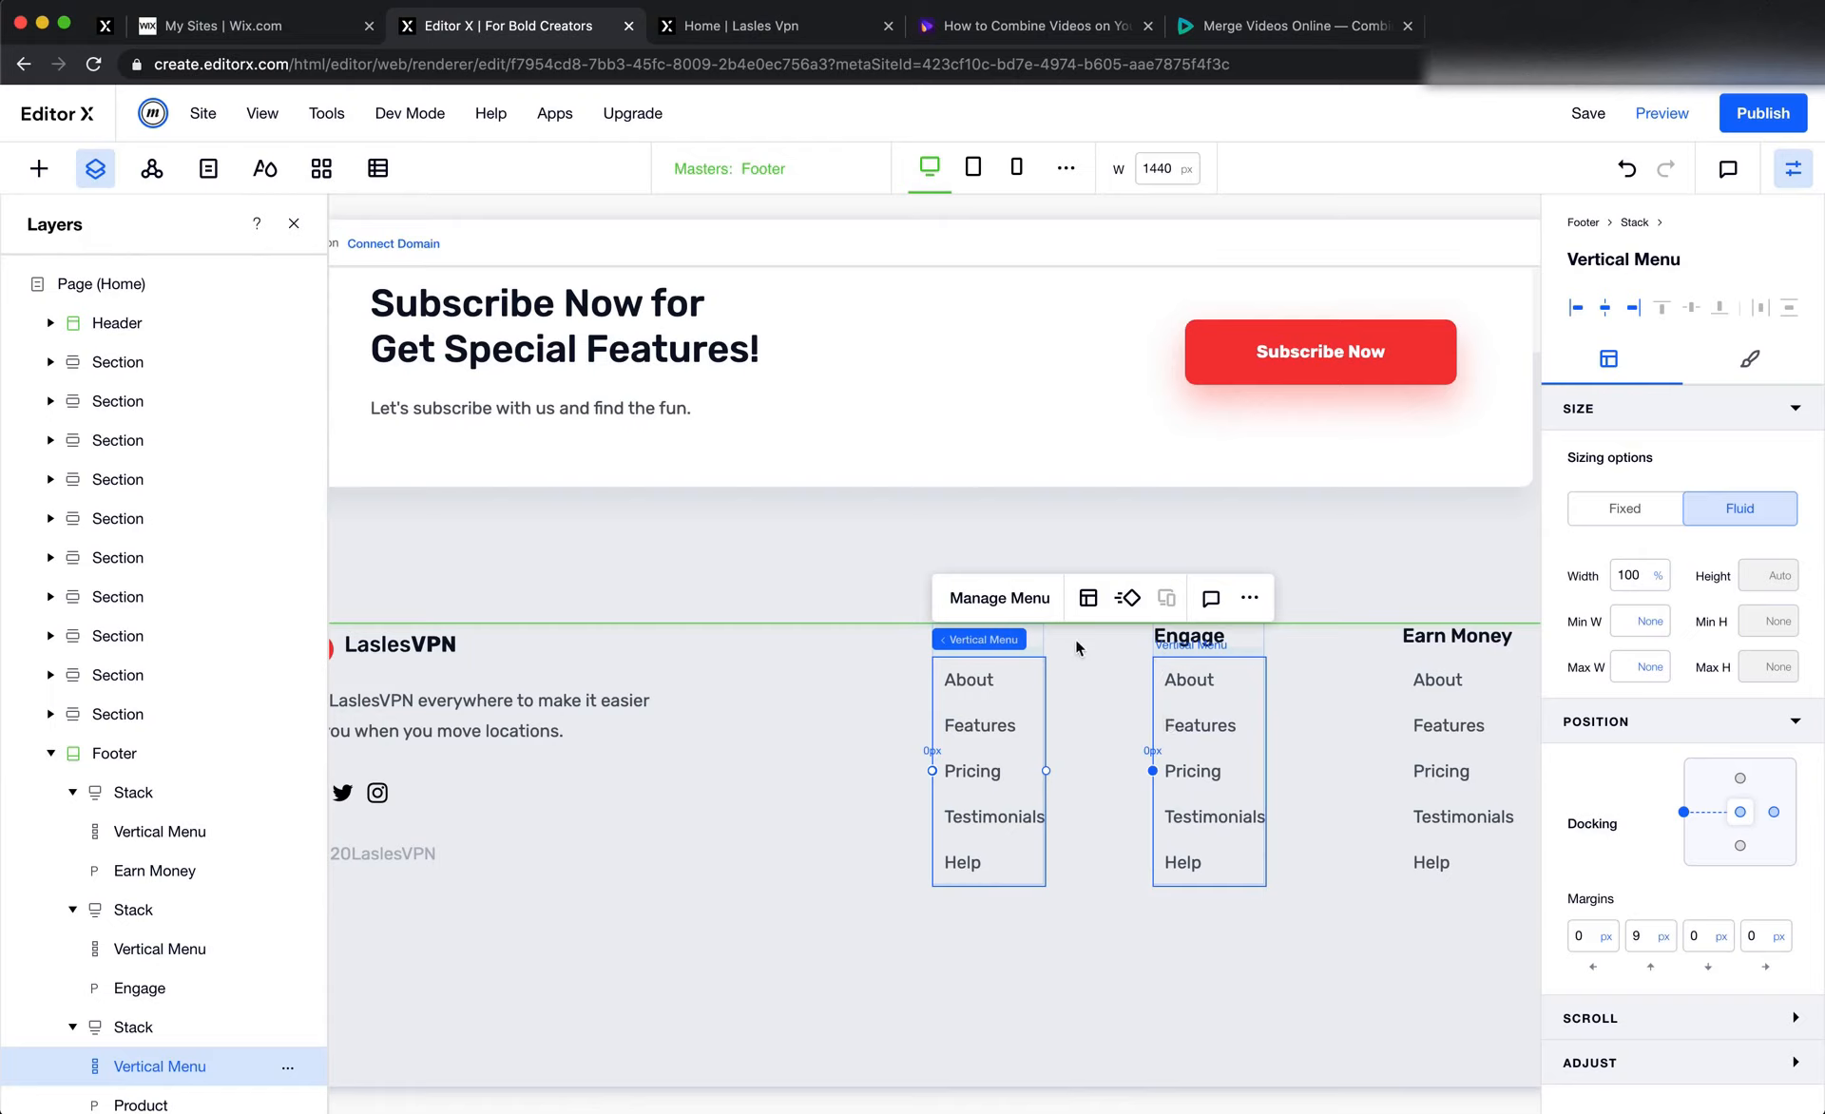
click(1088, 597)
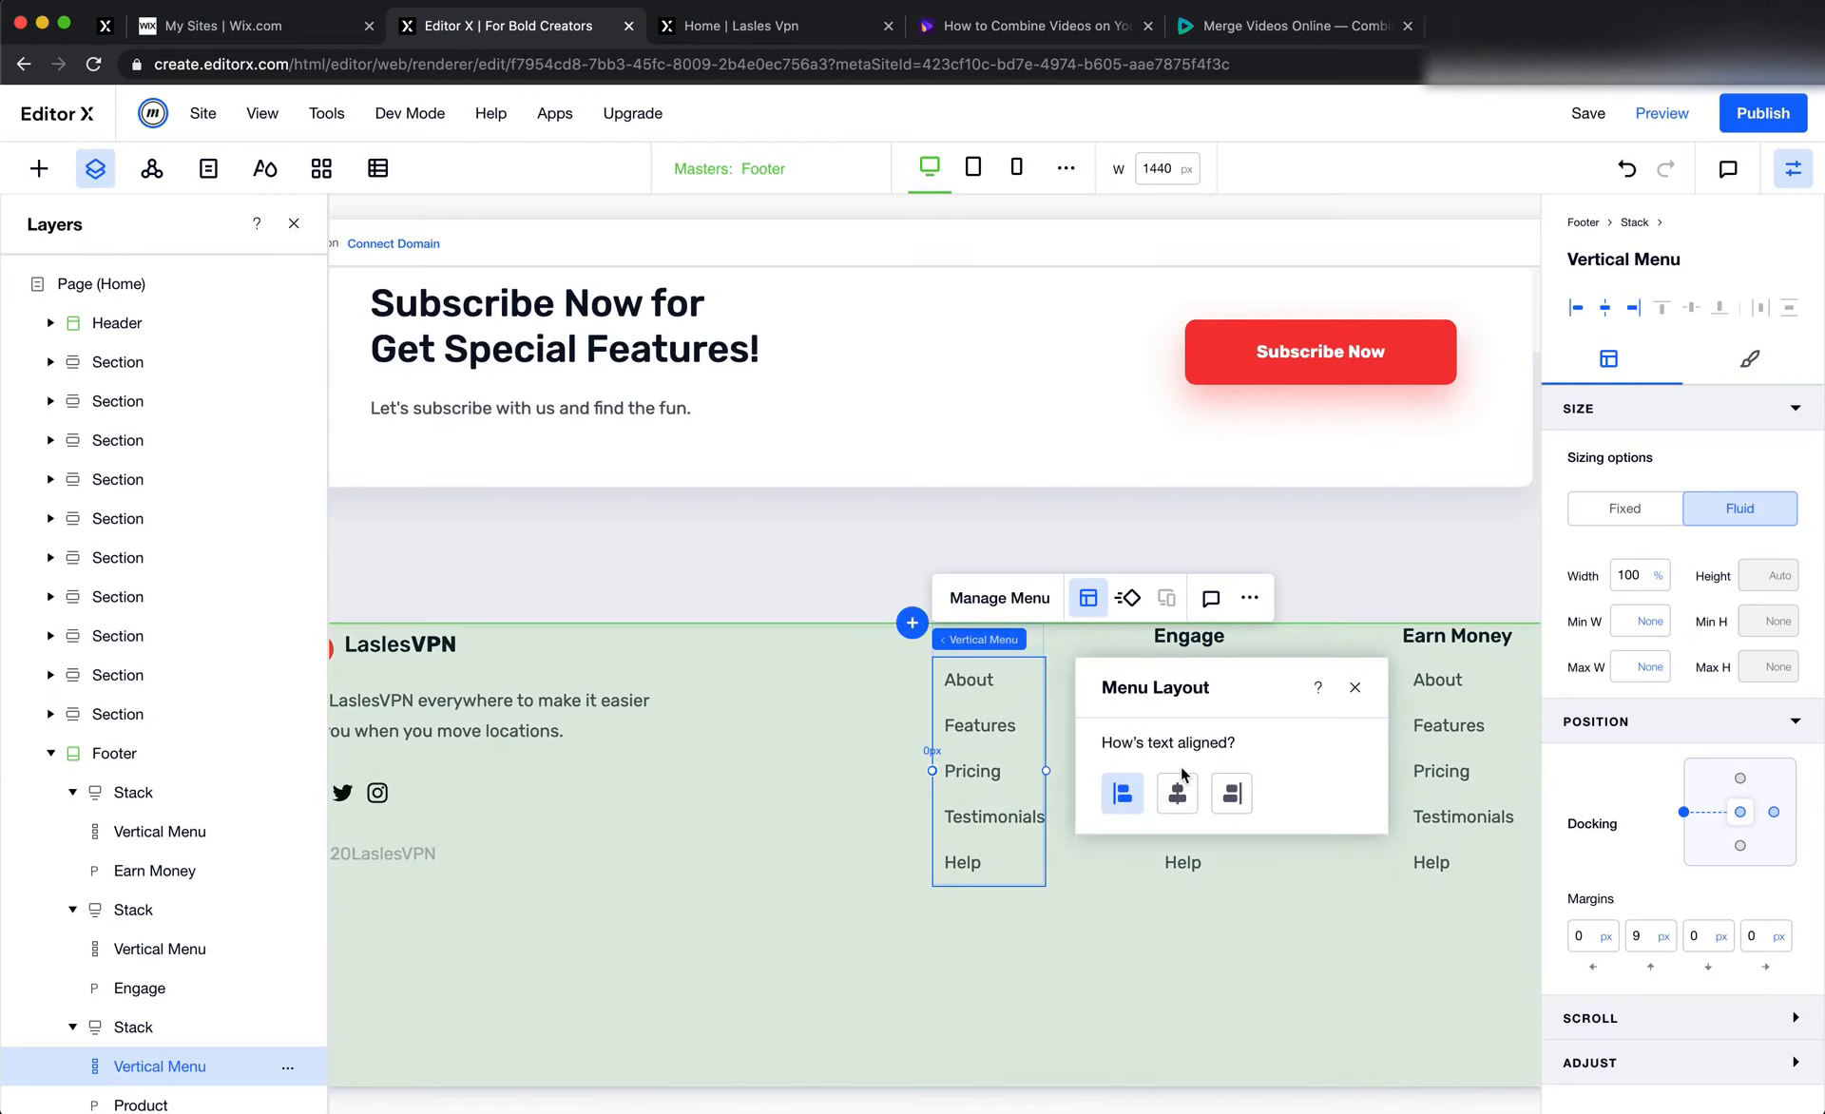
click(1023, 593)
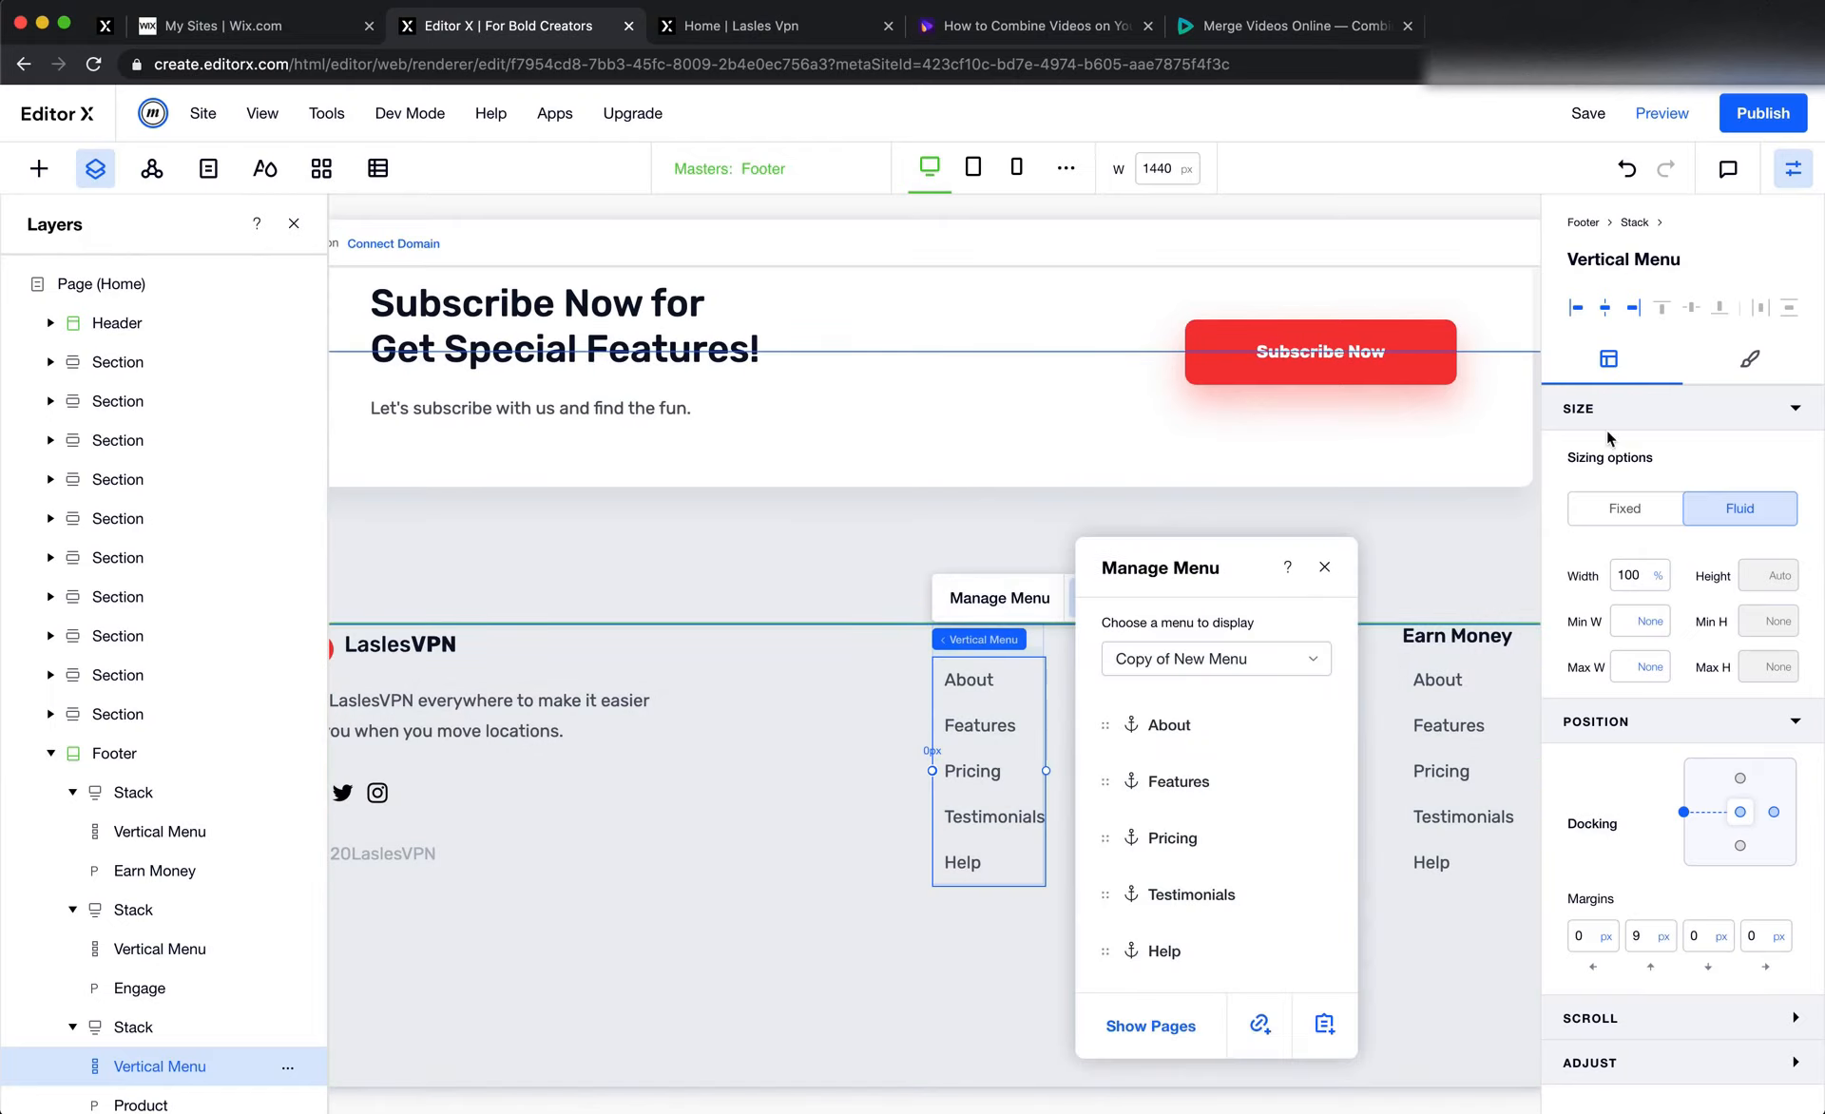
click(1749, 361)
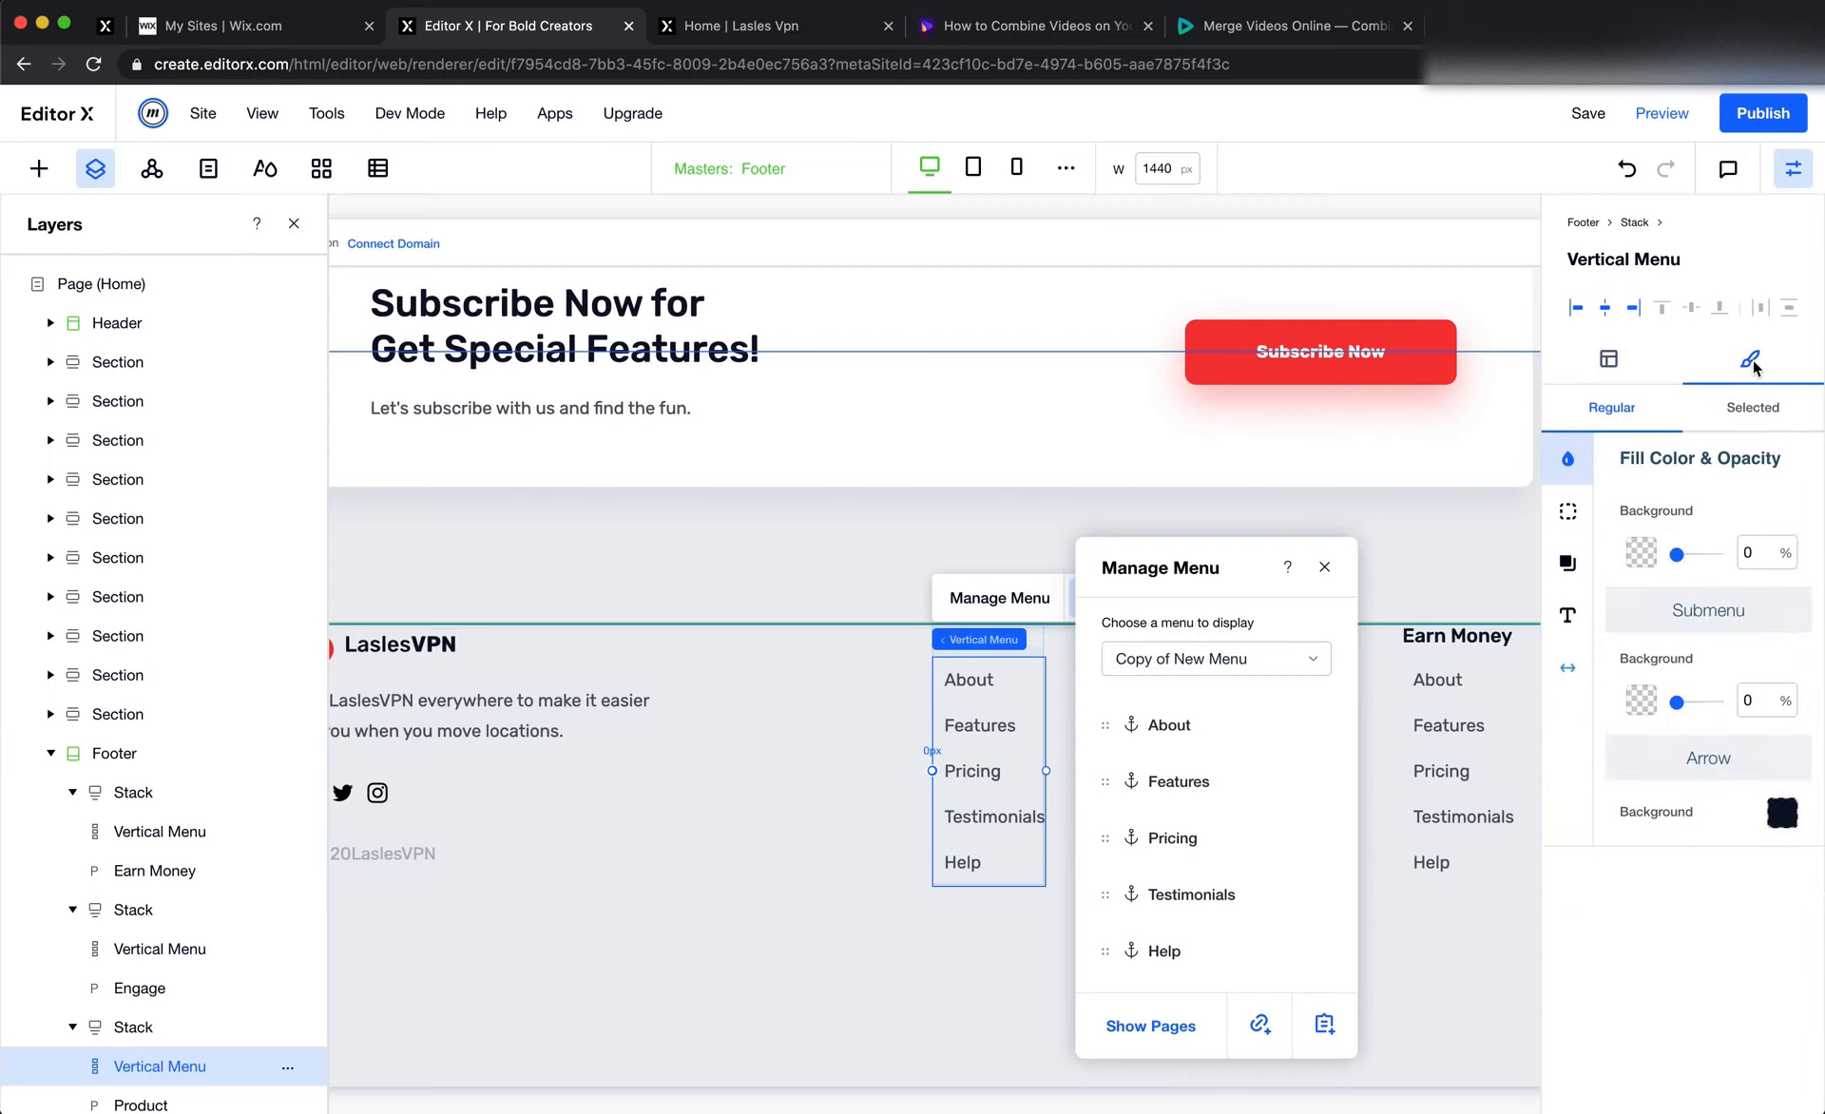
click(1568, 668)
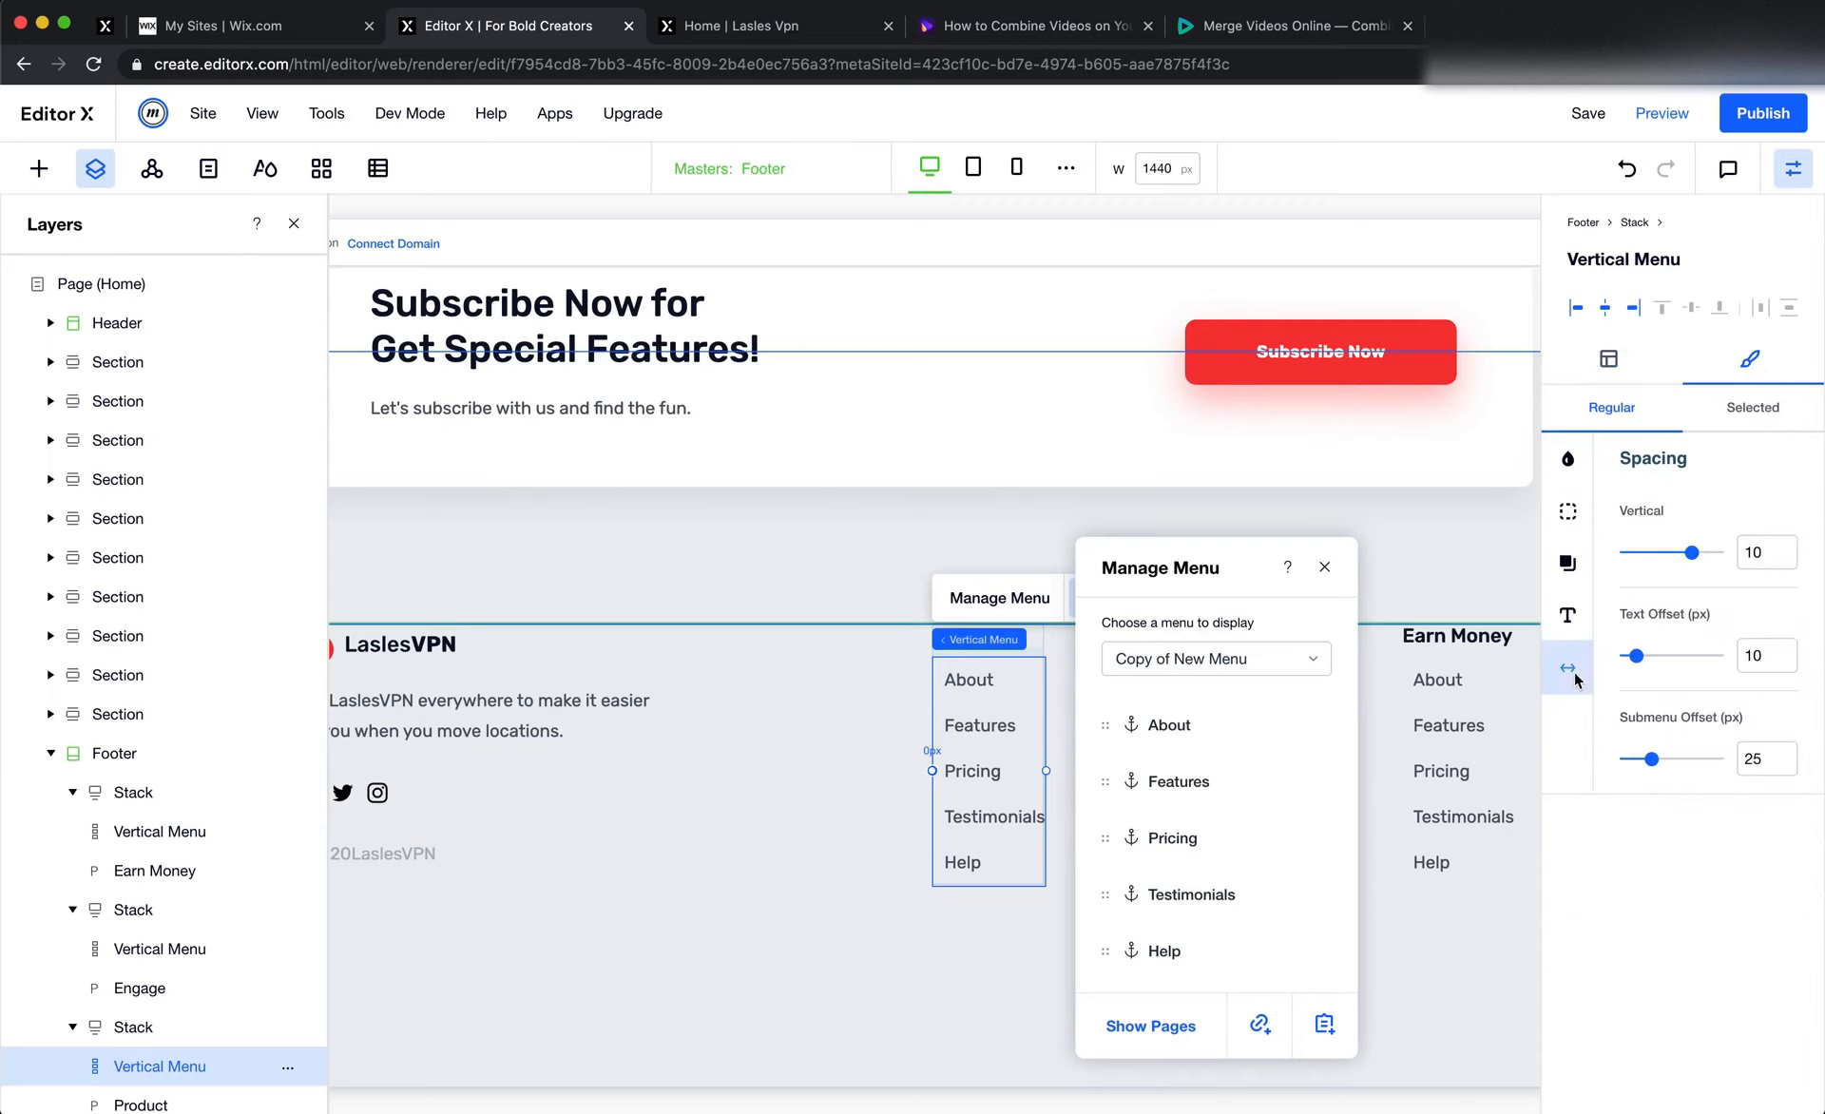
click(1764, 561)
text(0)
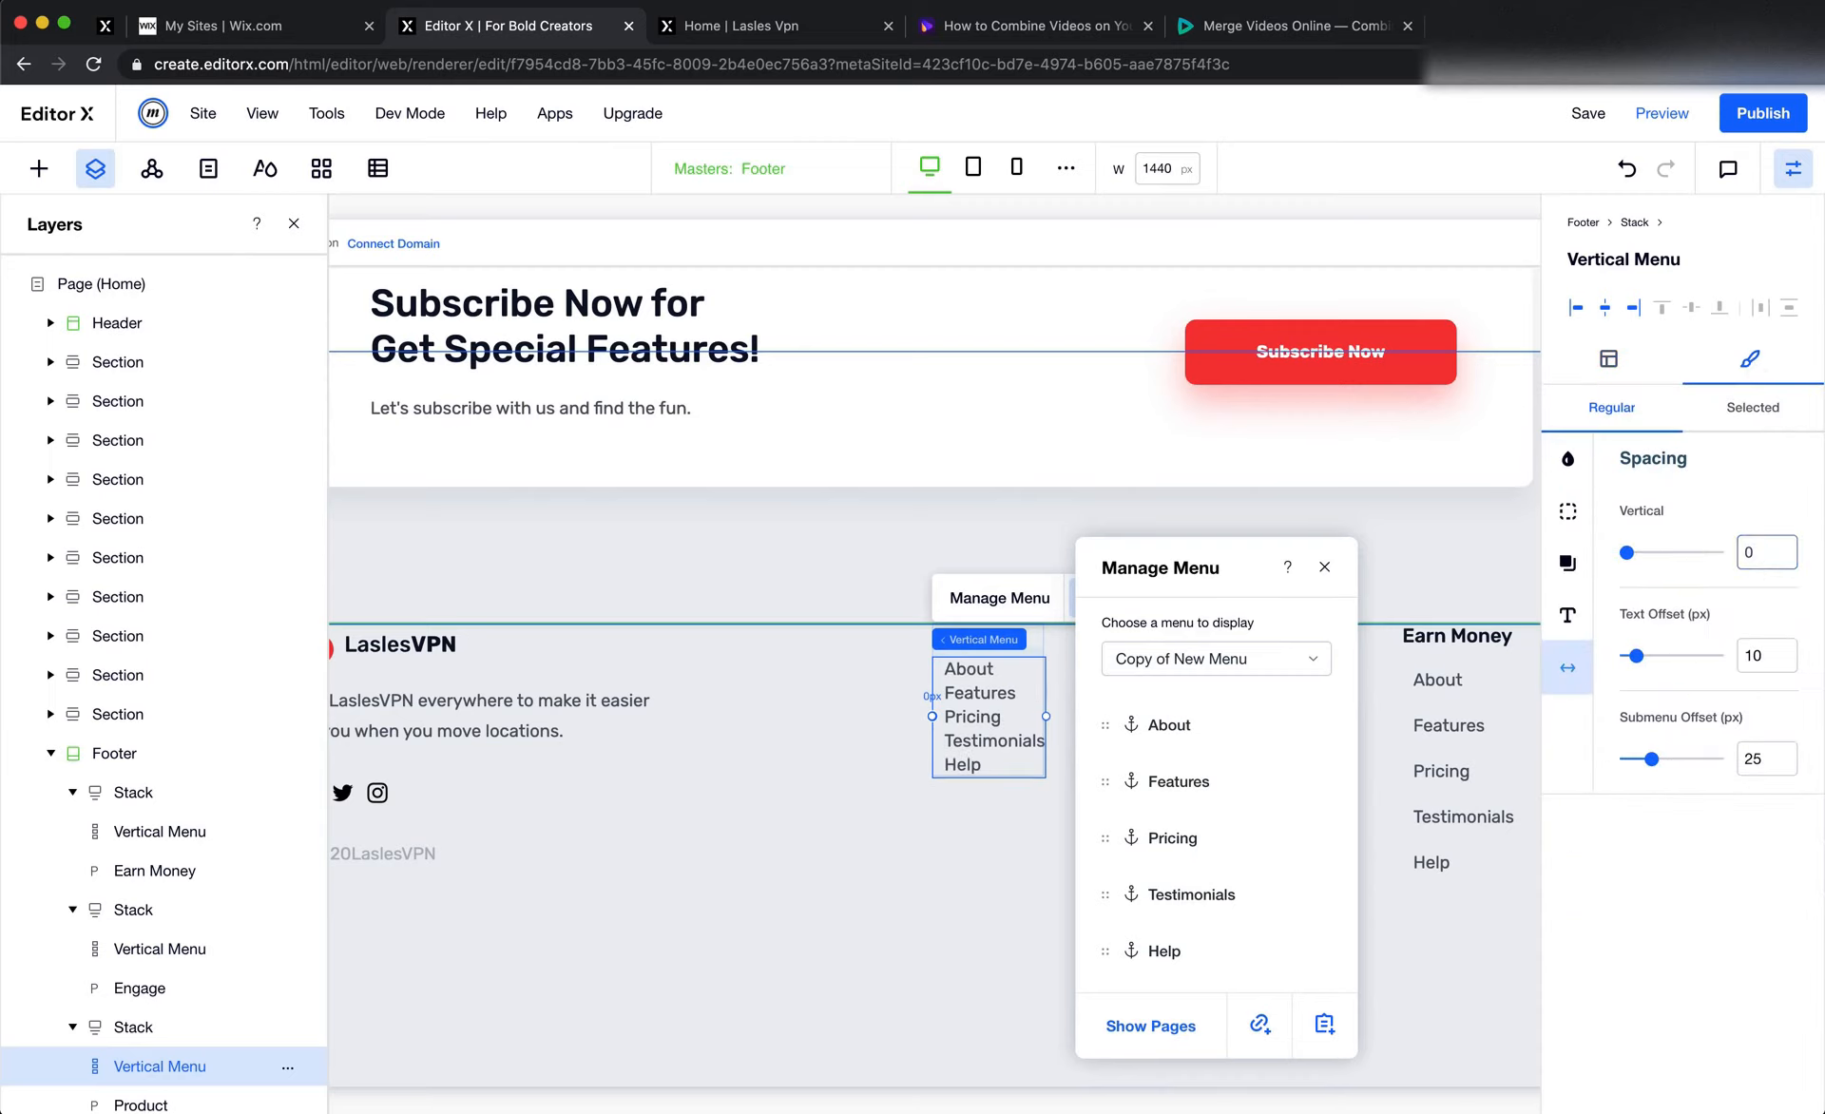
click(1756, 553)
text(1)
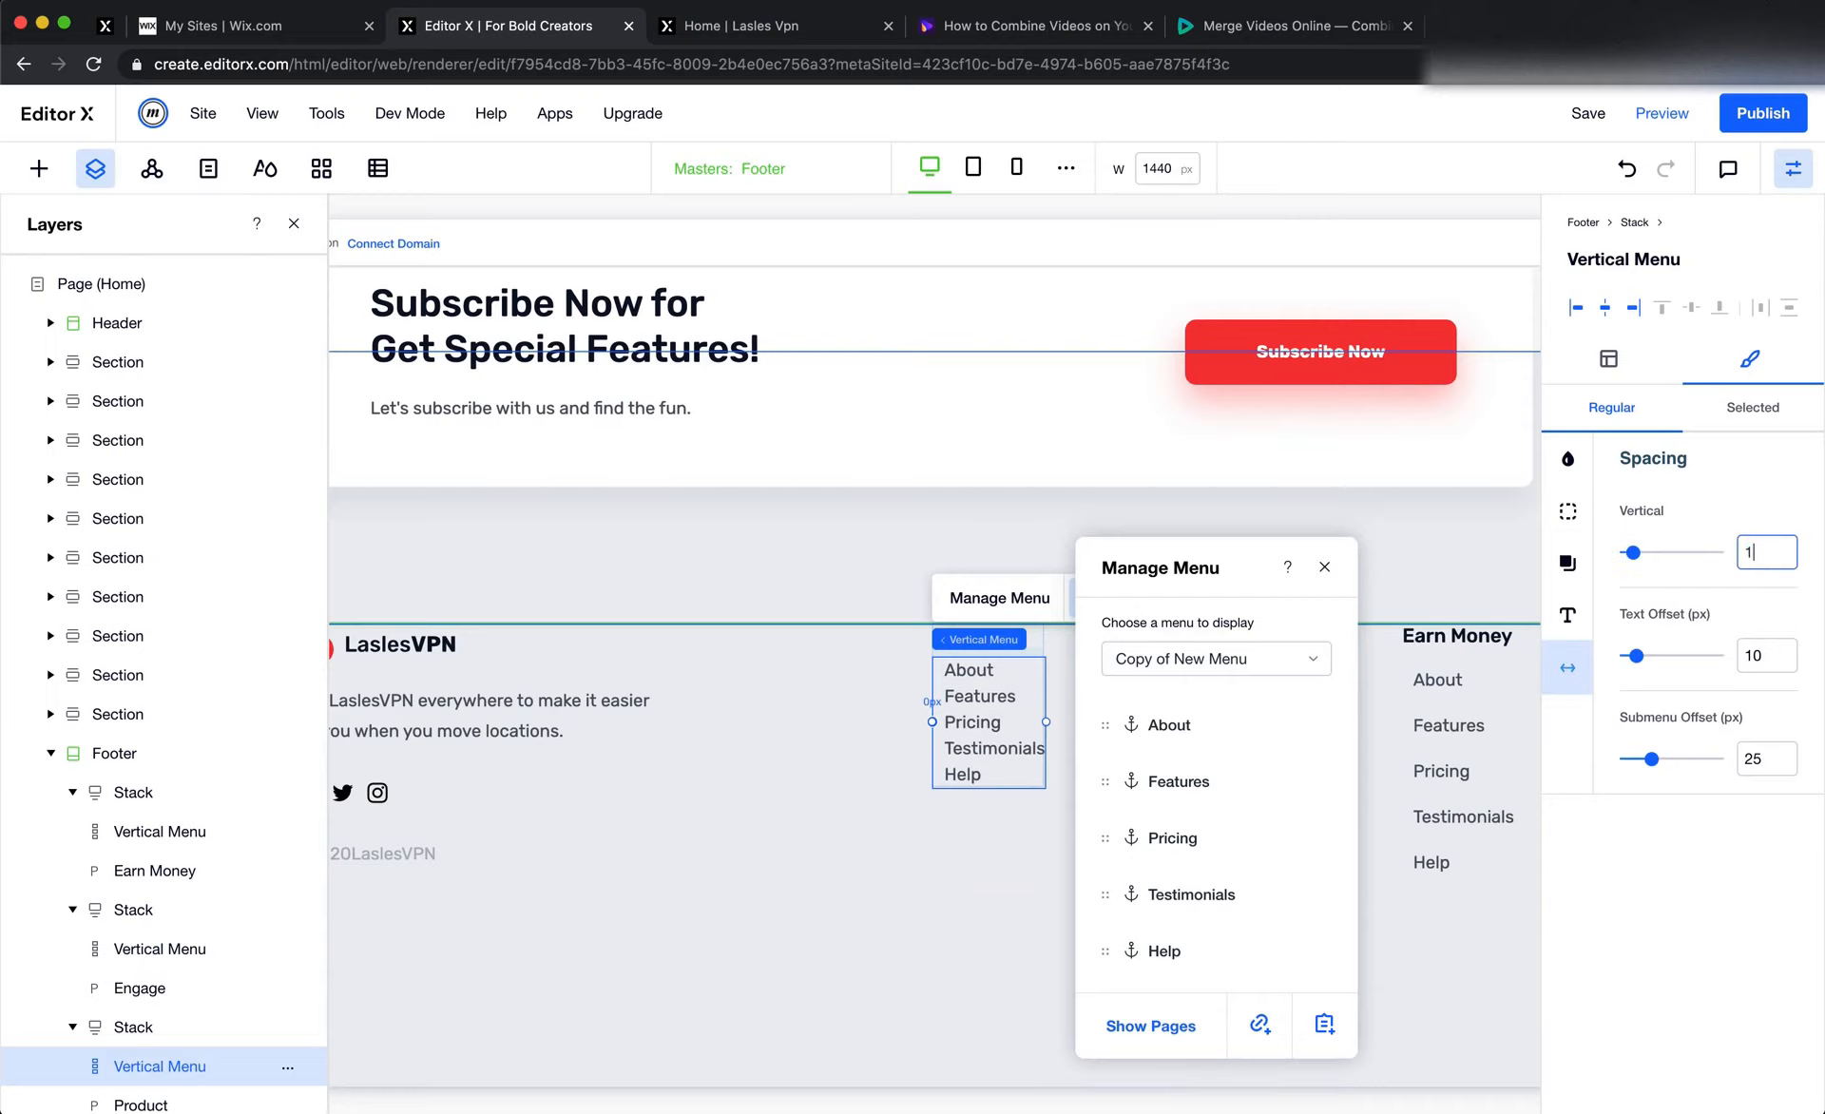
text(0)
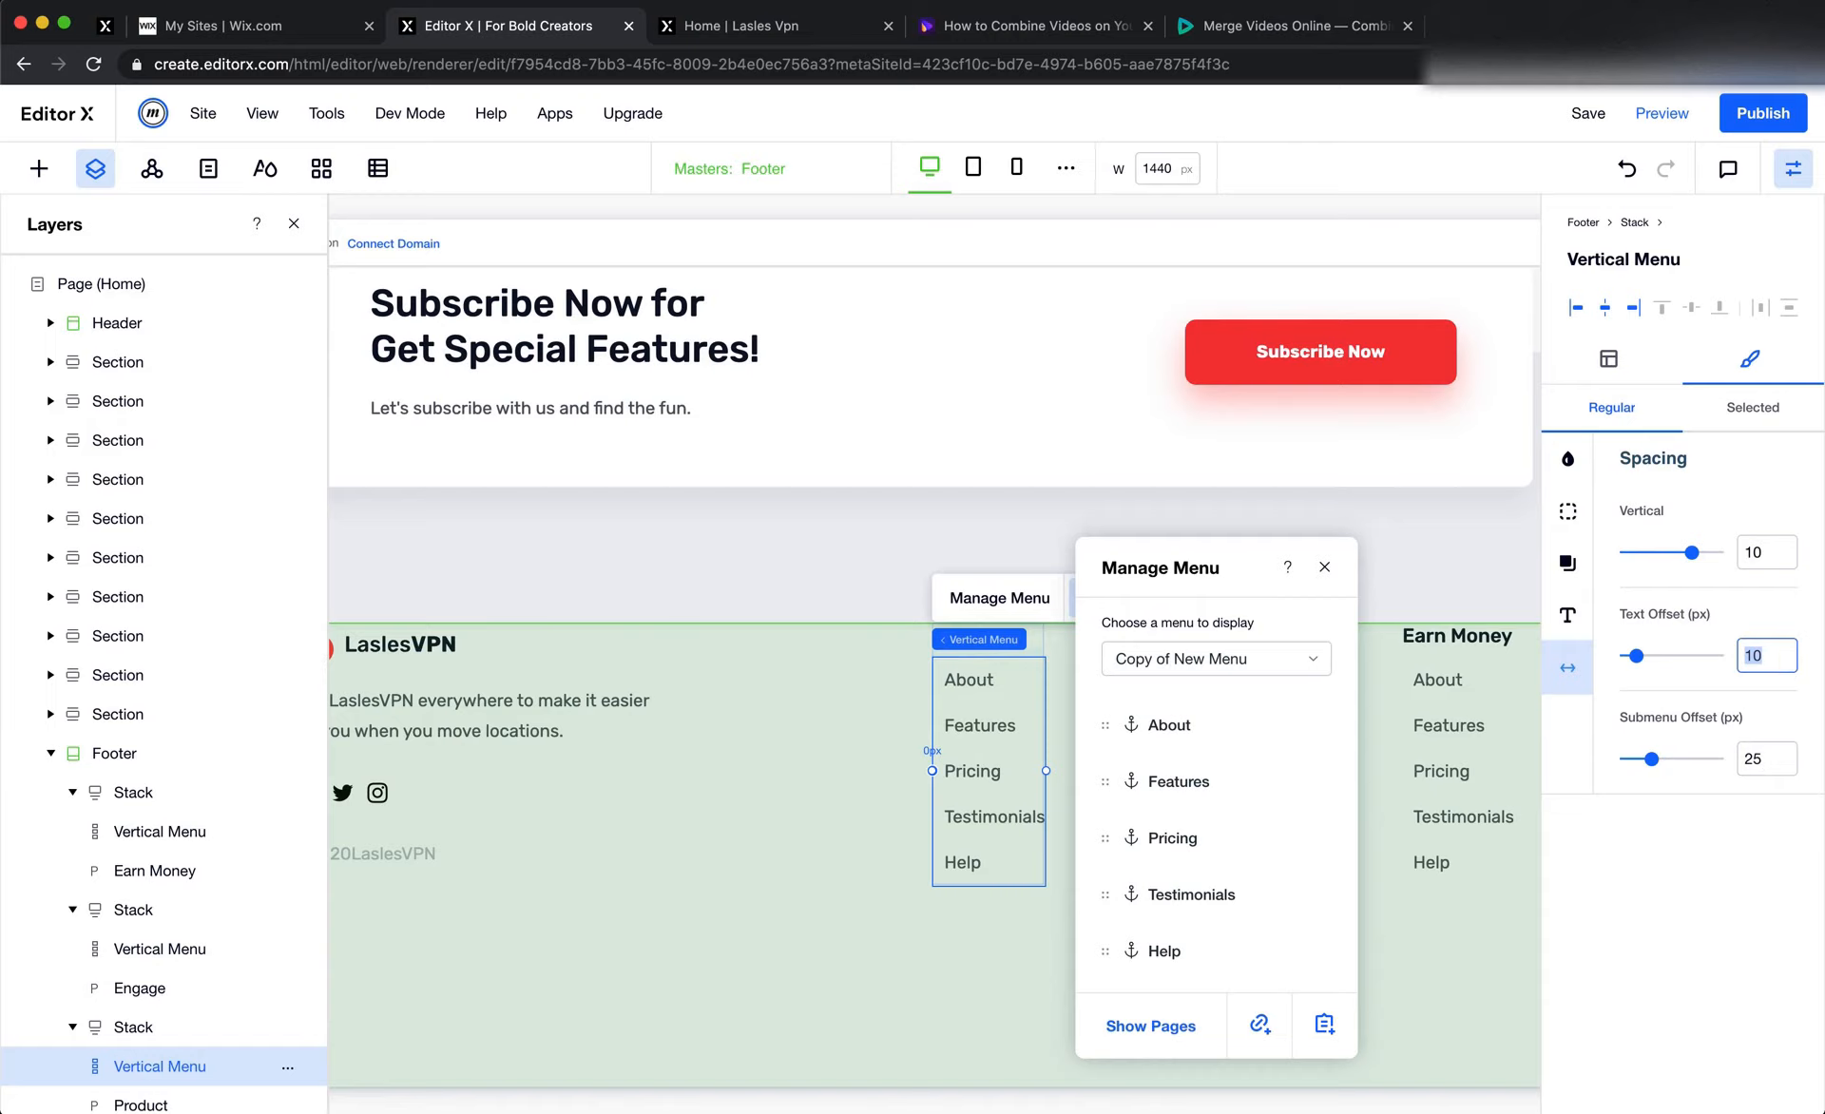
text(0)
Set the text offset of the Earn Money column's vertical menu to 0 px
click(1447, 751)
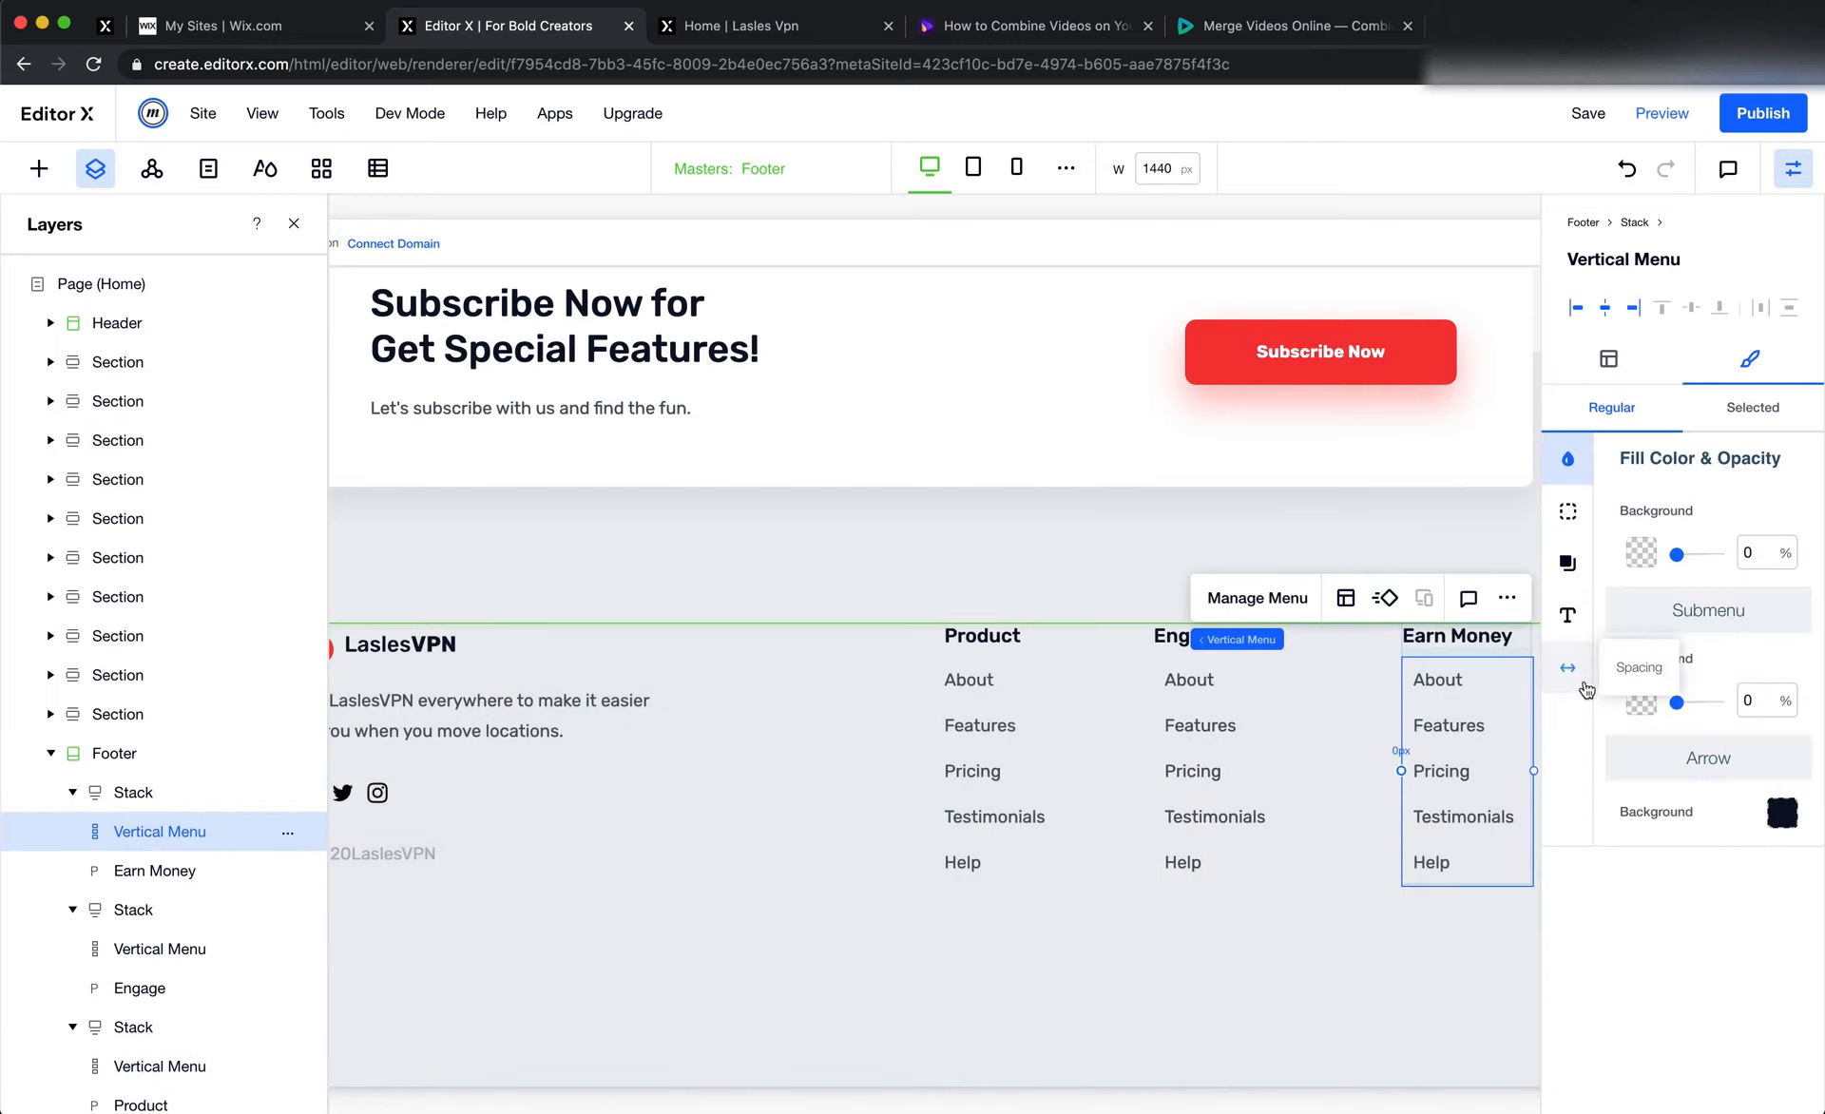
click(1567, 668)
click(1768, 647)
text(0)
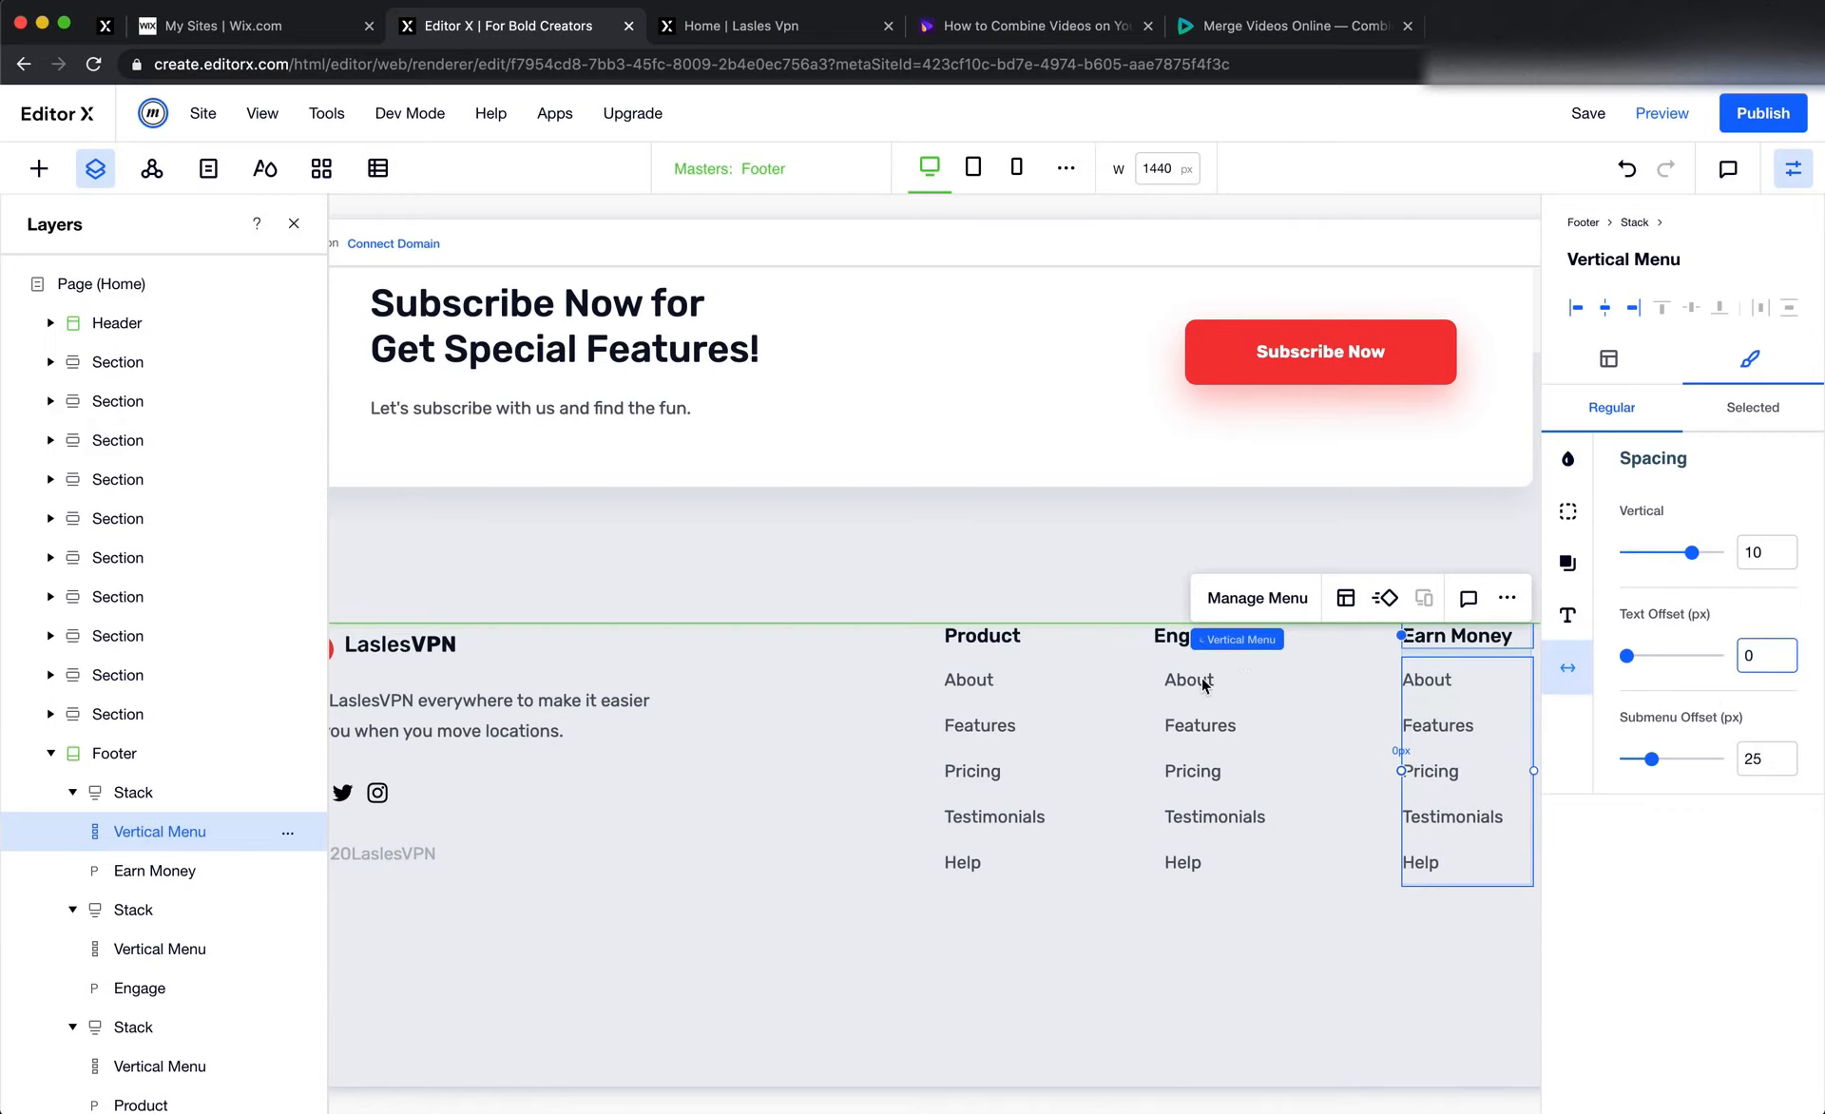
Set the text offset of the Engage column's vertical menu to 0 px and deselect the menu
click(1183, 686)
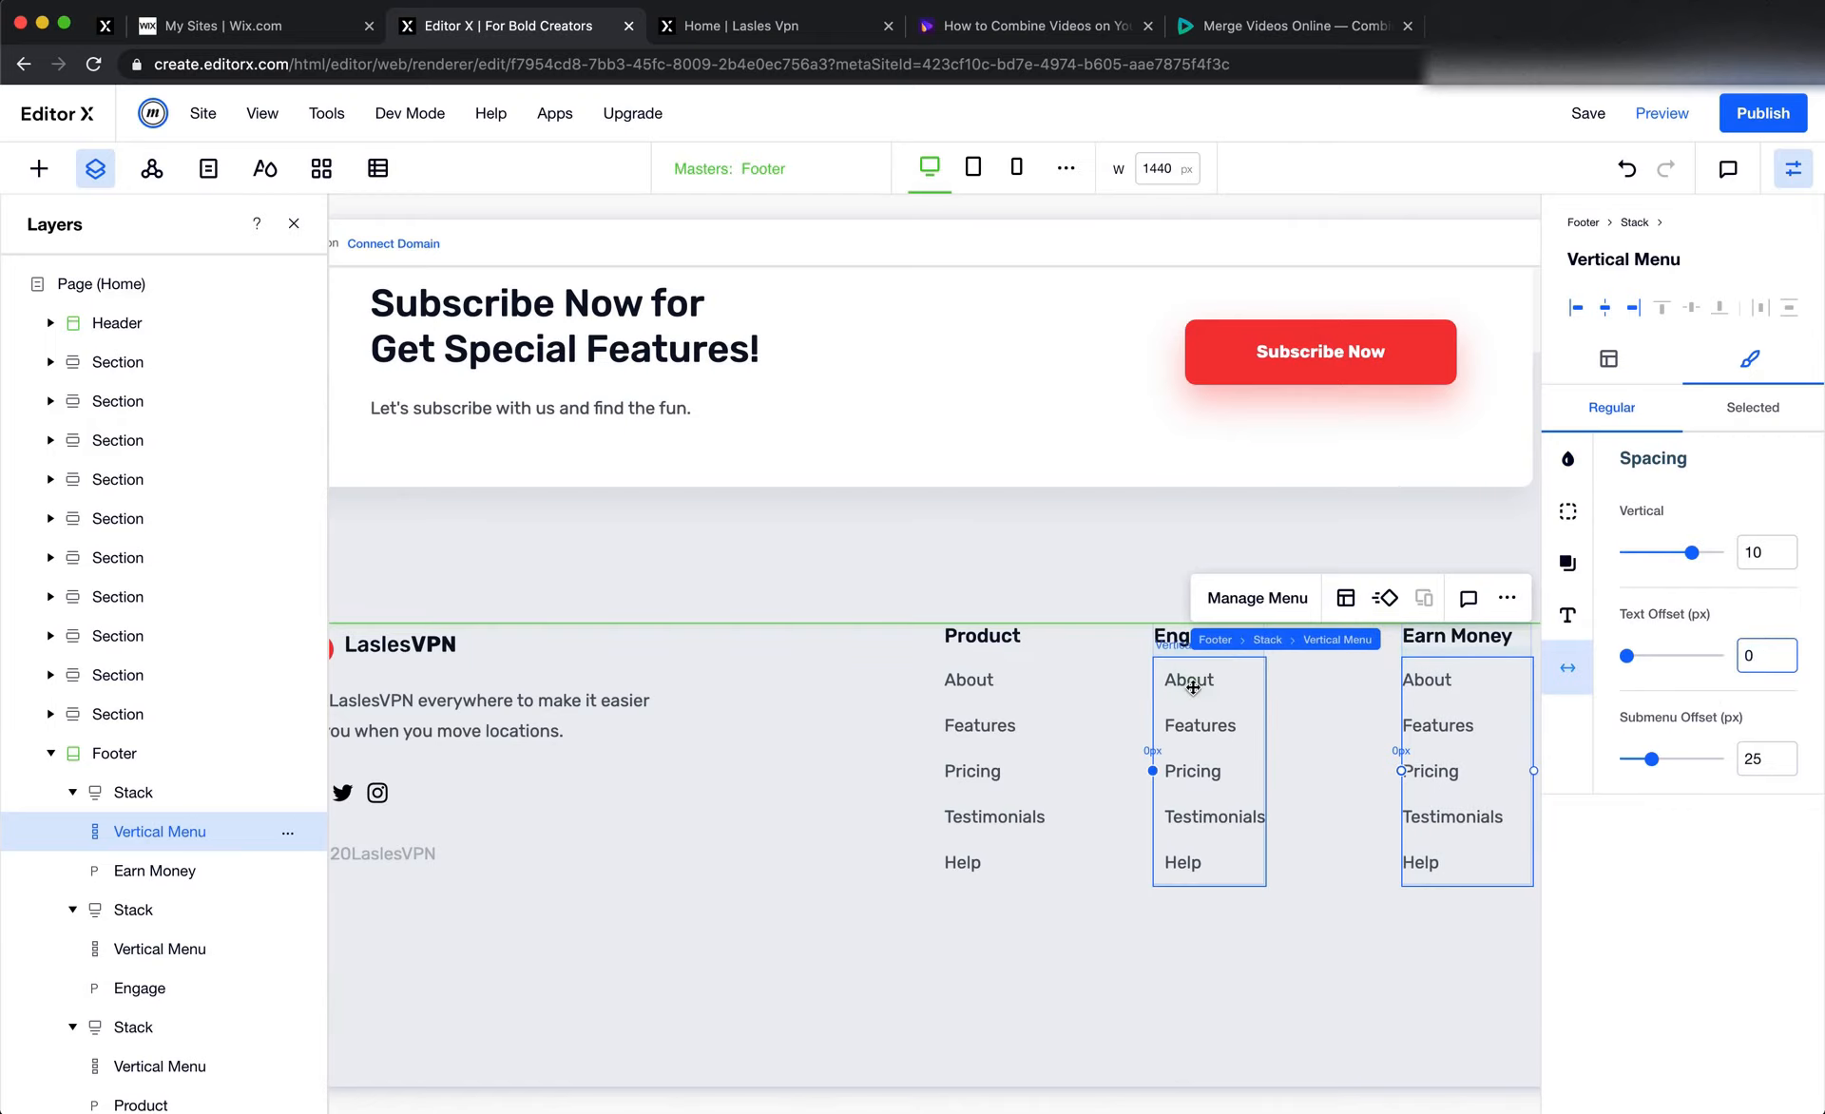
click(1567, 668)
click(1770, 664)
text(0)
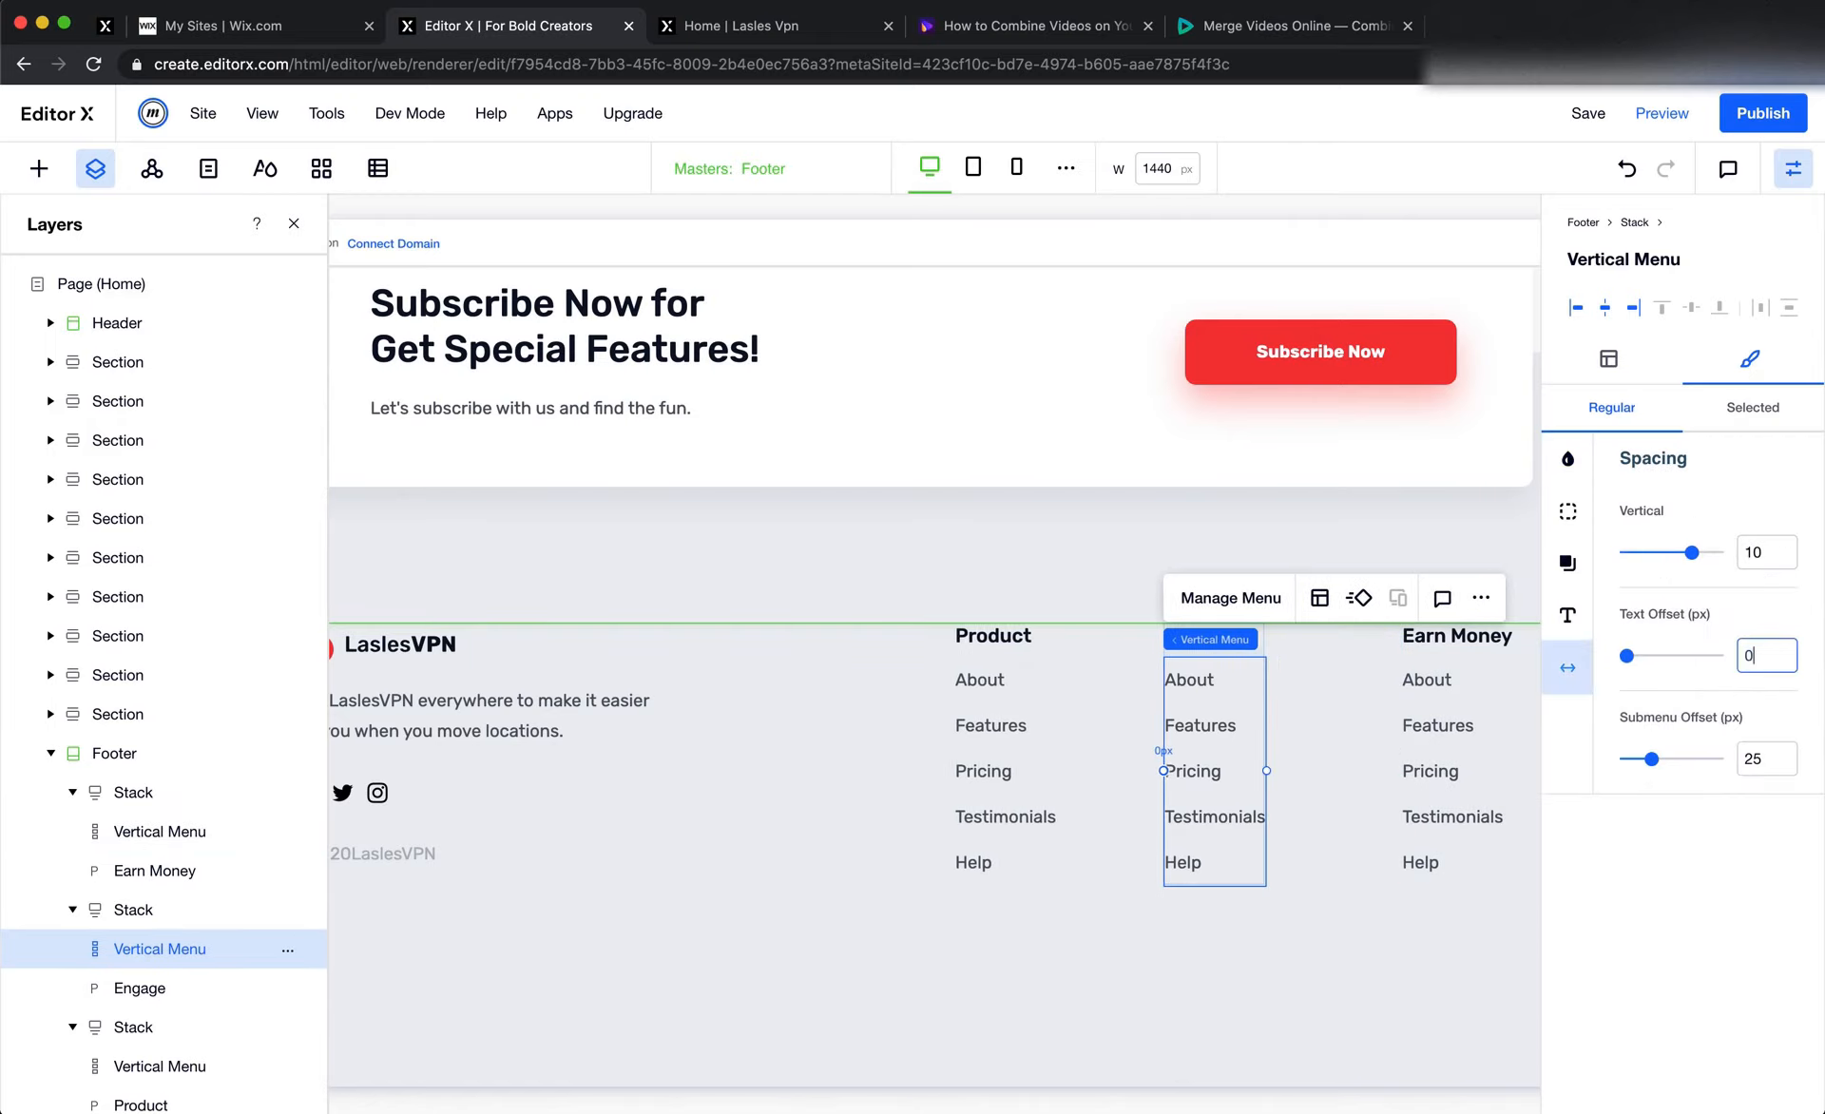
click(1108, 1052)
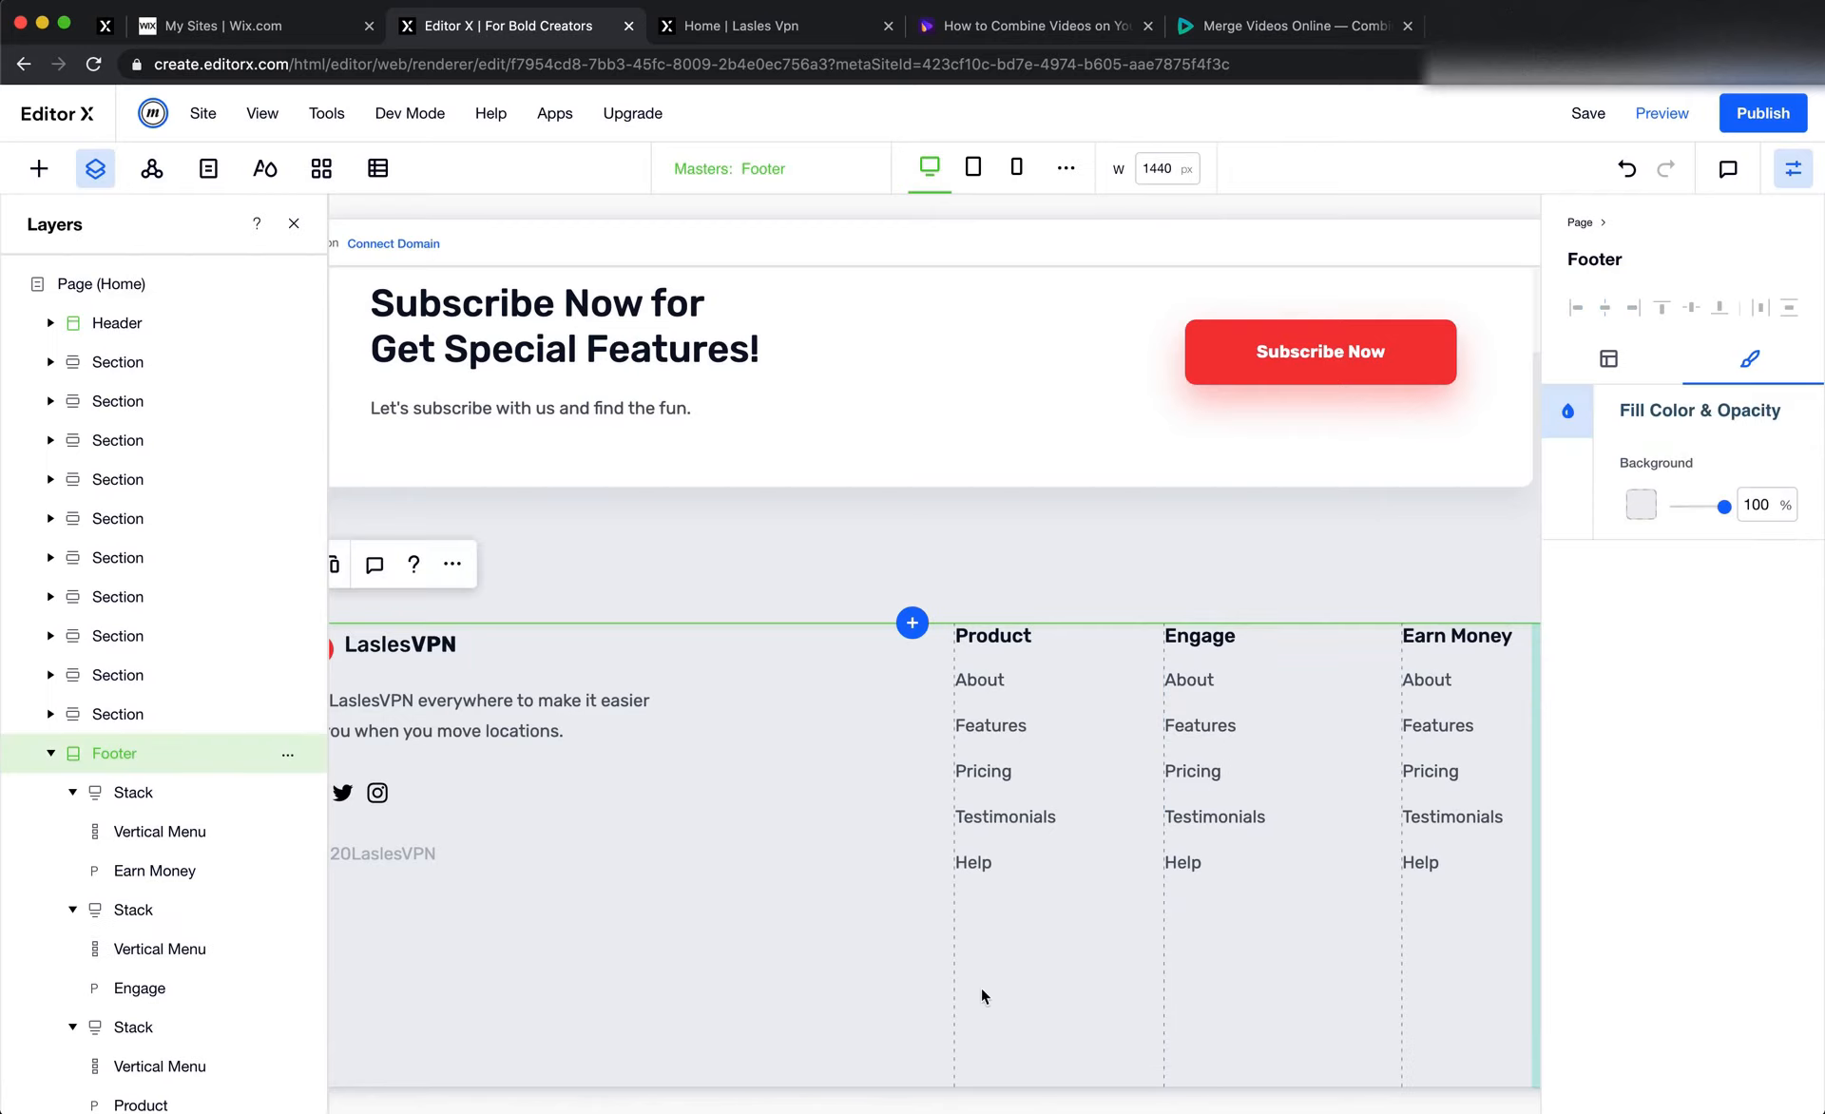
Review the footer layout and measure in Figma the gap between the Product link column and the grey footer background's bottom edge
scroll(935, 961, right, 2)
scroll(935, 961, left, 5)
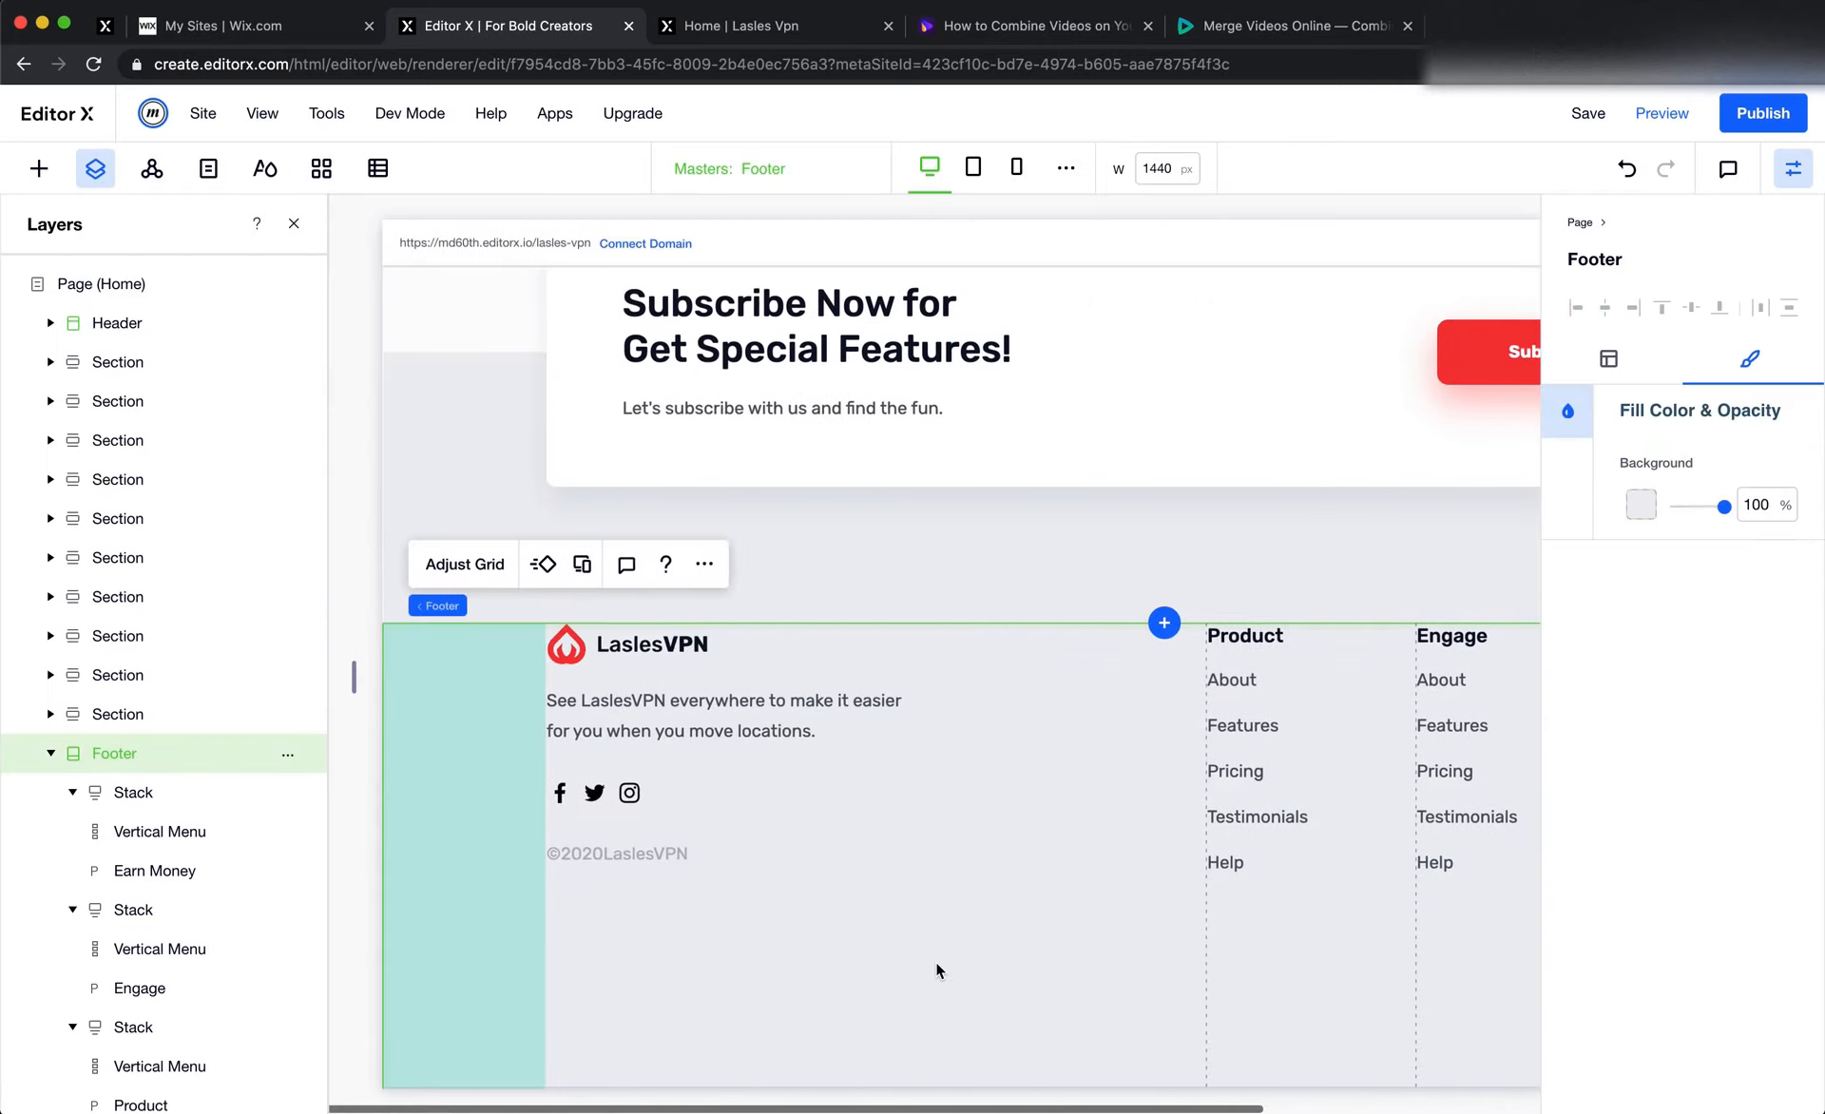
scroll(935, 960, up, 1)
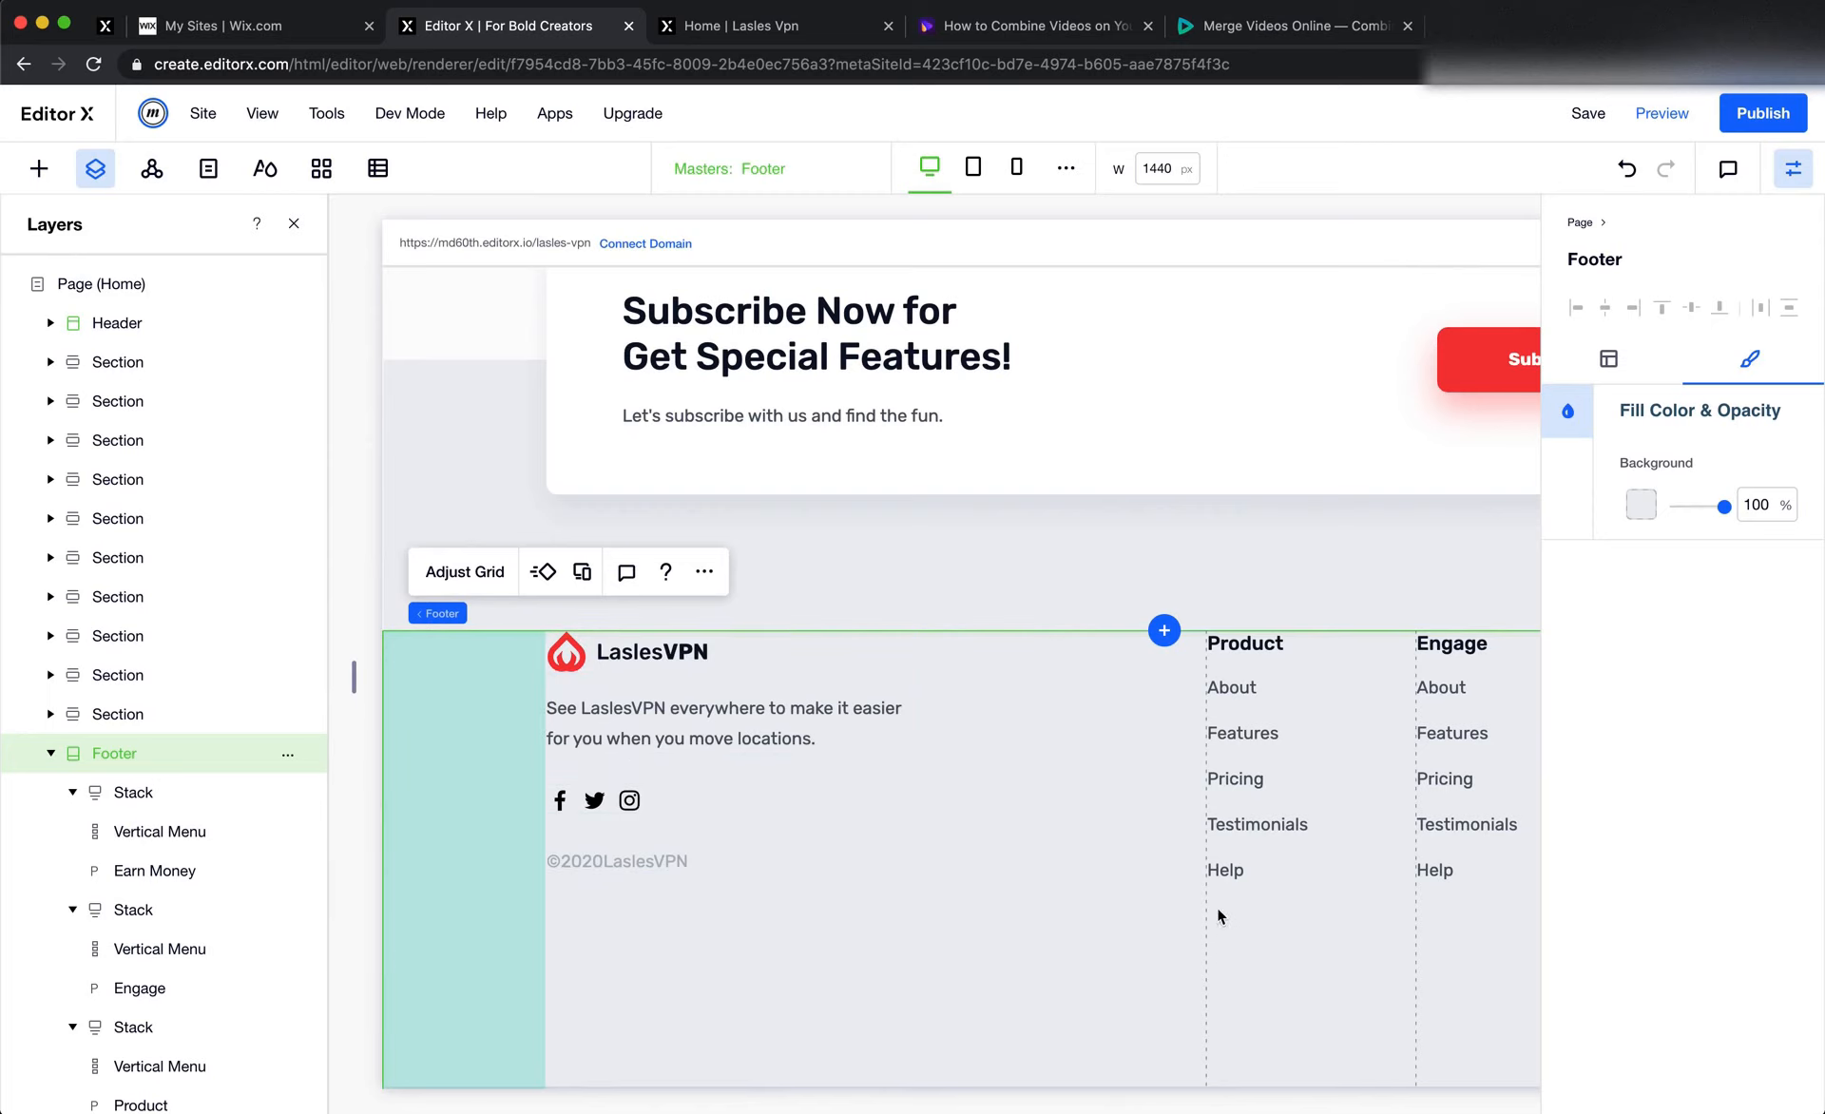
key(super+Tab)
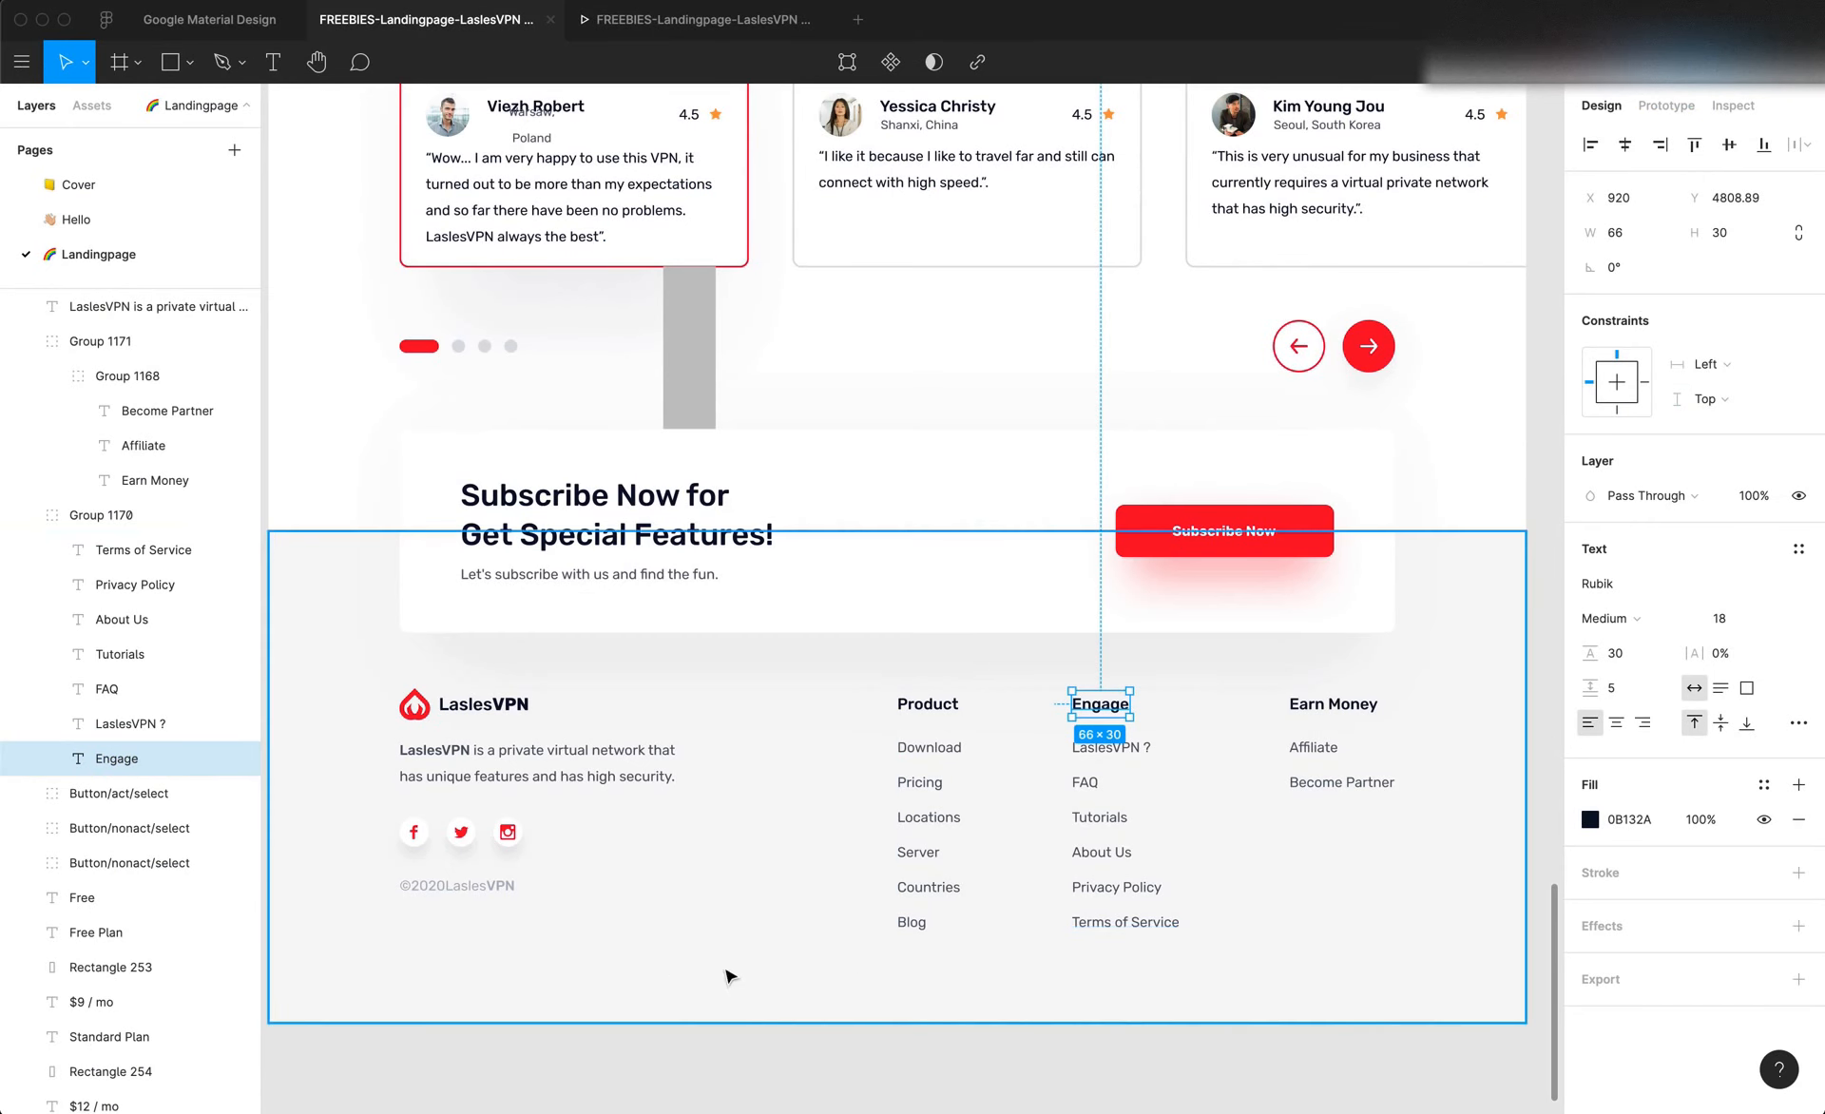
click(855, 979)
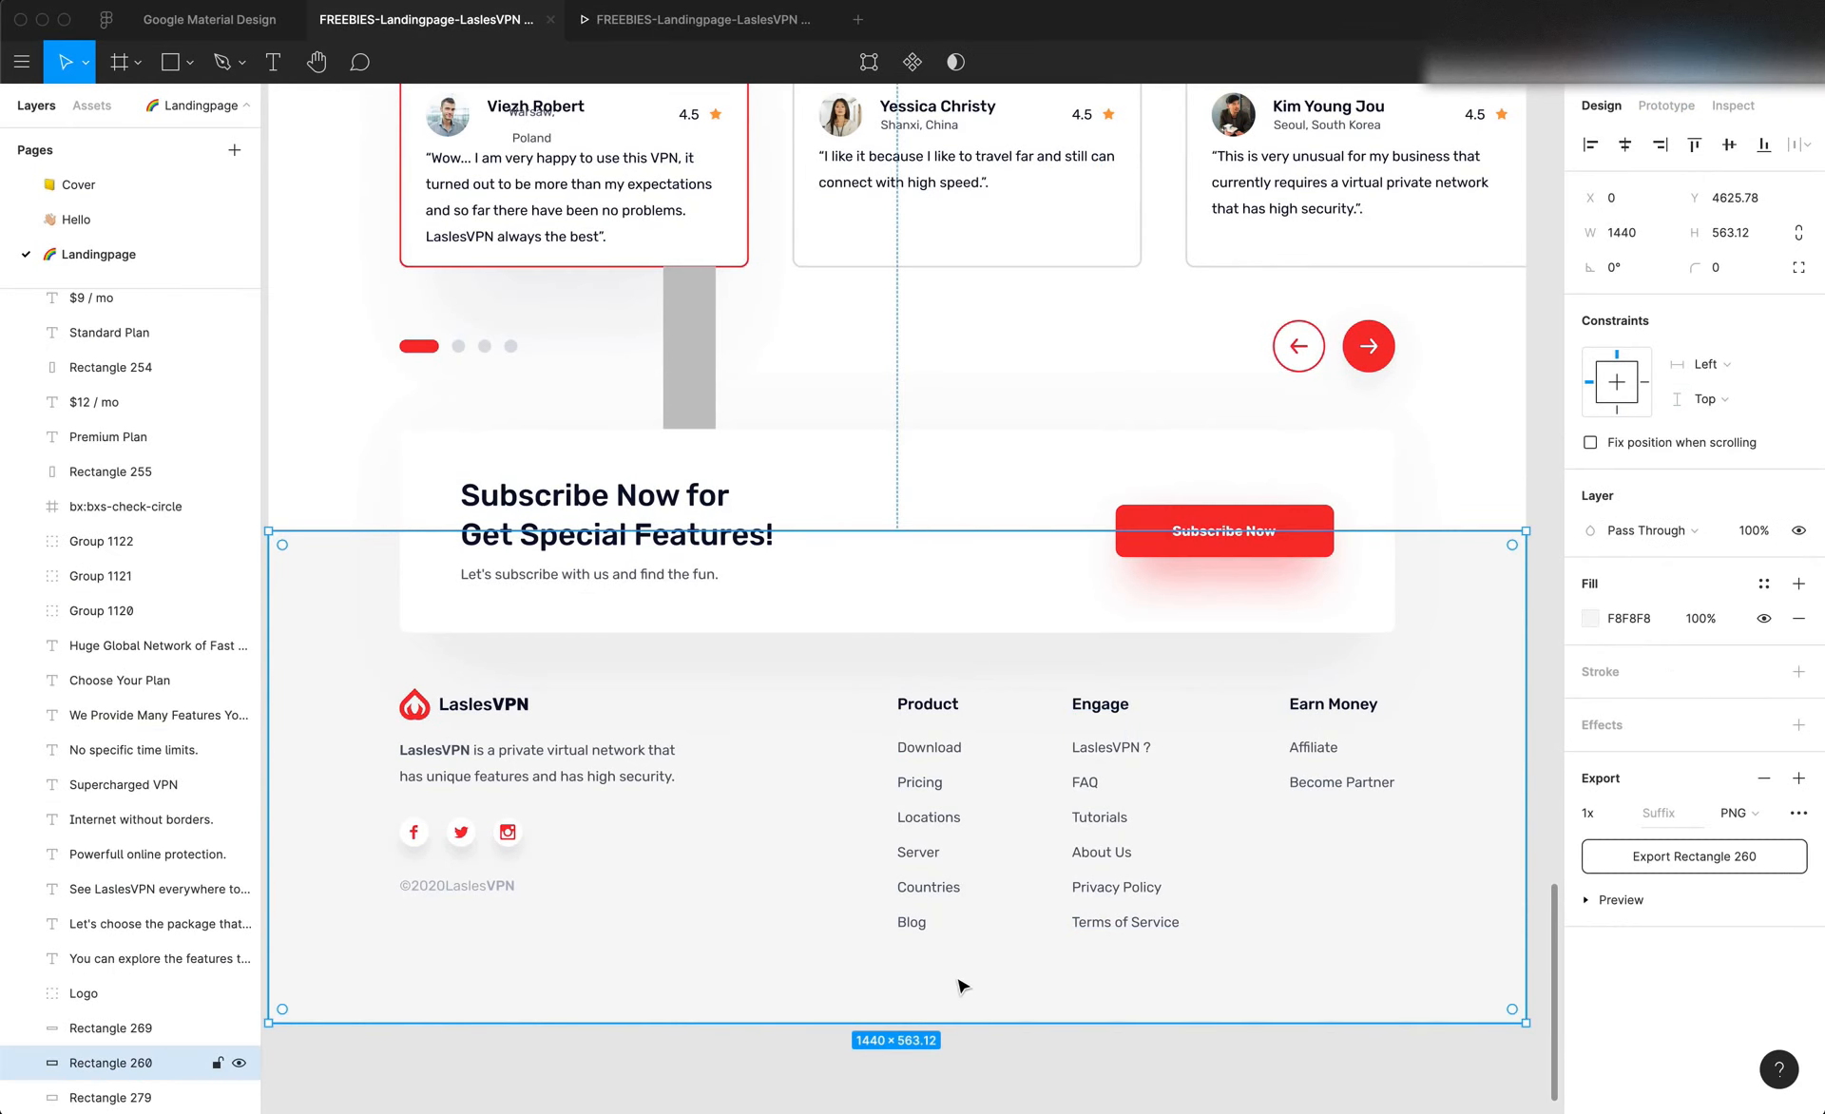
click(939, 931)
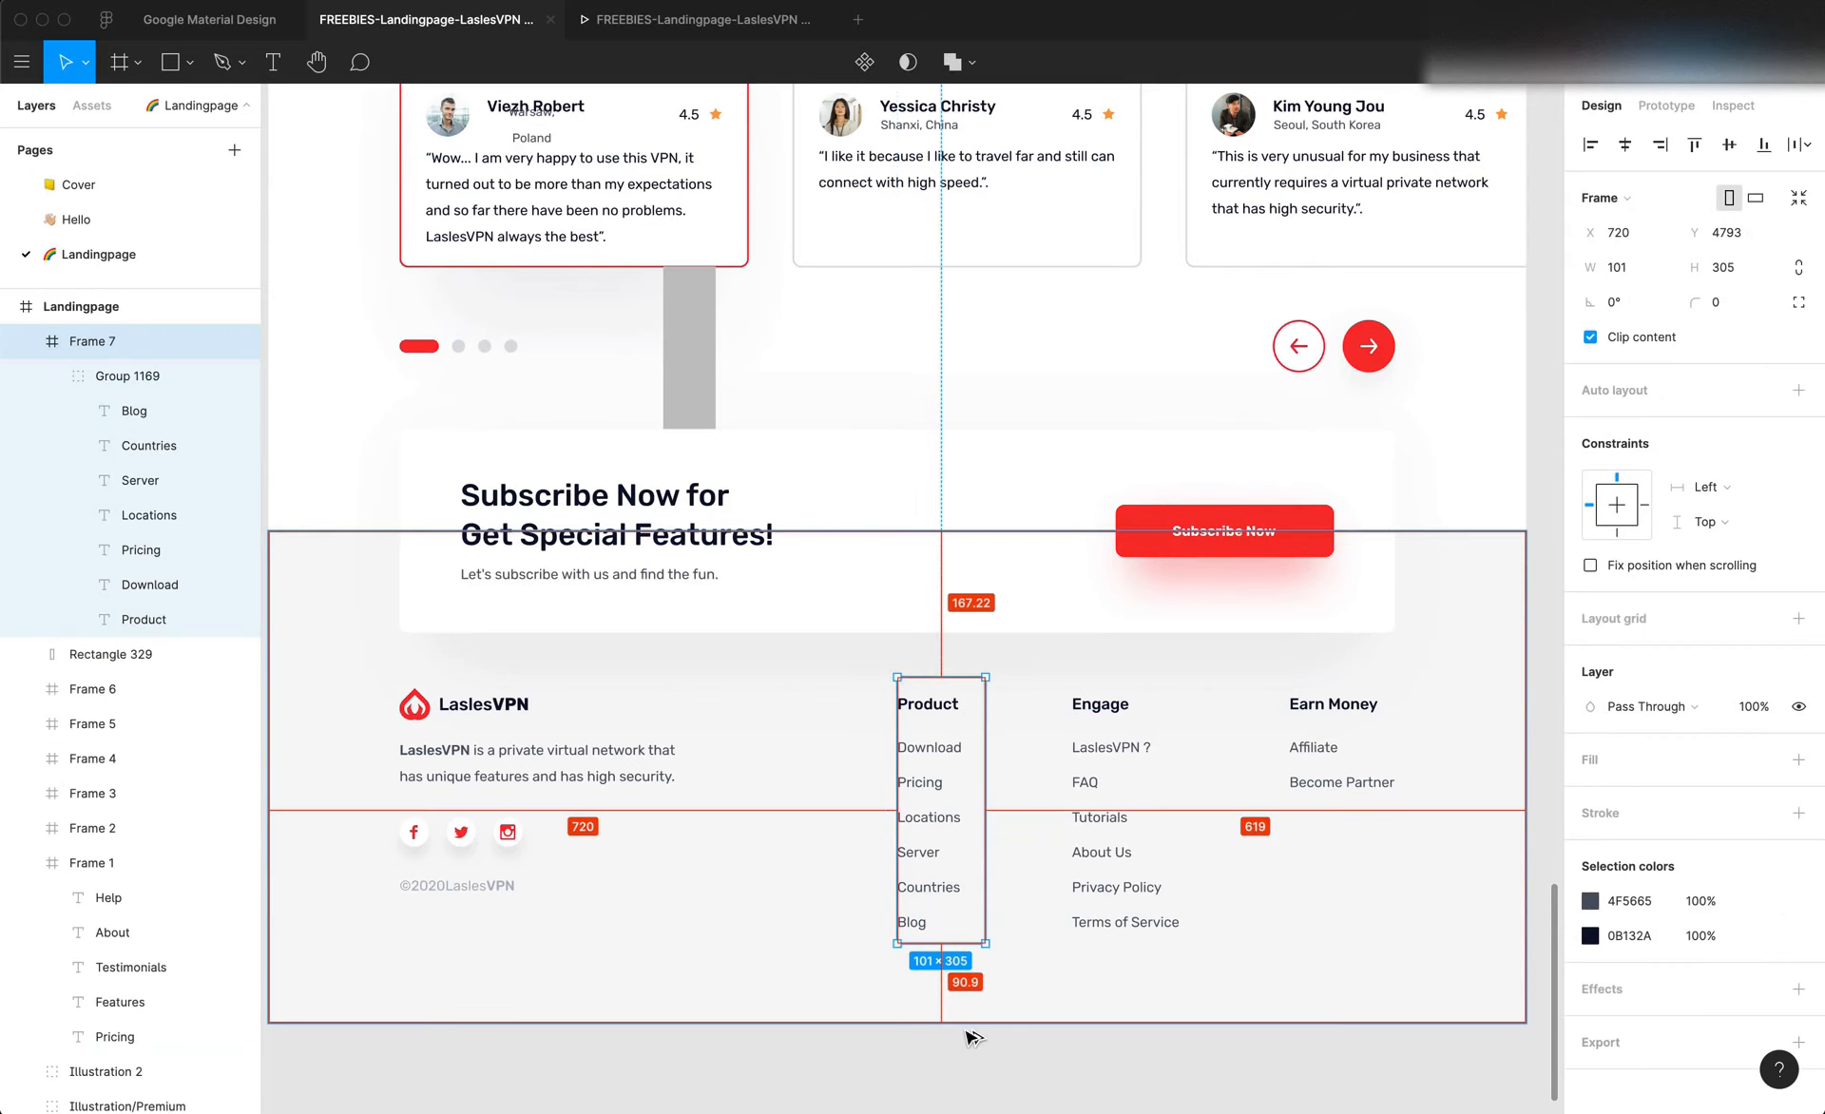
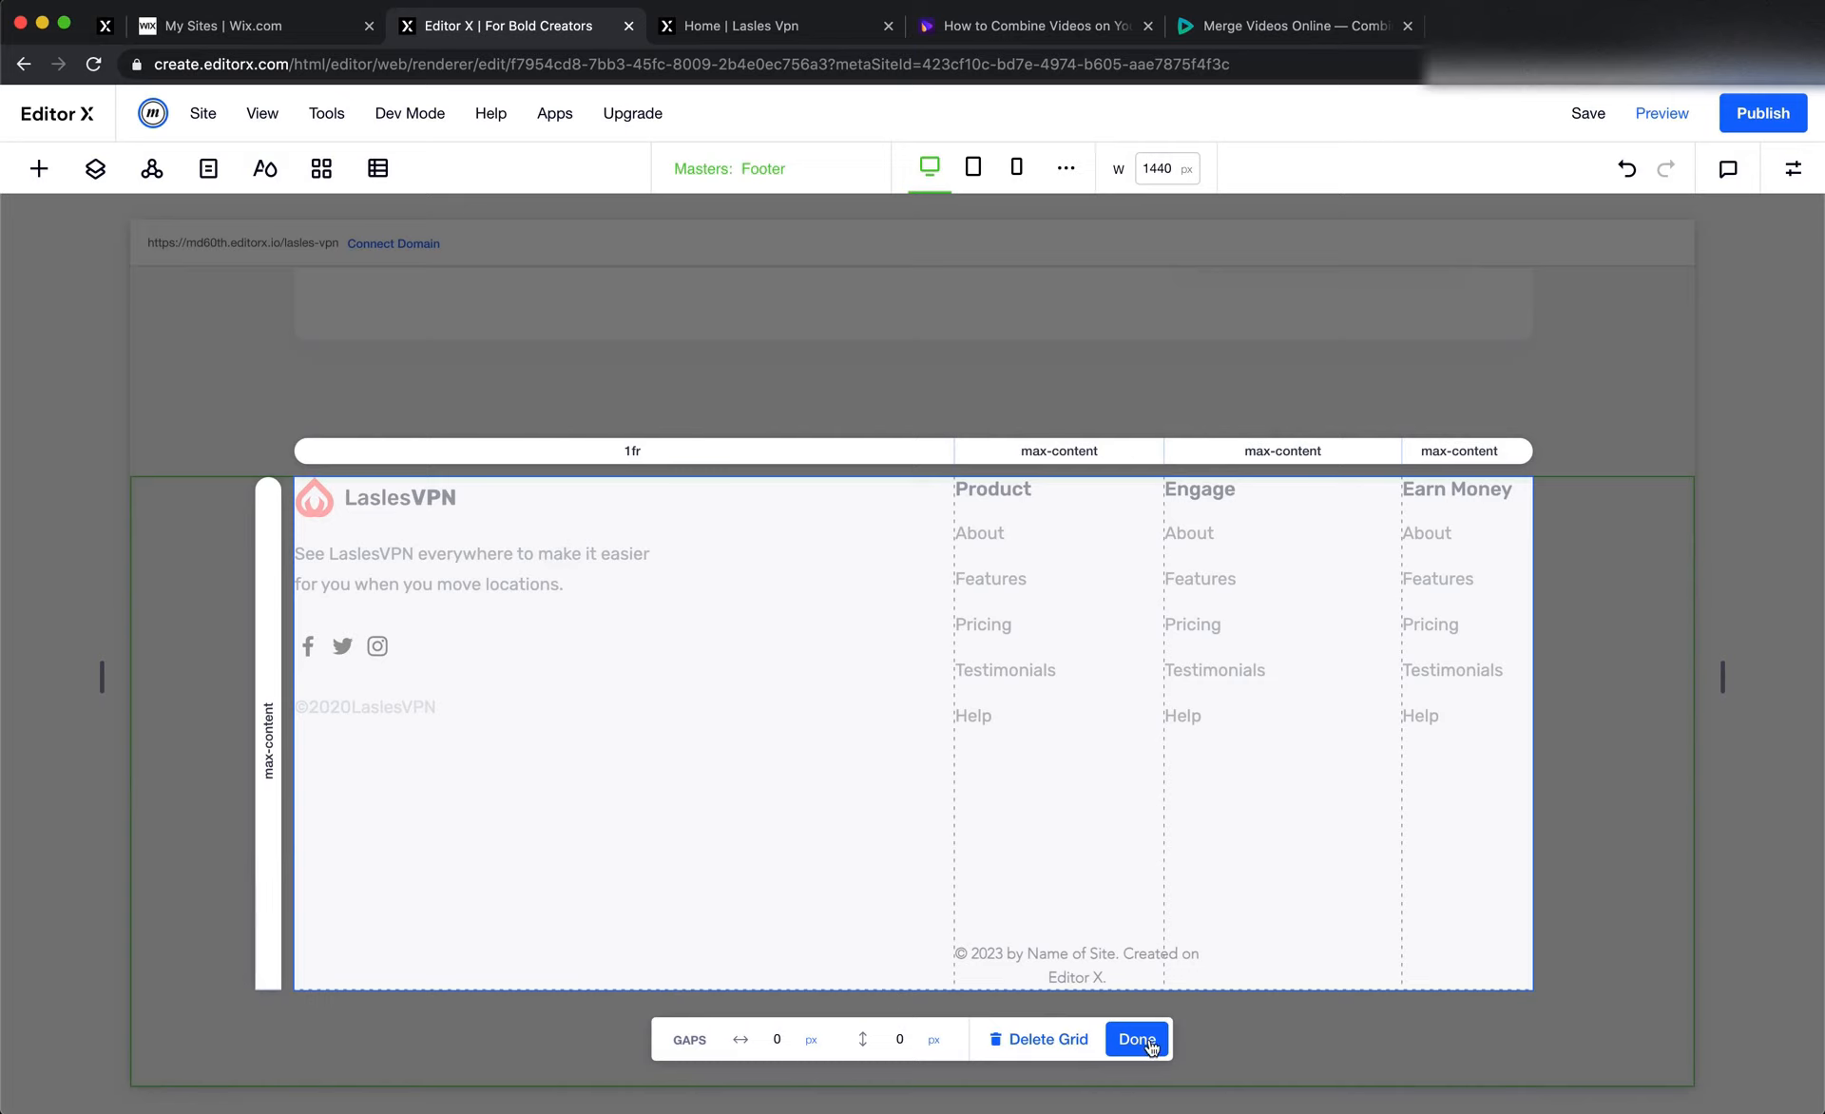
Dock the footer's "© 2023 by Name of Site" text to the bottom and place it in grid rows 2 to 3
click(1136, 1038)
click(939, 965)
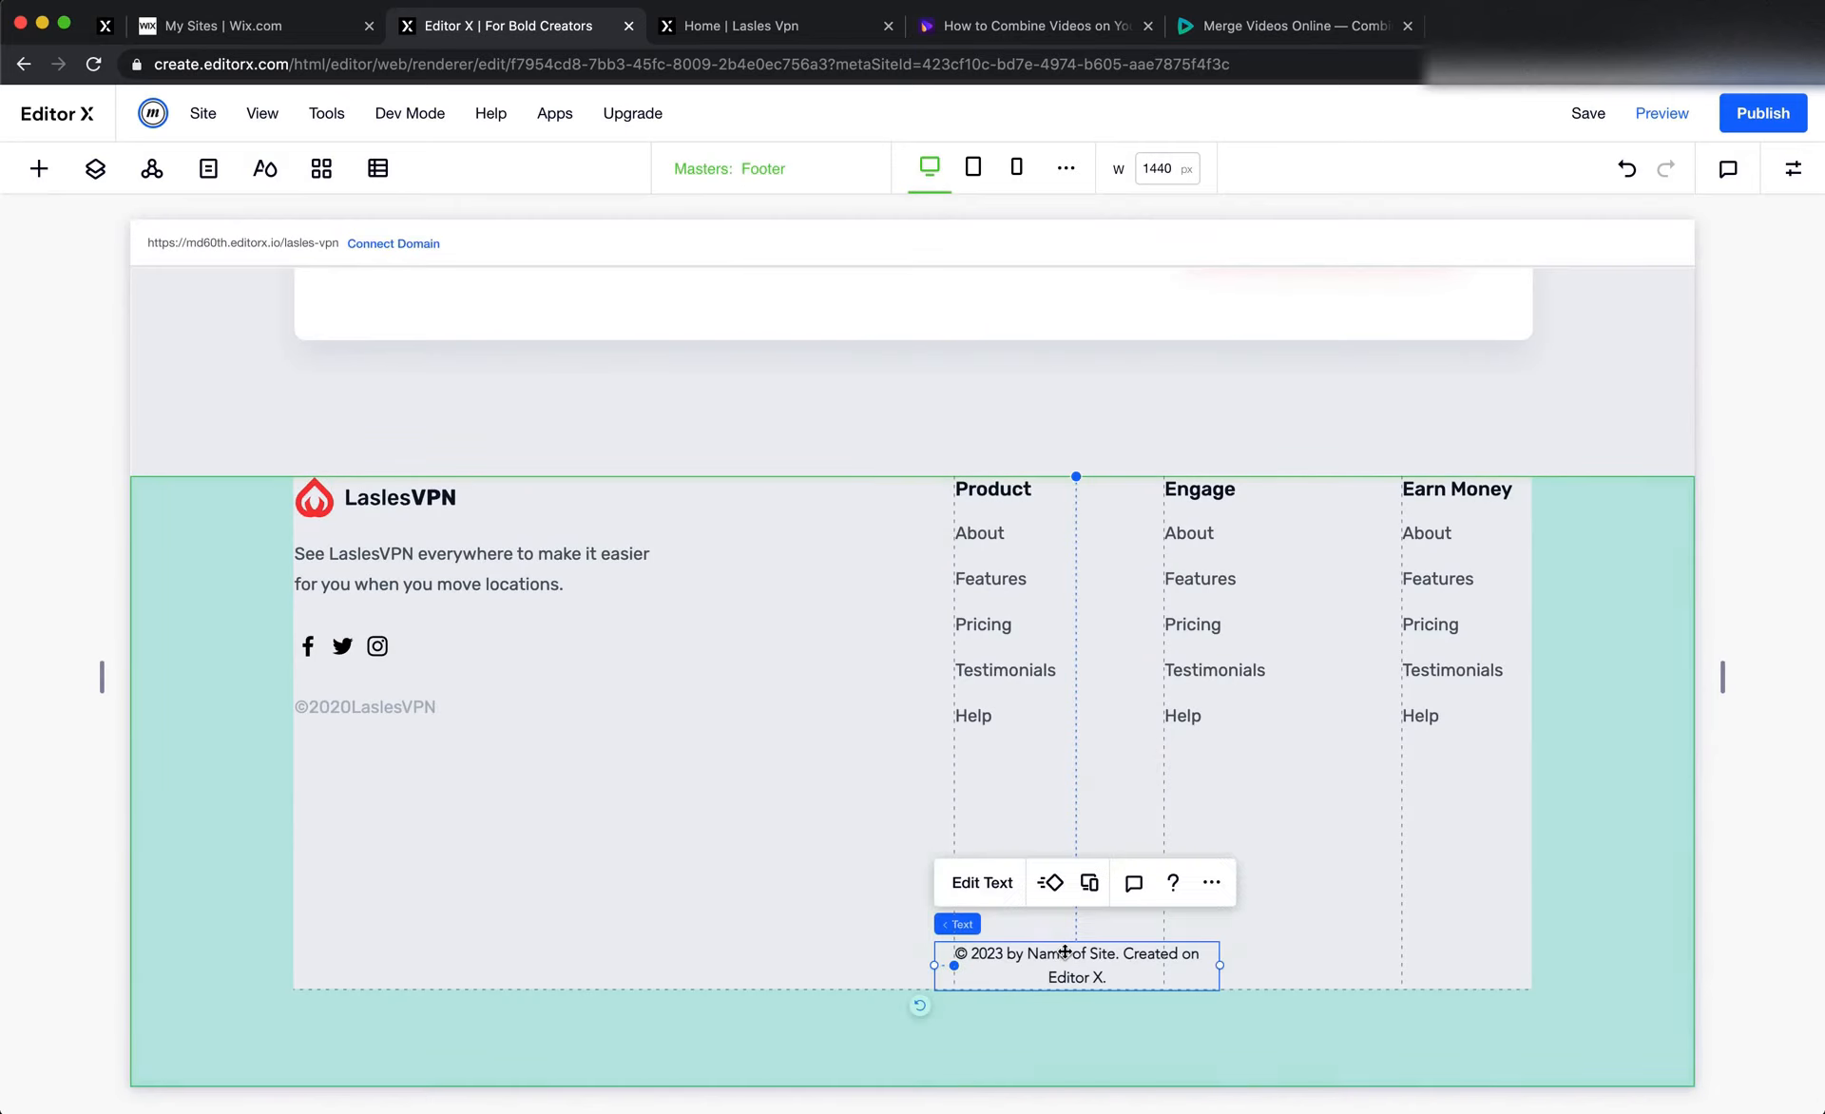
click(1790, 171)
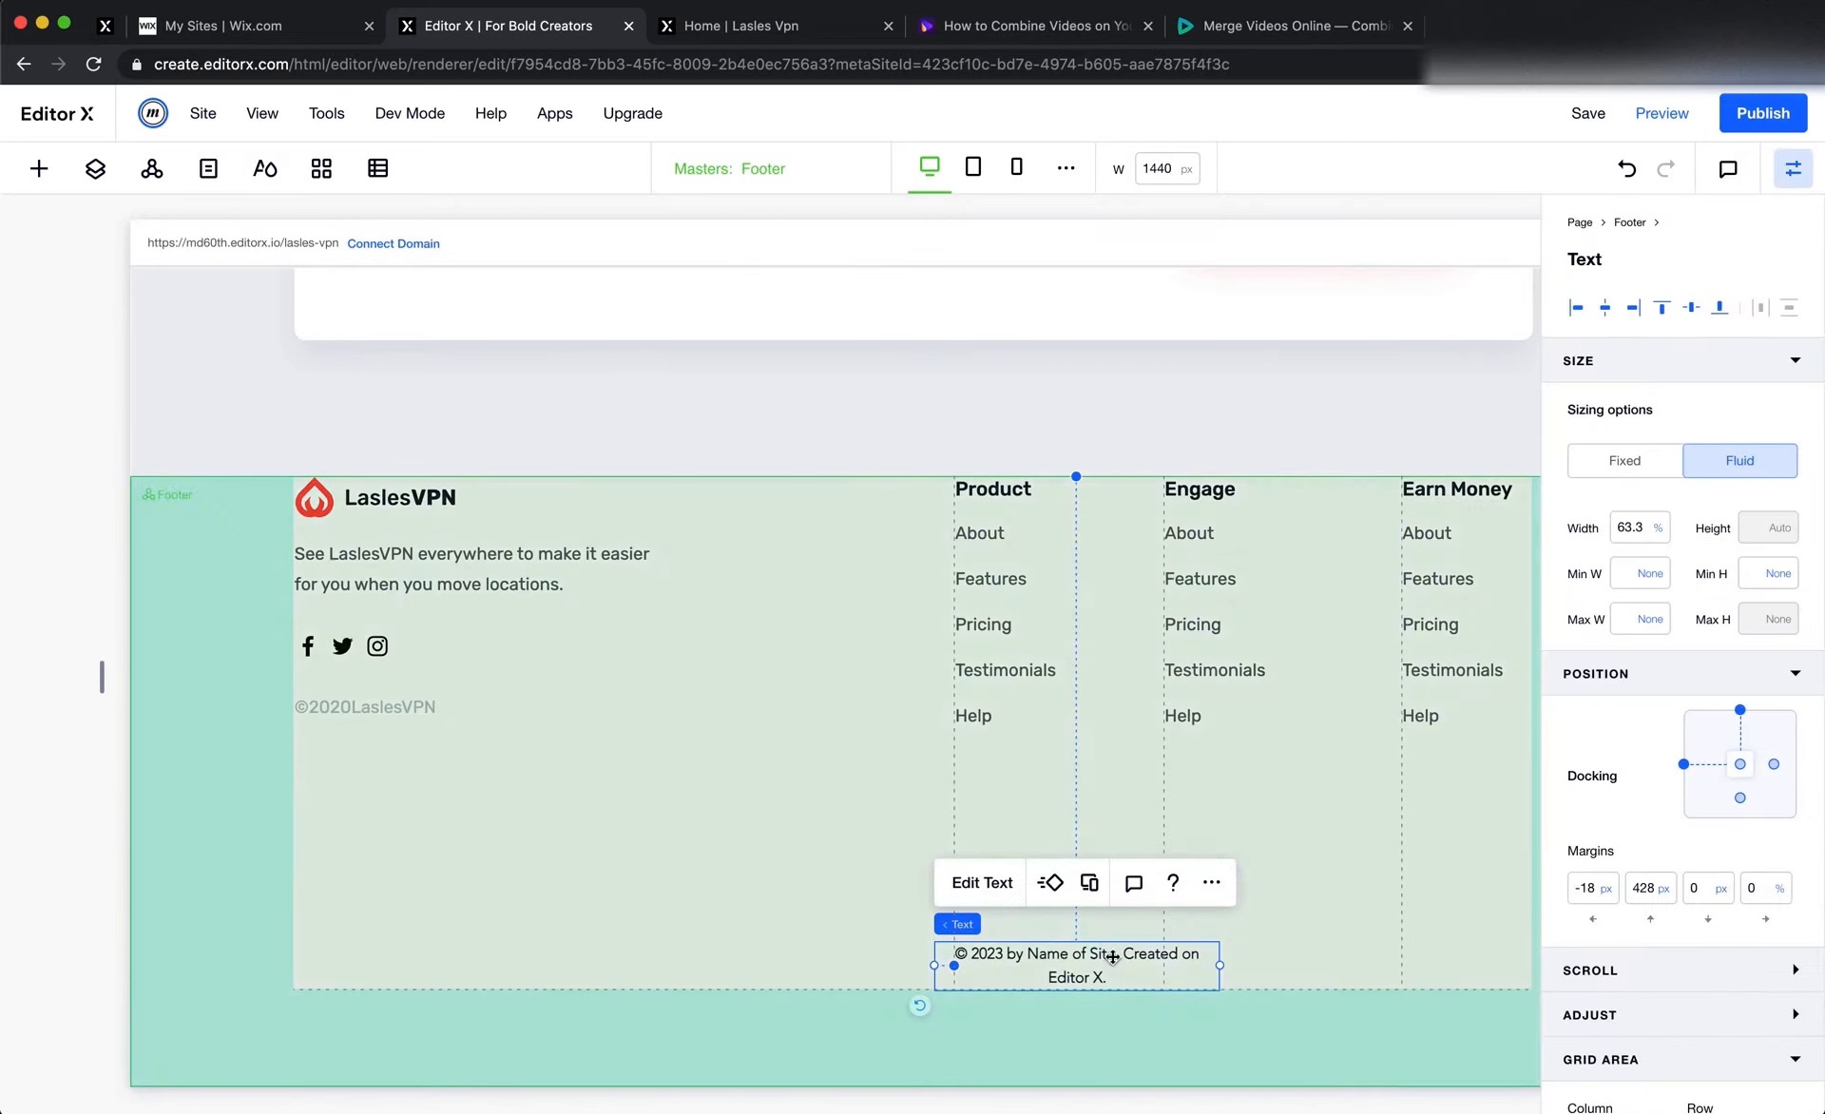
click(1741, 800)
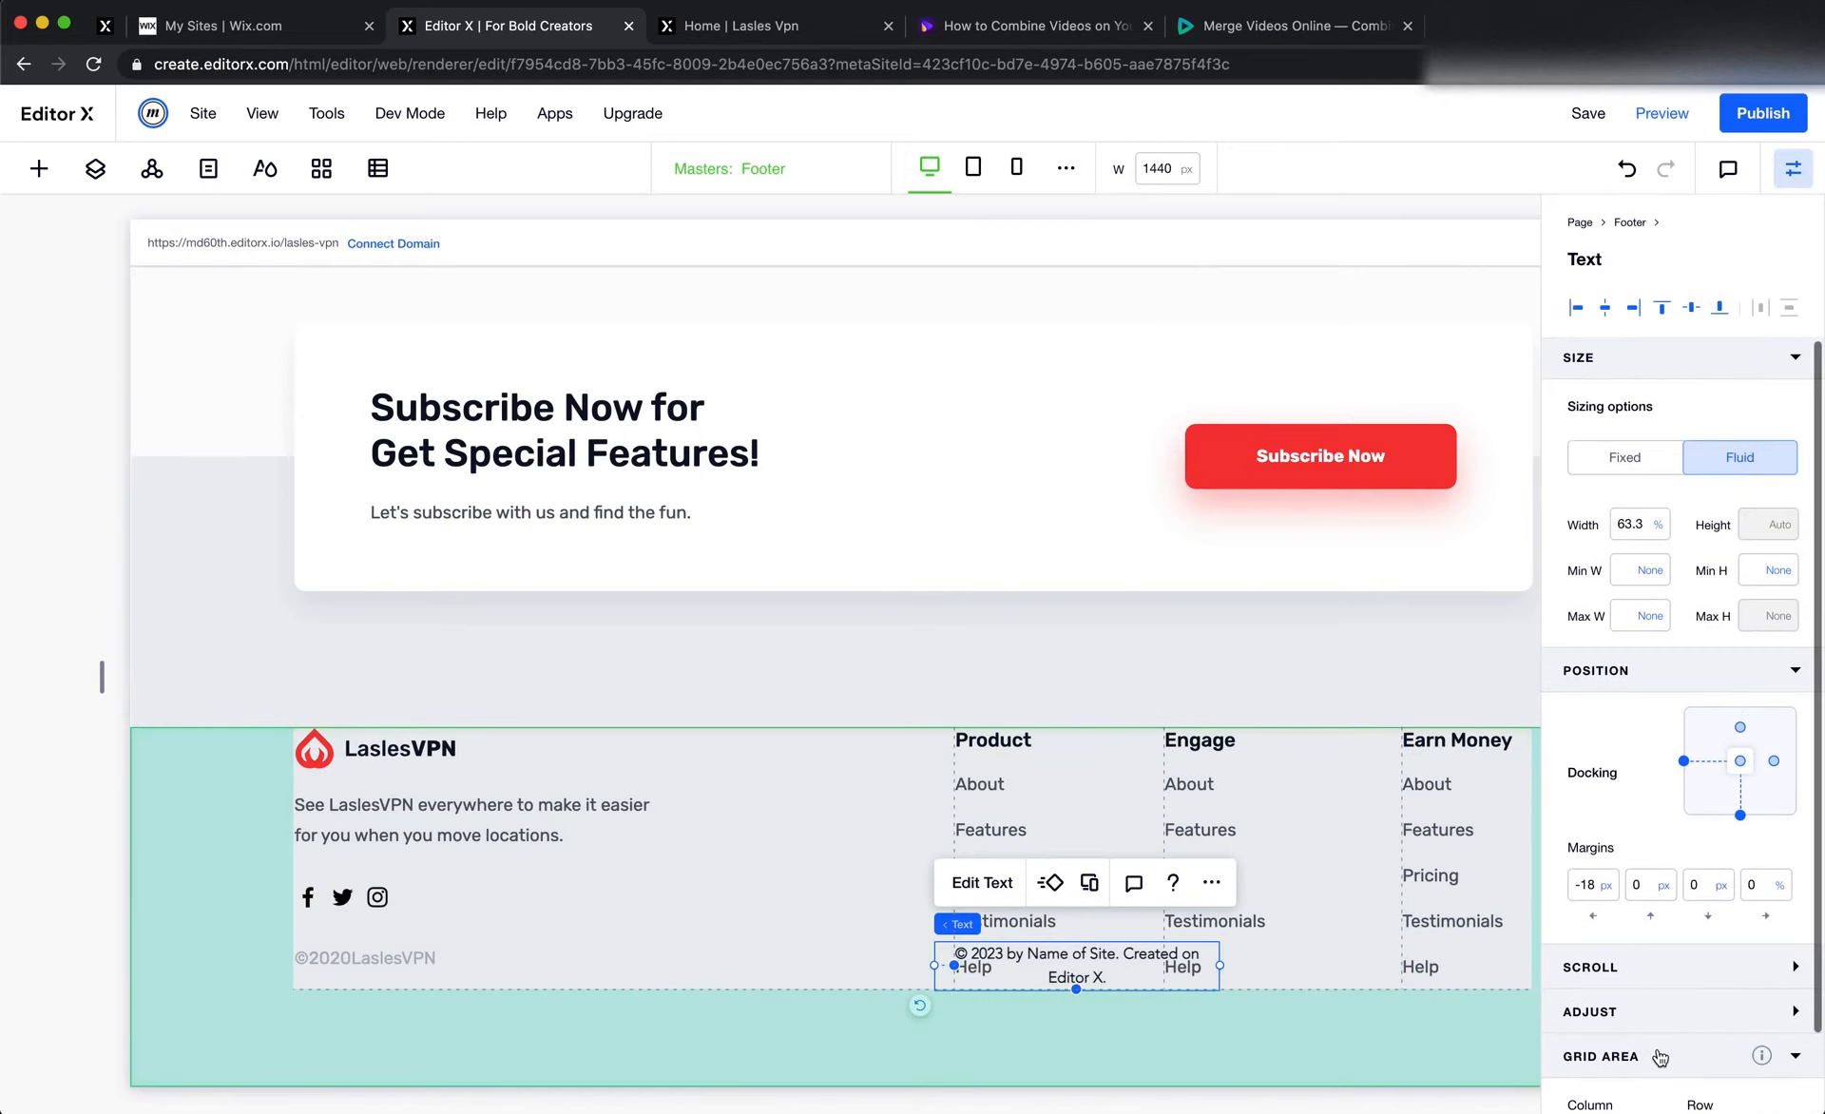
scroll(1696, 1036, down, 1)
click(1711, 1051)
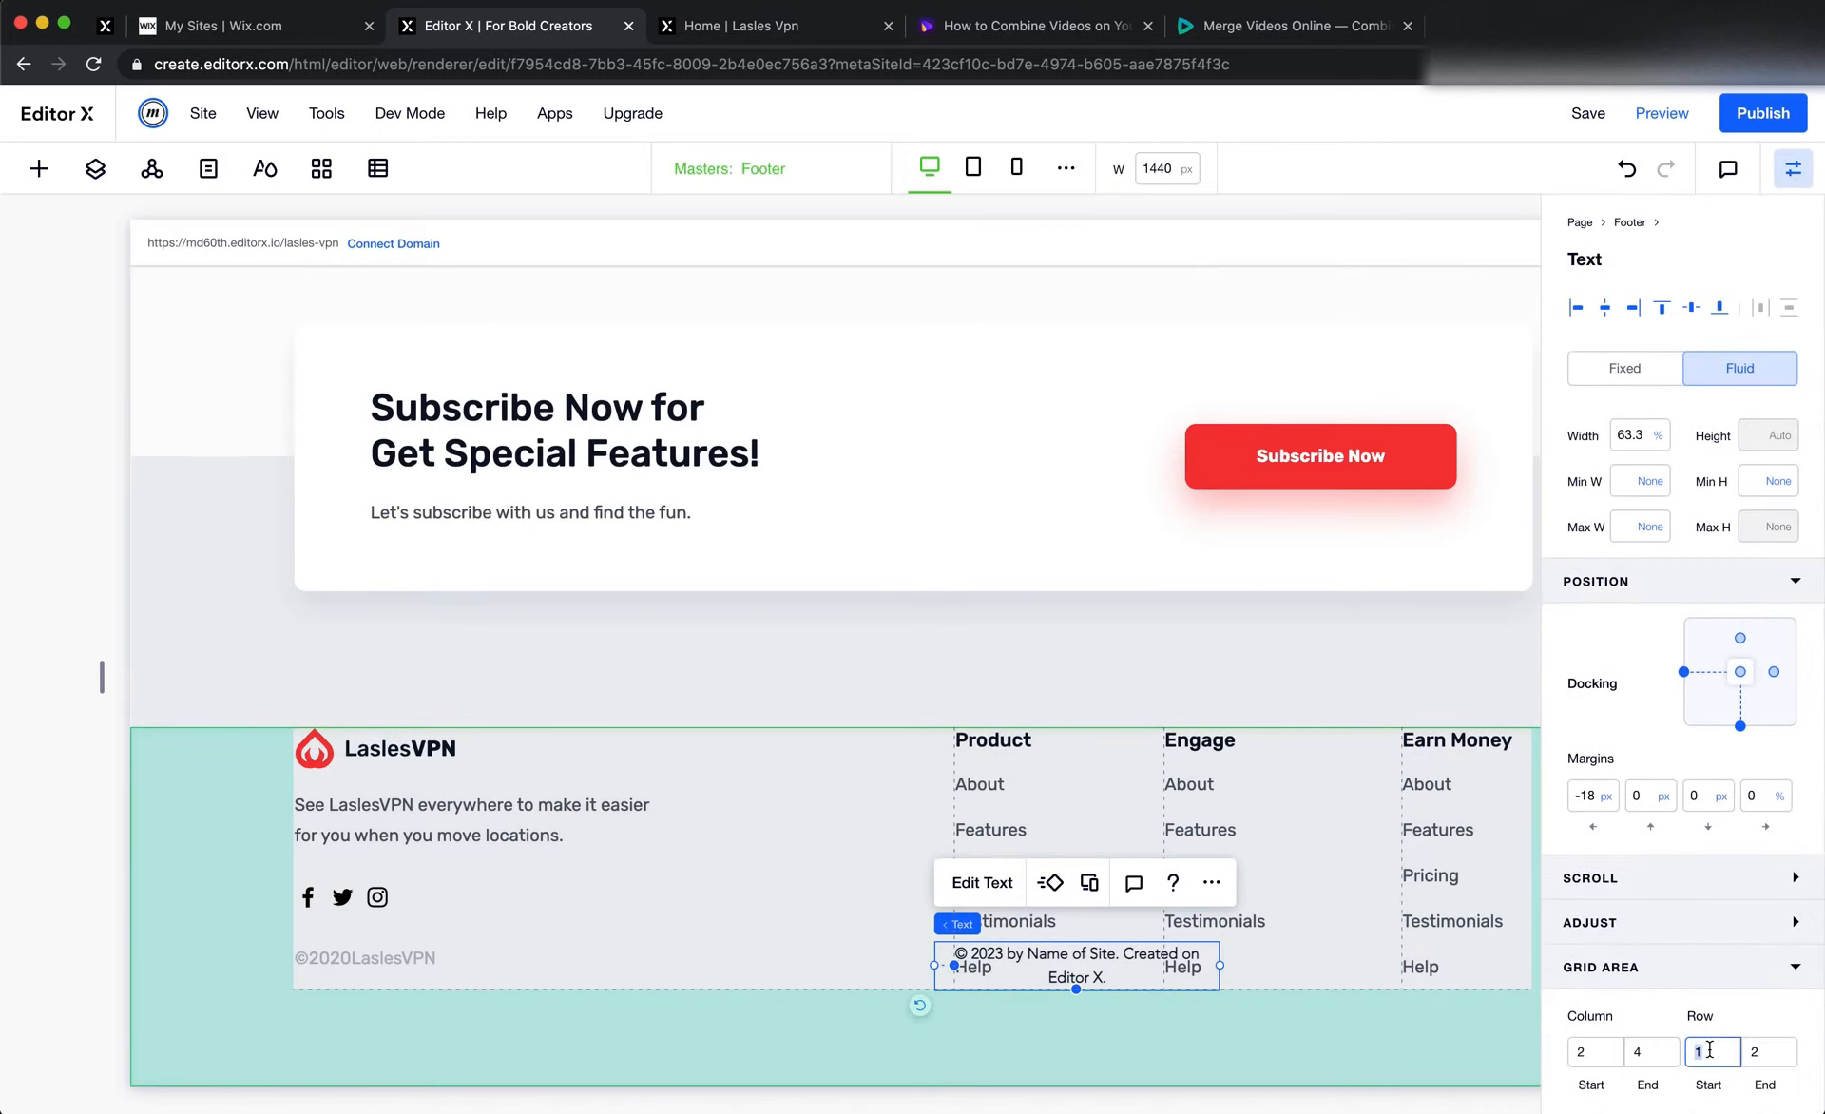
key(Return)
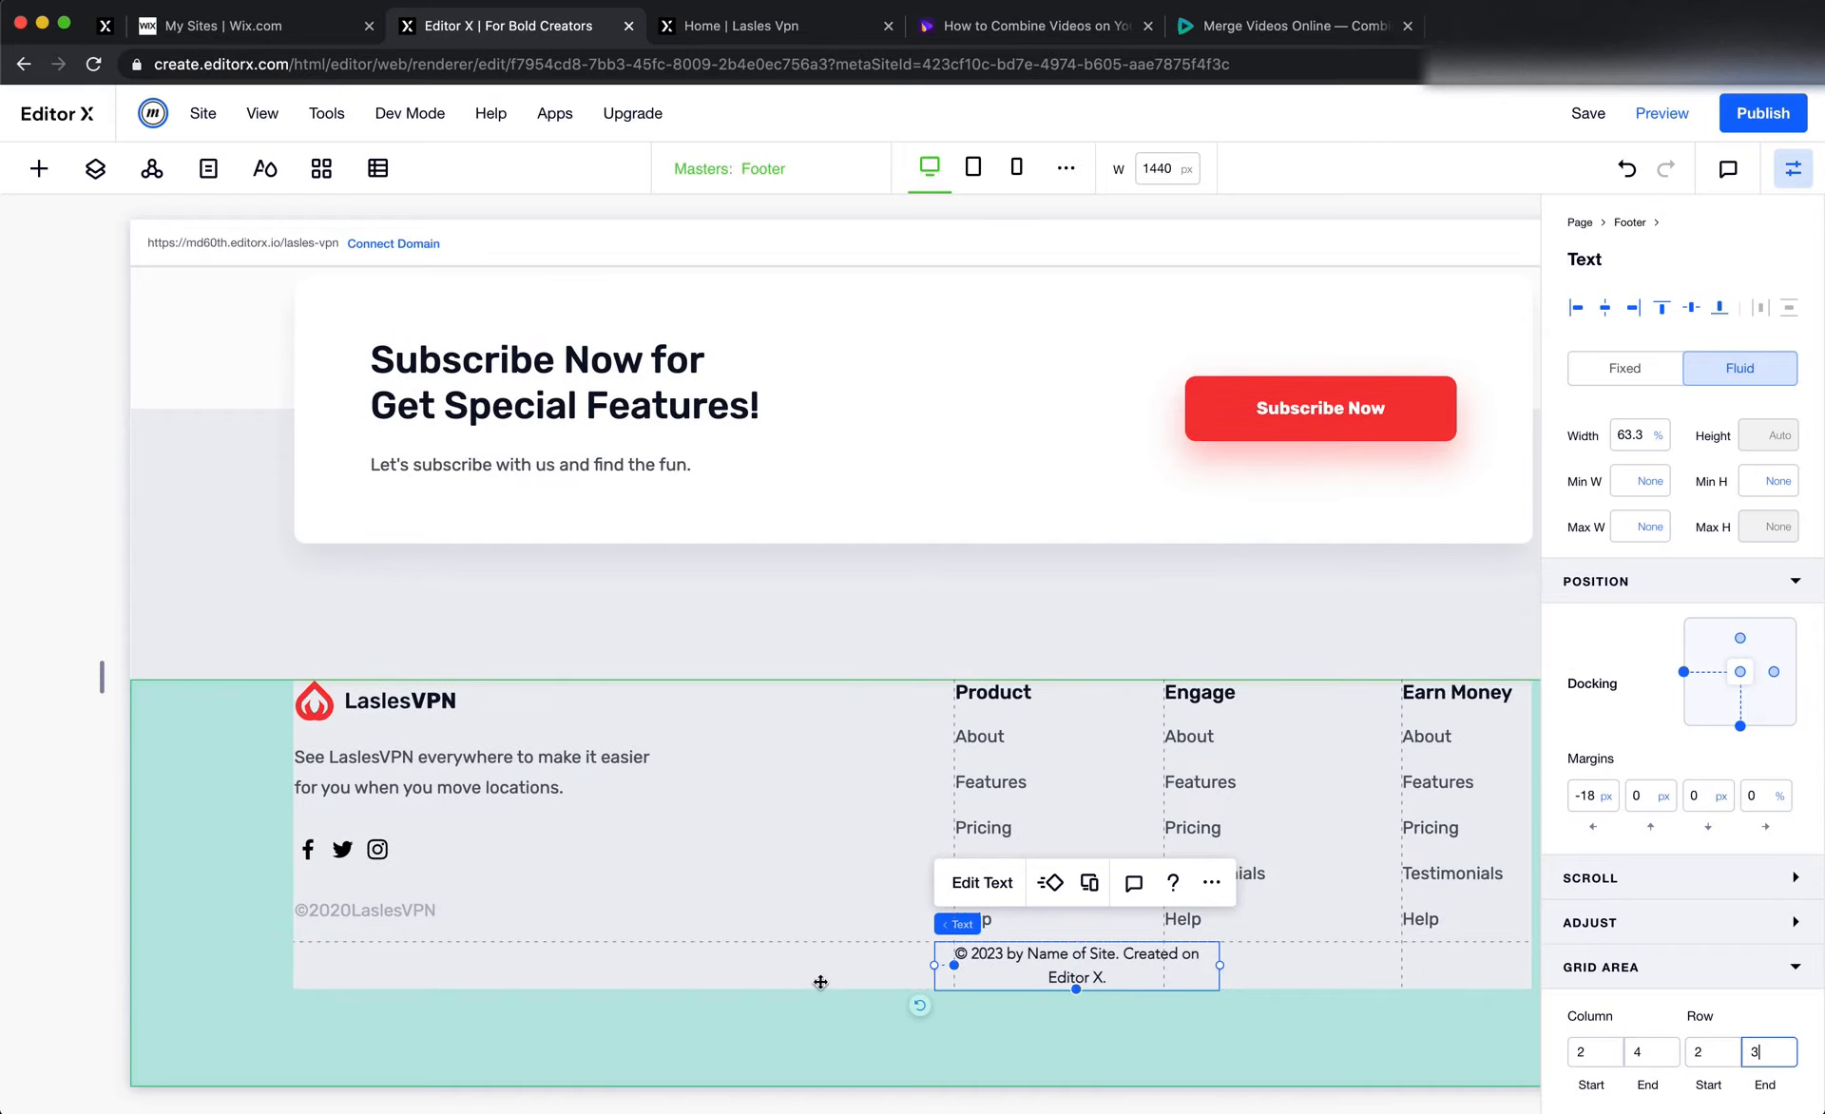
Check the row height setting of the footer grid's second row
click(813, 979)
click(259, 630)
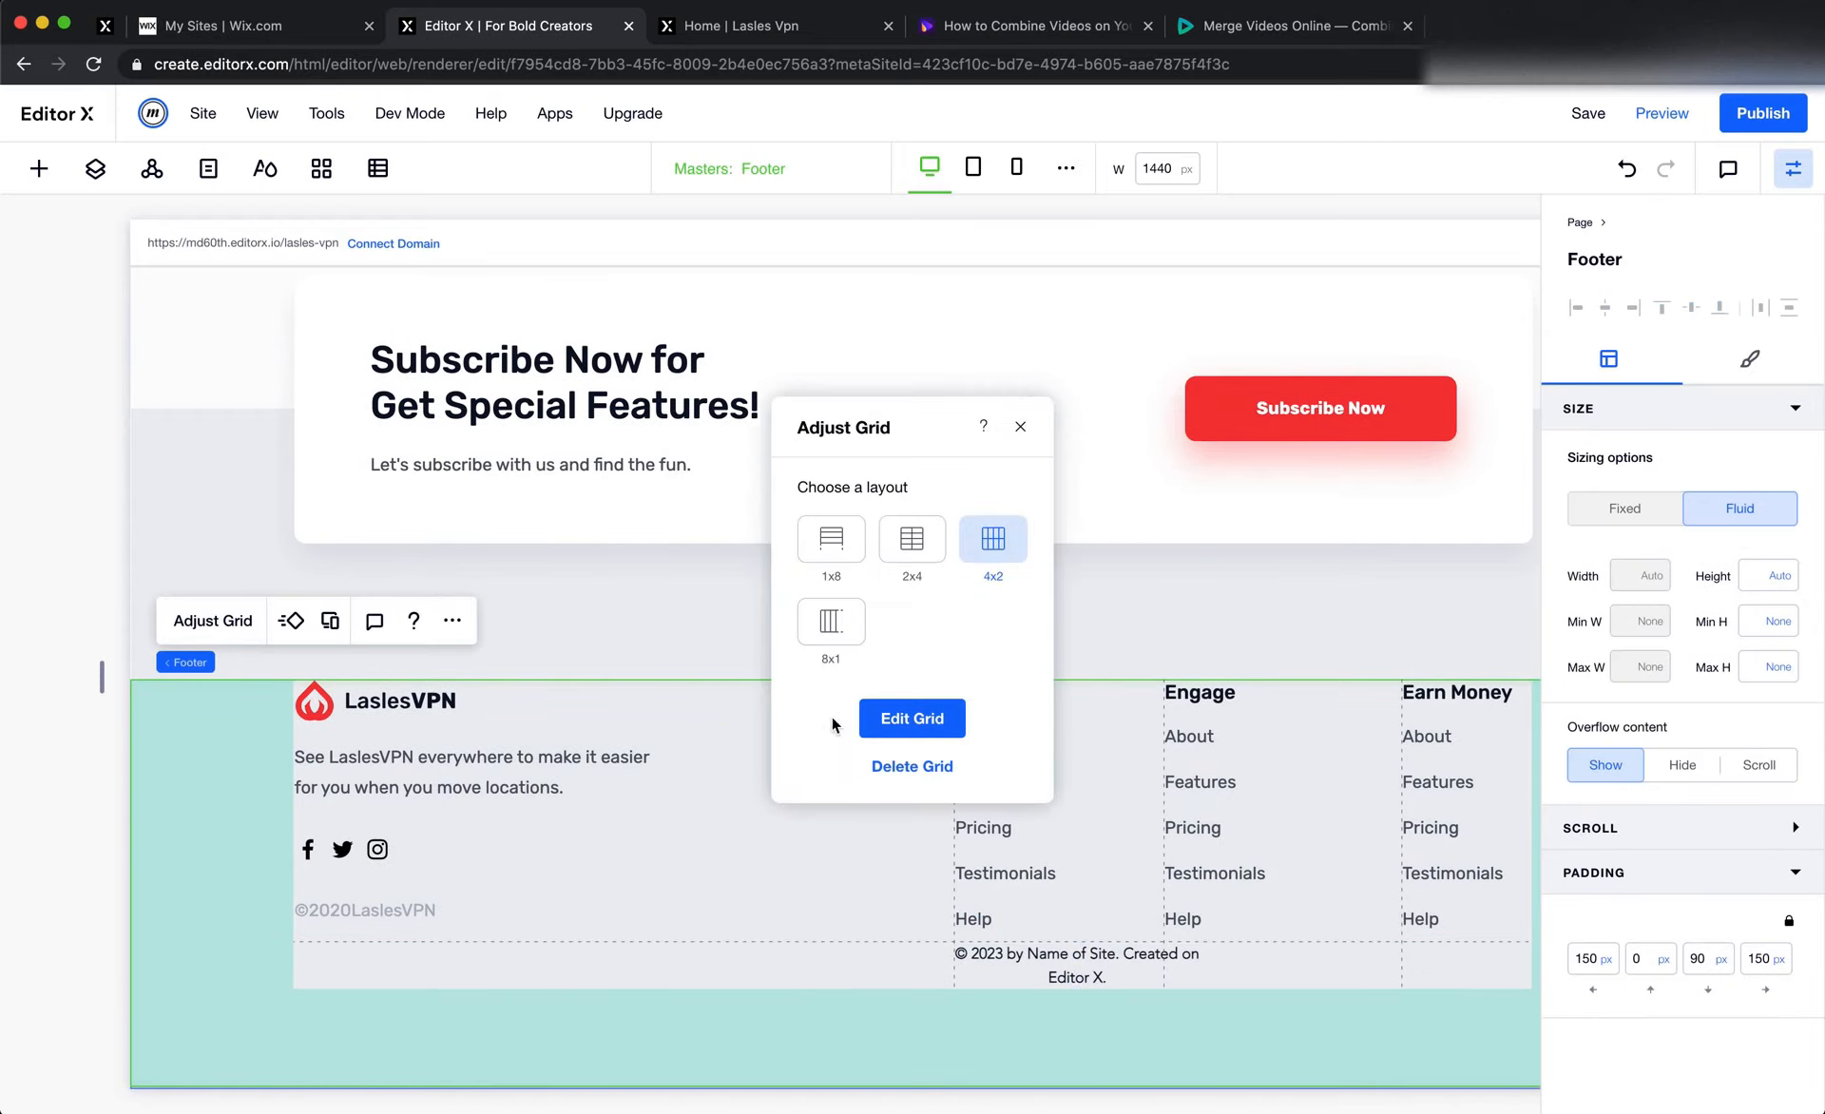
click(908, 718)
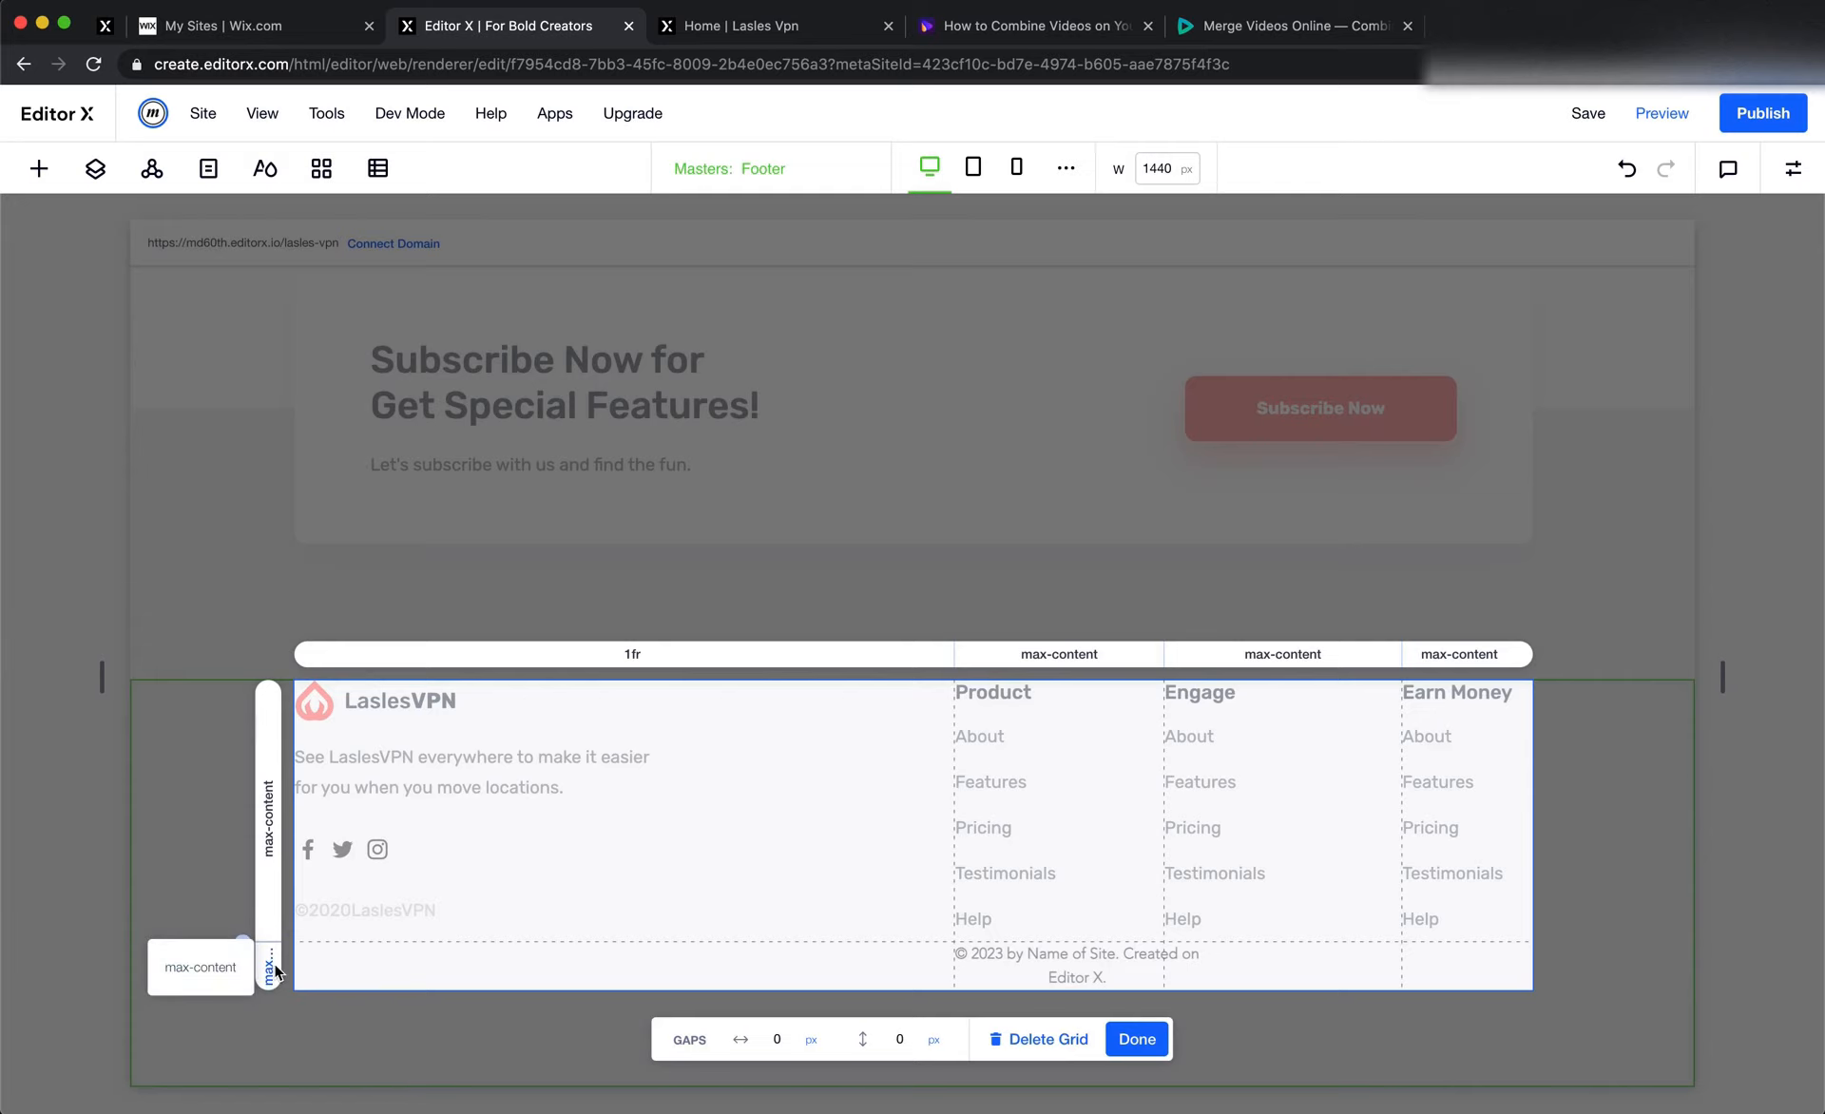
click(1140, 1039)
Dock the © 2023 text to the horizontal centre of its grid area and set its left margin to 0 px
click(1116, 974)
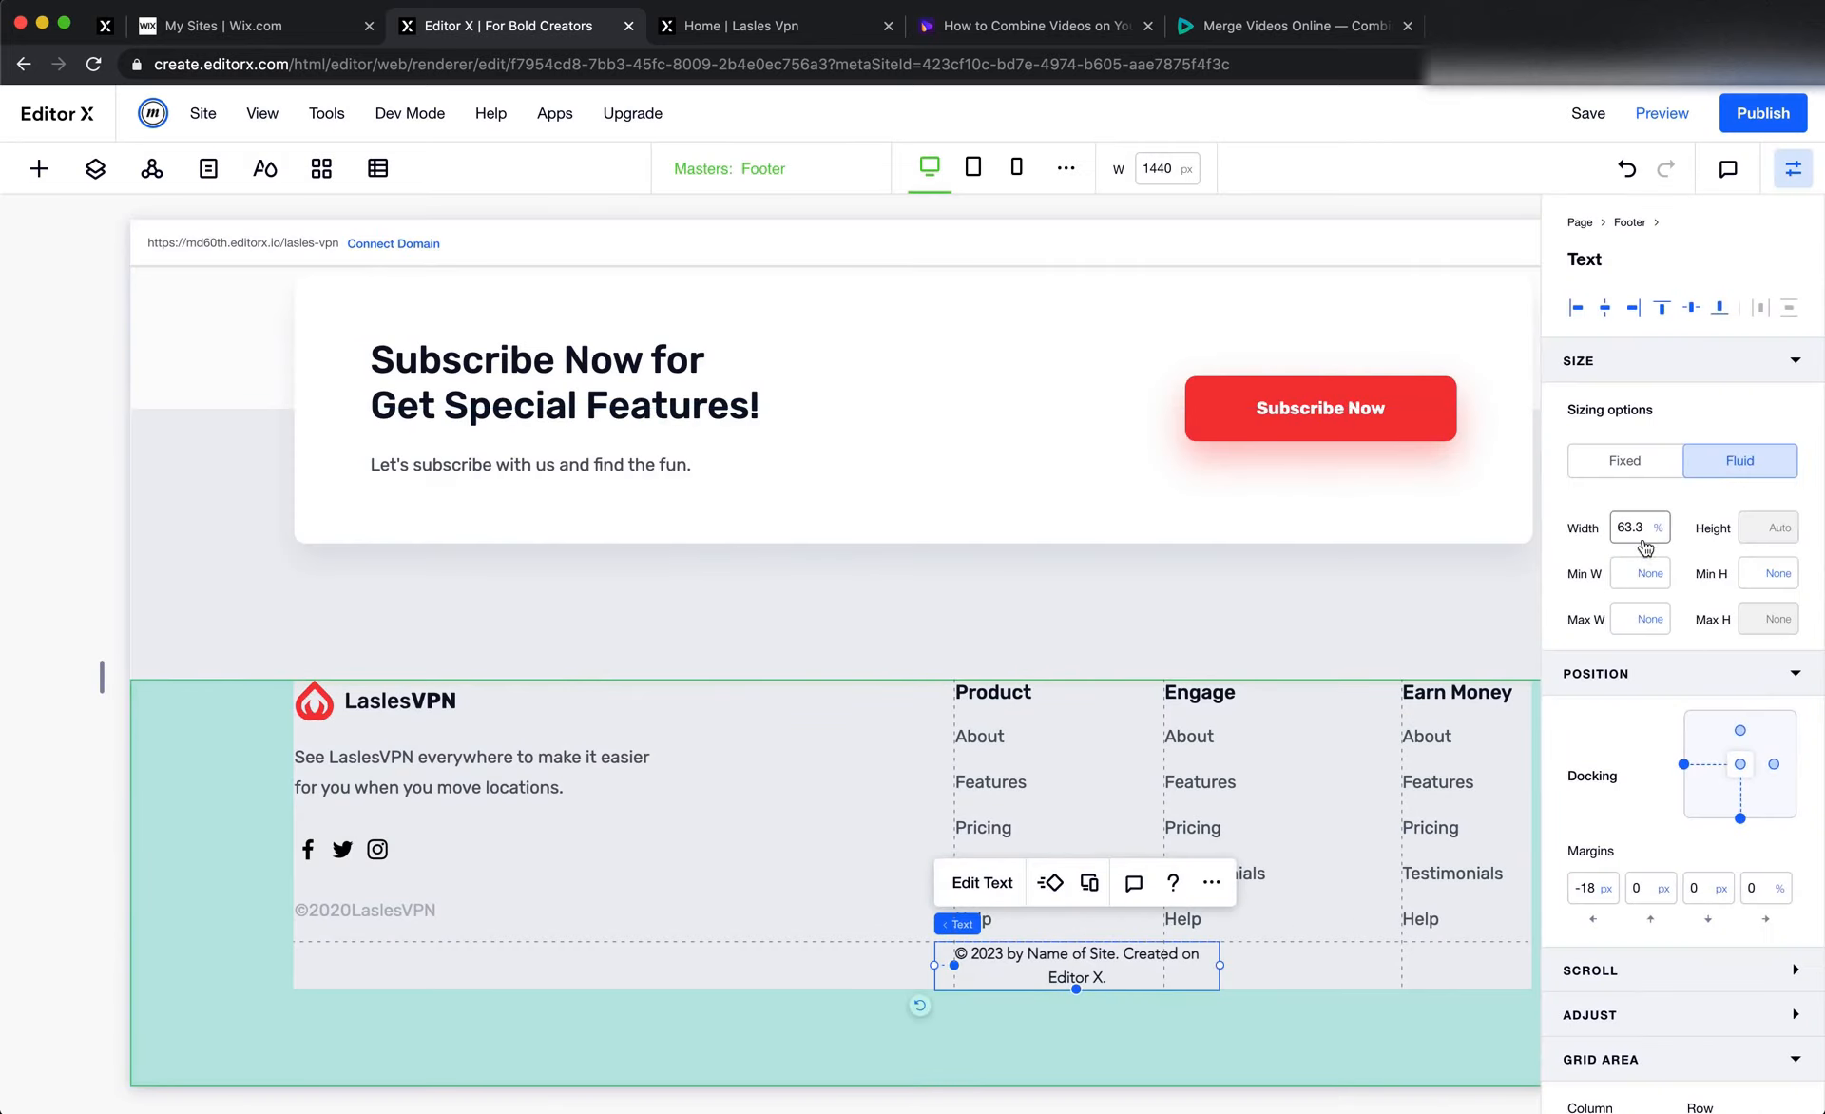
click(1643, 535)
click(1596, 898)
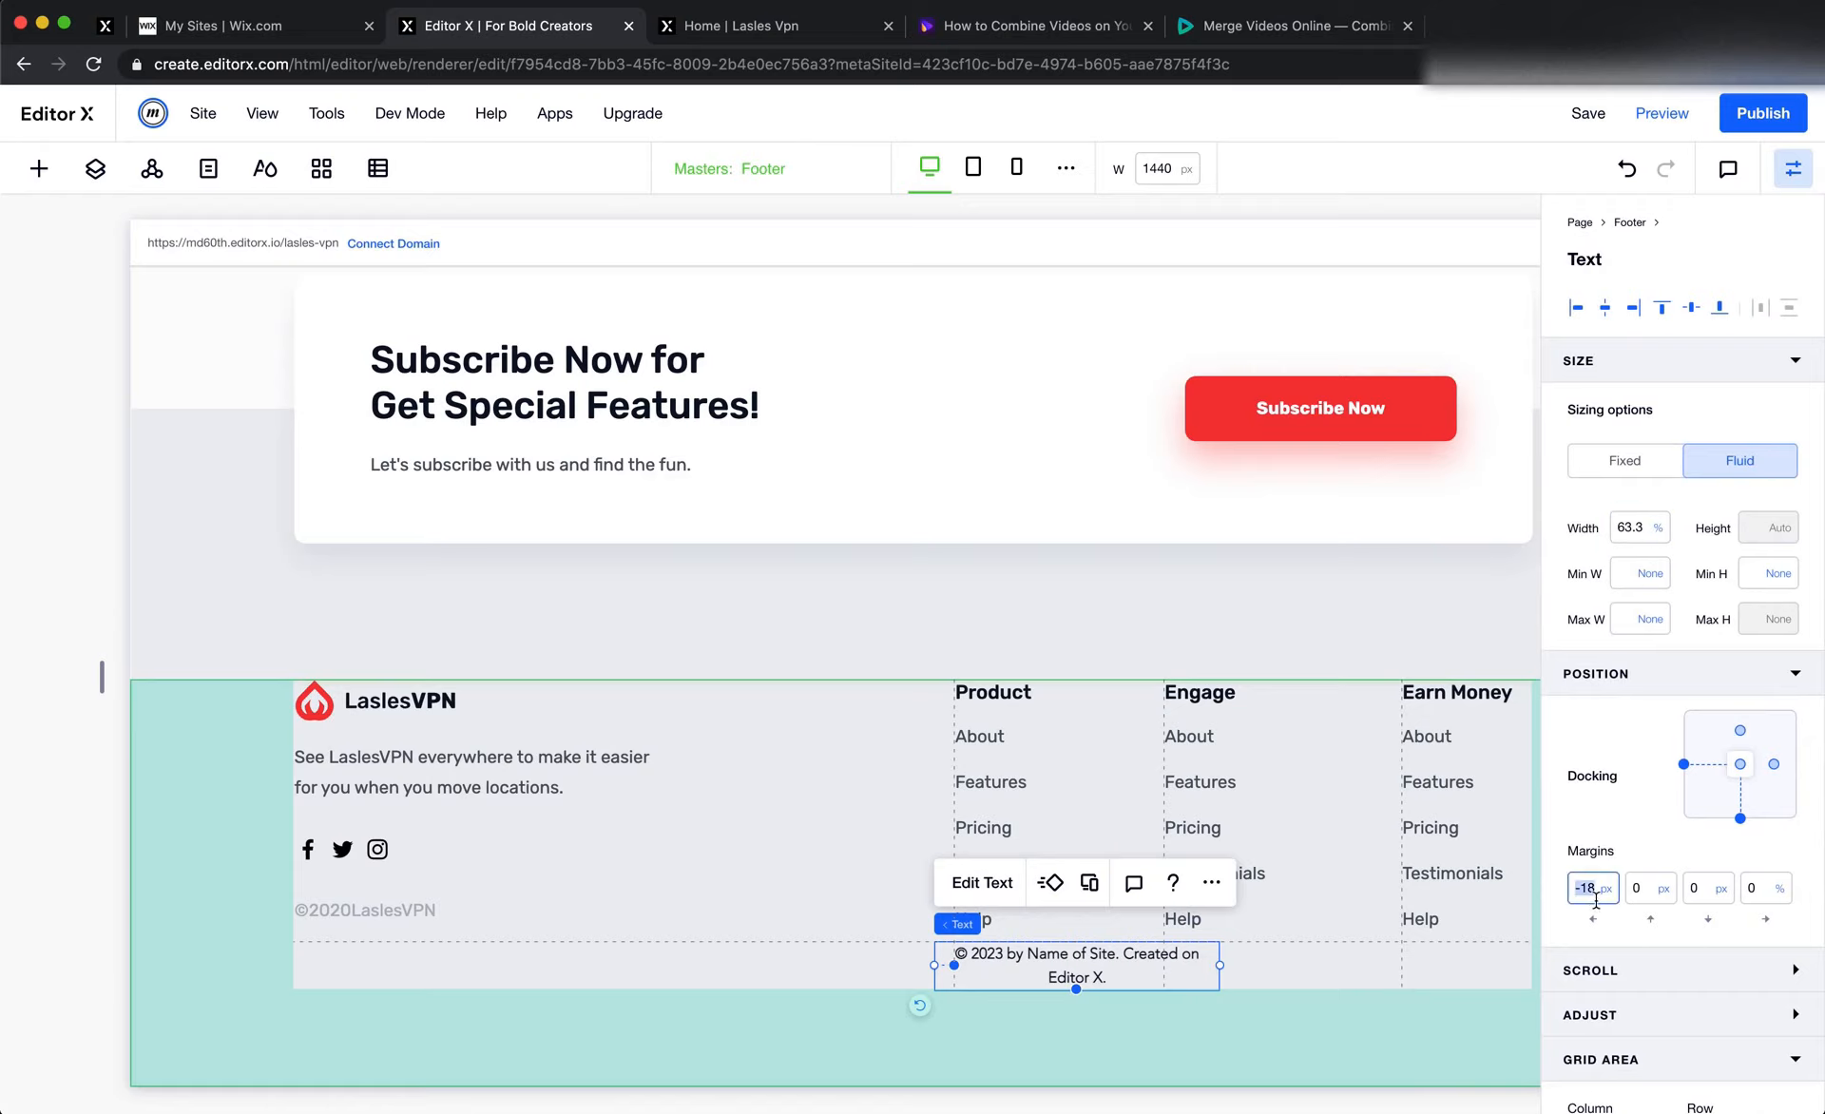
click(1683, 763)
click(1589, 888)
text(0)
key(Tab)
Span the © 2023 text across grid columns 1 to 5, set its top margin to 50 px and deselect it
scroll(1635, 936, down, 2)
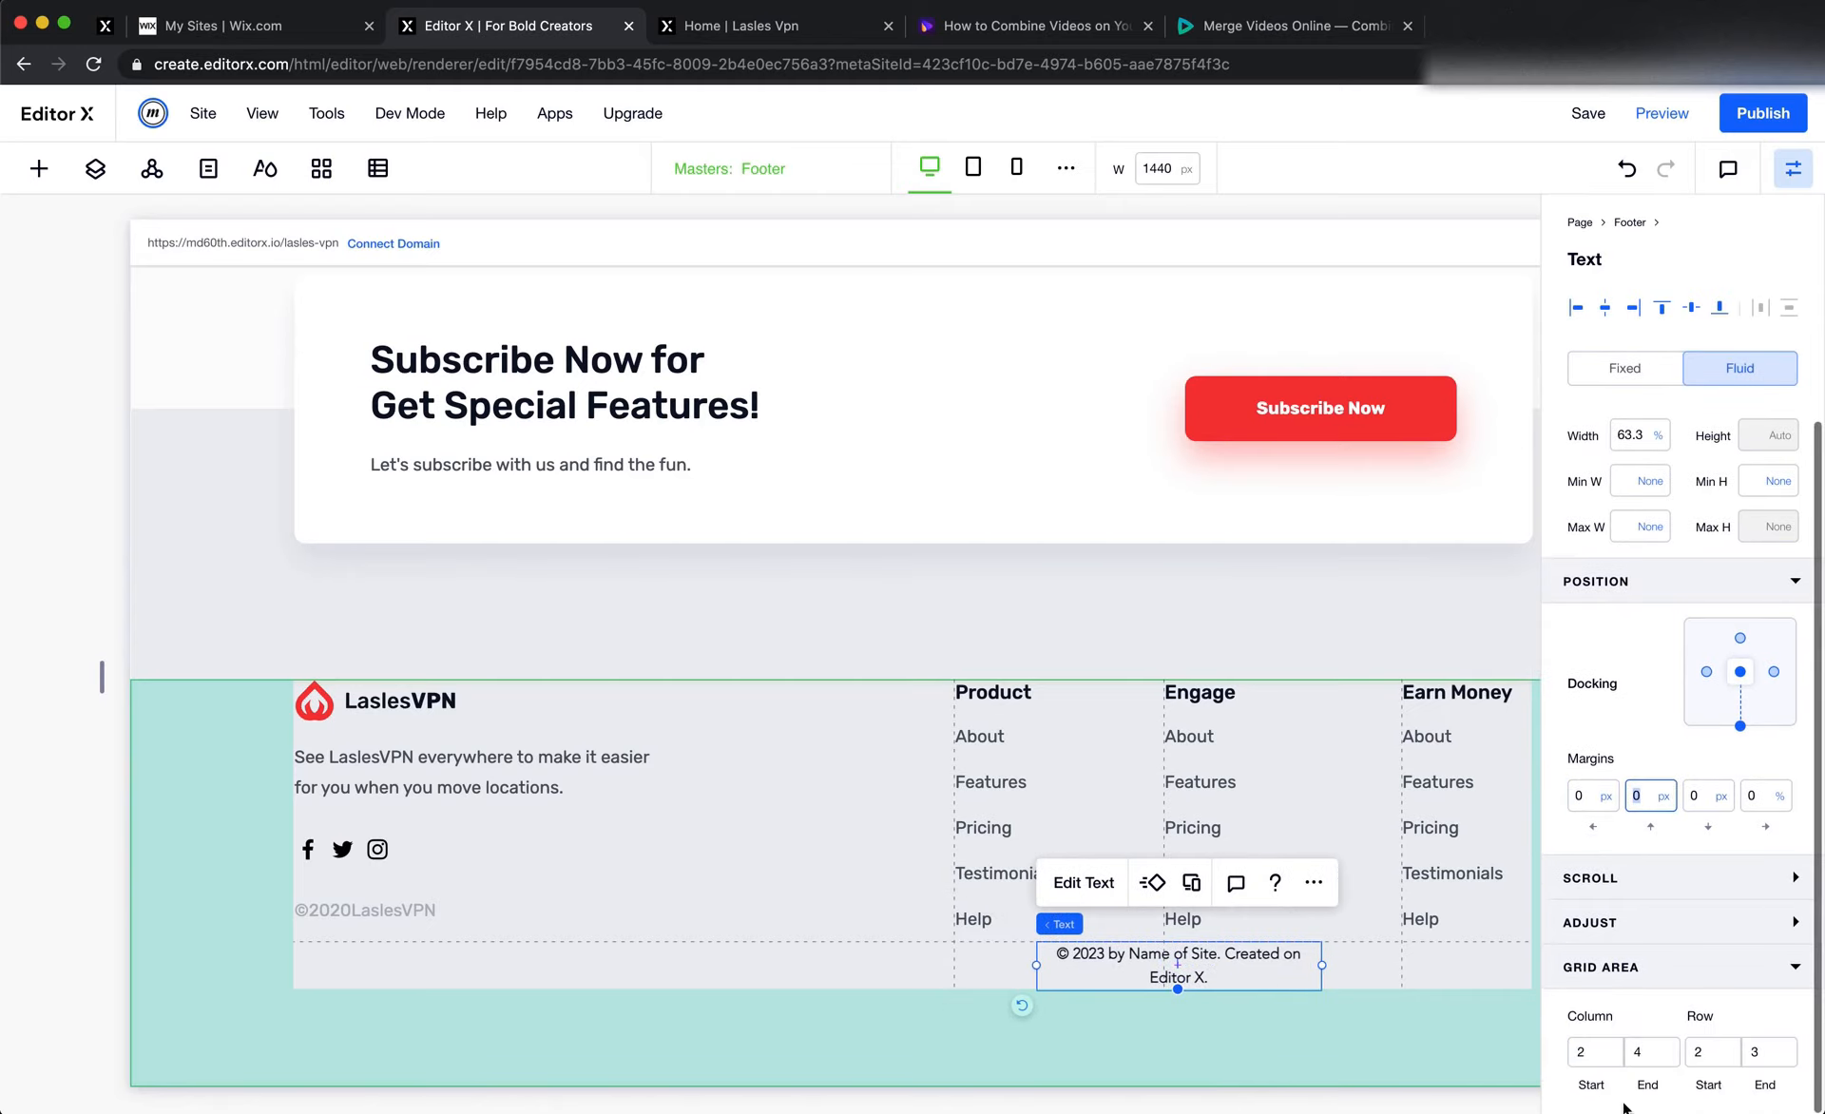
click(1597, 1057)
text(1)
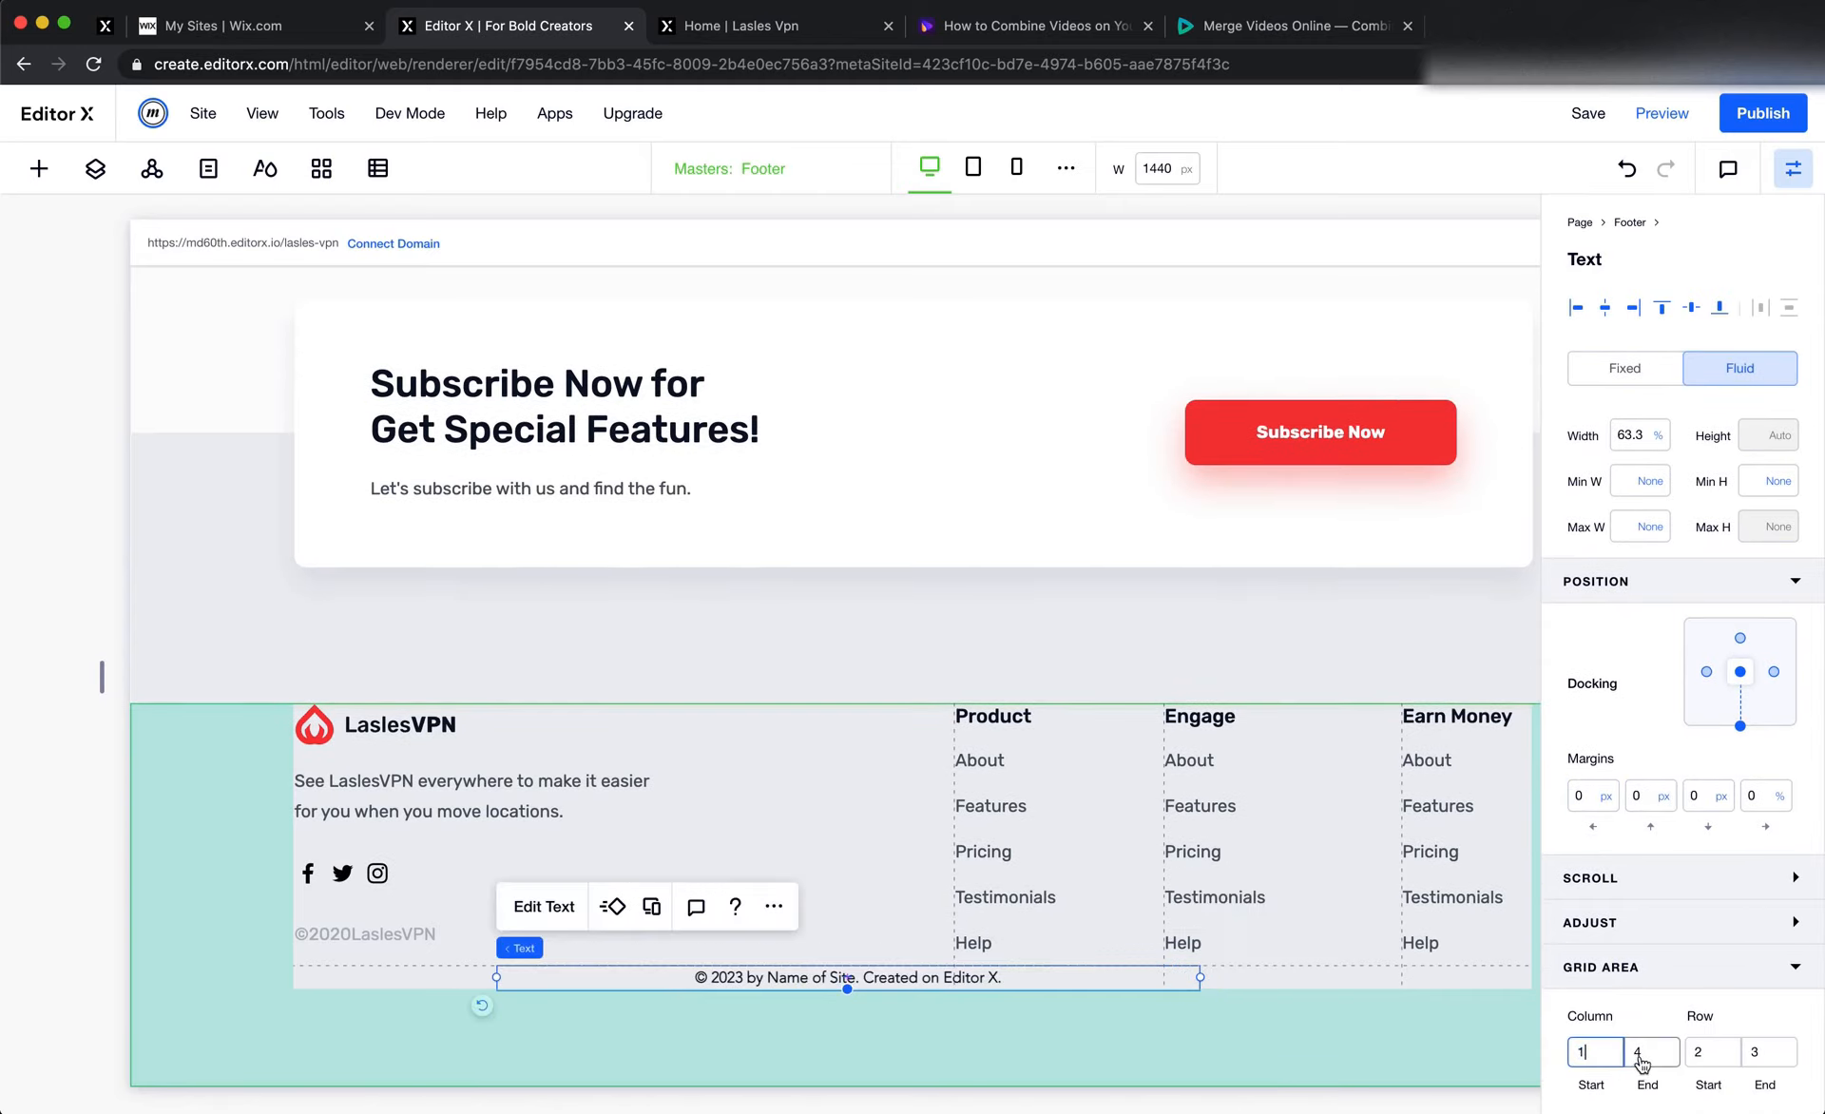
click(1651, 1051)
text(5)
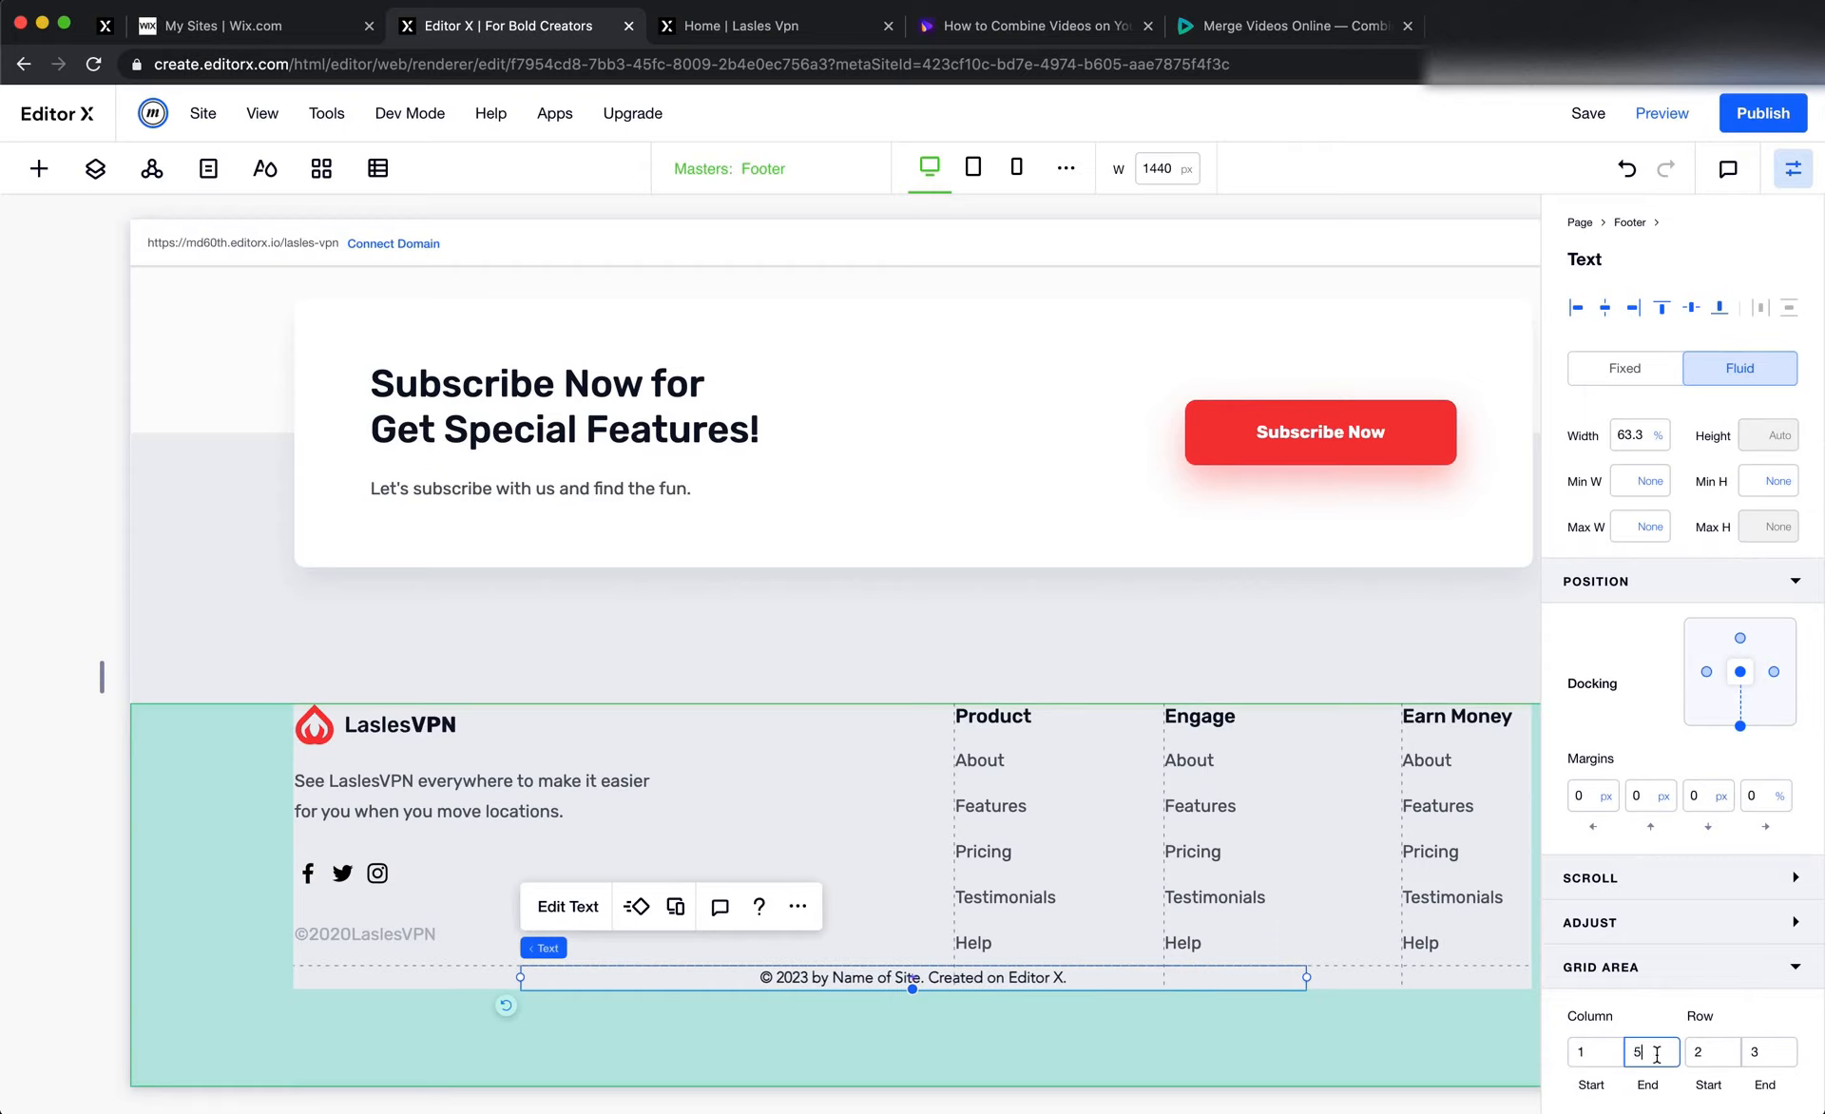
click(1645, 798)
key(Return)
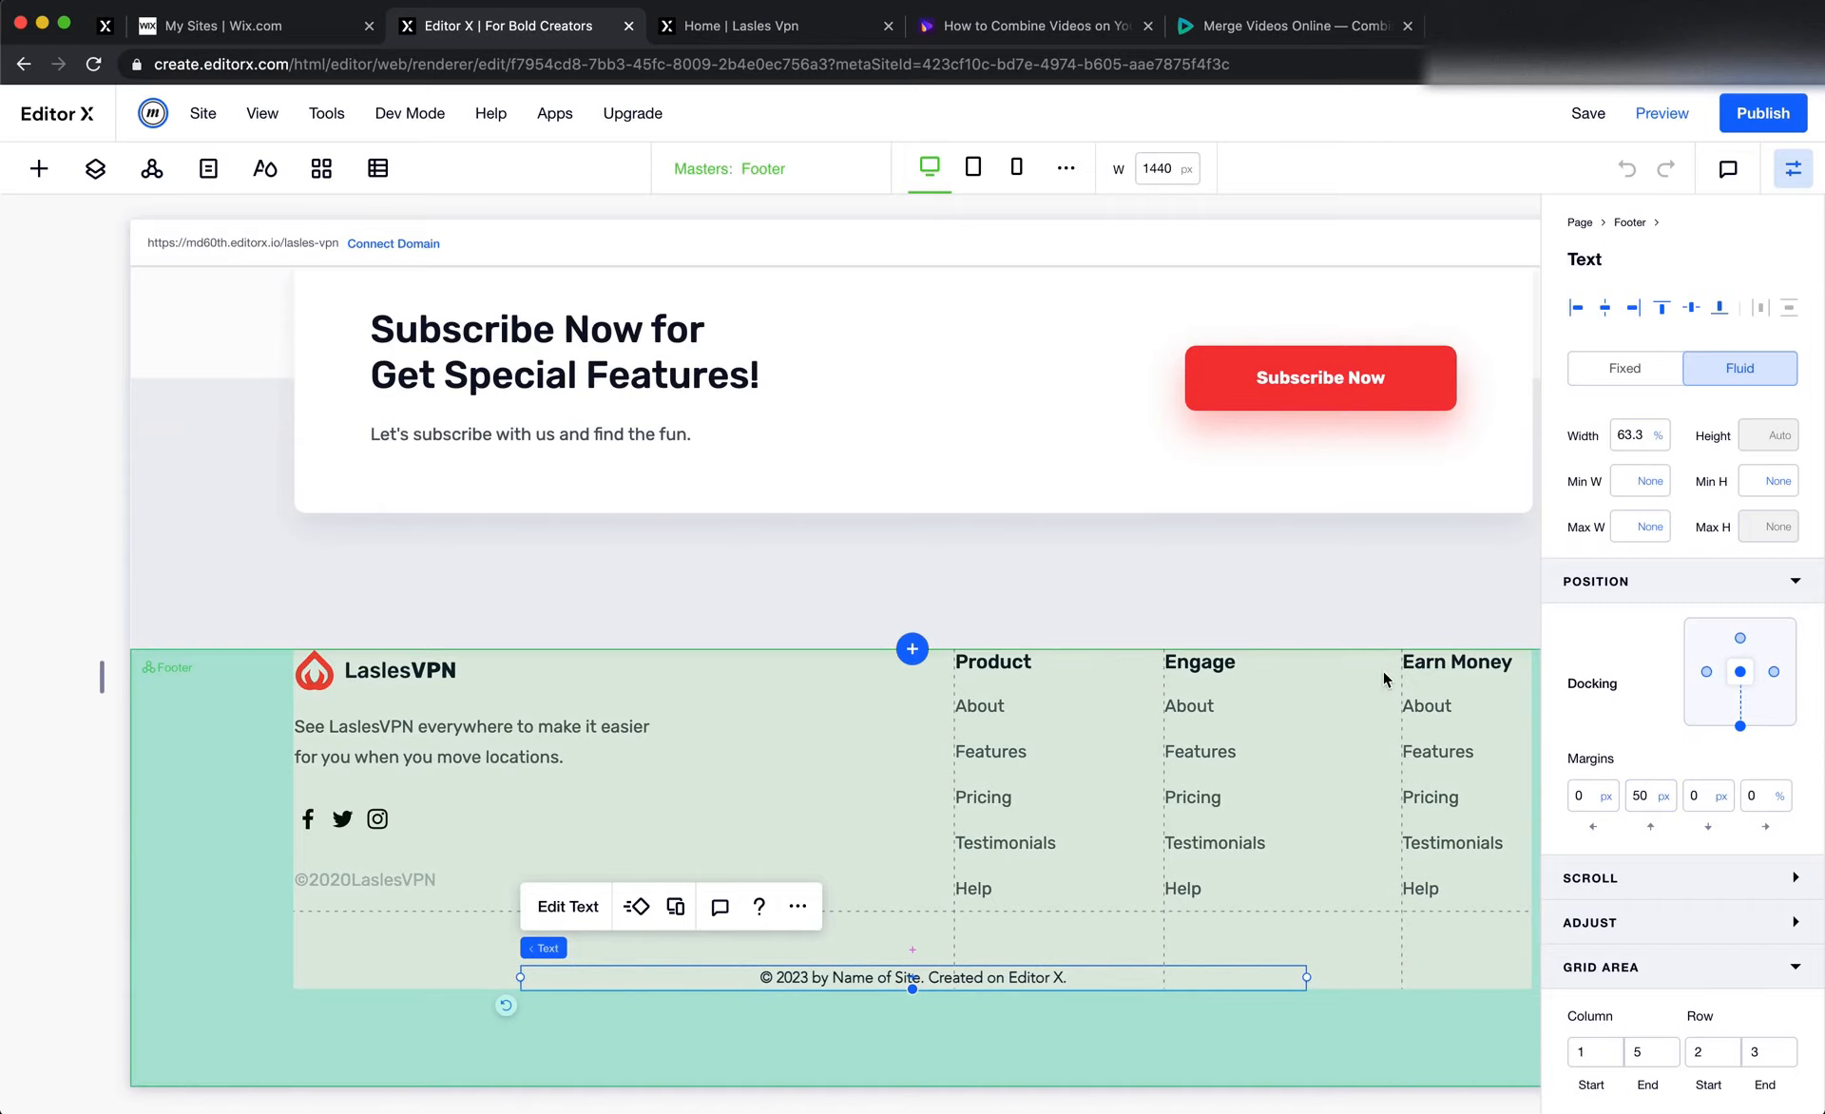
click(935, 626)
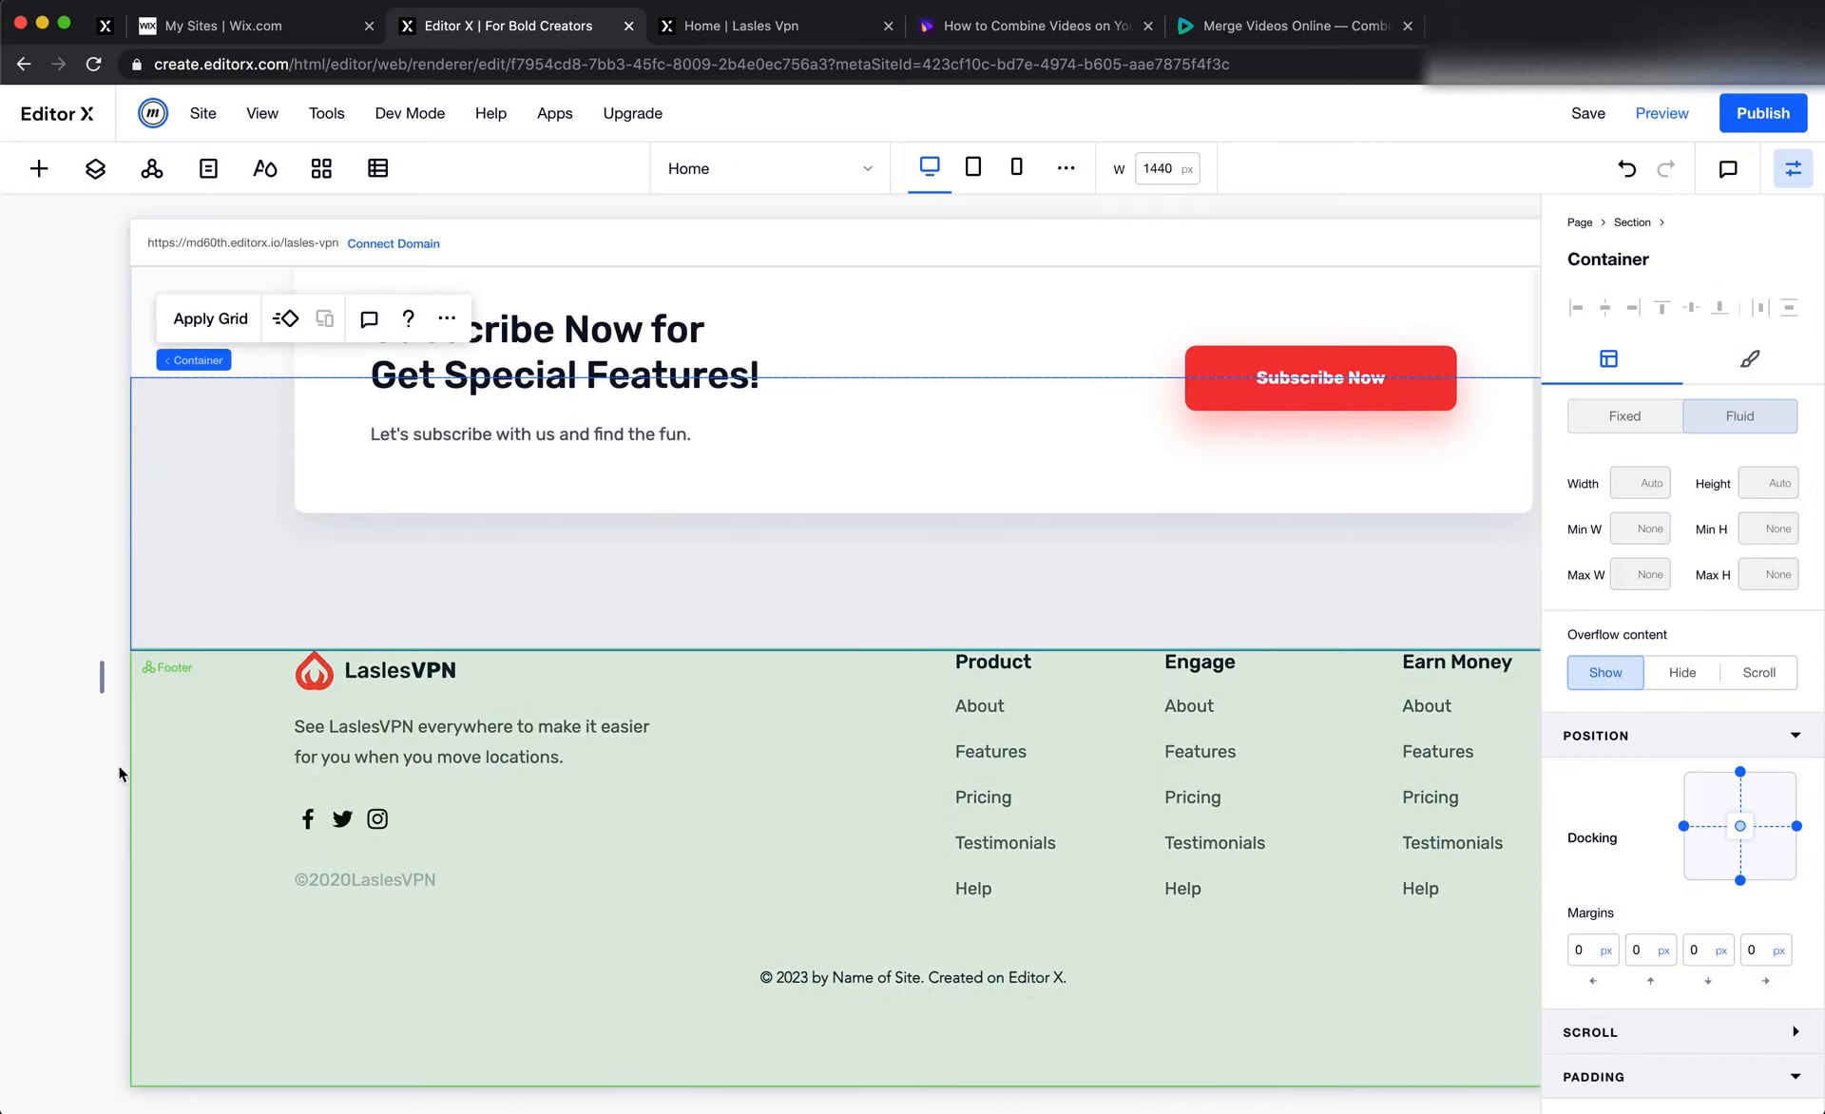
click(65, 817)
Measure in Figma the vertical gap between the Subscribe card and the footer logo, then return to Editor X
key(super+Tab)
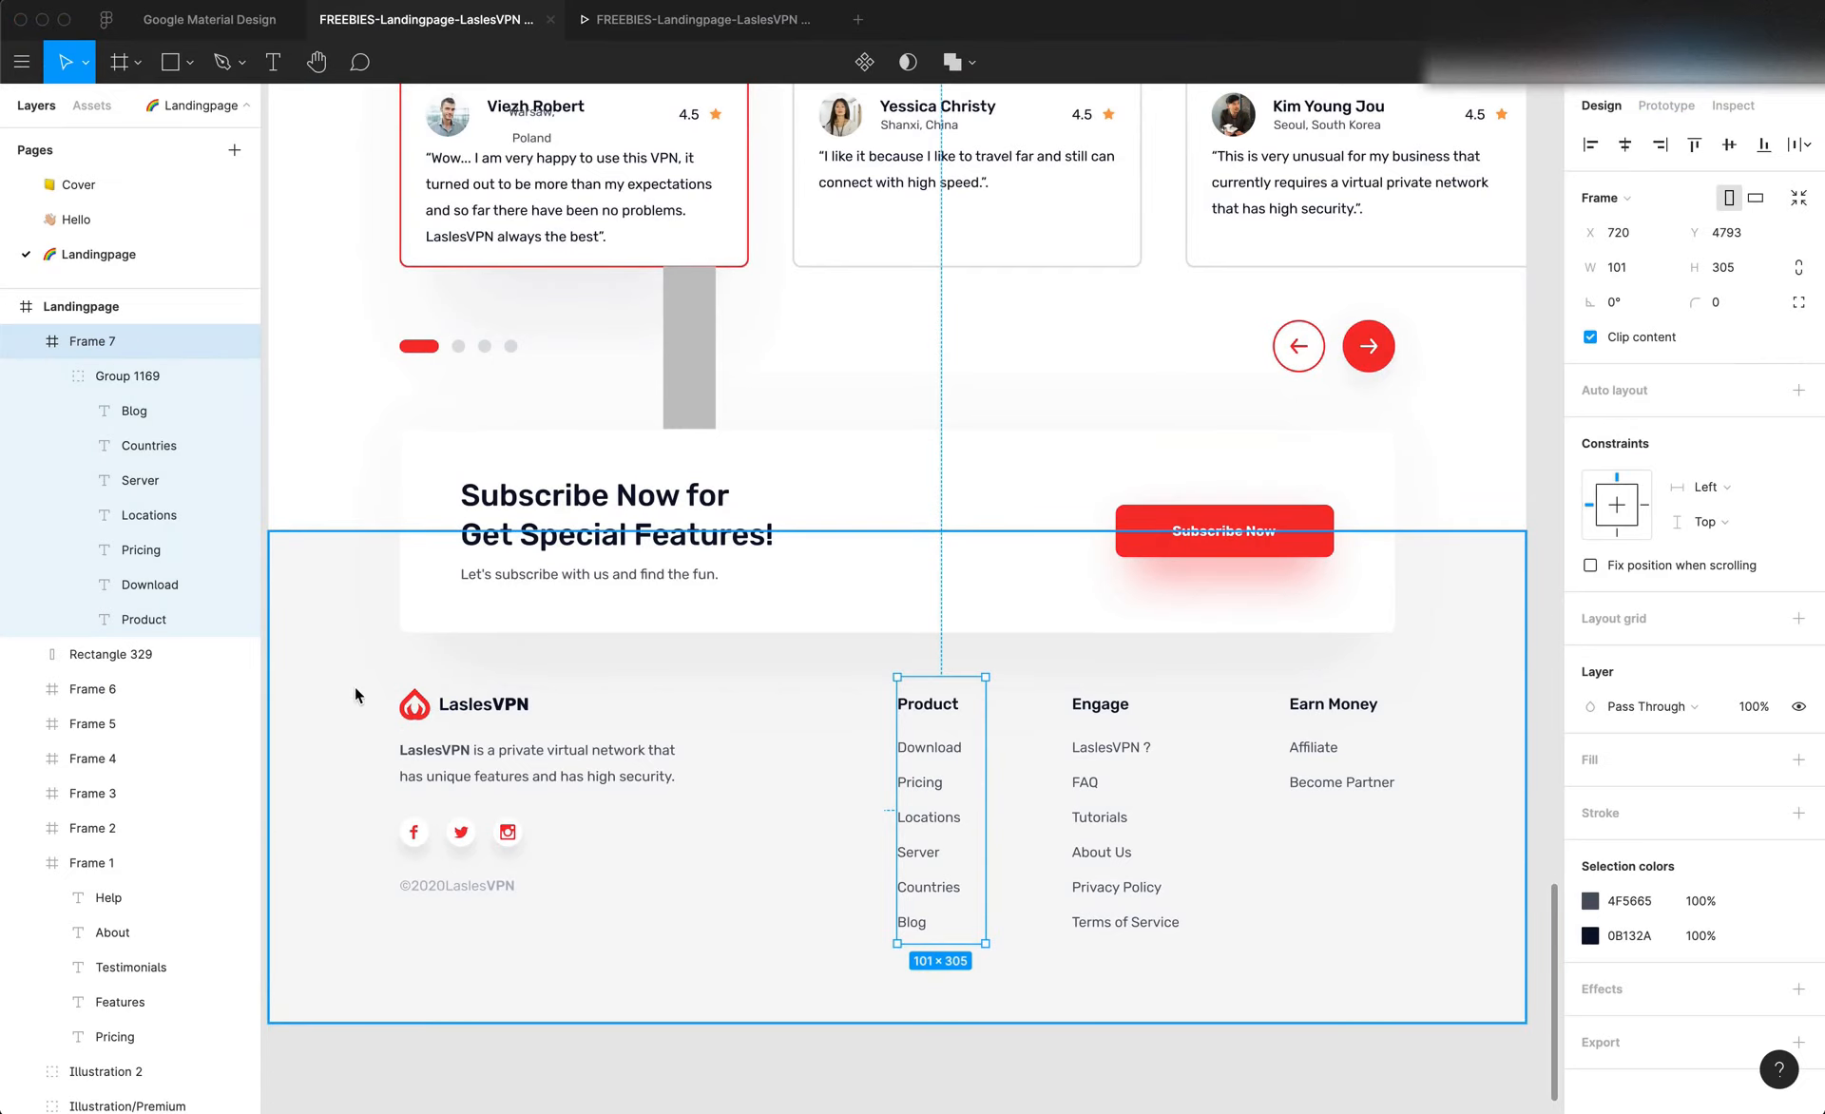
key(super+Tab)
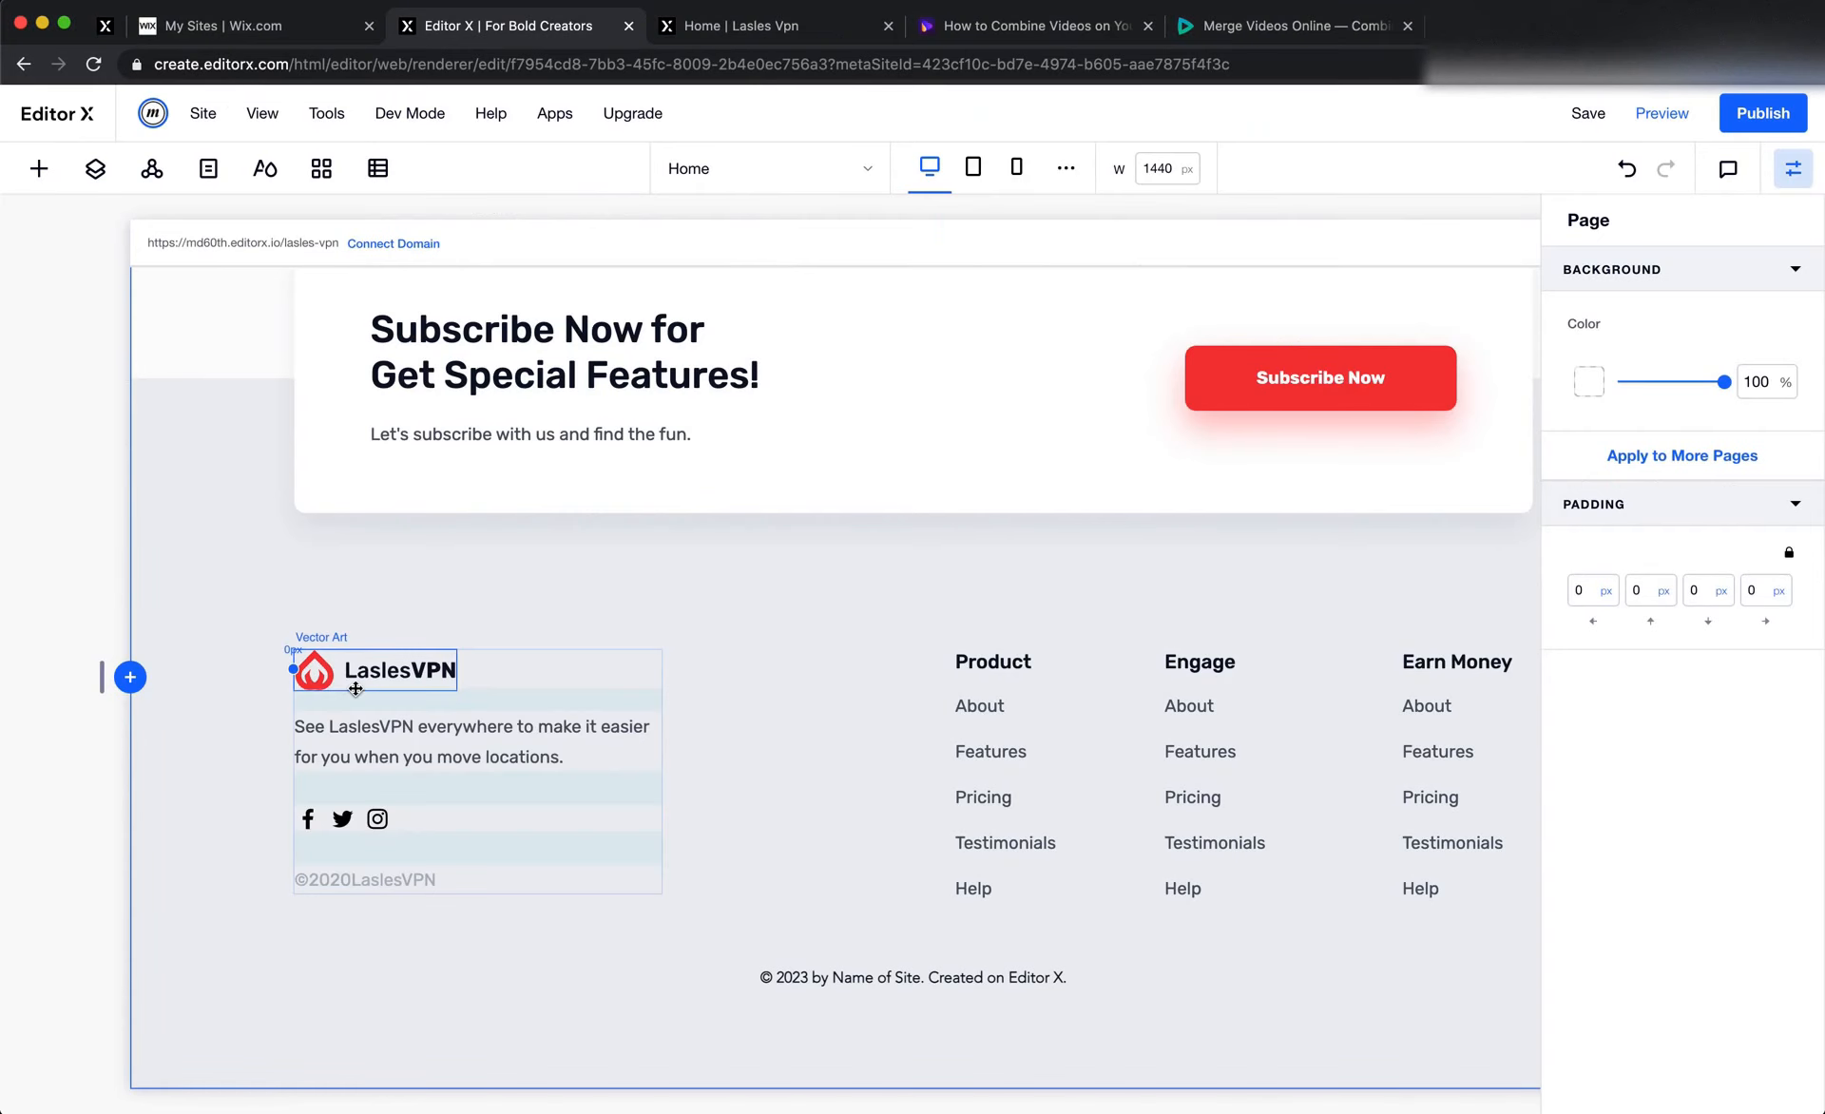
click(435, 557)
key(super+Tab)
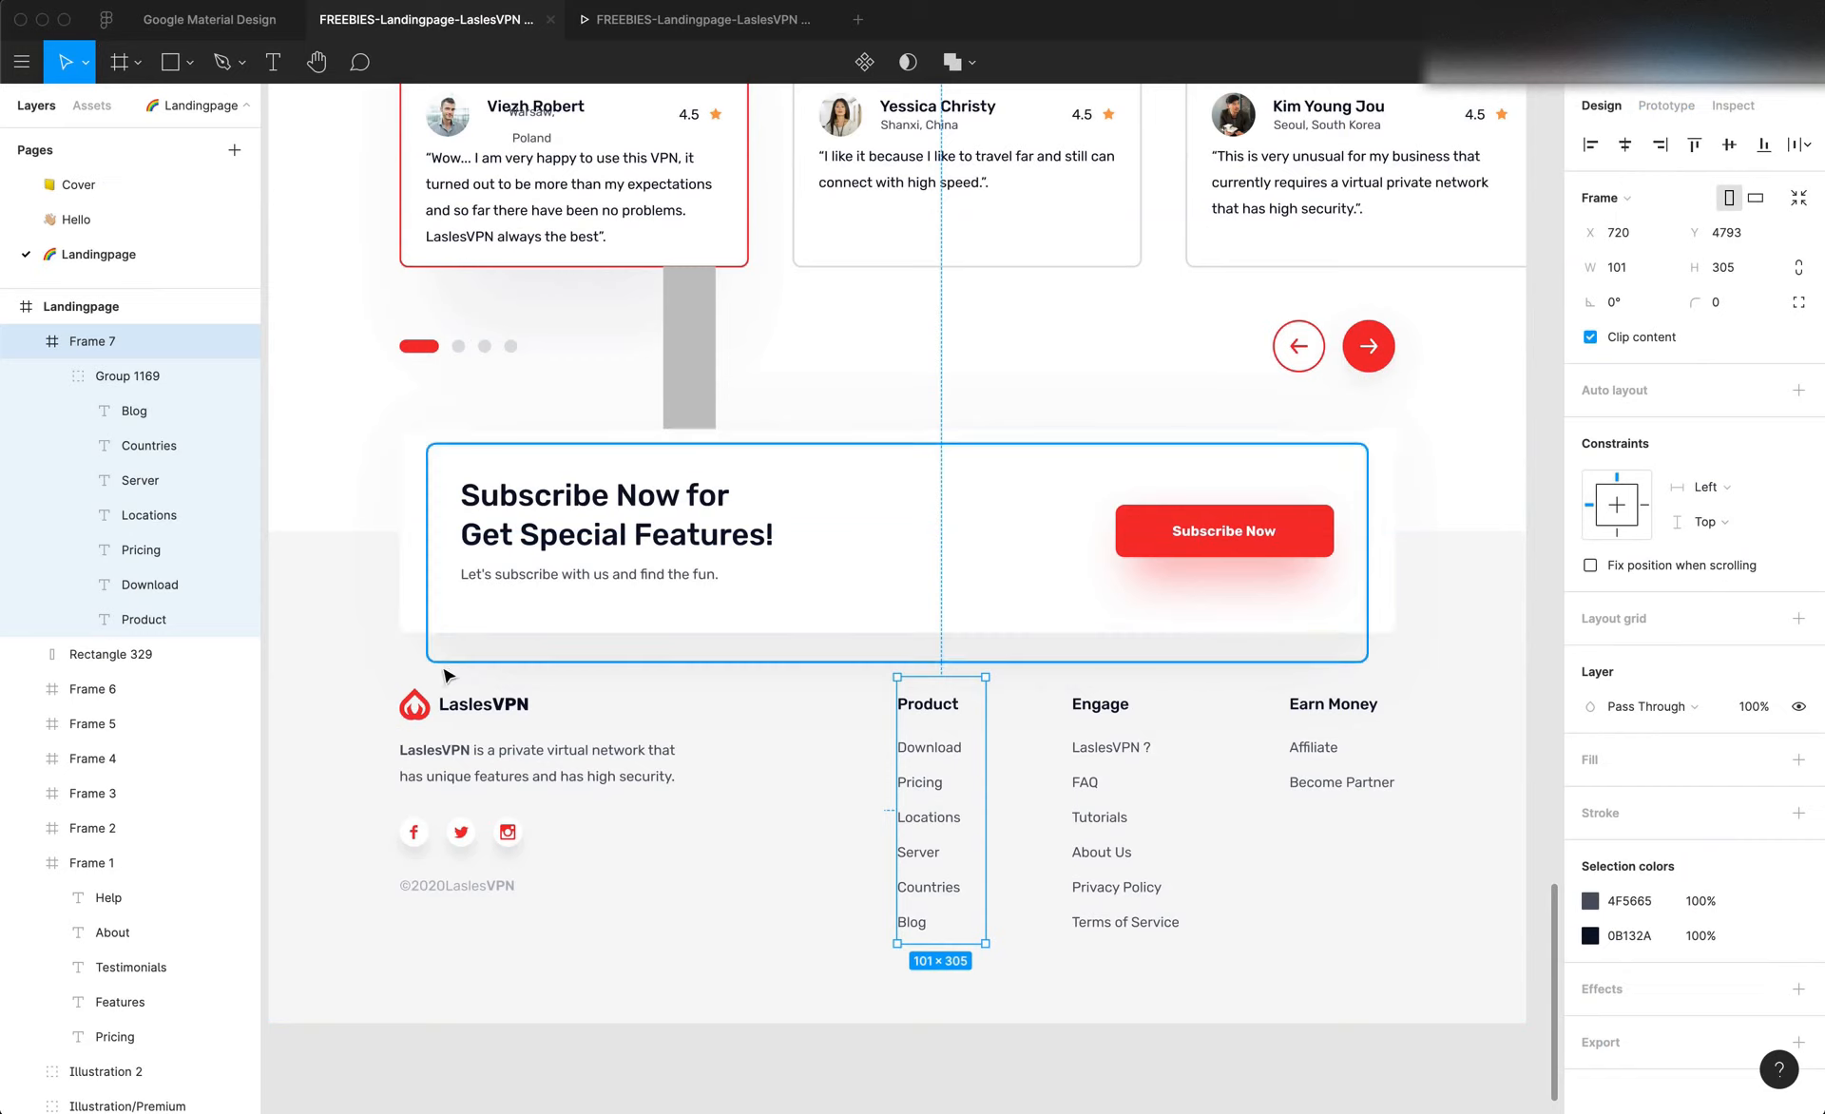
click(440, 701)
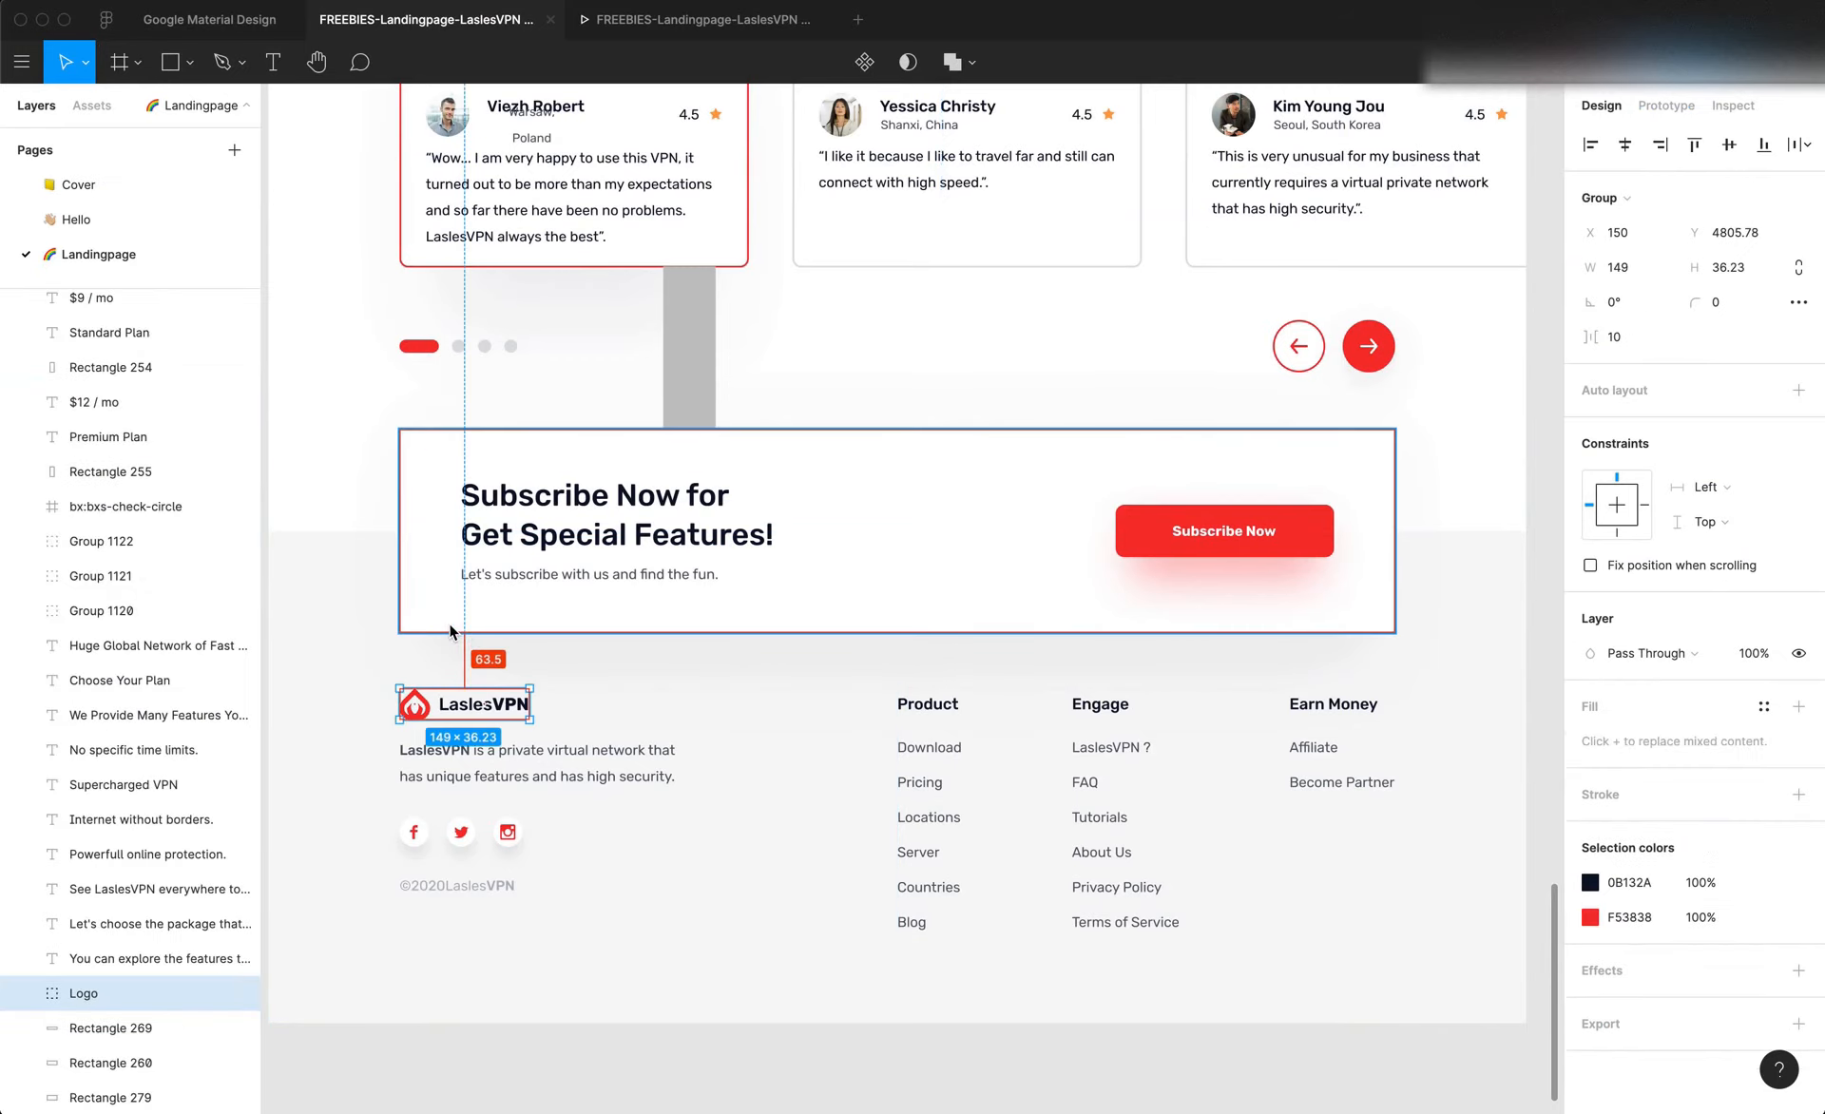
key(super+Tab)
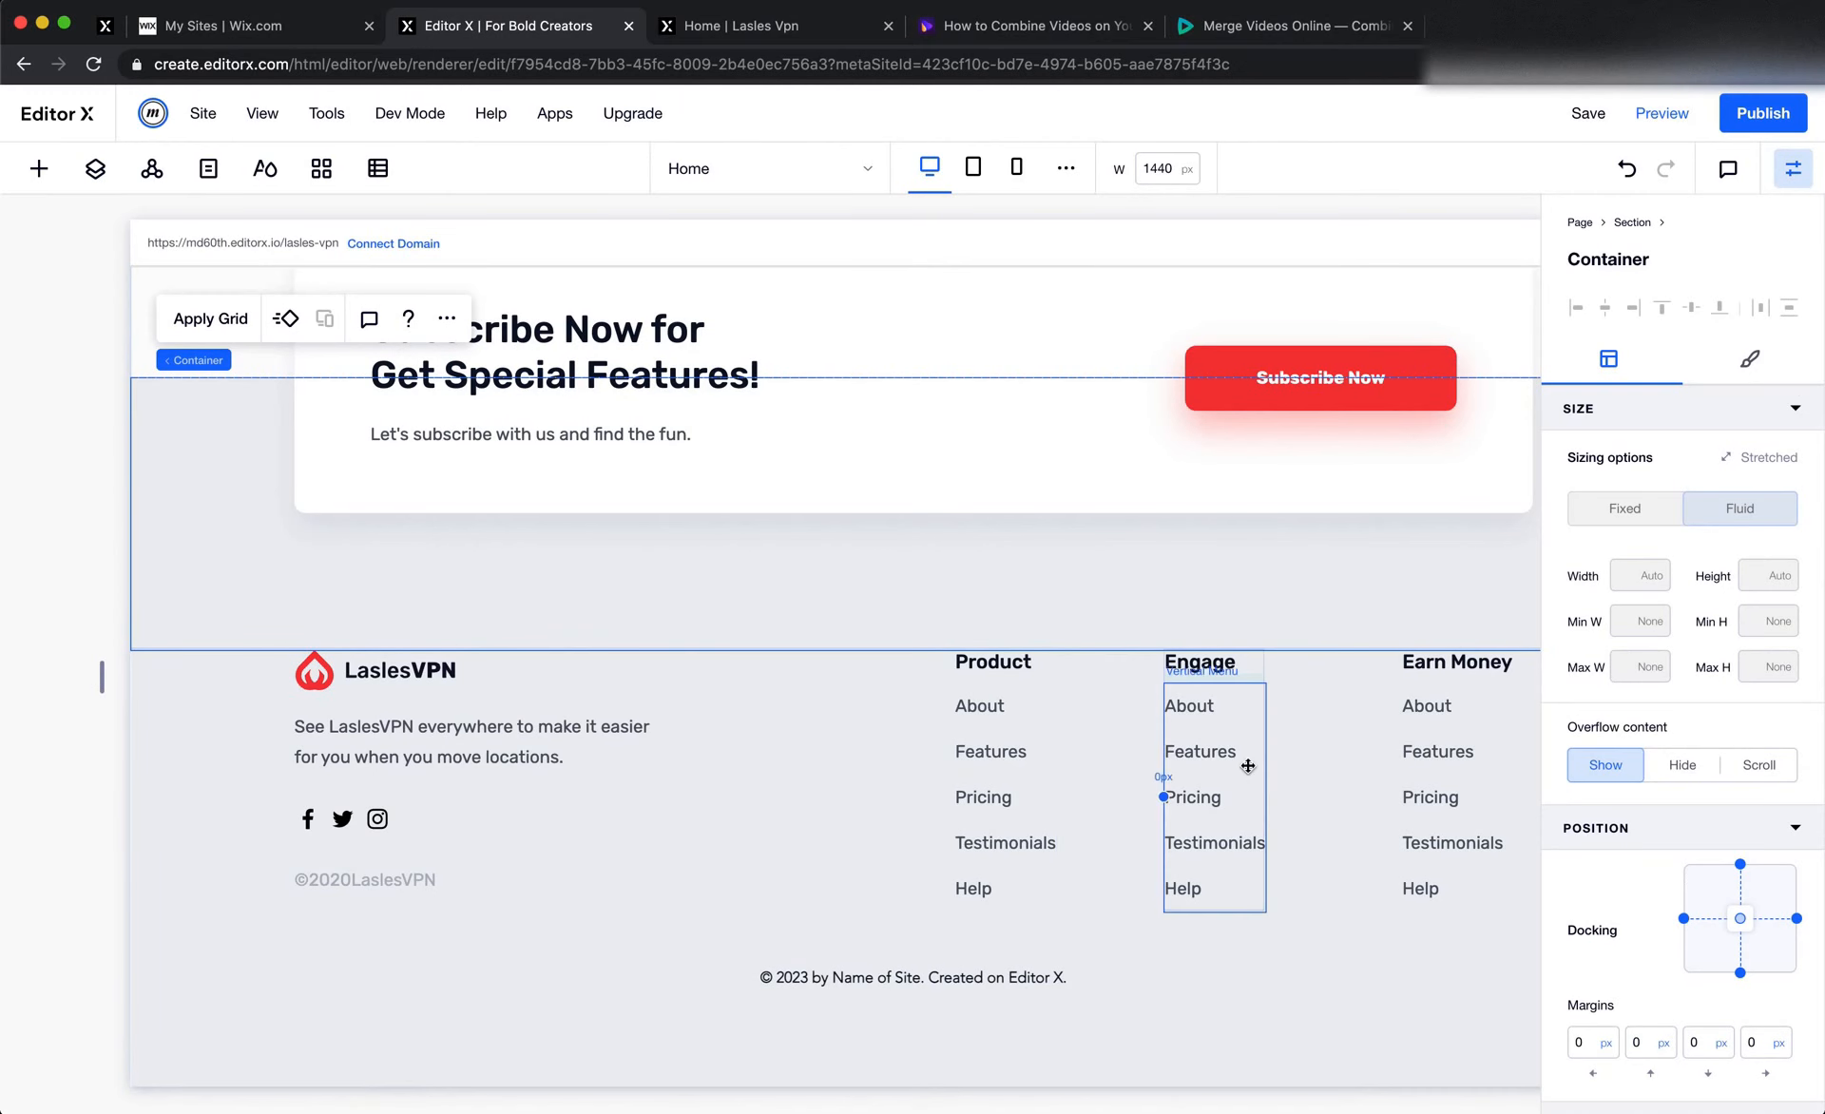
Remove the minimum height from the section that holds the Subscribe card
scroll(1701, 1023, down, 4)
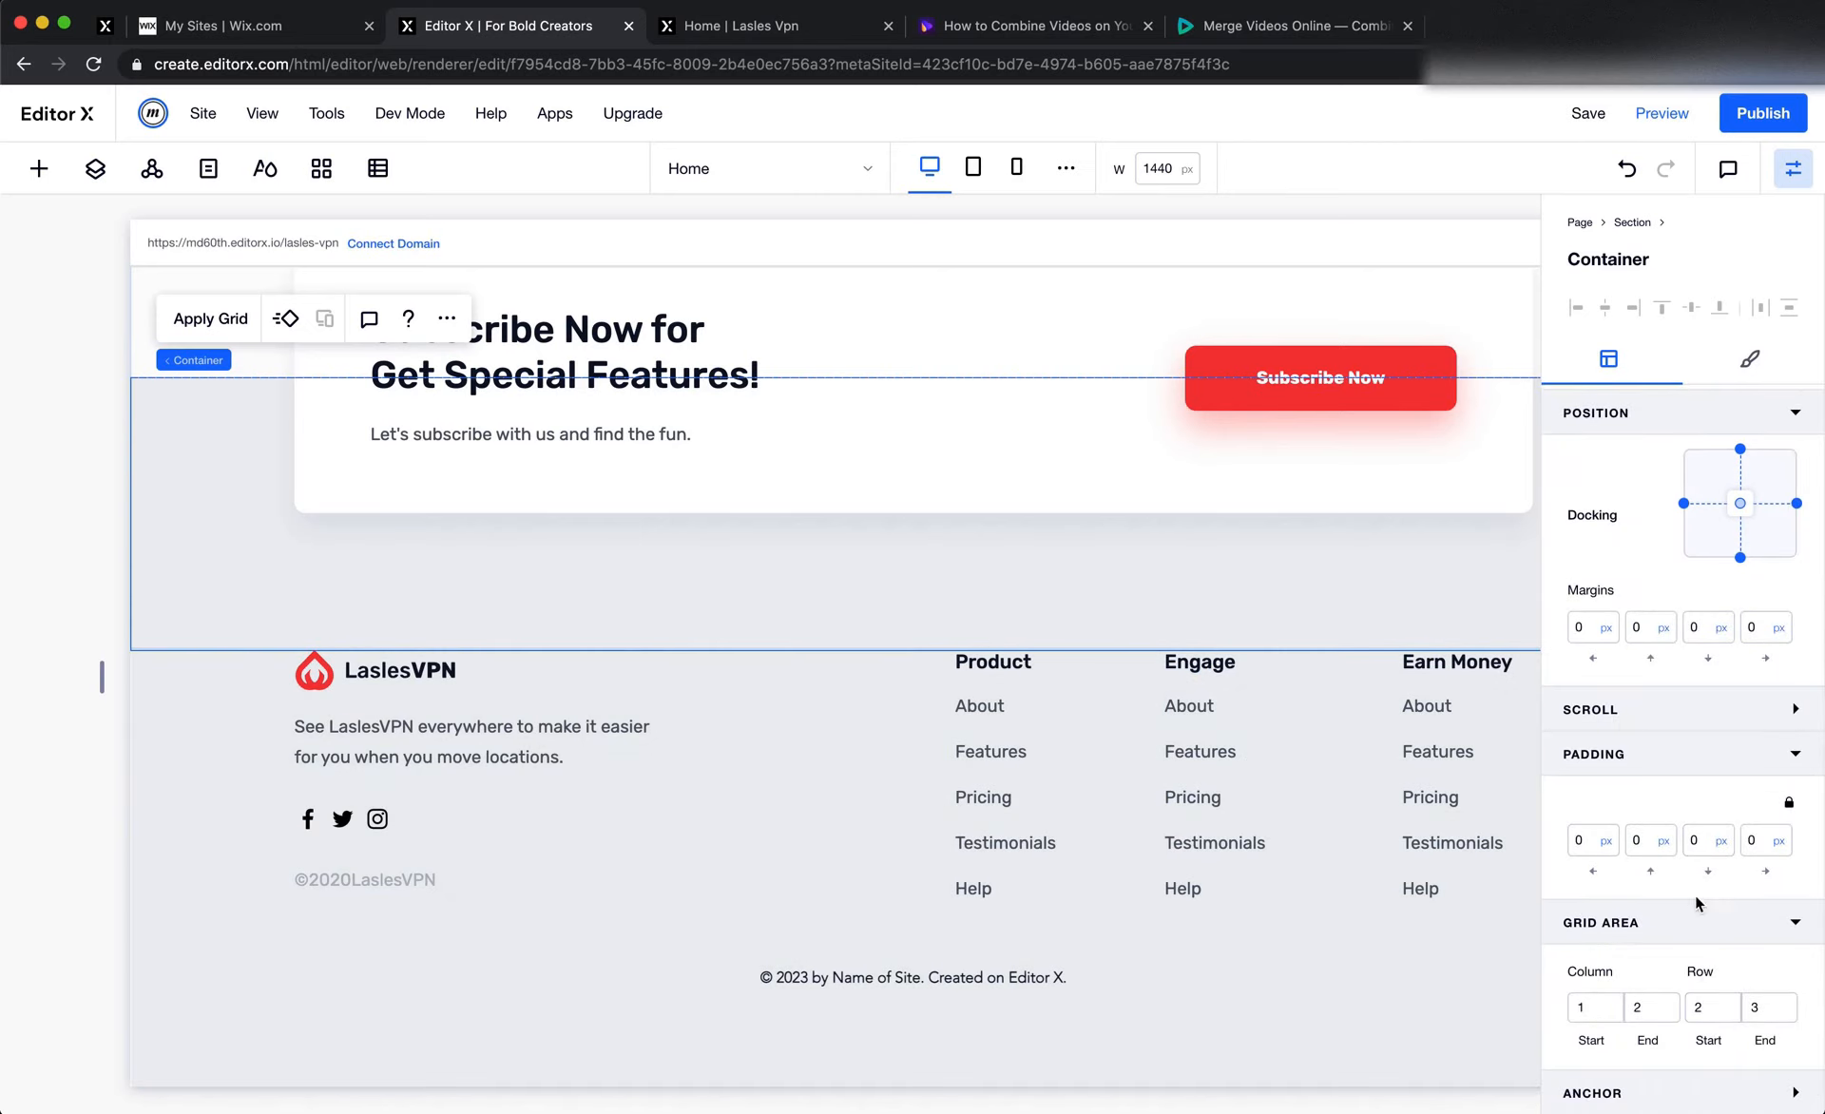
scroll(207, 519, up, 2)
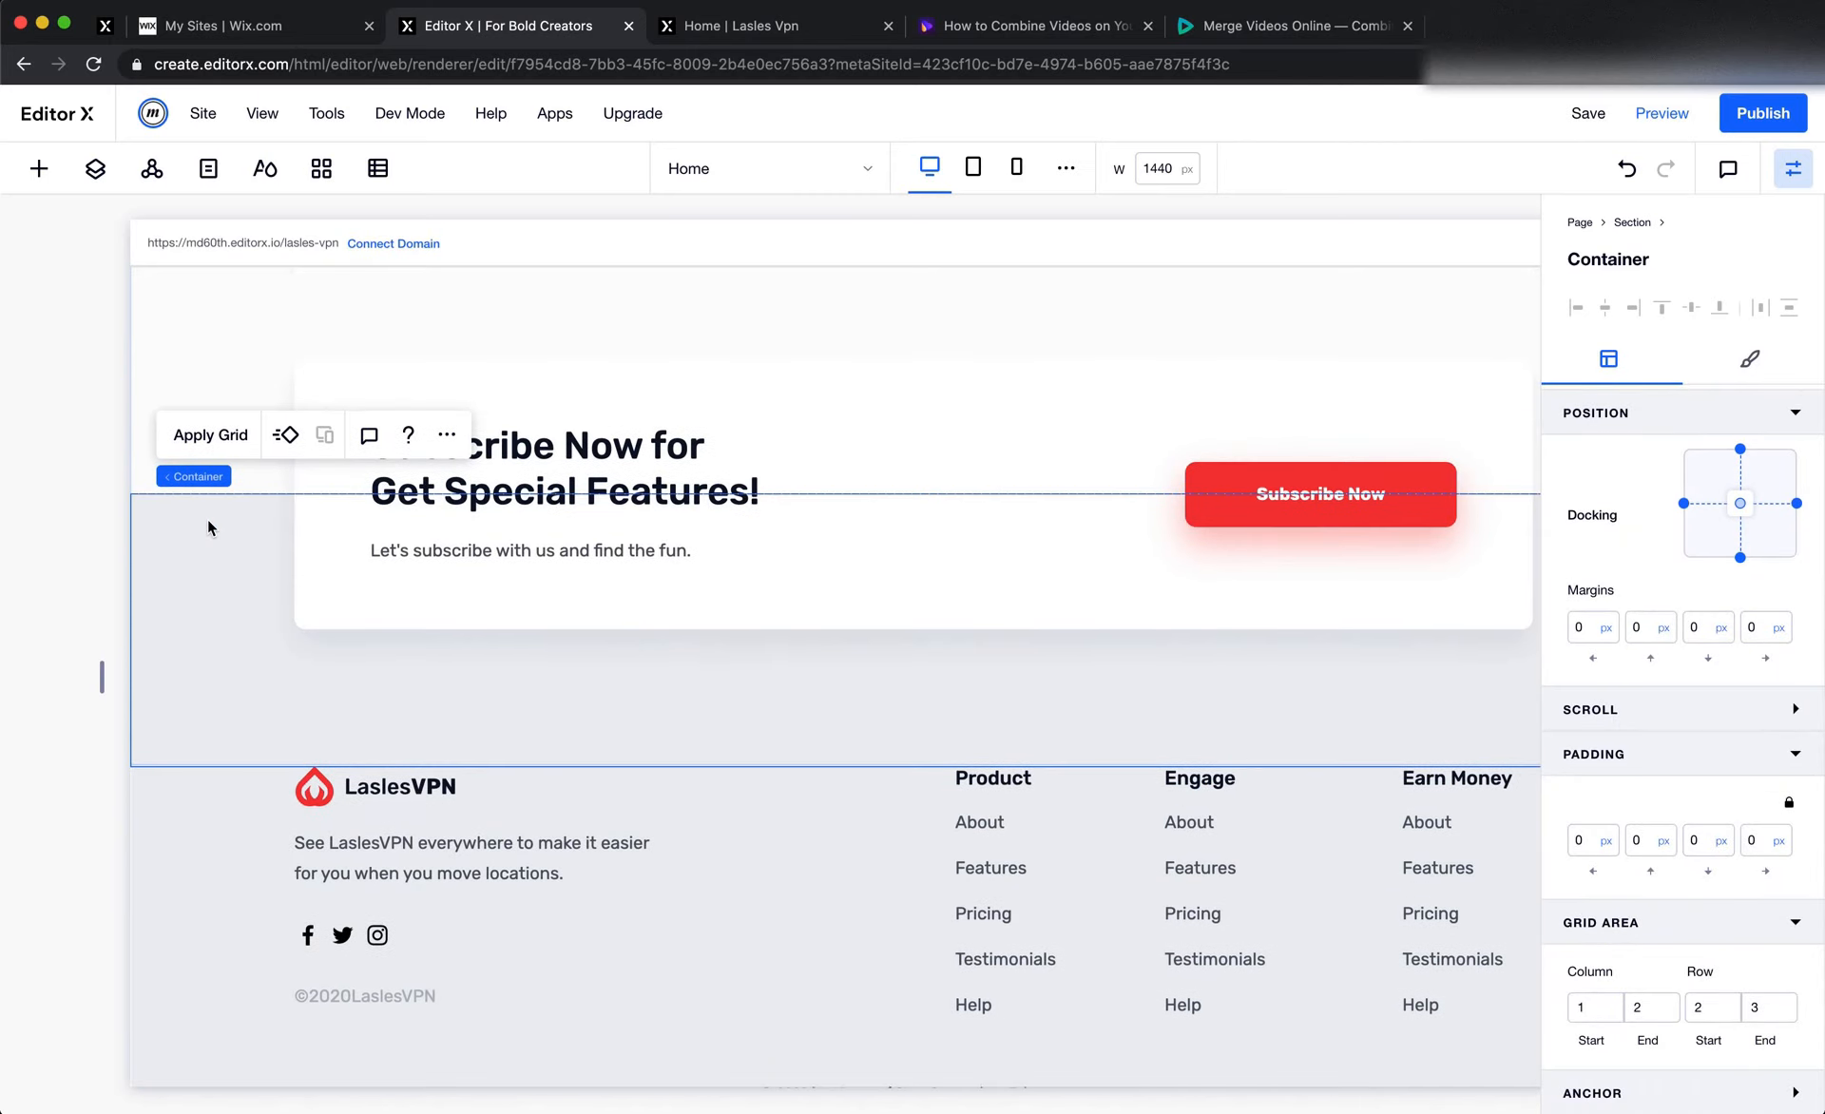
click(139, 357)
mouse_move(186, 870)
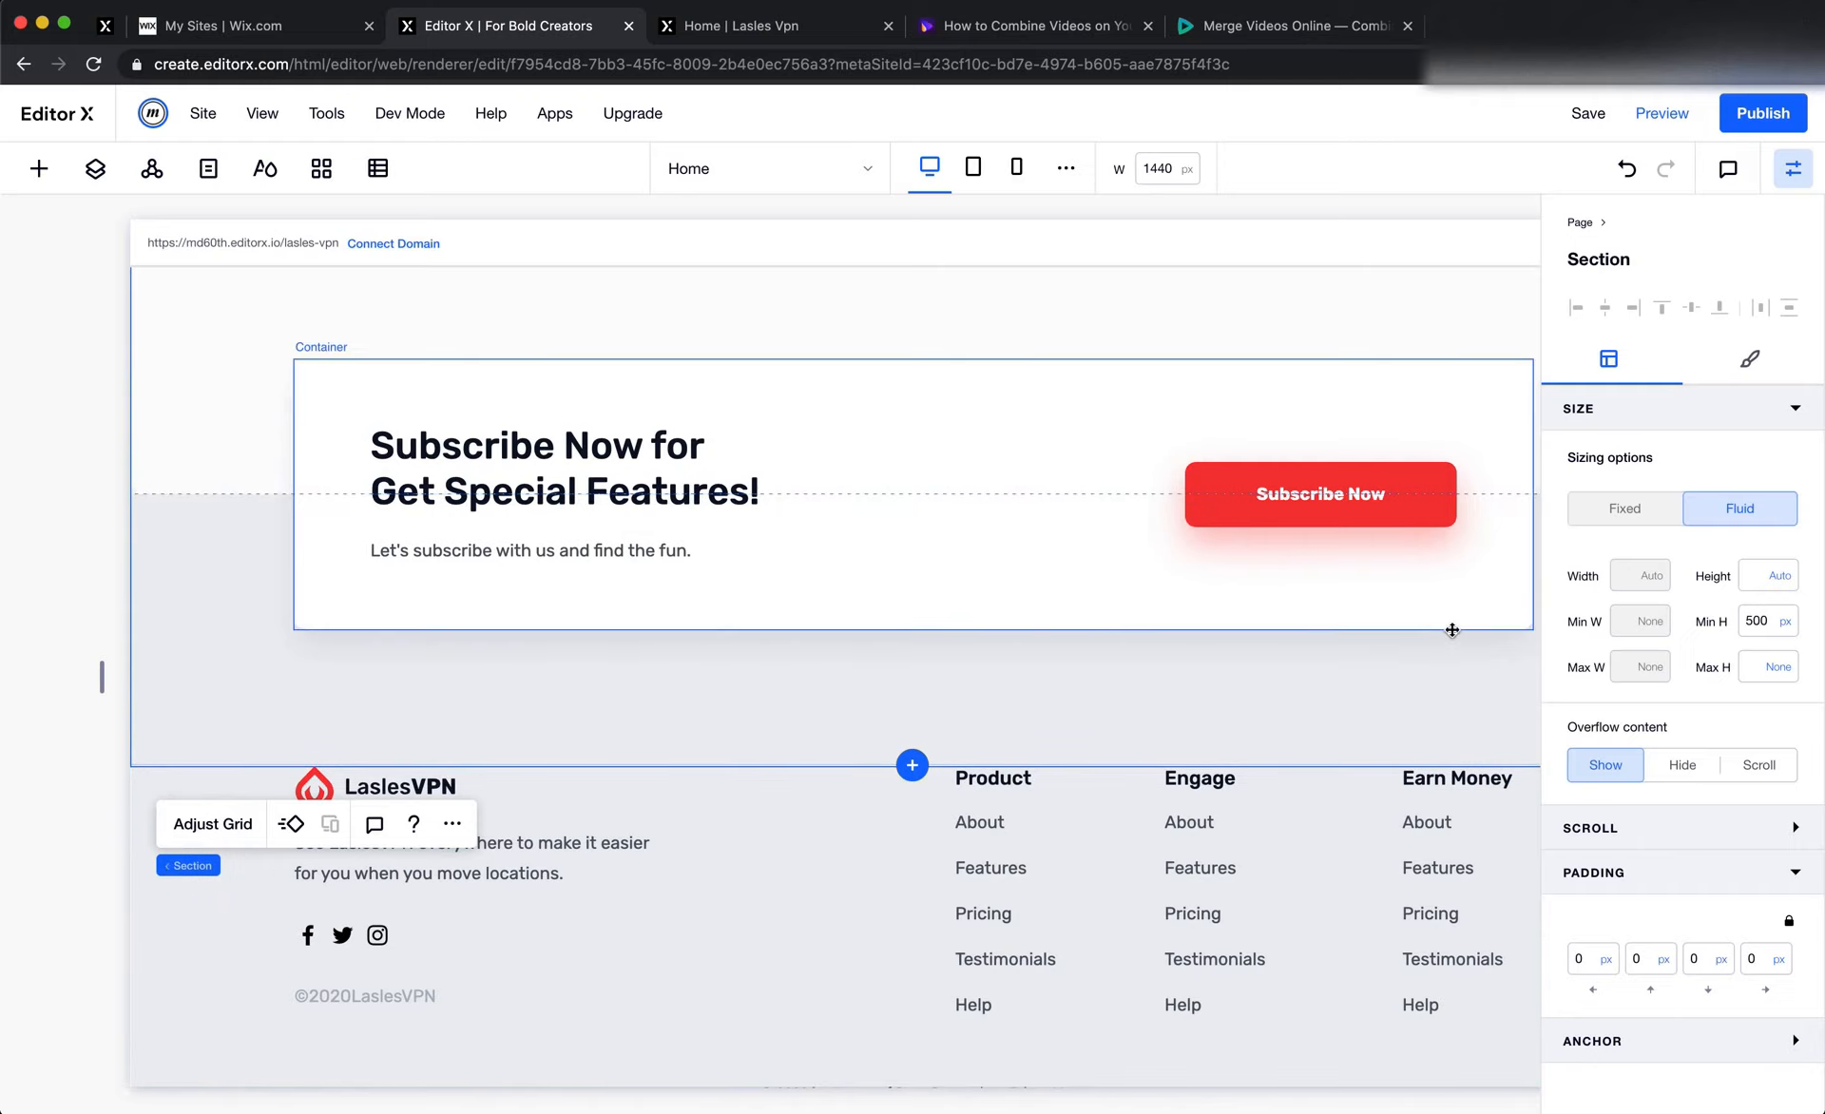
click(1784, 623)
click(1732, 559)
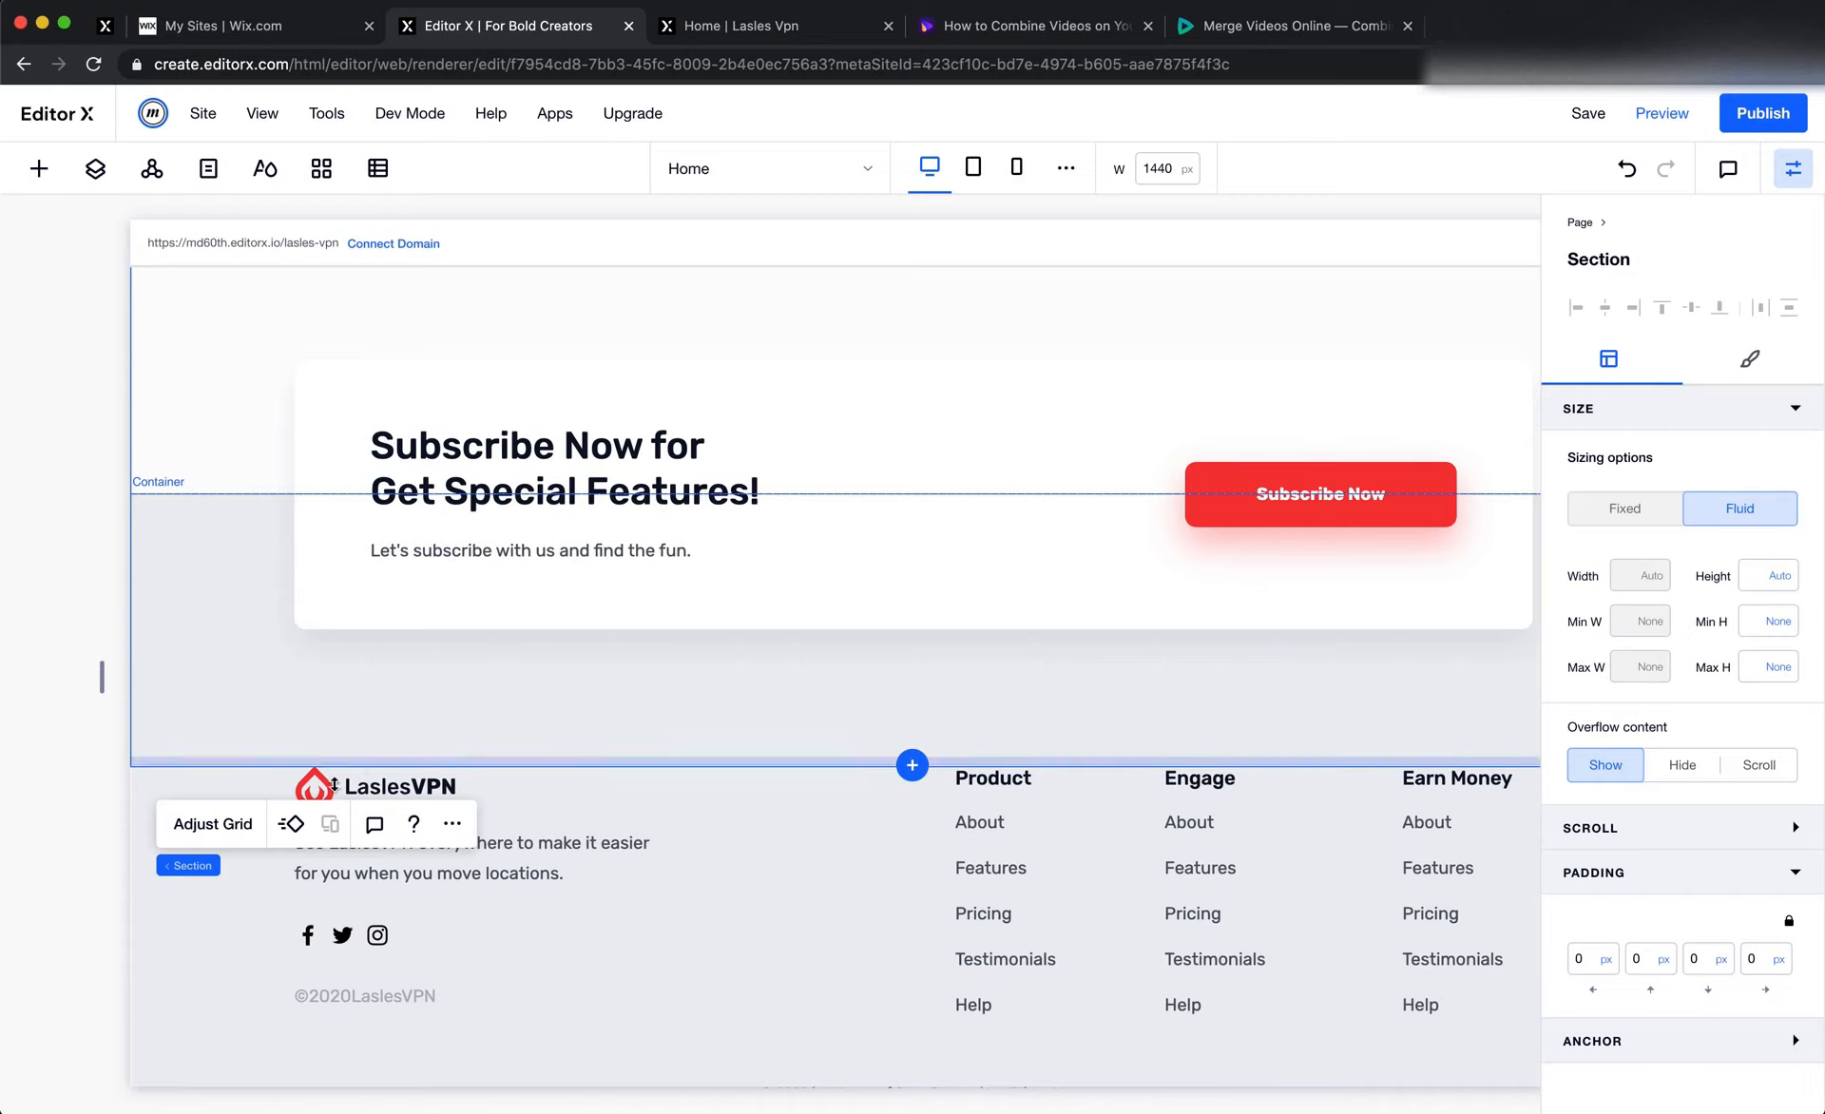
Set the lower row of the Subscribe section's grid to a height of 1fr
click(195, 824)
click(879, 678)
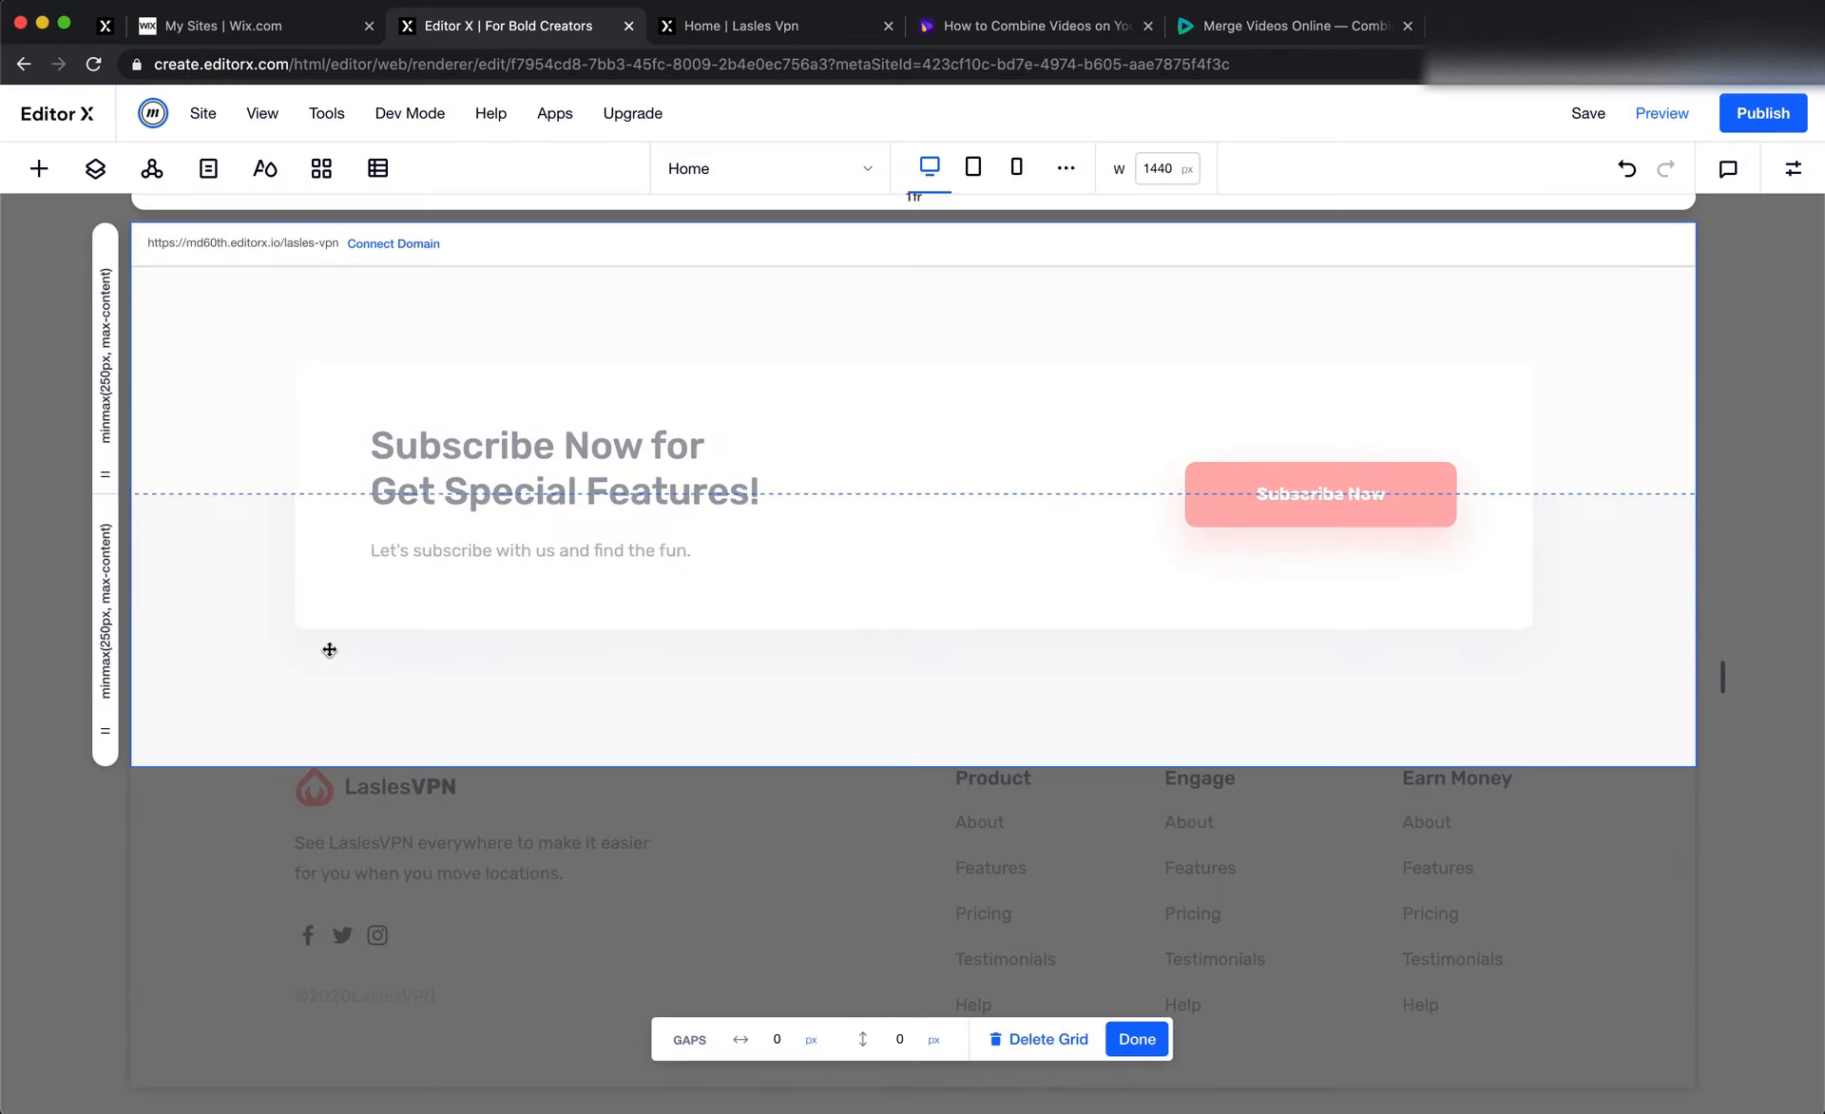
click(106, 604)
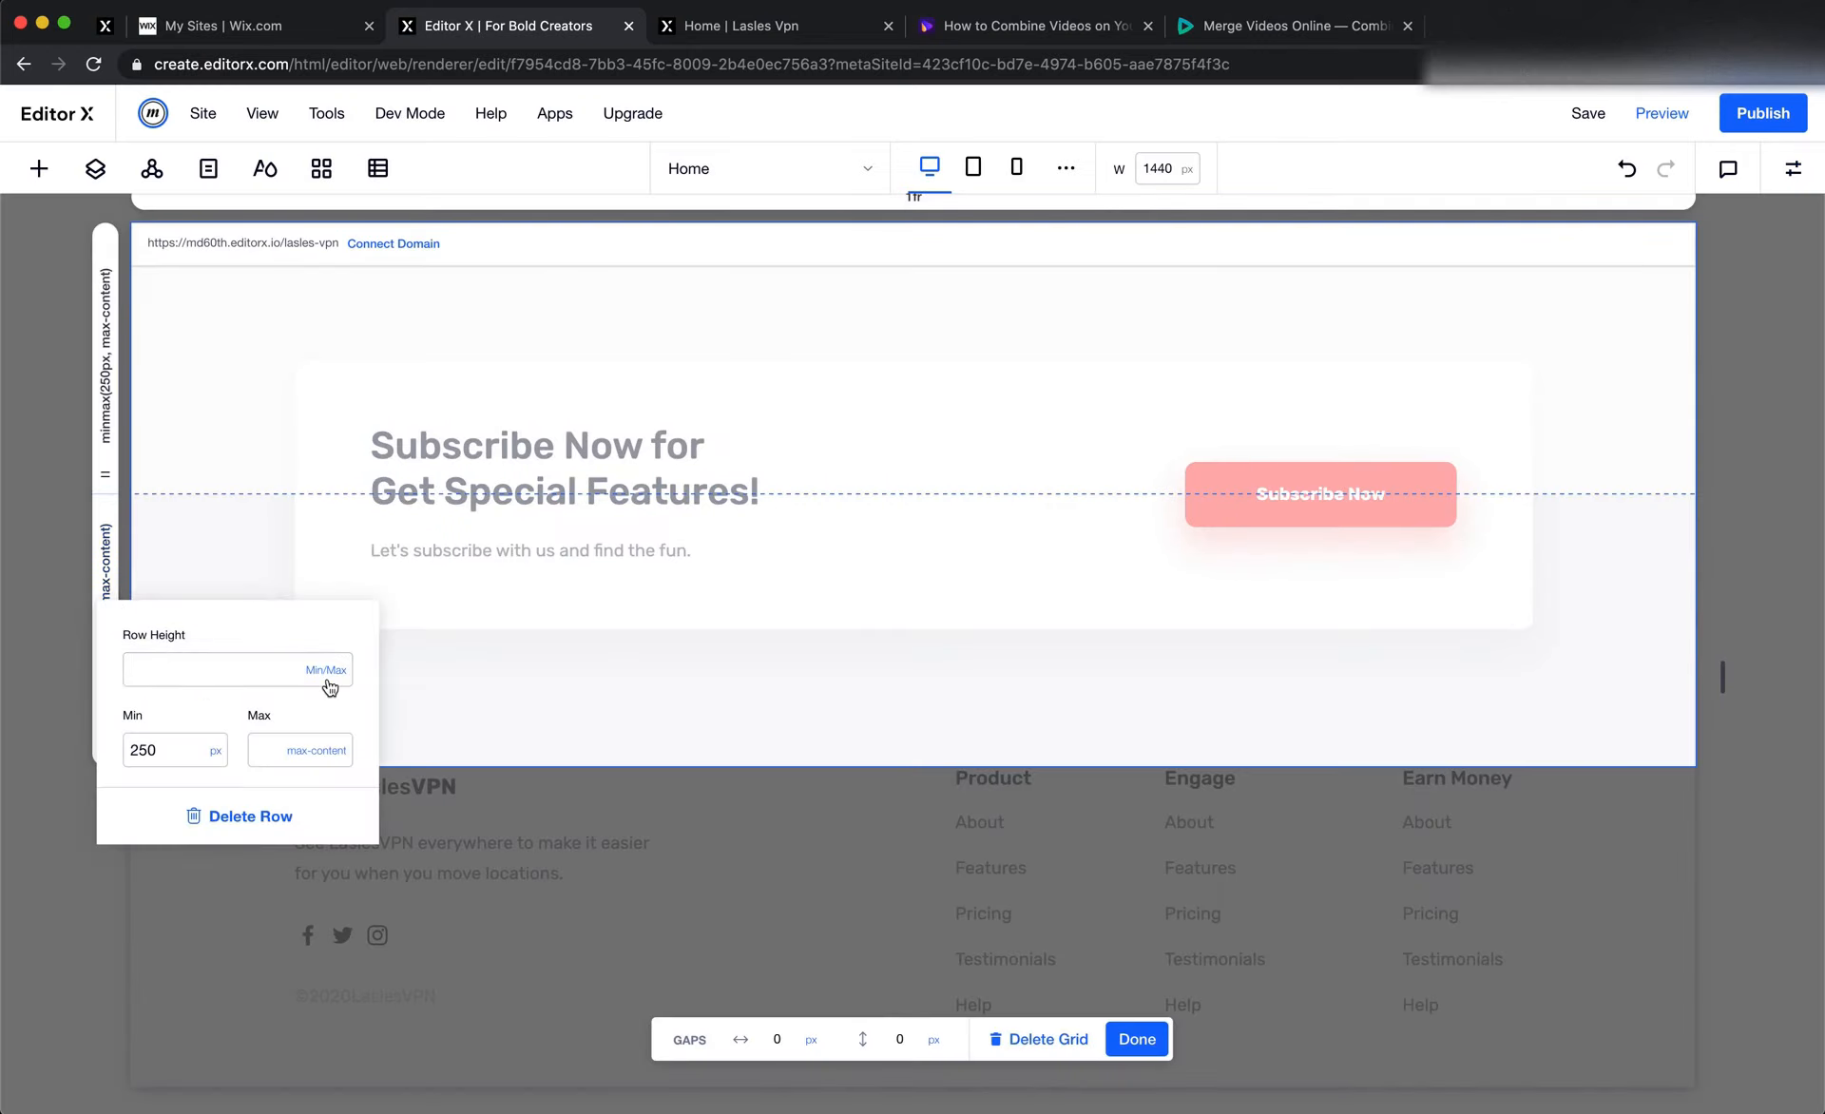
click(236, 680)
text(1fr)
key(Return)
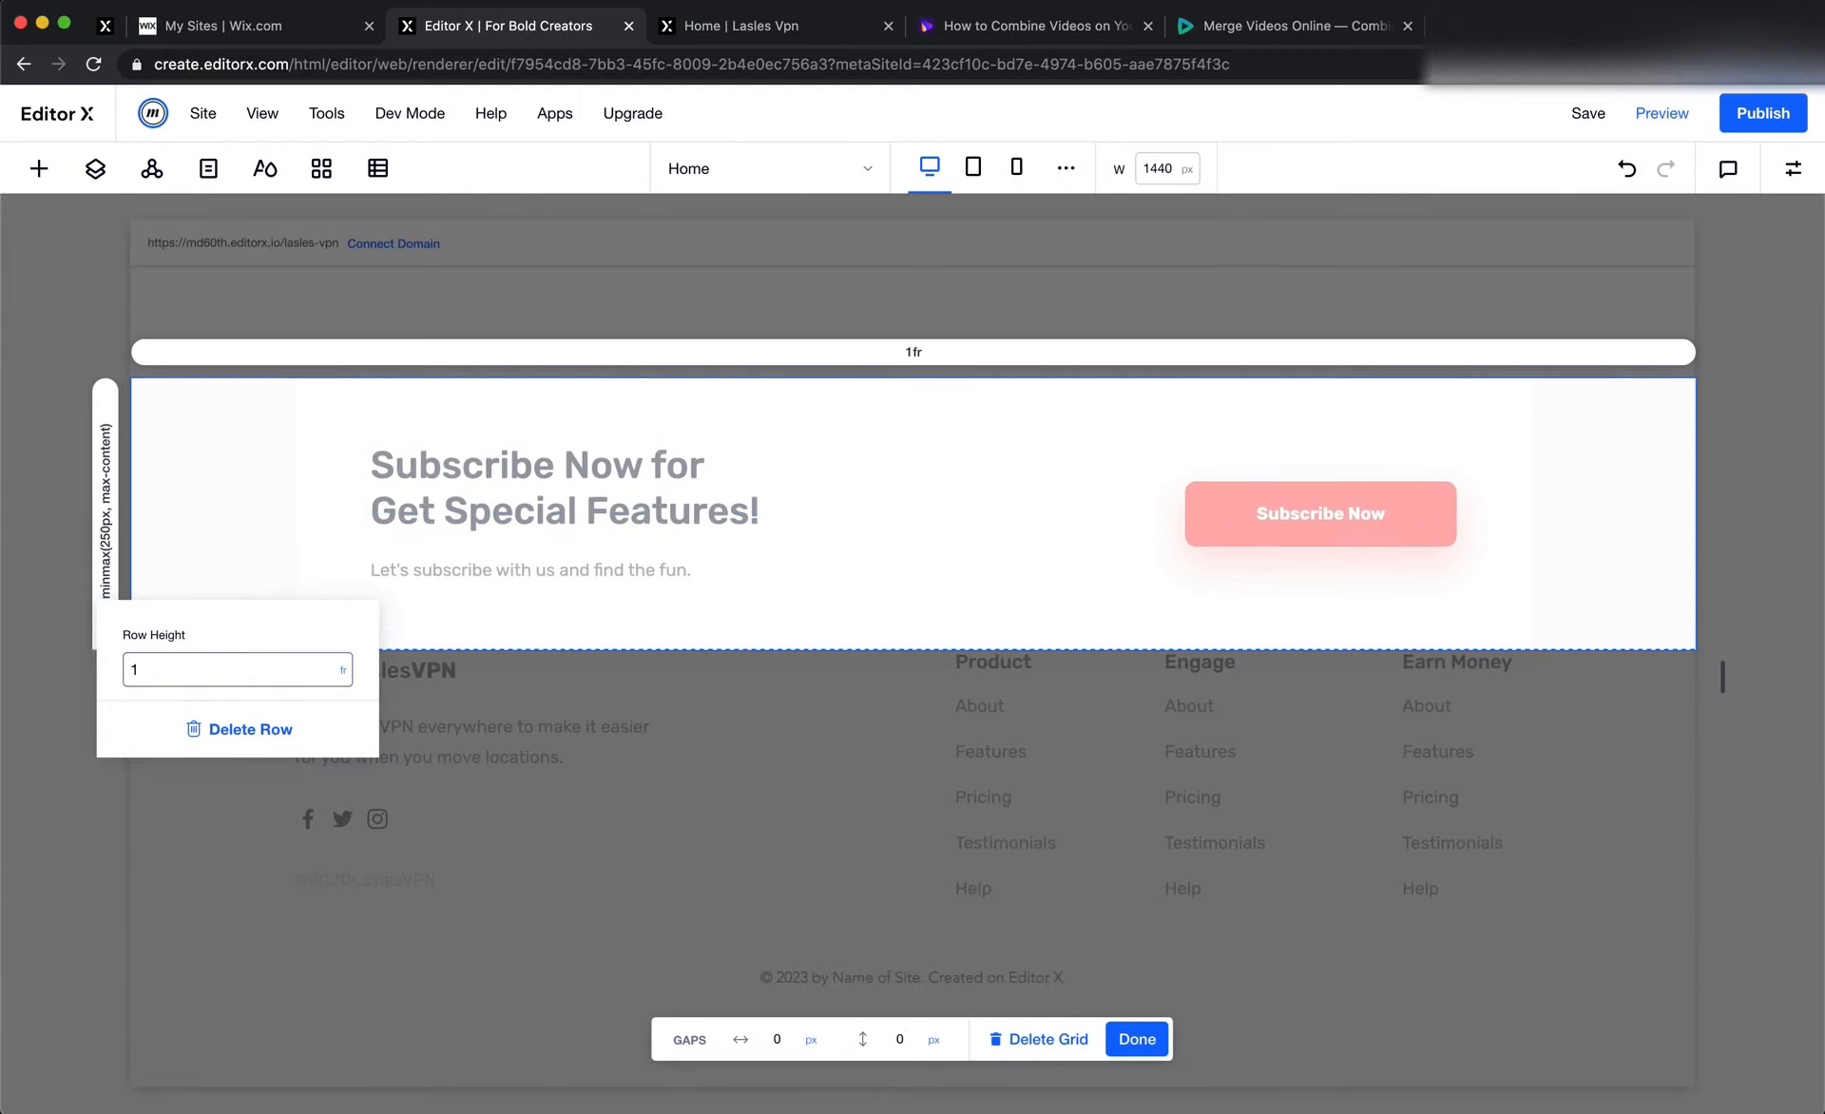
Set the upper row of the Subscribe section's grid to 1fr and finish editing the grid
click(106, 463)
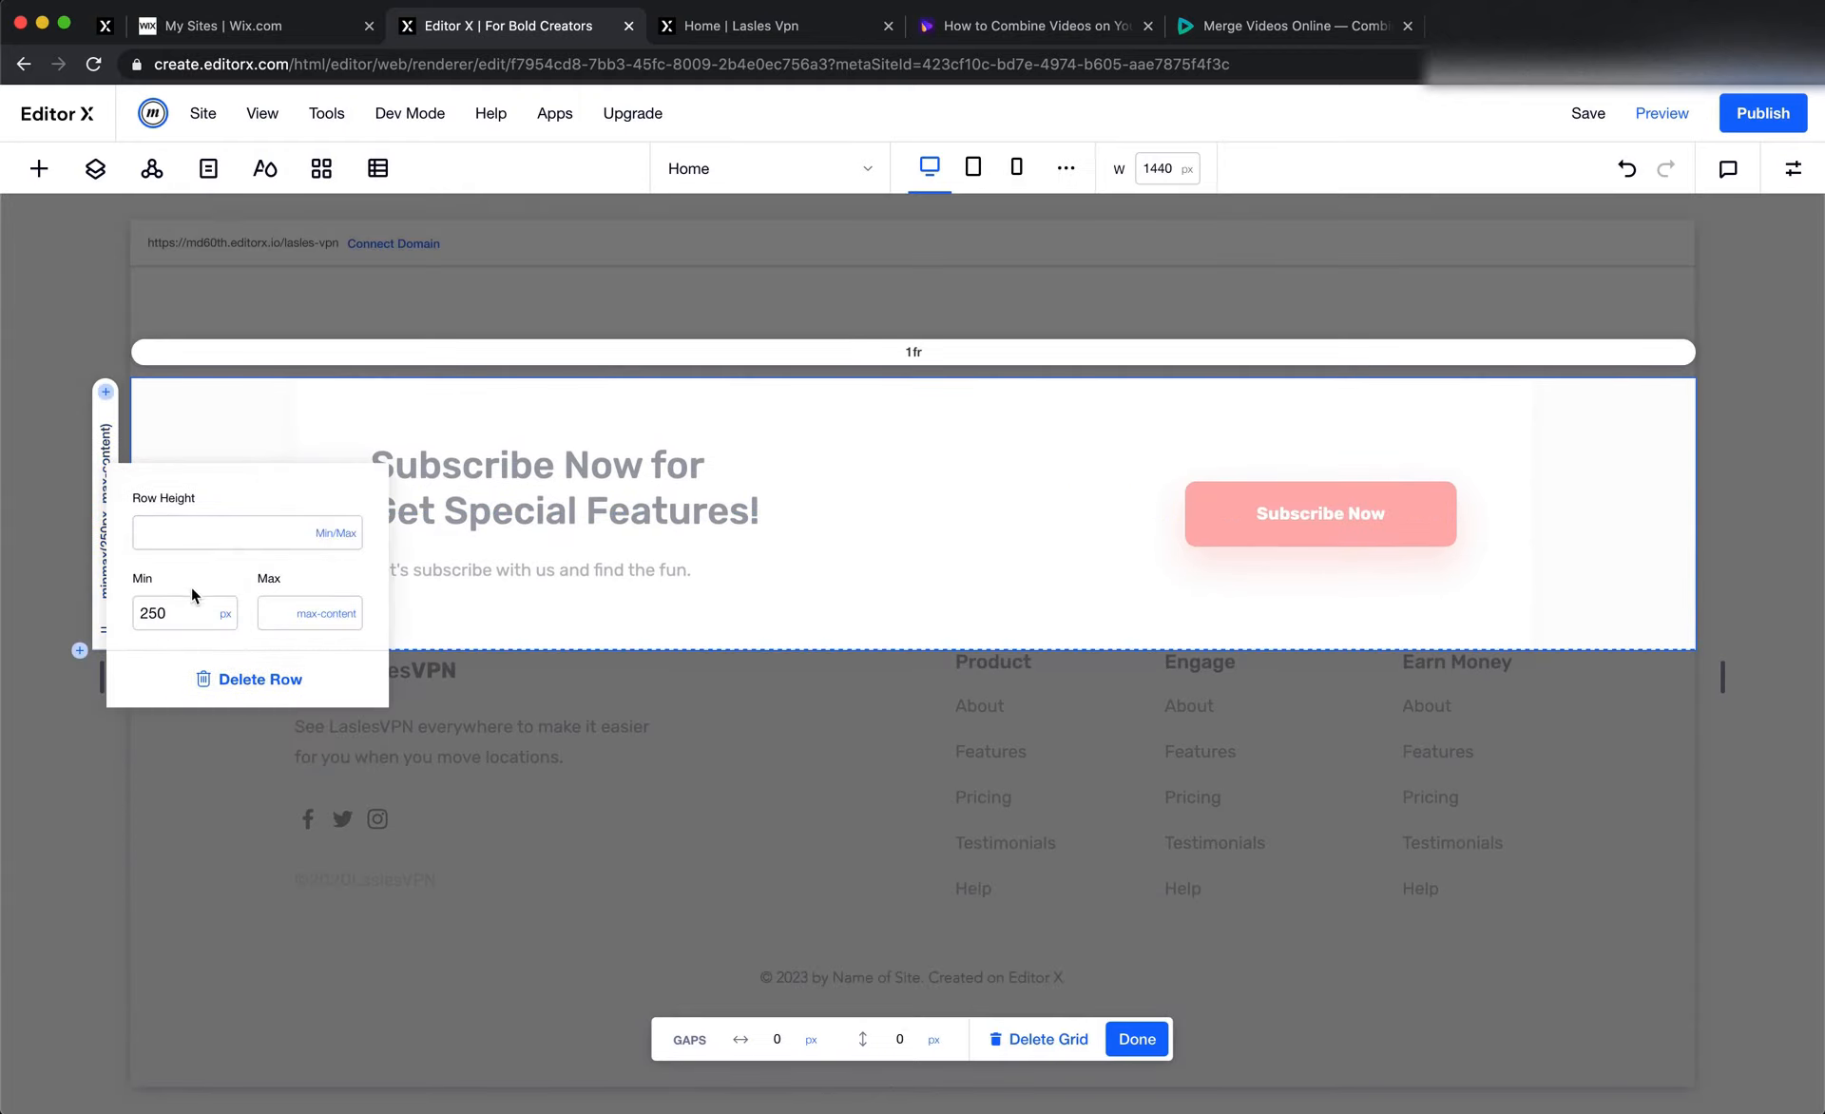
click(198, 540)
text(1fr)
key(Return)
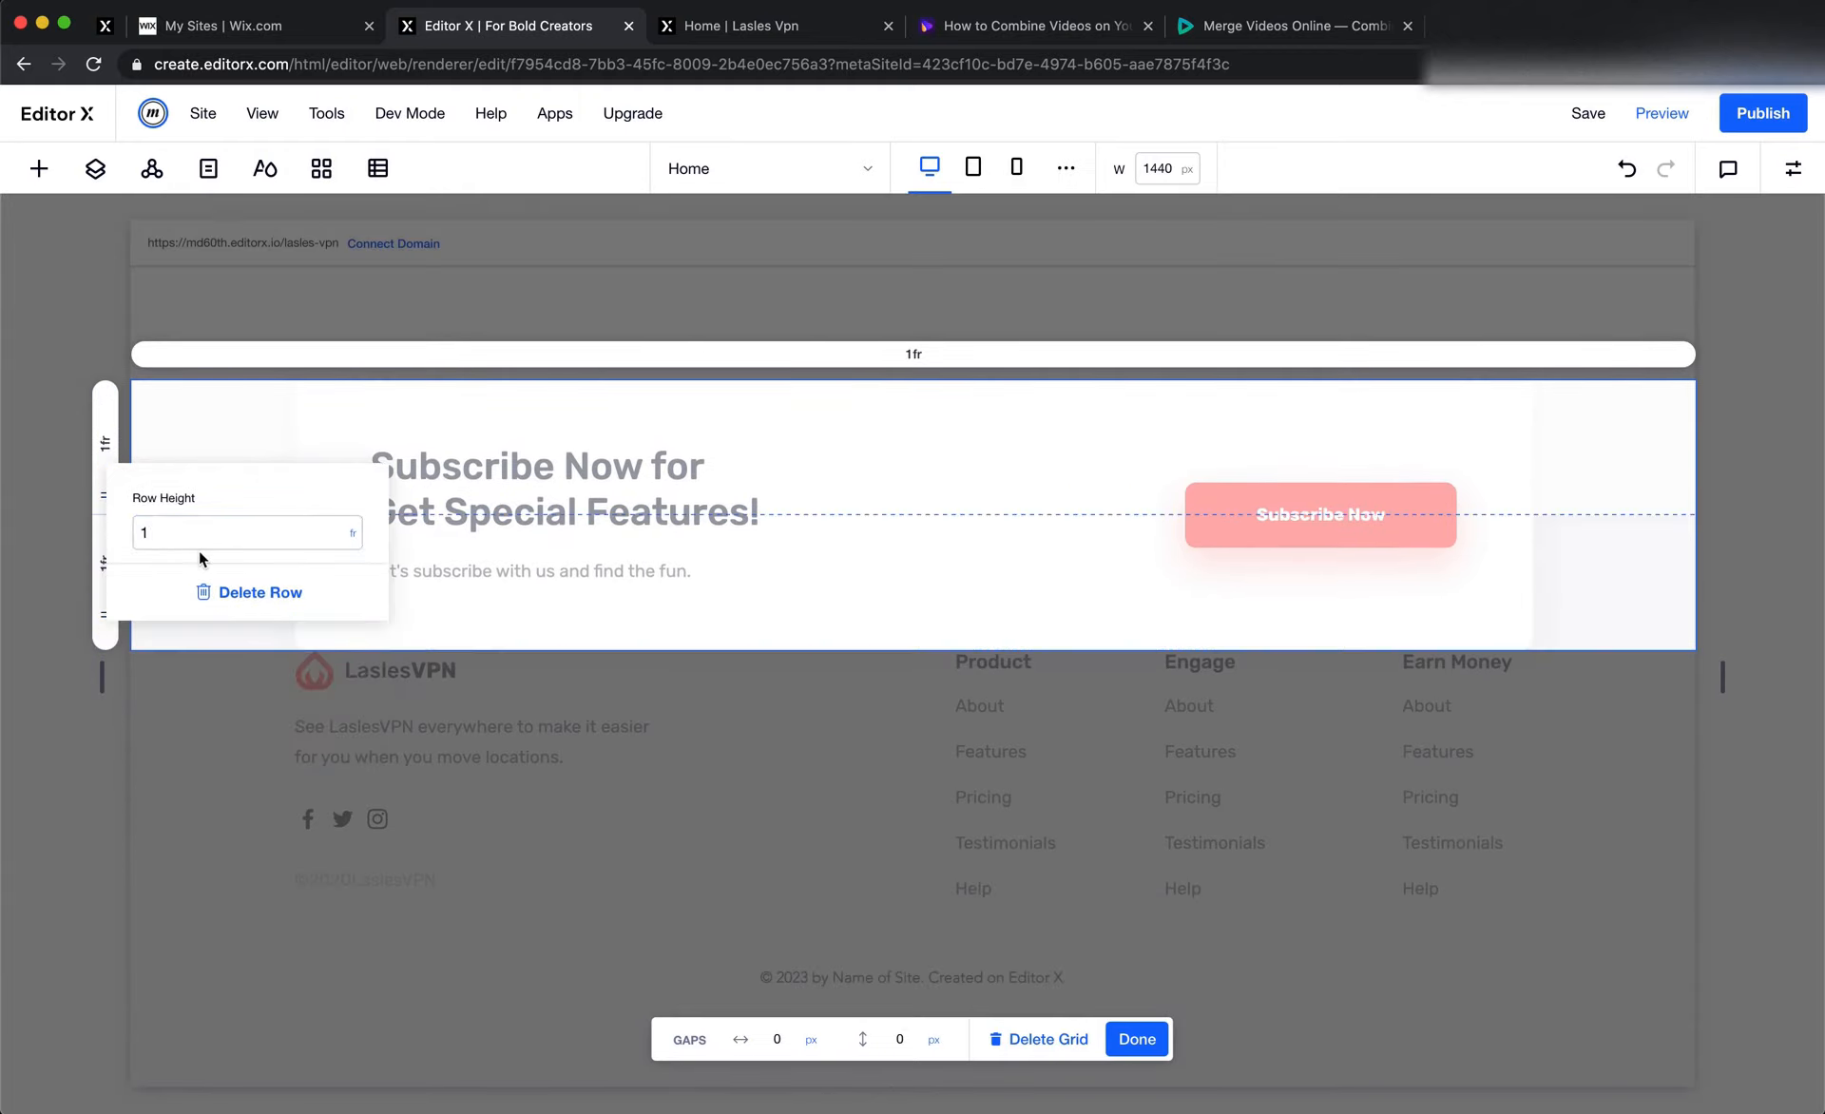
click(729, 513)
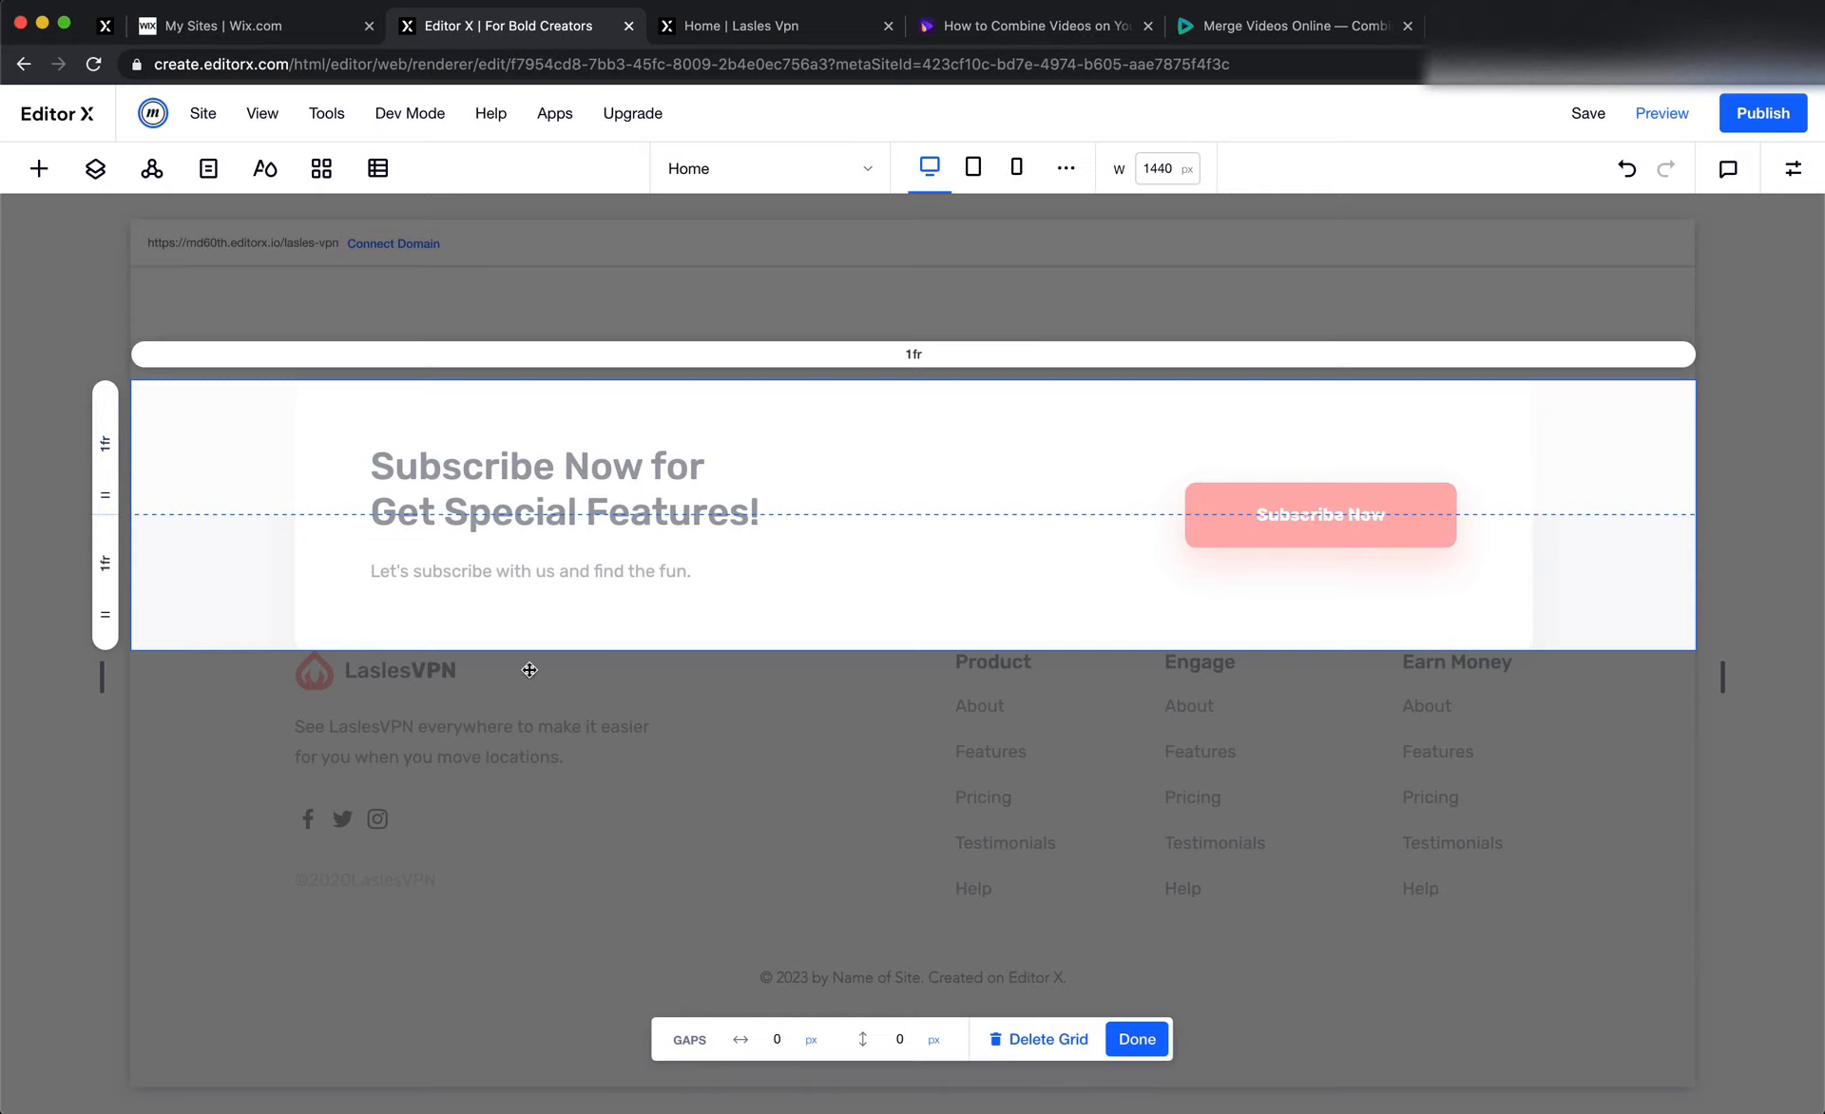
click(1137, 1039)
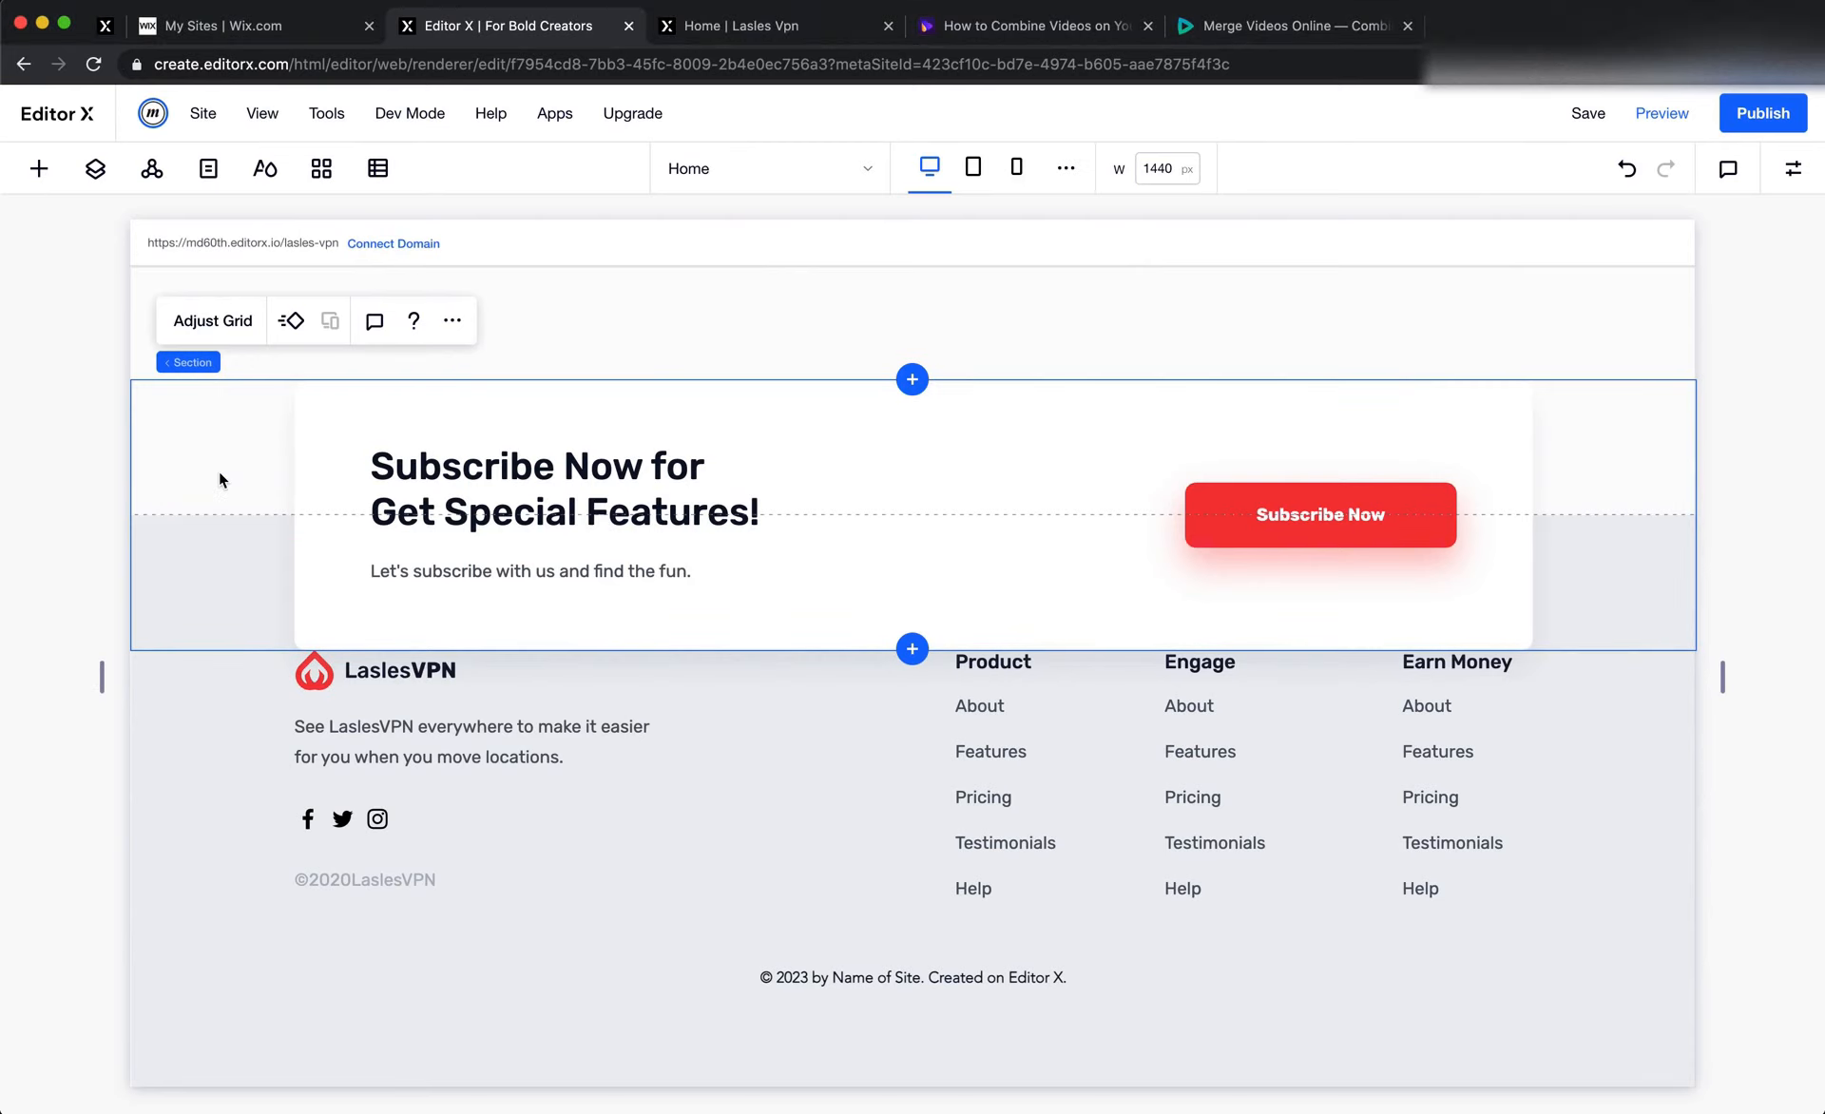
Set the Subscribe section's bottom padding to 60 px
click(1792, 168)
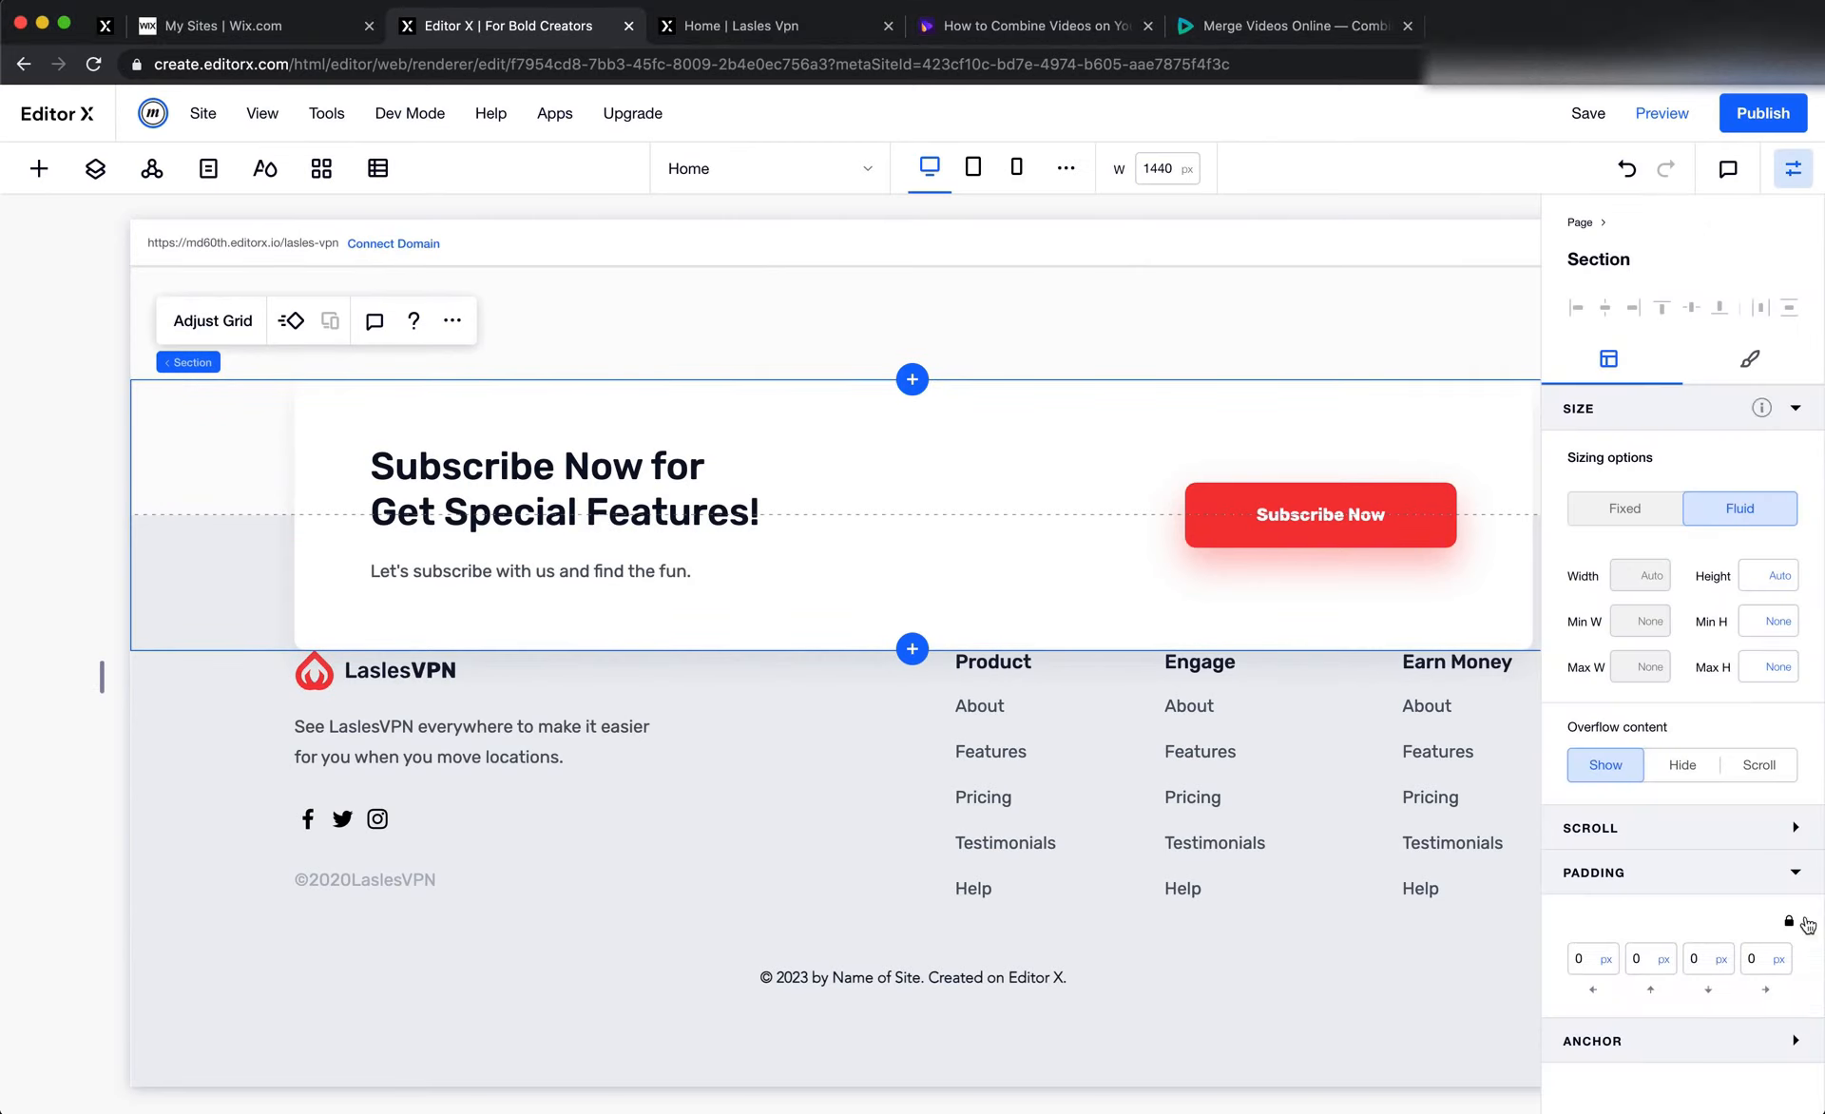
click(1699, 965)
key(Return)
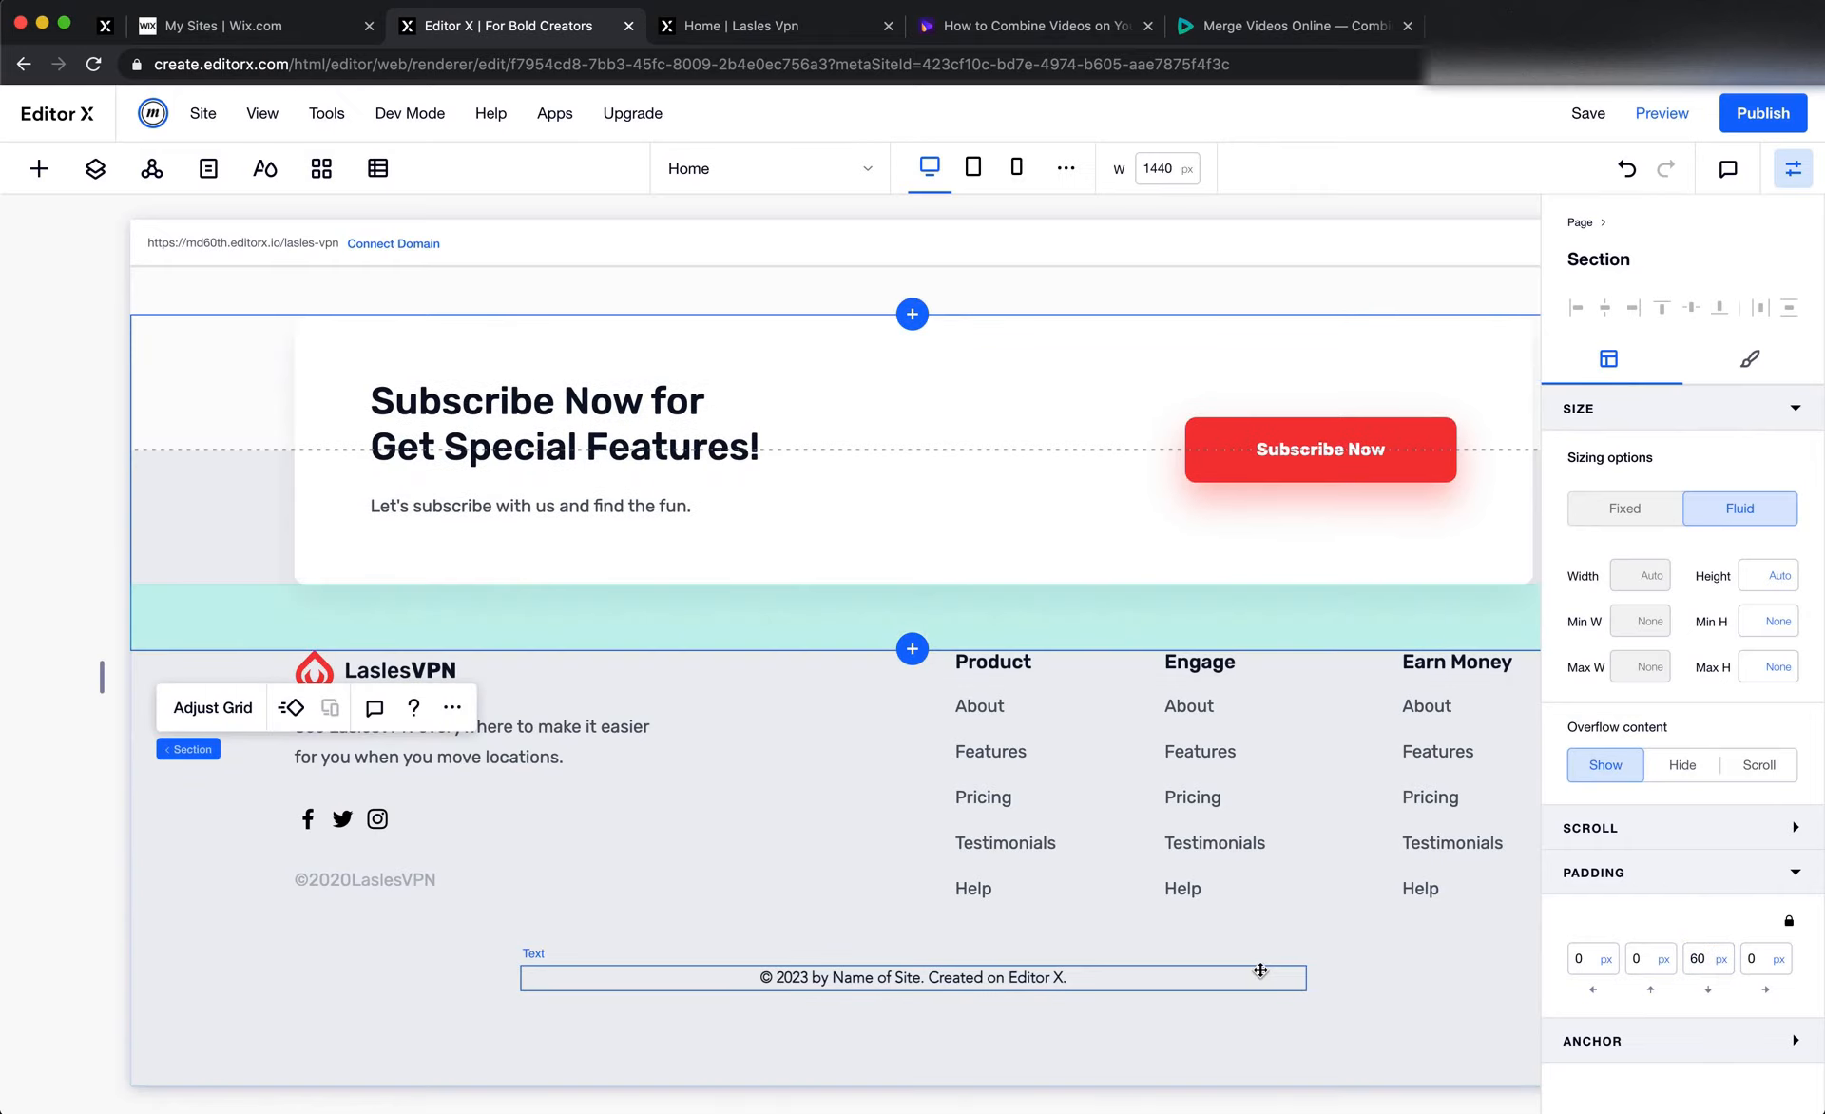
click(1190, 922)
scroll(1194, 929, up, 3)
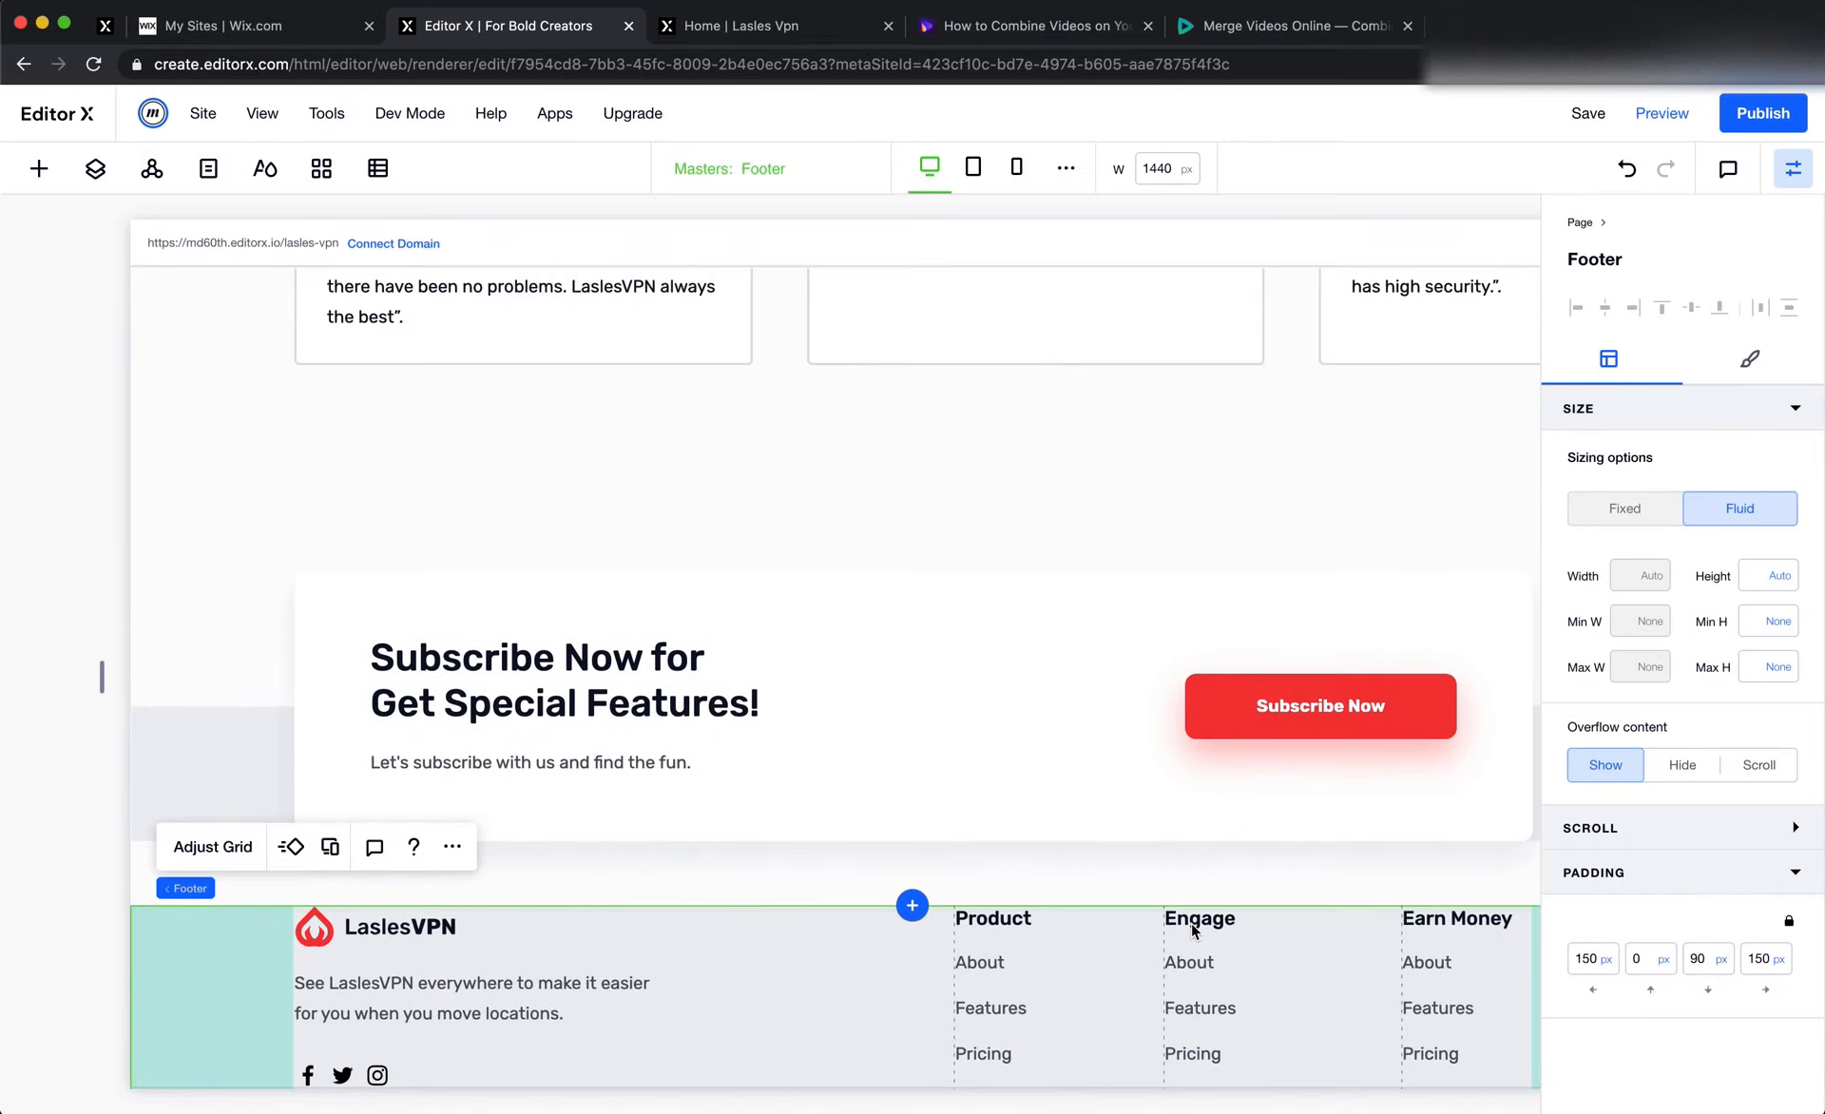
Set the Subscribe section's top padding to 60 px
click(237, 766)
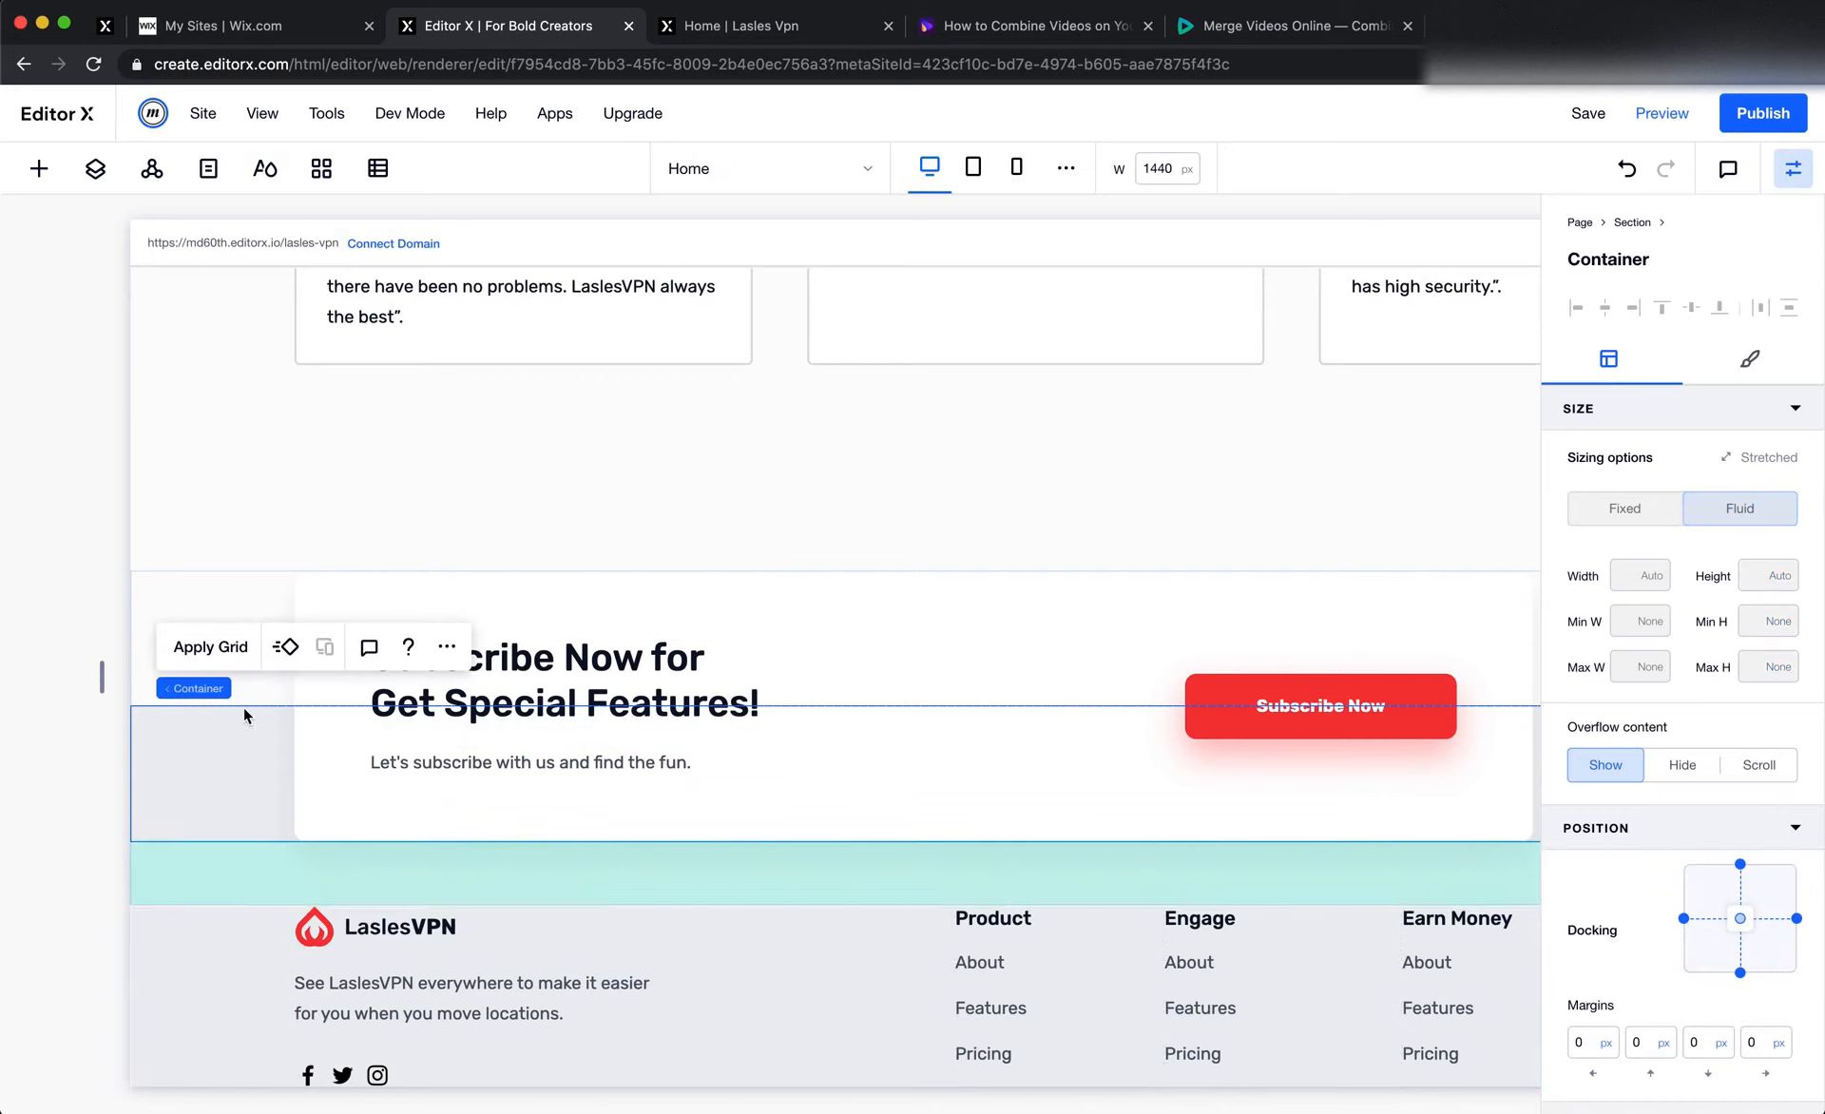
click(198, 690)
click(1652, 967)
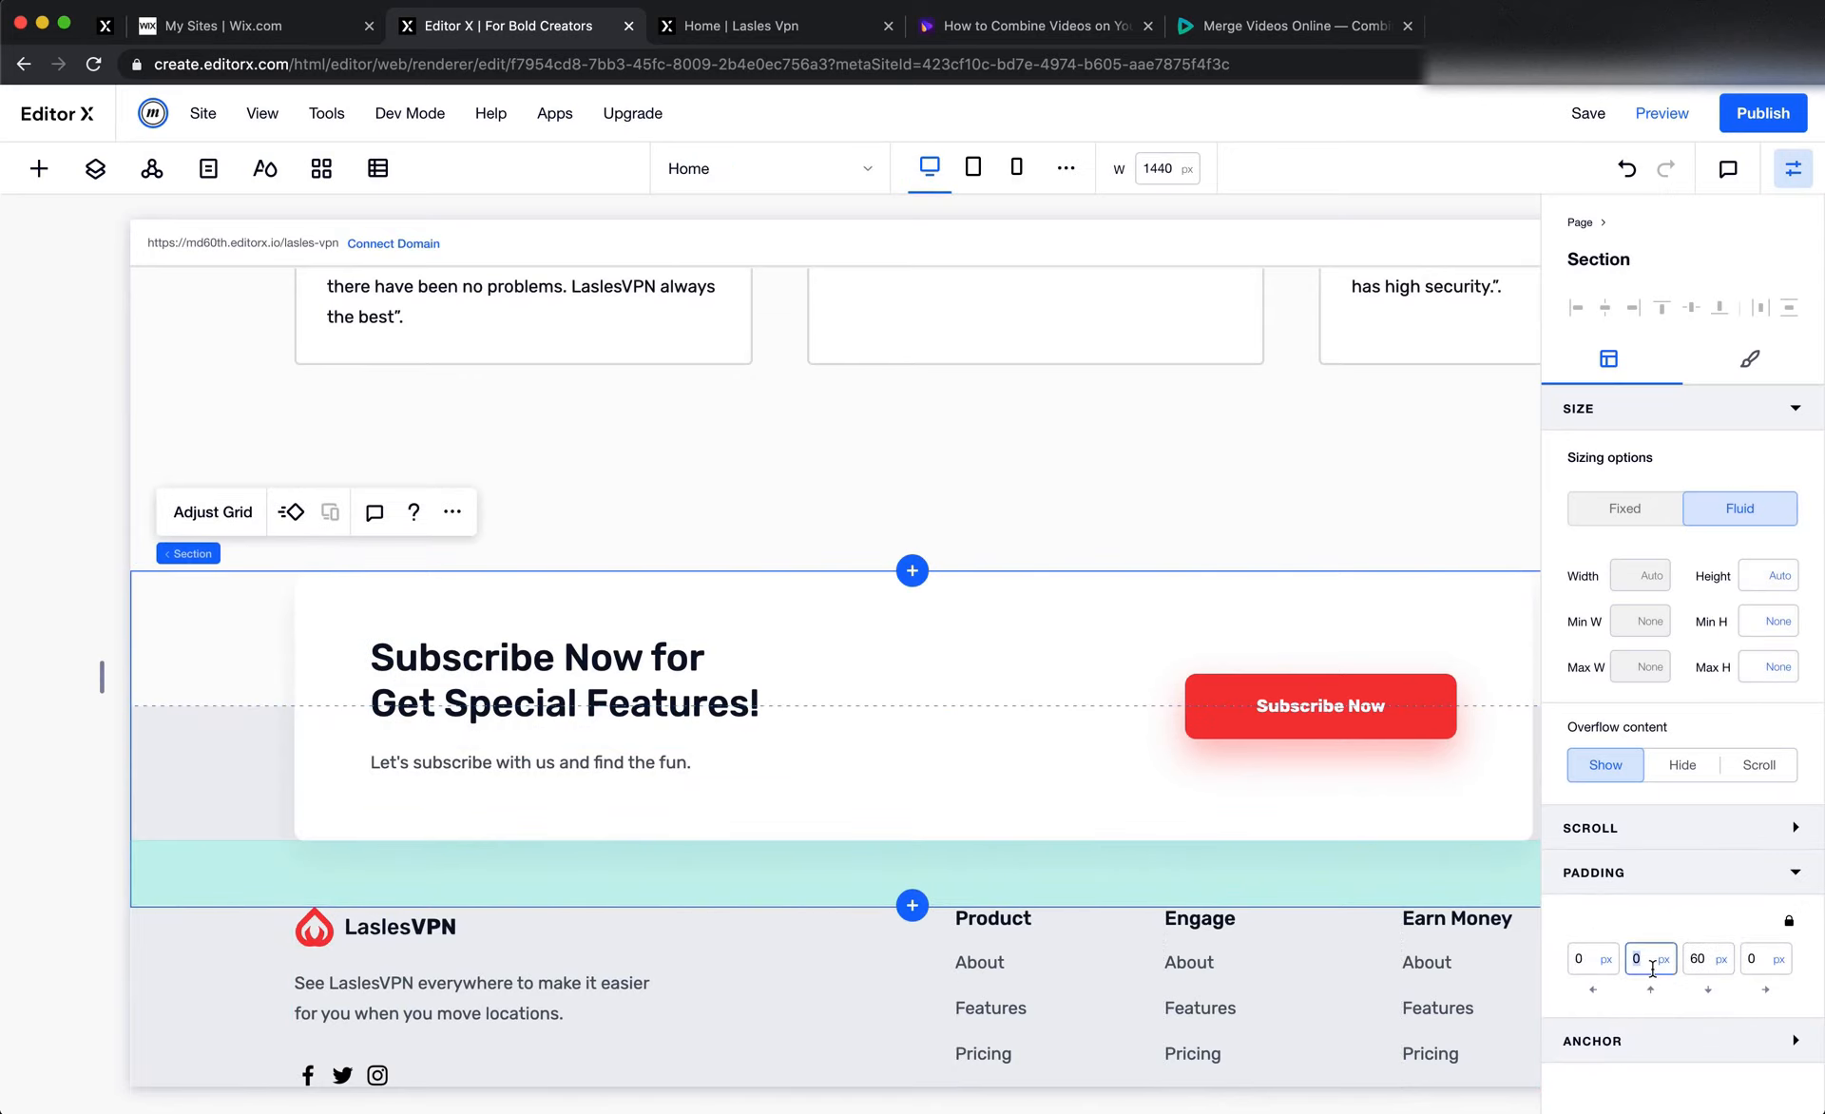
key(Return)
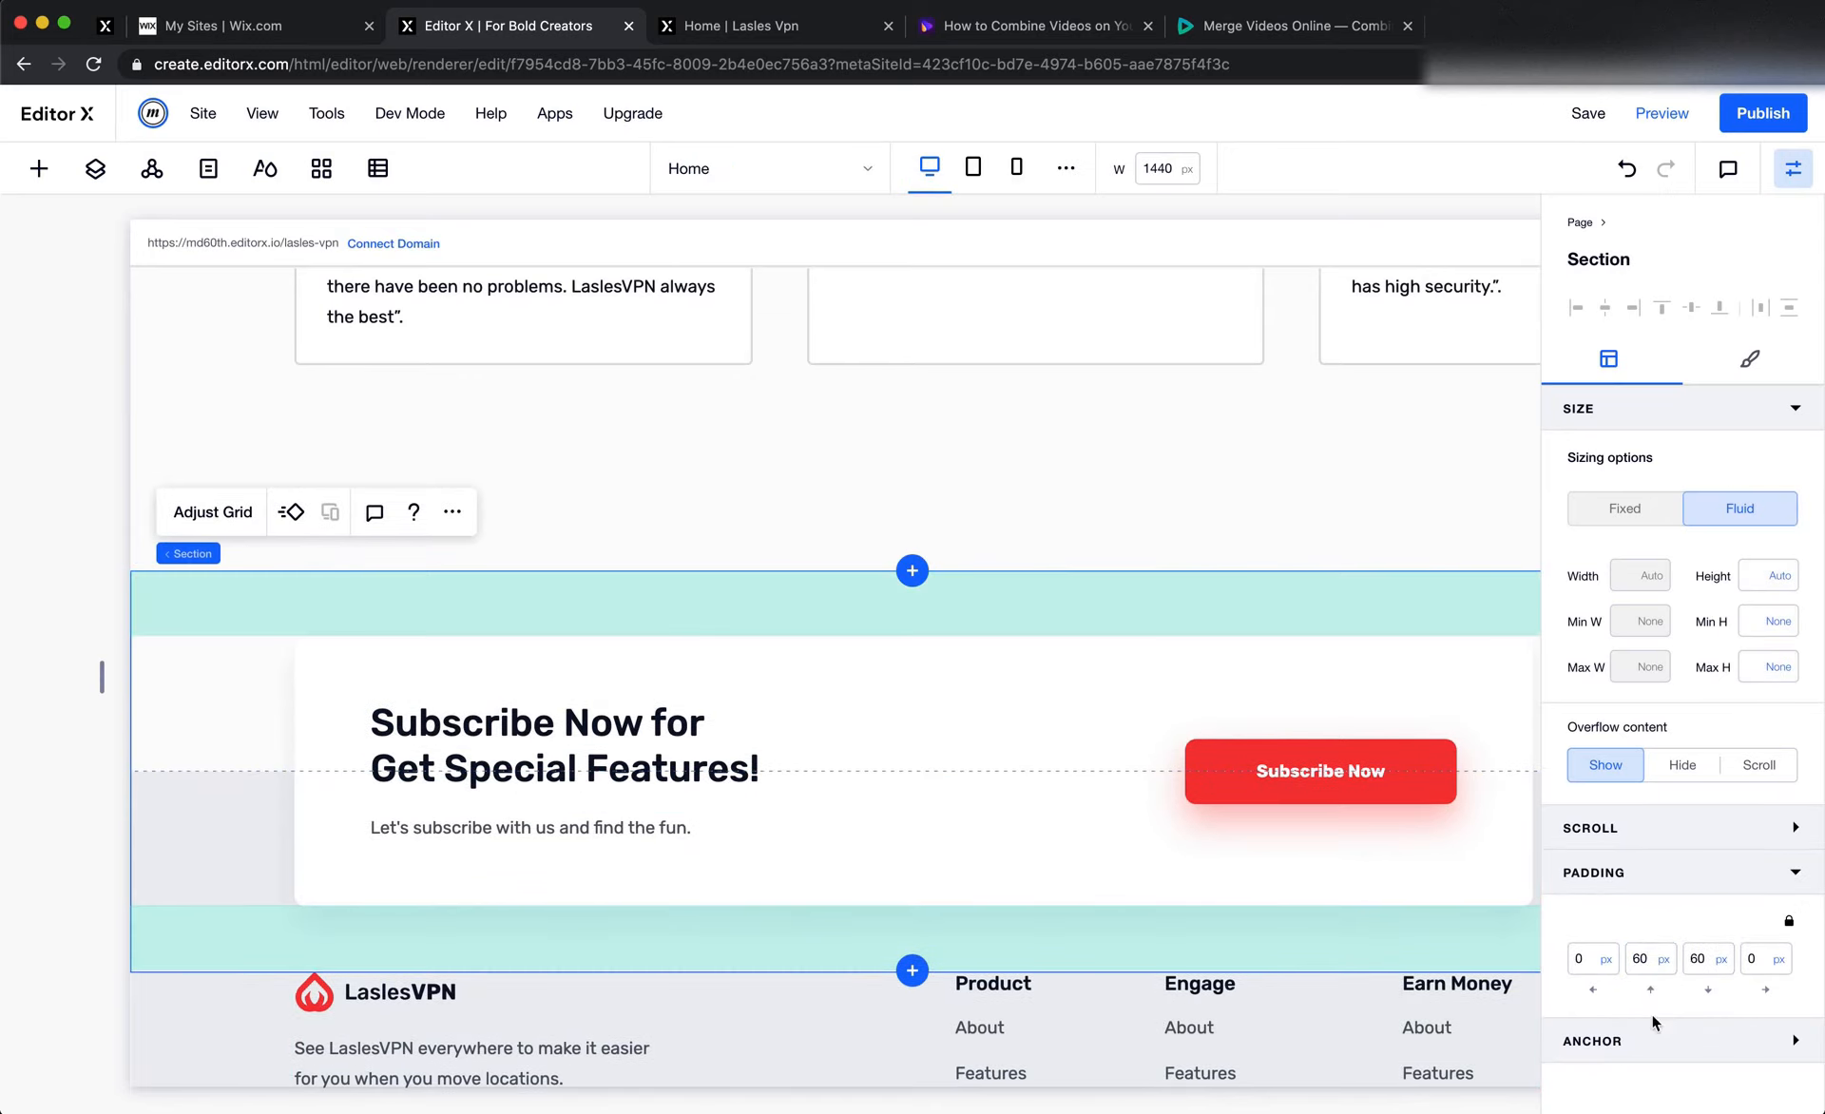
Check the testimonial arrow buttons in the Figma design and set the testimonials repeater's bottom margin to 120 px
click(1133, 493)
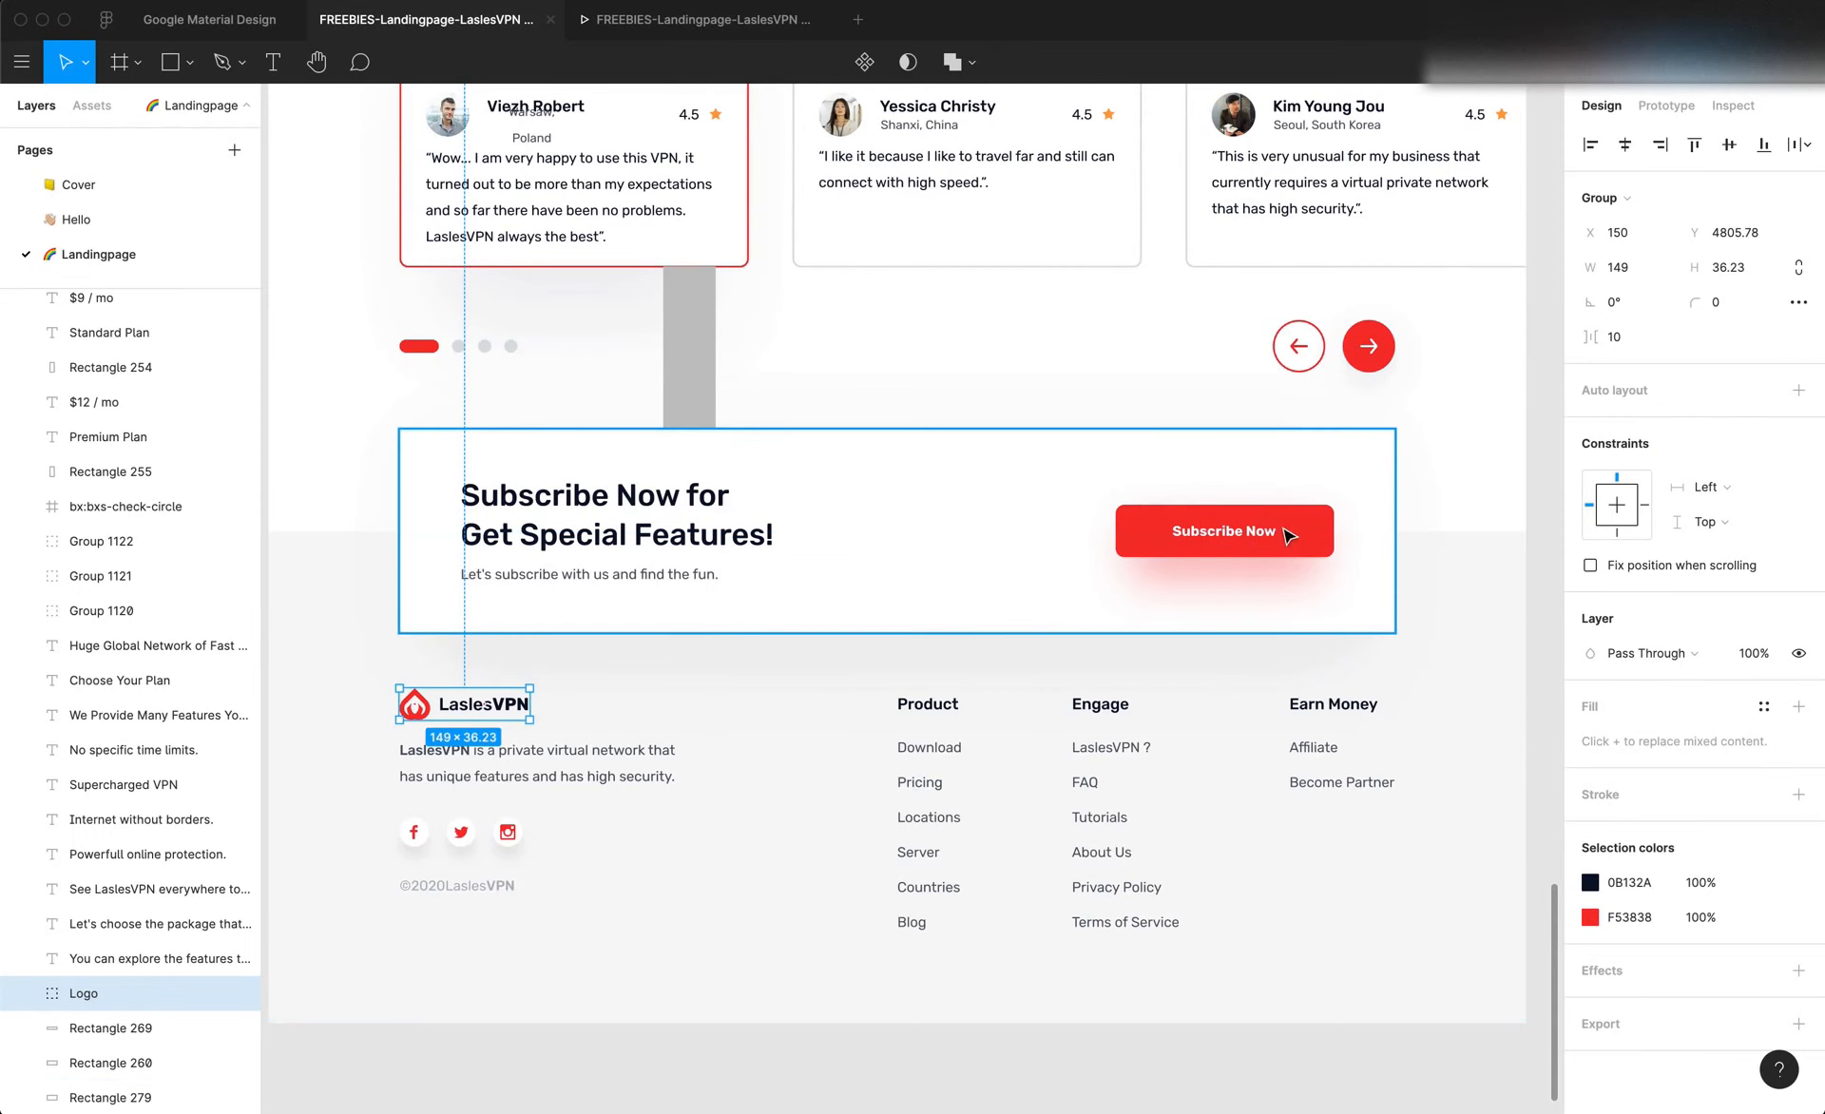
scroll(1288, 535, up, 5)
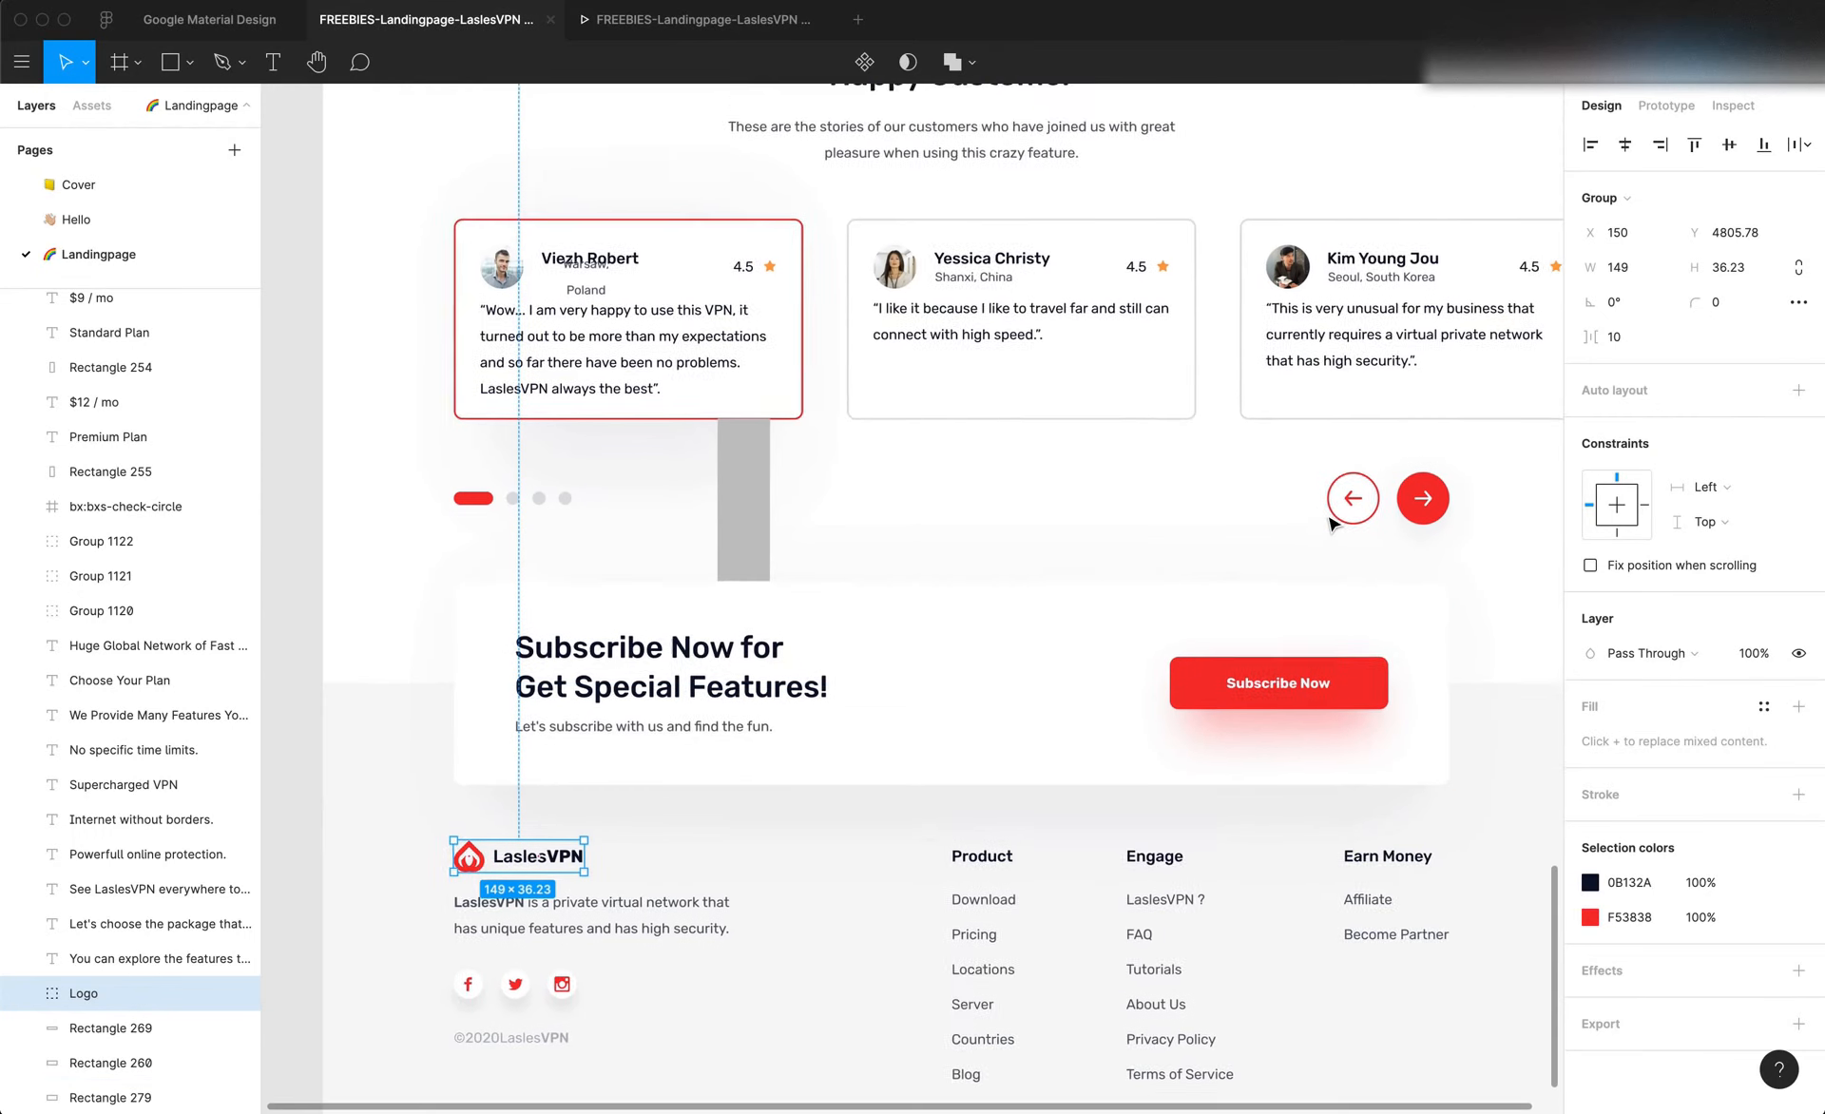
click(1366, 577)
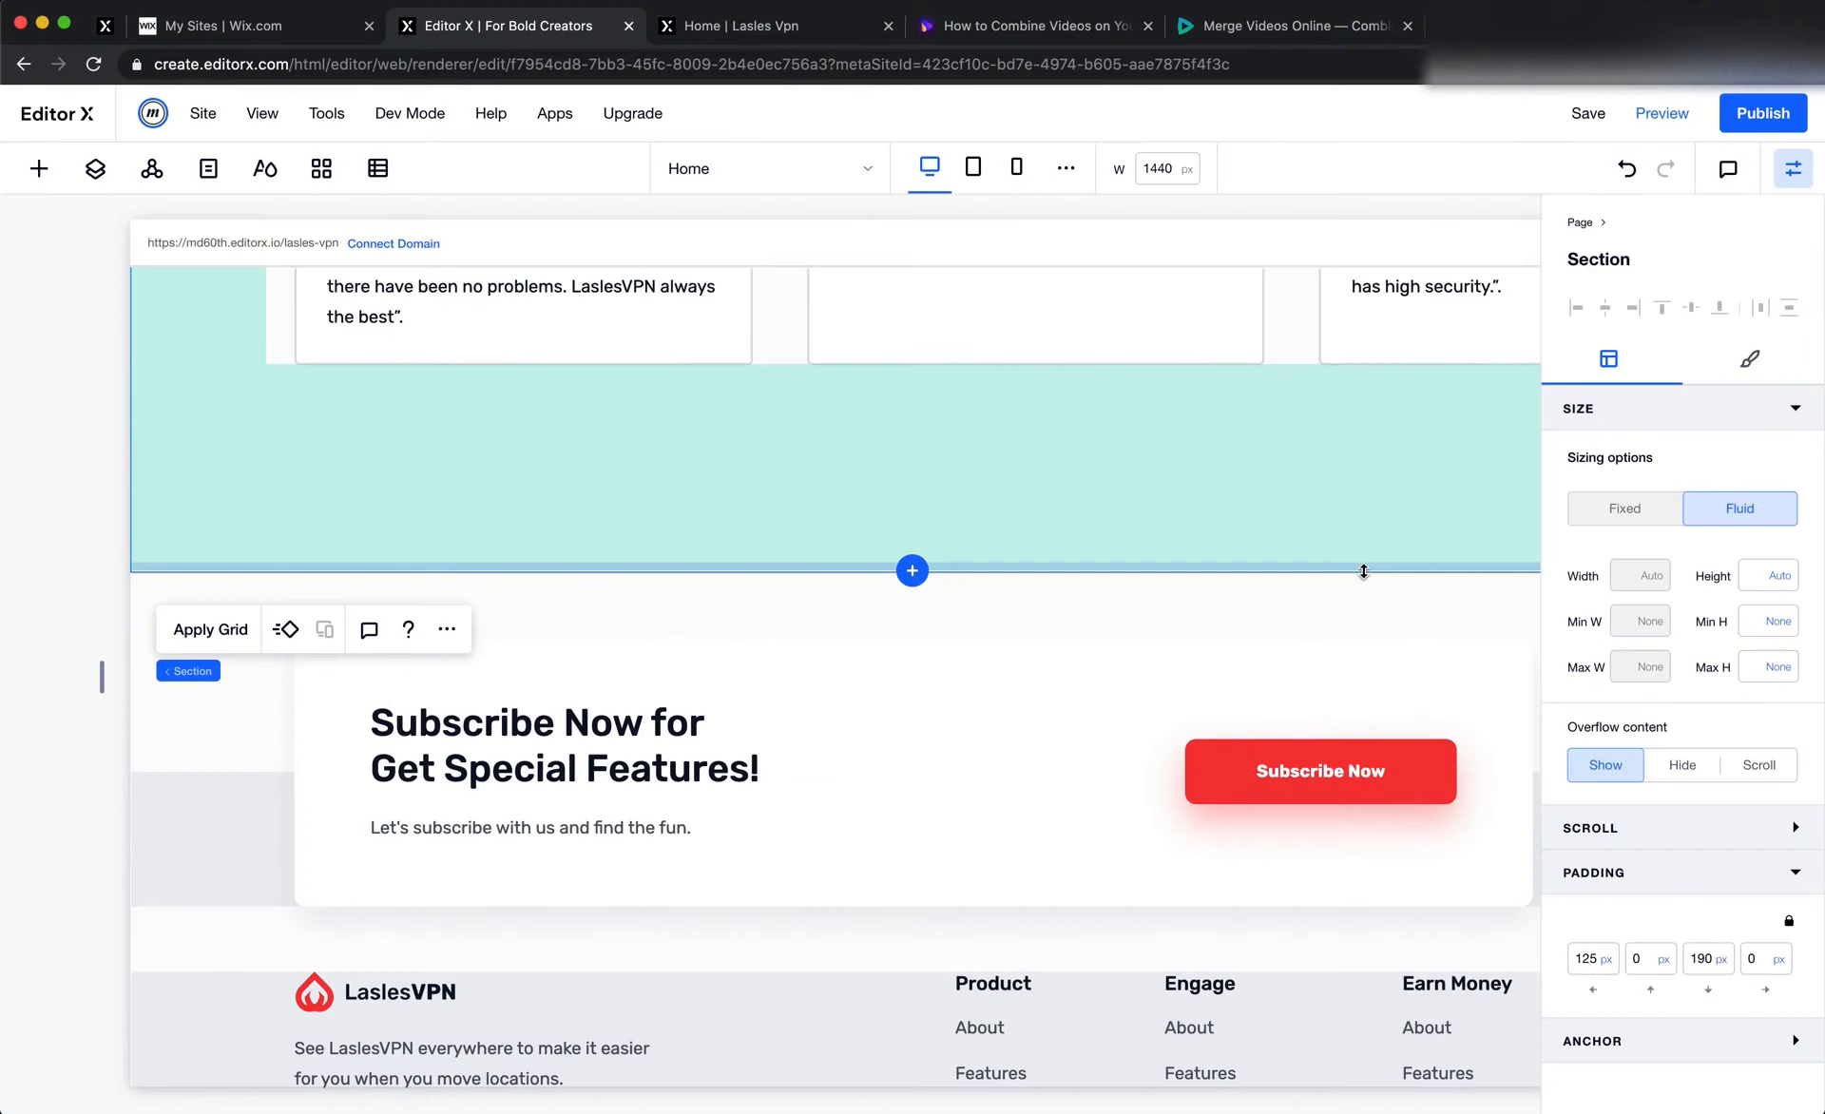
scroll(1066, 426, right, 3)
scroll(1066, 426, up, 2)
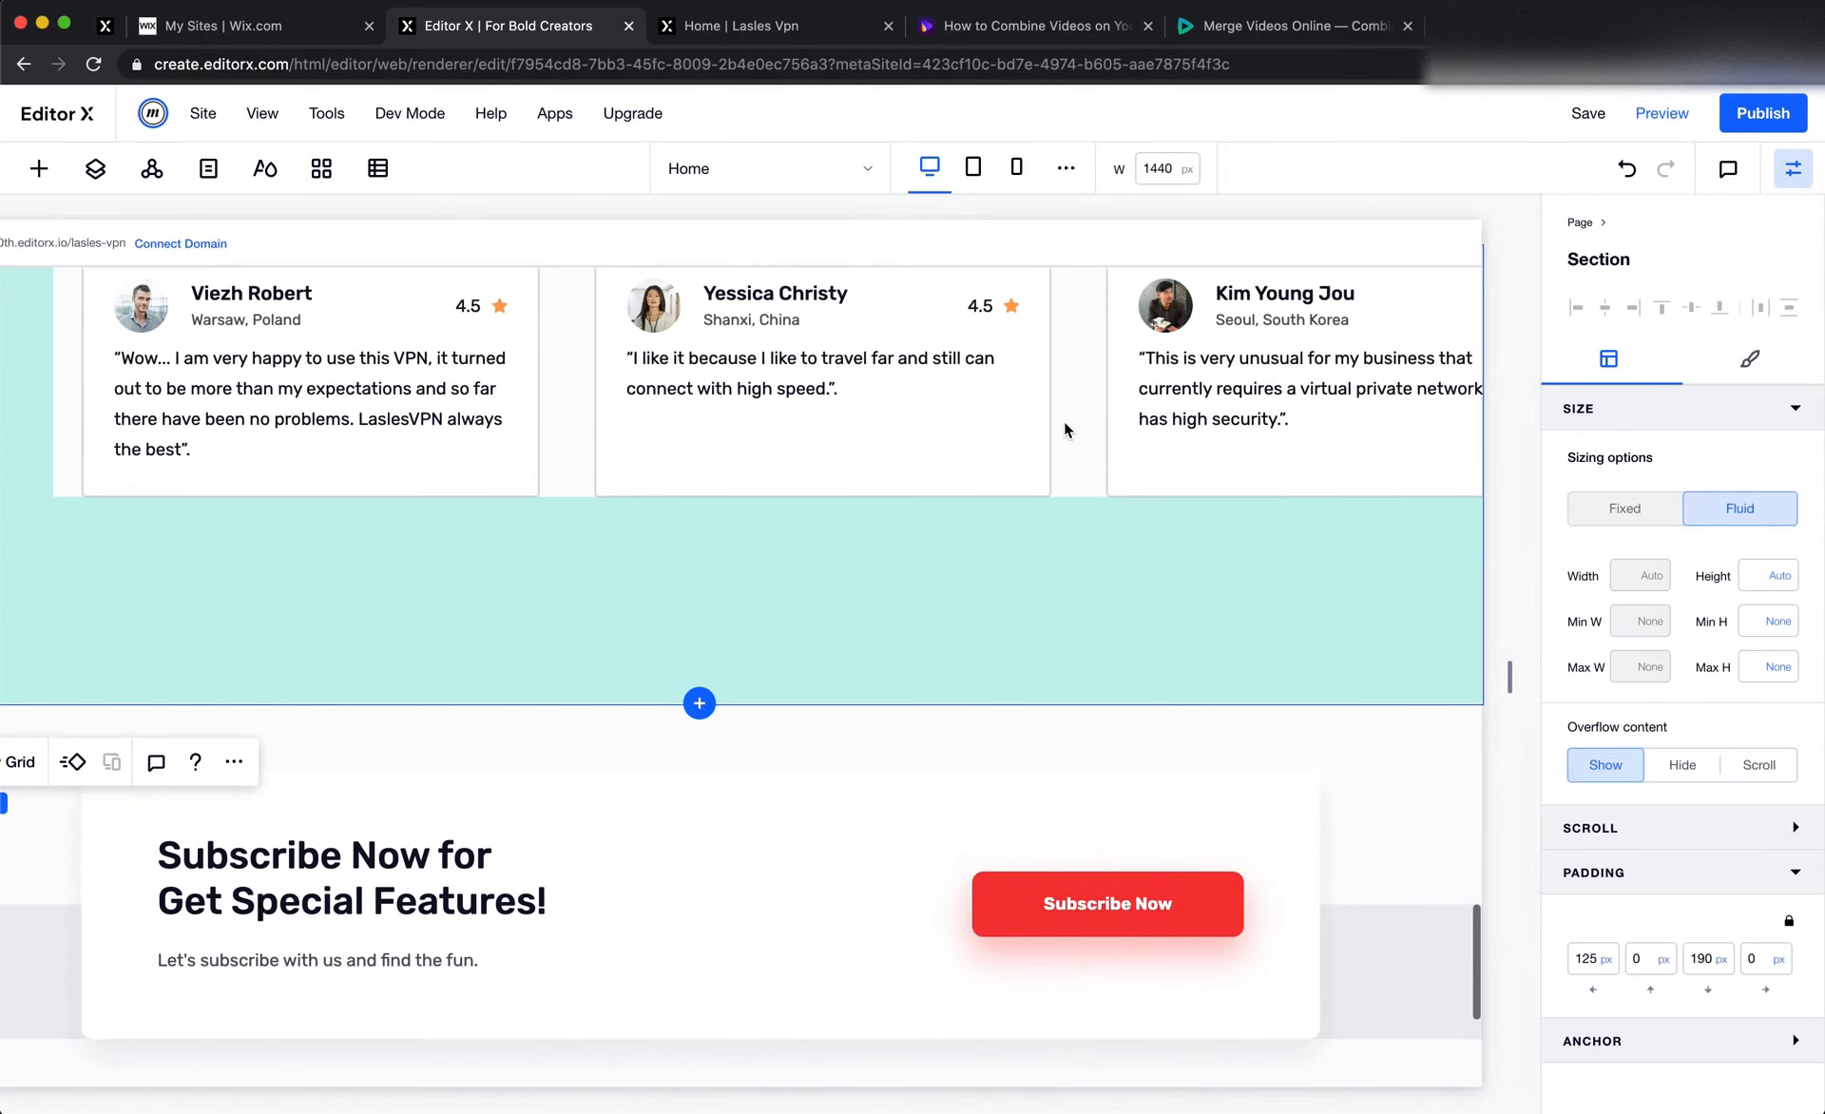
click(1091, 479)
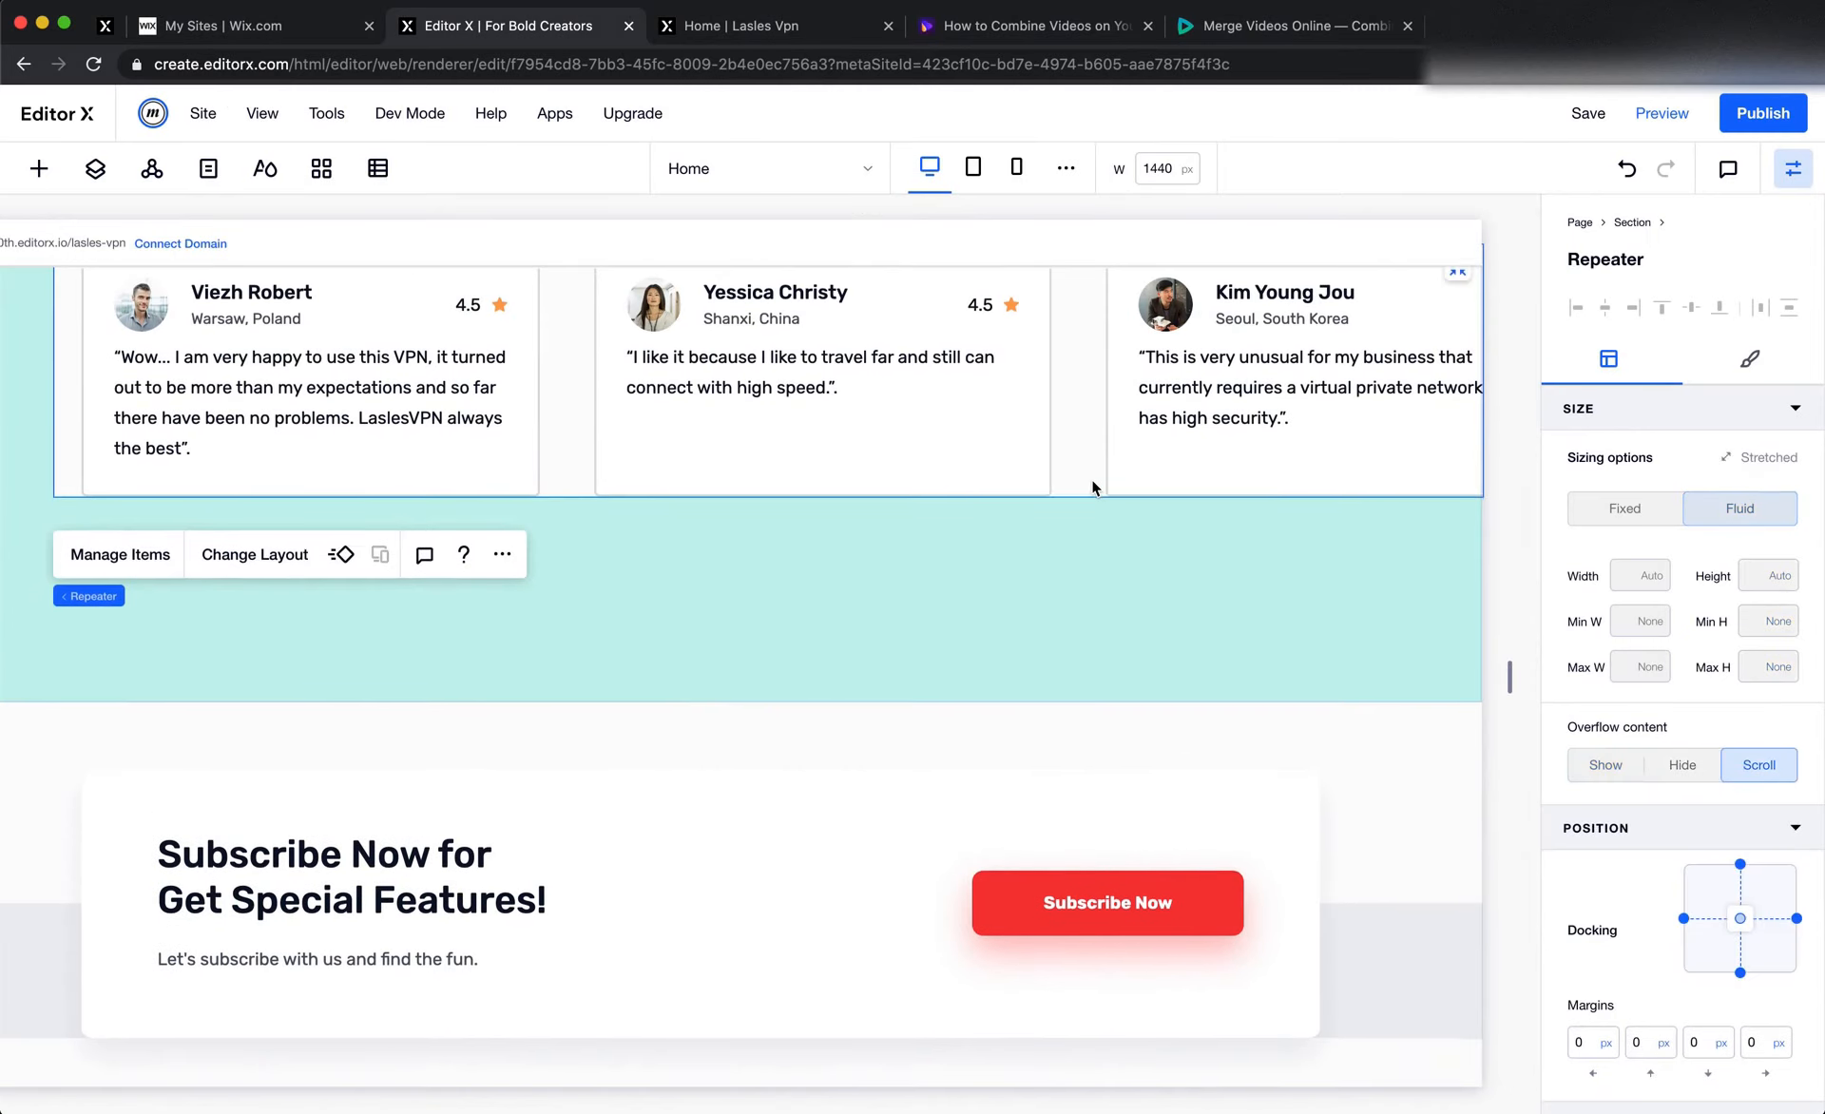
scroll(447, 599, left, 3)
mouse_move(296, 595)
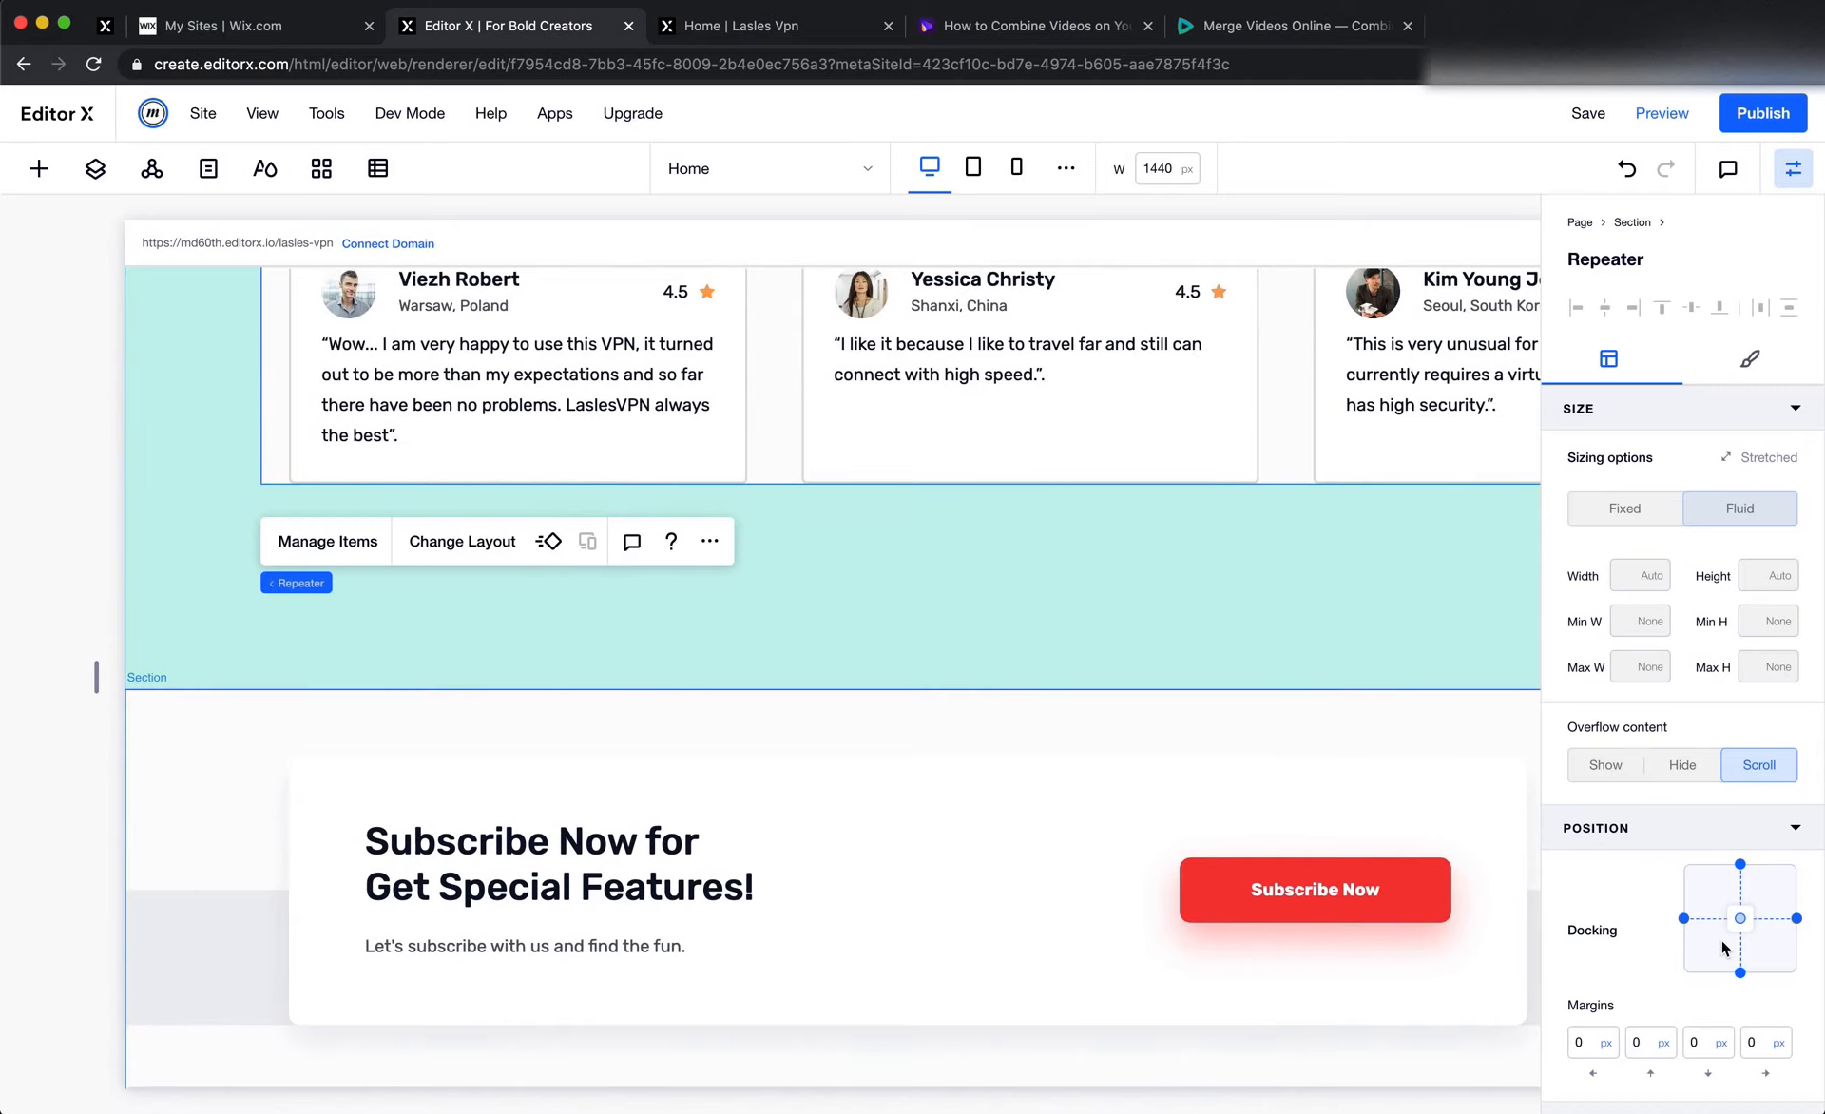
scroll(1720, 939, down, 2)
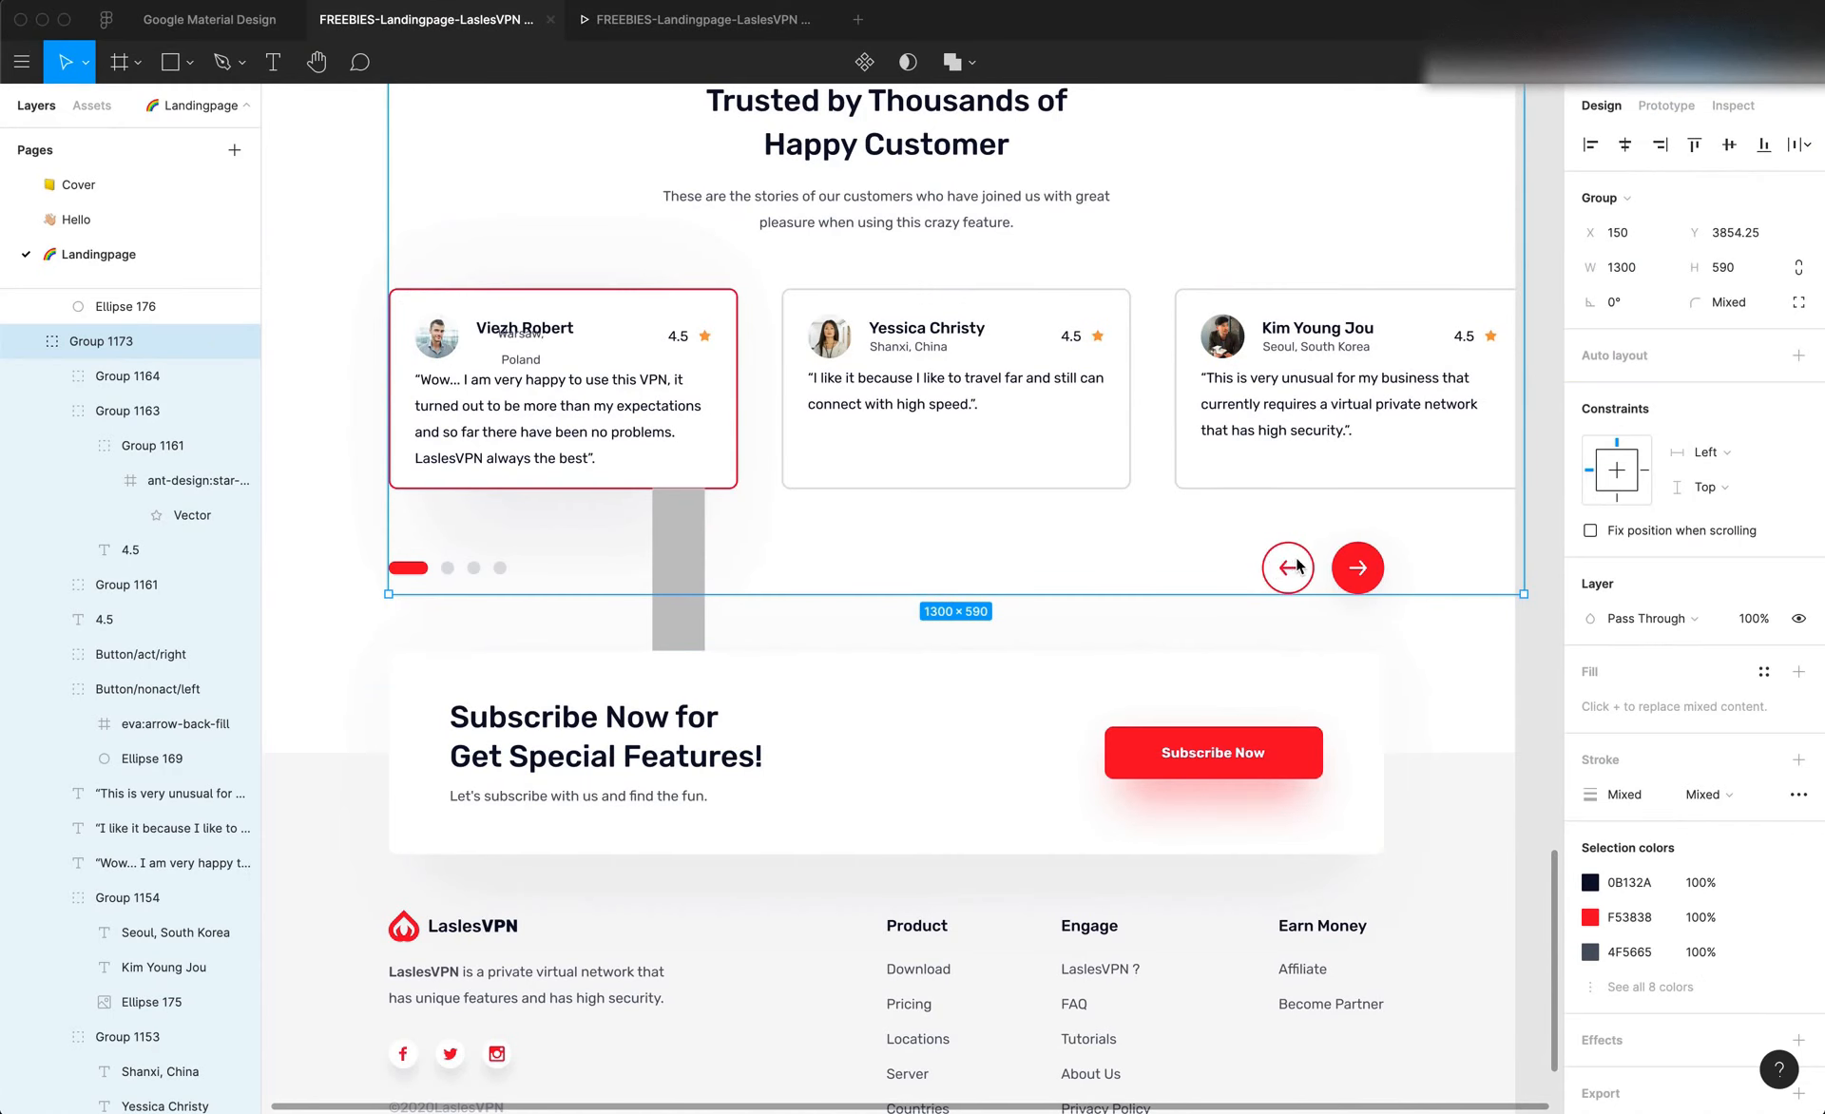
double_click(1367, 564)
key(alt)
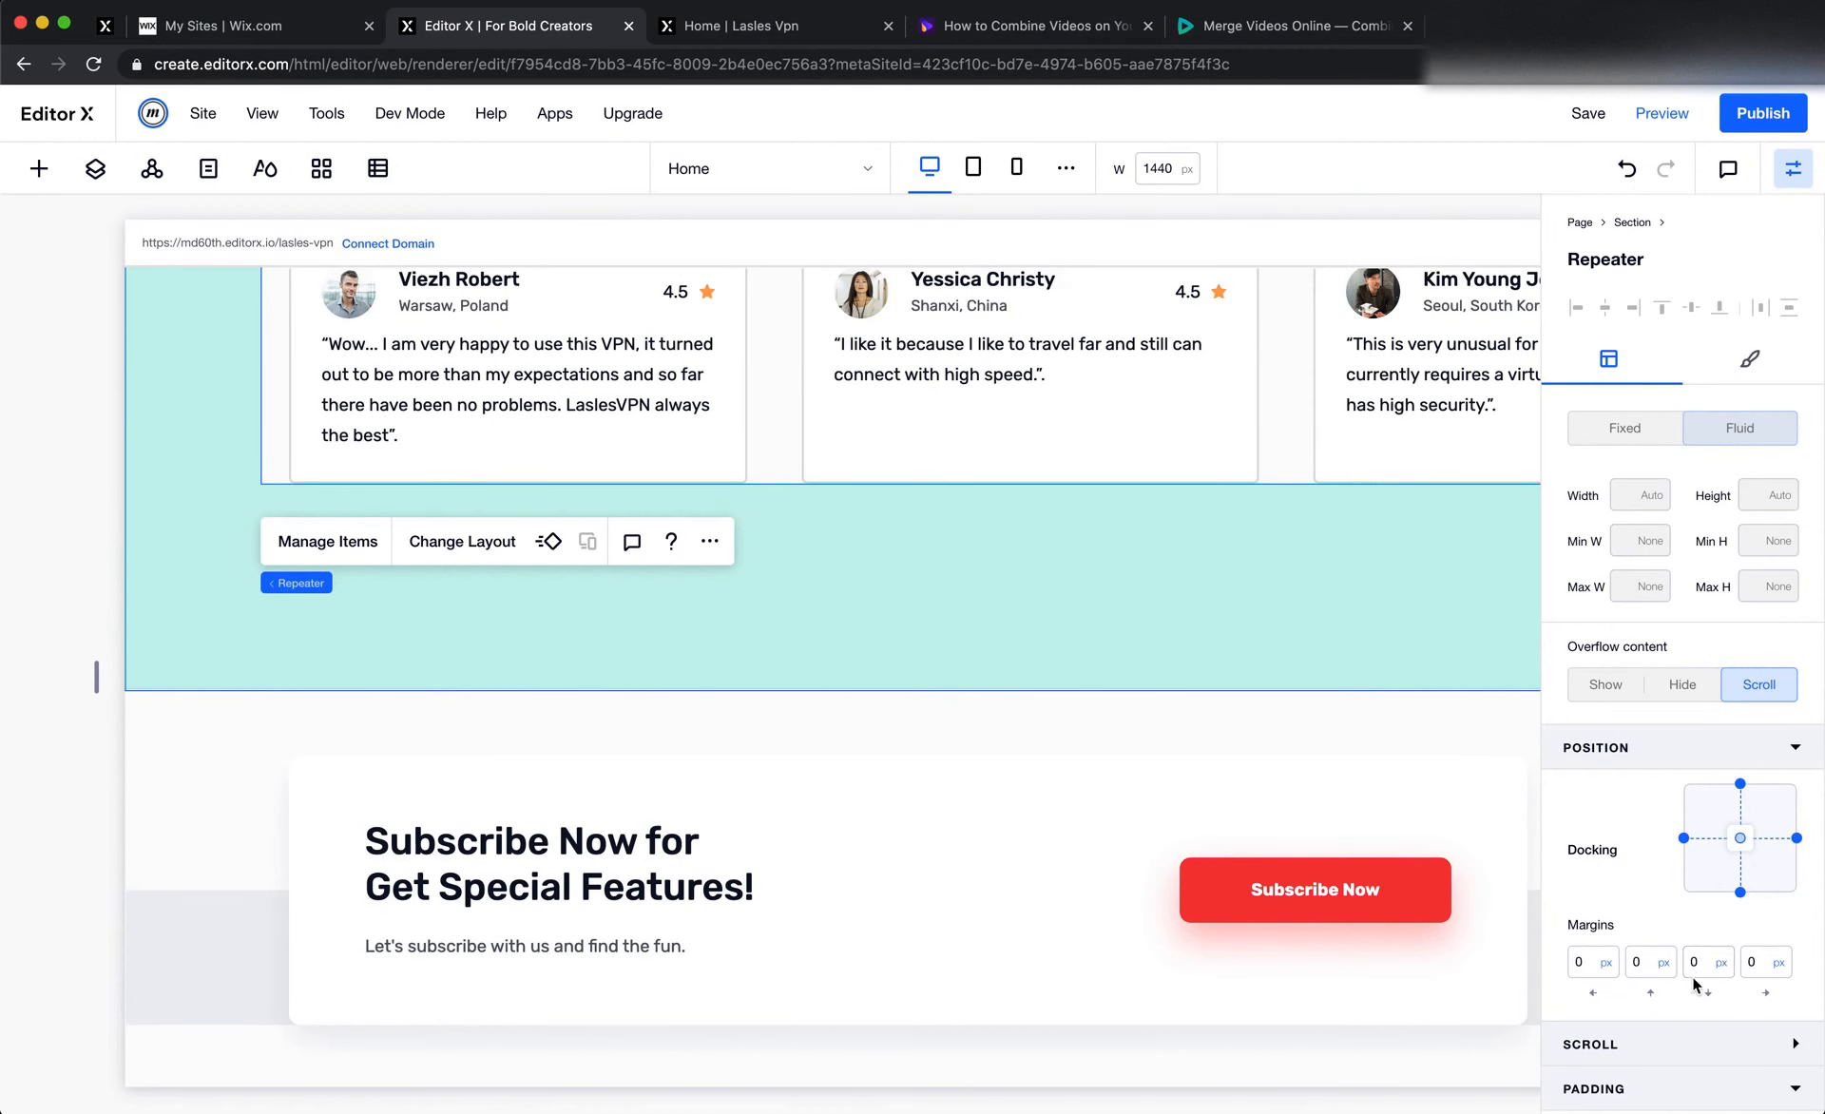
click(1700, 965)
text(120)
key(Tab)
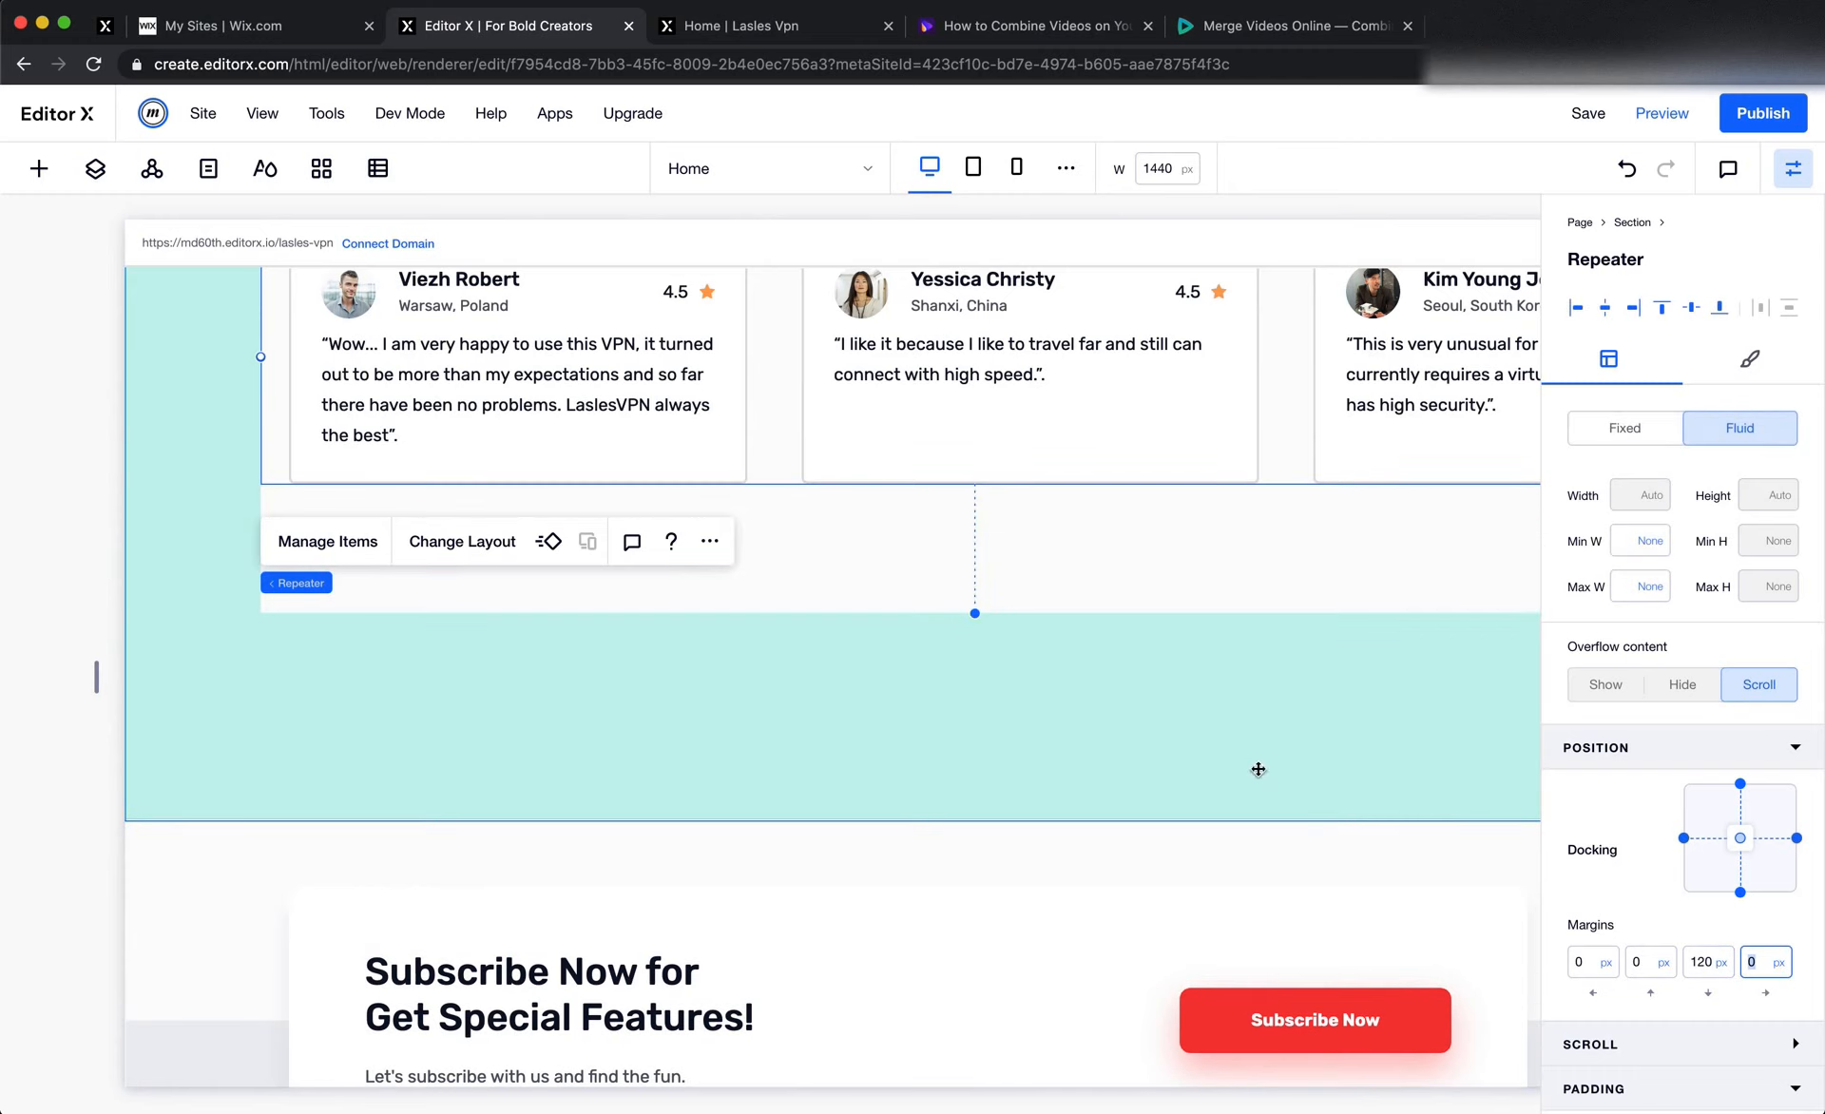
Copy the Subscribe Now button and paste it into the testimonials section below the repeater
scroll(1256, 766, right, 2)
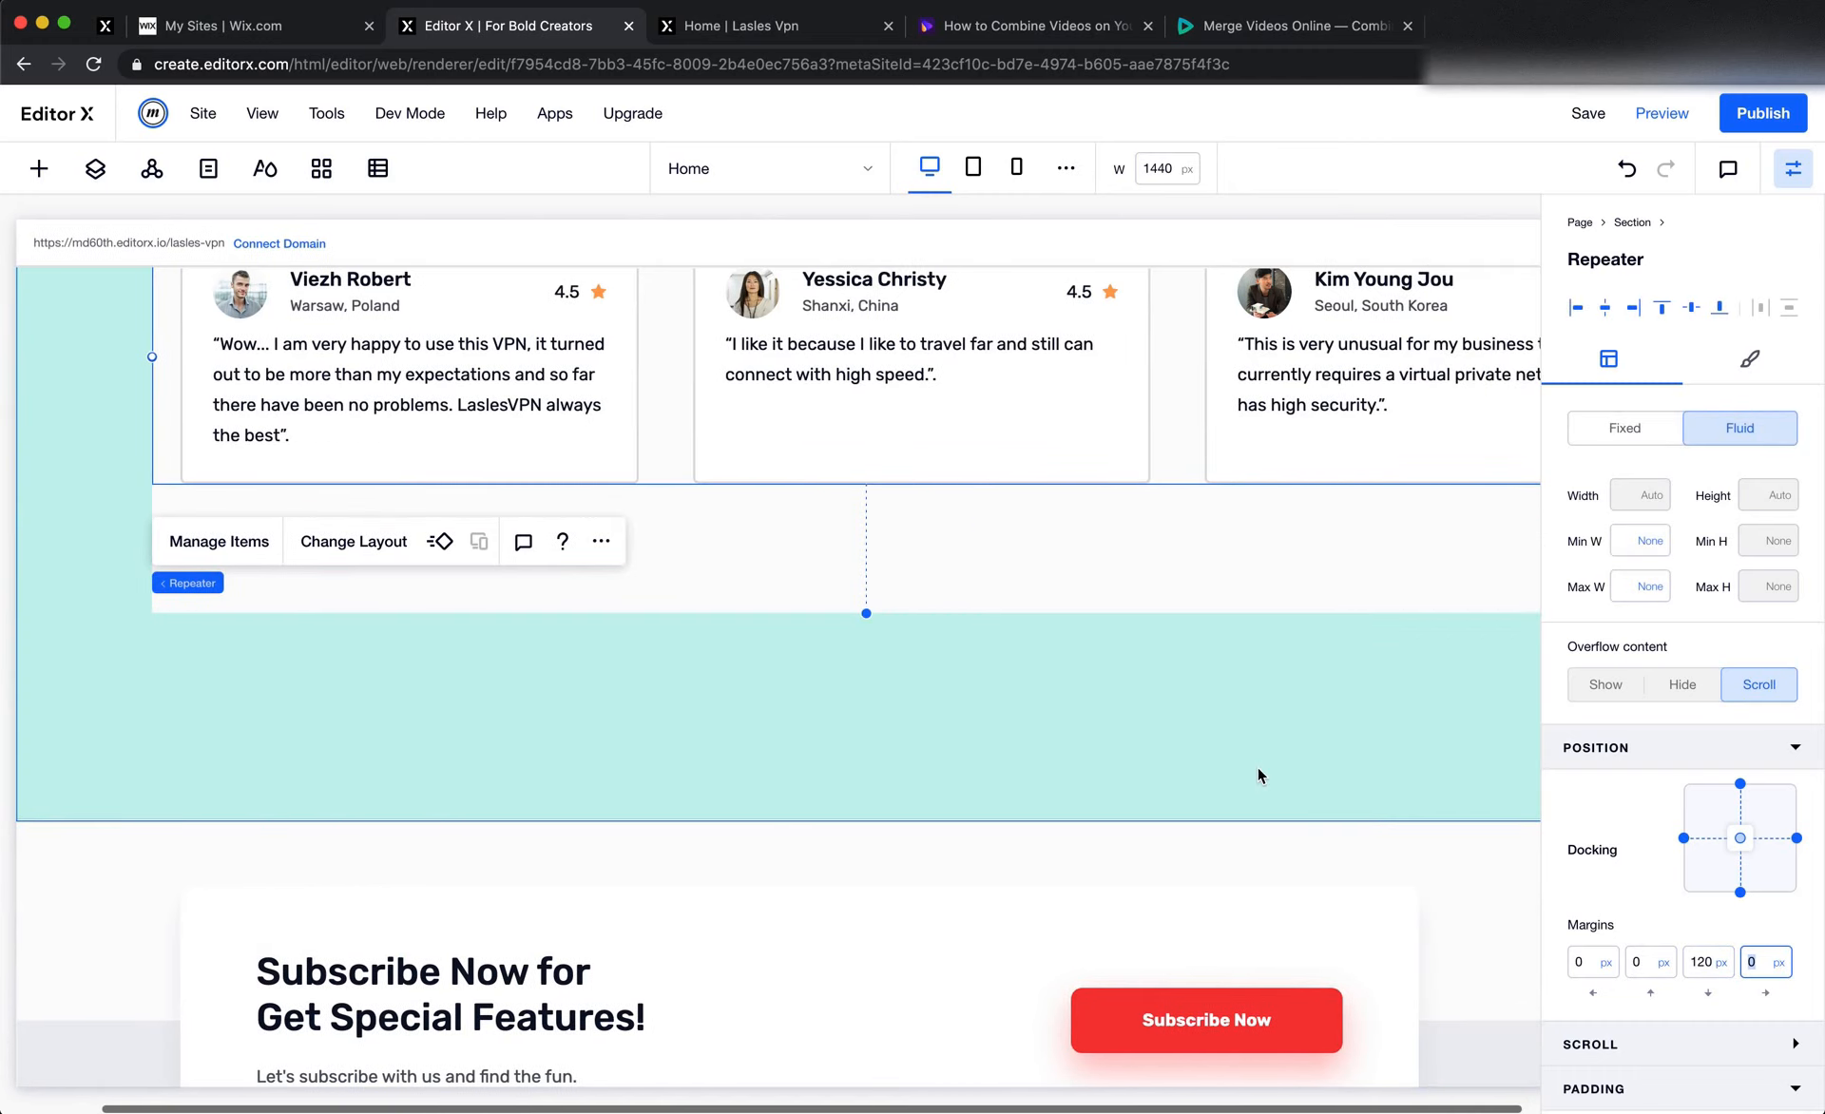
right_click(1231, 1017)
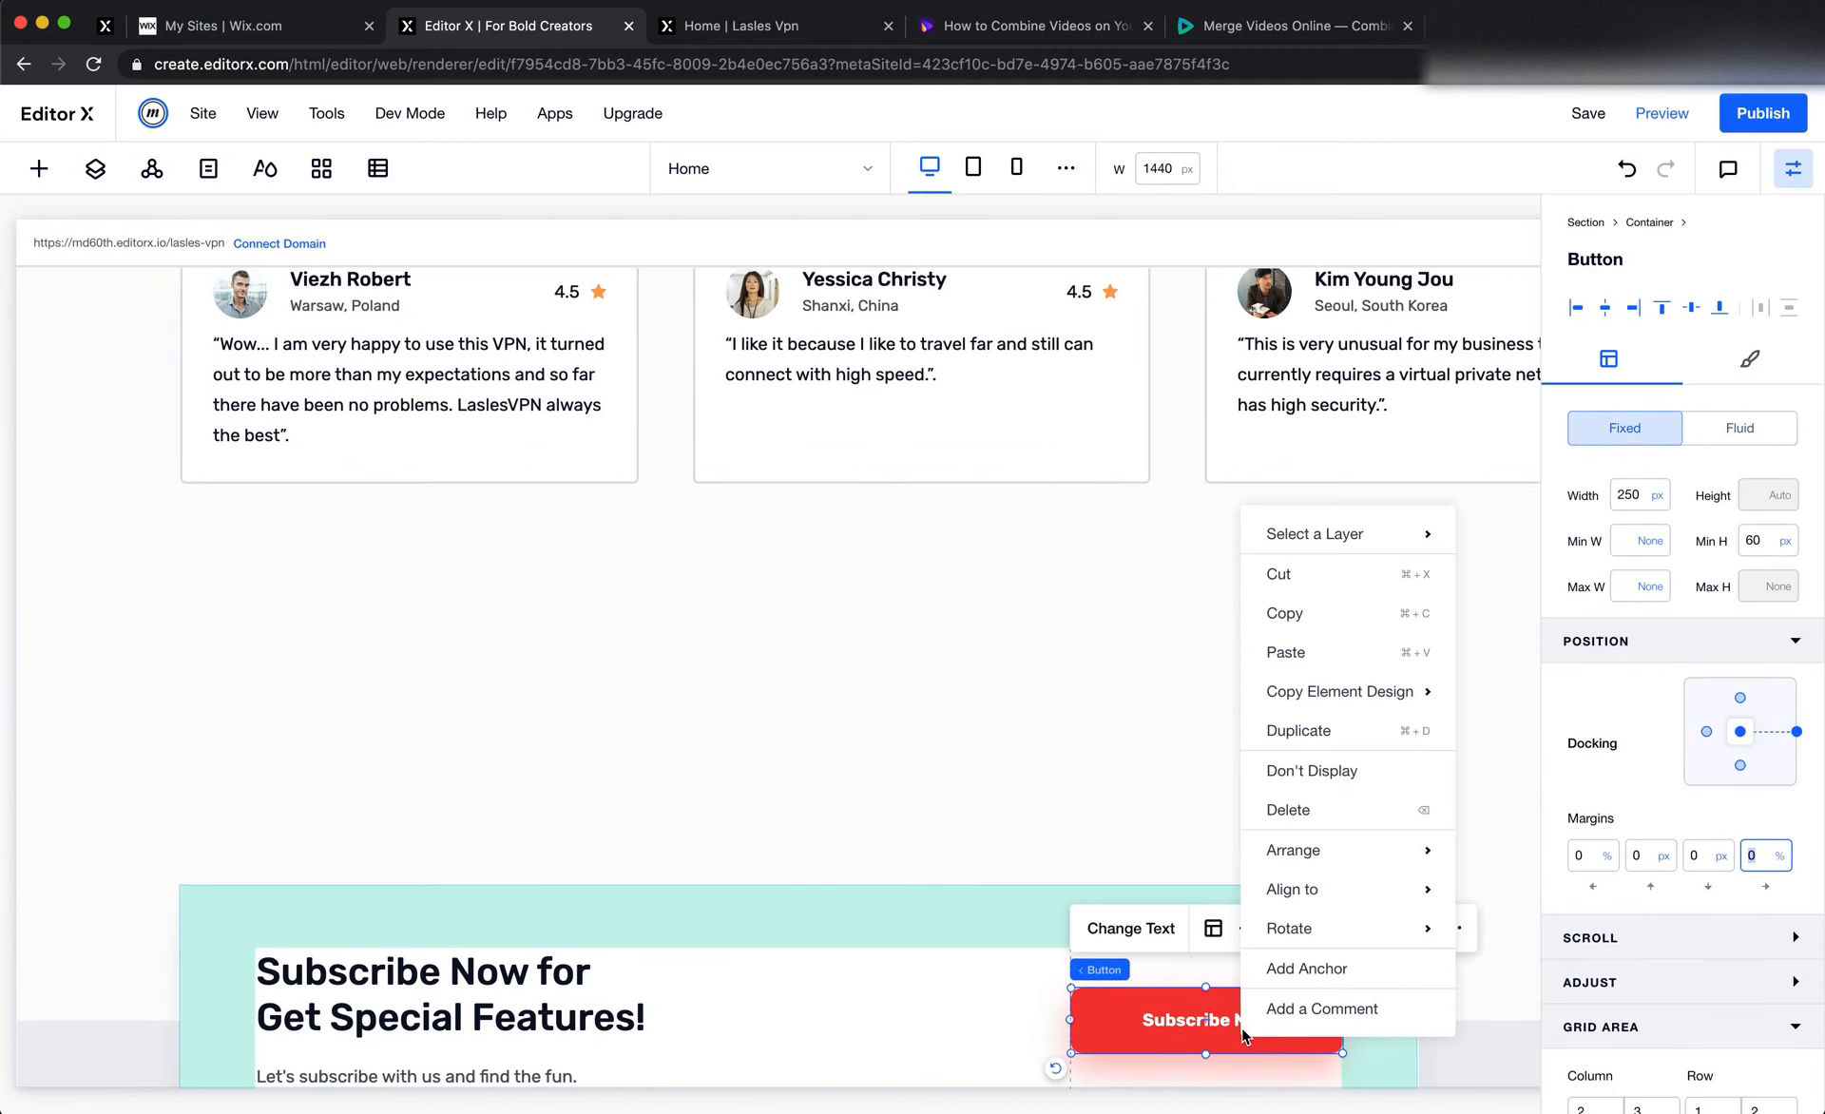
click(1323, 615)
click(1235, 585)
right_click(1236, 585)
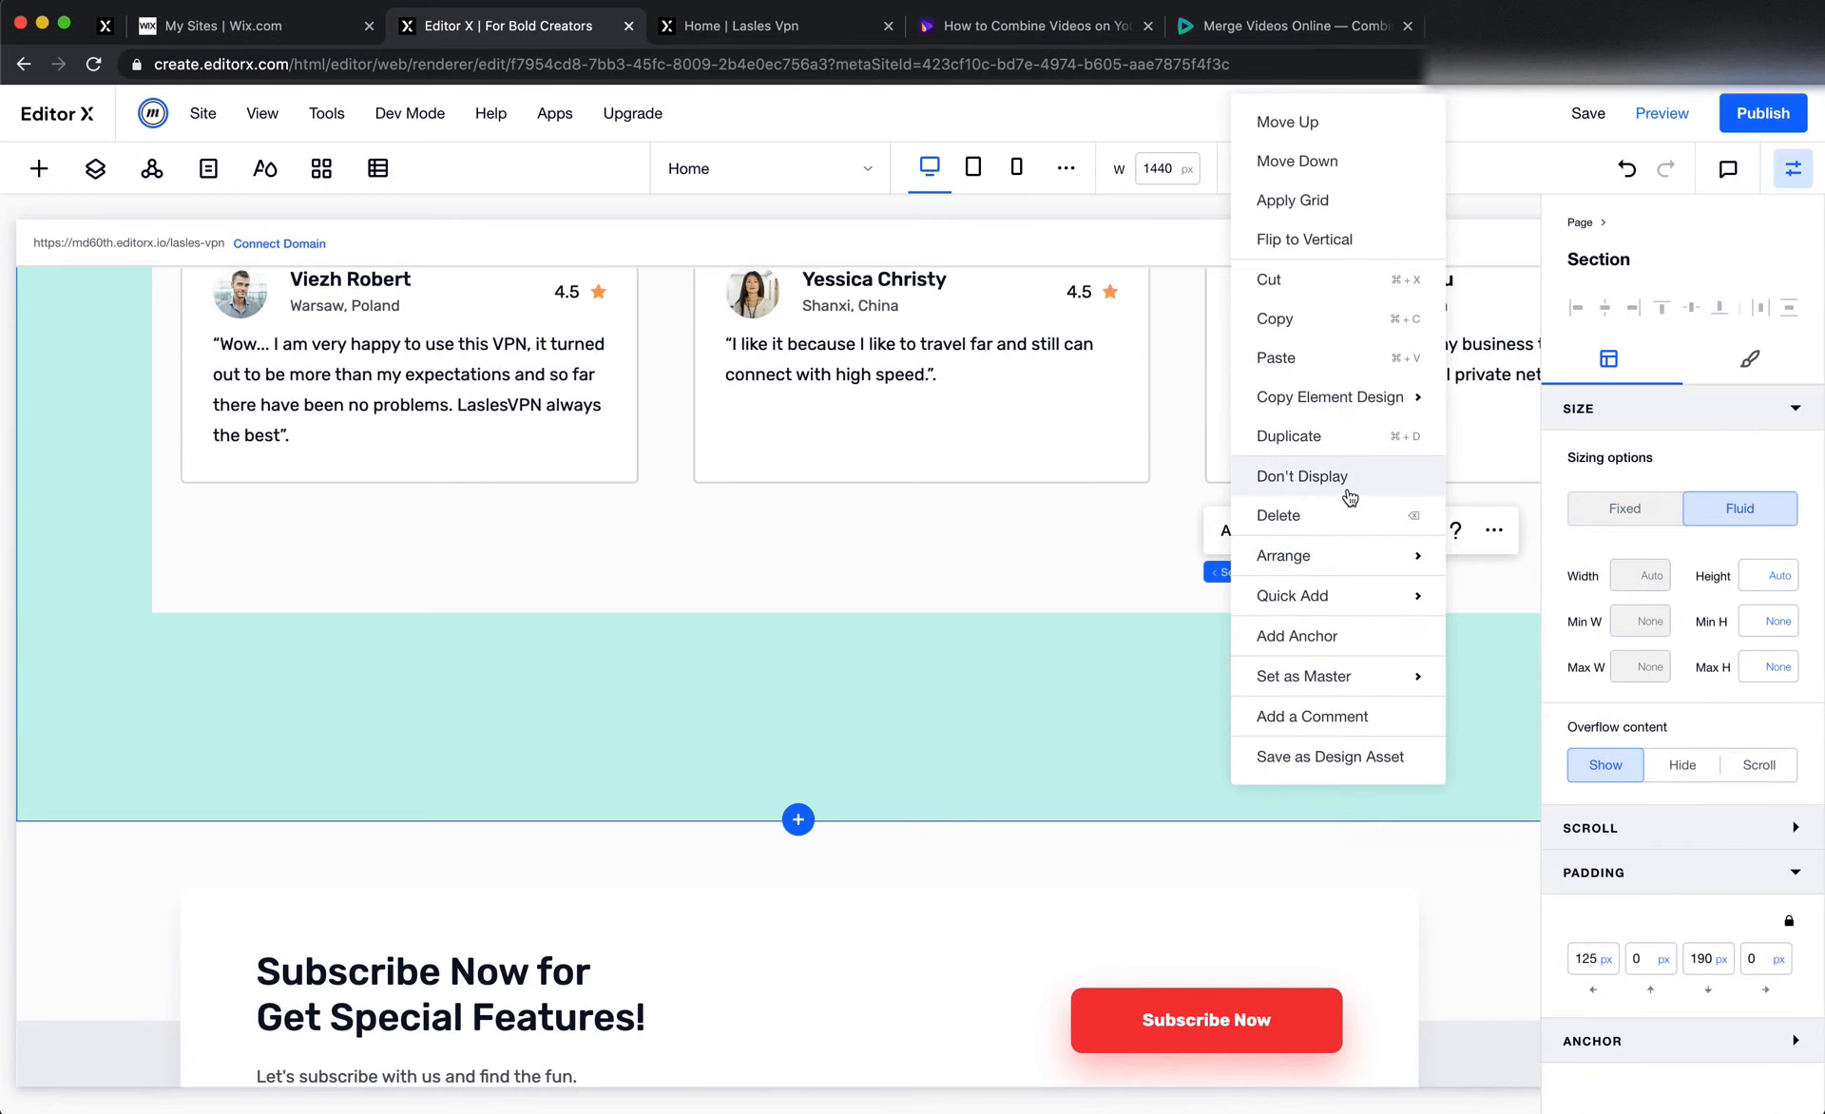
click(1344, 355)
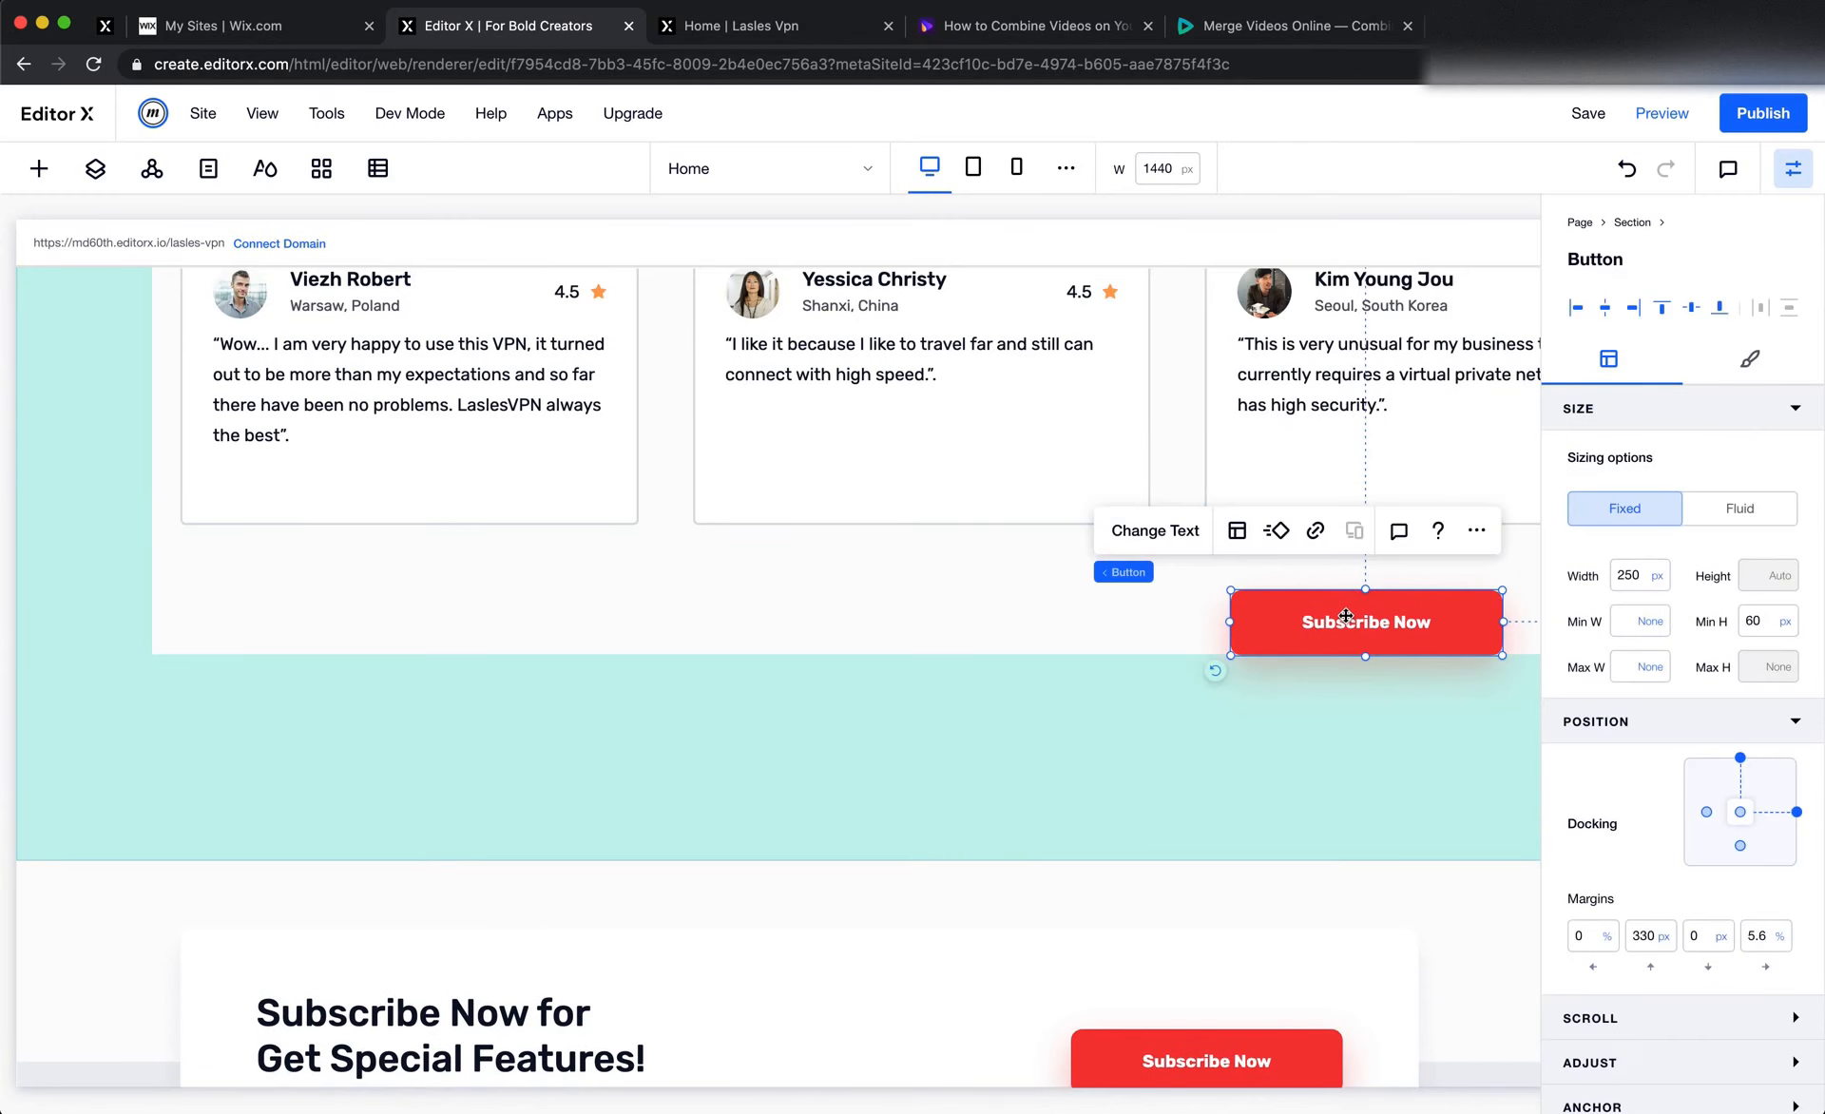
Change the pasted button's text to ">"
scroll(1345, 618, right, 1)
click(1077, 530)
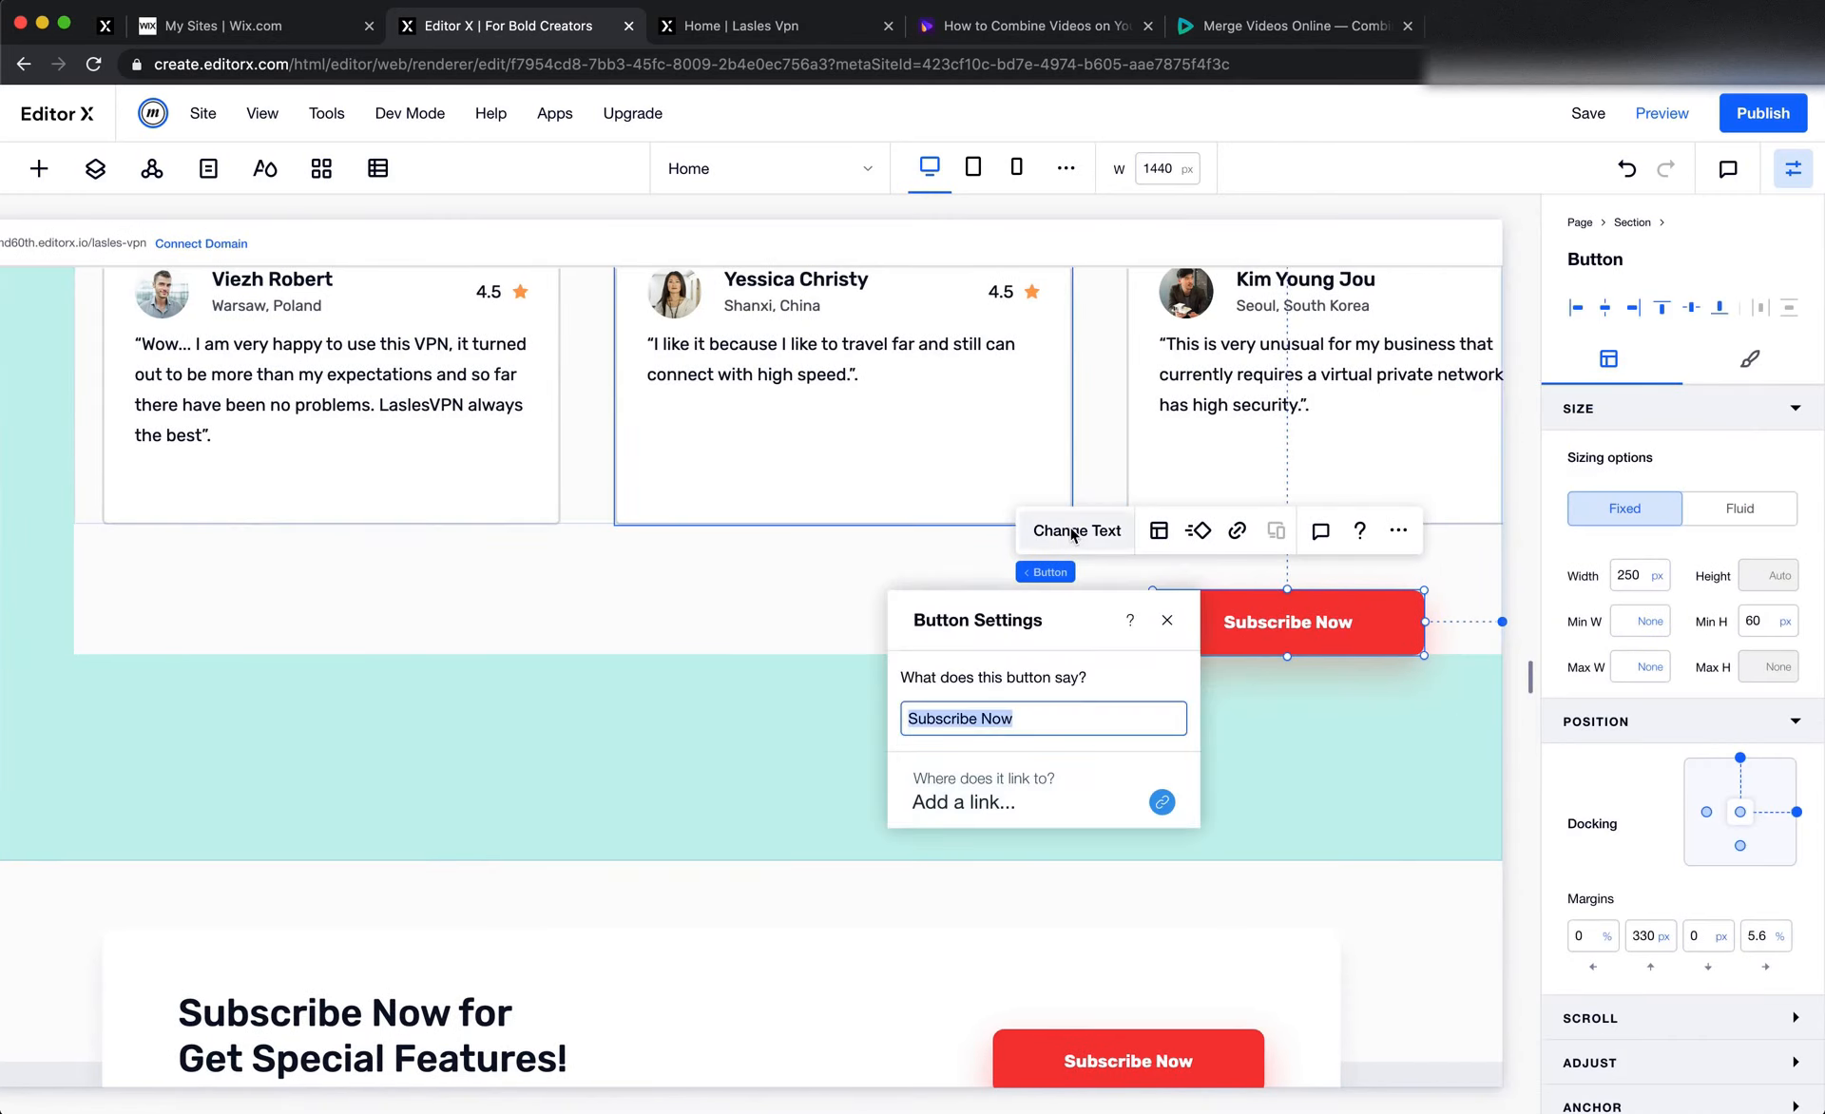
text(>)
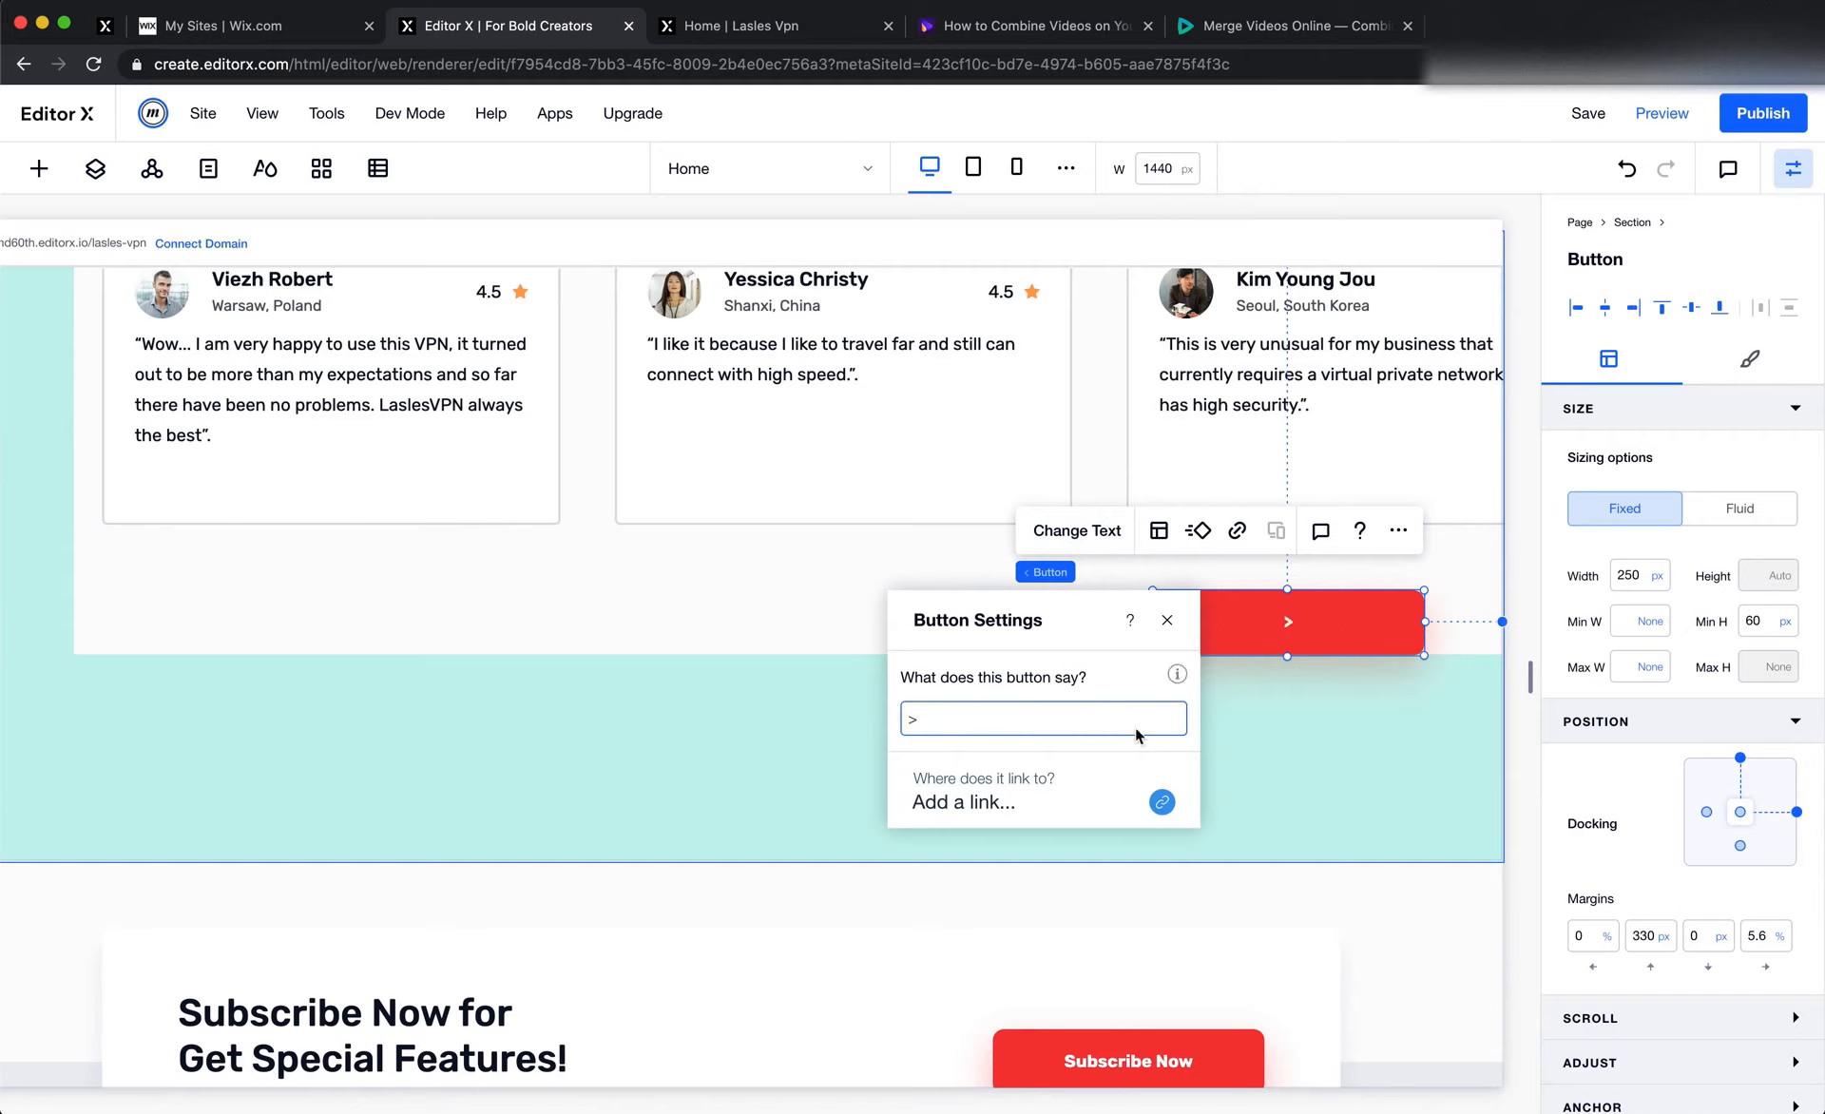
click(1309, 735)
click(1323, 620)
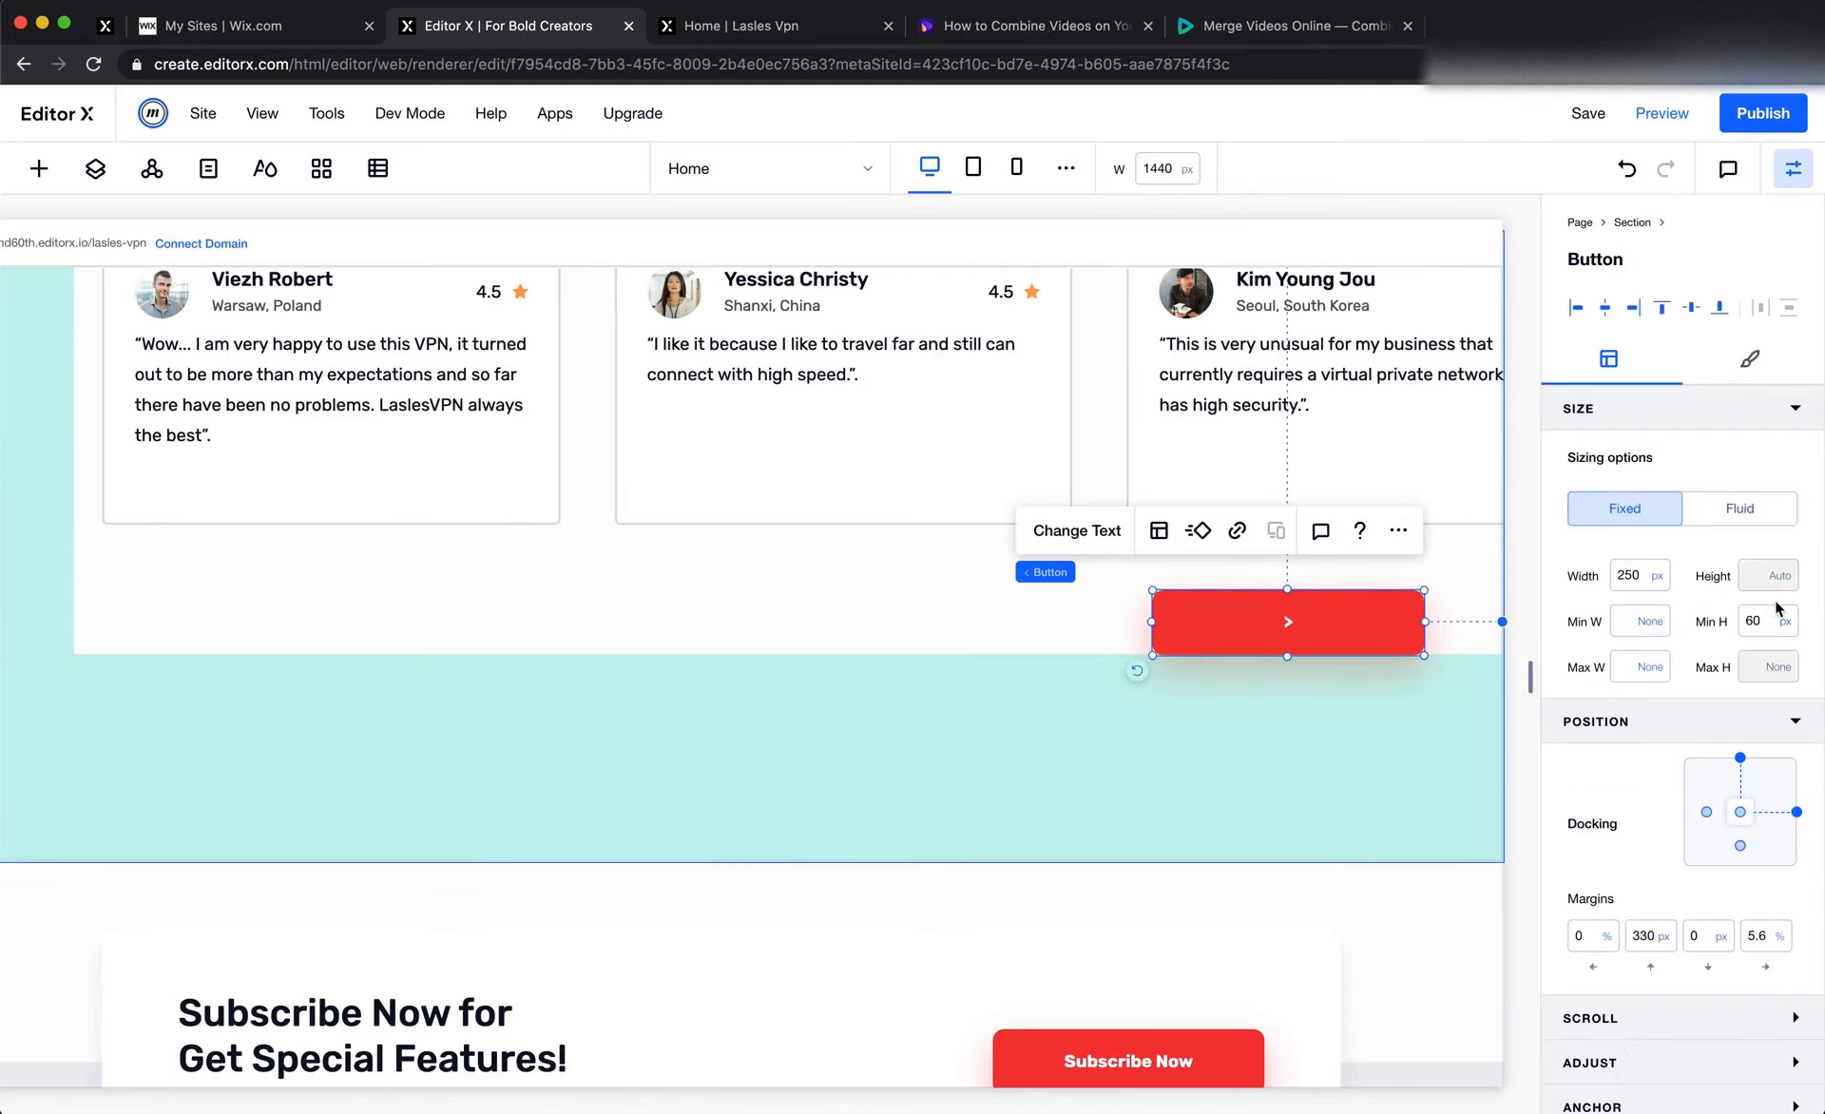
Set the ">" button's width to 60 px
click(1653, 577)
click(1647, 580)
text(60)
key(Return)
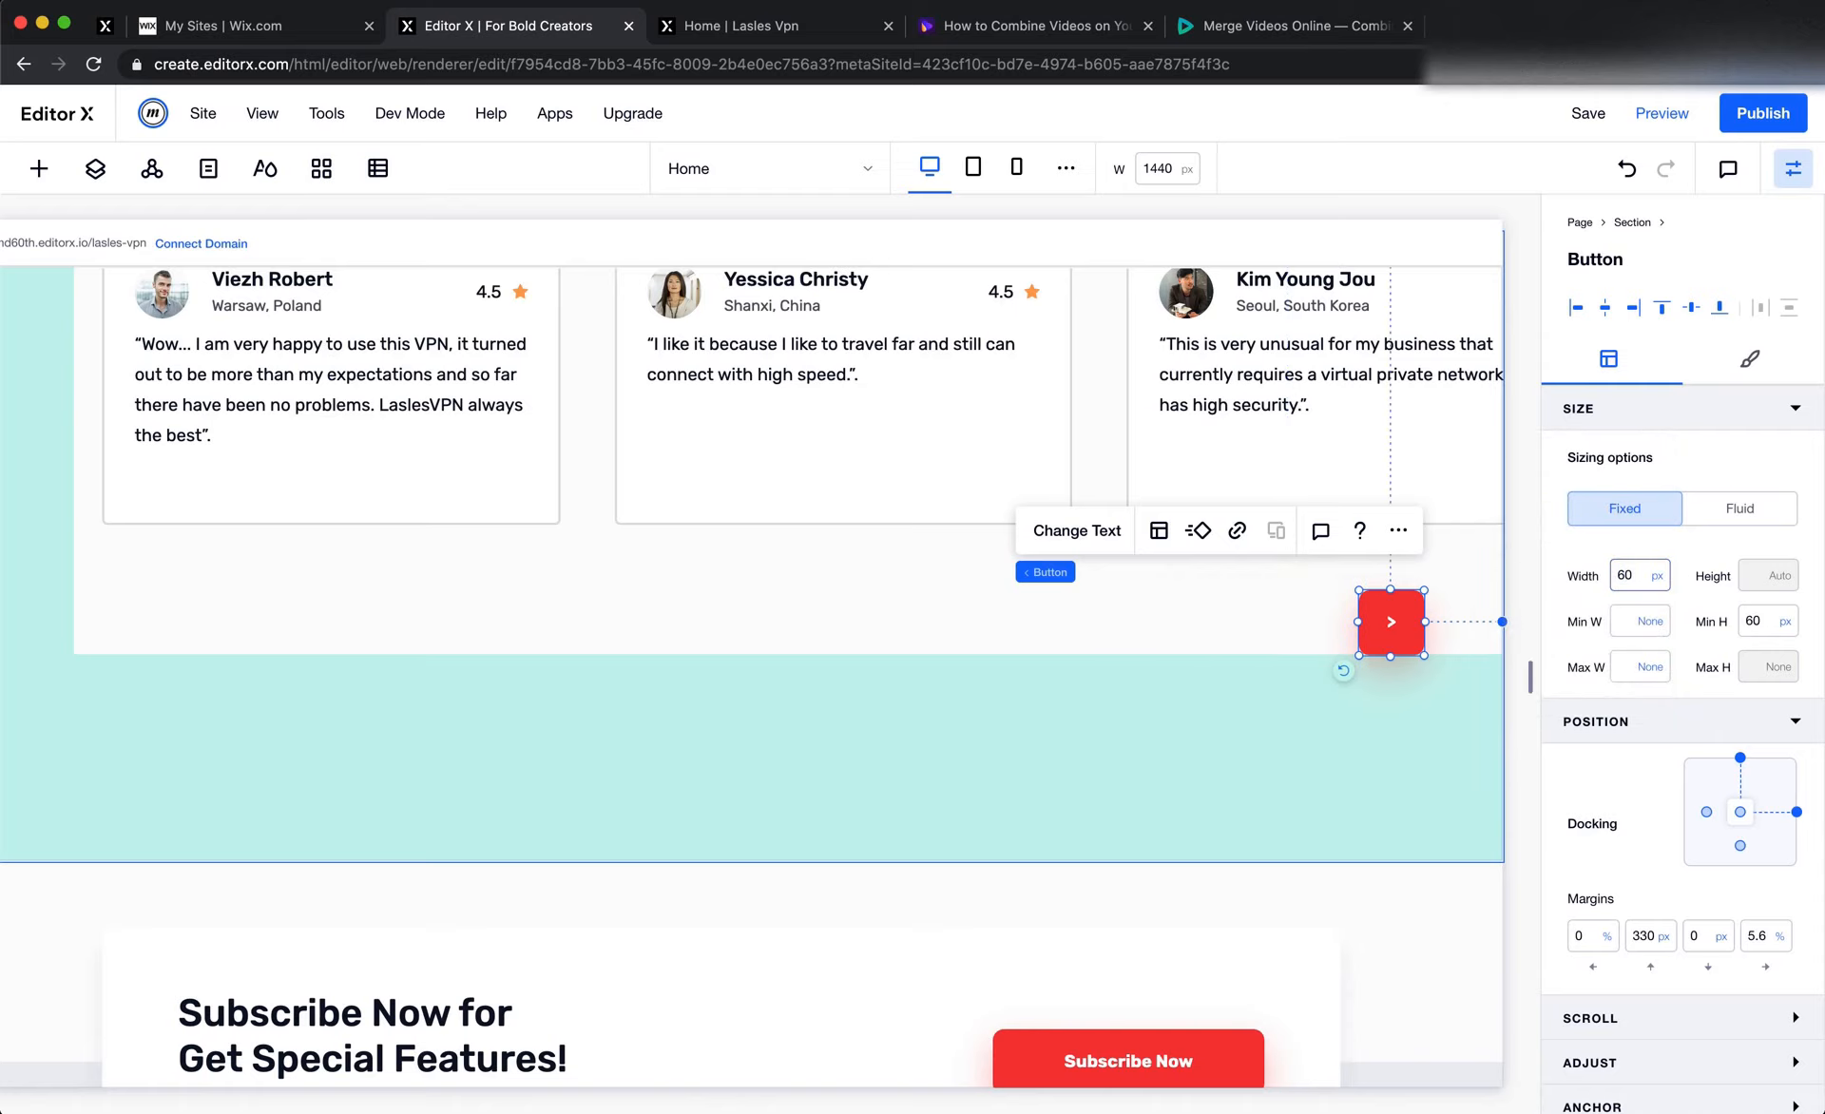
Make the ">" button circular by setting its corner radius to 999 px
click(1711, 370)
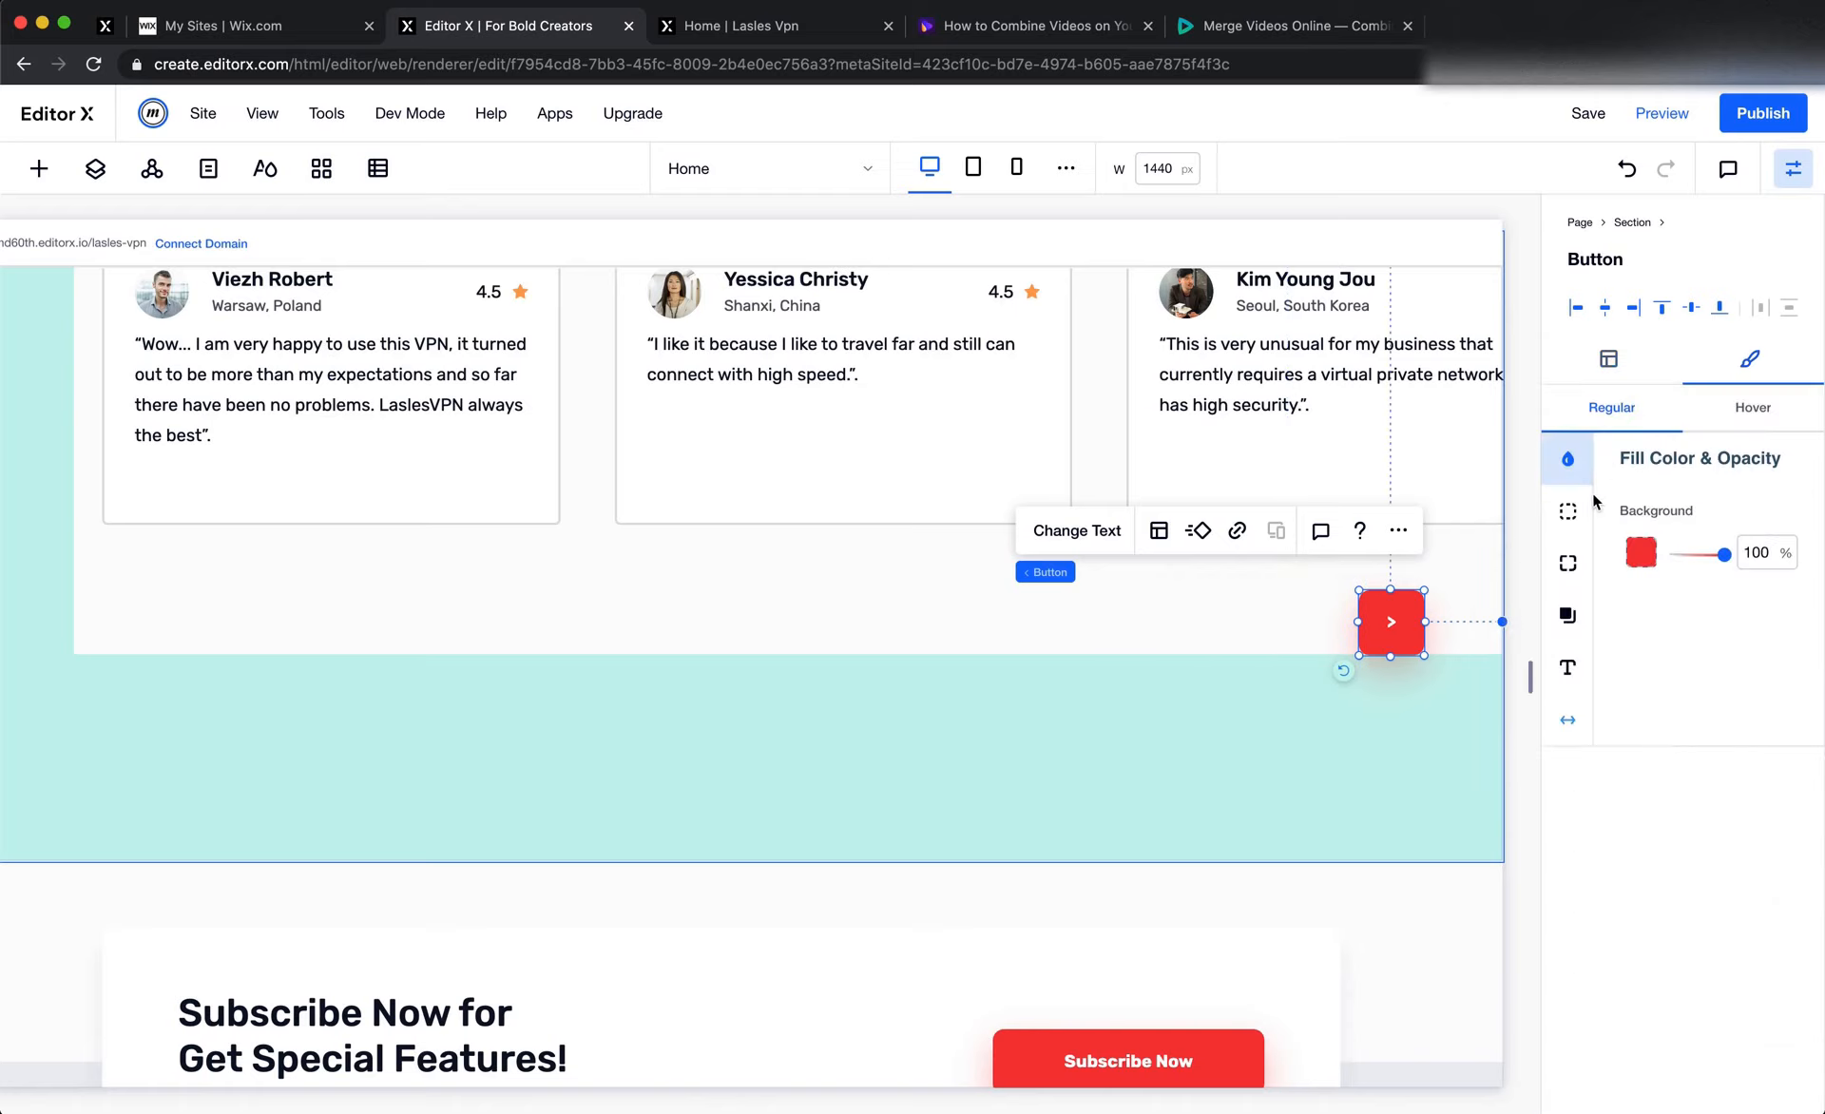
click(1568, 565)
click(1643, 542)
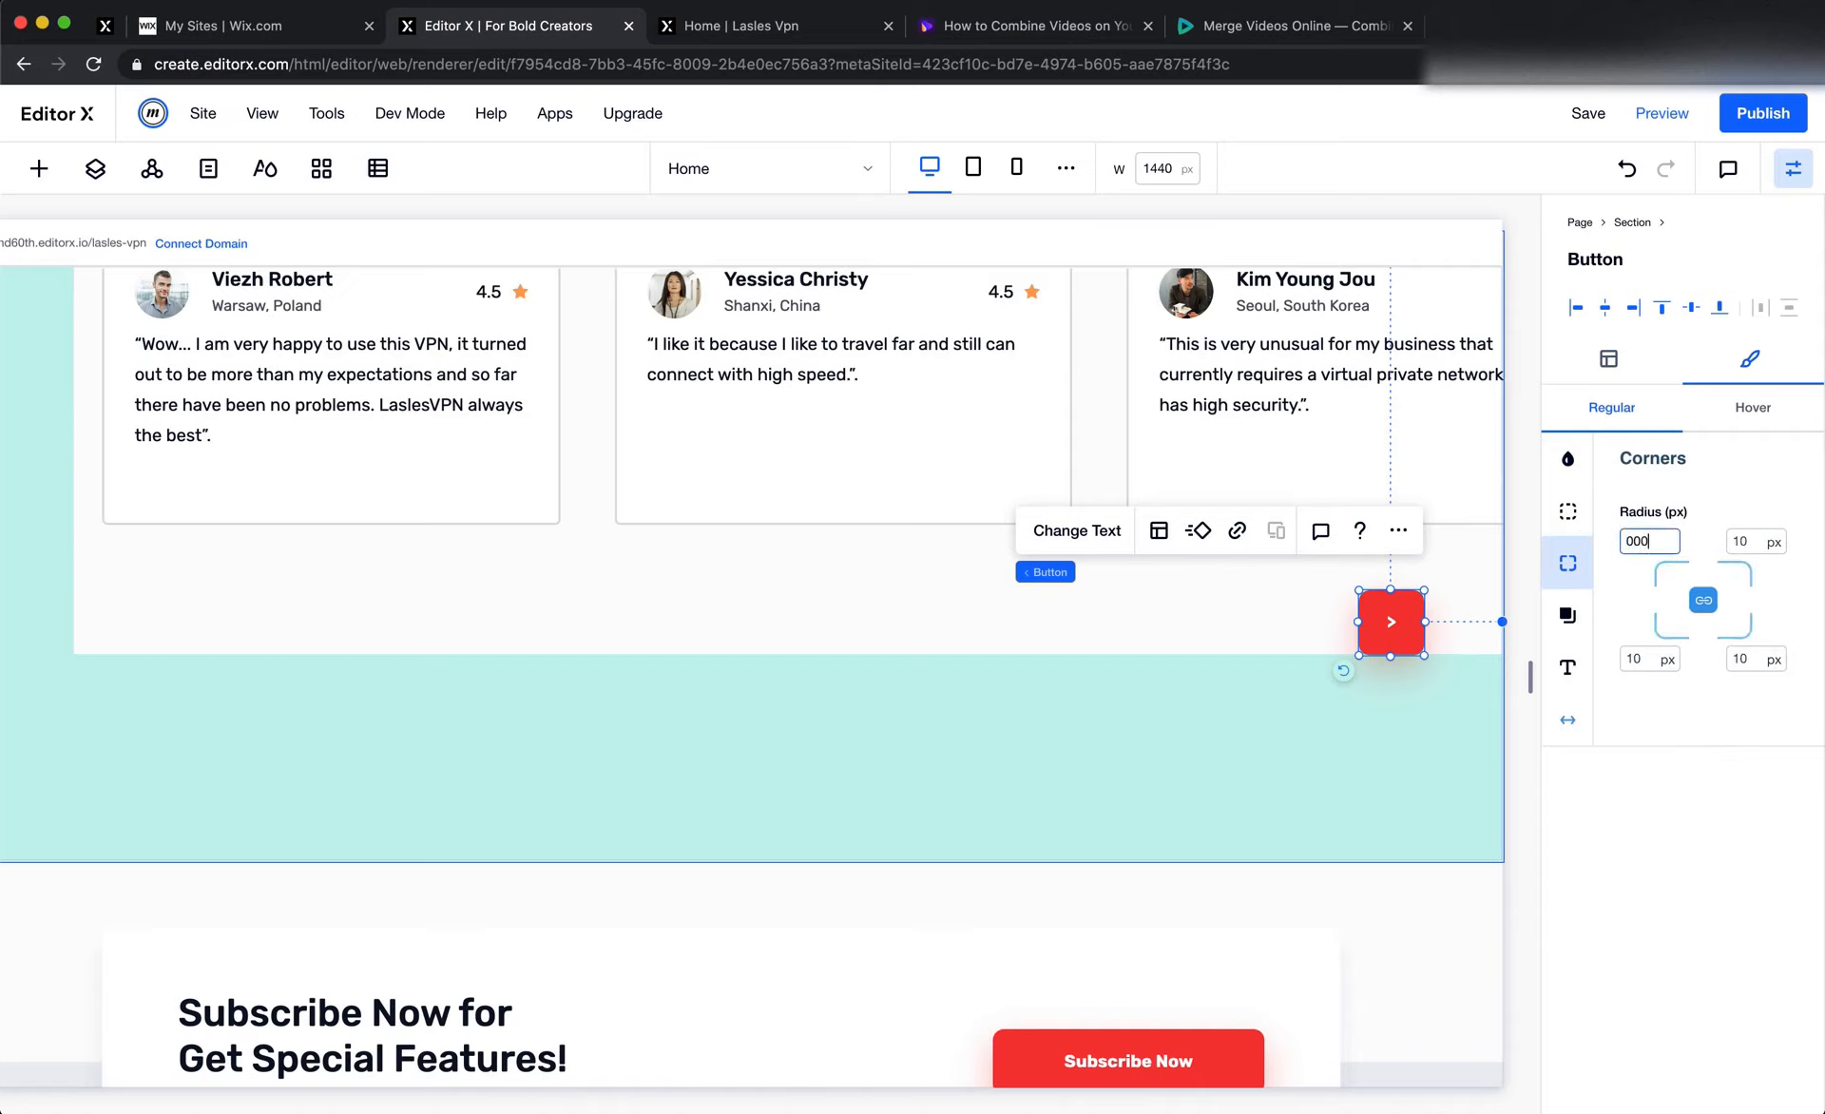
text(000)
key(Return)
click(1644, 543)
text(999)
key(Return)
click(1393, 697)
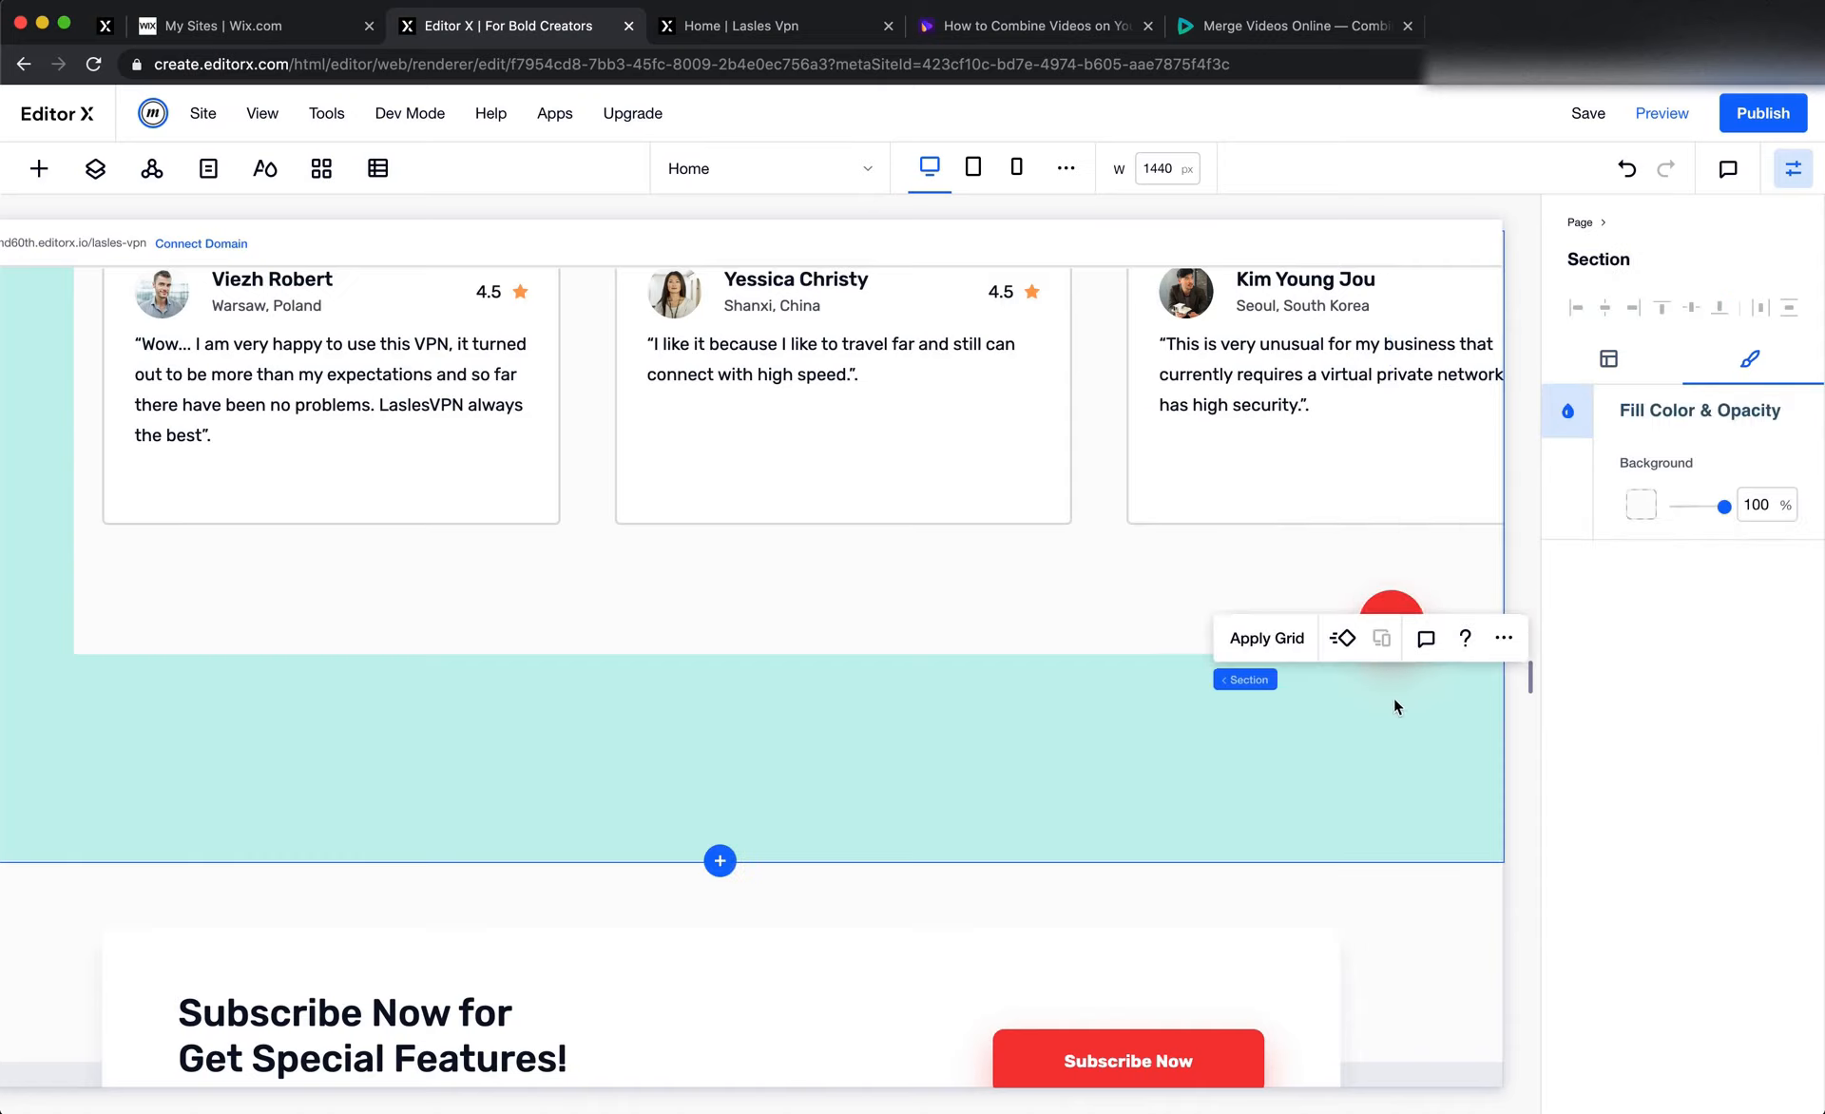
Duplicate the round ">" button and place the copy beside it on its left, aligned horizontally
right_click(1397, 606)
click(1496, 338)
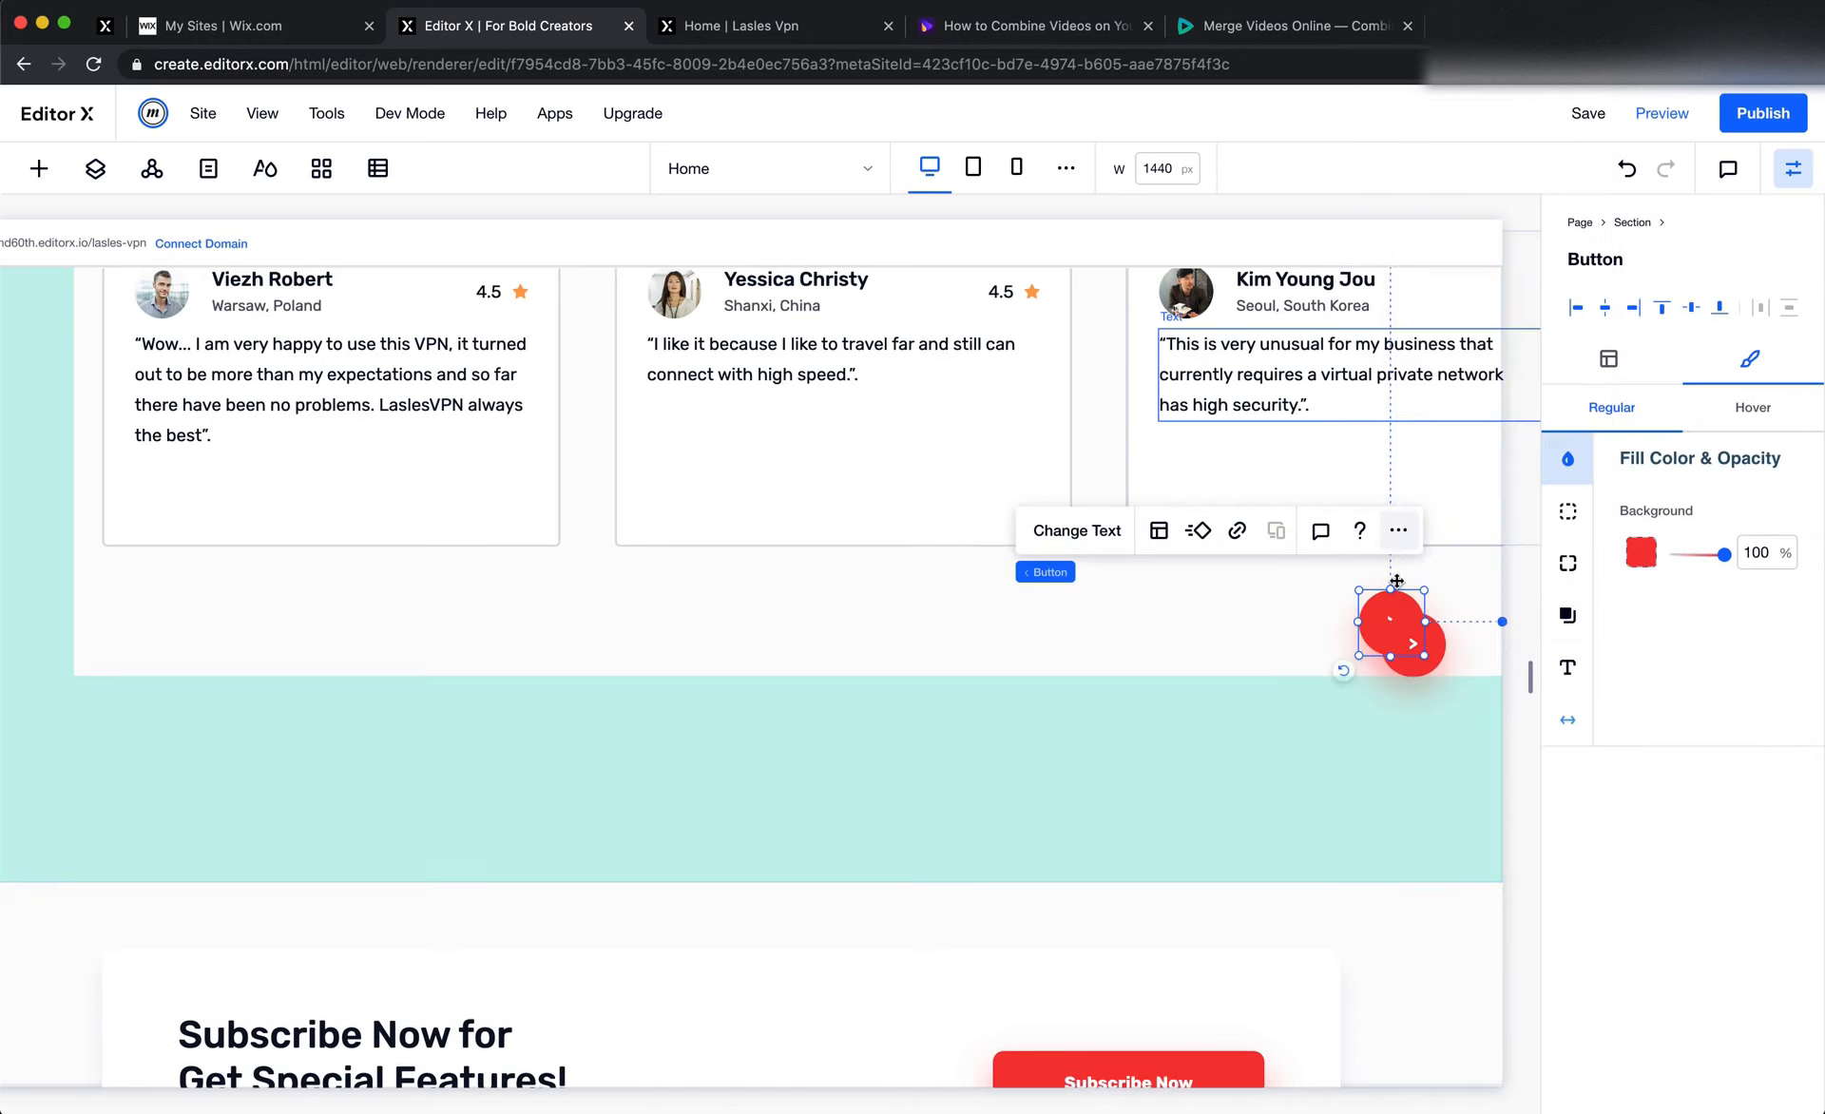
drag(1408, 646, 1301, 622)
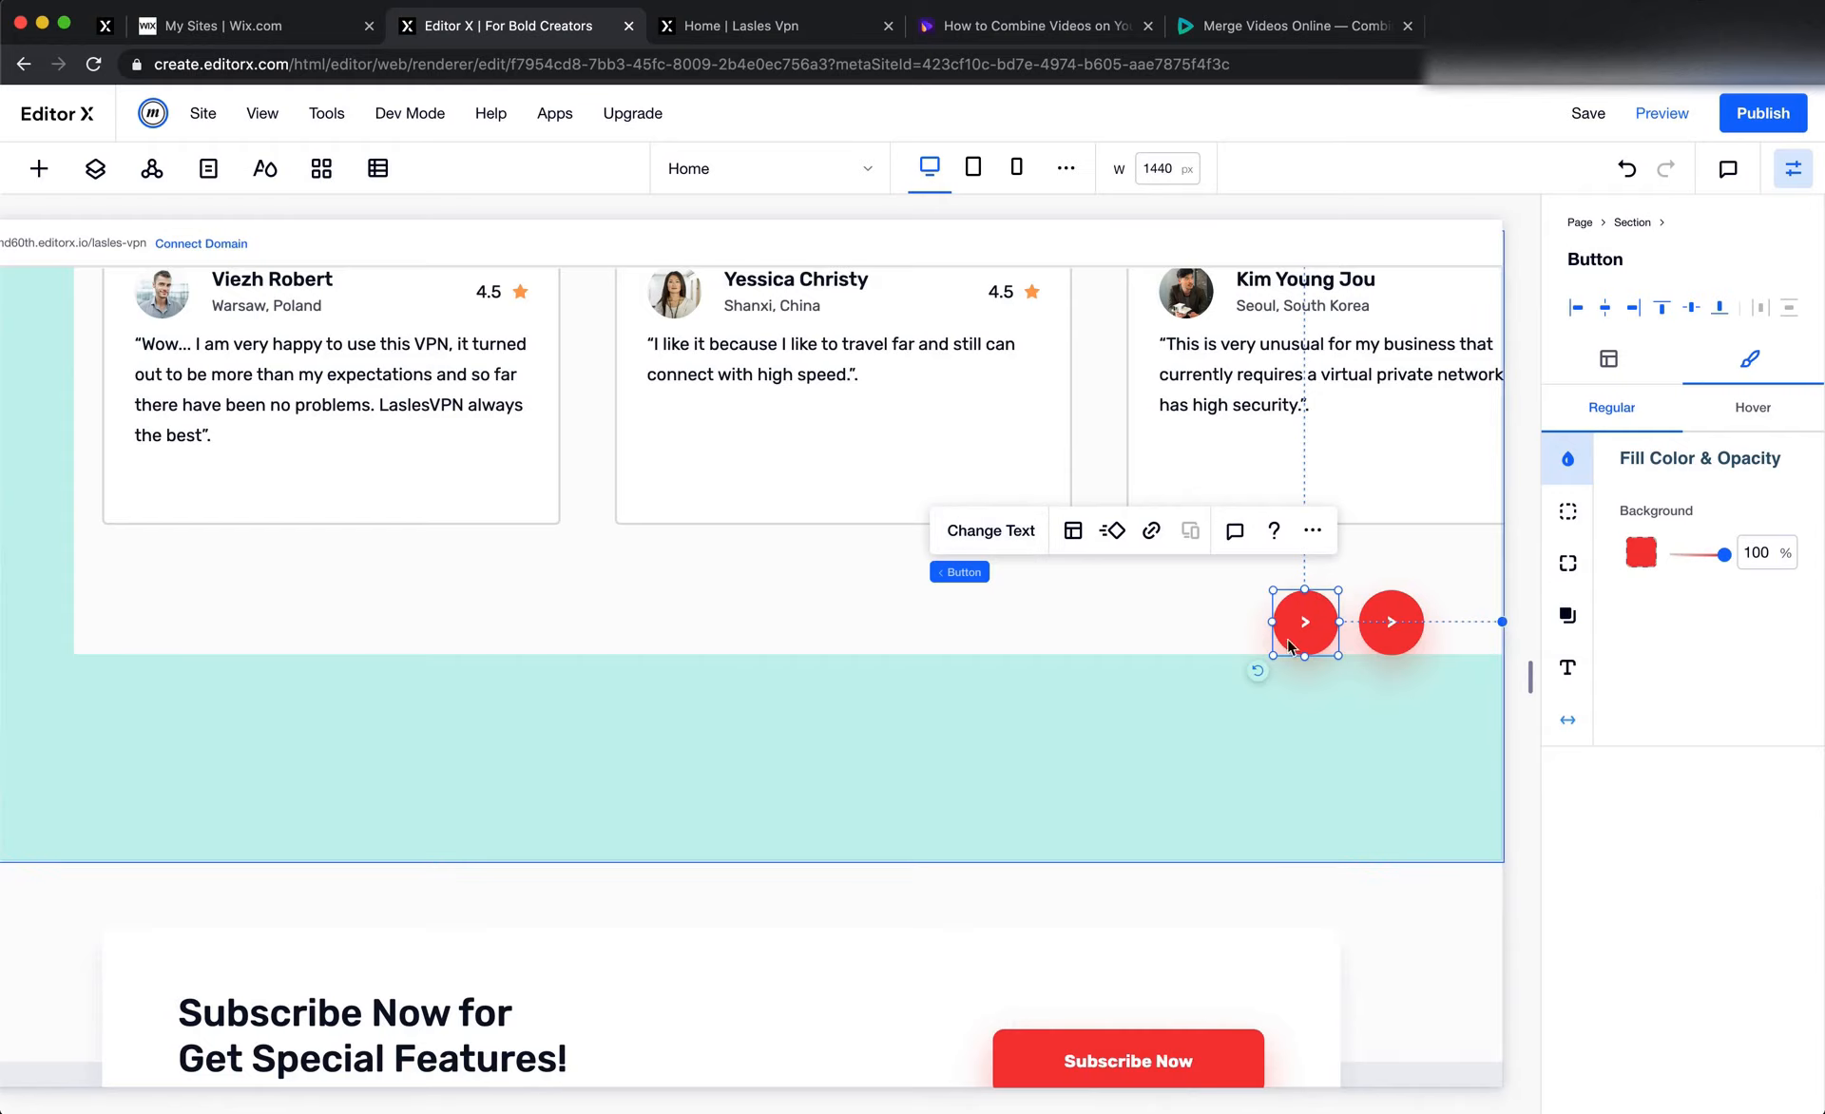
Copy the Standard Plan Select button's design from this breakpoint and apply it to the left round arrow button
scroll(888, 737, up, 3)
scroll(883, 742, left, 4)
scroll(883, 744, up, 20)
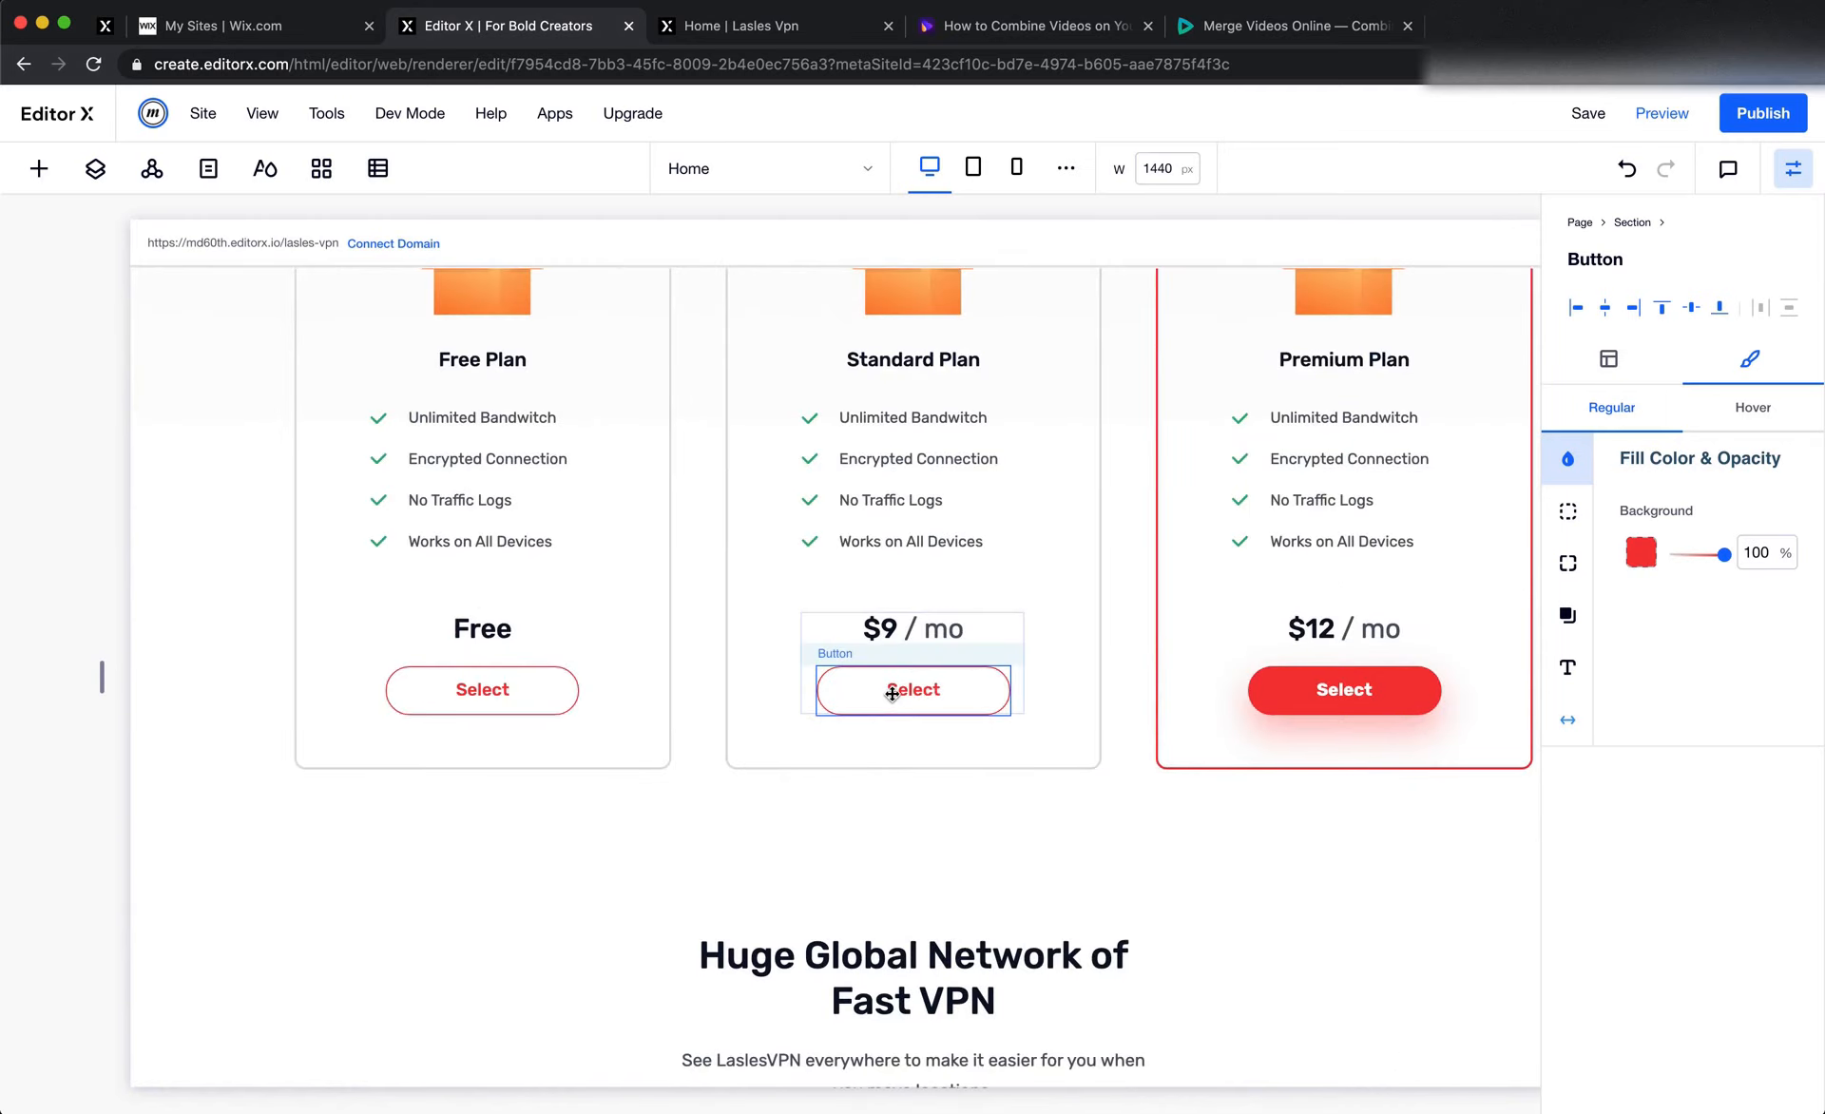
click(882, 688)
click(1194, 606)
mouse_move(1378, 749)
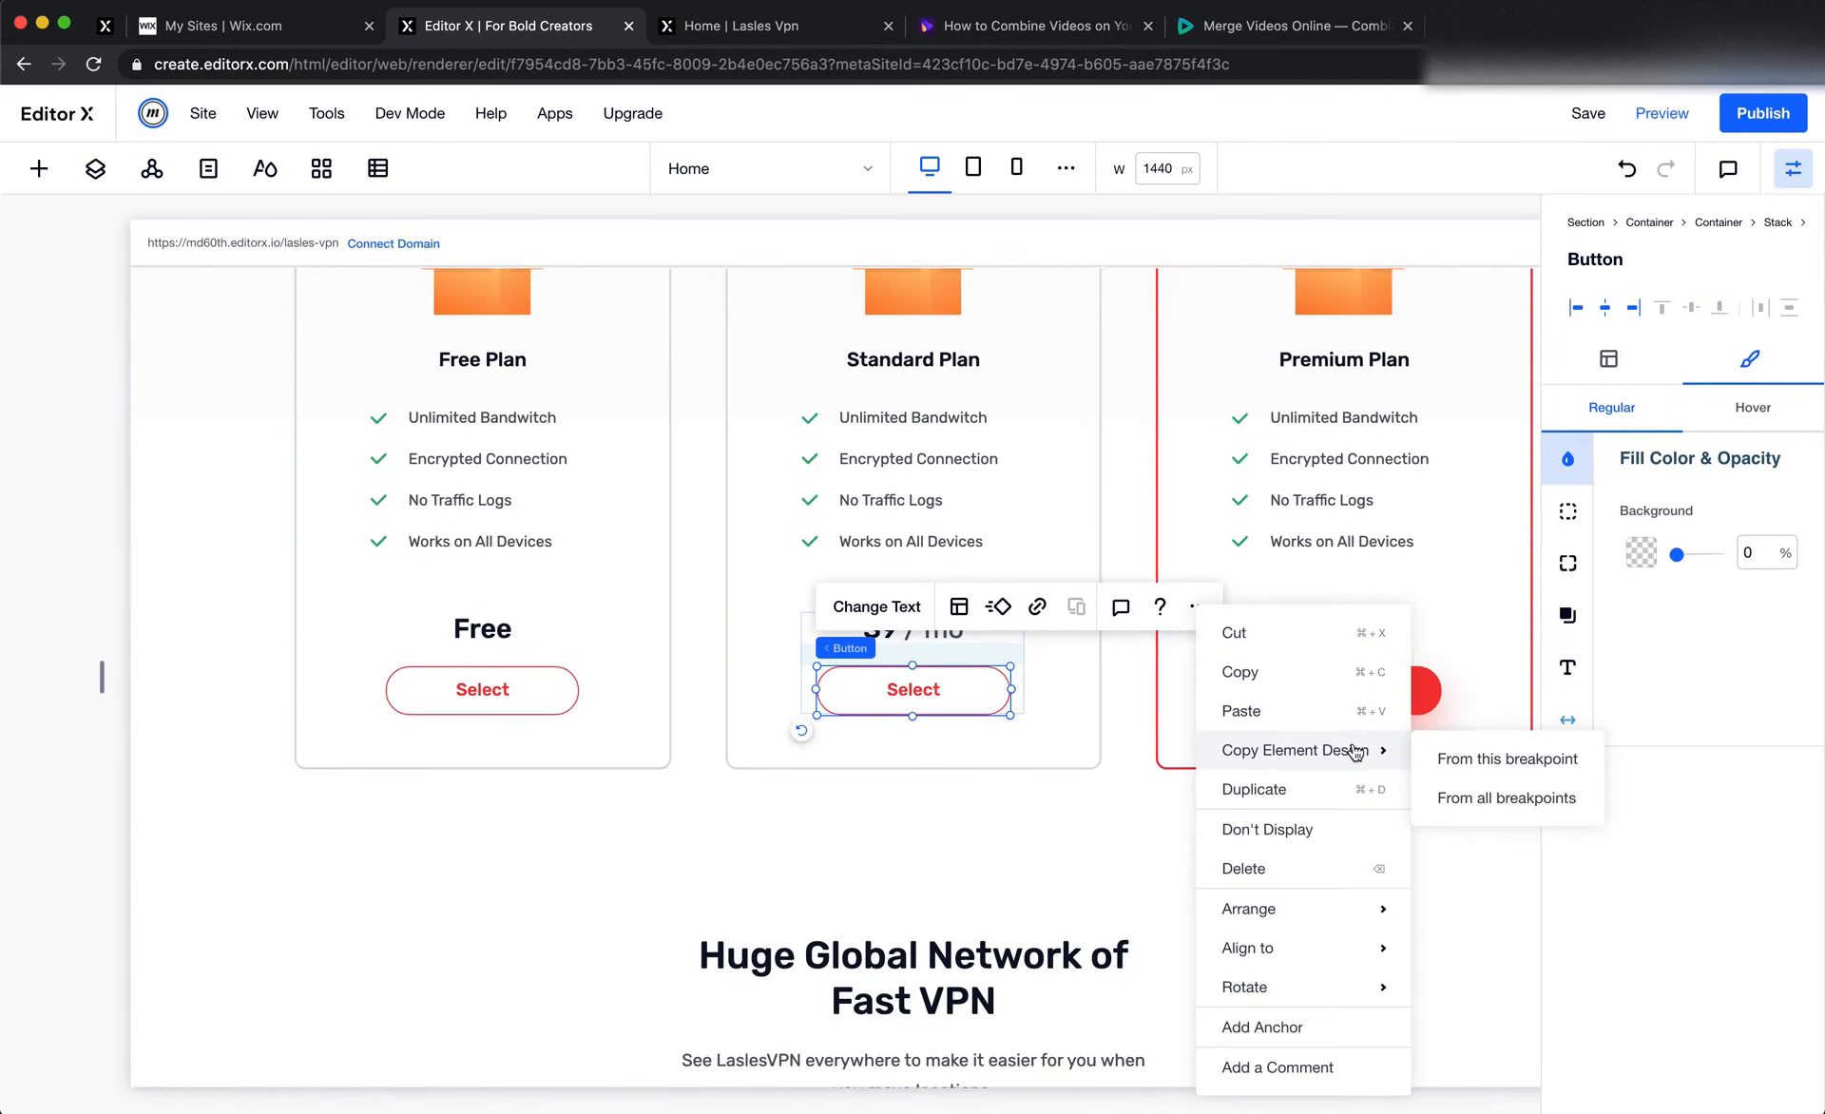
click(1499, 757)
scroll(1498, 753, down, 20)
scroll(1498, 753, down, 2)
scroll(1498, 753, right, 3)
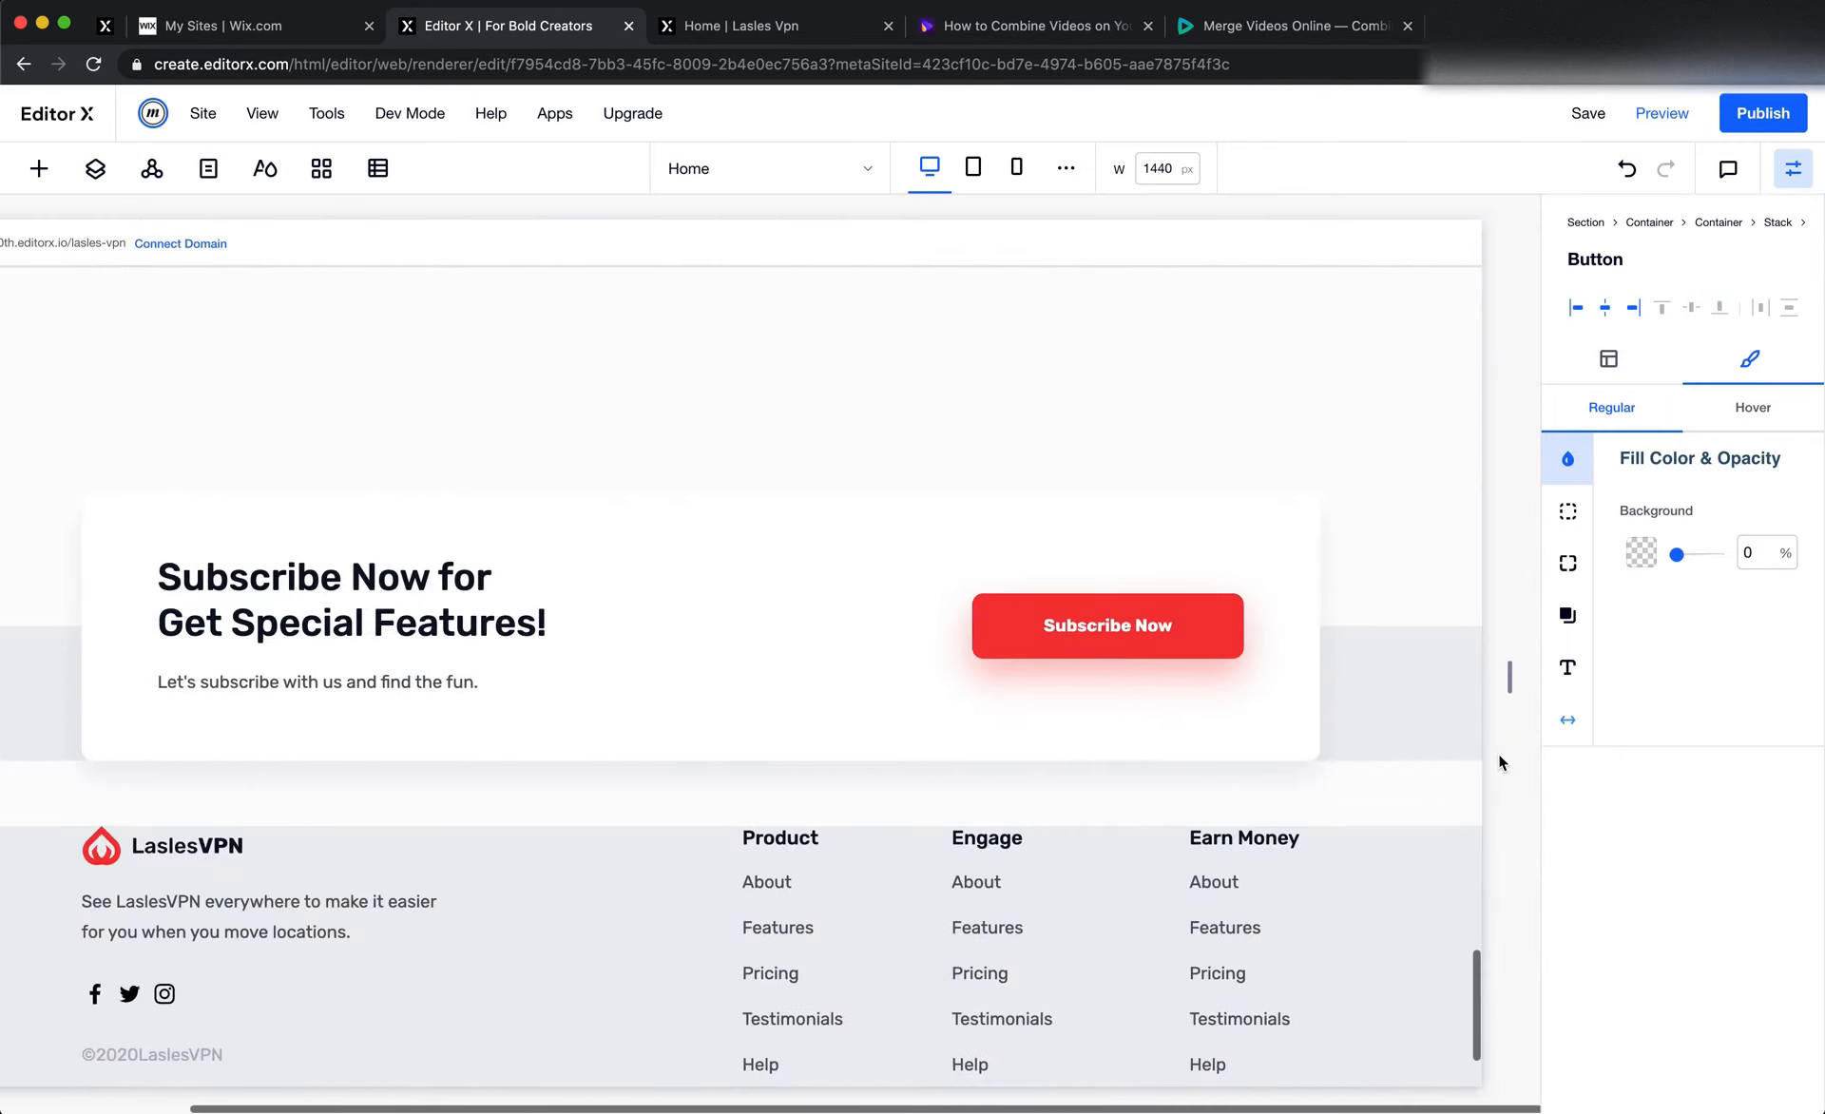
scroll(1498, 753, up, 10)
click(1300, 849)
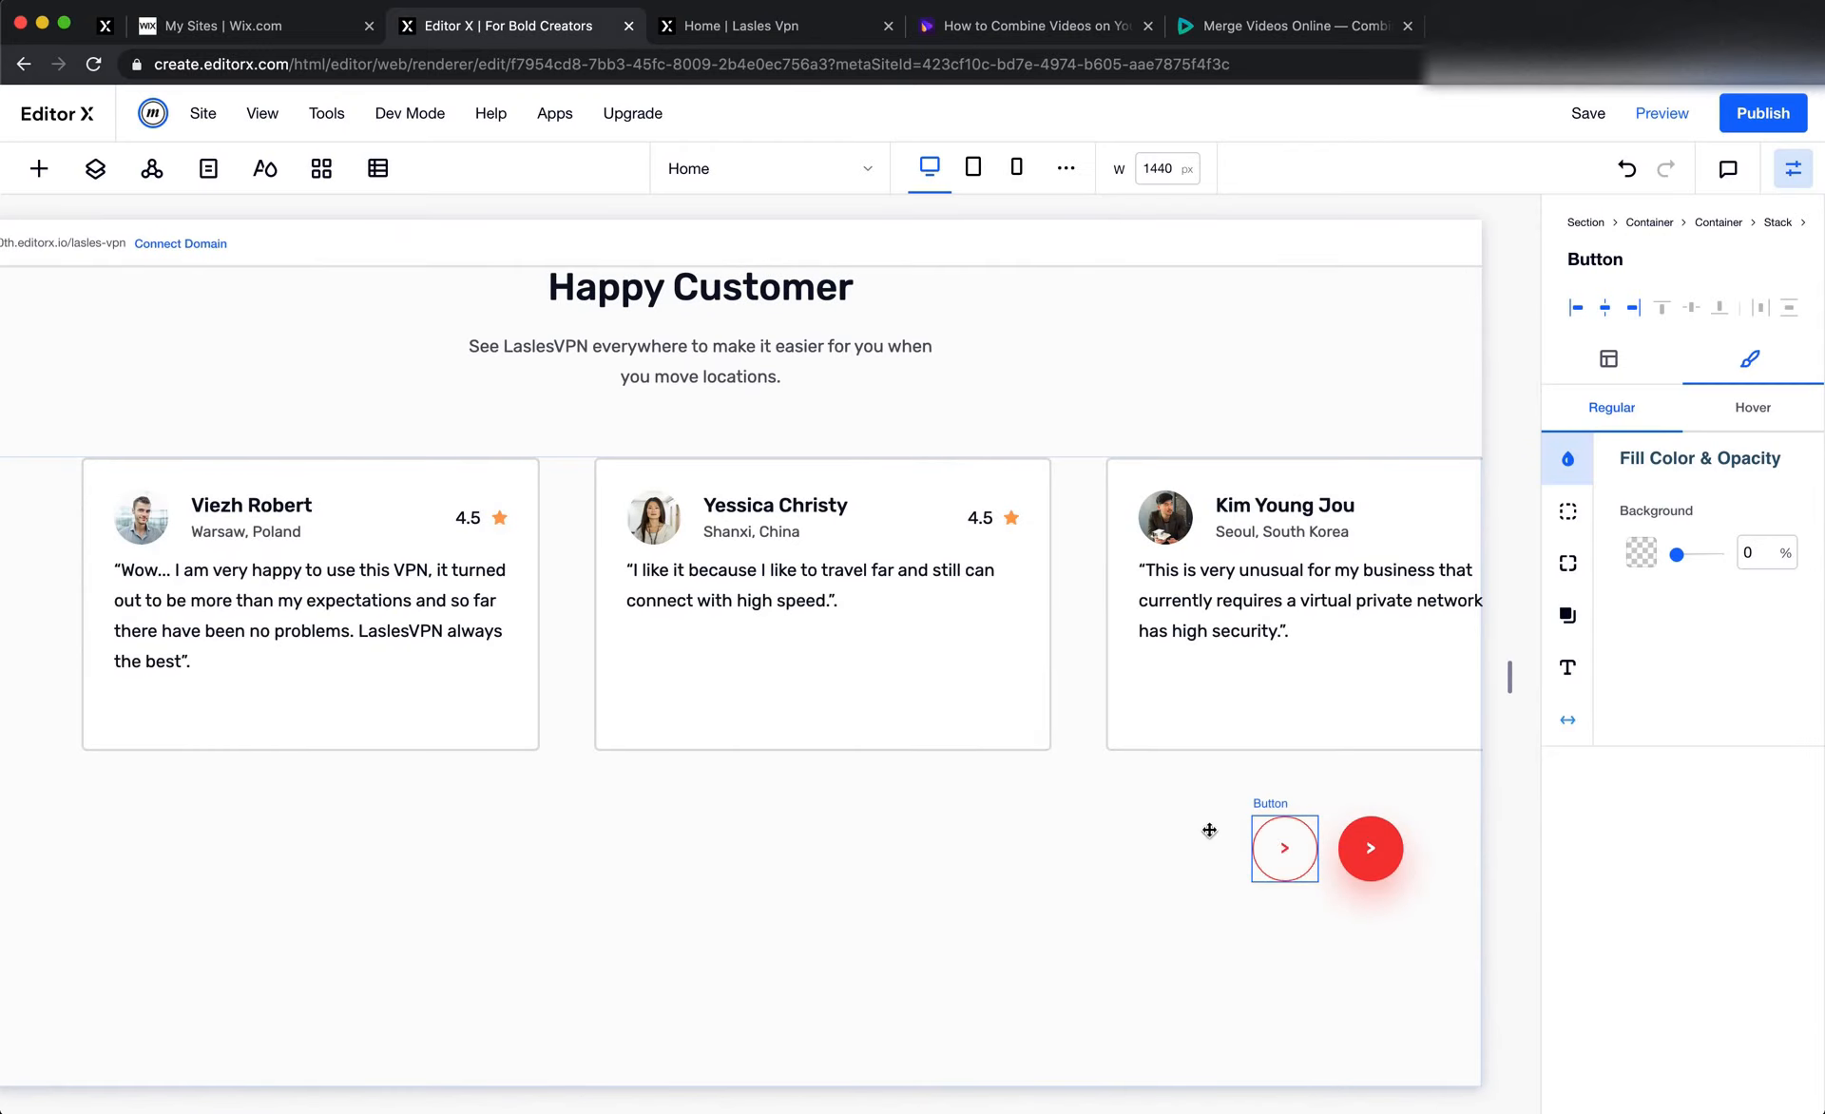
Check the arrow directions in the Figma design and change the outlined button's text to "<"
click(1104, 815)
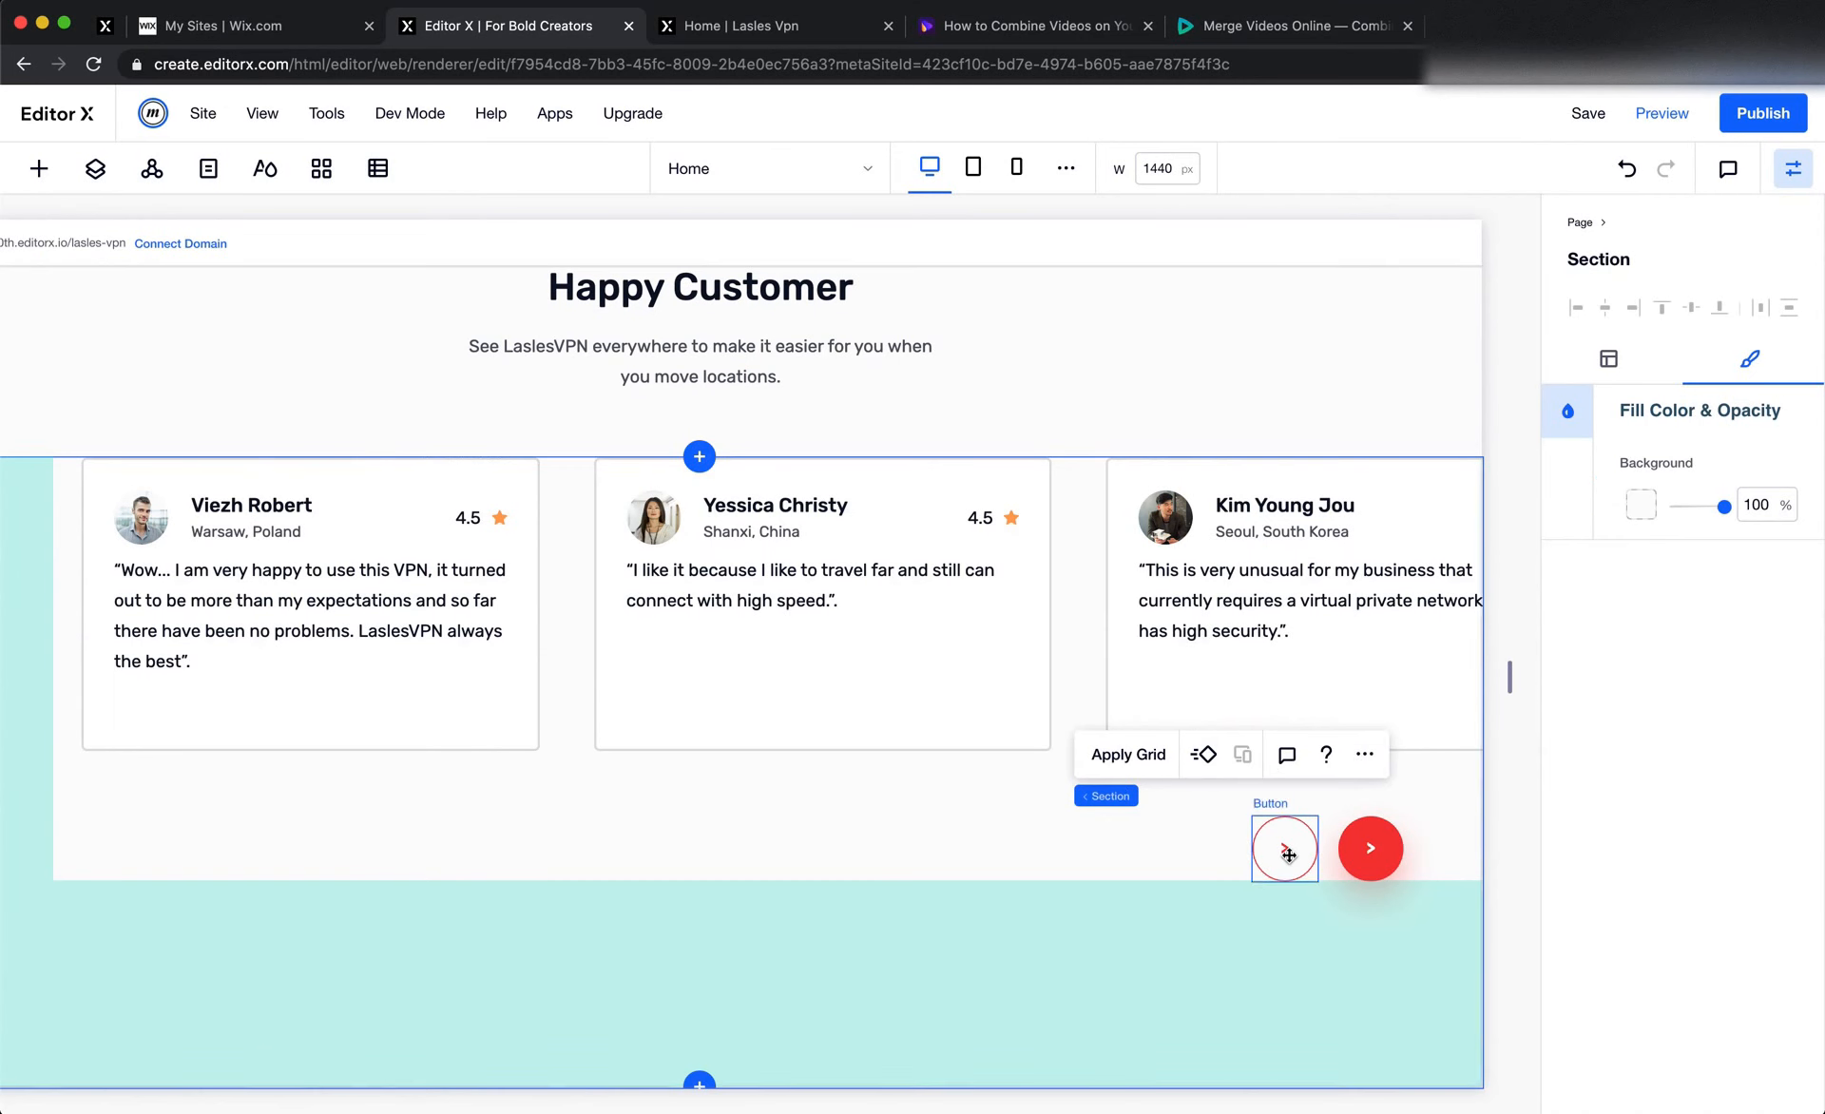
click(1283, 847)
click(970, 756)
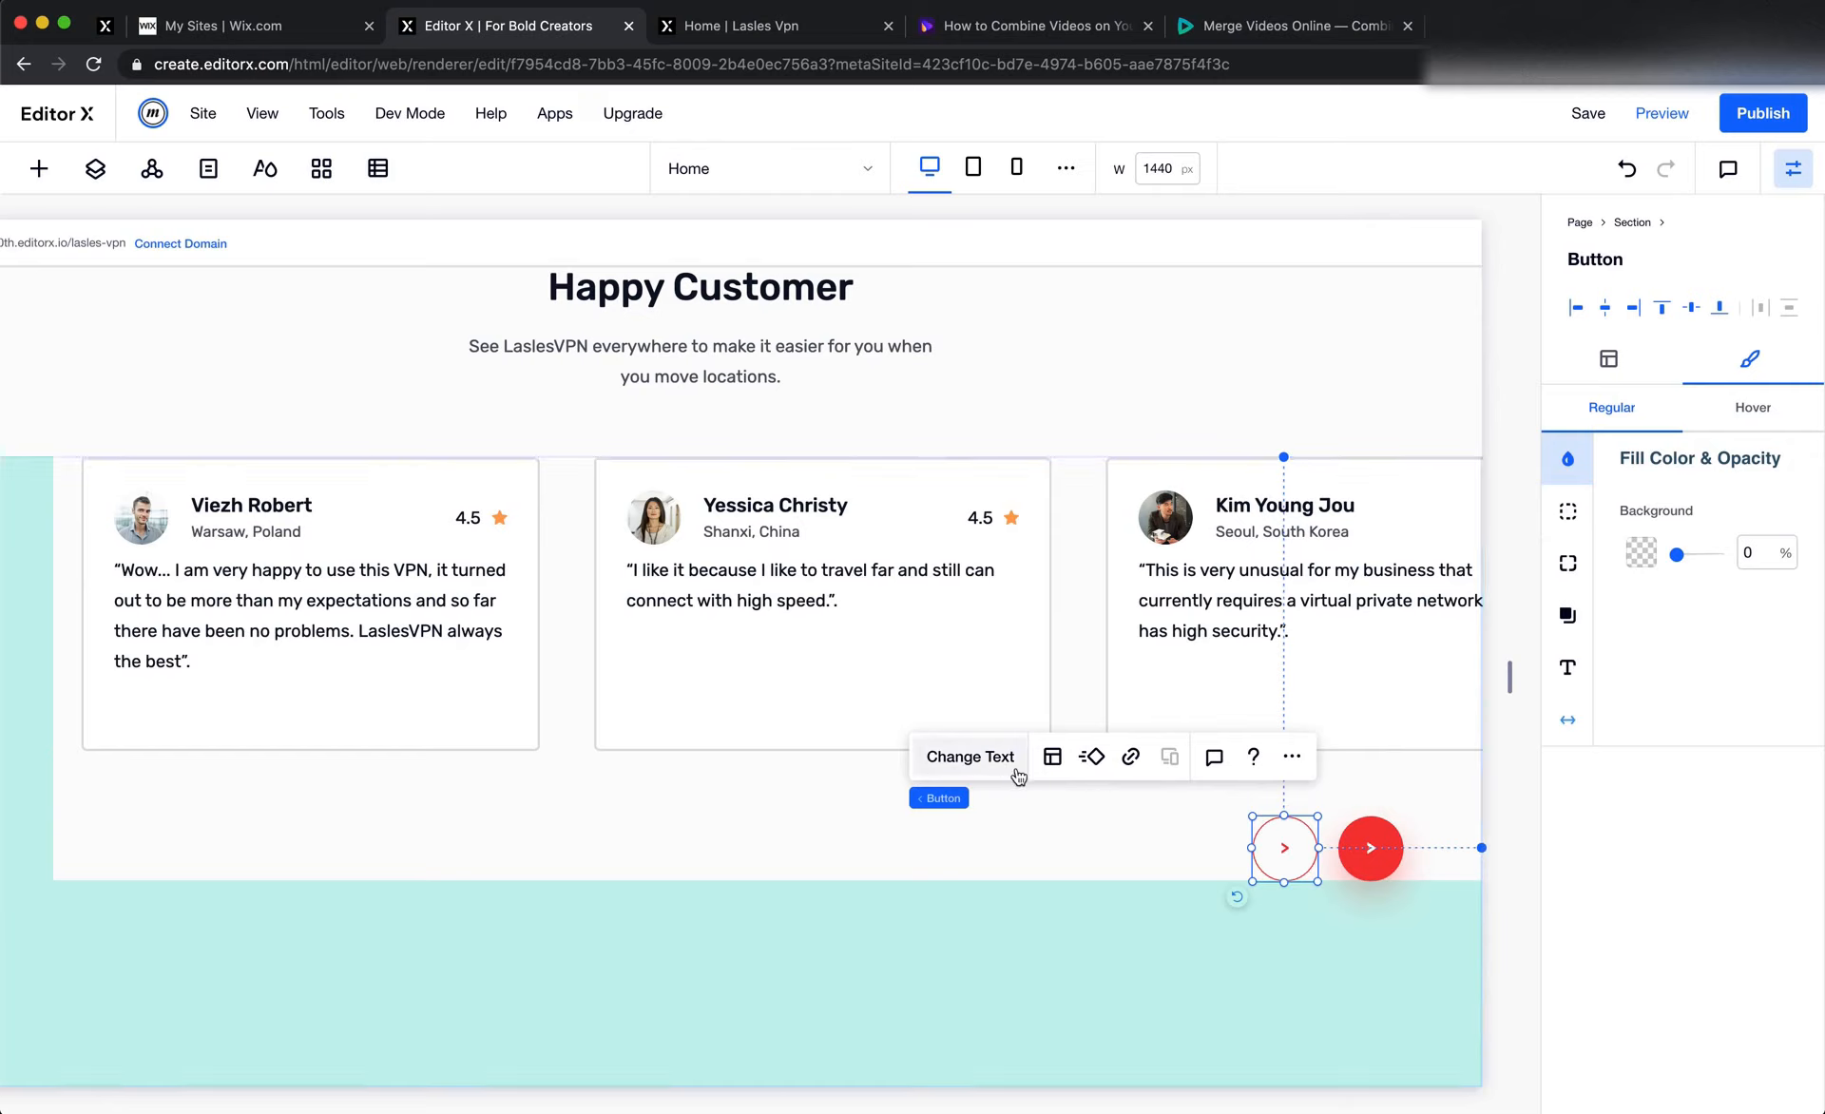
text(<)
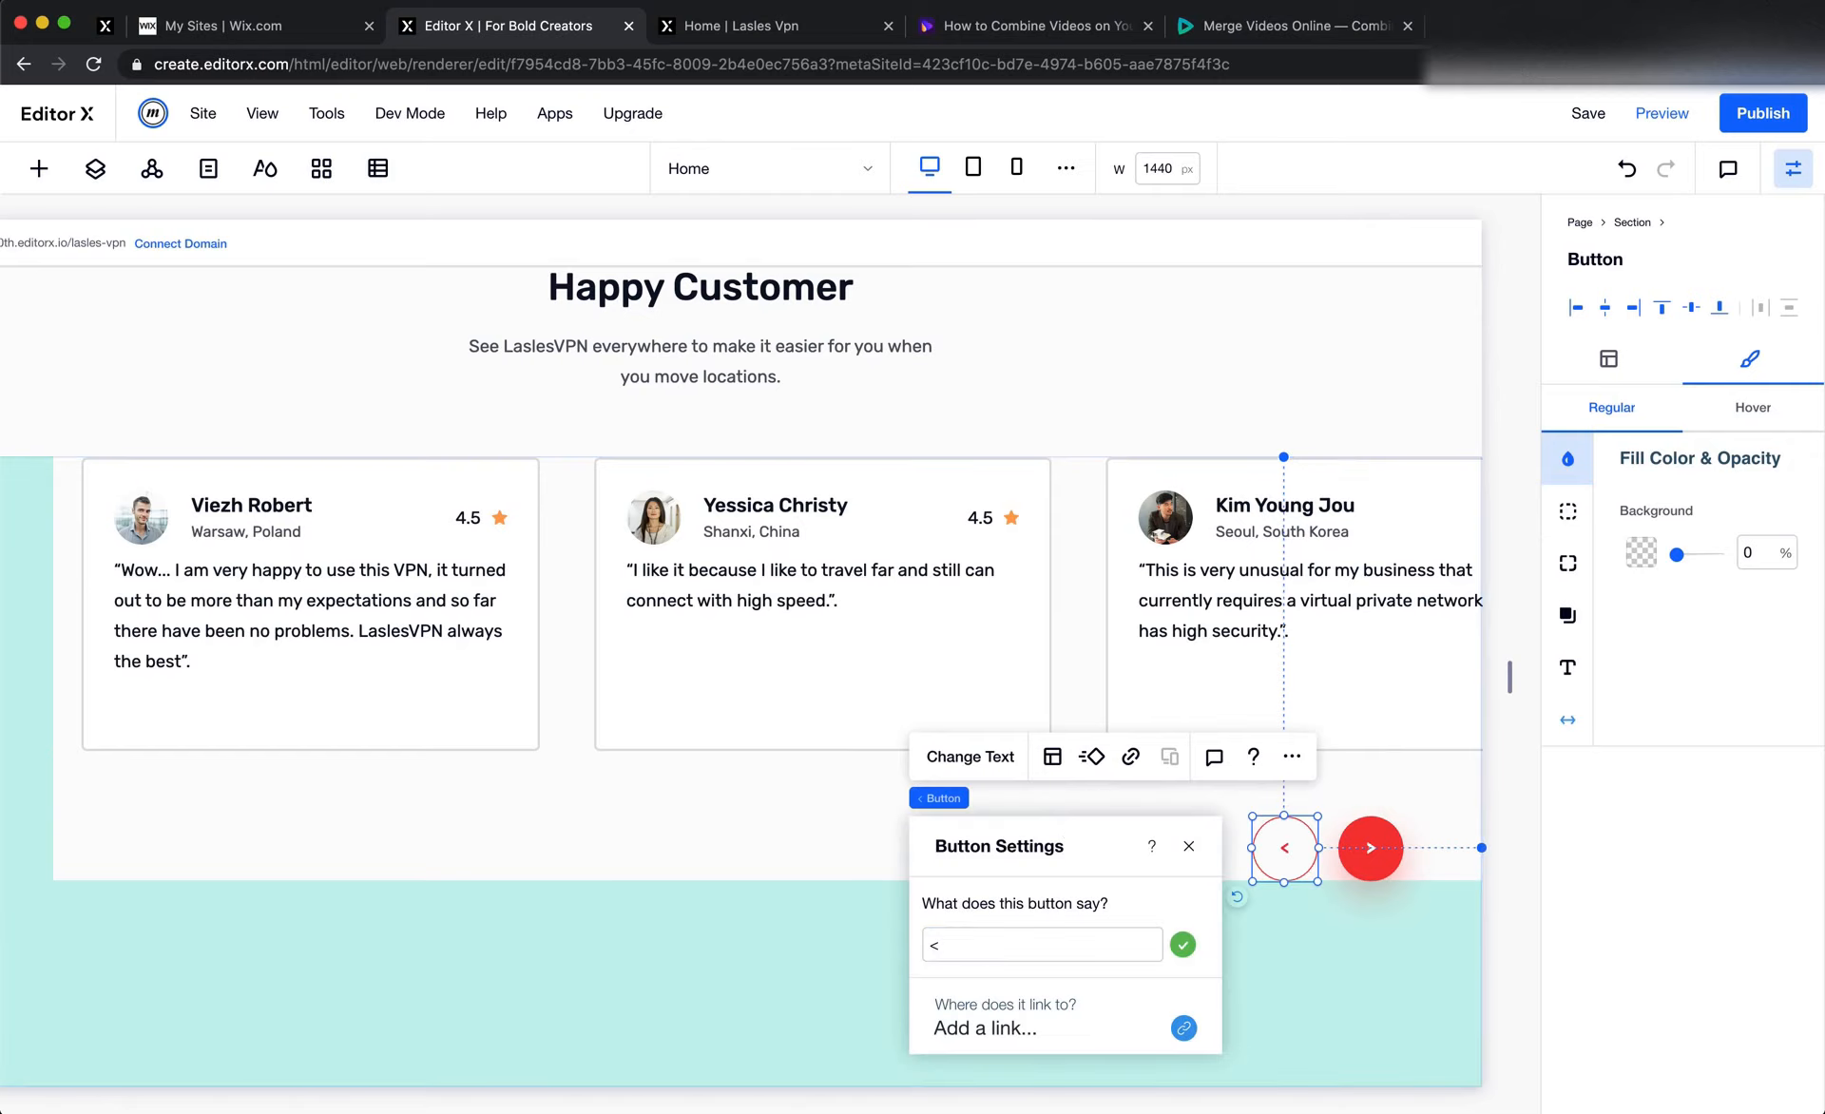
click(1340, 596)
Widen the gap between the two arrow buttons slightly, placing the outlined one with a right margin of about 12.8%
click(1273, 851)
drag(1250, 860, 1223, 858)
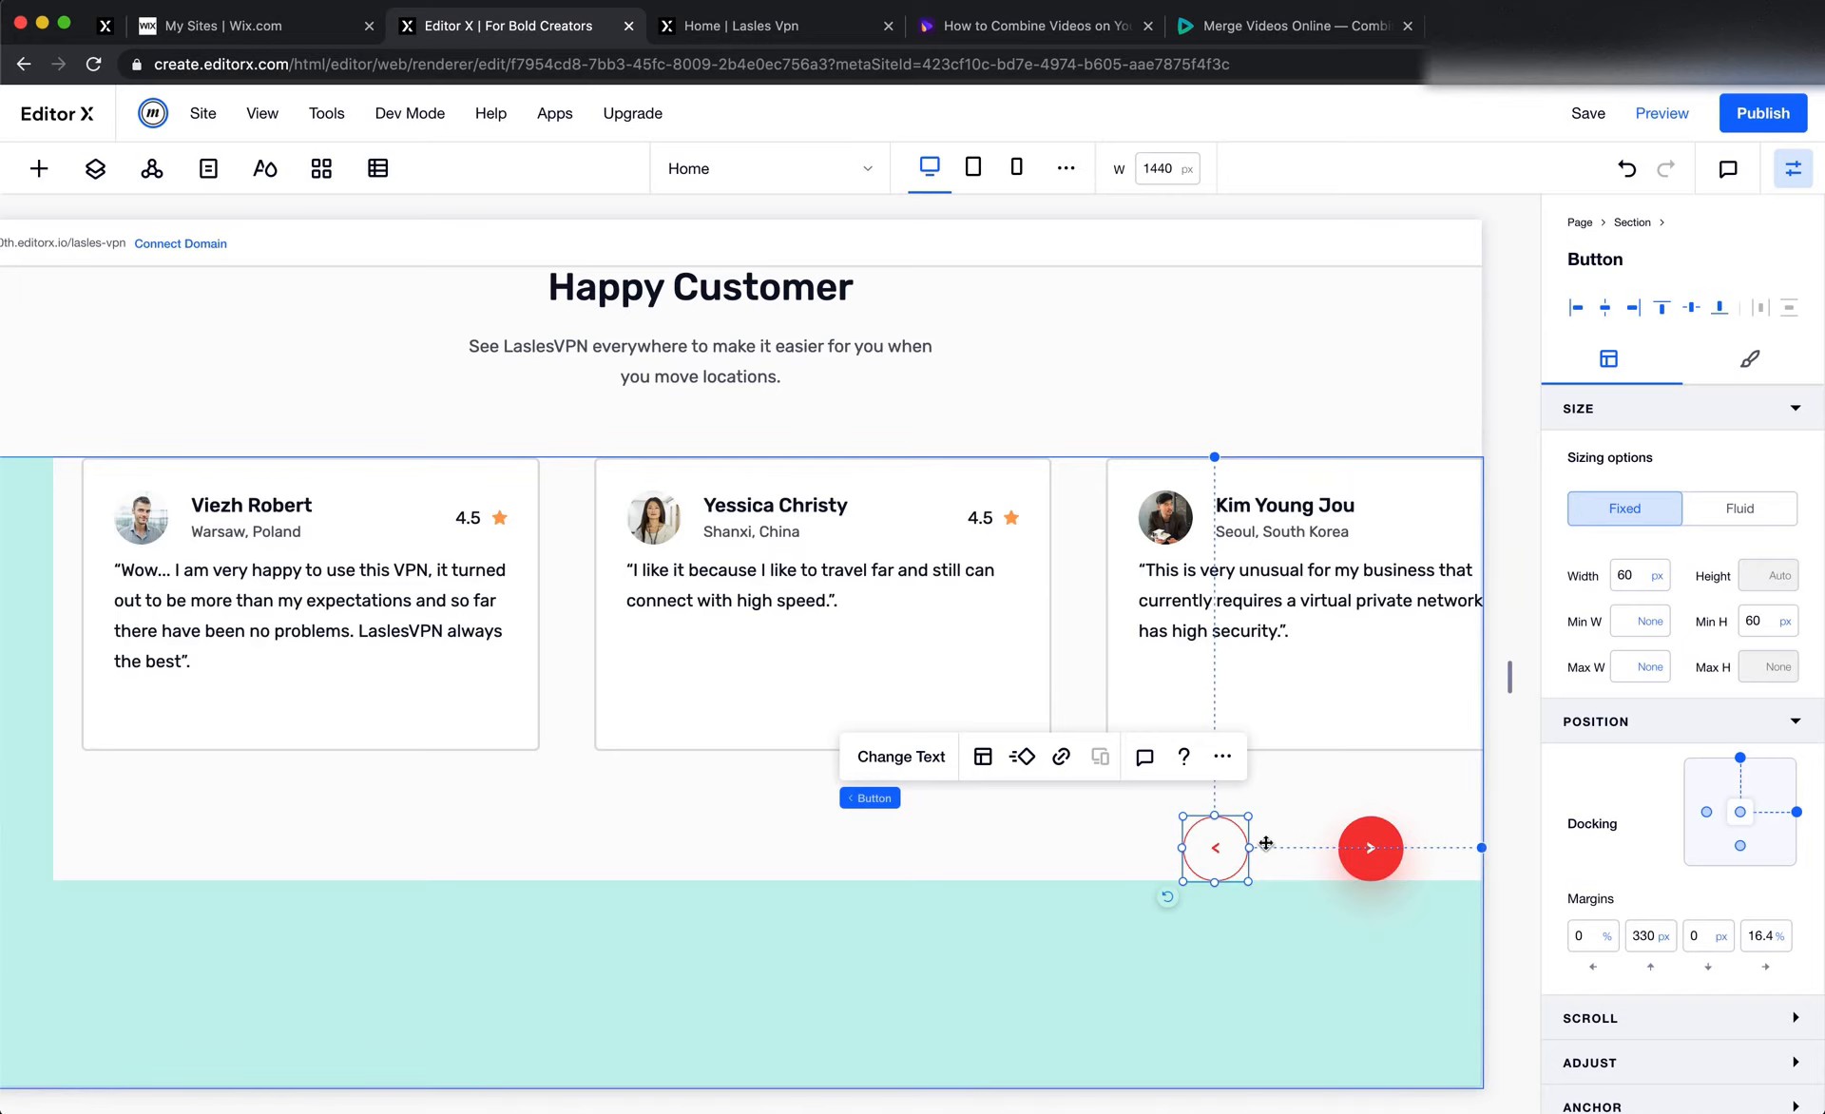
click(1739, 813)
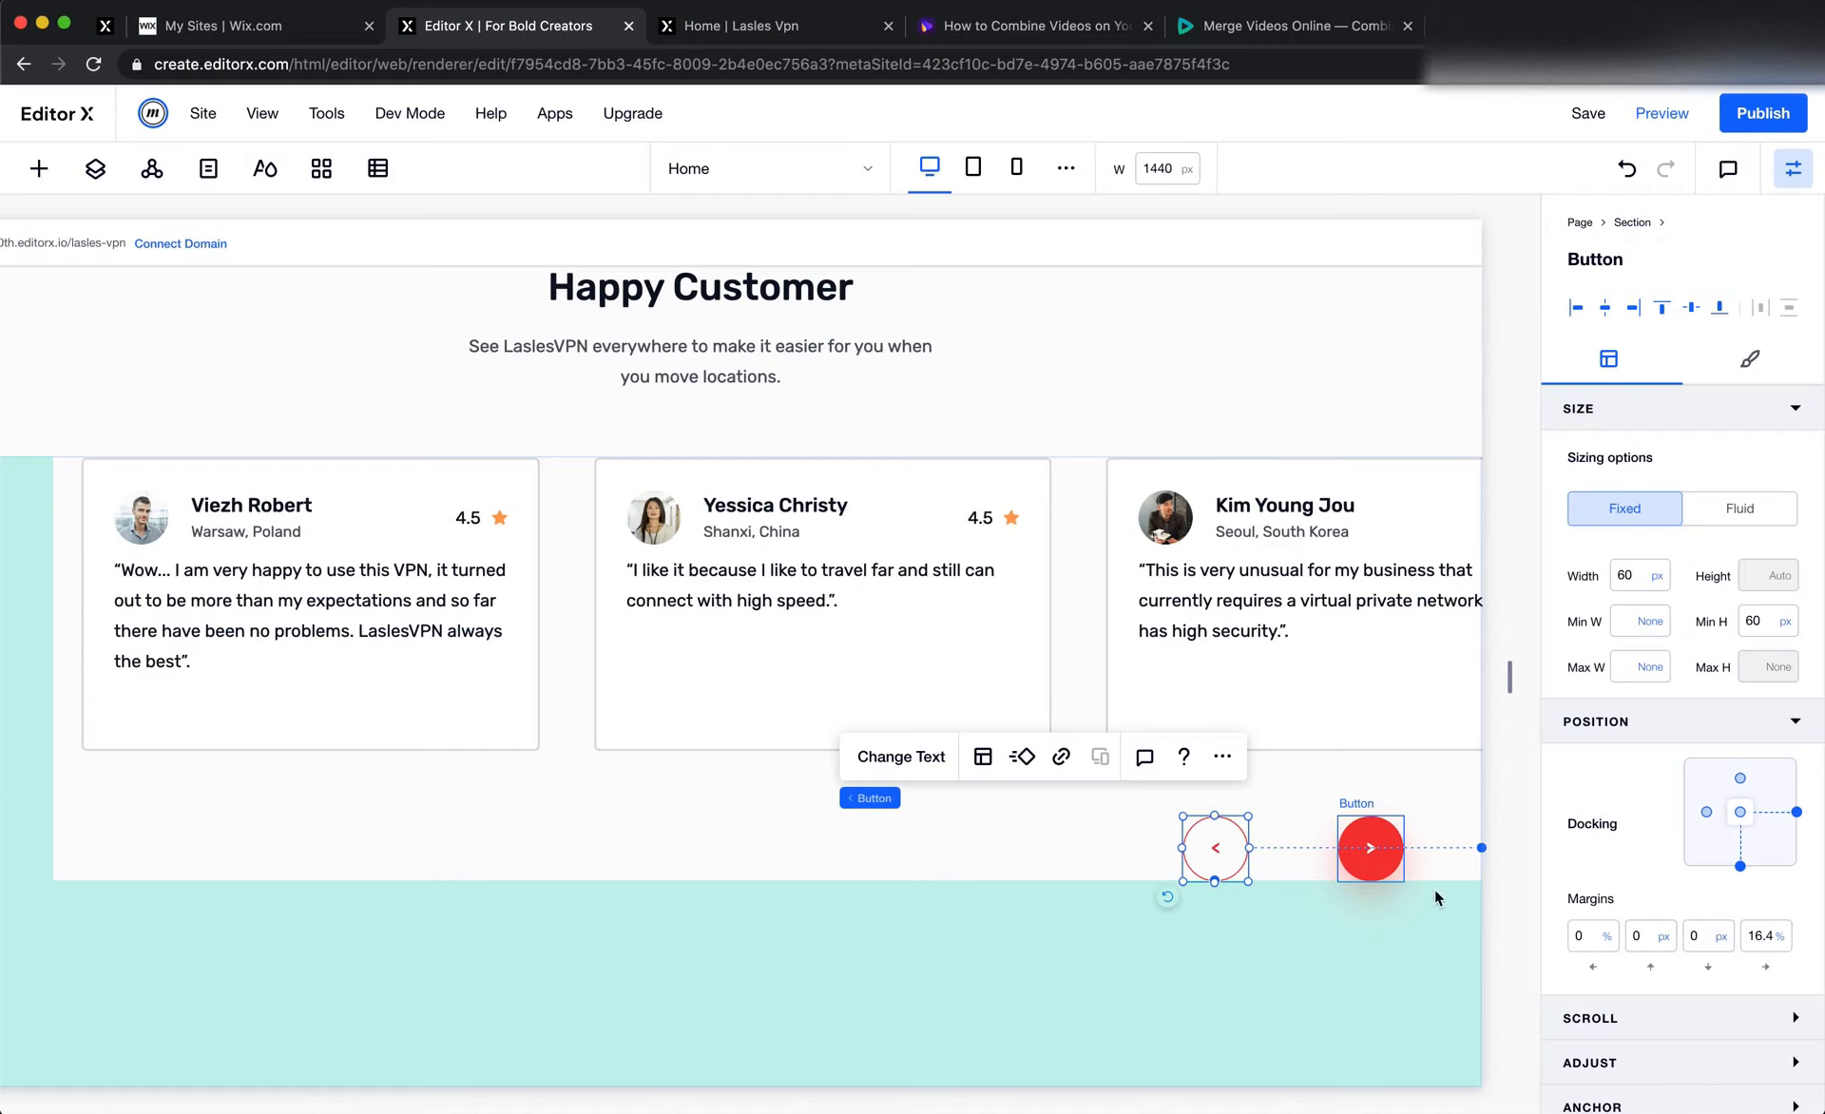
click(1358, 853)
drag(1207, 853, 1251, 859)
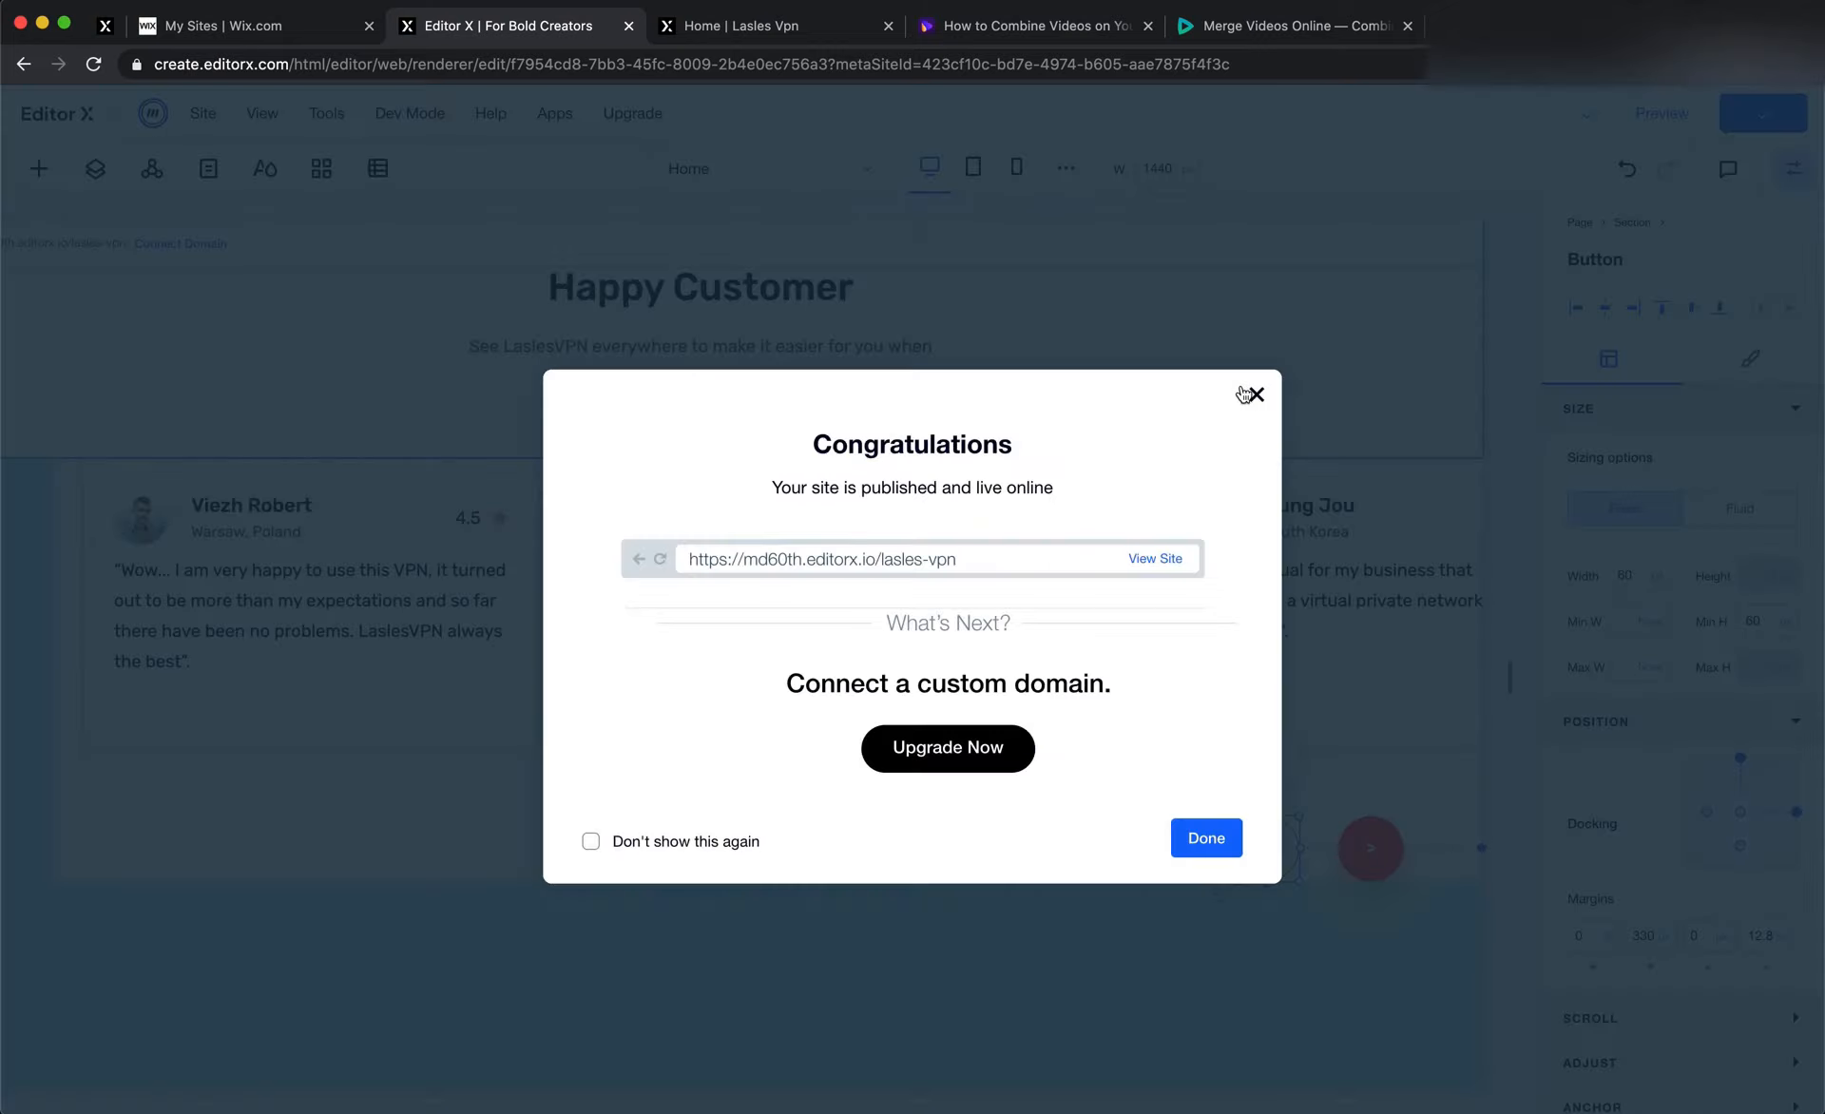
Reload the published LaslesVPN page and review every section from the header through pricing, map and testimonials to the footer
click(783, 48)
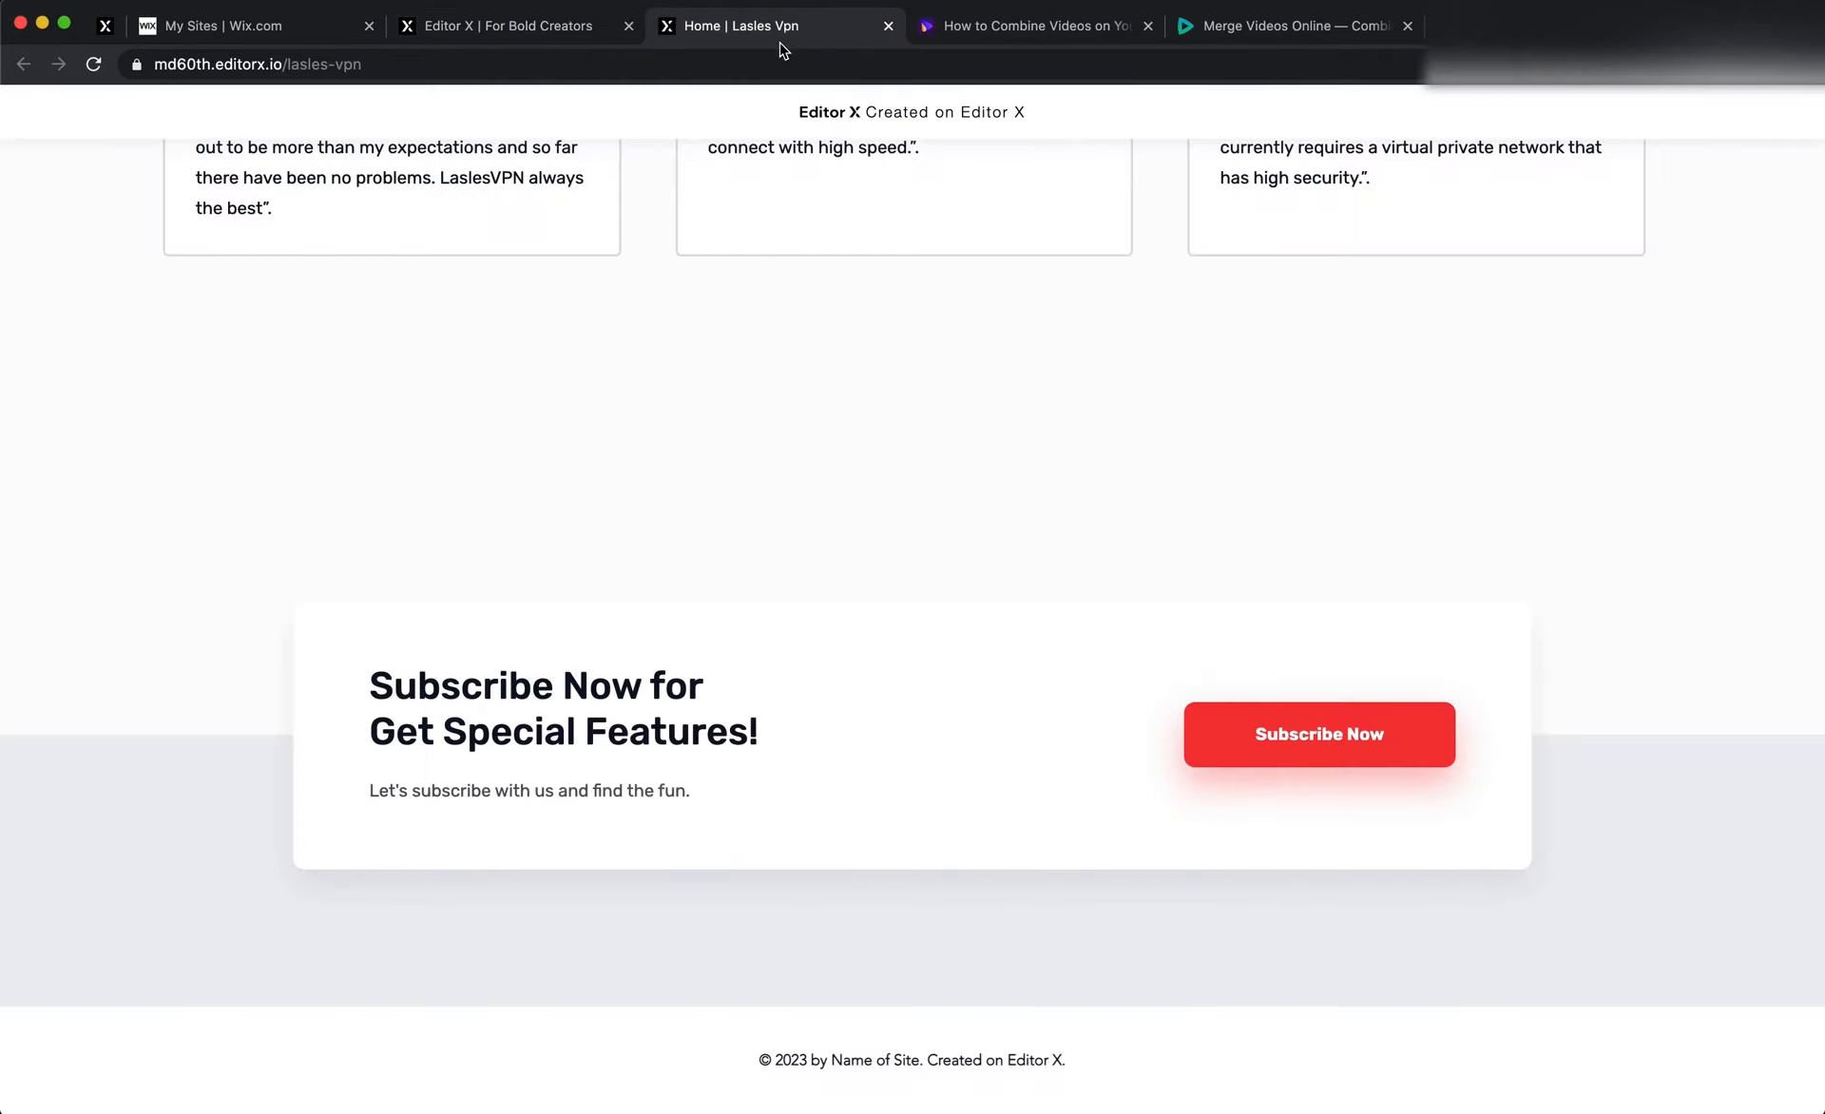
click(99, 69)
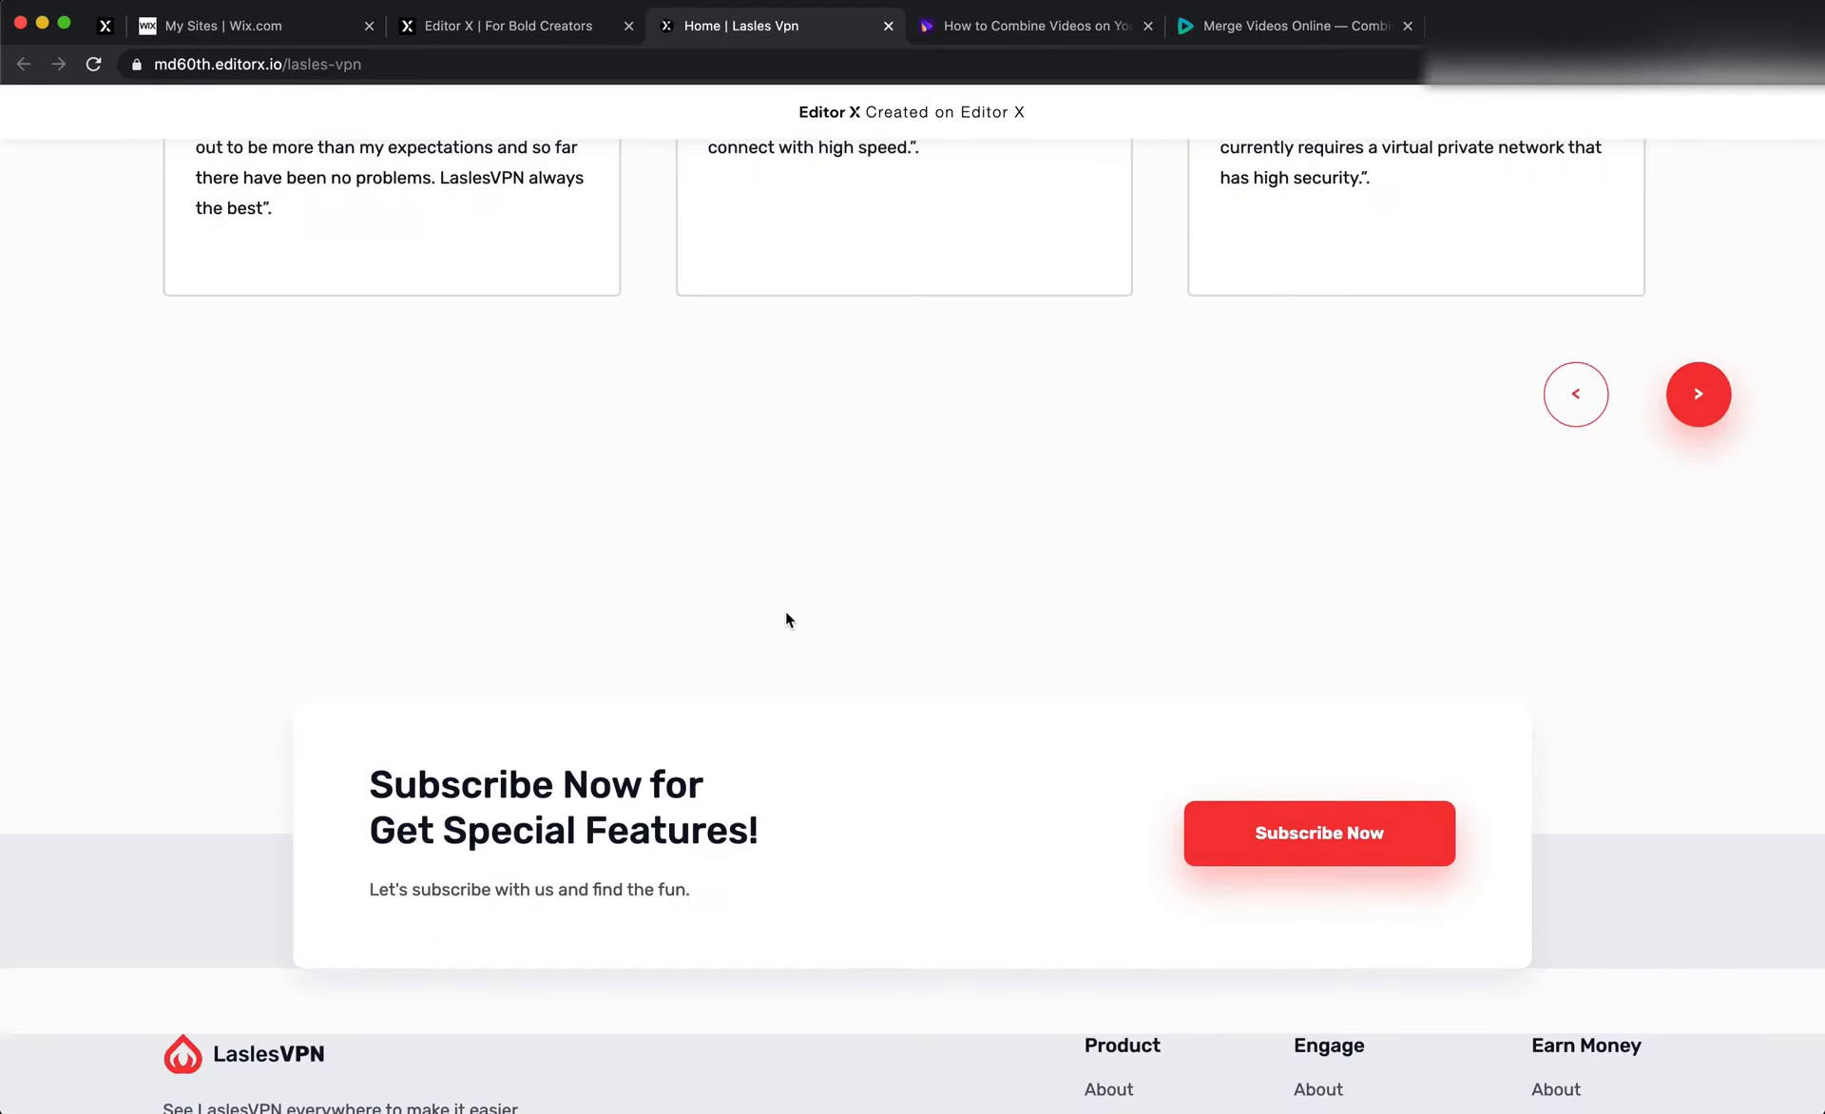
scroll(786, 612, up, 20)
scroll(786, 618, up, 8)
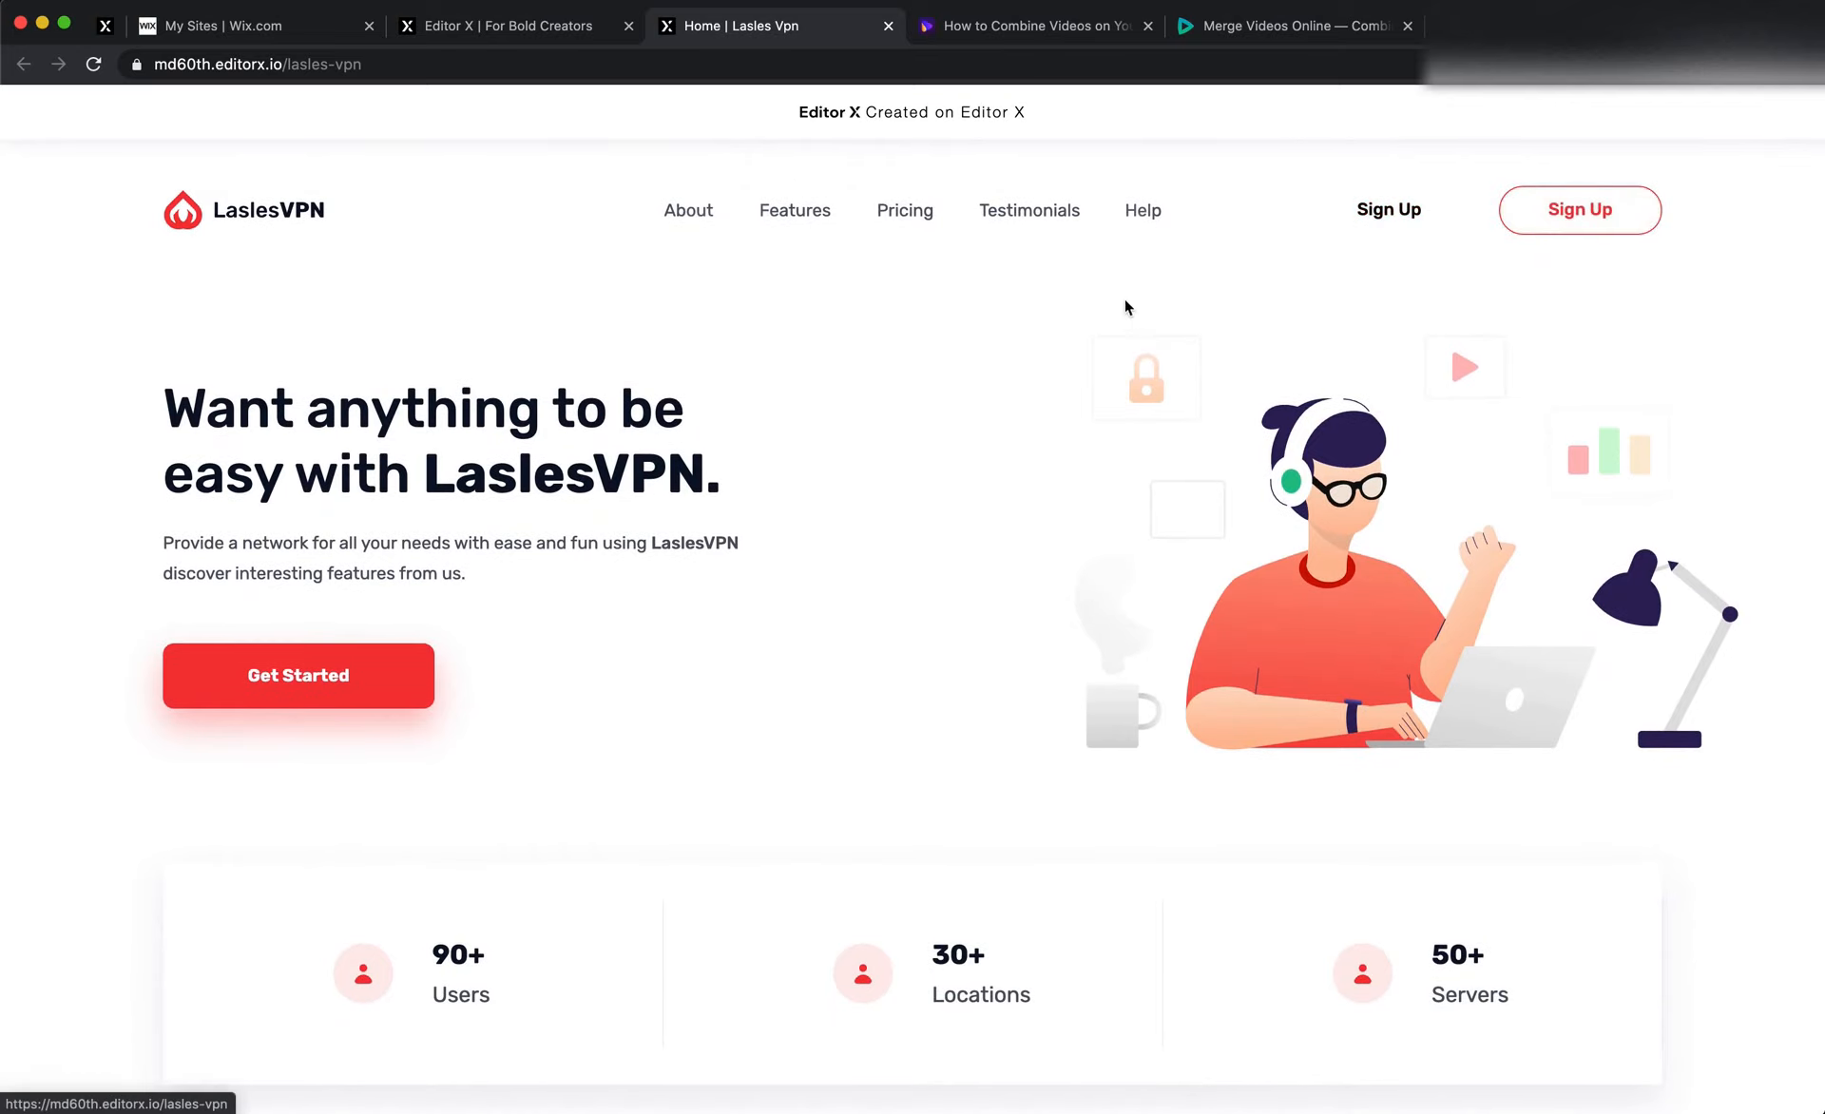
scroll(1121, 309, down, 10)
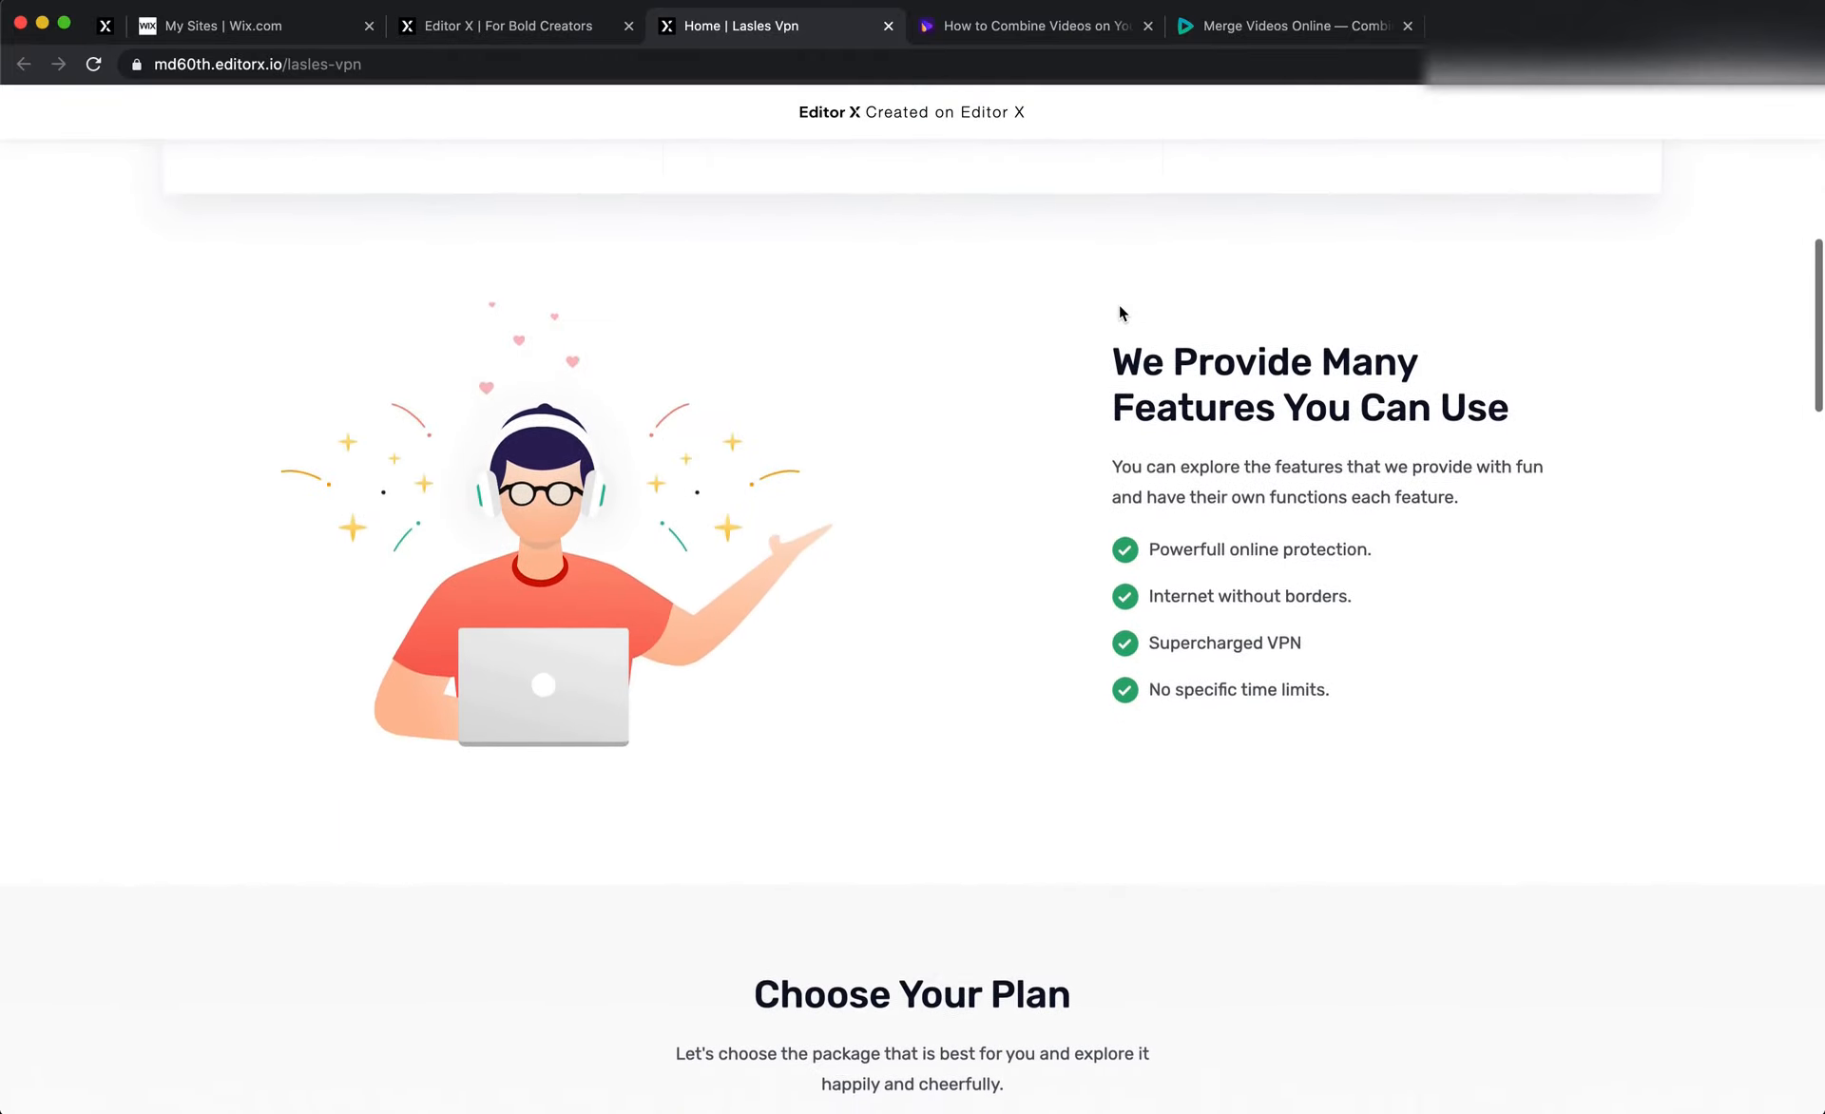
scroll(1120, 312, down, 14)
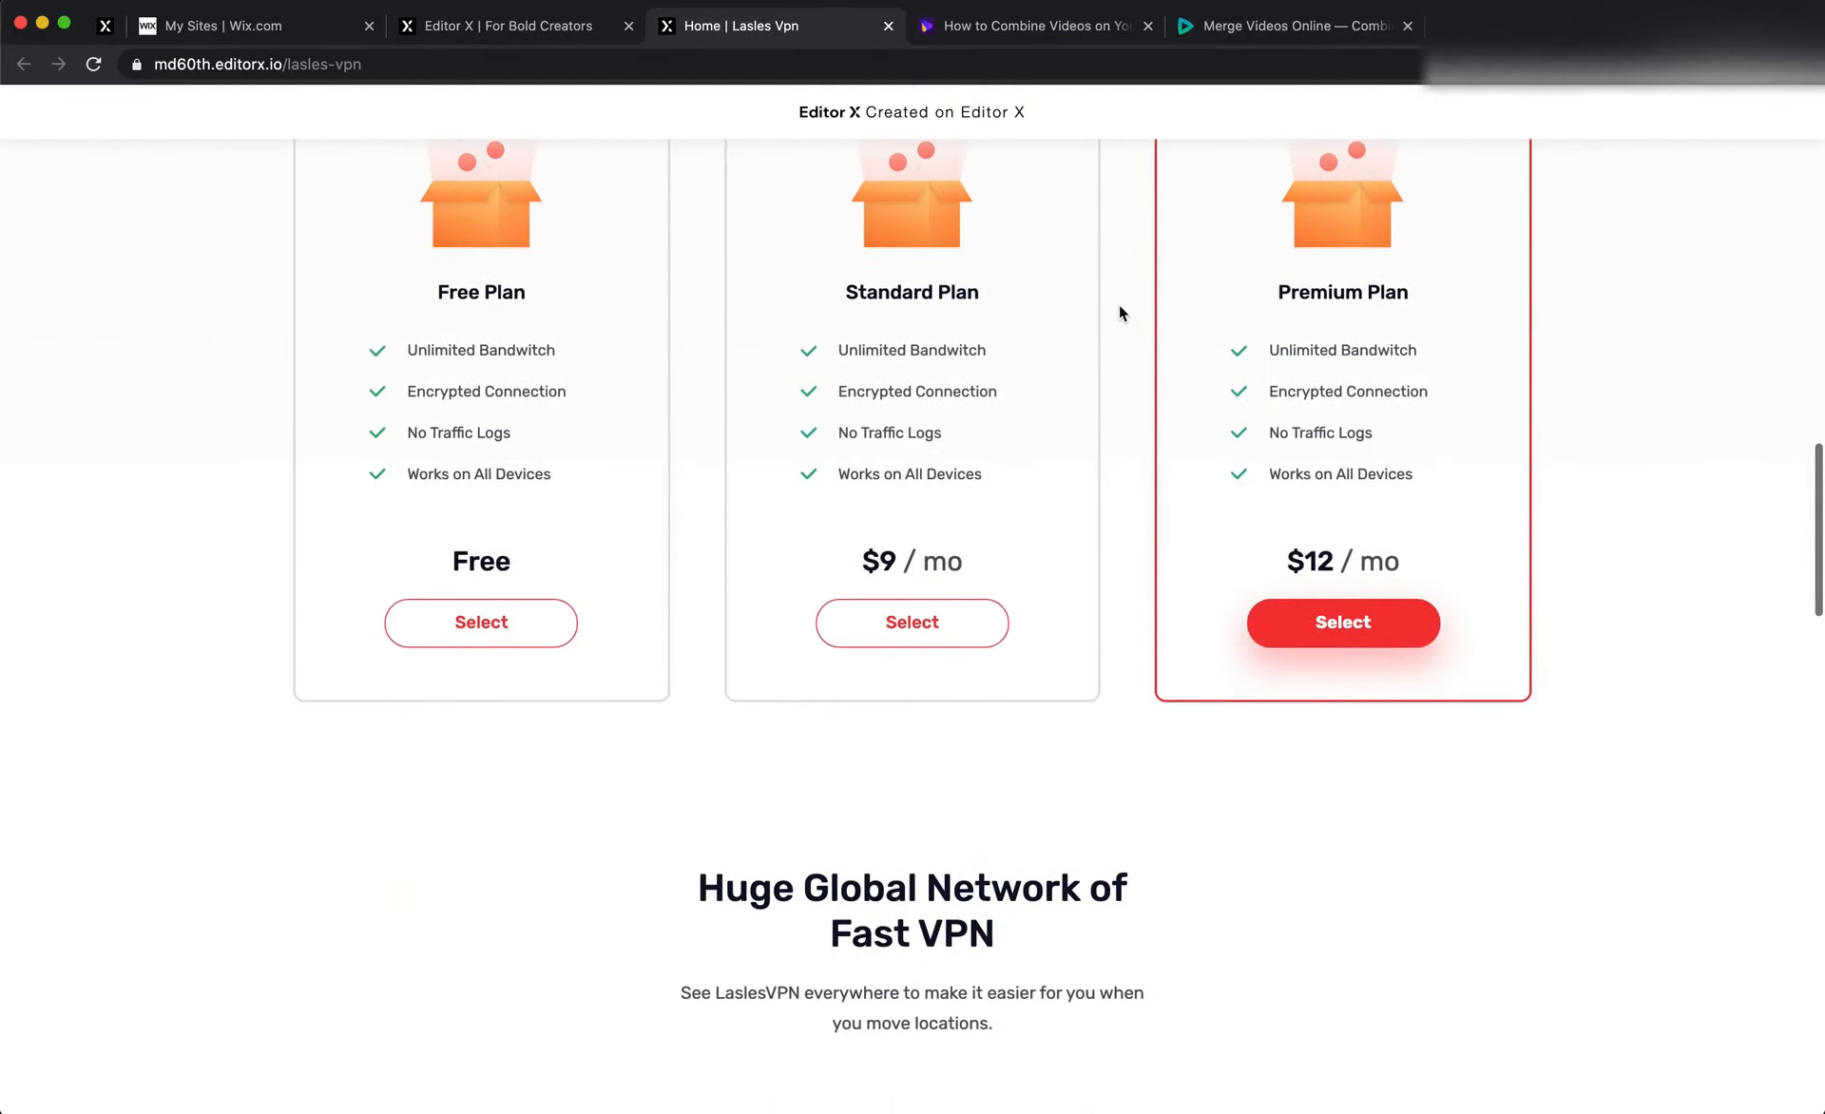
scroll(1120, 310, up, 3)
scroll(1074, 499, down, 3)
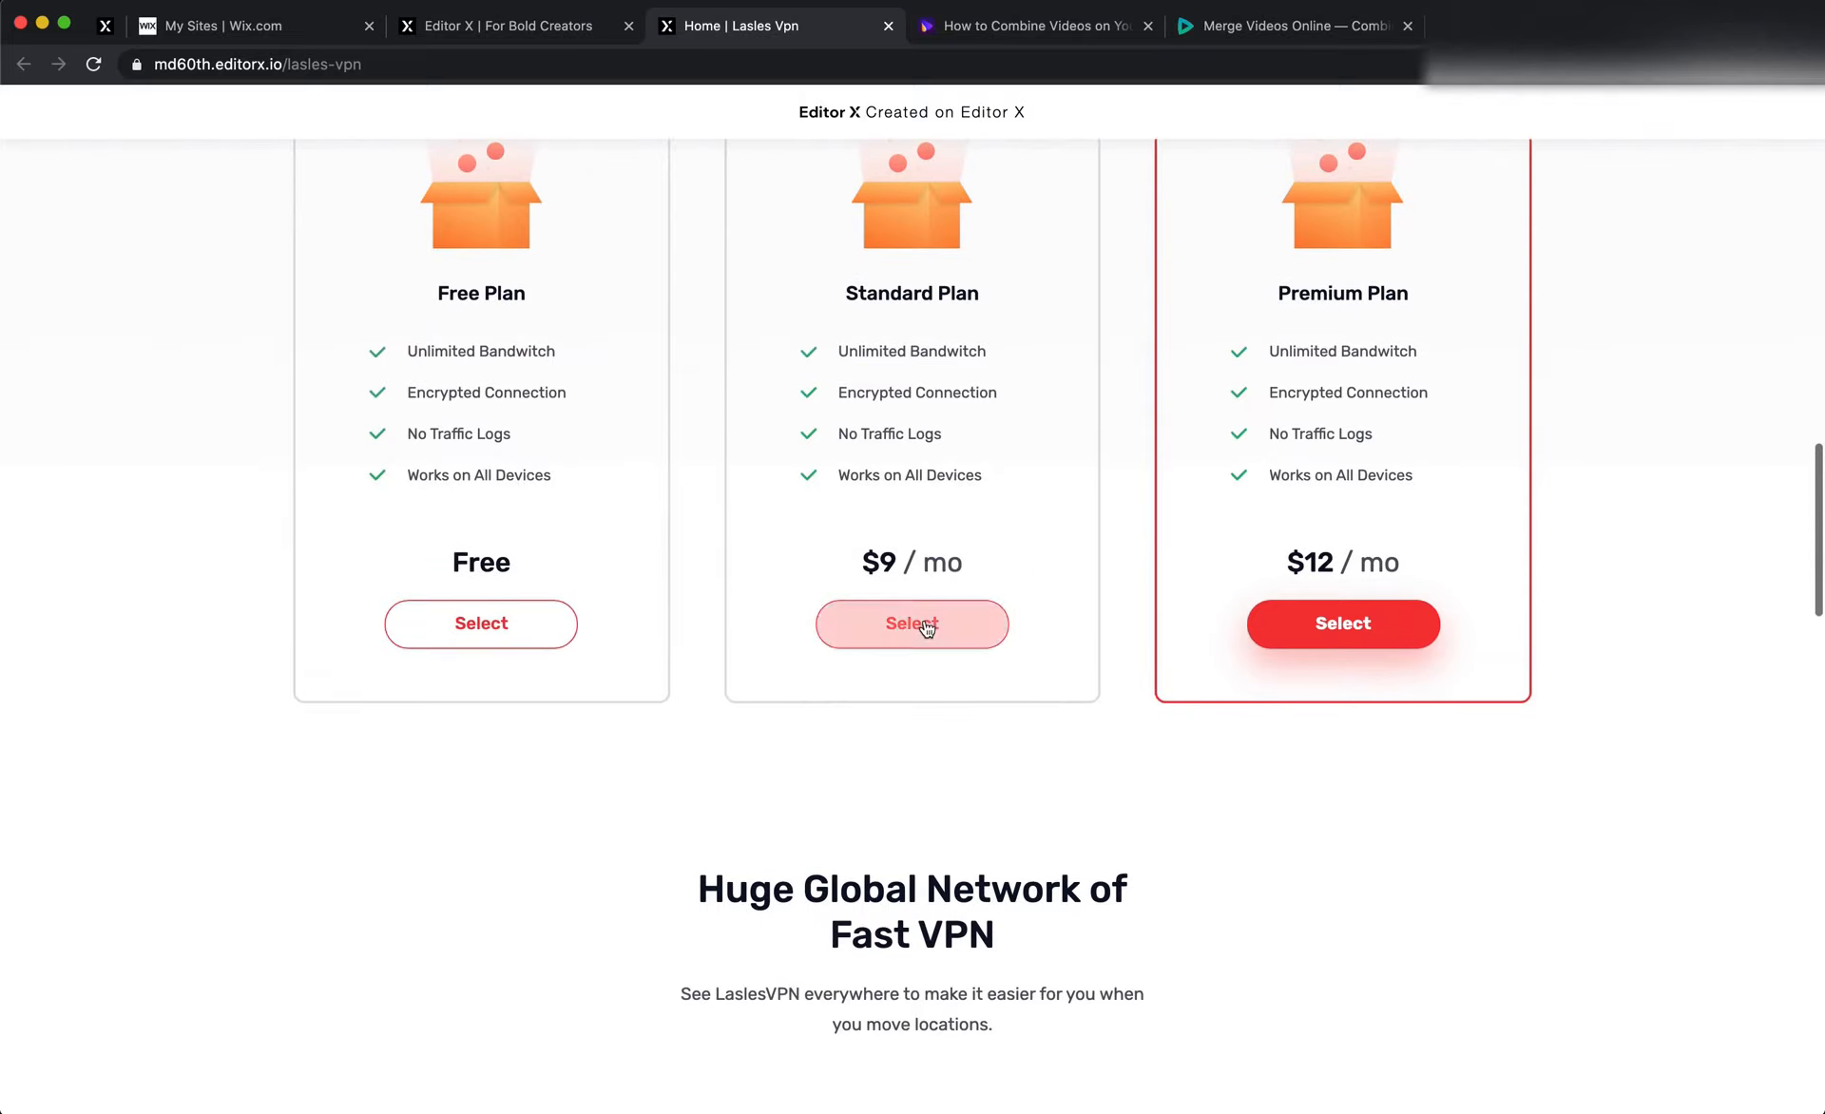
scroll(926, 627, down, 9)
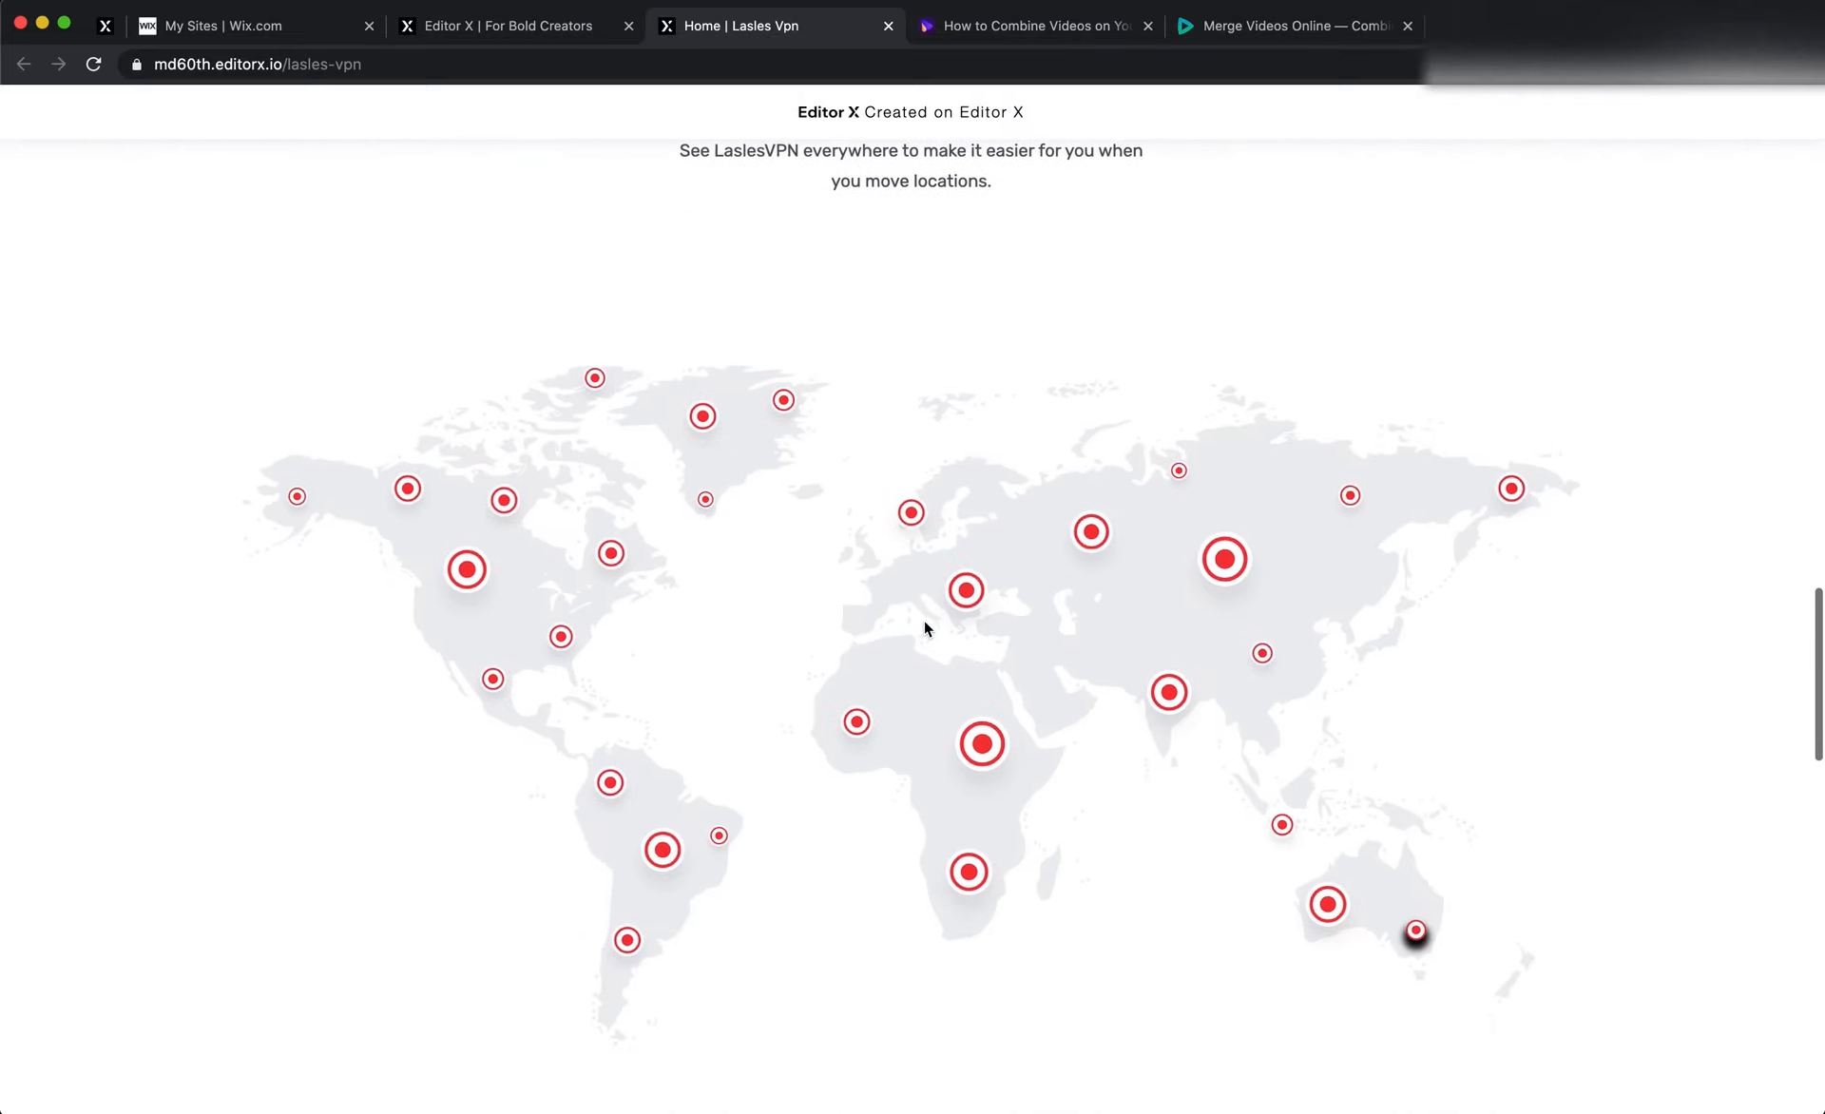
scroll(926, 627, down, 3)
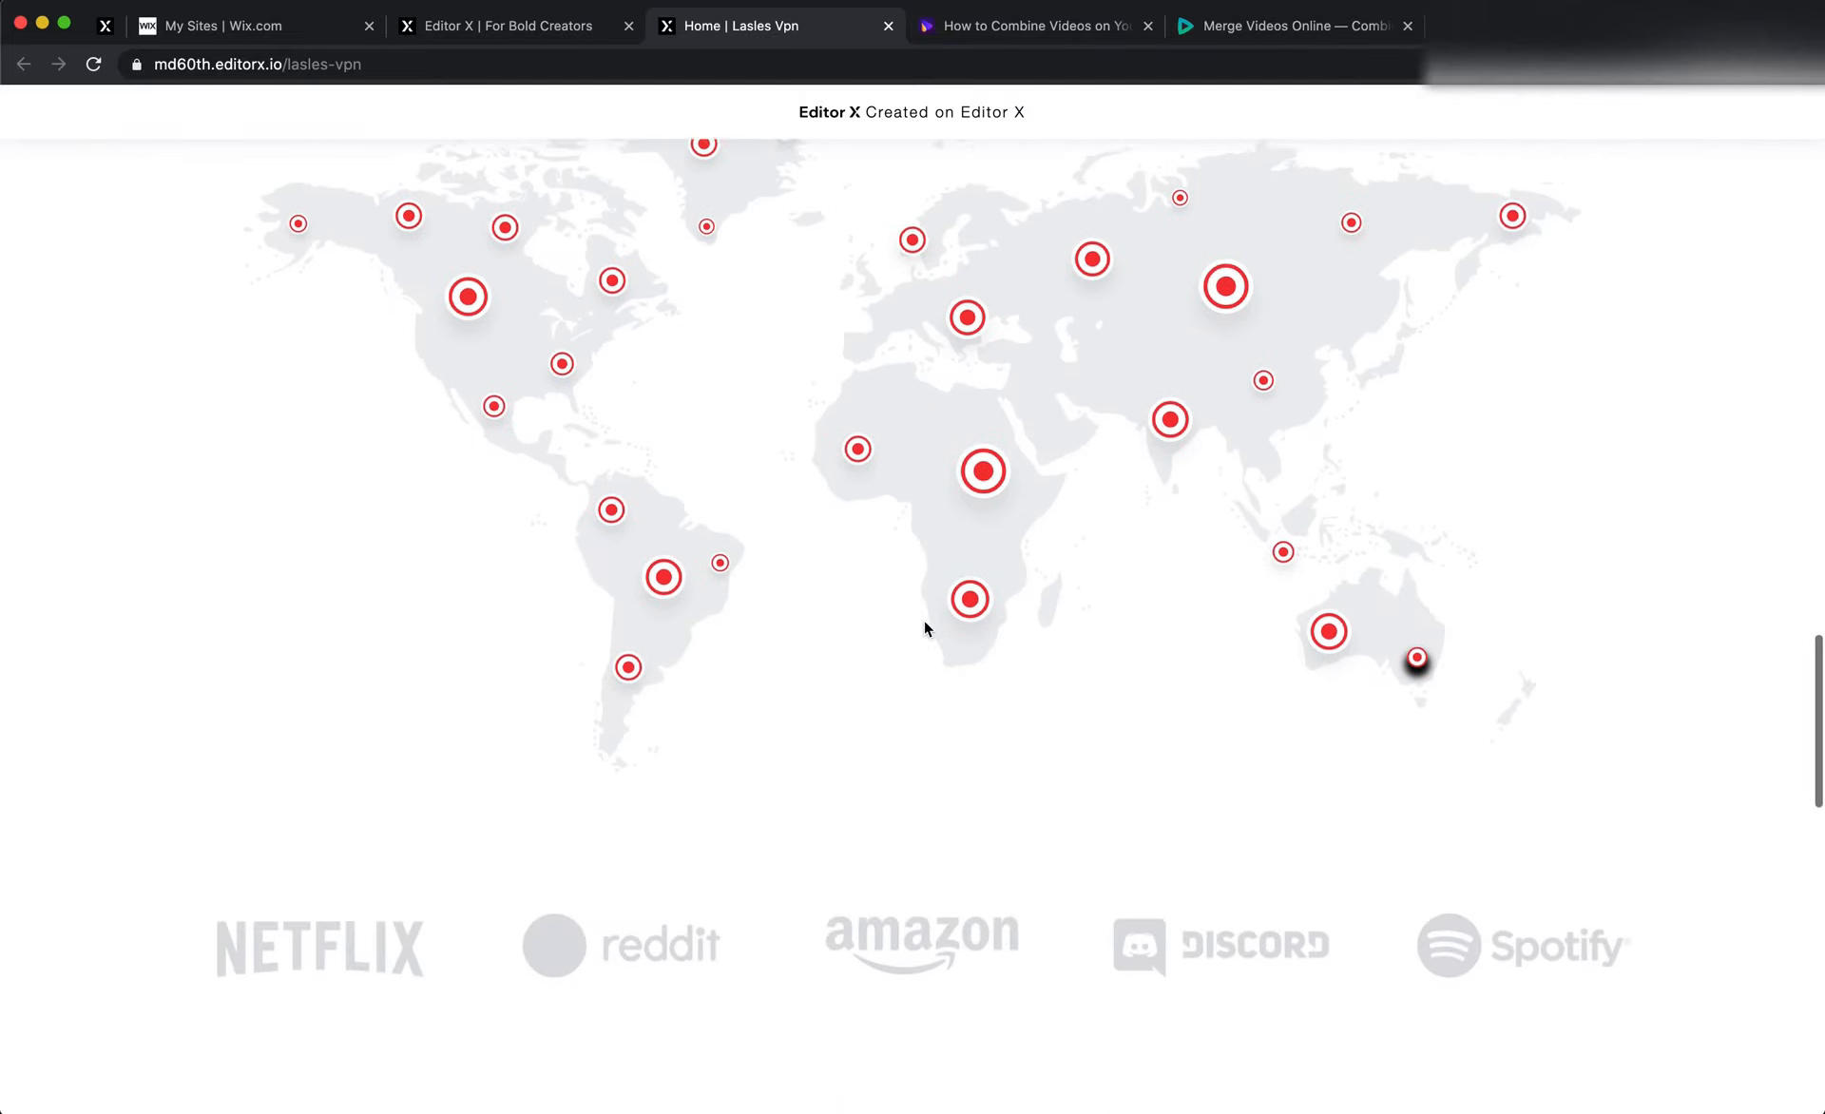
scroll(925, 628, down, 8)
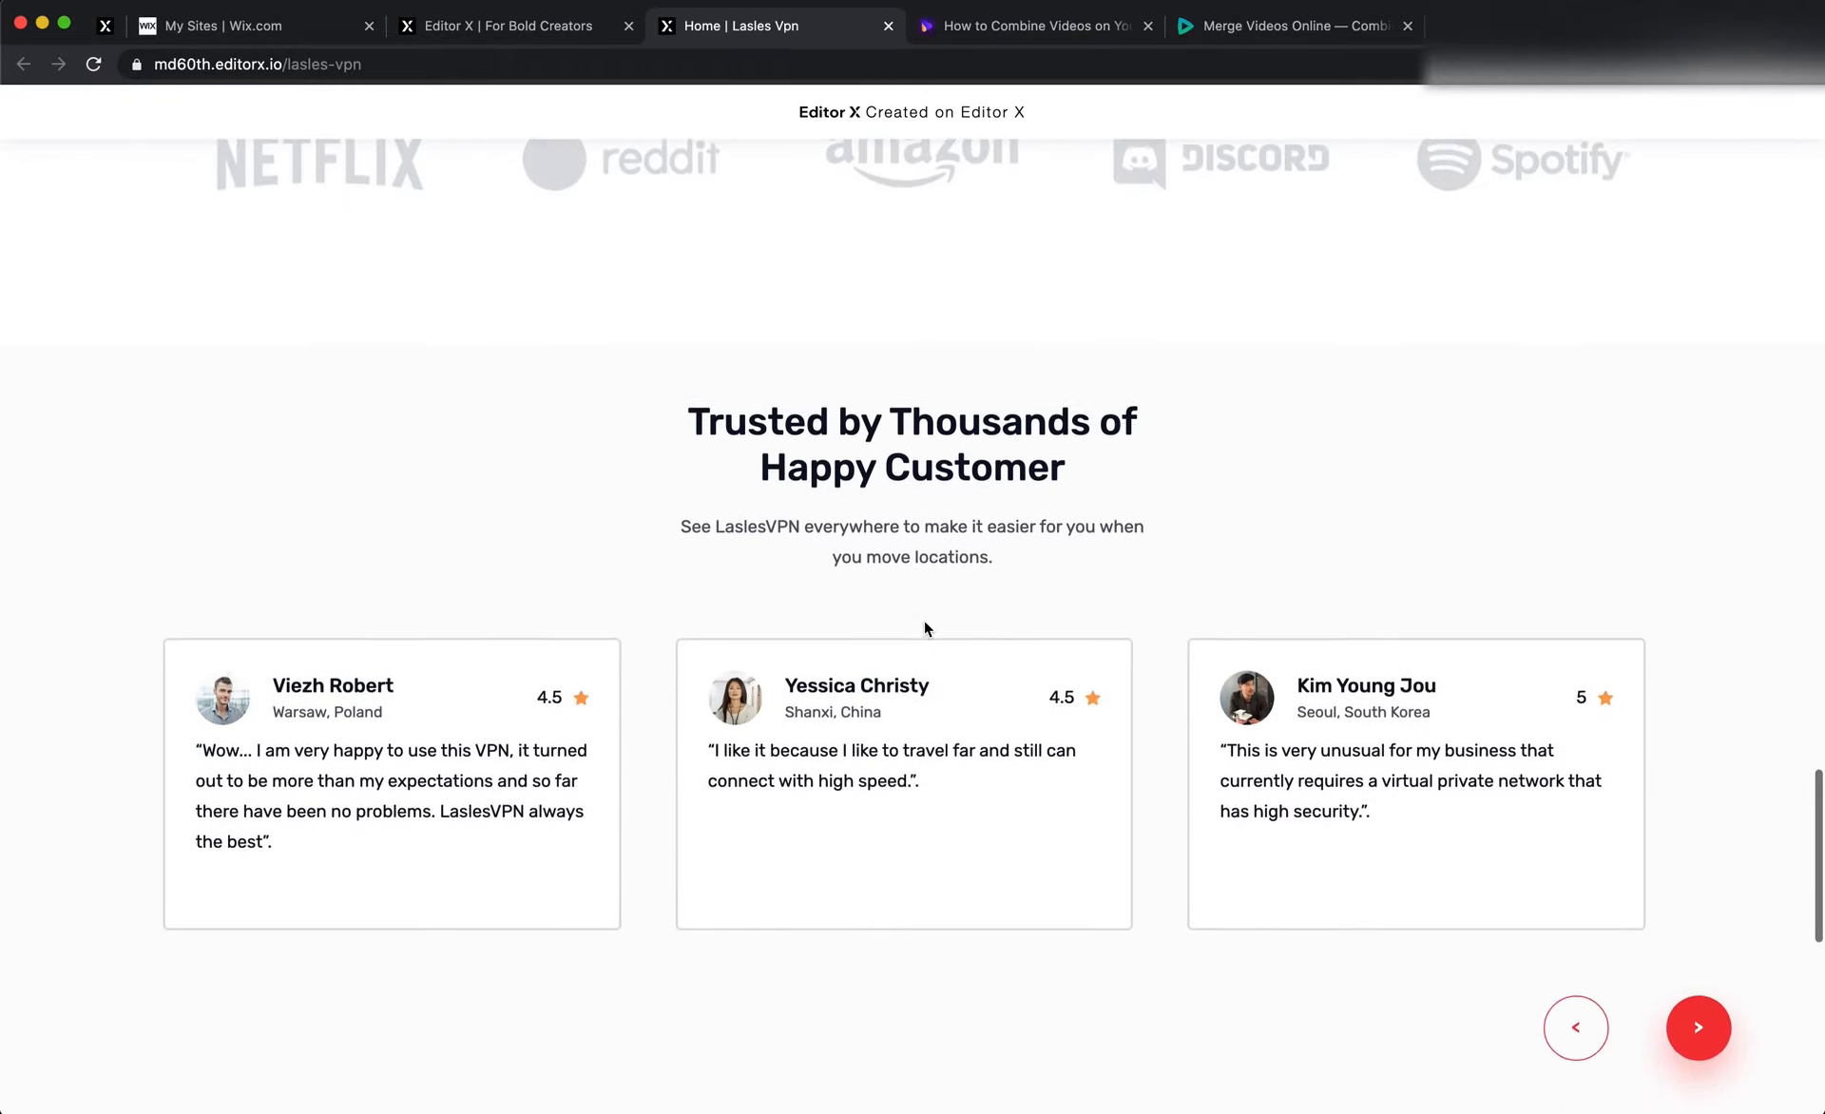
scroll(925, 628, down, 4)
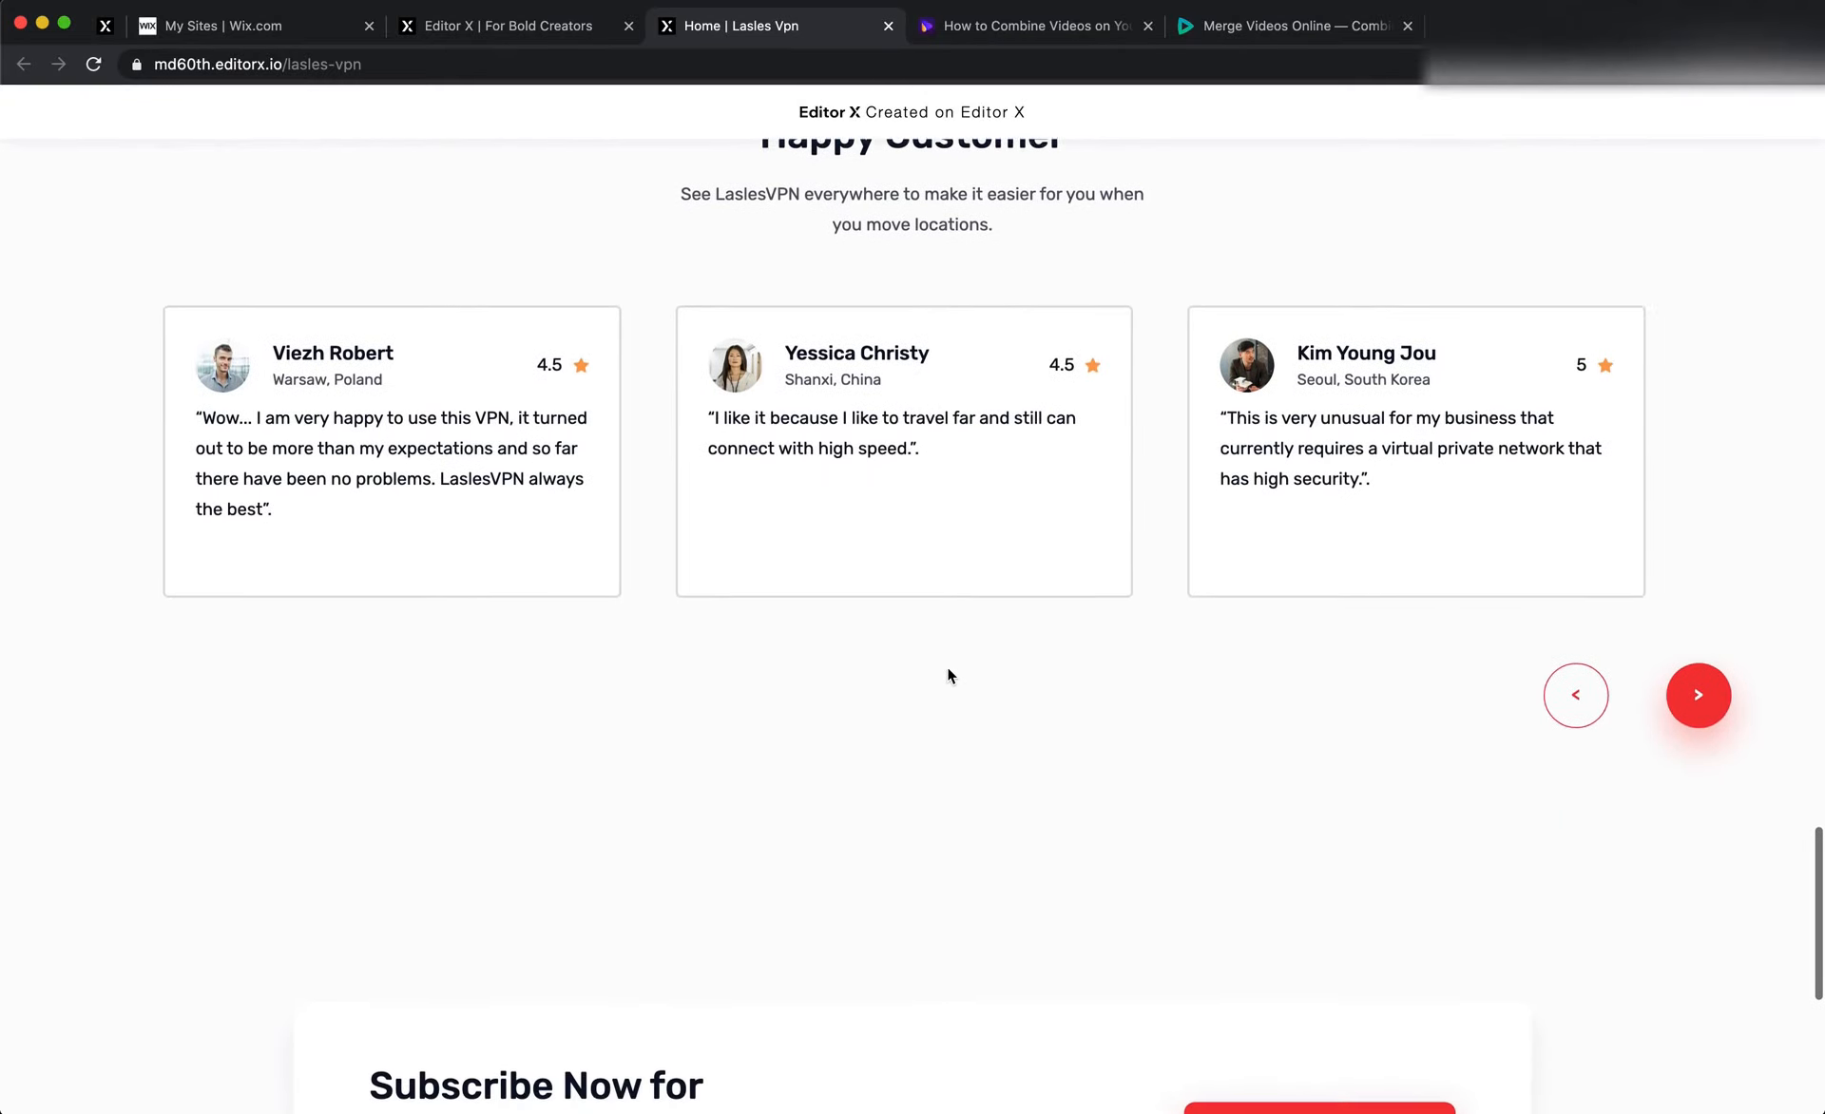
scroll(947, 675, down, 7)
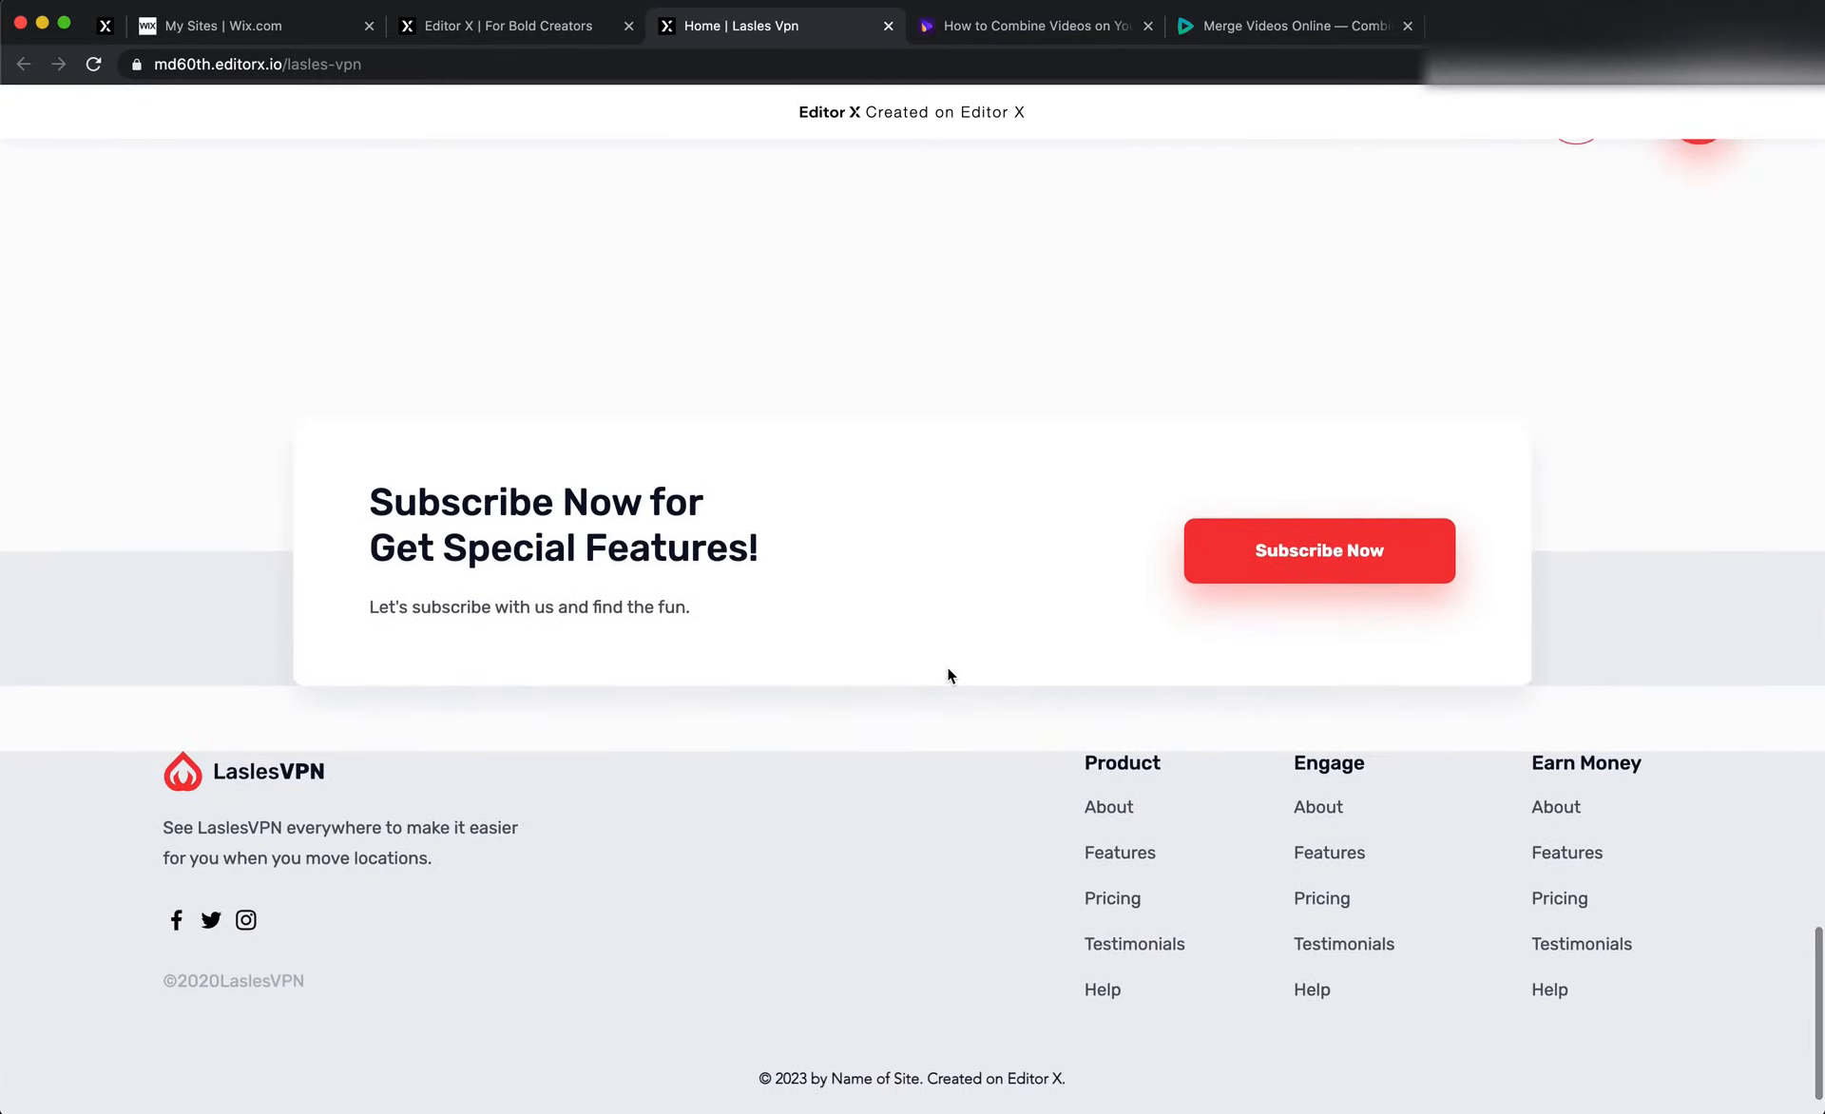
scroll(948, 674, down, 1)
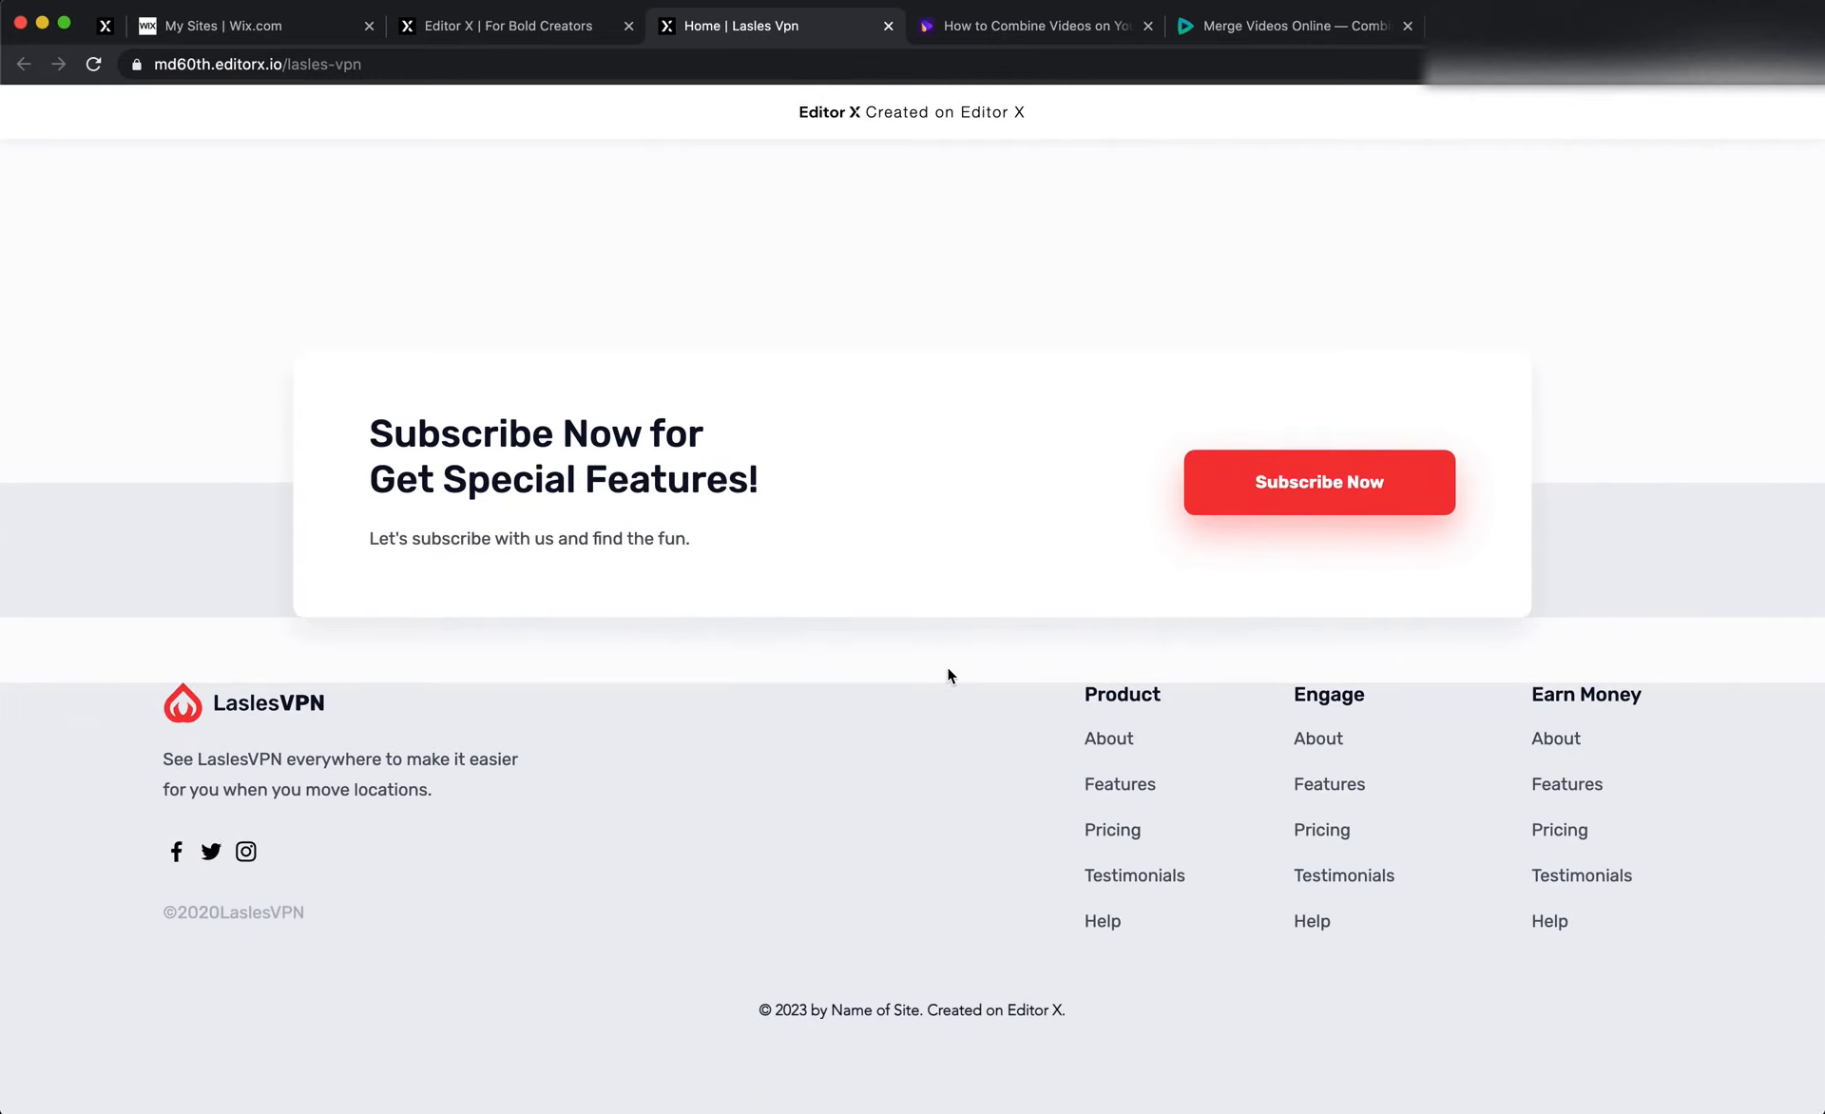
Return to Editor X, dismiss the publish confirmation and set the Subscribe section's bottom padding to 0 px
click(576, 28)
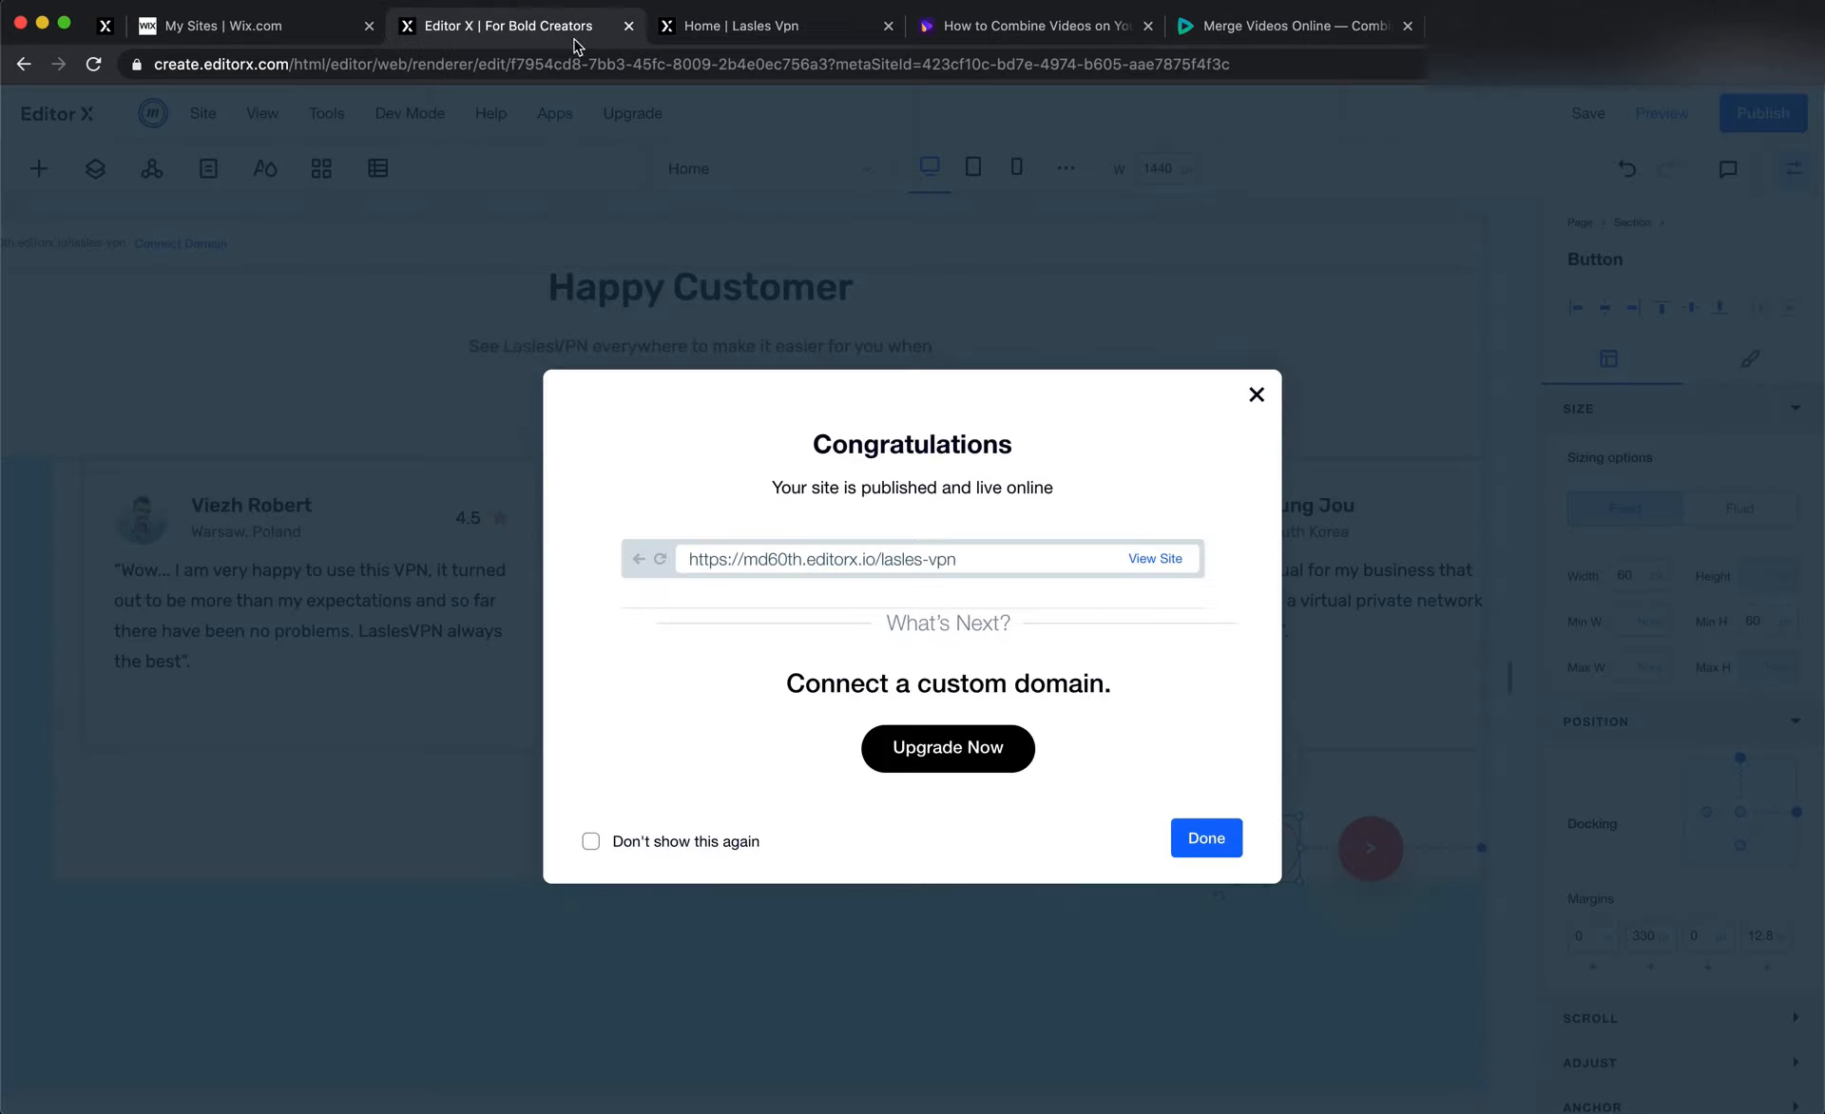
click(452, 405)
scroll(443, 716, up, 10)
scroll(442, 716, down, 15)
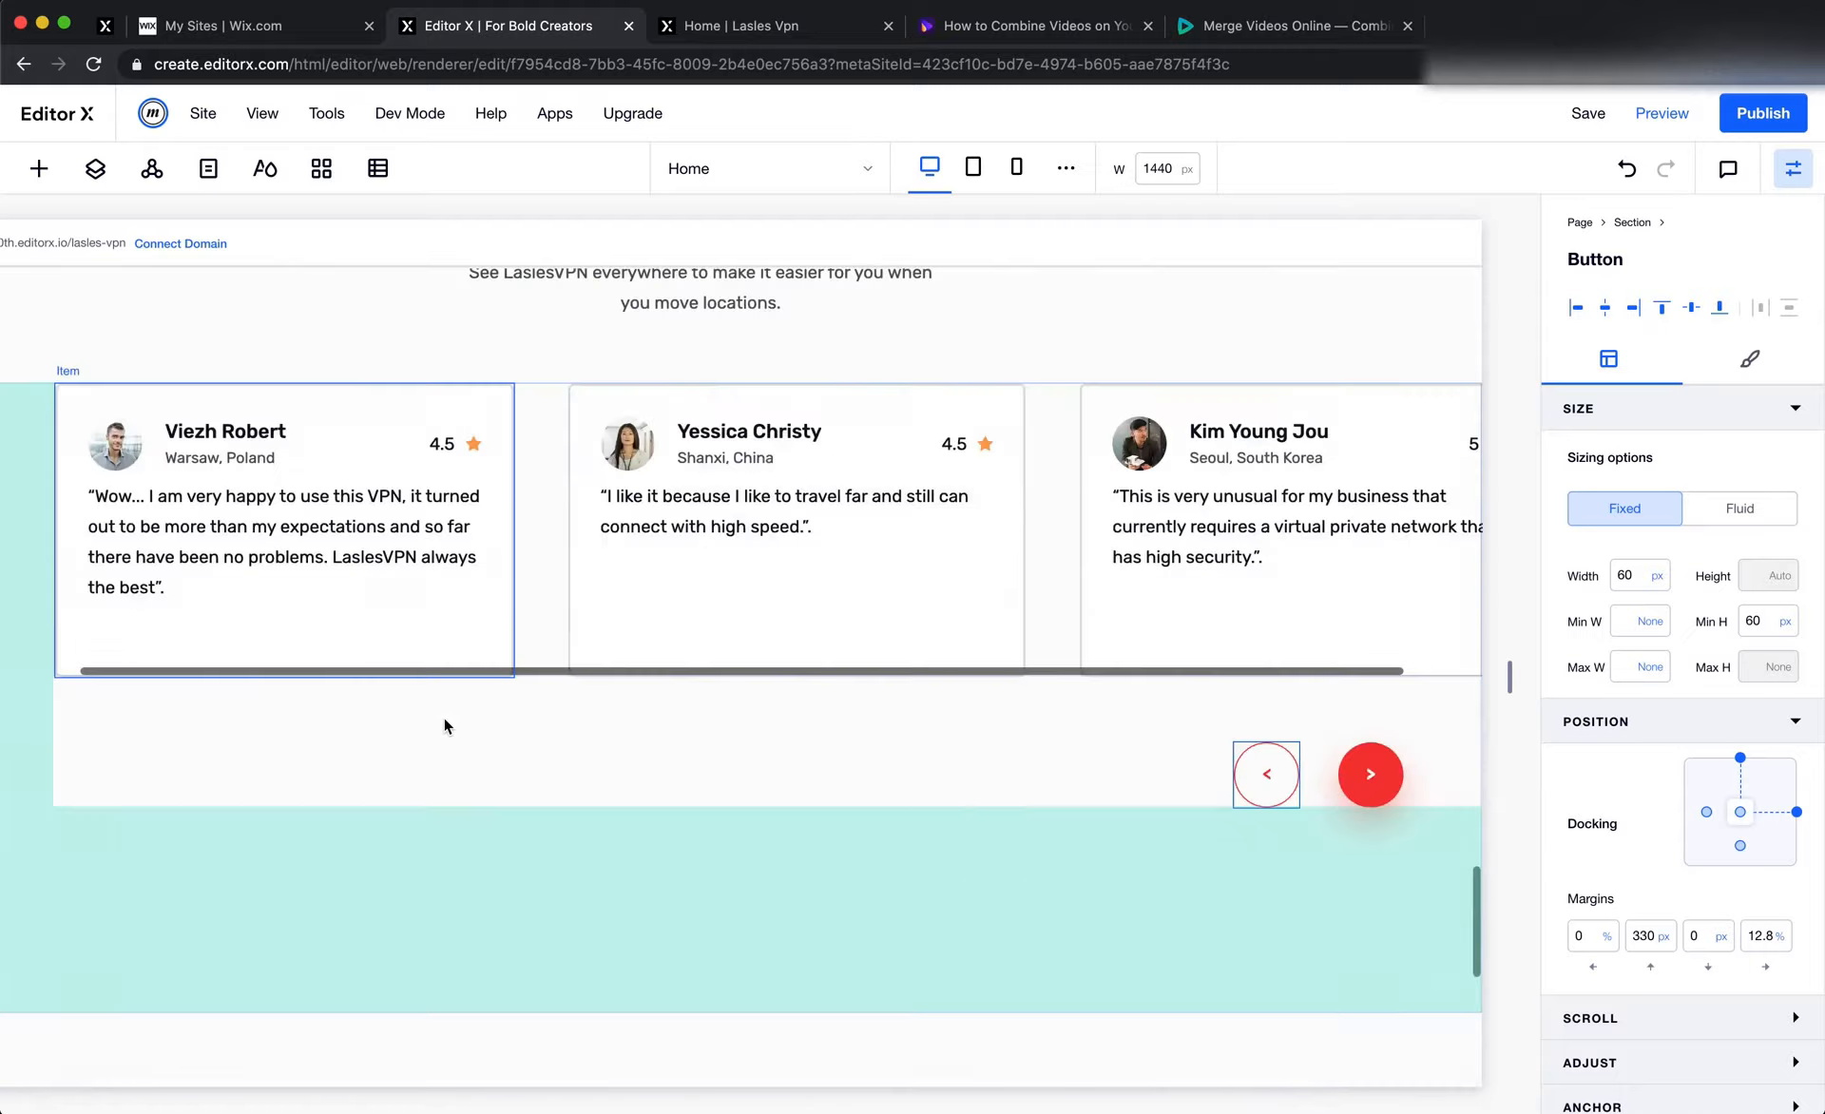
scroll(442, 717, down, 3)
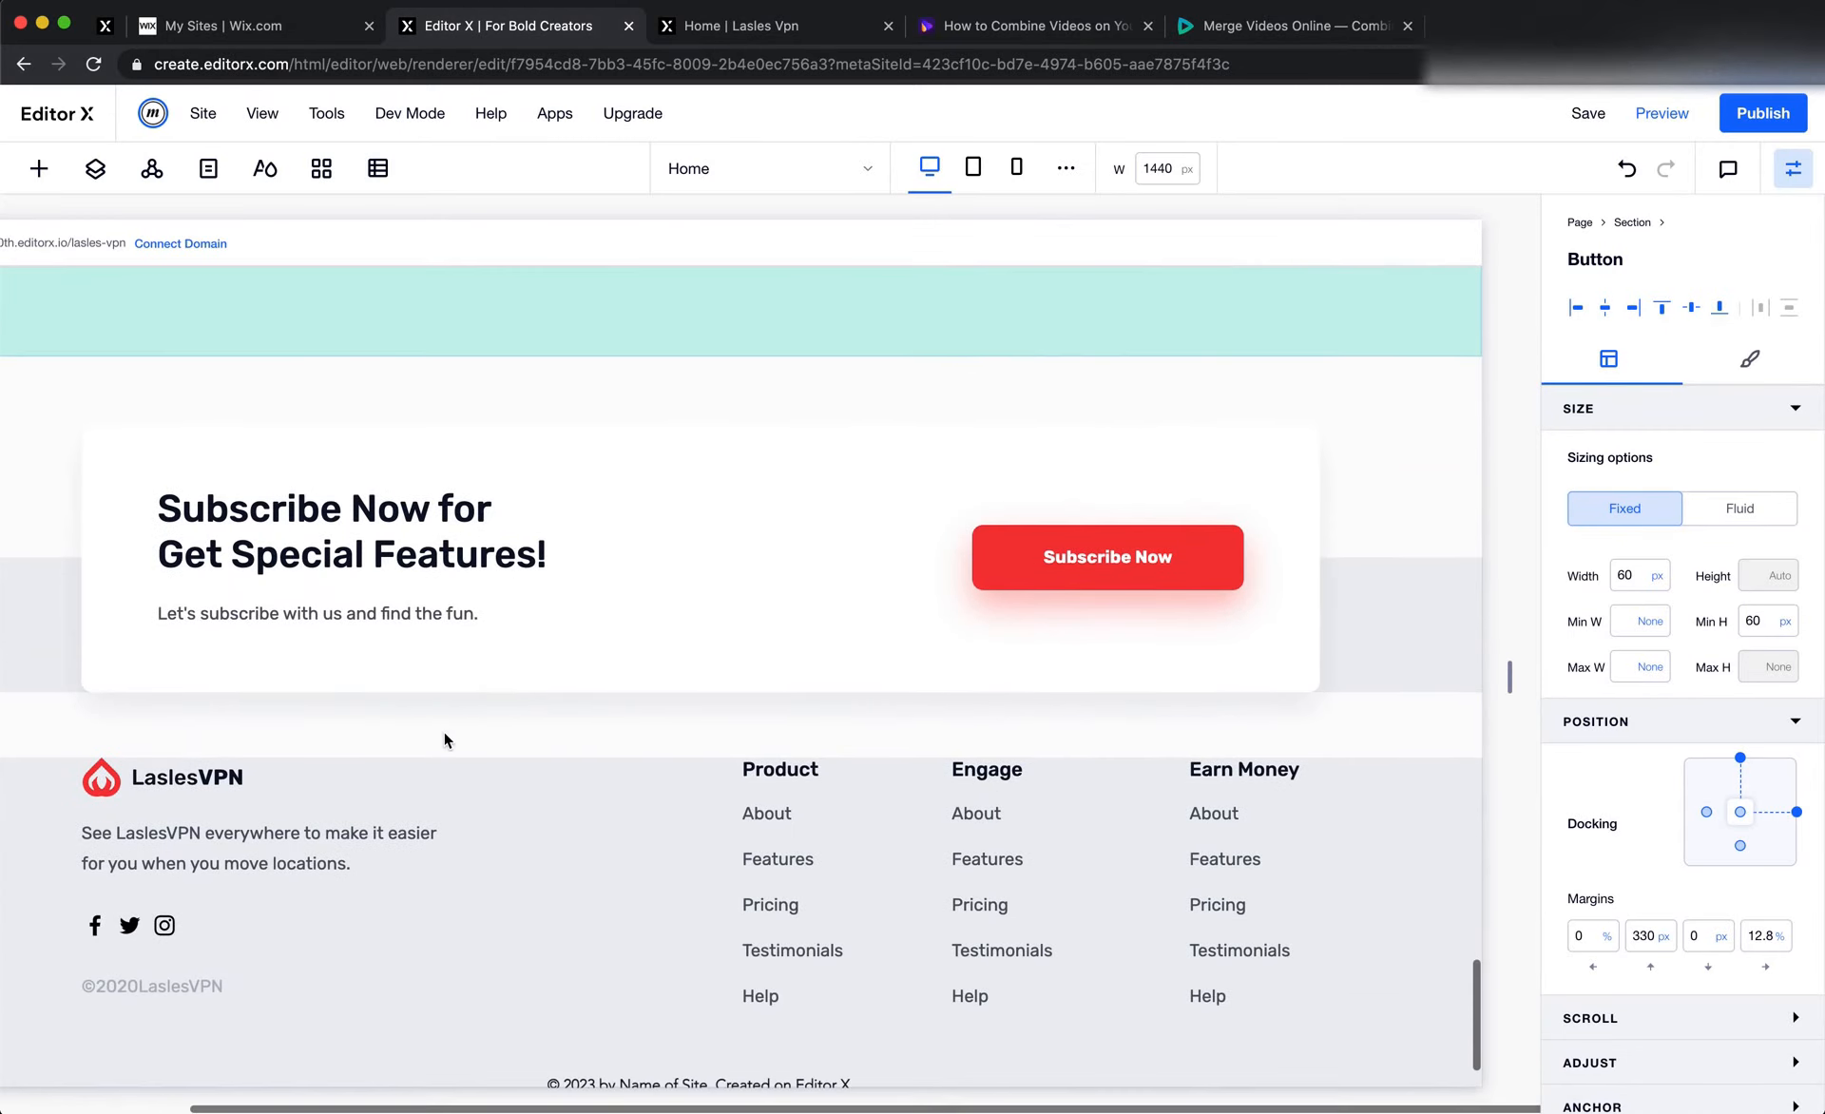
scroll(442, 732, left, 4)
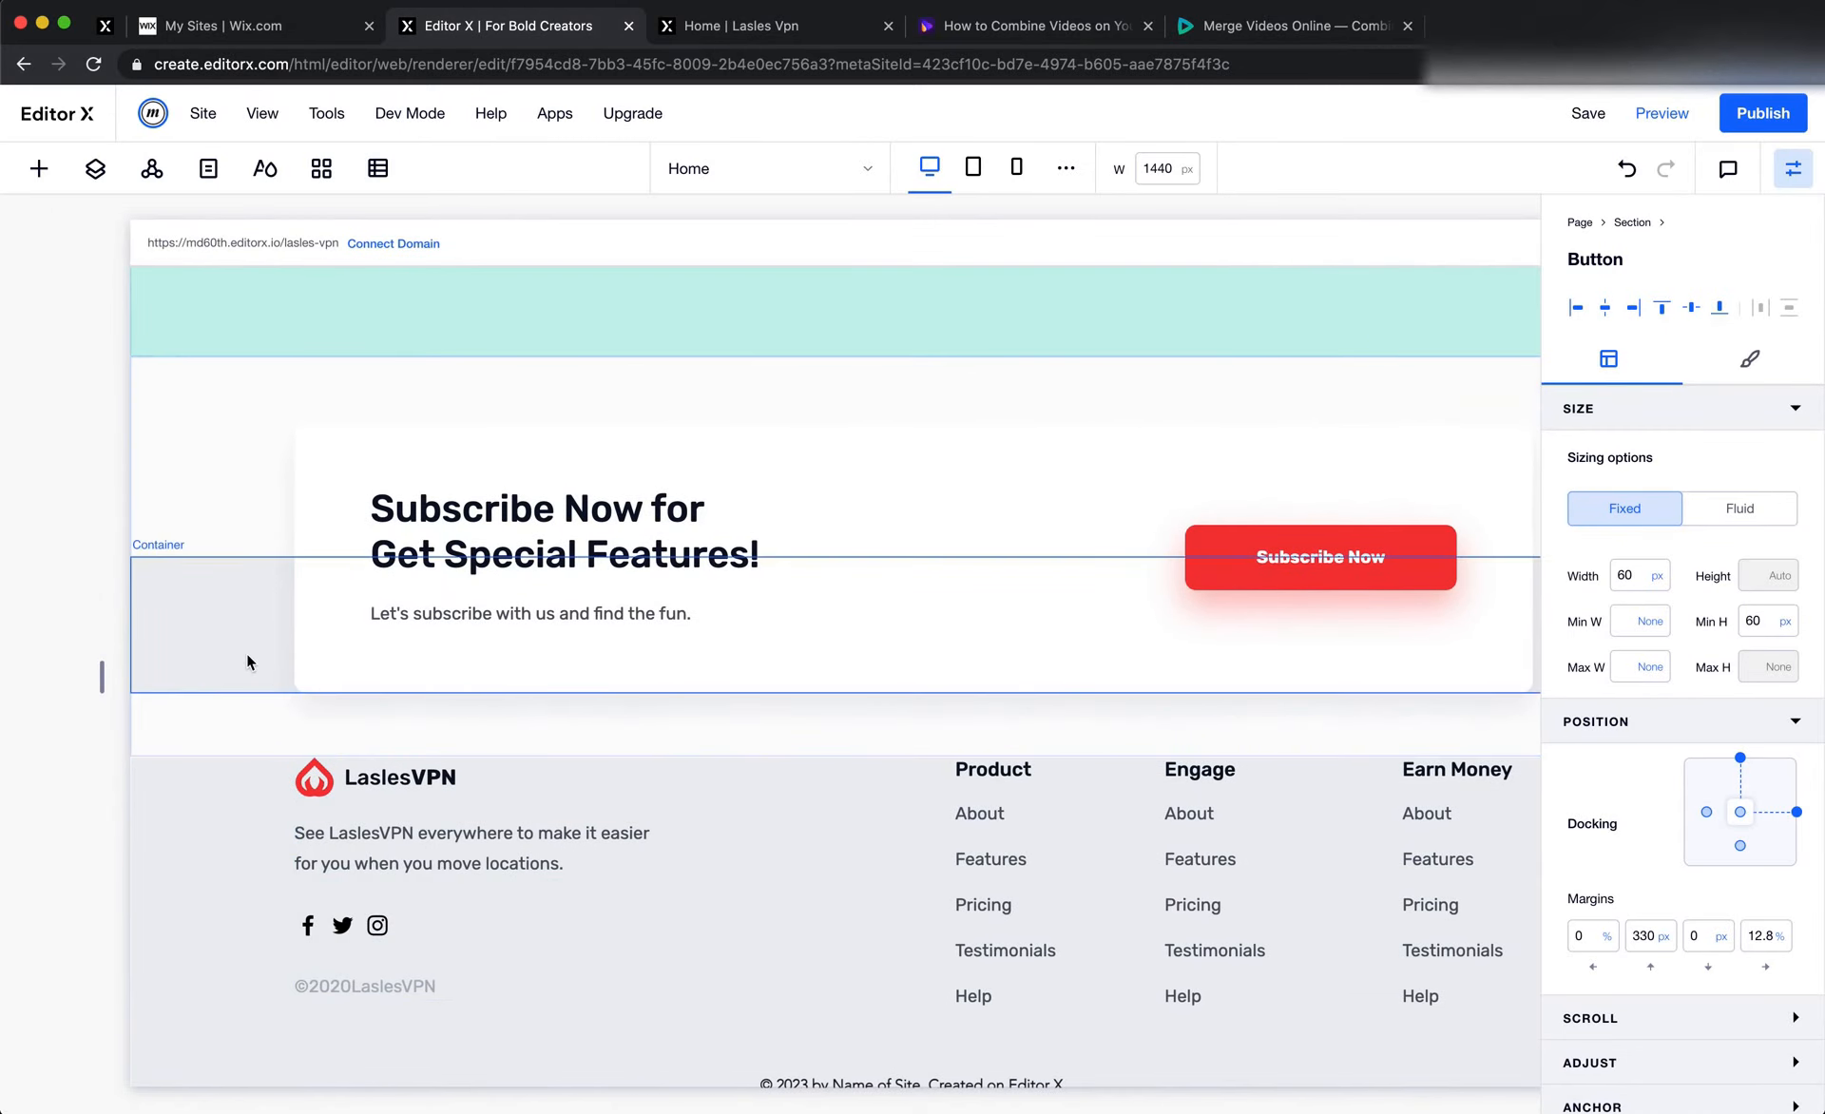
click(217, 665)
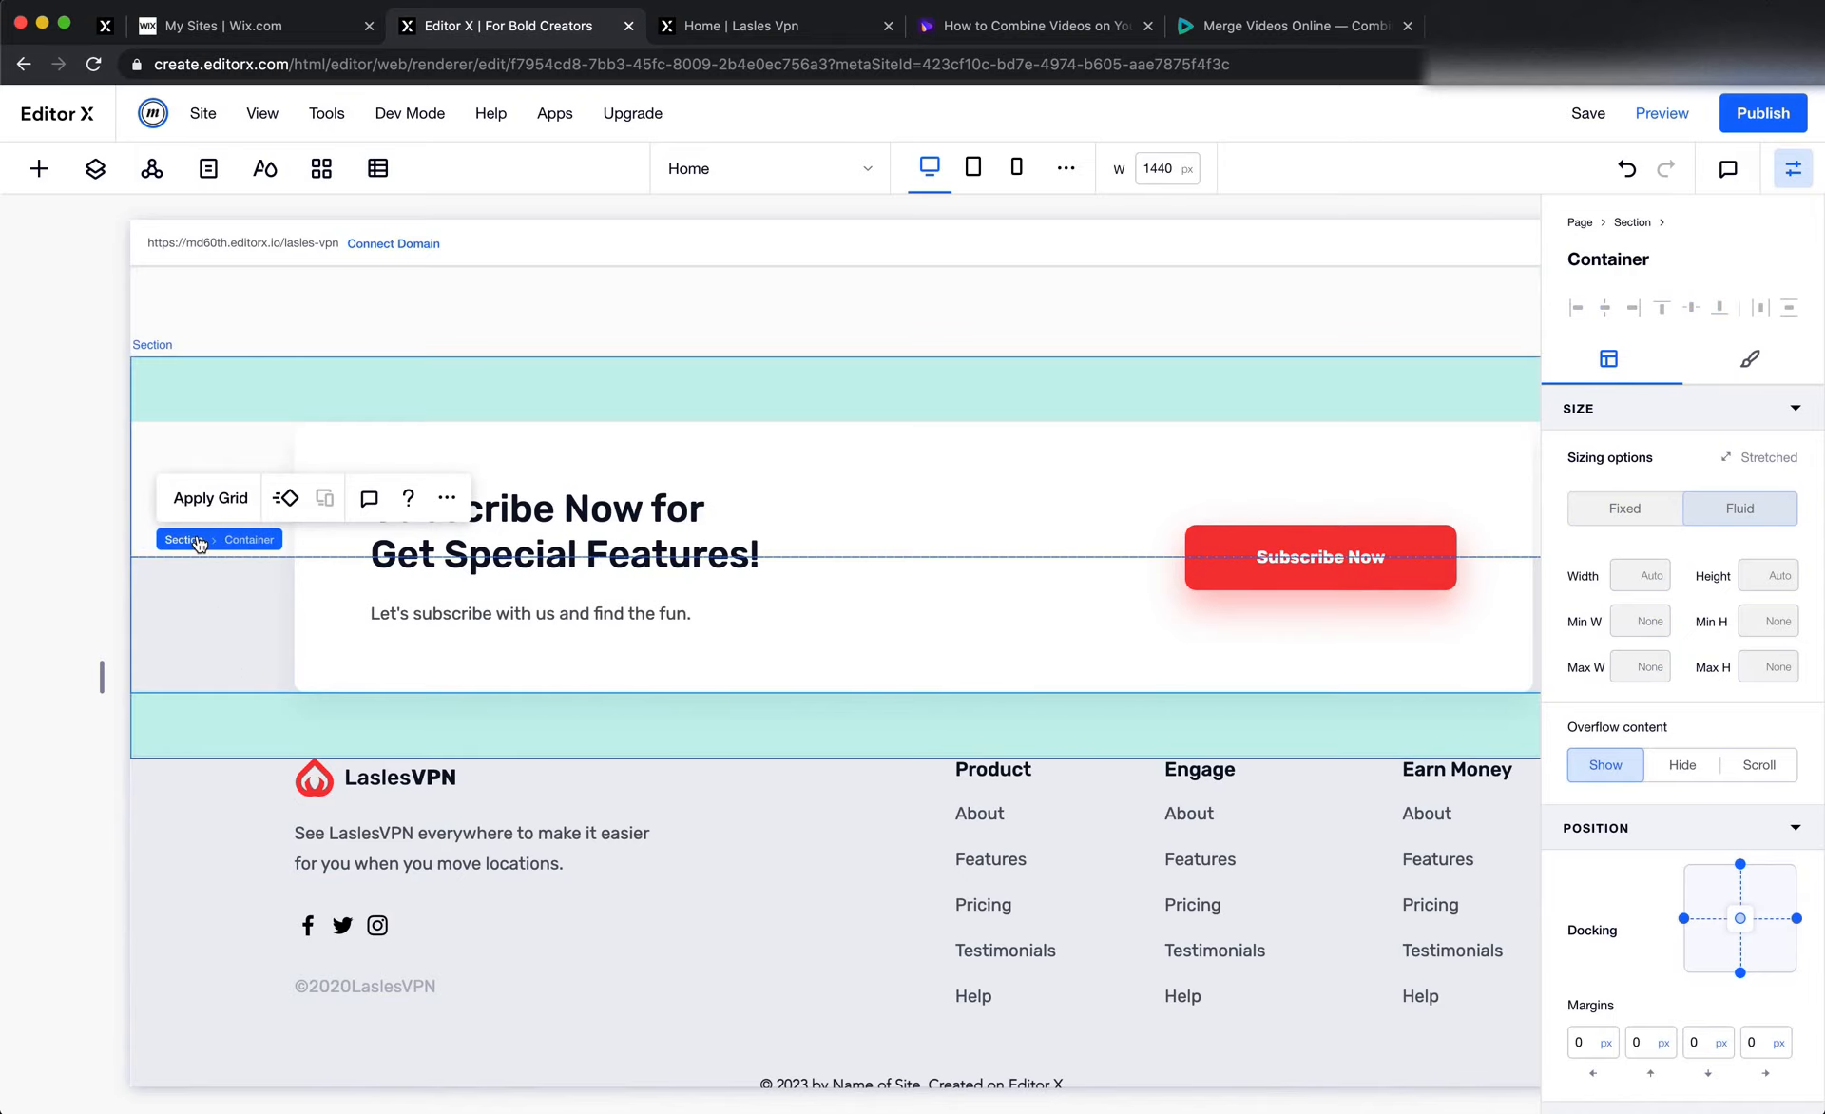
click(195, 541)
click(1707, 962)
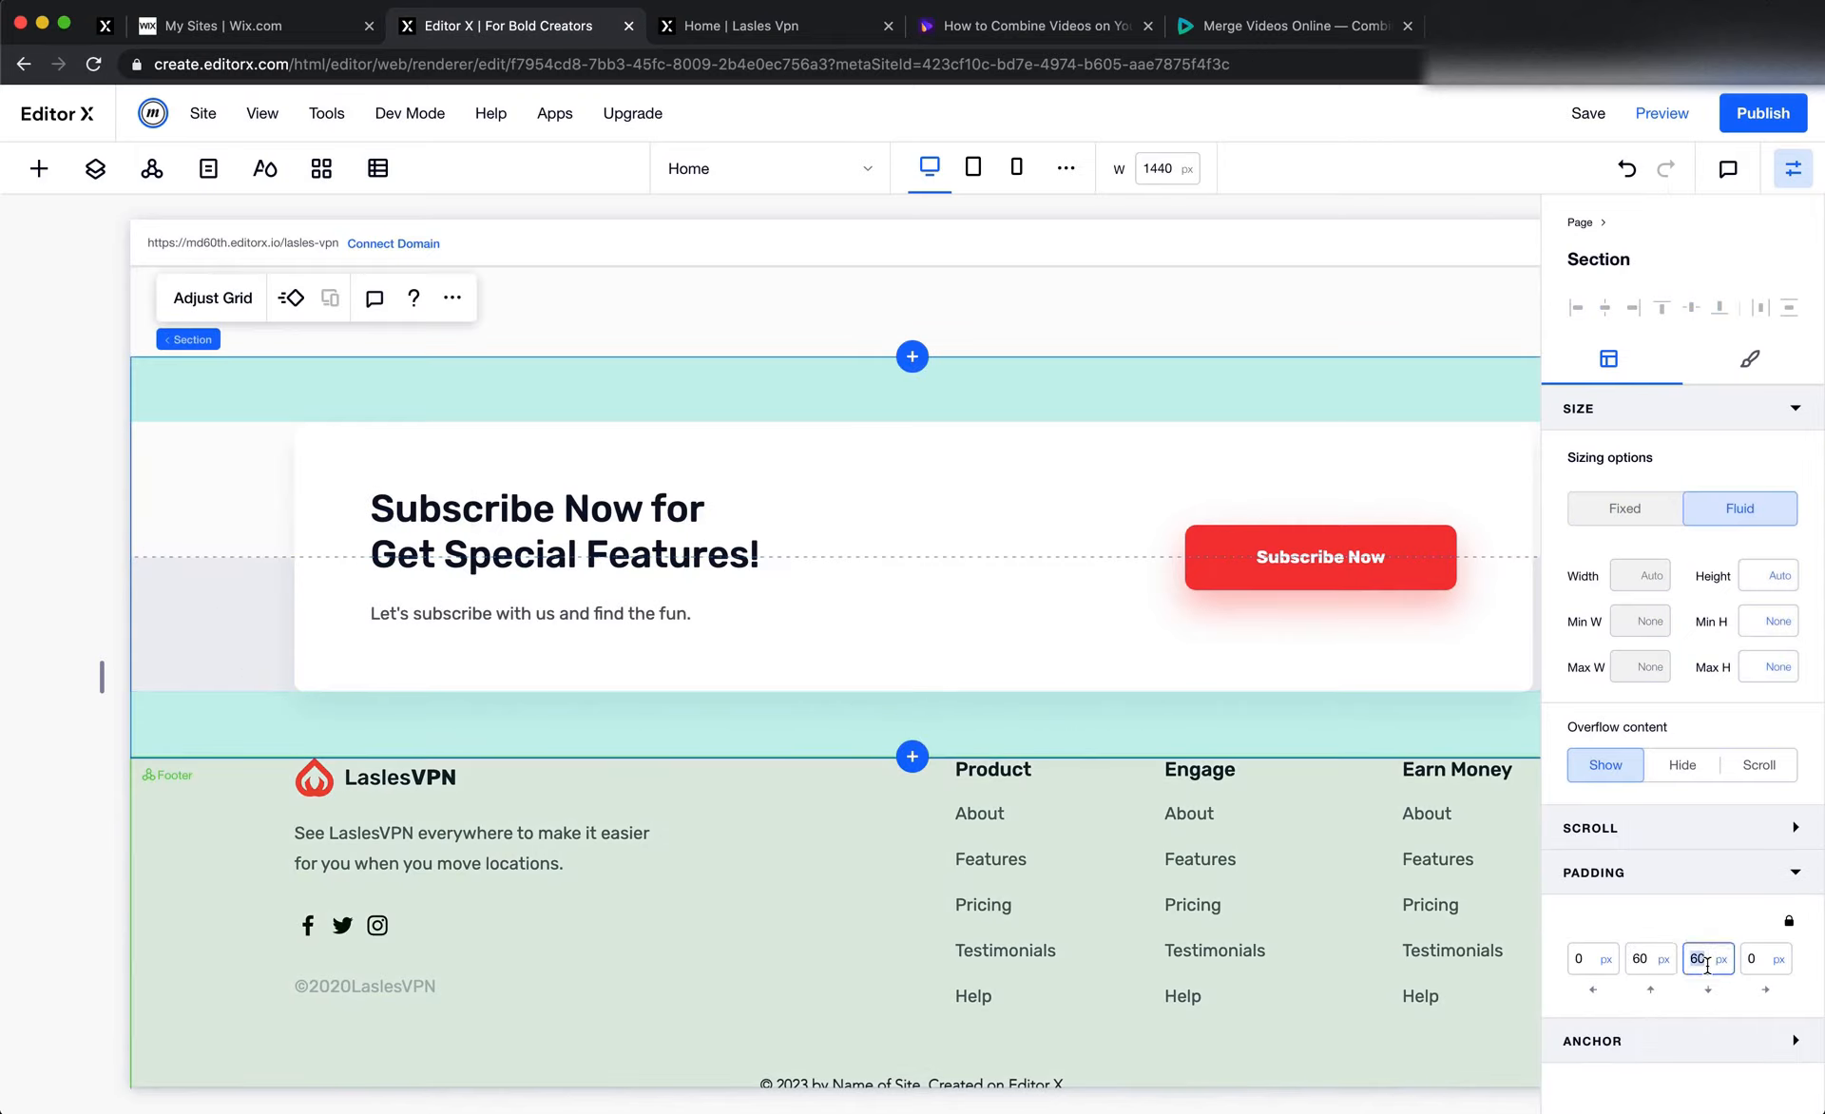
key(Return)
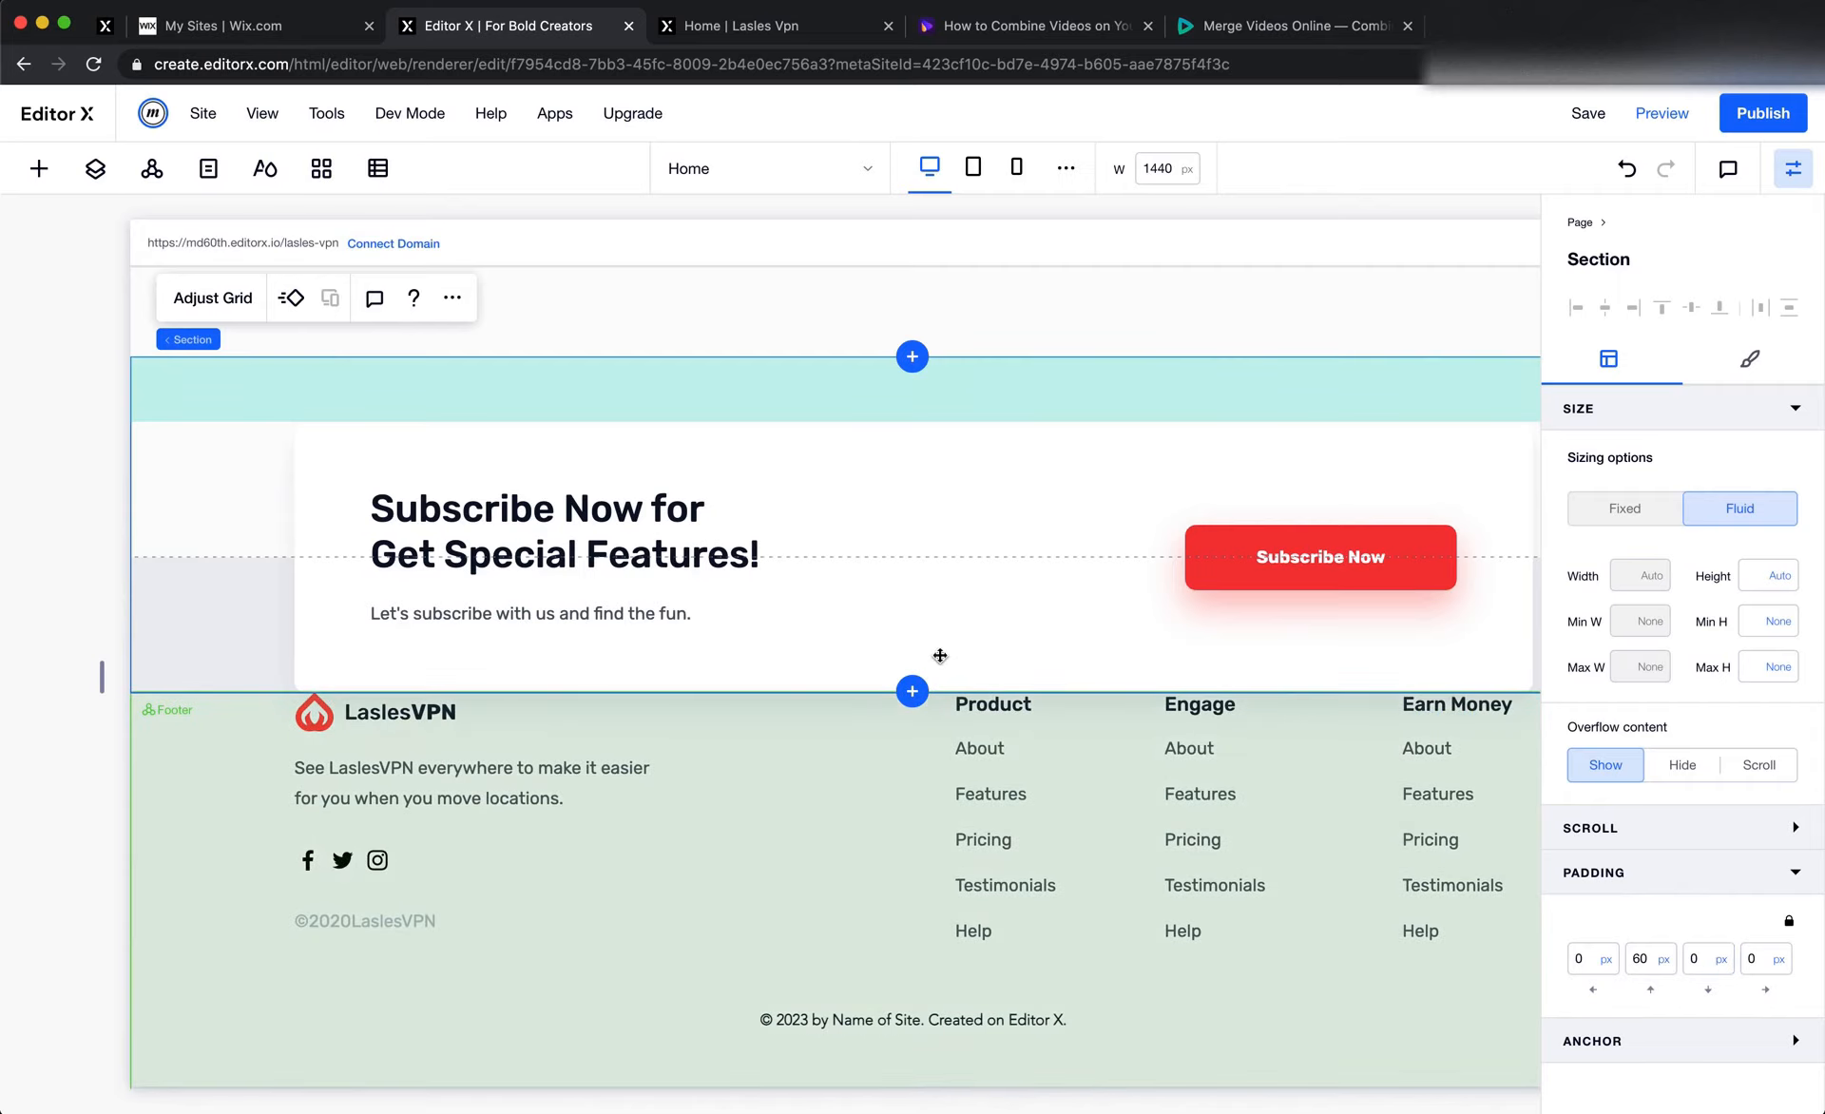
Give the white Subscribe container a bottom margin of 60 px
click(786, 444)
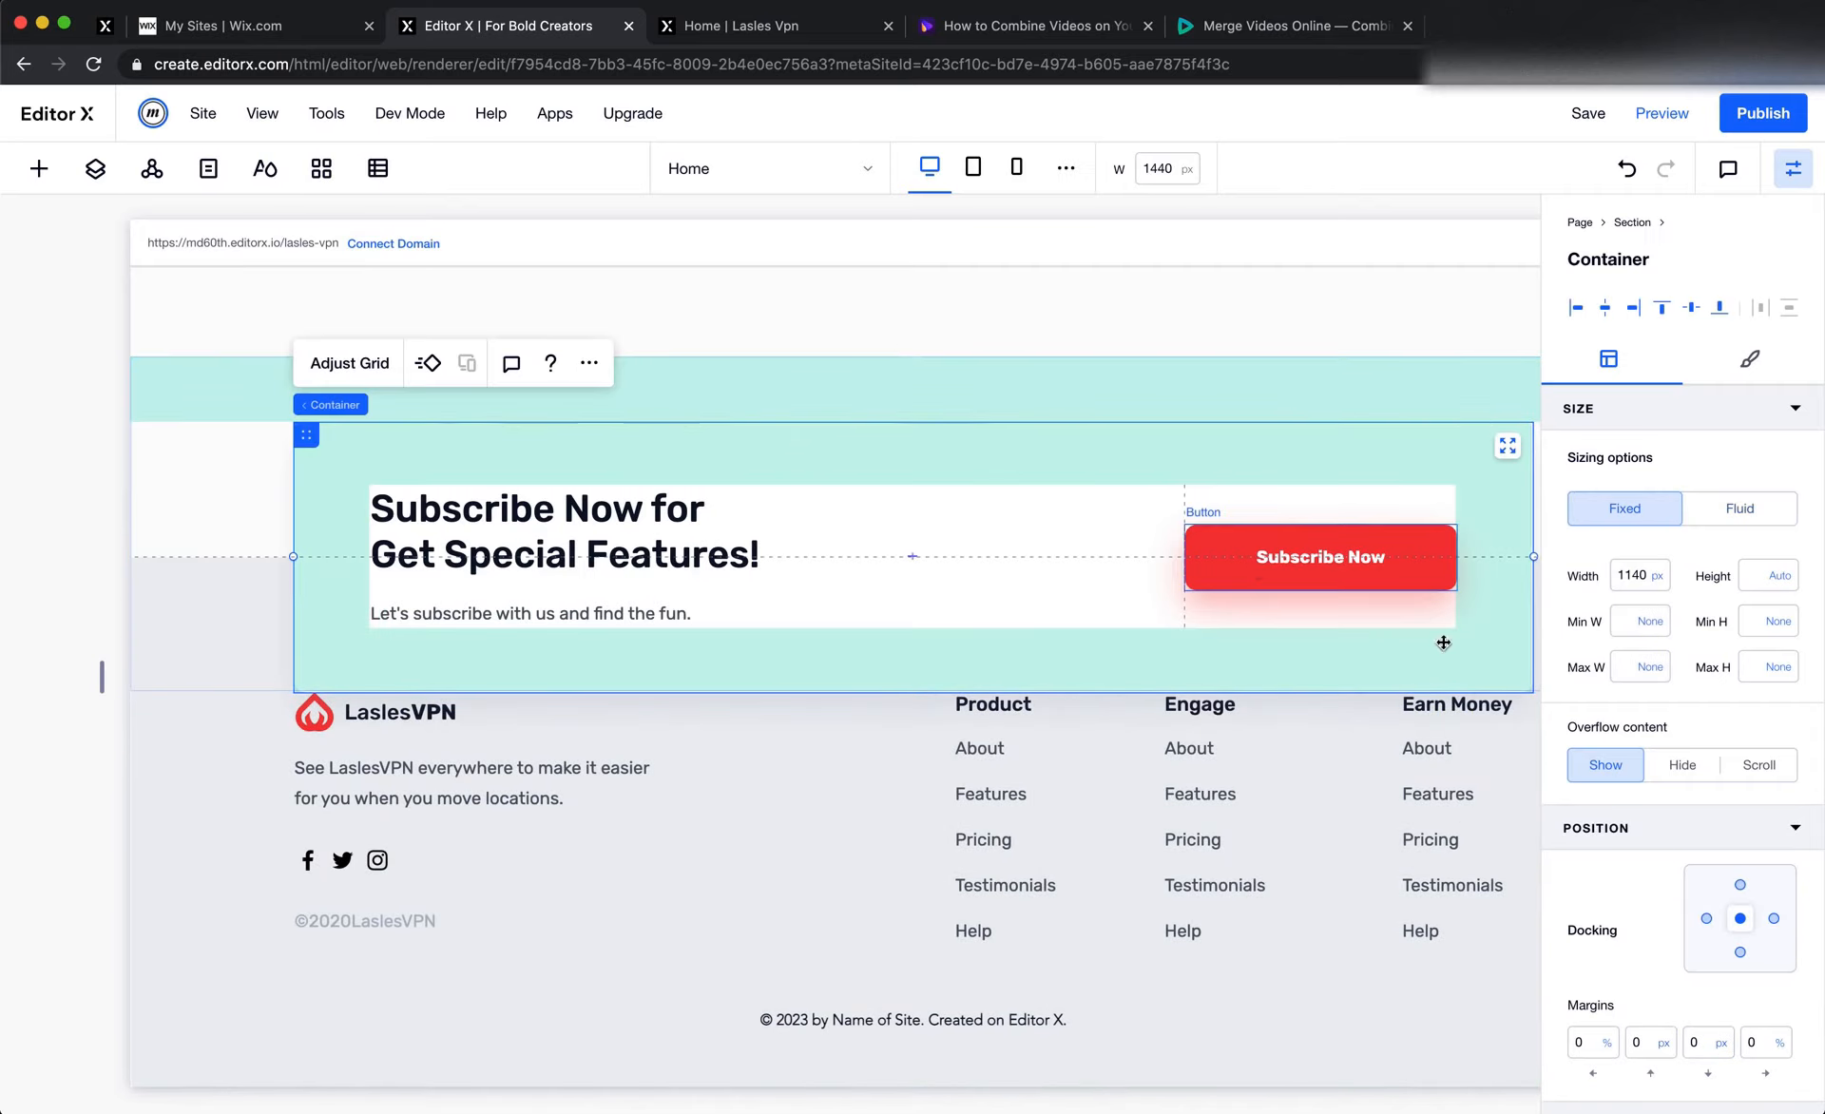
click(1707, 1039)
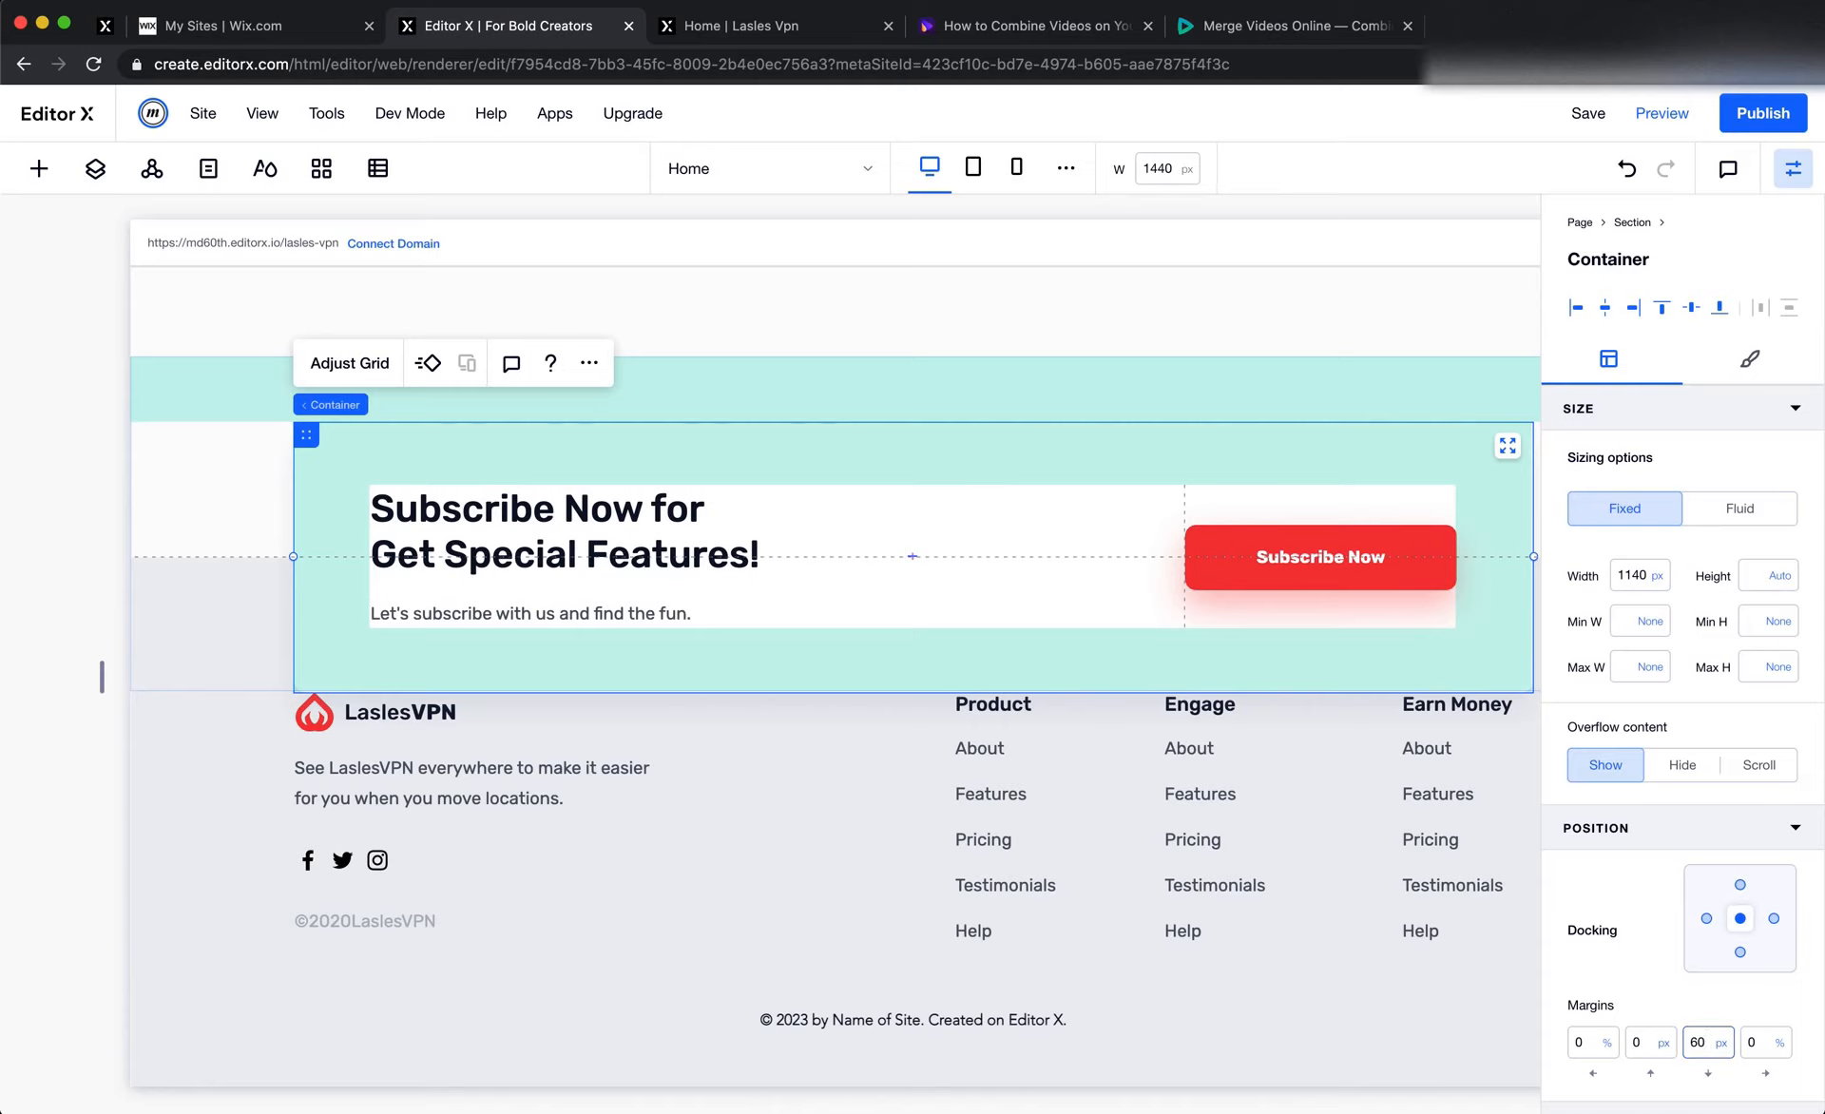
text(60)
key(Return)
click(1175, 1000)
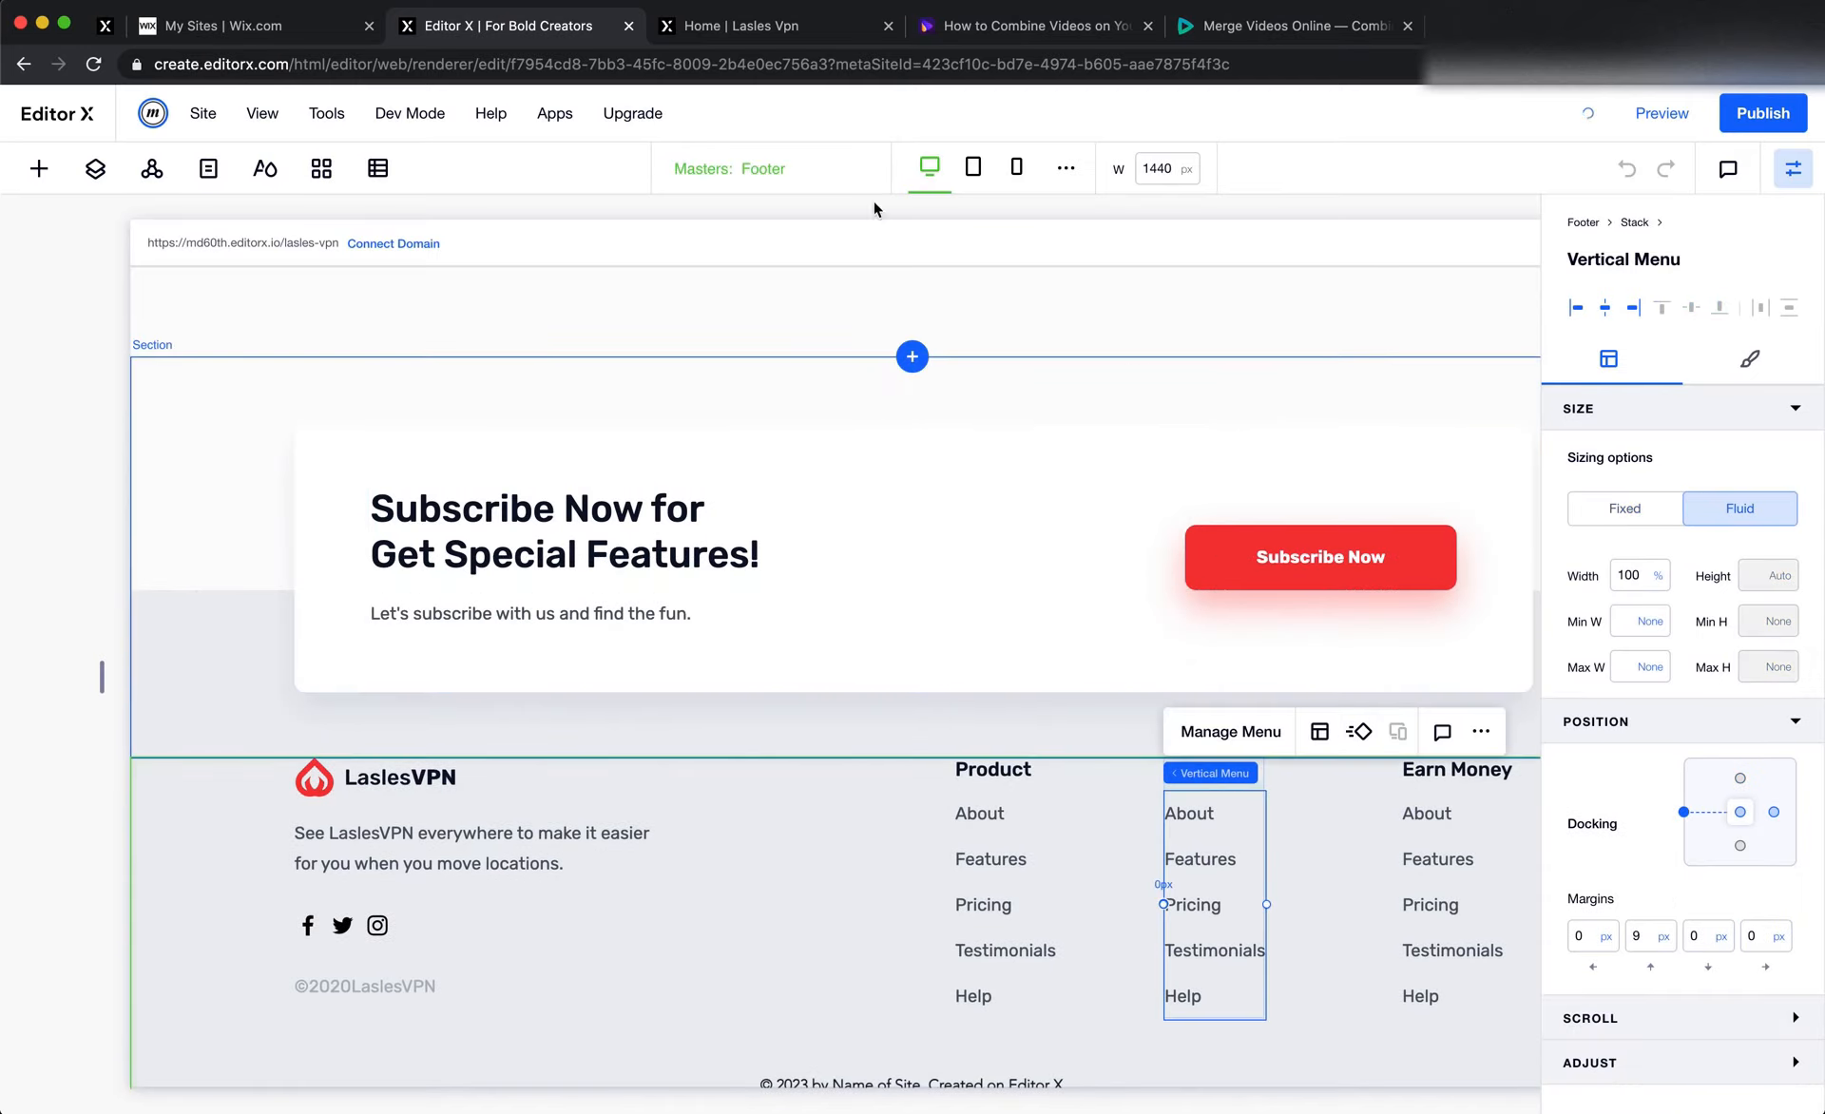
Reload the published page and check the Subscribe background above the footer, the pricing cards and the remaining sections up to the header
click(794, 36)
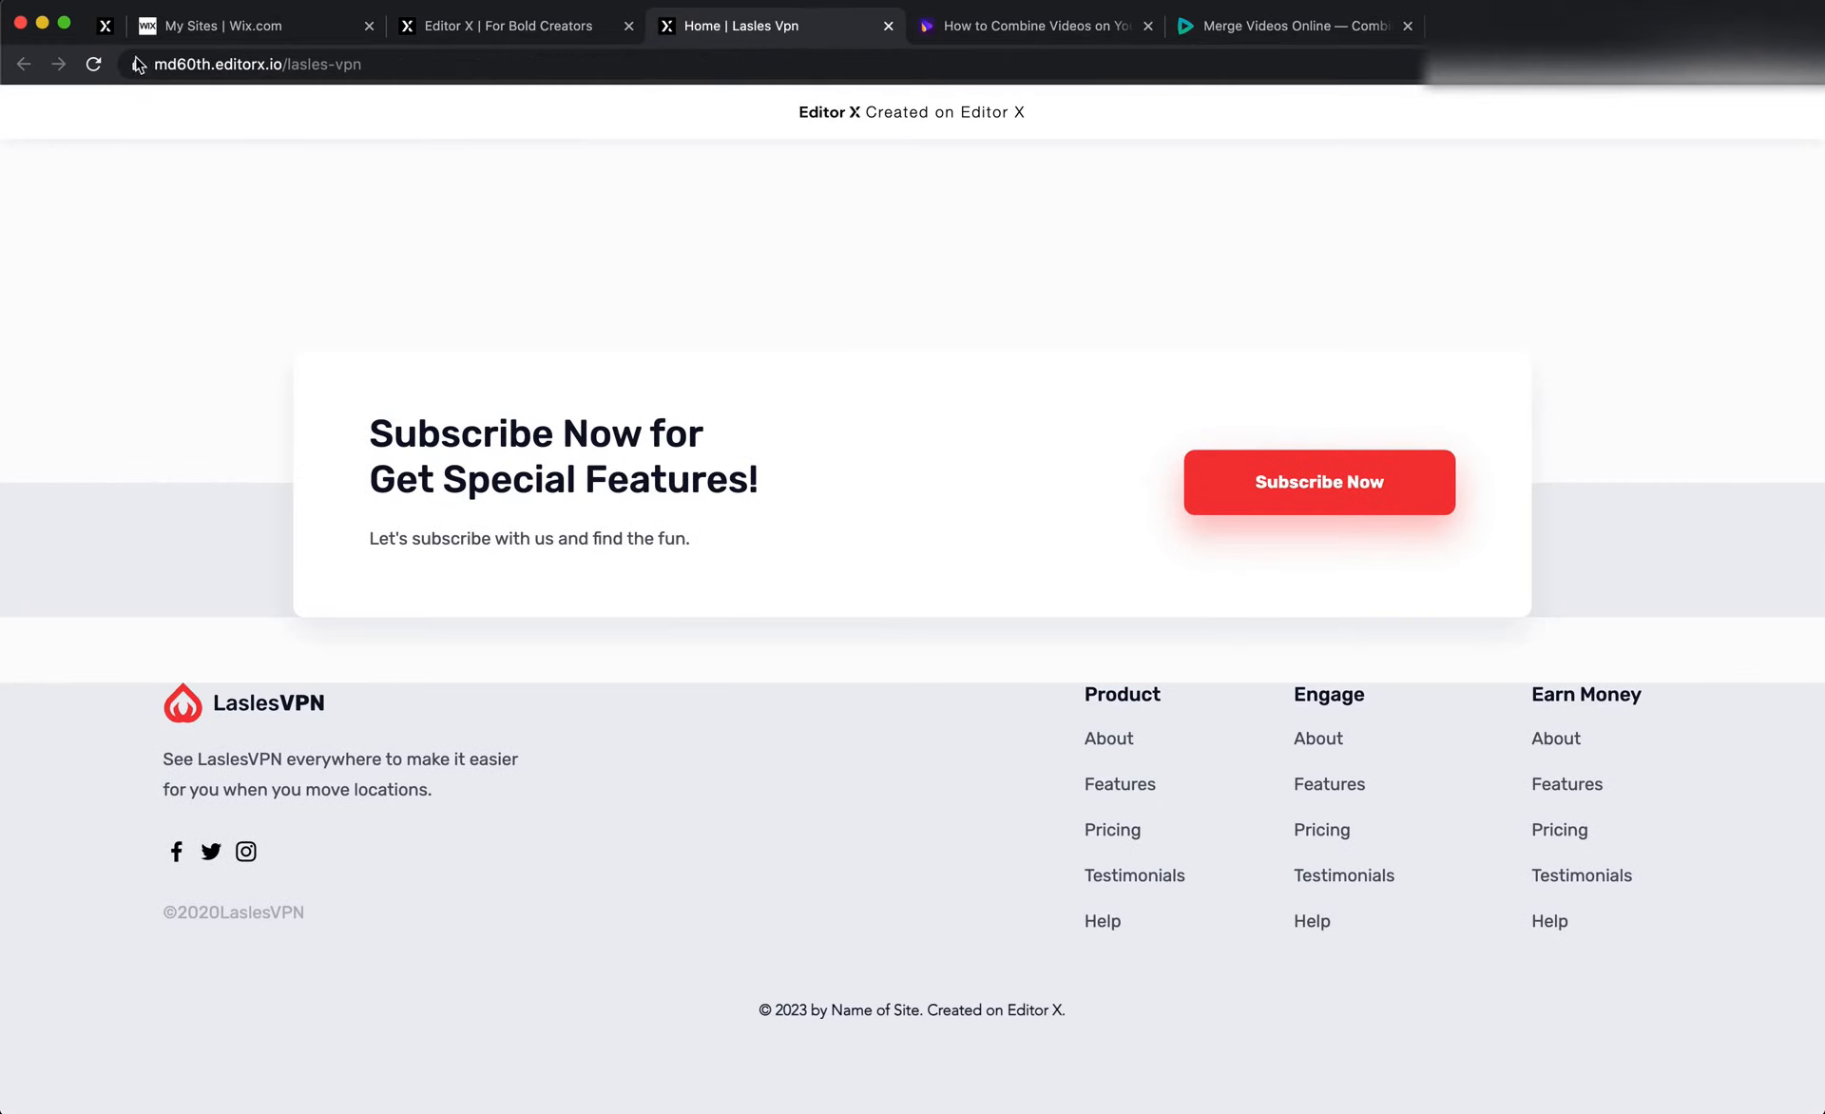
key(super+r)
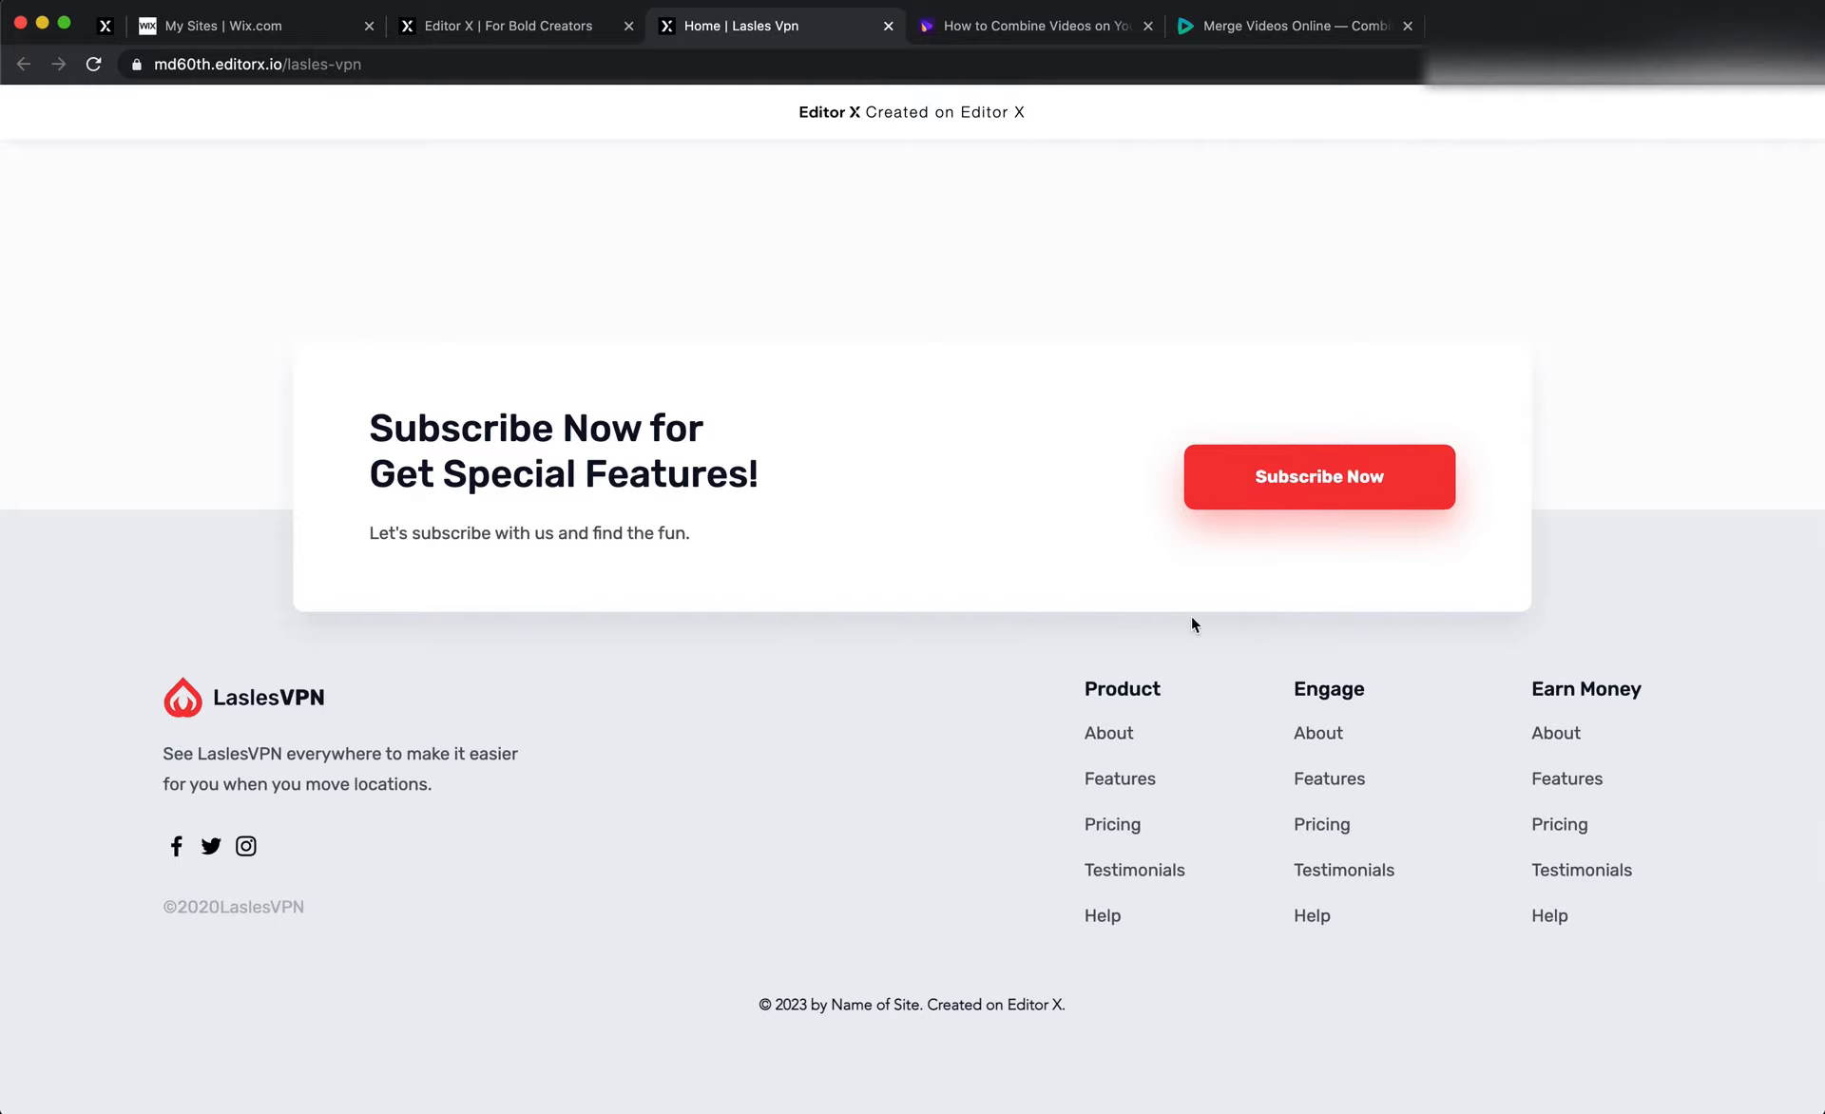
scroll(1093, 950, up, 2)
scroll(1092, 950, down, 2)
scroll(1095, 958, up, 15)
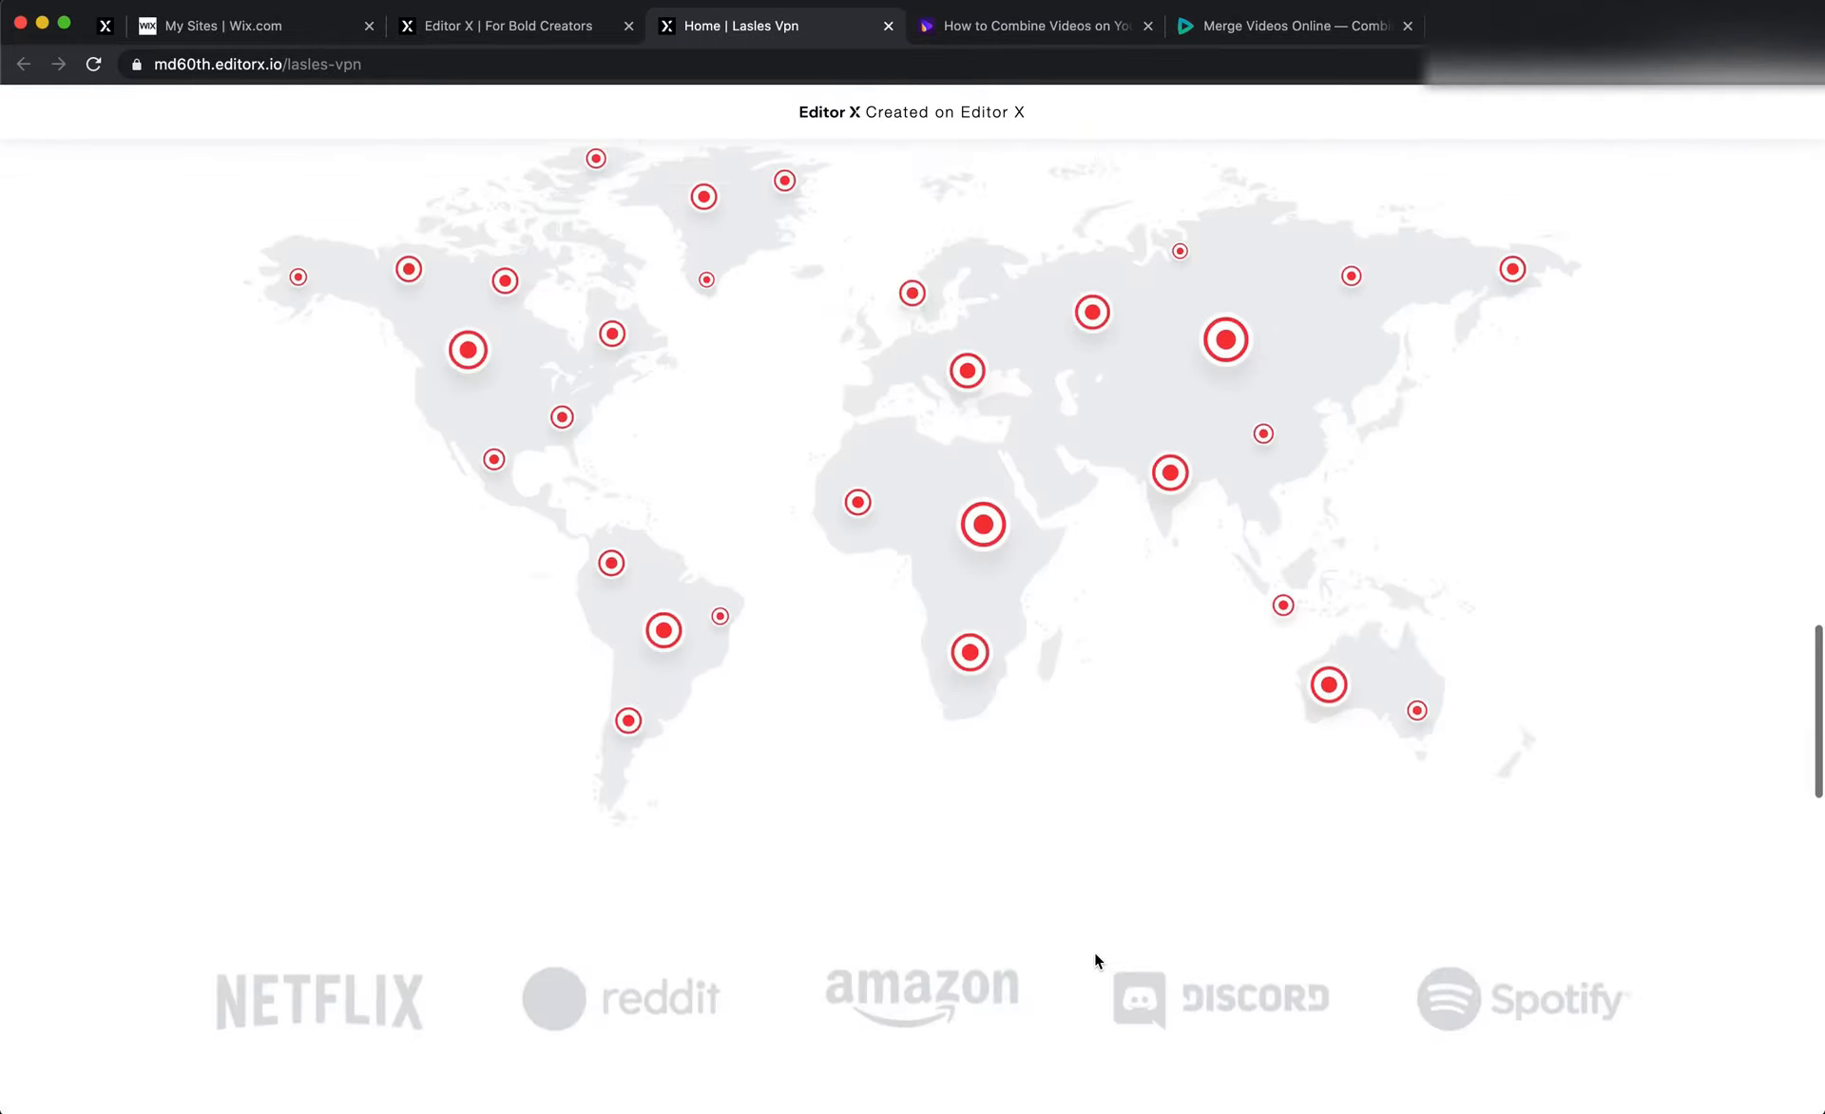
scroll(1095, 955, up, 15)
scroll(1095, 955, down, 4)
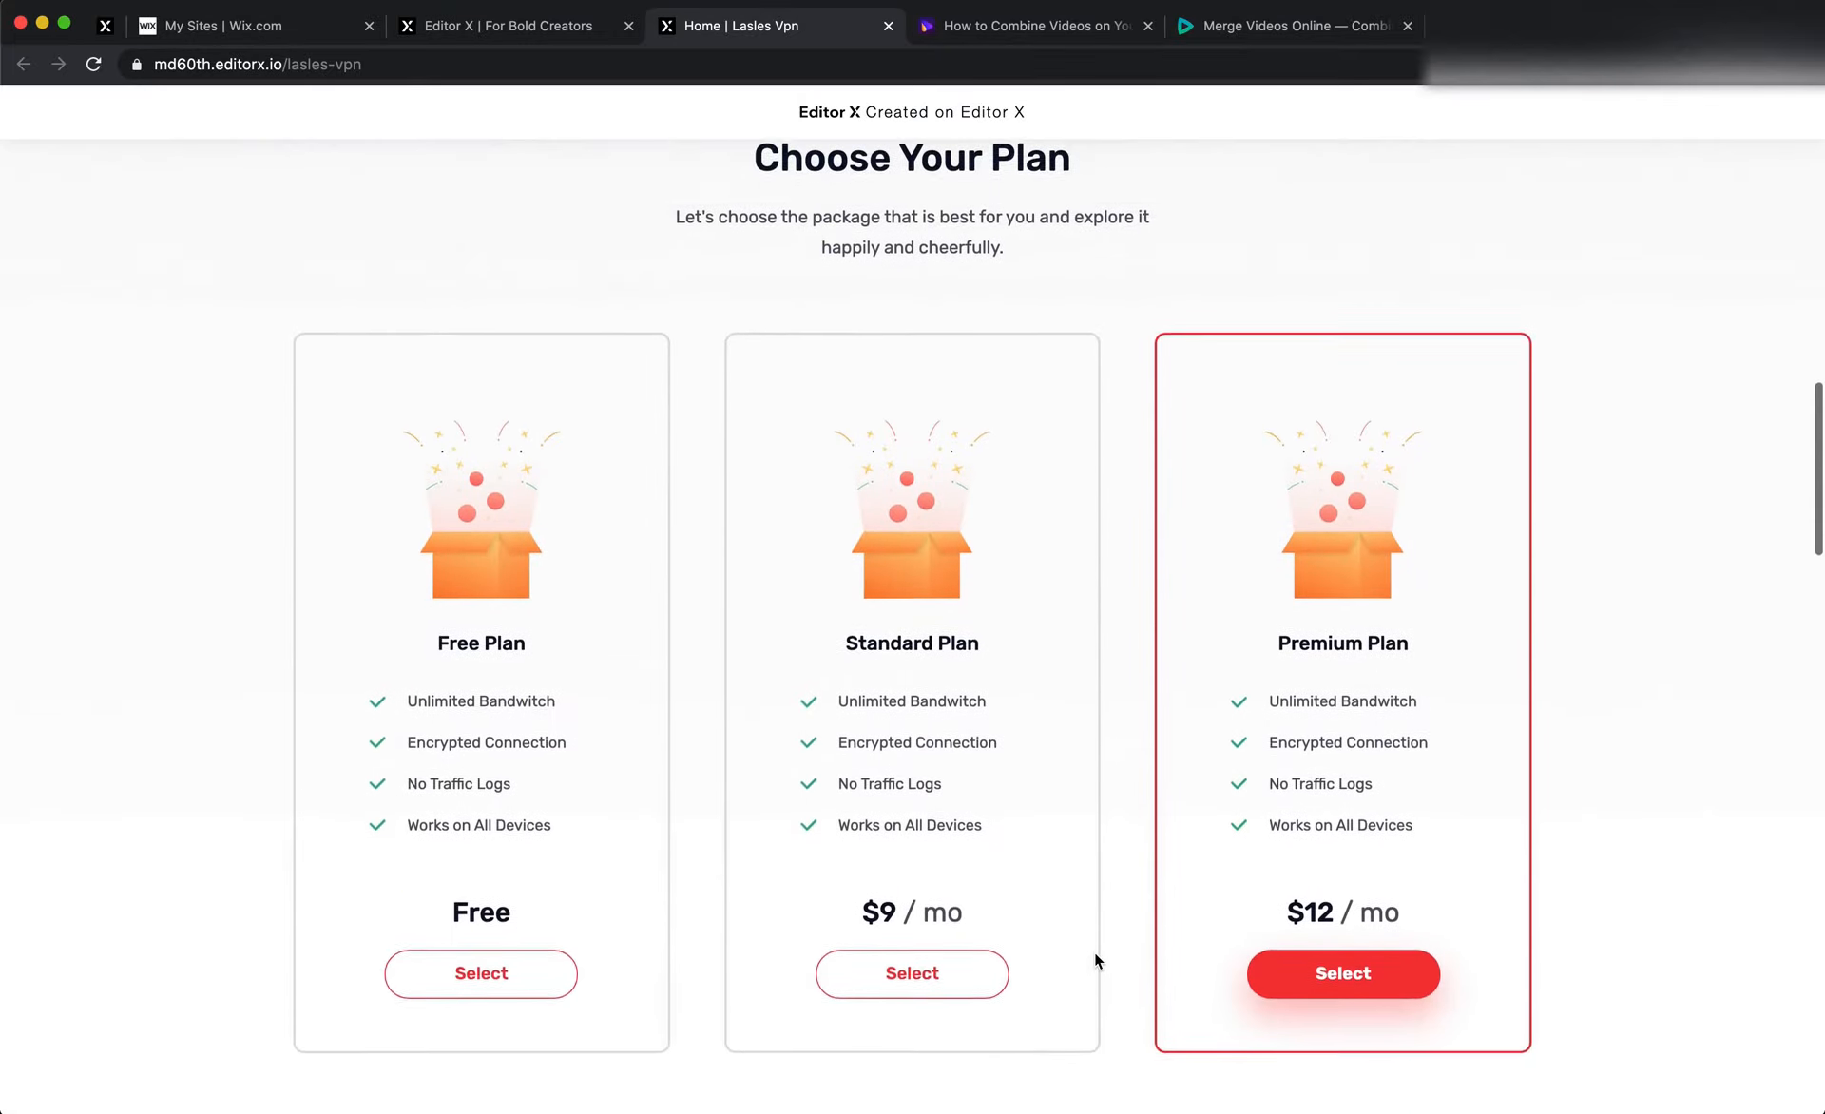
scroll(1093, 950, down, 2)
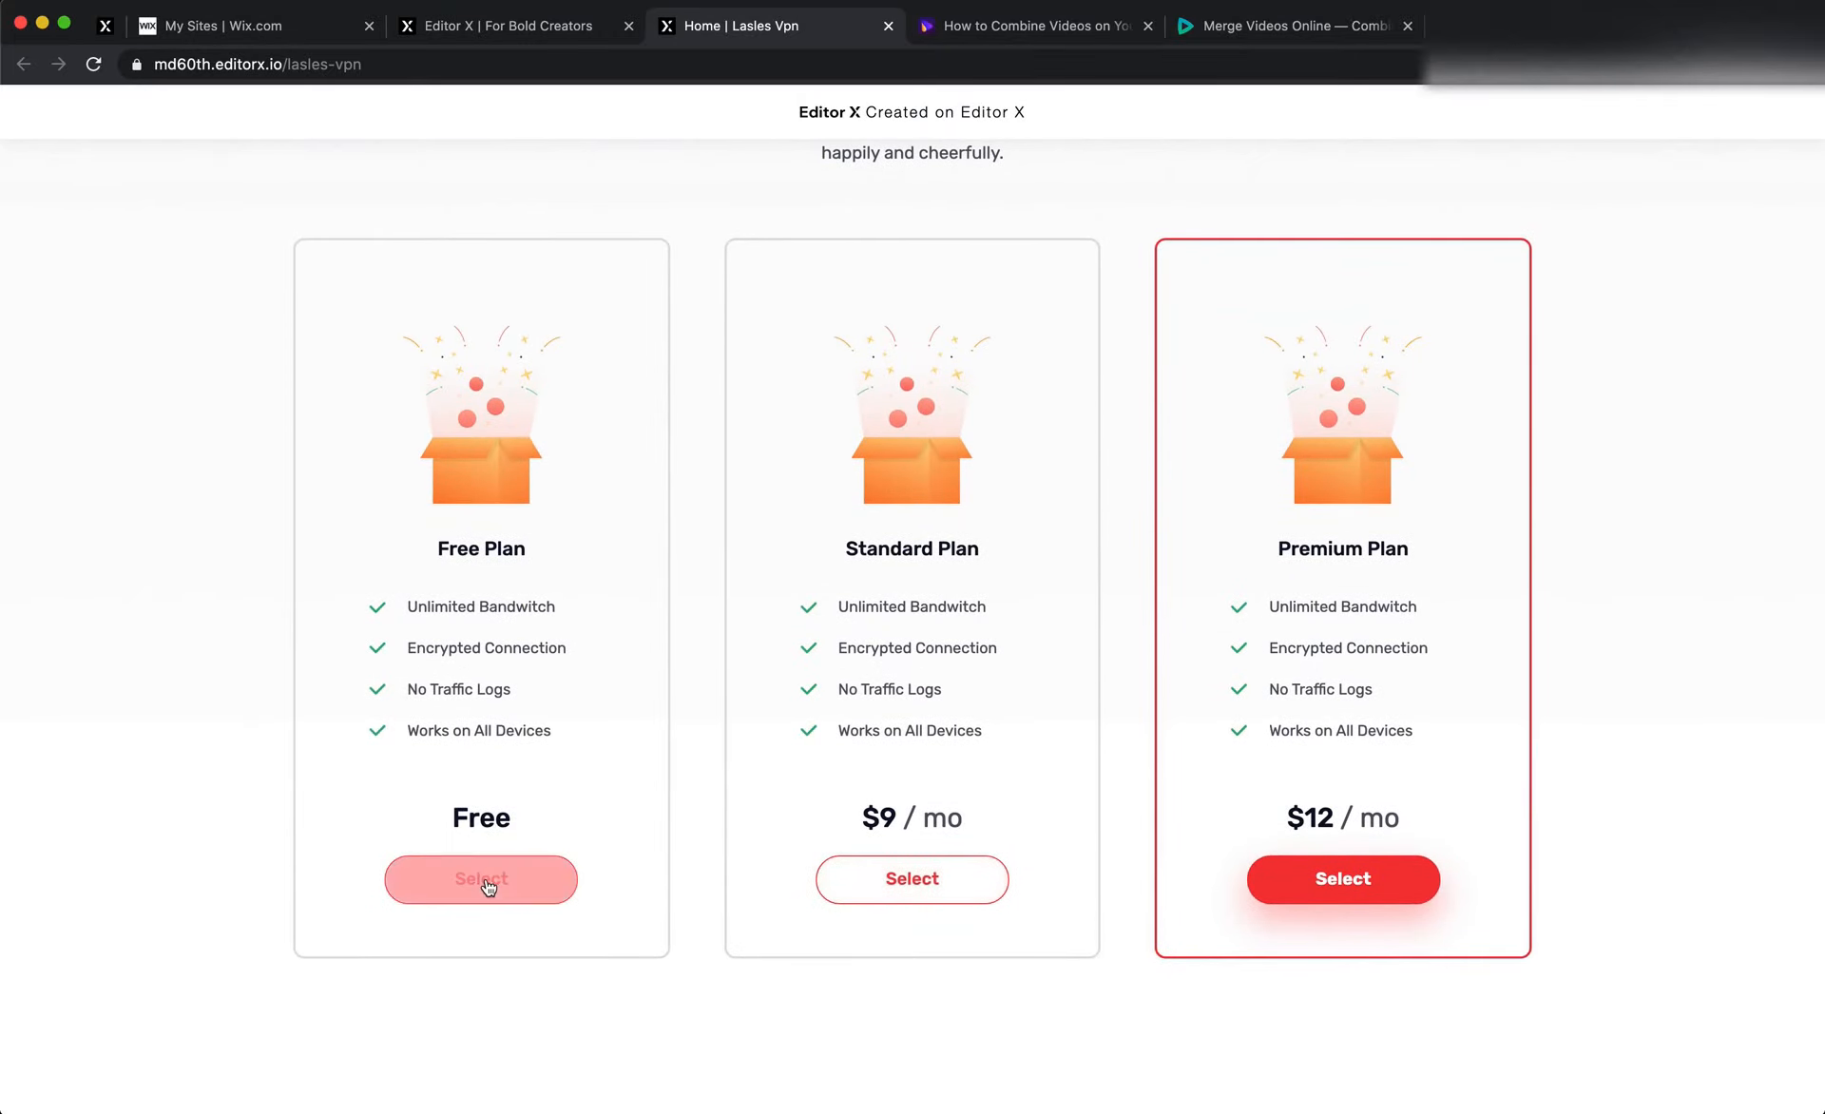
scroll(487, 883, up, 15)
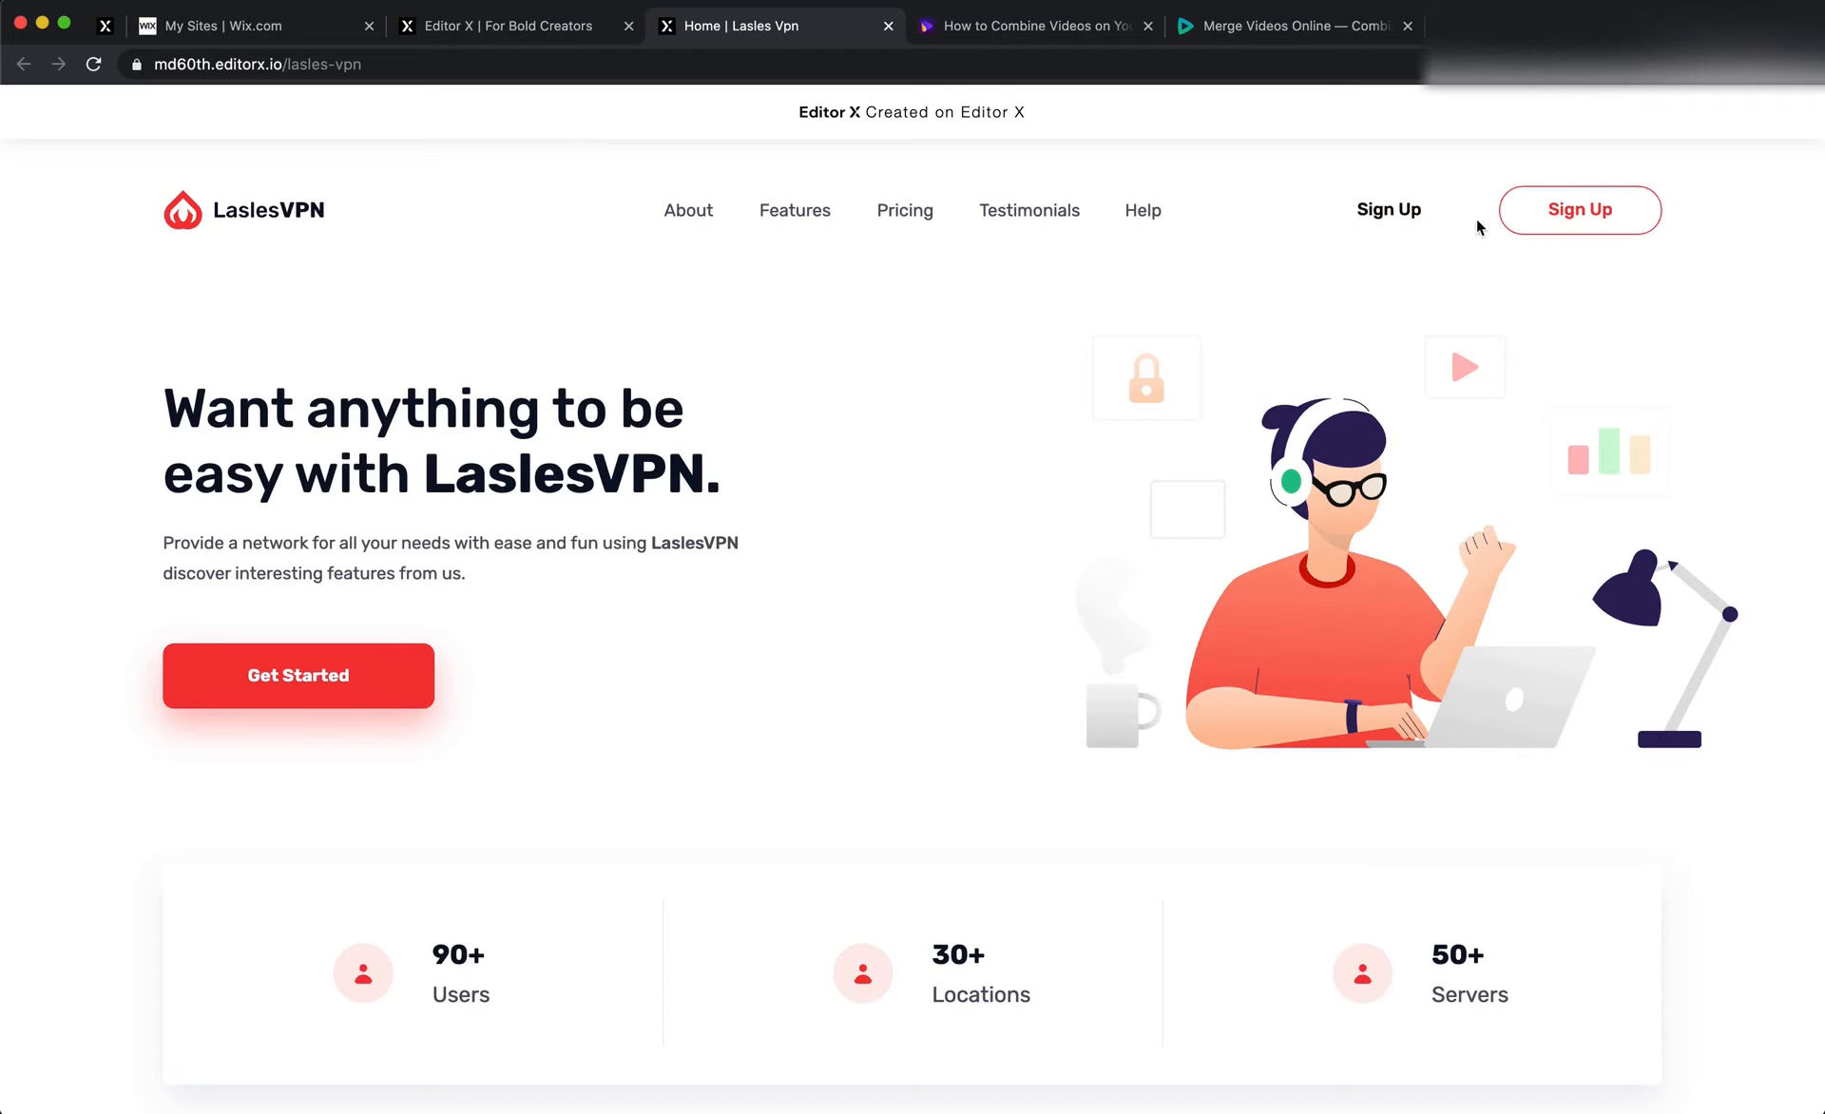
Switch back to Editor X and dismiss the publish confirmation
click(513, 25)
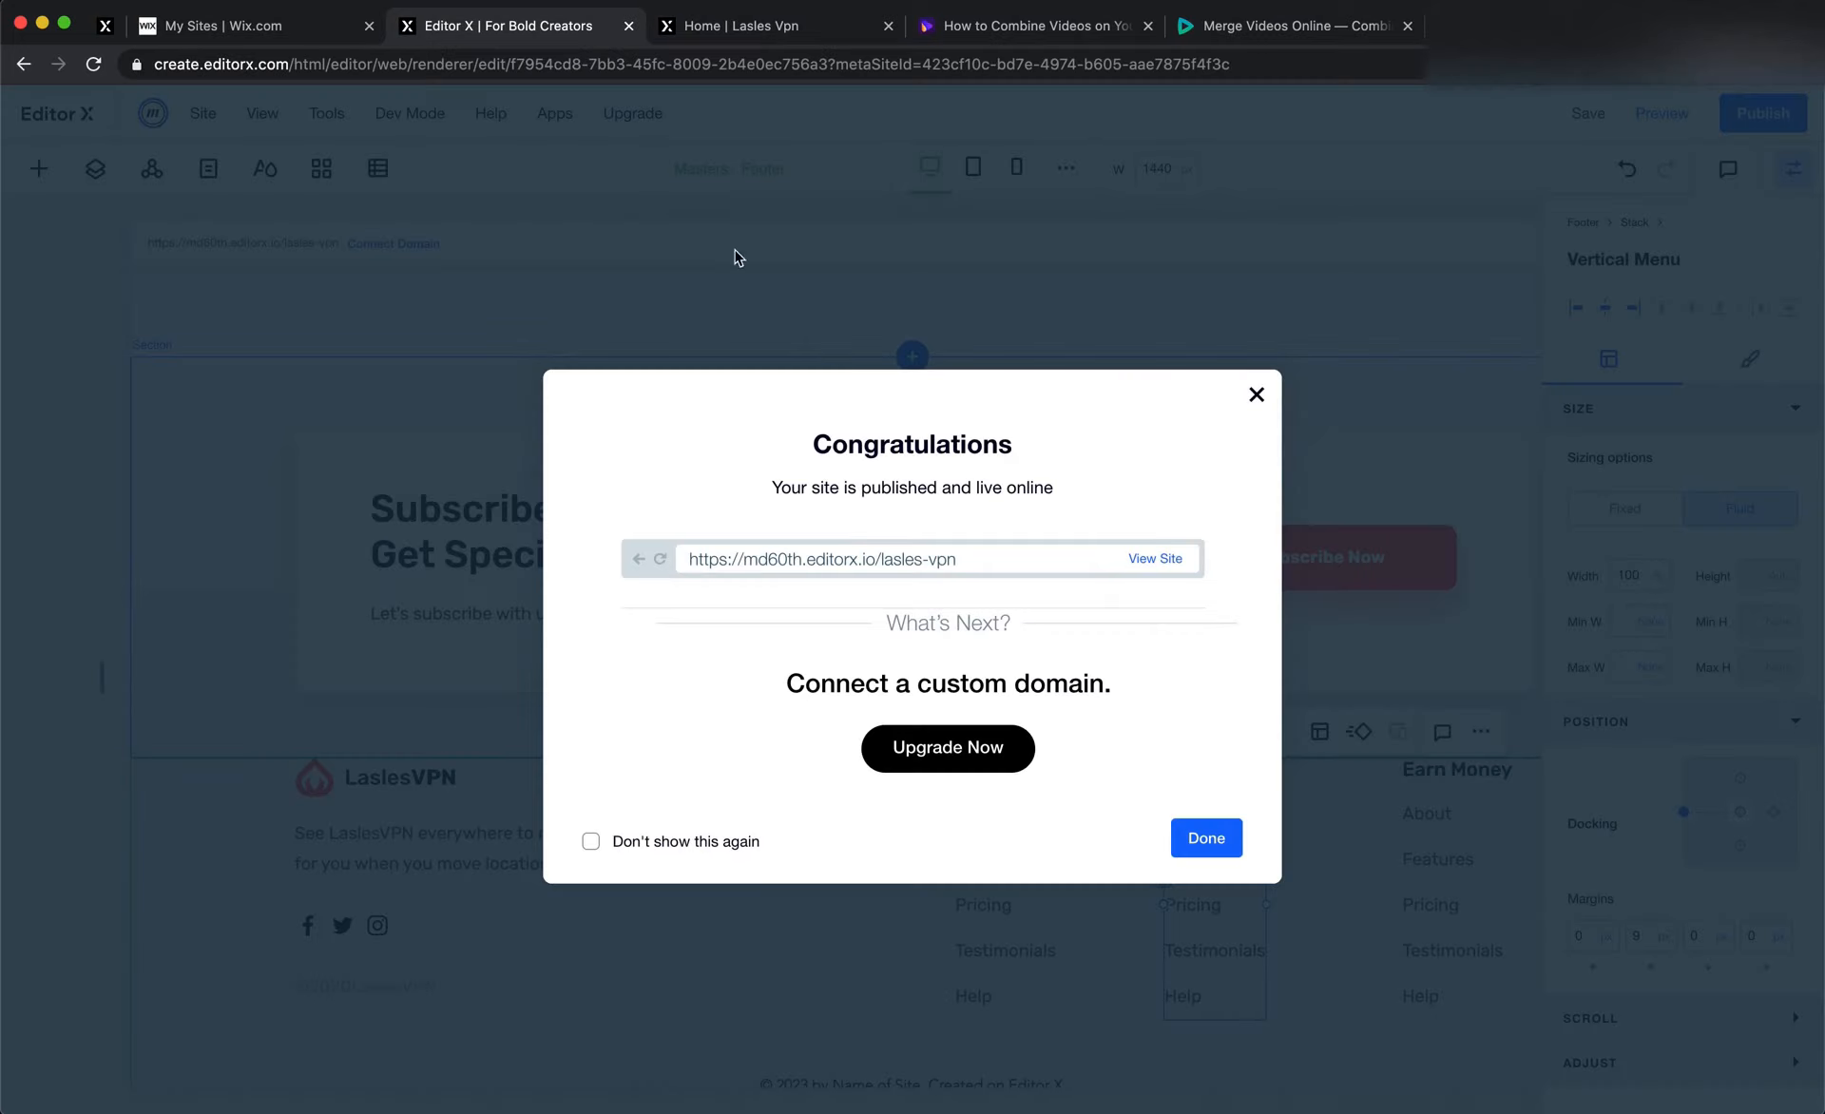
click(901, 363)
scroll(929, 405, up, 3)
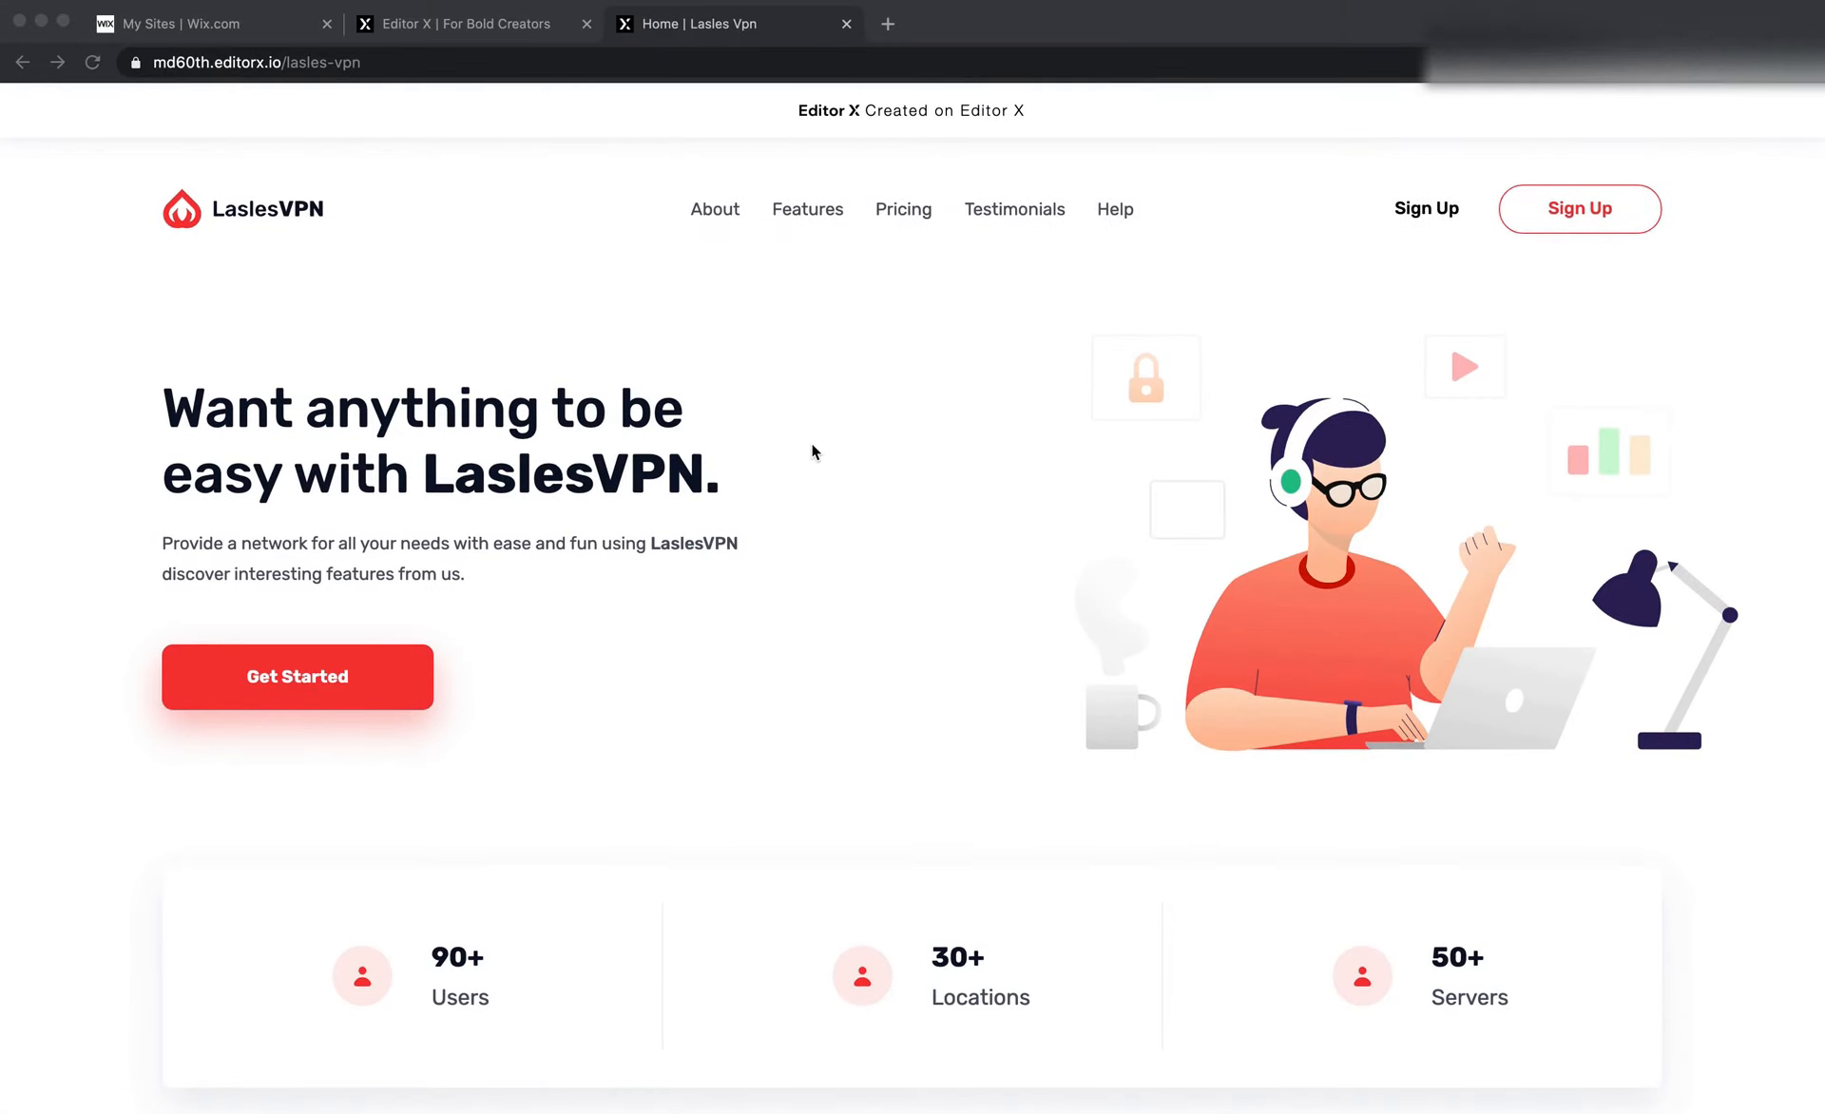
Review the top of the published home page and the same header and hero area in the Editor X desktop view
click(488, 355)
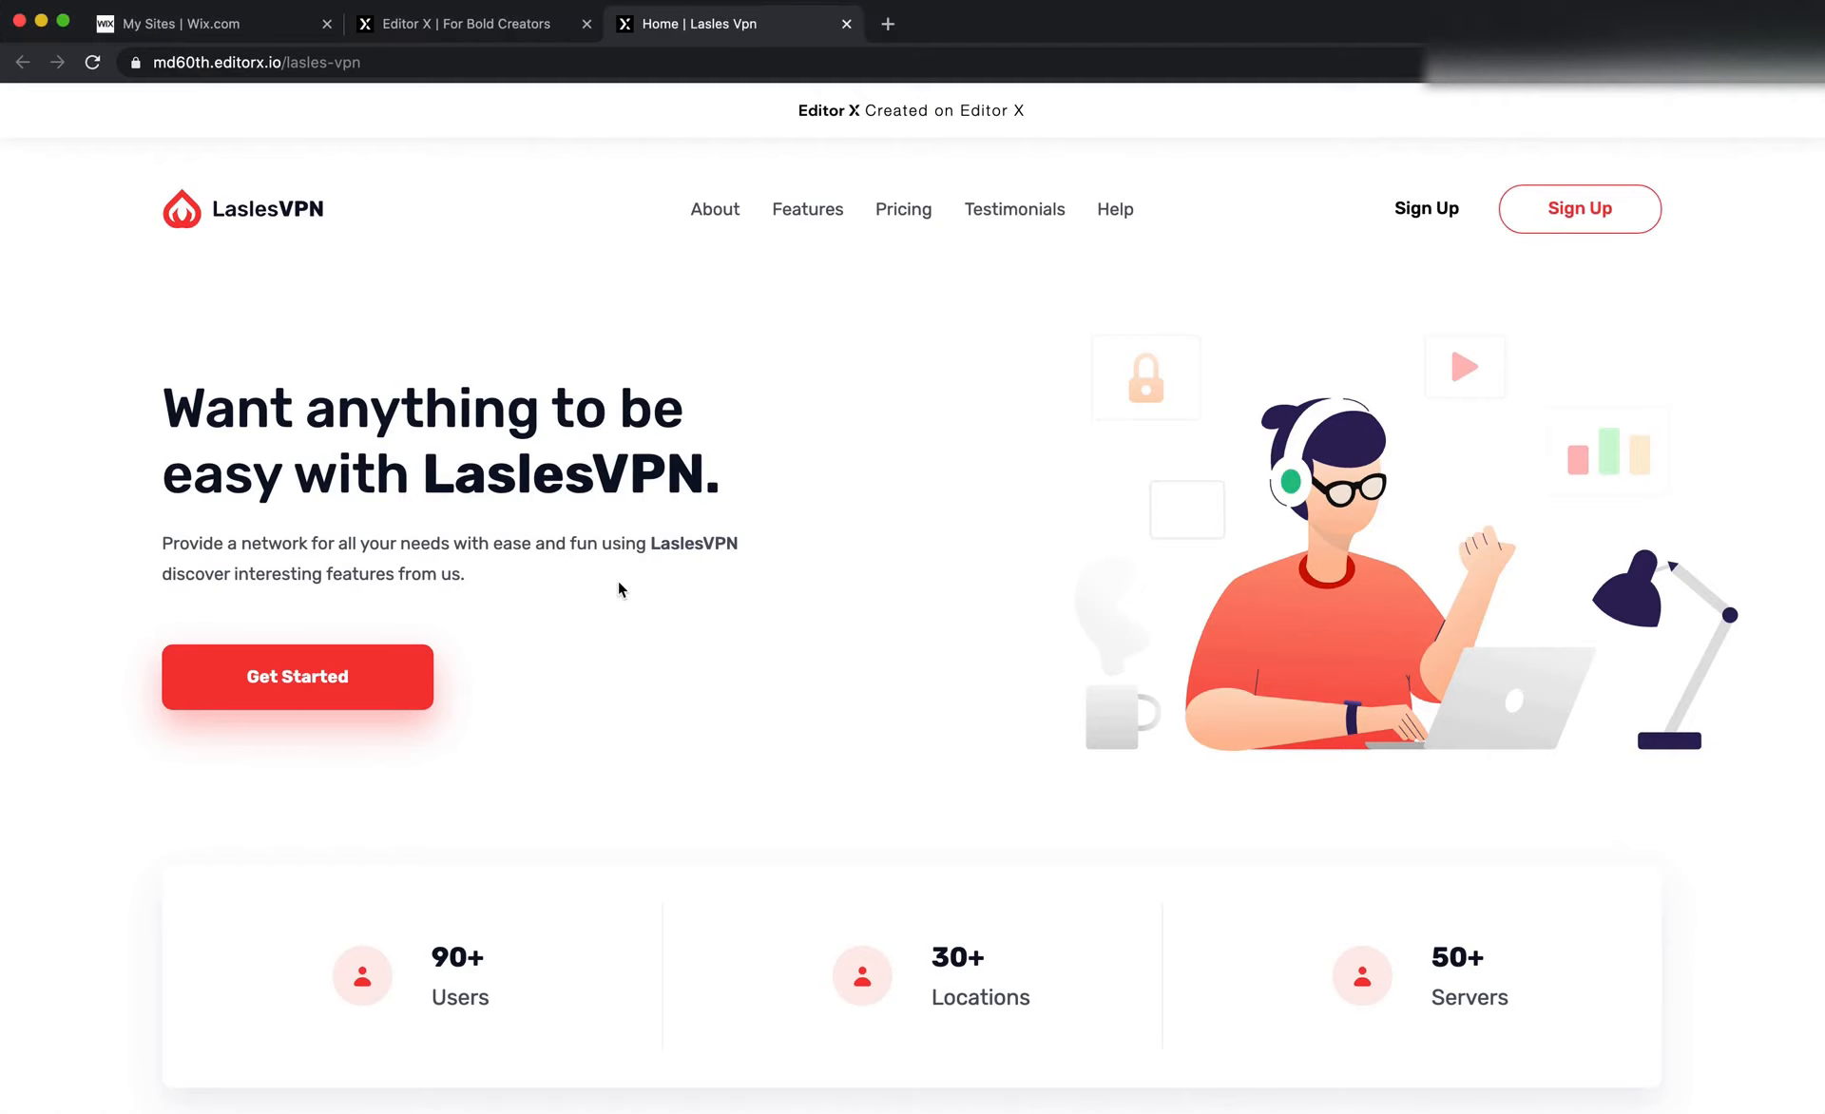
scroll(618, 586, down, 3)
scroll(619, 590, up, 3)
click(465, 23)
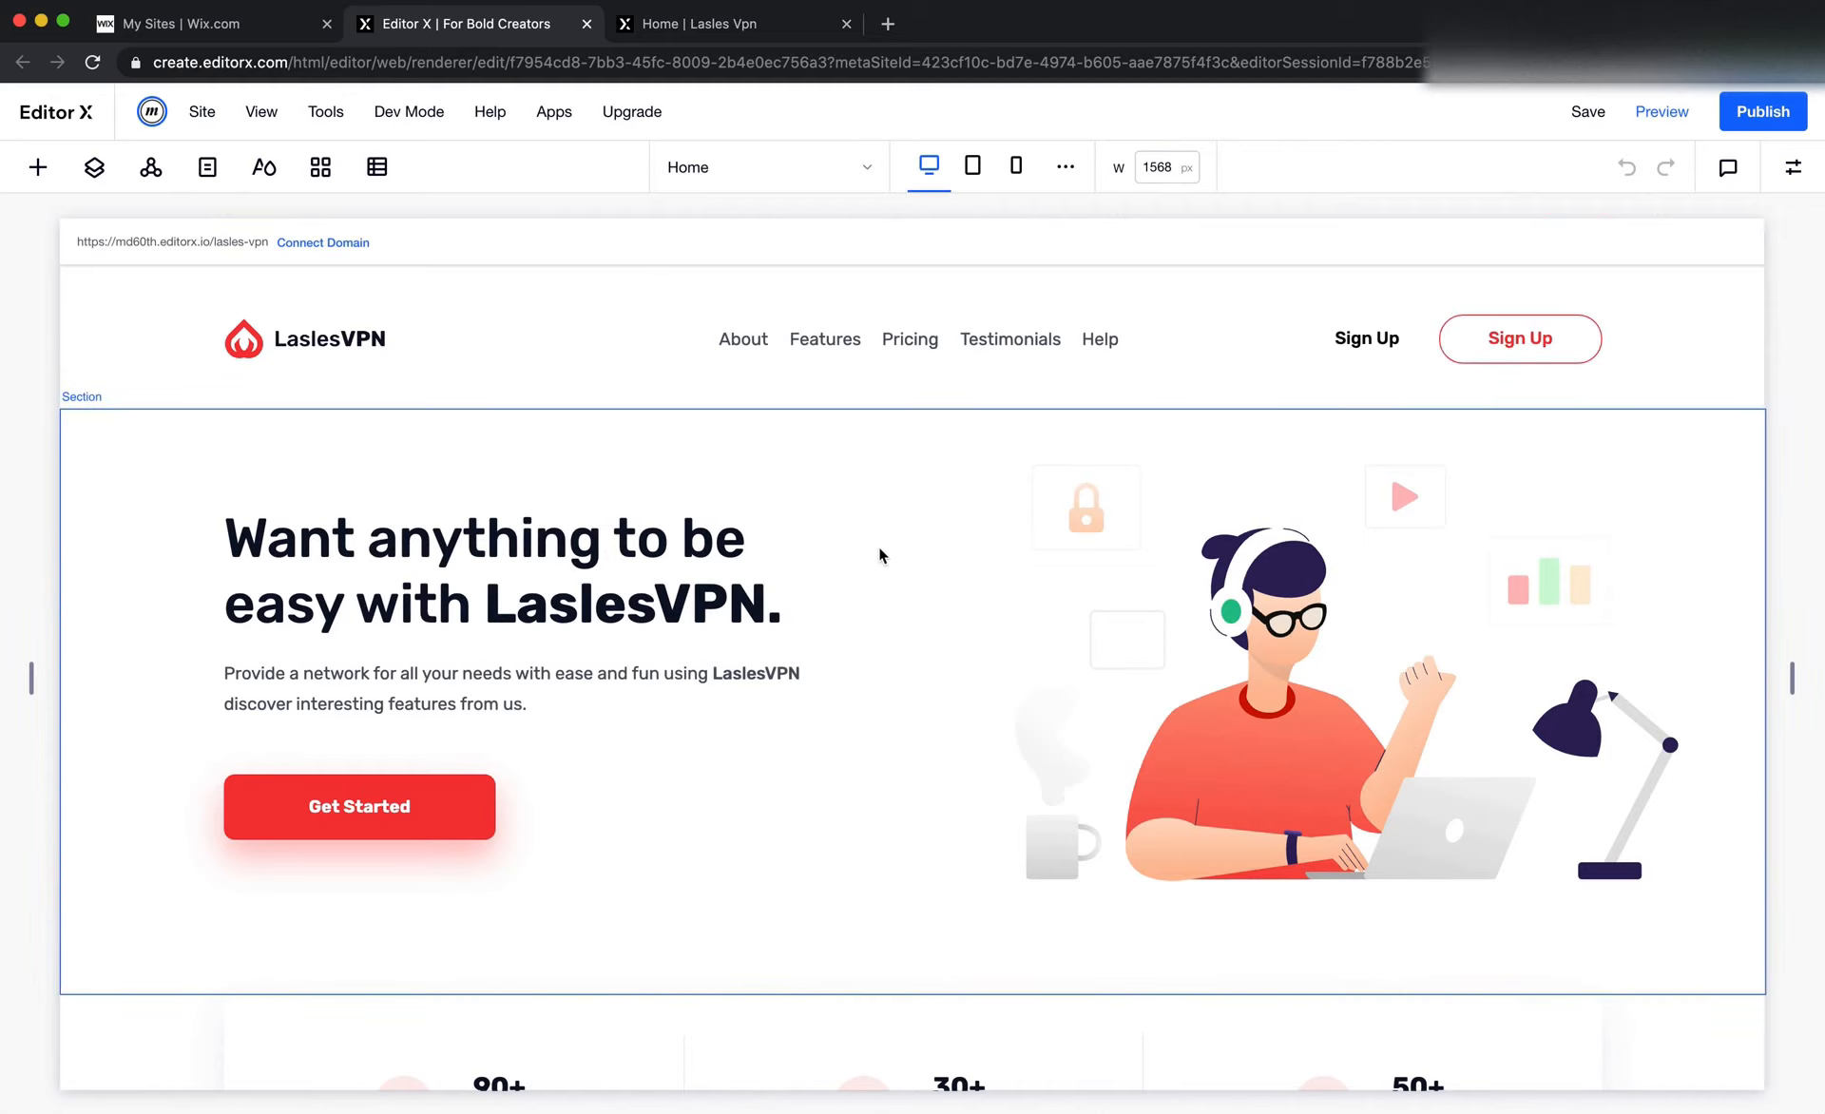
scroll(893, 561, down, 3)
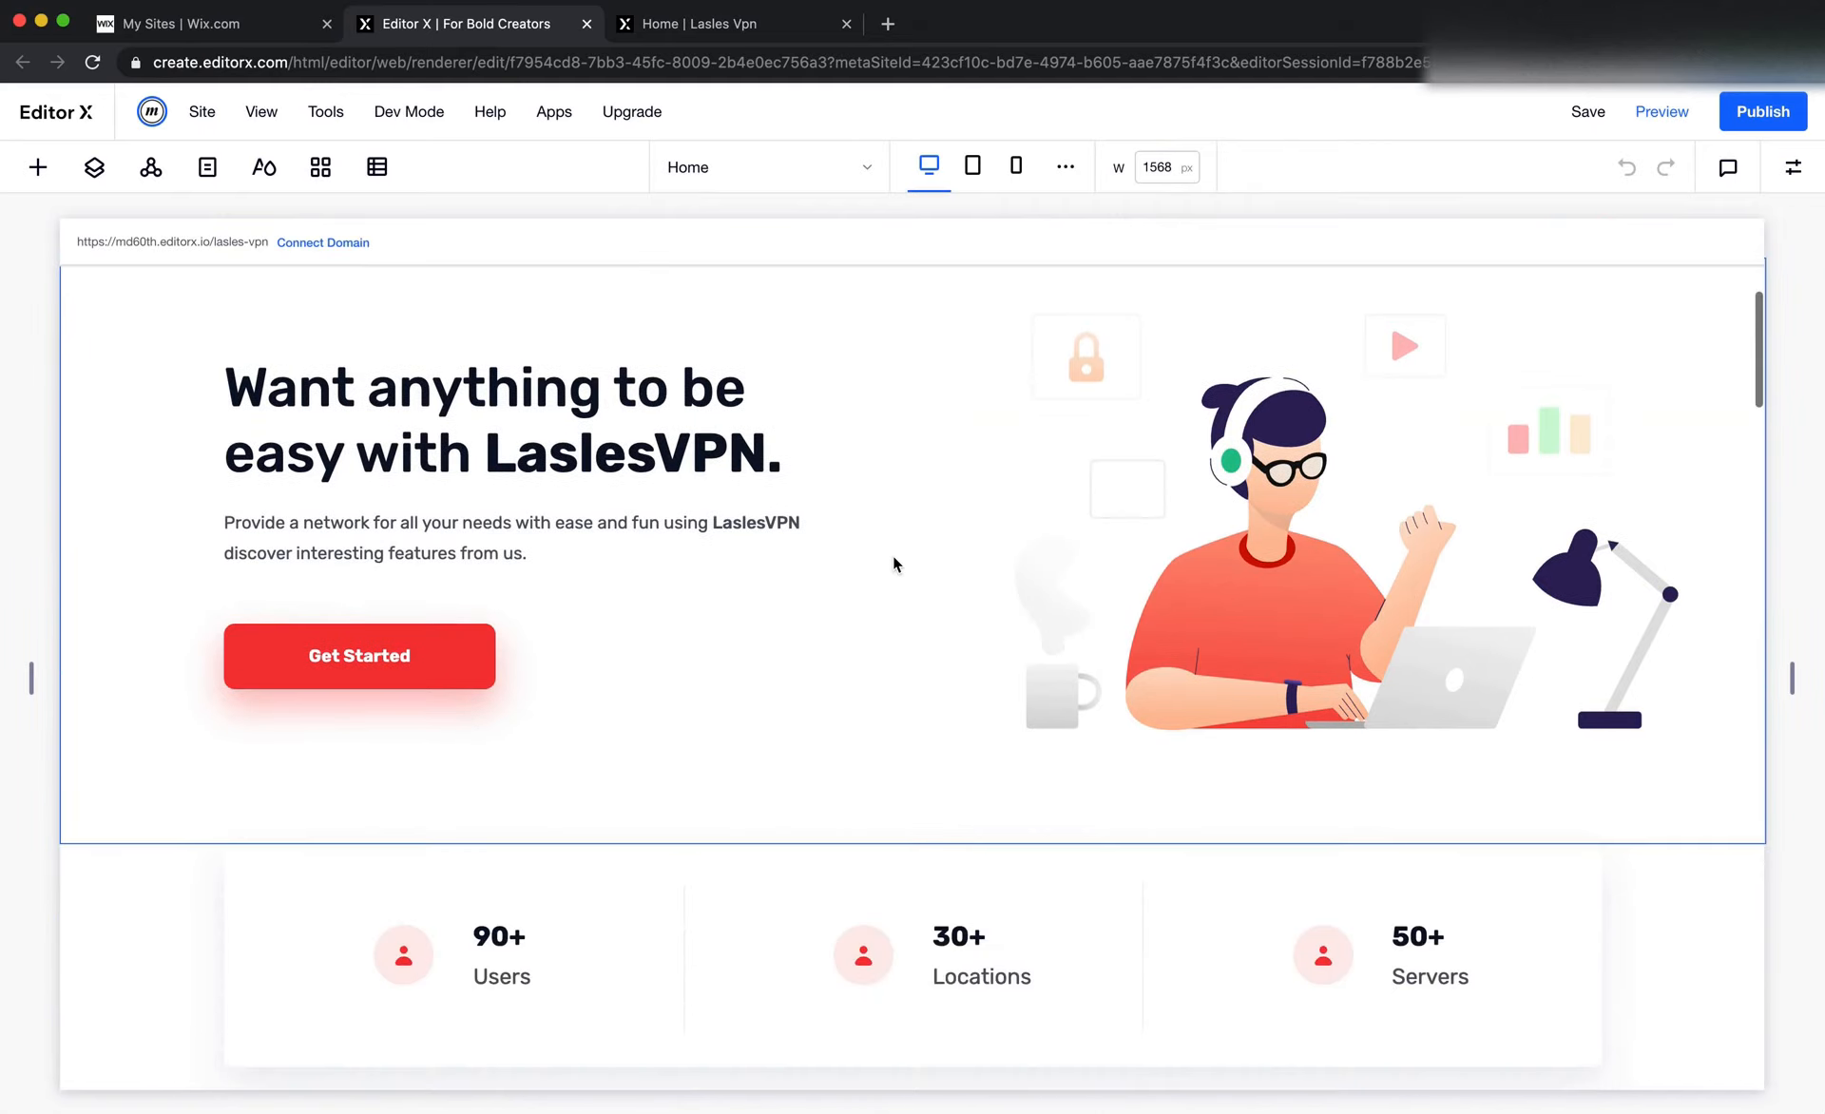
scroll(894, 561, up, 3)
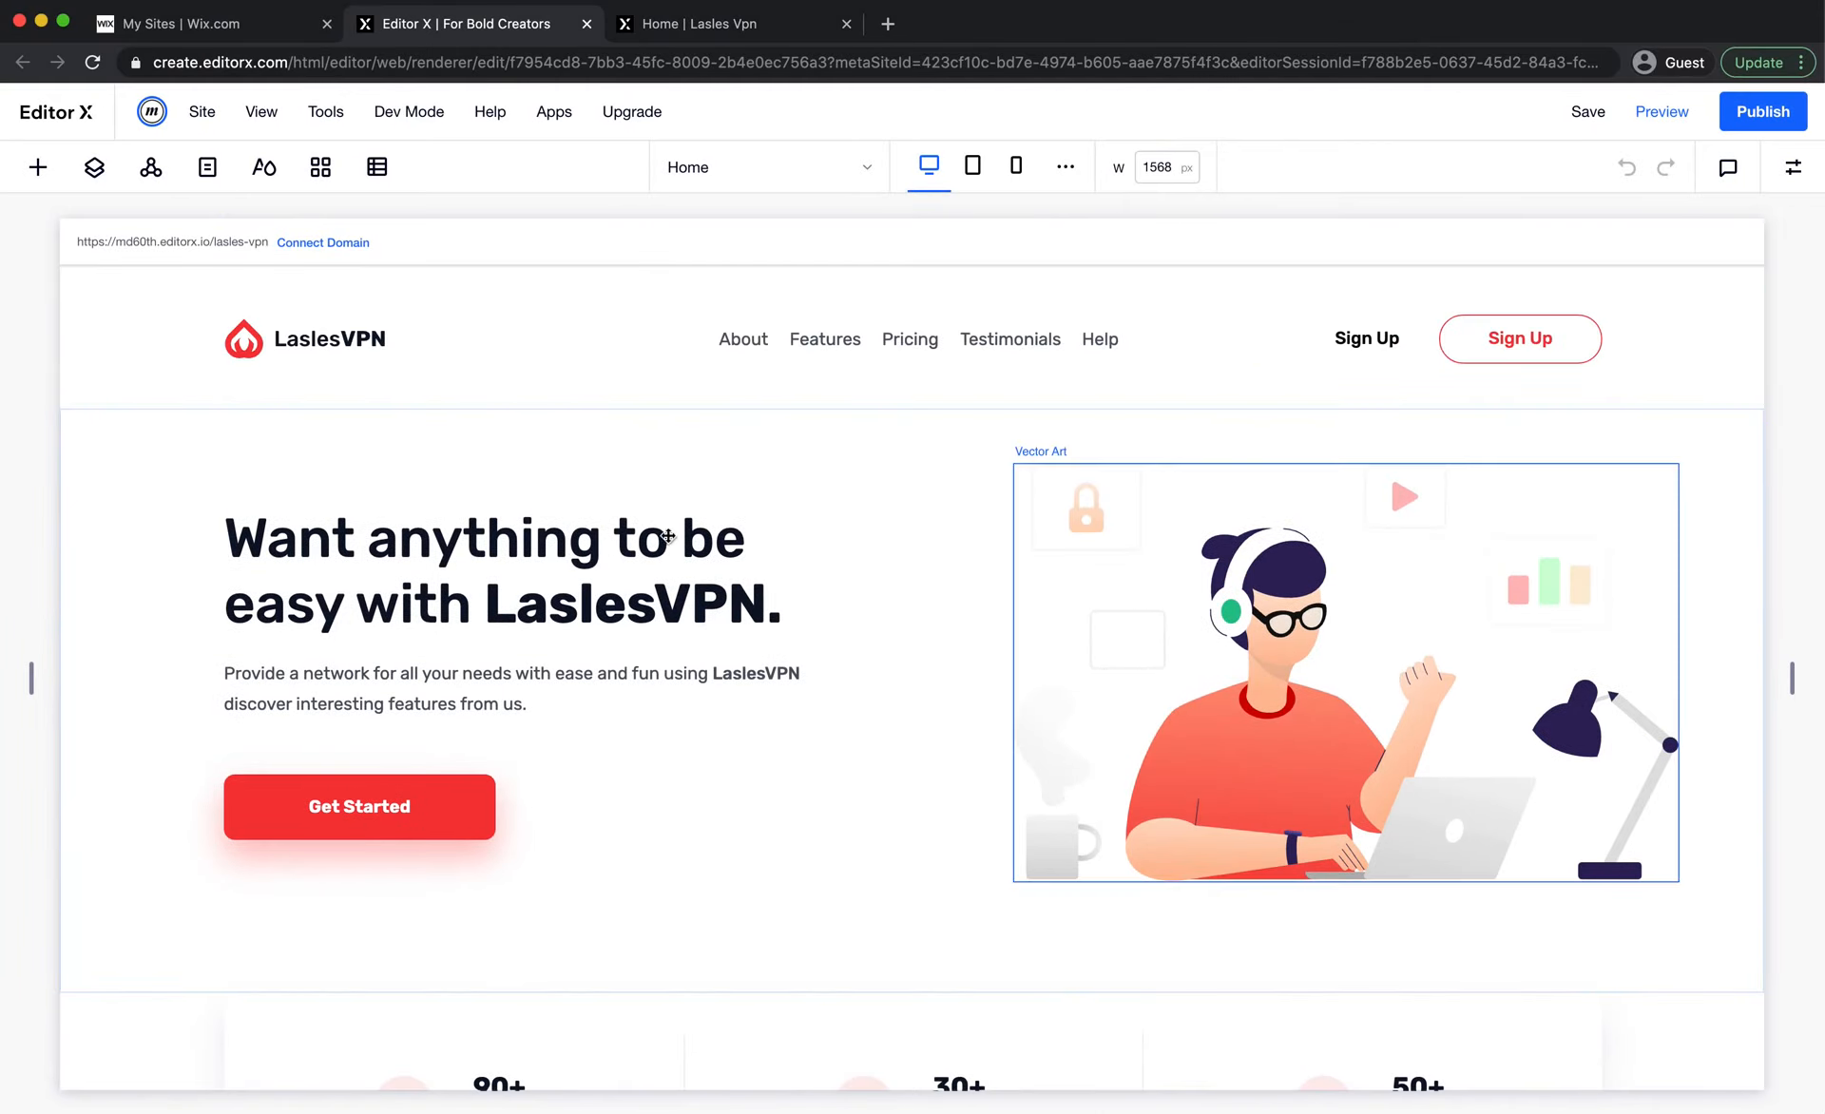
click(719, 631)
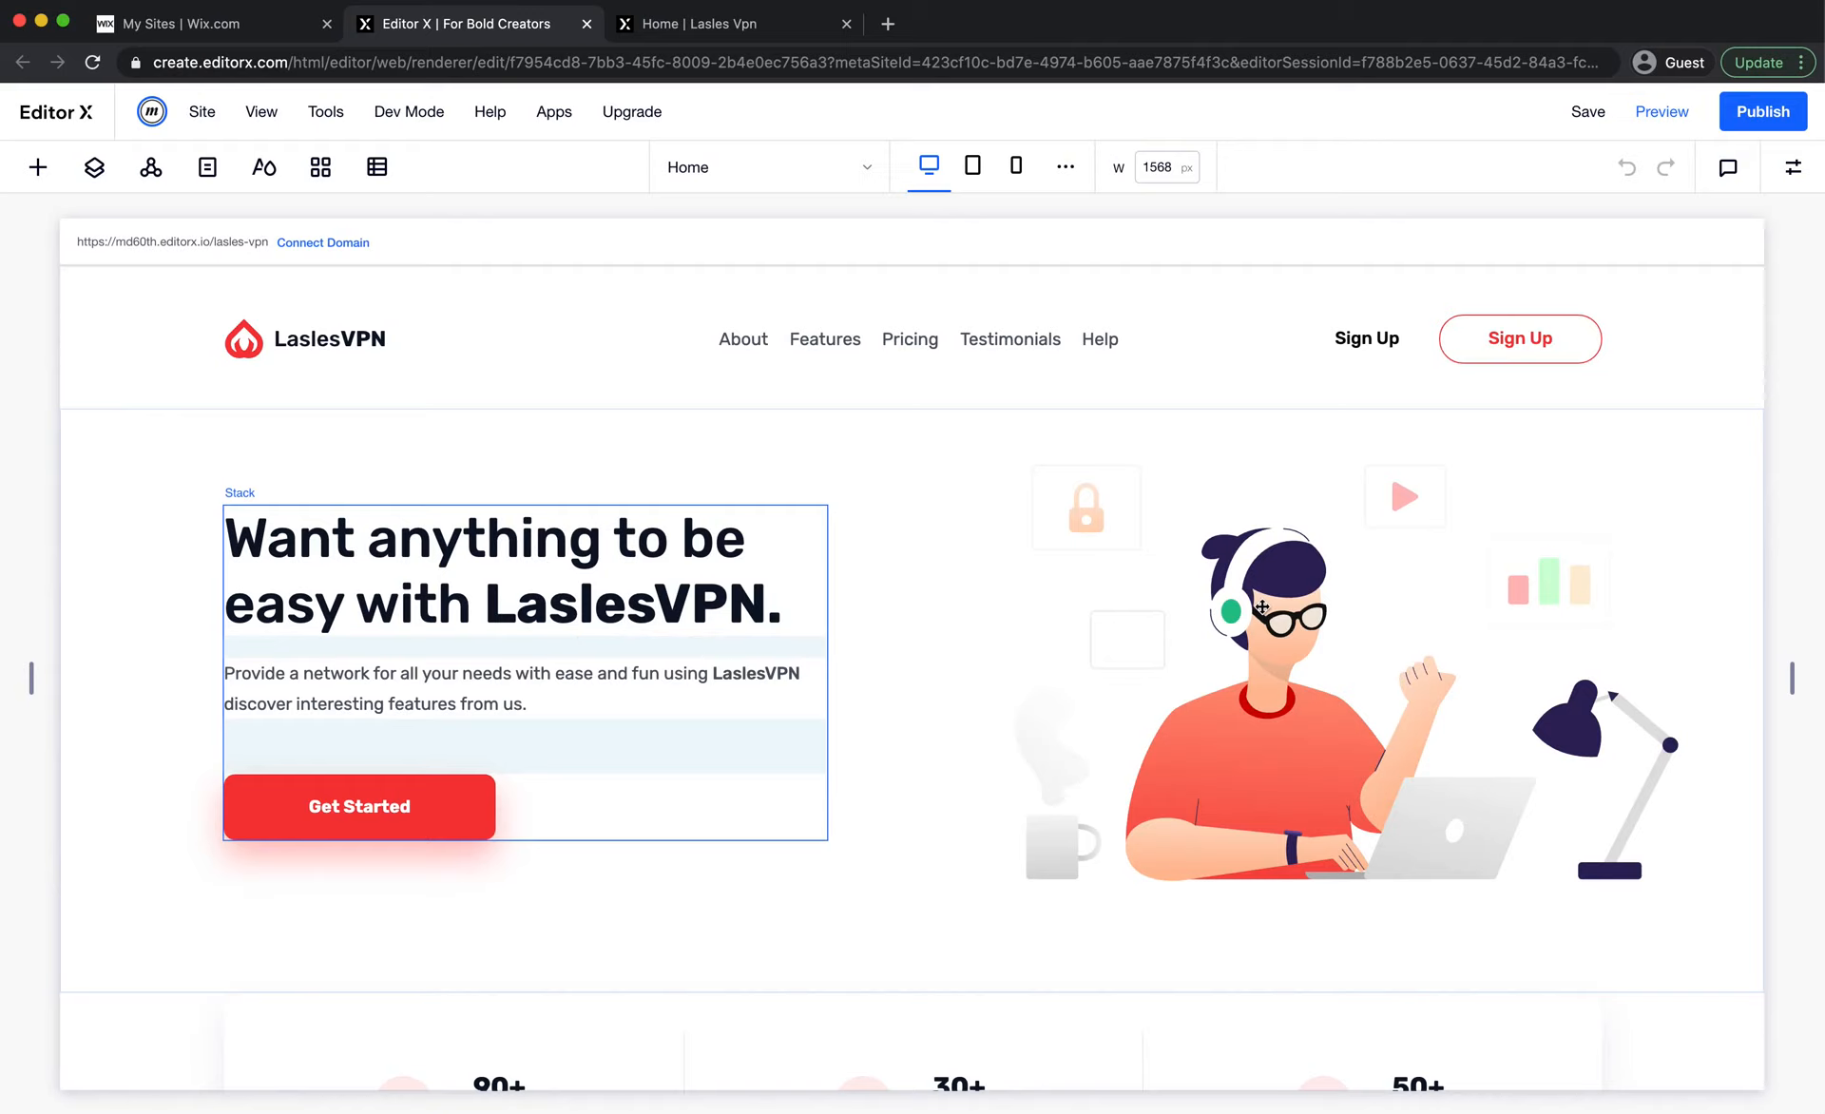
Inspect the layout settings of the hero text stack and the hero section, and hide the inspector
click(1780, 181)
click(1779, 181)
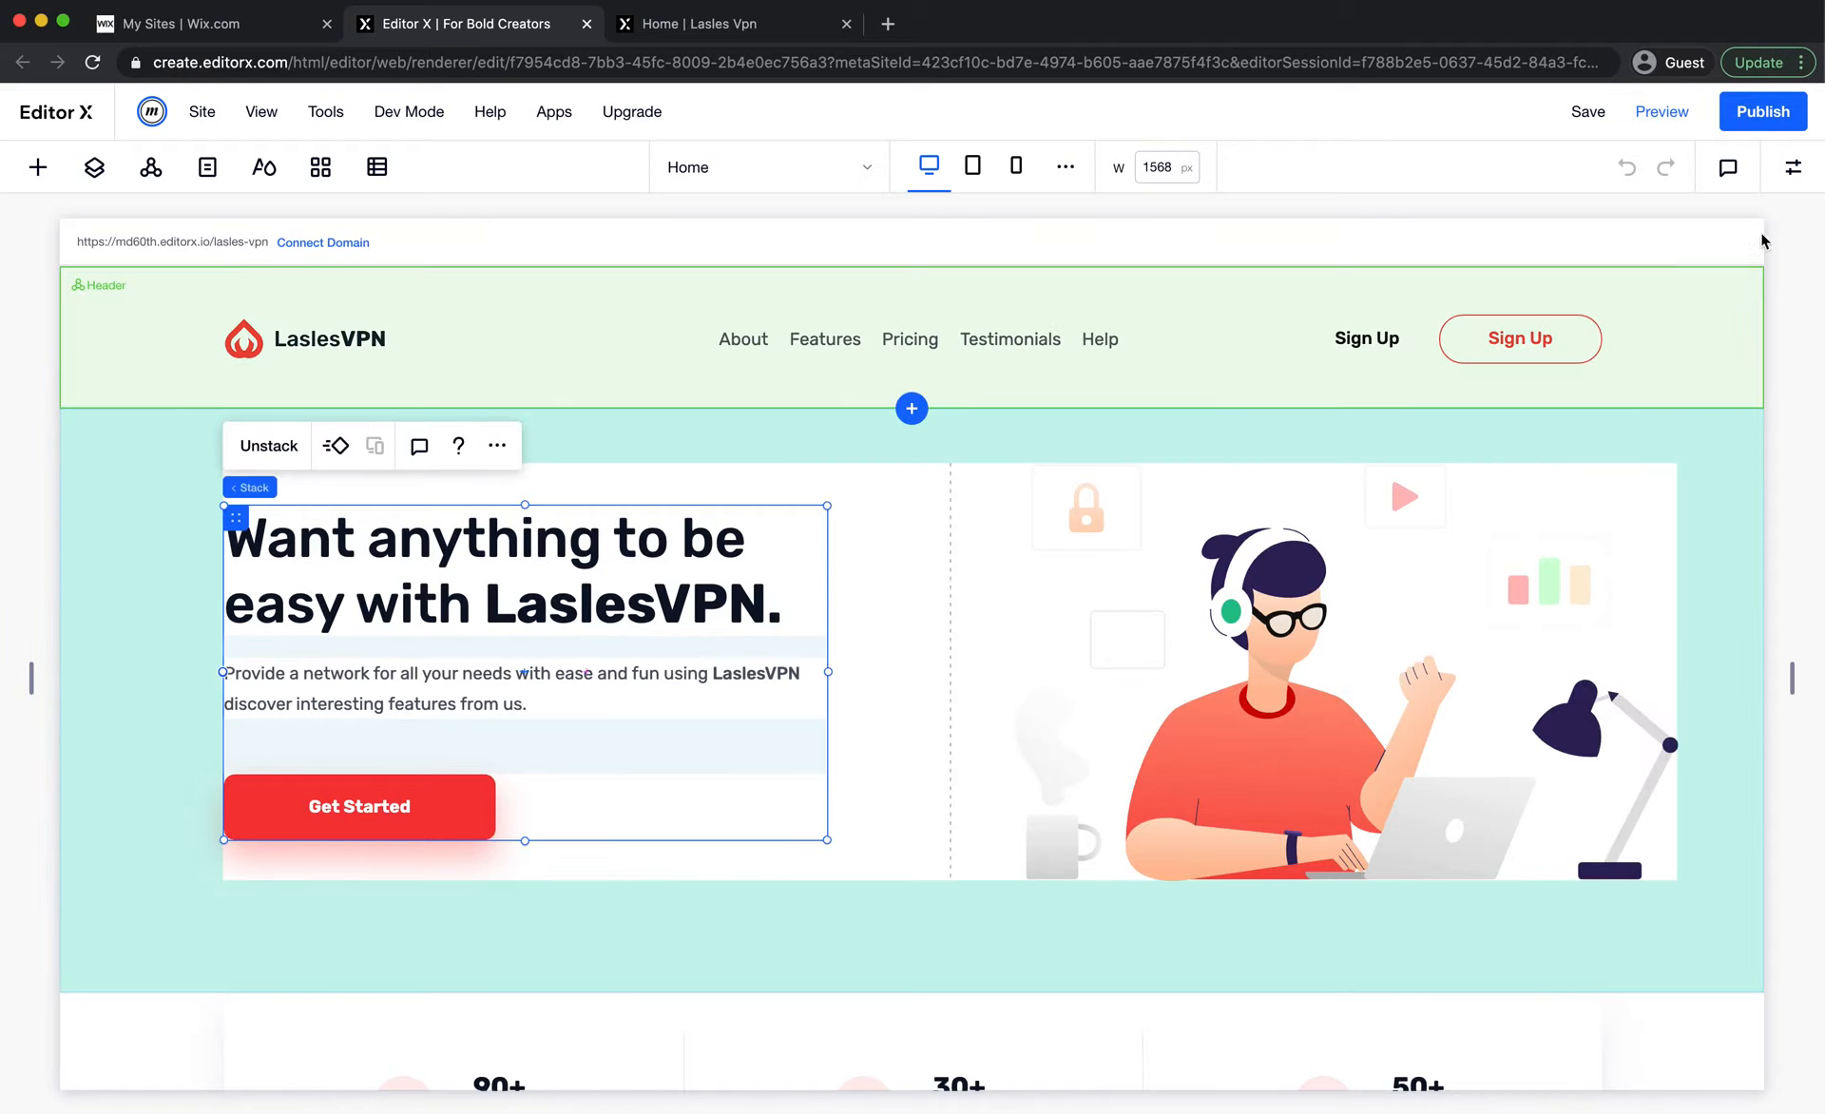
click(1780, 181)
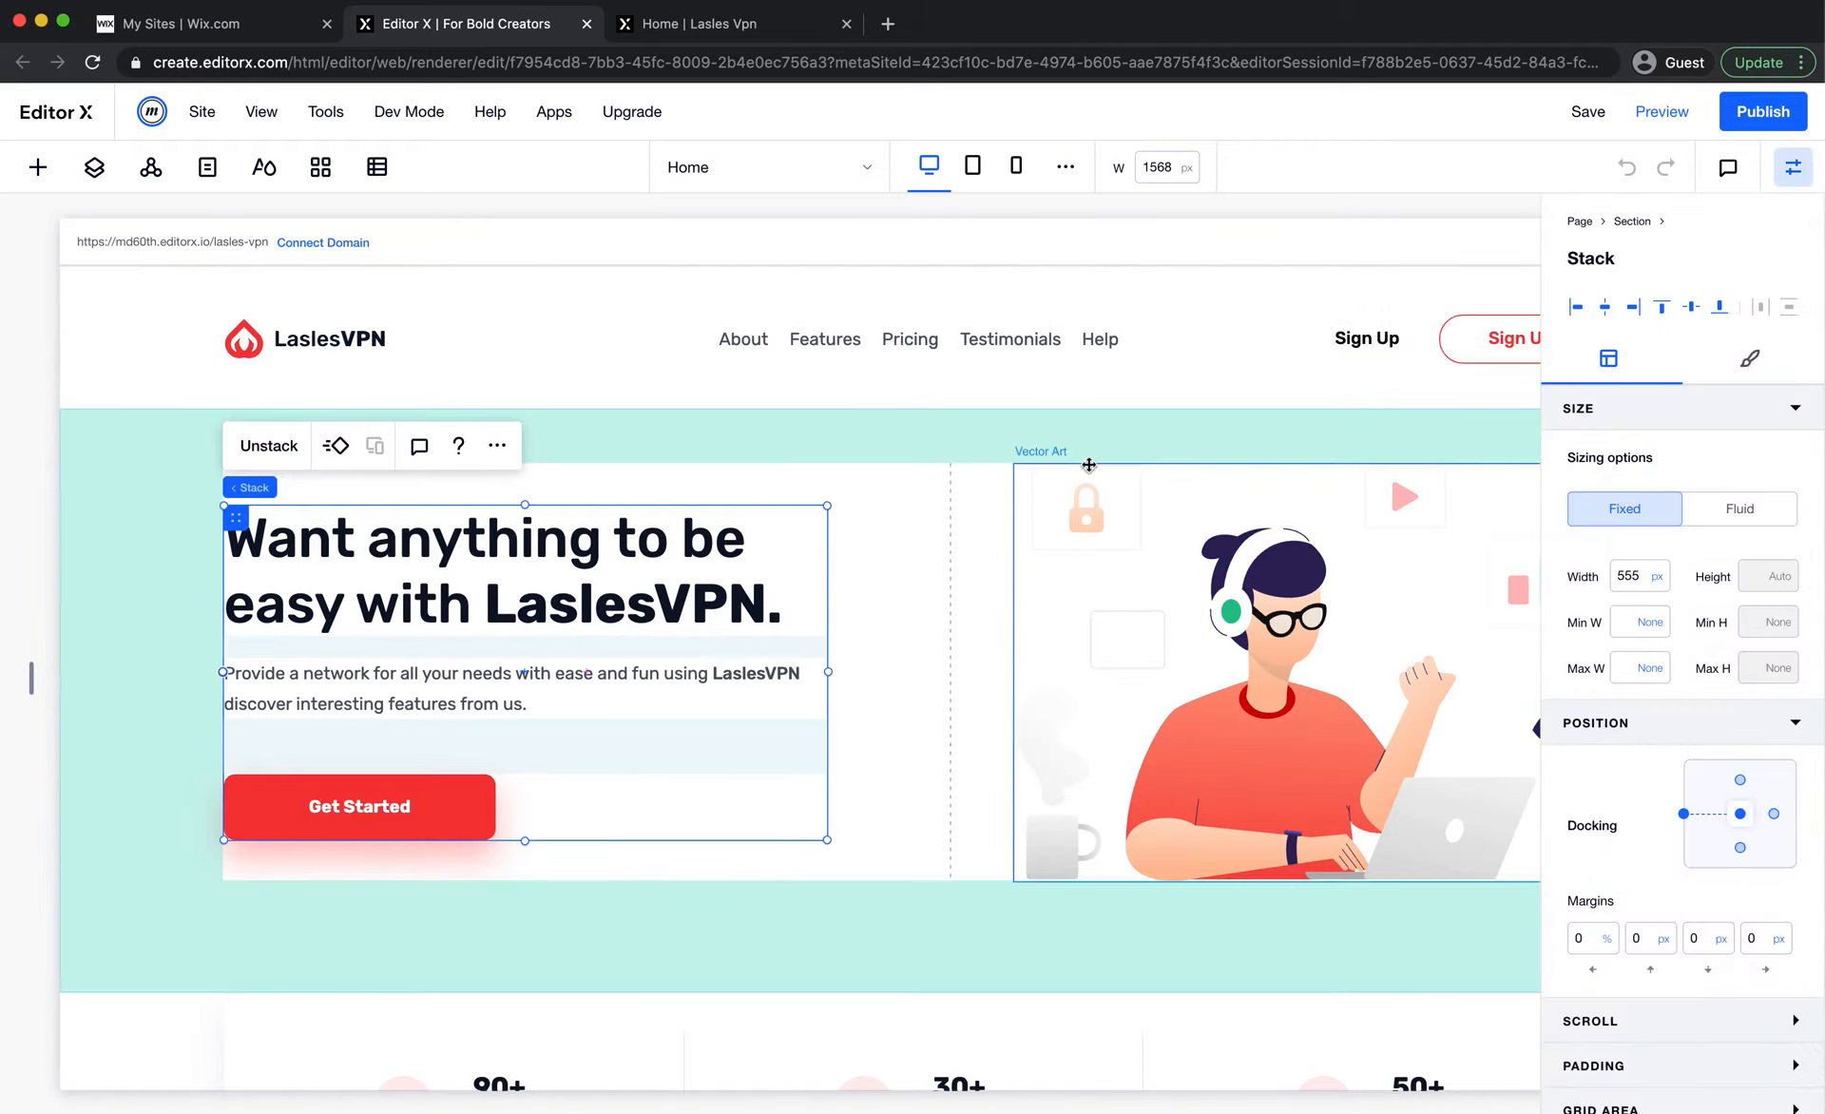
click(859, 561)
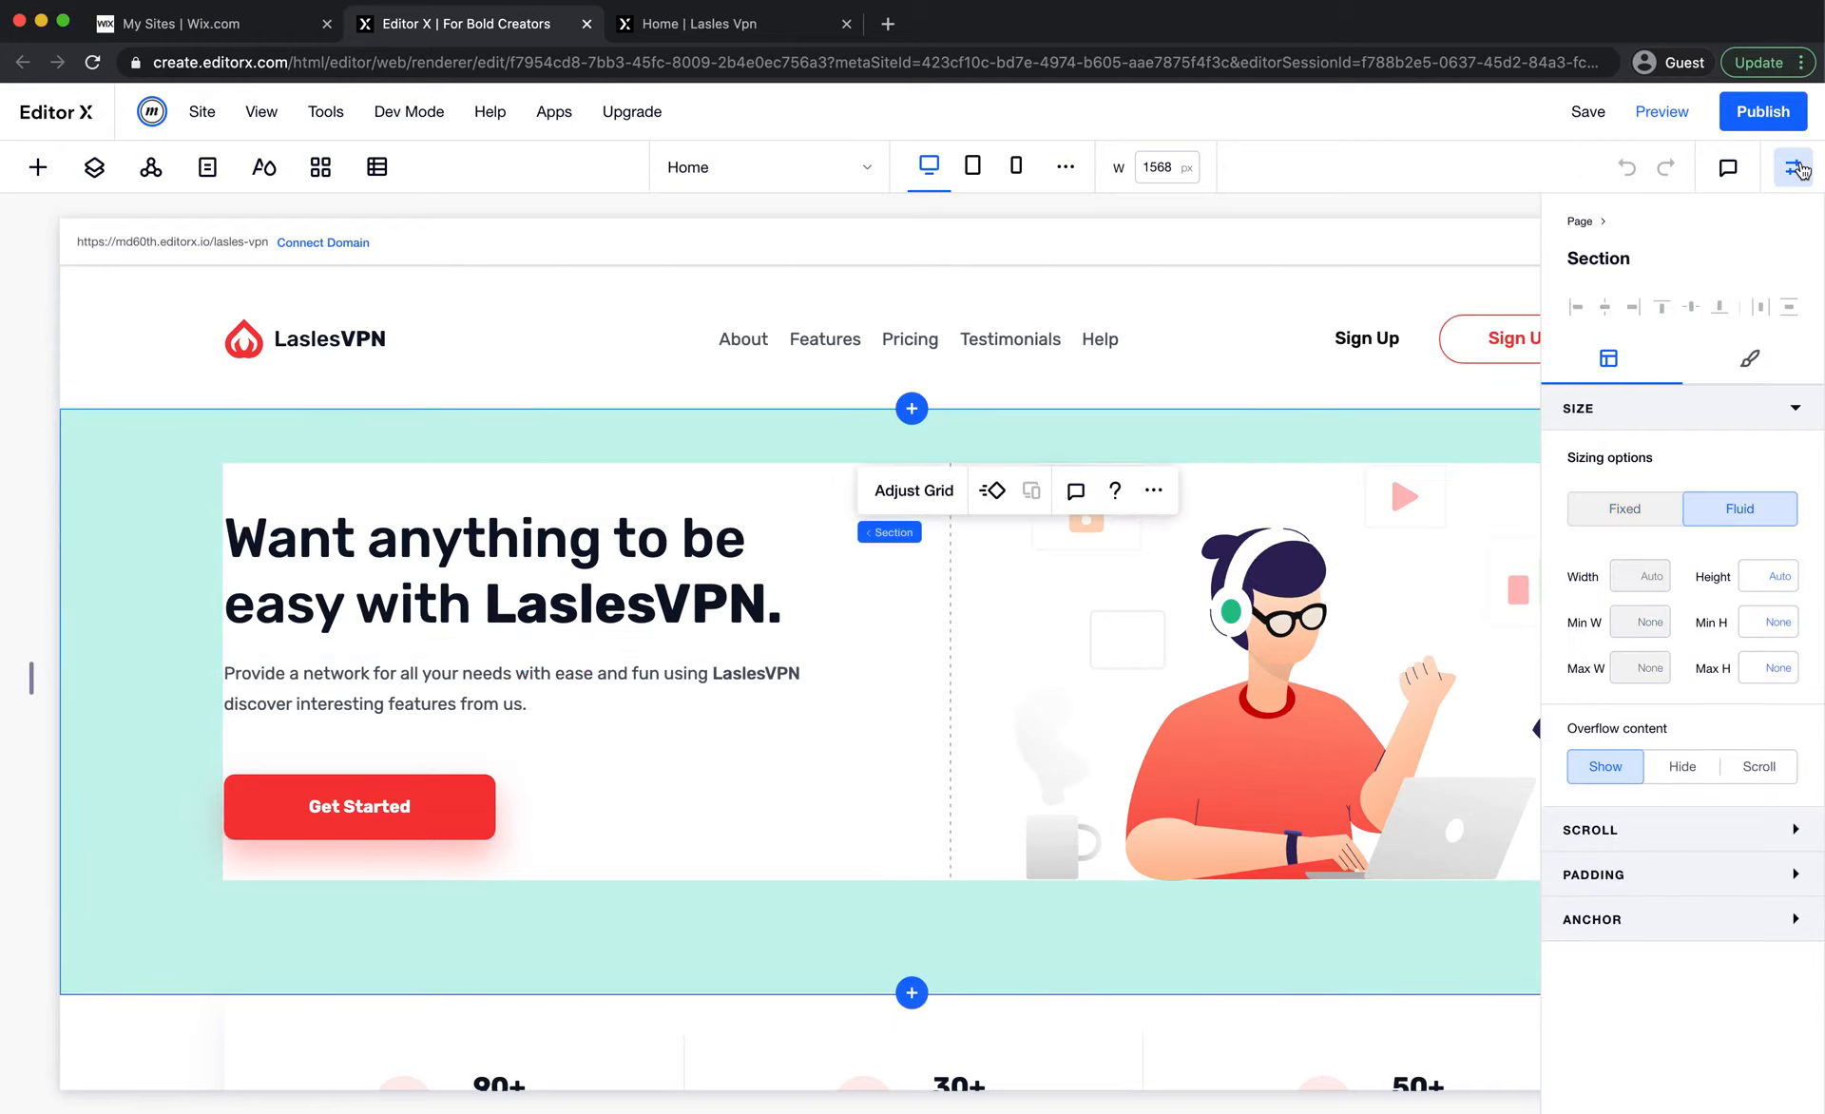
click(1795, 171)
Check the home page's hero section at the 751 to 1000 px tablet breakpoint and return to the desktop view
scroll(1011, 792, down, 2)
scroll(1007, 783, down, 3)
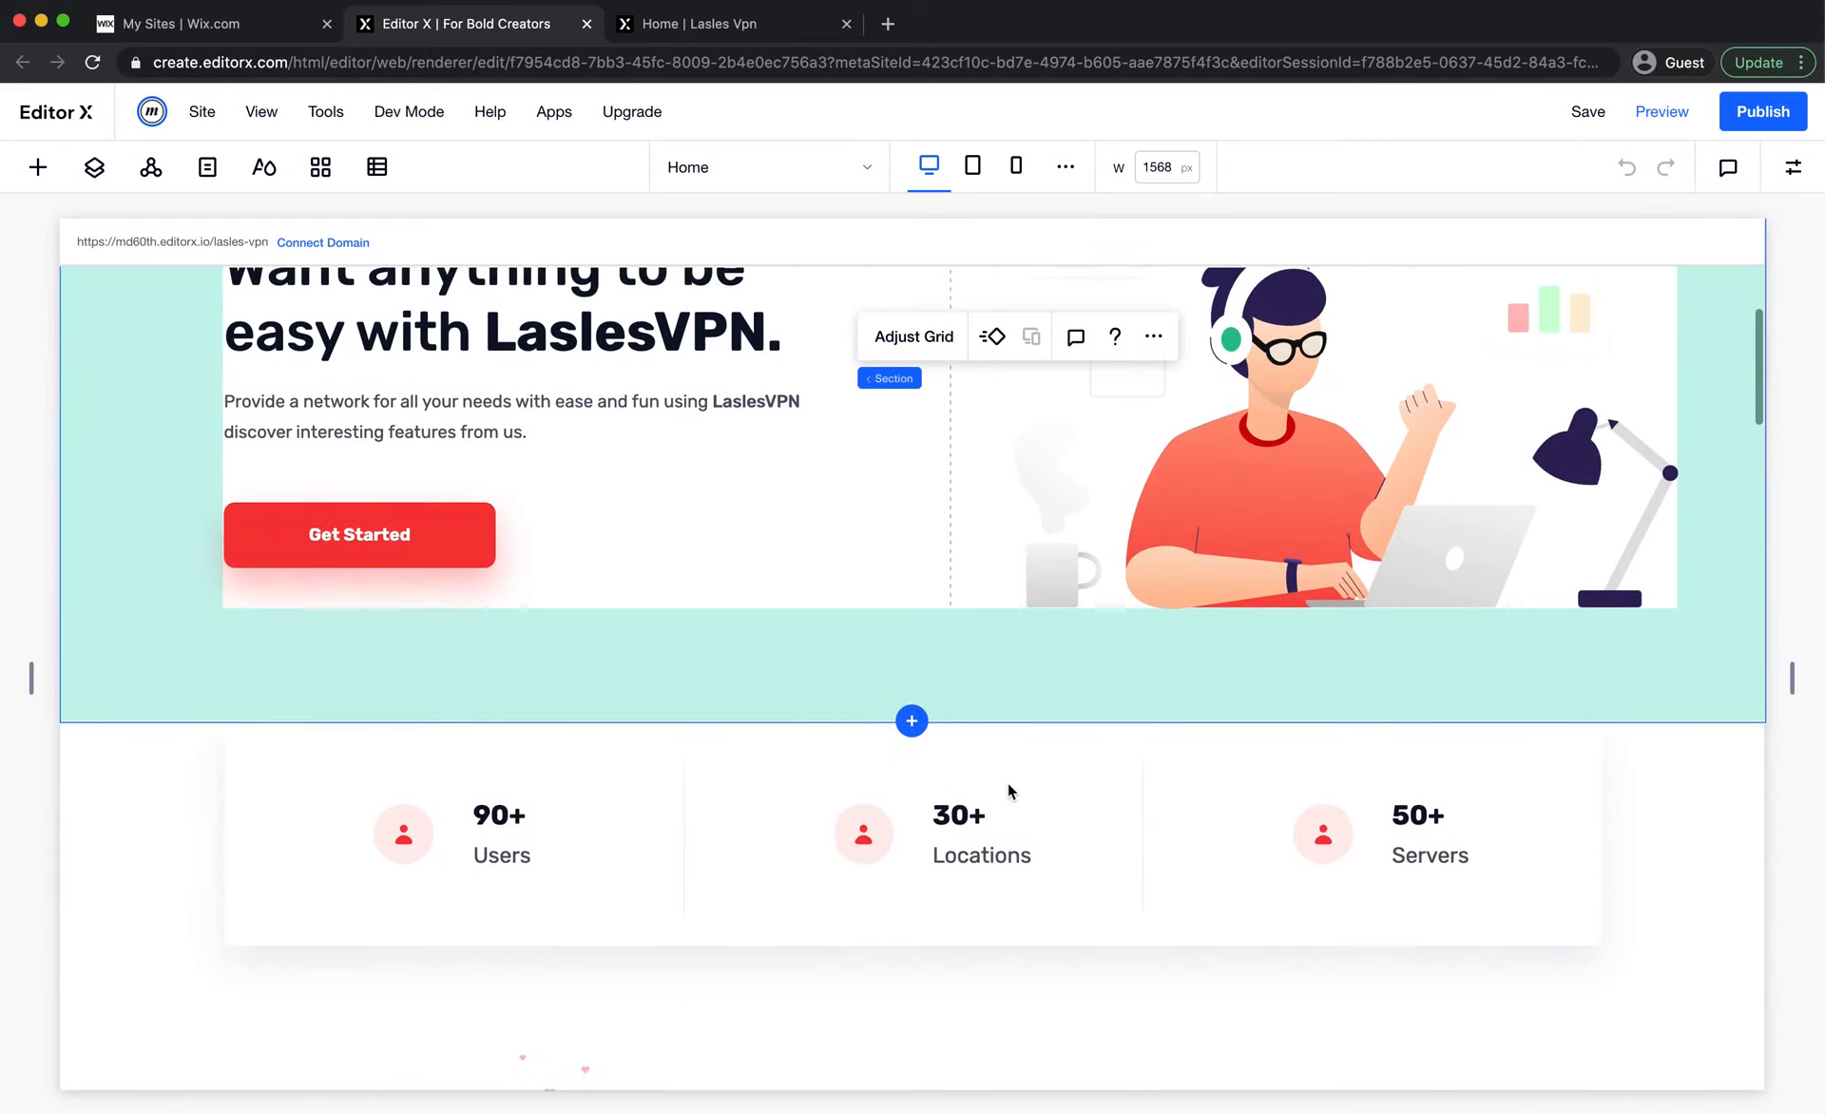
scroll(882, 869, down, 4)
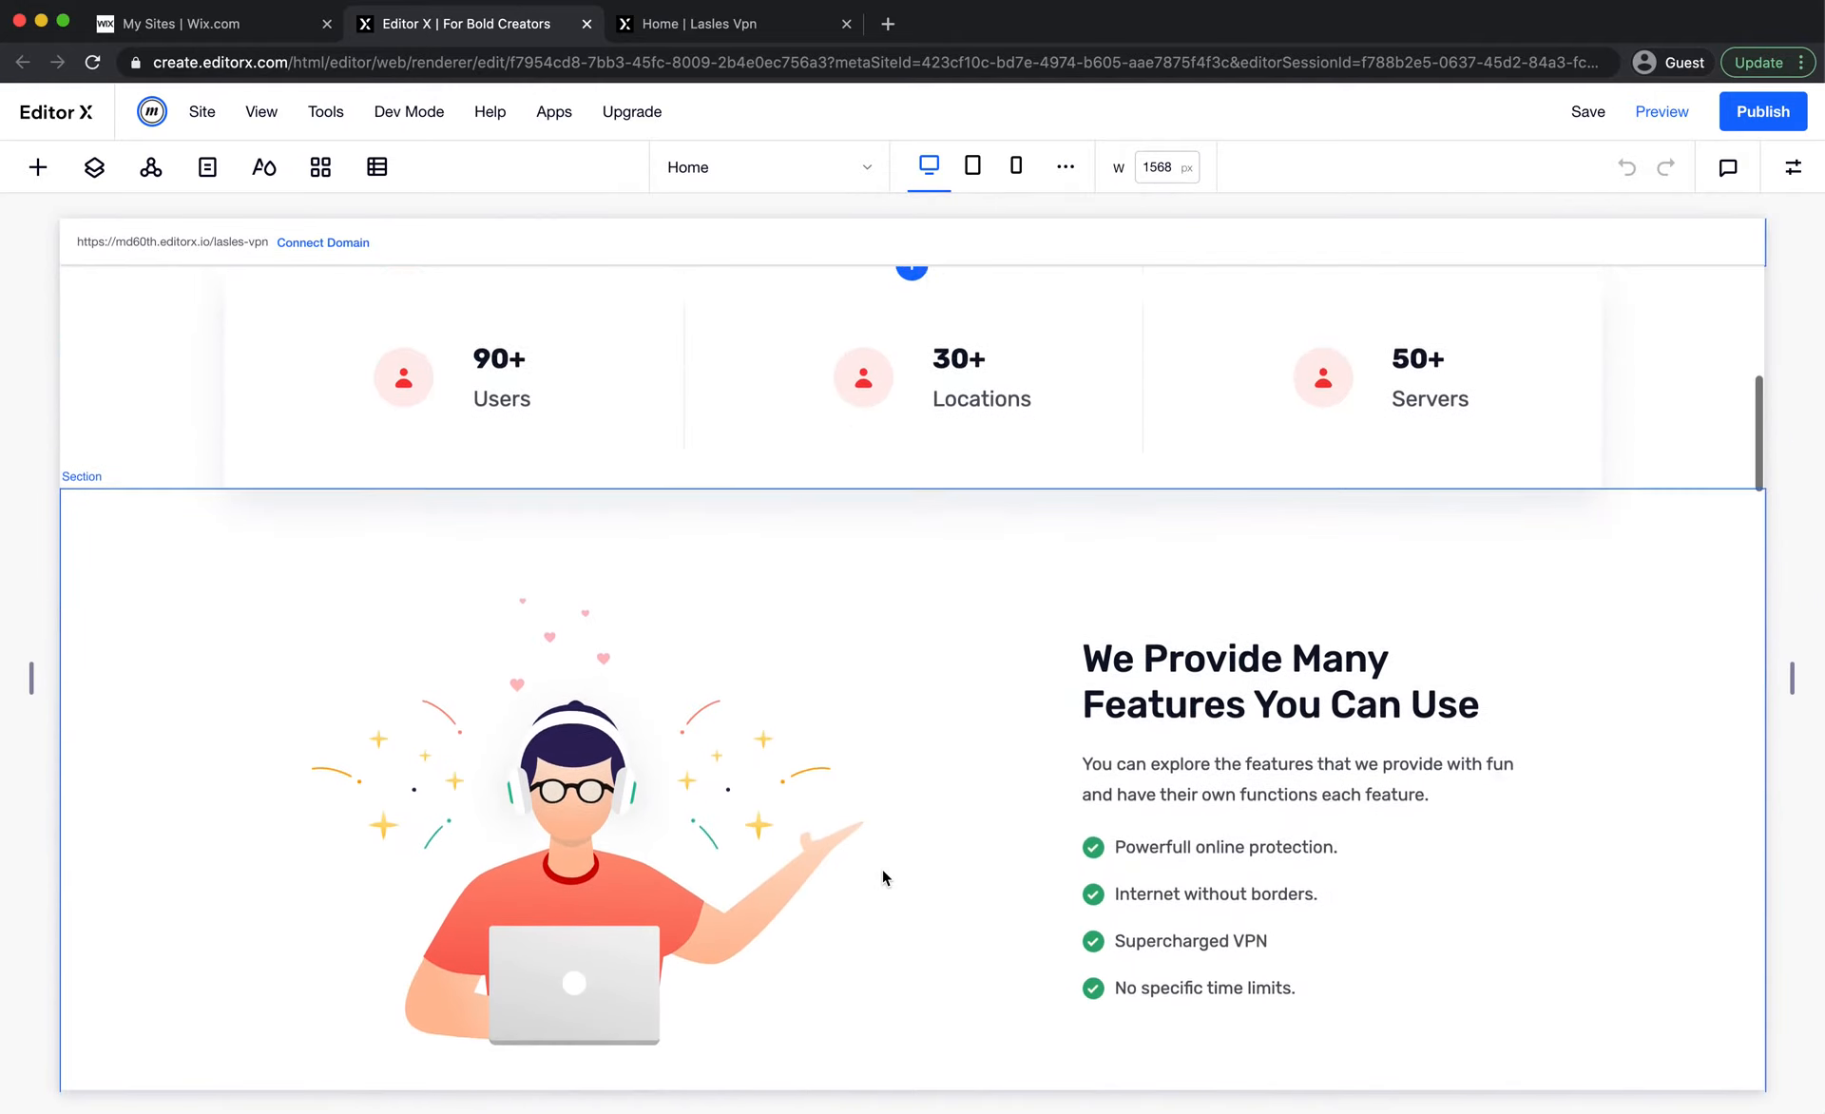
scroll(916, 831, up, 9)
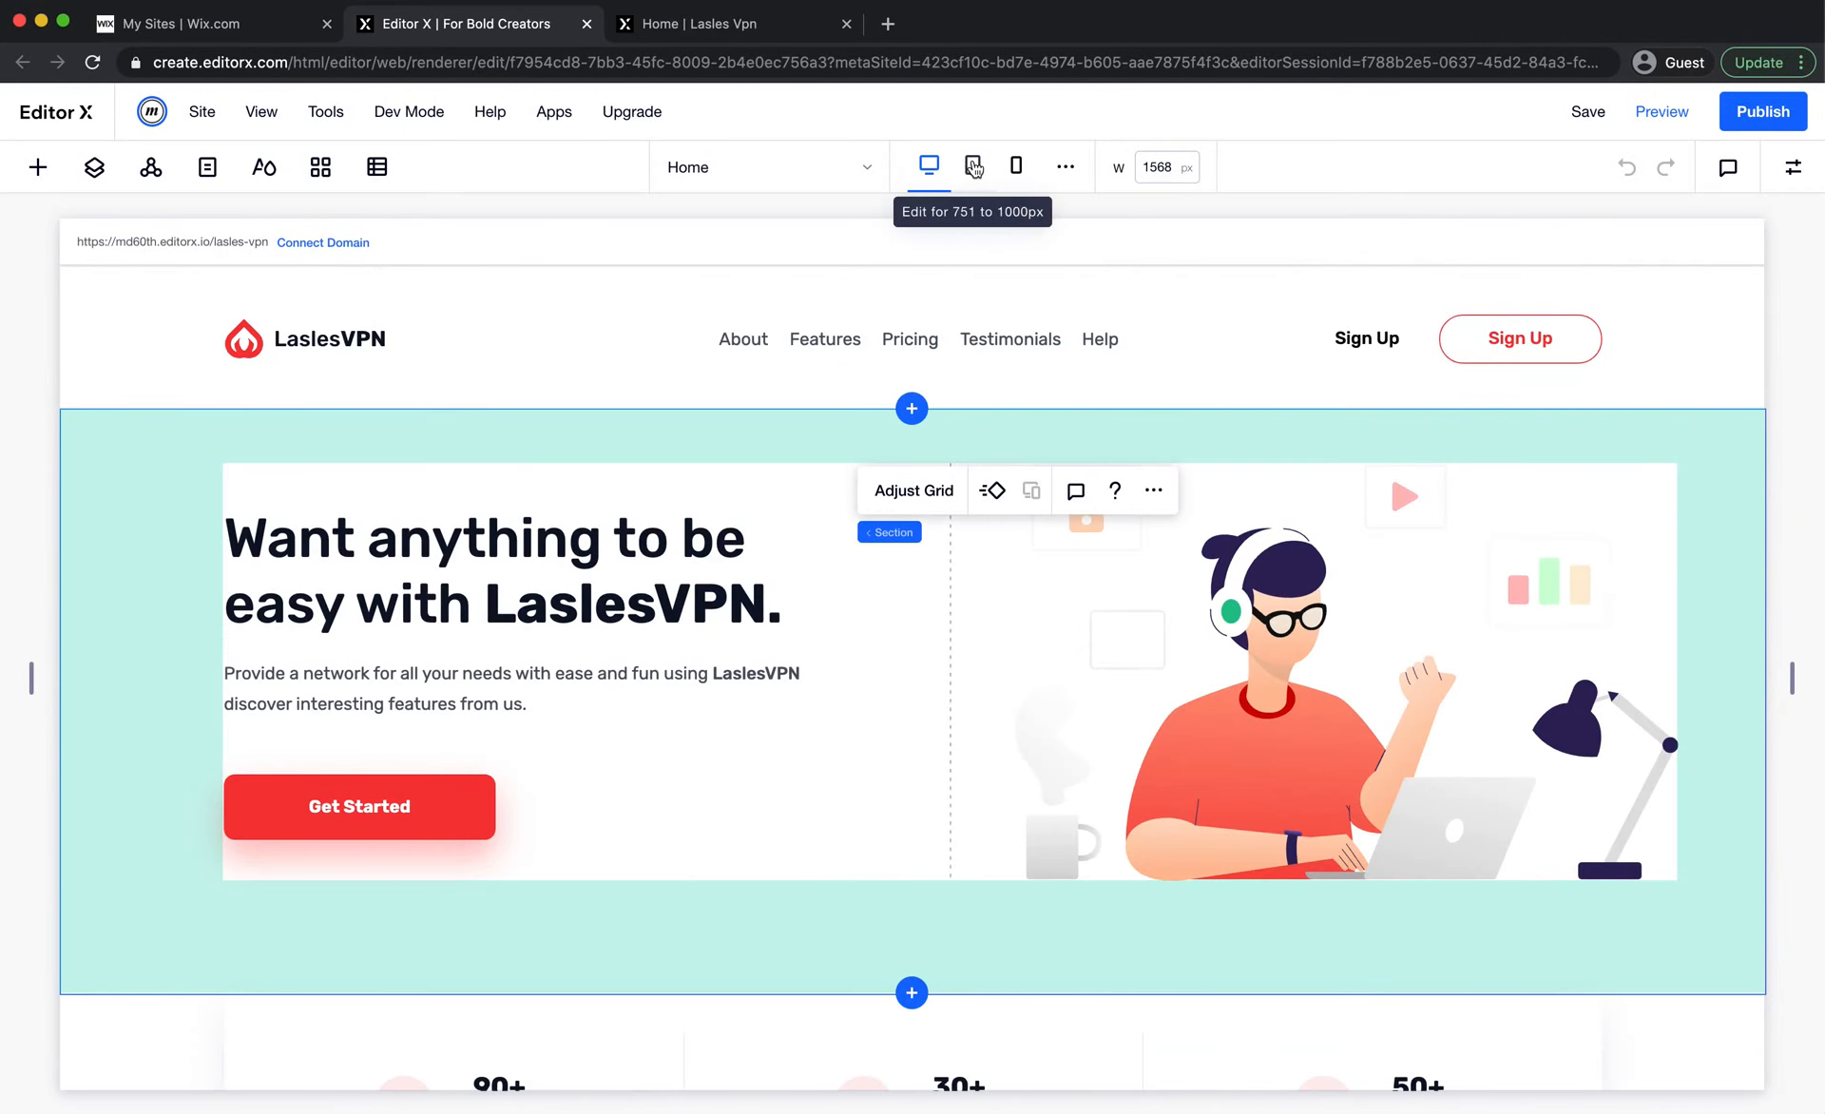
click(973, 167)
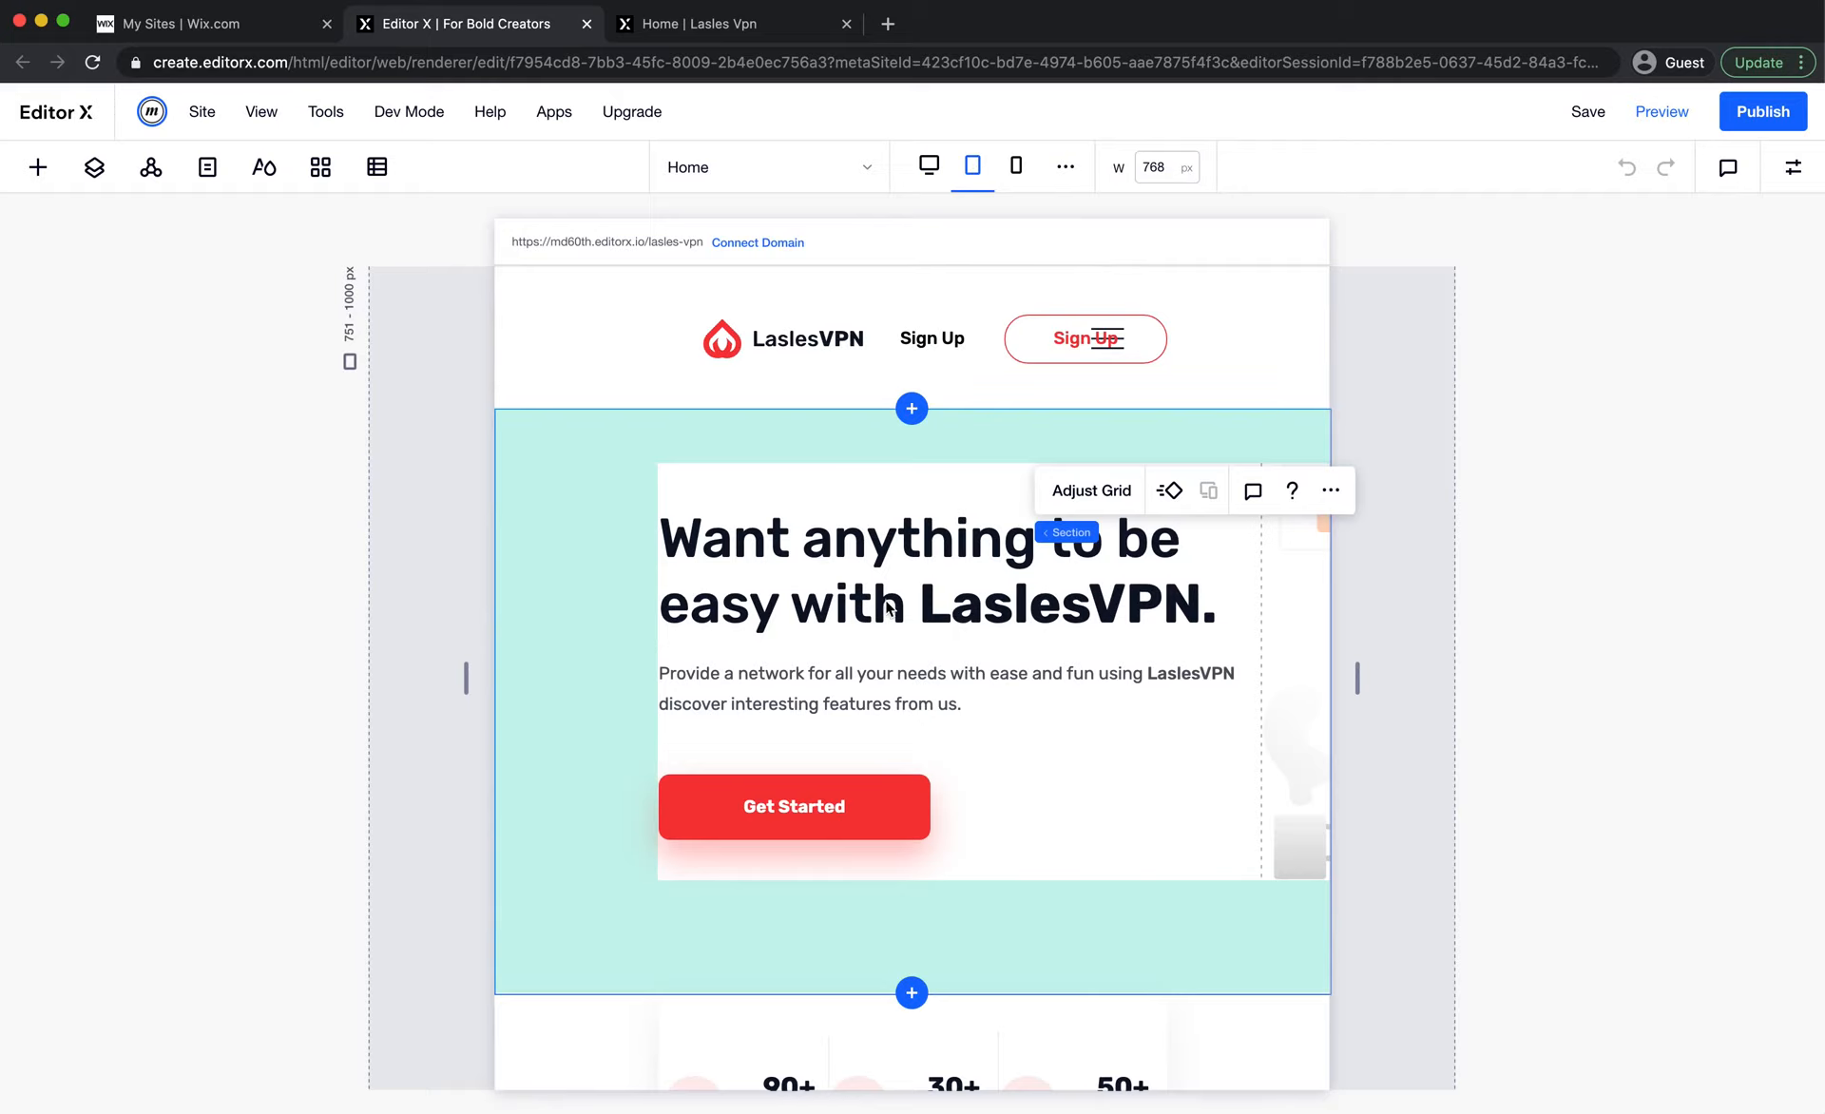
click(1006, 187)
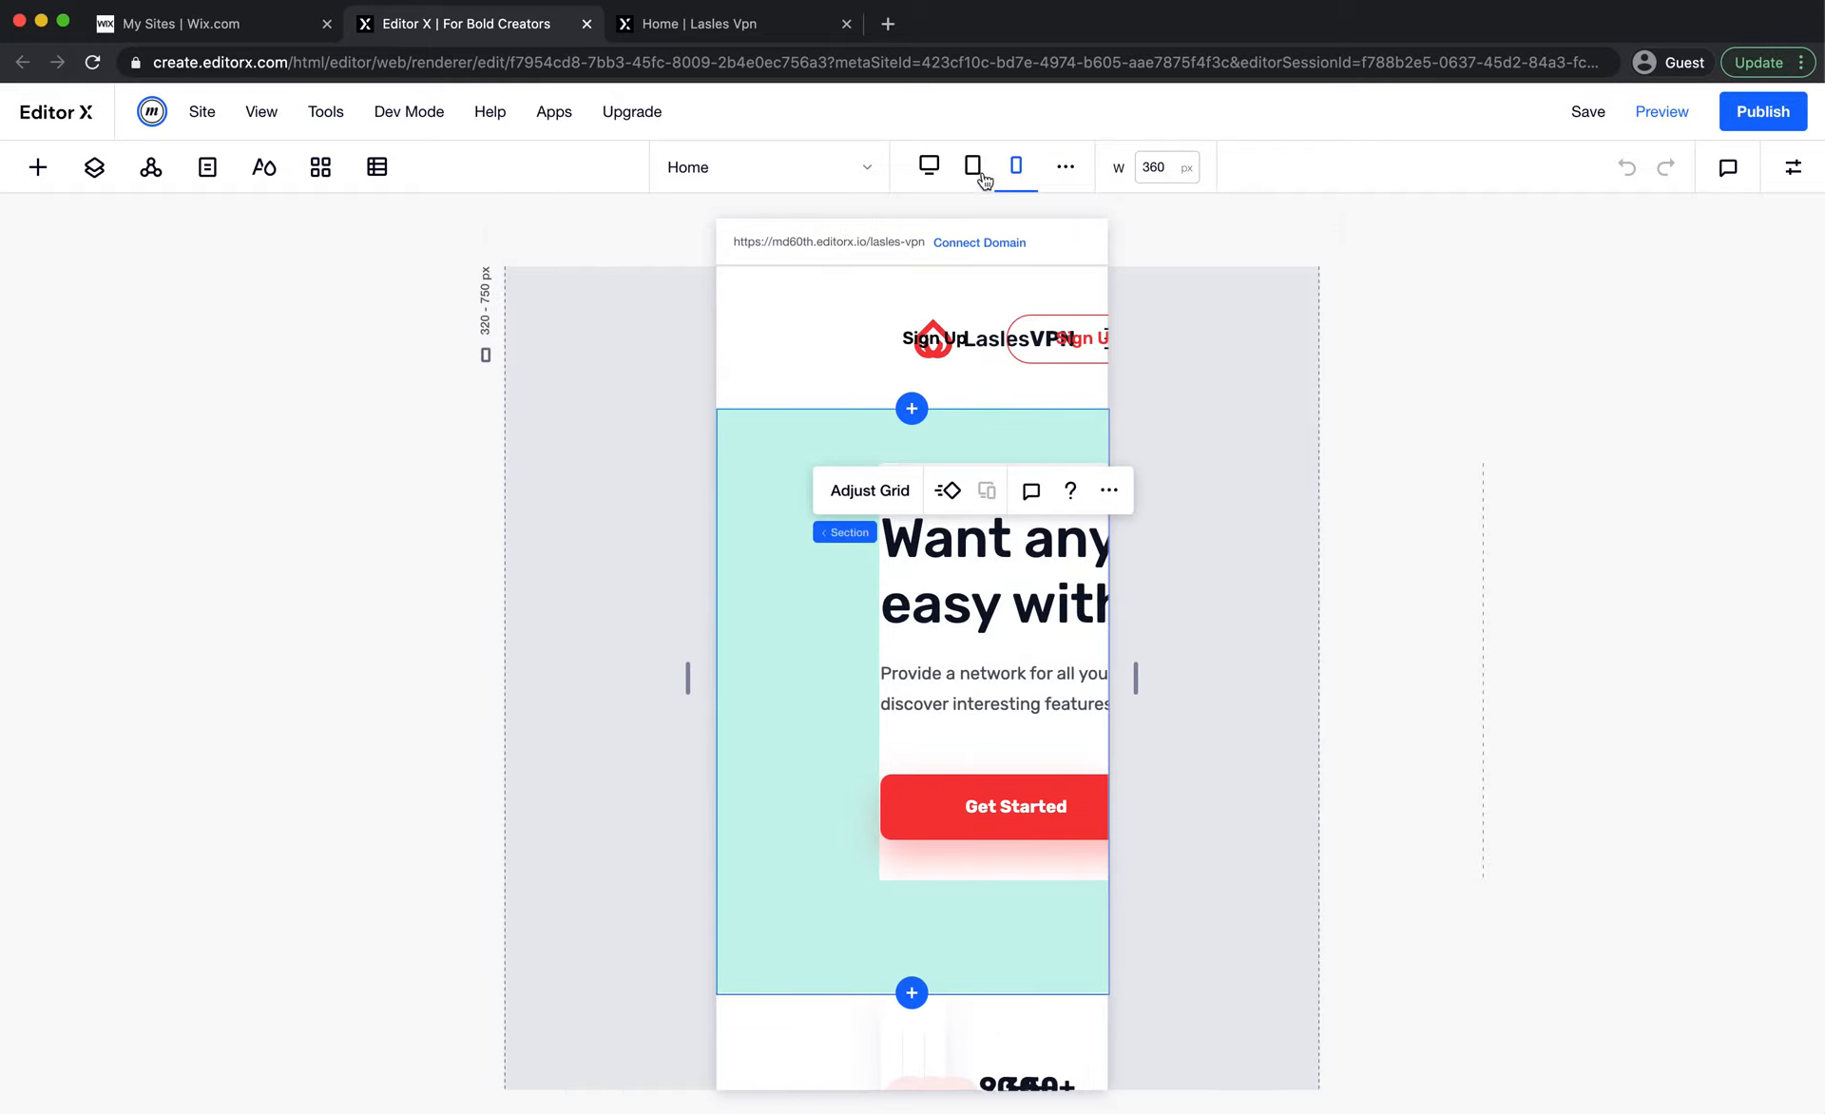
click(929, 167)
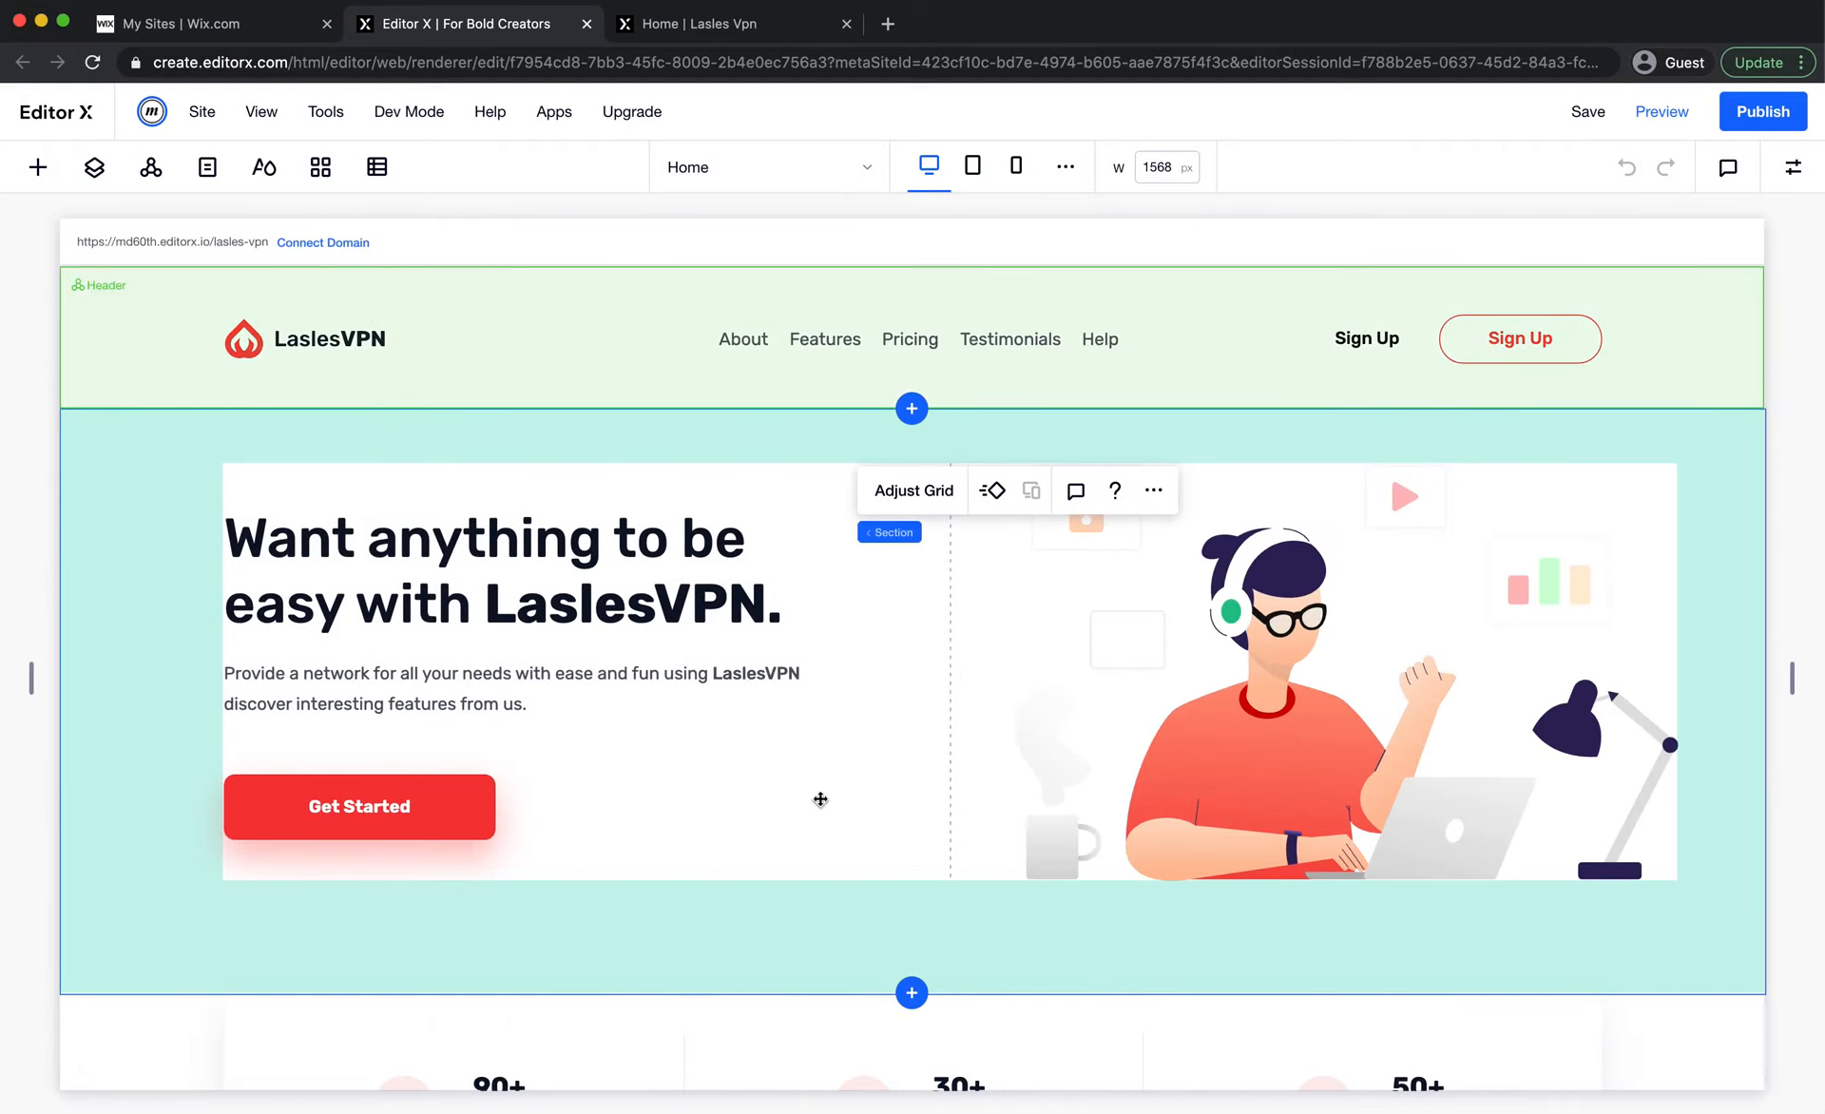
Review the desktop layout of the statistics and features sections down to the Choose Your Plan heading
scroll(819, 798, down, 6)
scroll(819, 798, down, 3)
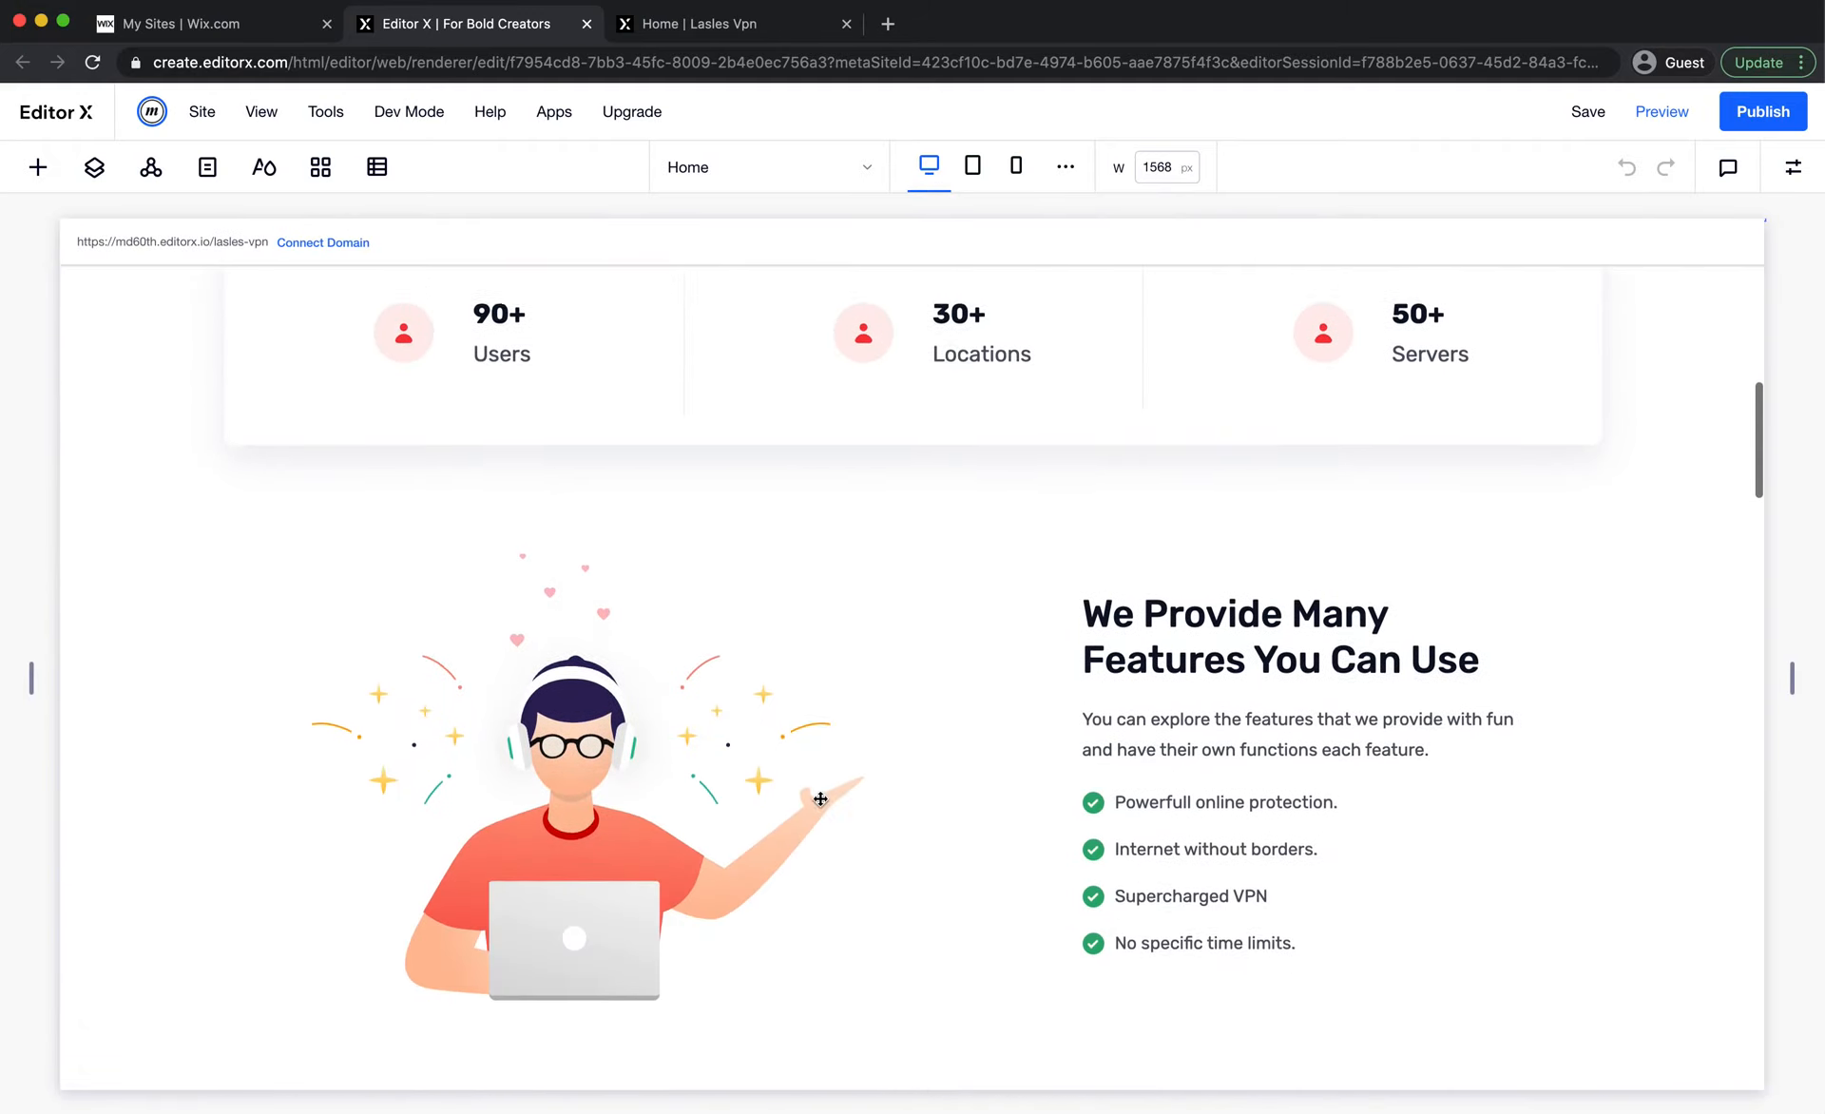
scroll(982, 771, down, 5)
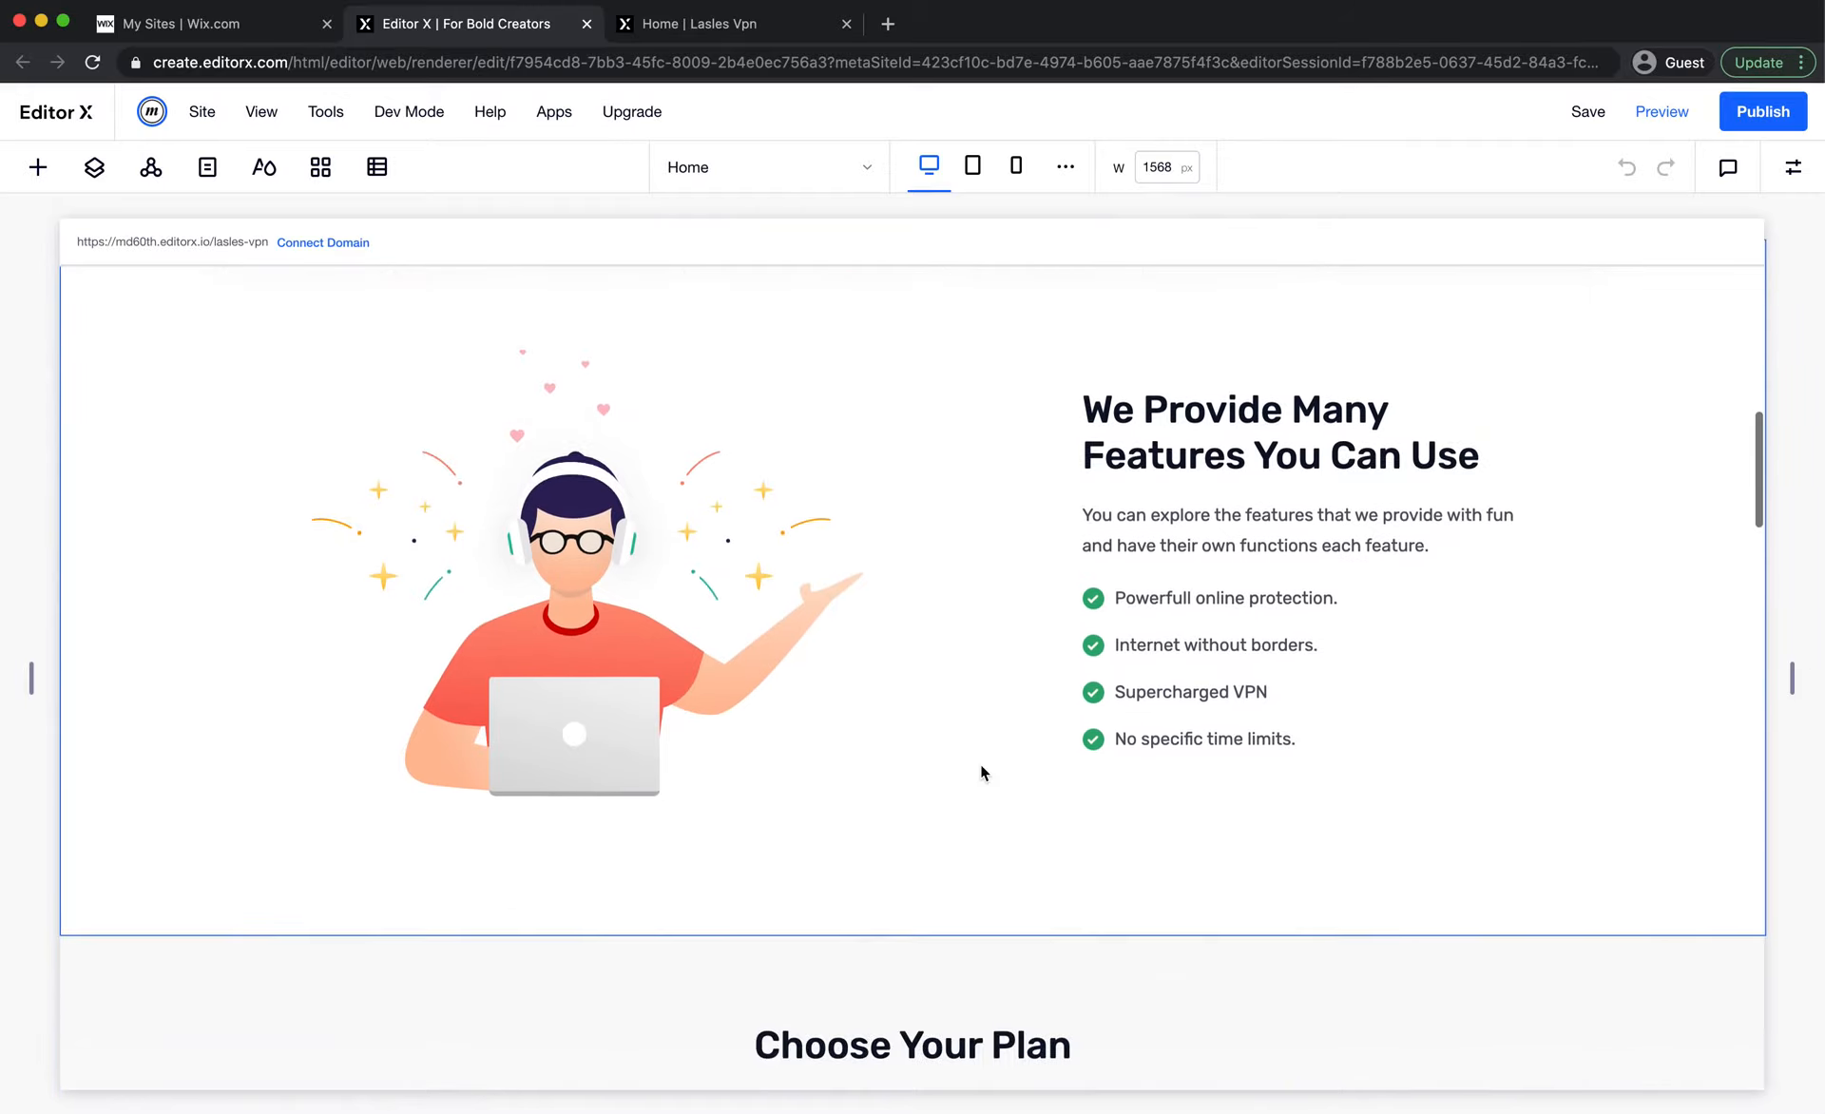
scroll(982, 771, up, 7)
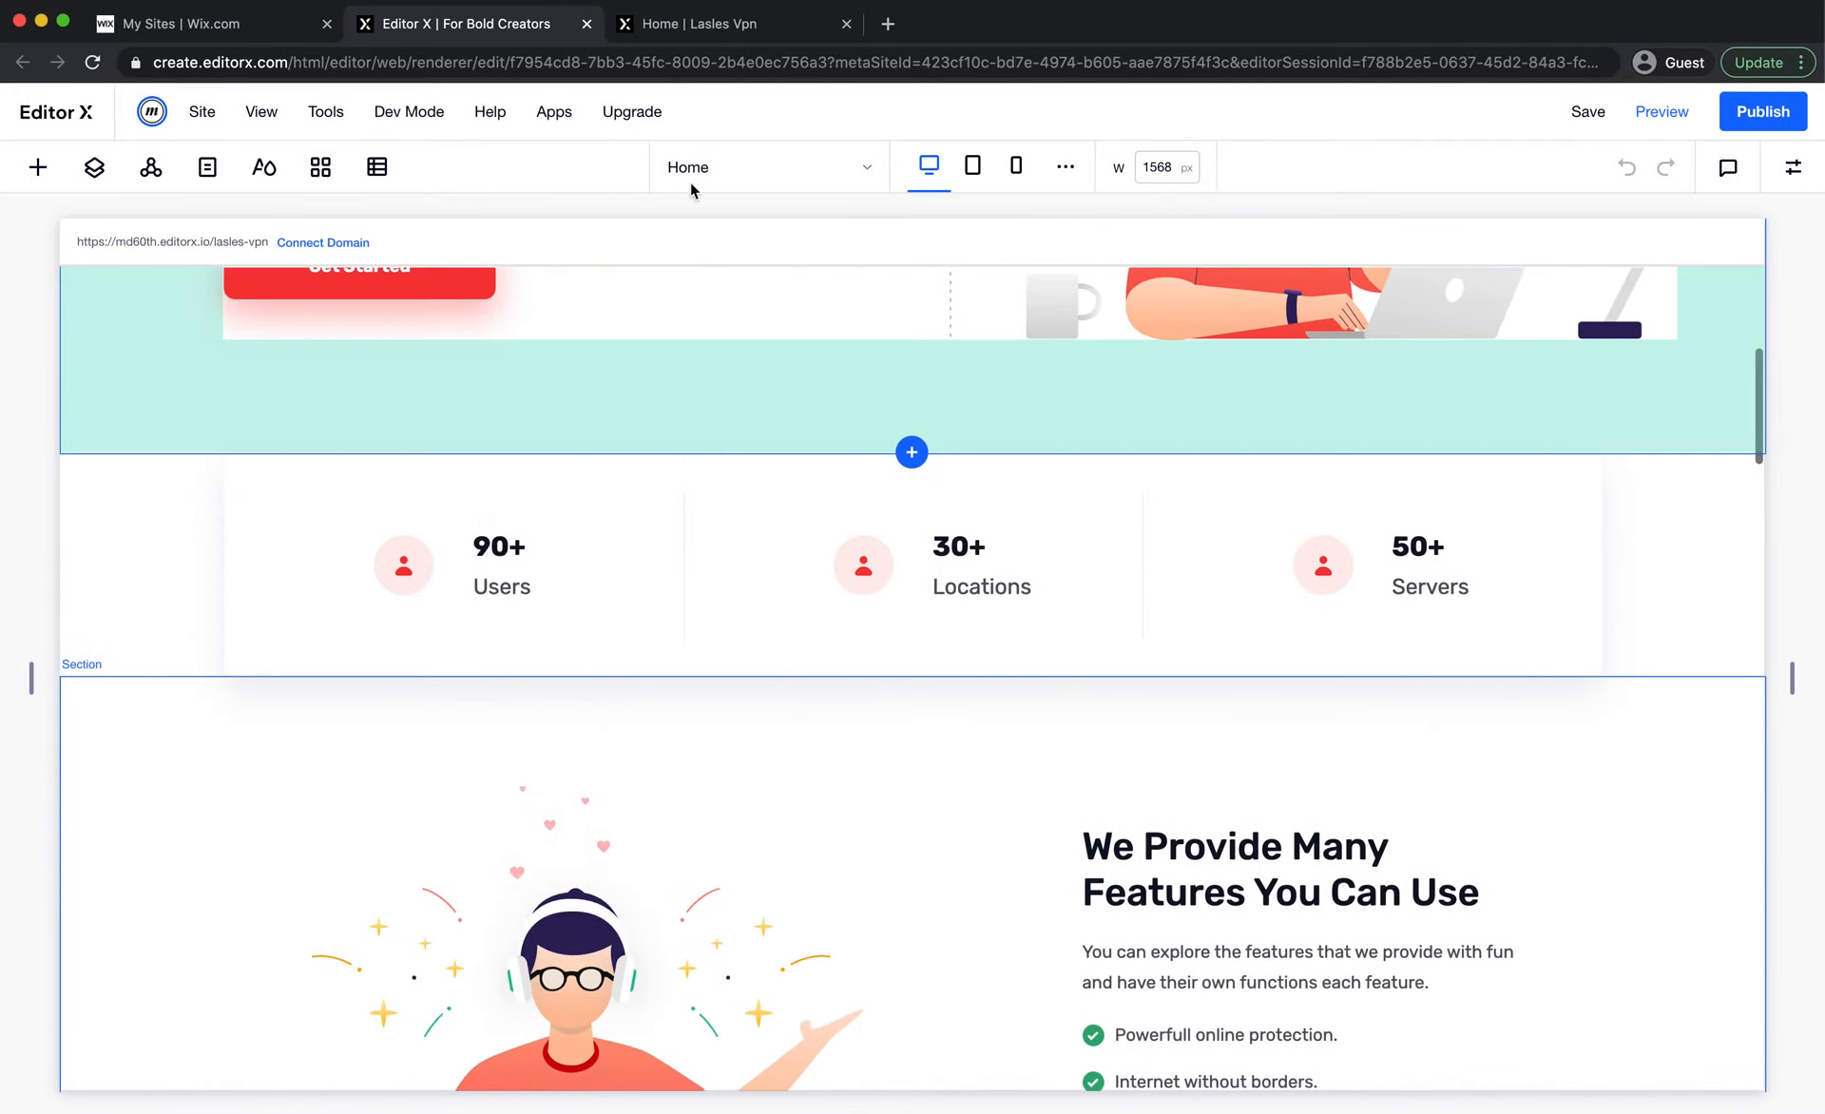